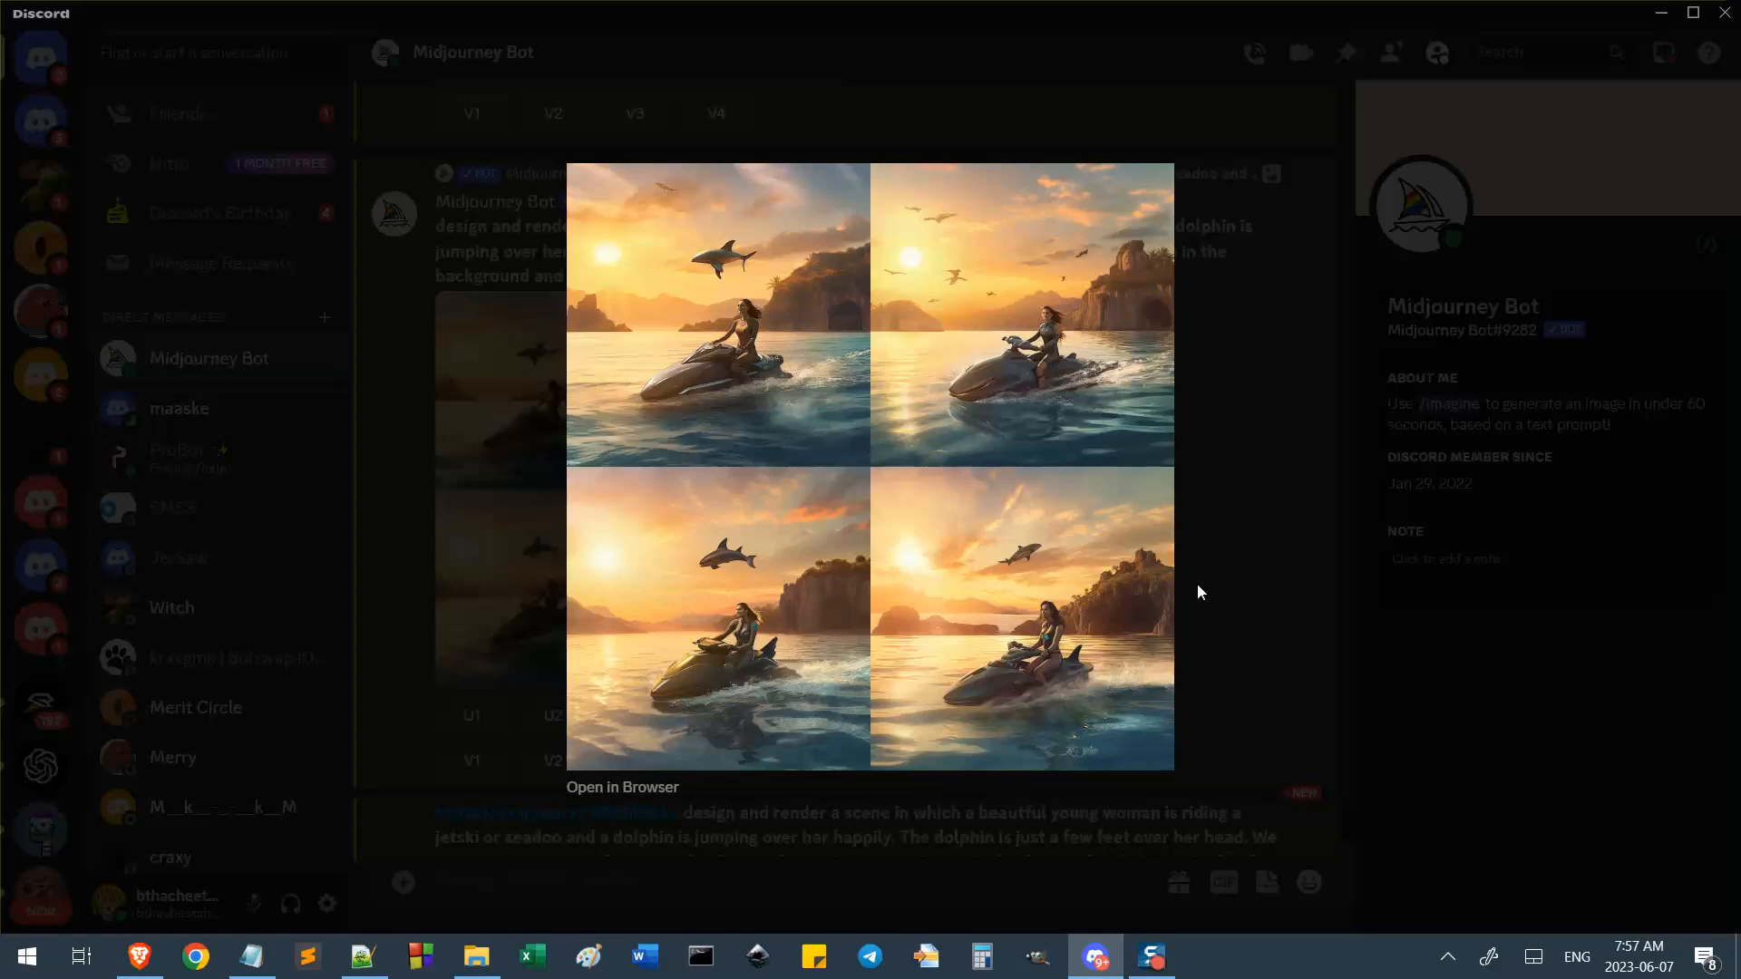
Close the enlarged image grid and view the uploaded pen sketch of mountains, dolphin and jet ski at full size.
click(1244, 591)
scroll(993, 598, up, 10)
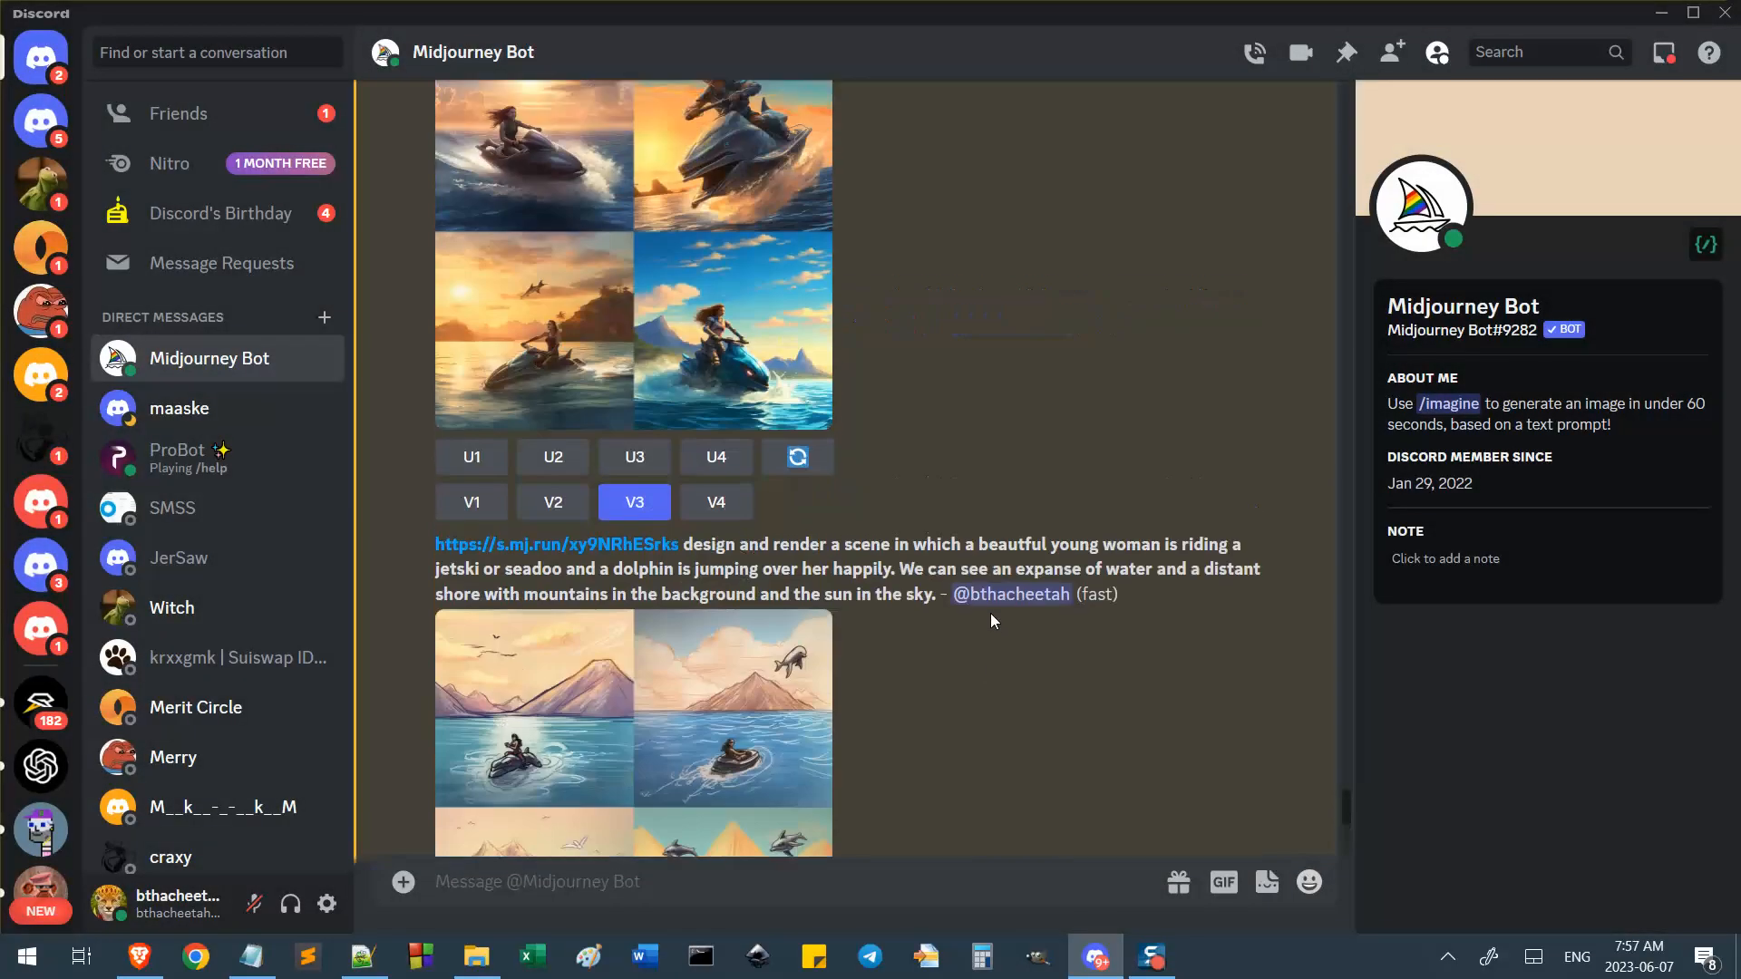
scroll(990, 613, up, 6)
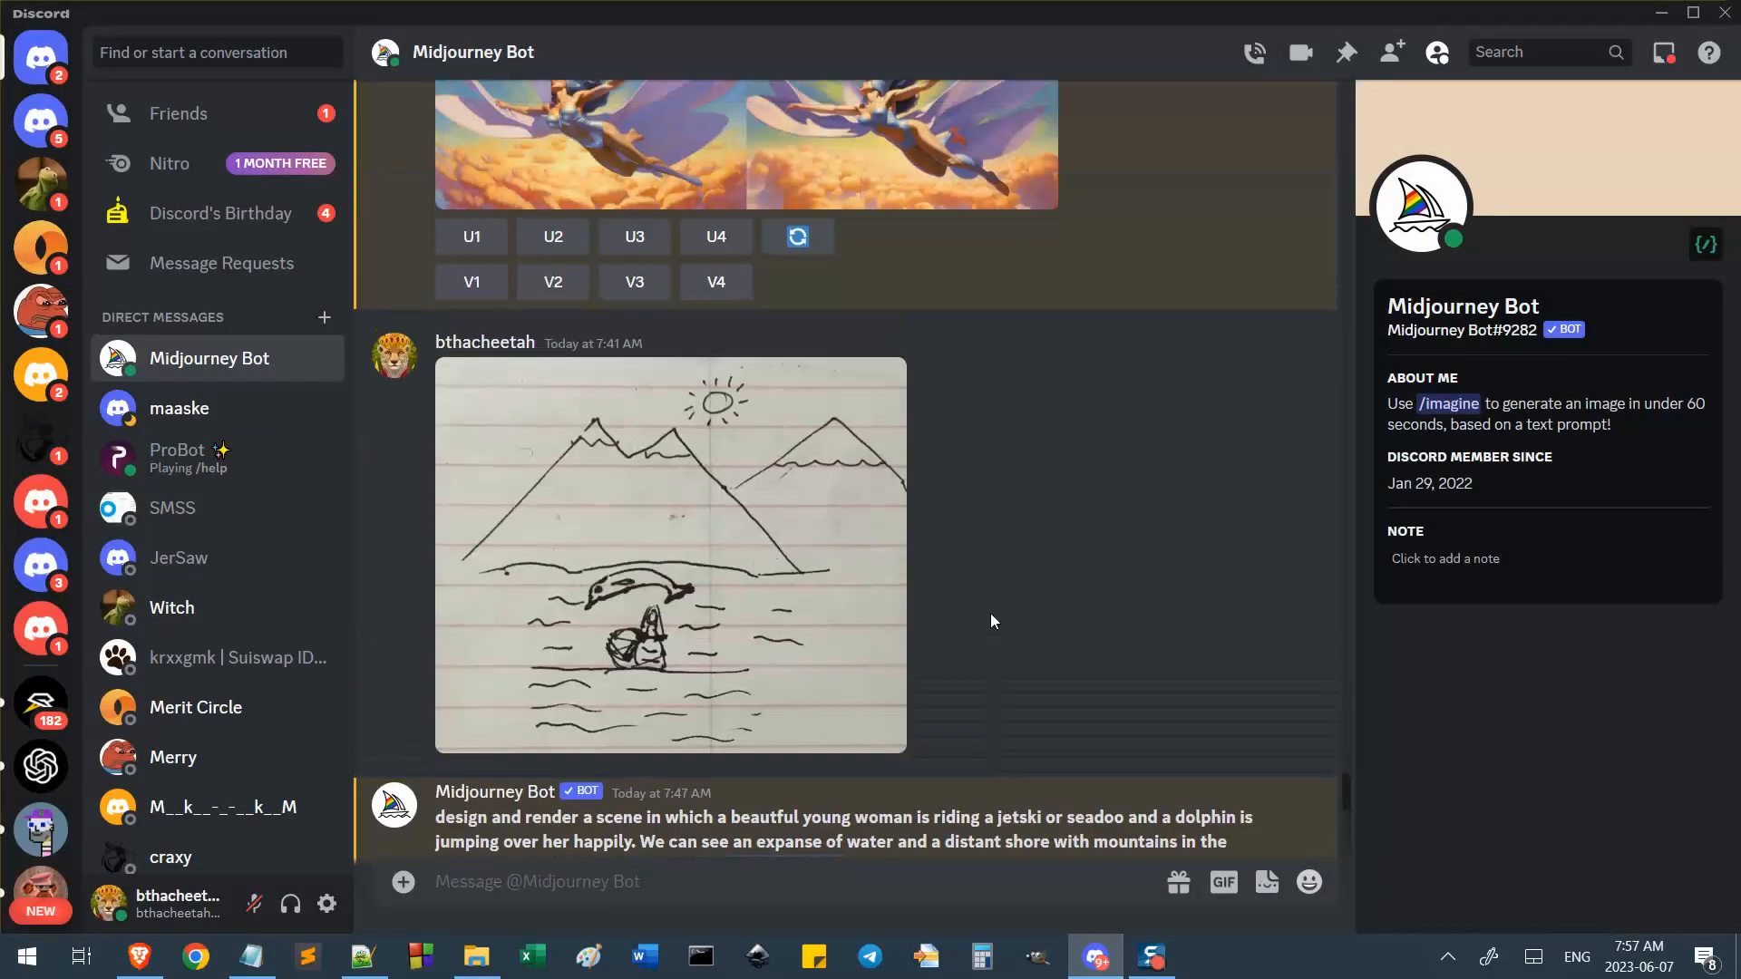
scroll(991, 613, down, 3)
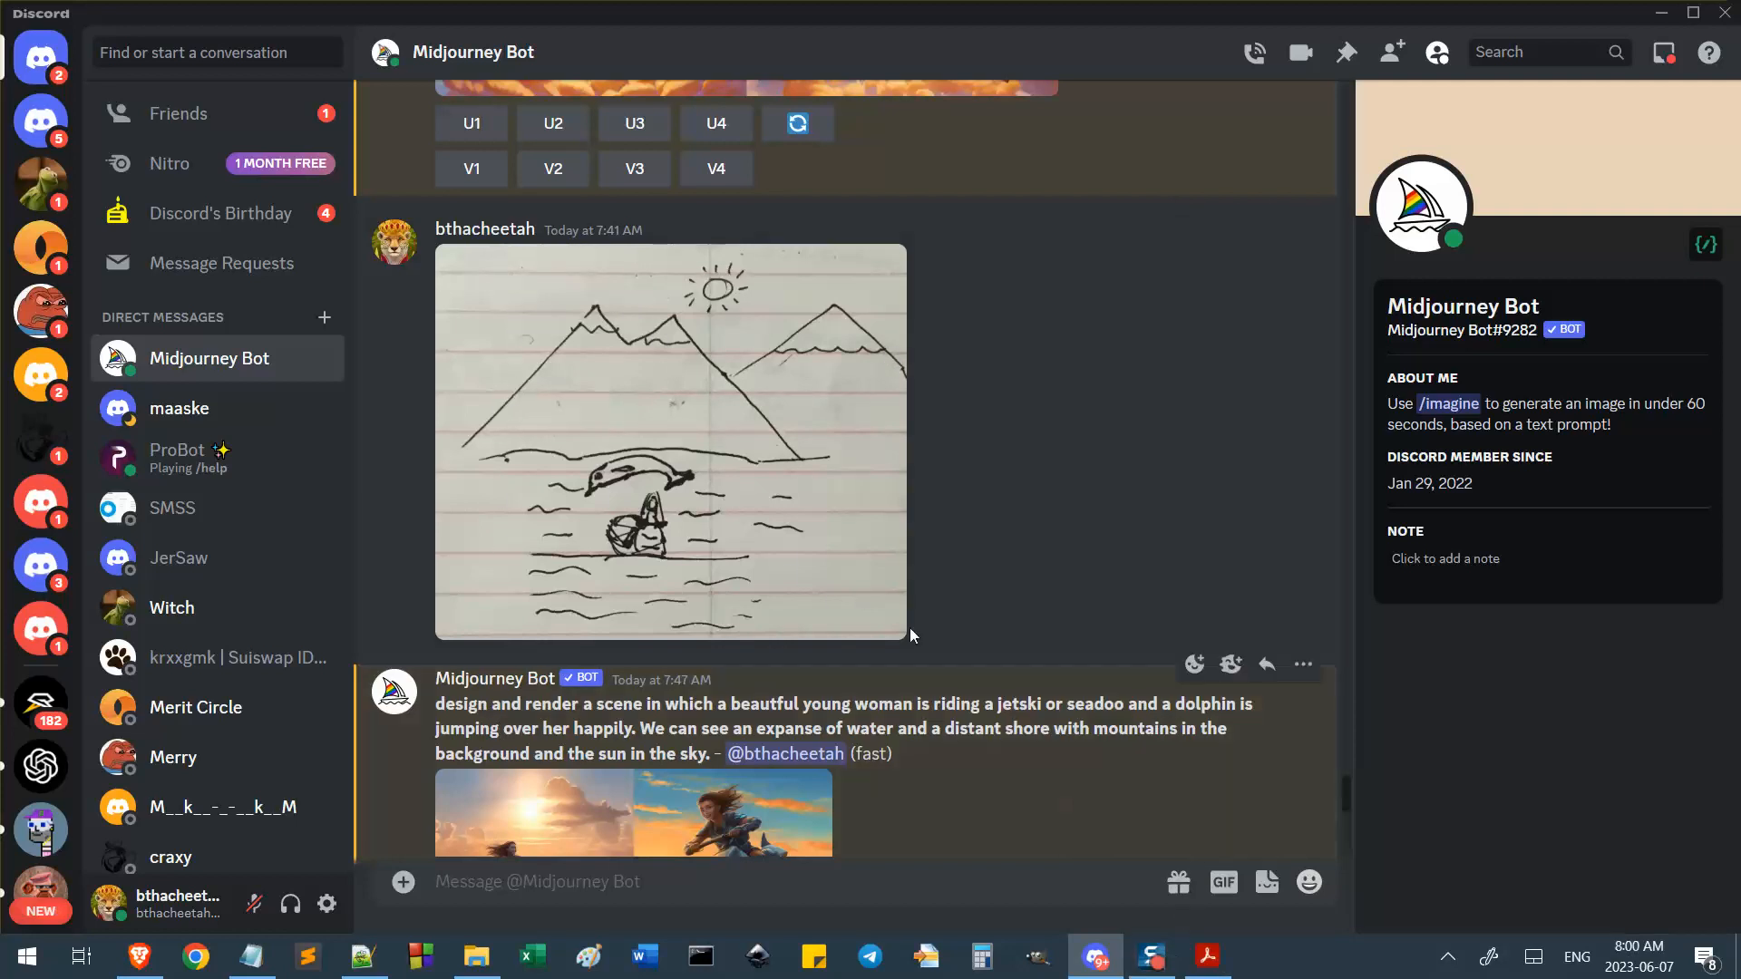
click(807, 545)
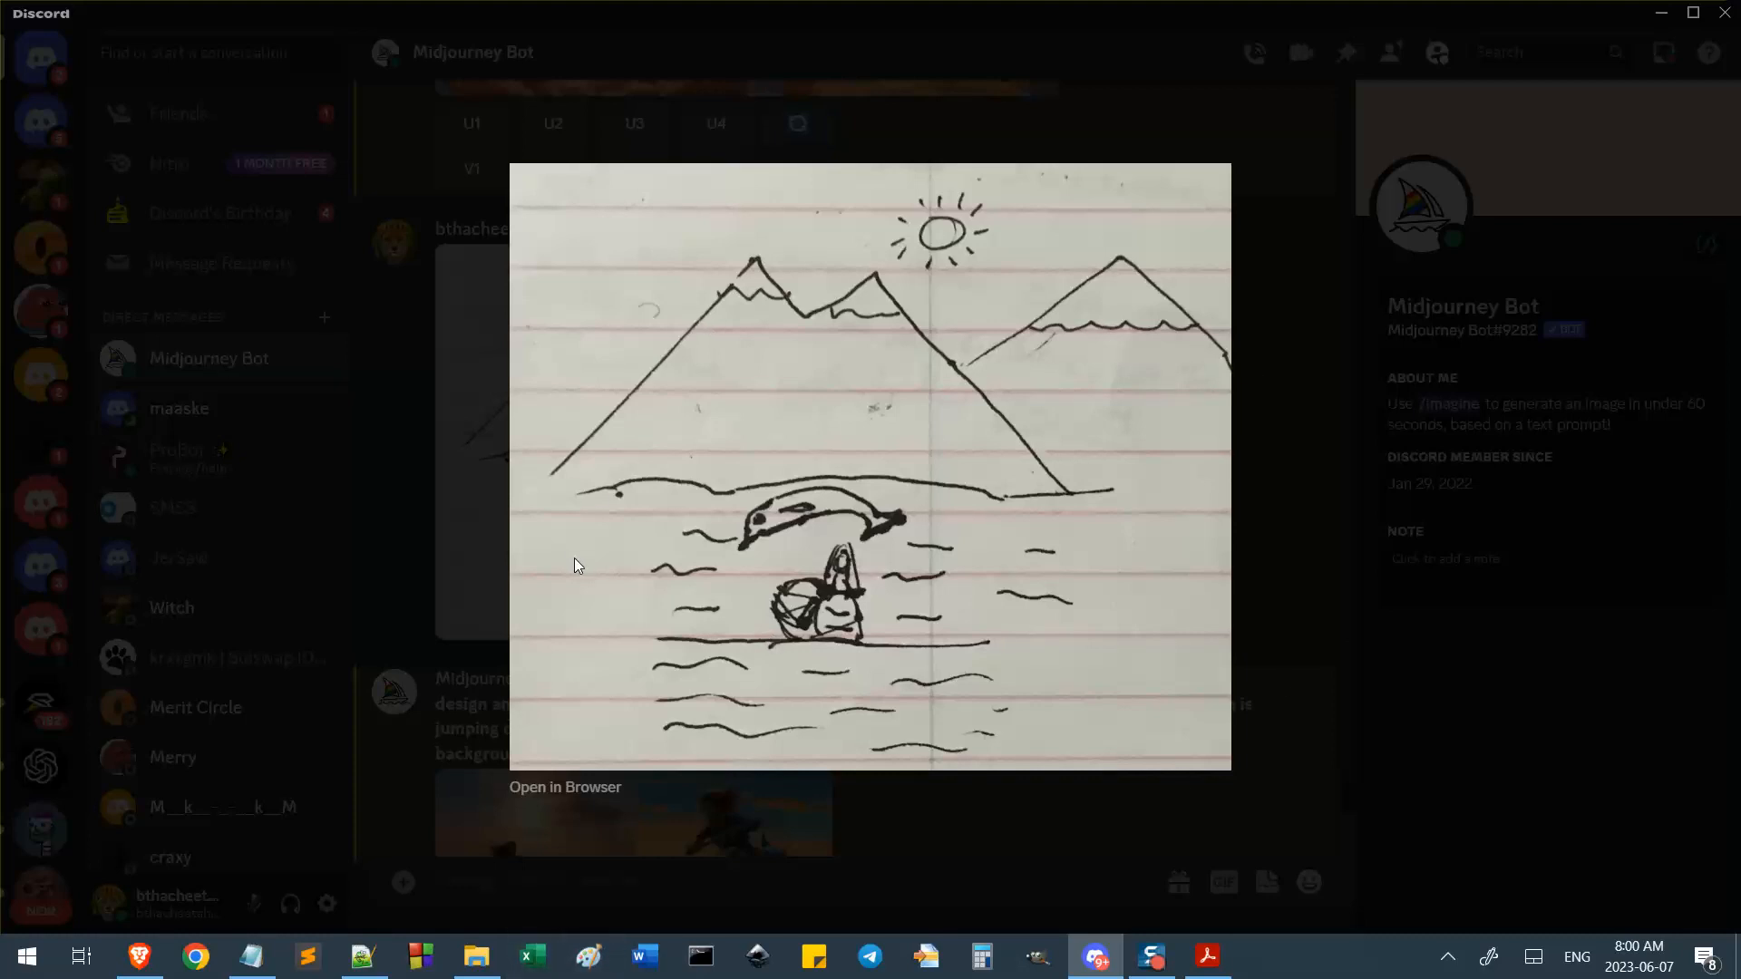
click(499, 489)
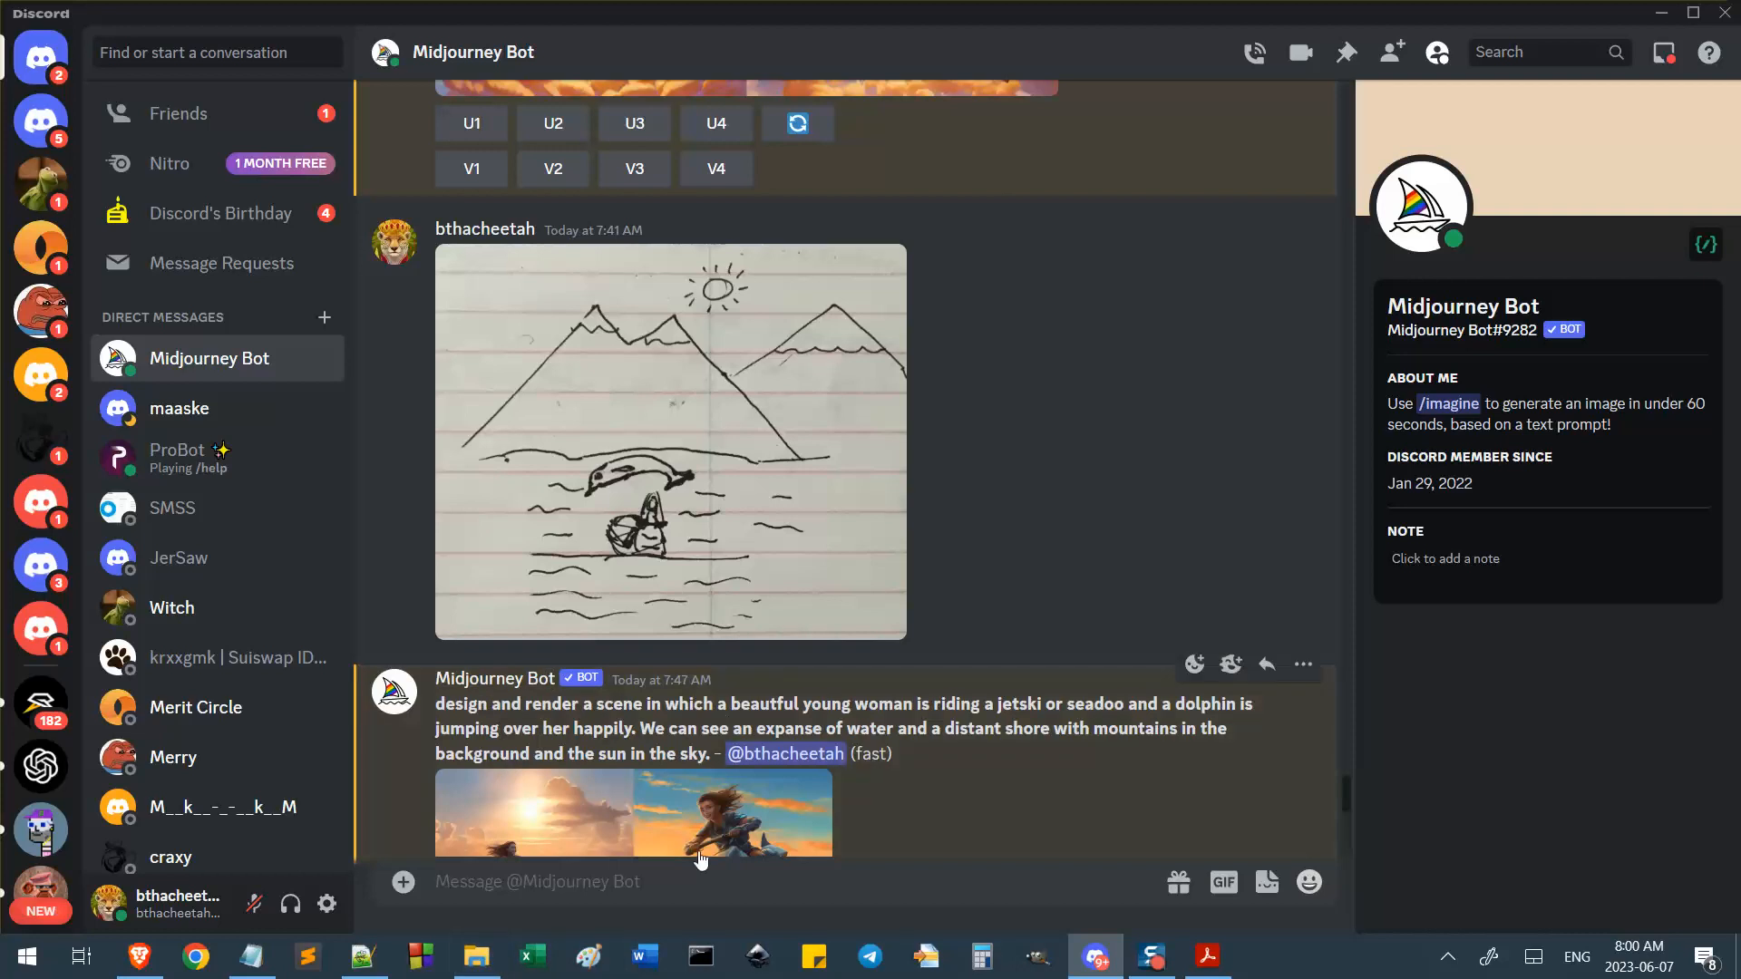
Attach IMG_5505.JPG from the Downloads folder to a Midjourney Bot message, and discard the attachment.
click(476, 956)
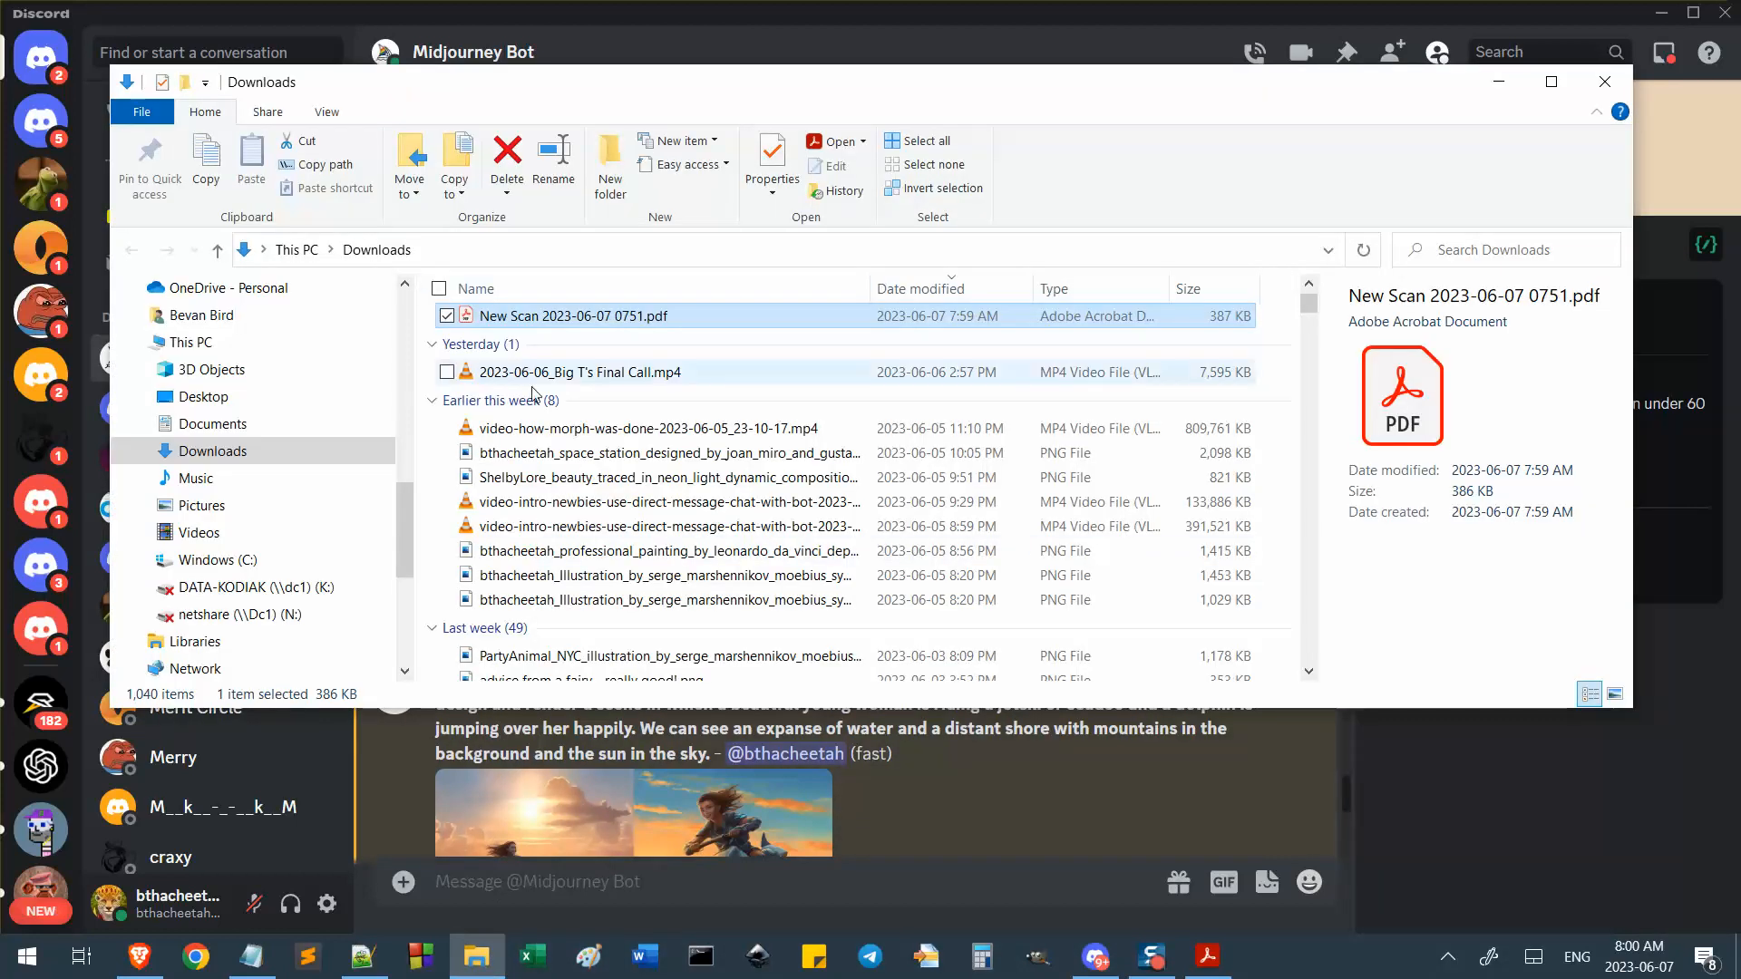
scroll(617, 407, up, 1)
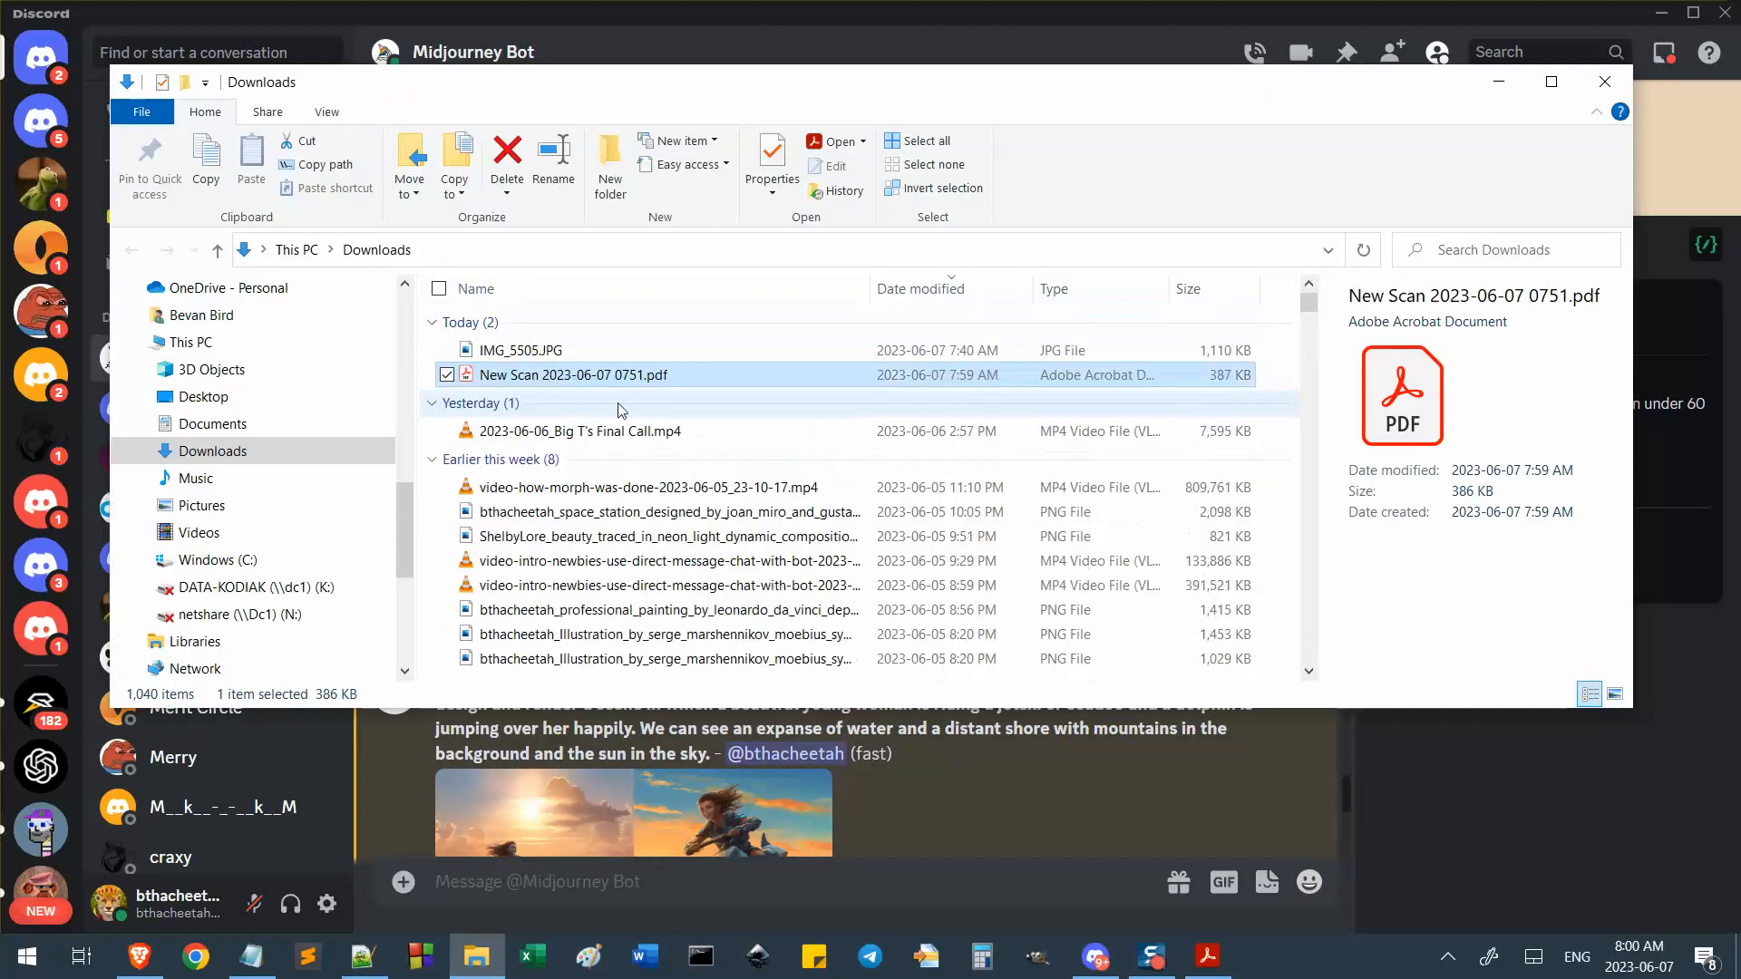
drag(544, 350, 739, 791)
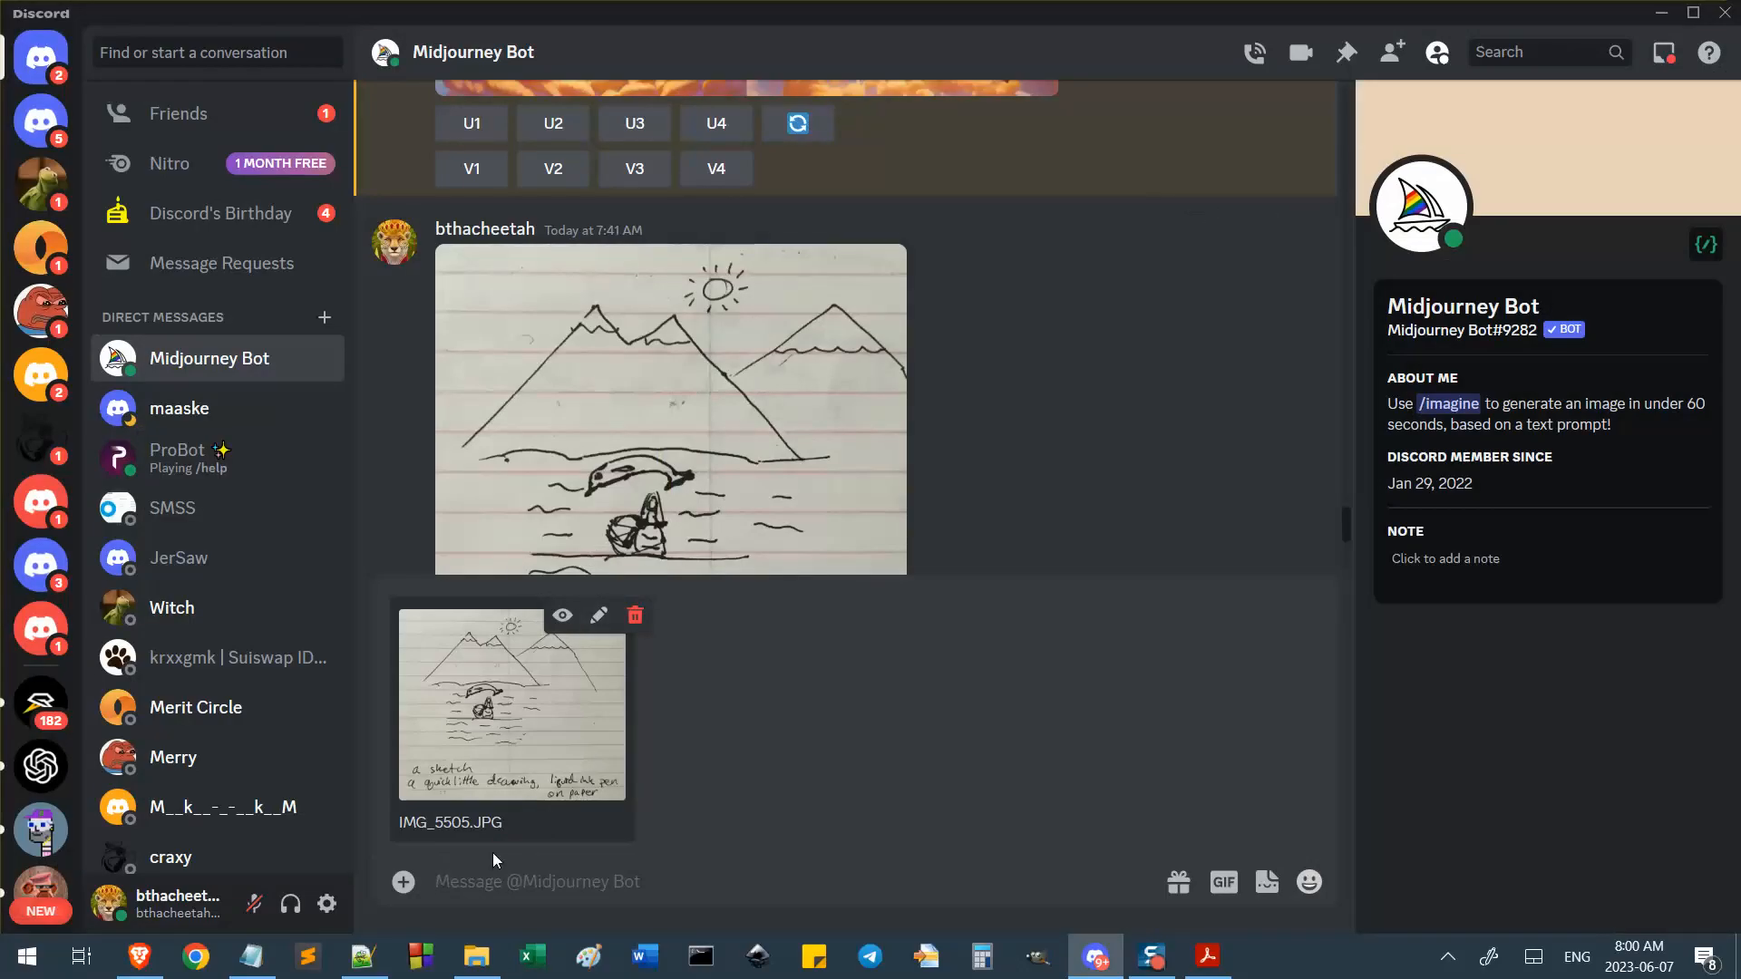
click(636, 618)
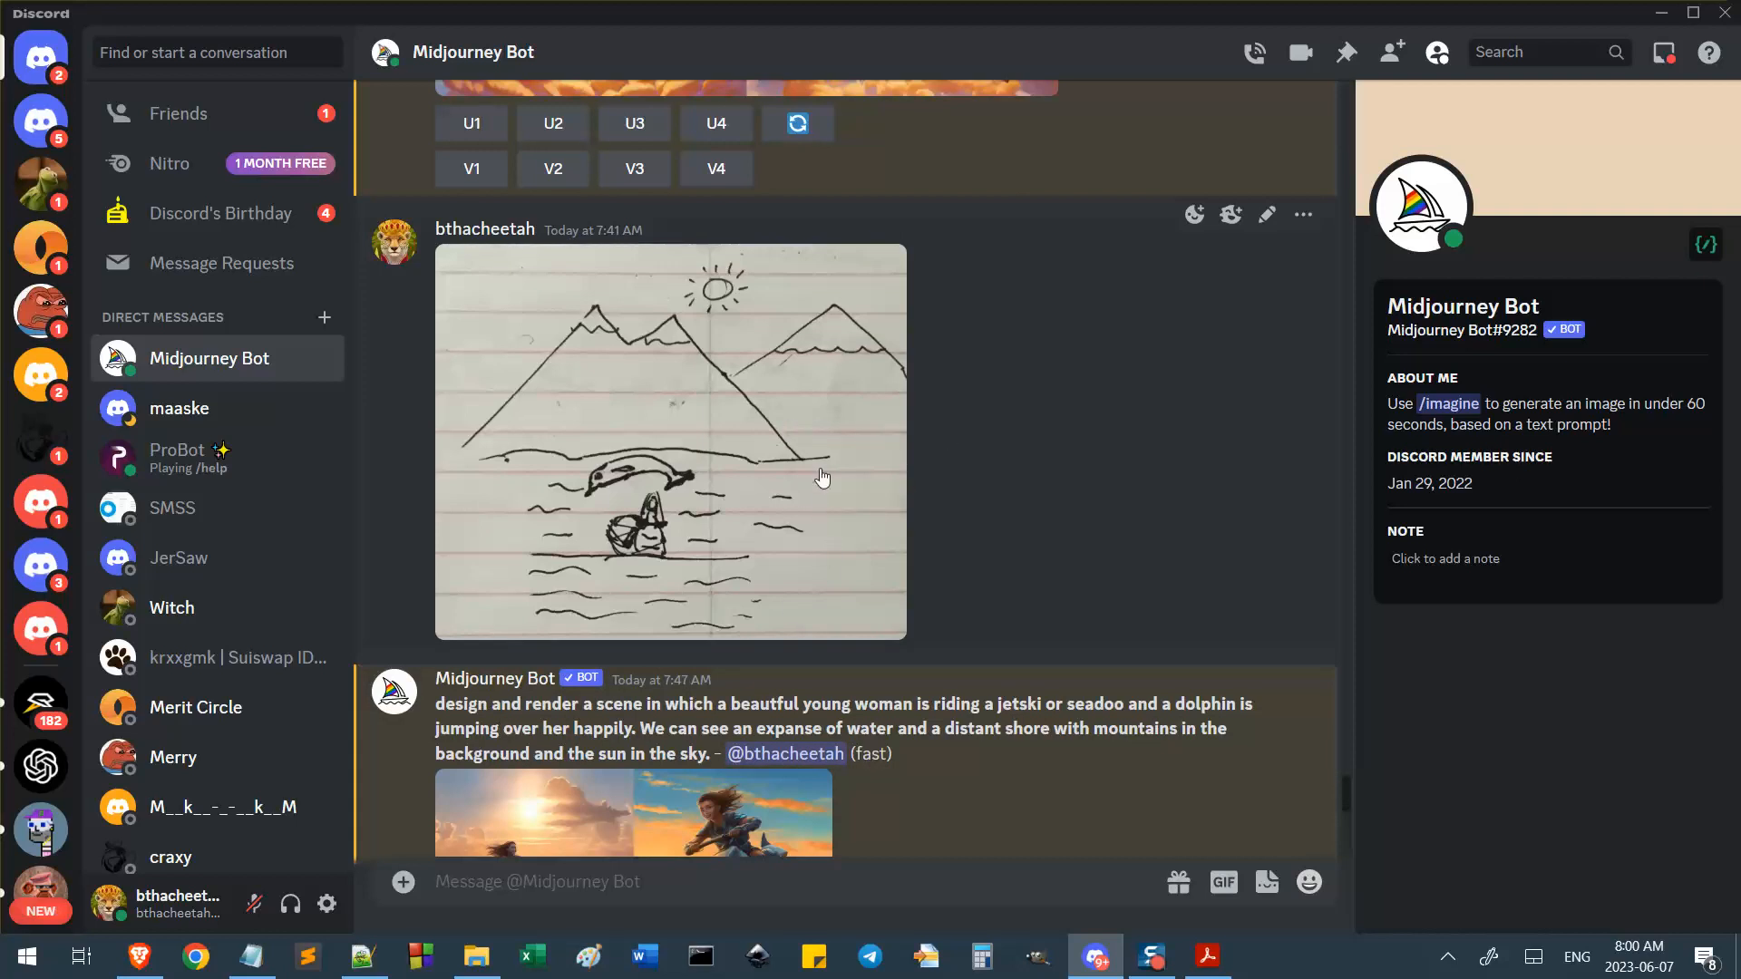
Compare the scanned PDF of the sketch in Adobe Acrobat Reader with the photo uploaded in the Discord chat.
click(1207, 960)
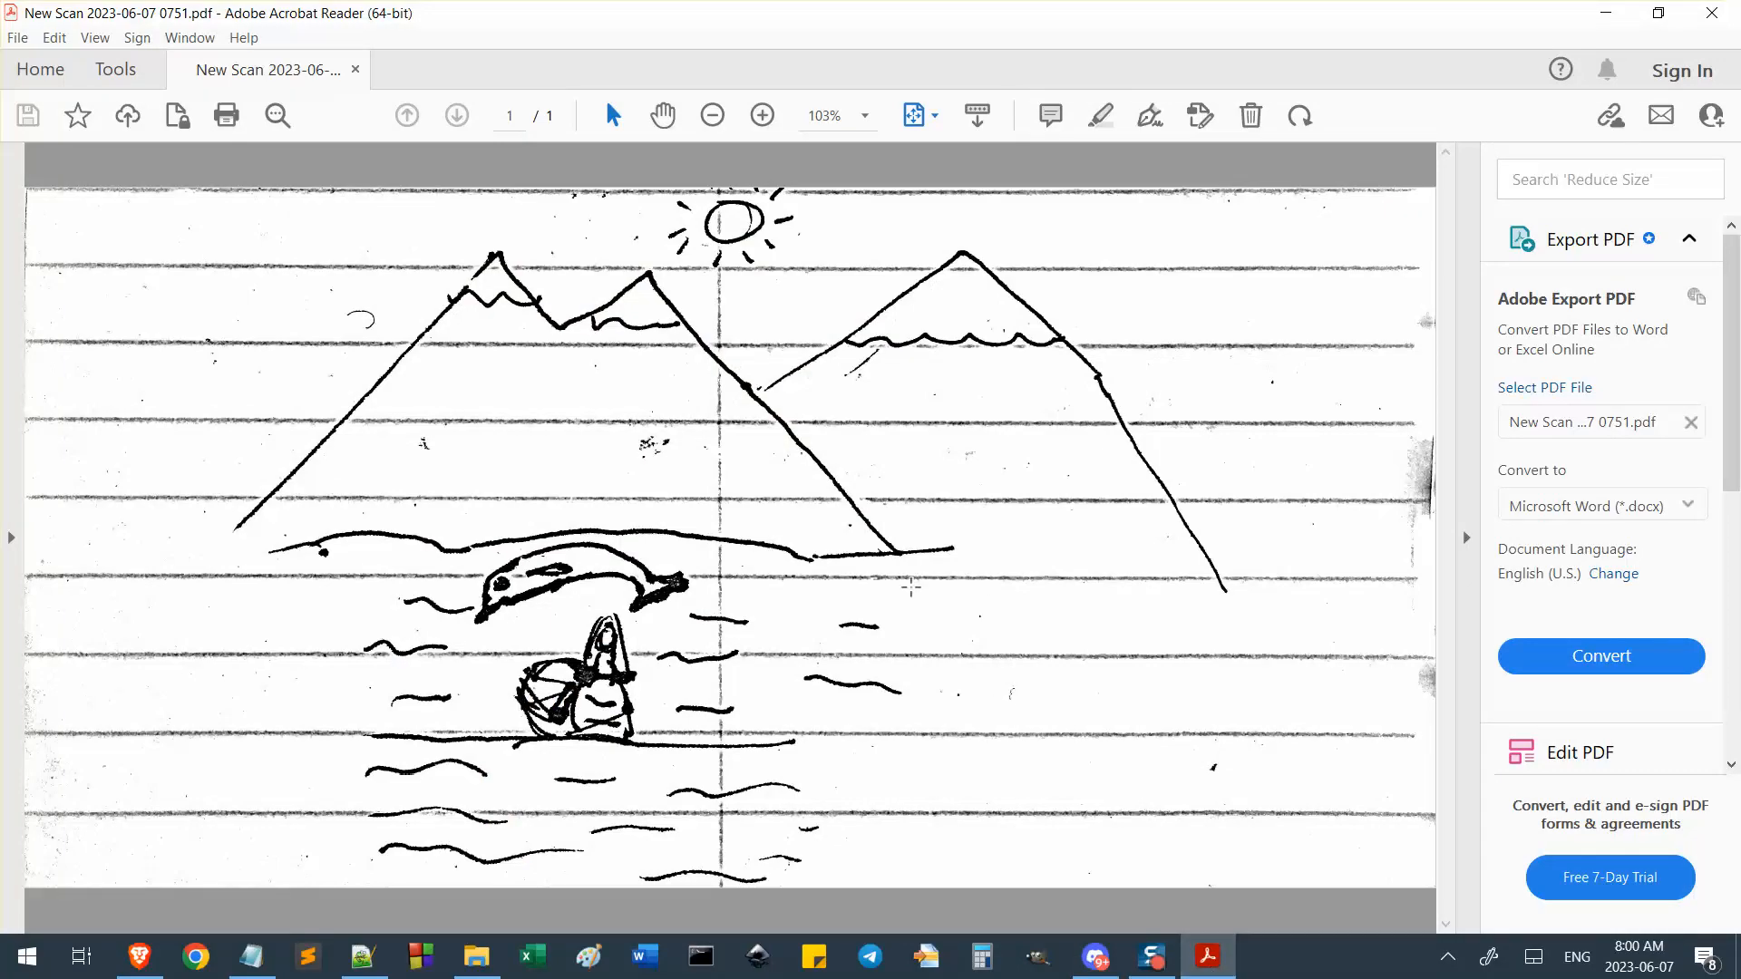
click(1096, 957)
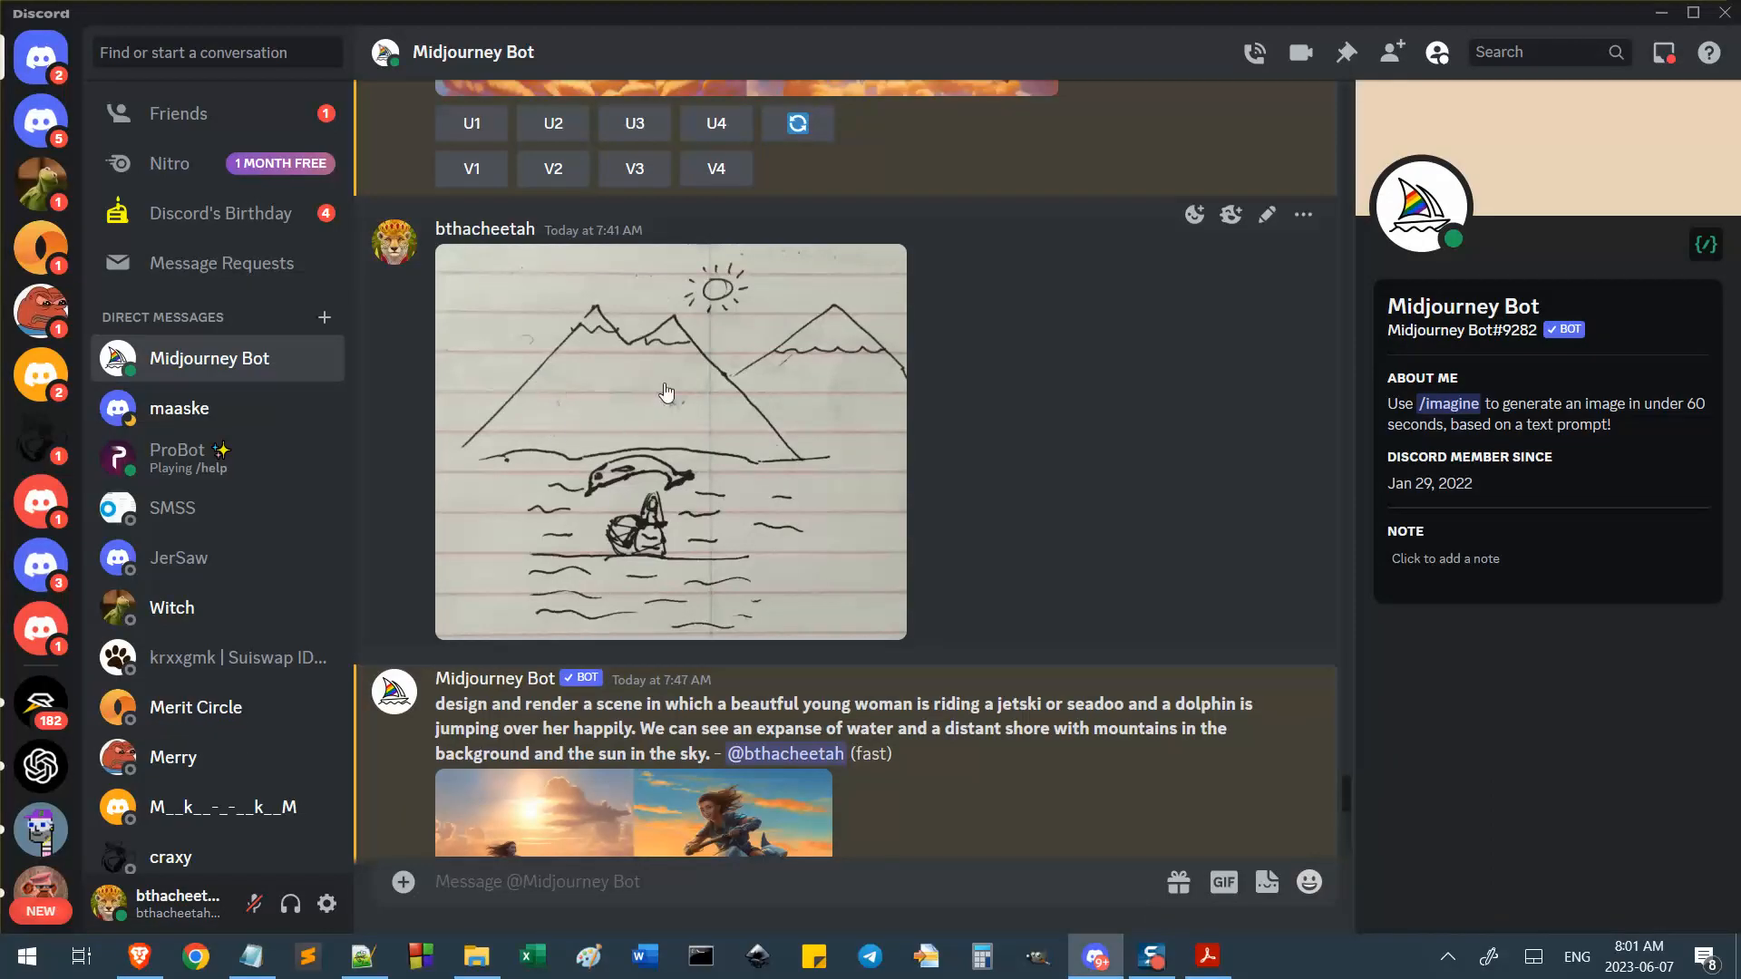
key(alt+Tab)
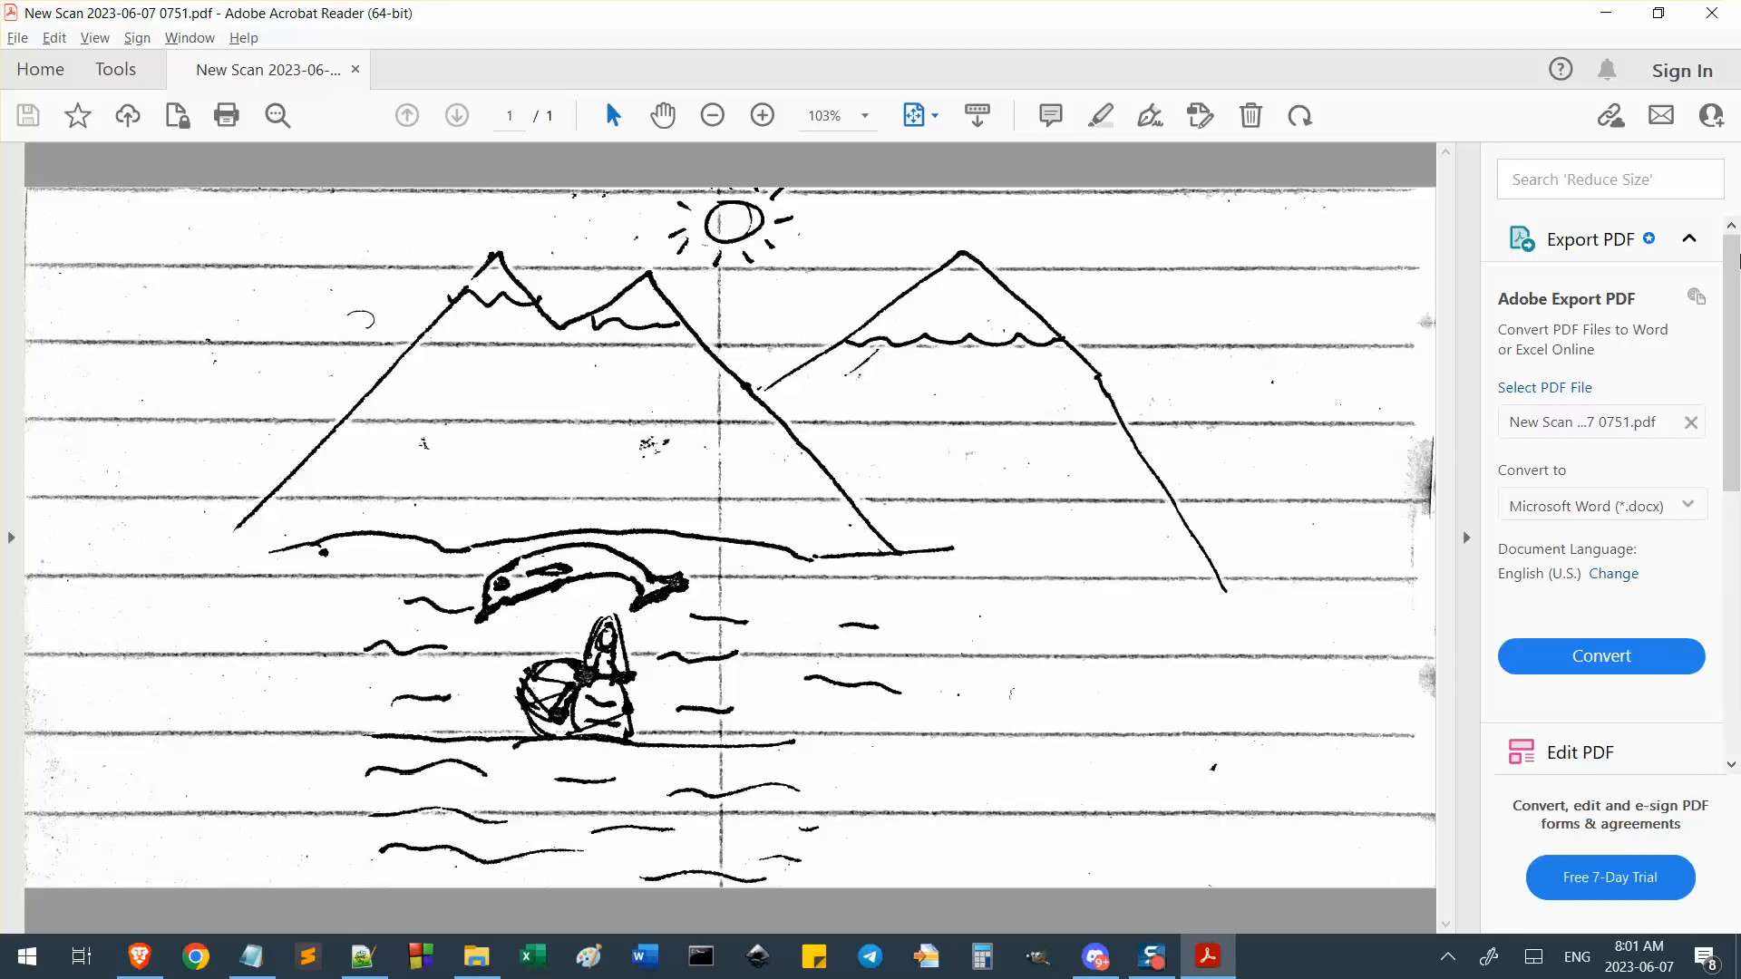
key(alt+Tab)
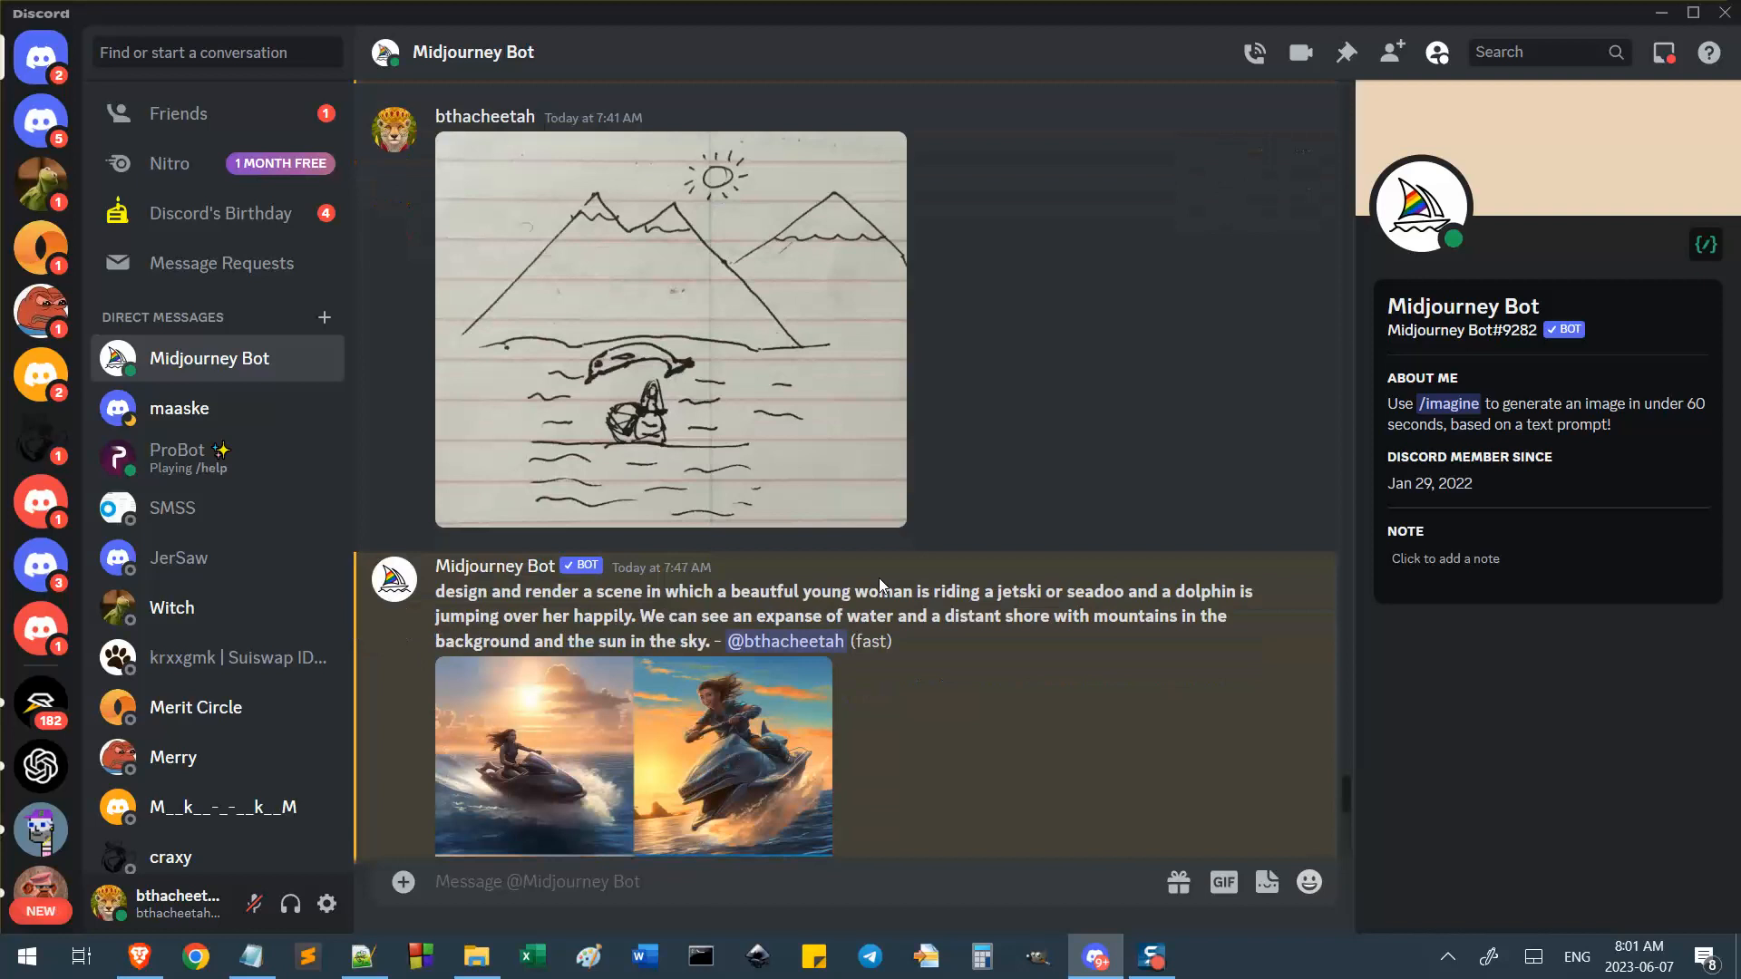
Compare the pen sketch with the first text-only jet ski image grid, and examine the enlarged grid's four images.
scroll(879, 579, down, 4)
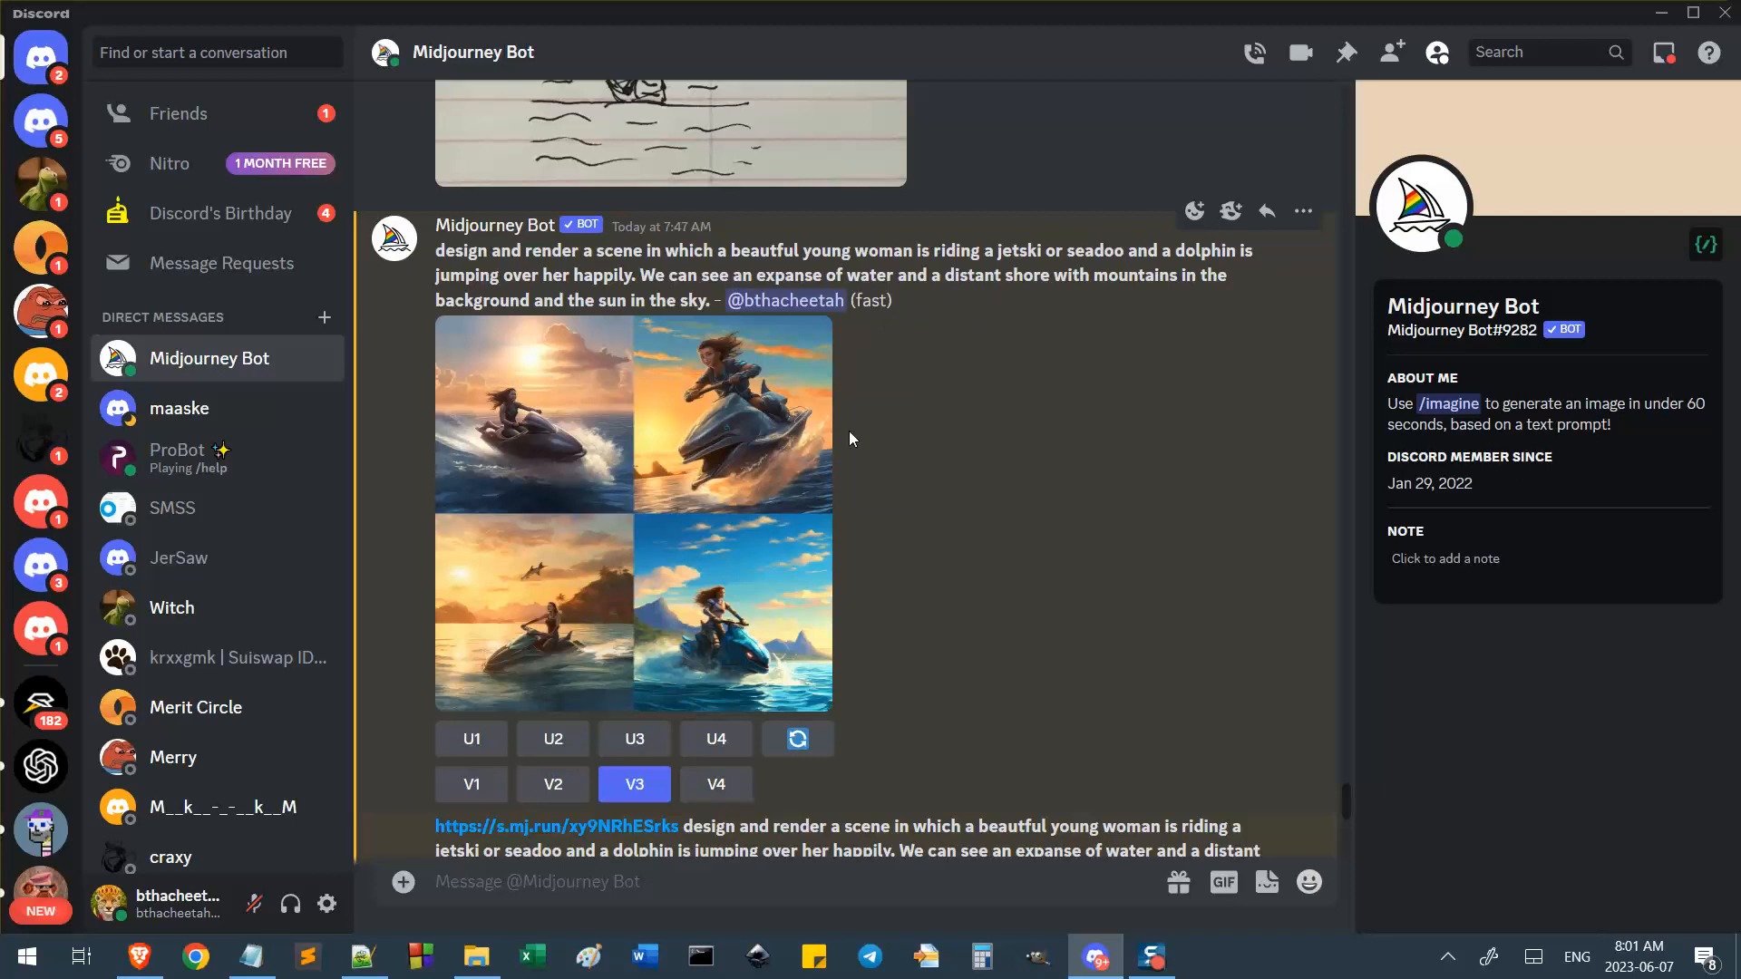
scroll(1075, 381, up, 1)
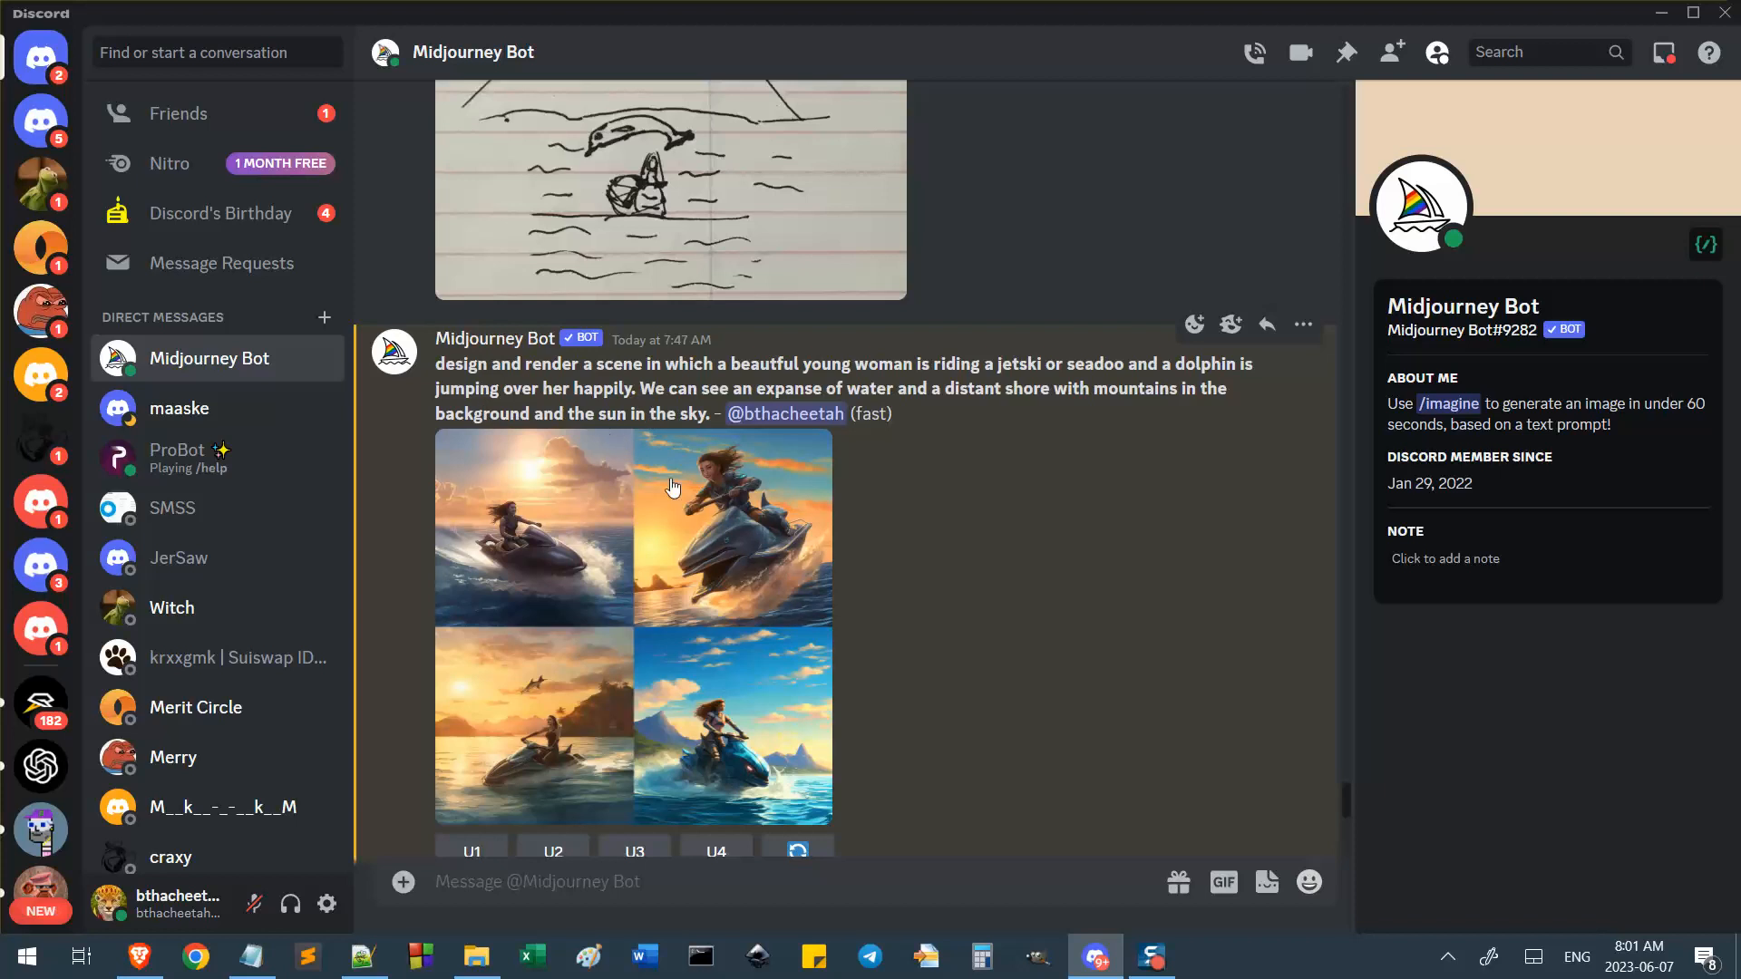
scroll(868, 530, up, 4)
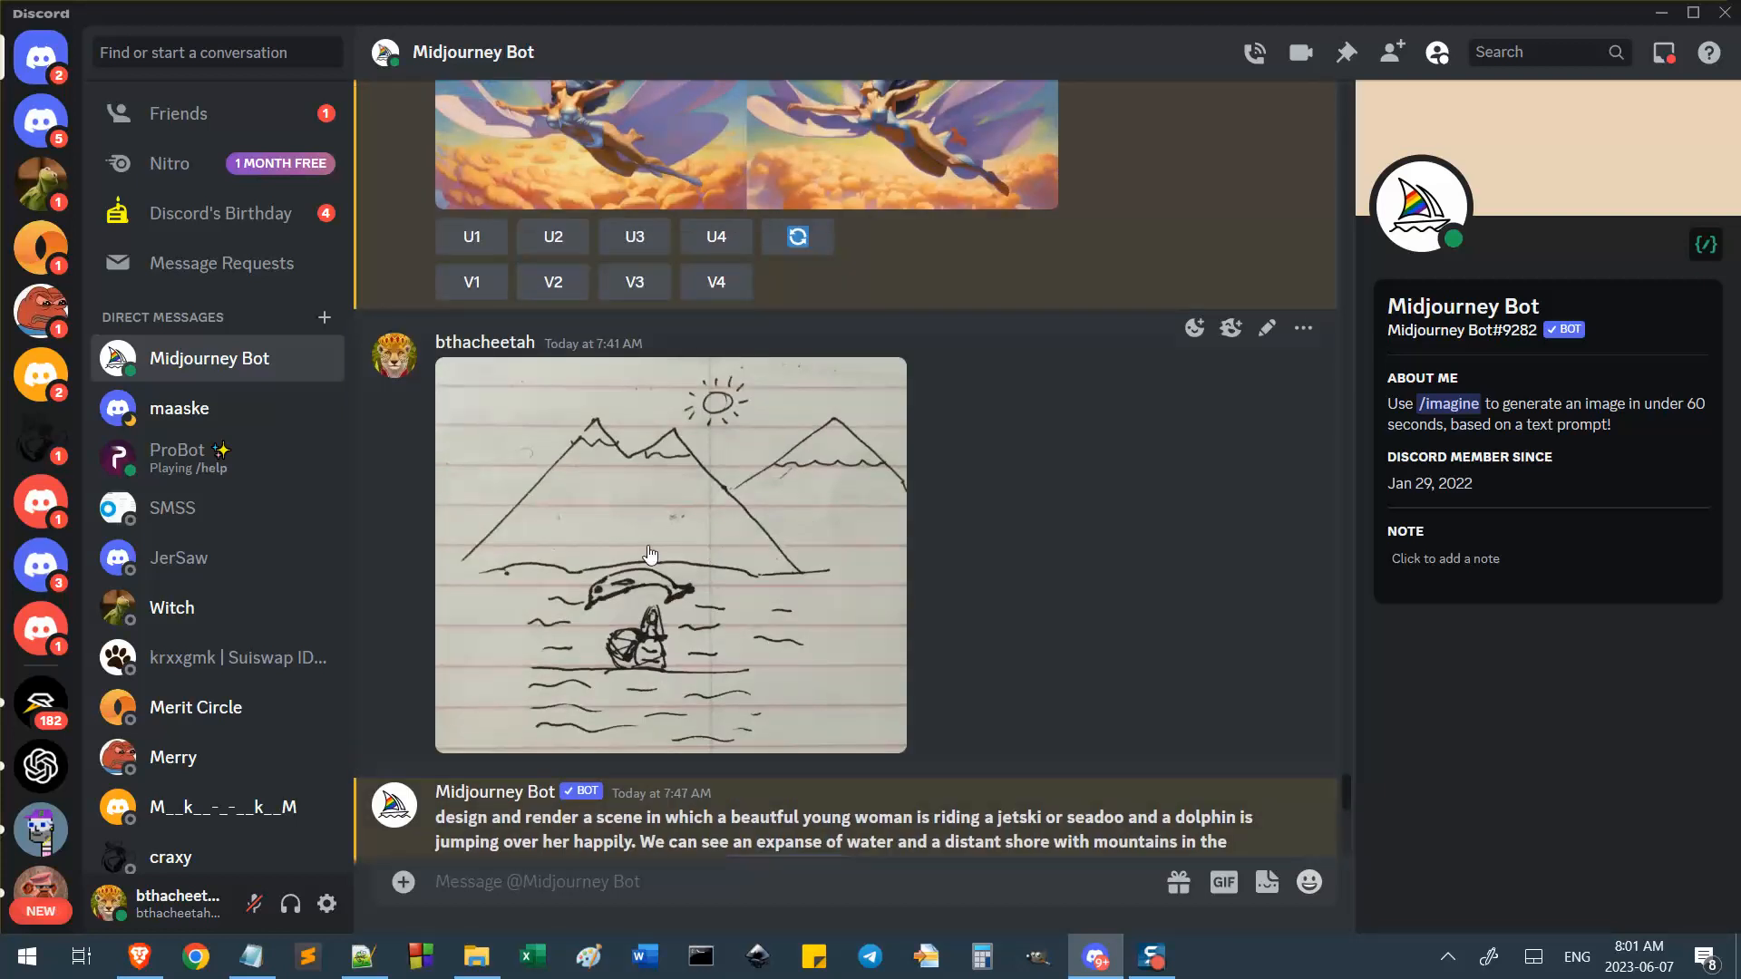
scroll(1023, 621, down, 6)
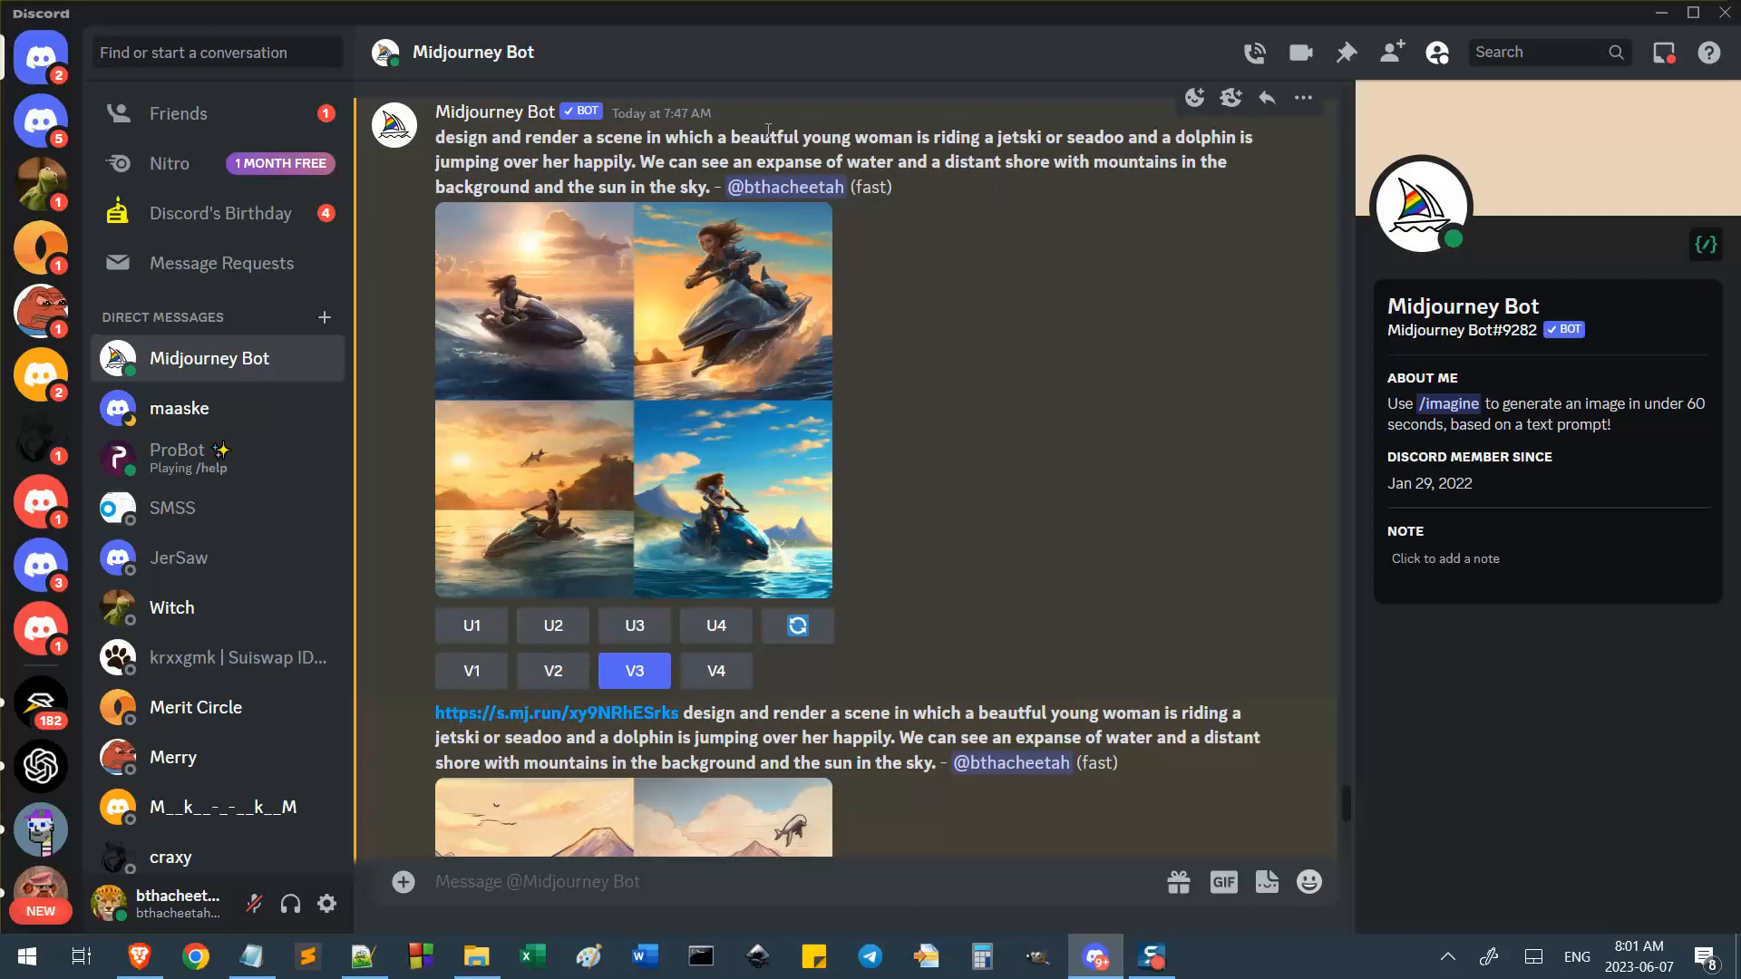
click(766, 328)
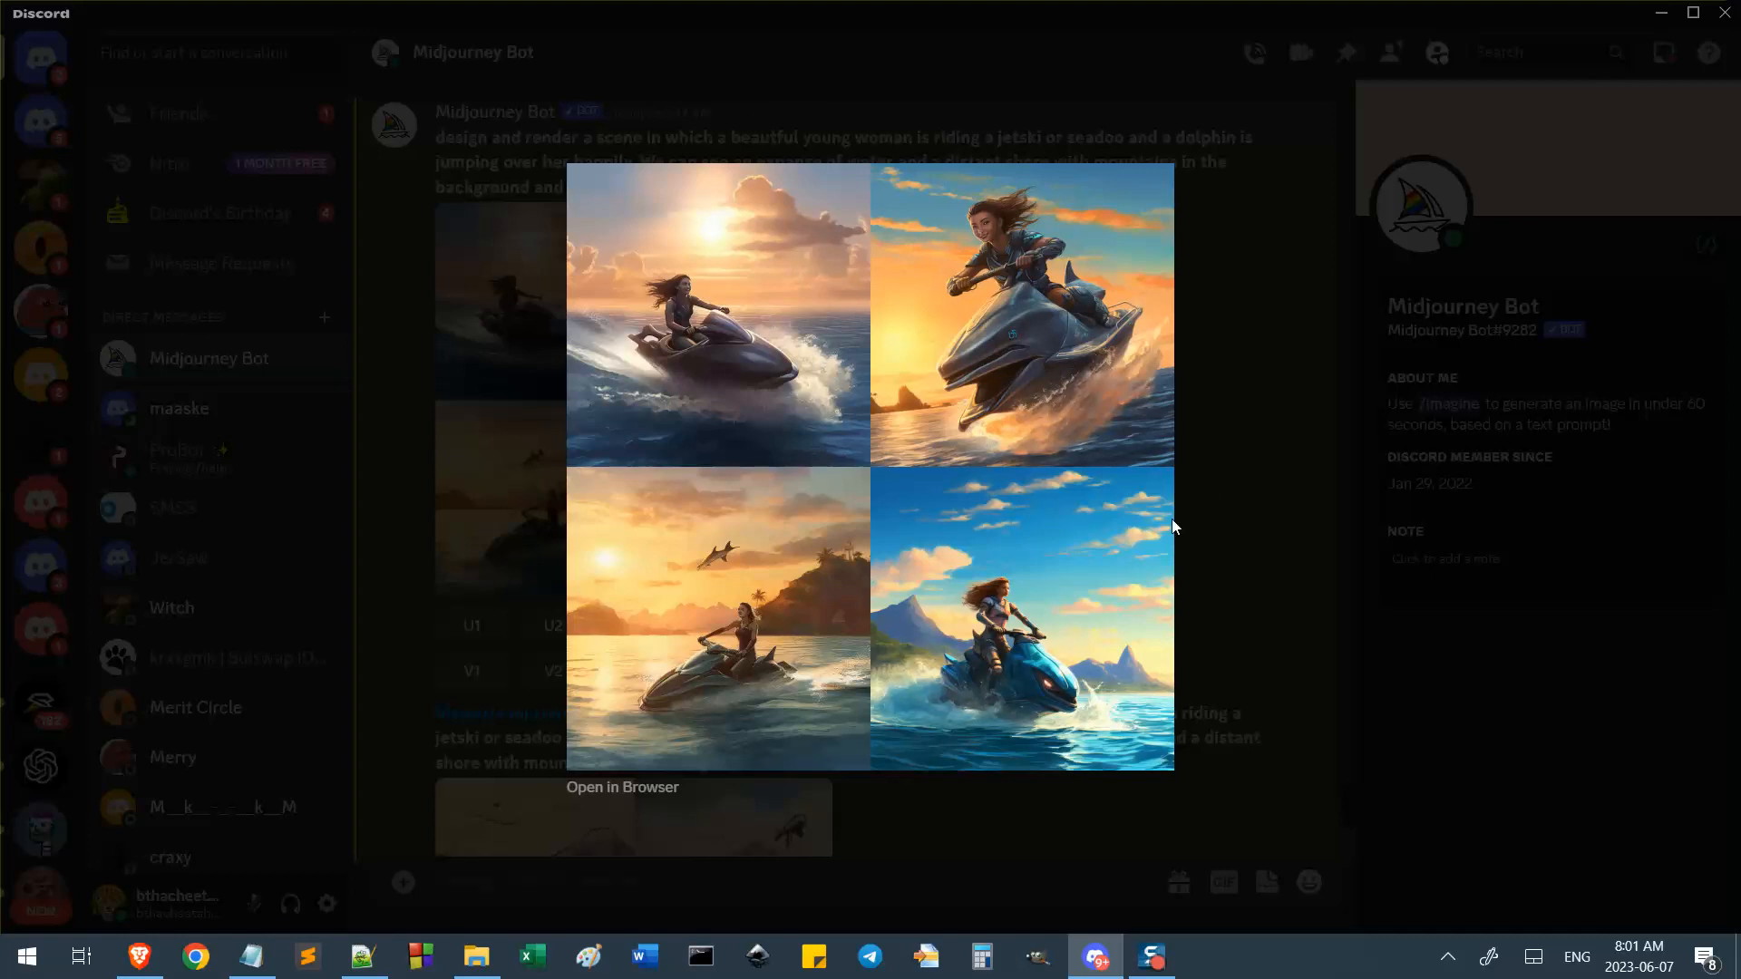
click(1177, 489)
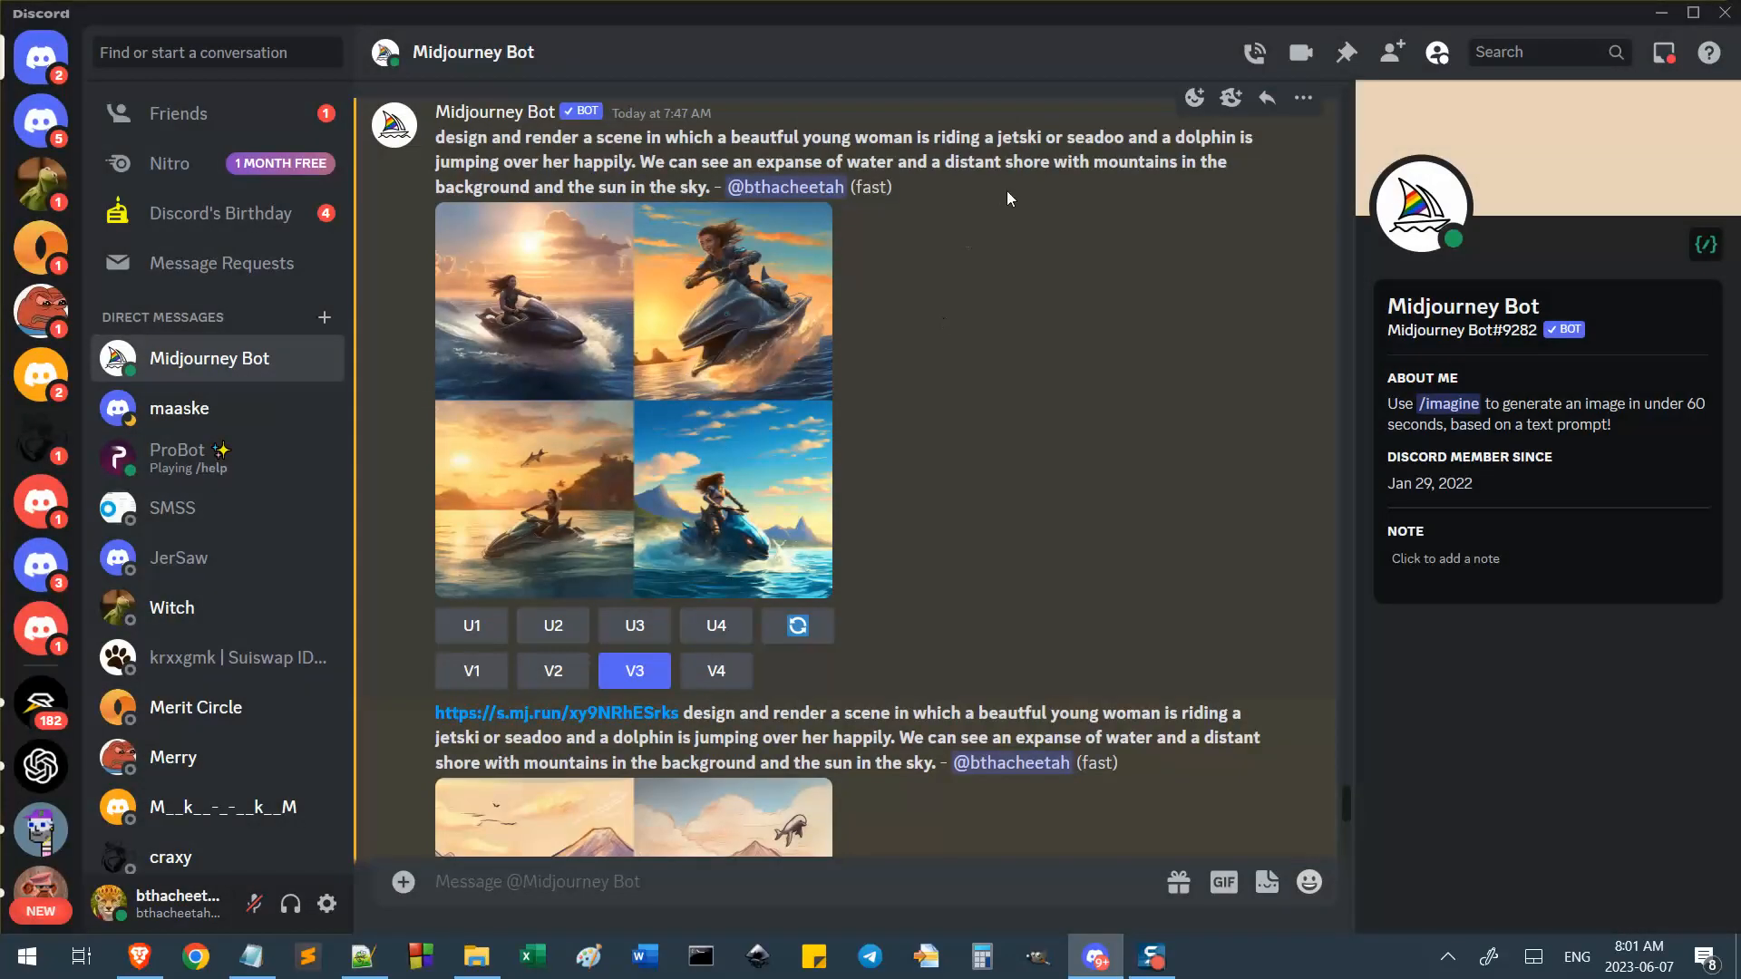
click(682, 444)
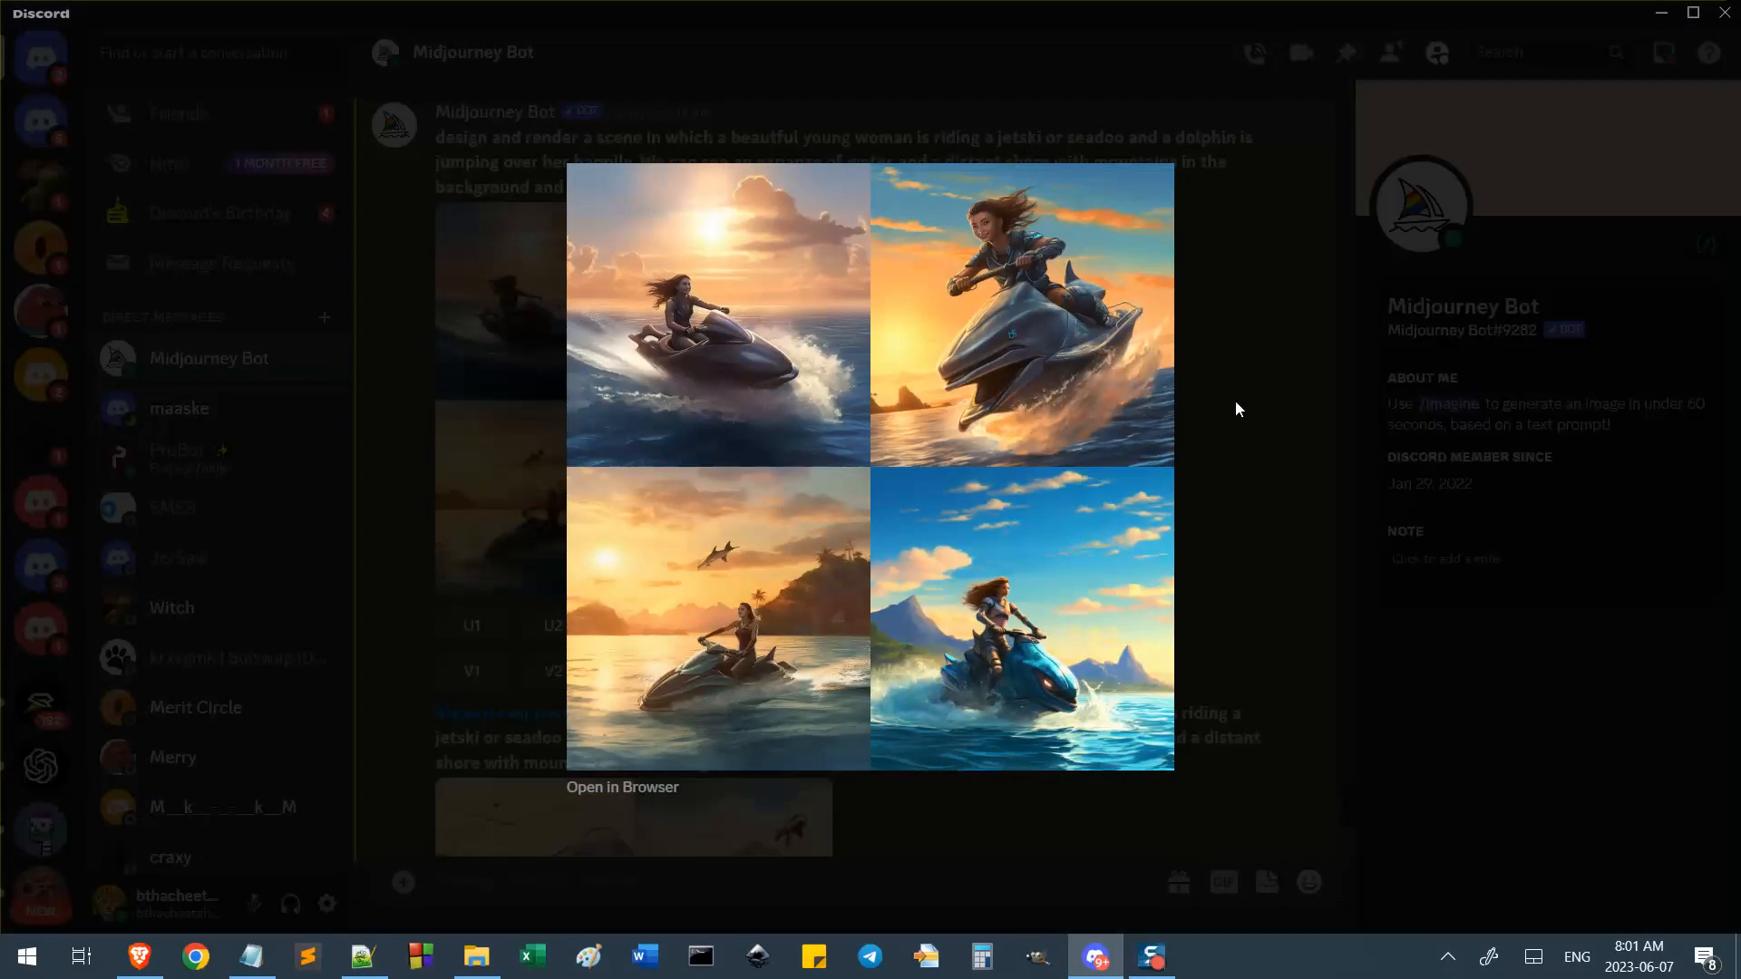
click(1269, 494)
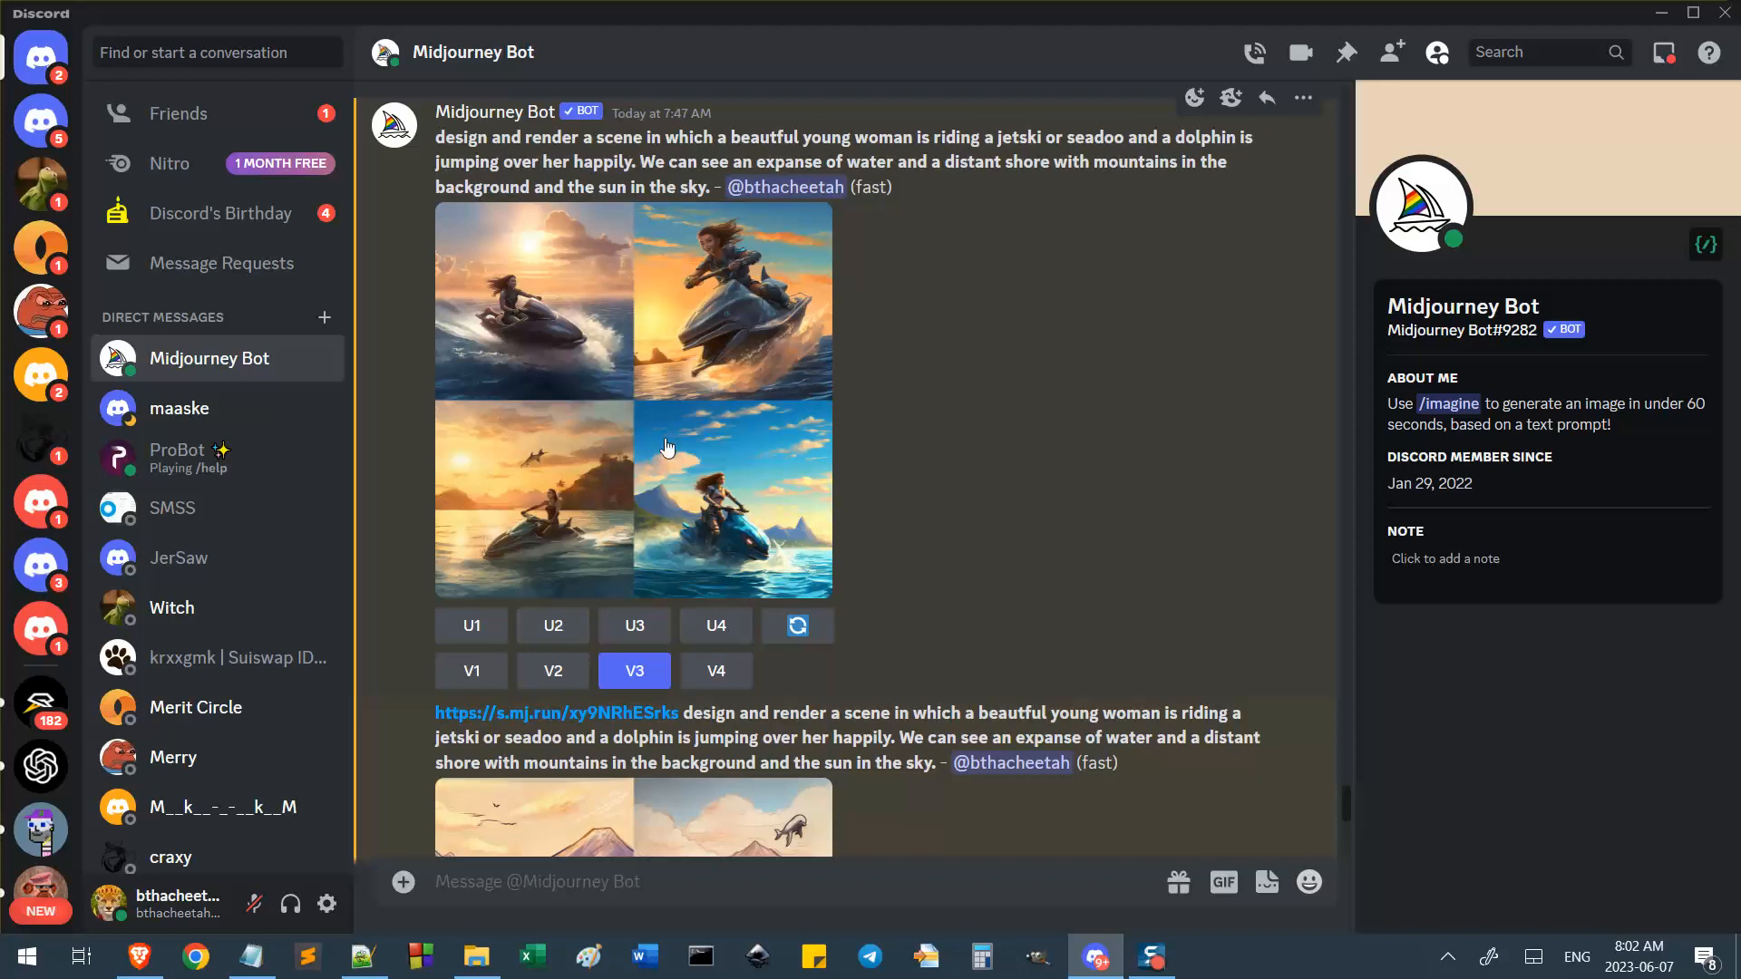
click(800, 412)
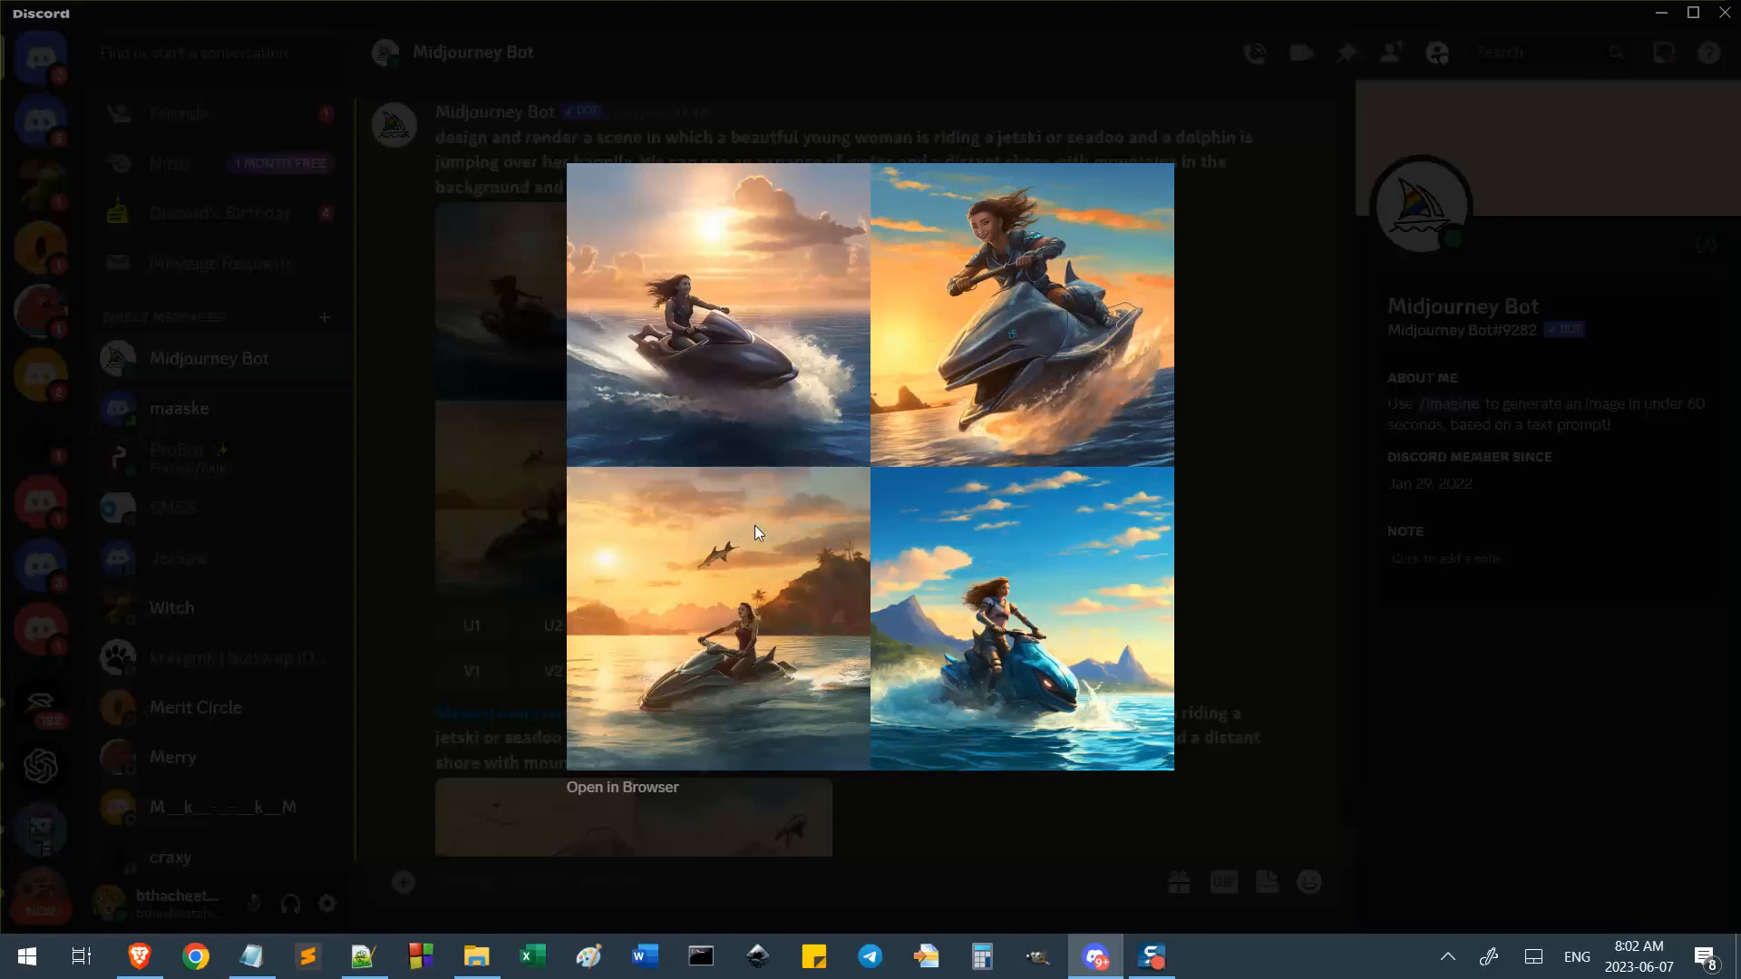
click(541, 464)
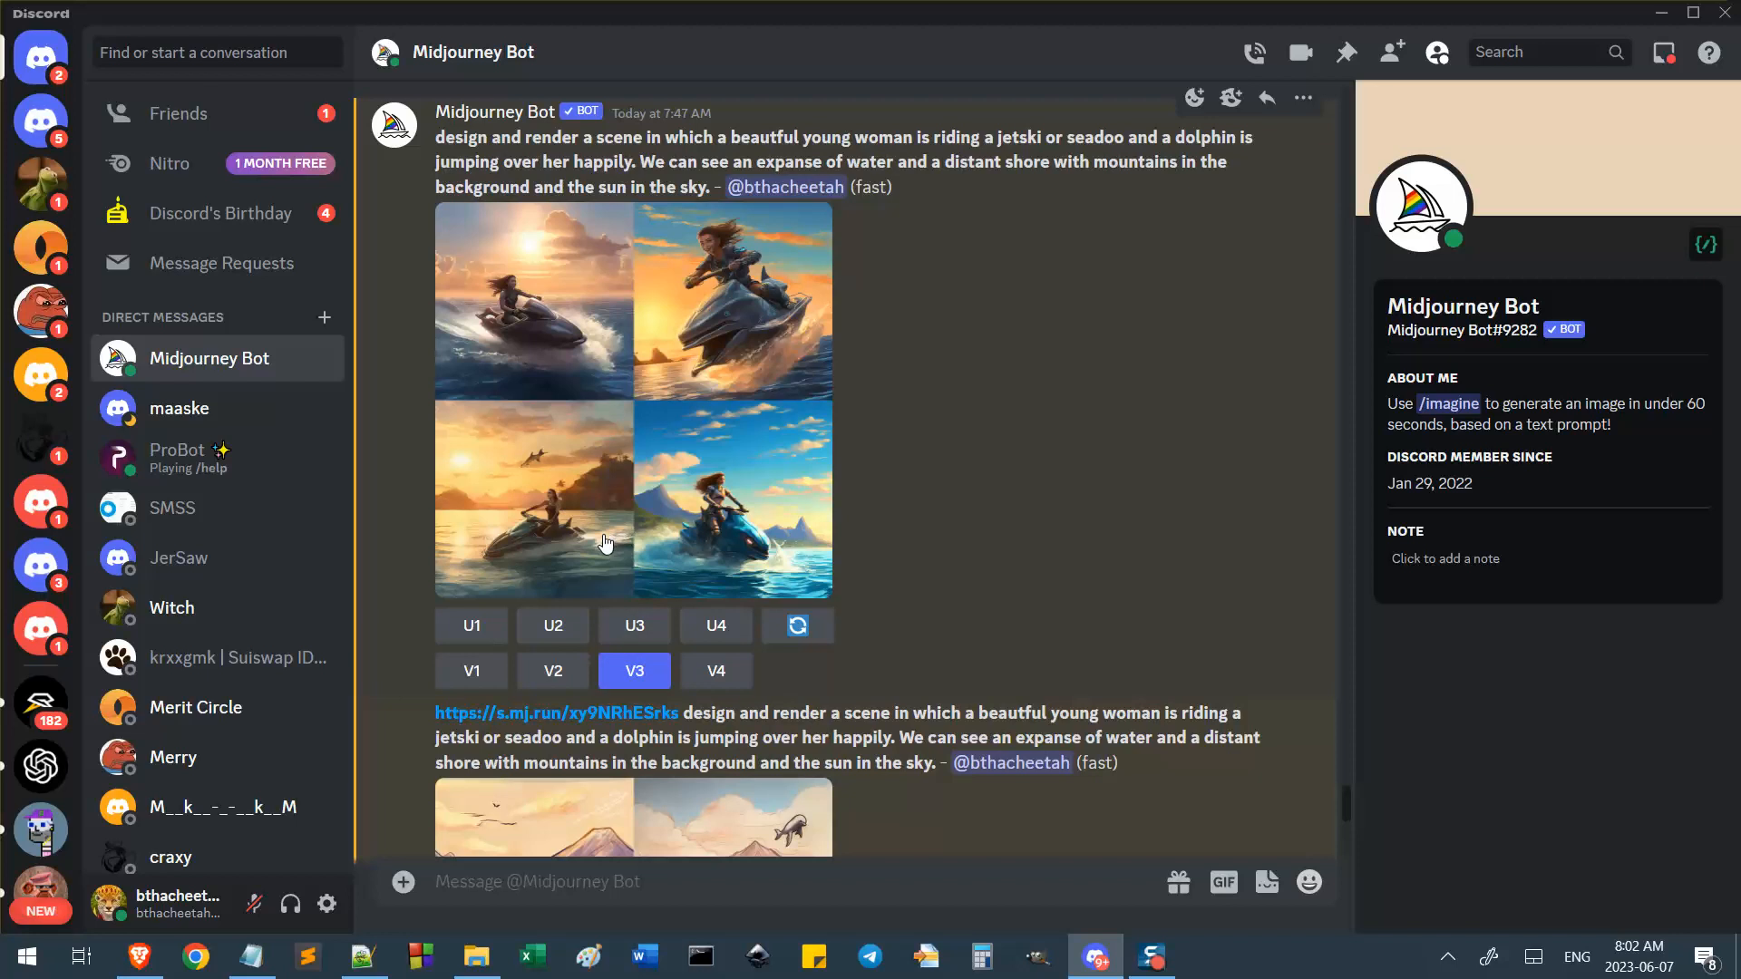
Review the sketch-based image grids, and view the sunset jet ski variations grid at full size.
scroll(633, 552, down, 5)
scroll(642, 555, down, 6)
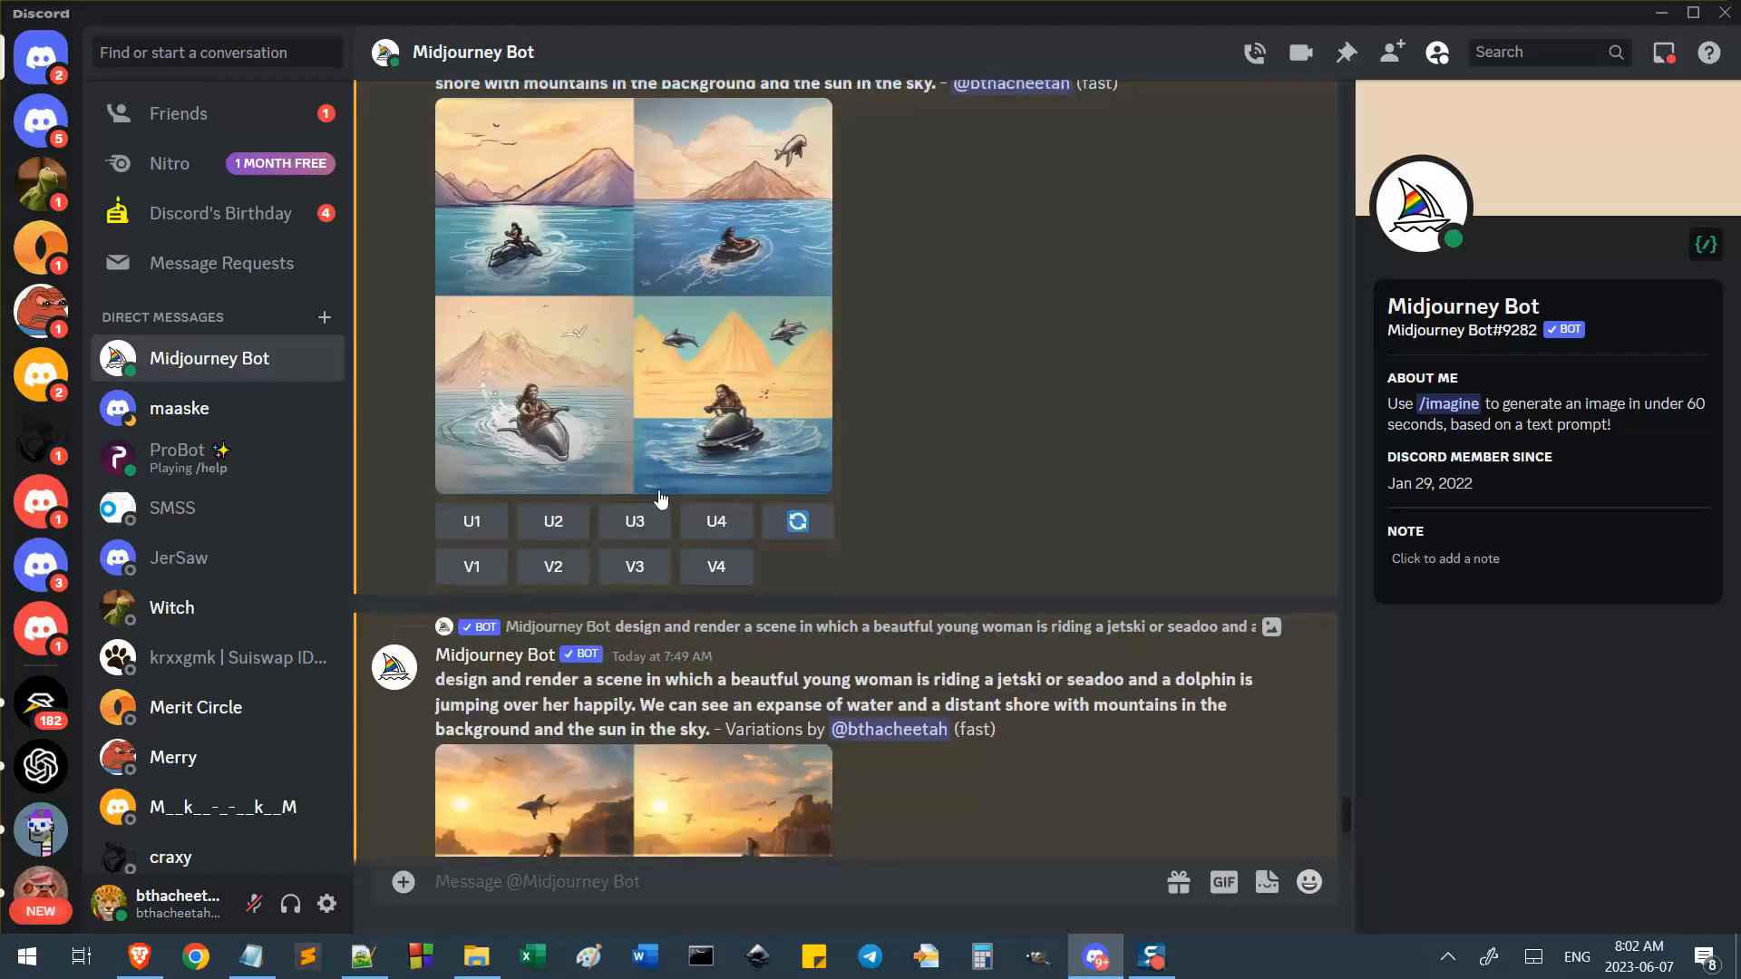
scroll(726, 563, down, 5)
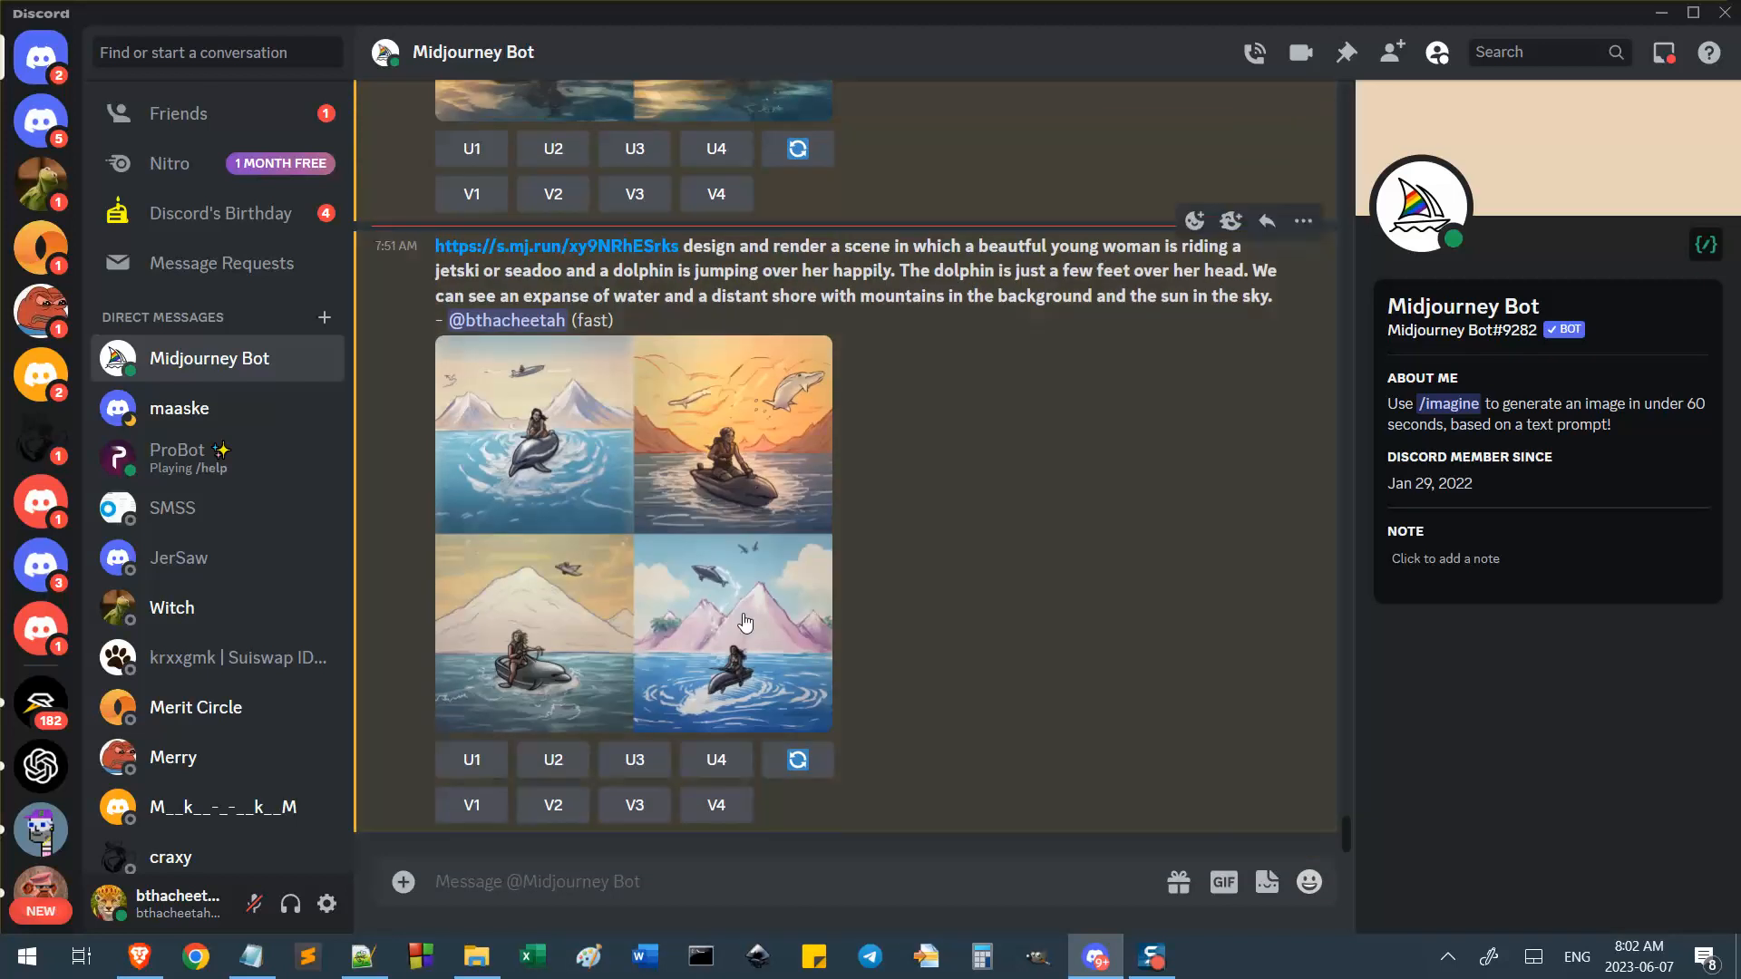
scroll(743, 580, up, 5)
click(740, 485)
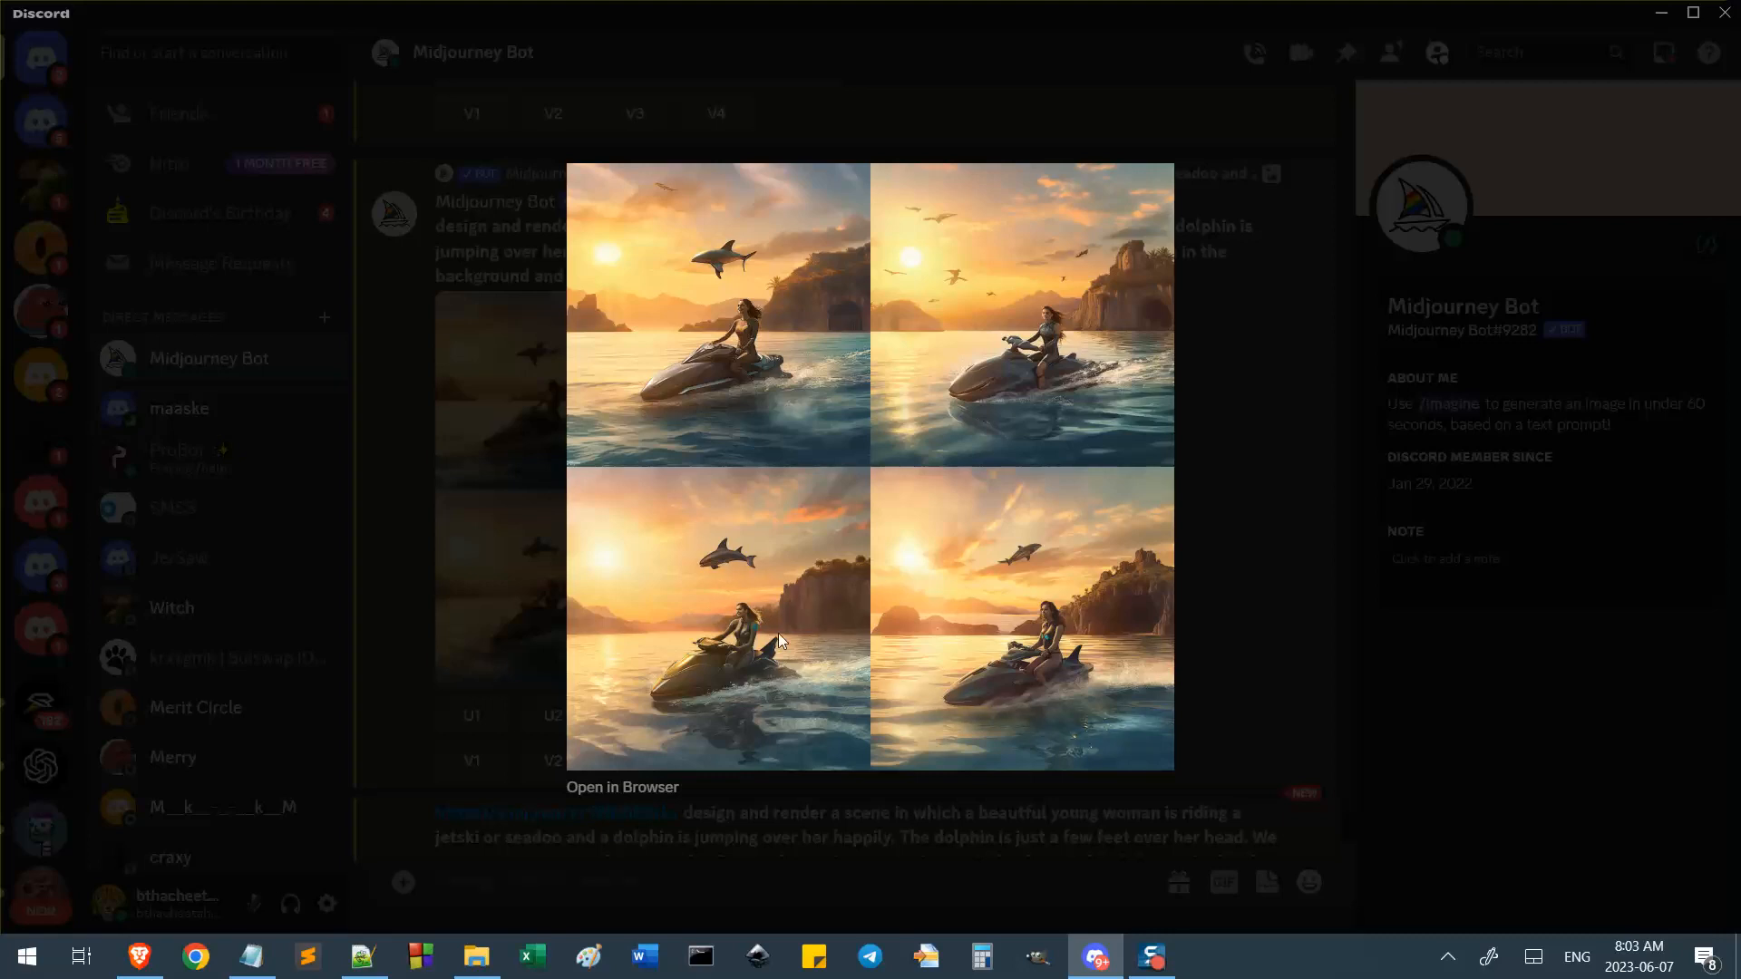
click(537, 503)
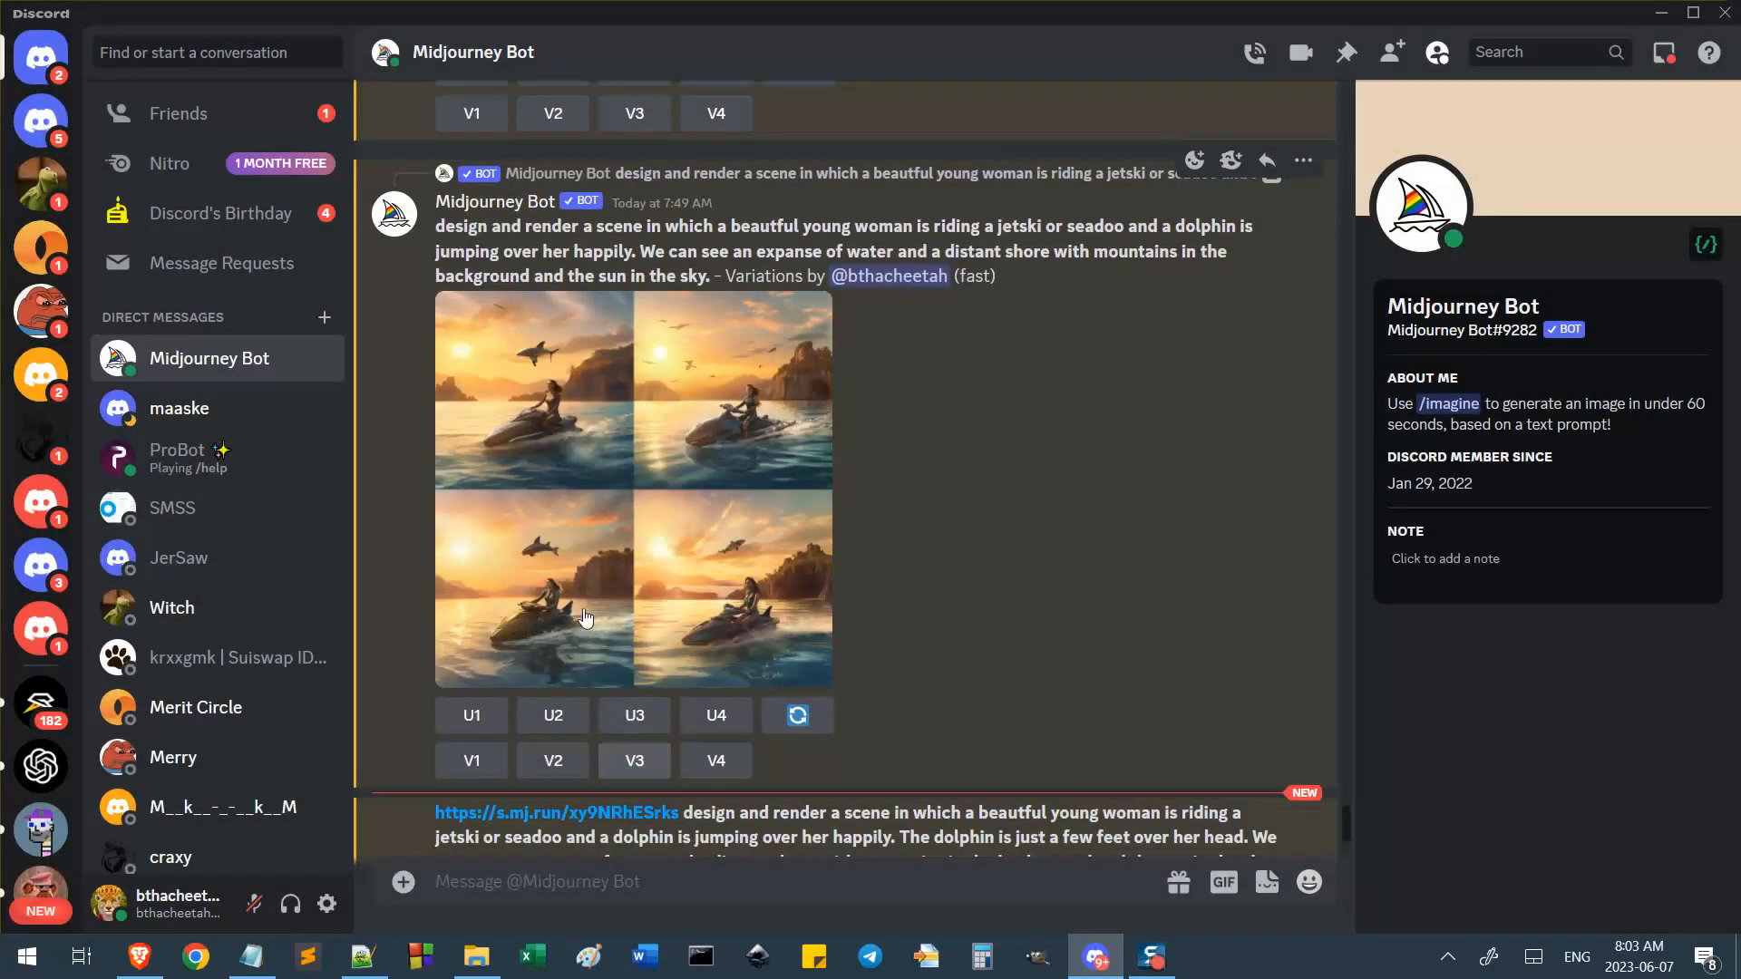
Request new variations of the third image in the sunset jet ski variations grid.
click(634, 761)
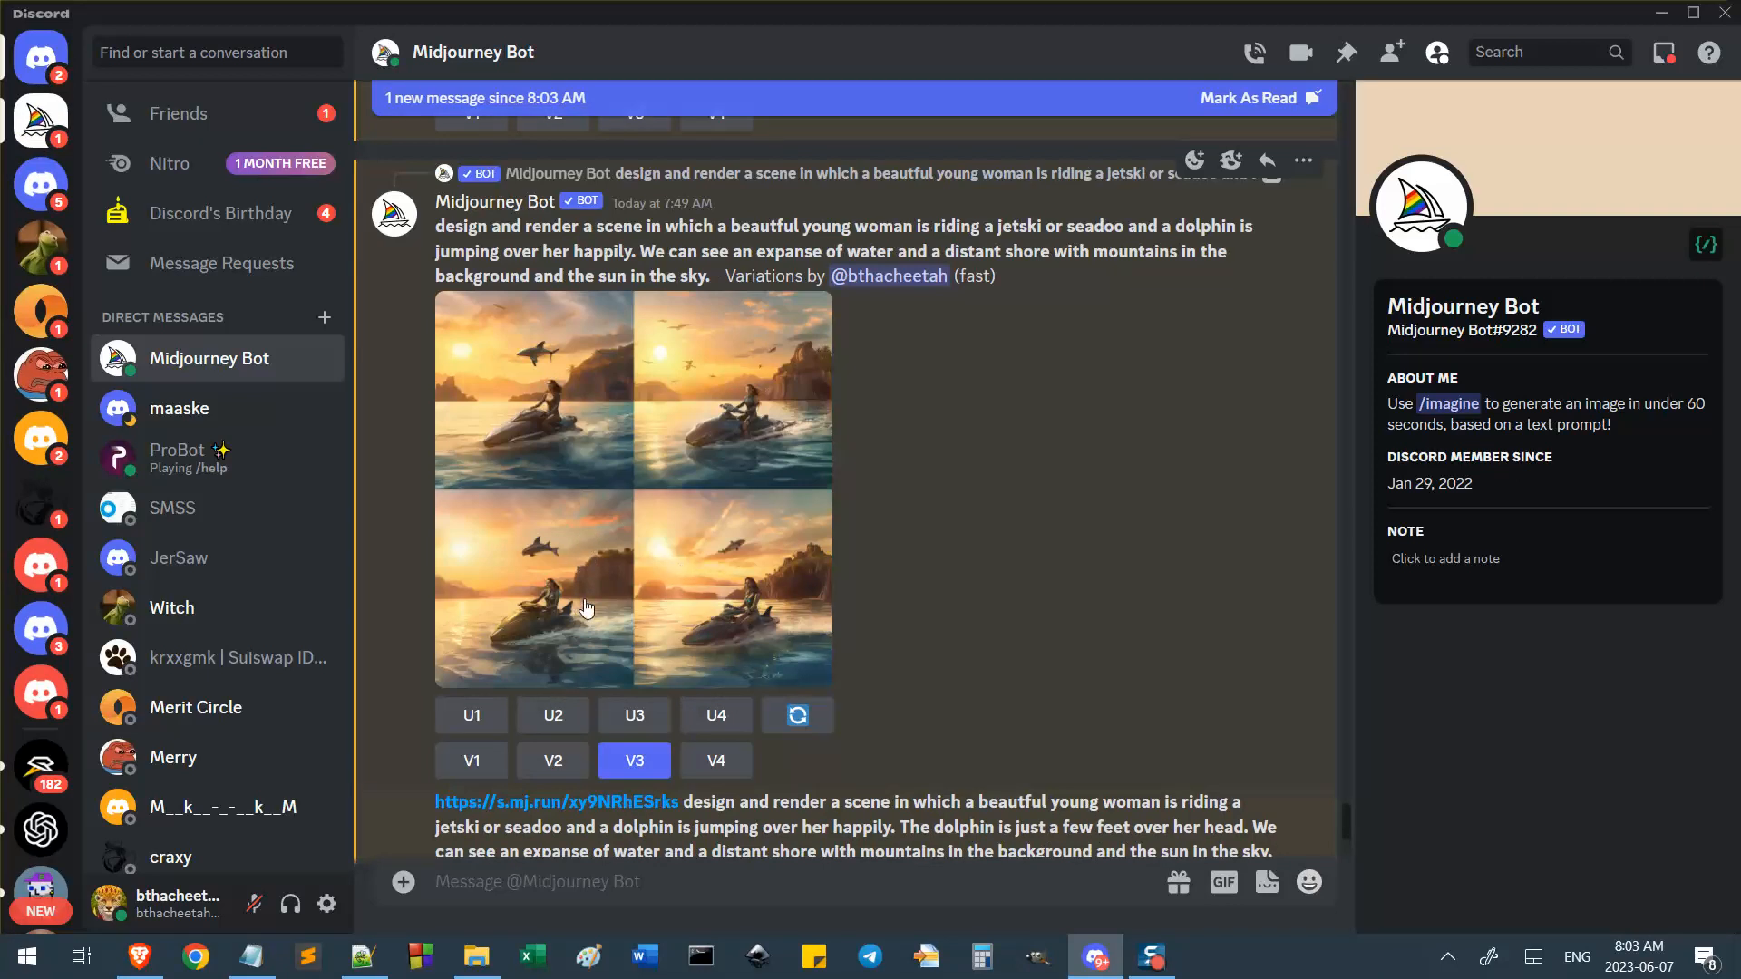
click(632, 714)
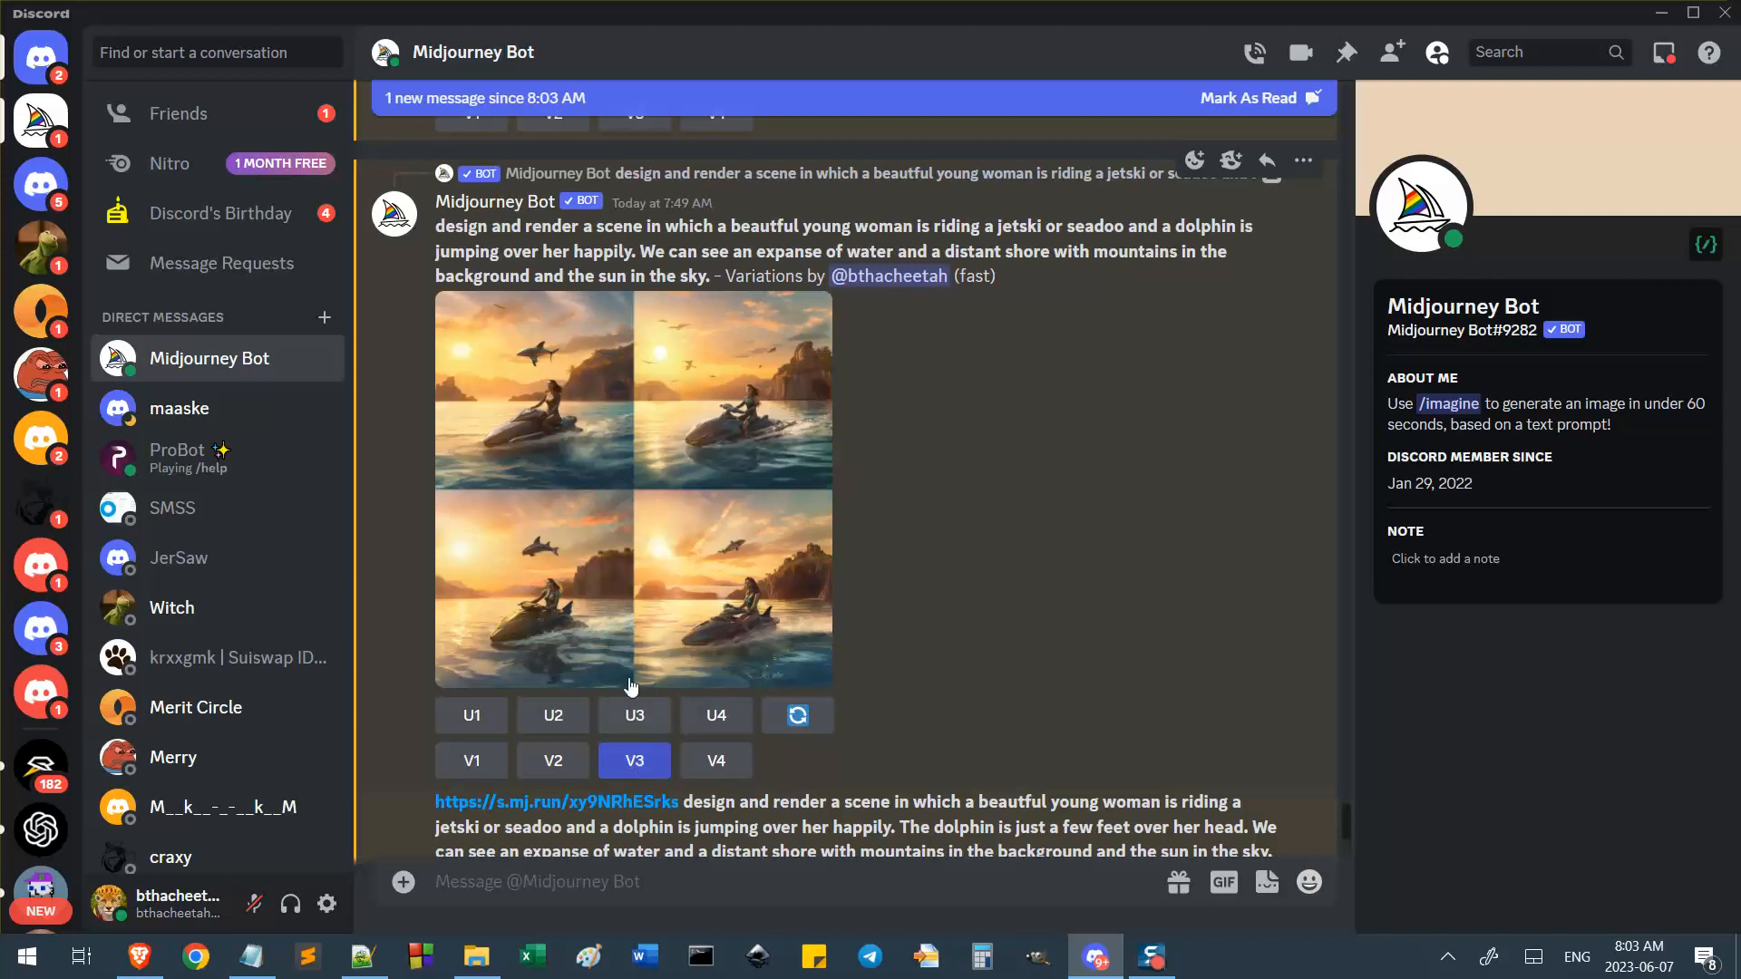
click(646, 762)
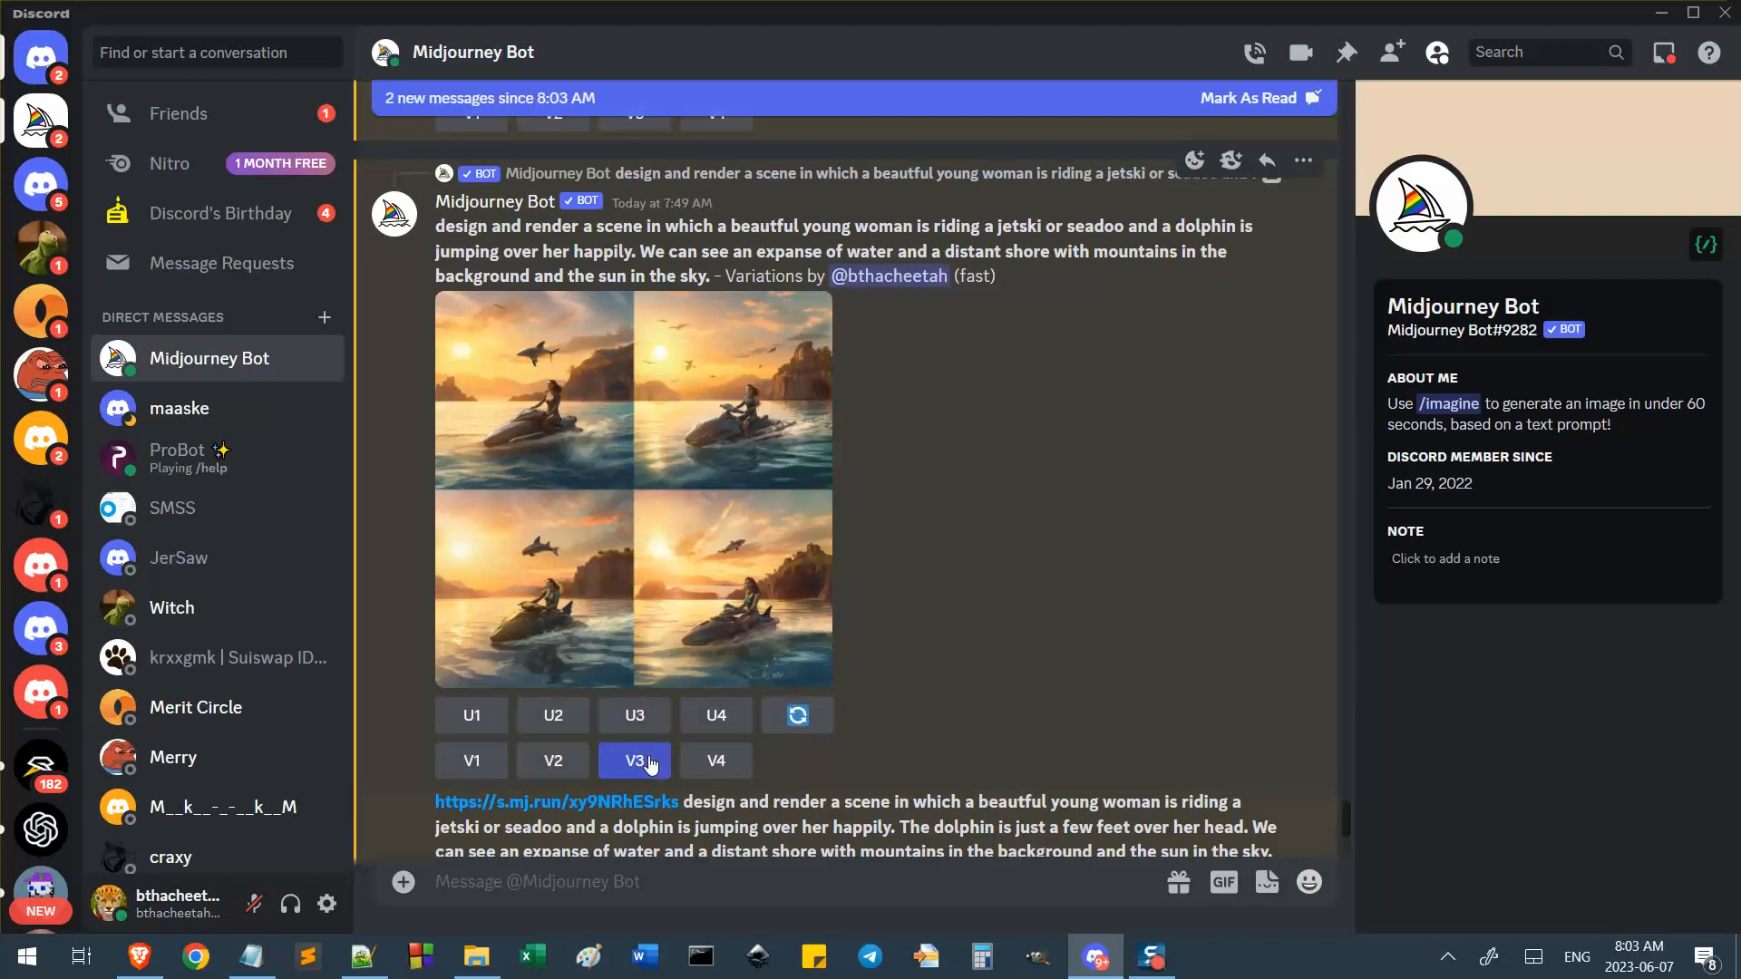
Turn on Midjourney's remix mode with the /prefer remix command and read the bot's reply.
click(688, 872)
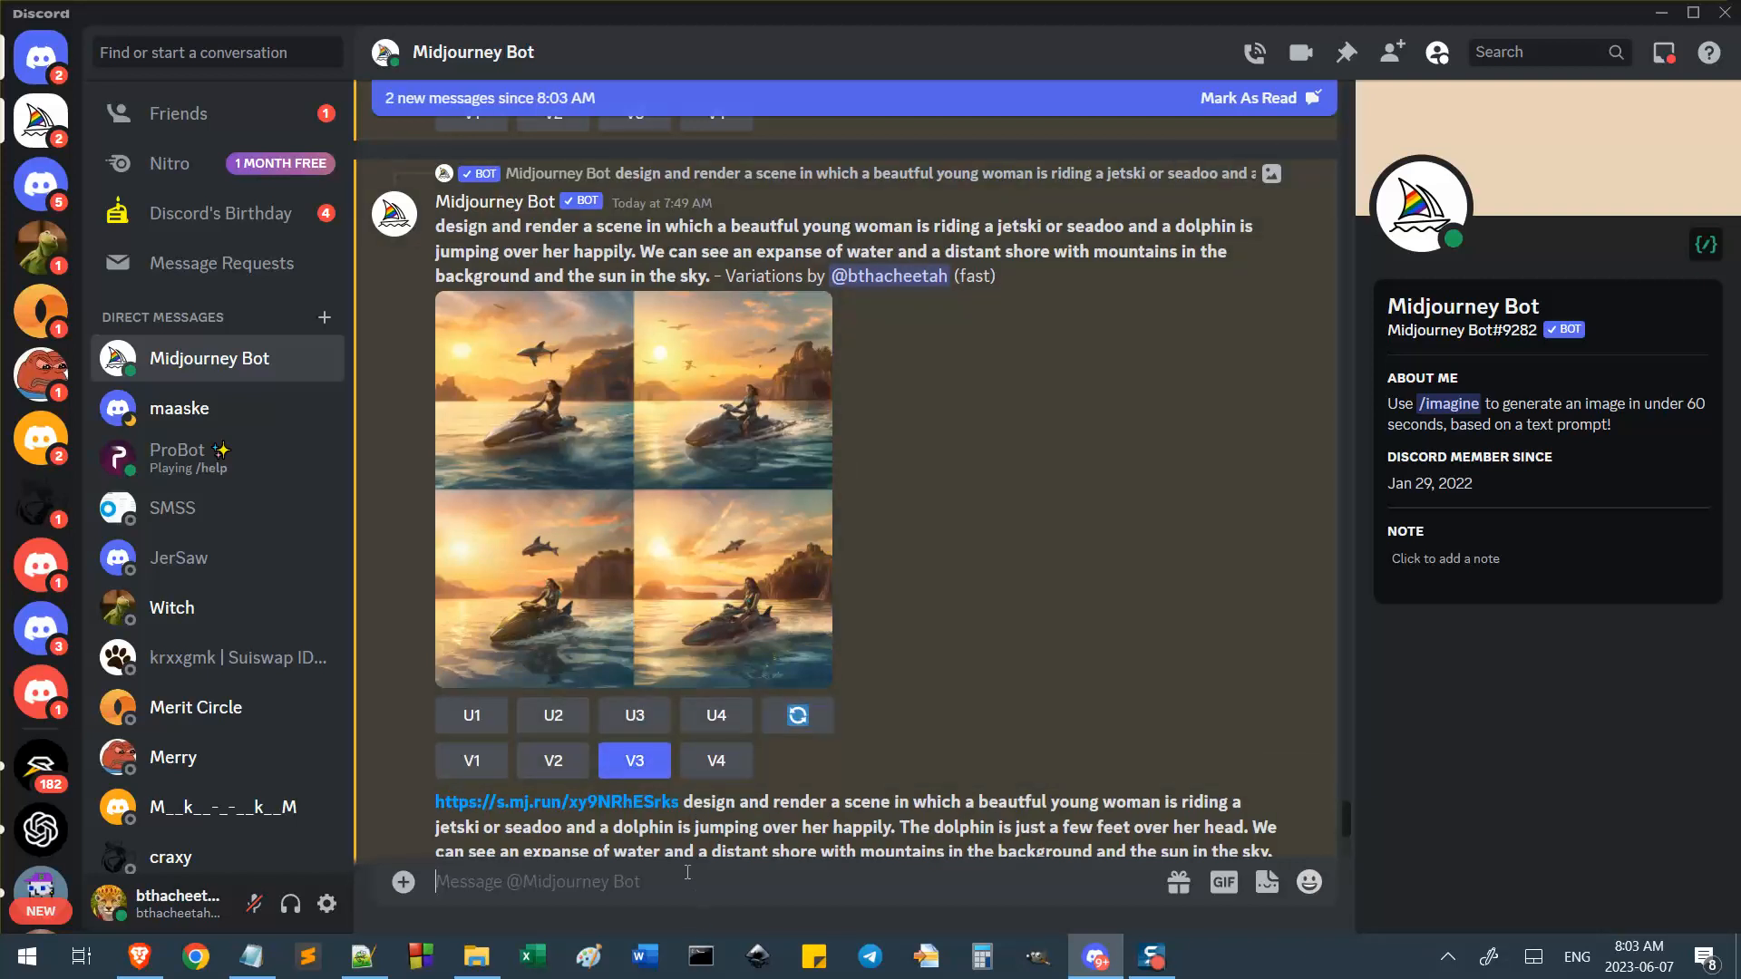
text(/remax)
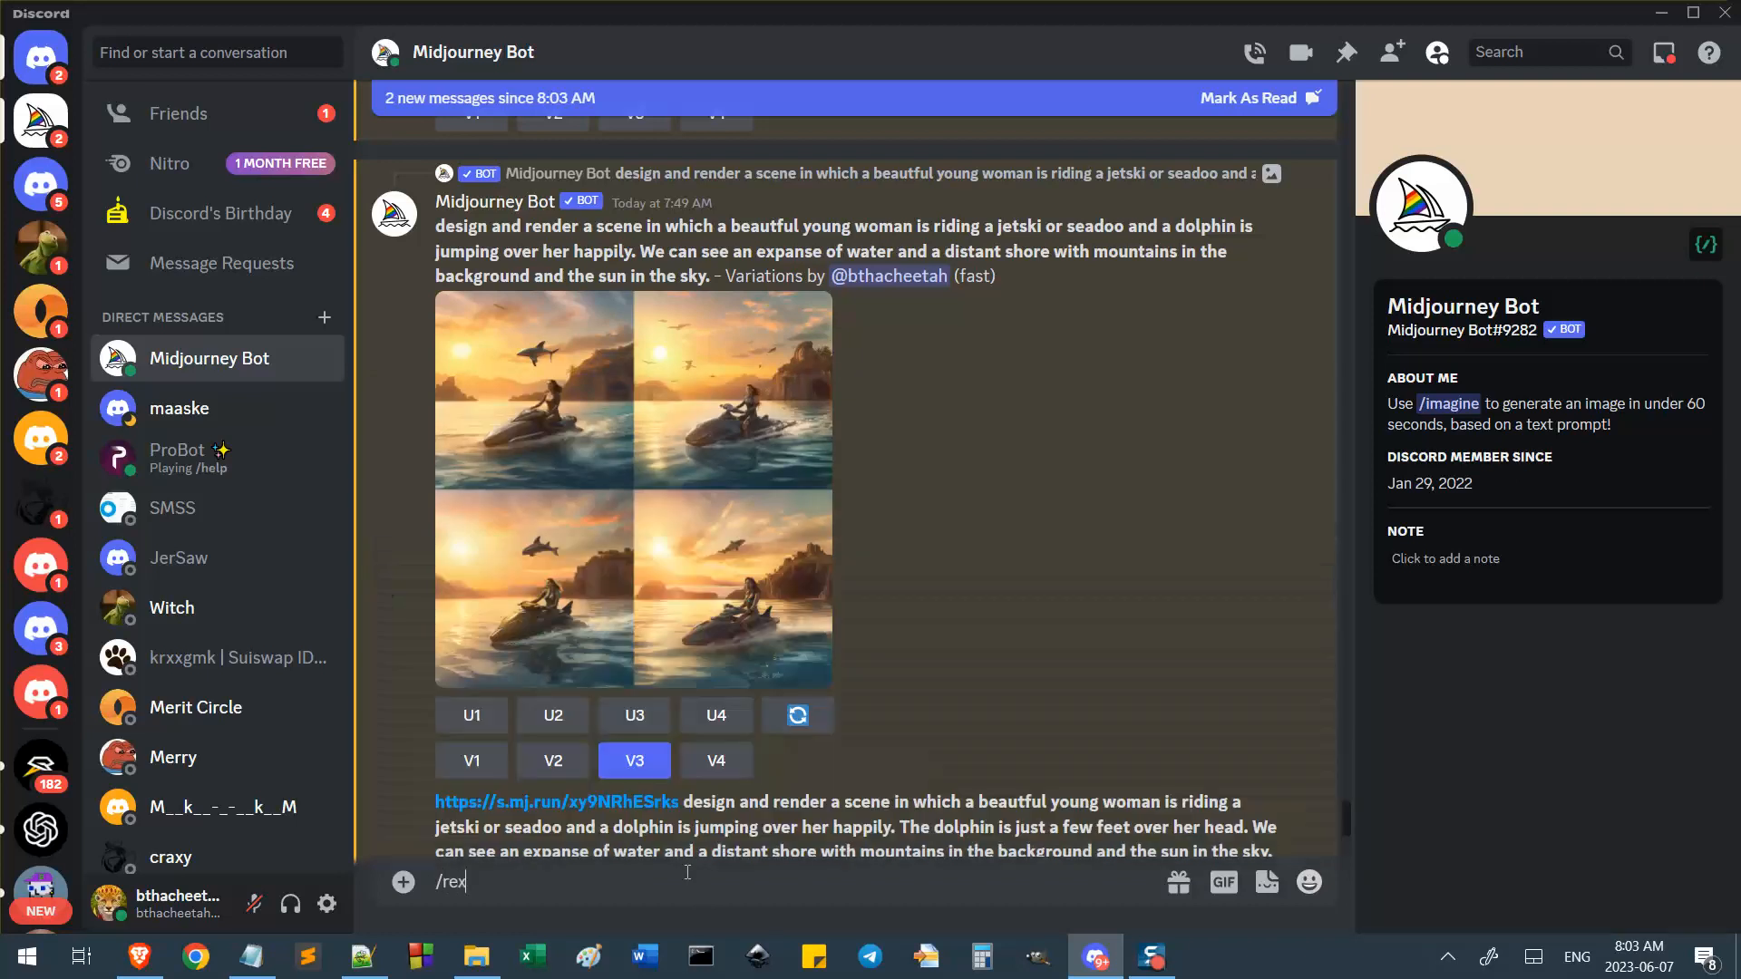
key(BackSpace)
key(BackSpace)
text(i)
key(Return)
key(Return)
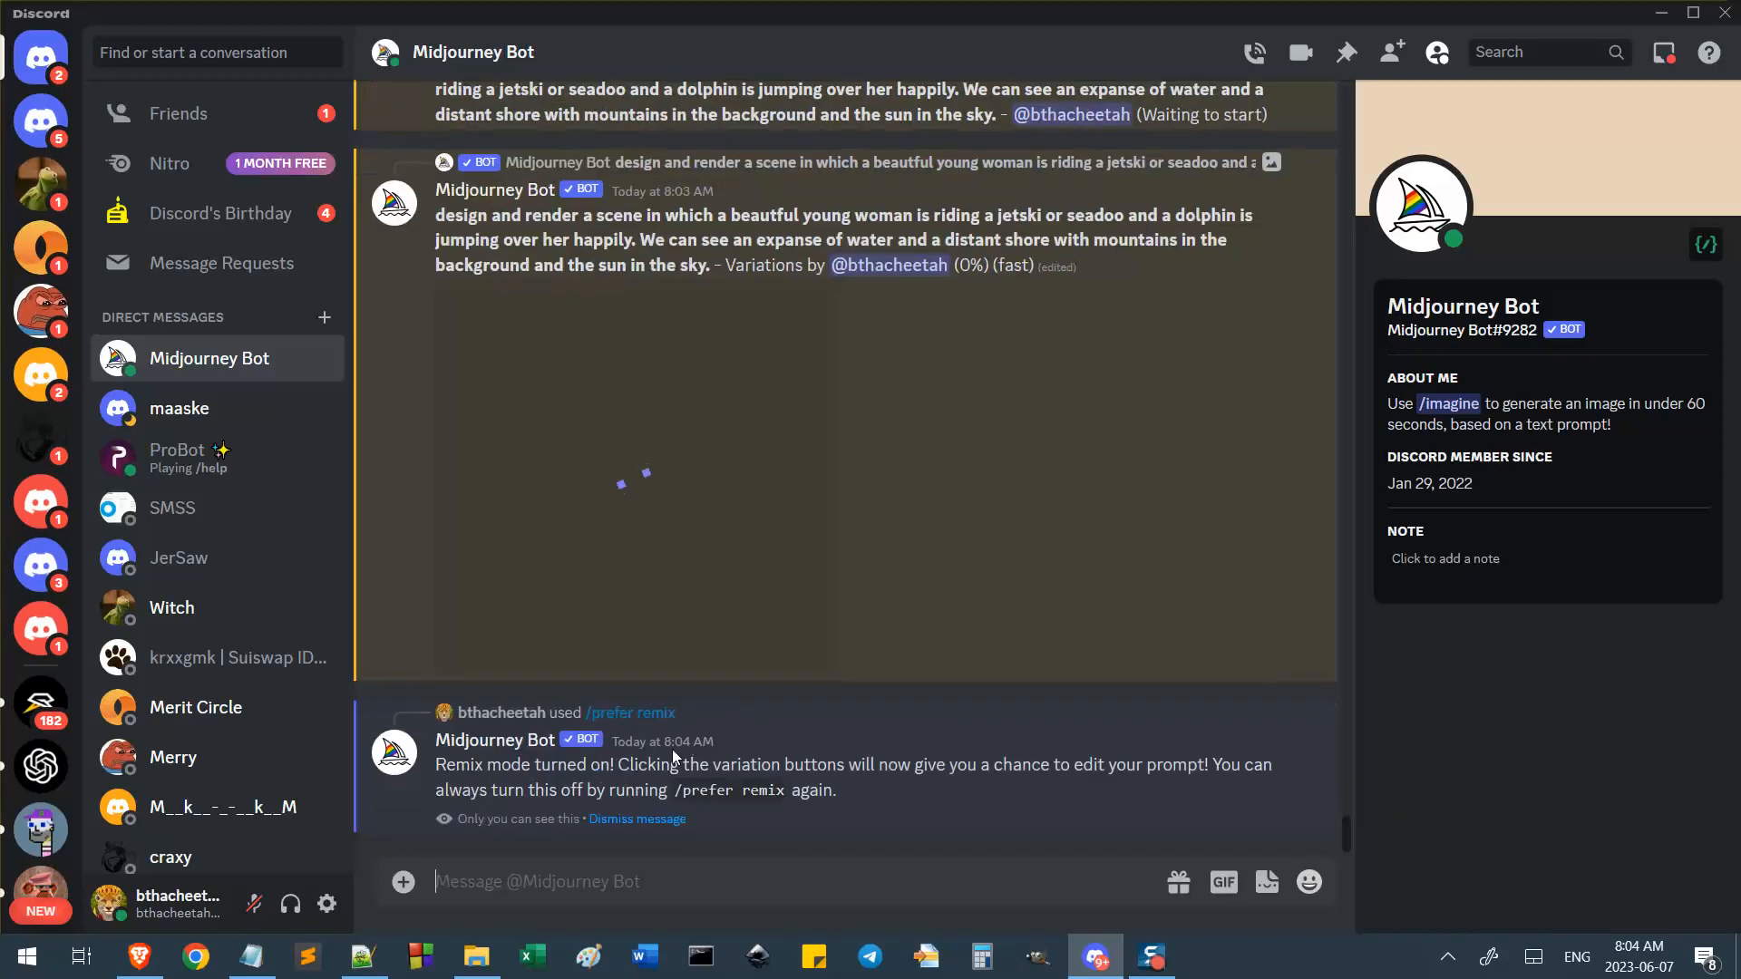
drag(502, 764, 630, 767)
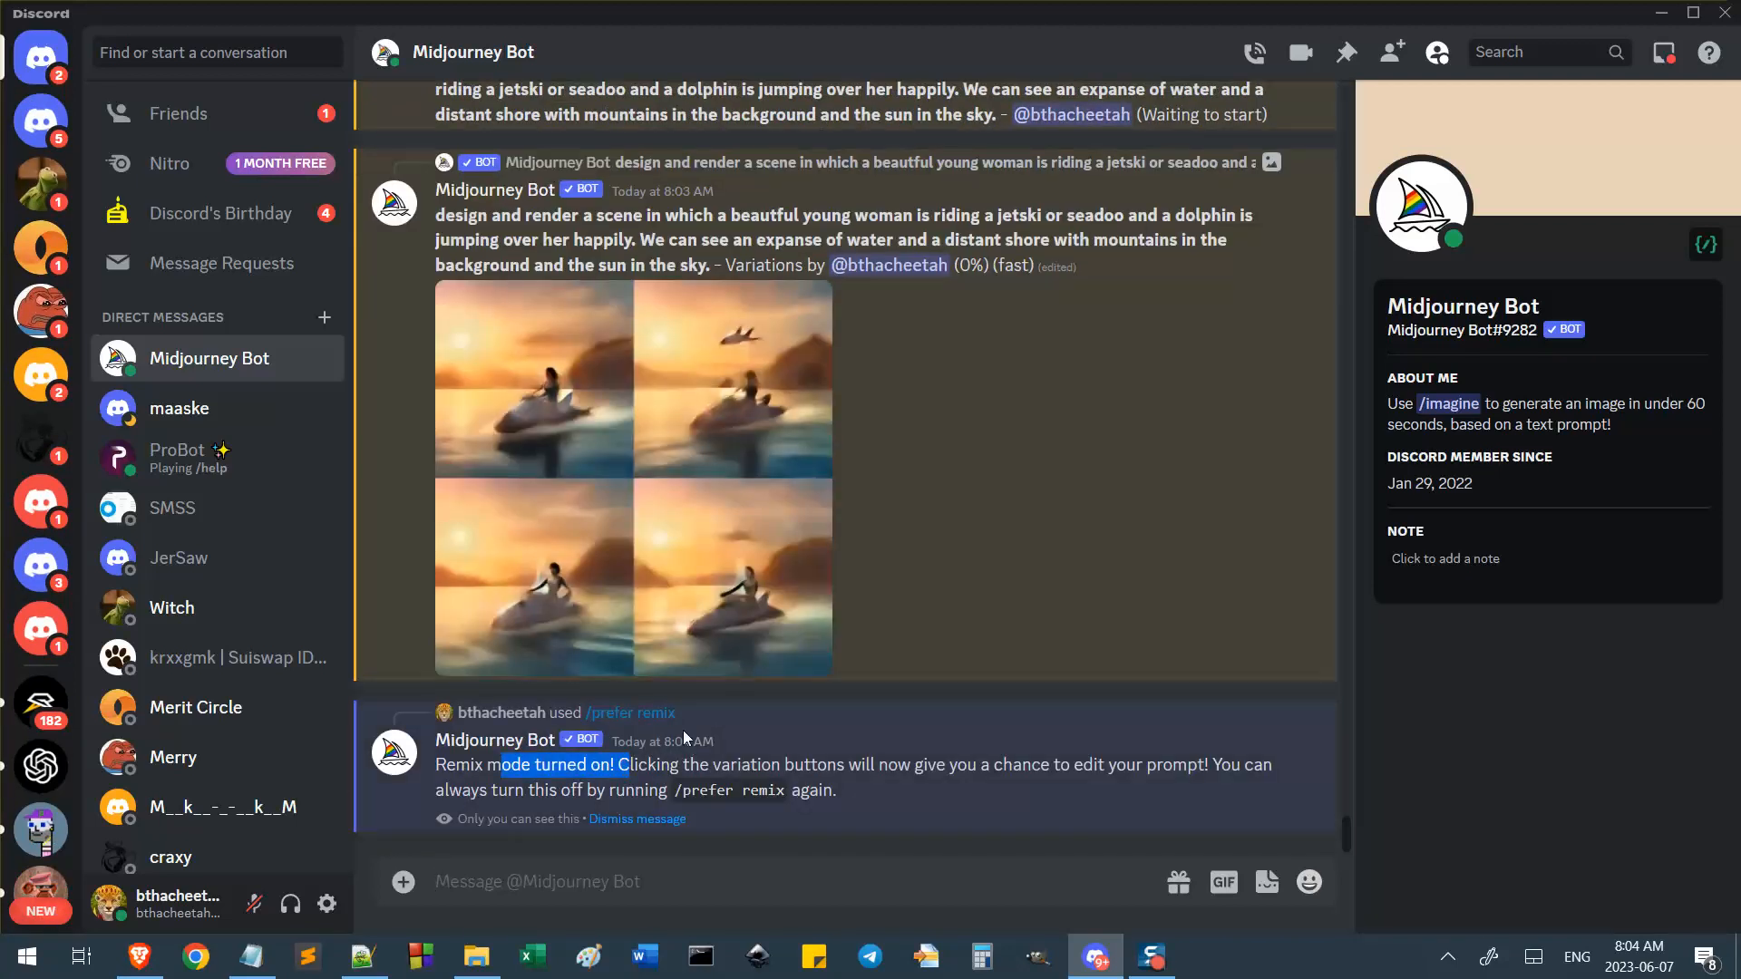
Find the sunset jet ski variations grid in the chat again and view it at full size.
scroll(860, 673, up, 6)
scroll(859, 672, down, 5)
scroll(861, 677, up, 3)
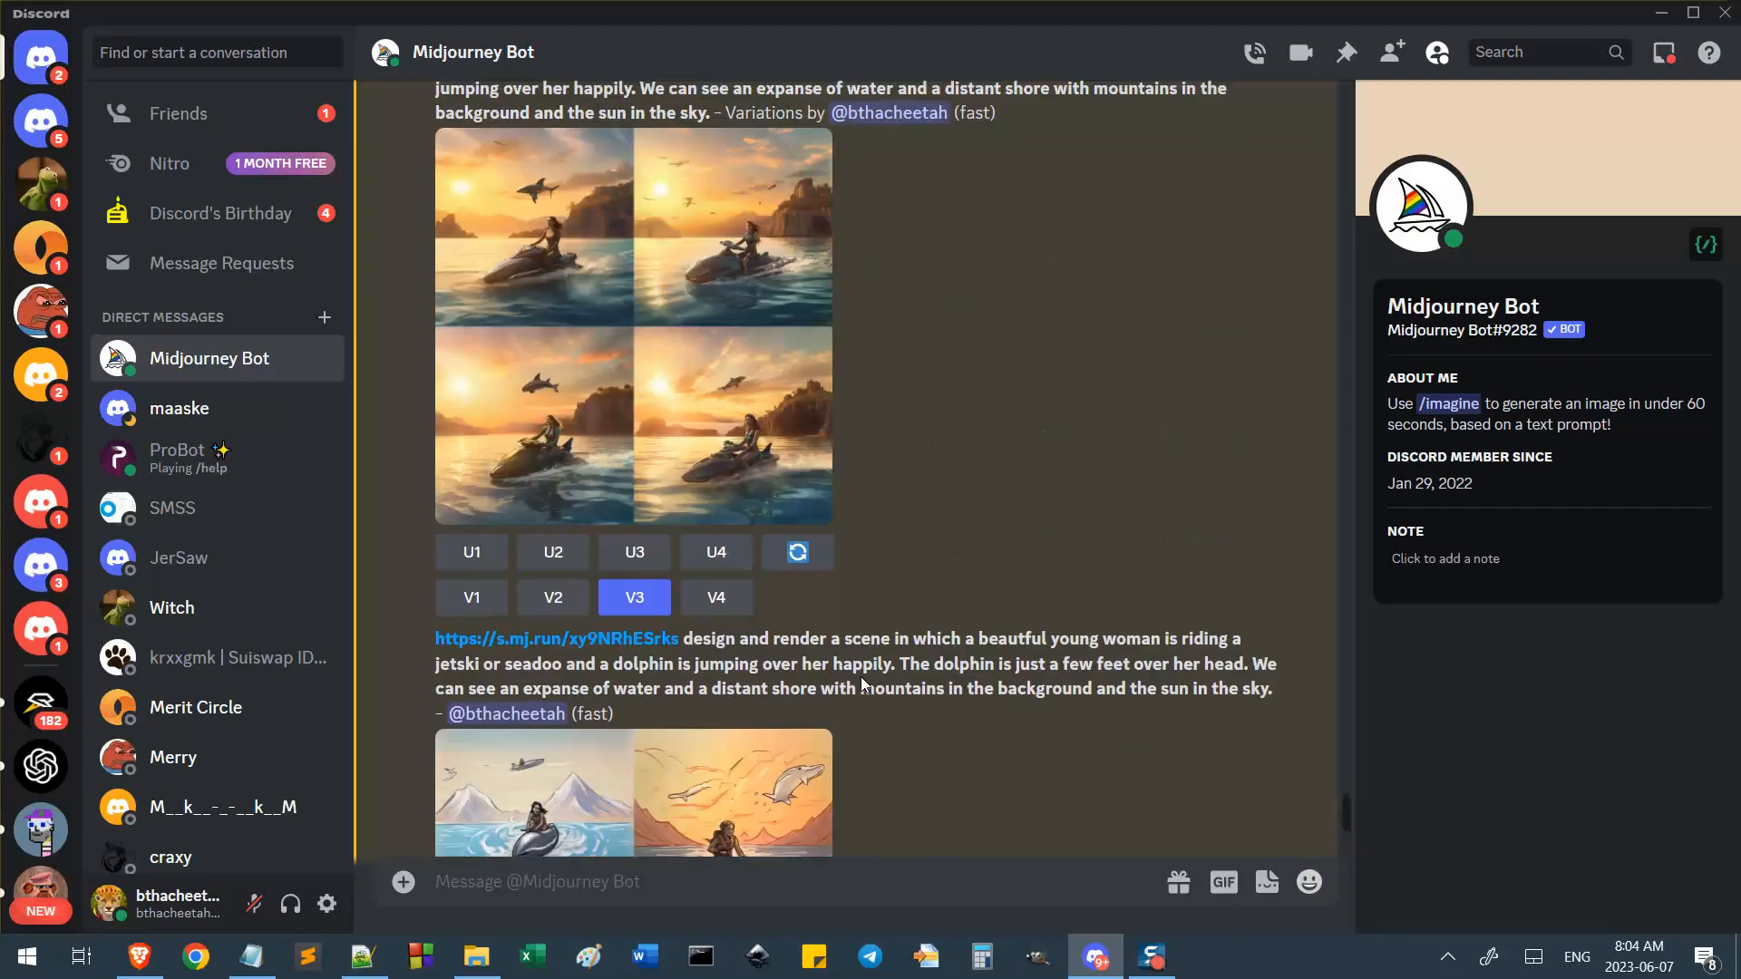
click(573, 427)
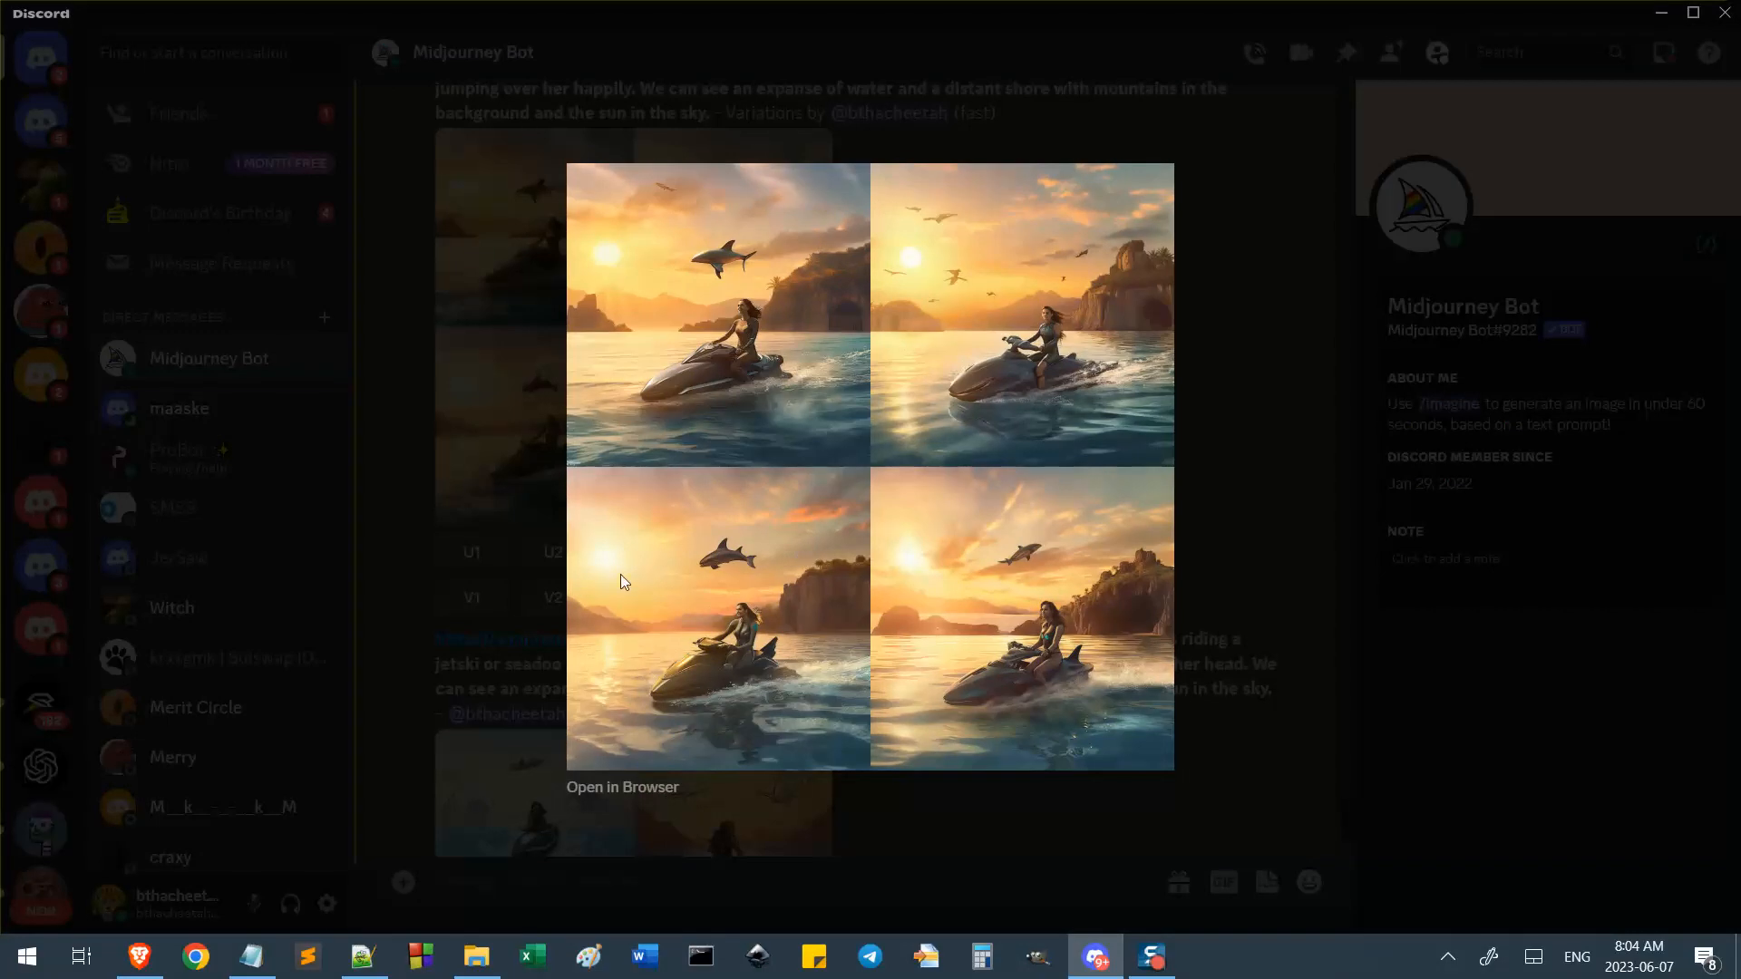
click(1237, 519)
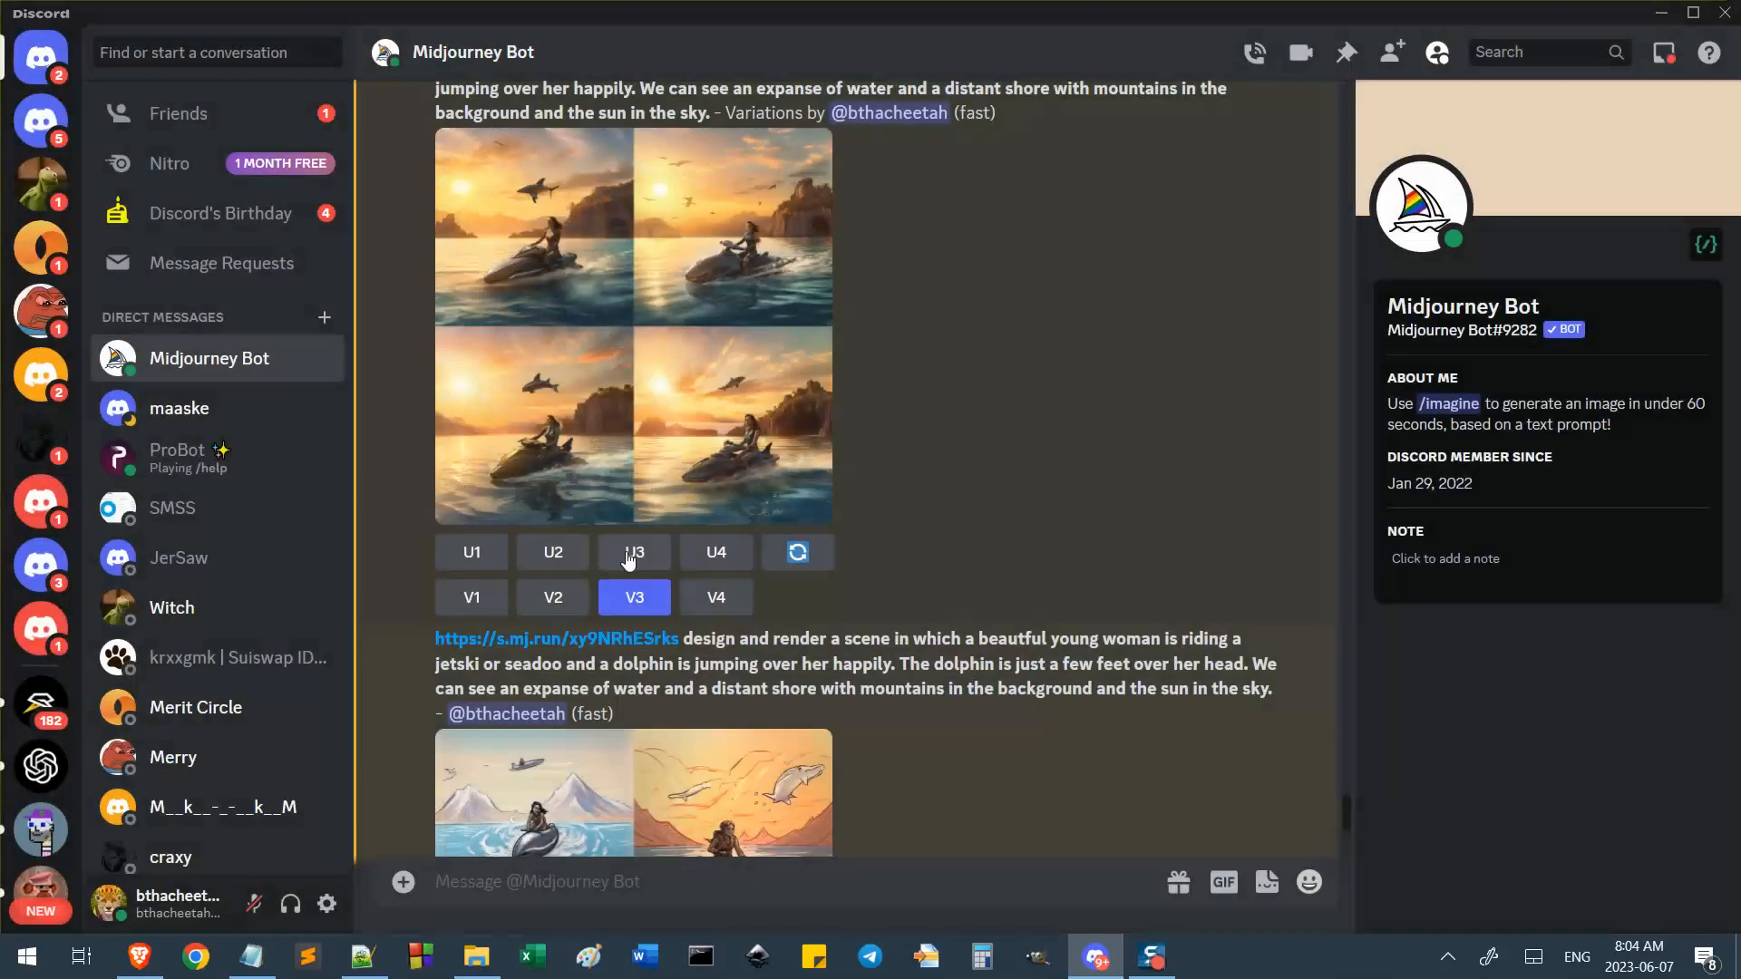
Request remixed variations of the sunset grid's third image, correcting the prompt's misspelled word to "beautiful".
click(642, 602)
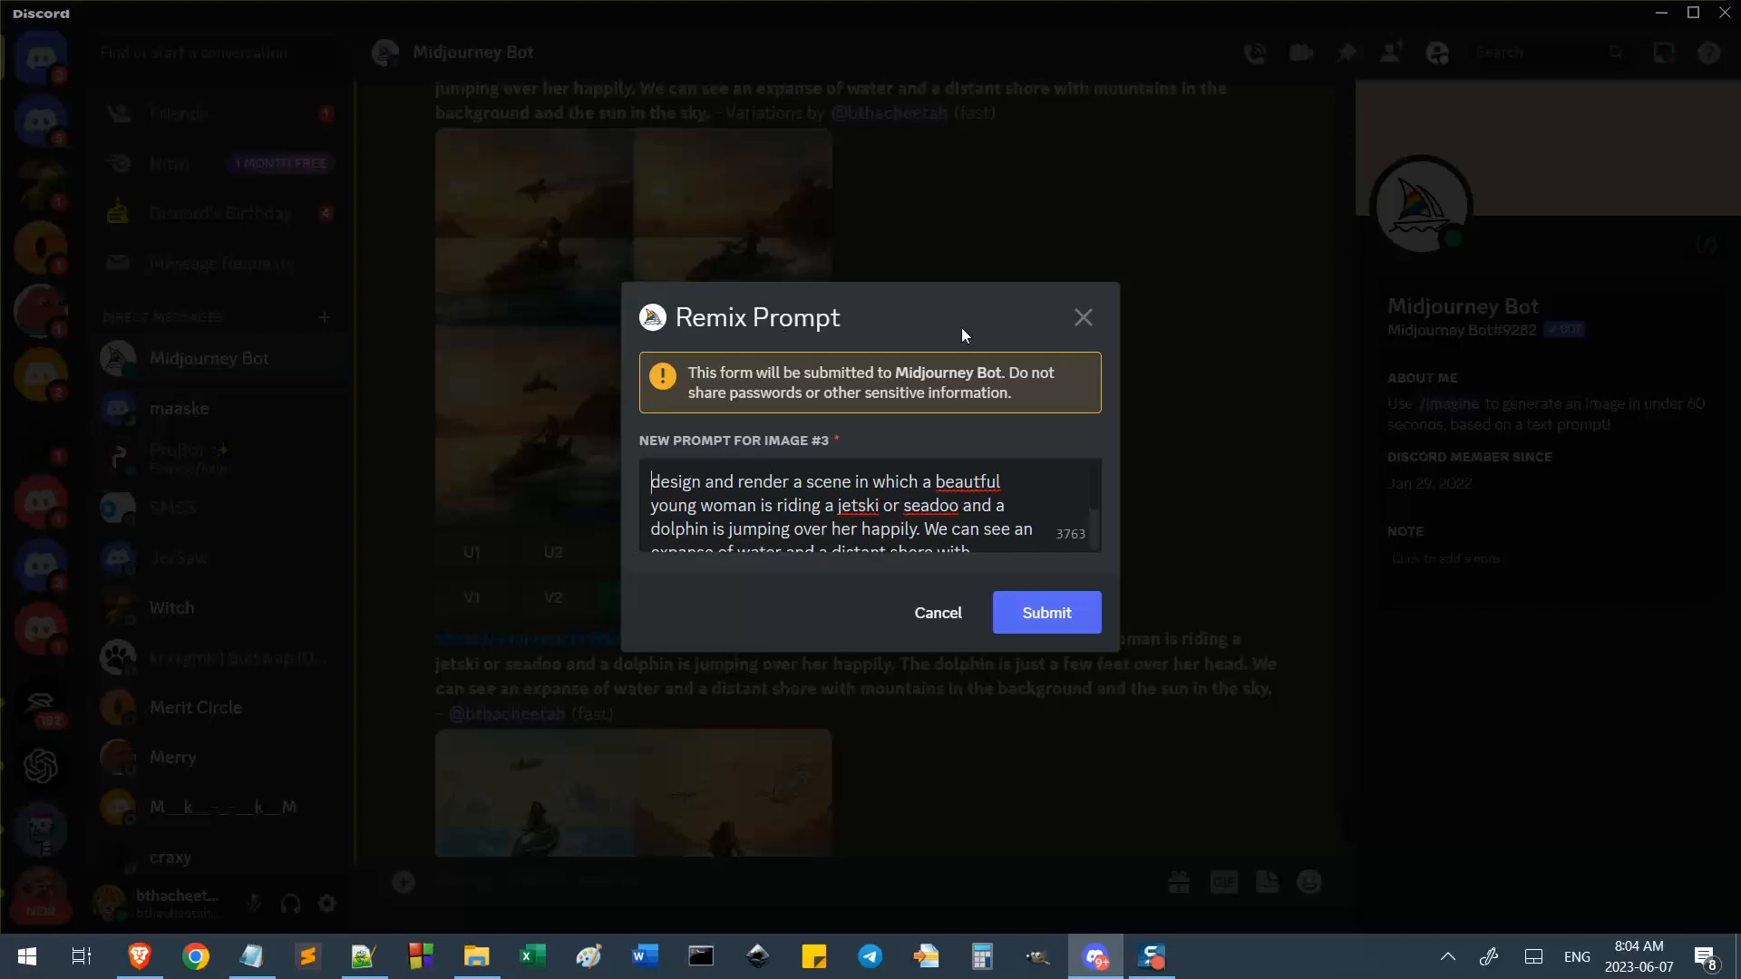
text(i)
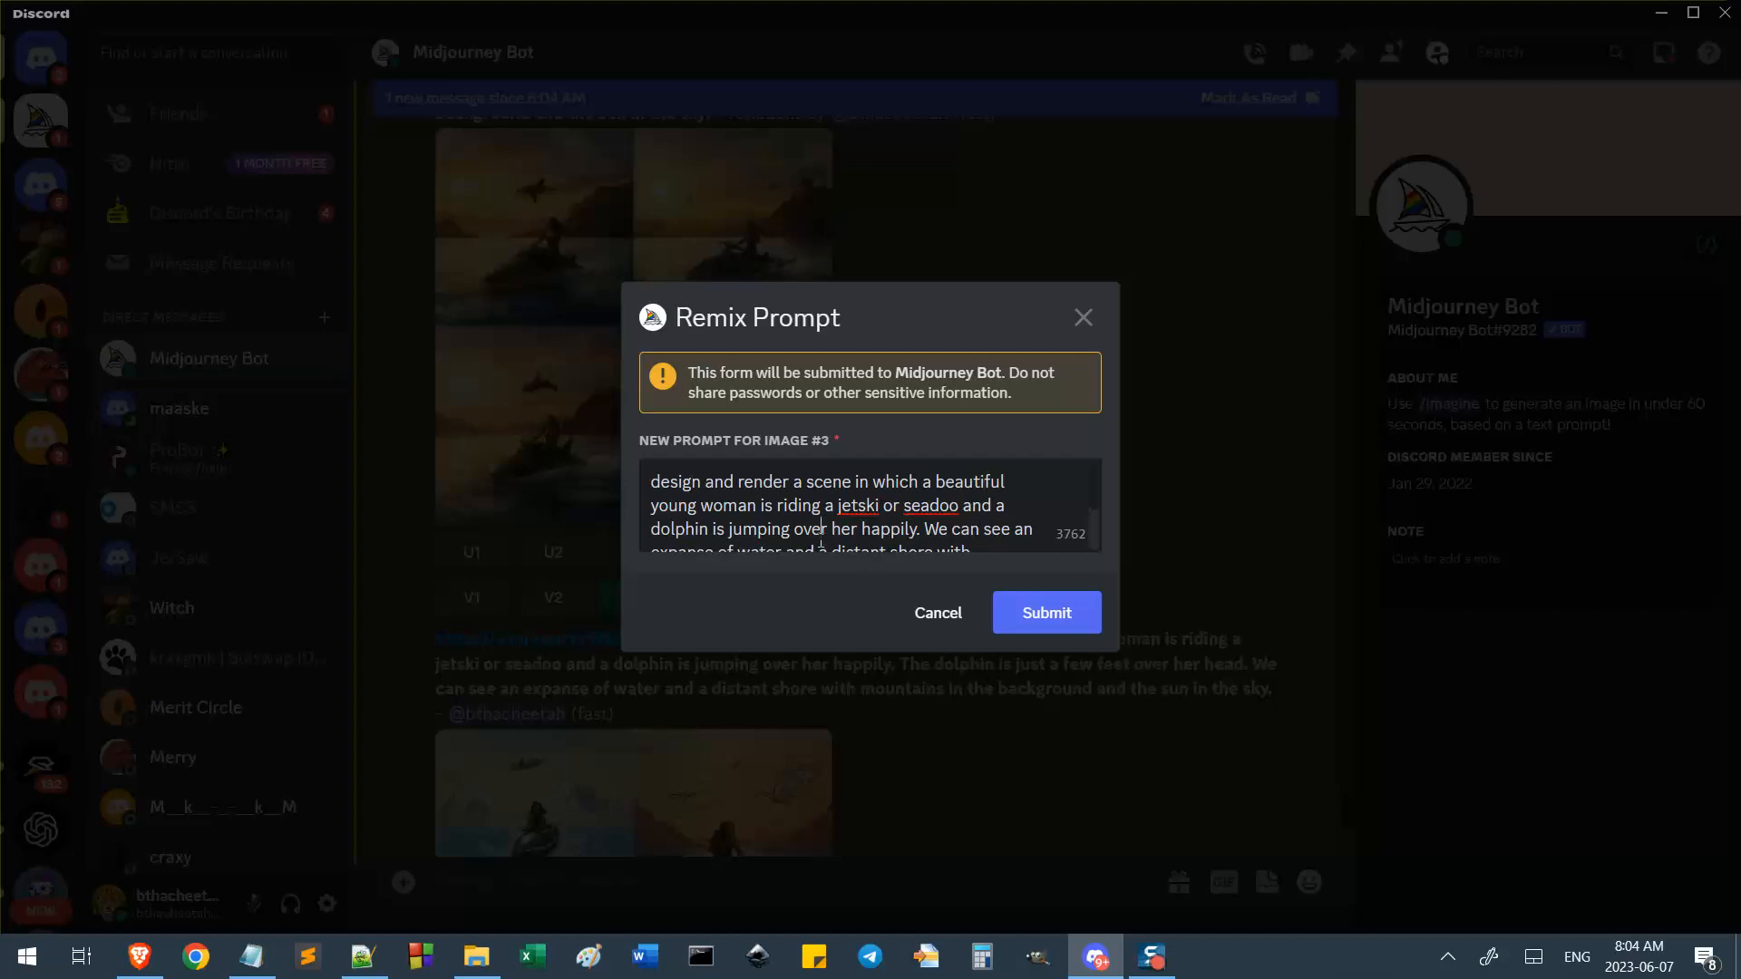
scroll(821, 535, down, 1)
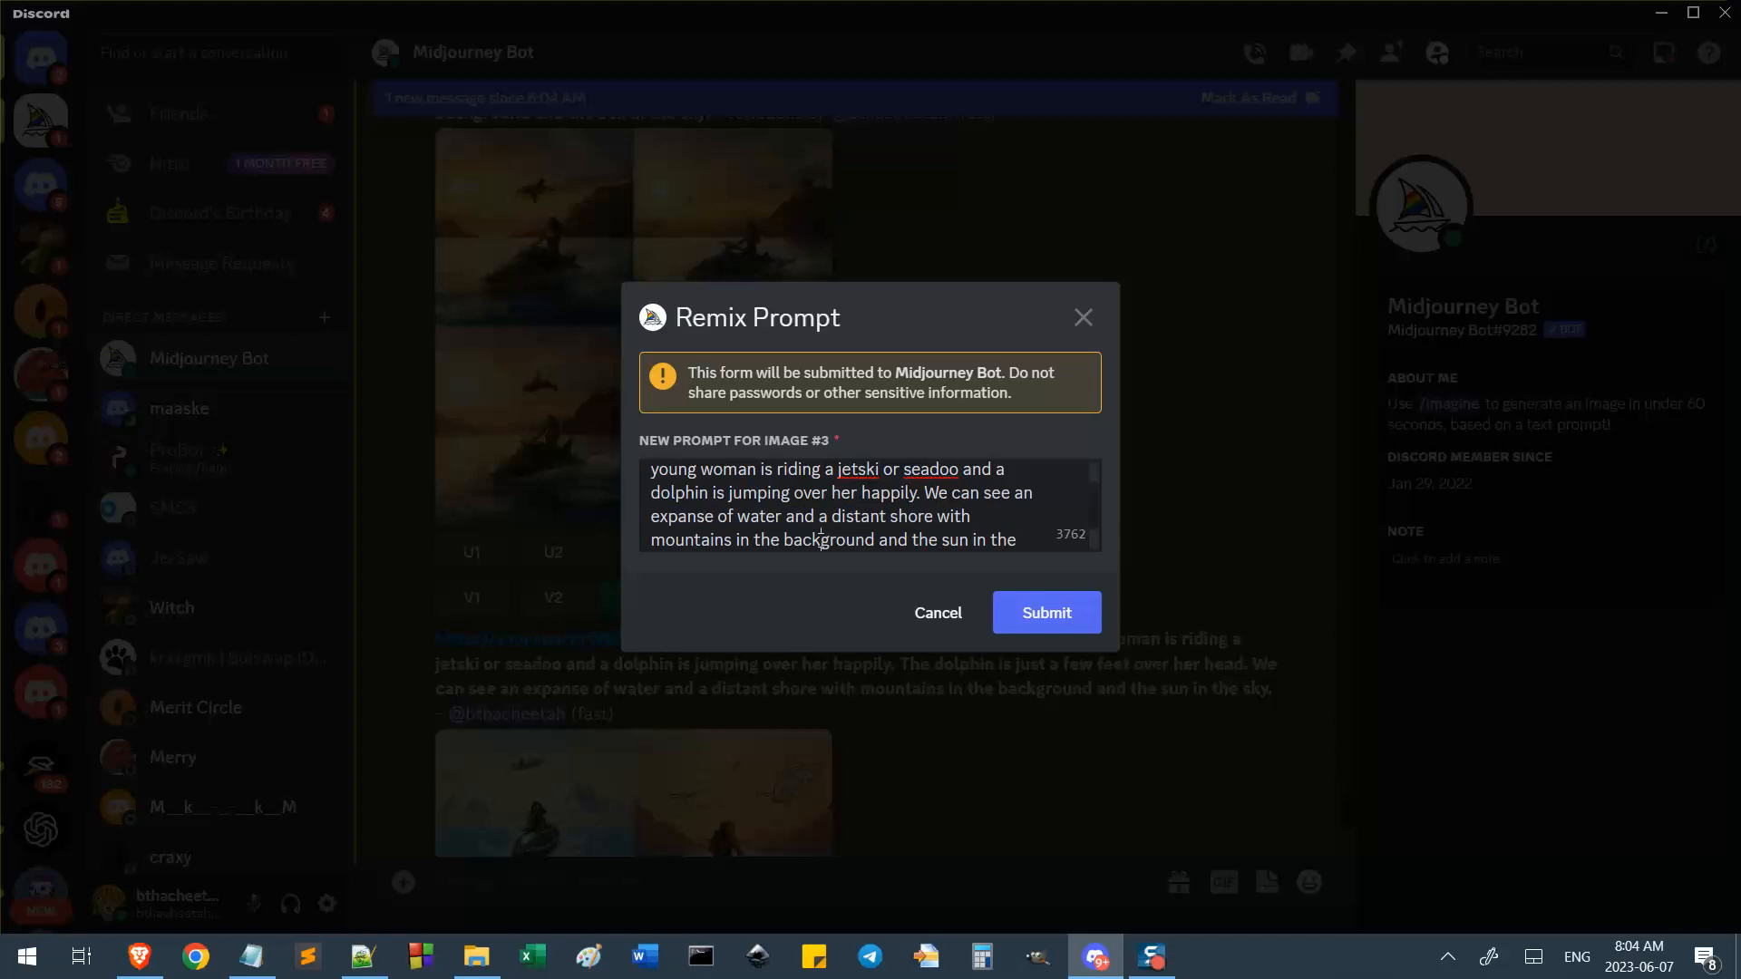
scroll(821, 540, down, 1)
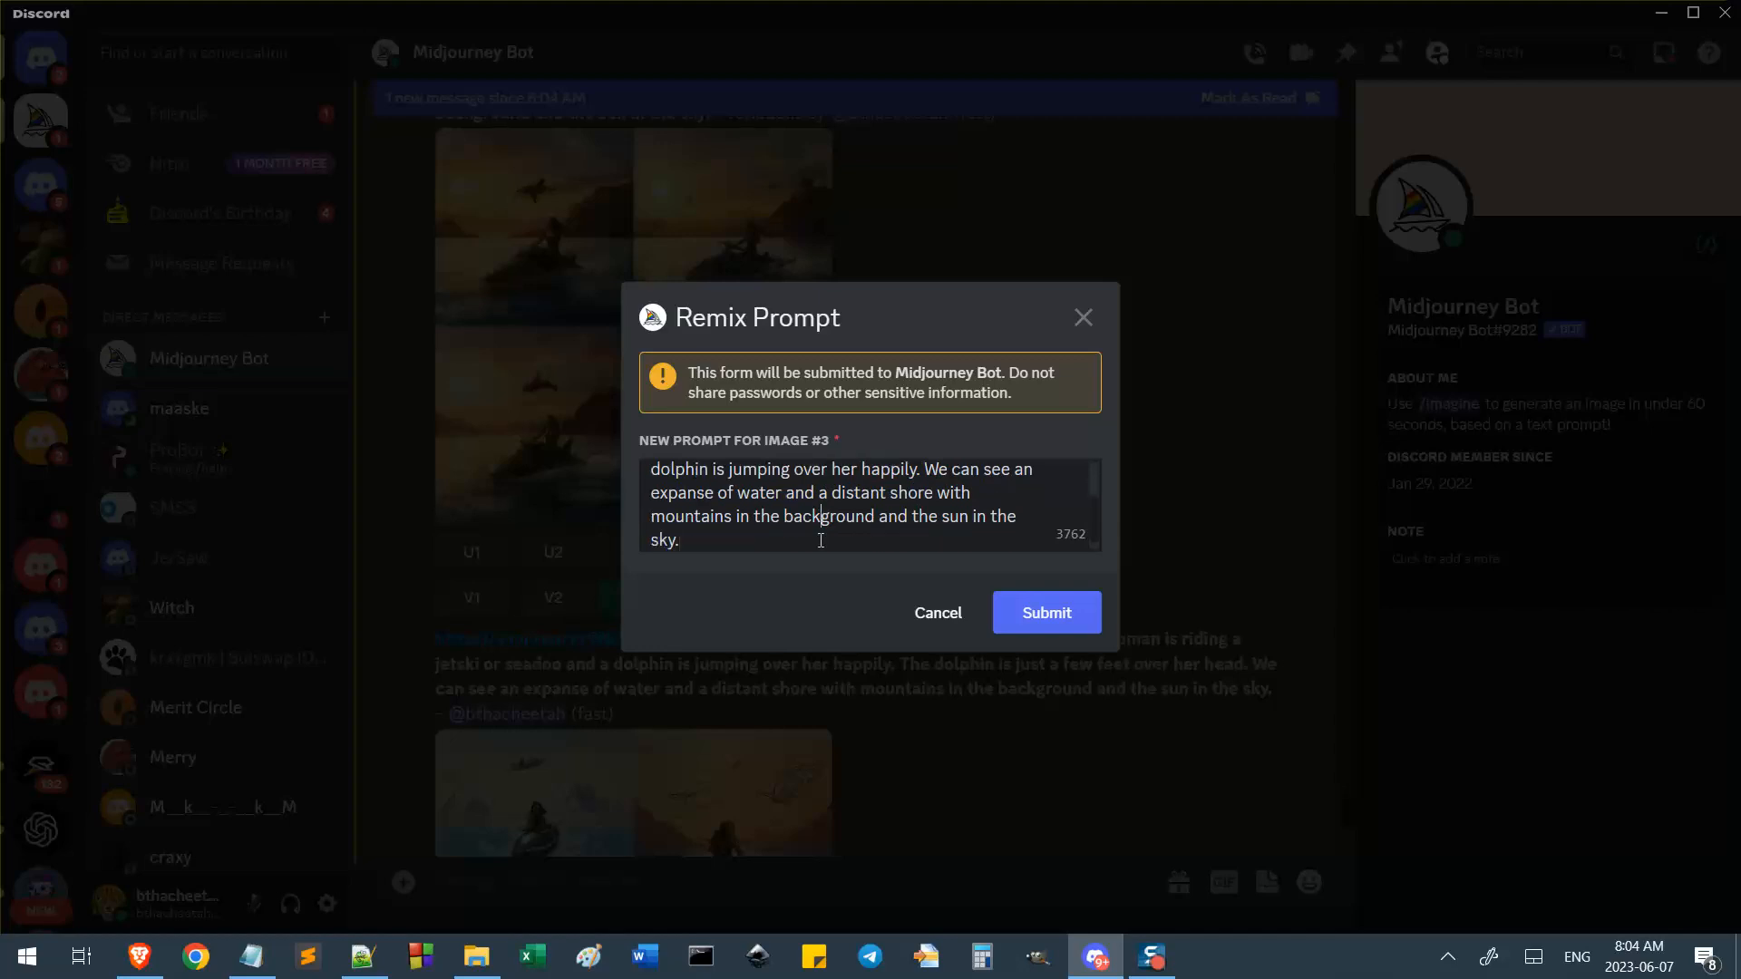
key(Up)
key(Up)
key(Up)
key(Up)
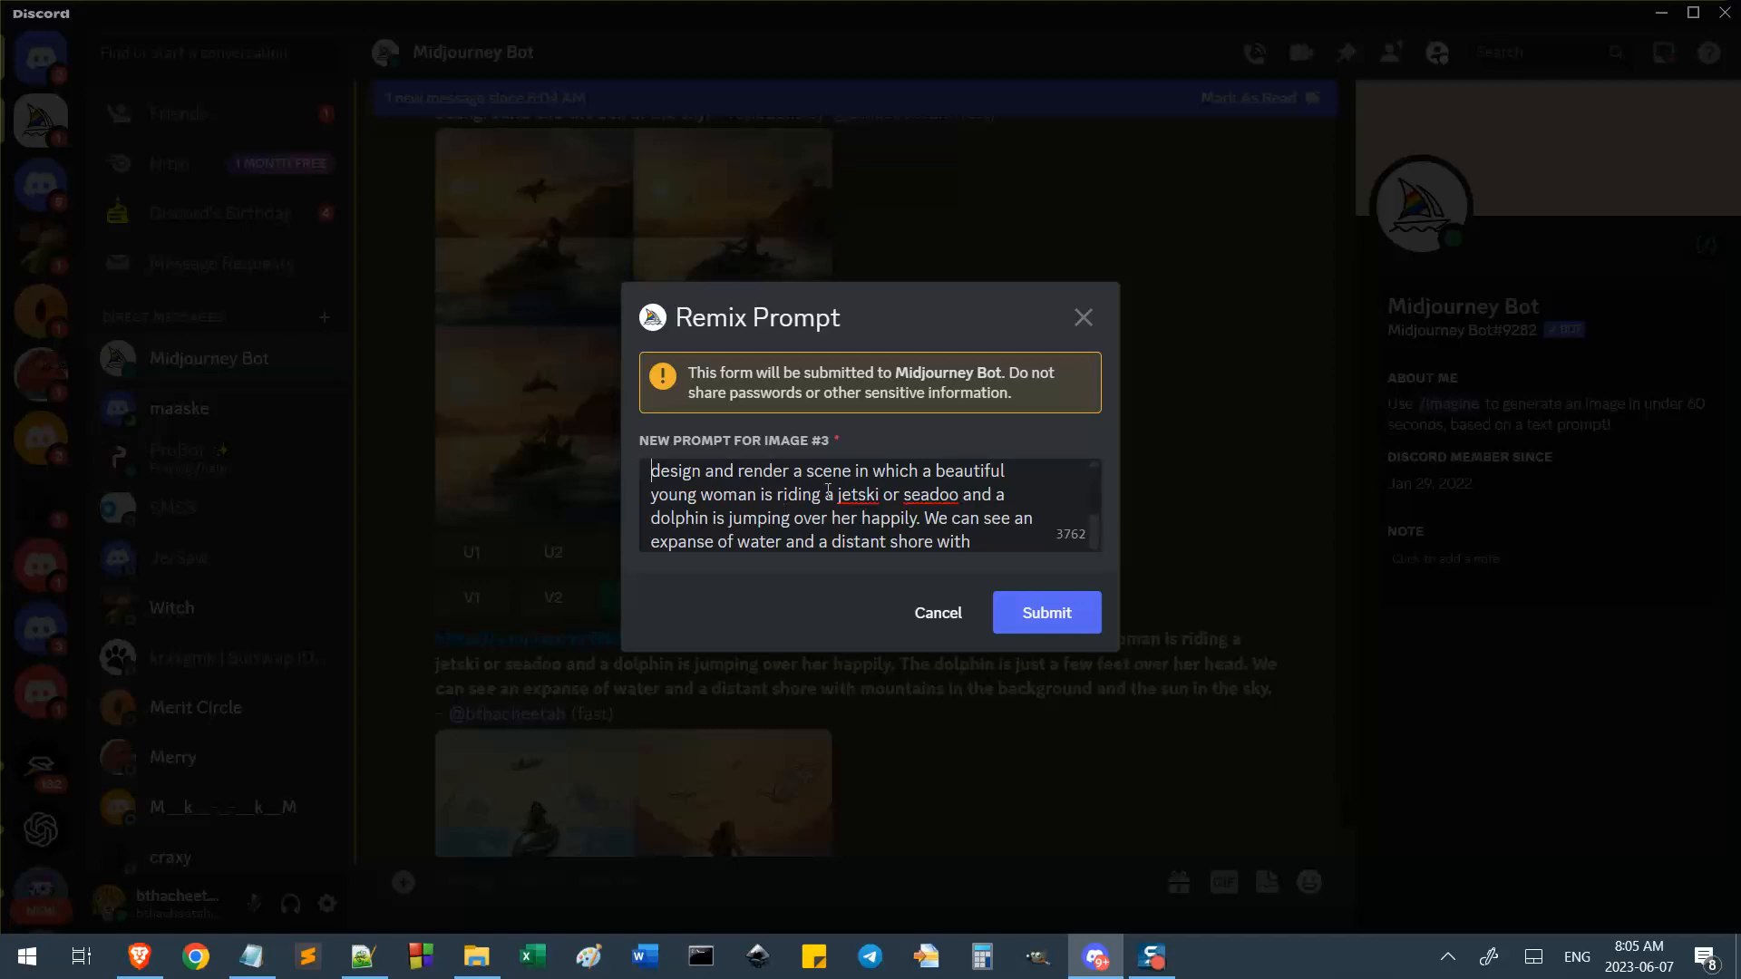
click(1052, 623)
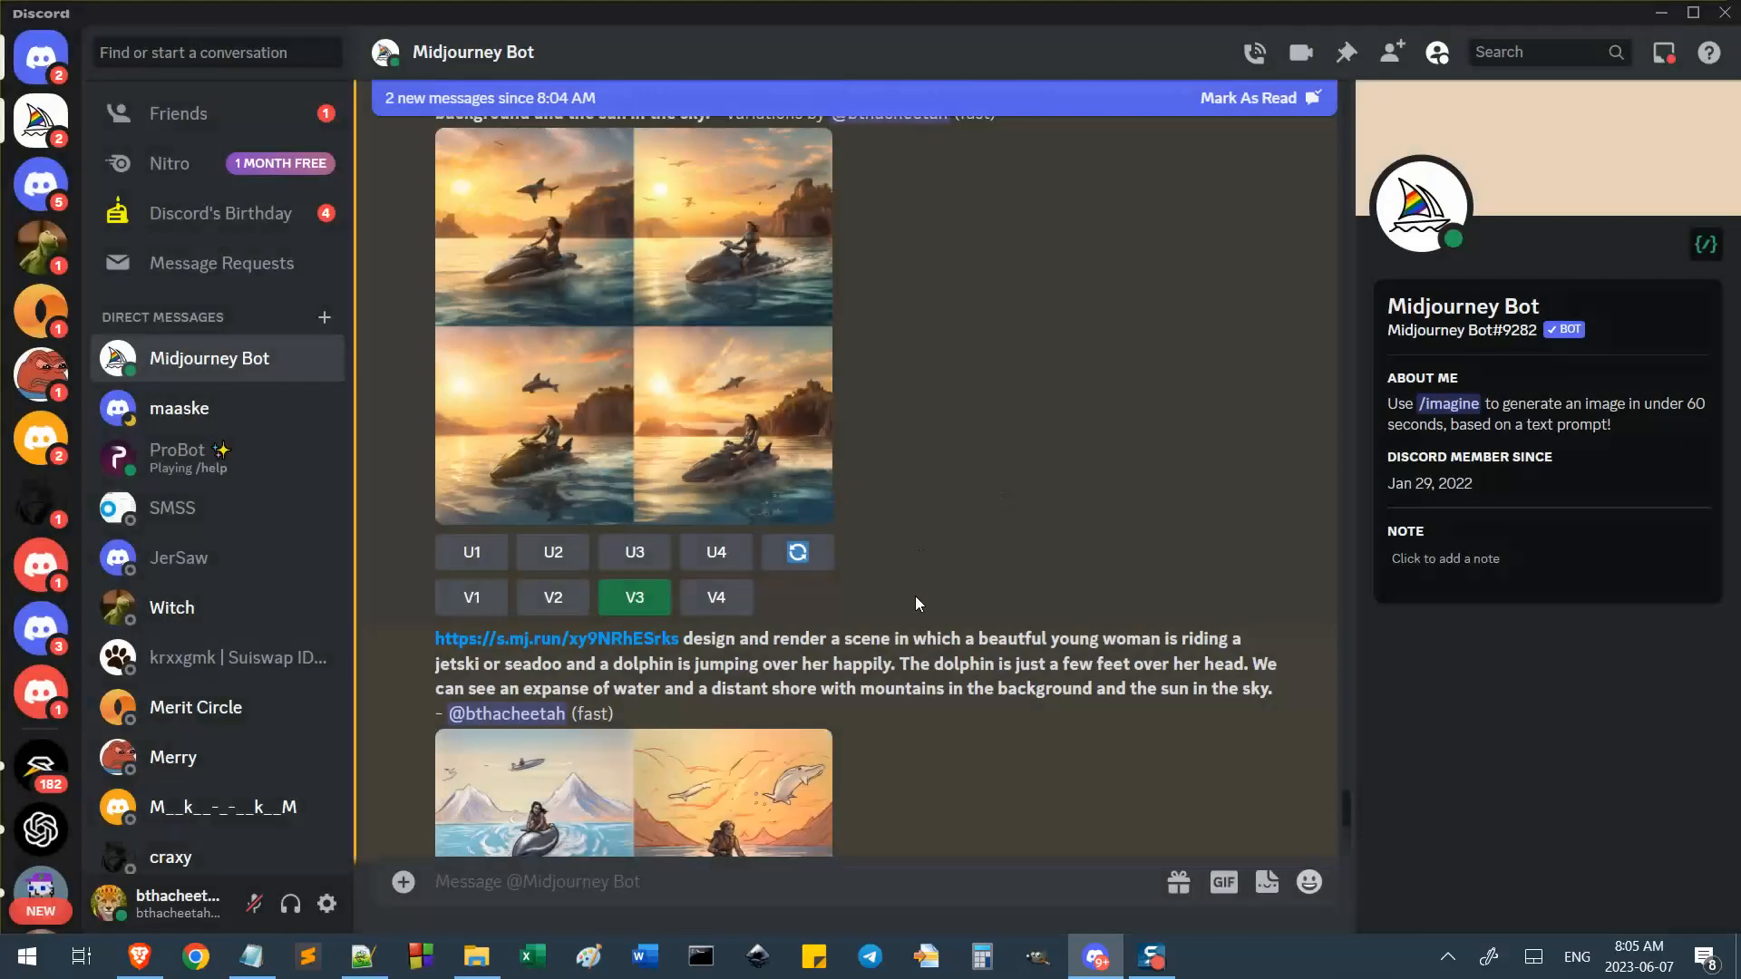
Check the misspelled word in the sketch-based prompt, and view the uploaded pen sketch at full size.
double_click(1016, 639)
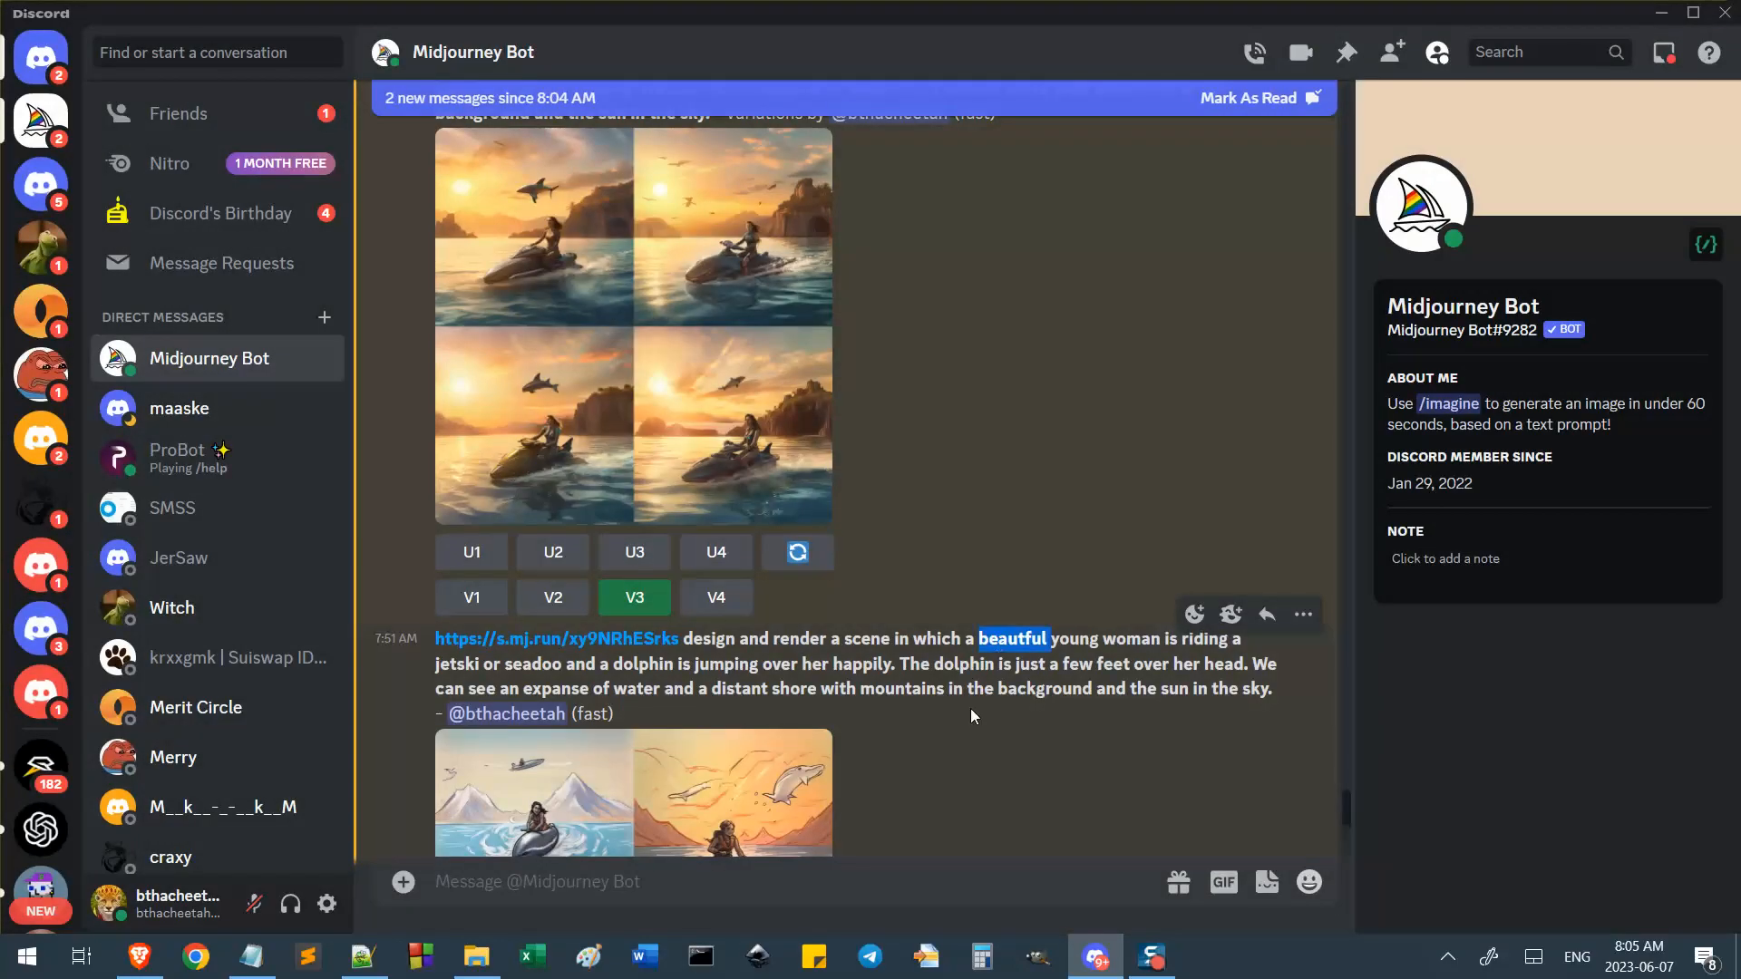
click(939, 651)
scroll(941, 650, up, 4)
scroll(942, 642, up, 8)
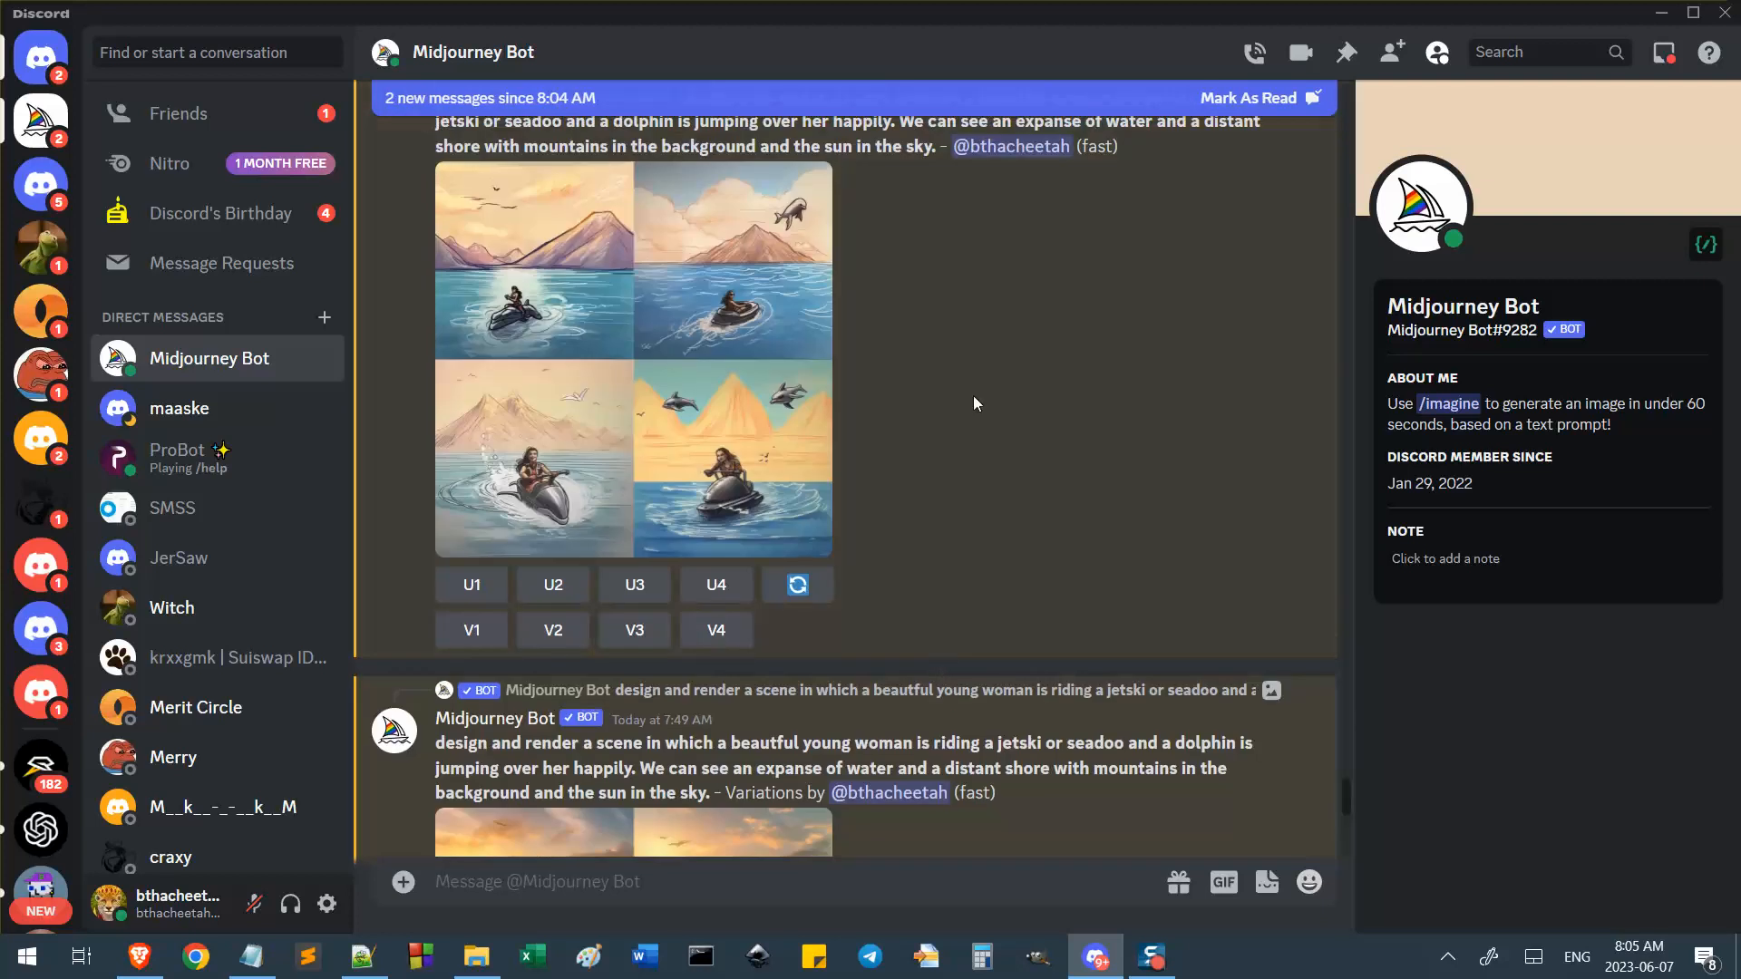
scroll(957, 651, up, 3)
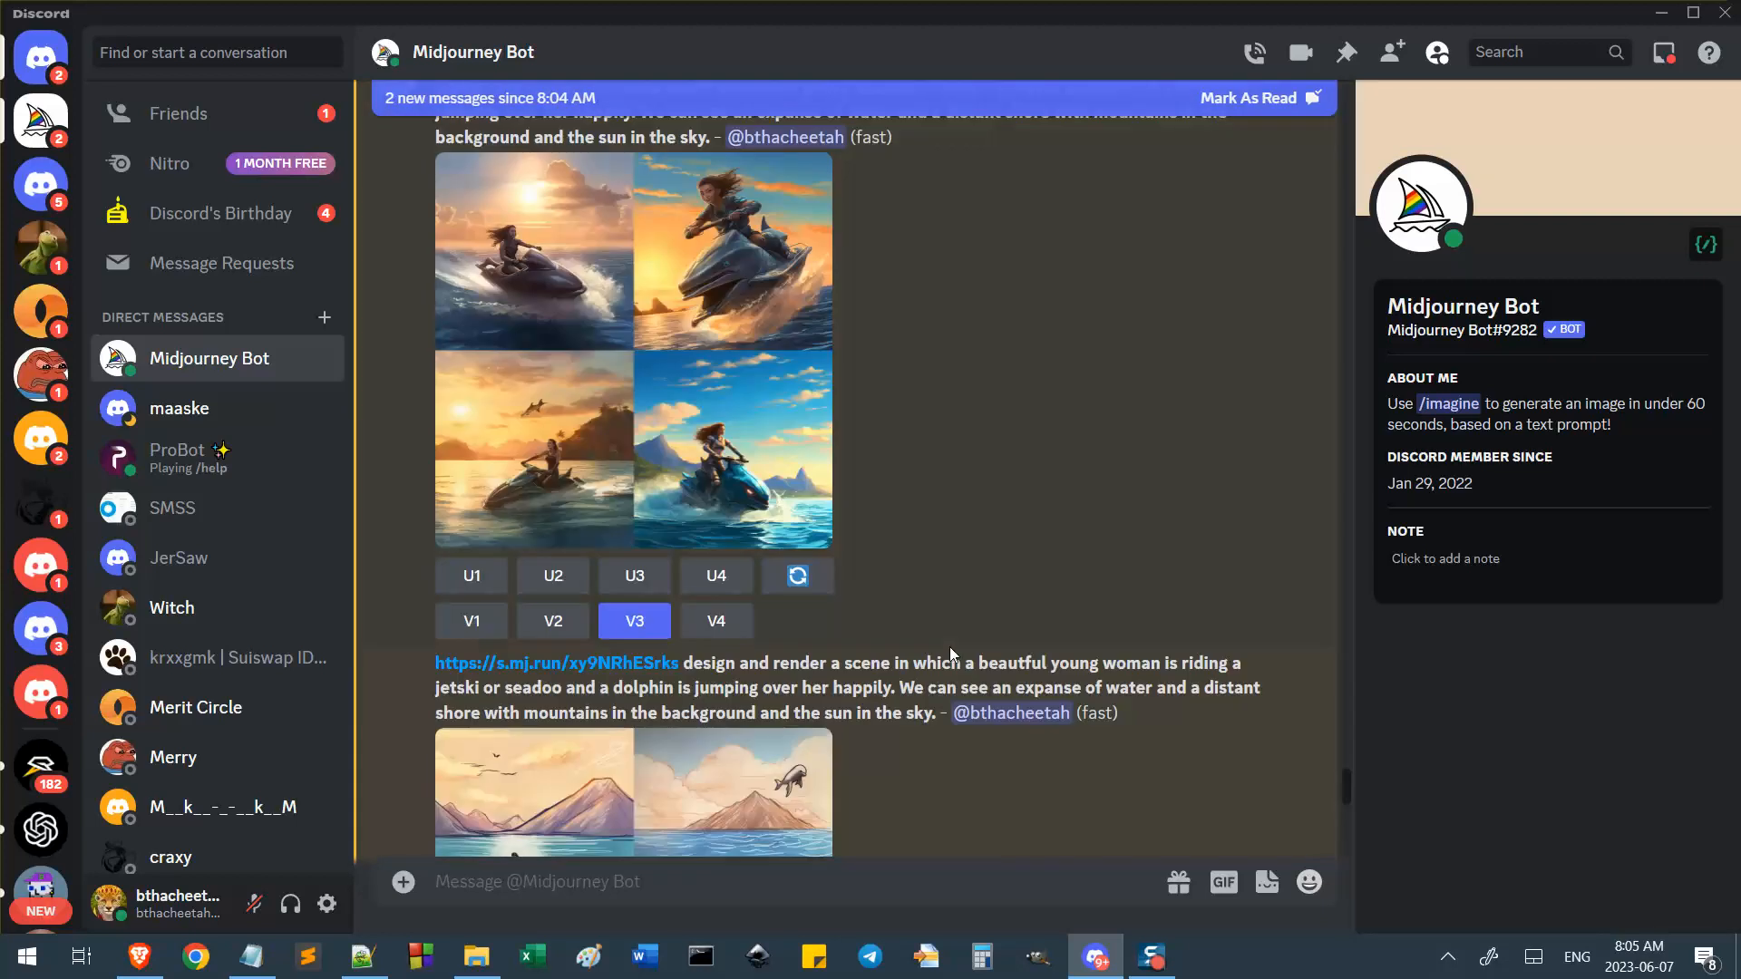
scroll(880, 686, up, 2)
scroll(879, 686, up, 4)
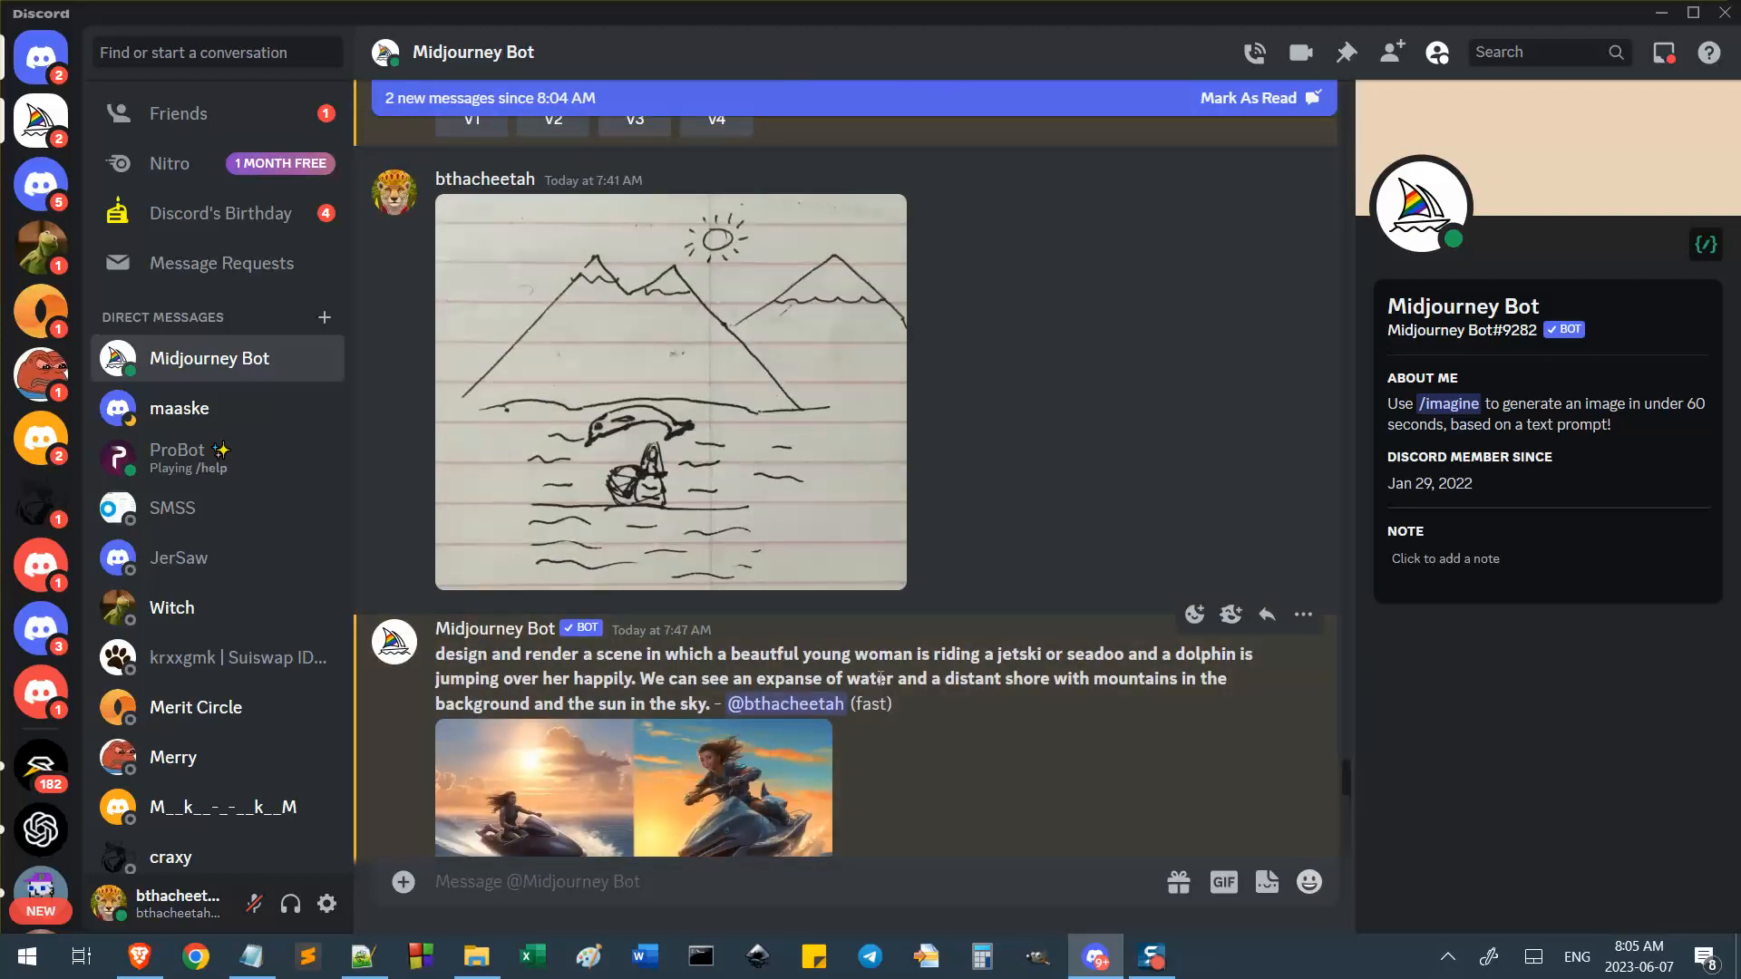
click(713, 351)
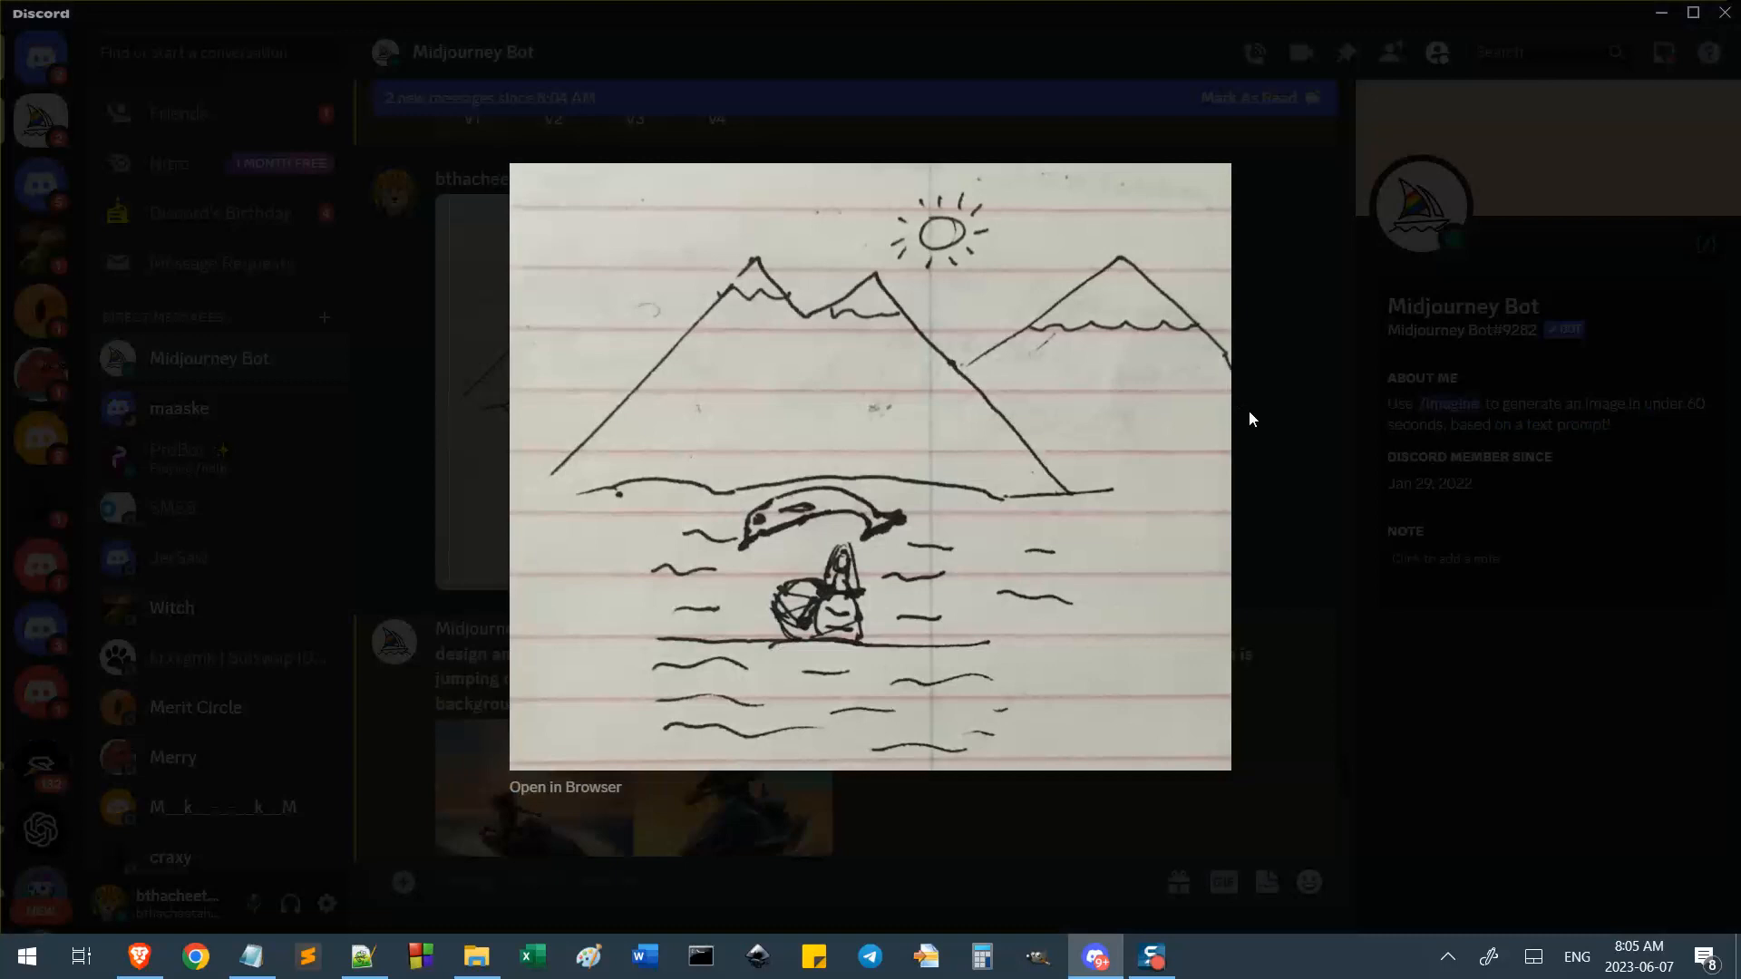
click(1315, 418)
Compare the sketch-based grid with the first text-only jet ski grid, and view the text-only grid at full size.
scroll(675, 532, down, 7)
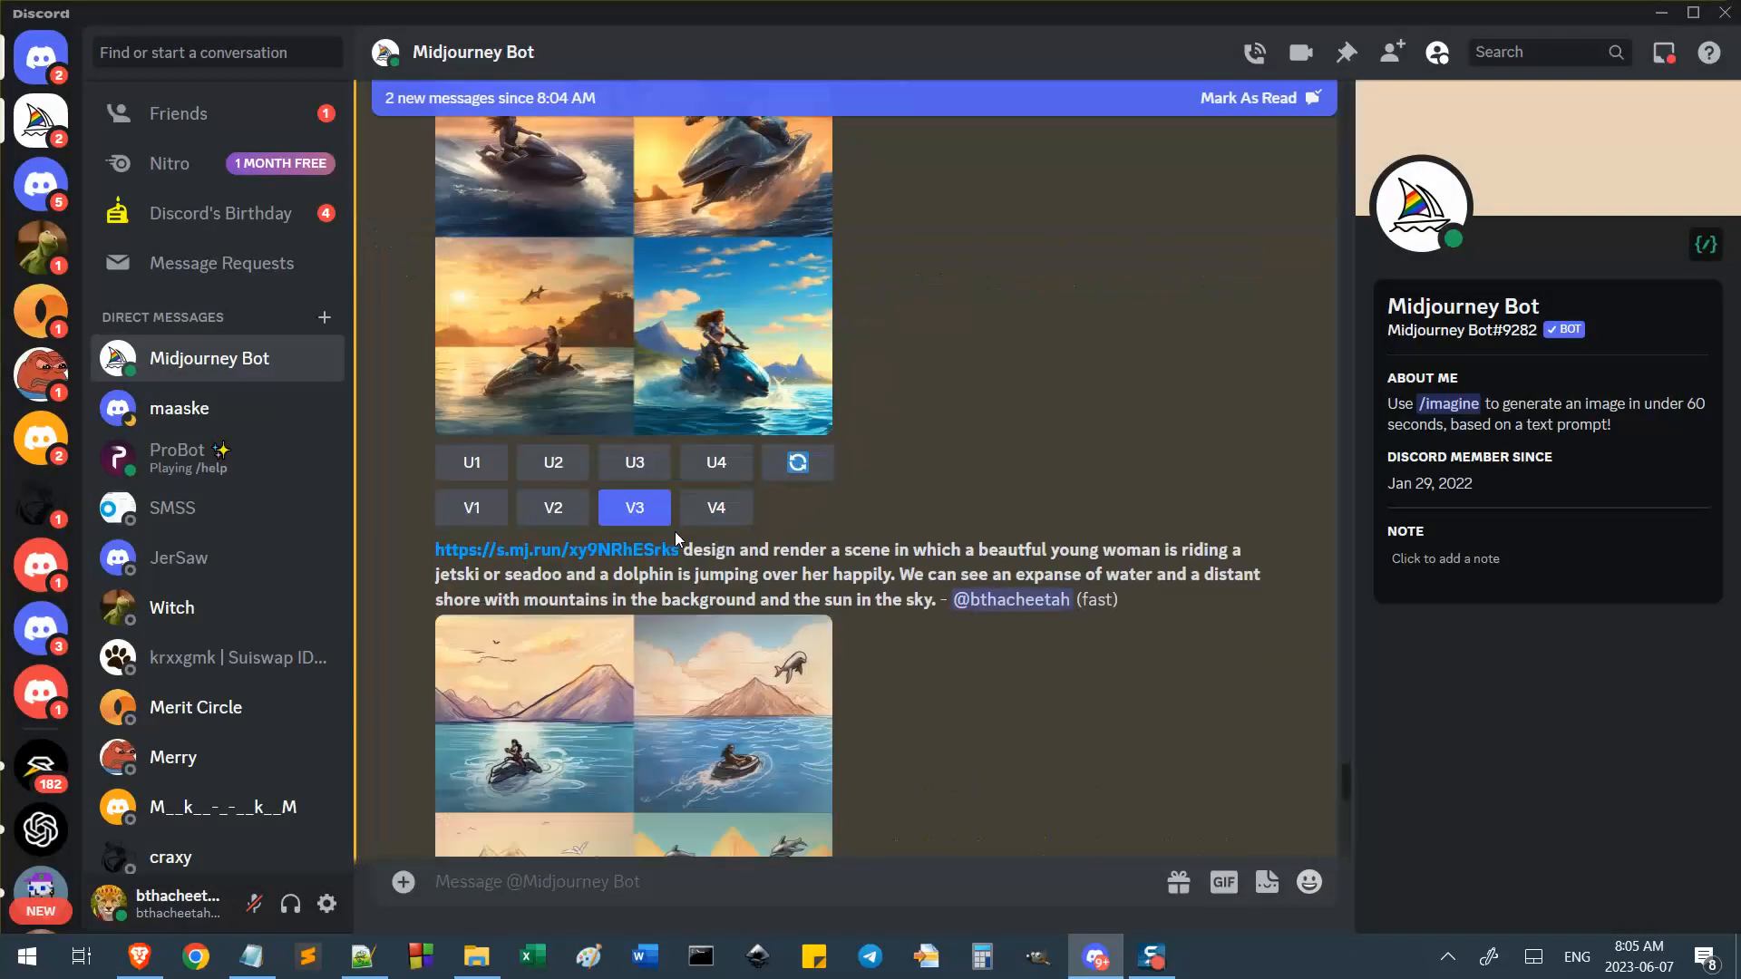
scroll(675, 532, down, 5)
scroll(737, 362, up, 5)
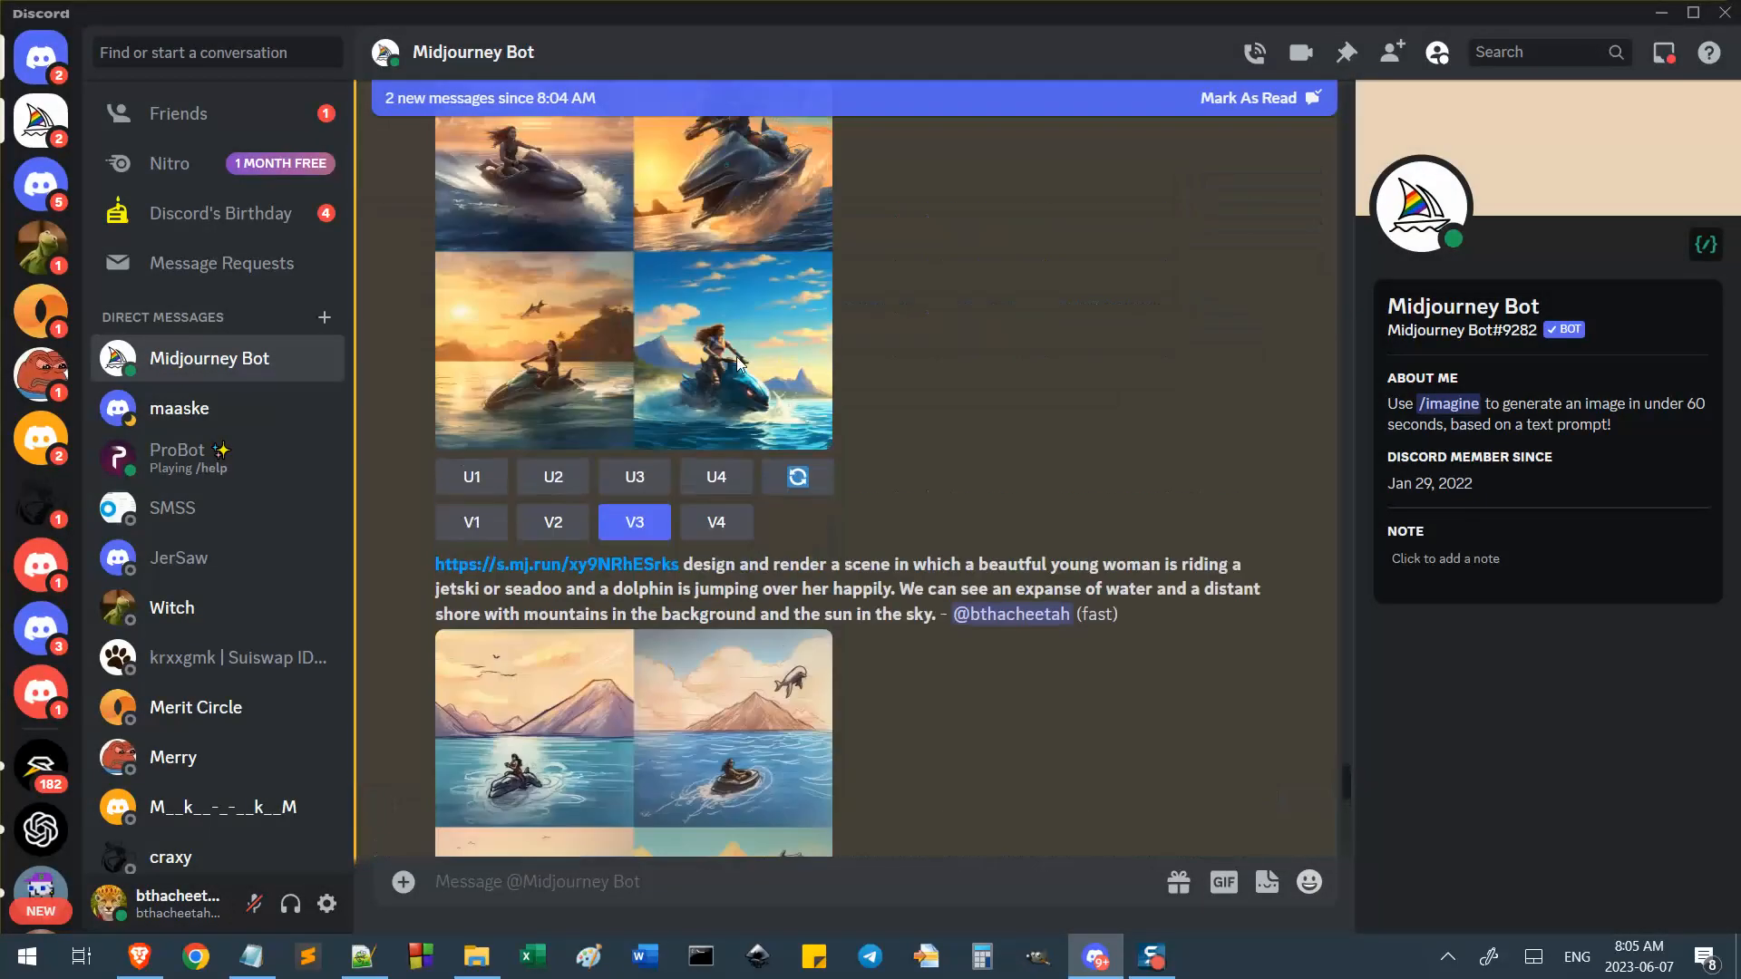
scroll(739, 363, up, 4)
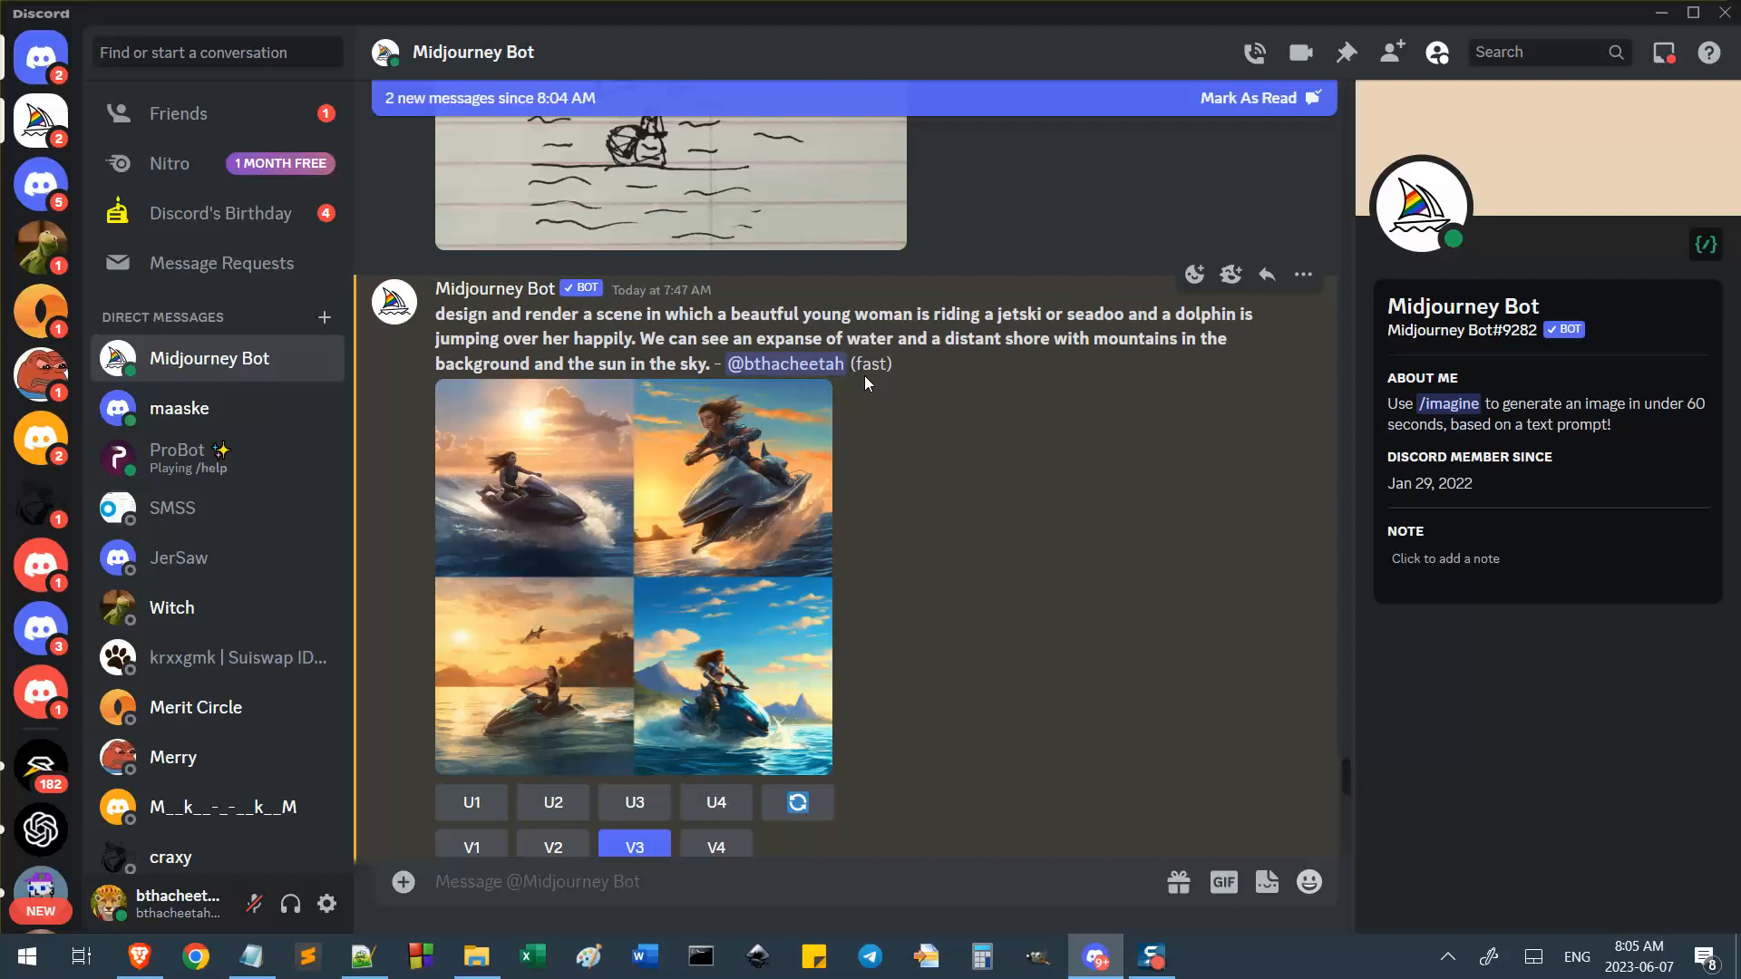
click(584, 514)
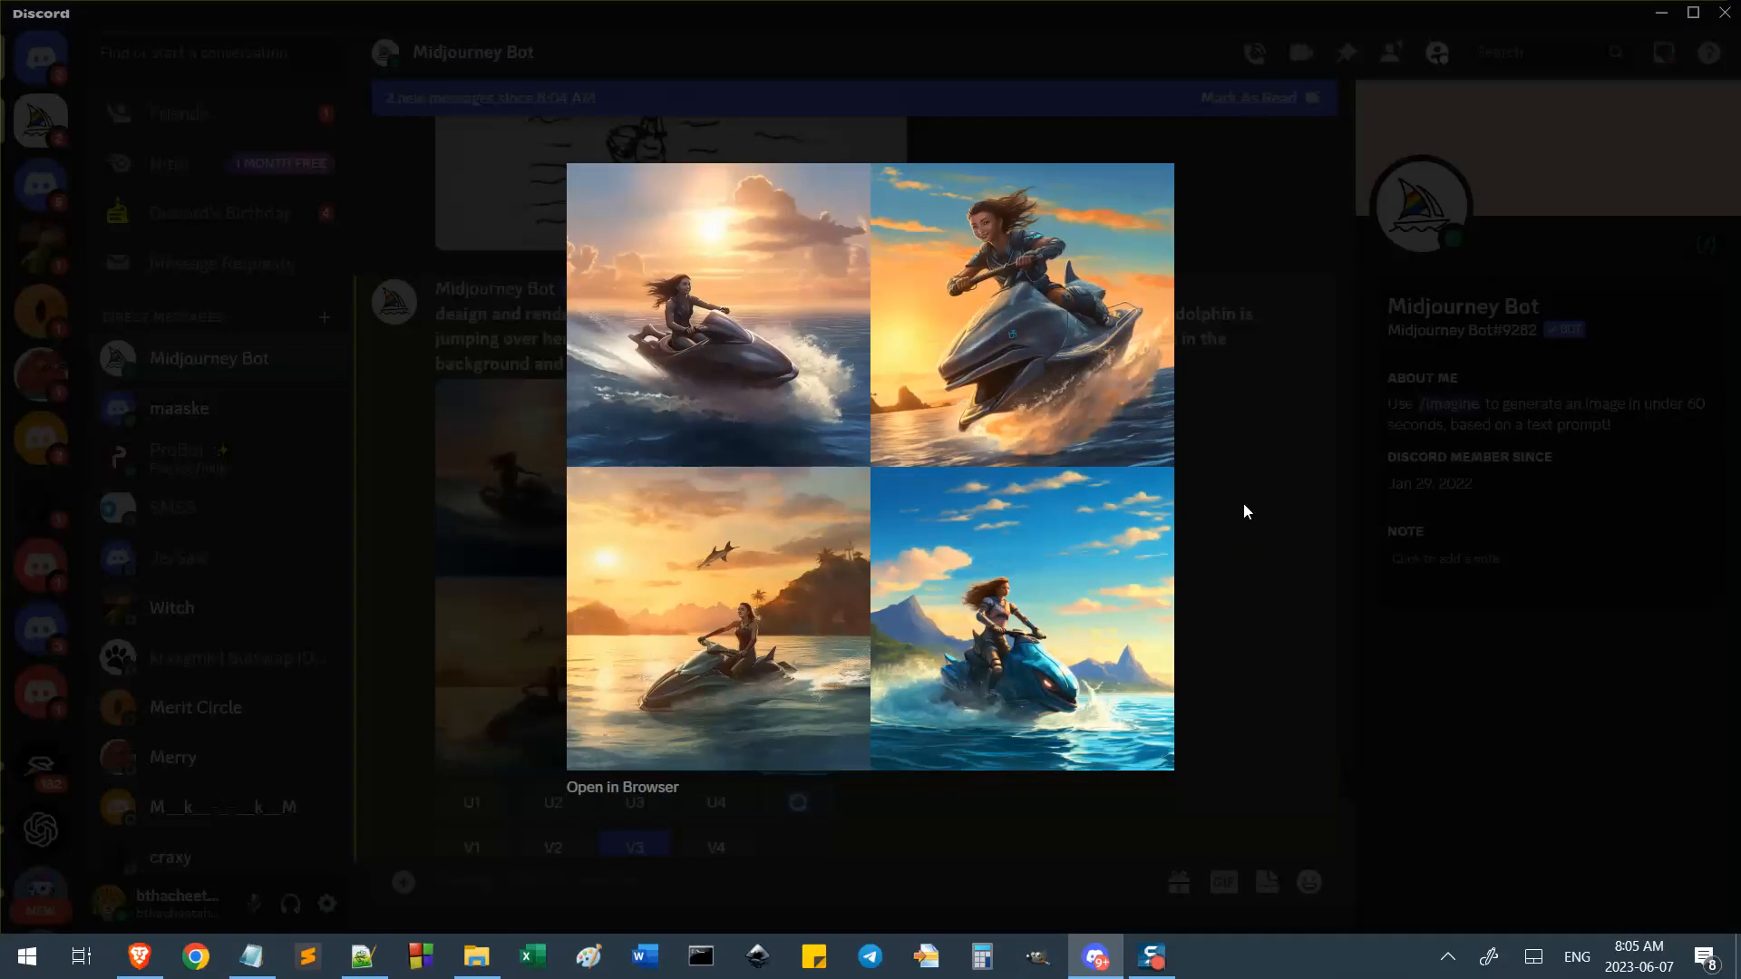
click(1239, 515)
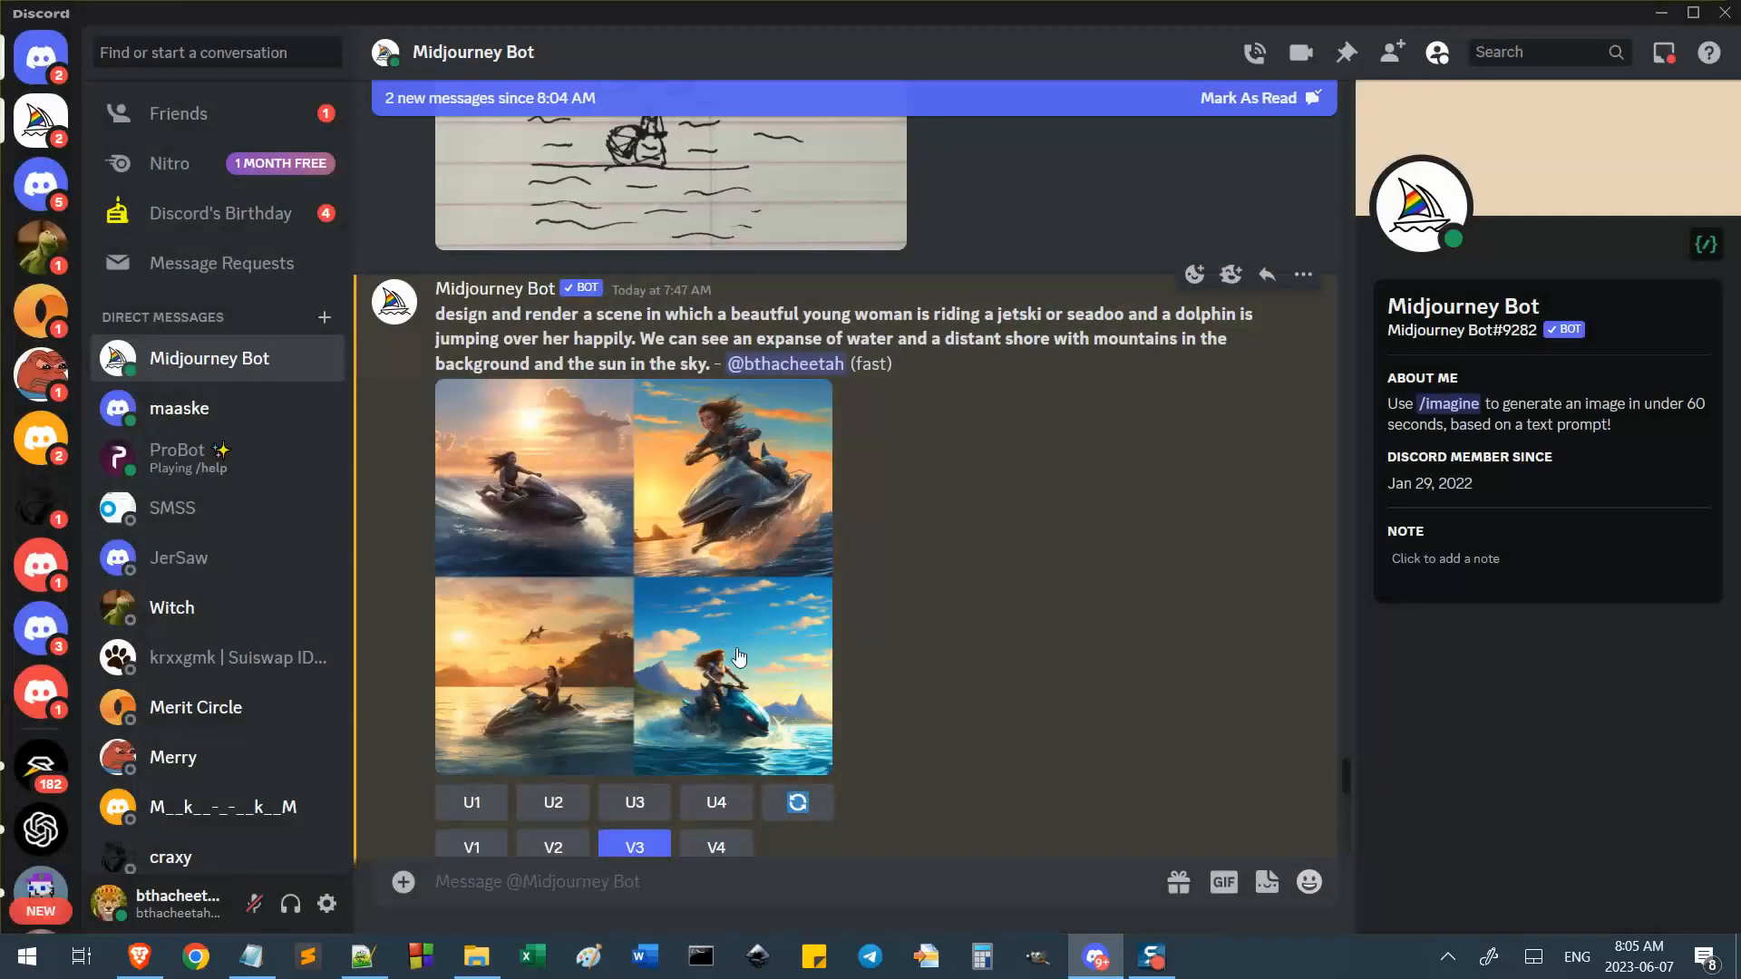
Upscale the first text-only grid's fourth image and request its remixed variations with the prompt's spelling corrected to "beautiful".
scroll(1095, 560, down, 2)
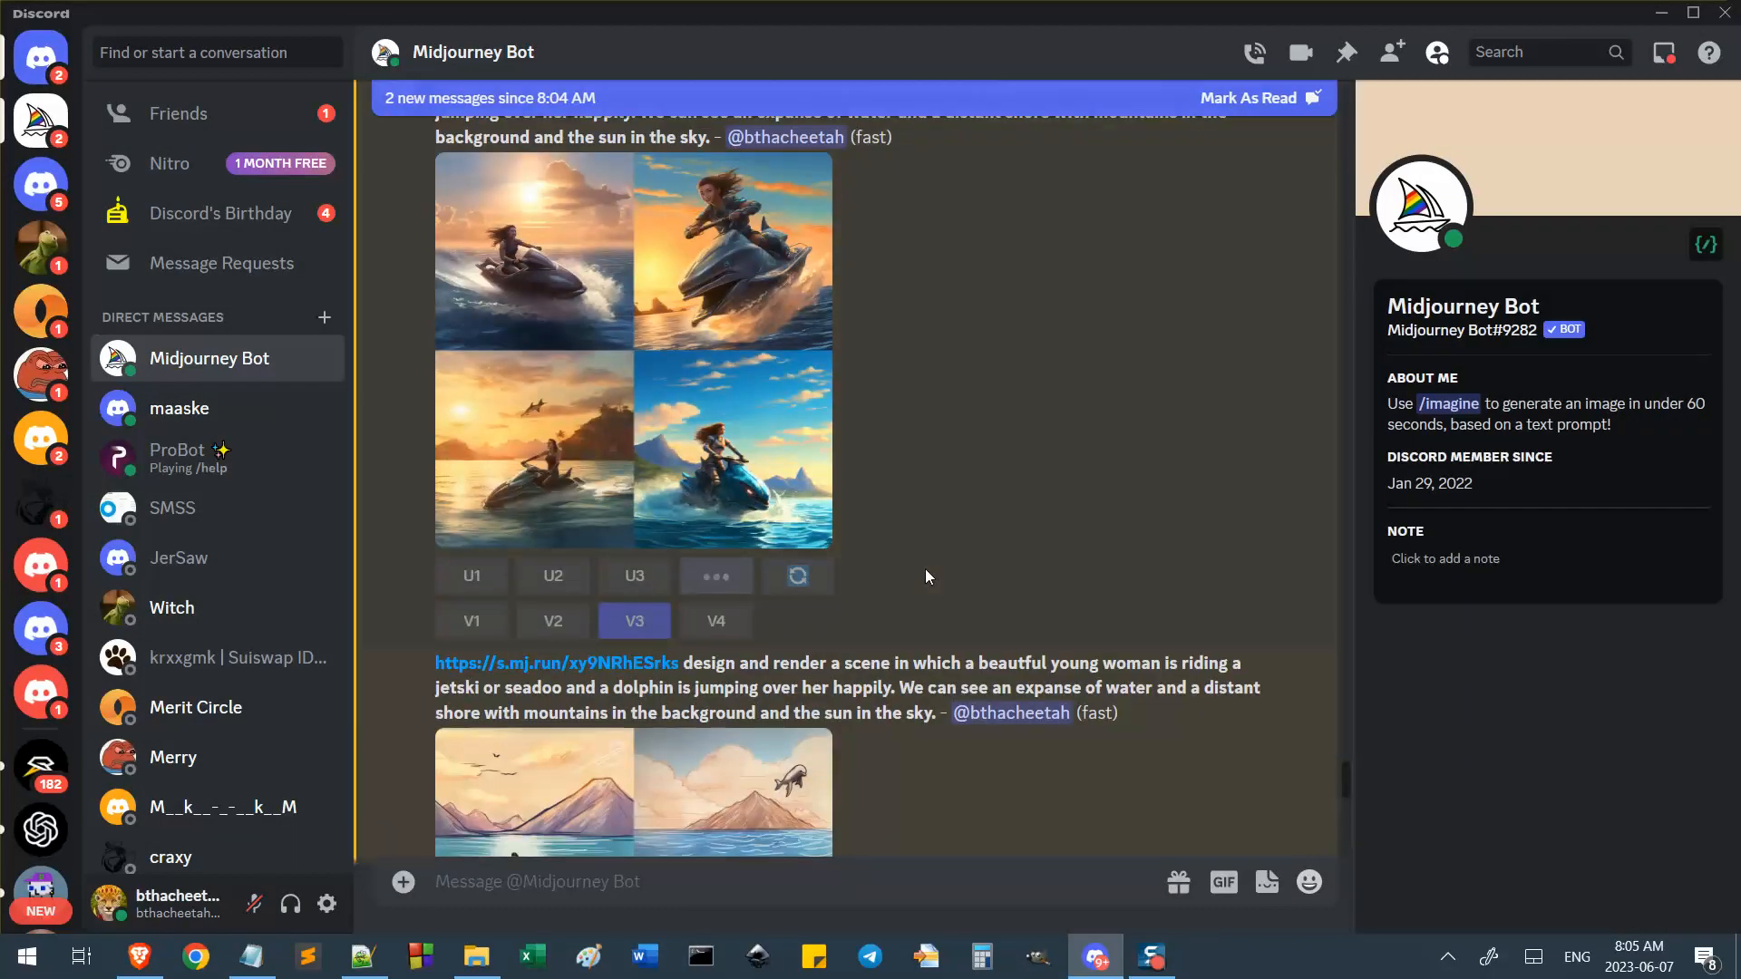
click(737, 630)
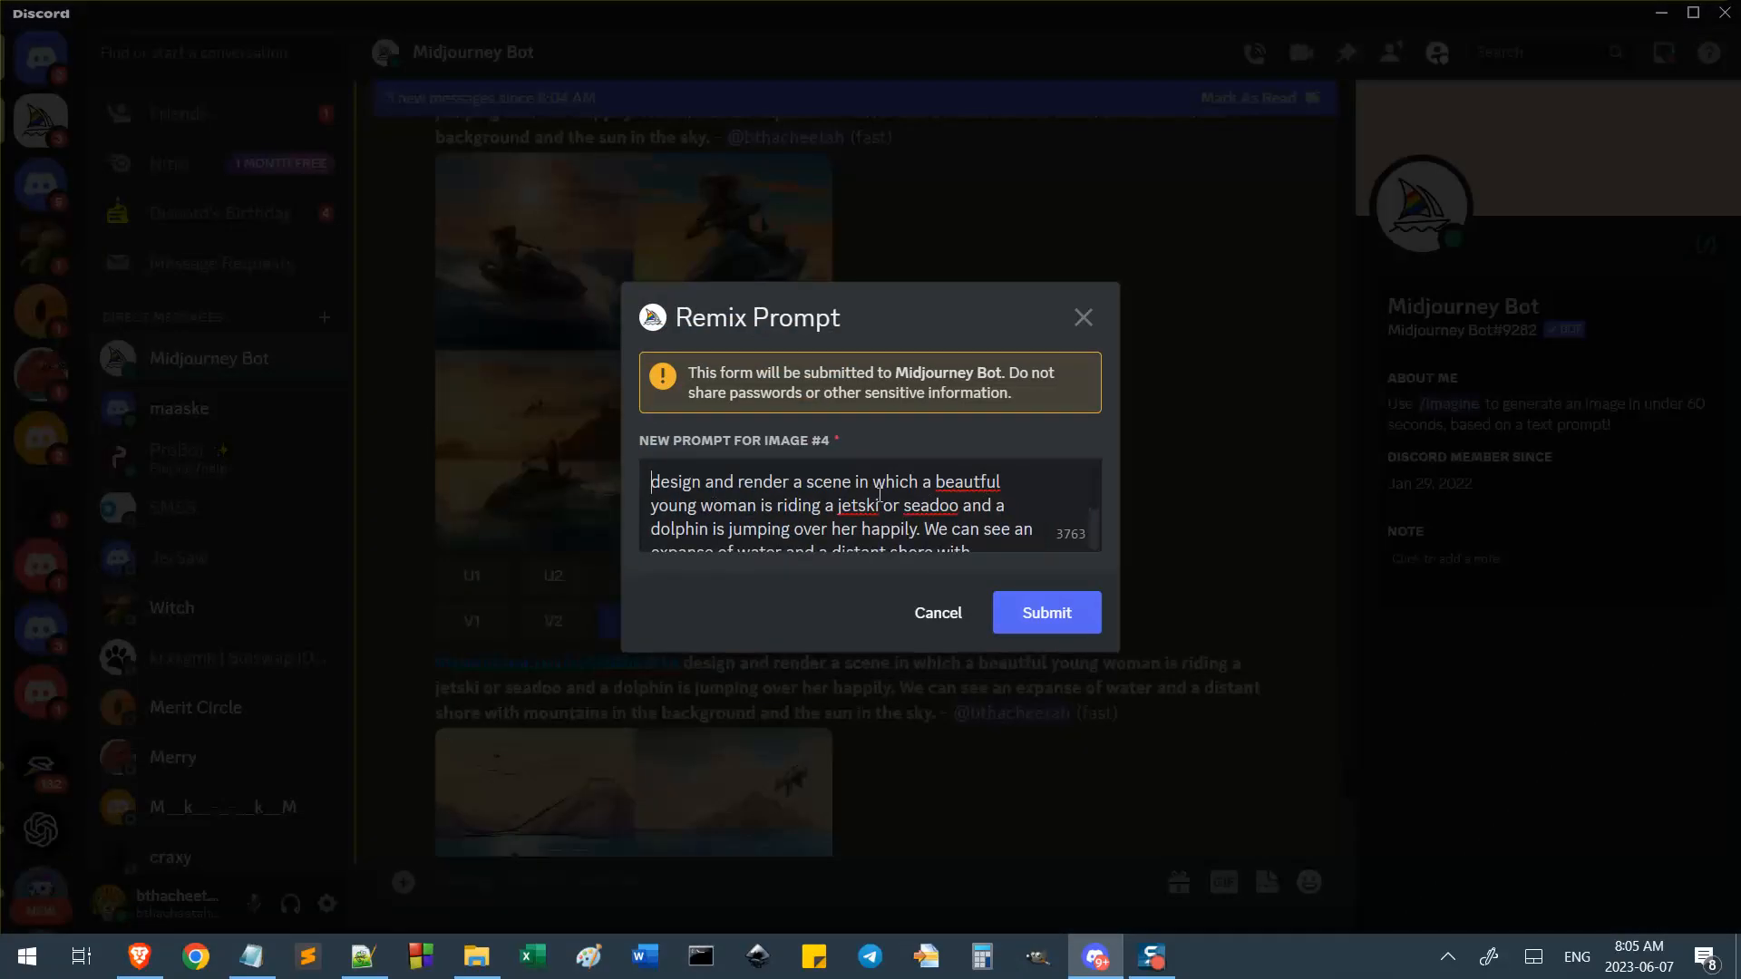
click(954, 487)
text(i)
click(1043, 615)
Review the sketch-based prompt with its leading image link, and enlarge the pen sketch it was based on.
scroll(981, 459, down, 4)
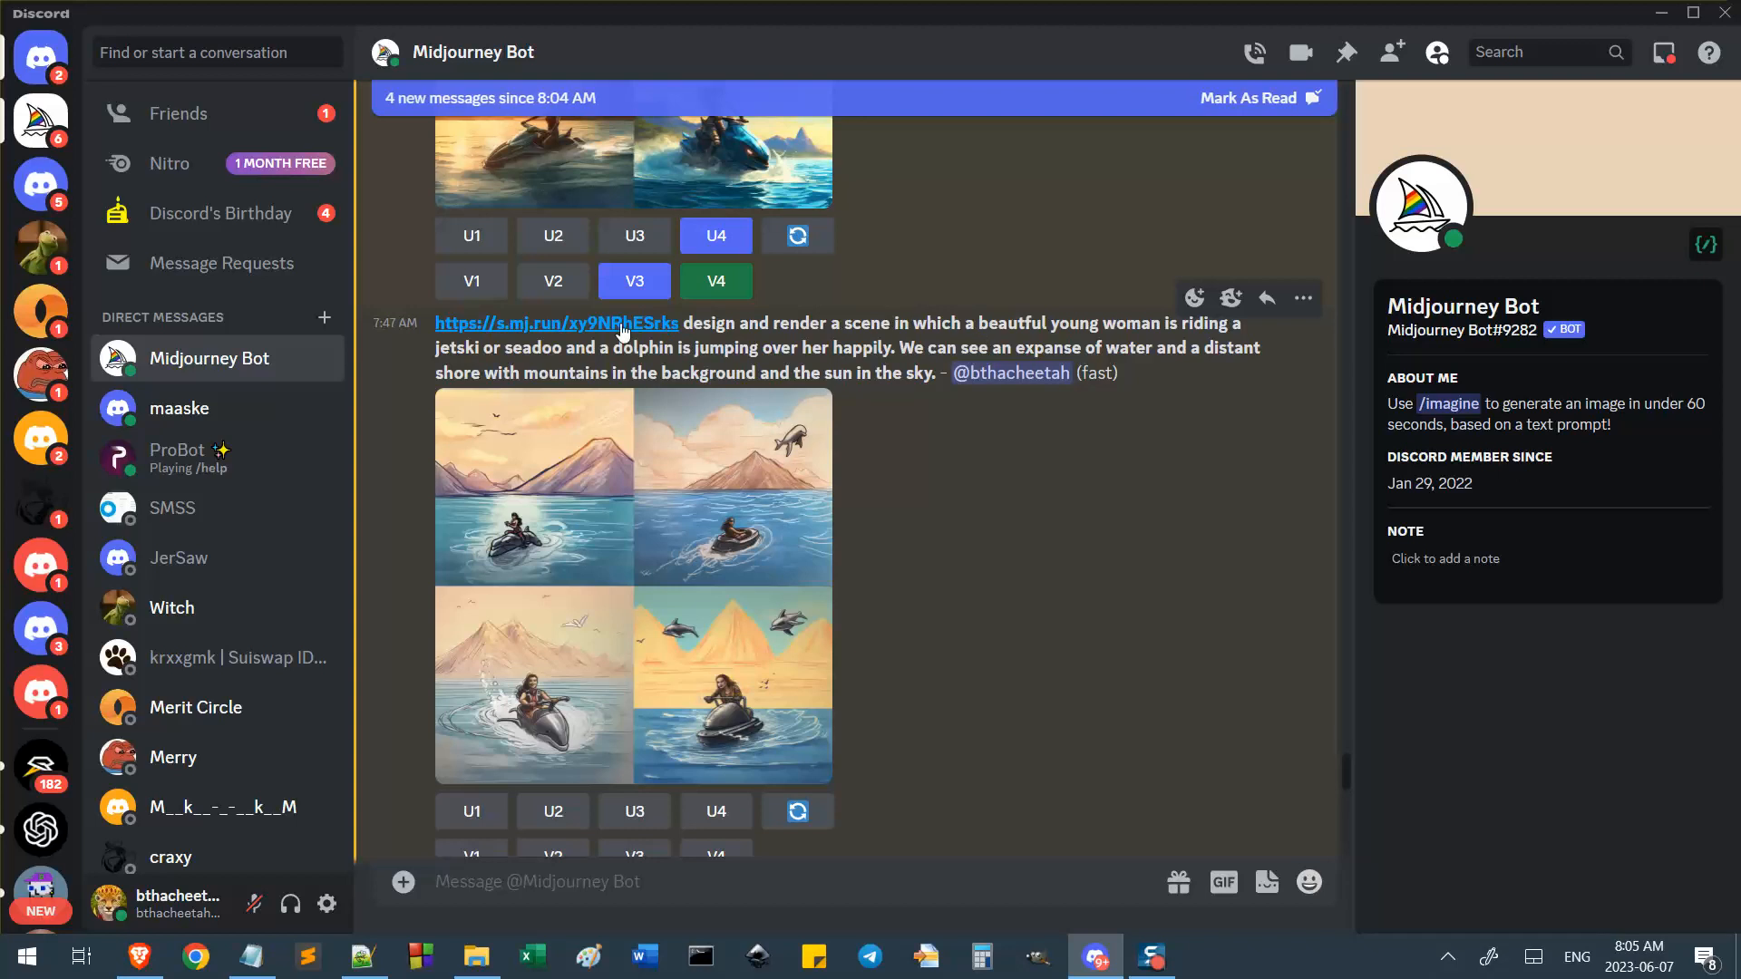
scroll(665, 343, up, 1)
scroll(671, 381, up, 10)
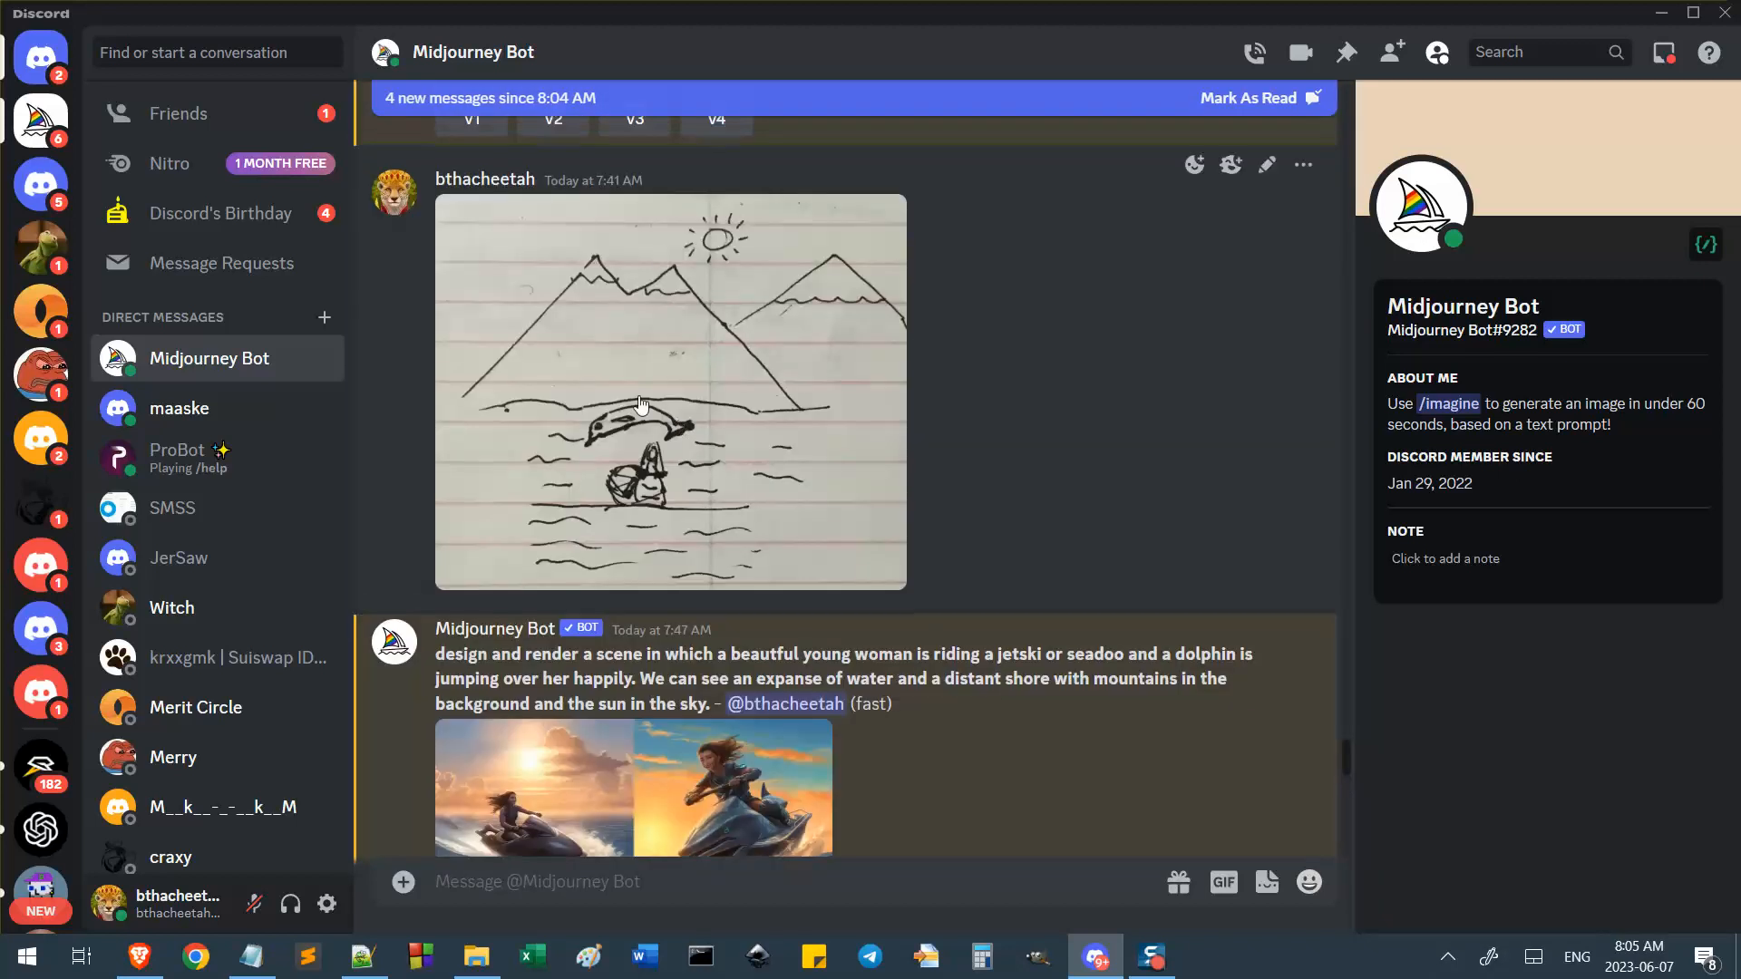
click(704, 393)
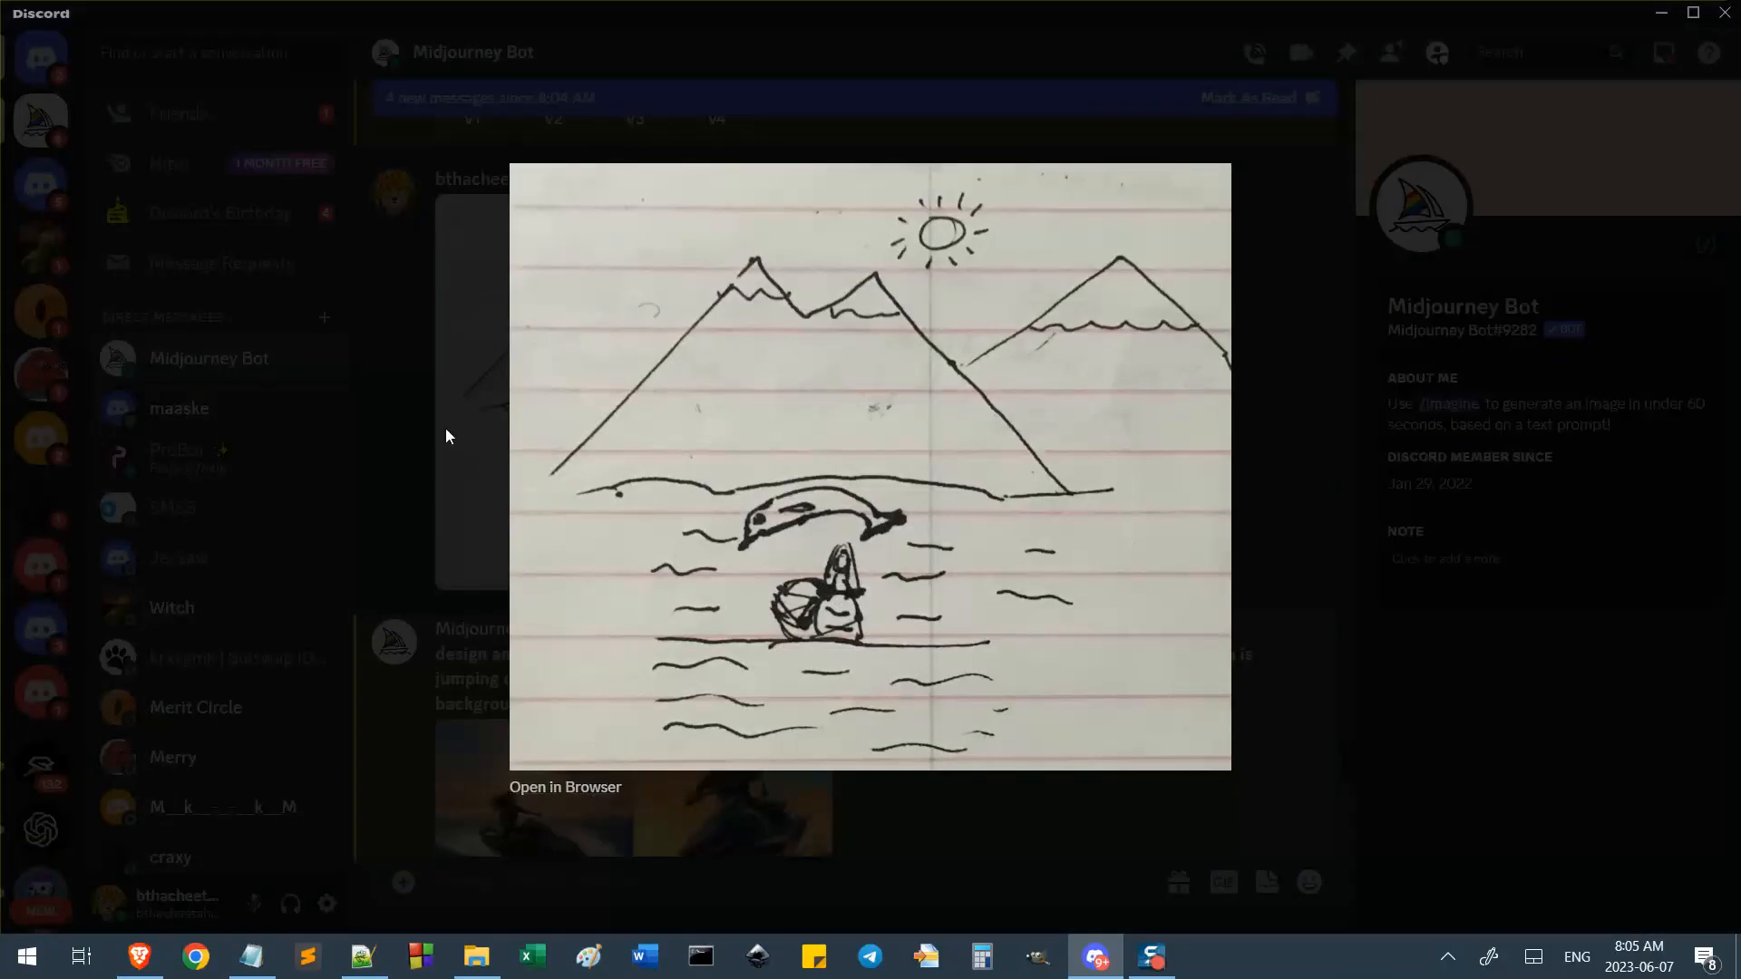
click(460, 346)
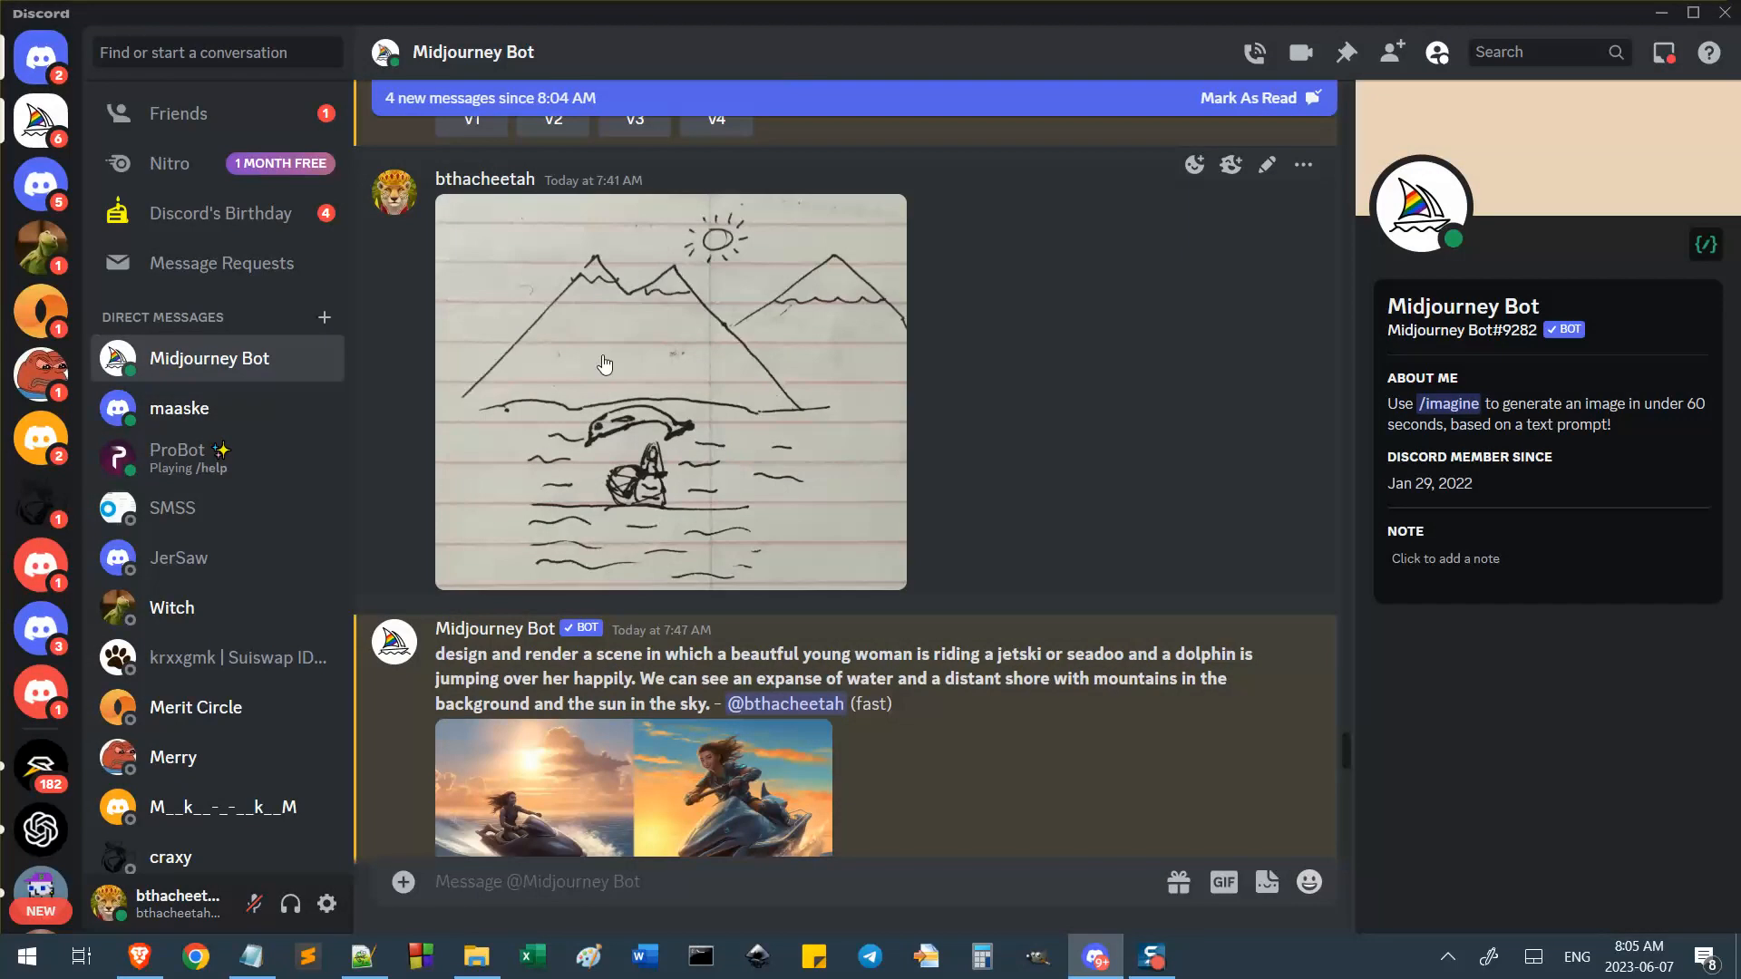
Open the uploaded pen sketch in the browser, select and clear its image URL, and return to the Discord chat.
click(746, 417)
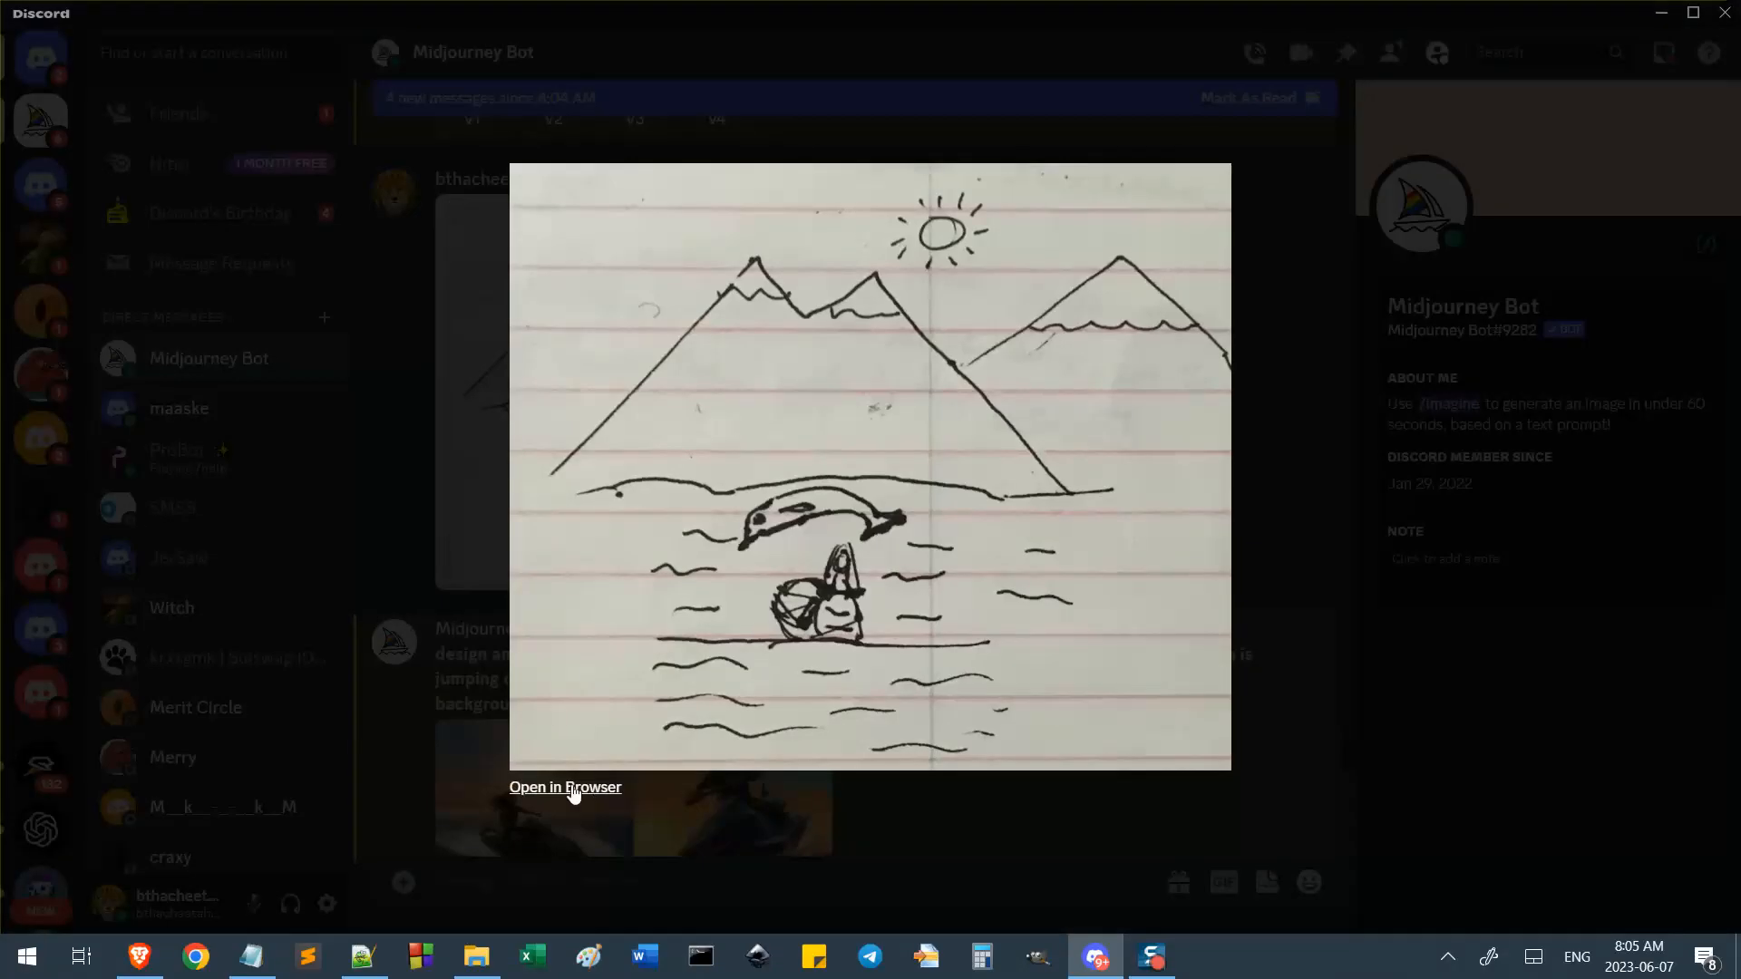
click(614, 791)
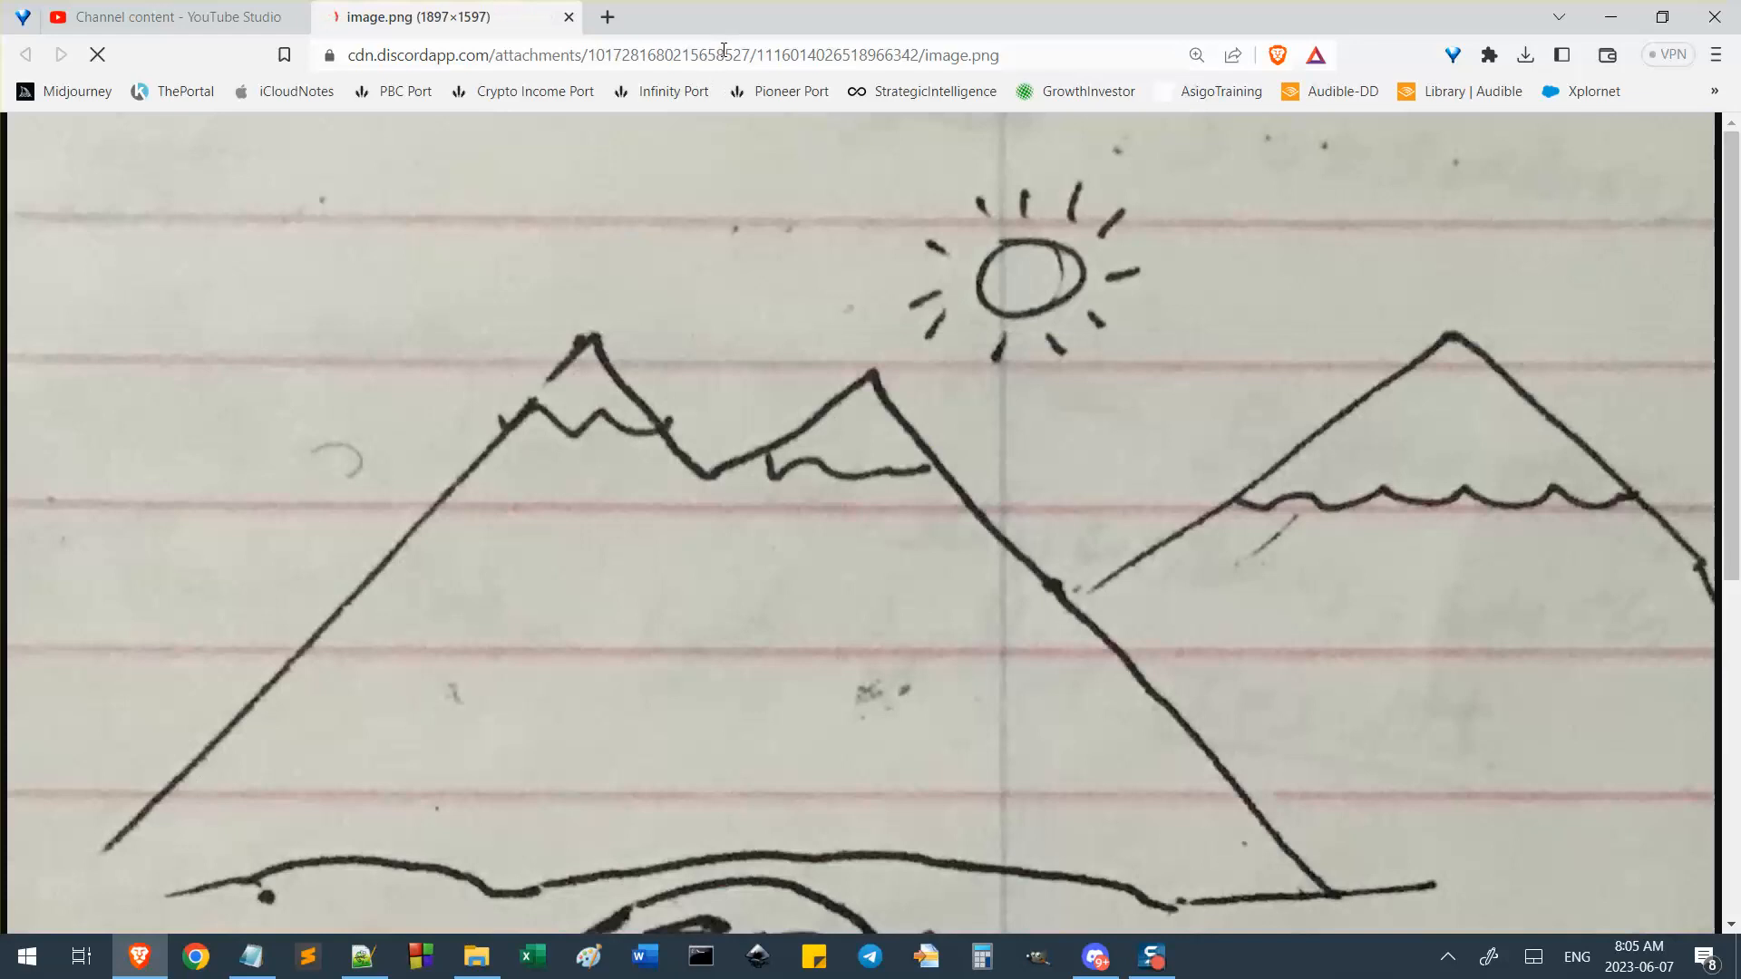
click(725, 53)
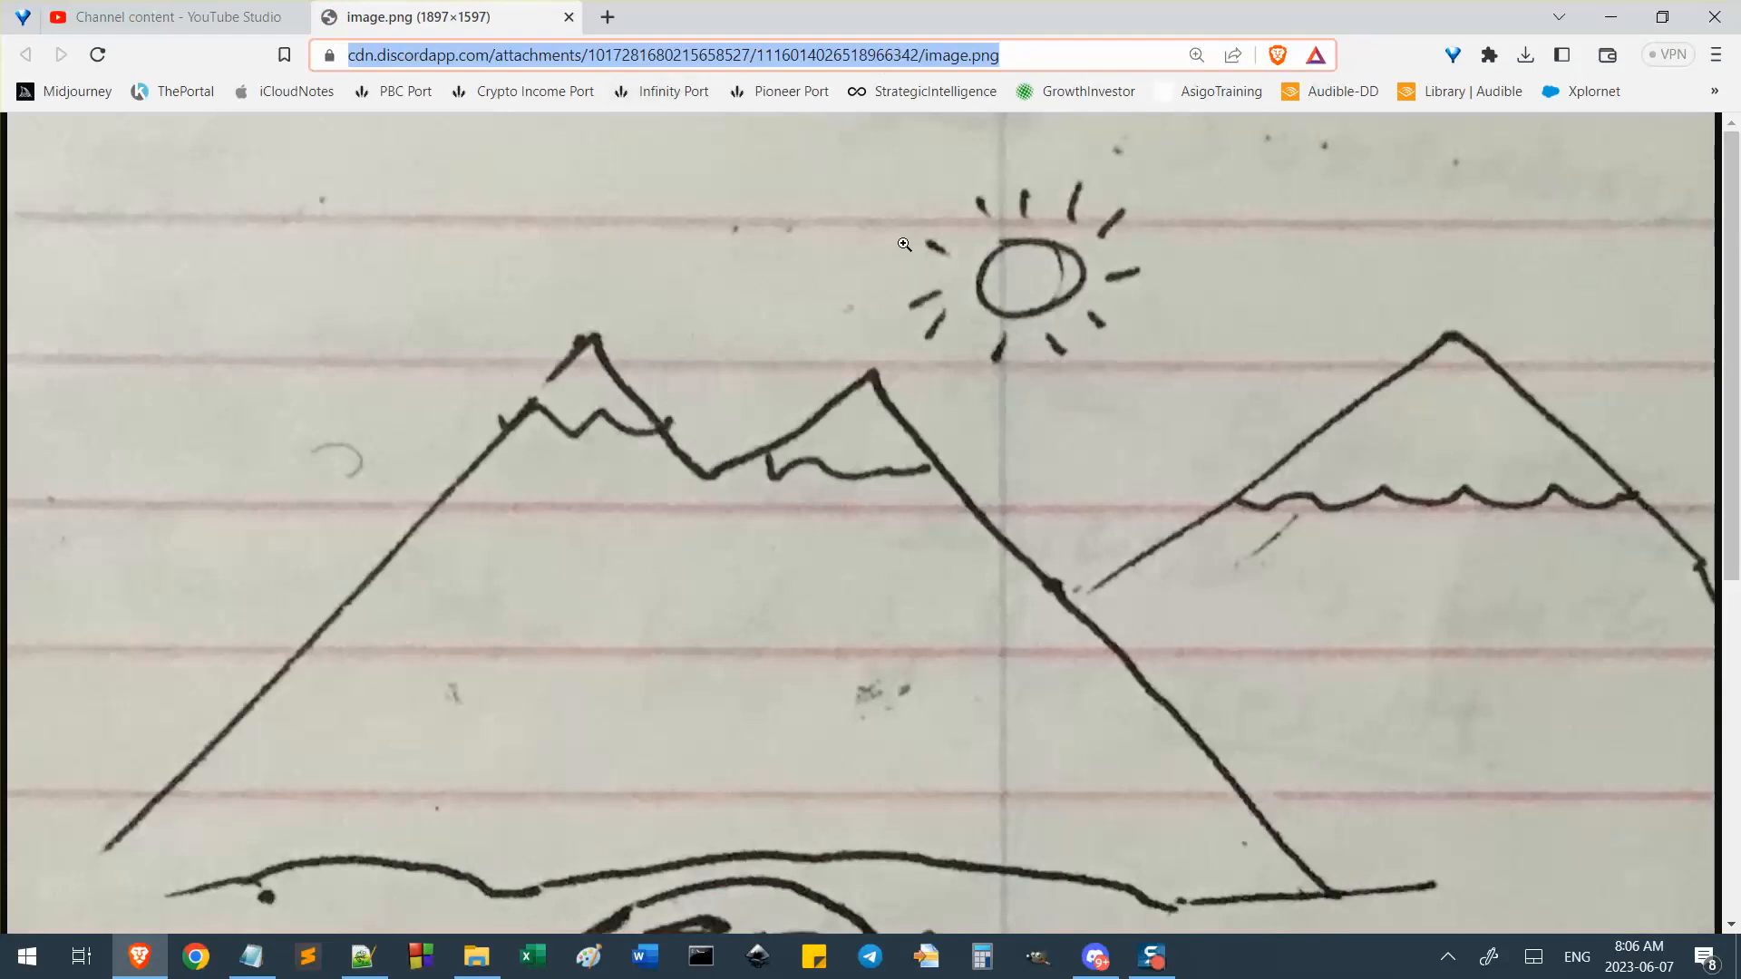
key(BackSpace)
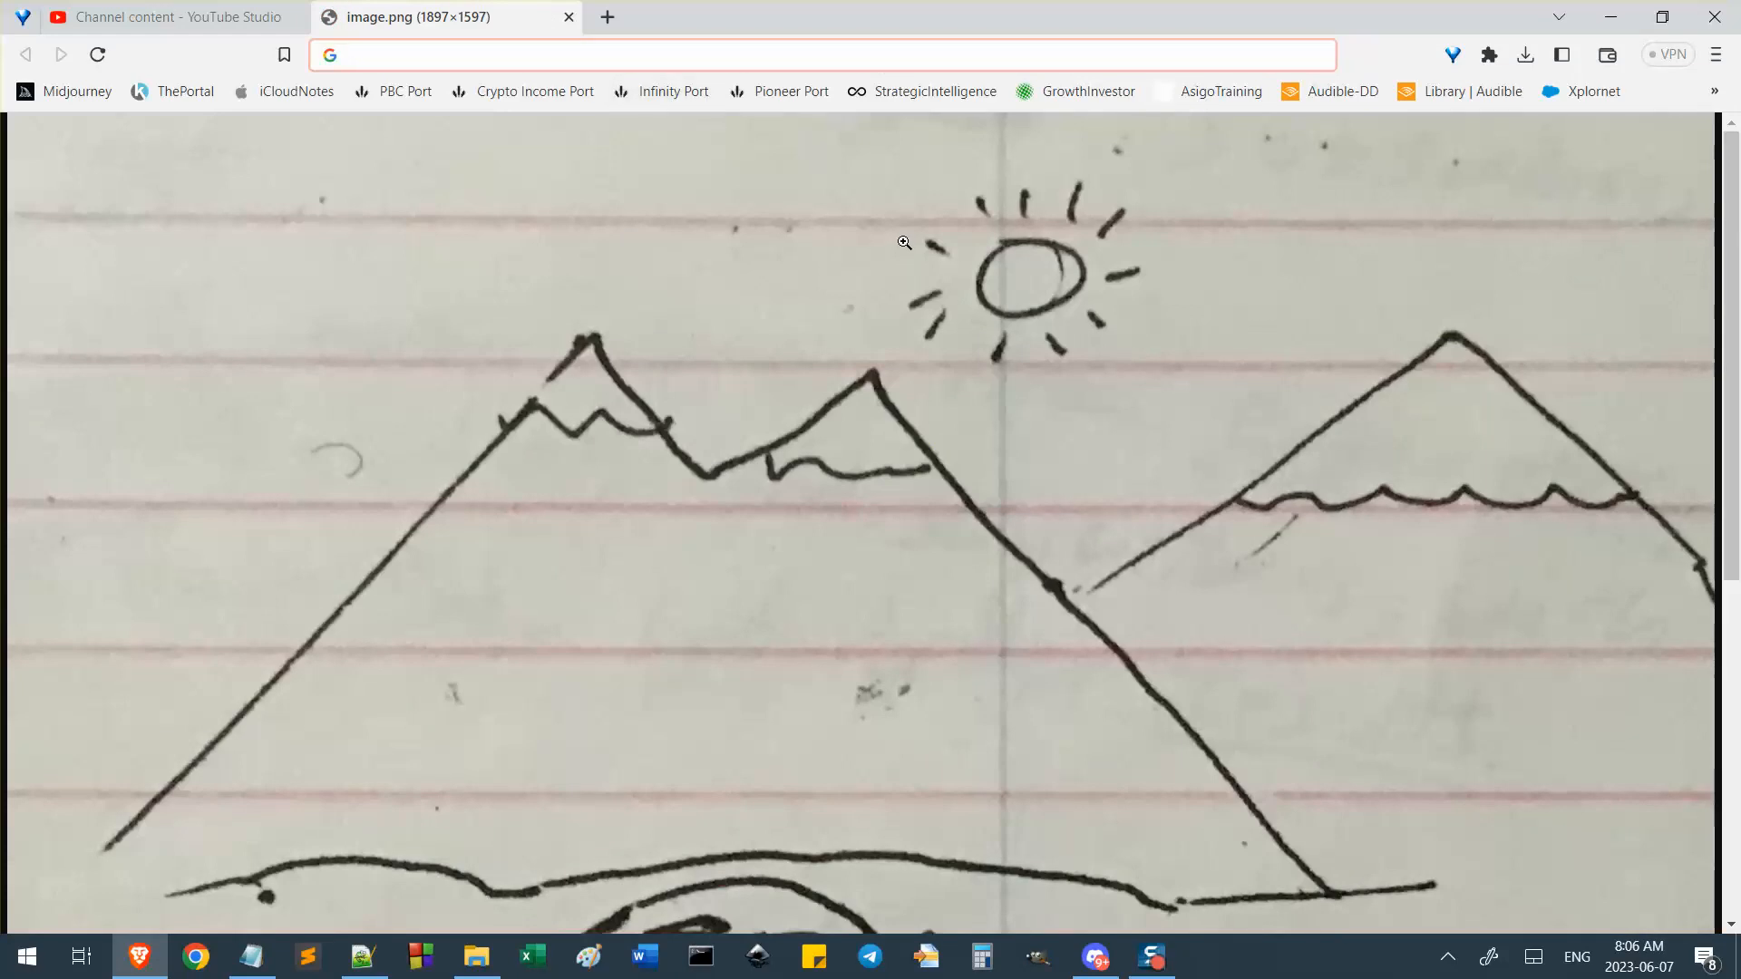
key(alt+Tab)
key(Escape)
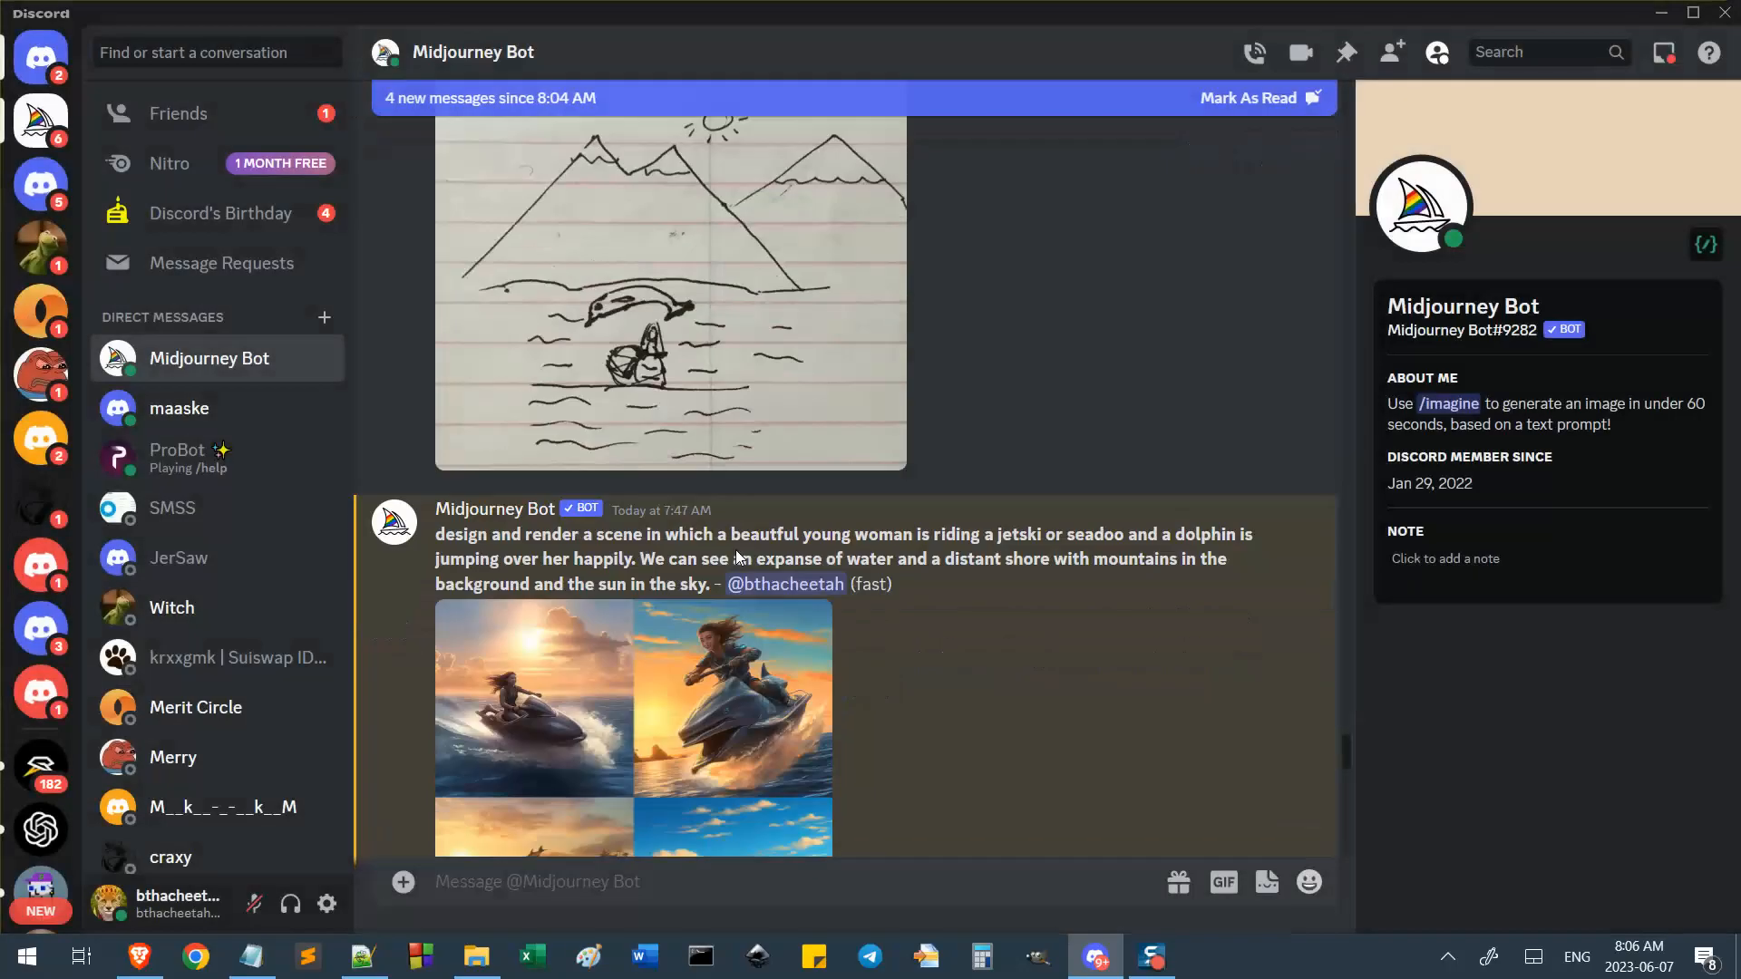
Switch to the Notepad notes and examine the saved text-only prompt and the prompts that begin with the sketch's image URL.
scroll(737, 549, down, 7)
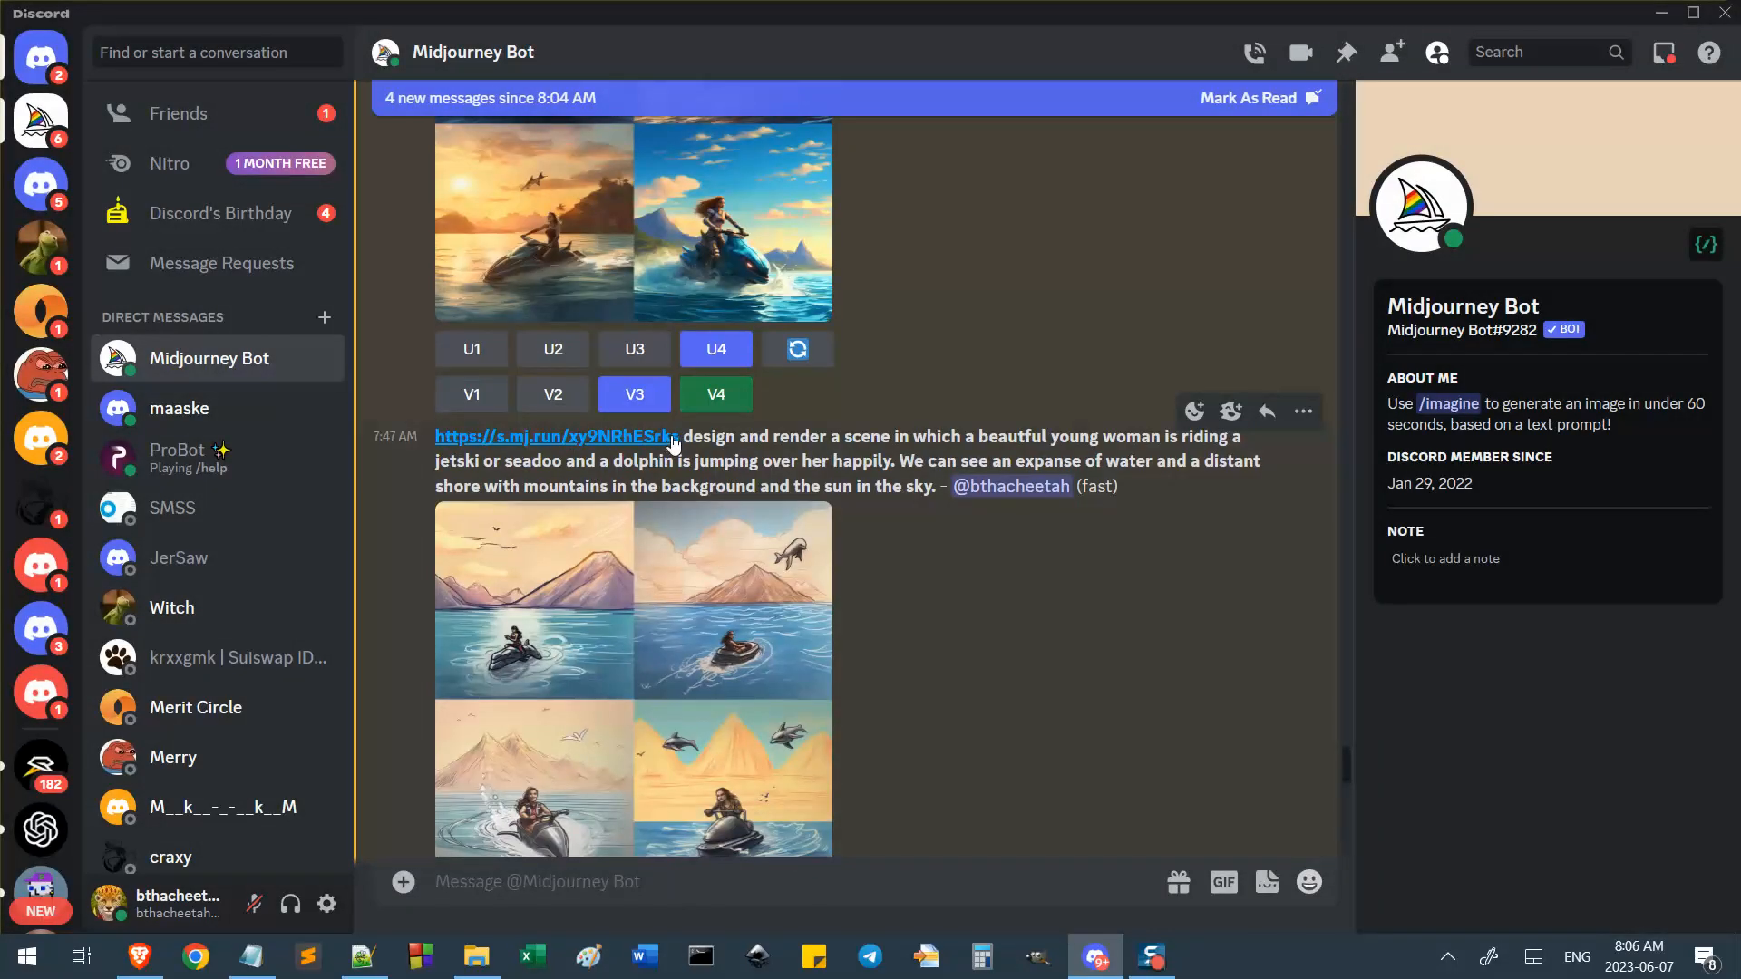
click(252, 975)
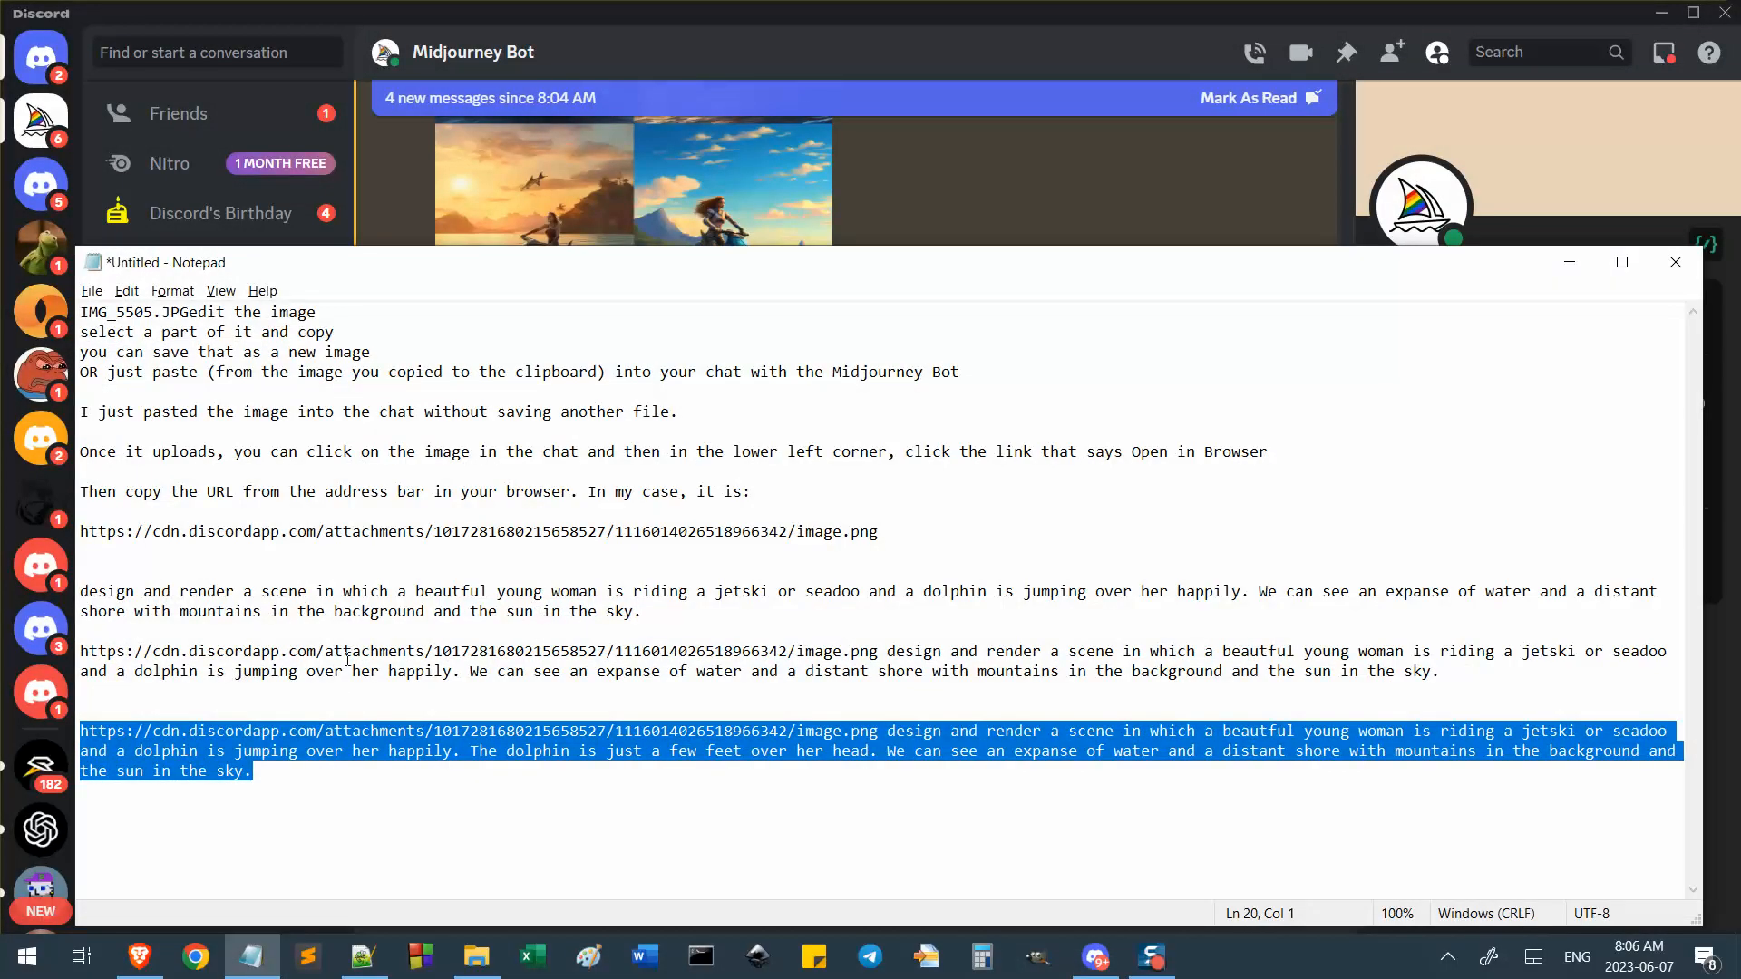
click(445, 547)
click(579, 652)
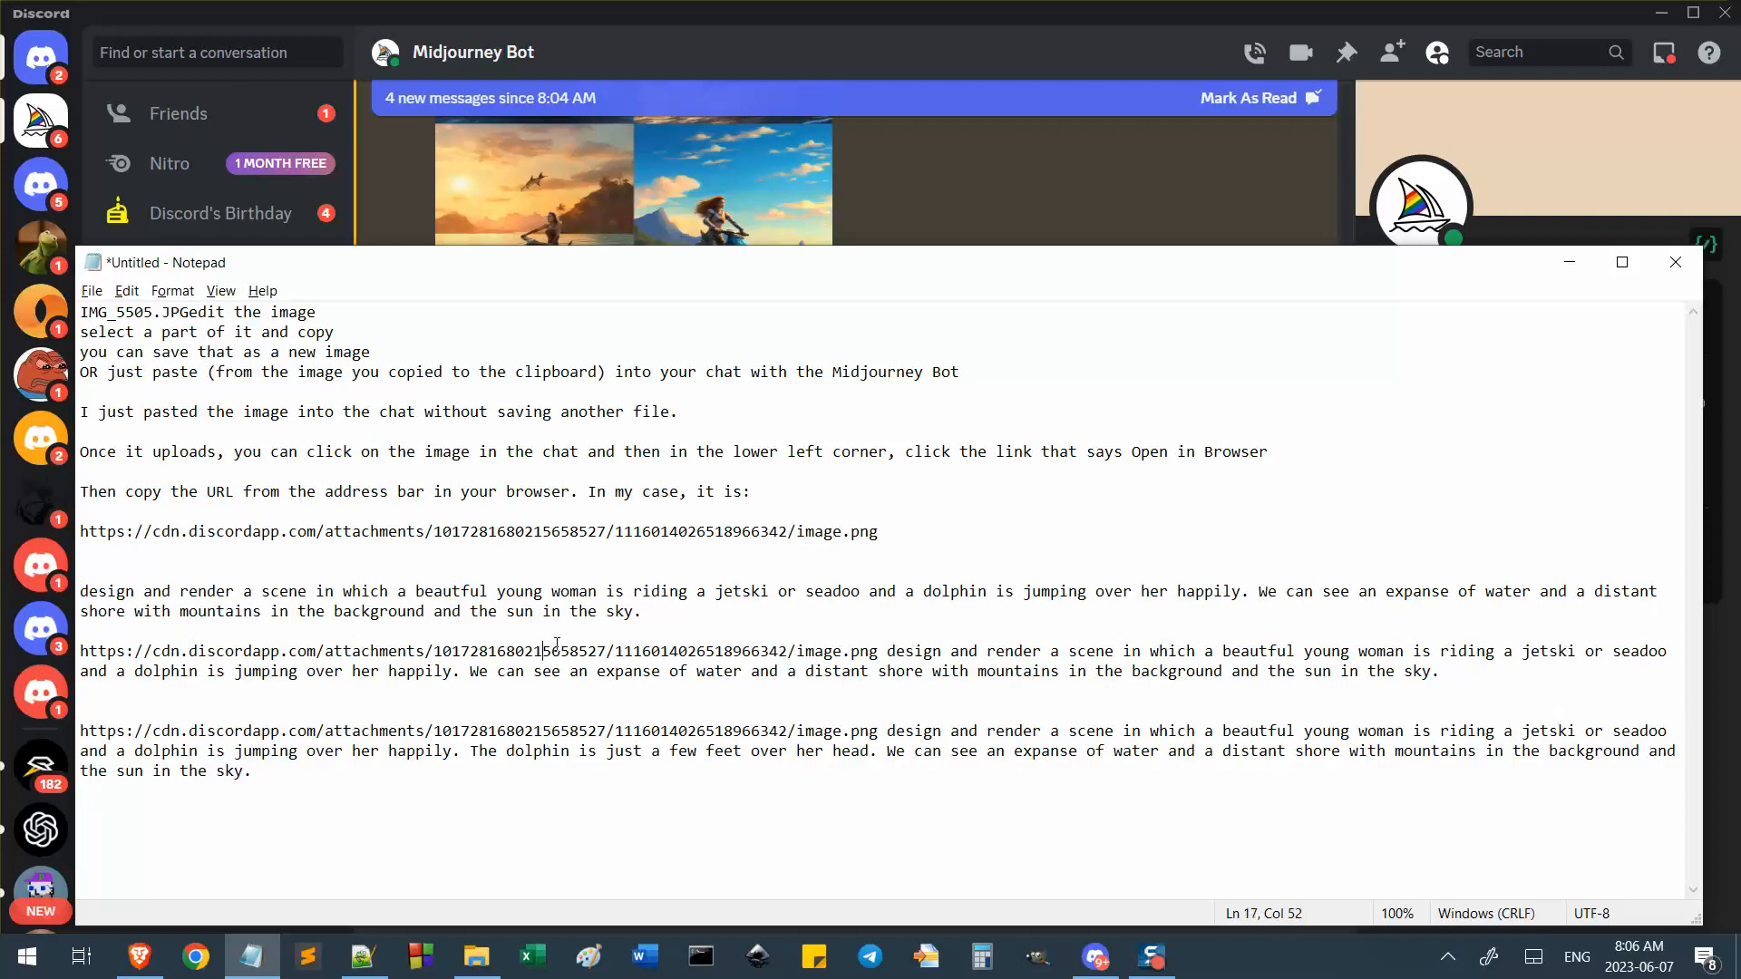
drag(870, 652, 443, 650)
click(560, 611)
drag(646, 608, 104, 591)
drag(364, 683, 45, 662)
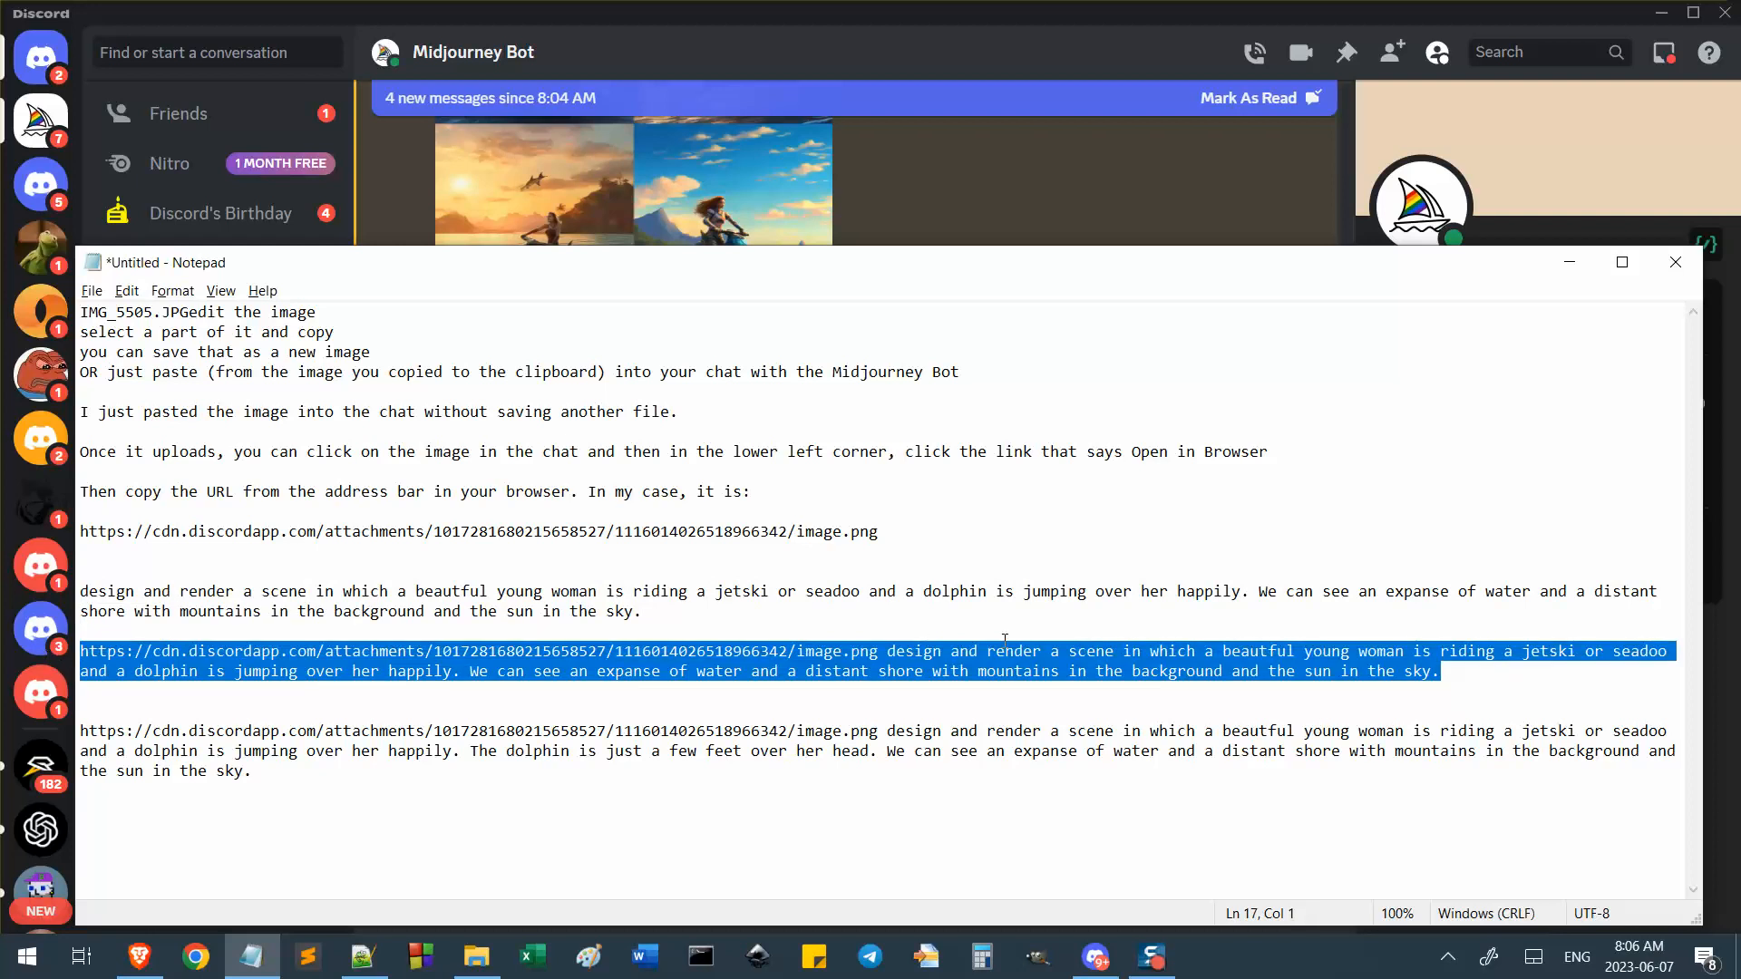
click(791, 706)
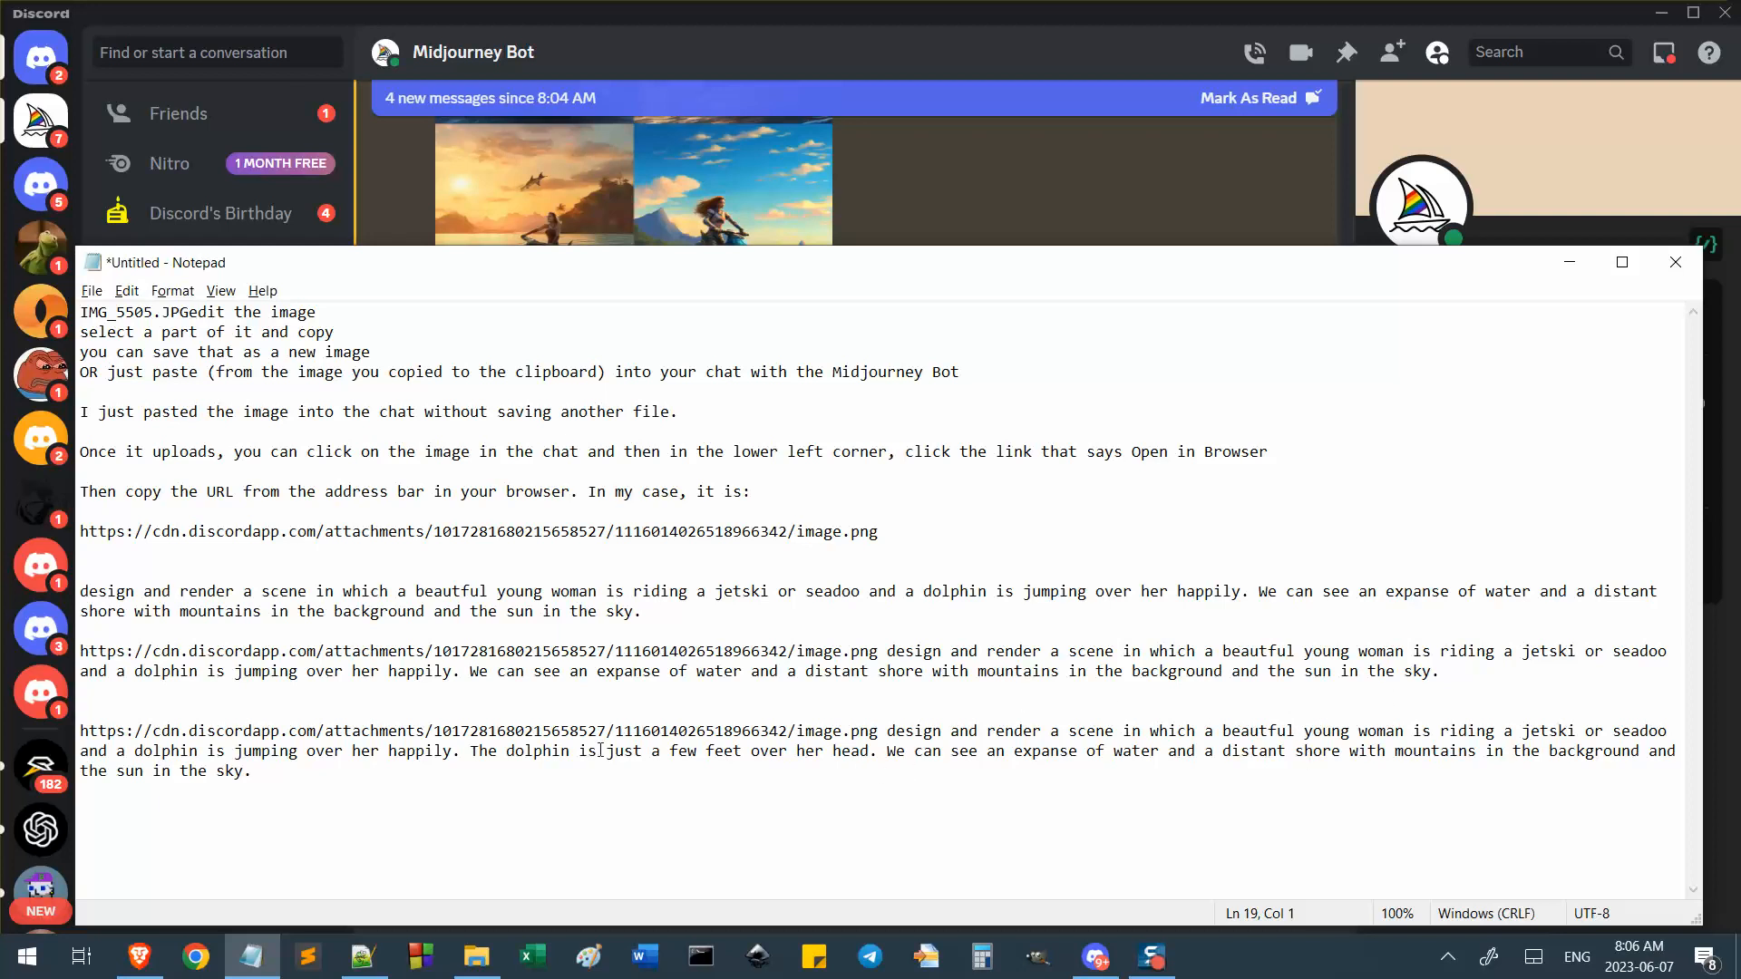
Highlight "The dolphin is just a few feet over her head." in the notes, and compare the text-only and sketch-based grids in Discord.
drag(470, 751, 878, 751)
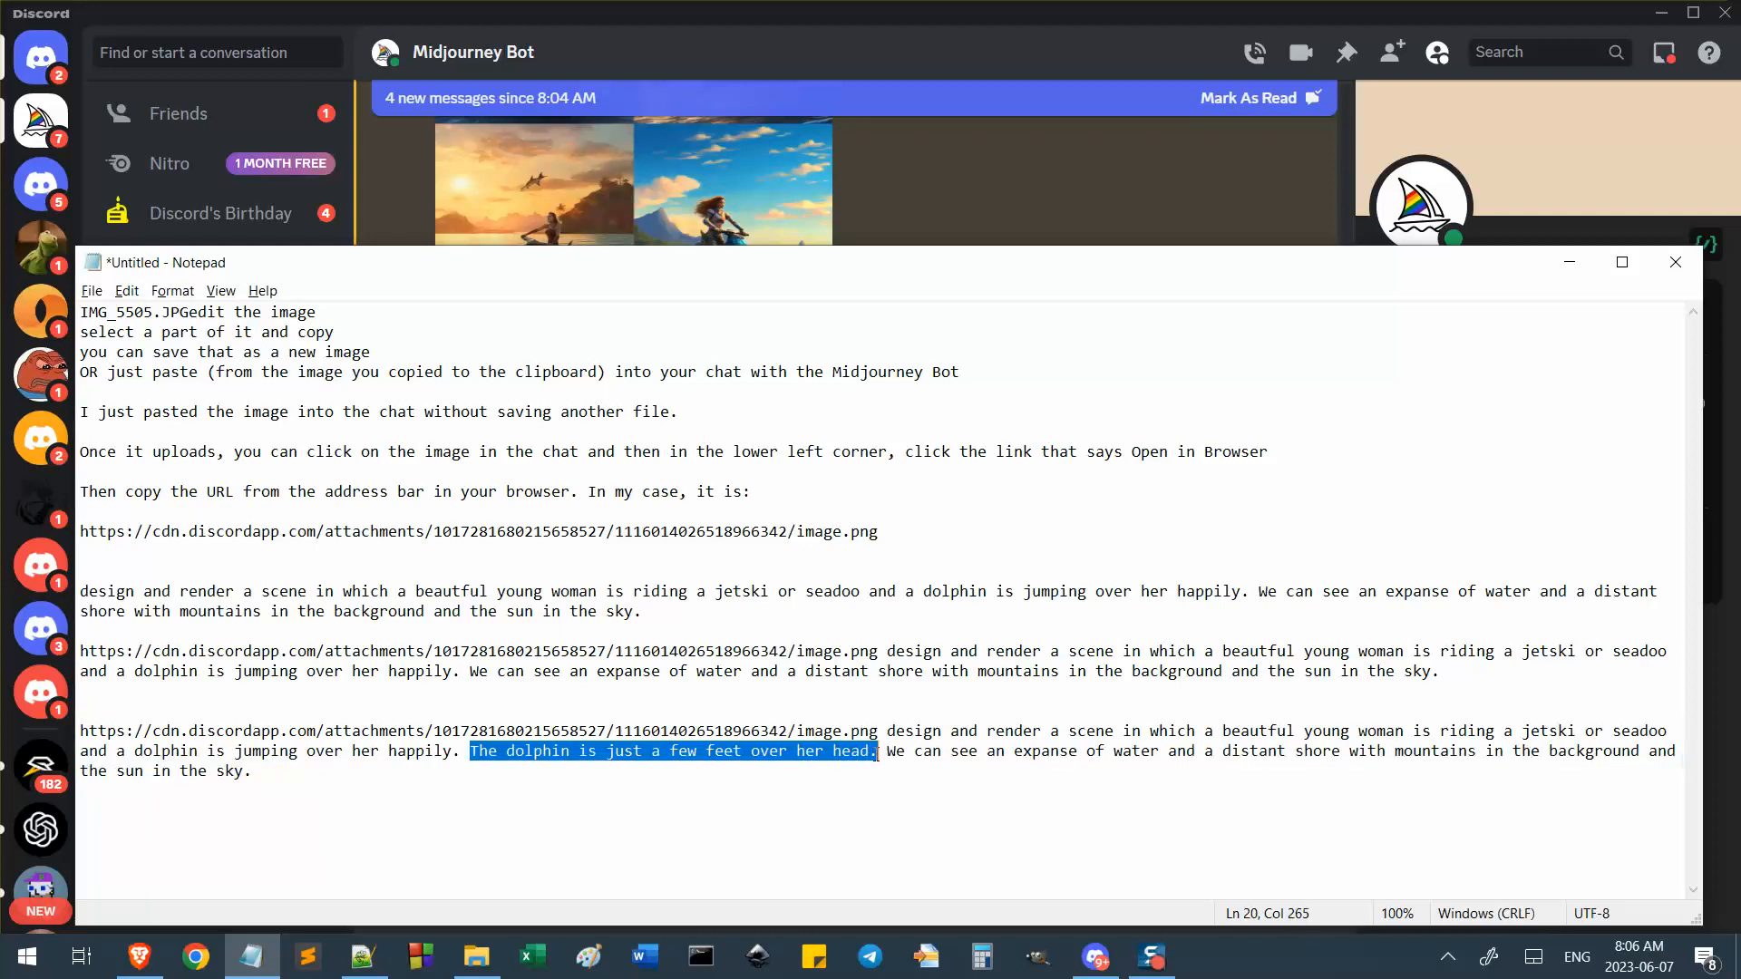
click(876, 183)
scroll(802, 633, down, 3)
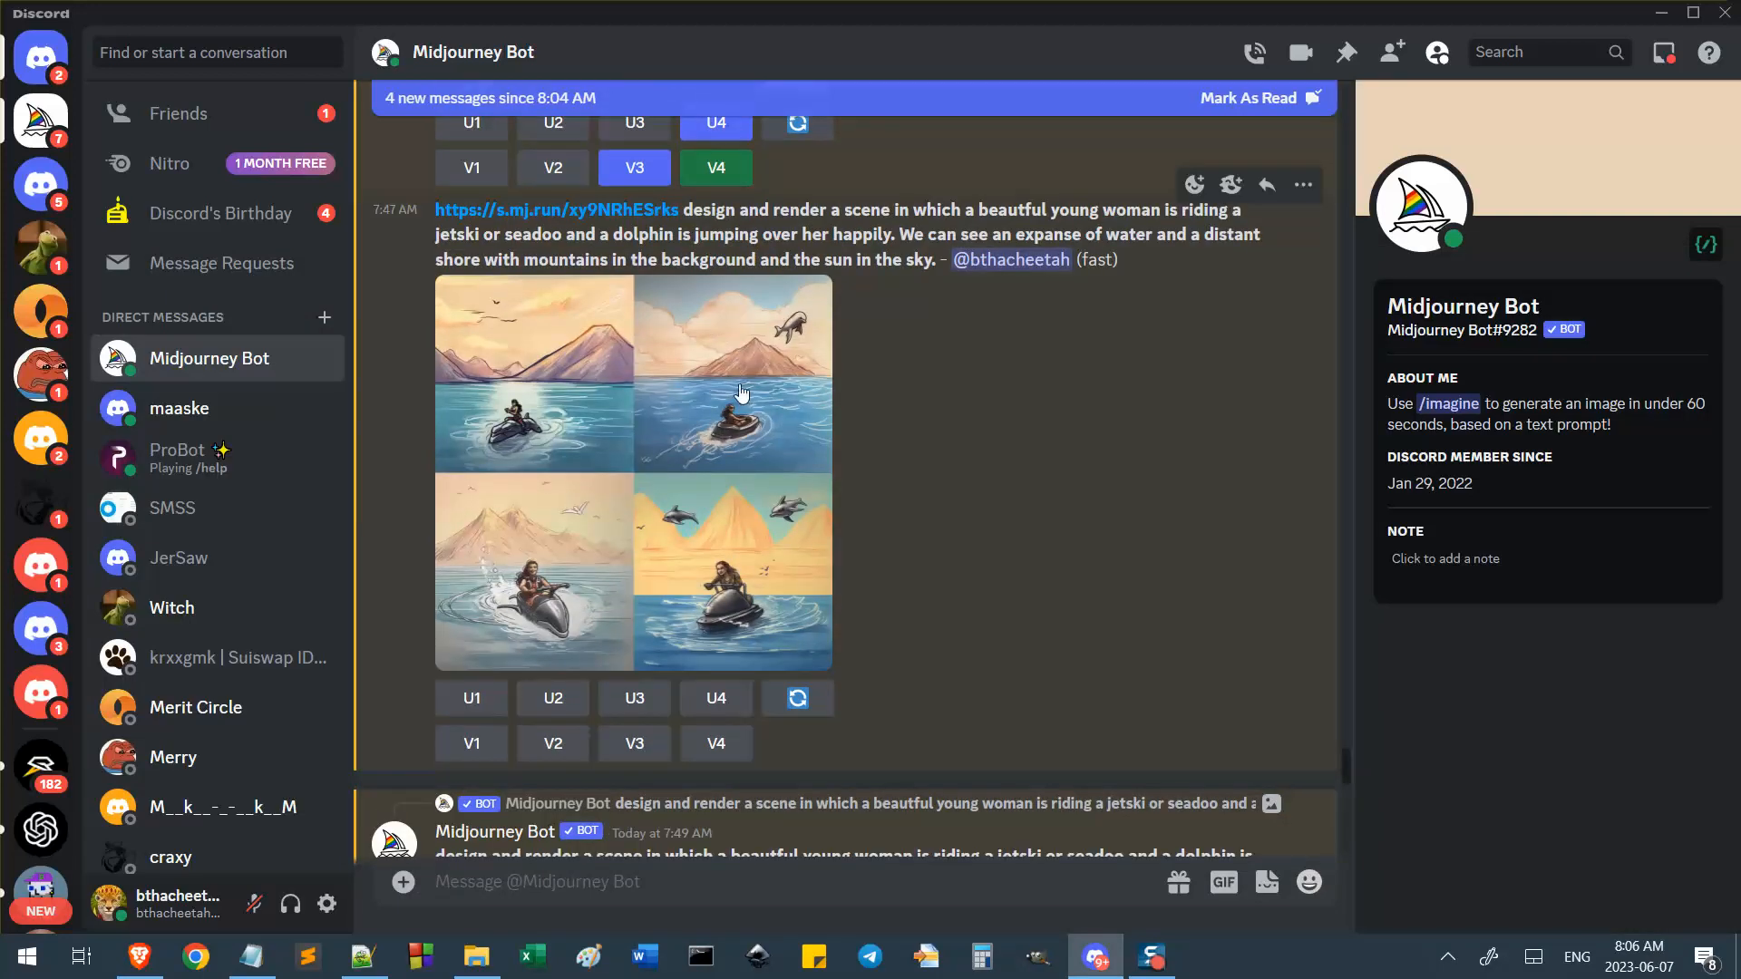
scroll(834, 545, up, 7)
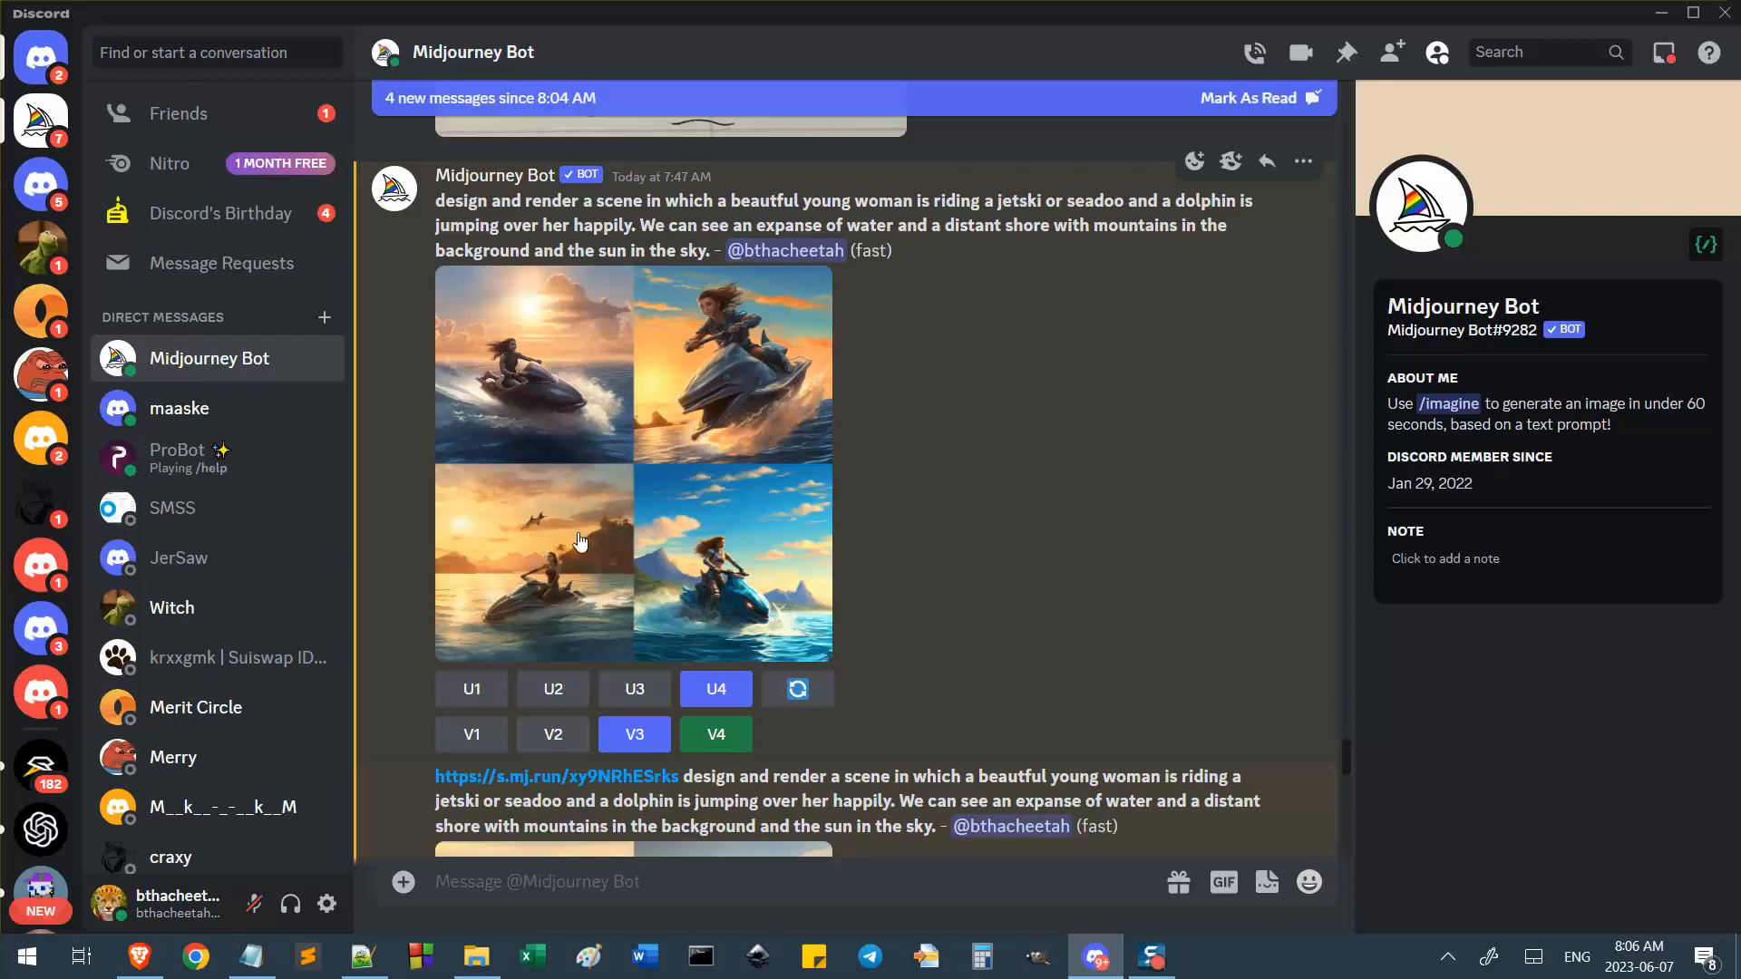
scroll(581, 544, down, 3)
scroll(602, 573, down, 4)
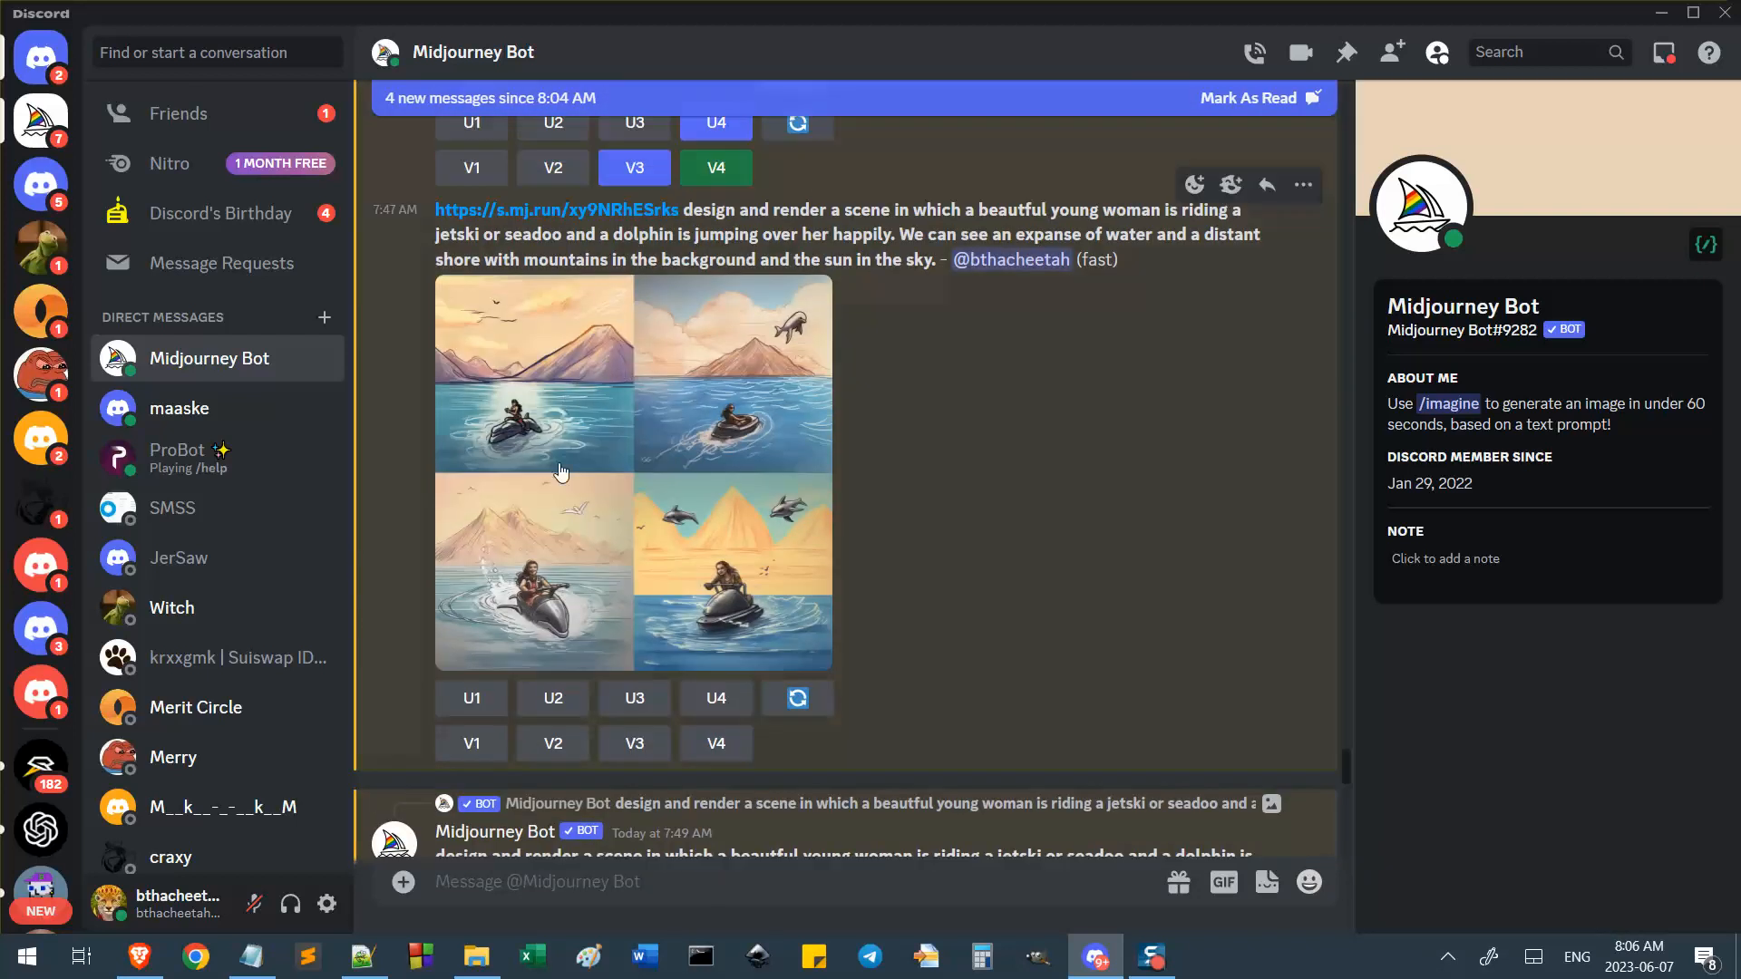
Find the uploaded pen sketch in the chat and view it enlarged before returning to the messages.
scroll(780, 612, up, 12)
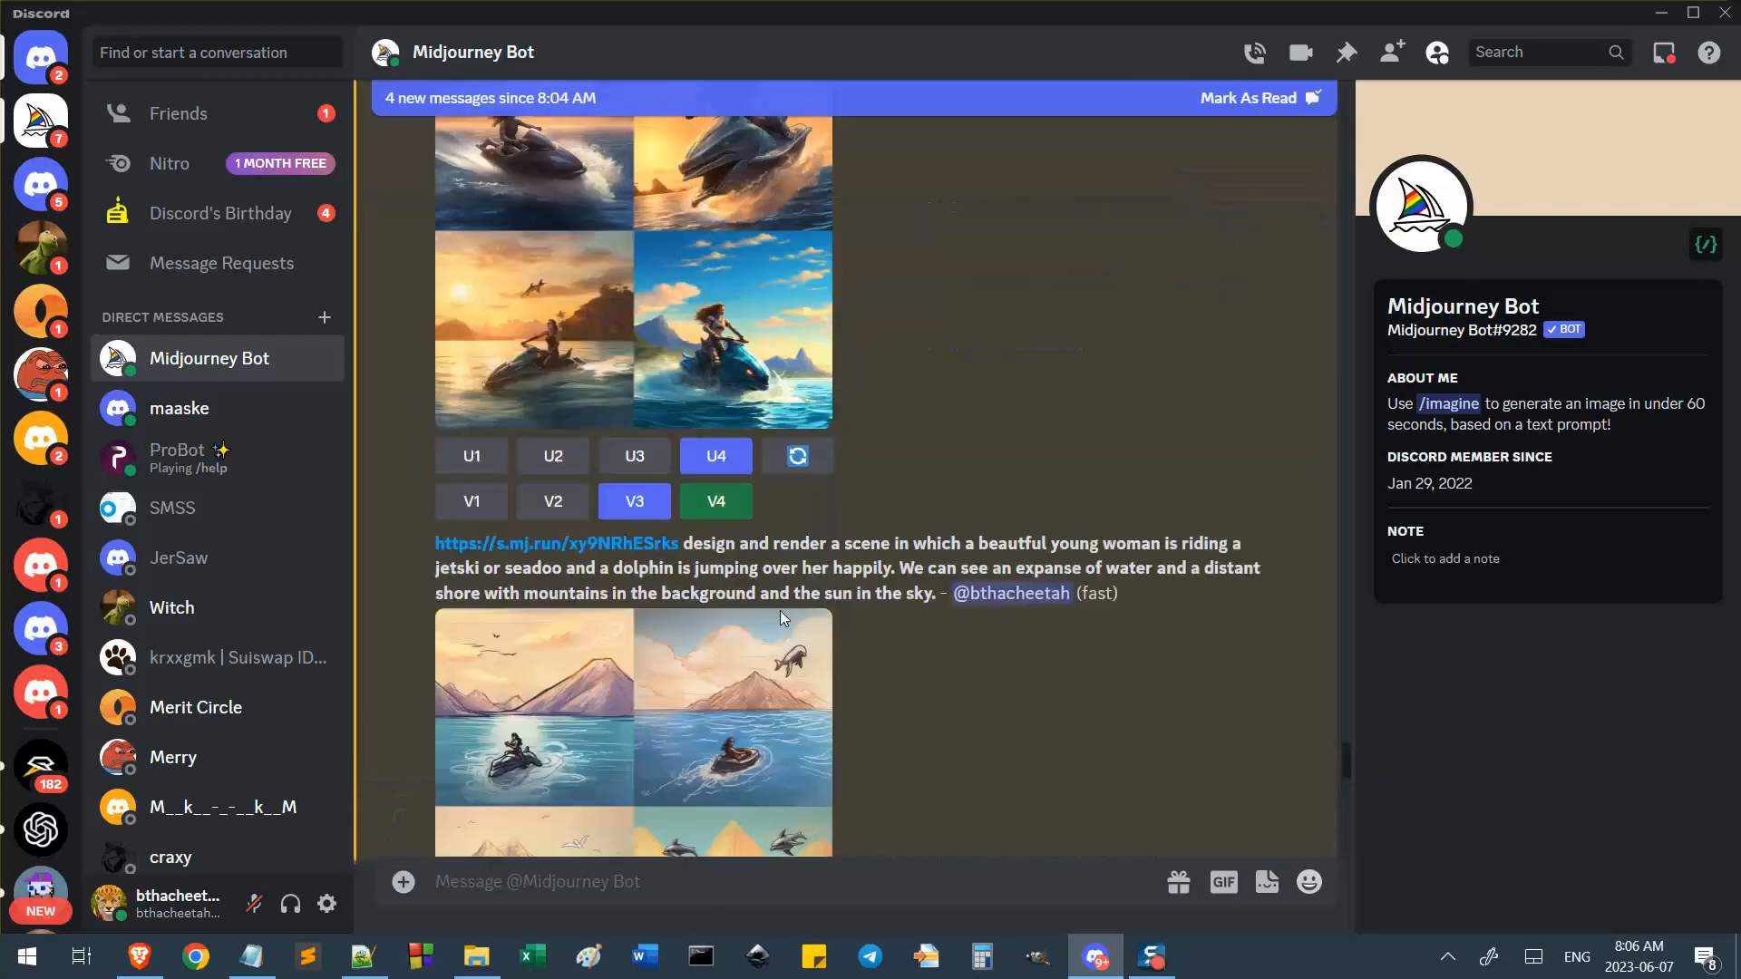
scroll(781, 624, up, 2)
click(781, 624)
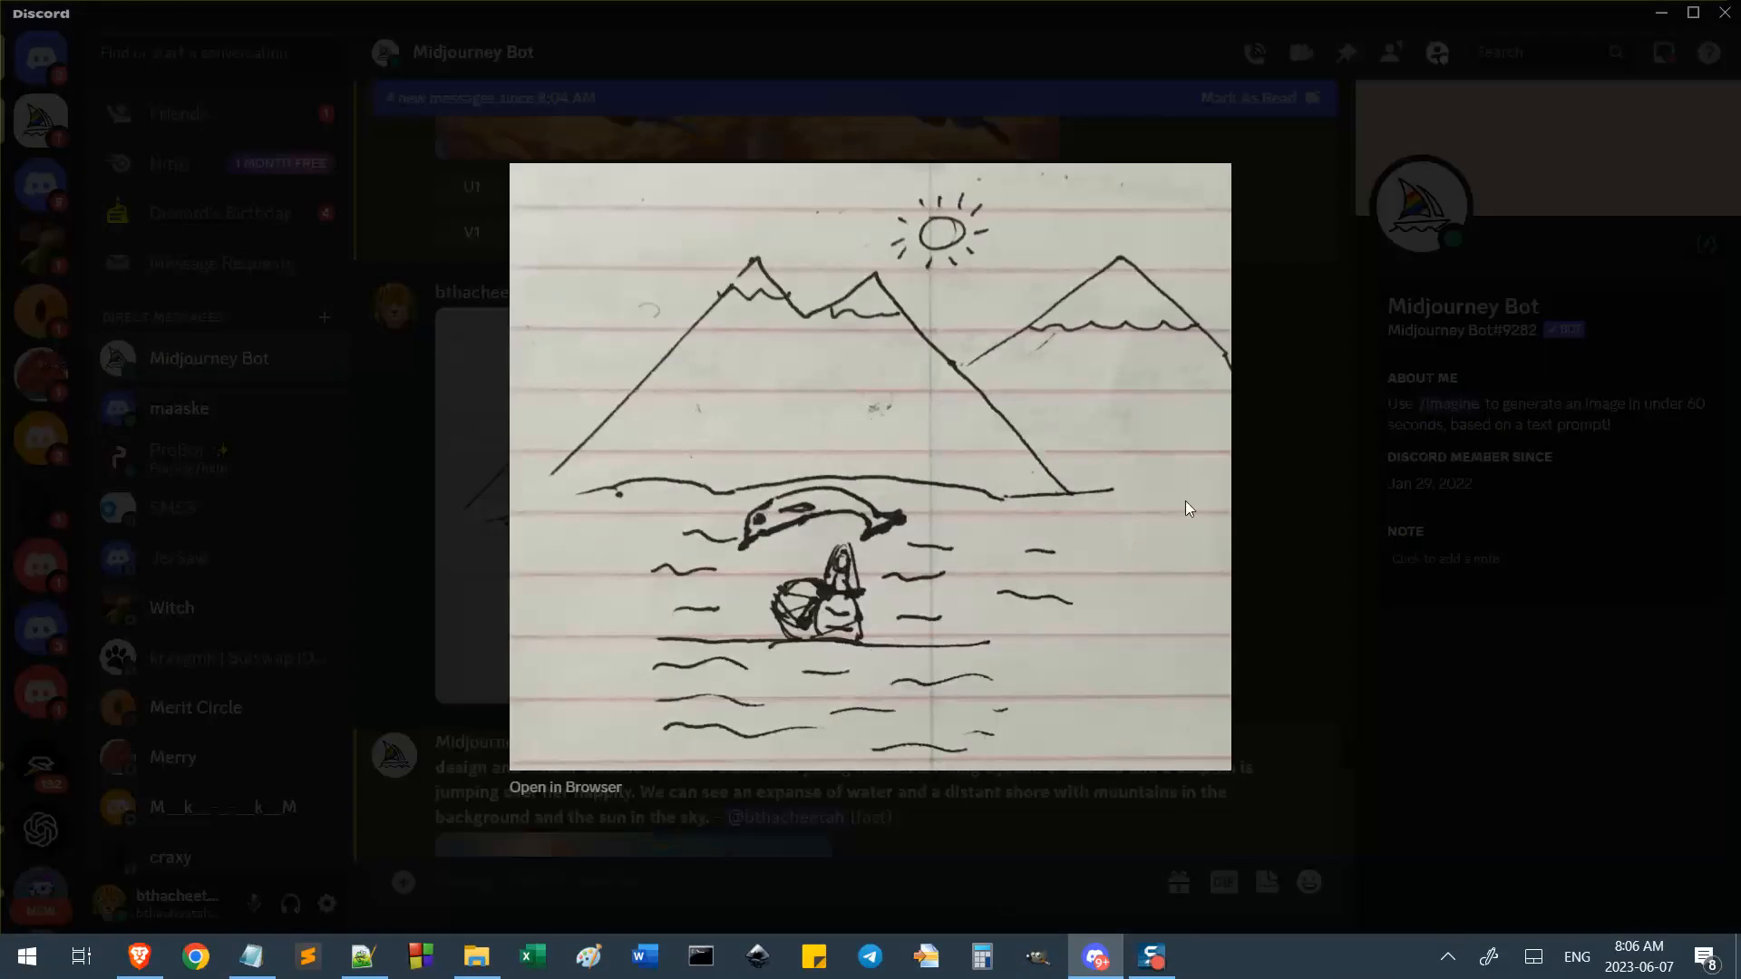
key(Escape)
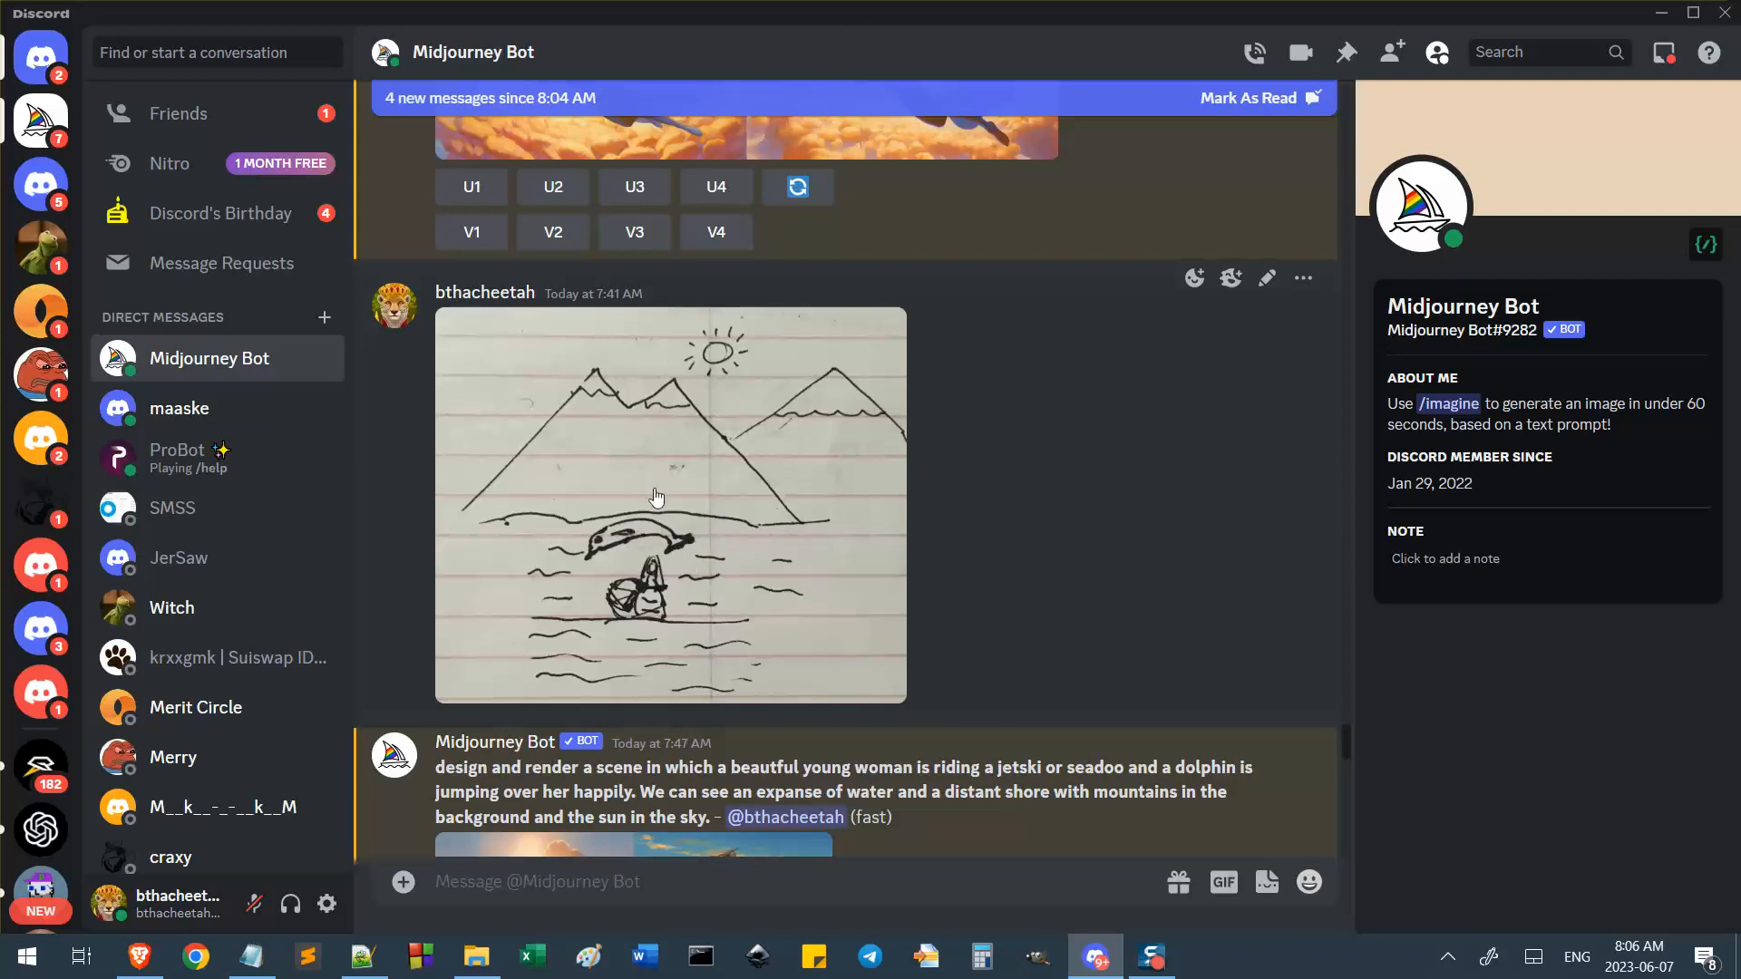
View the first sketch-based grid enlarged, and rerun it with its prompt unchanged.
scroll(951, 537, down, 5)
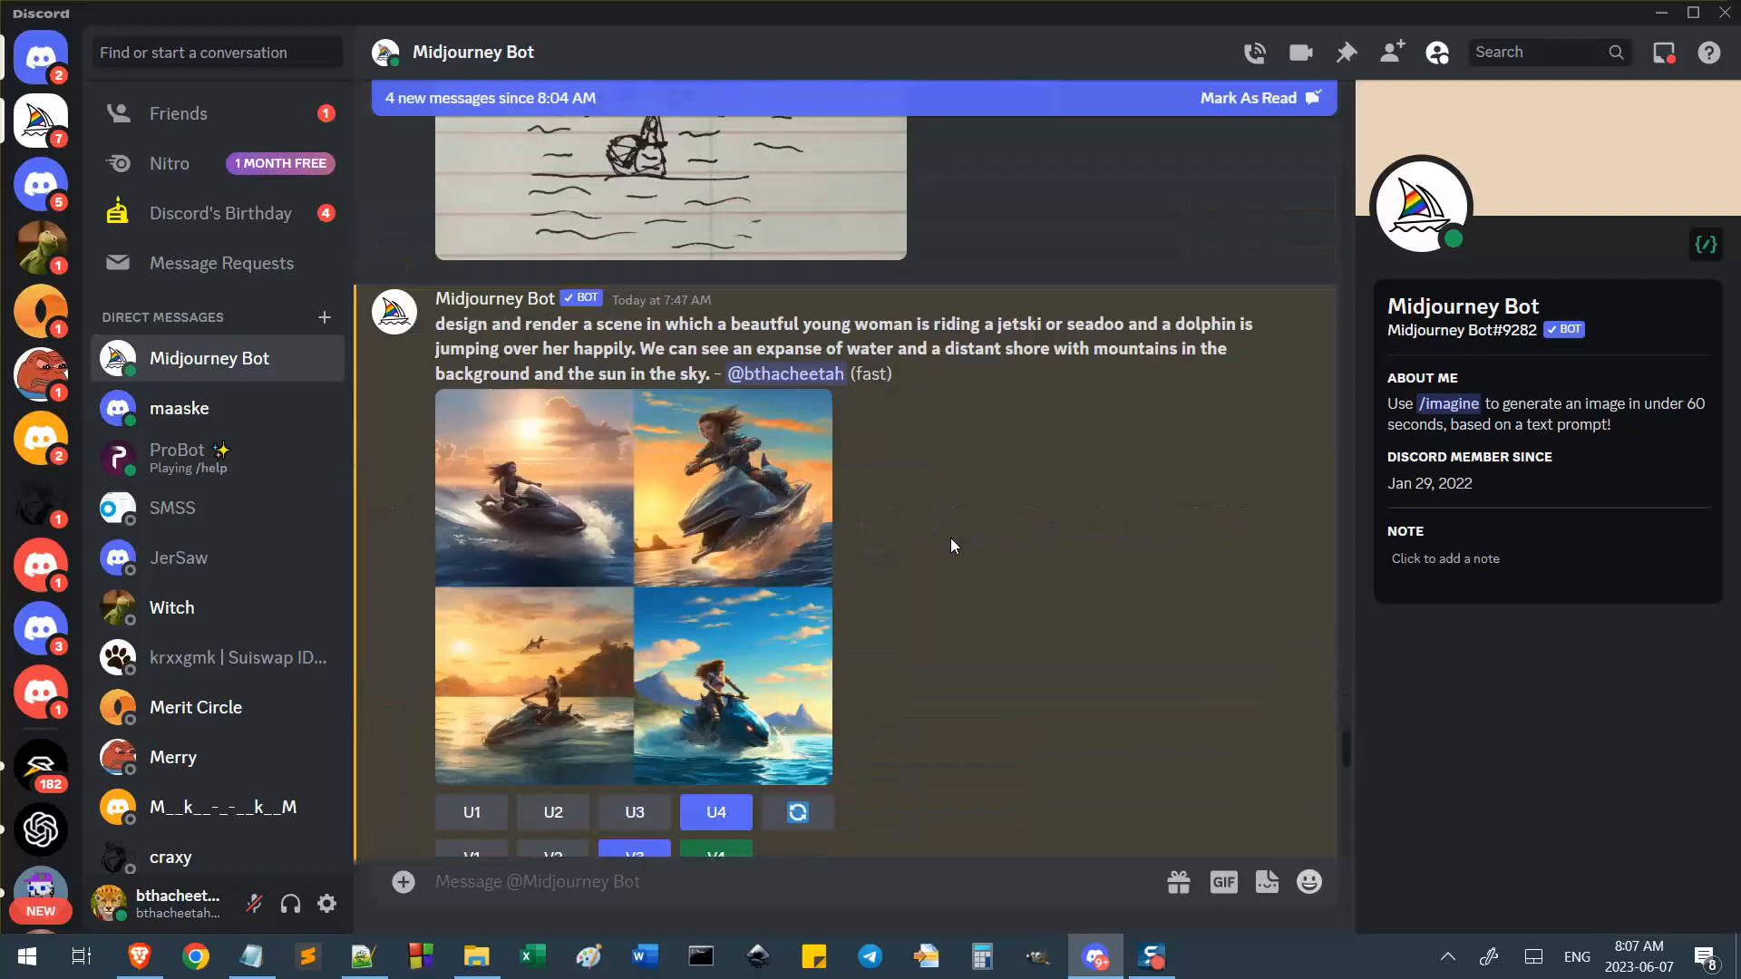
scroll(906, 562, down, 7)
click(678, 431)
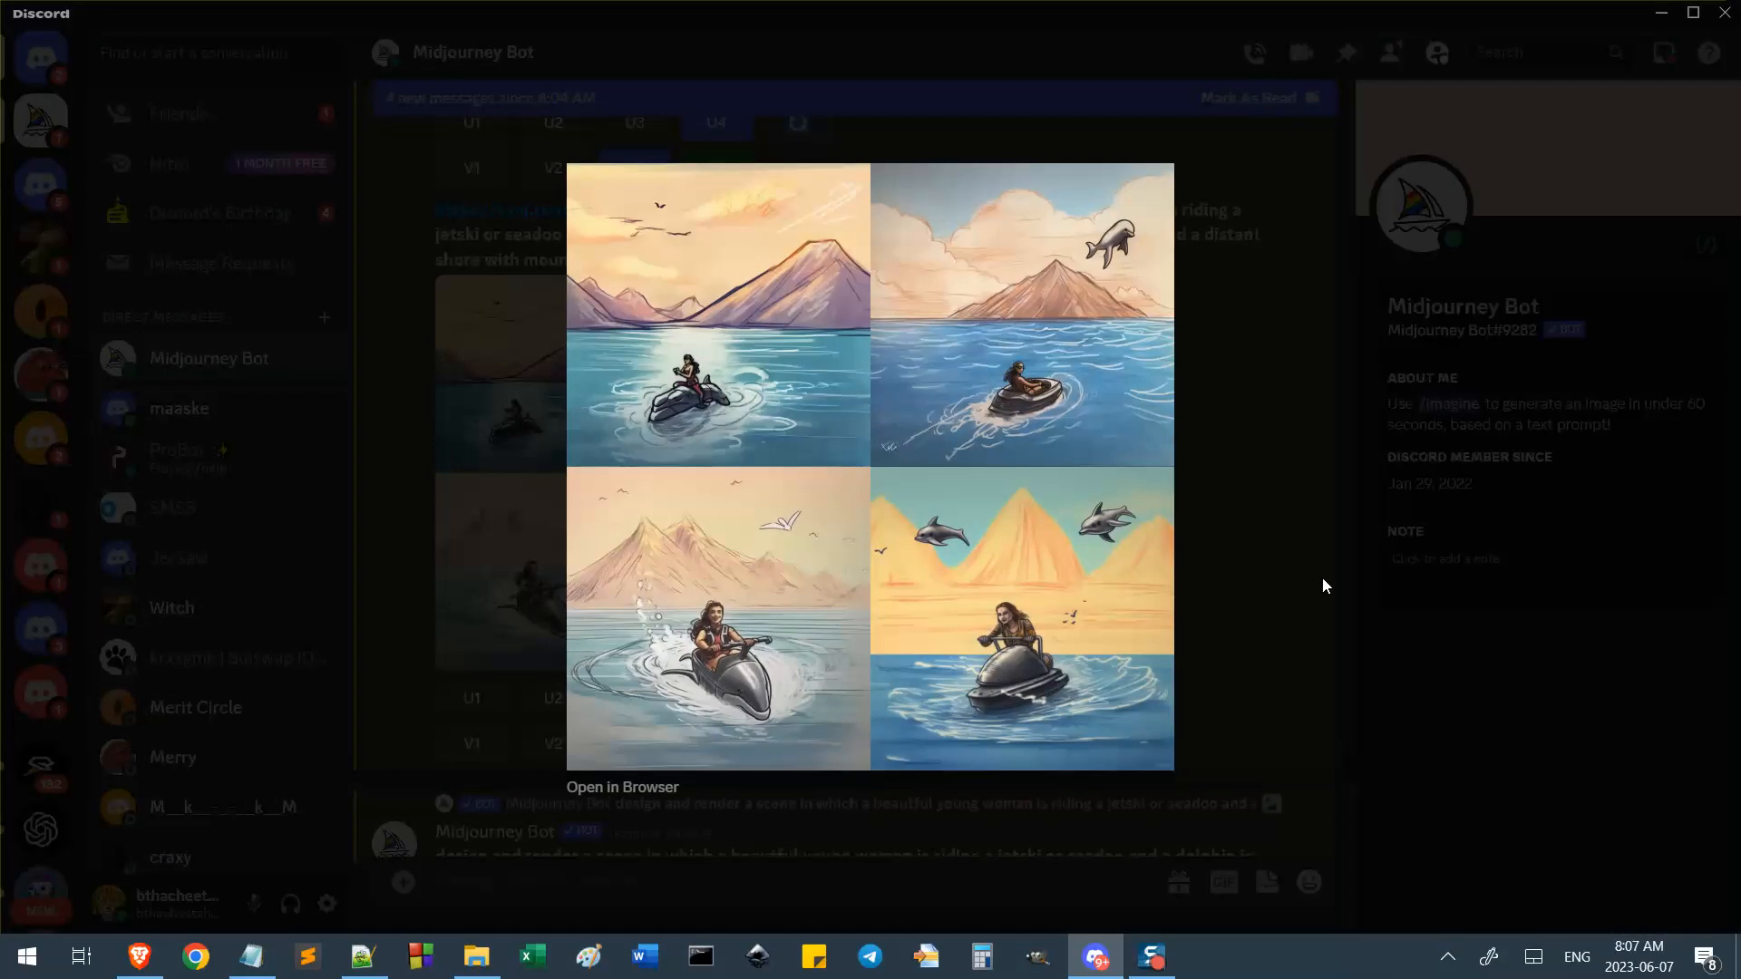
click(1322, 577)
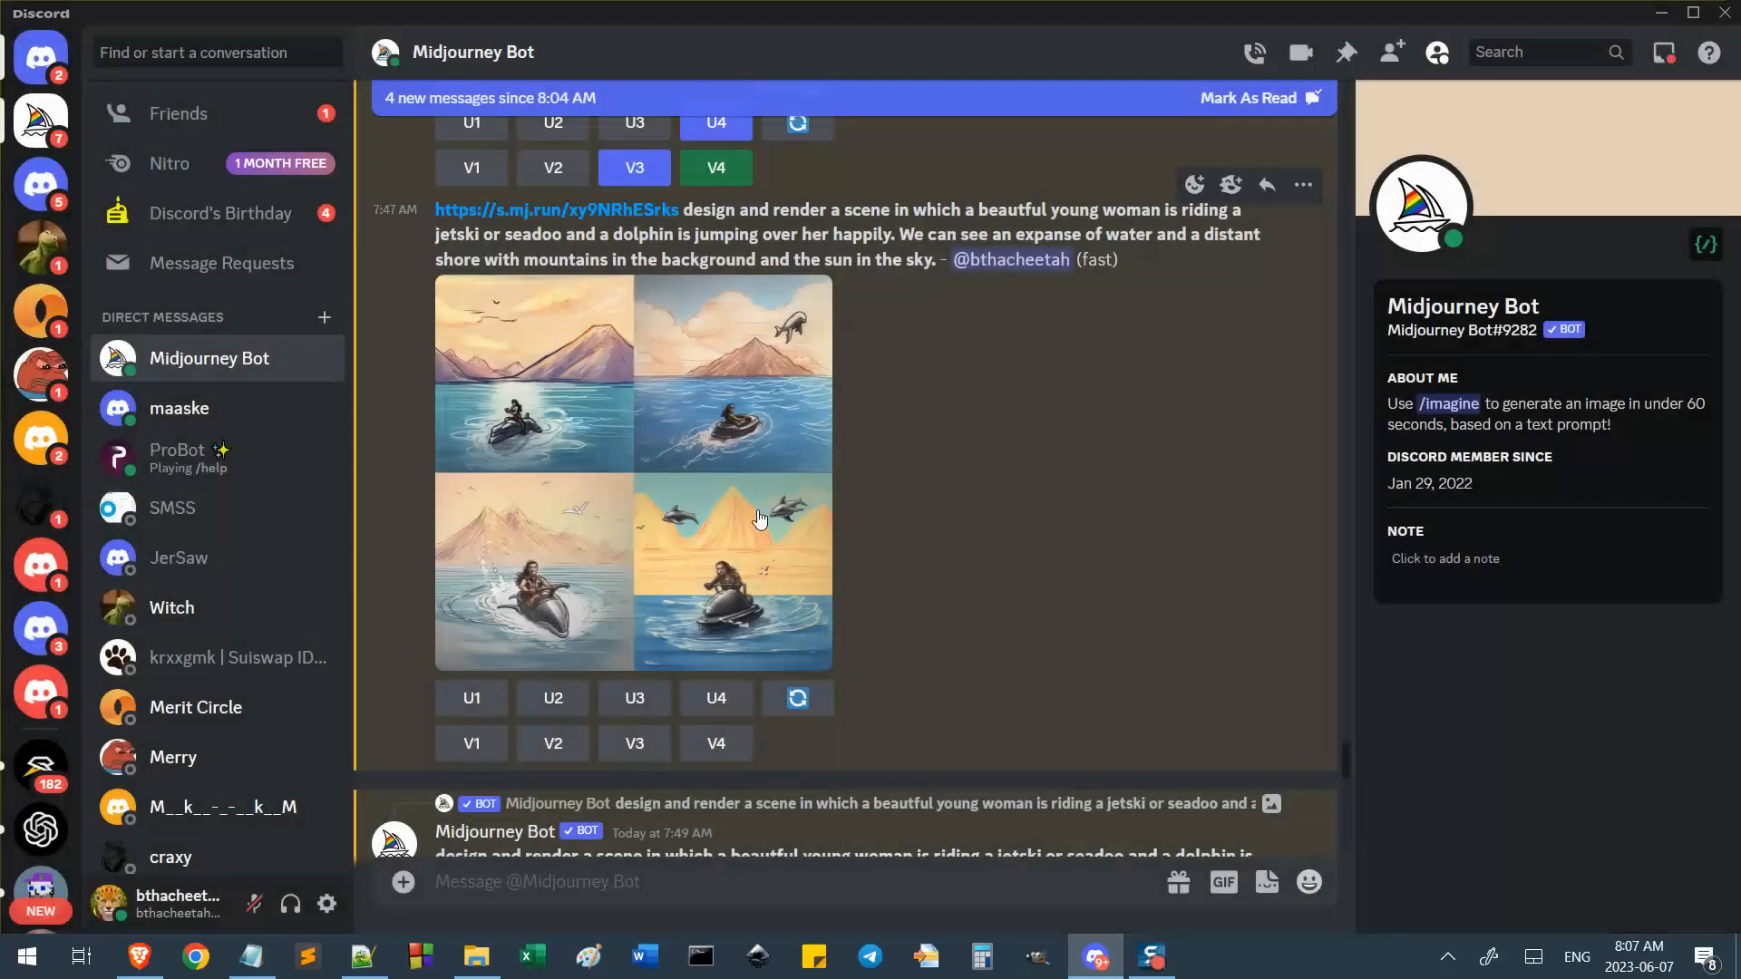
click(796, 701)
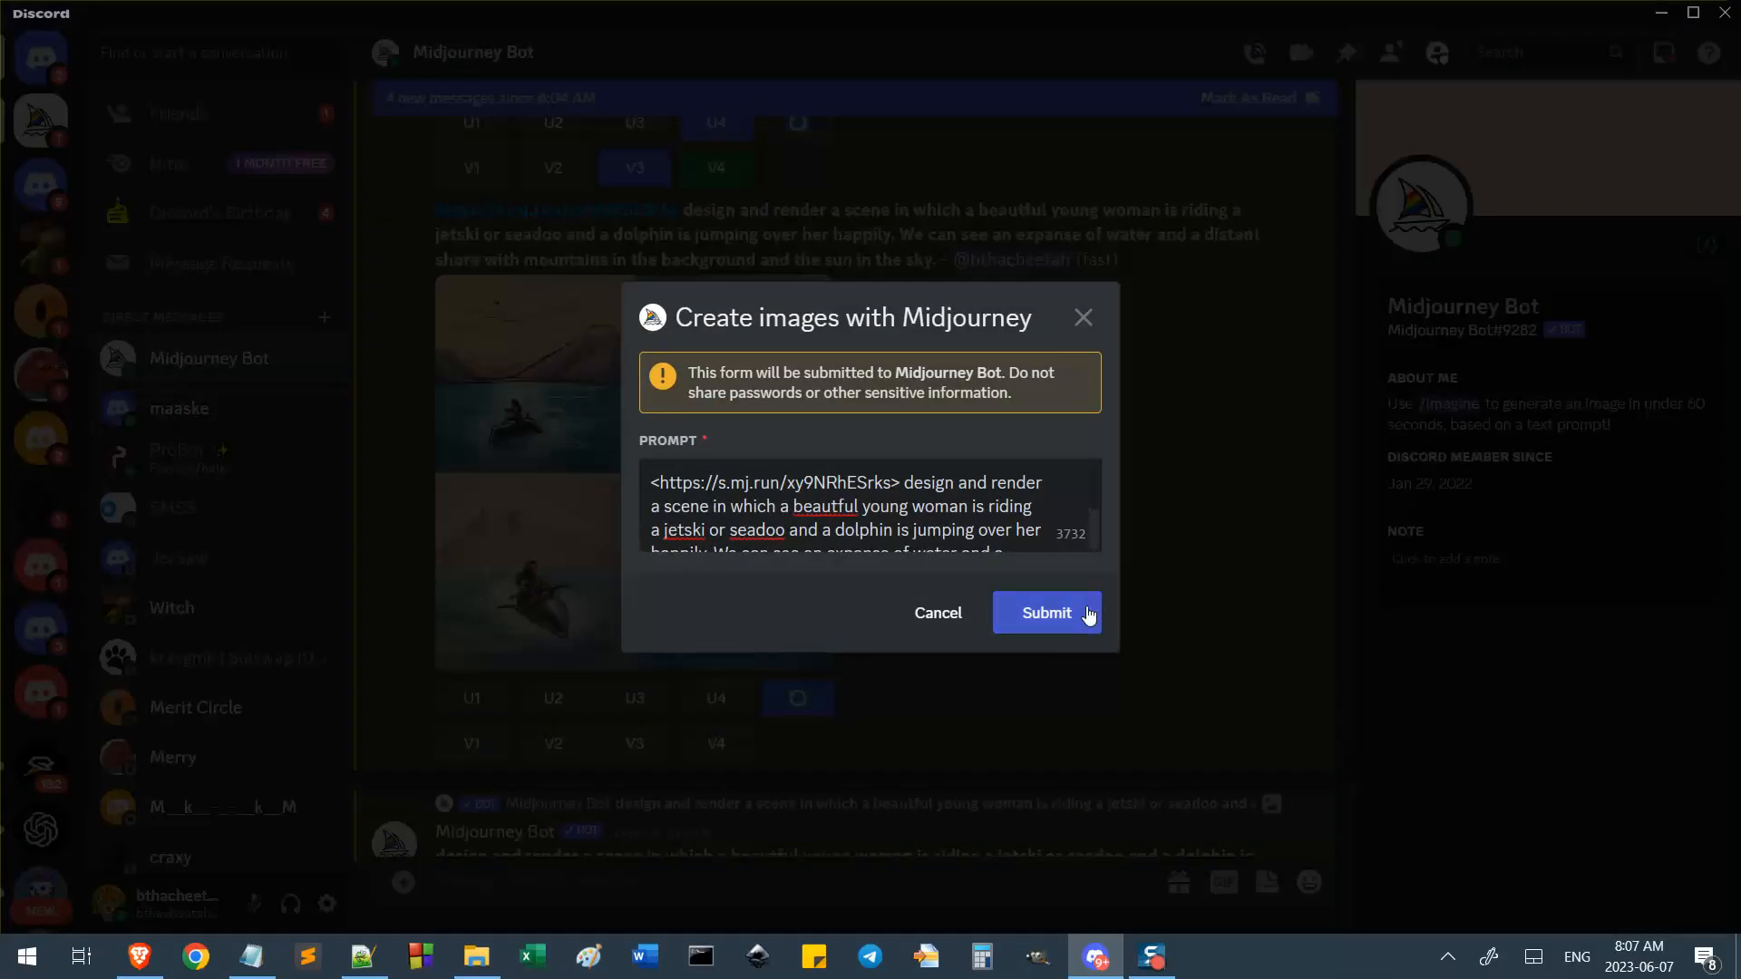
click(1080, 609)
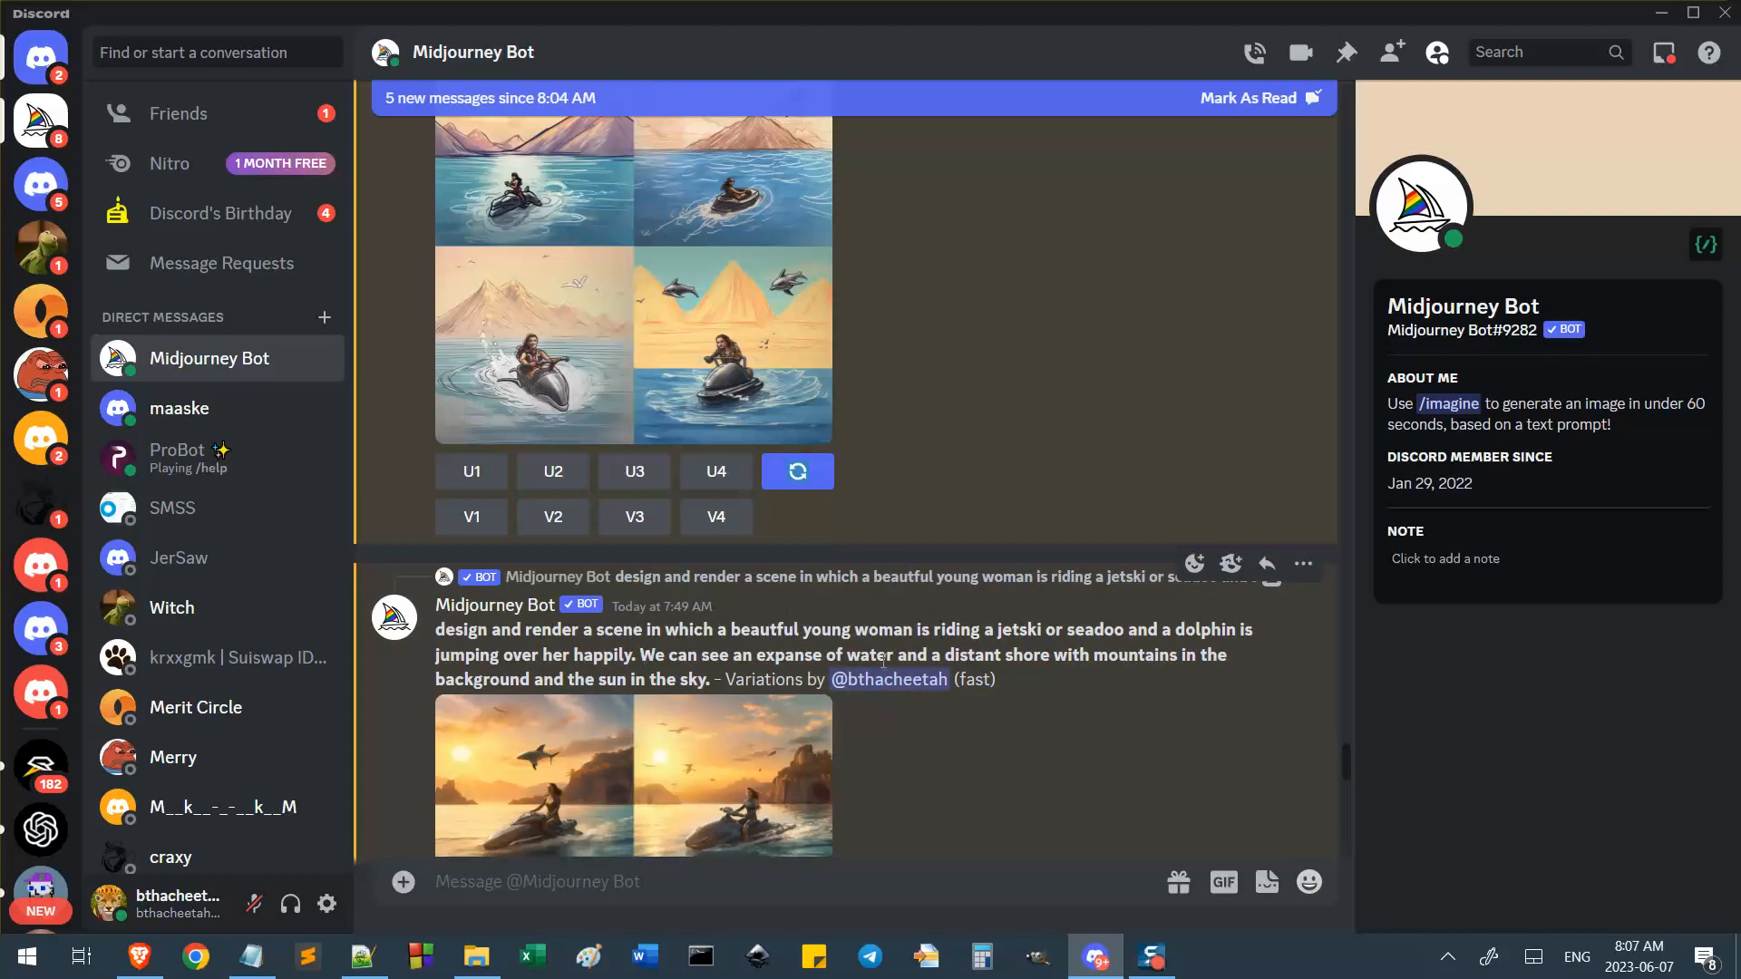
Highlight the added "few feet over her head" sentence in the second sketch-based prompt, and open the first sketch-based grid's rerun prompt for editing.
scroll(884, 662, down, 9)
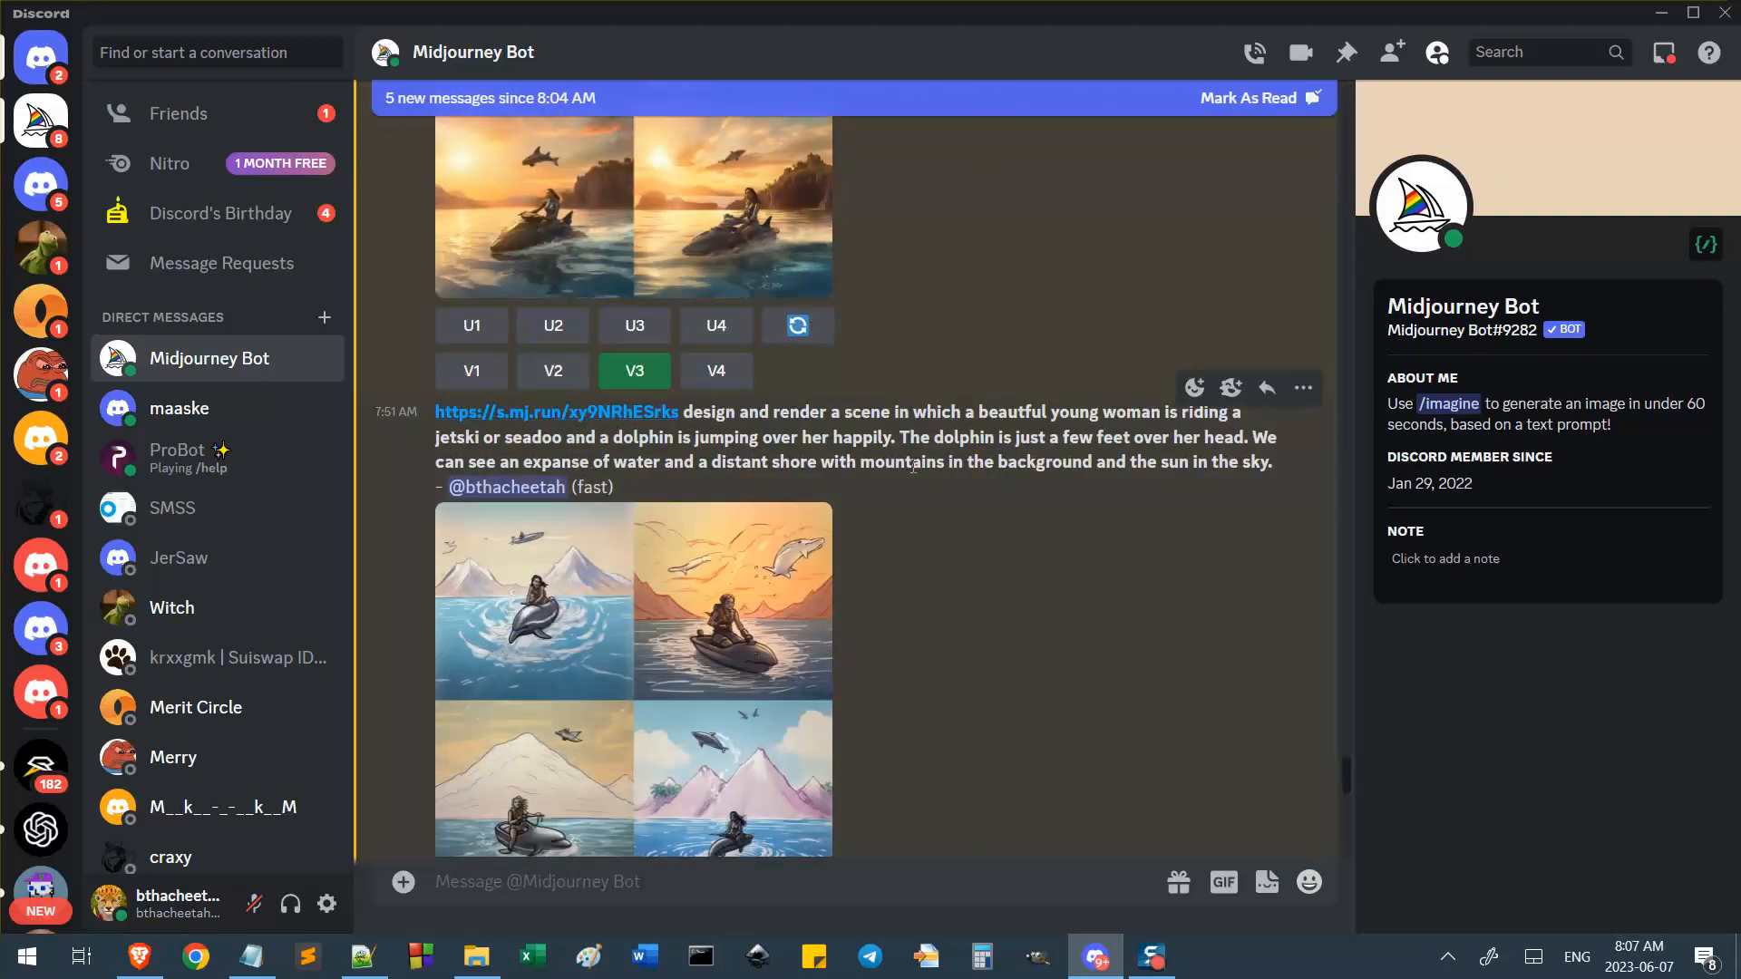
drag(900, 439, 1248, 439)
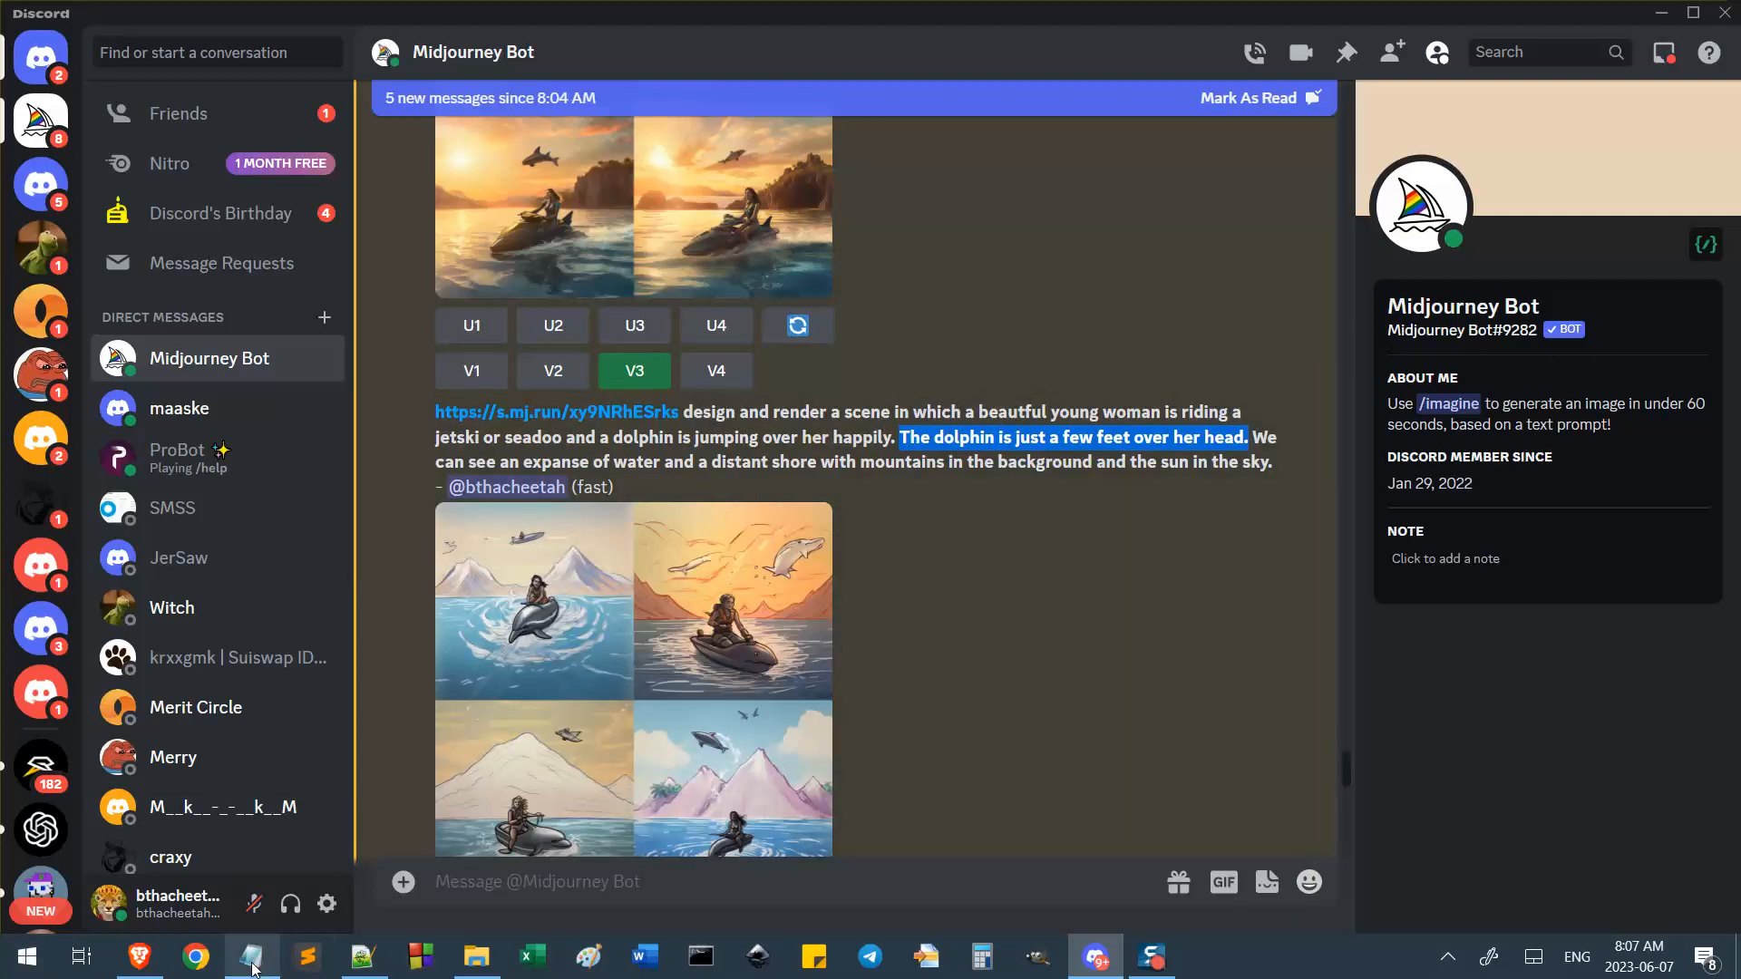
scroll(1015, 529, up, 10)
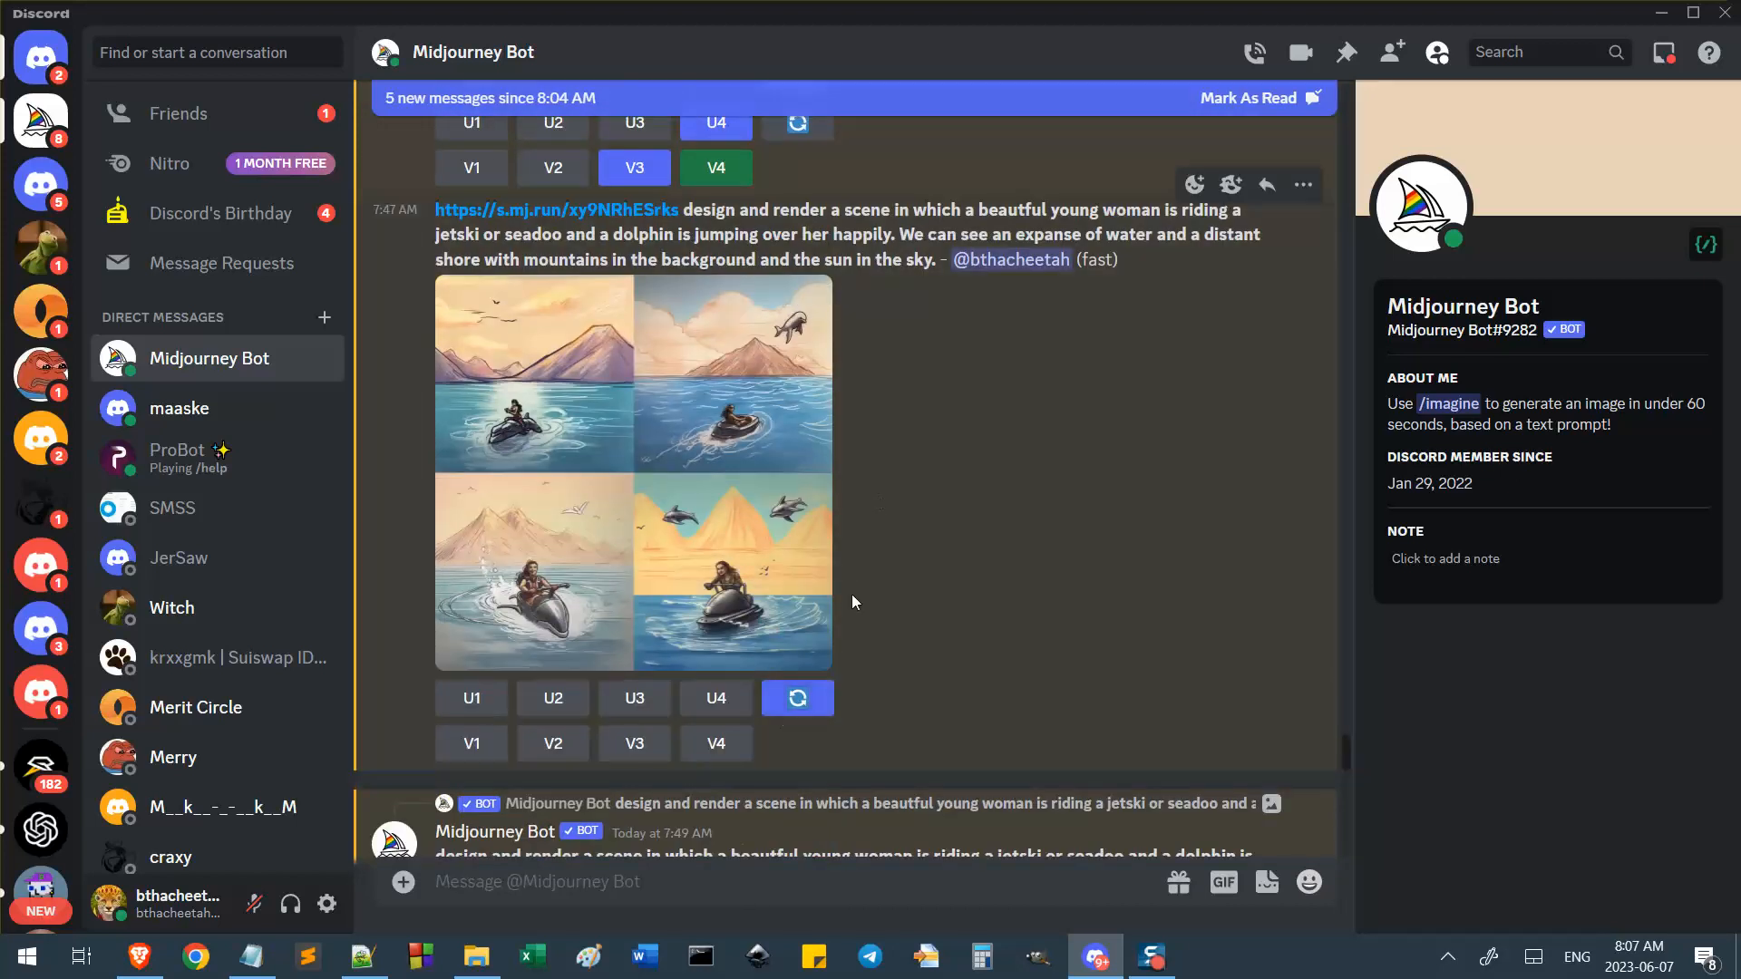
click(816, 689)
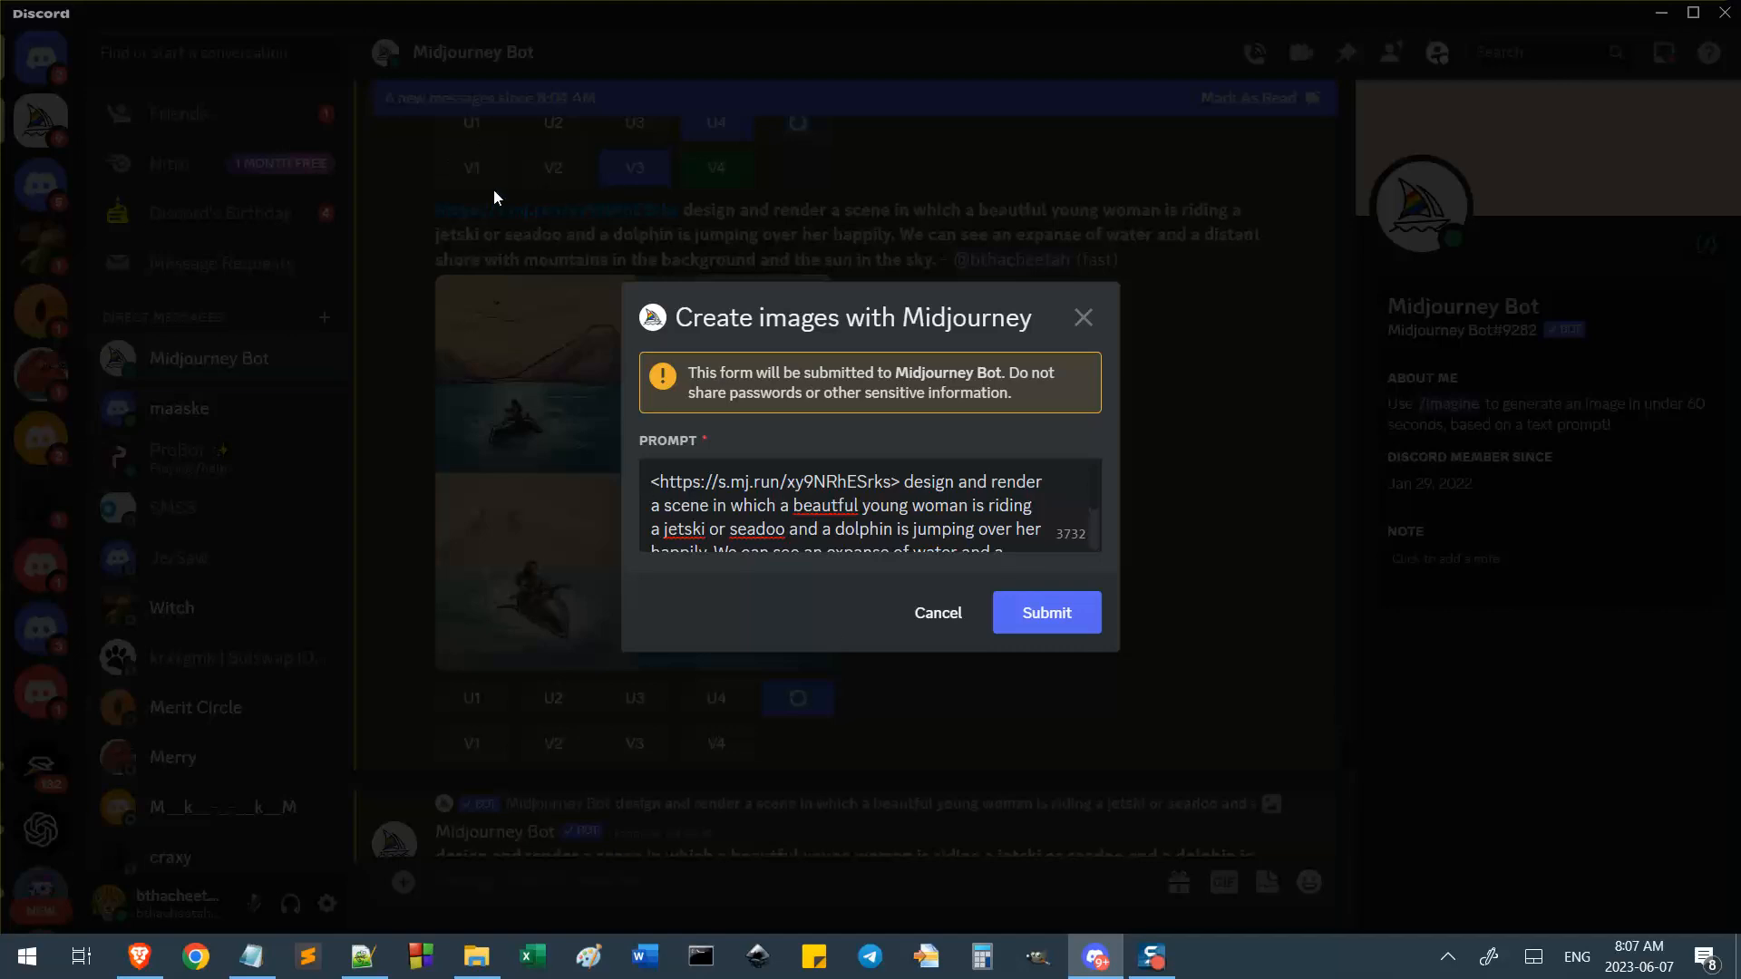
Duplicate the last prompt with the sketch's image URL below the existing notes in Notepad.
click(251, 957)
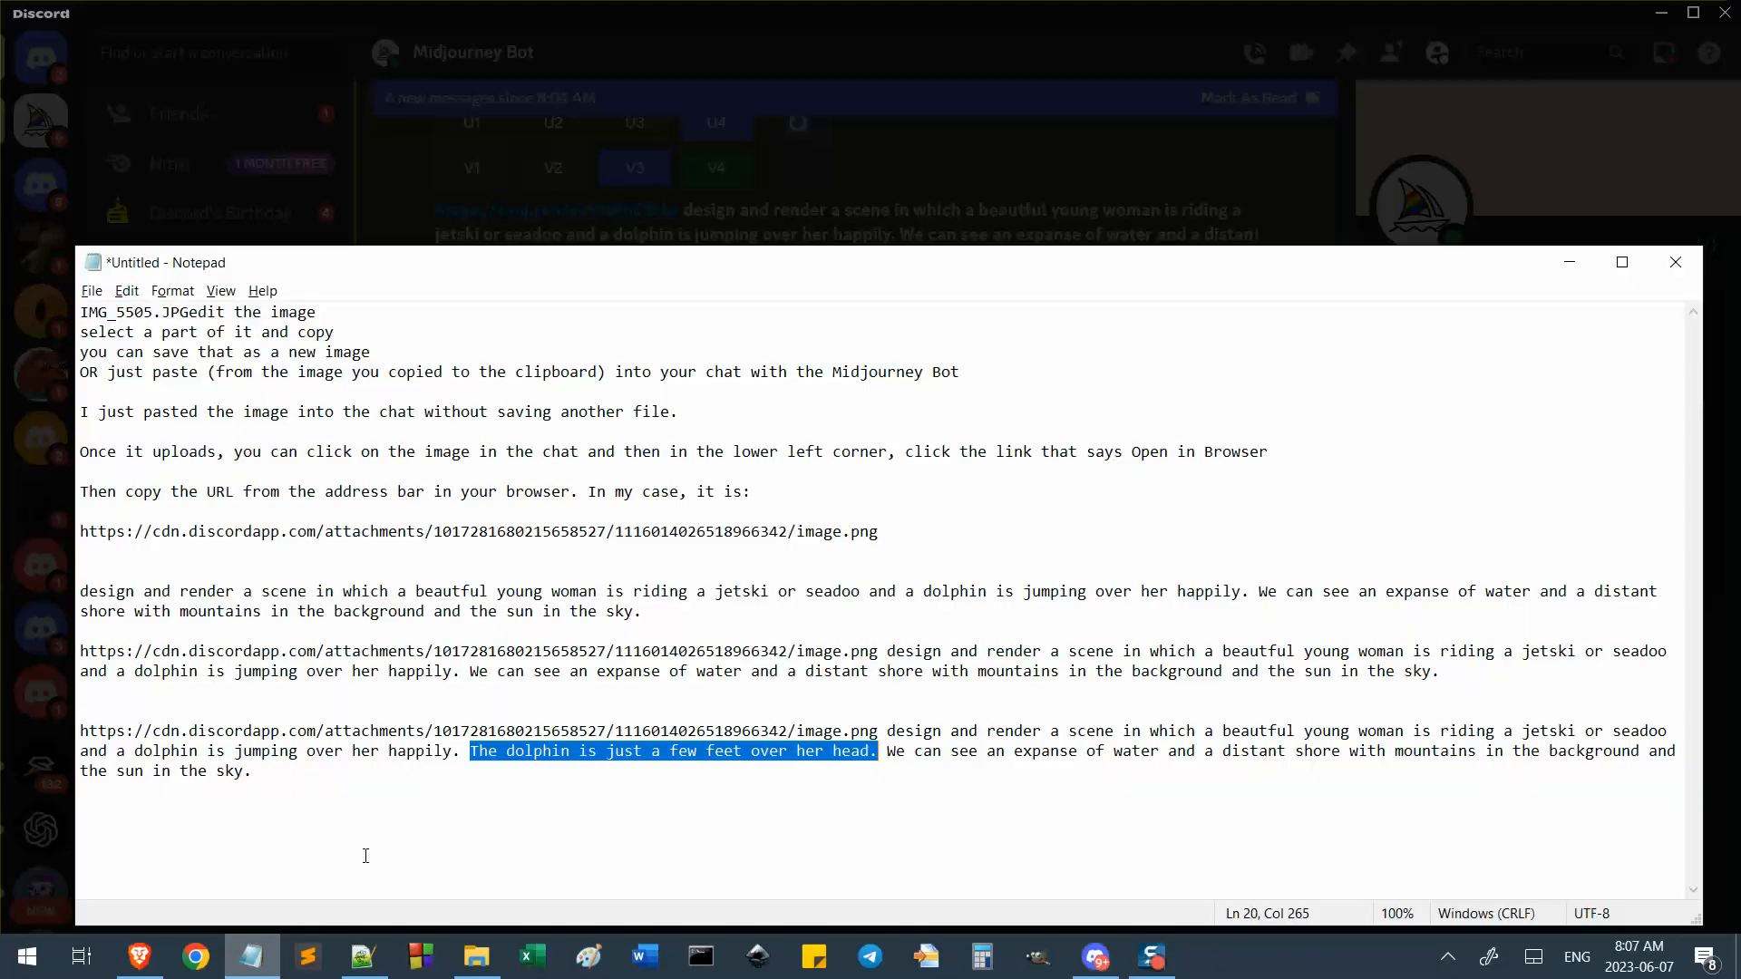
click(404, 779)
drag(302, 771, 200, 762)
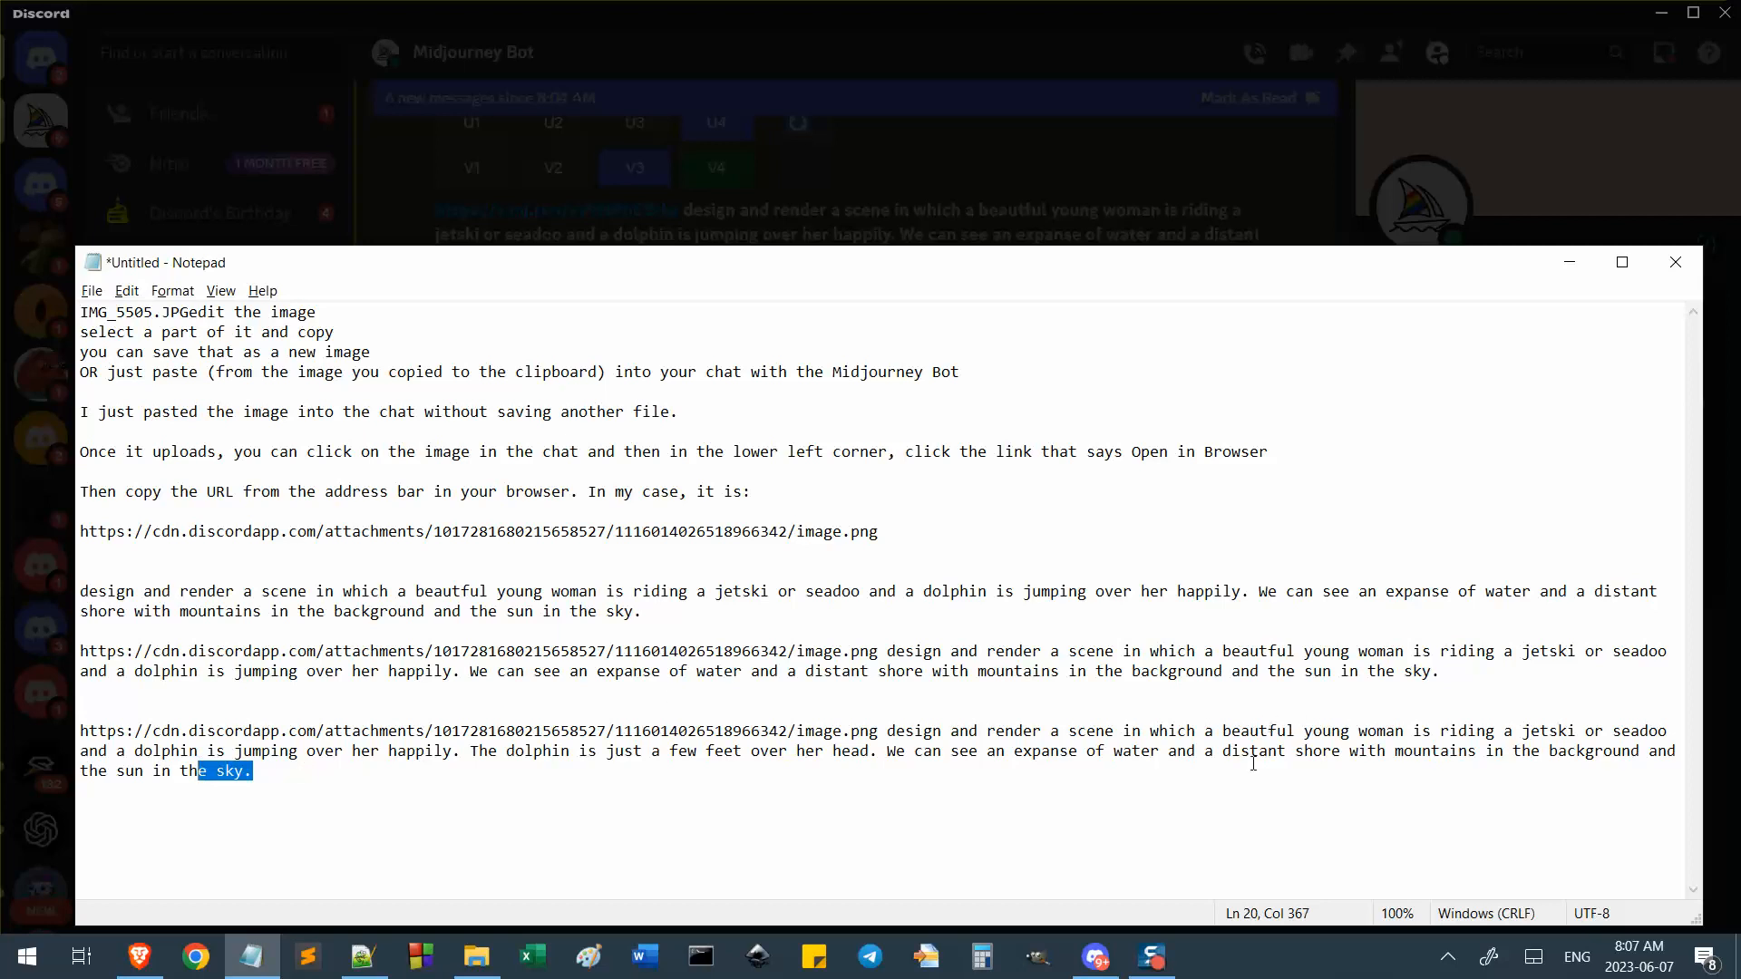
click(385, 769)
drag(384, 769, 82, 711)
key(ctrl+c)
click(347, 802)
key(Return)
key(Return)
key(ctrl+v)
key(Return)
key(Return)
Correct the spelling to "beautiful" in the duplicated prompt, and maximize the notes with the text zoomed to 170%.
click(1274, 791)
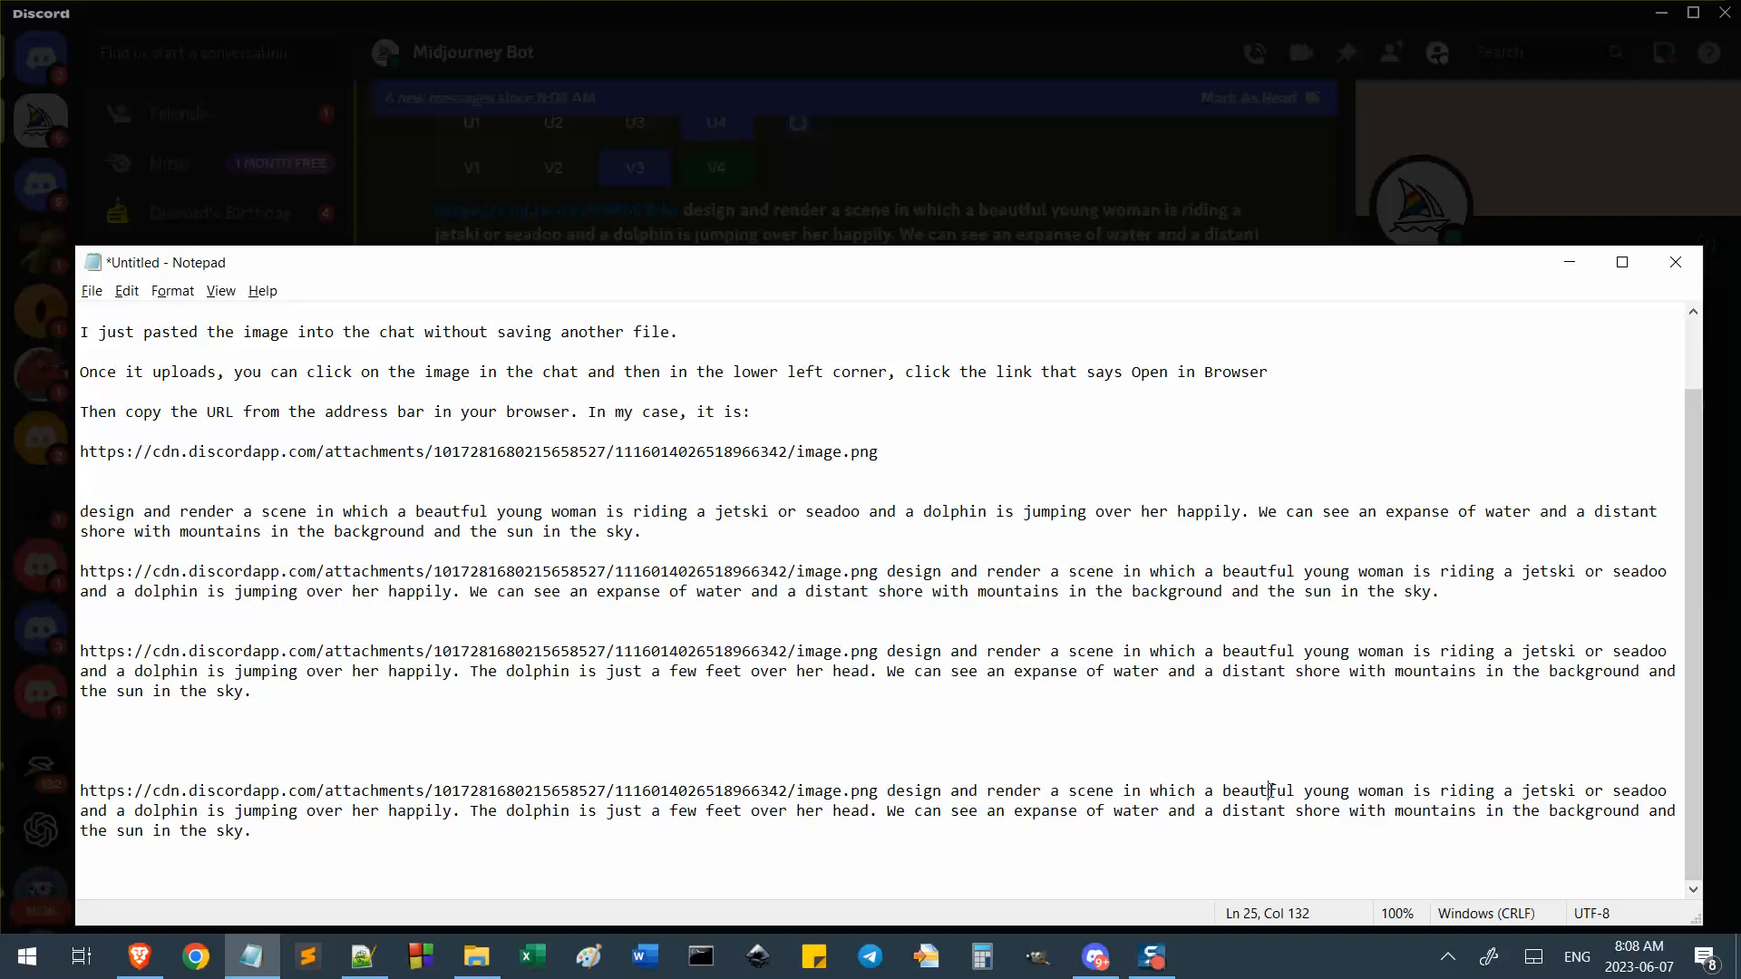
ctrl+scroll(998, 659, up, 3)
ctrl+scroll(999, 660, up, 1)
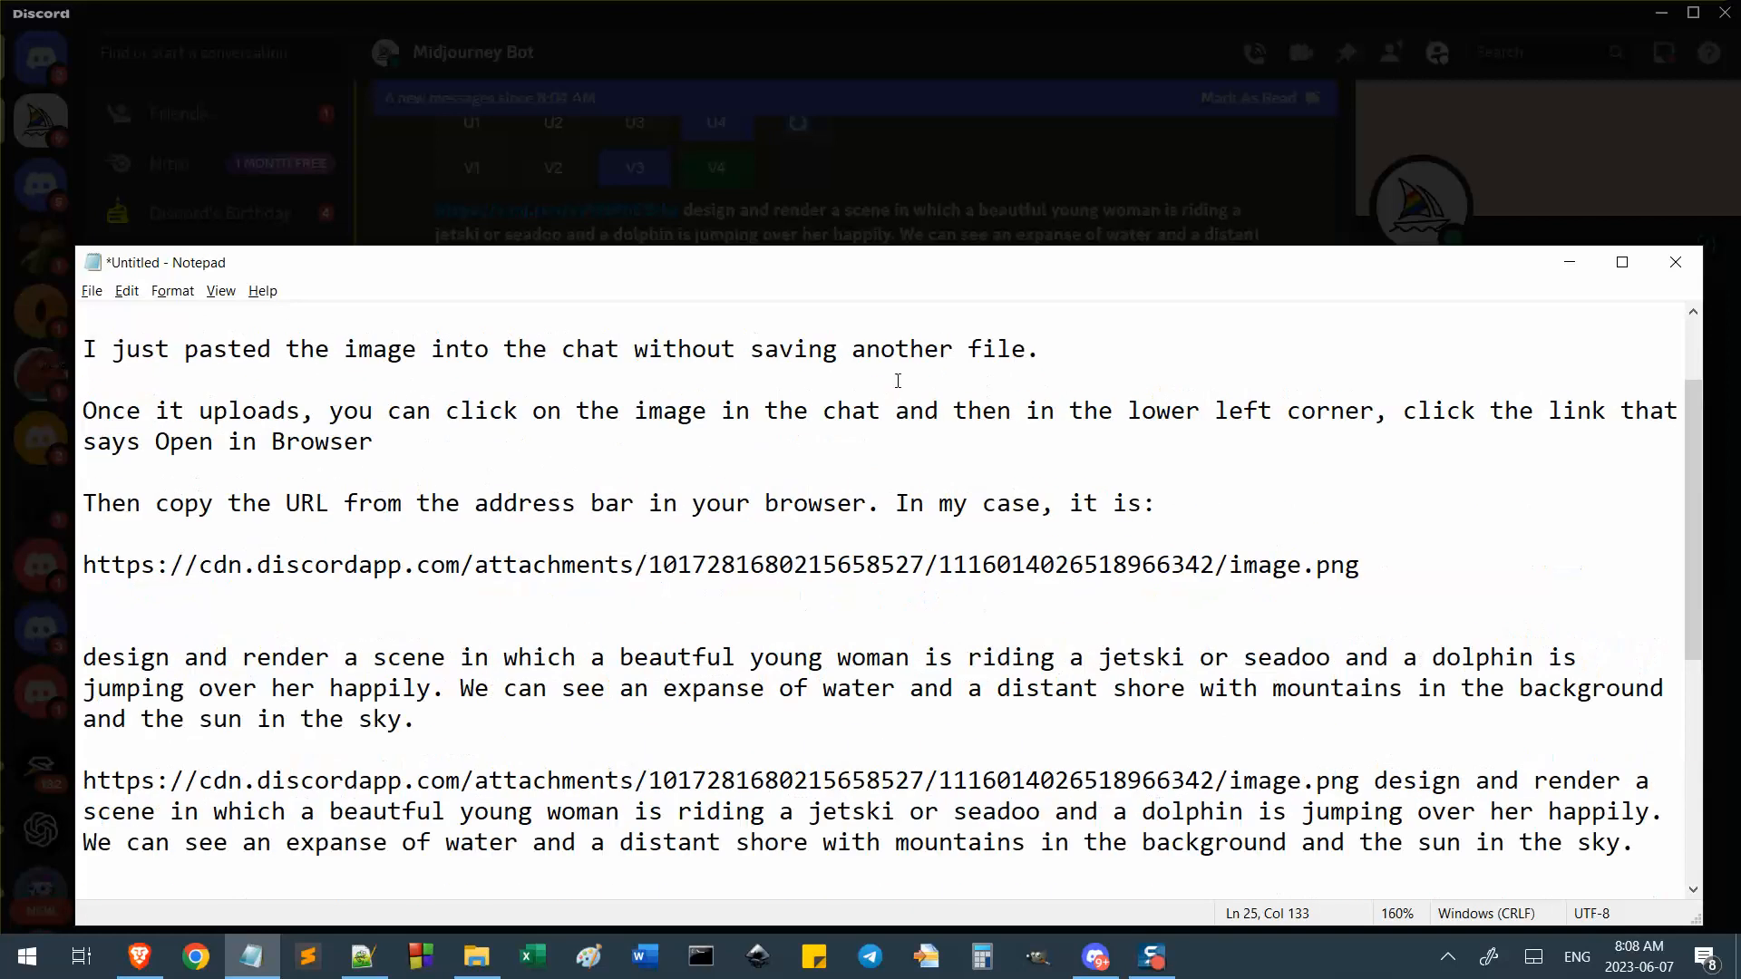
double_click(862, 264)
ctrl+scroll(966, 481, up, 2)
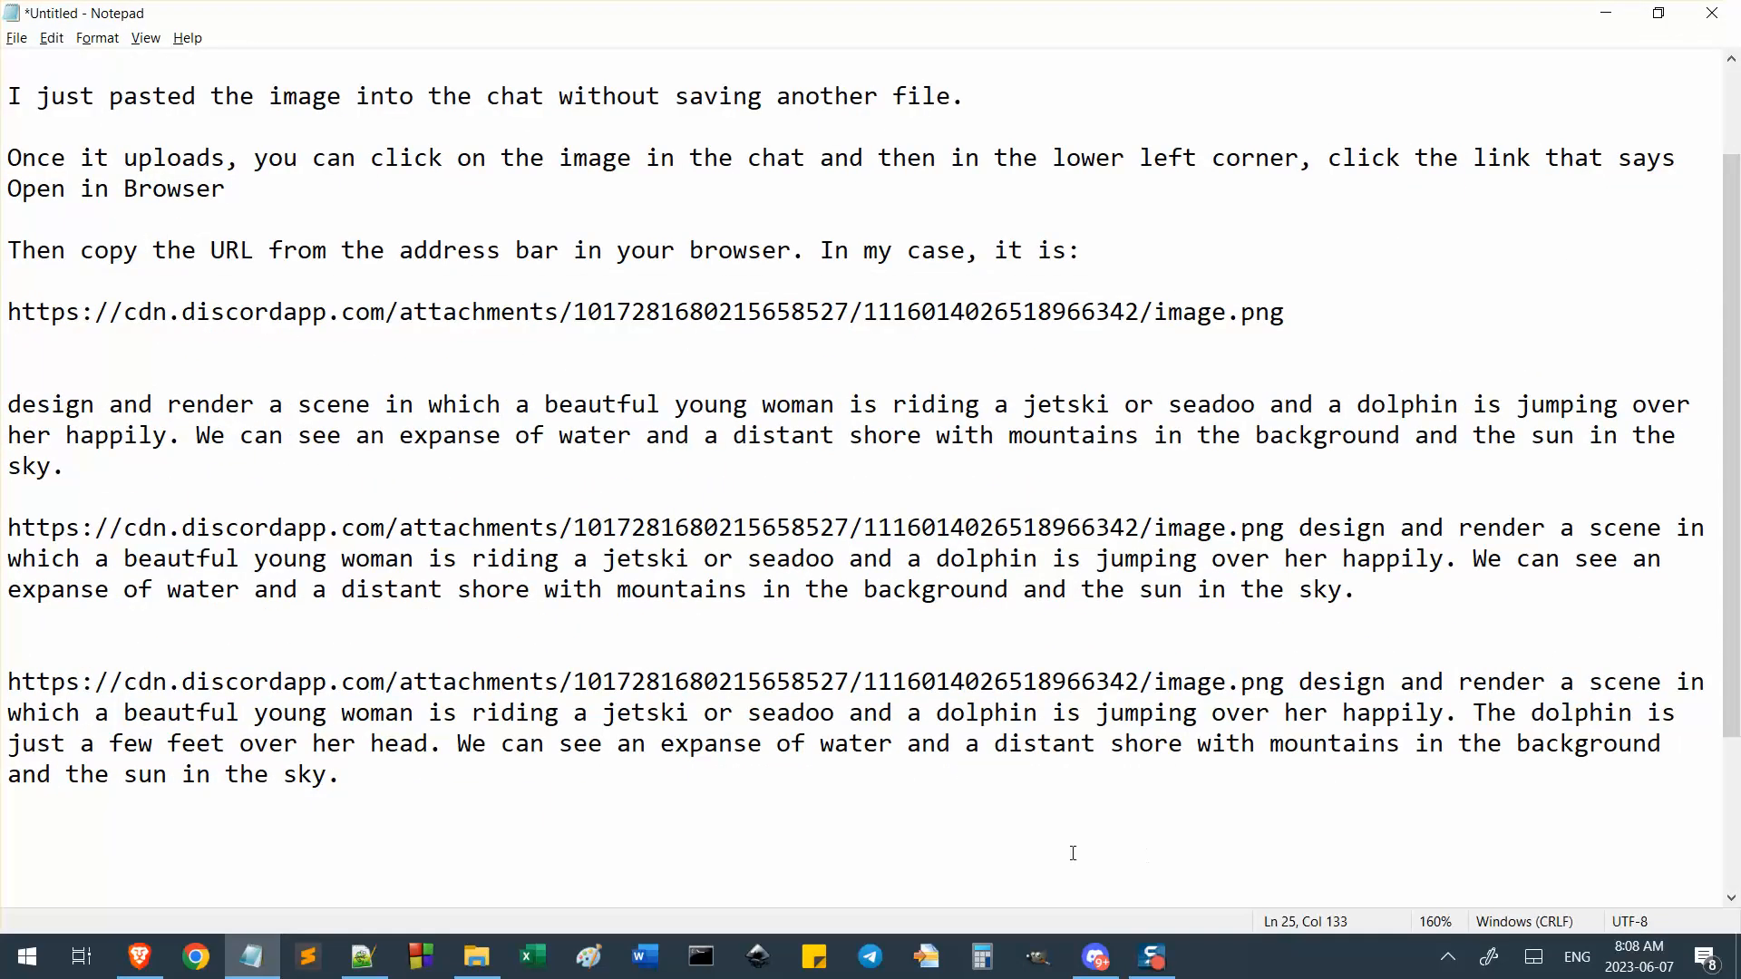
ctrl+scroll(1073, 854, up, 1)
scroll(1073, 835, down, 3)
drag(1071, 794, 667, 677)
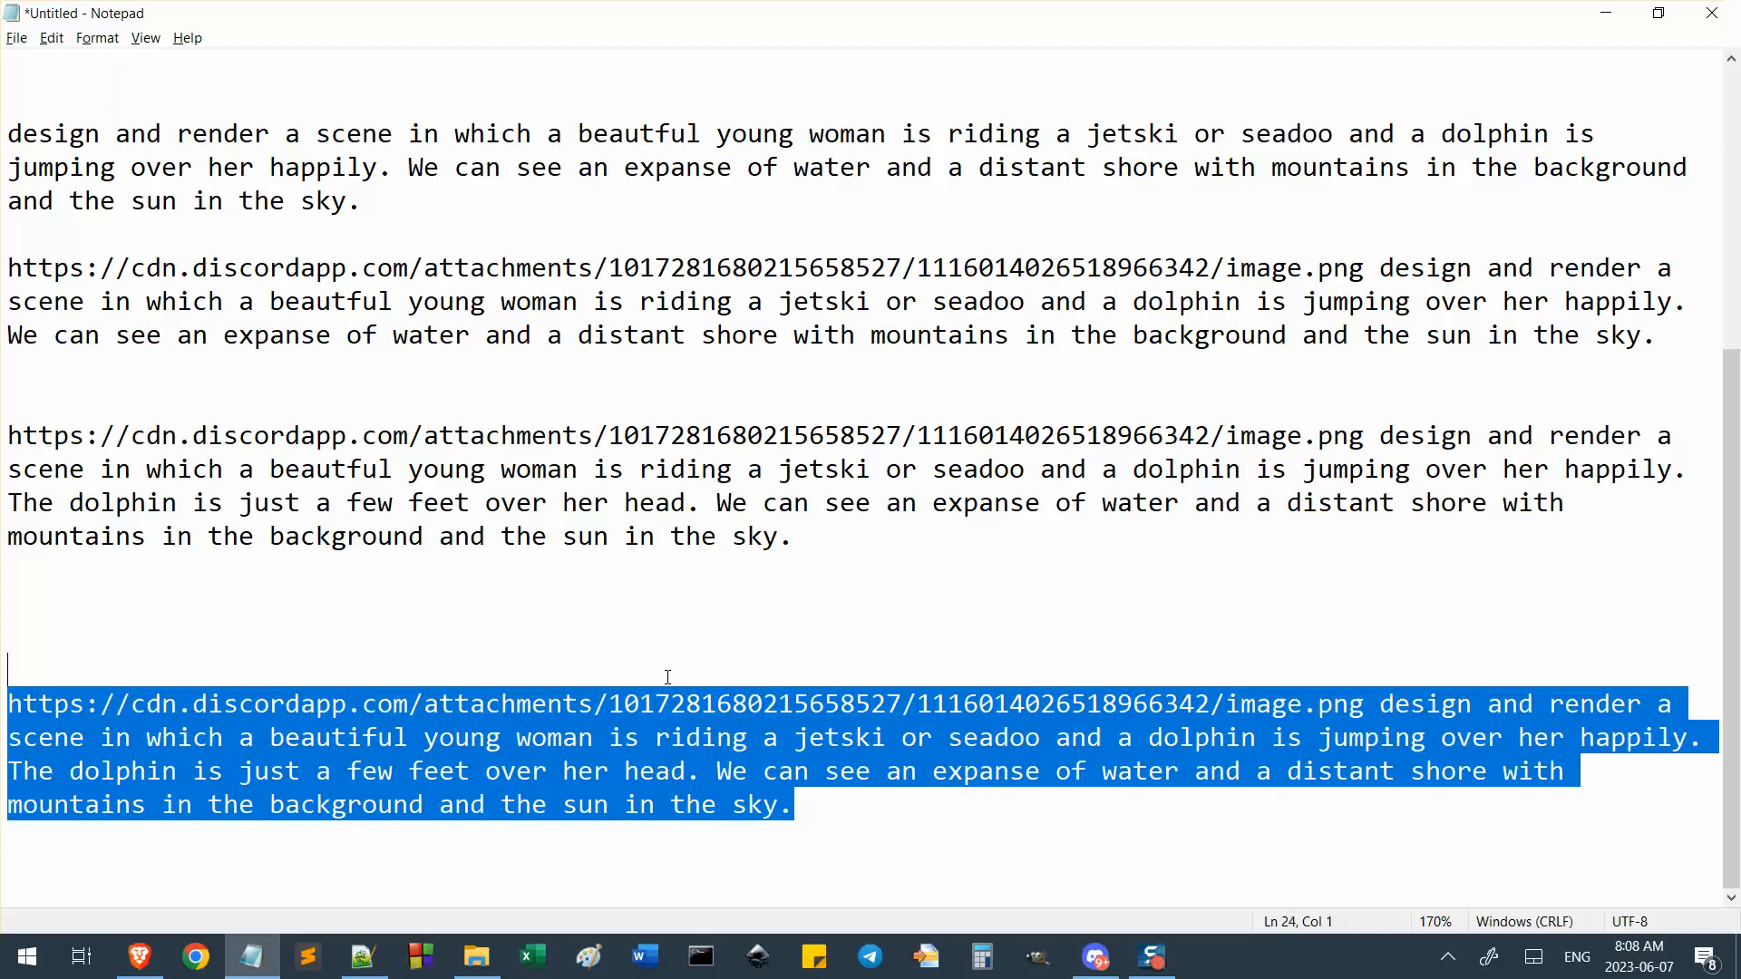
click(1133, 705)
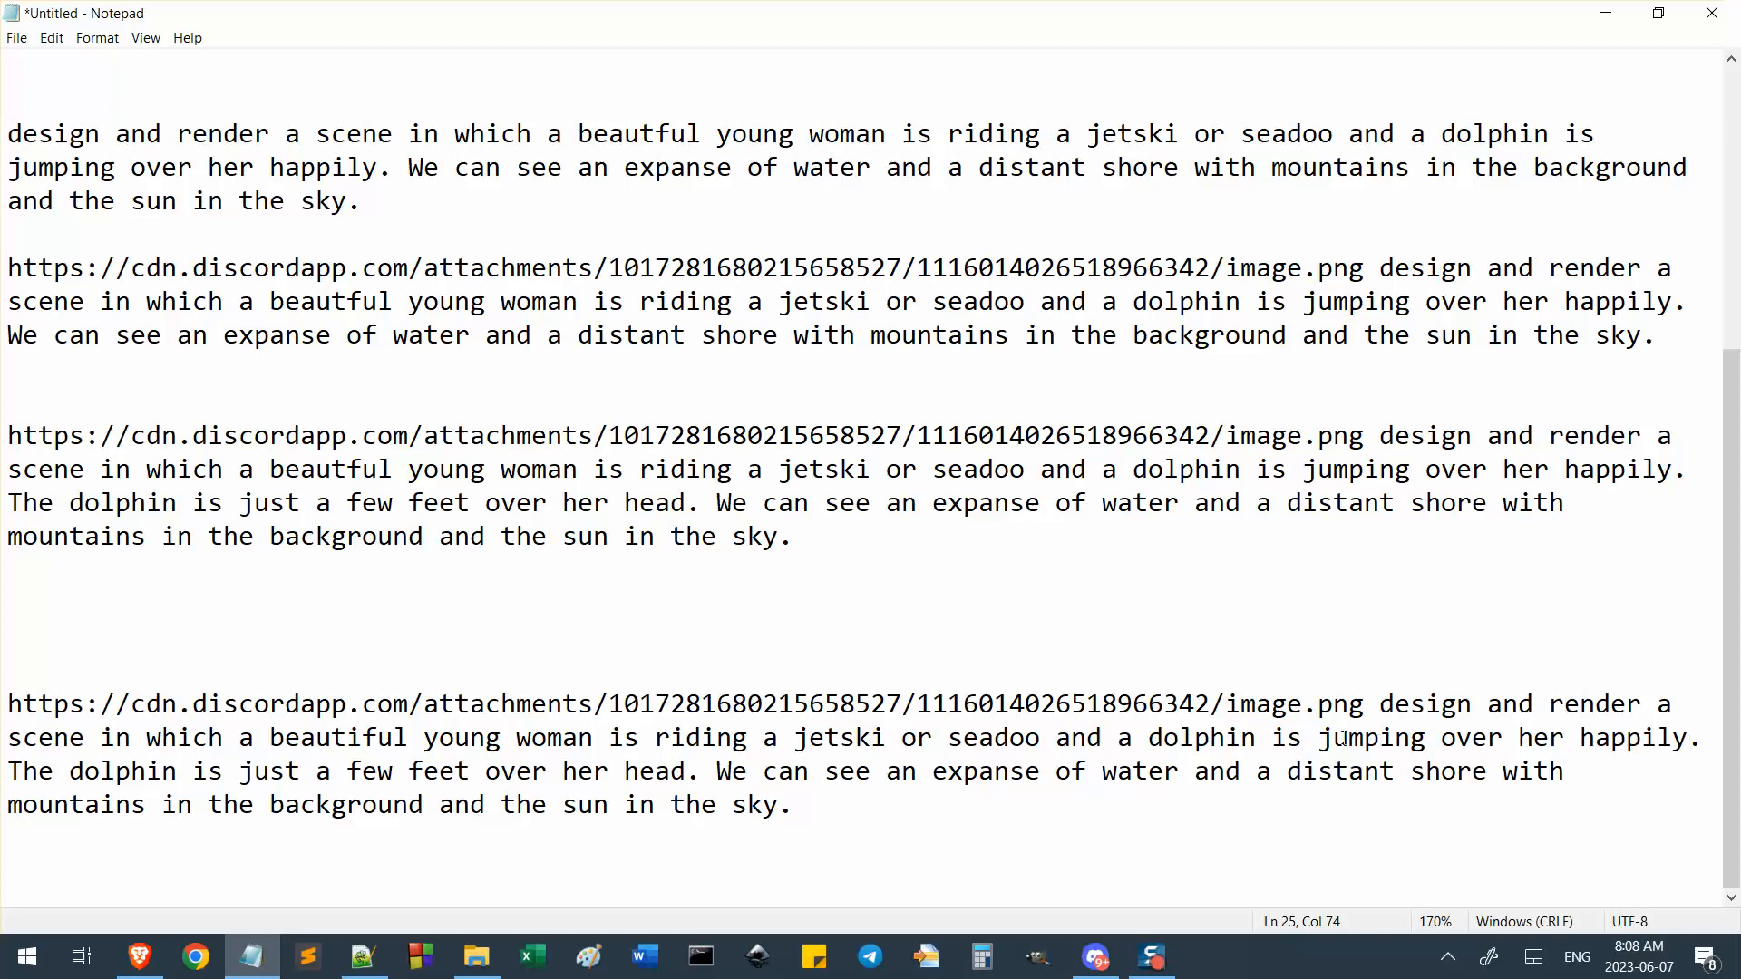
Insert "directly above her while" before "jumping over her happily" in the duplicated prompt.
click(1315, 741)
click(1277, 743)
click(1690, 738)
click(1274, 741)
click(1304, 742)
text(direct )
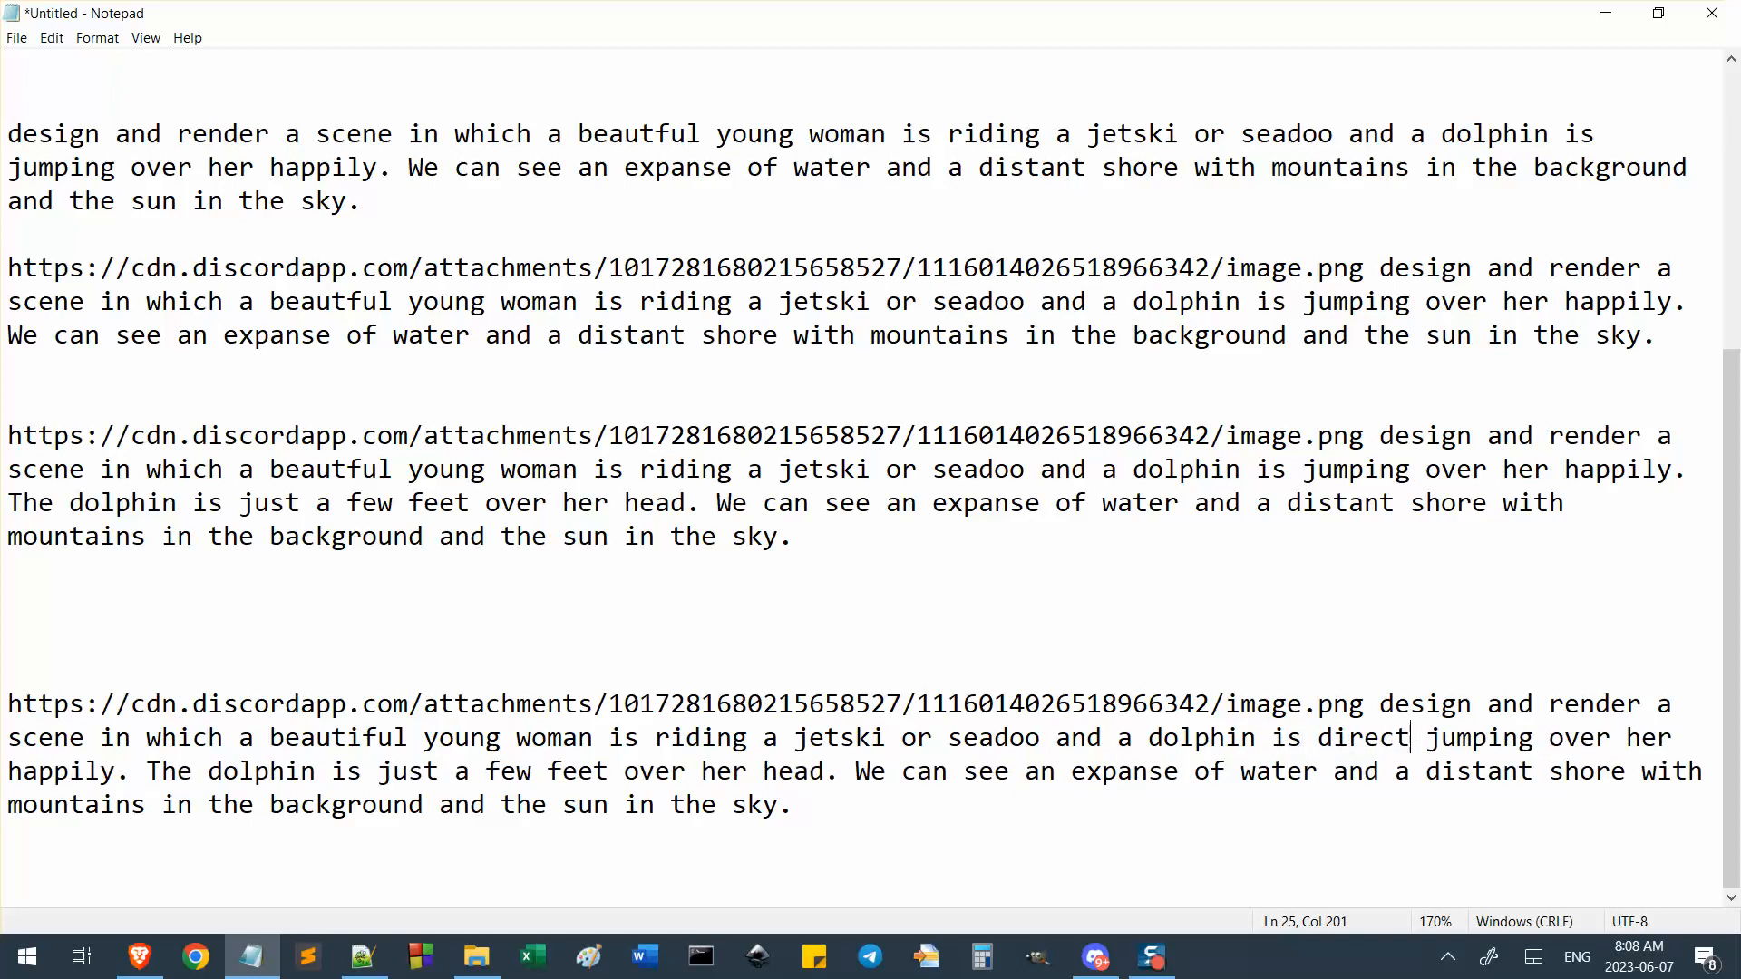
text(ly a)
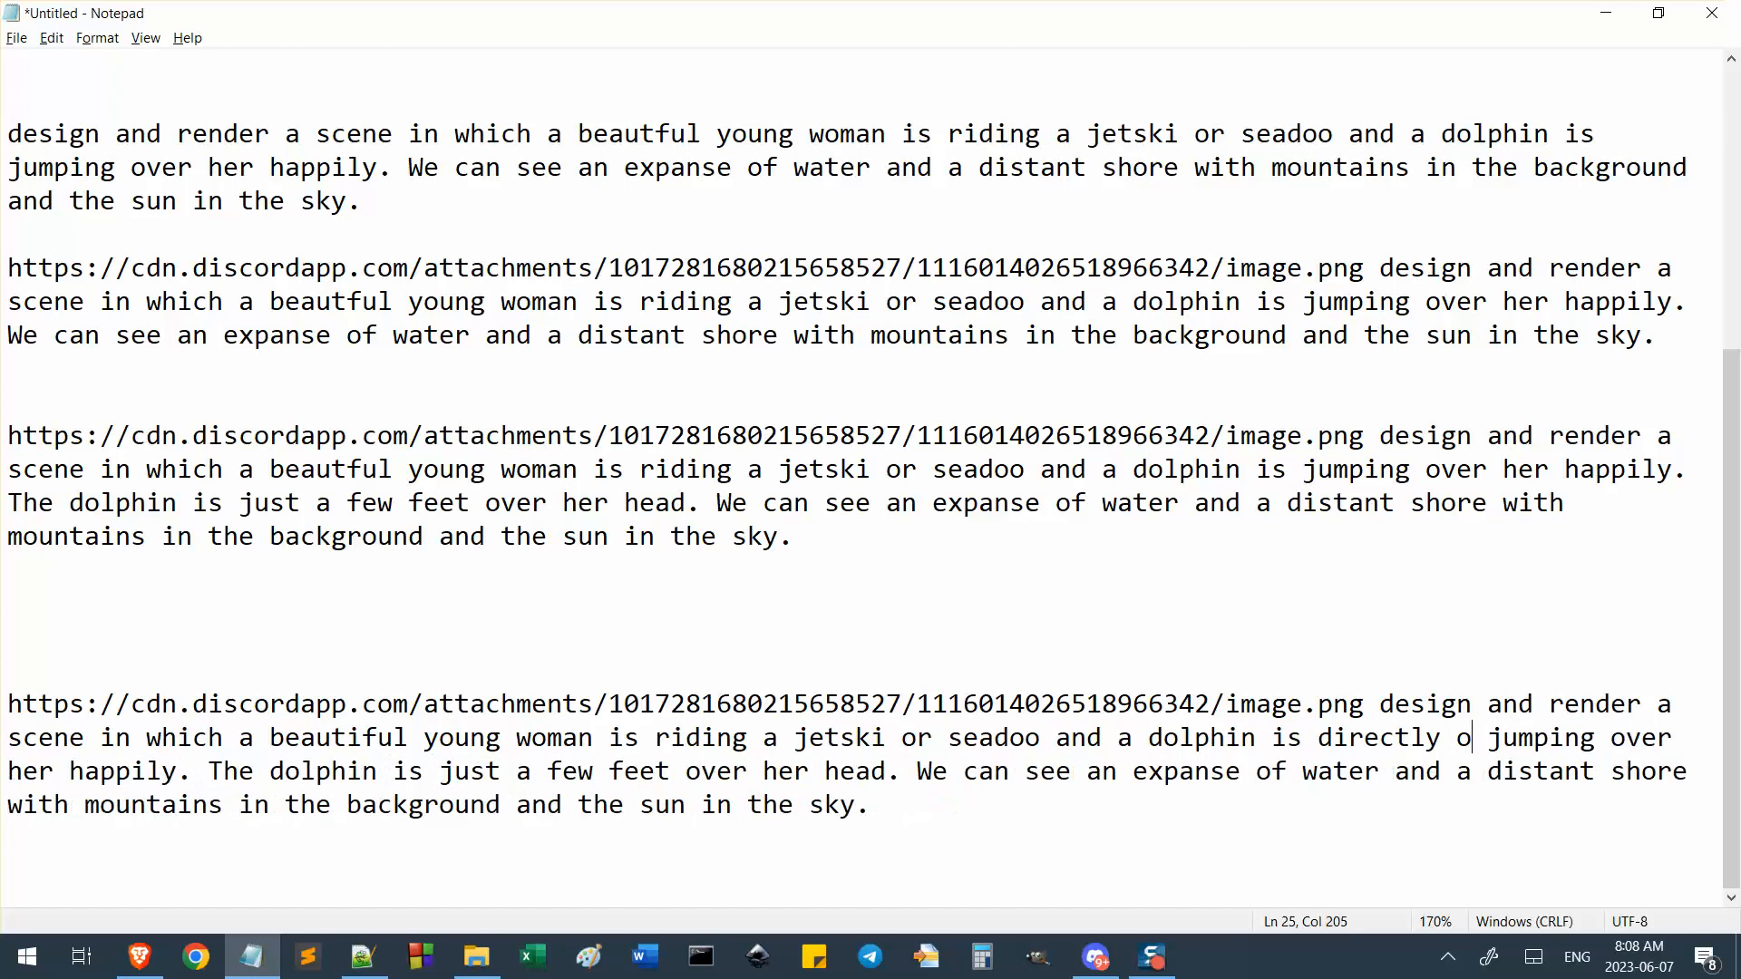
text(bove her)
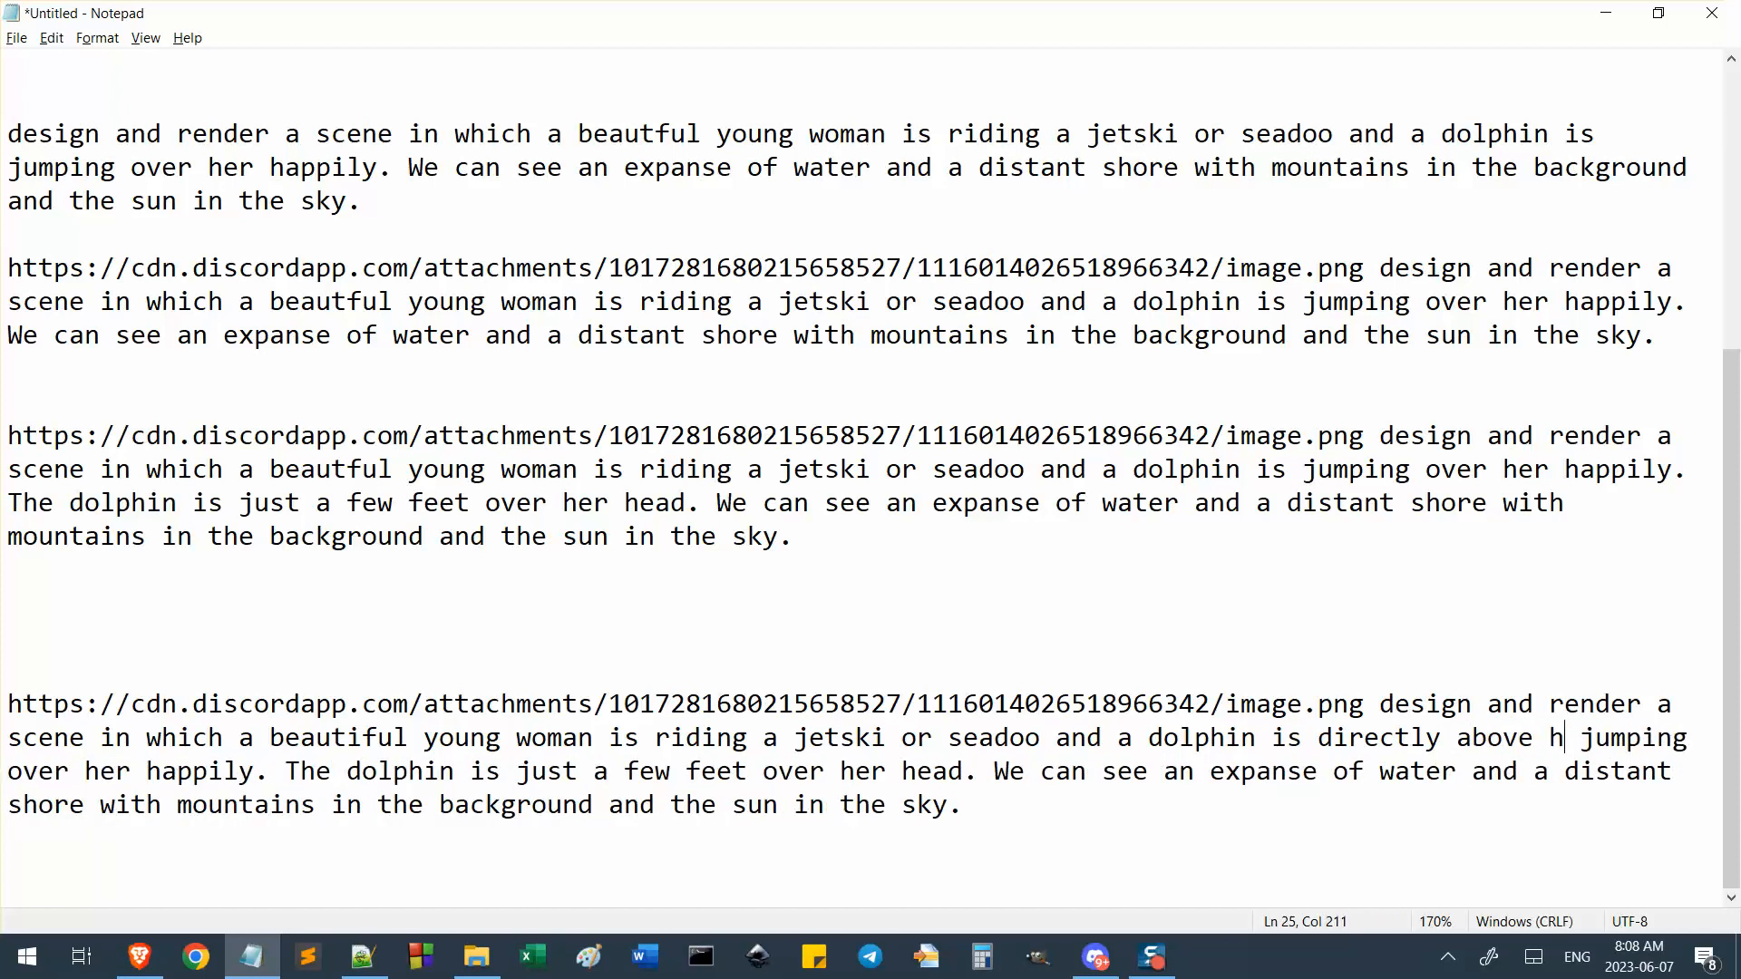
text( while)
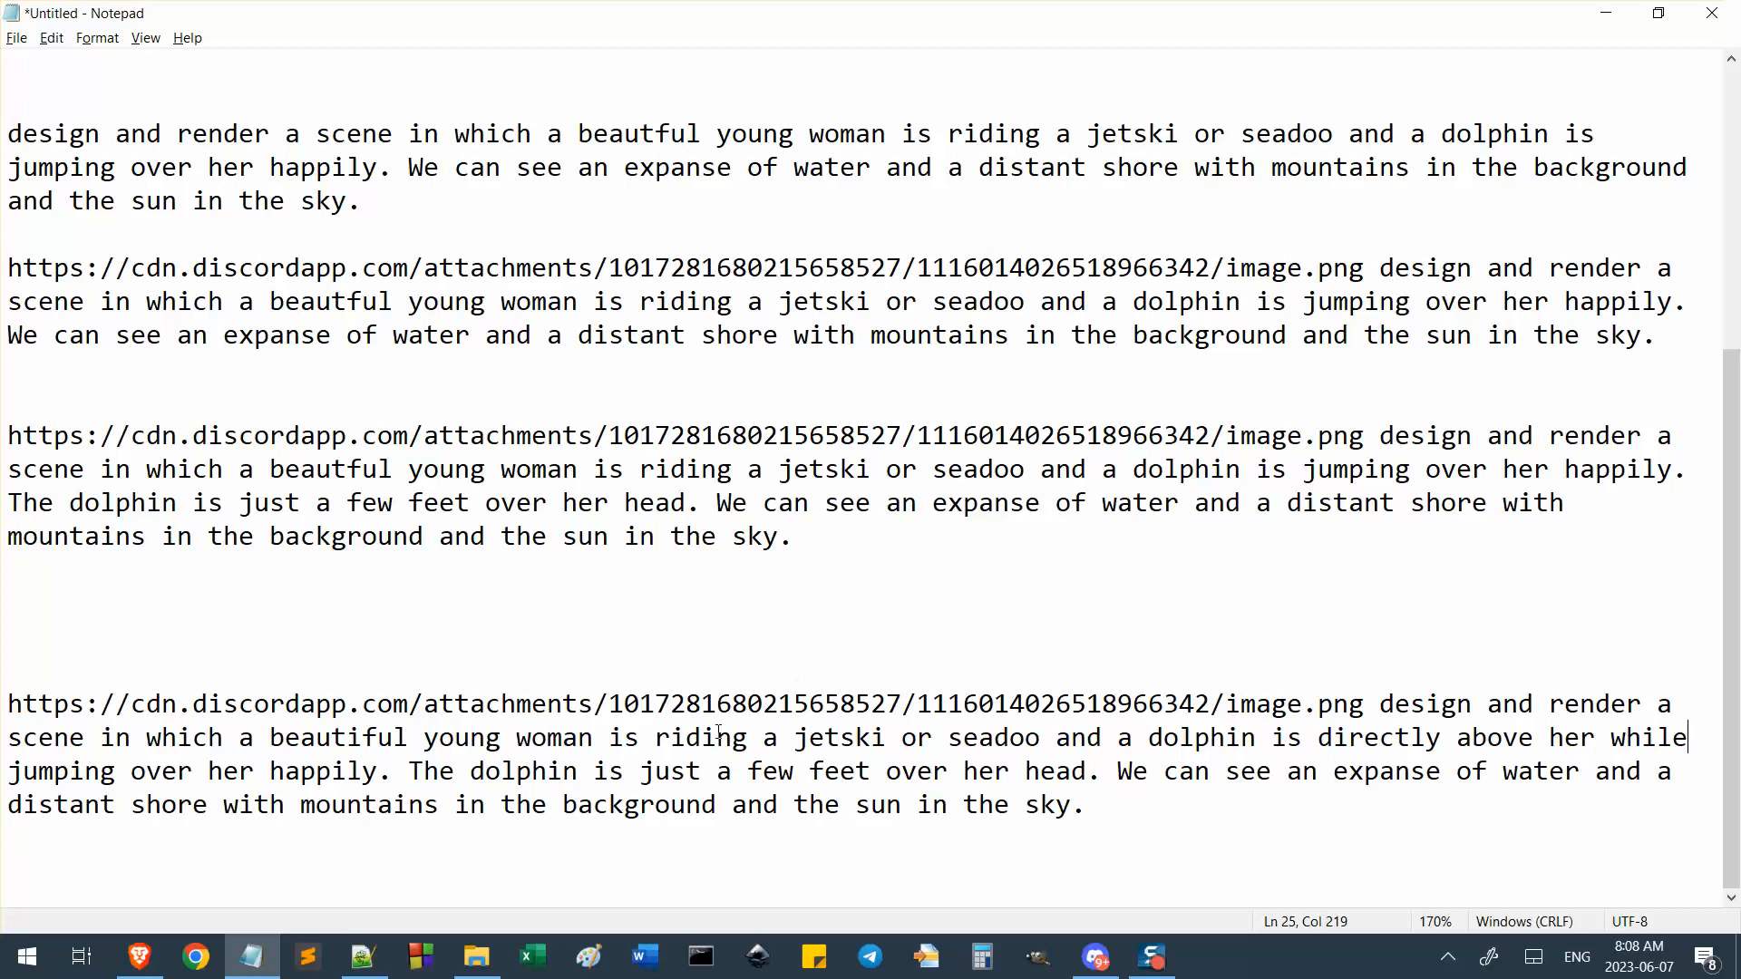
Copy the edited prompt, replace the Discord rerun prompt with it, and submit the request.
drag(637, 771, 4, 706)
key(ctrl+c)
click(1134, 771)
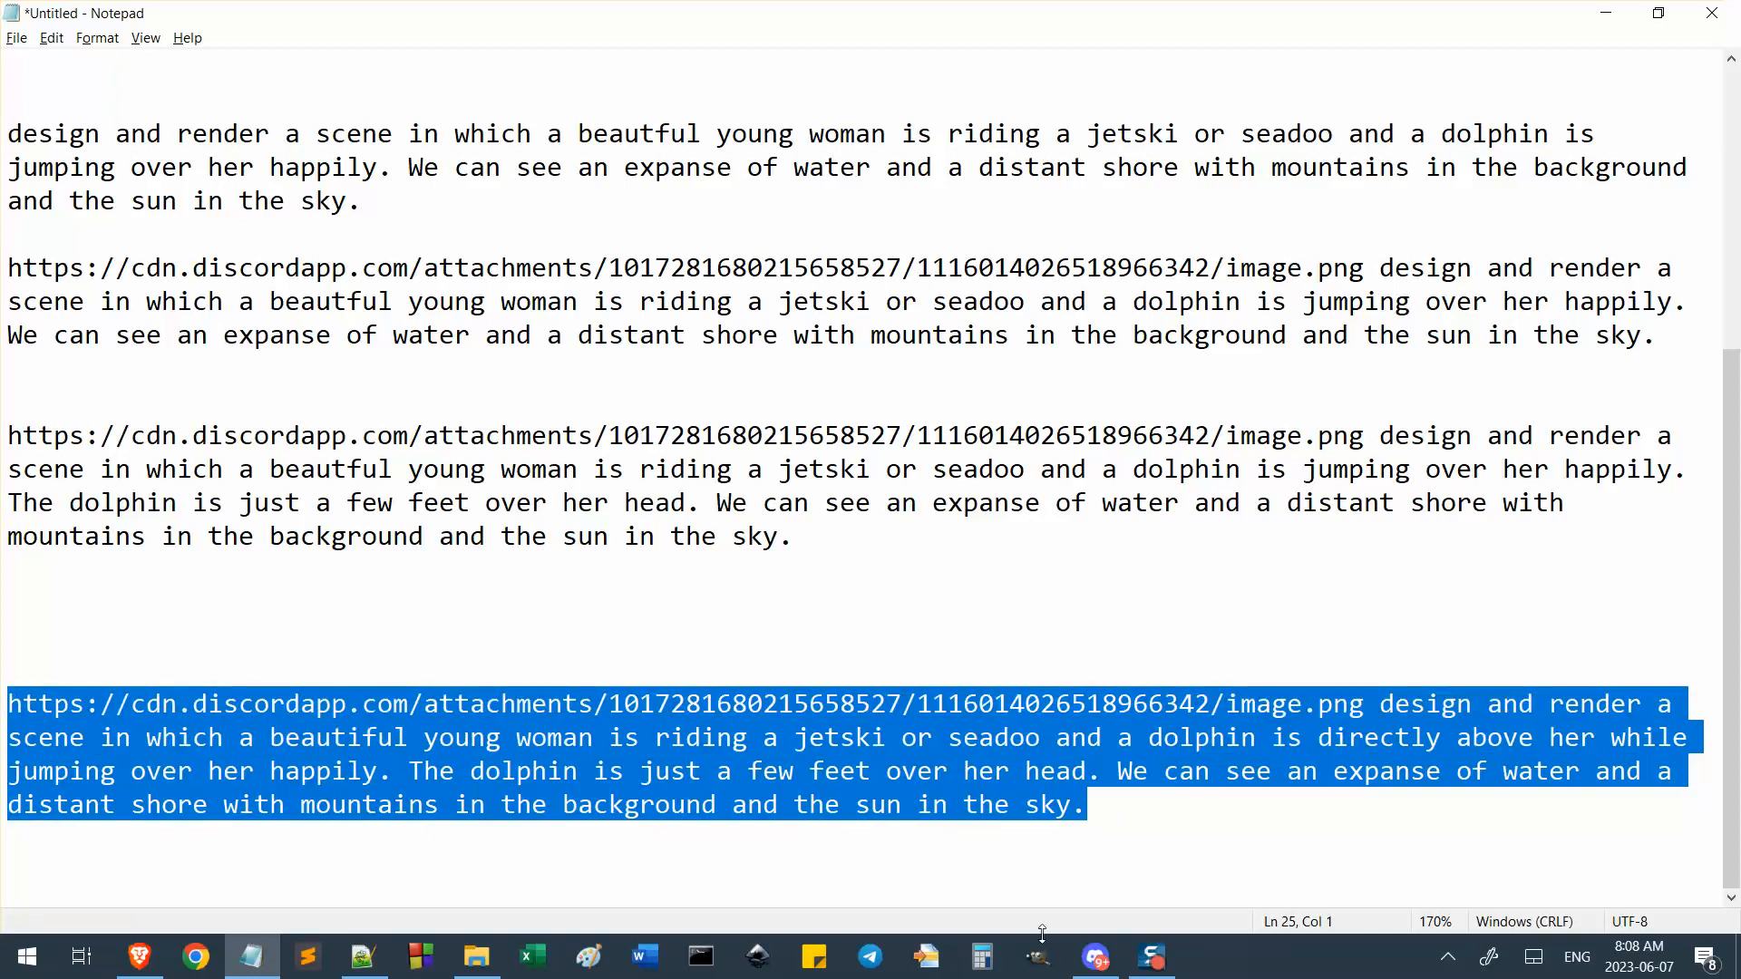
click(1106, 973)
key(ctrl+a)
key(ctrl+v)
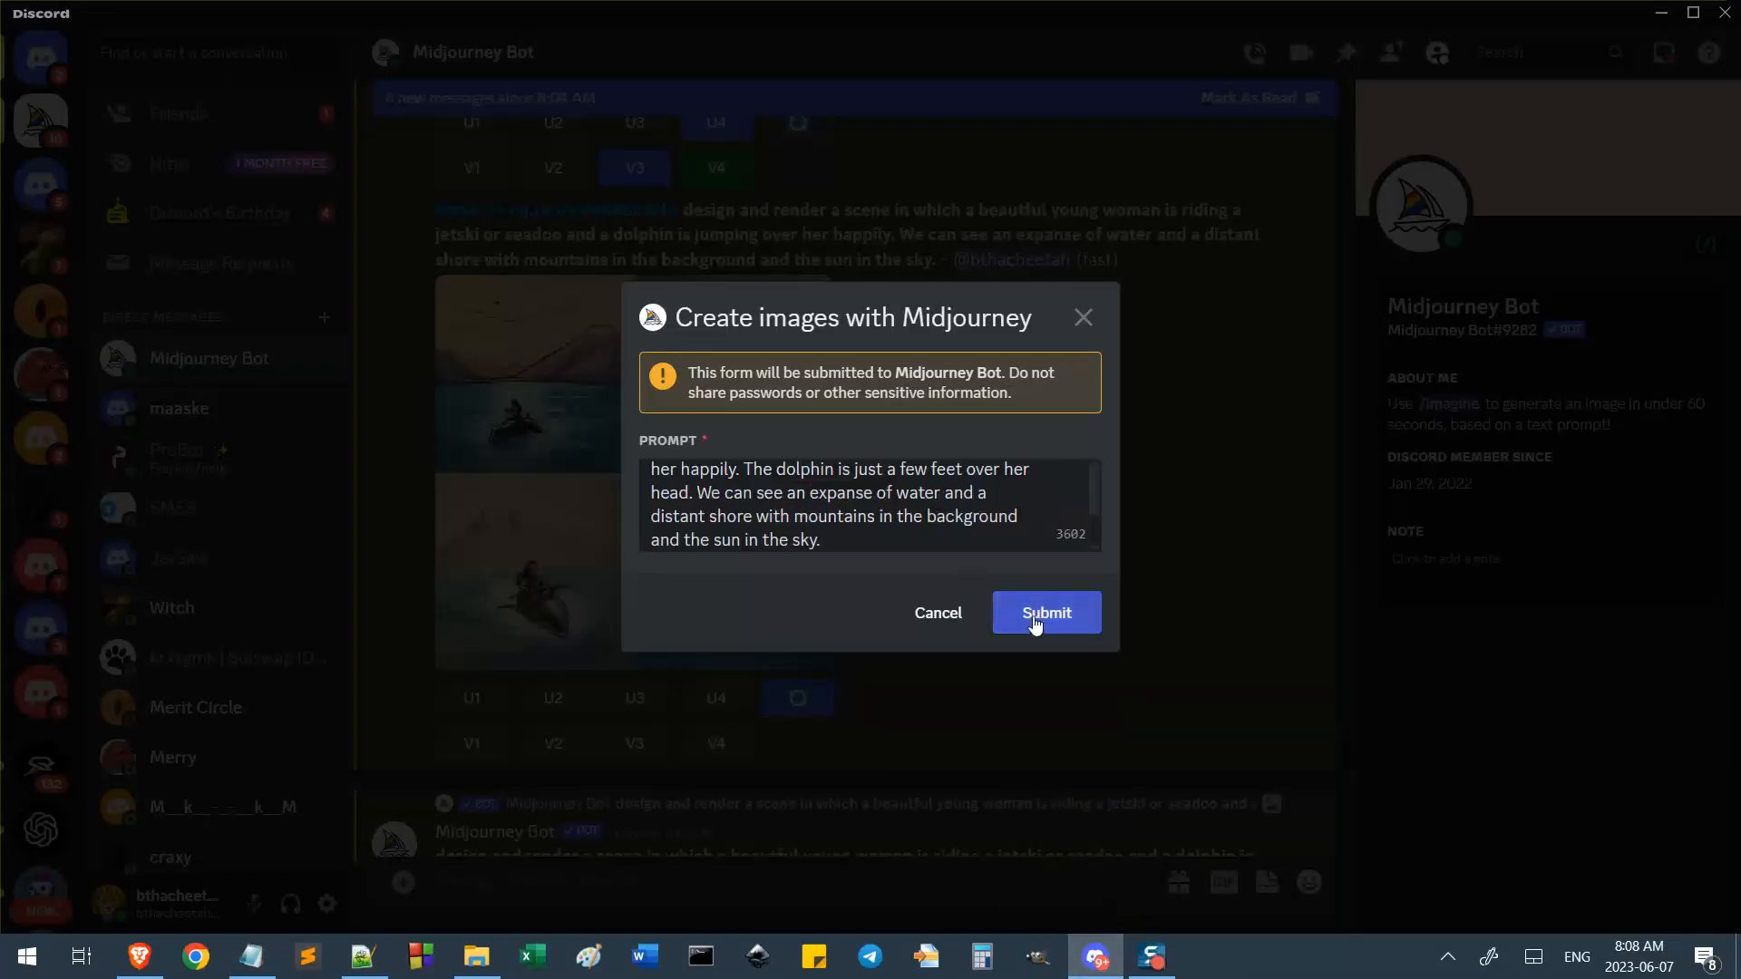
click(1036, 624)
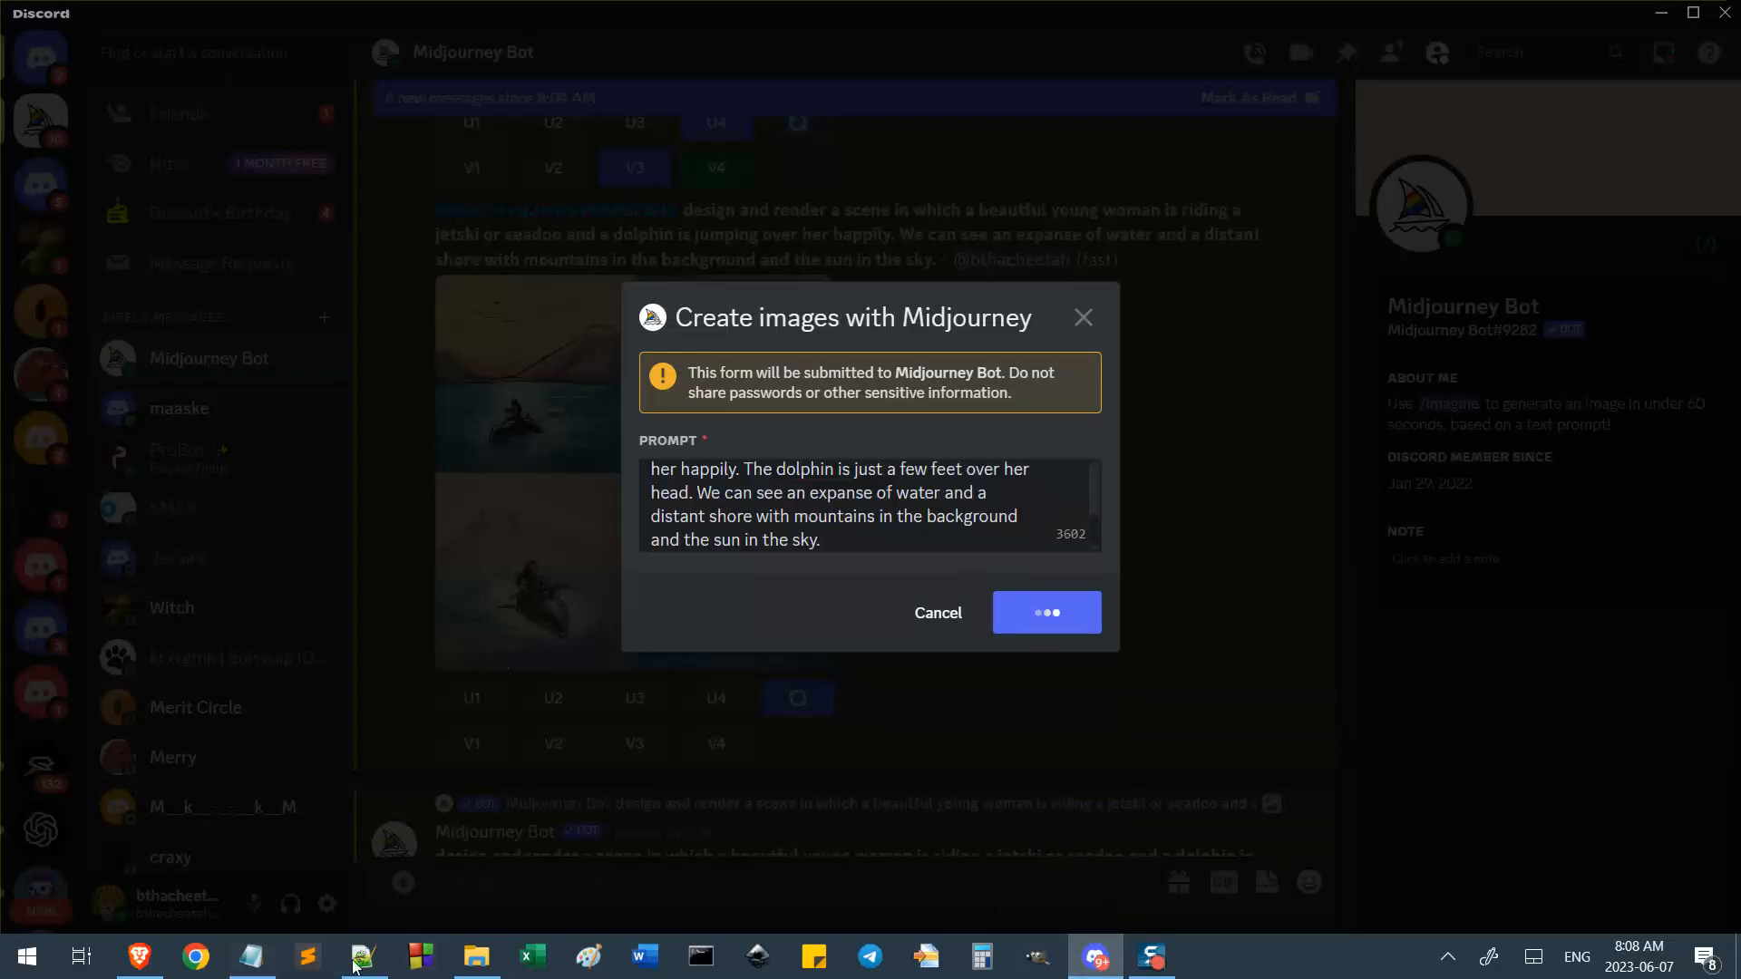
Examine the image URL and the description that follows it in the edited Notepad prompt, and return to the grids in Discord.
click(251, 957)
click(401, 714)
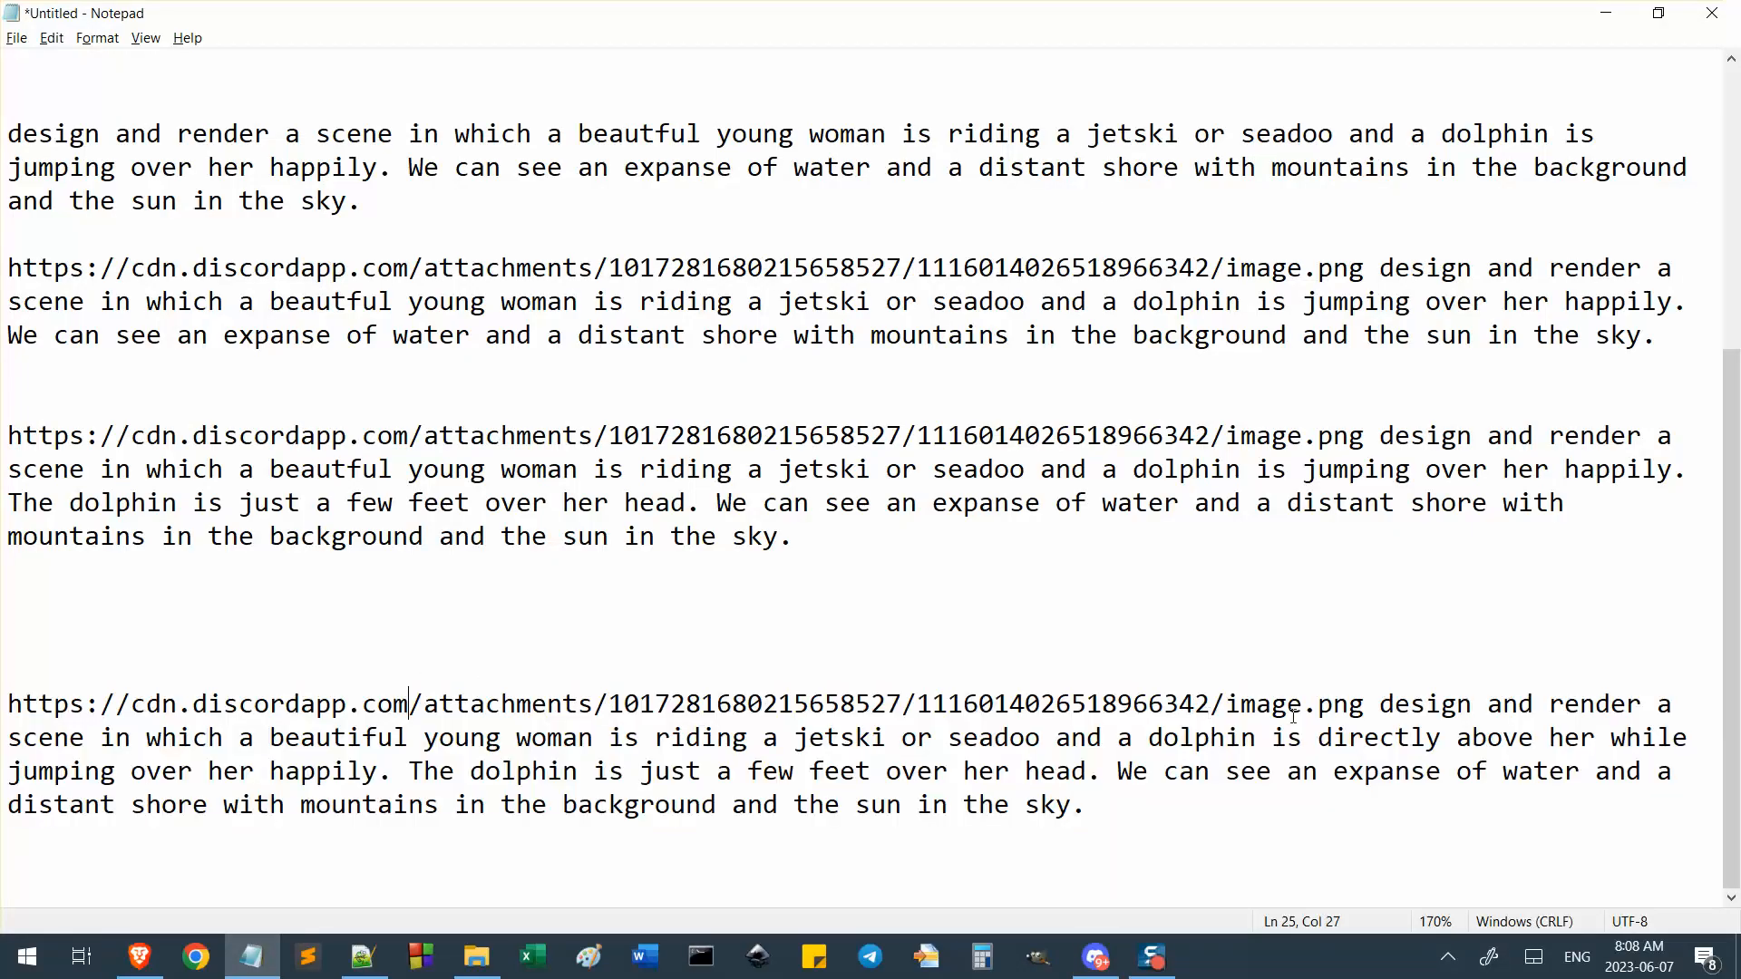
drag(1365, 706, 6, 701)
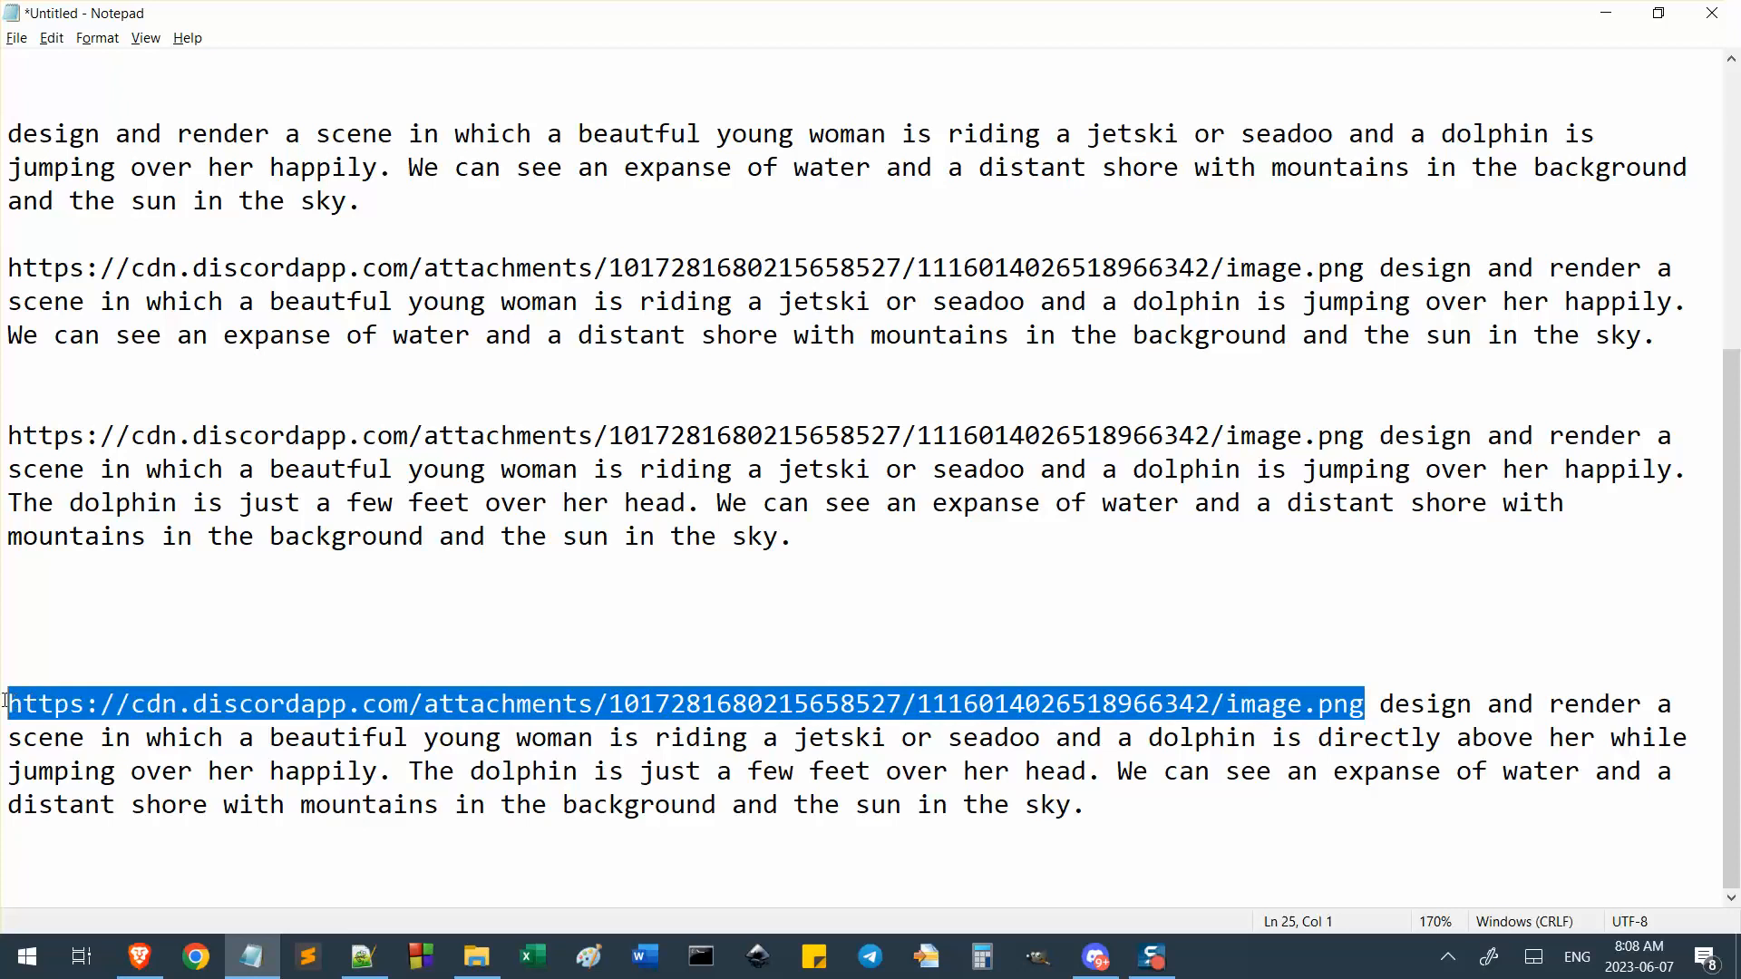
drag(1381, 707, 1378, 774)
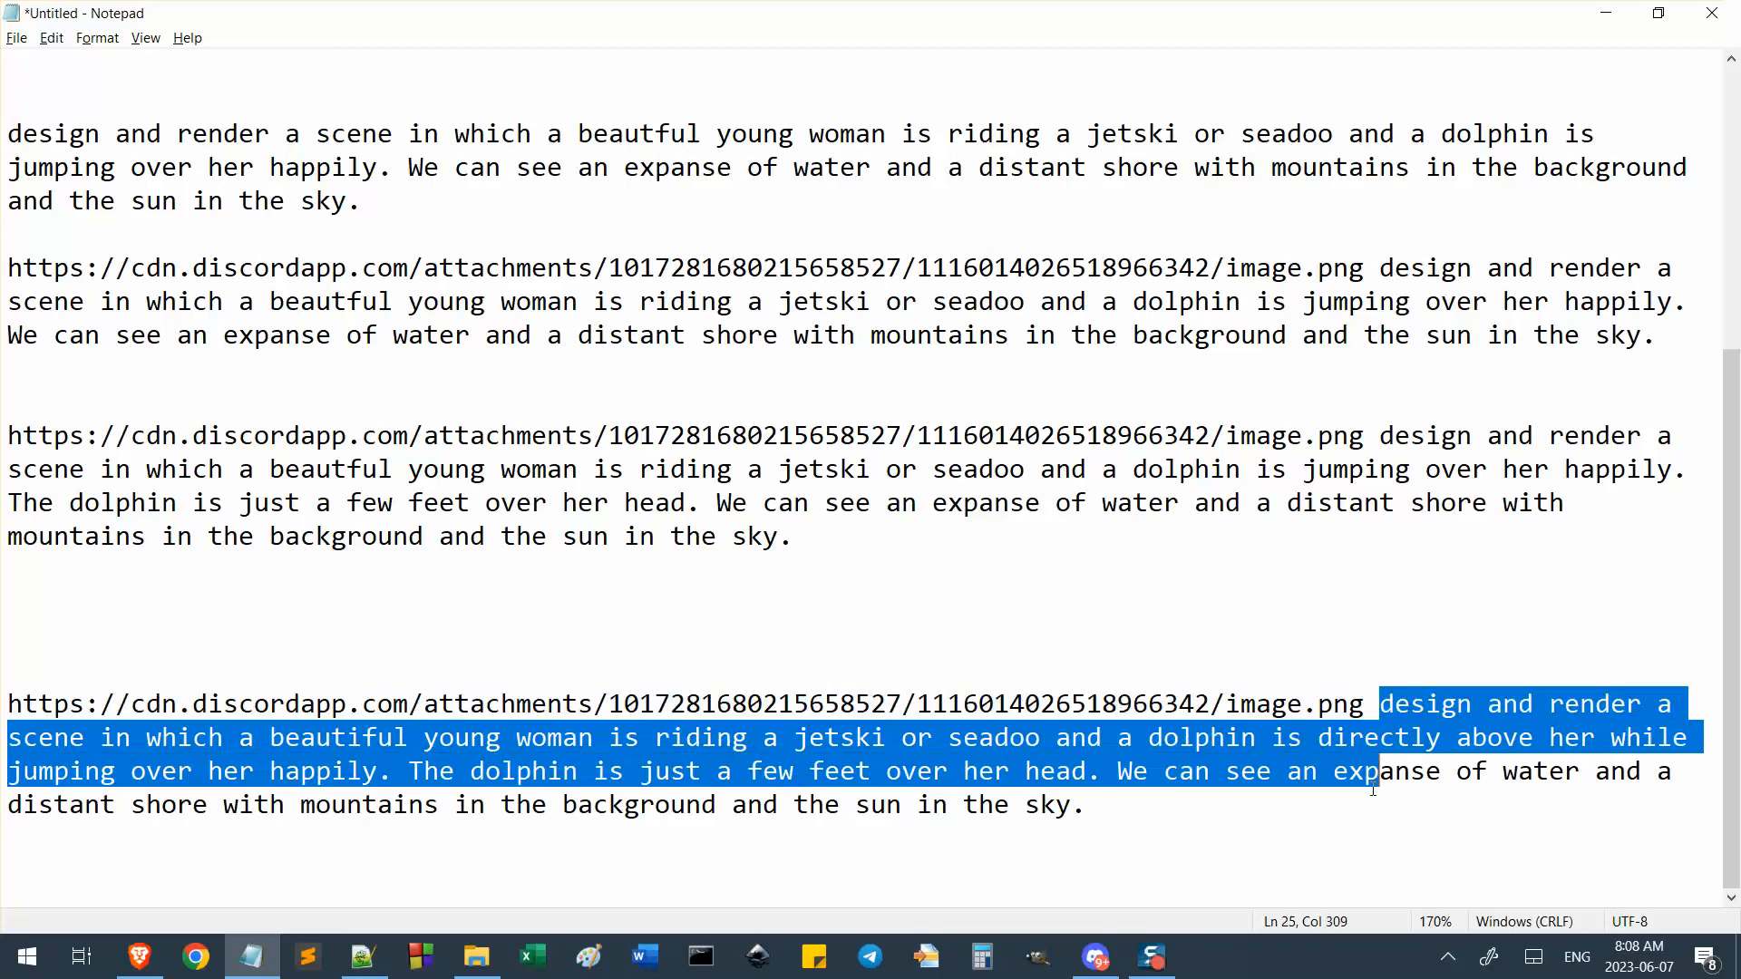
click(1297, 827)
click(1094, 961)
scroll(994, 671, up, 6)
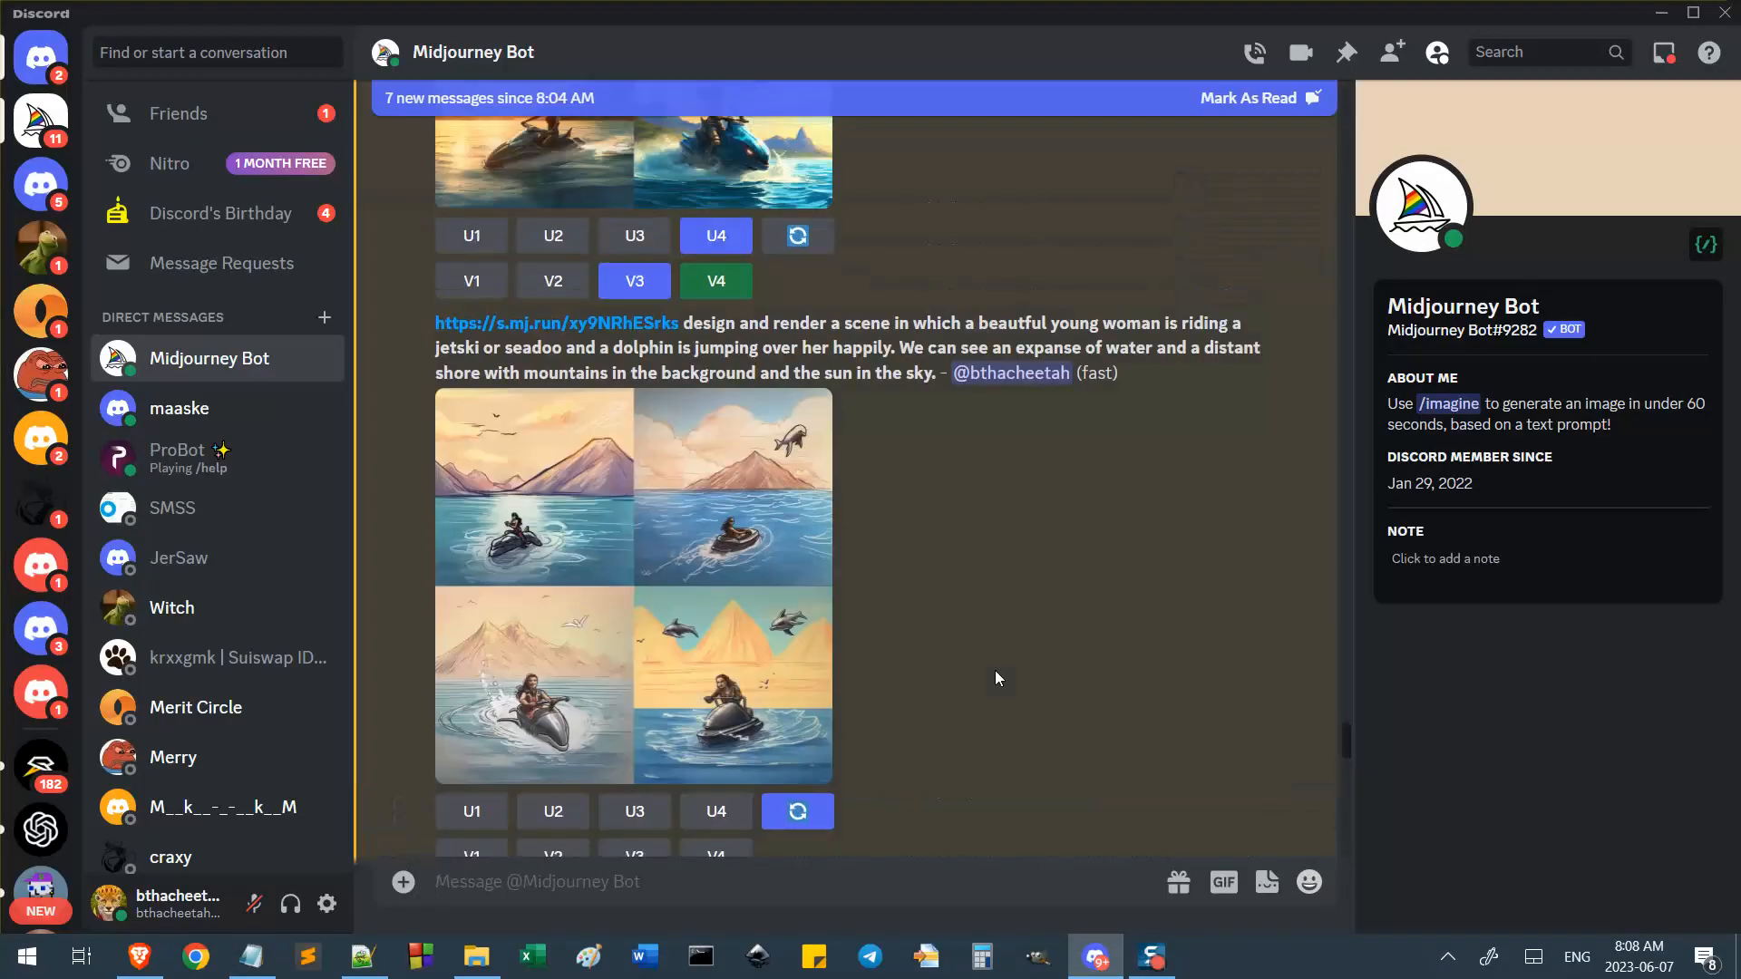
scroll(997, 680, down, 3)
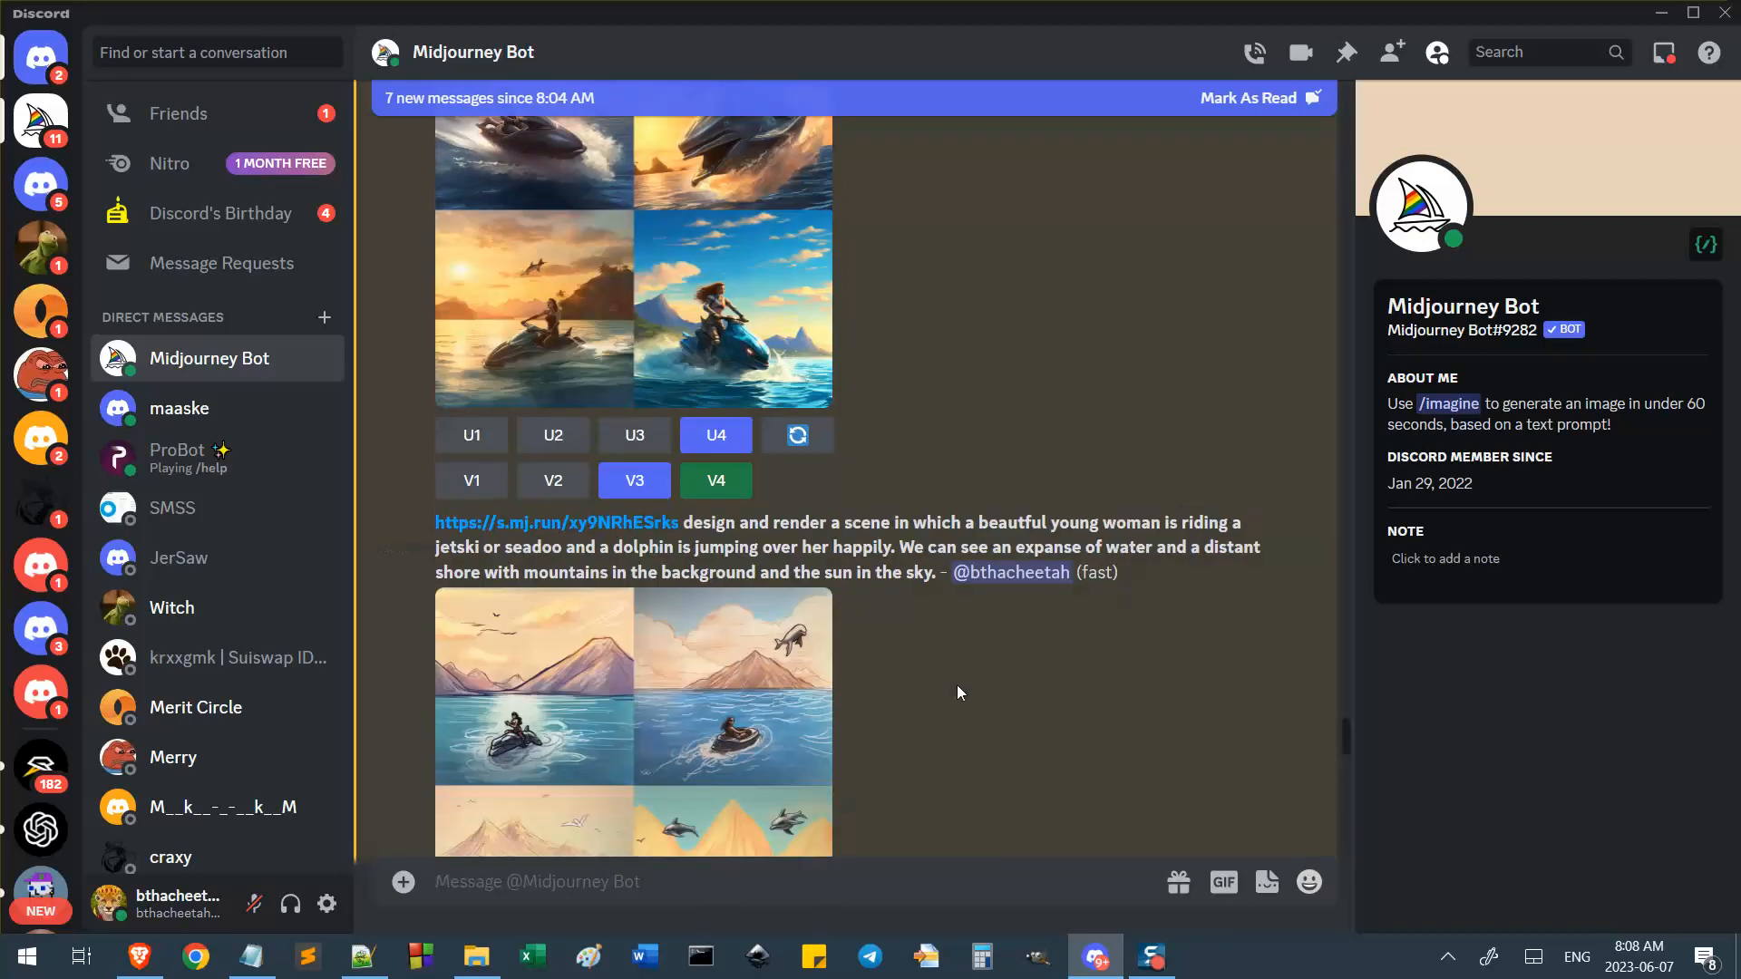
Enlarge the 7:47 AM image-URL grid and the hand-drawn sketch in turn to compare their composition.
scroll(682, 641, up, 2)
click(719, 756)
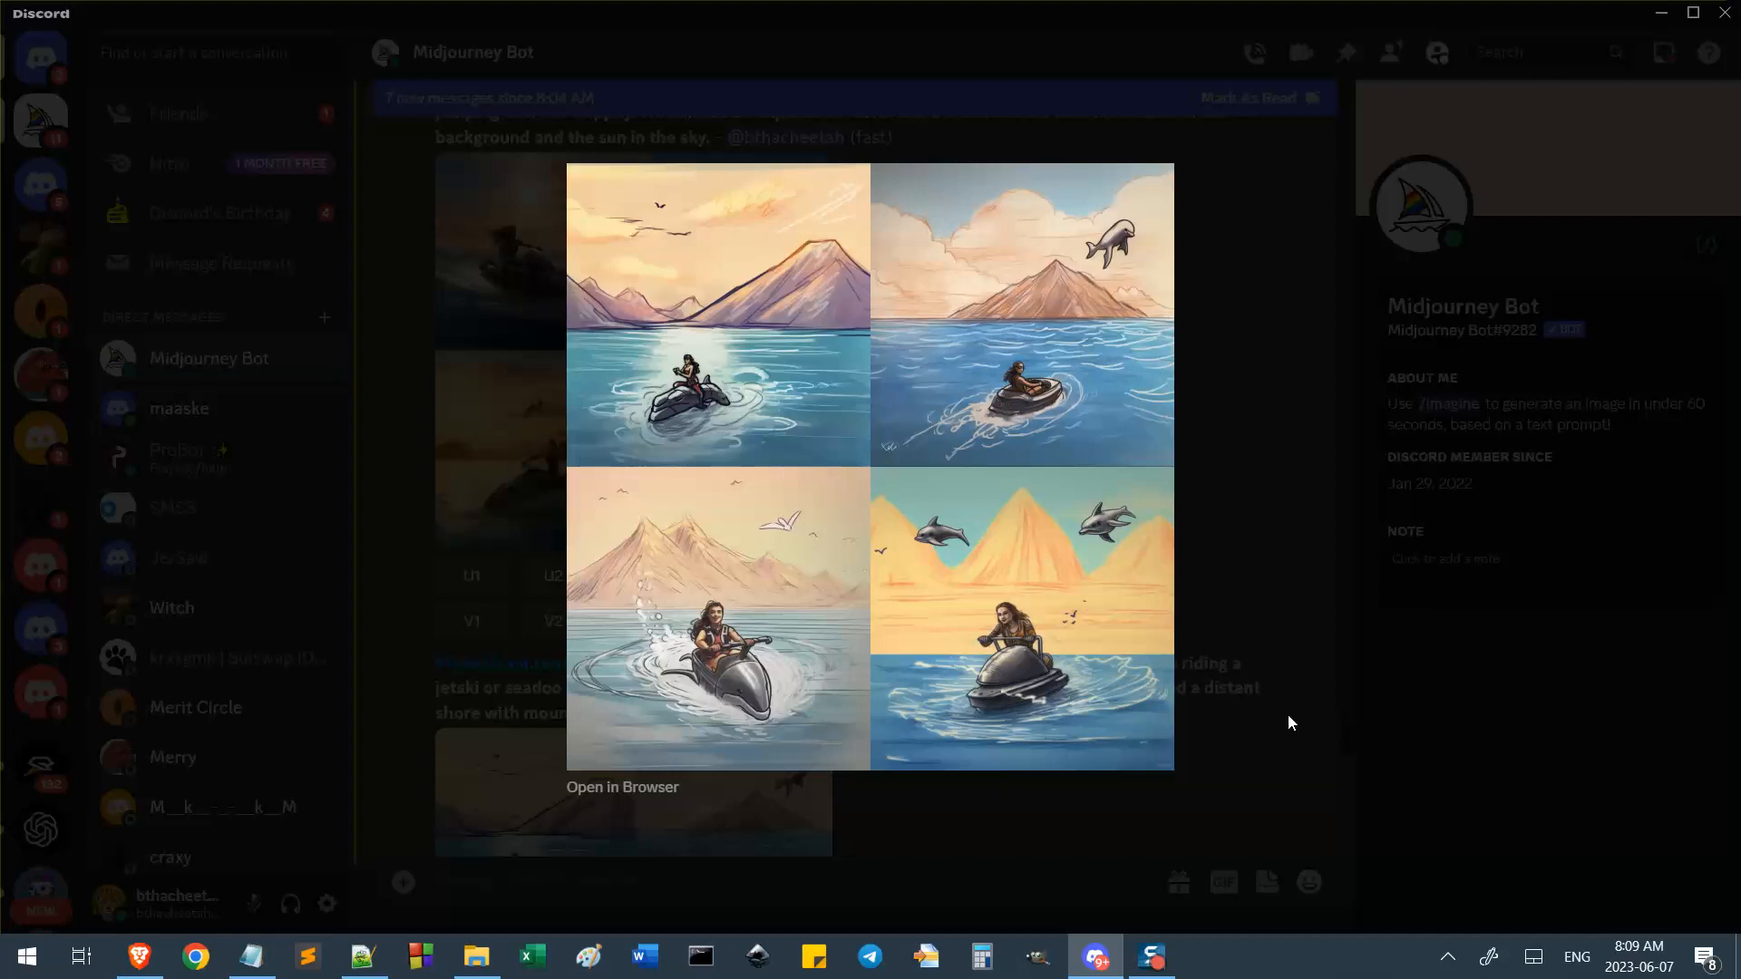
click(1266, 711)
scroll(839, 625, up, 5)
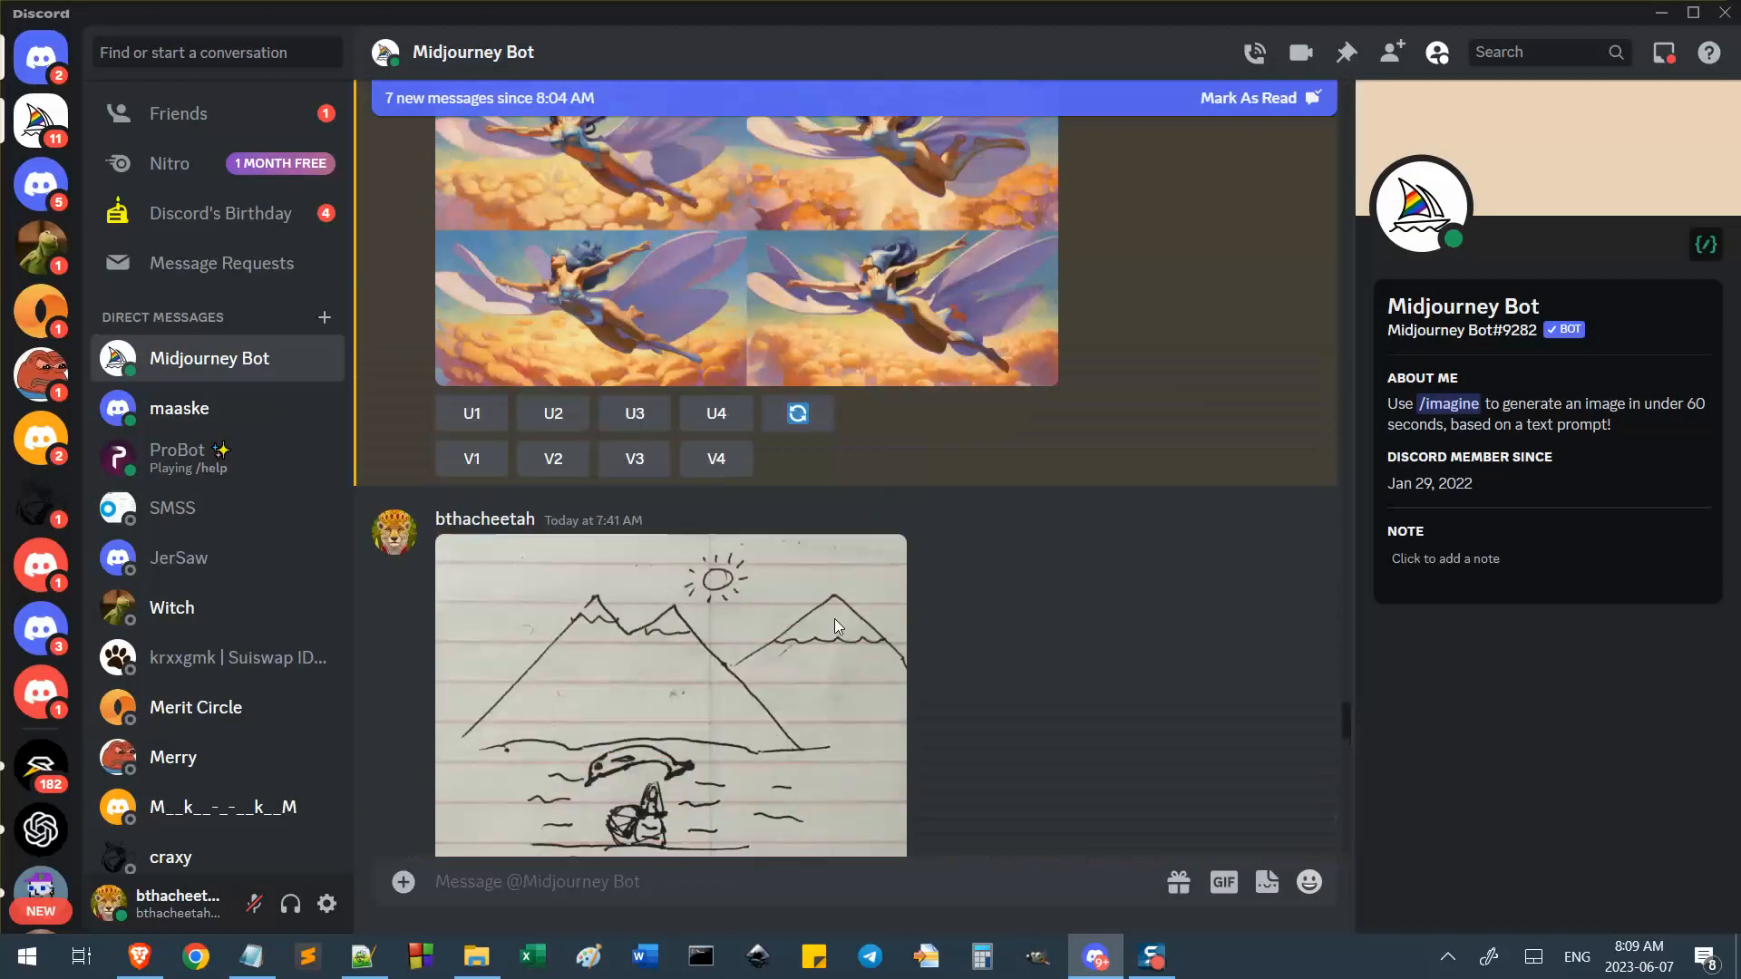
scroll(834, 626, down, 3)
click(703, 460)
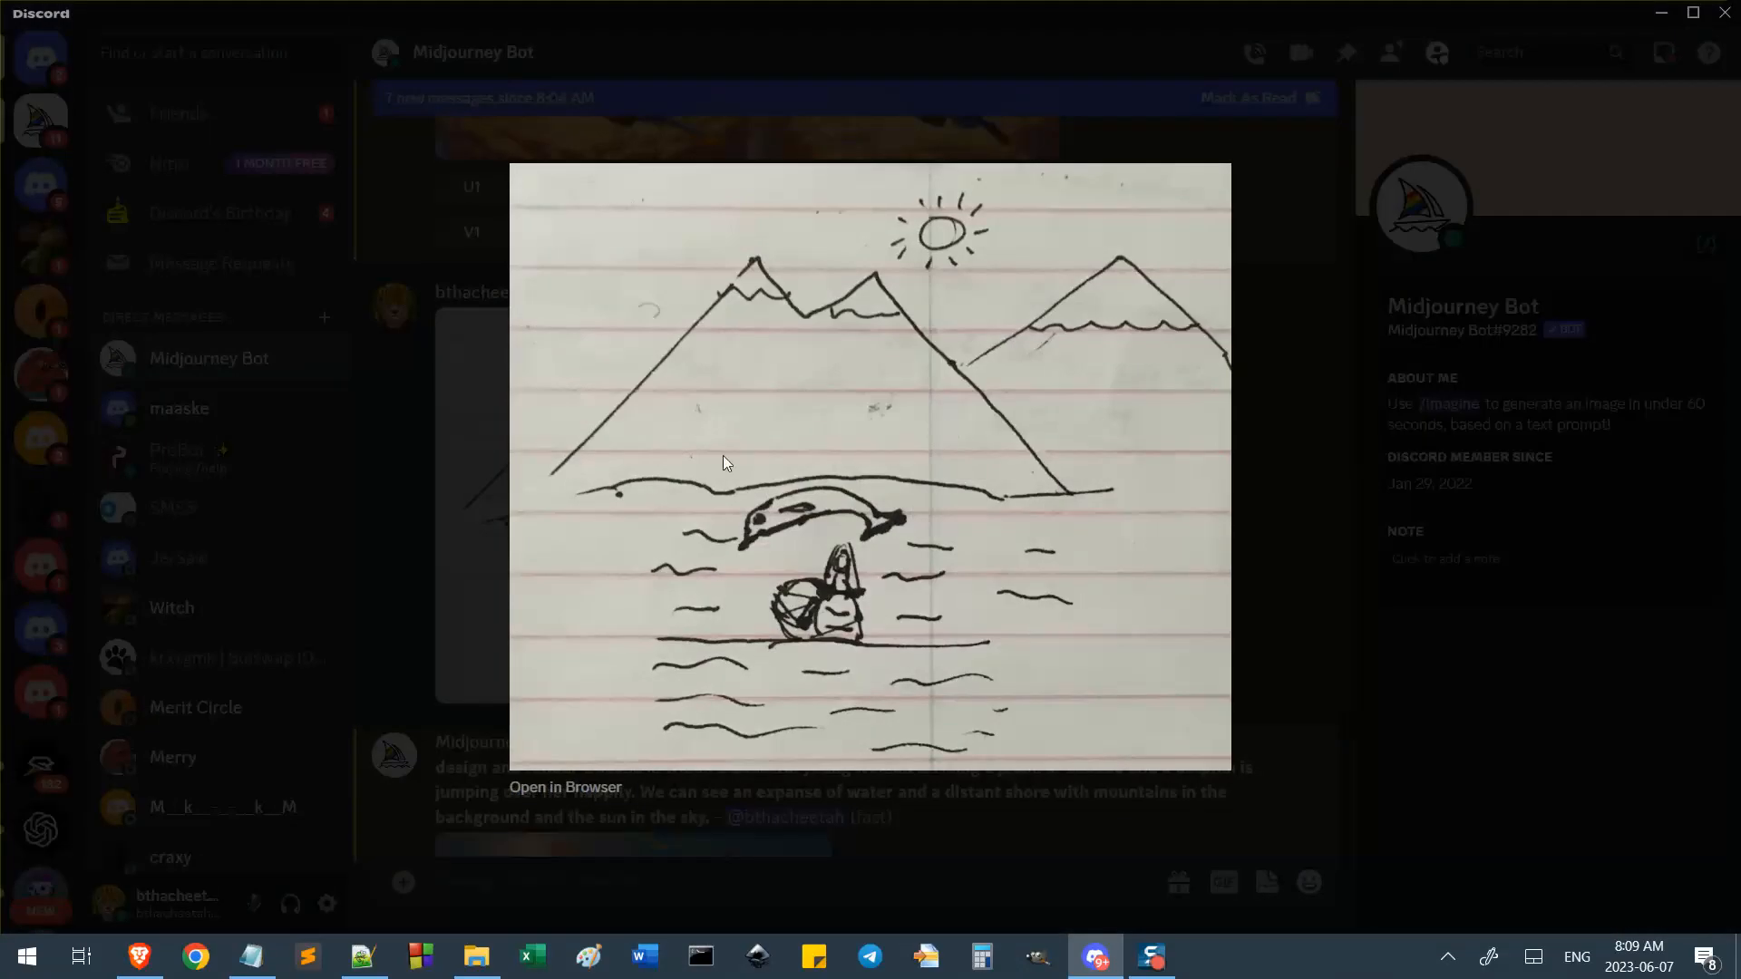
key(Escape)
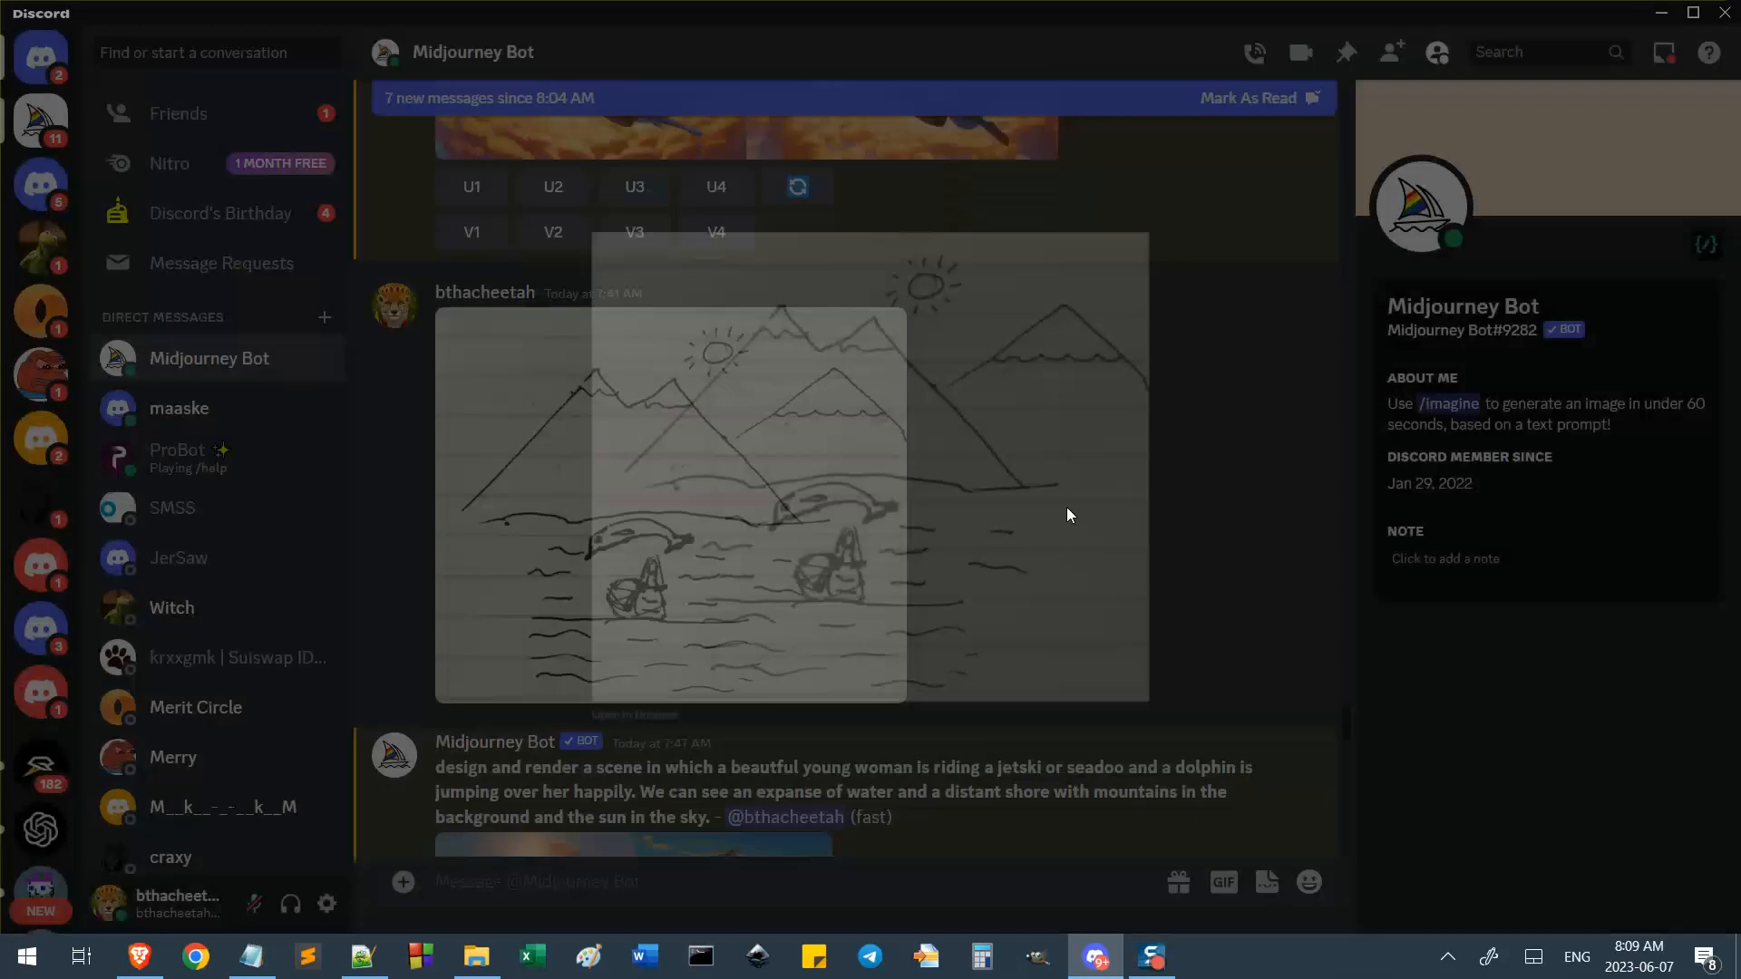
scroll(1006, 602, down, 4)
click(744, 585)
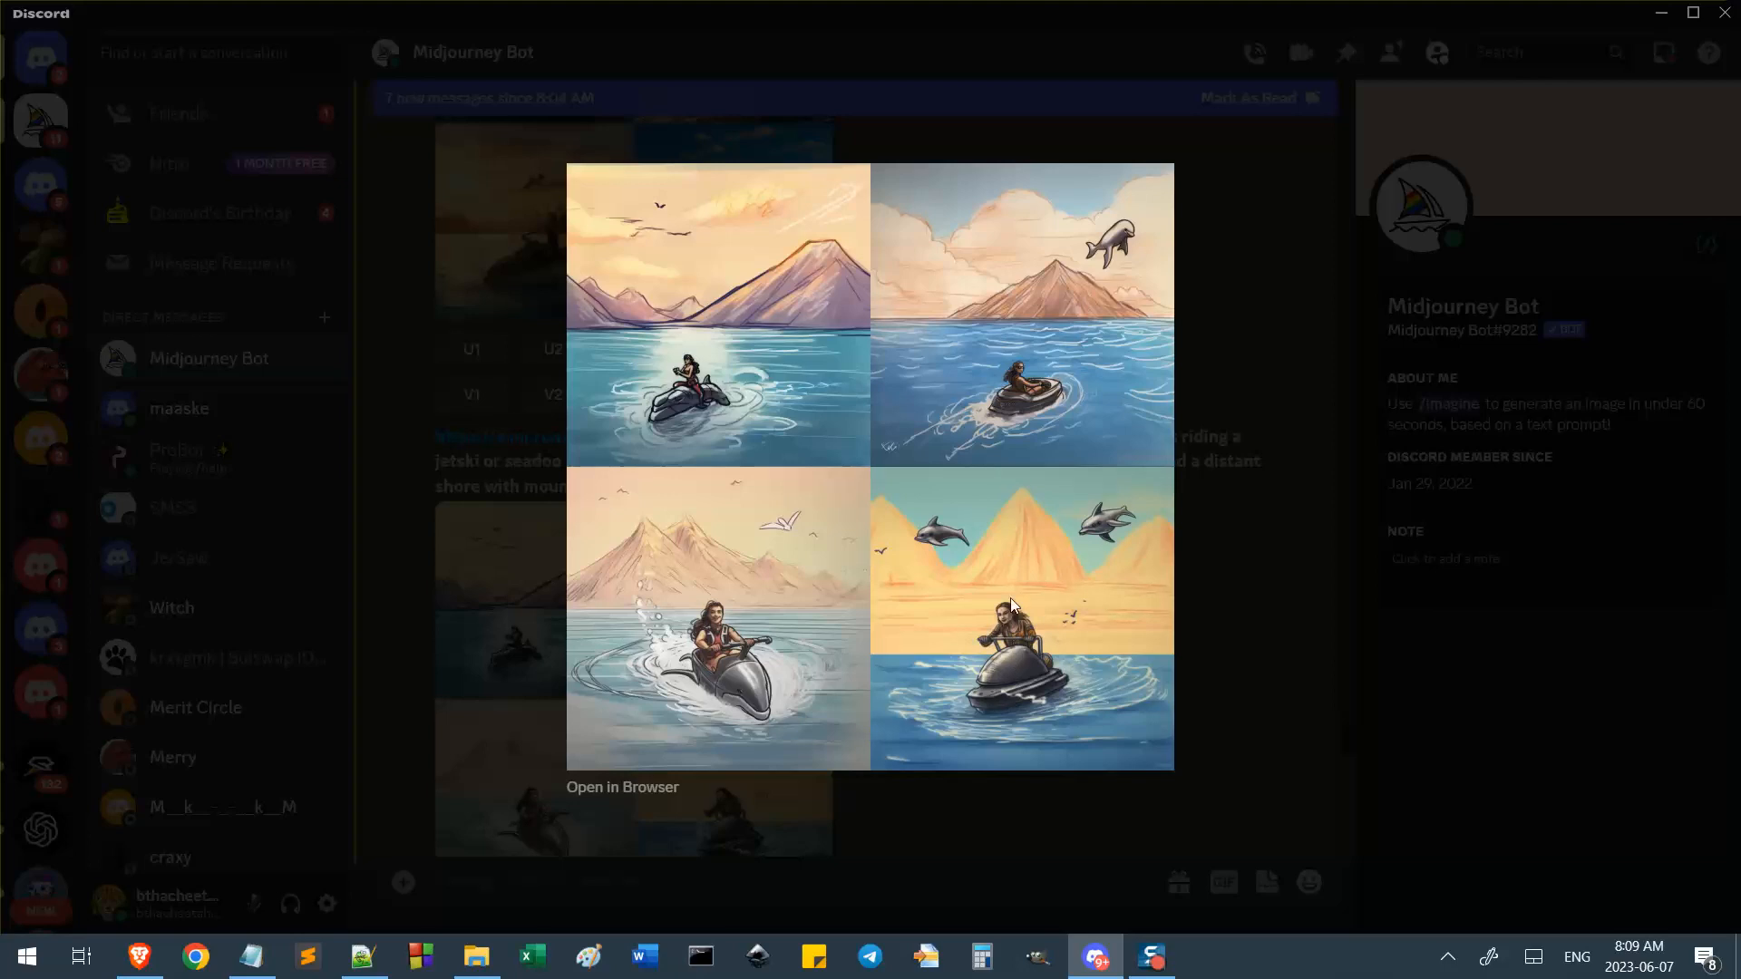
key(Escape)
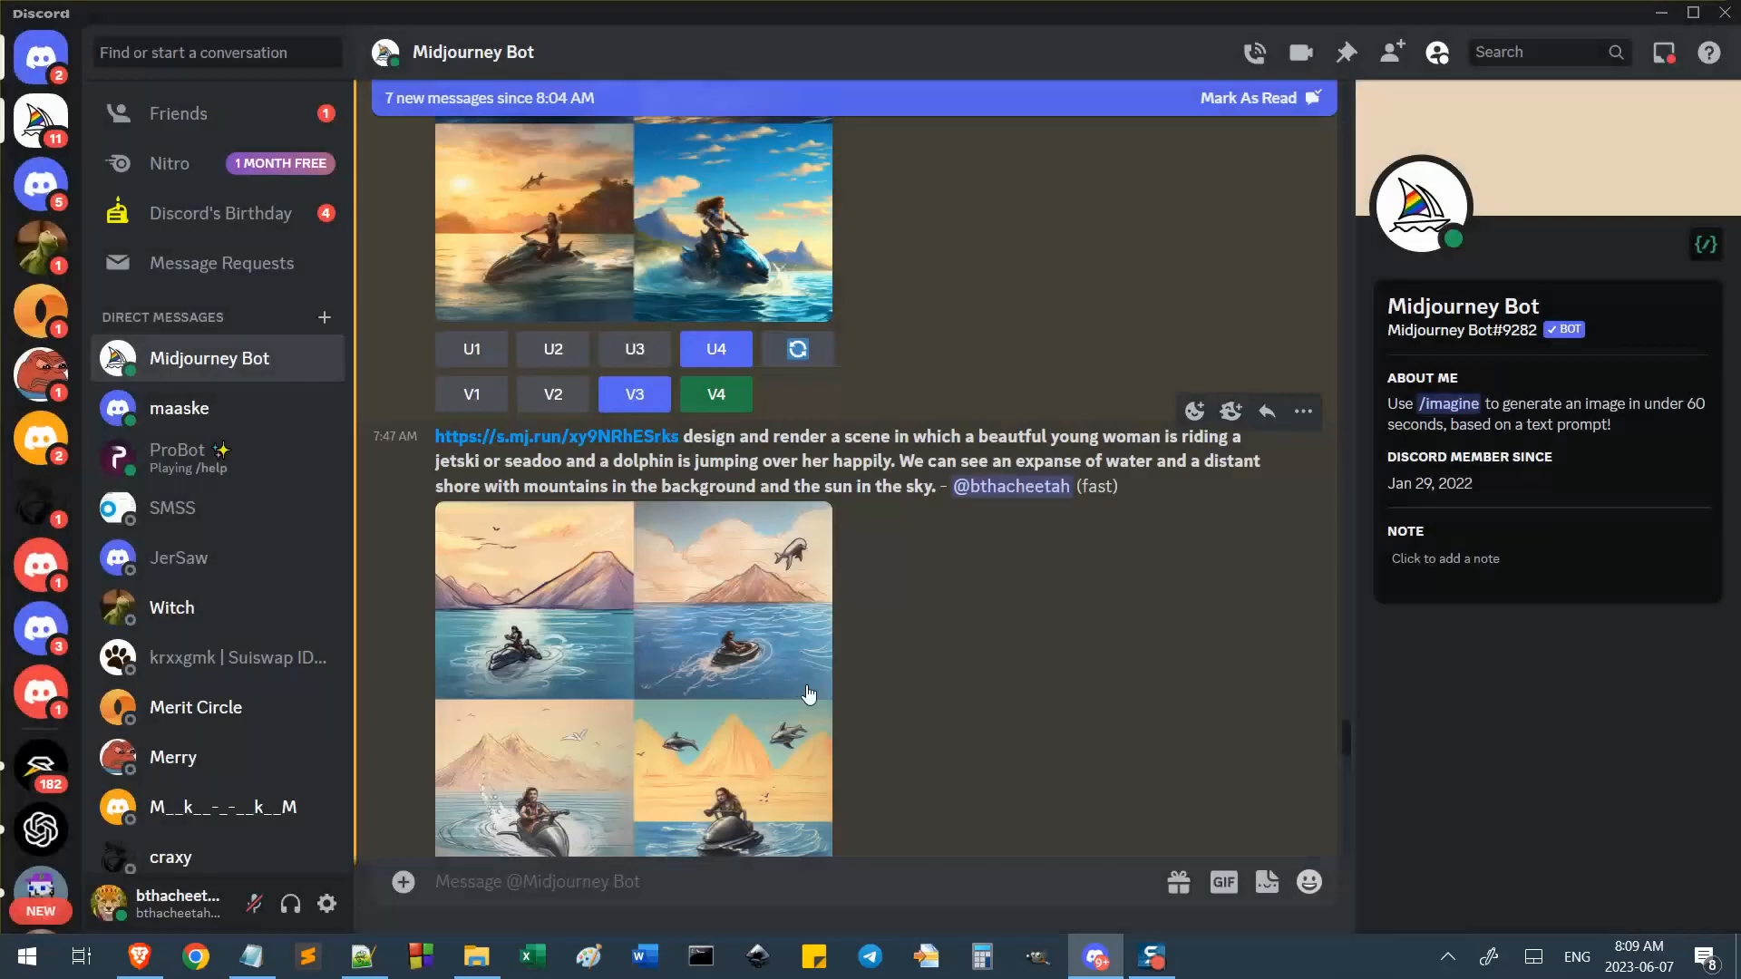
Compare the hand-drawn sketch with the text-only grid, the image-URL grid and the 7:49 AM variations in the chat.
scroll(725, 601, down, 3)
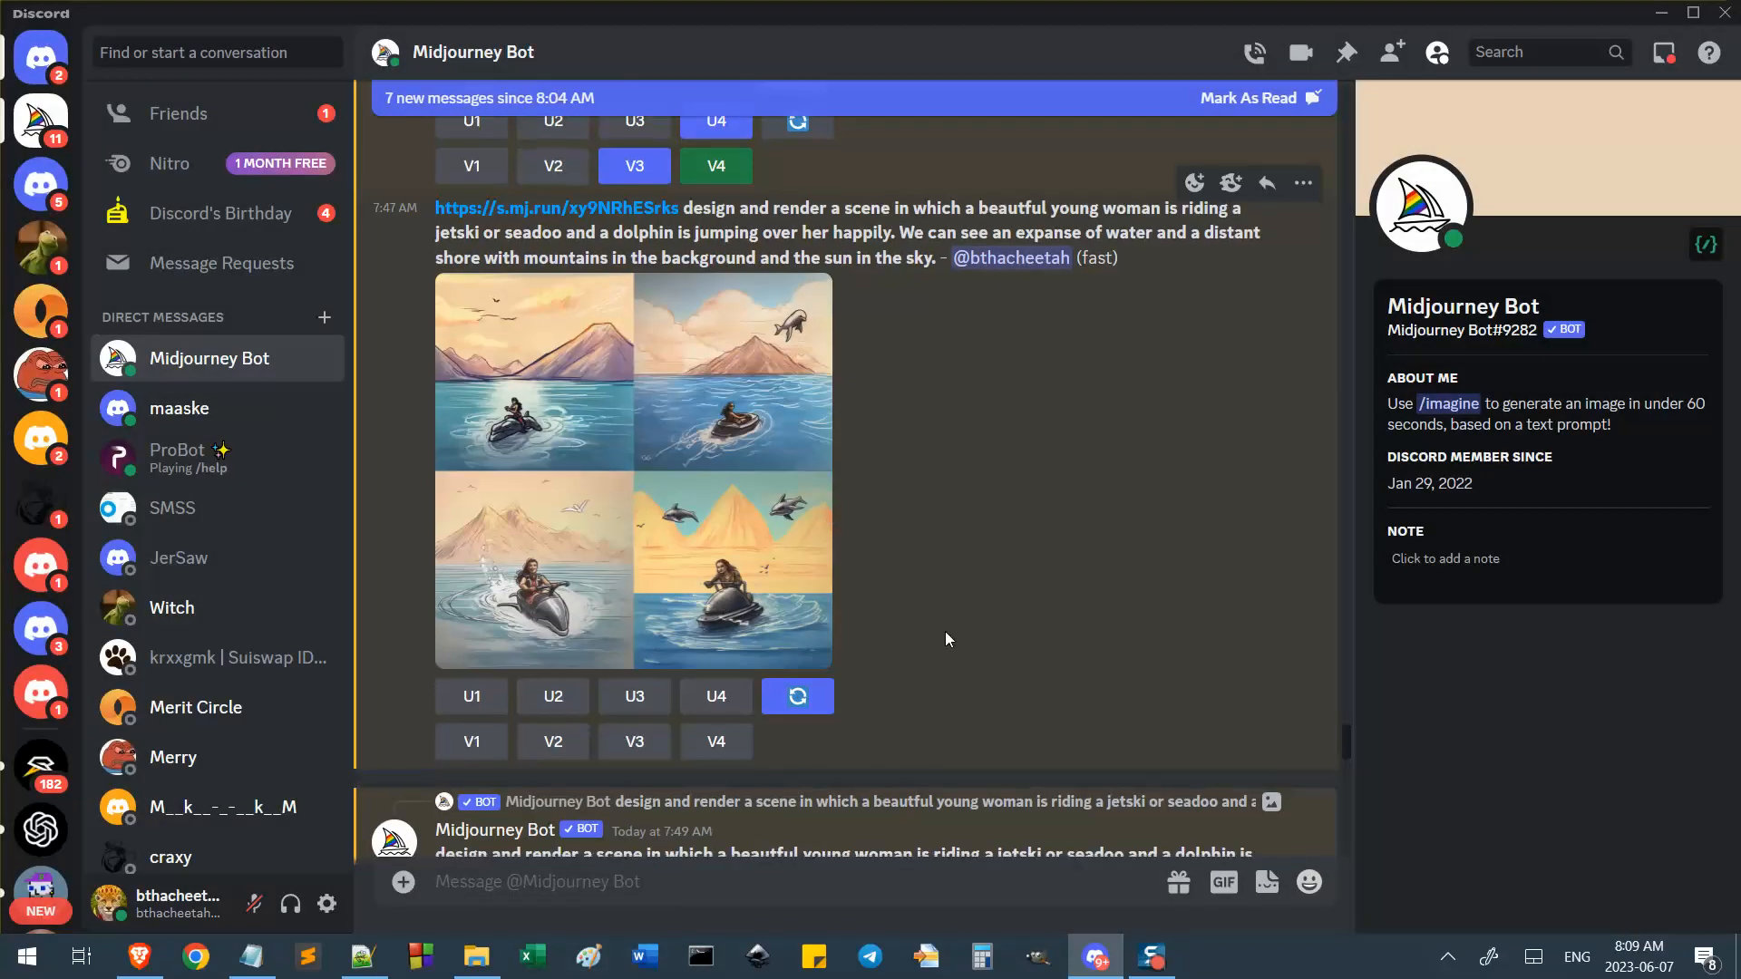
scroll(945, 631, down, 2)
scroll(921, 615, up, 3)
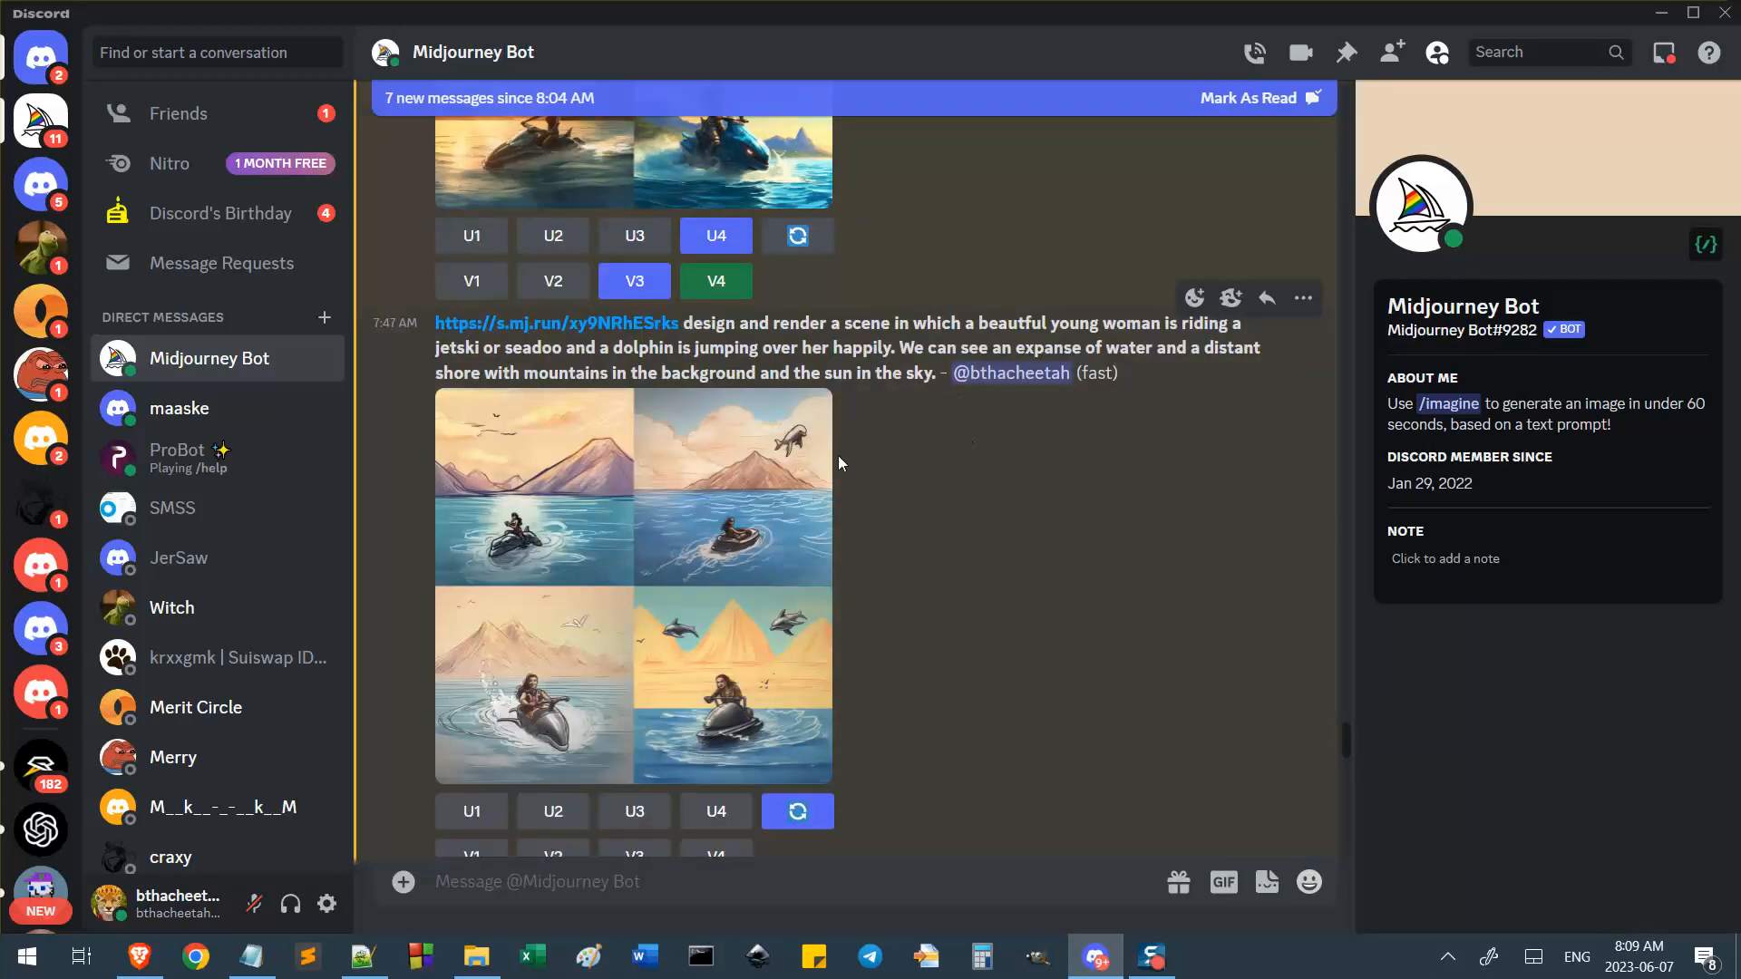
scroll(816, 599, up, 10)
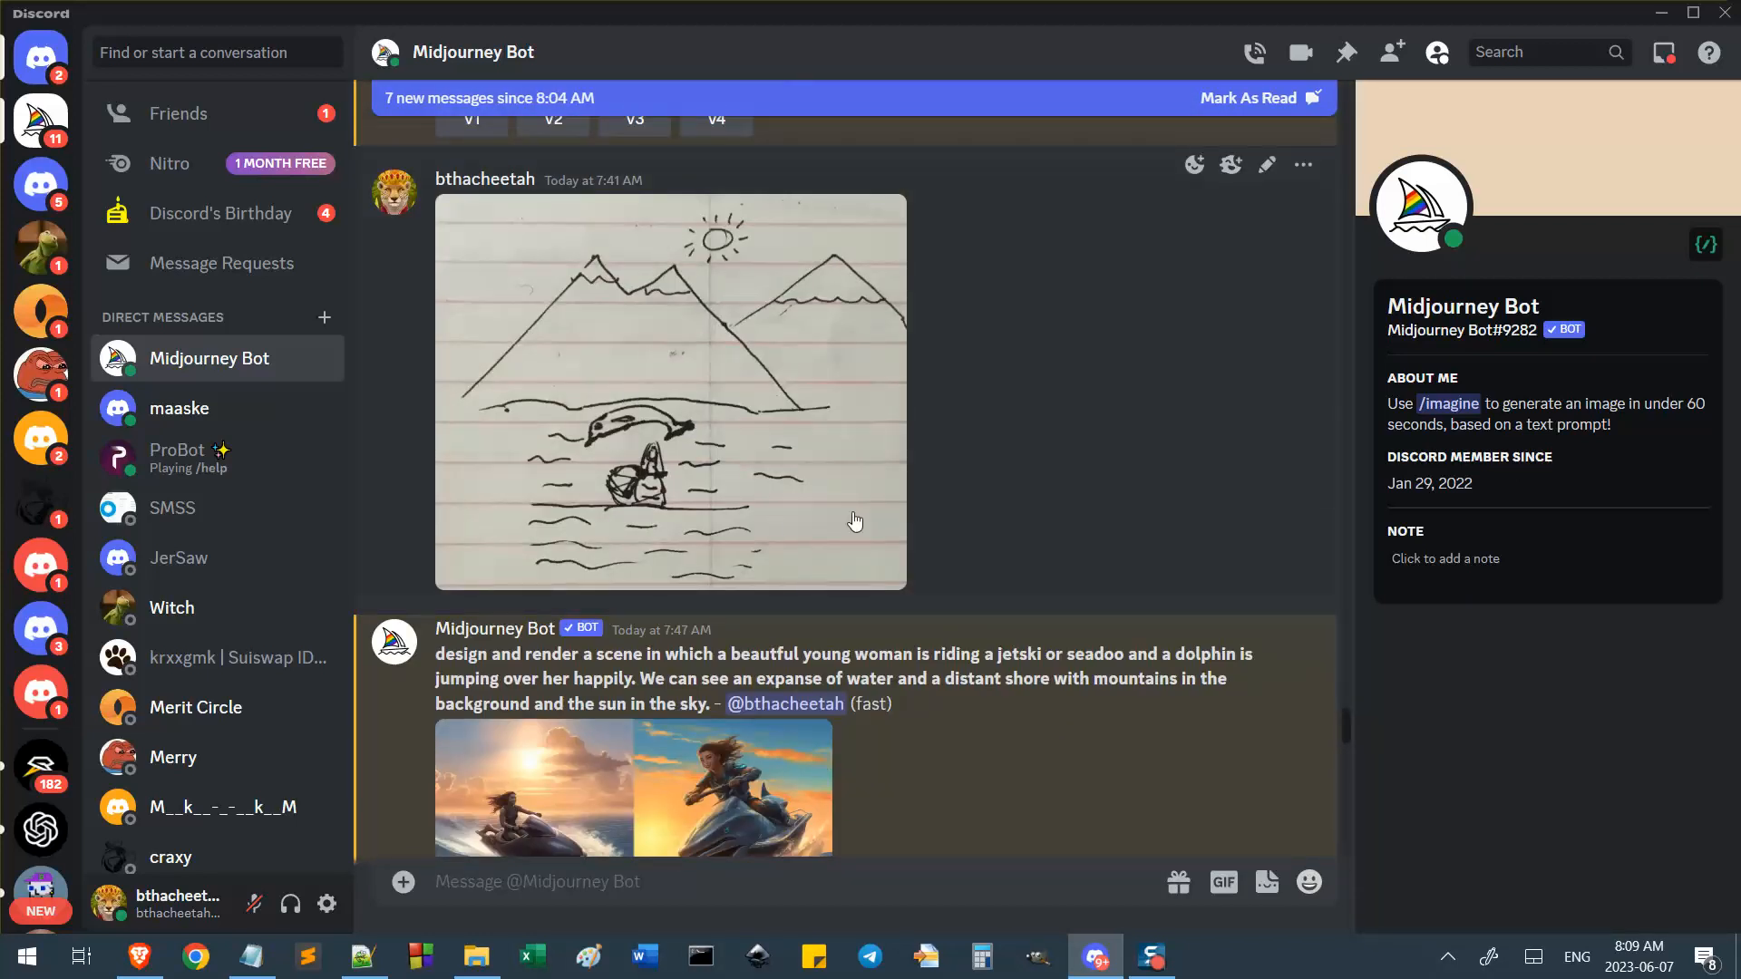
scroll(855, 522, down, 8)
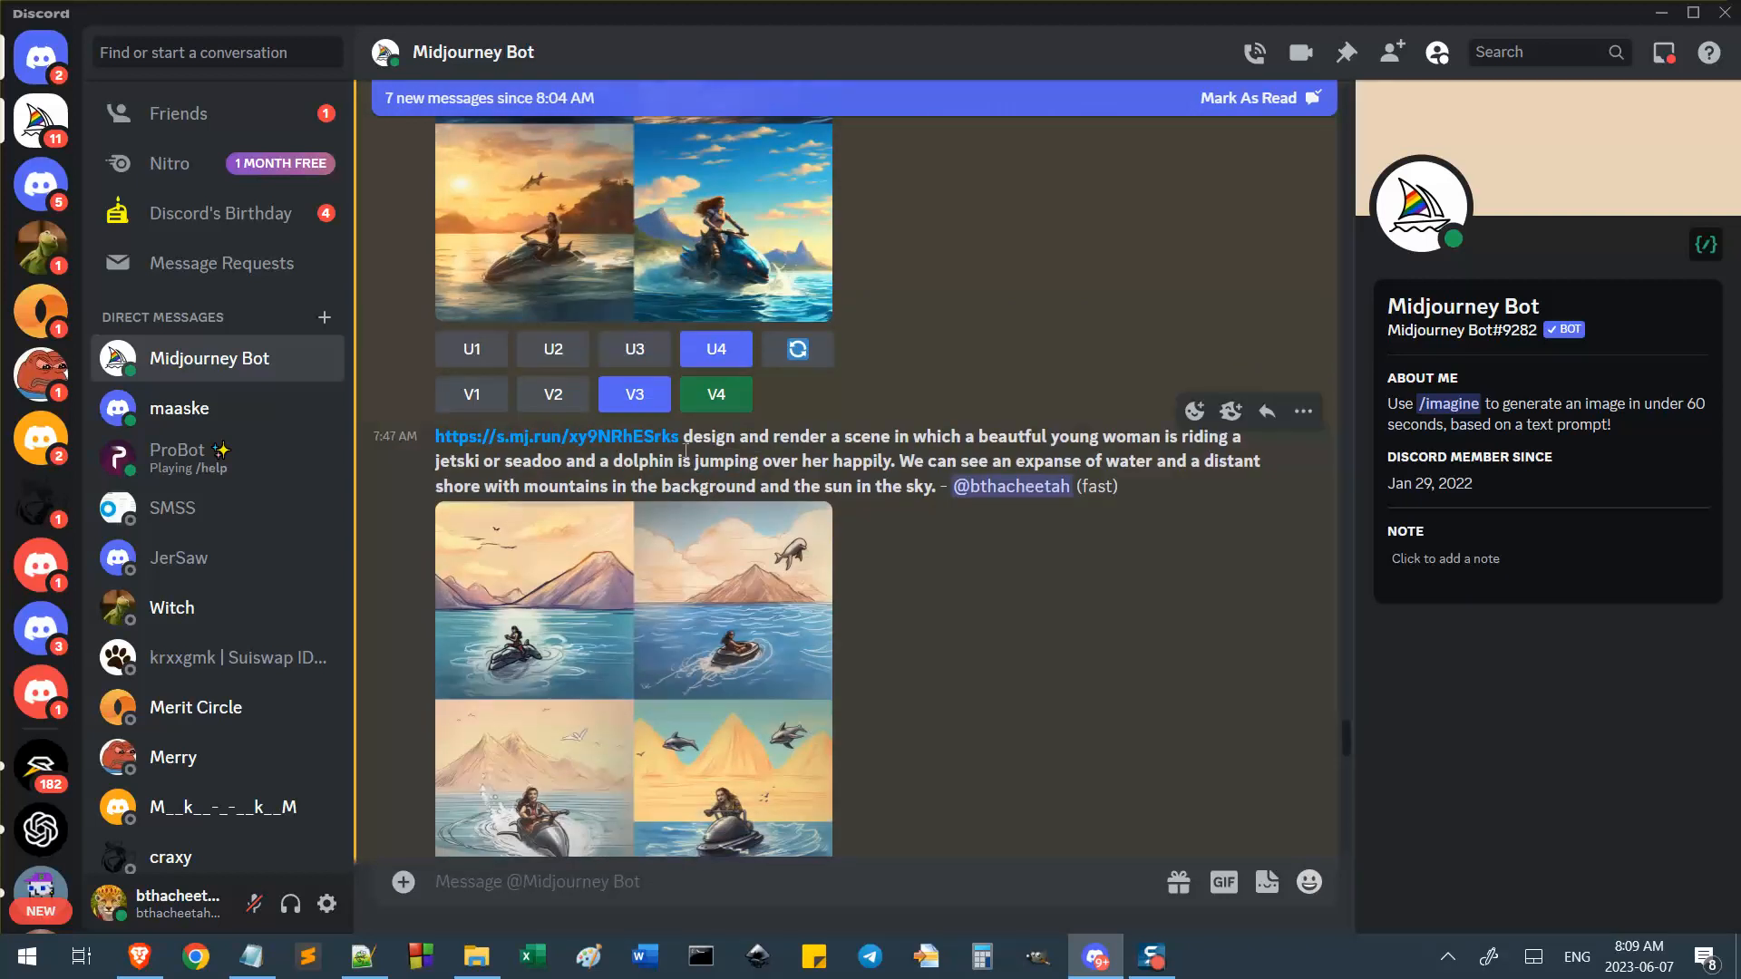
scroll(753, 444, down, 4)
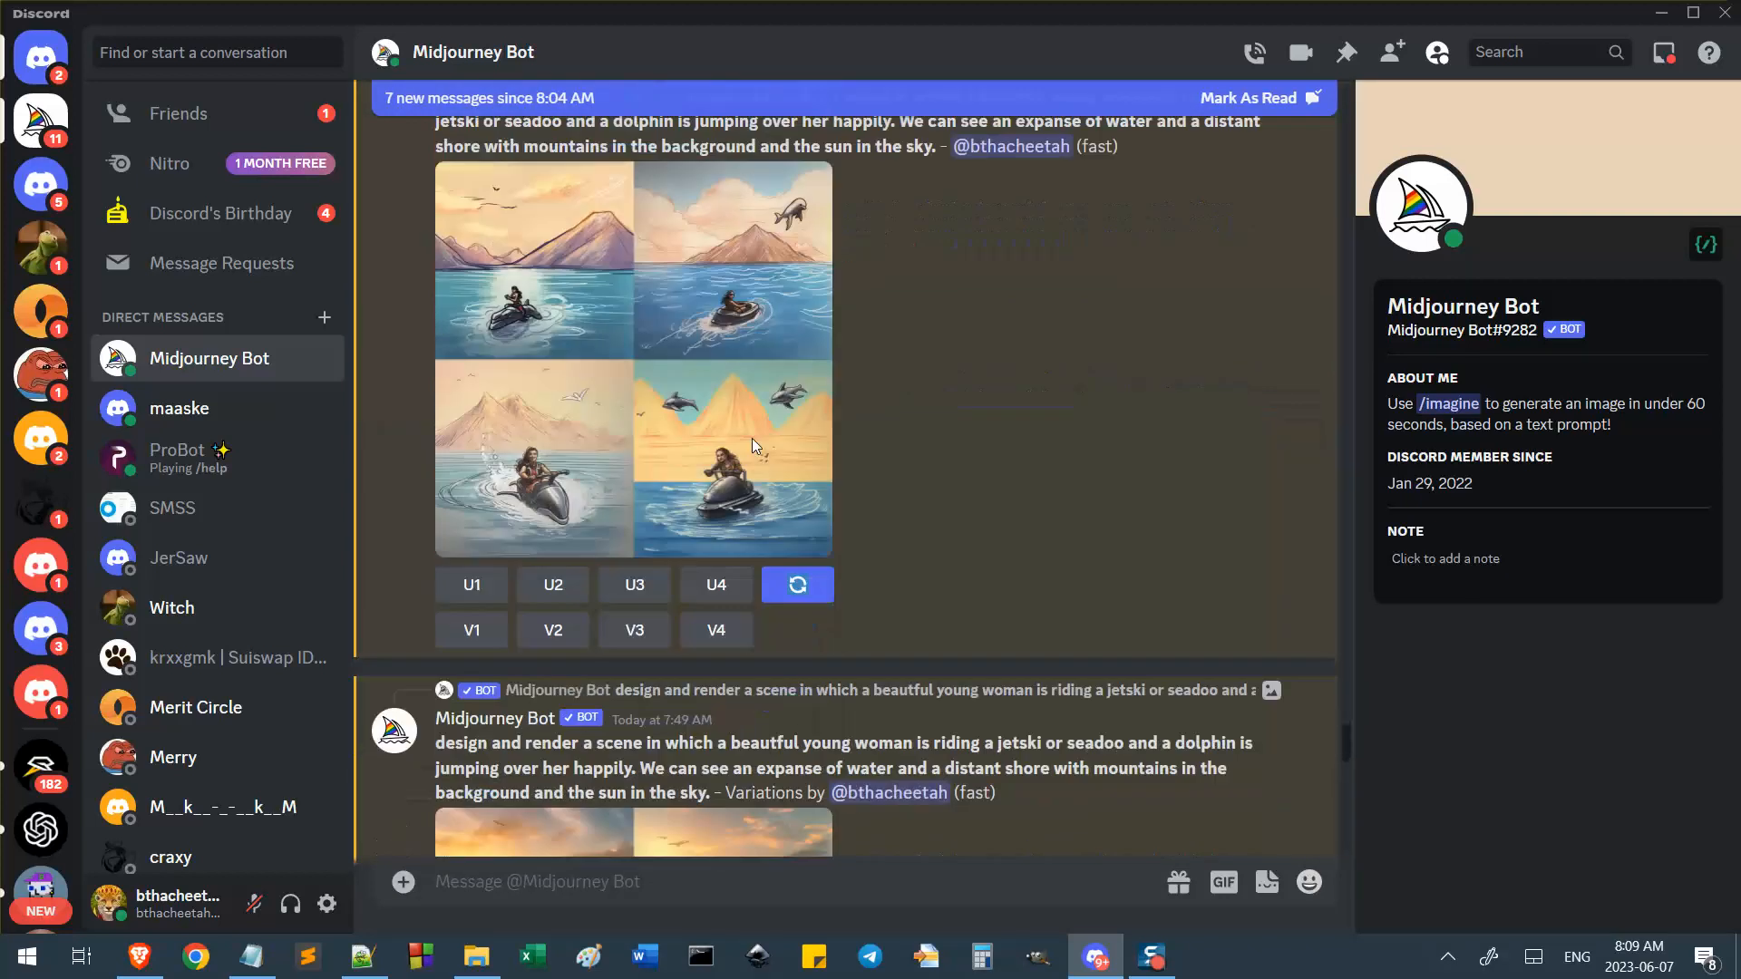
scroll(752, 438, up, 3)
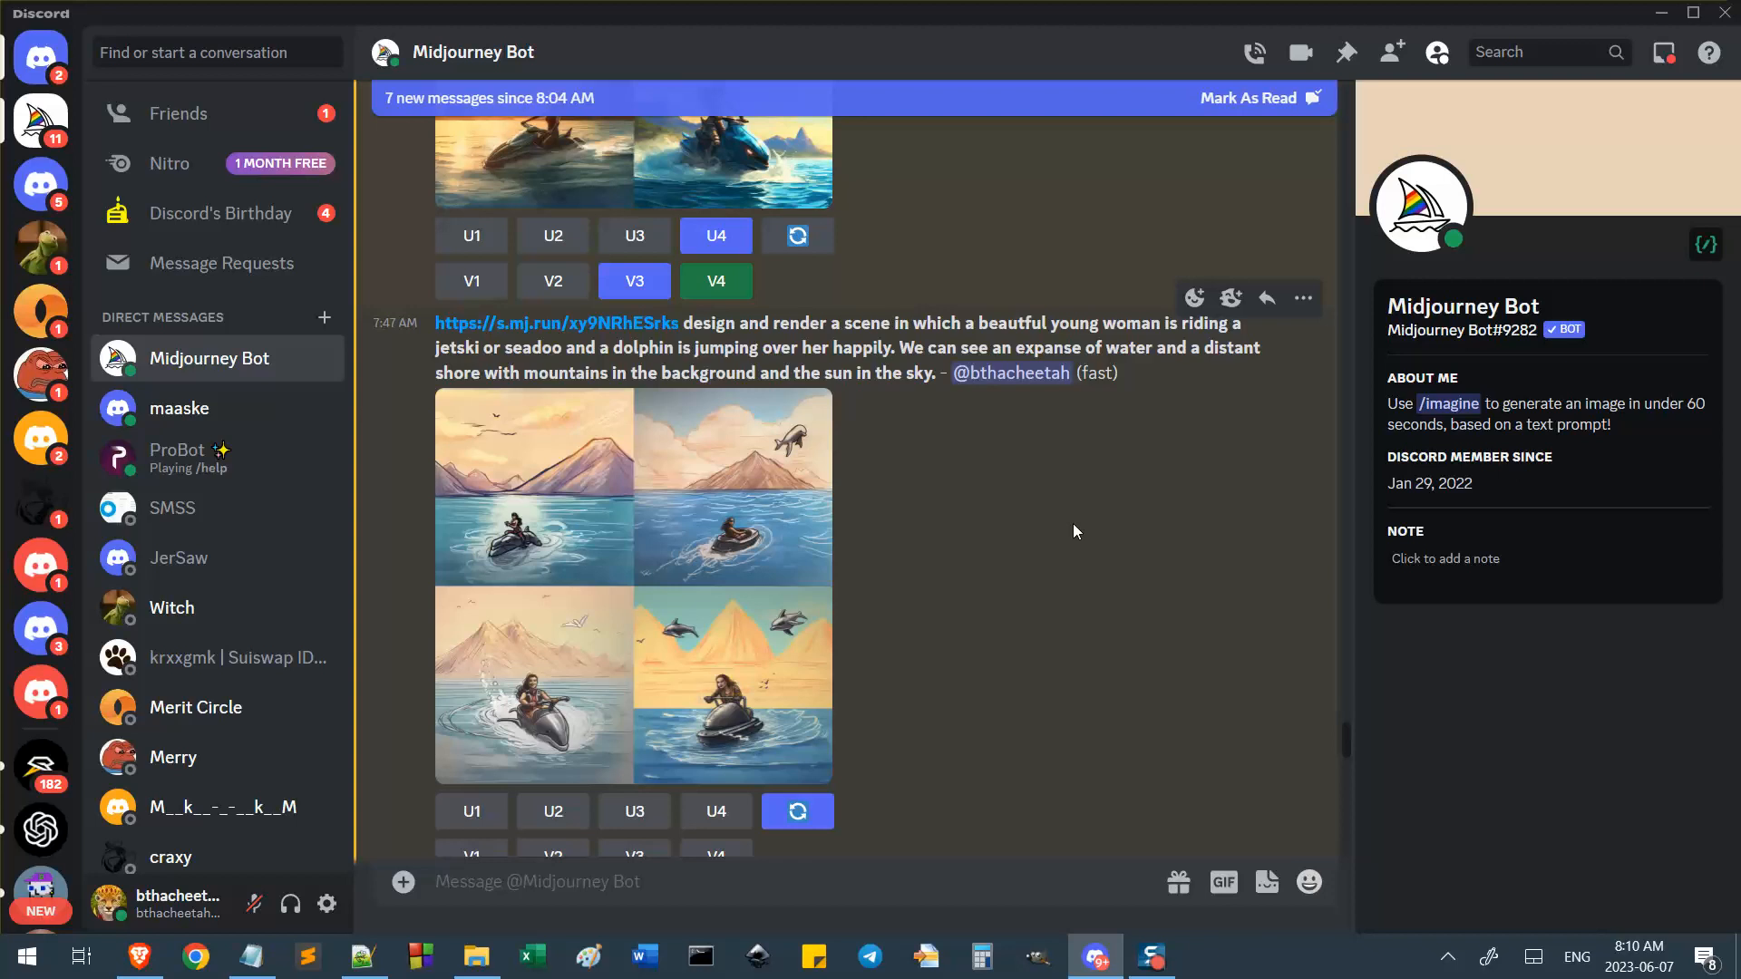
scroll(1074, 532, down, 7)
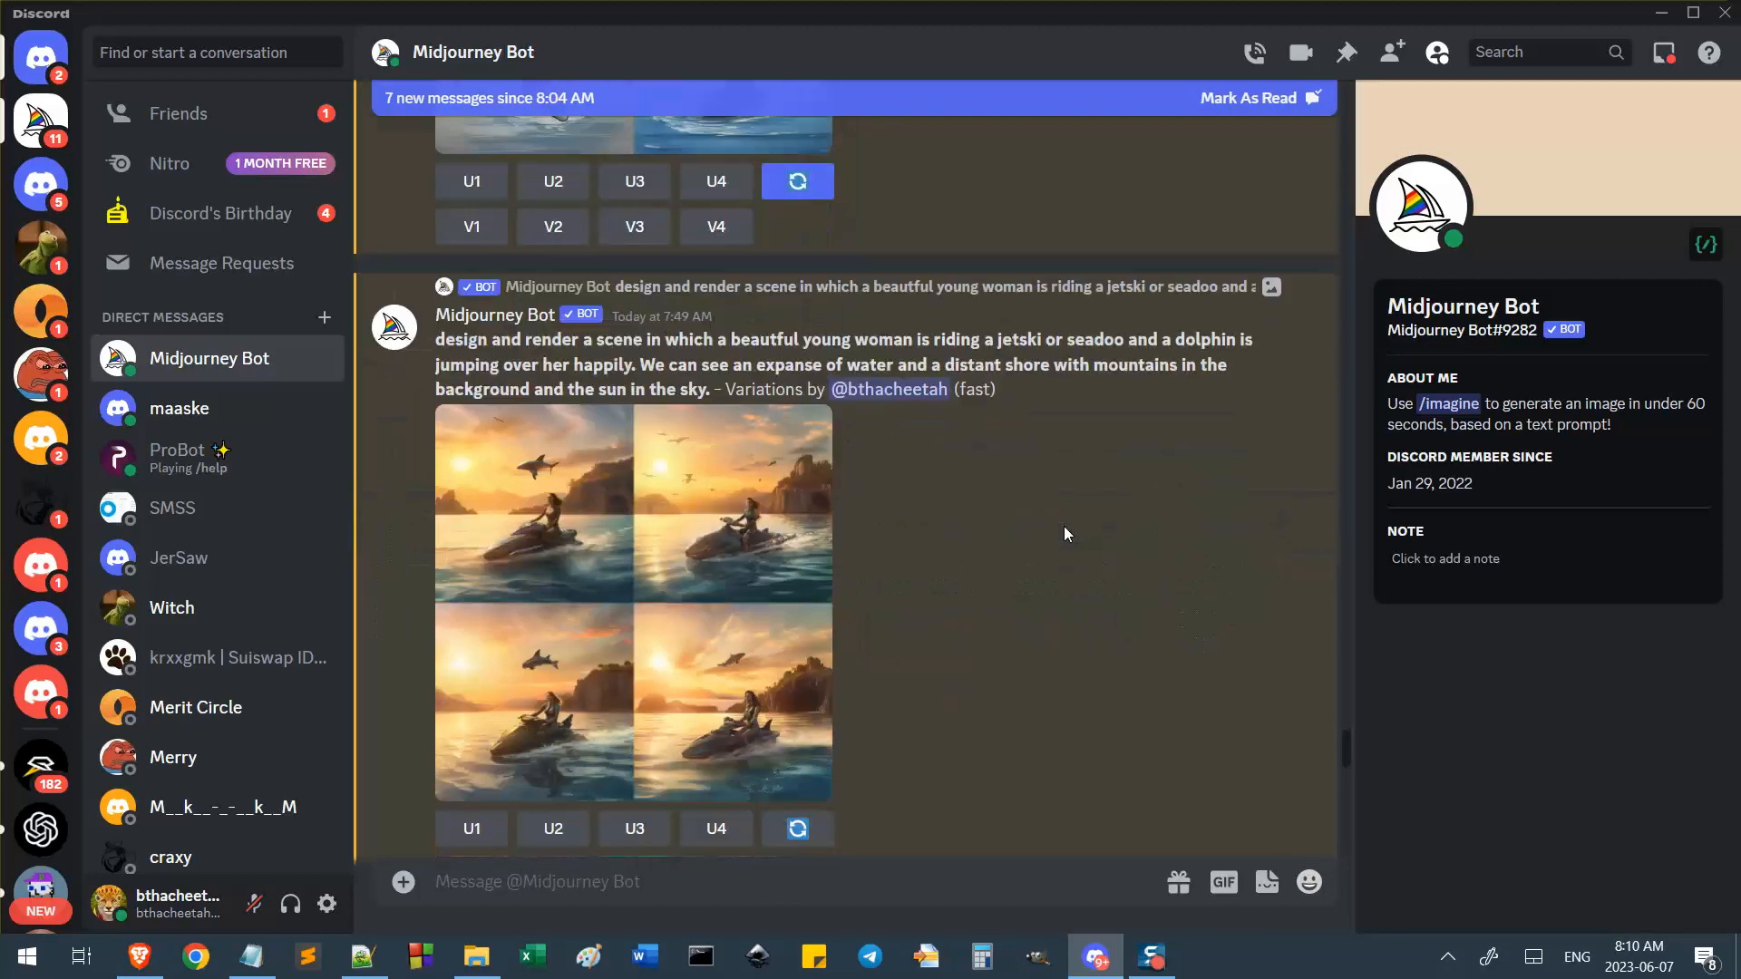
scroll(1064, 526, down, 2)
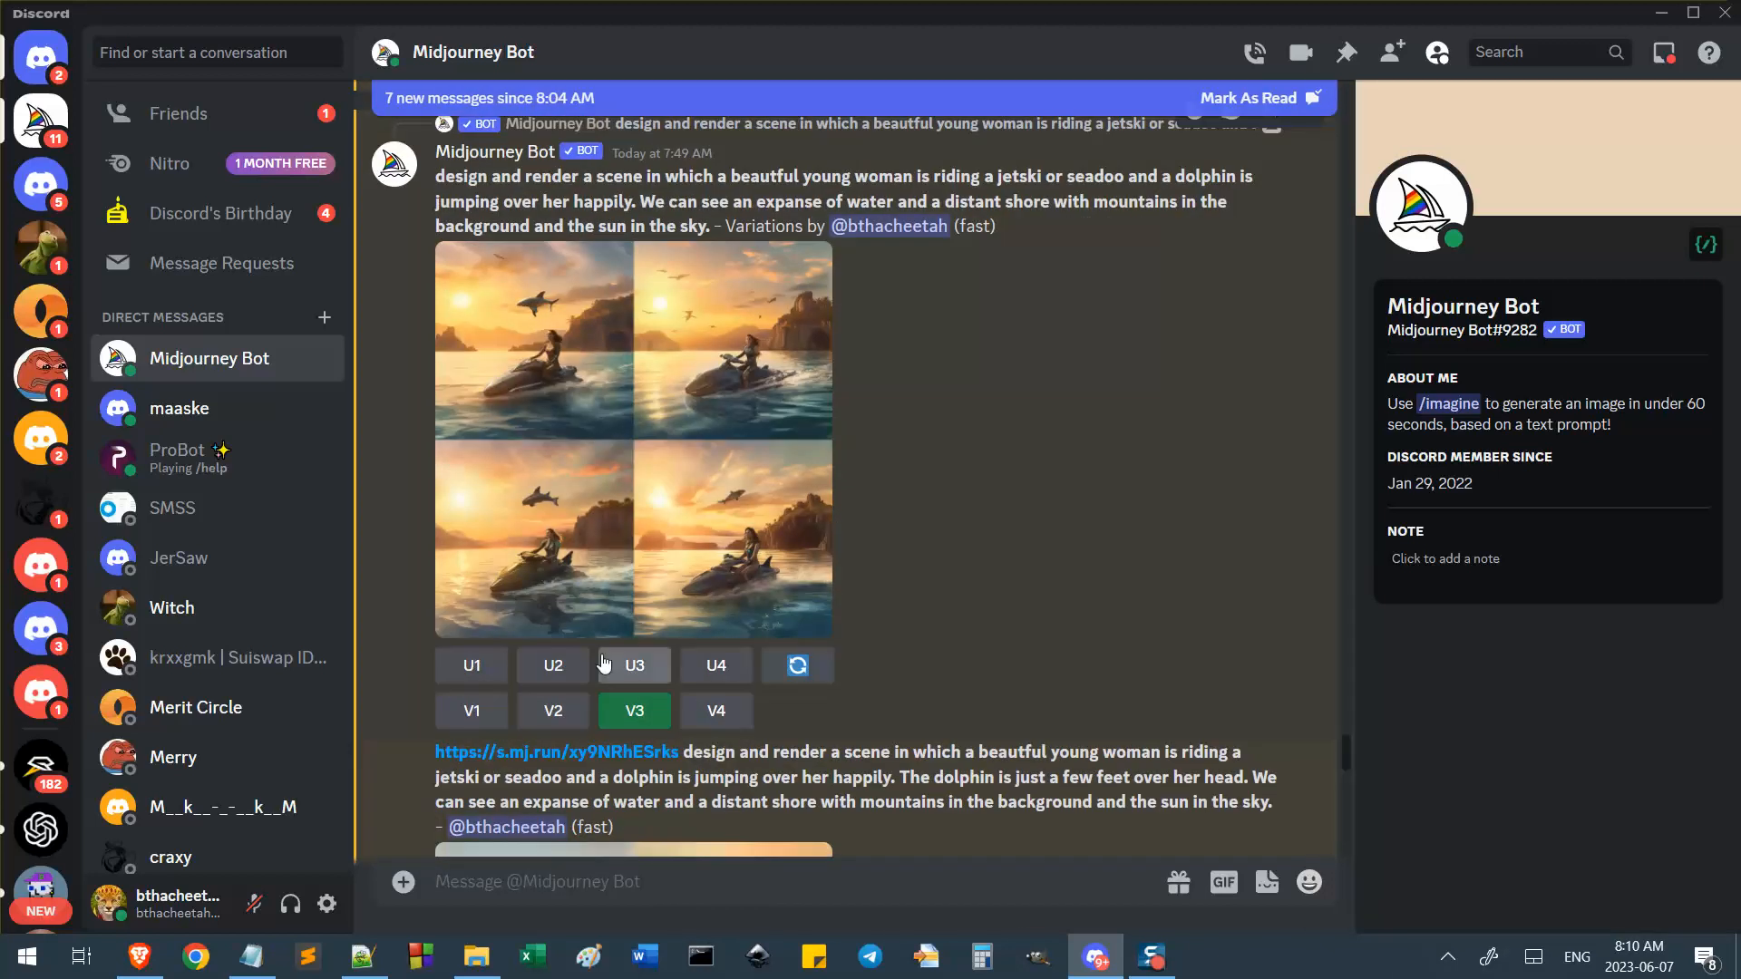
scroll(621, 747, up, 8)
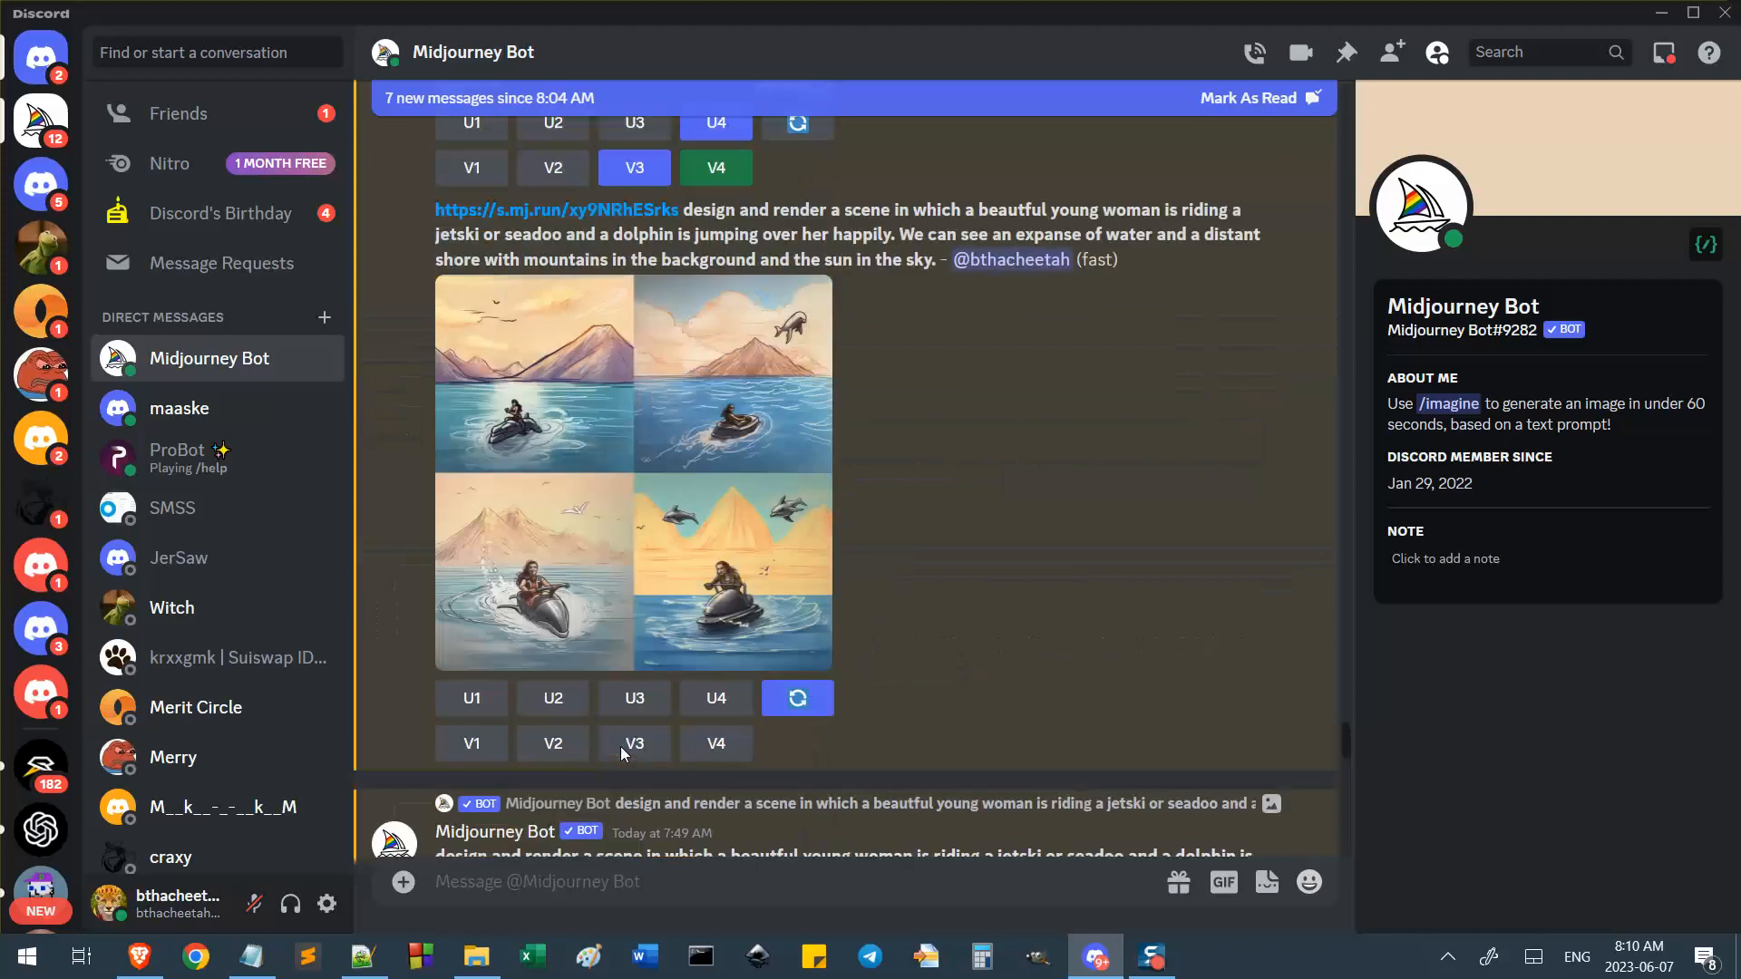
scroll(620, 747, up, 11)
scroll(597, 310, down, 6)
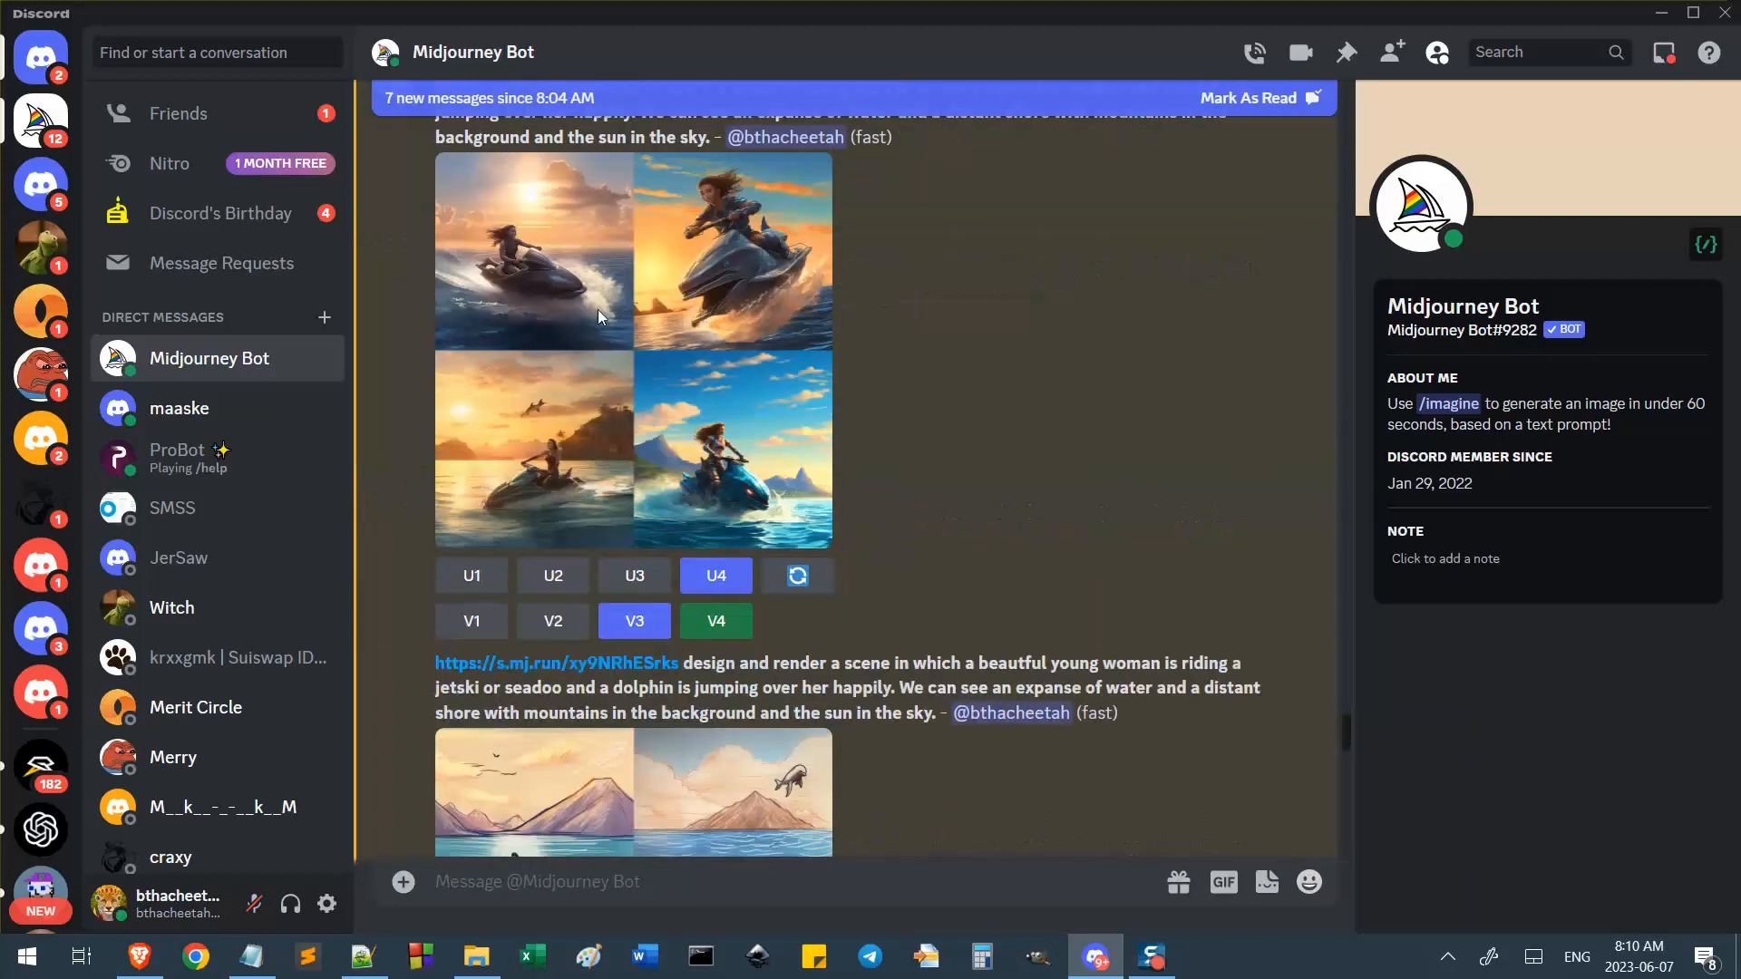
scroll(621, 394, up, 5)
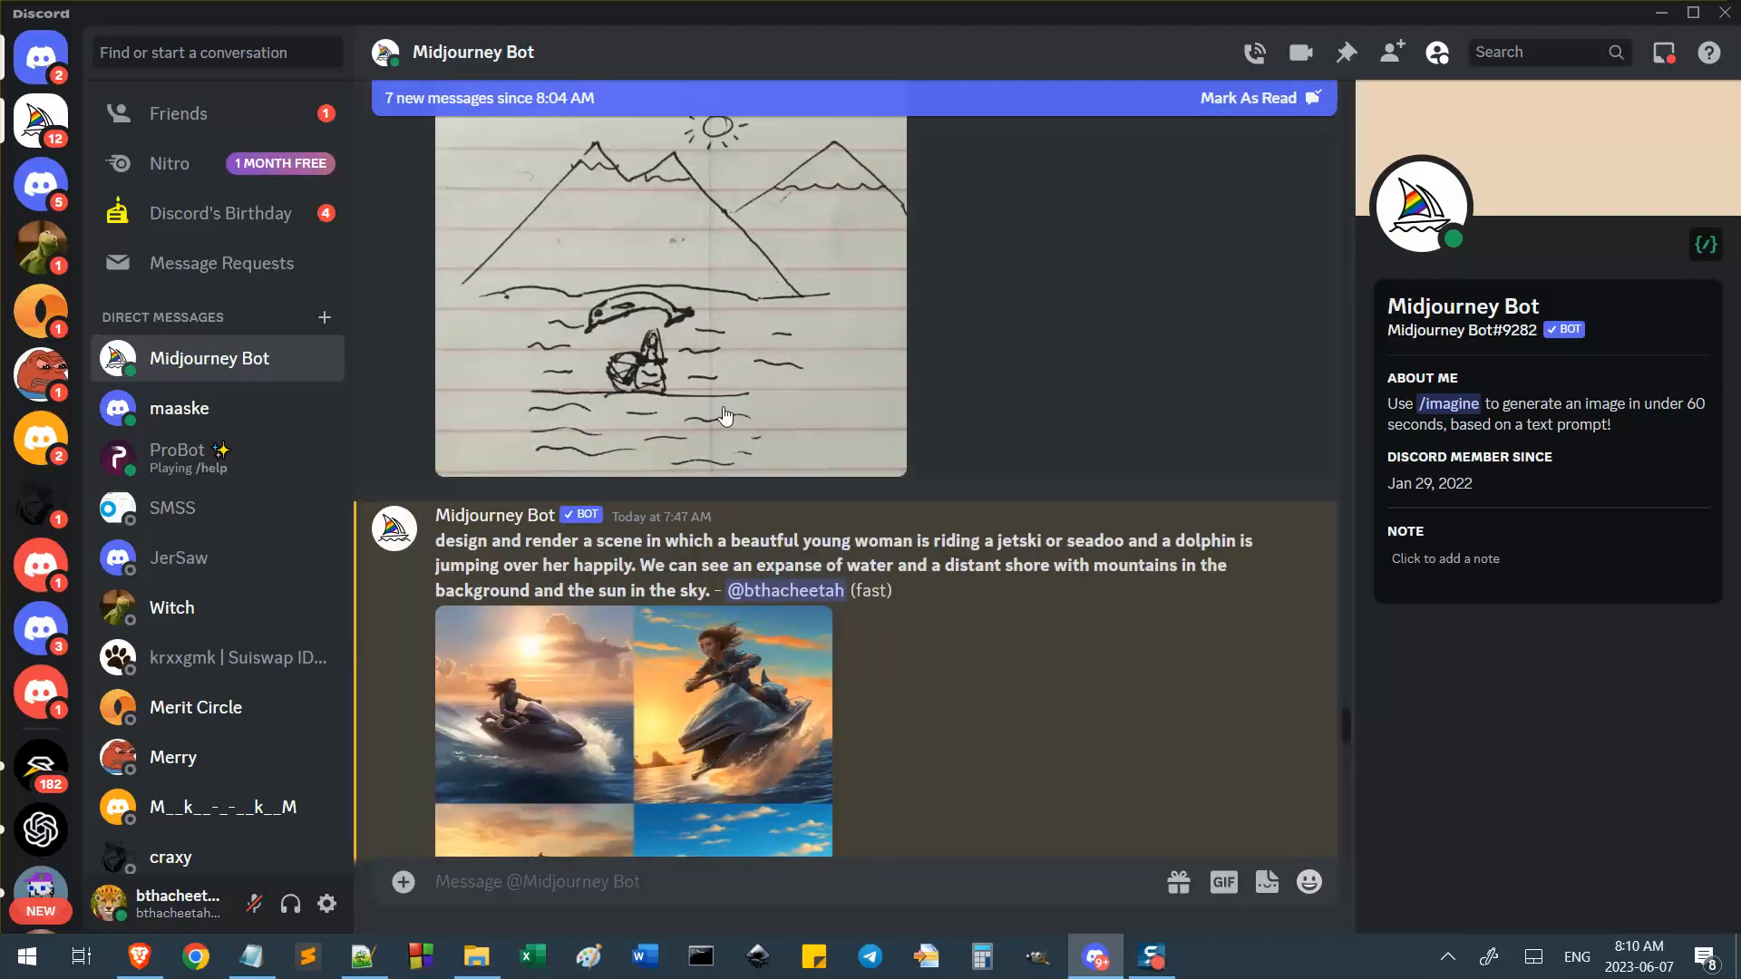
scroll(597, 492, down, 6)
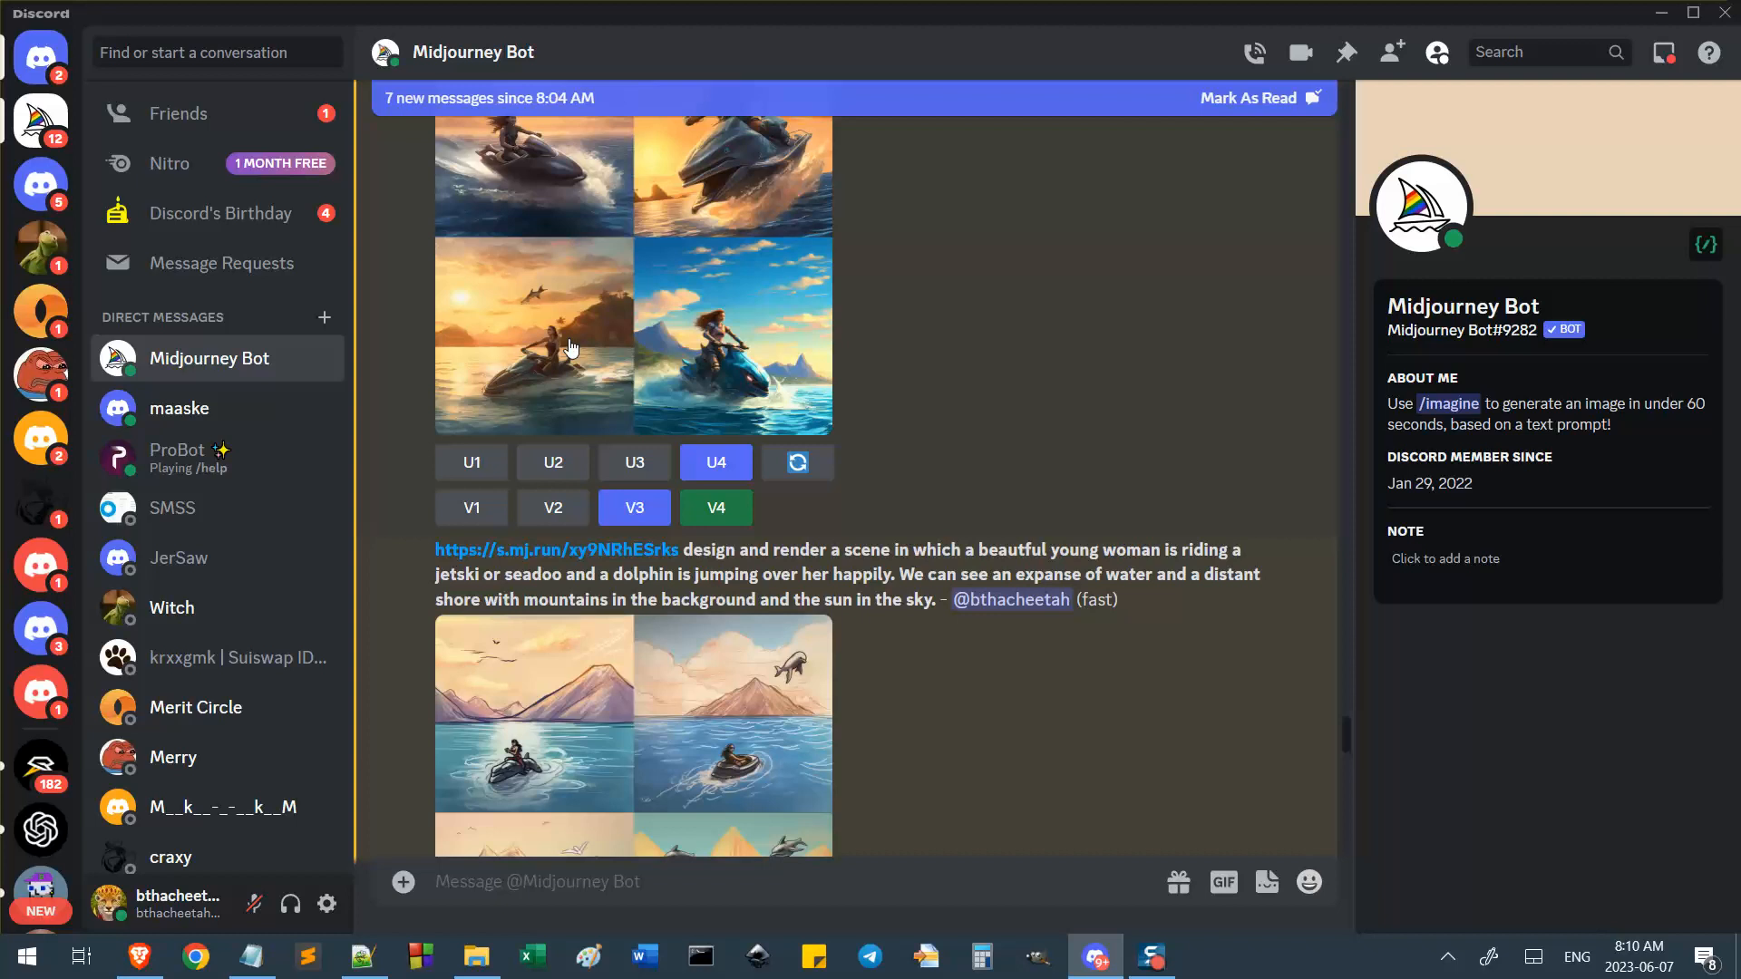
scroll(572, 348, down, 11)
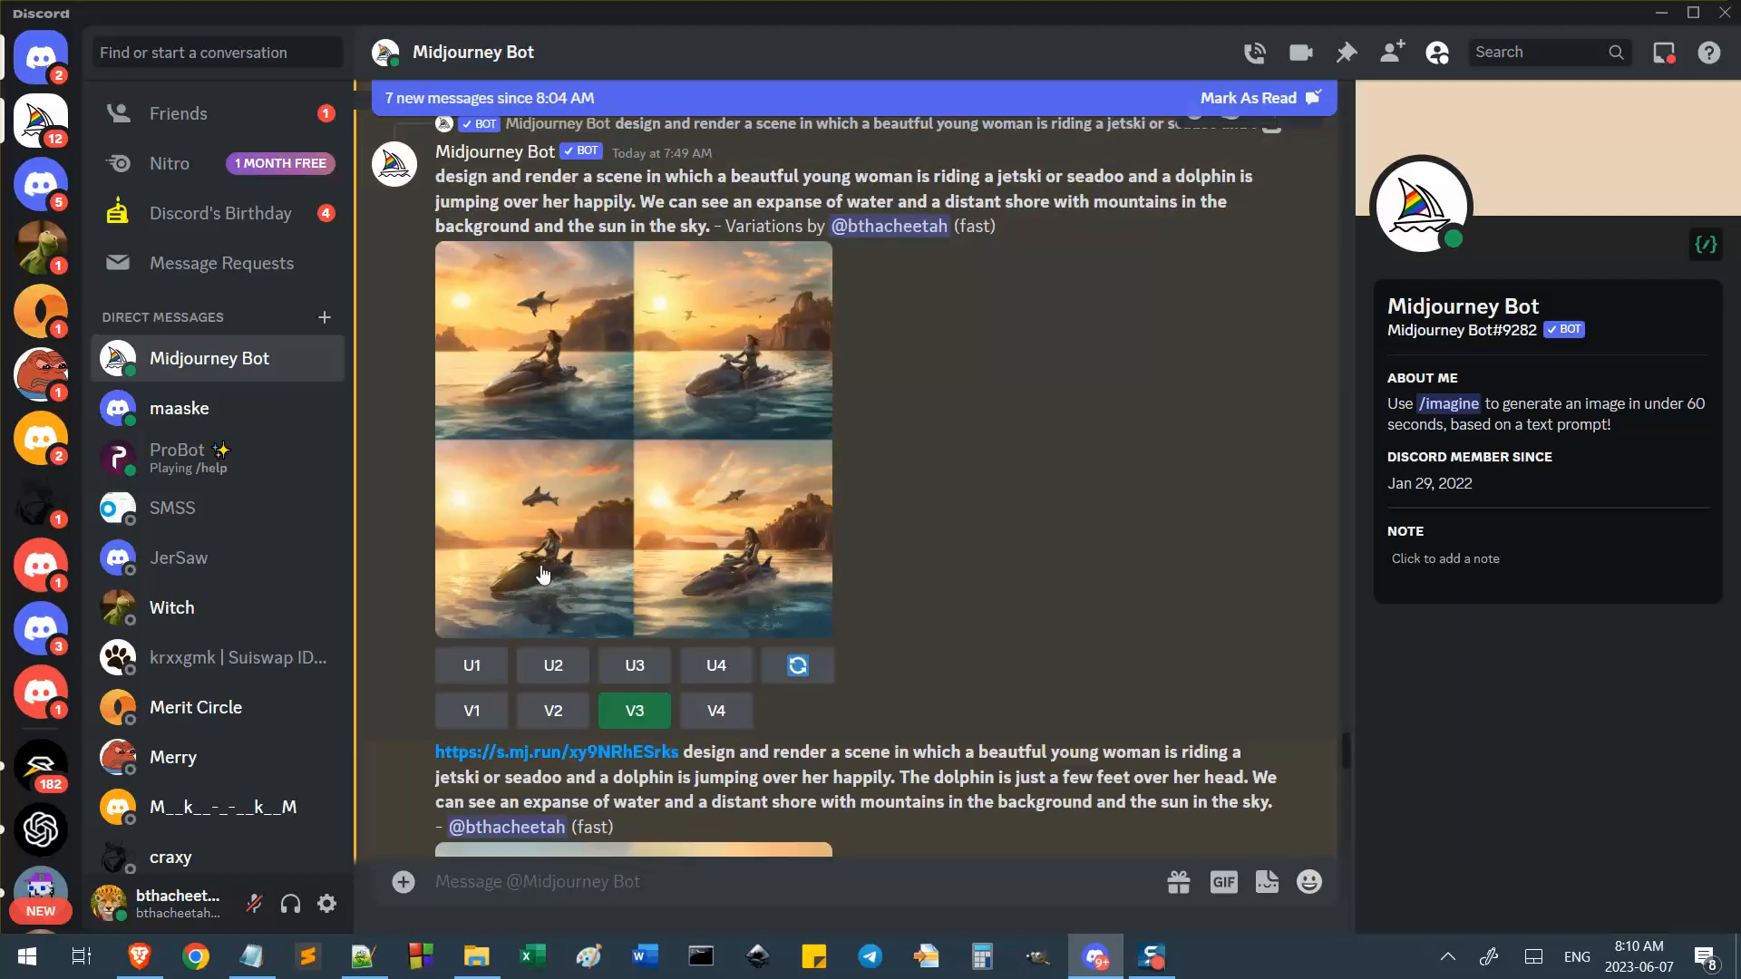
Open the remix prompt for image 3 of the 7:49 AM variations, and copy the last prompt's description without its URL from "new 534" in Notepad++.
click(557, 541)
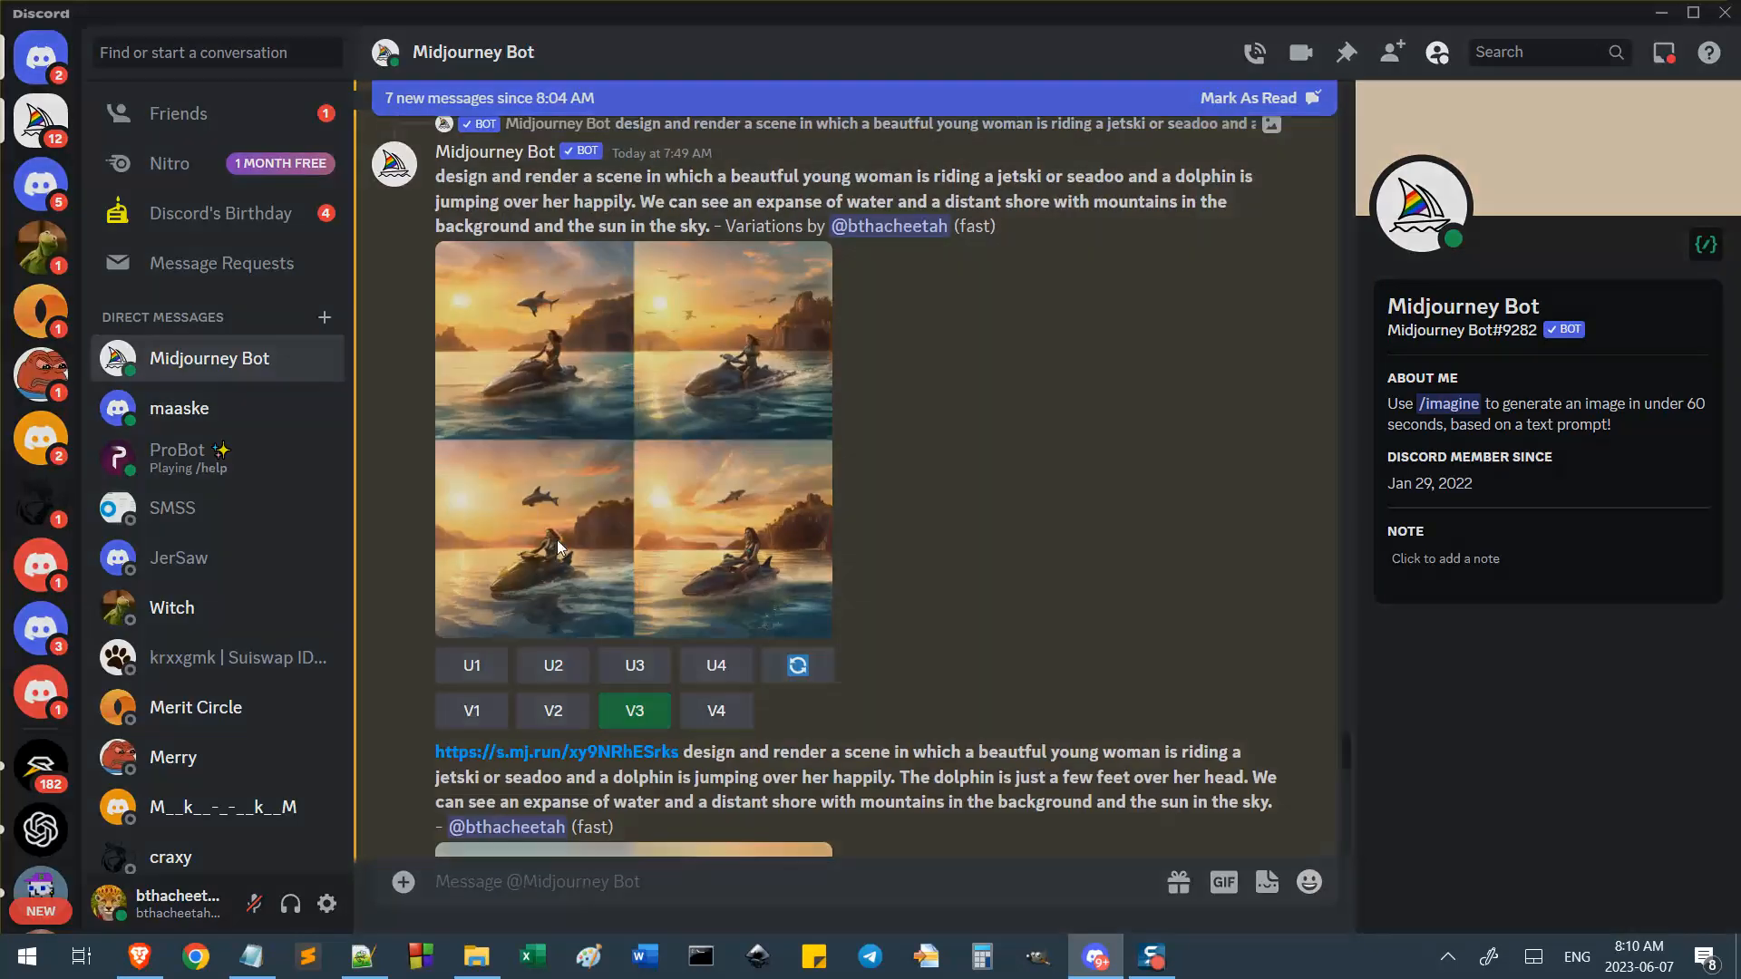
click(508, 470)
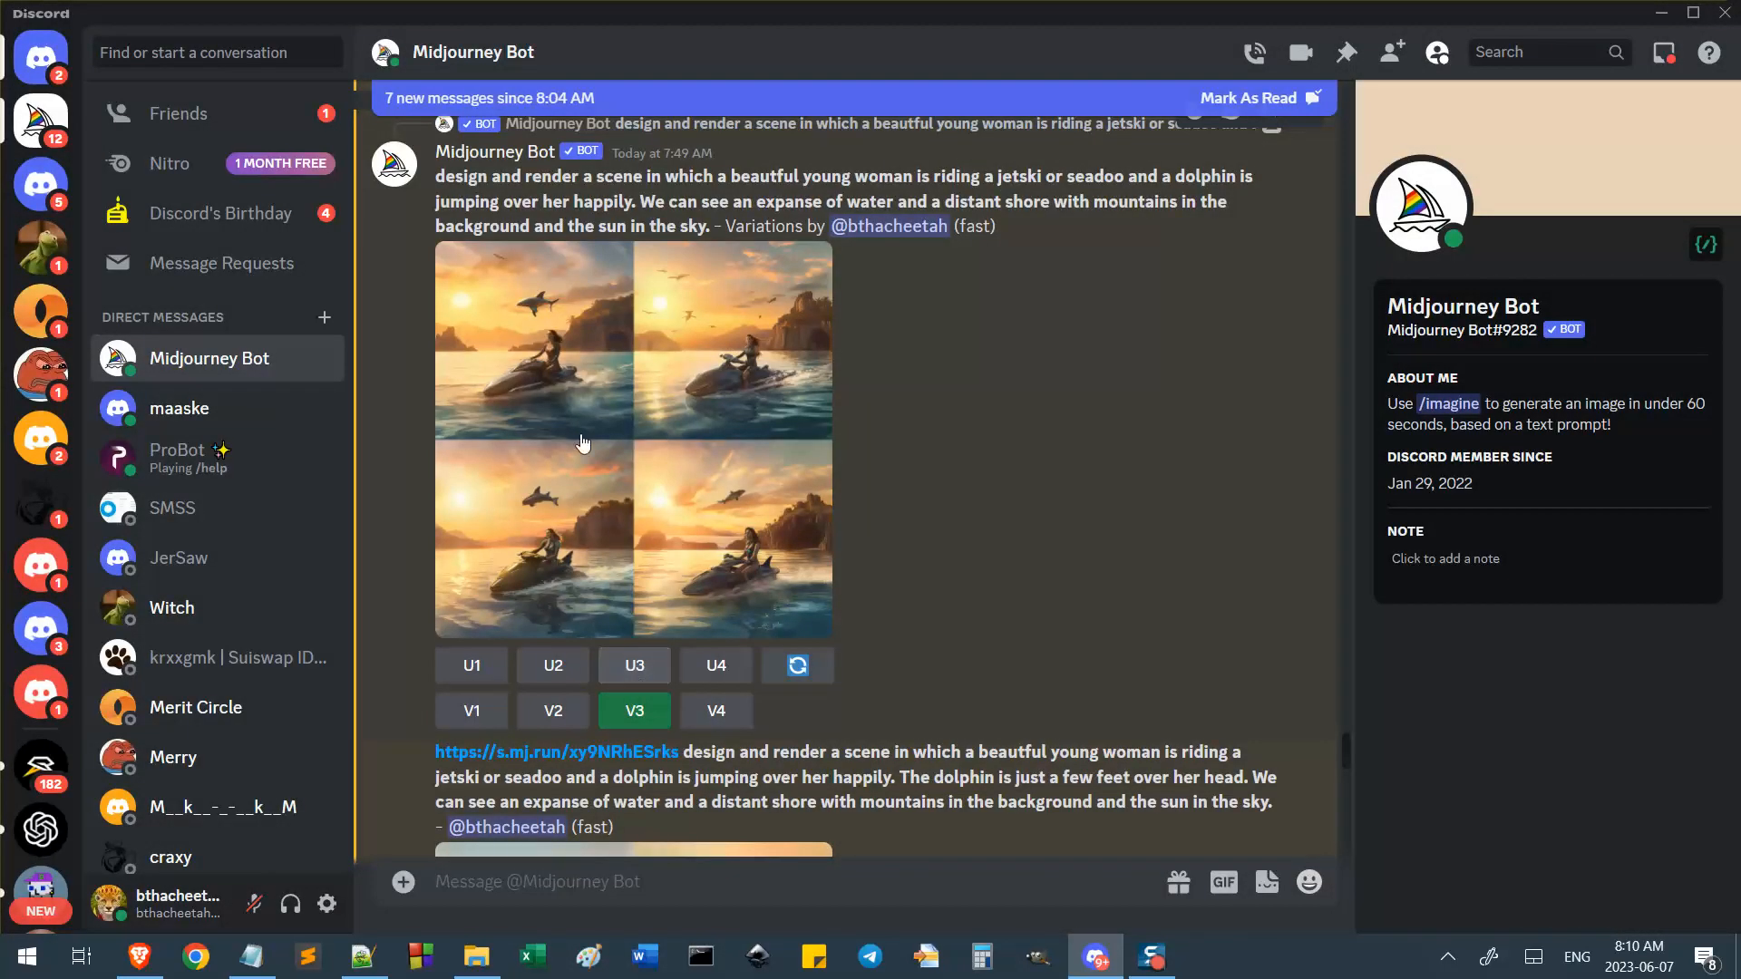
click(639, 721)
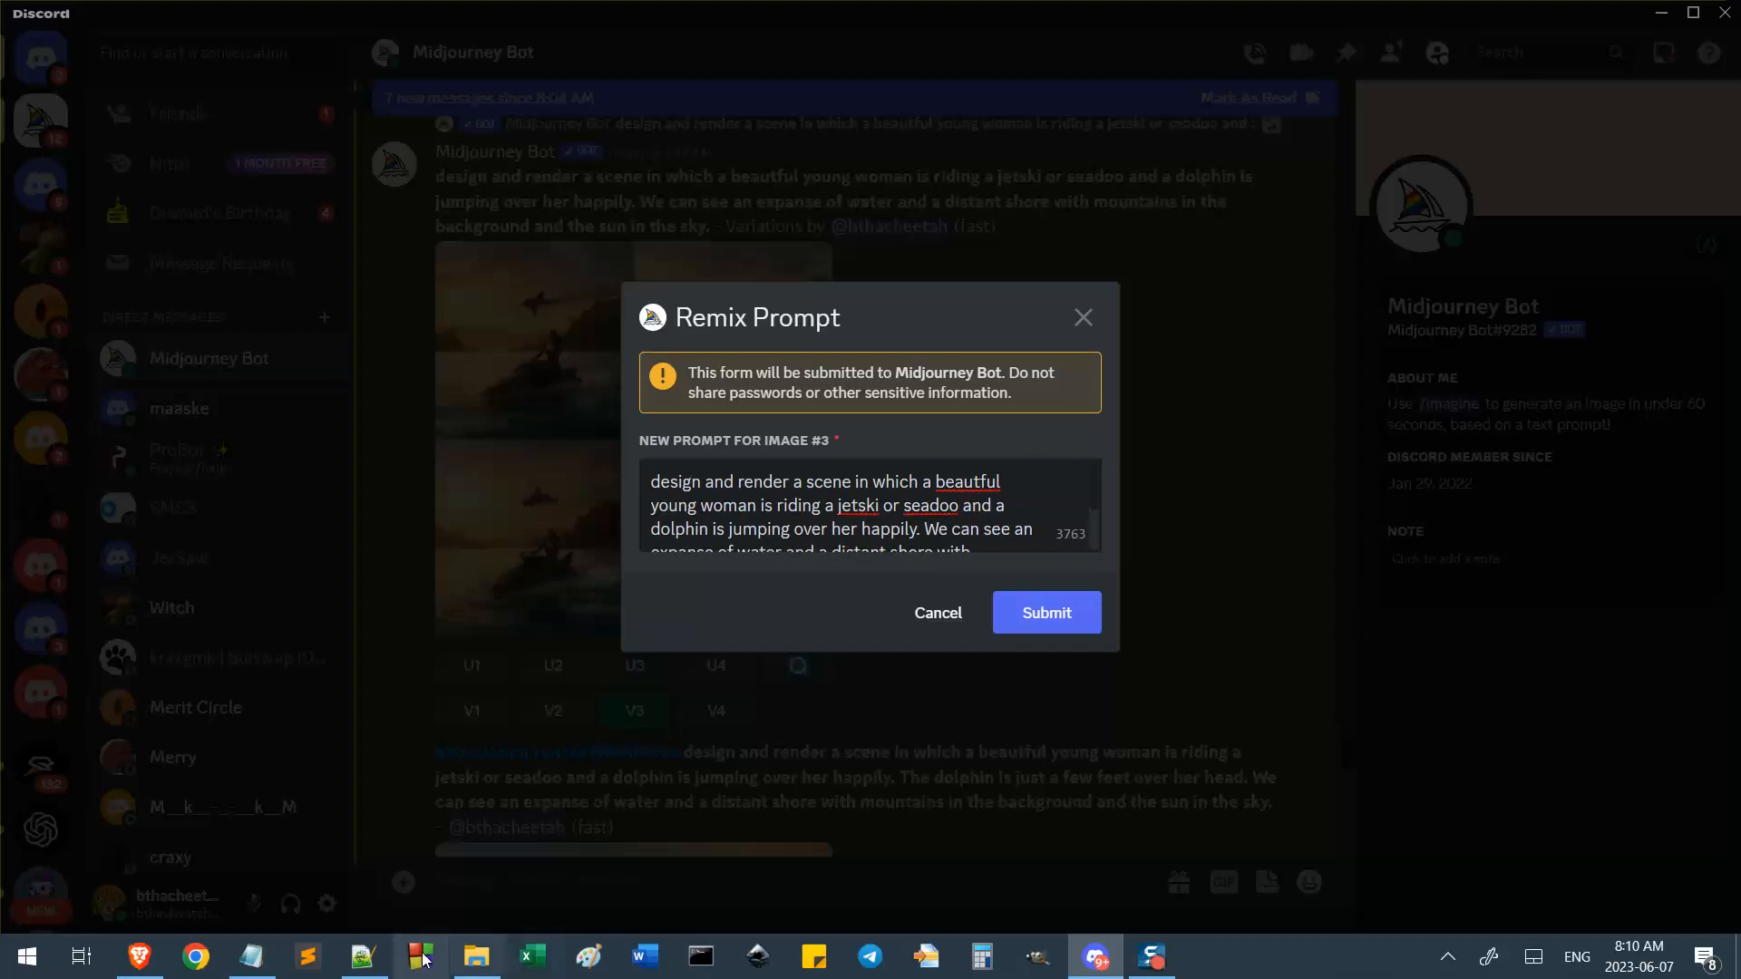
click(361, 959)
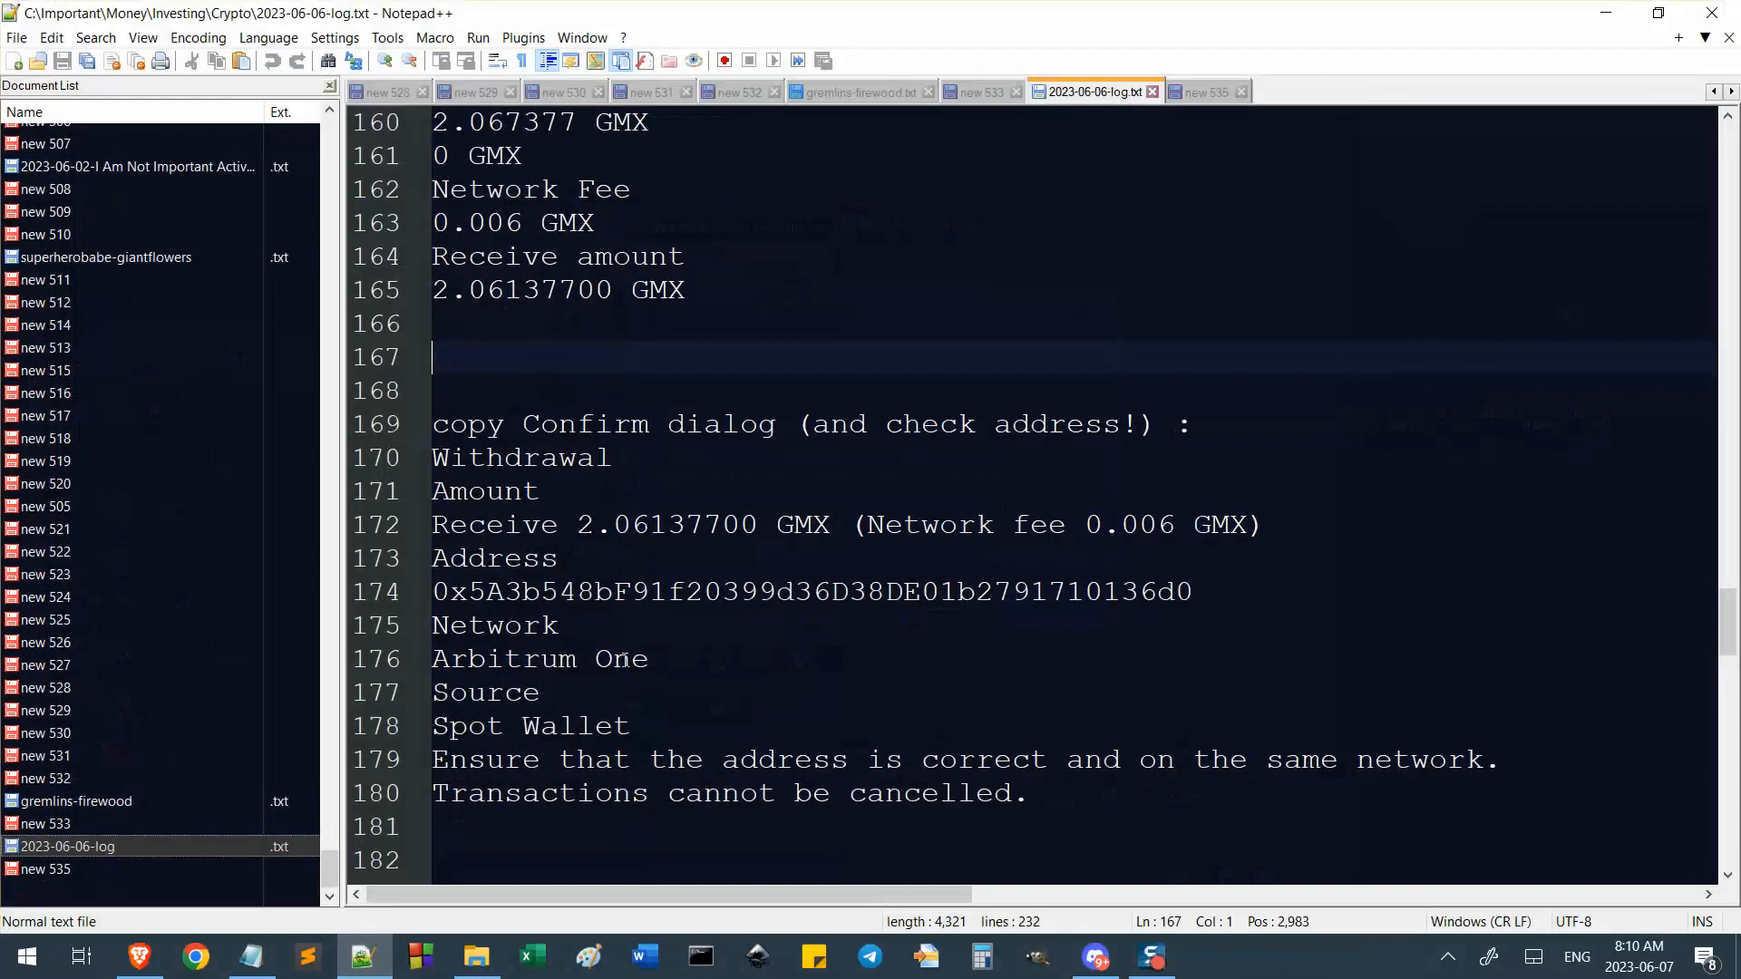
click(348, 950)
click(252, 958)
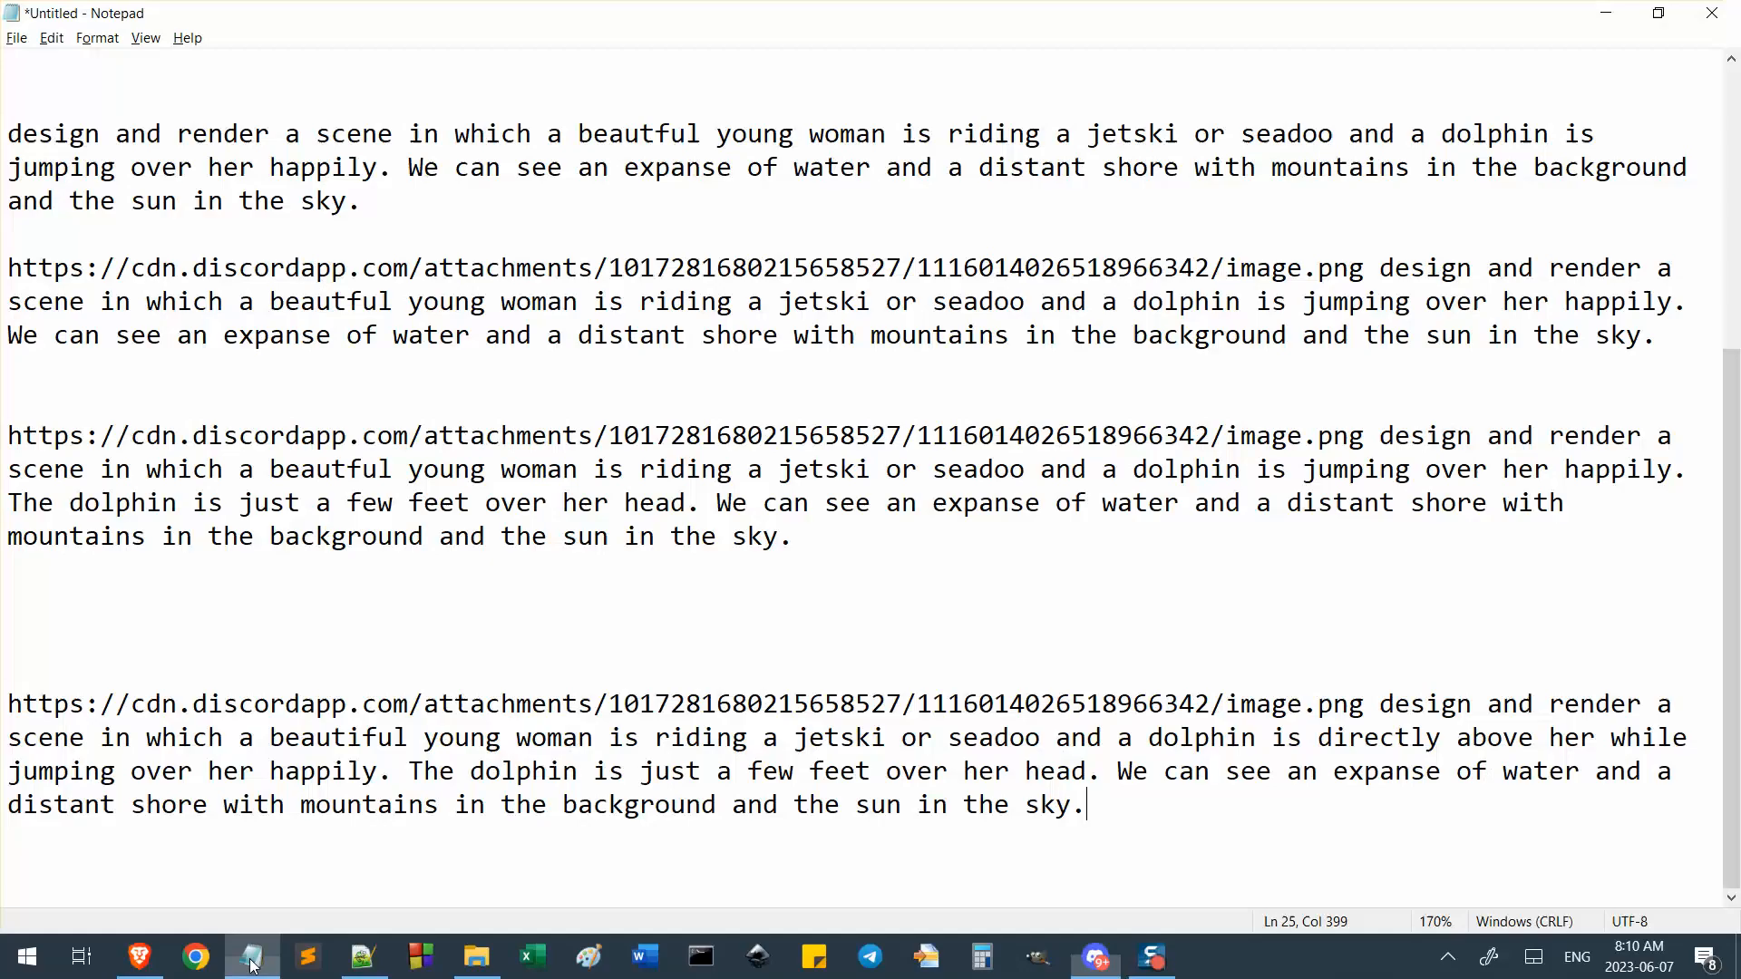
click(1156, 961)
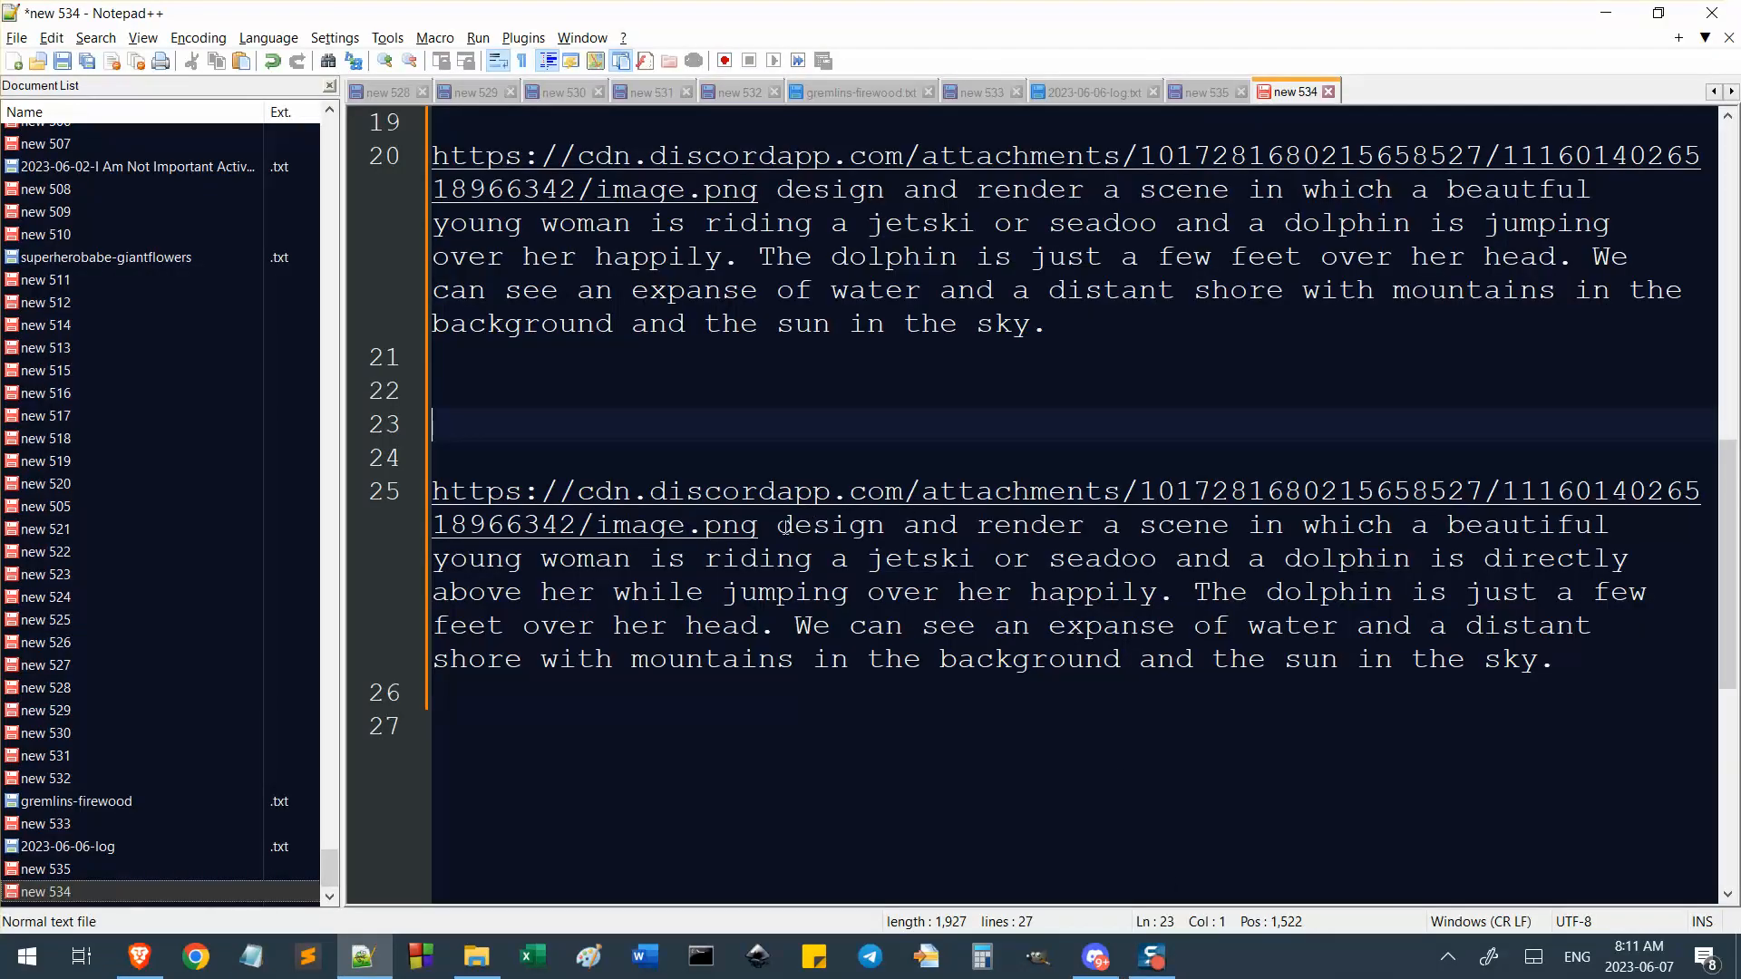
drag(785, 526, 1585, 654)
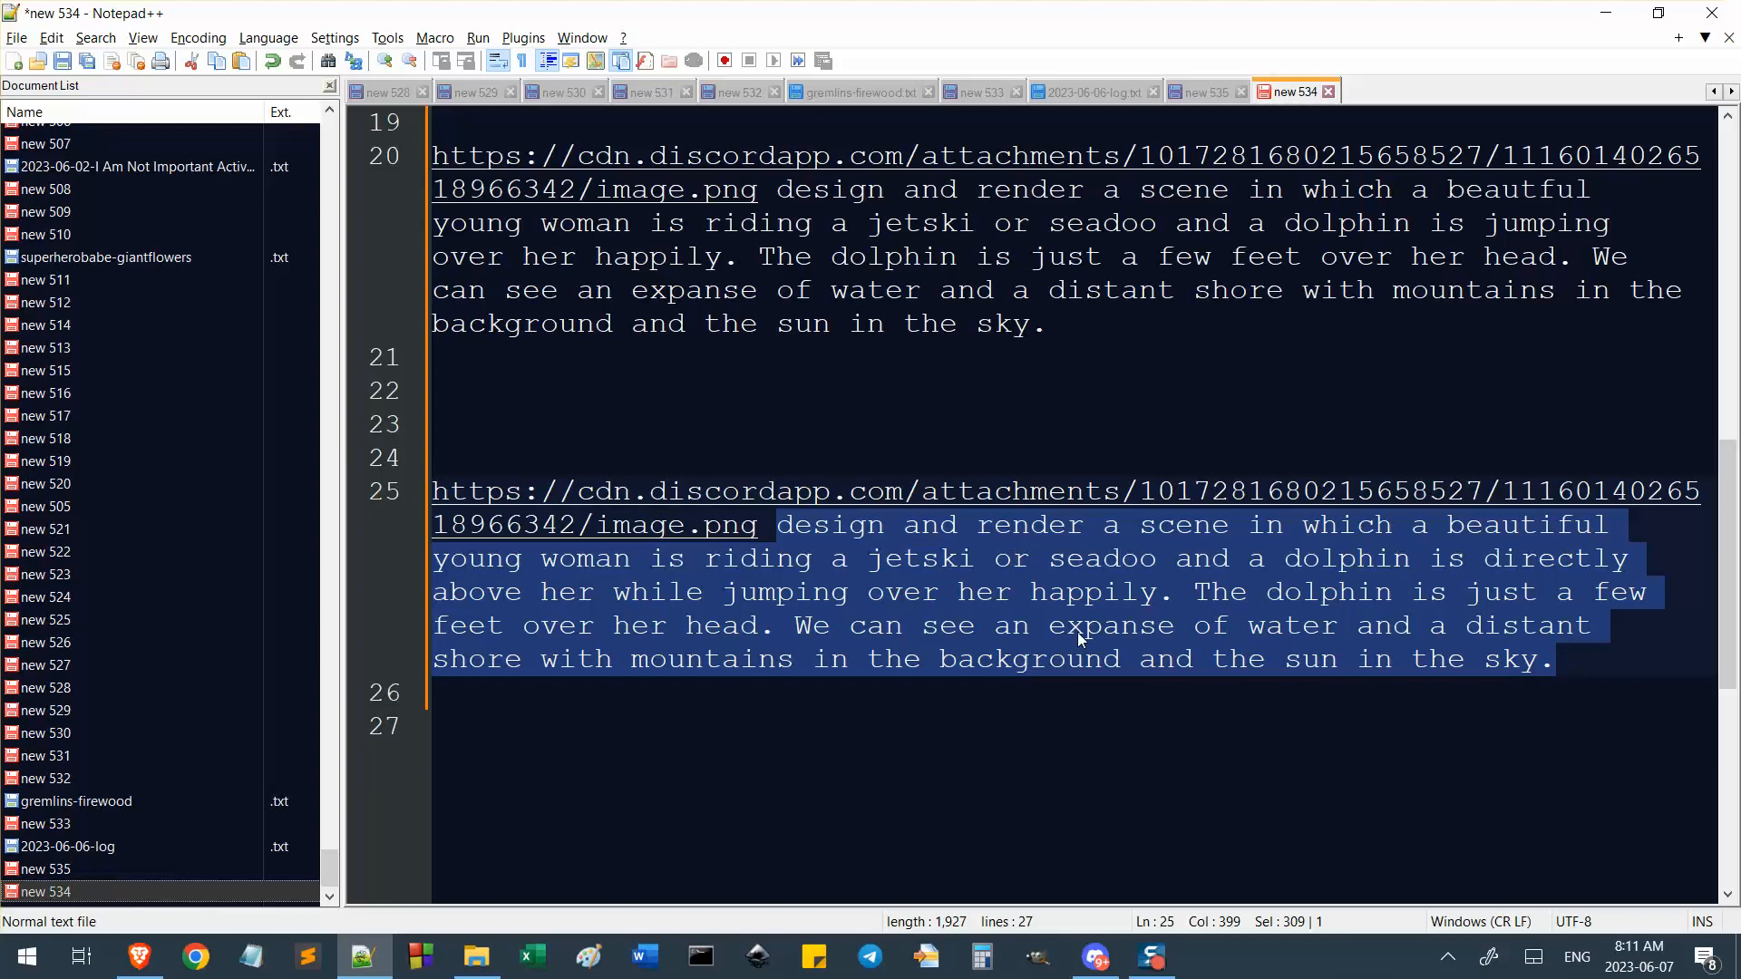
Back in Discord, replace the remix prompt for image #3 with the copied description and submit it.
click(1096, 957)
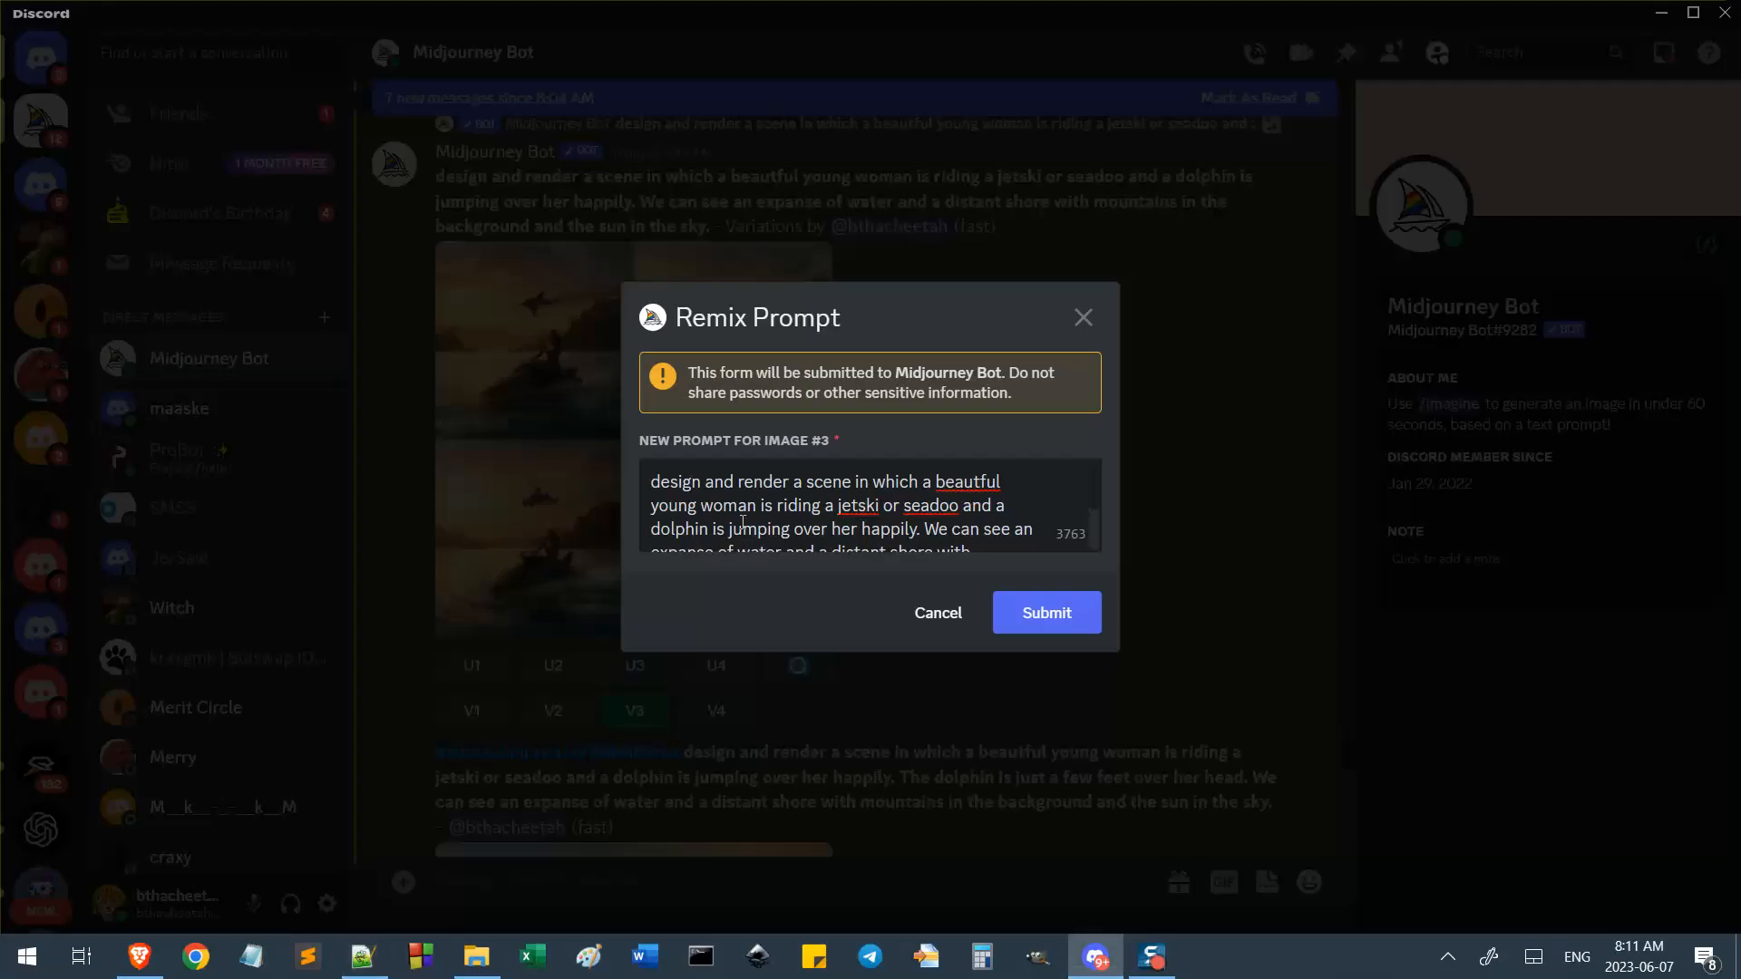
key(ctrl+a)
text(design and render a scene in which a beautful young woman is riding a jetski or seadoo and a dolphin is jumping over her happily. The dolphin is just a few feet over her head. We can see an expanse of water and a distant shore with mountains in the background and the sun in the sky.)
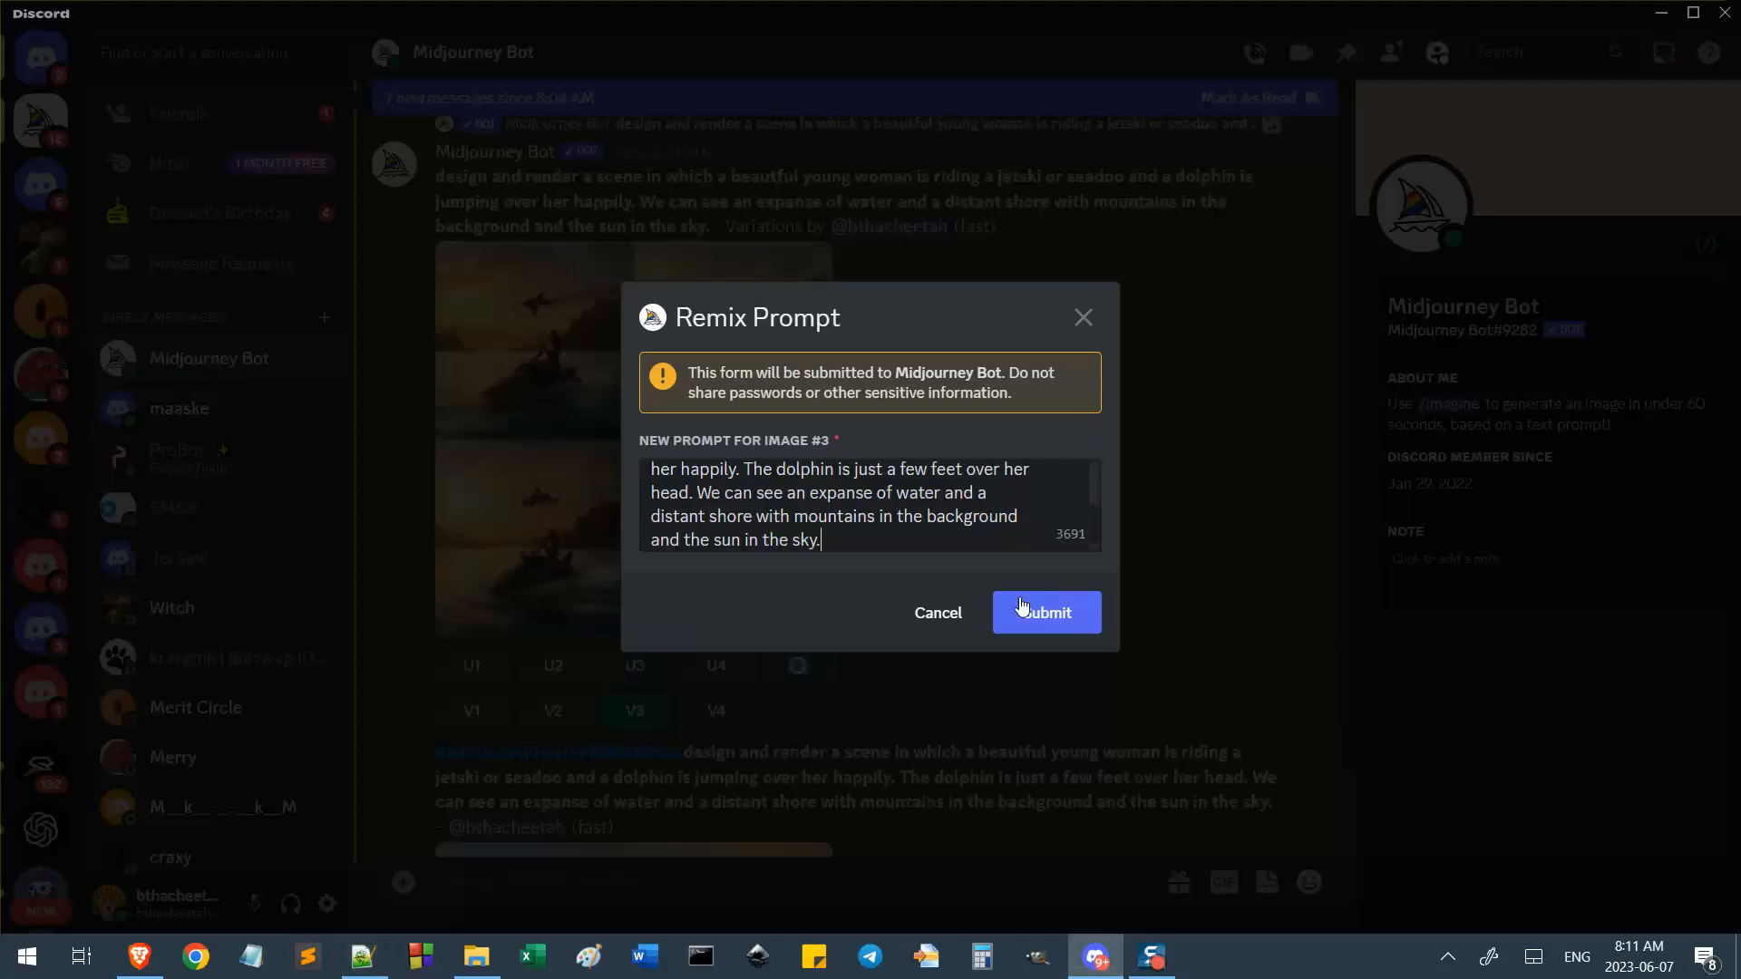
click(1023, 616)
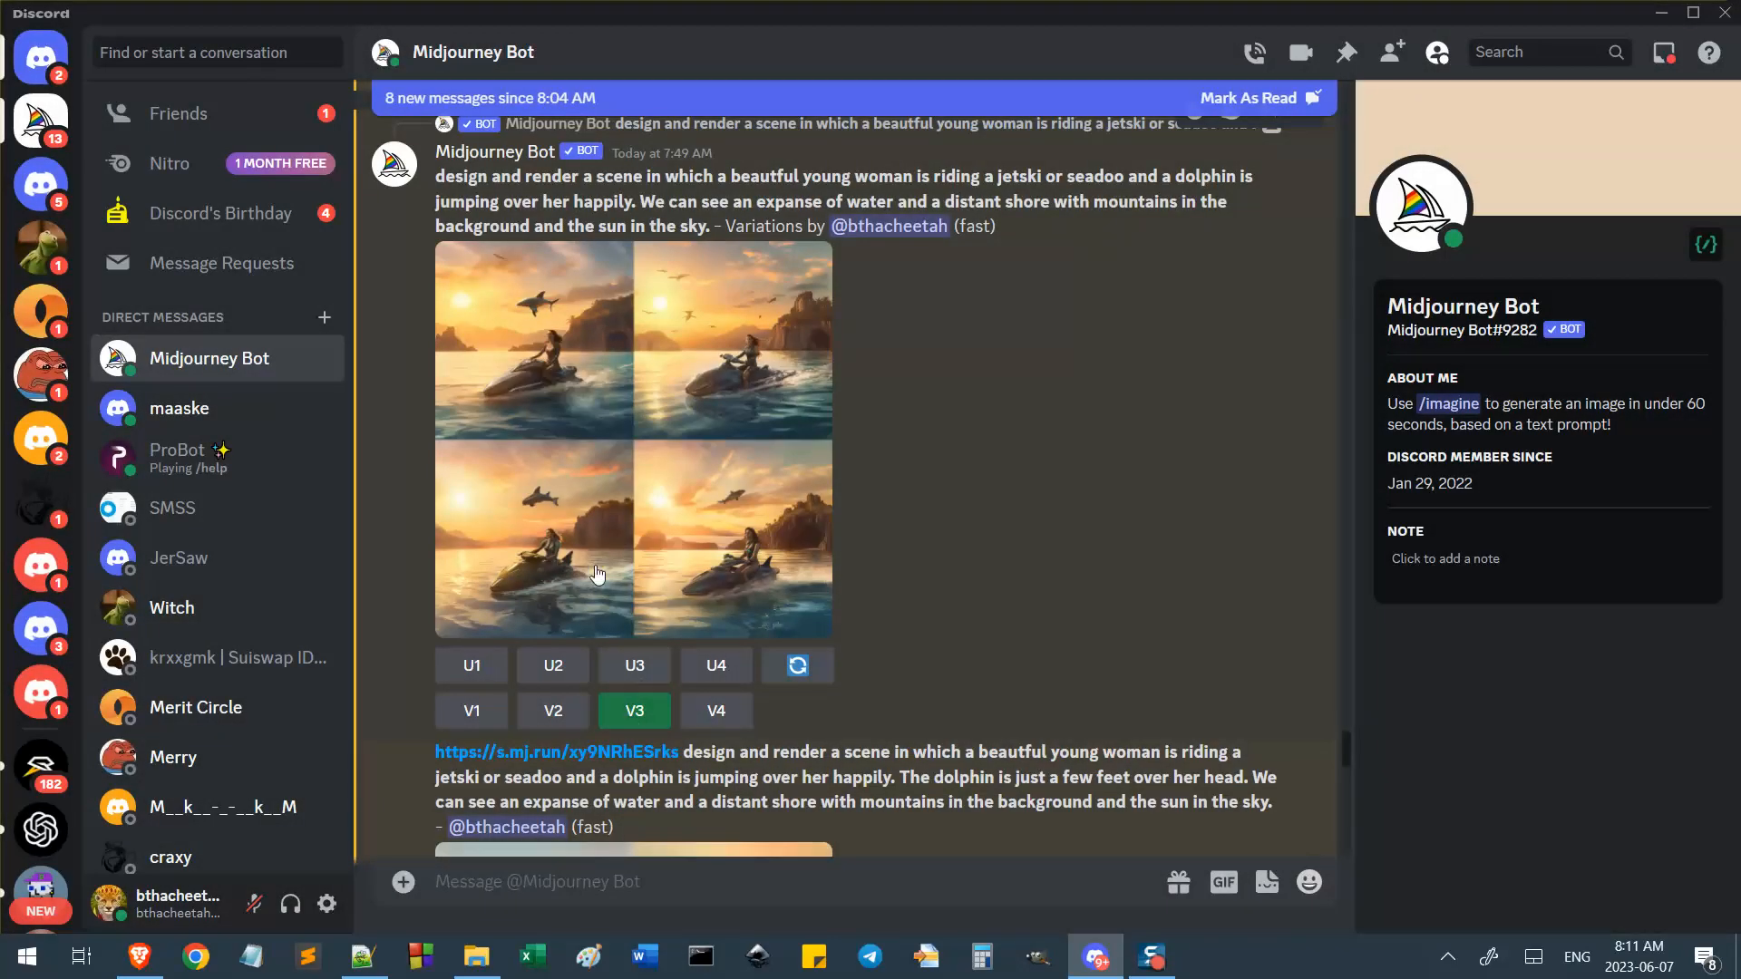
Upscale the third image of the 7:49 AM variations grid.
click(635, 664)
scroll(574, 559, down, 1)
scroll(657, 538, down, 3)
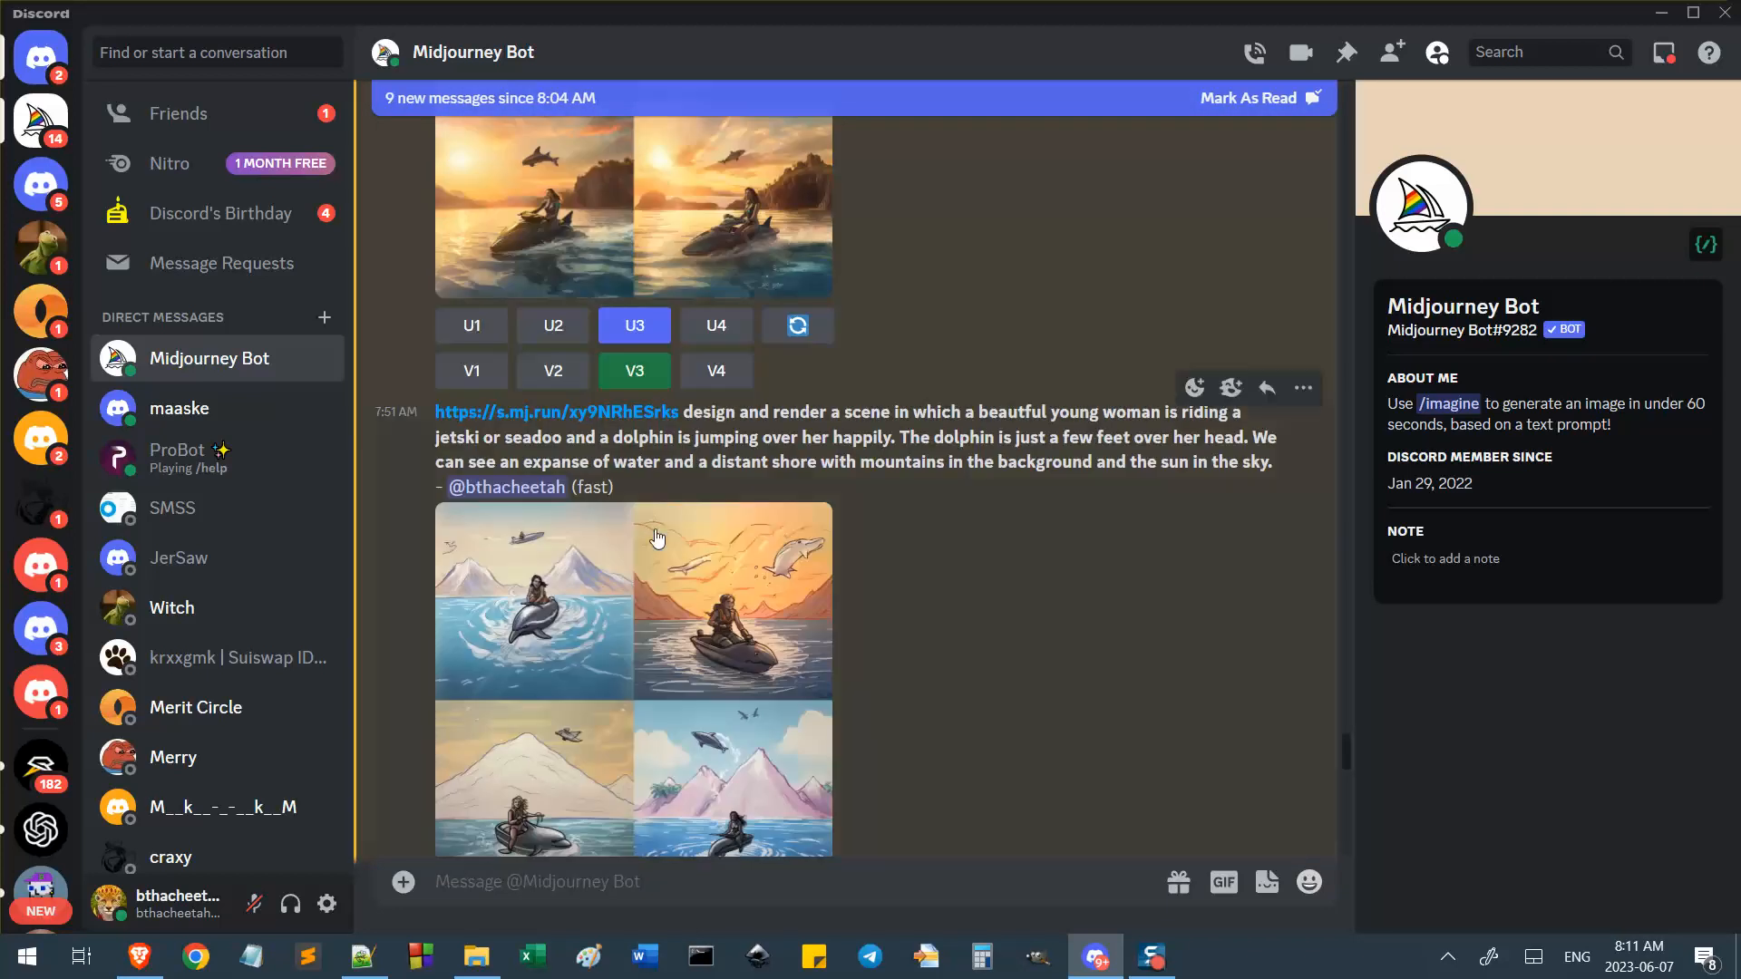
Examine the 8:04 AM variations grid enlarged, and return to the 7:49 AM variations it came from.
scroll(658, 539, down, 12)
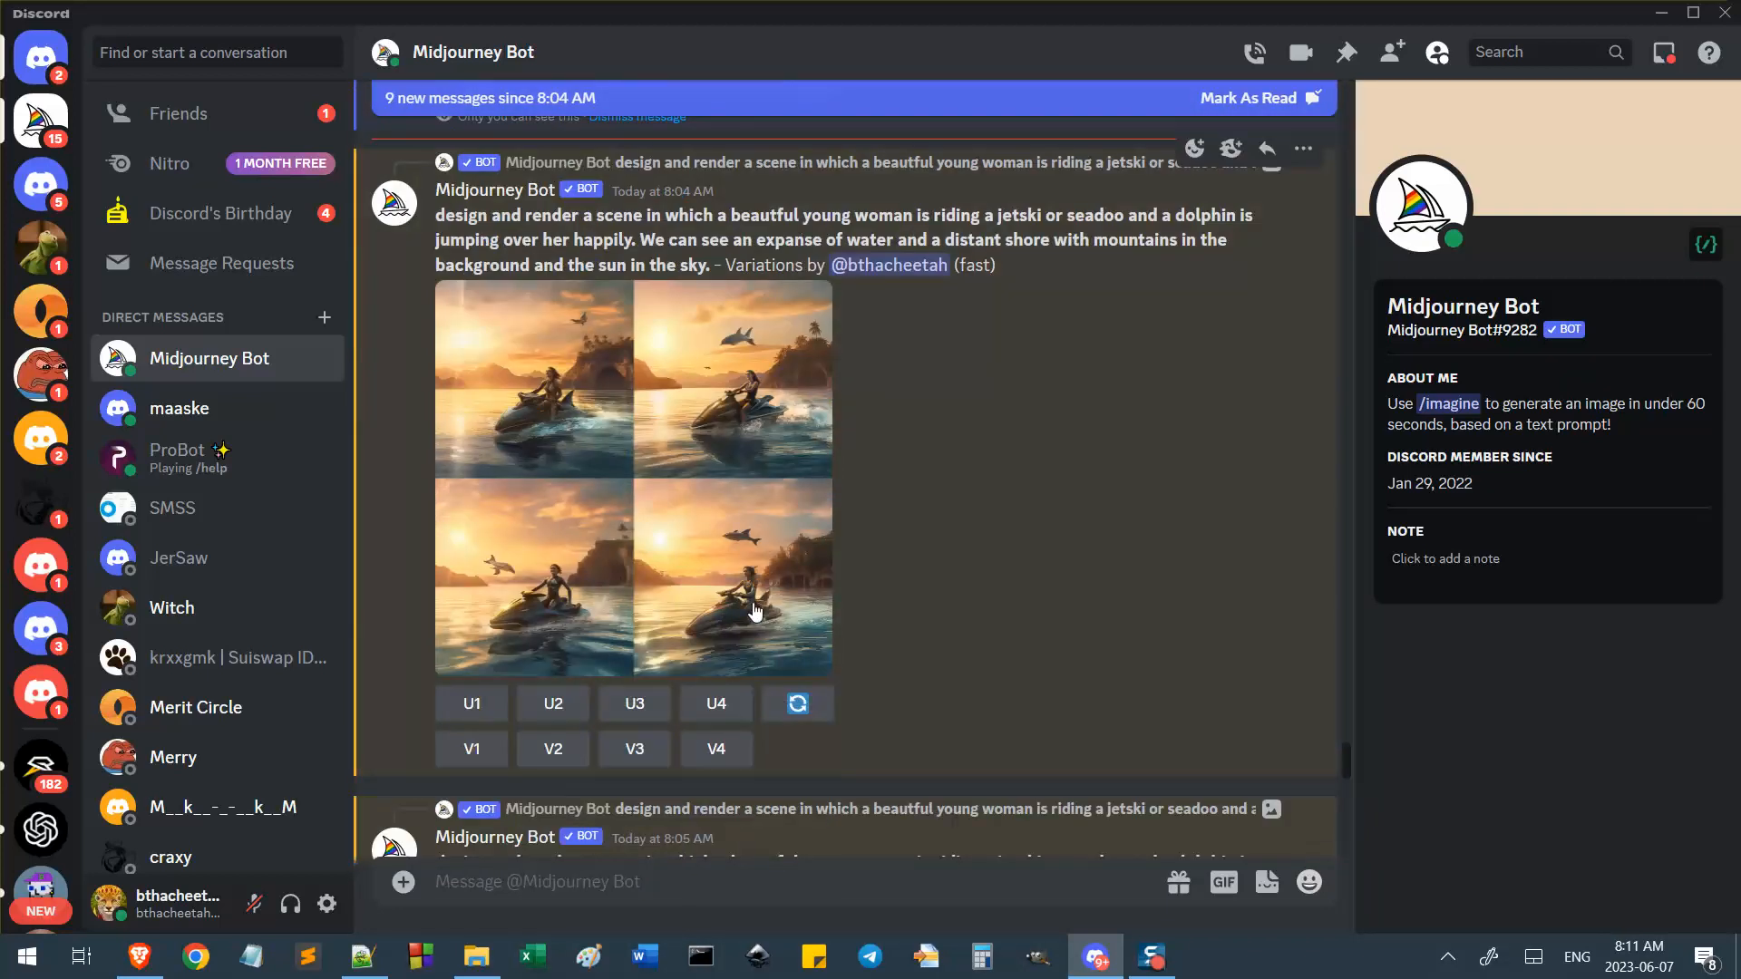
click(756, 612)
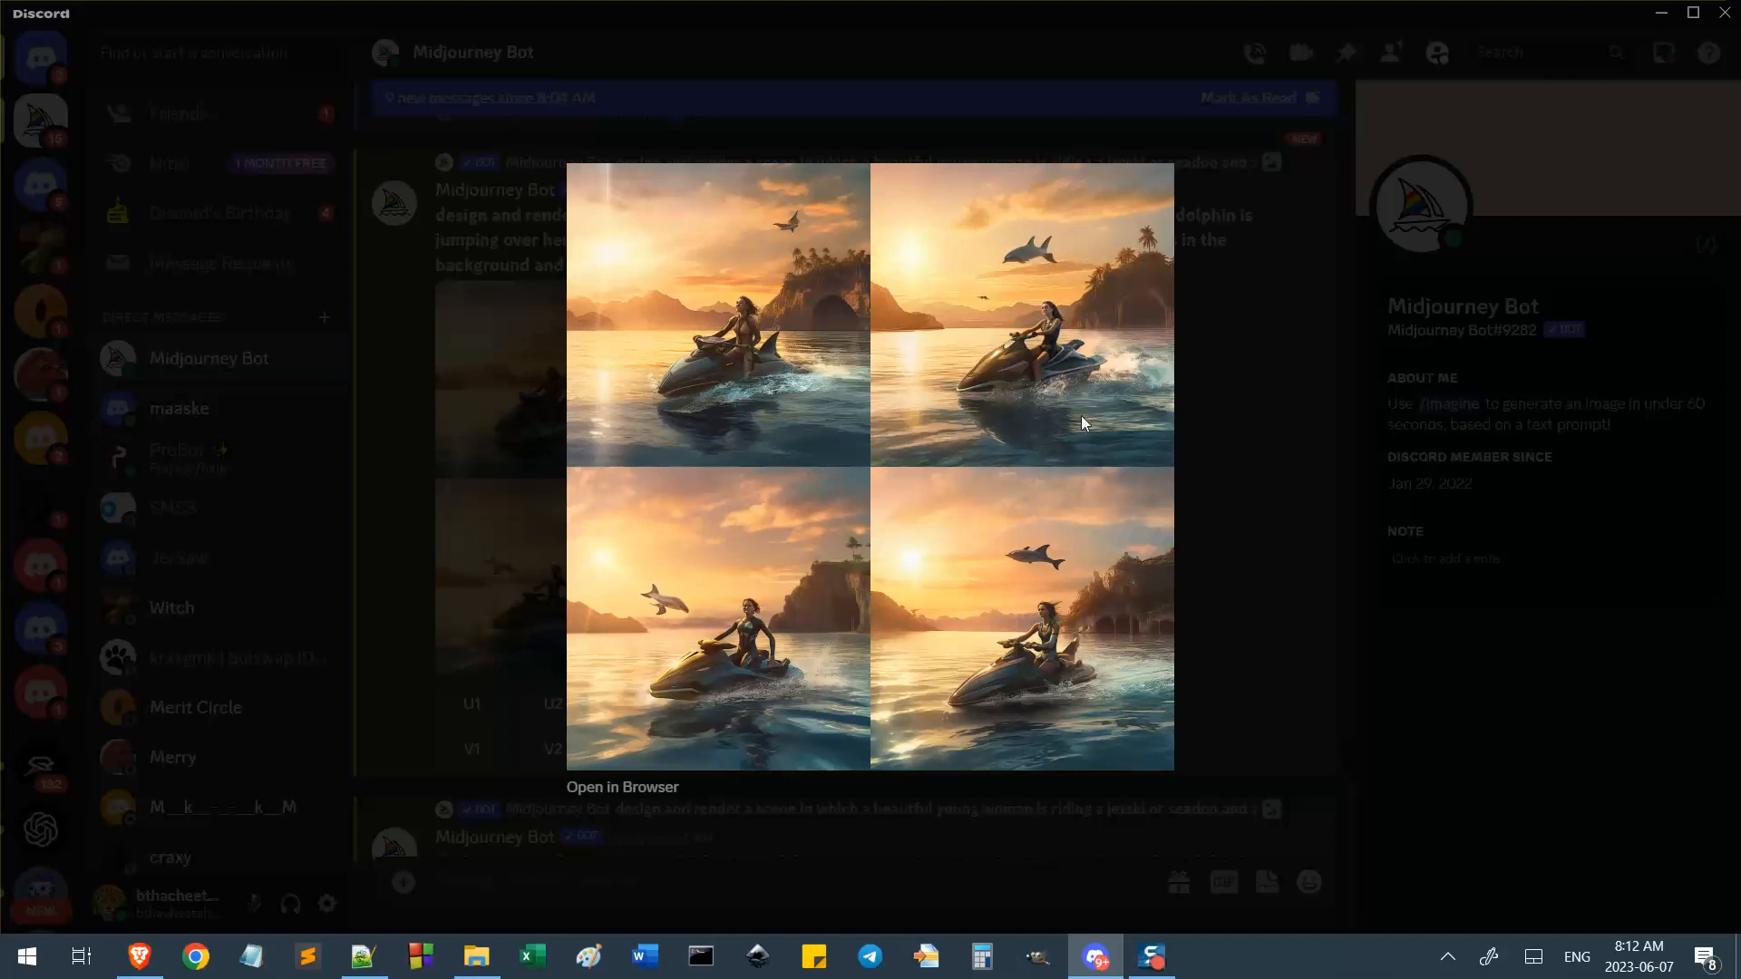
key(Escape)
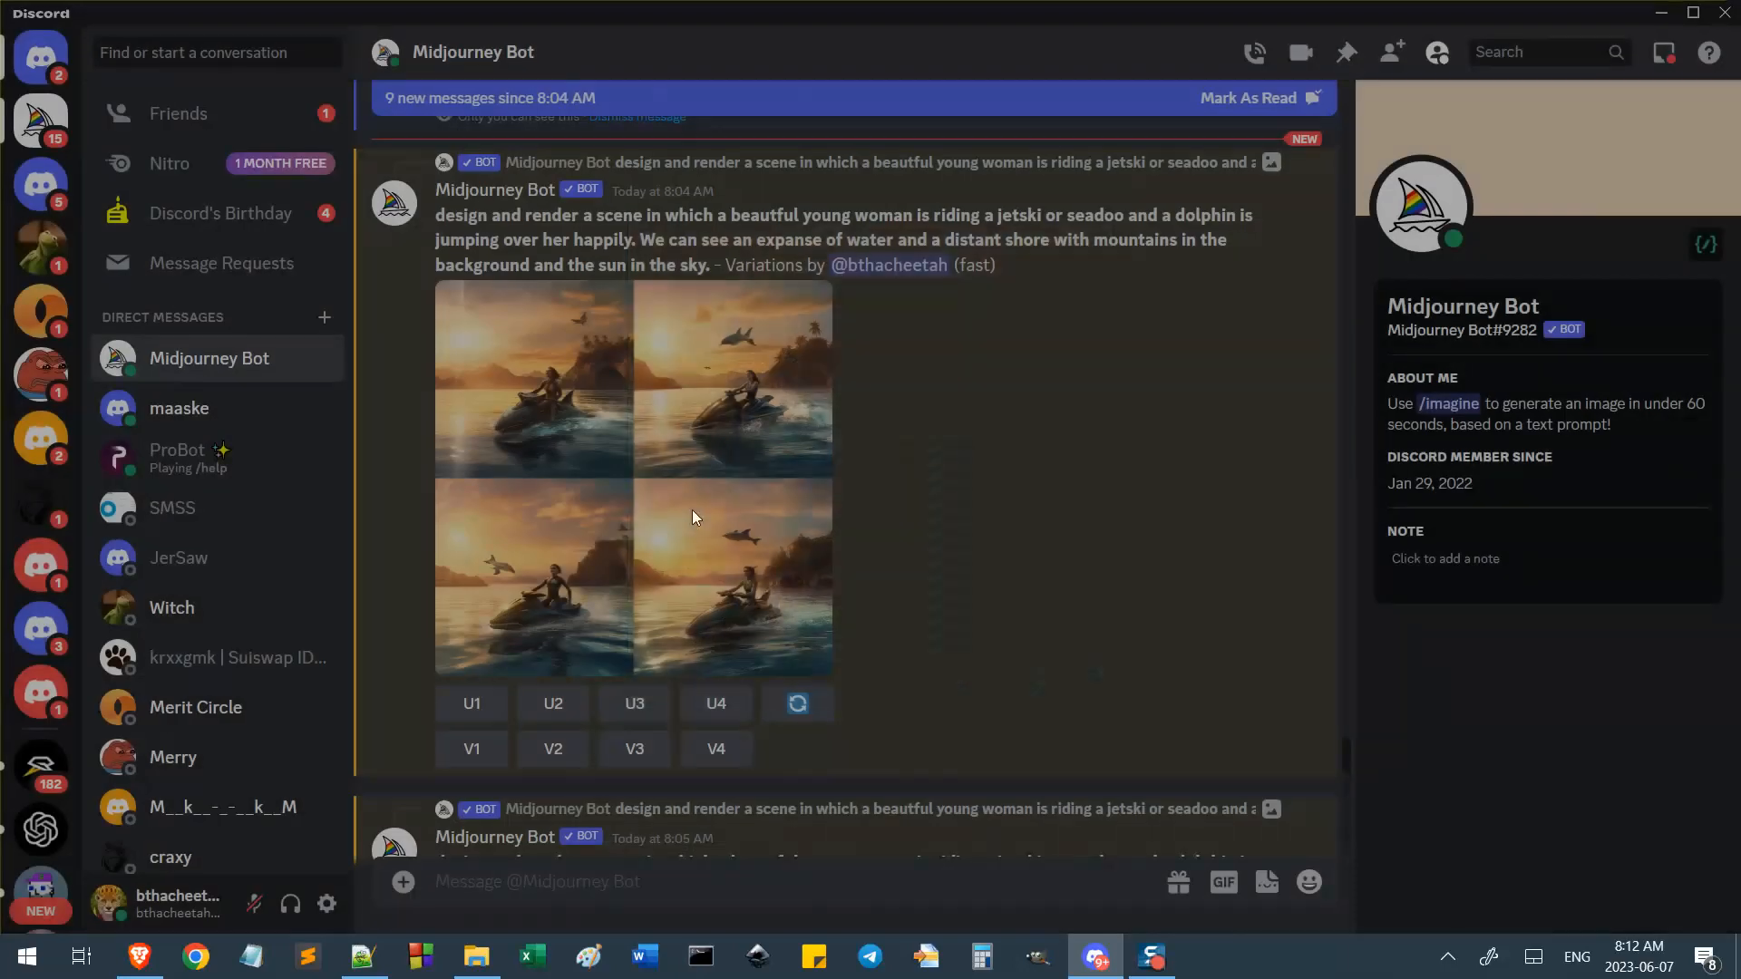
scroll(651, 618, up, 1)
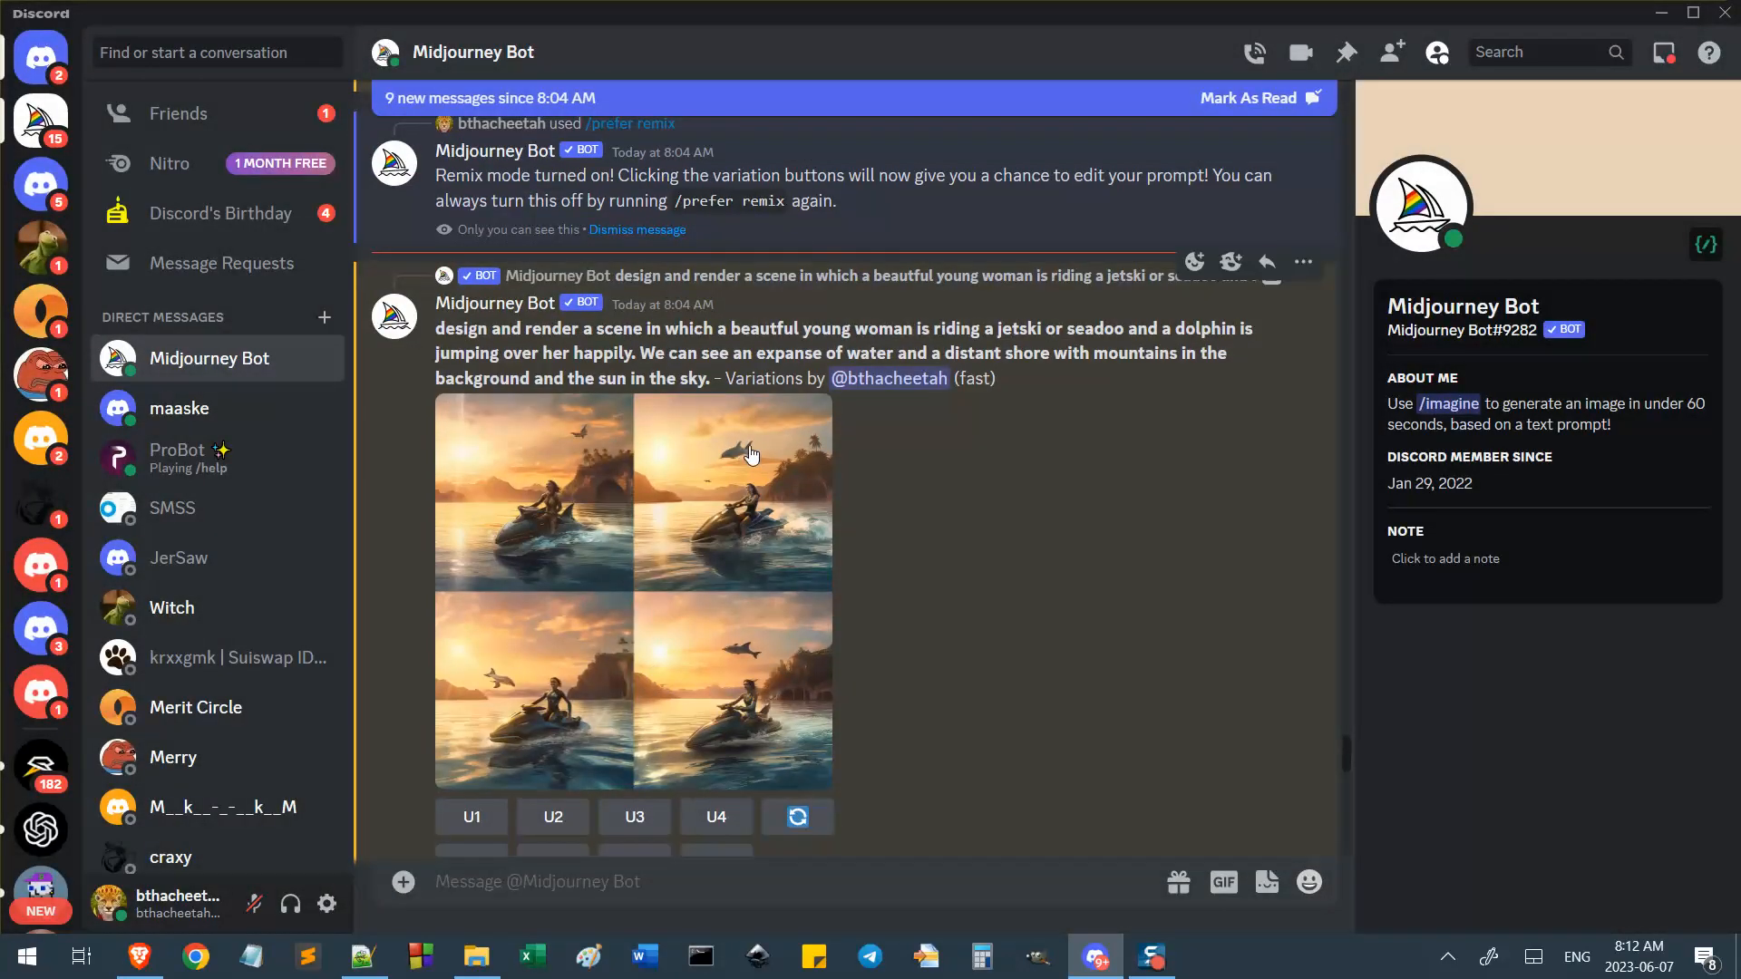
scroll(802, 285, up, 3)
scroll(802, 281, up, 5)
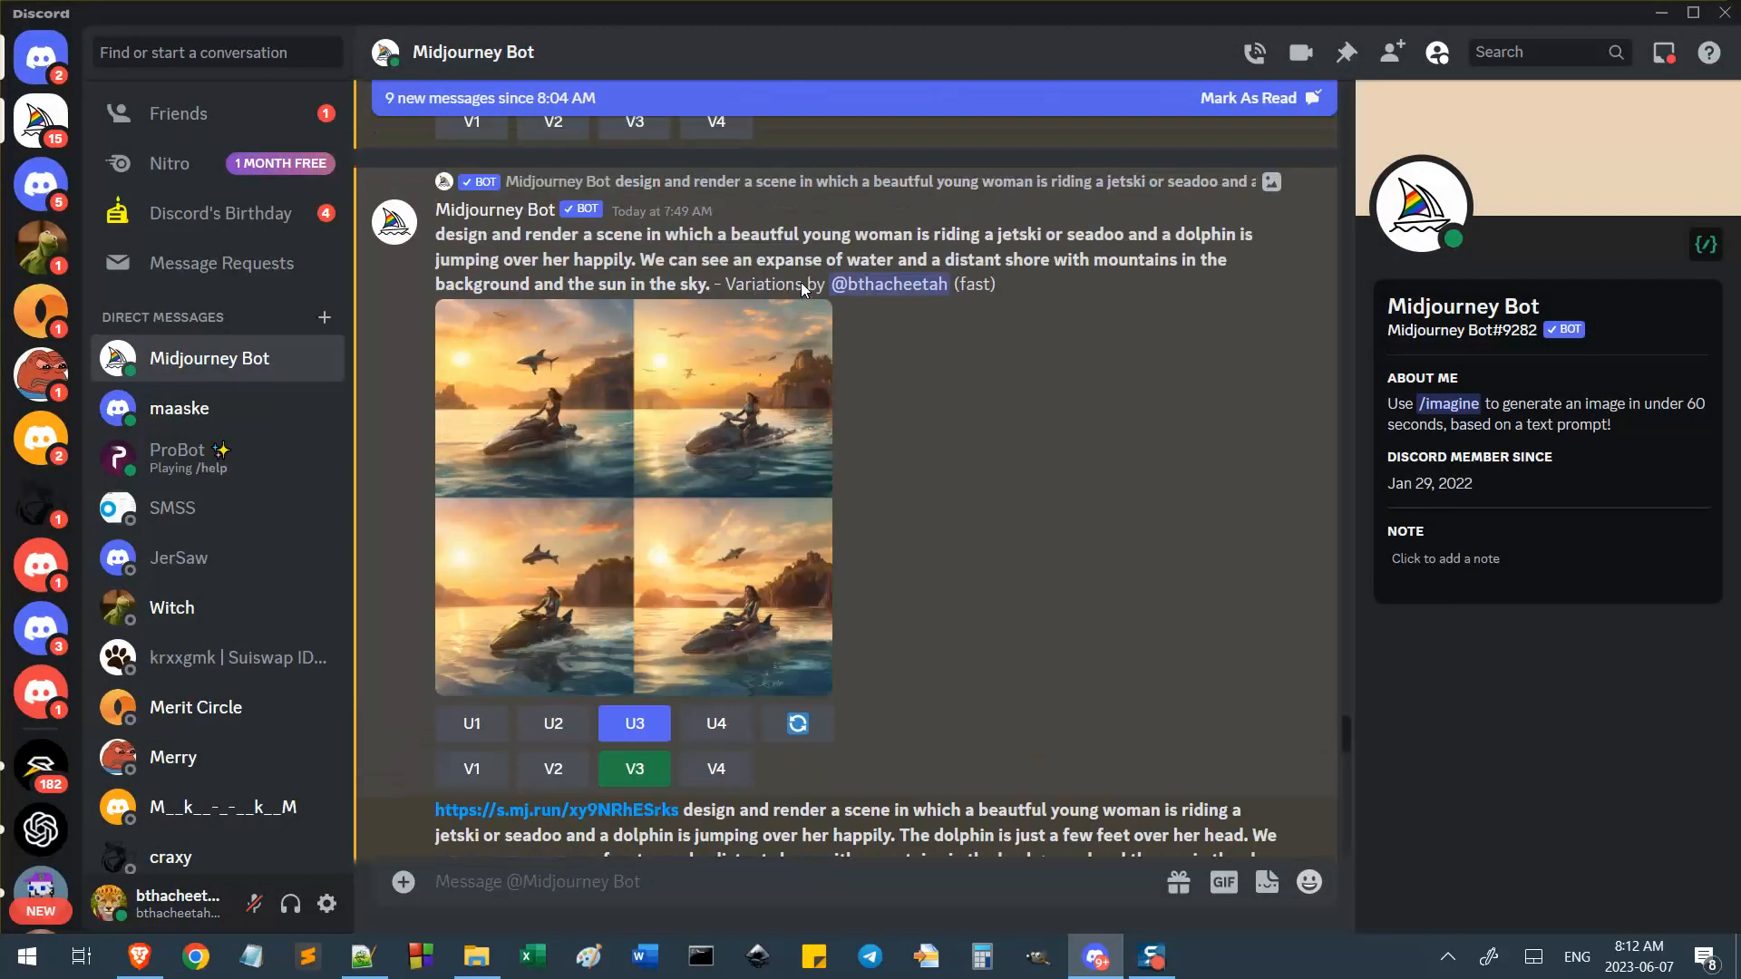
Review the 8:12 AM remix results and the earlier grids, and examine the 8:06 AM remix grid enlarged.
click(544, 585)
click(506, 569)
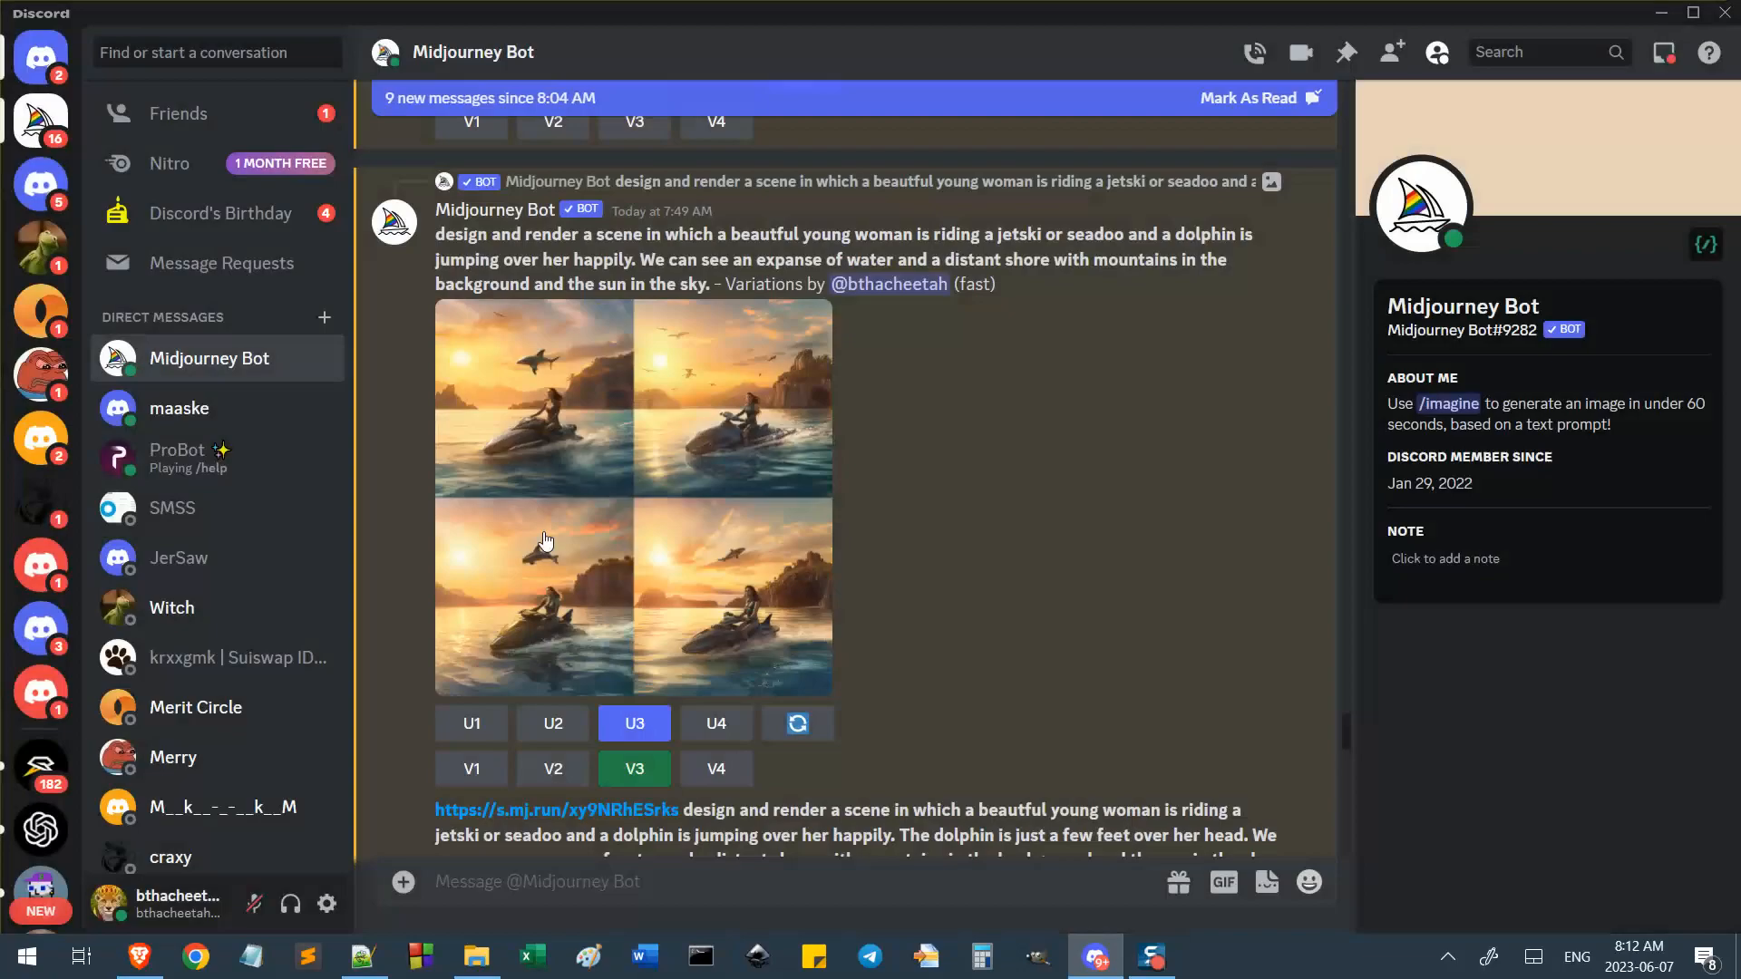
scroll(653, 580, down, 15)
scroll(668, 586, down, 10)
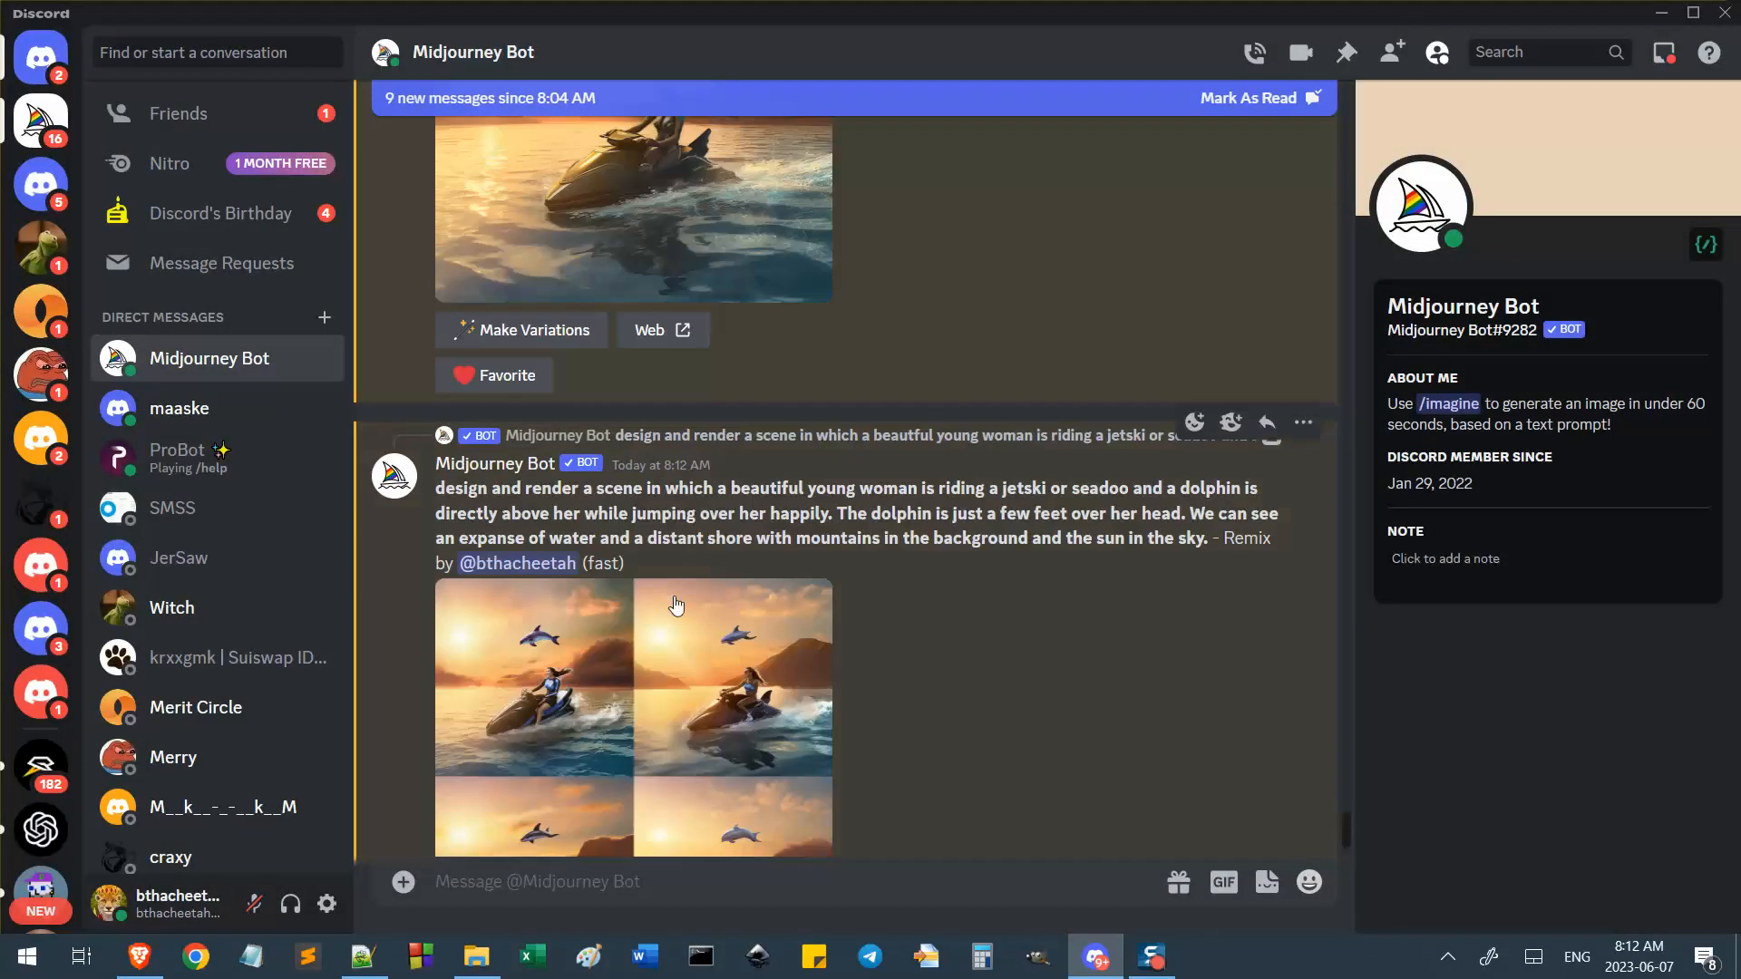
scroll(668, 726, up, 5)
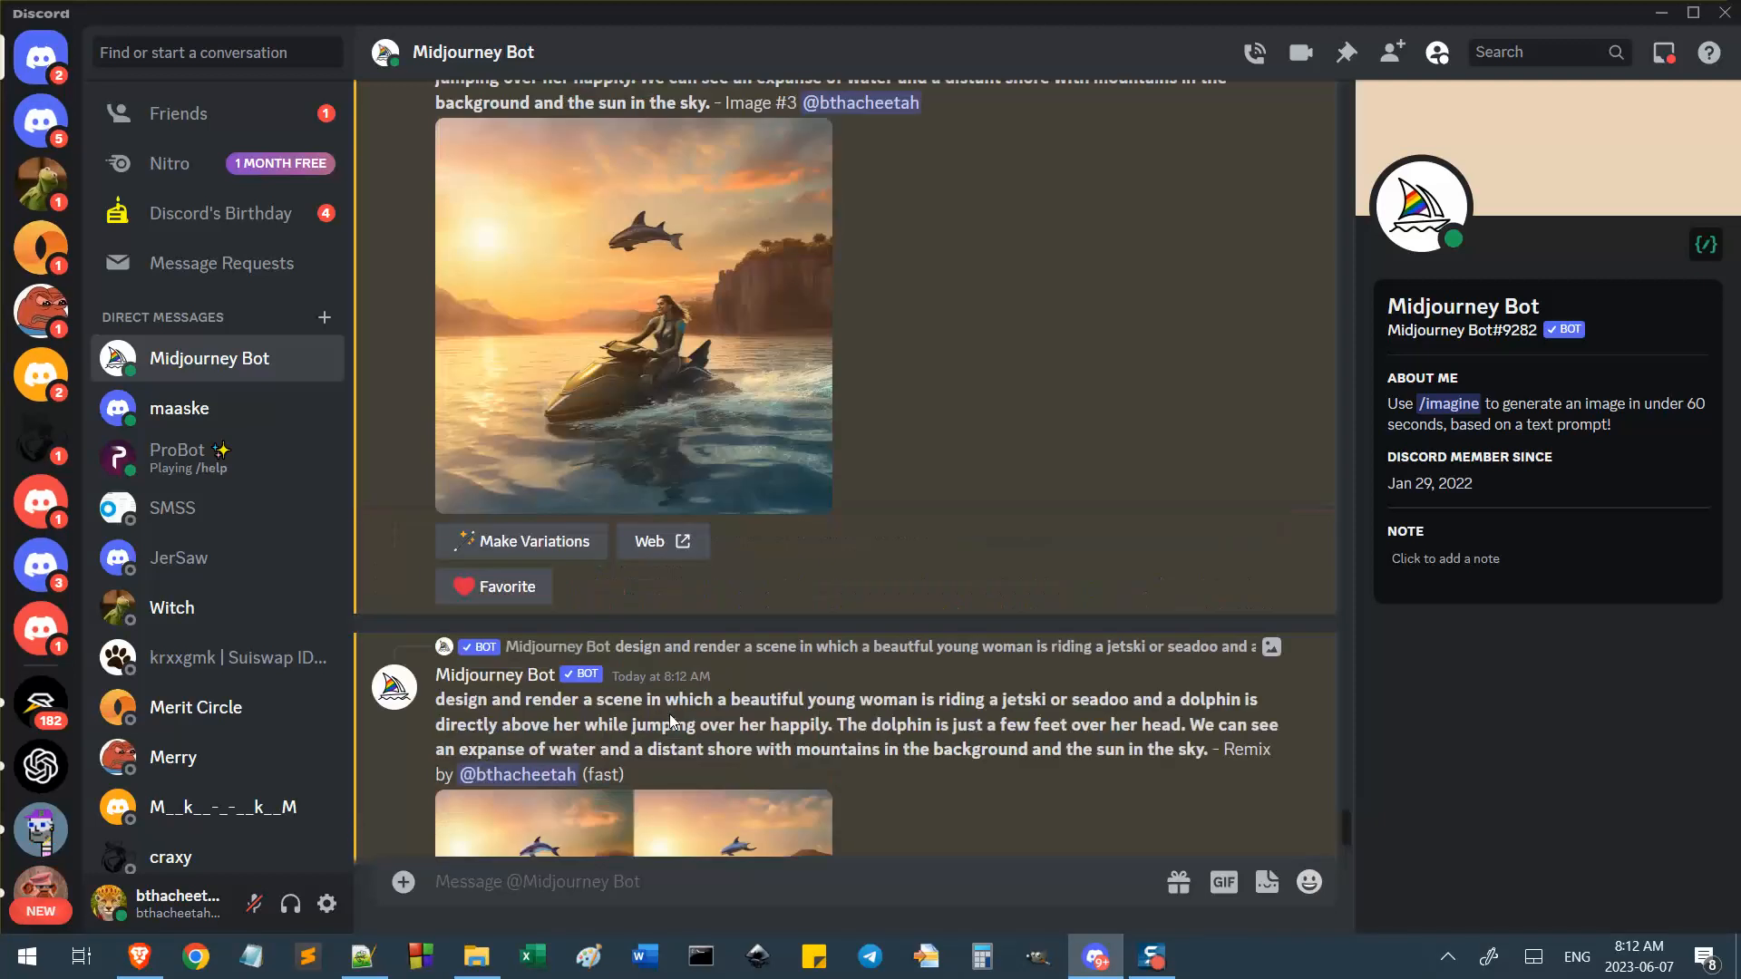
scroll(669, 717, down, 1)
scroll(669, 717, up, 6)
scroll(669, 716, up, 5)
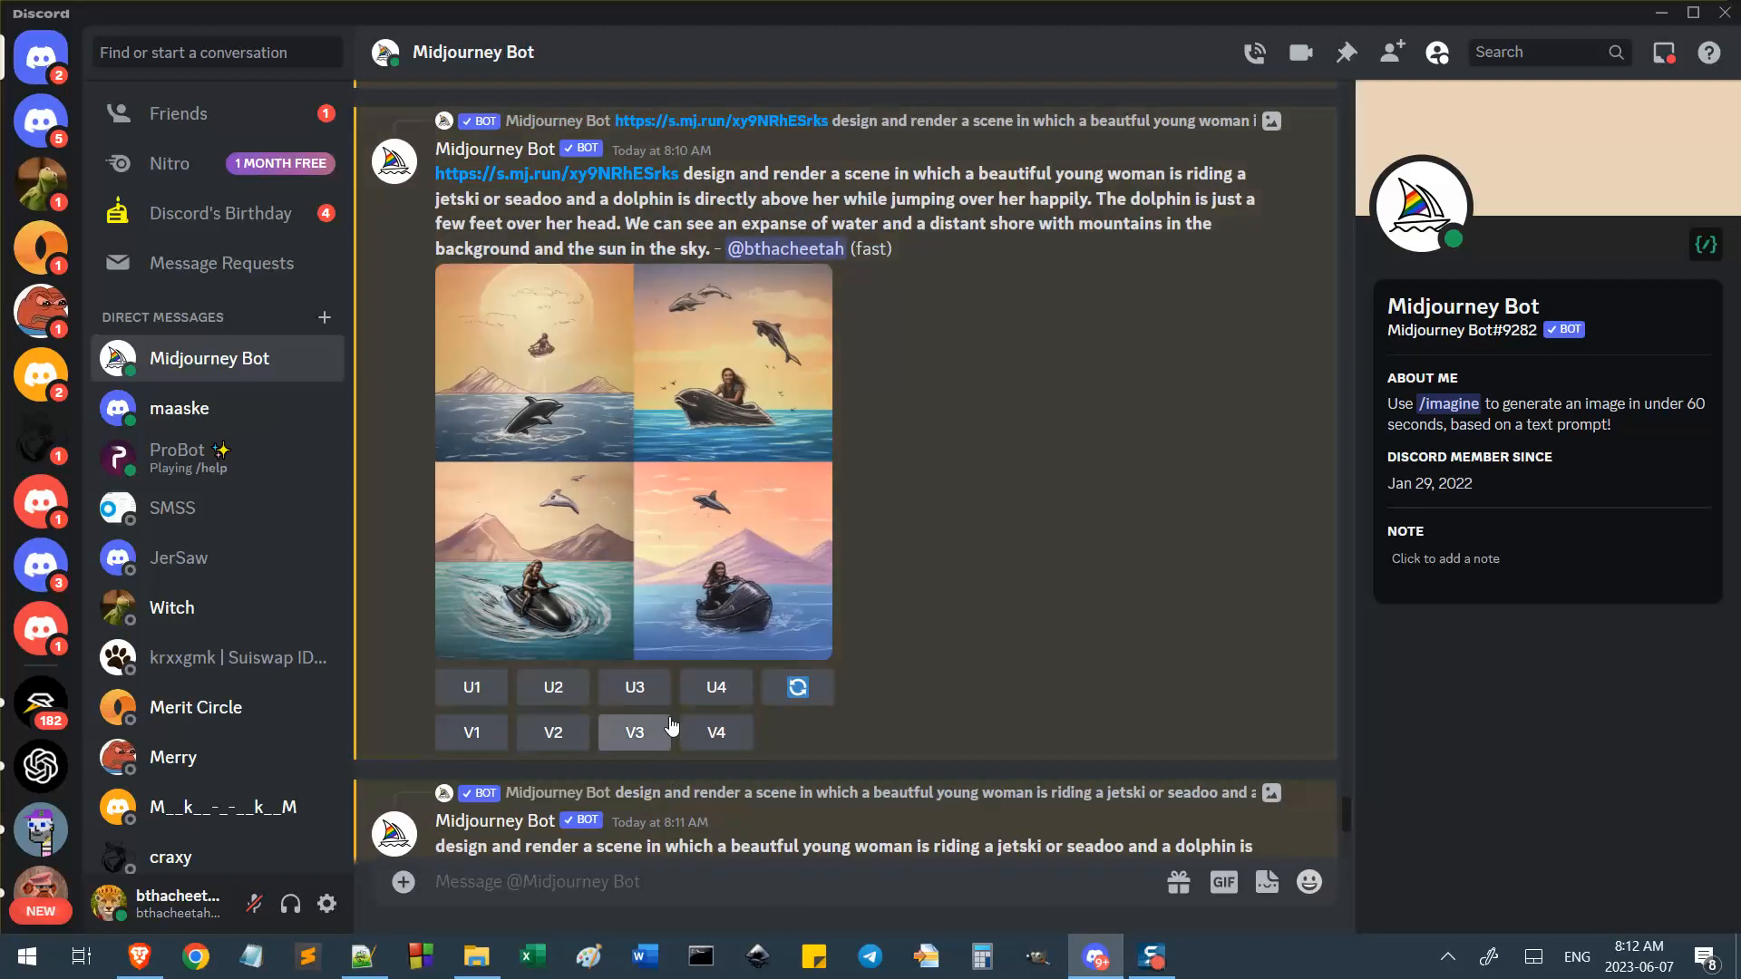
scroll(695, 718, up, 5)
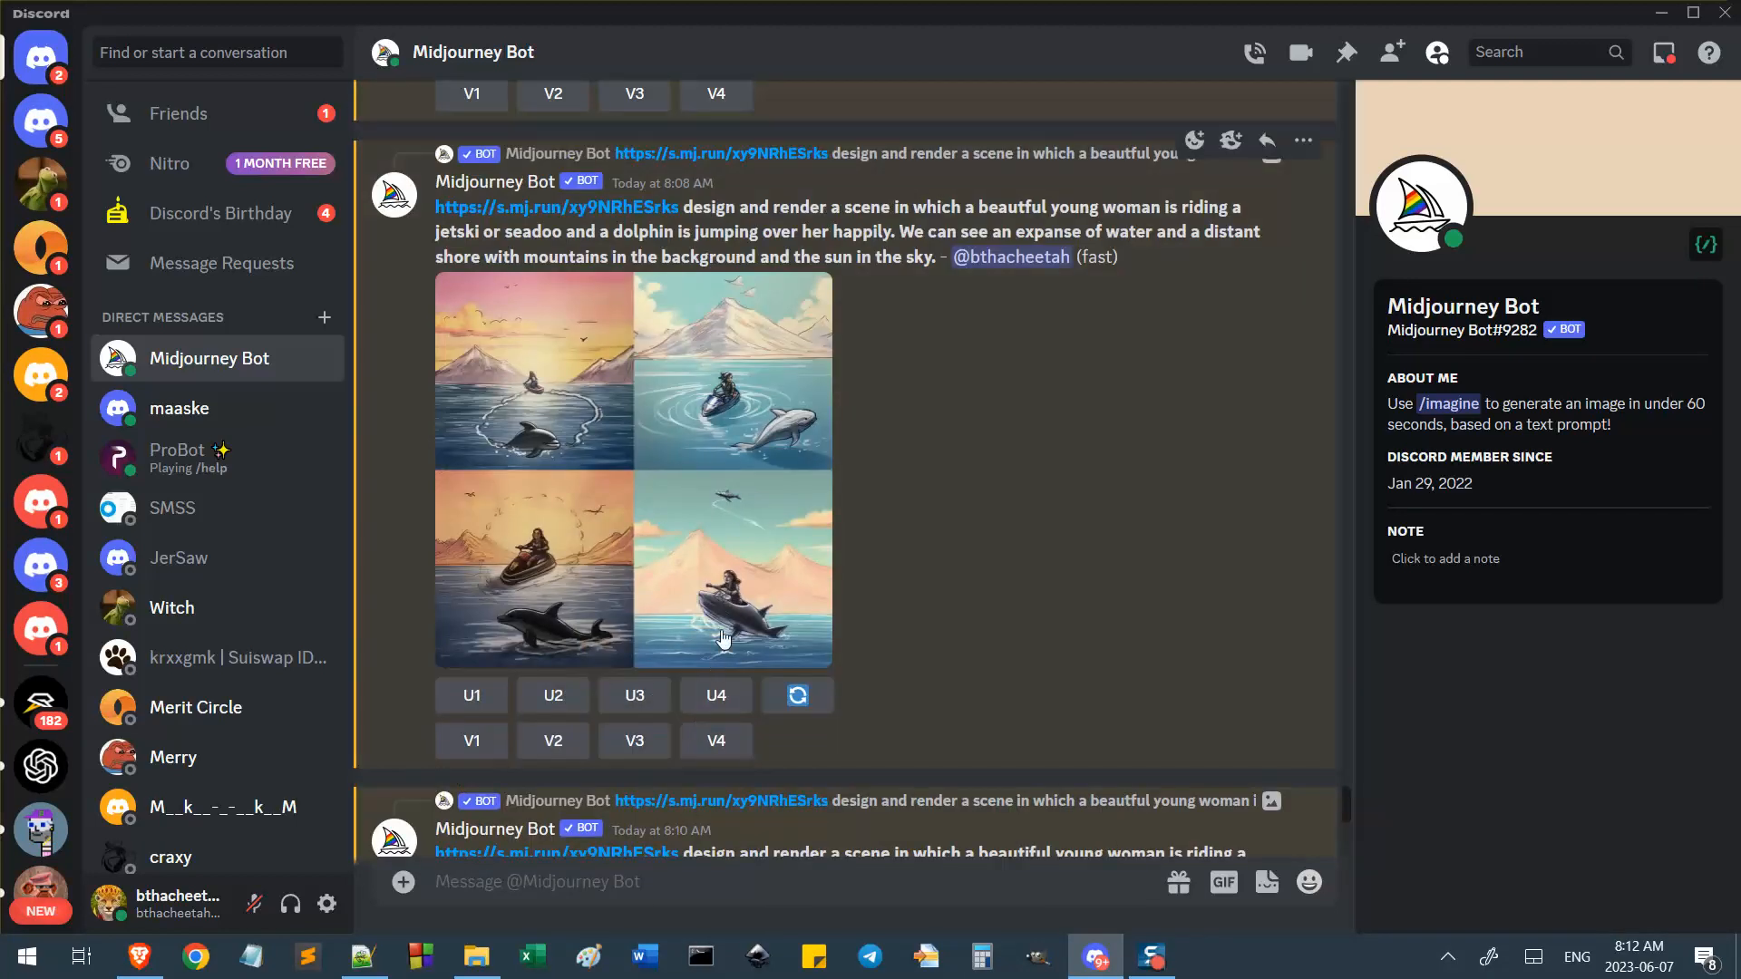
scroll(721, 629, up, 8)
scroll(721, 630, up, 5)
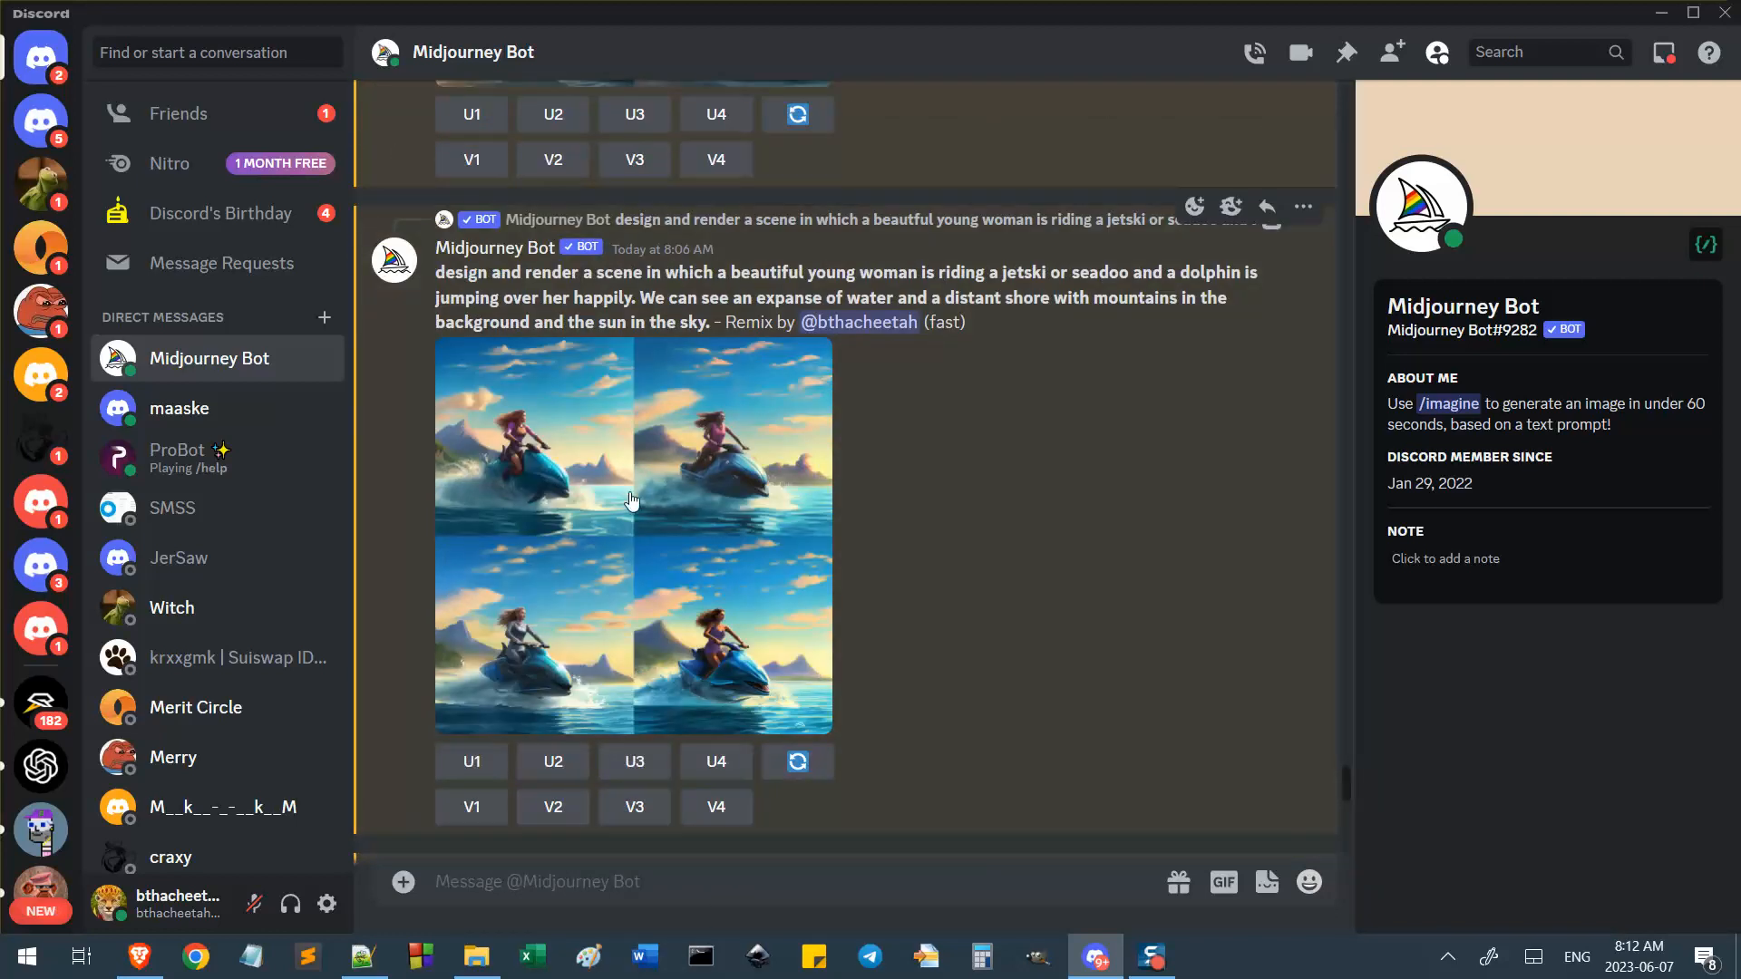
click(707, 495)
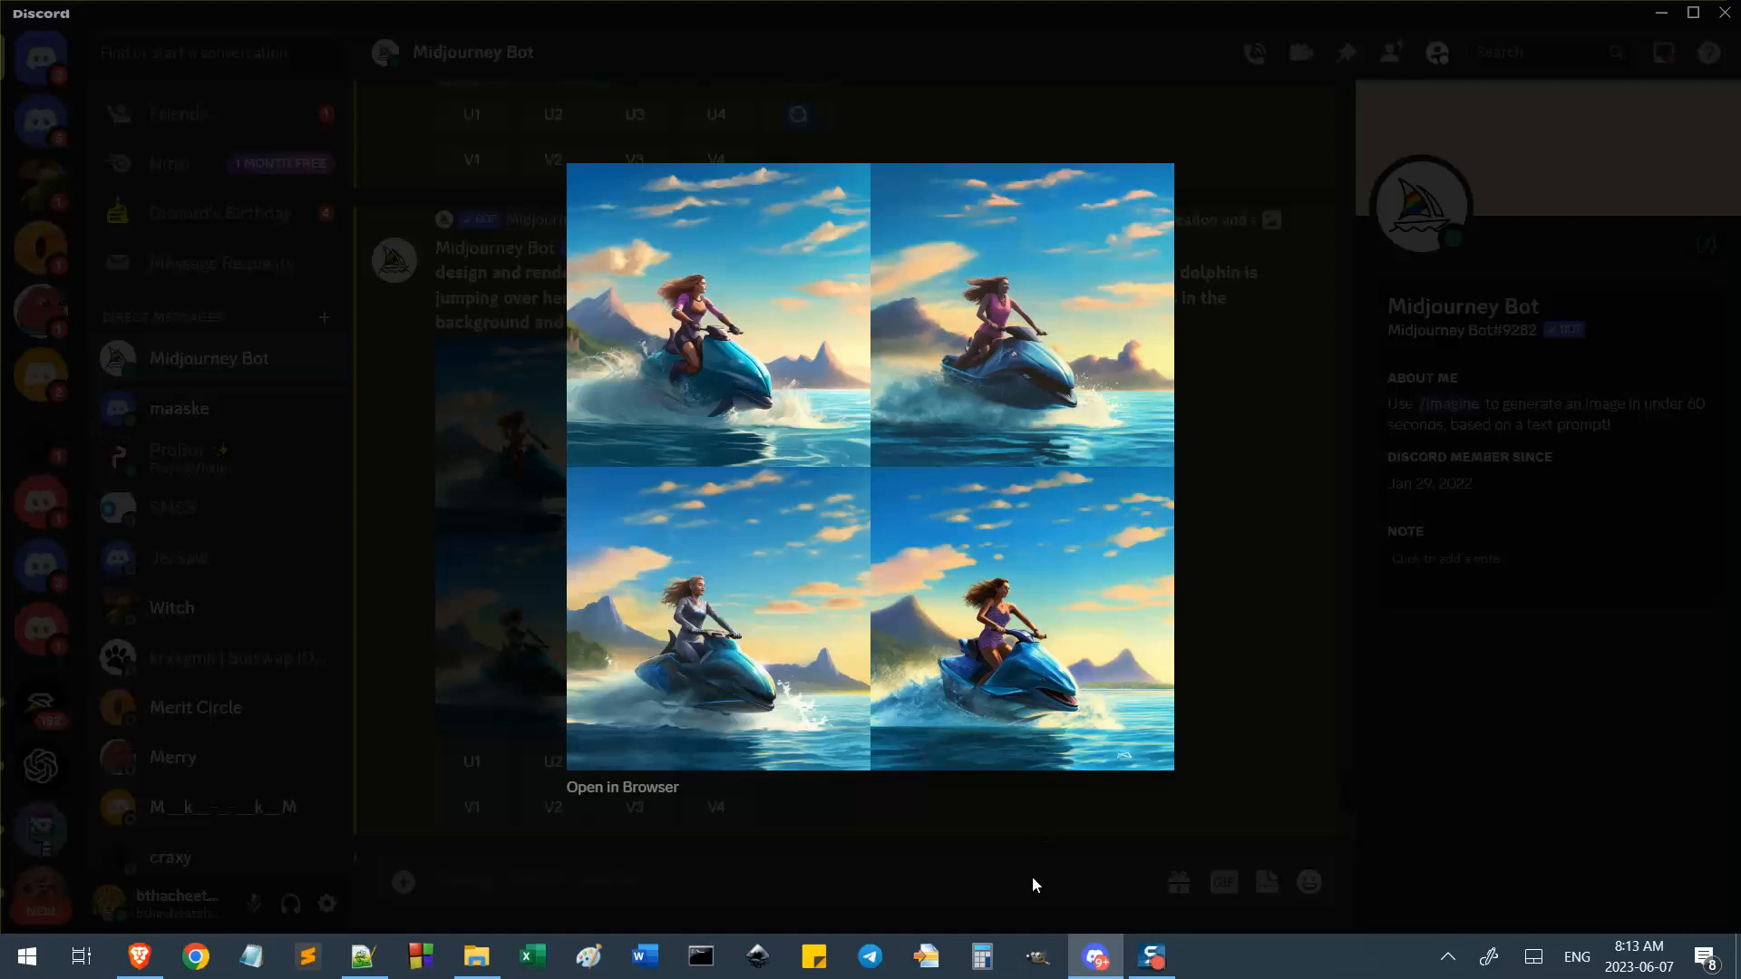
click(1309, 635)
Open the remix prompt for image 4 of the 8:06 AM grid, and copy the last prompt including its image URL from "new 534" in Notepad++.
scroll(725, 635, down, 2)
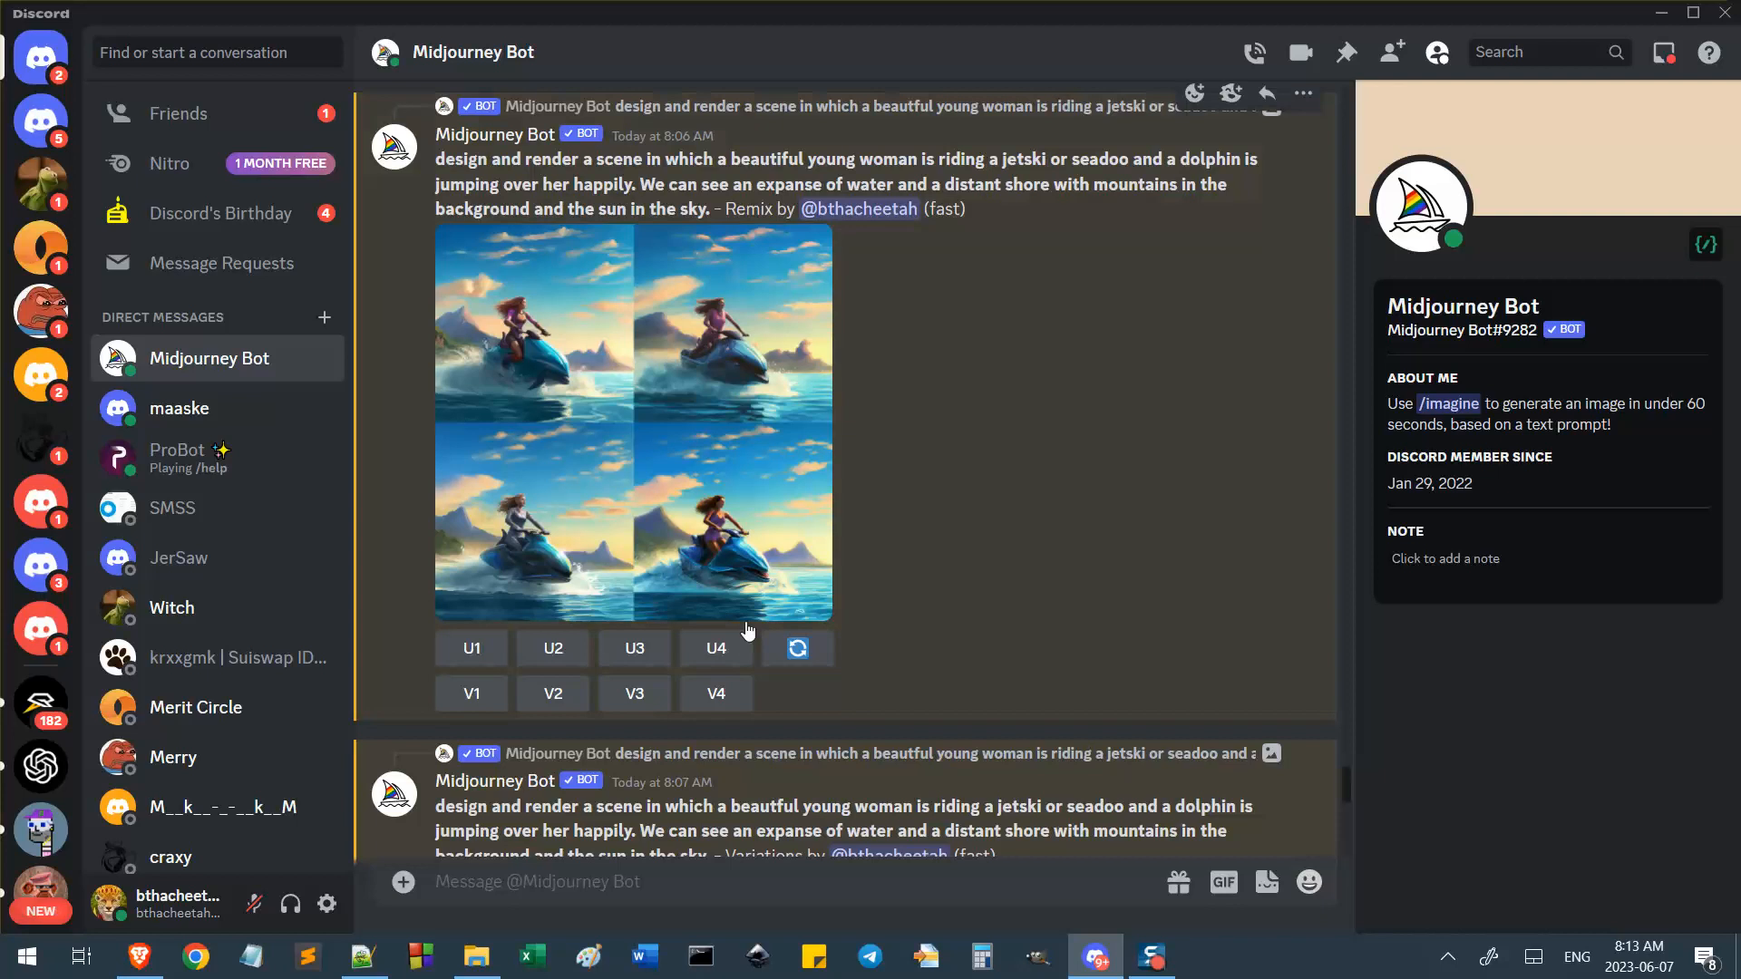
click(716, 694)
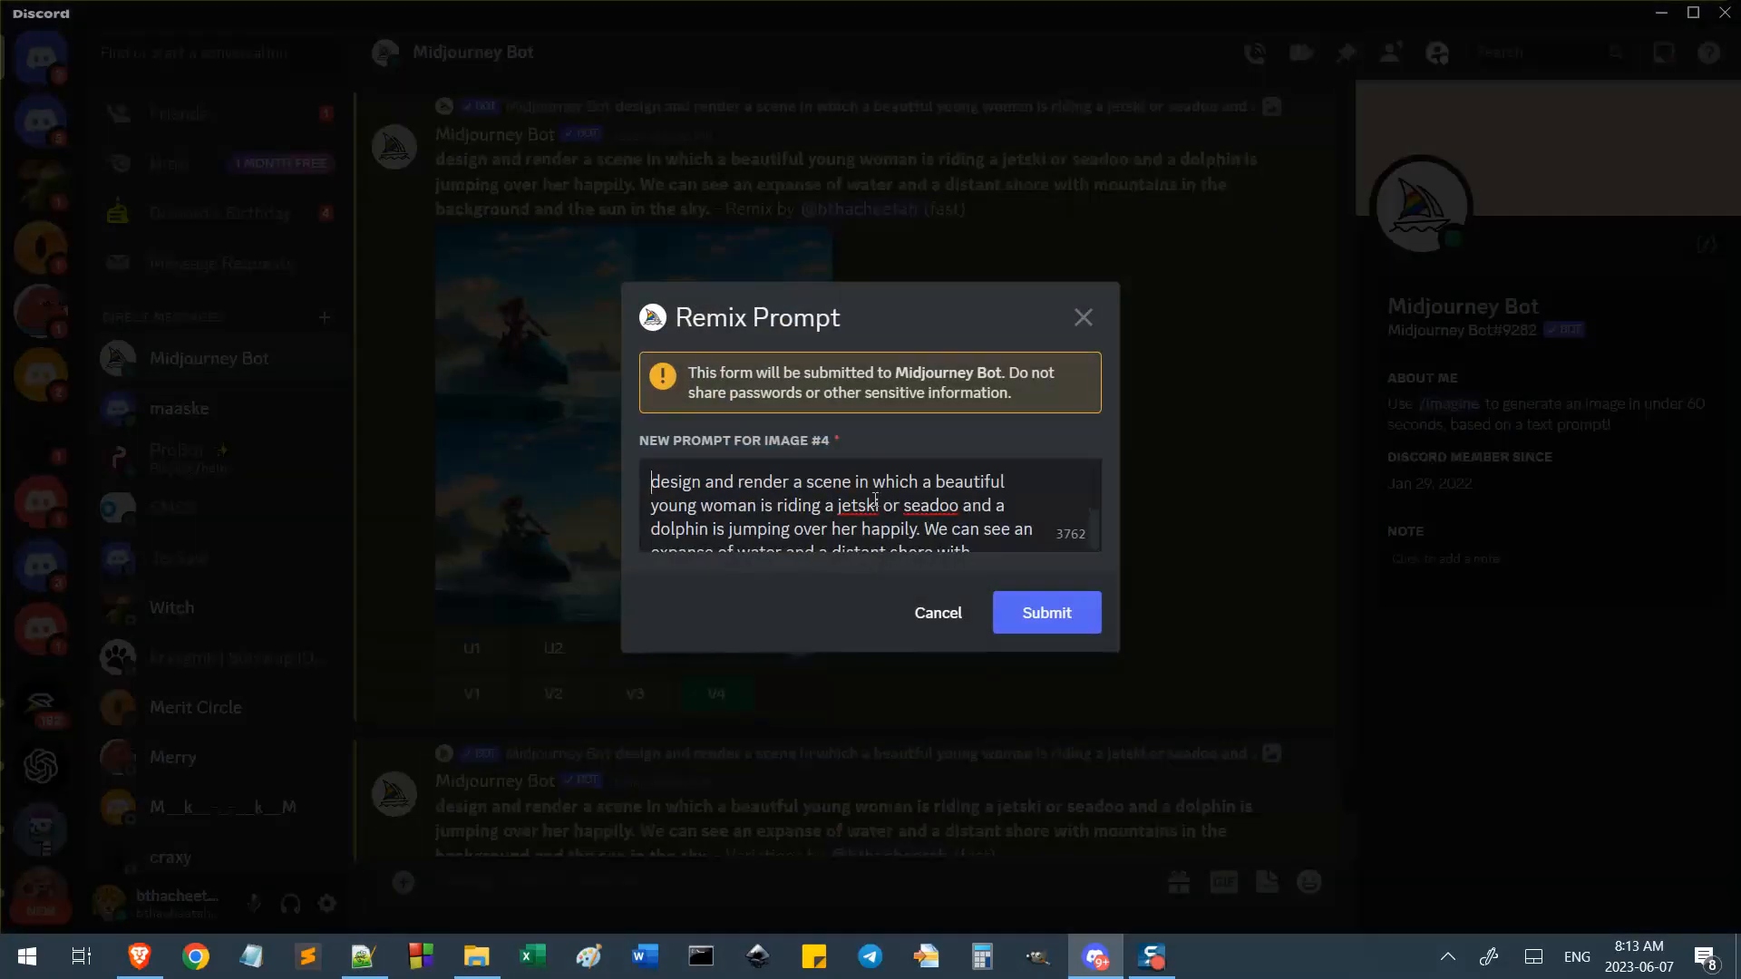
scroll(875, 501, down, 2)
click(363, 957)
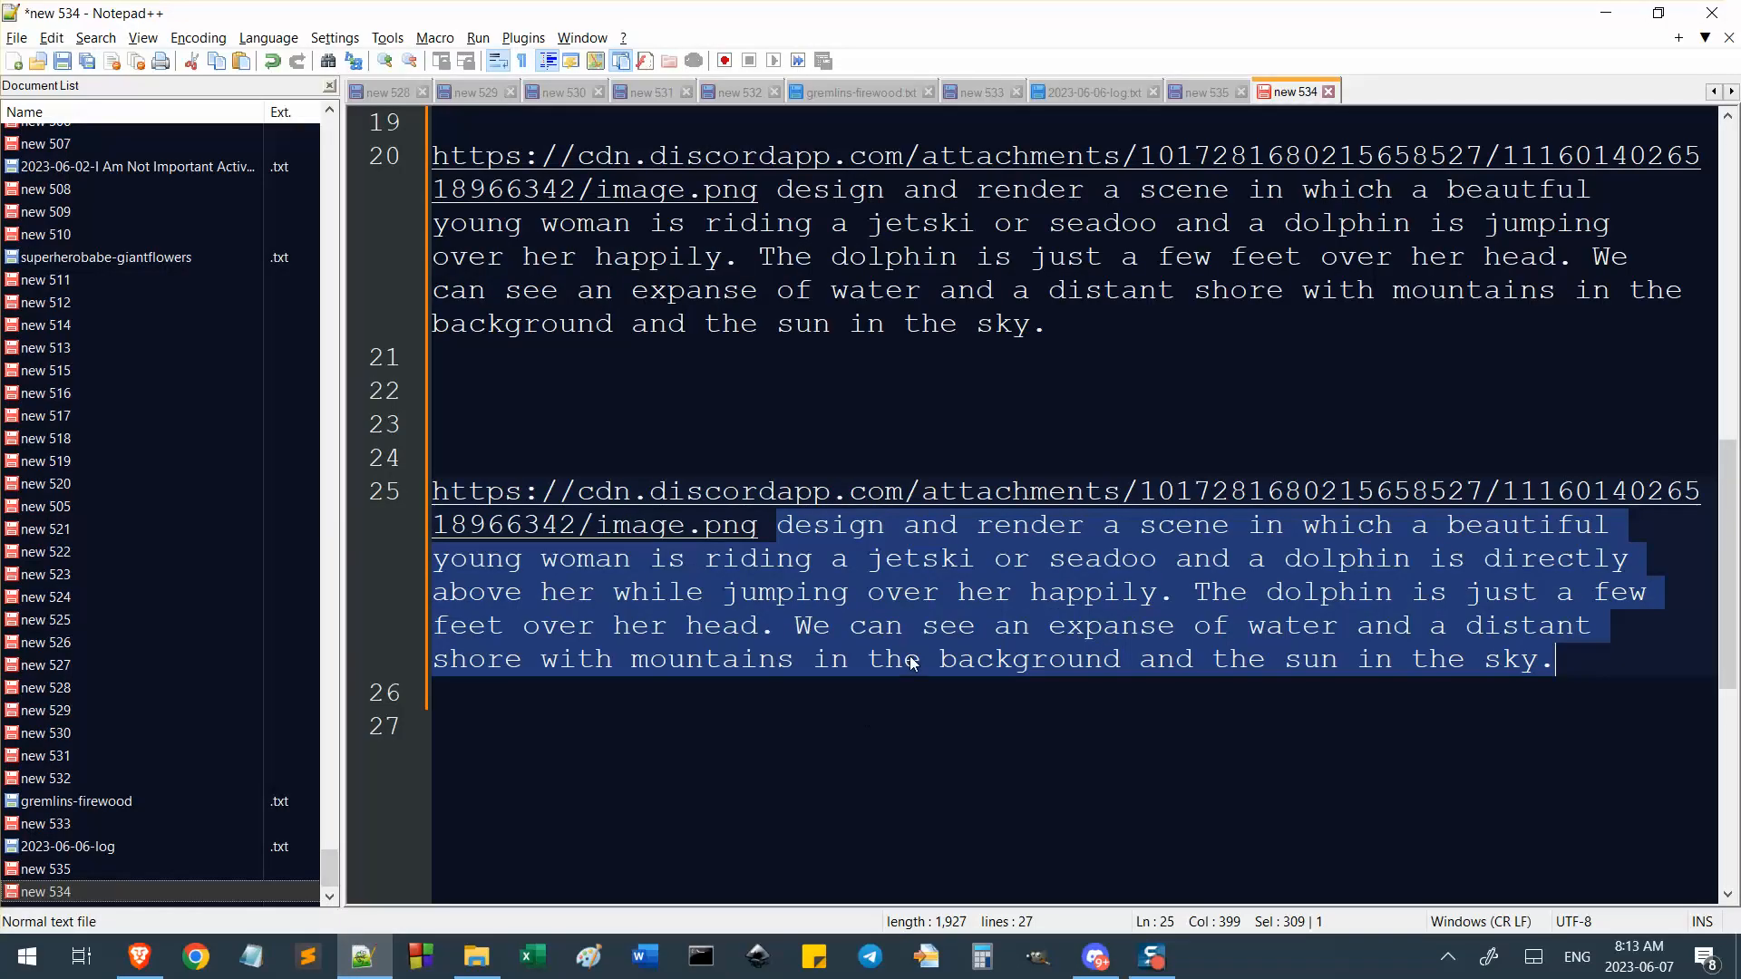
click(959, 592)
drag(1633, 665, 1420, 626)
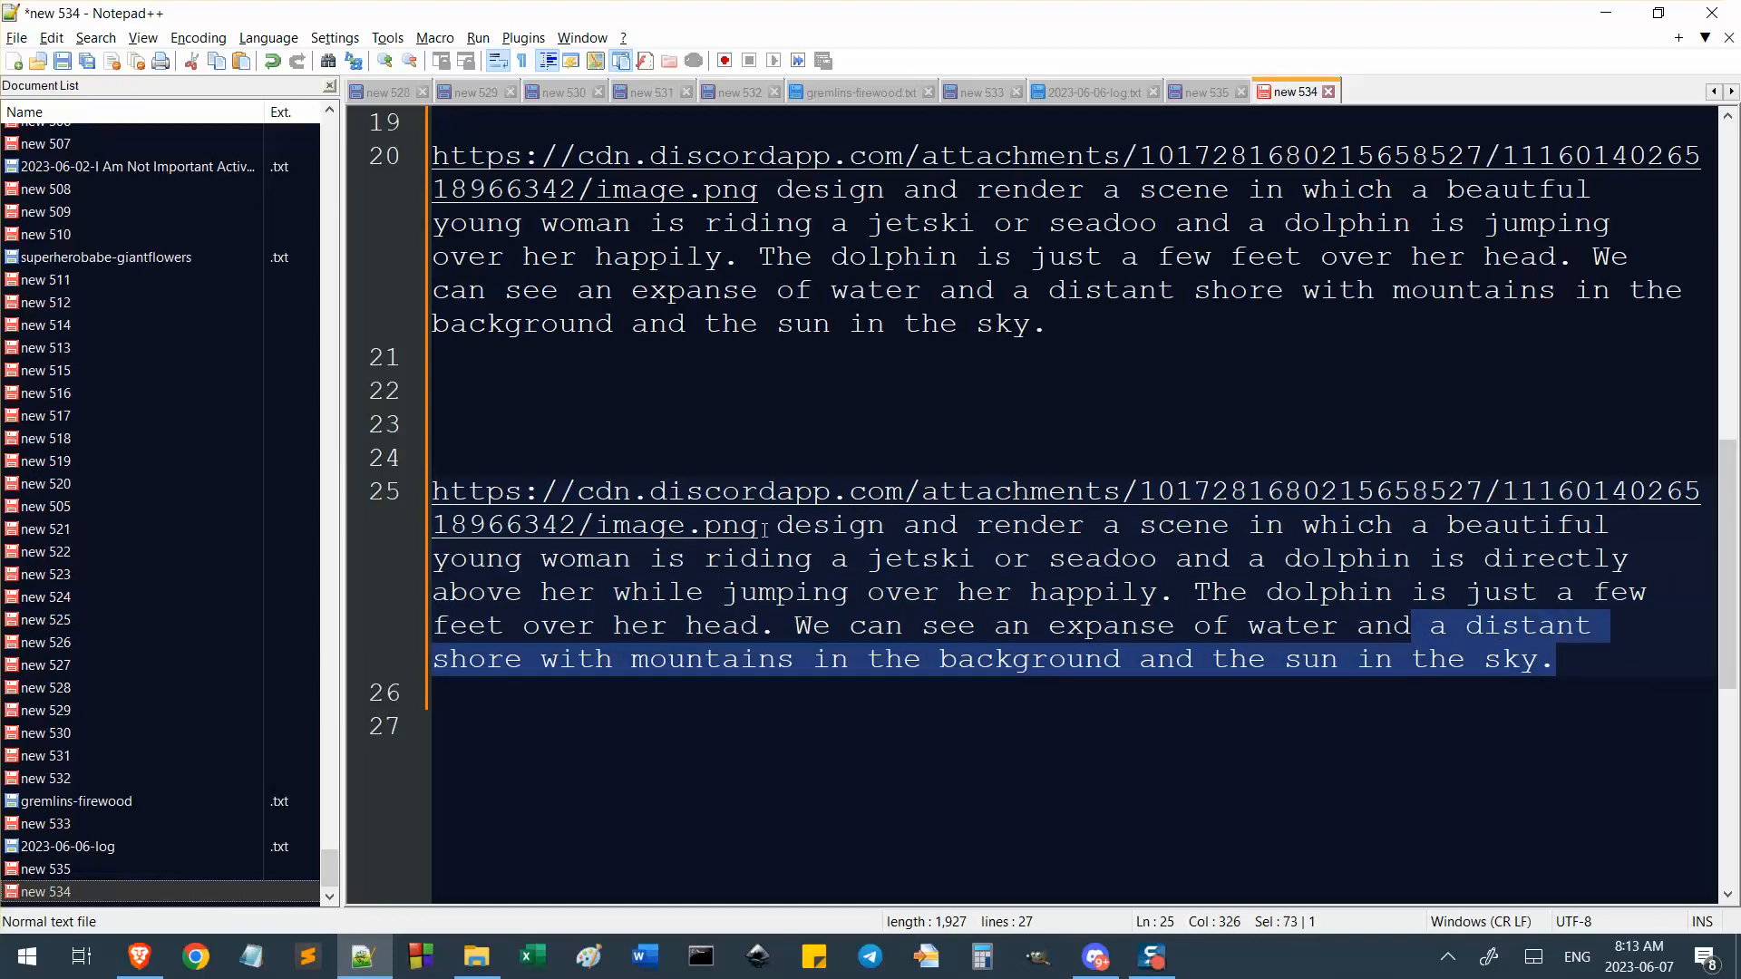
double_click(837, 505)
click(857, 522)
drag(1608, 669, 279, 487)
key(ctrl+c)
key(alt+Tab)
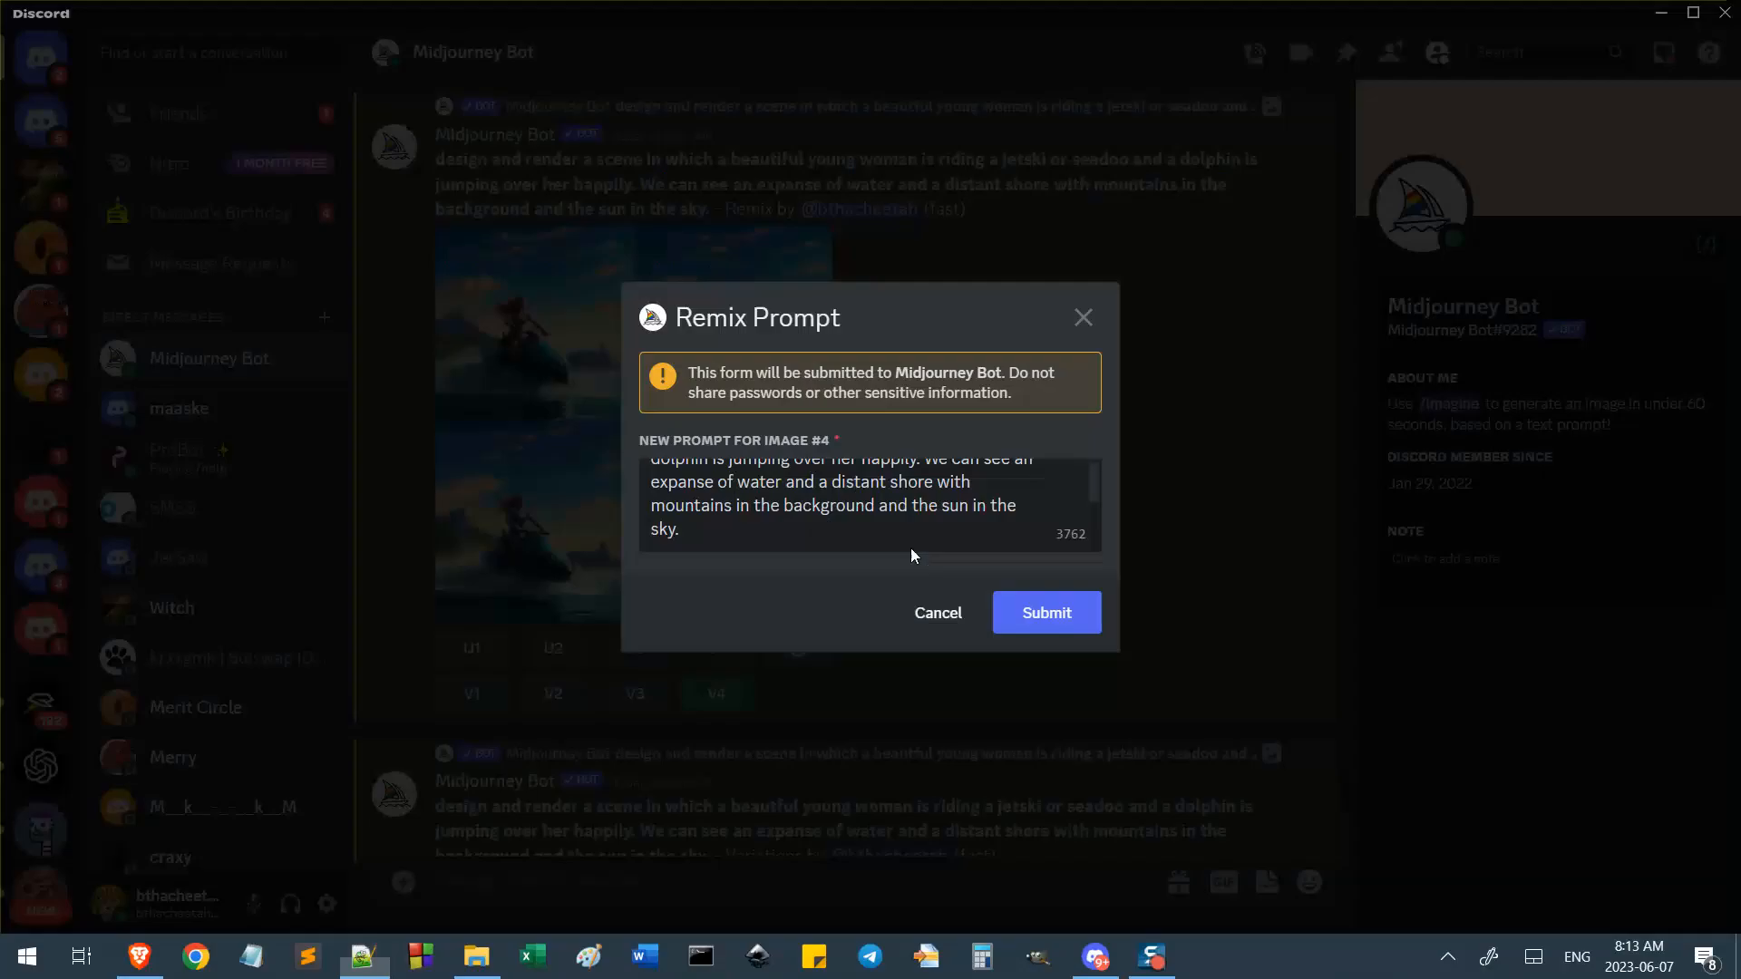
In Discord, replace the 8:06 AM grid's remix prompt for image #4 with the copied prompt and its URL, and submit it.
key(ctrl+a)
key(ctrl+v)
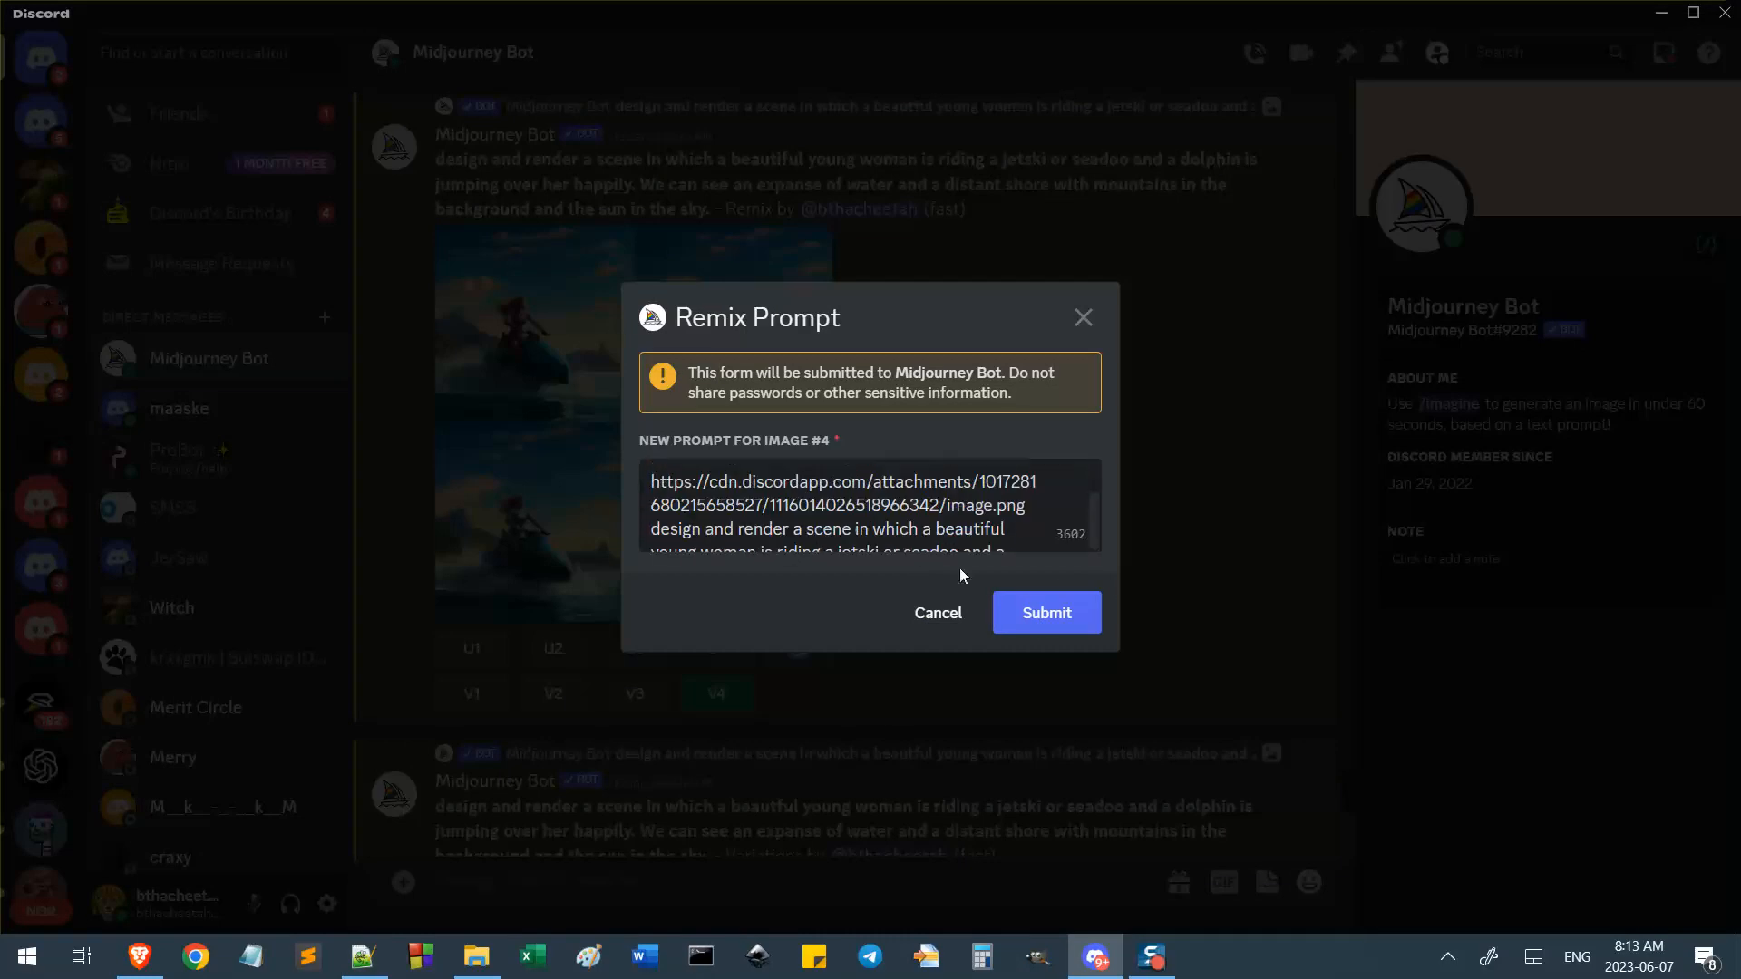
click(1031, 615)
key(alt+Tab)
click(970, 734)
key(alt+Tab)
Examine the 8:05 AM remix grid enlarged and upscale its fourth image.
scroll(811, 728, up, 5)
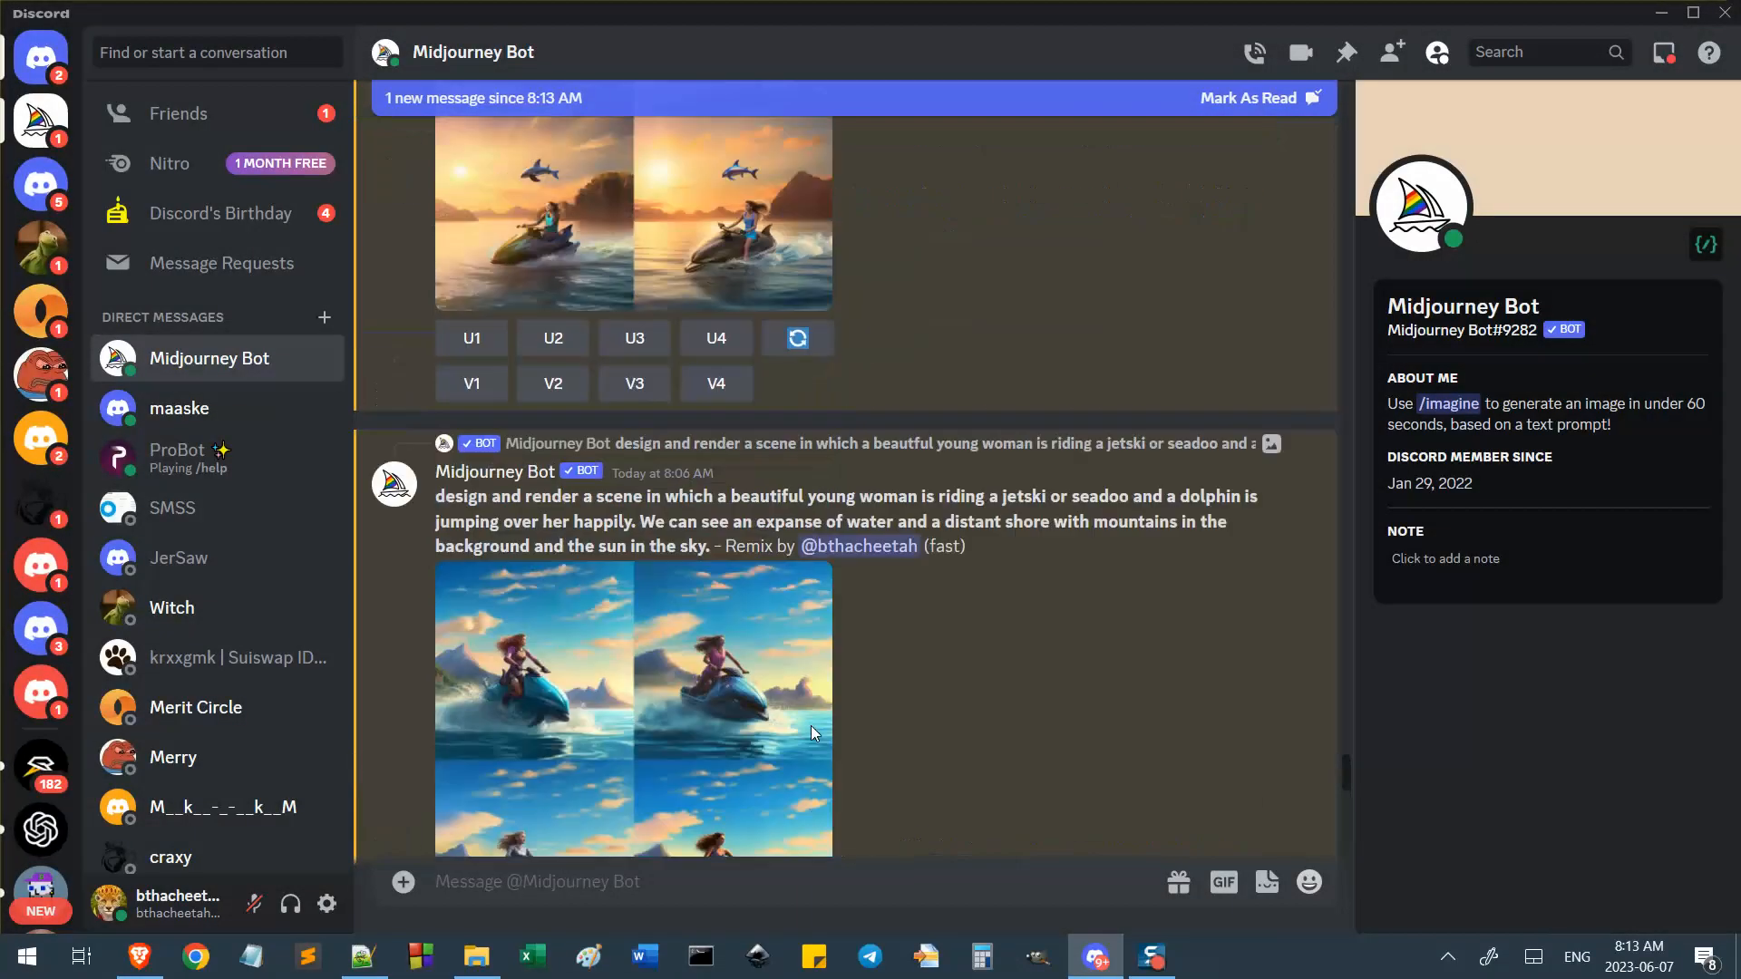
scroll(682, 483, up, 2)
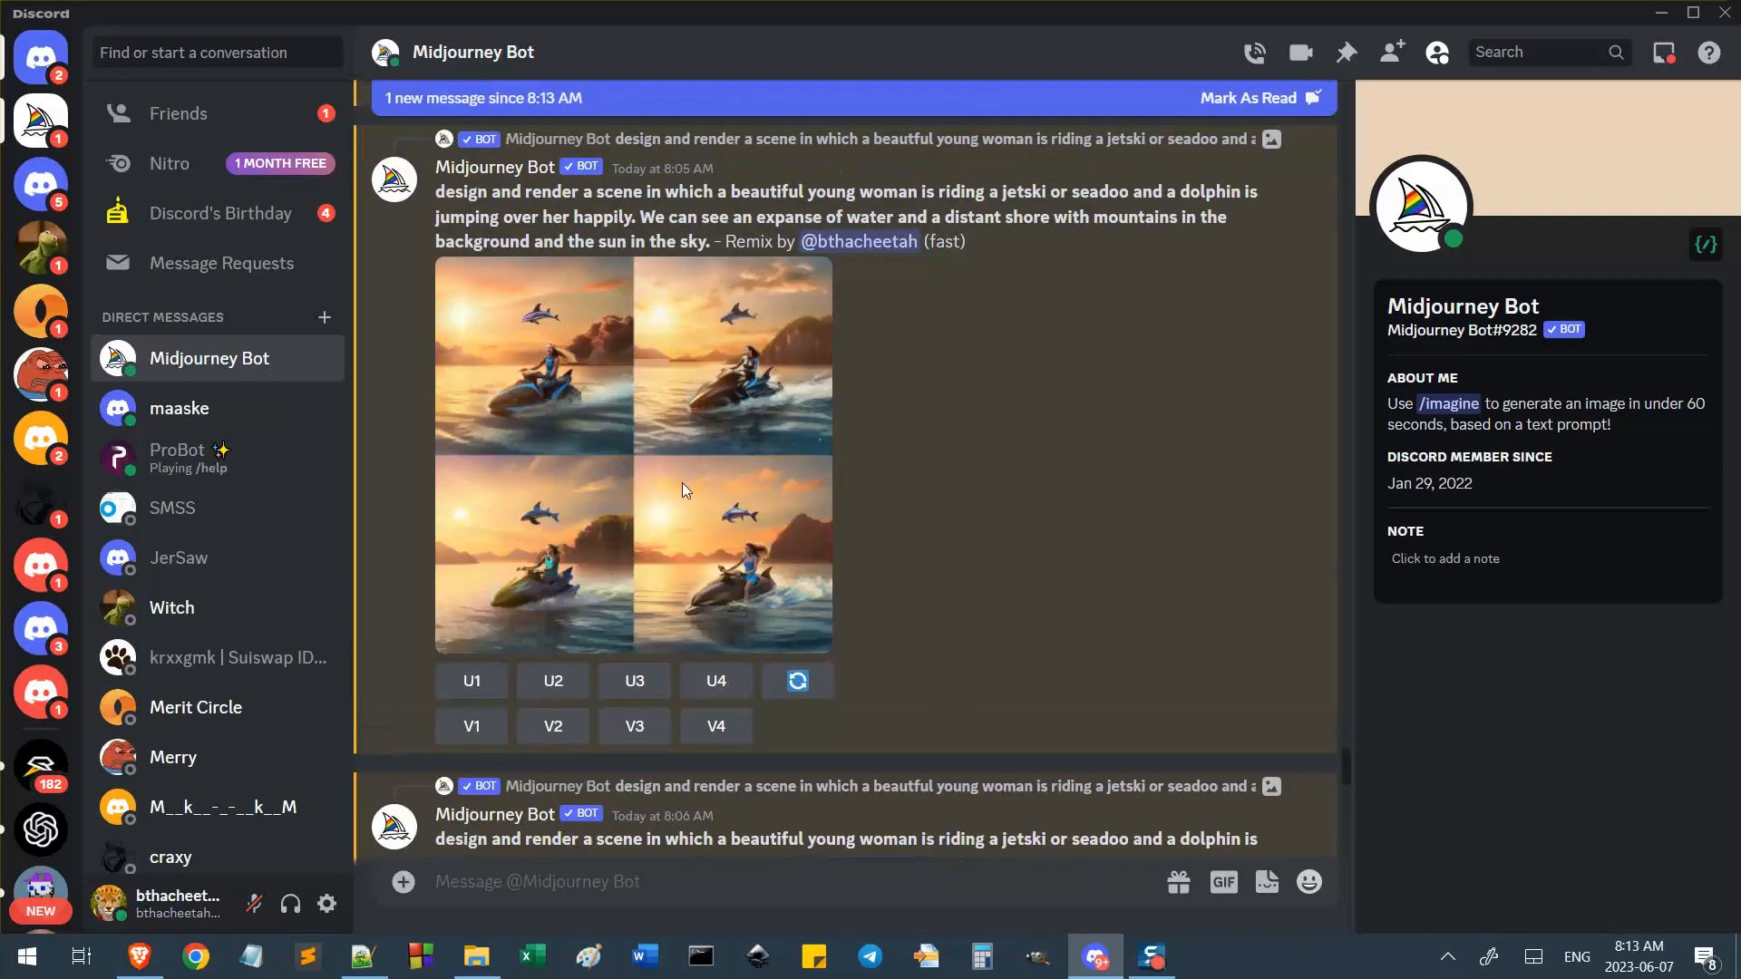
click(653, 482)
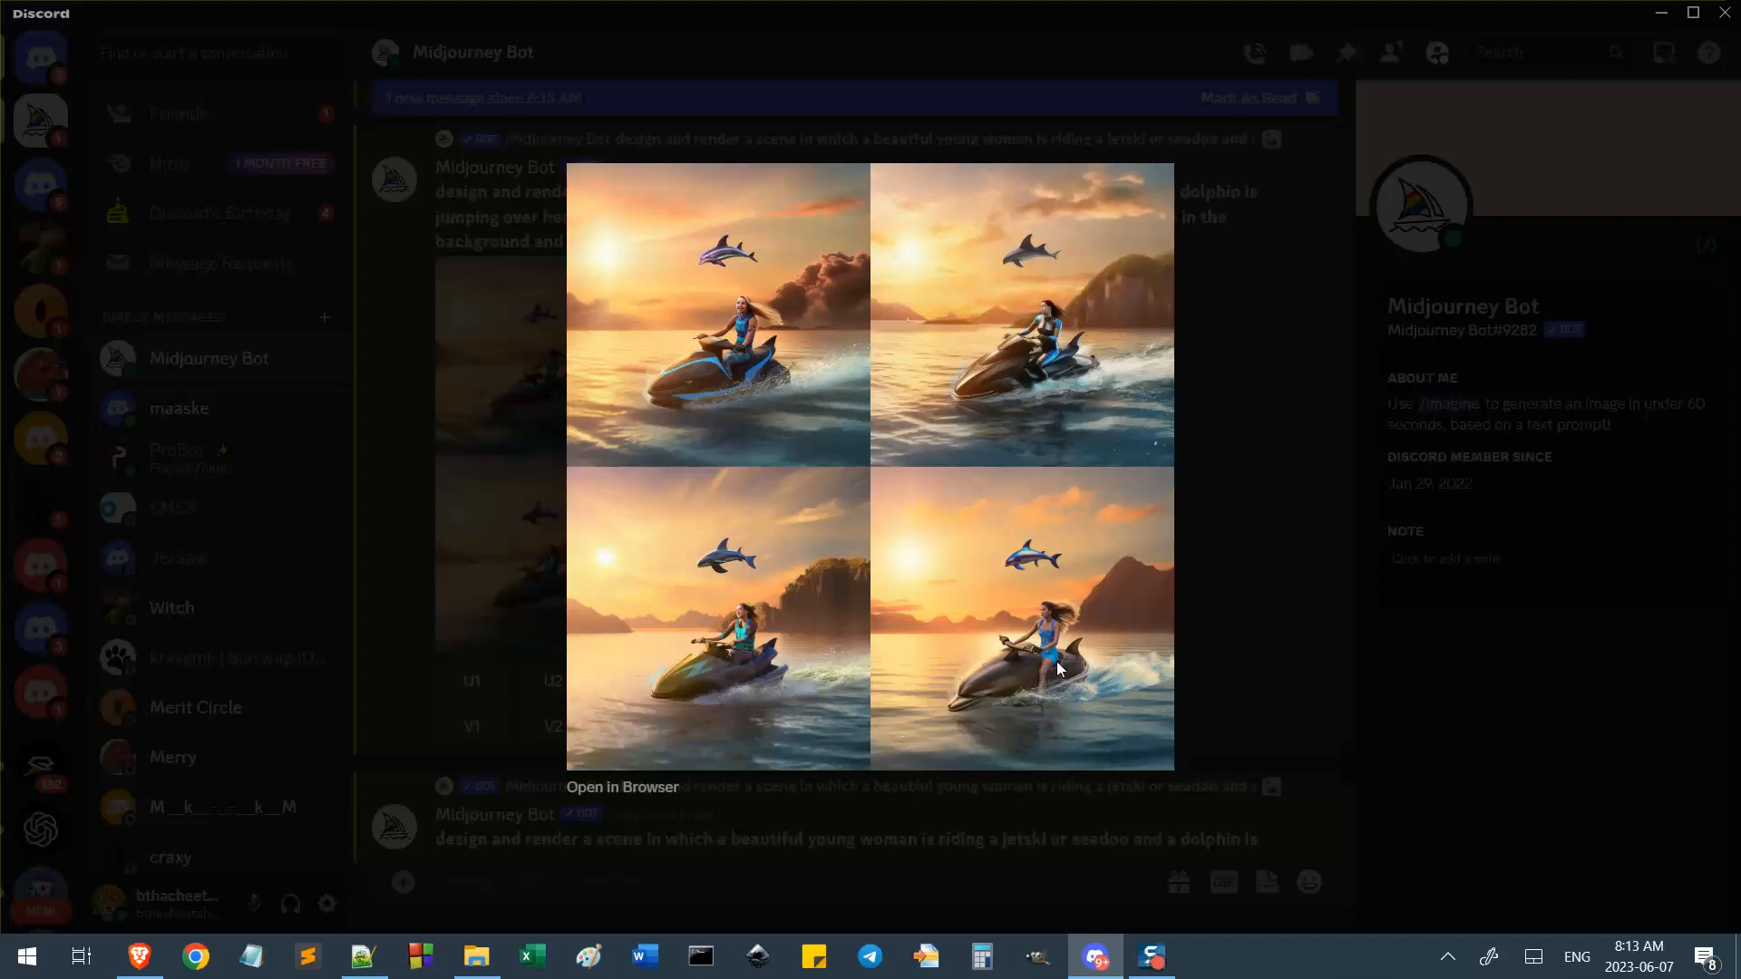
click(1256, 645)
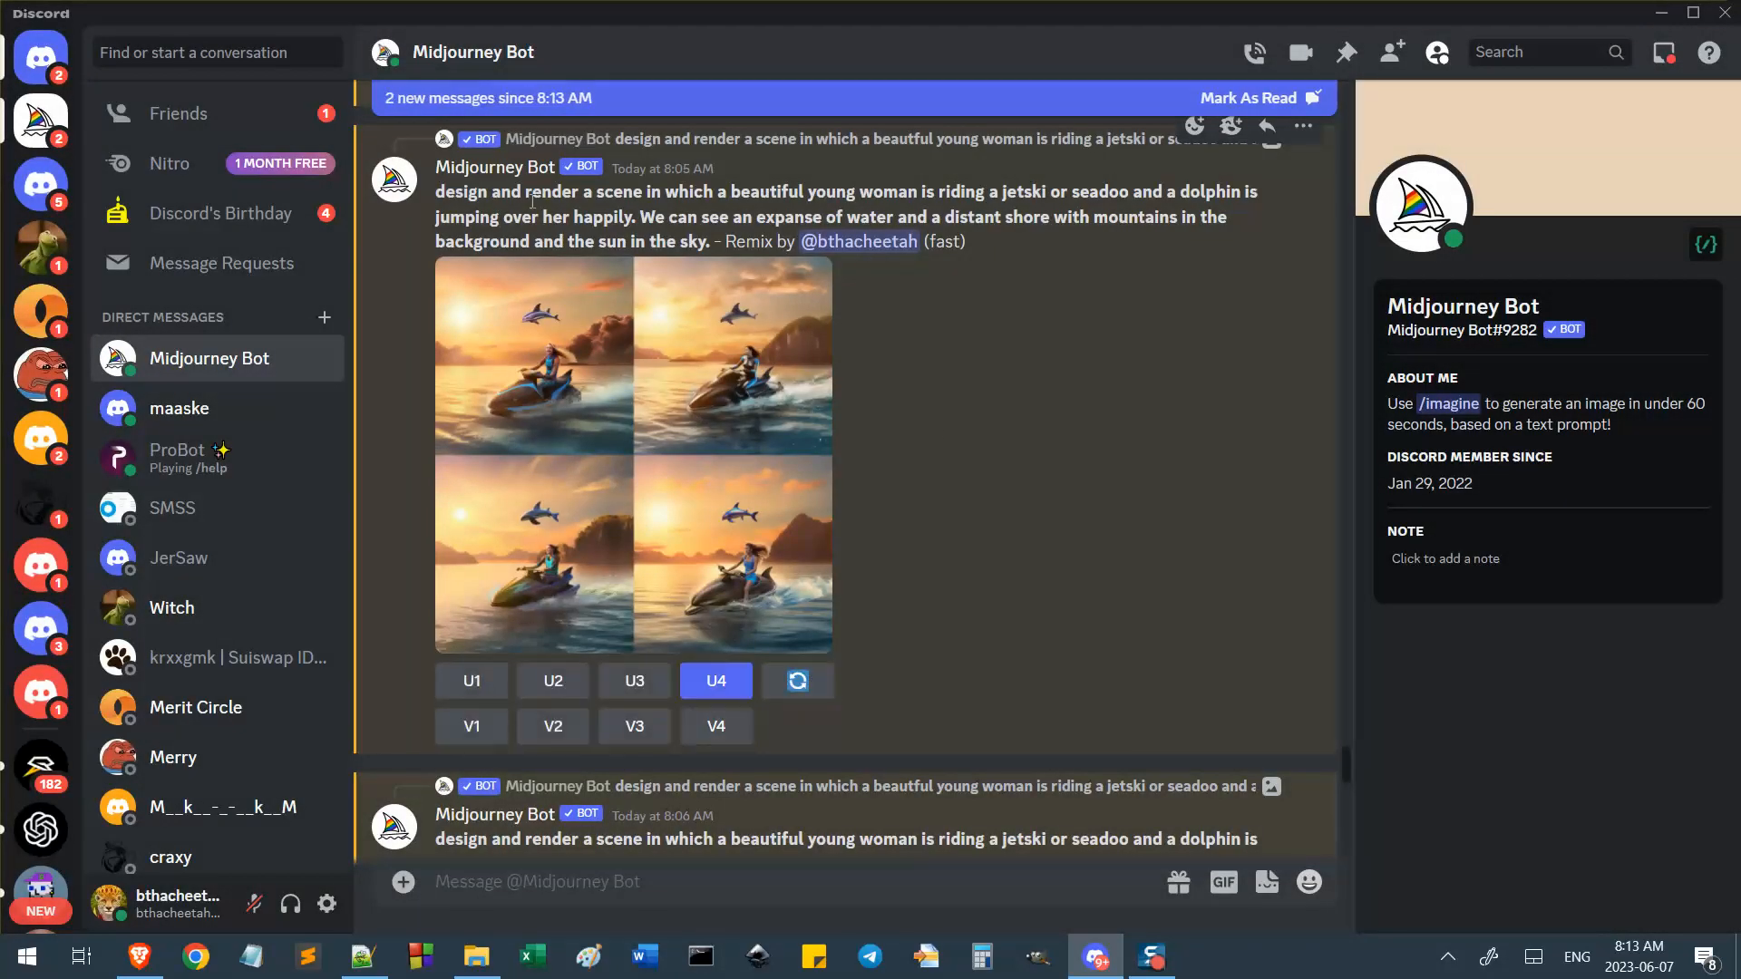
Copy the last prompt's description without its URL from "new 534" in Notepad++, and submit the remix prompt for image 4 of the 8:05 AM grid.
click(718, 726)
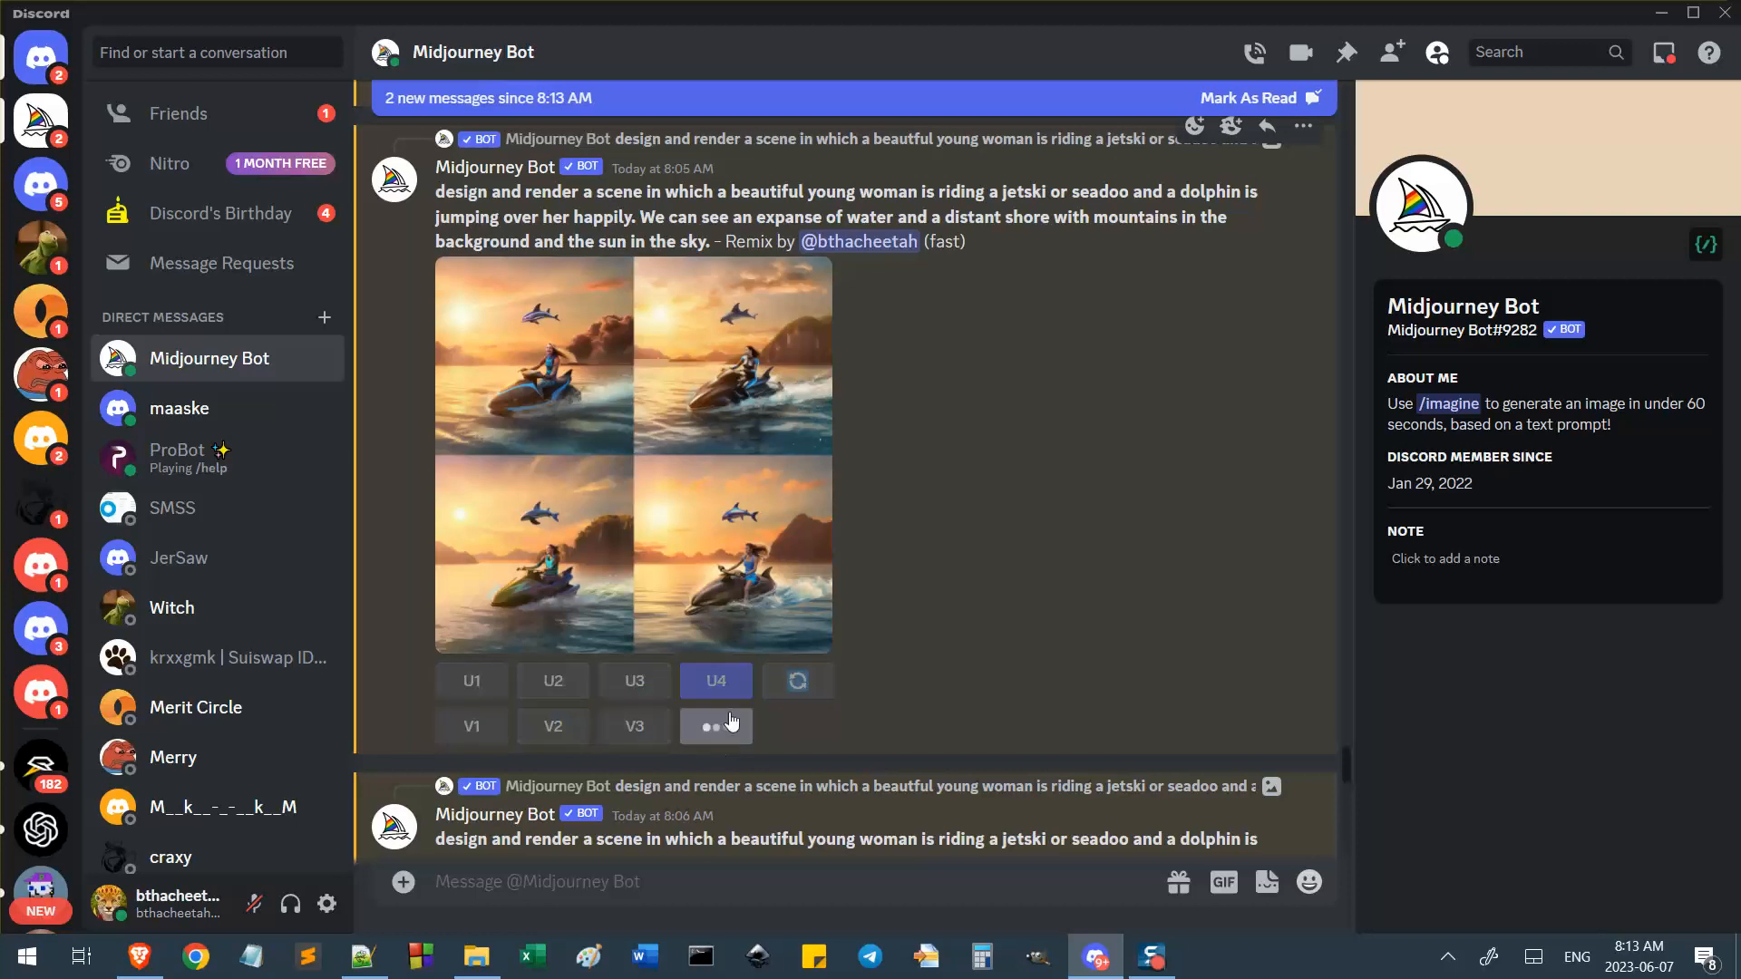
mouse_move(362, 968)
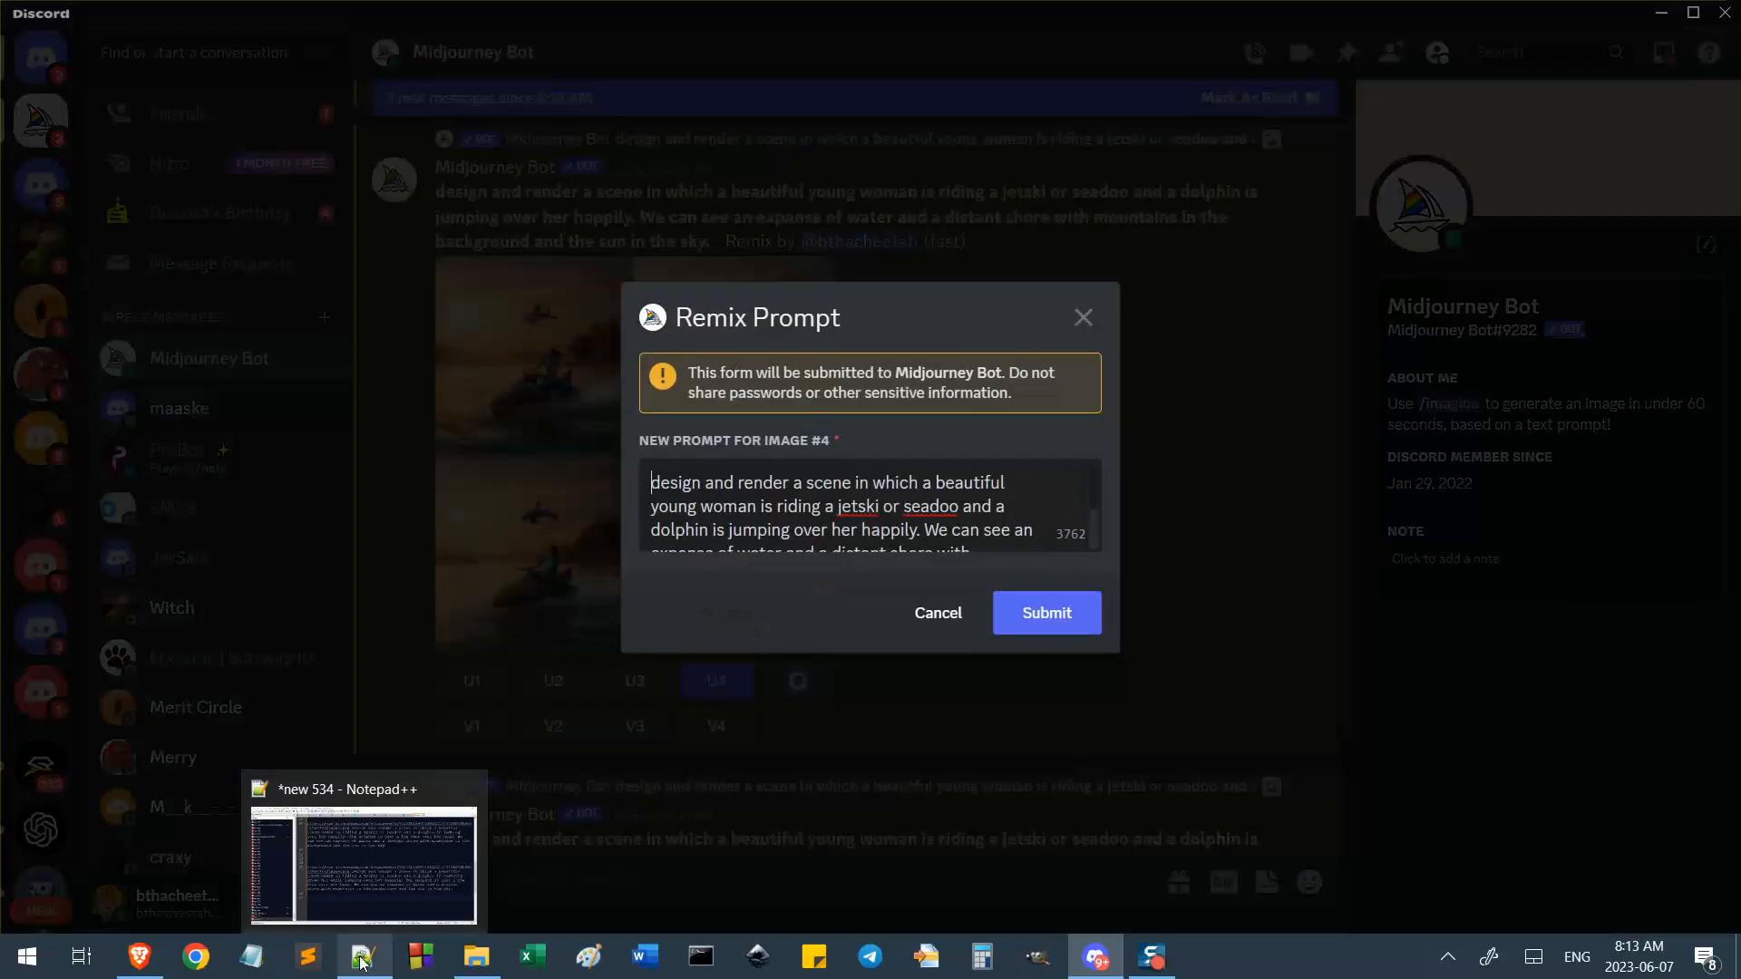
click(362, 960)
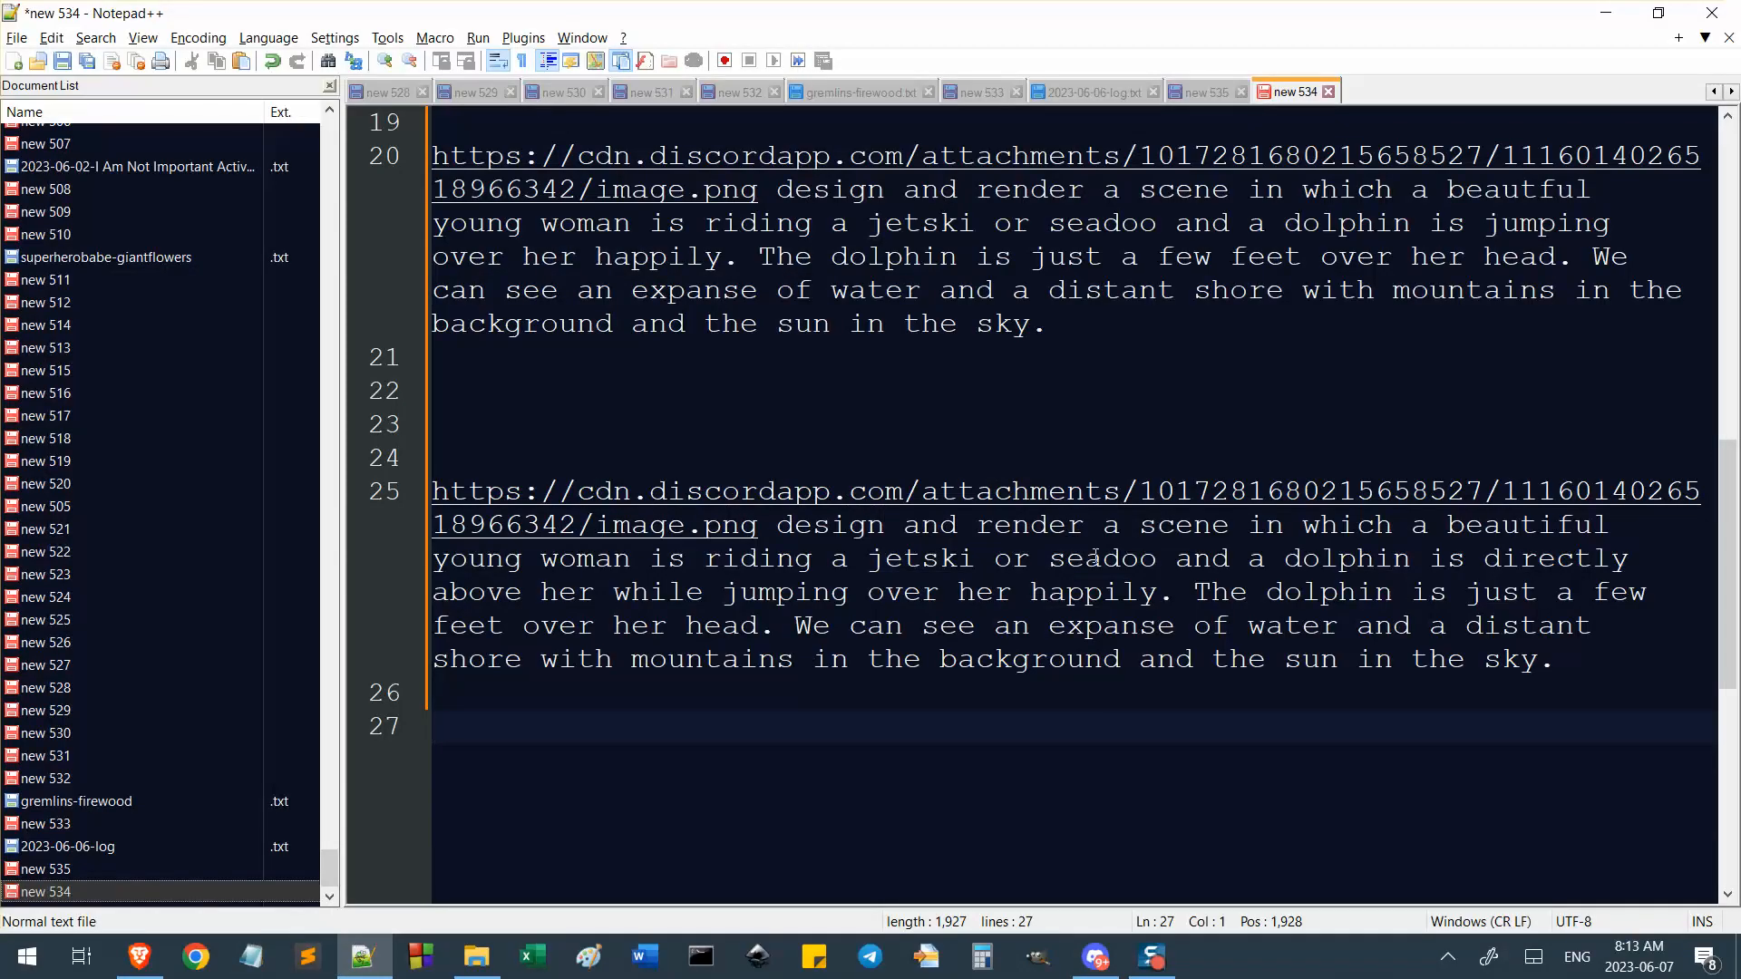
drag(1636, 660, 777, 526)
key(alt+Tab)
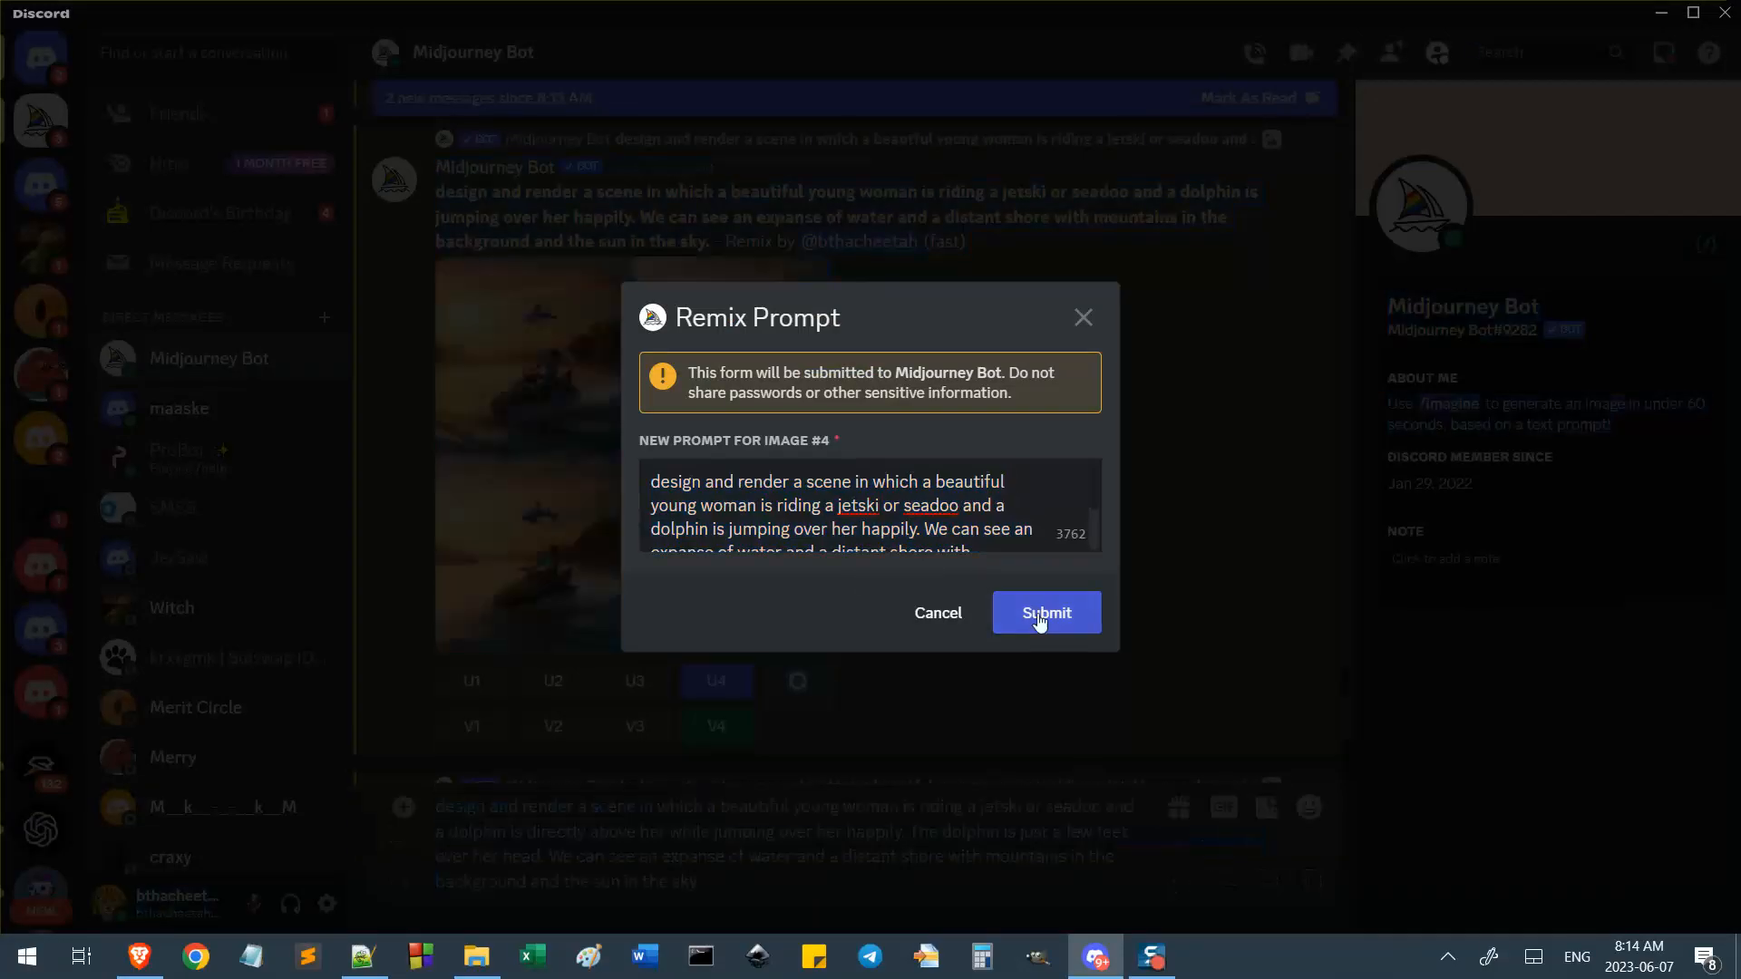
click(1025, 607)
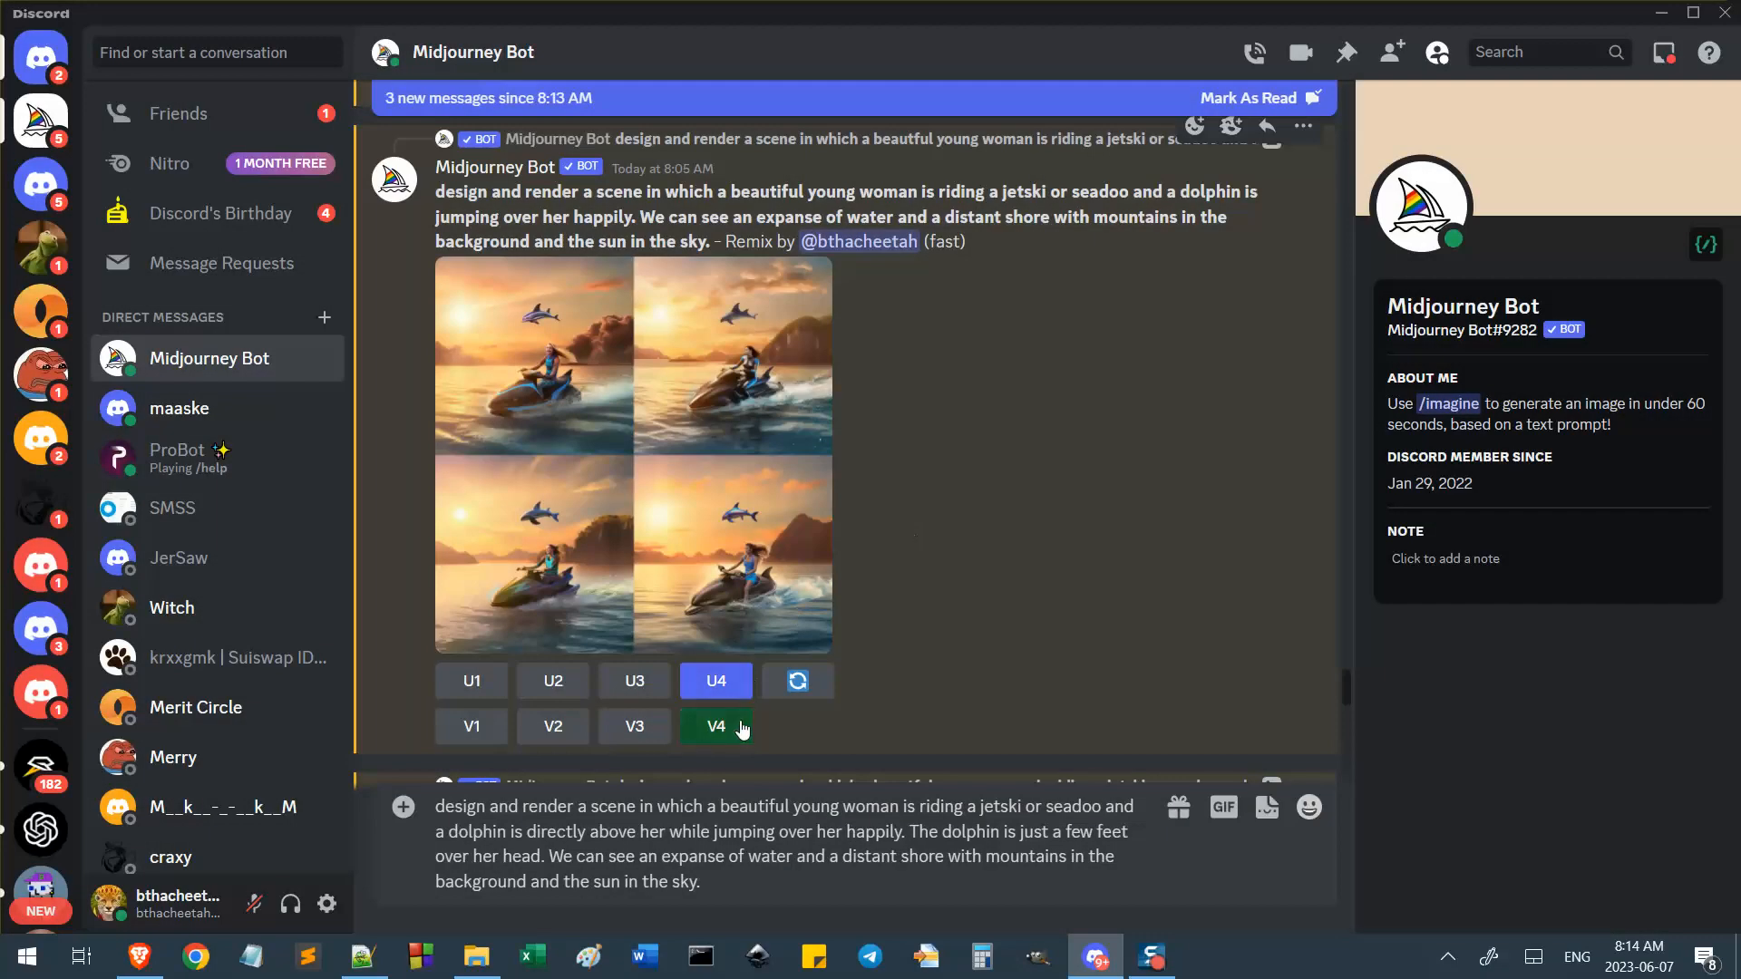
Dismiss the reopened remix prompt and clear the pasted description from the message box.
click(742, 728)
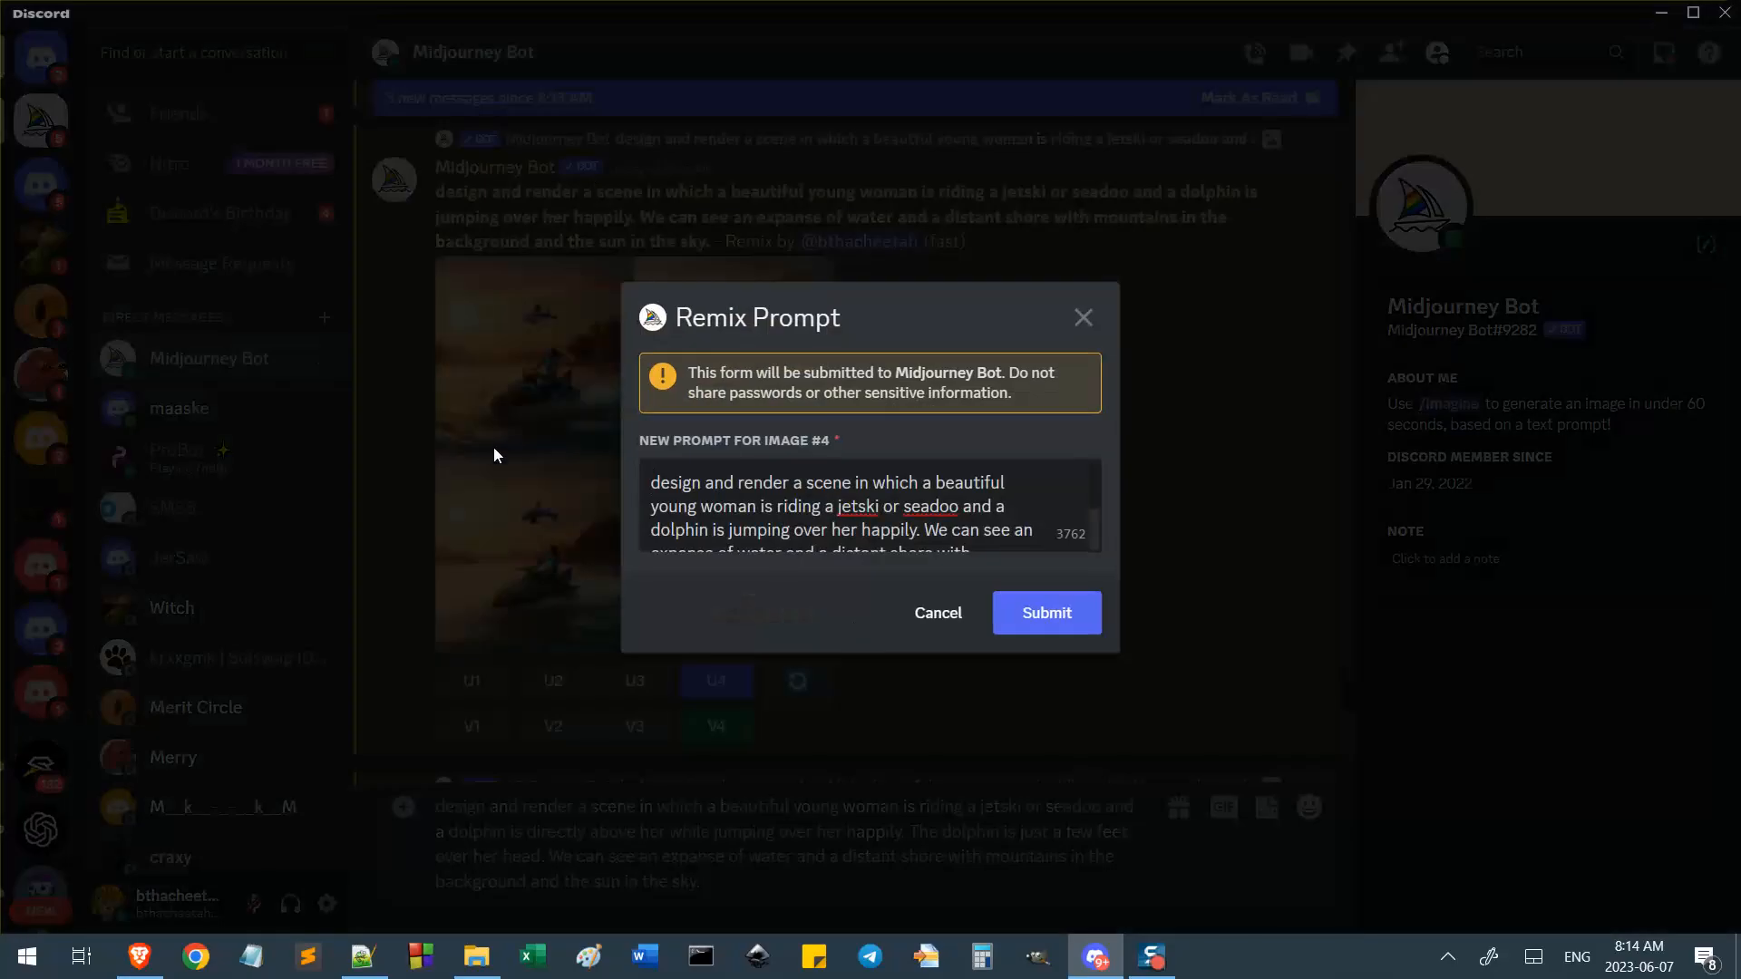
click(493, 450)
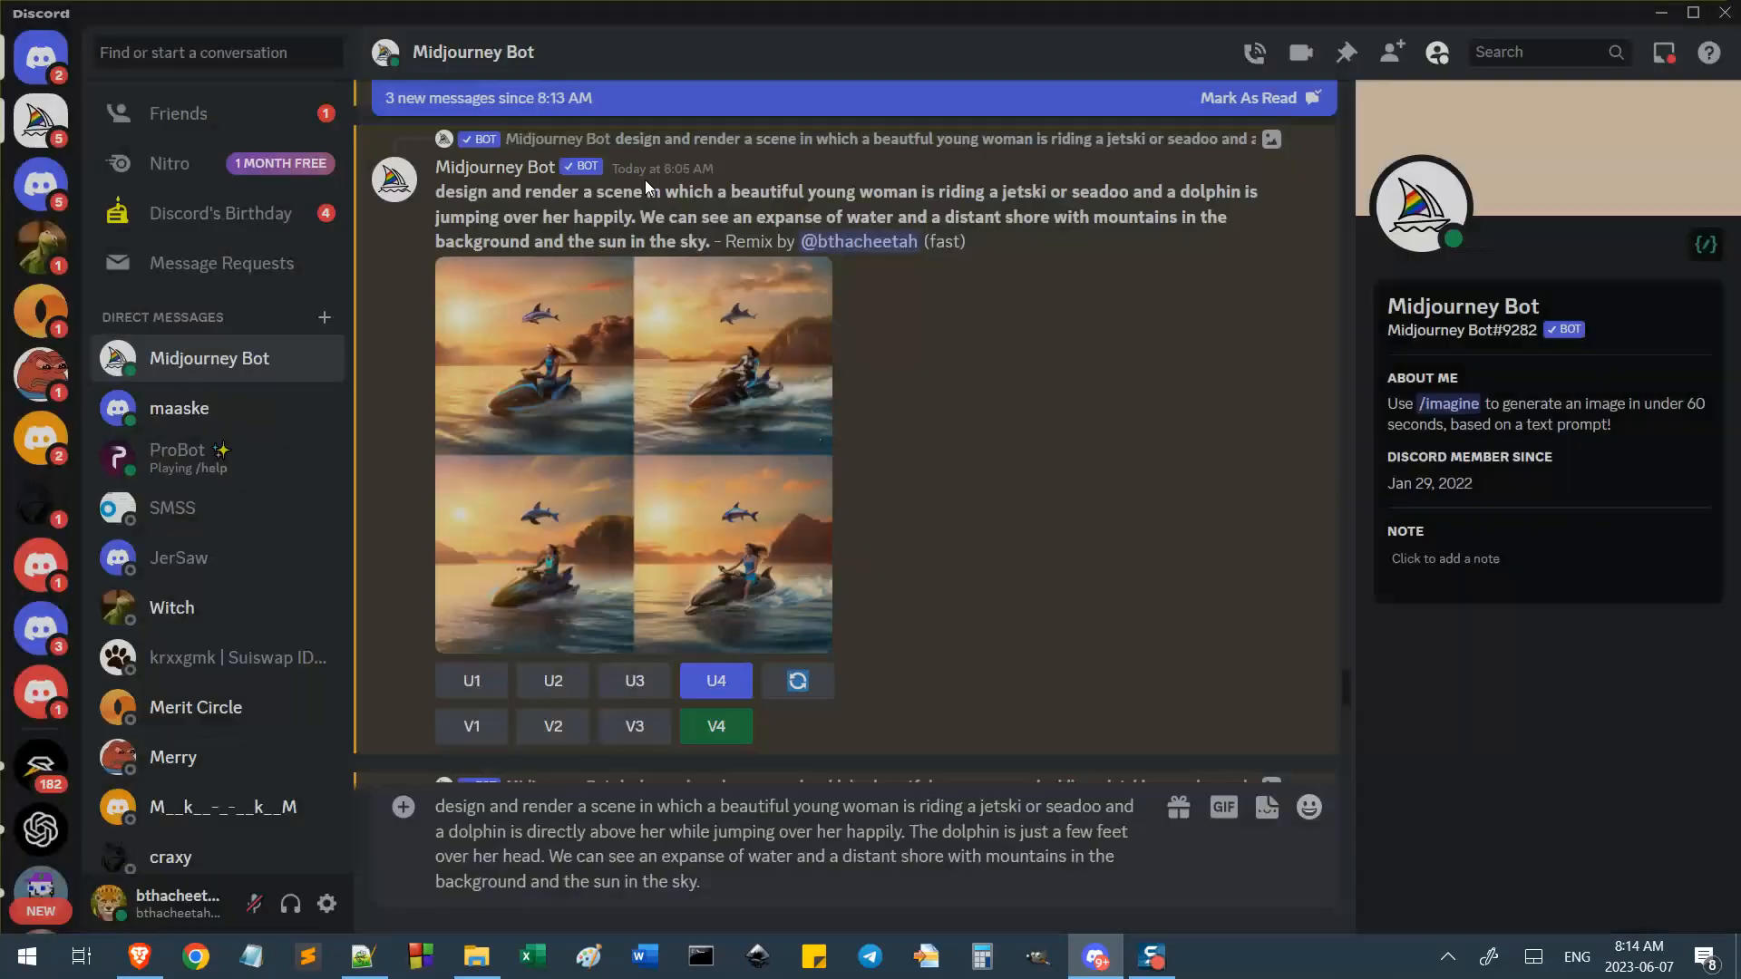
key(ctrl+a)
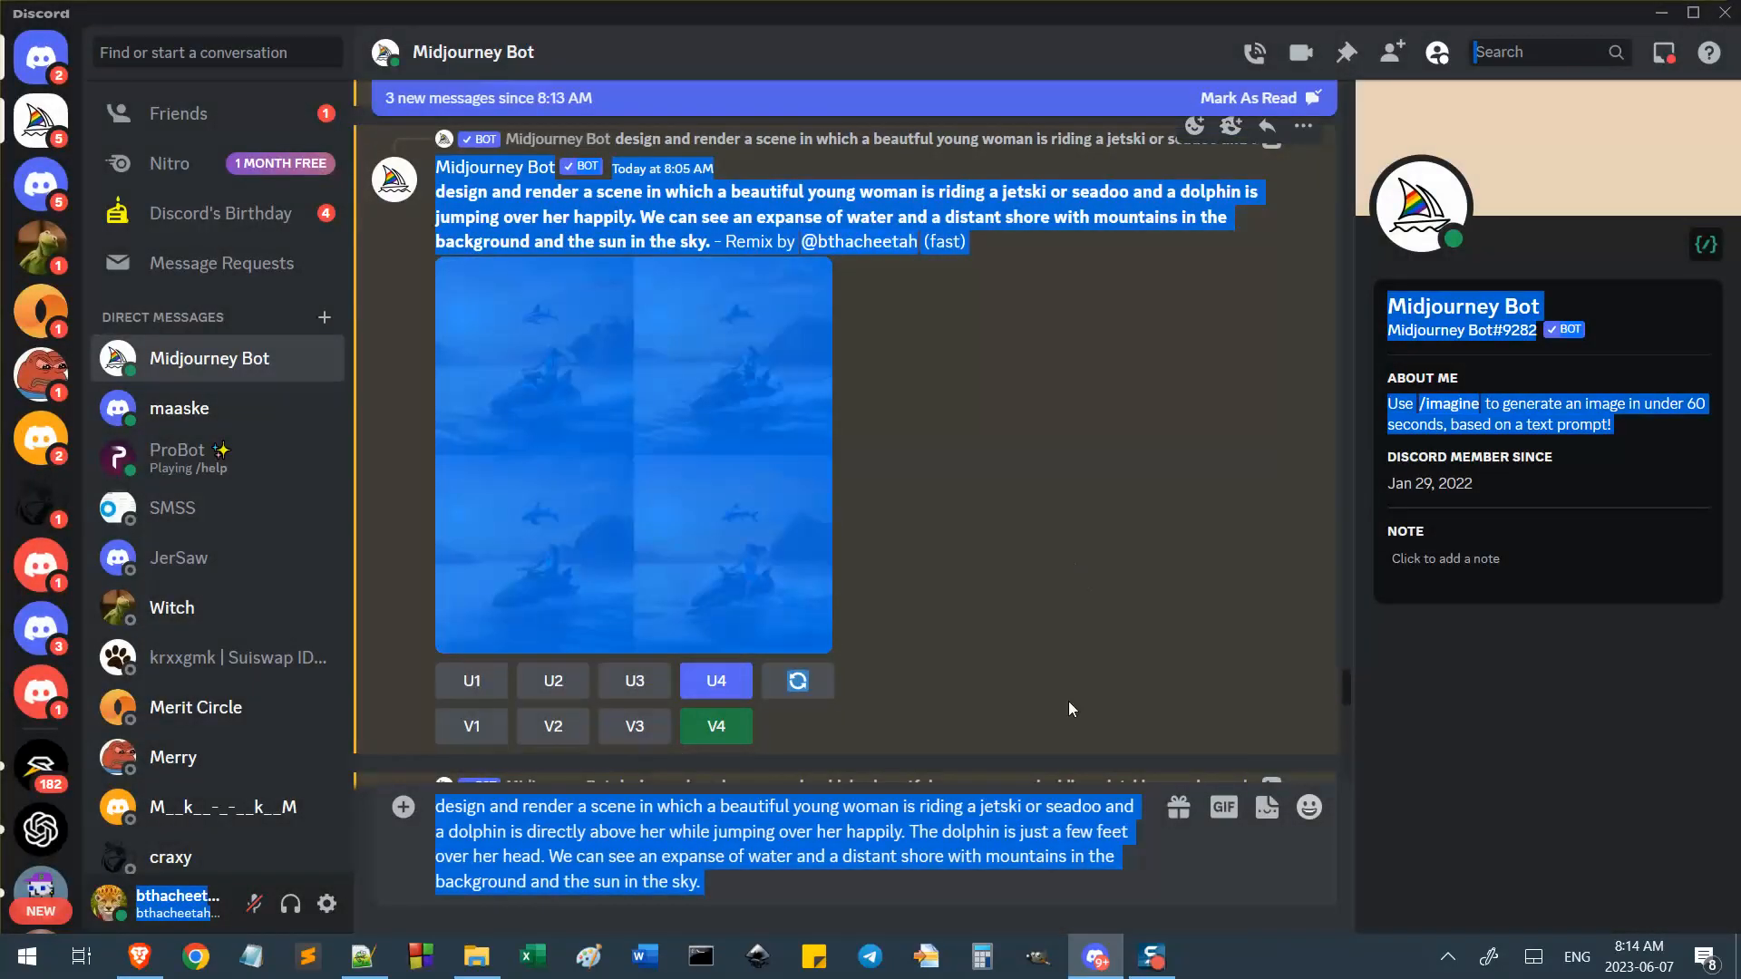
click(821, 807)
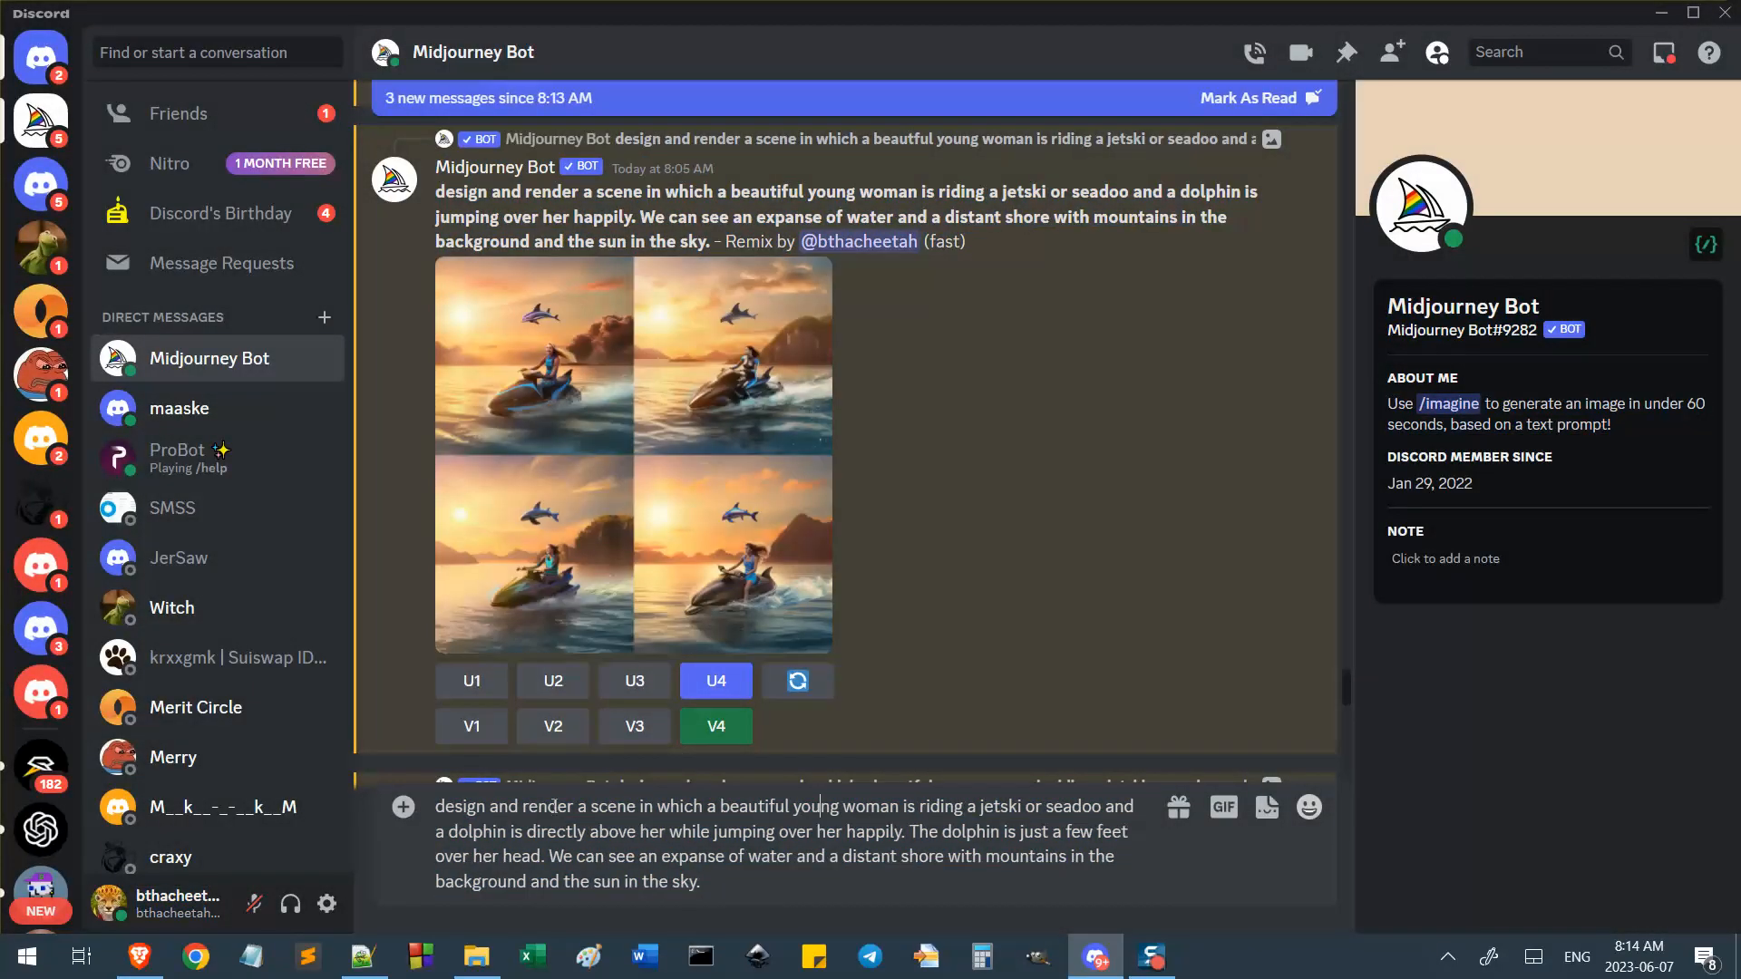
drag(599, 856, 476, 807)
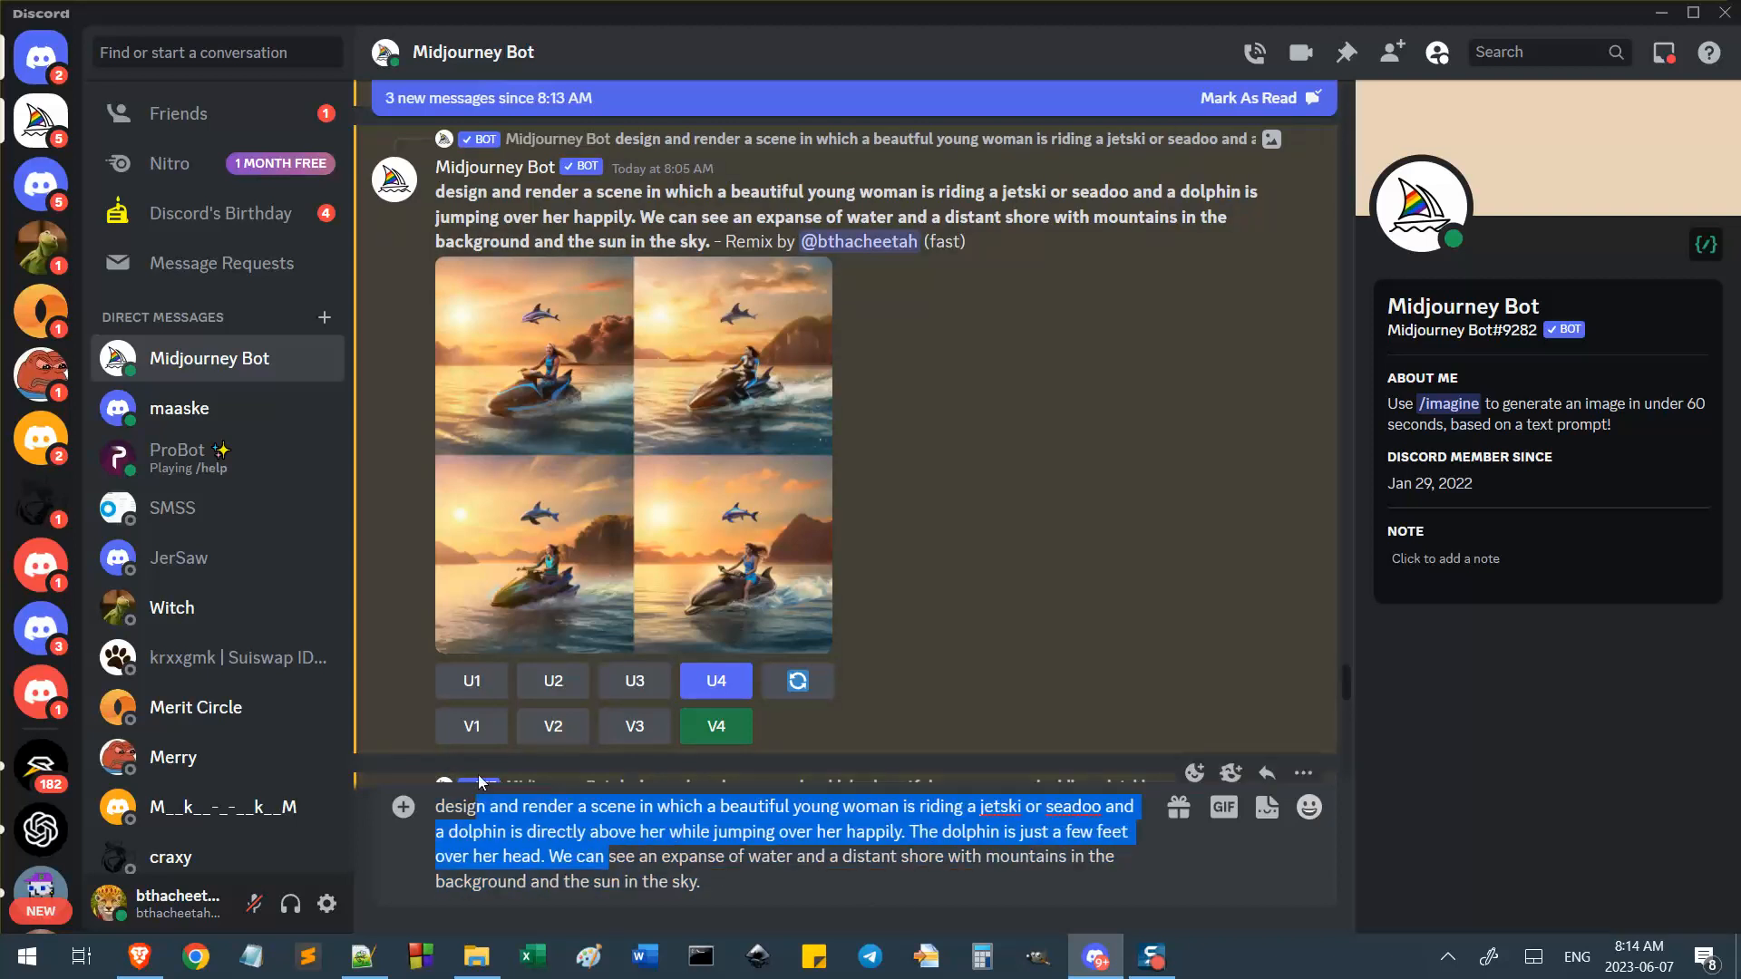
key(BackSpace)
key(ctrl+a)
key(BackSpace)
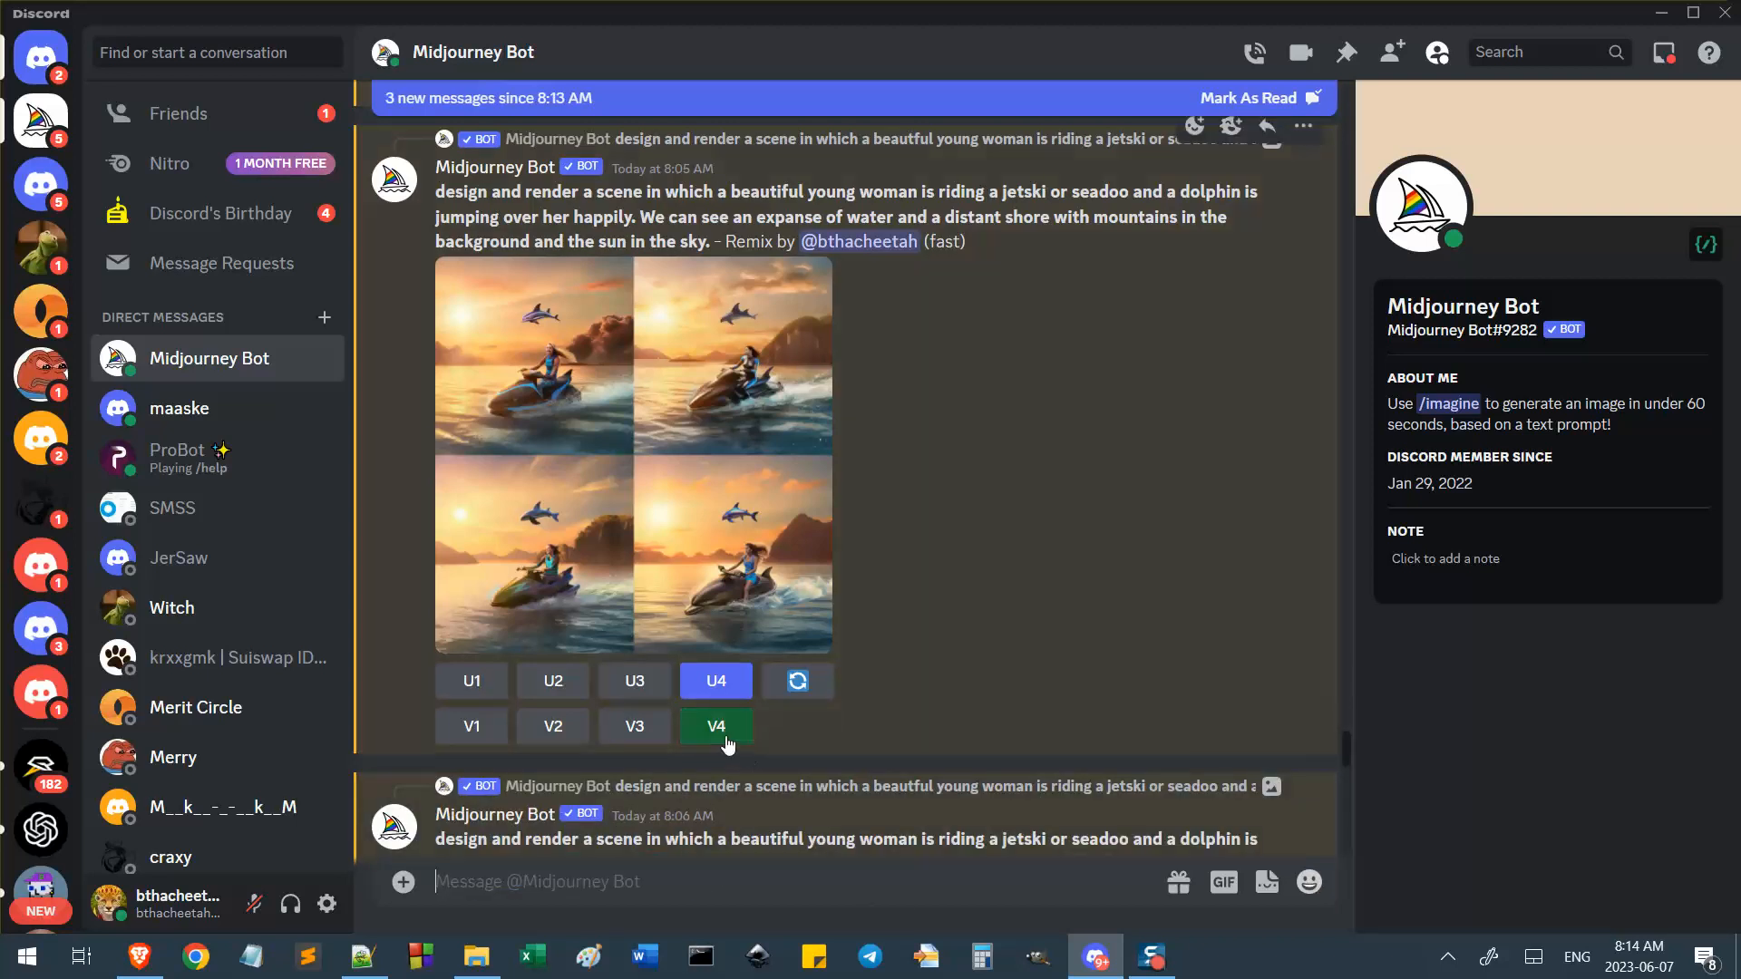
Reopen the remix prompt for image 4 of the 8:05 AM grid, replace its text with the copied description without the URL, and submit it.
click(687, 727)
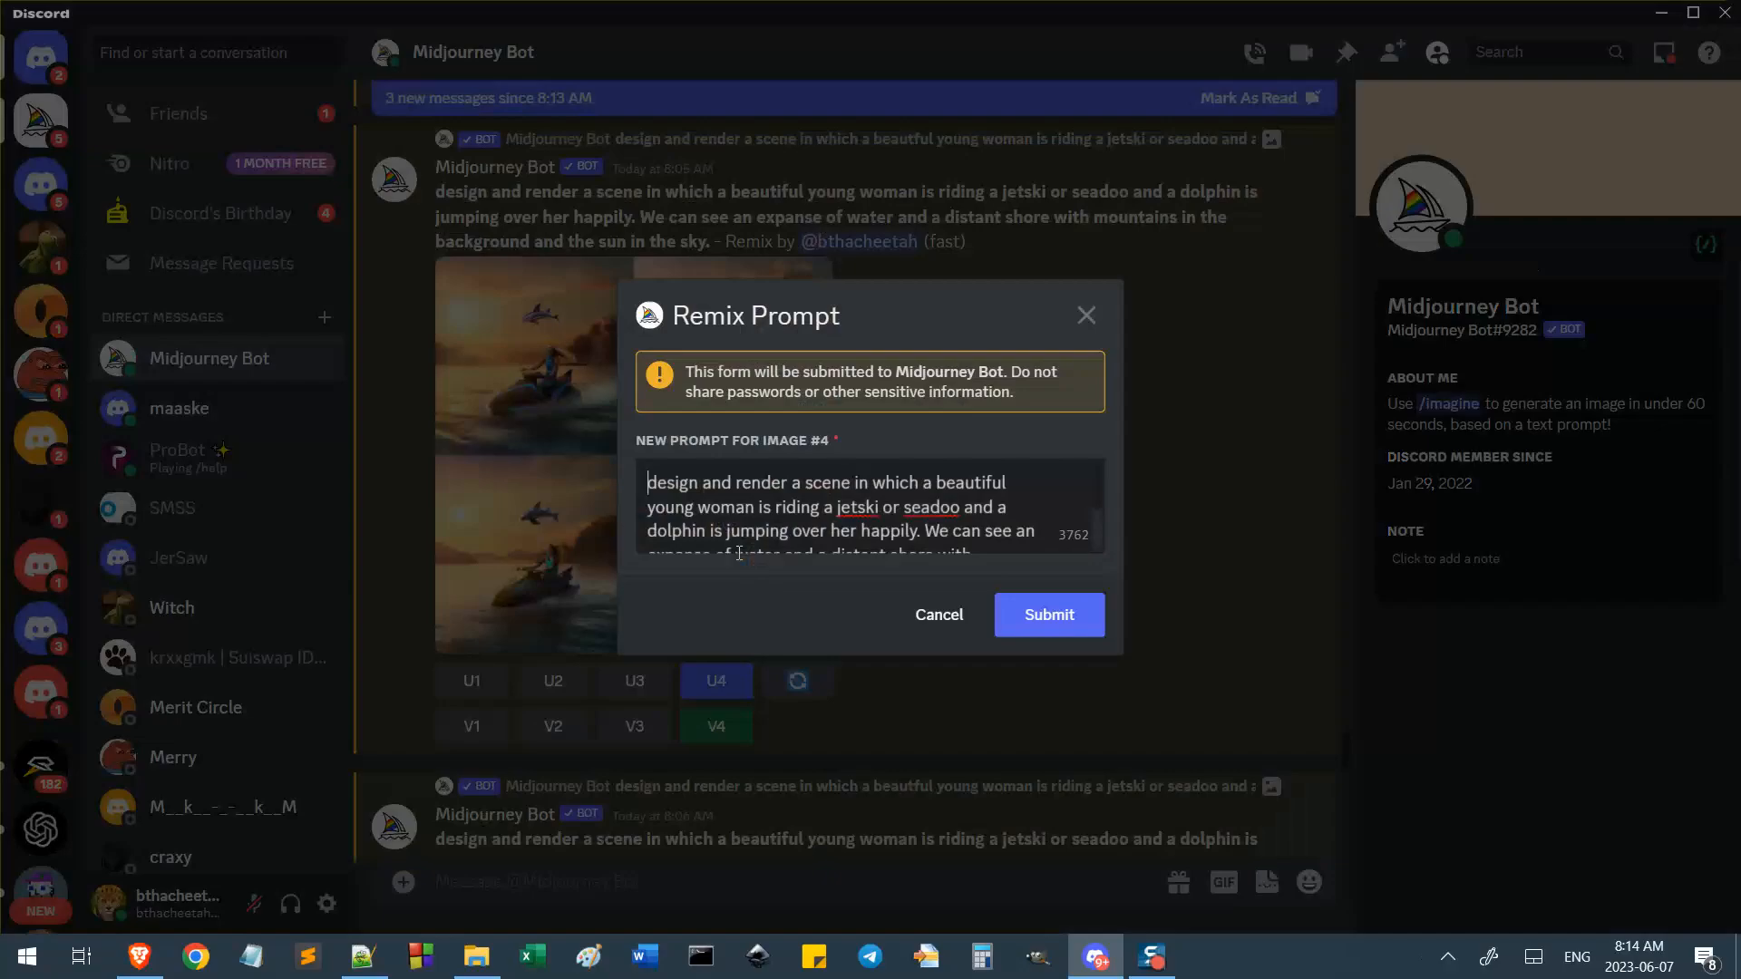
key(ctrl+a)
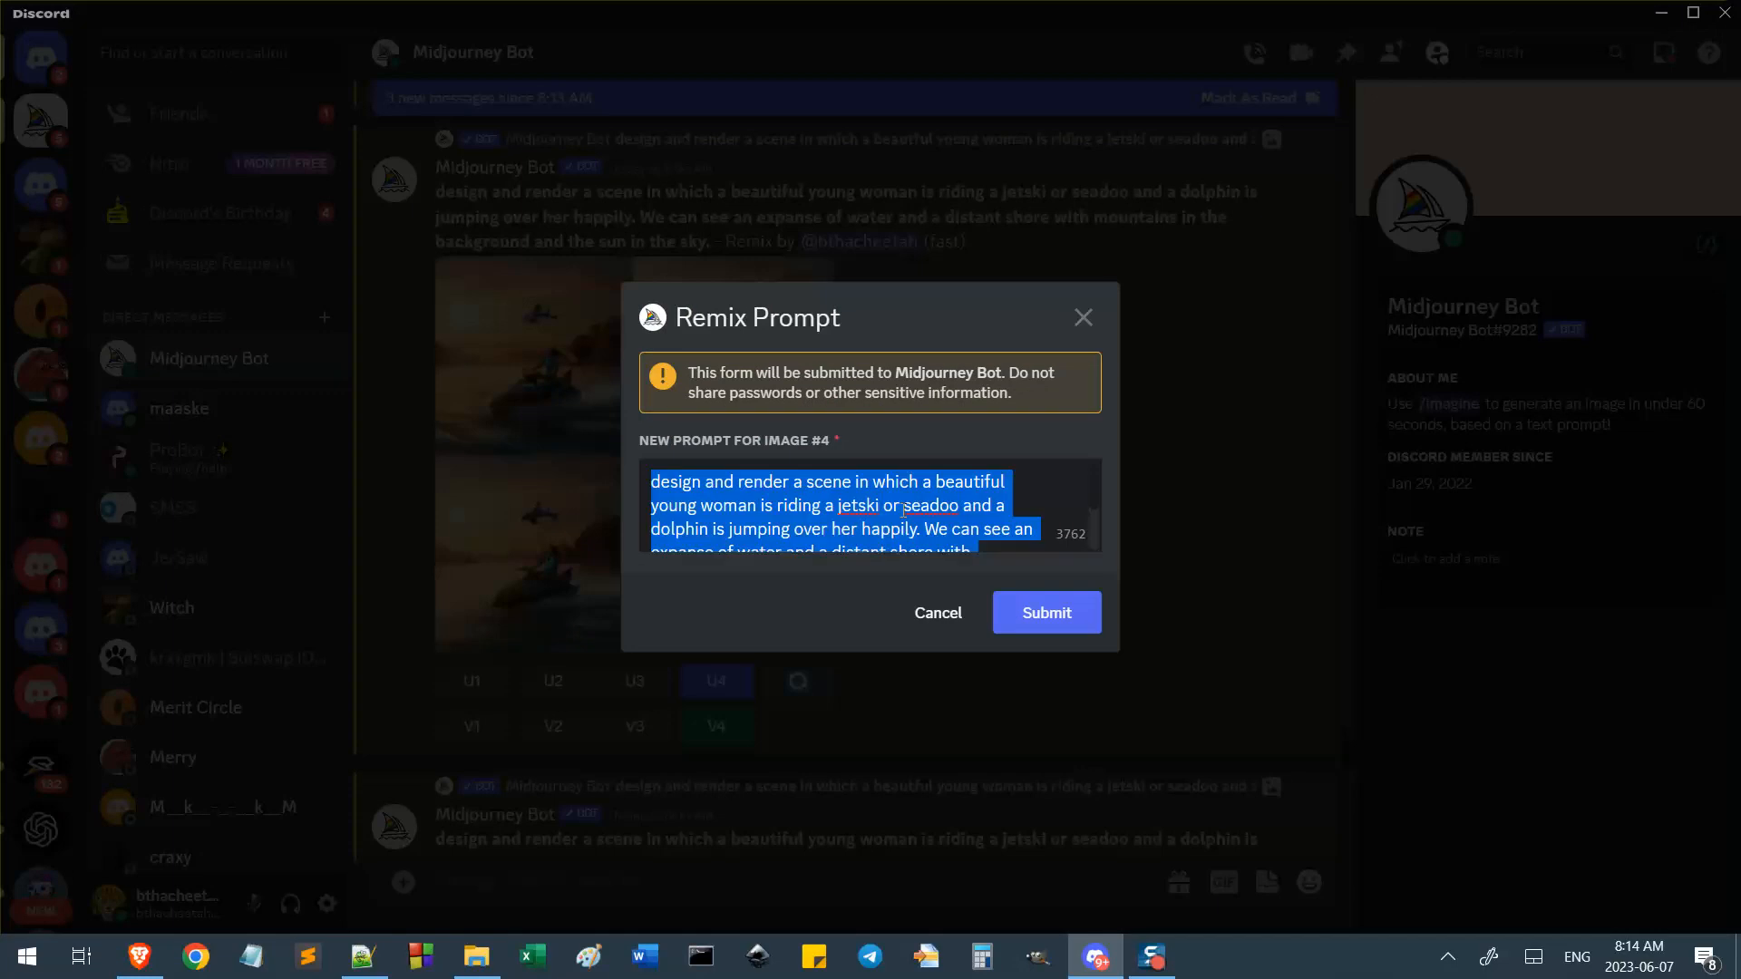
key(ctrl+v)
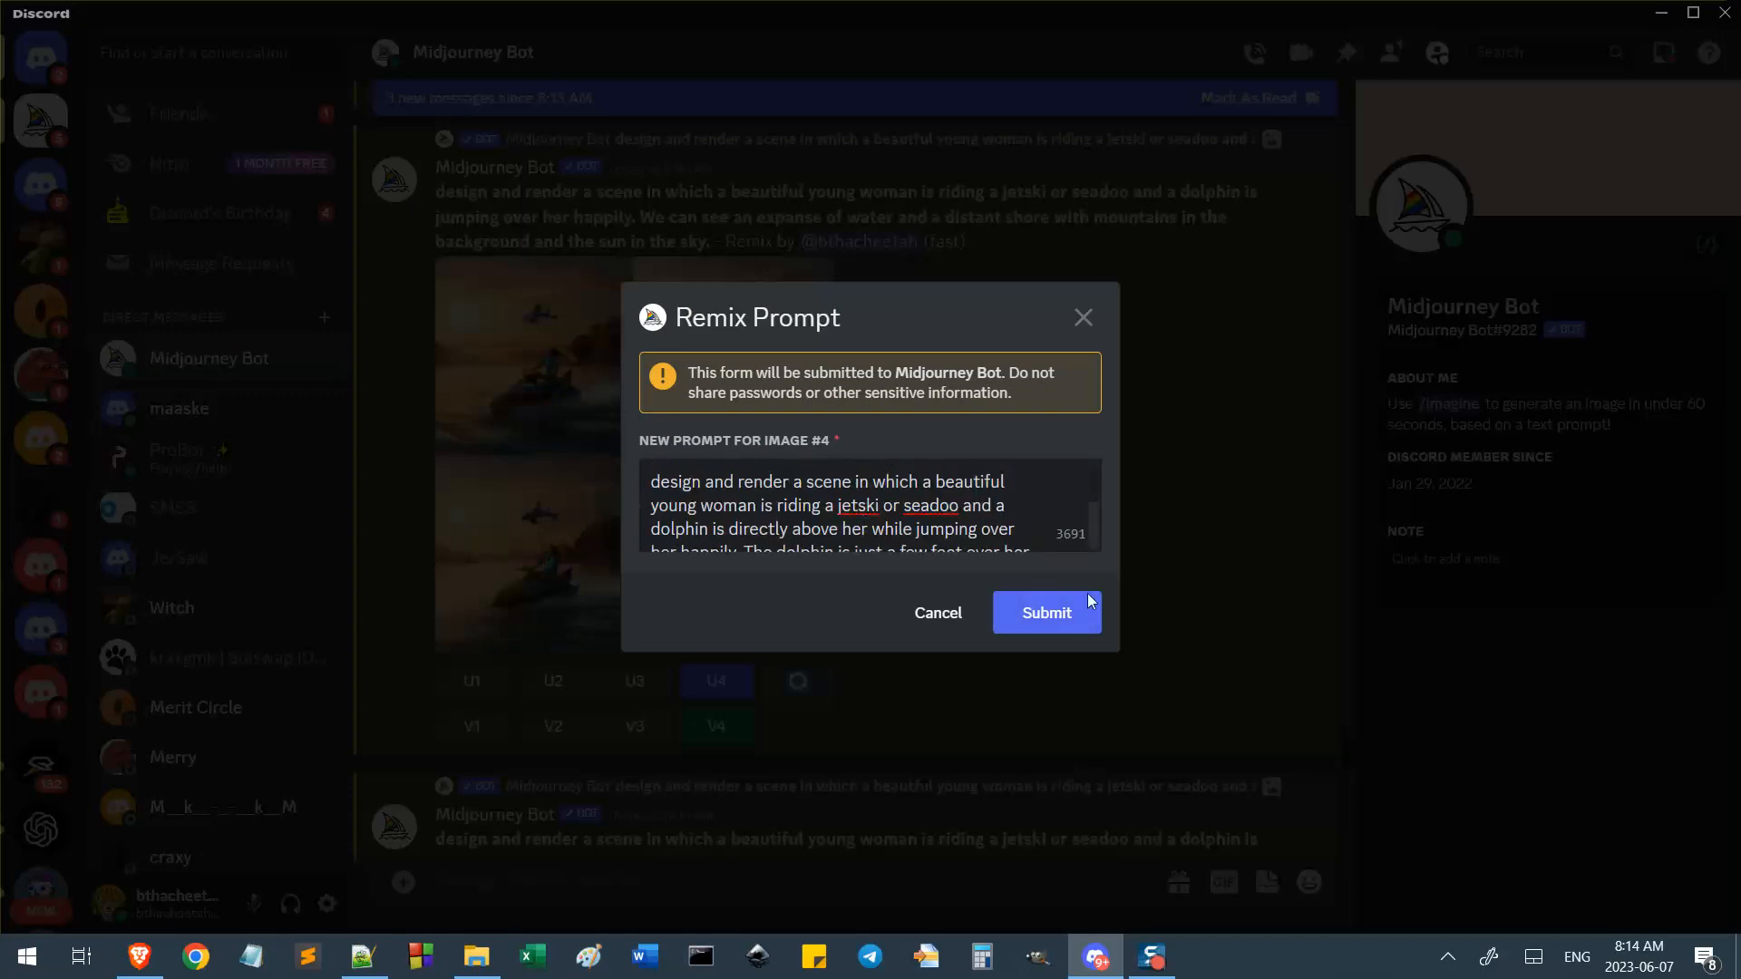
click(1047, 614)
Copy the last prompt including its image URL from "new 534" in Notepad++, and submit it as another remix prompt for the 8:05 AM grid's image 4.
key(alt+Tab)
click(705, 658)
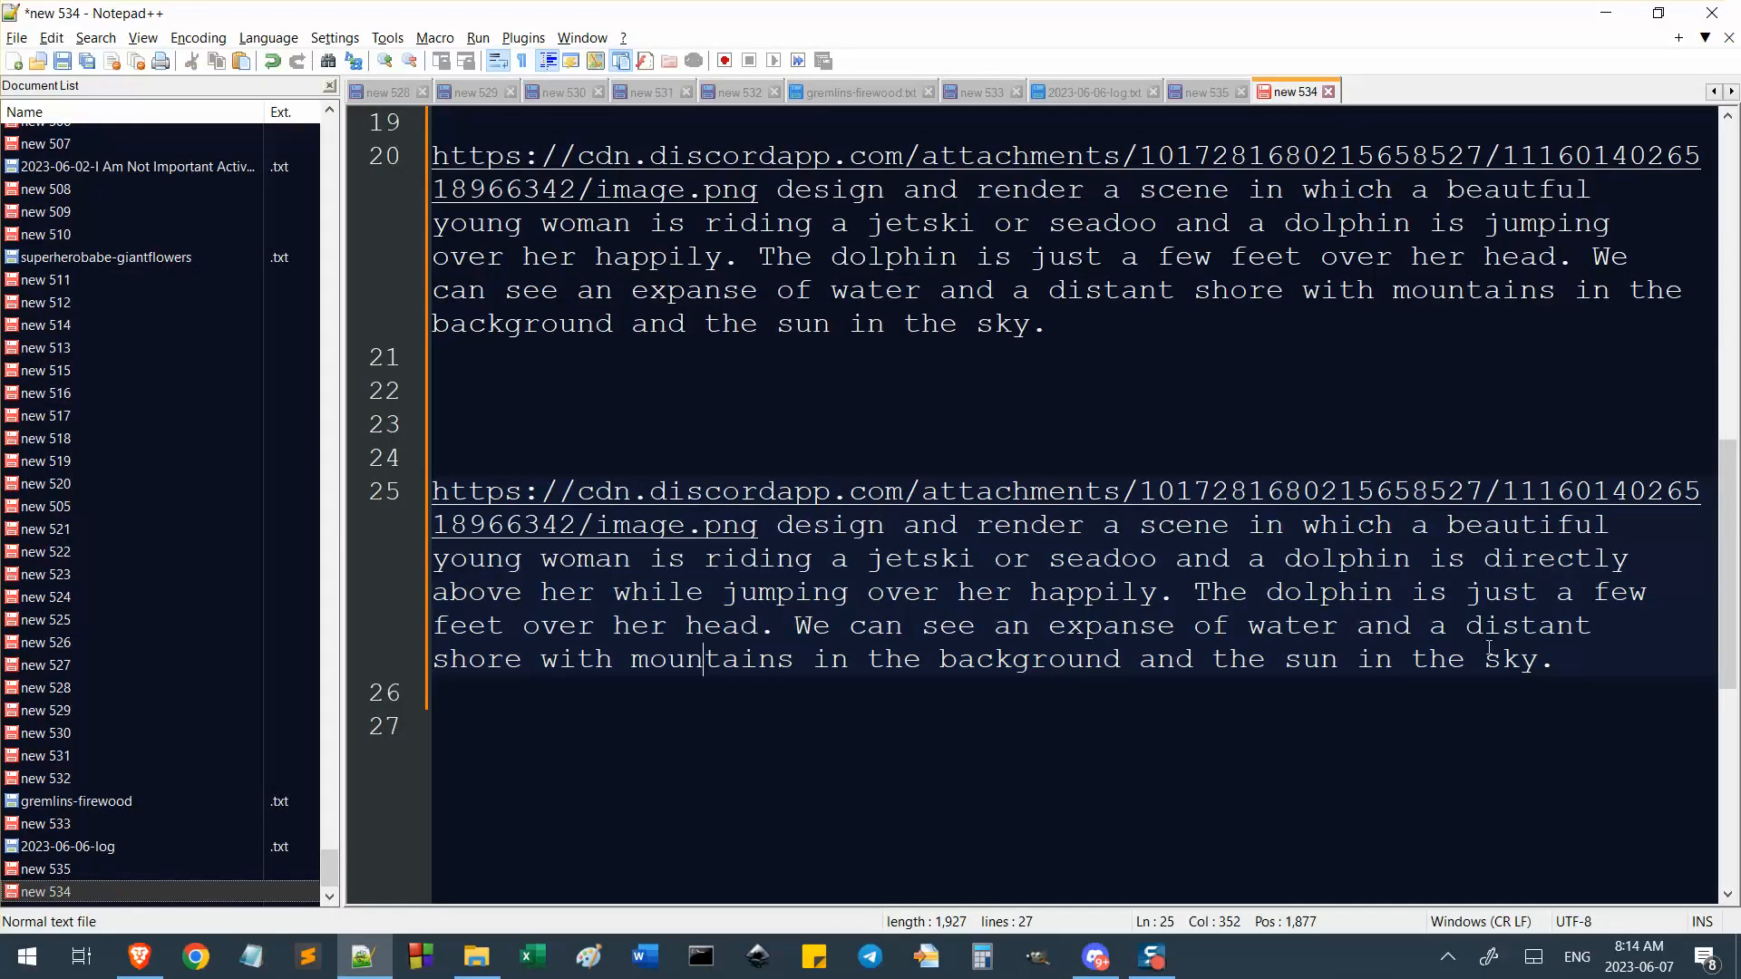
drag(1604, 669, 346, 503)
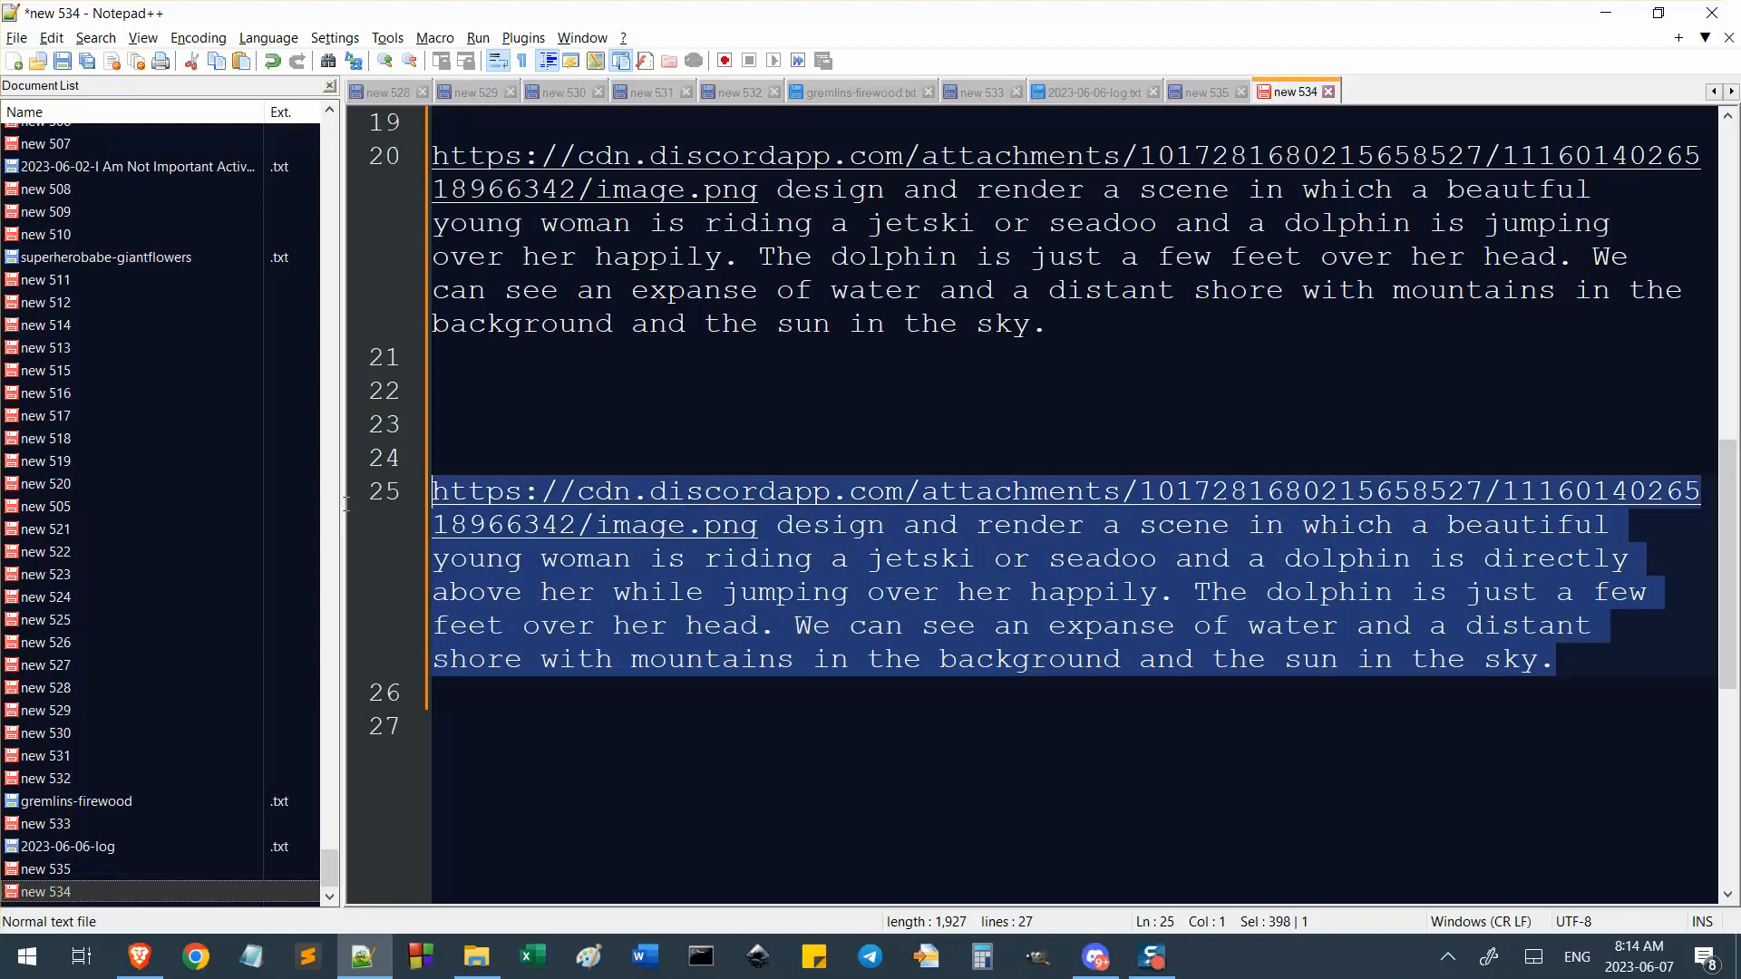
key(alt+Tab)
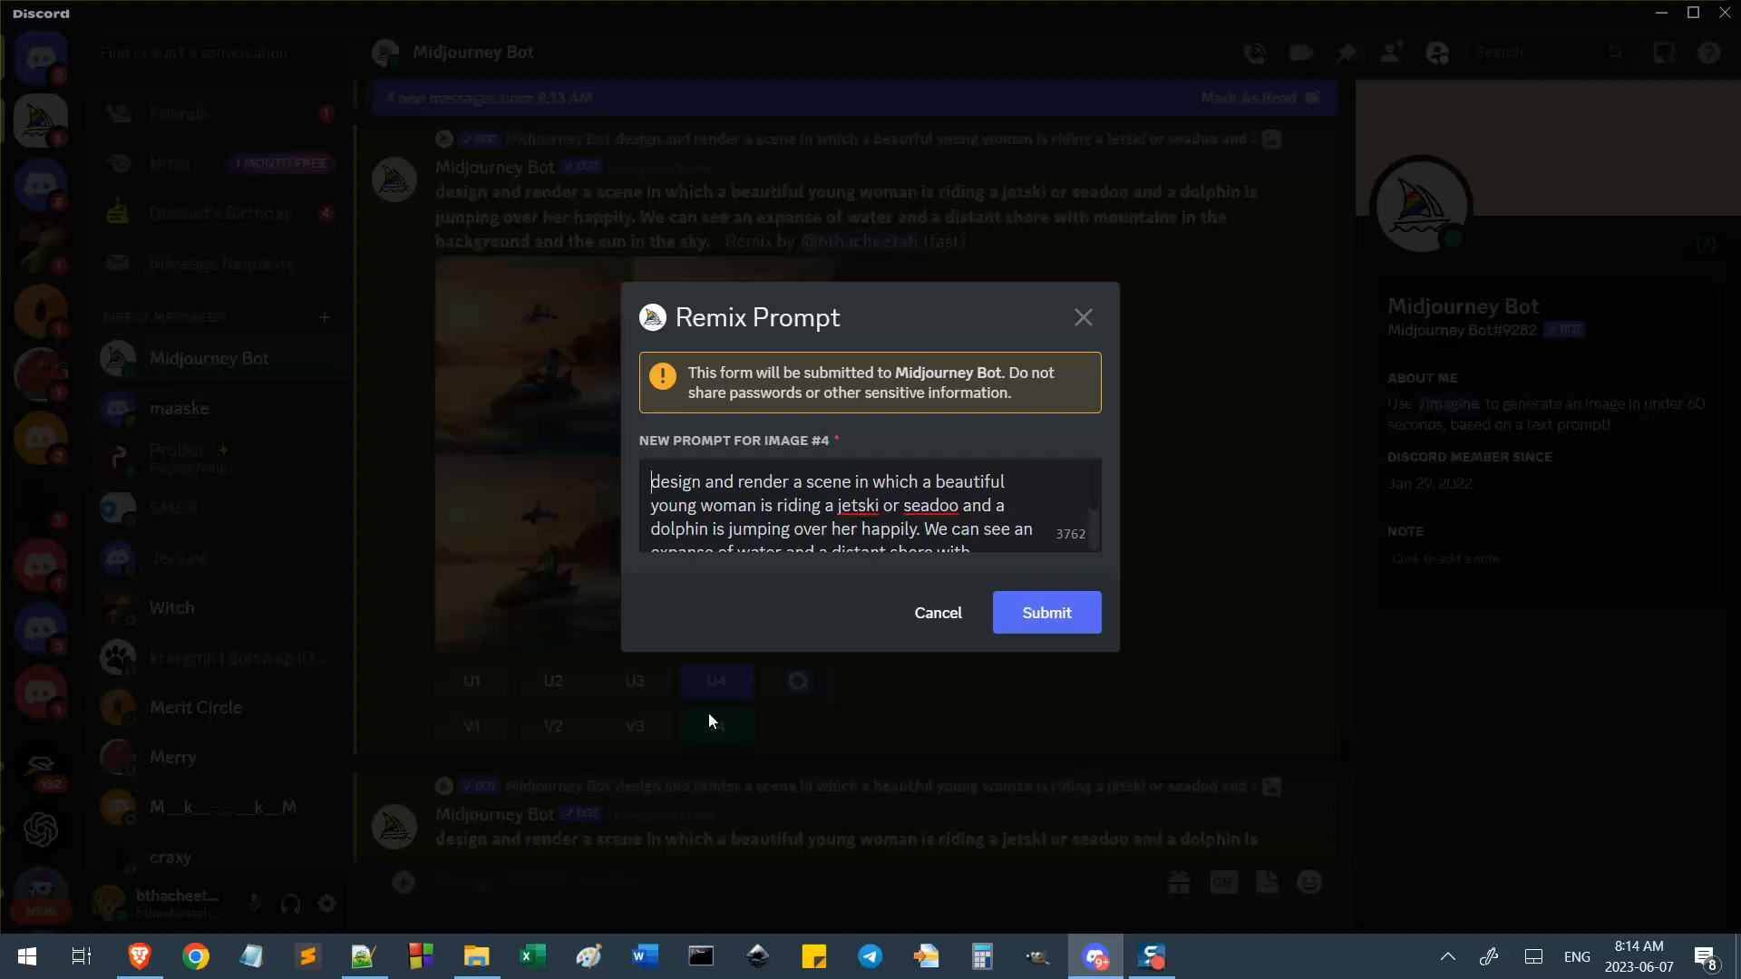
key(ctrl+a)
key(ctrl+v)
click(1028, 617)
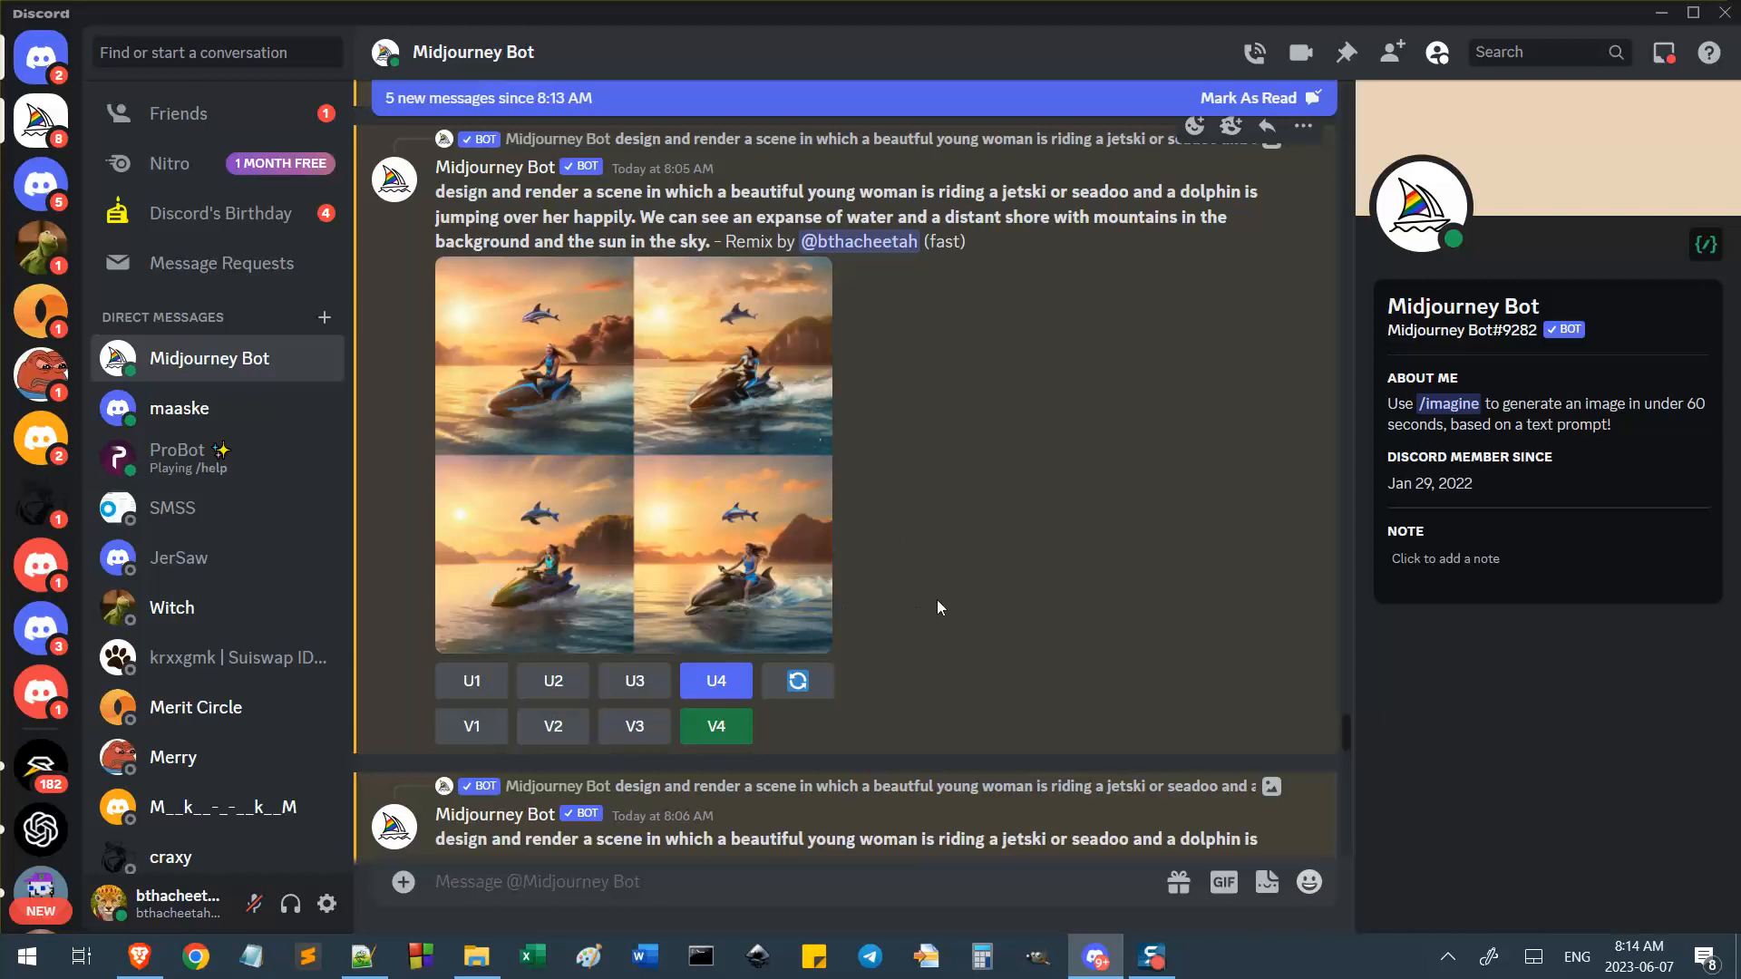
Enlarge the 8:07 AM sunset jet ski grid for inspection, and upscale its images 2 and 3.
scroll(943, 632, down, 10)
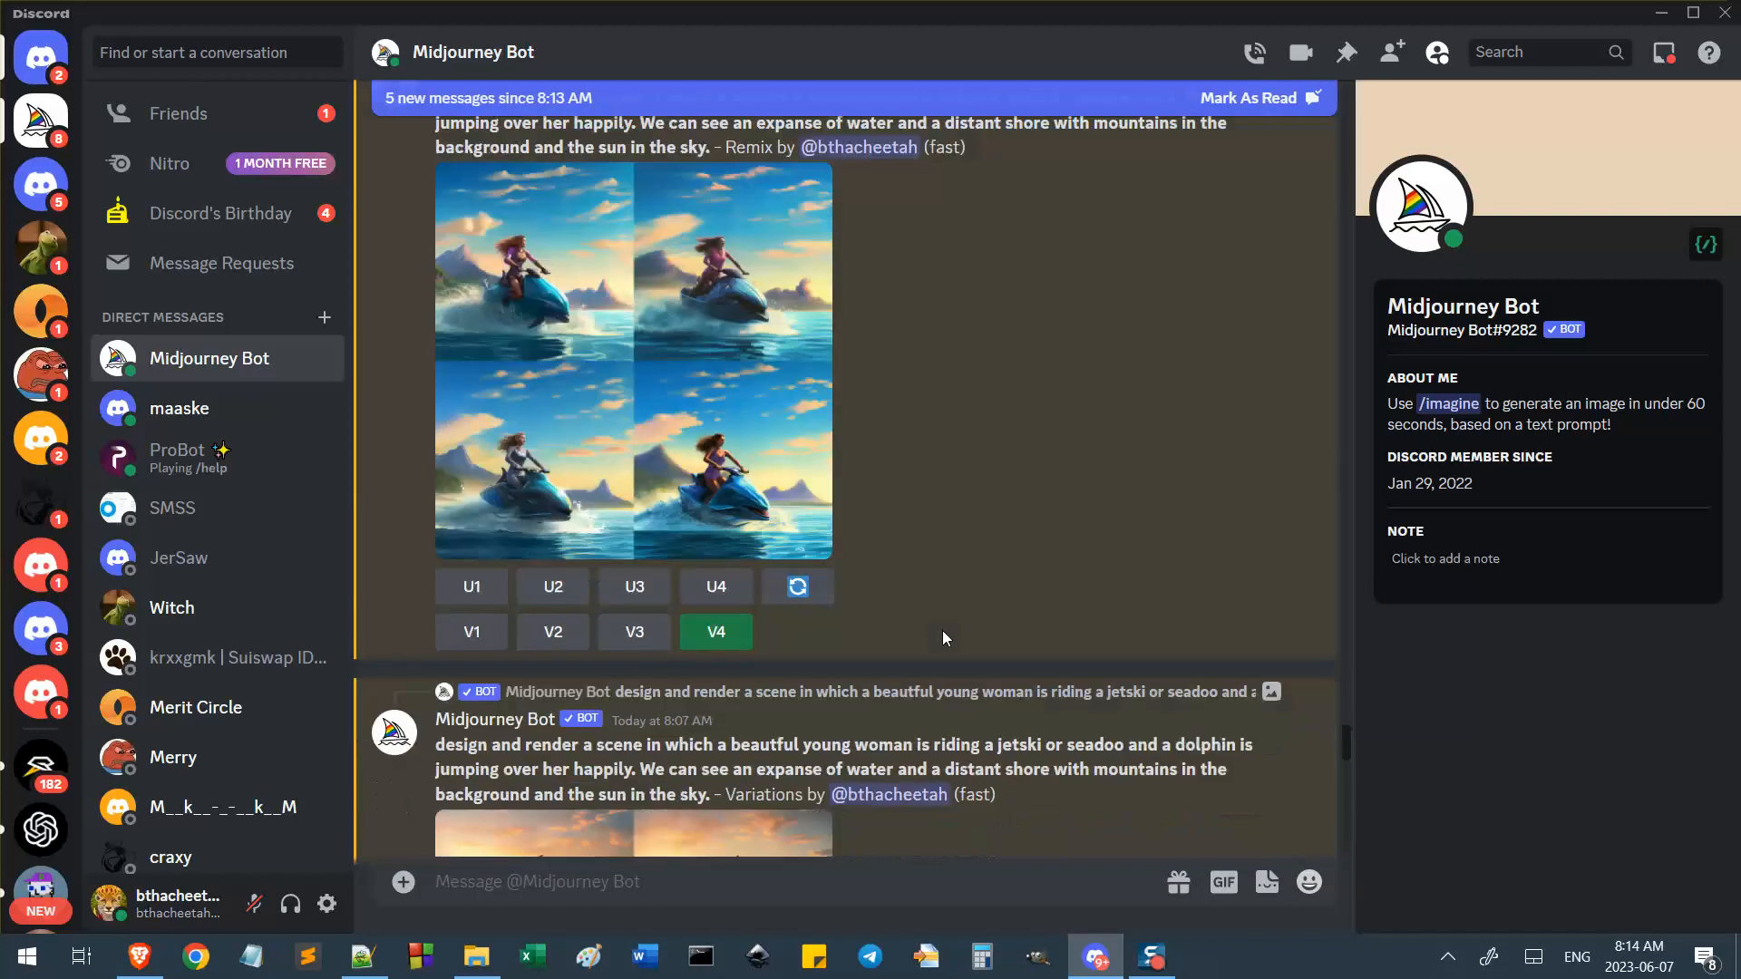
click(738, 502)
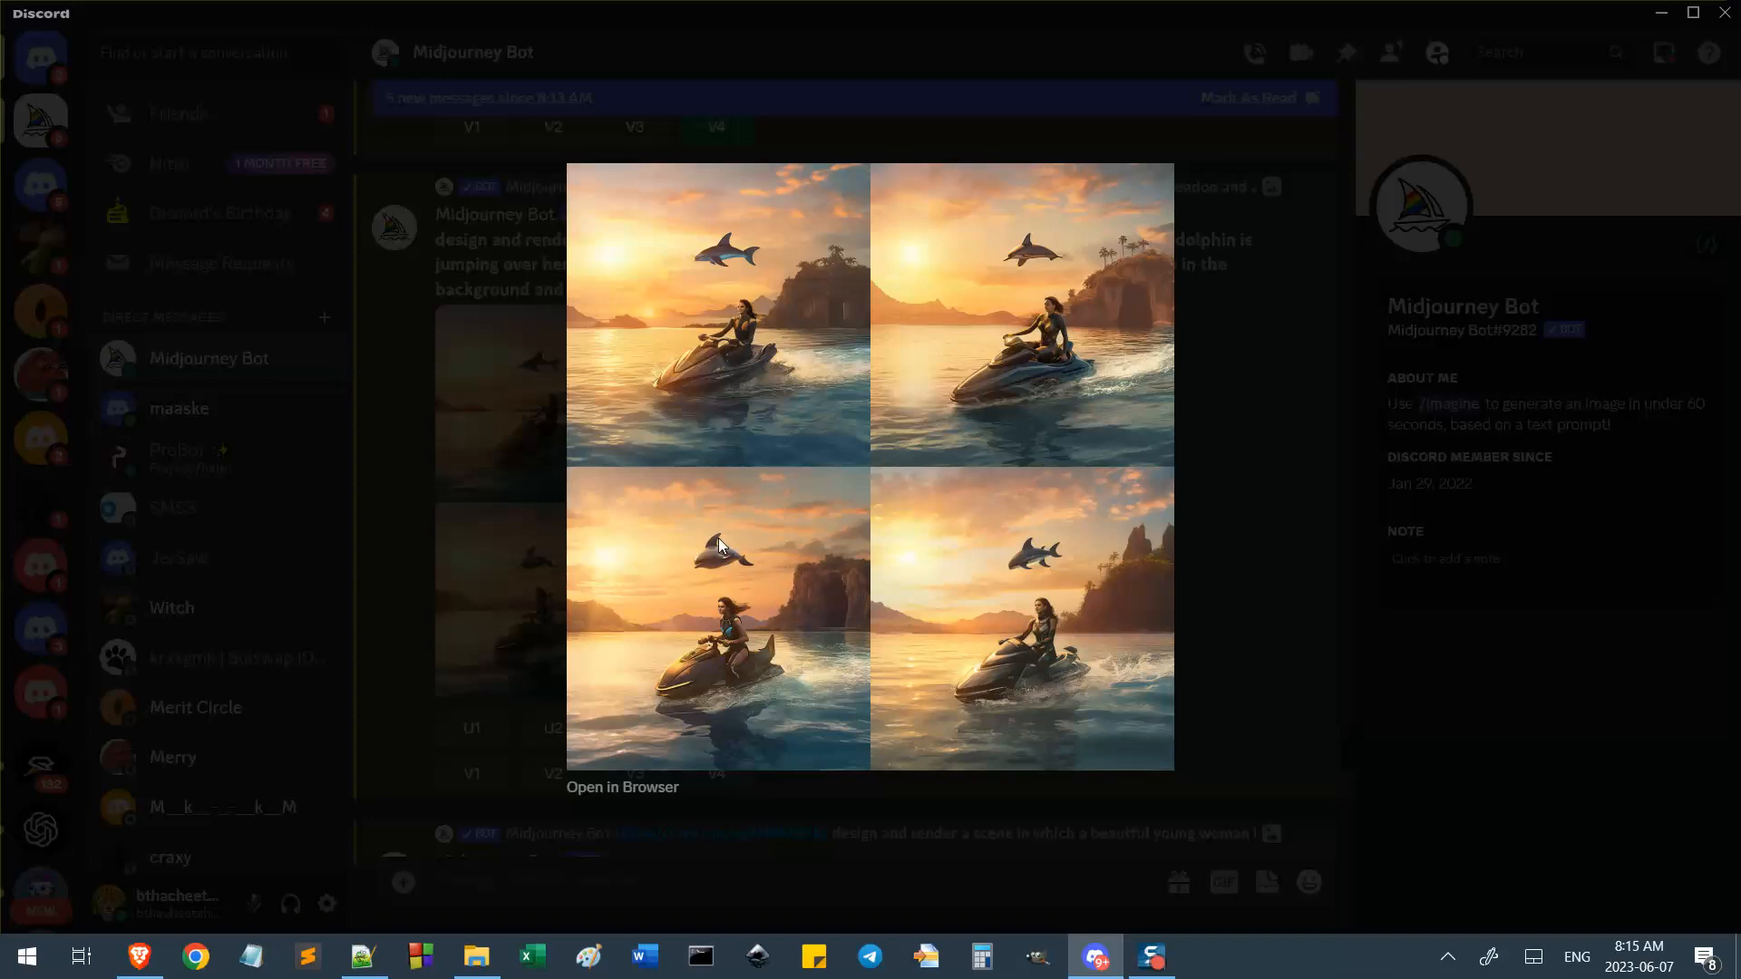
click(1228, 393)
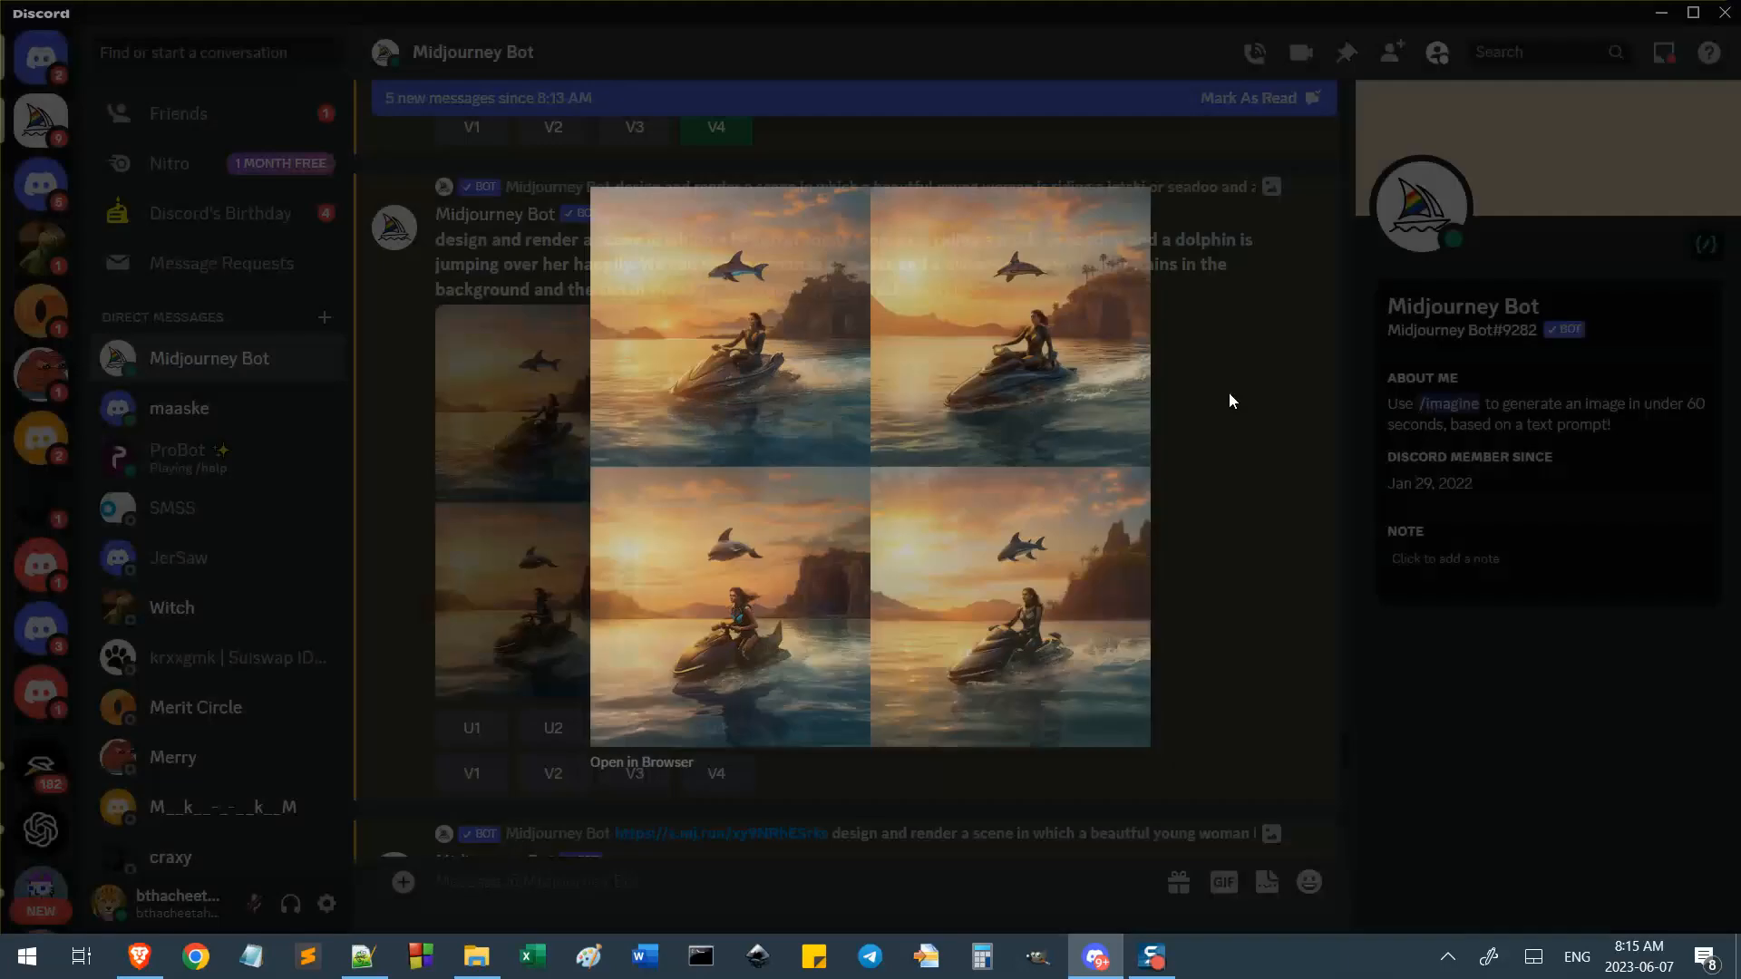
click(571, 728)
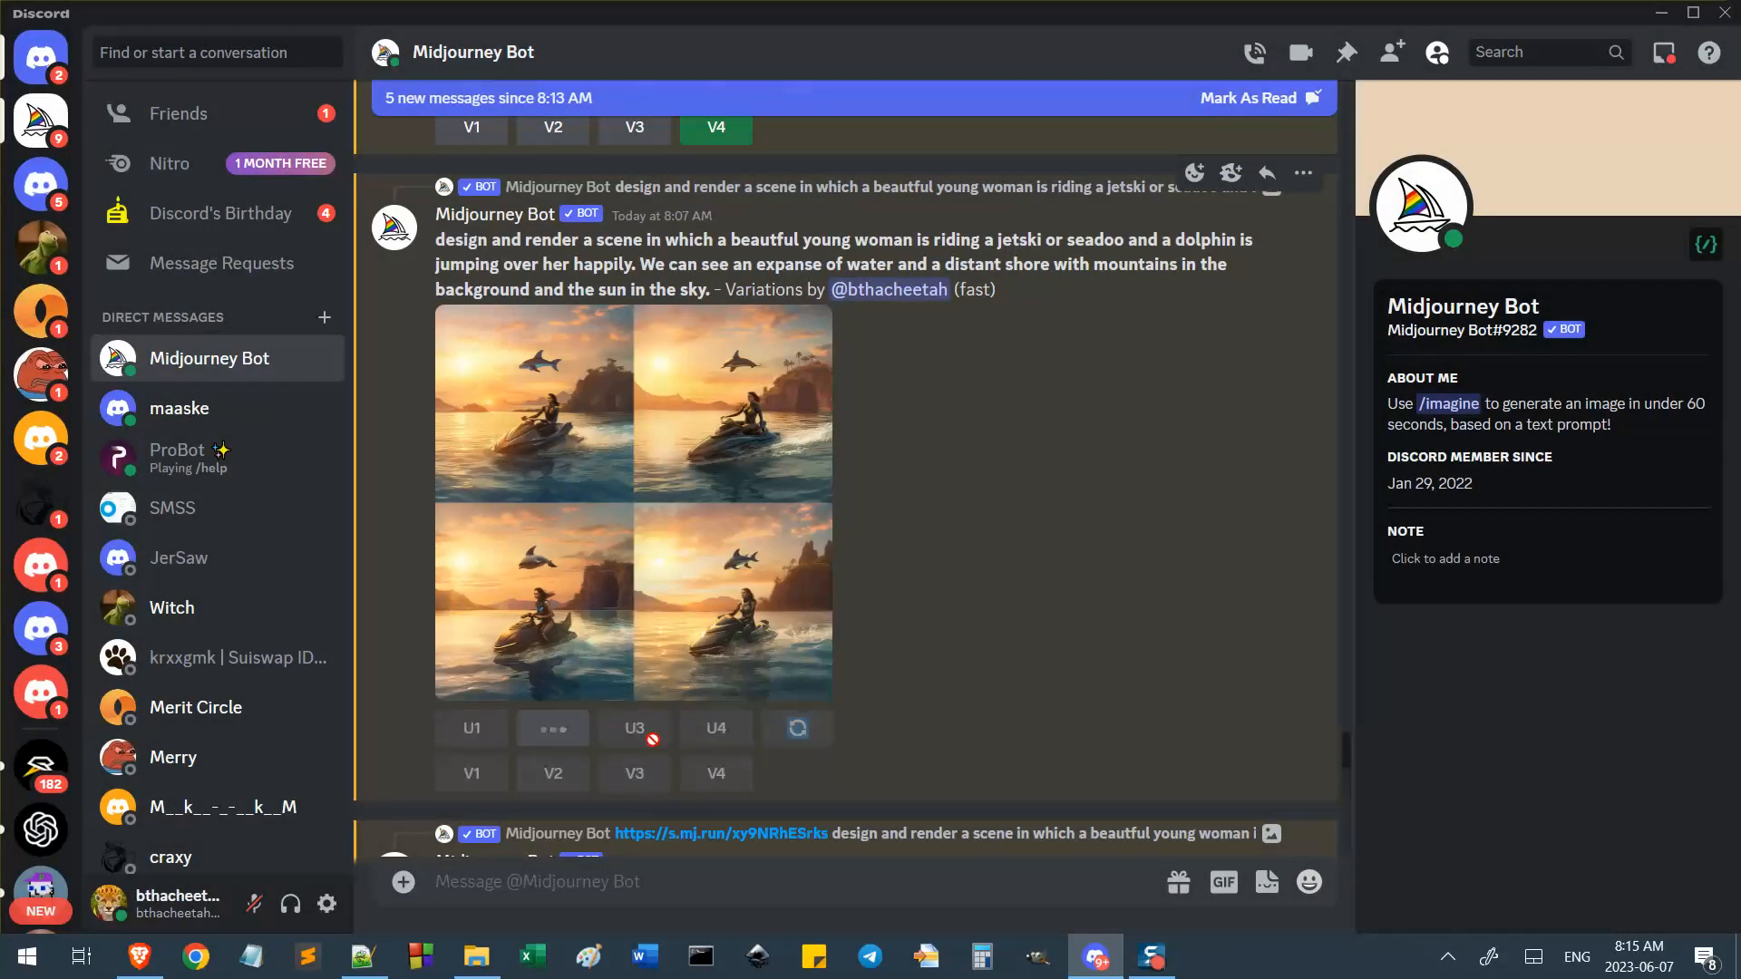
click(637, 728)
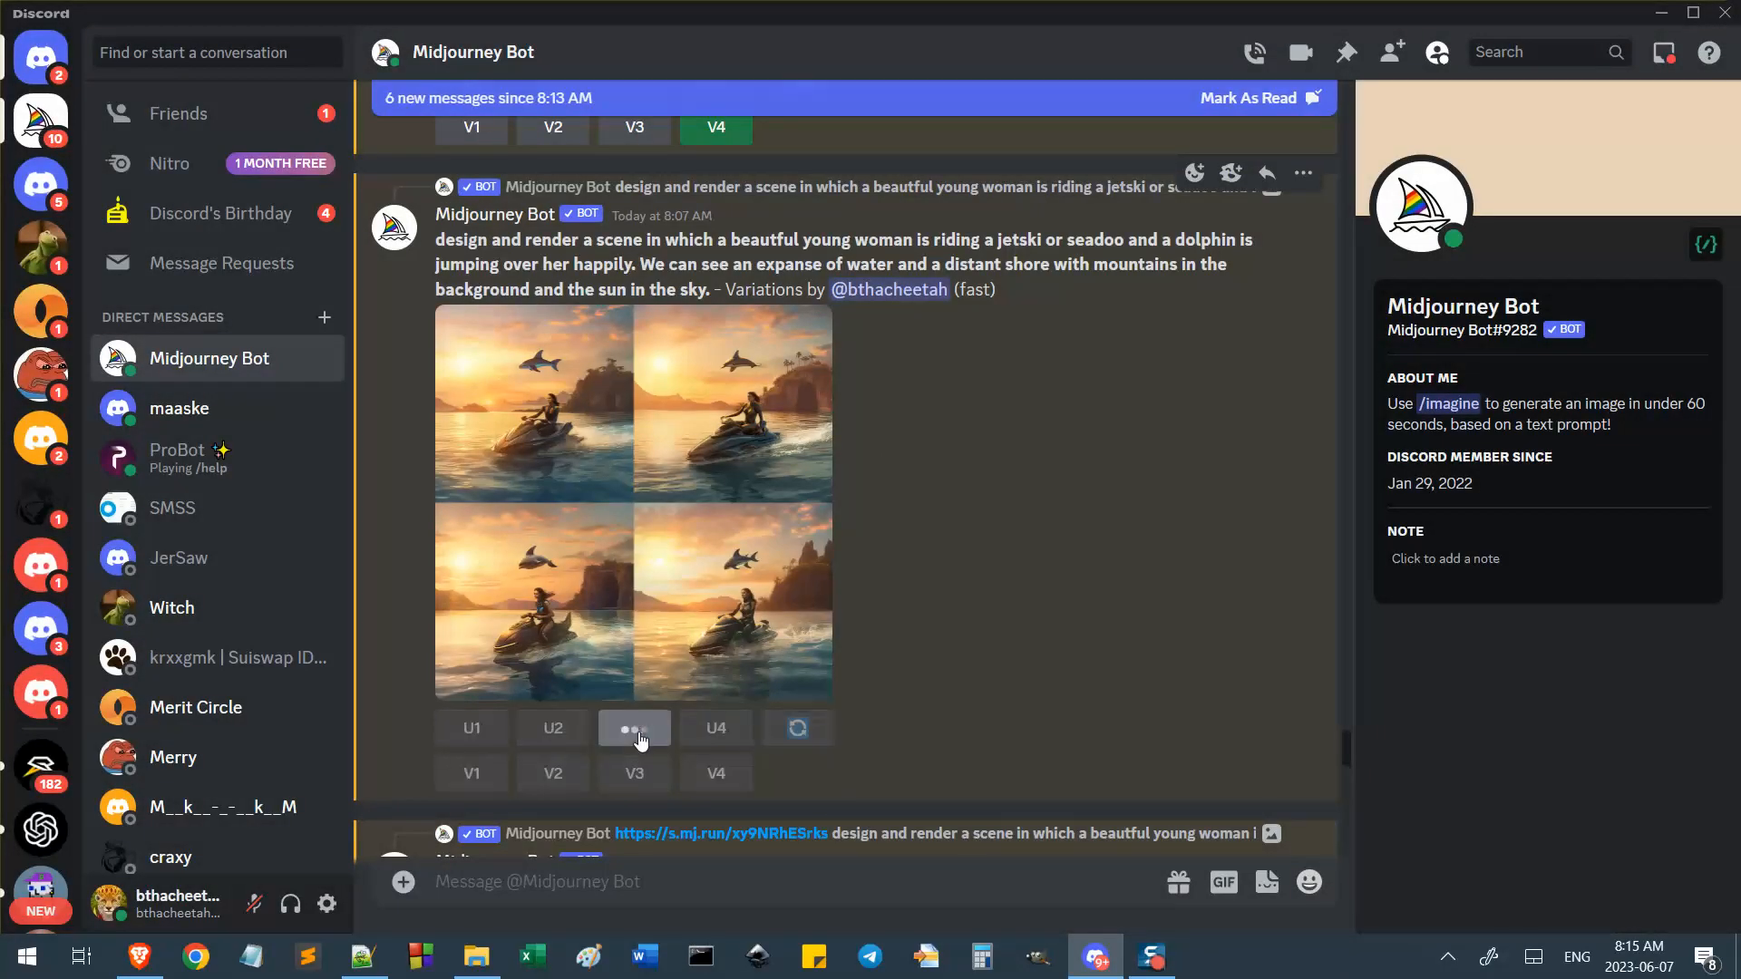
Submit a remix of image 2 in the 8:07 AM grid with its existing prompt.
scroll(998, 571, down, 2)
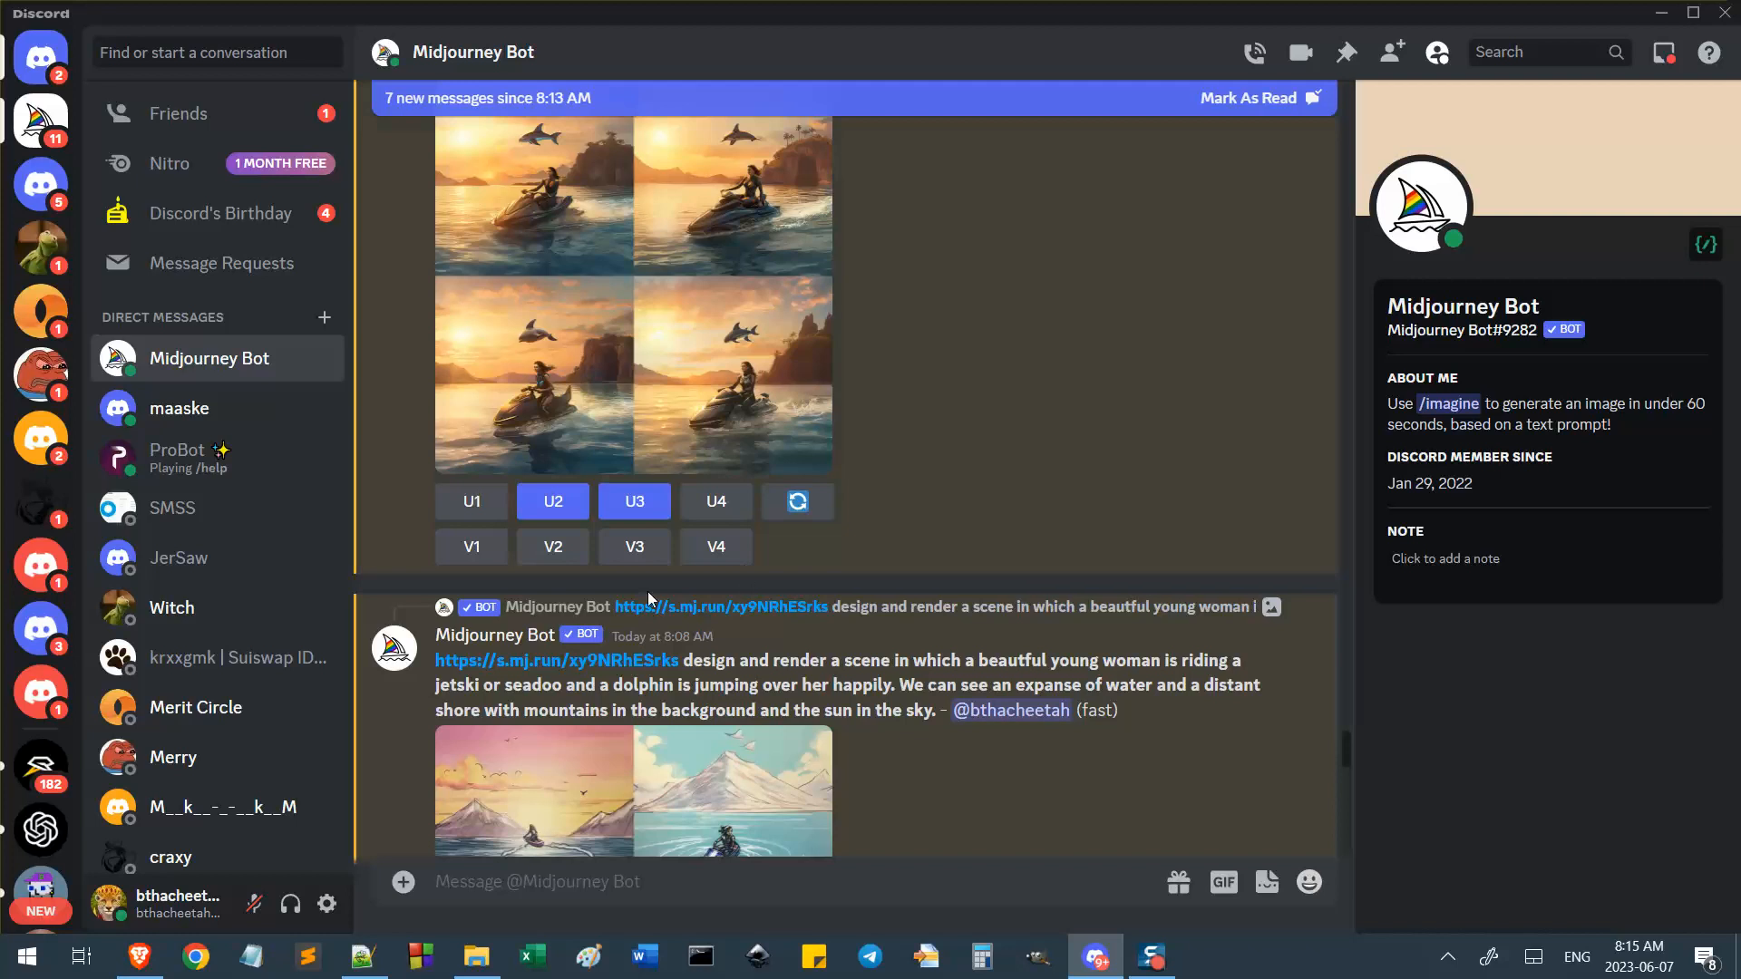
click(585, 559)
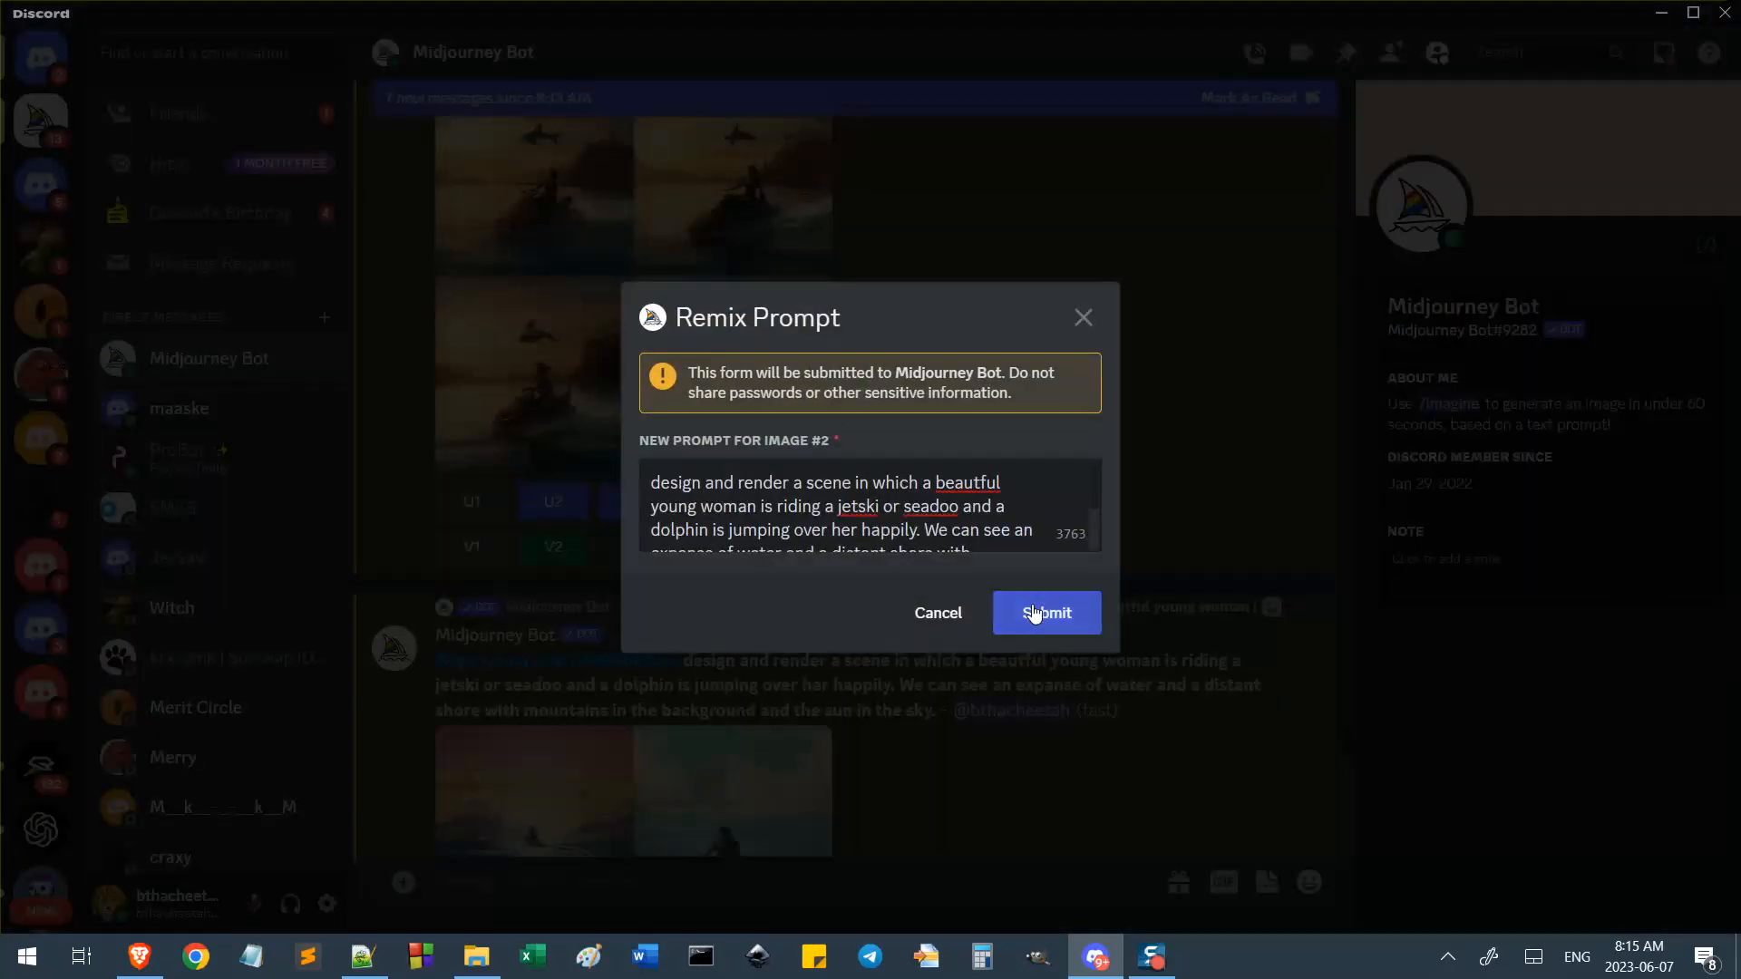
click(1032, 604)
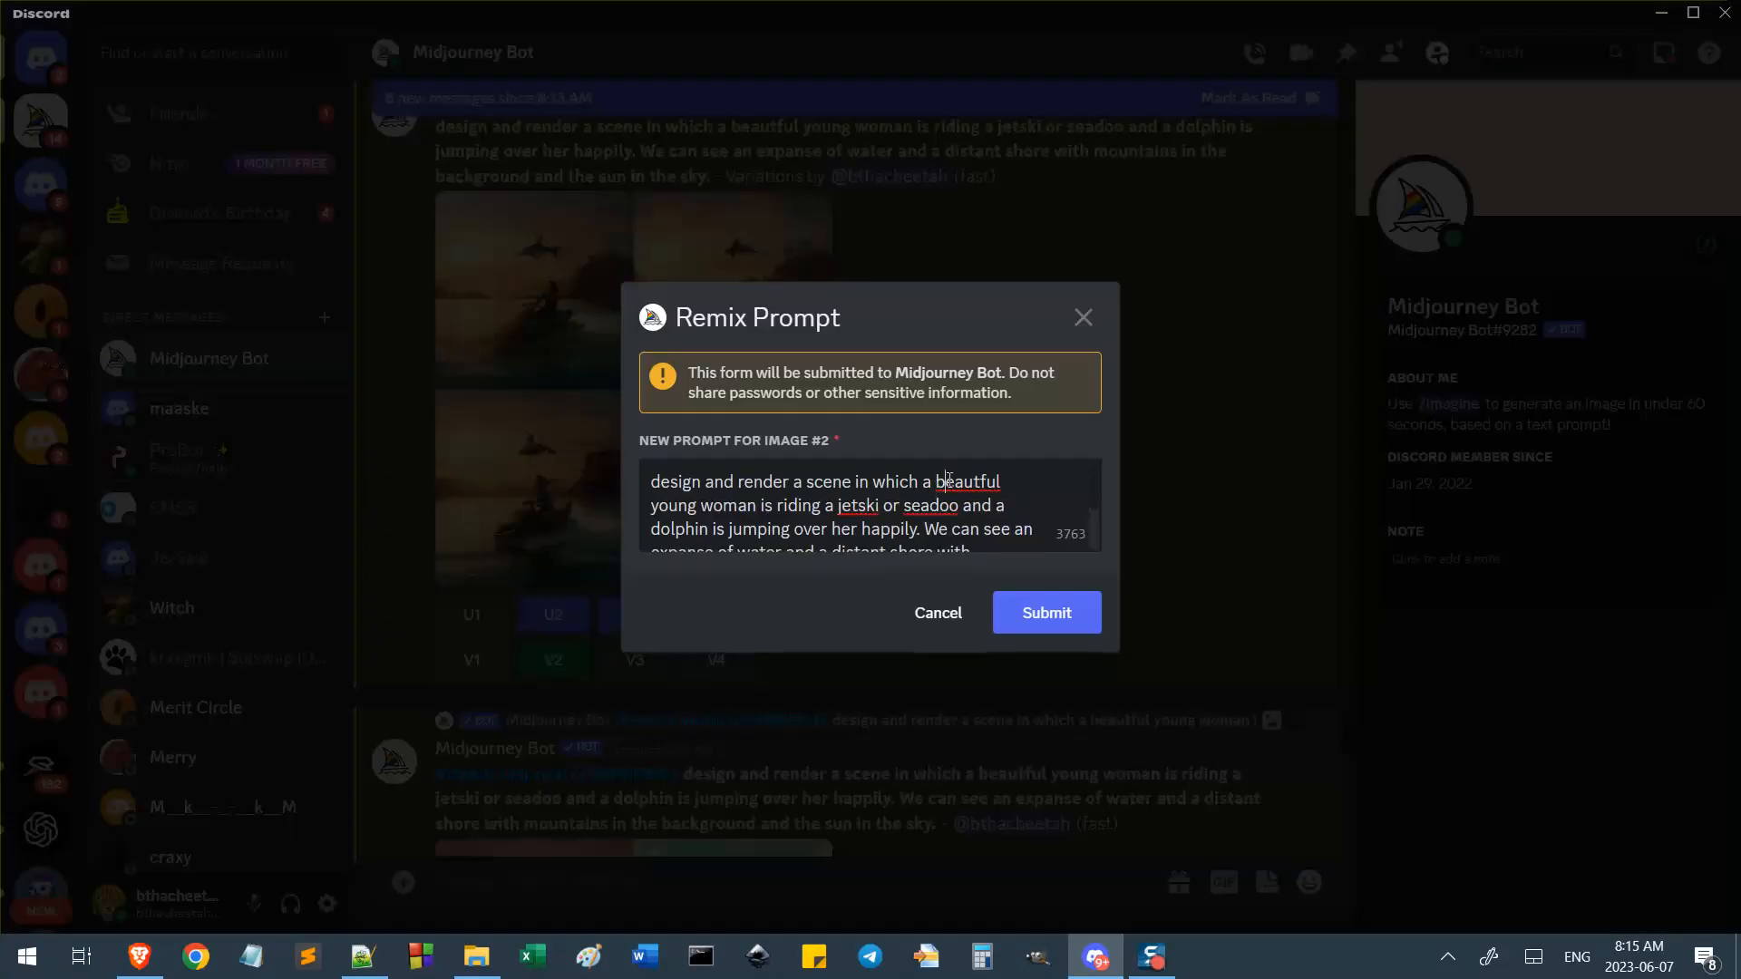
Copy the last prompt's description without its URL from "new 534" in Notepad++, and submit it as a remix prompt for the 8:07 AM grid's image 2.
double_click(947, 480)
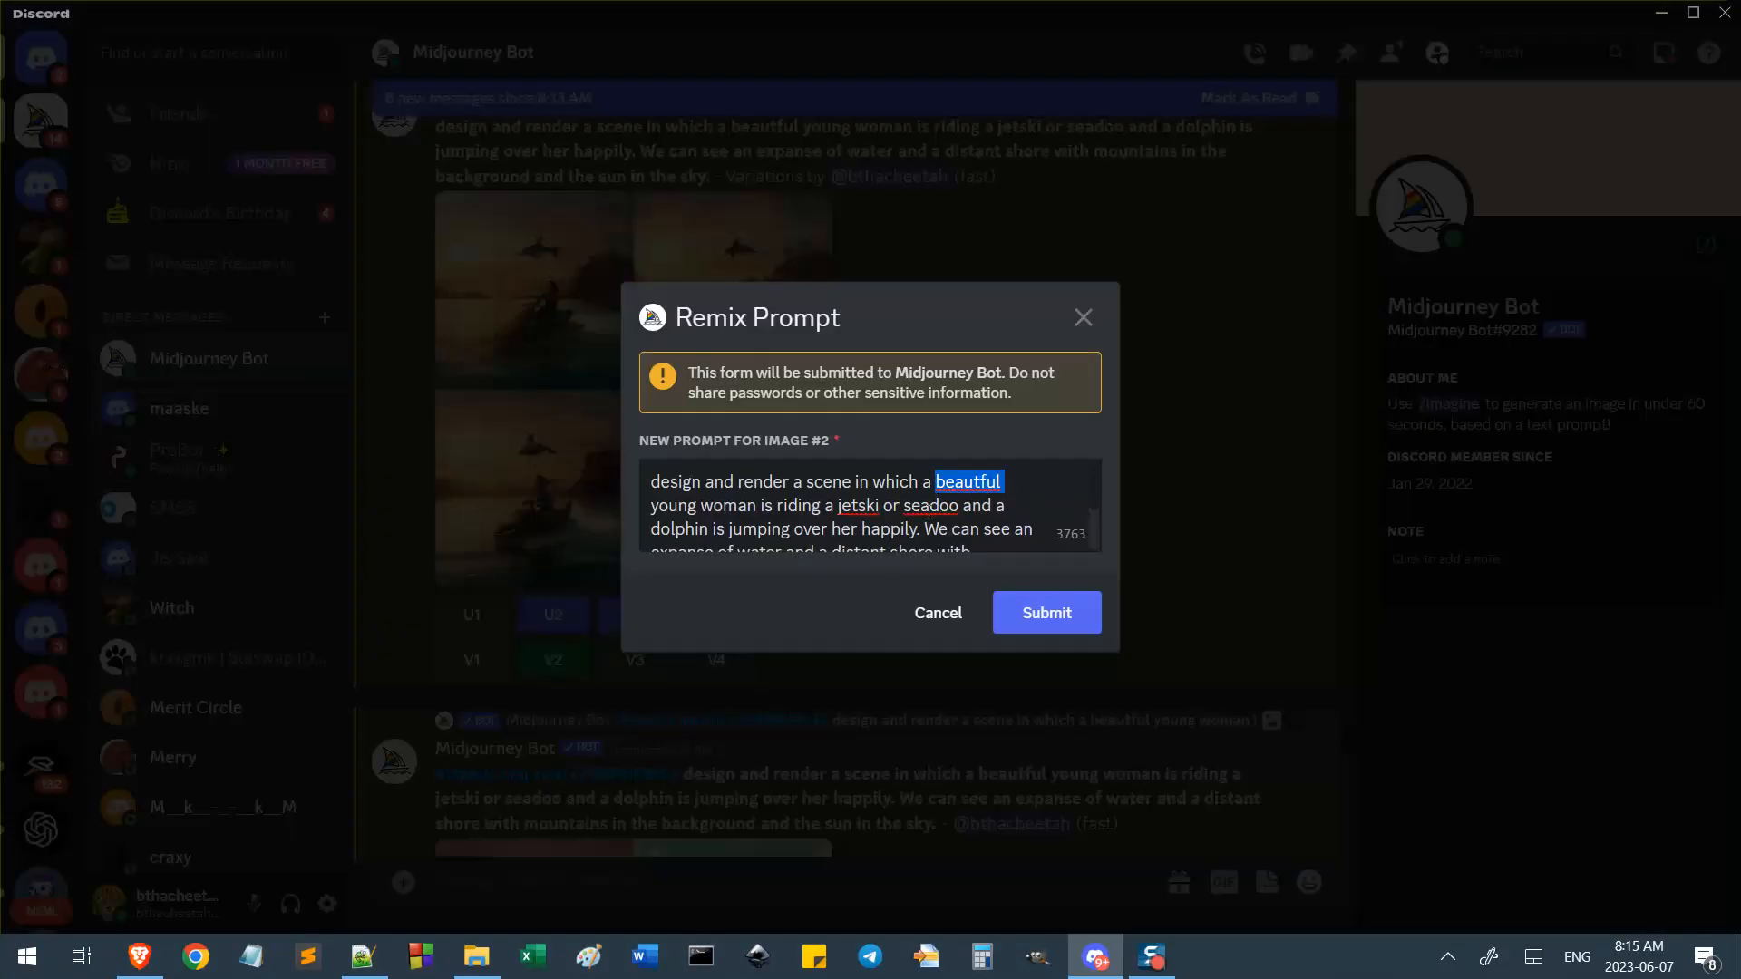
scroll(950, 490, down, 2)
scroll(952, 498, up, 2)
scroll(882, 526, down, 2)
key(alt+Tab)
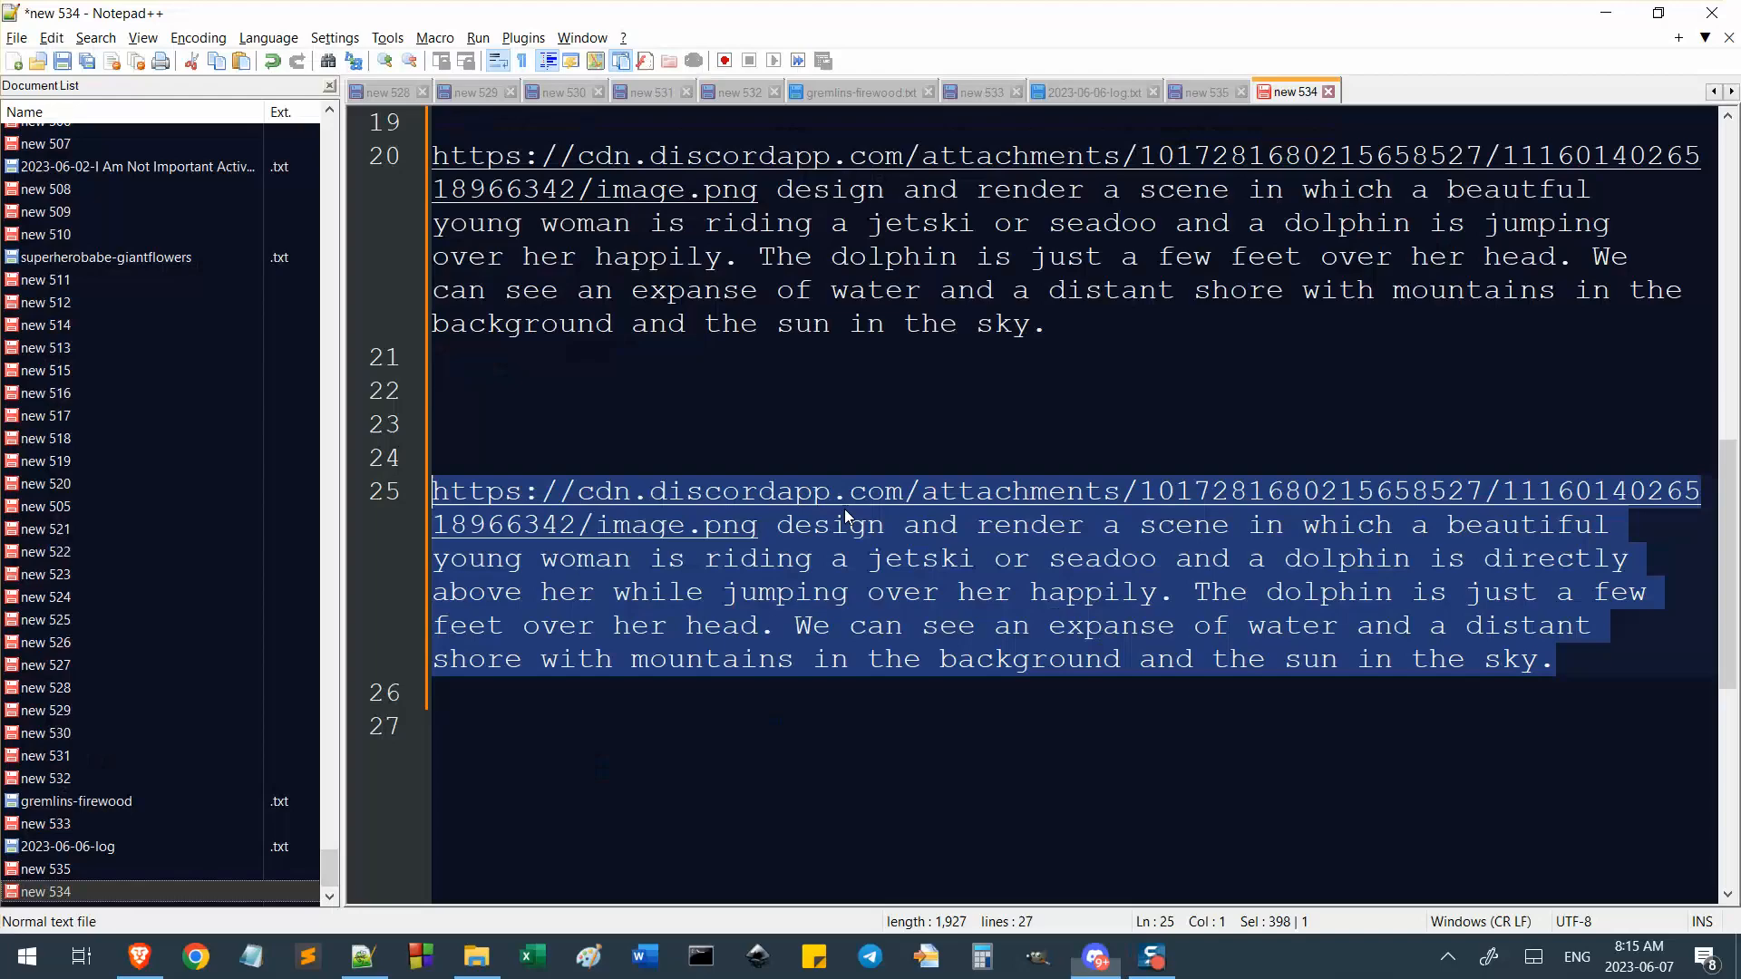
click(723, 660)
drag(1567, 664, 777, 525)
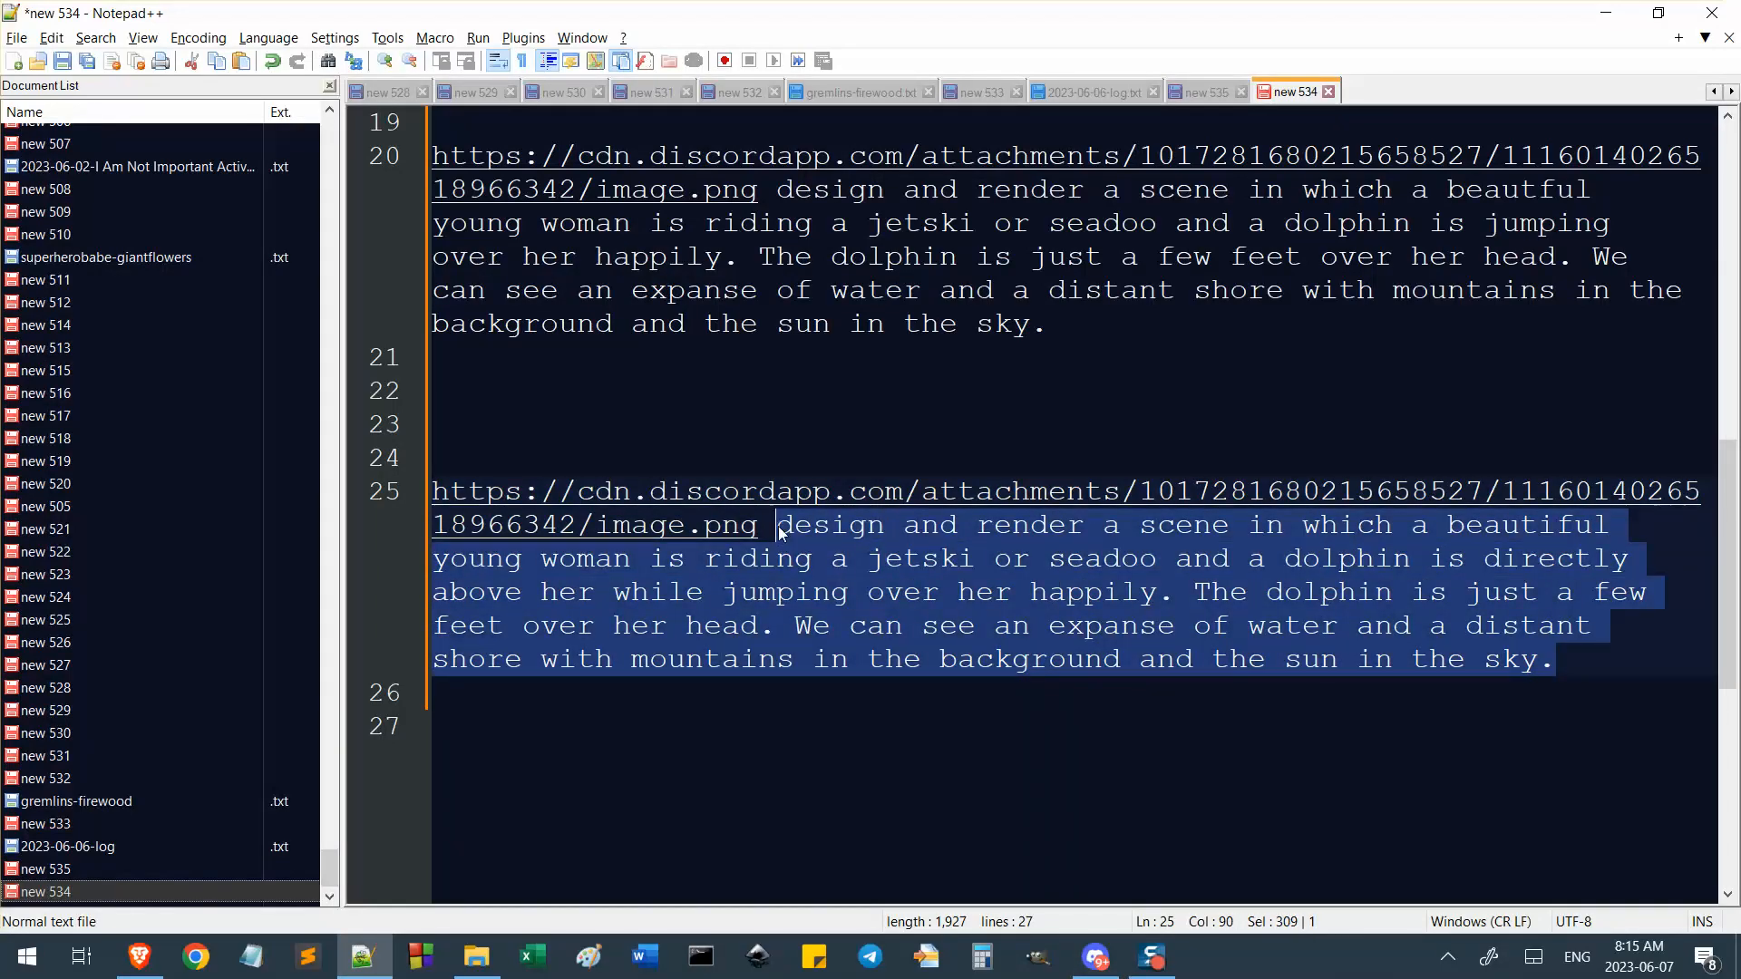
key(alt+Tab)
key(ctrl+a)
key(ctrl+v)
click(1047, 612)
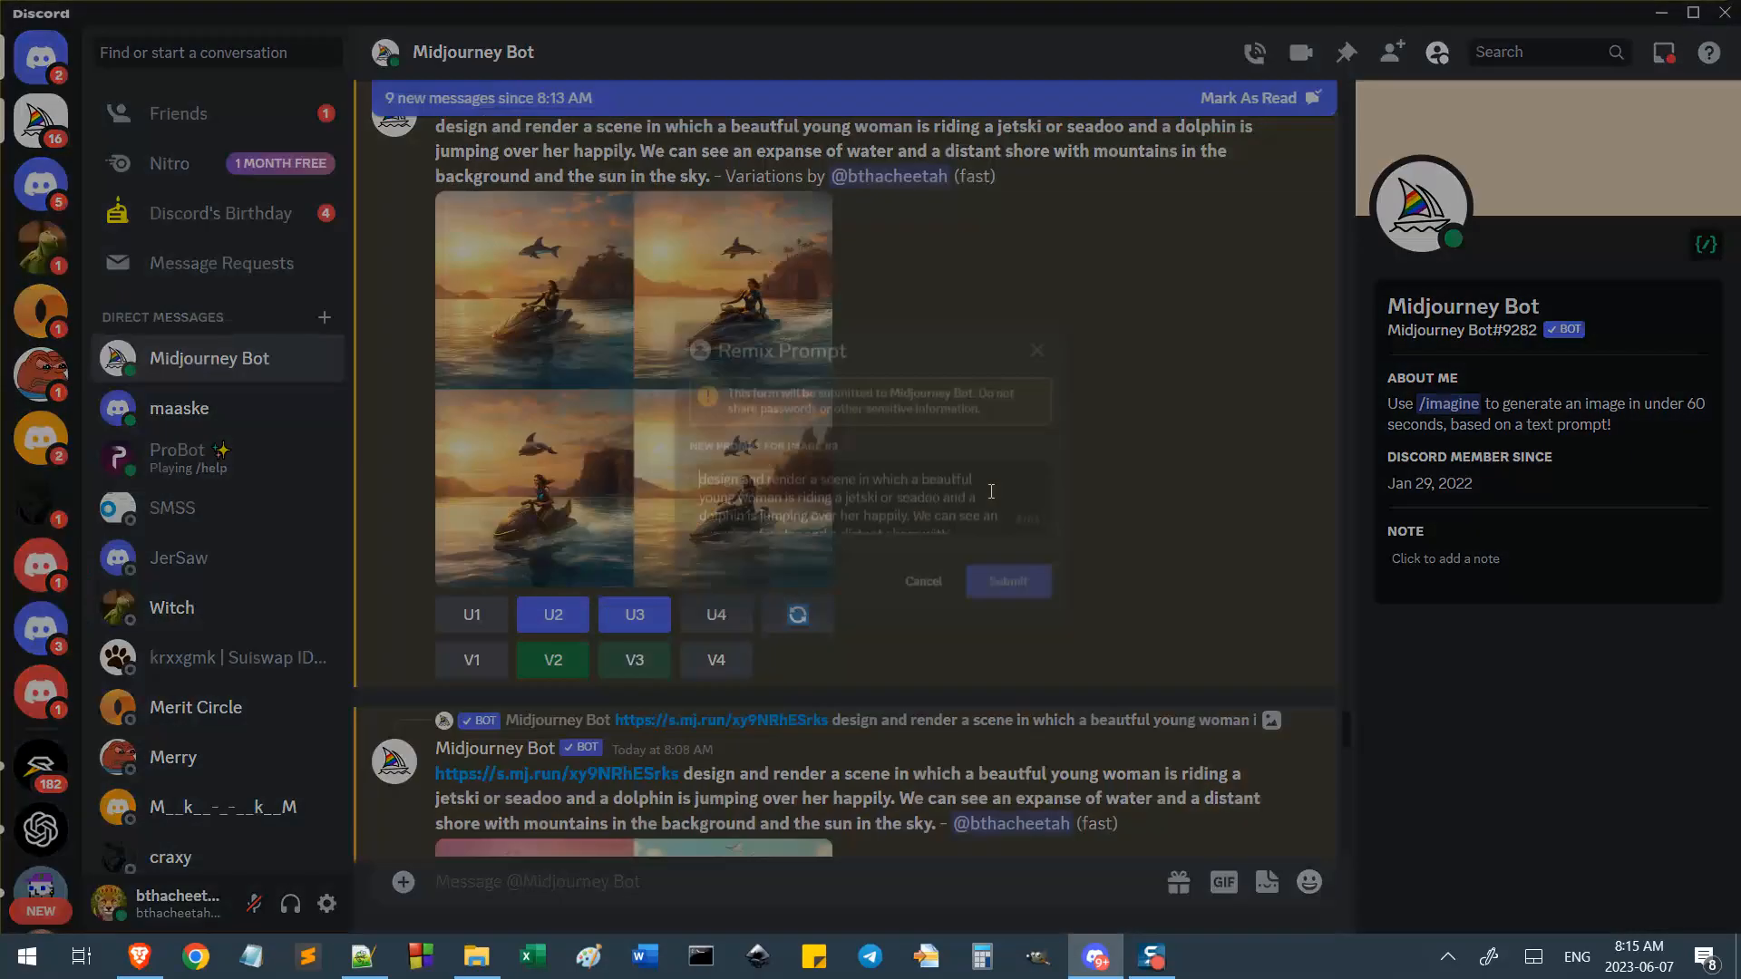
Replace the remix prompt for image 3 of the 8:07 AM grid with the copied description, and submit it.
key(ctrl+a)
key(ctrl+v)
click(1043, 610)
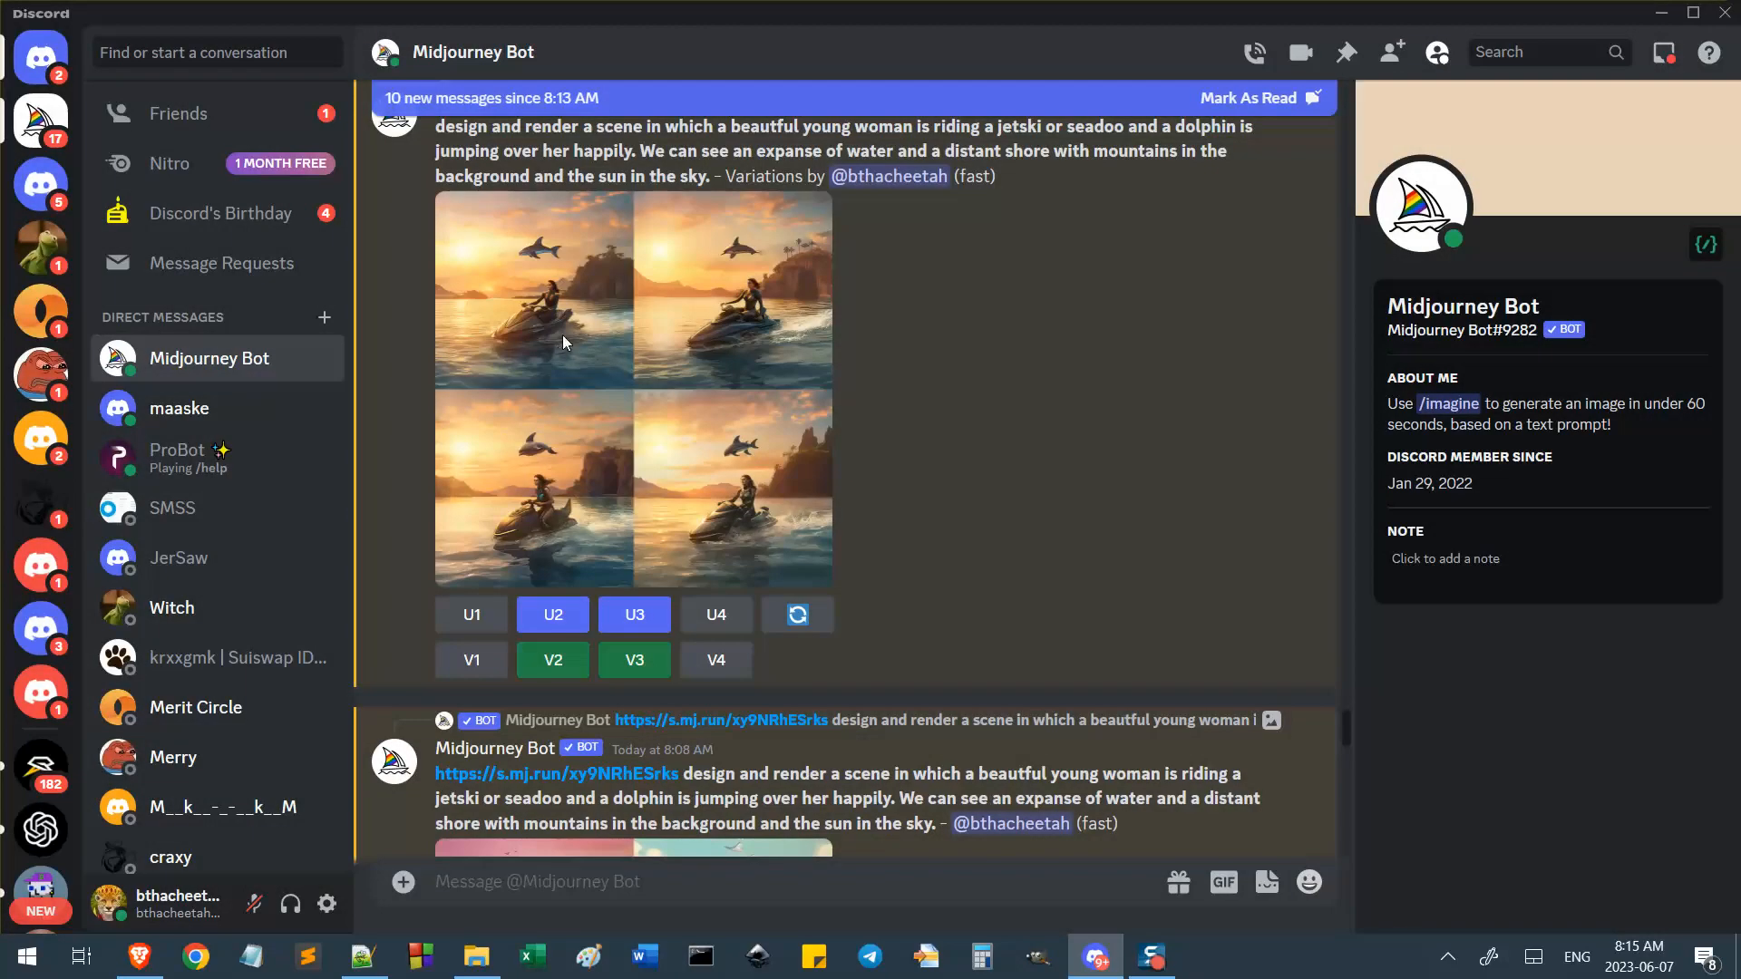
Enlarge the 8:07 AM grid for another look, and submit the copied description as the remix prompt for its image 4.
click(562, 335)
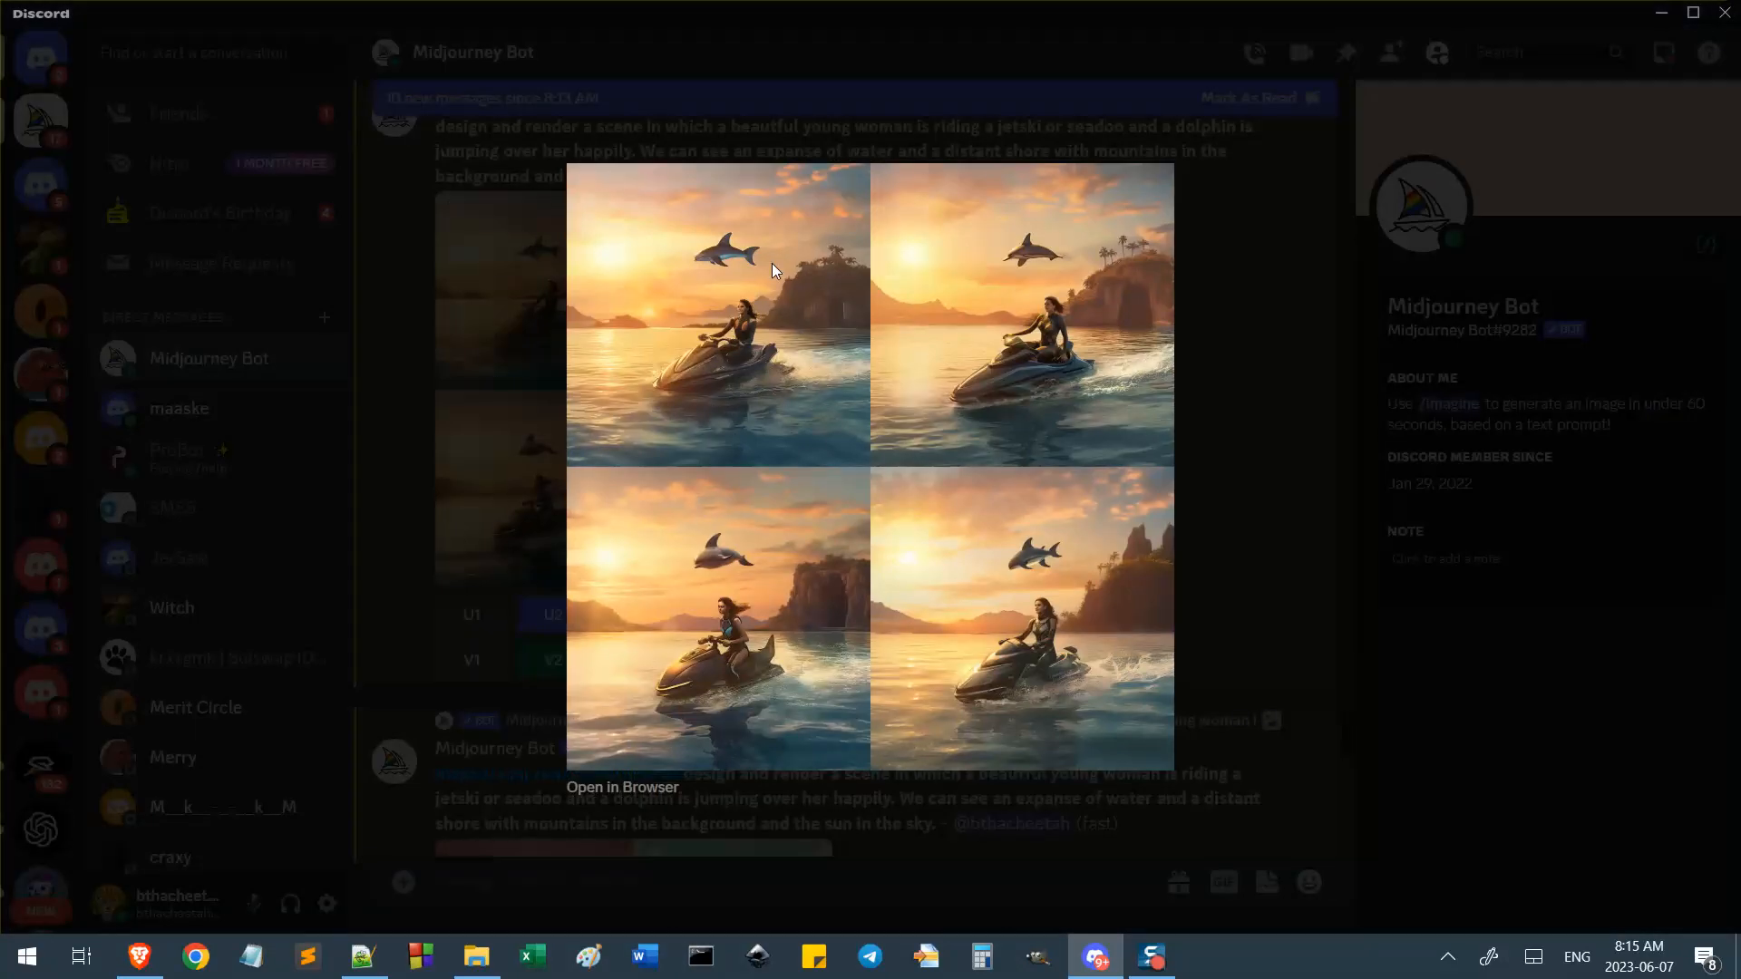
click(1246, 613)
click(716, 660)
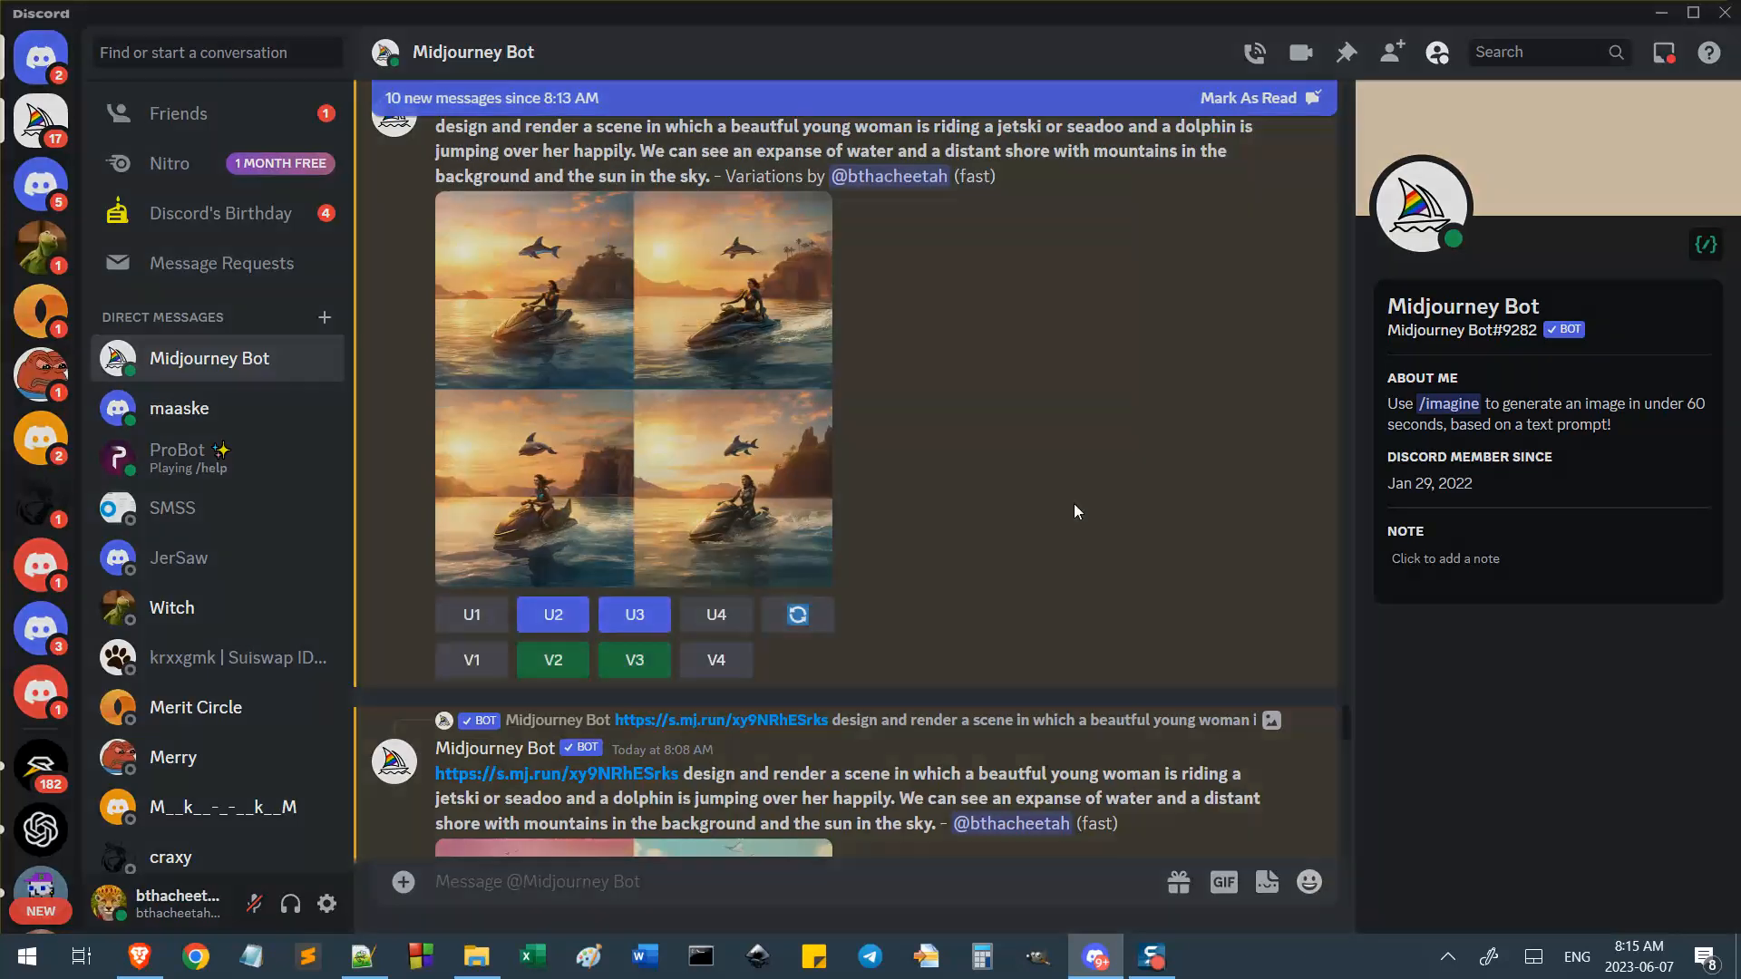
key(ctrl+v)
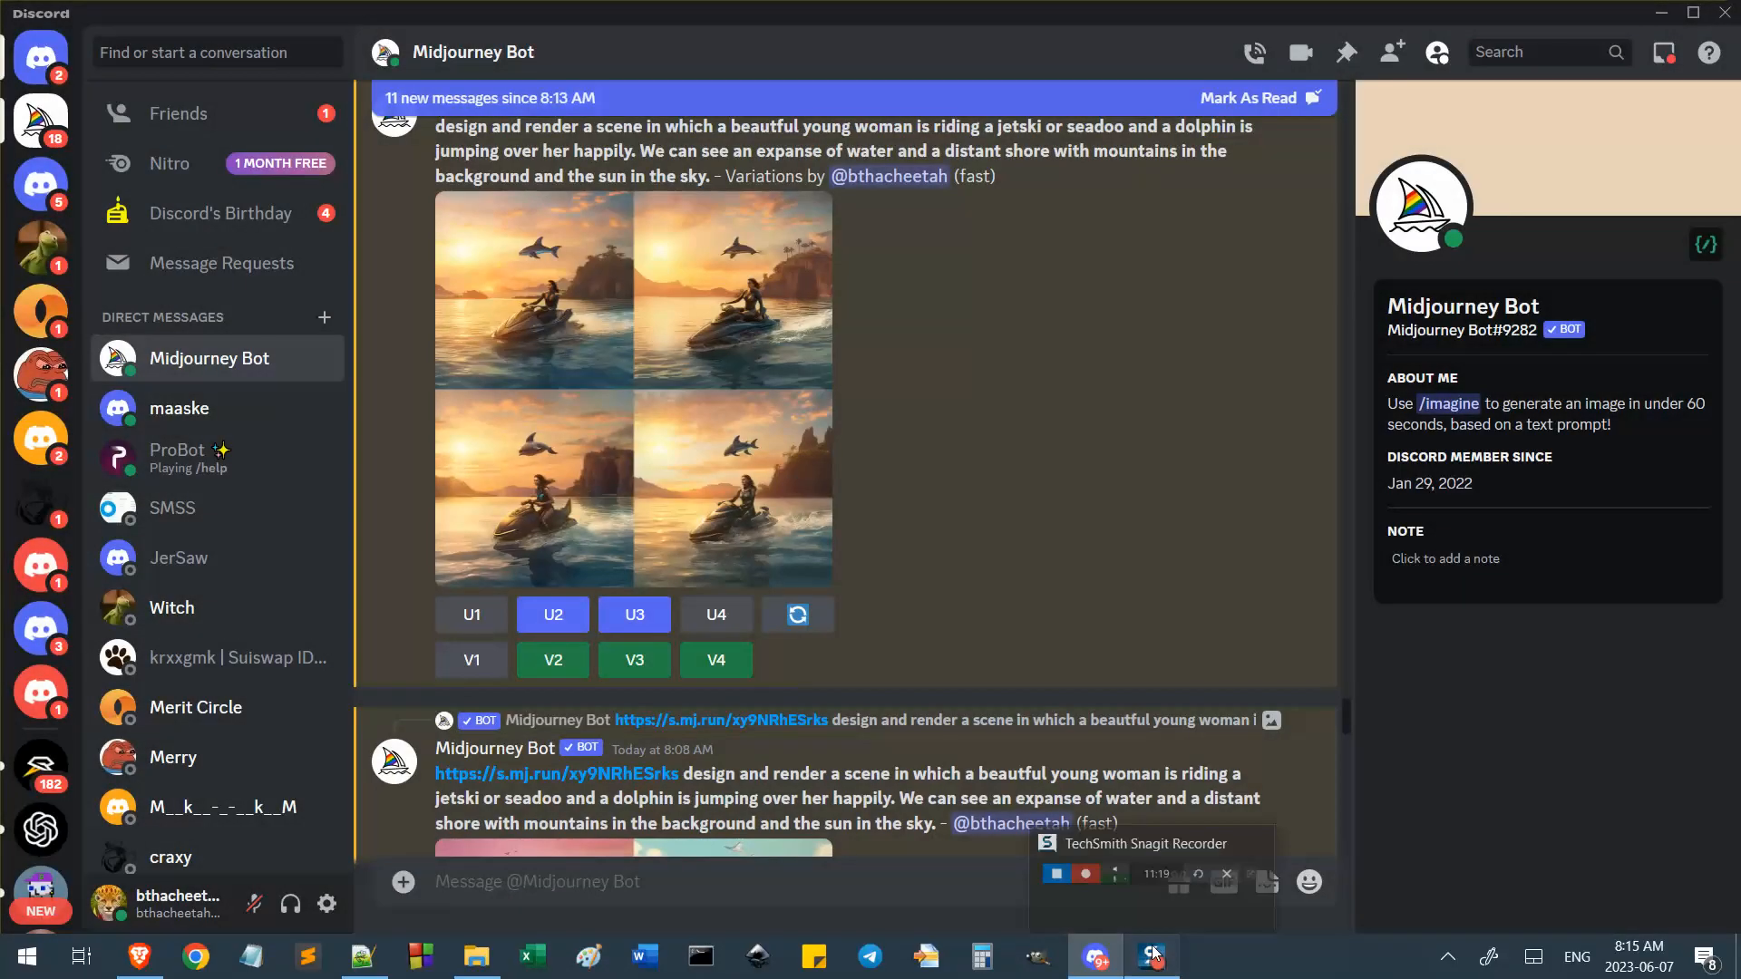
Examine the enlarged 8:08 AM grid, the hand-drawn sketch, and the 7:47 AM grid with its original prompt.
scroll(1032, 555, down, 5)
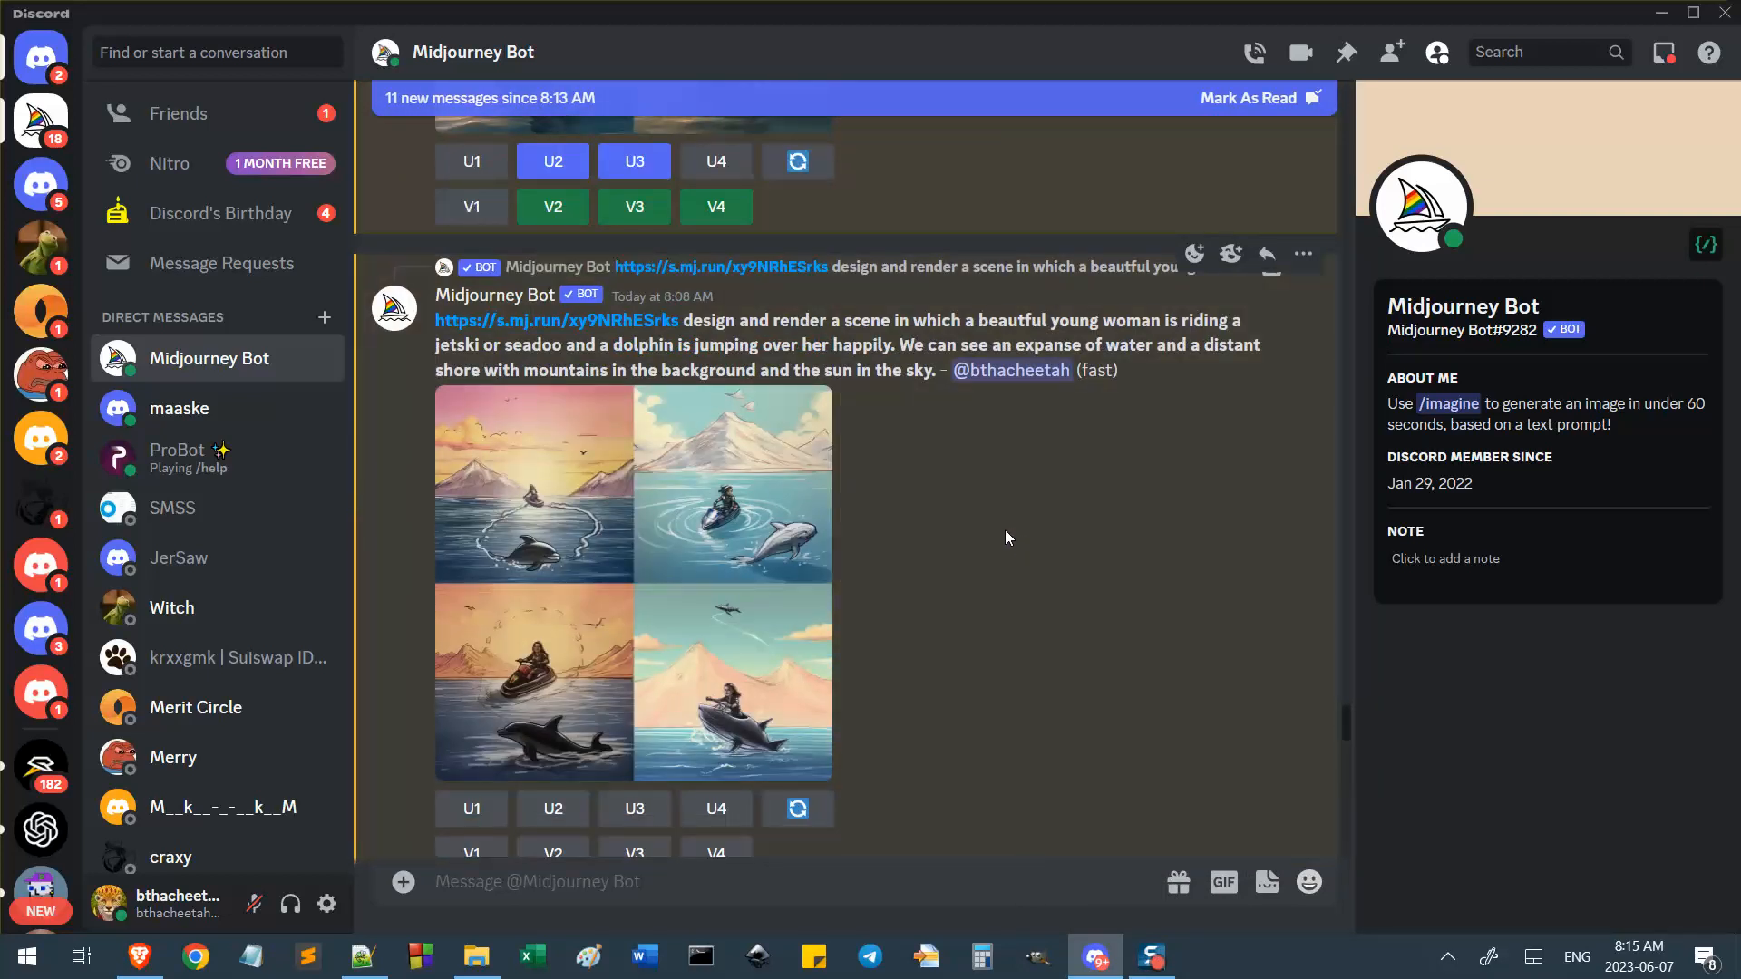
click(537, 678)
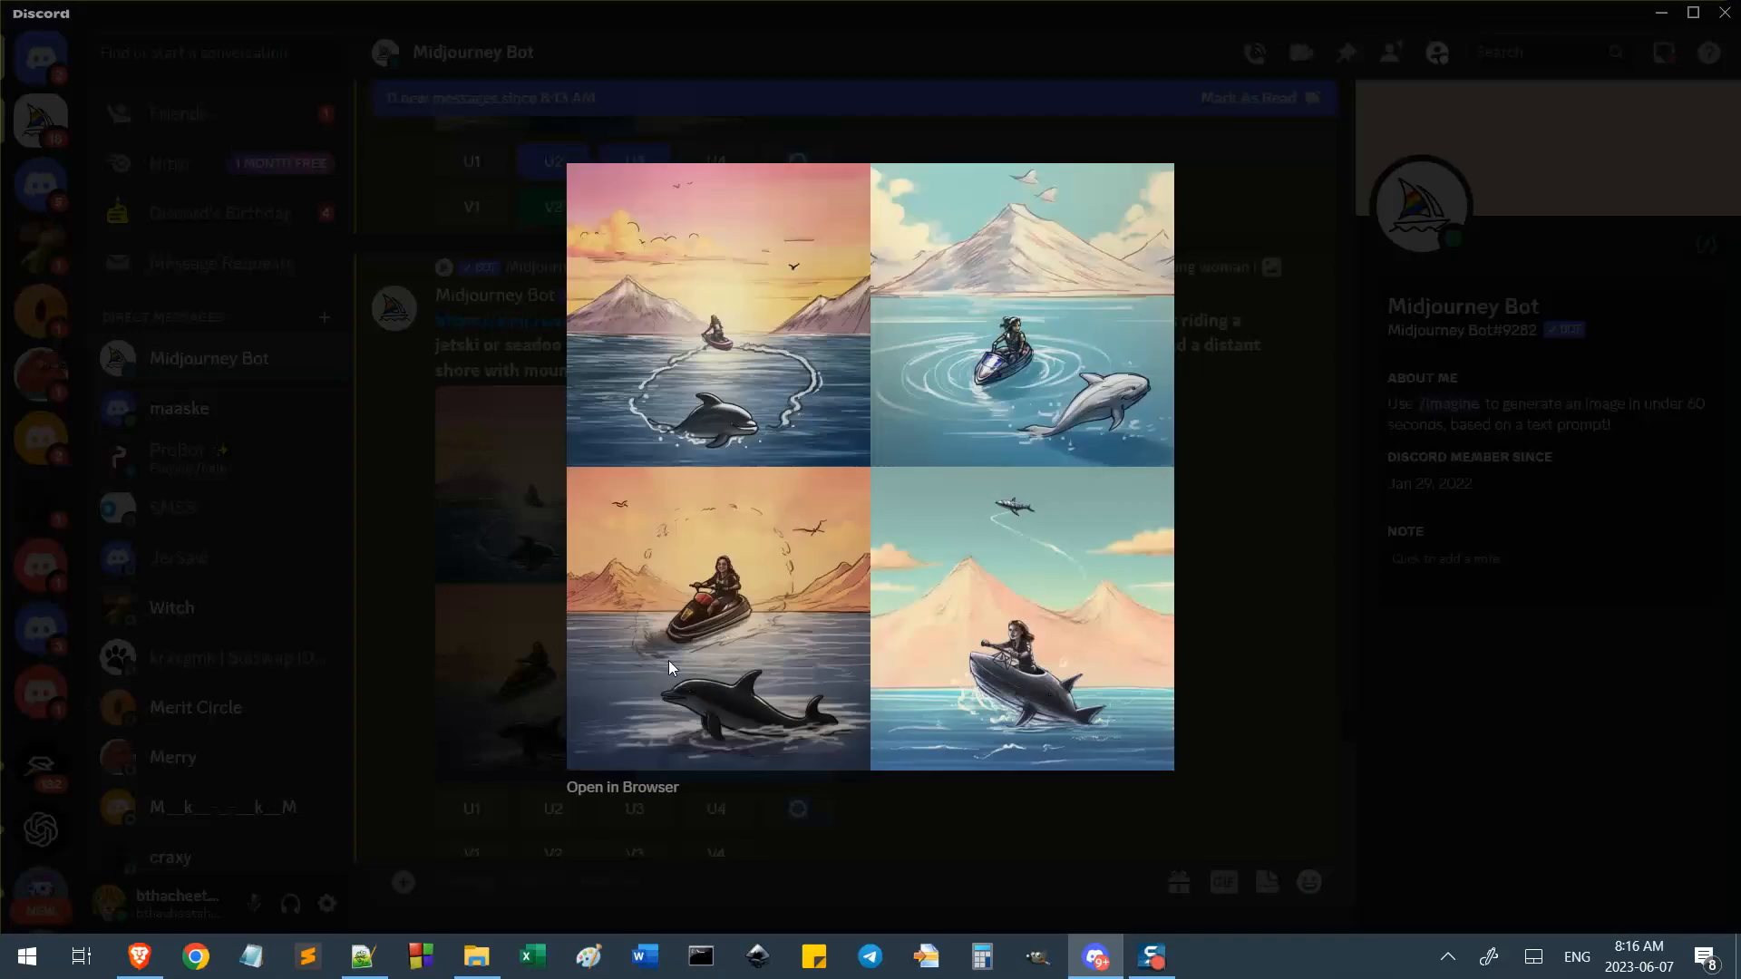
click(1240, 540)
scroll(613, 645, up, 10)
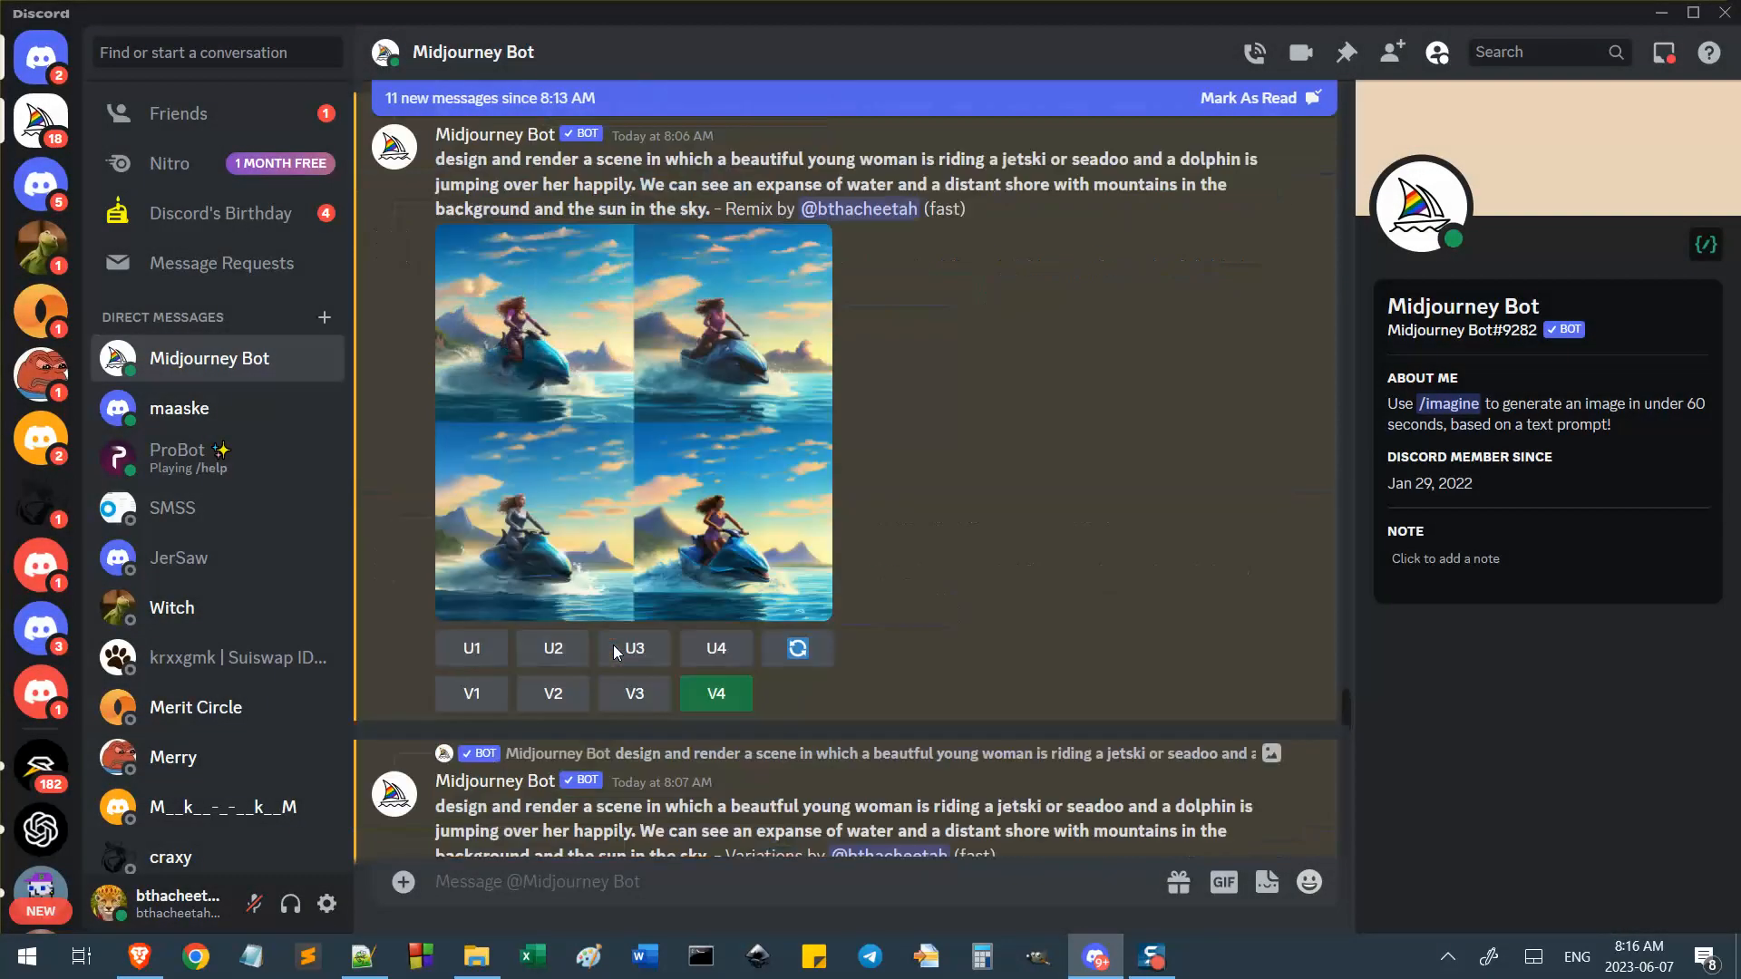
scroll(613, 645, up, 10)
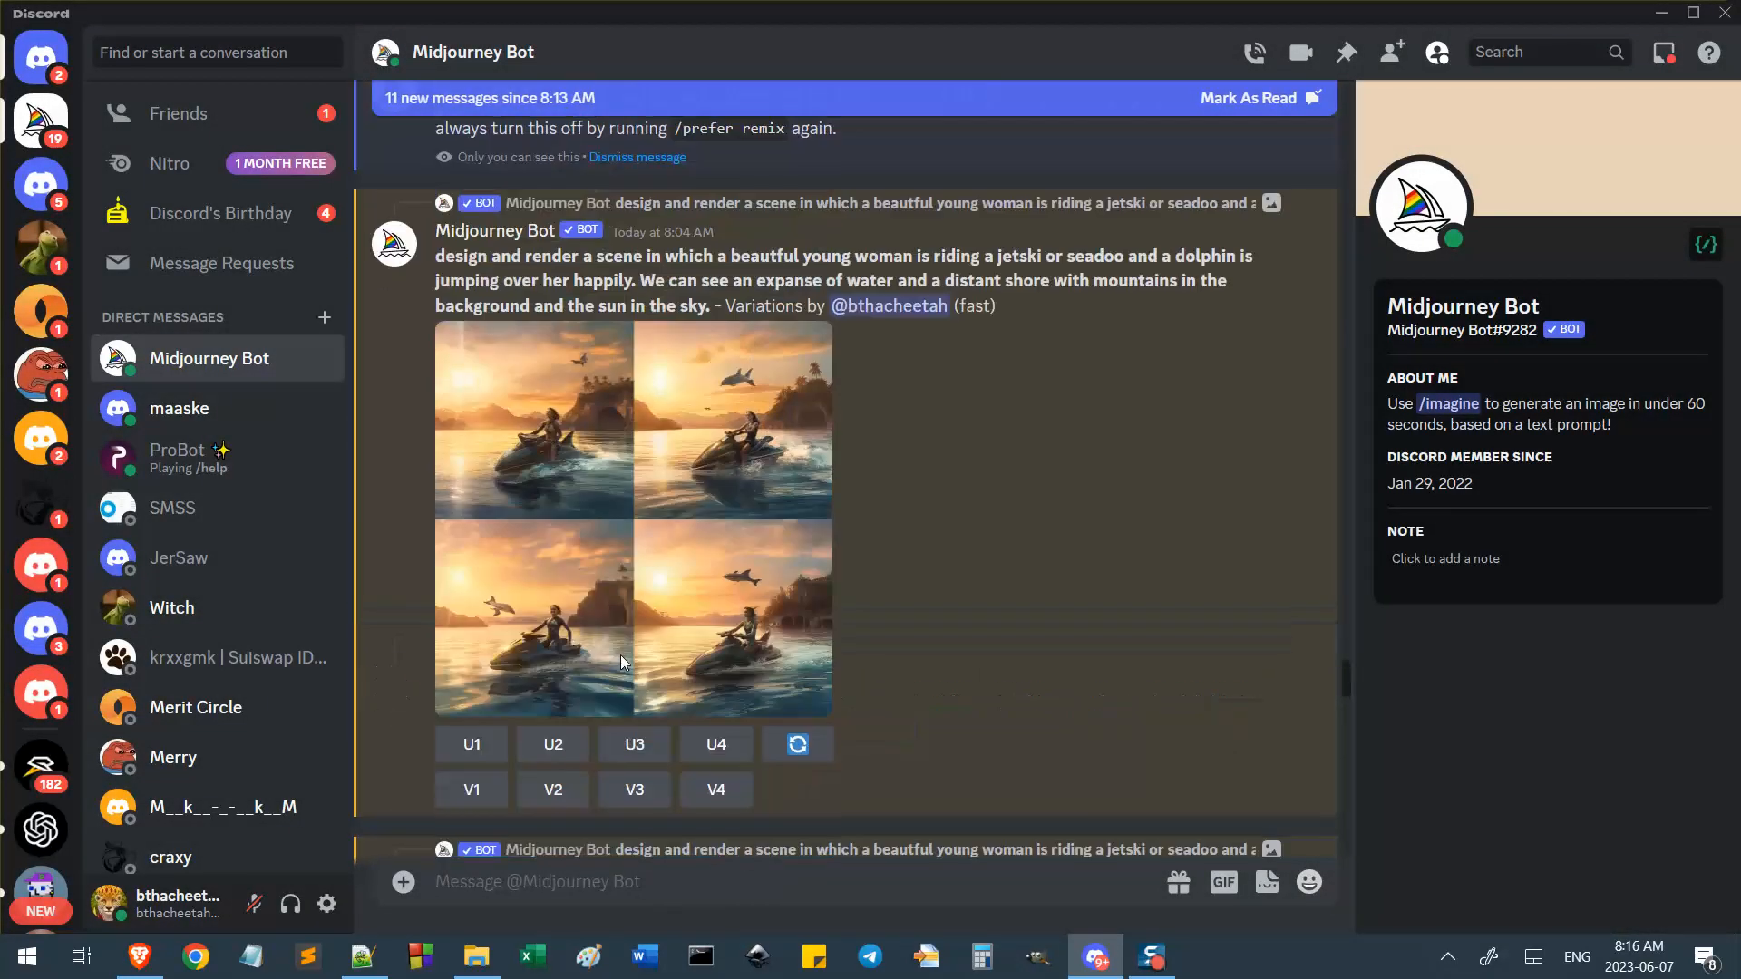
scroll(776, 454, up, 10)
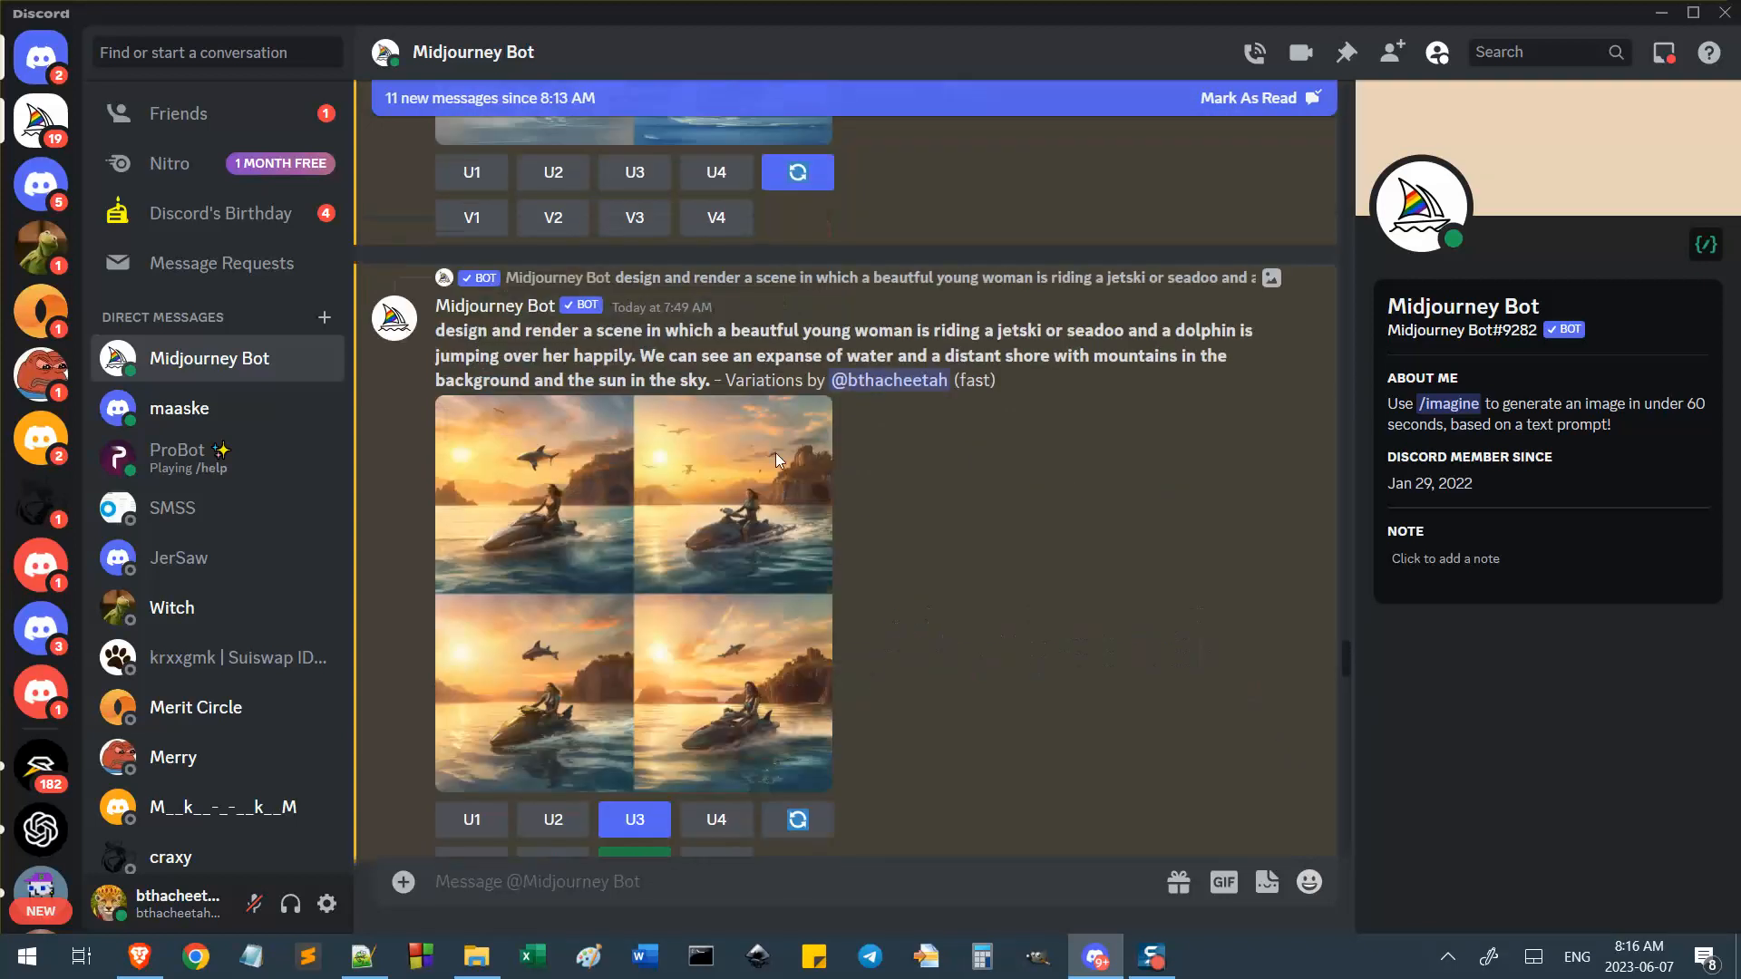
scroll(776, 492, up, 5)
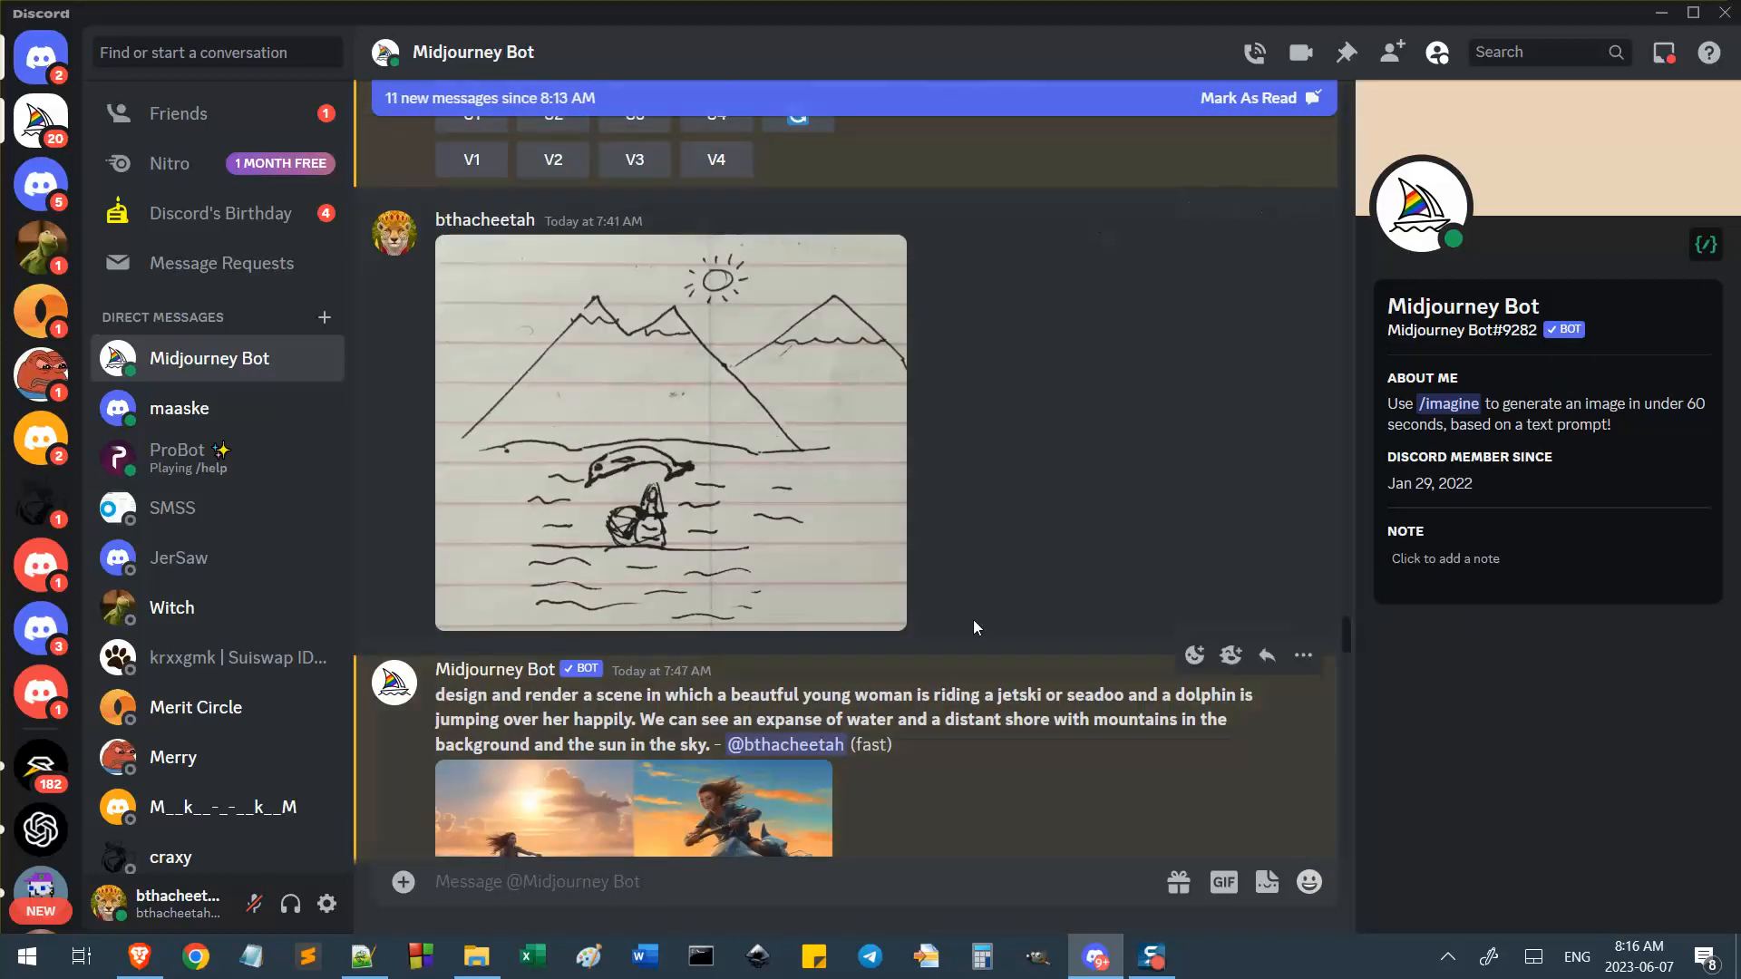
scroll(798, 476, down, 3)
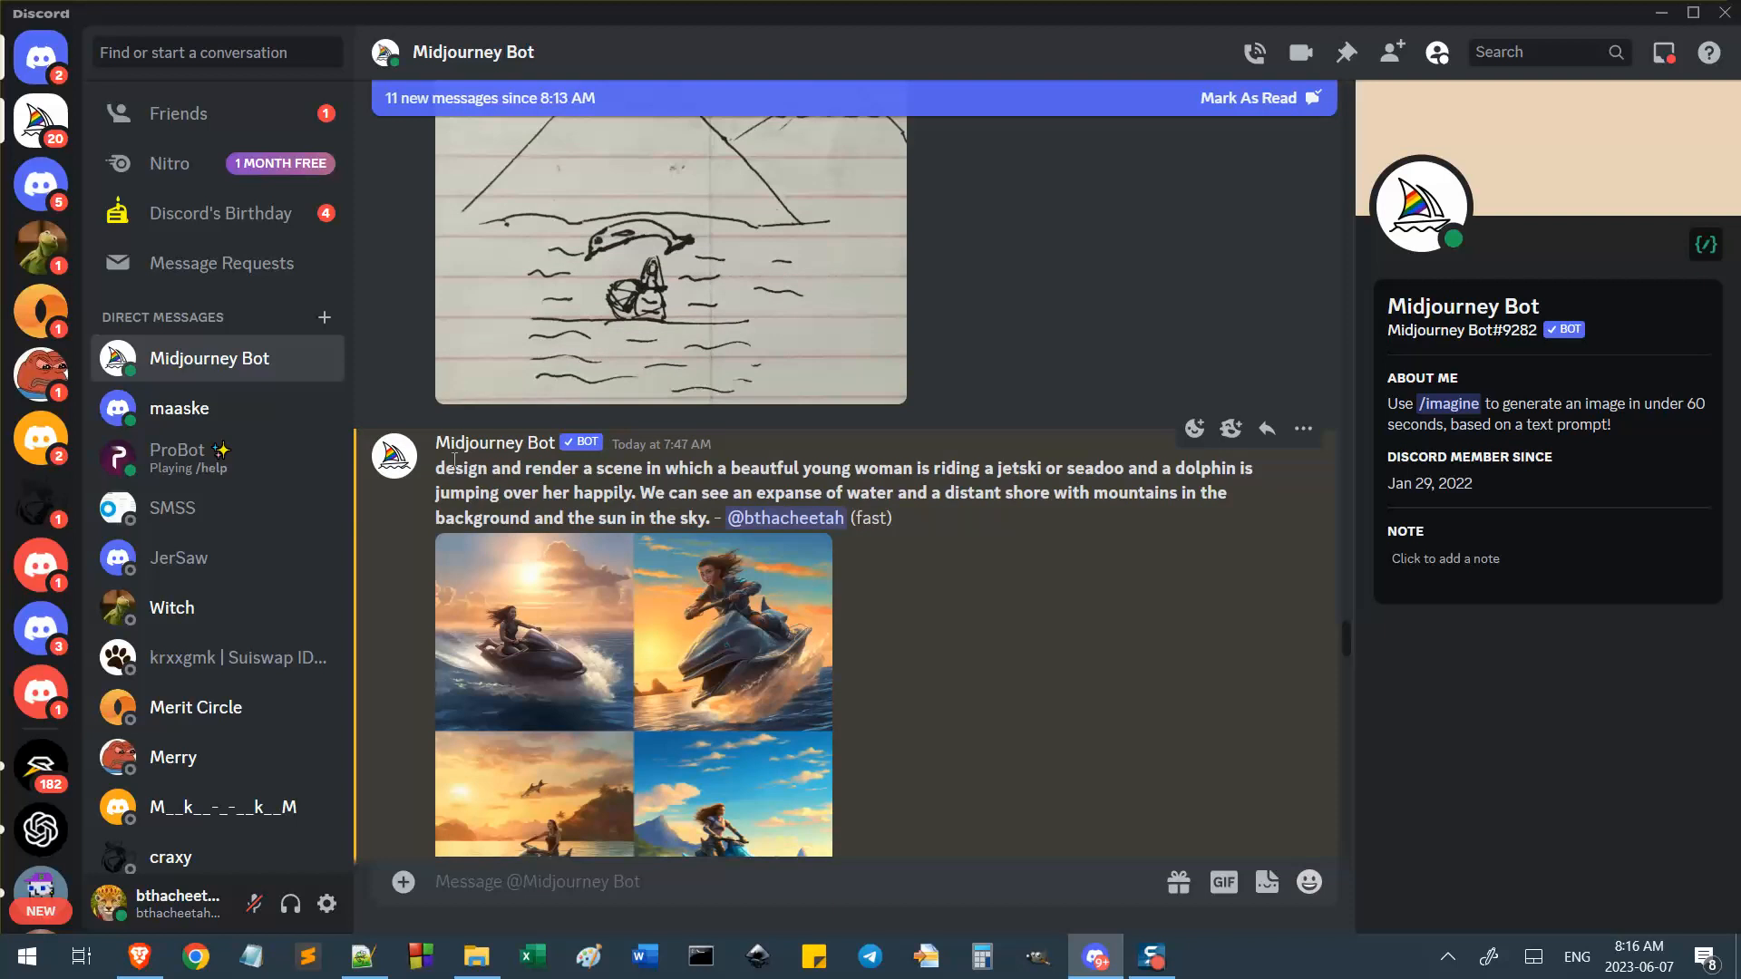
drag(435, 471, 711, 519)
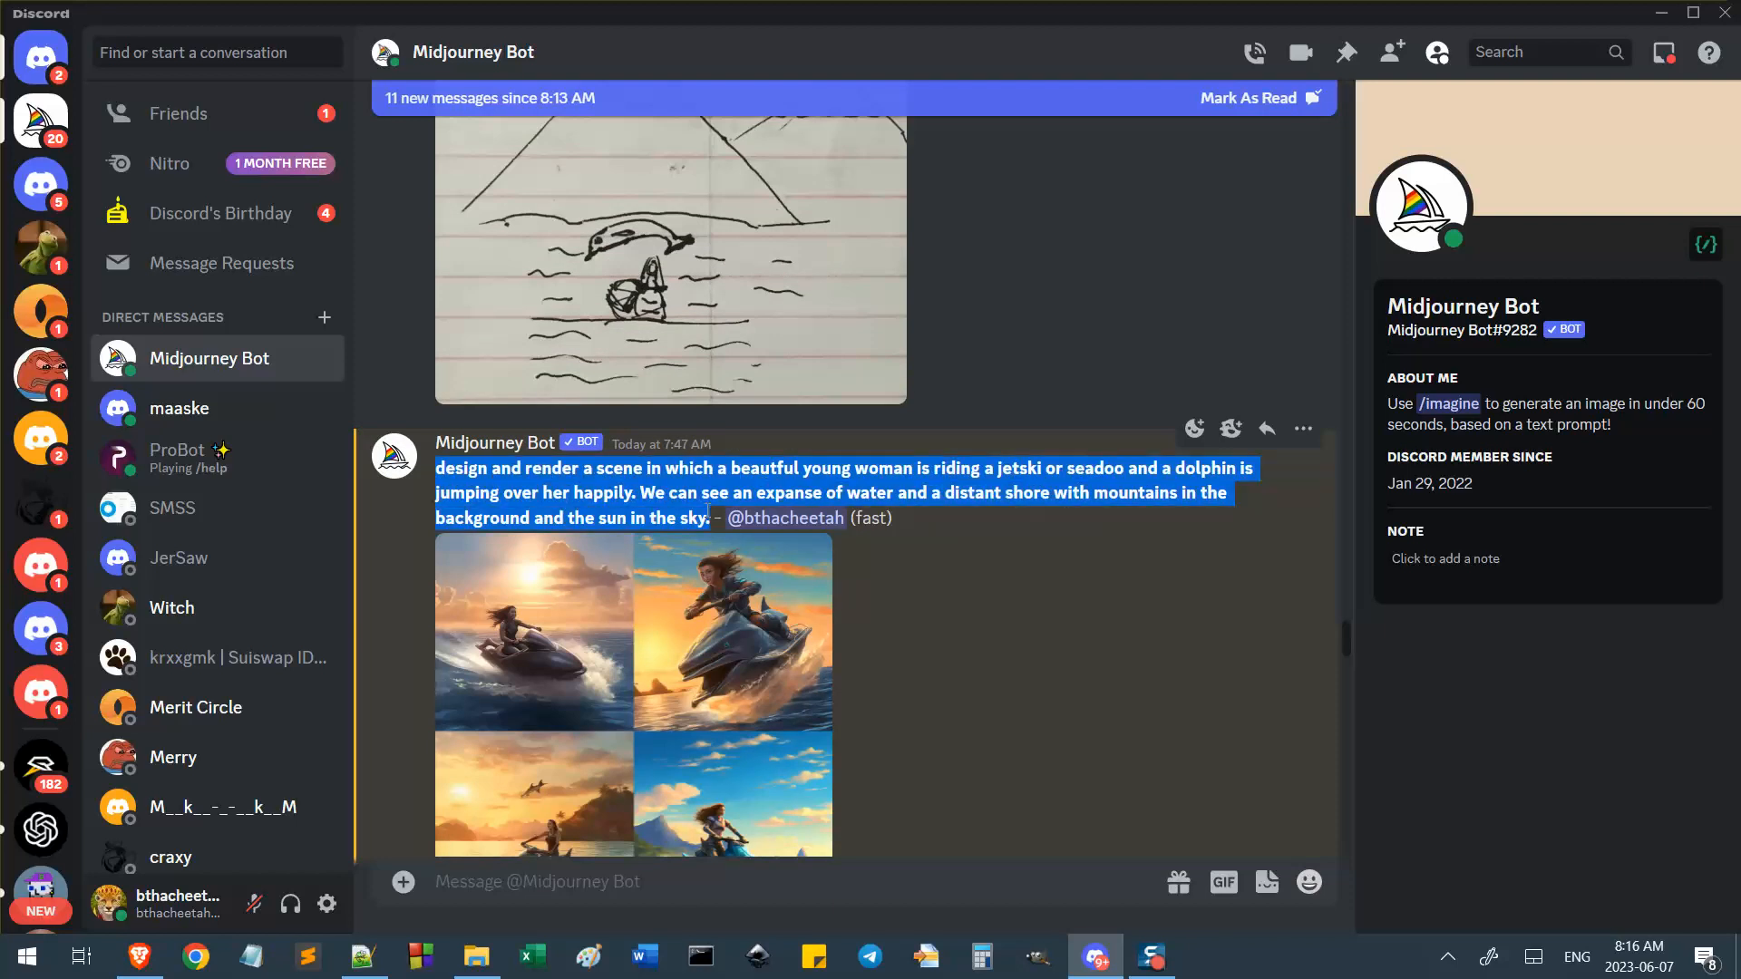
click(592, 659)
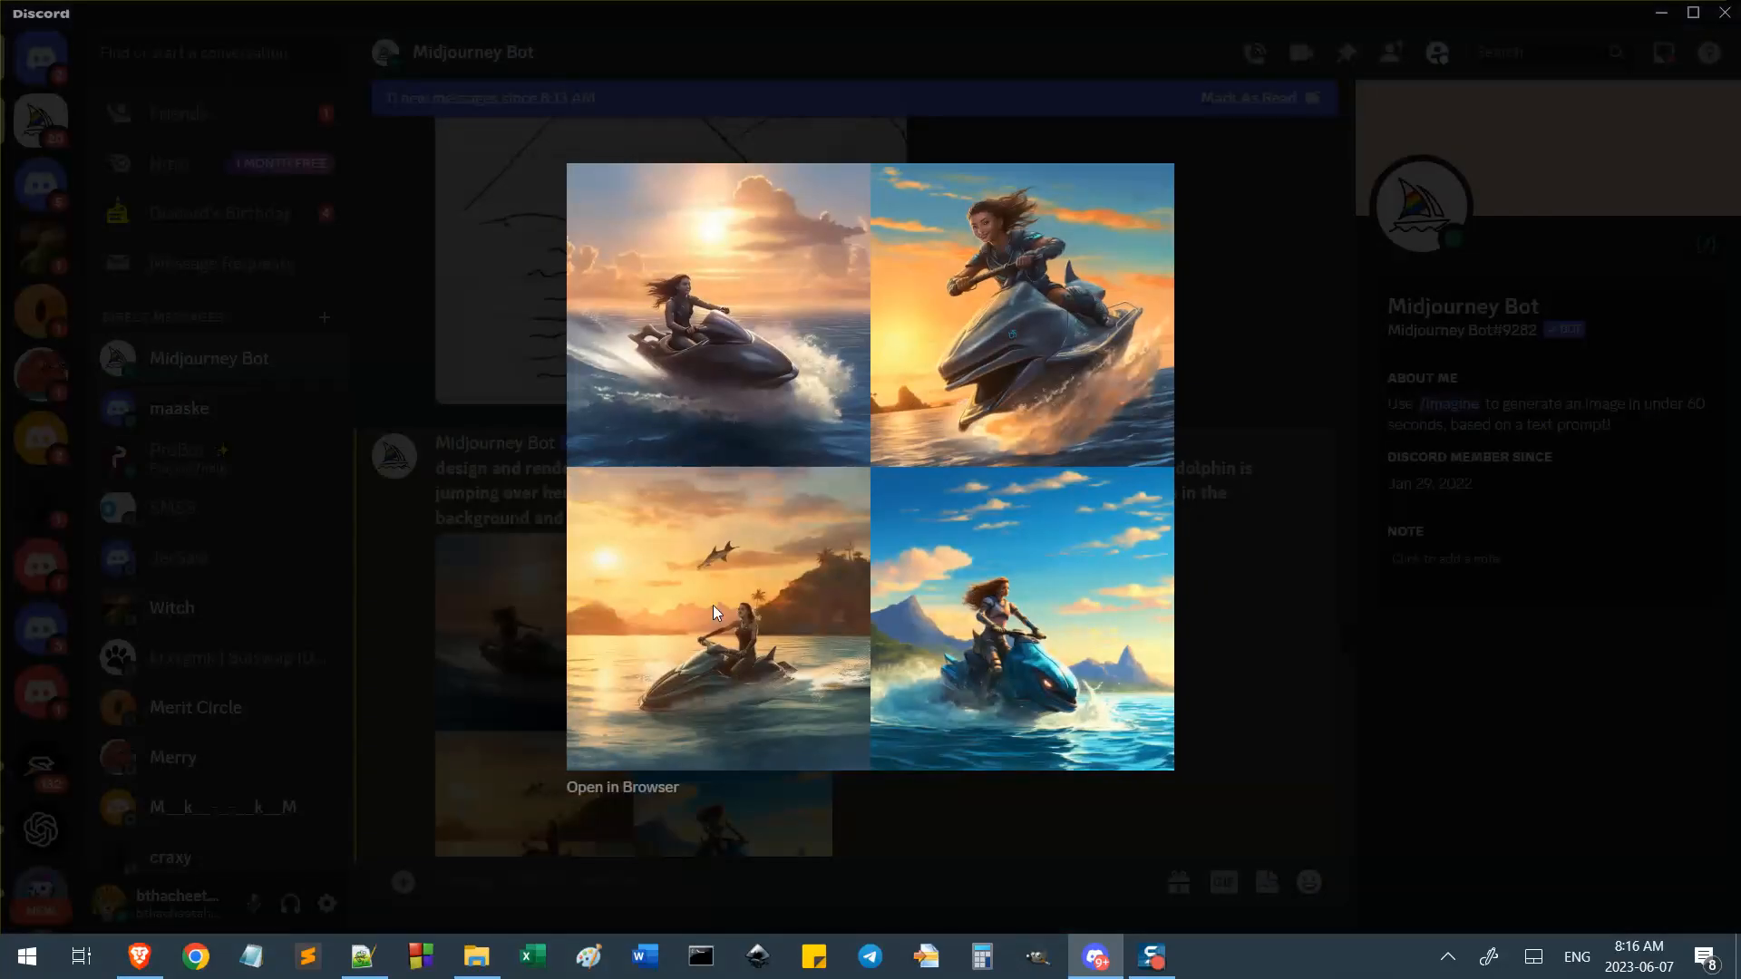
click(1275, 499)
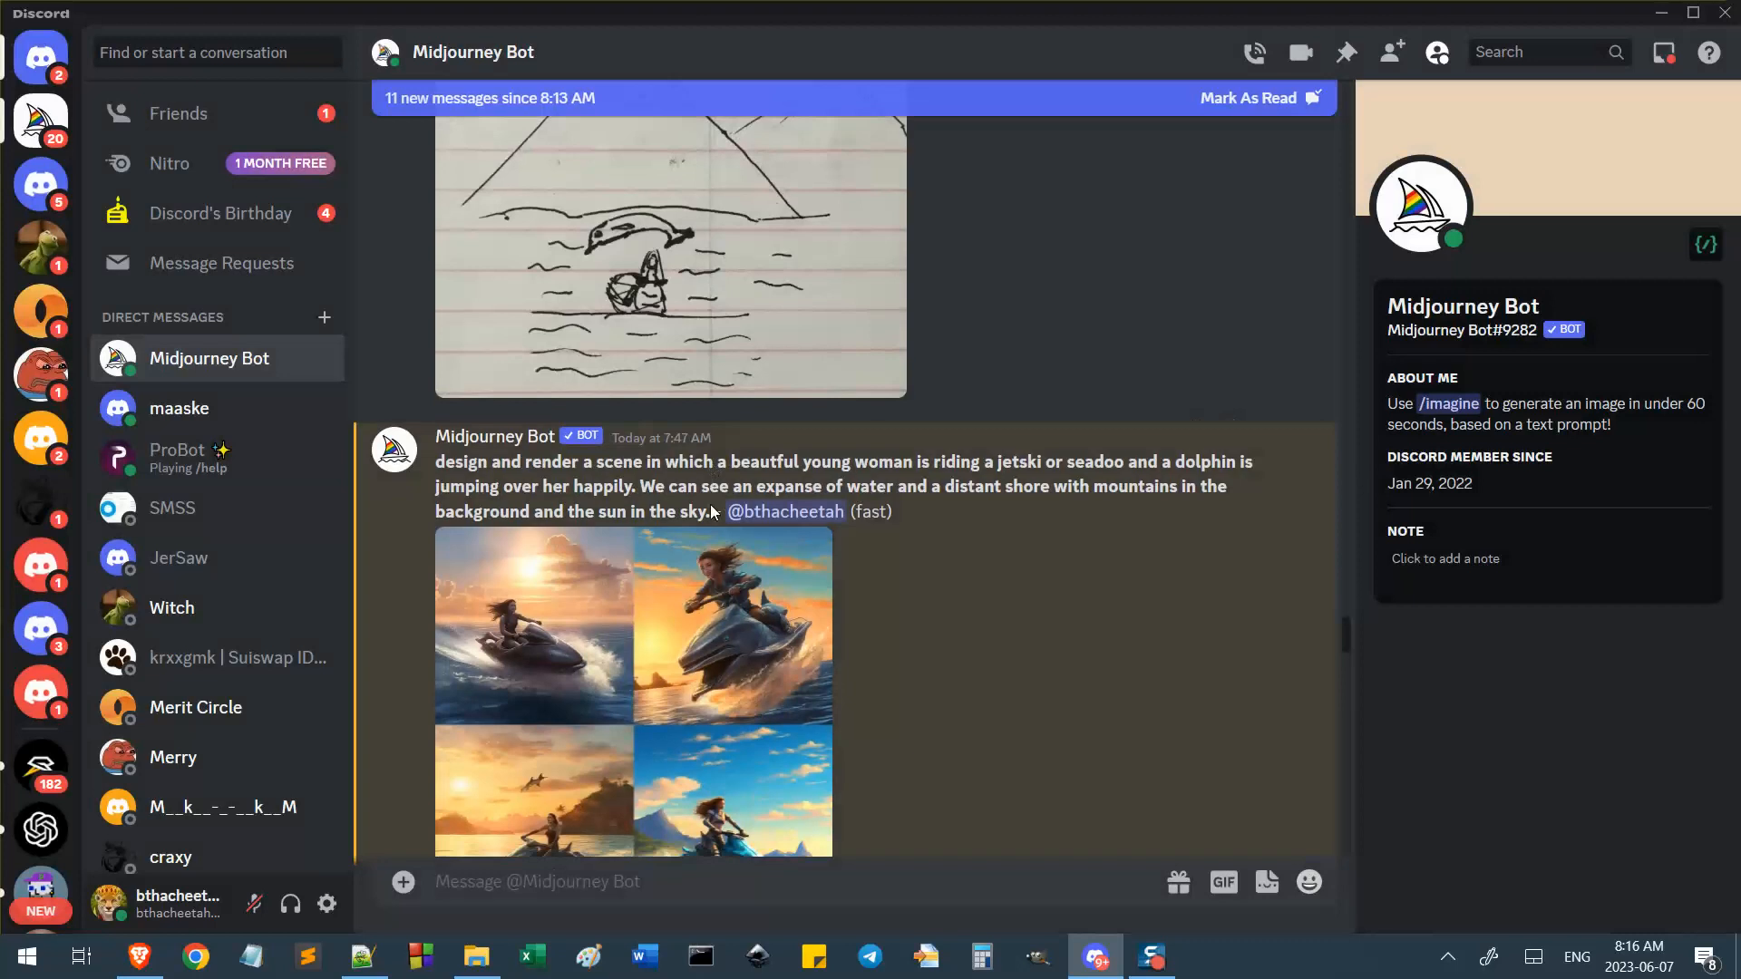
Start a reroll of the 7:47 AM grid, and copy the last prompt's description without its URL from "new 534" in Notepad++.
scroll(710, 504, down, 3)
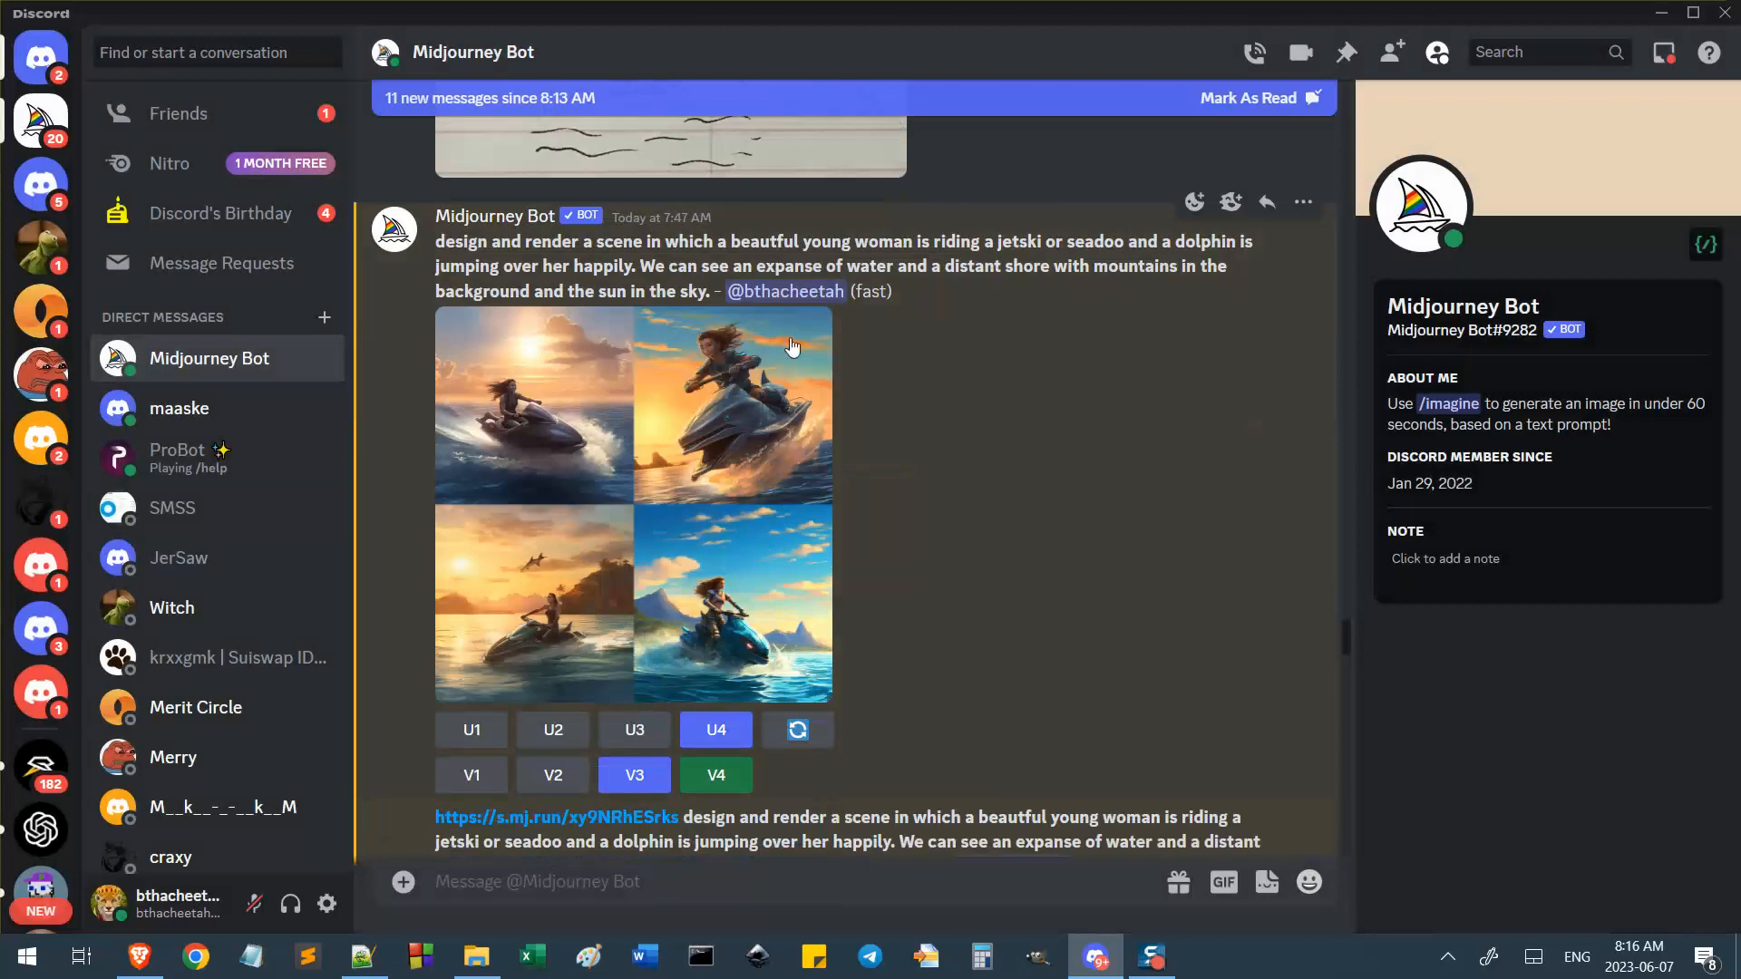
click(798, 730)
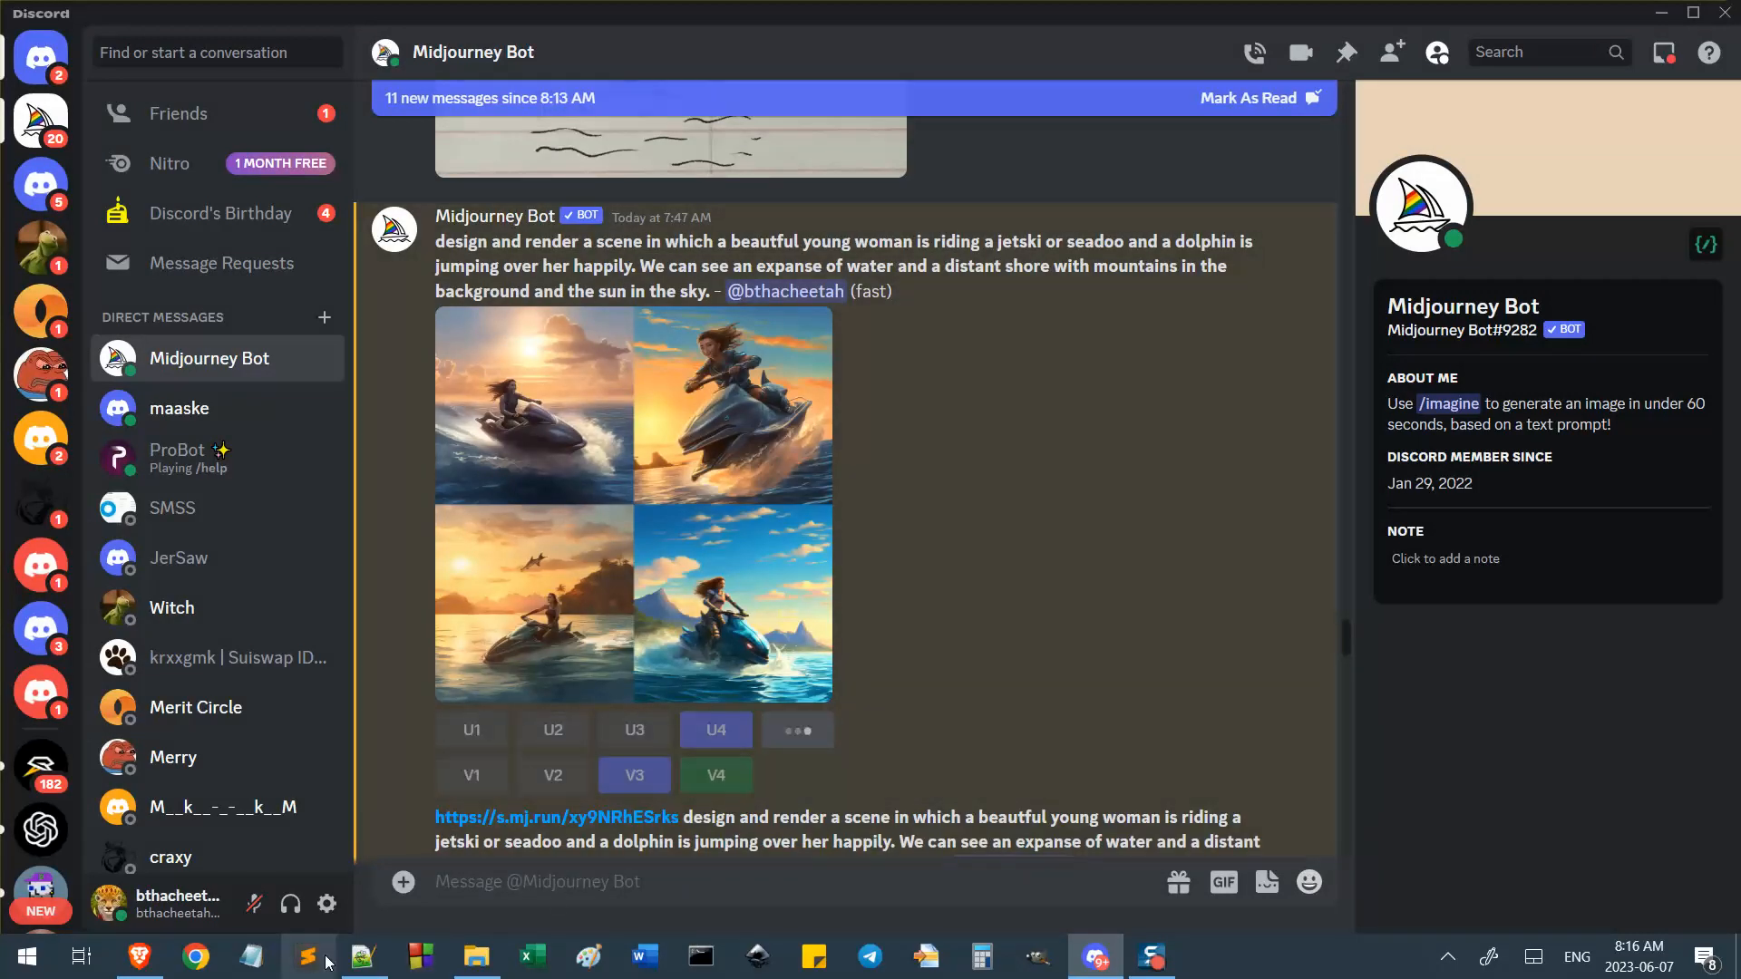
click(363, 956)
click(1286, 567)
drag(777, 524, 1557, 659)
key(ctrl+c)
key(alt+Tab)
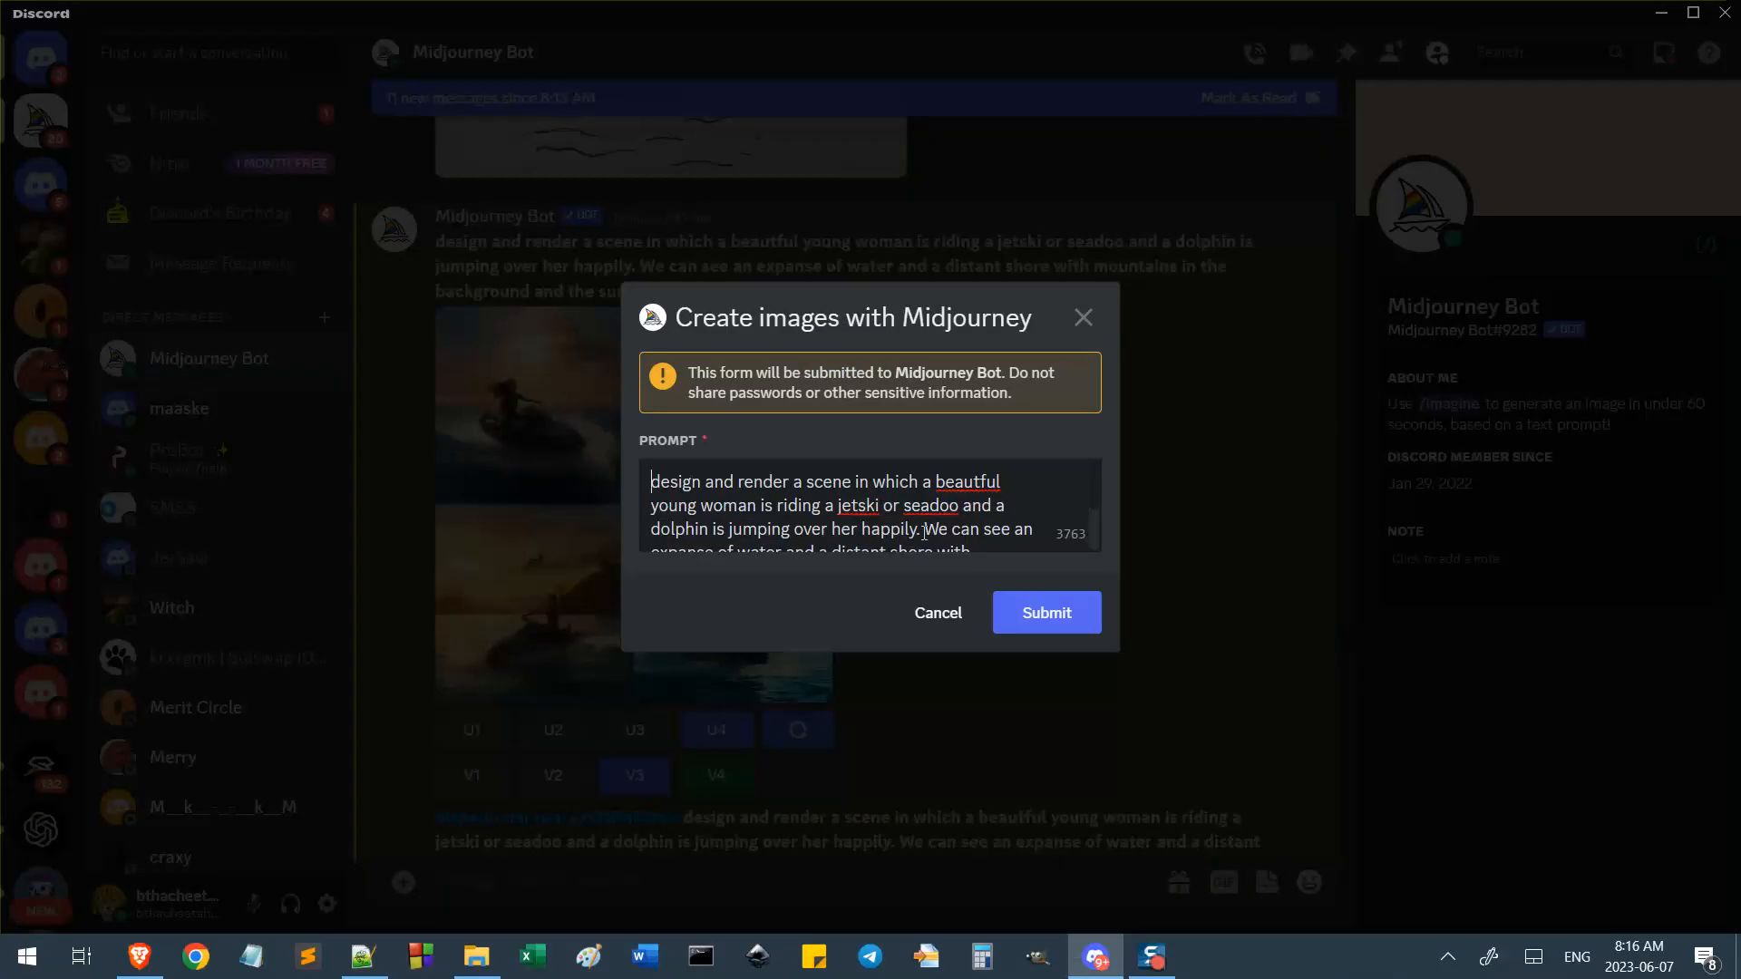
Replace the 7:47 AM grid's reroll prompt with the copied description of the dolphin directly above the woman, and submit it.
key(ctrl+a)
key(ctrl+v)
scroll(782, 537, up, 5)
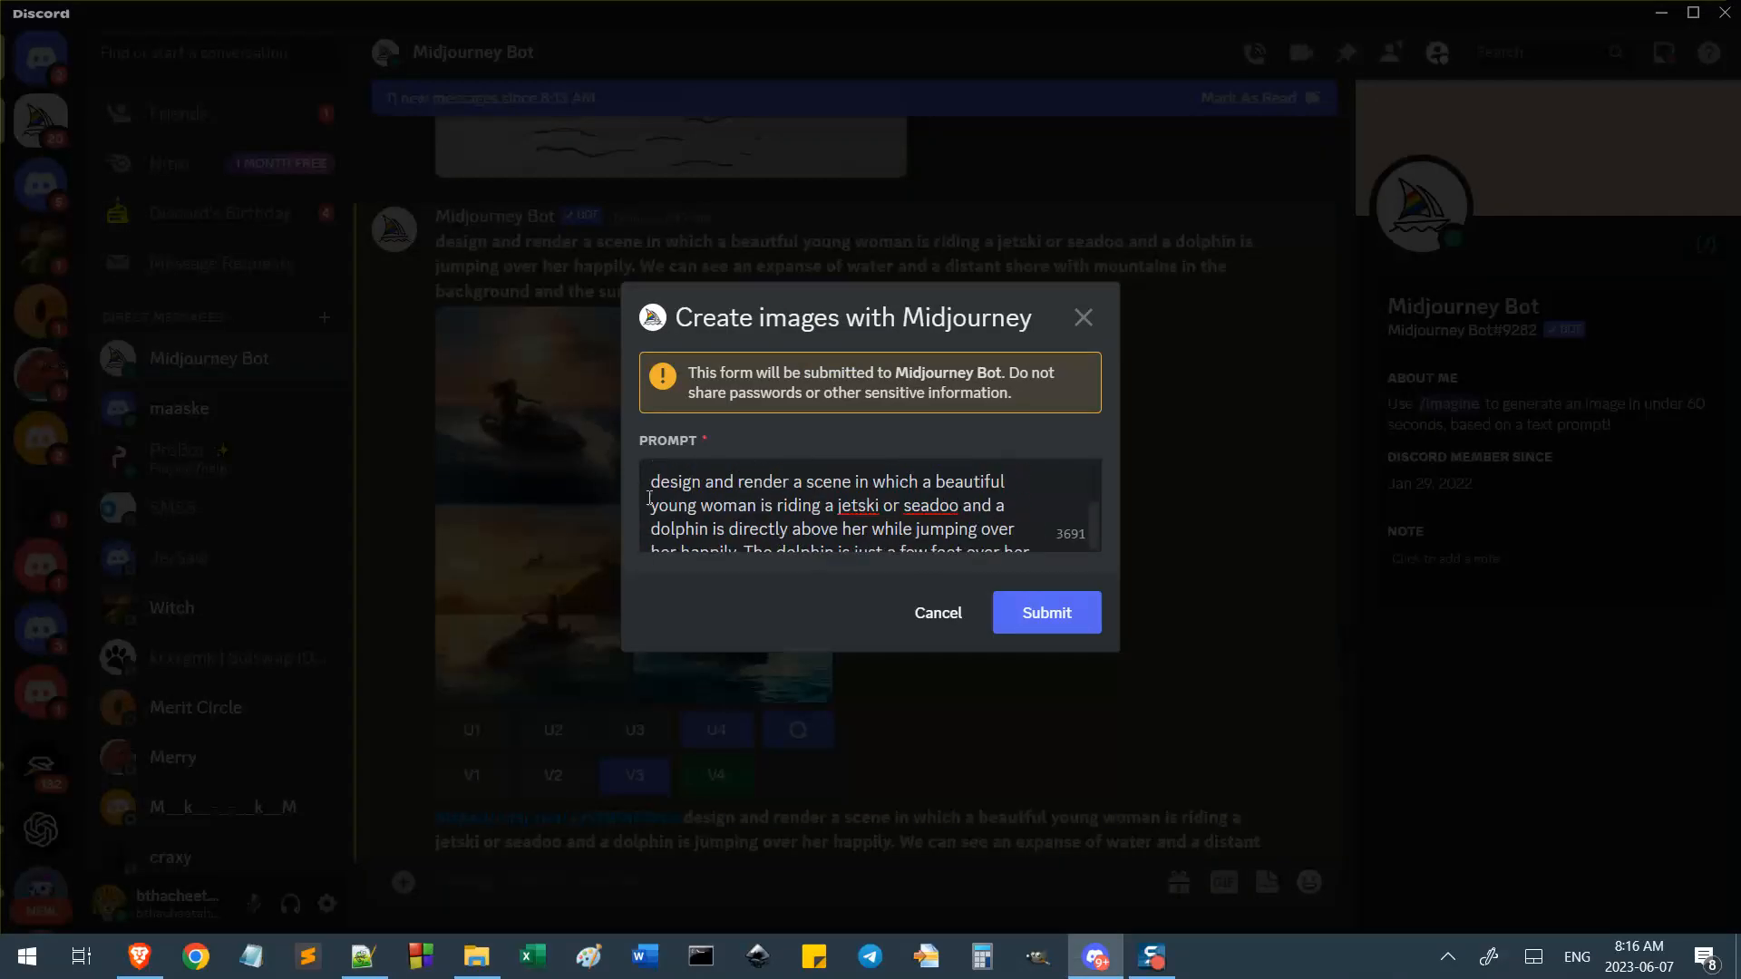
drag(651, 480, 899, 581)
key(ctrl+v)
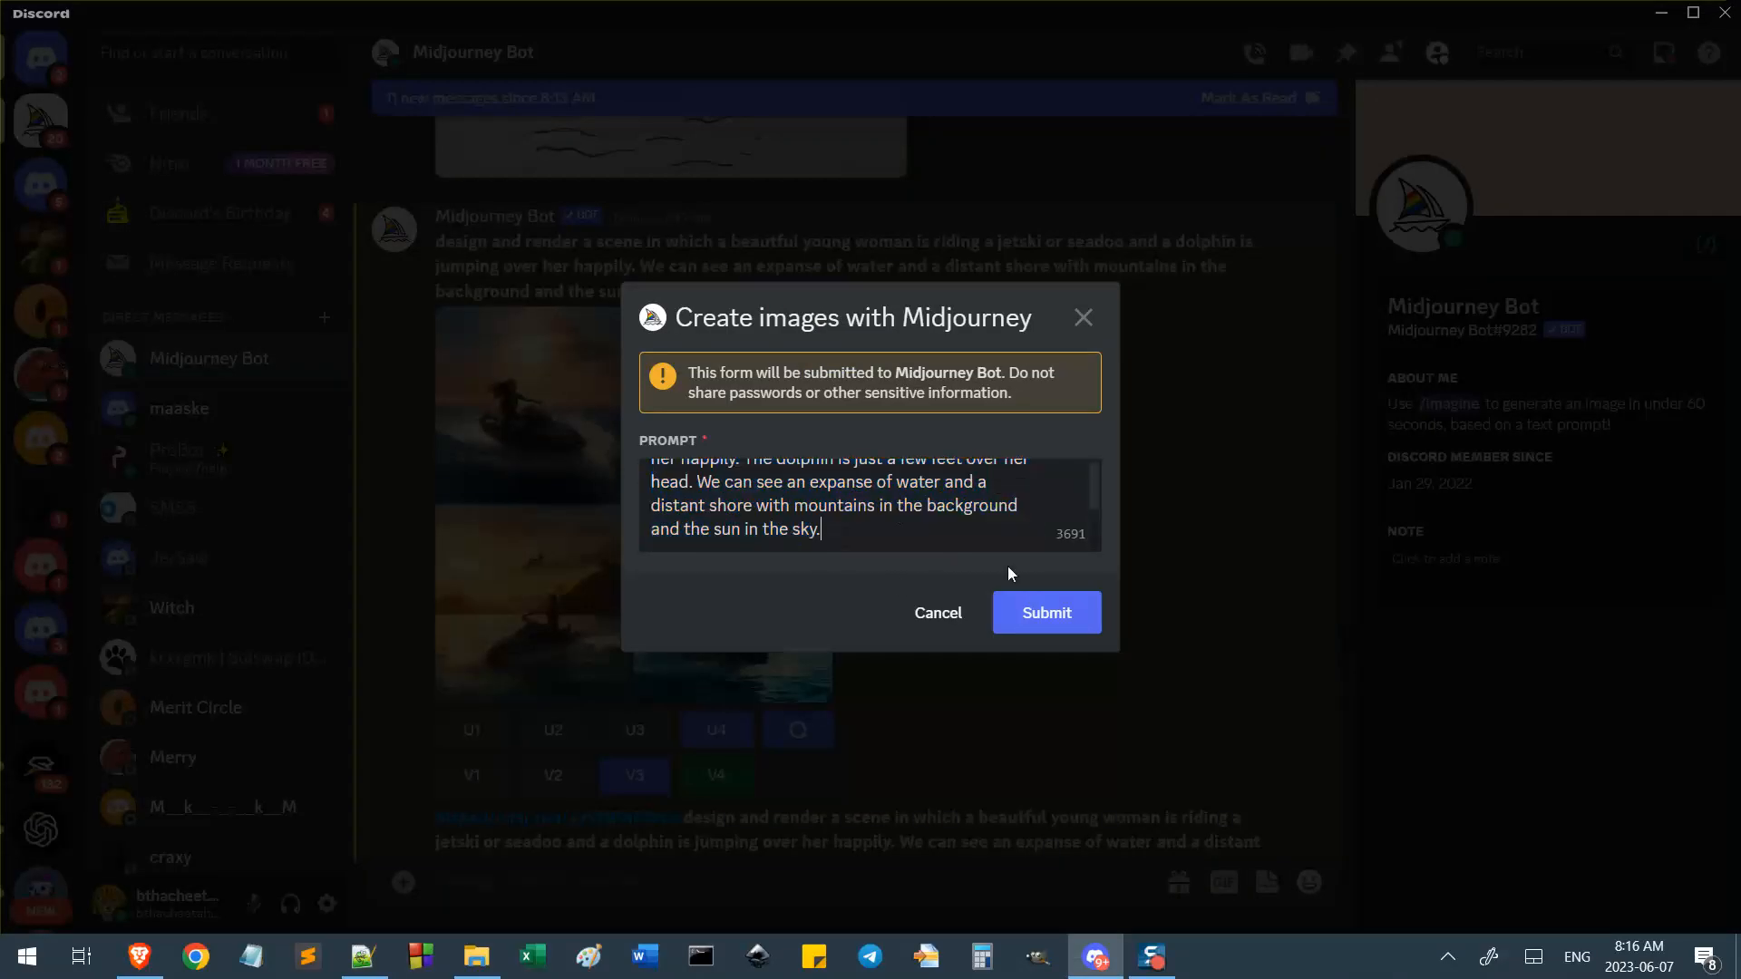
click(1035, 620)
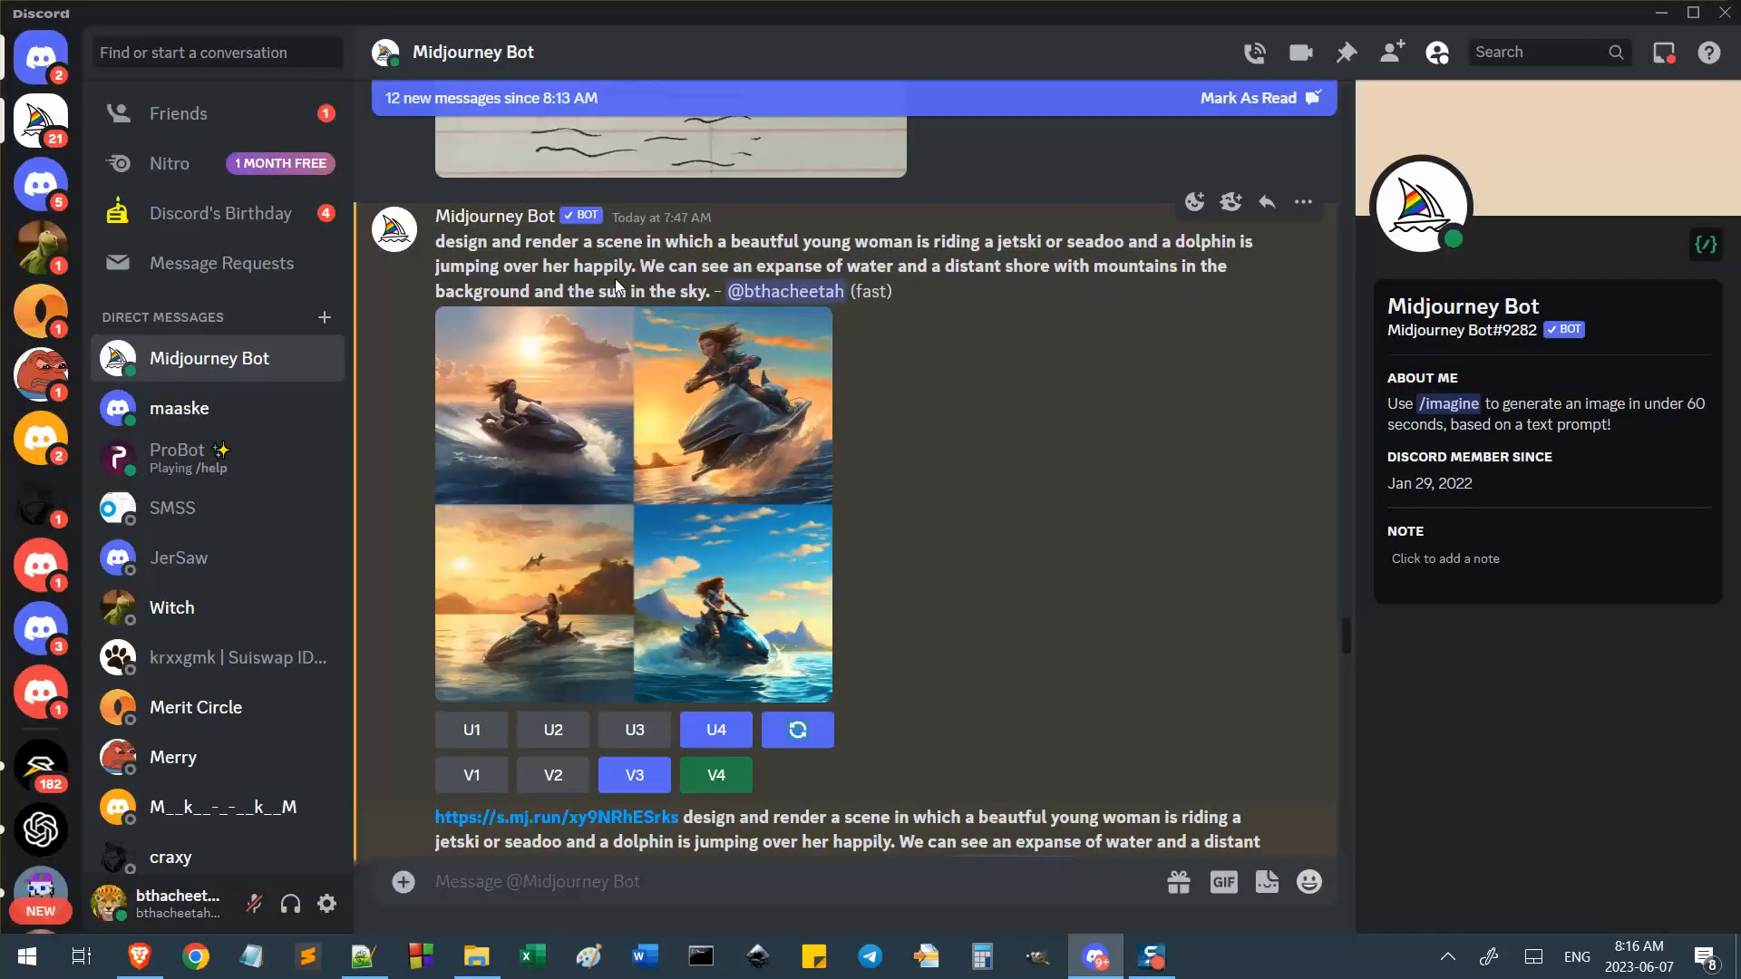
Enlarge the 7:47 AM grid to examine its four images.
scroll(678, 410, up, 2)
scroll(611, 524, down, 1)
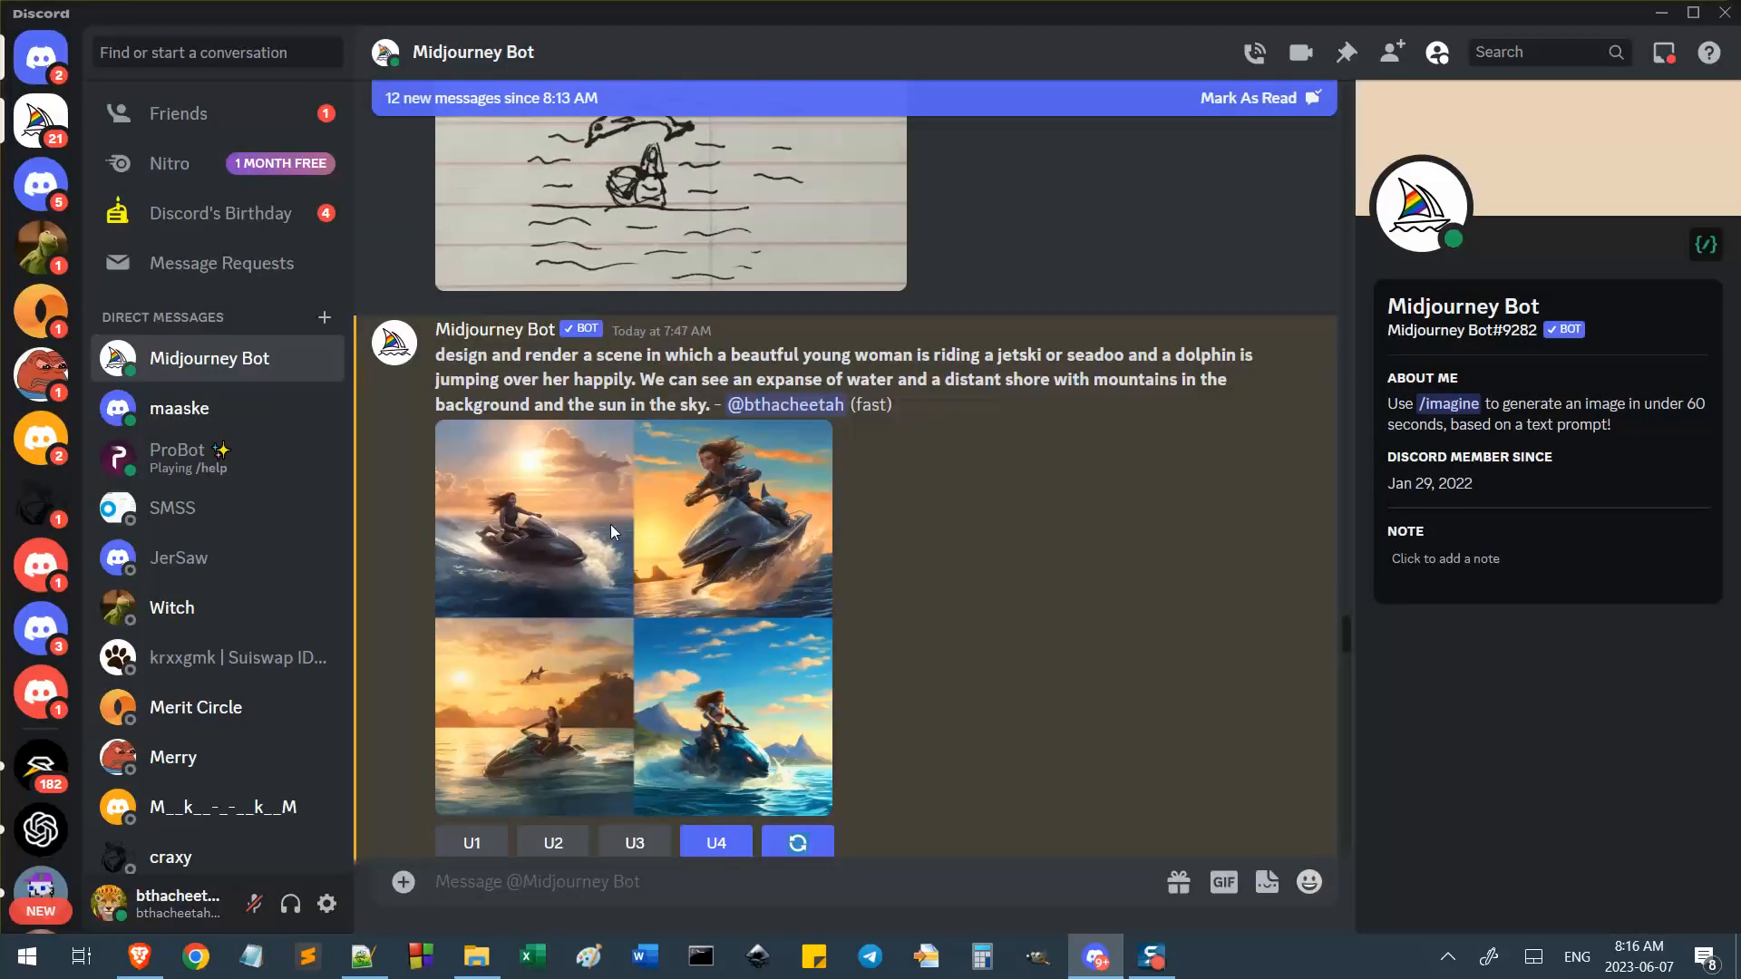
scroll(956, 408, down, 3)
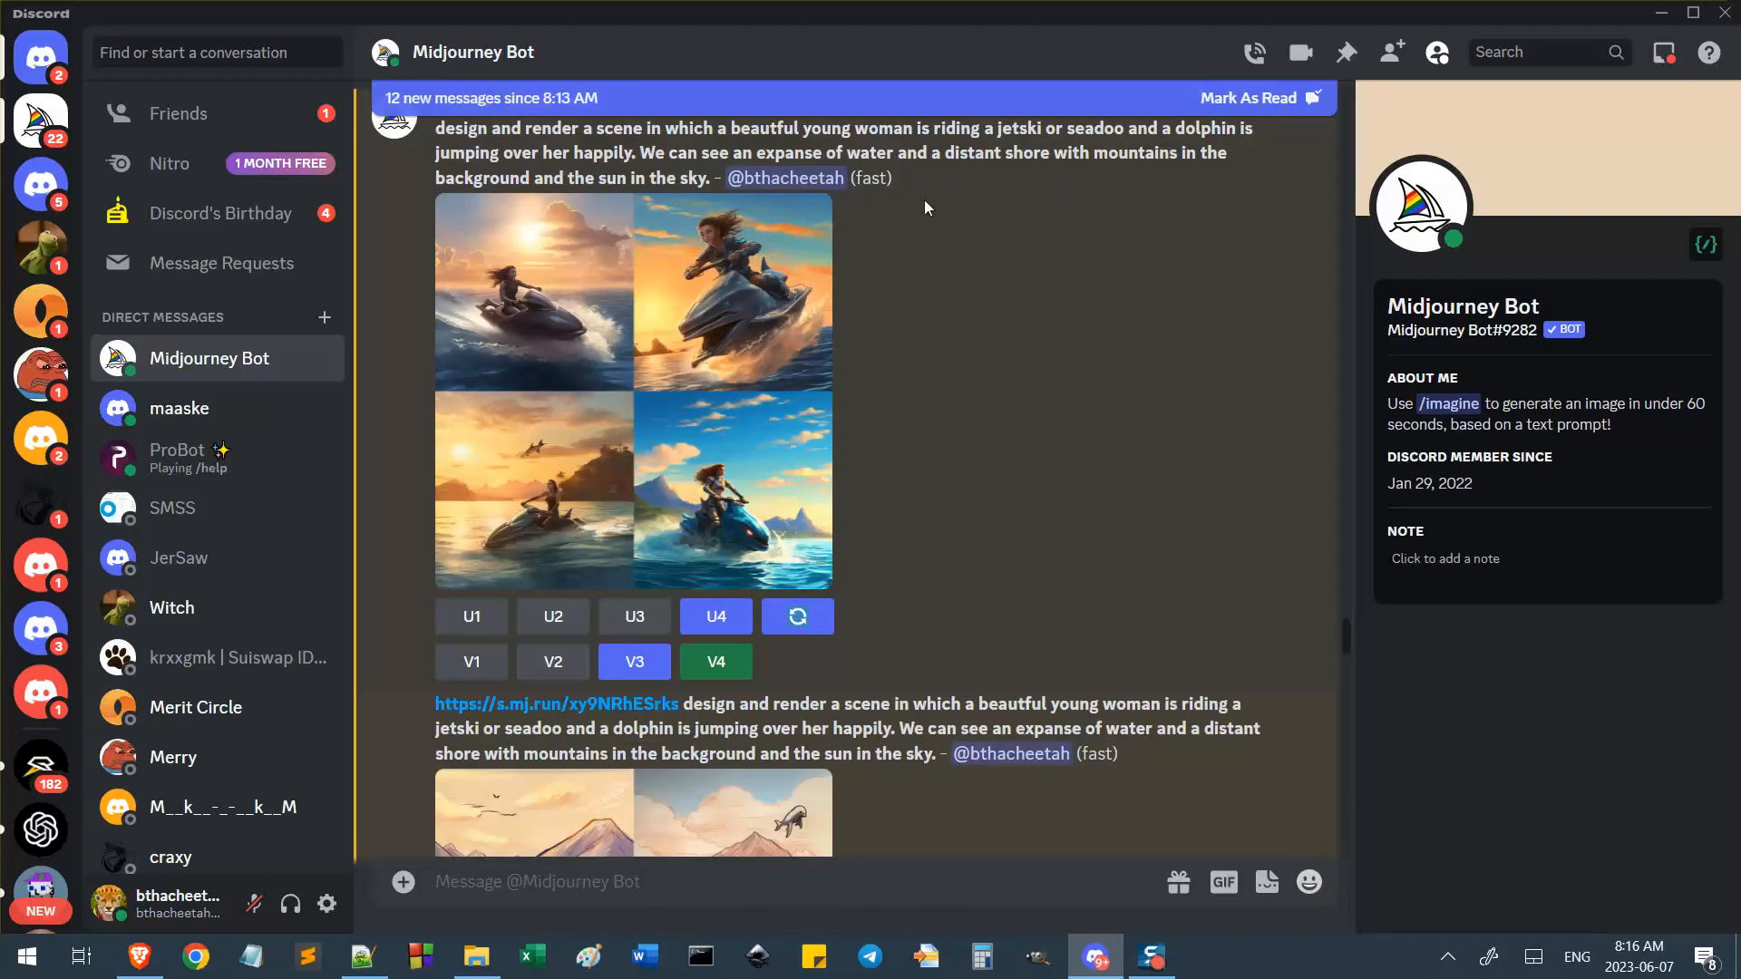
click(484, 297)
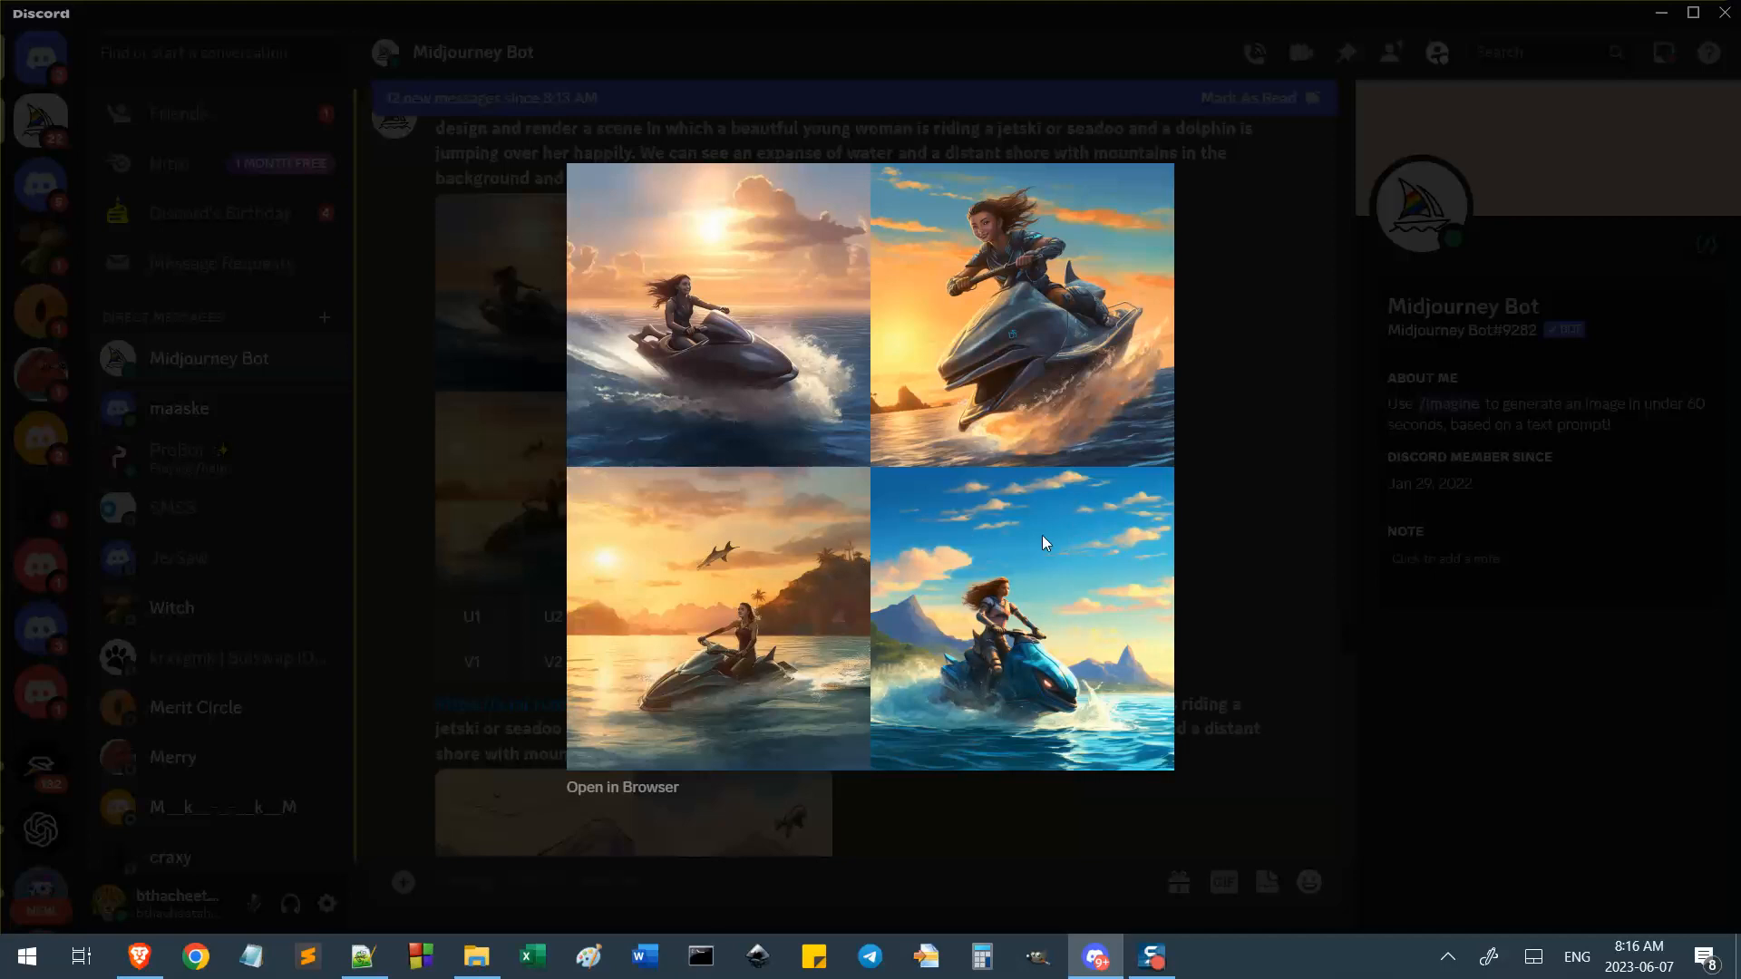
Paste the copied description below the last prompt in "new 534" in Notepad++, and insert "blue" before its final word, "sky".
click(1206, 520)
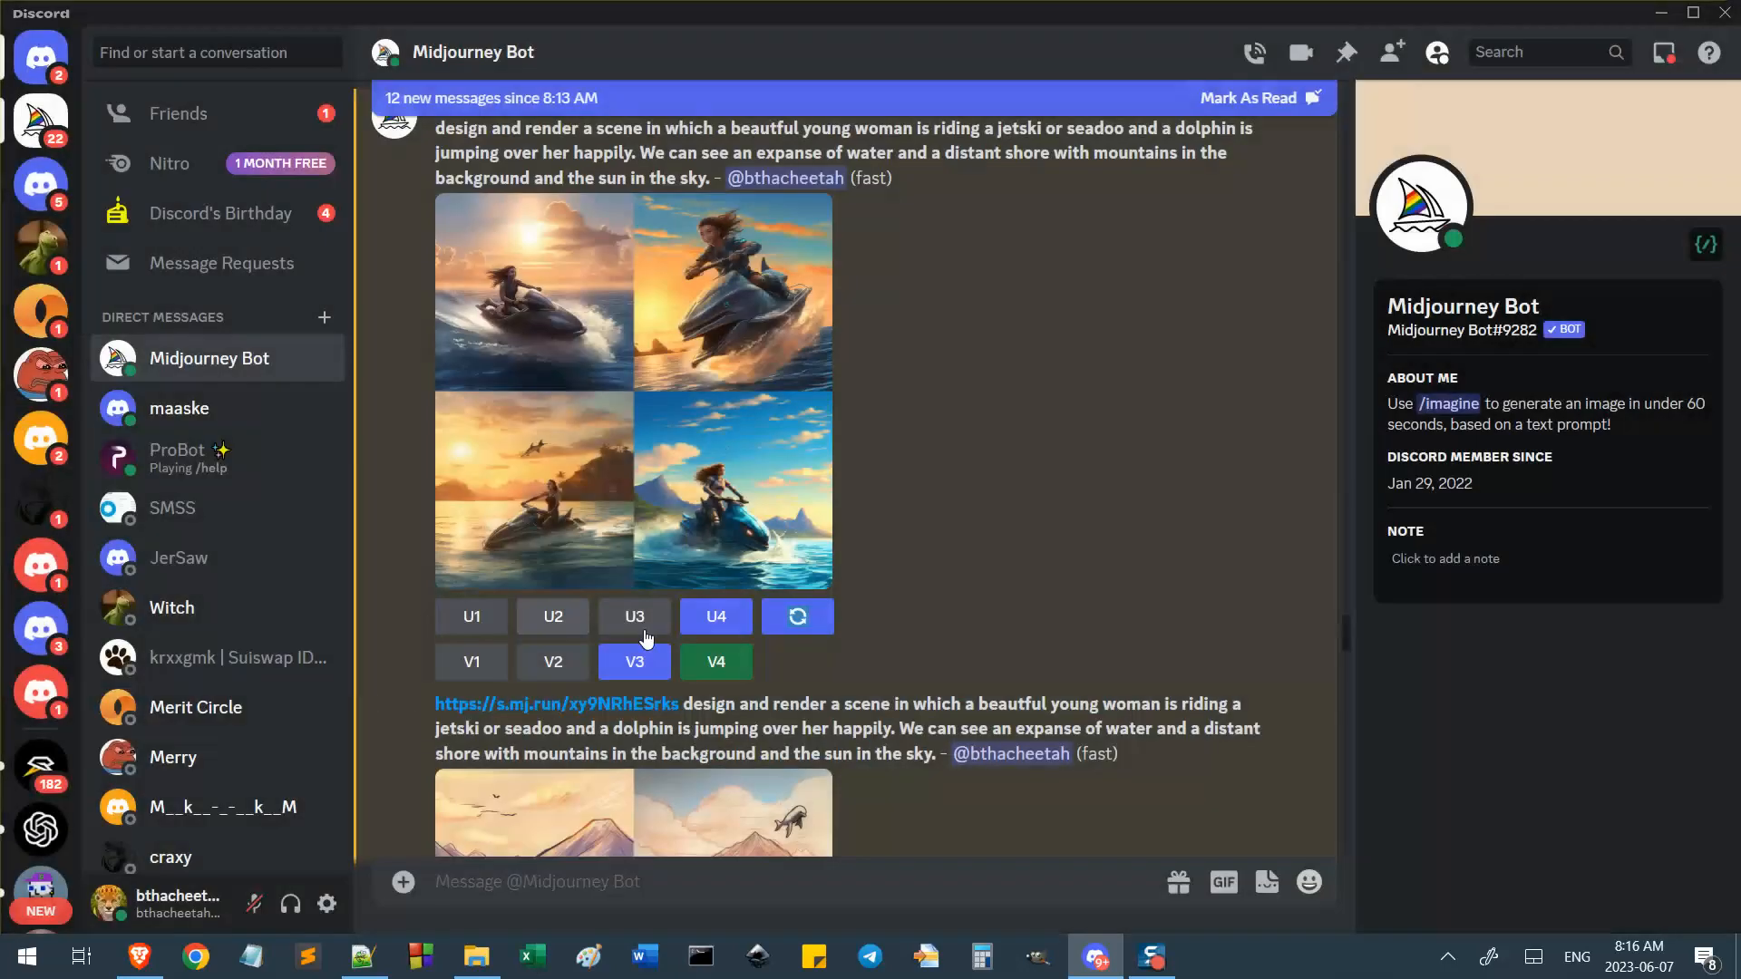
click(349, 964)
click(1501, 726)
key(Return)
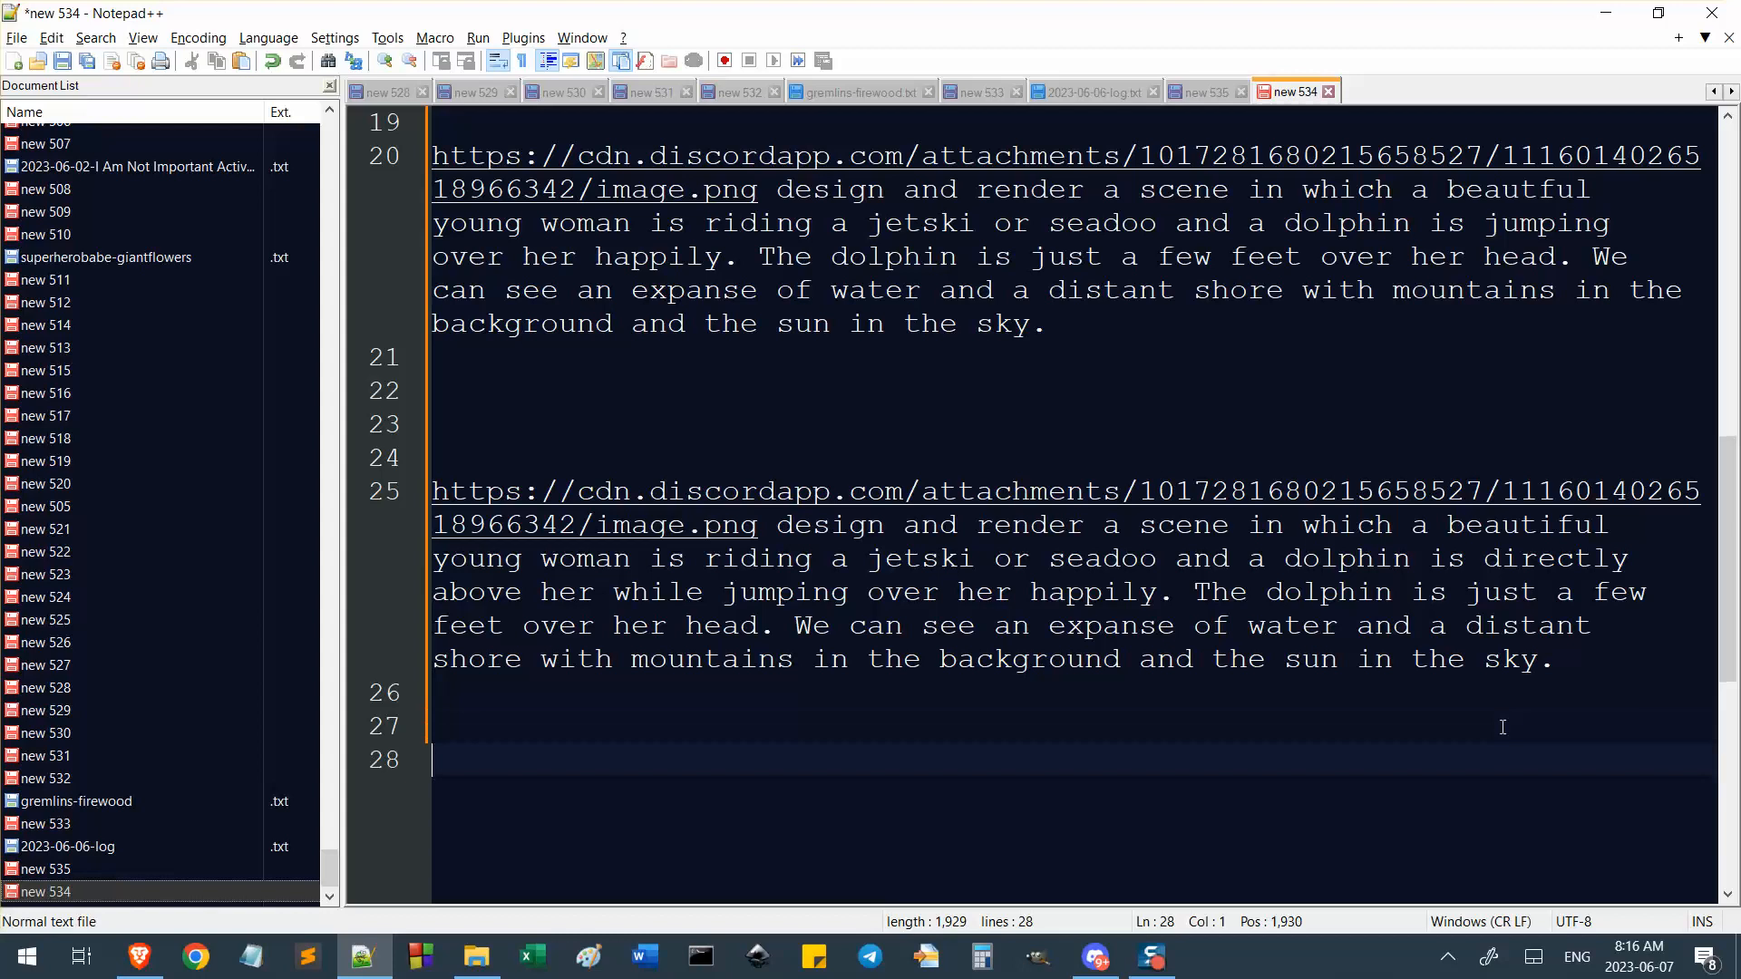
key(ctrl+v)
key(Return)
click(973, 825)
text(blue)
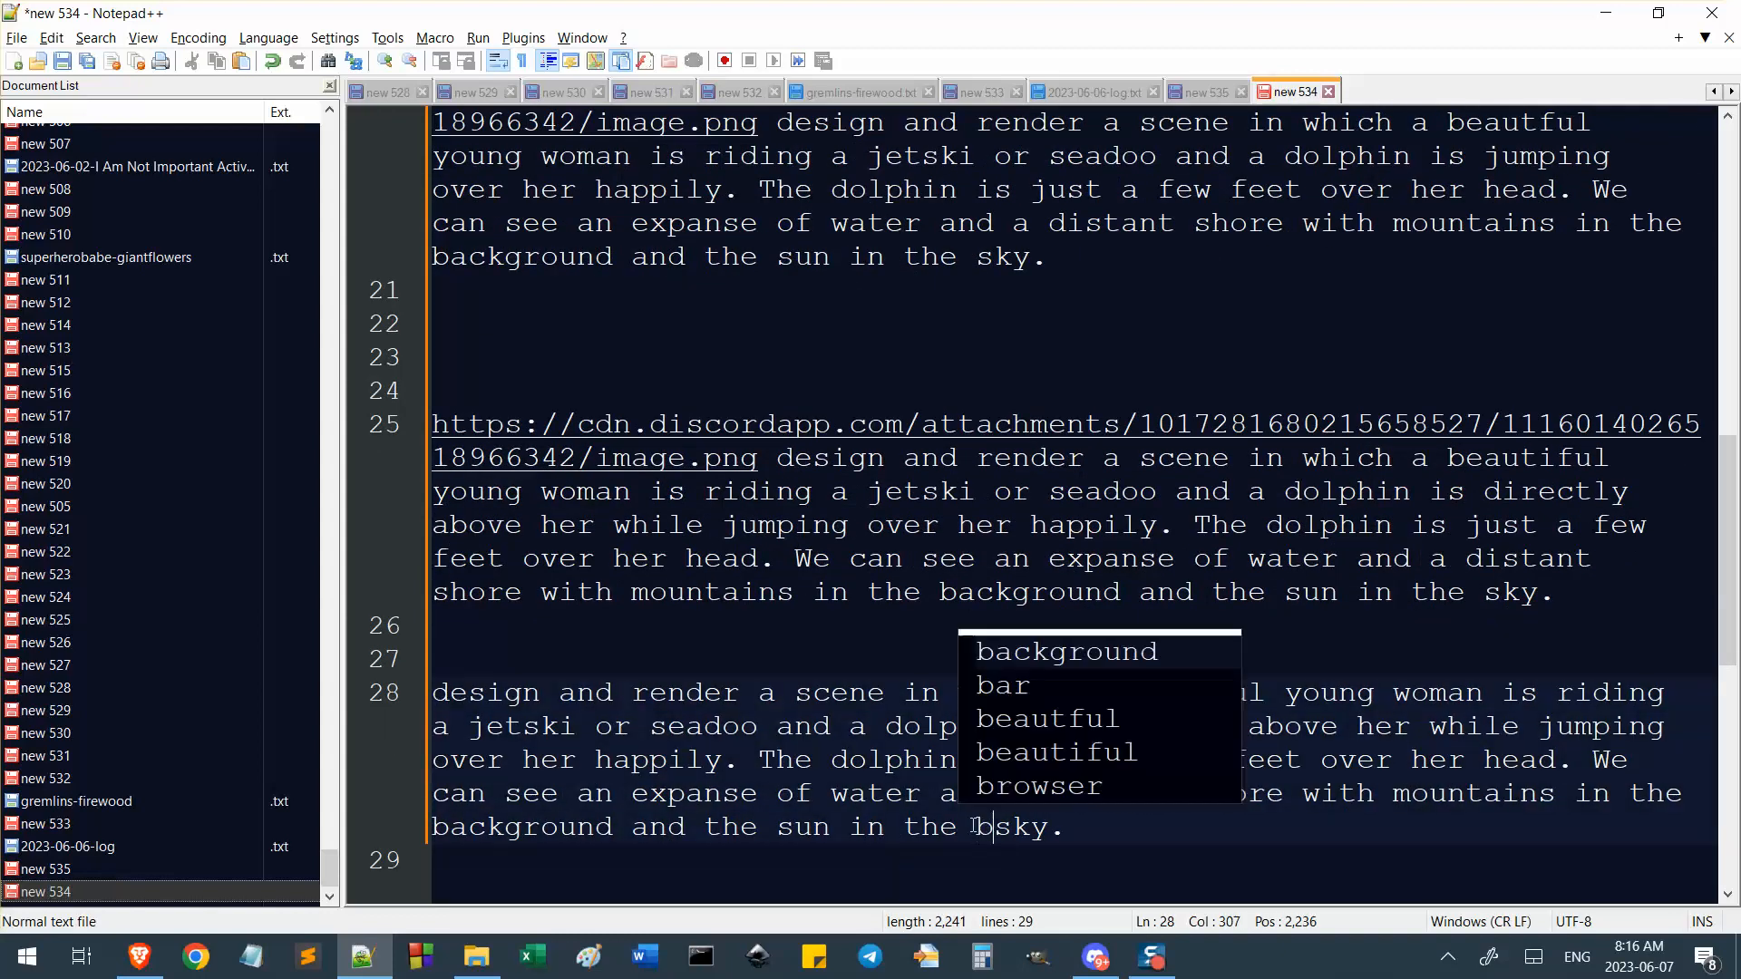
Switch to Discord and compare the text-only 7:47 AM grid with the sketch-based 7:47 AM grid.
key(alt+Tab)
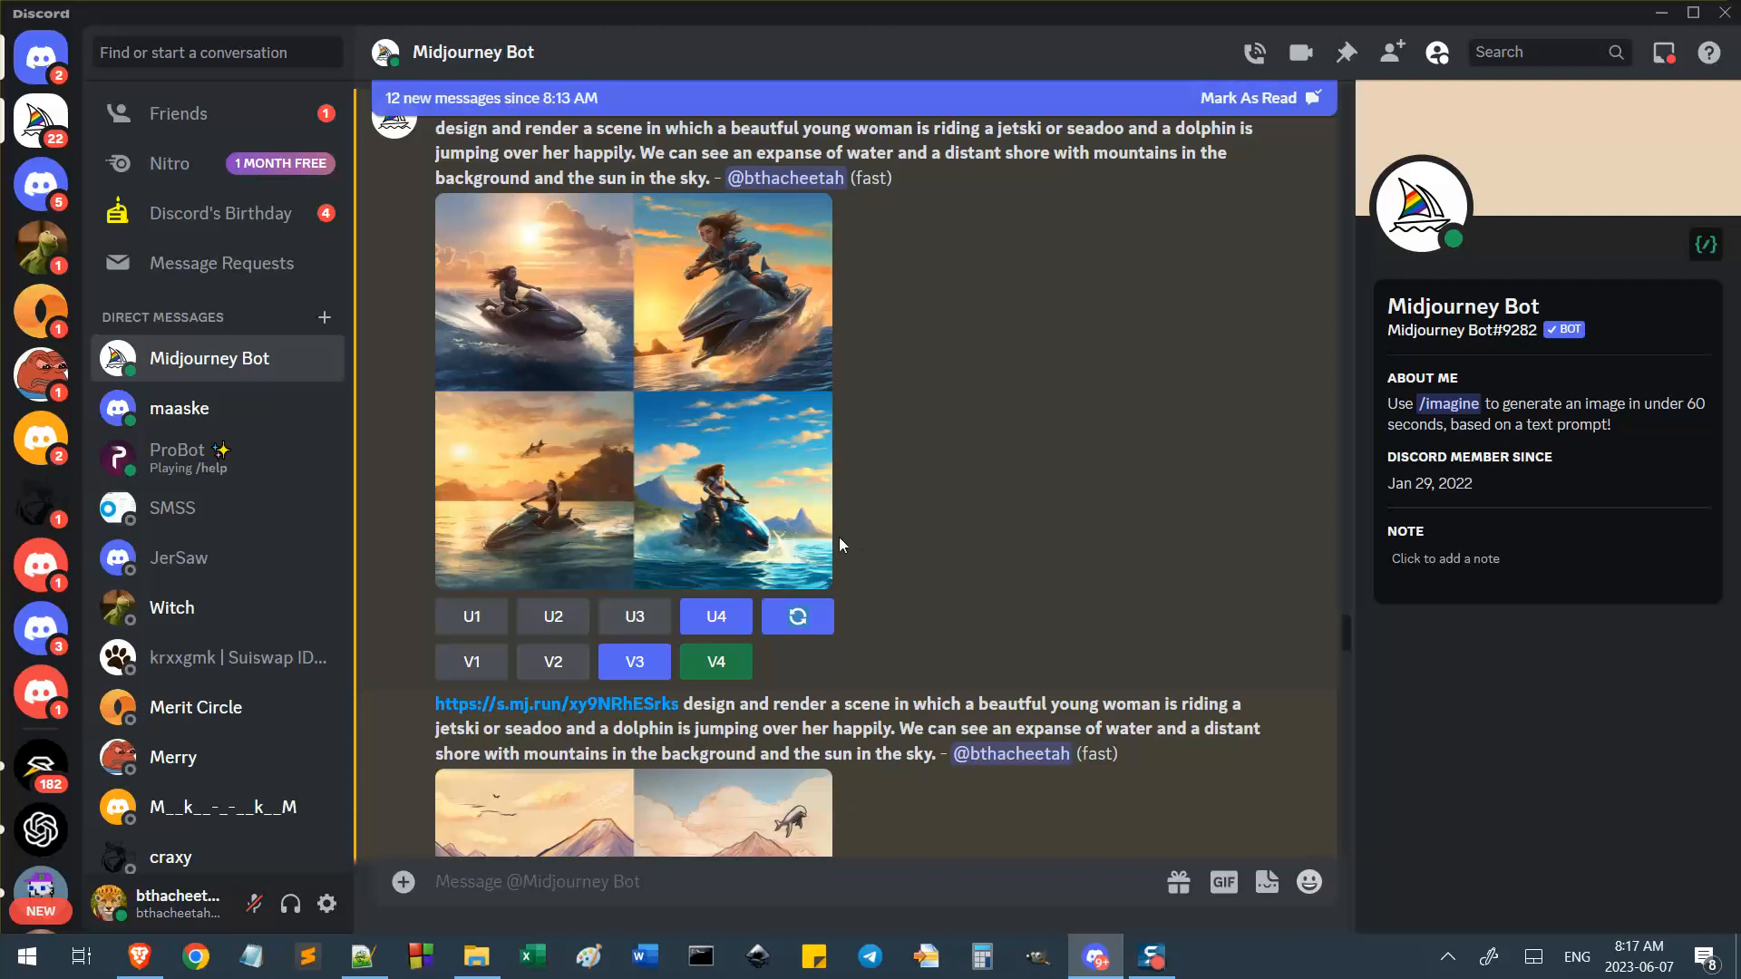
scroll(912, 563, up, 2)
scroll(917, 575, down, 2)
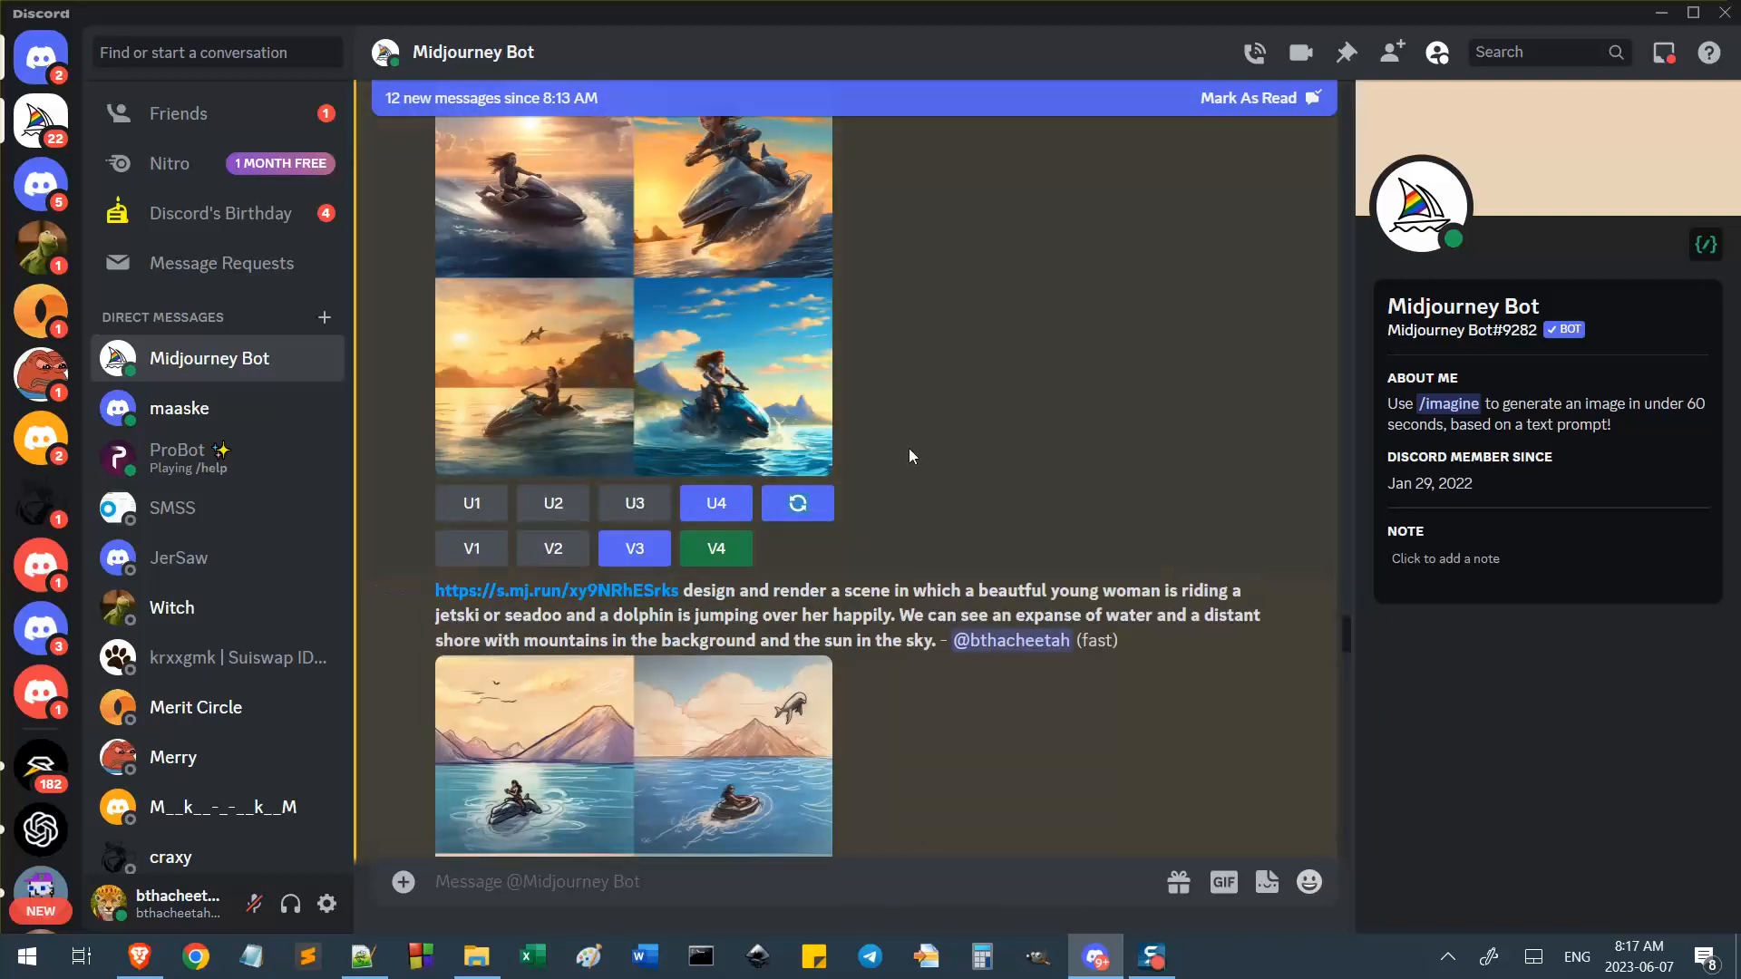
scroll(856, 512, up, 2)
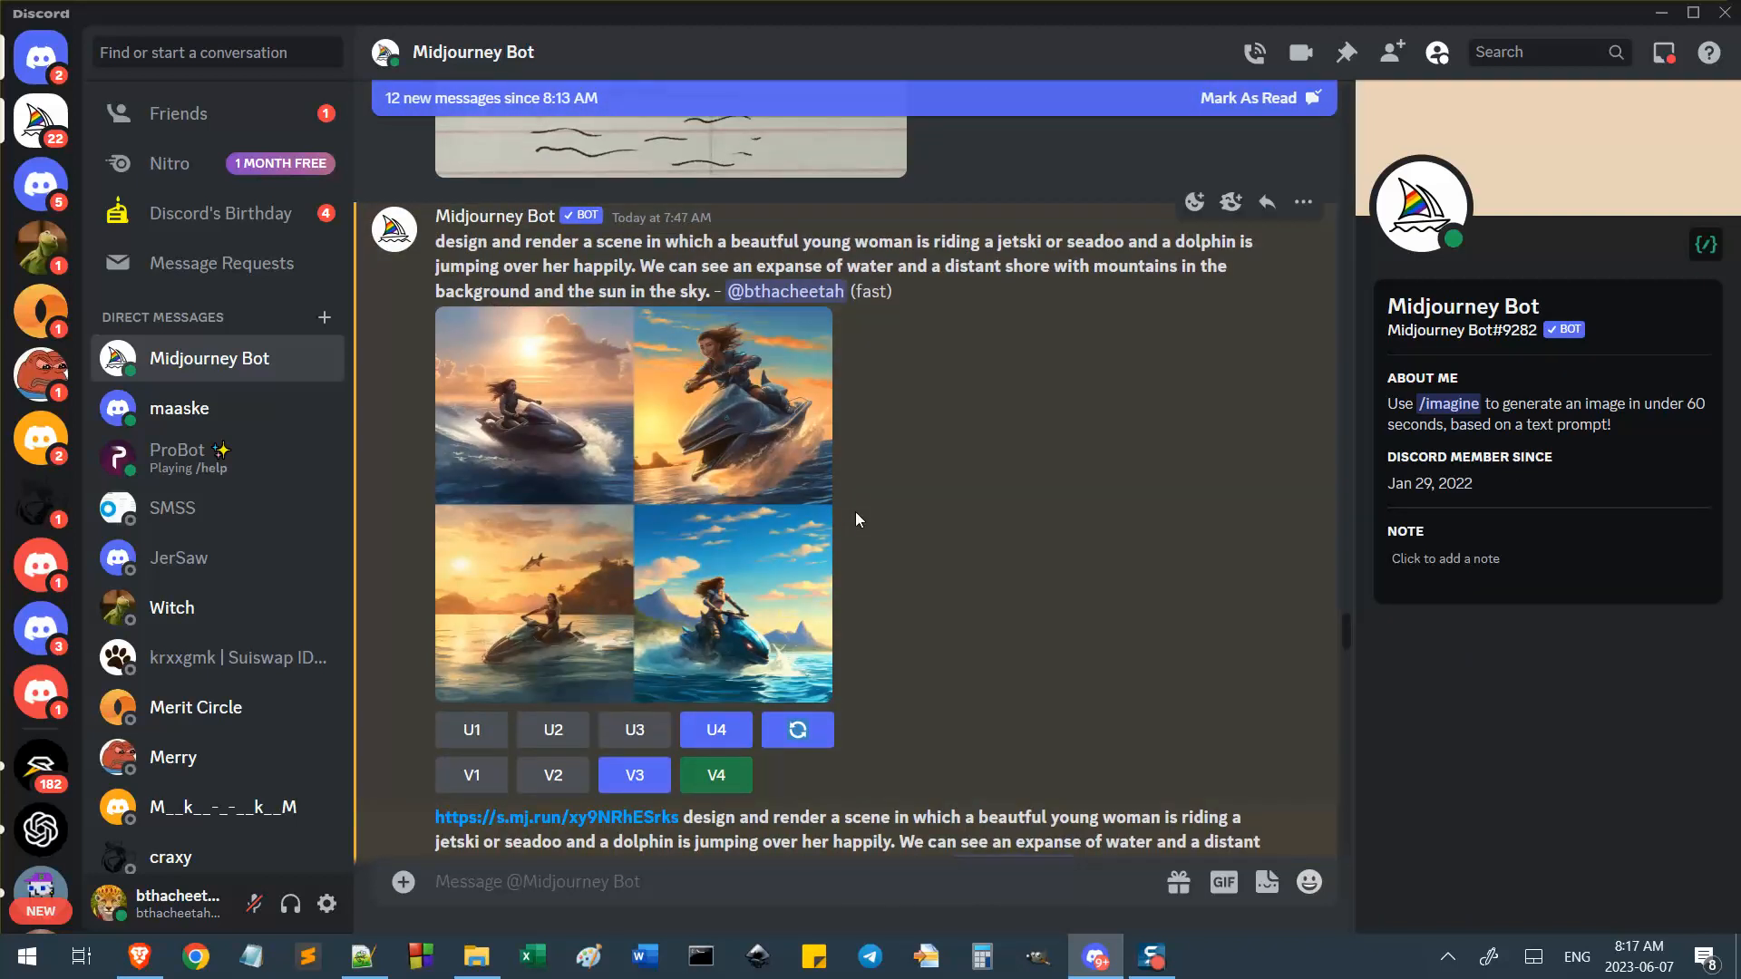
scroll(966, 548, down, 3)
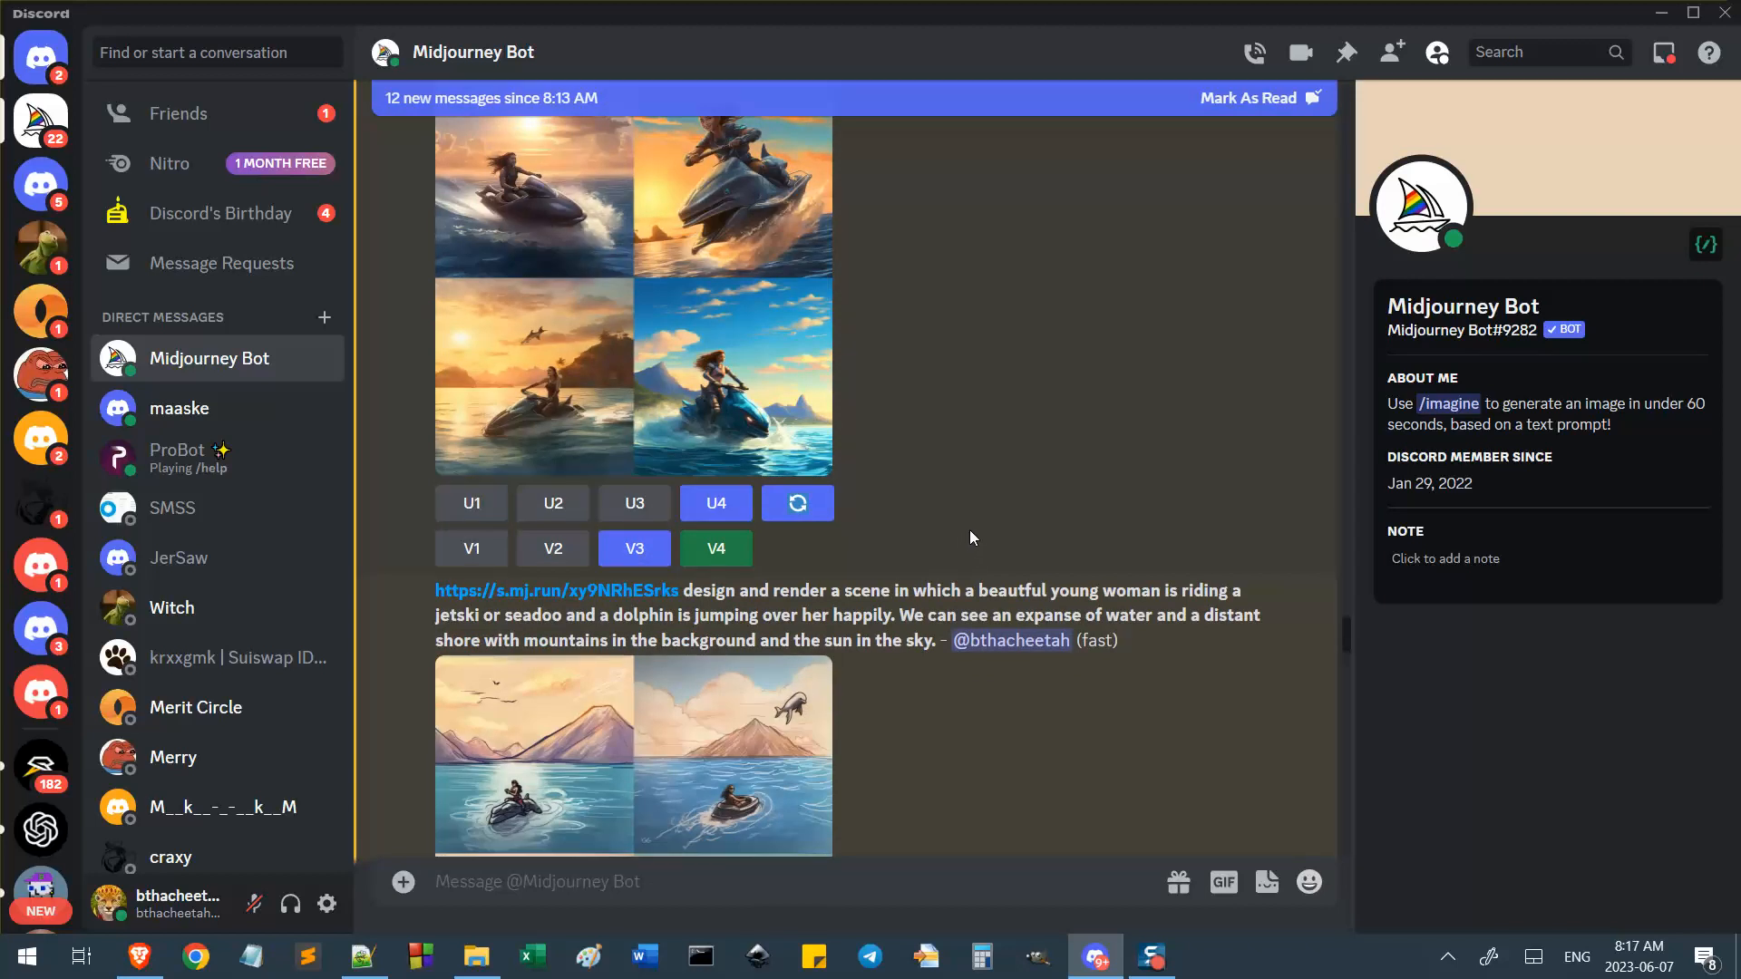
scroll(974, 549, down, 3)
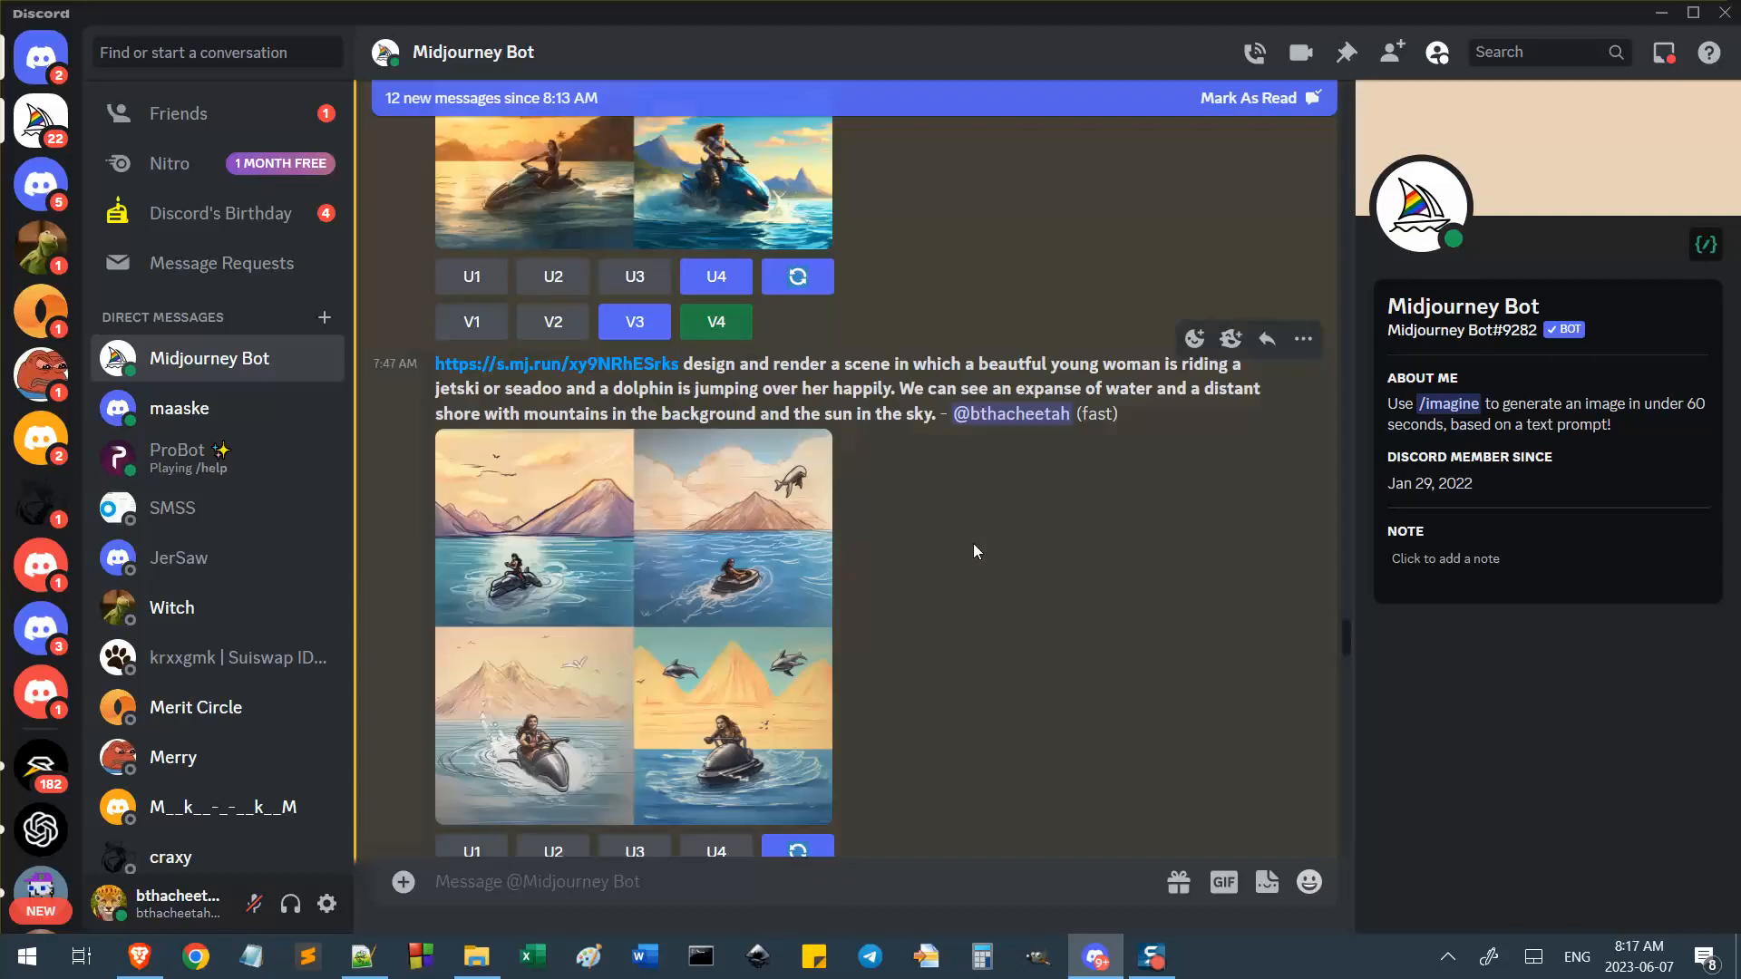
scroll(974, 550, up, 3)
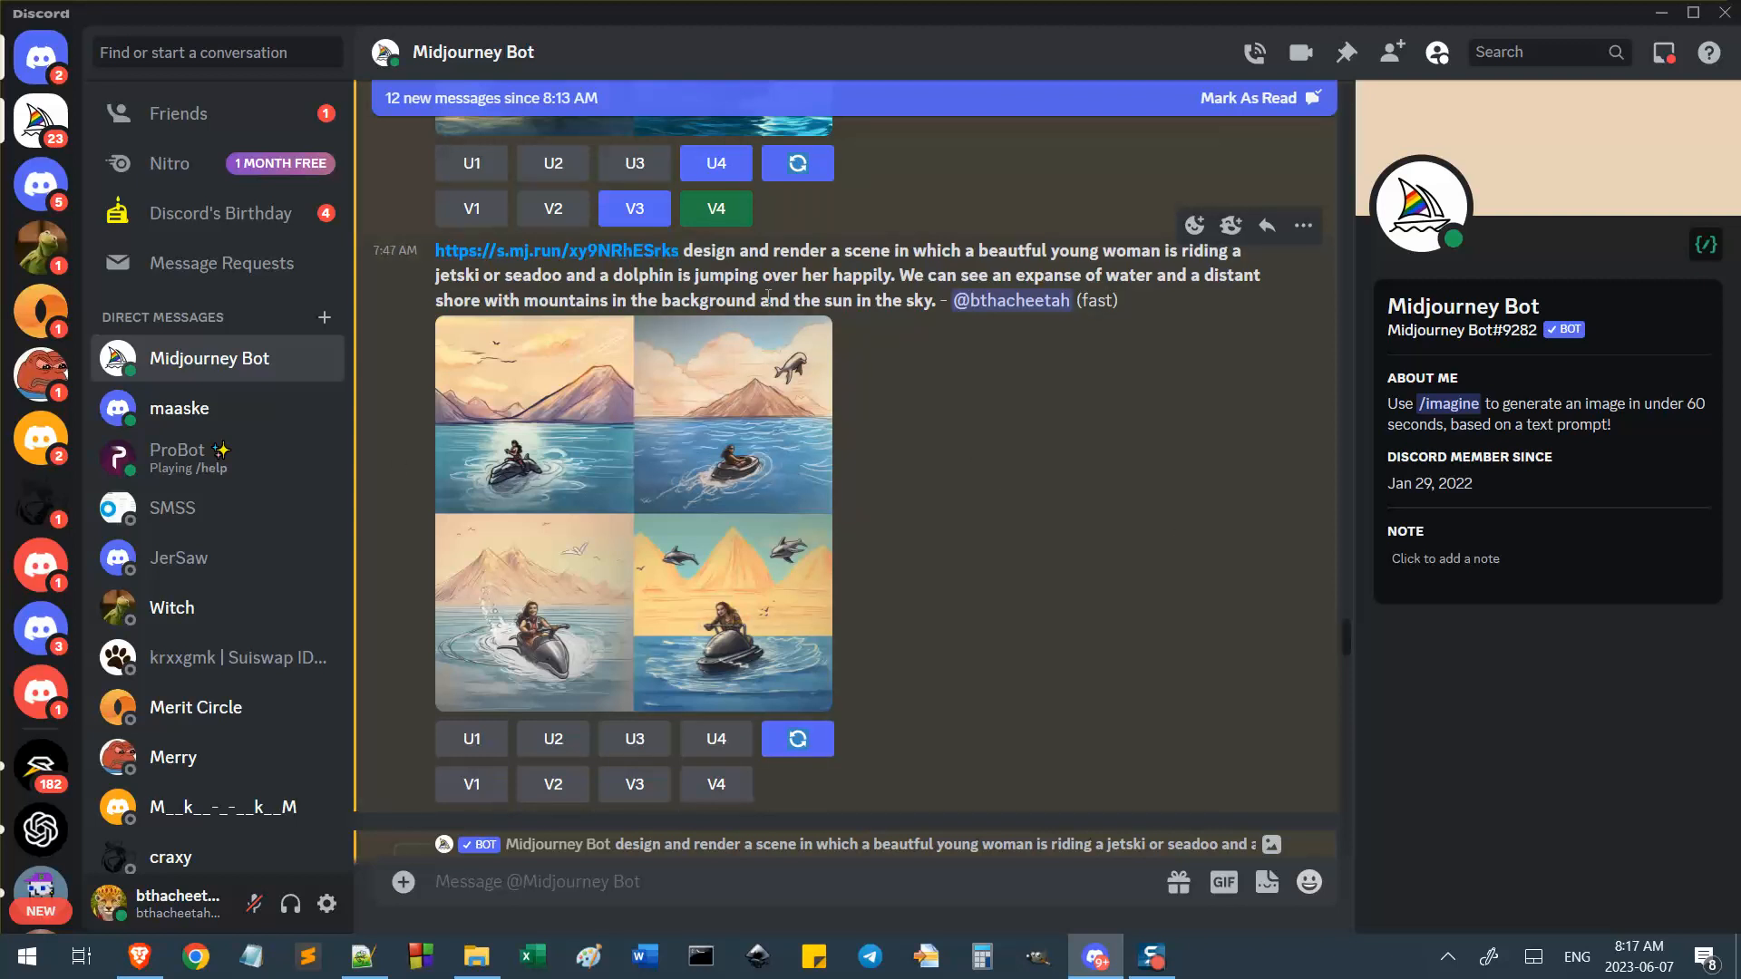
scroll(797, 355, up, 4)
scroll(746, 321, up, 1)
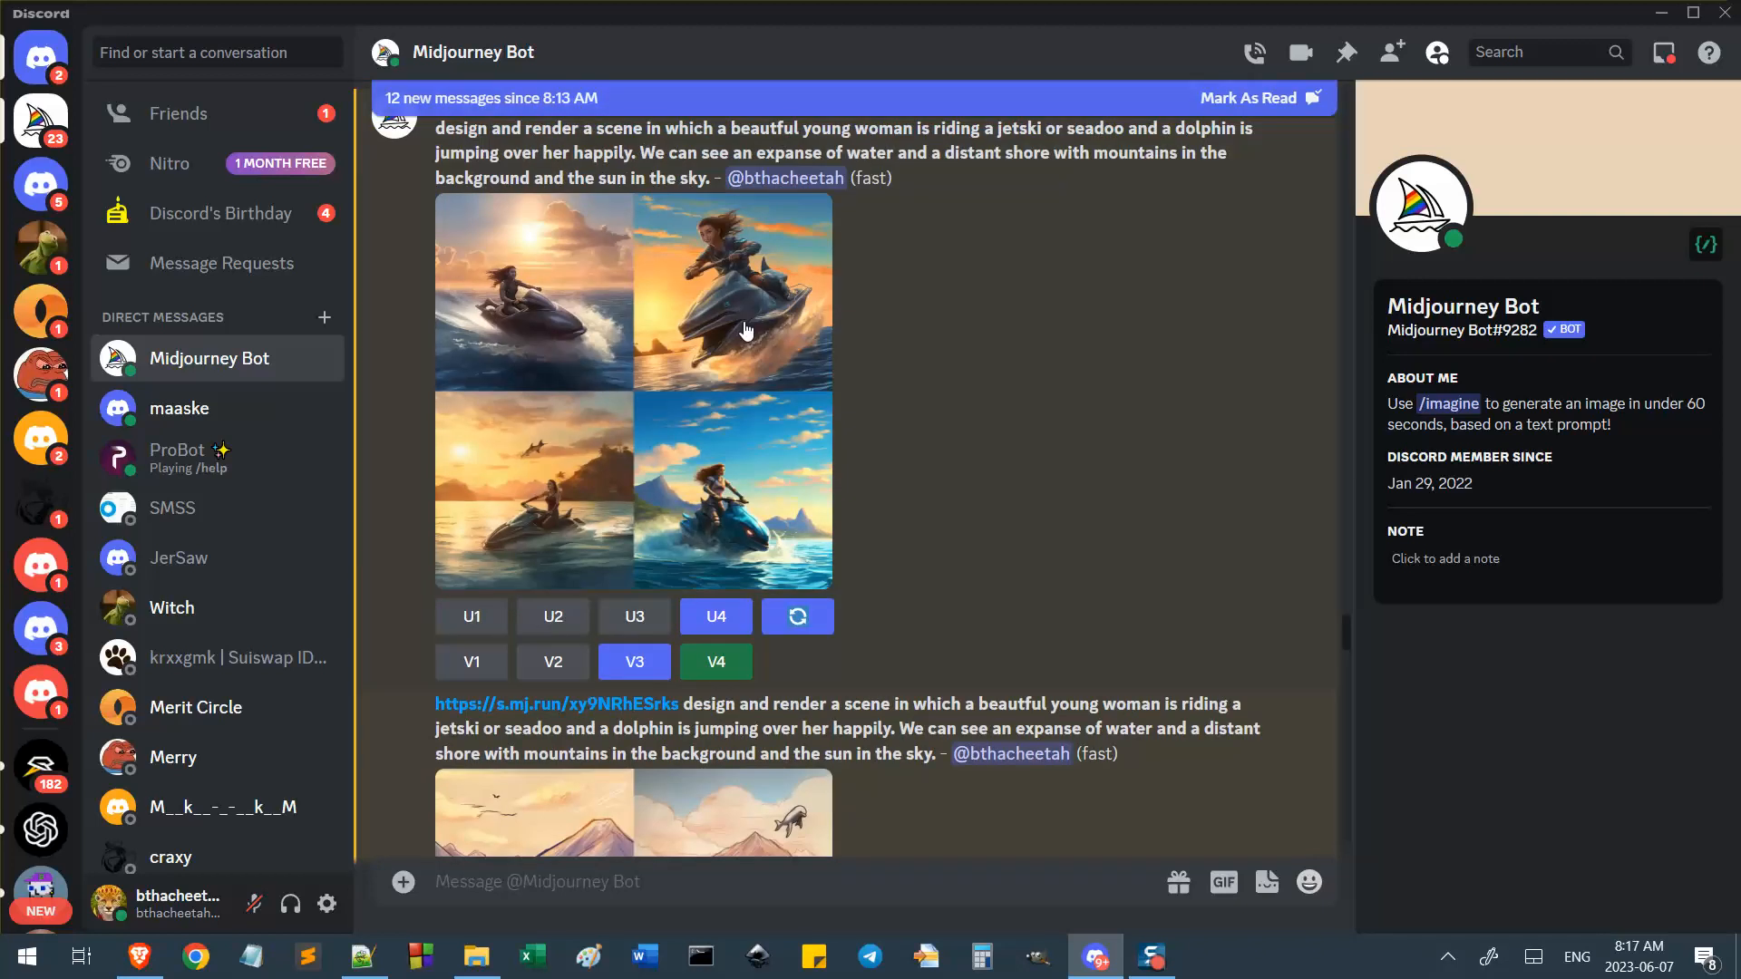
scroll(752, 340, down, 1)
scroll(1020, 608, down, 2)
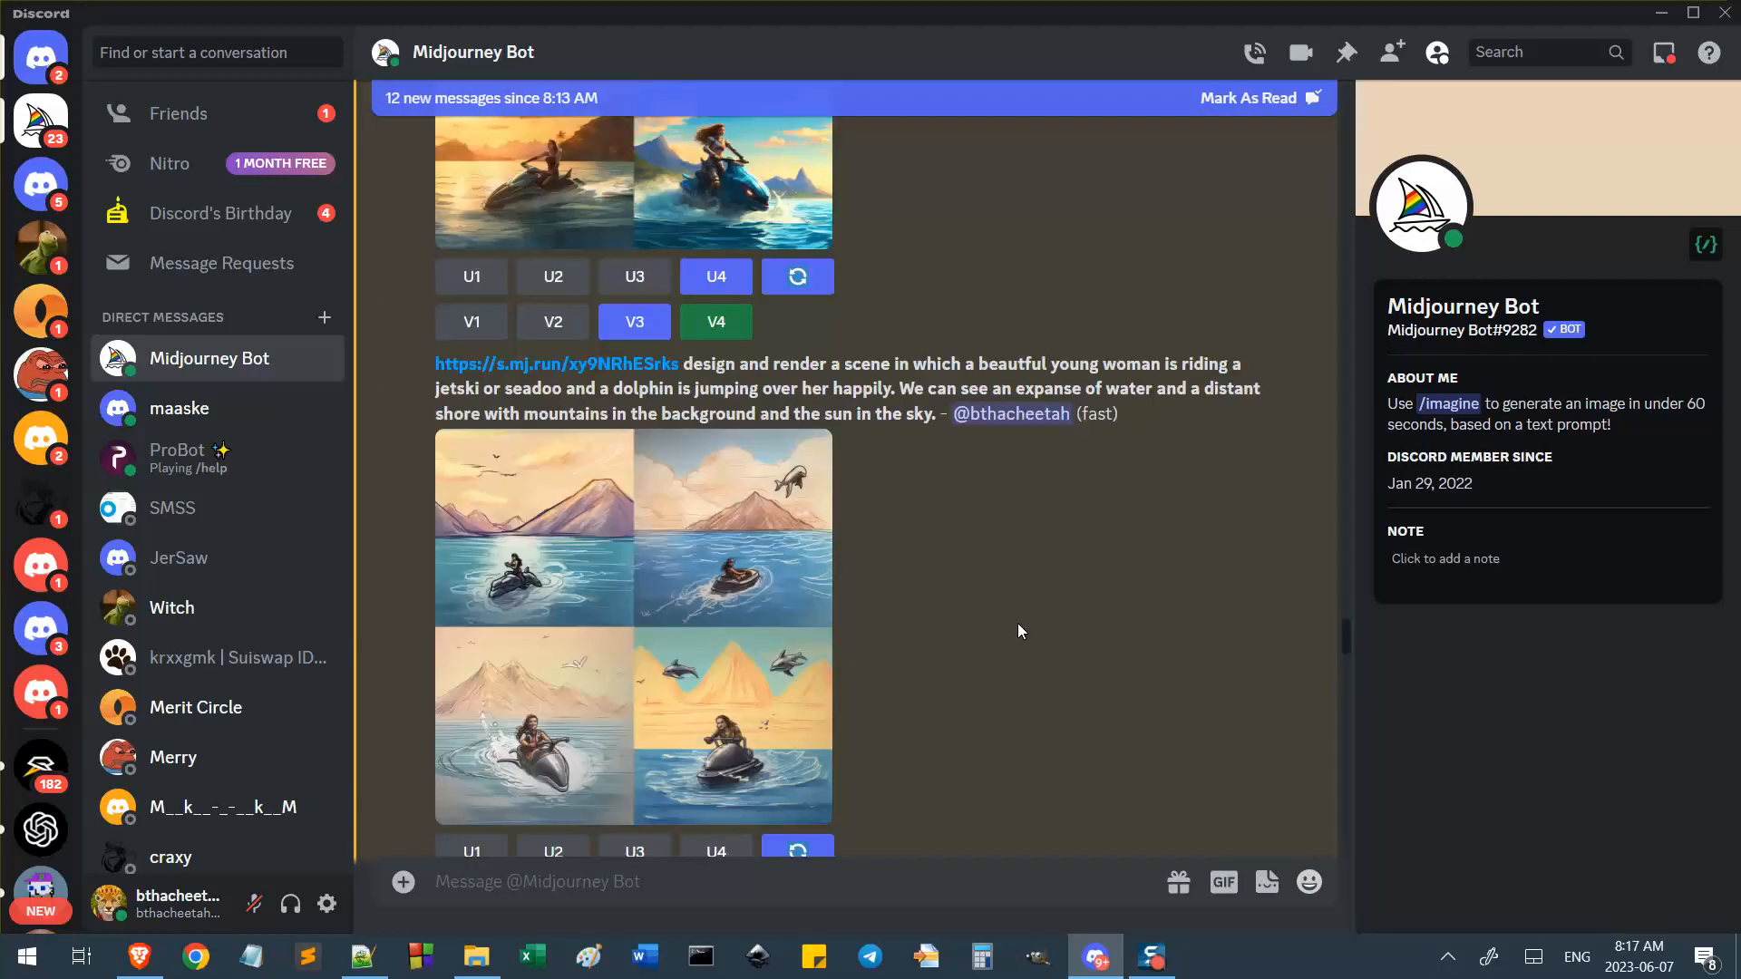
Run the /settings command to view the Midjourney Bot's settings.
text(/settings)
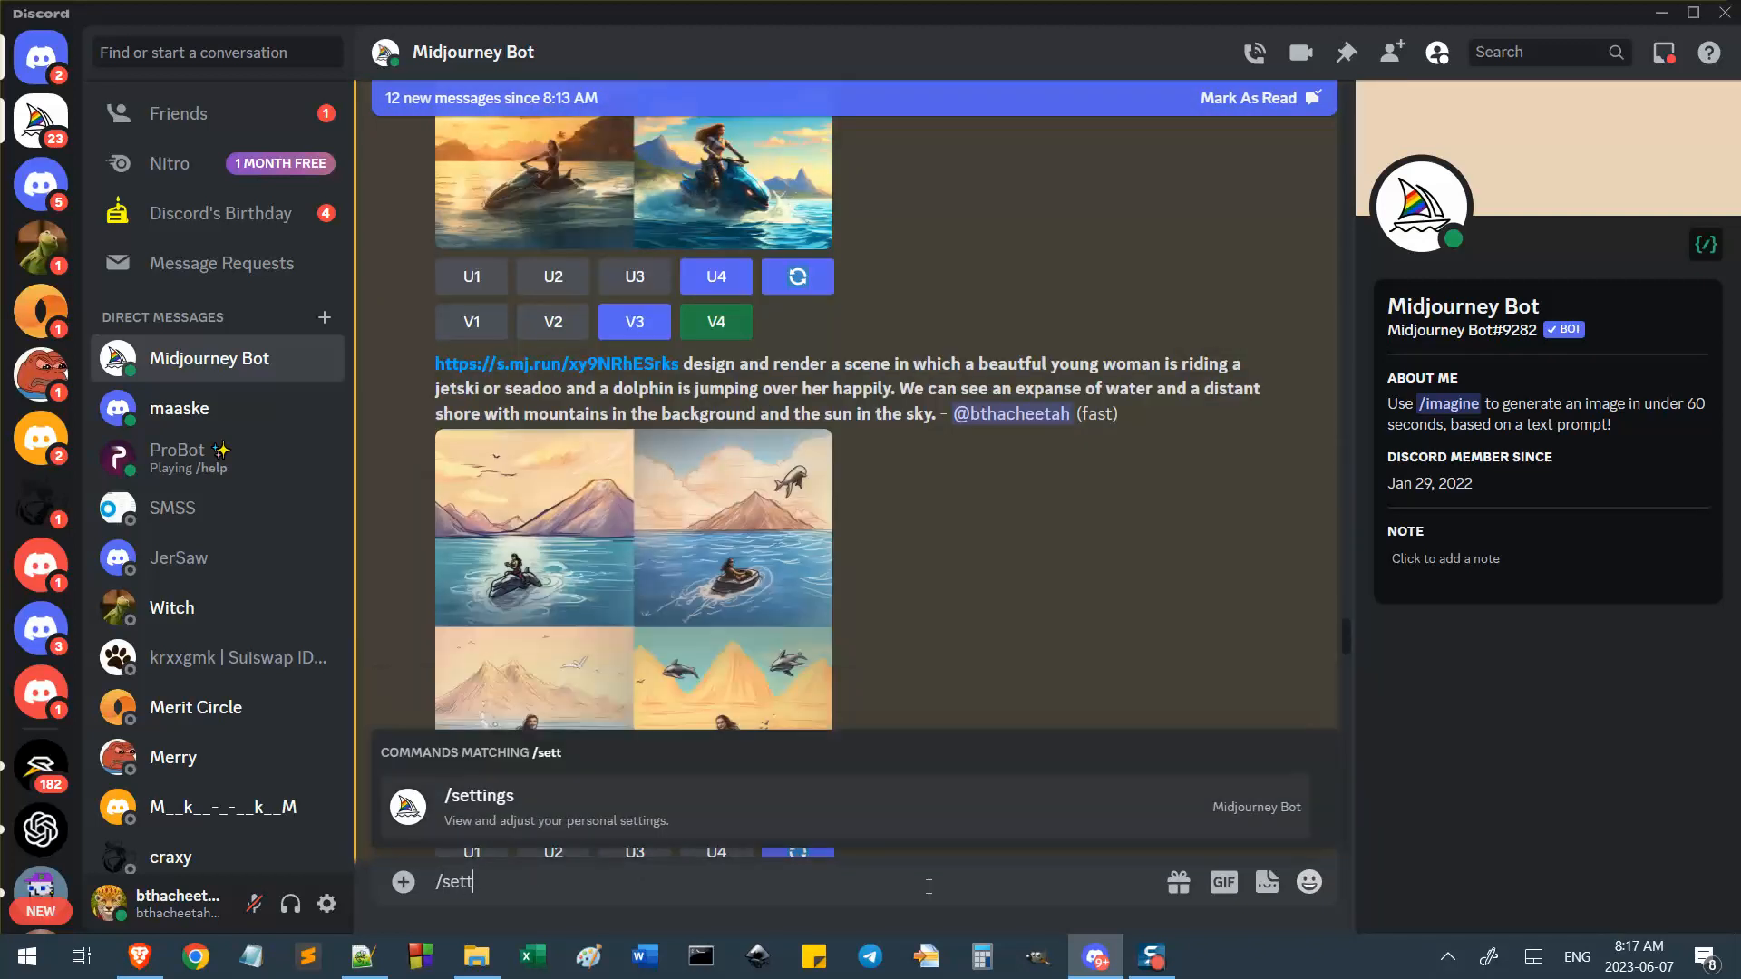
key(Return)
key(Return)
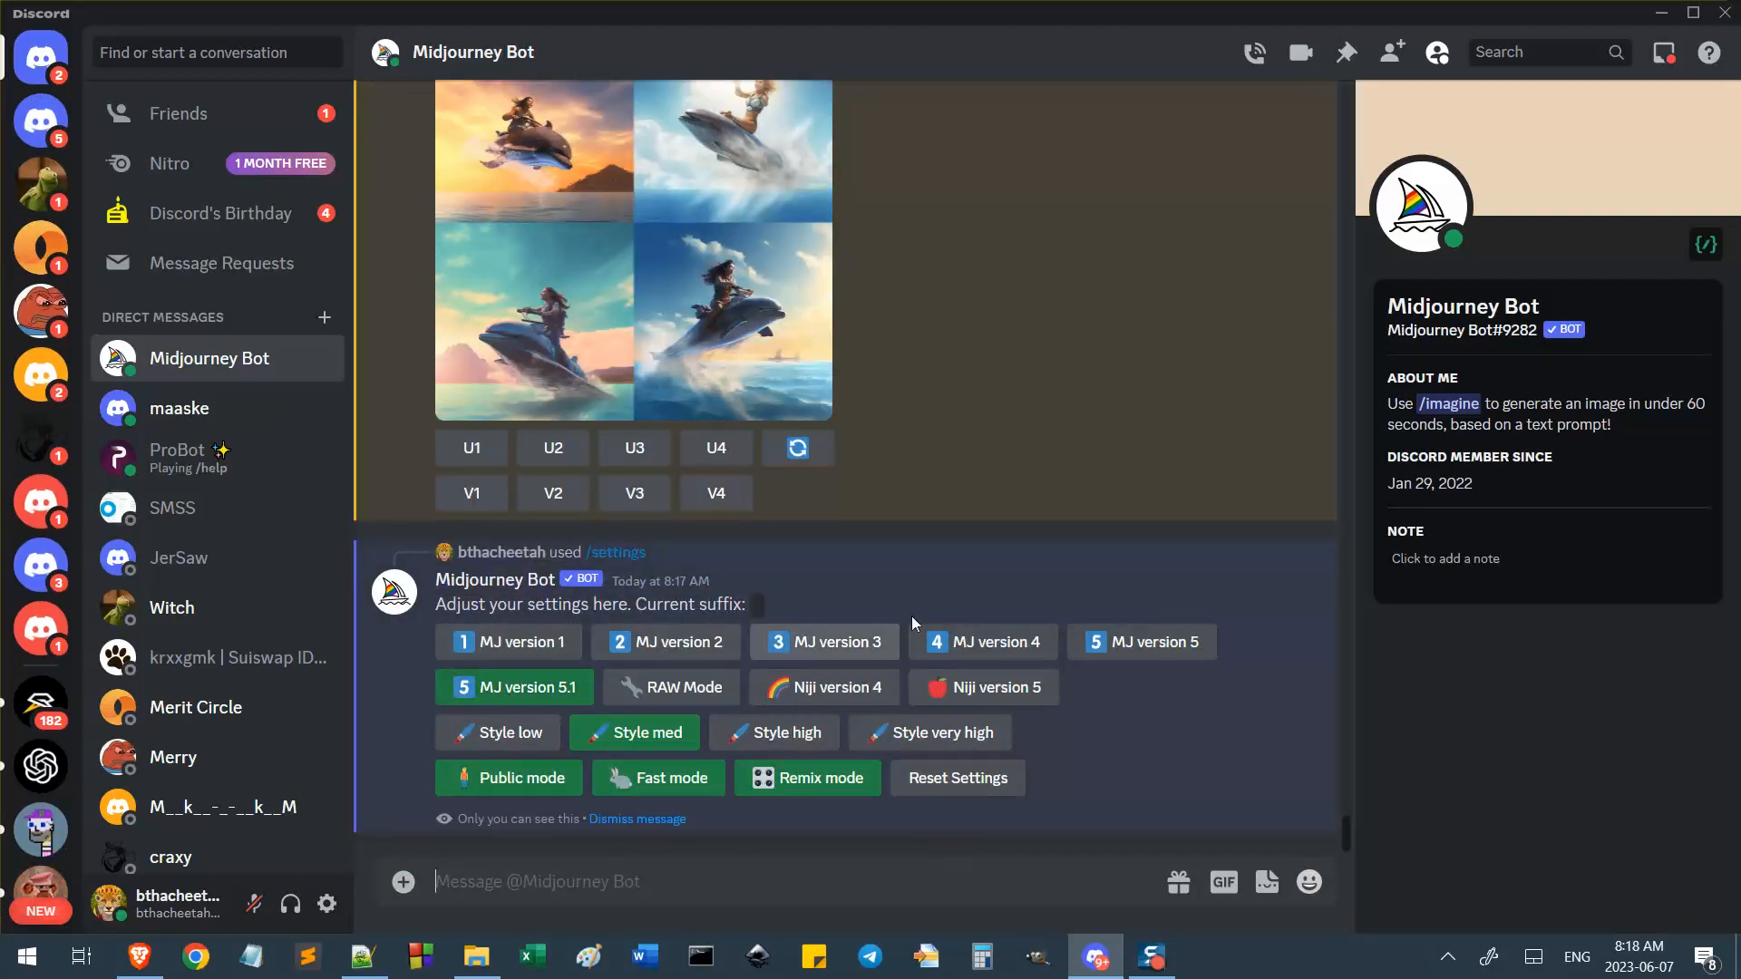
Find the sketch-based 7:47 AM grid in the chat history and enlarge it to examine its four images.
scroll(945, 613, up, 2)
scroll(945, 613, up, 10)
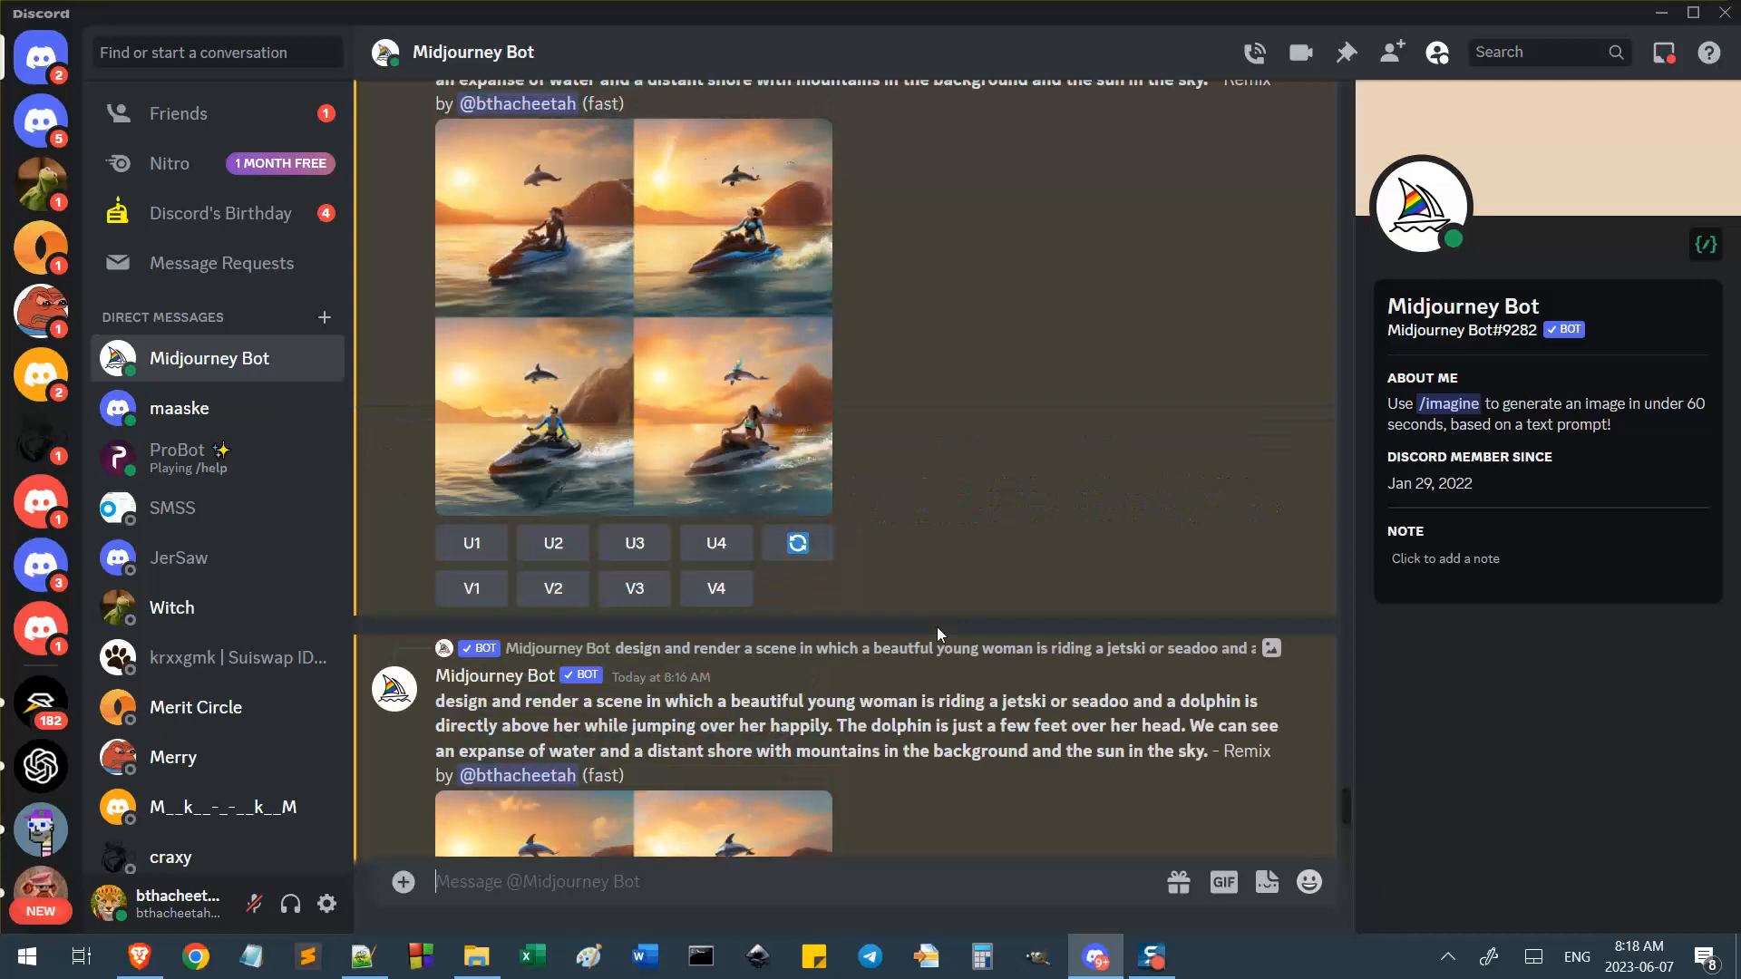
scroll(929, 645, up, 15)
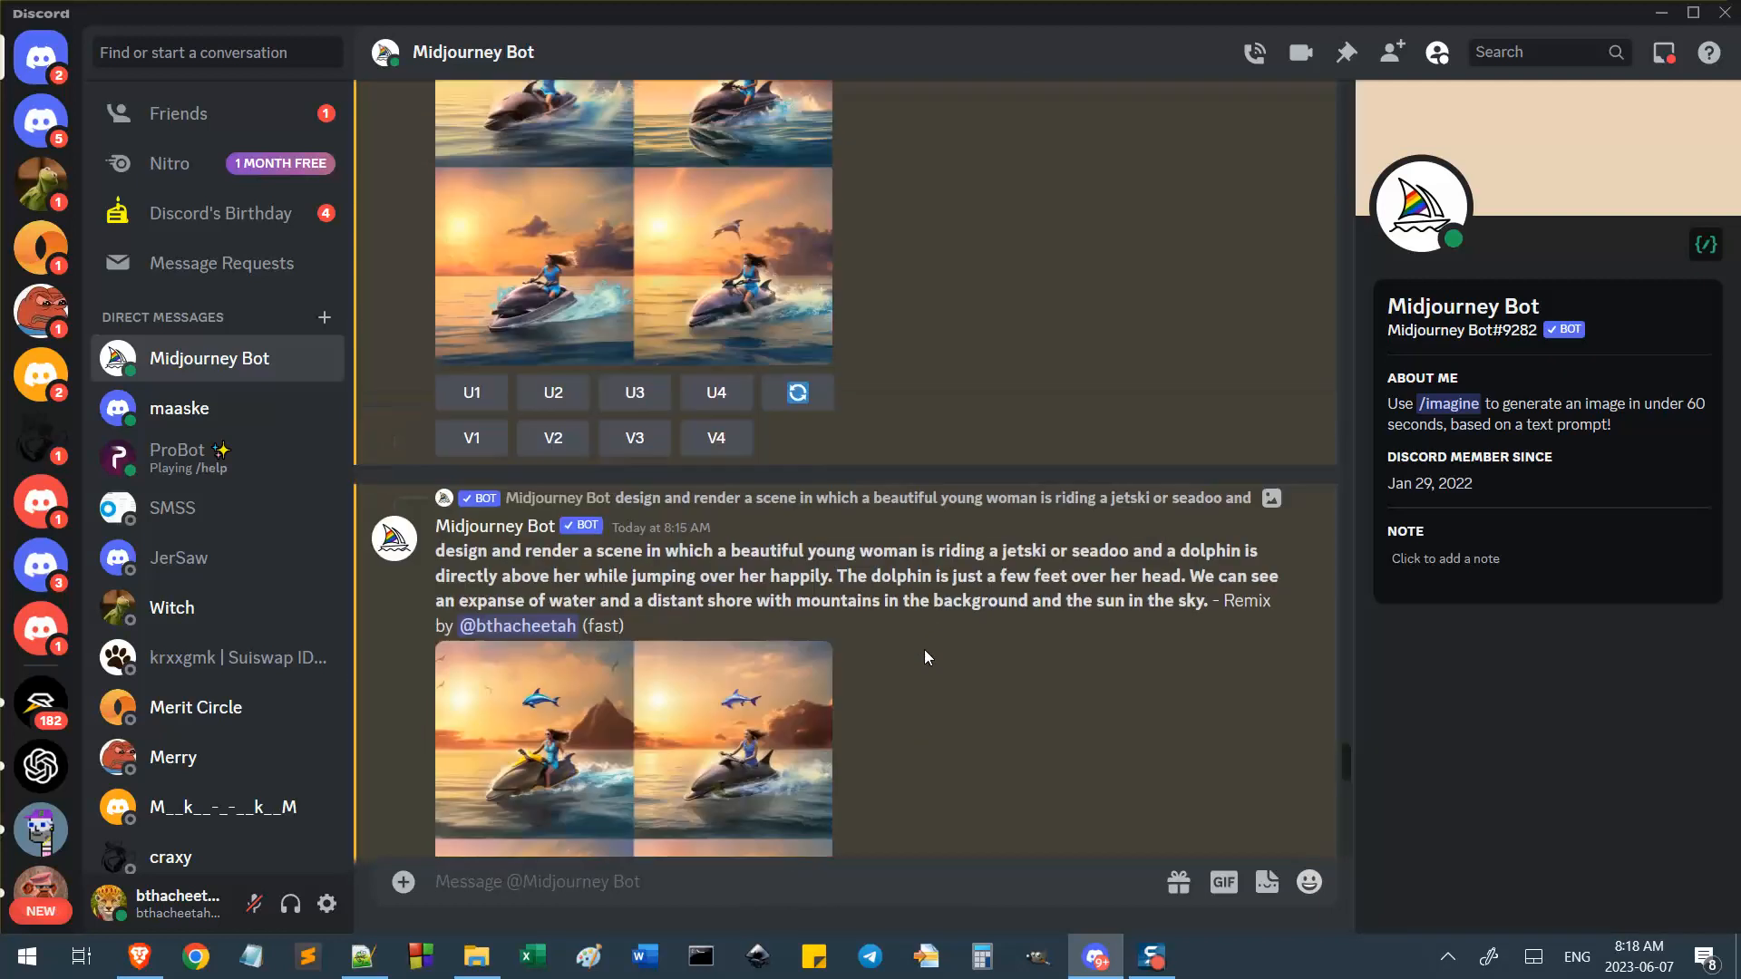
scroll(925, 654, up, 15)
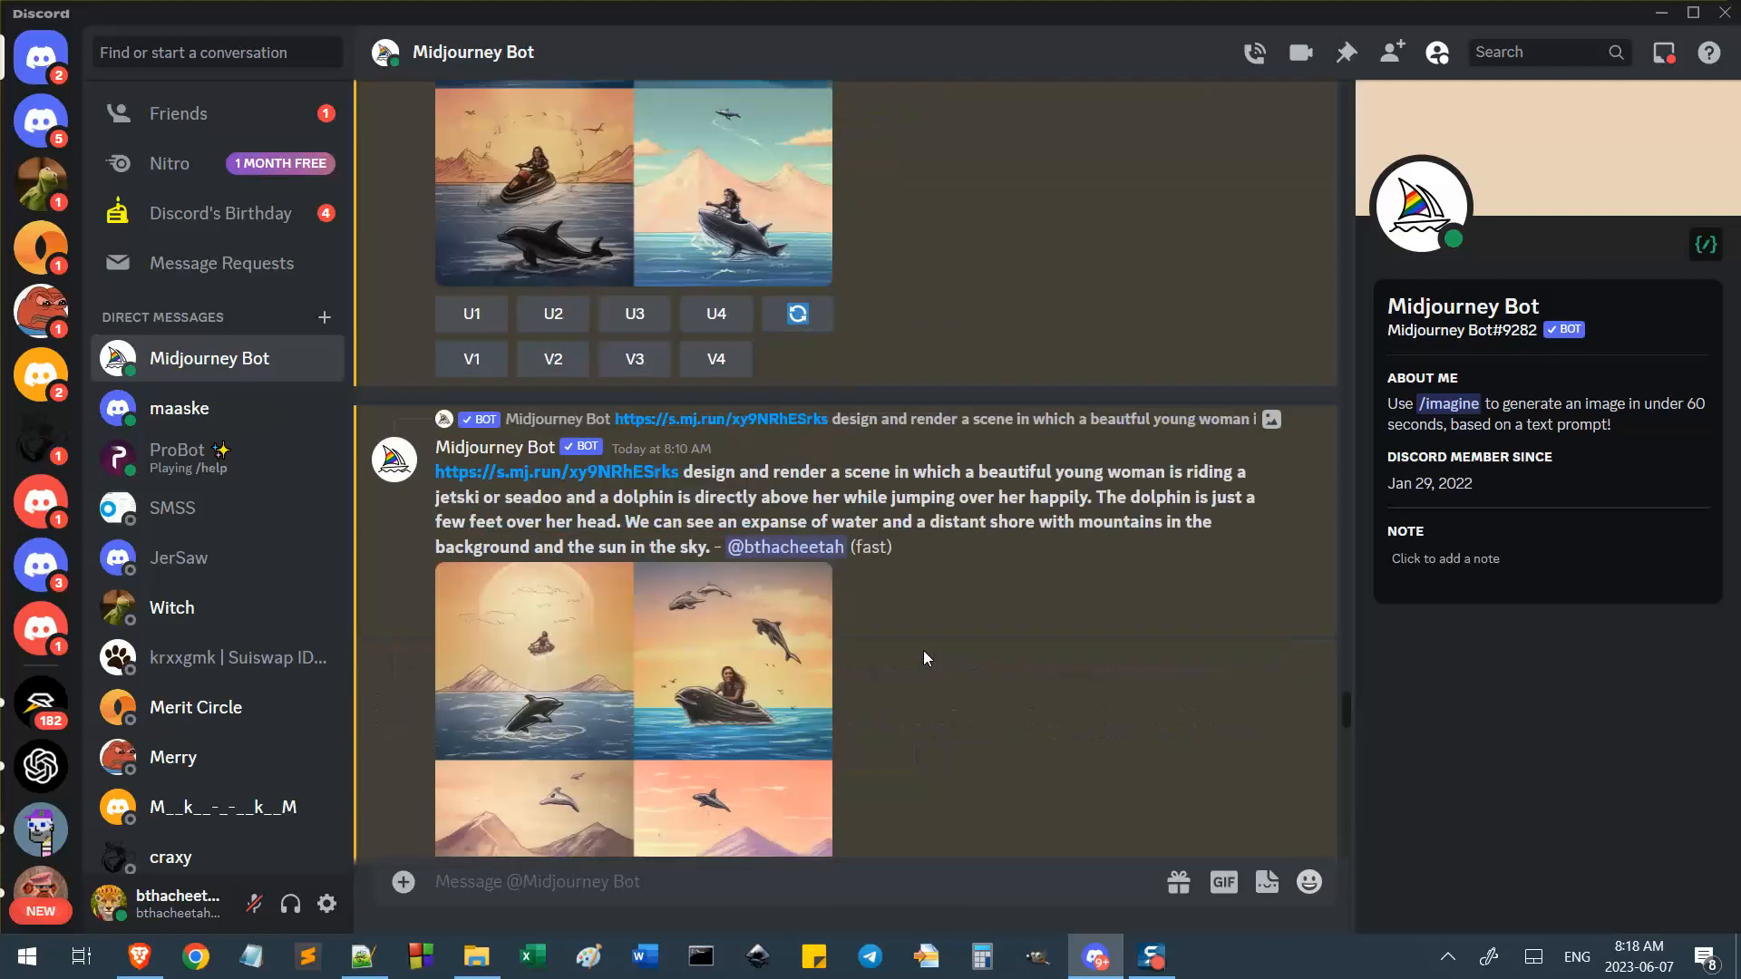
scroll(921, 653, up, 15)
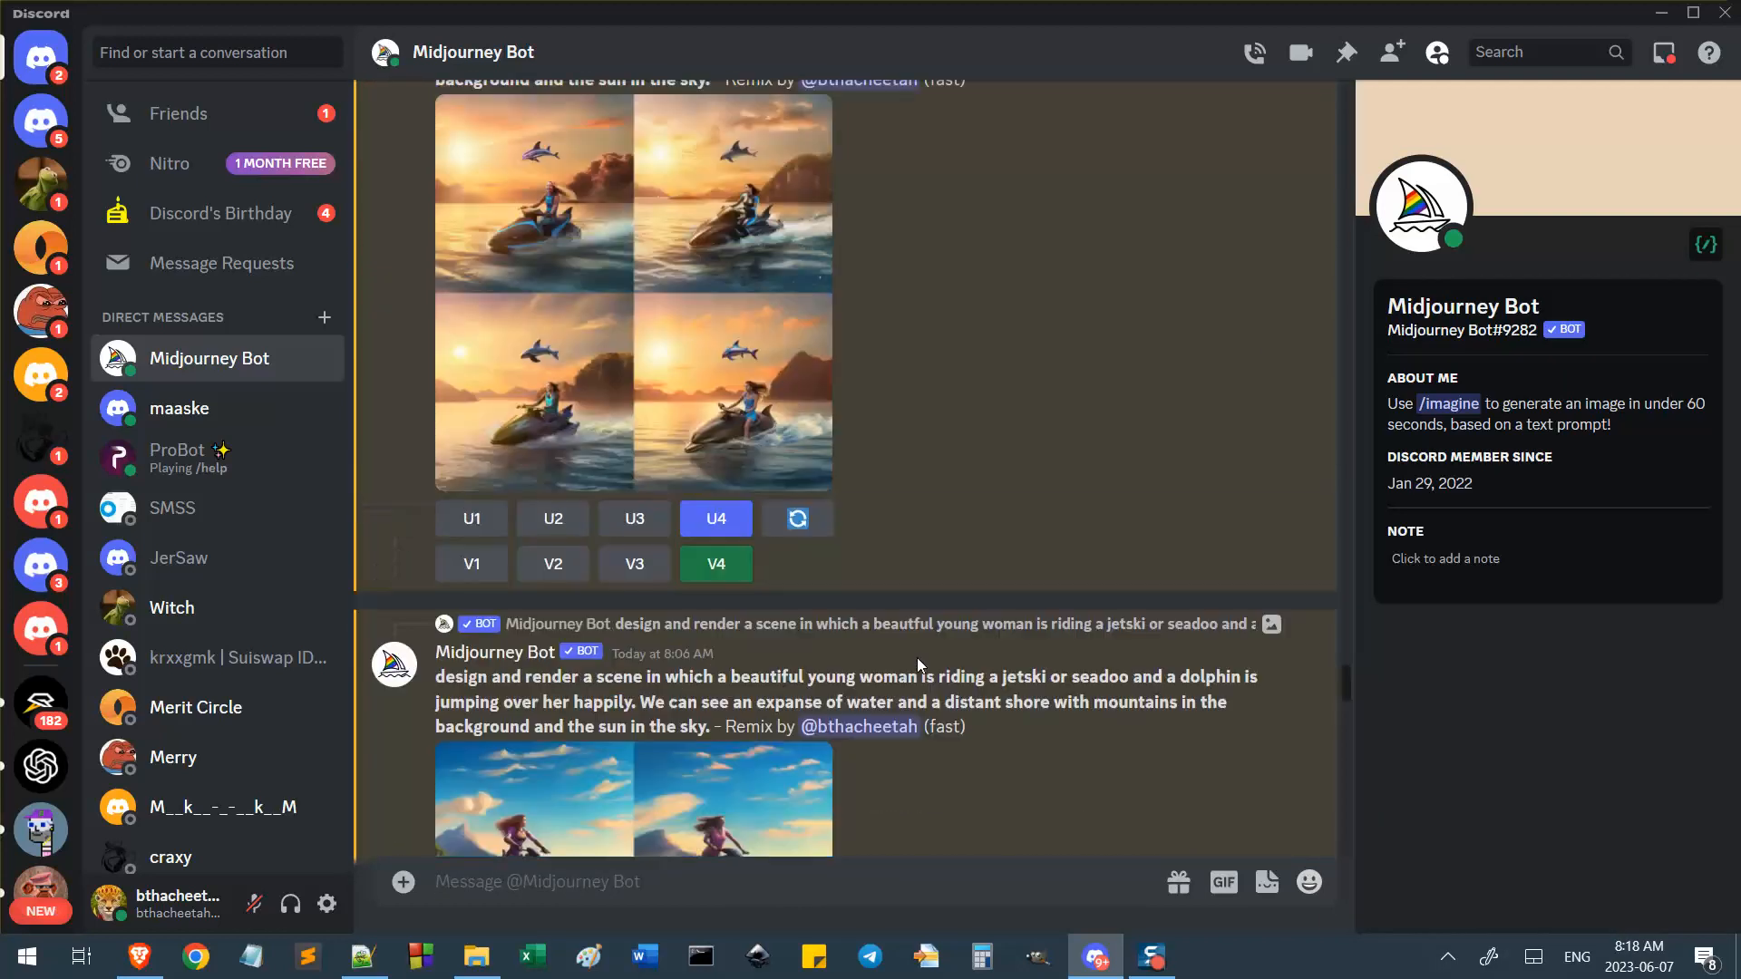
scroll(917, 656, down, 15)
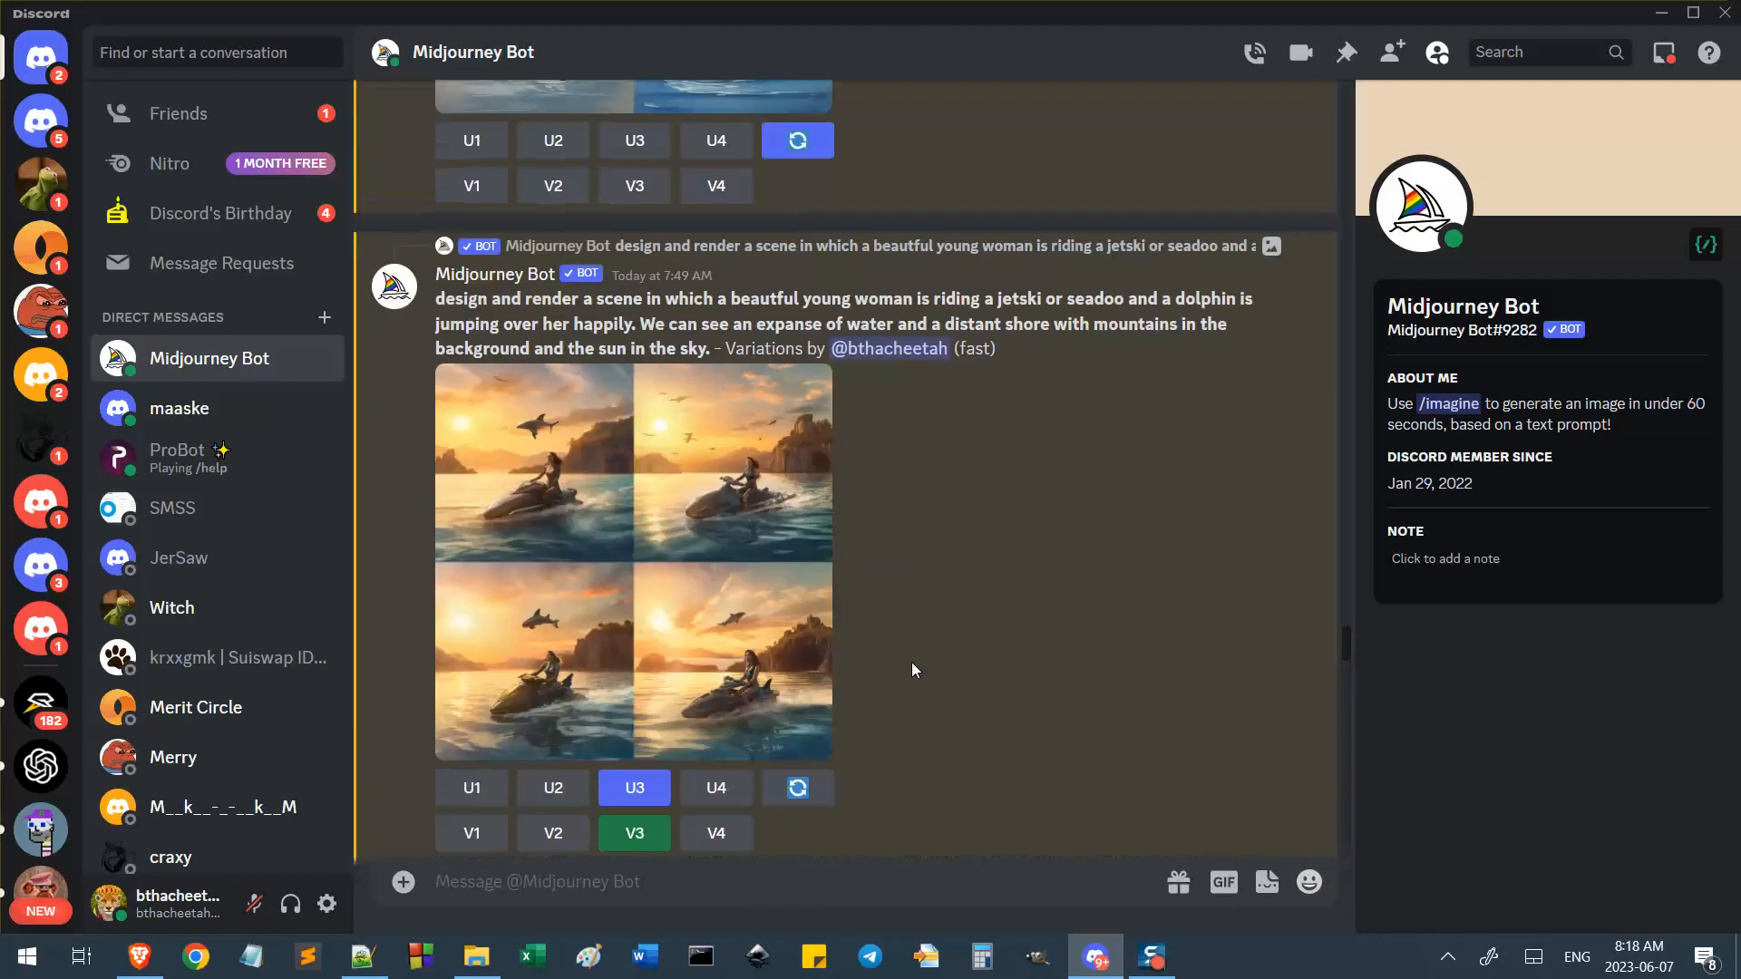
scroll(911, 672, up, 10)
scroll(909, 672, down, 9)
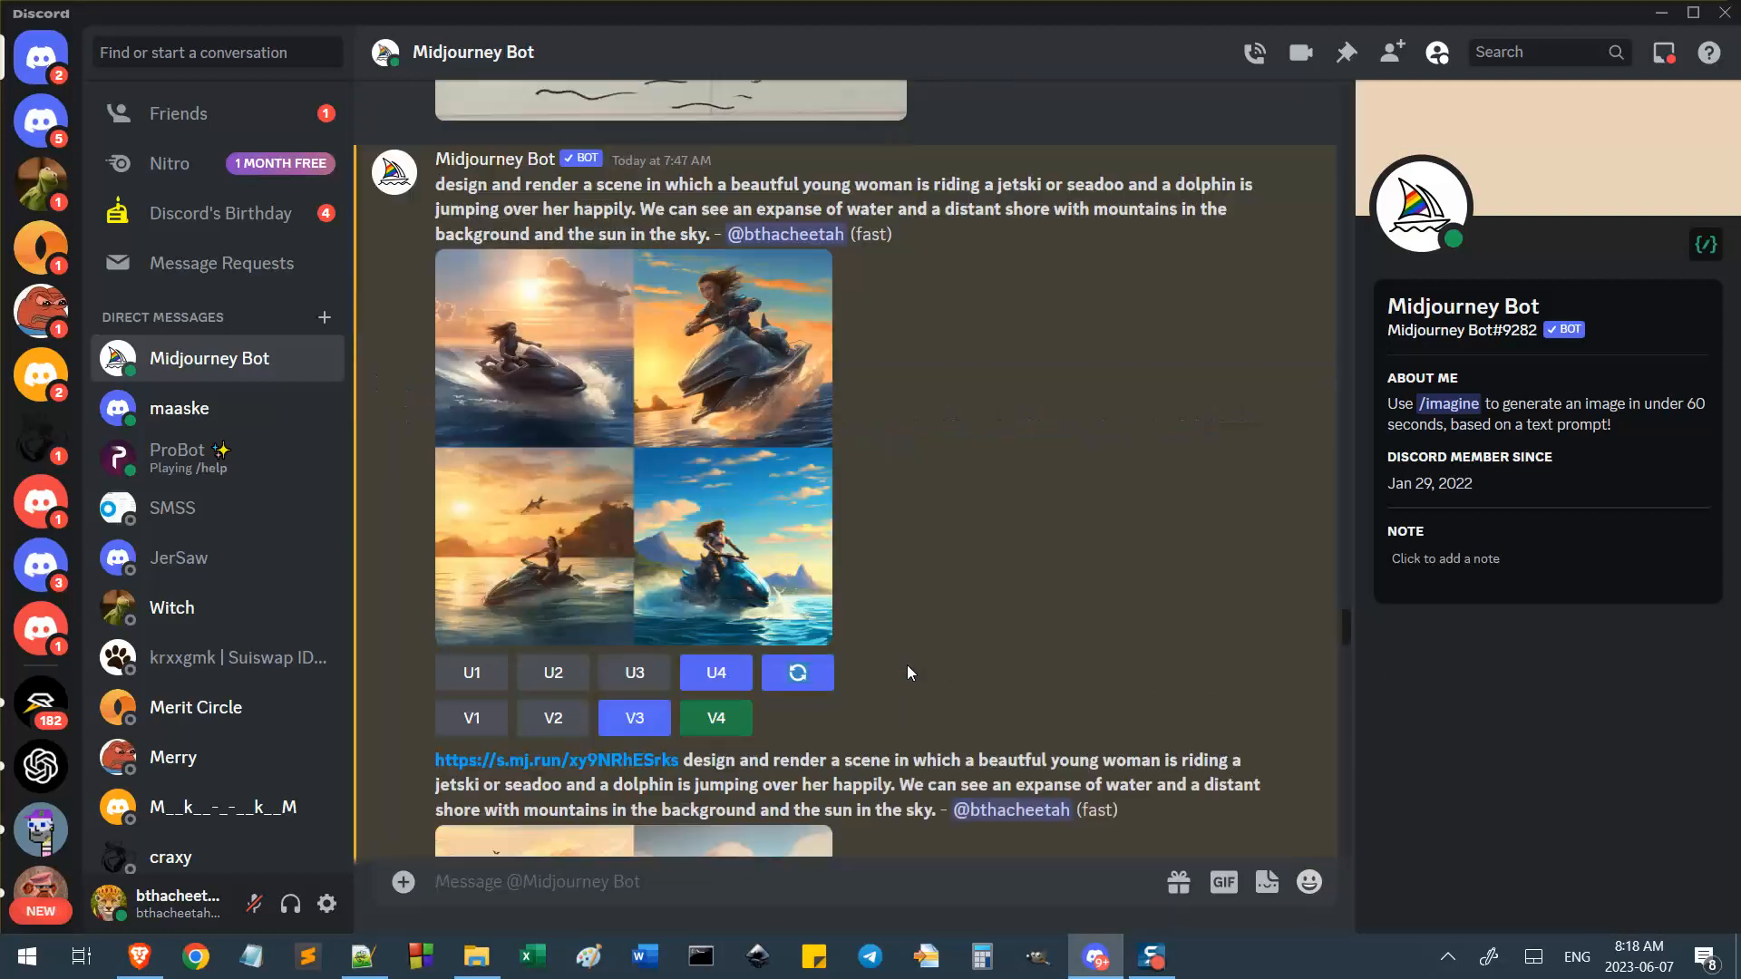
scroll(907, 672, down, 1)
click(727, 570)
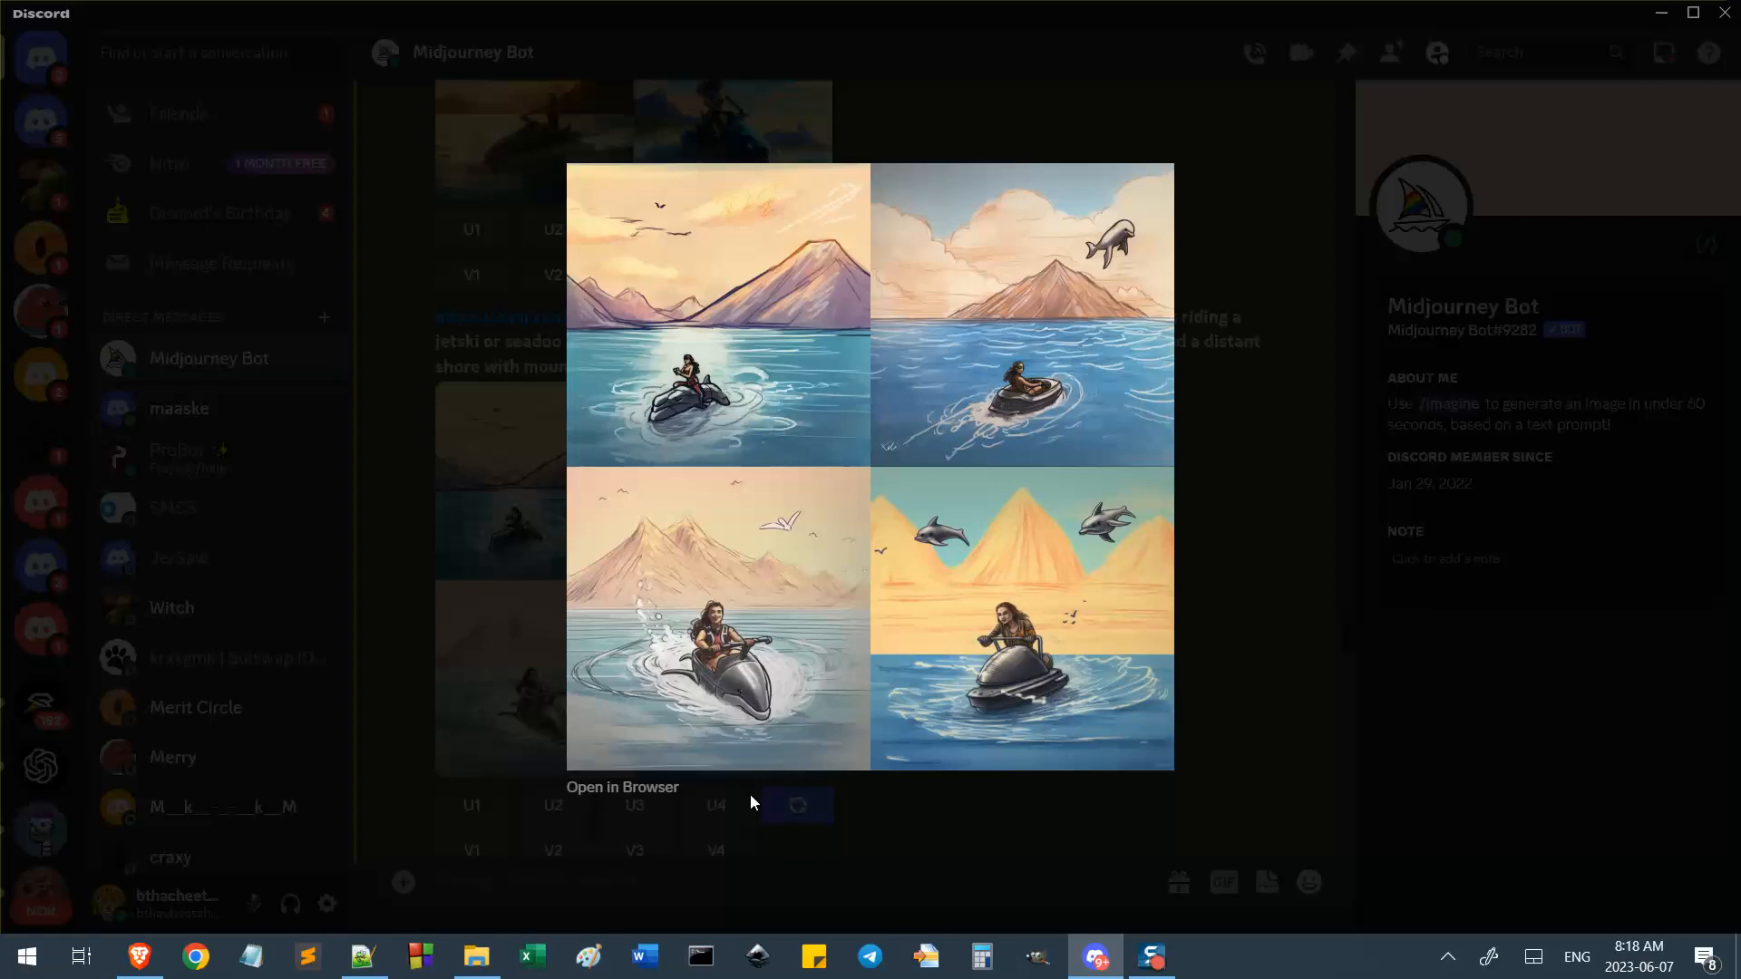
click(1256, 434)
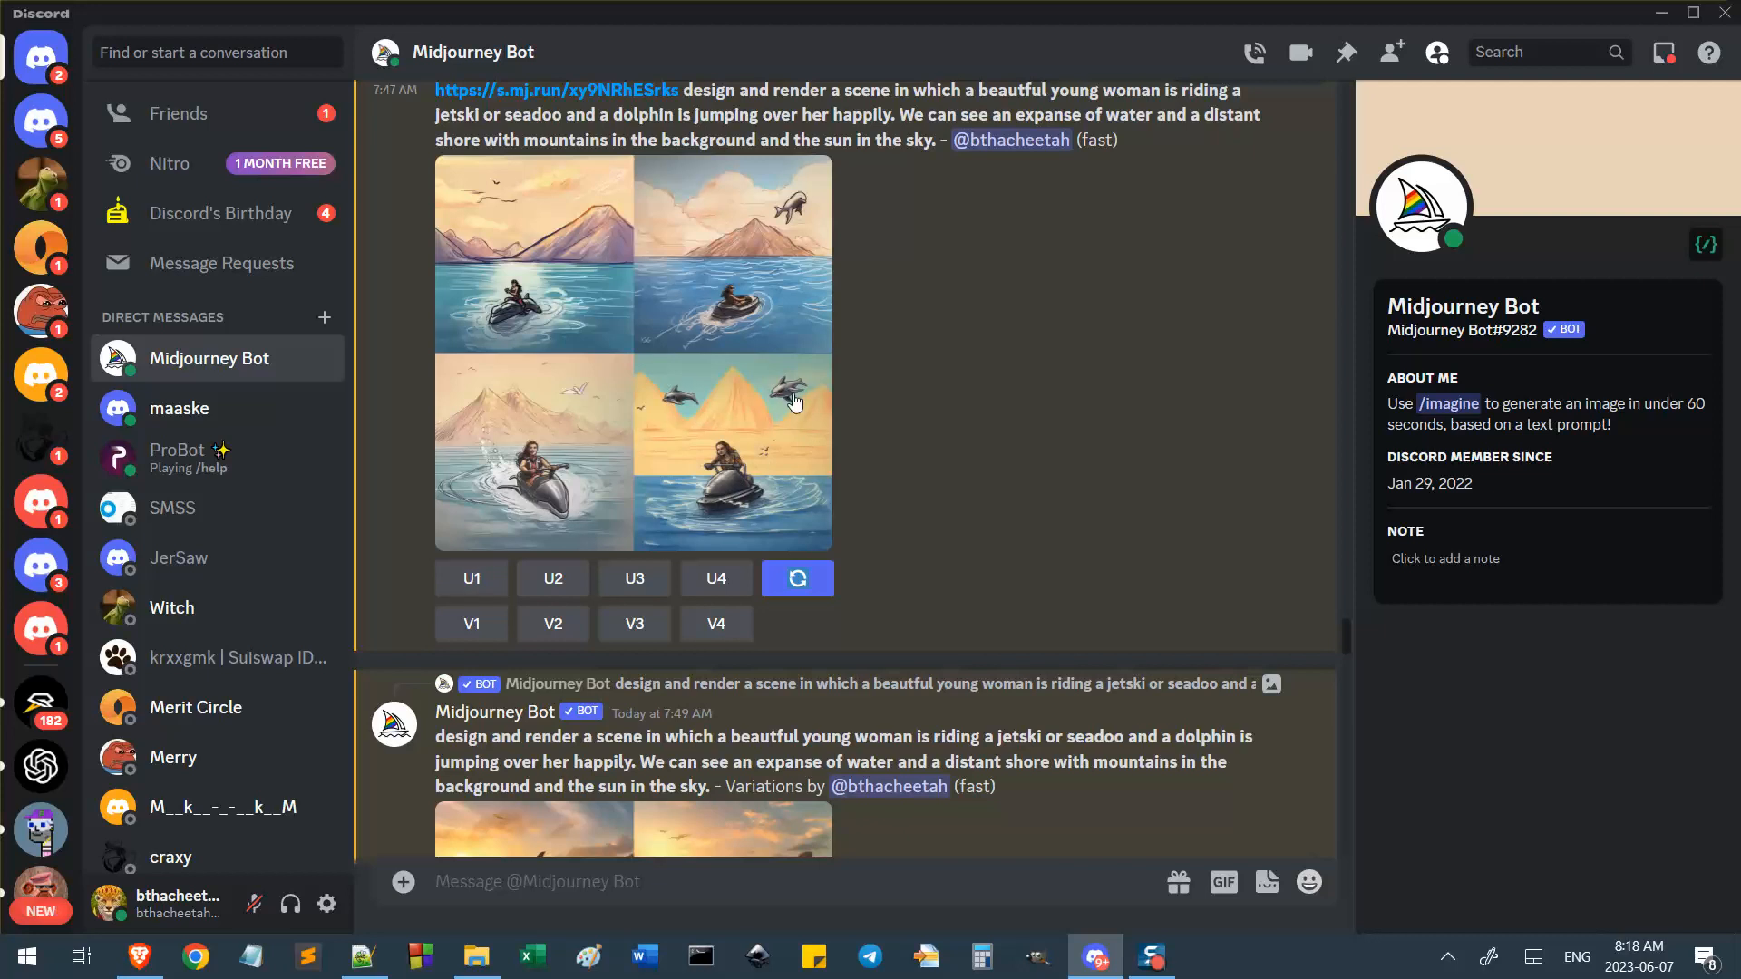
click(551, 479)
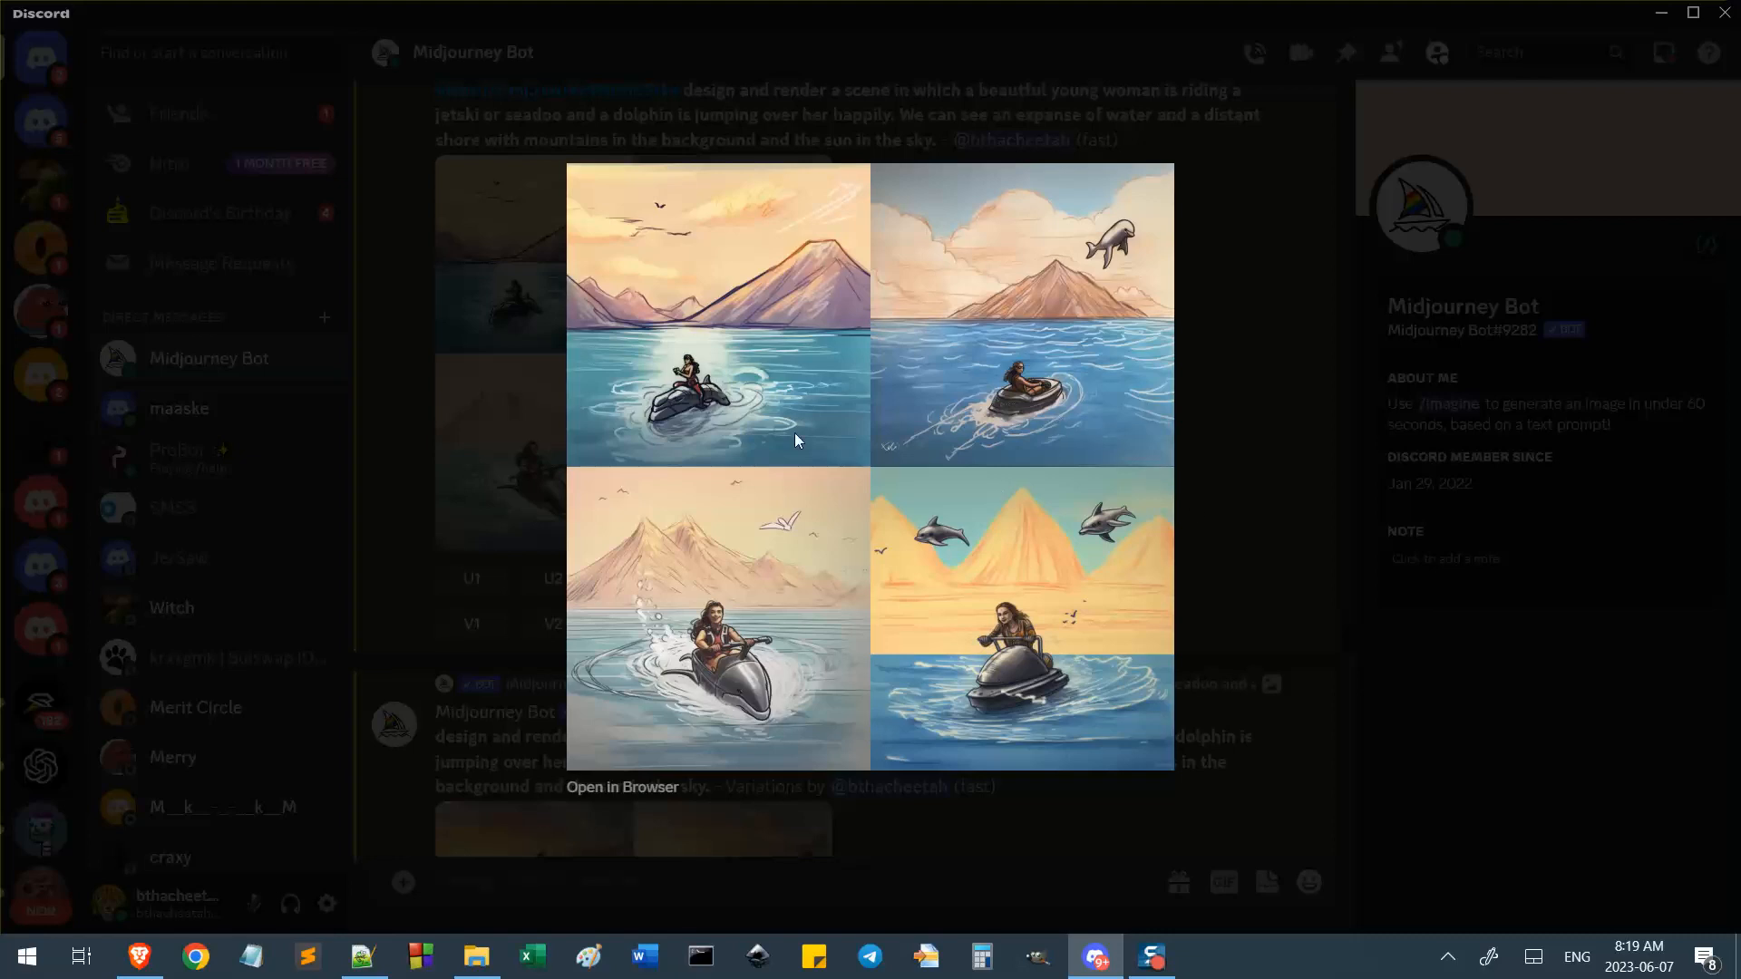
click(1293, 471)
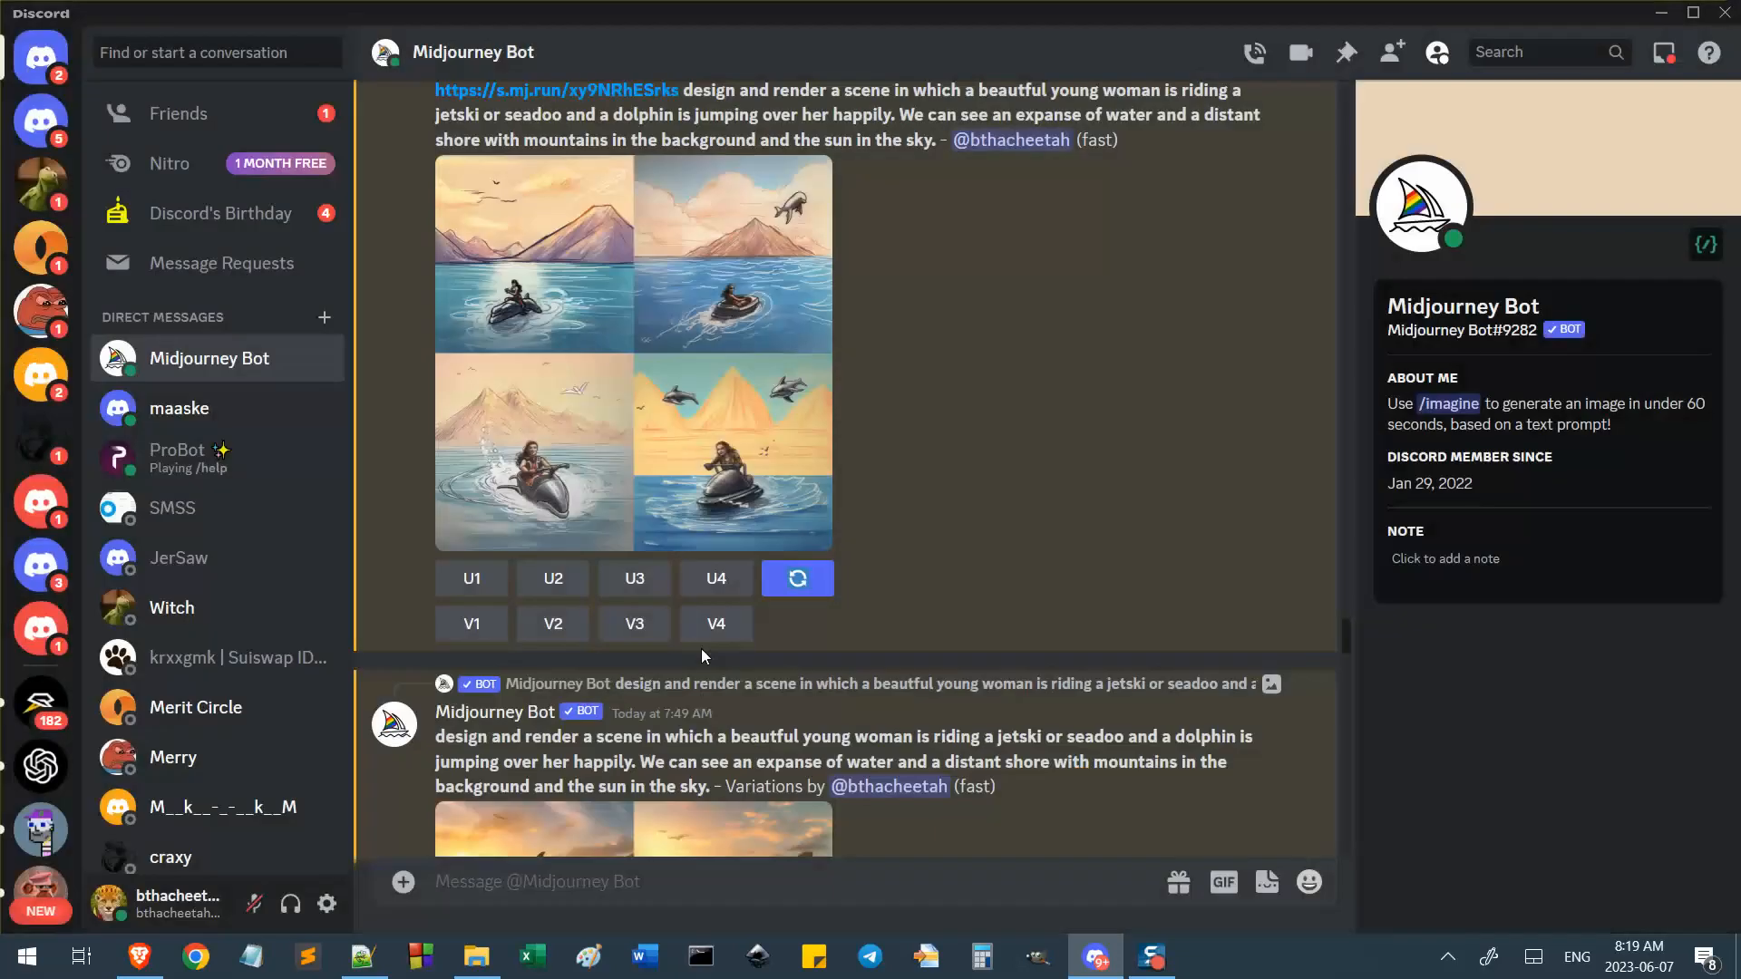
Start a reroll of the sketch-based 7:47 AM grid, and copy the "blue sky" description from "new 534" in Notepad++.
click(803, 583)
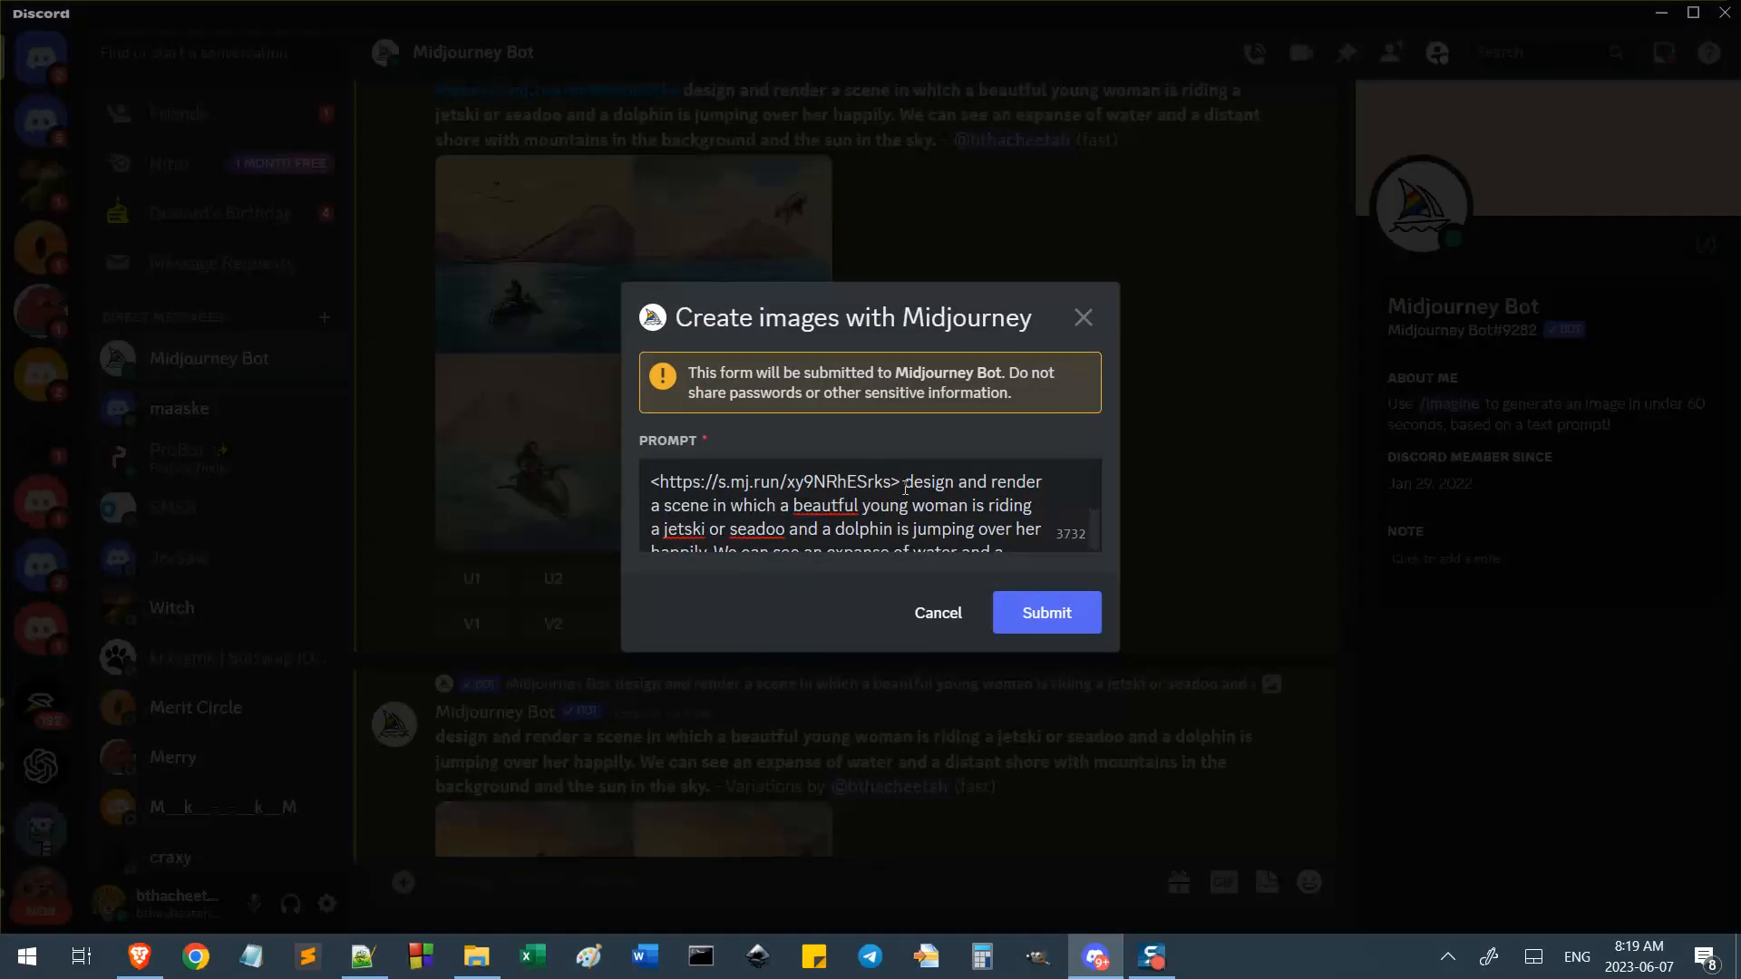
scroll(886, 512, down, 2)
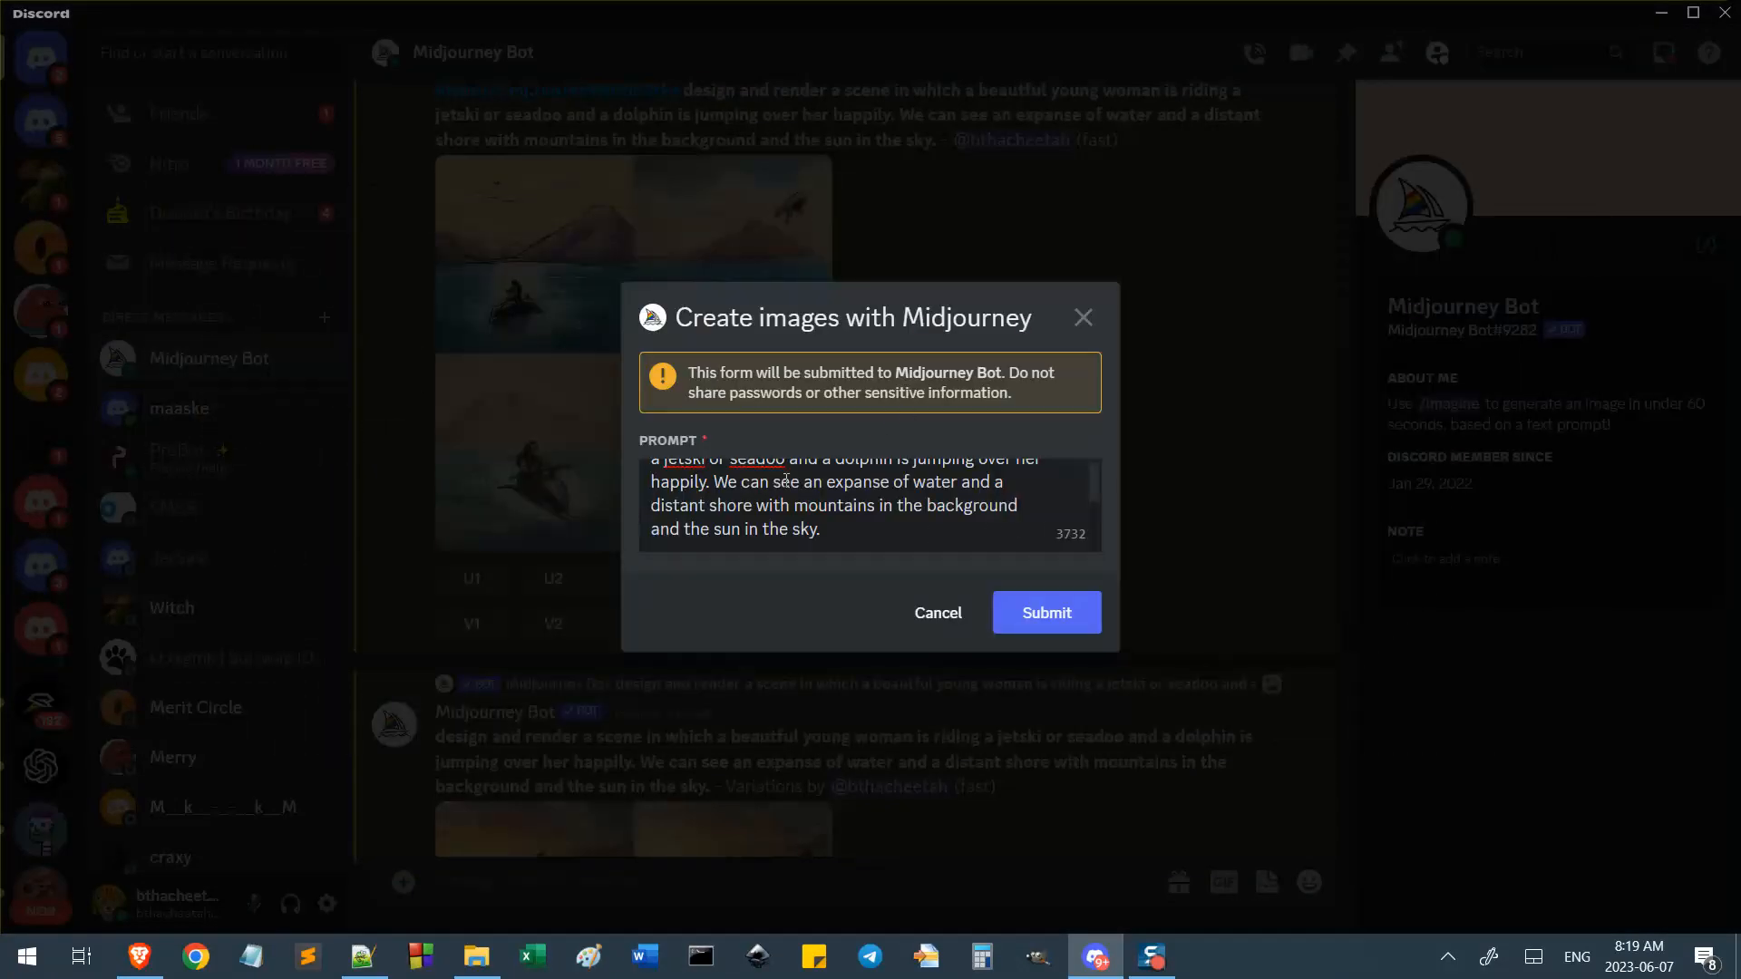
click(363, 957)
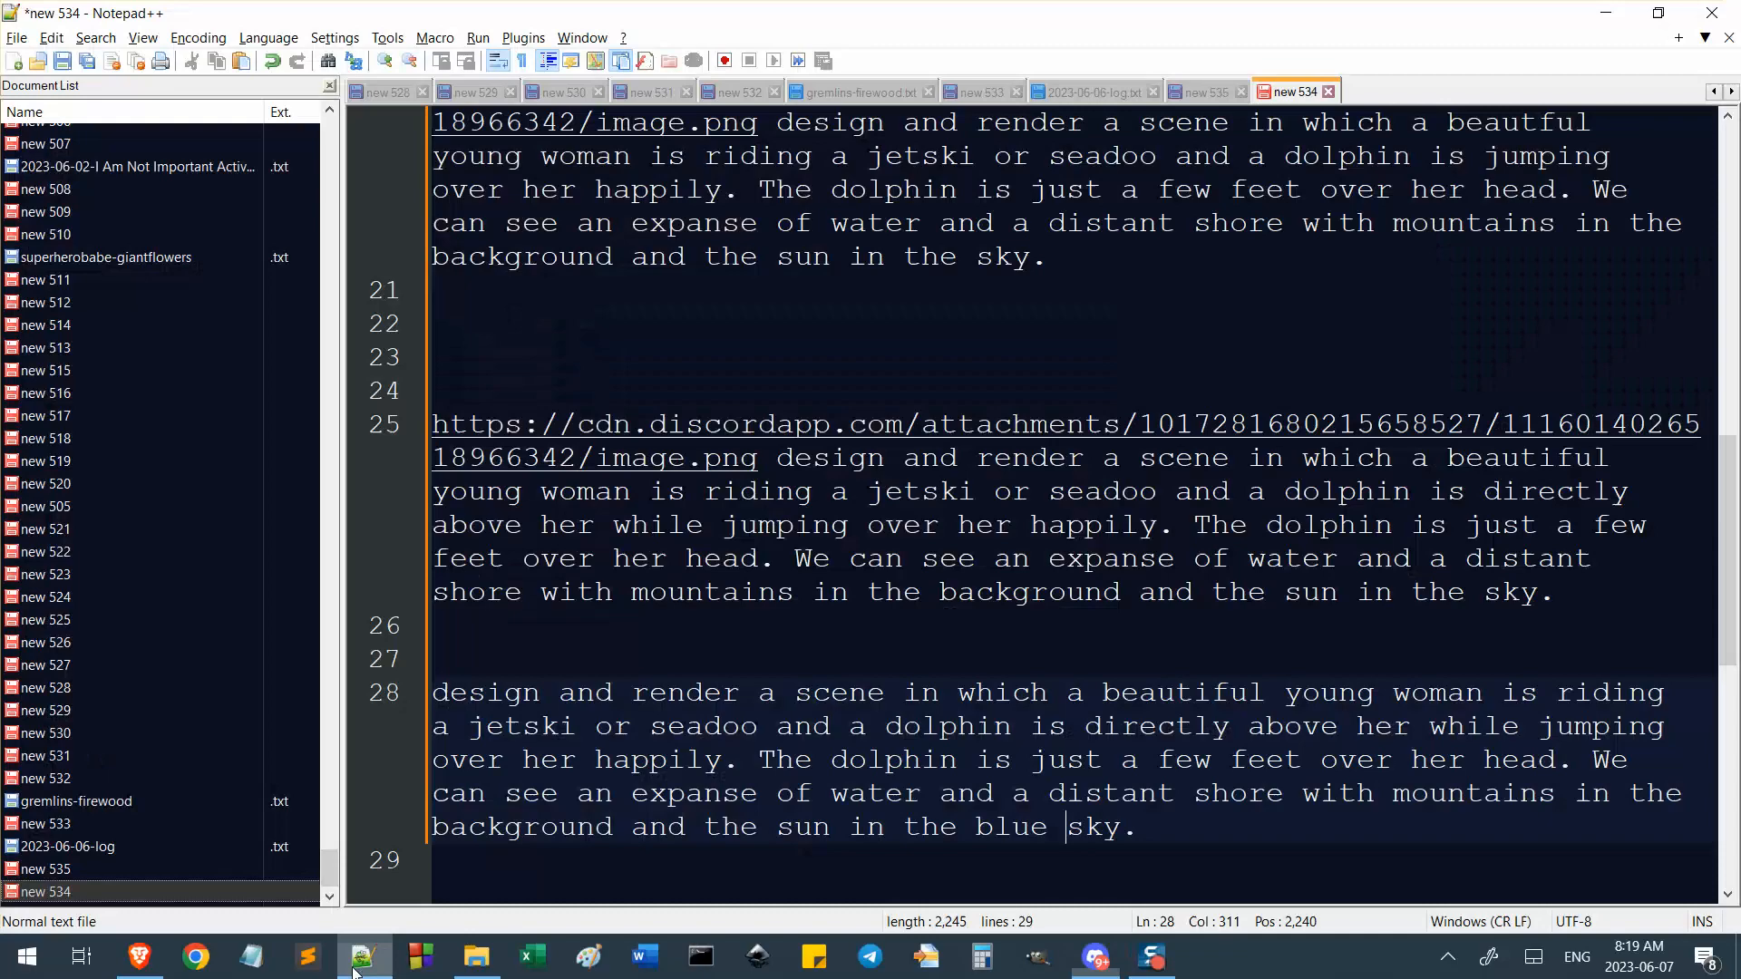
scroll(1142, 651, down, 2)
drag(1142, 651, 391, 497)
Replace the description in the sketch-based grid's reroll prompt with the copied "blue sky" version, keeping the image URL in front.
key(alt+Tab)
scroll(829, 491, up, 2)
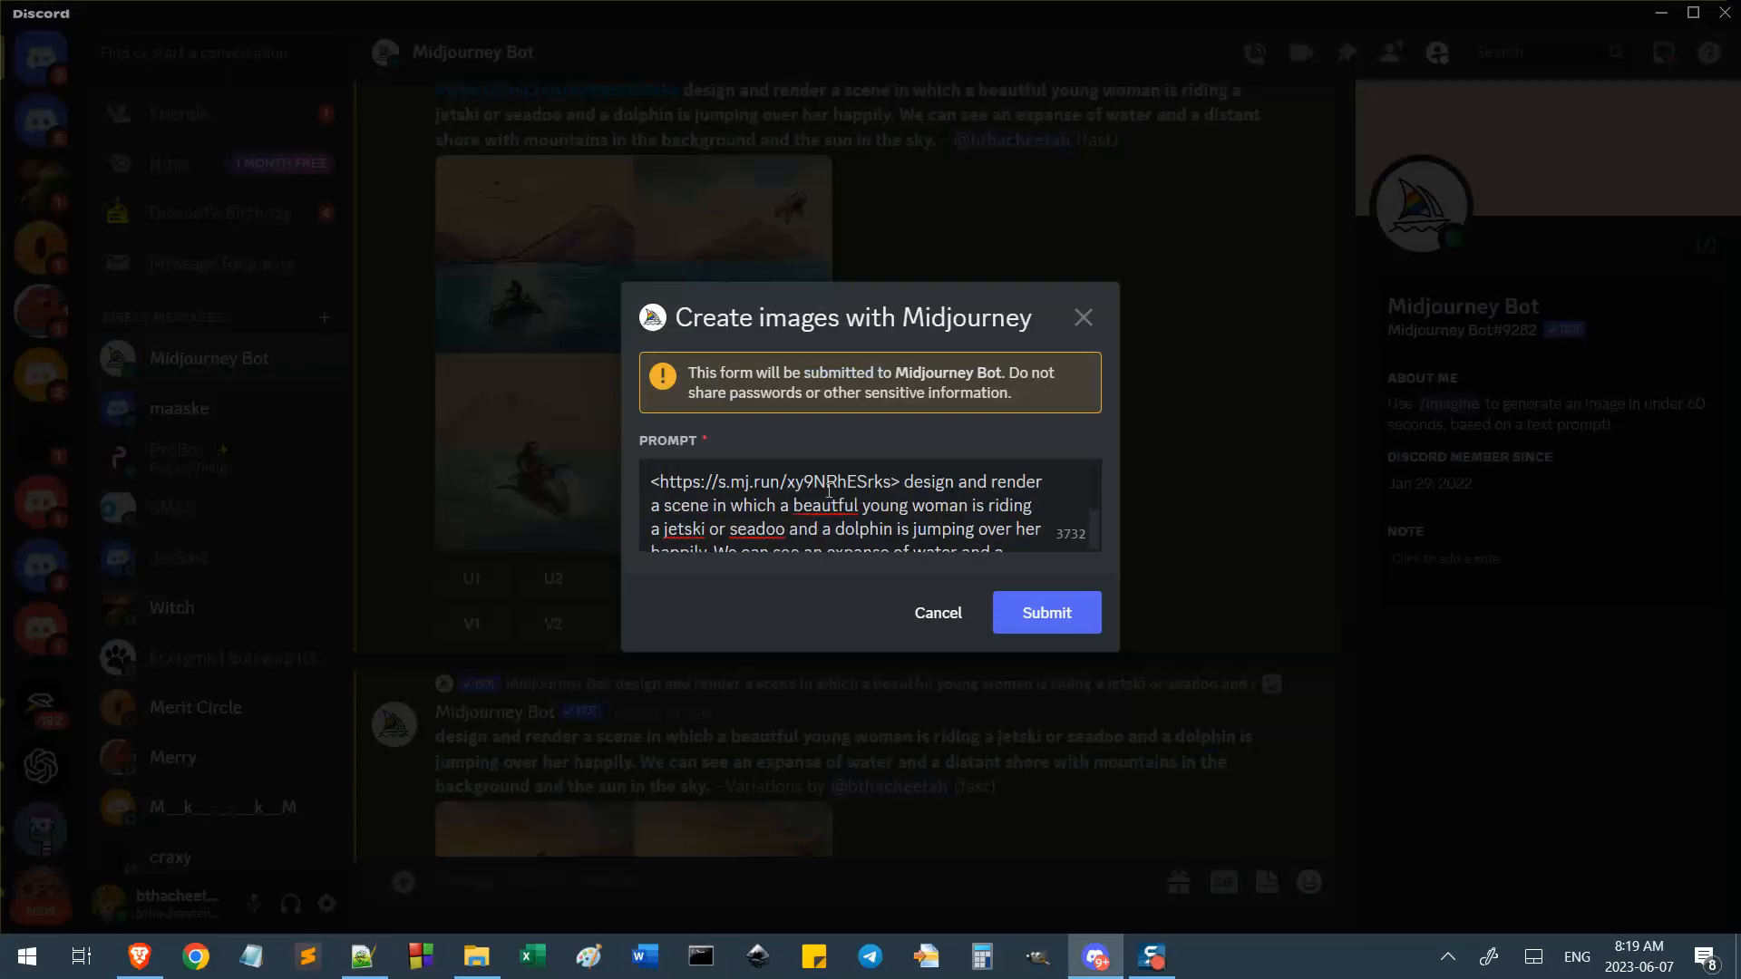
key(ctrl+a)
key(ctrl+v)
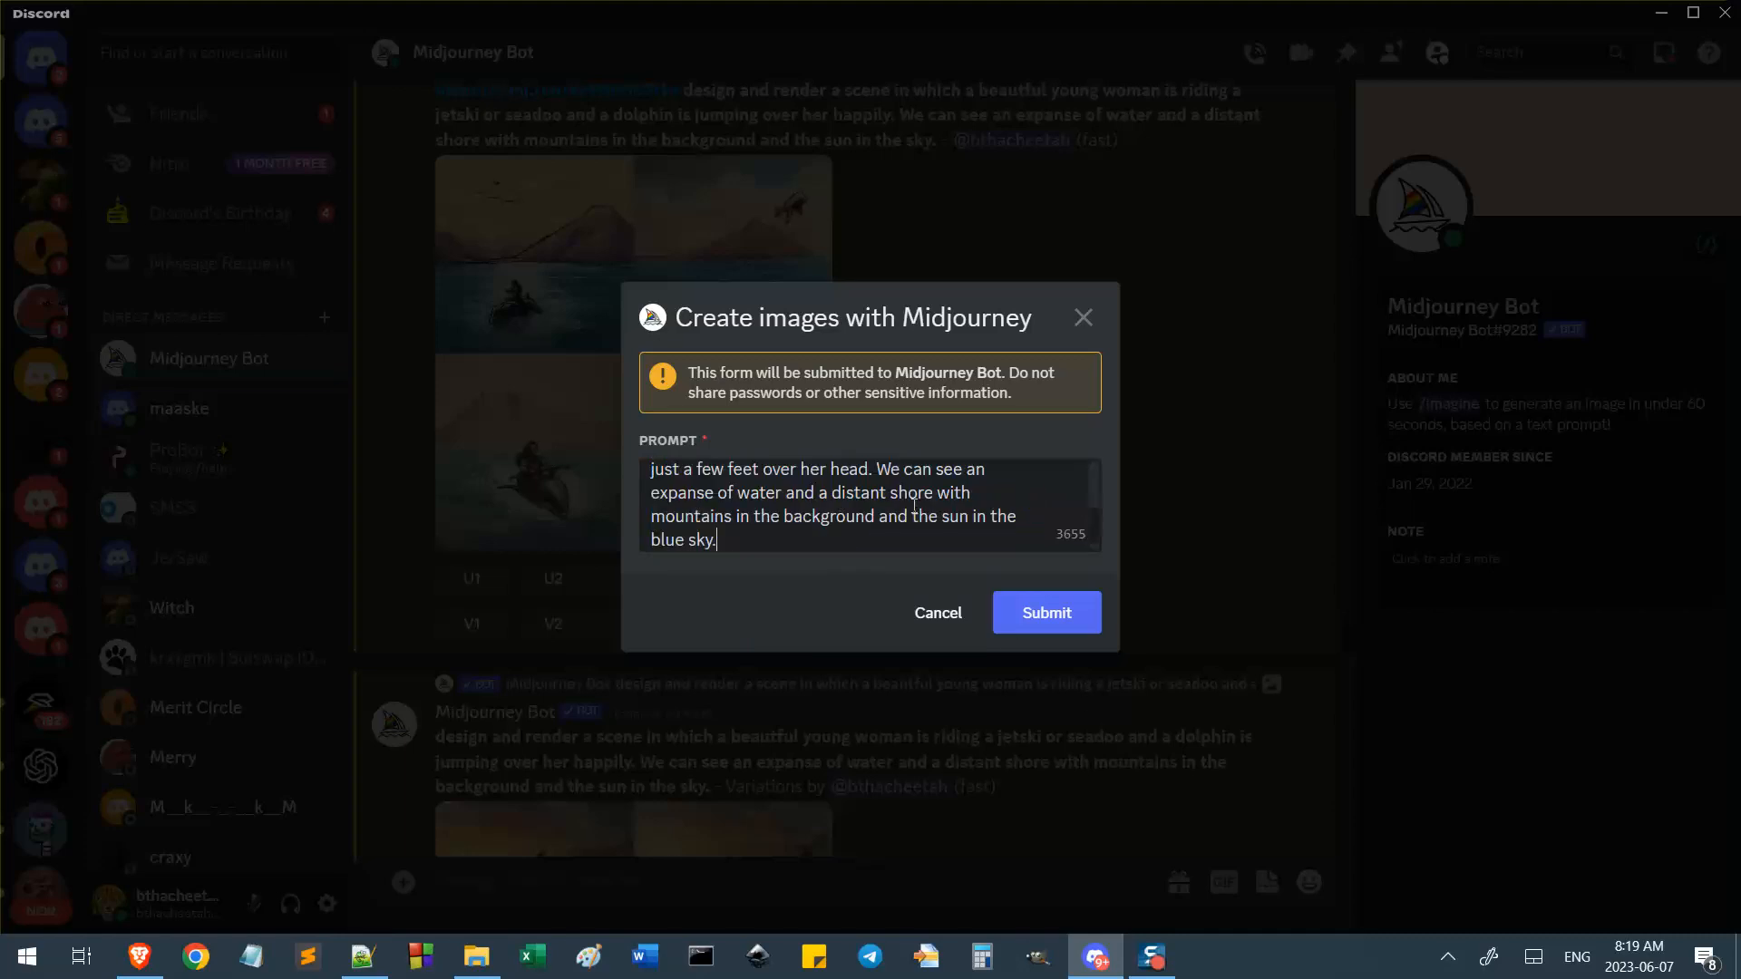
scroll(896, 475, up, 3)
drag(894, 482, 531, 459)
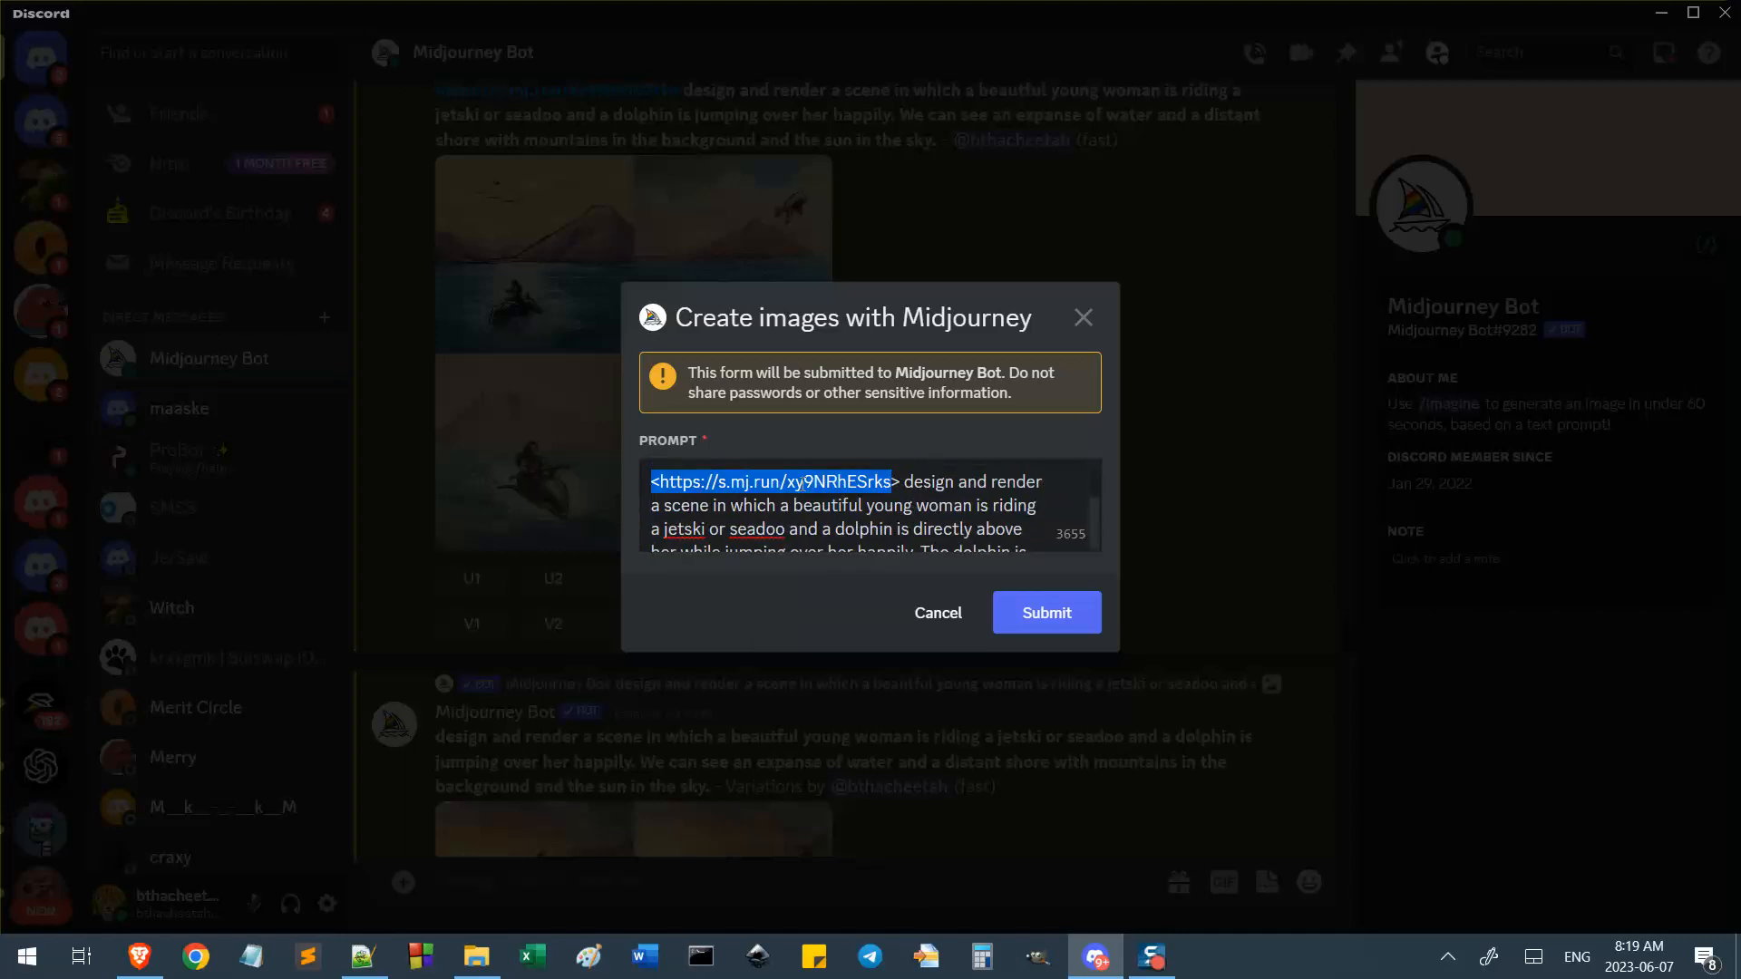
drag(895, 483, 659, 482)
key(ctrl+c)
scroll(725, 496, down, 5)
click(1045, 612)
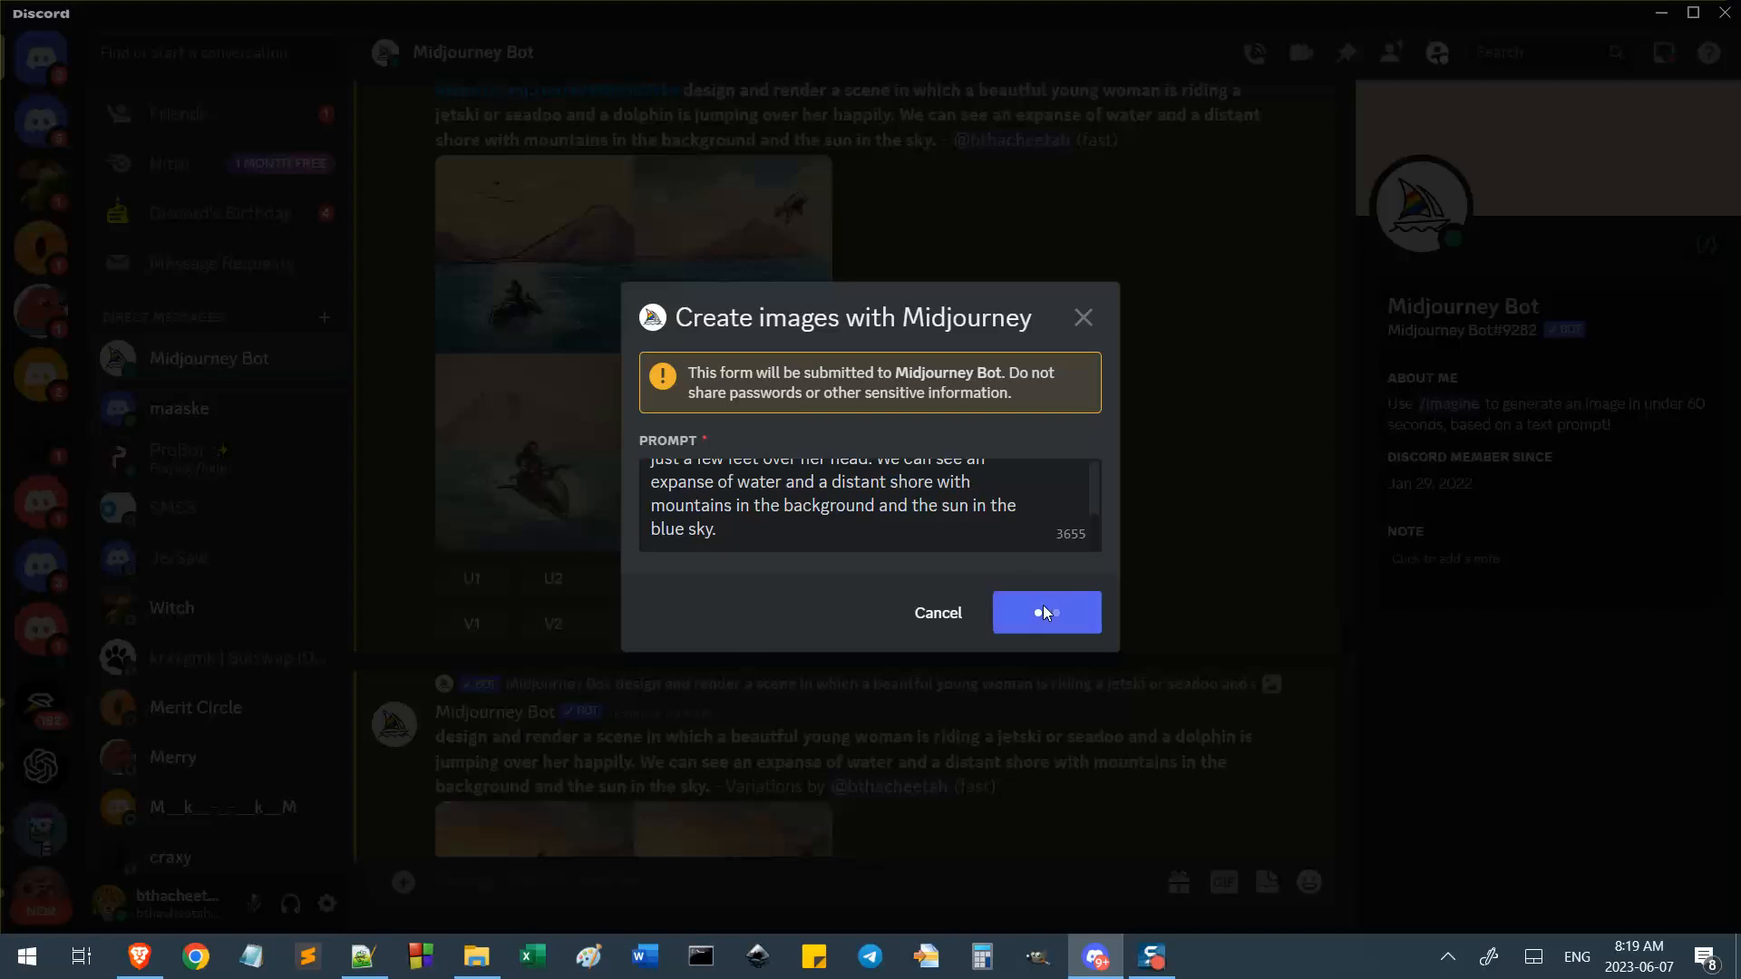
Paste the shortened image URL on the line below the sketch's full Discord URL in "new 534" in Notepad++.
key(alt+Tab)
scroll(637, 485, up, 10)
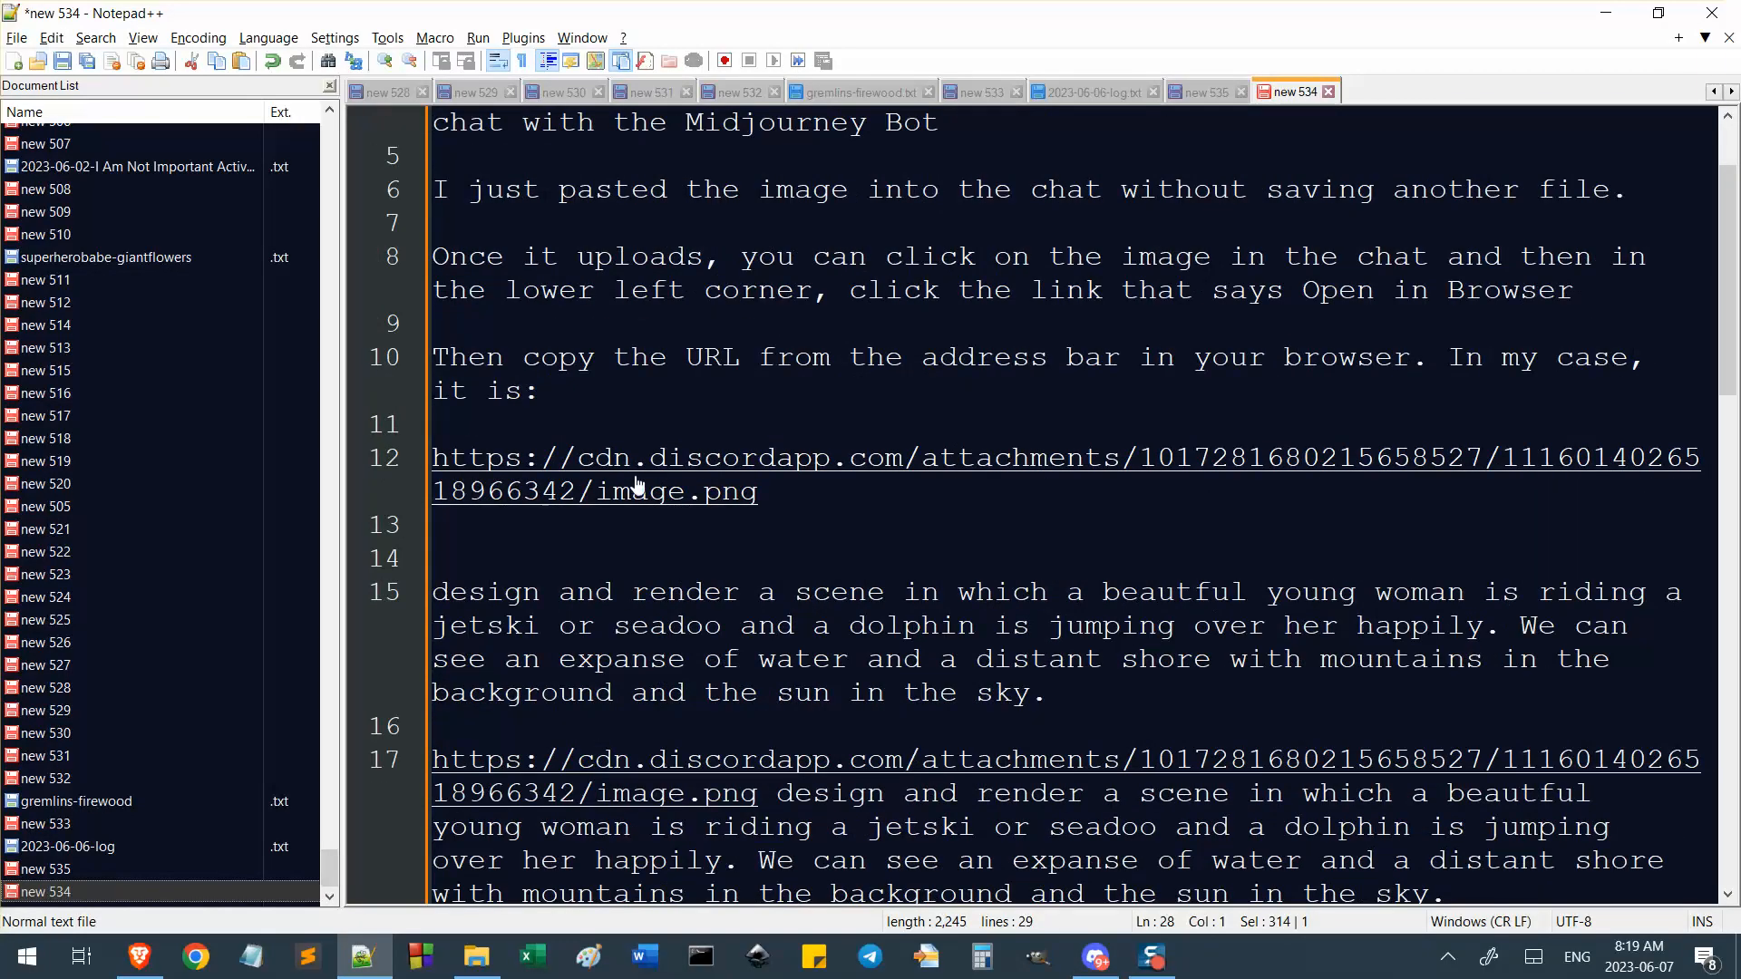
click(827, 517)
key(ctrl+v)
key(Return)
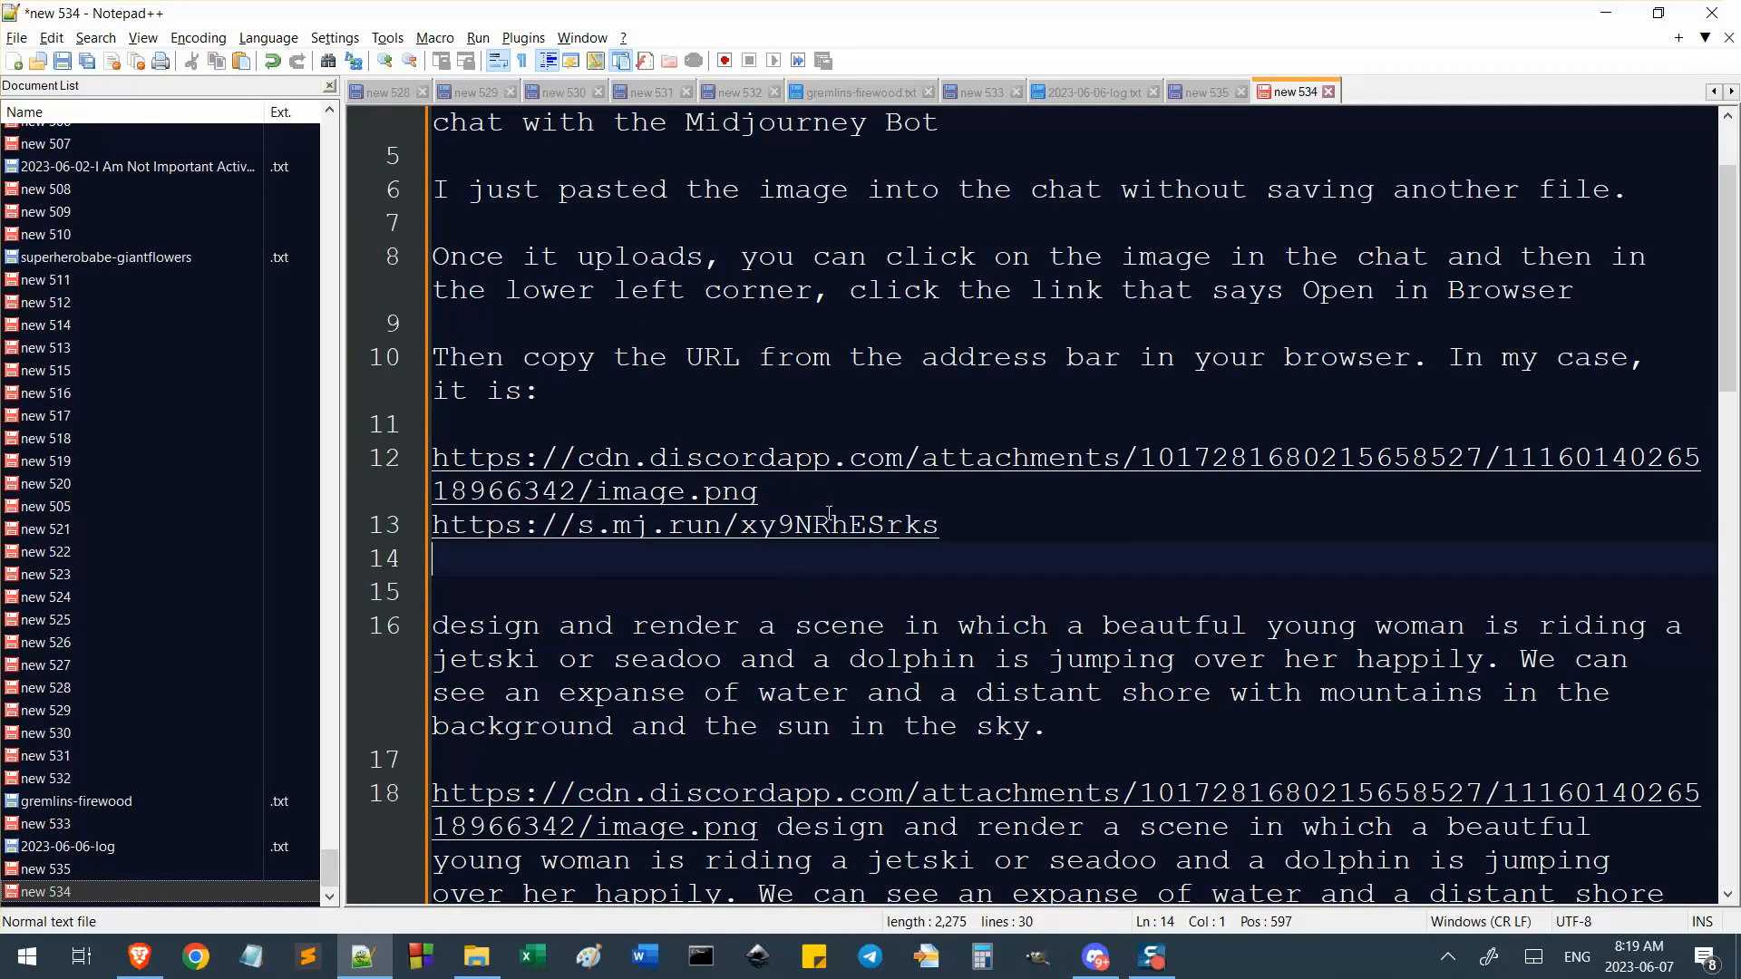
scroll(875, 662, down, 3)
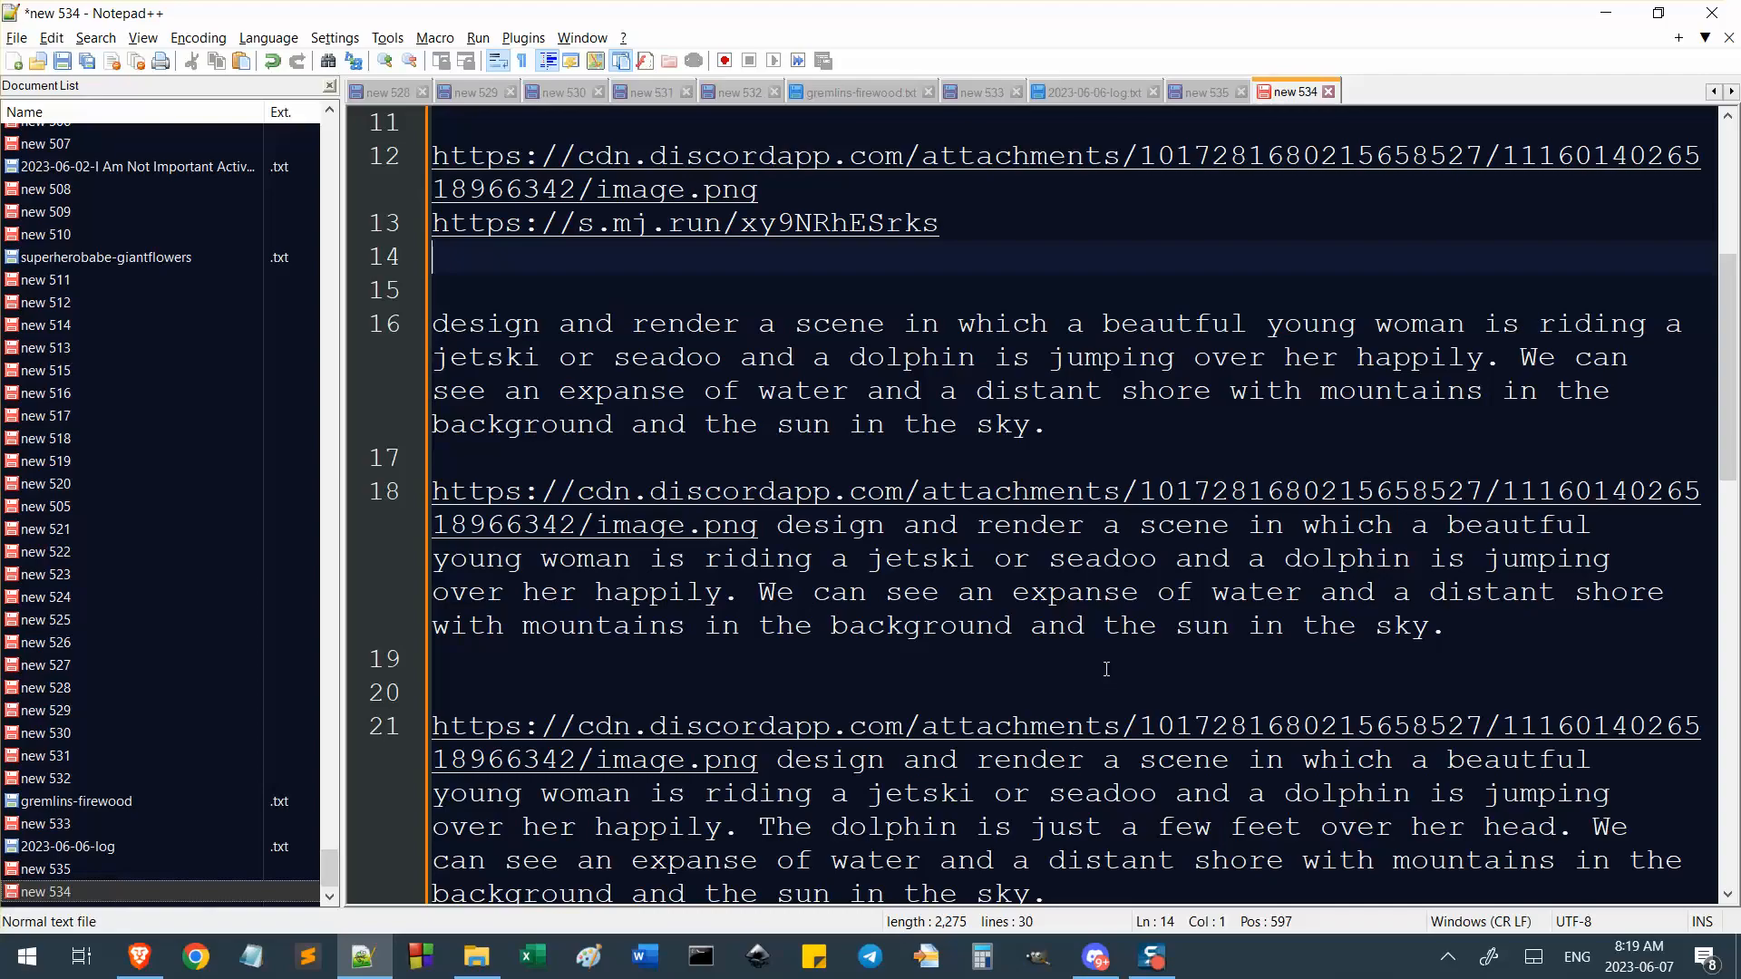
Start a variation of image 4 in Discord's sketch-based 7:47 AM grid, and copy the "blue sky" description from "new 534" in Notepad++.
key(alt+Tab)
scroll(877, 617, up, 2)
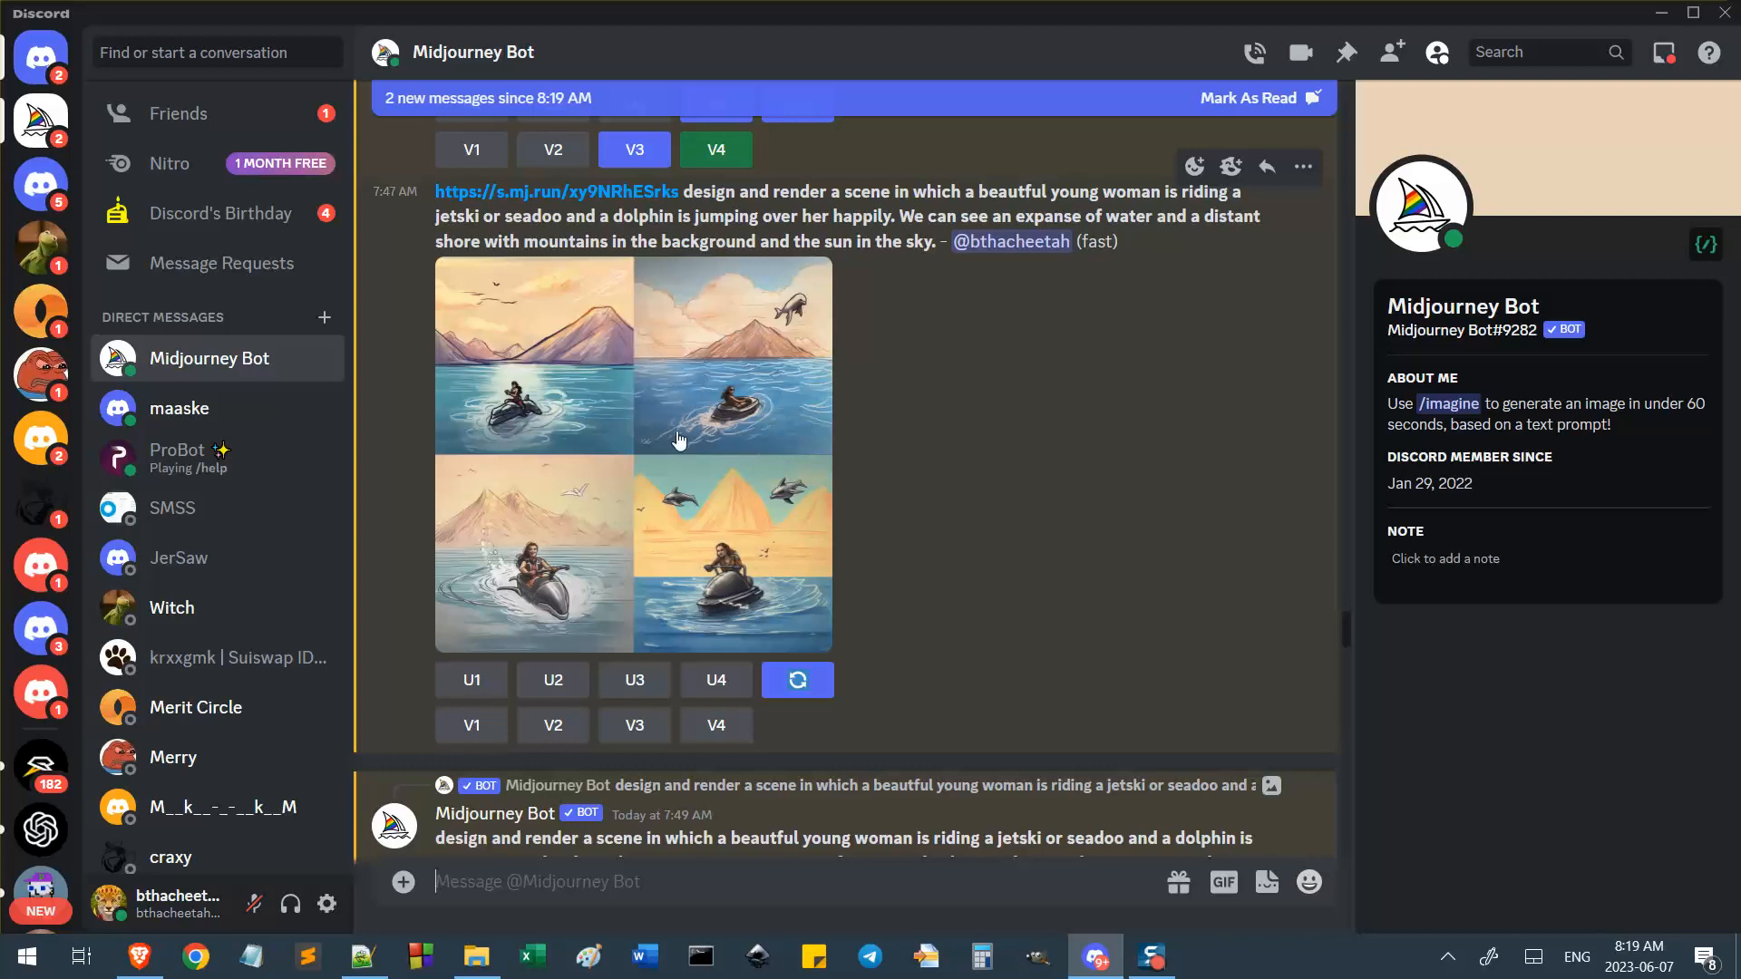
scroll(862, 585, down, 10)
scroll(889, 635, down, 10)
scroll(888, 667, up, 18)
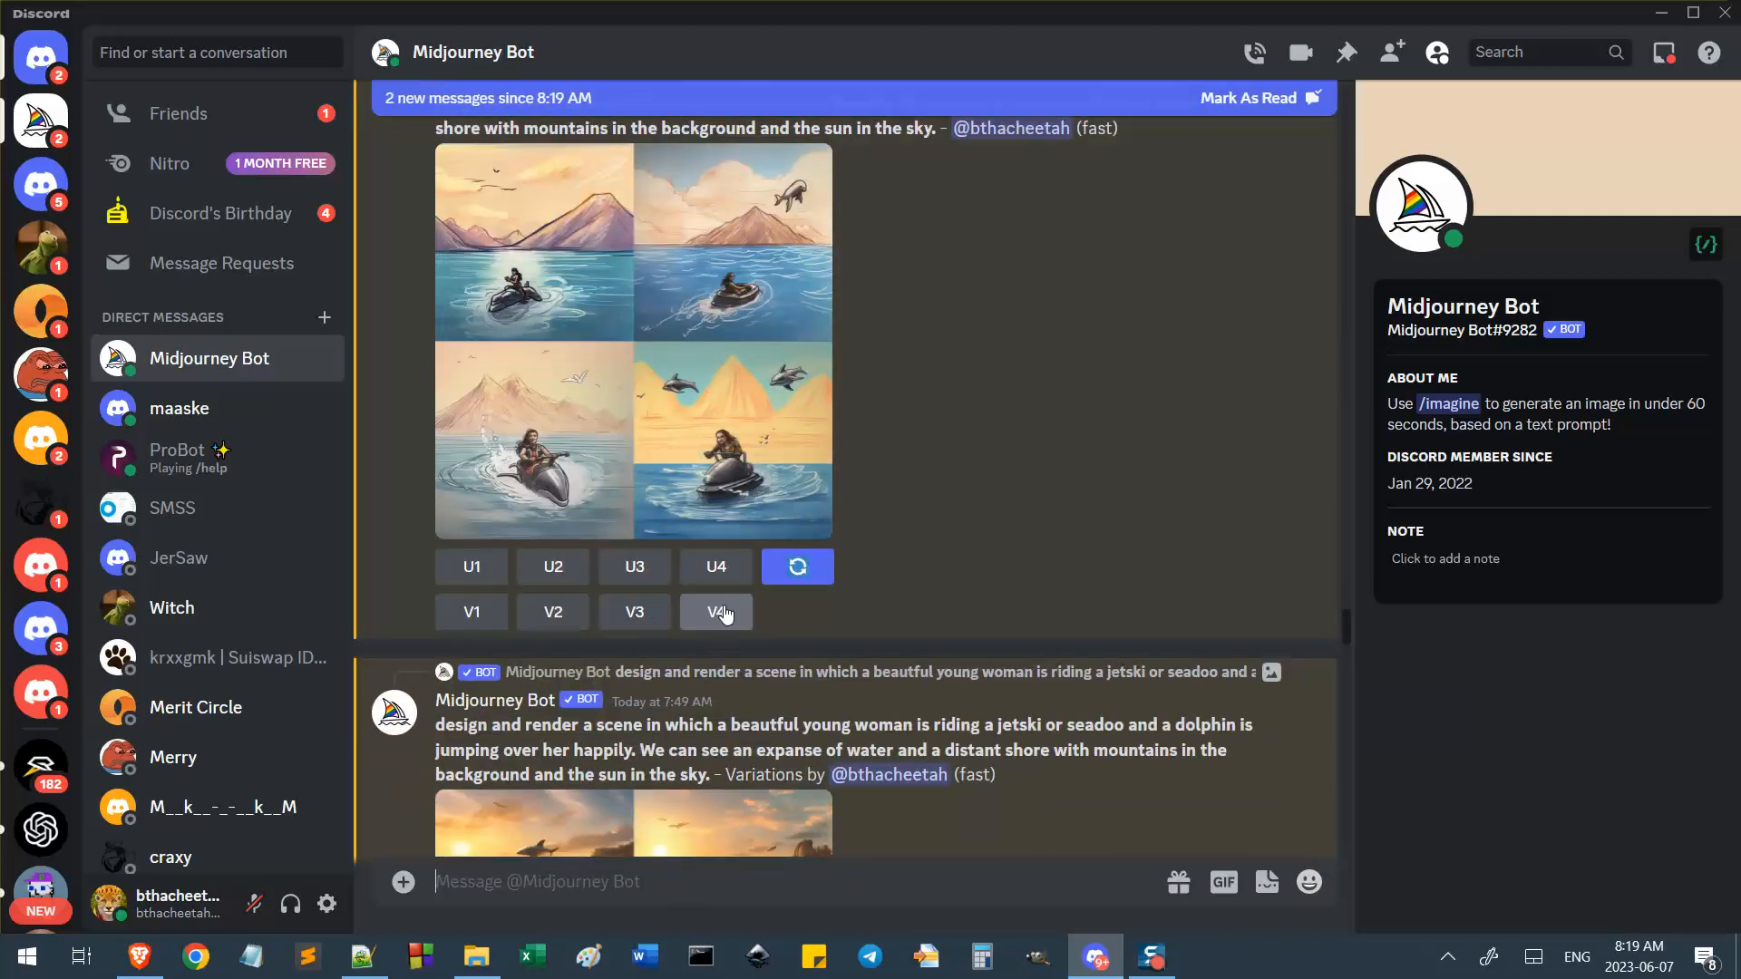
click(721, 612)
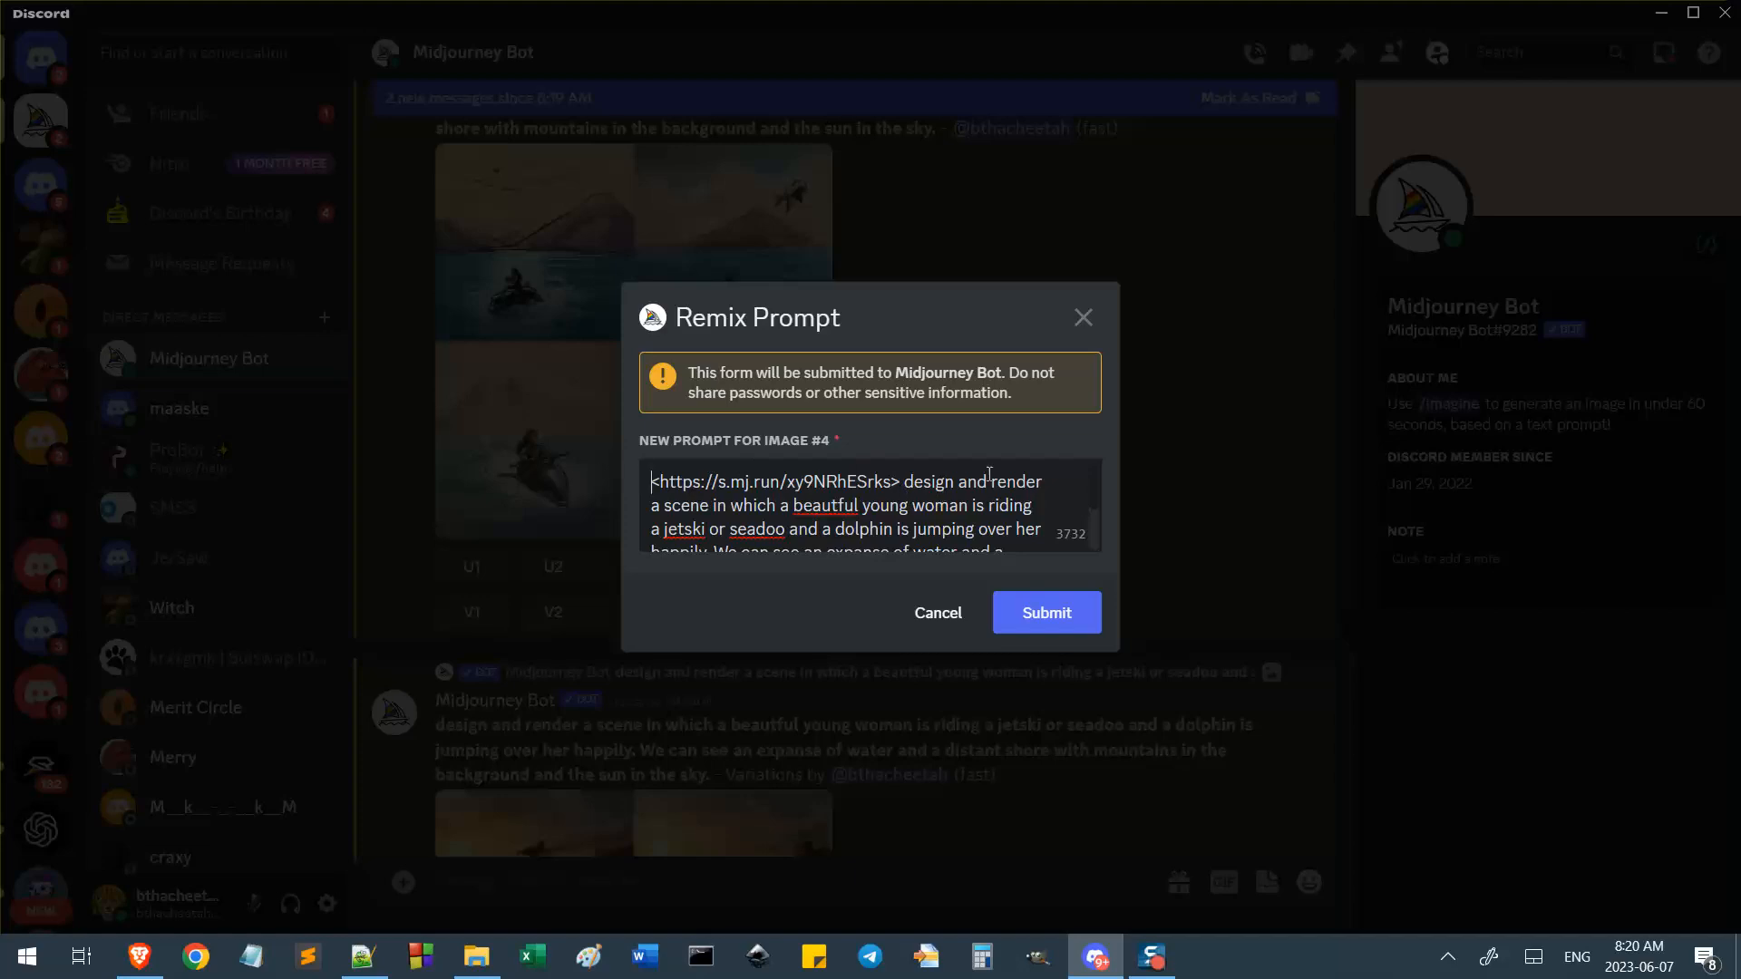
key(alt+Tab)
scroll(937, 738, down, 8)
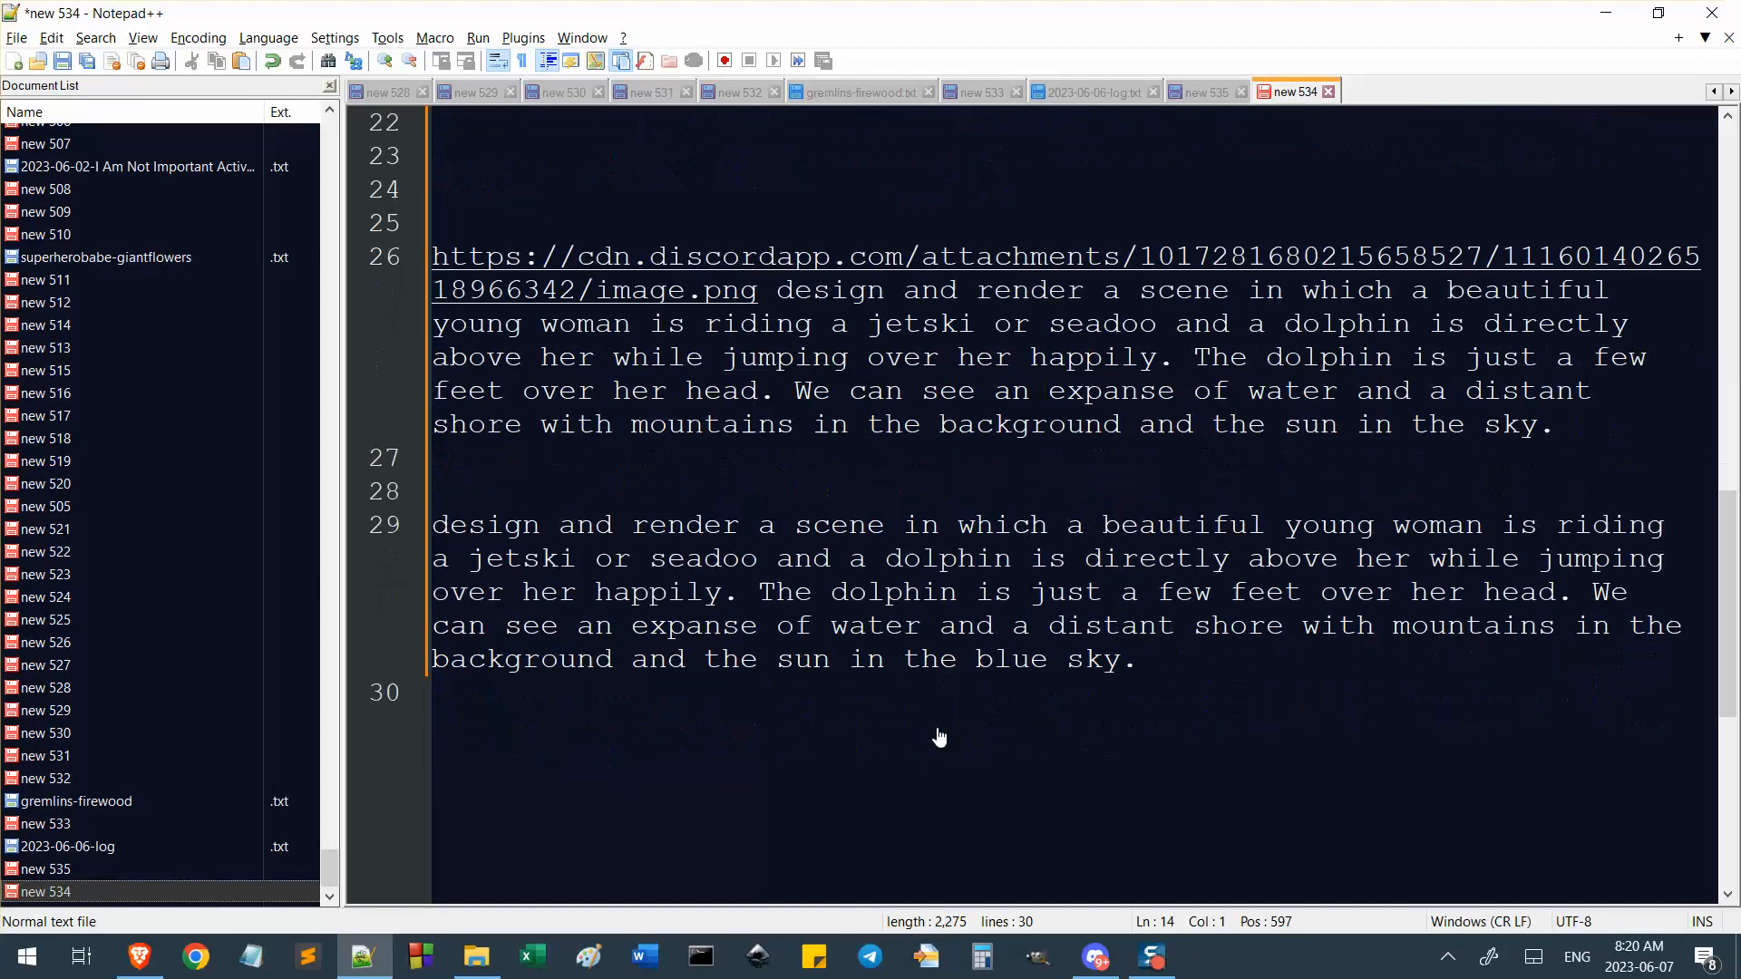
drag(1142, 461, 436, 326)
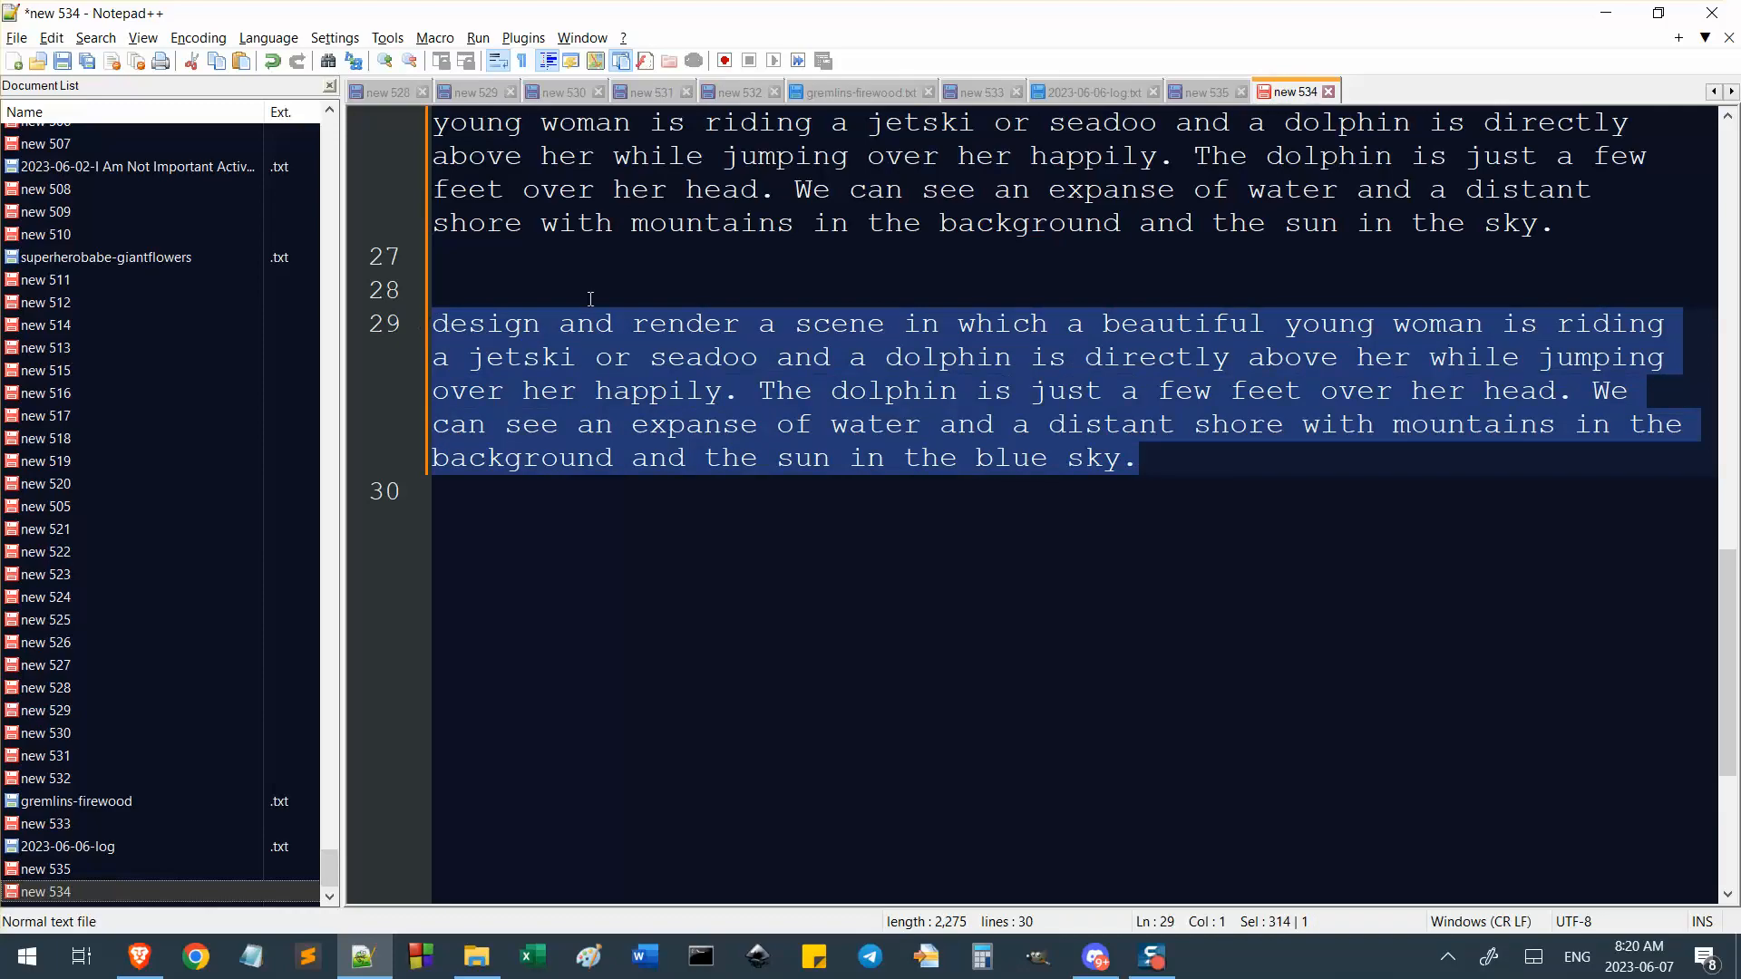
key(ctrl+c)
Replace the description in image 4's remix prompt with the copied "blue sky" version, keeping the image URL in front.
key(alt+Tab)
key(ctrl+a)
key(ctrl+v)
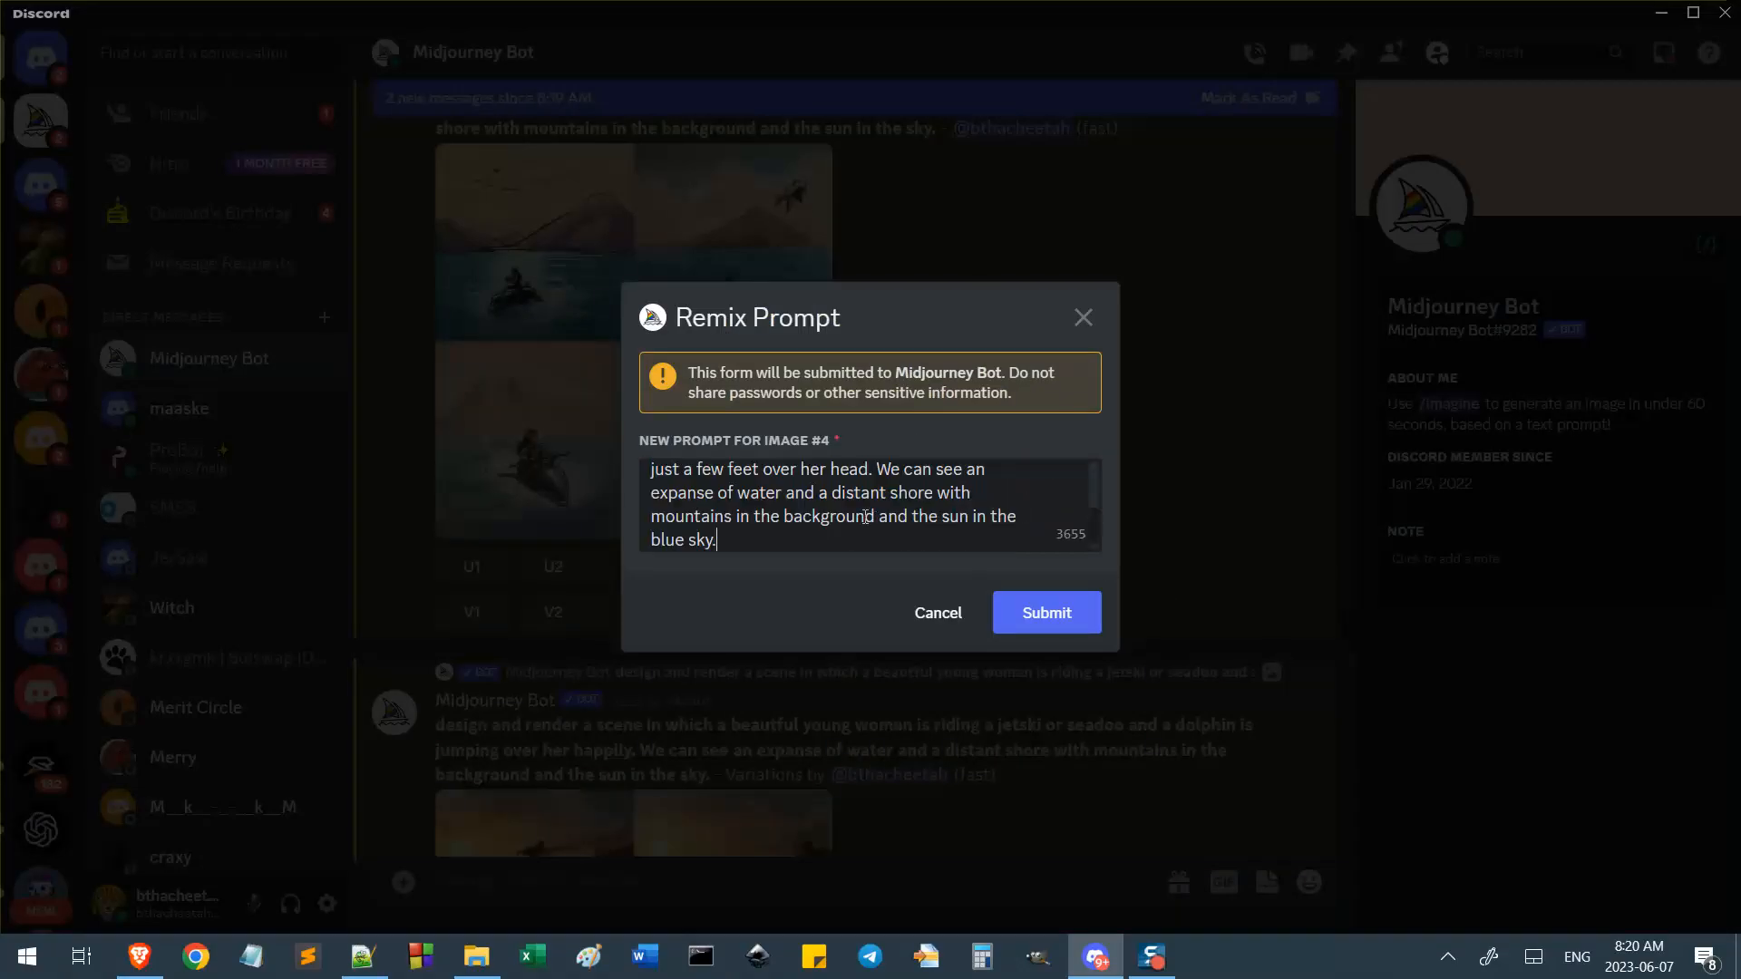
scroll(892, 517, up, 5)
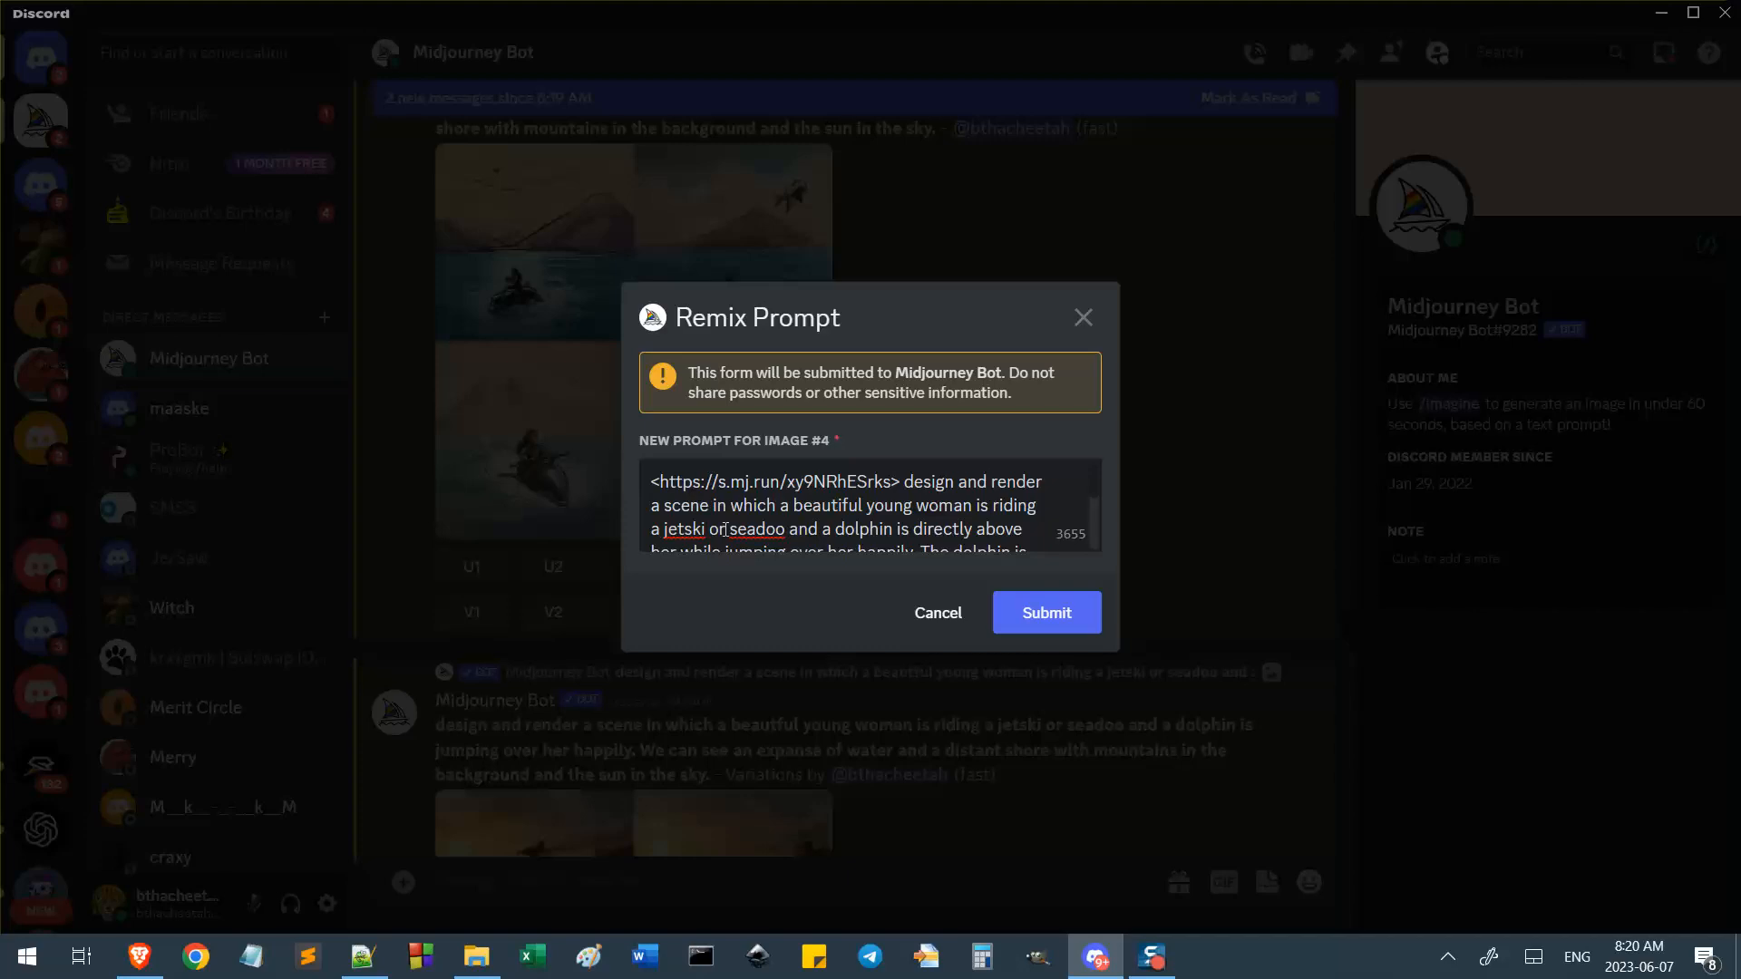
Insert "photorealistic style in" after "design and render a scene in" in the remix prompt.
drag(902, 479, 616, 484)
click(899, 485)
drag(906, 482, 708, 510)
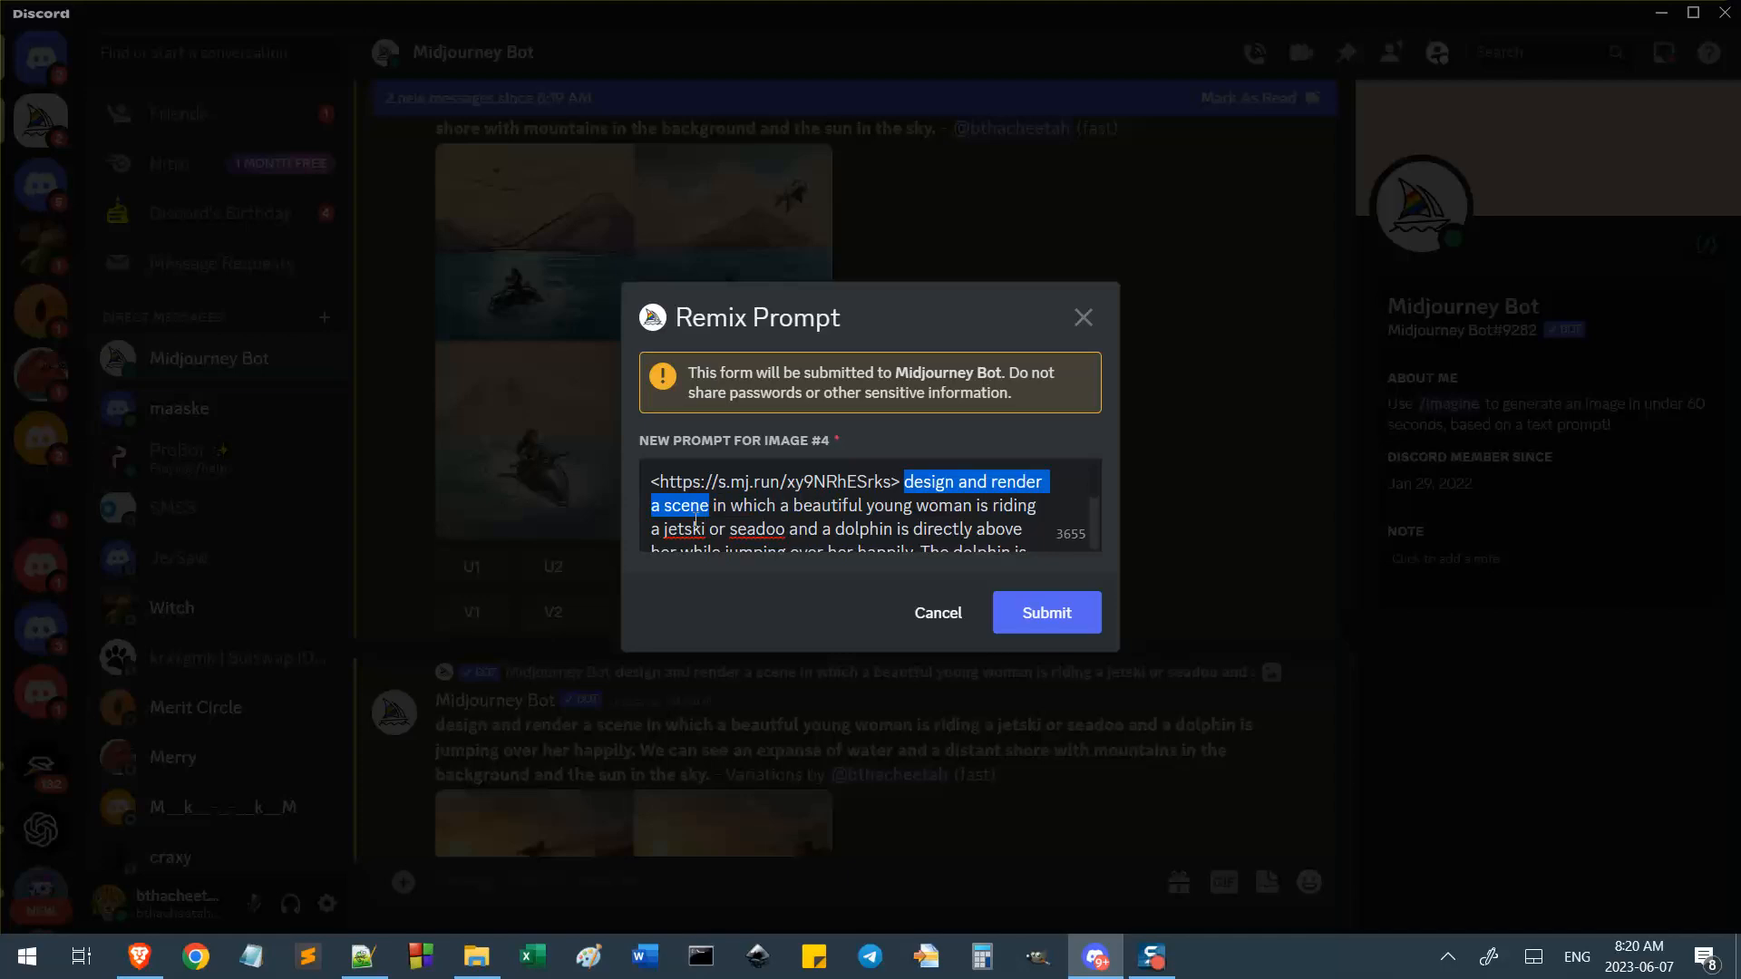
click(978, 484)
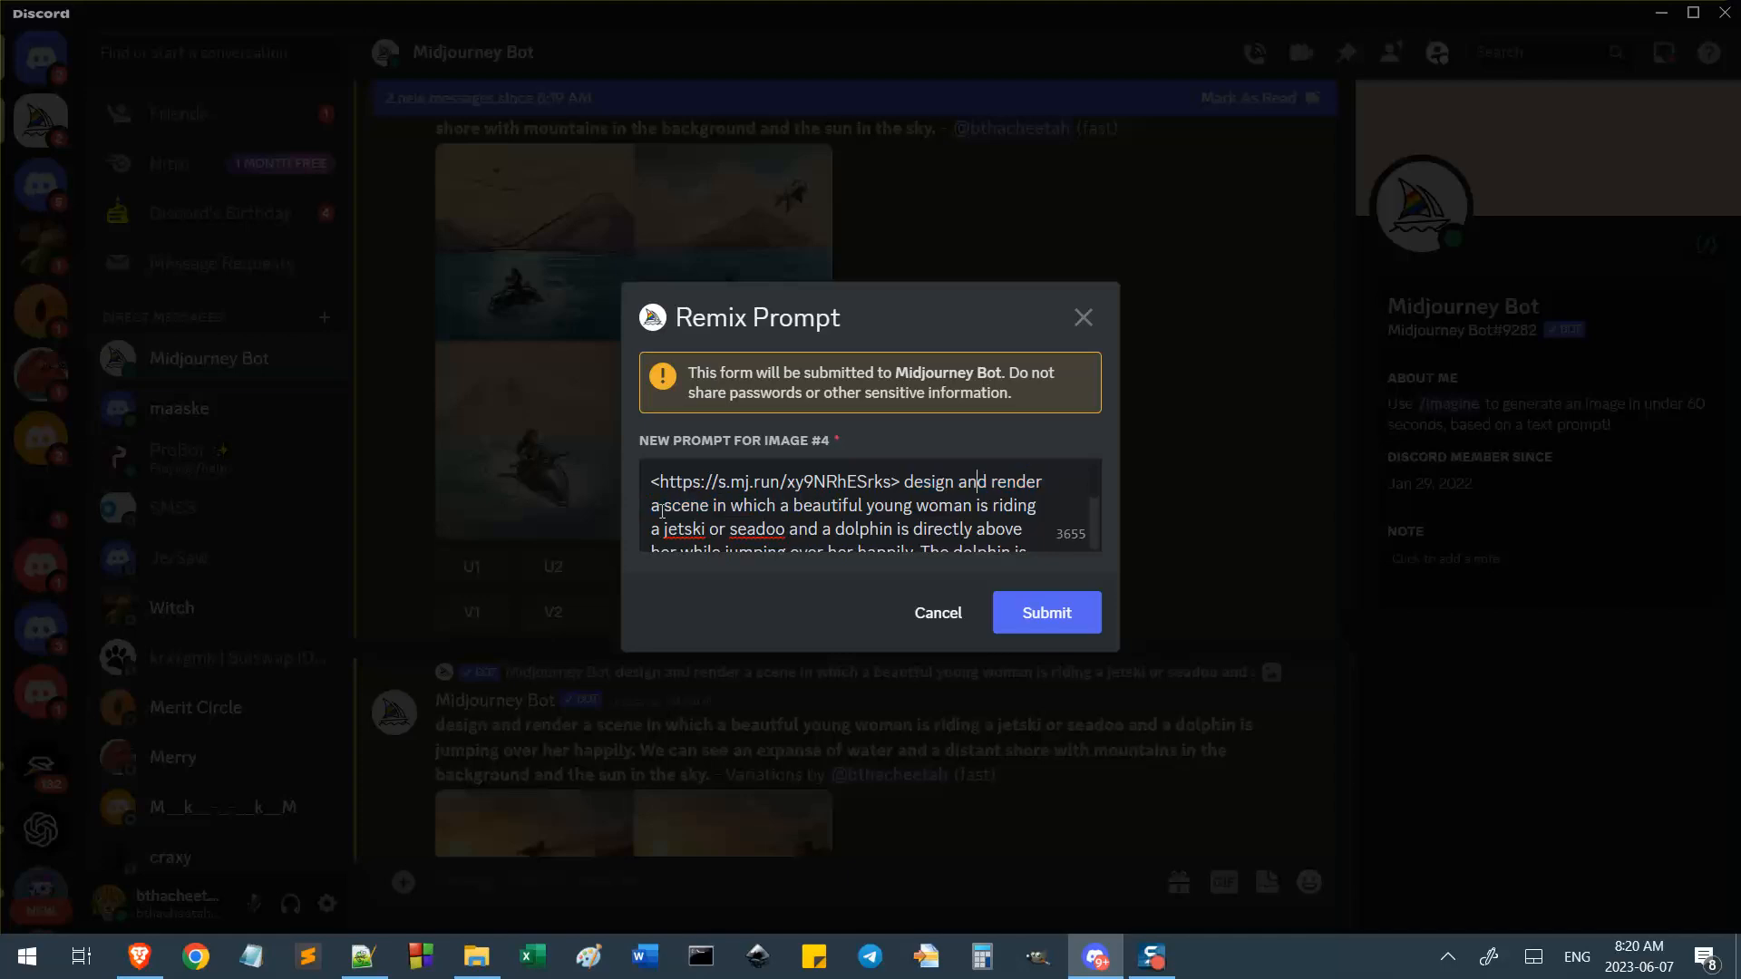
click(726, 505)
text(photo)
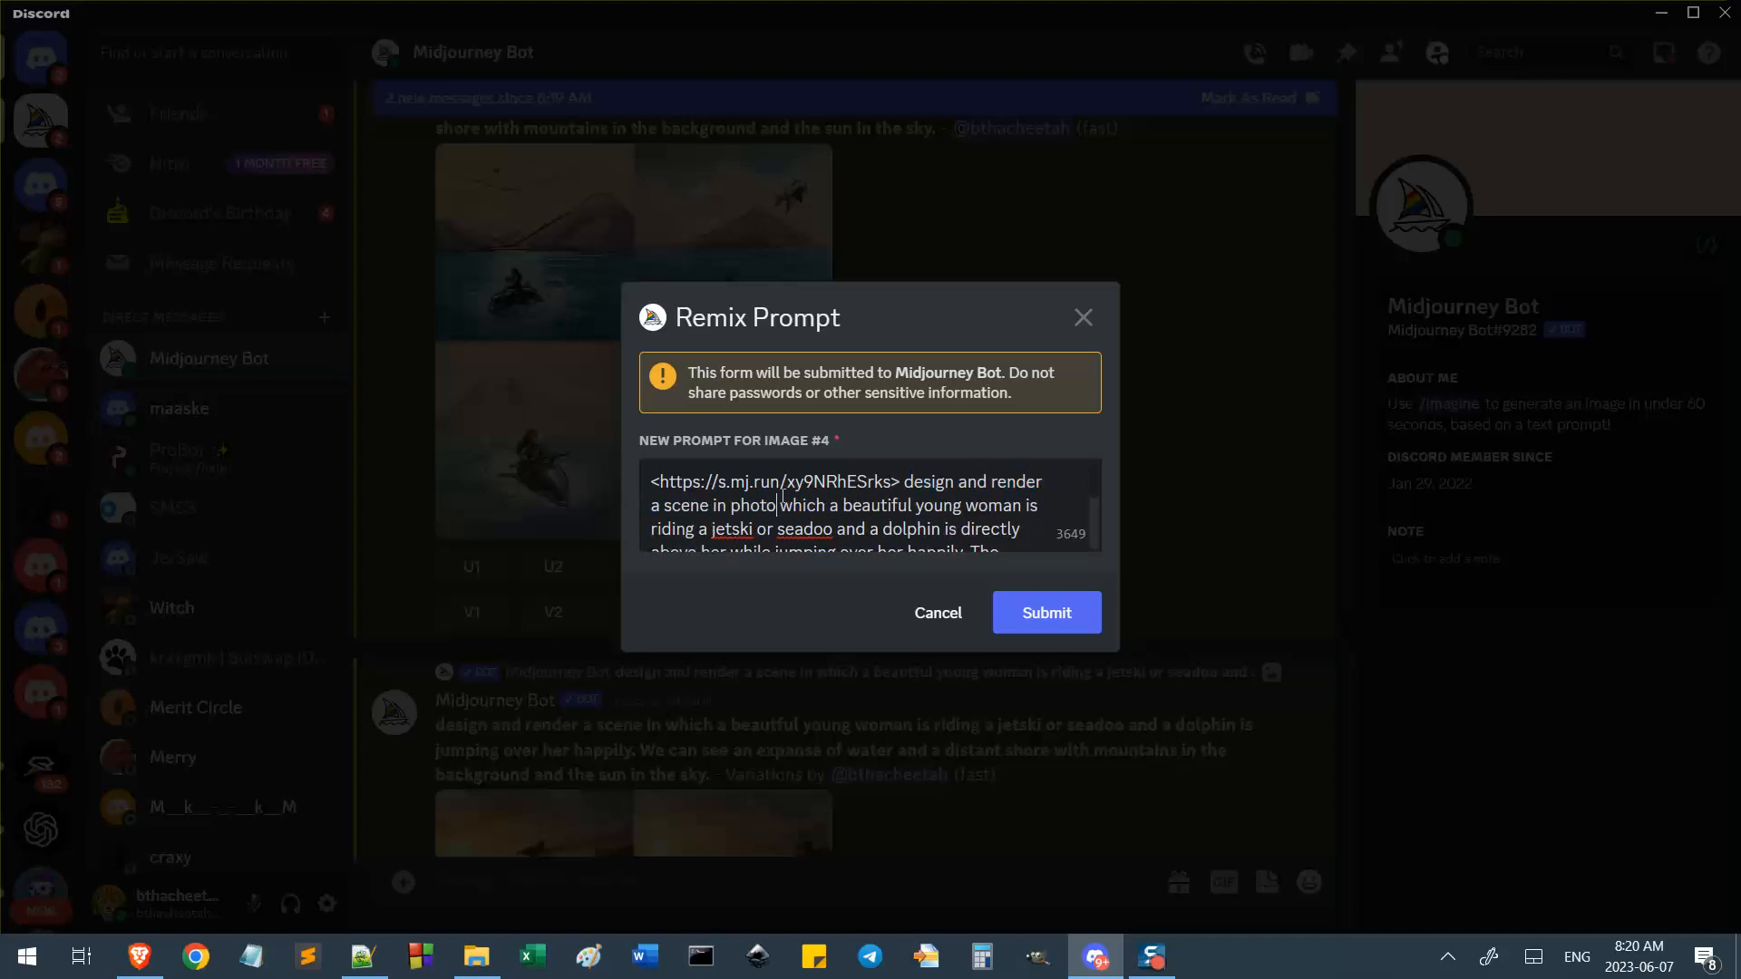
text(realistic style)
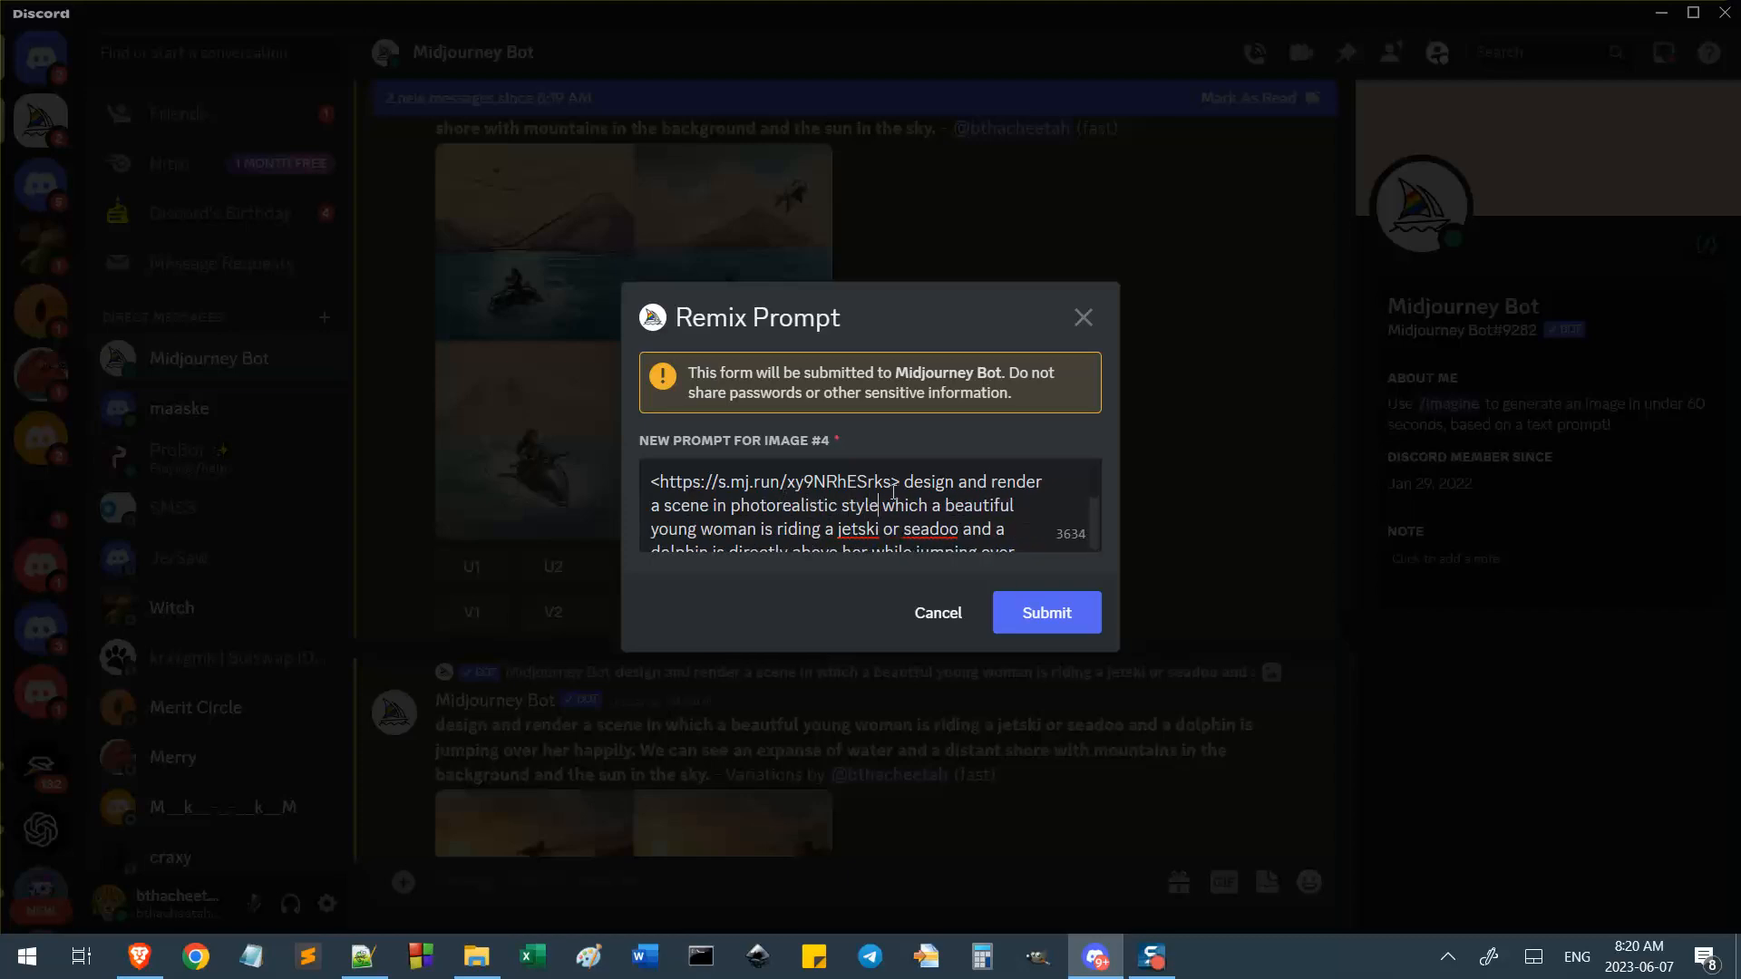
text( in)
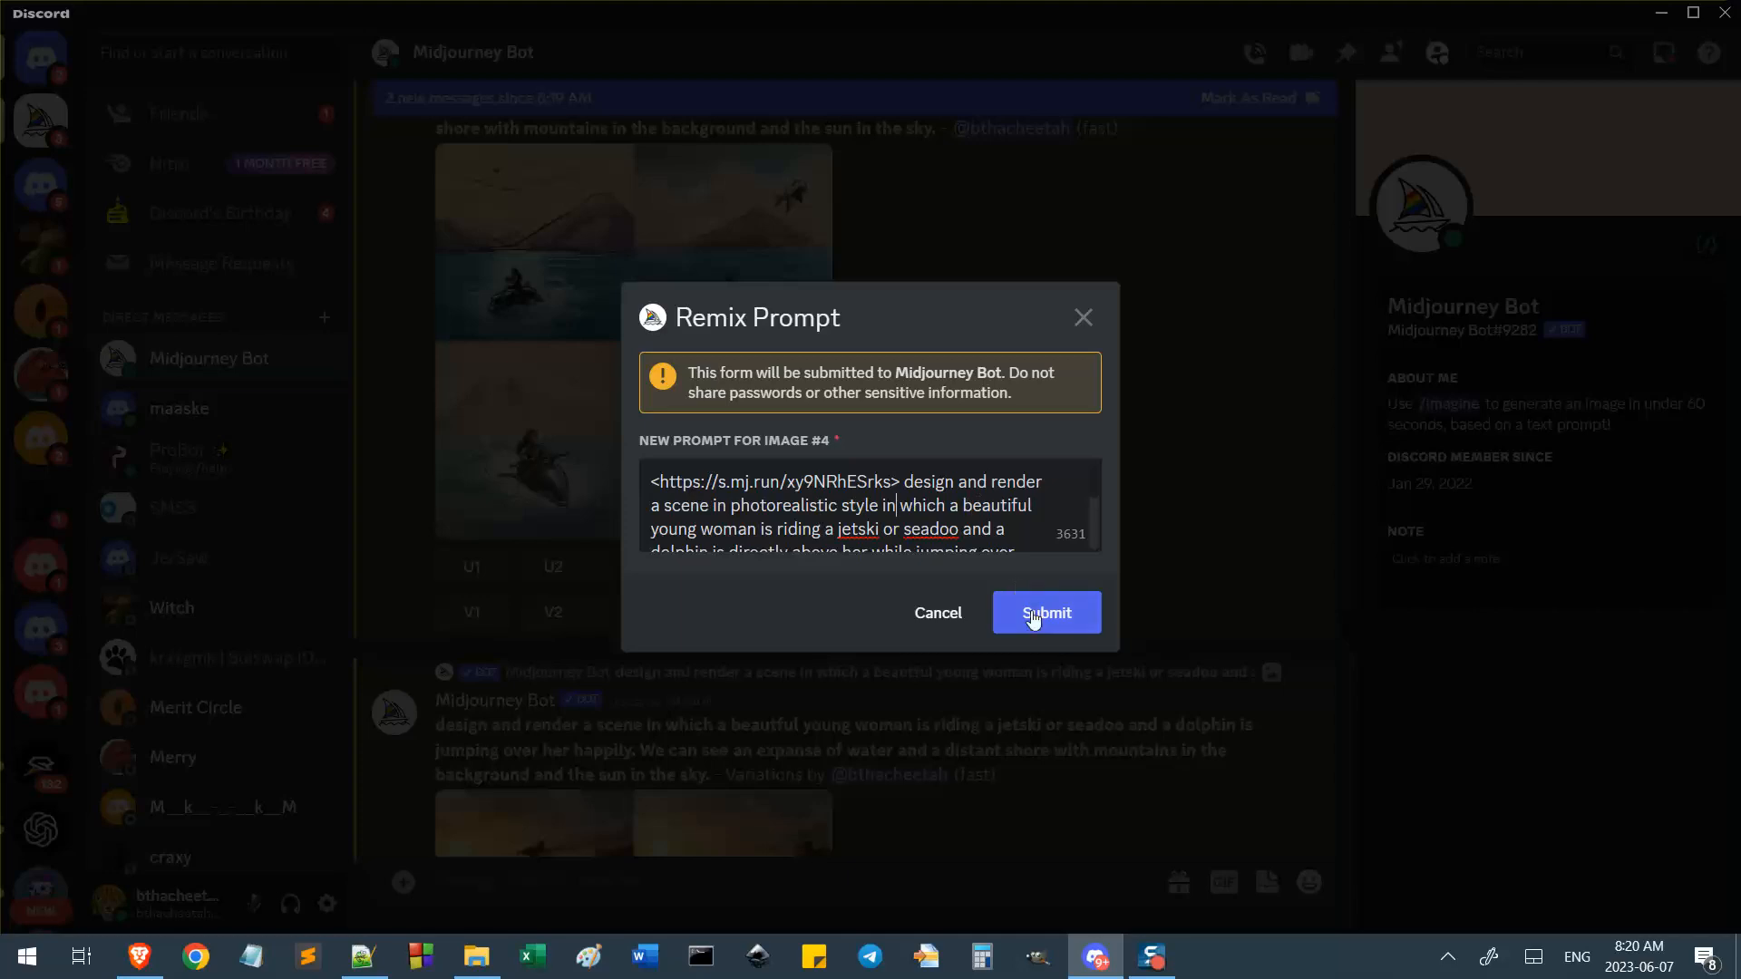
Copy the whole photorealistic remix prompt, and submit the variation of image 4.
scroll(1014, 522, down, 2)
scroll(1011, 526, up, 2)
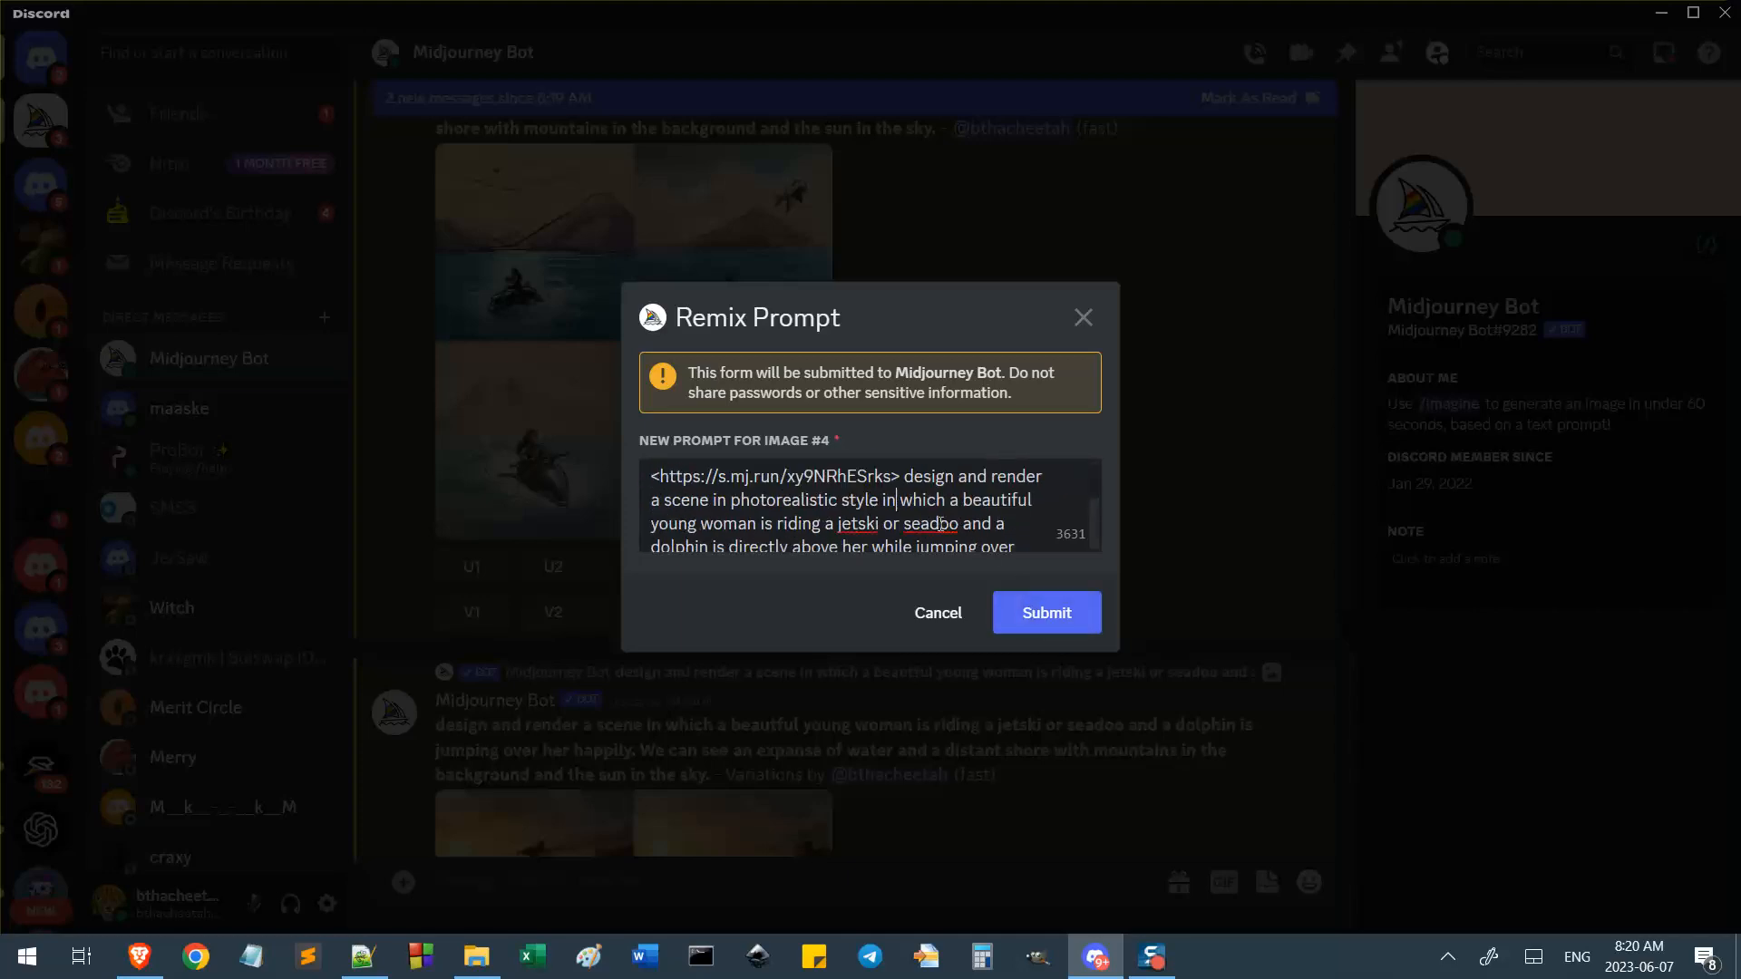
key(ctrl+a)
click(1034, 605)
Paste the copied remix prompt below the last description in "new 534" in Notepad++, with blank lines around it.
key(alt+Tab)
click(671, 691)
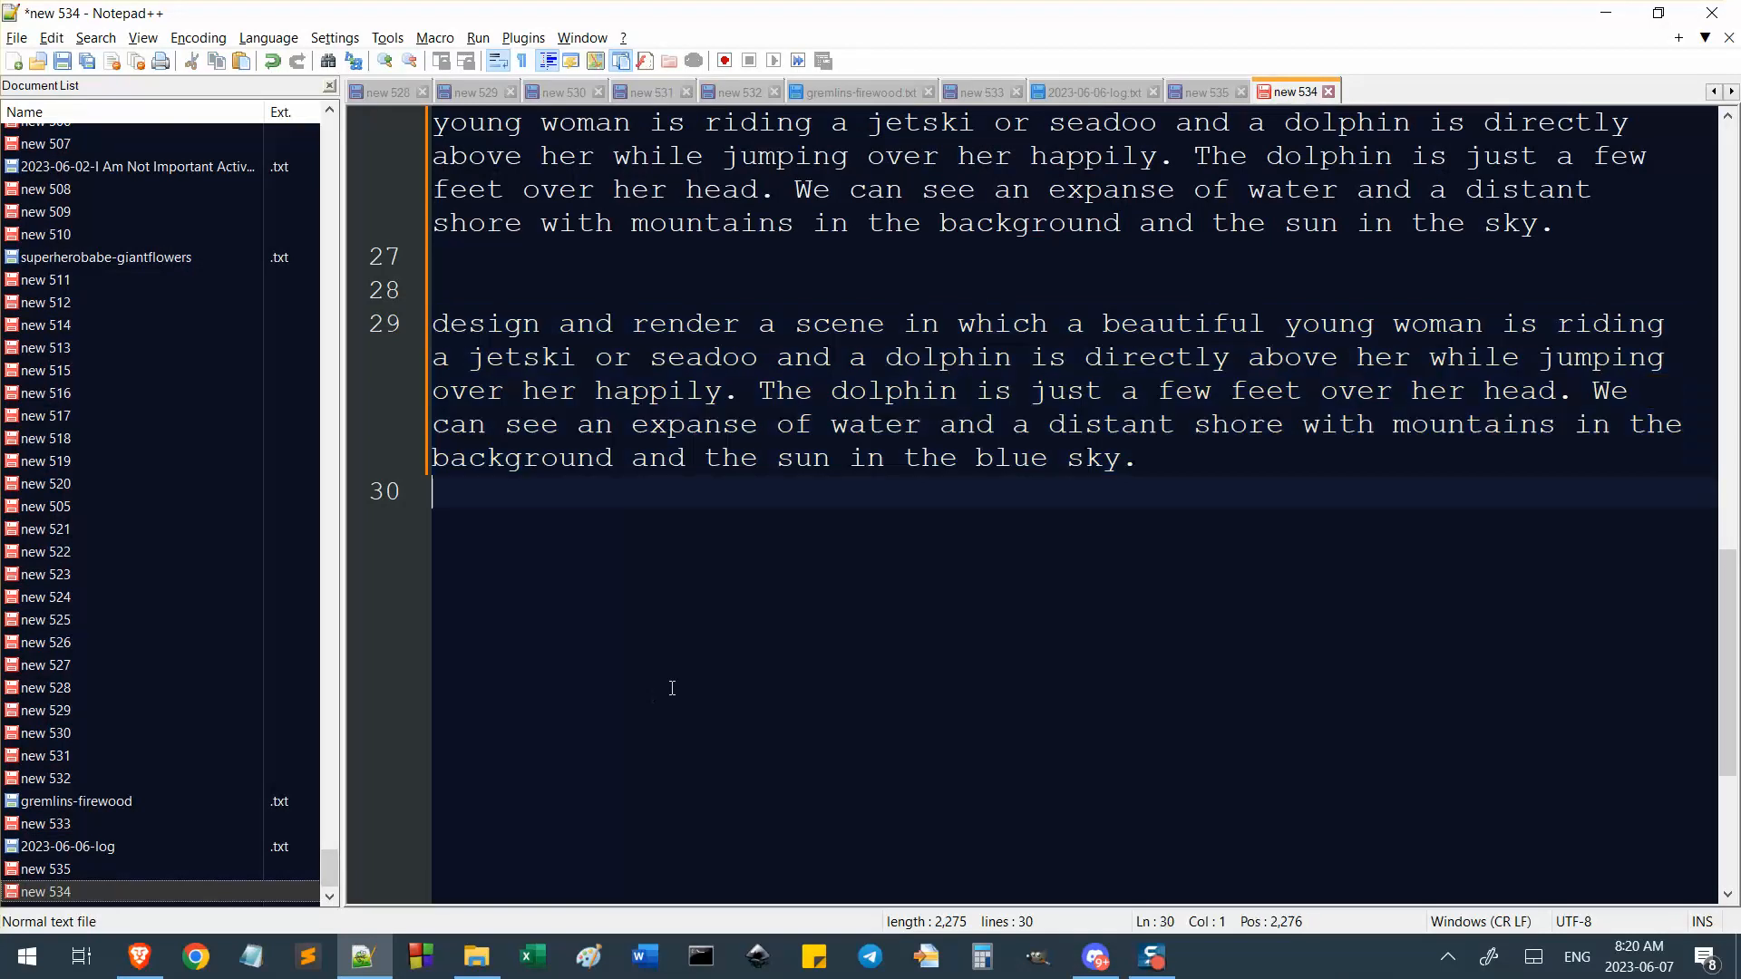
key(Return)
key(Return)
key(ctrl+v)
key(Return)
key(Return)
Switch to Discord and examine the enlarged text-only grid above the sketch-based 7:47 AM grid, especially image 3.
key(alt+Tab)
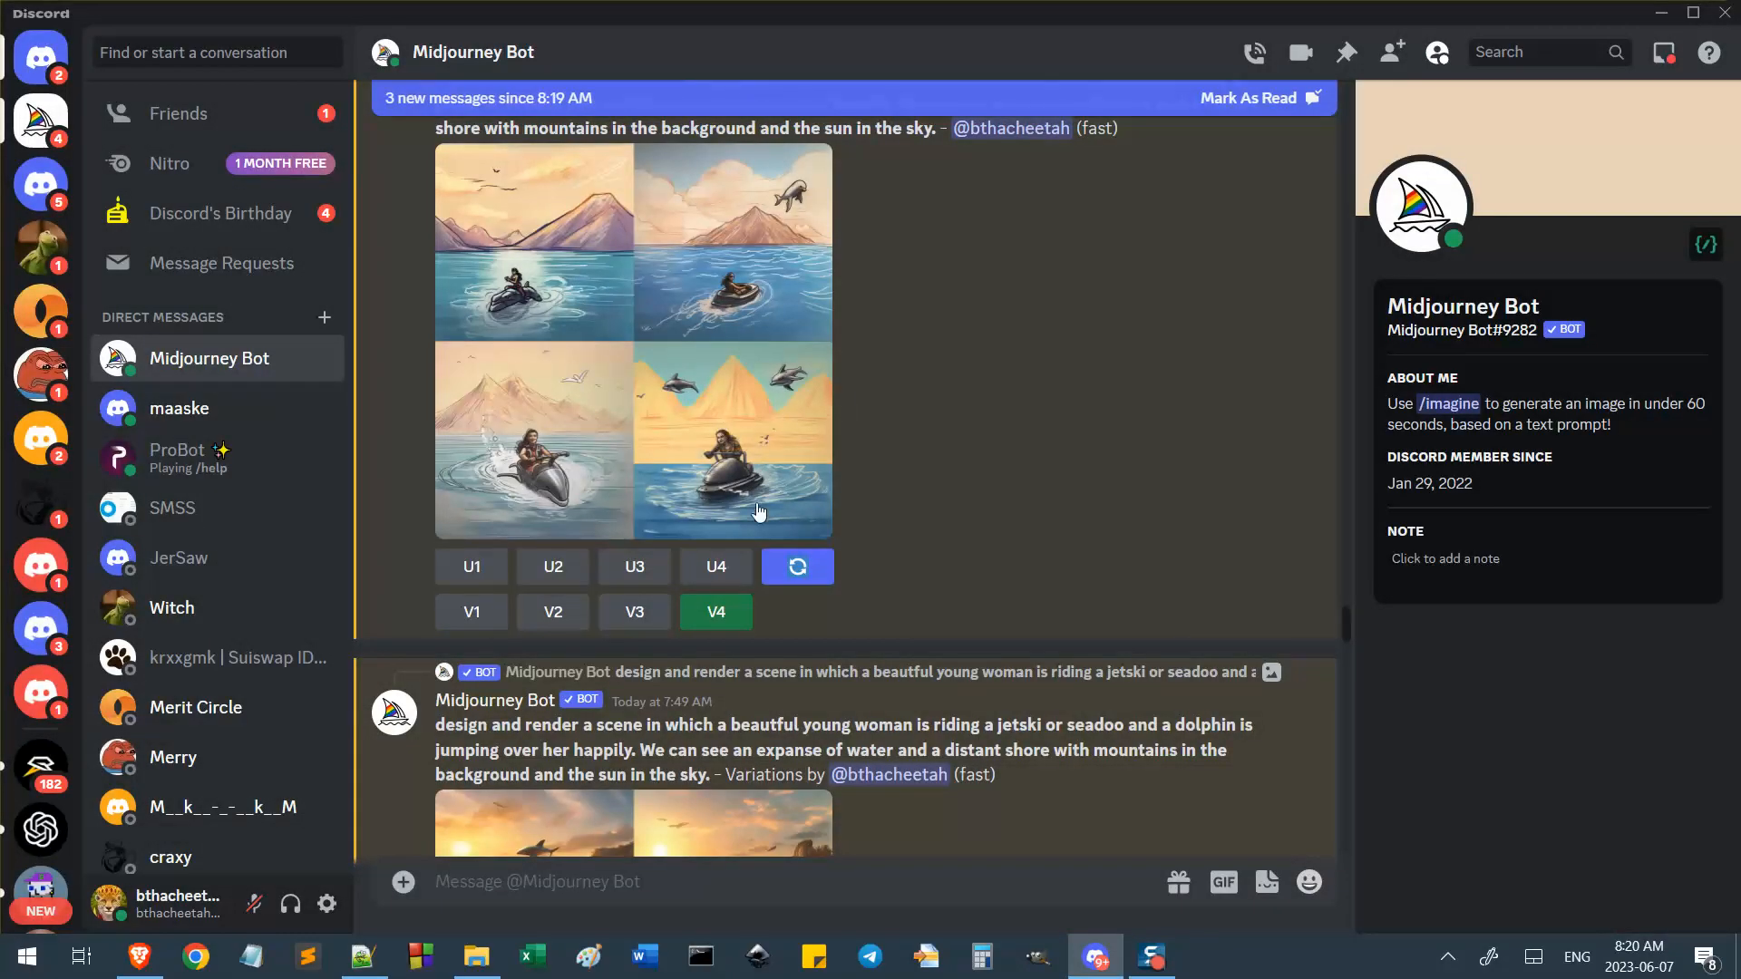
scroll(829, 499, up, 3)
scroll(831, 510, down, 1)
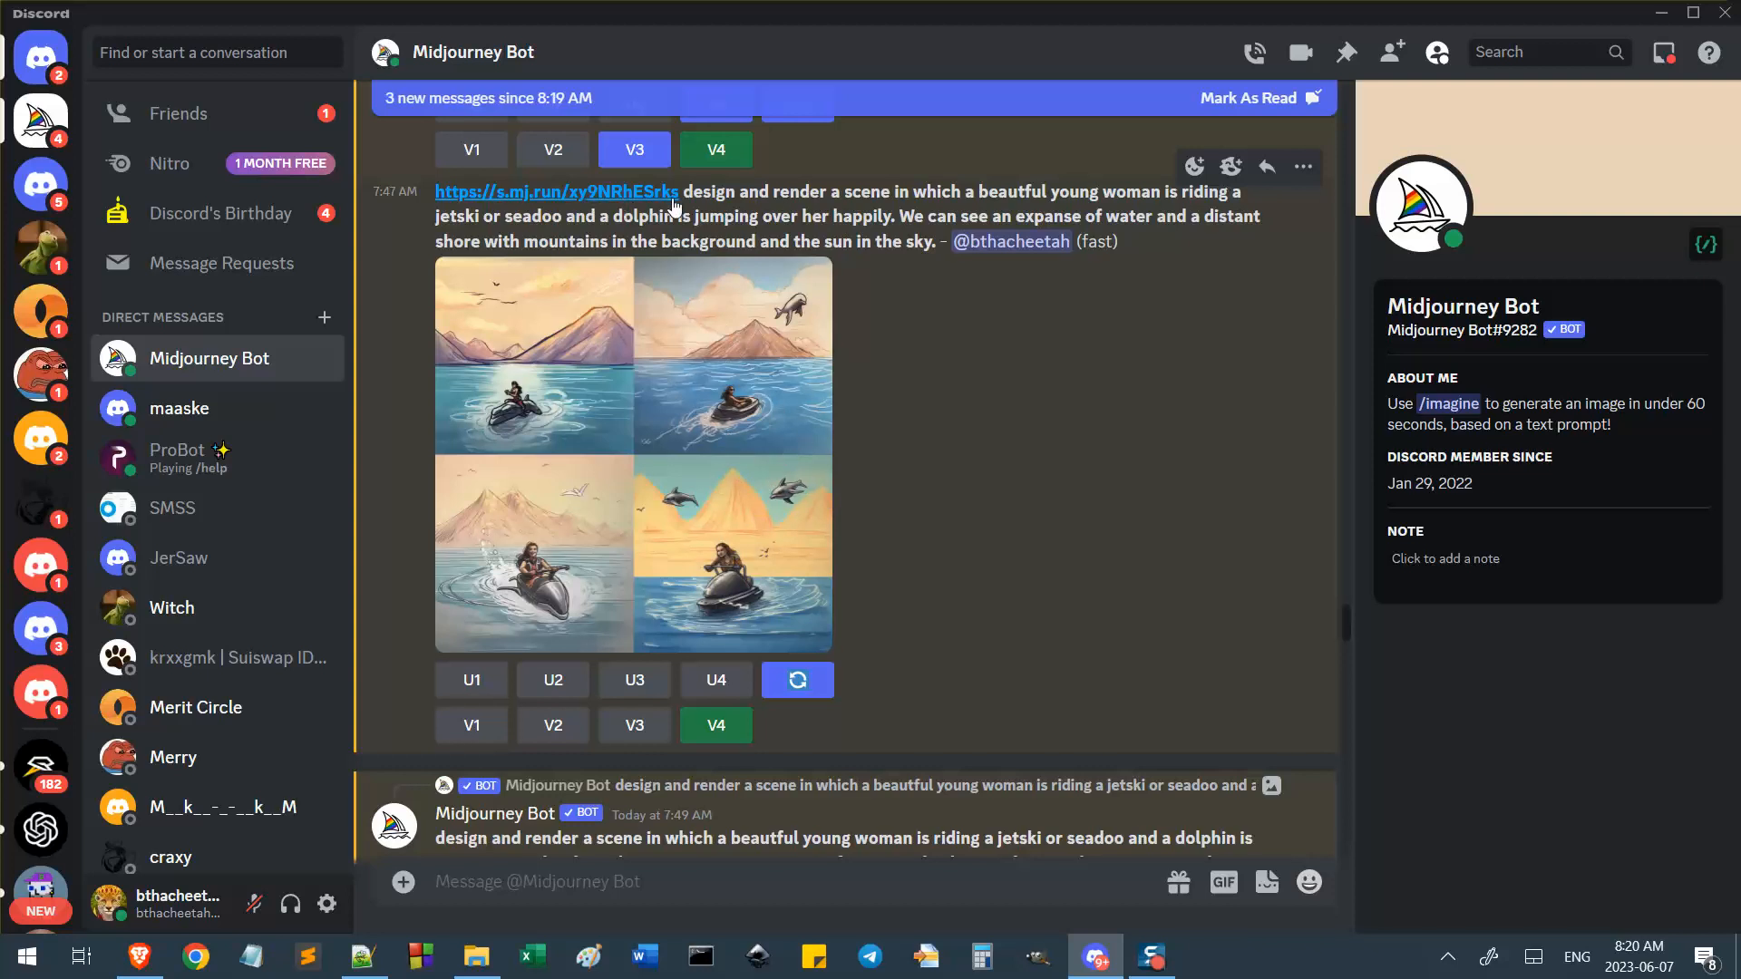
scroll(827, 525, down, 1)
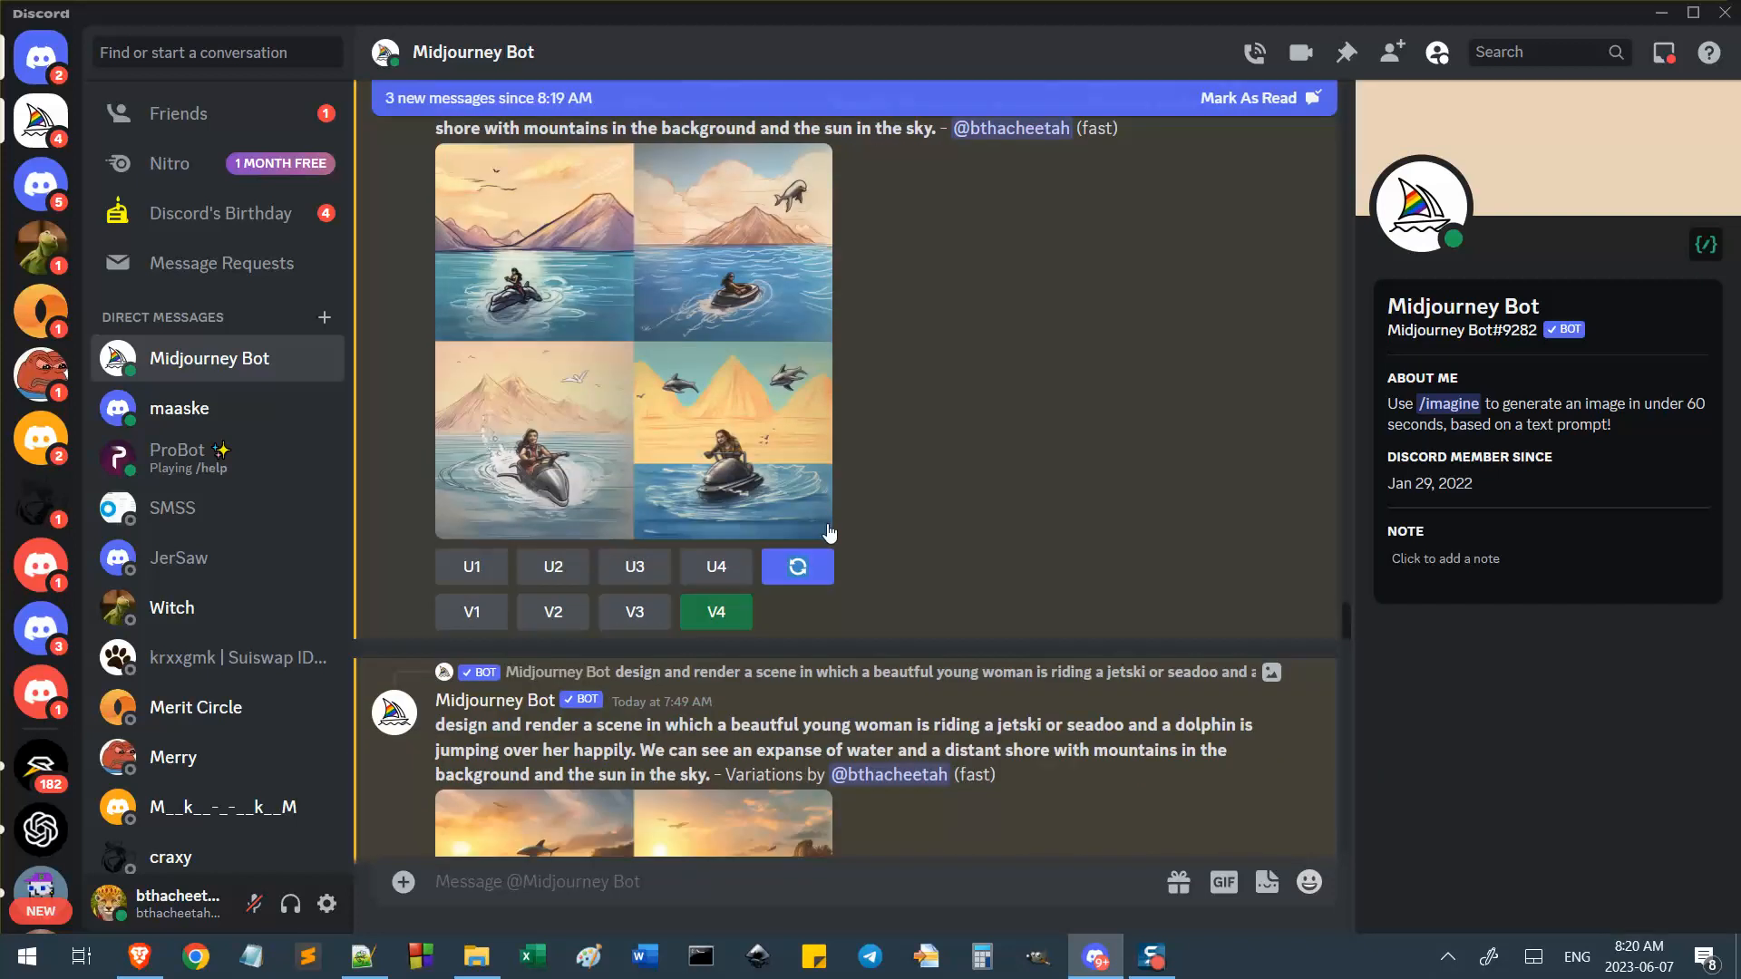
scroll(826, 522, up, 1)
scroll(697, 239, up, 1)
scroll(671, 272, up, 3)
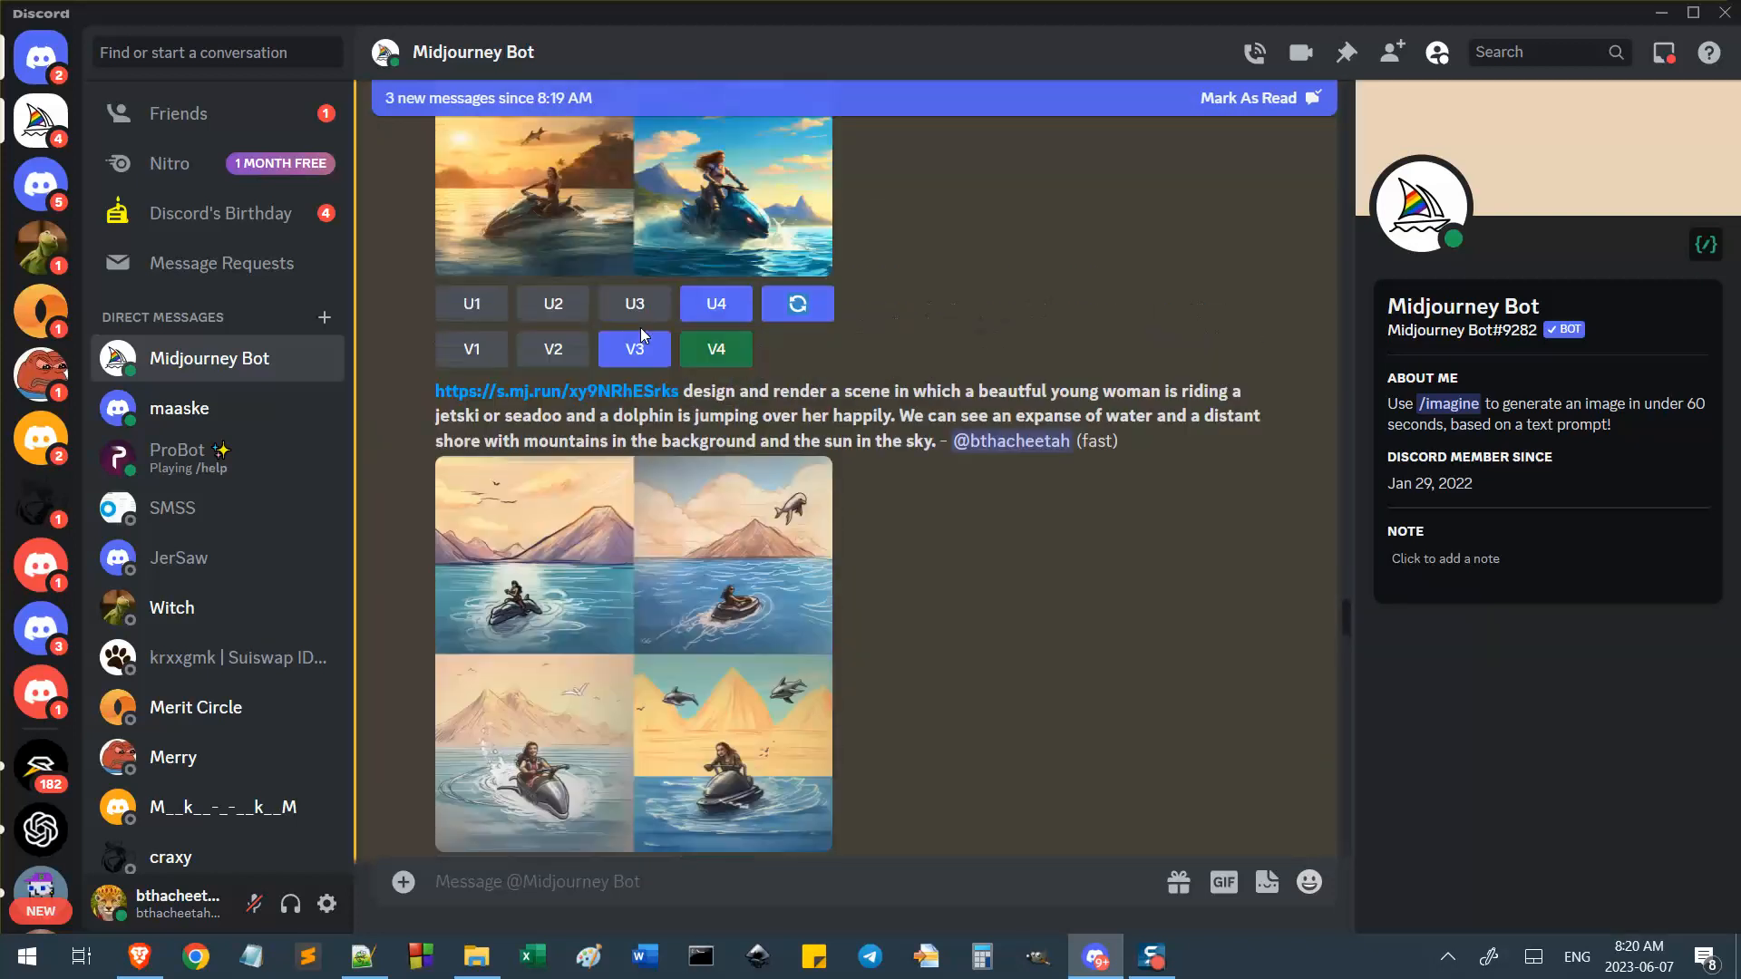
click(613, 301)
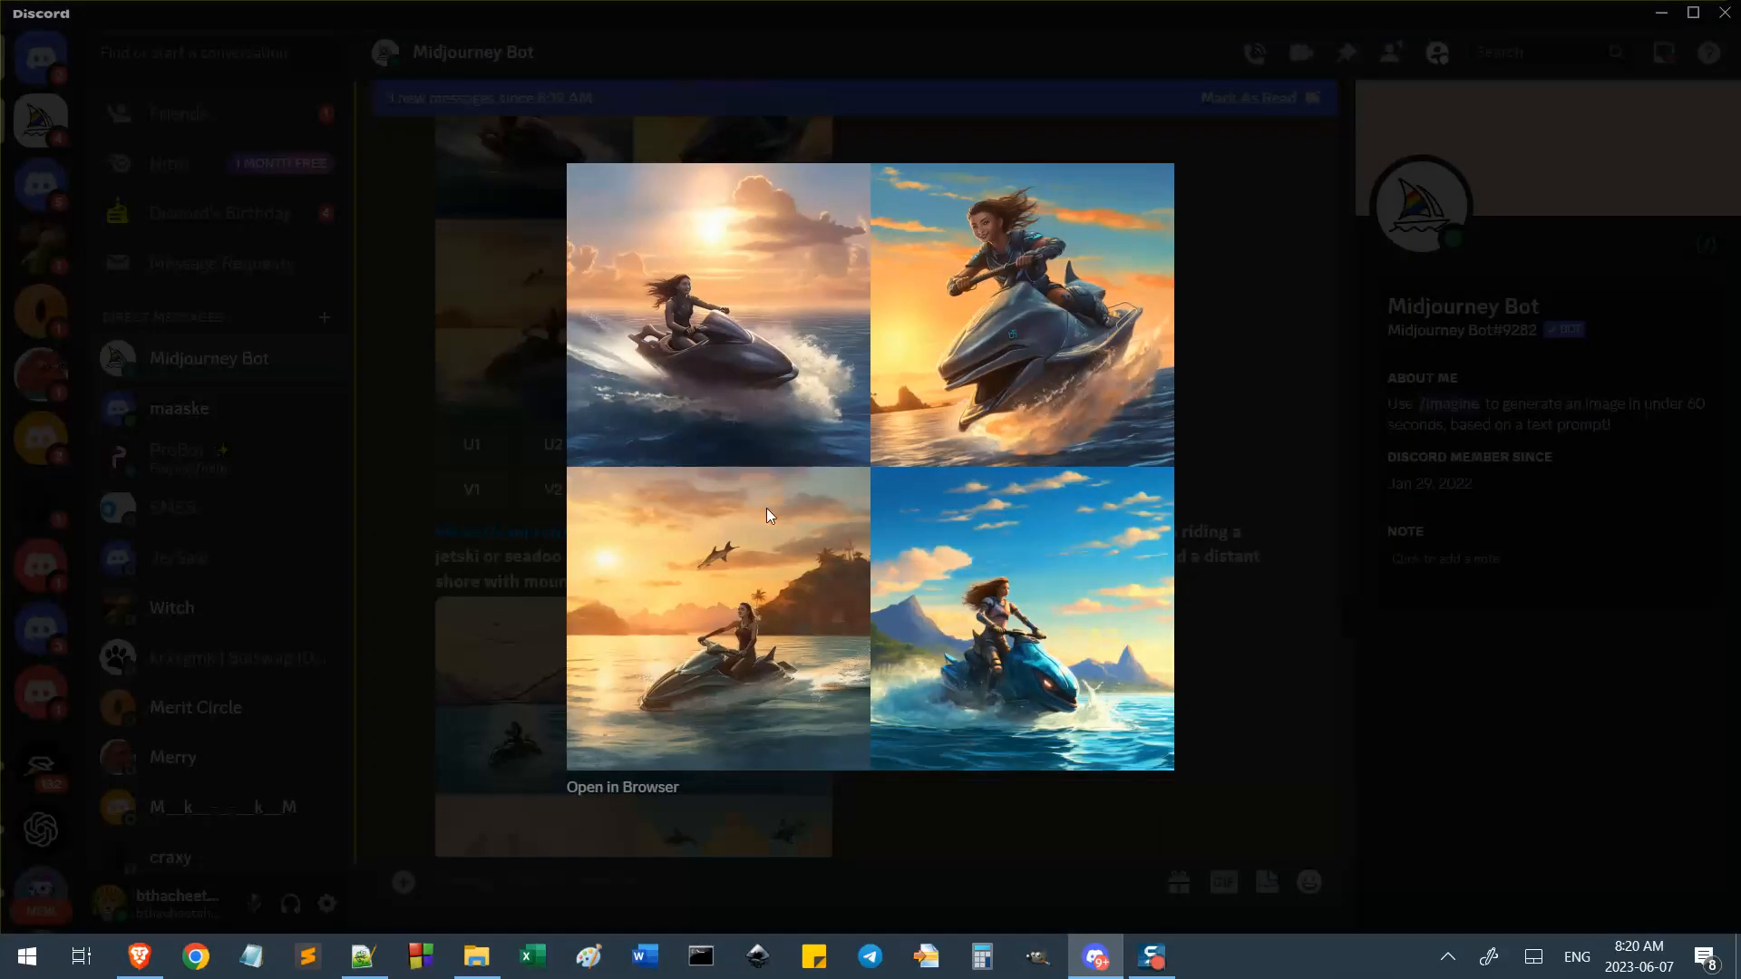
click(565, 563)
scroll(575, 381, down, 2)
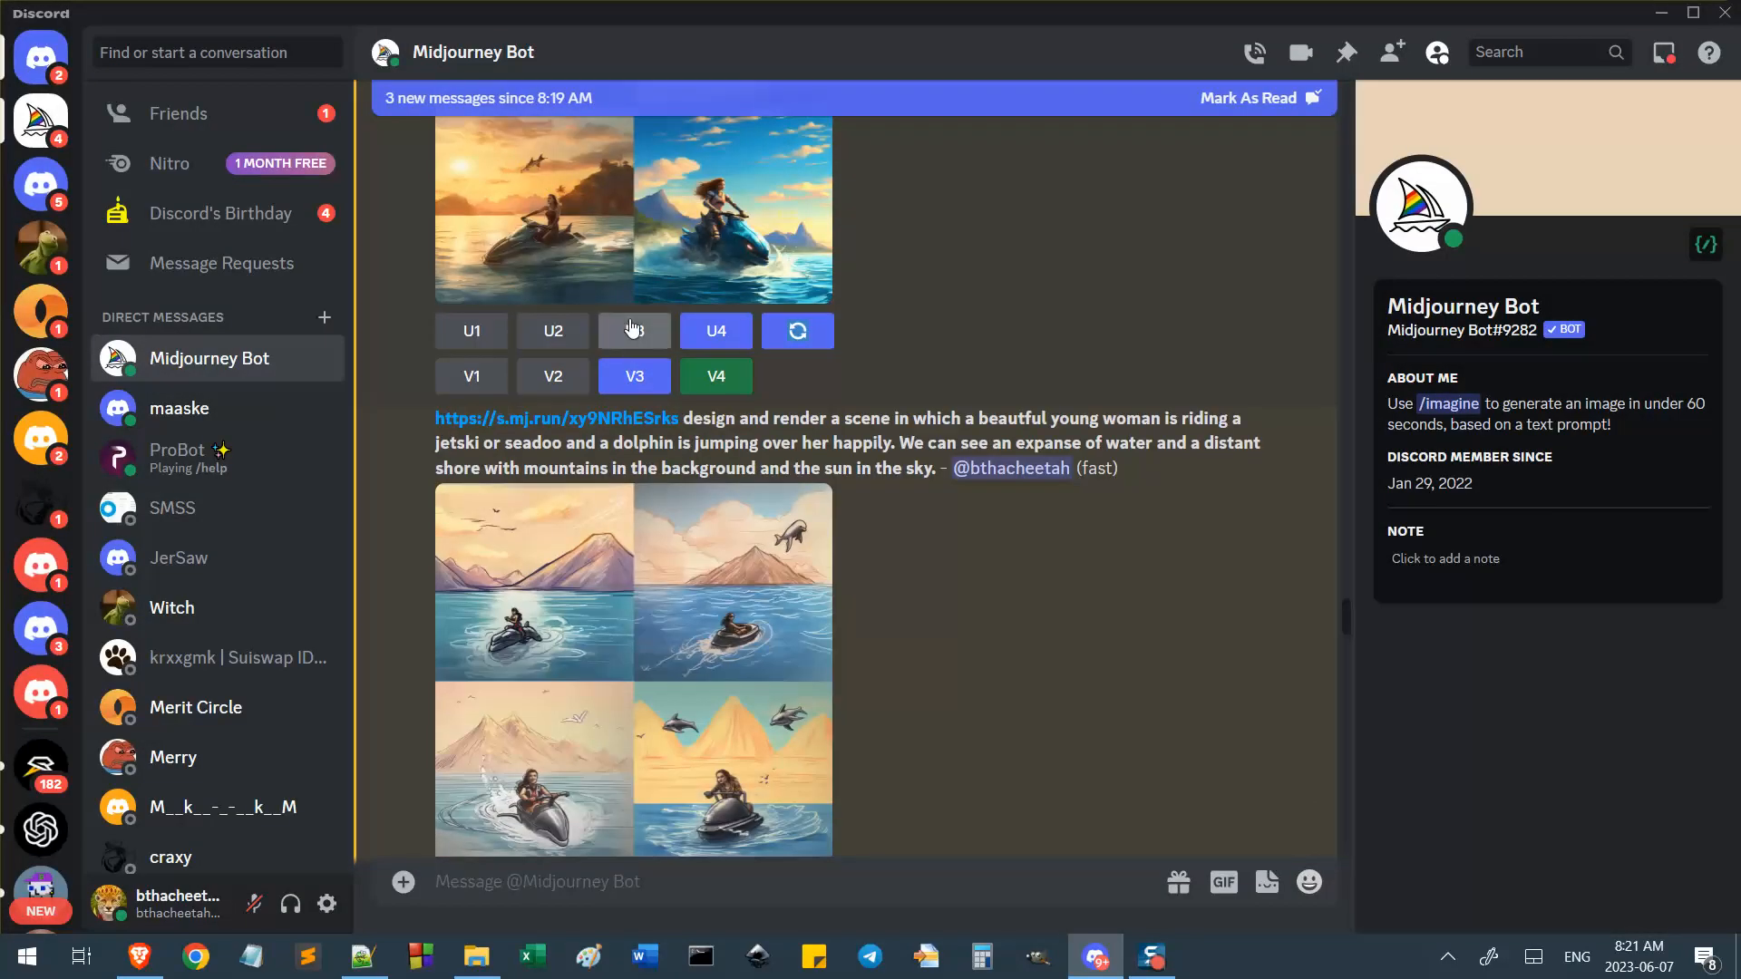
scroll(542, 272, up, 2)
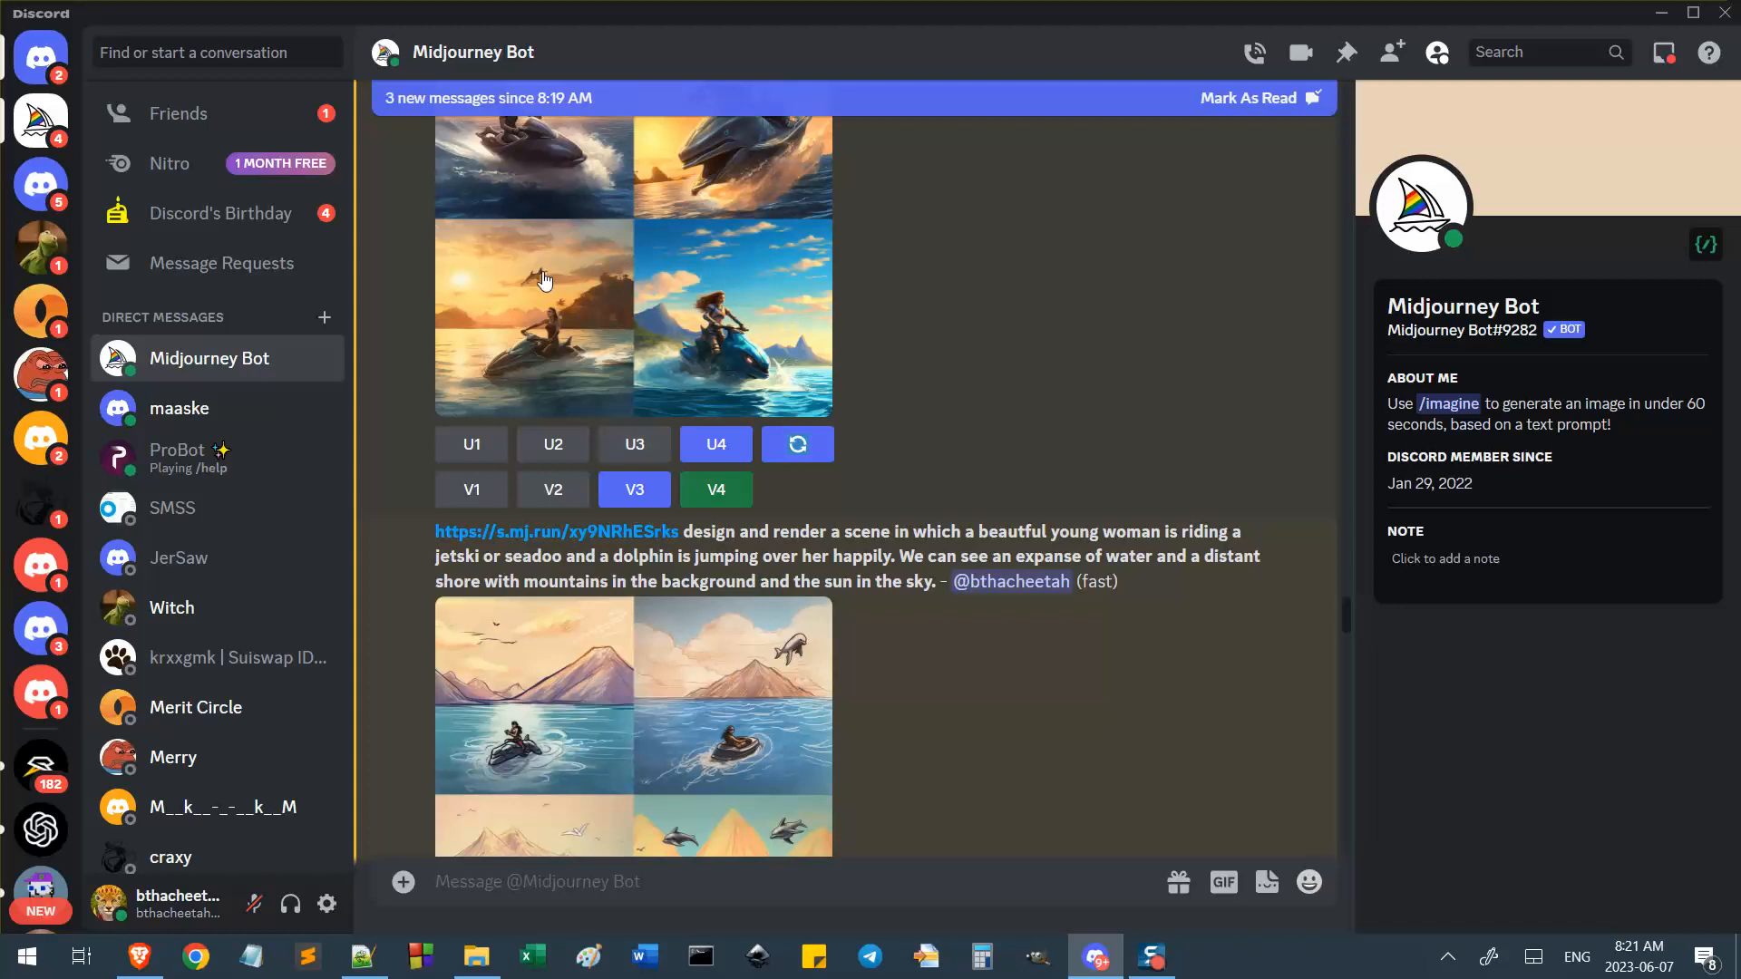
click(541, 285)
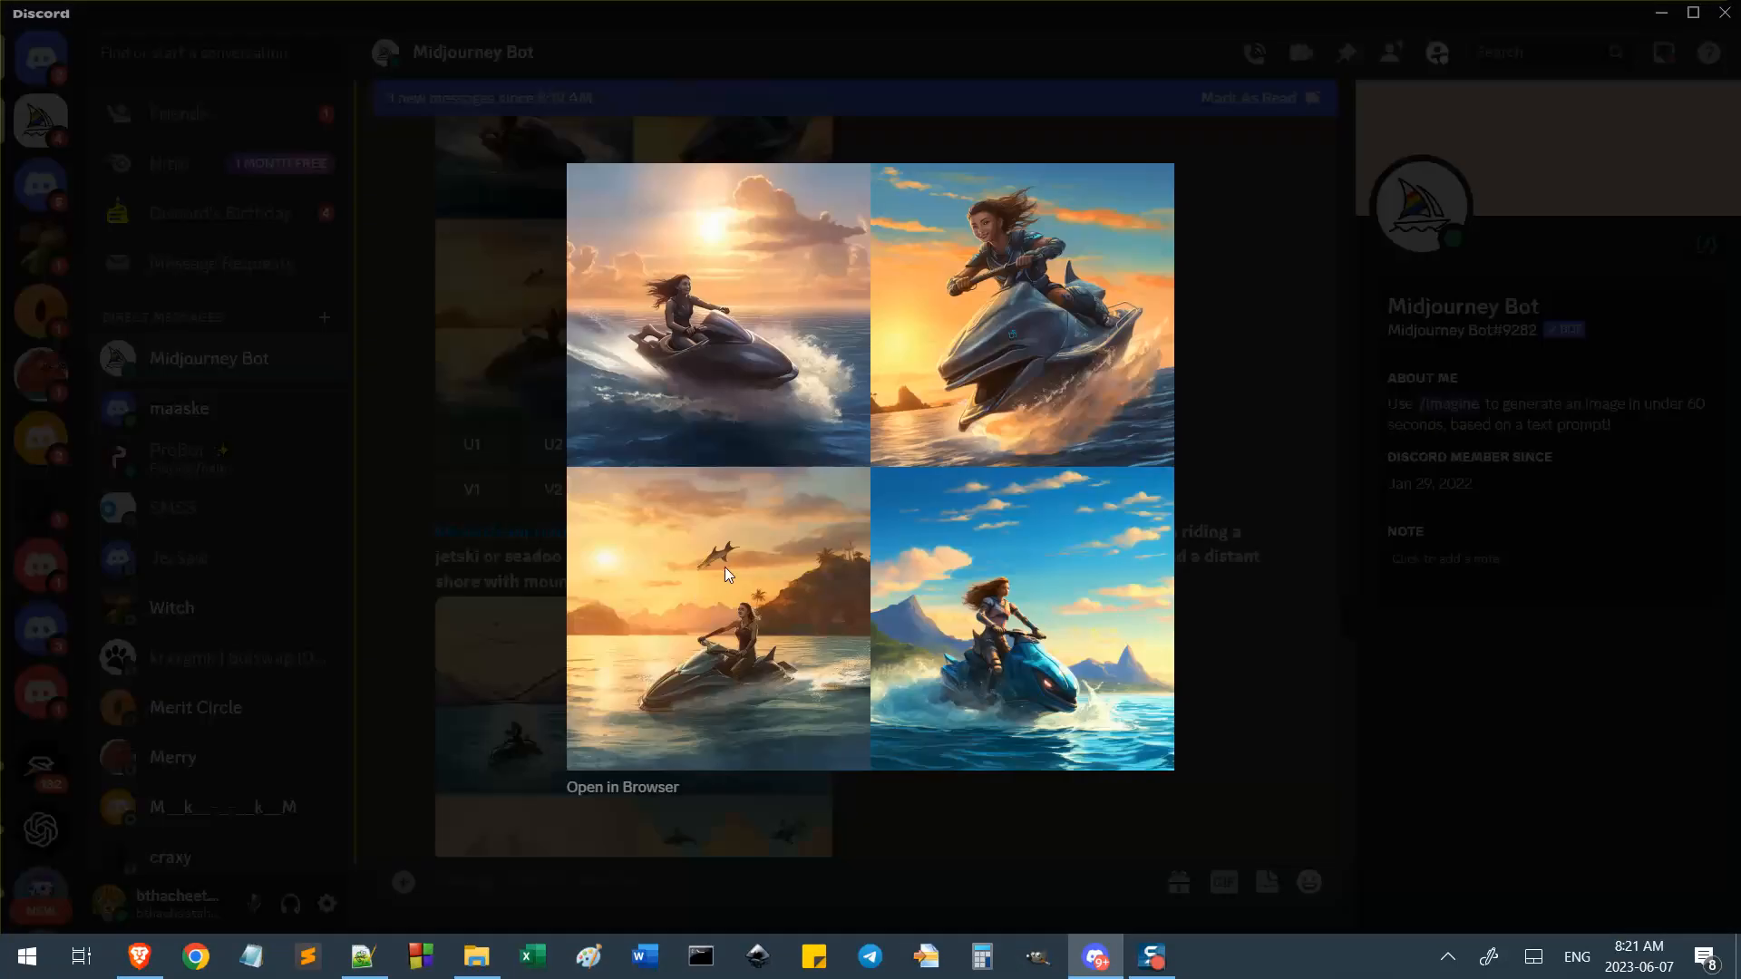
click(535, 434)
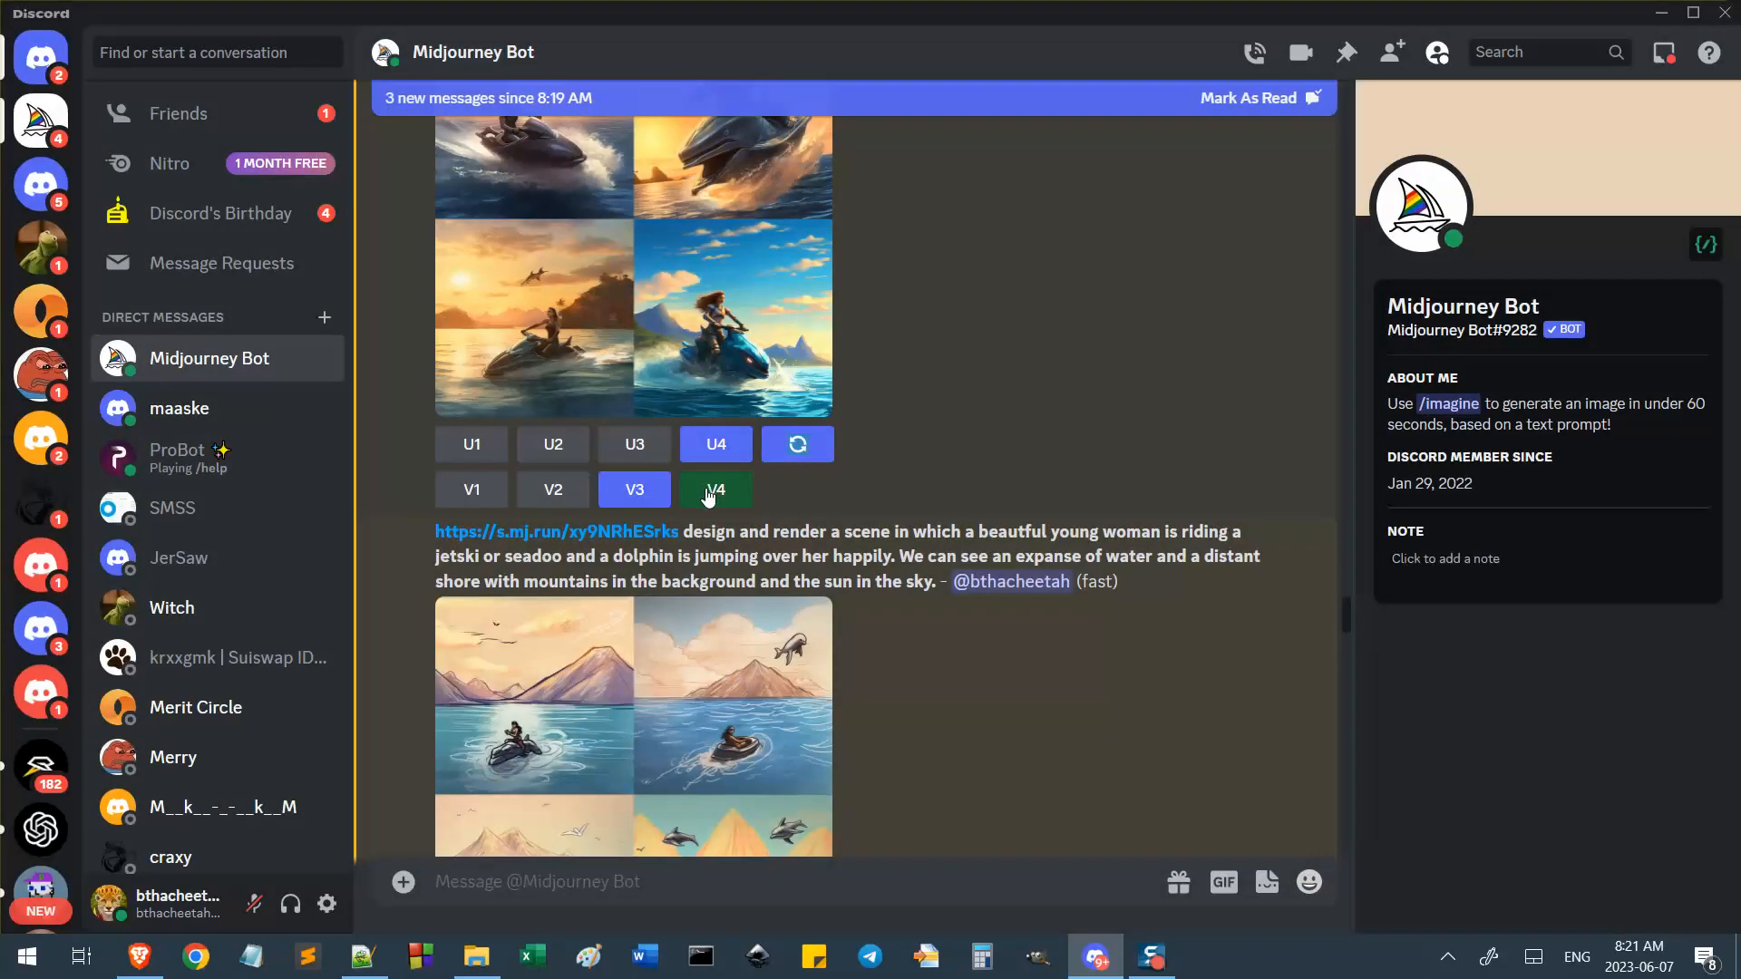
Examine the 7:49 AM variations grid enlarged.
scroll(886, 535, down, 9)
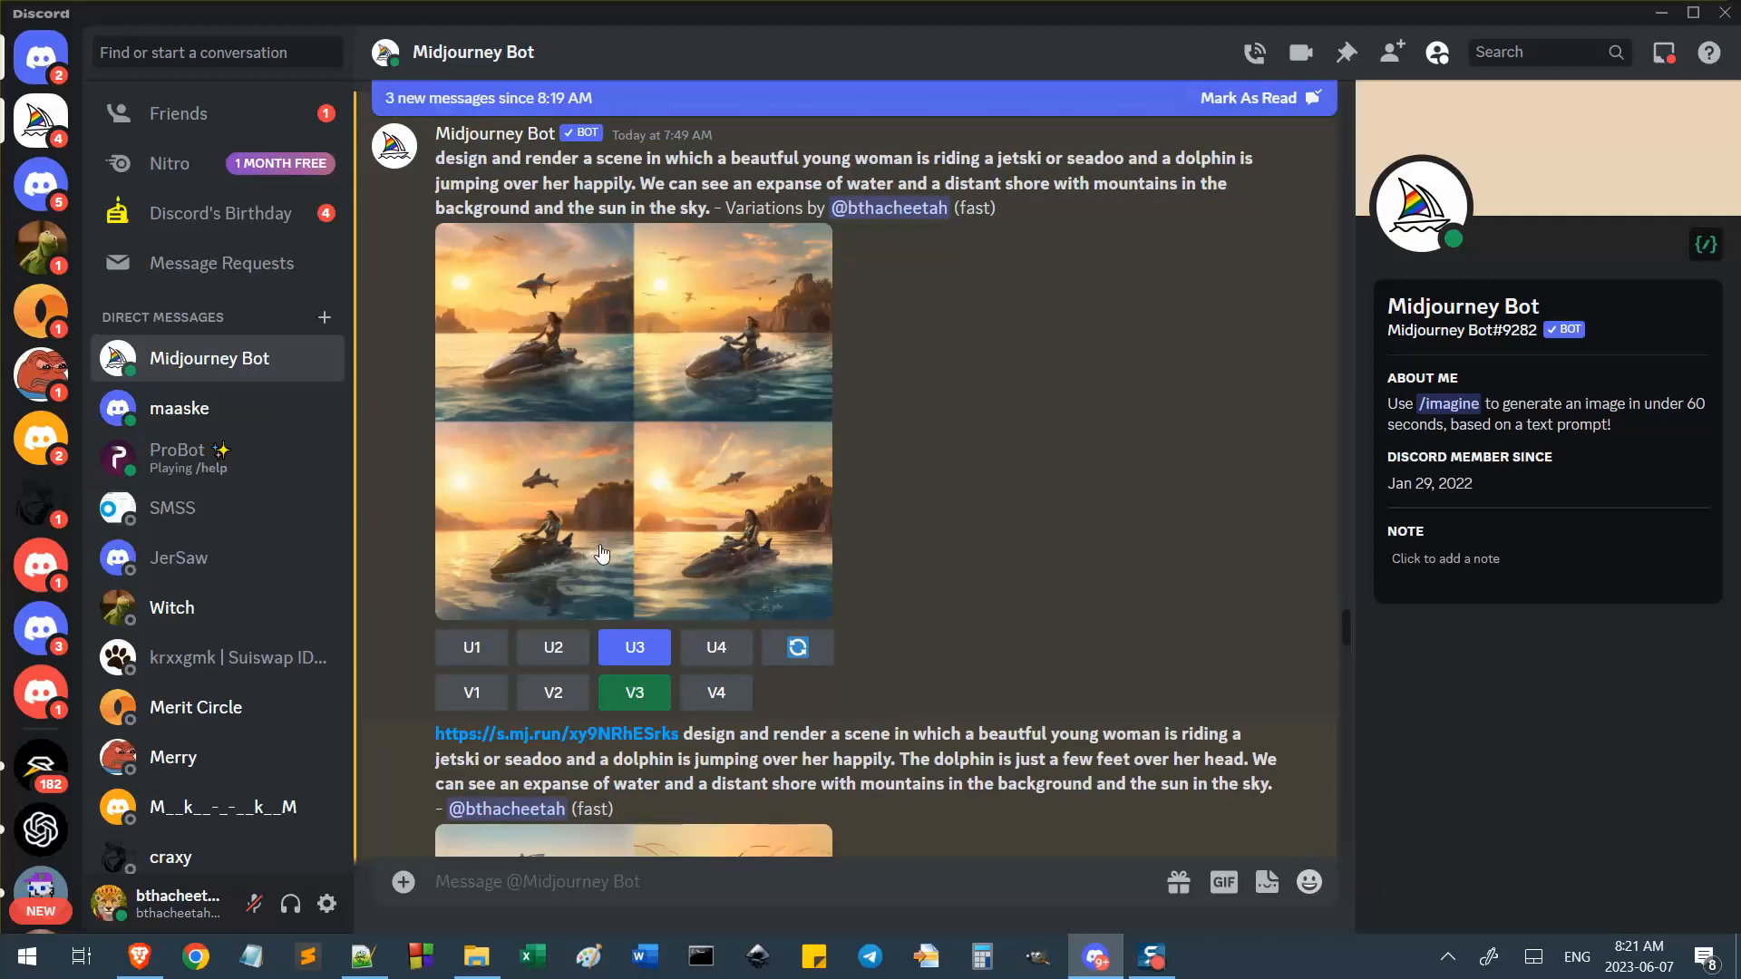
scroll(602, 553, down, 4)
scroll(550, 490, up, 4)
click(549, 490)
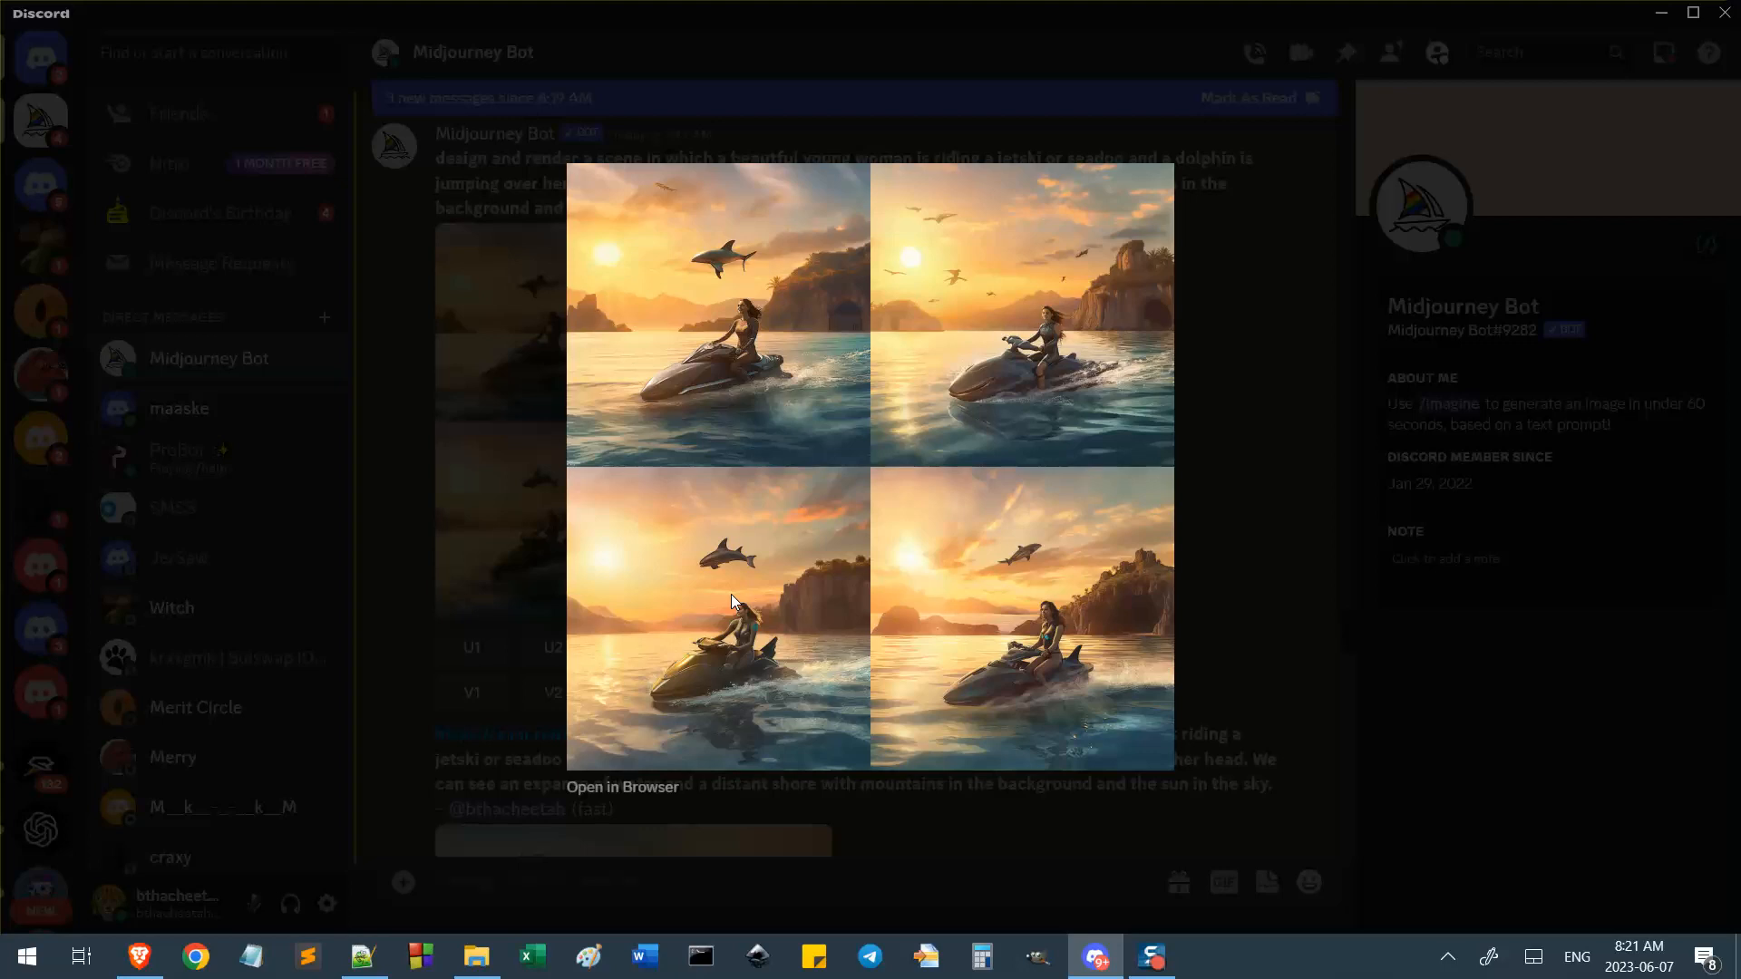
click(1236, 548)
Open midjourney.com/app/ in a new Brave tab, and retry loading the newest upscales on the profile page.
click(141, 957)
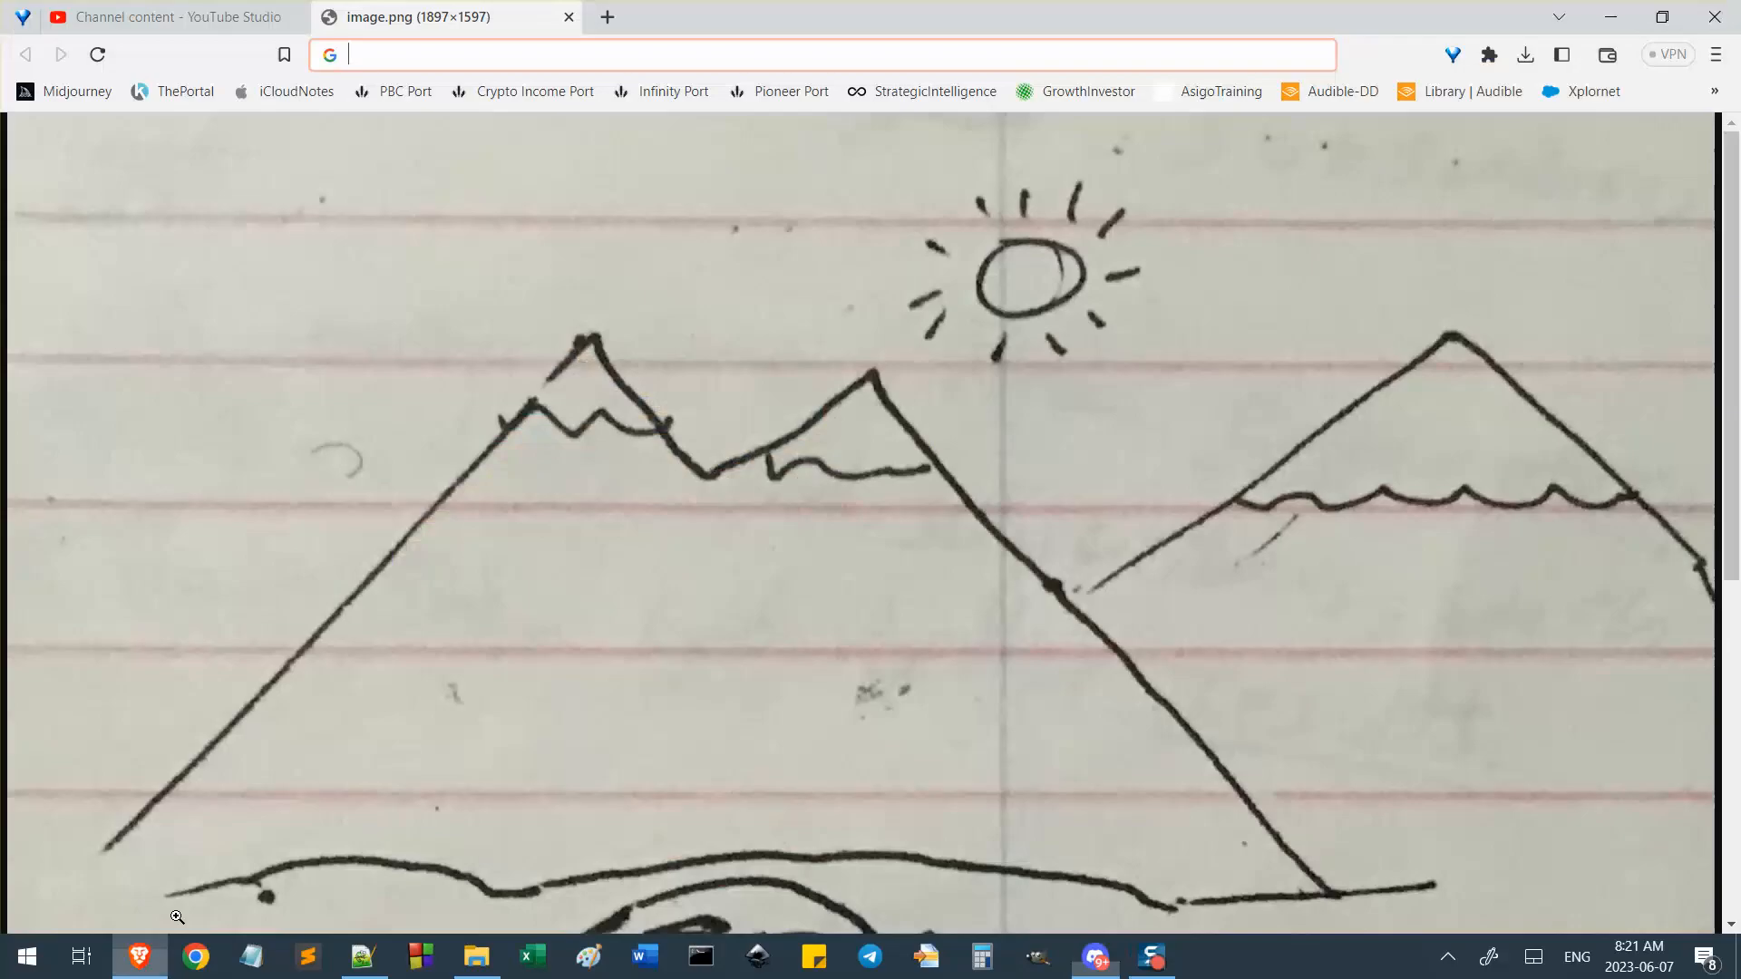
click(608, 20)
text(midjourney.com/app/)
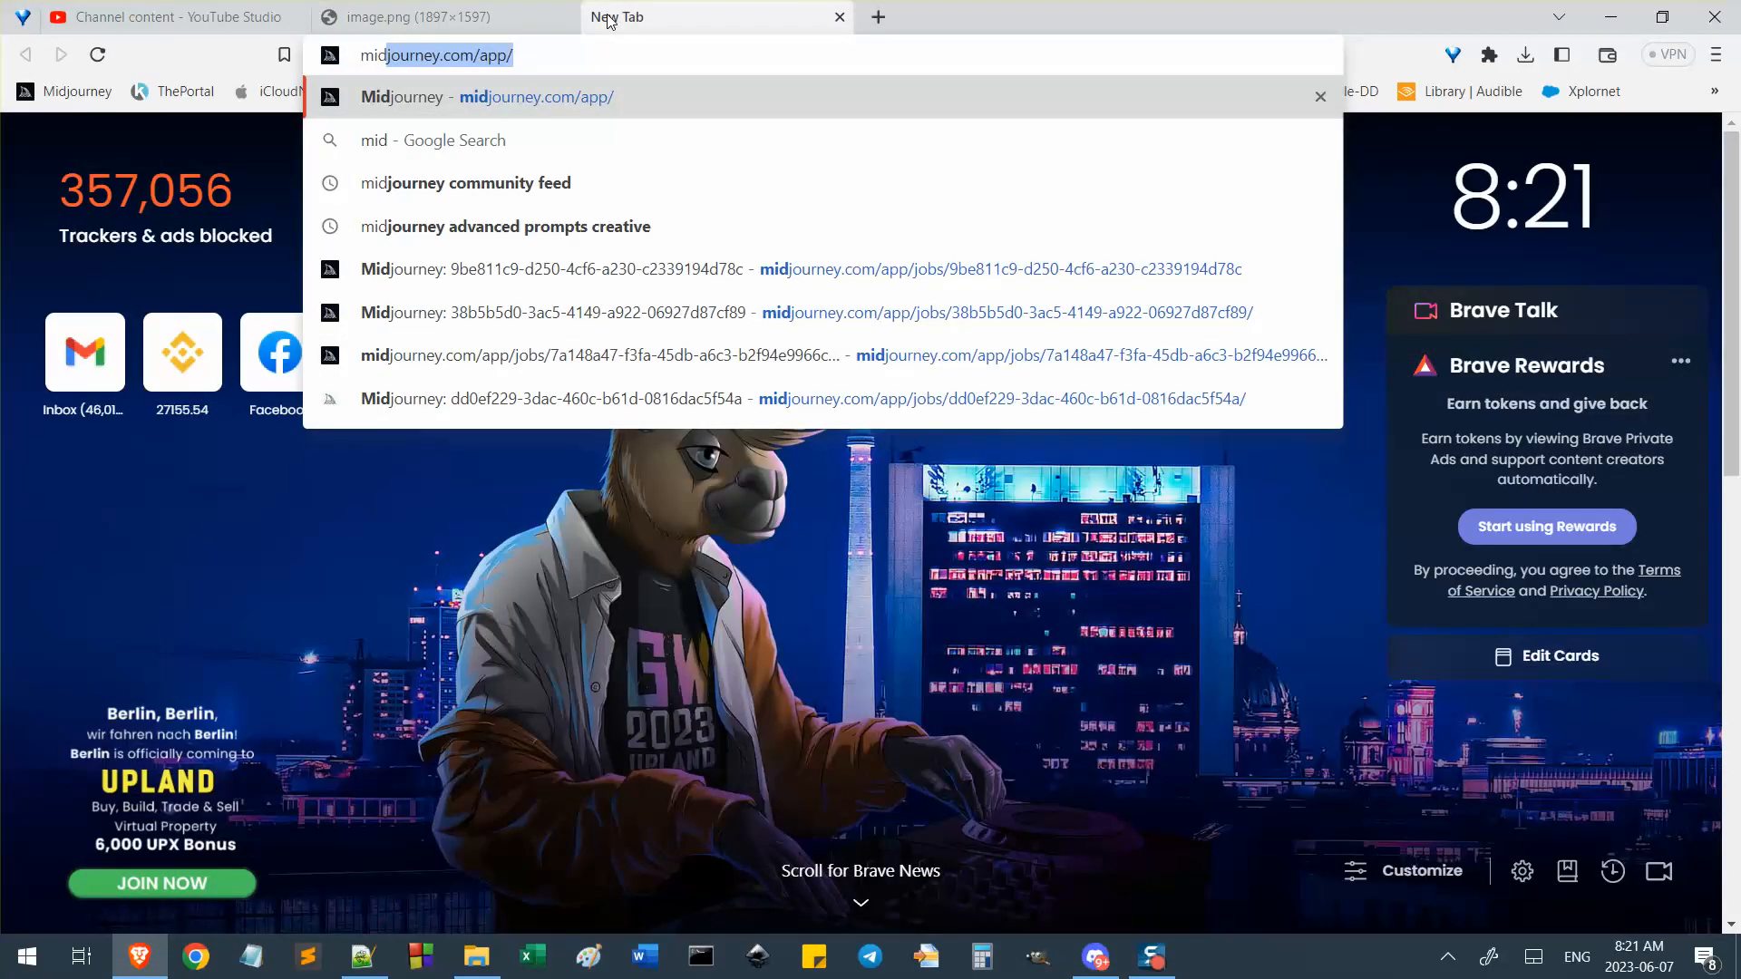
key(Return)
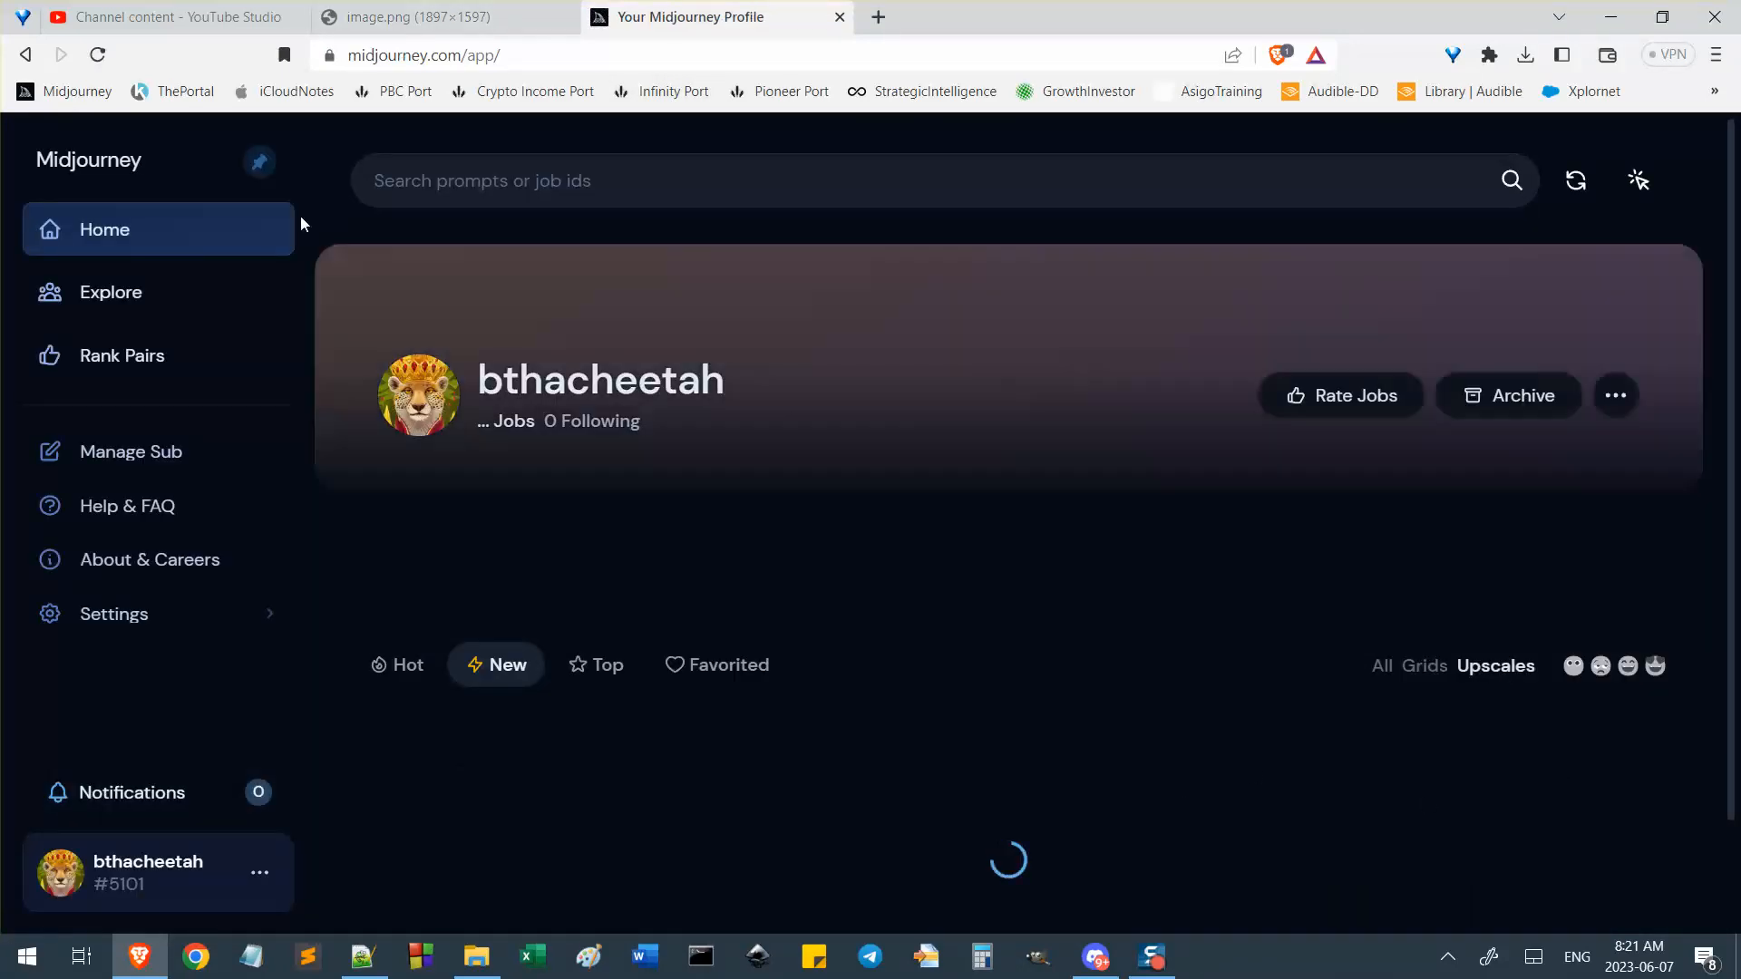
scroll(789, 541, down, 2)
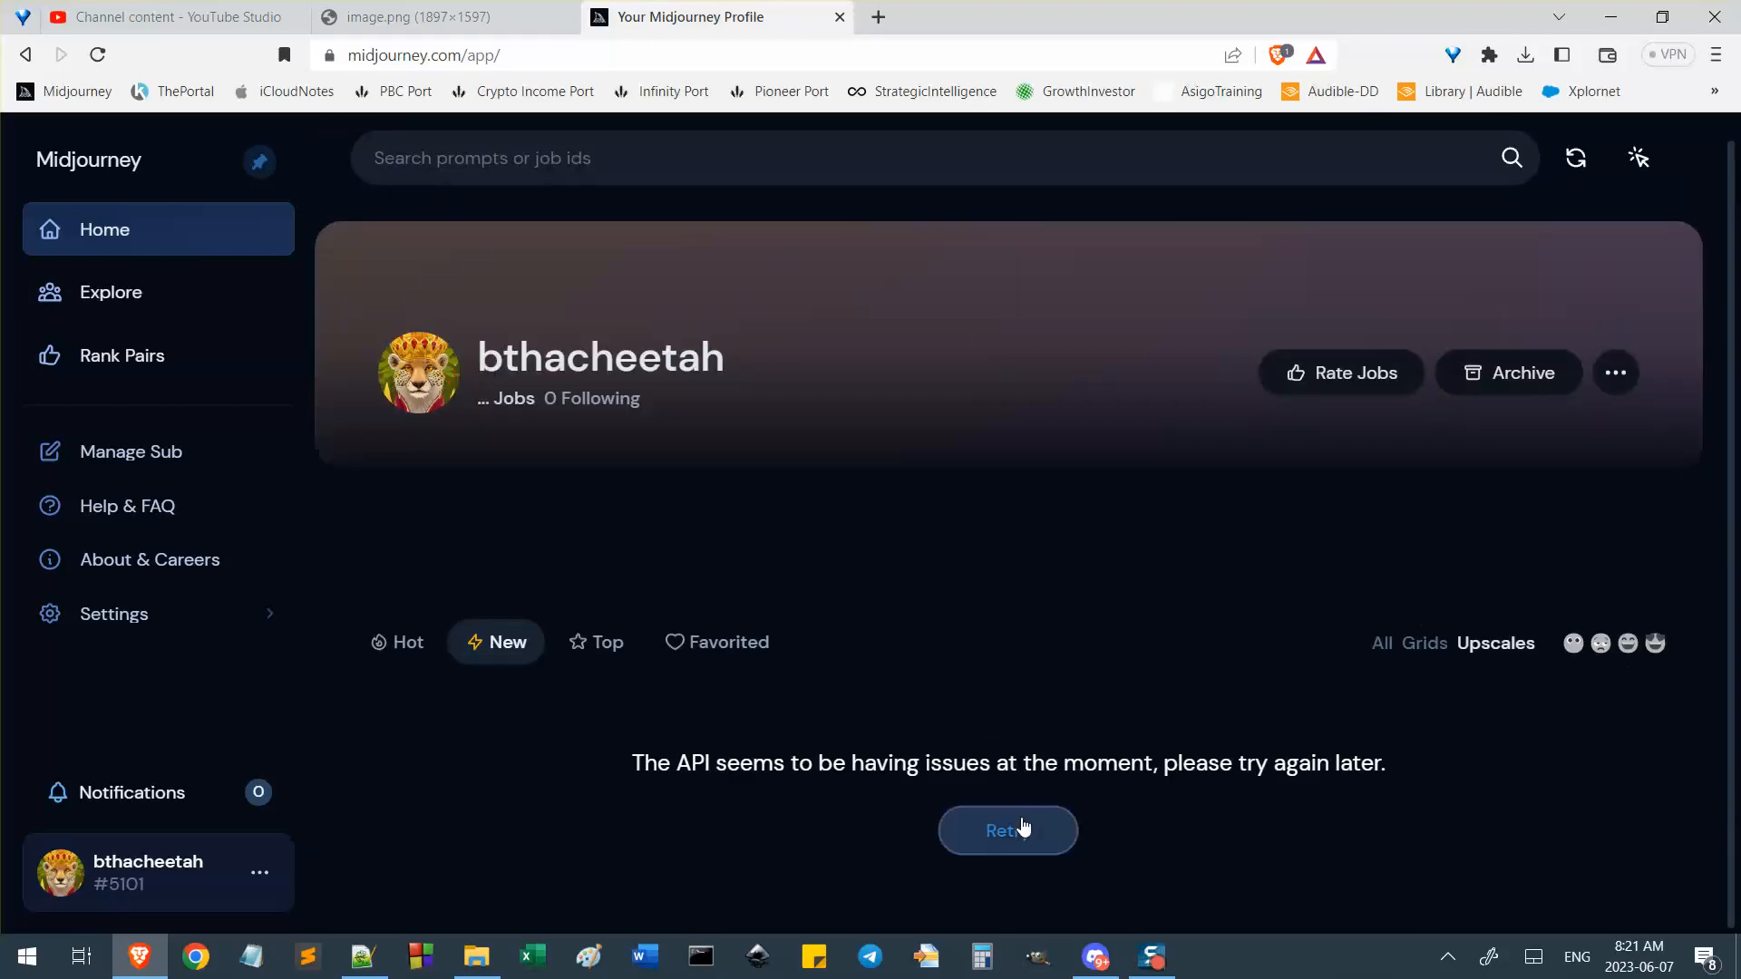
click(1021, 829)
Switch to Discord and compare the enlarged sketch-based grid above the remix mode notice with the 7:49 AM variations grid.
click(1098, 958)
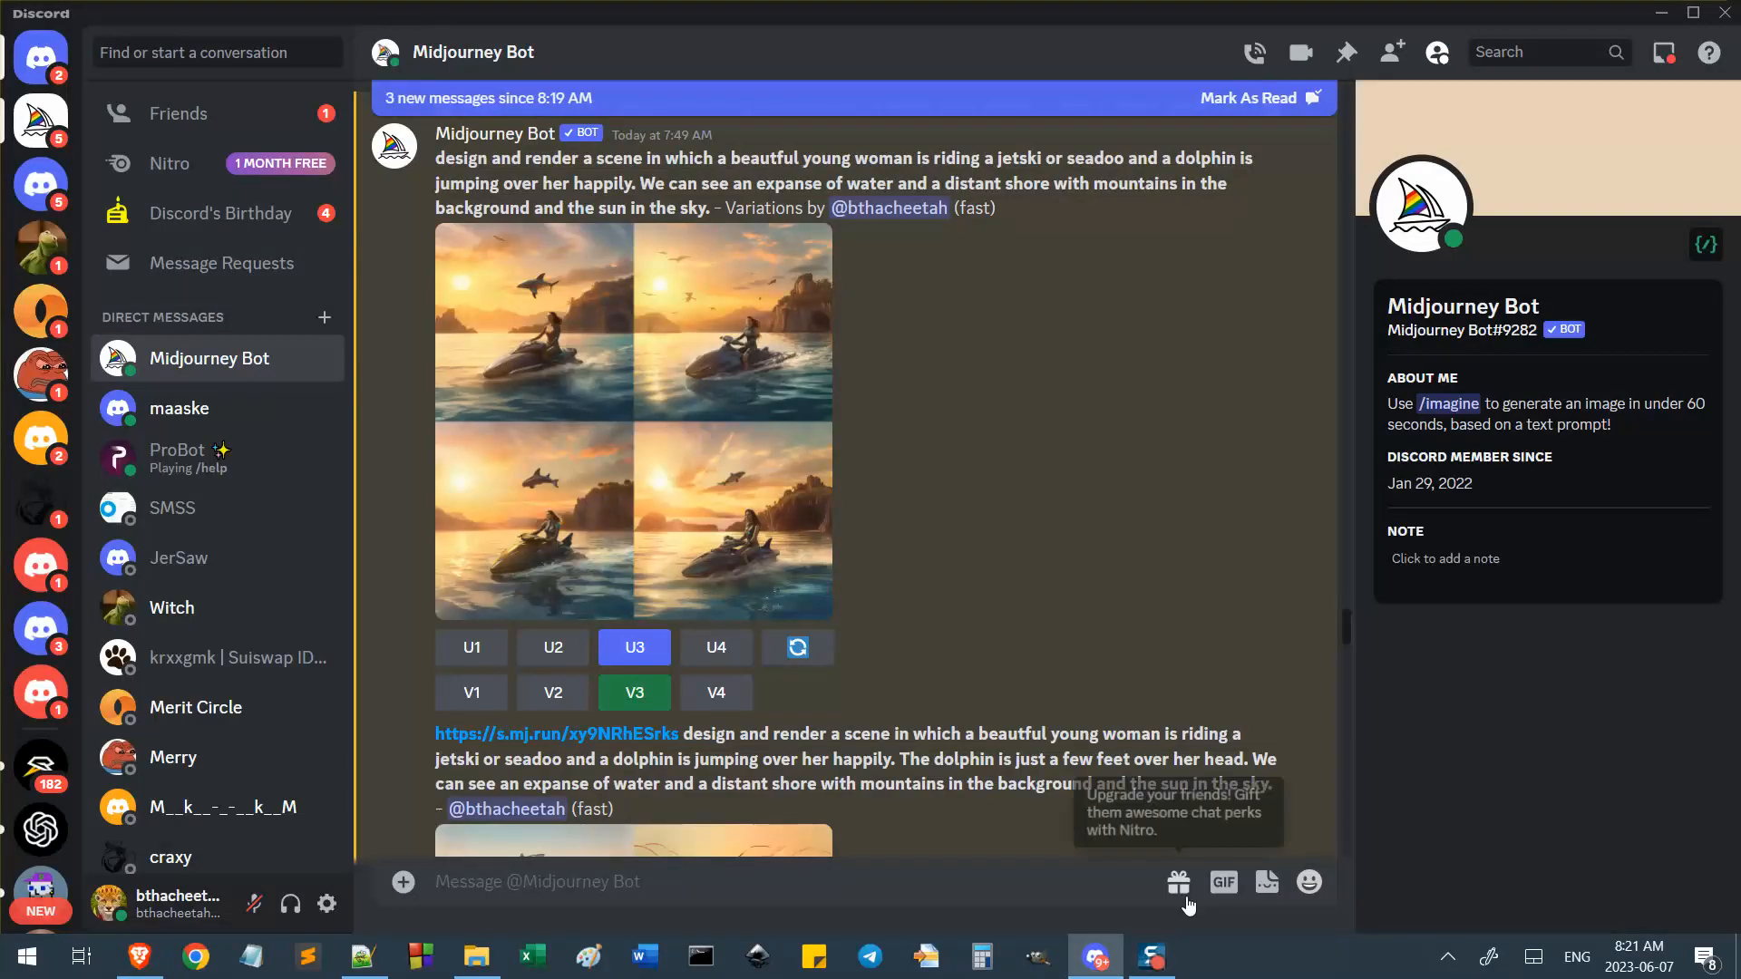
scroll(642, 487, down, 7)
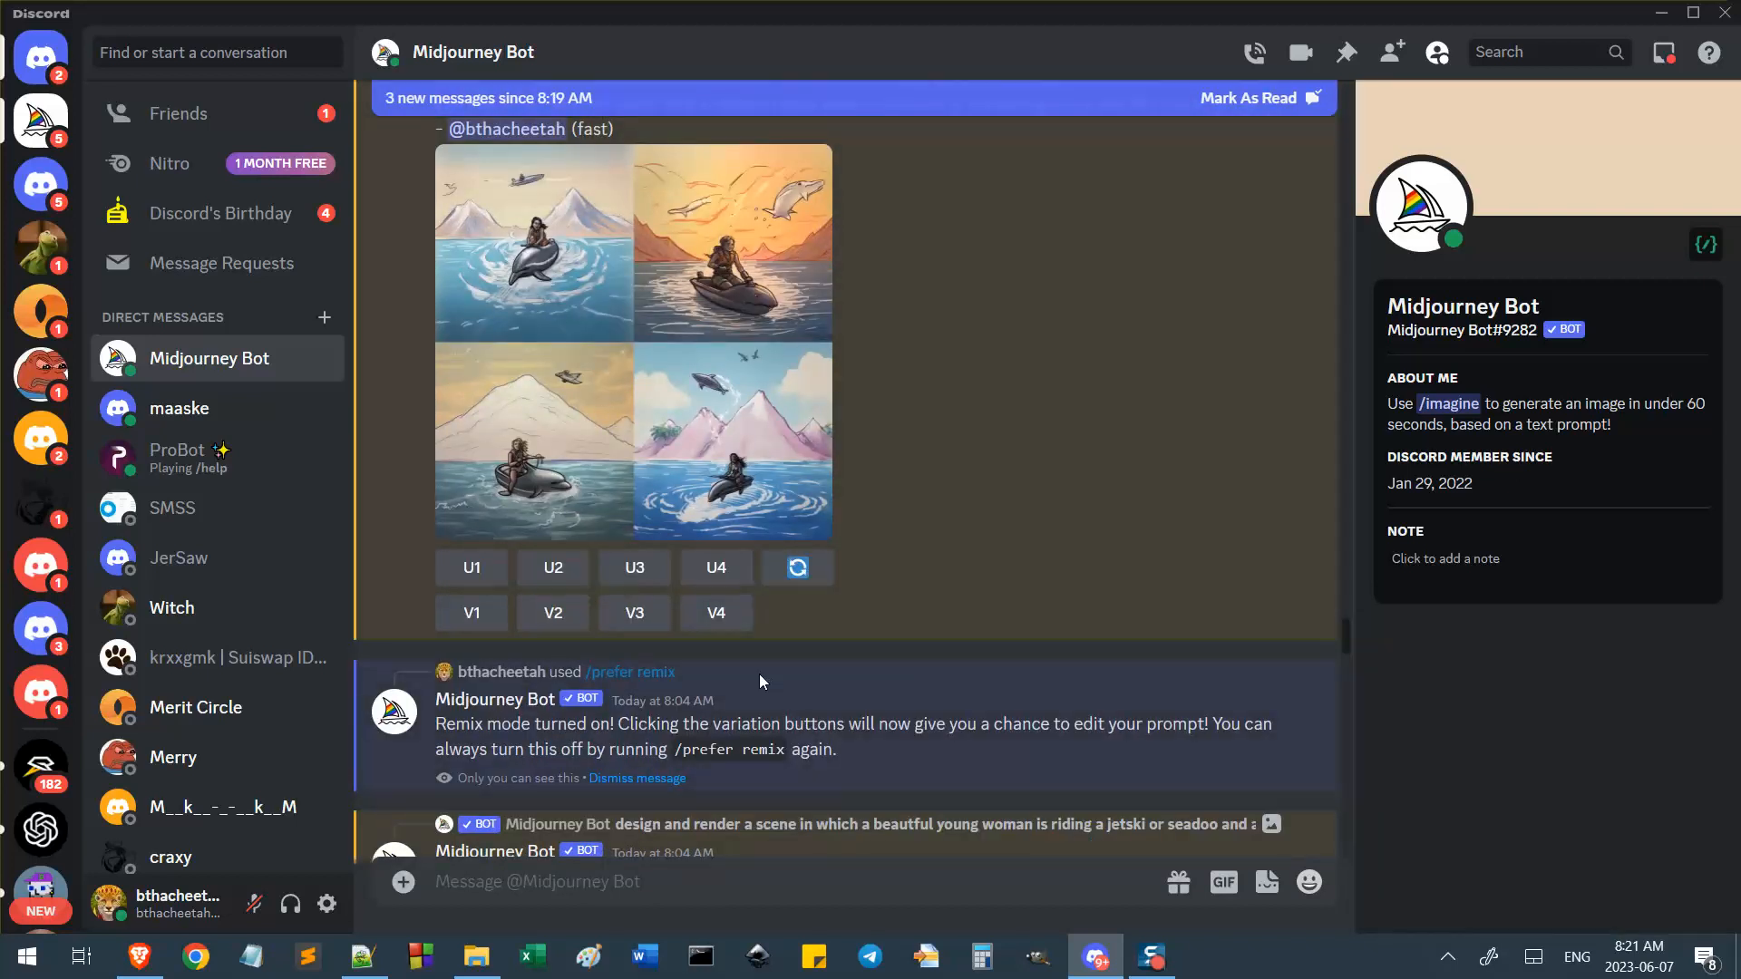
click(736, 480)
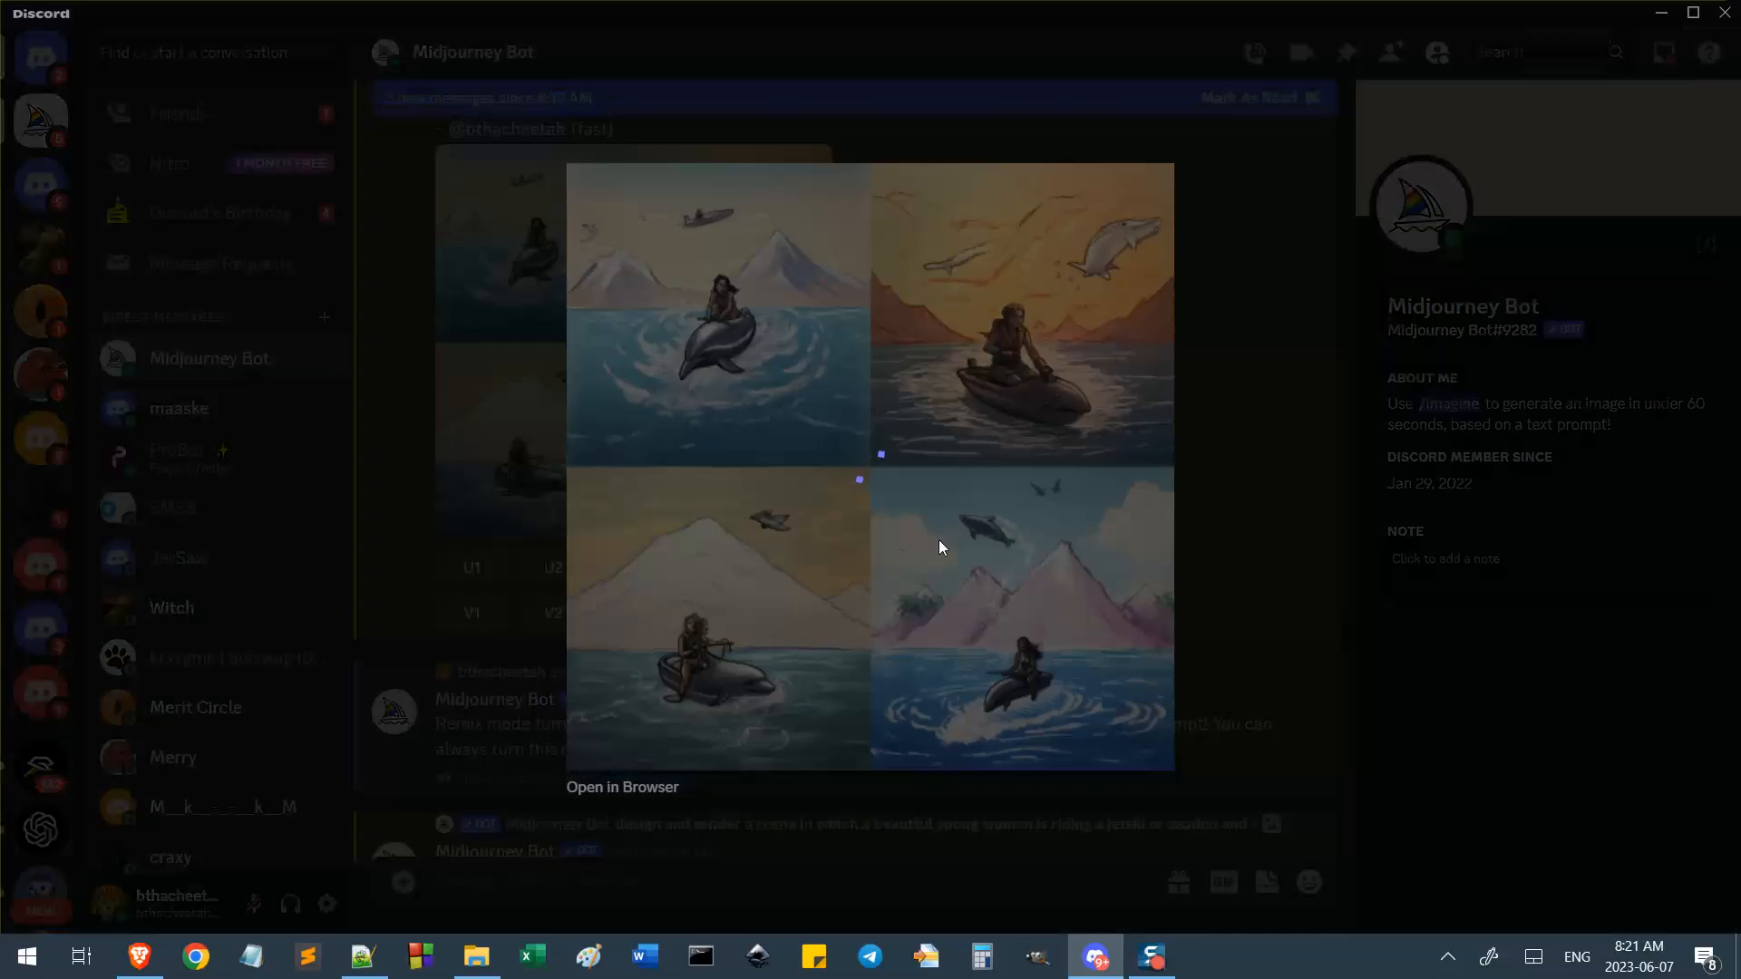
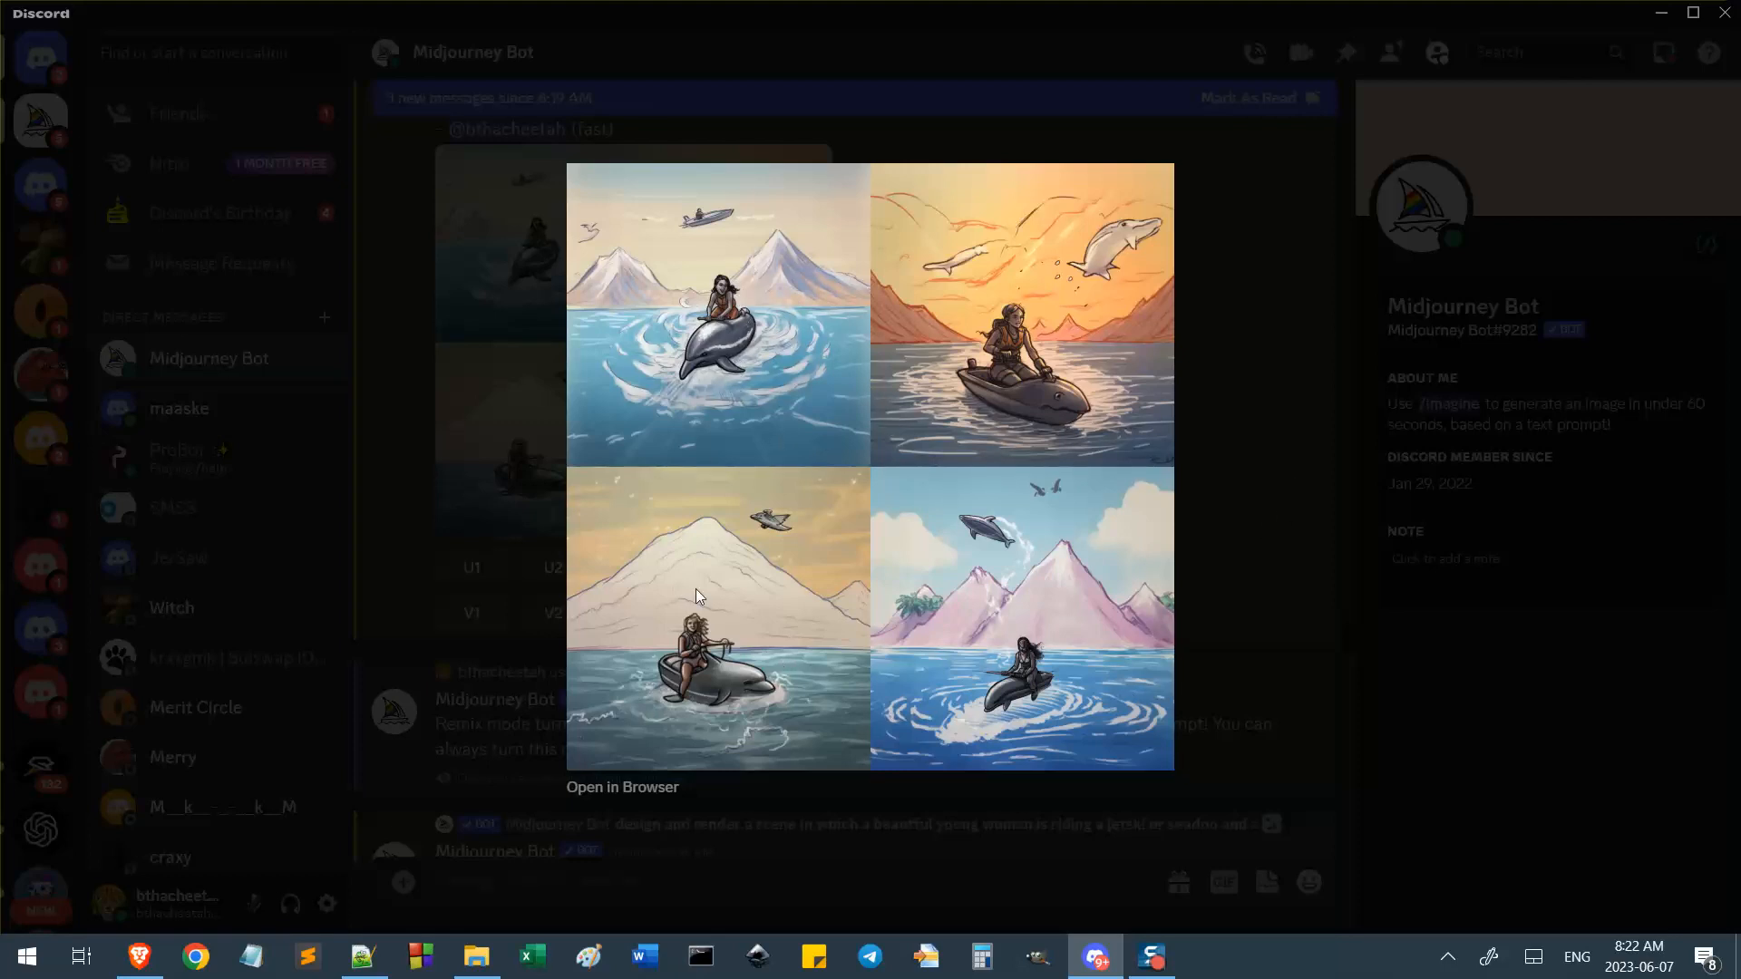
click(465, 366)
scroll(684, 482, down, 10)
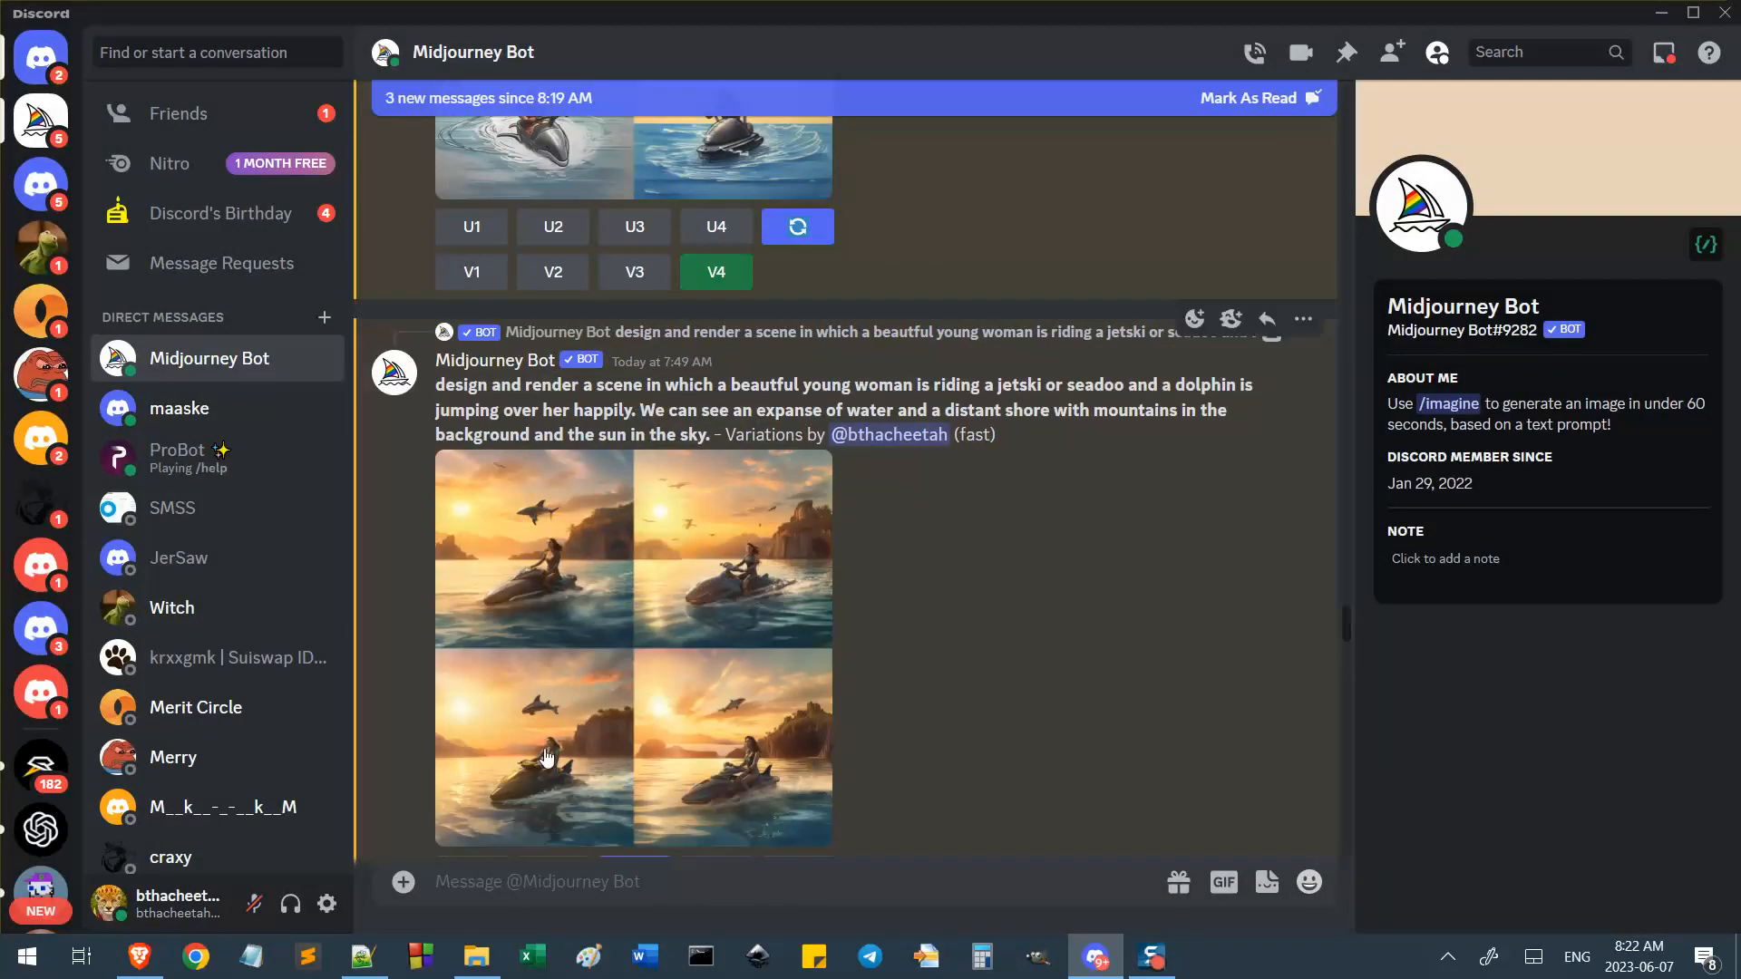
click(573, 791)
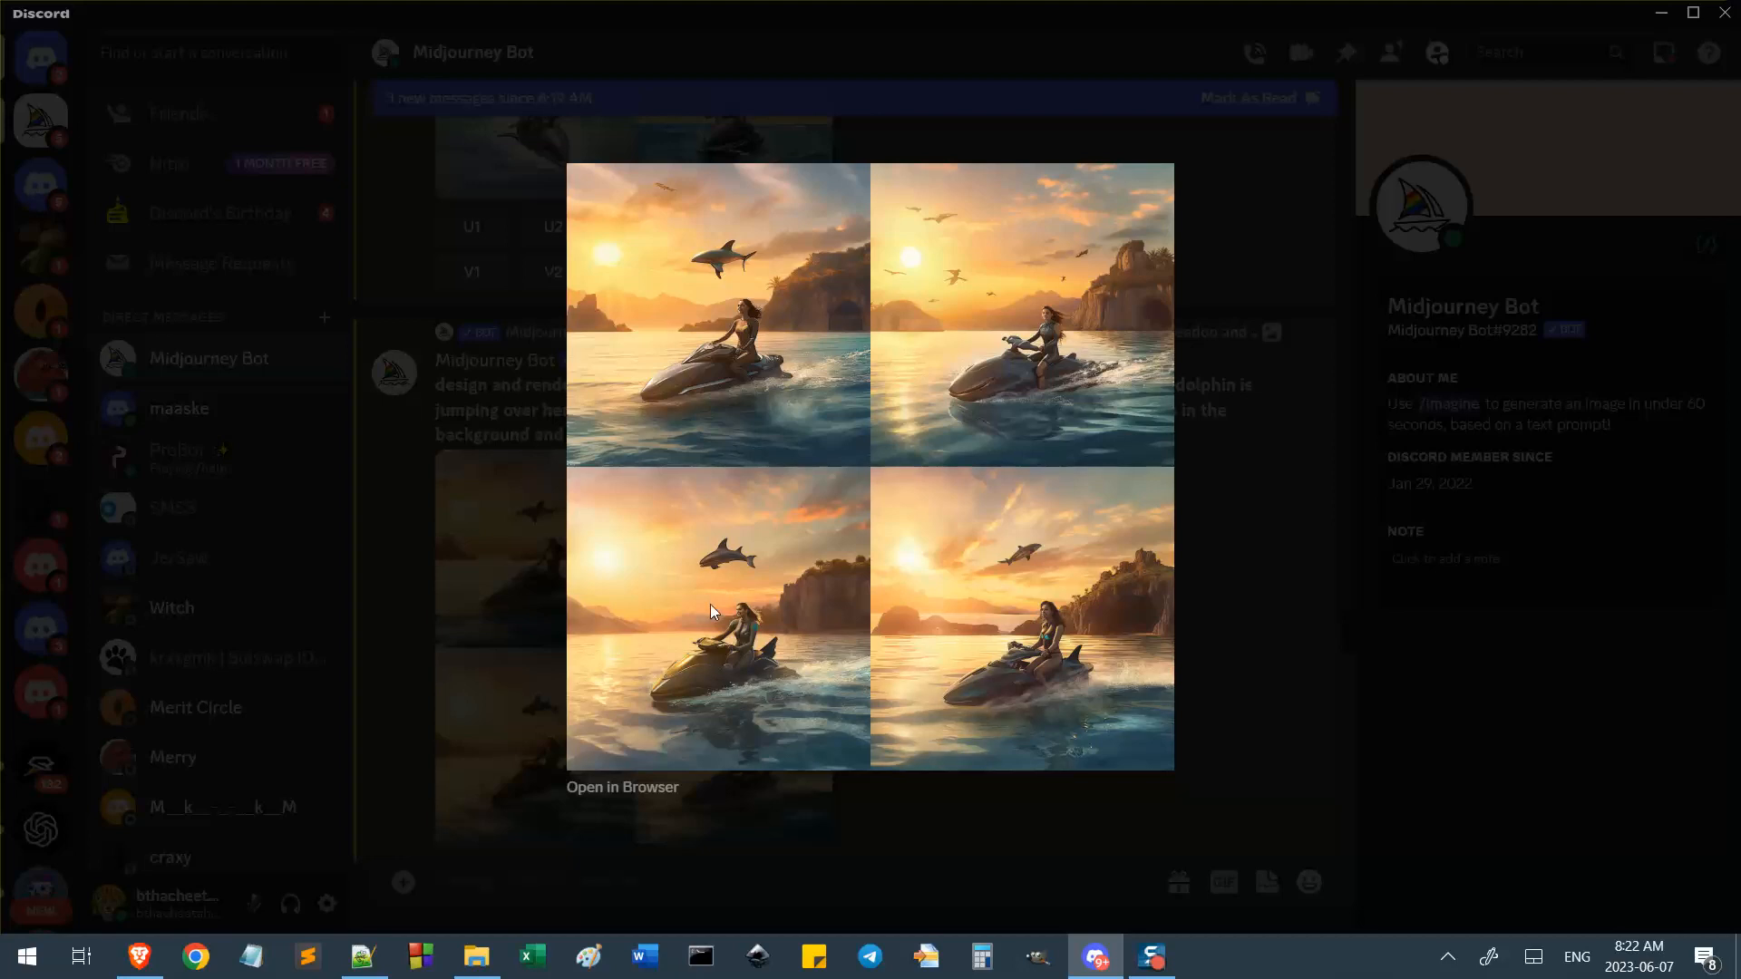
Close the enlarged variations grid and examine the 7:51 AM sketch-based grid enlarged.
click(500, 479)
scroll(875, 544, down, 6)
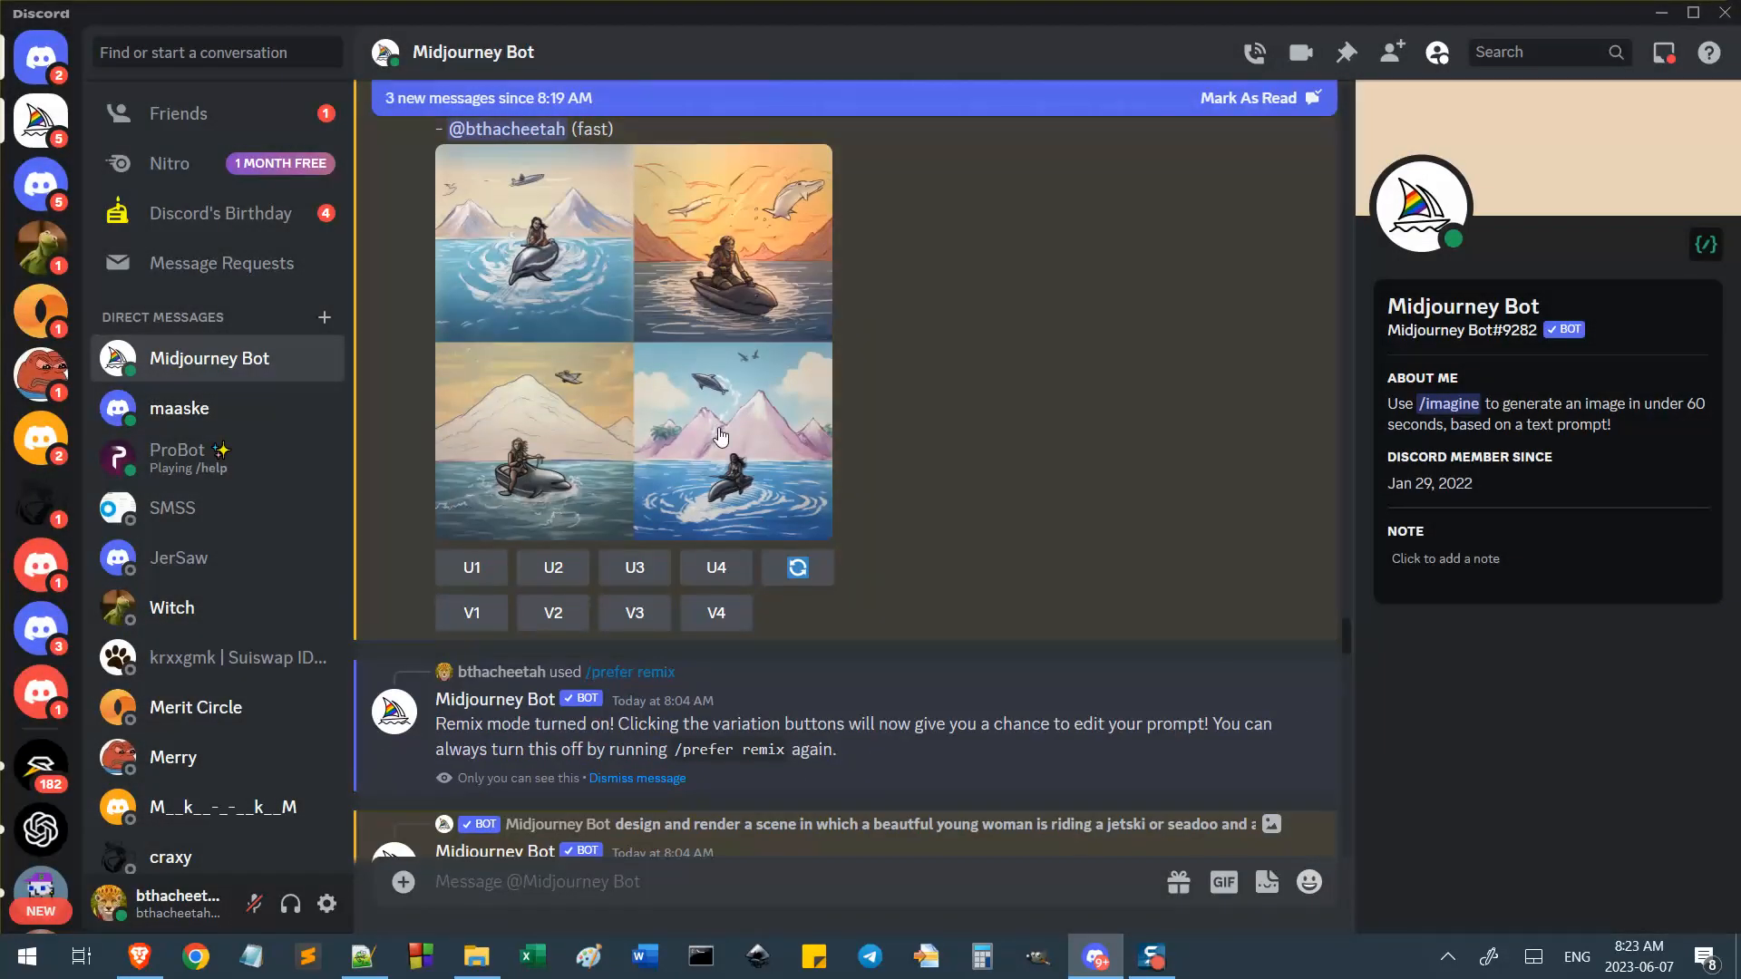
click(621, 308)
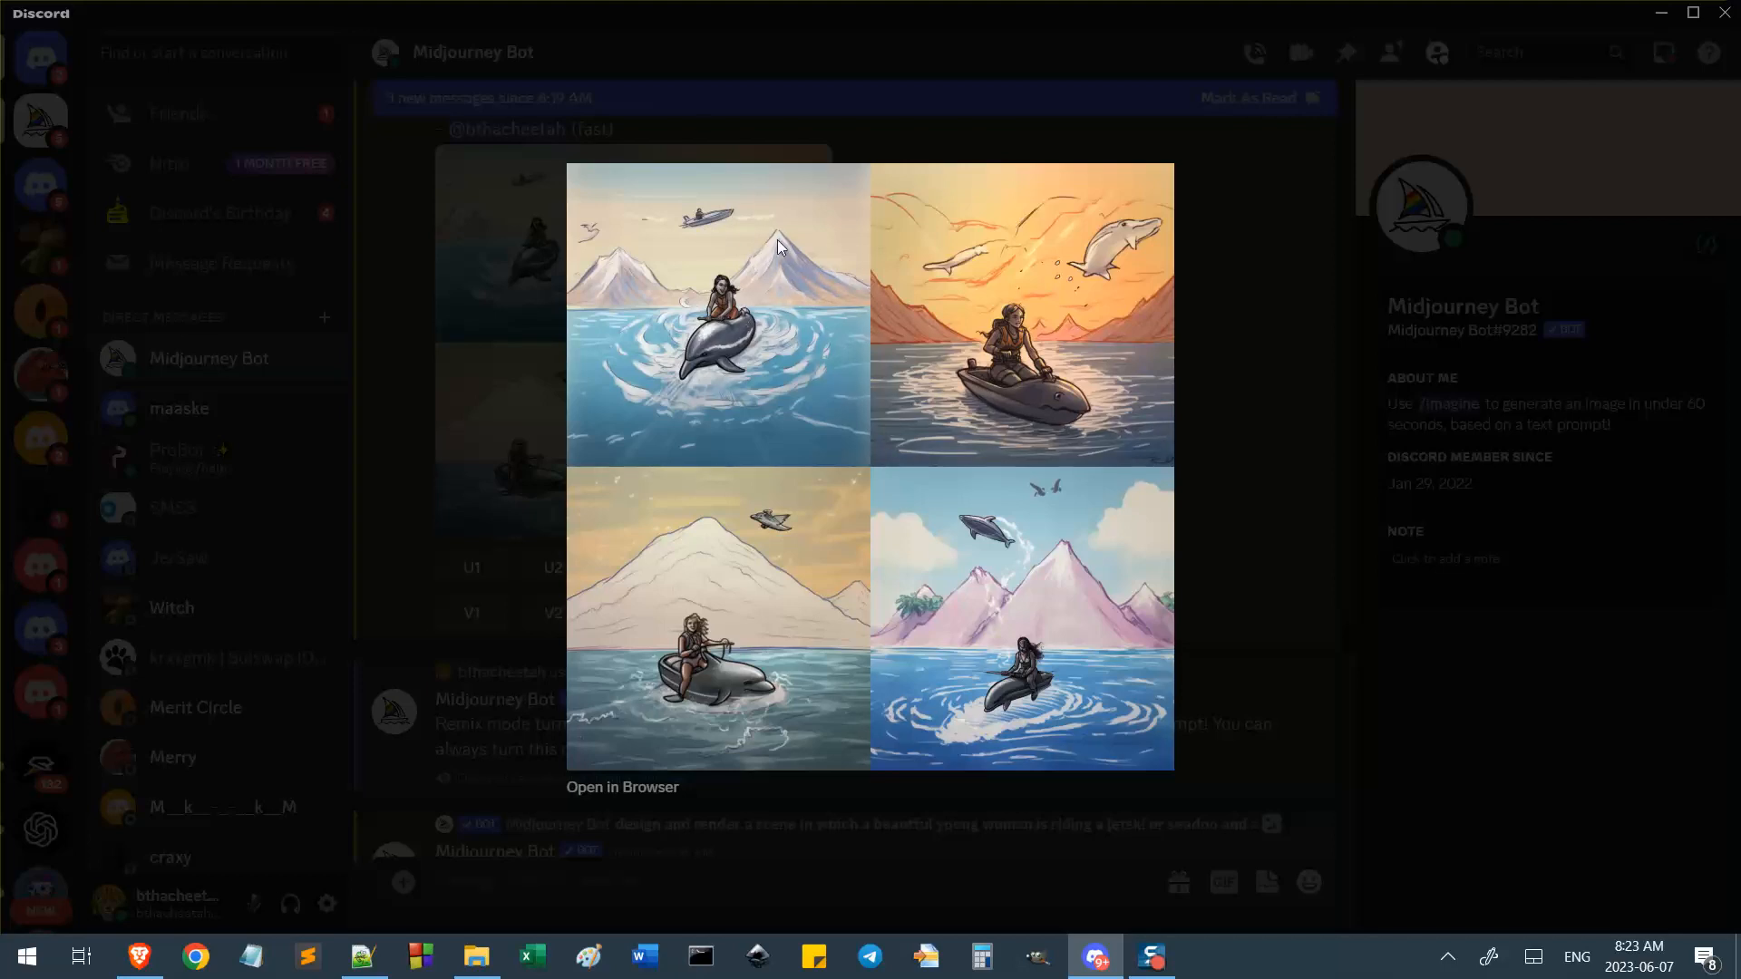
click(648, 151)
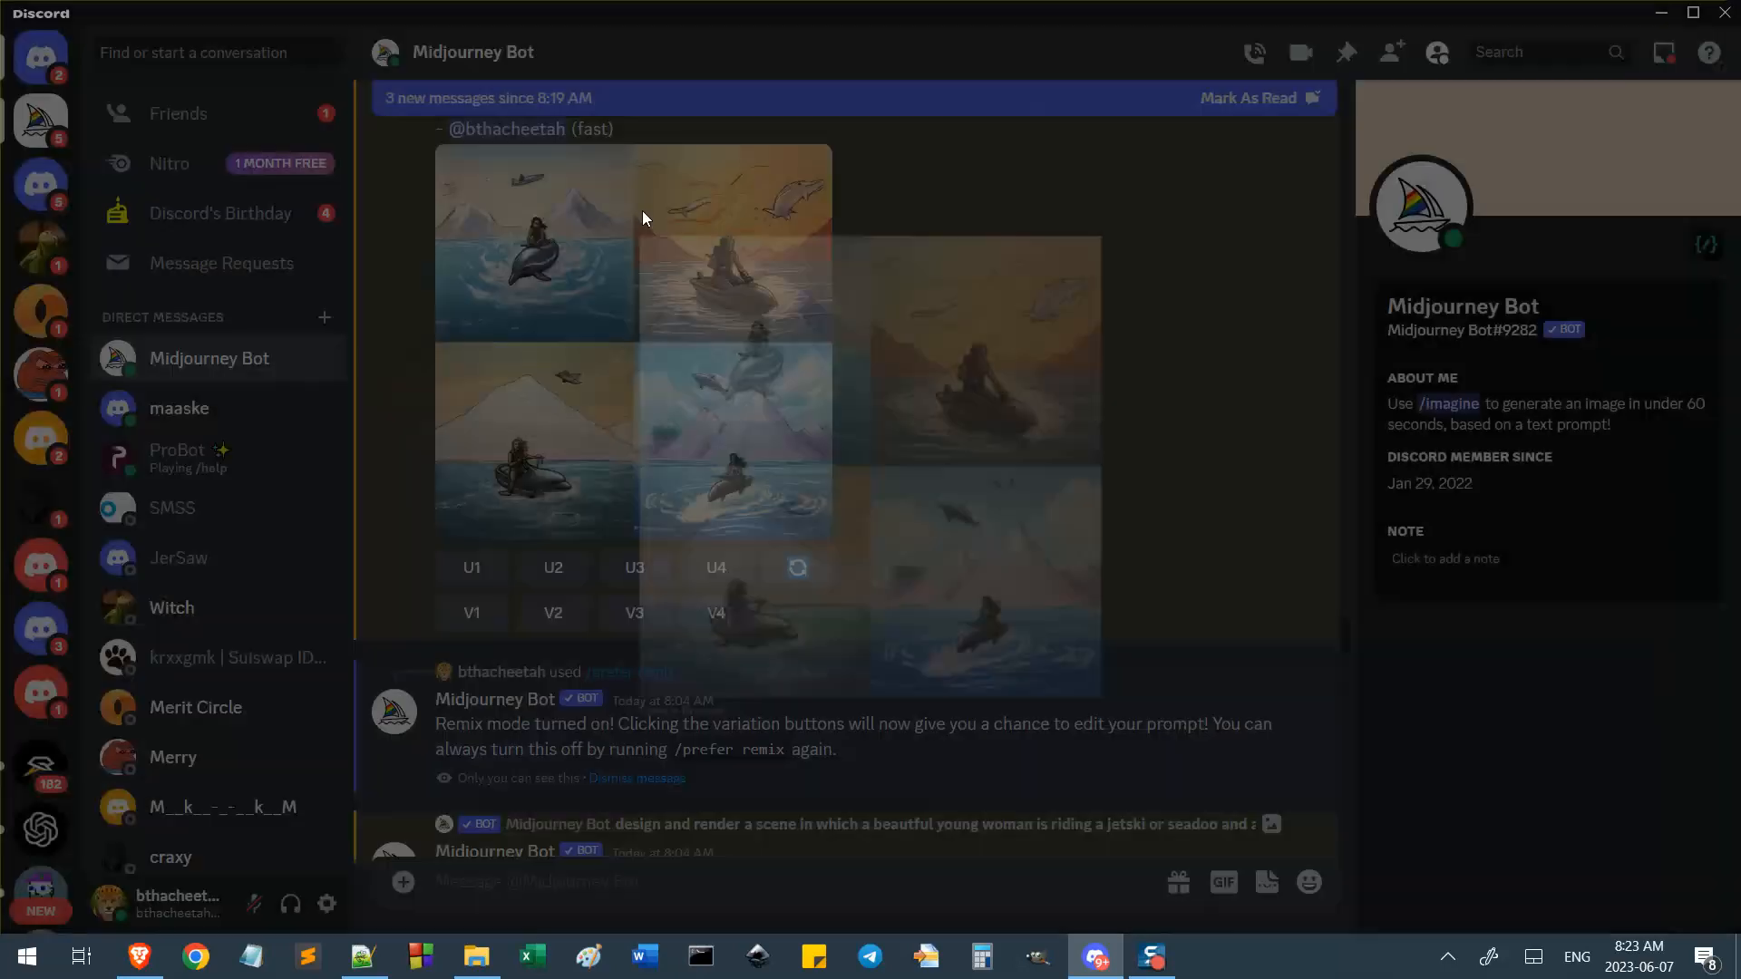
scroll(541, 313, up, 1)
click(541, 314)
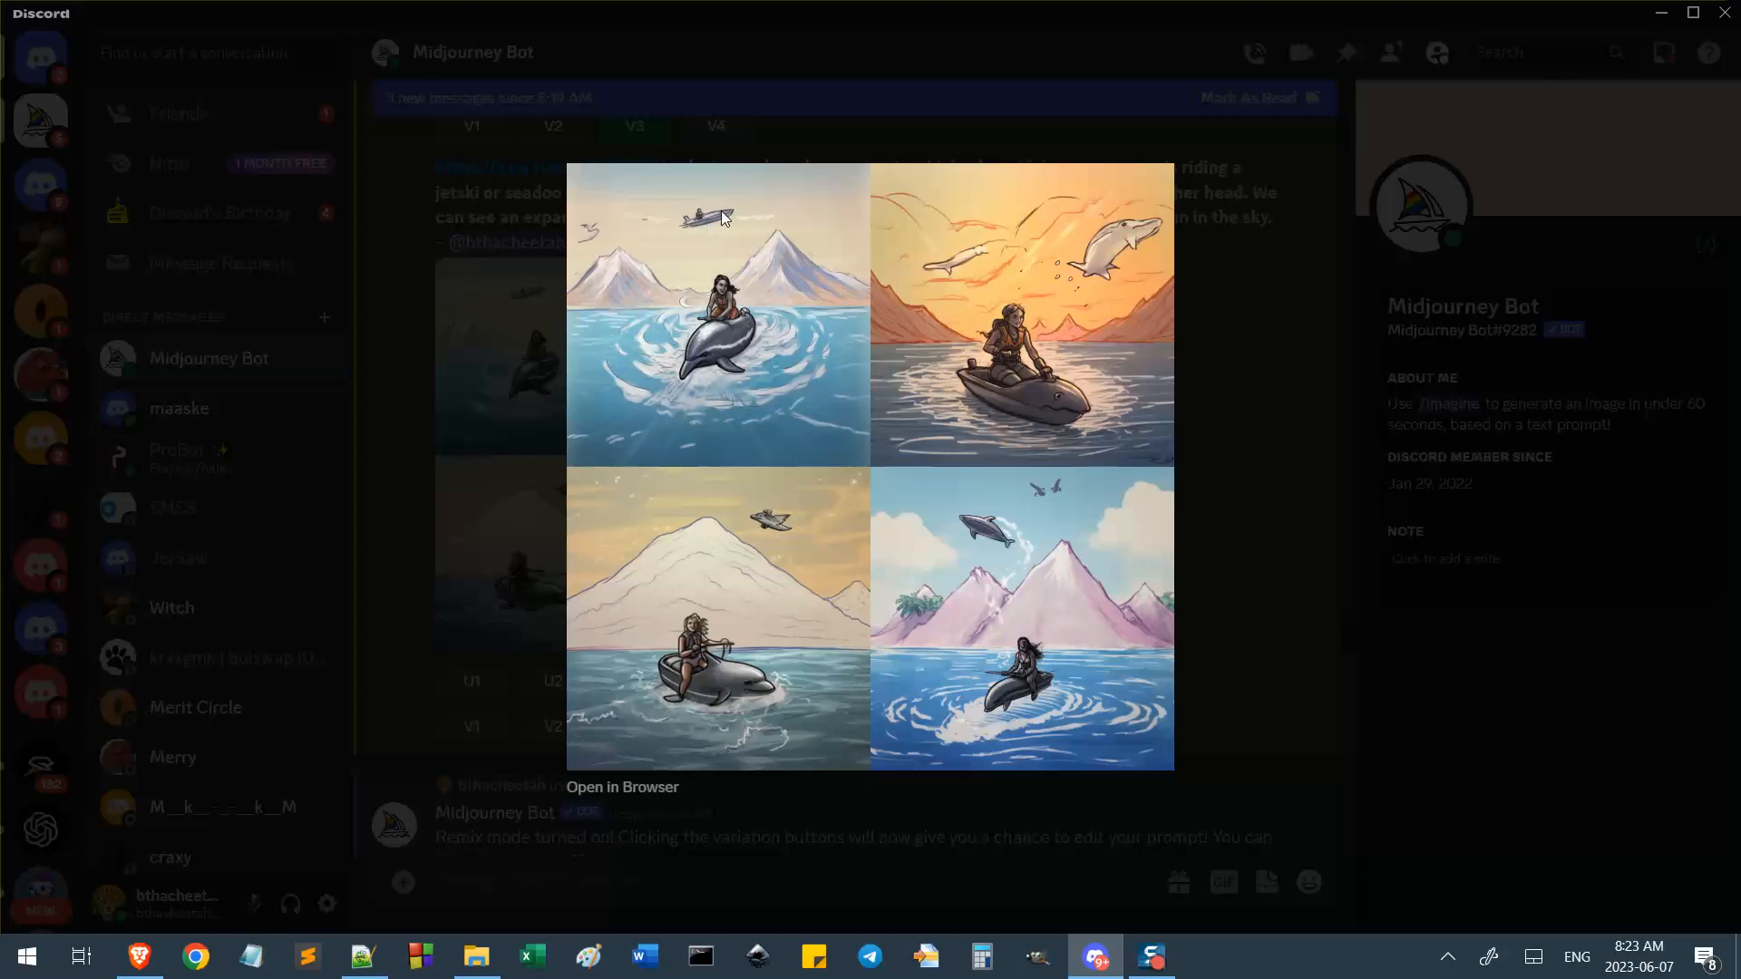
key(Escape)
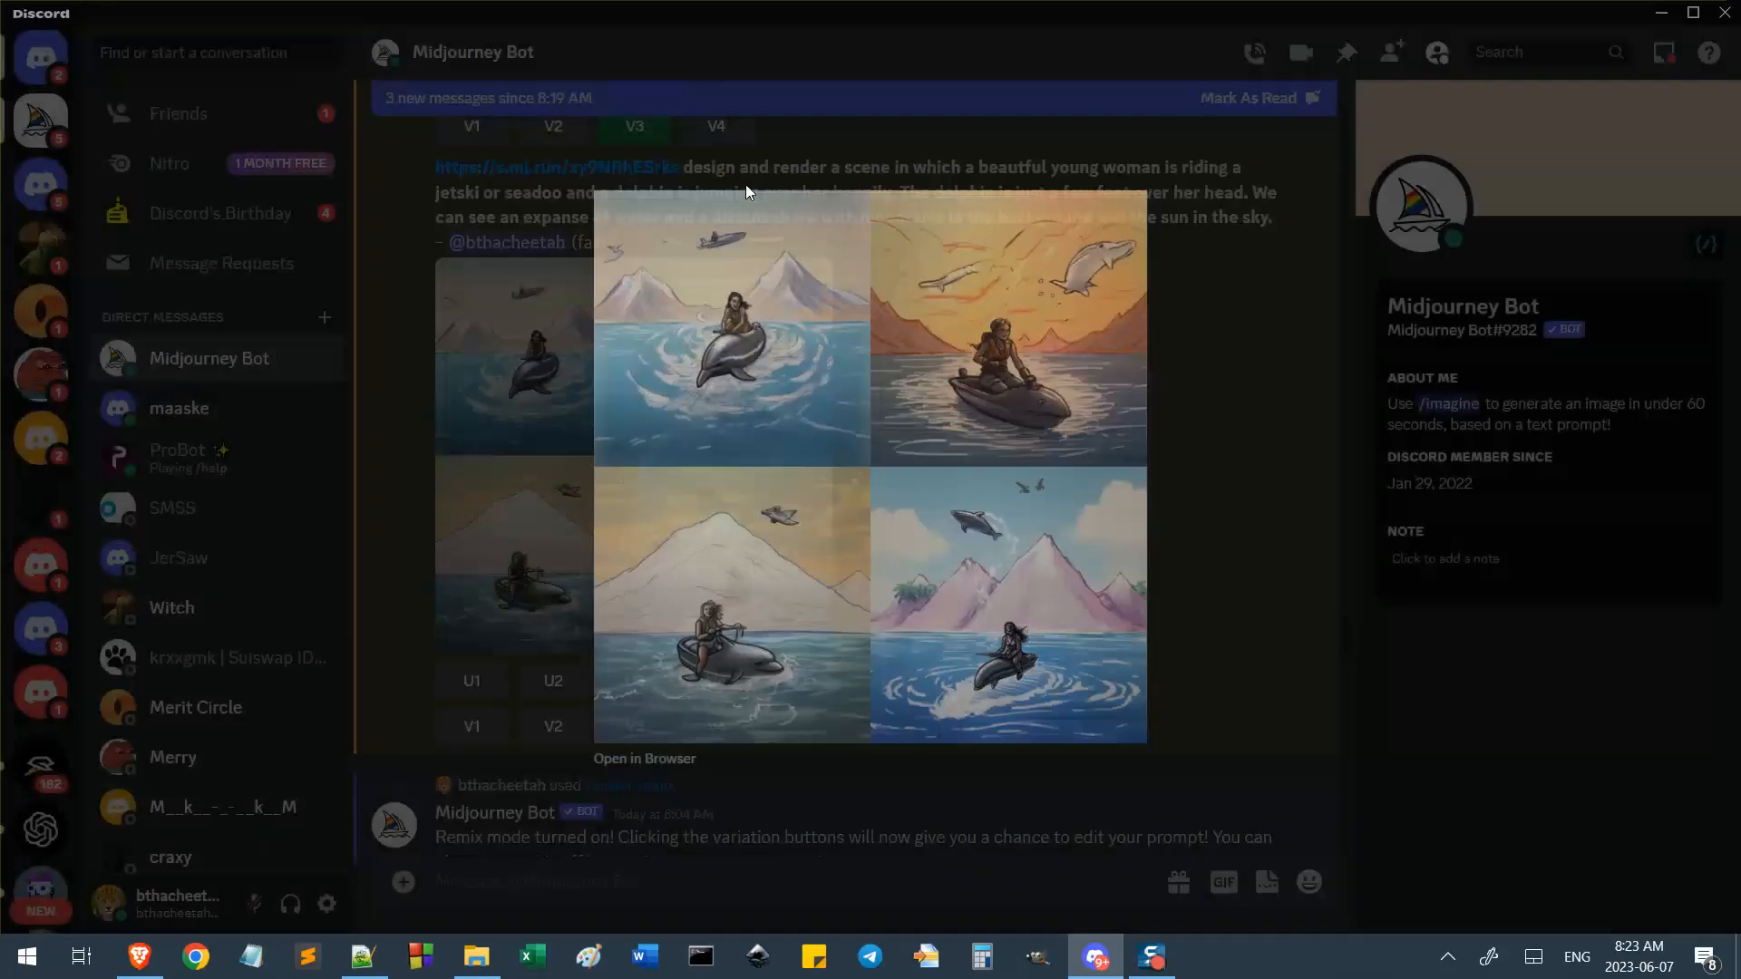
click(553, 321)
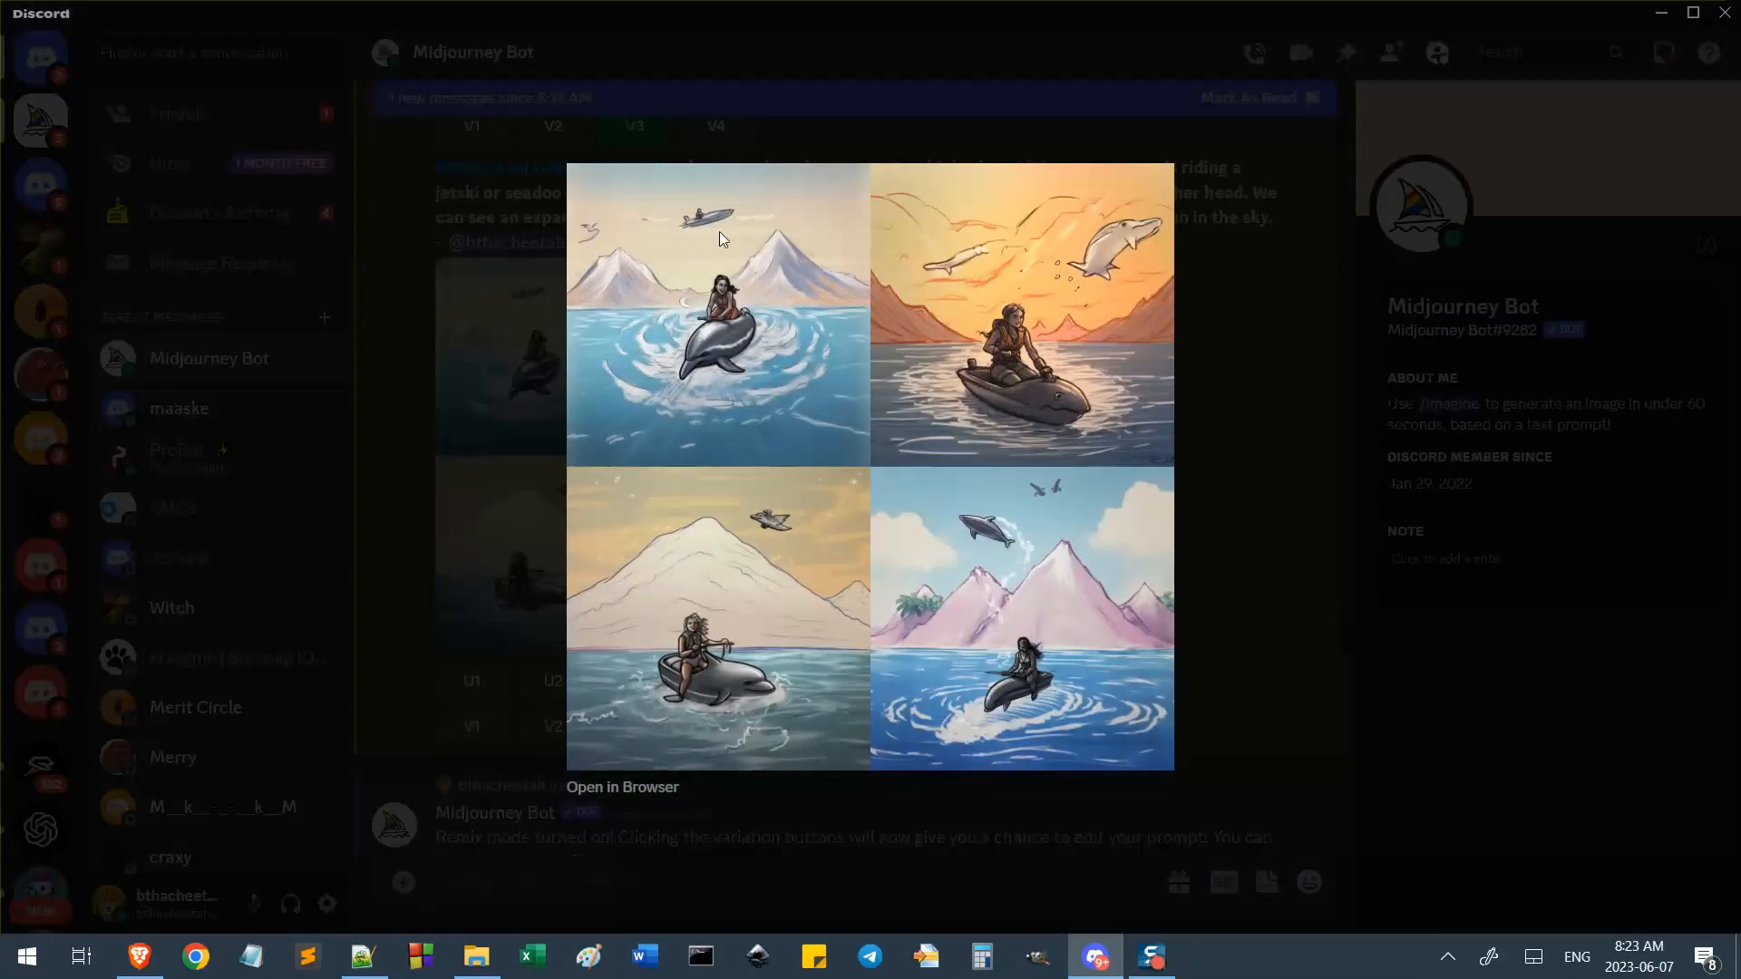
Open the remix prompt for image 1 of the 7:51 AM grid and correct "beautful" to "beautiful".
click(500, 337)
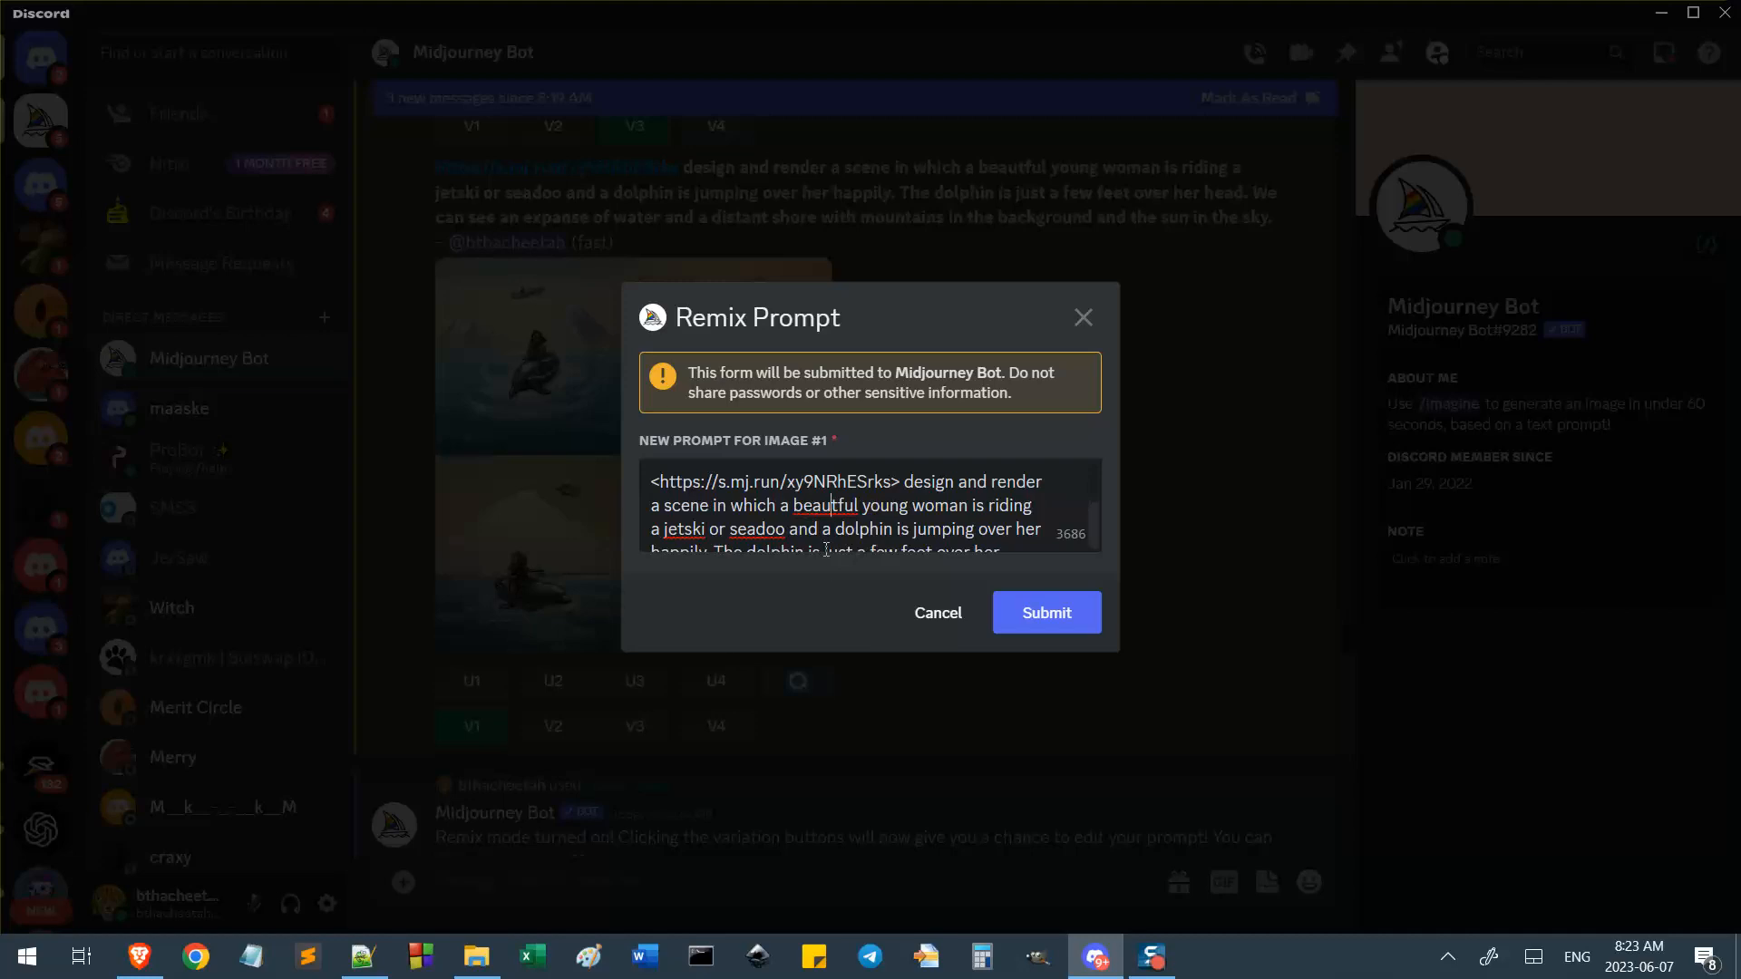
click(837, 505)
text(i)
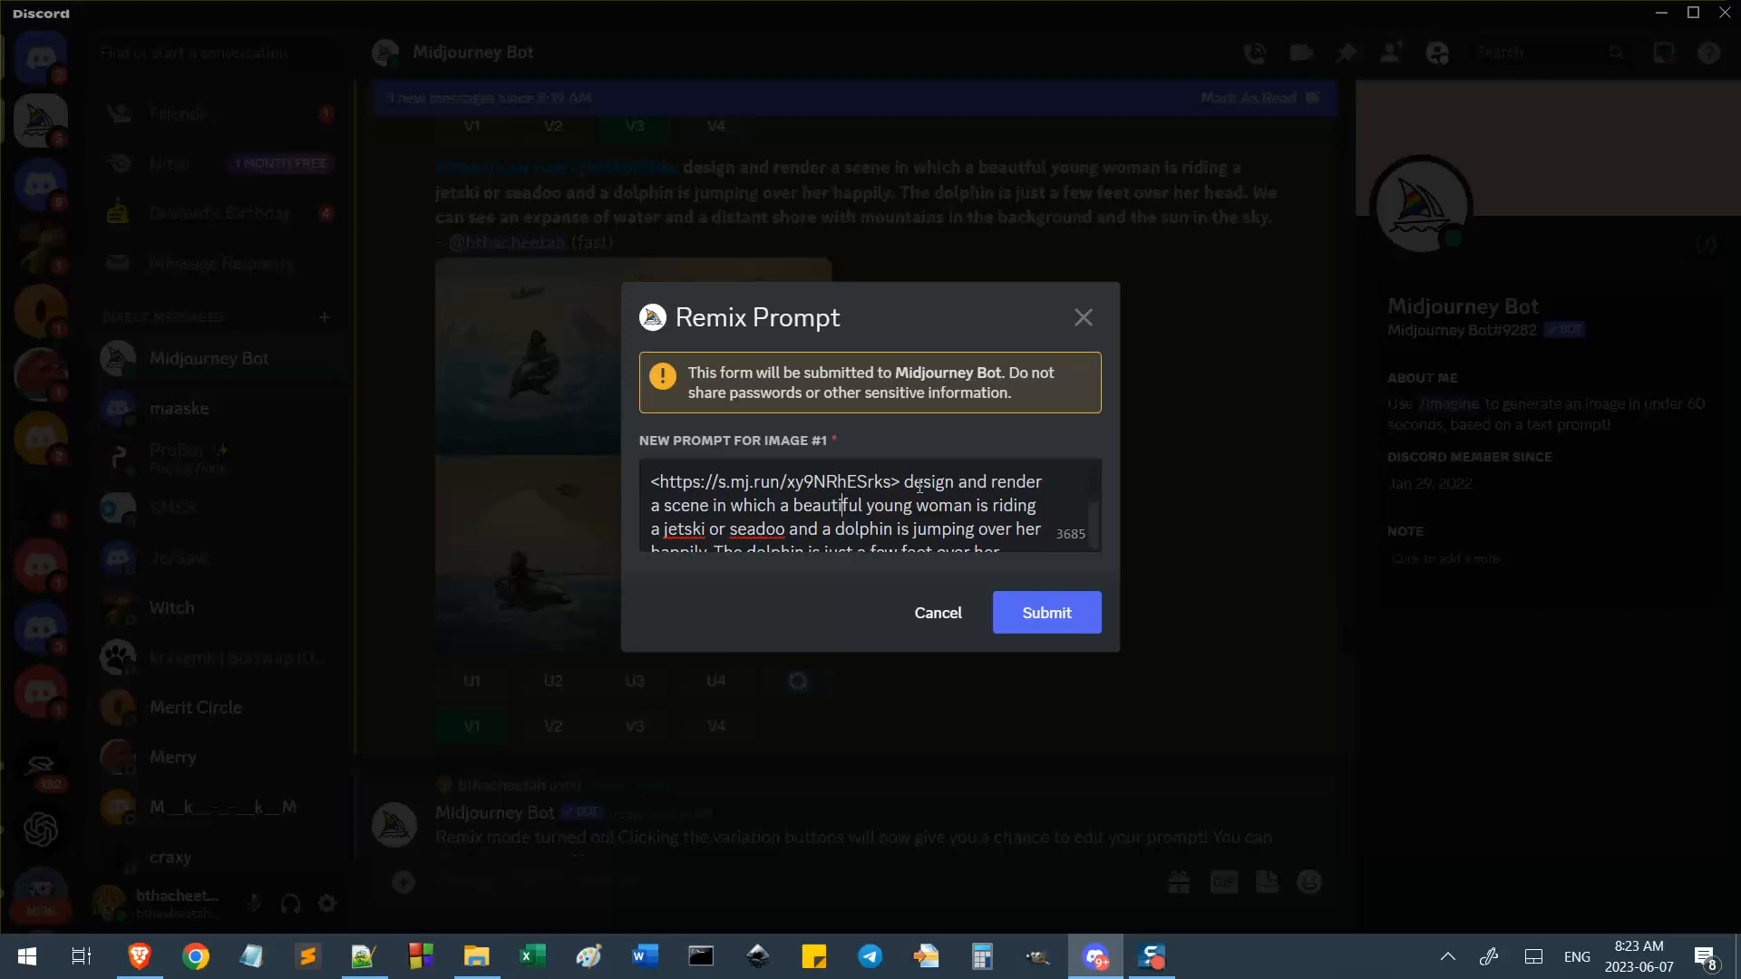
click(792, 505)
text(di)
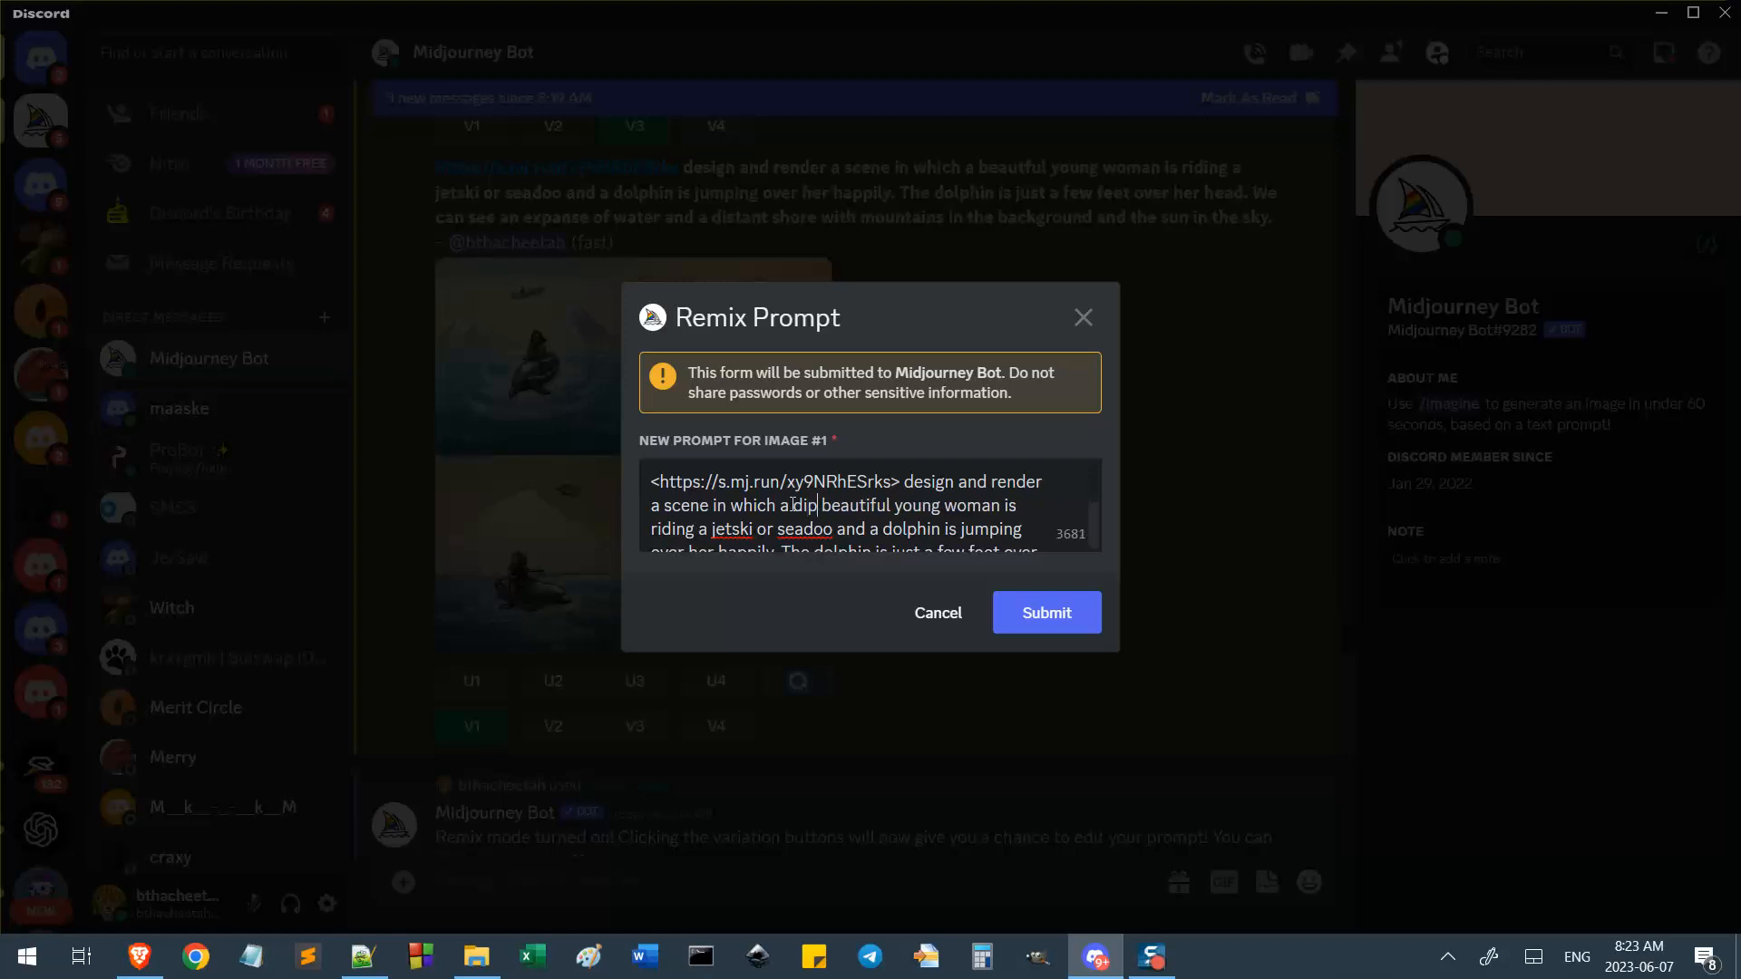
text(pict)
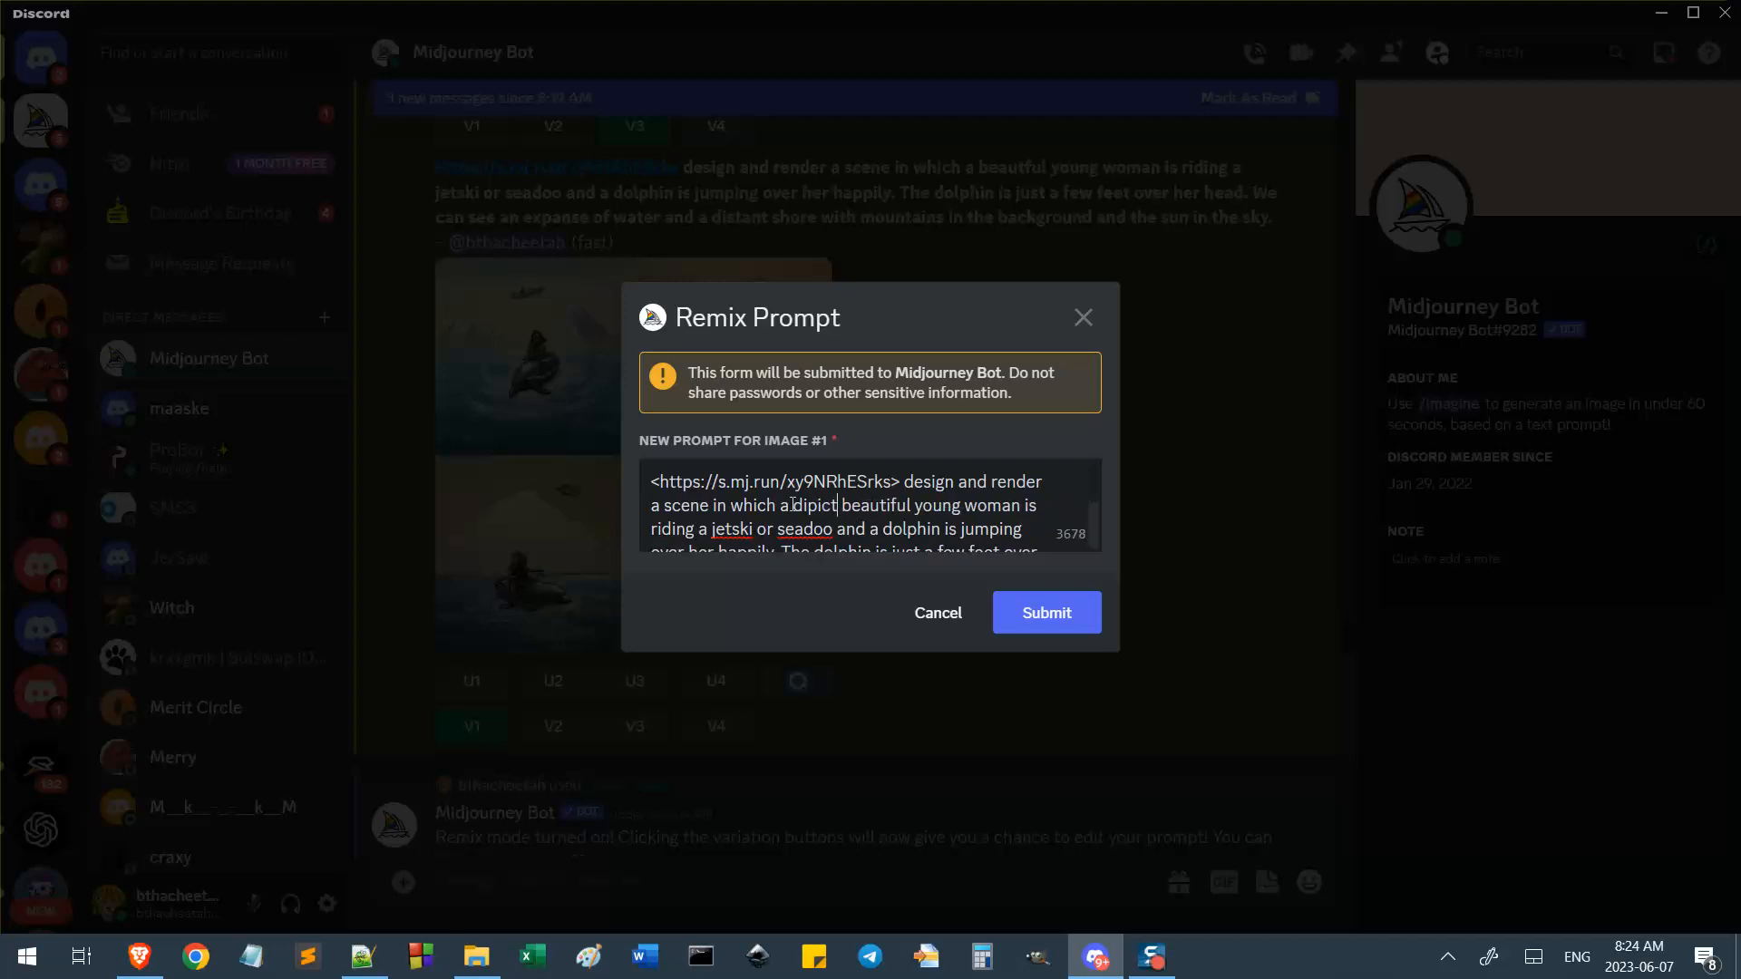
double_click(793, 504)
key(Right)
key(BackSpace)
key(Right)
text(cing)
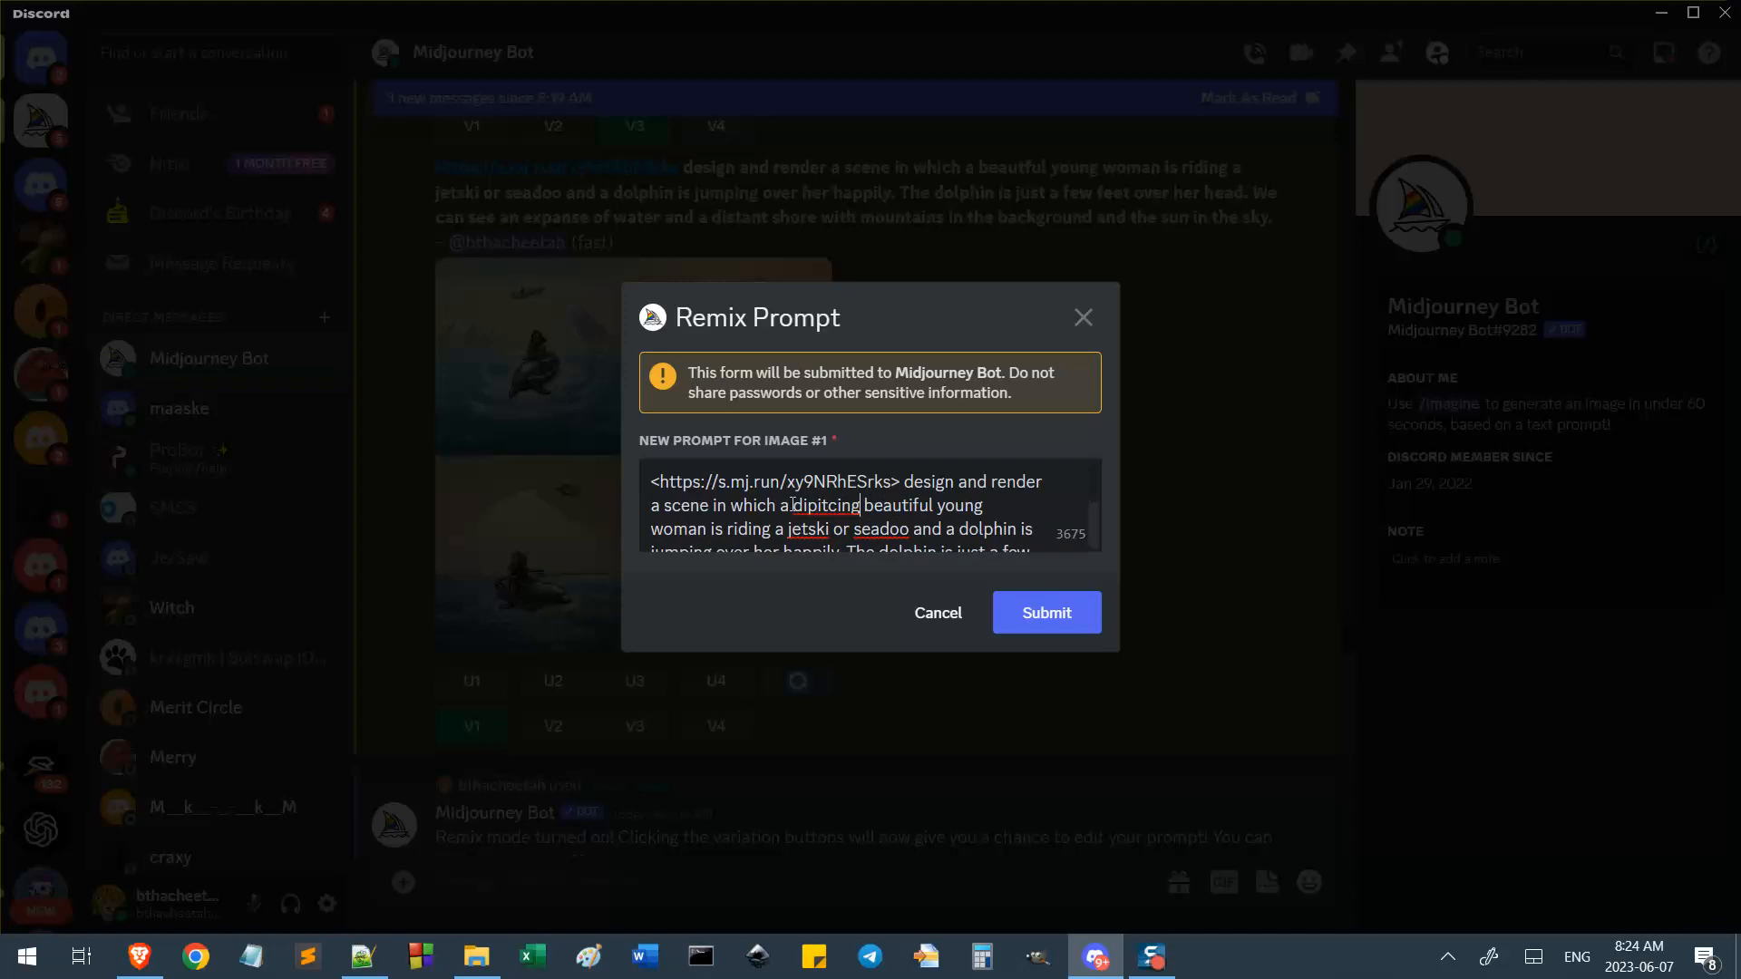
double_click(792, 504)
key(BackSpace)
key(BackSpace)
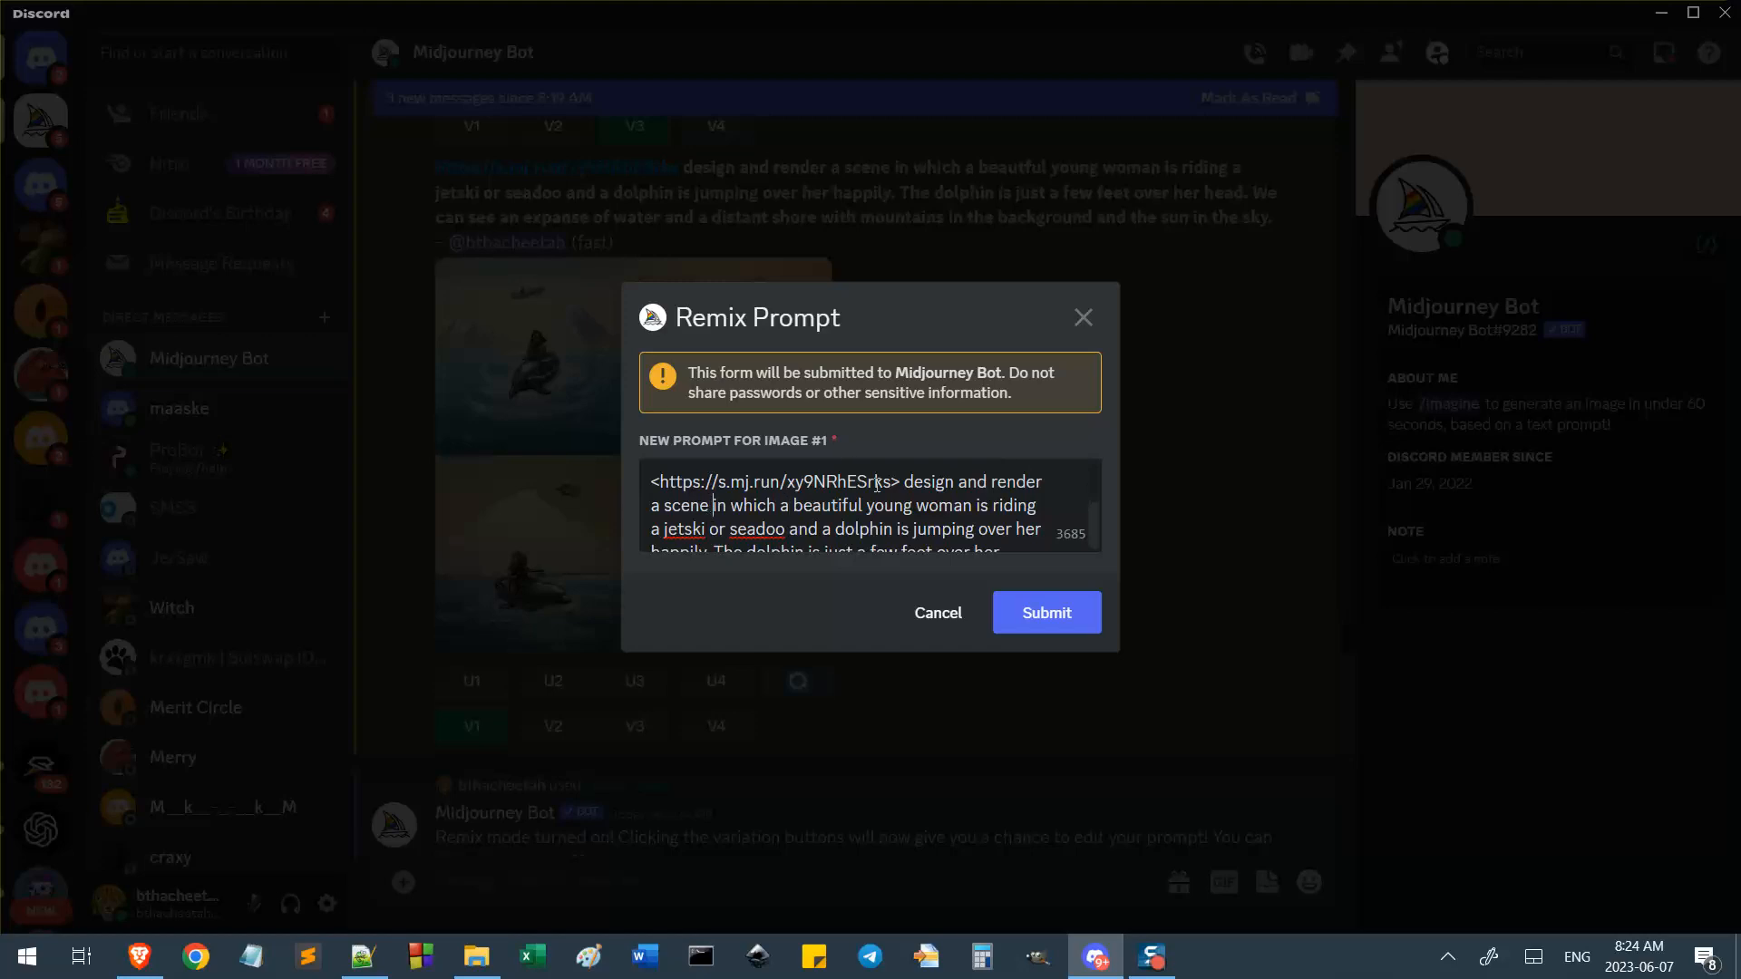
Insert "by Moebius" after "a scene" in the image 1 remix prompt, copy the whole prompt and submit it.
text(by Moebius)
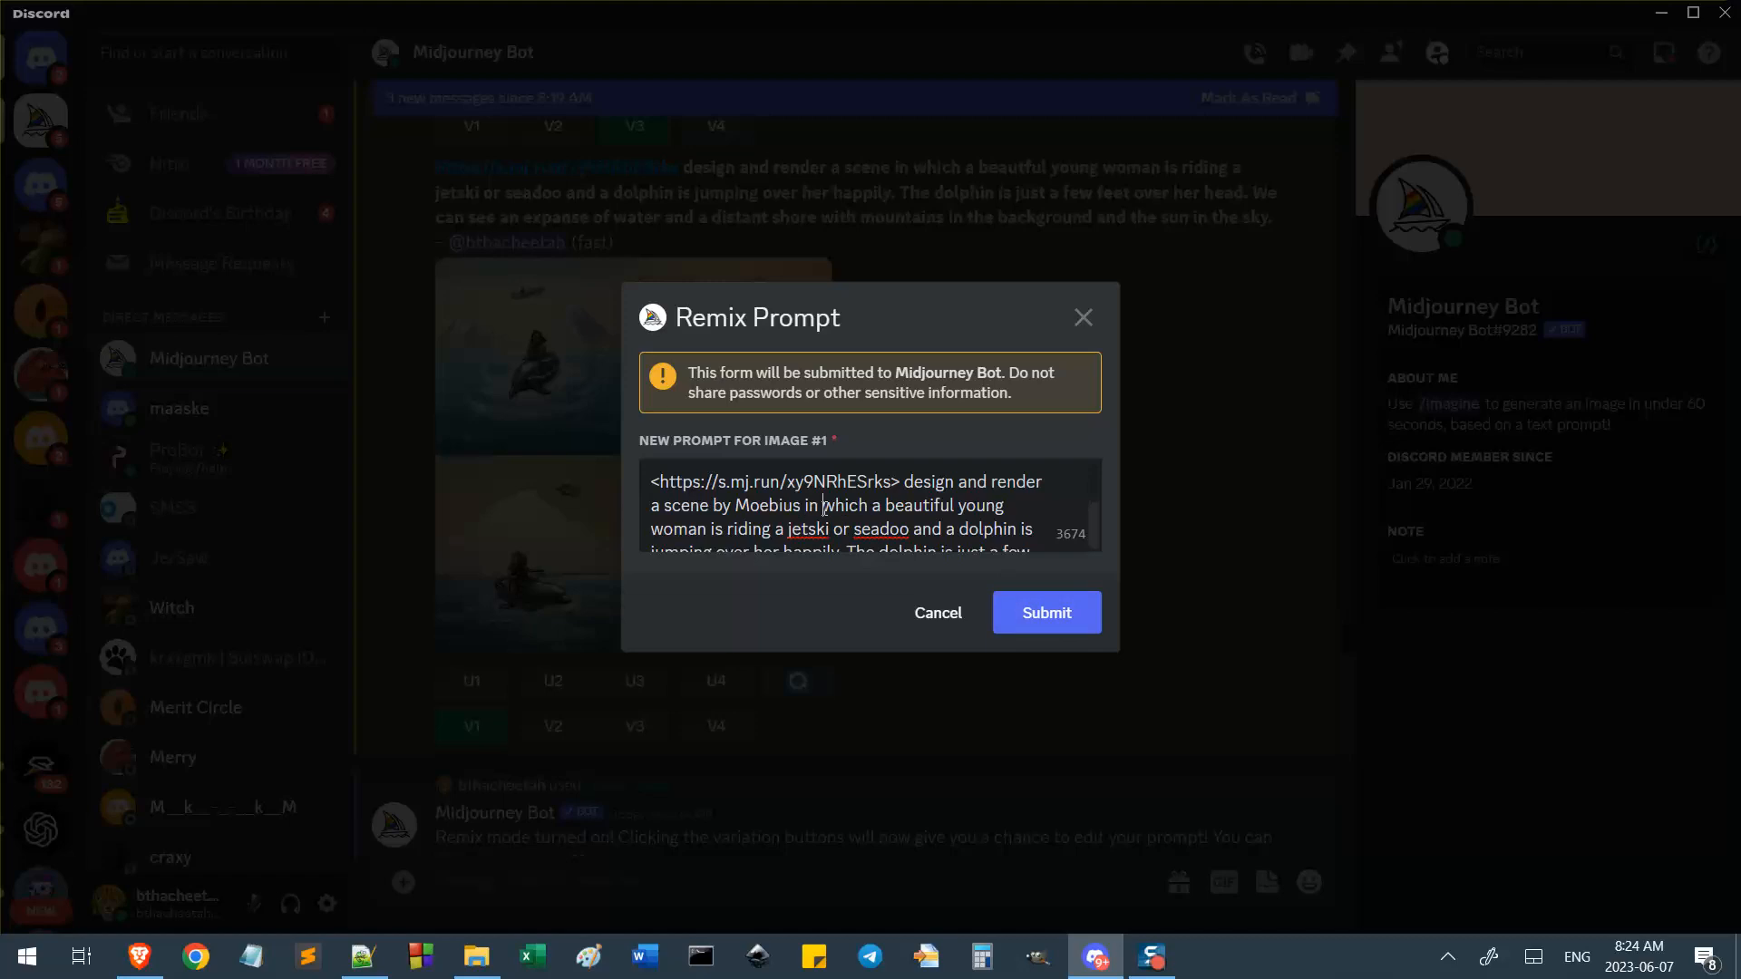
key(ctrl+a)
click(1031, 608)
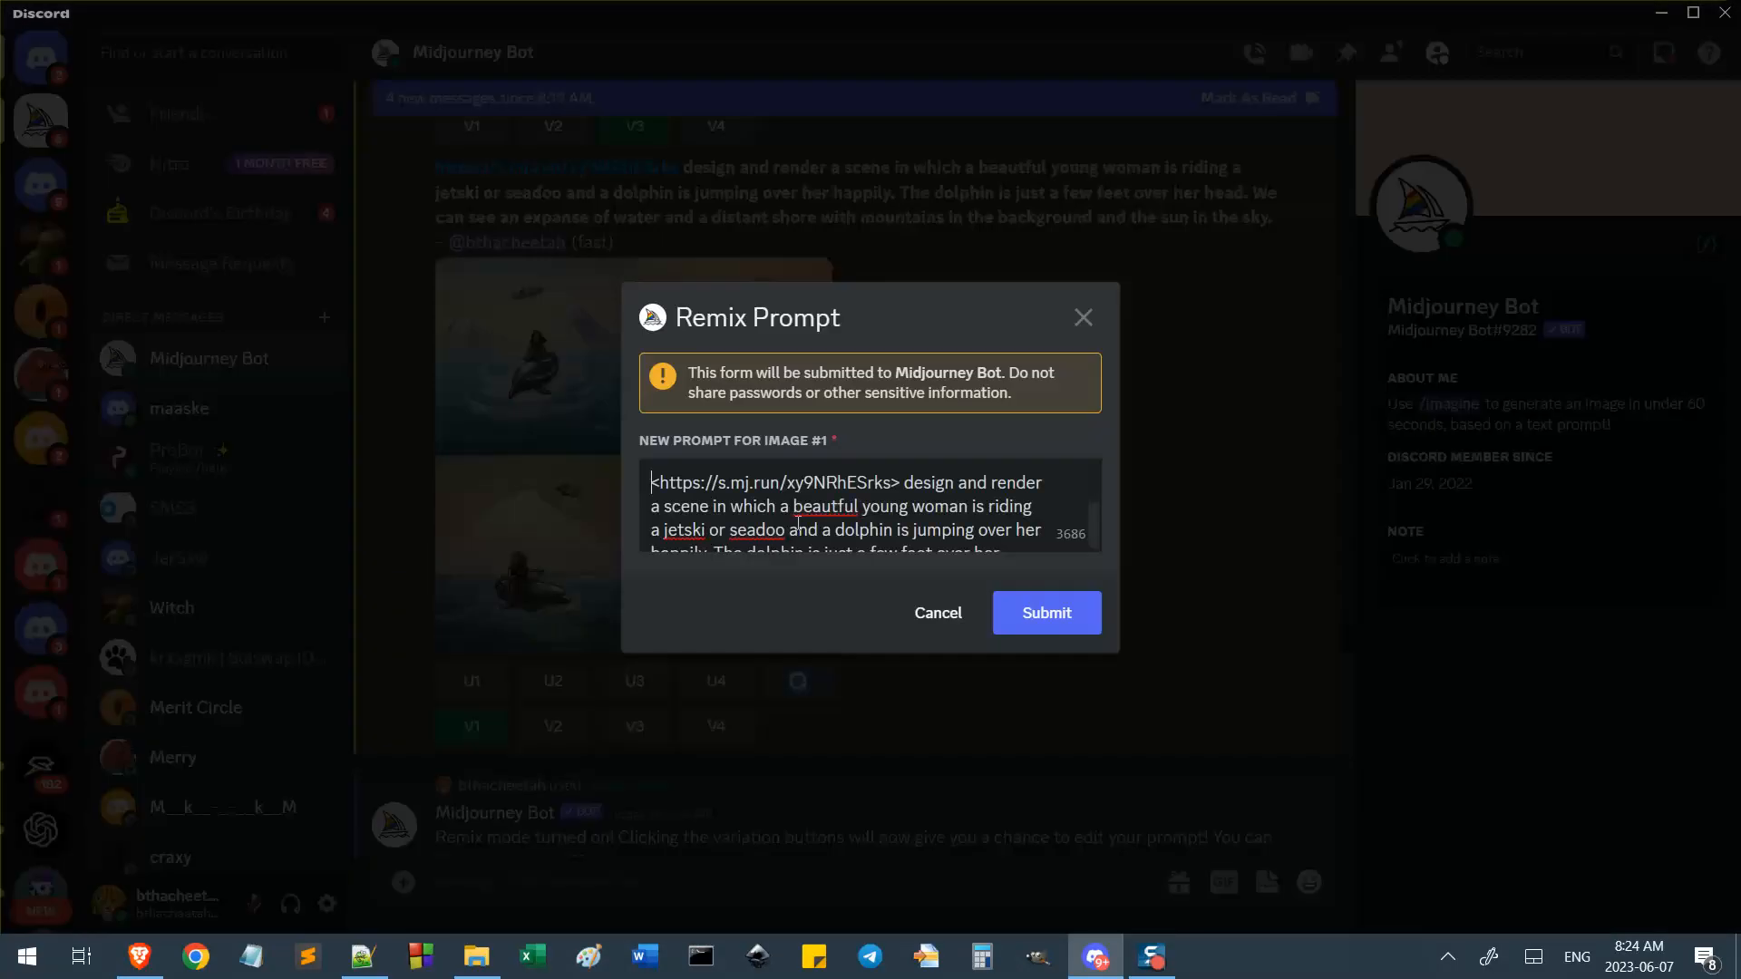
Remix image 1 again with the copied prompt, replacing "by" with "in the style", copy the word "Moebius", and submit.
key(ctrl+a)
key(End)
scroll(693, 493, up, 3)
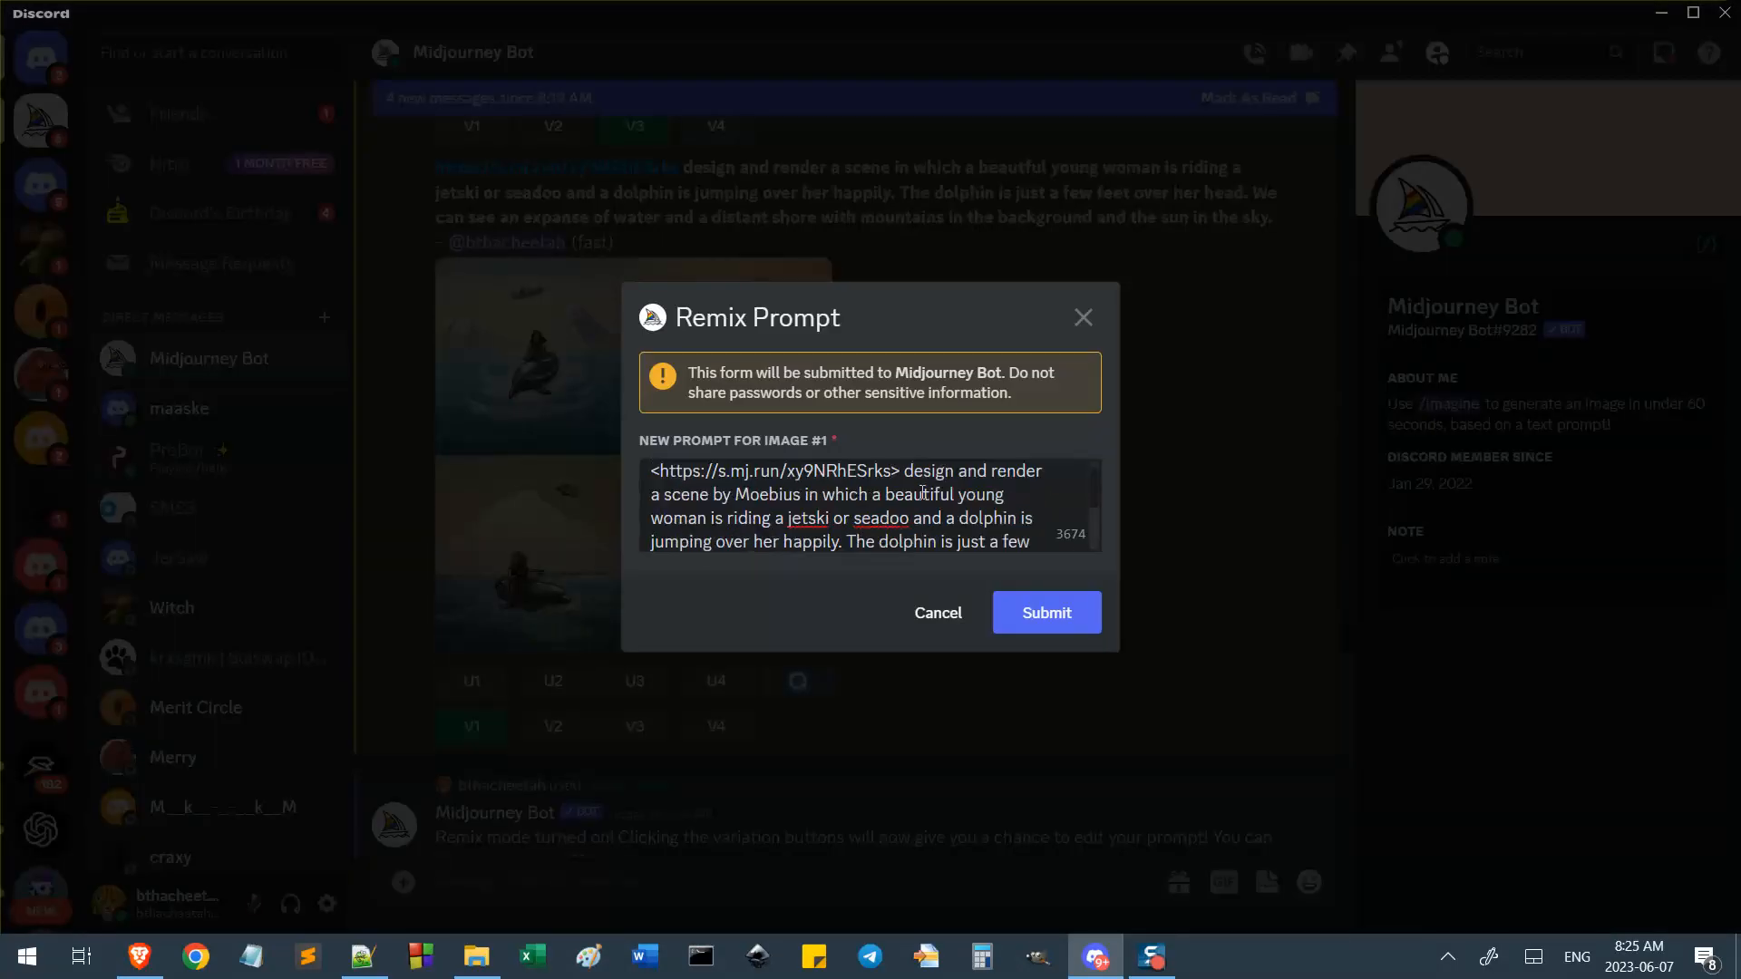
double_click(723, 505)
text(in the style)
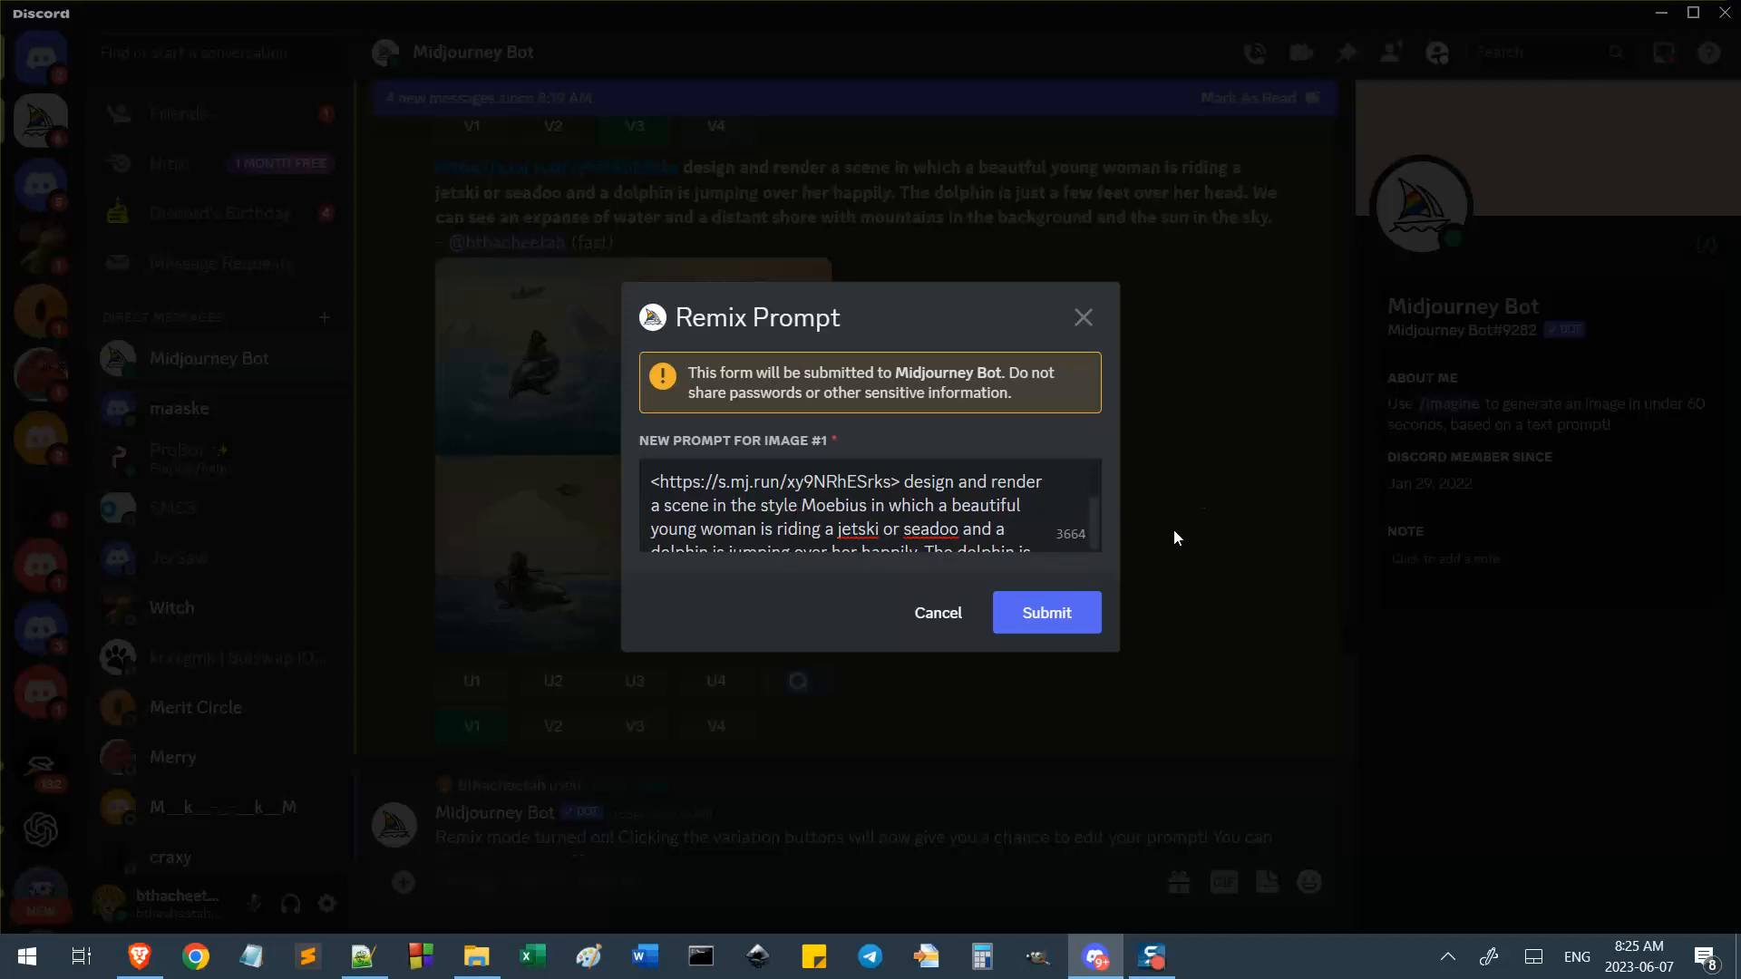
double_click(832, 508)
key(ctrl+c)
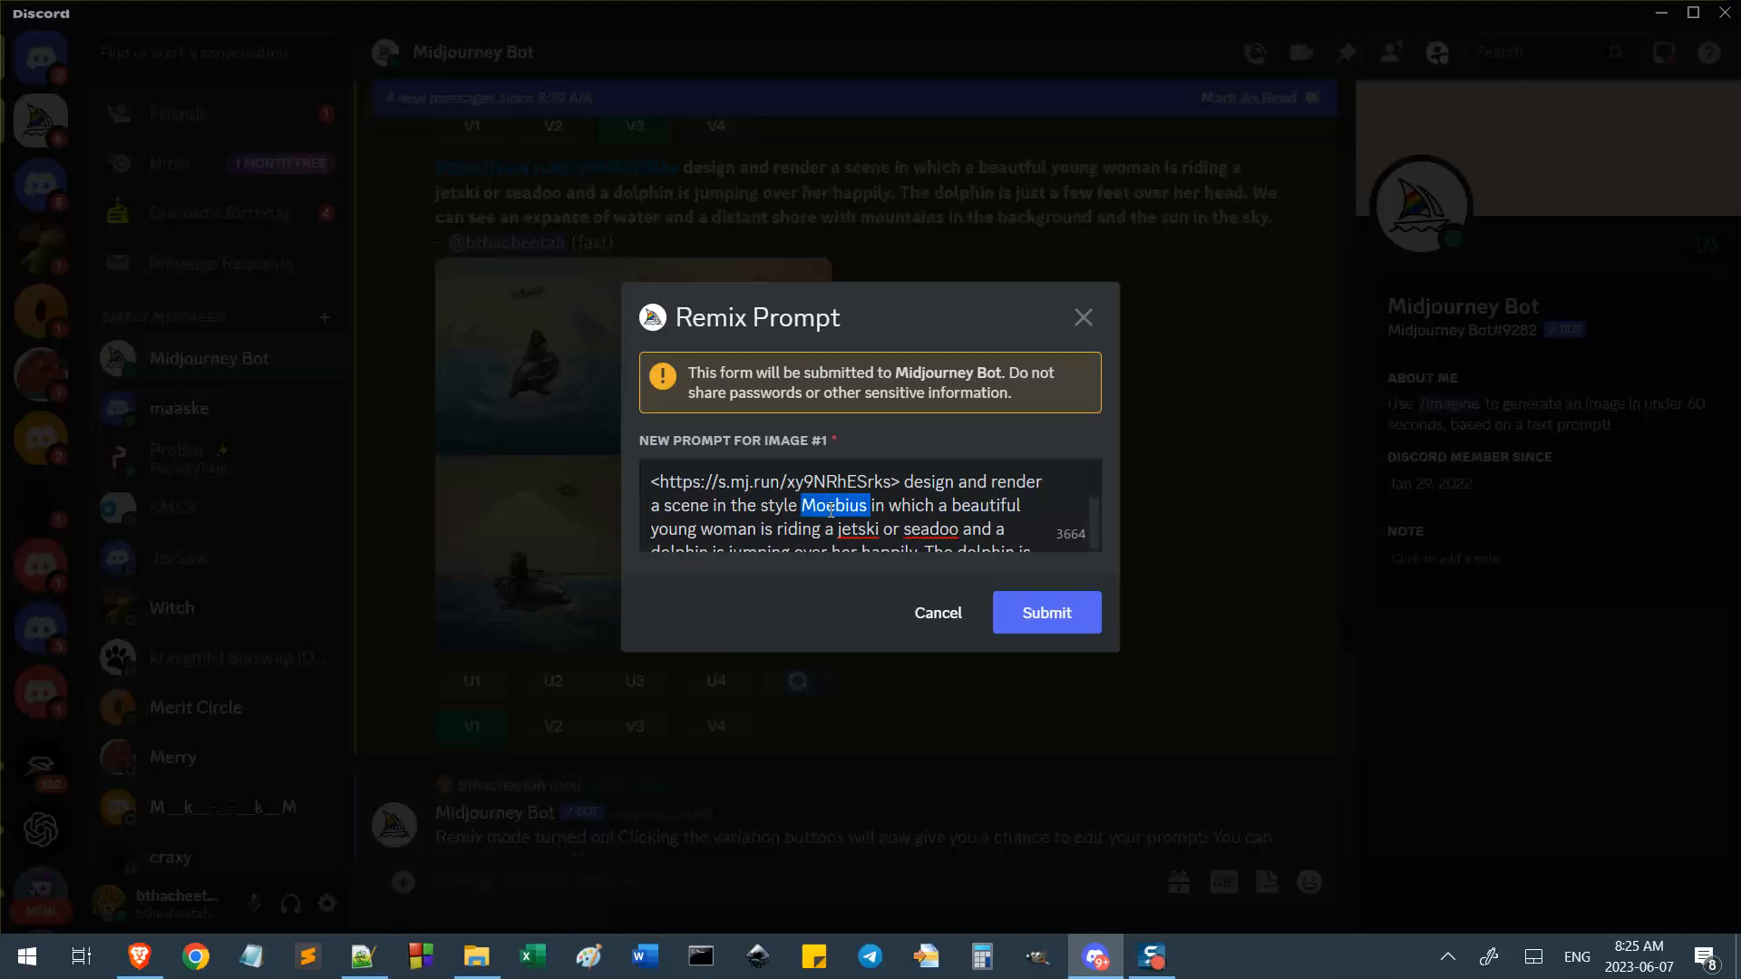
click(1030, 599)
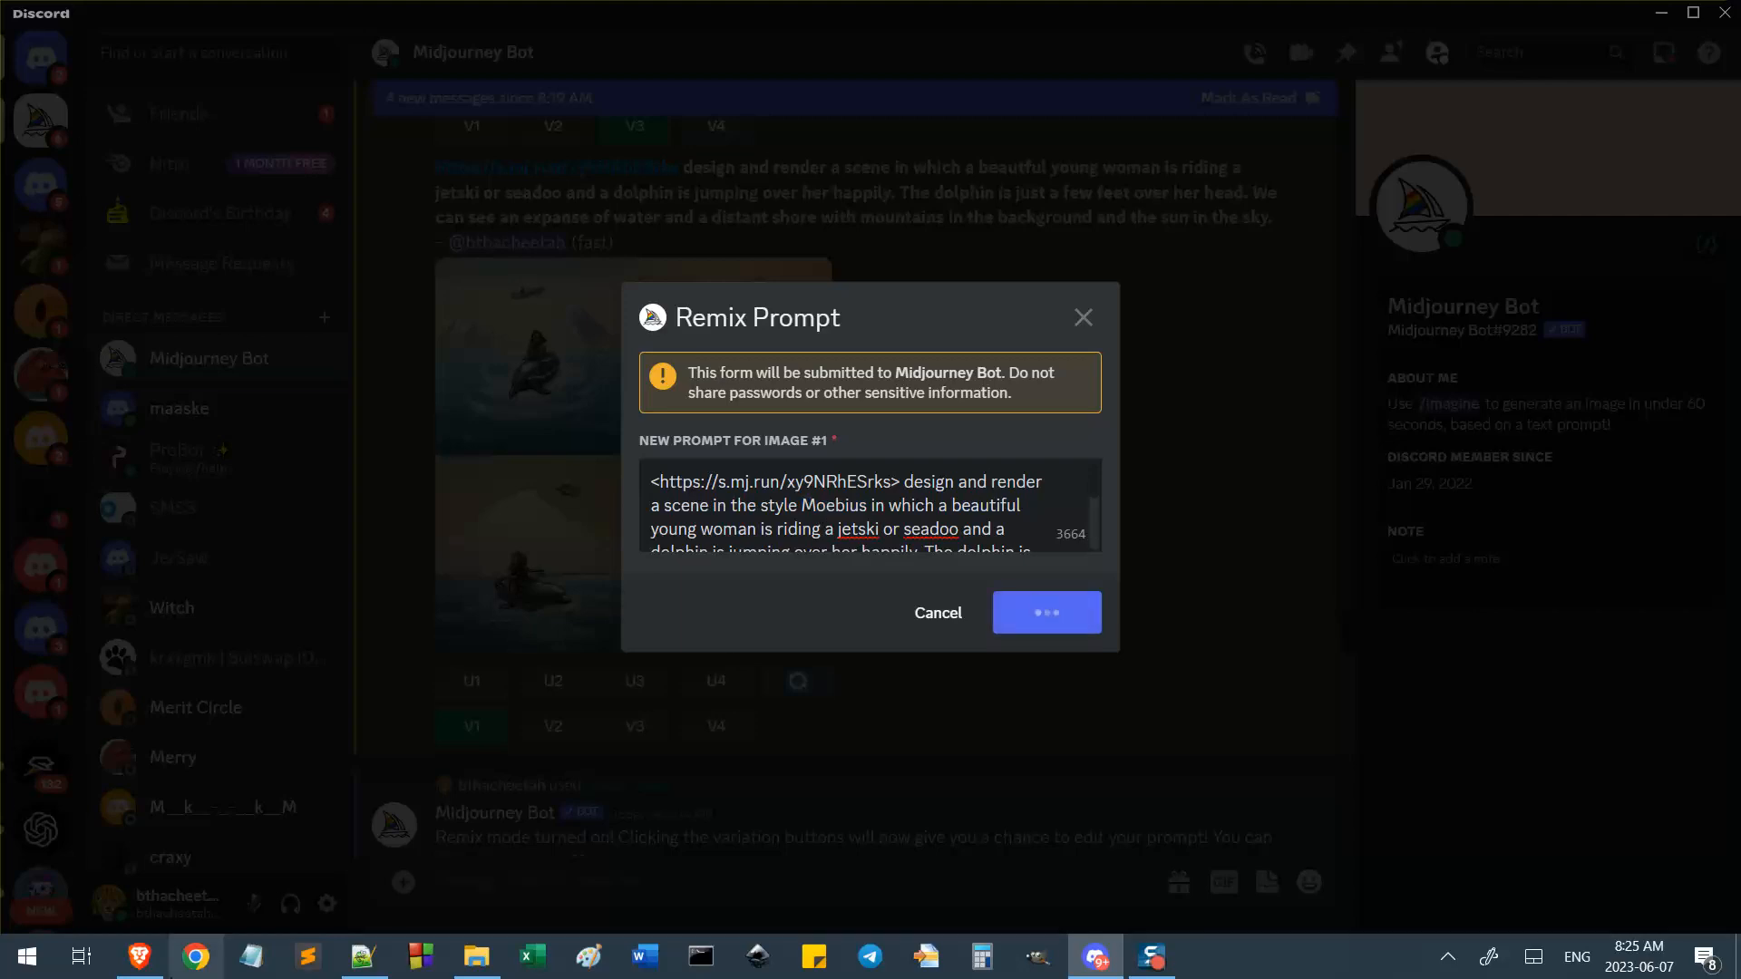
Switch to Brave and search Google for Moebius in a new tab.
click(138, 957)
key(ctrl+t)
key(ctrl+v)
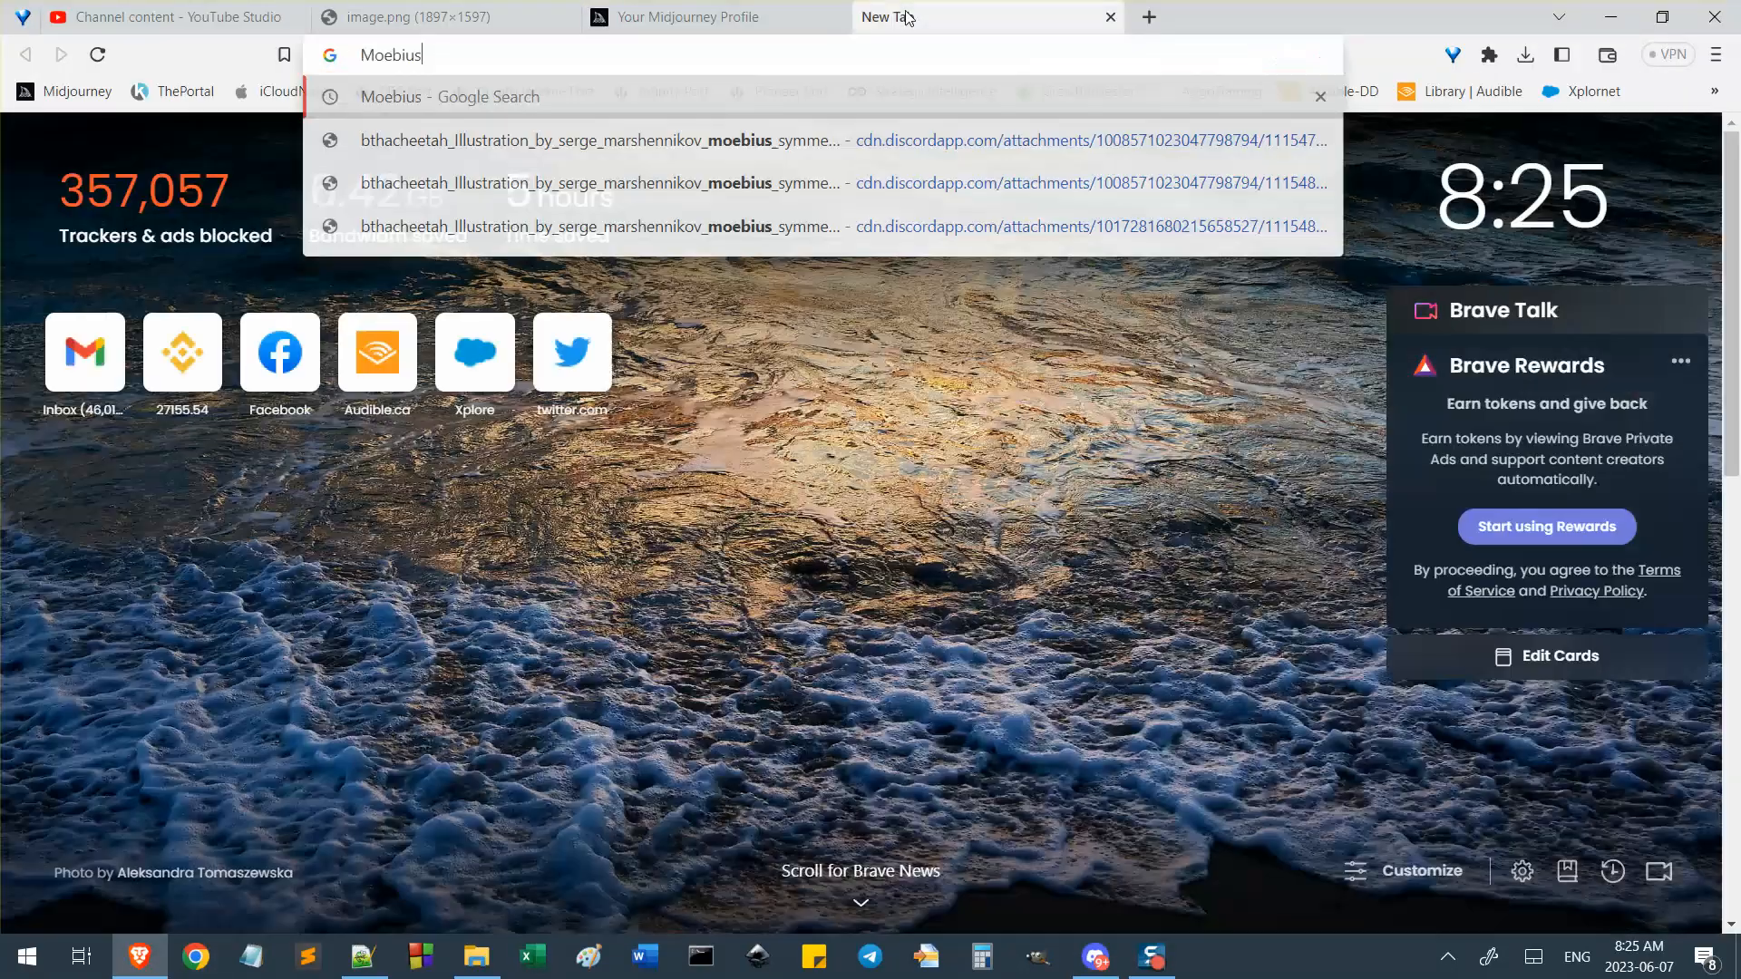
key(Return)
On the Midjourney profile page, enlarge the fourth jet ski upscale in the first row and copy its image address.
click(748, 8)
scroll(907, 476, down, 3)
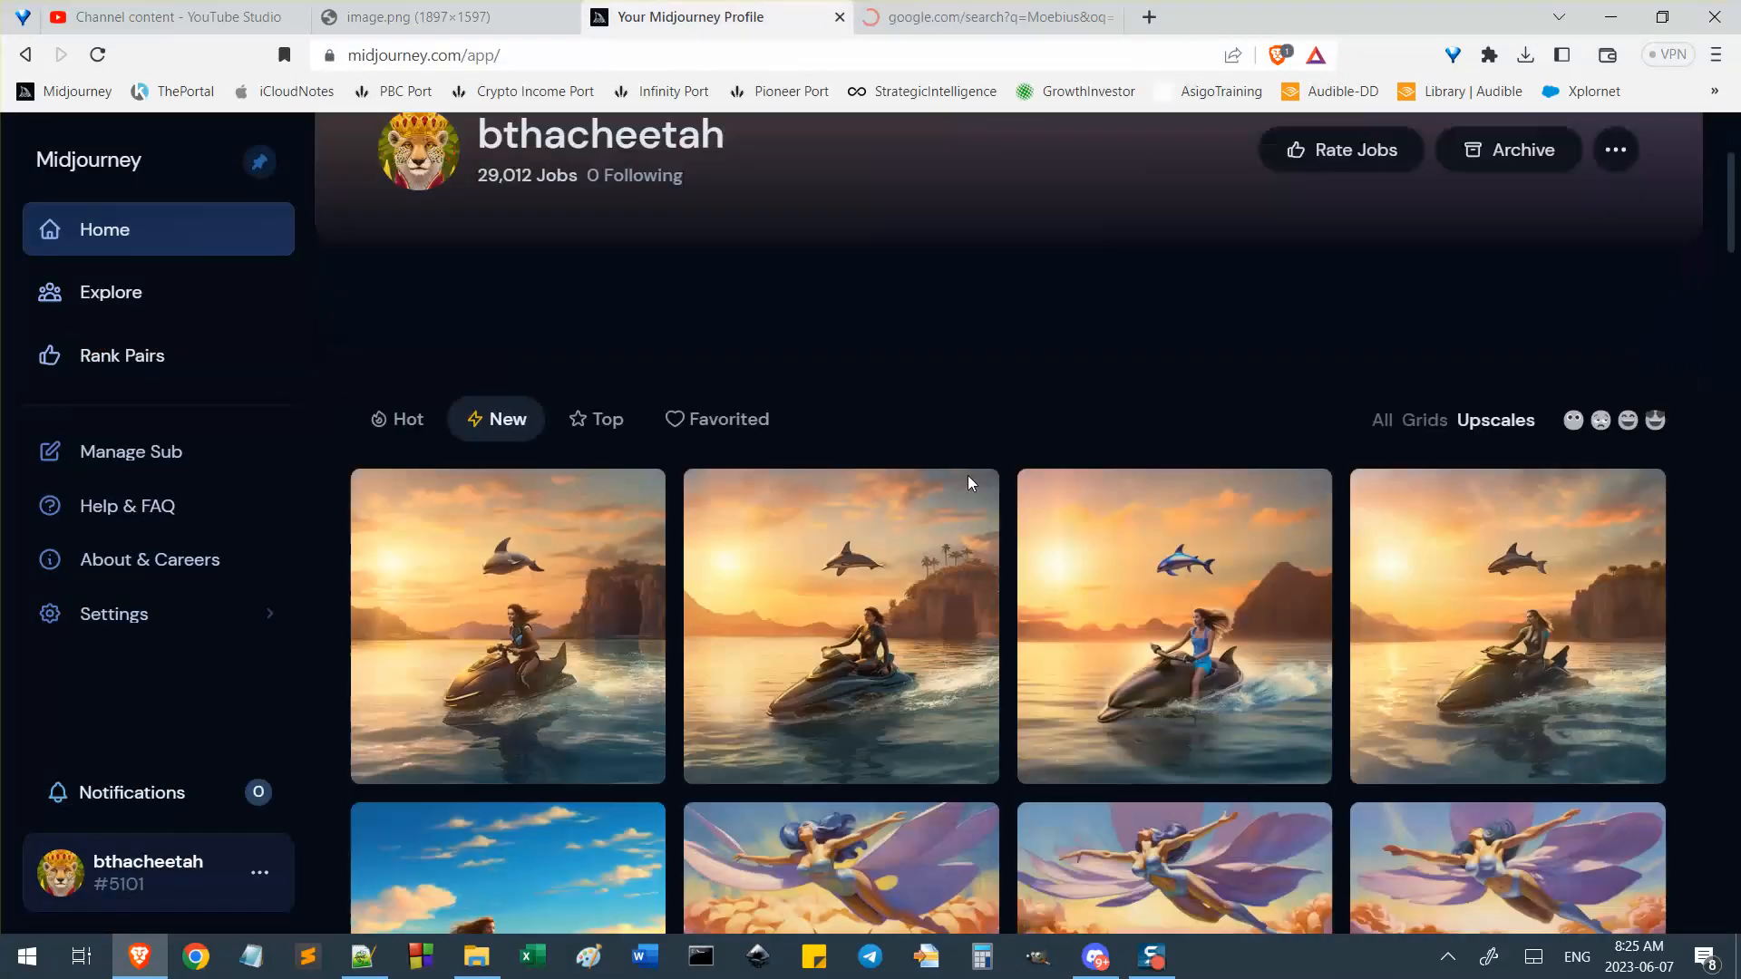
scroll(1104, 388, down, 3)
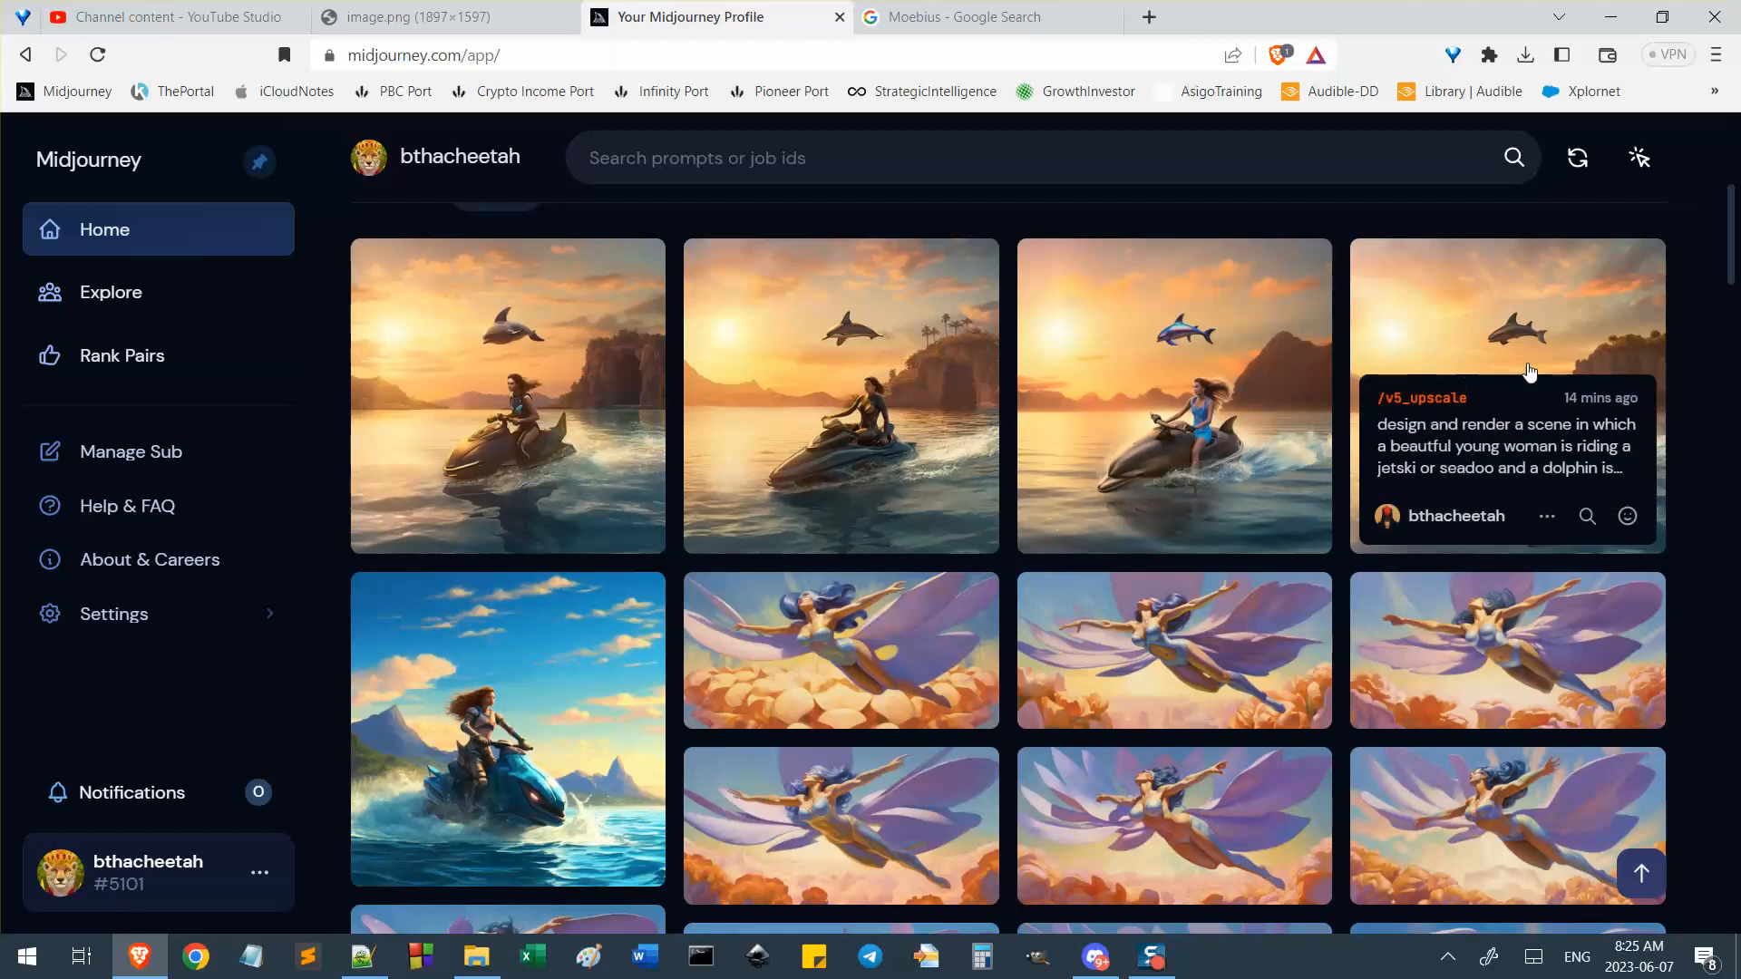
click(1562, 332)
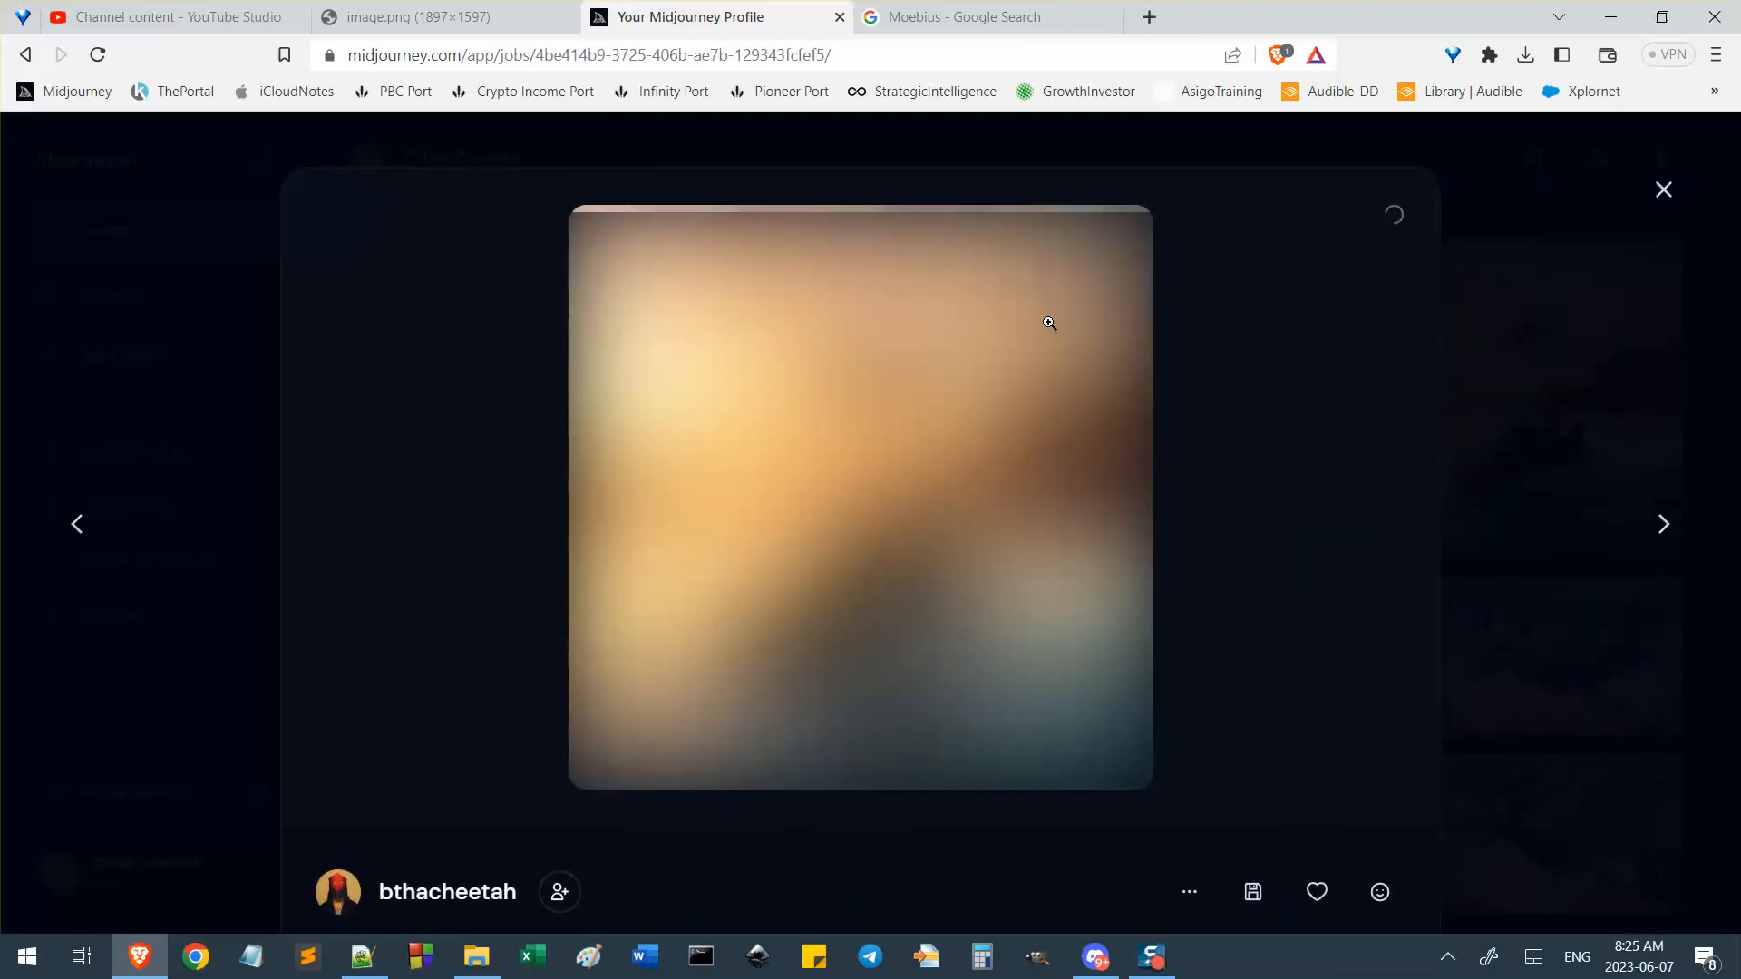
click(1019, 349)
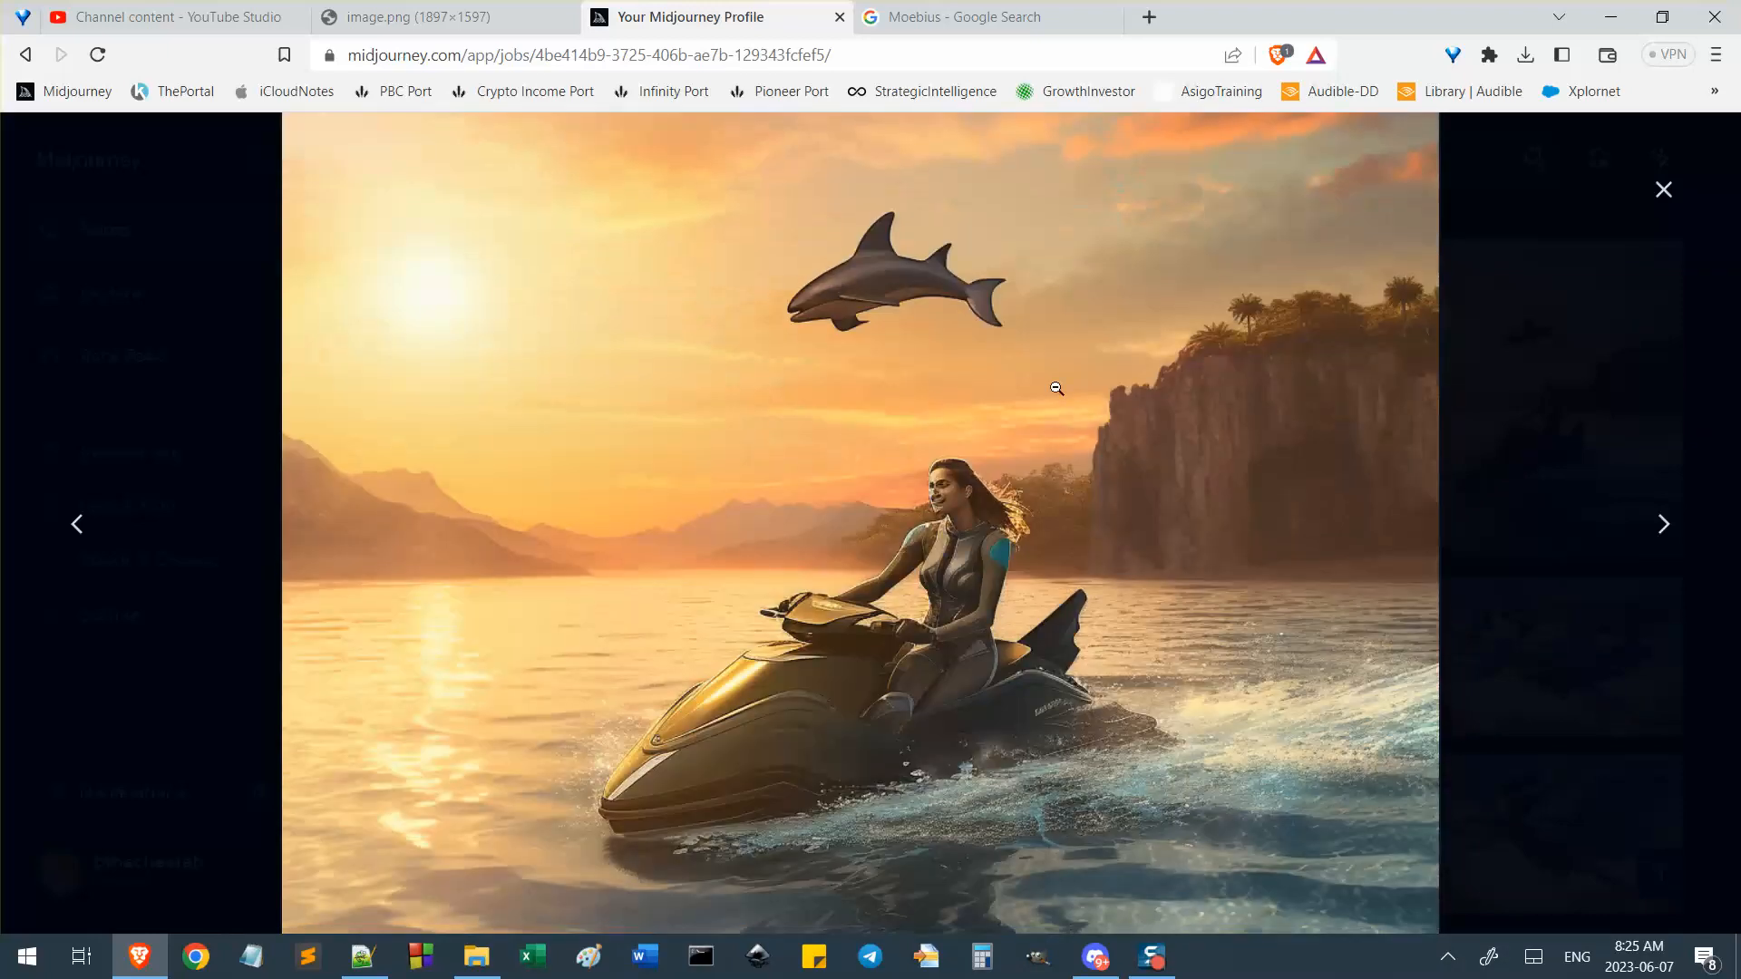
click(1093, 359)
right_click(1021, 339)
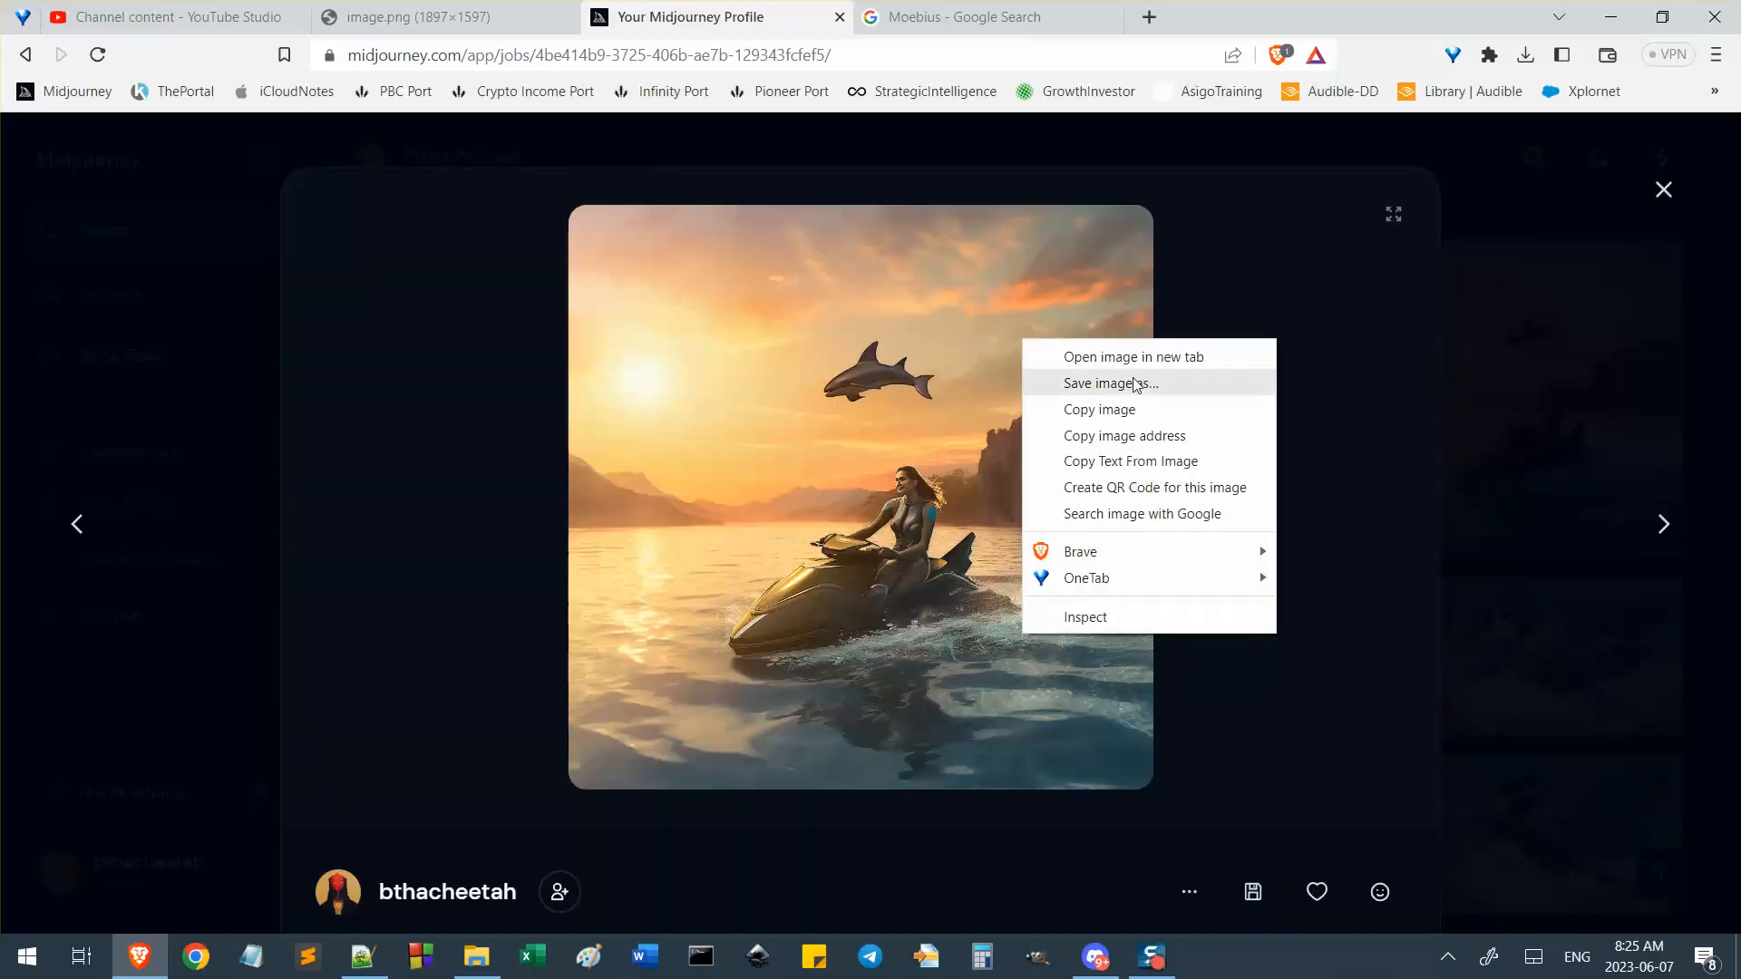
click(1129, 437)
right_click(982, 388)
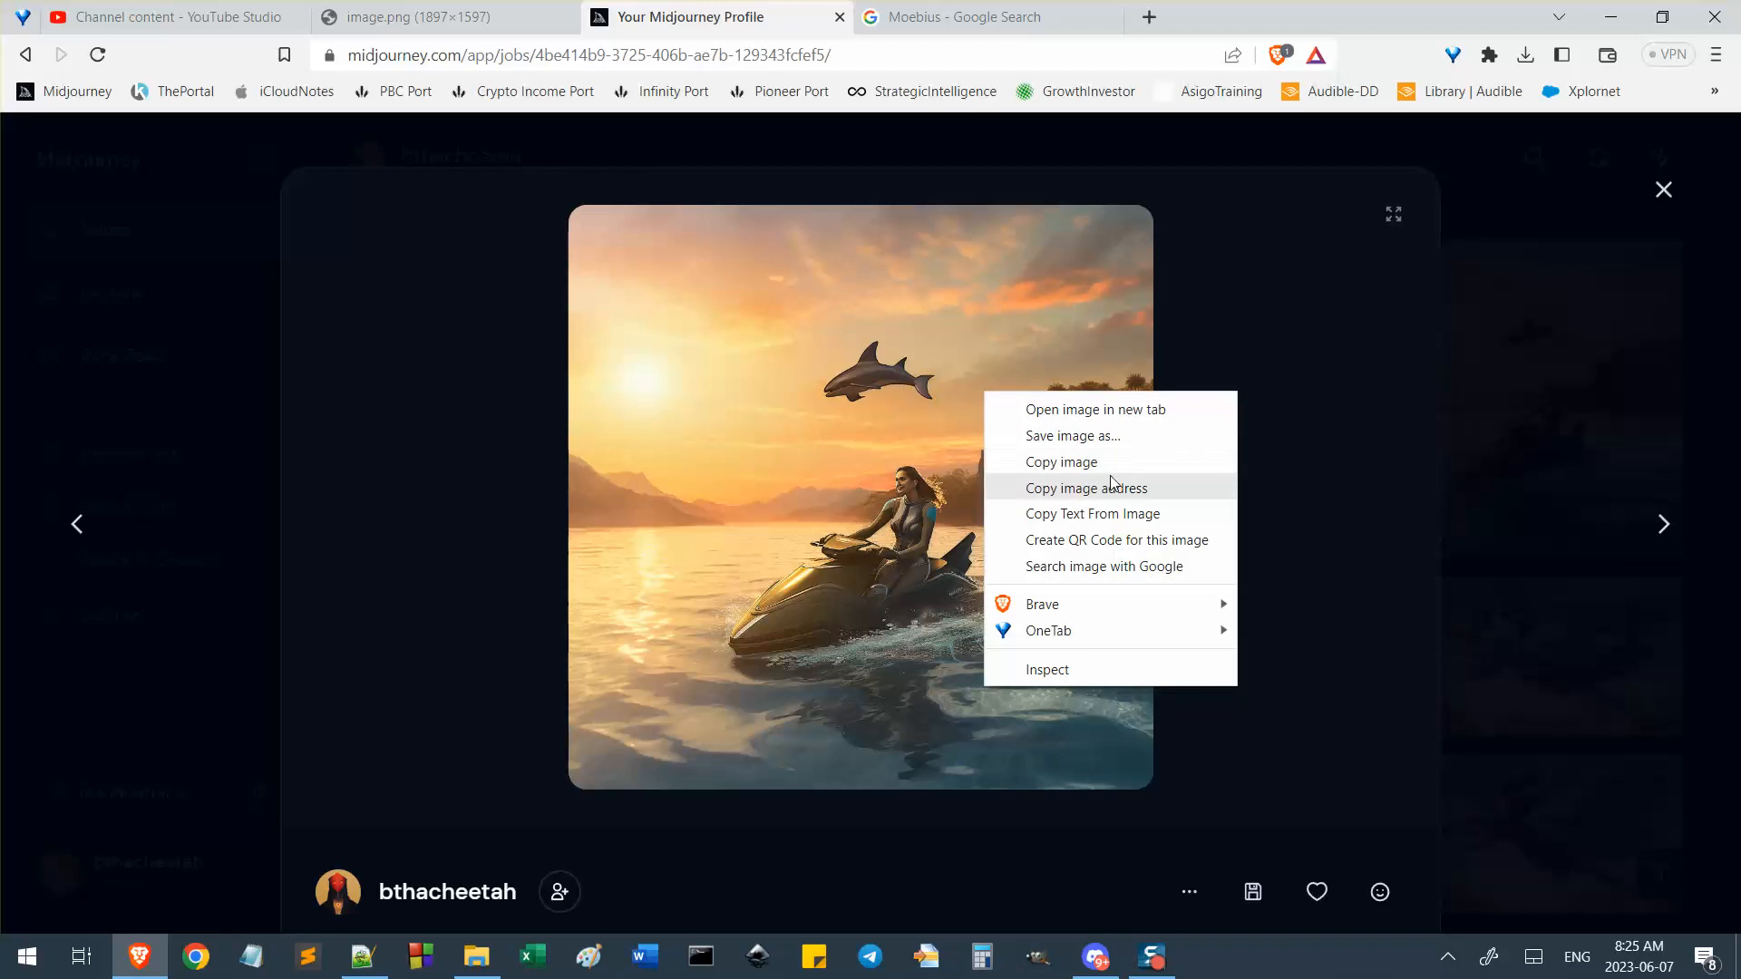
click(1114, 488)
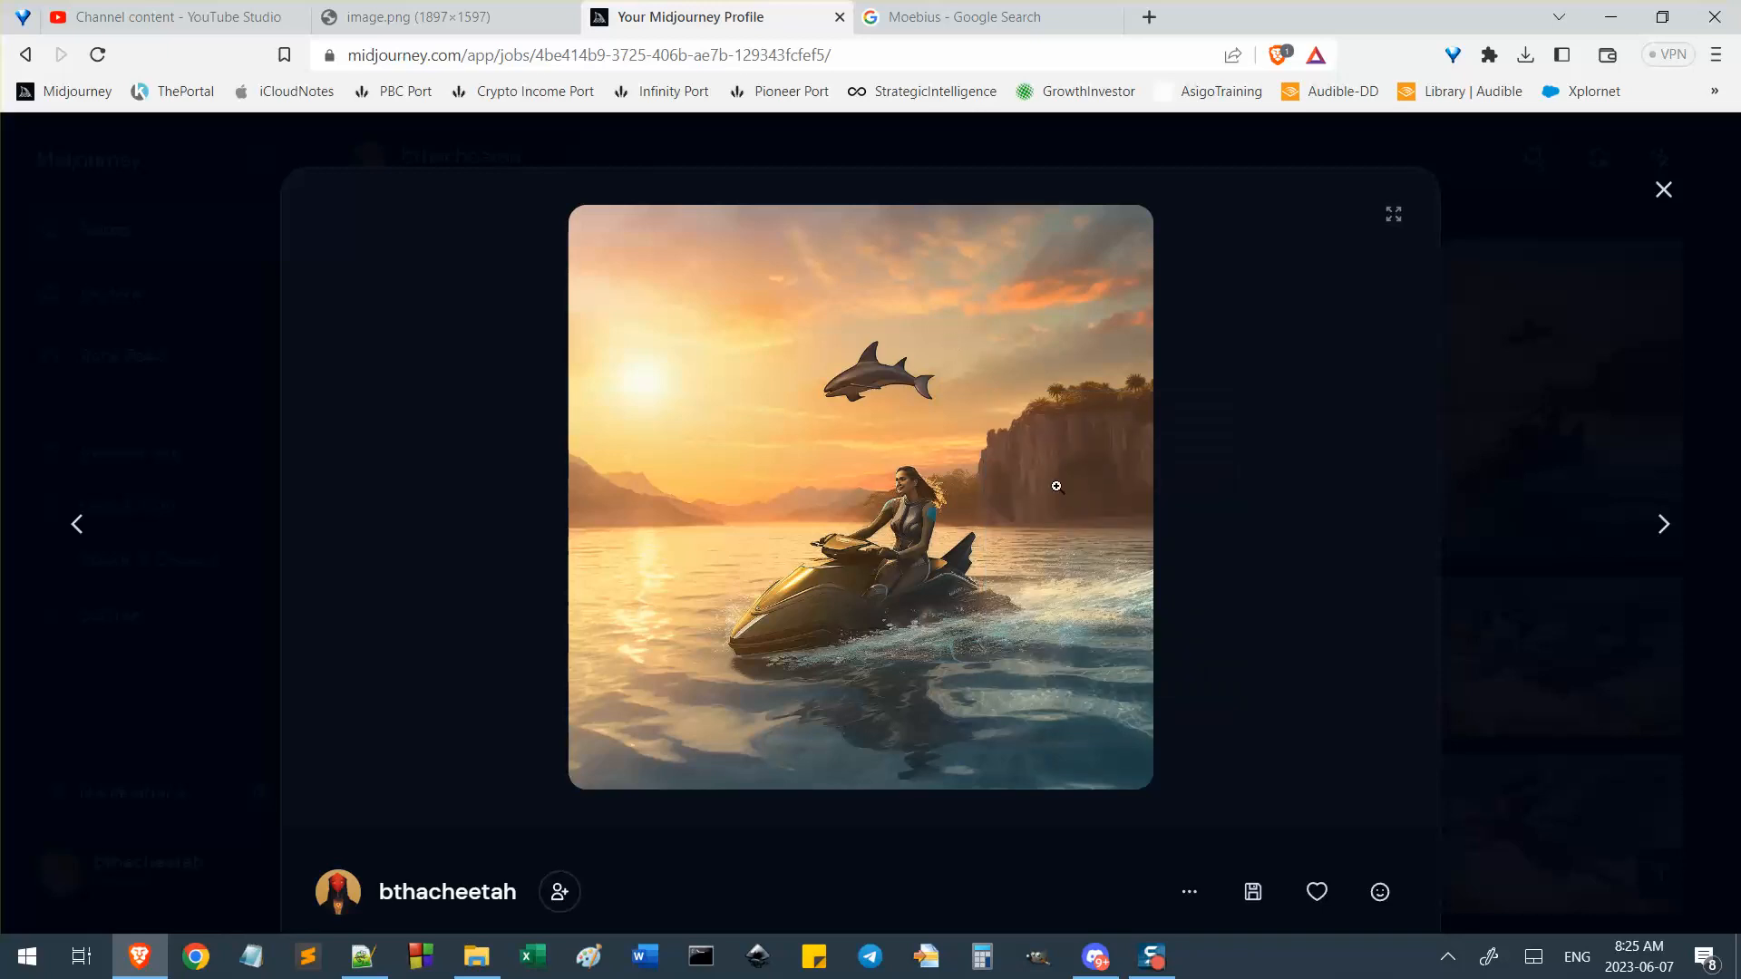
Switch to Discord, open the remix prompt for image 4 of the 7:47 AM grid, and paste the copied image address at its start.
click(1096, 957)
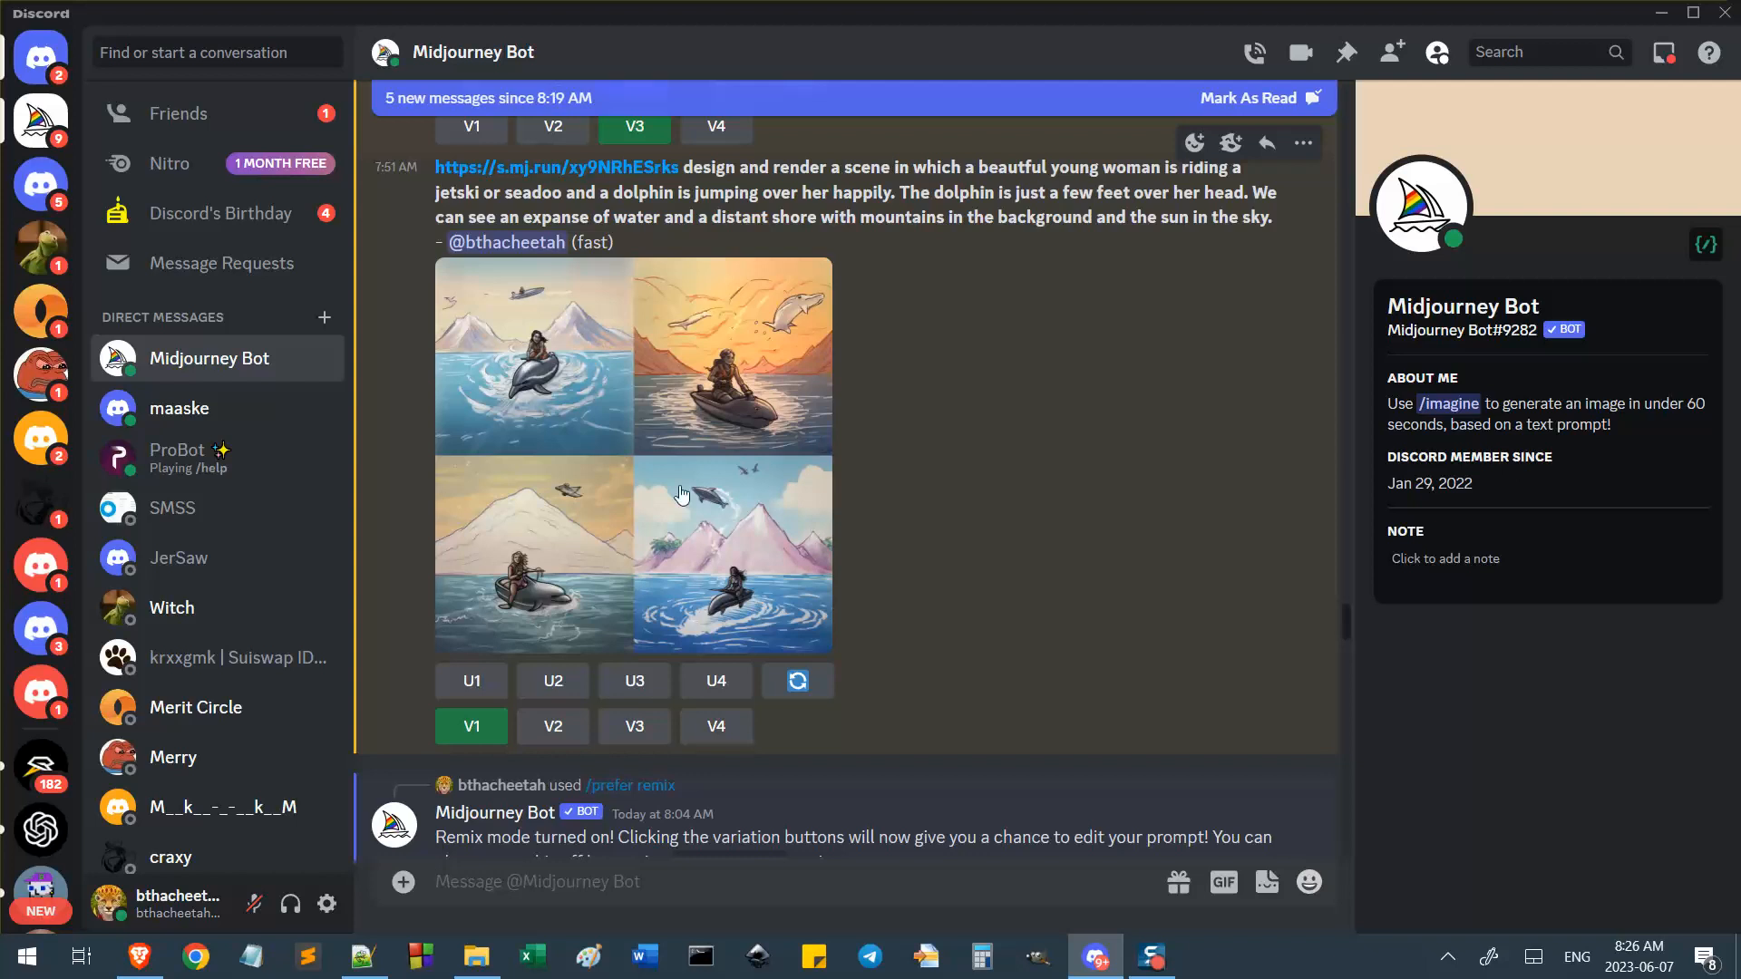
scroll(950, 414, up, 10)
scroll(954, 450, up, 3)
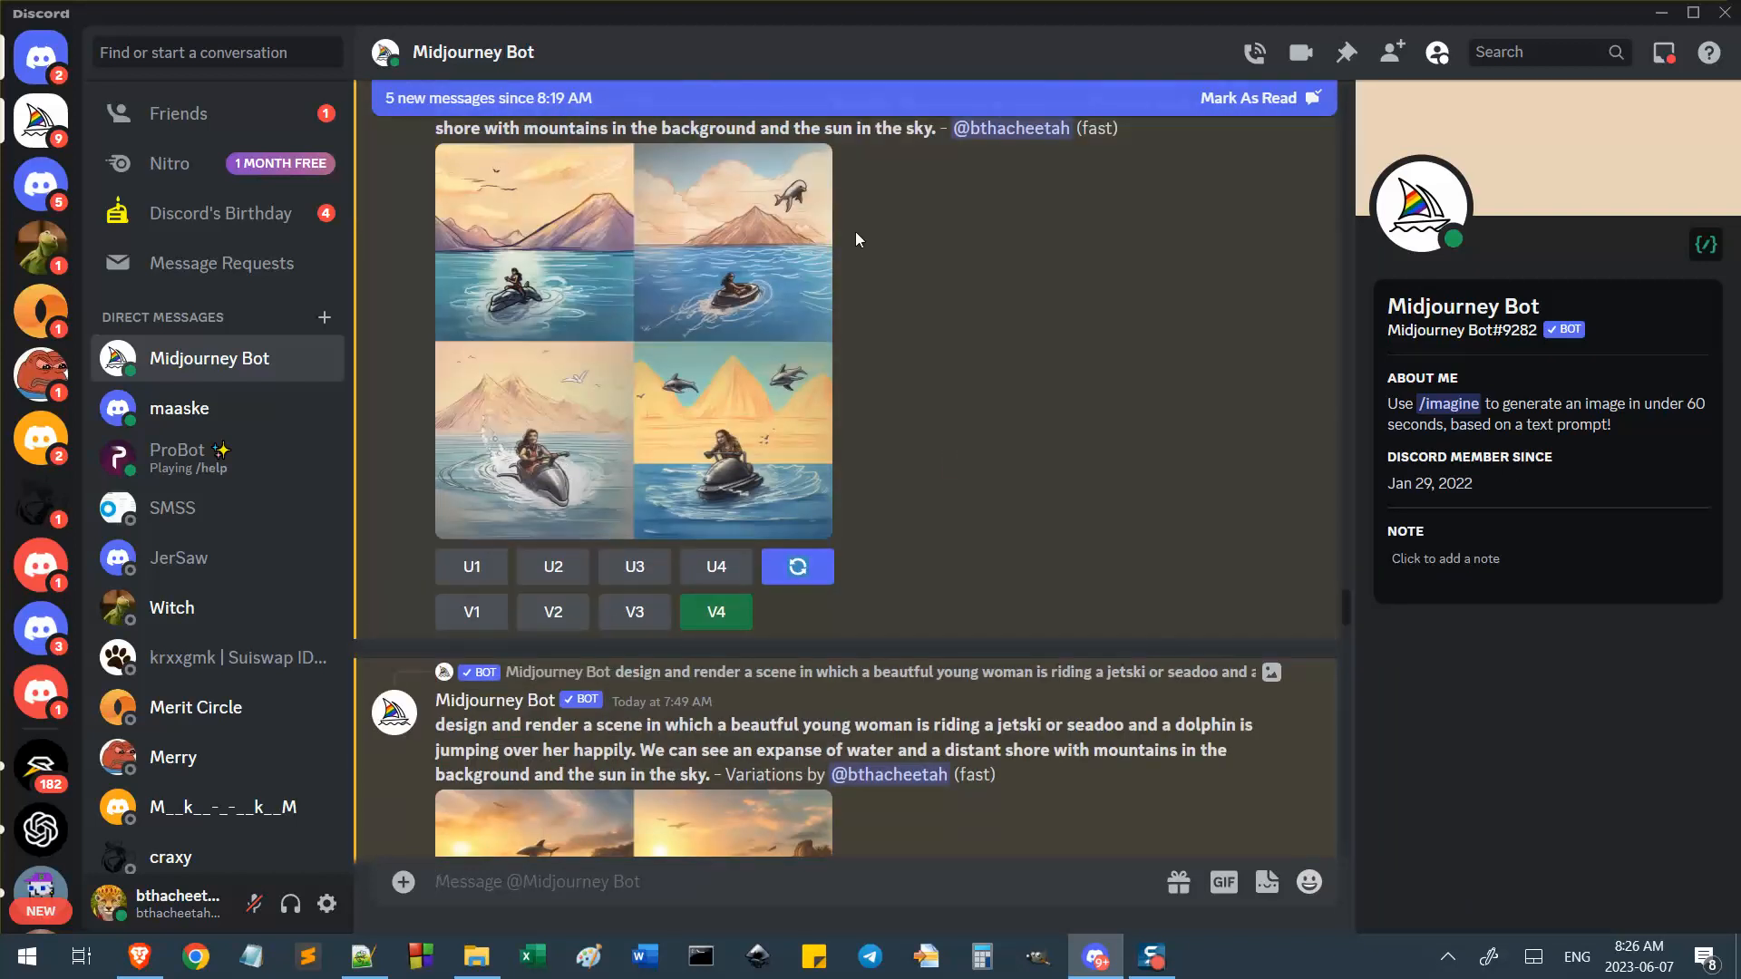
scroll(797, 412, up, 1)
scroll(796, 414, up, 1)
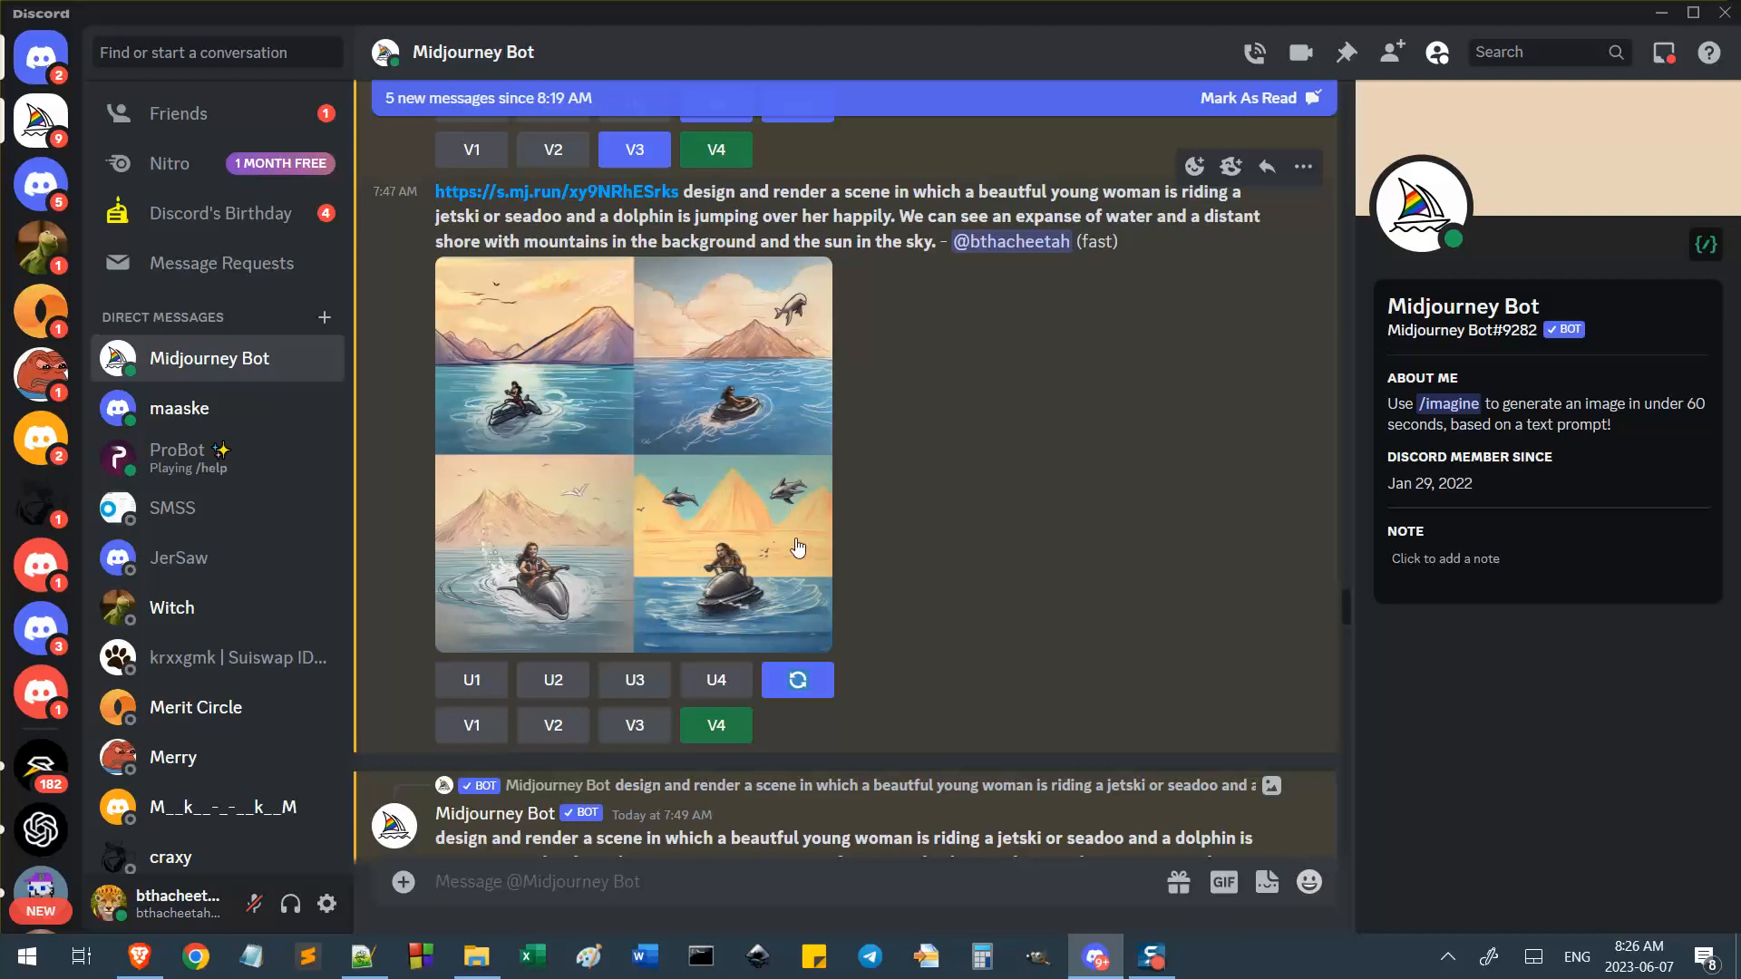
click(733, 726)
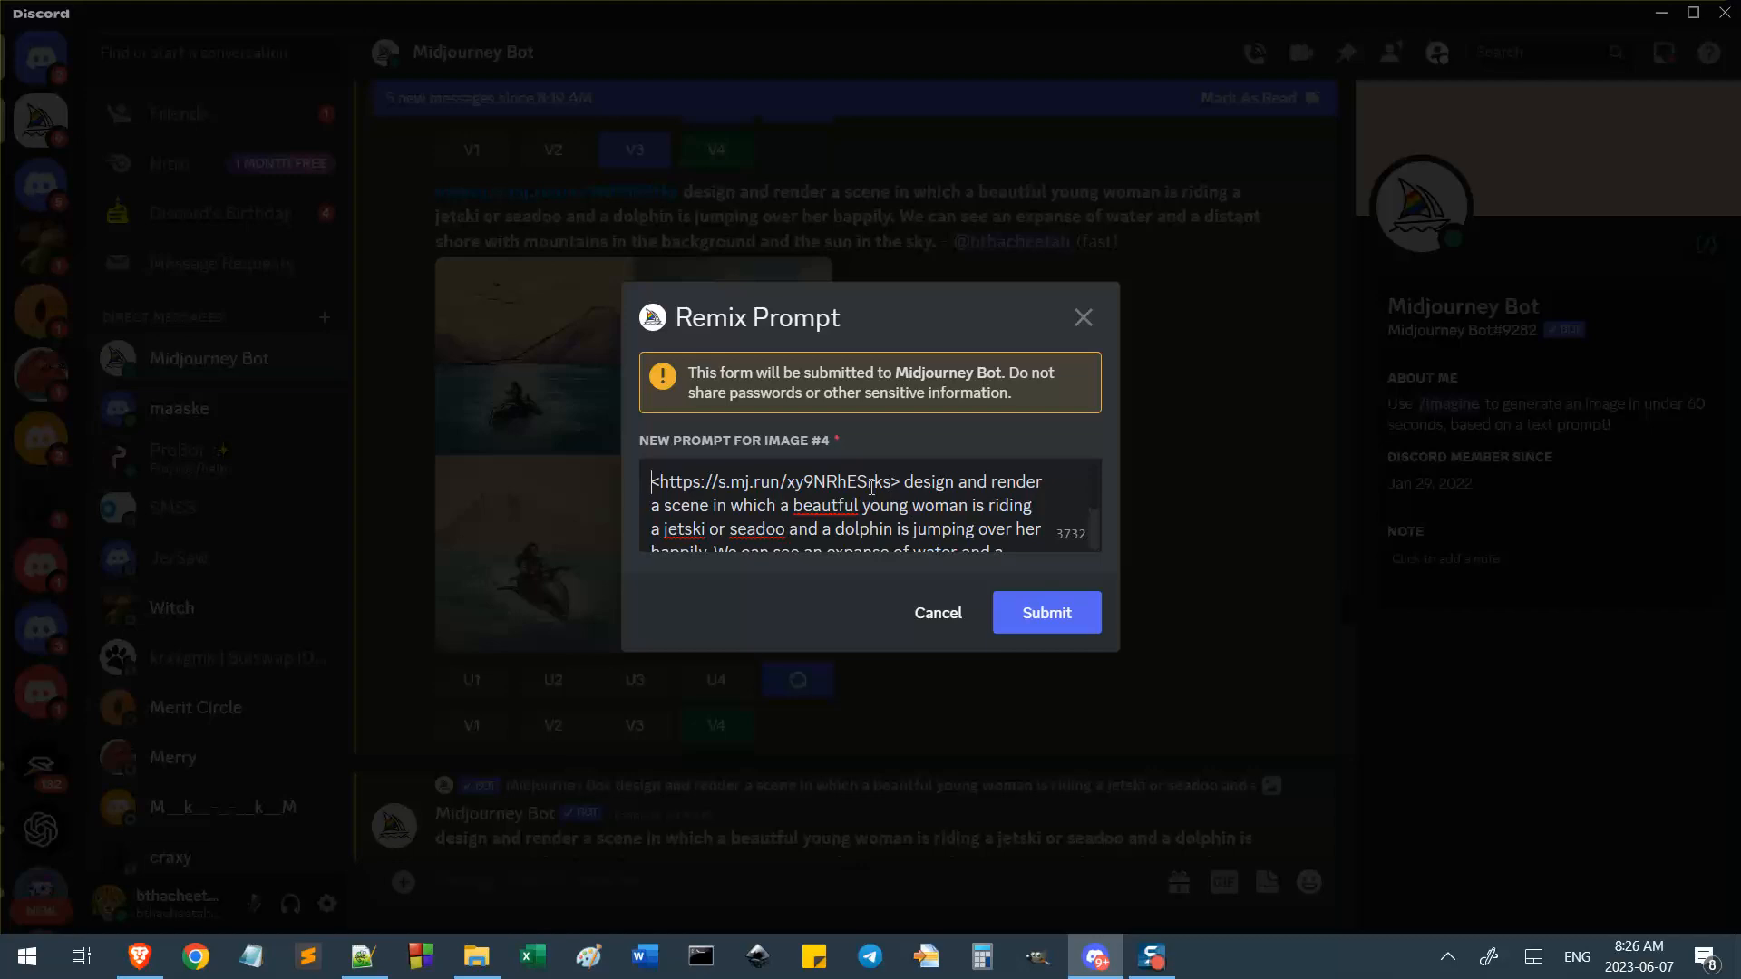
key(ctrl+v)
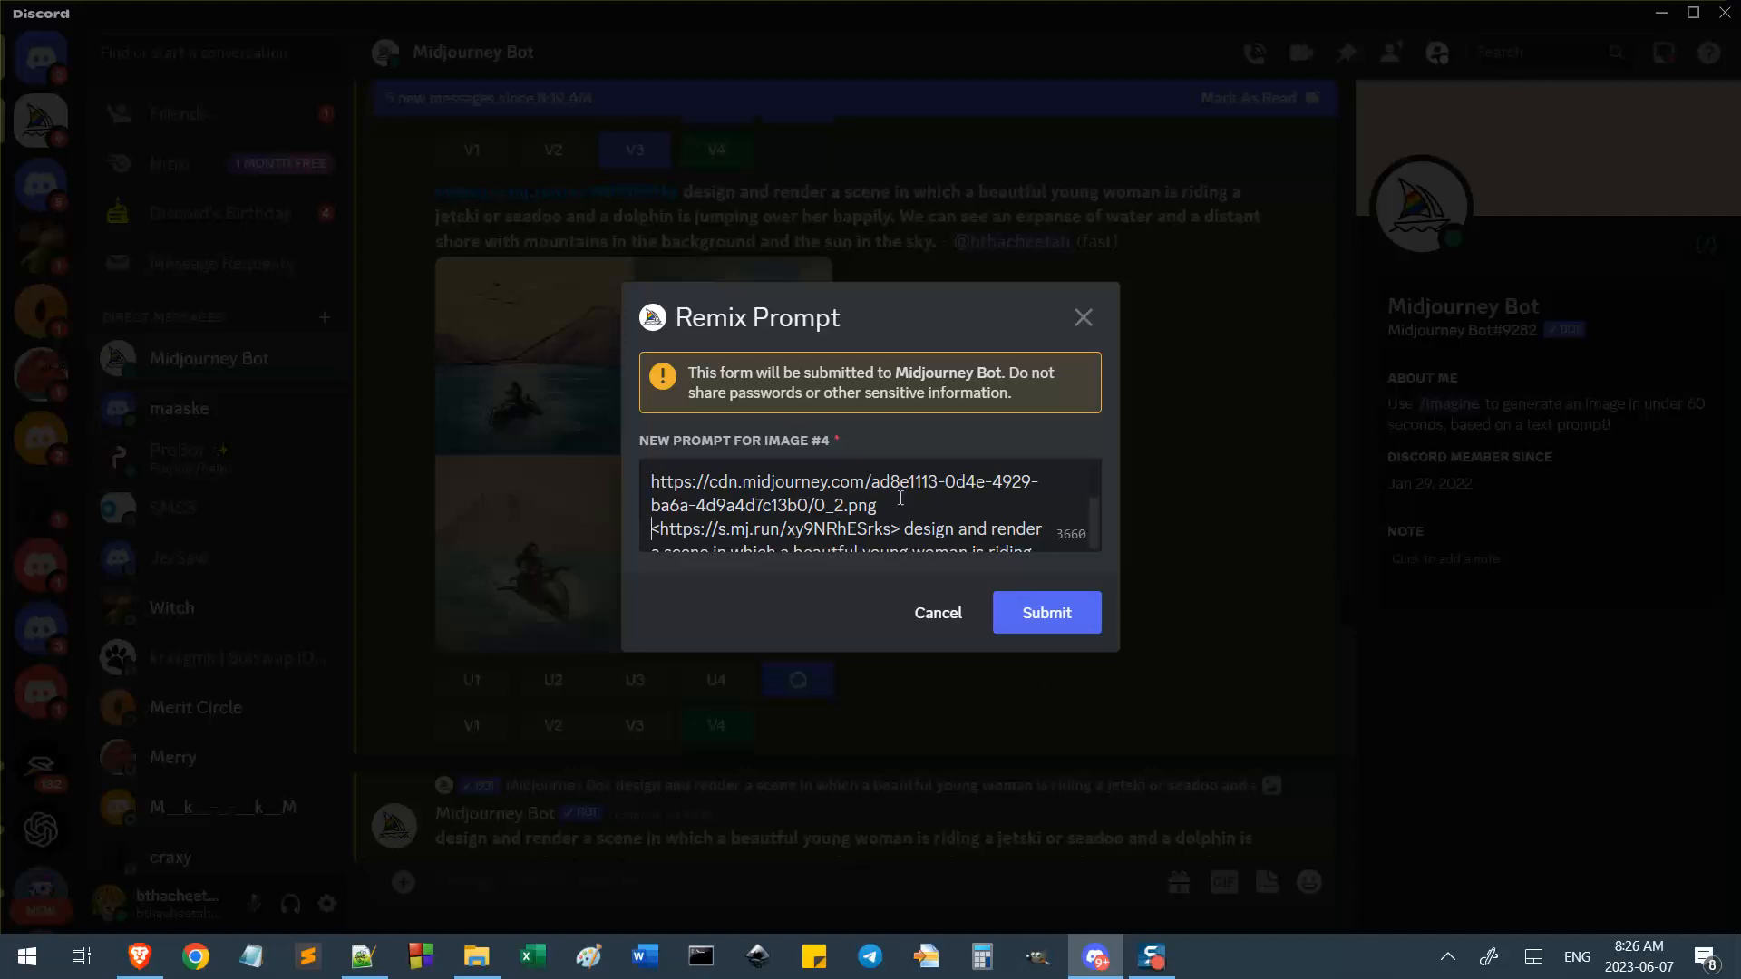
Close the enlarged jet ski image on the Midjourney profile page in Brave and return to the image 4 remix prompt in Discord.
click(139, 957)
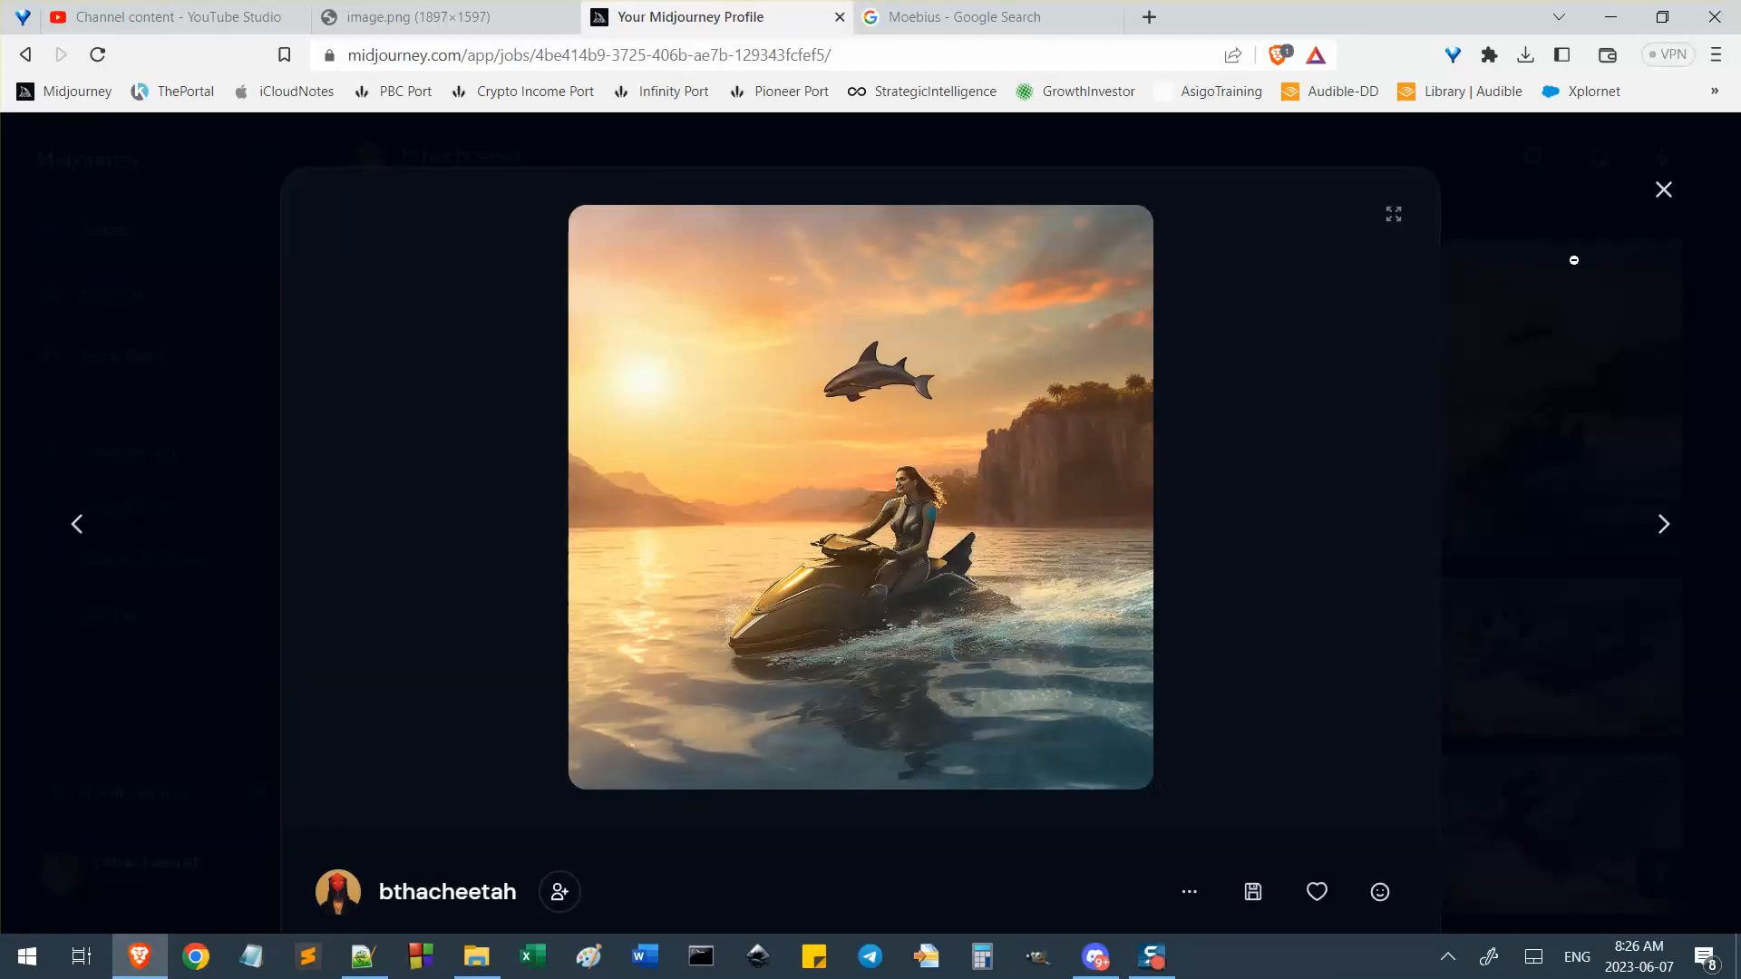
click(1663, 188)
key(alt+Tab)
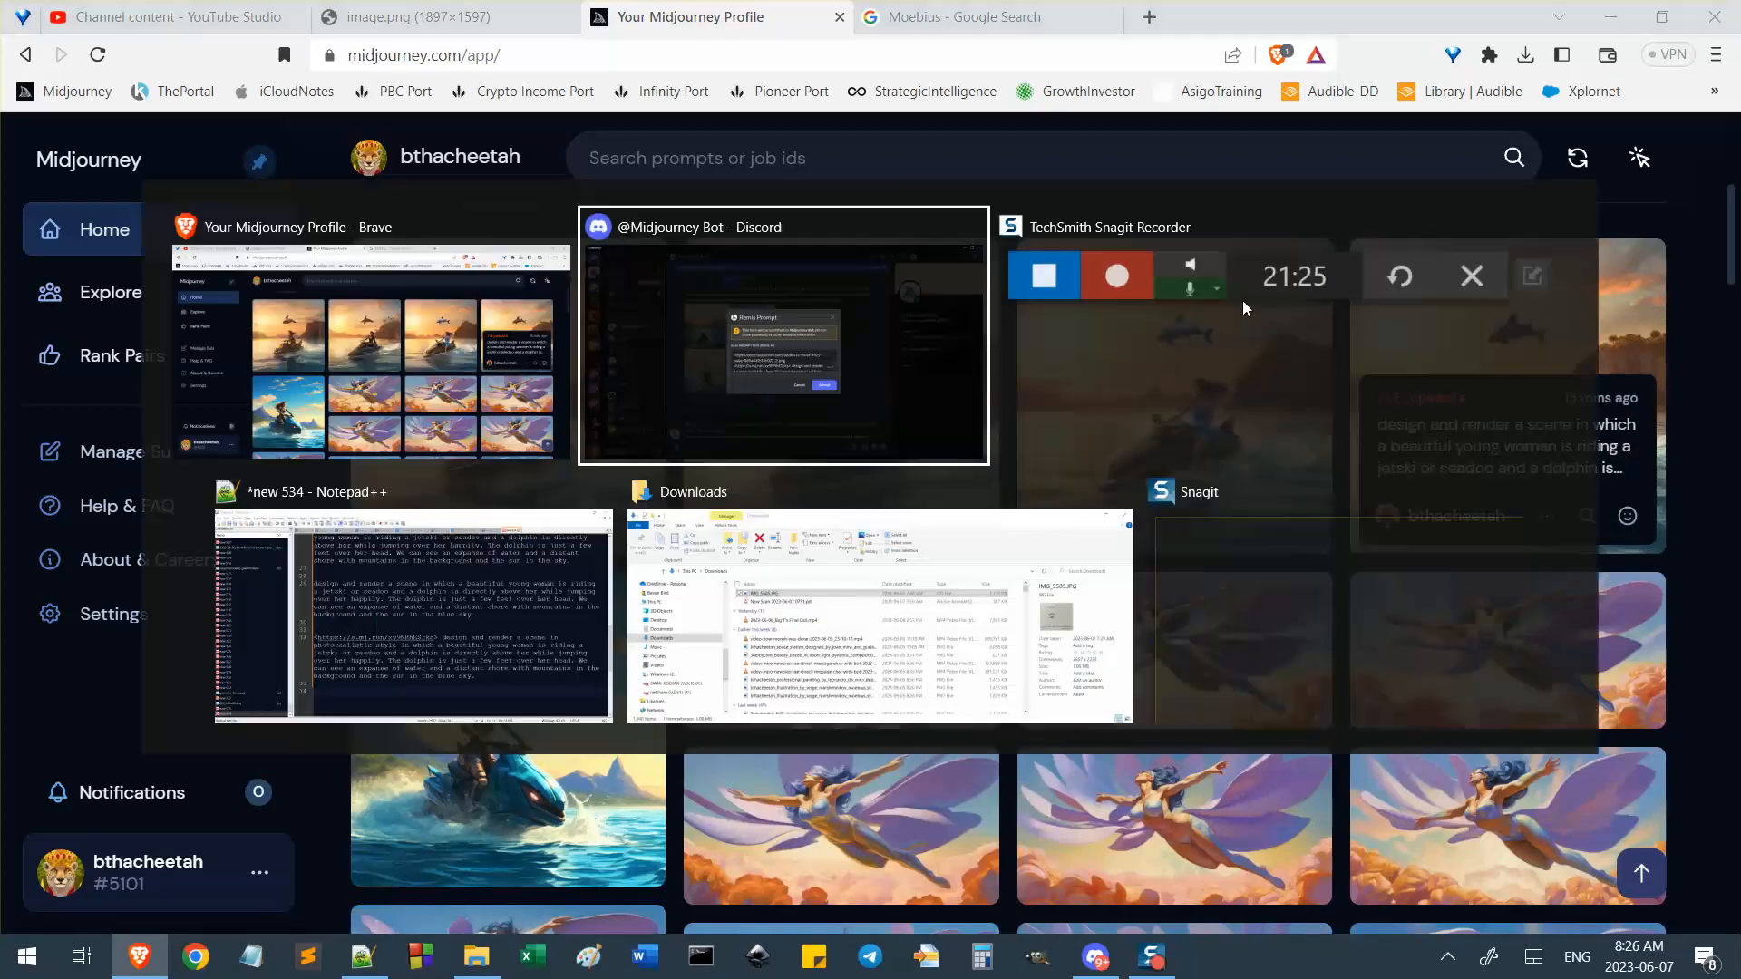
drag(900, 530, 672, 507)
click(977, 529)
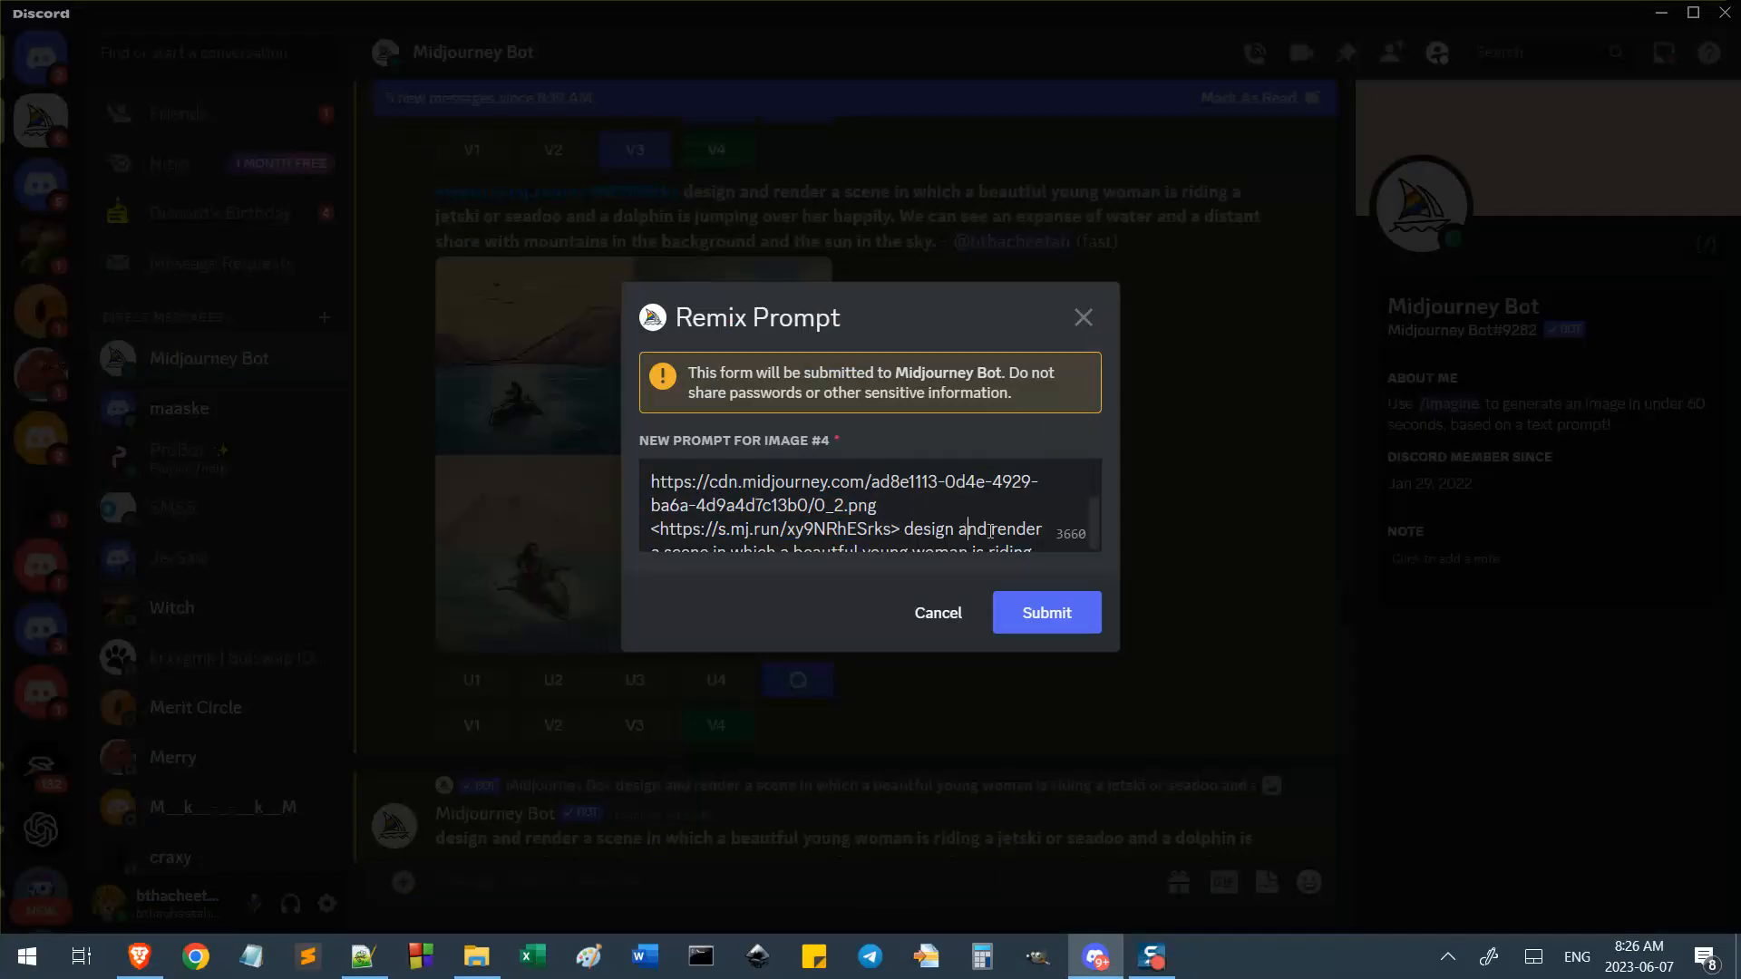
scroll(987, 531, down, 2)
scroll(772, 491, up, 3)
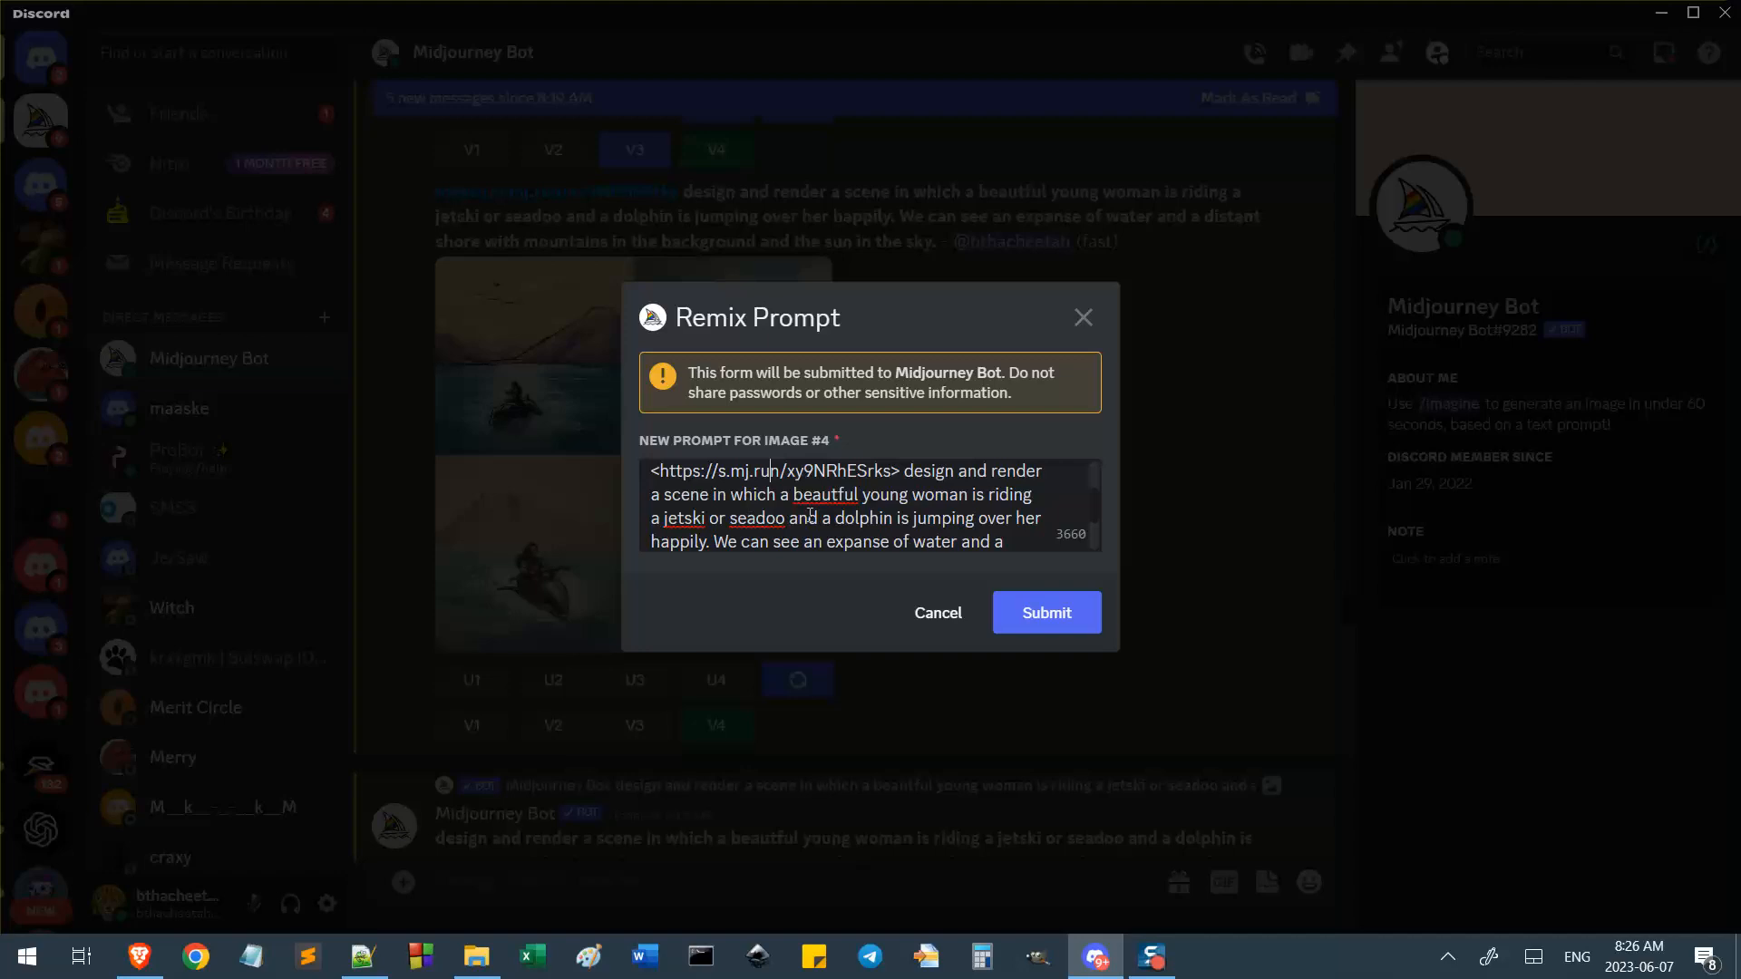
Switch to Notepad++ and copy the photorealistic style scene description on line 32, leaving out the link before it.
key(alt+Tab)
key(alt+Tab)
click(365, 957)
drag(1007, 569, 1188, 693)
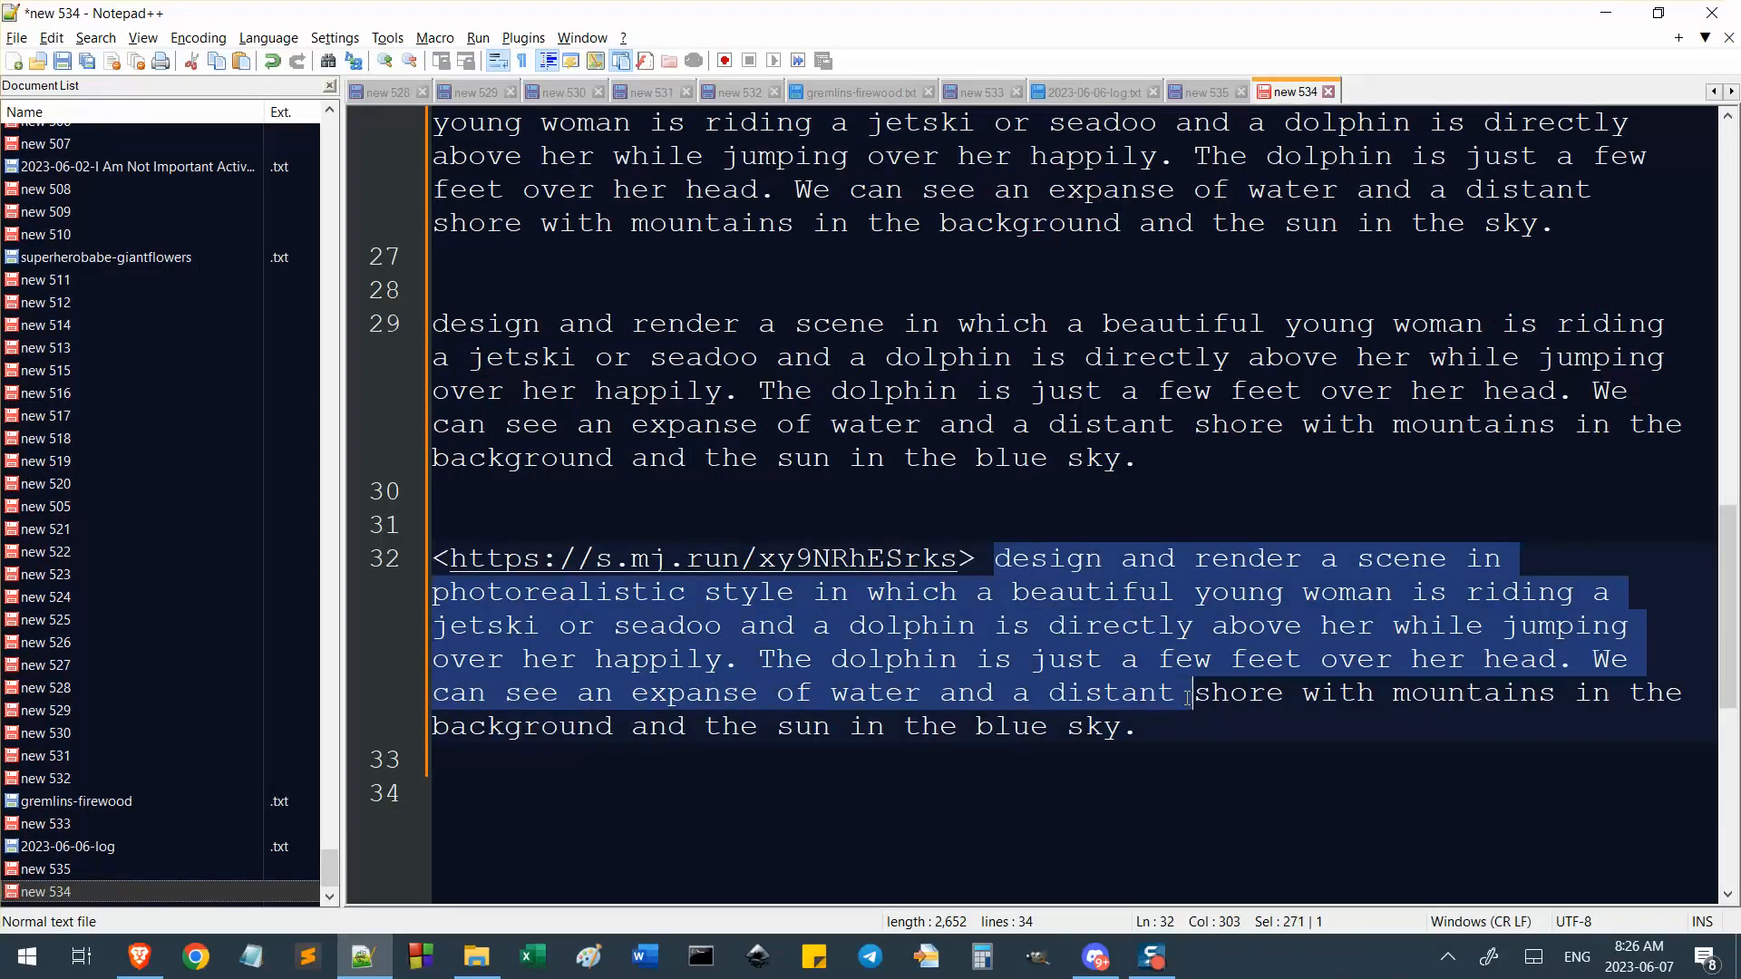
click(949, 630)
click(1102, 626)
click(1031, 627)
drag(1067, 660, 1338, 662)
drag(1148, 728, 995, 559)
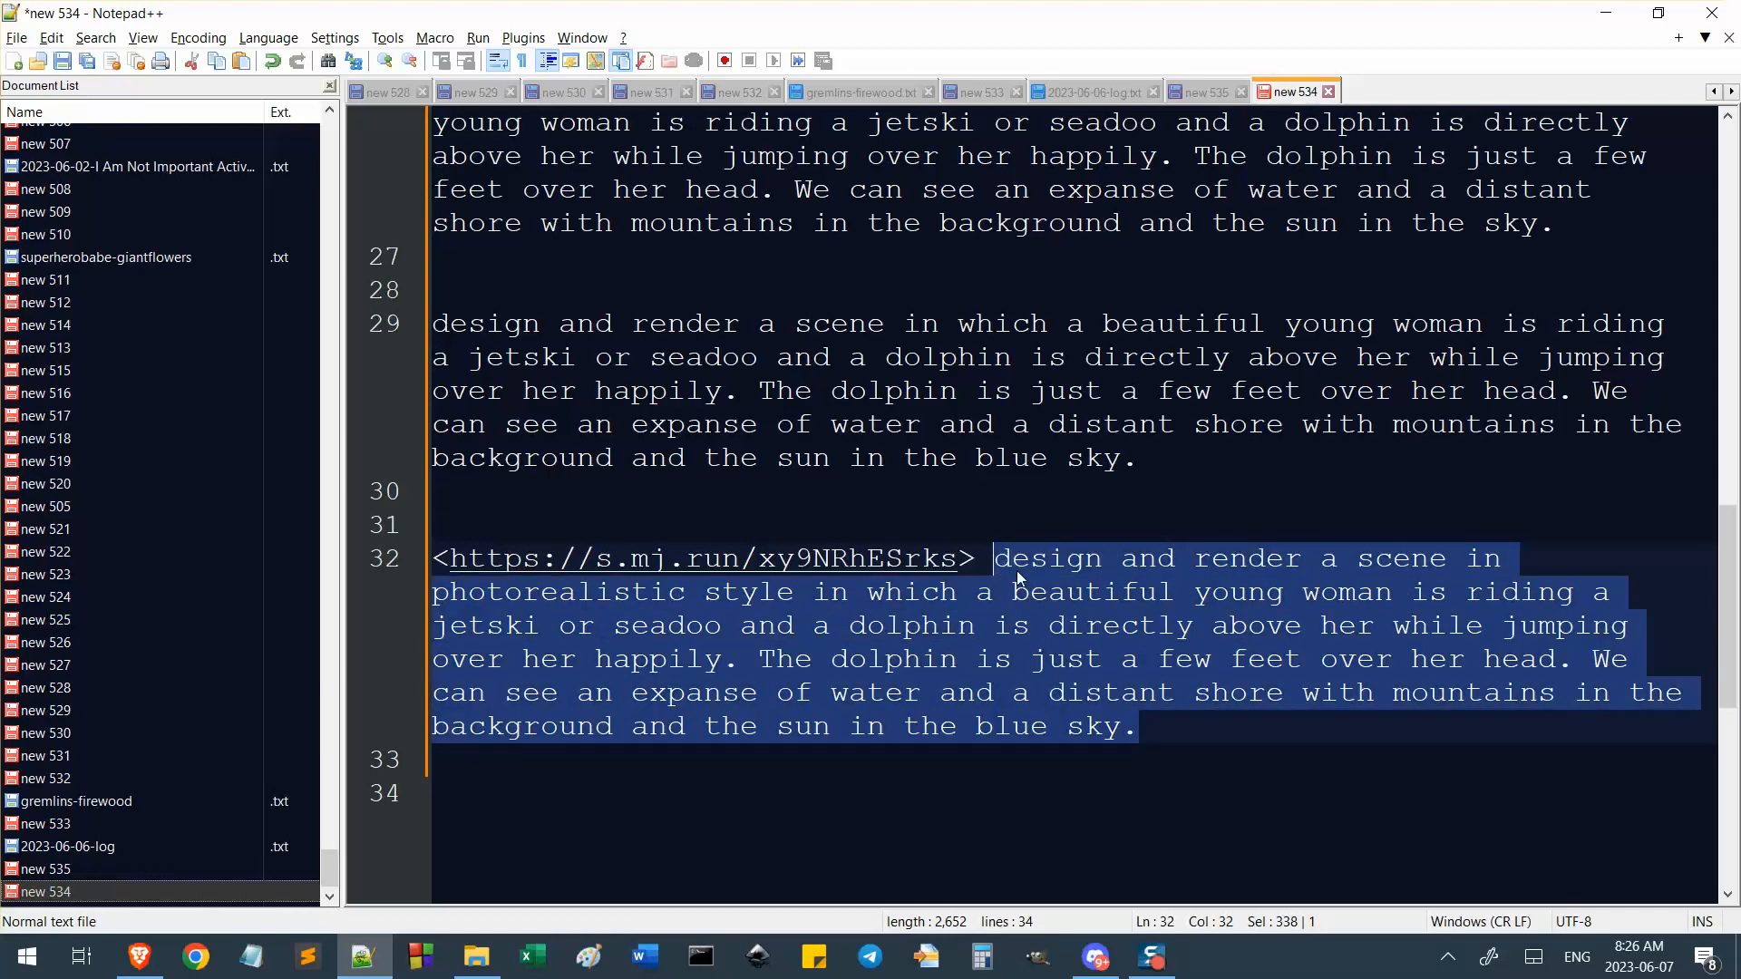
click(1203, 746)
drag(1203, 723, 995, 560)
In Discord's image 4 remix prompt, replace the description after the two links with the copied one, copy the whole prompt, and submit.
key(alt+Tab)
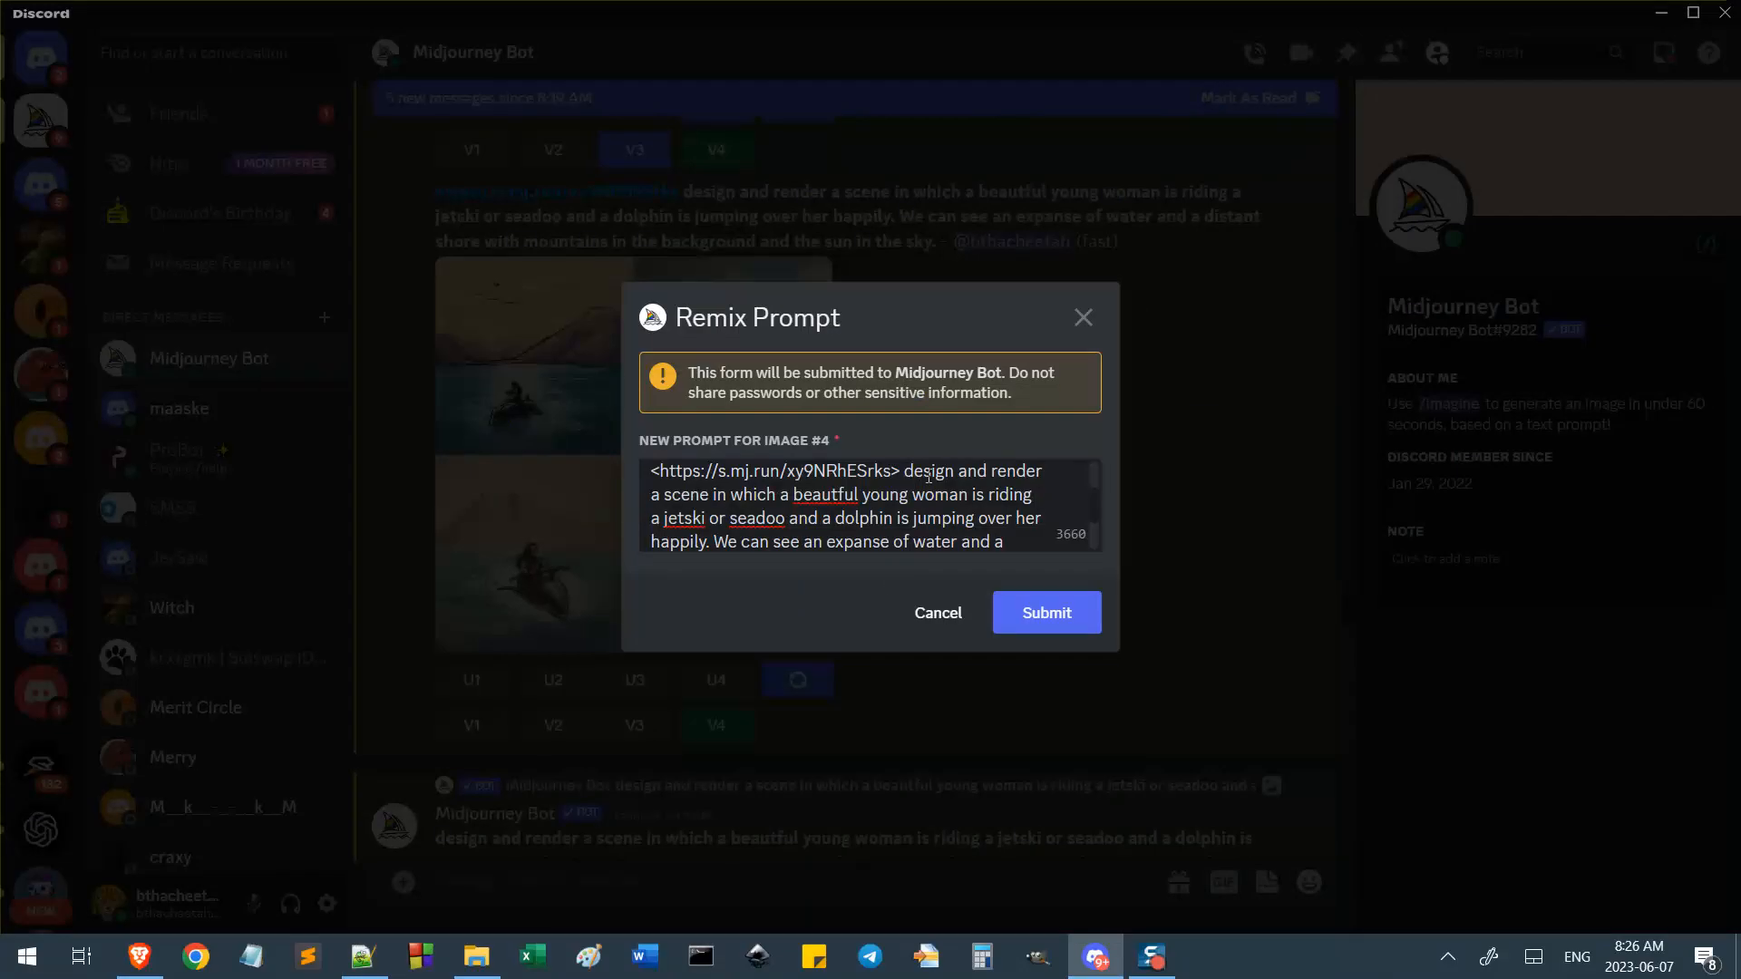
drag(905, 472, 1054, 566)
scroll(998, 508, up, 3)
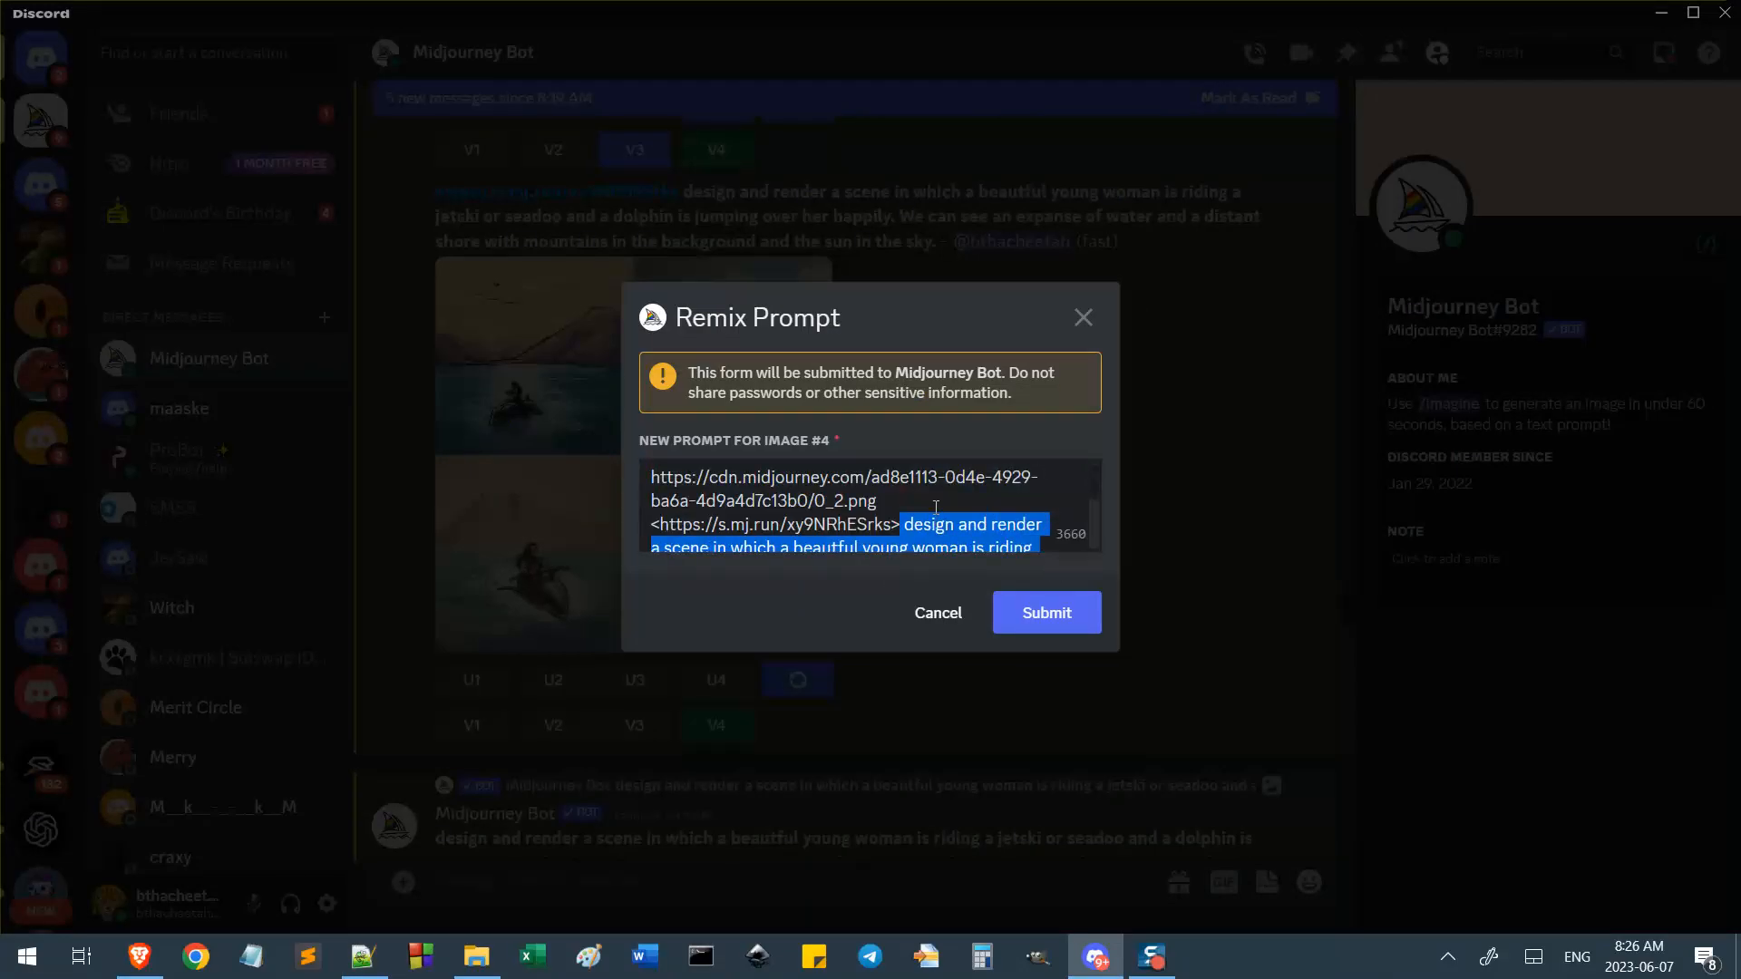
key(ctrl+v)
scroll(934, 507, up, 5)
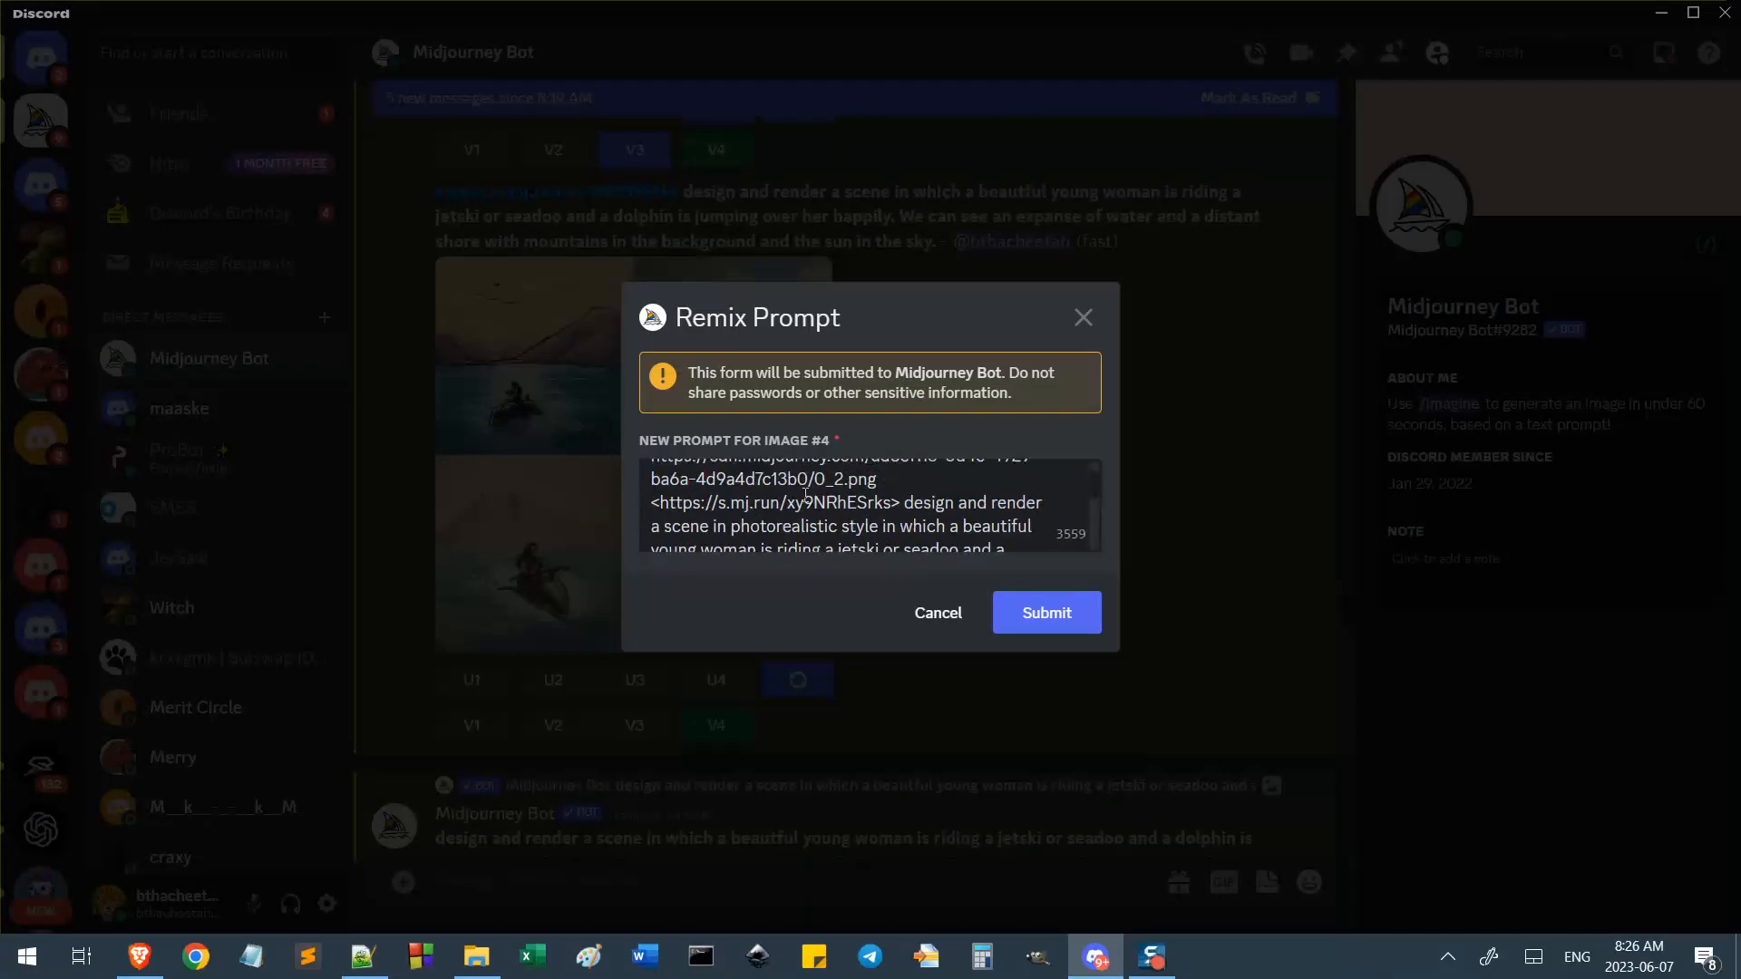
click(893, 515)
scroll(893, 515, down, 1)
key(ctrl+a)
key(ctrl+c)
click(1047, 607)
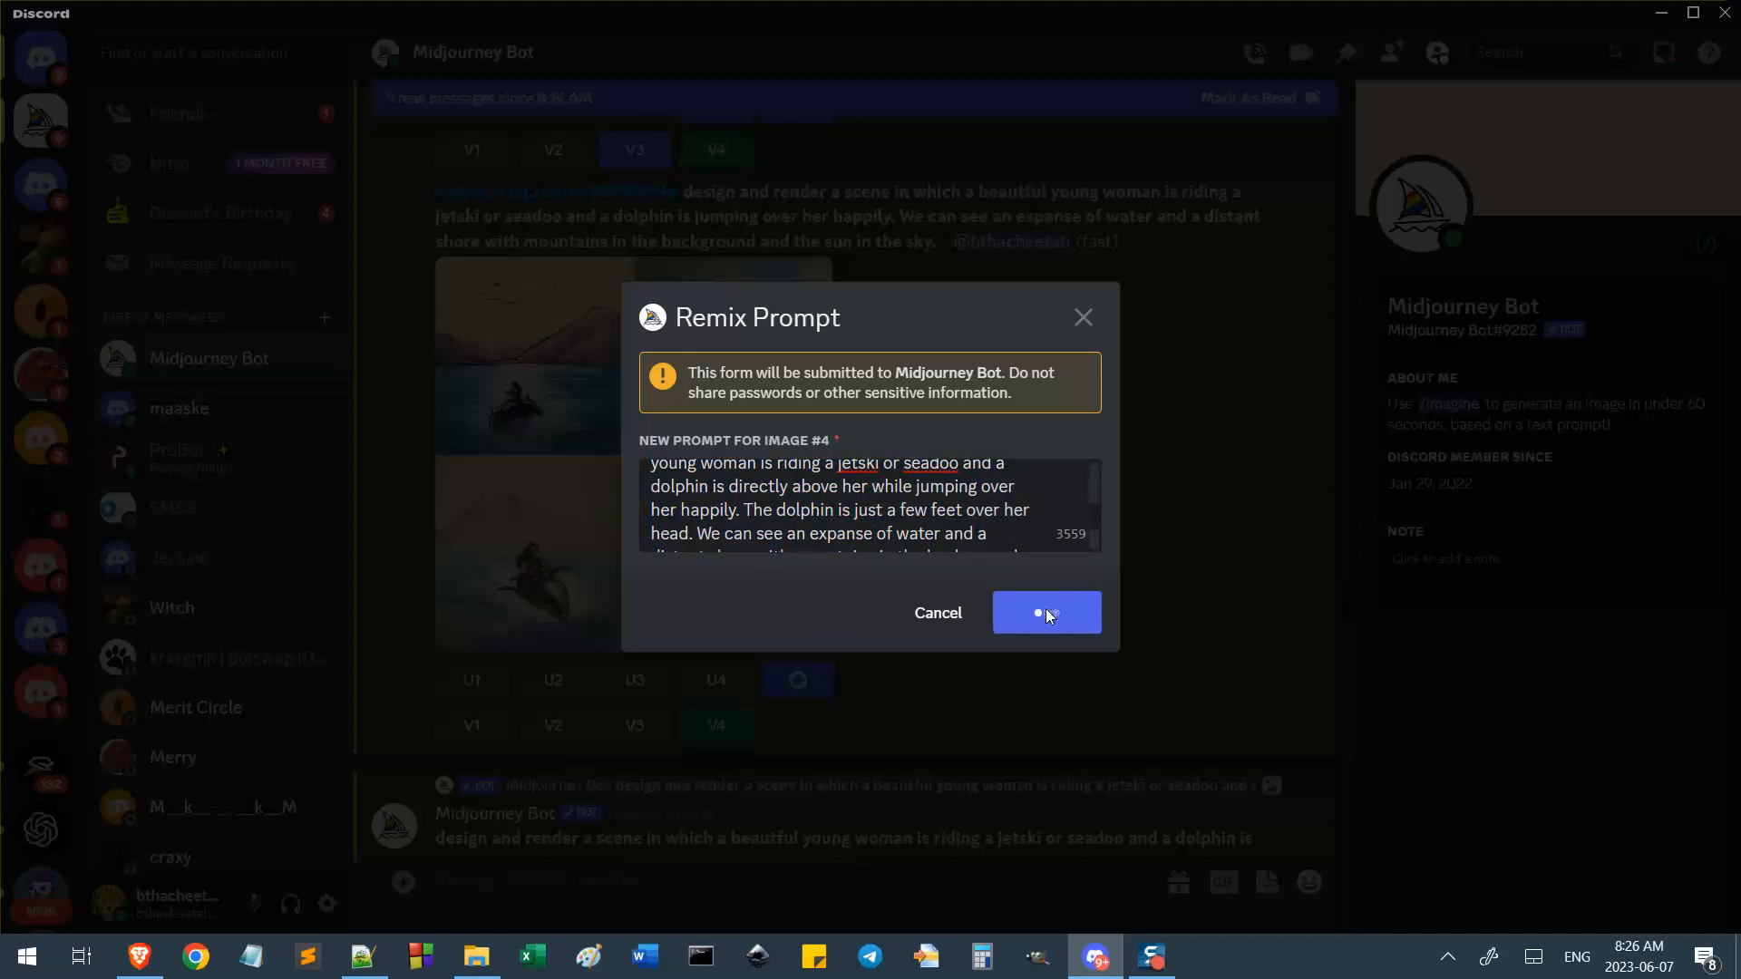
Paste the full two-link photorealistic prompt at the end of the Notepad++ notes, followed by blank lines.
key(alt+Tab)
key(ctrl+End)
key(Return)
key(ctrl+v)
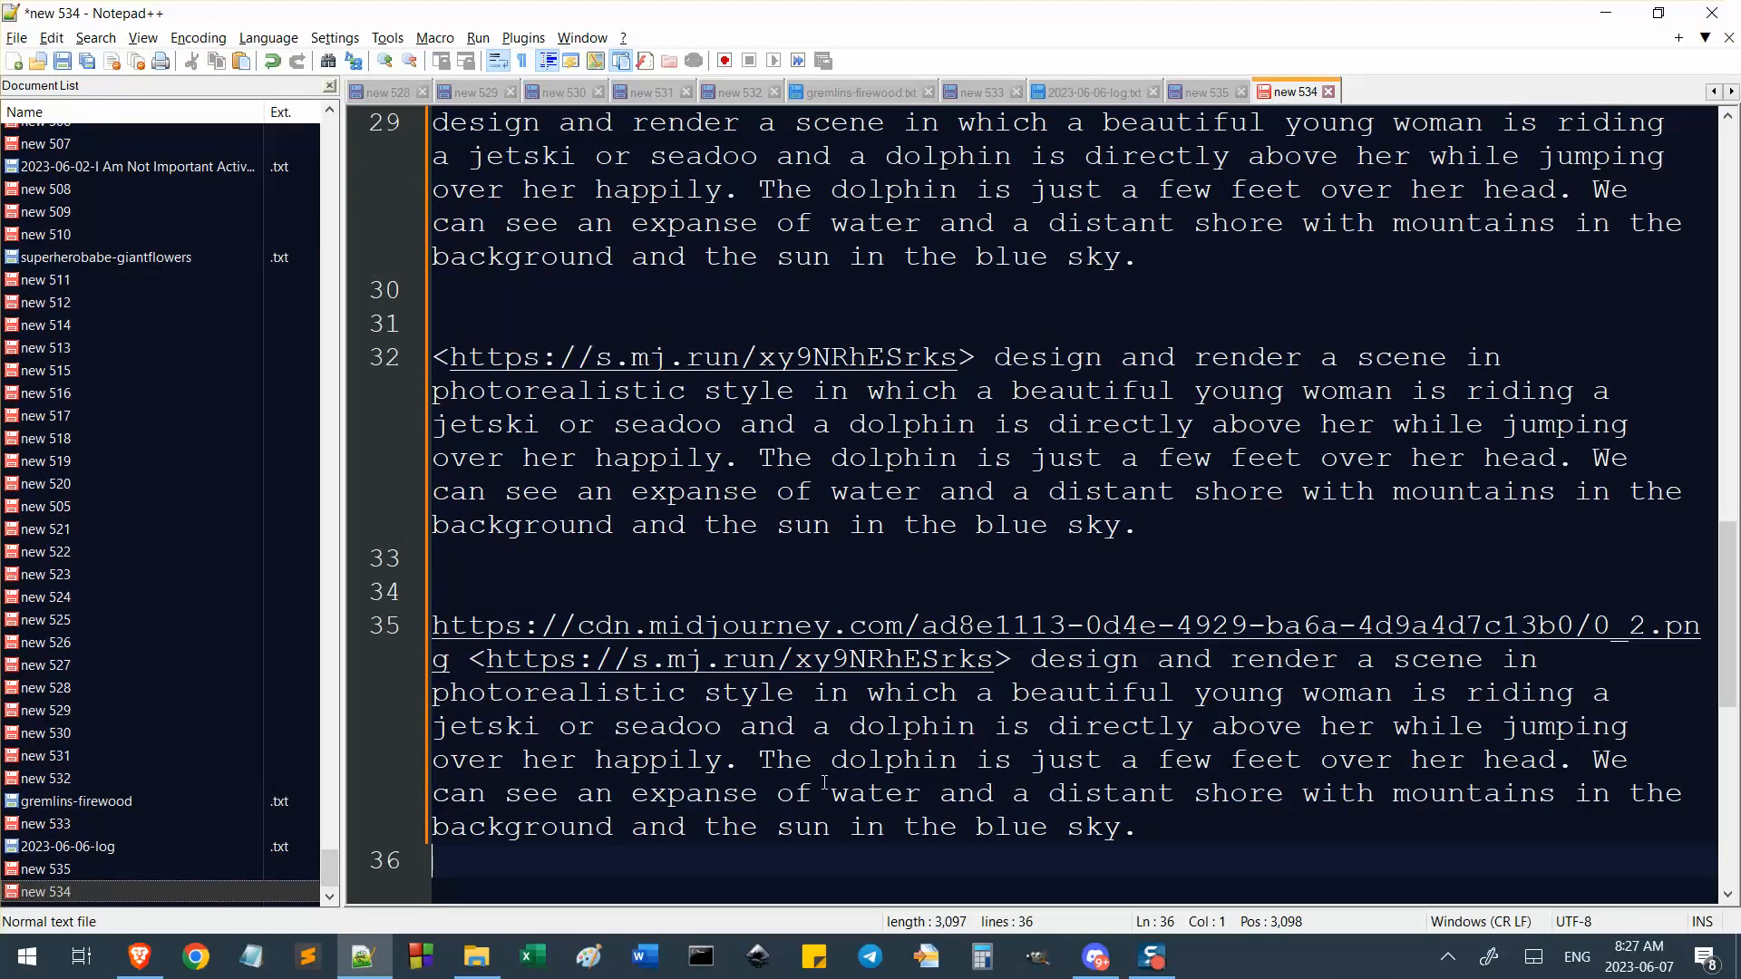
key(Return)
key(Return)
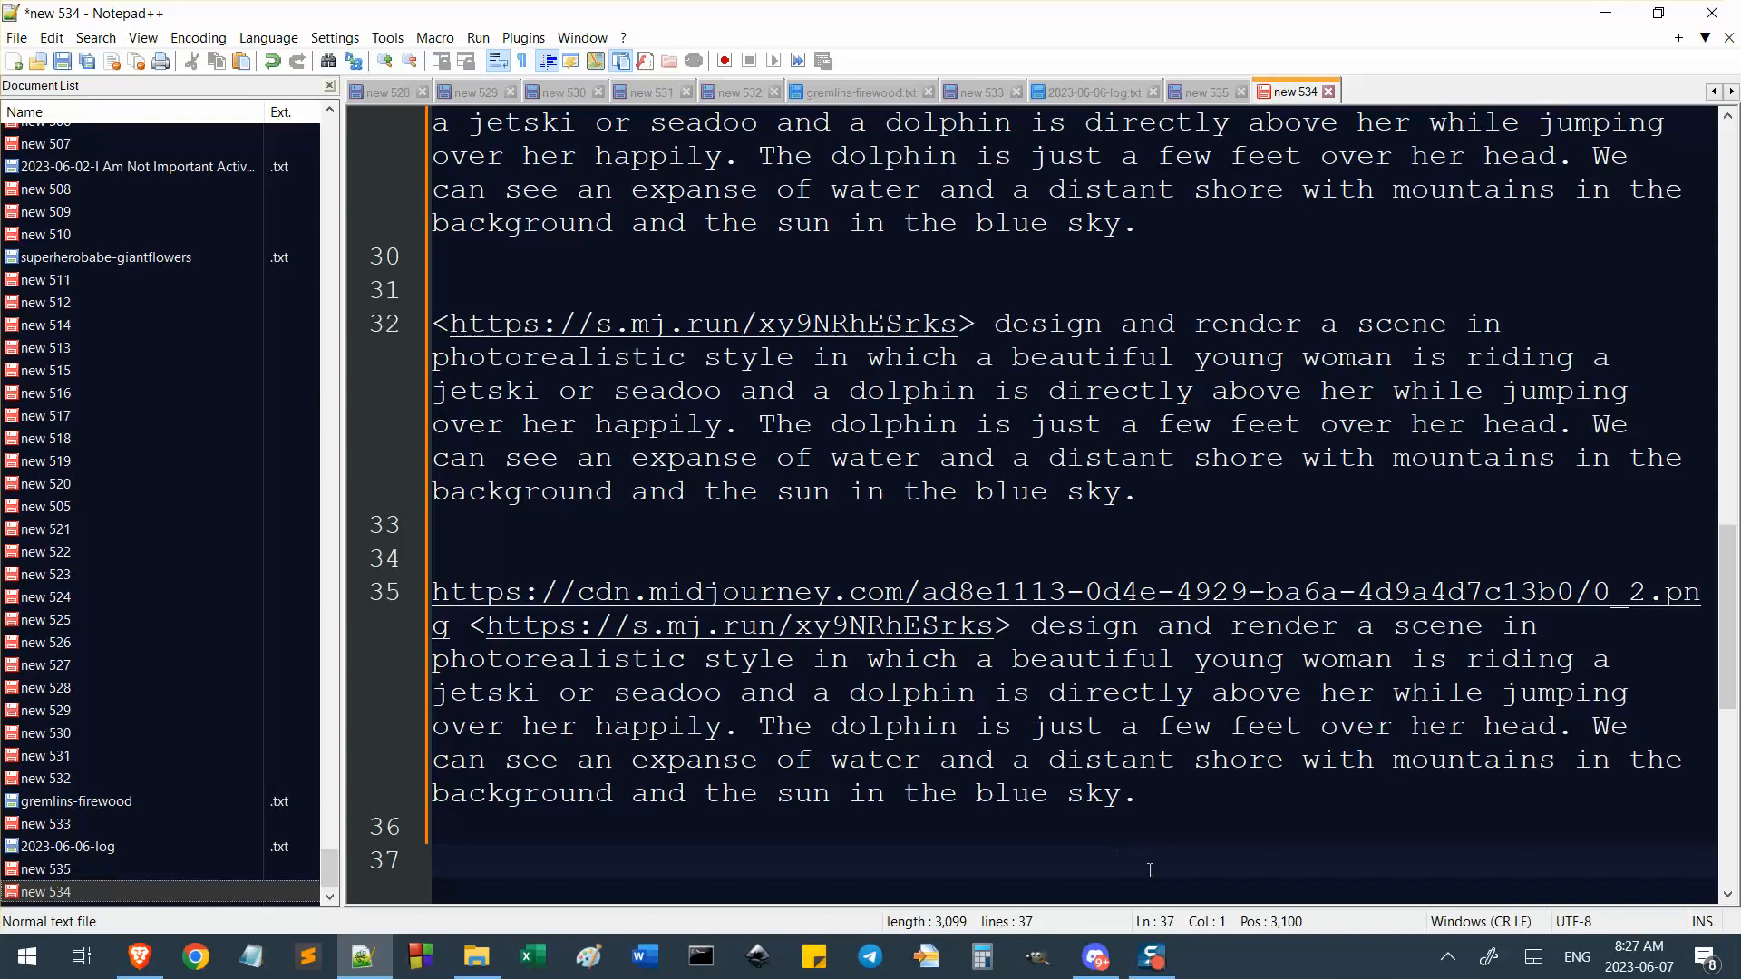
Reopen the image 4 remix prompt in Discord, and paste a second copy of the line 35 prompt below it in Notepad++.
key(alt+Tab)
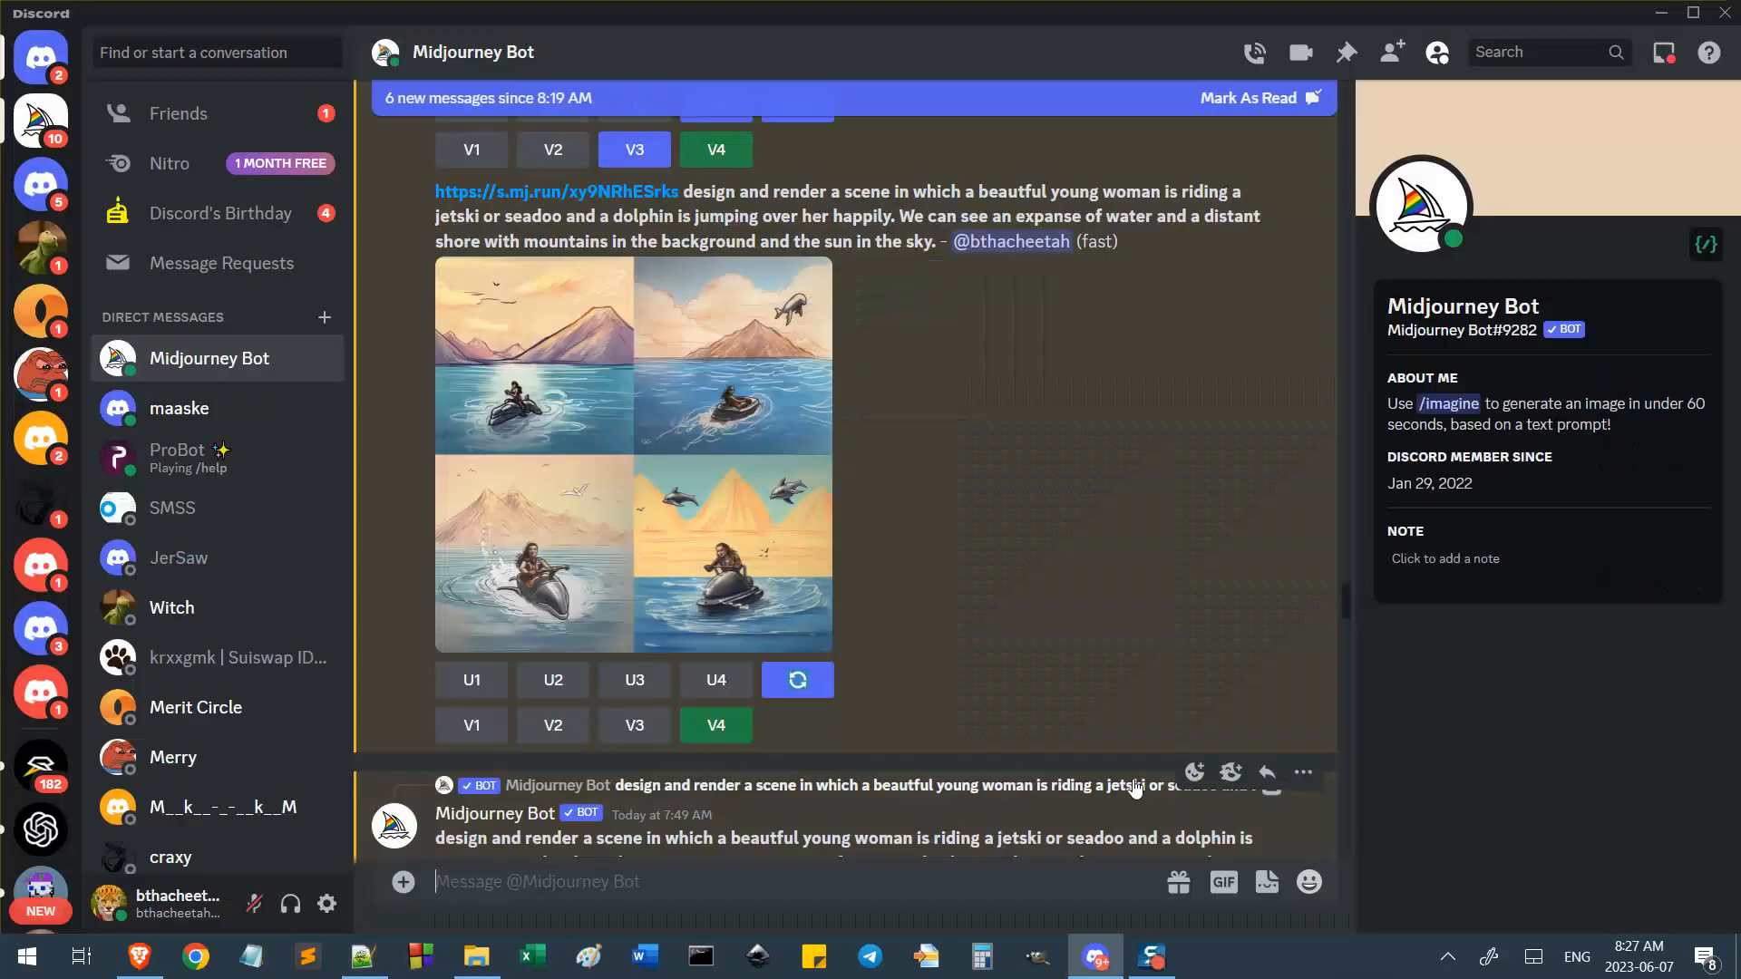
click(718, 727)
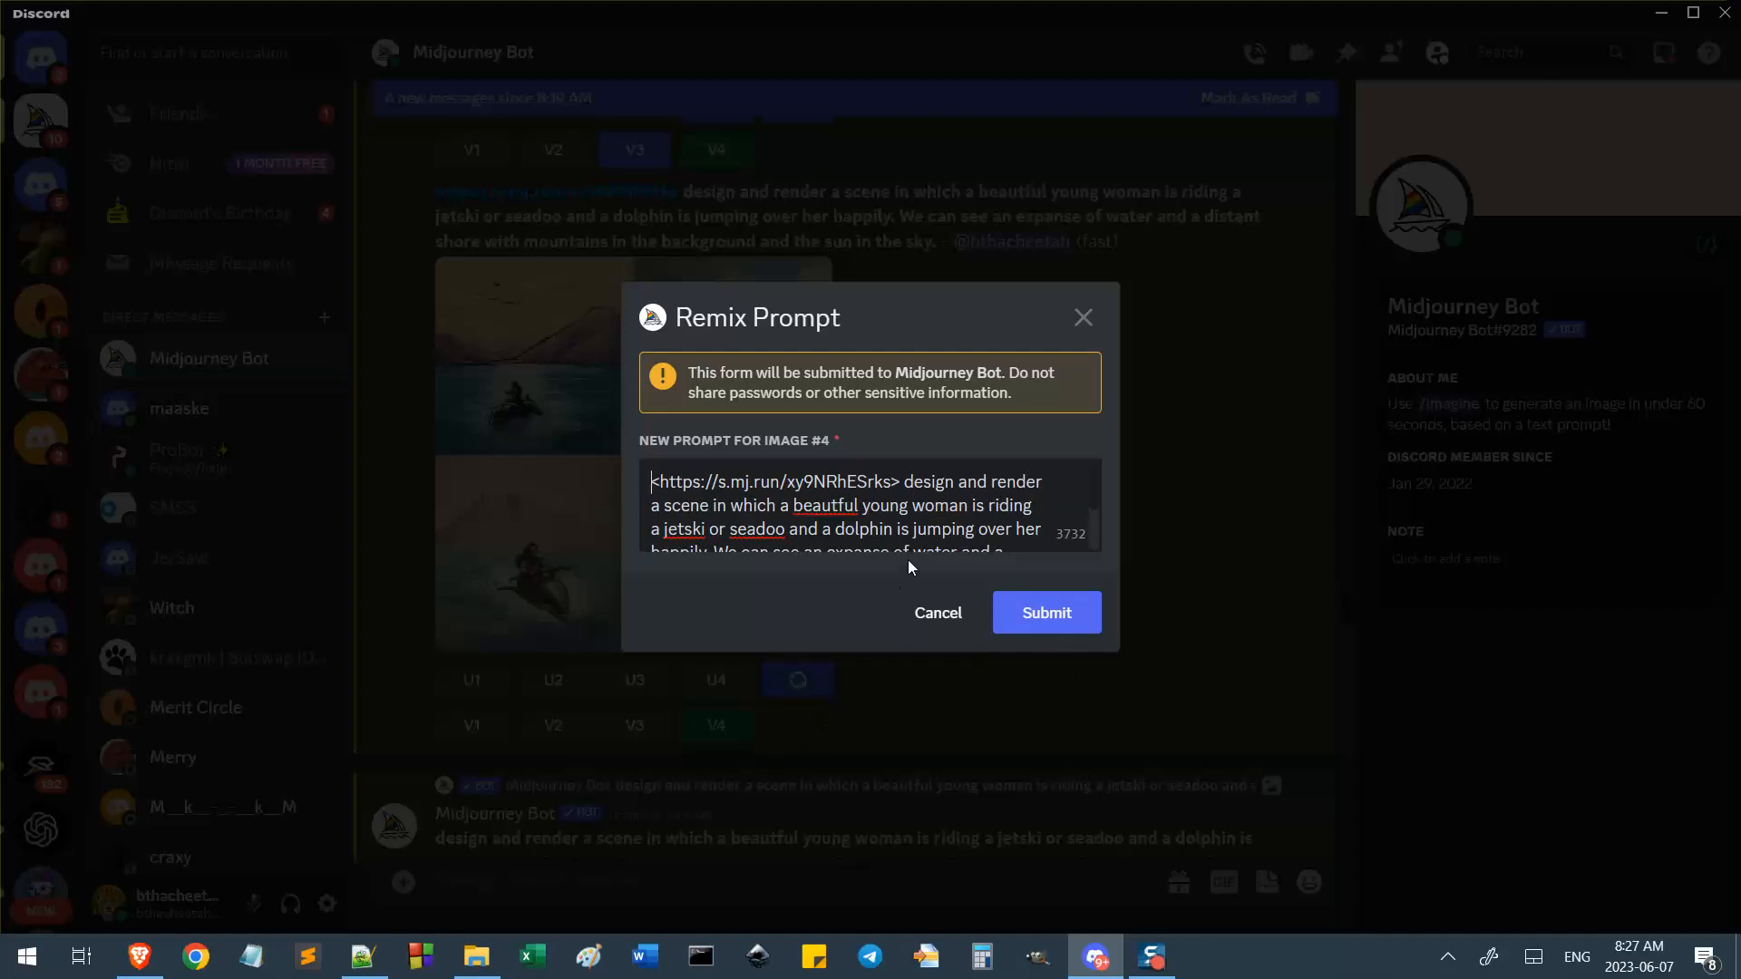
key(alt+Tab)
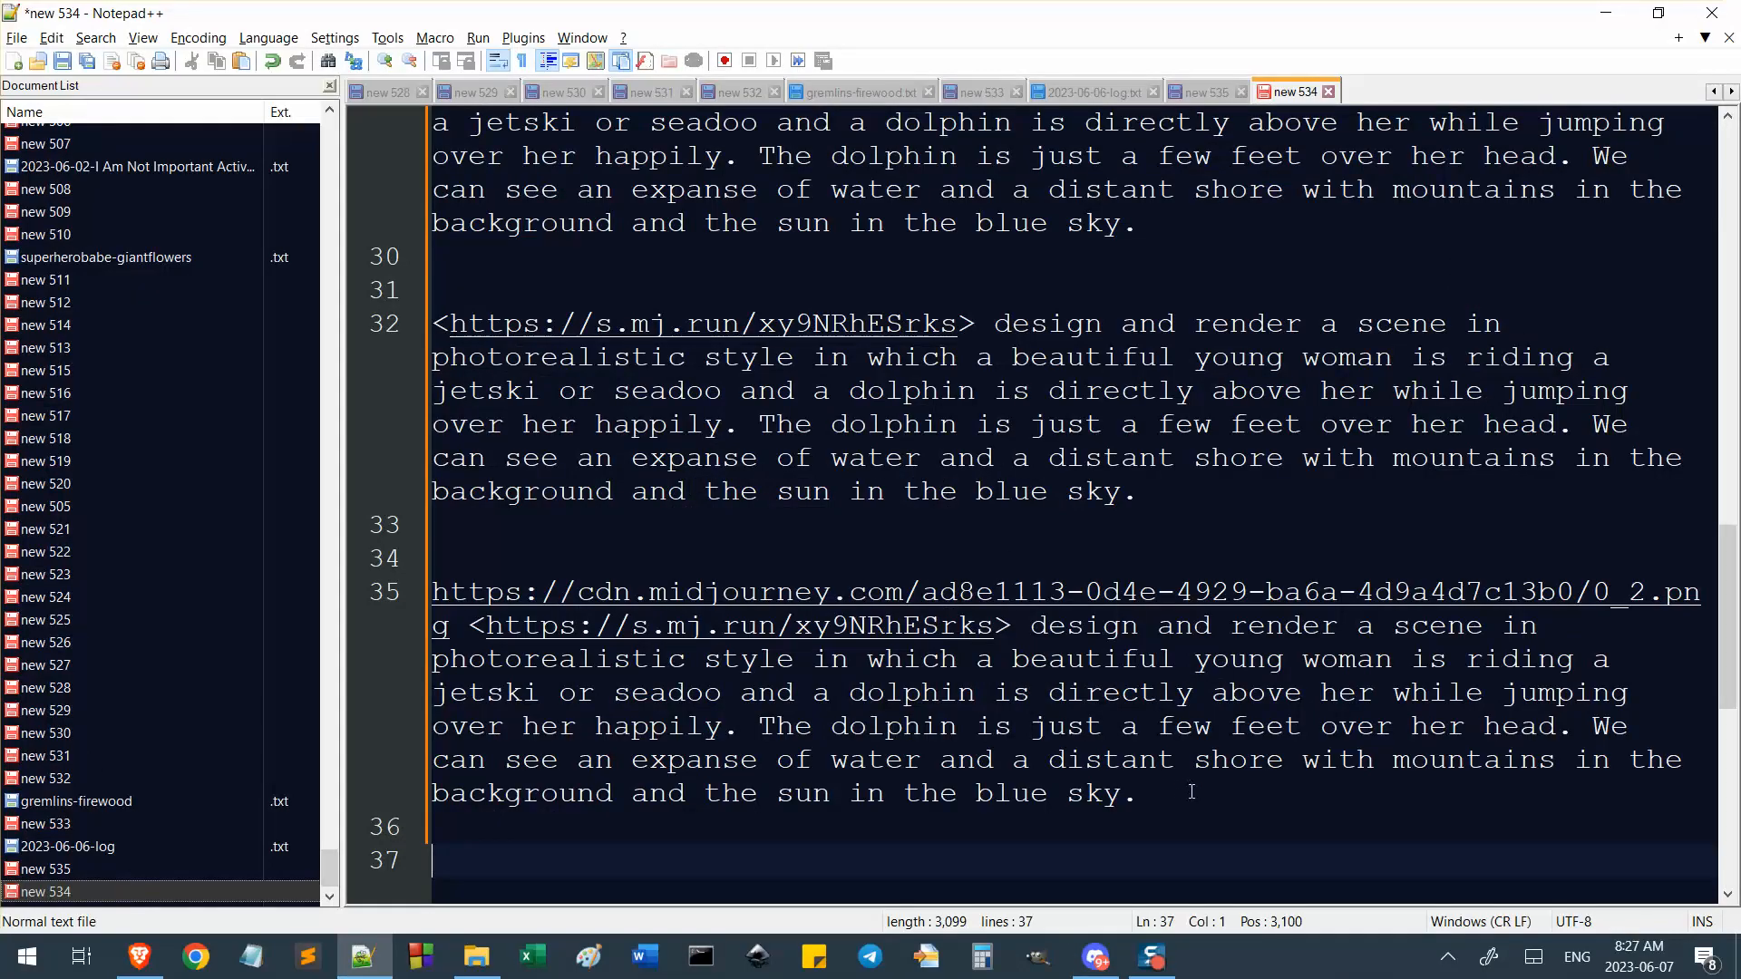
drag(1193, 794, 348, 629)
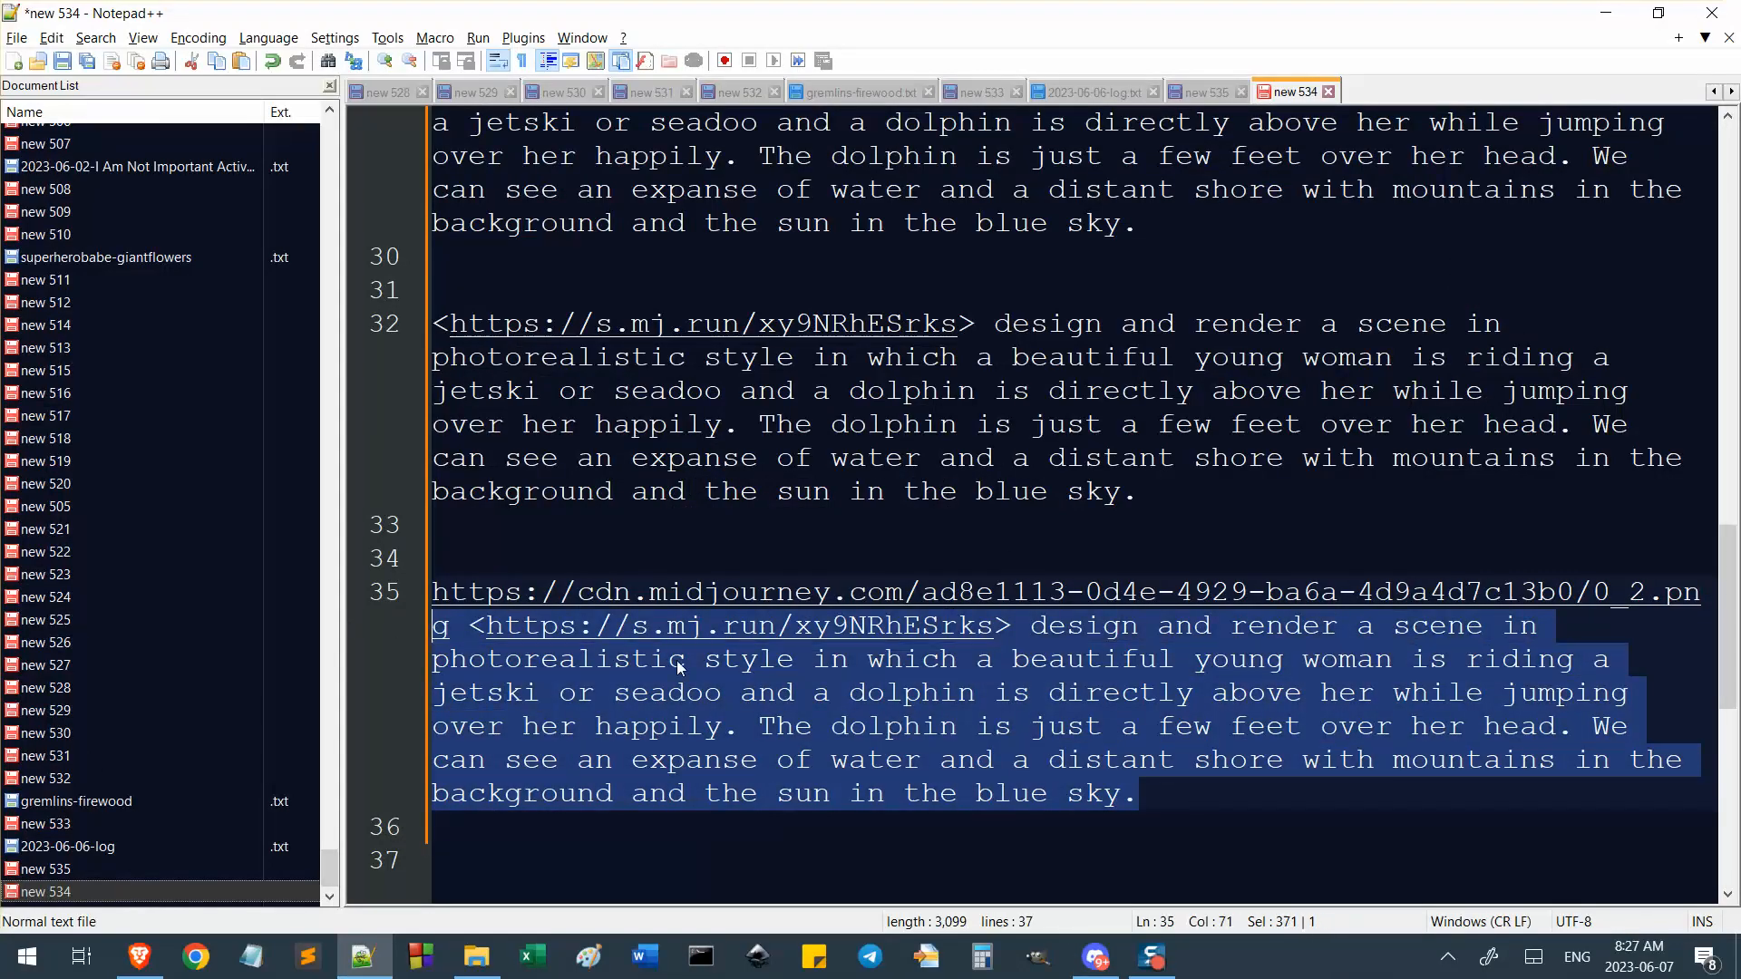
key(Down)
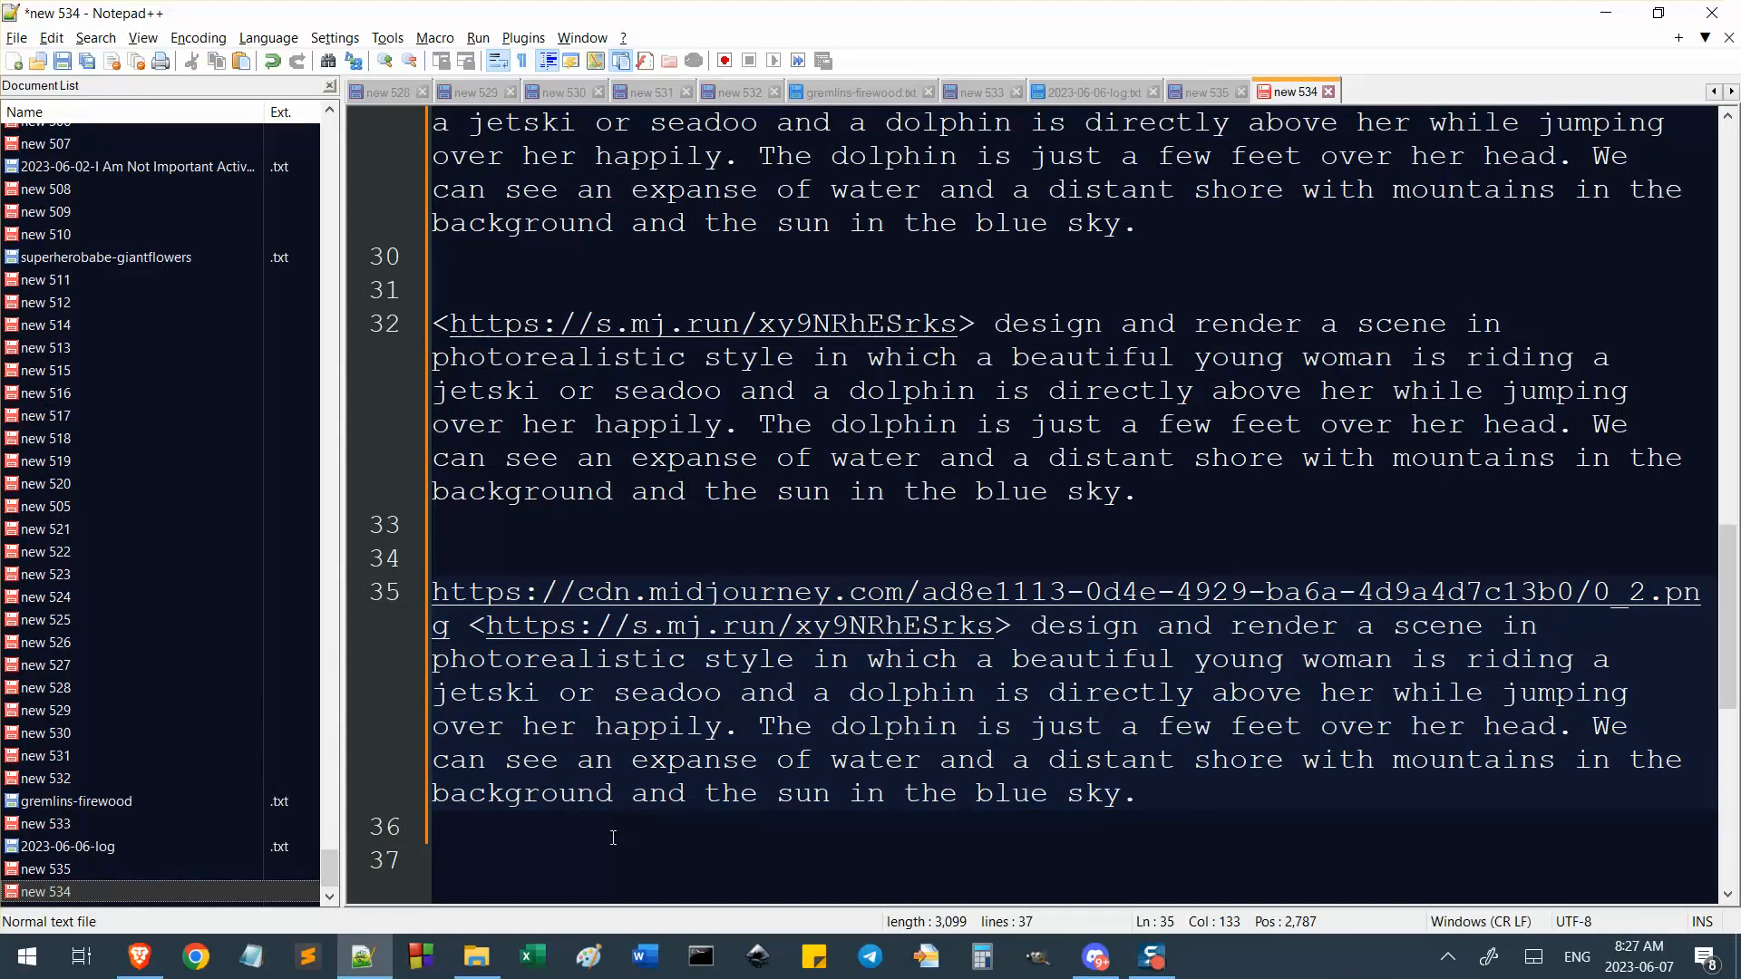
click(616, 848)
key(Return)
key(ctrl+v)
In the prompt on line 38, replace "in photorealistic style" with "as a oil paiting".
double_click(597, 702)
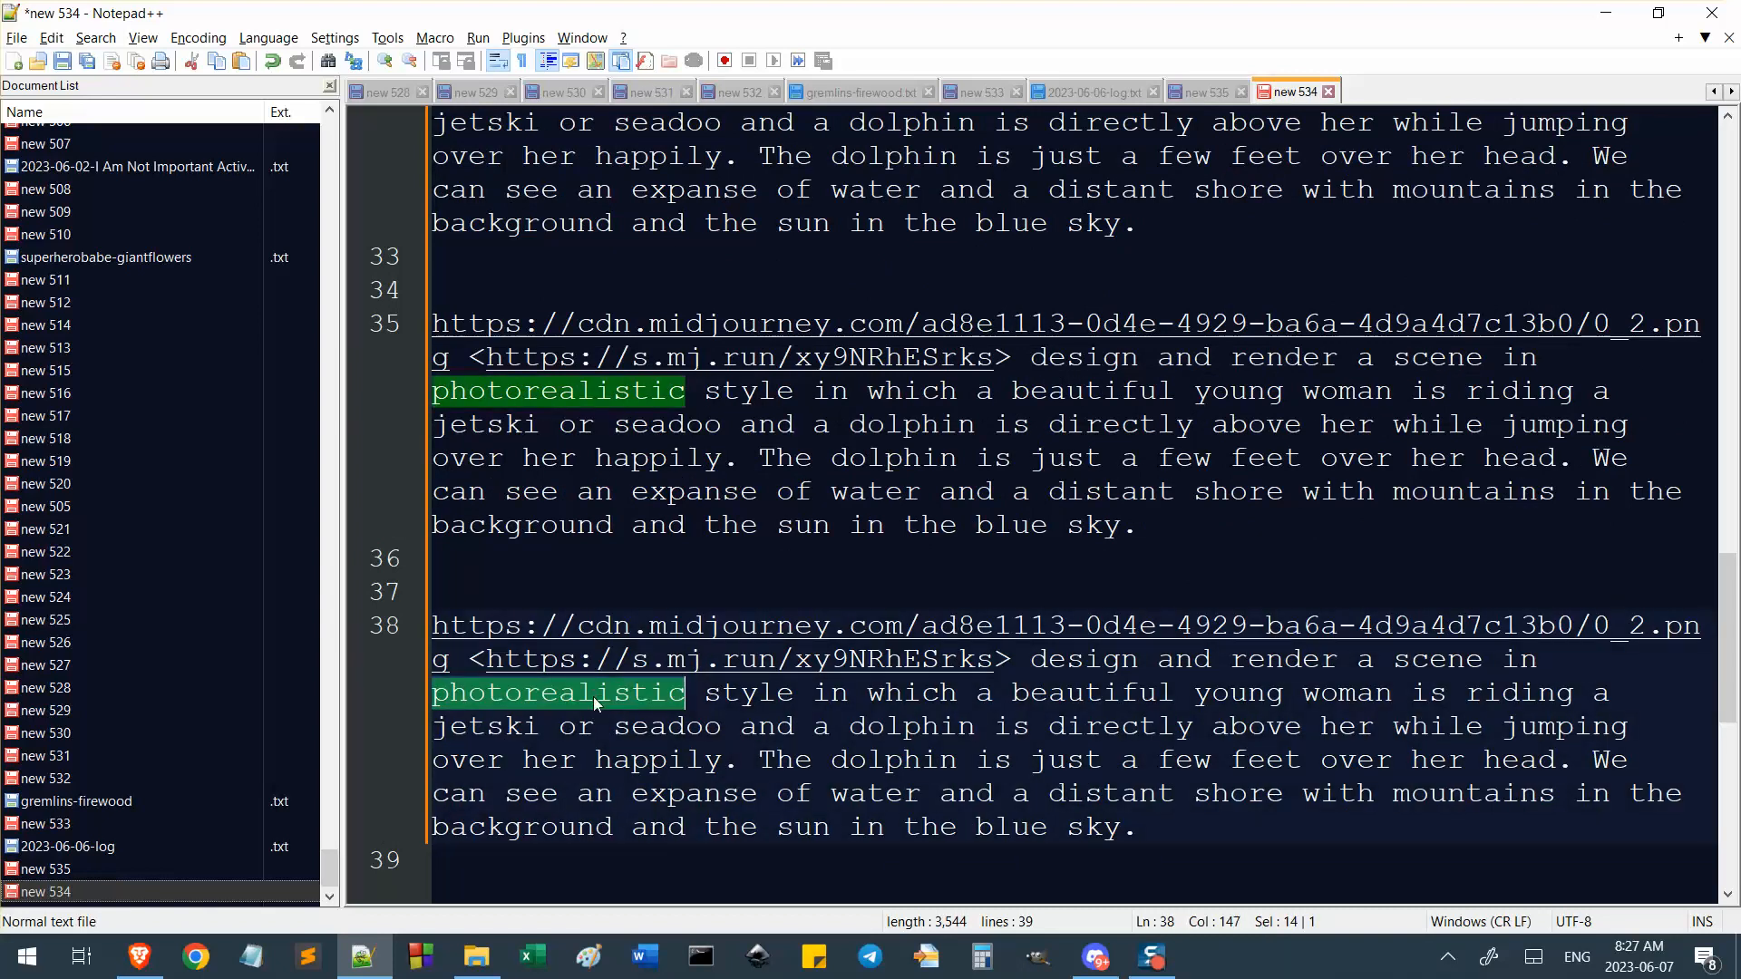
text(oil paiting)
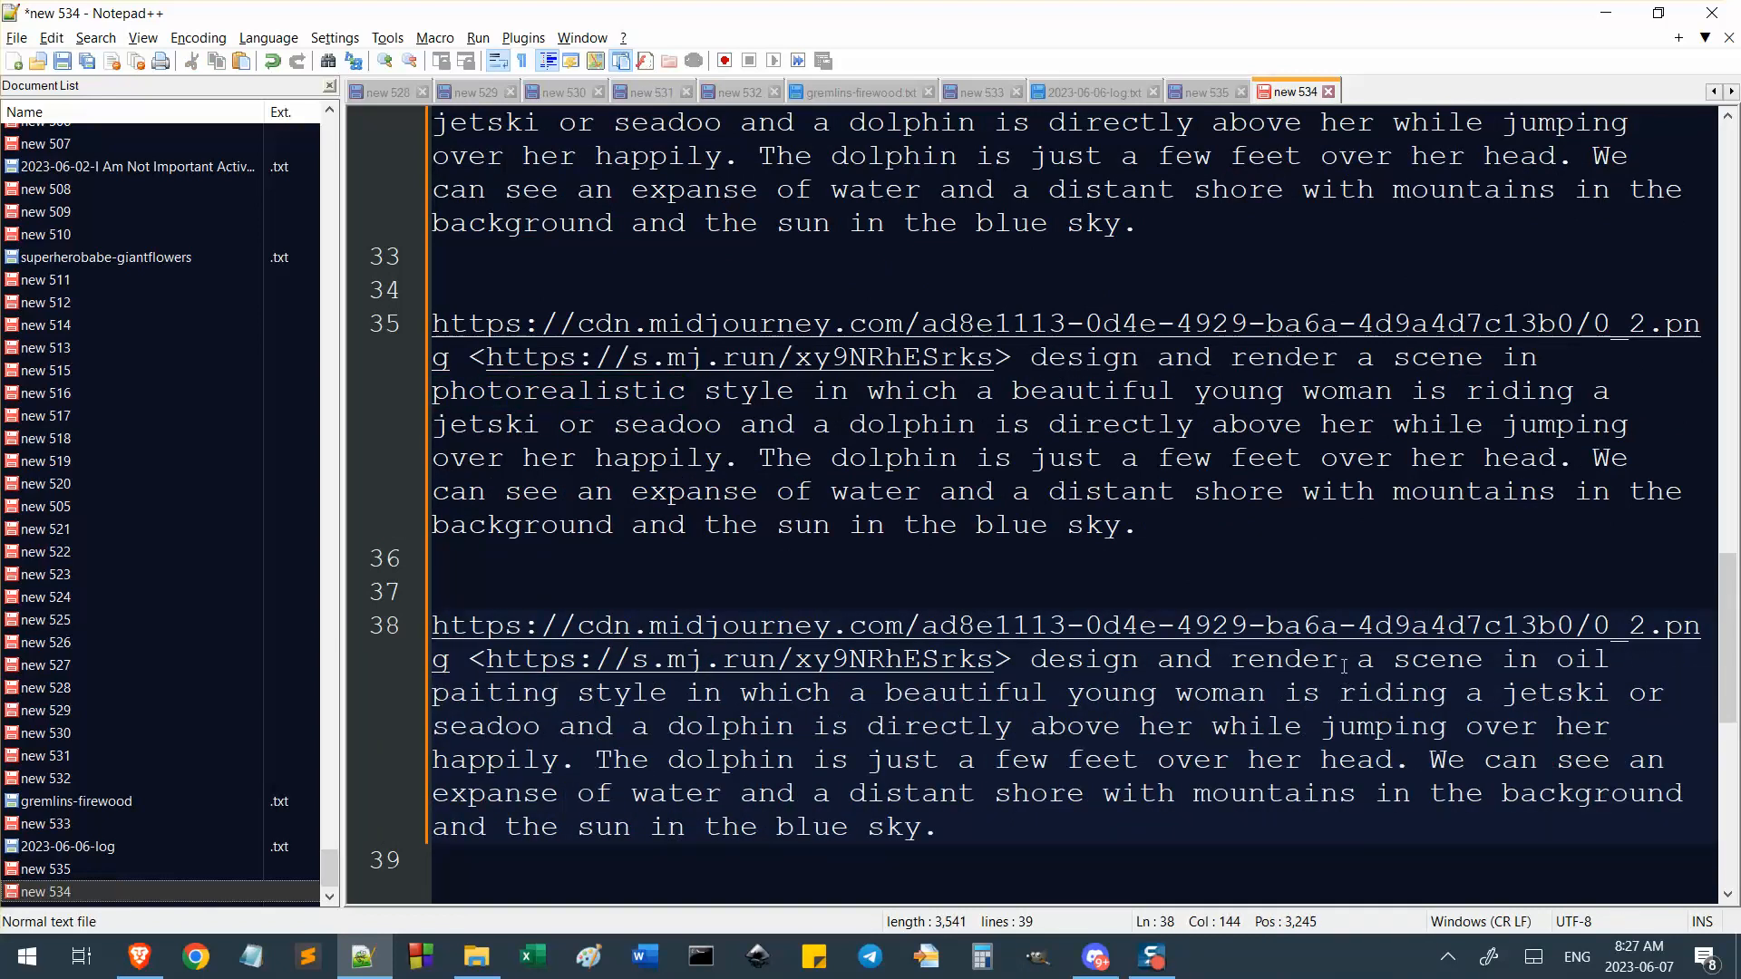
drag(1392, 661, 1543, 661)
key(BackSpace)
key(BackSpace)
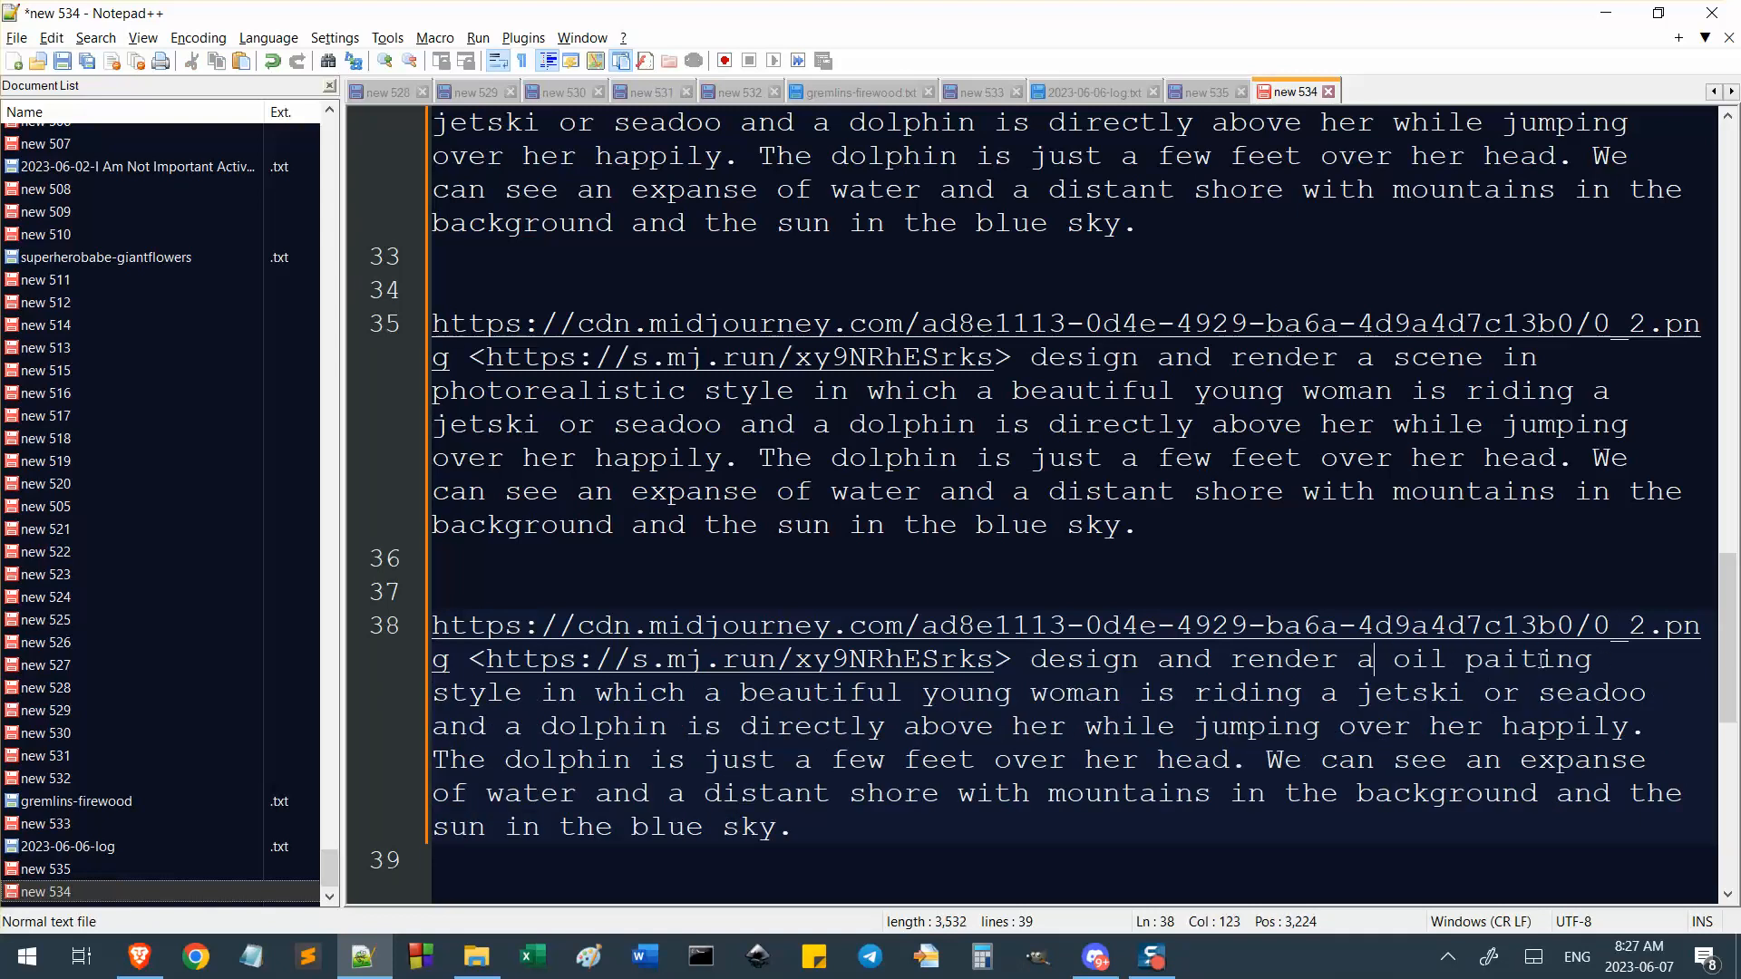
text(scene)
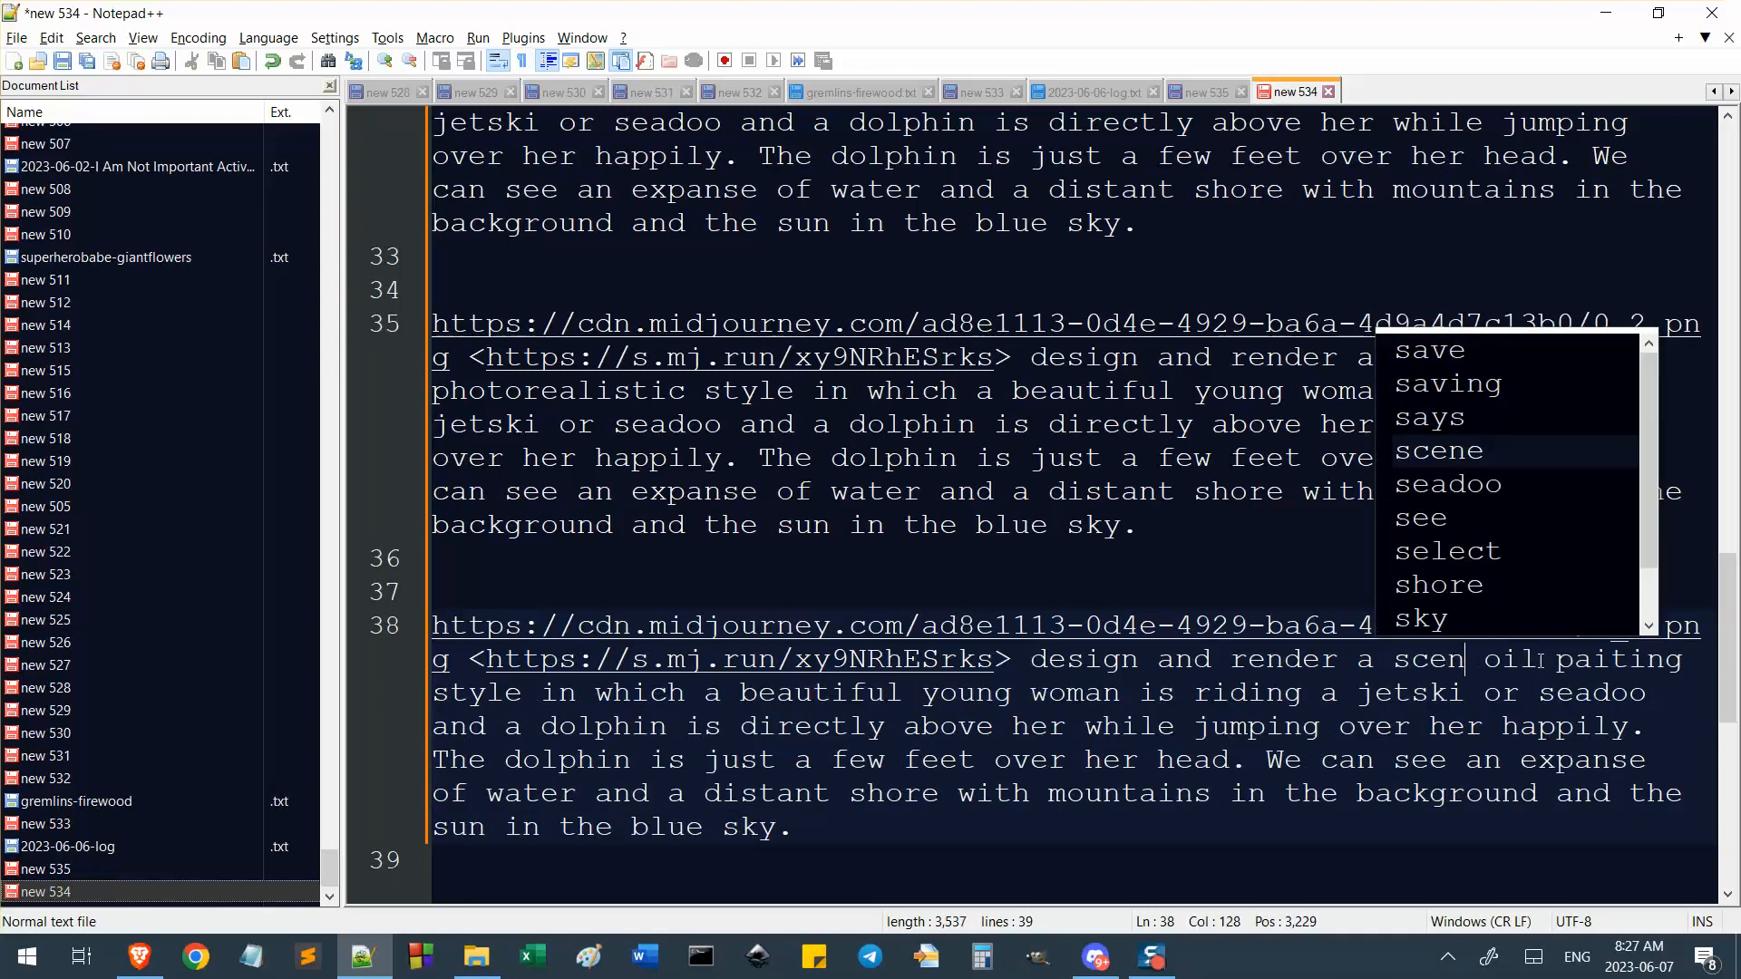
text( as a)
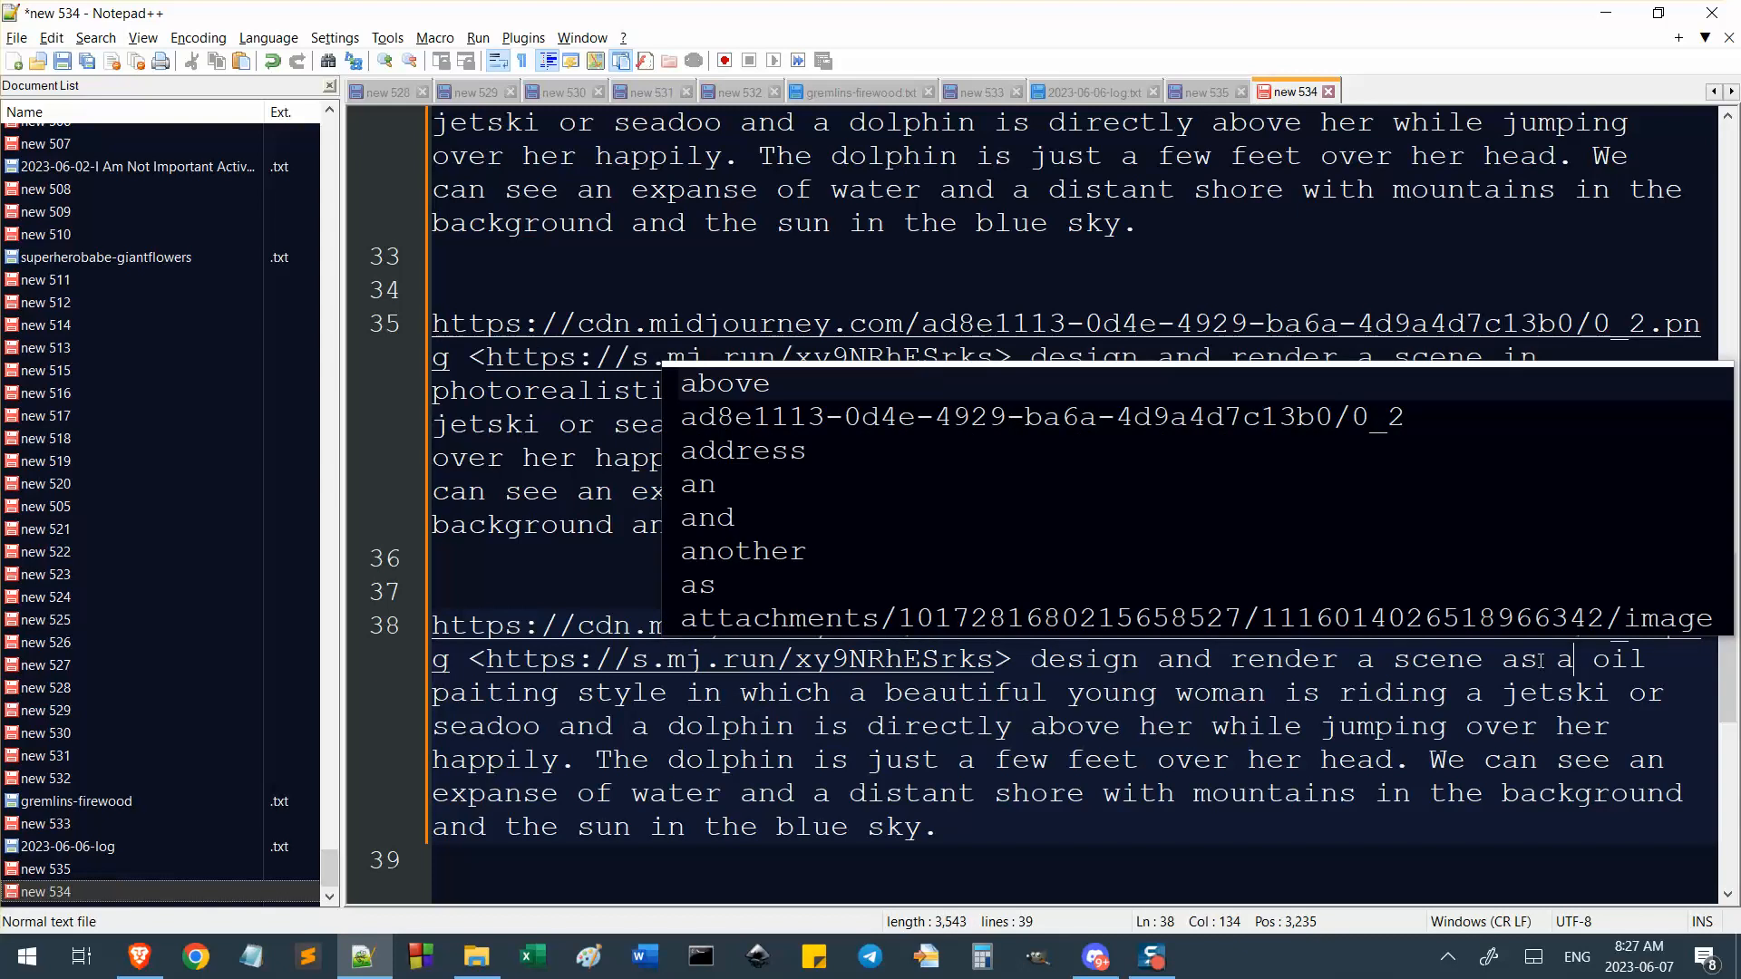
click(1306, 694)
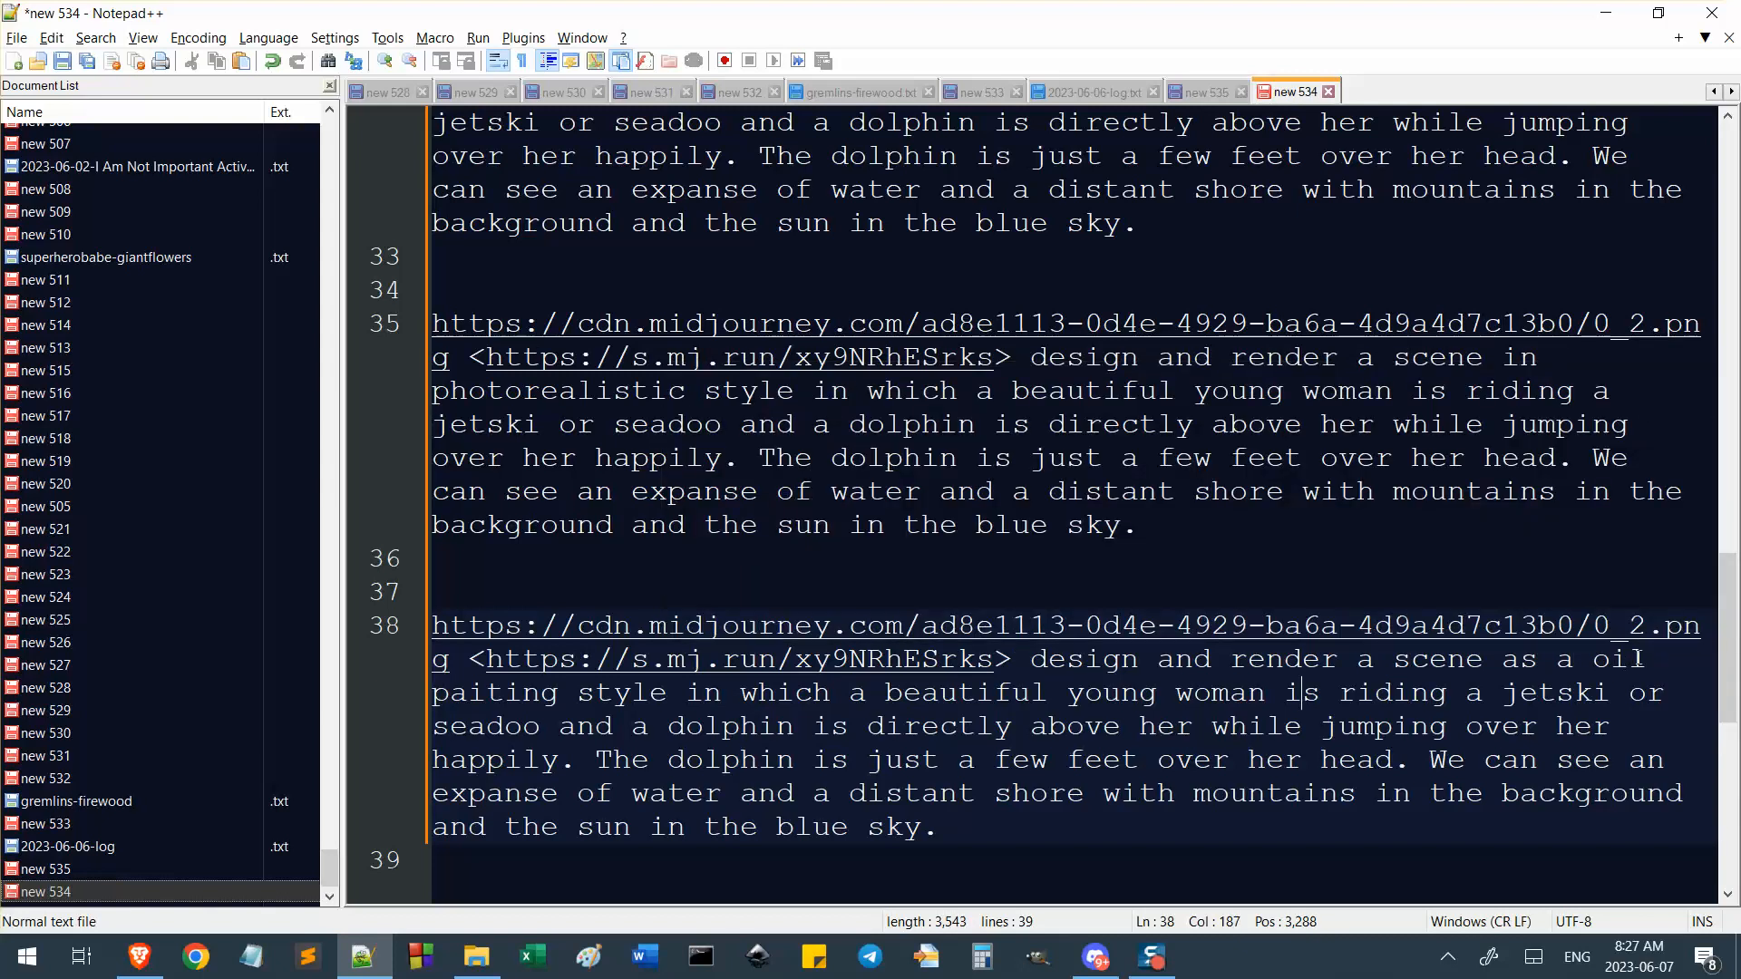
double_click(617, 700)
key(BackSpace)
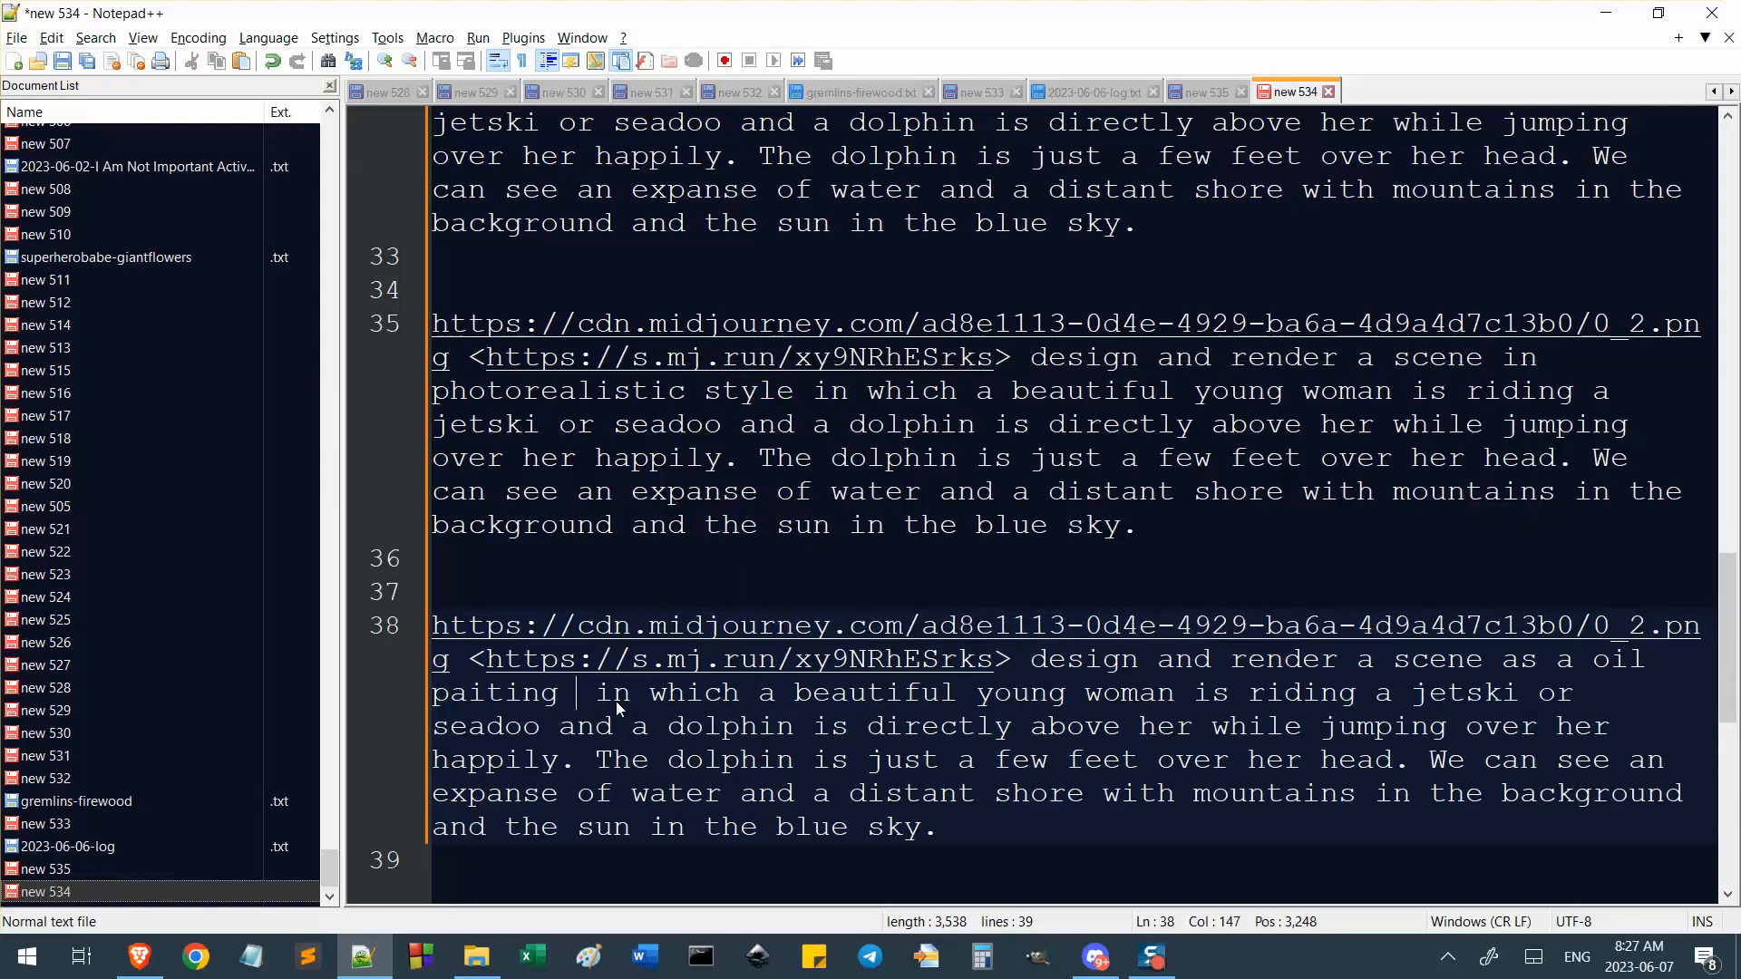
key(BackSpace)
Copy the line 38 oil painting prompt, replace the whole image 4 remix prompt in Discord with it, and submit.
drag(816, 827, 434, 628)
key(ctrl+c)
key(alt+Tab)
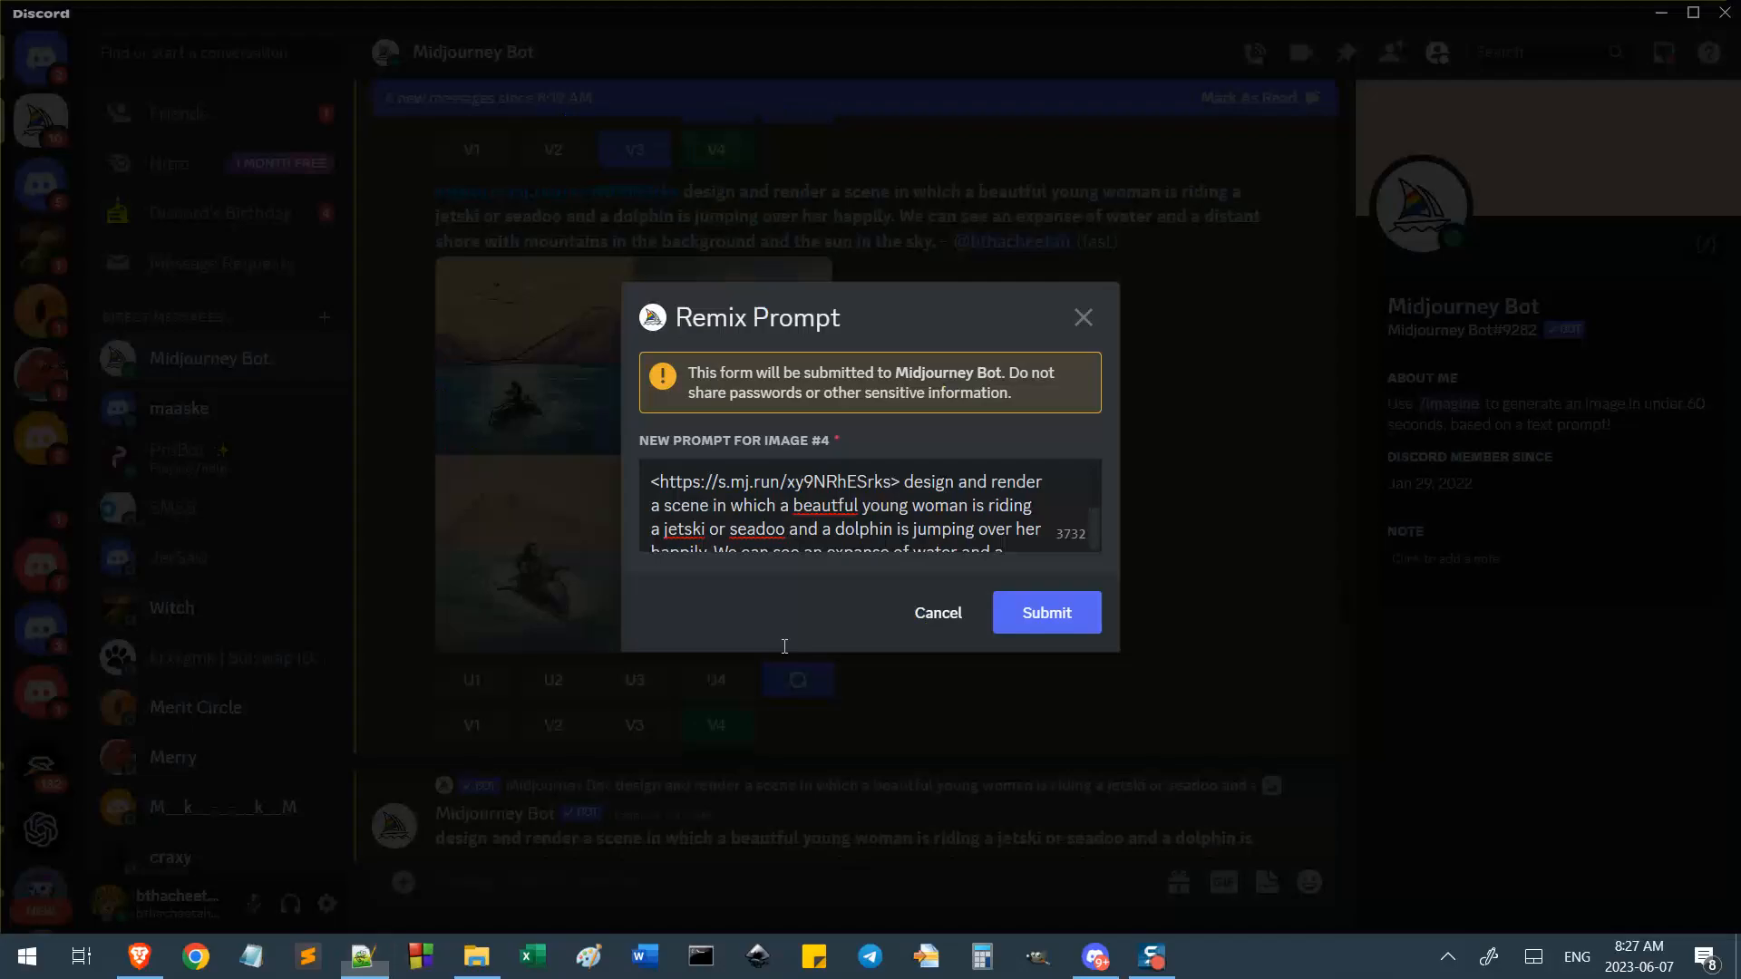
key(ctrl+a)
key(ctrl+v)
click(1067, 622)
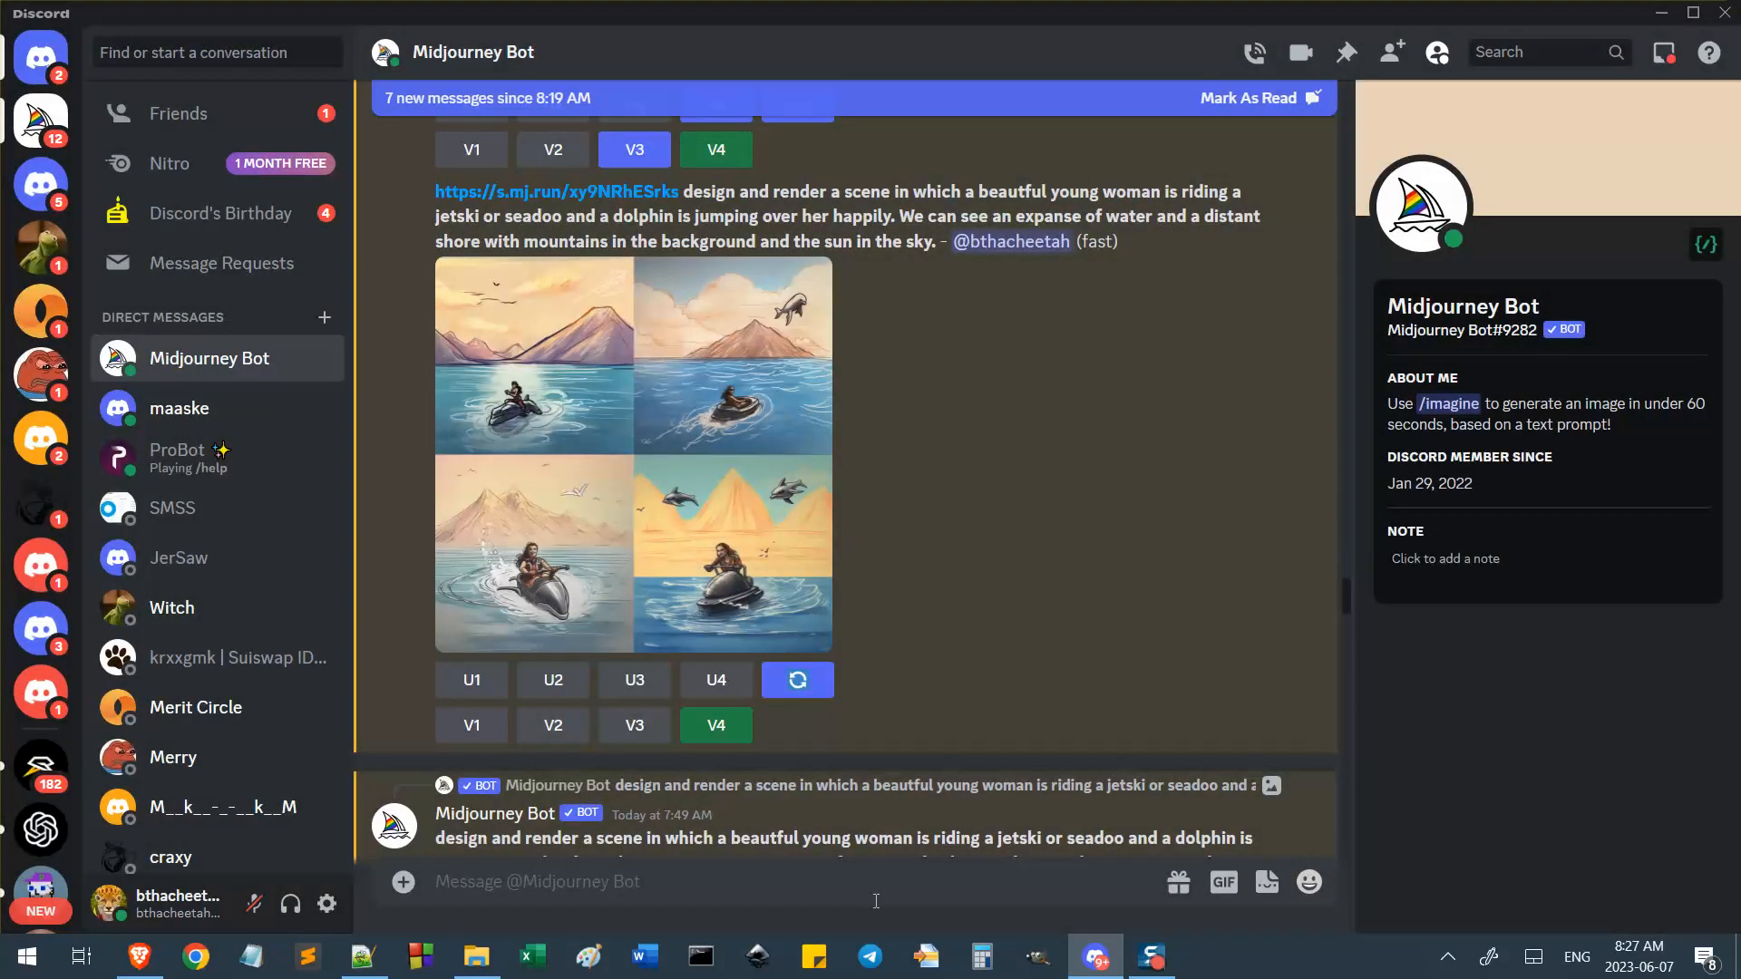
Send the copied oil painting prompt to the Midjourney Bot as a new /imagine command.
text(/i)
key(Tab)
key(ctrl+v)
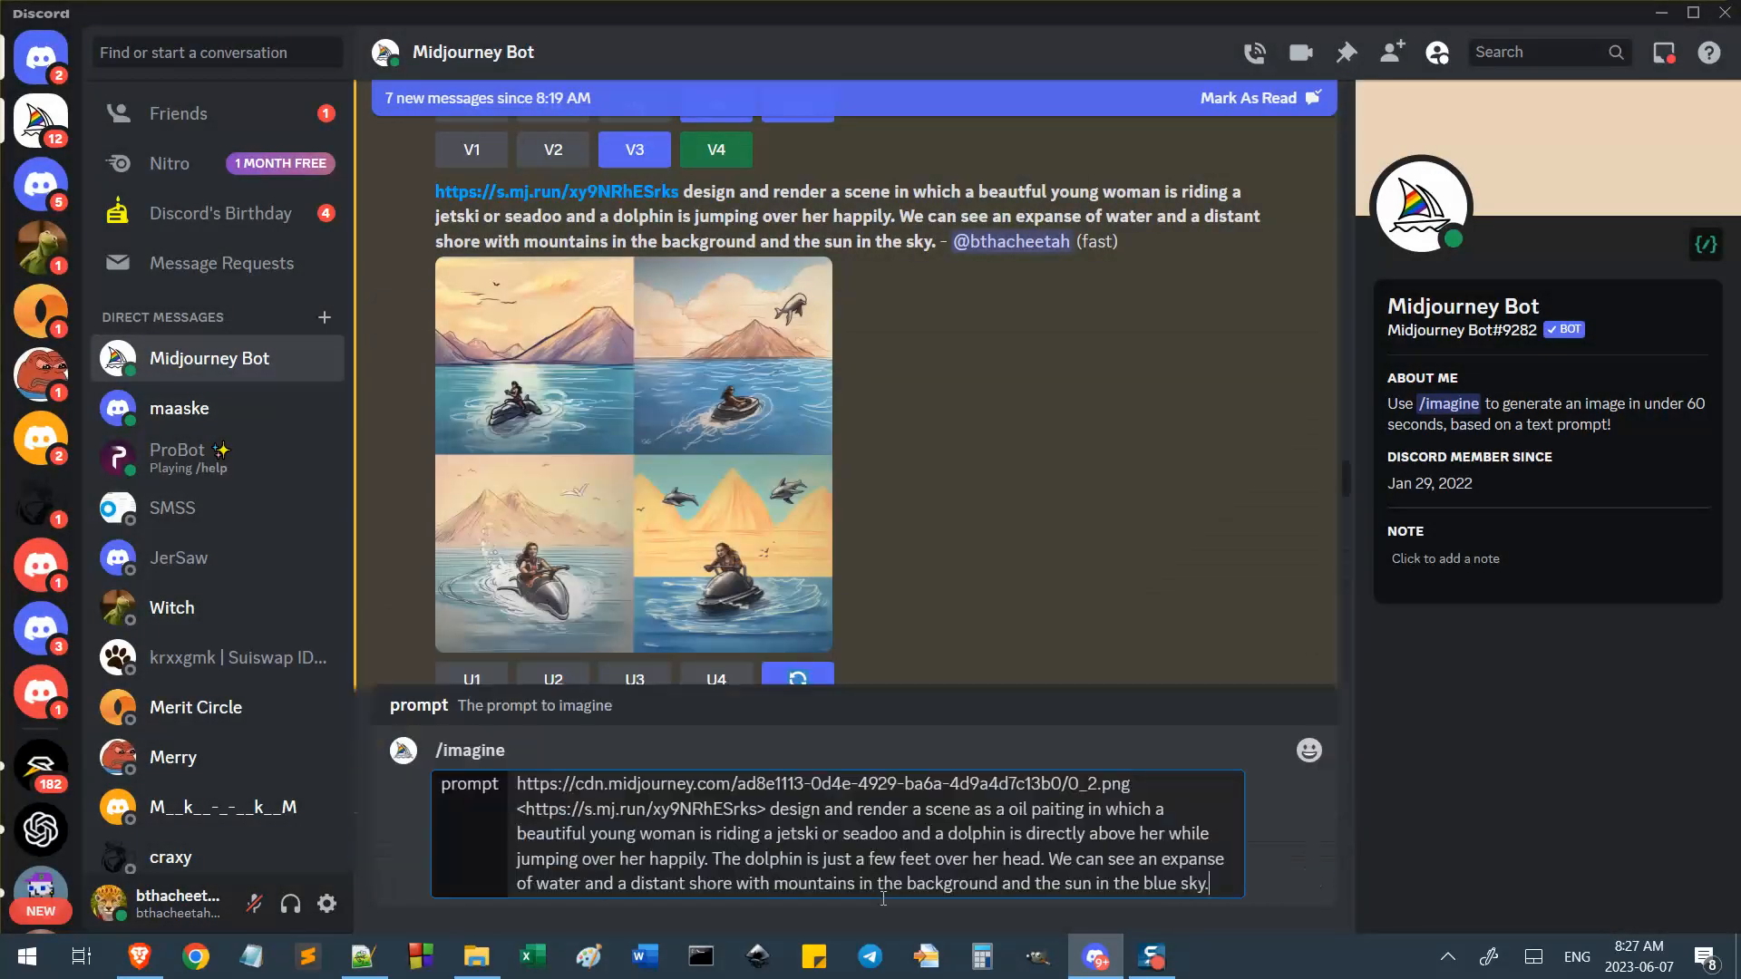
key(Return)
Switch to Notepad++, compare the "photorealistic" and "oil paiting" wording, and copy the whole photorealistic prompt on line 35.
click(363, 957)
drag(1139, 526, 362, 336)
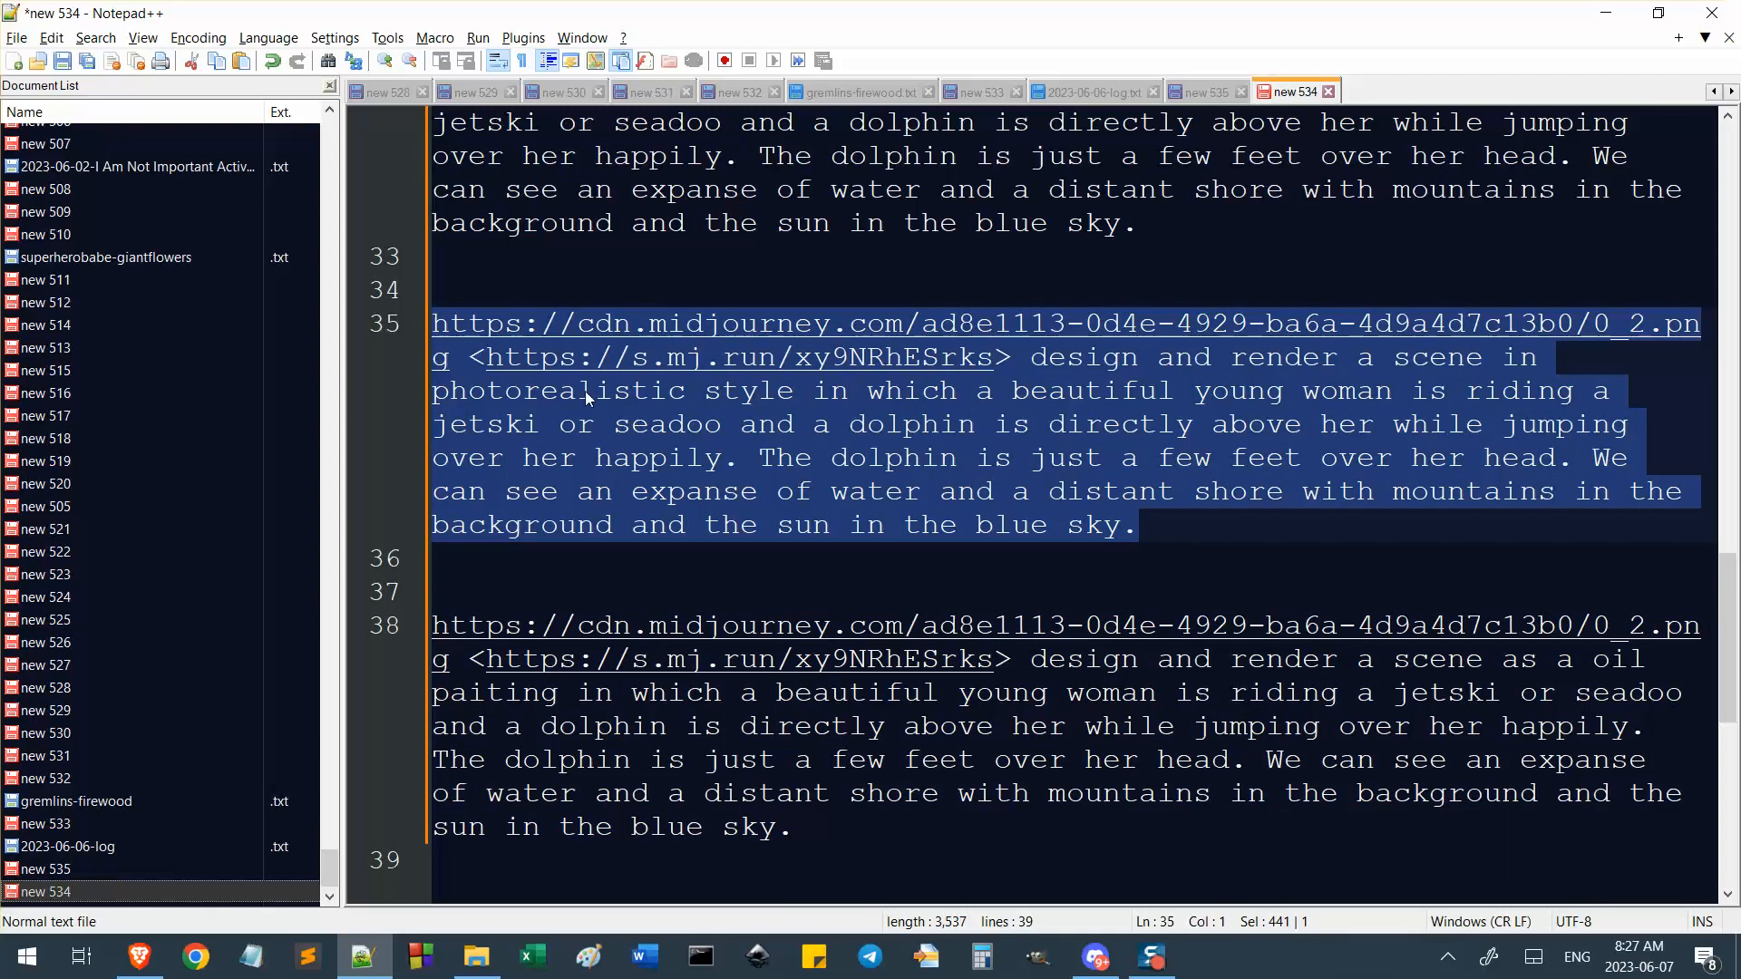
click(556, 390)
drag(686, 390, 471, 389)
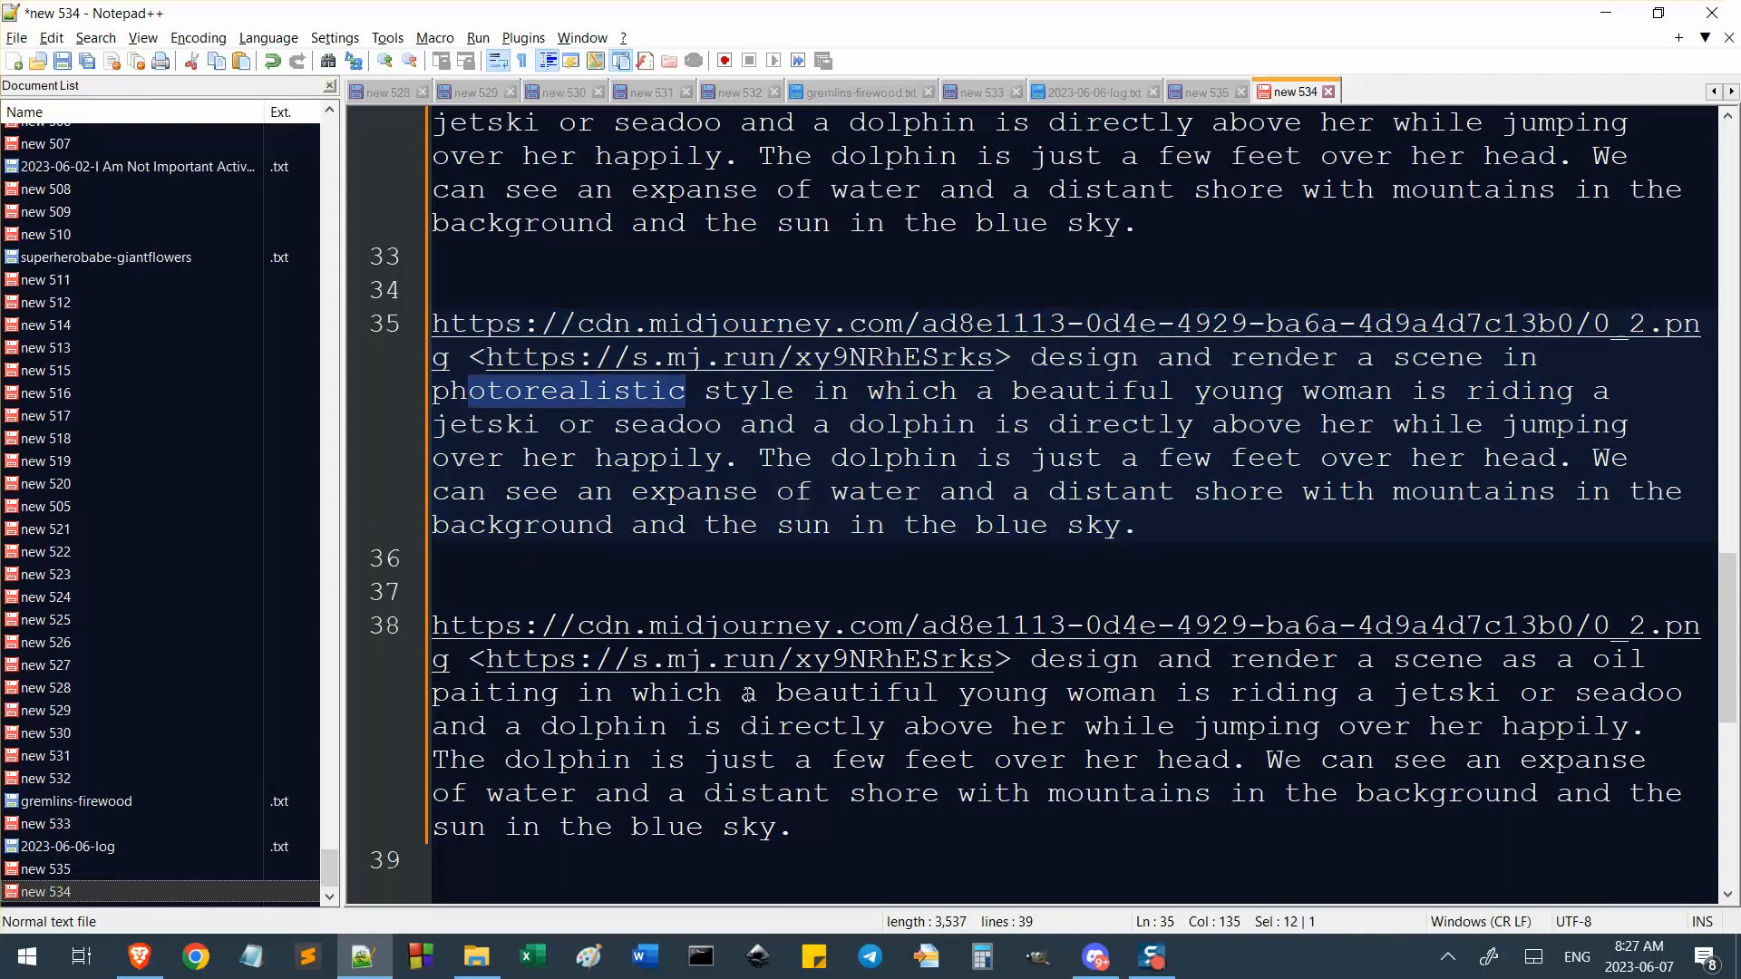
drag(1594, 659, 560, 692)
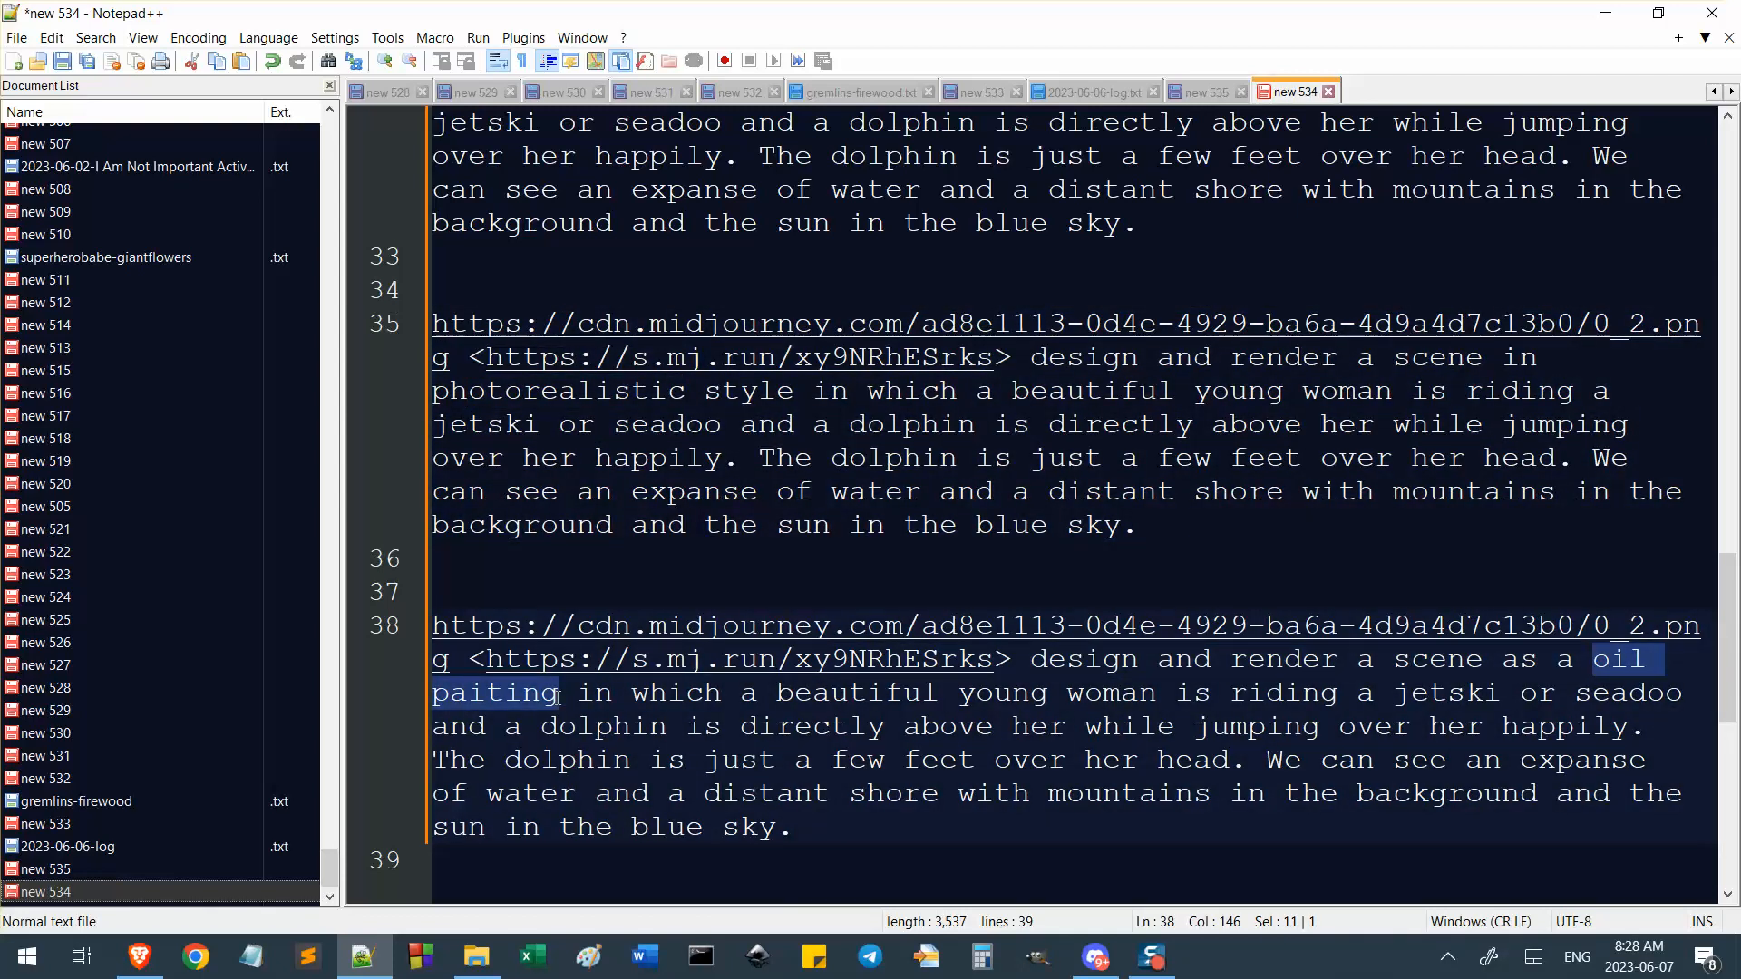
drag(1139, 526, 355, 305)
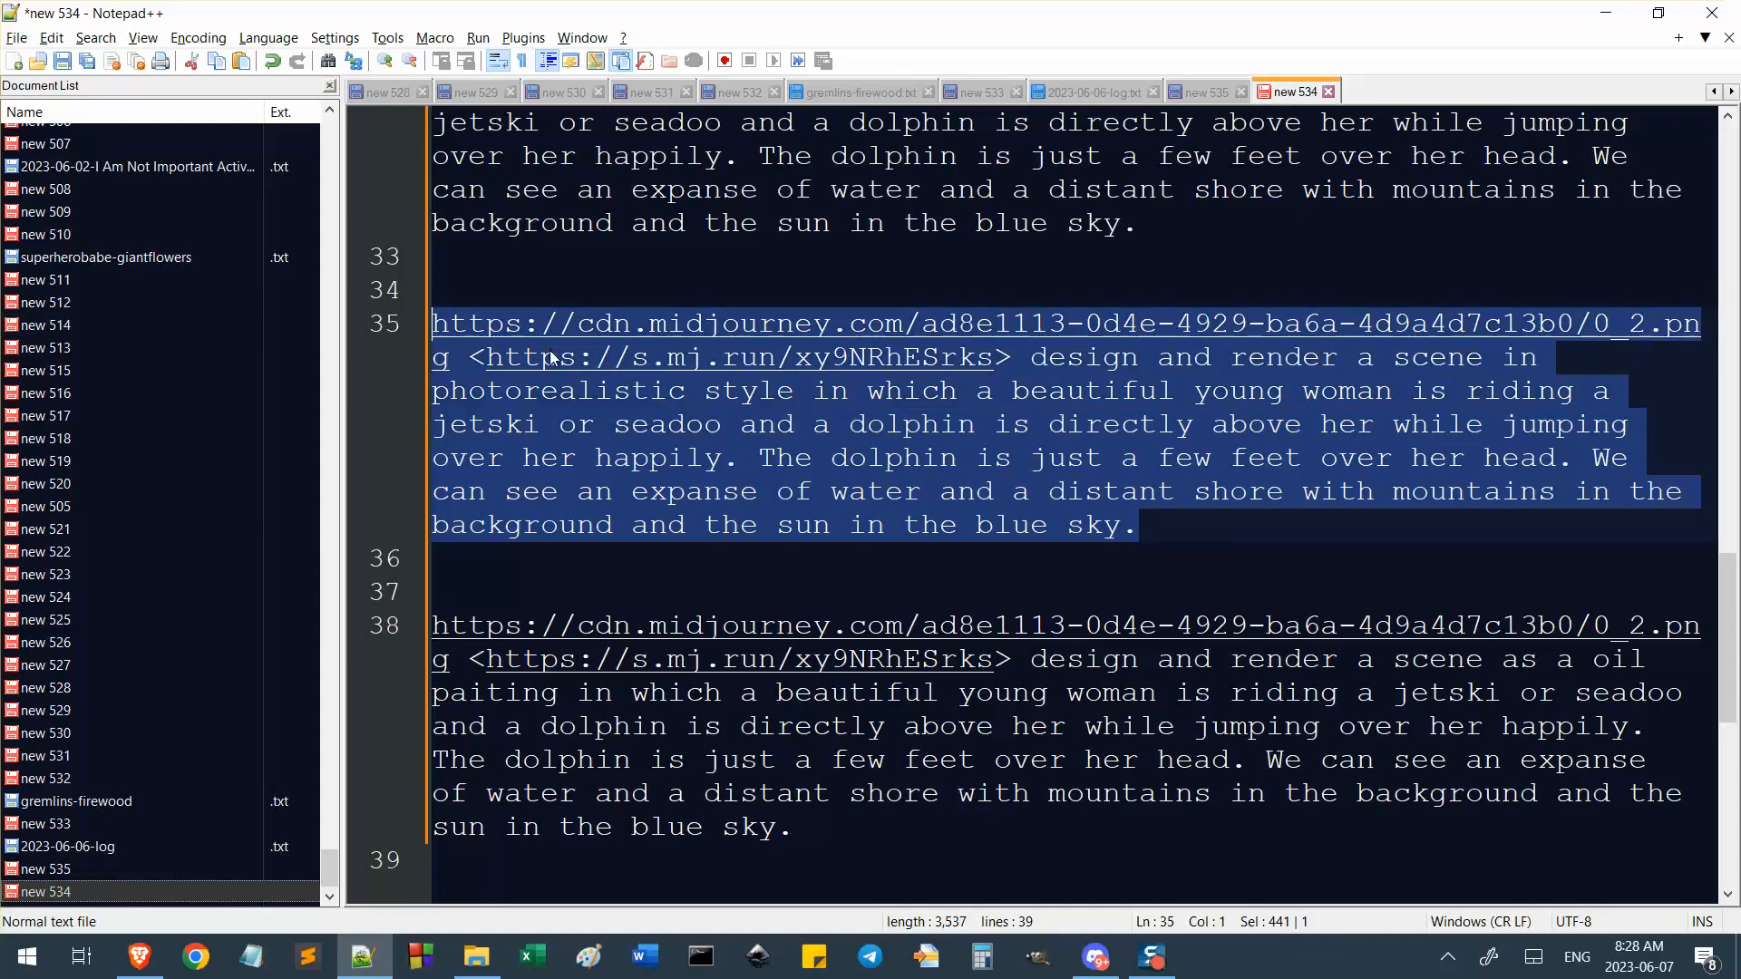
Switch to Discord and send the copied photorealistic prompt to the Midjourney Bot as a new /imagine command.
key(alt+Tab)
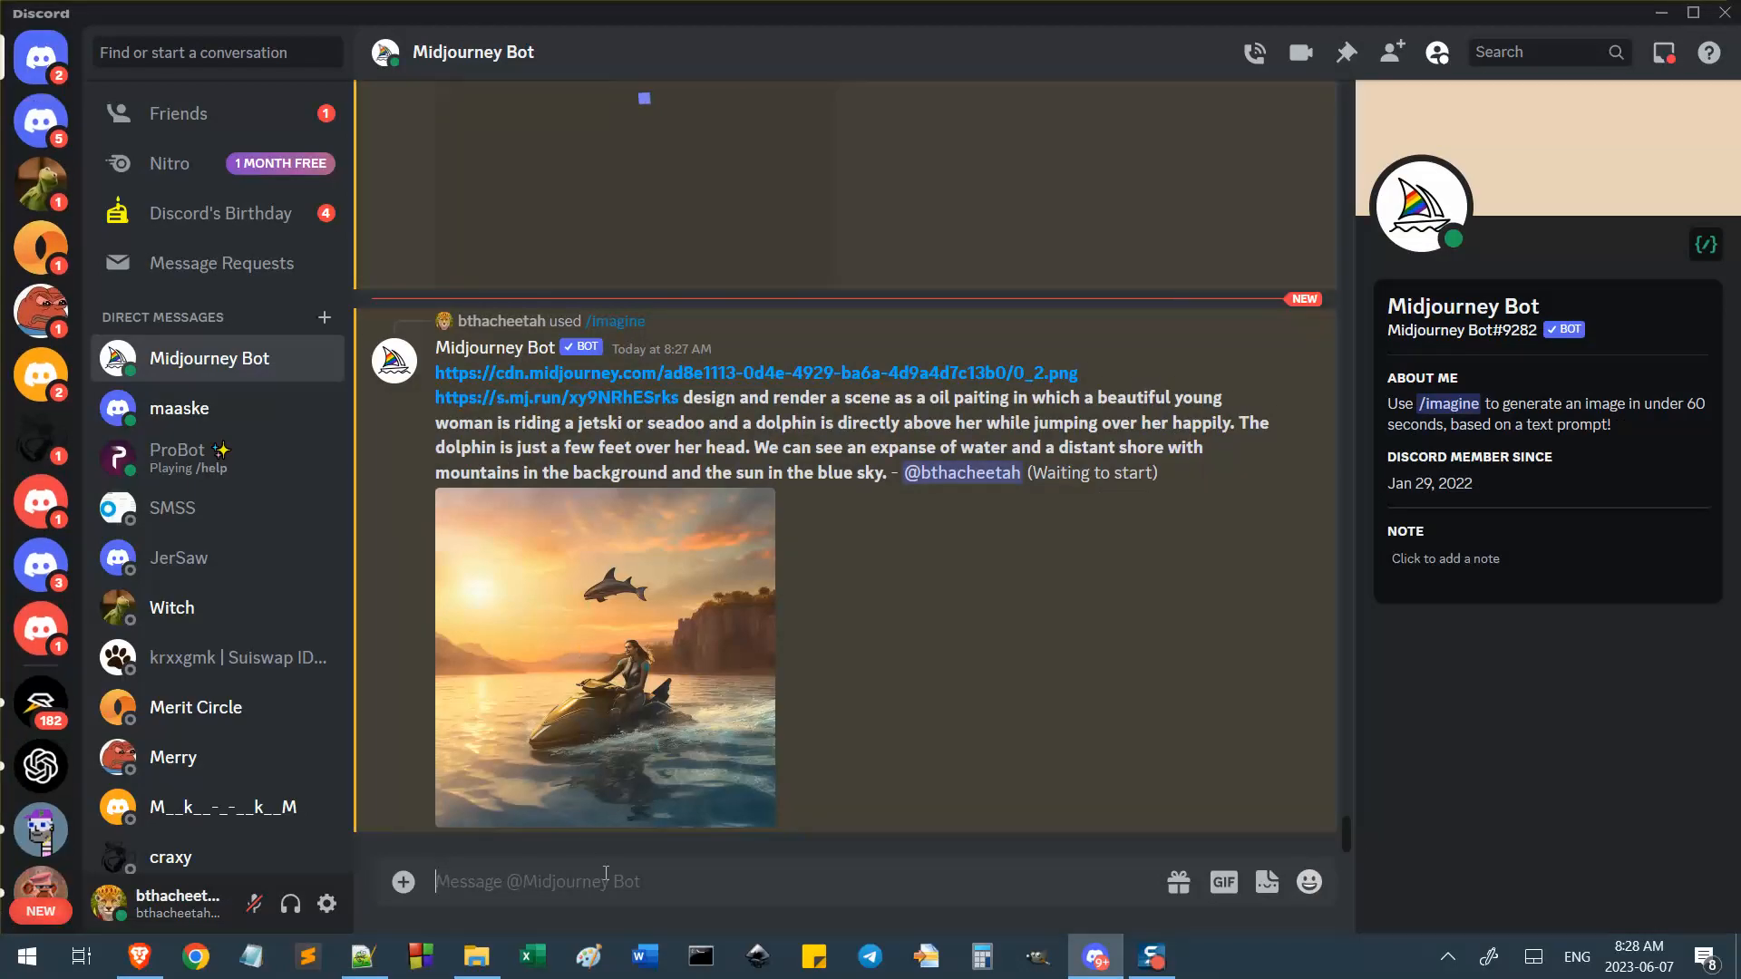
text(/im)
key(Tab)
key(ctrl+v)
key(Return)
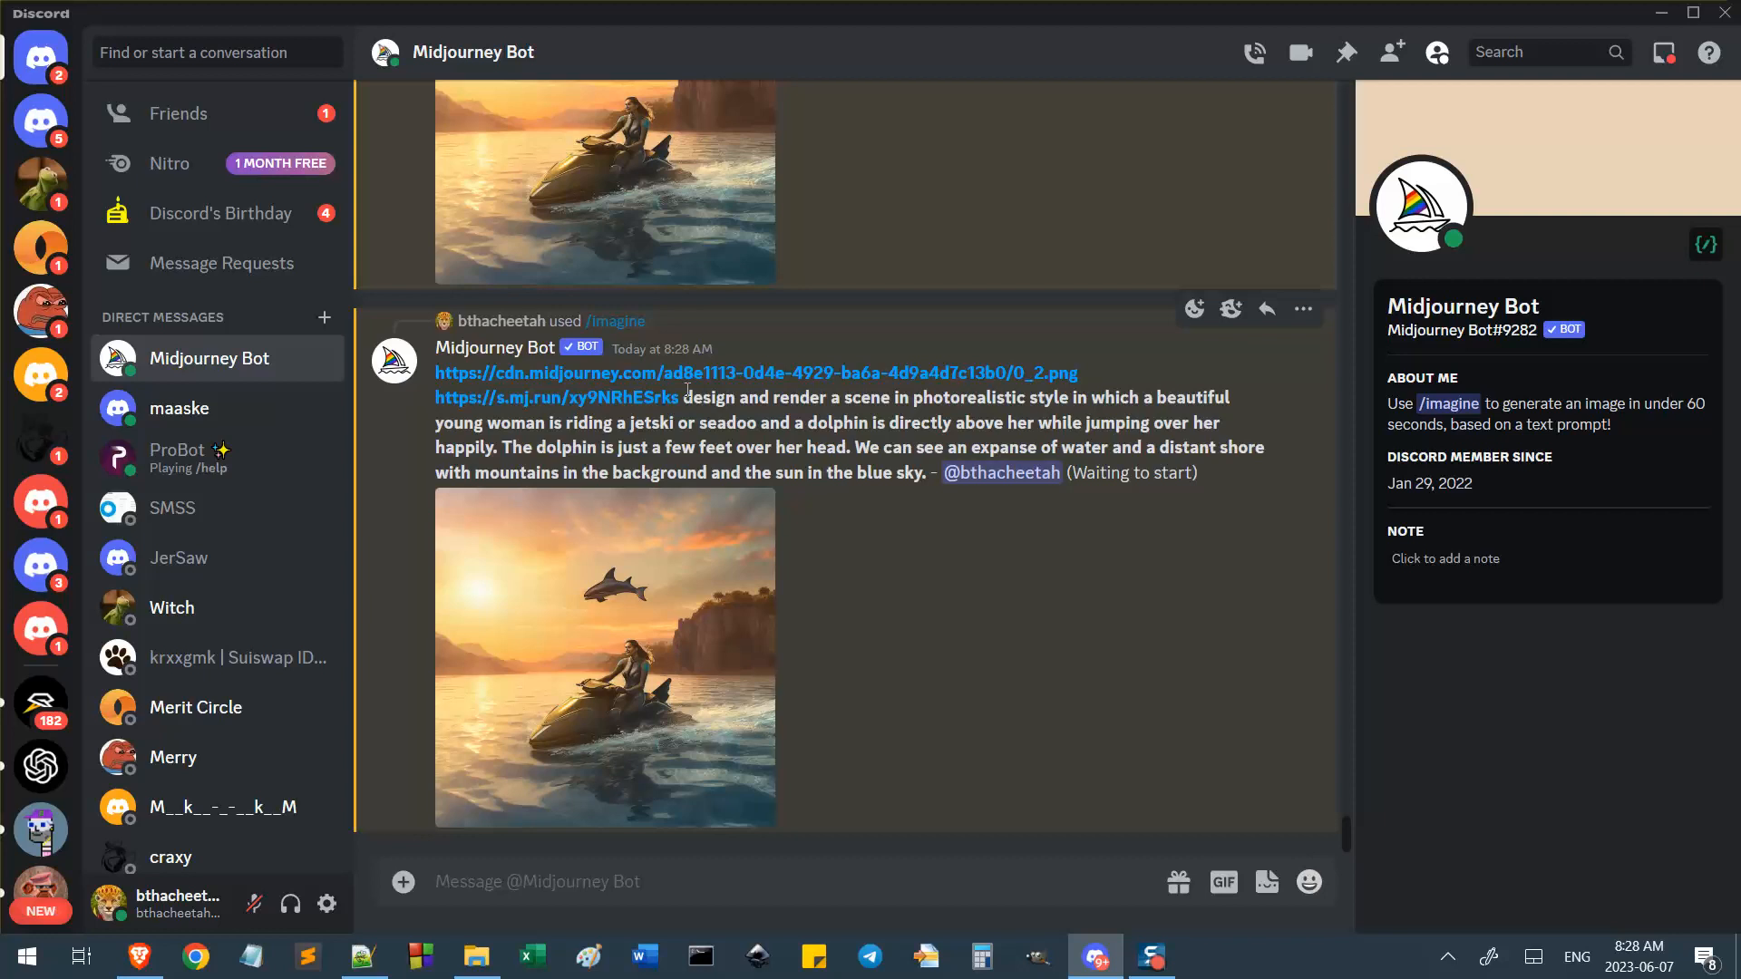
In Notepad++, copy the oil painting prompt on line 38 and paste it on a new line at the end of the notes.
key(alt+Tab)
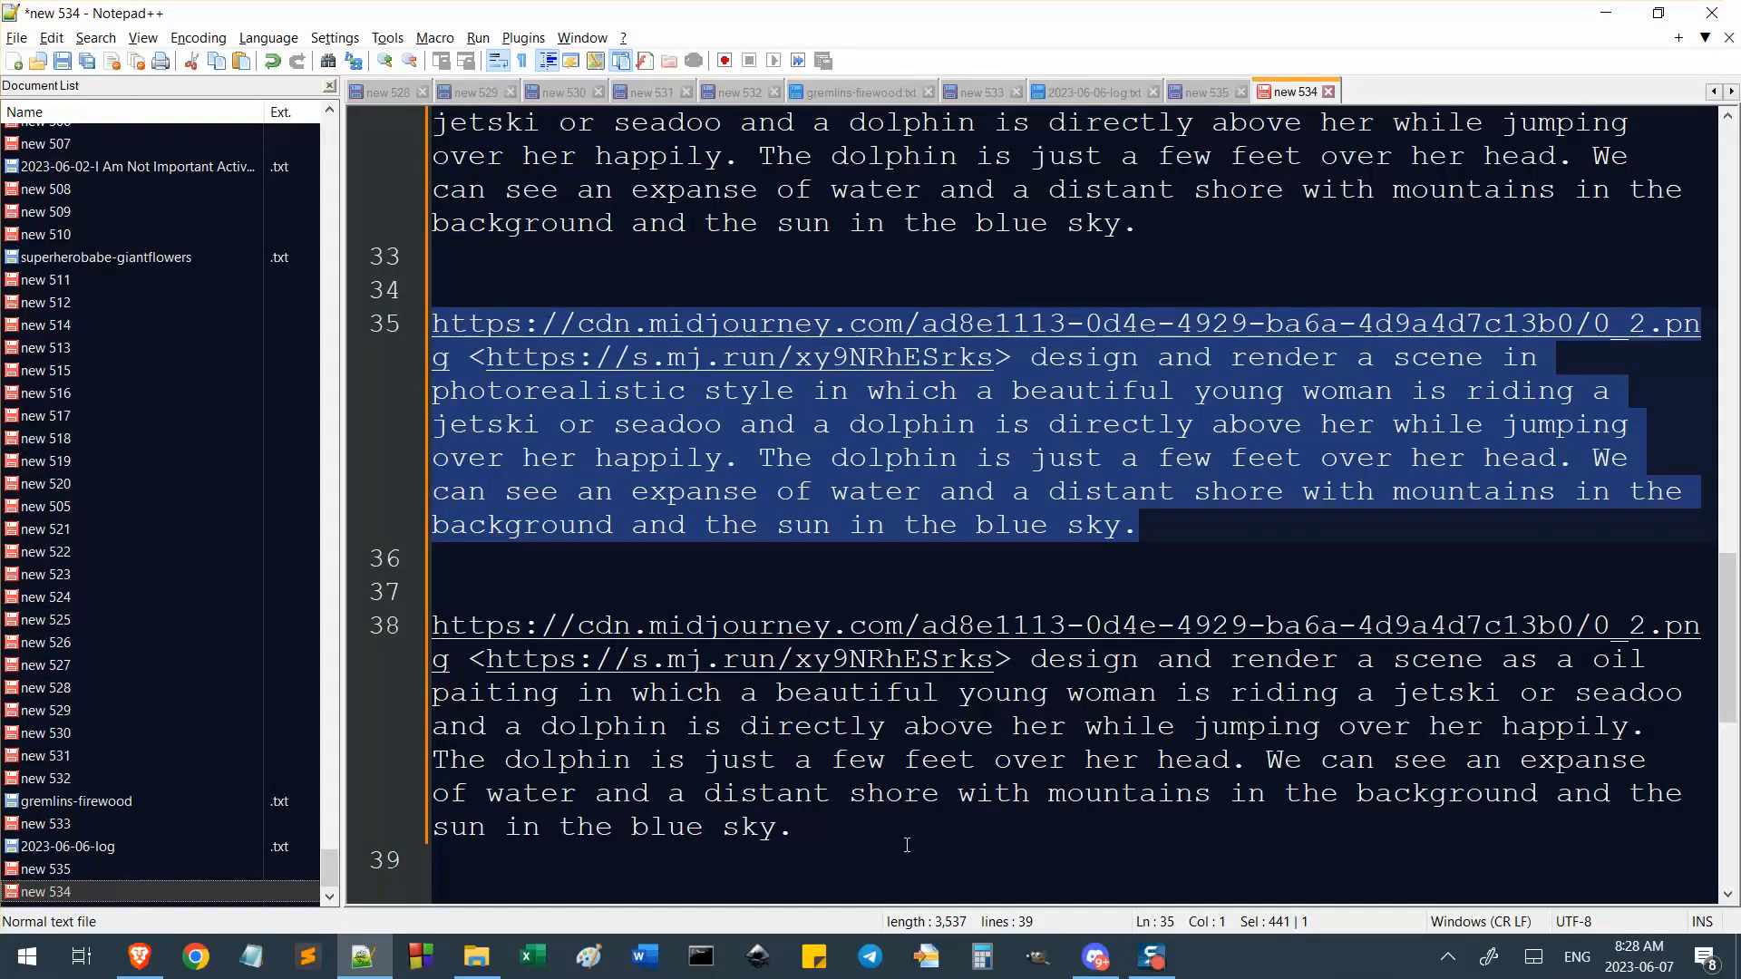
drag(905, 835, 431, 622)
scroll(693, 838, down, 2)
click(983, 767)
key(Return)
key(ctrl+v)
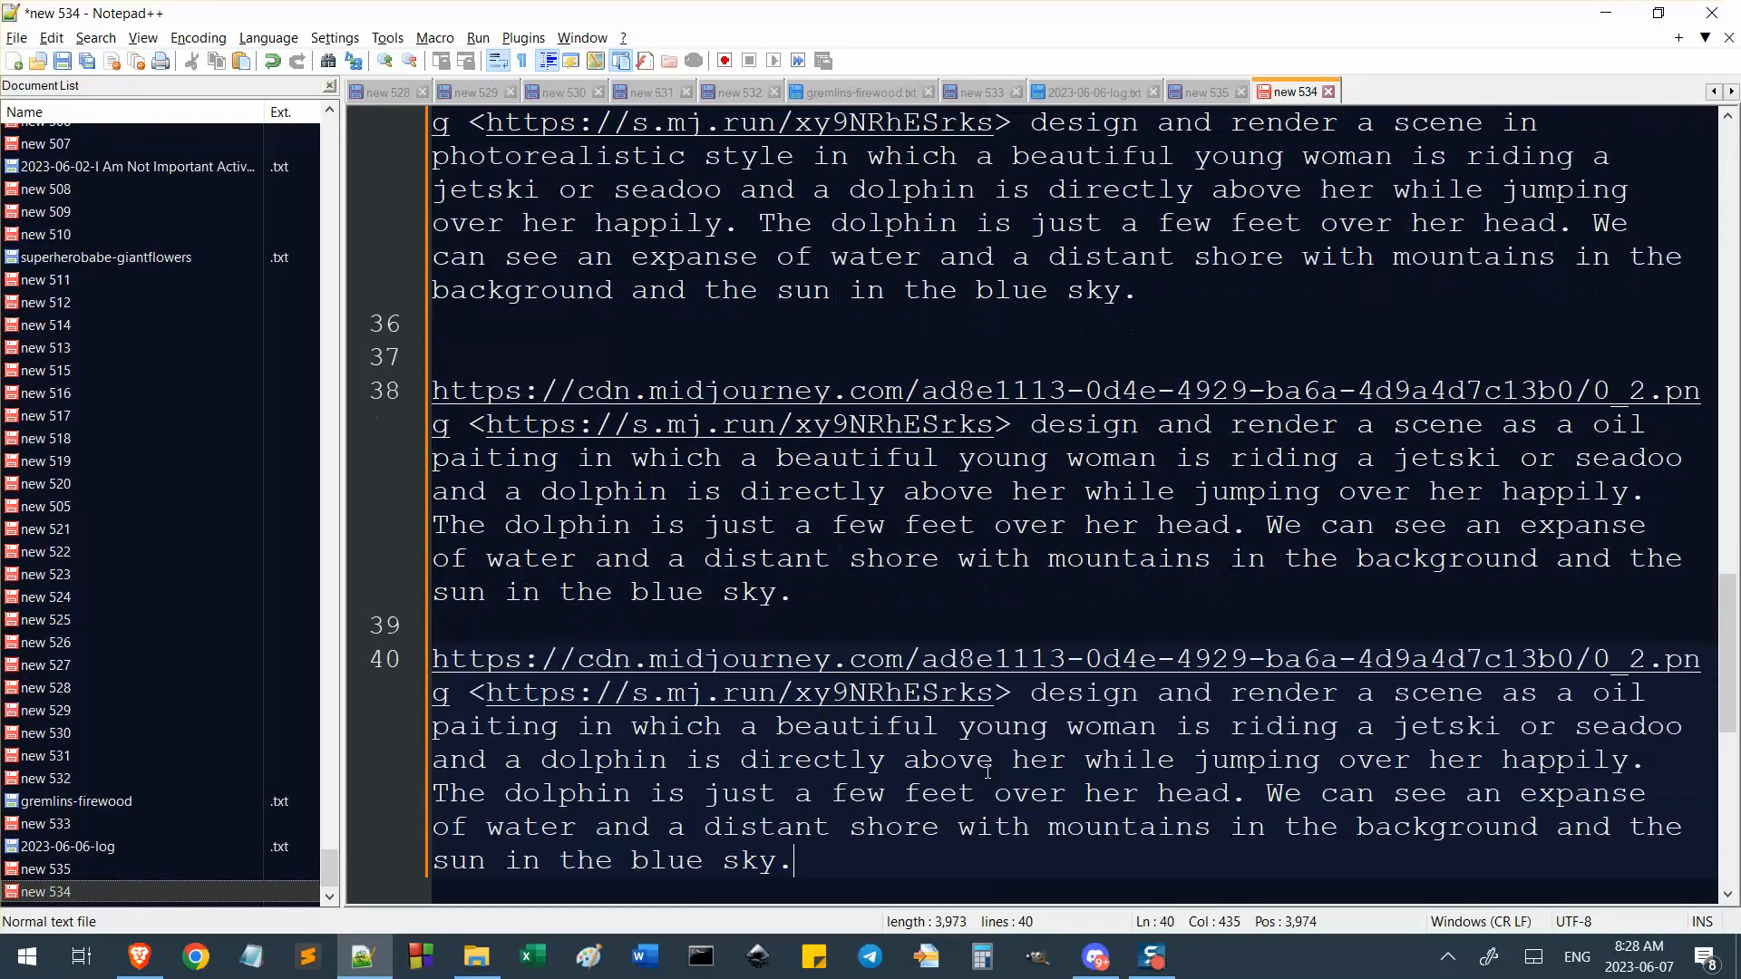
Add blank lines after the last prompt and replace "design and render a scene as a" on line 40 with "awawrd-winning".
key(Return)
key(Return)
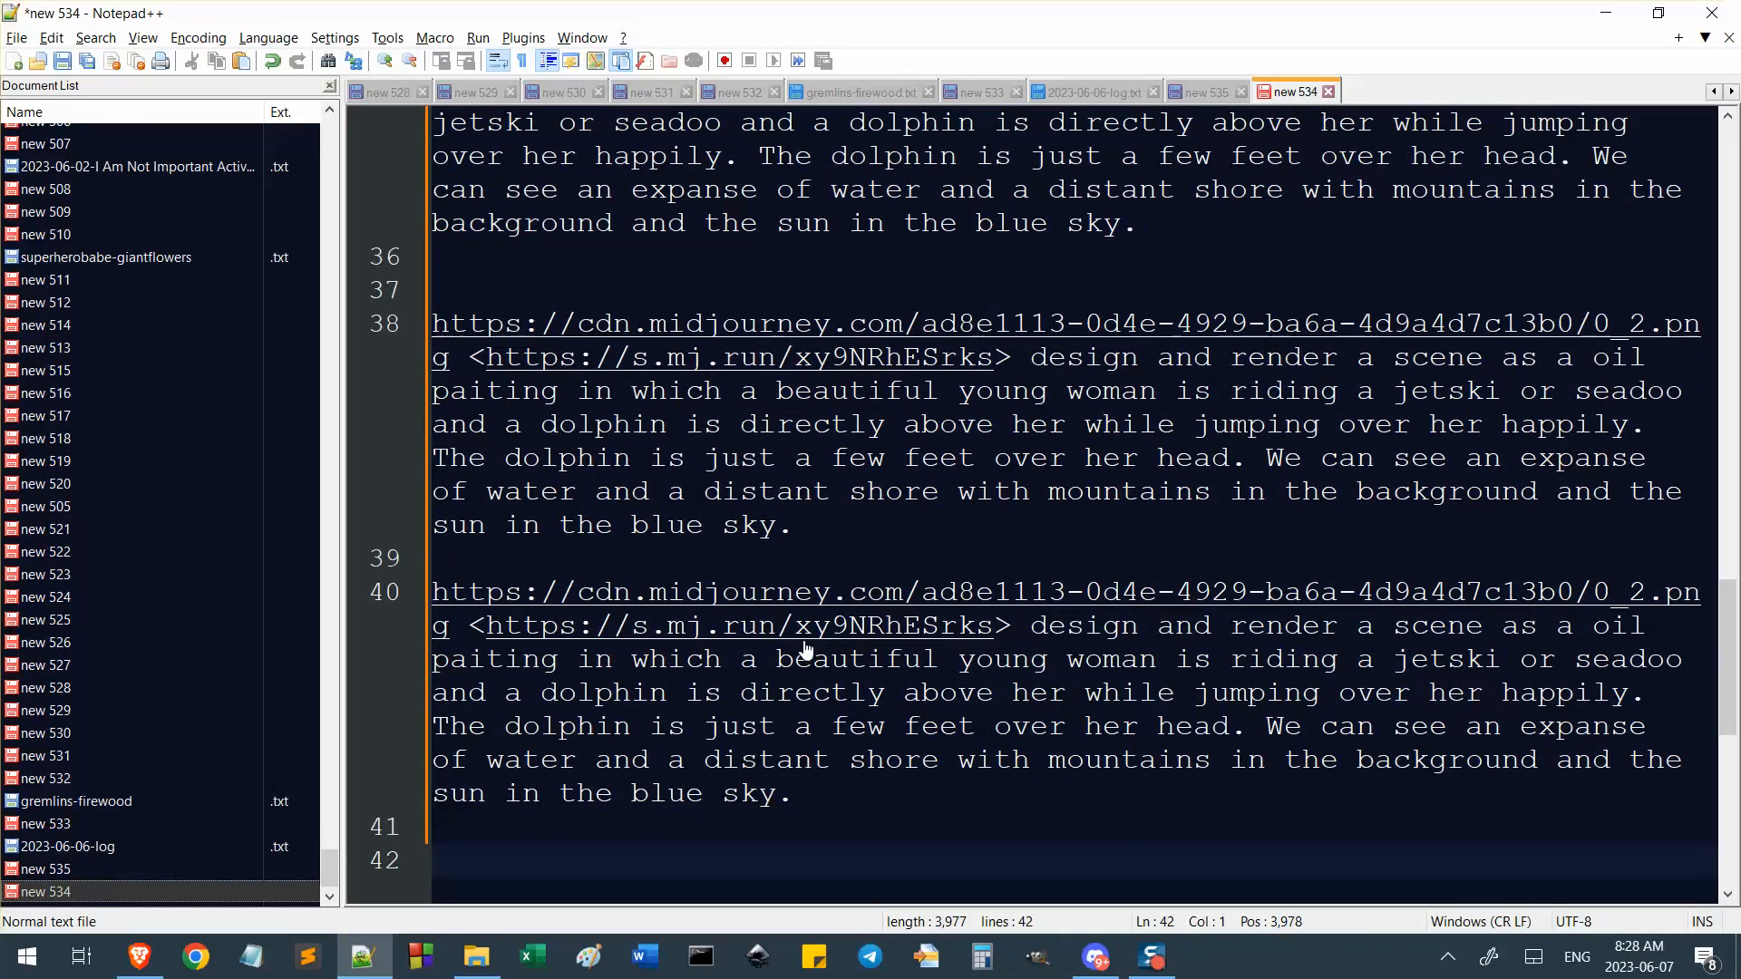
drag(1031, 627, 1591, 626)
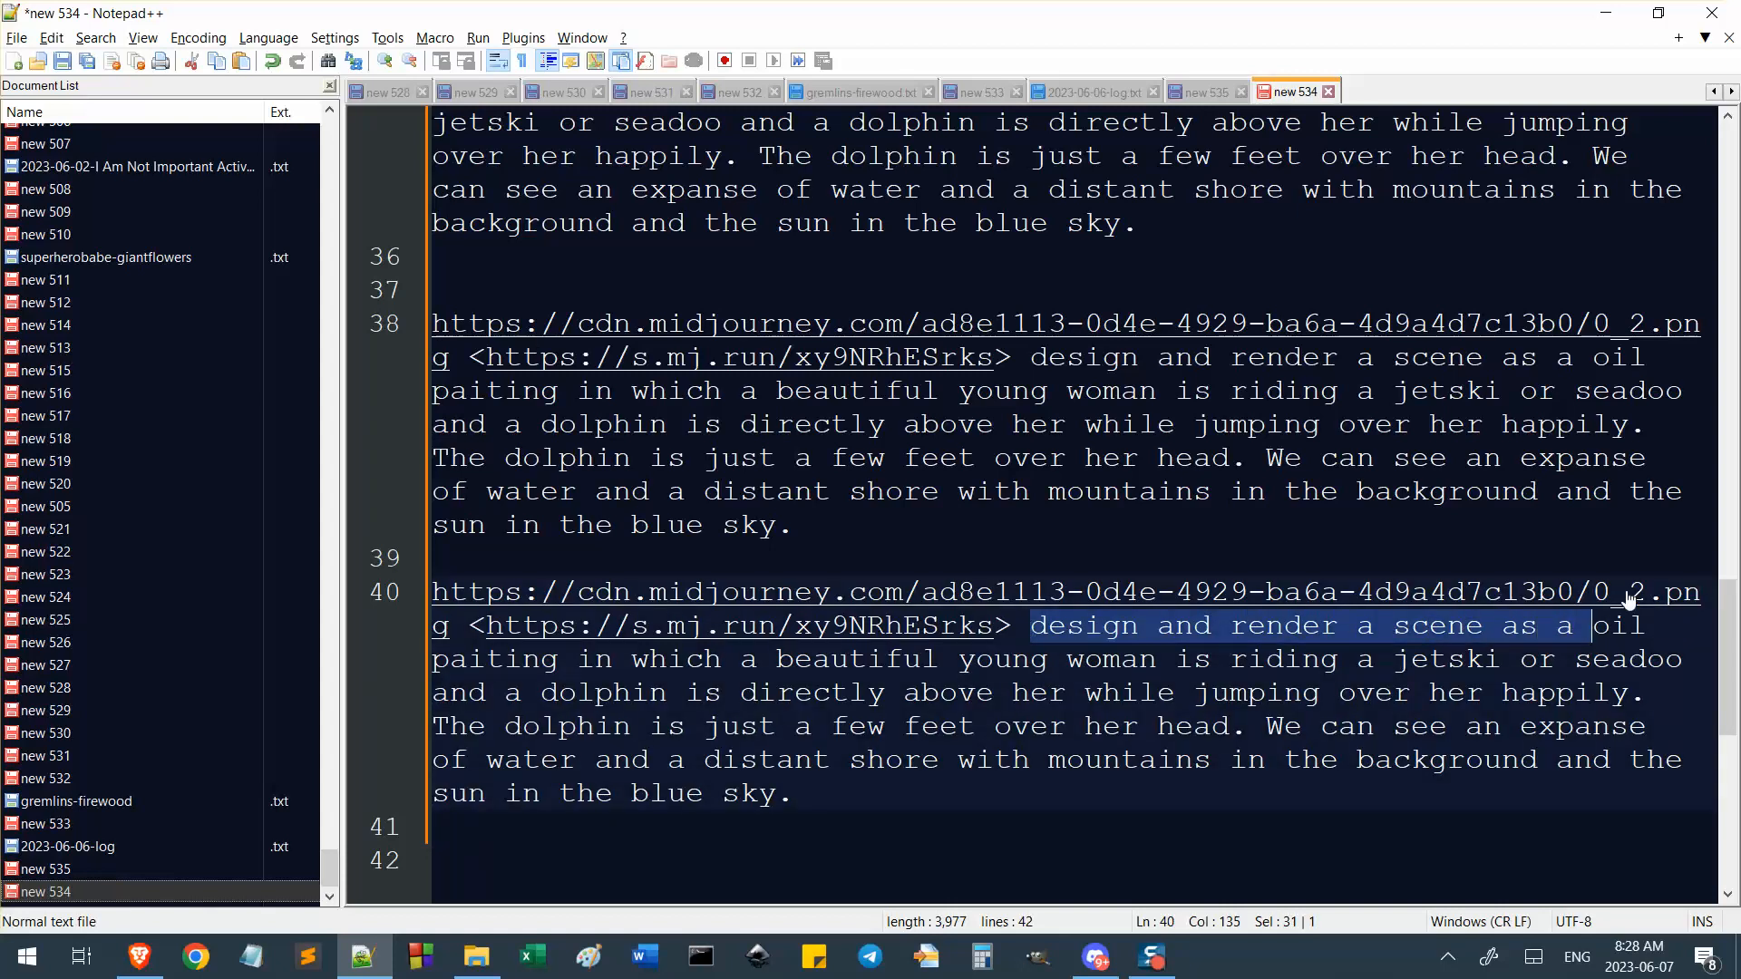
text(s)
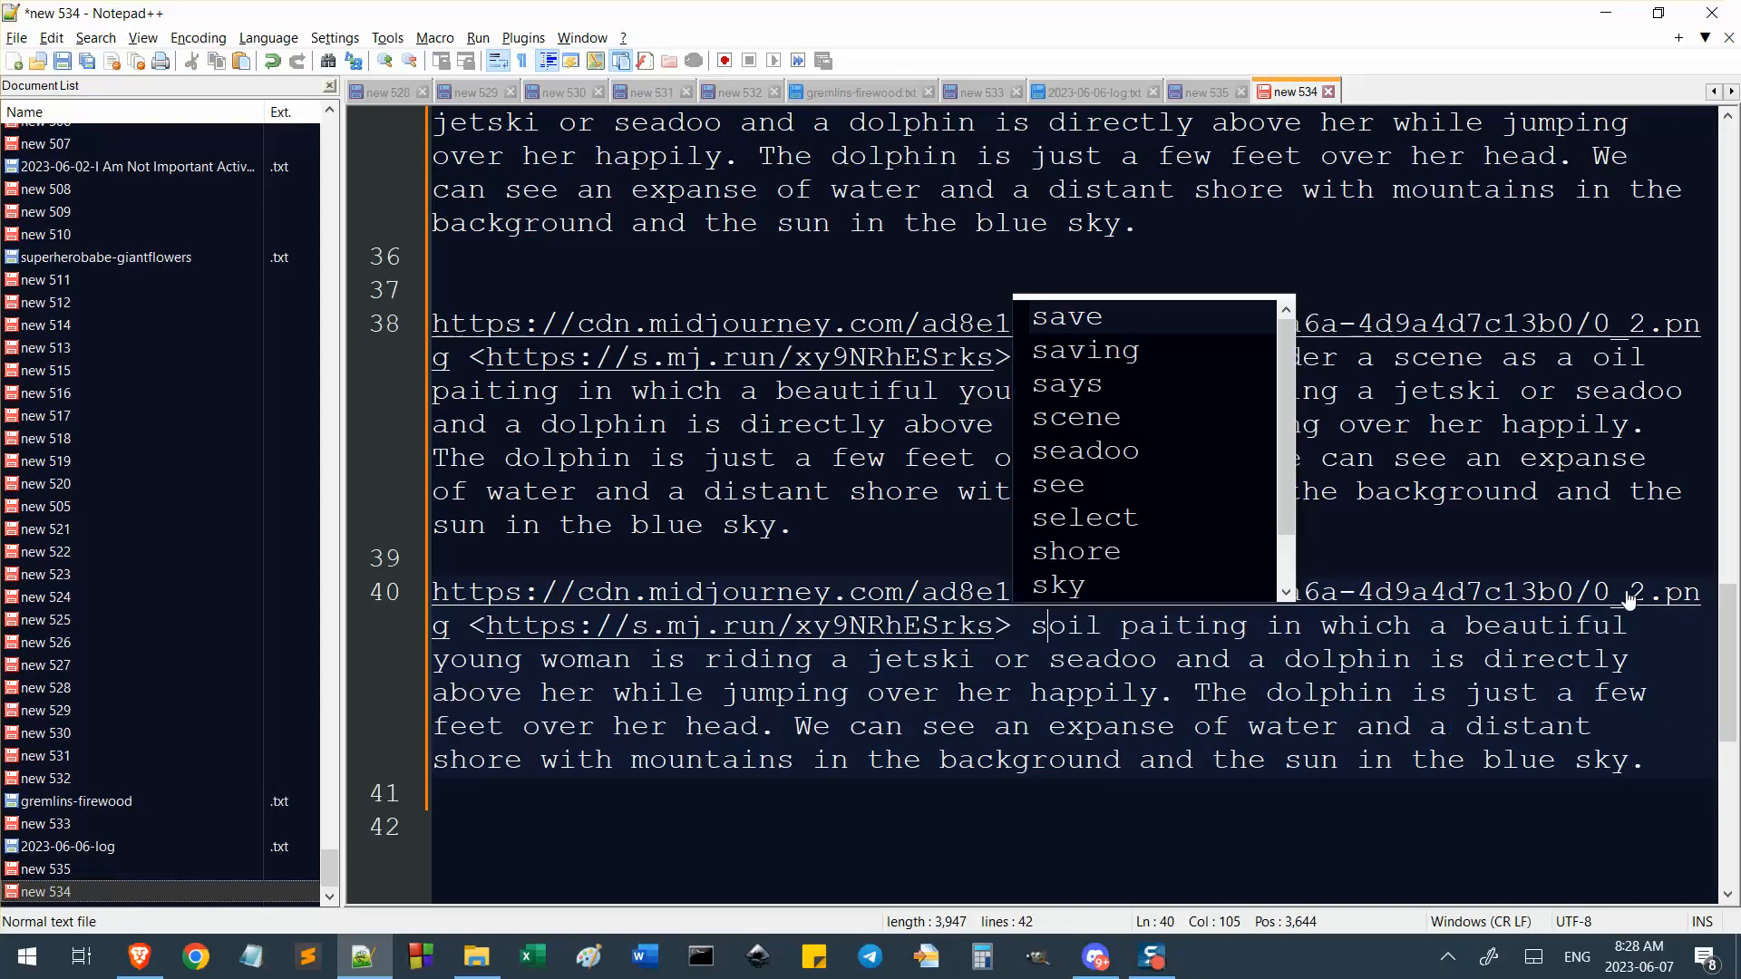
key(BackSpace)
text(awawrd-winning)
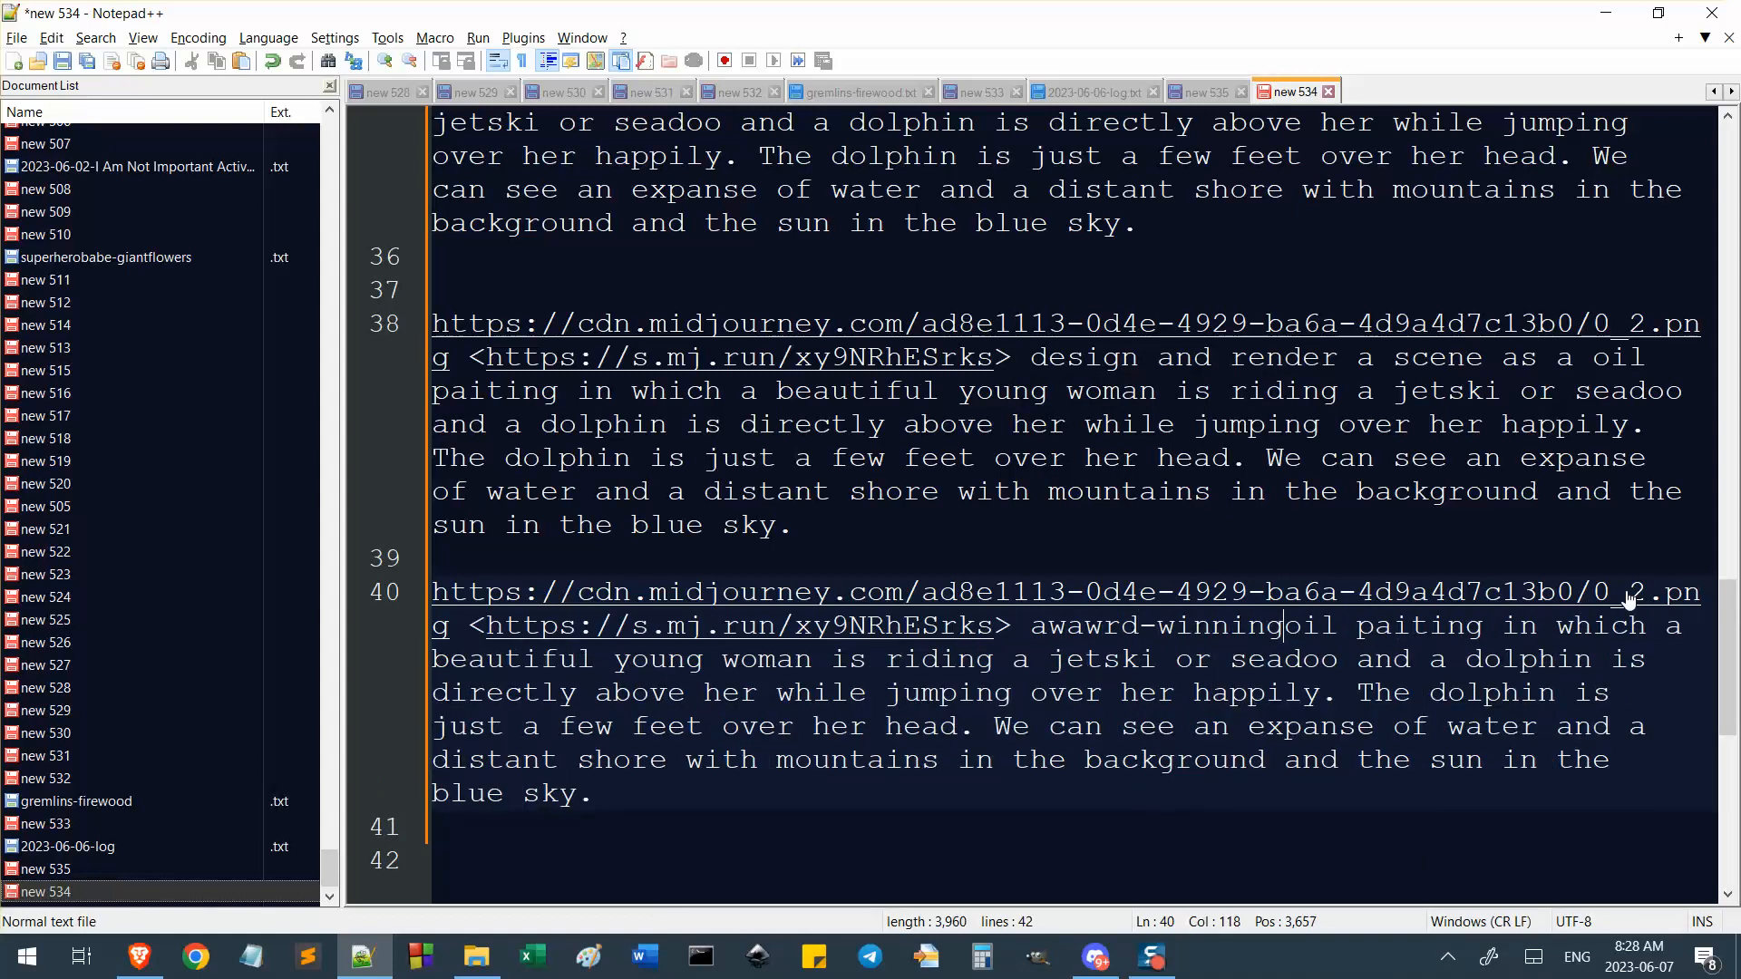
On line 40, insert "stunning," before "awawrd-winning" and "epic professional" before "oil paiting".
key(ctrl+Left)
key(ctrl+Left)
key(ctrl+Left)
text(stu)
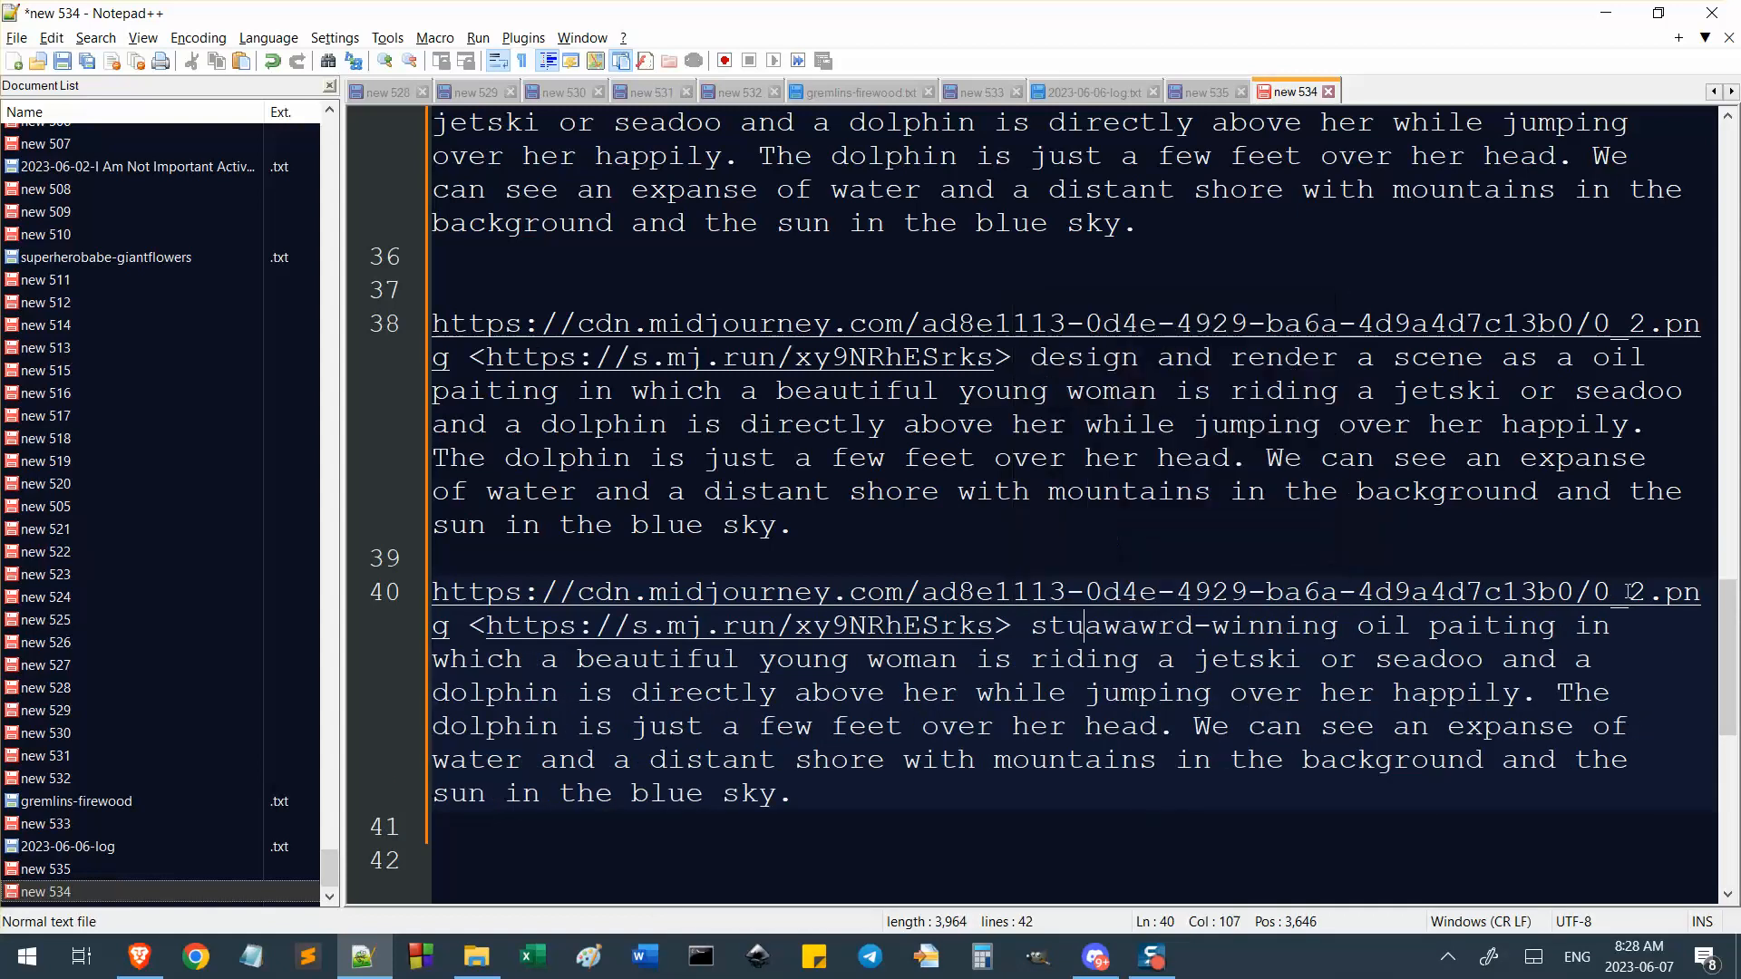
text(nning,)
key(ctrl+Right)
key(ctrl+Right)
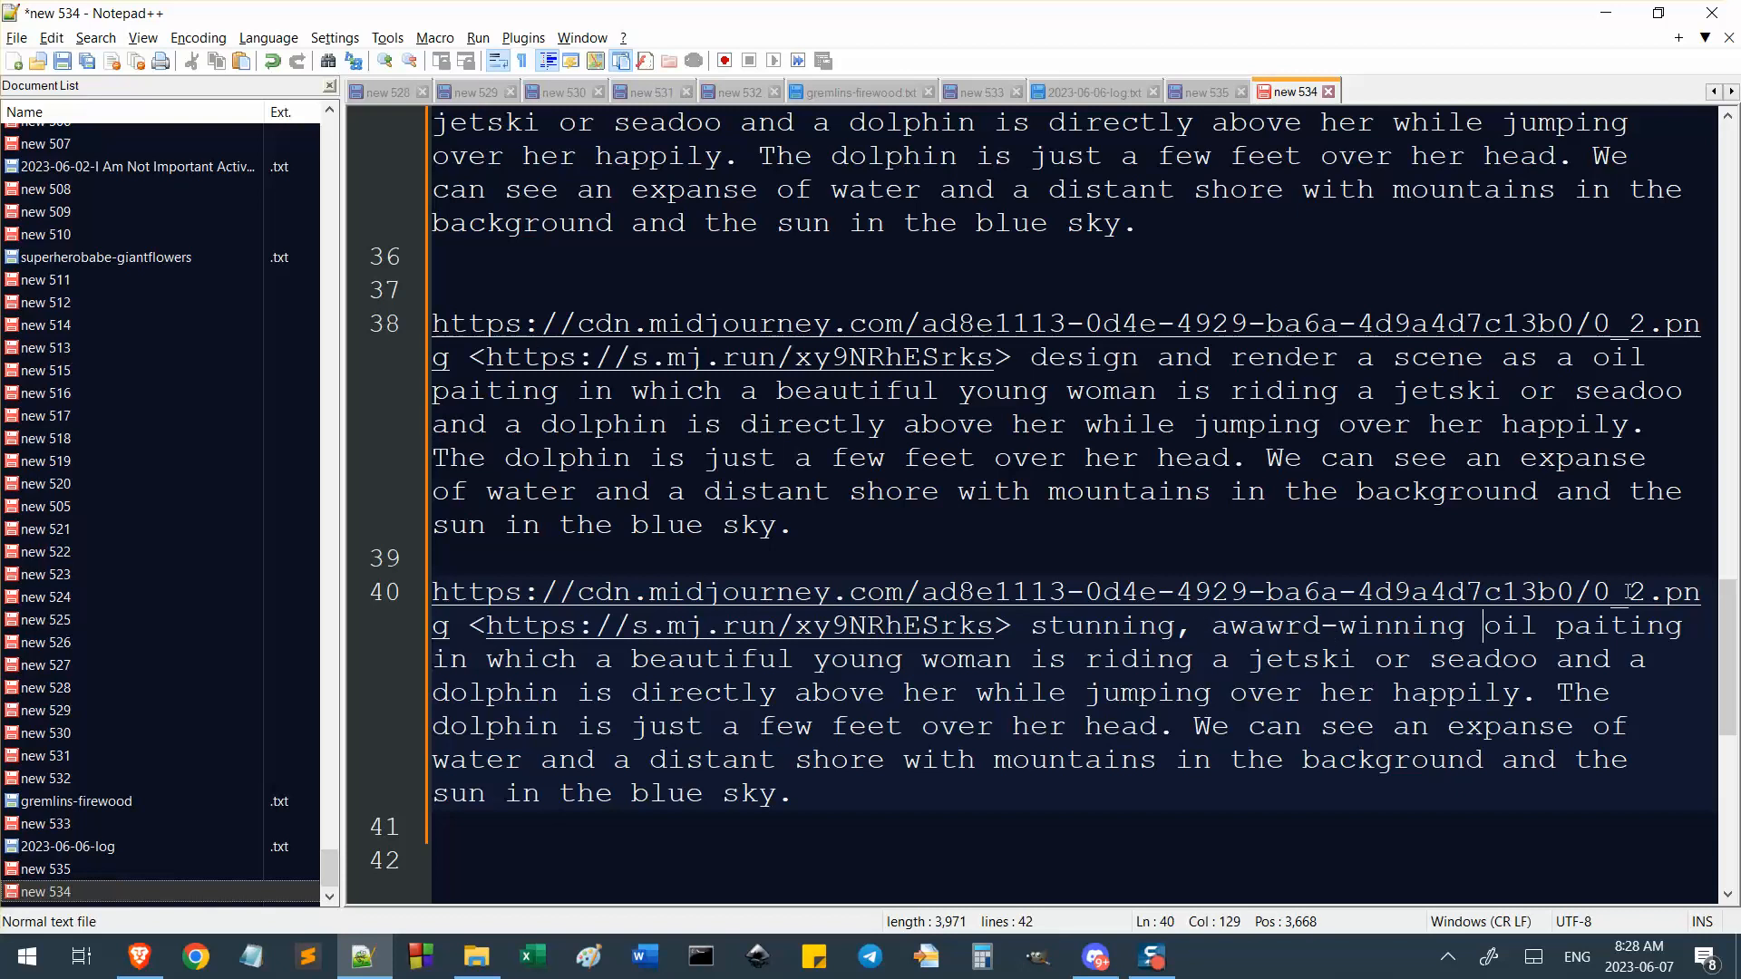
text(epic p)
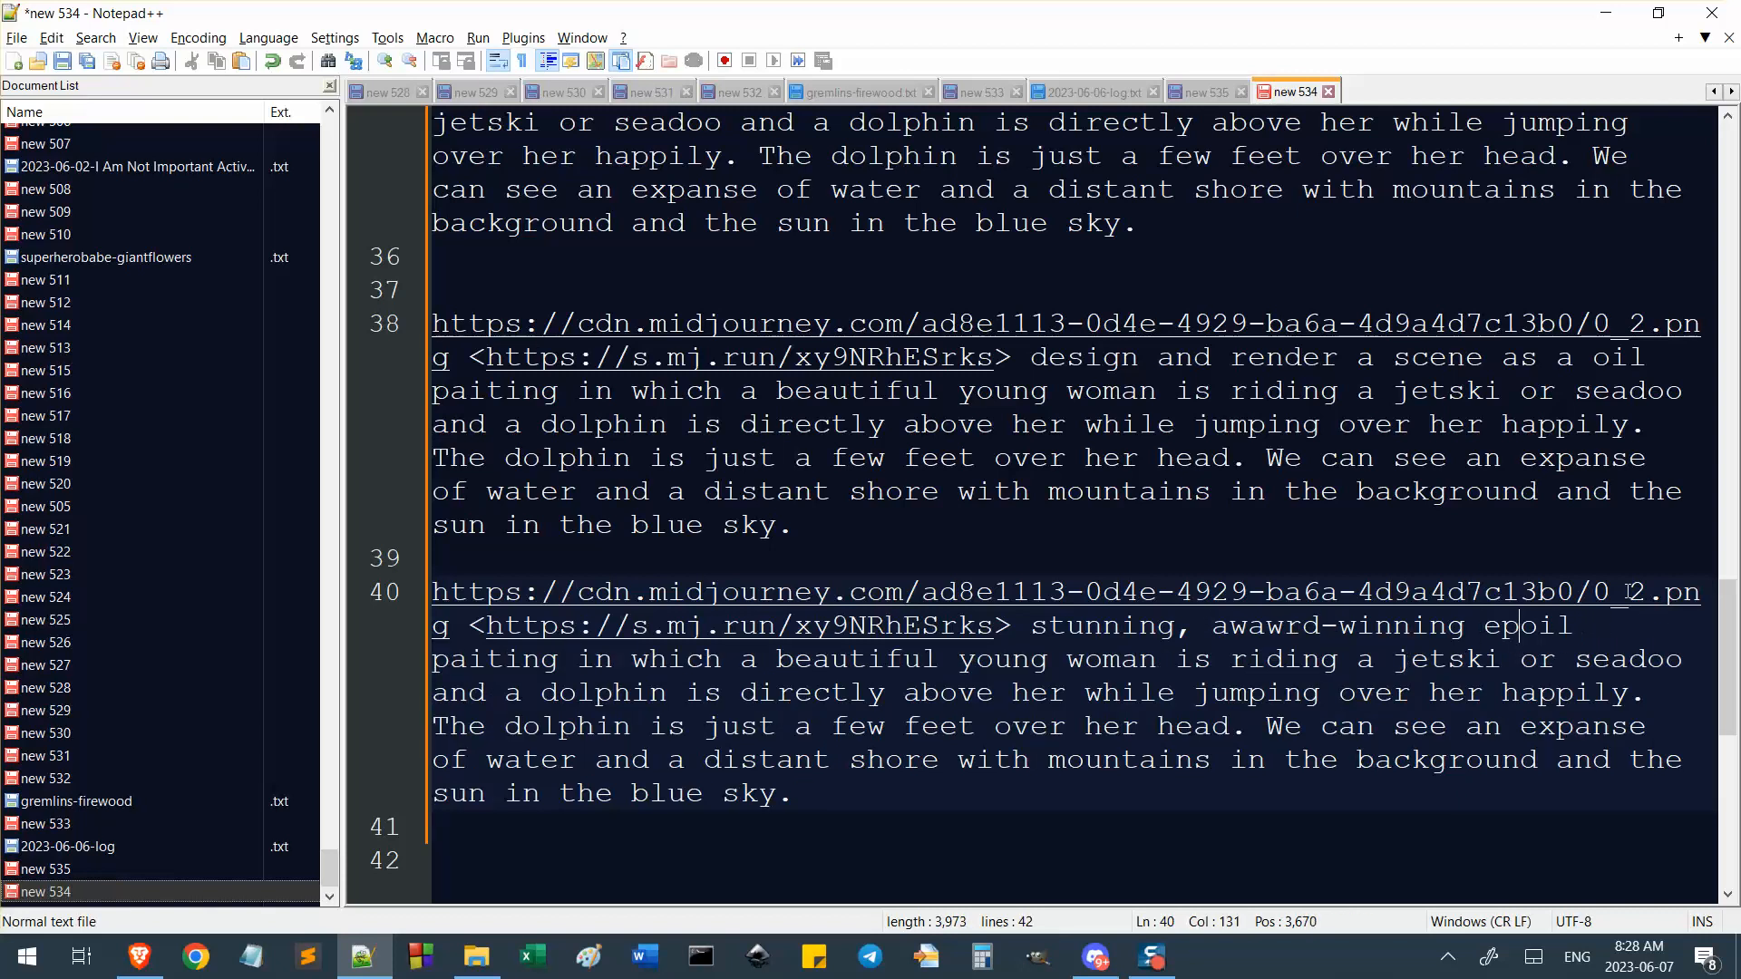
text(rofessional)
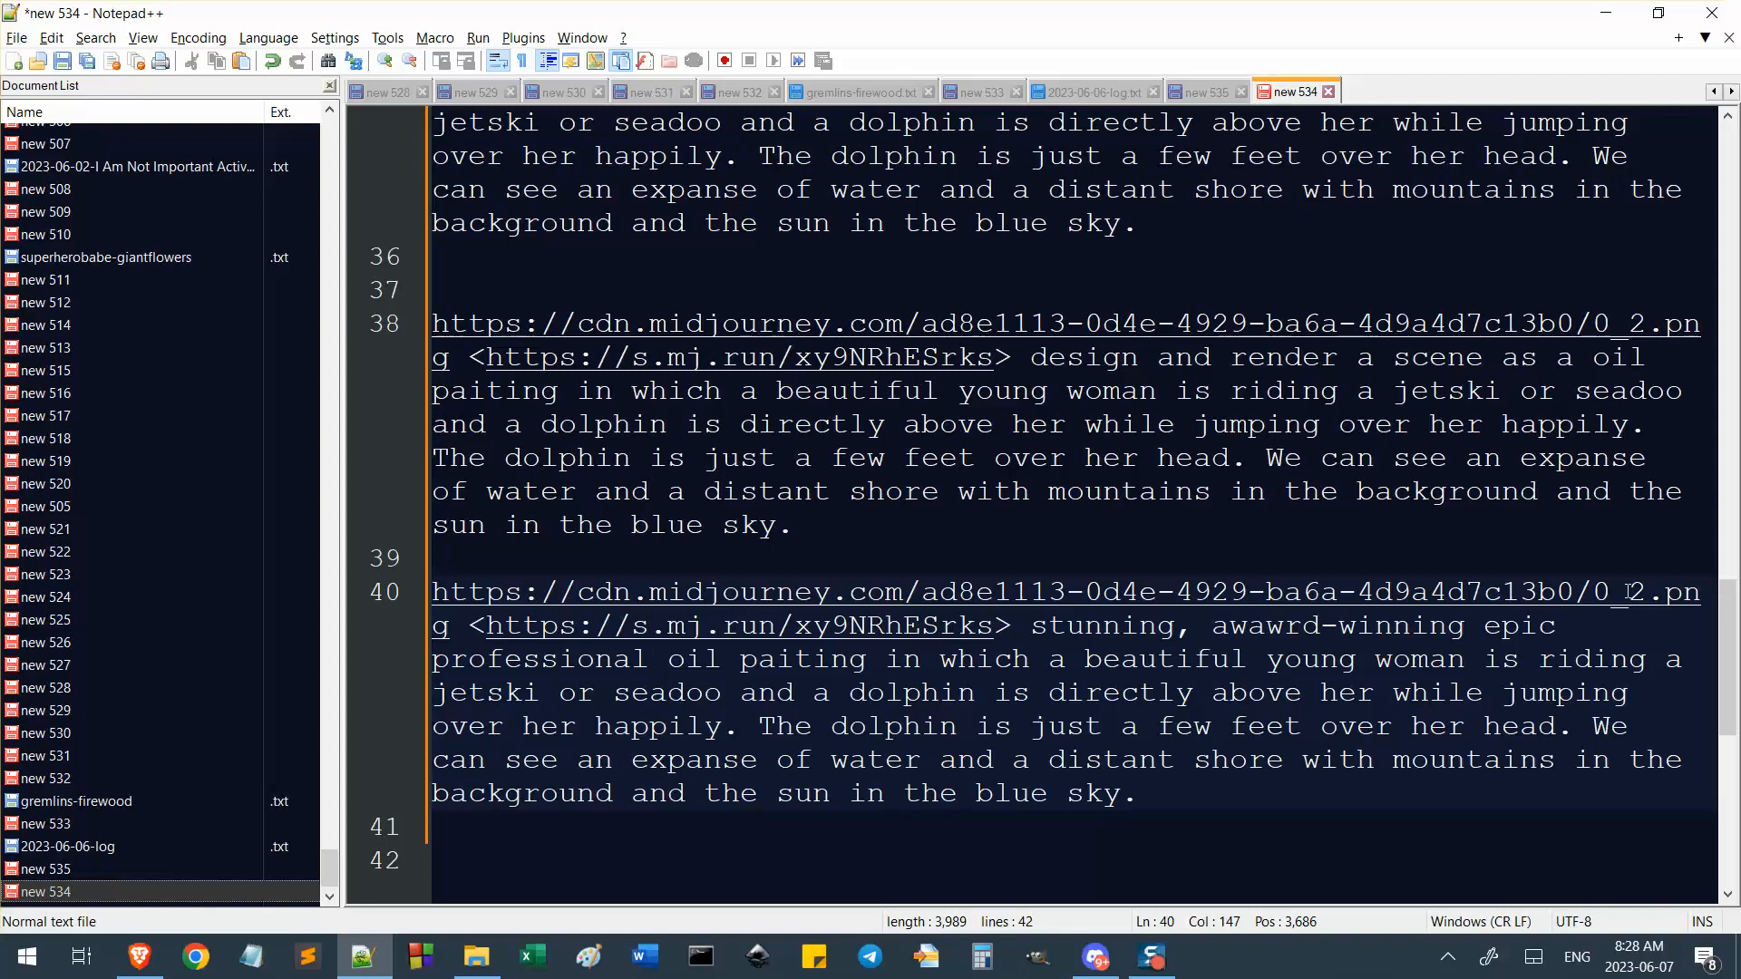
Correct "paiting" to "painting" in the prompts on lines 40 and 38.
key(ctrl+Right)
text(n)
click(487, 391)
text(n)
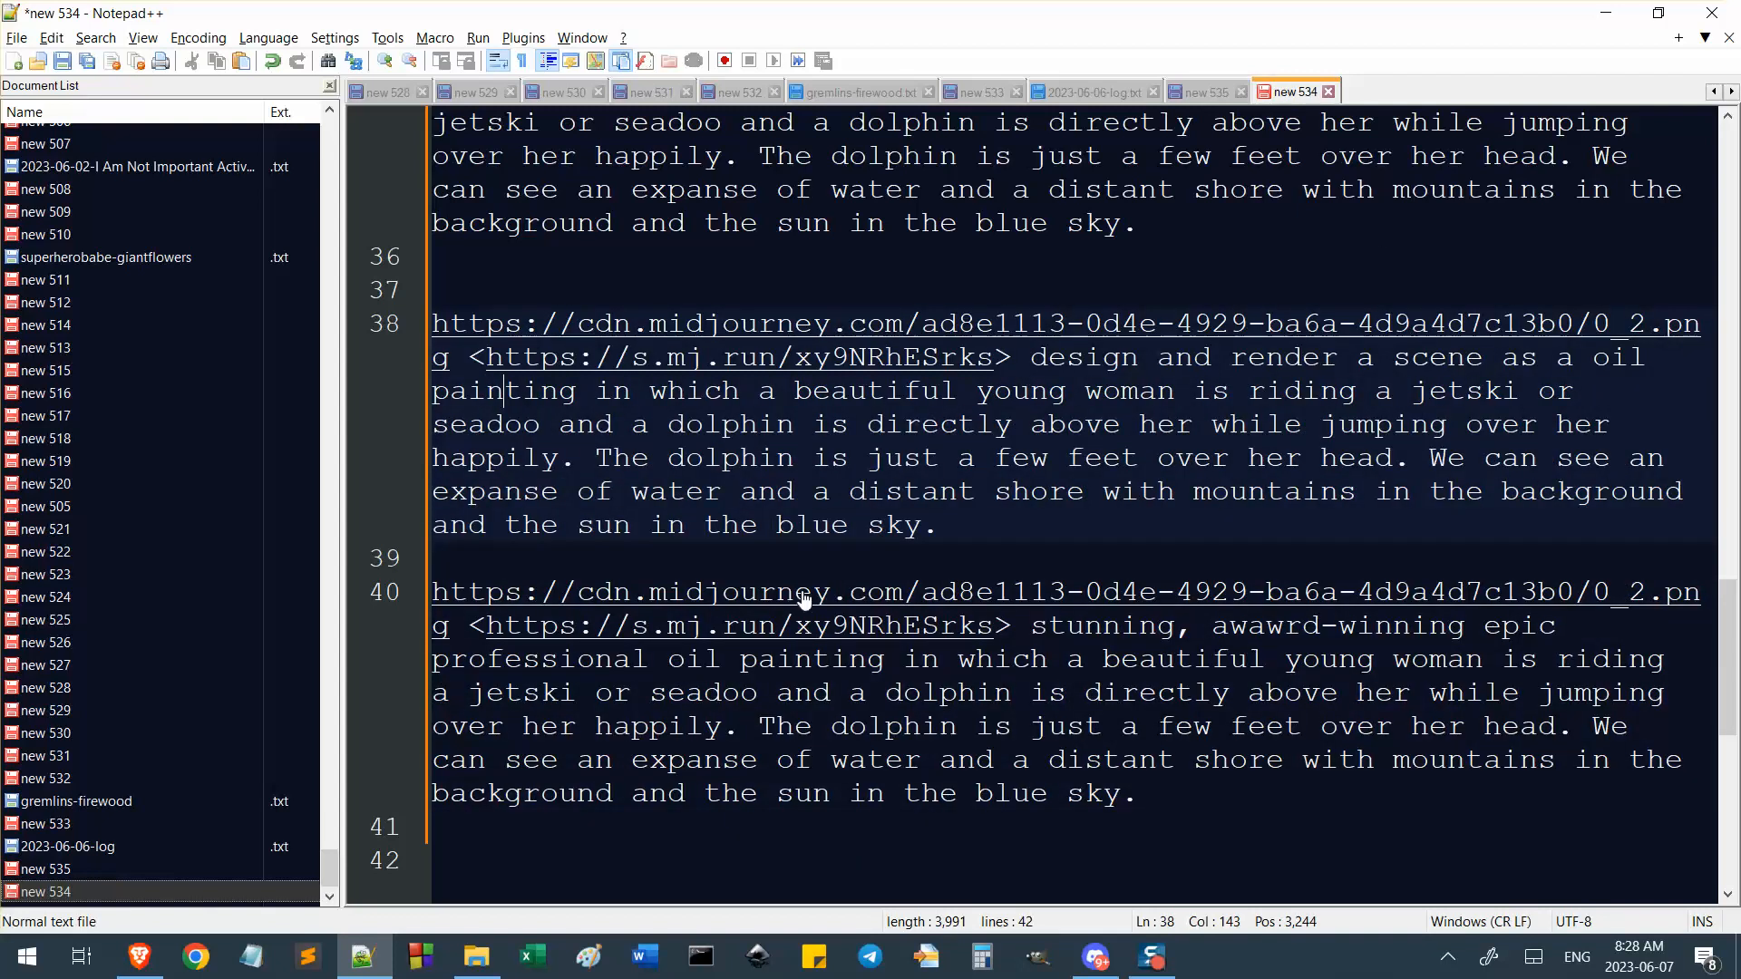
Select and copy the whole oil painting prompt on line 38, including both image links.
drag(940, 526, 331, 324)
click(649, 424)
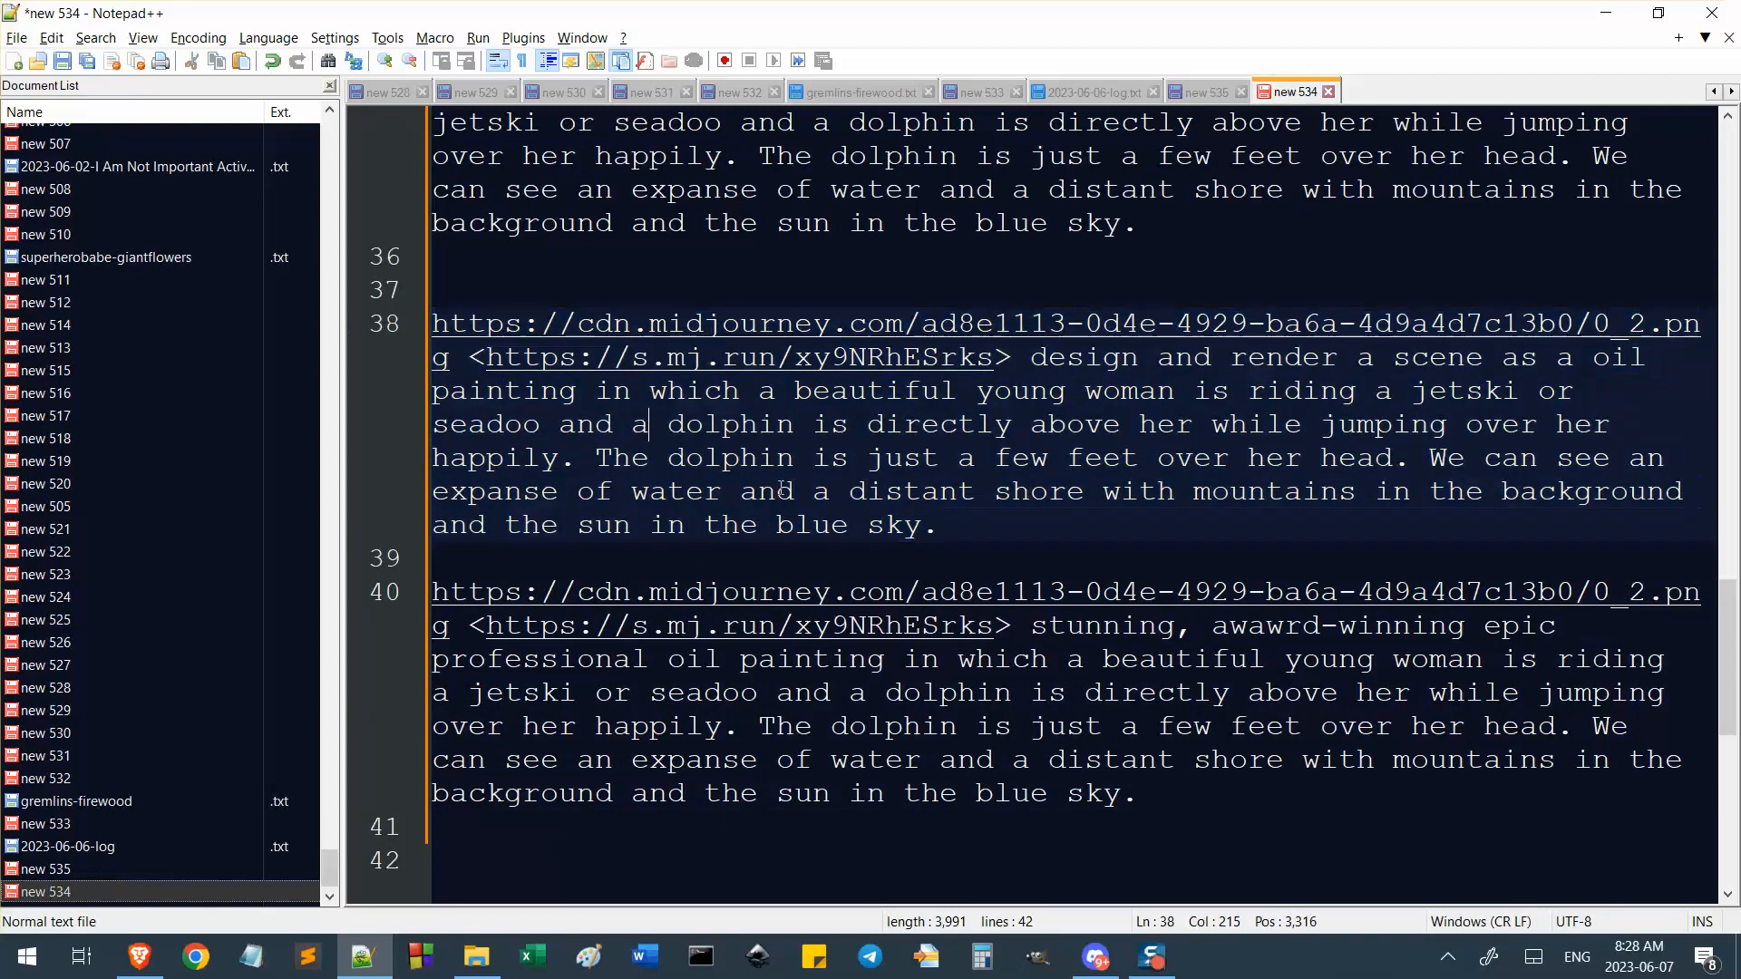
click(1004, 540)
drag(987, 524, 471, 356)
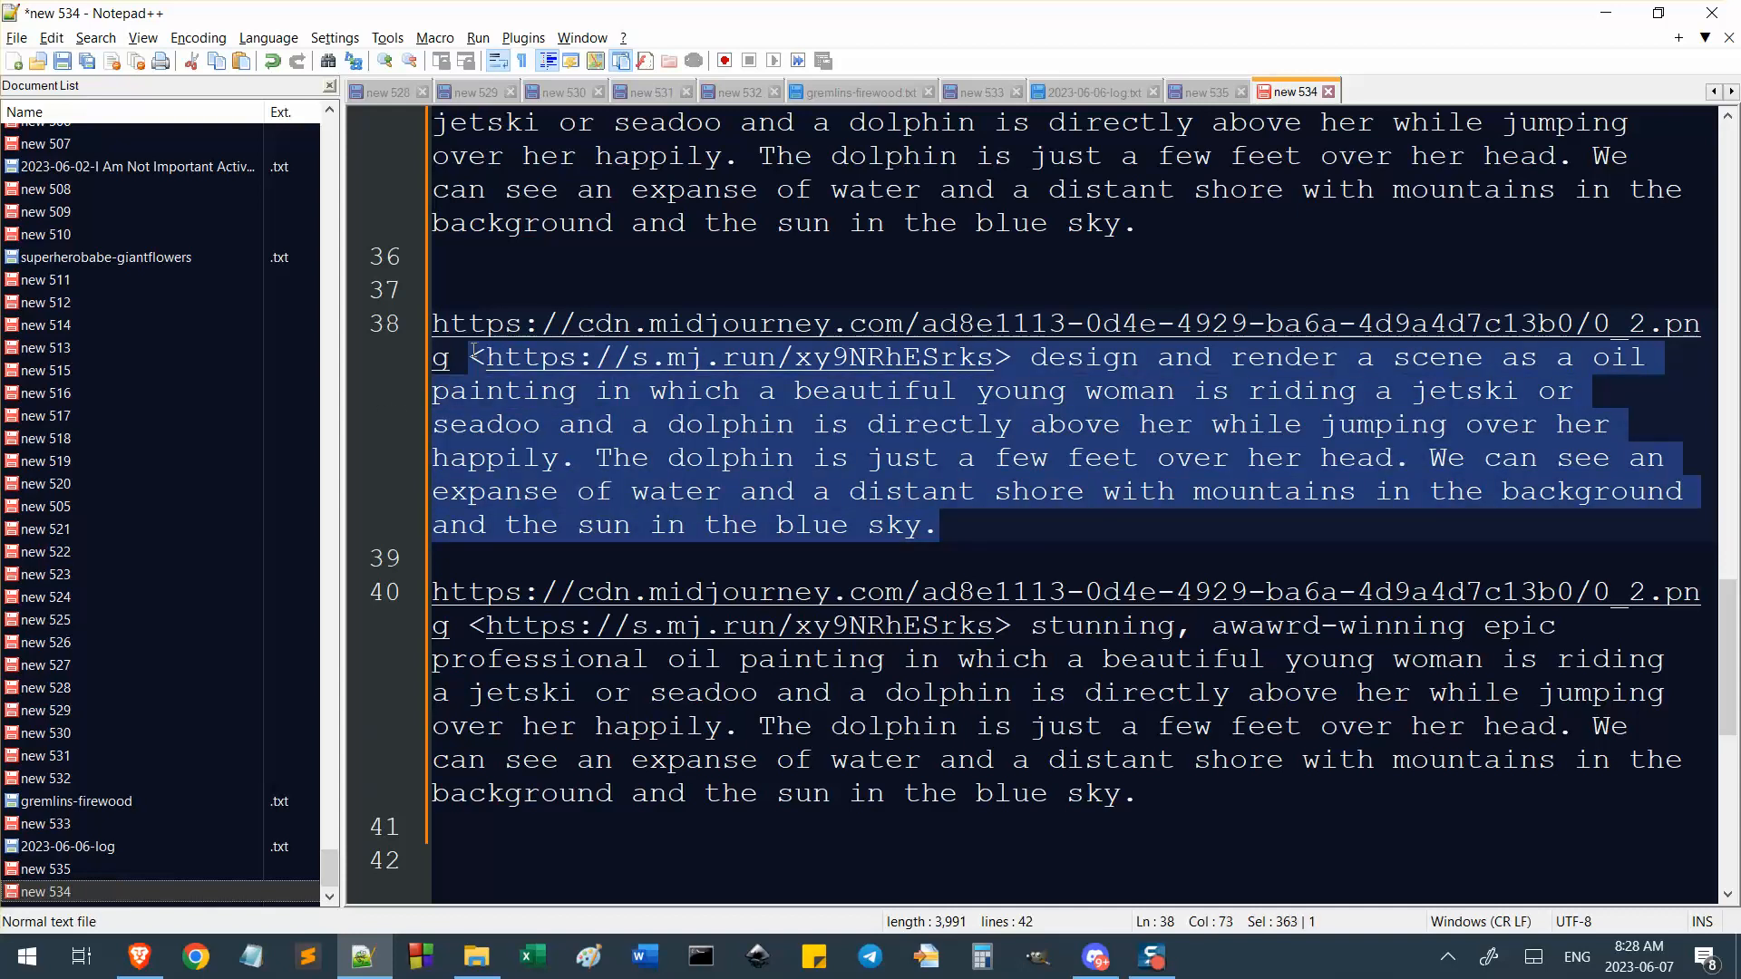
click(801, 461)
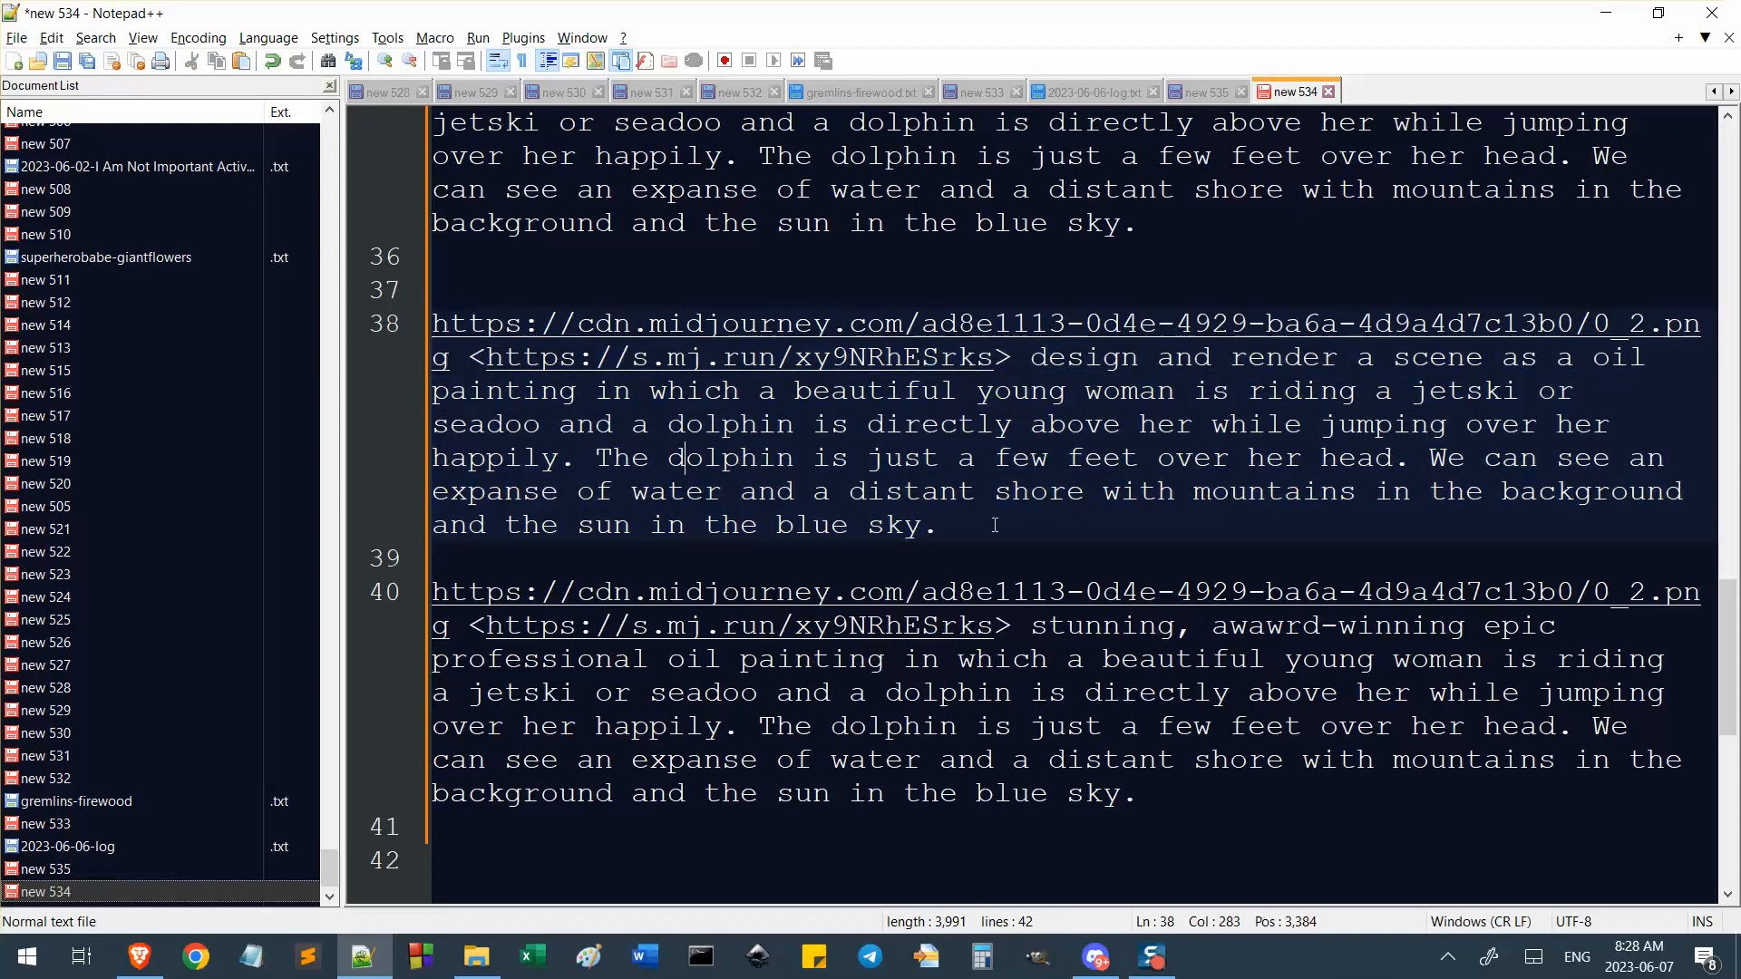
drag(962, 526, 434, 323)
Switch to Discord and send the copied line 38 oil painting prompt to the Midjourney Bot as a new /imagine command.
click(1106, 963)
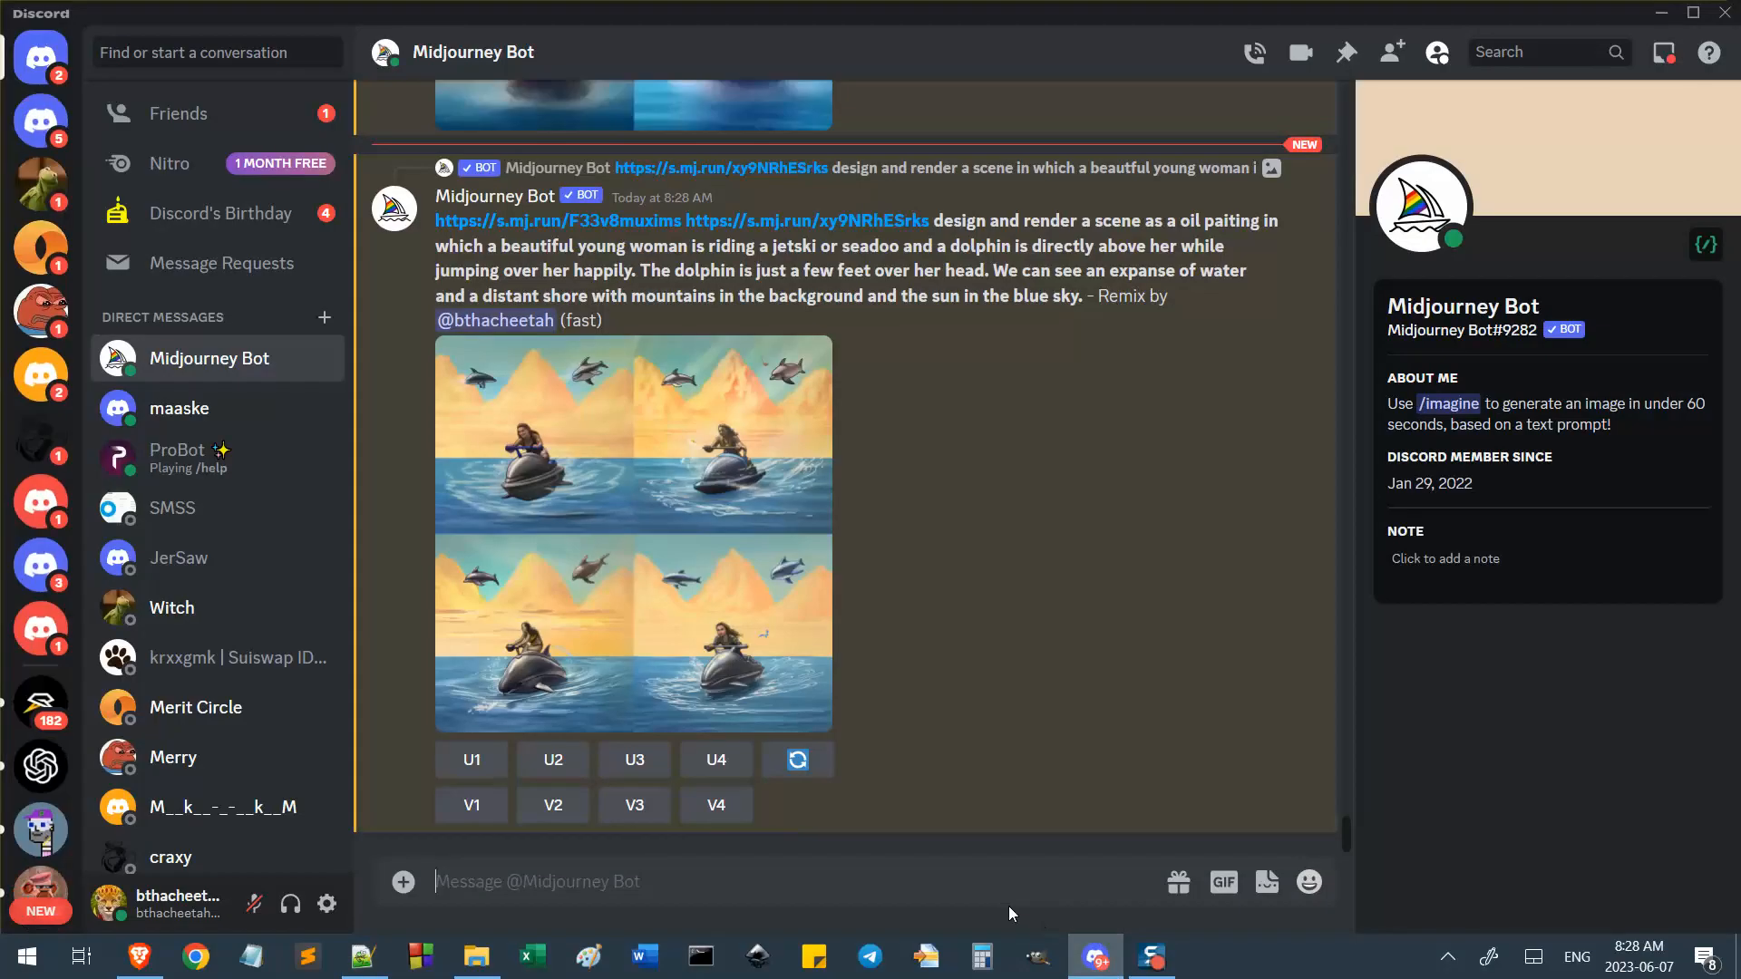
click(1000, 897)
text(/)
key(Return)
key(ctrl+v)
key(Return)
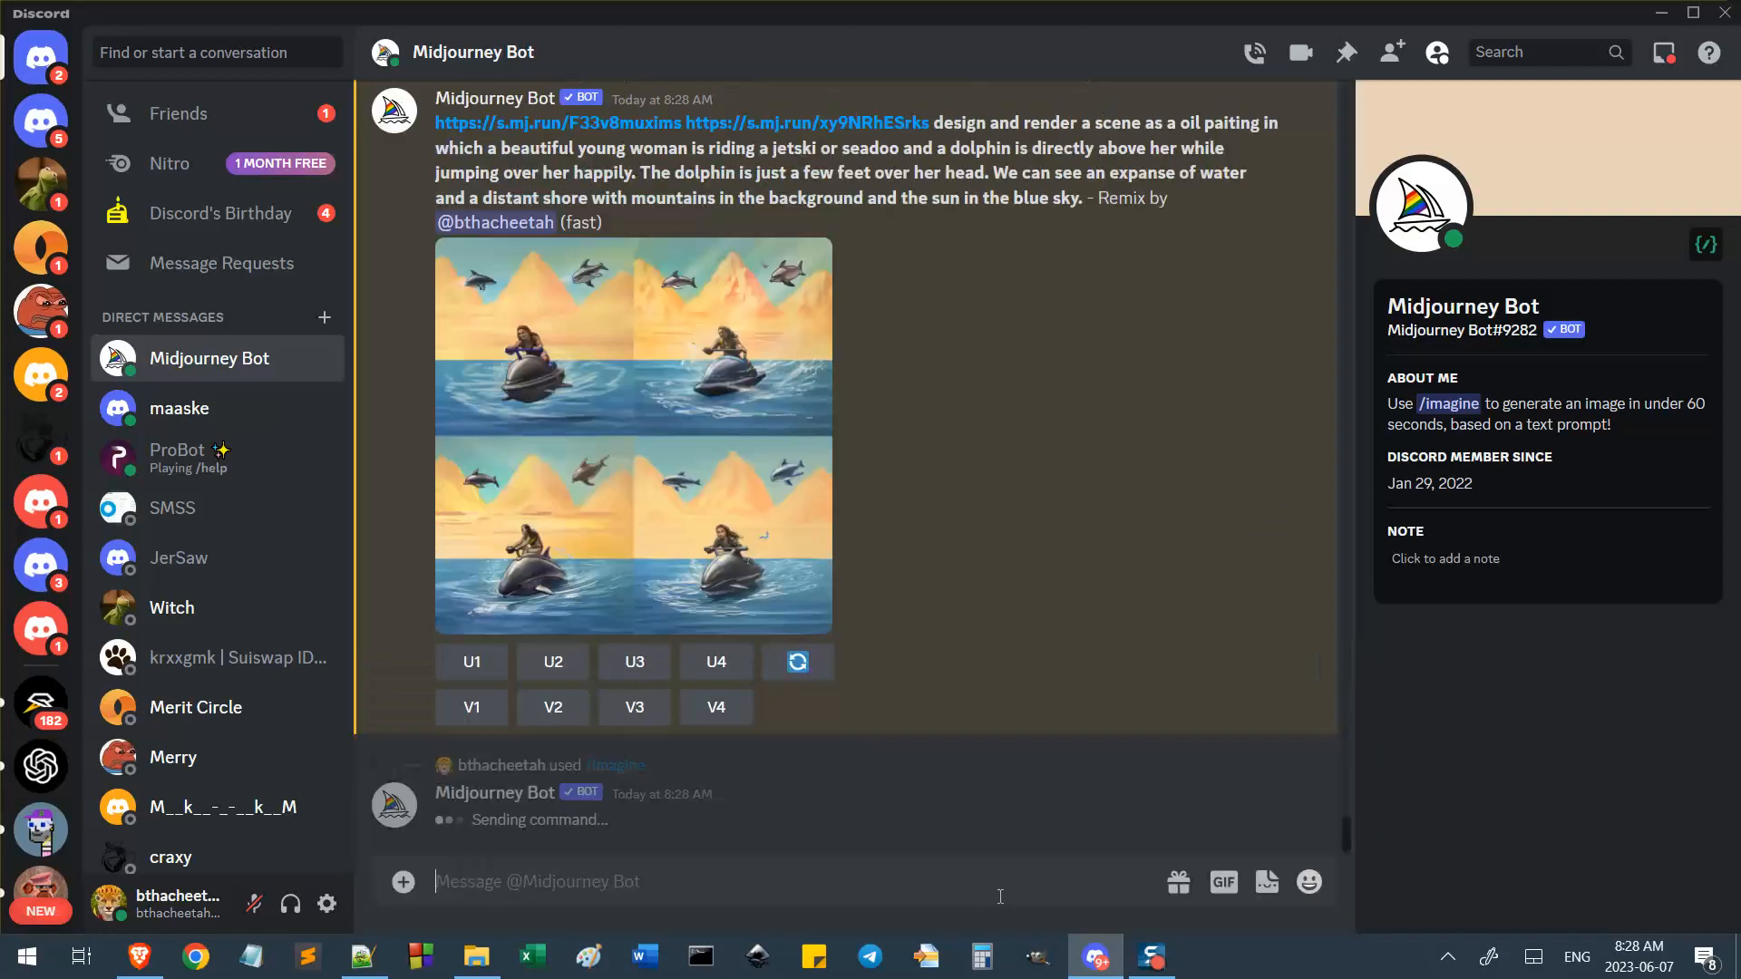
Request variation V4 of the 7:47 AM jet ski grid, replacing its remix prompt with the recopied line 38 oil painting prompt, and submit it.
scroll(983, 700, up, 4)
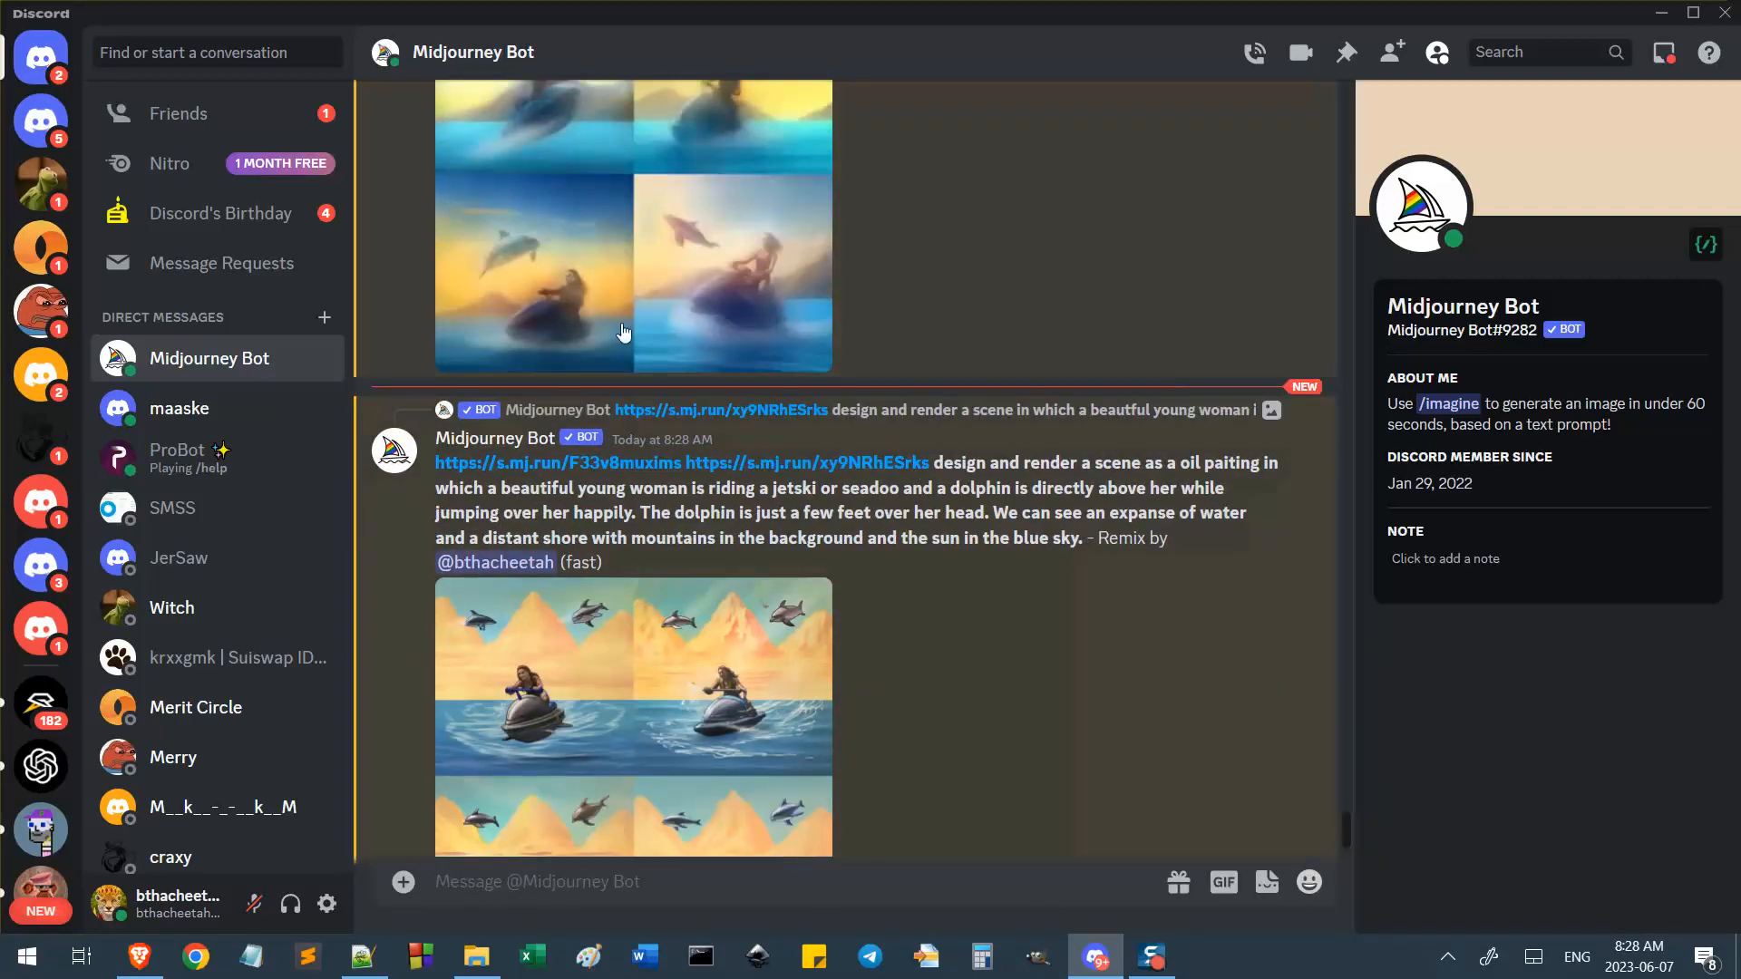
scroll(1081, 508, up, 20)
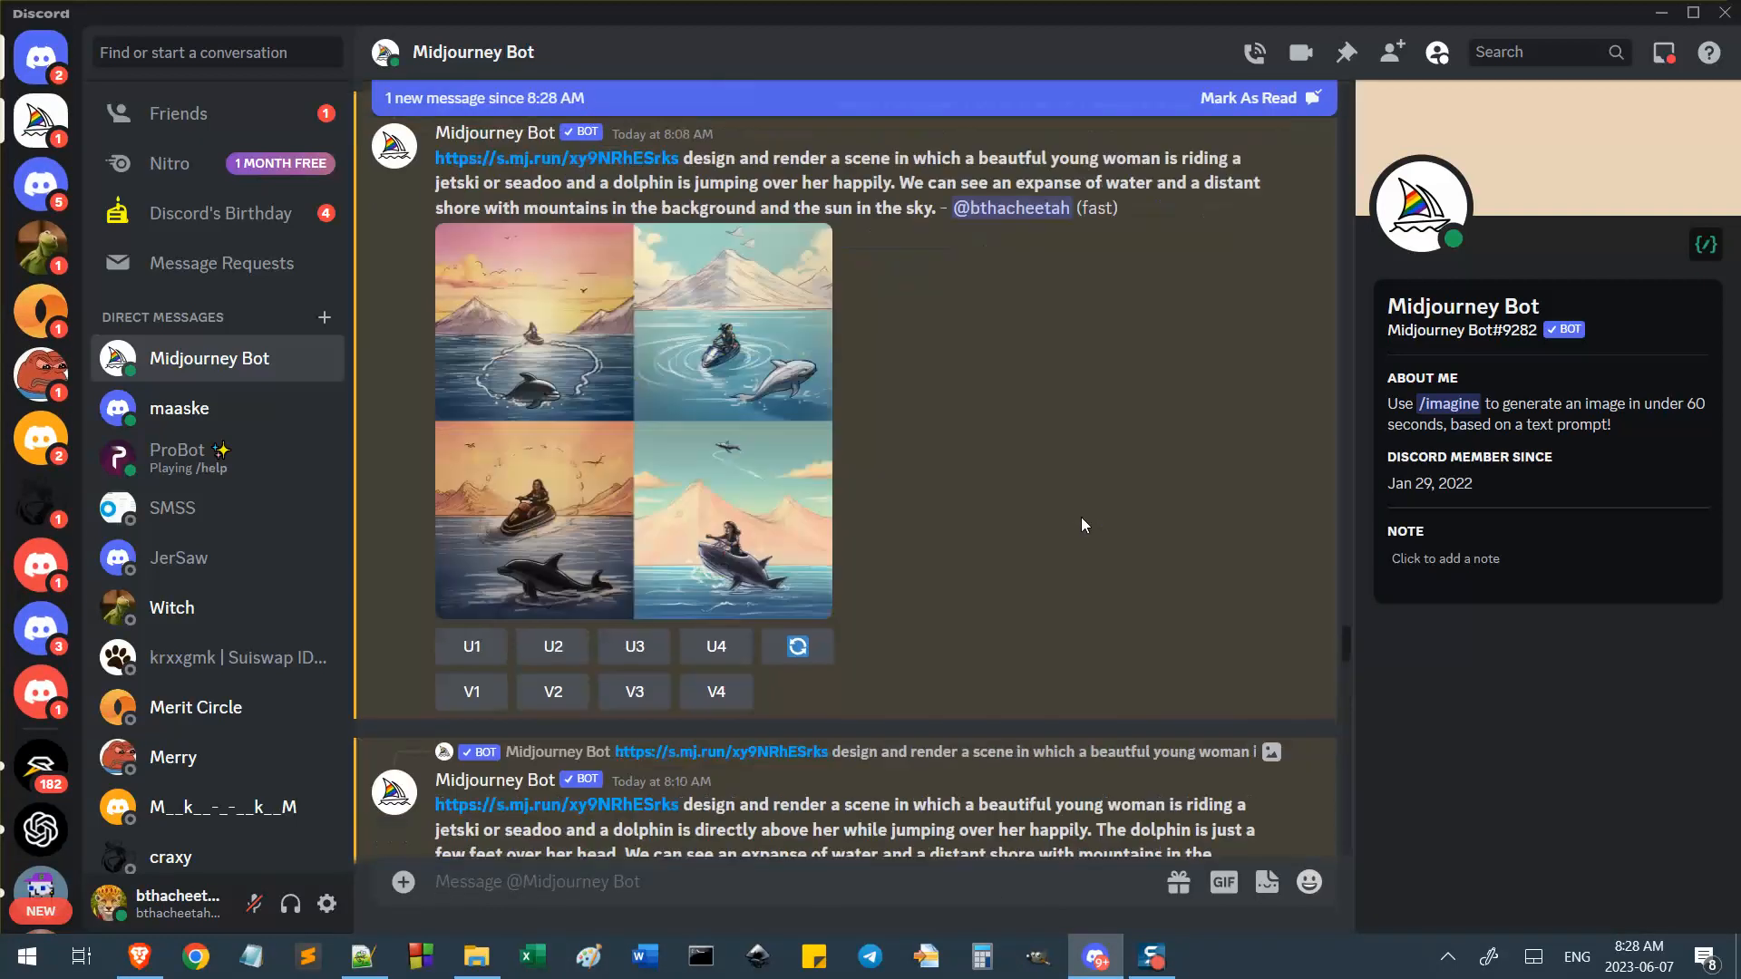
click(717, 742)
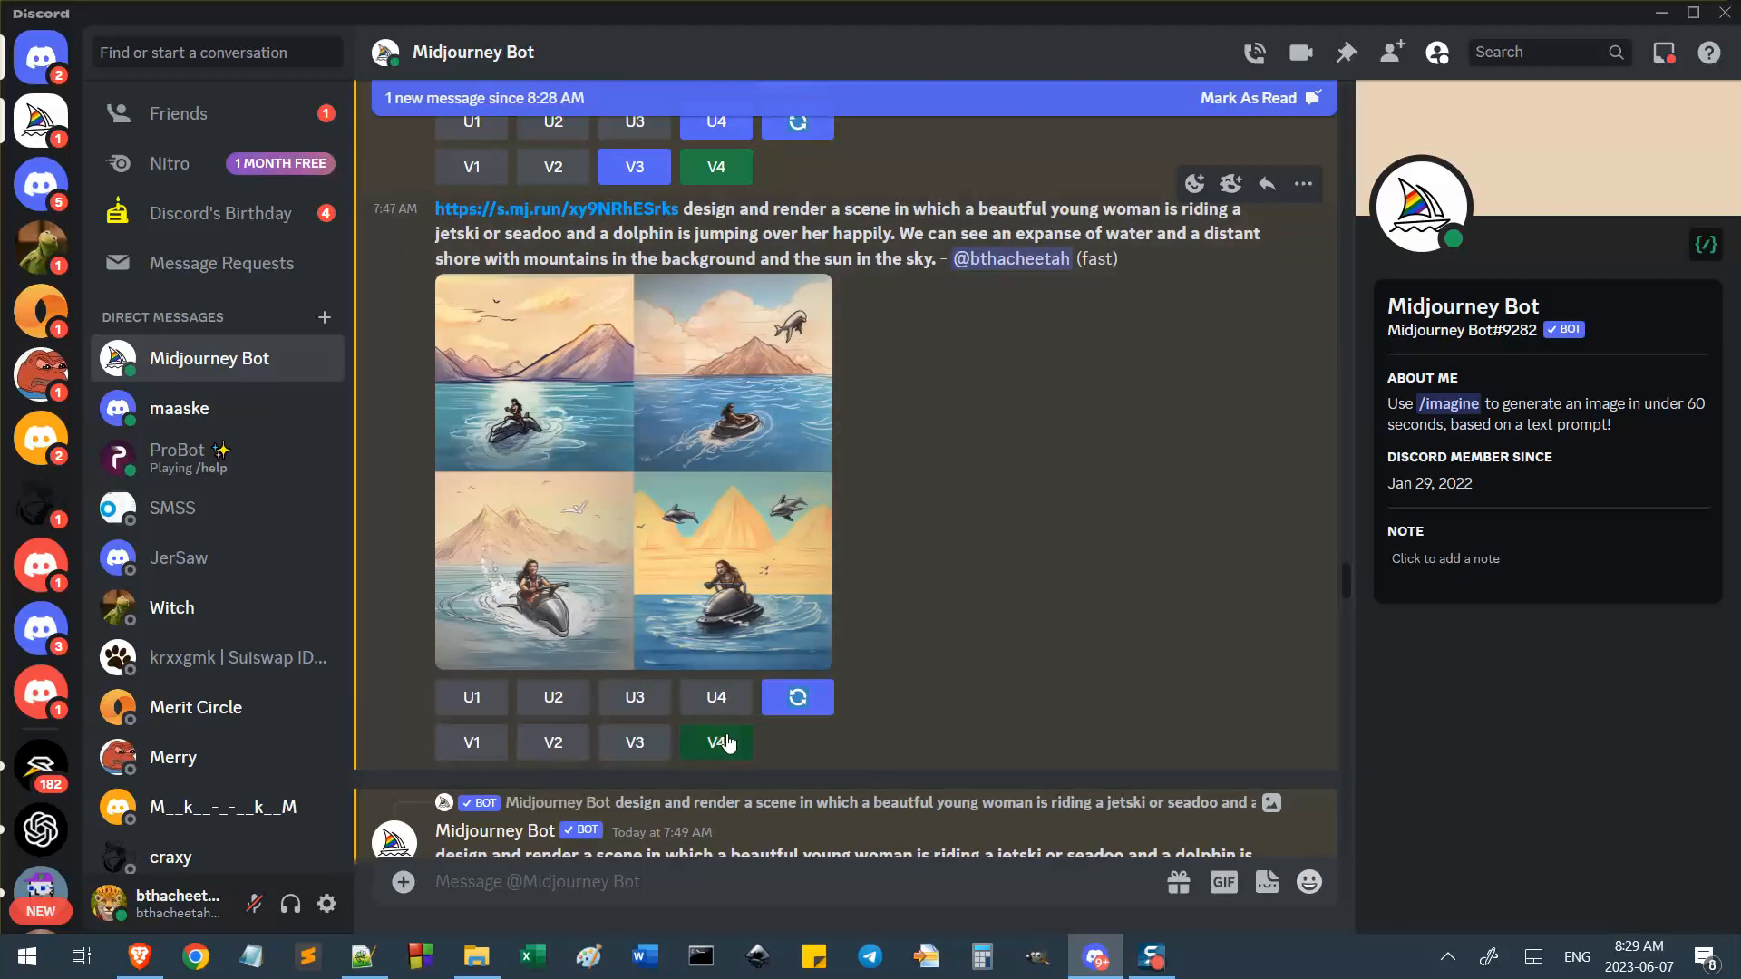
key(alt+Tab)
key(ctrl+c)
key(alt+Tab)
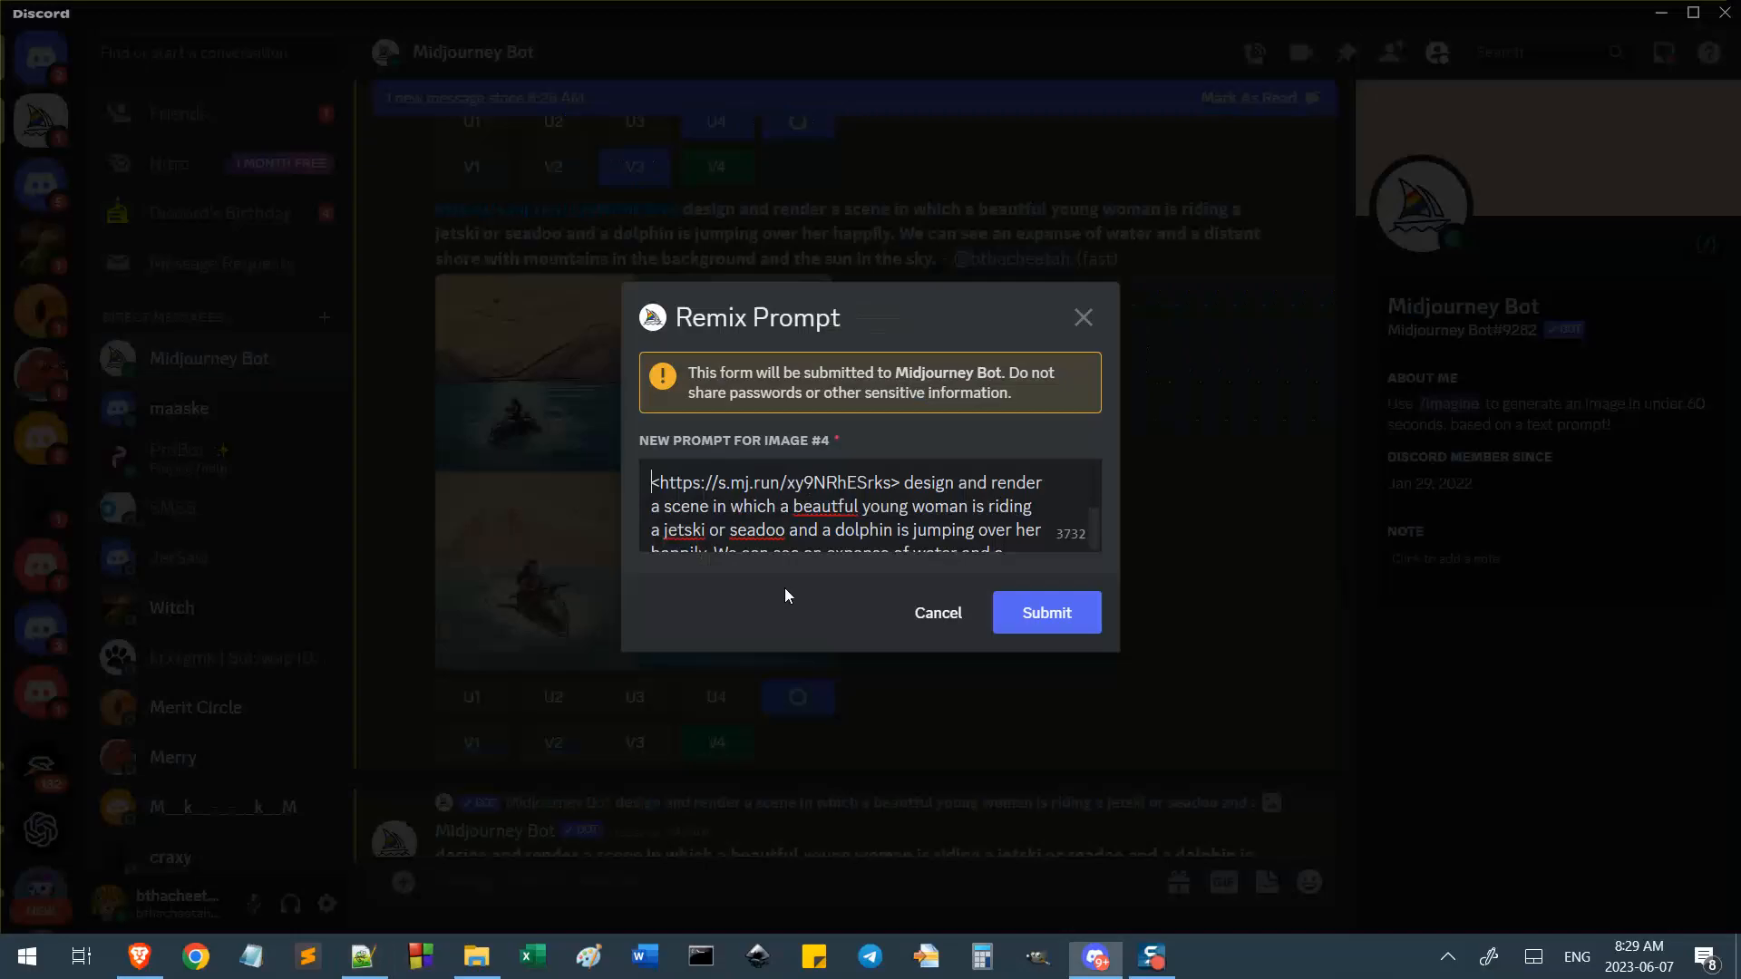
key(ctrl+a)
key(ctrl+v)
click(1052, 602)
Switch to Notepad++ and place the cursor inside the misspelled word "awawrd-winning" on line 40.
key(alt+Tab)
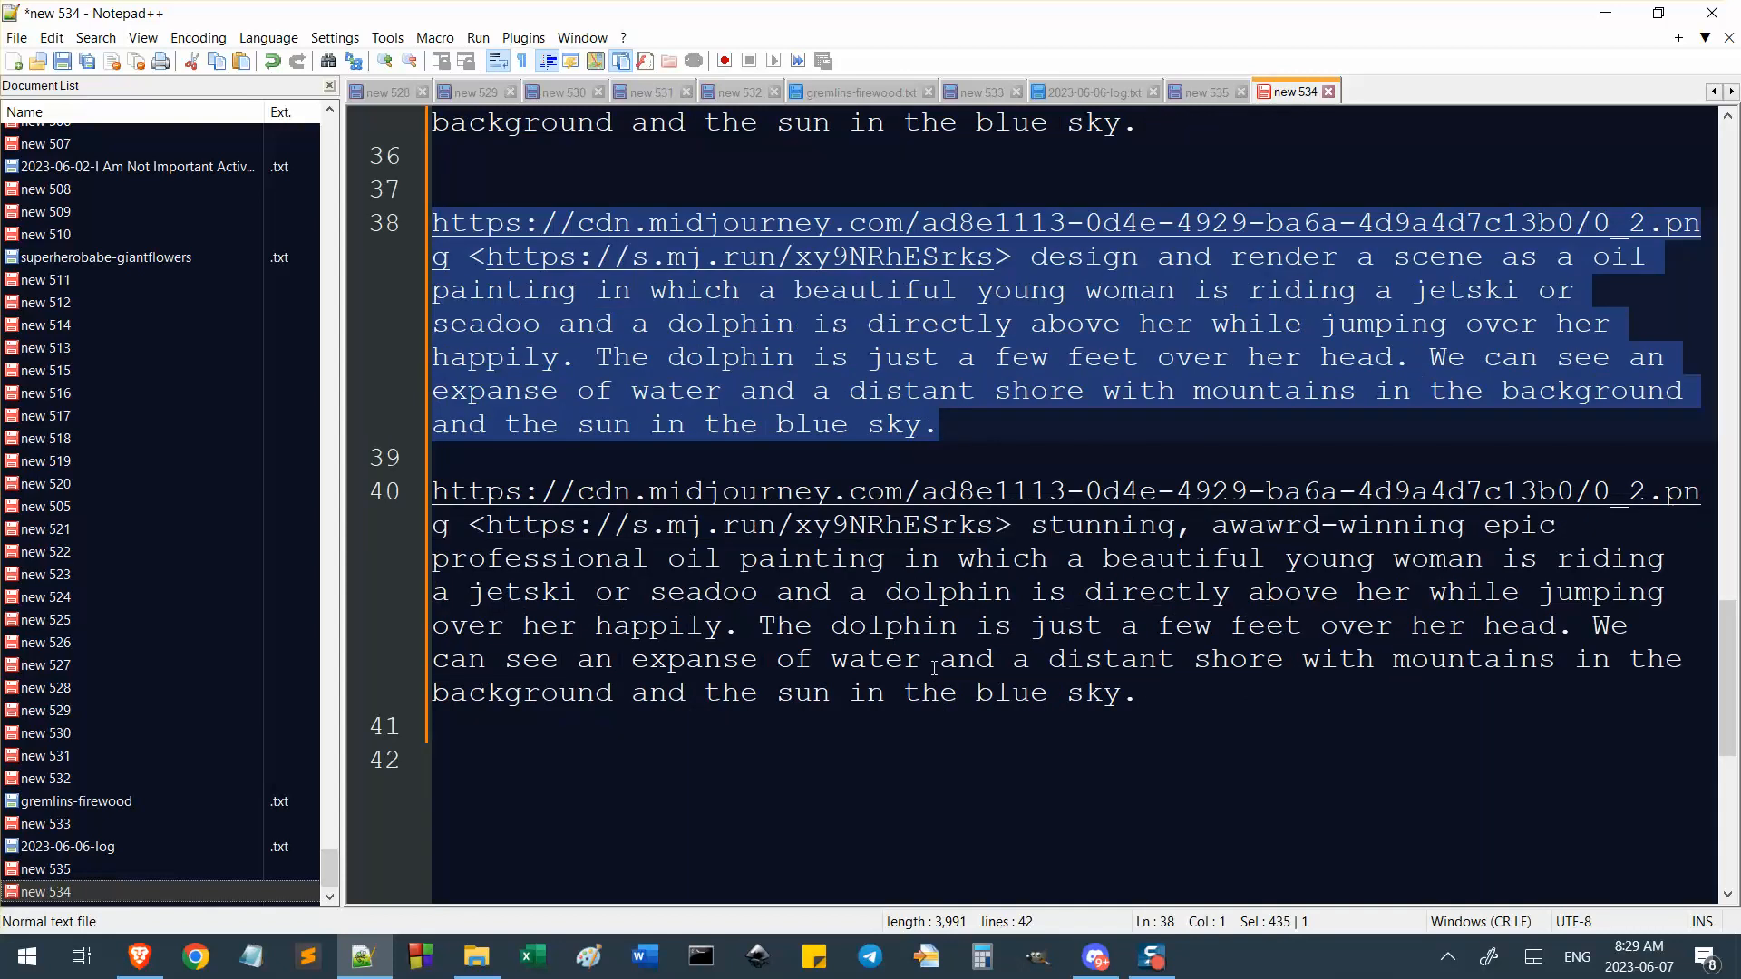
click(1265, 526)
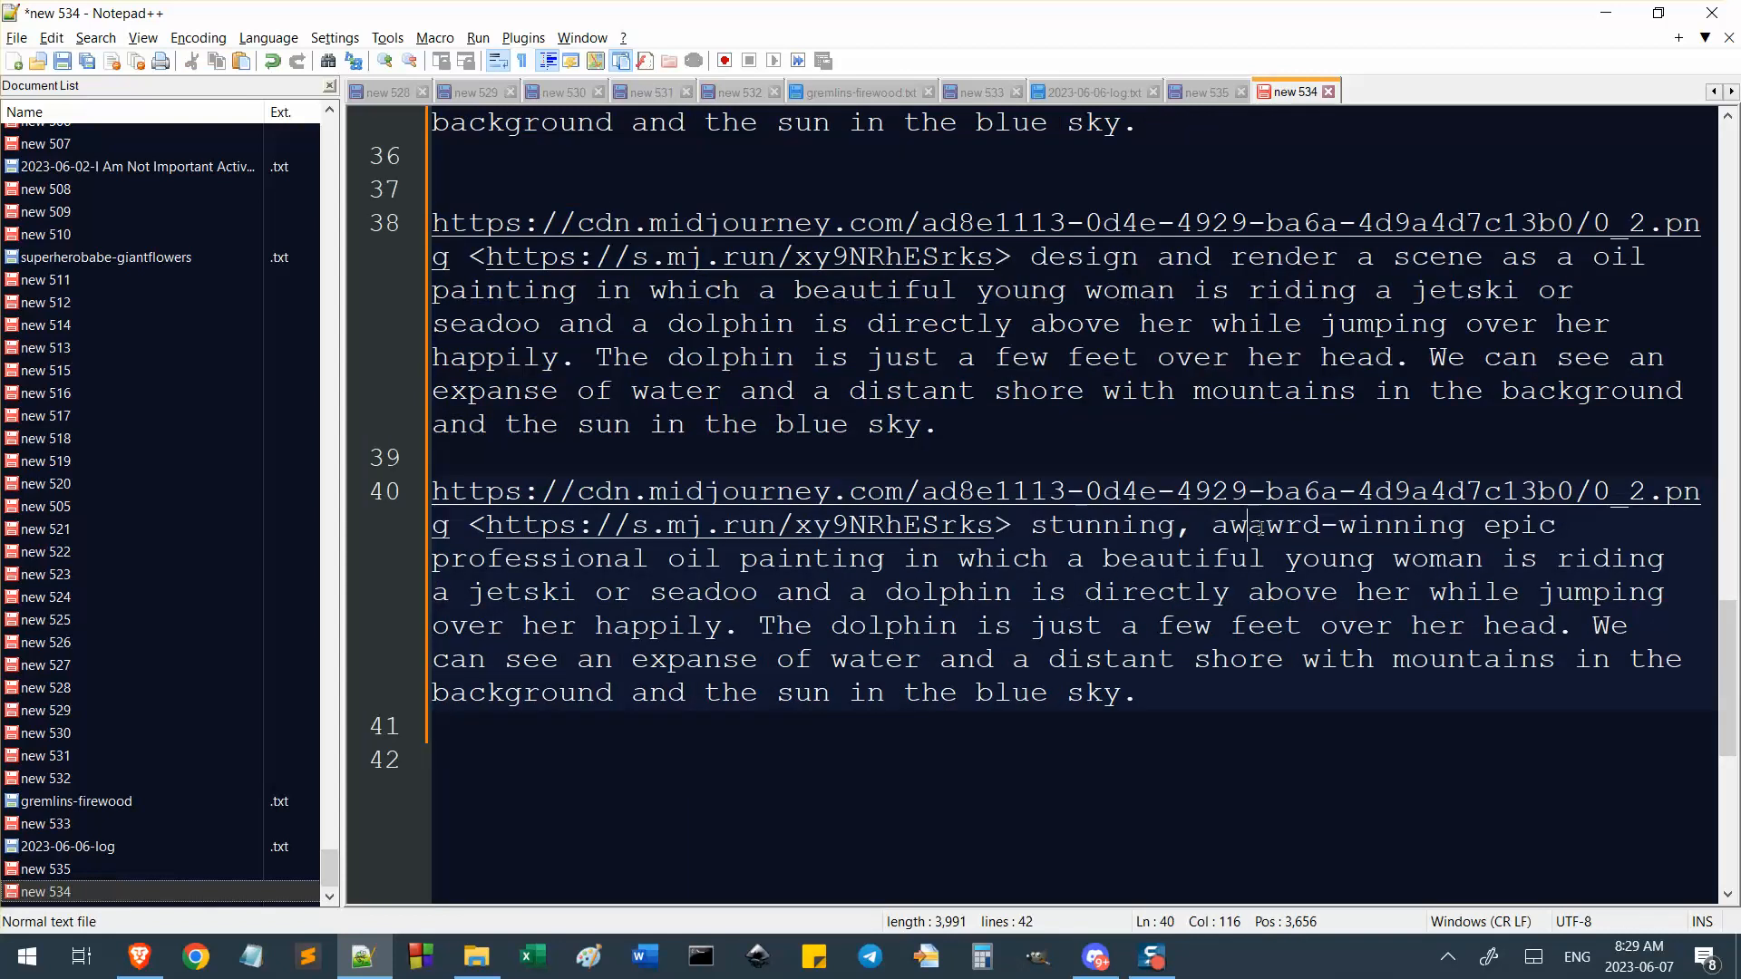
Correct the misspelled adjective in the line 40 prompt to "award-winning".
key(BackSpace)
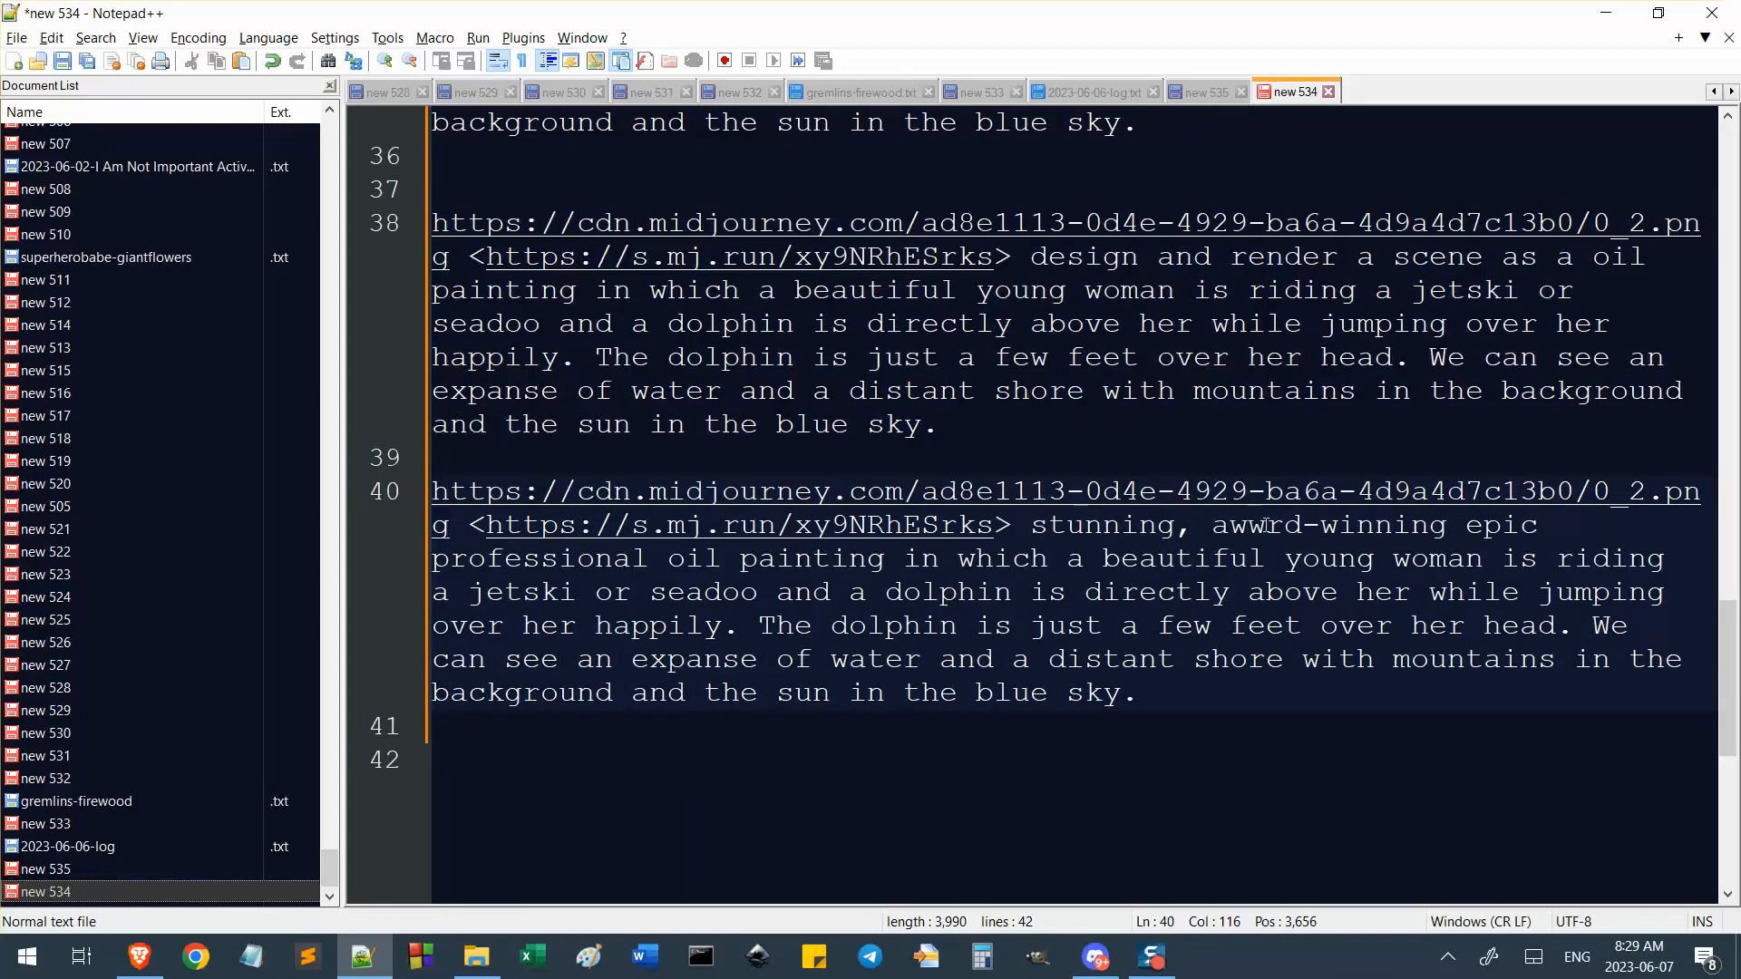
key(Delete)
text(a)
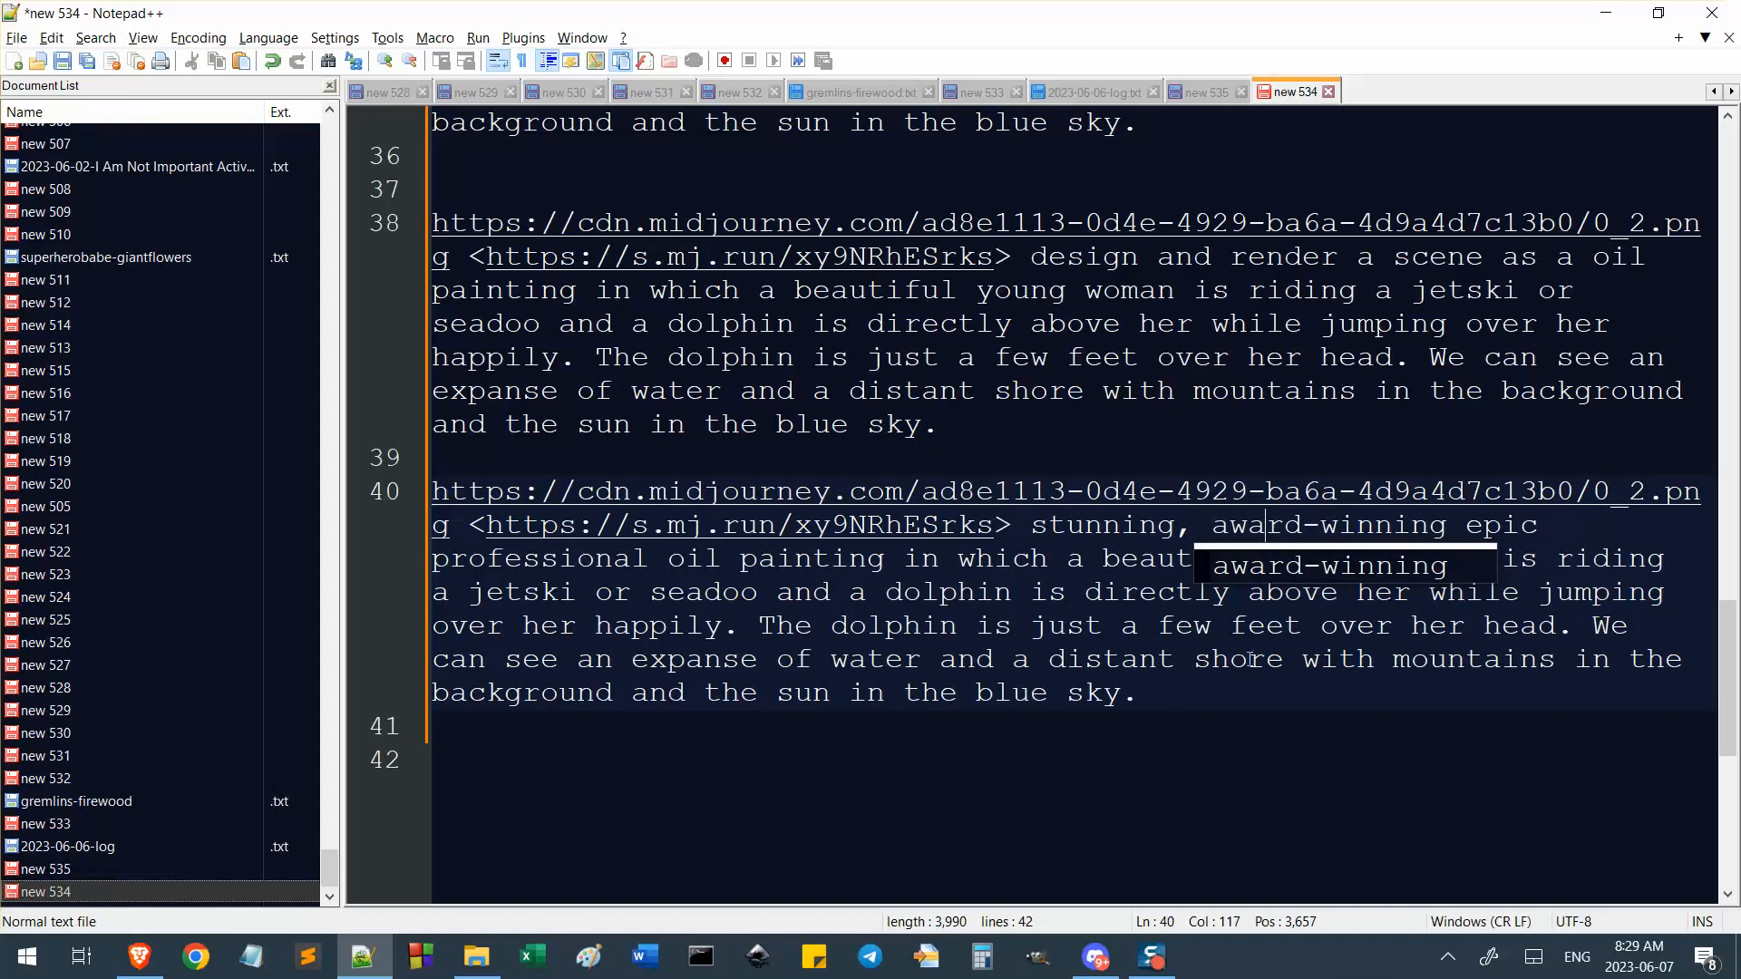
Insert "a scene" before "in which" in the line 40 prompt.
drag(1179, 694, 367, 494)
click(991, 591)
drag(903, 559, 1059, 564)
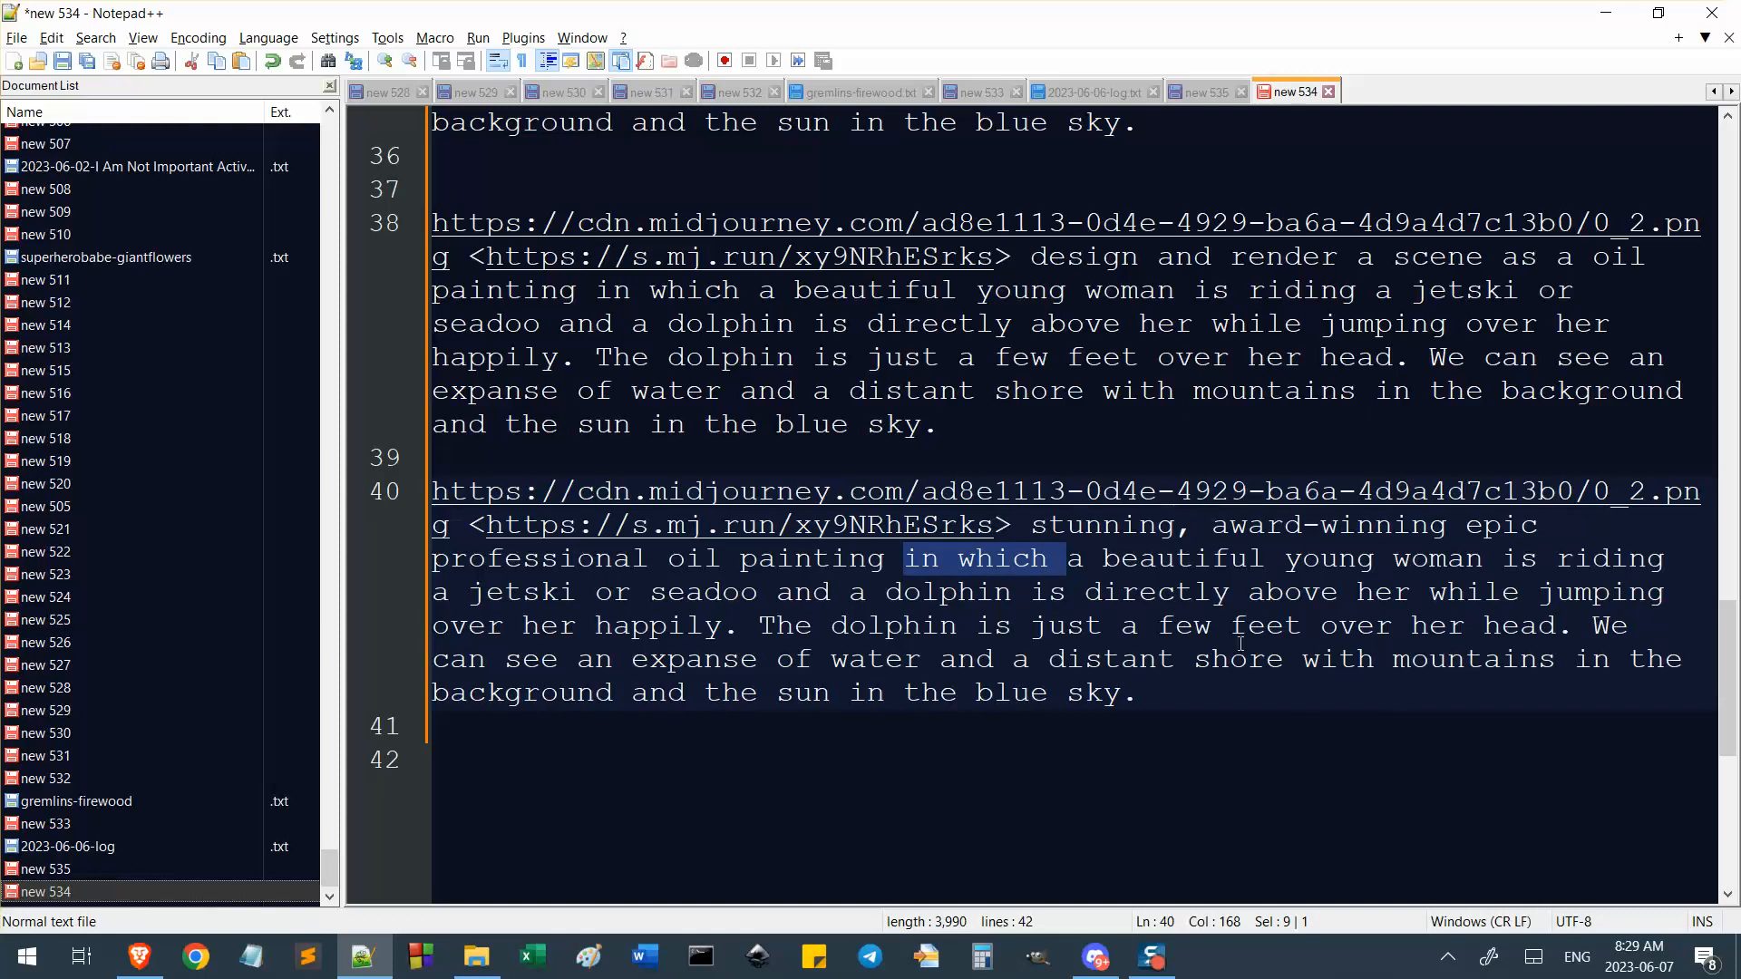
click(1102, 592)
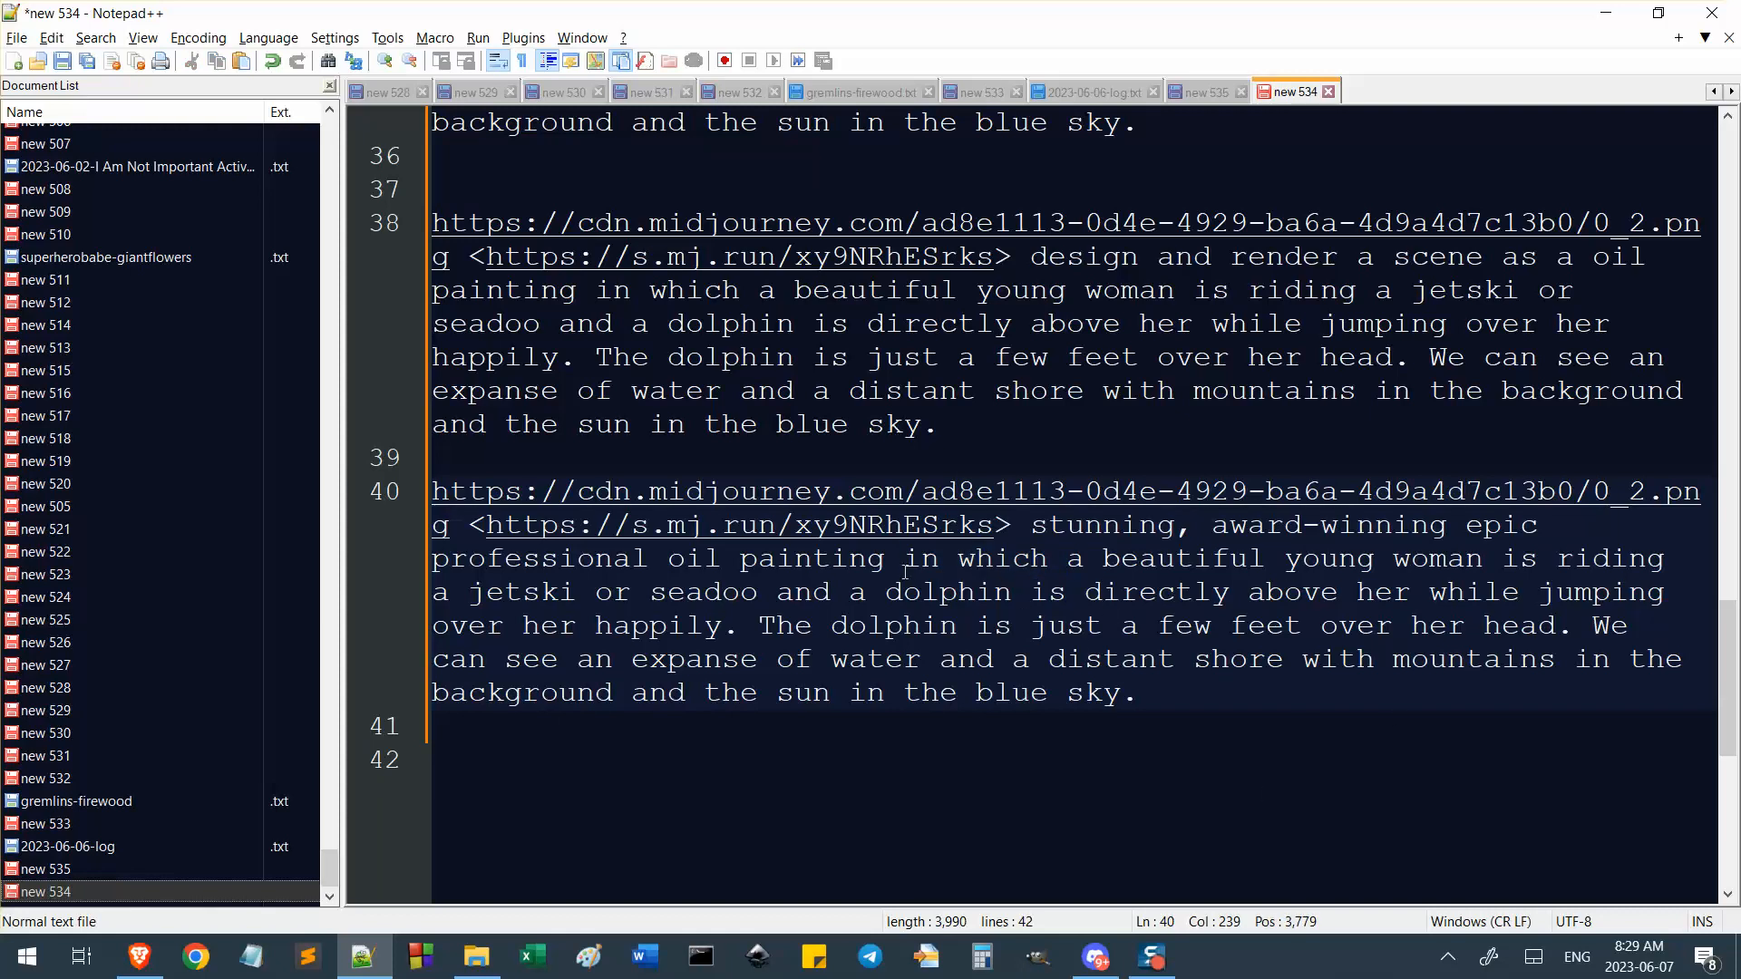
drag(907, 562, 1045, 564)
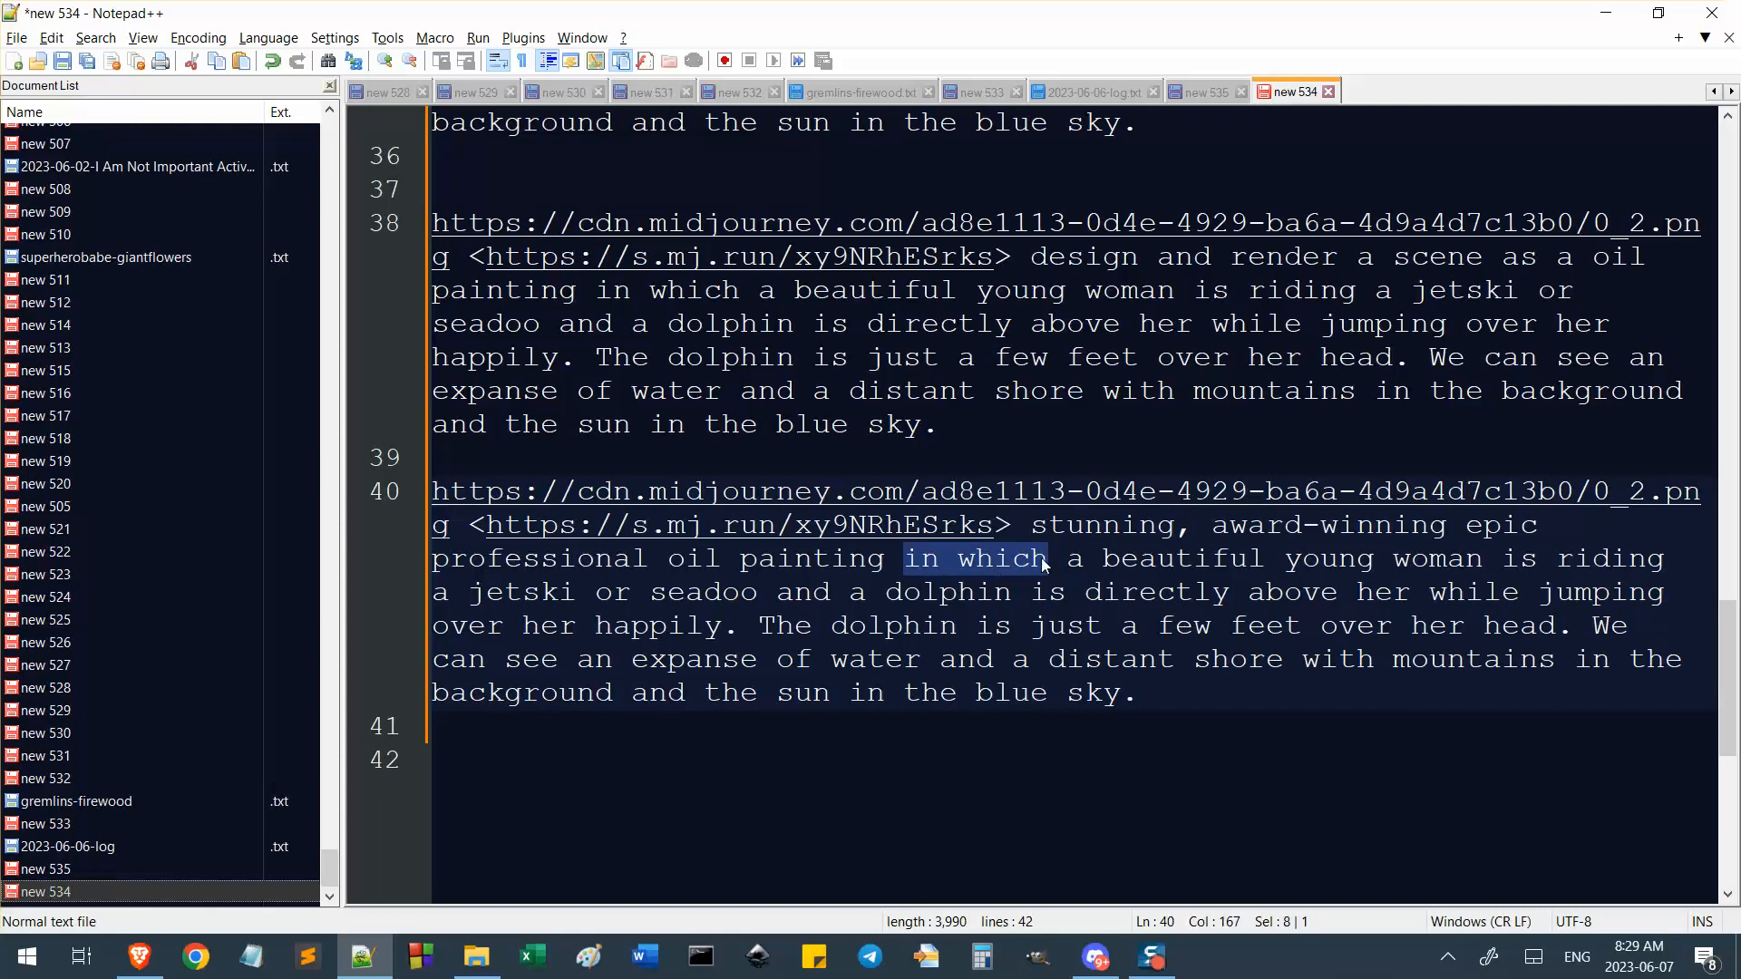
key(Left)
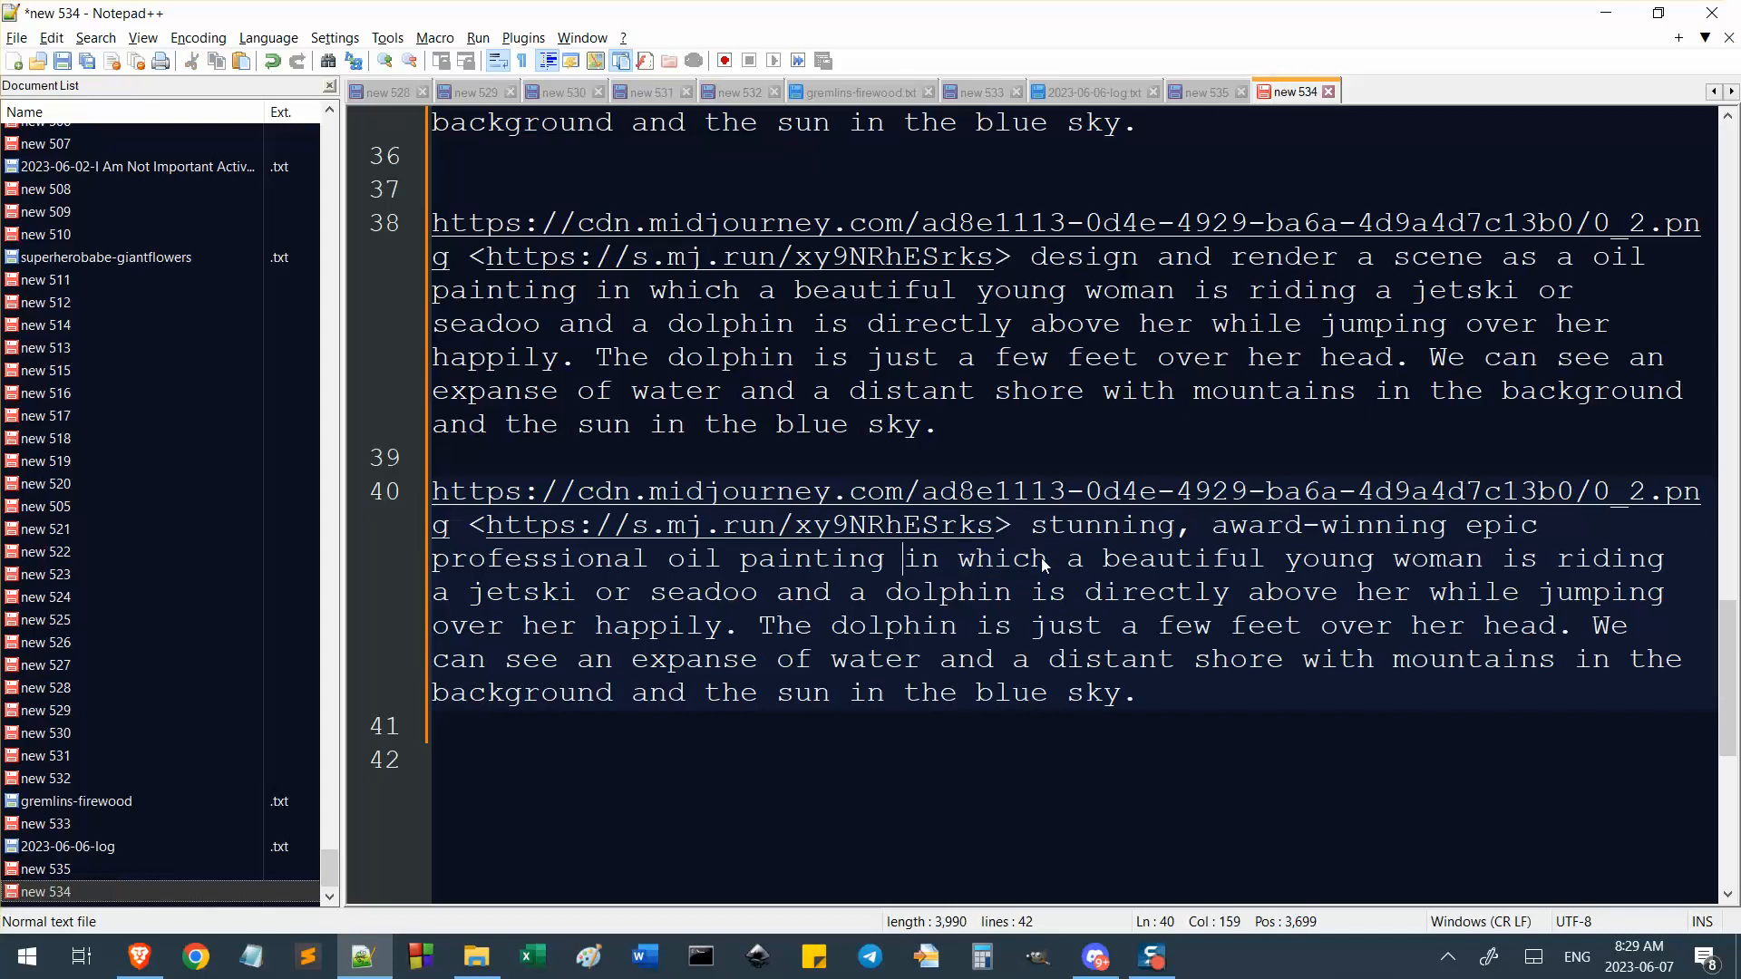
text(a scened)
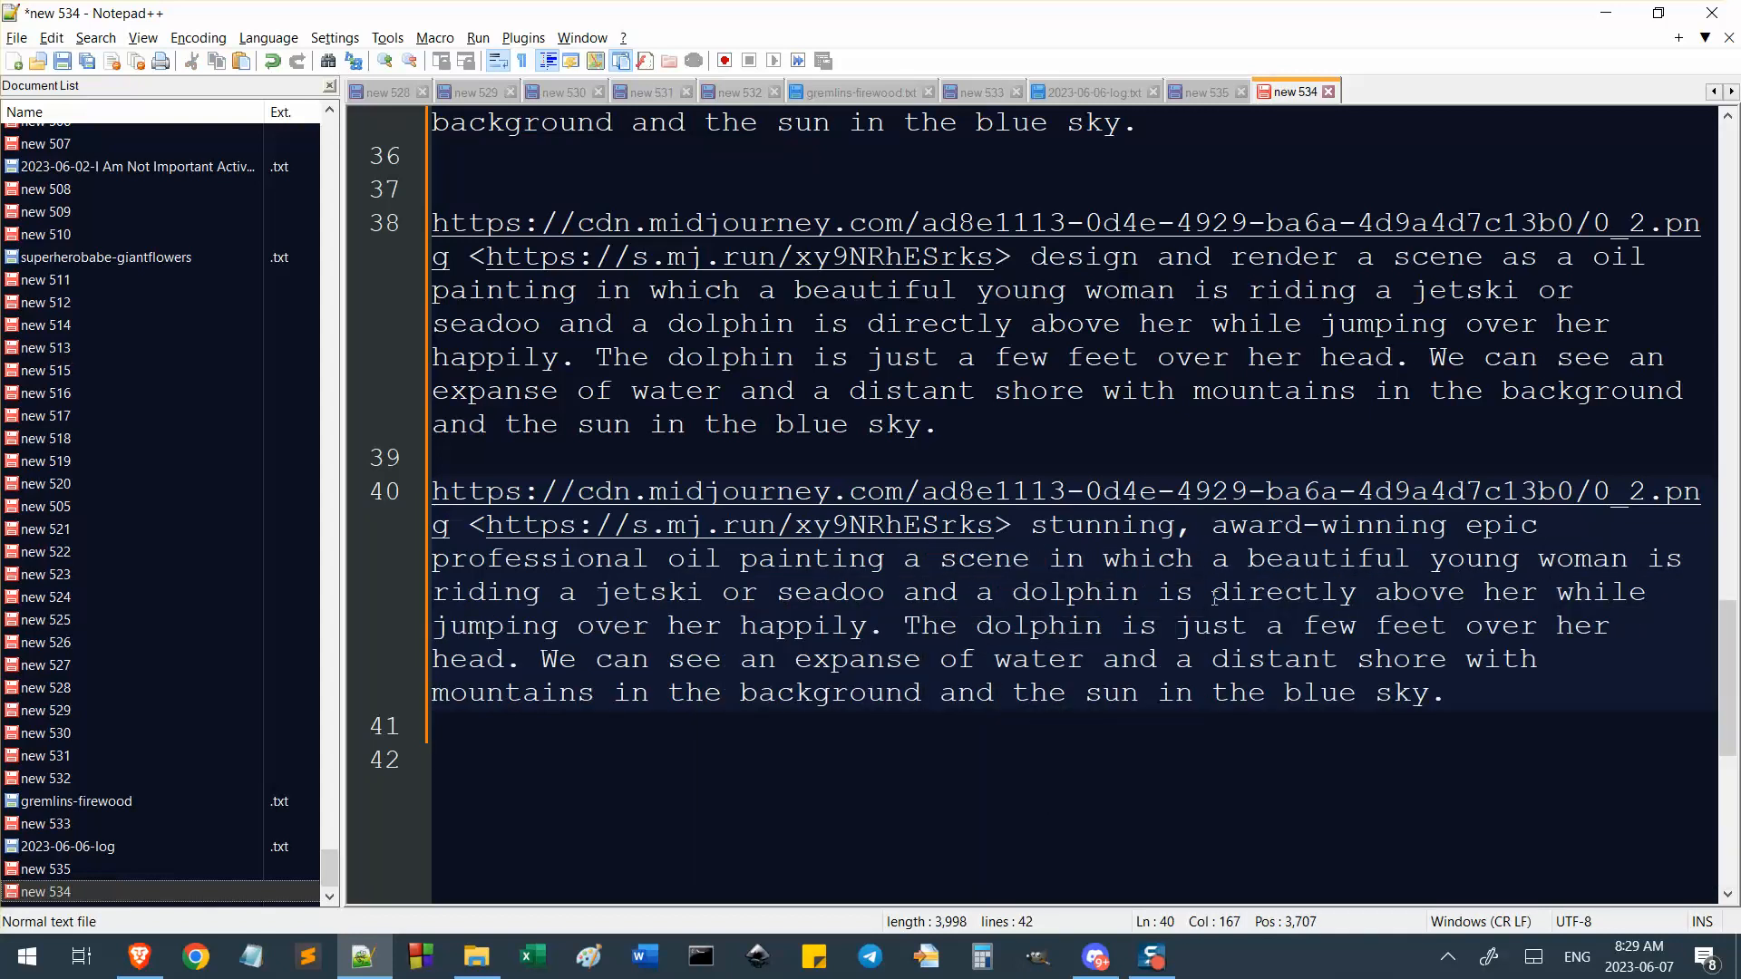
Copy the full line 40 prompt and submit it to the Midjourney Bot in Discord with the /imagine command.
drag(1478, 682, 400, 506)
click(1096, 957)
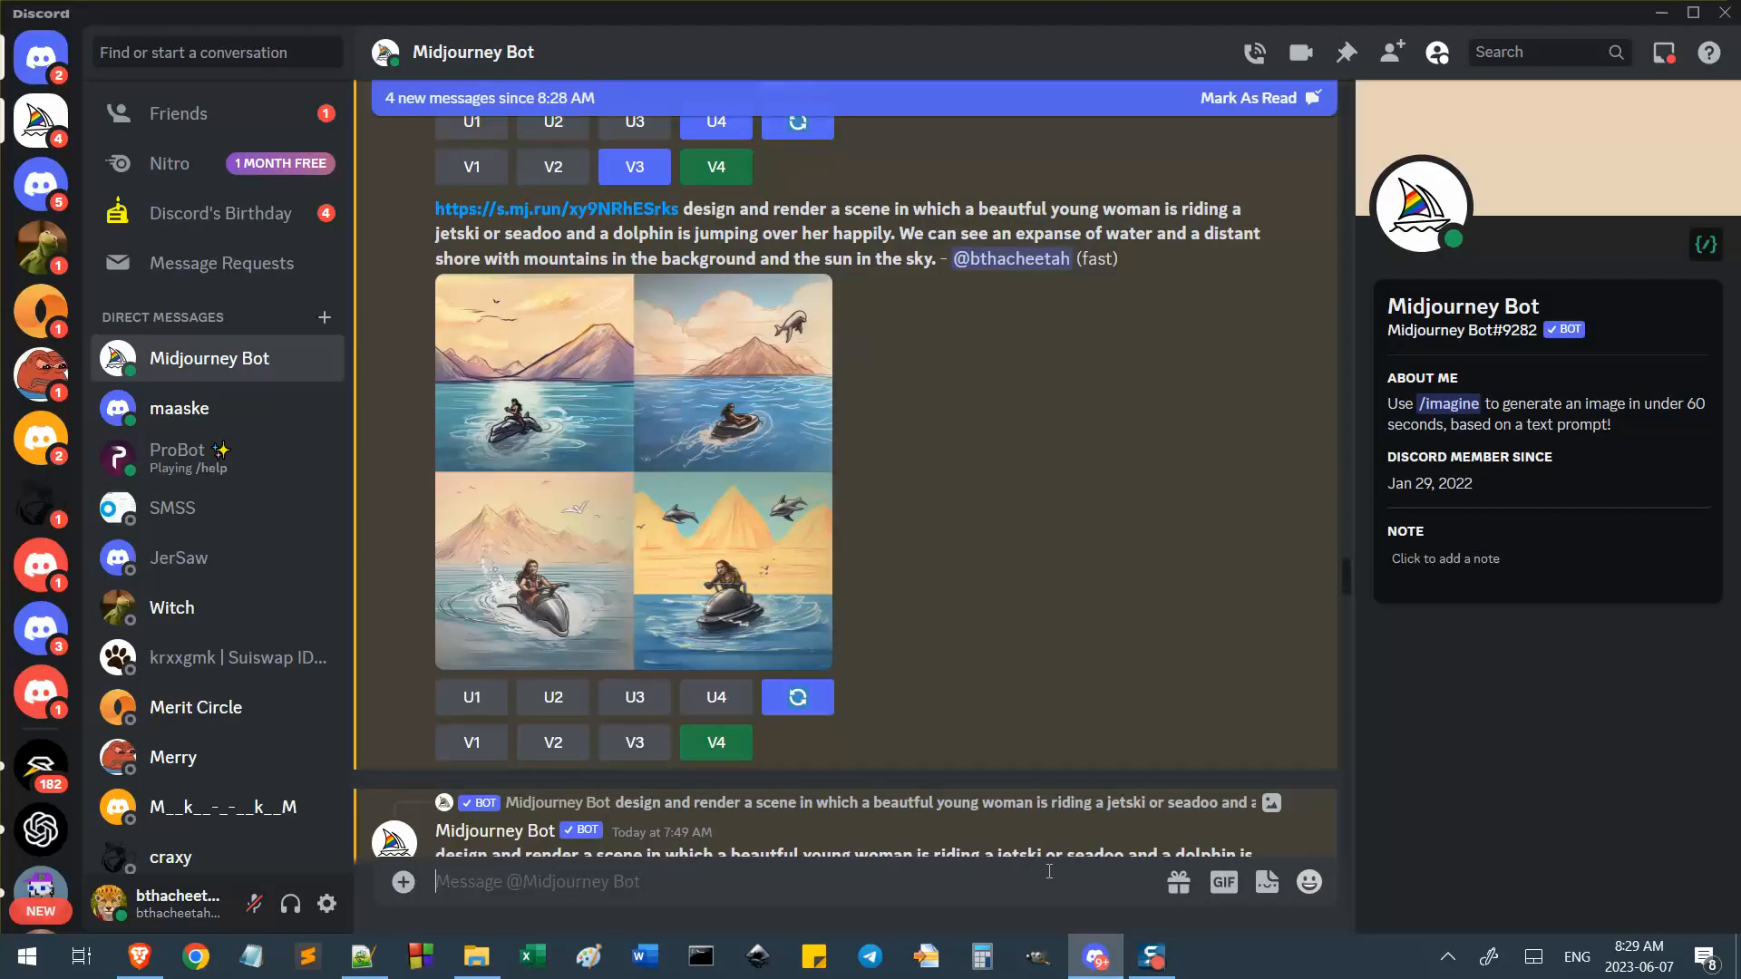
text(/)
key(Tab)
key(ctrl+v)
key(Return)
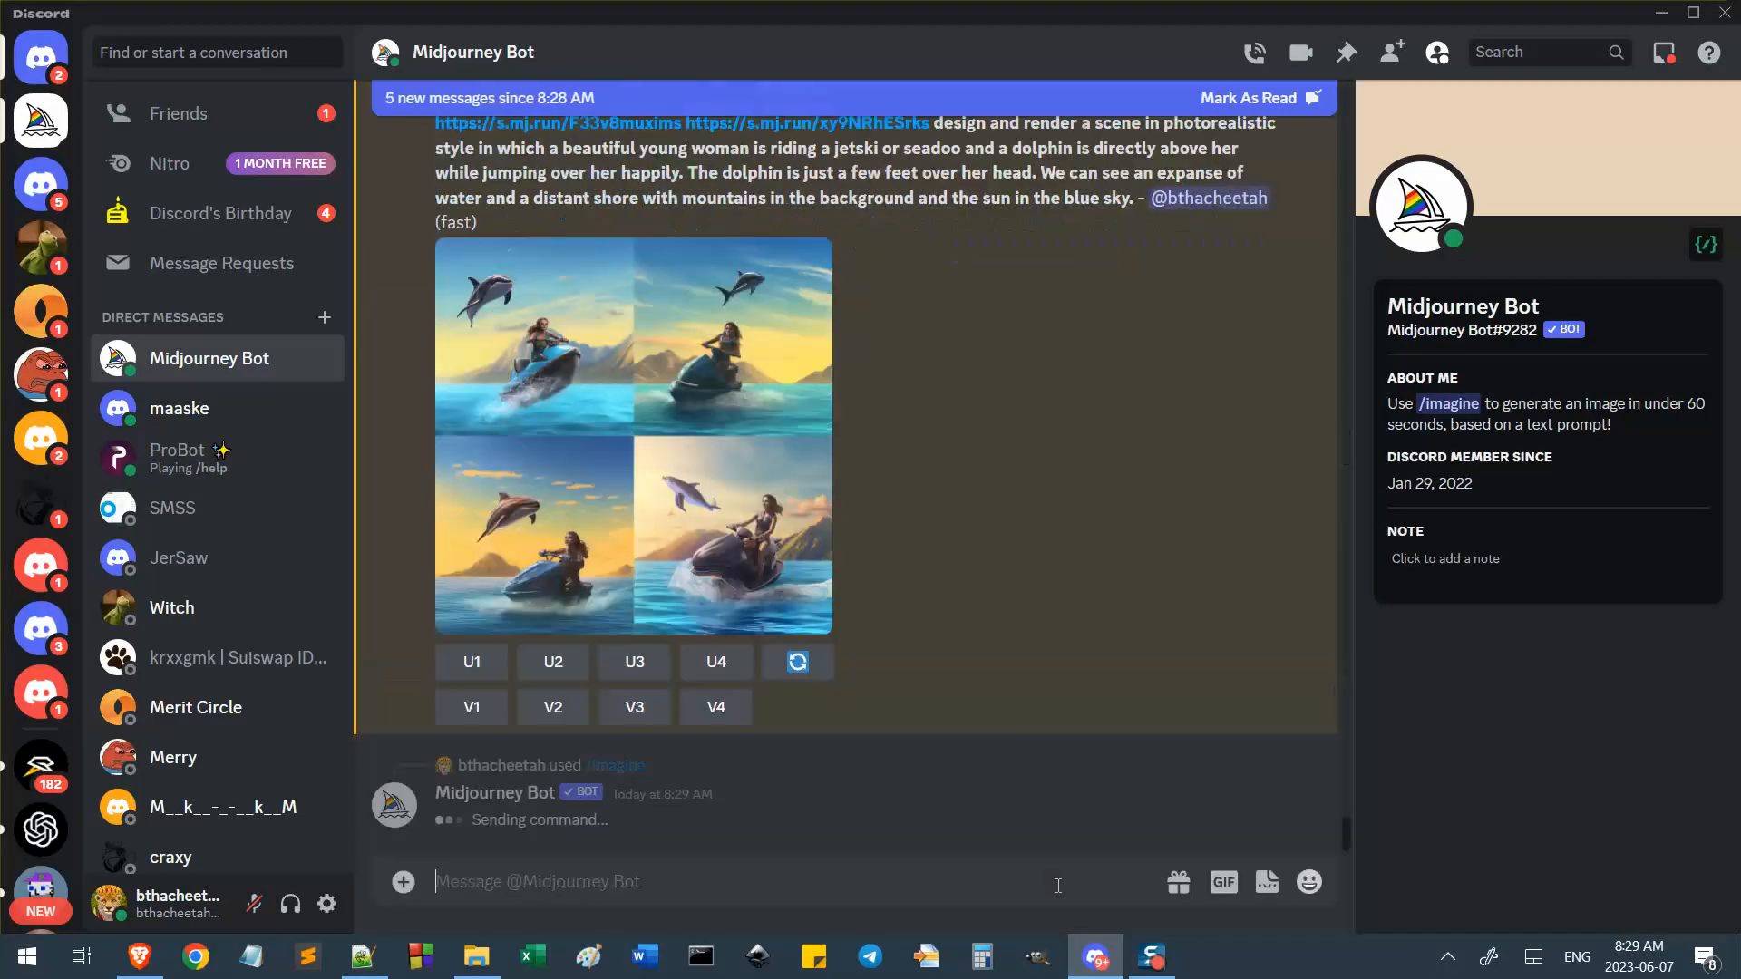
Switch back to Notepad++ and paste a copy of the oil painting prompt on line 42, followed by a new line.
key(alt+Tab)
click(1575, 767)
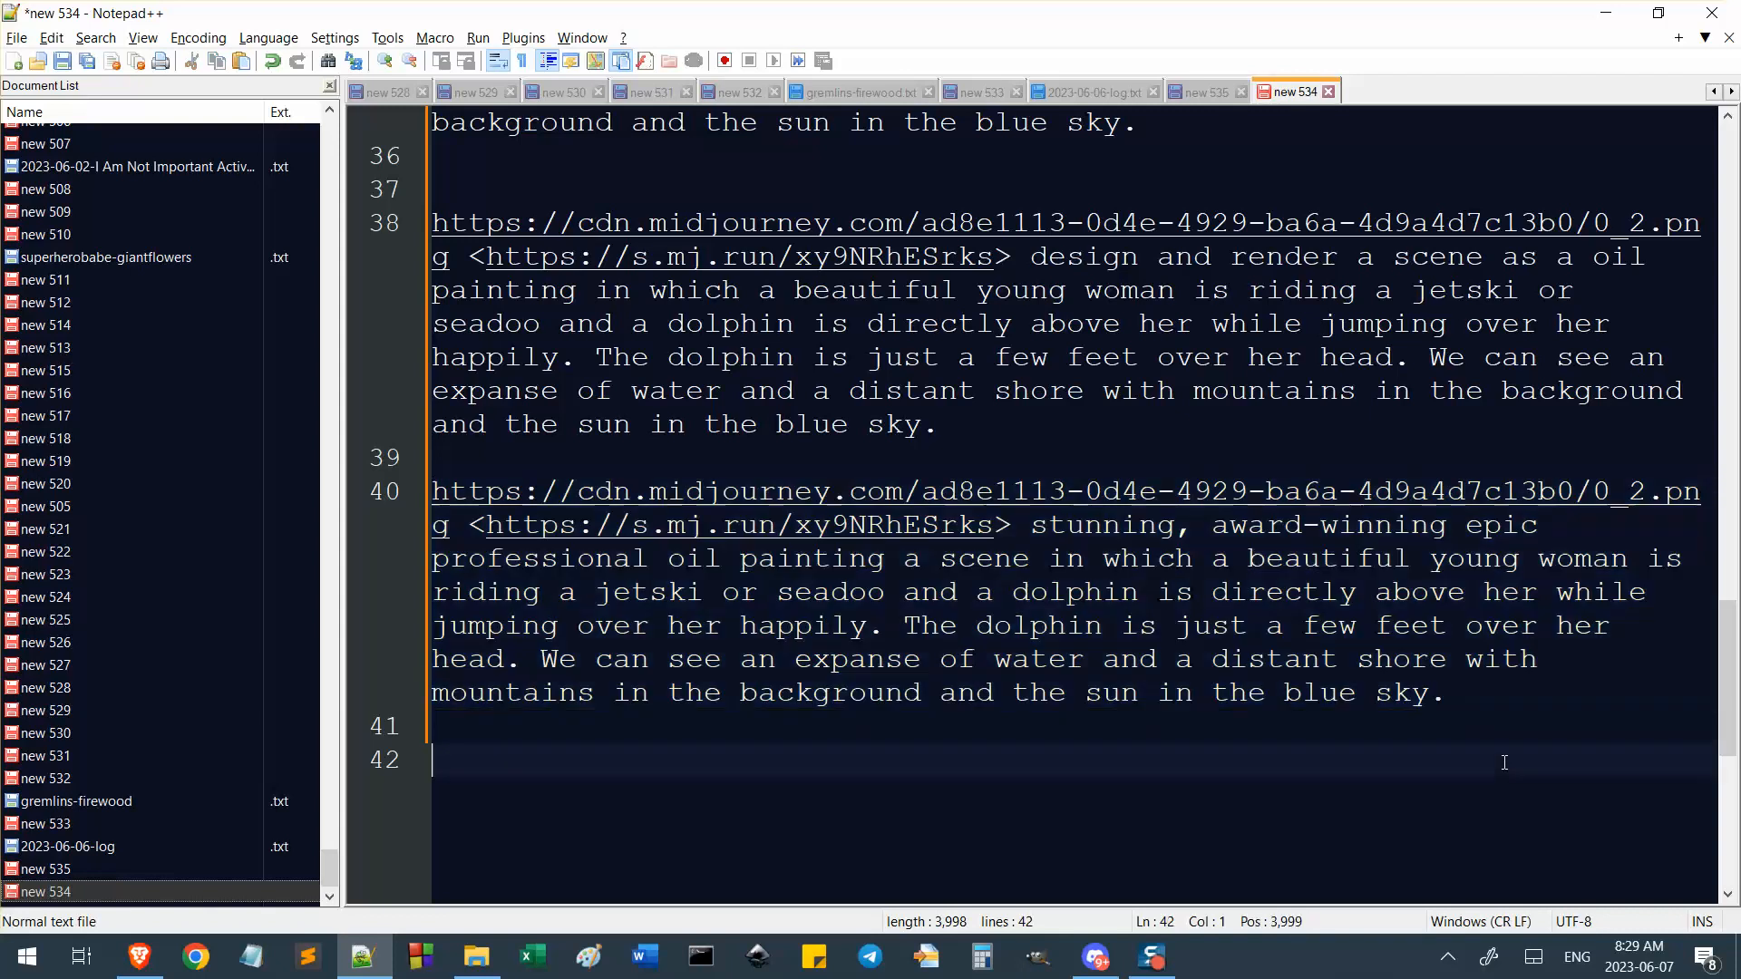
key(ctrl+v)
key(Return)
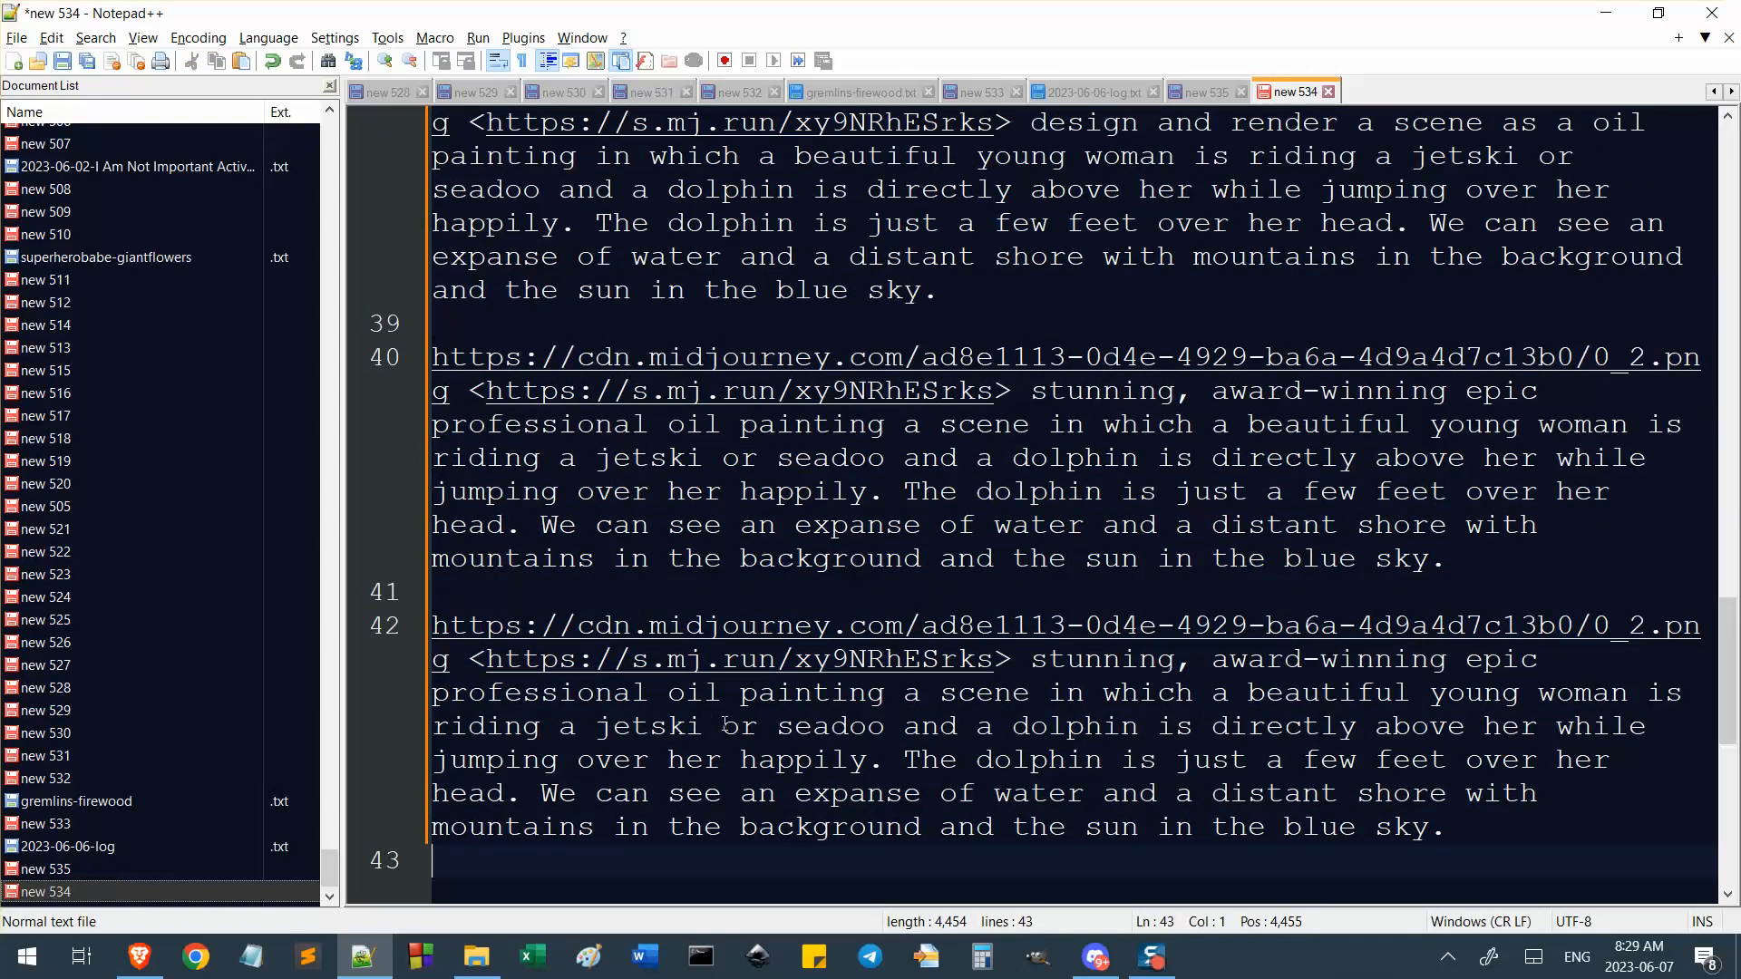
Insert "in palette knife style" after "oil painting" in the line 42 prompt.
click(741, 693)
click(908, 695)
text(in )
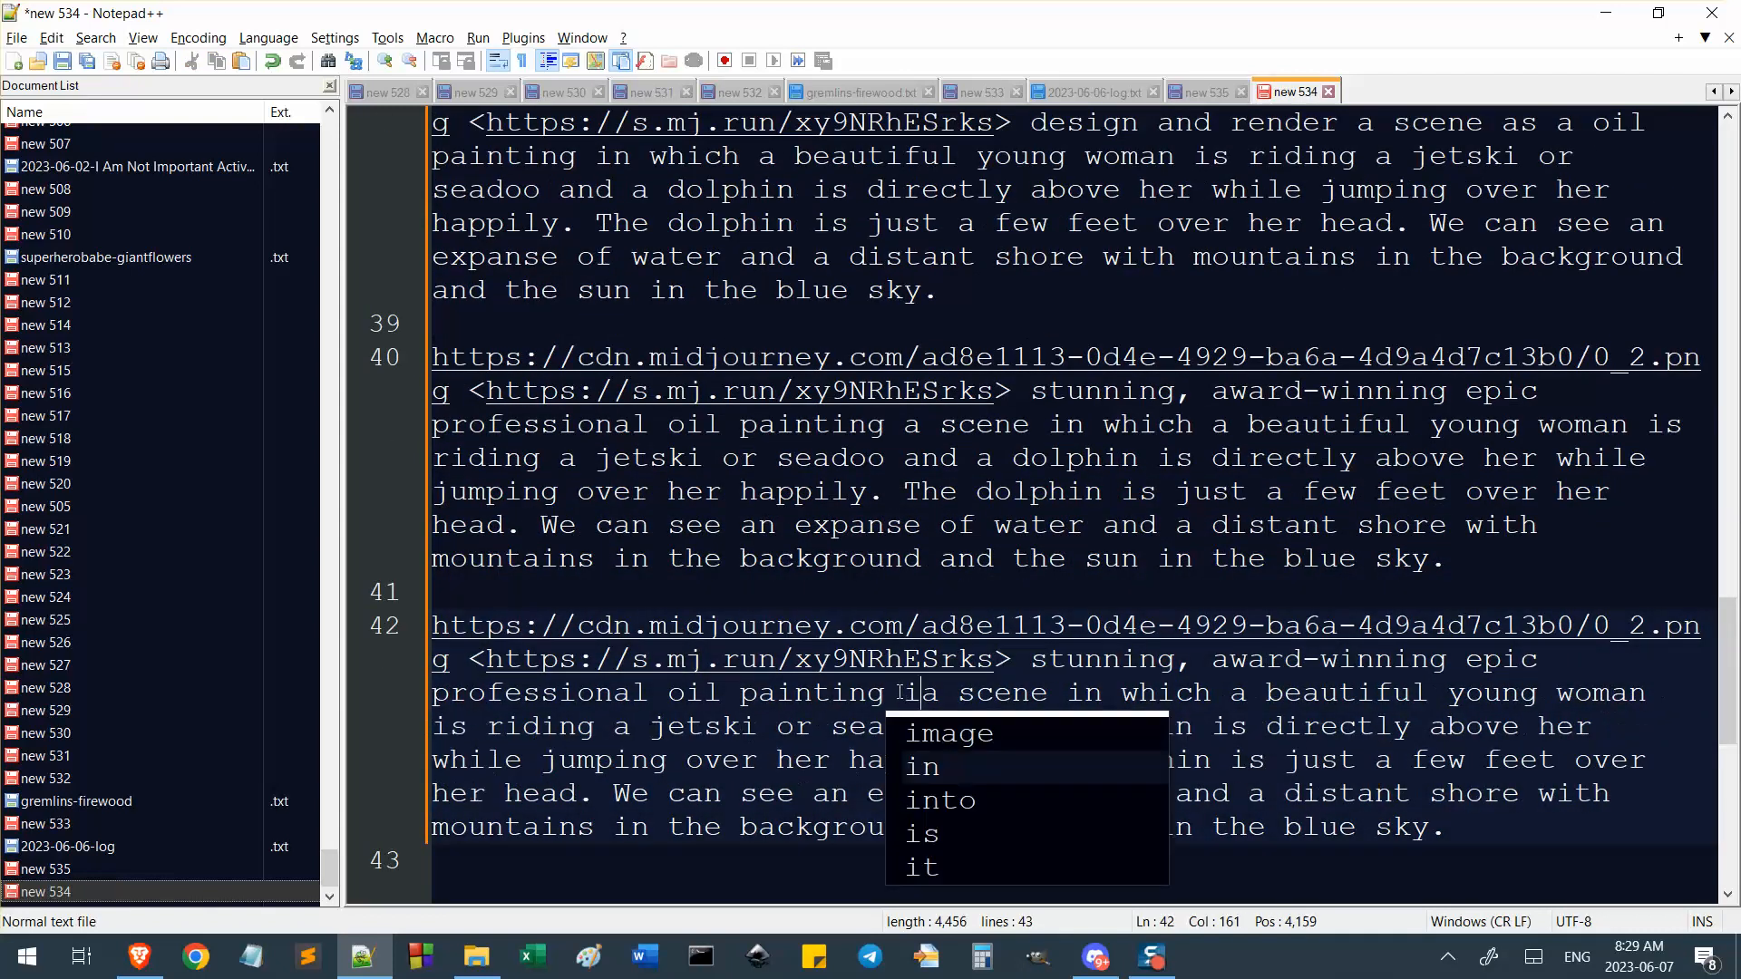
text(palett)
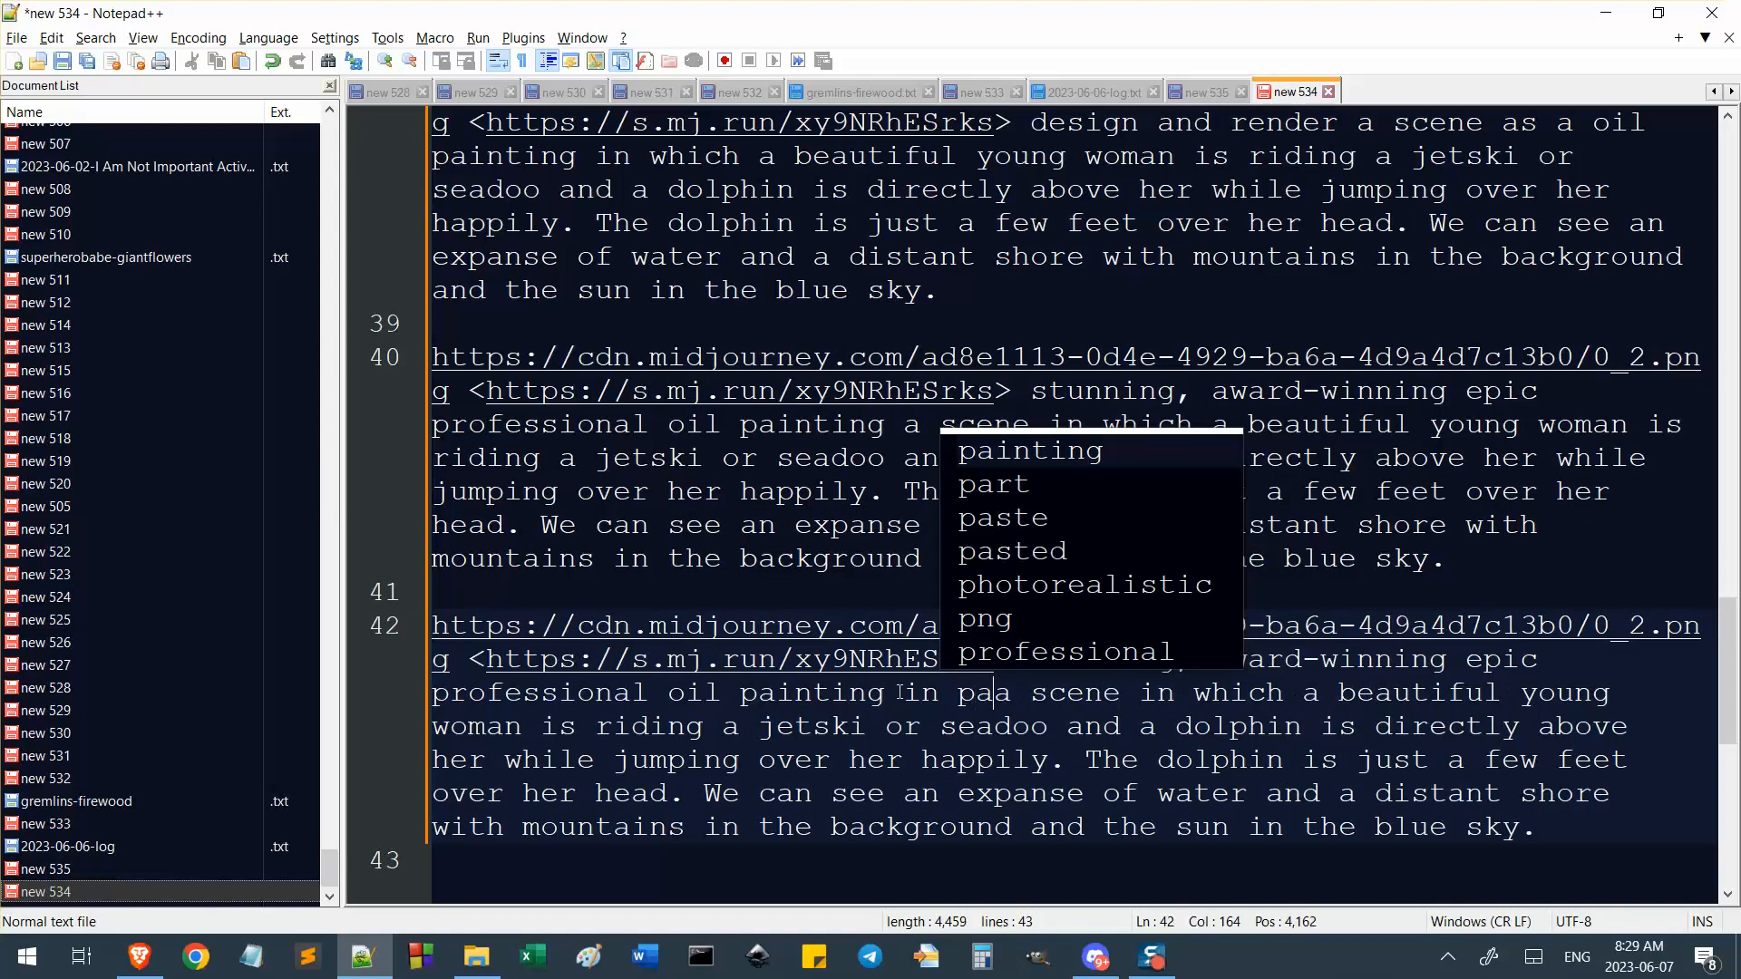
text(e knif)
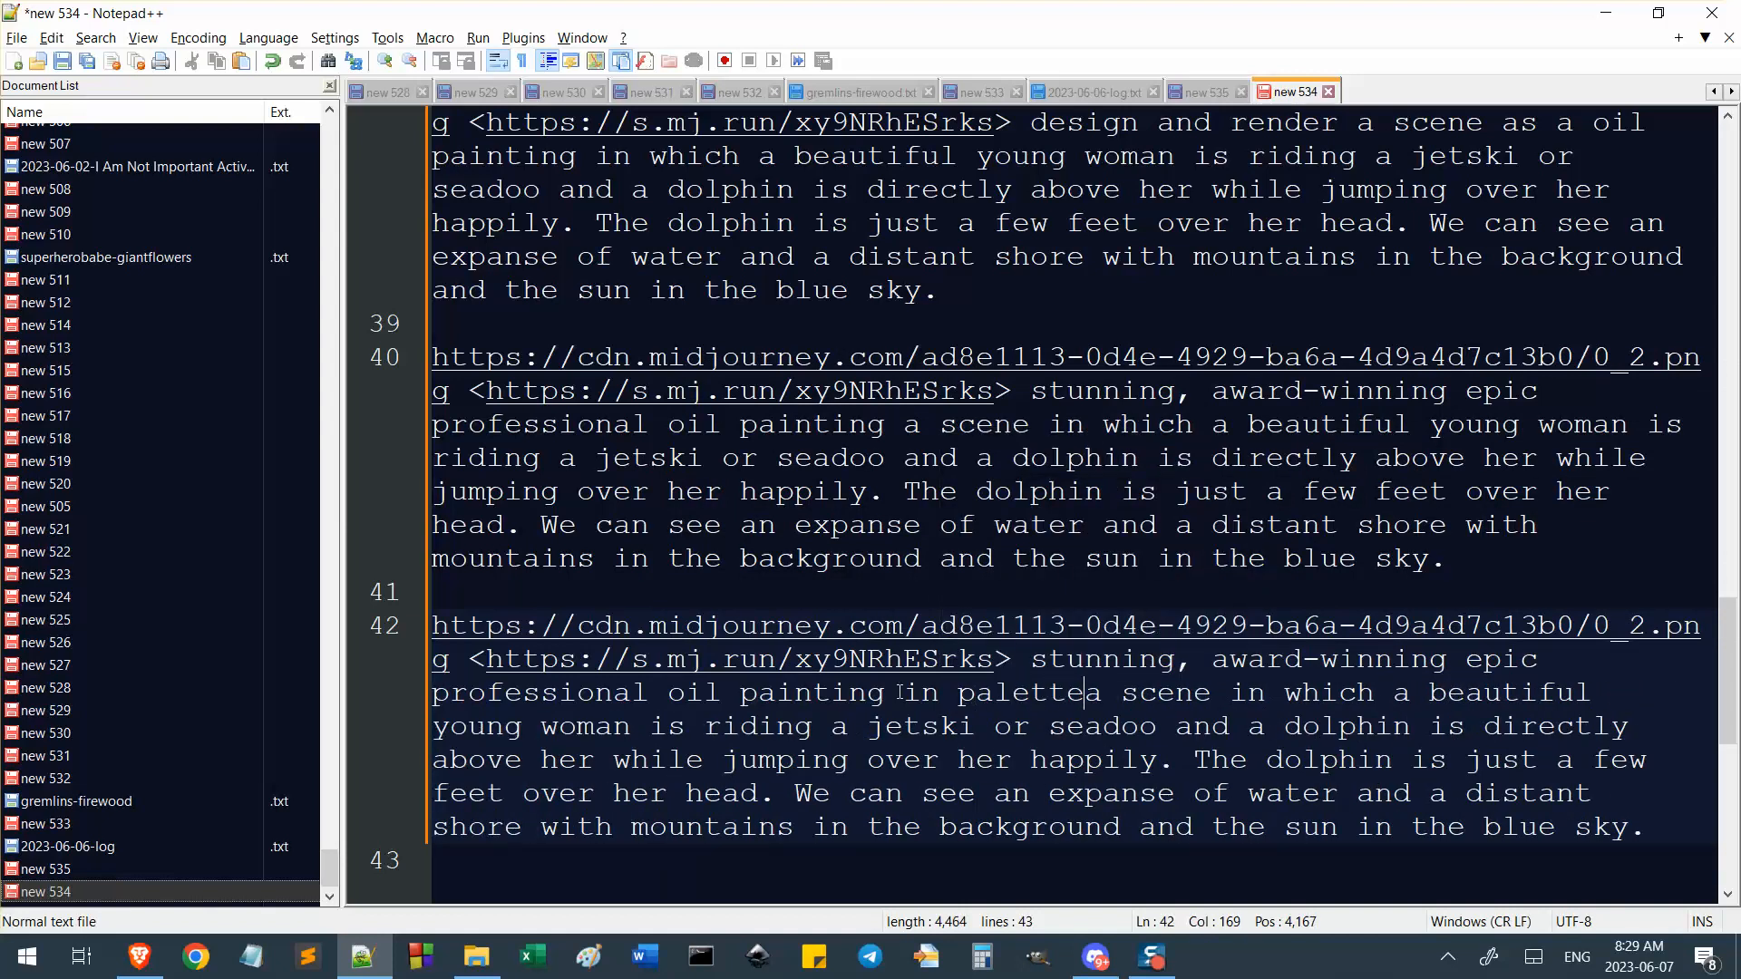
text(e style)
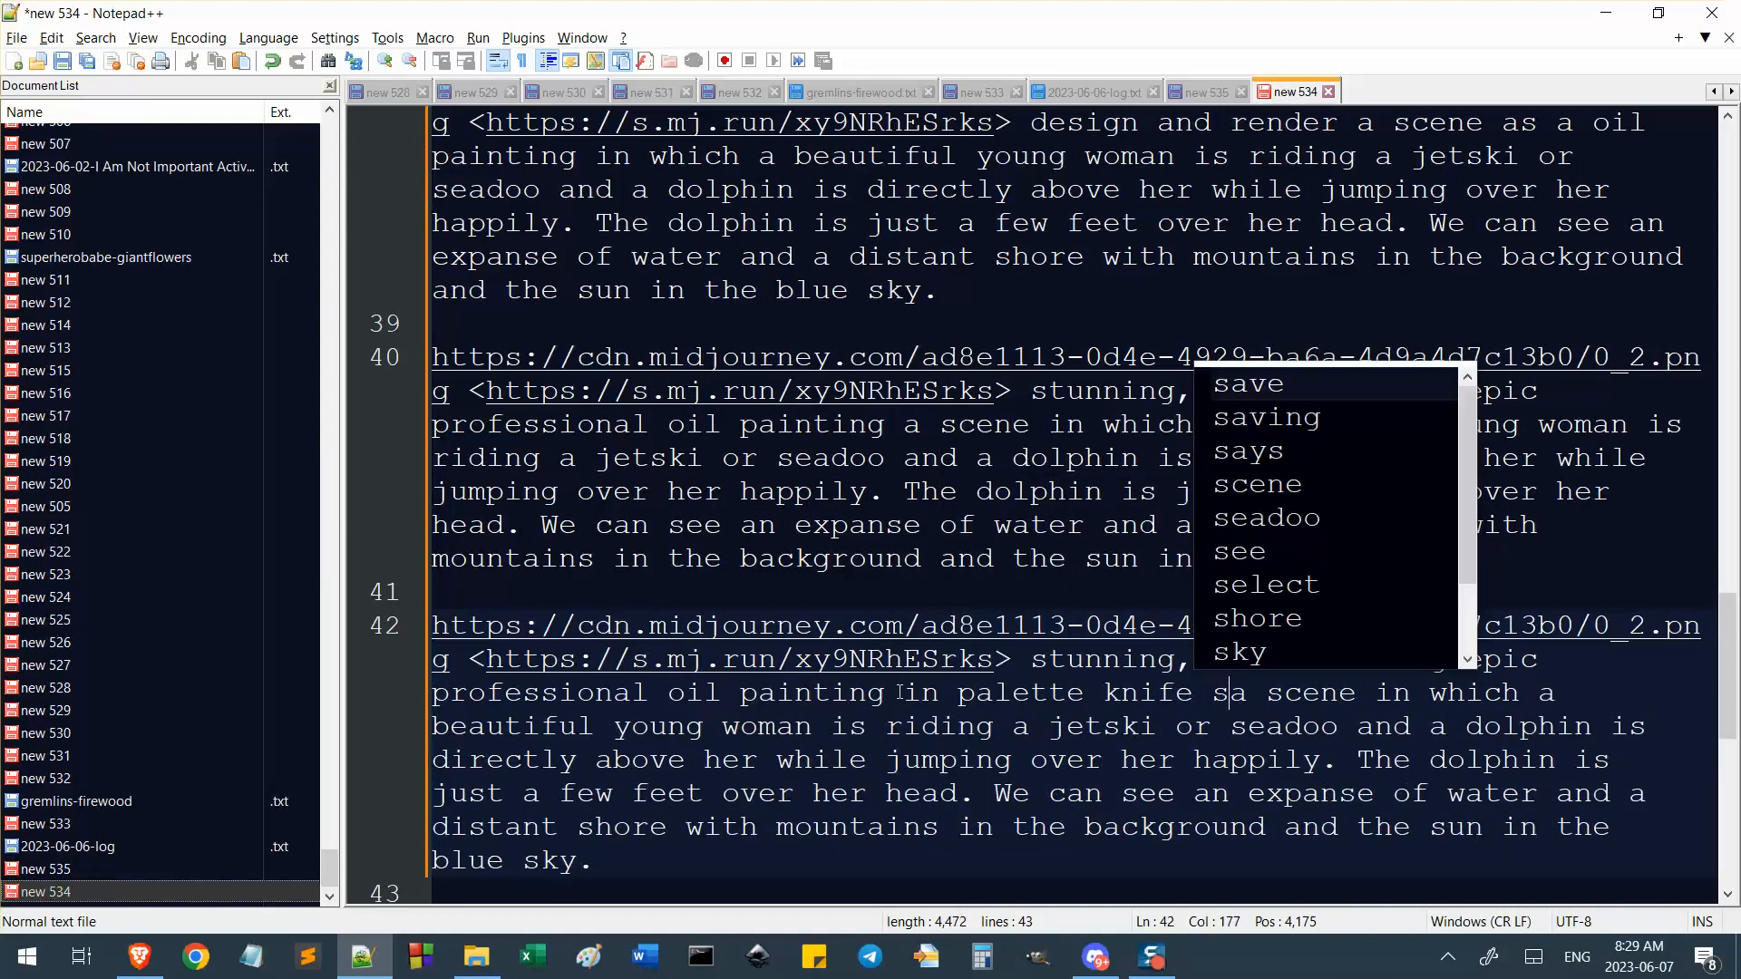
Copy the palette knife prompt from line 42 and submit it to the Midjourney Bot in Discord with /imagine.
scroll(810, 714, down, 1)
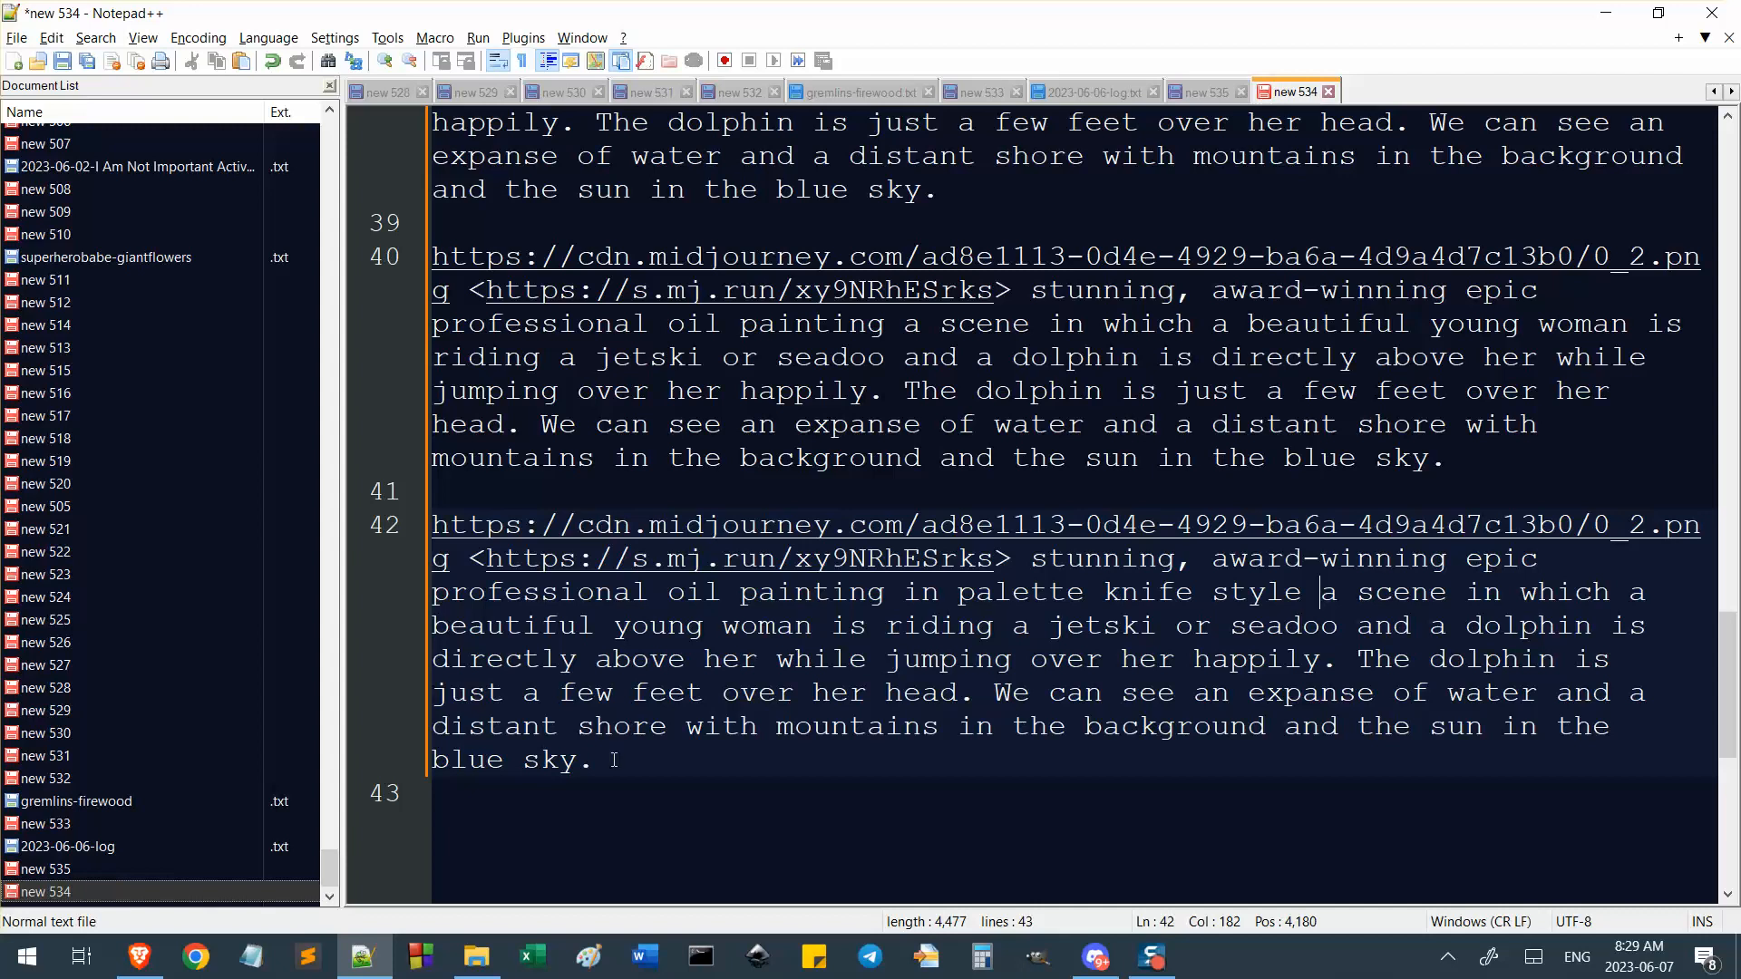
drag(614, 760, 372, 531)
key(alt+Tab)
click(646, 867)
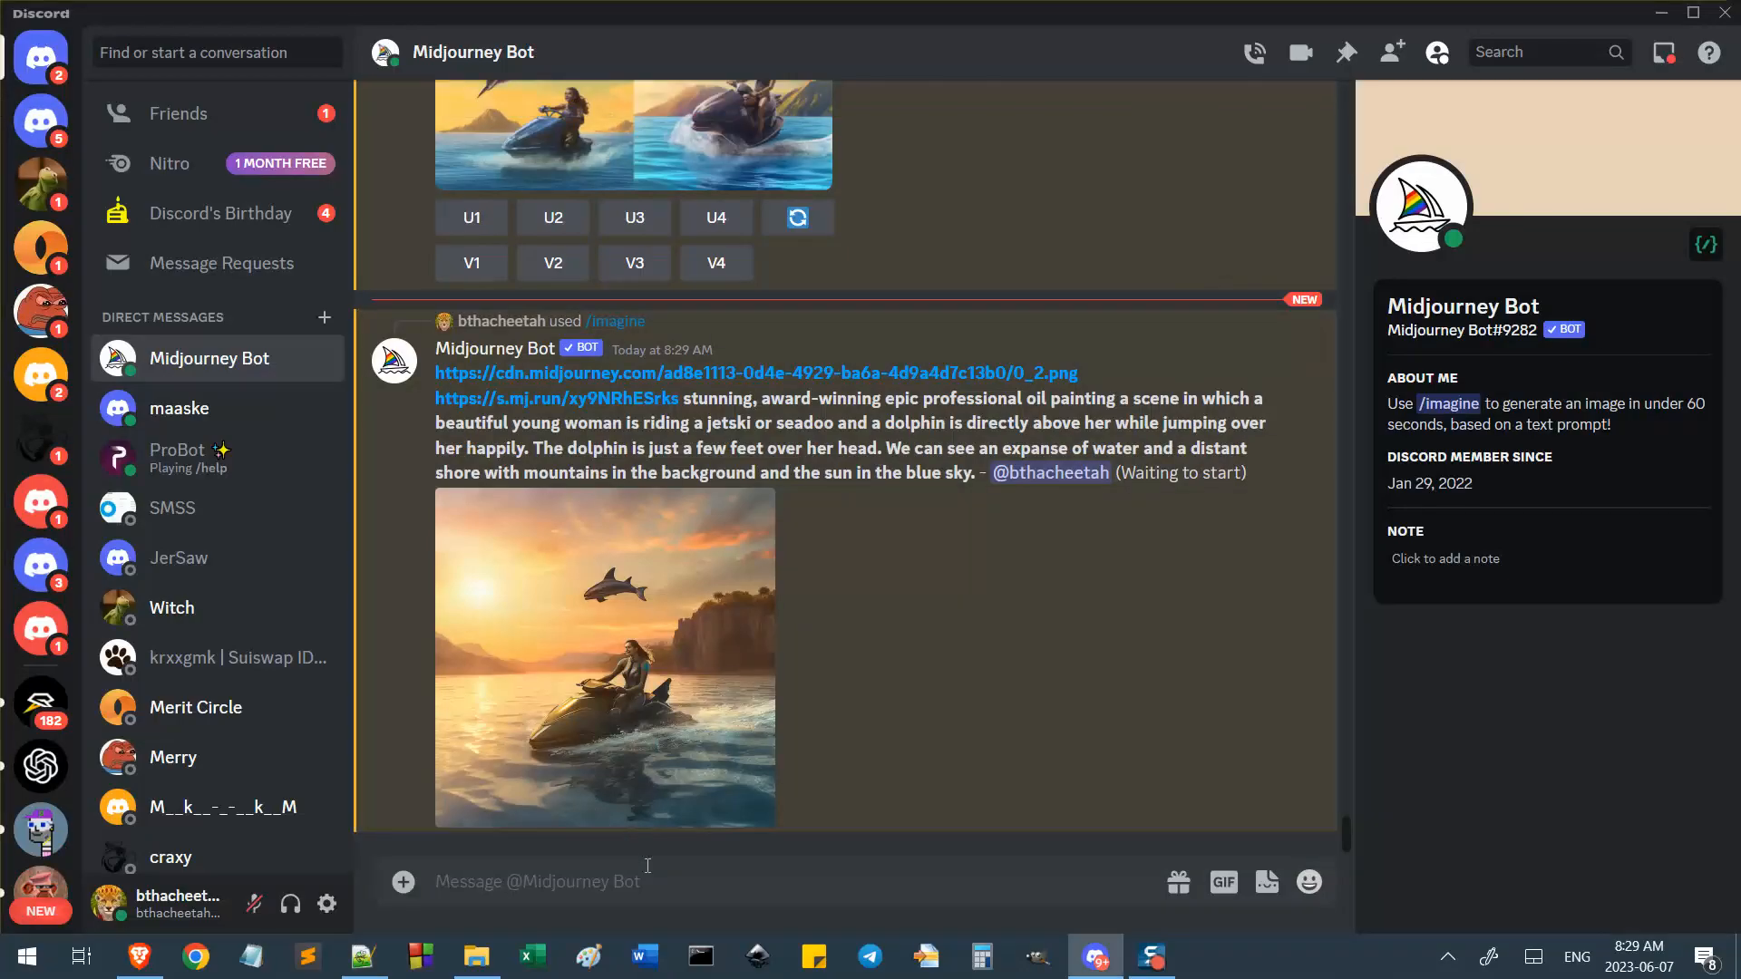
text(/imagine)
key(Return)
key(ctrl+v)
key(Return)
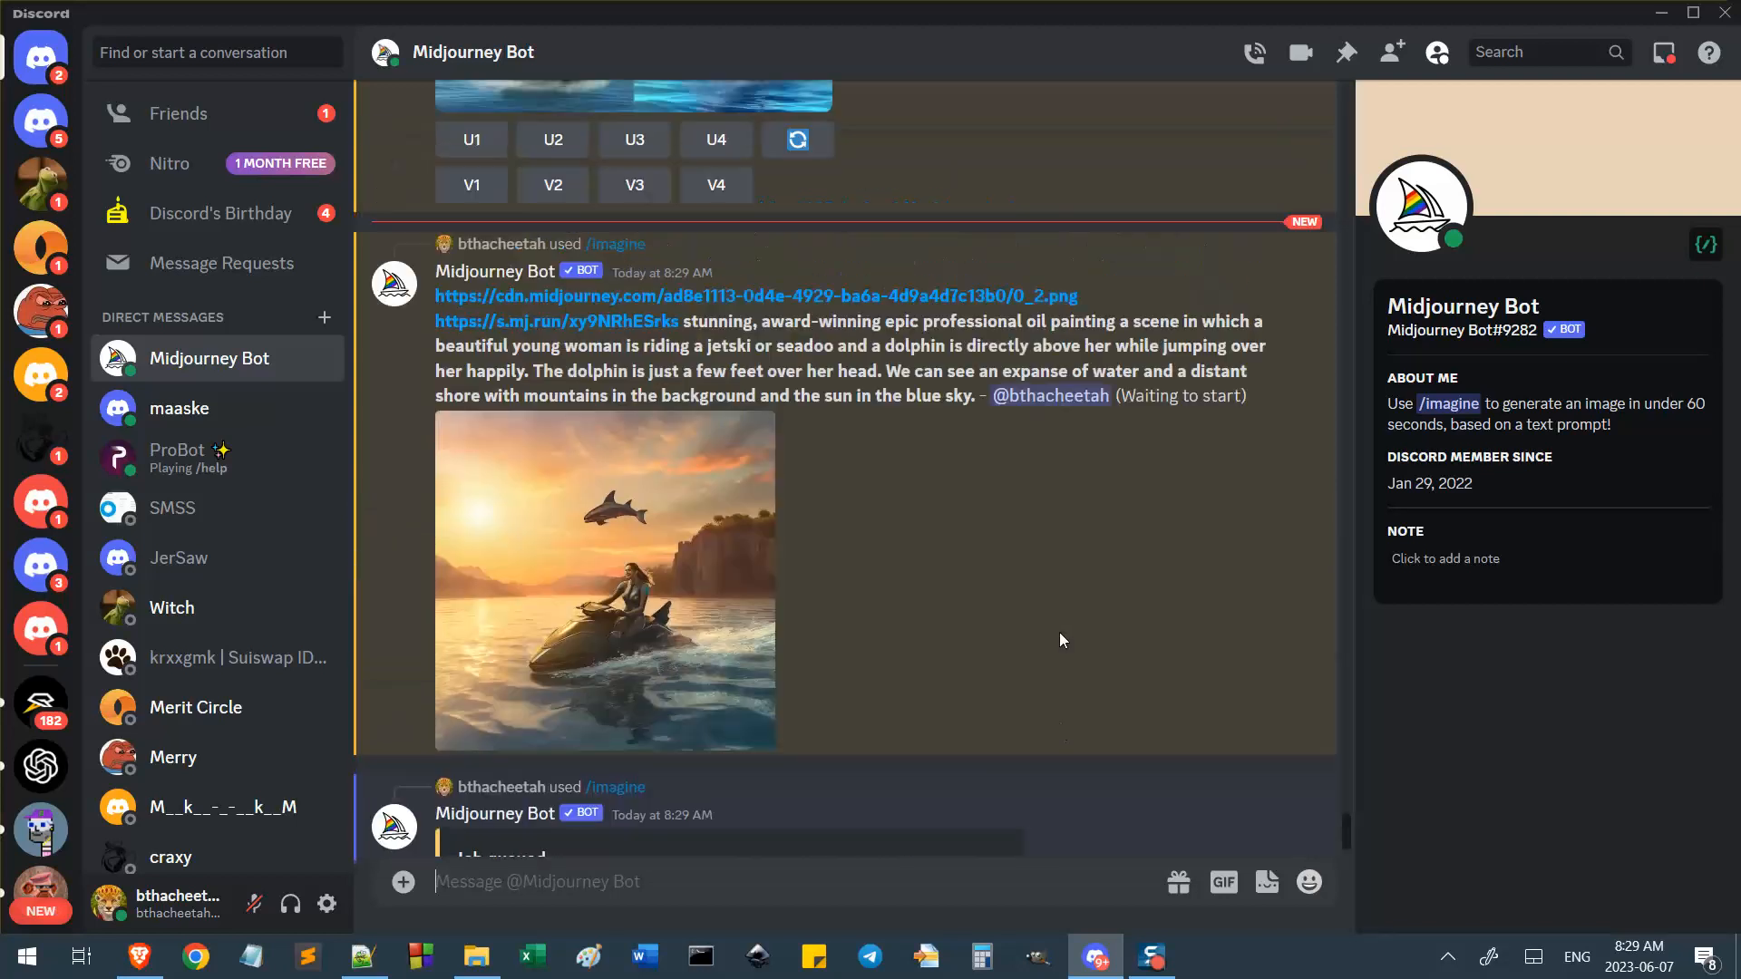
Review the photorealistic jetski and dolphin result in Discord and the sunset jetski images in the Midjourney web gallery.
scroll(1059, 634, up, 4)
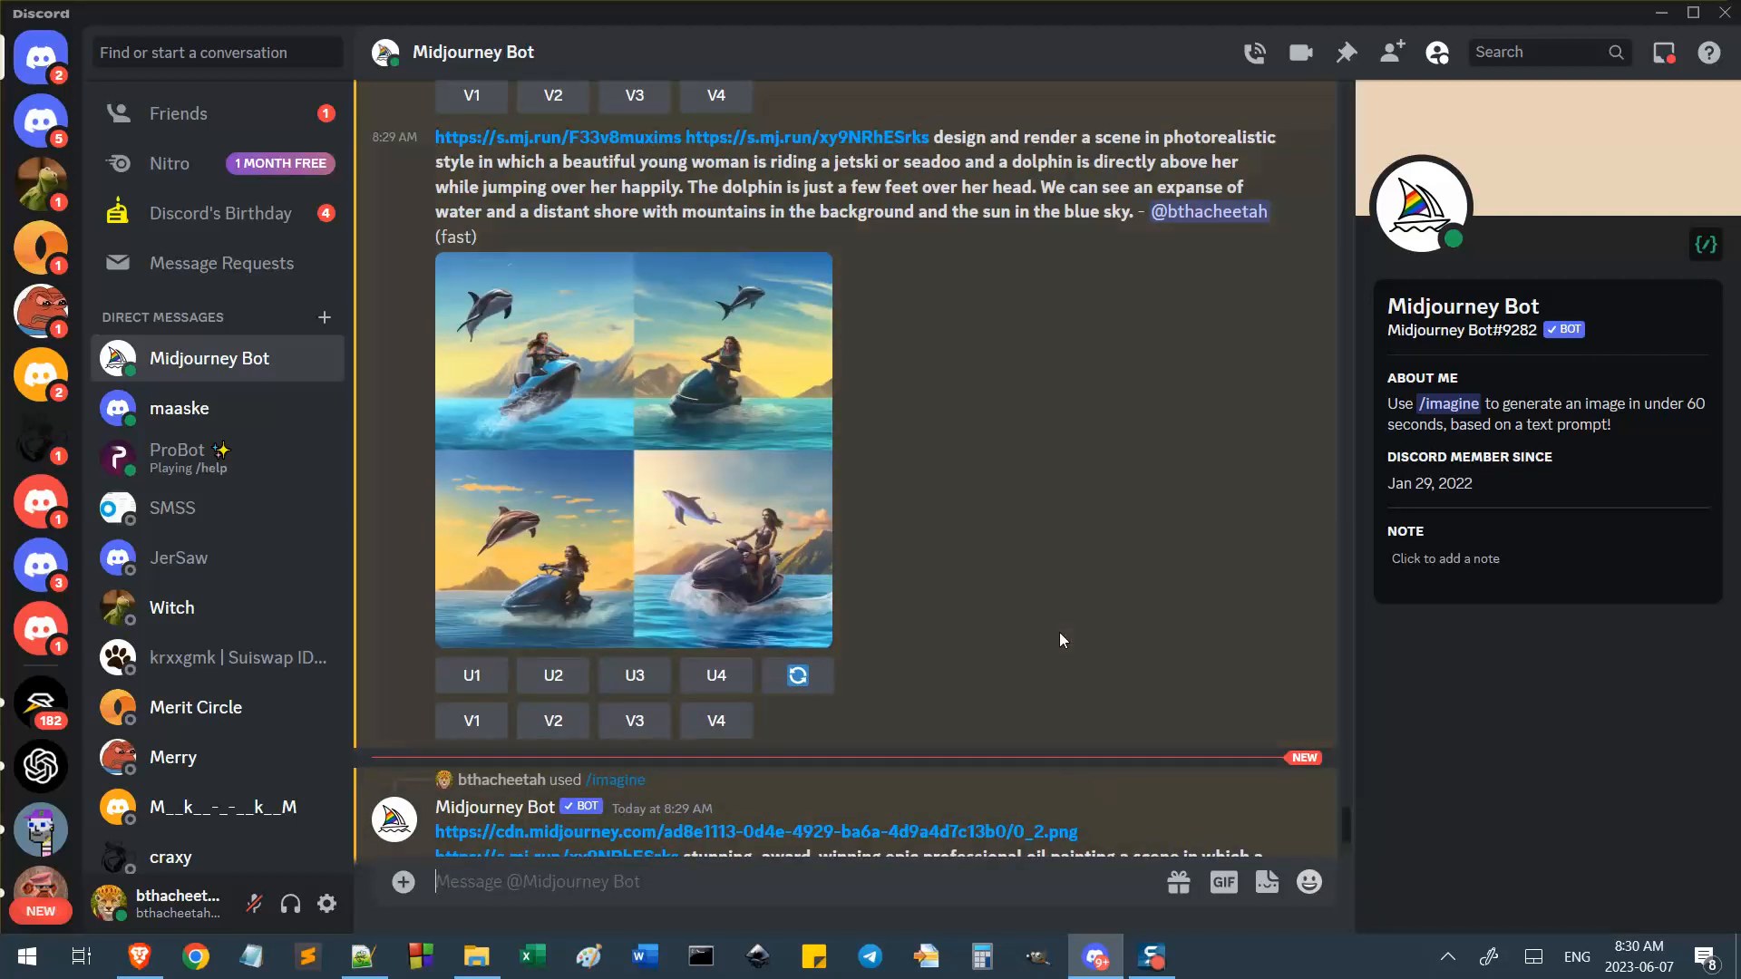
scroll(1049, 580, up, 2)
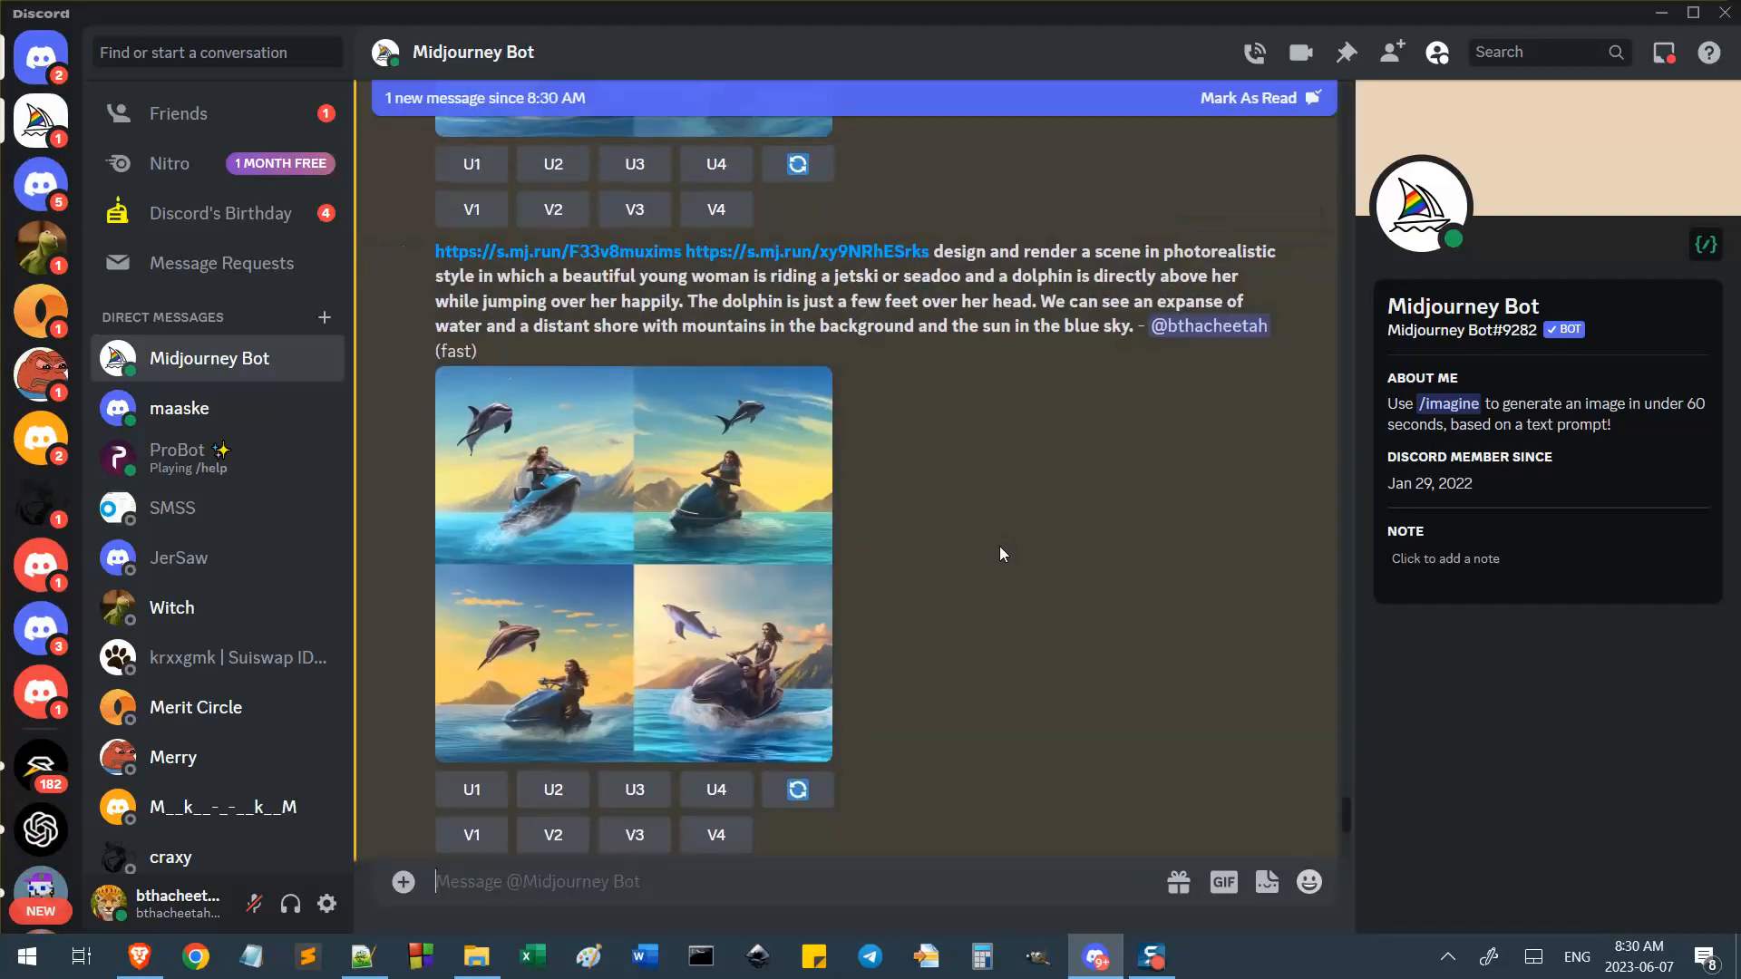
drag(1164, 252, 1285, 268)
click(1099, 277)
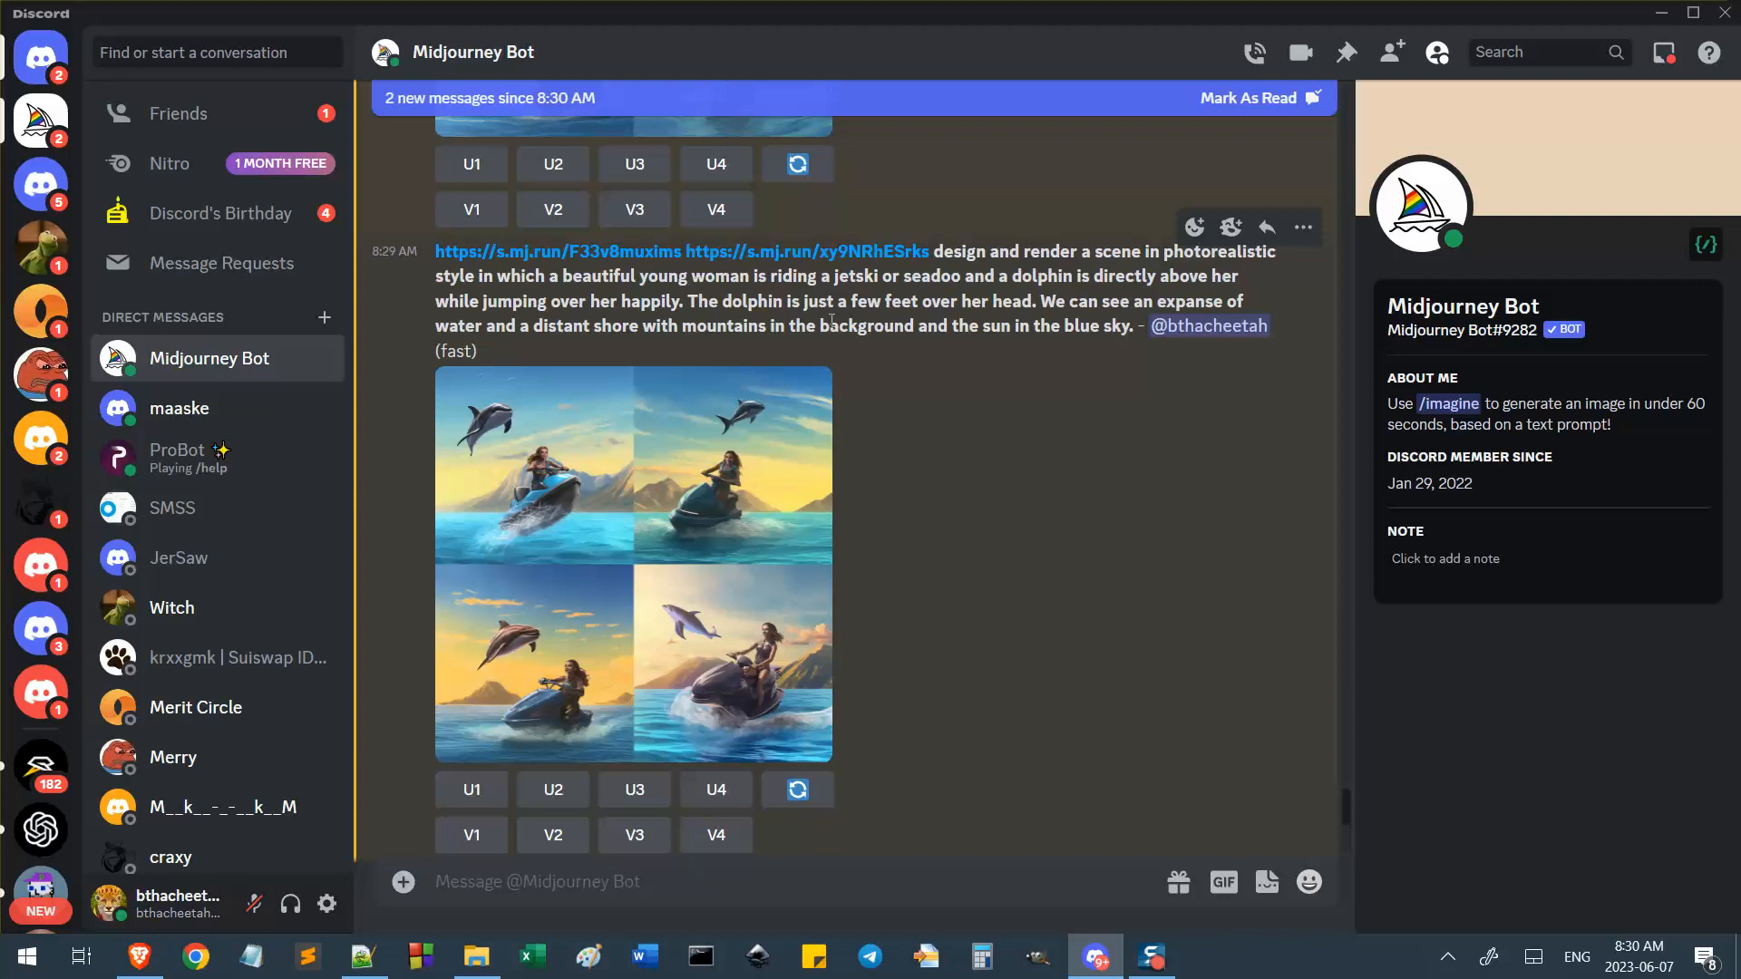
click(139, 956)
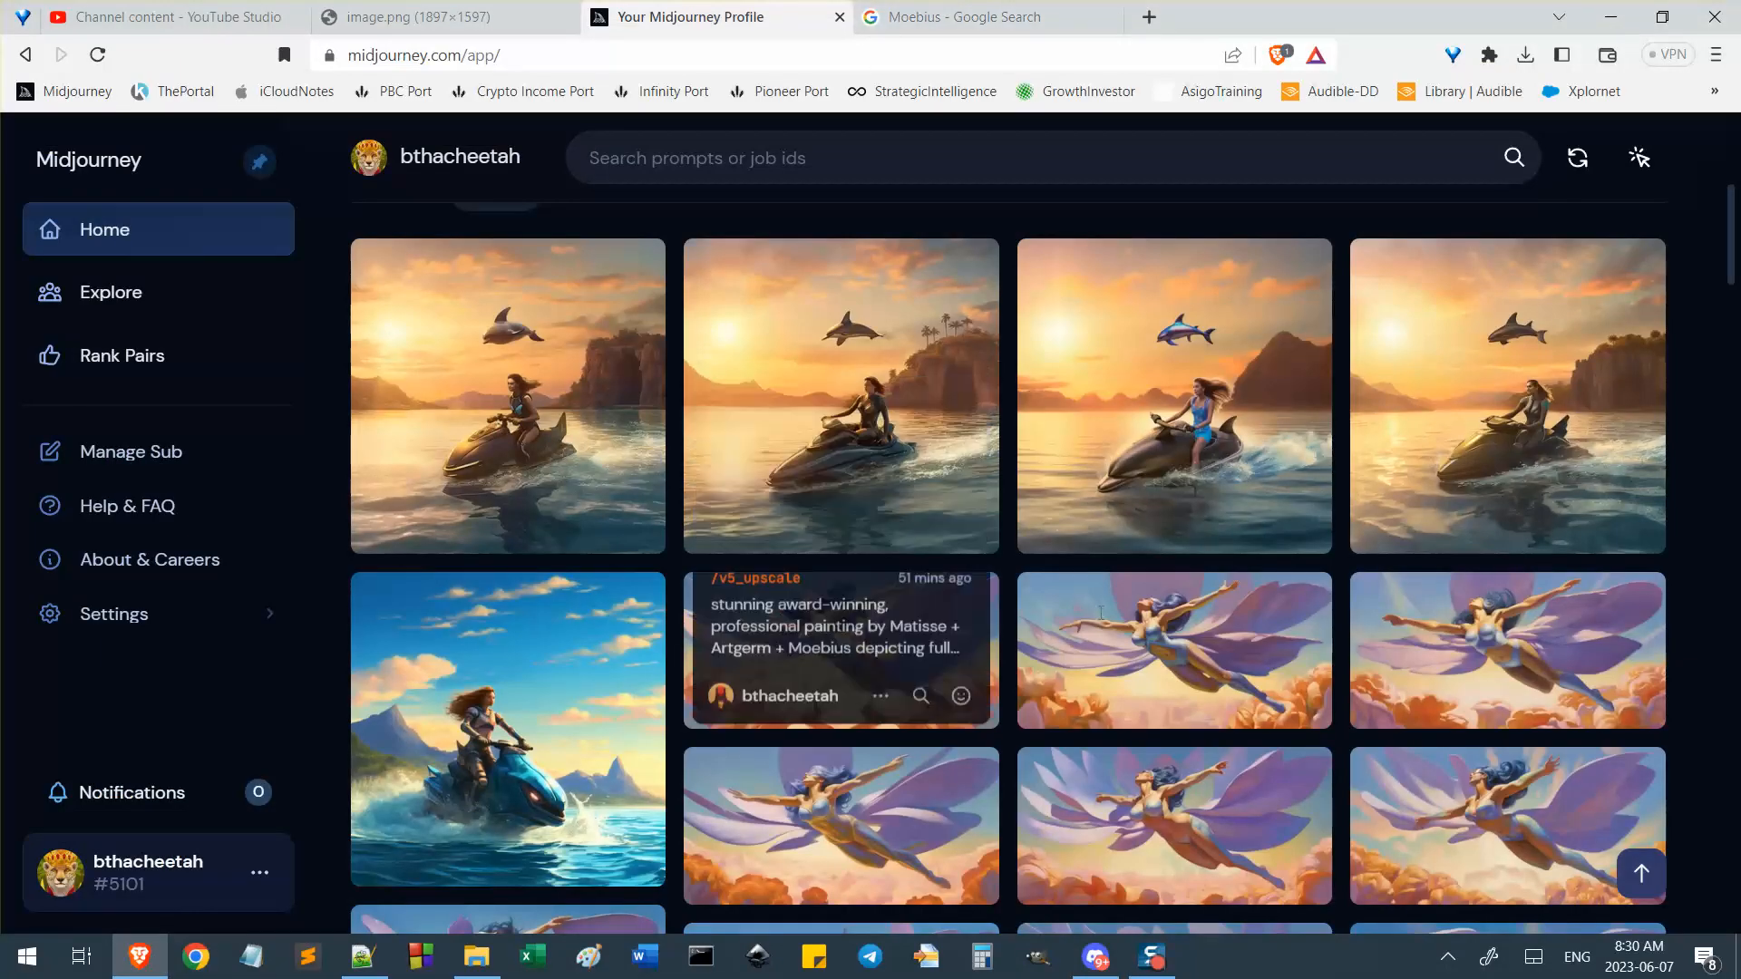
click(1470, 390)
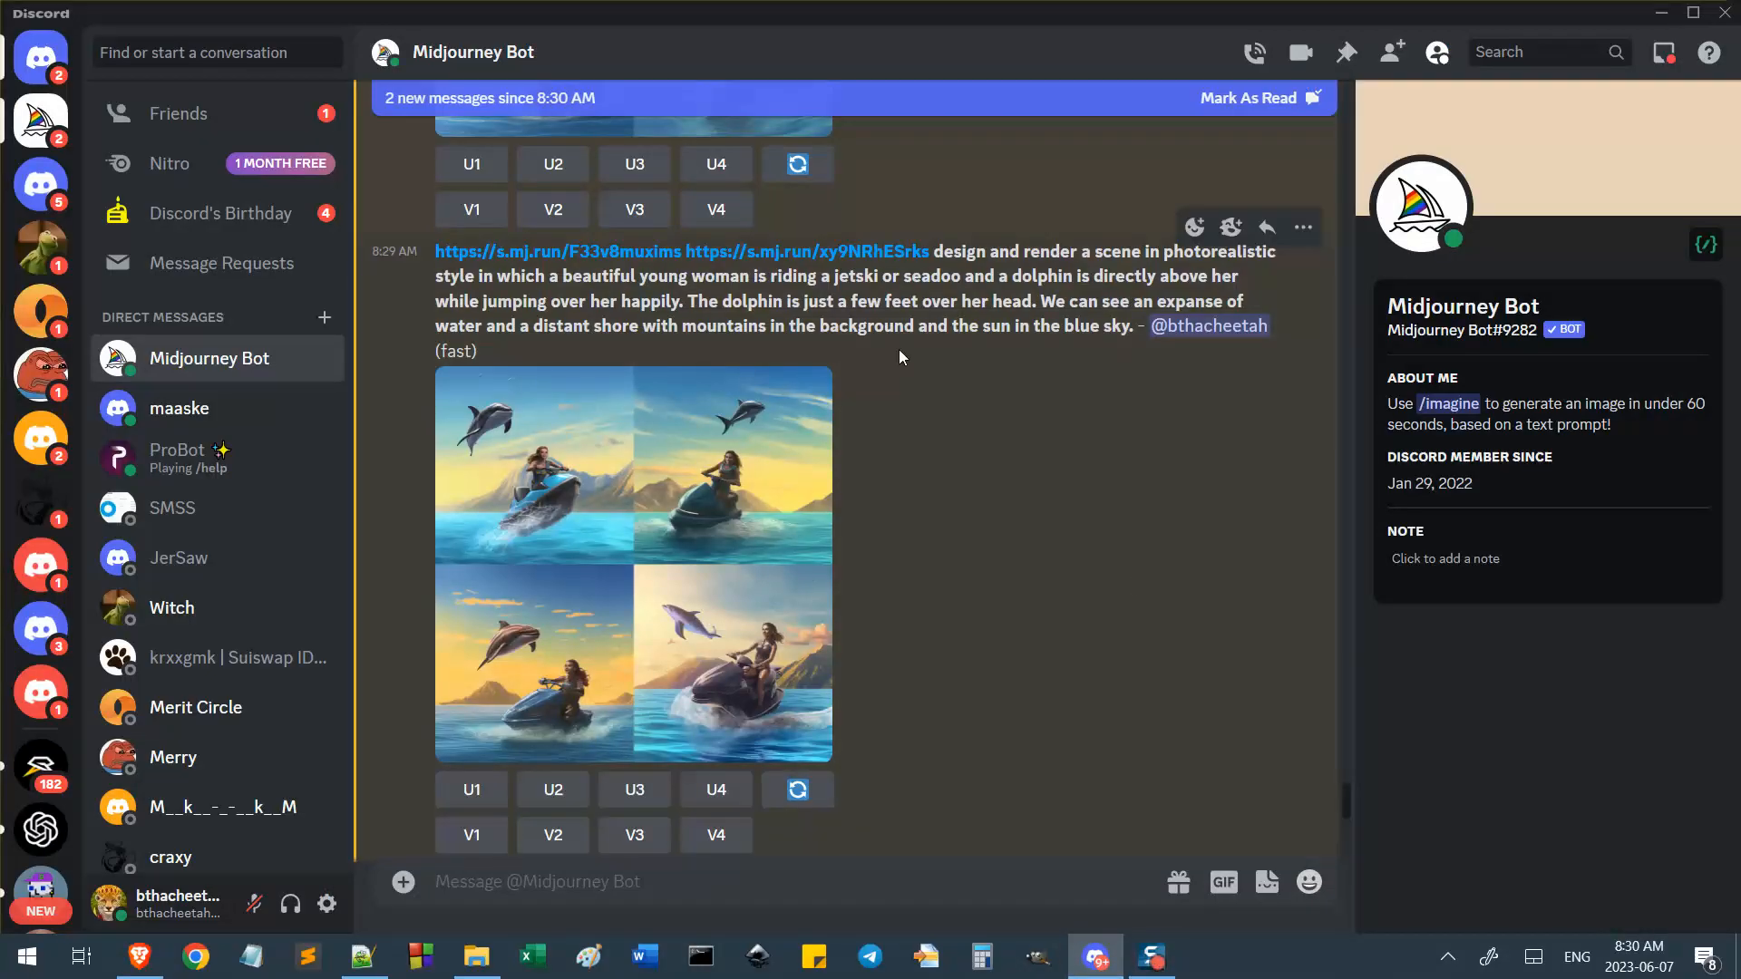
Inspect the photorealistic jetski and dolphin grid enlarged, and request upscales of images 2 and 3.
click(627, 495)
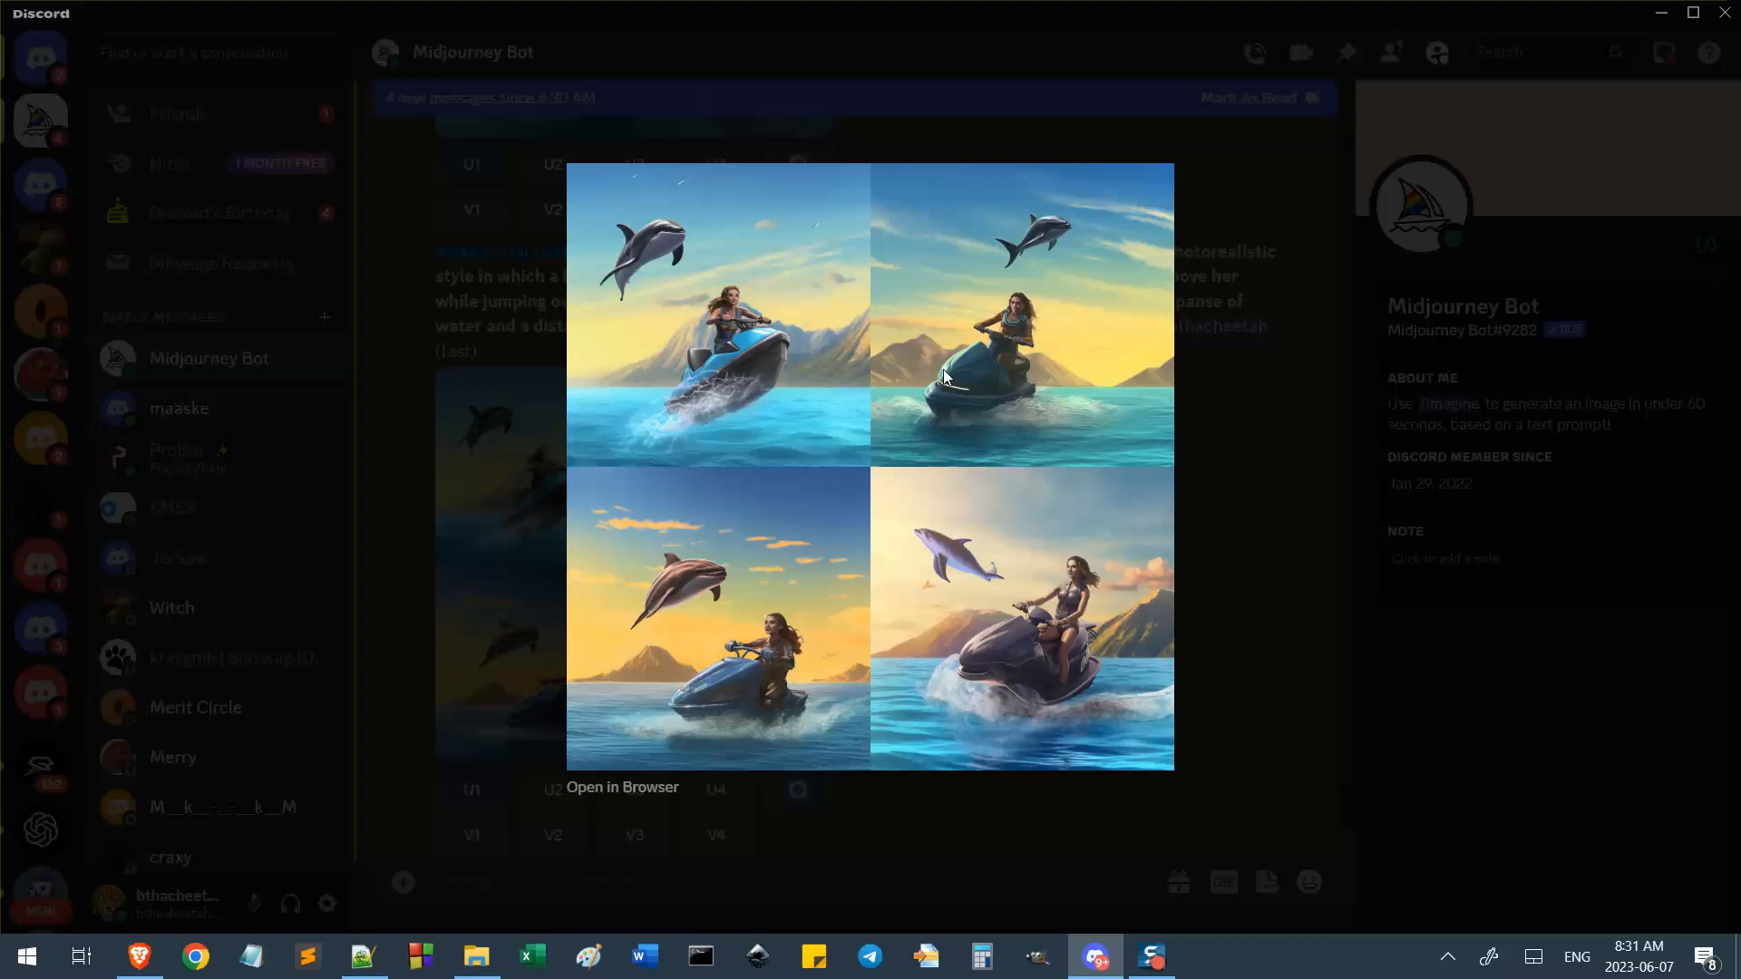
click(1228, 439)
click(586, 790)
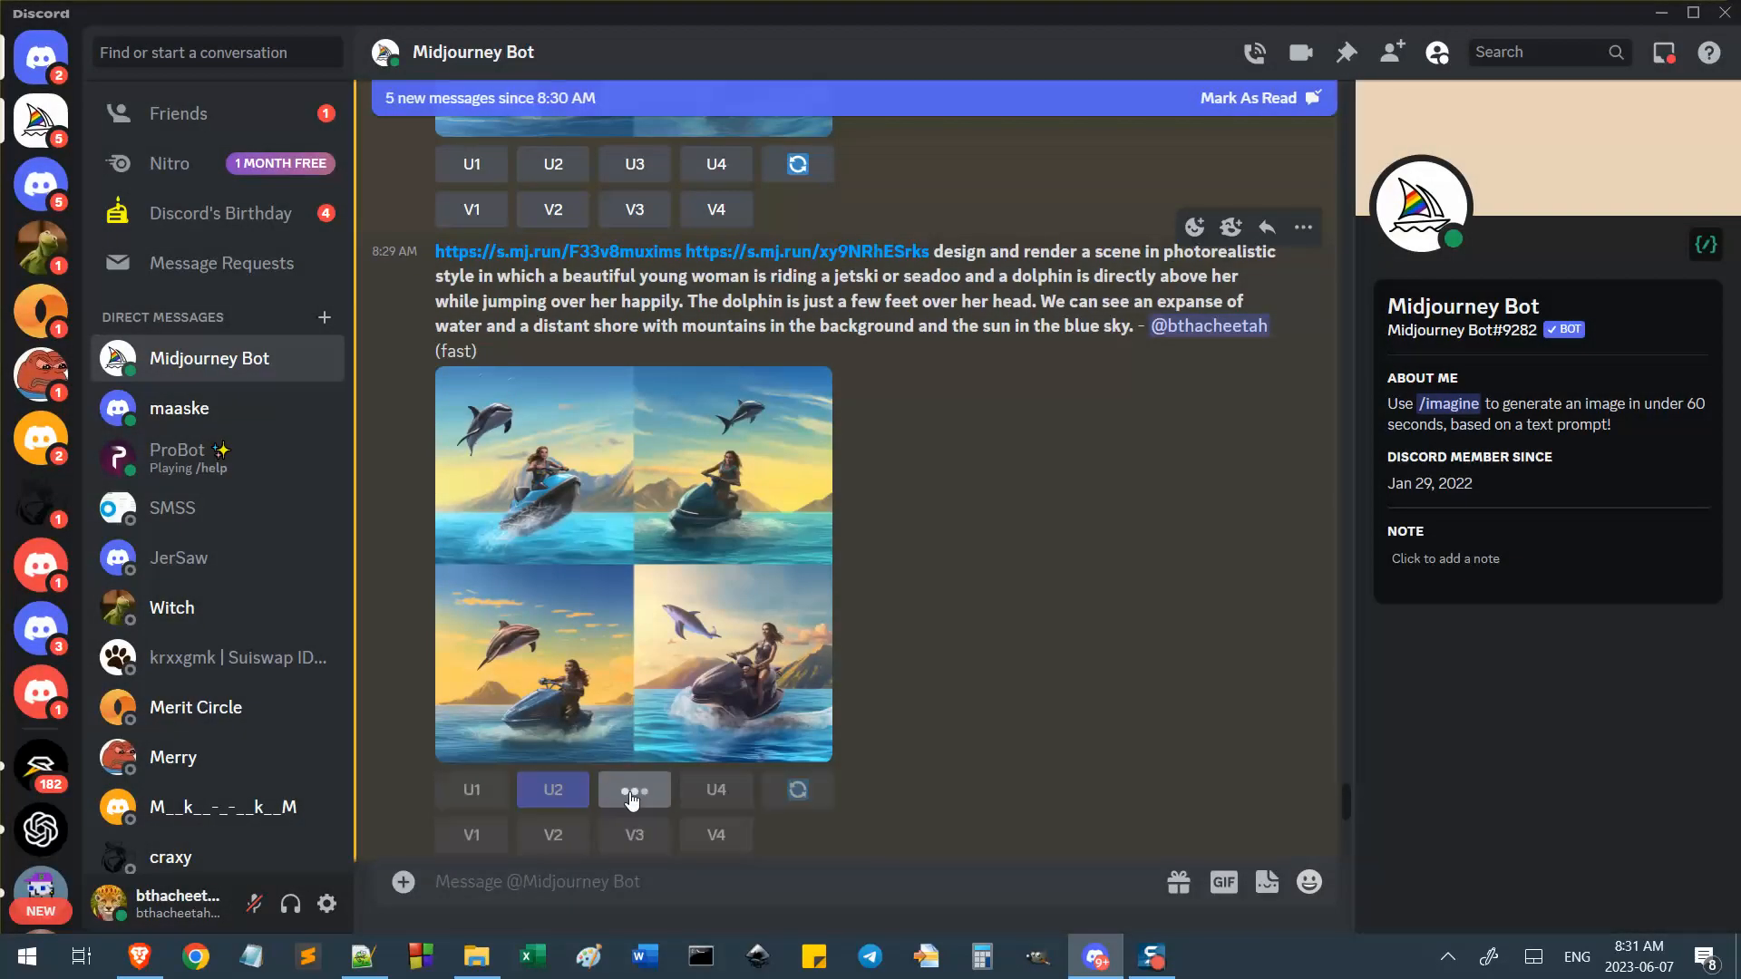
click(633, 793)
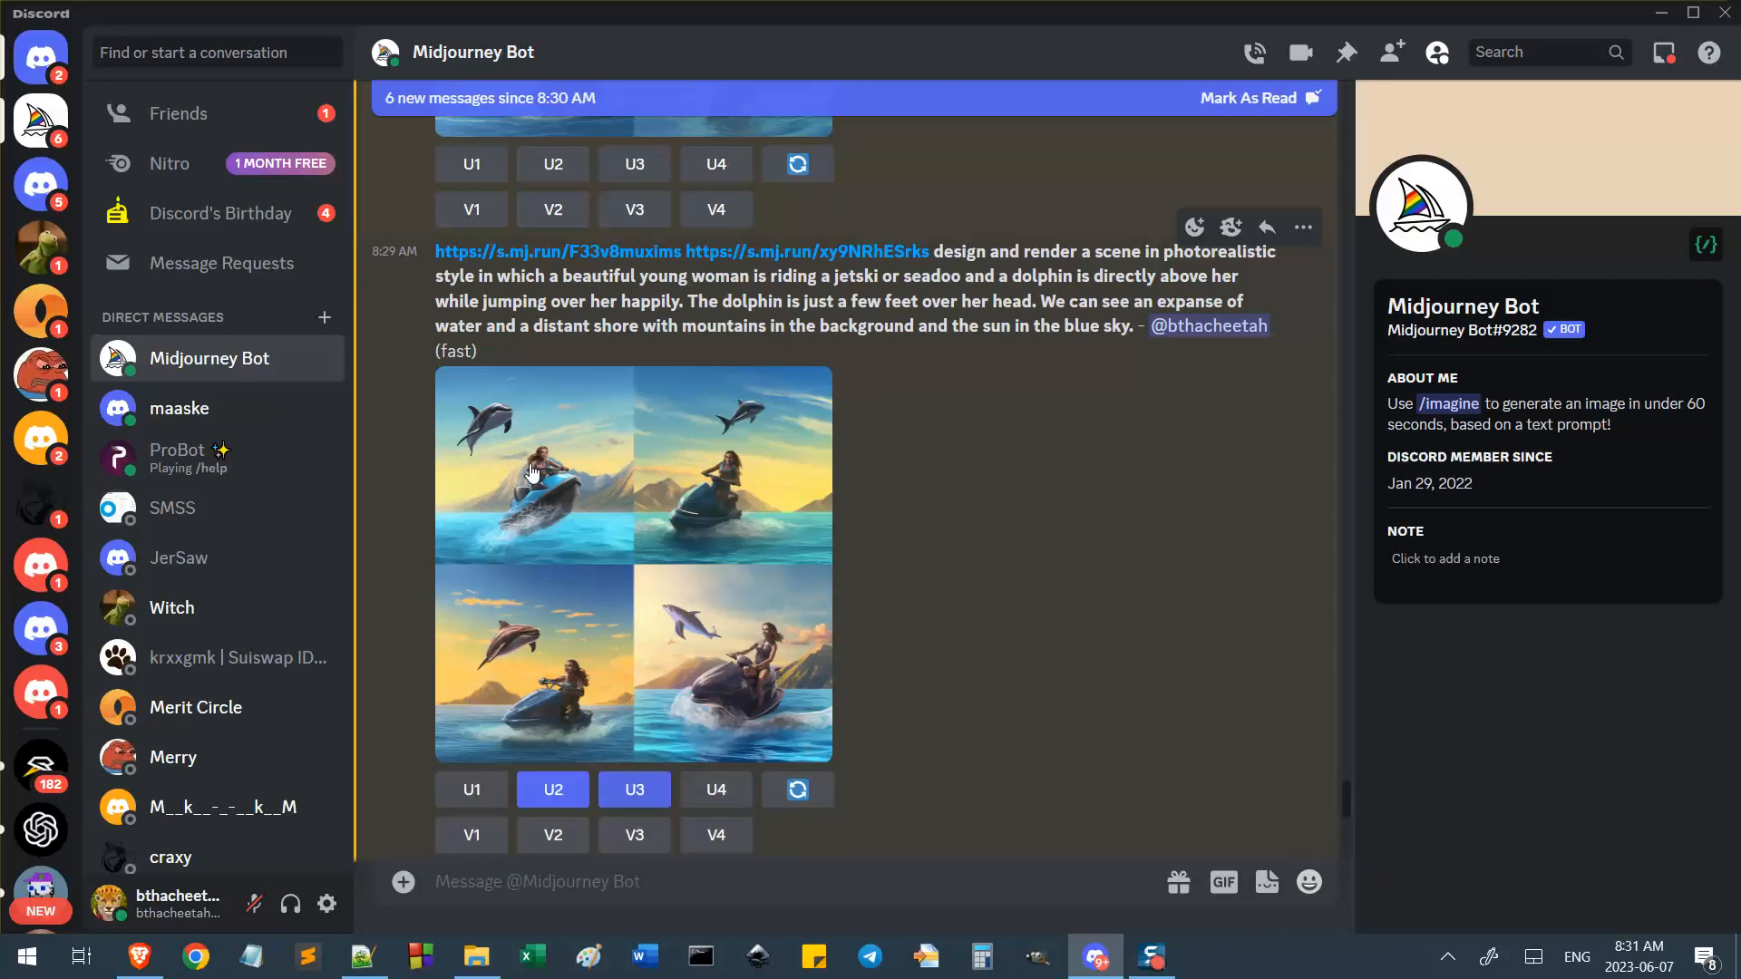
Open the Remix Prompt form for variations of image 1, read through the prompt and copy its entire text.
click(487, 833)
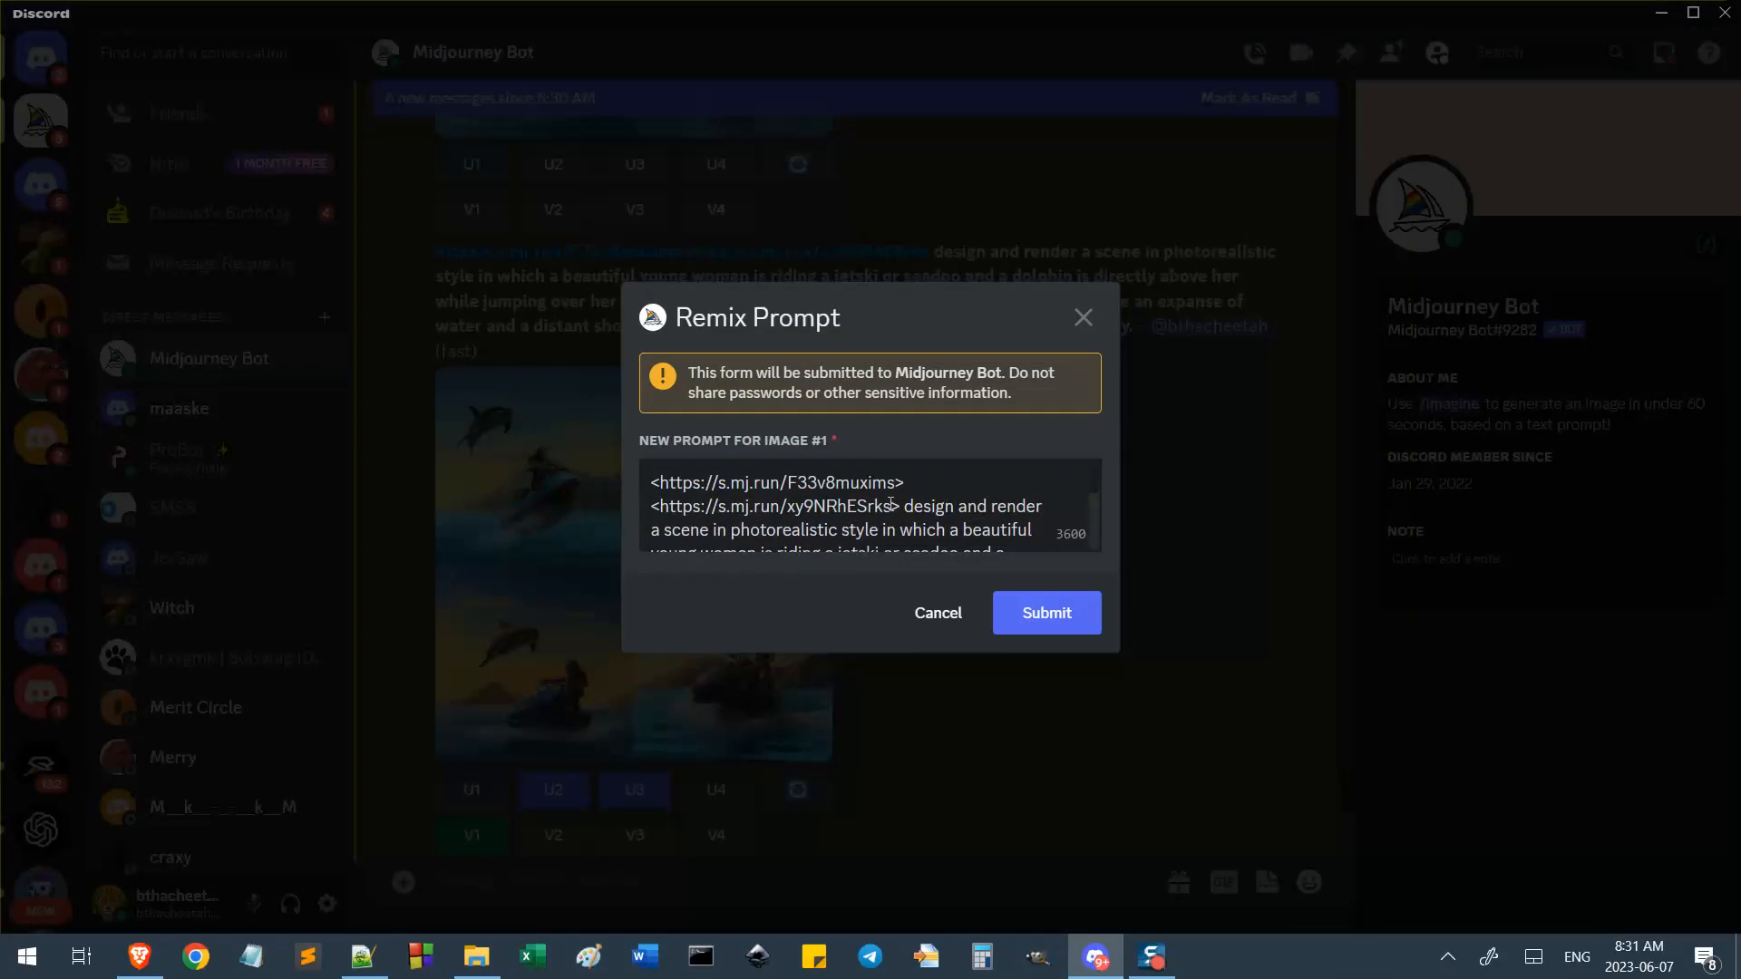
click(900, 505)
key(Down)
key(Down)
key(Down)
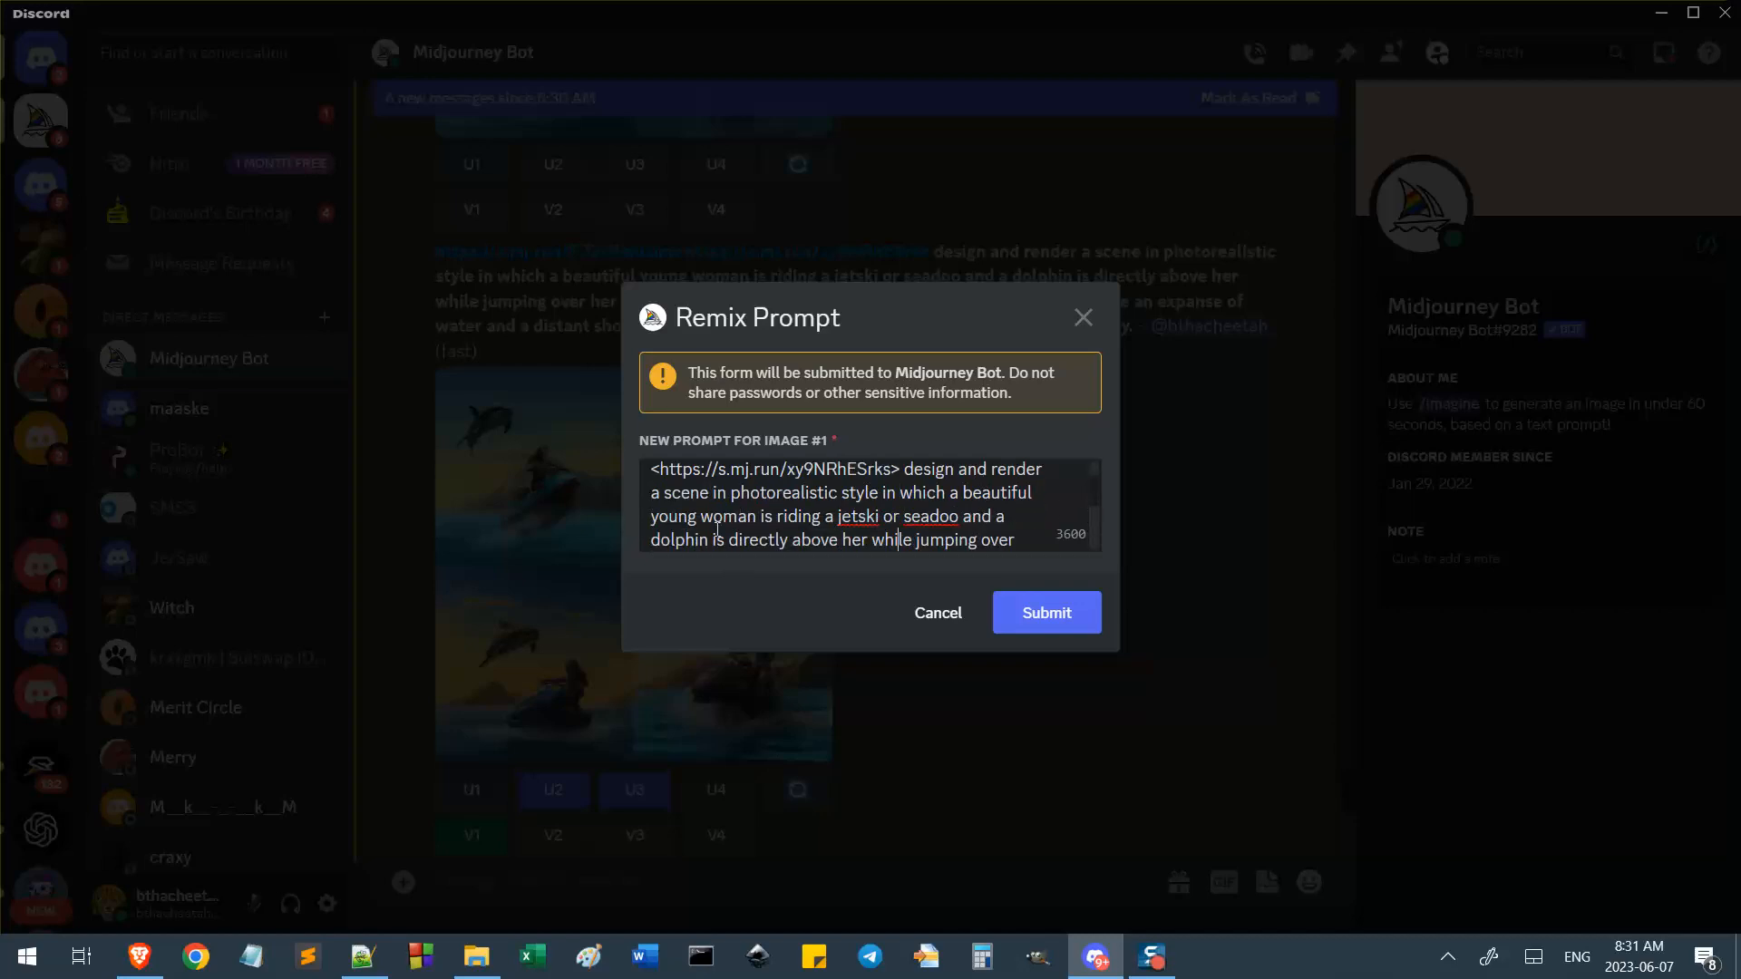
key(Down)
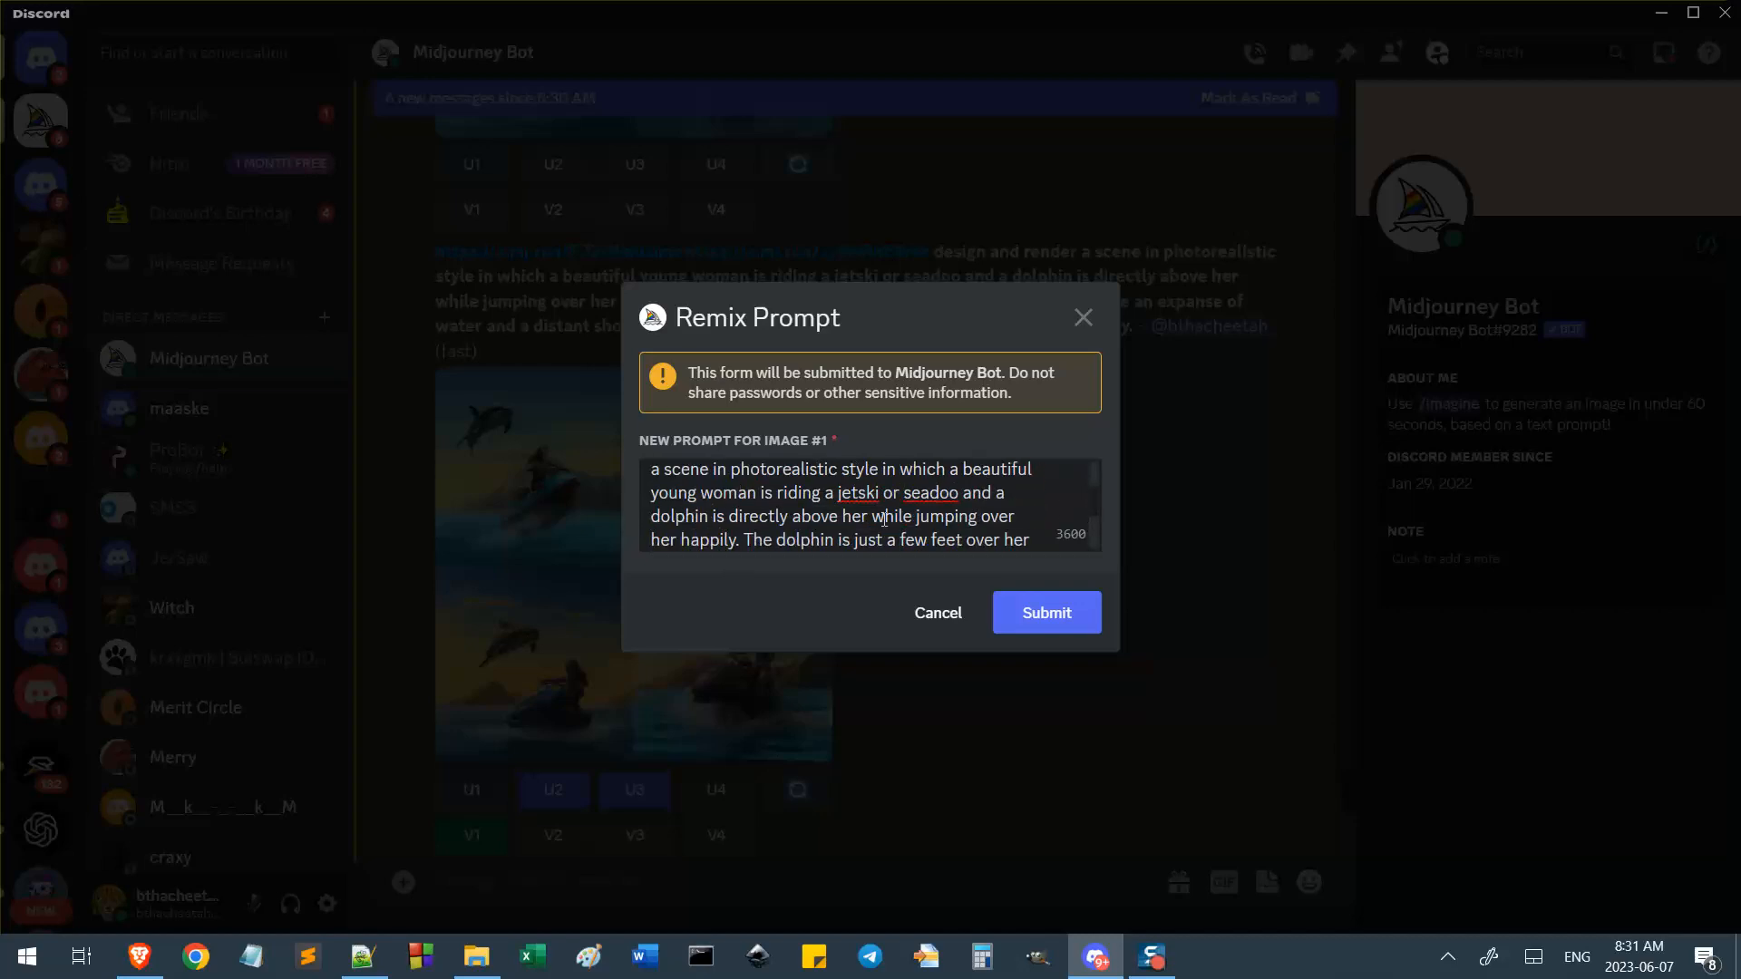
key(Down)
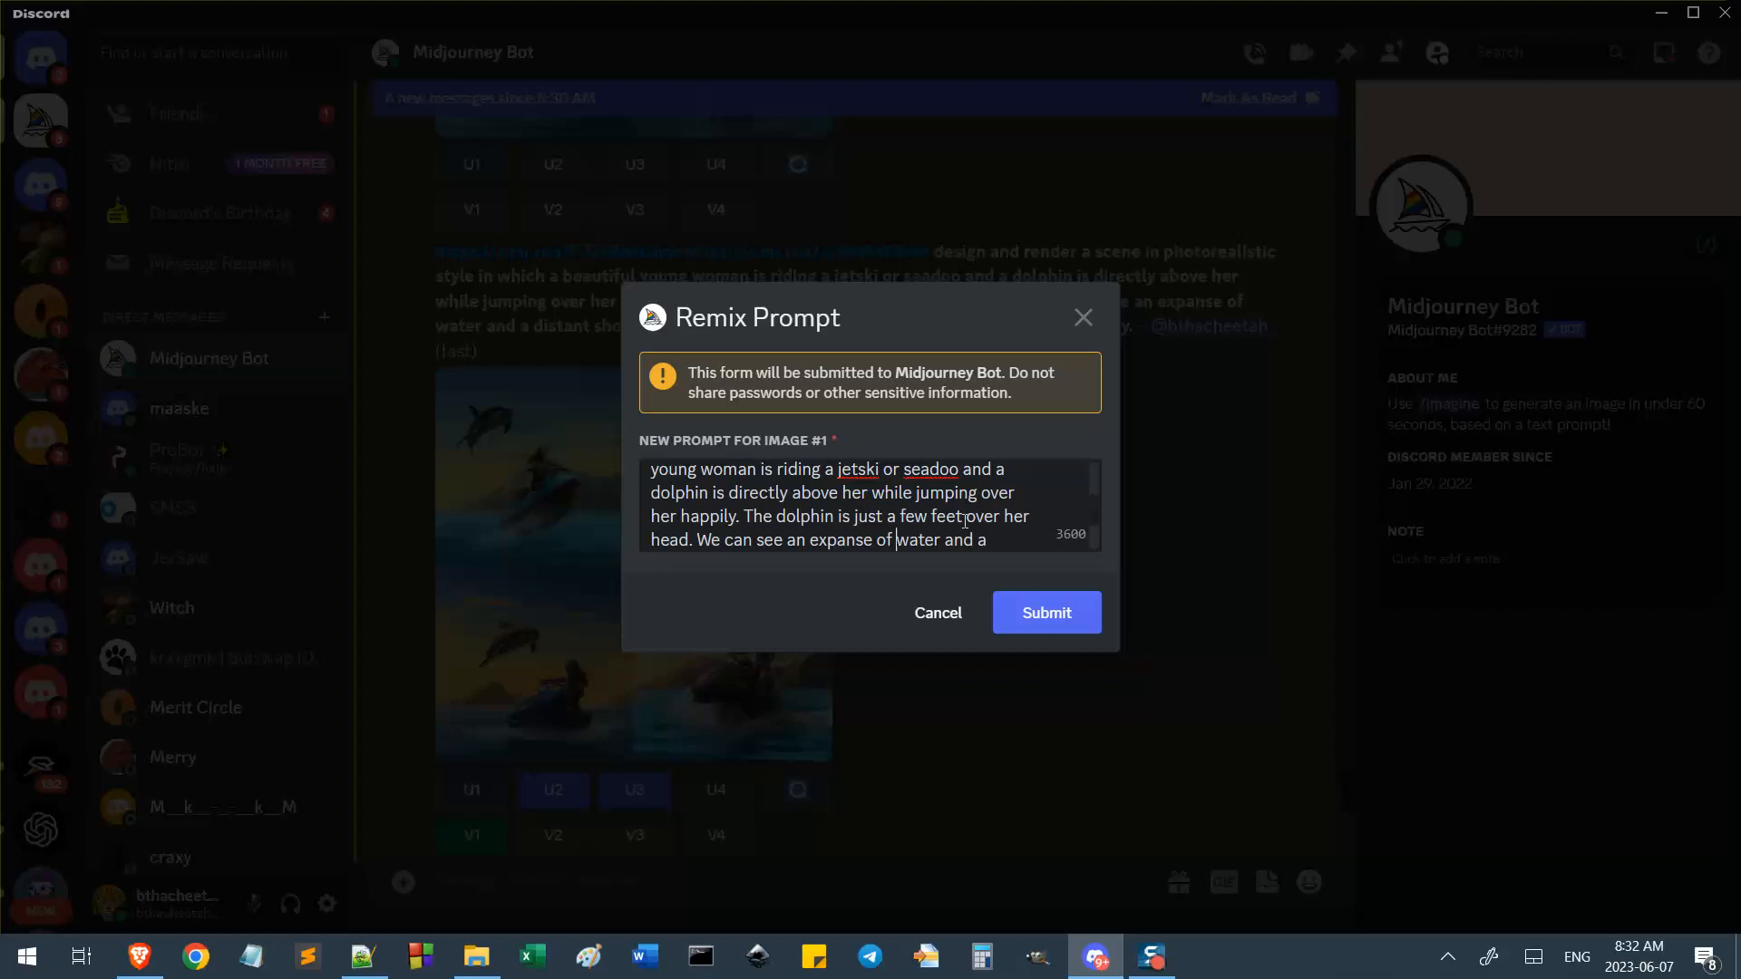
key(Down)
scroll(893, 511, up, 2)
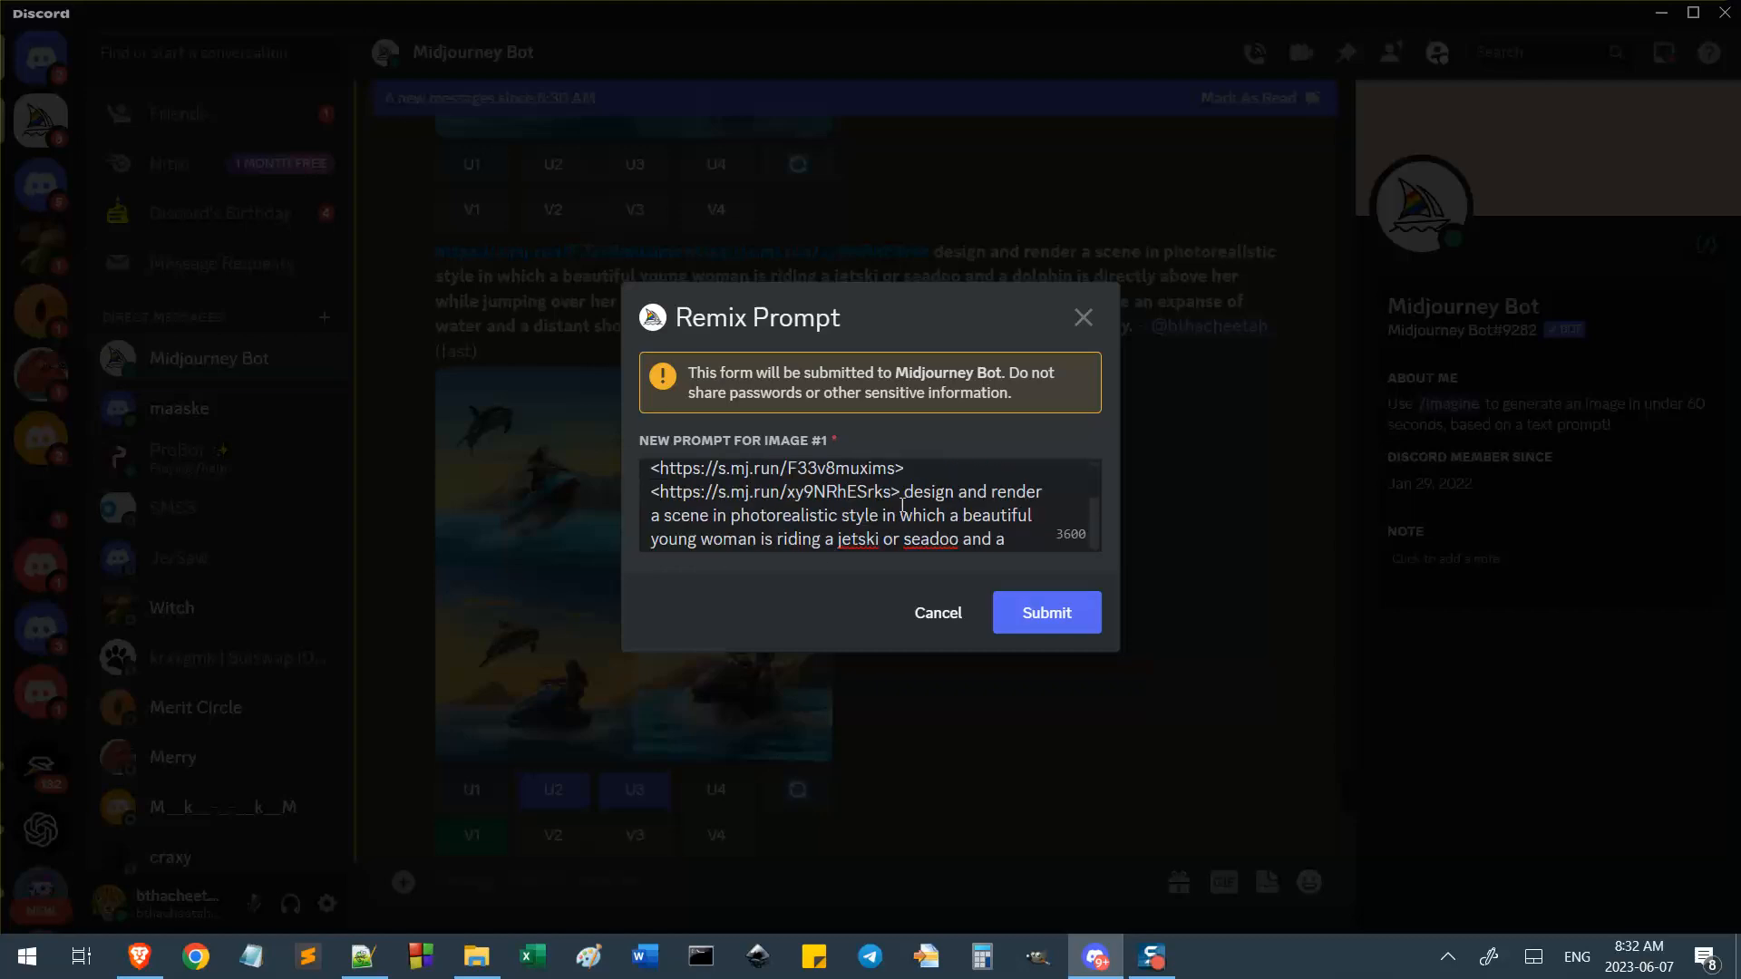
key(ctrl+a)
key(ctrl+c)
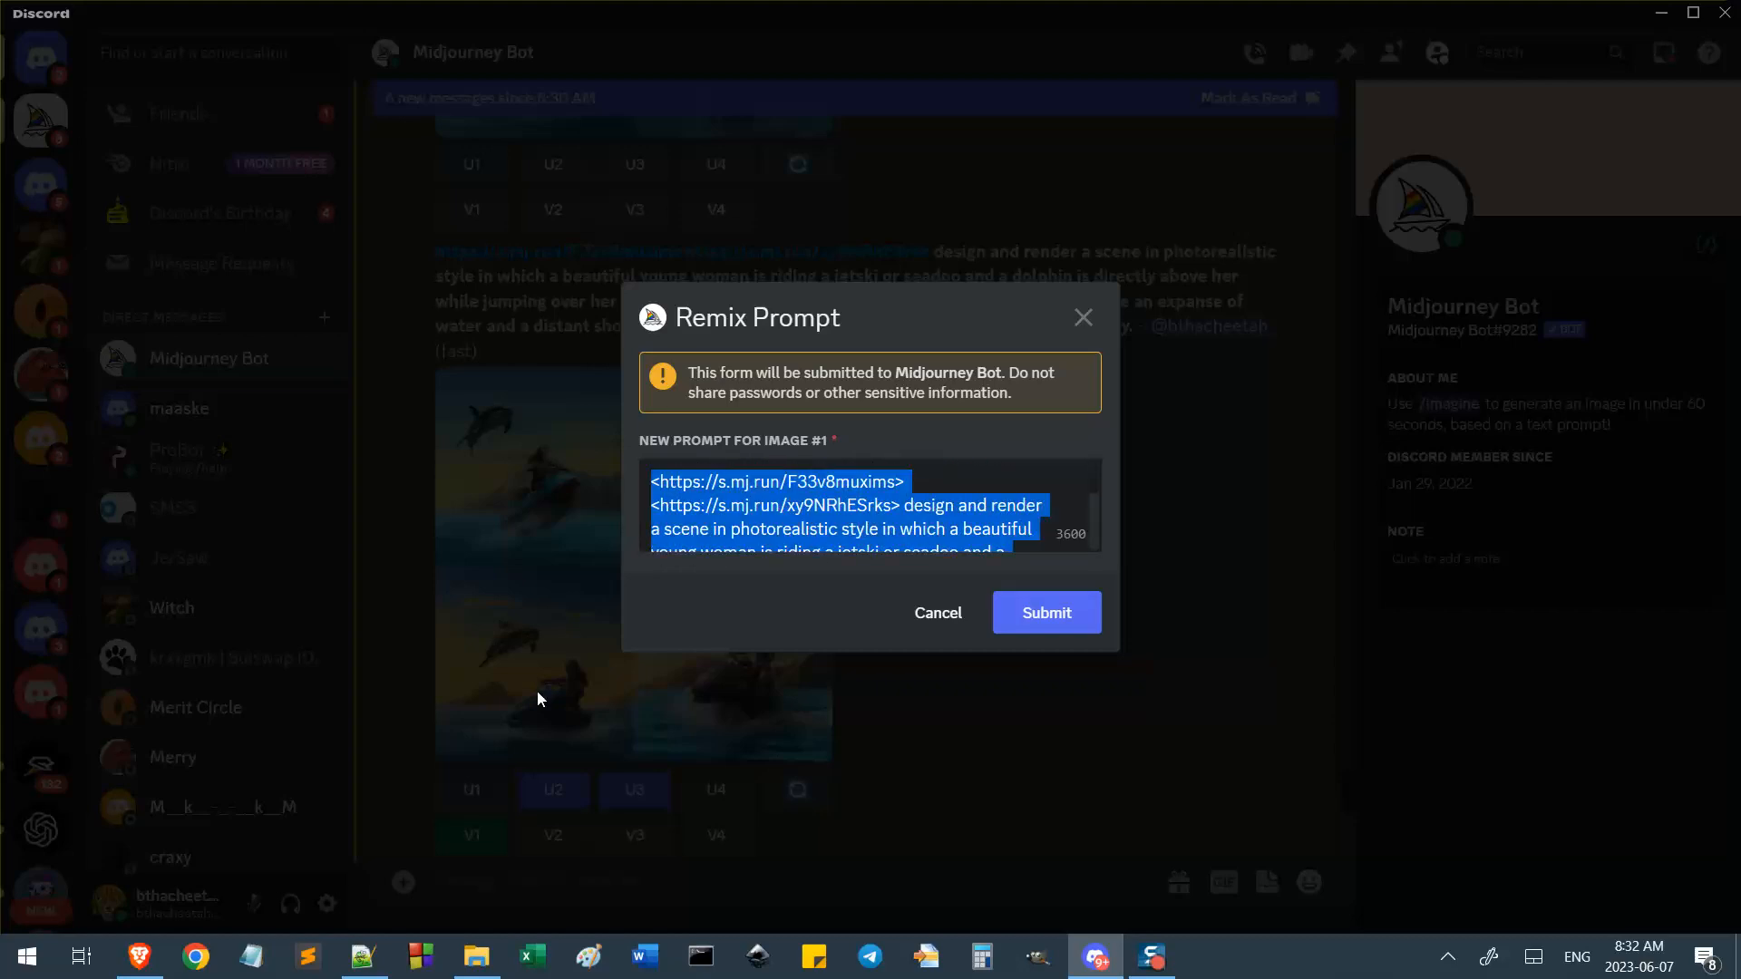
Switch to Notepad++ and paste the copied remix prompt on line 46 below the palette knife prompt, with blank lines around it.
click(368, 963)
scroll(684, 734, down, 3)
click(711, 739)
key(Return)
key(Return)
key(Return)
key(ctrl+v)
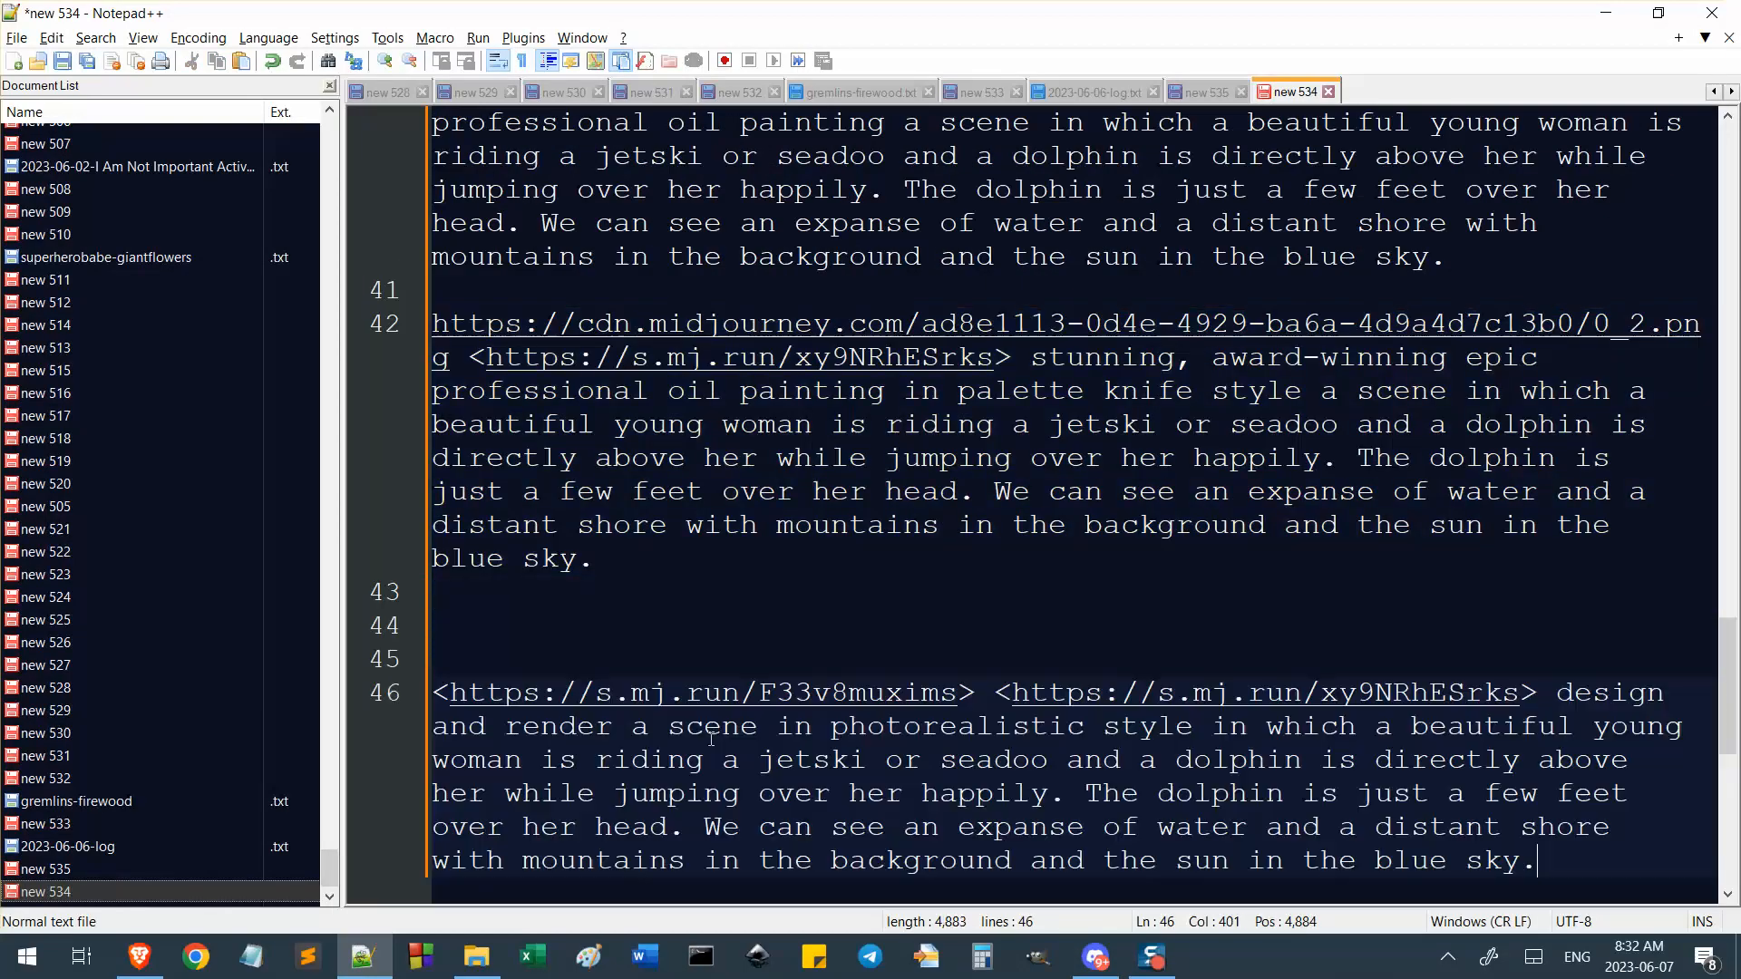
key(Return)
key(Return)
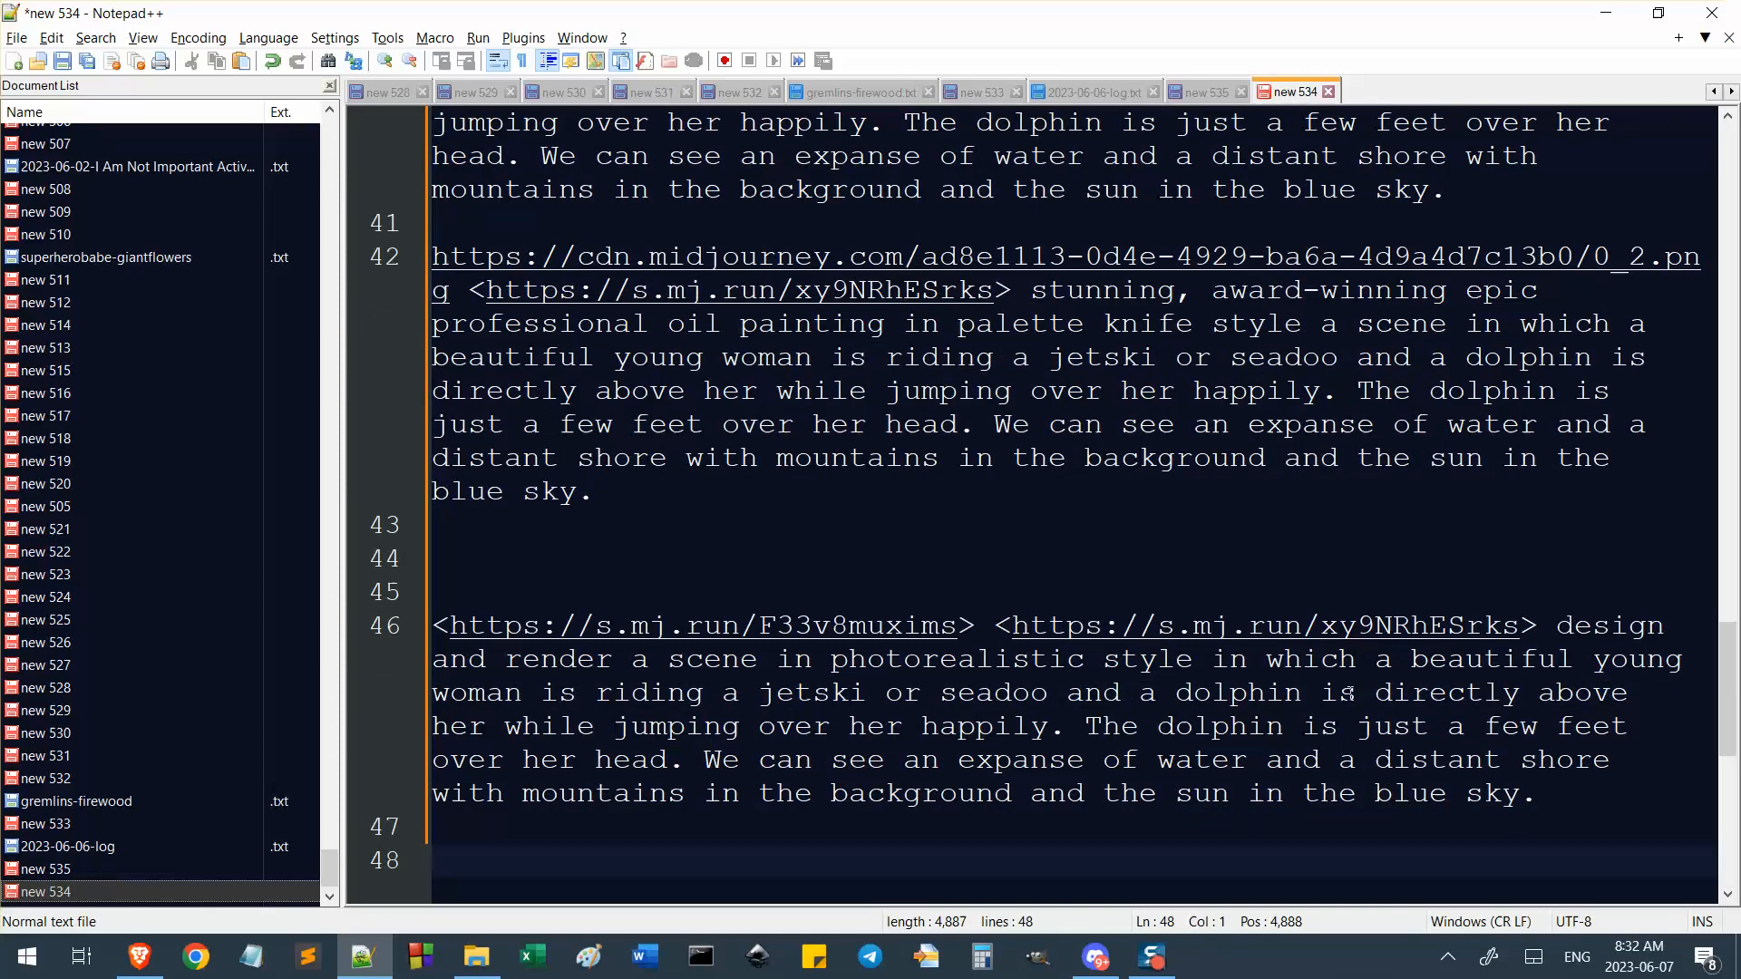
In the line 46 prompt, replace "riding a" before "jetski" with "cruising along at a good clip".
double_click(706, 693)
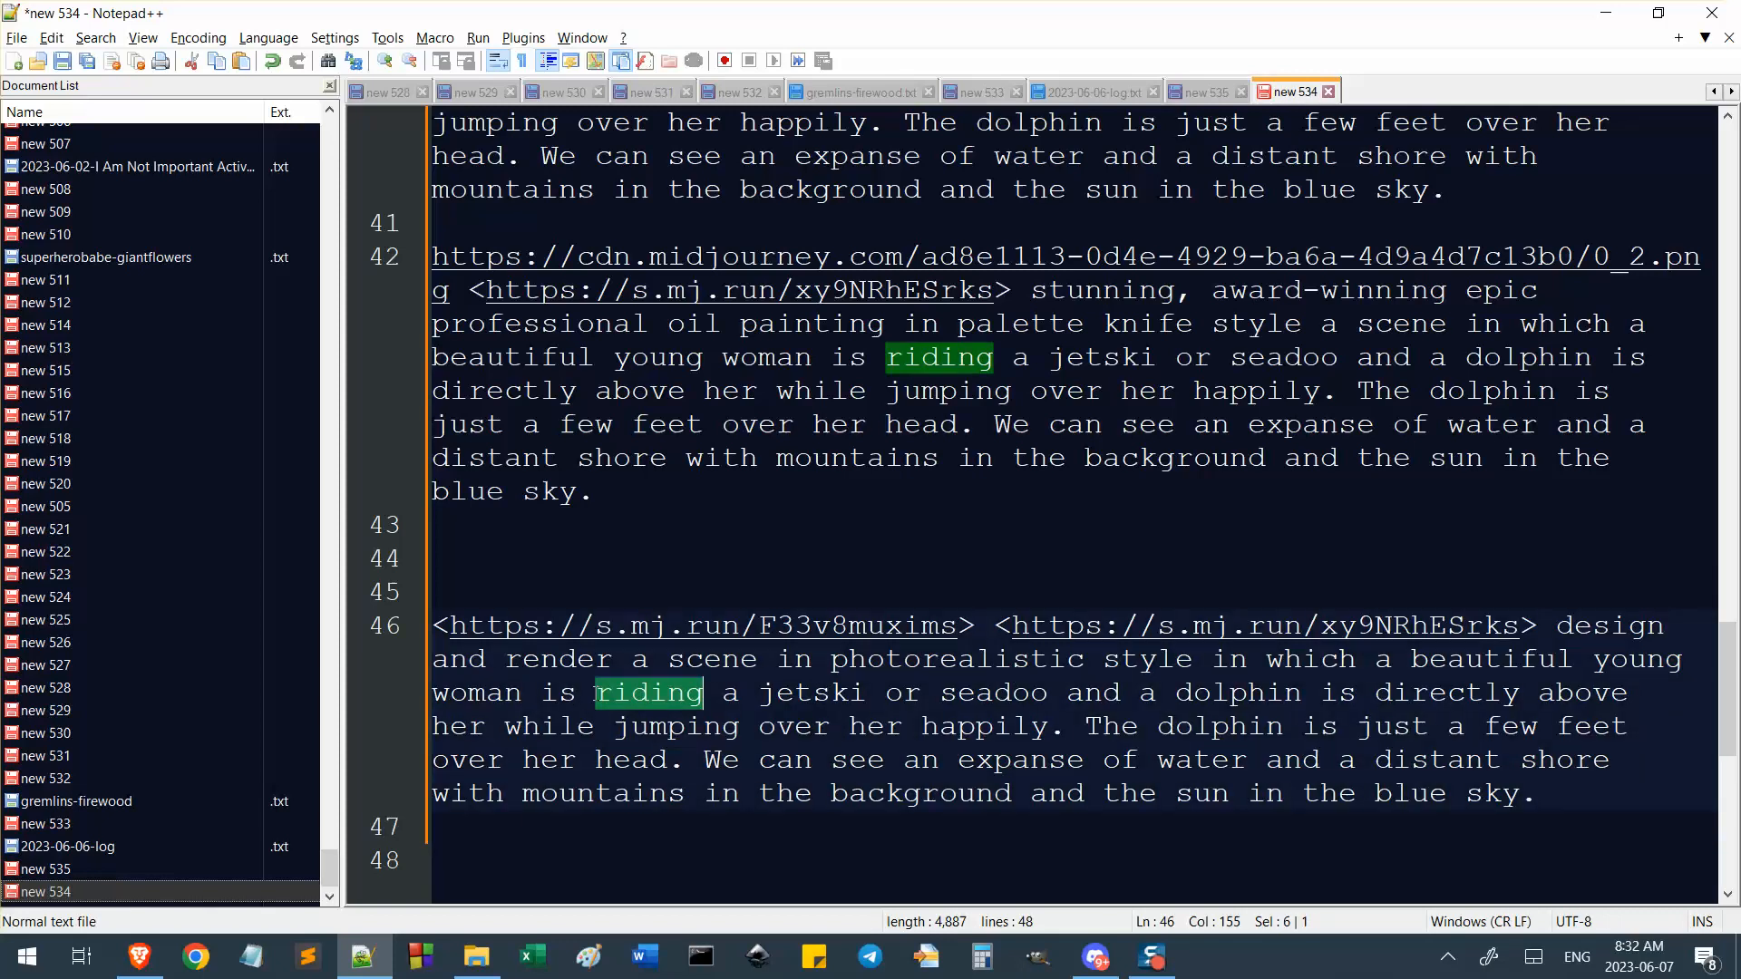
click(614, 700)
drag(595, 698, 736, 703)
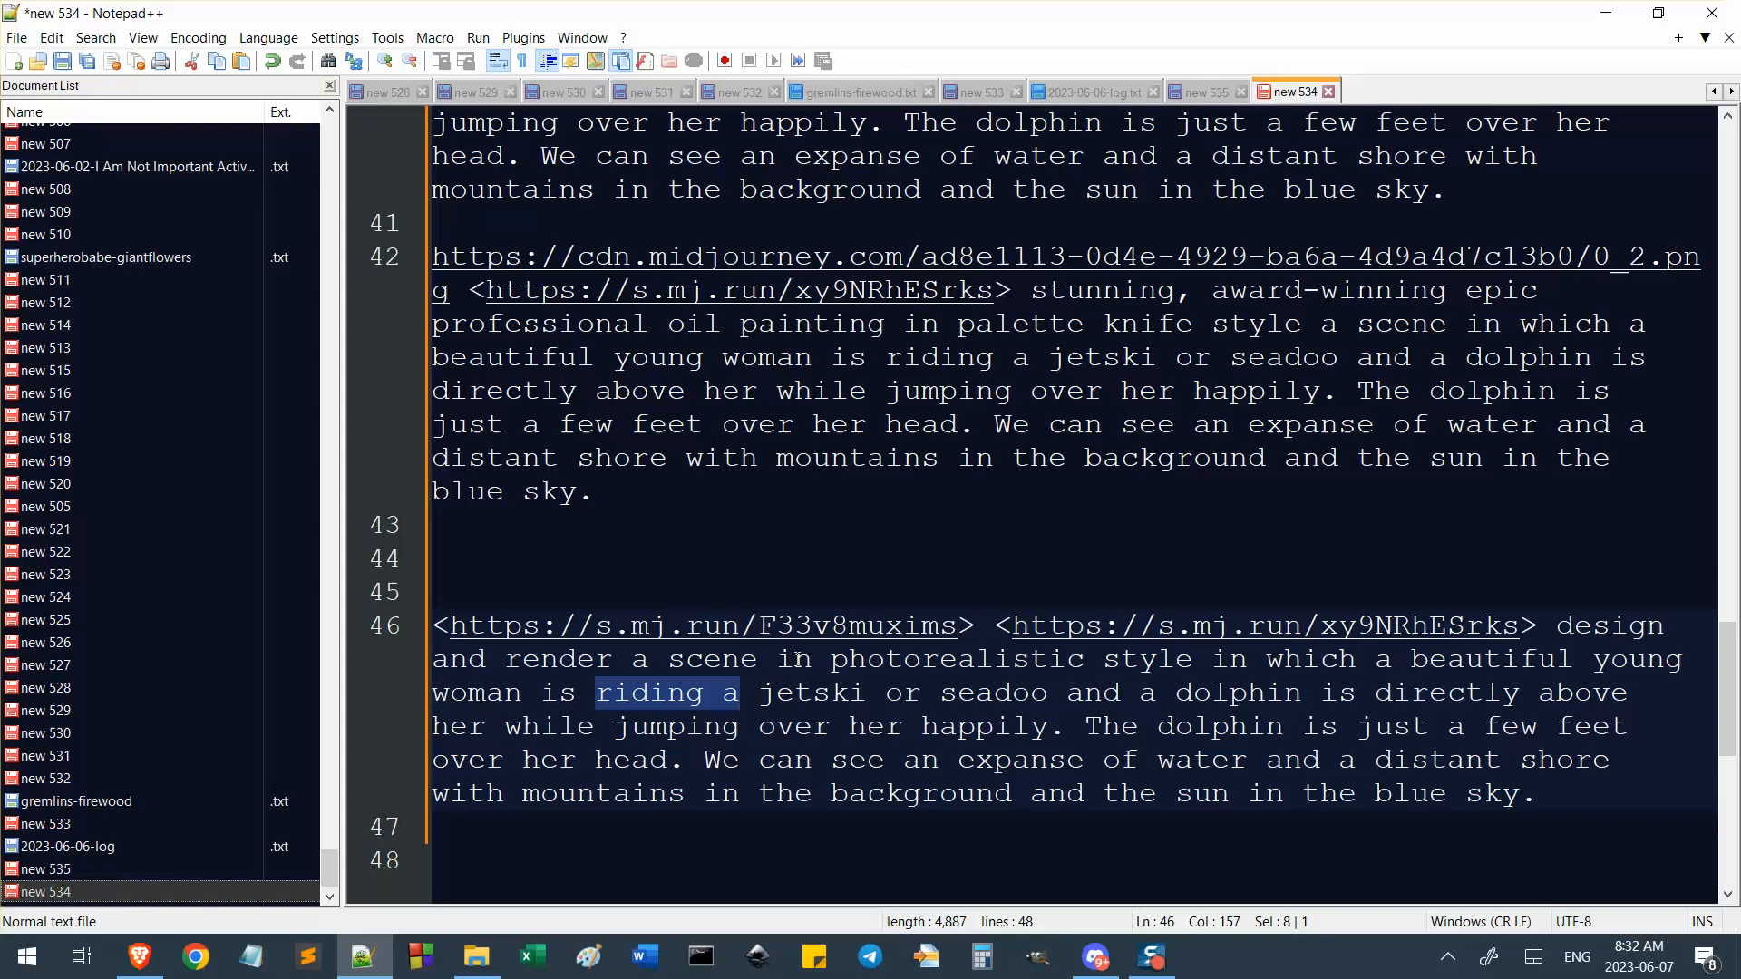
text(cruisoing)
key(BackSpace)
key(BackSpace)
key(BackSpace)
key(BackSpace)
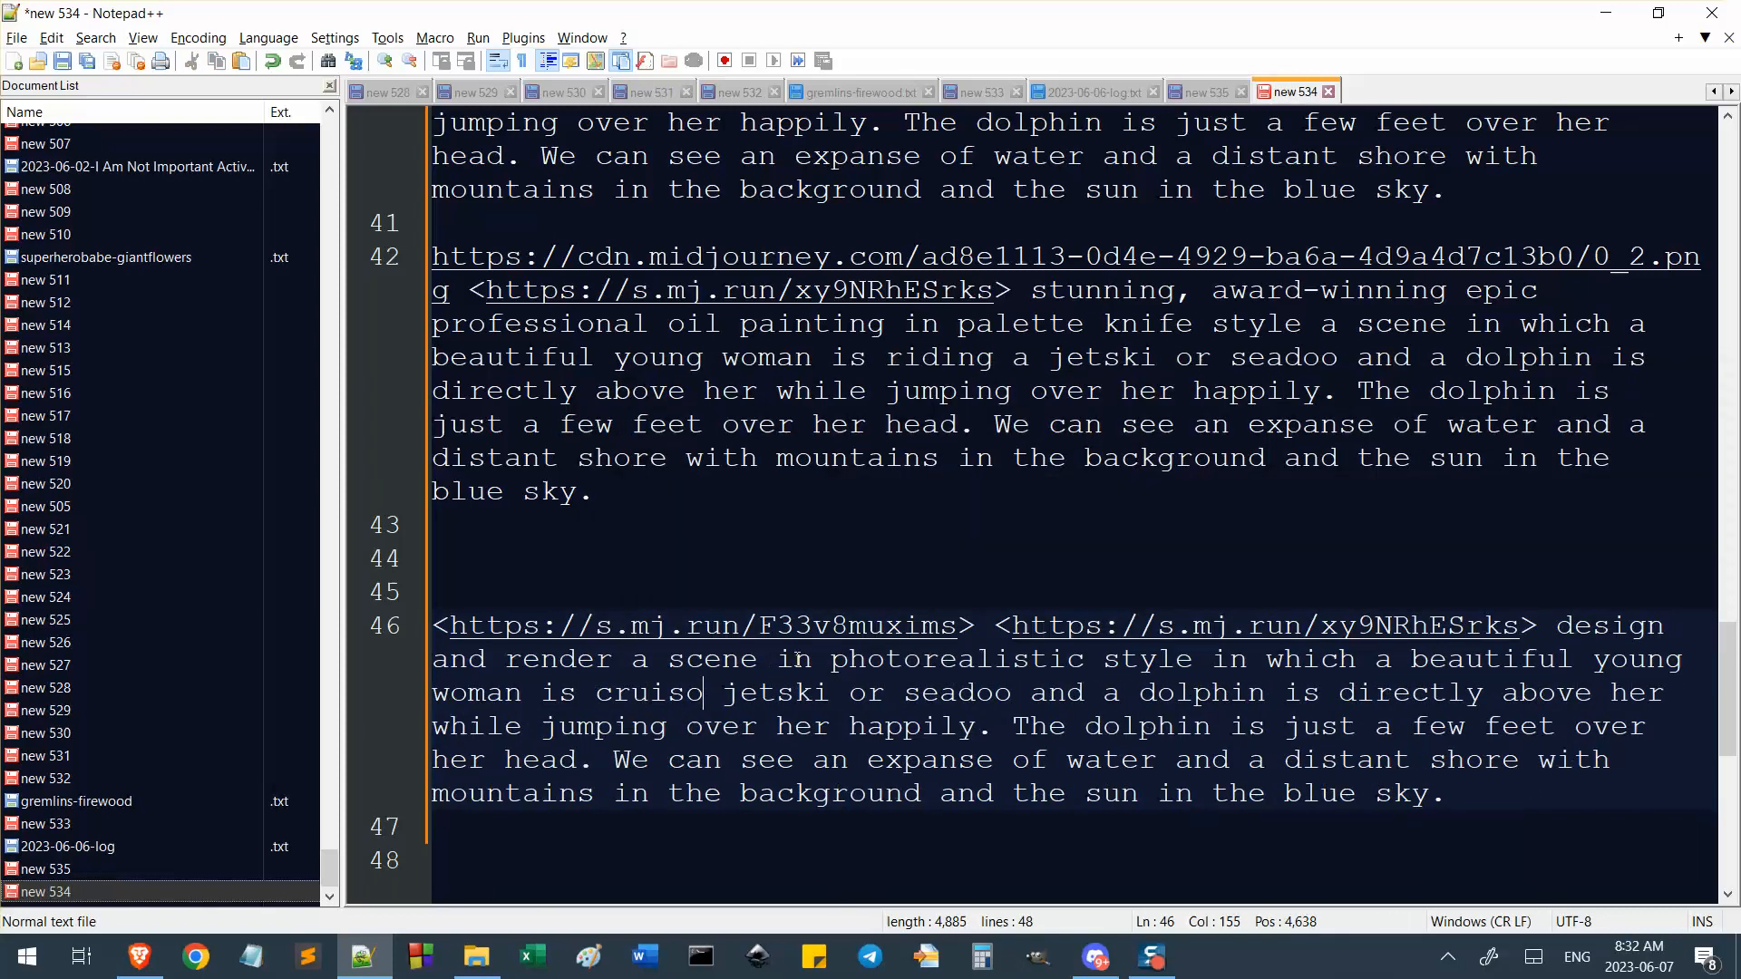
text(ing along at a good )
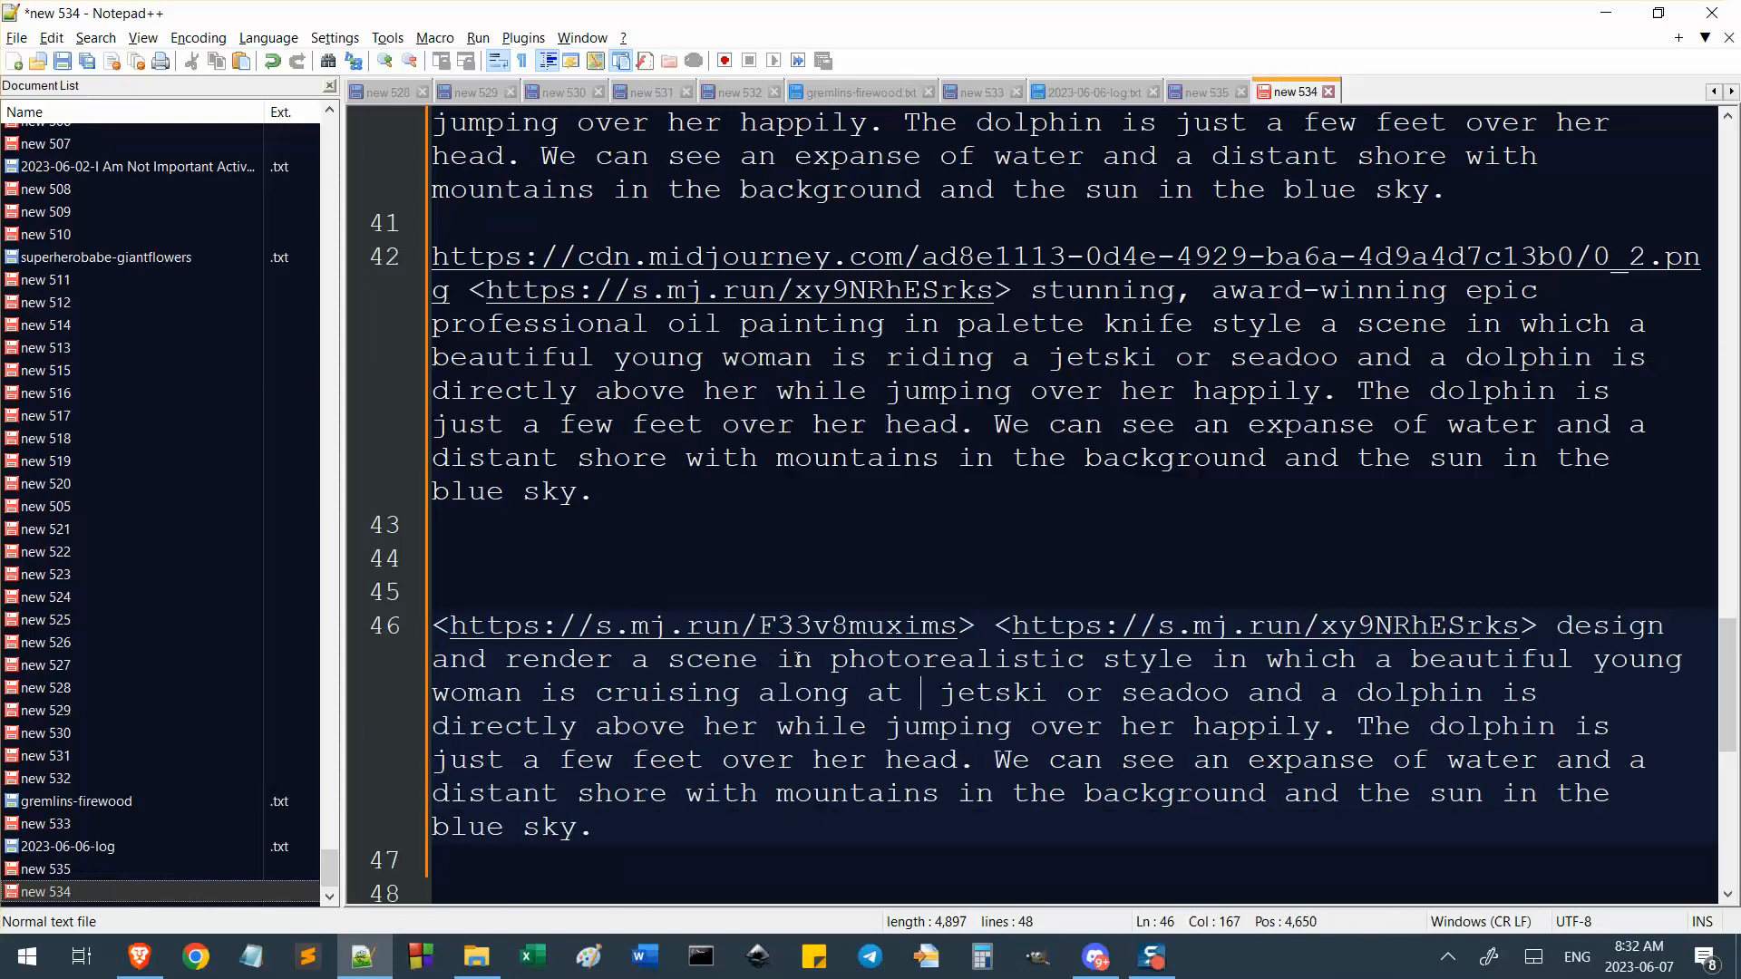
text(clip)
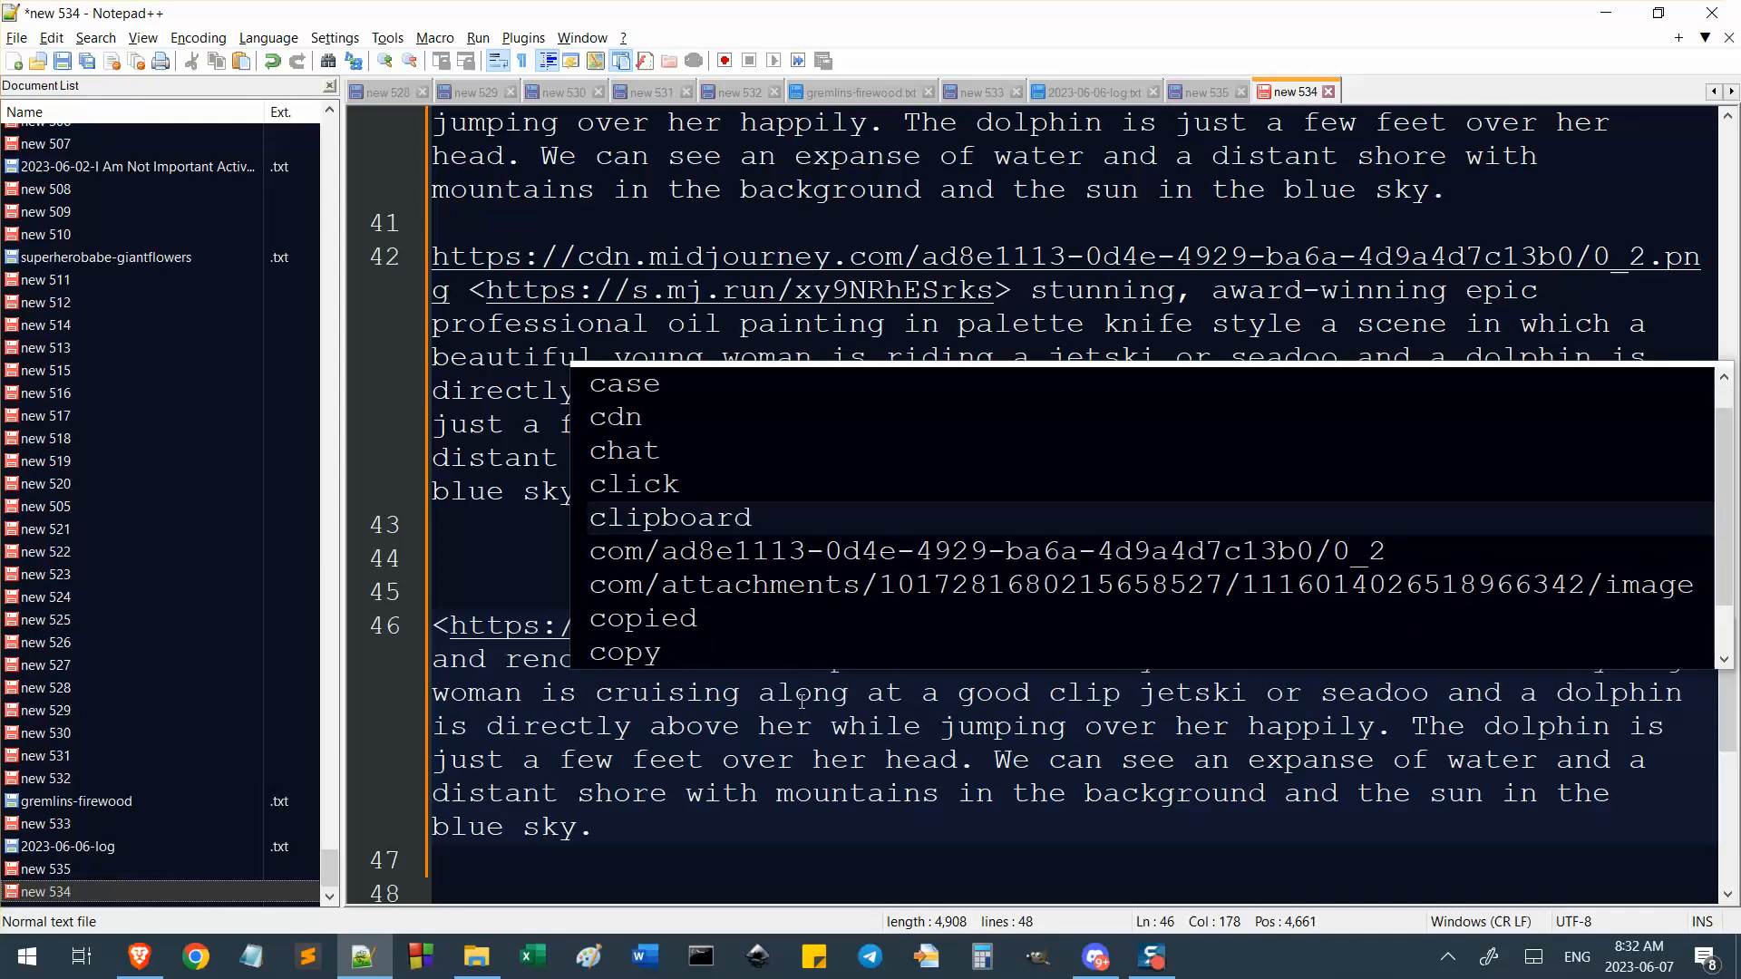
Move "cruising along at a good clip" to after "seadoo" in the line 46 prompt, and restore "riding a" in its former place.
click(796, 698)
drag(596, 695, 1120, 694)
key(ctrl+c)
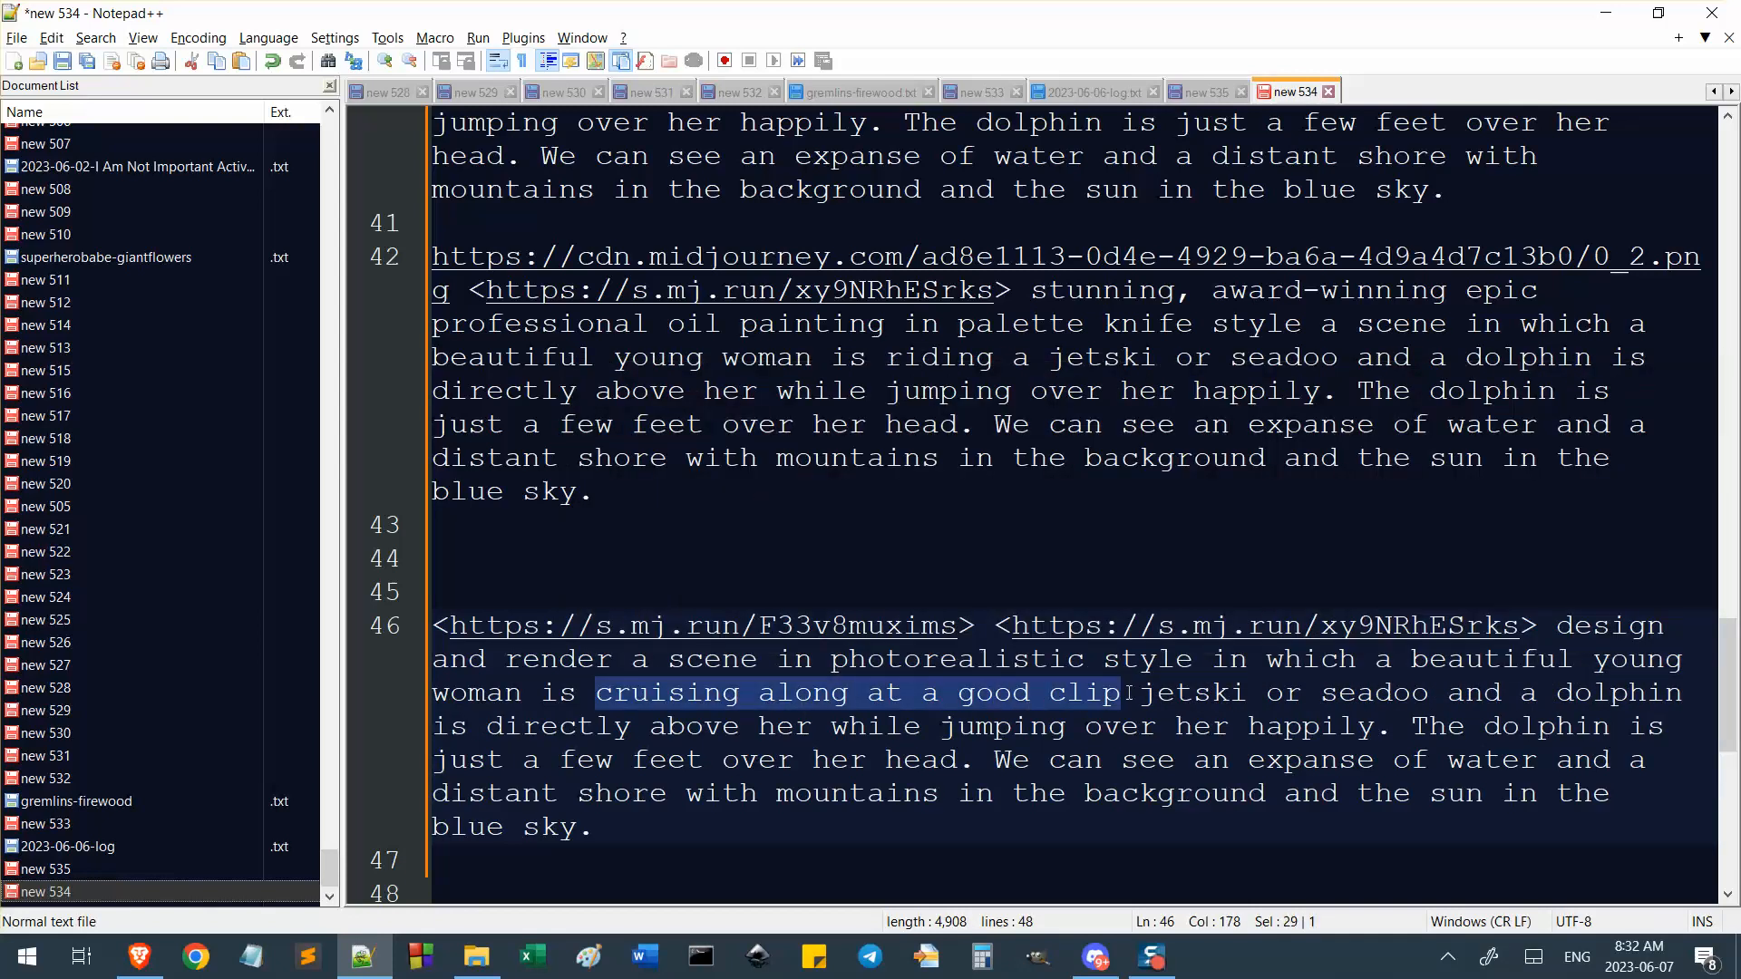
key(BackSpace)
key(BackSpace)
text(riding a)
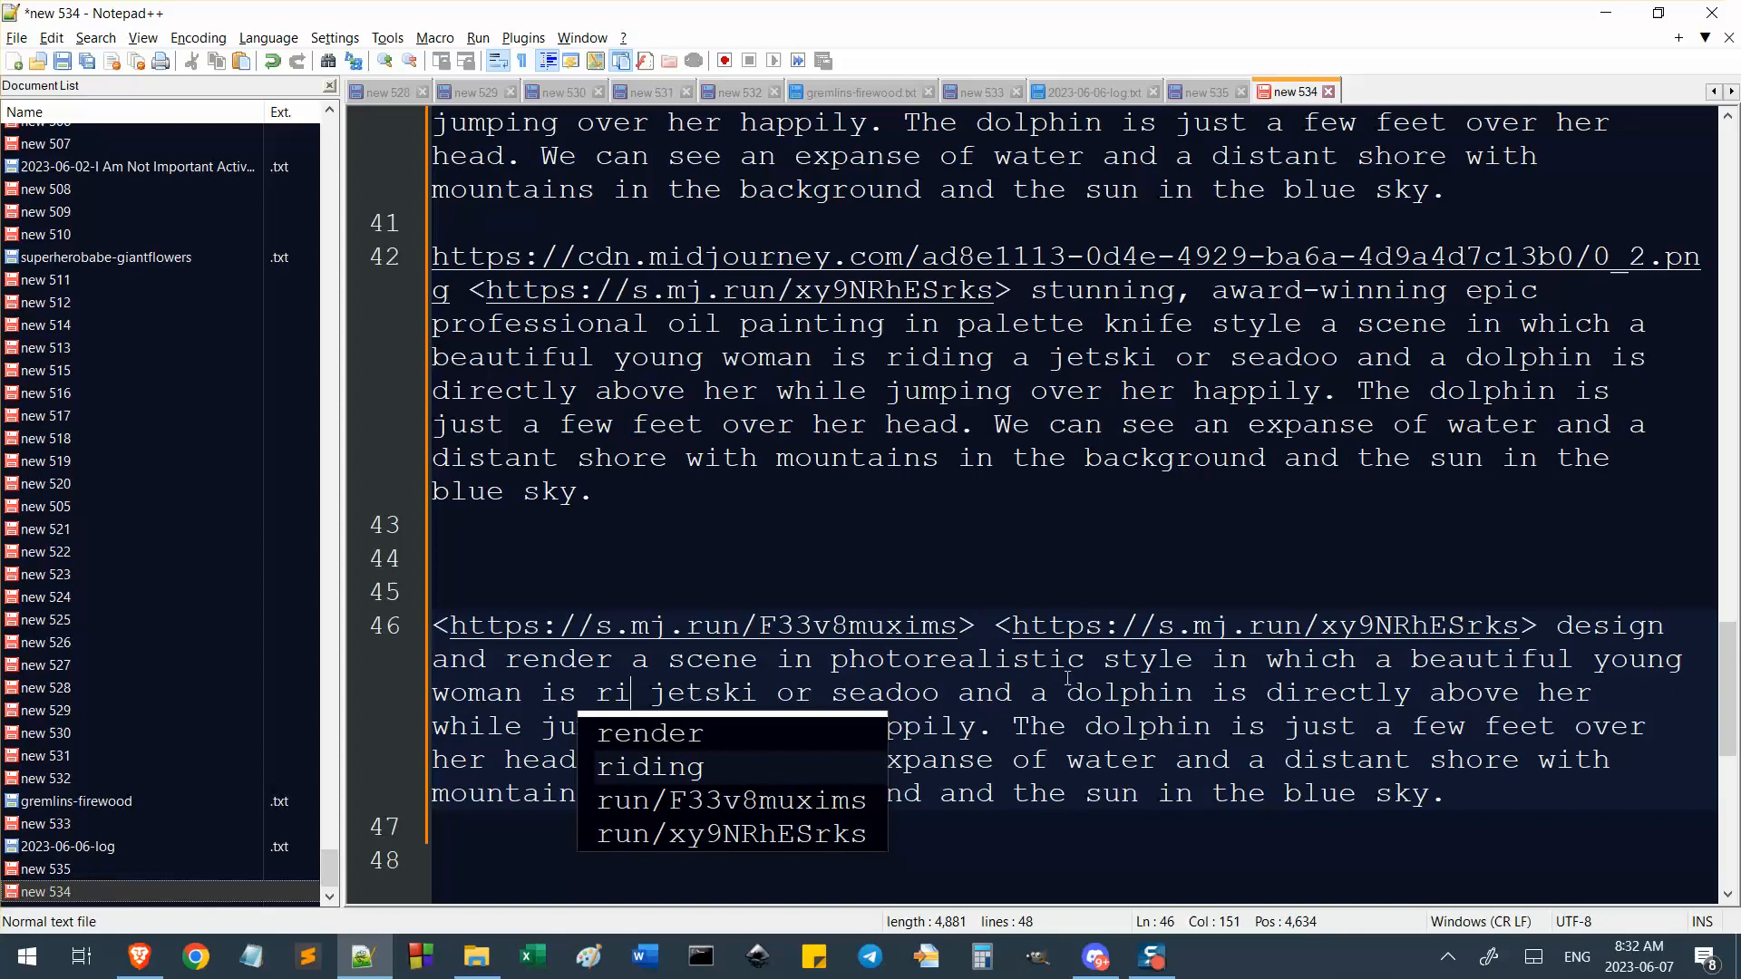
click(1051, 693)
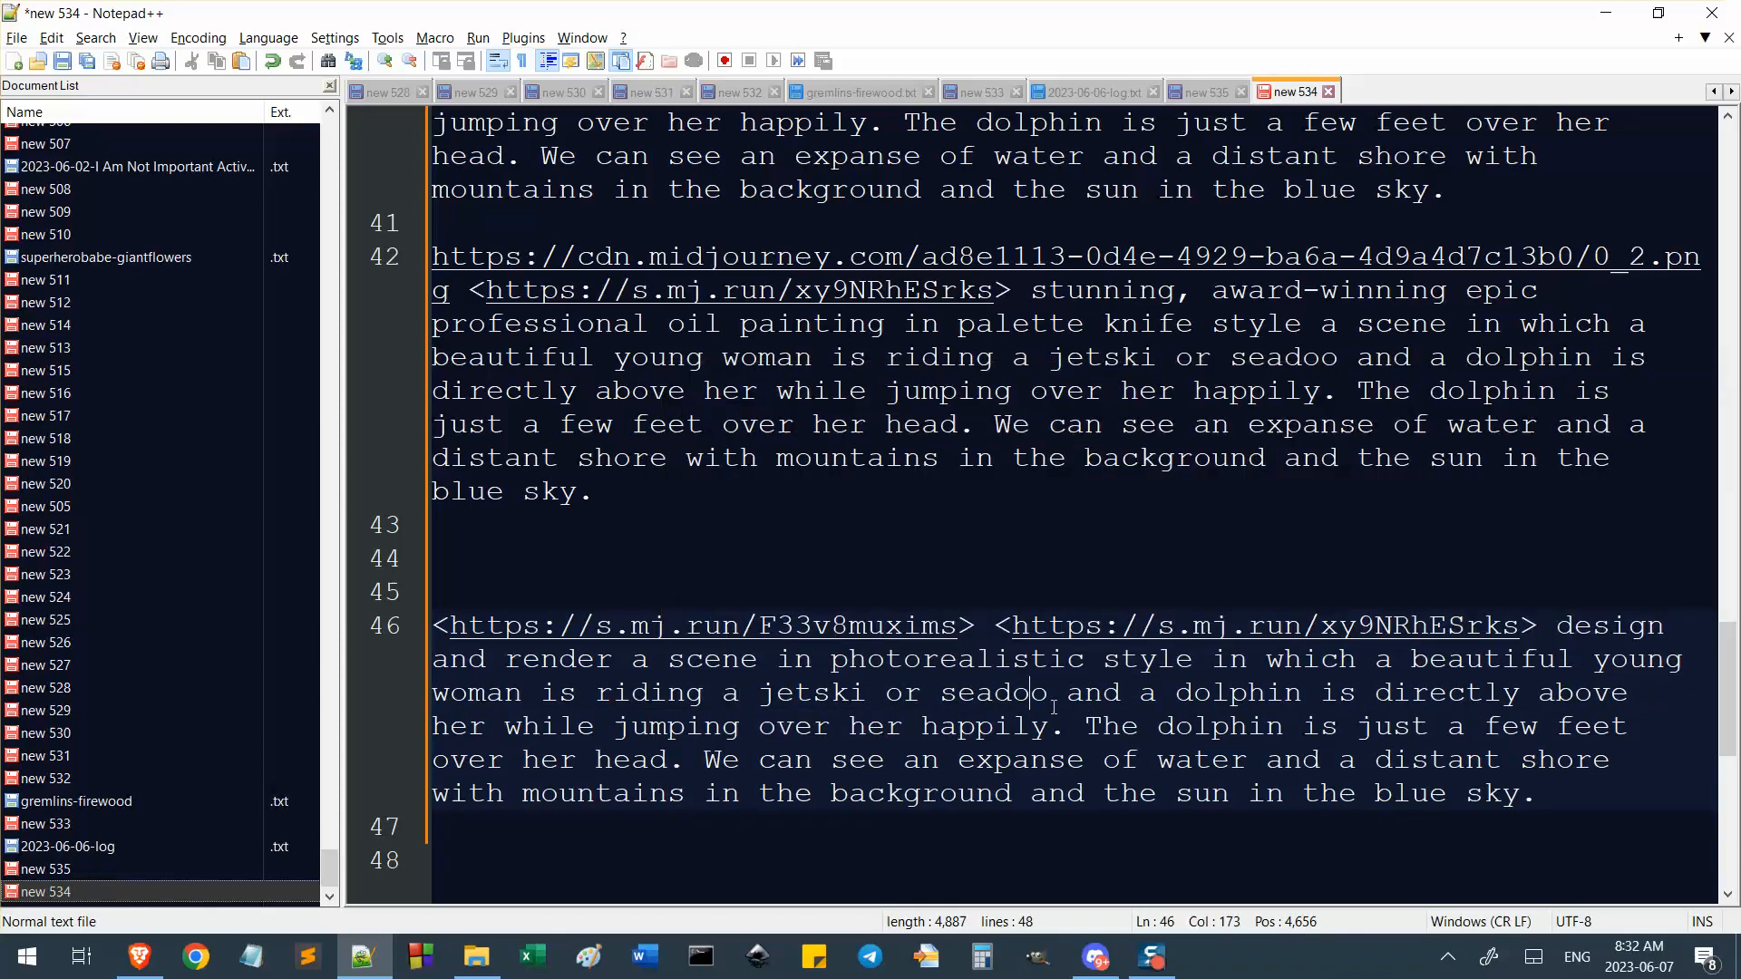
key(ctrl+v)
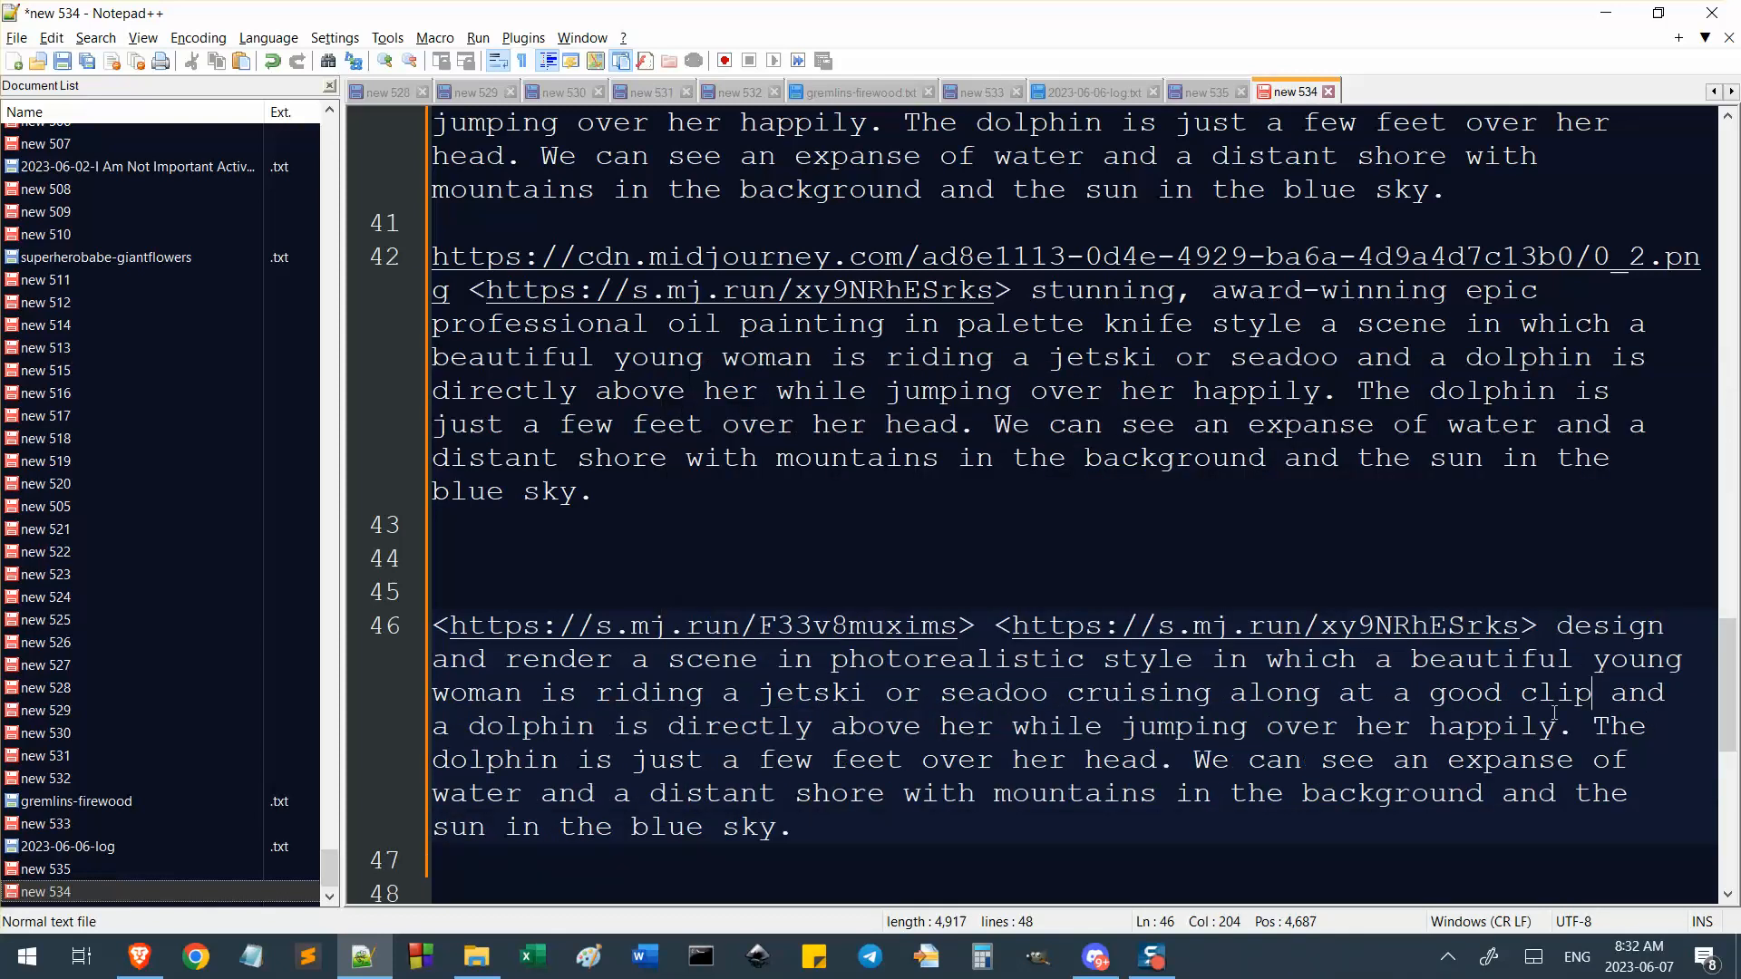
Reword "a dolphin" after "good clip and" in the line 46 prompt as "her best dolphin friedn".
click(1671, 703)
text(h)
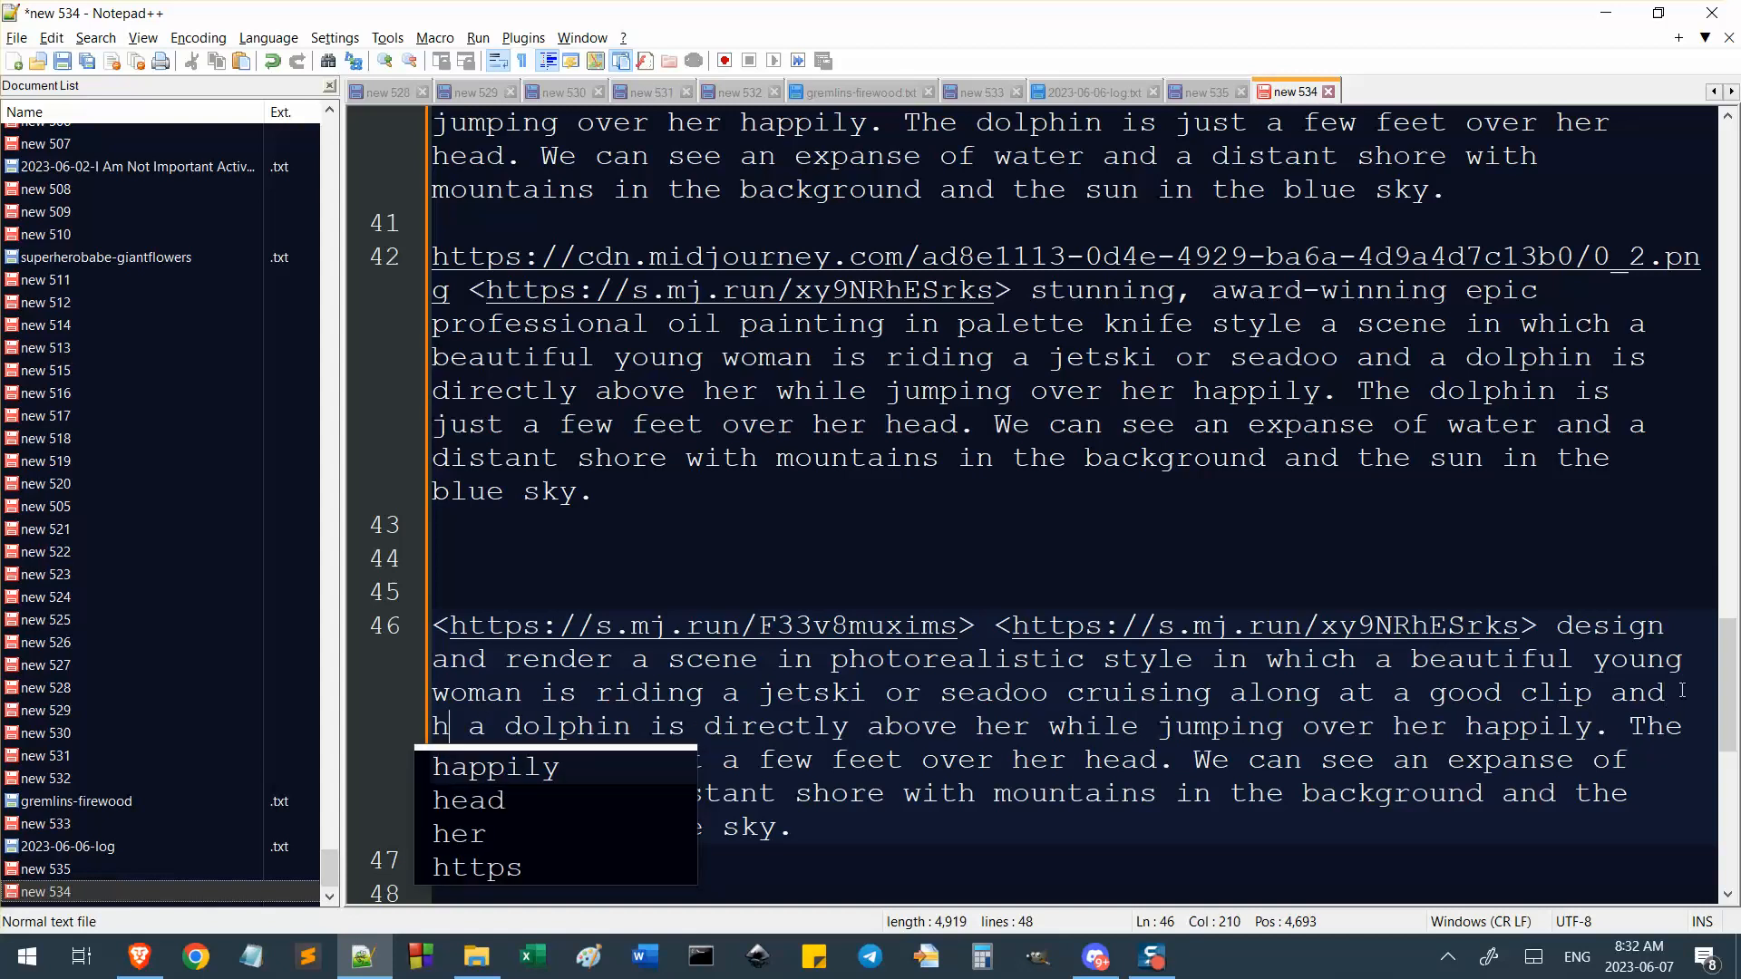
key(BackSpace)
text(he)
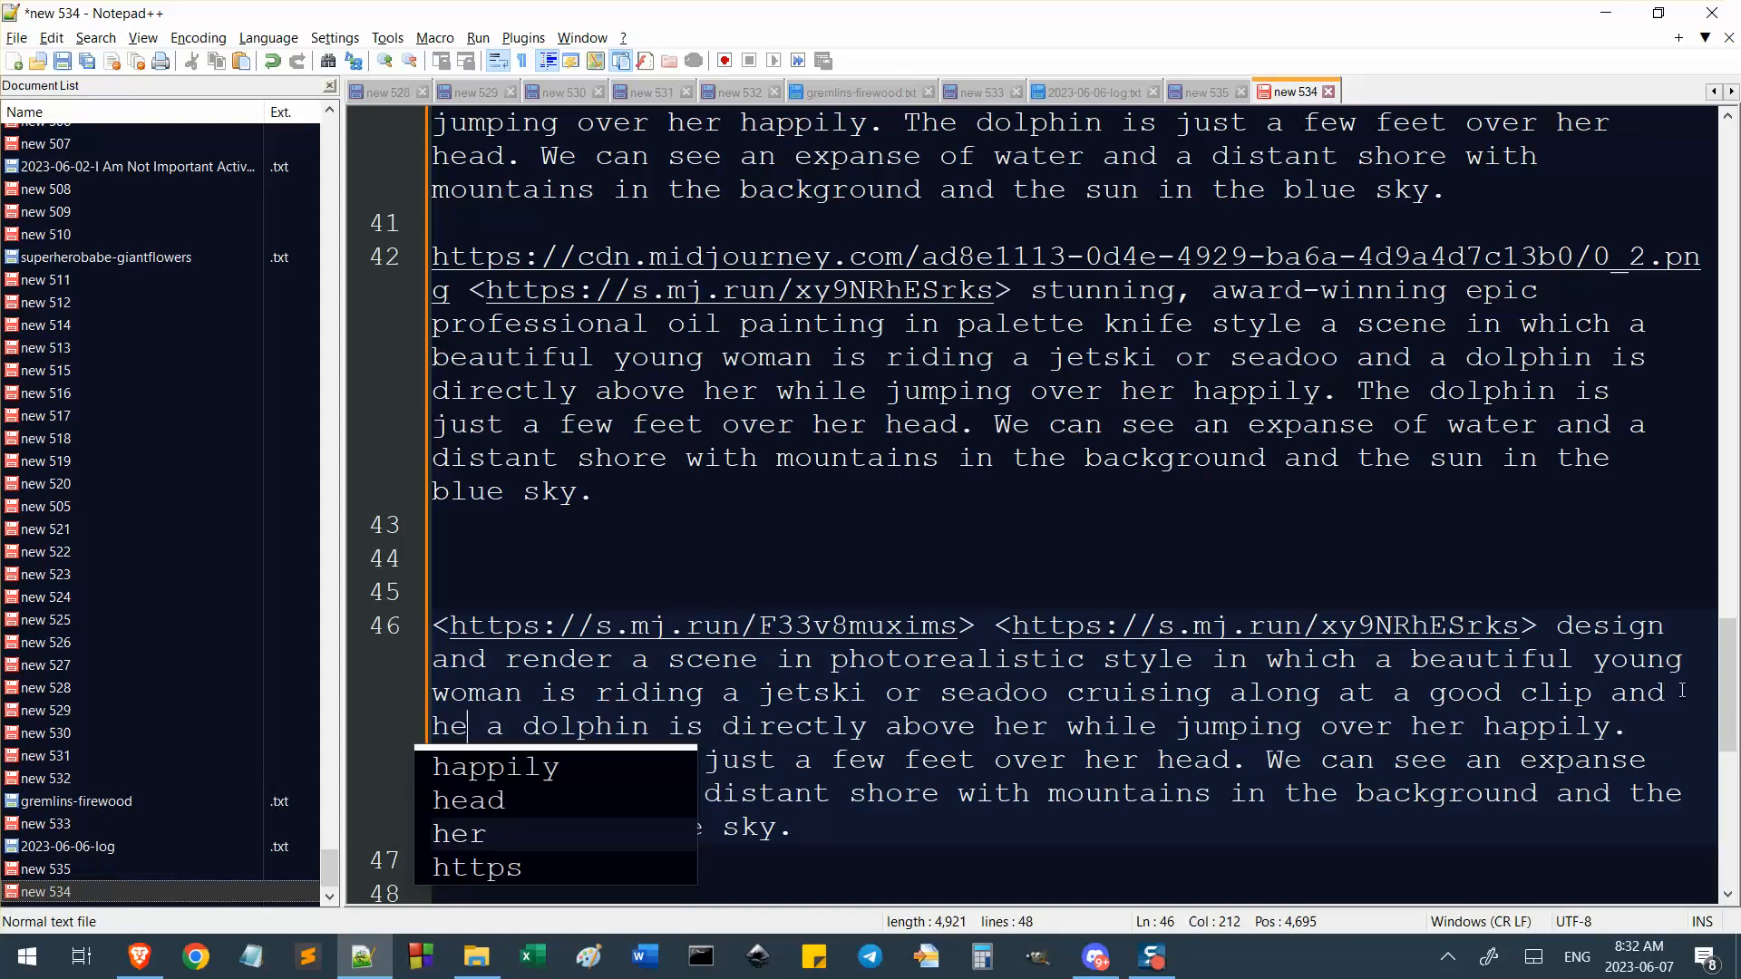
text(r)
key(shift+Right)
key(shift+Right)
key(BackSpace)
key(BackSpace)
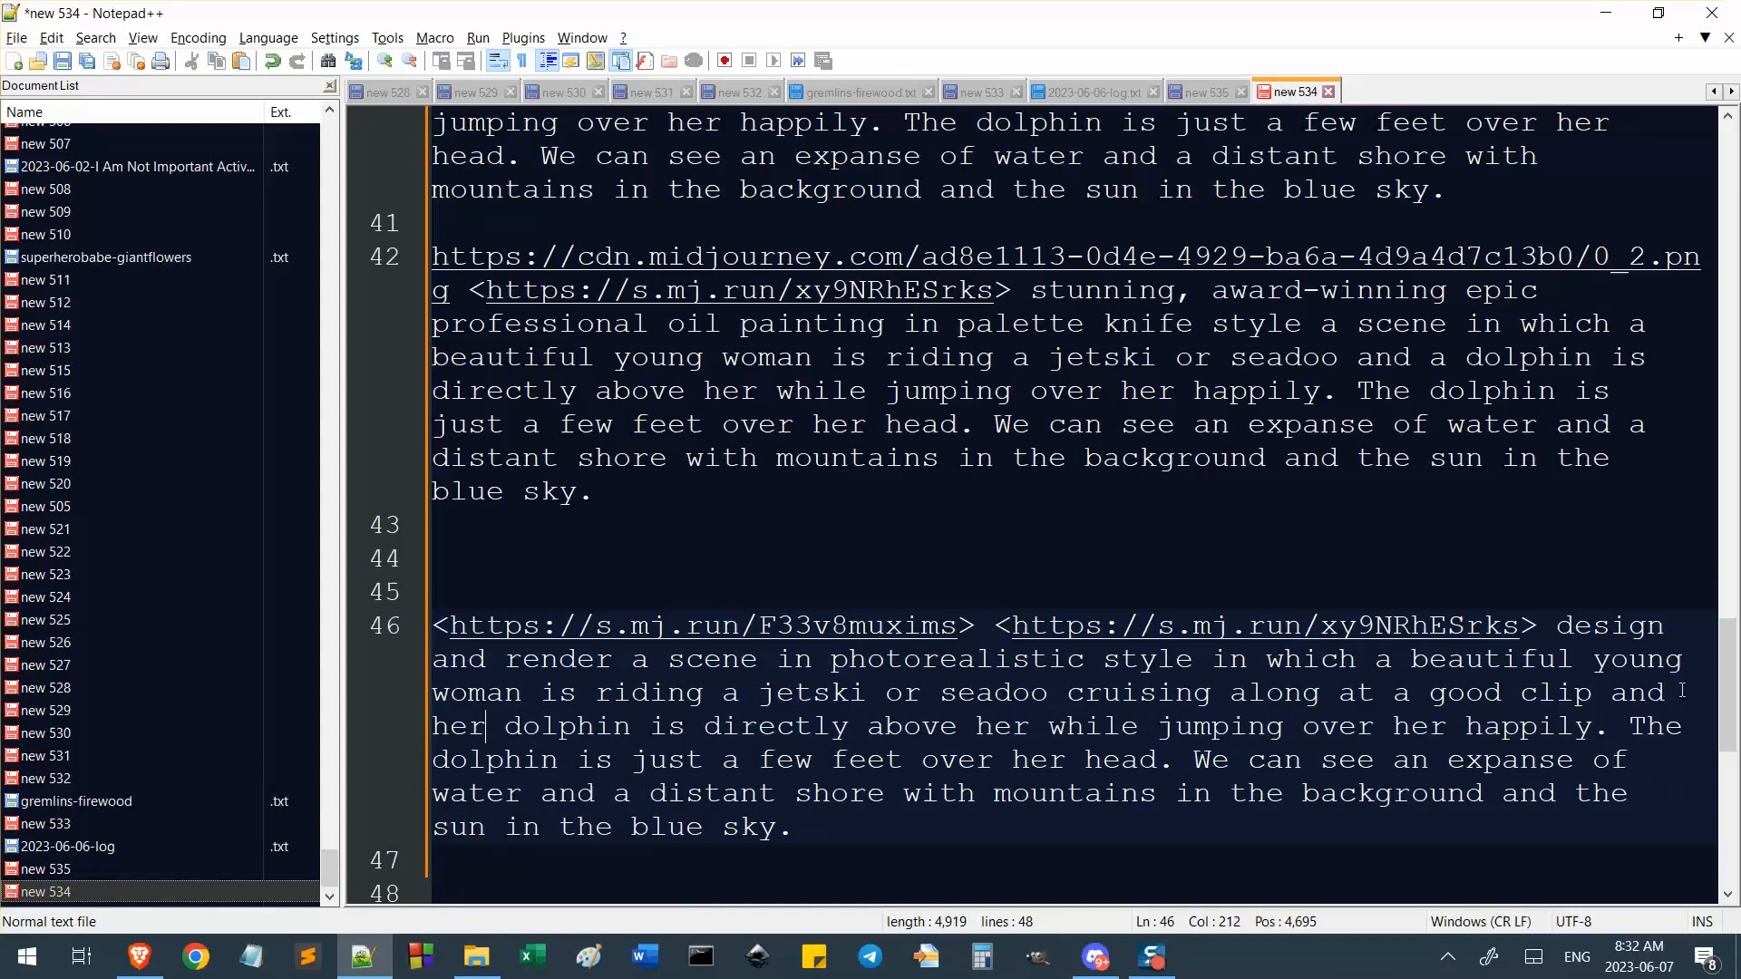
key(Delete)
text(best)
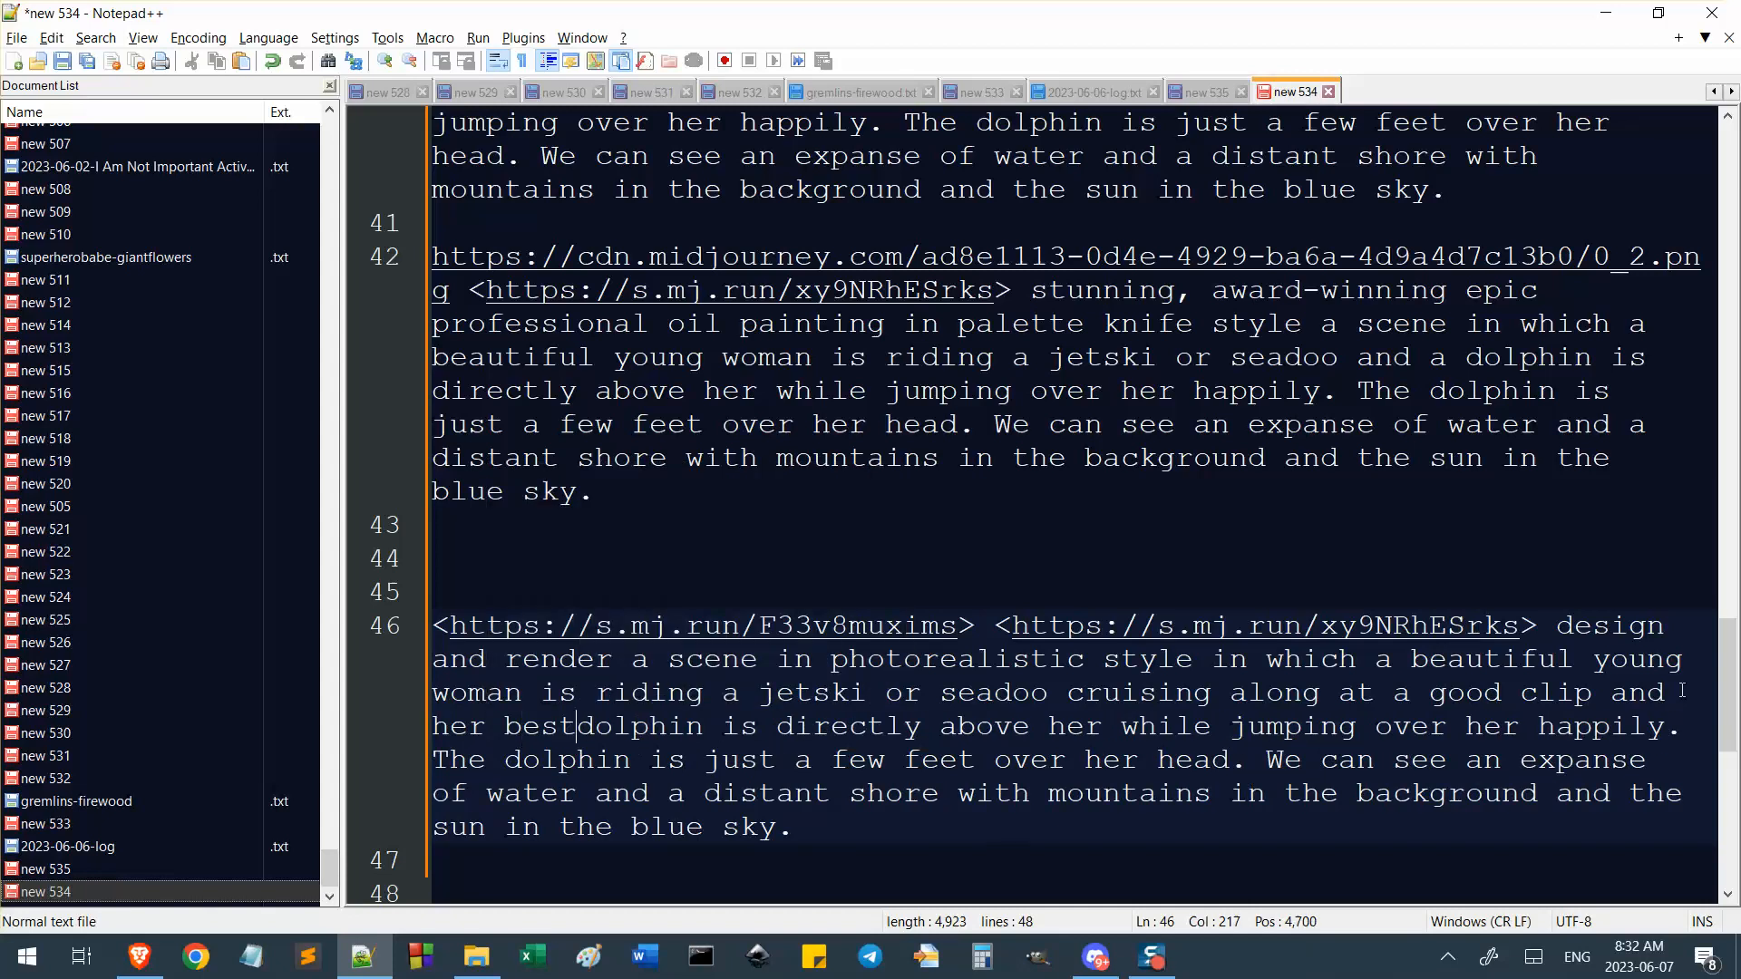
key(ctrl+Right)
text(friedn)
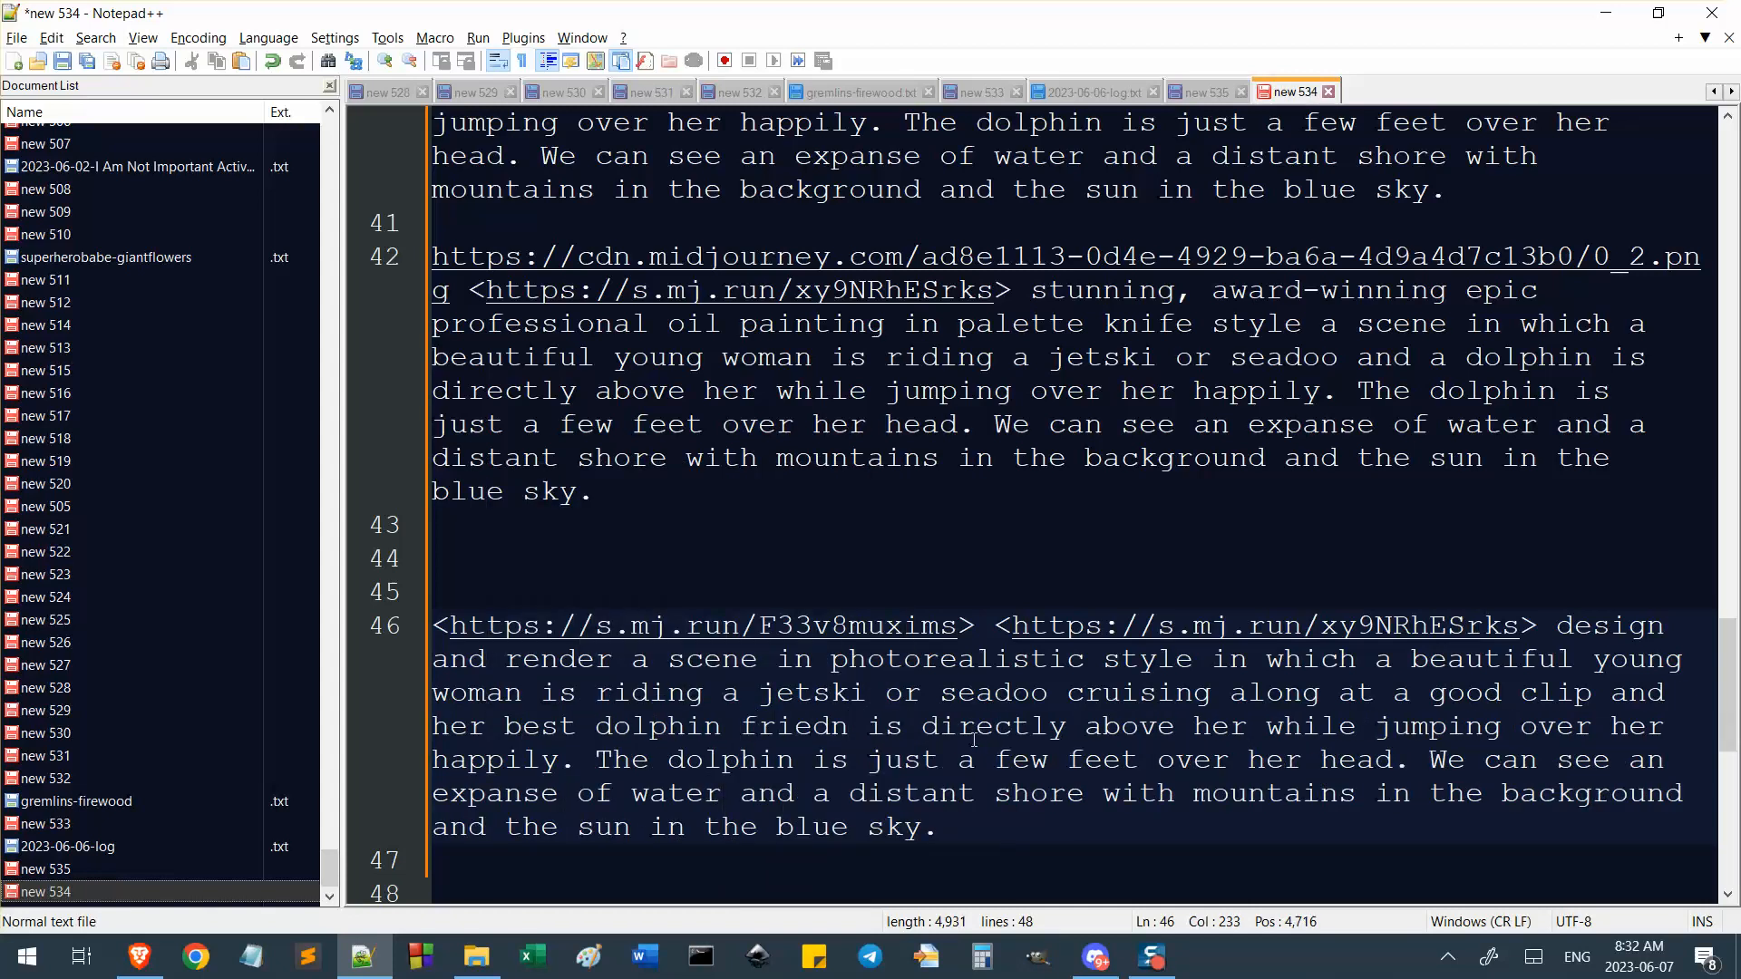
Delete "directly above her while" before "jumping" and insert "out of the water" after it.
drag(923, 727, 1372, 726)
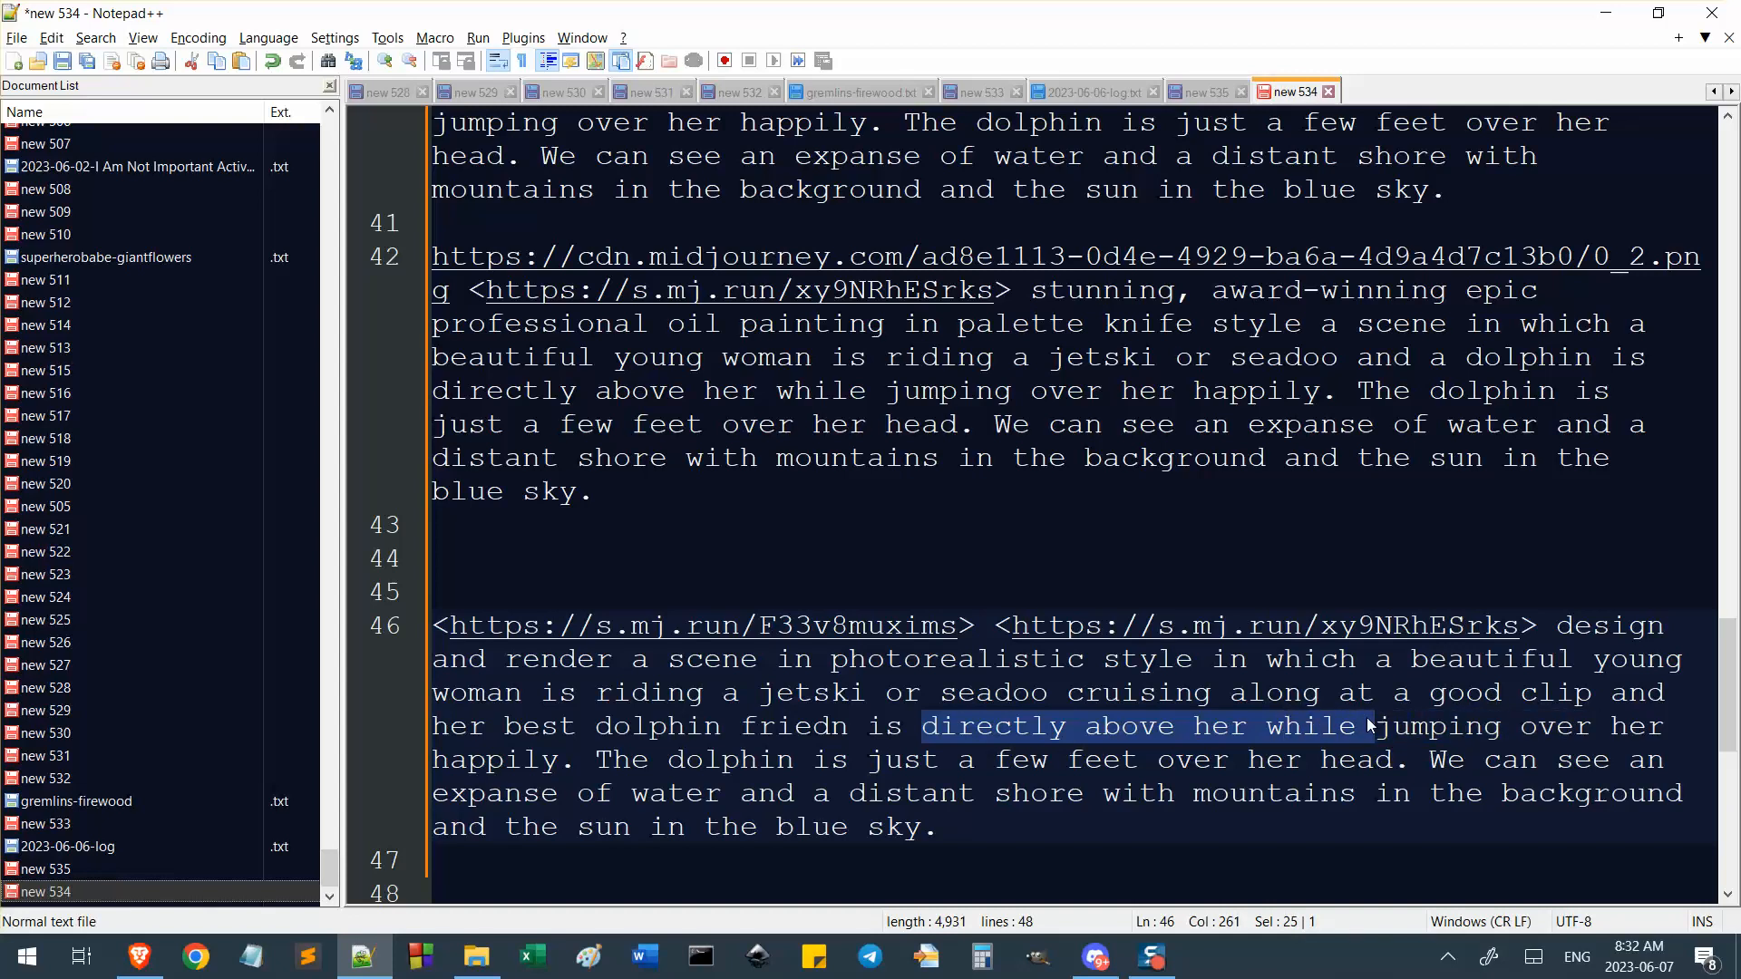
key(Delete)
key(ctrl+Right)
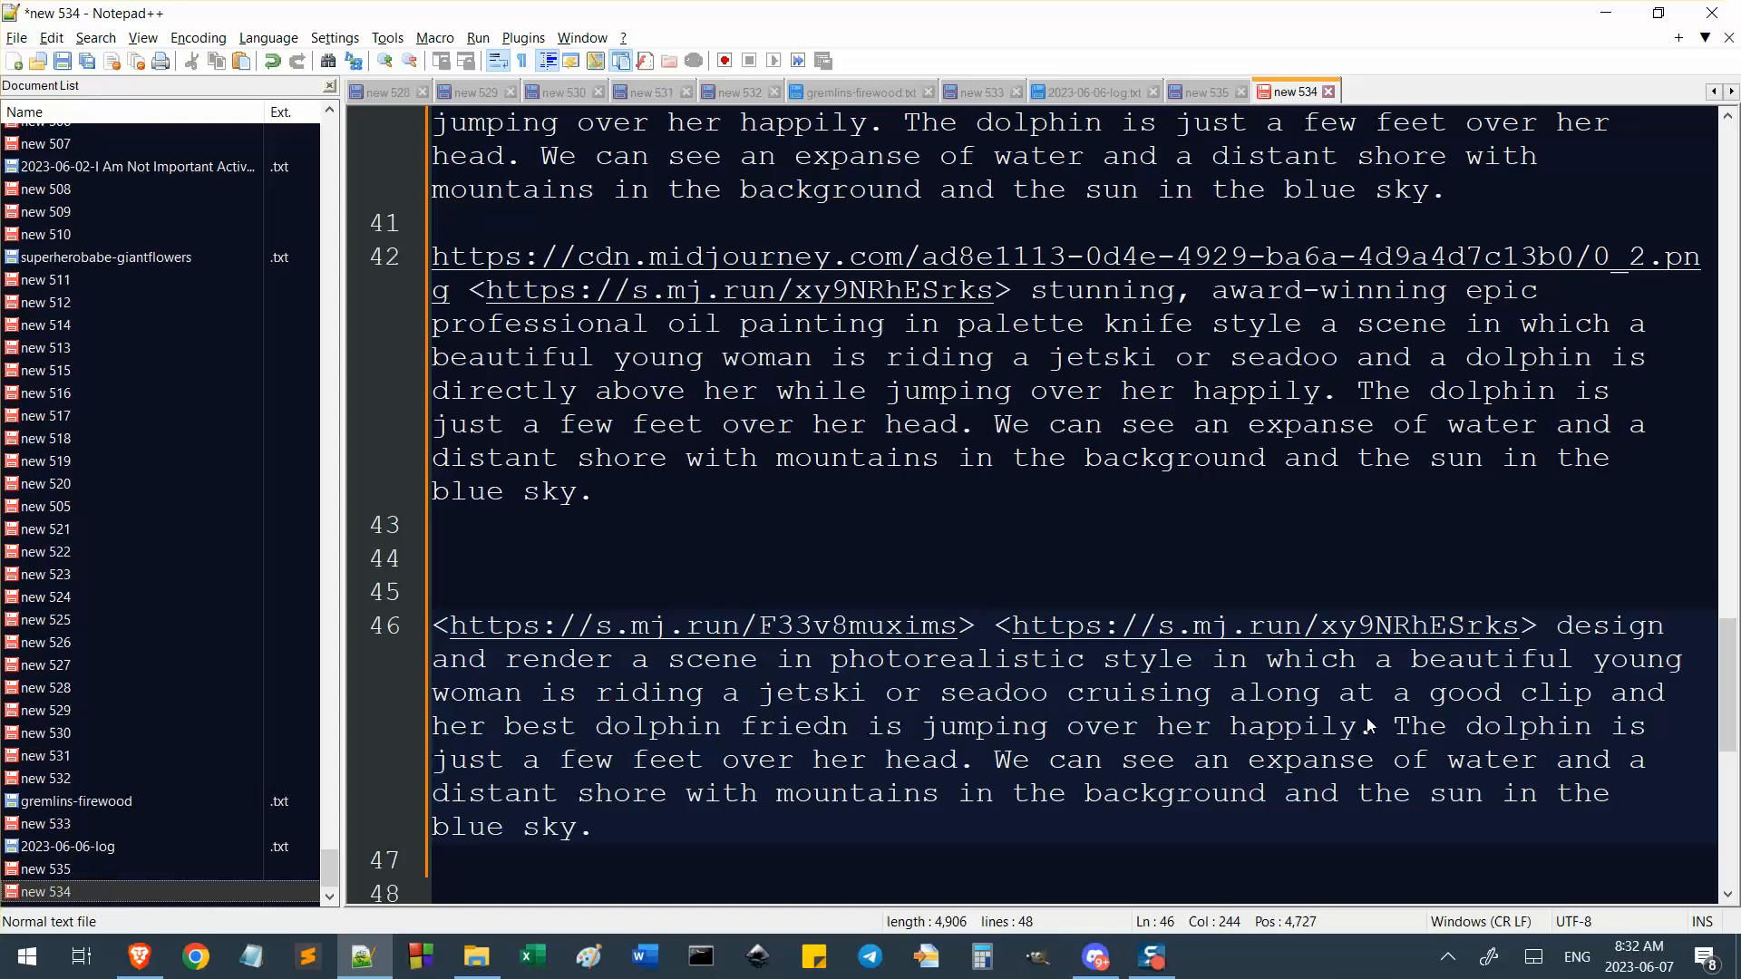
text(out of)
text( the wa)
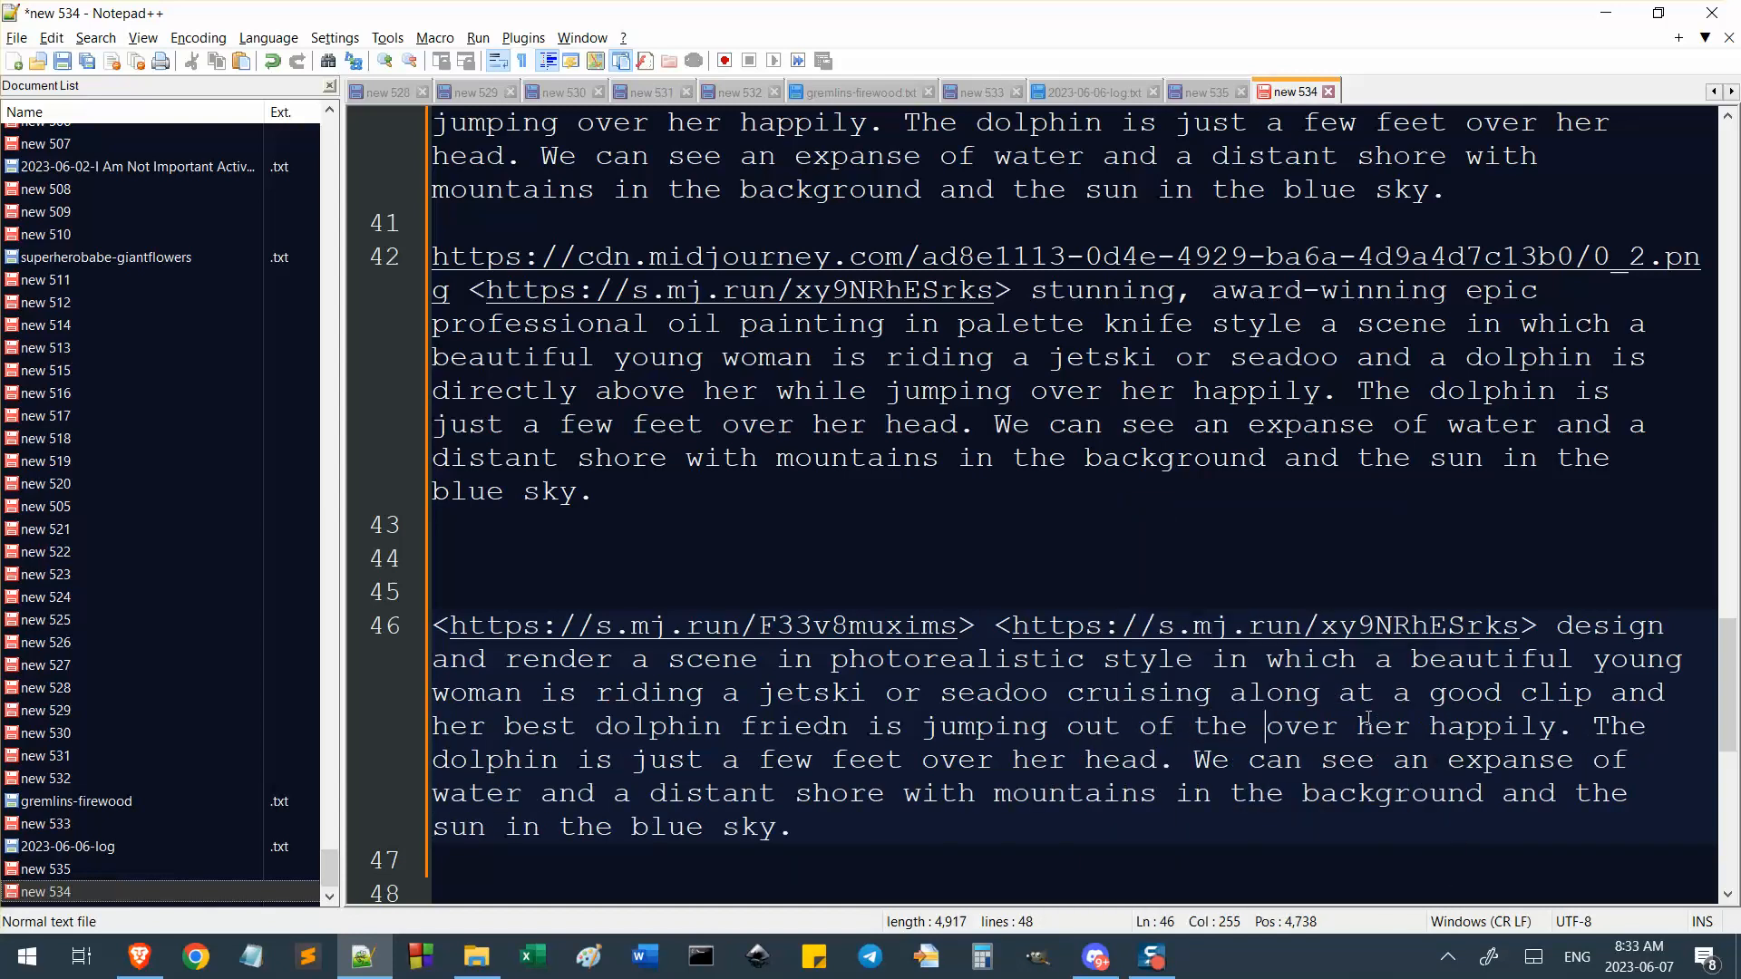
text(ter)
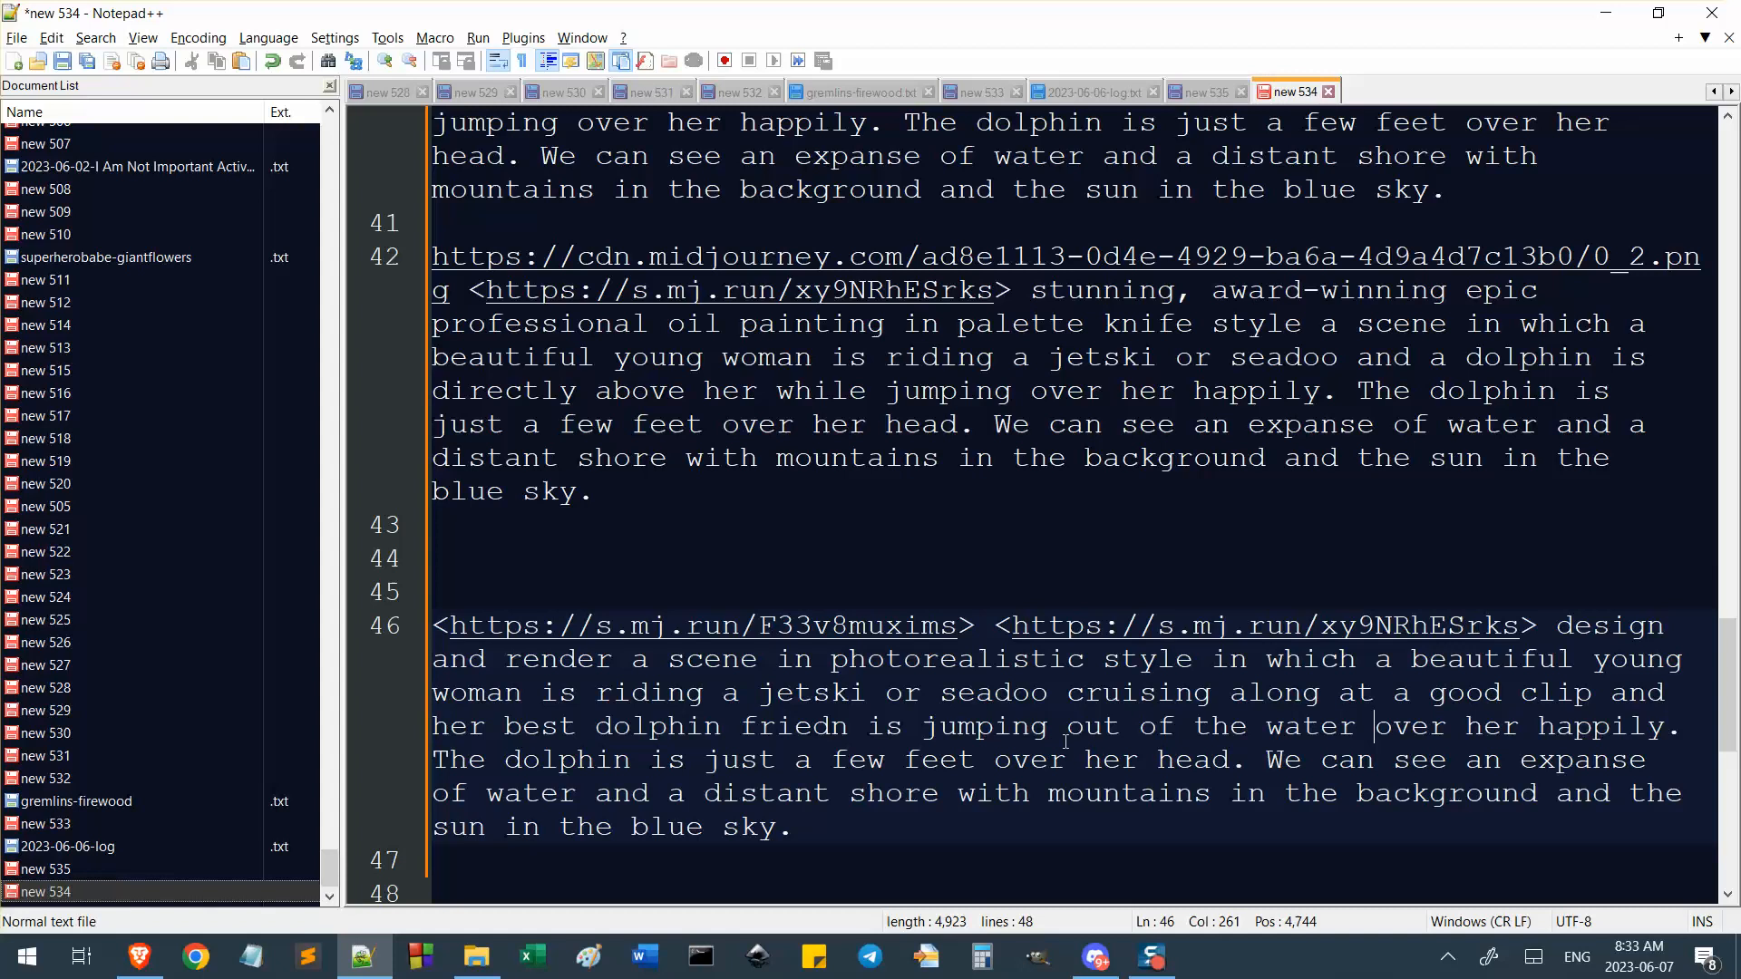
Split off the text from "over her happily" below a blank line and insert "flying along beside her while leaping" before "out of the water".
key(Return)
key(Return)
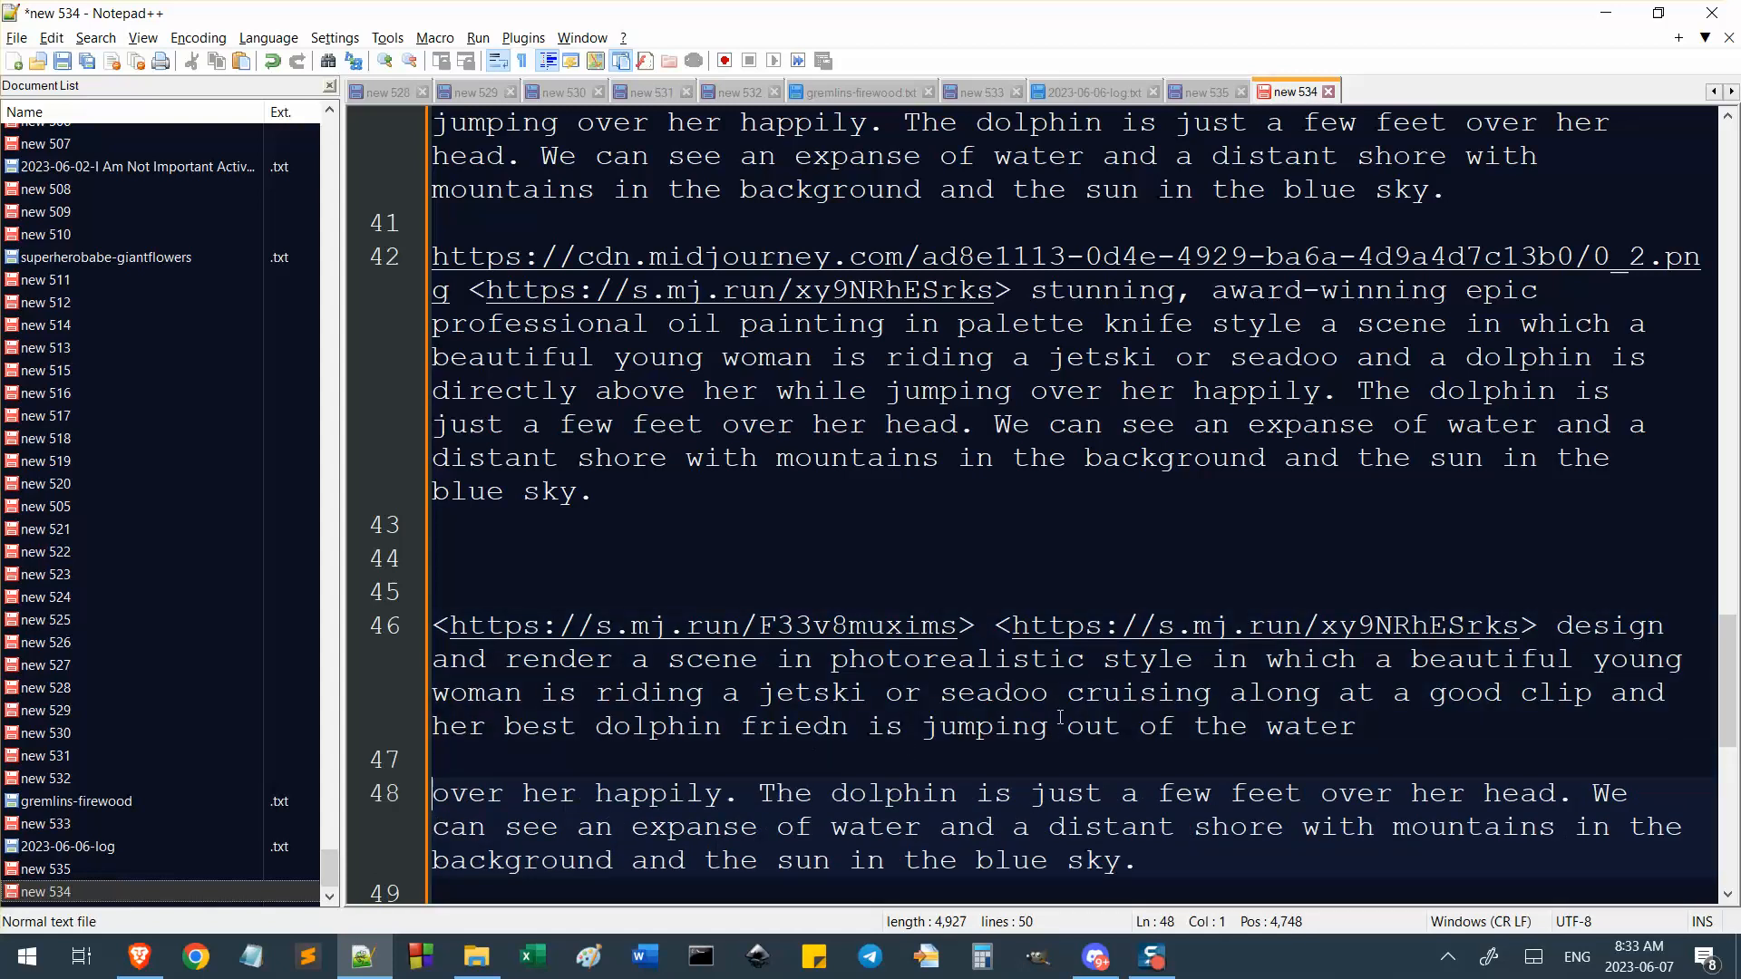
click(1067, 727)
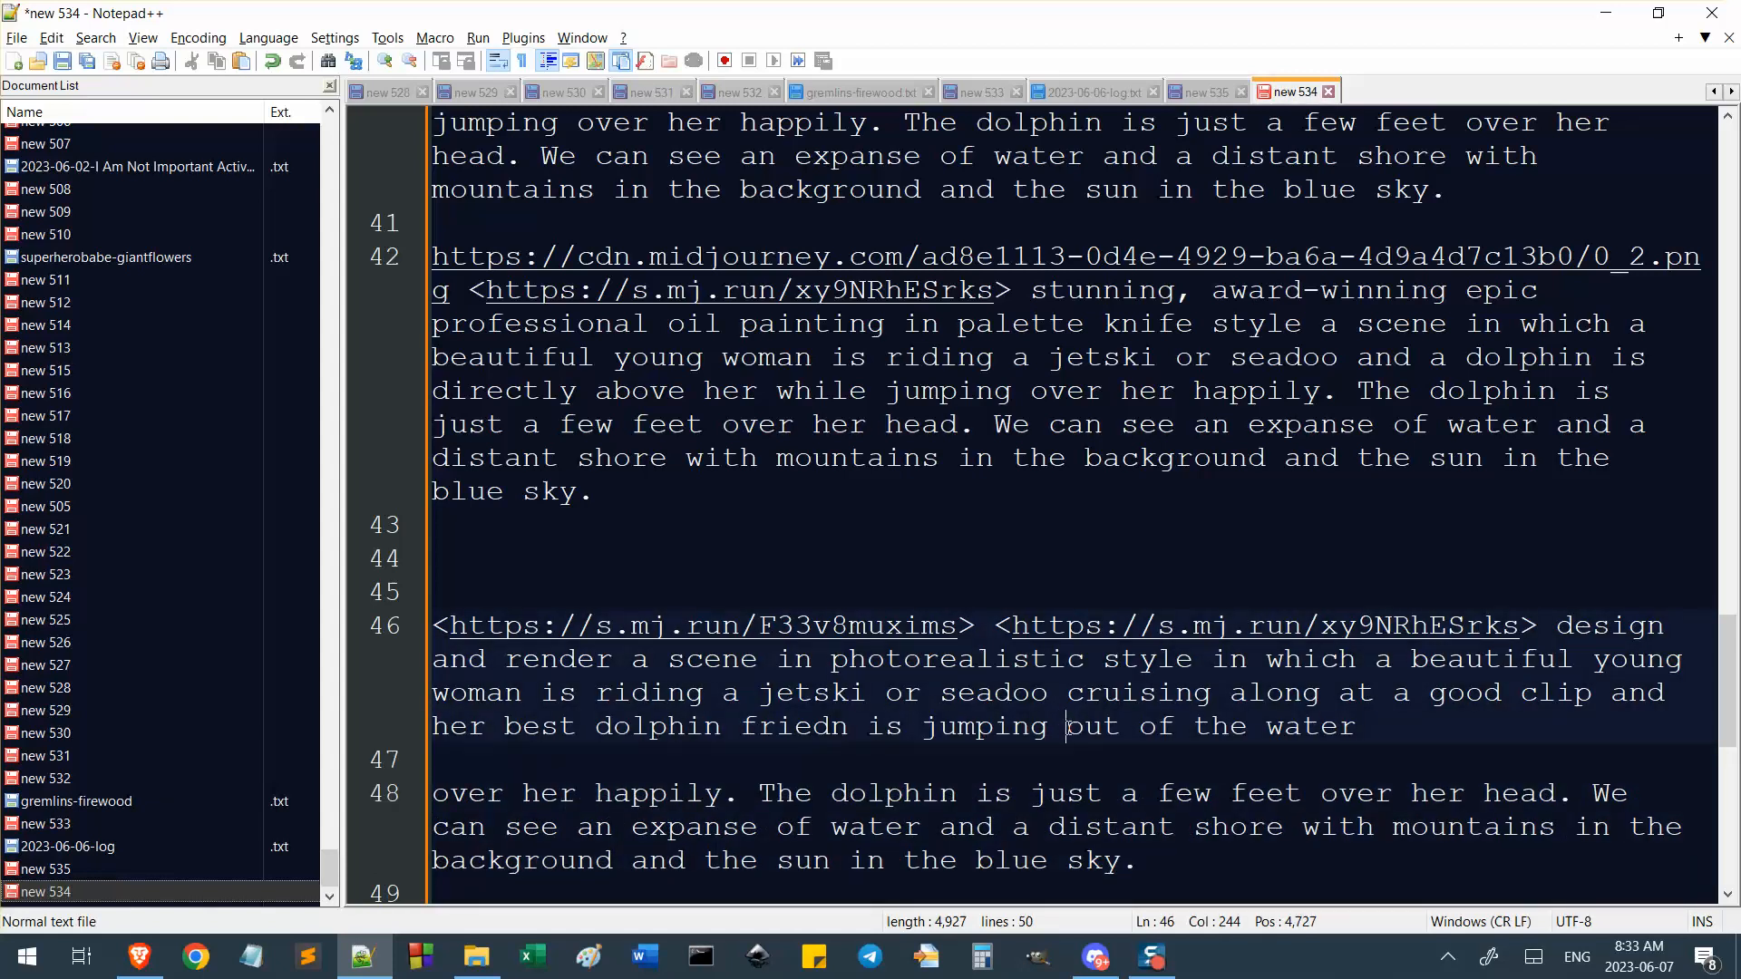
text(flying along be)
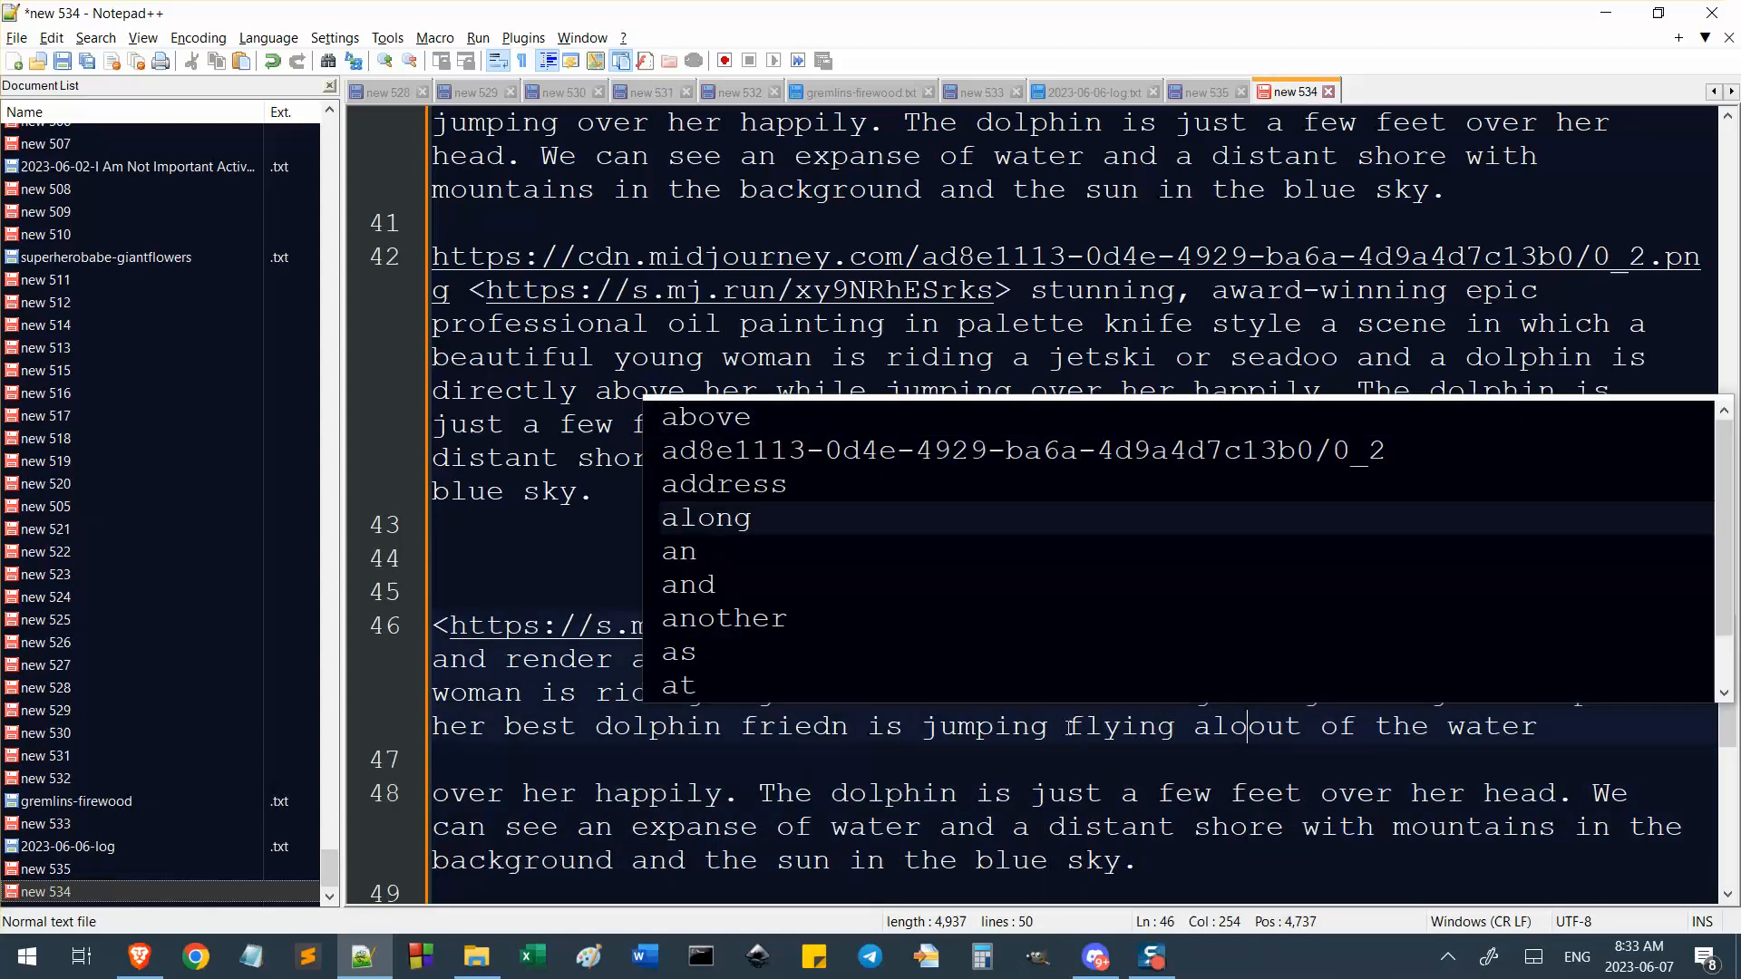
text(side her )
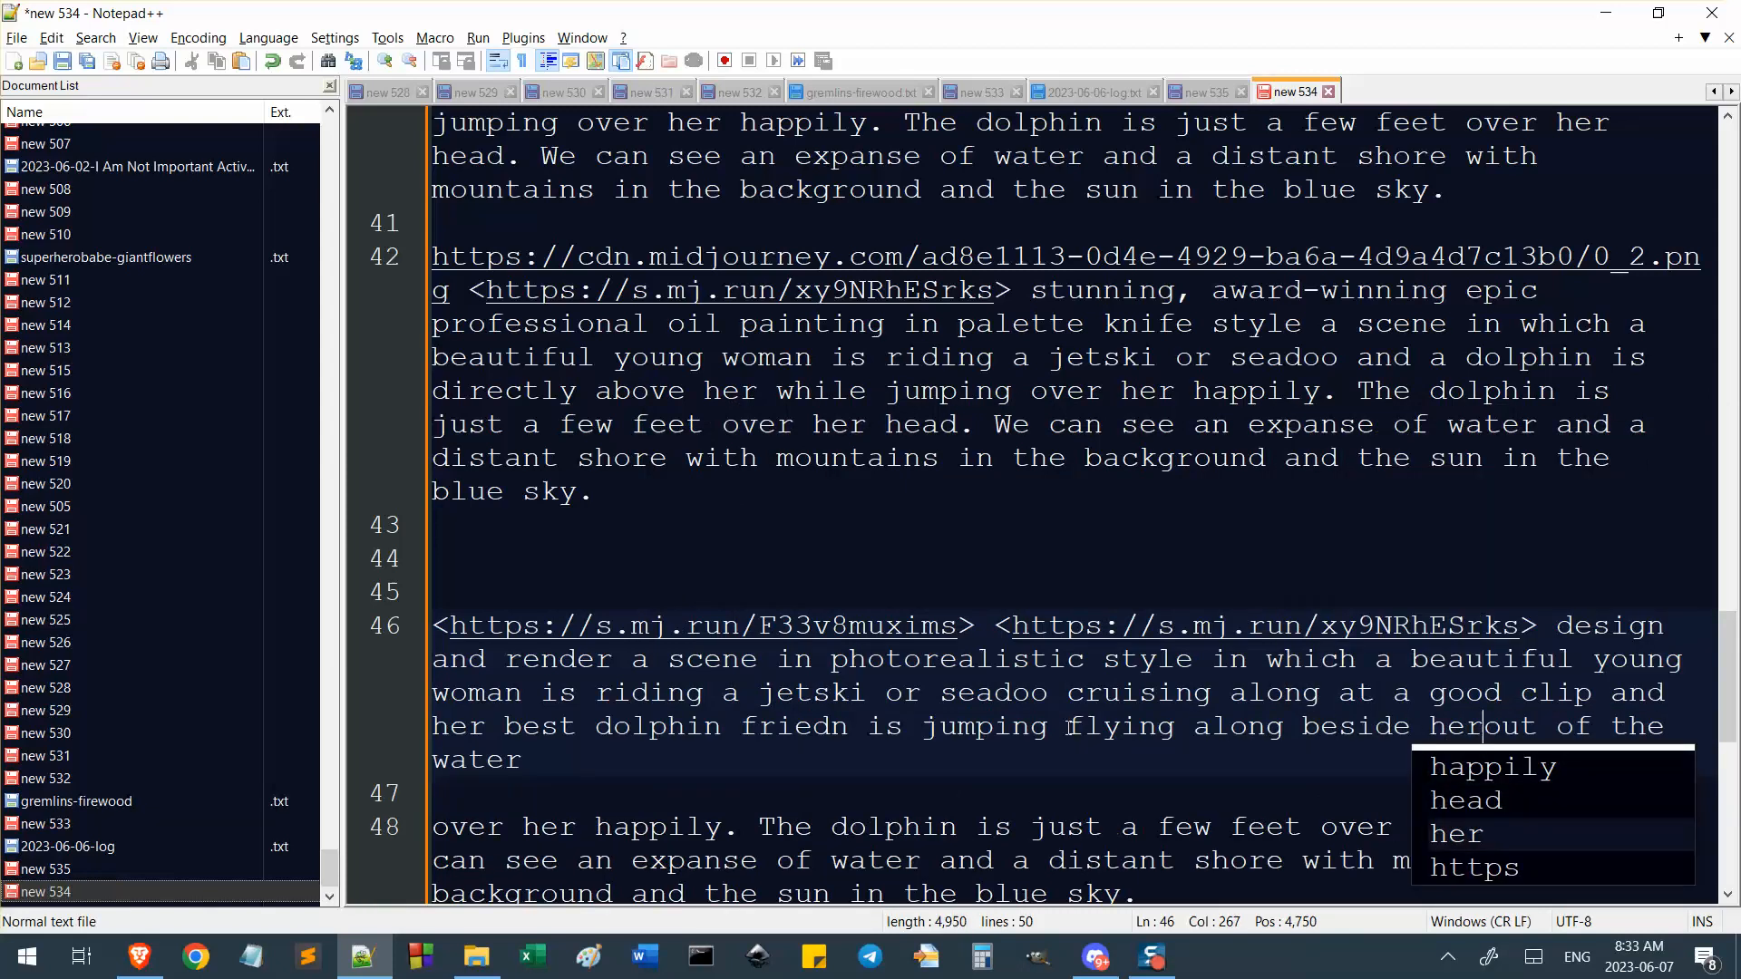
text(while ju)
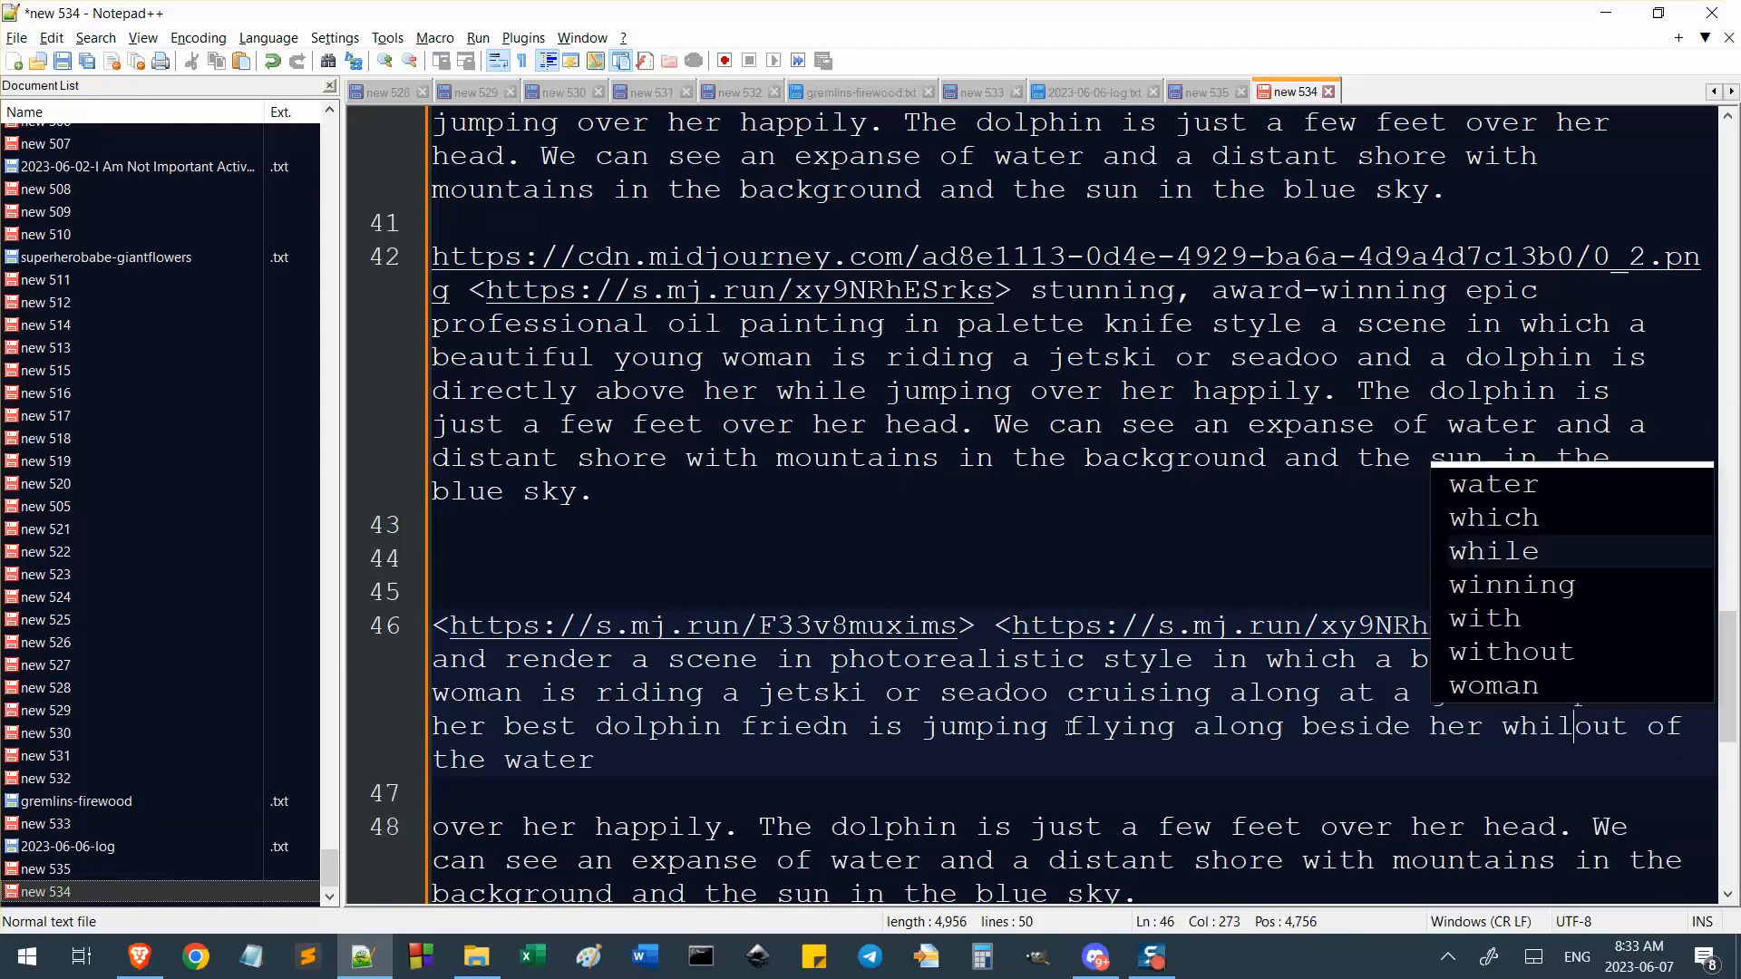
text(mp)
key(ctrl+shift+Left)
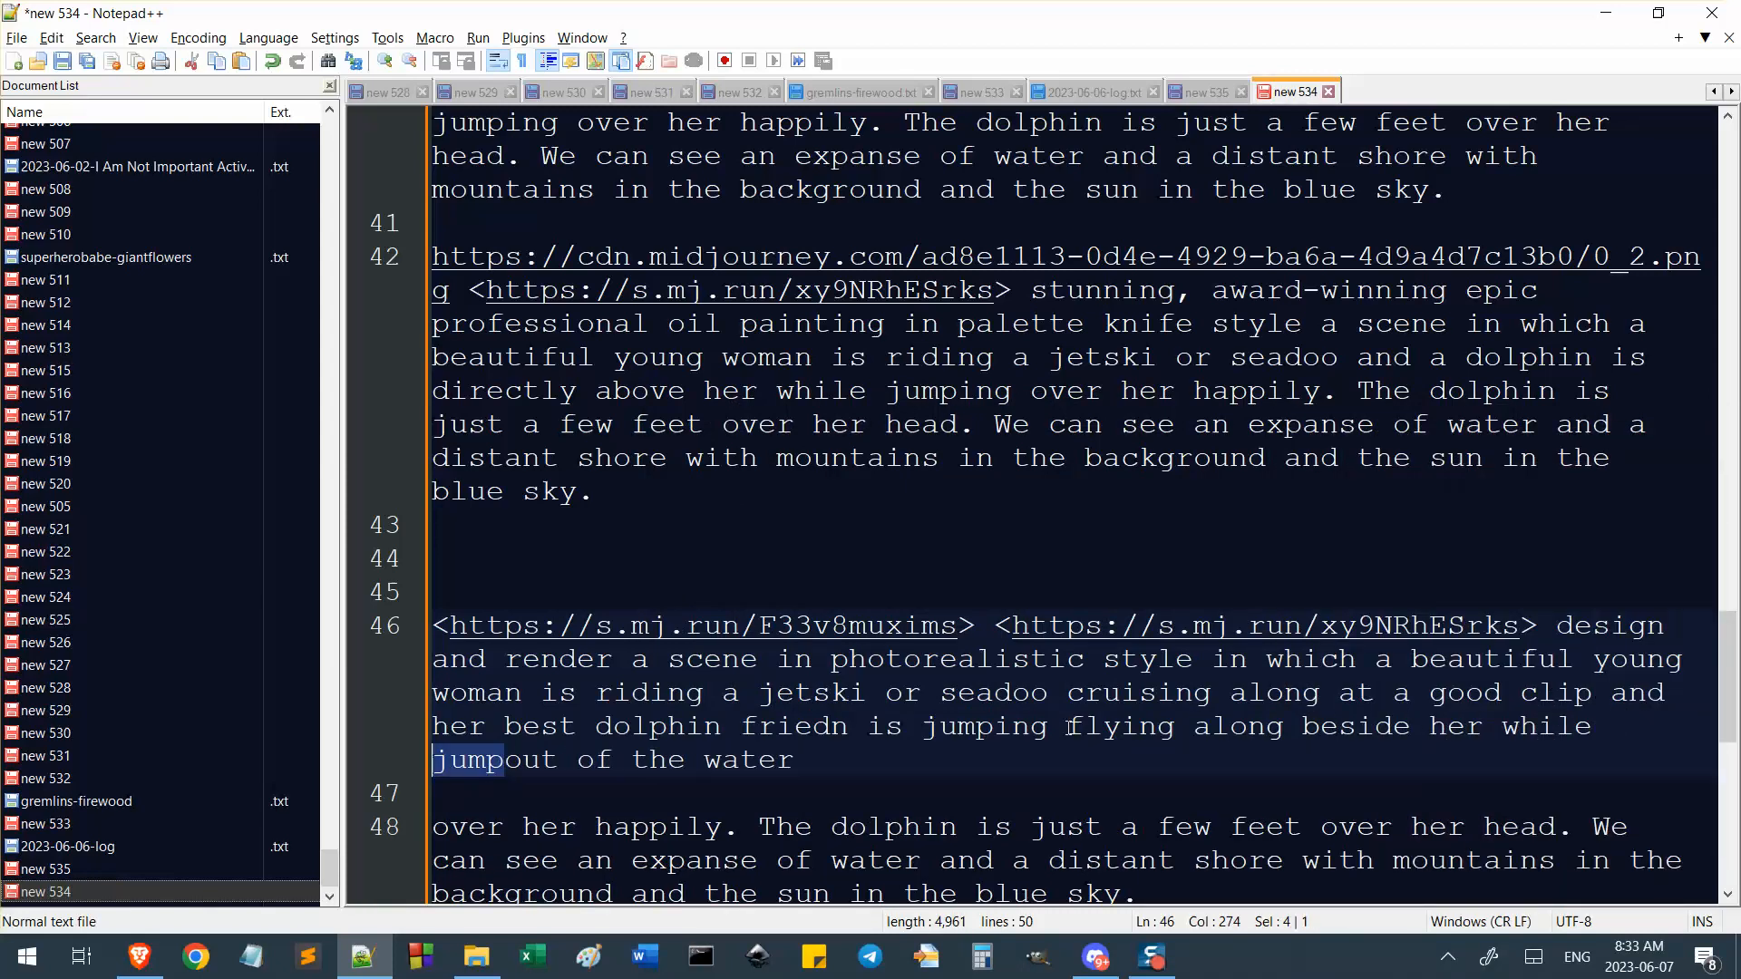
text(lead)
key(BackSpace)
text(ping)
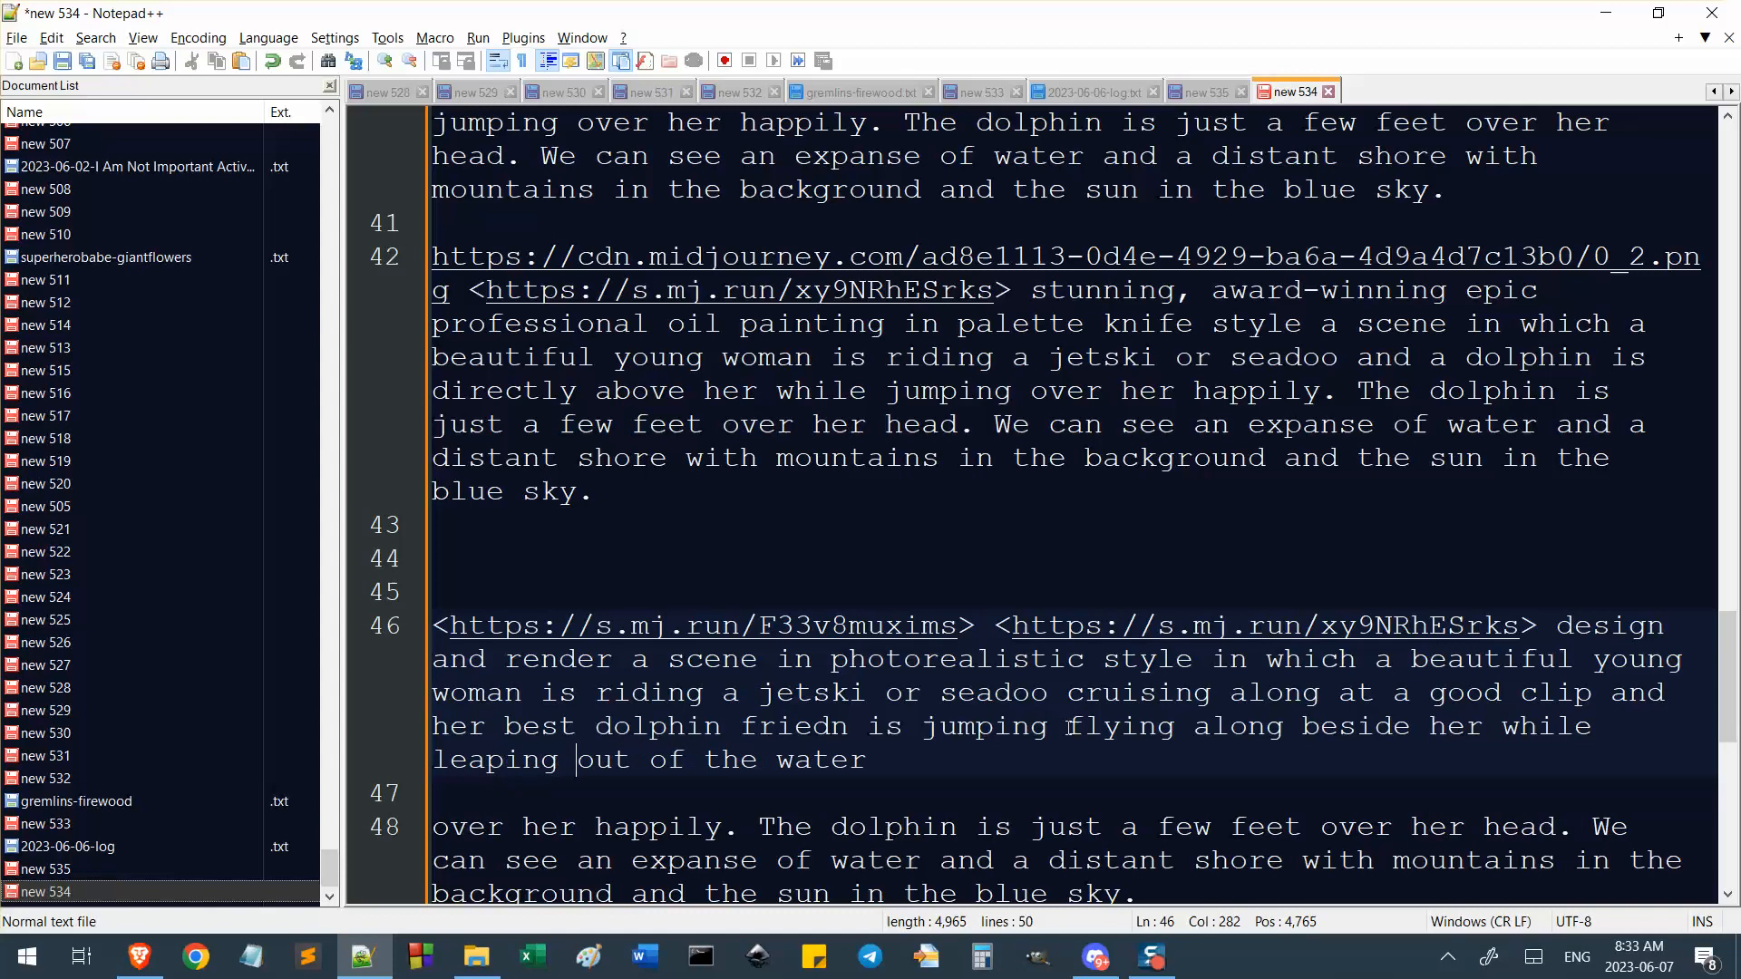
End the line 46 sentence with an exclamation mark after "water" and correct "friedn" to "friend".
key(End)
key(BackSpace)
text(!)
scroll(624, 678, down, 1)
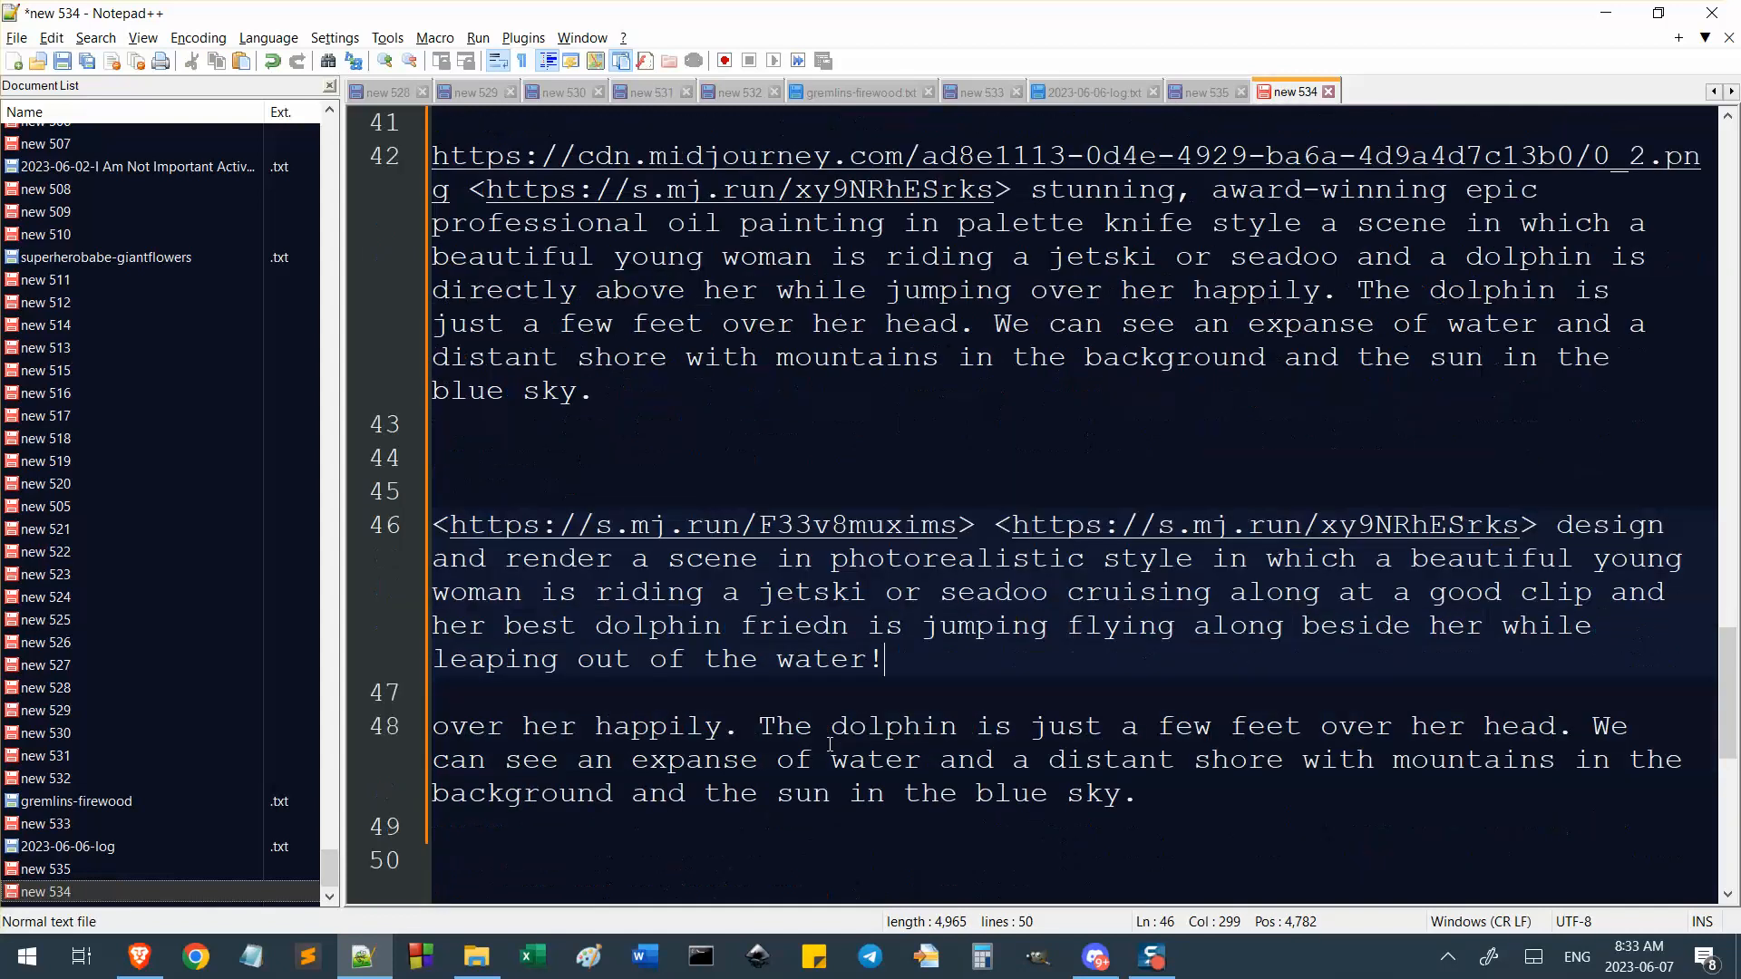
click(827, 628)
key(BackSpace)
key(Right)
text(d)
Move "happily" from line 48 to after "friend is" on line 46, and delete "jumping" before "flying along".
double_click(657, 726)
key(ctrl+c)
key(BackSpace)
click(922, 626)
key(ctrl+v)
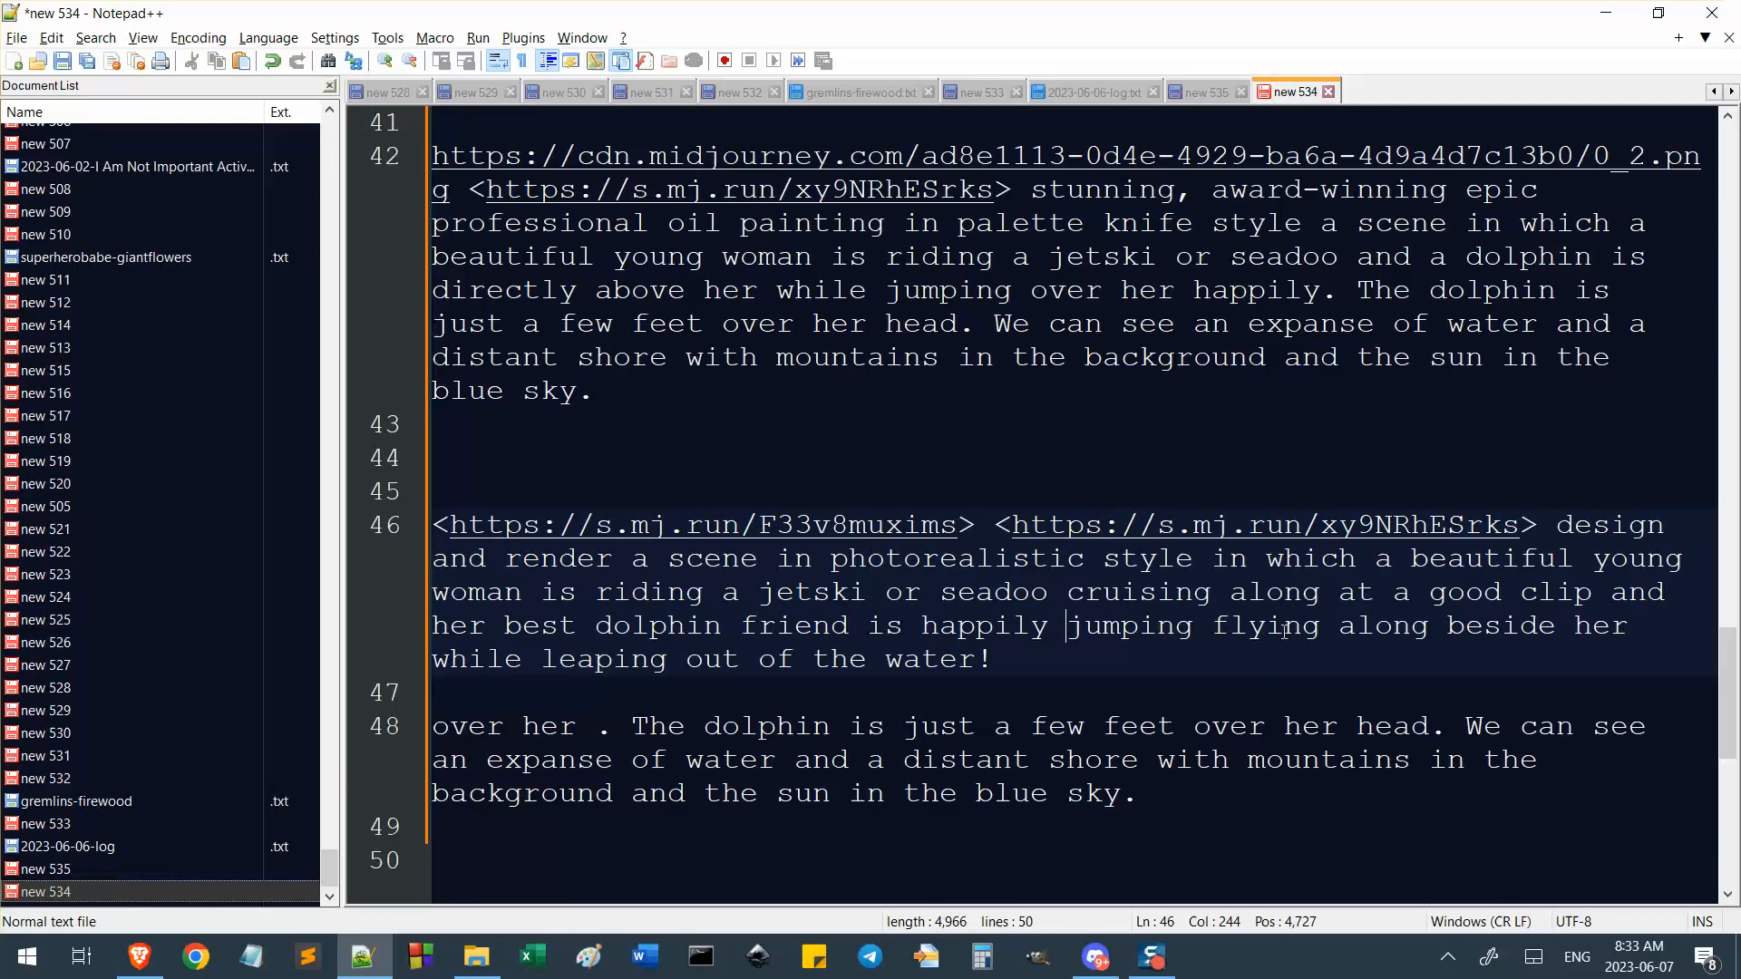
double_click(1120, 626)
key(BackSpace)
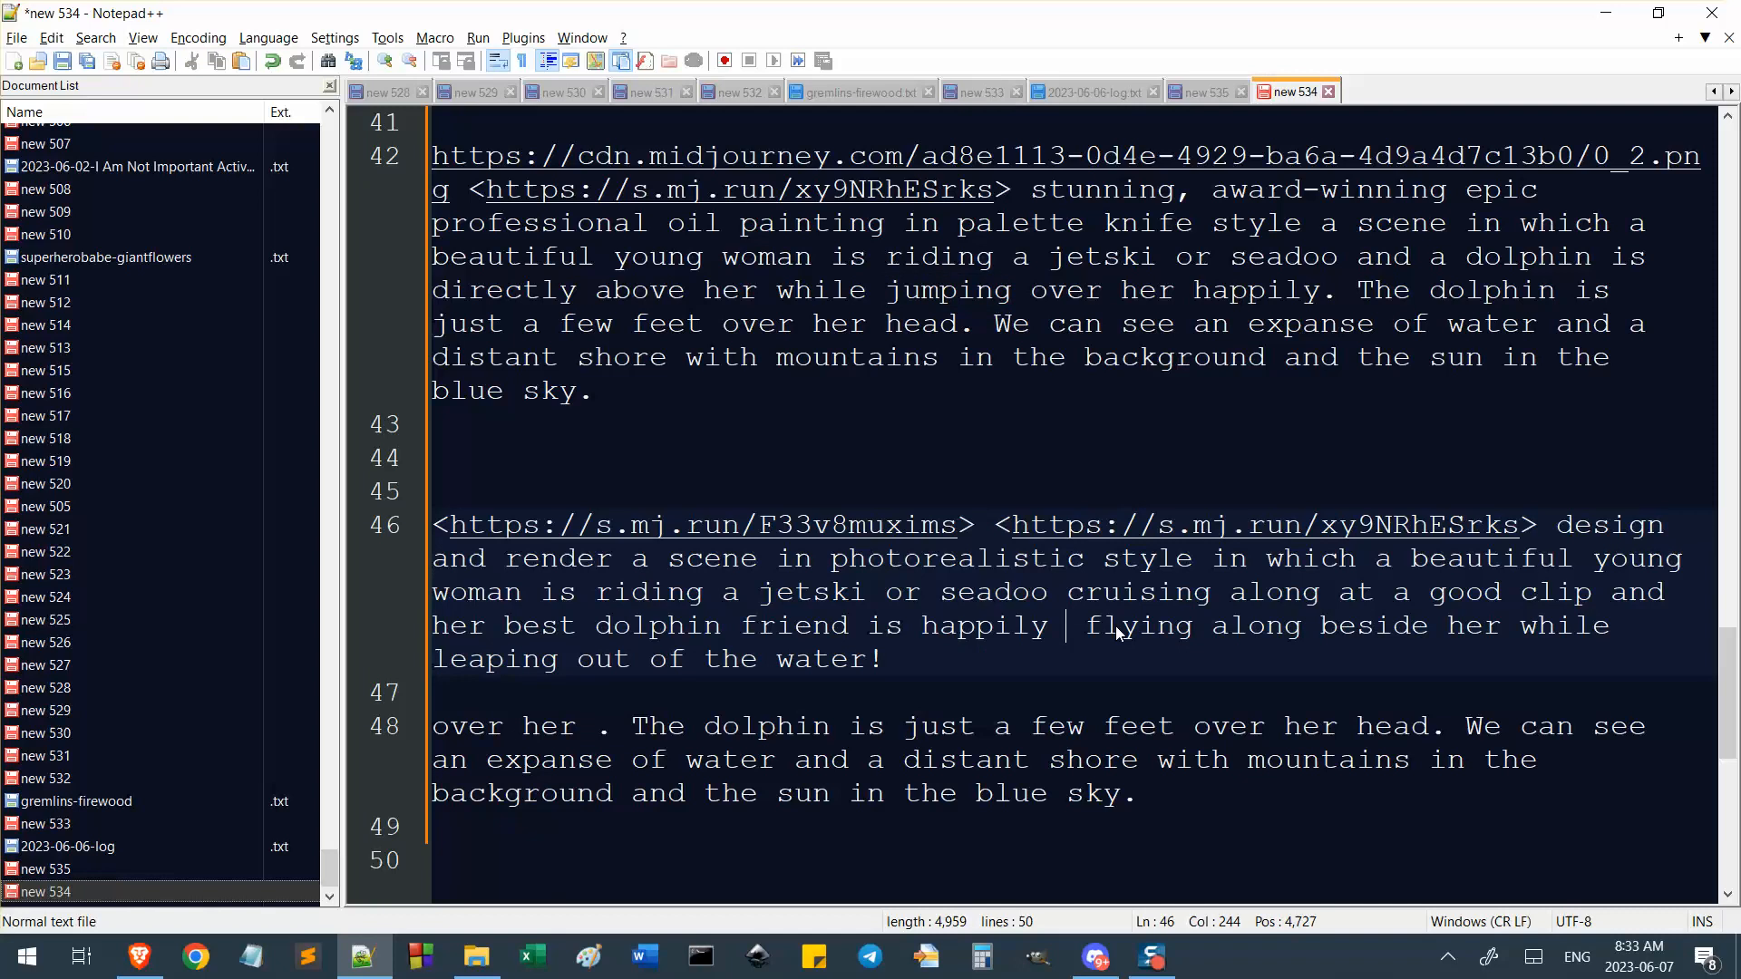
key(BackSpace)
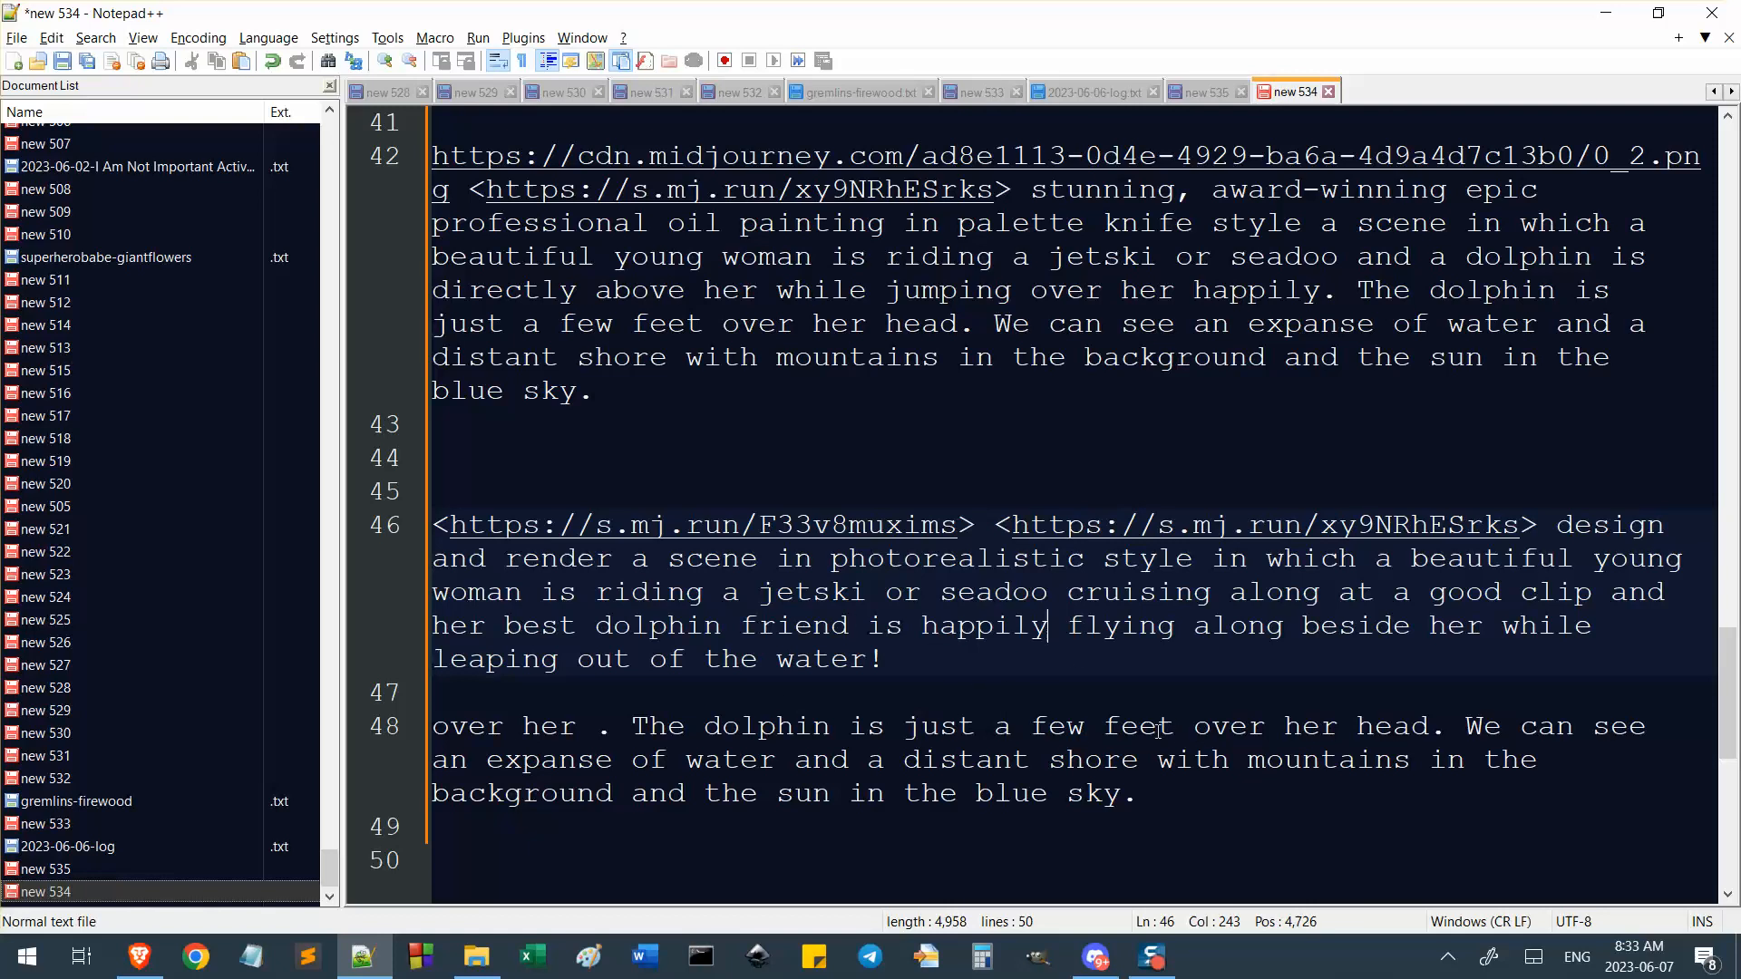
Replace "over her head" with "away" on line 48, and remove the leftover "over her ." and line breaks so it rejoins line 46.
drag(1191, 731, 1431, 731)
text(away)
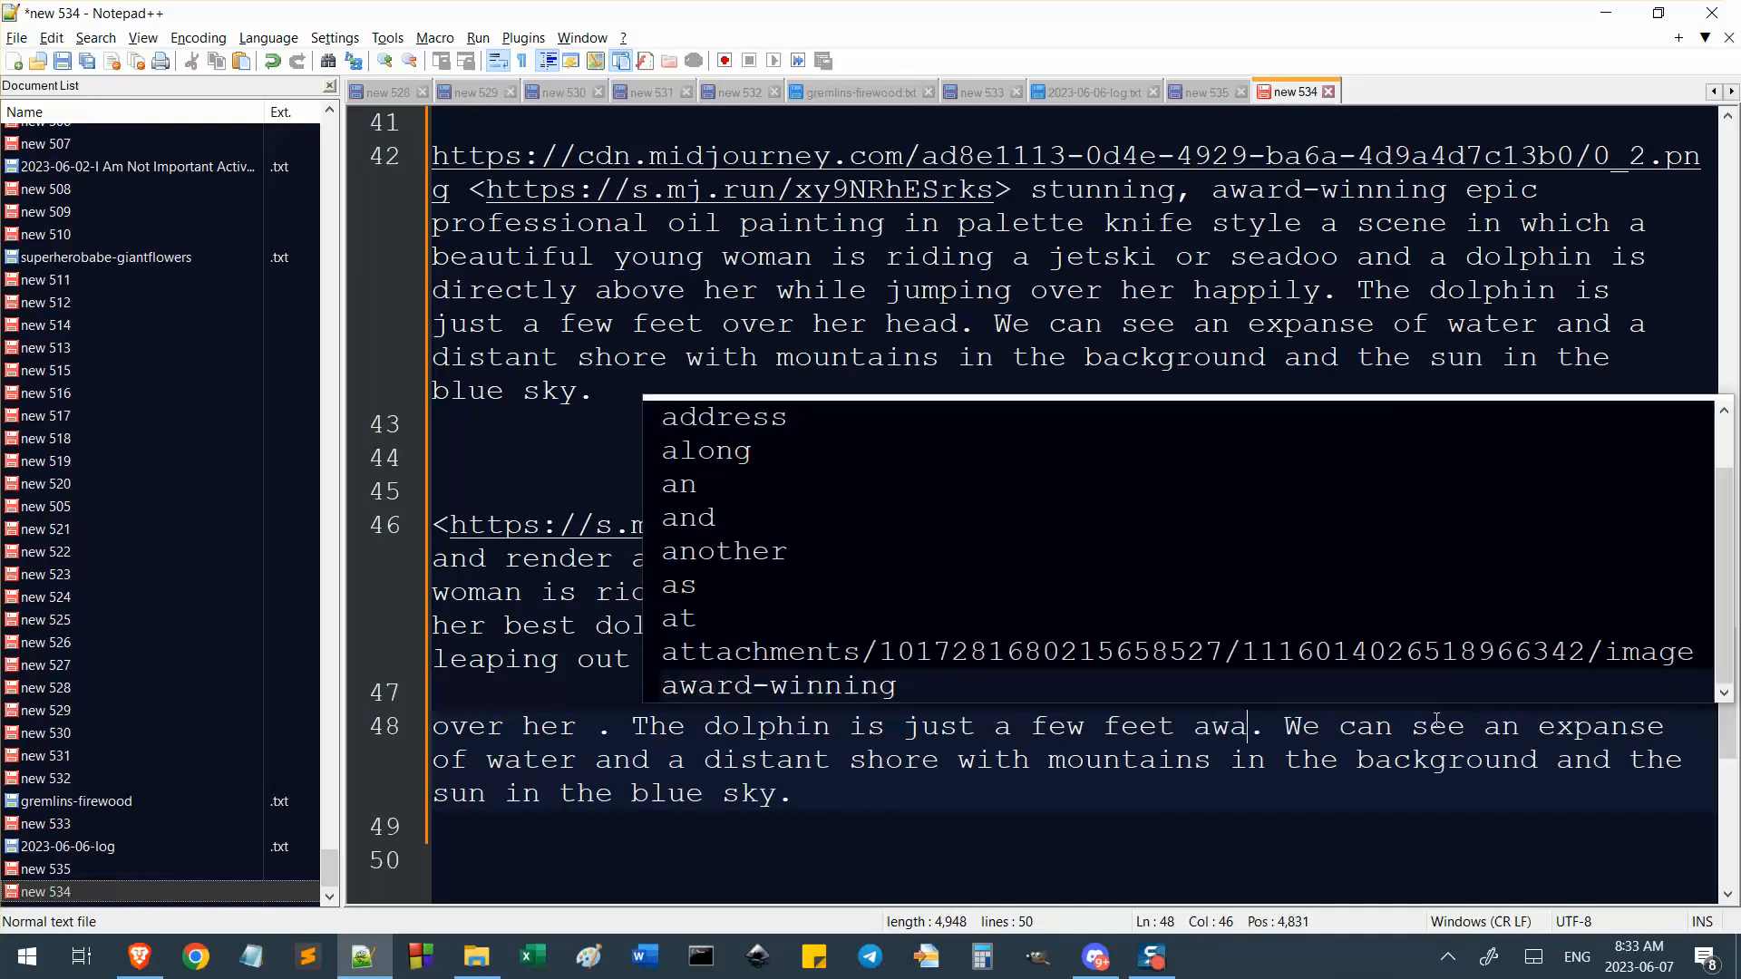
drag(633, 731, 433, 731)
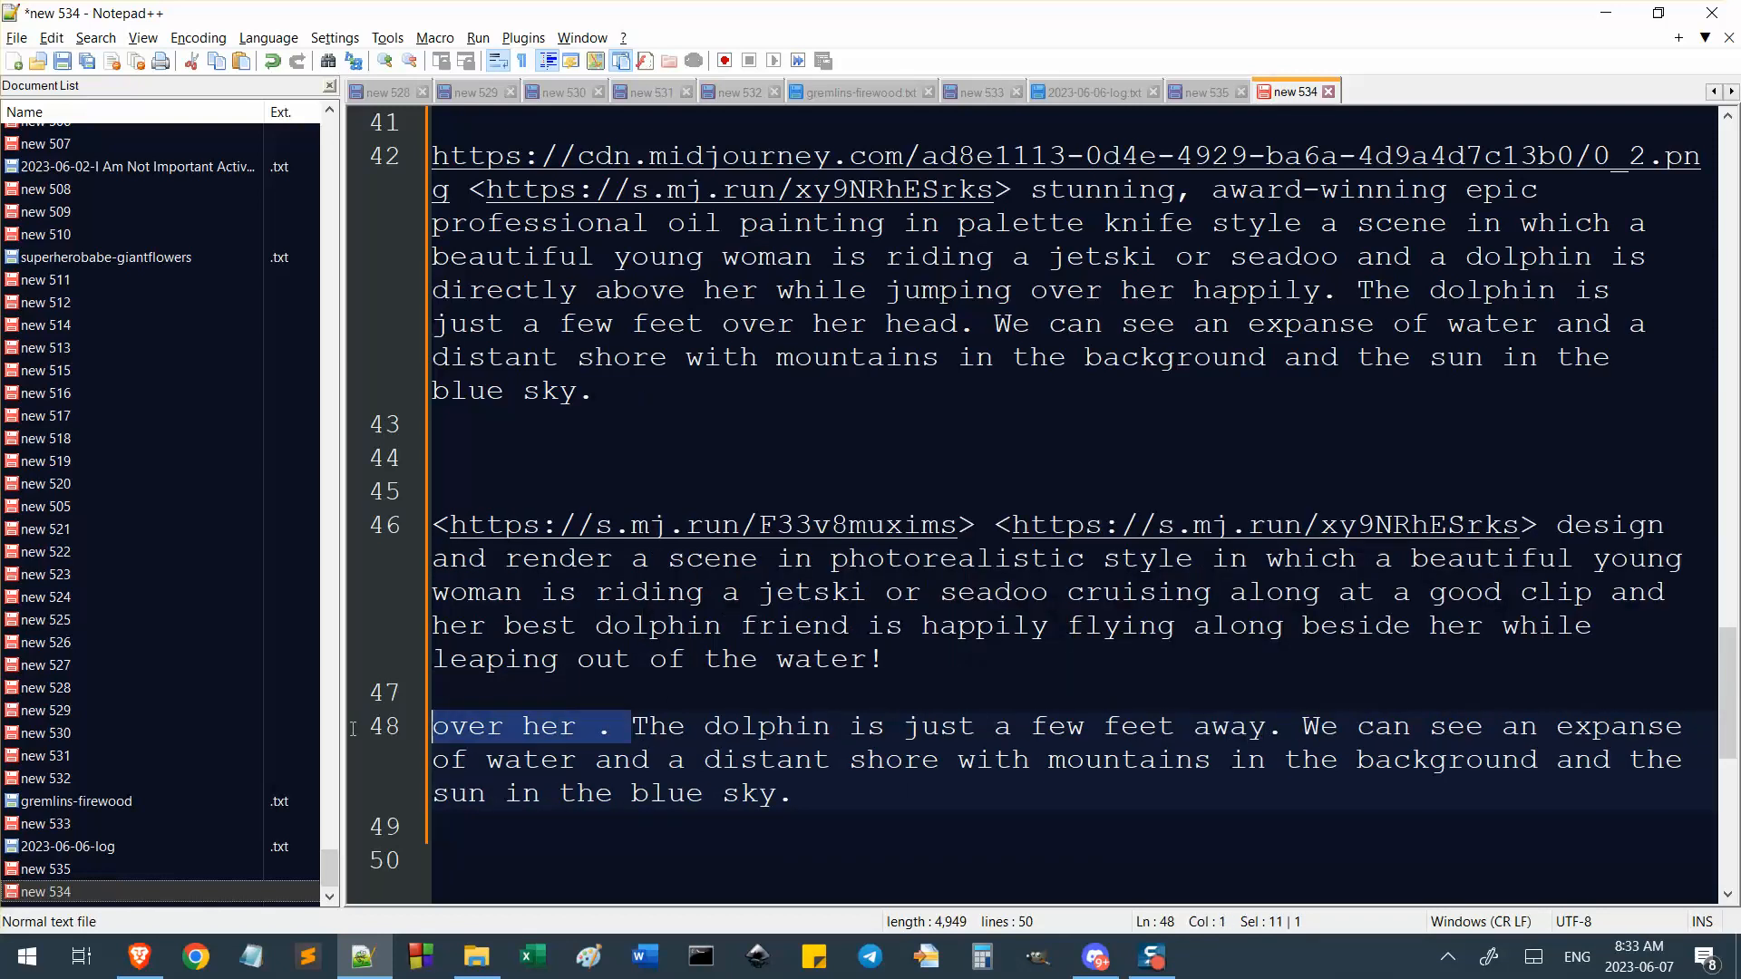
key(BackSpace)
key(BackSpace)
key(BackSpace)
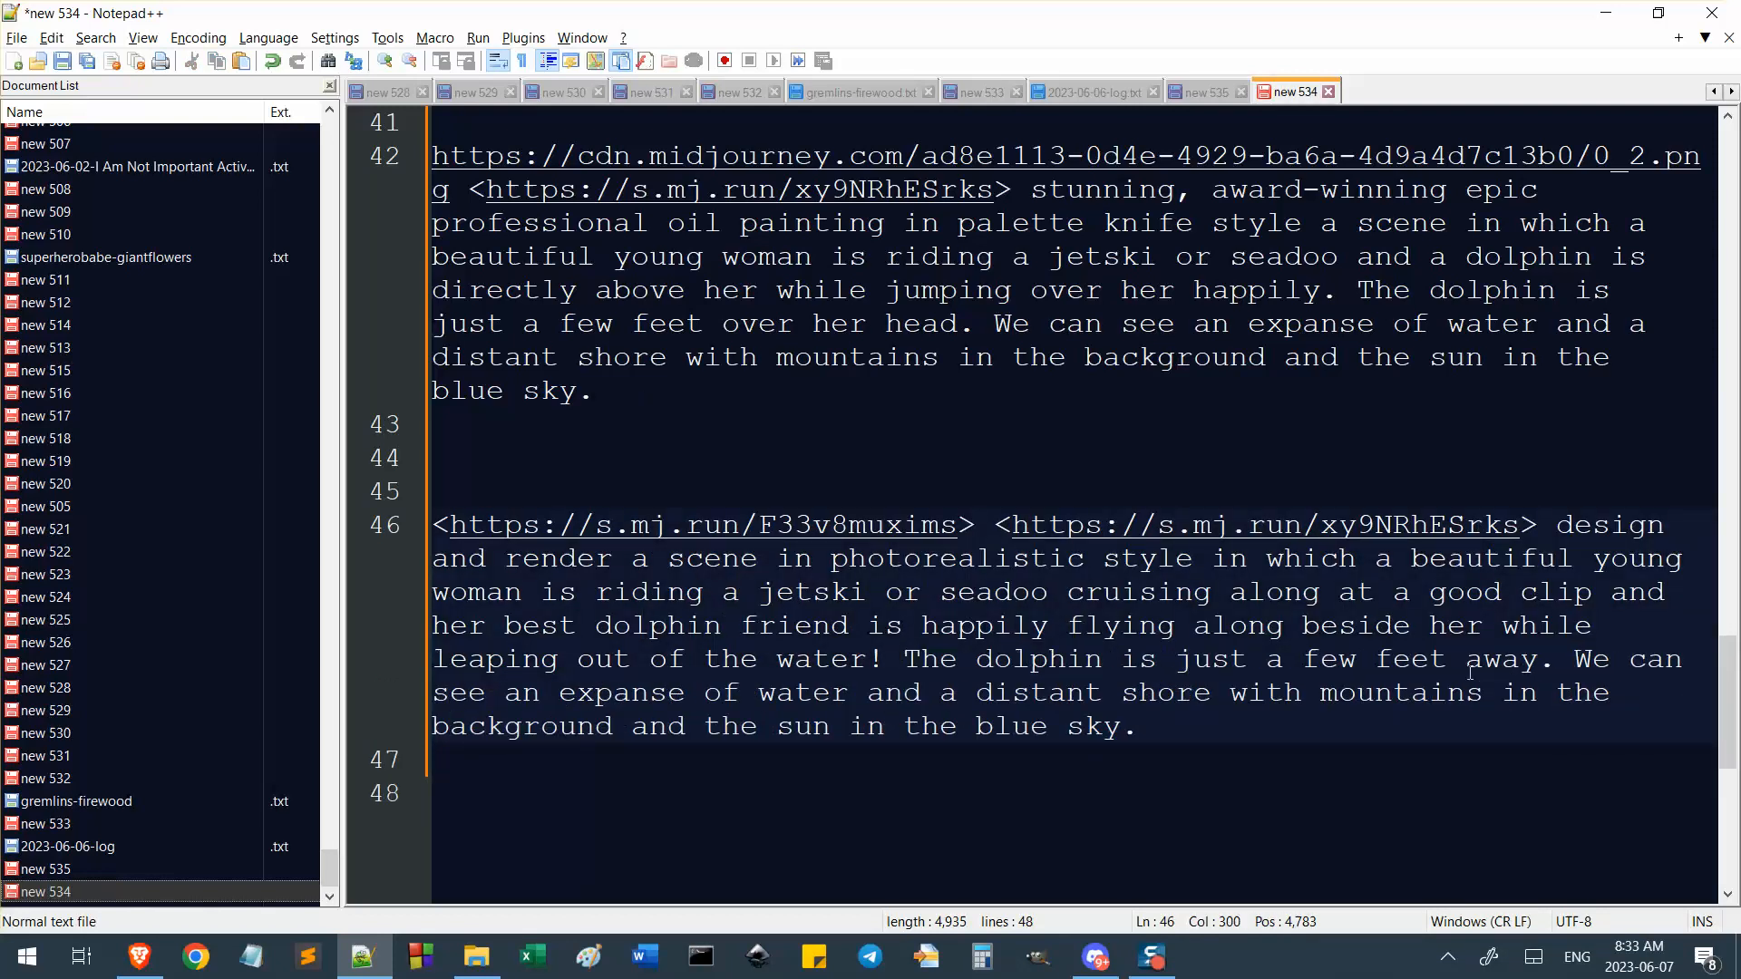
Insert "from her" after "just a few feet away" in the line 46 prompt.
click(1539, 659)
text(fom)
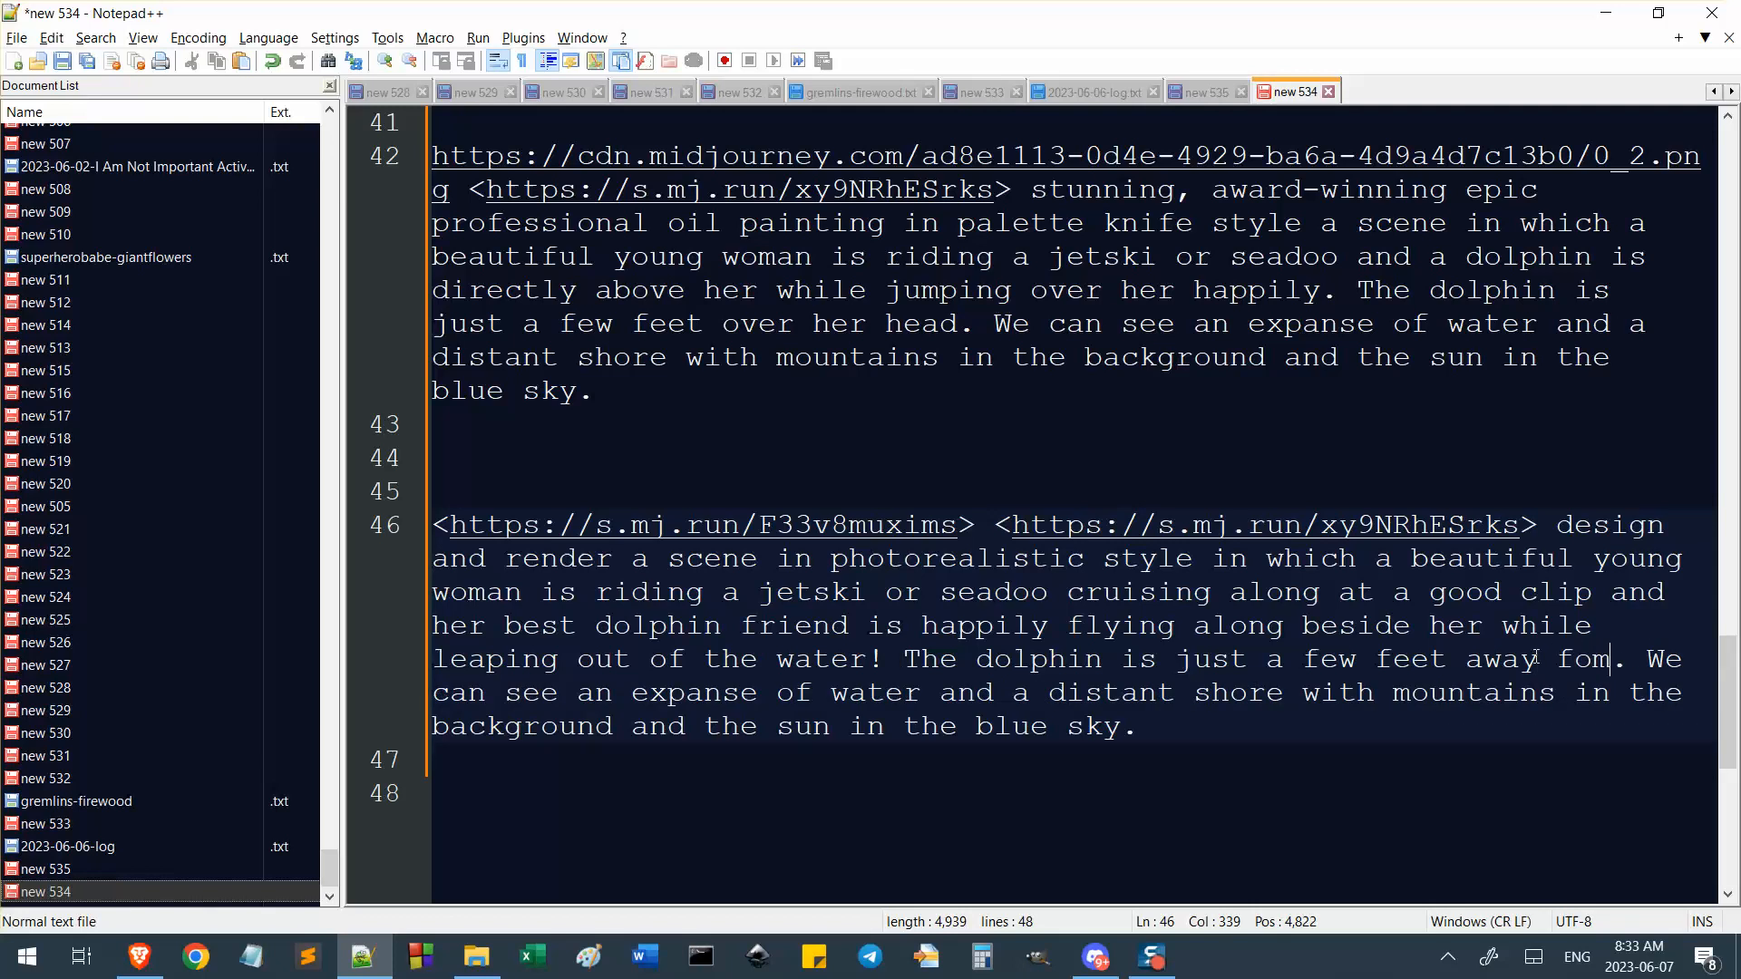
key(BackSpace)
key(BackSpace)
text(rom her)
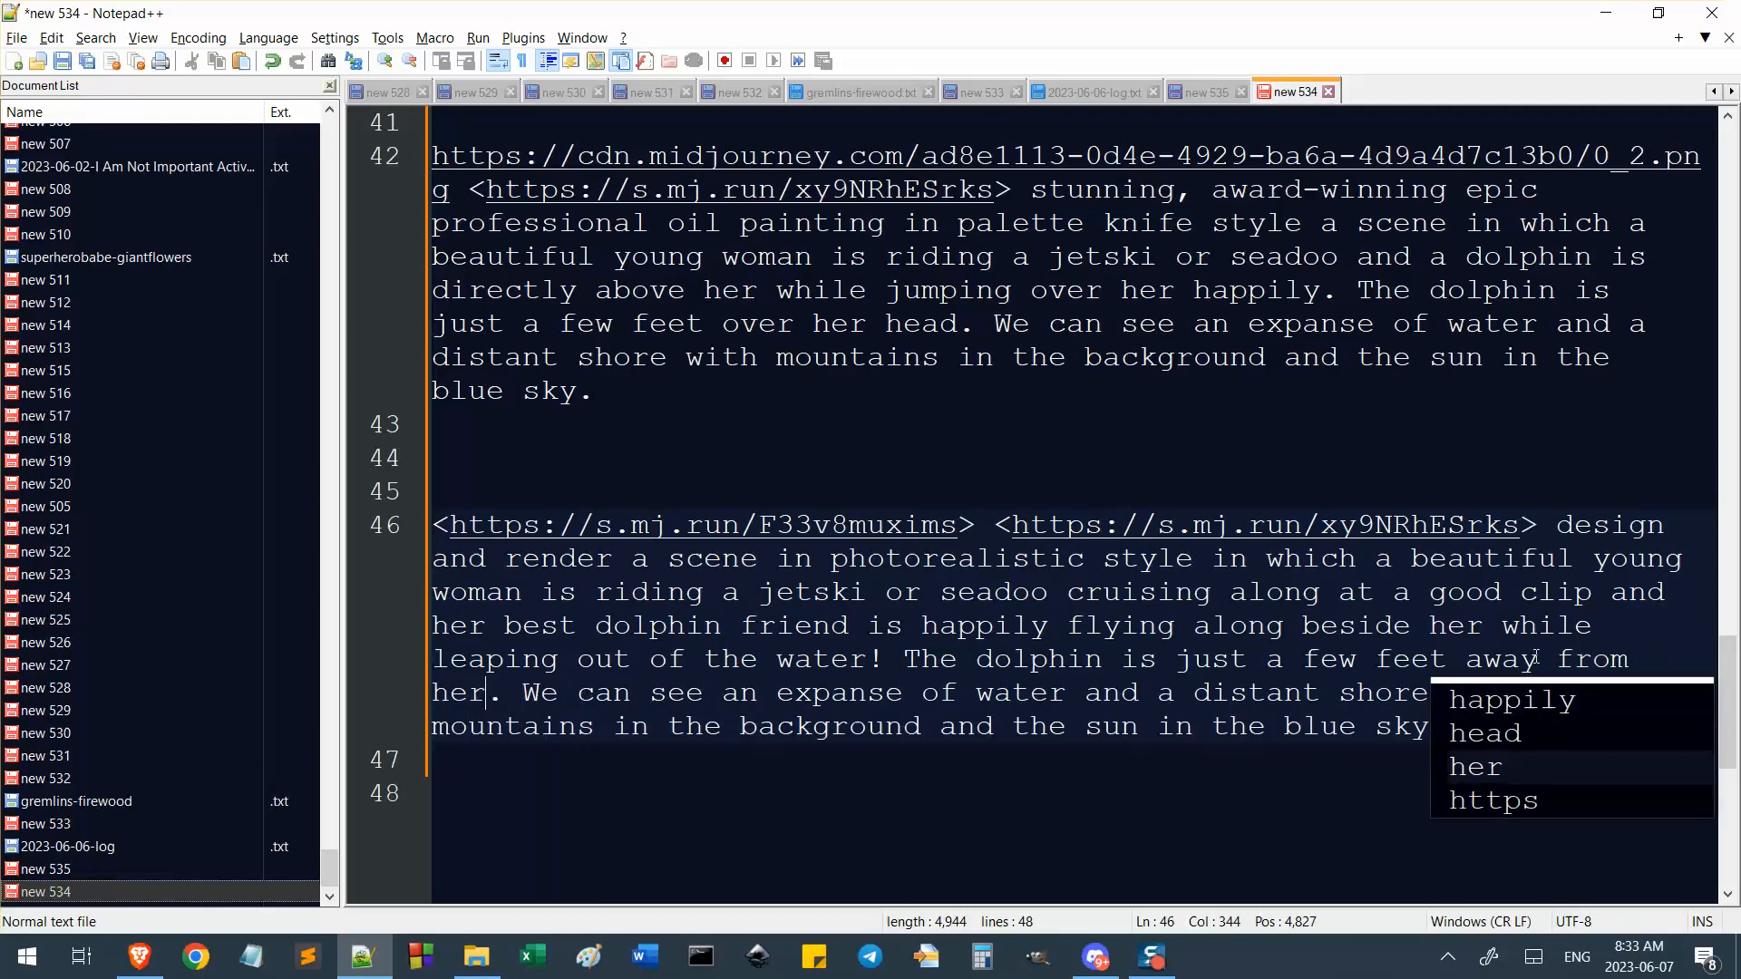
click(1016, 696)
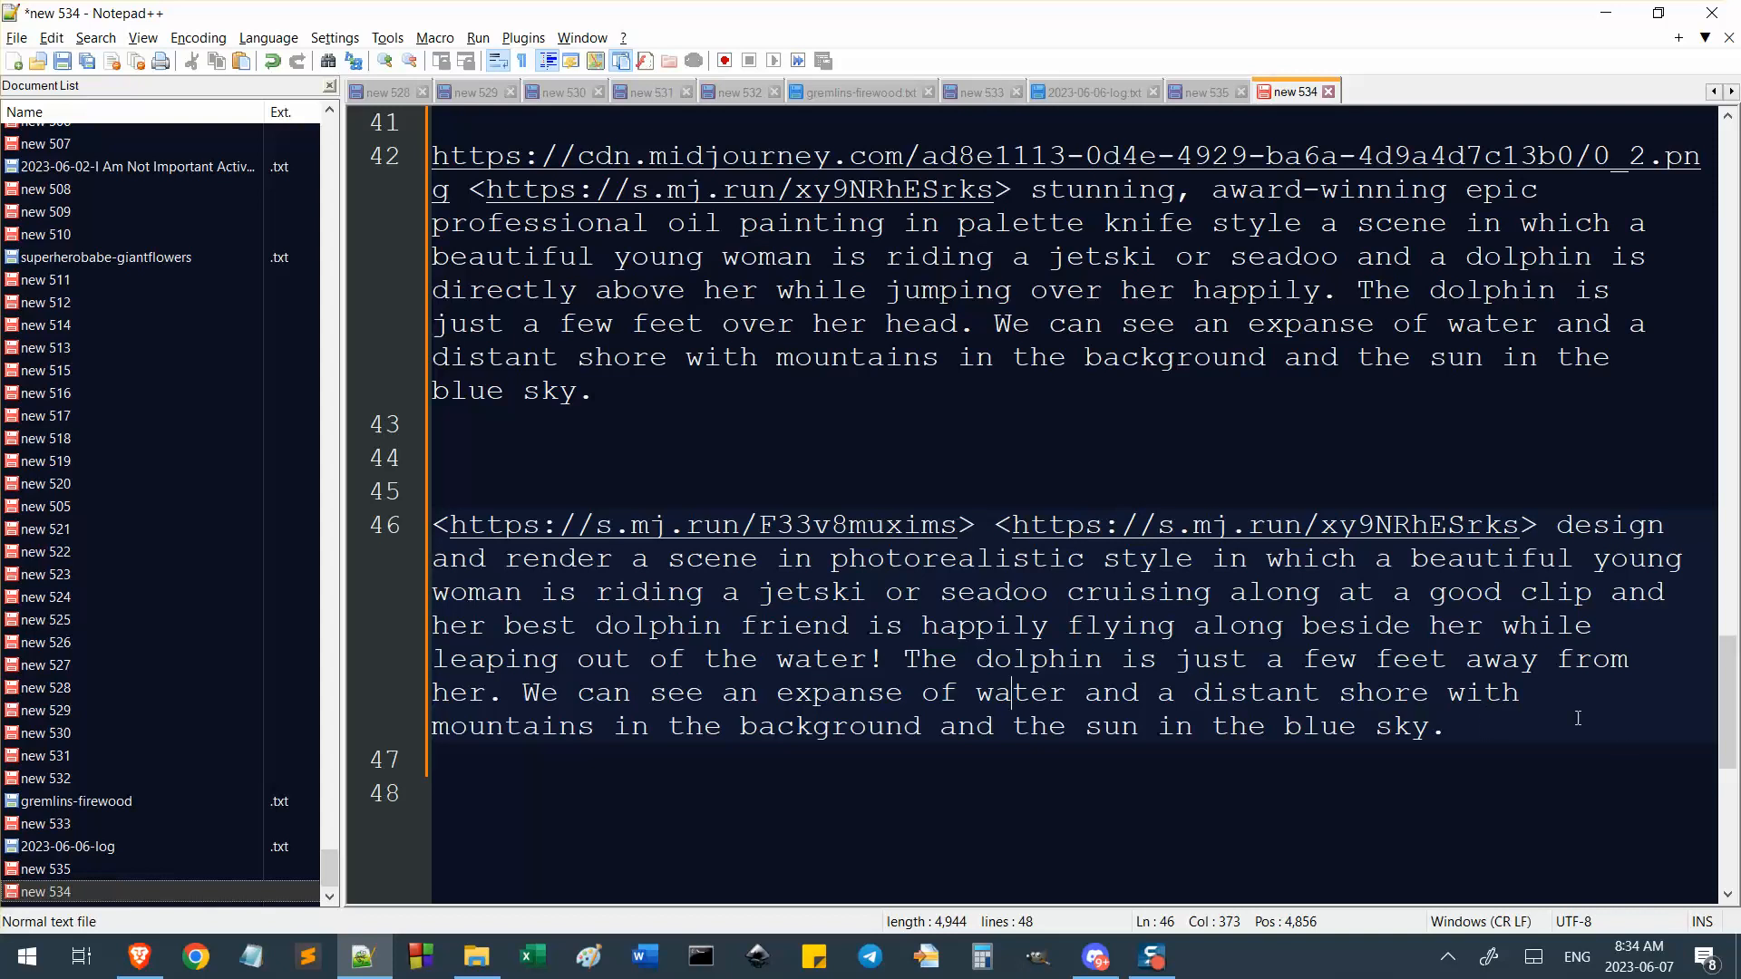
Insert "tropical" before "water" in the line 46 prompt.
click(983, 695)
text(top)
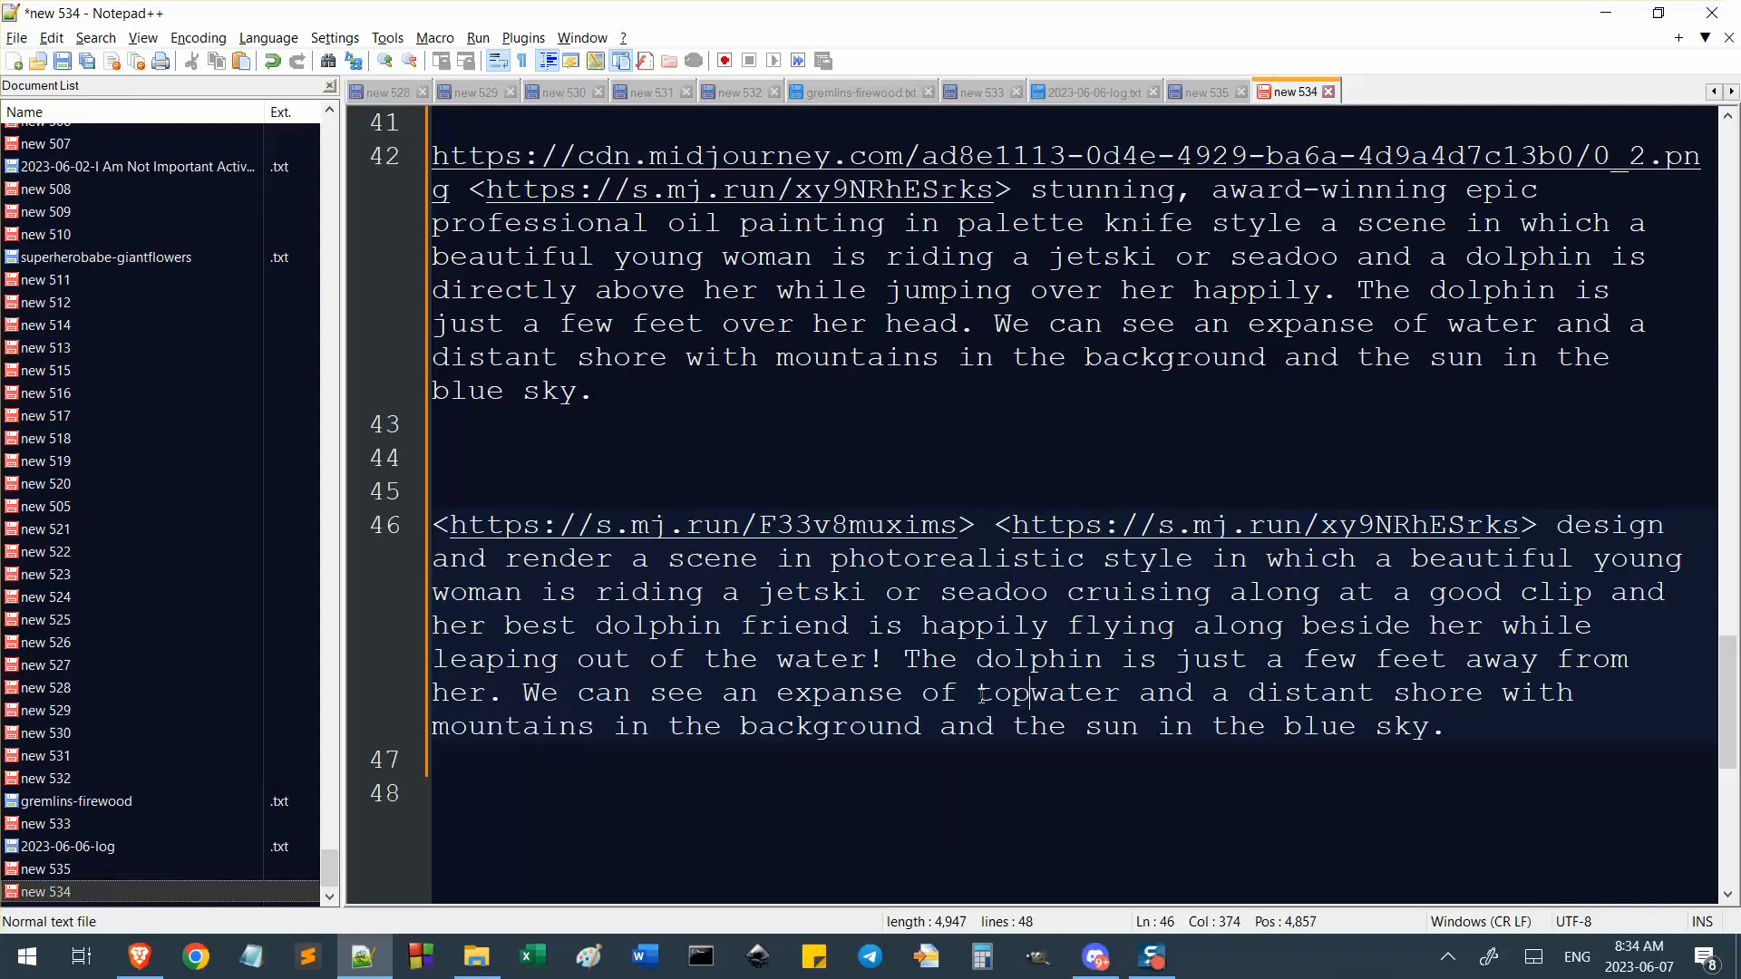
key(BackSpace)
key(BackSpace)
text(ropical)
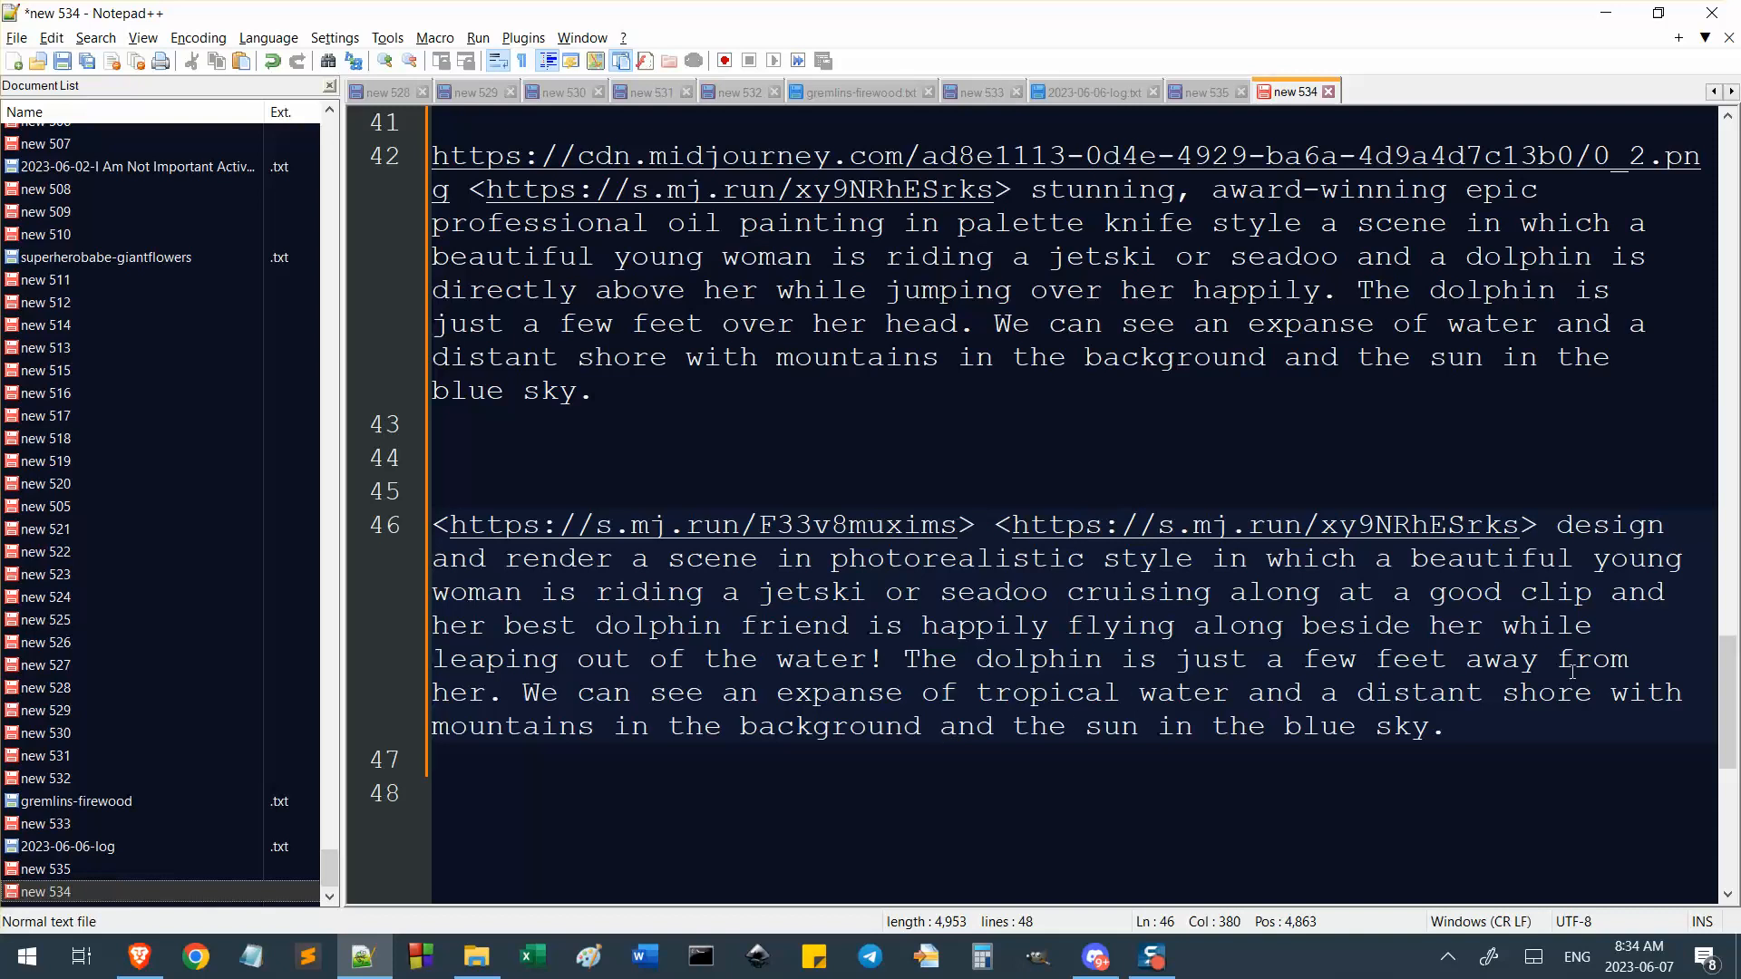
Insert "of an island with white sand beaches" after "a distant shore" in the line 46 prompt.
click(1511, 743)
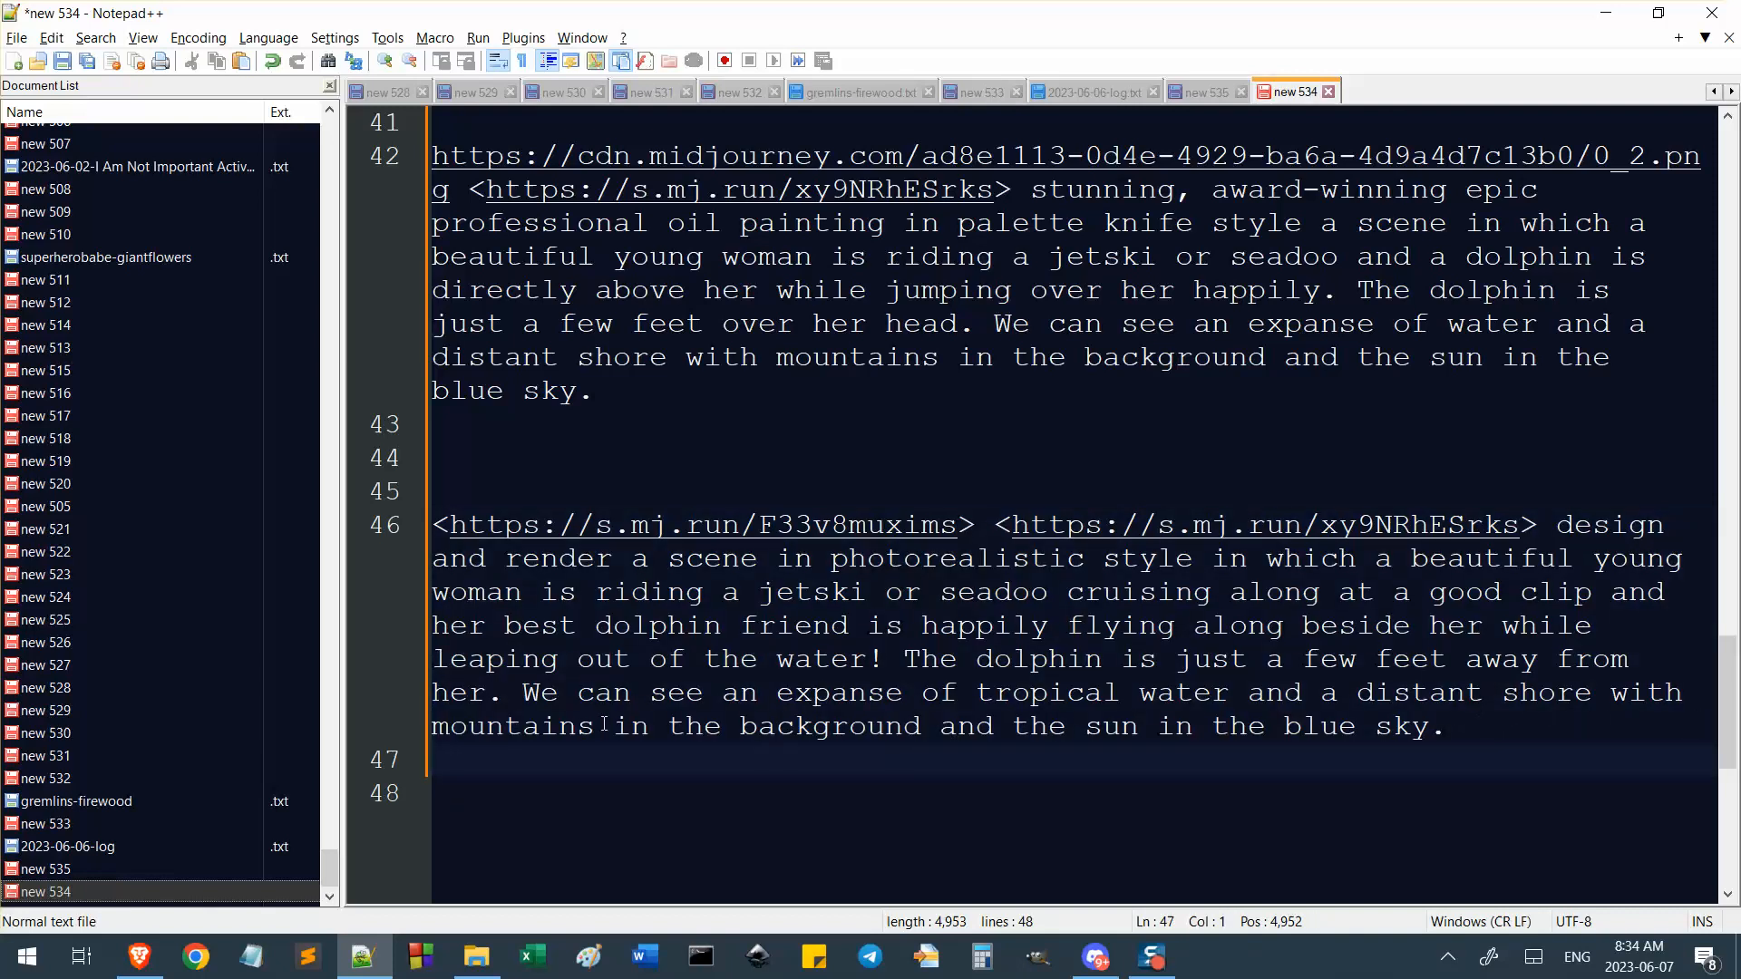
click(1503, 703)
click(1595, 700)
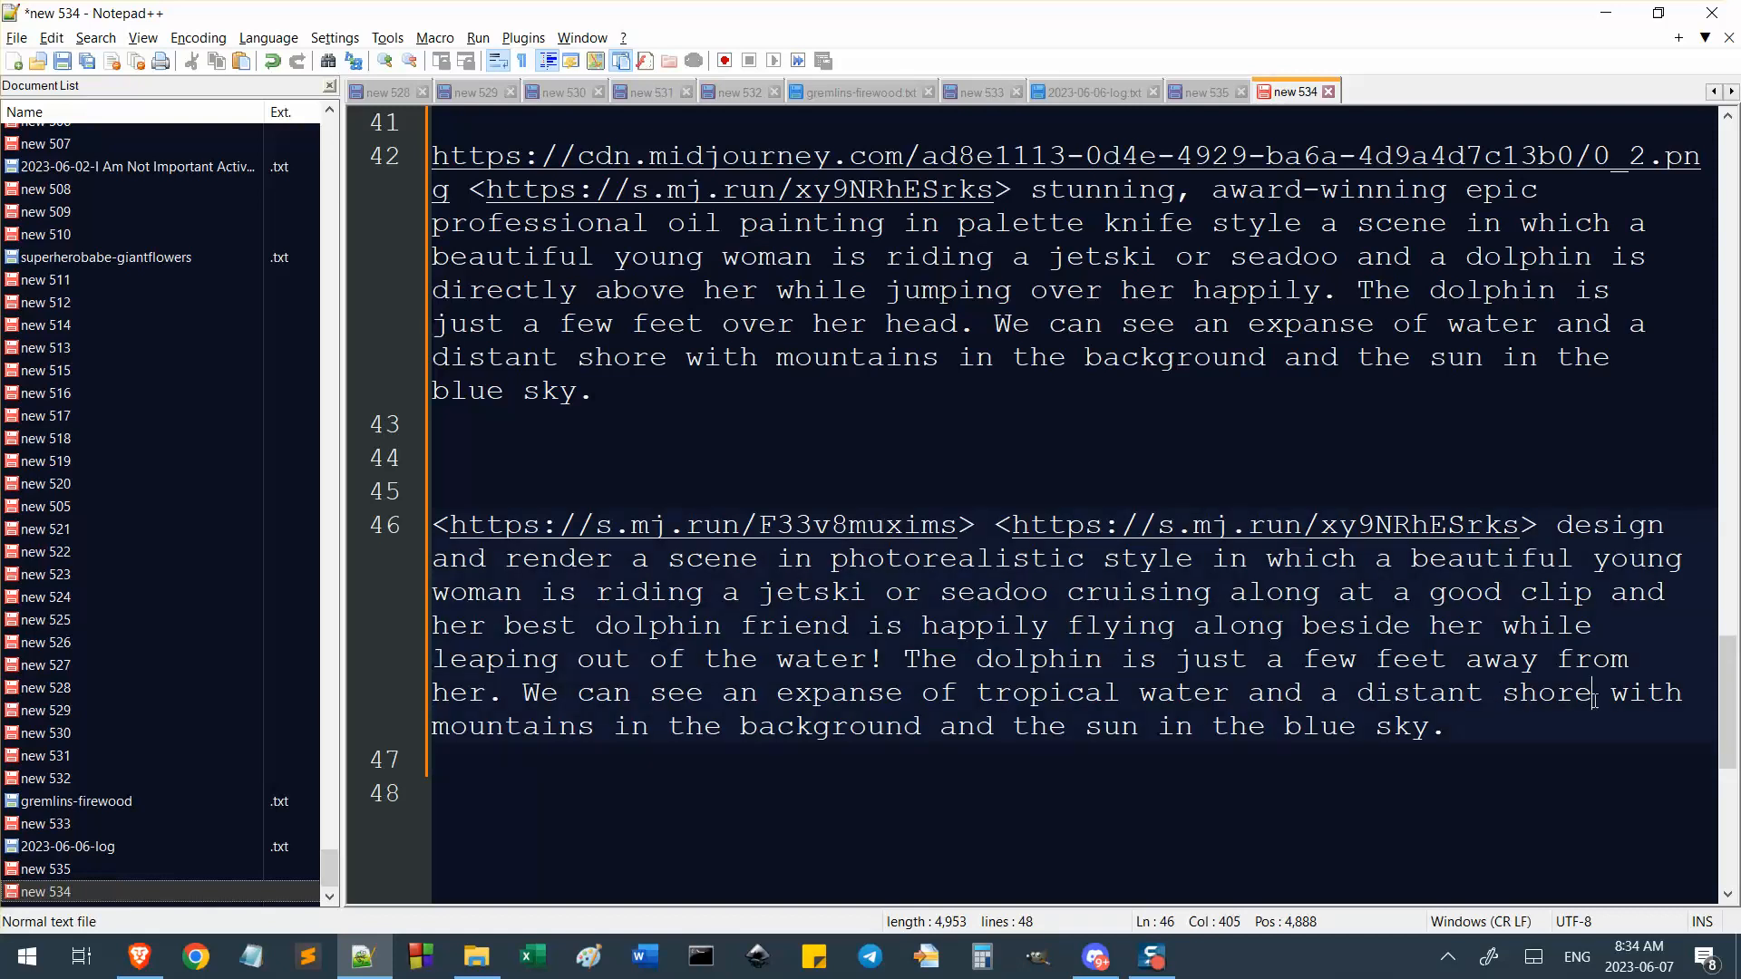
text(of an island)
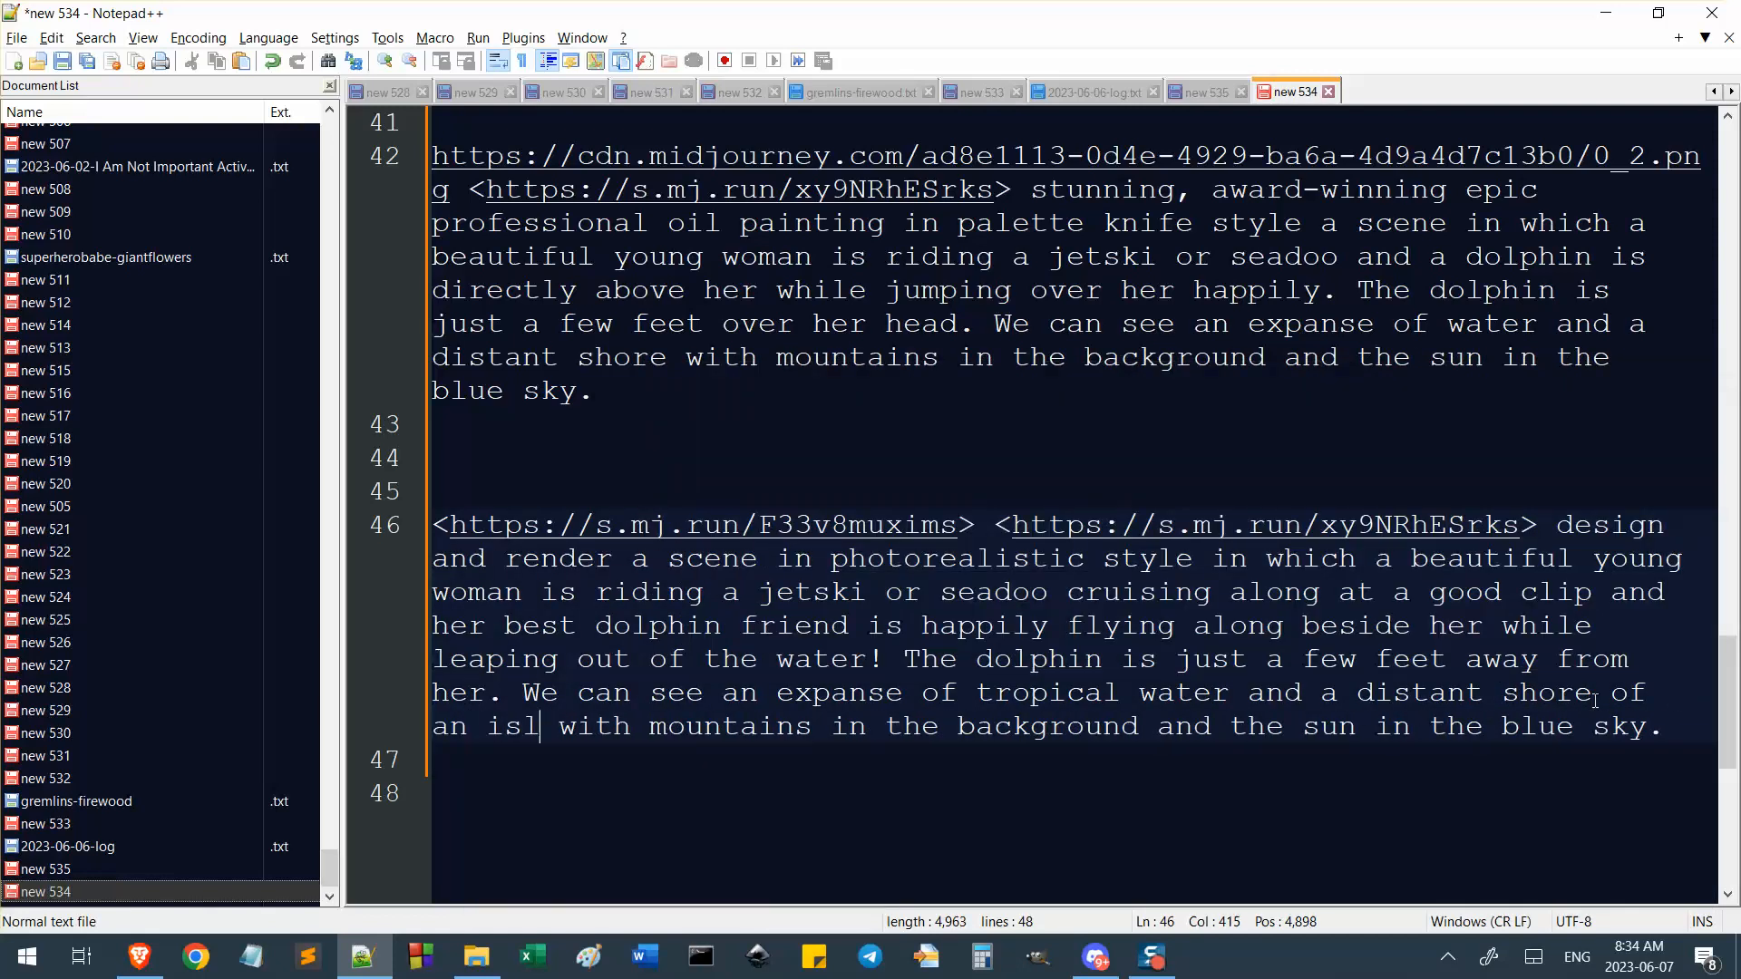
text( with white s)
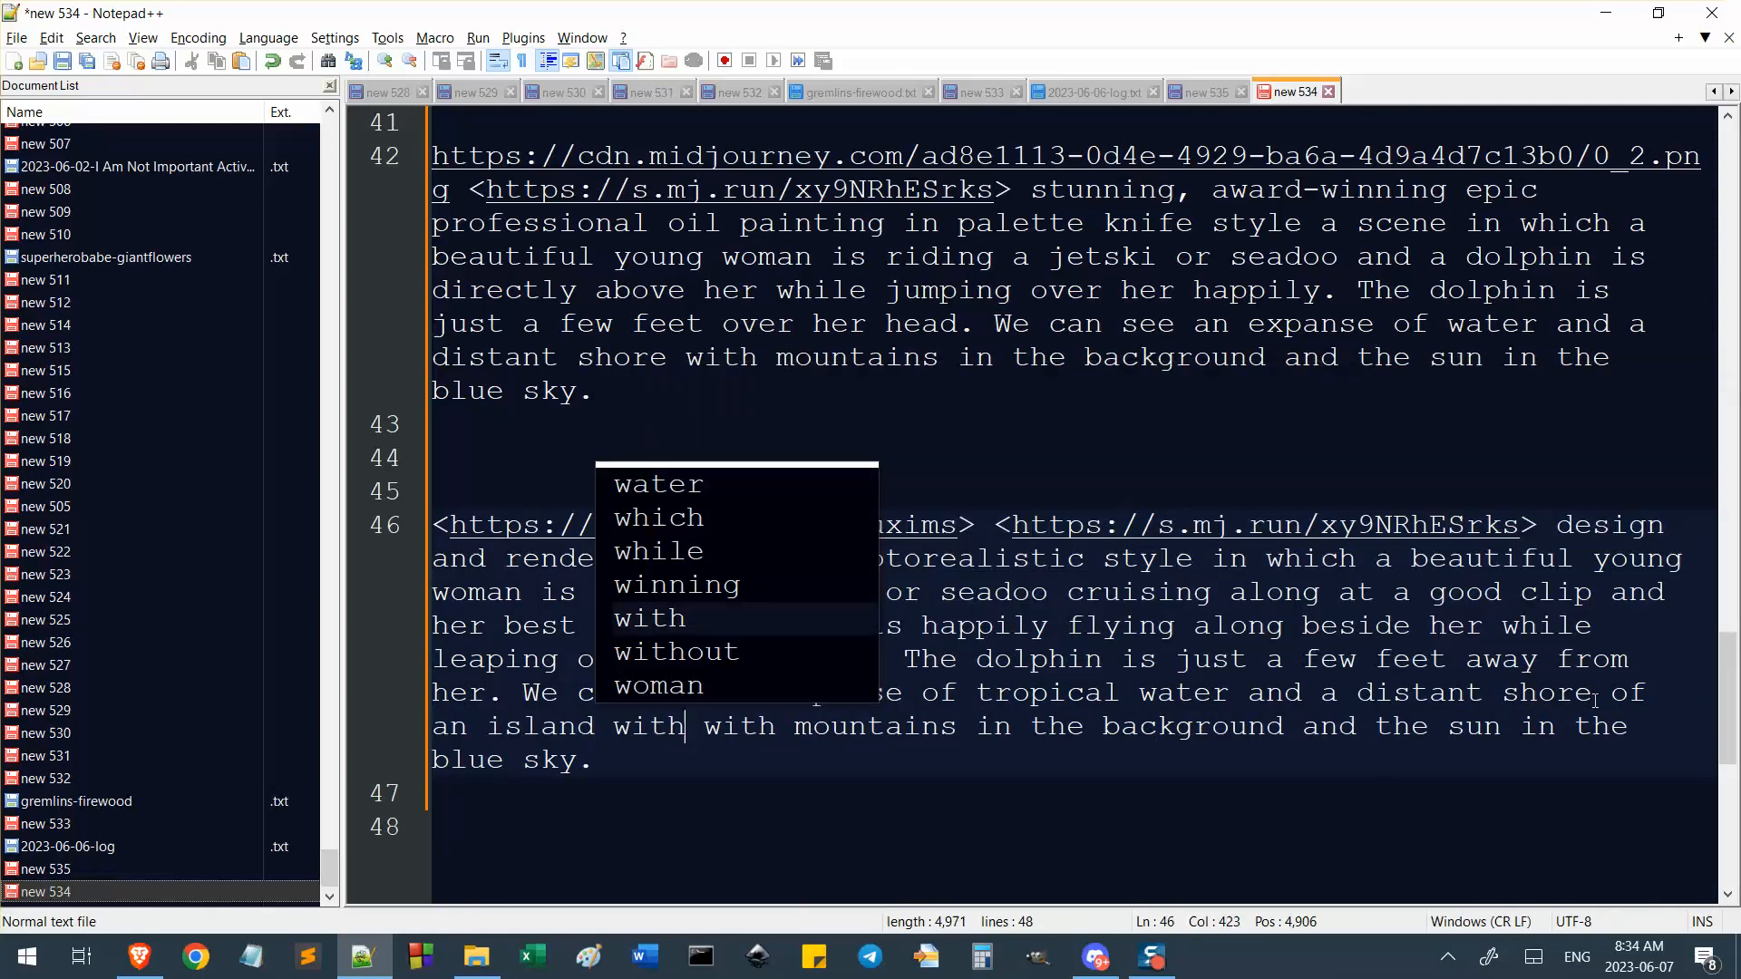
text(and beaches w)
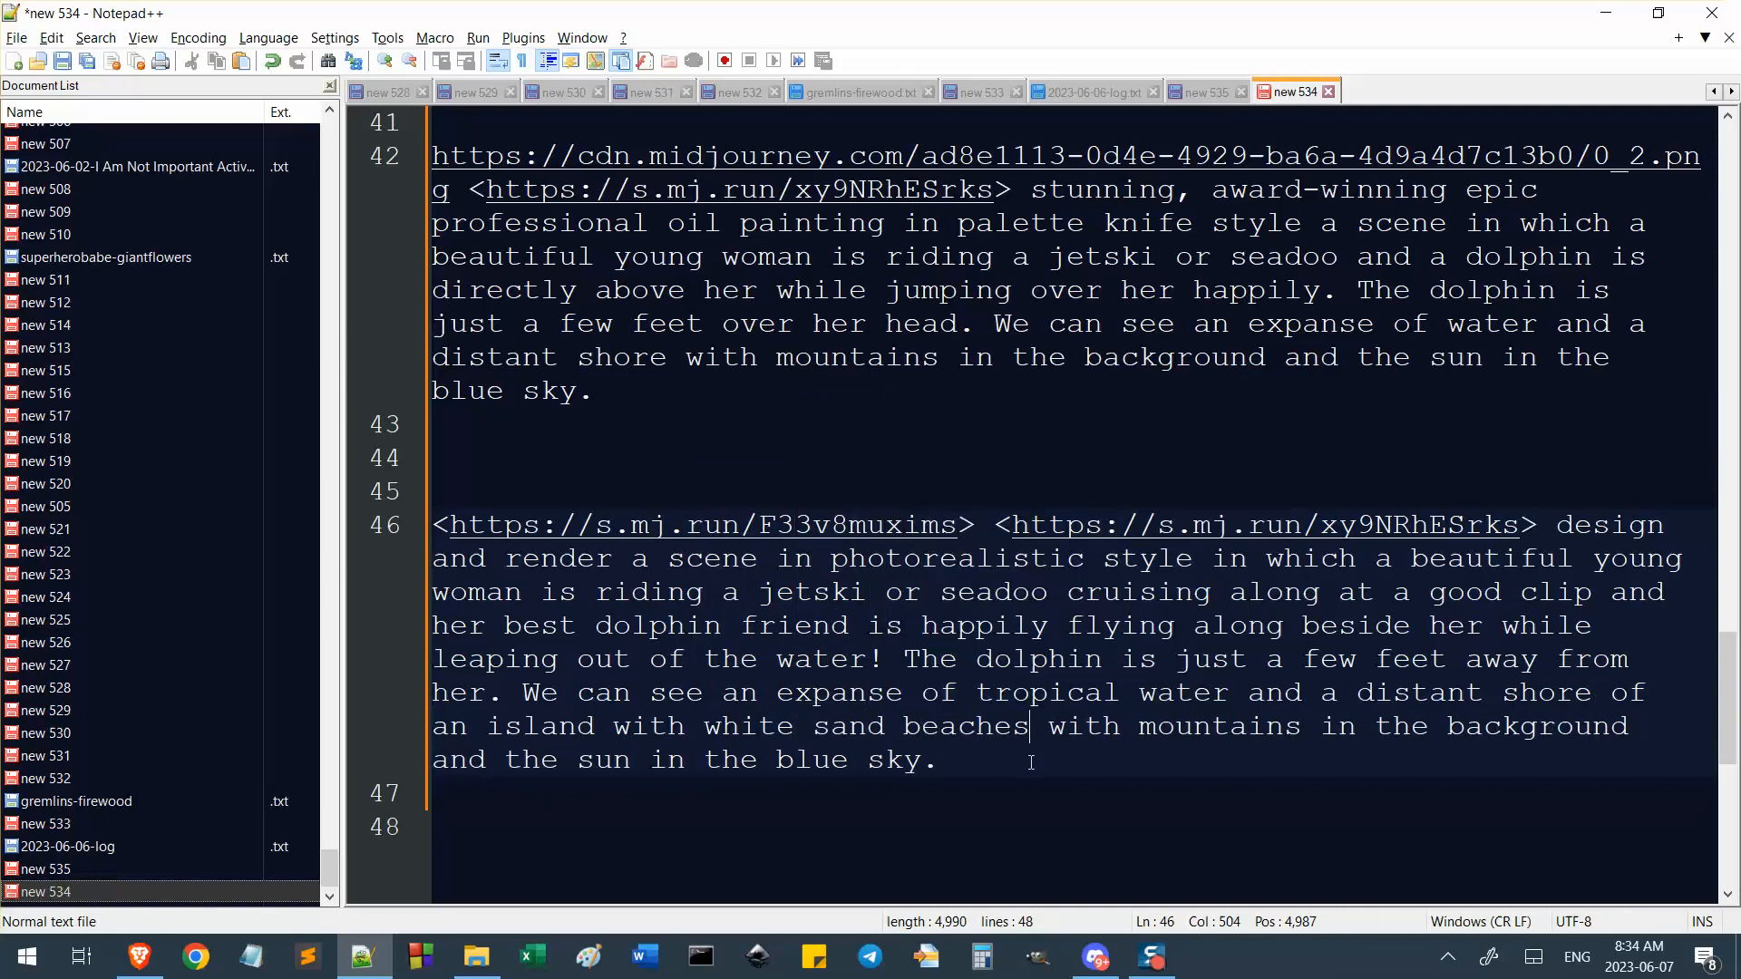
Copy the whole line 46 prompt, switch to Discord, replace the Remix Prompt text for image #1 with it, and submit the form.
drag(1031, 762, 421, 528)
key(ctrl+c)
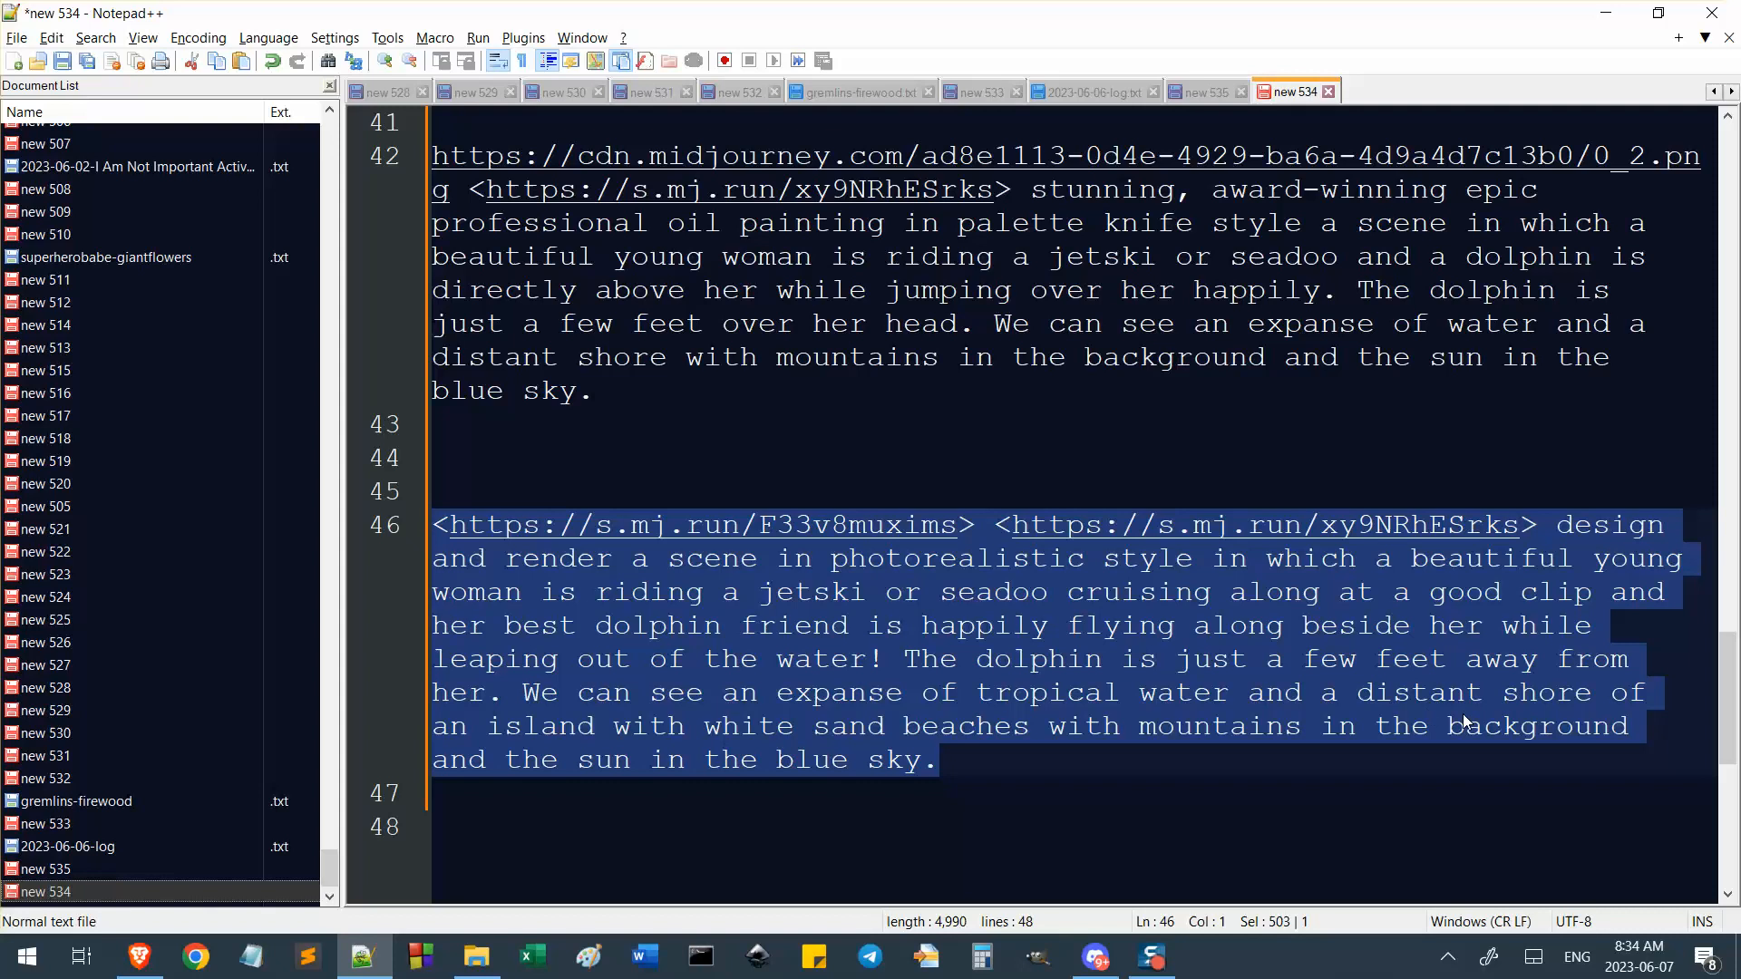
click(1096, 957)
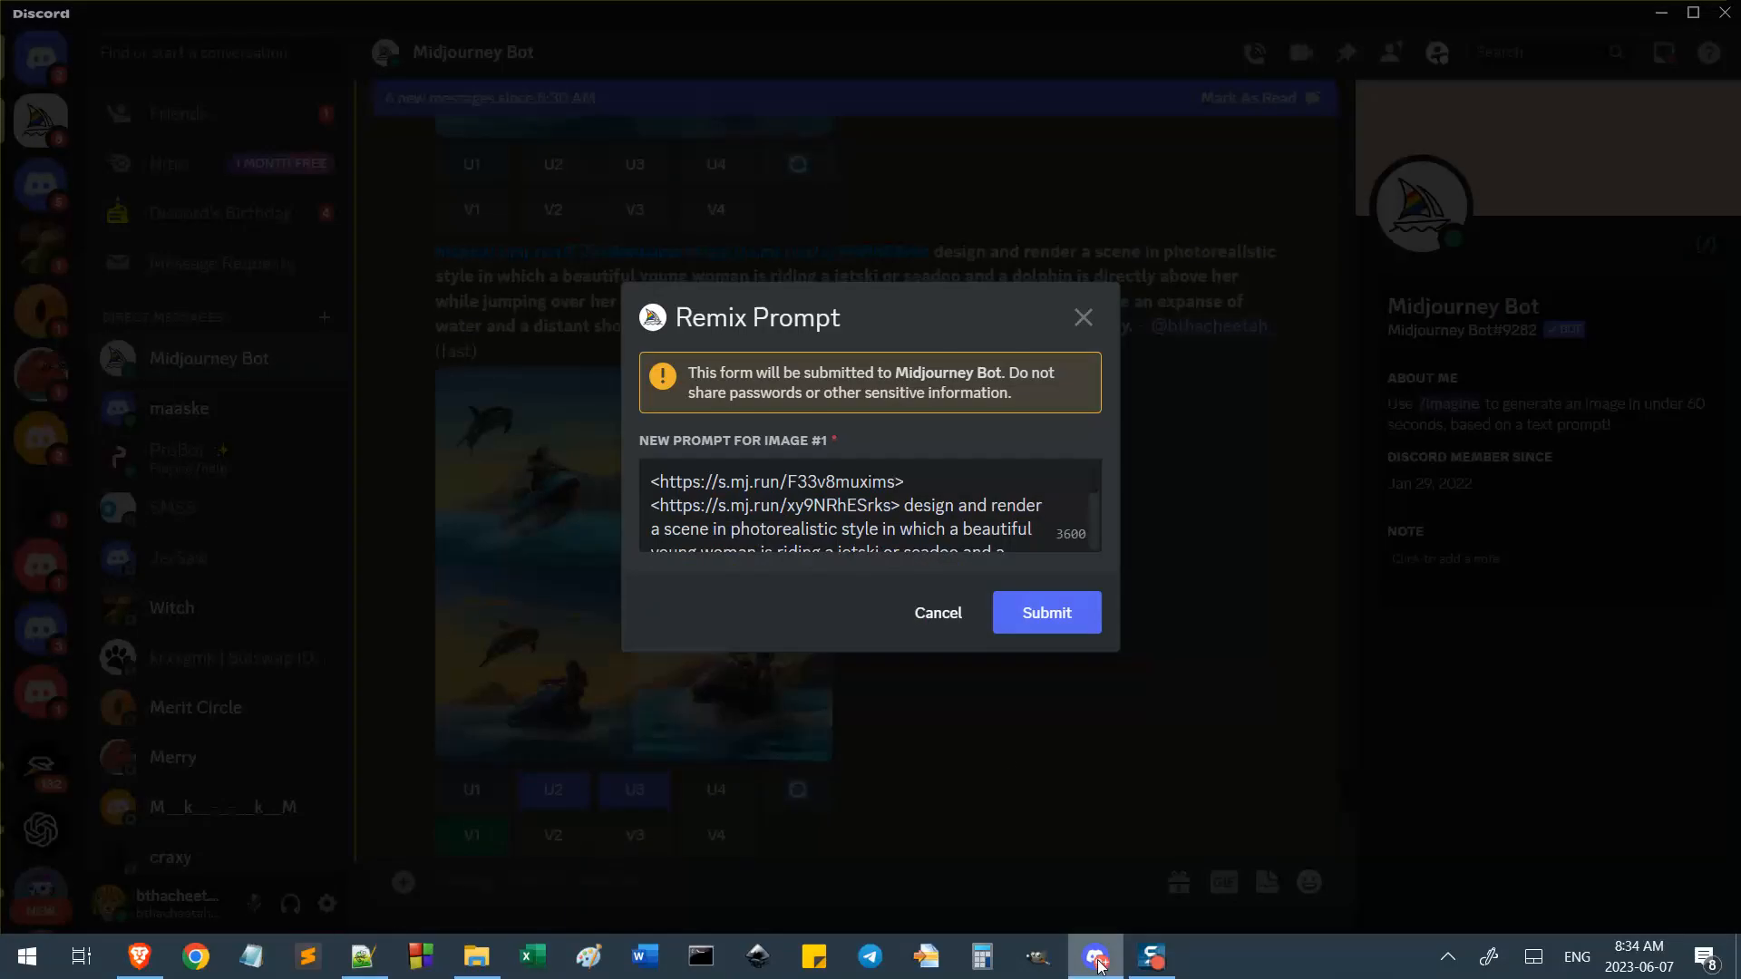
key(ctrl+a)
key(ctrl+v)
click(1043, 624)
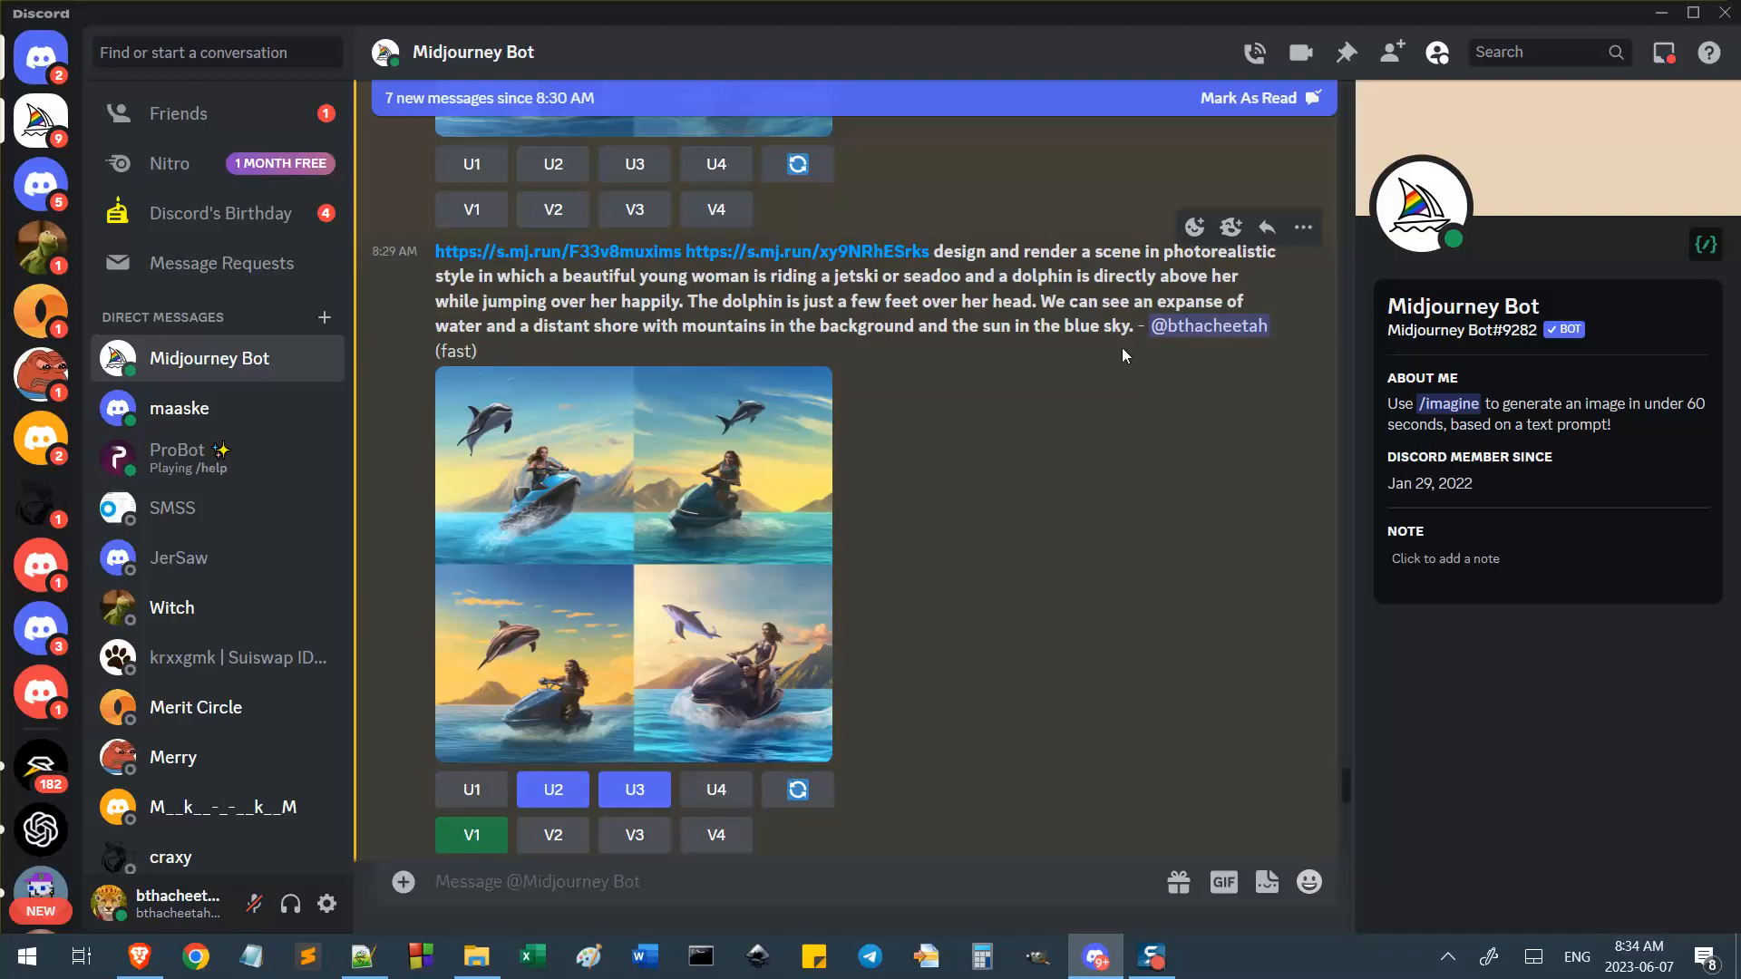
Copy the photorealistic prompt from the 8:29 AM Midjourney message and paste it above the revised prompt in the Notepad++ file.
drag(1134, 328, 371, 263)
key(ctrl+c)
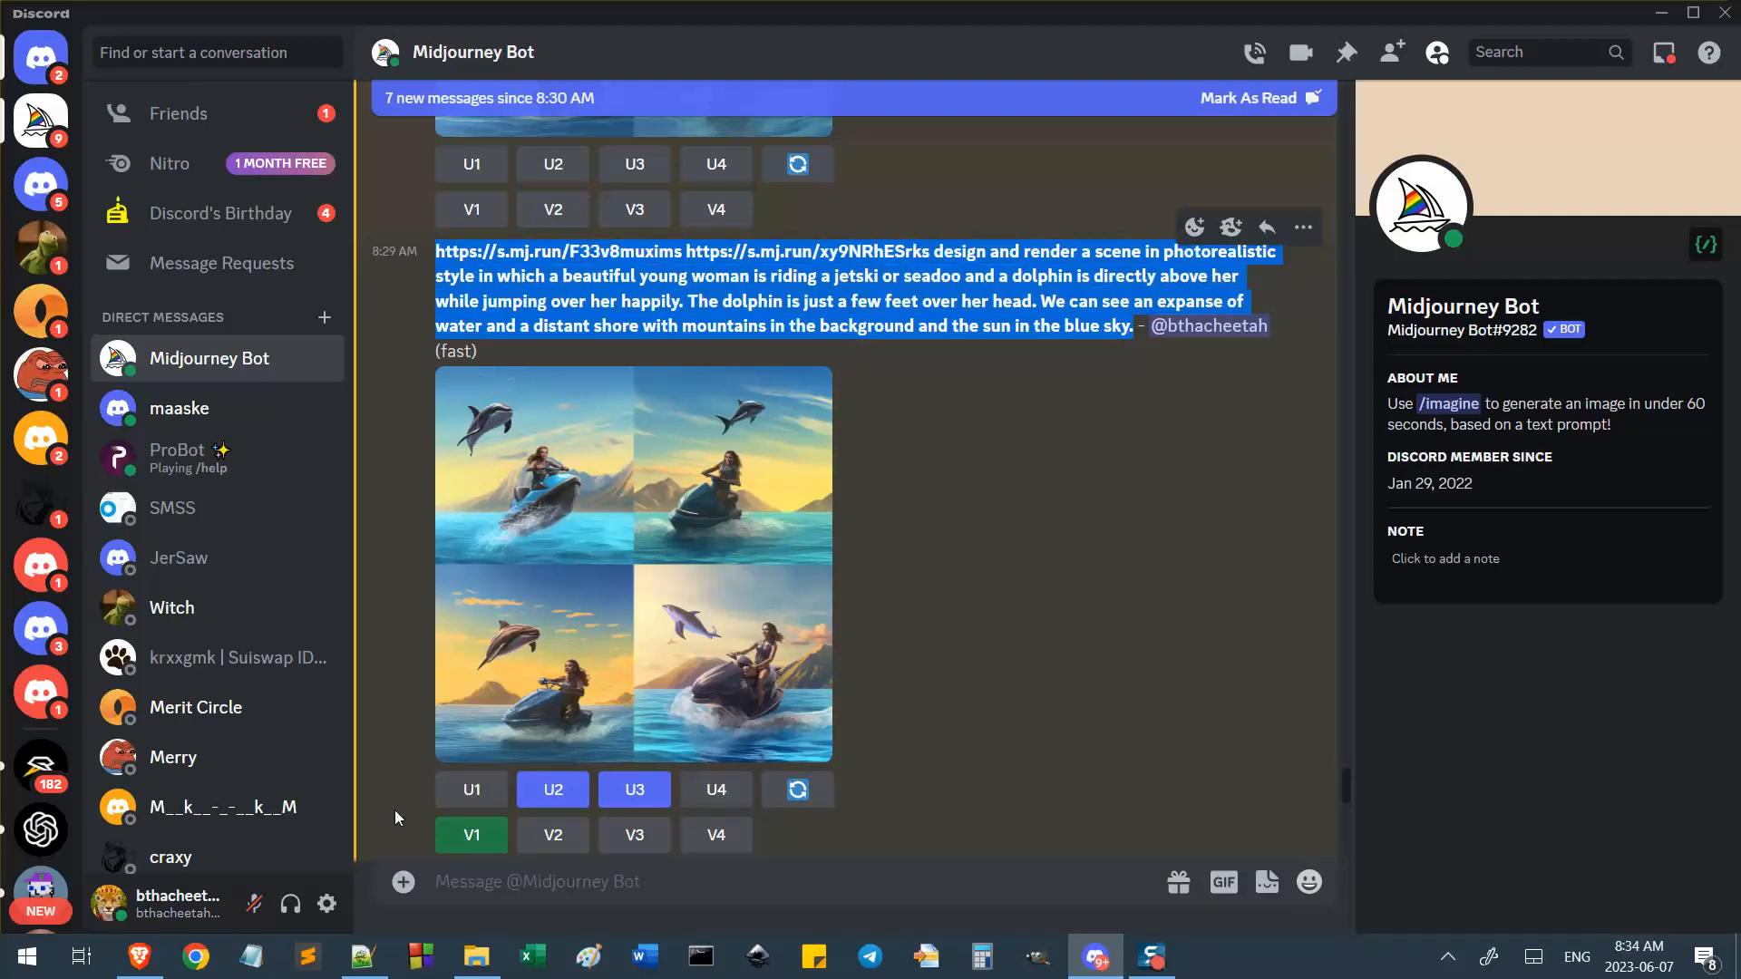
click(363, 957)
click(771, 460)
key(Return)
key(ctrl+v)
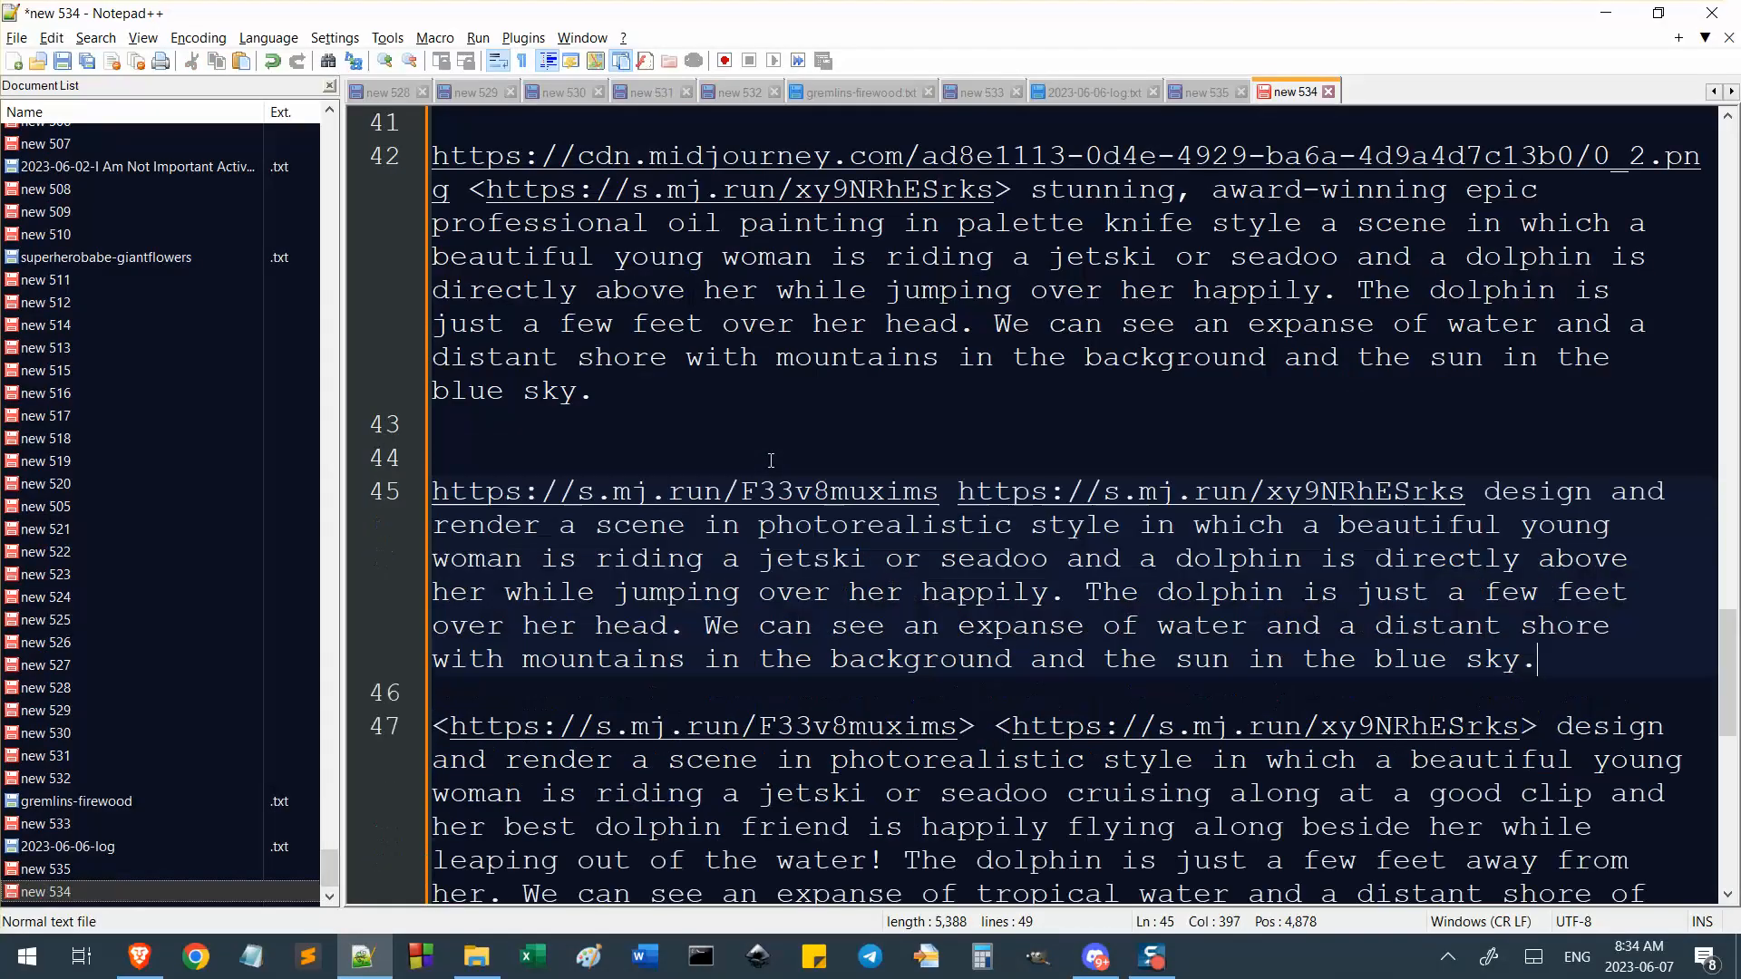
key(Return)
Copy the link of that Midjourney message in Discord and paste it below the newly added prompt in Notepad++.
key(alt+Tab)
click(1303, 226)
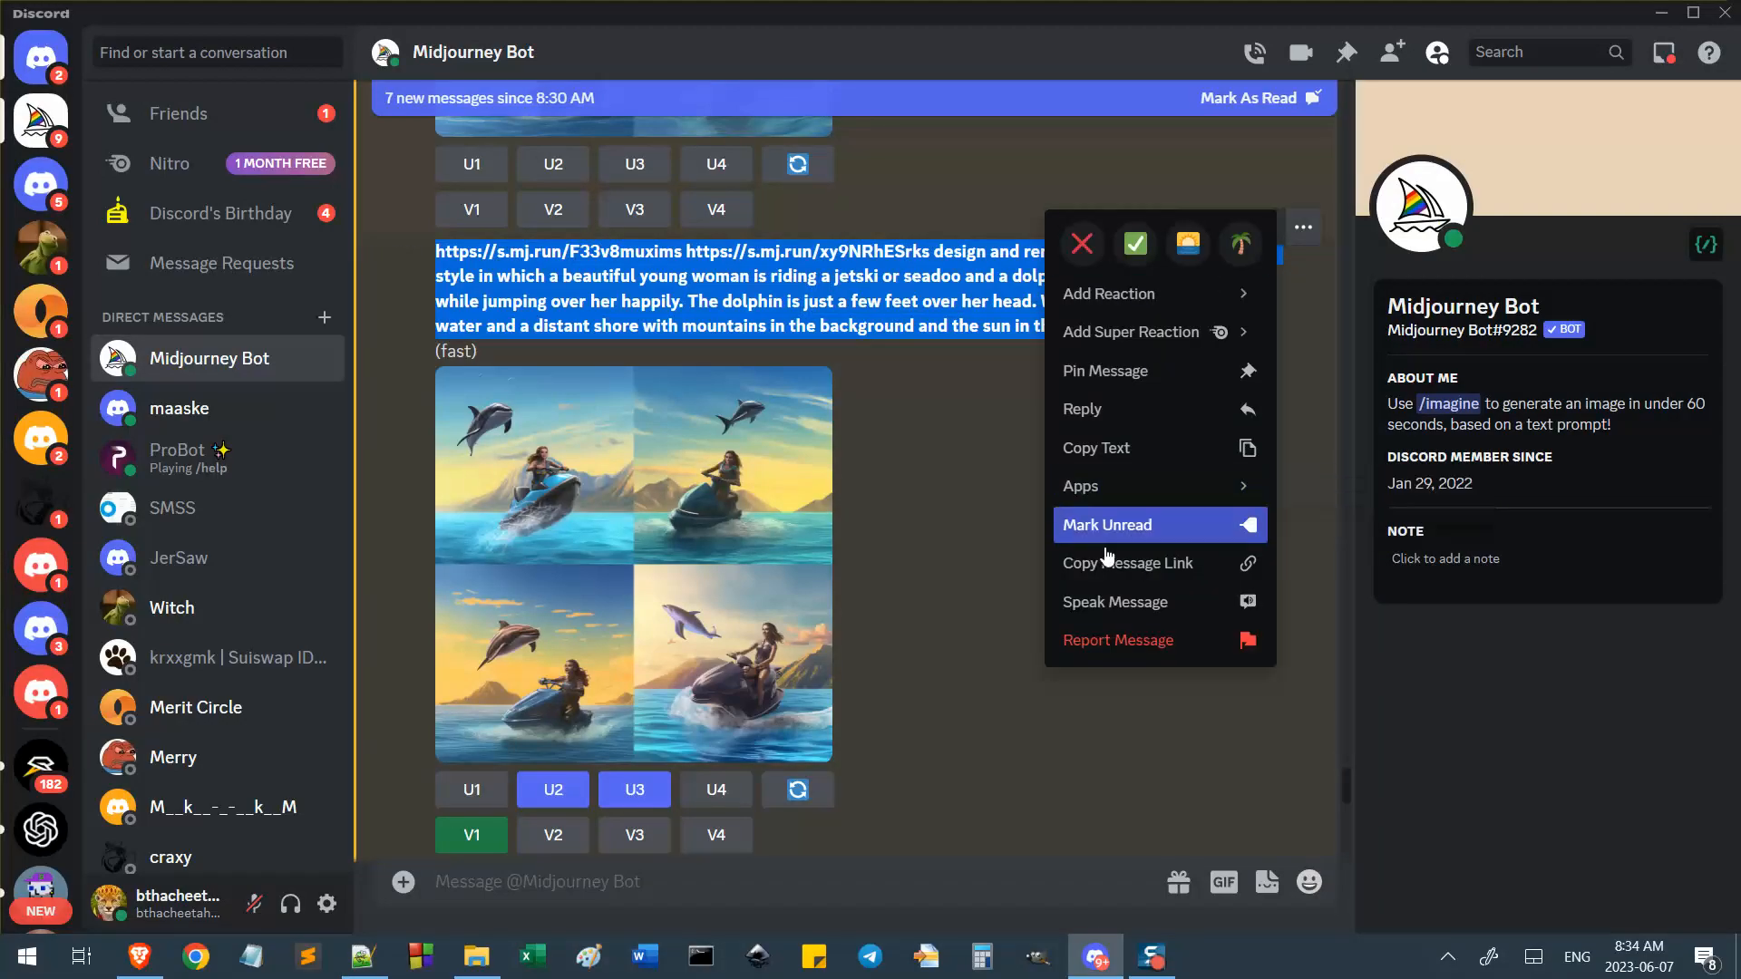
click(1102, 531)
key(alt+Tab)
key(ctrl+v)
key(Return)
key(Return)
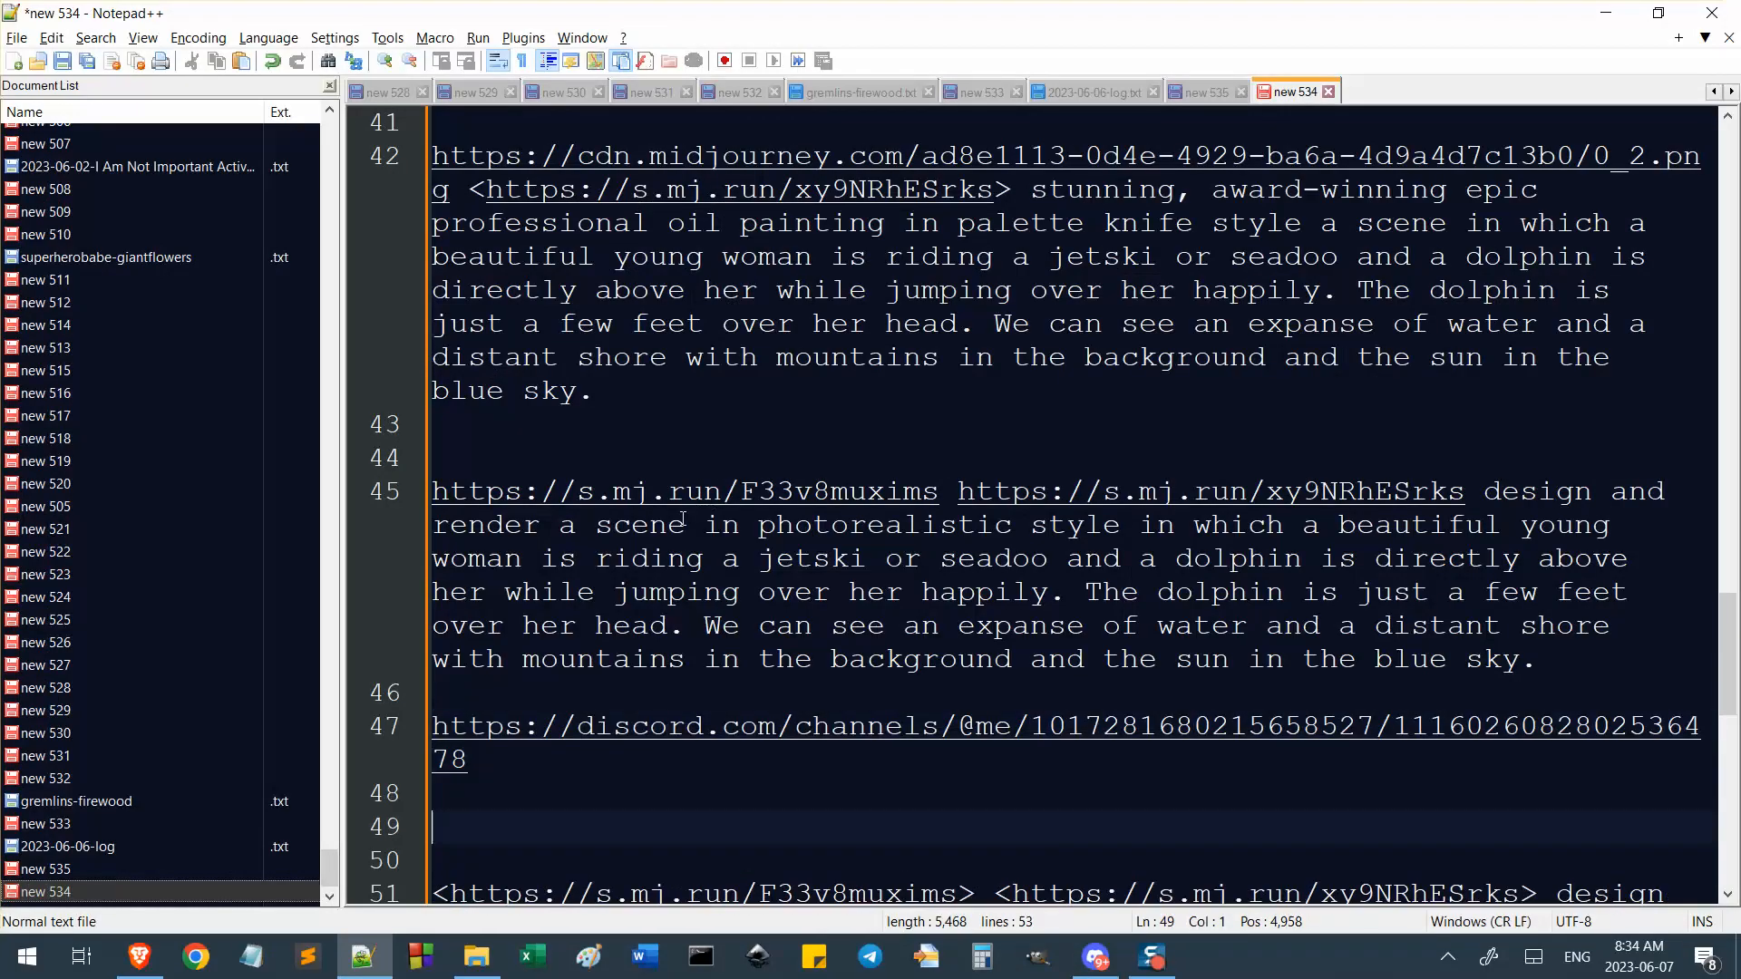
Add blank lines above the pasted prompt and below the message link to separate them from the neighbouring prompts.
click(644, 451)
key(Return)
key(Return)
scroll(675, 789, down, 2)
click(595, 692)
key(Return)
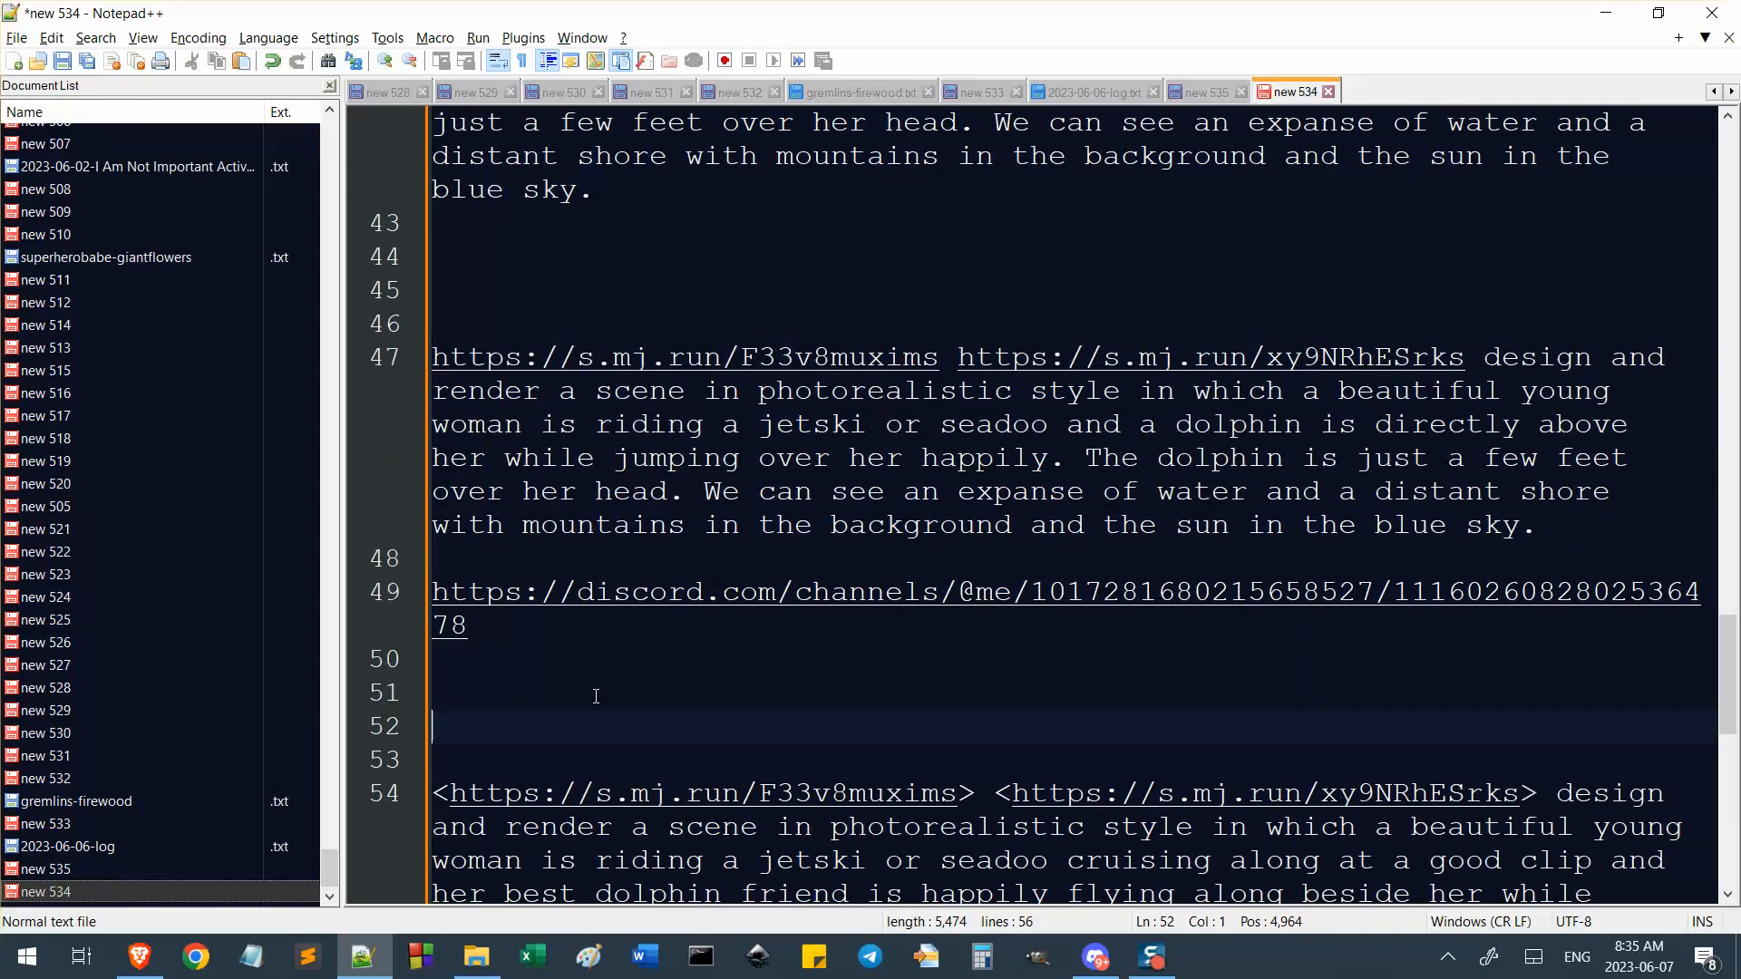
Label the pasted prompt with the note "this worked well" on the line above it.
click(647, 322)
text(this w)
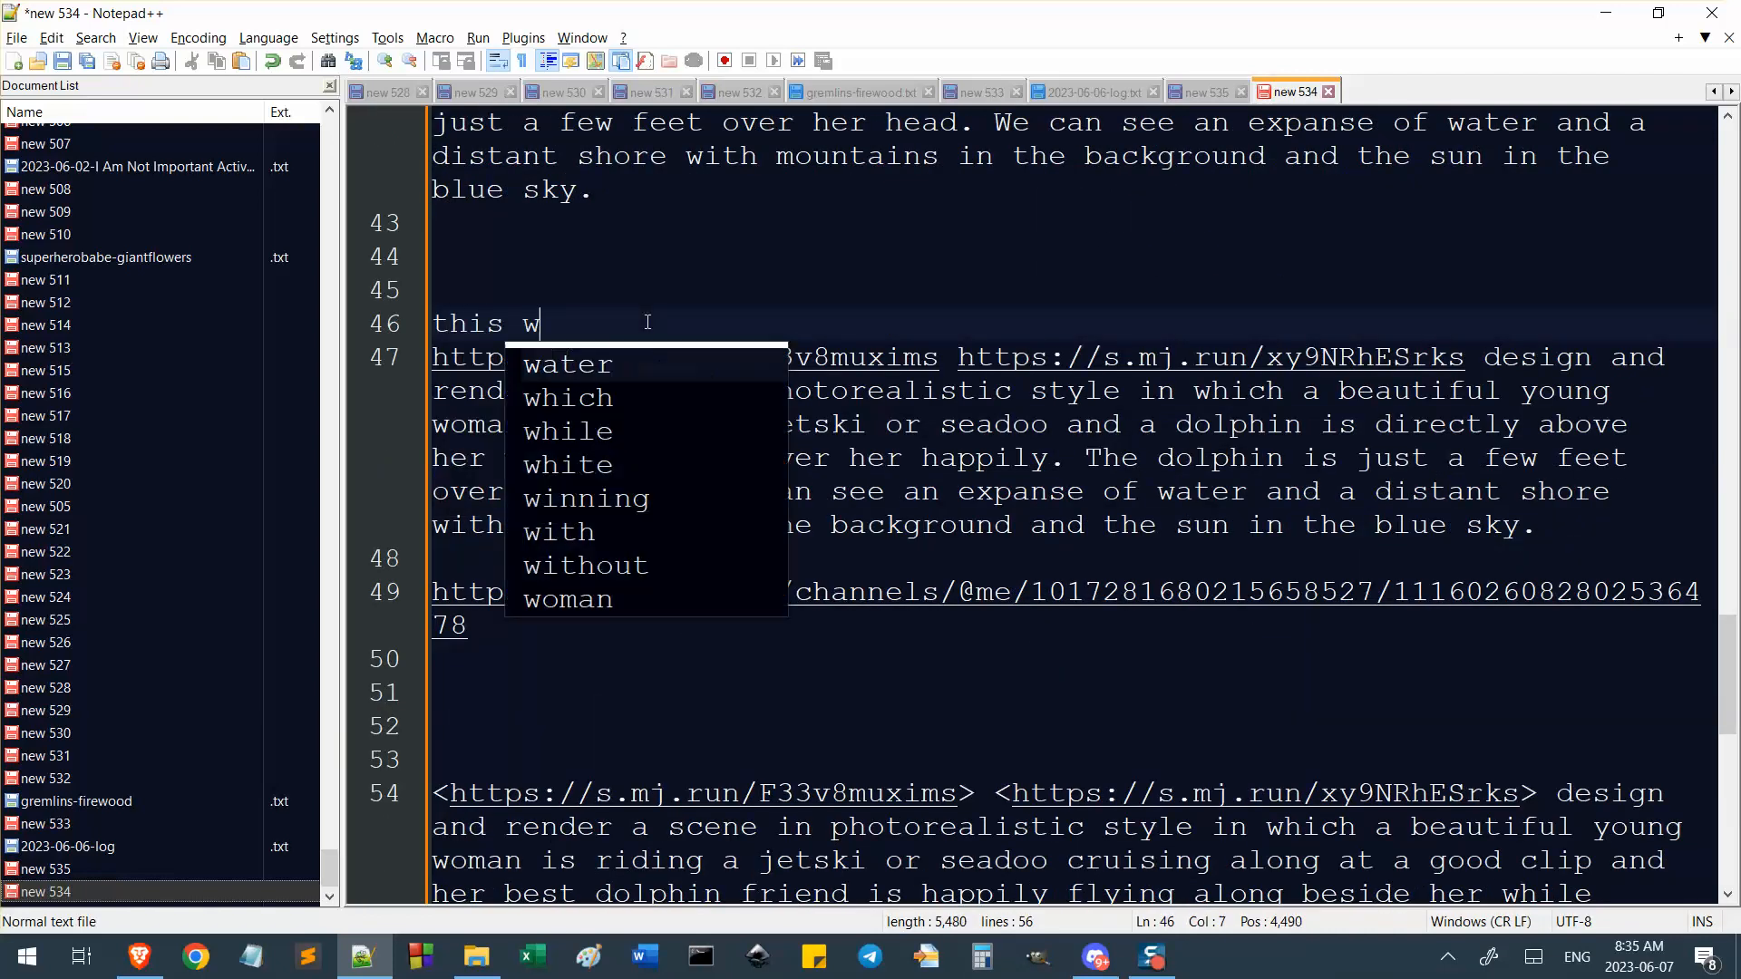
text(orked well)
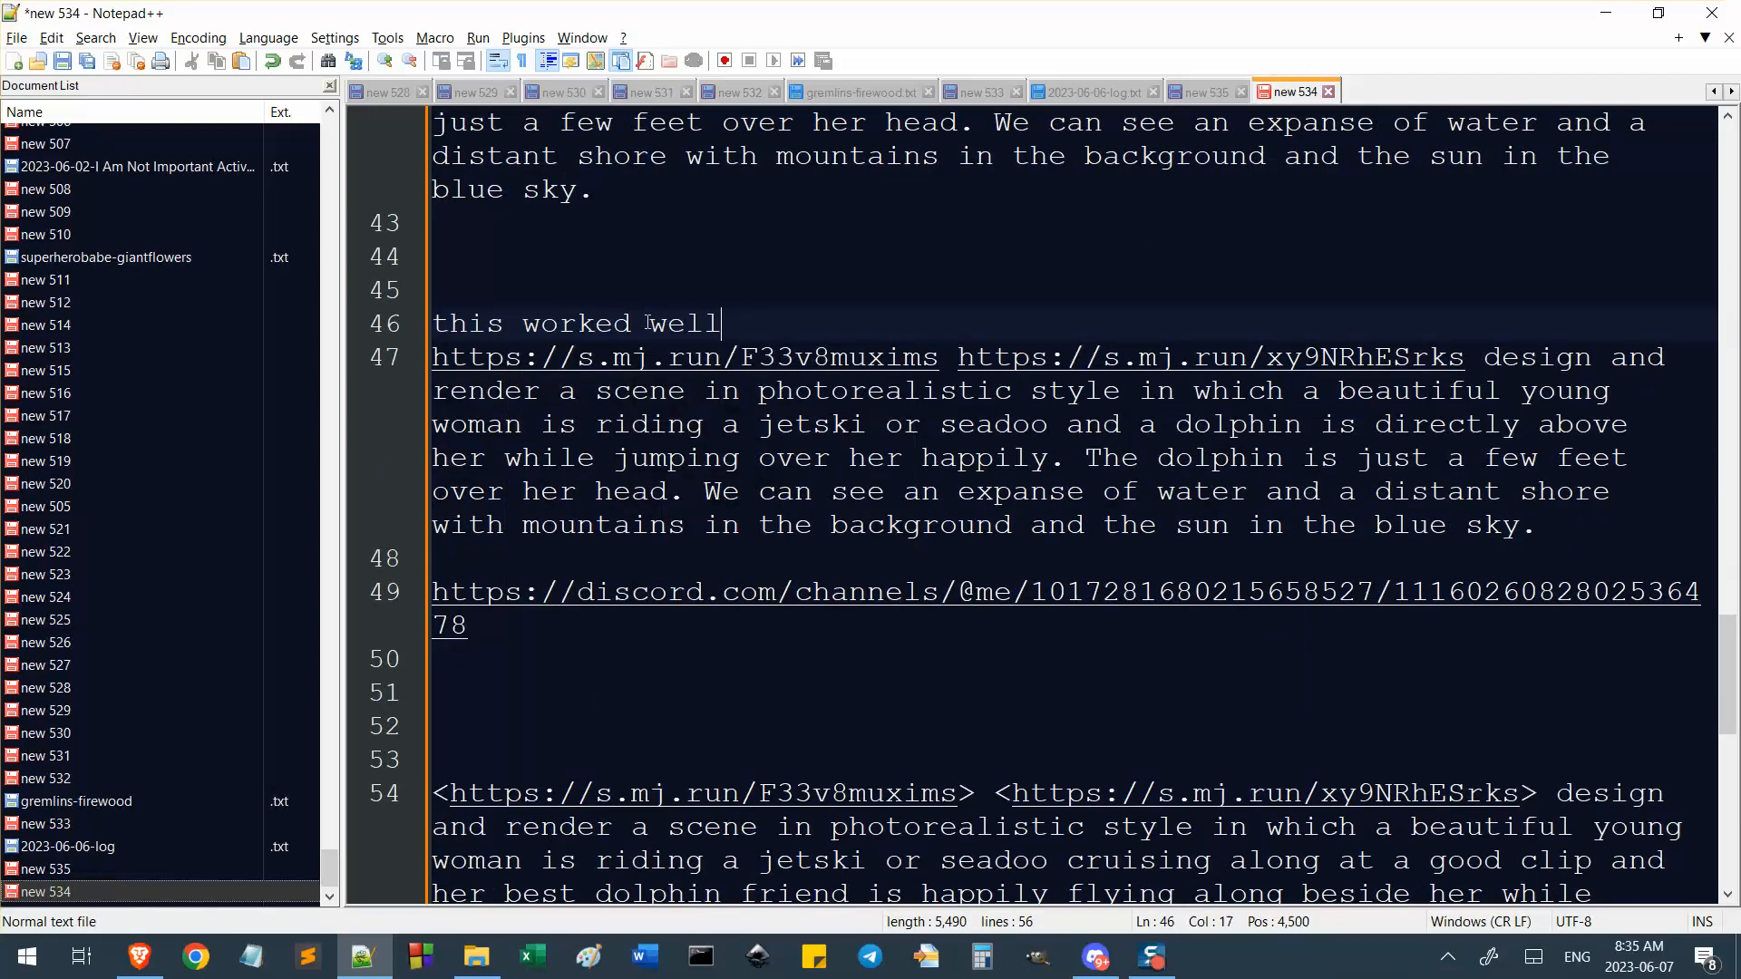
key(Return)
Switch to Discord and look back through the earlier jetski results, enlarging one of the illustrated-style image grids.
key(alt+Tab)
scroll(1112, 656, up, 5)
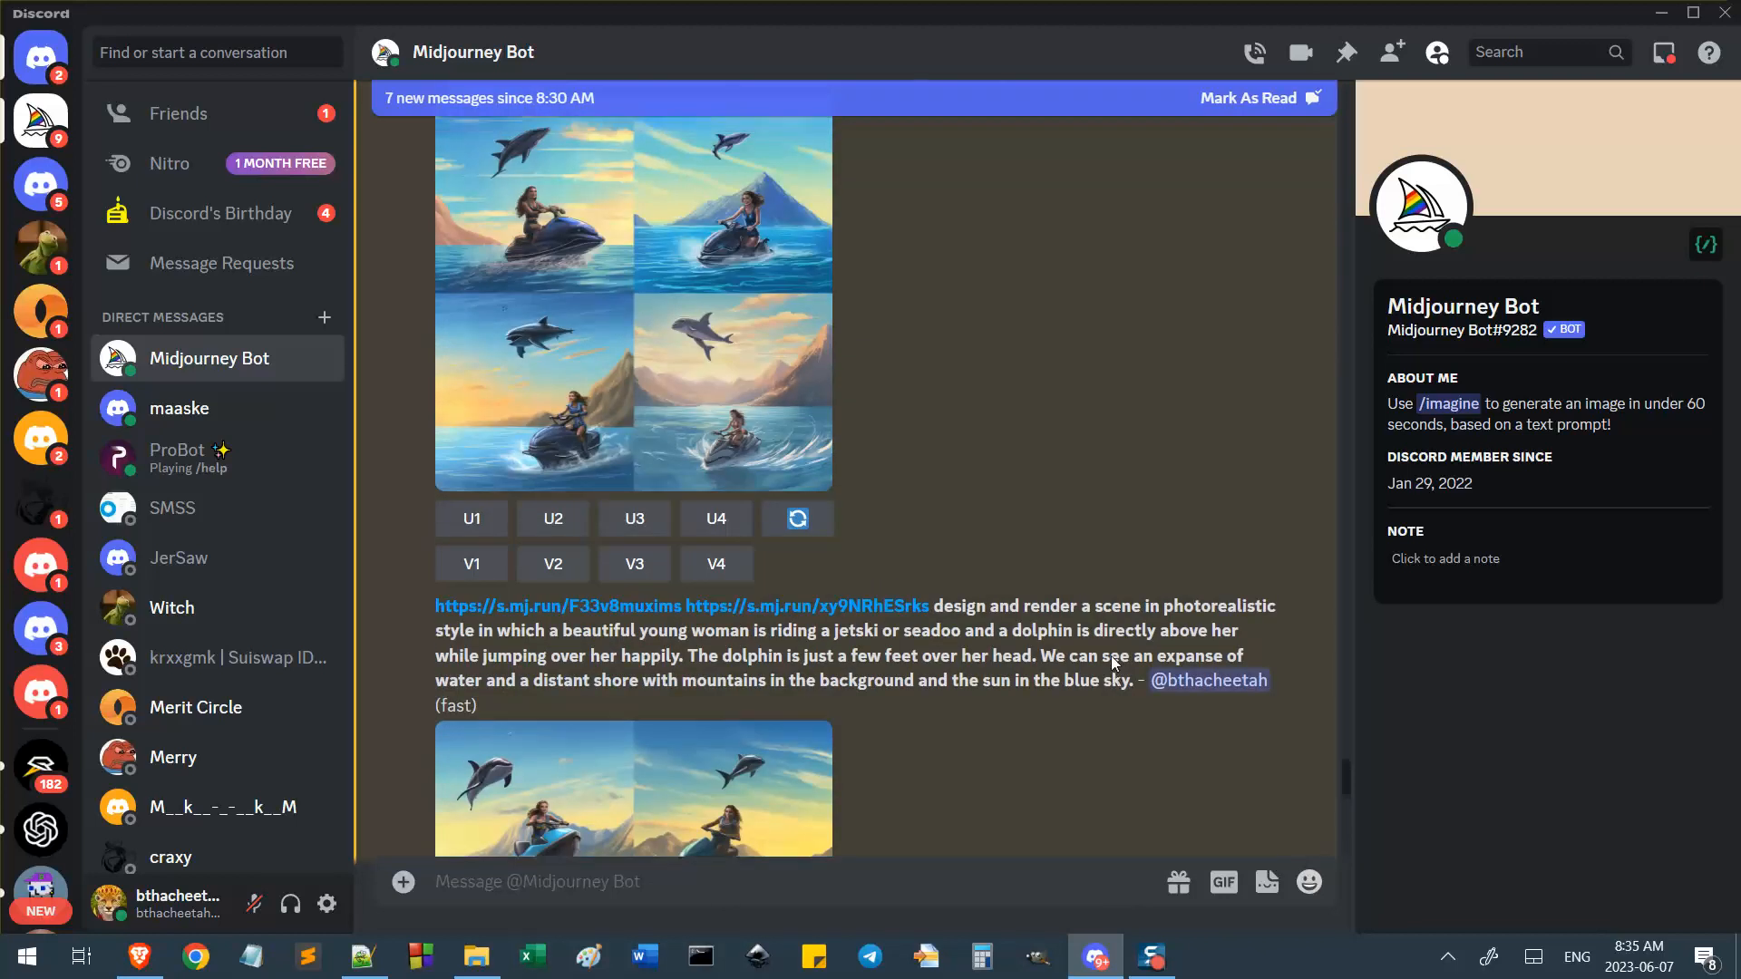
scroll(845, 503, down, 6)
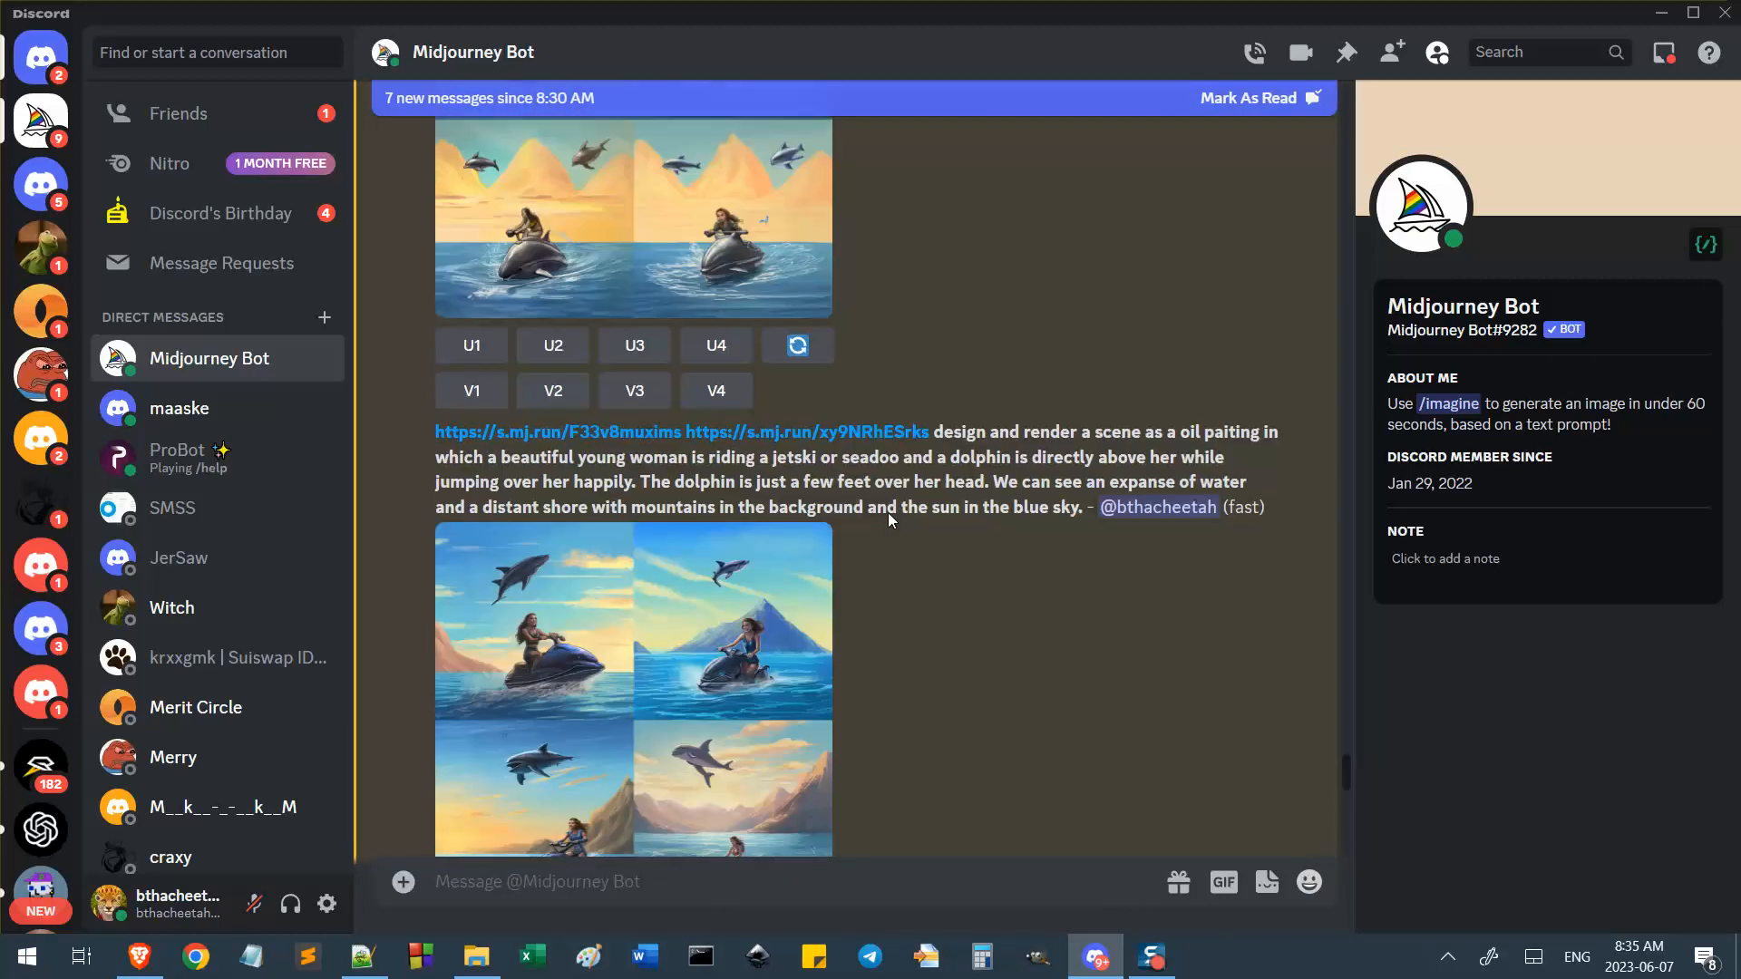
scroll(894, 539, up, 5)
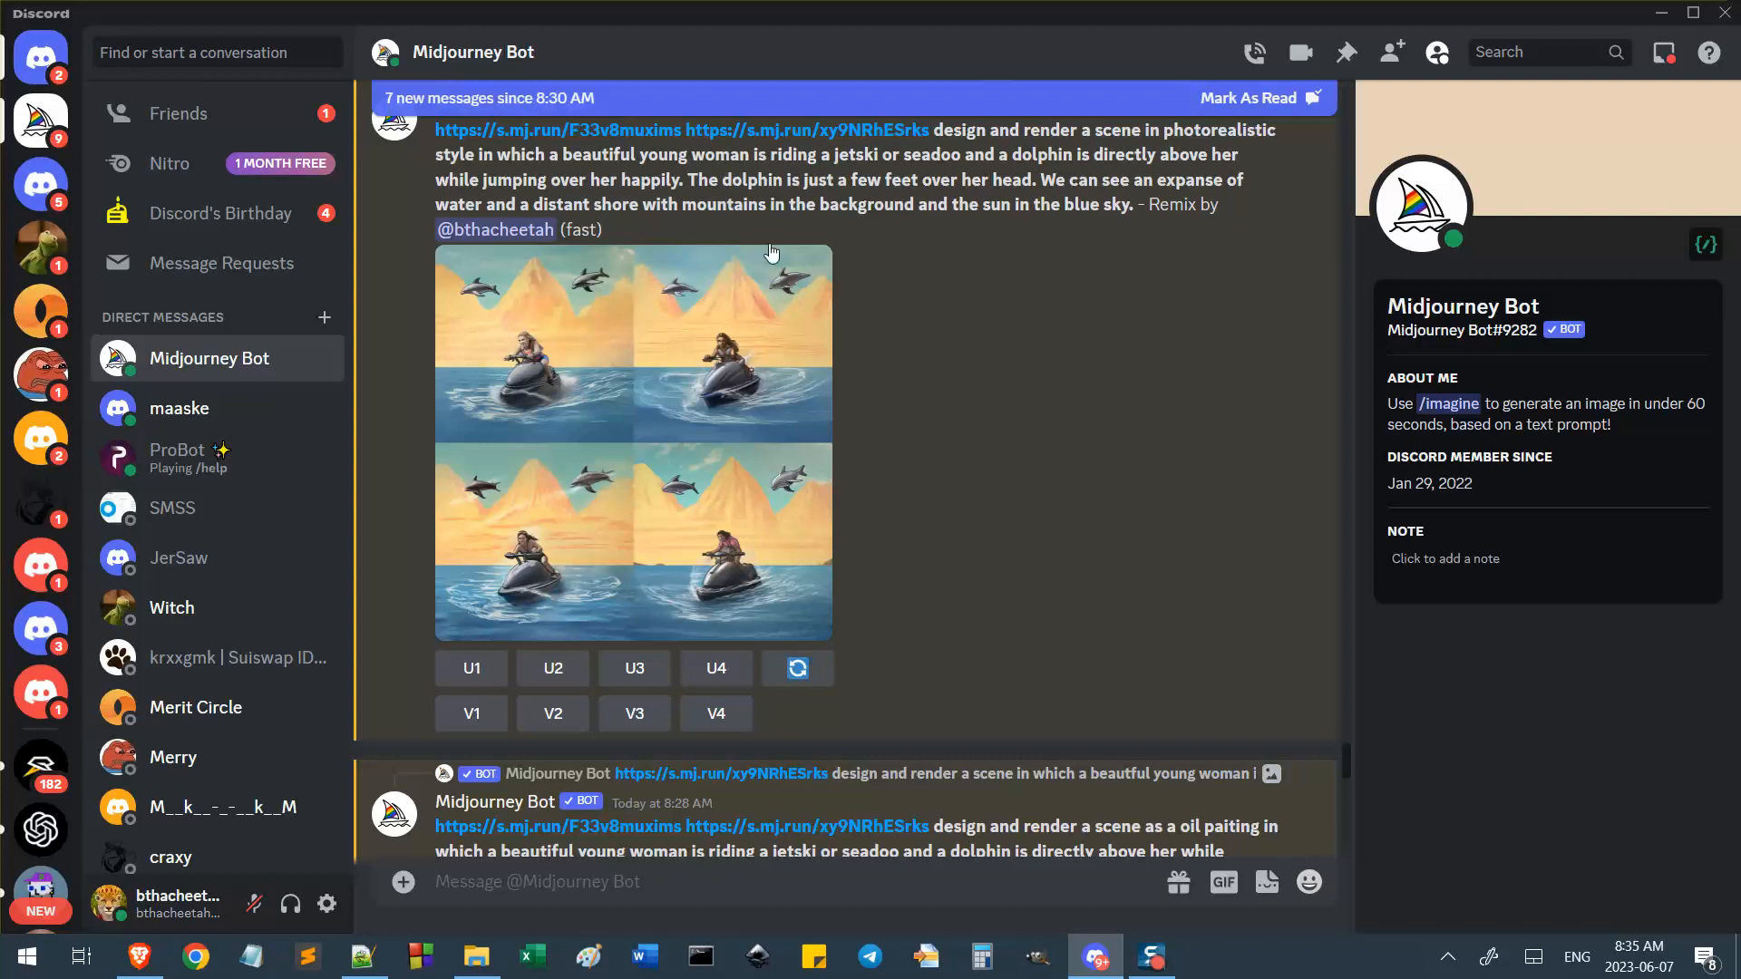
scroll(733, 346, up, 1)
scroll(965, 475, up, 15)
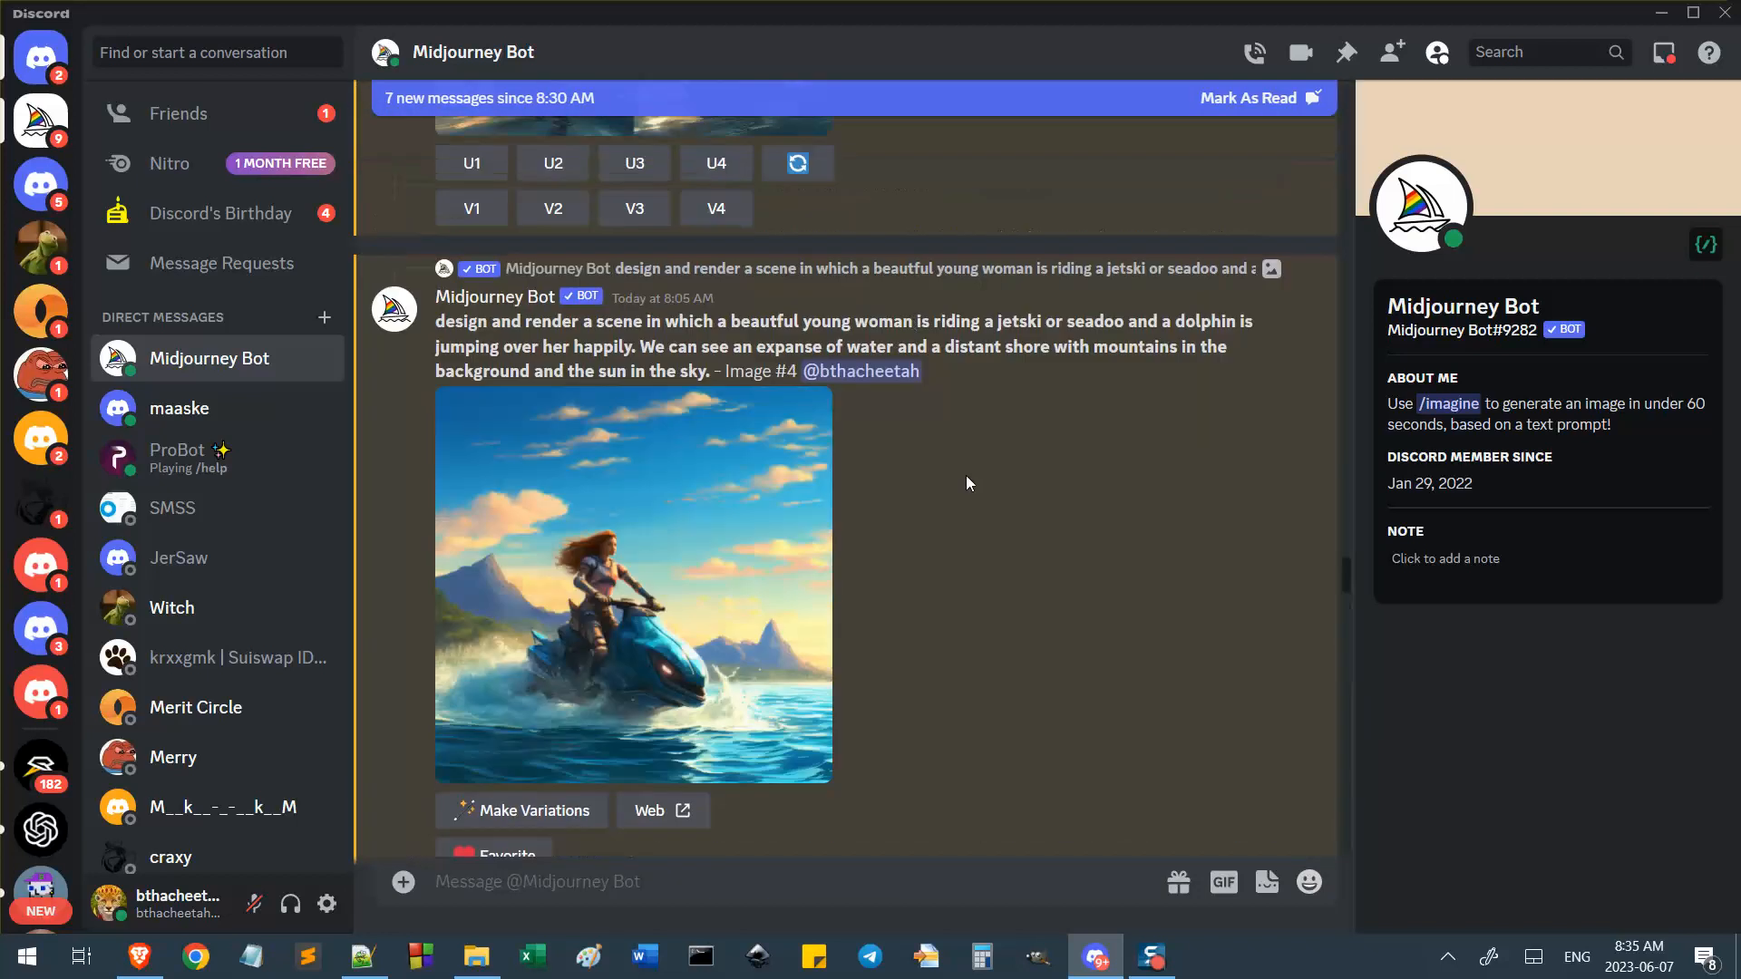
click(774, 503)
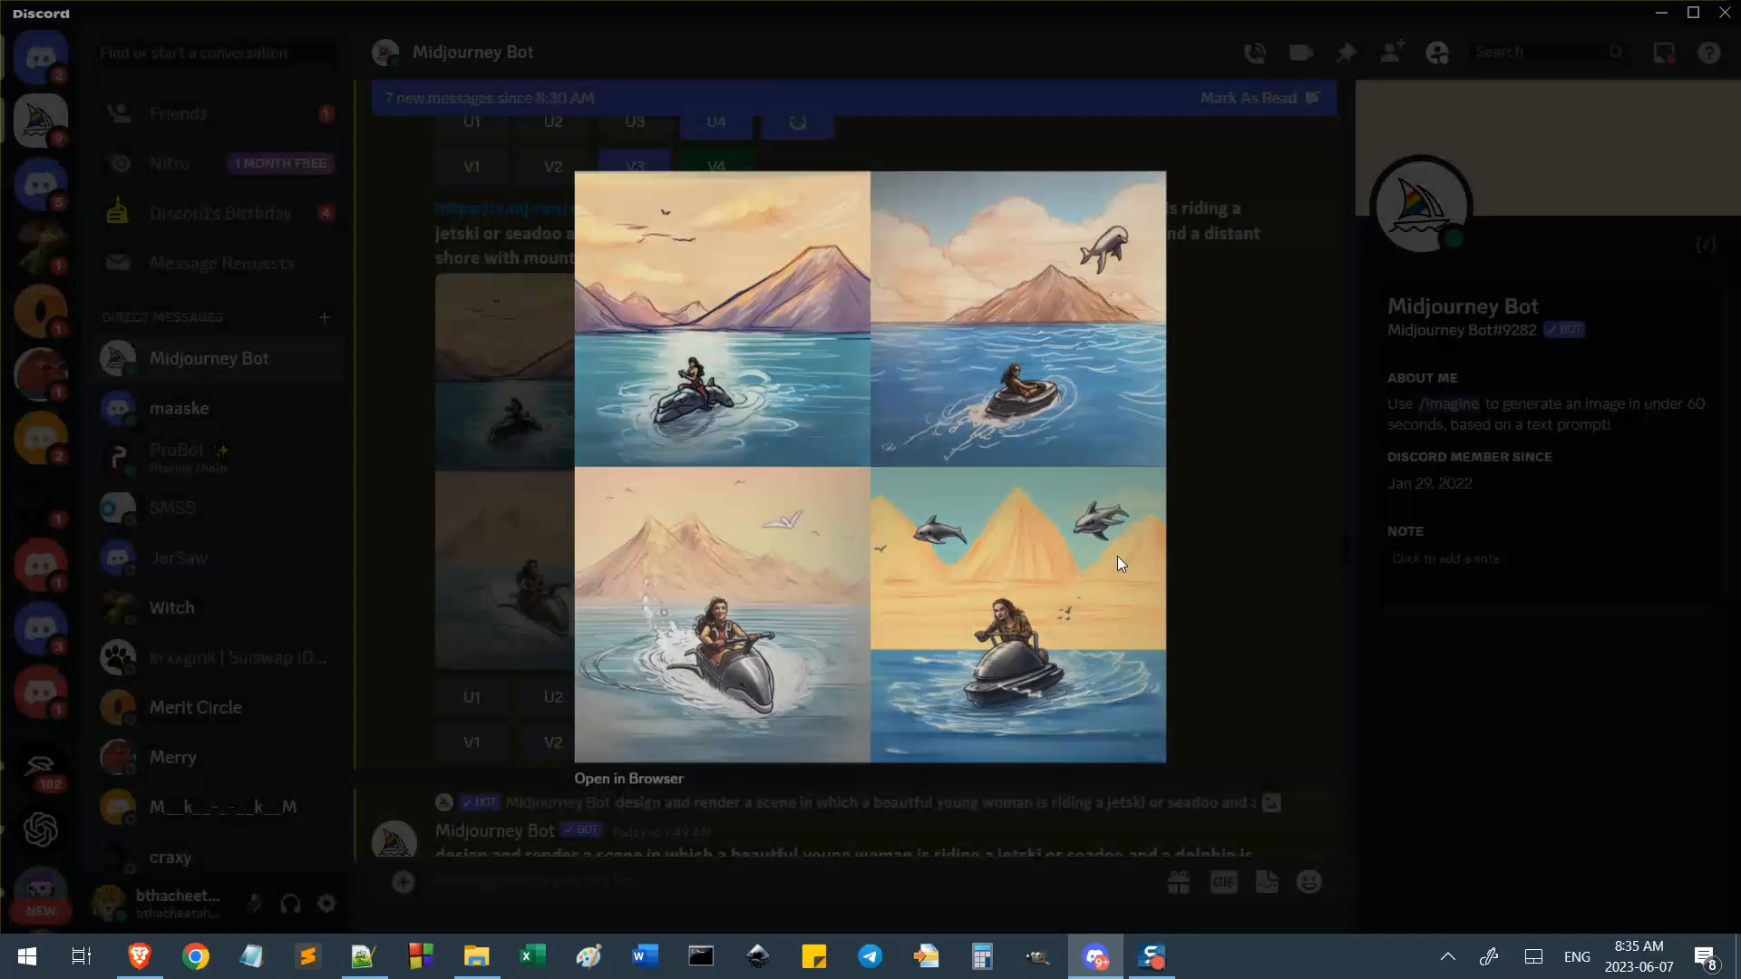
key(Escape)
Review the 8:04 and 8:05 AM Midjourney results, comparing the sunset jetski grids with the upscaled image #4.
scroll(903, 571, down, 5)
scroll(903, 573, down, 10)
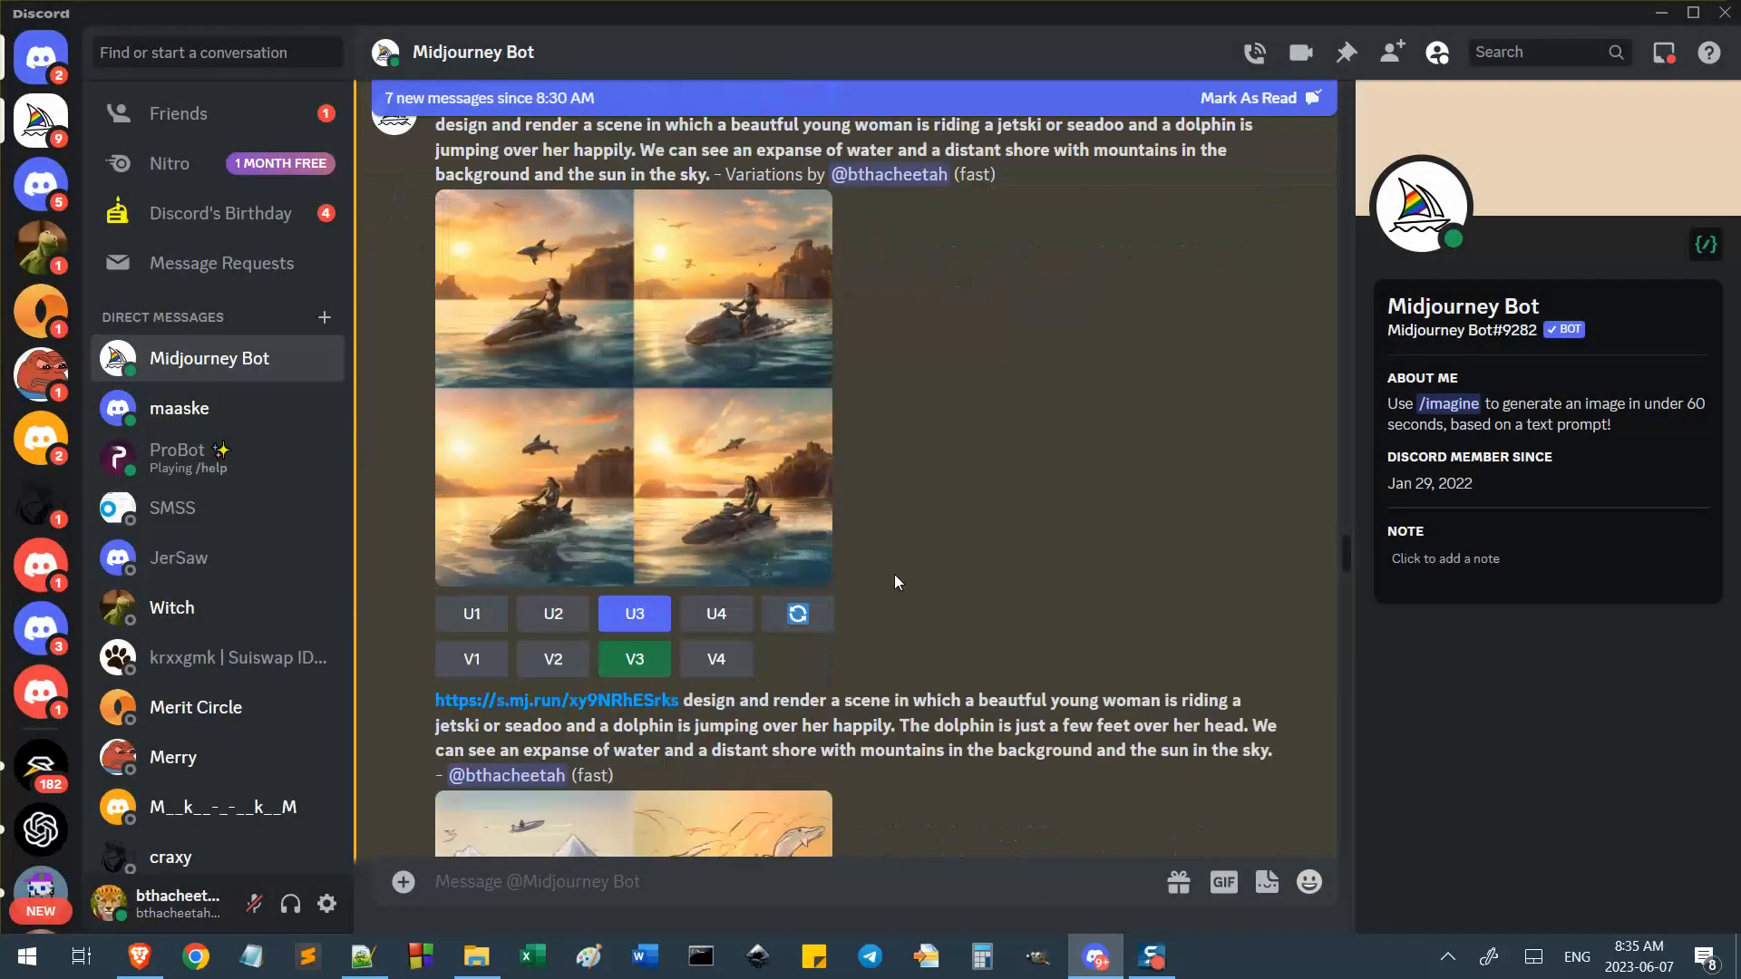
scroll(895, 517, down, 7)
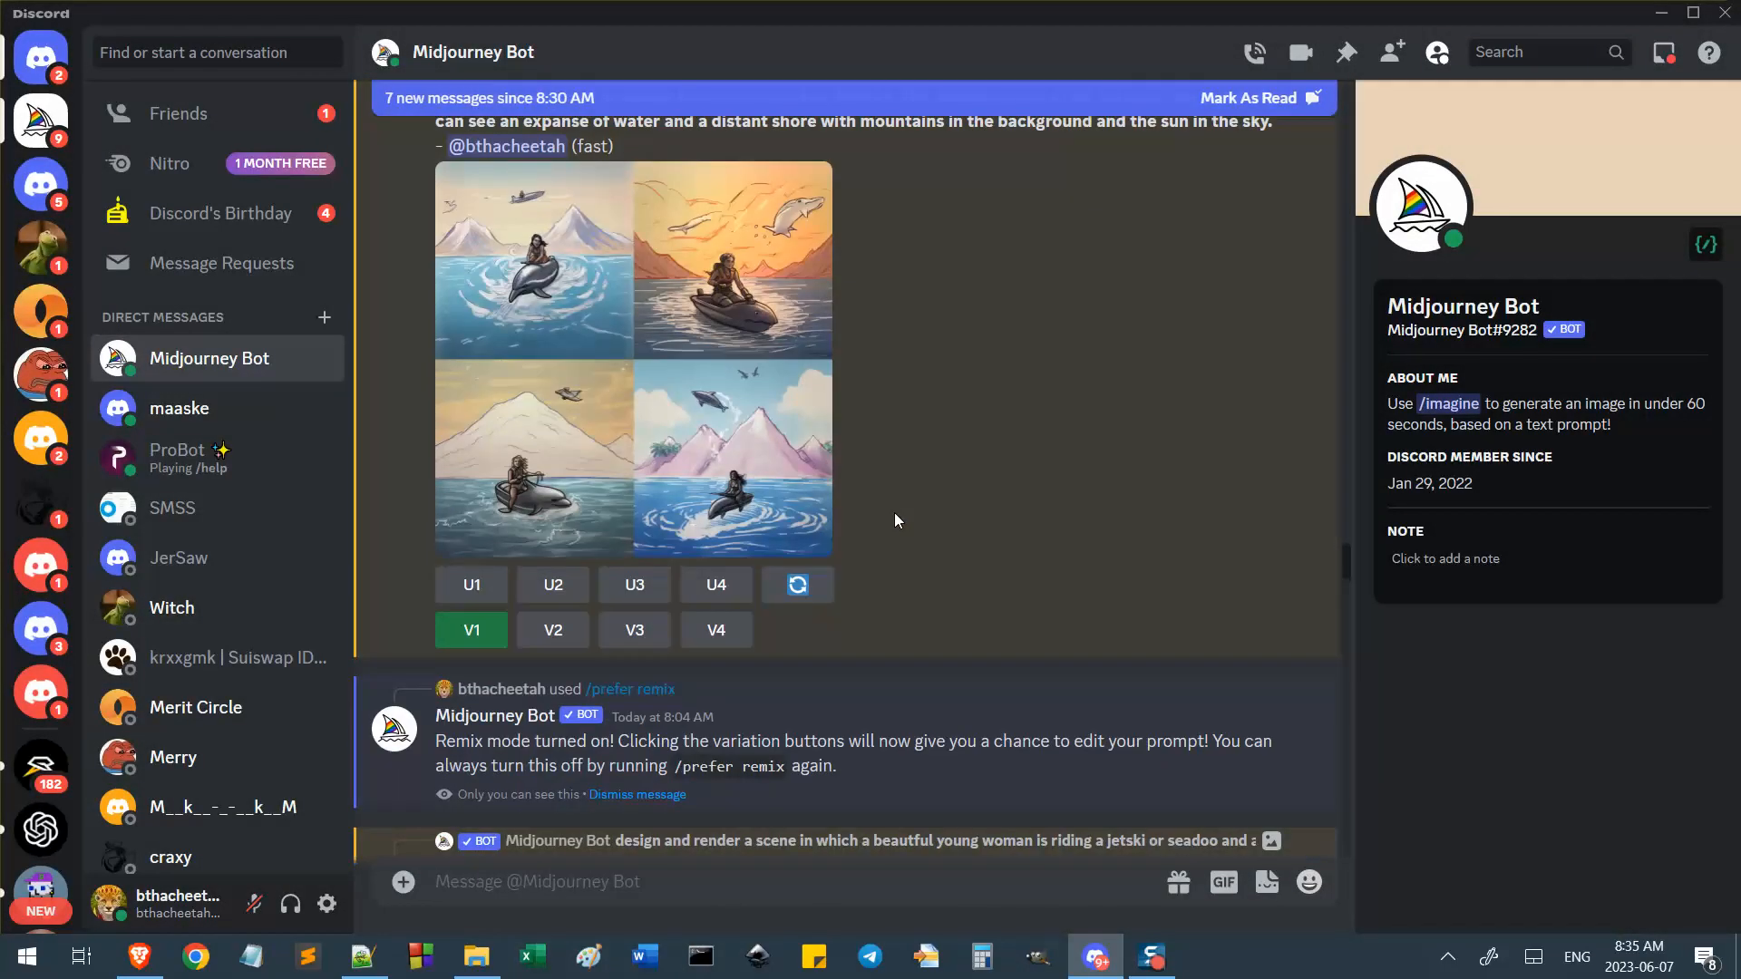
scroll(894, 520, down, 3)
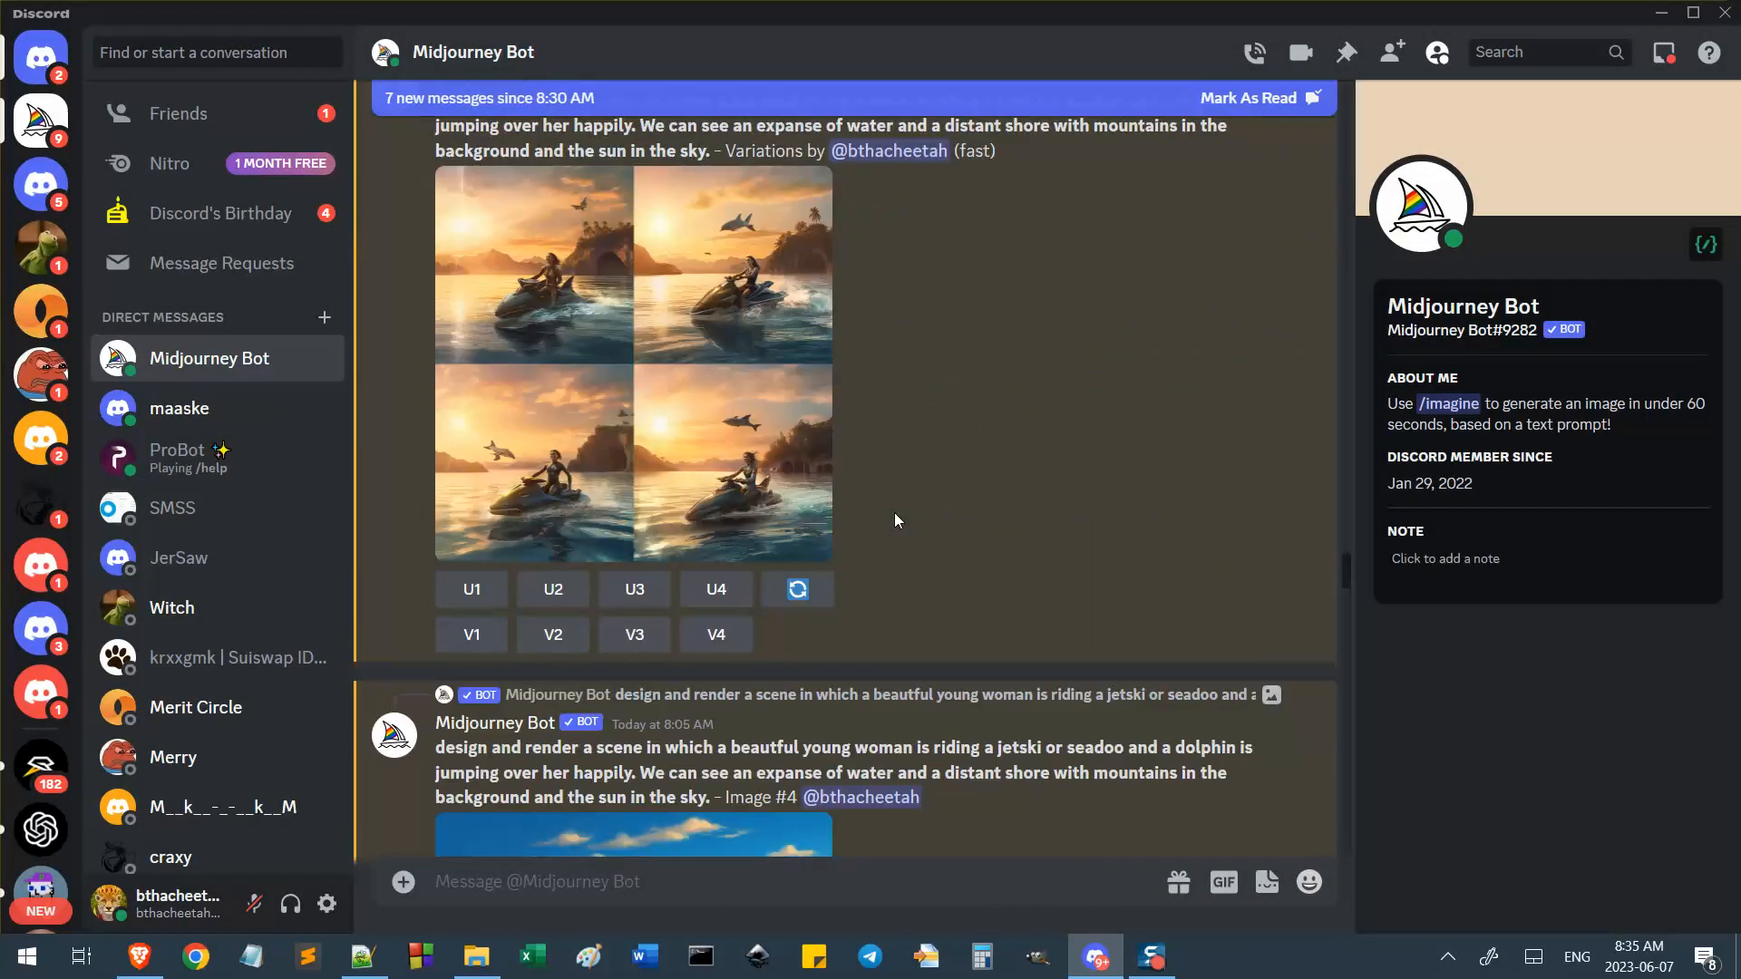
scroll(901, 498, down, 9)
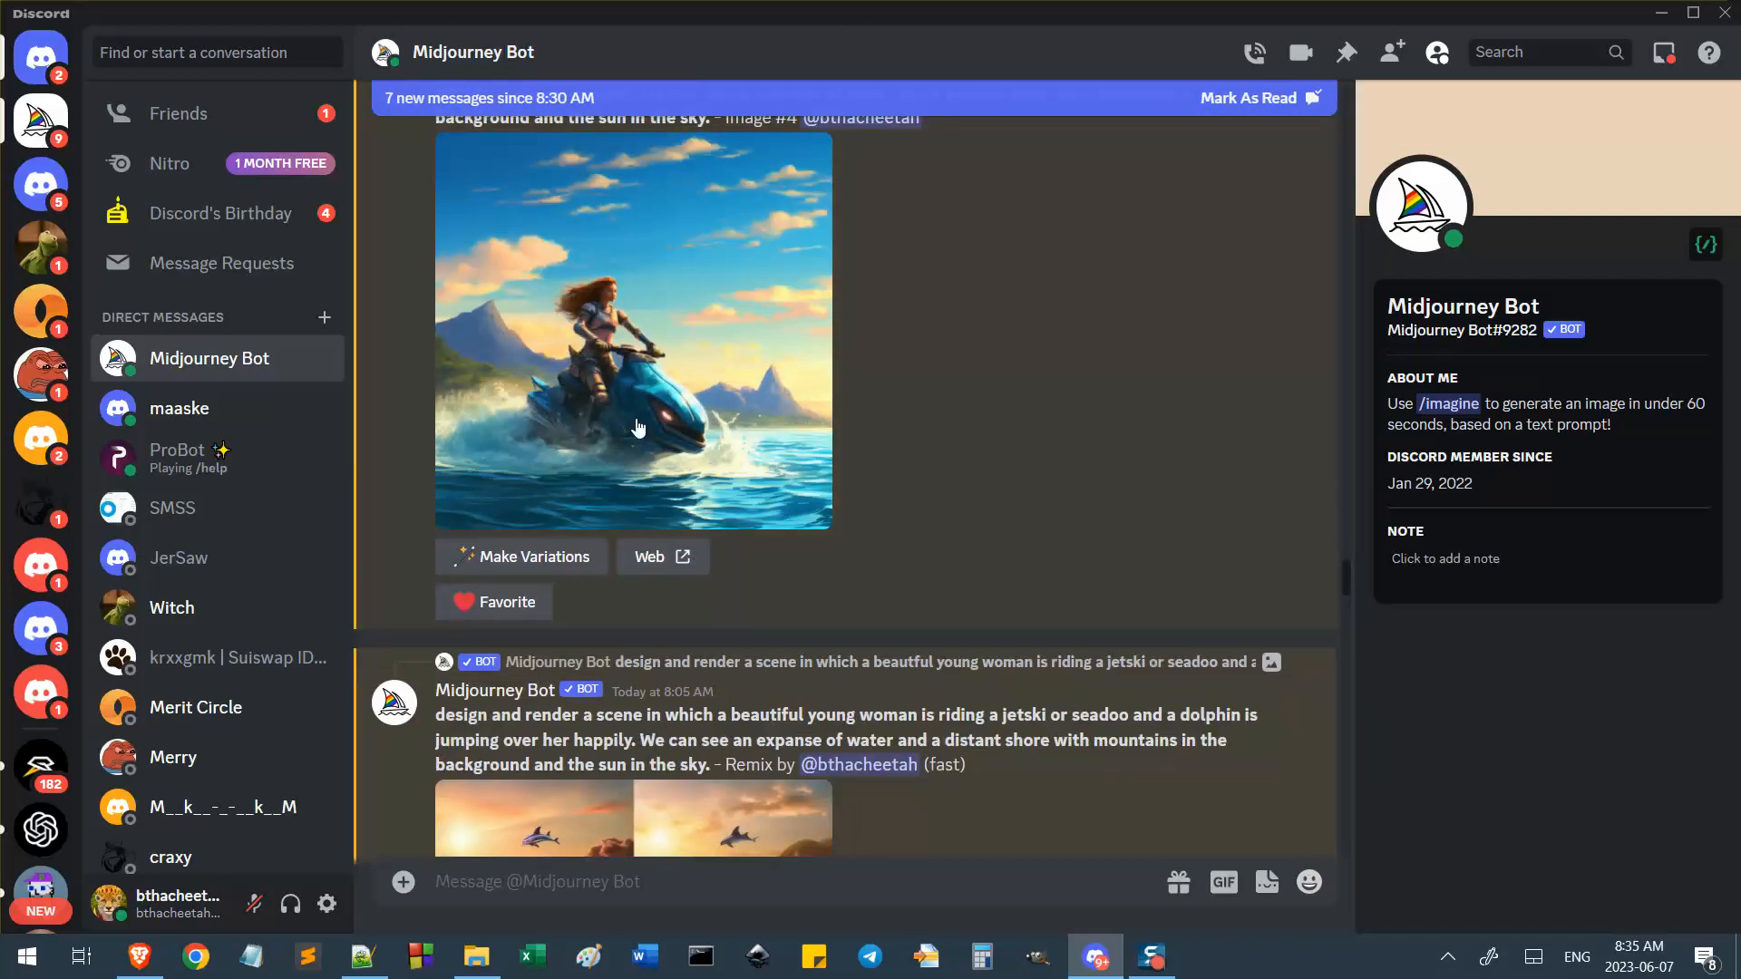
scroll(765, 536, up, 2)
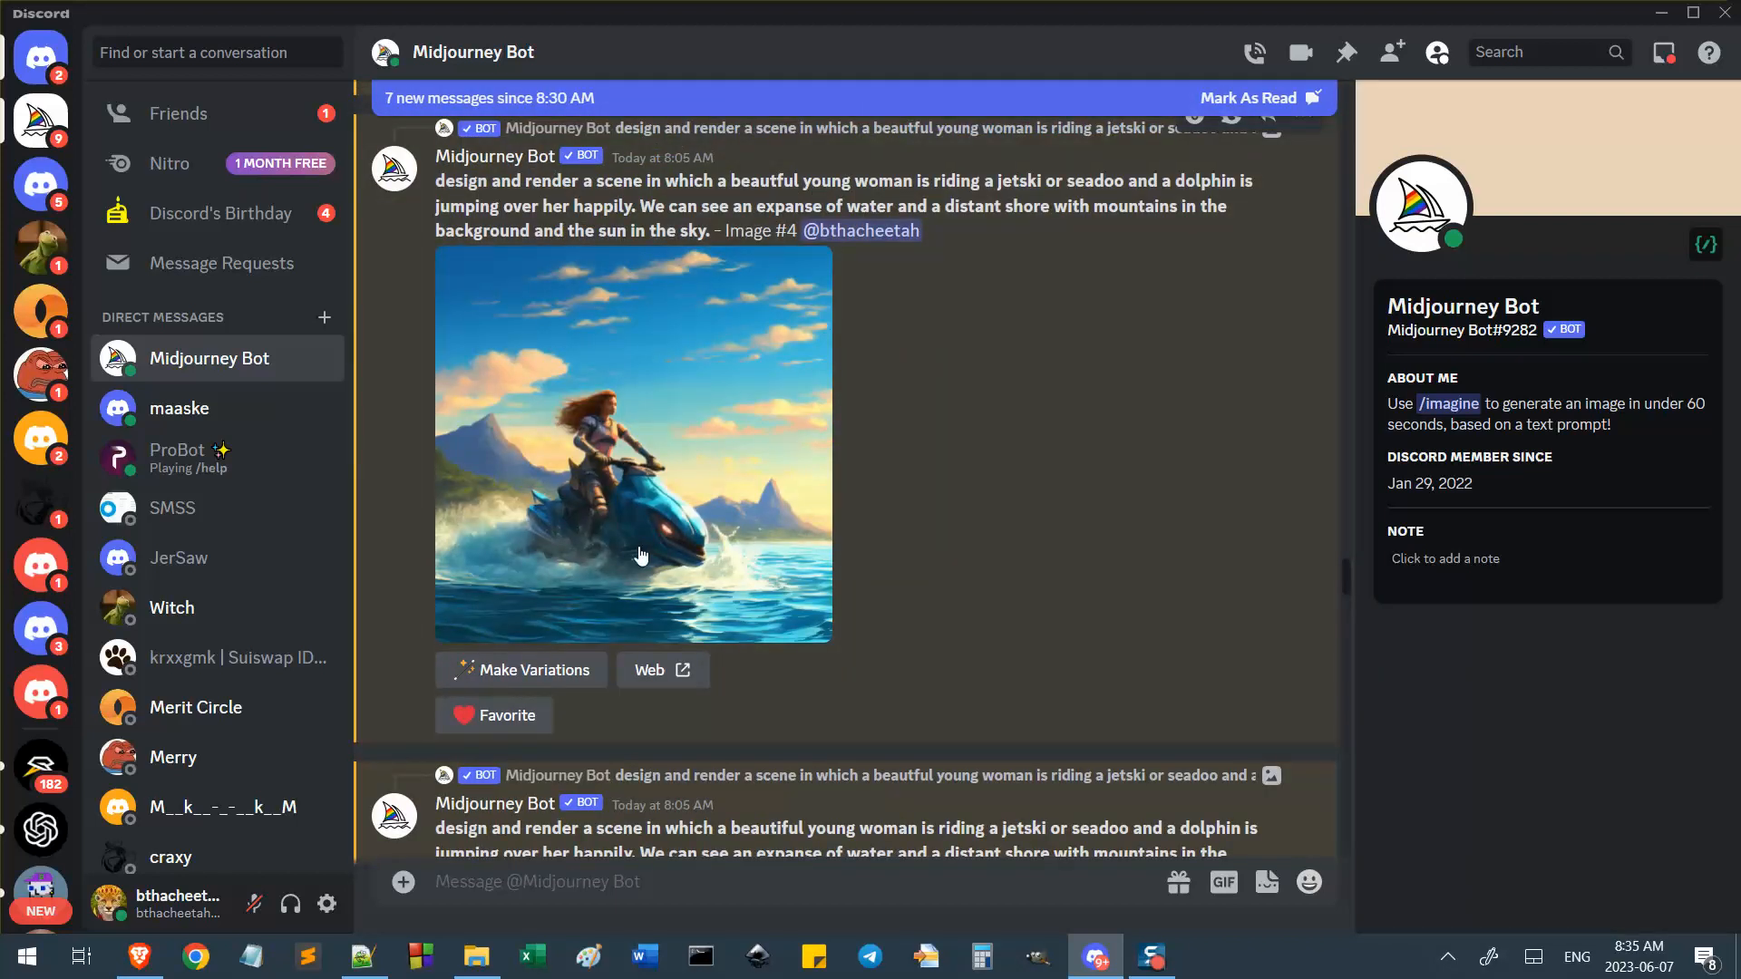
scroll(765, 570, up, 2)
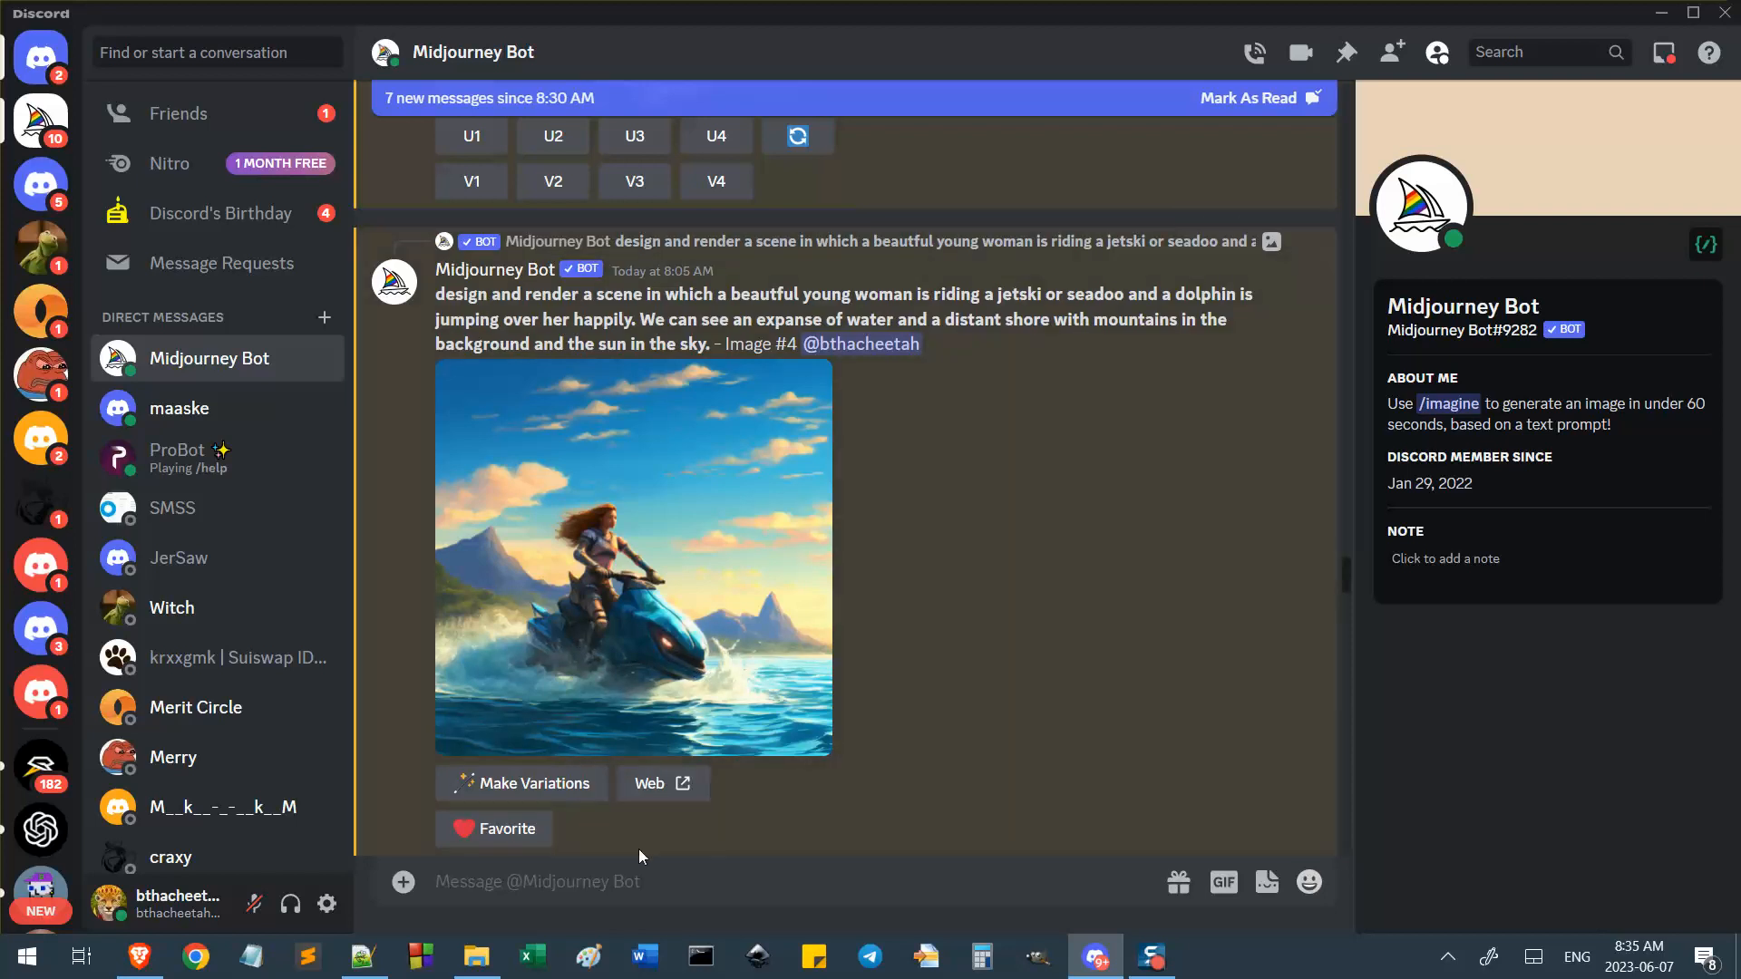
scroll(911, 635, up, 10)
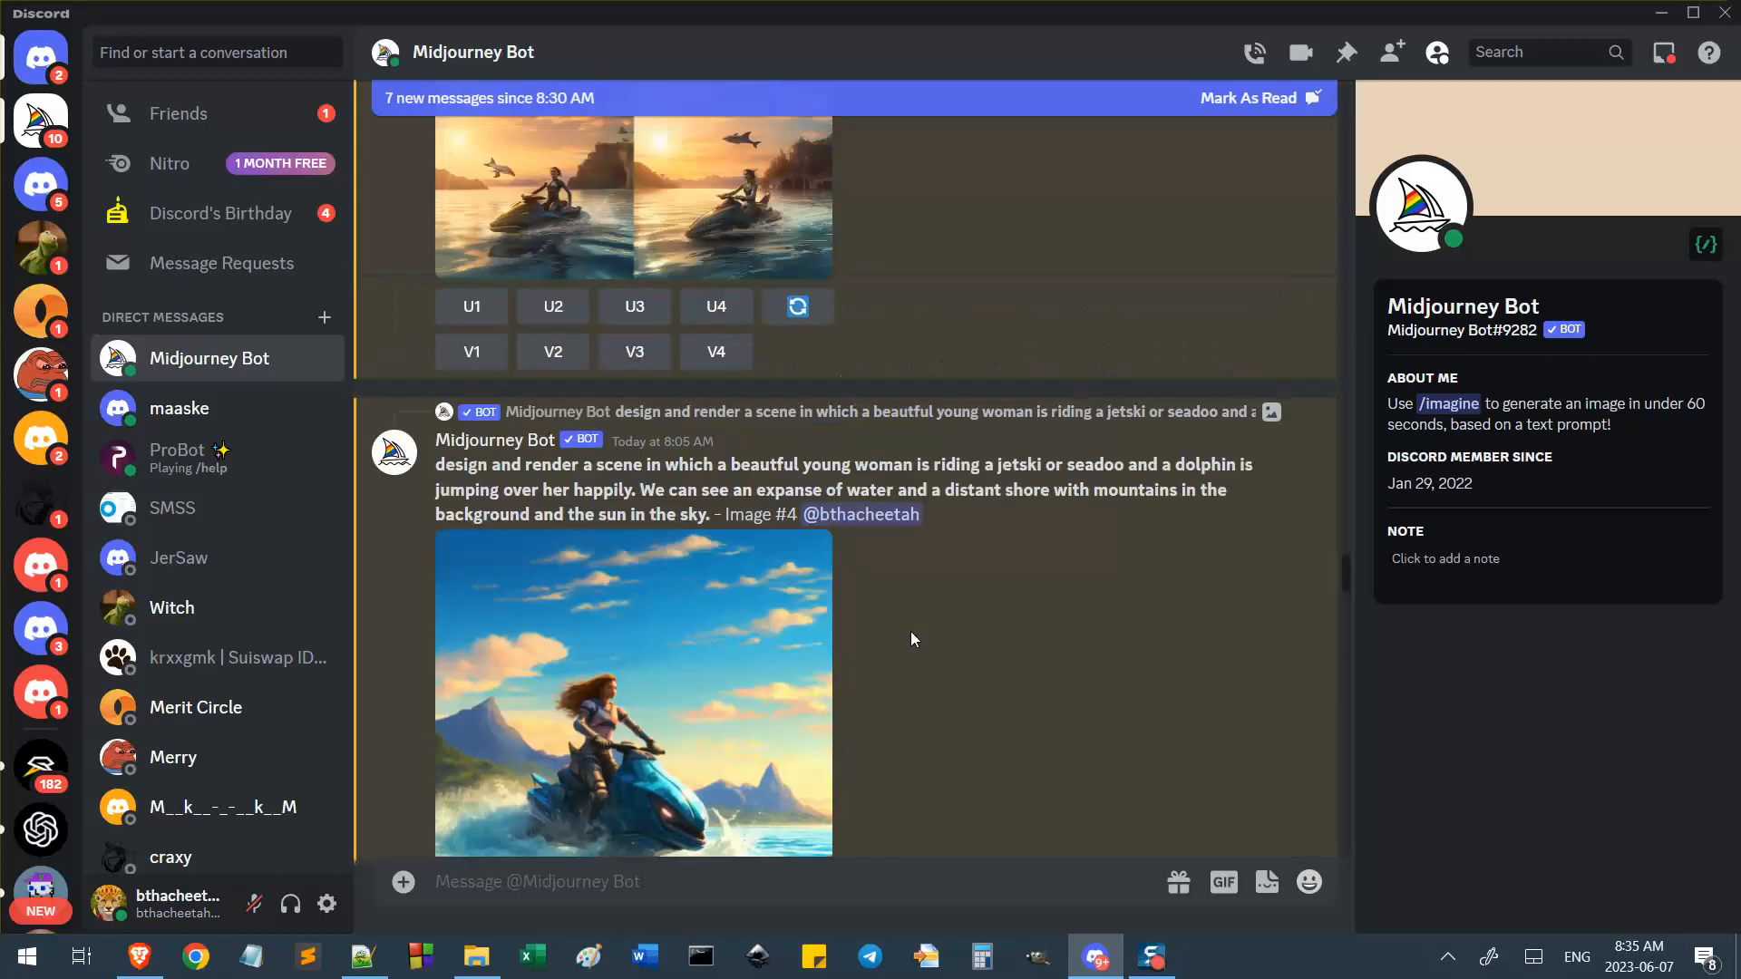
scroll(923, 691, down, 6)
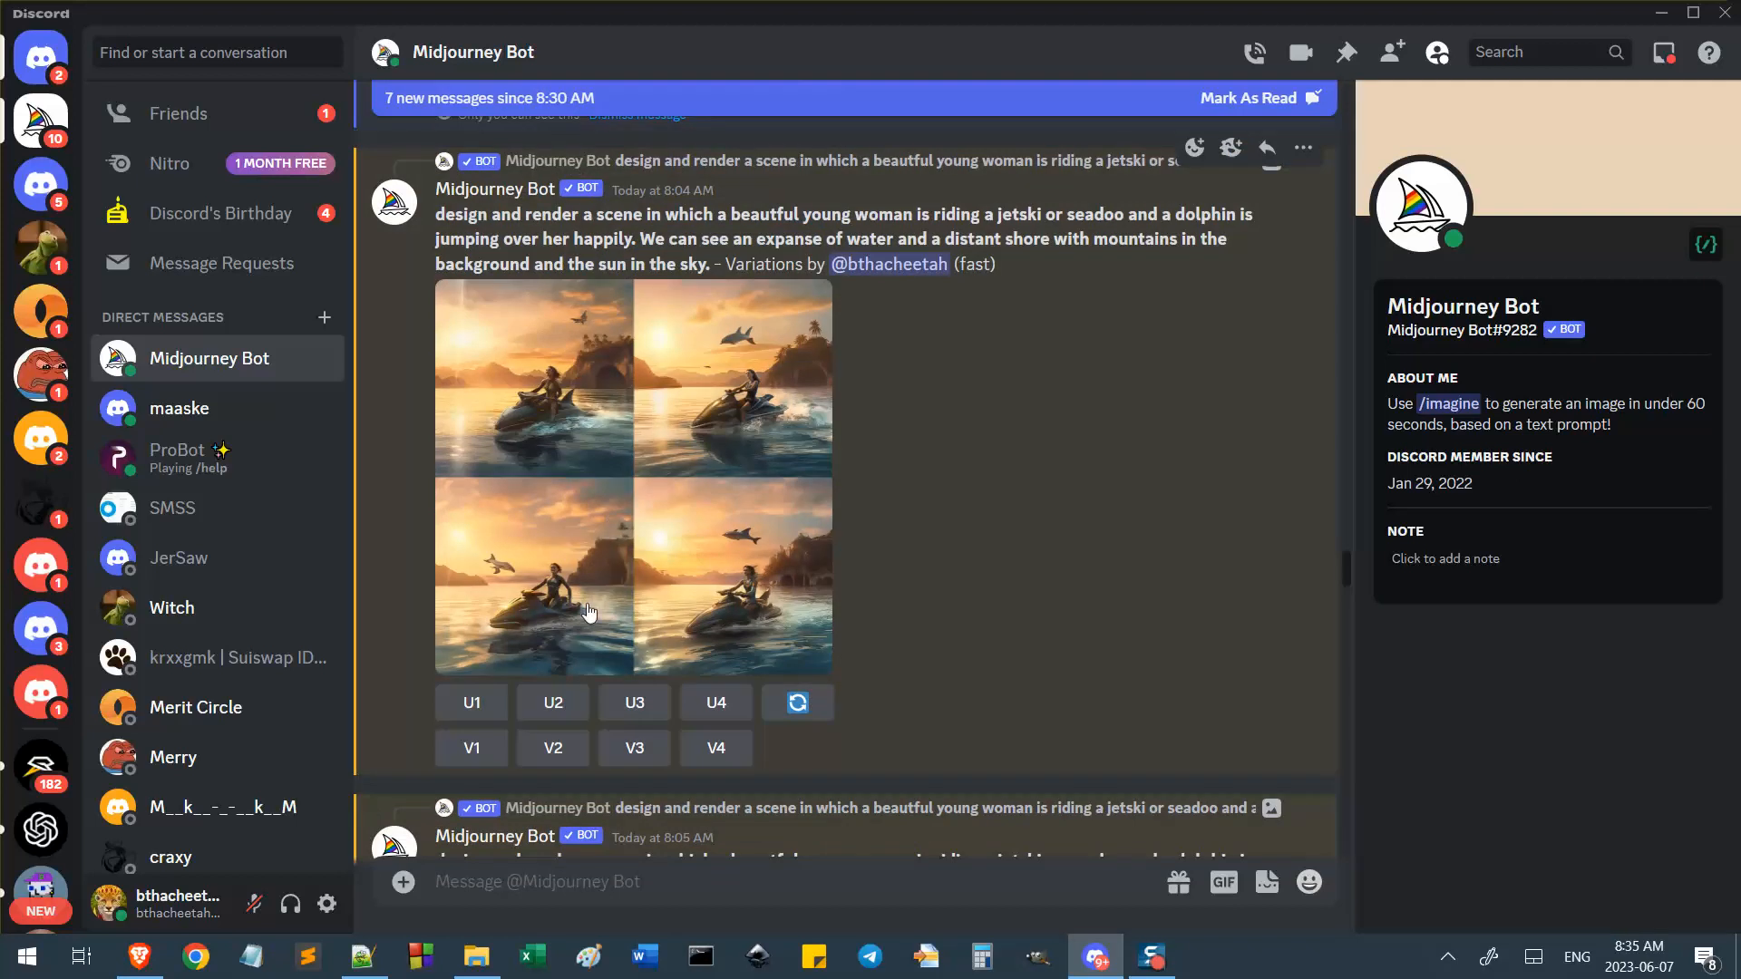
scroll(689, 555, up, 2)
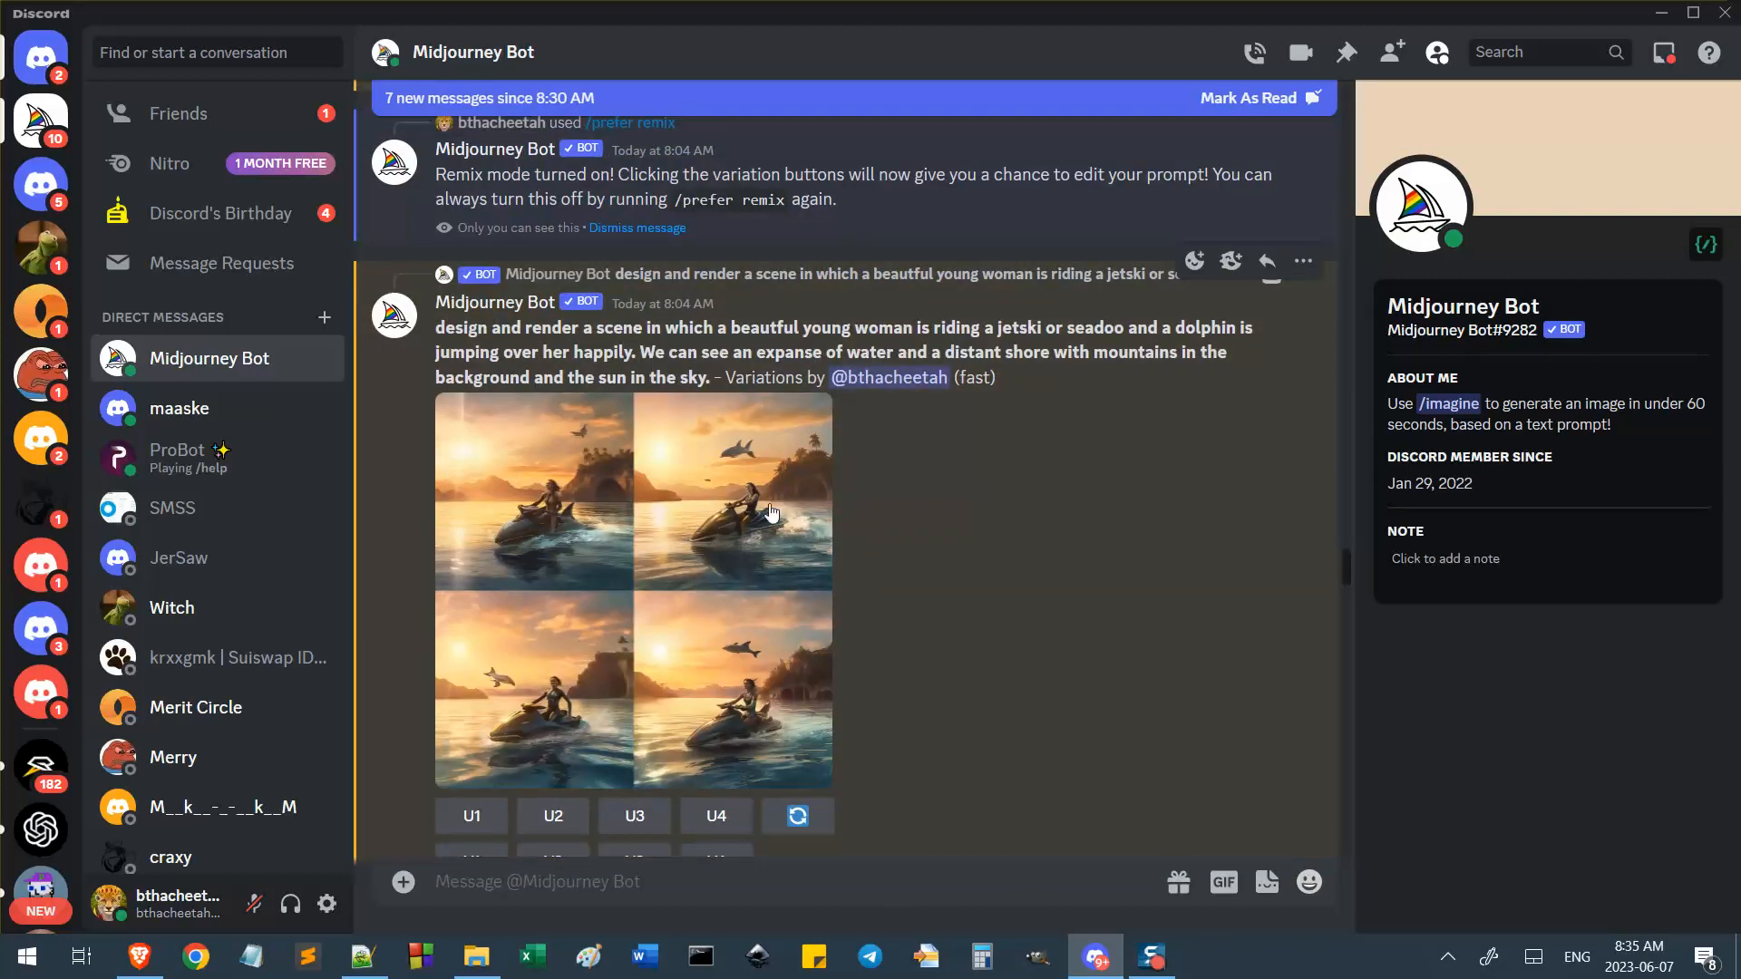
Enlarge the 8:04 AM sunset variations grid and the 8:05 AM remix grid to compare the woman, jetski and dolphin.
click(760, 479)
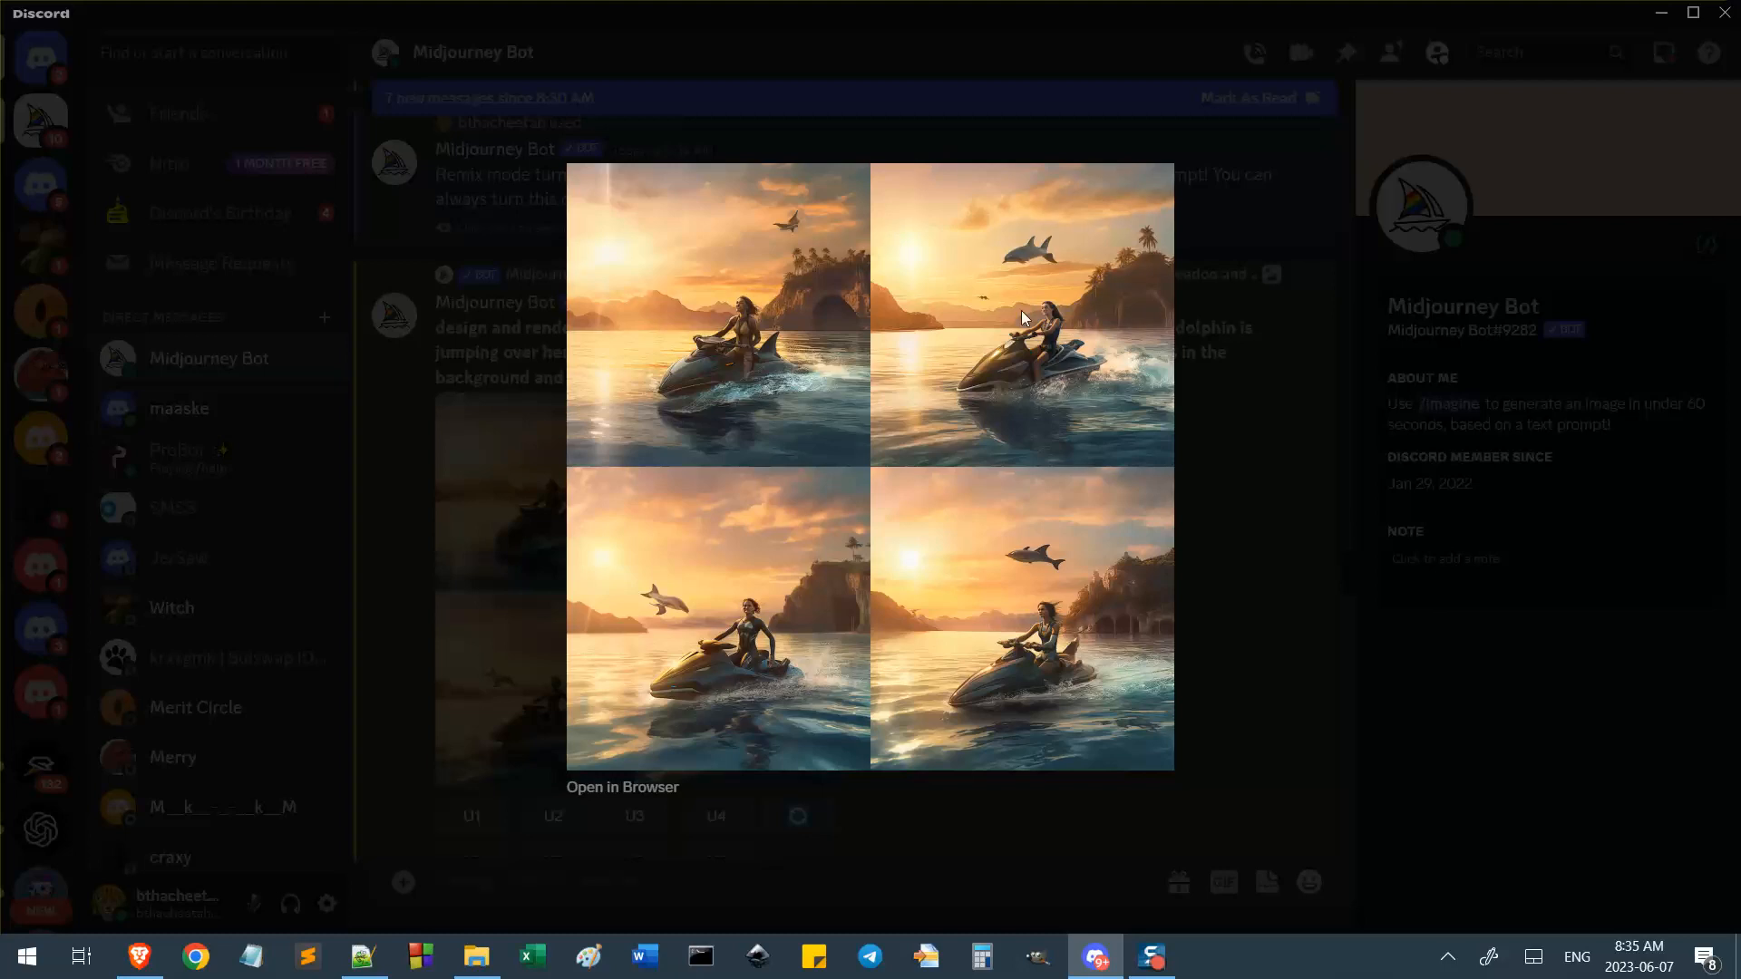
key(Escape)
scroll(860, 601, down, 8)
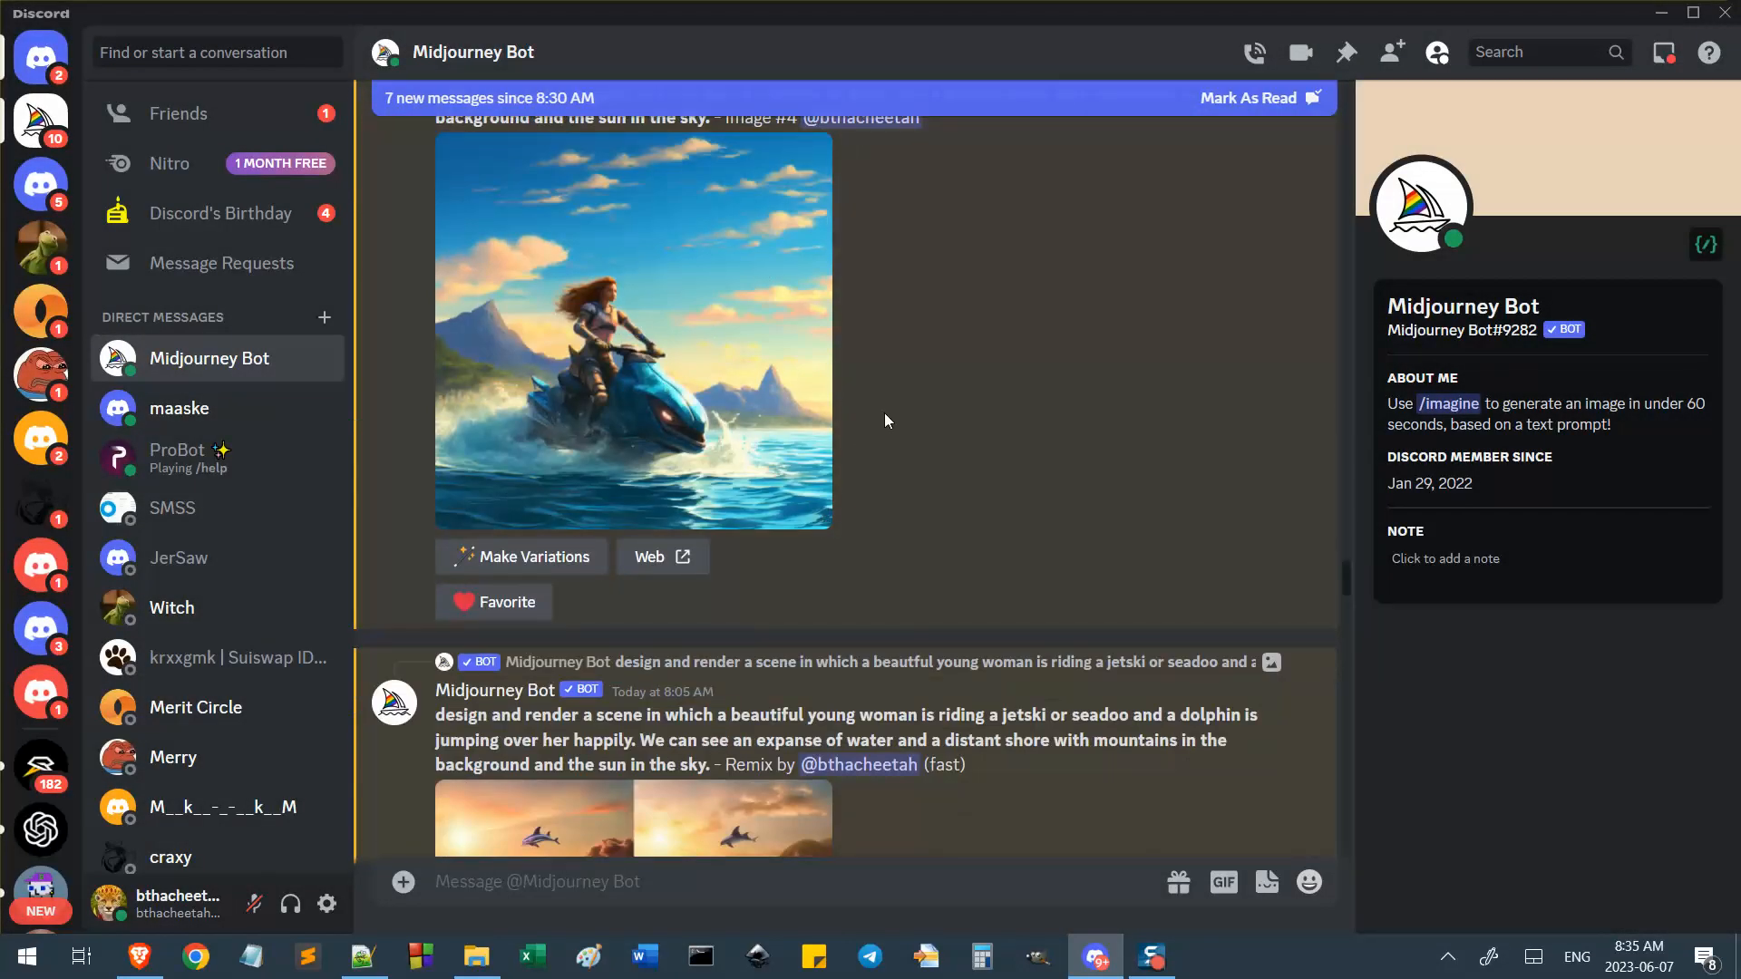
scroll(923, 453, down, 4)
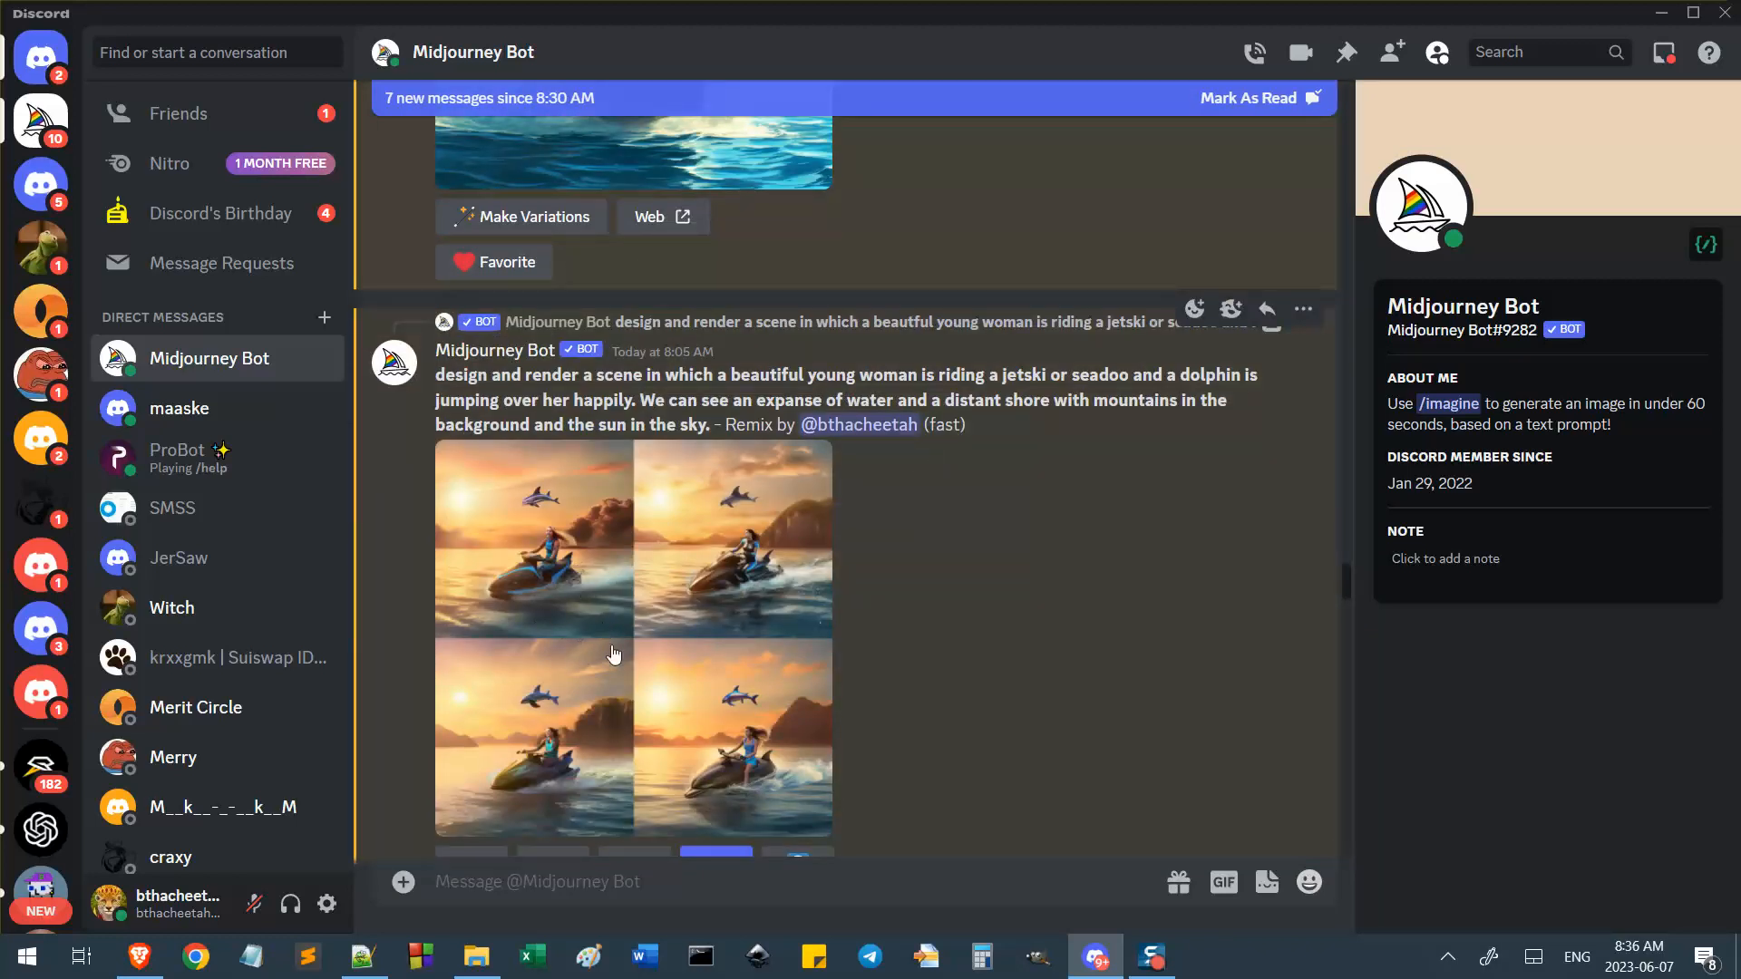
click(556, 581)
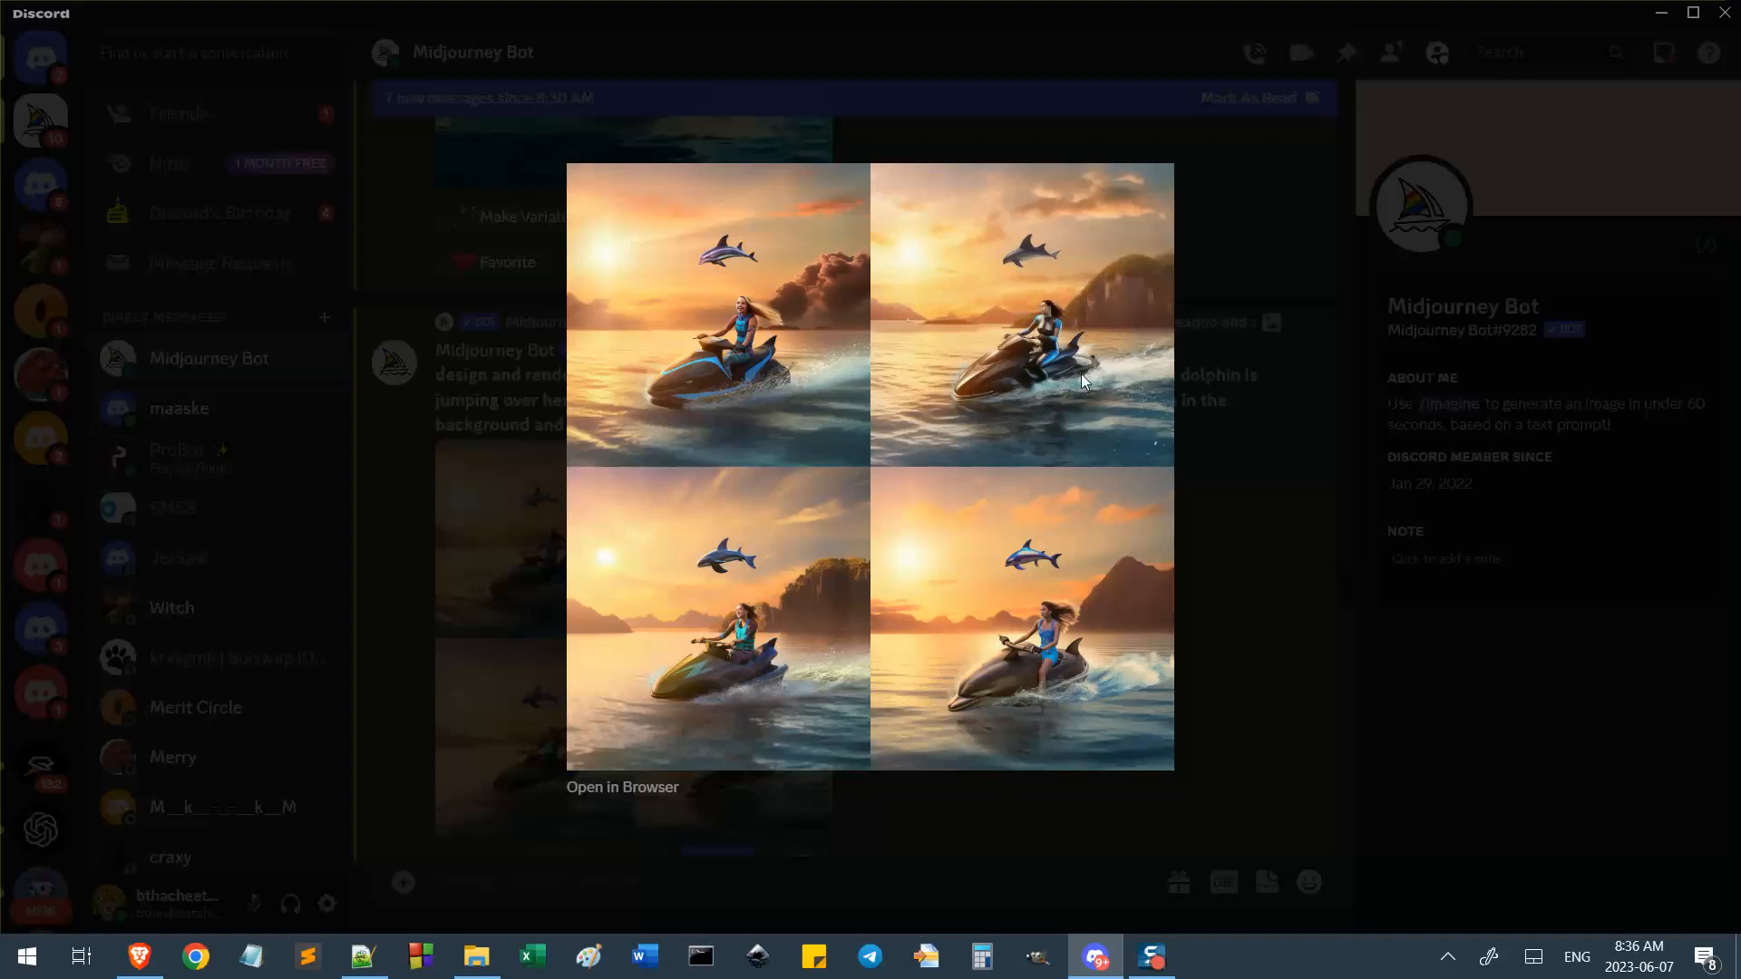
Go back to the 8:04 AM sunset variations grid and enlarge it to examine the dolphin and jetski rider.
click(1292, 531)
scroll(860, 606, up, 10)
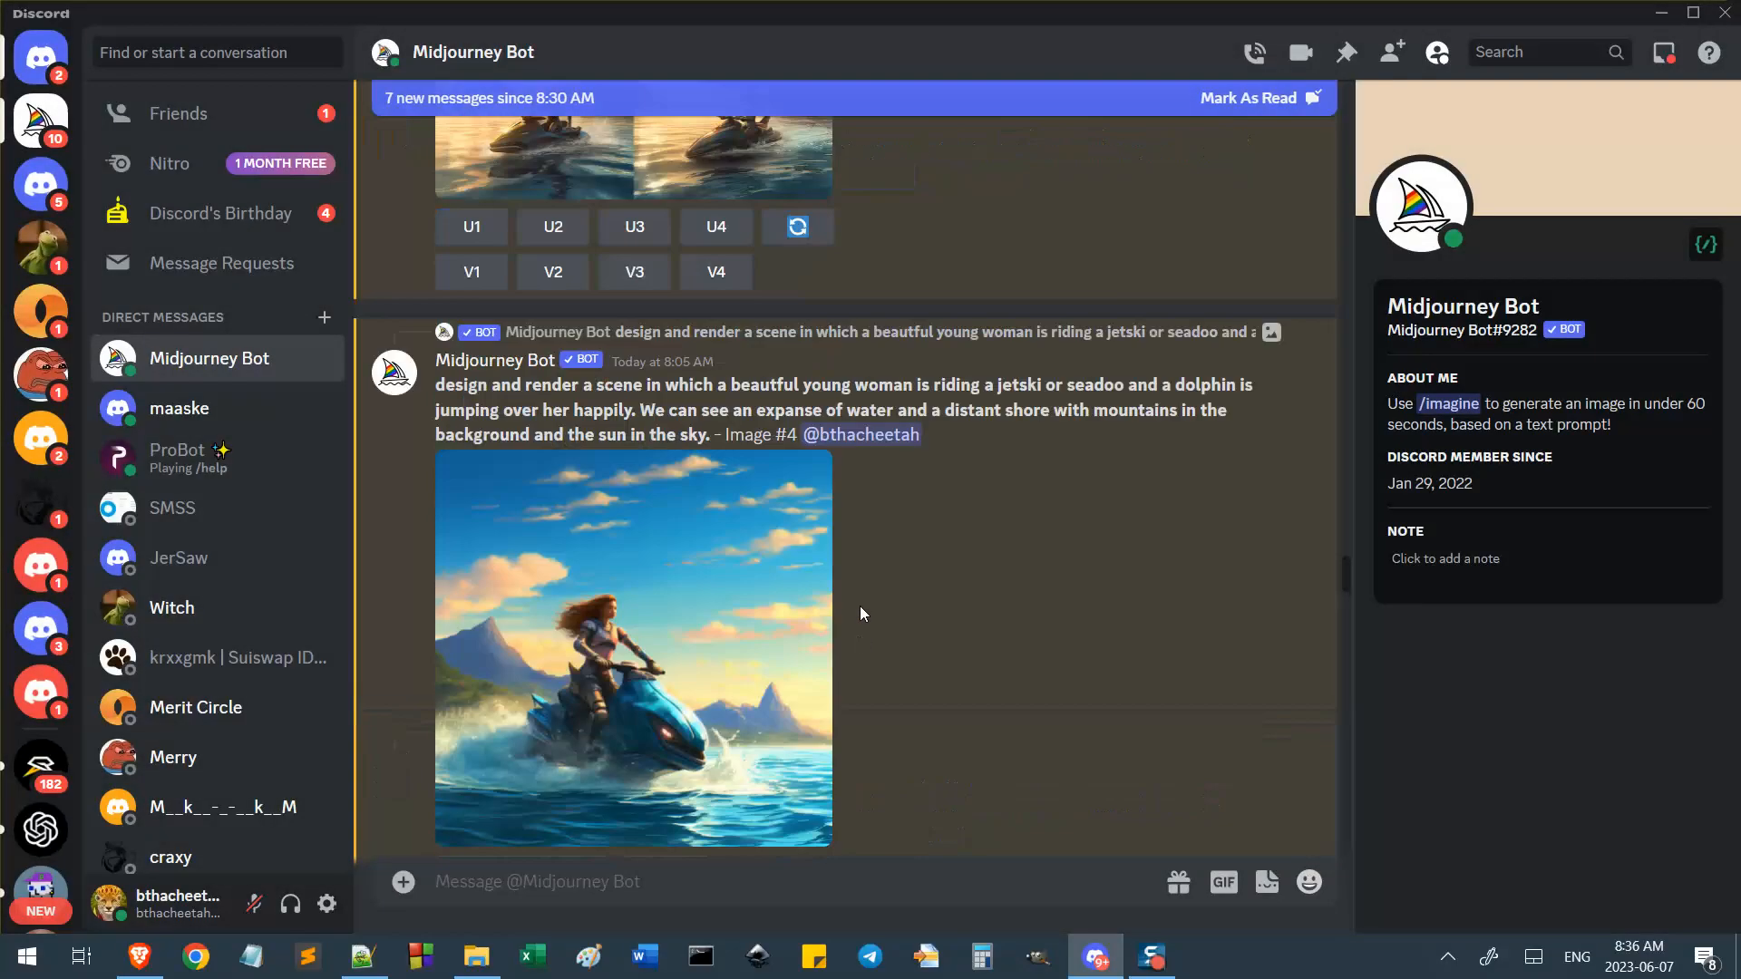
scroll(867, 395, up, 1)
click(757, 458)
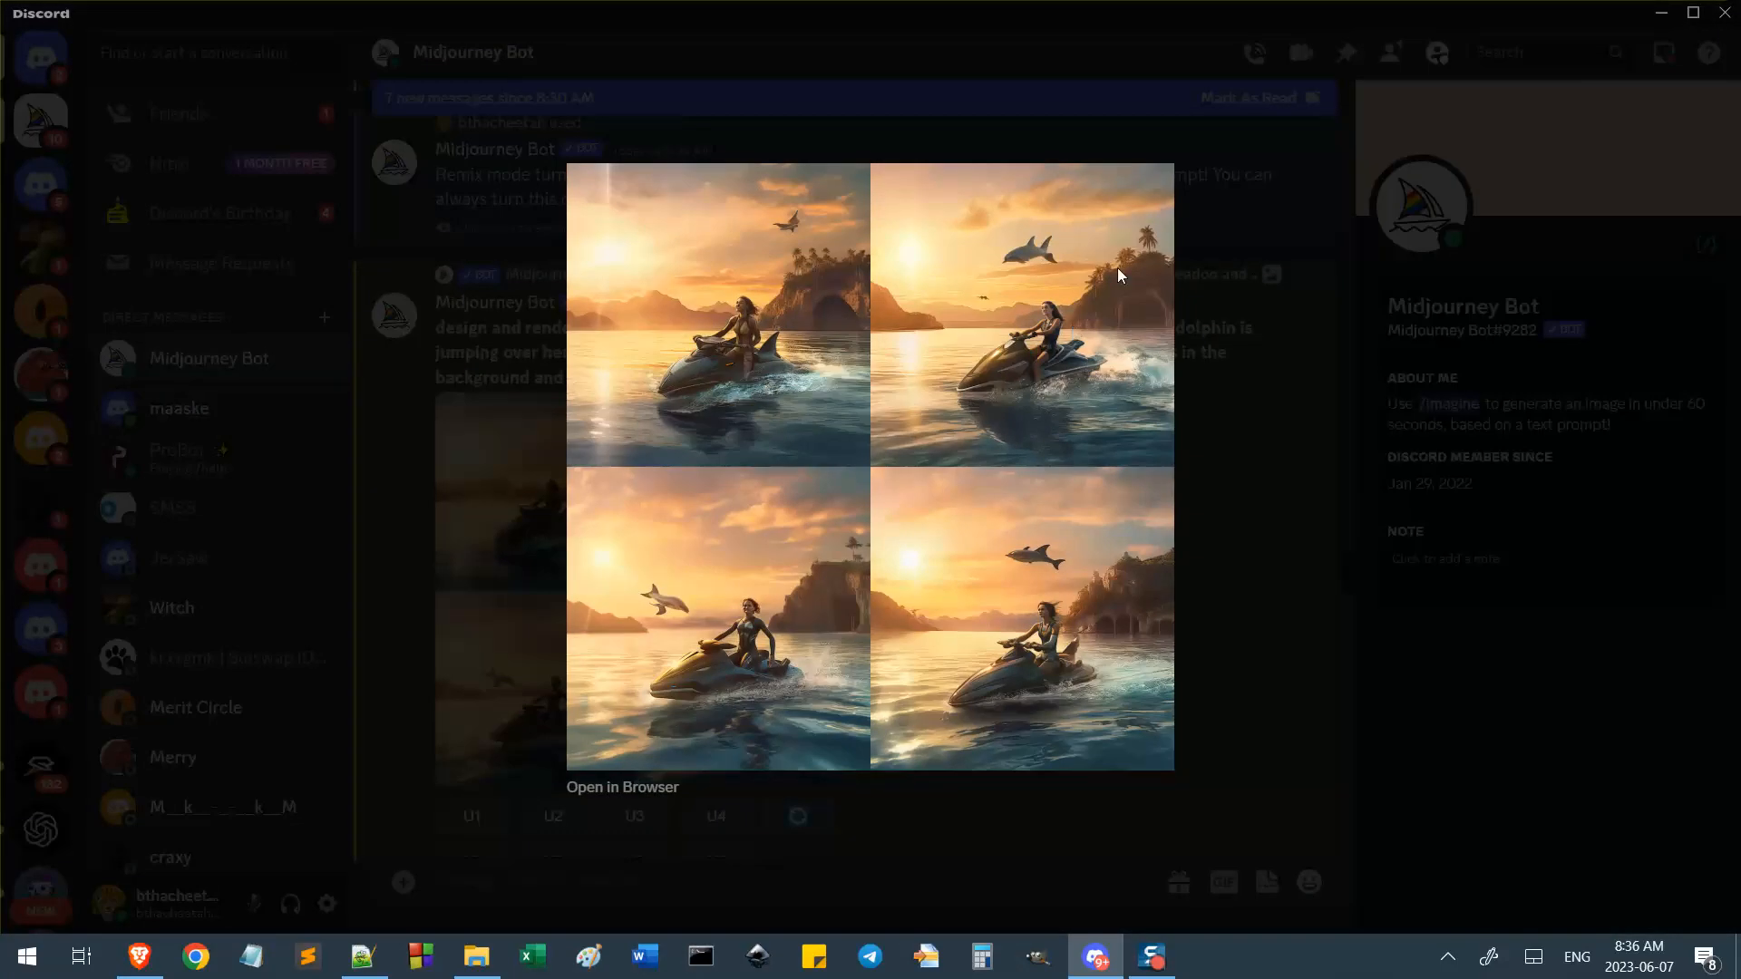
click(1233, 392)
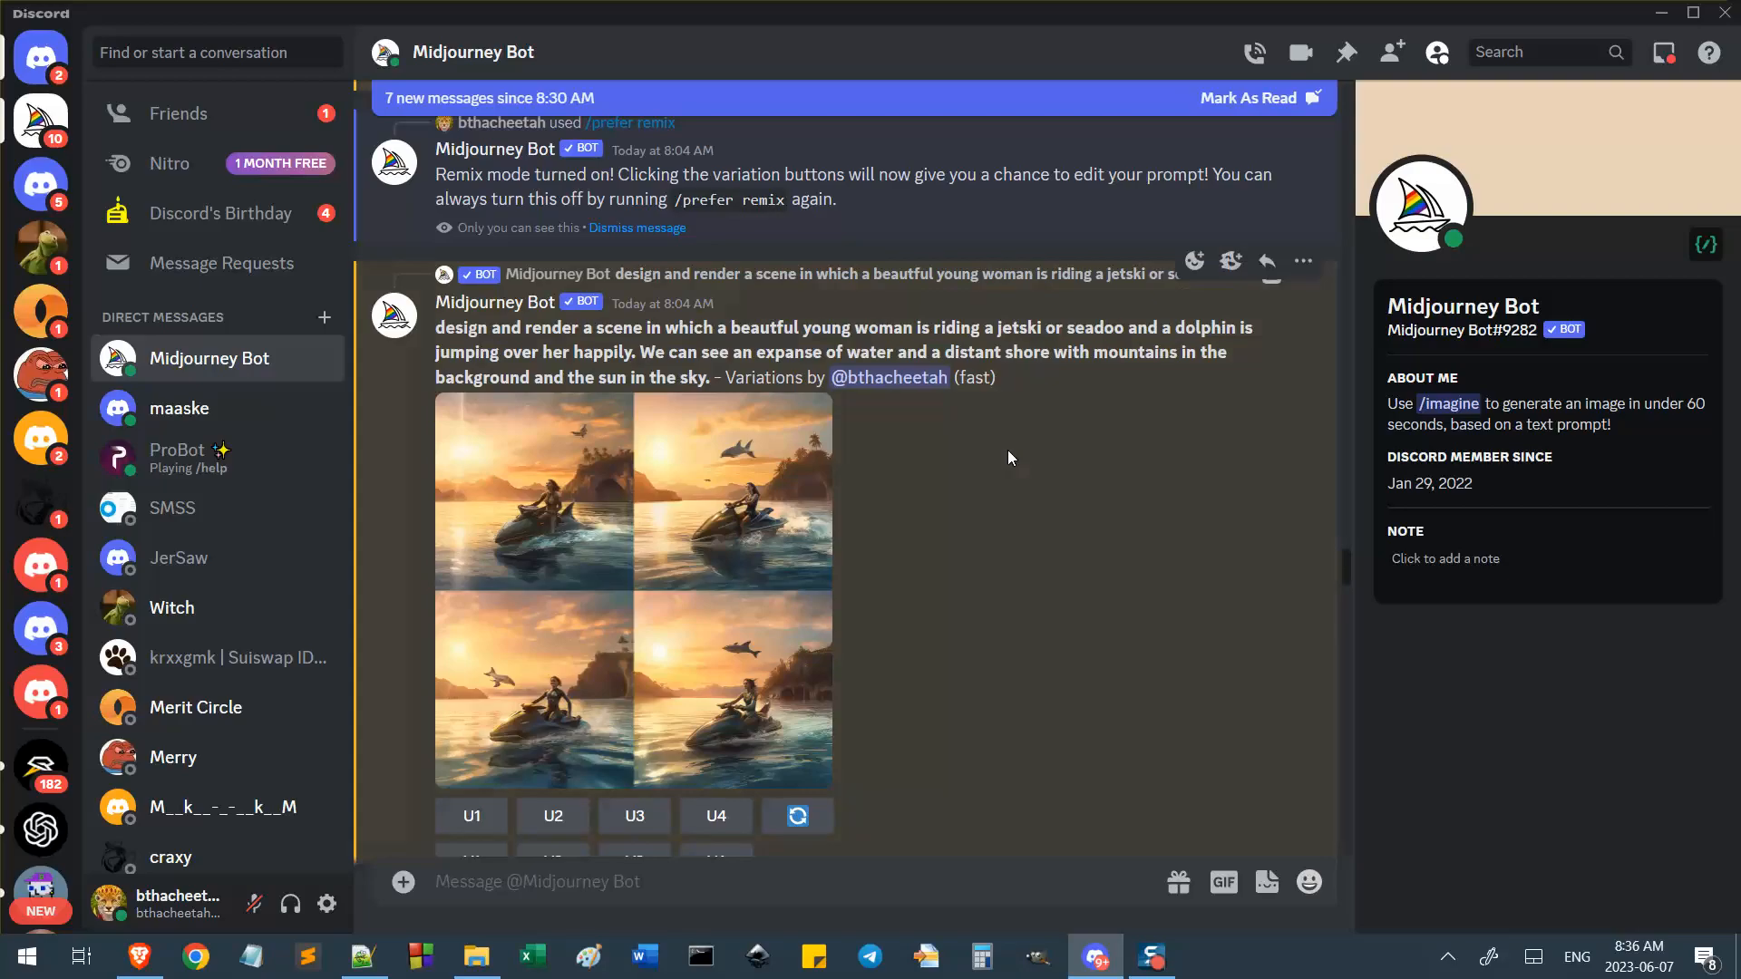
Return to the 8:05 AM remix grid and enlarge it to examine its four sunset jetski scenes.
scroll(907, 588, down, 6)
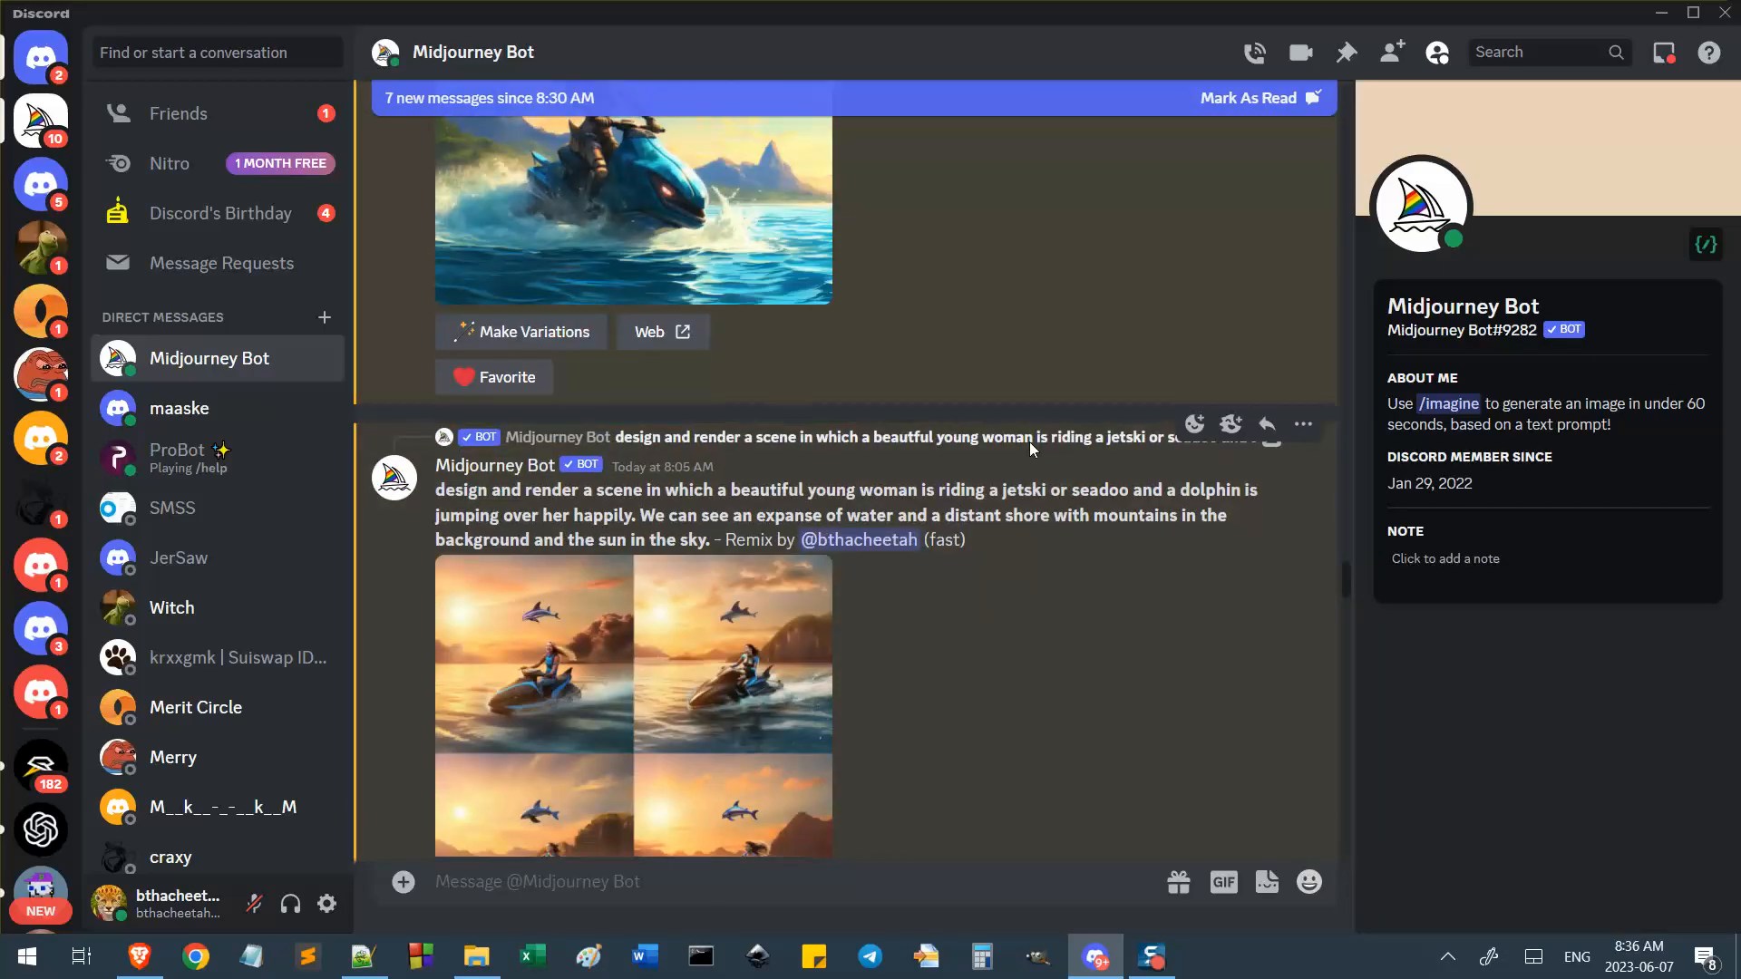
scroll(1030, 448, up, 2)
scroll(1024, 454, down, 5)
scroll(965, 450, up, 2)
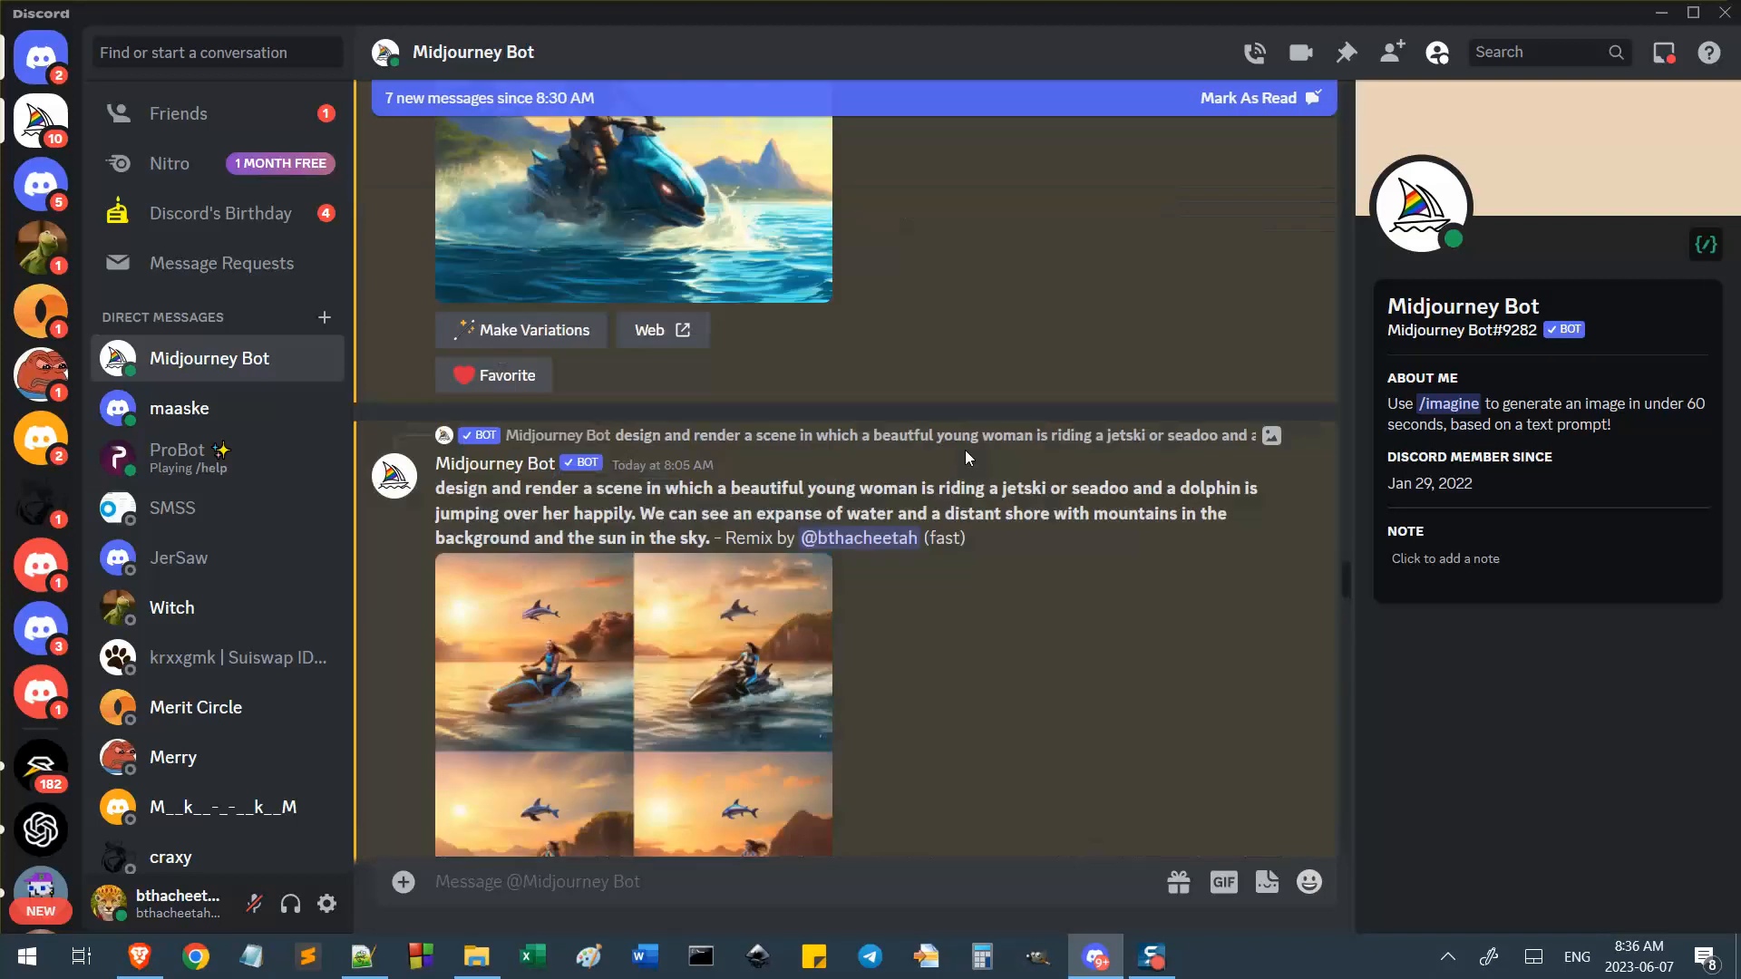
scroll(907, 435, up, 2)
scroll(851, 422, down, 2)
scroll(850, 425, down, 3)
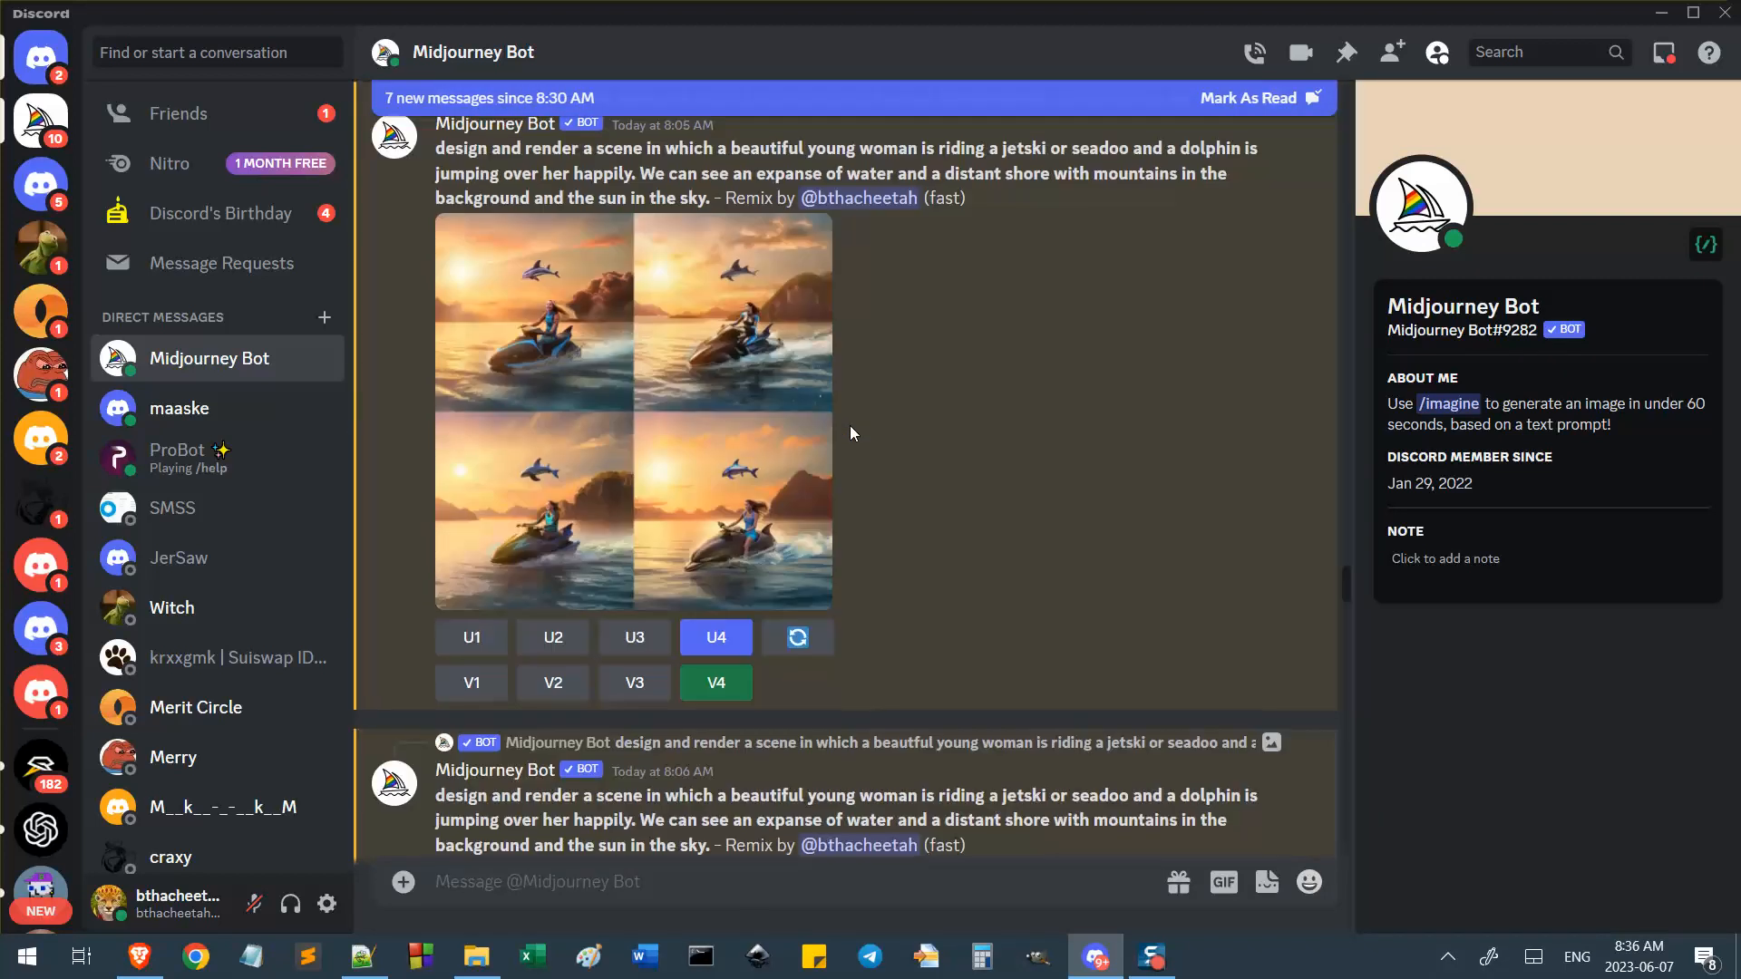
click(736, 367)
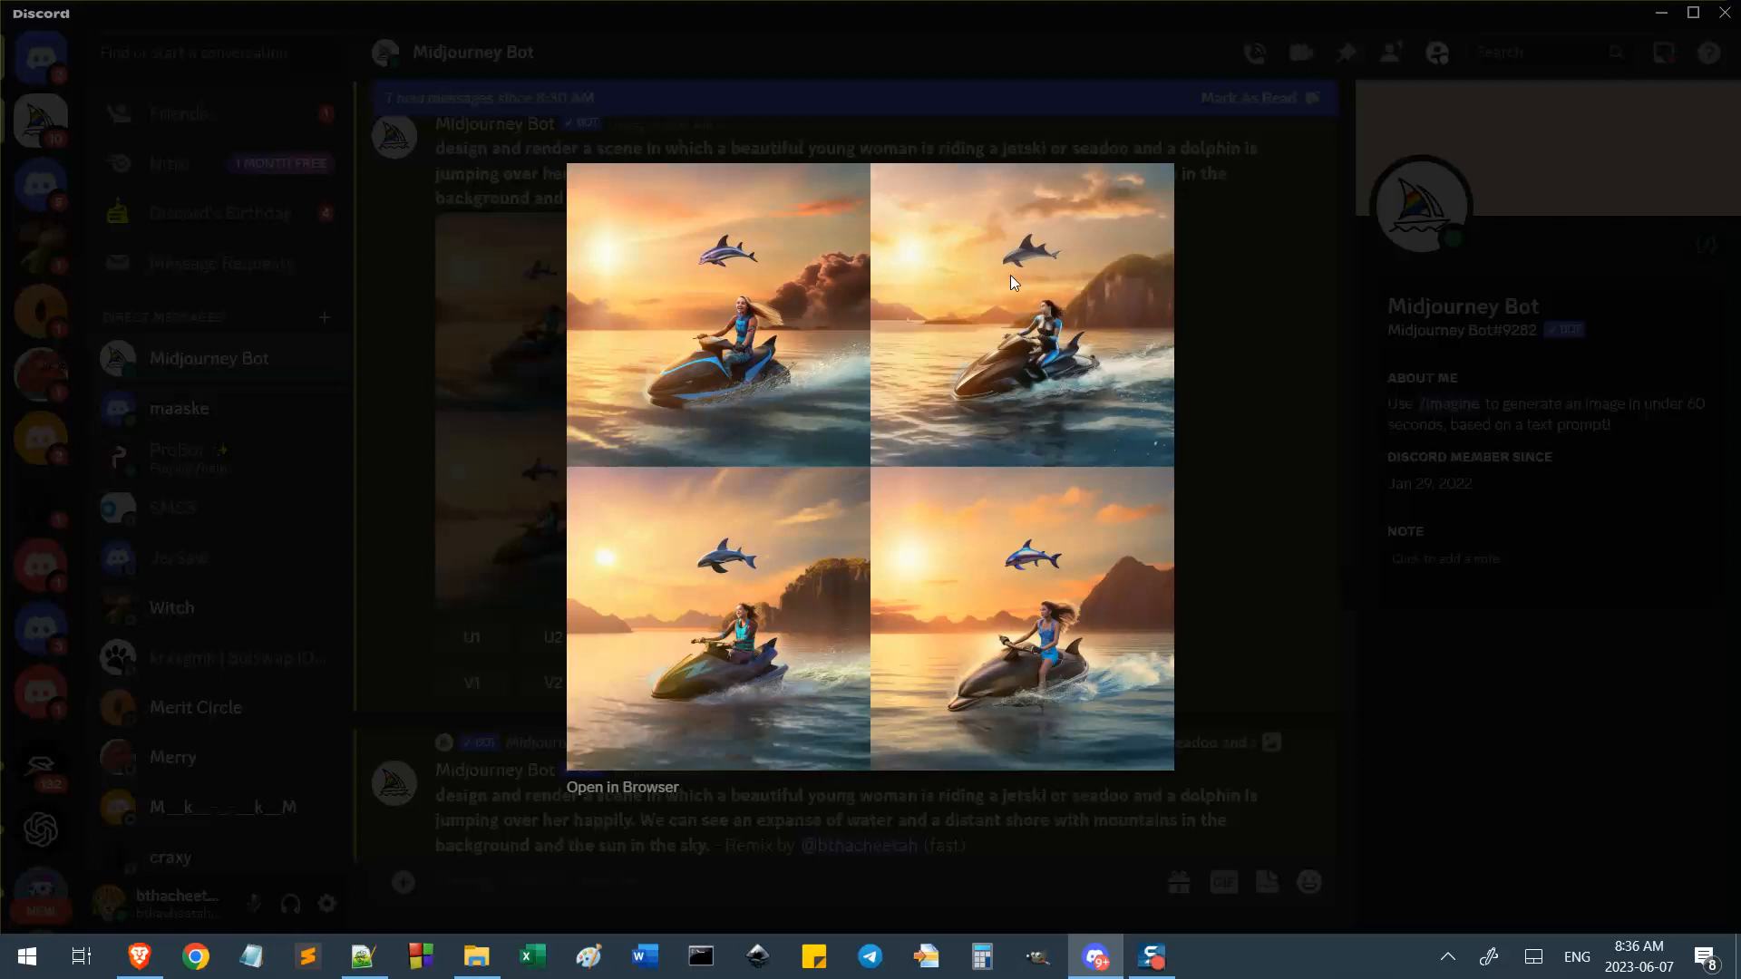
click(1249, 343)
Enlarge the 8:06 AM blue-sky remix grid to examine how the woman, jetski and dolphin are rendered.
scroll(955, 493, down, 2)
scroll(955, 493, down, 6)
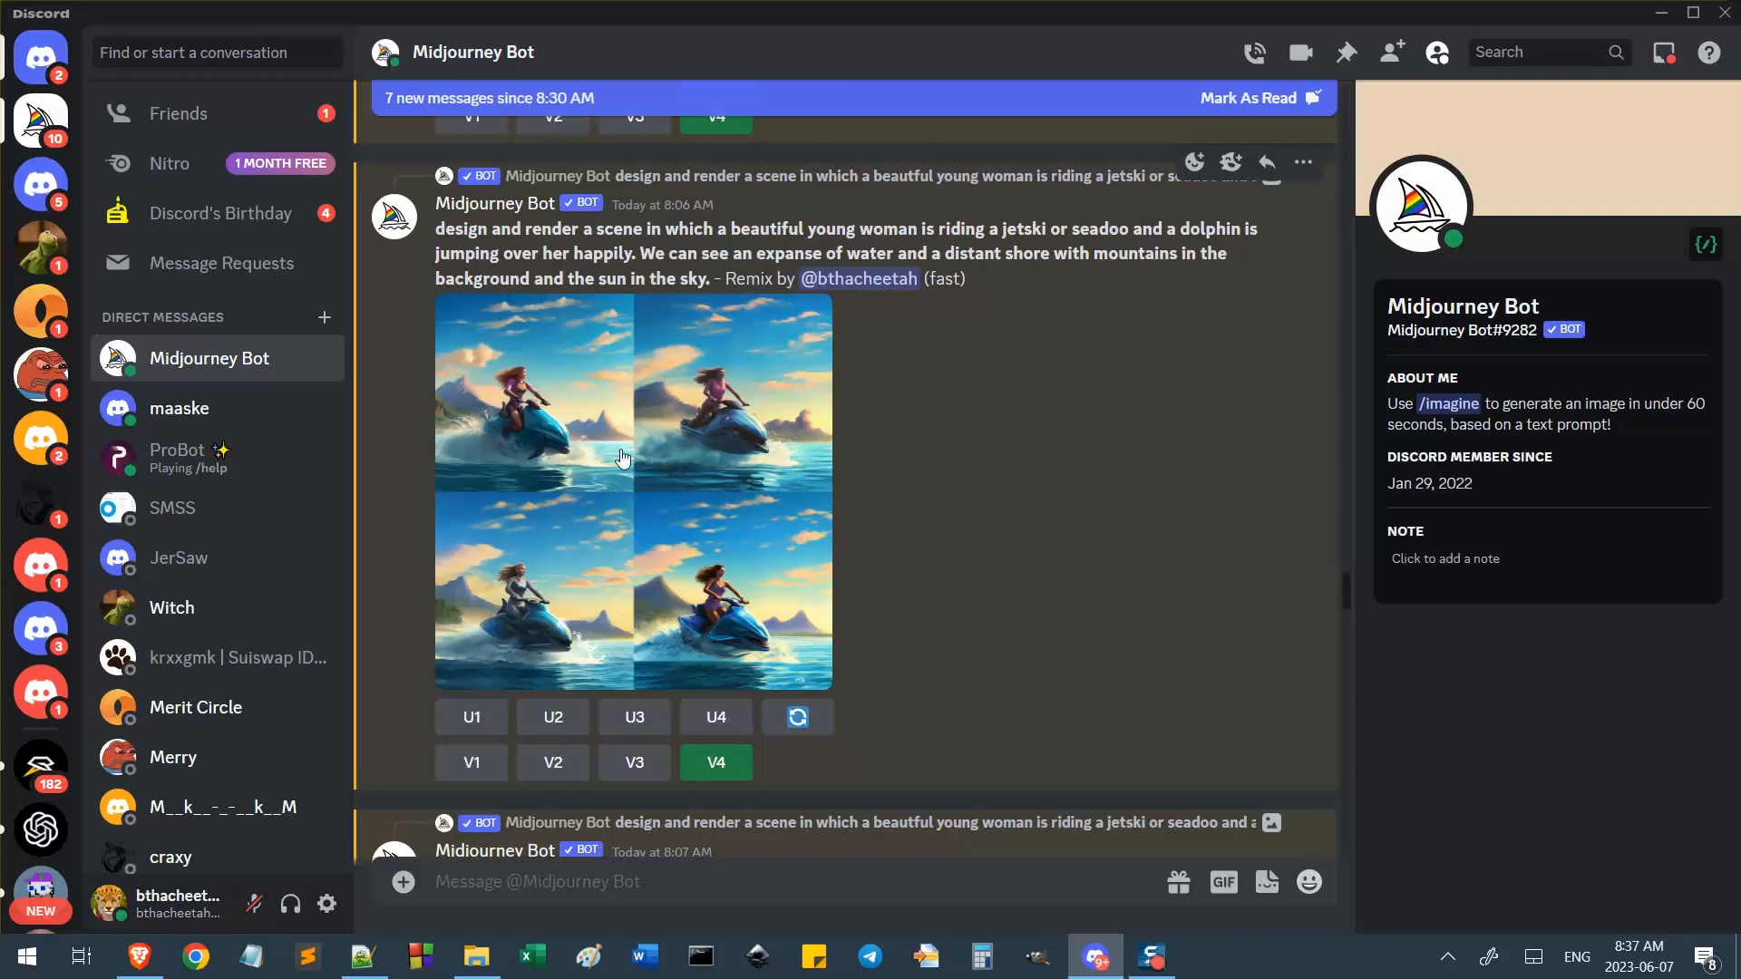
click(547, 452)
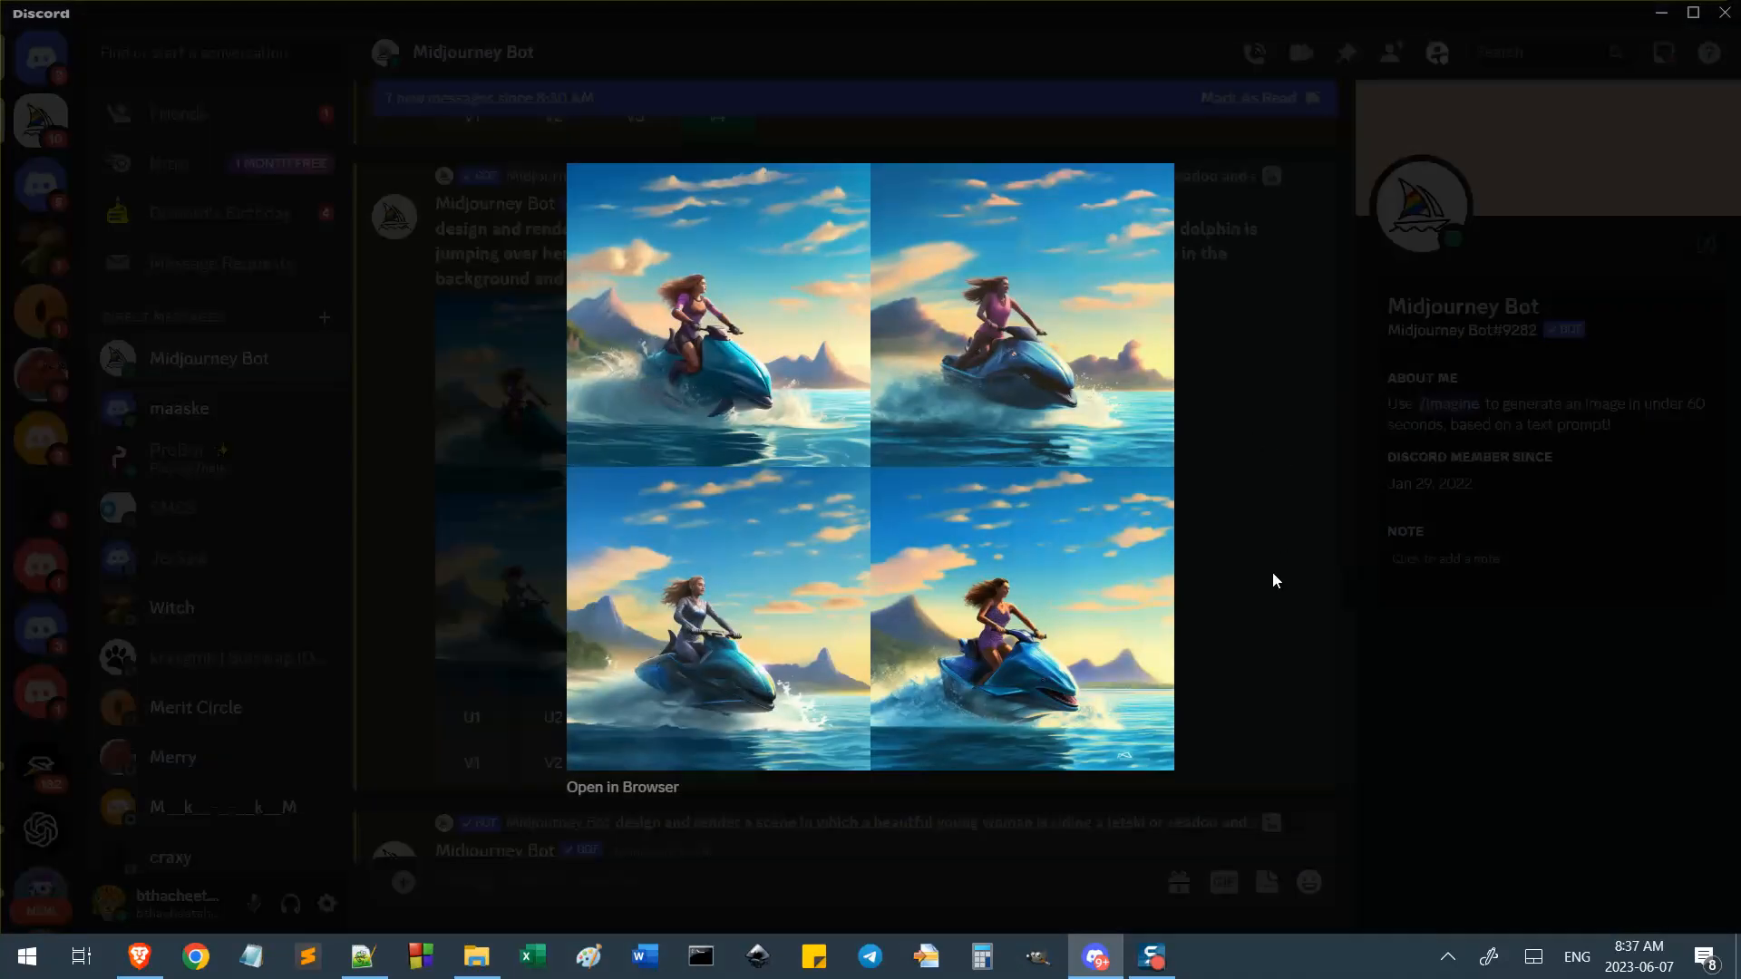
click(1253, 530)
Look over the 8:07 AM sunset variations and enlarge the 8:08 AM illustrated grid to examine where the dolphins are placed.
scroll(1023, 538, down, 4)
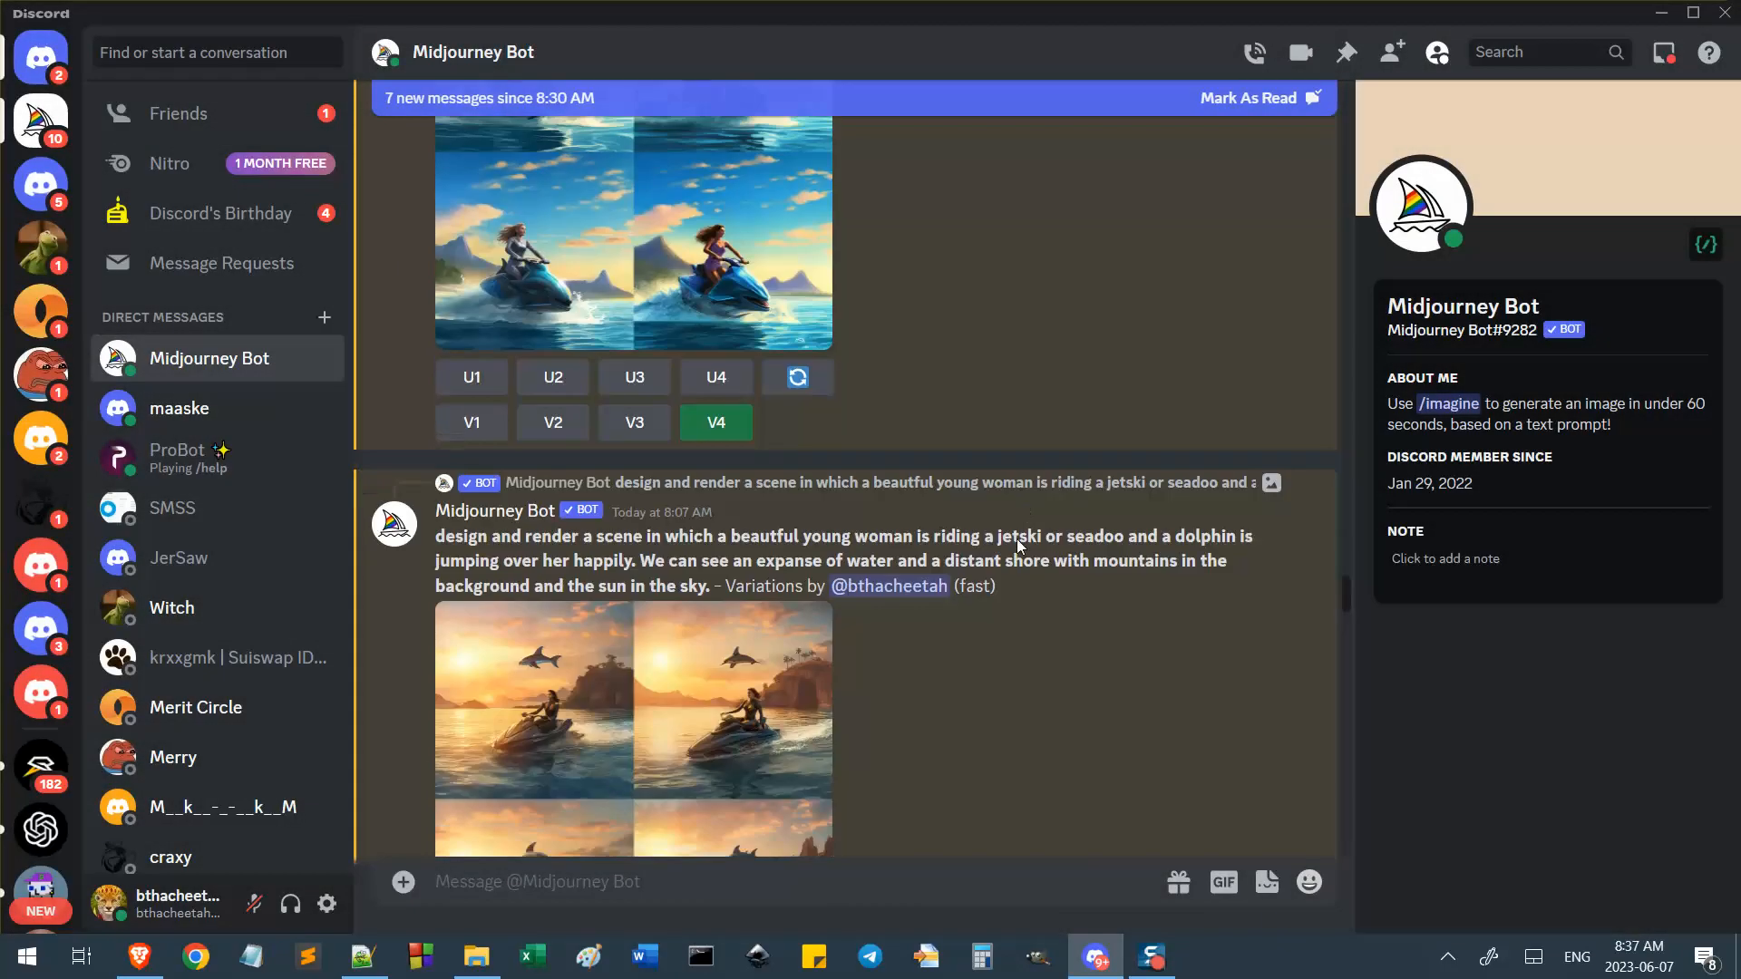
scroll(935, 644, down, 1)
scroll(934, 581, down, 2)
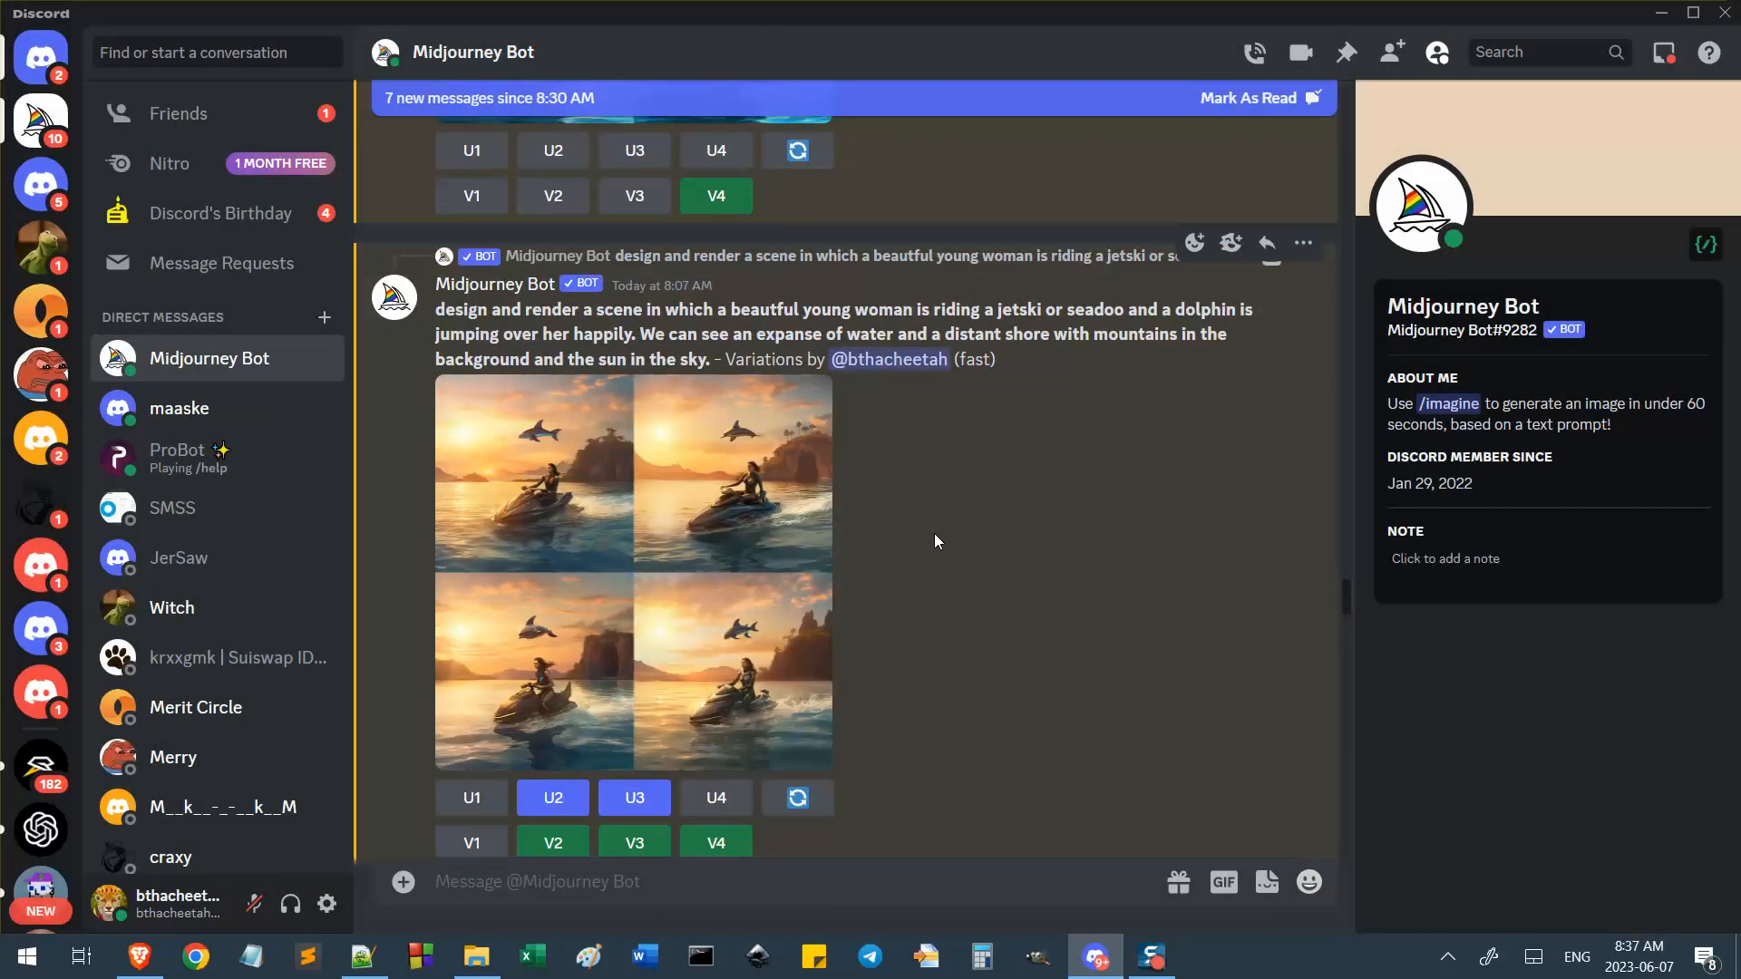
scroll(937, 542, down, 2)
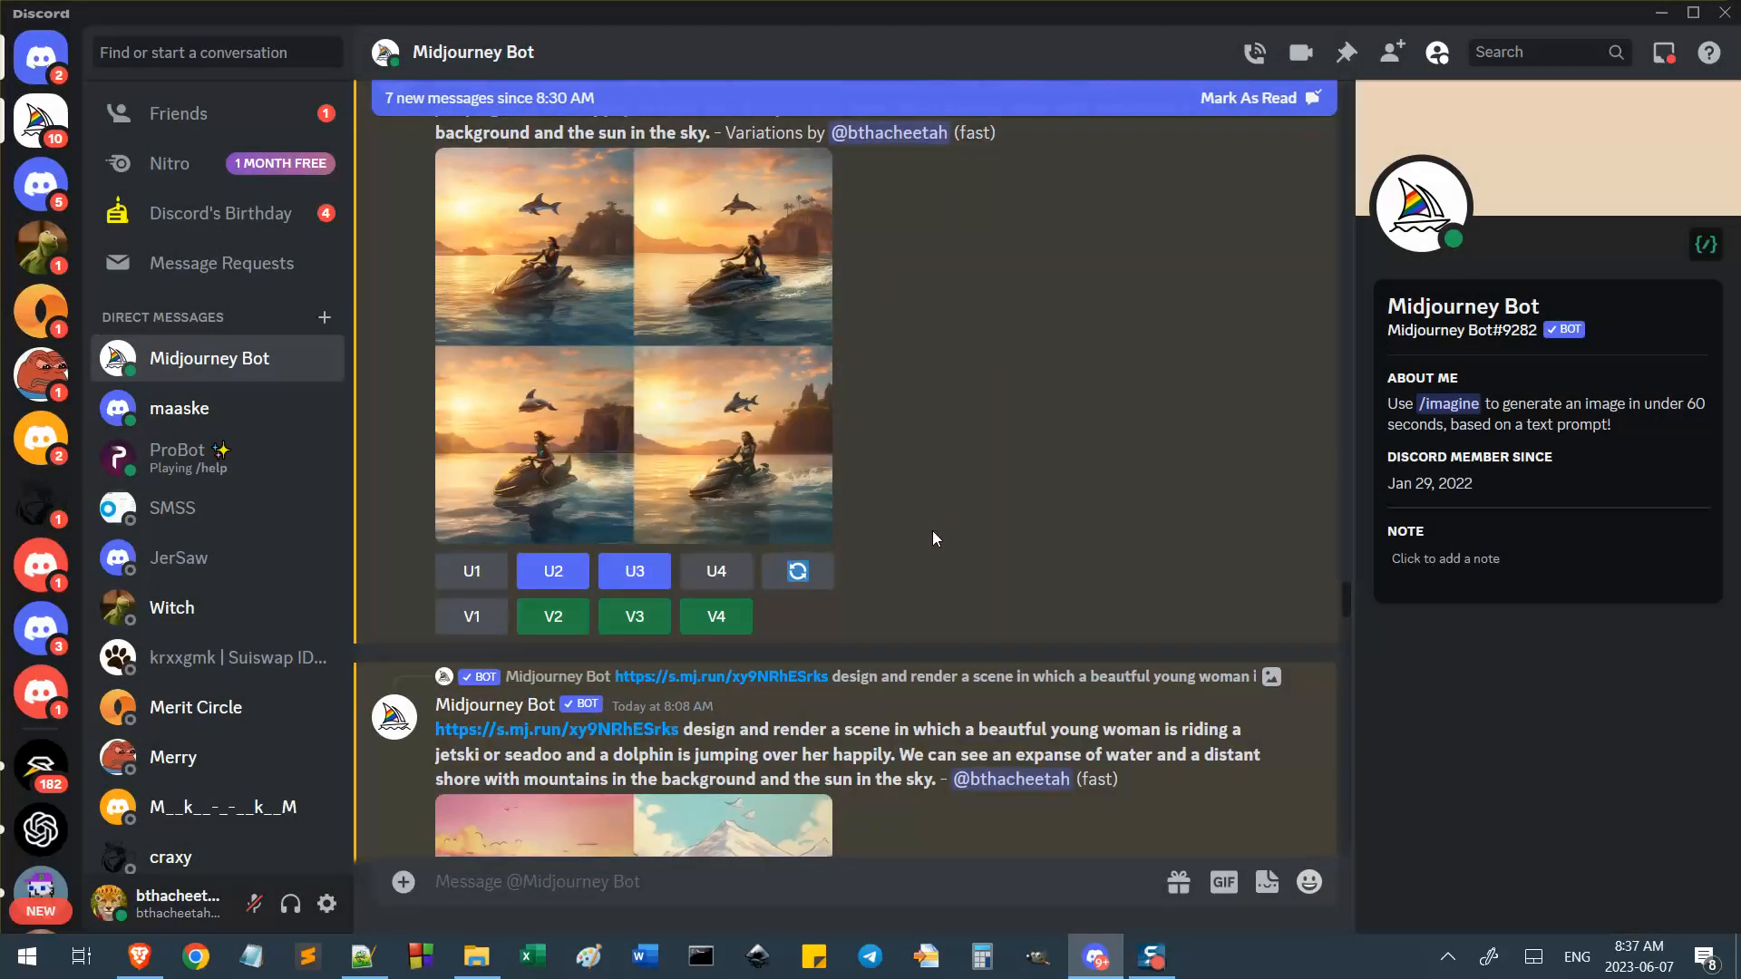
scroll(934, 539, down, 6)
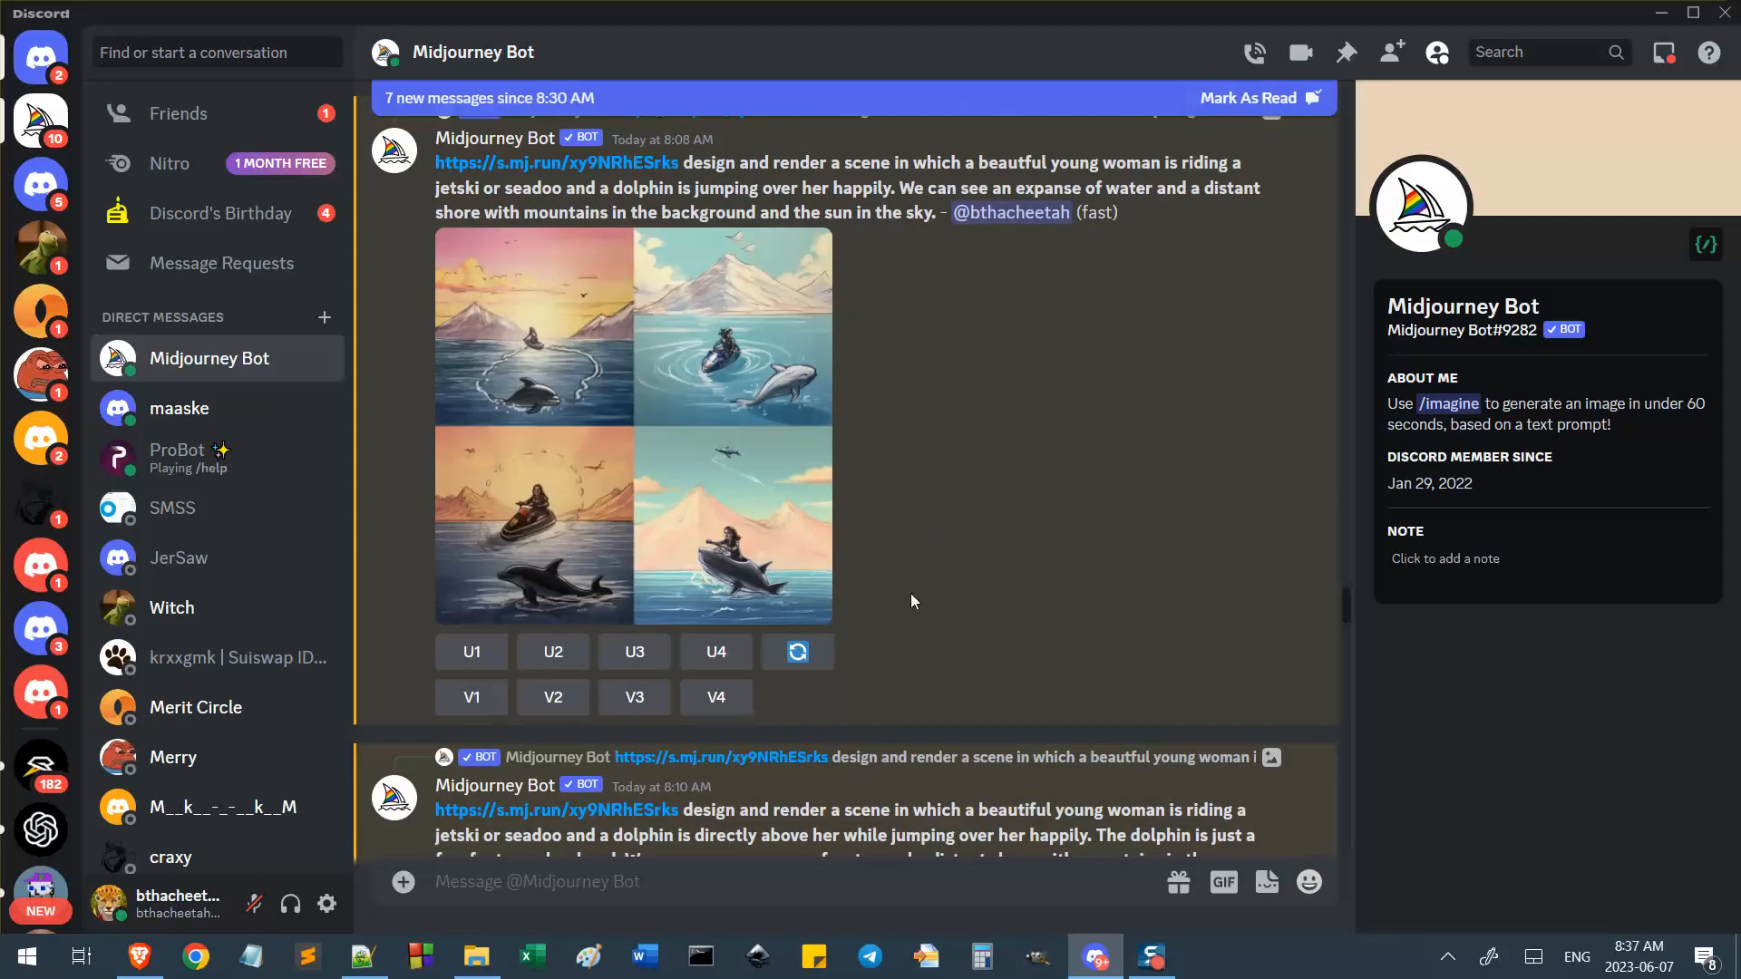
click(605, 478)
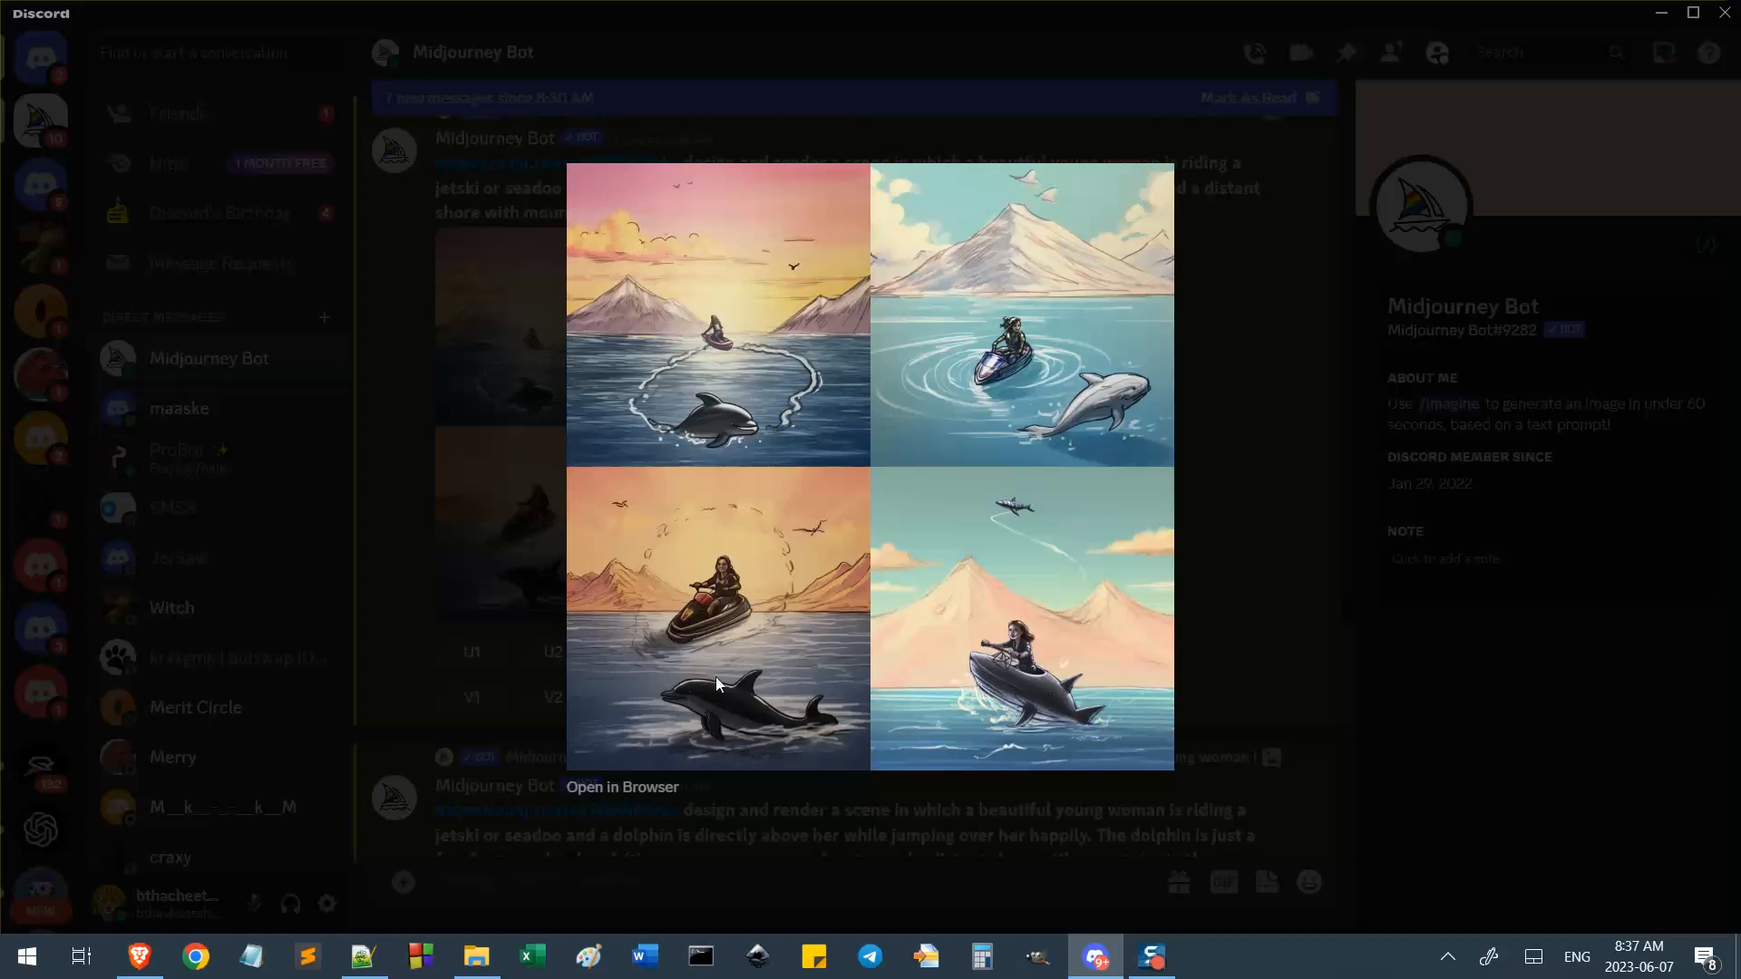
click(1201, 473)
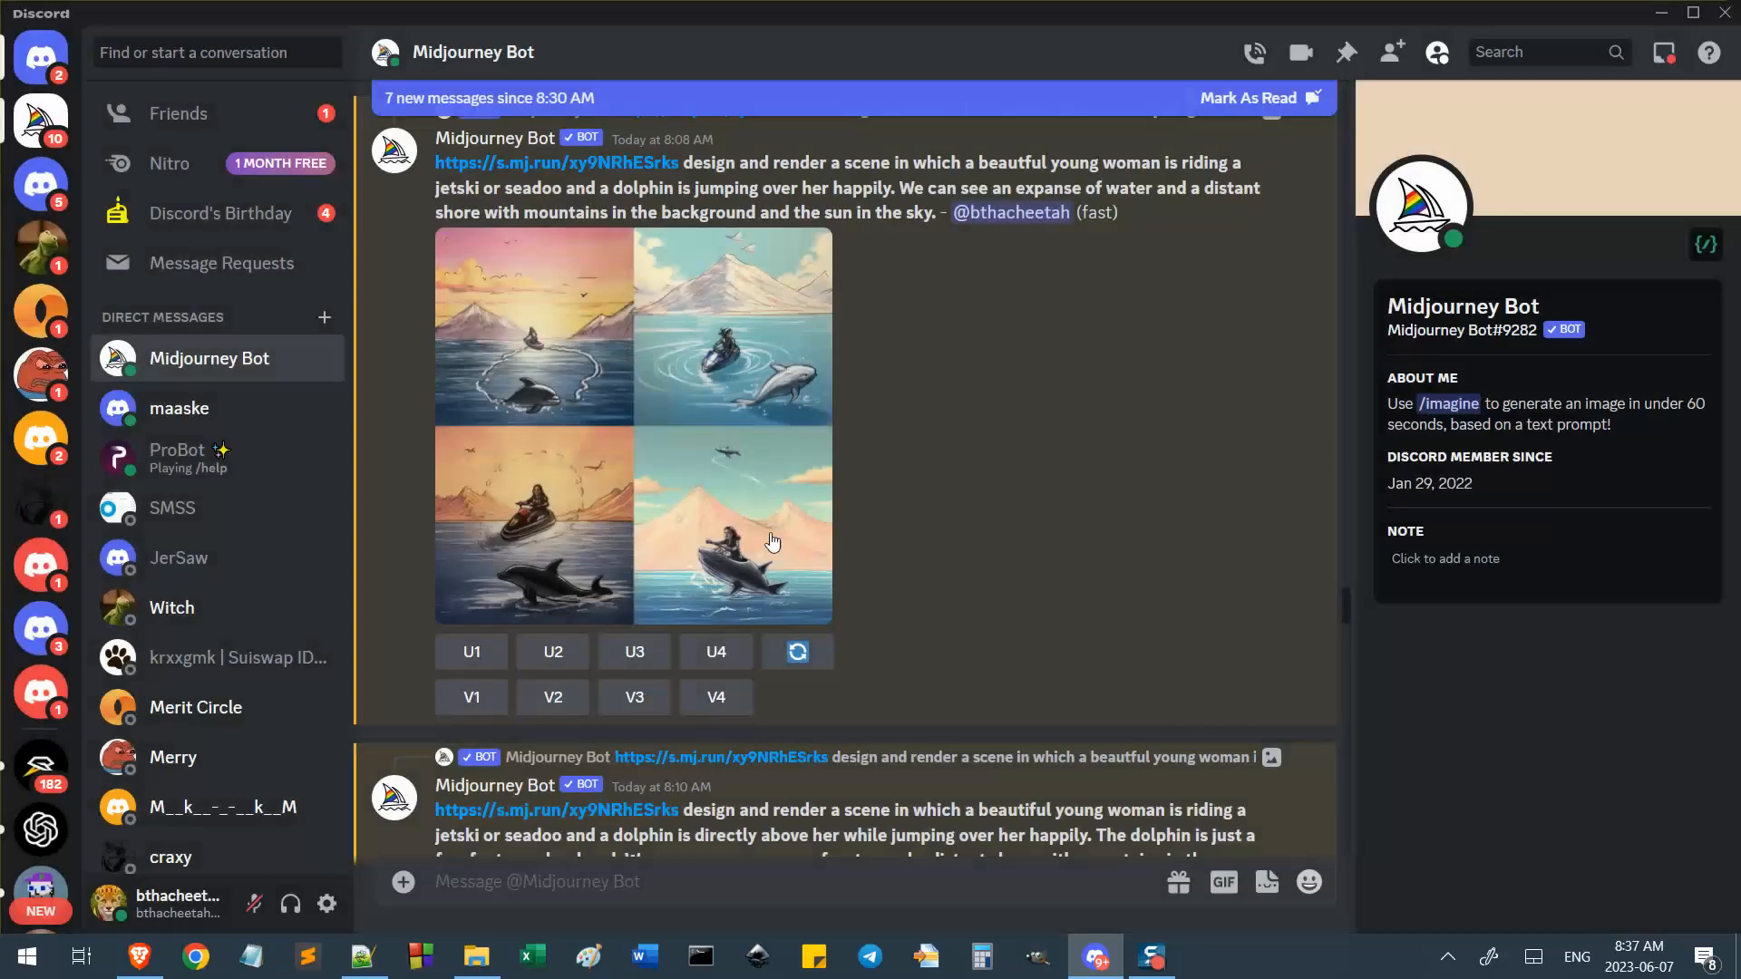
click(575, 503)
click(1212, 450)
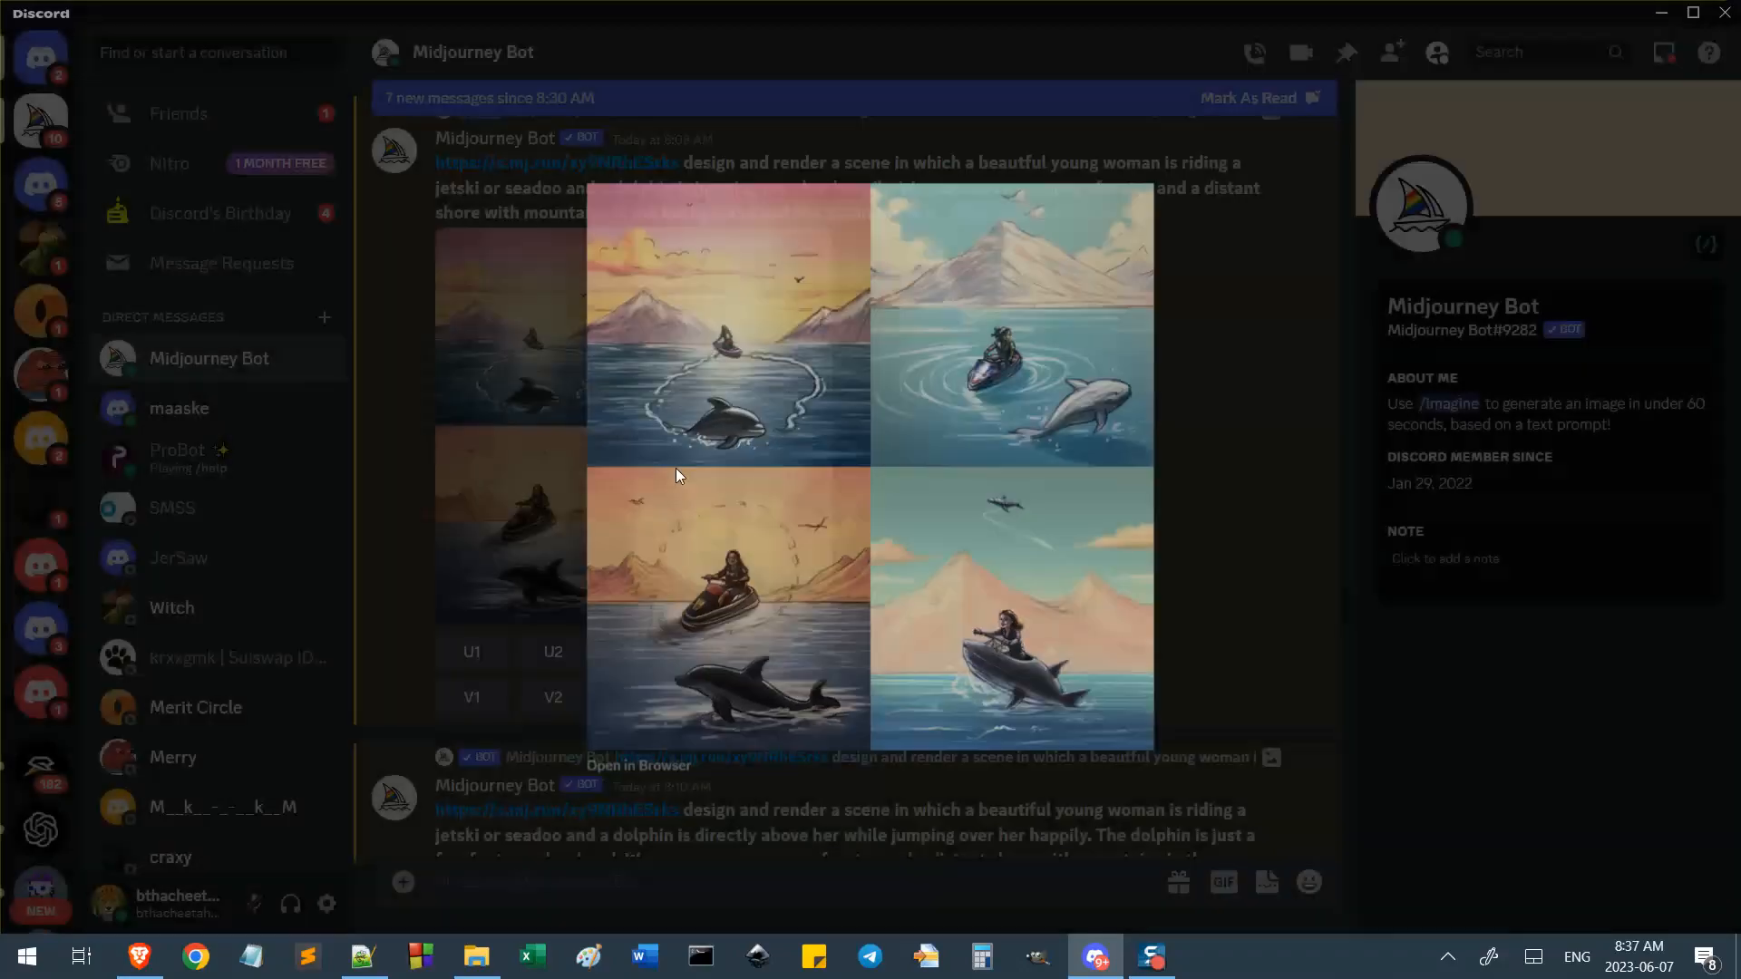
Enlarge the 8:10 AM illustrated grid with the "directly above her" prompt, and view the 8:11 AM upscaled image #3.
scroll(725, 516, down, 10)
scroll(744, 508, up, 3)
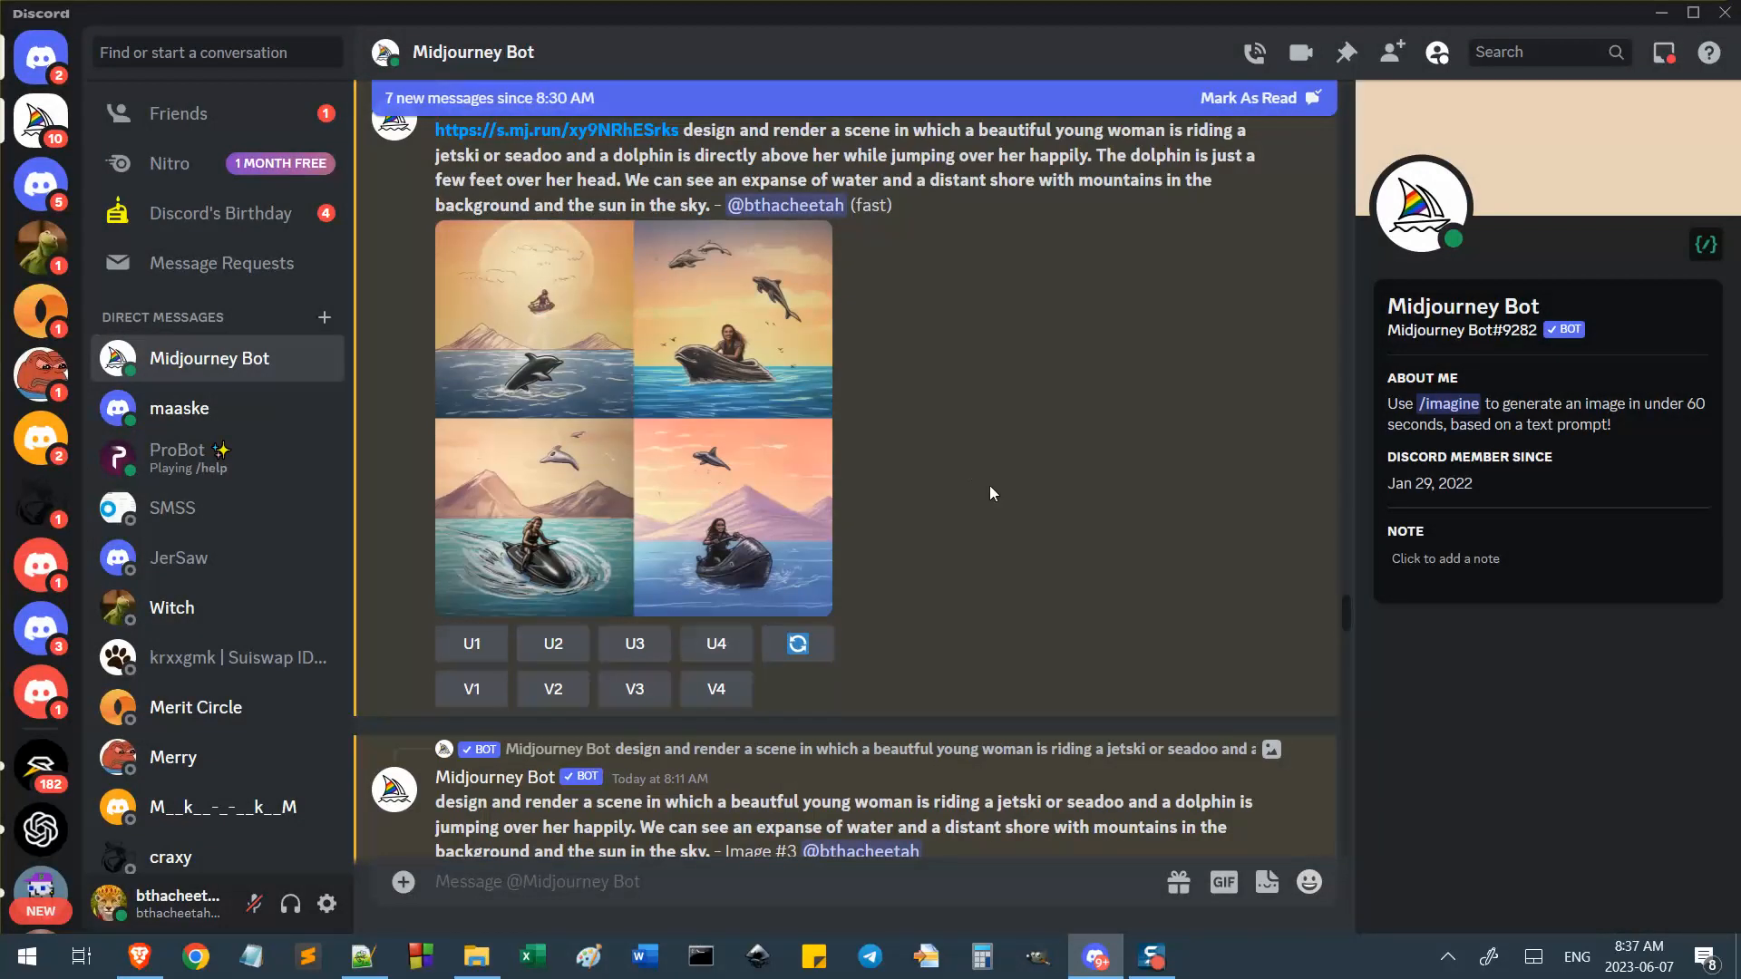
click(742, 318)
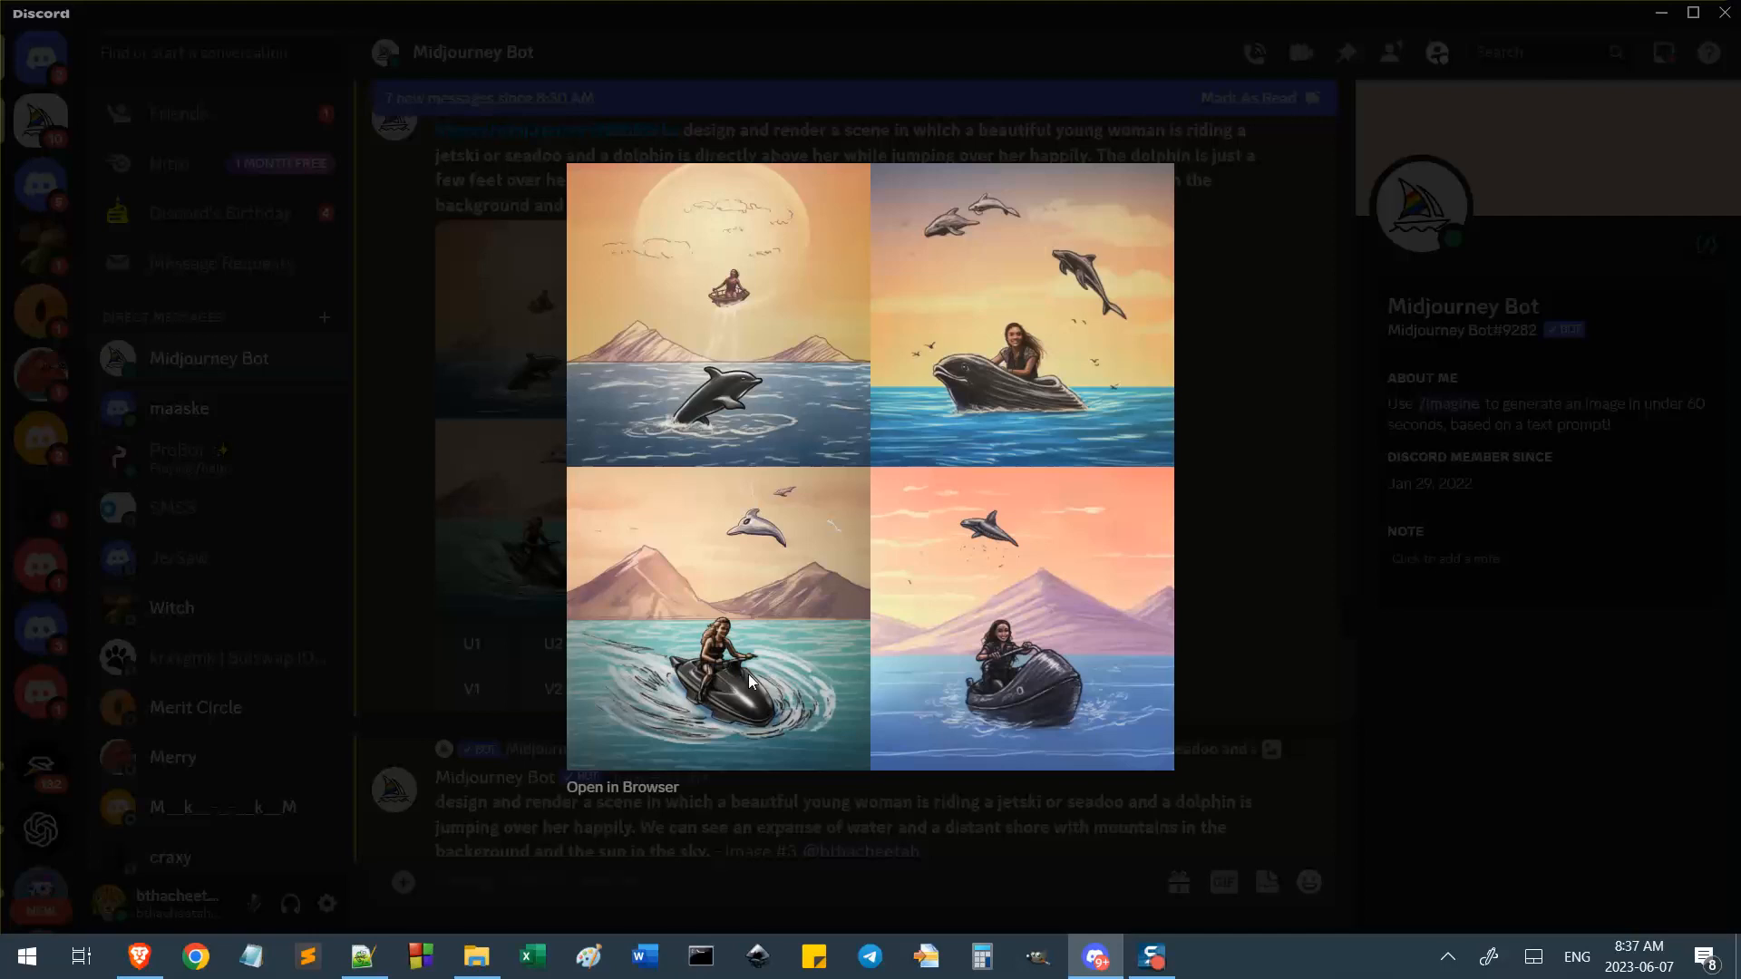
click(1277, 530)
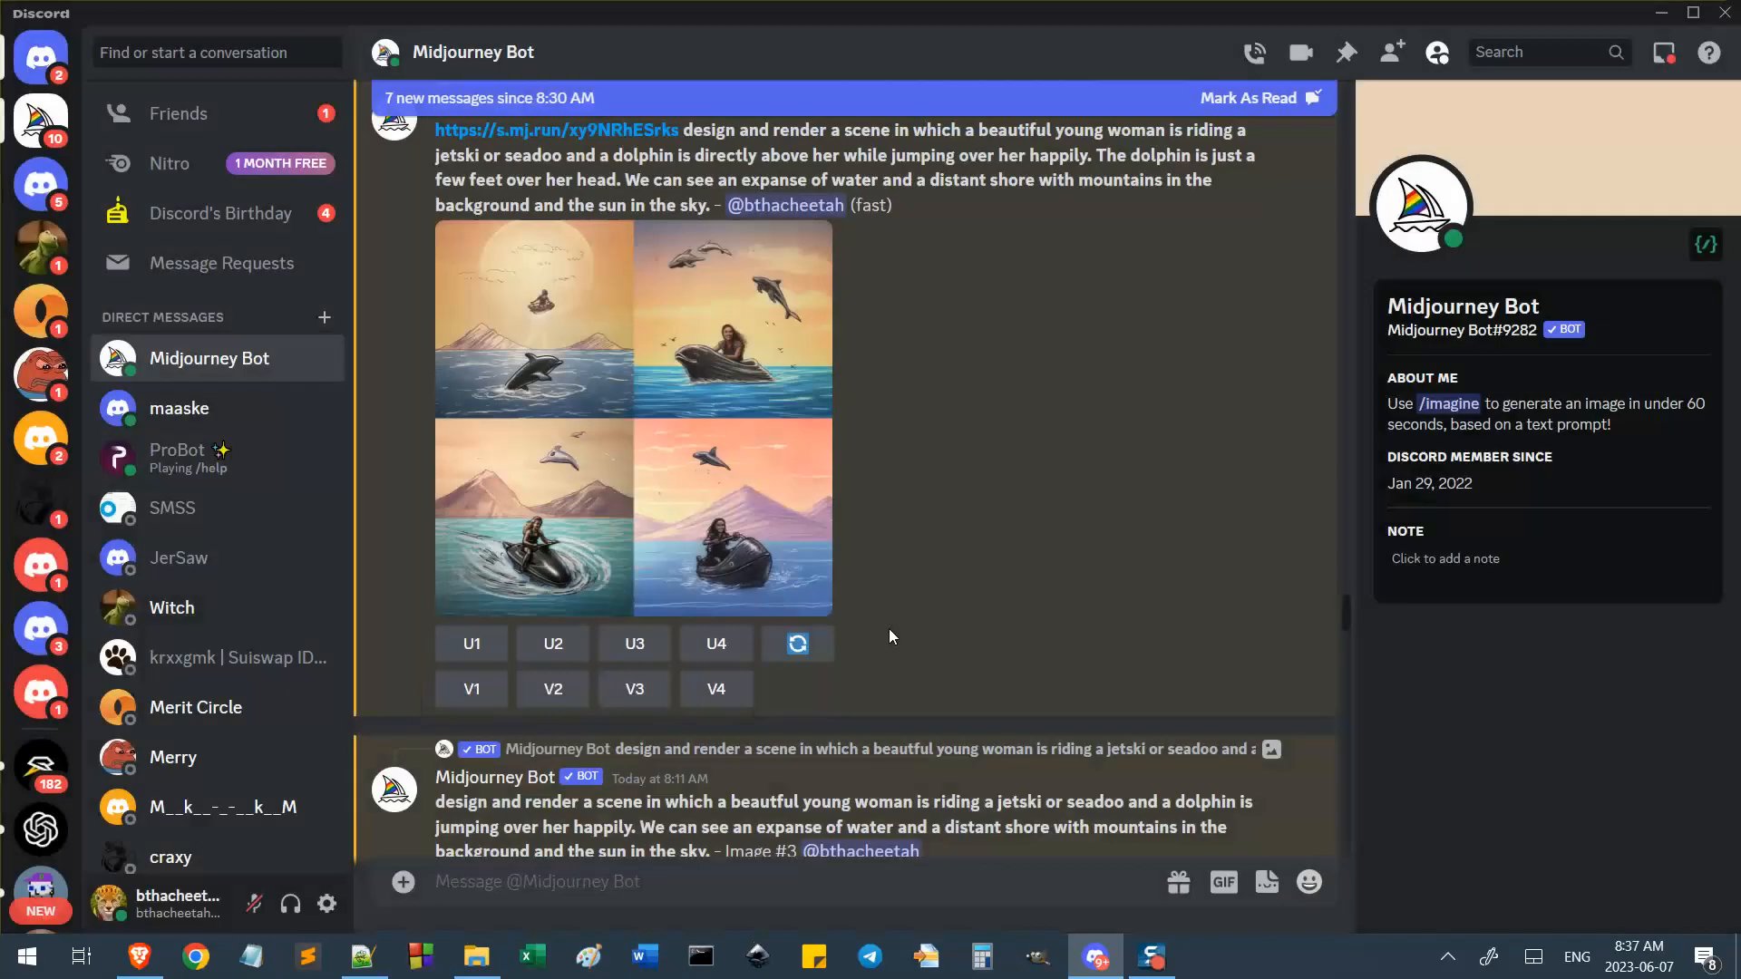
scroll(840, 655, down, 8)
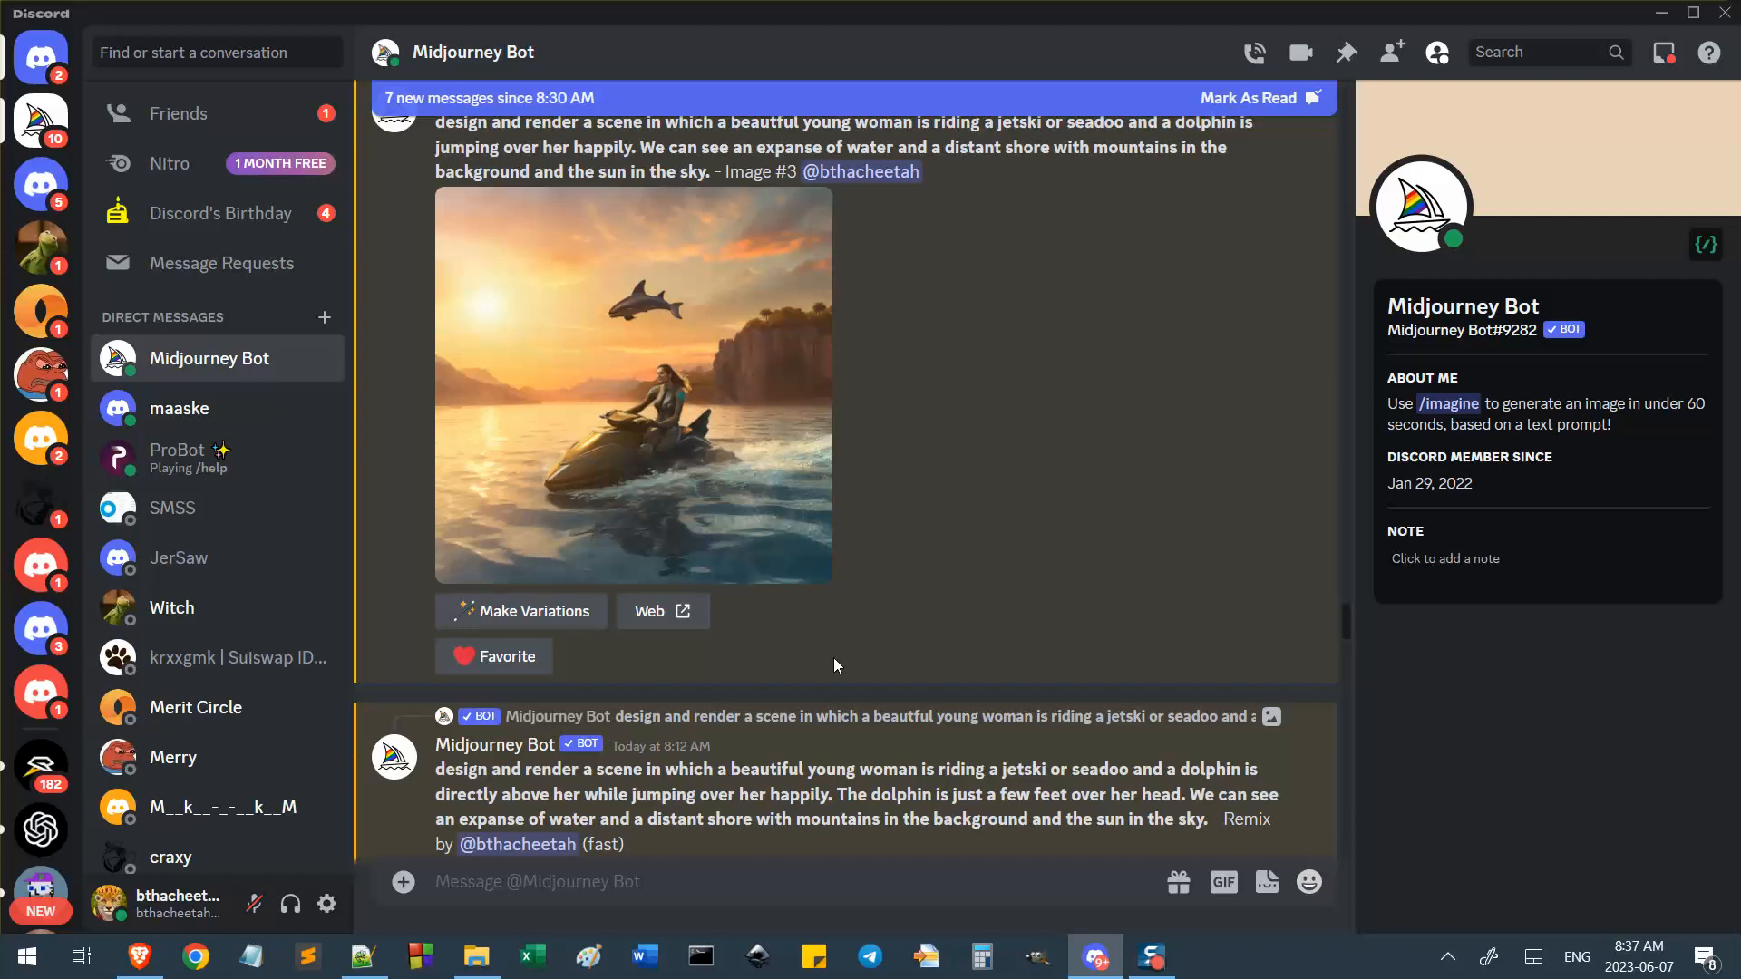
Go back to the hand-drawn sketch uploaded at 7:41 AM and enlarge it to examine the dolphin's position over the rider.
scroll(835, 657, up, 5)
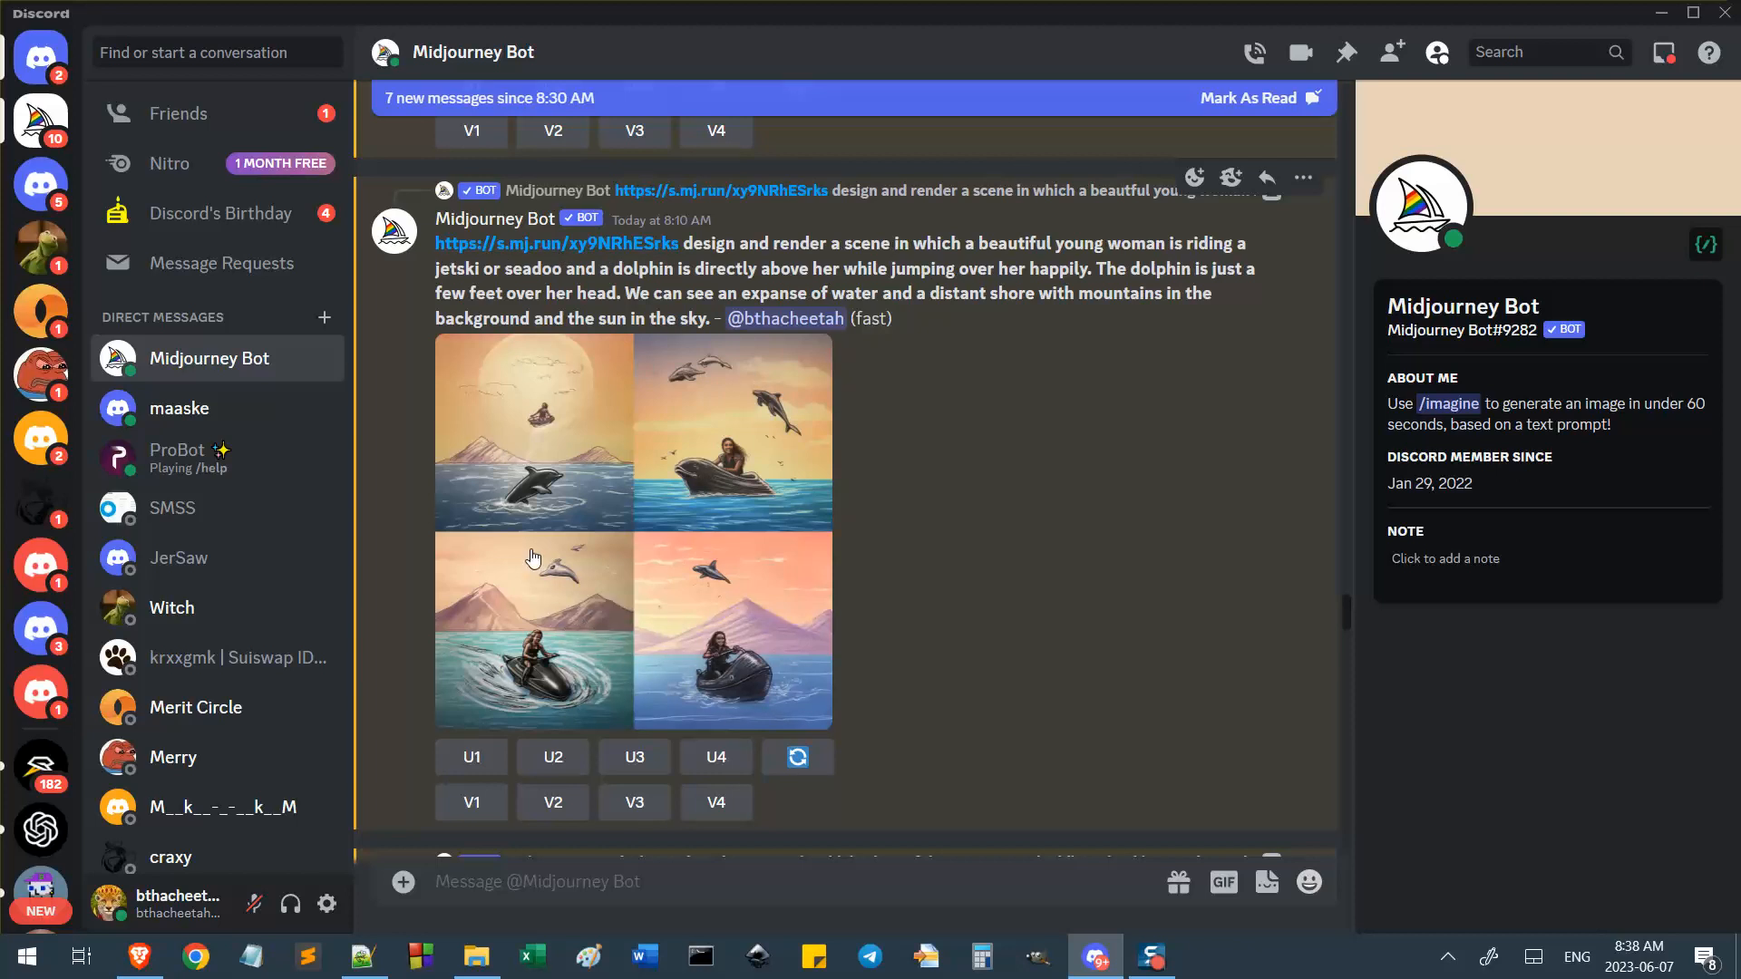
scroll(1041, 421, up, 10)
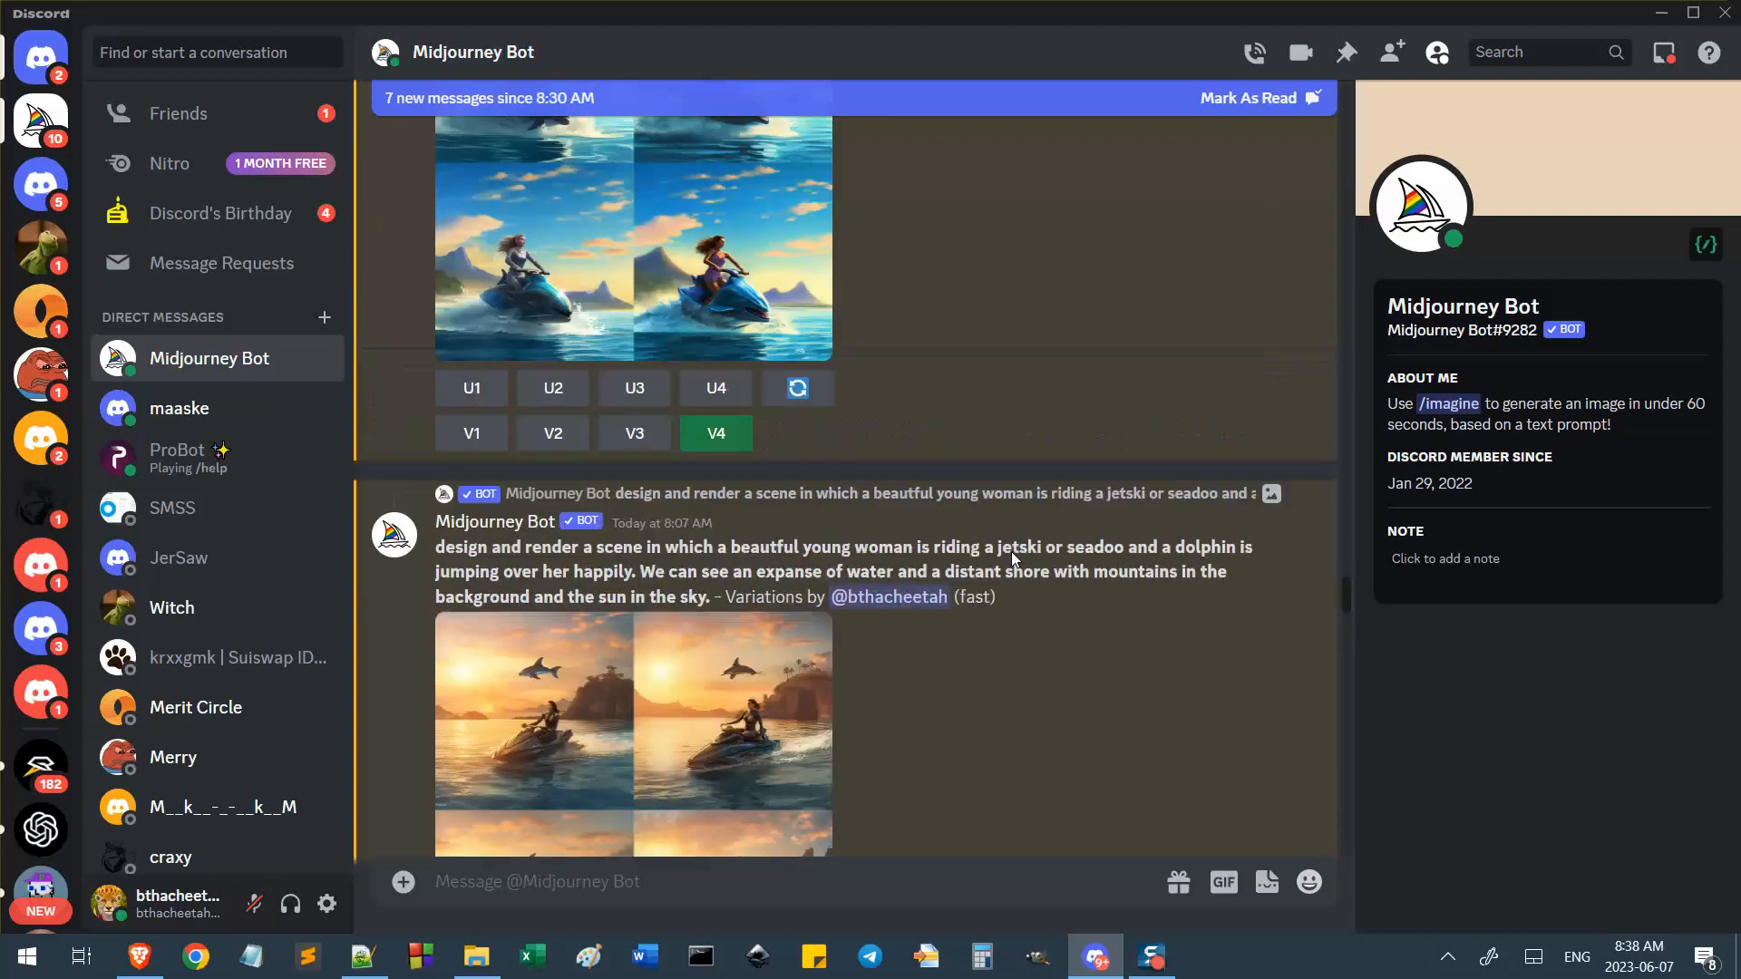
scroll(1010, 551, up, 10)
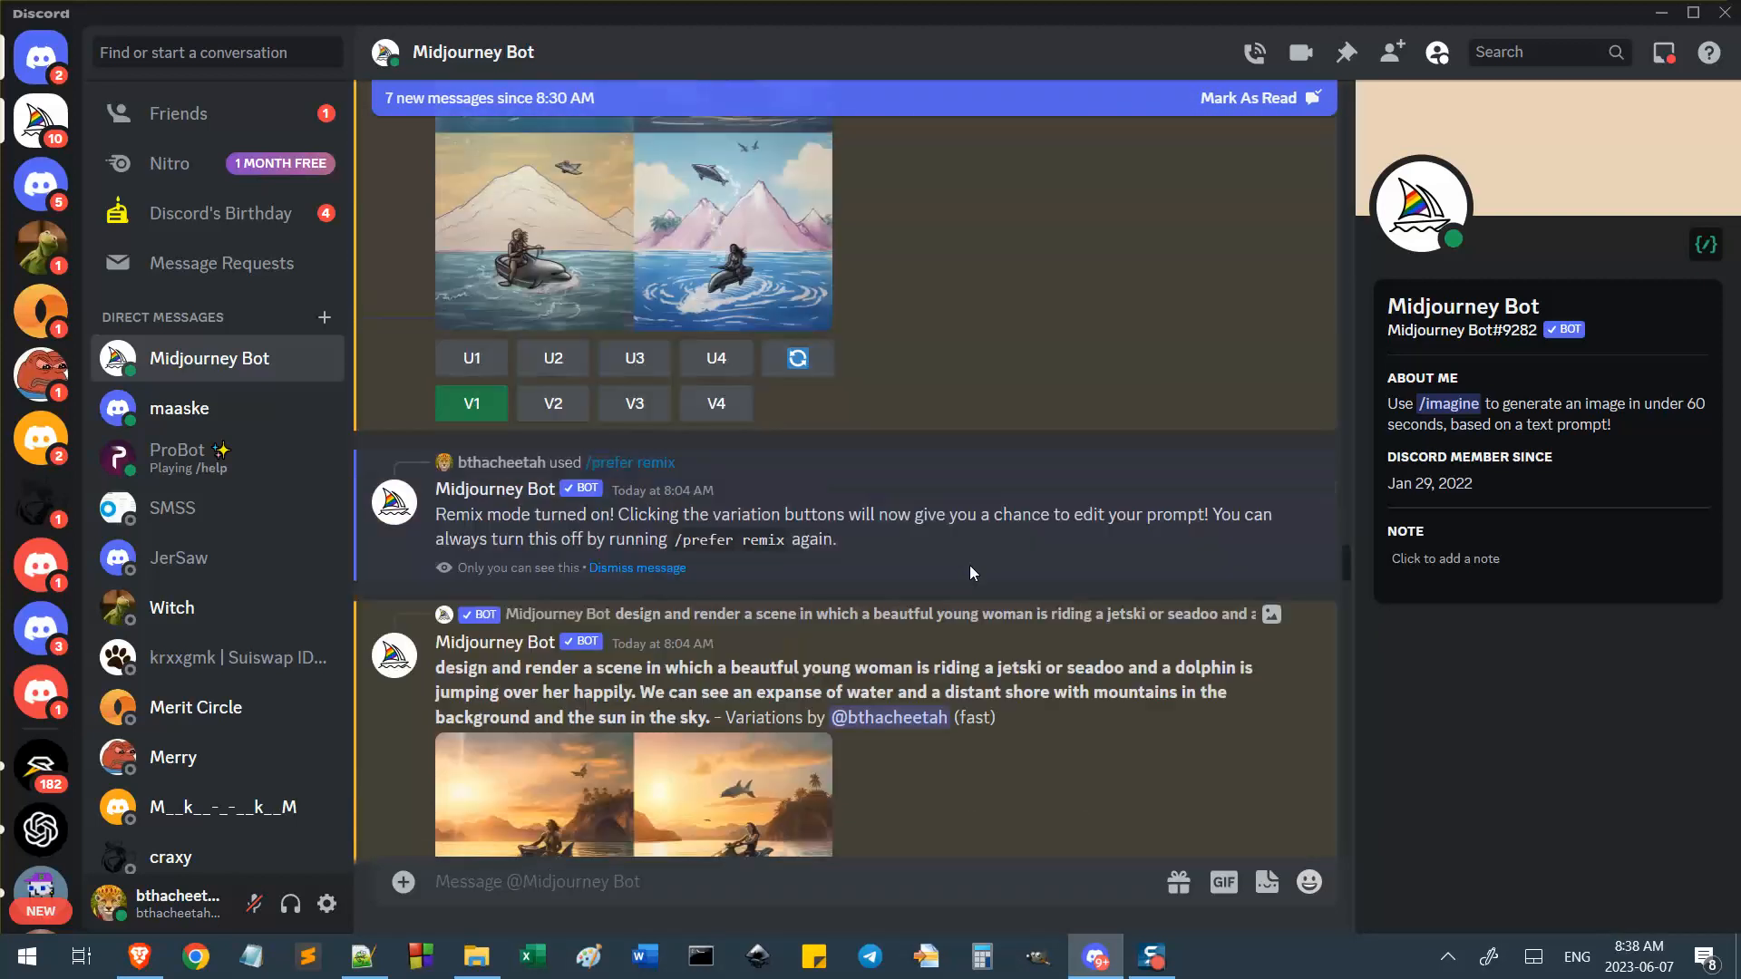
scroll(970, 571, up, 15)
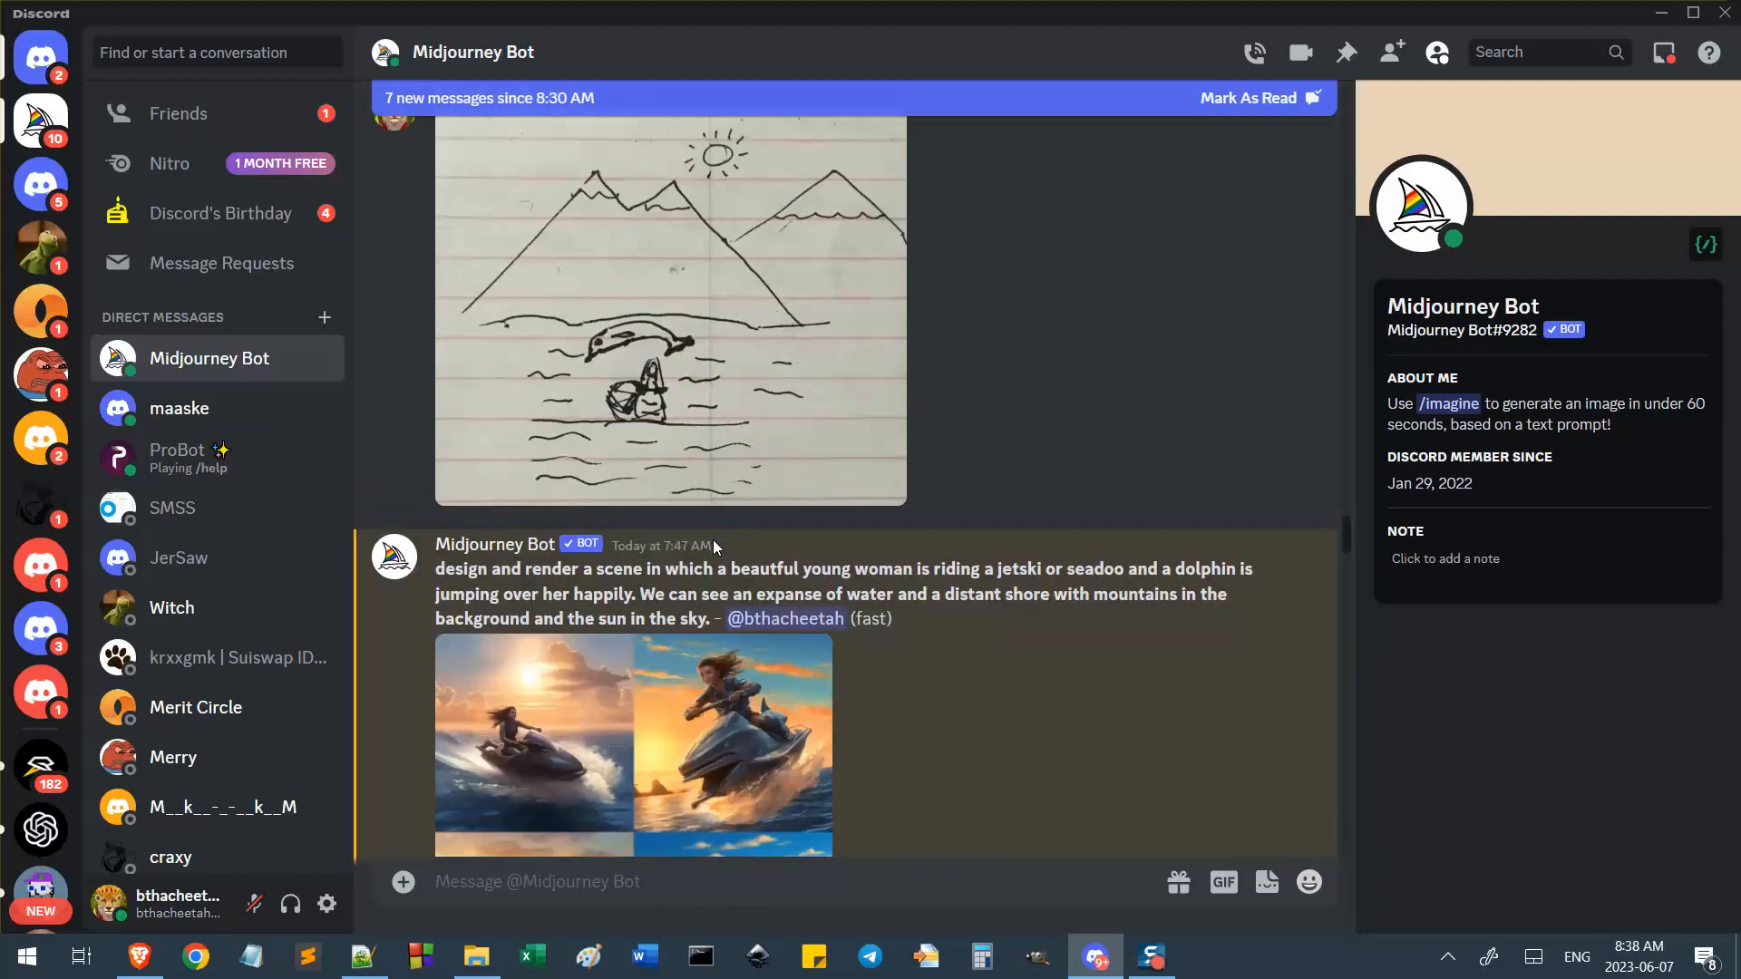
scroll(713, 540, up, 6)
scroll(713, 540, down, 4)
click(713, 508)
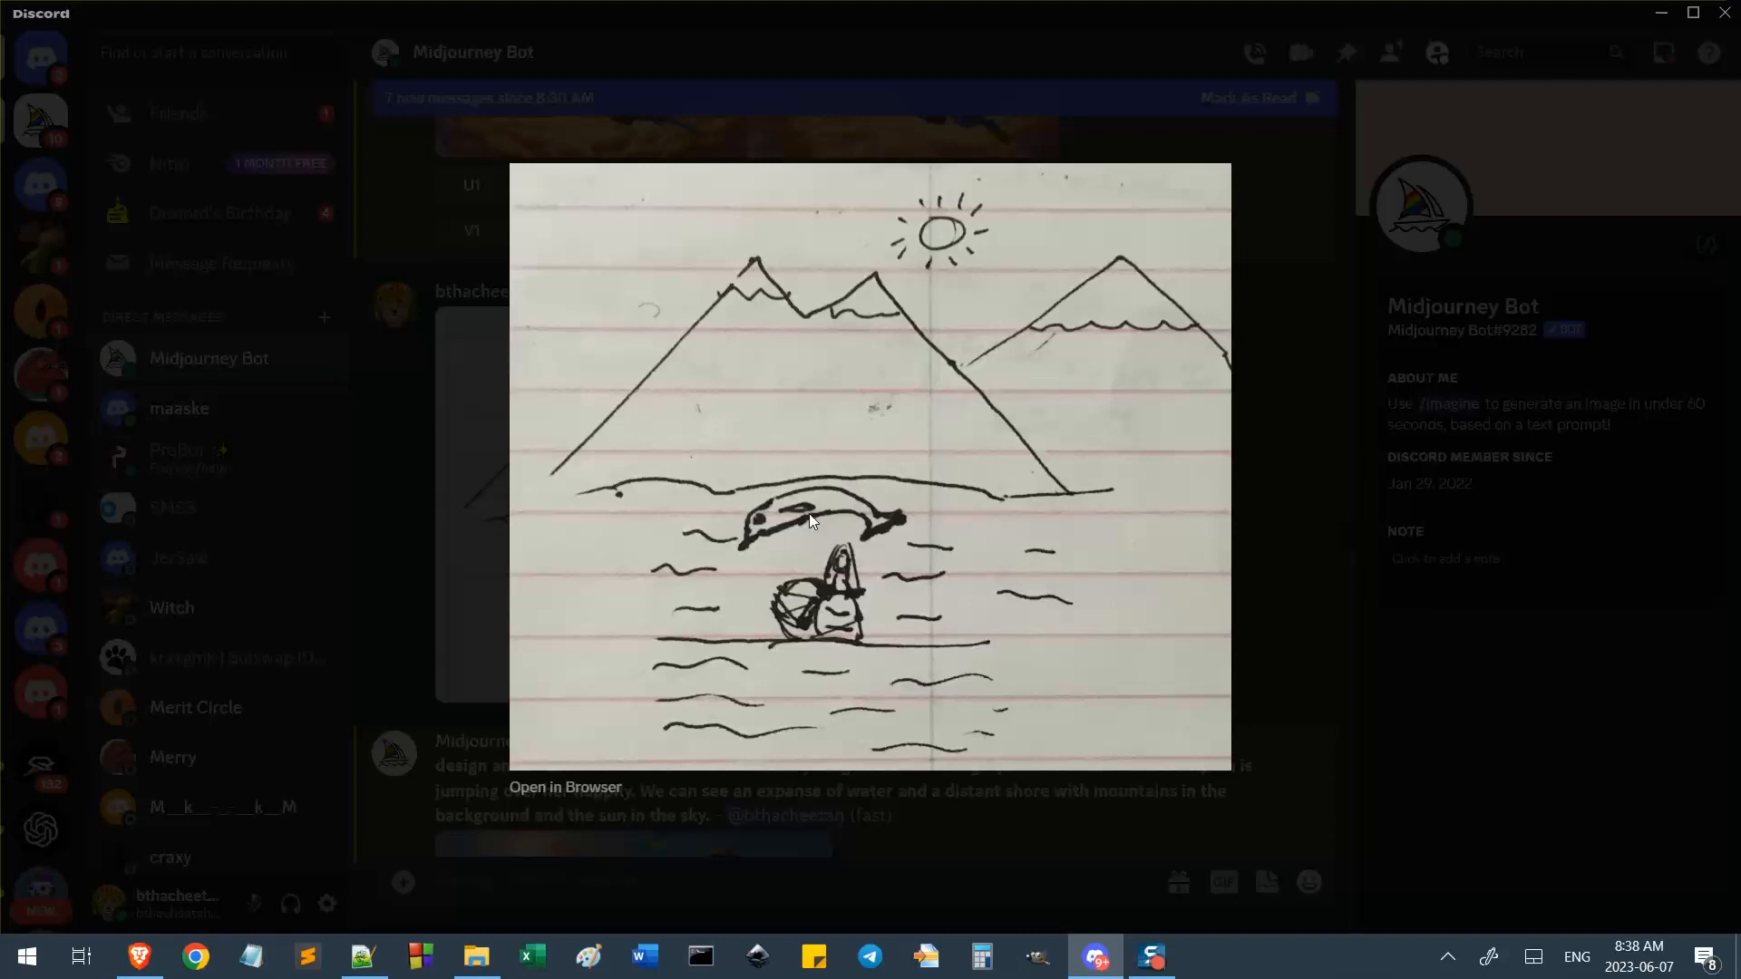
click(1407, 571)
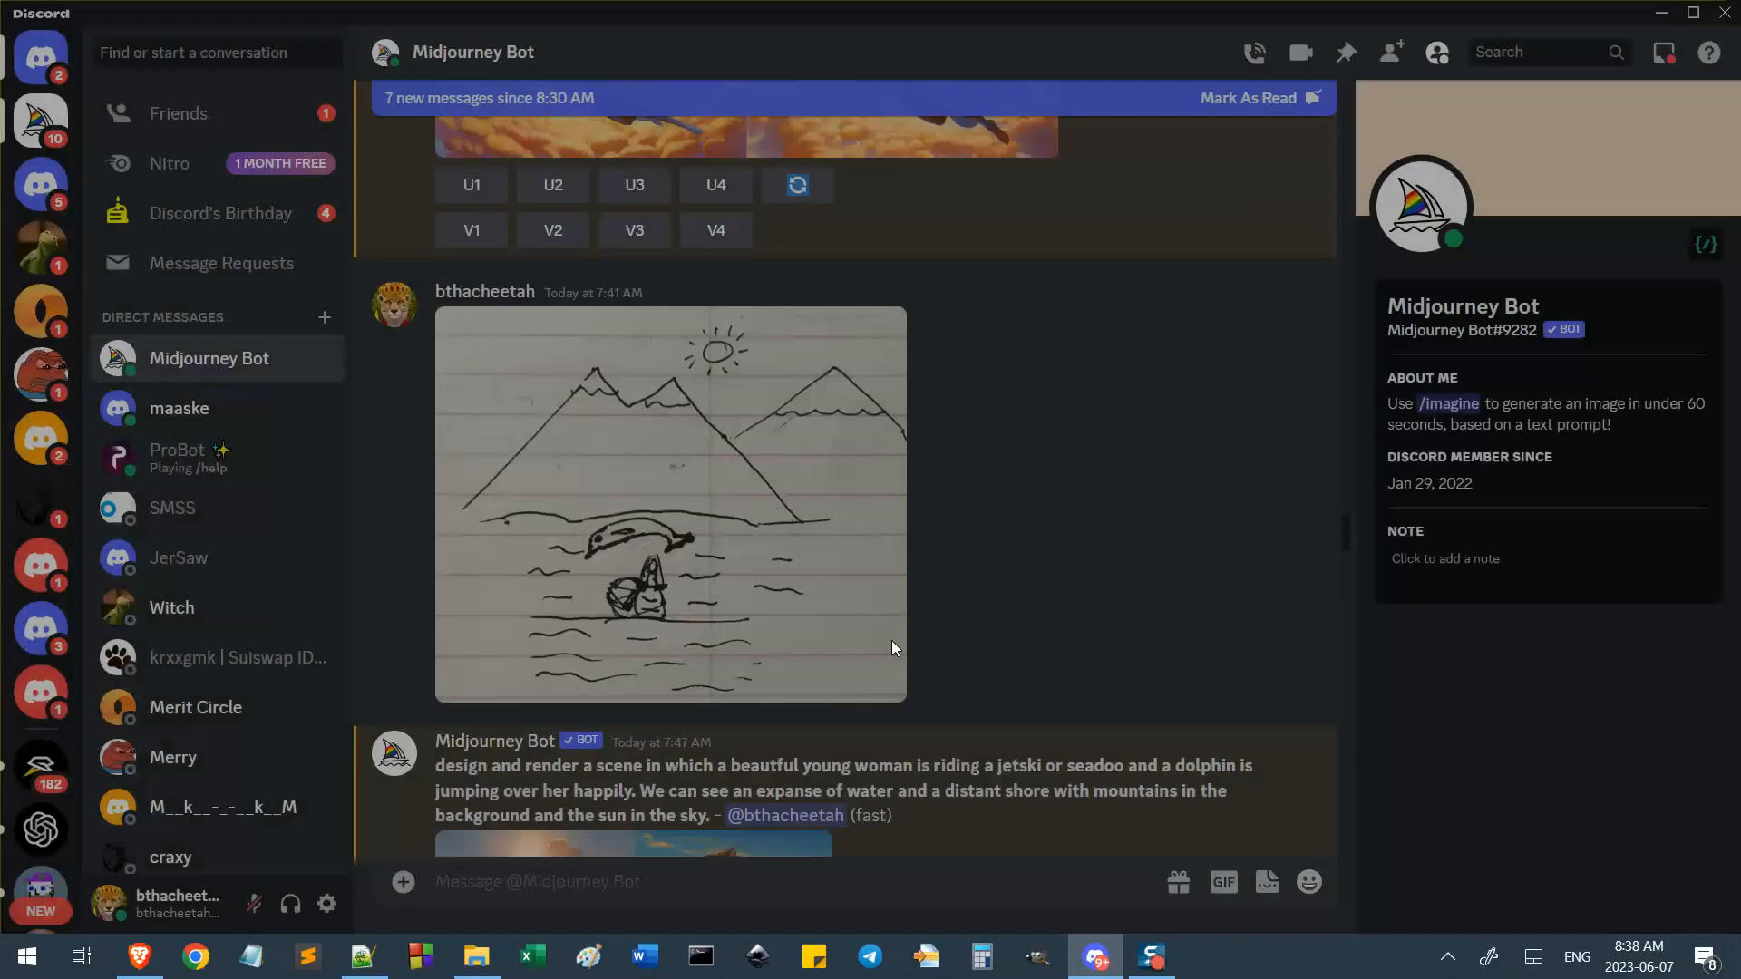
Enlarge the 7:47 AM illustrated grid generated from the image link and compare its four scenes with the sketch.
scroll(863, 656, down, 5)
scroll(864, 656, up, 3)
scroll(739, 338, up, 1)
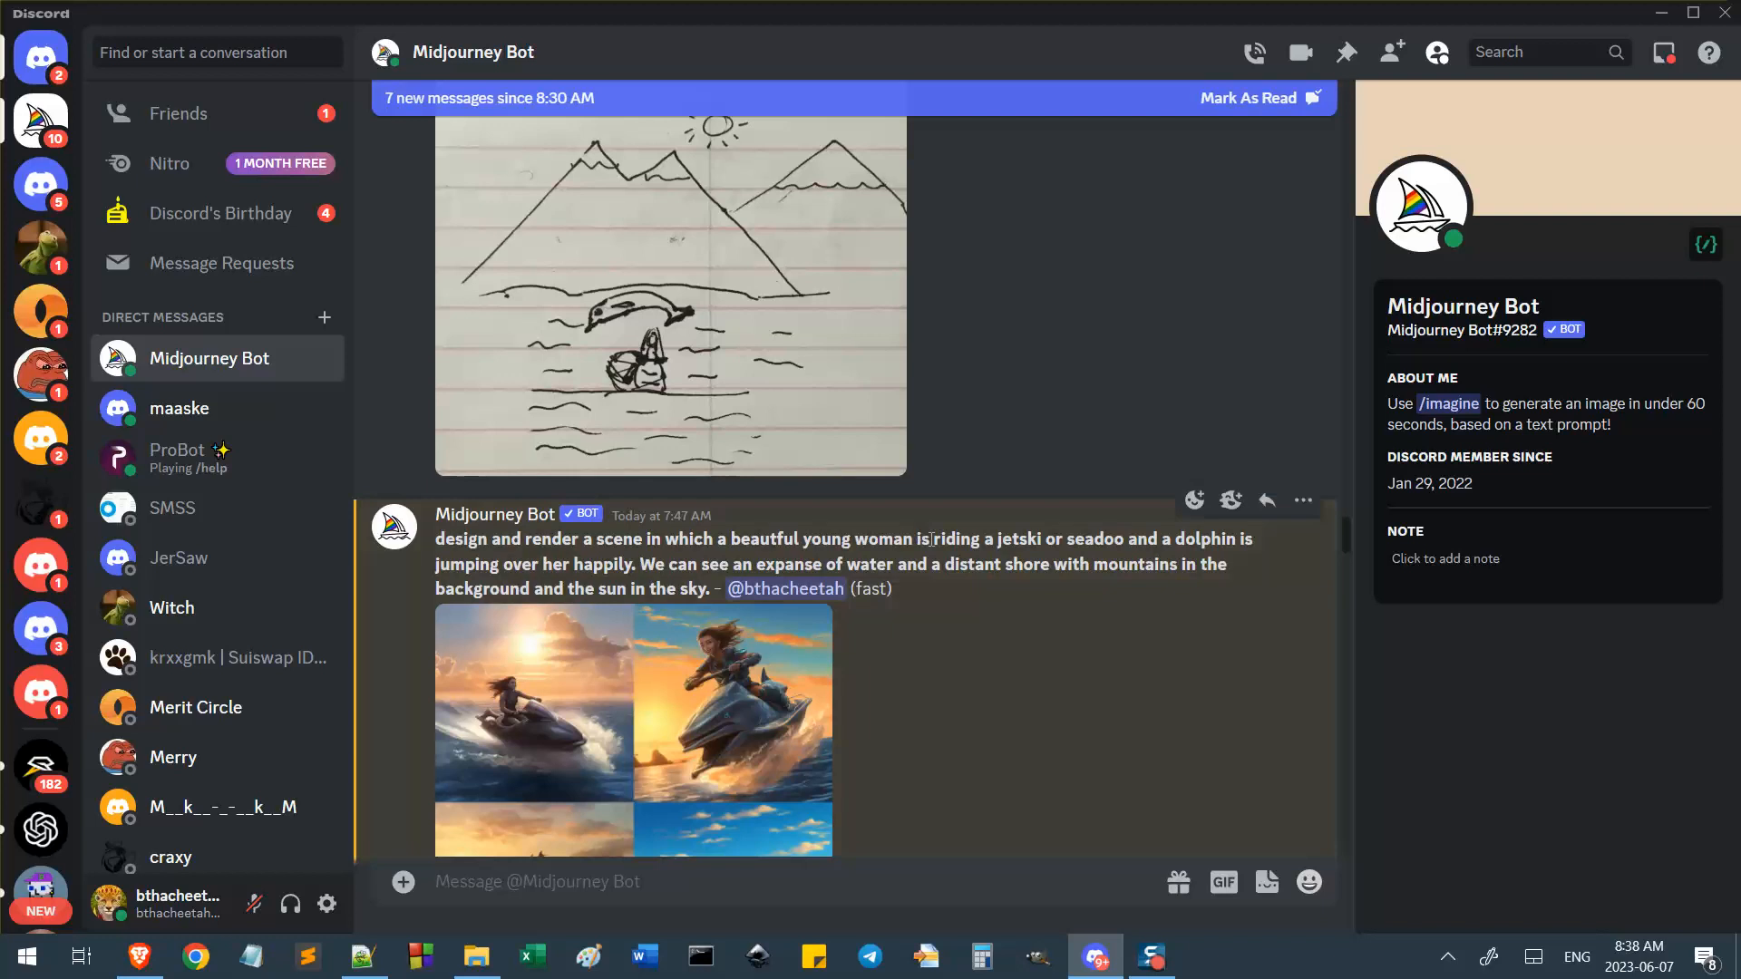
scroll(894, 466, down, 15)
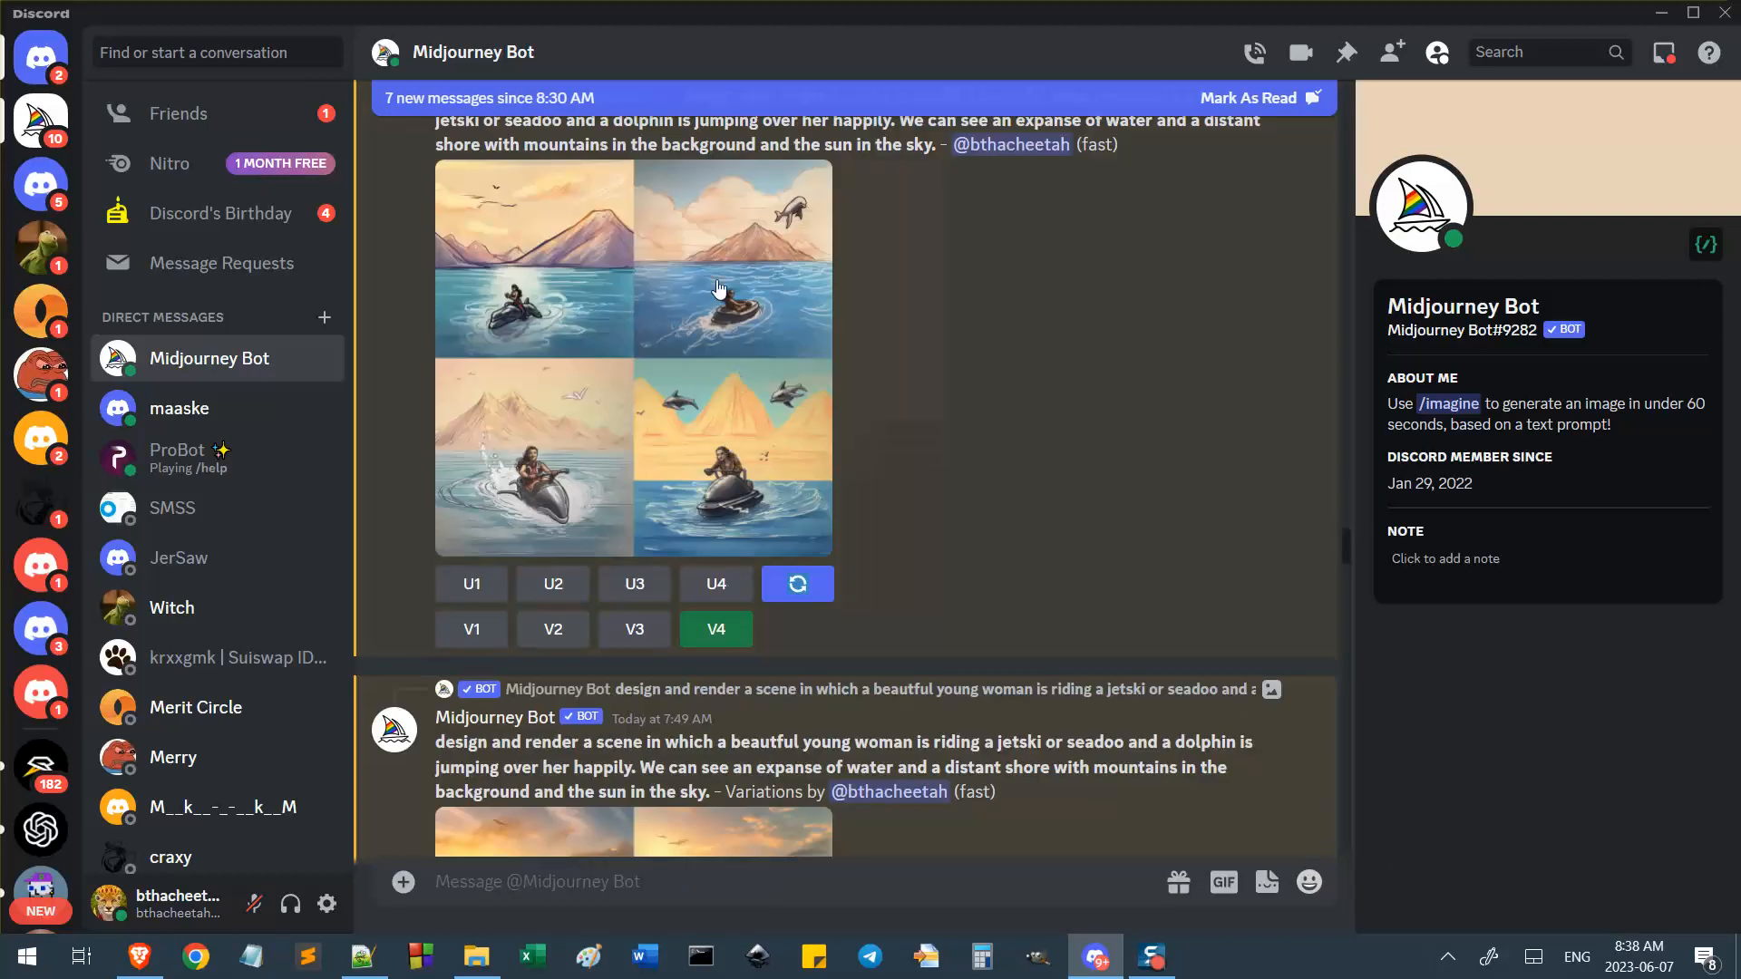
click(667, 443)
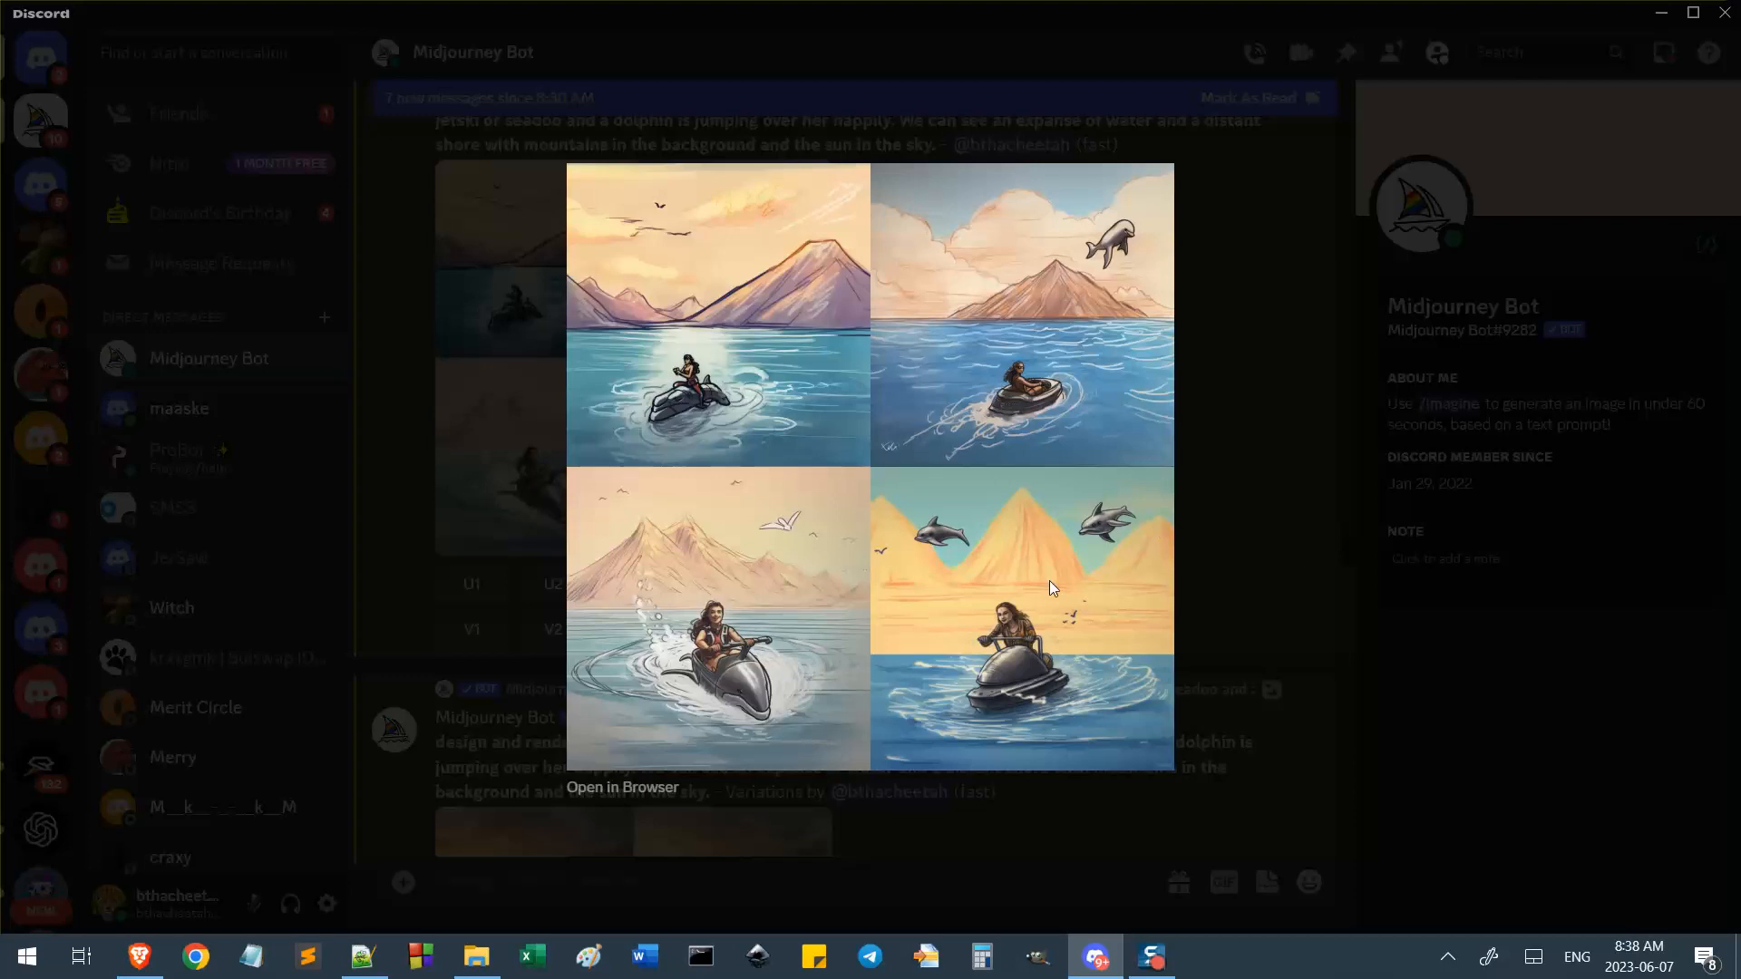
click(1225, 546)
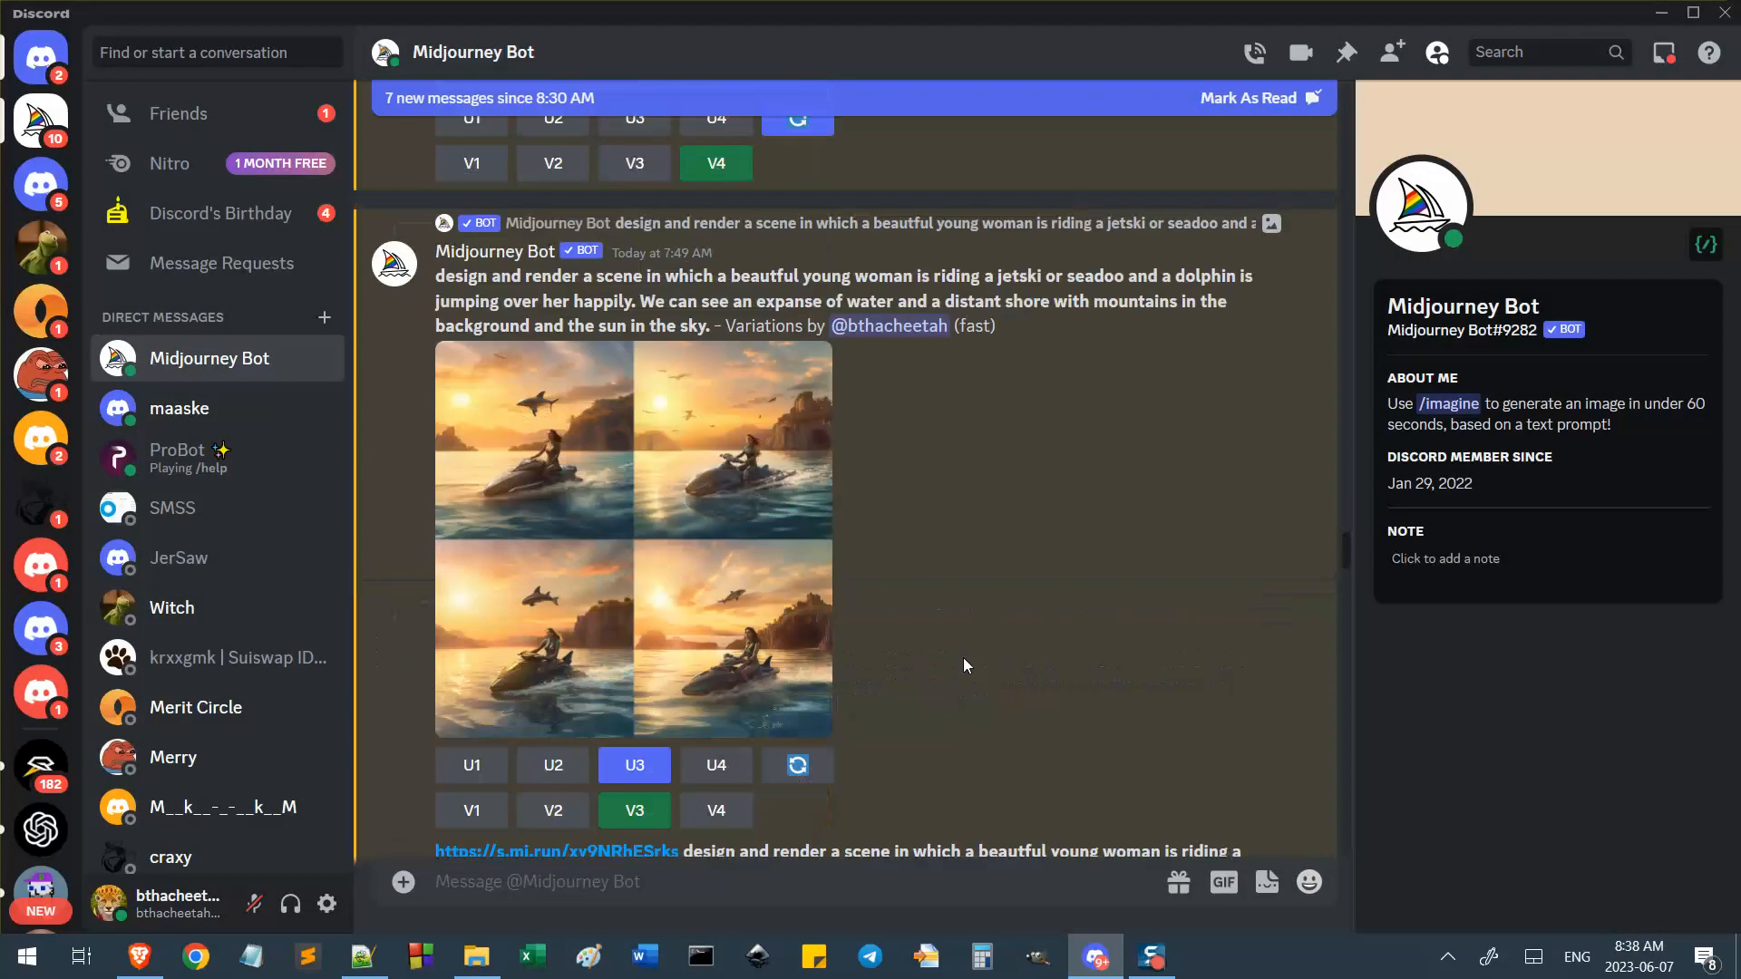
scroll(938, 682, up, 3)
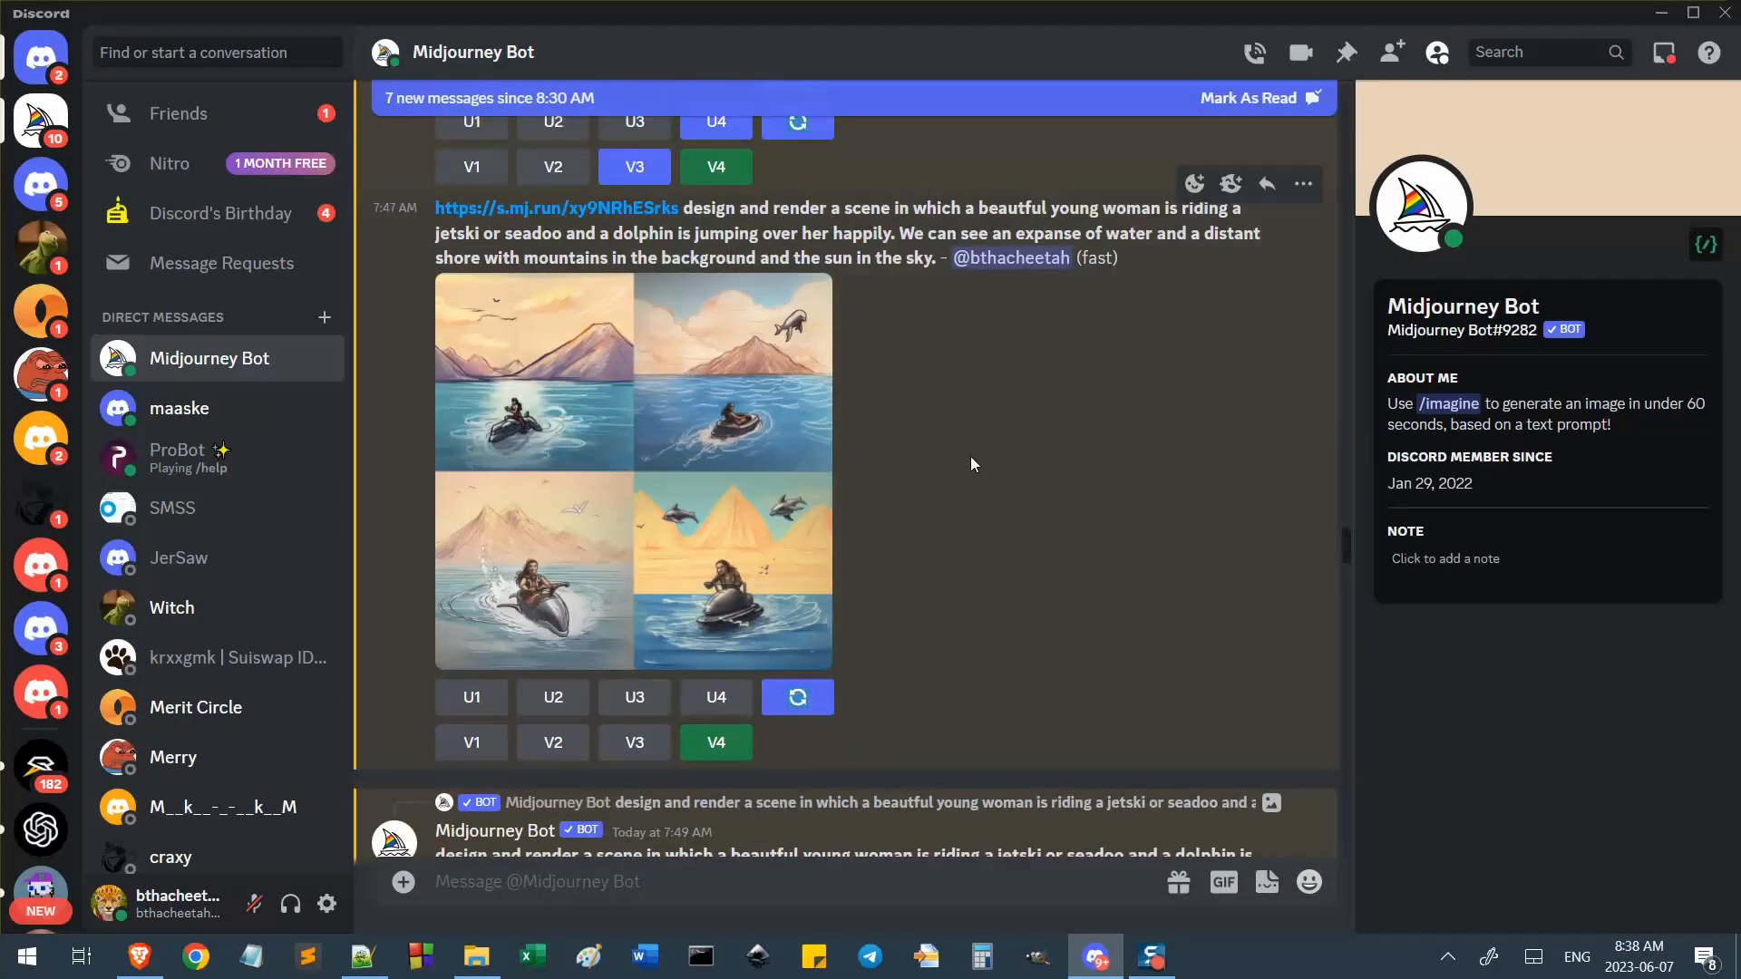
click(690, 446)
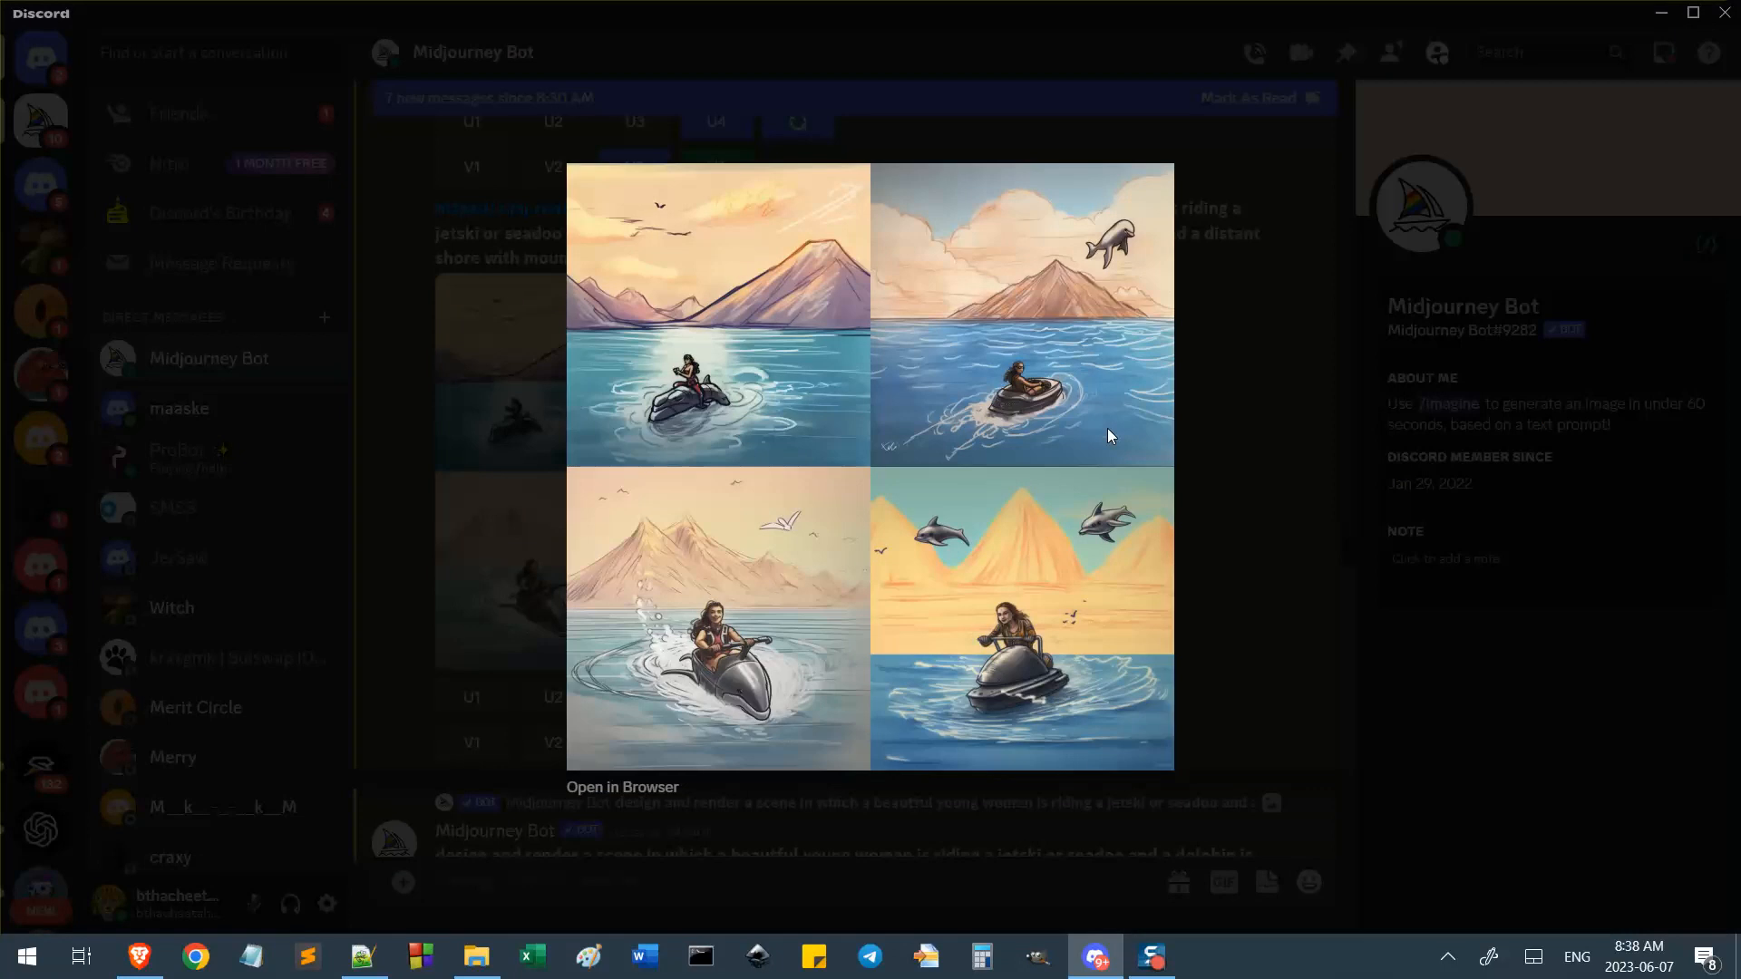
click(1247, 506)
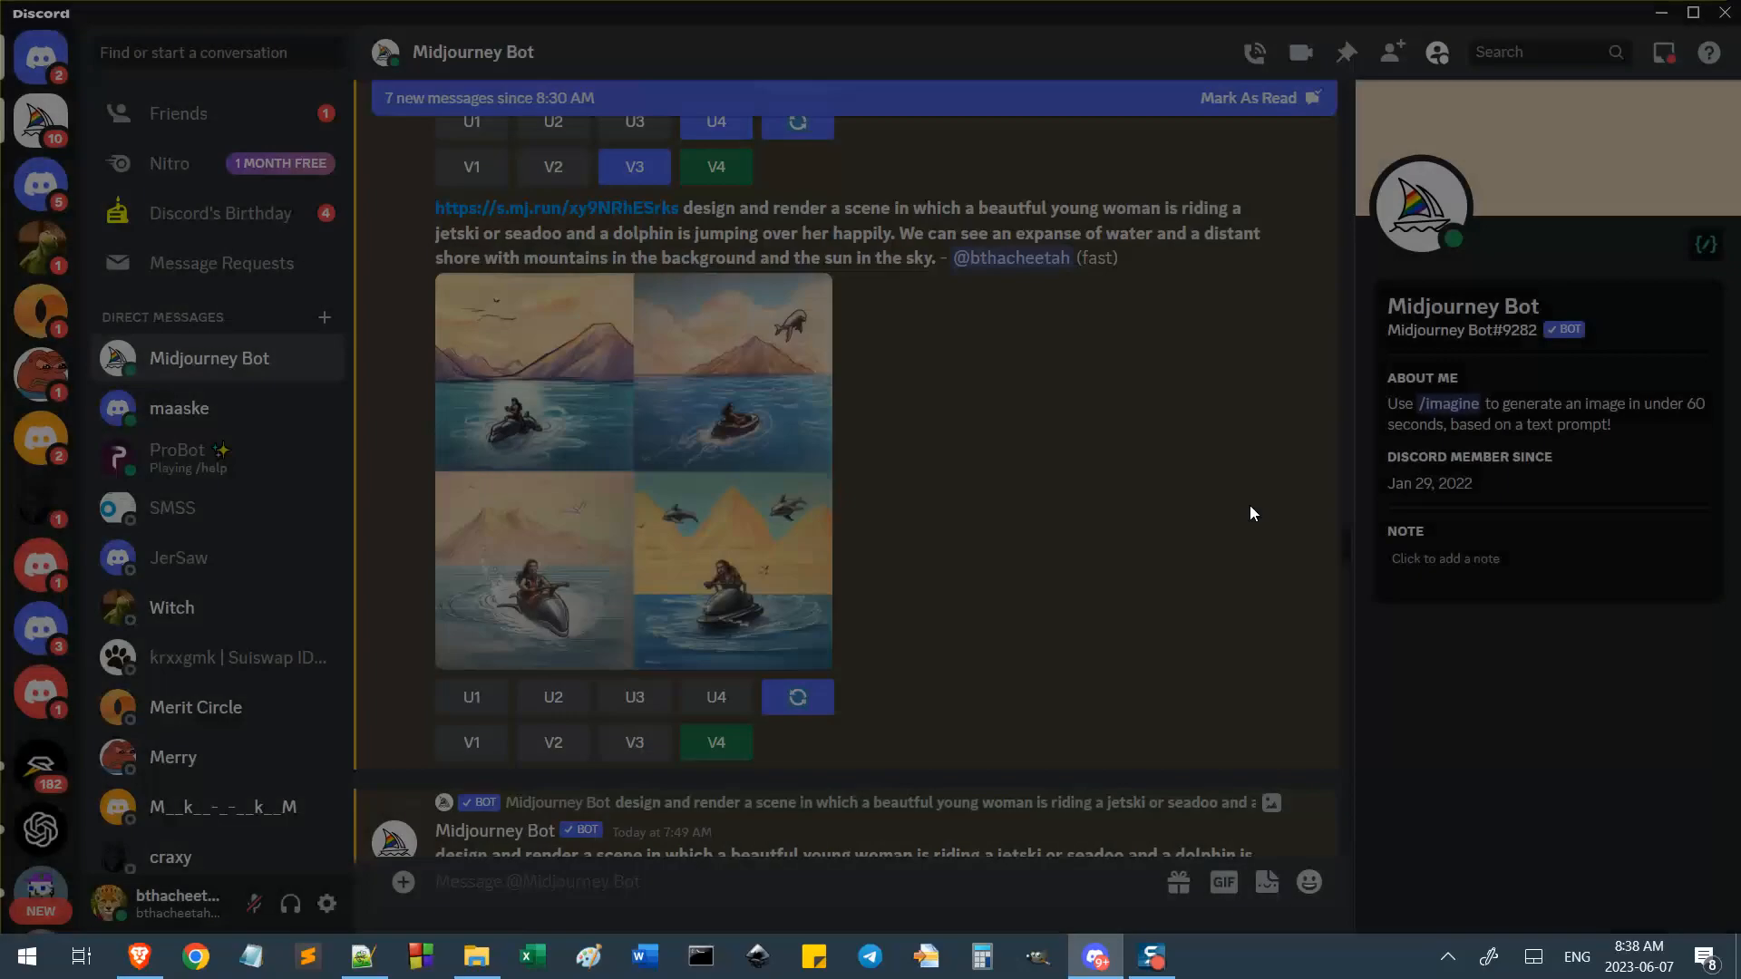
Review the 7:51 AM illustrated grid and its prompt placing the dolphin just a few feet over her head.
scroll(884, 623, down, 8)
scroll(881, 635, down, 4)
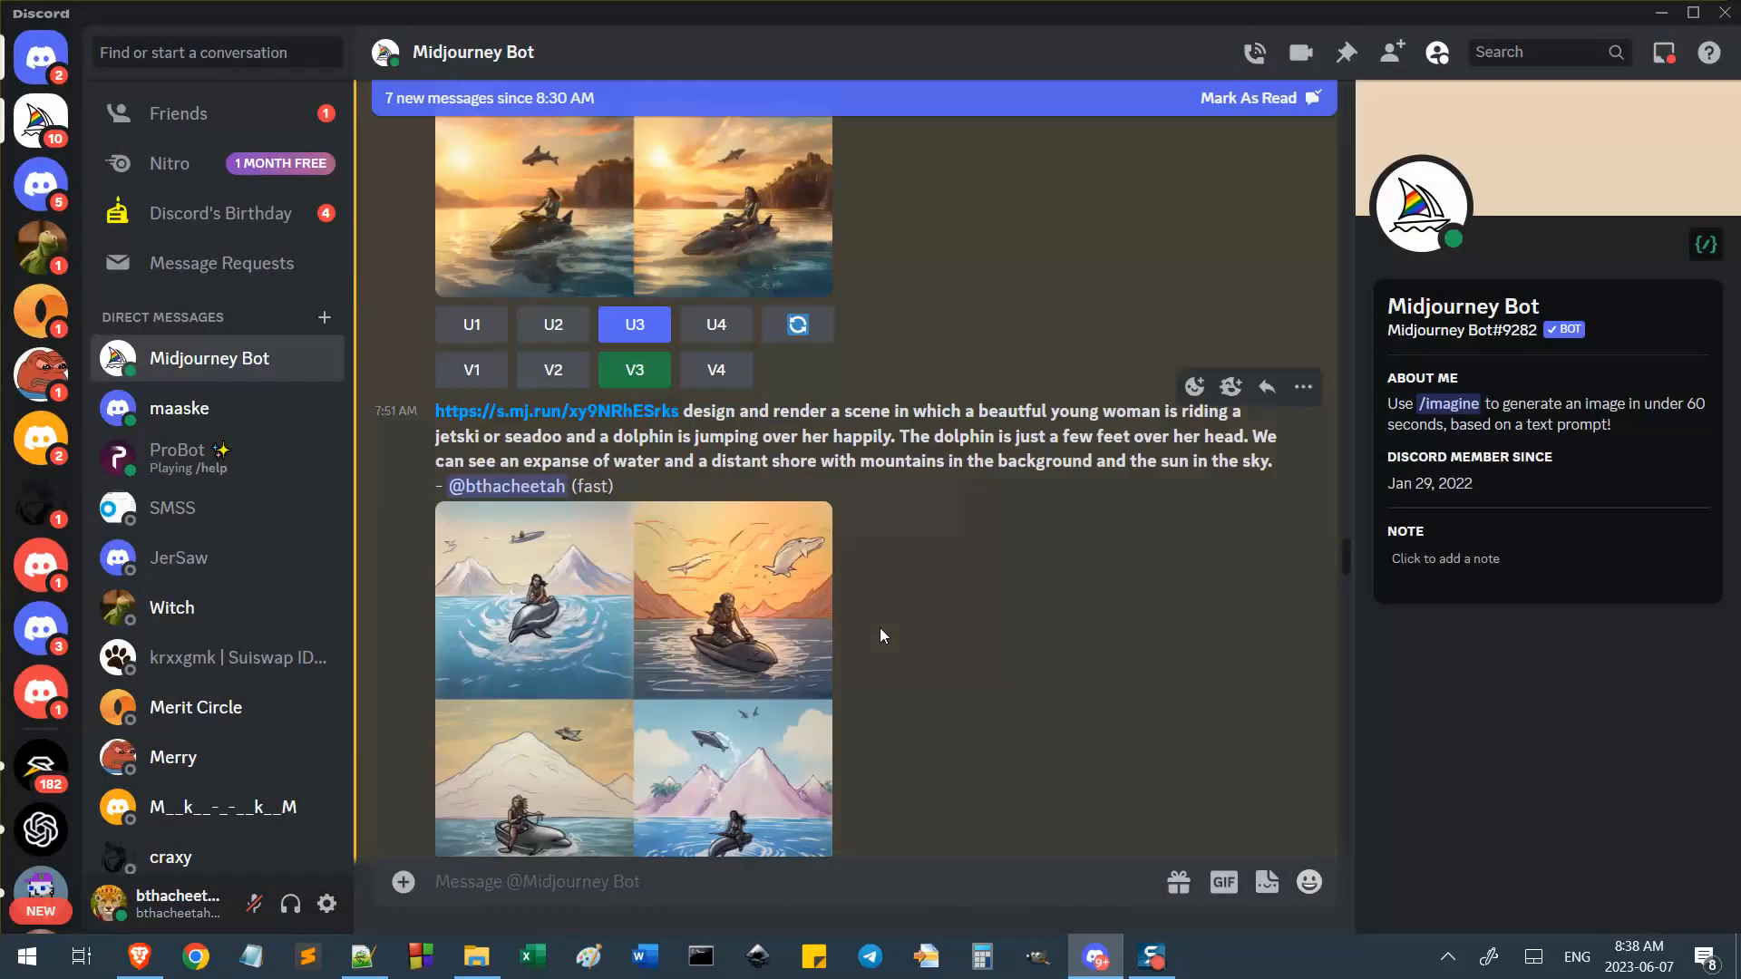
scroll(880, 634, down, 3)
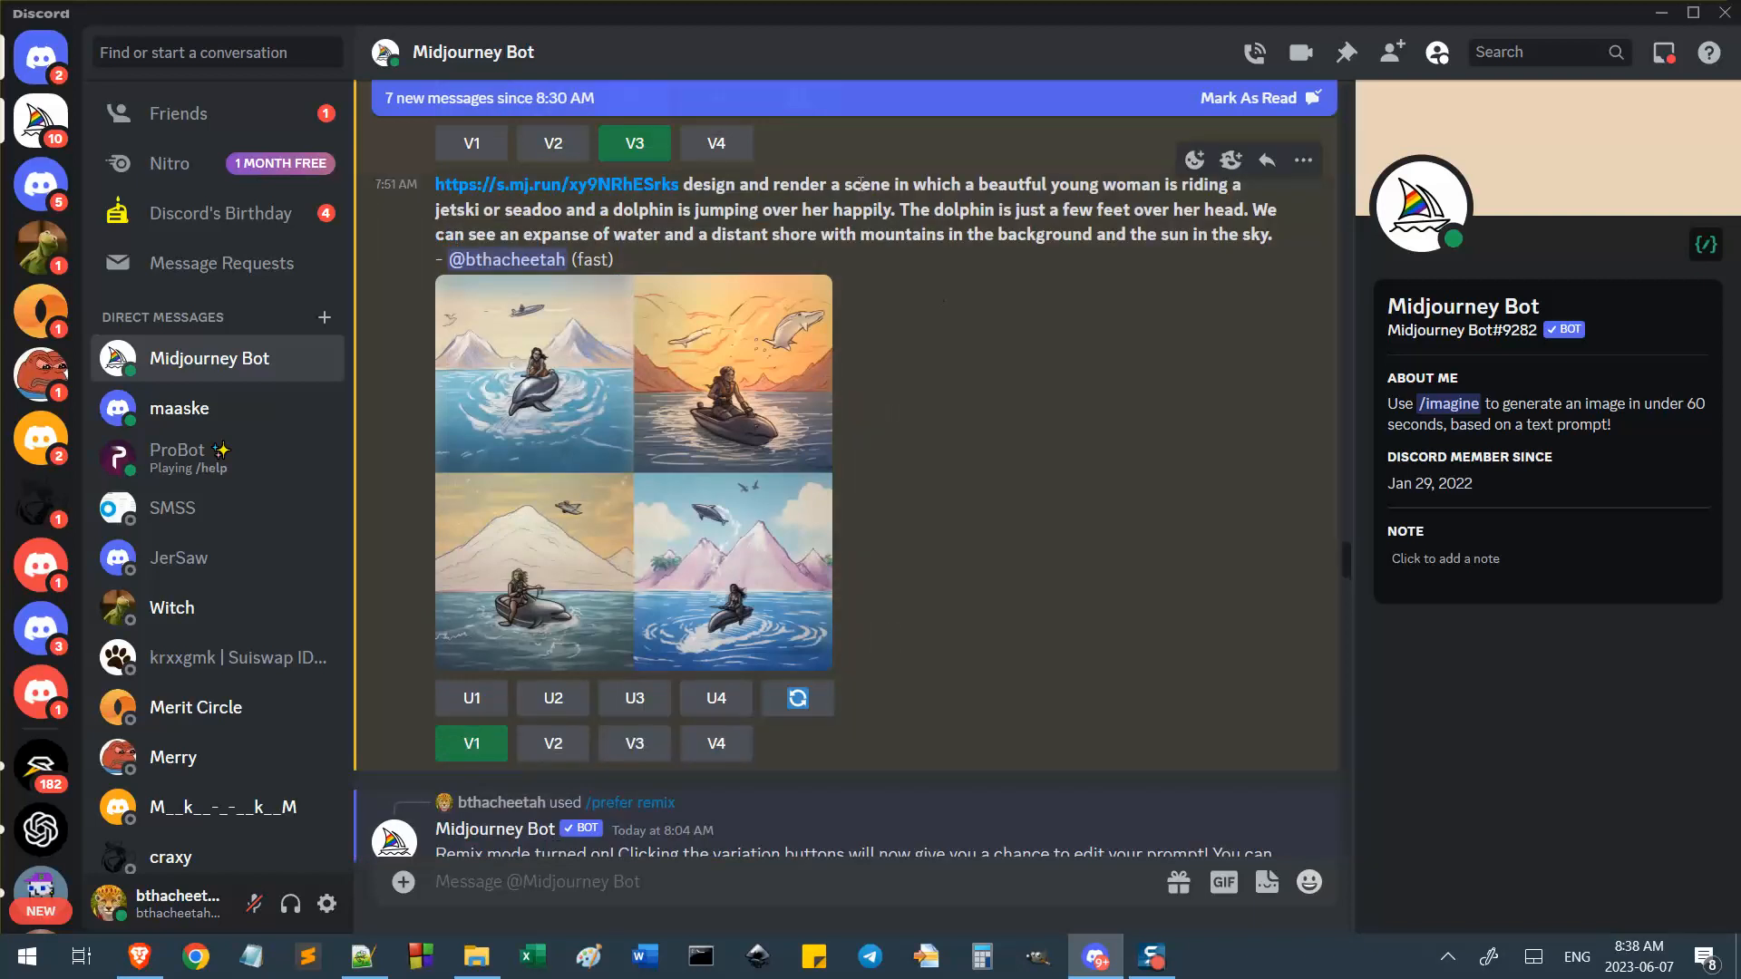
Enlarge the 7:51 AM illustrated grid, and look over the sunset and blue-sky variation grids from 8:04 to 8:06 AM.
click(731, 521)
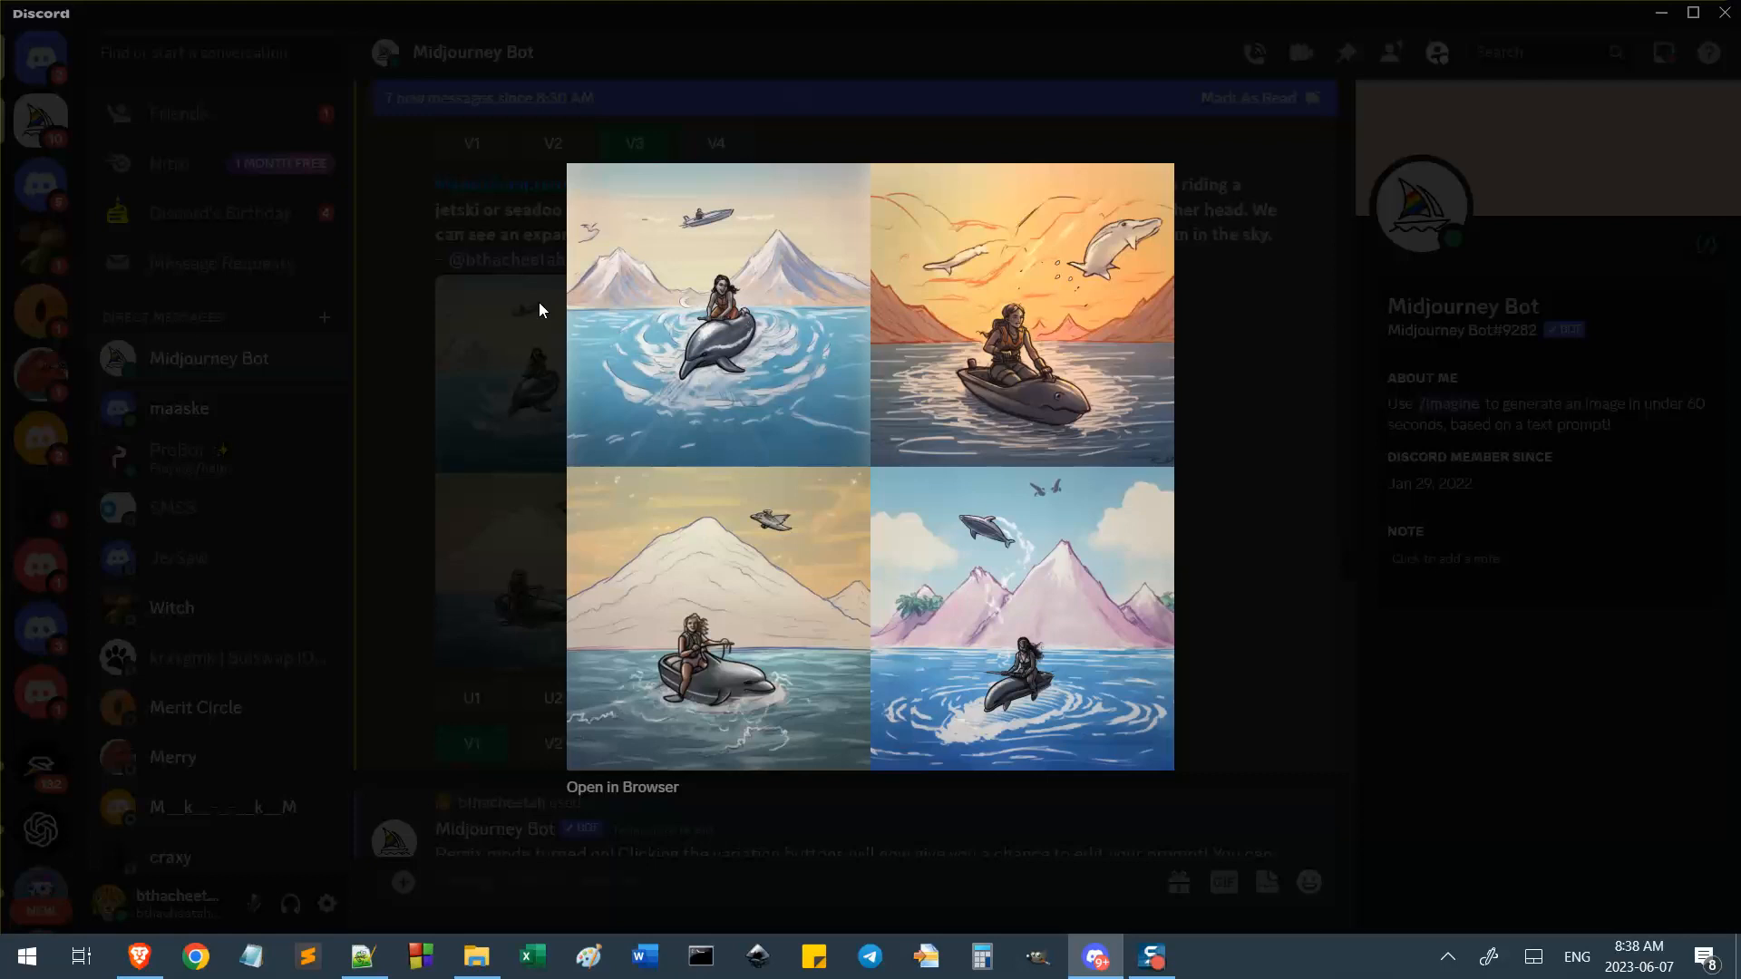
click(1241, 620)
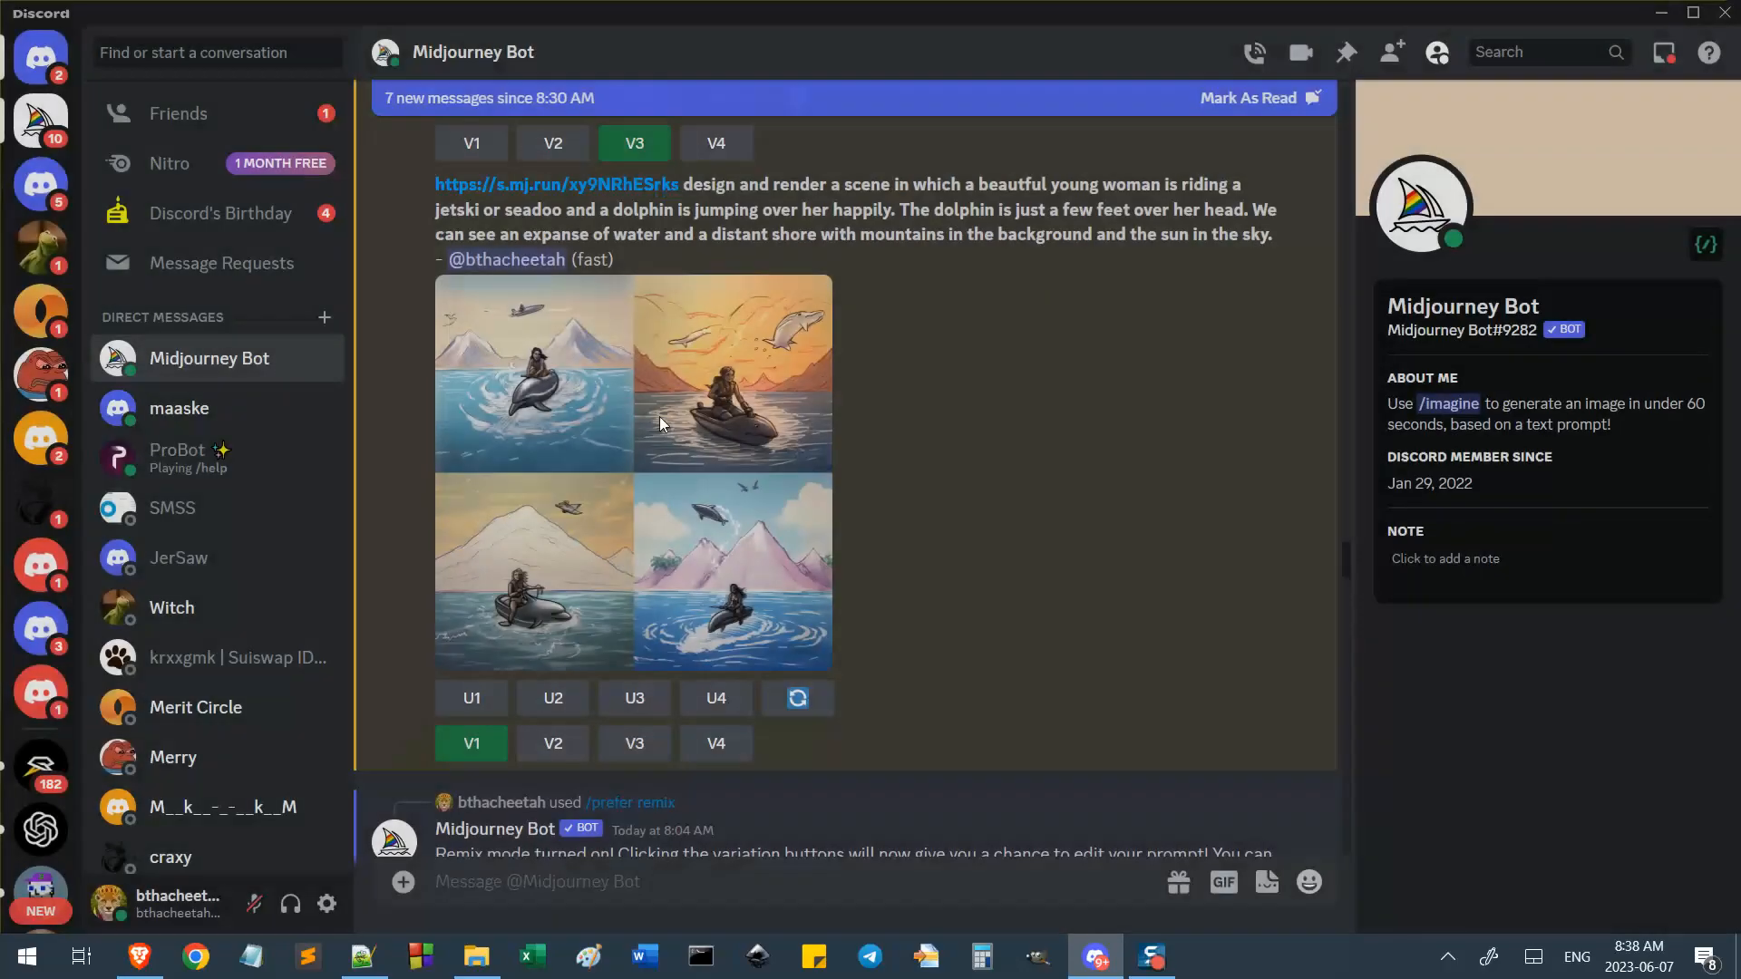
scroll(1020, 587, down, 15)
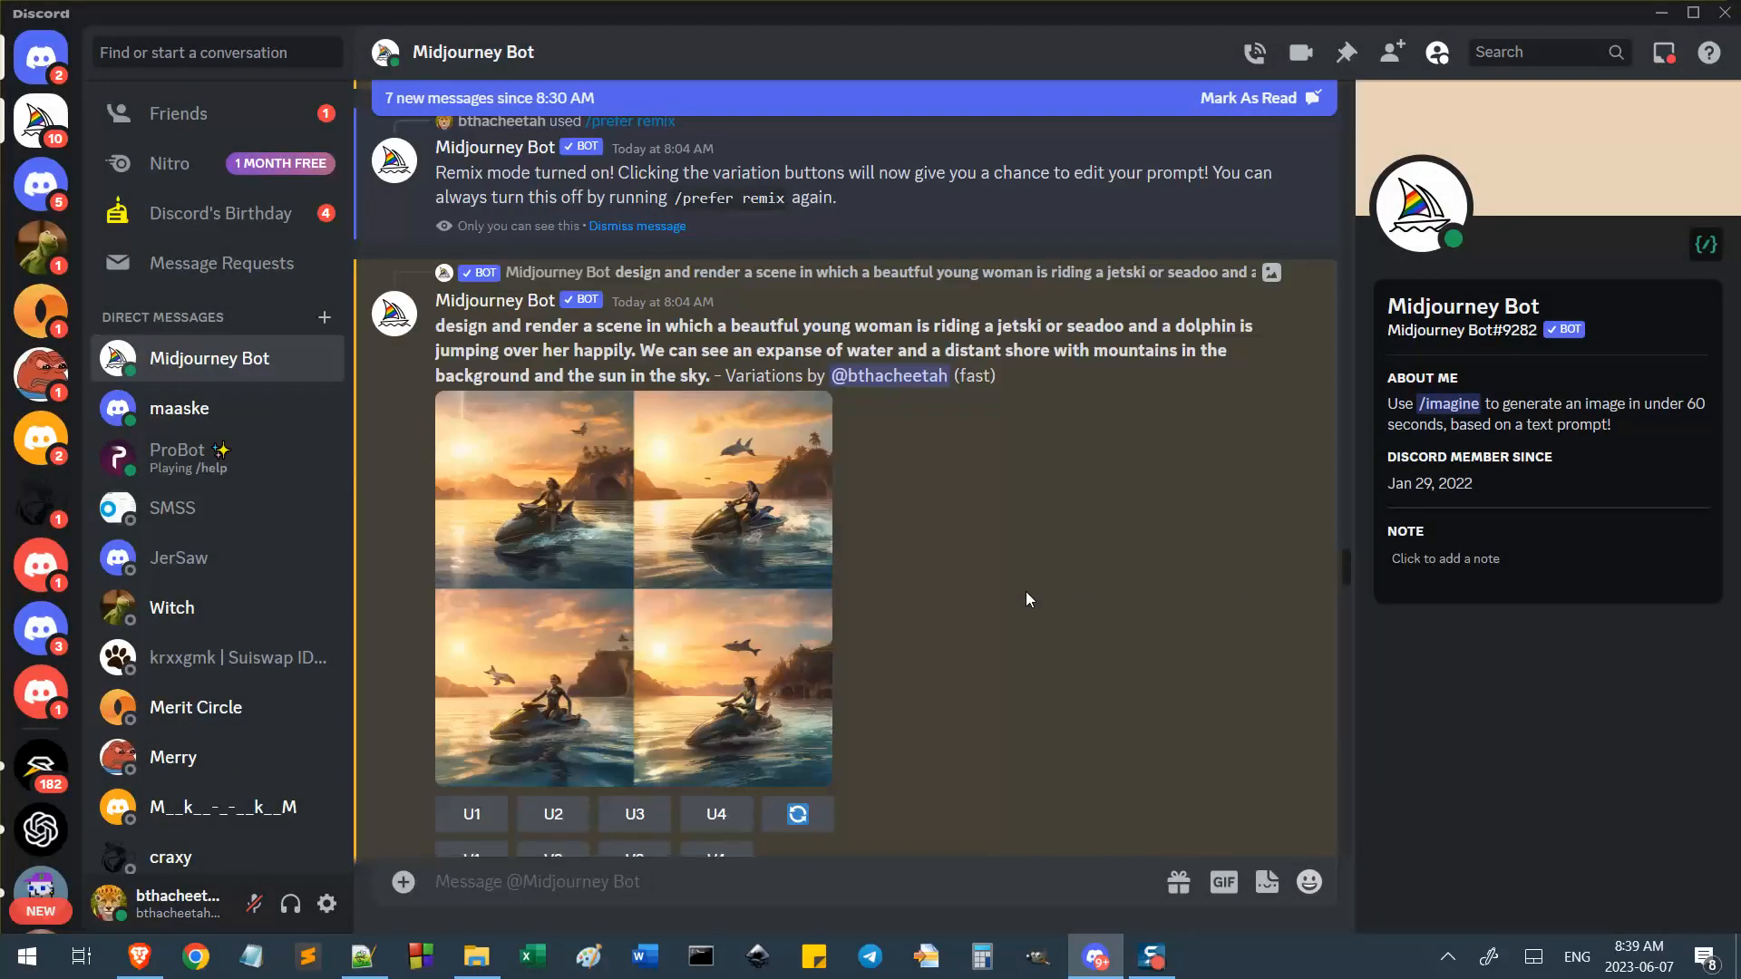
scroll(938, 583, down, 7)
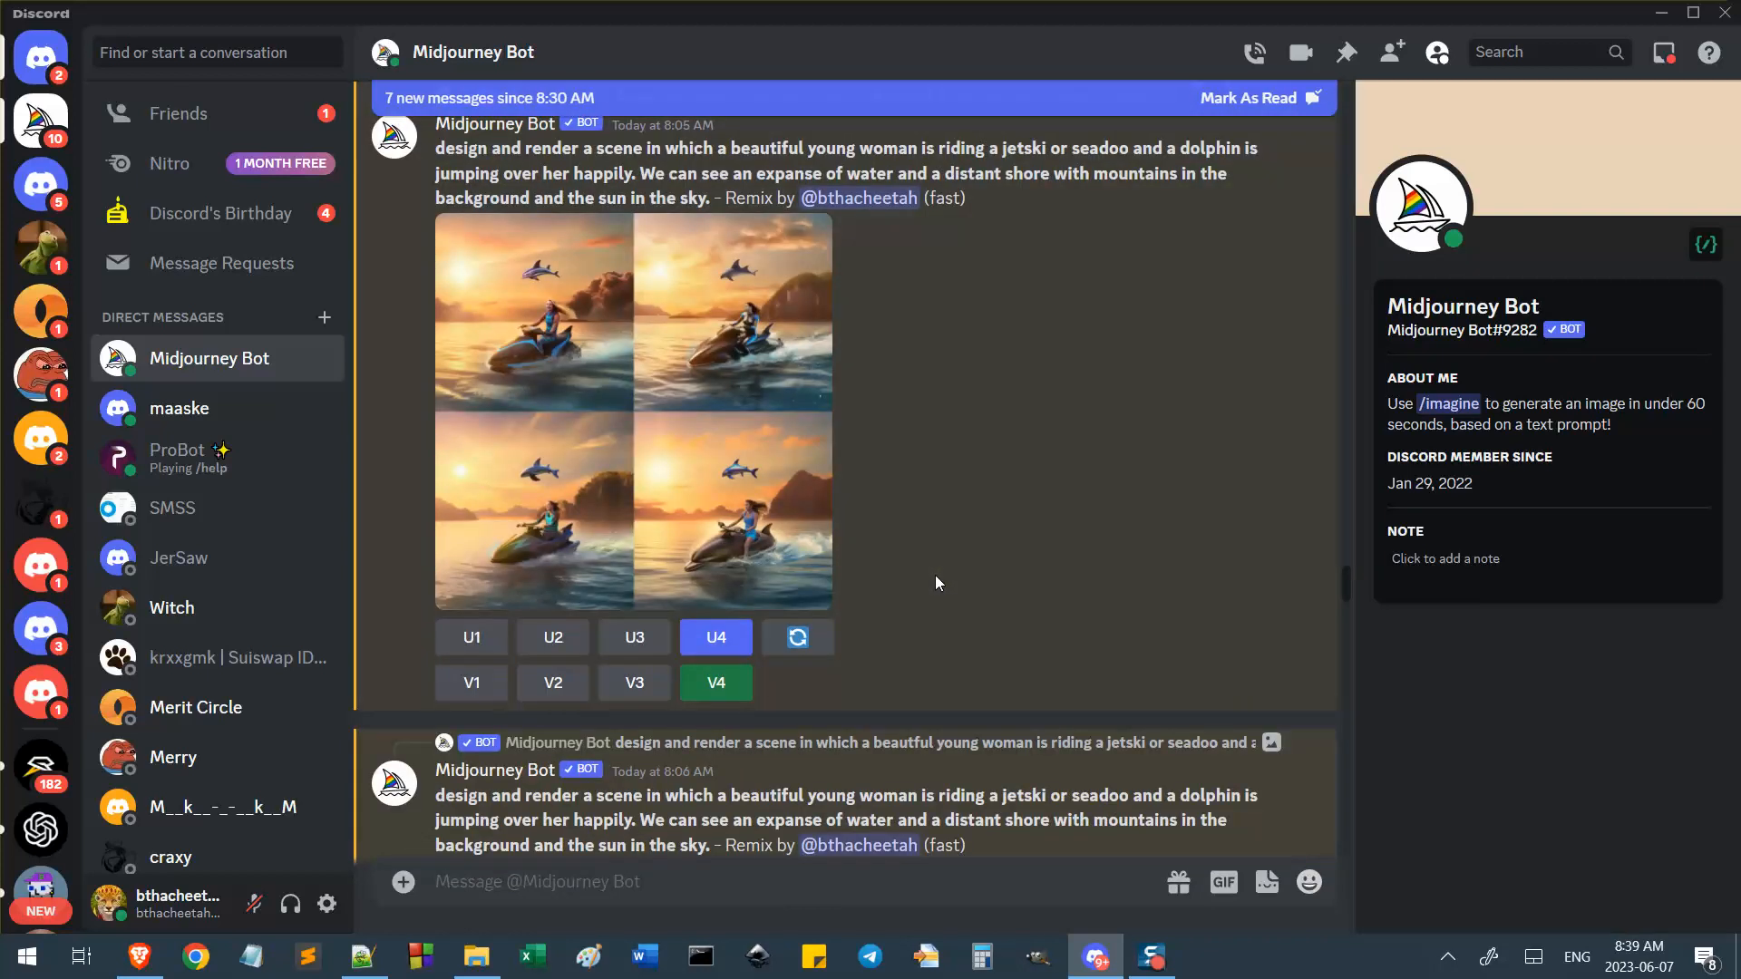
scroll(937, 582, down, 2)
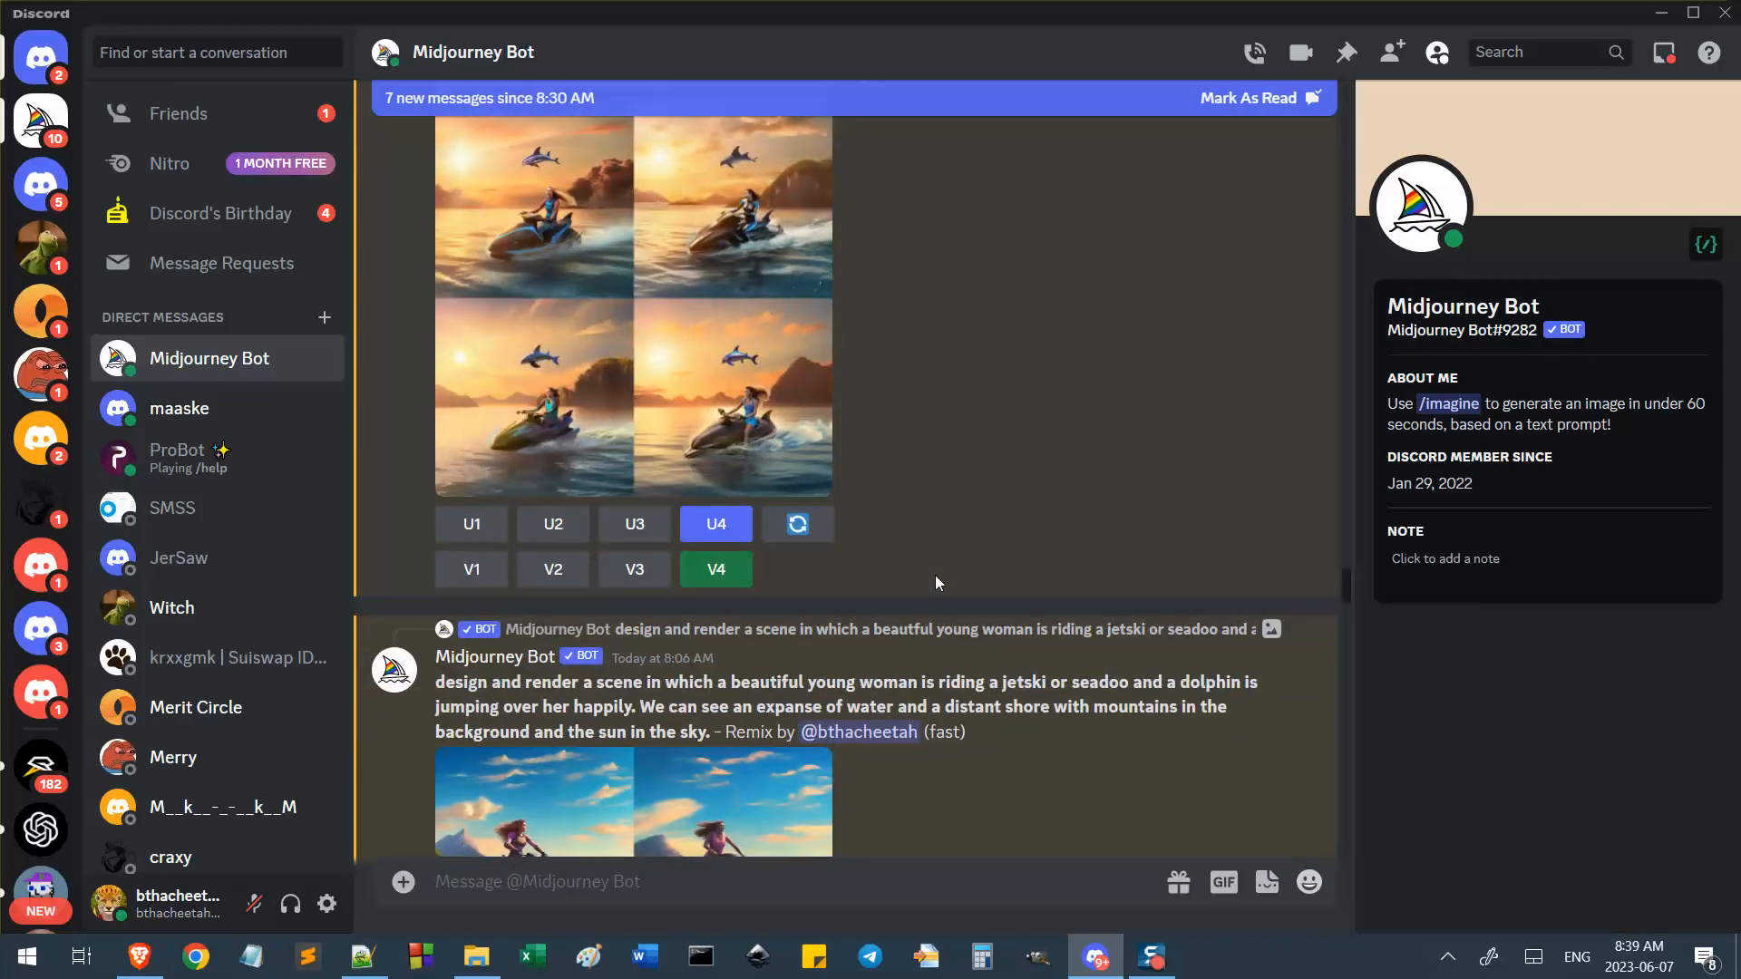
scroll(938, 575, down, 5)
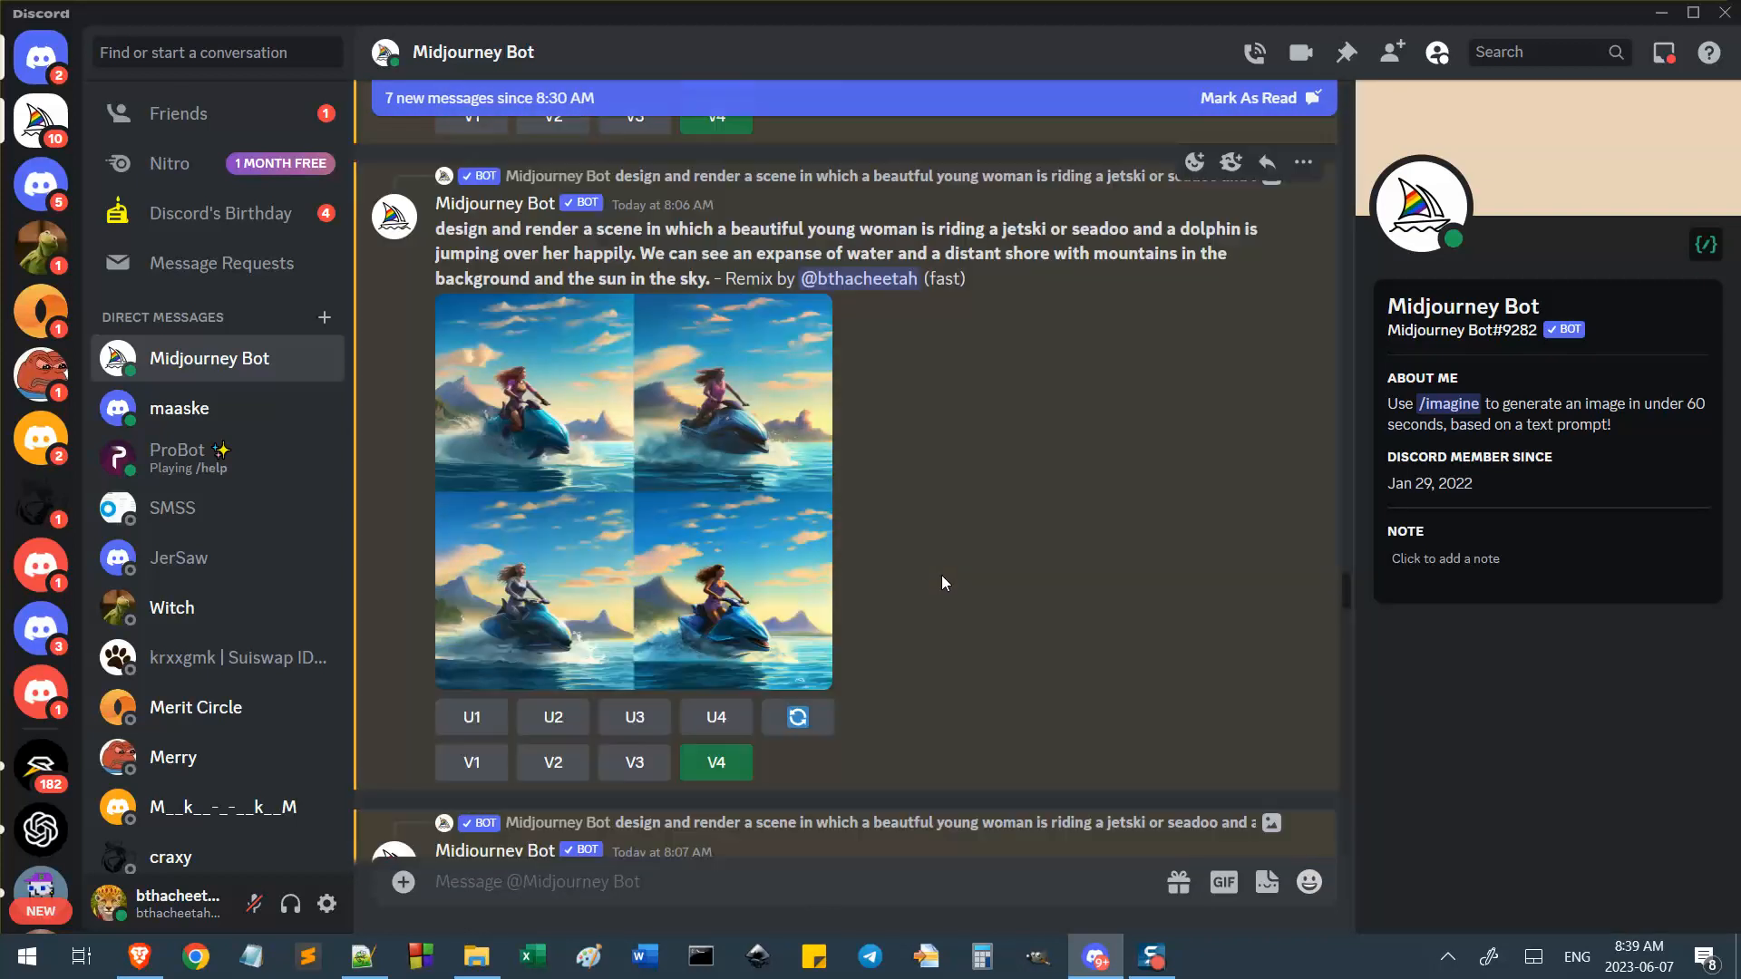
Enlarge the 8:07 AM sunset variations grid to examine the dolphin's position over the rider in each scene.
scroll(1034, 523, down, 7)
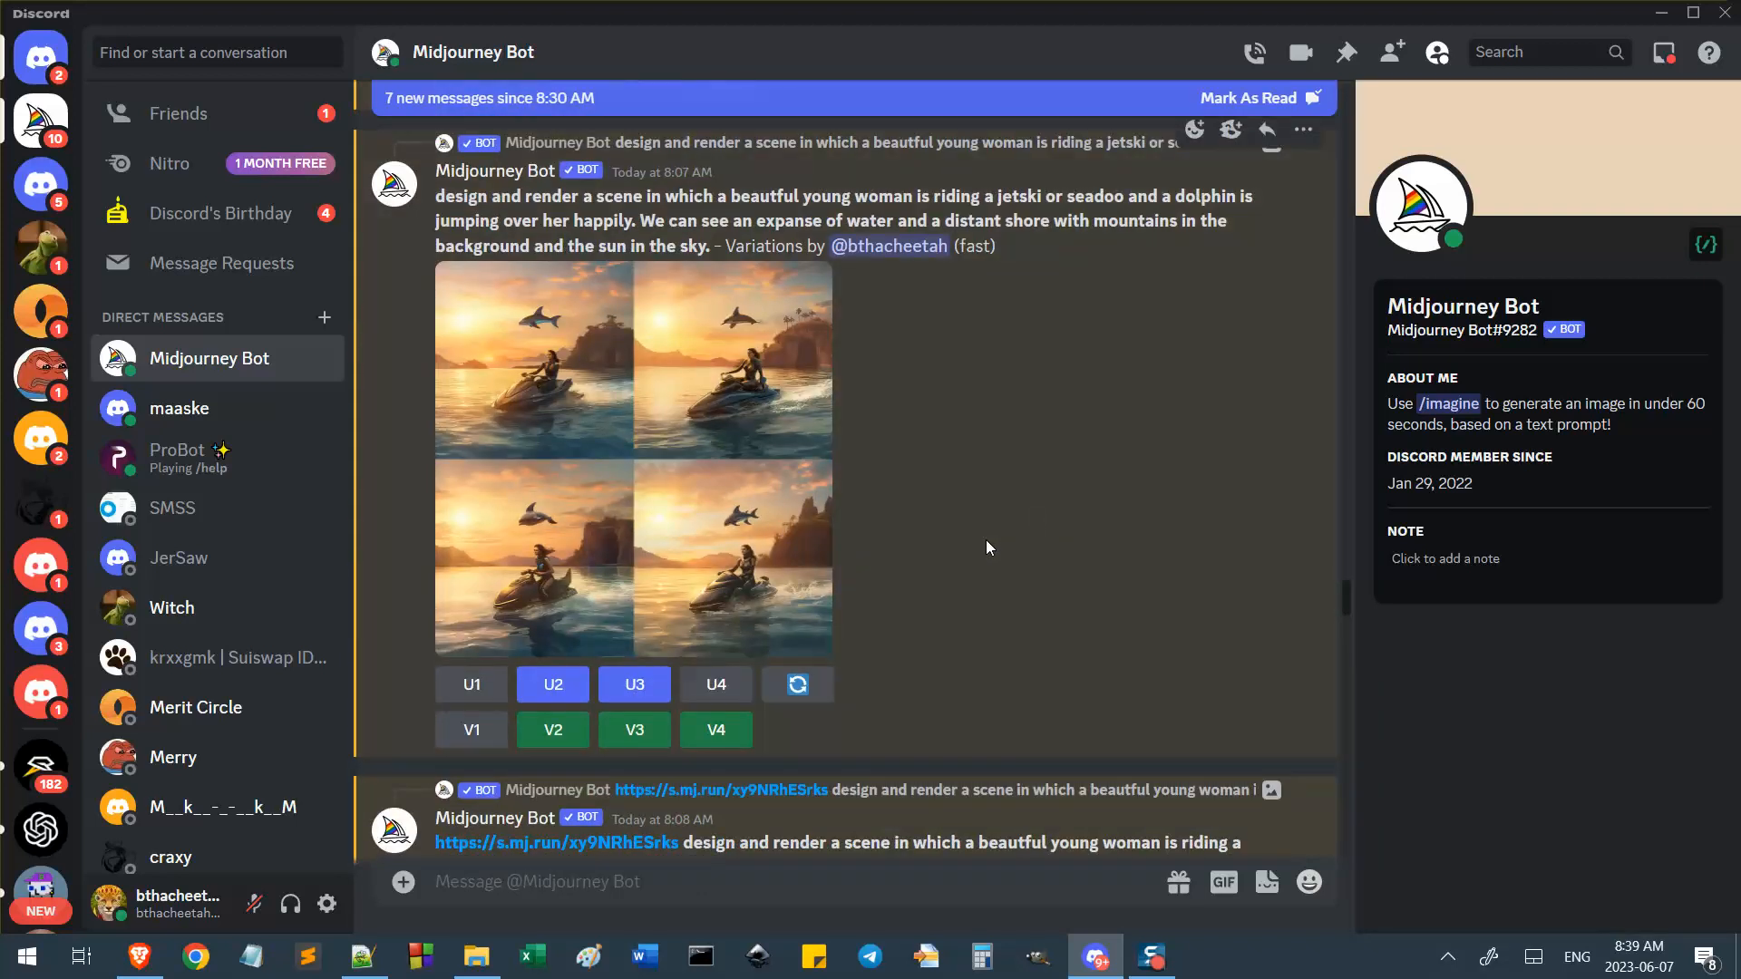
scroll(988, 547, down, 2)
click(744, 317)
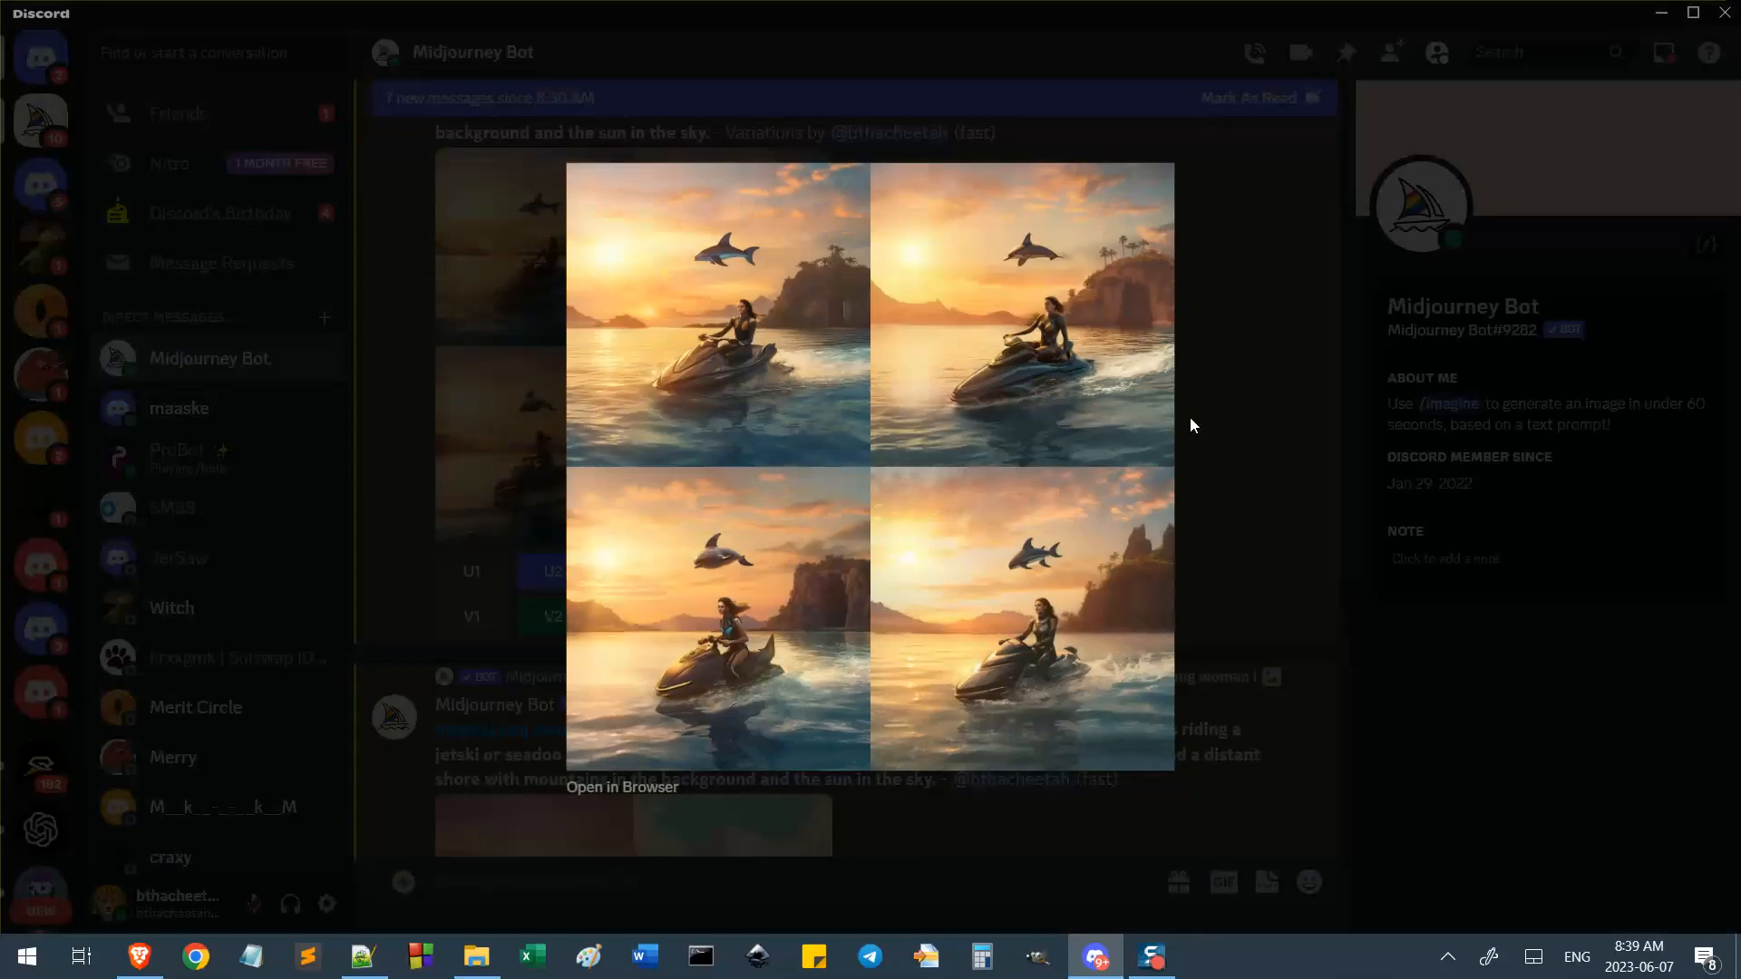
click(1272, 442)
Compare the 8:07 AM sunset variations with the 8:08 AM illustrated grid generated from the image link.
scroll(1087, 476, down, 2)
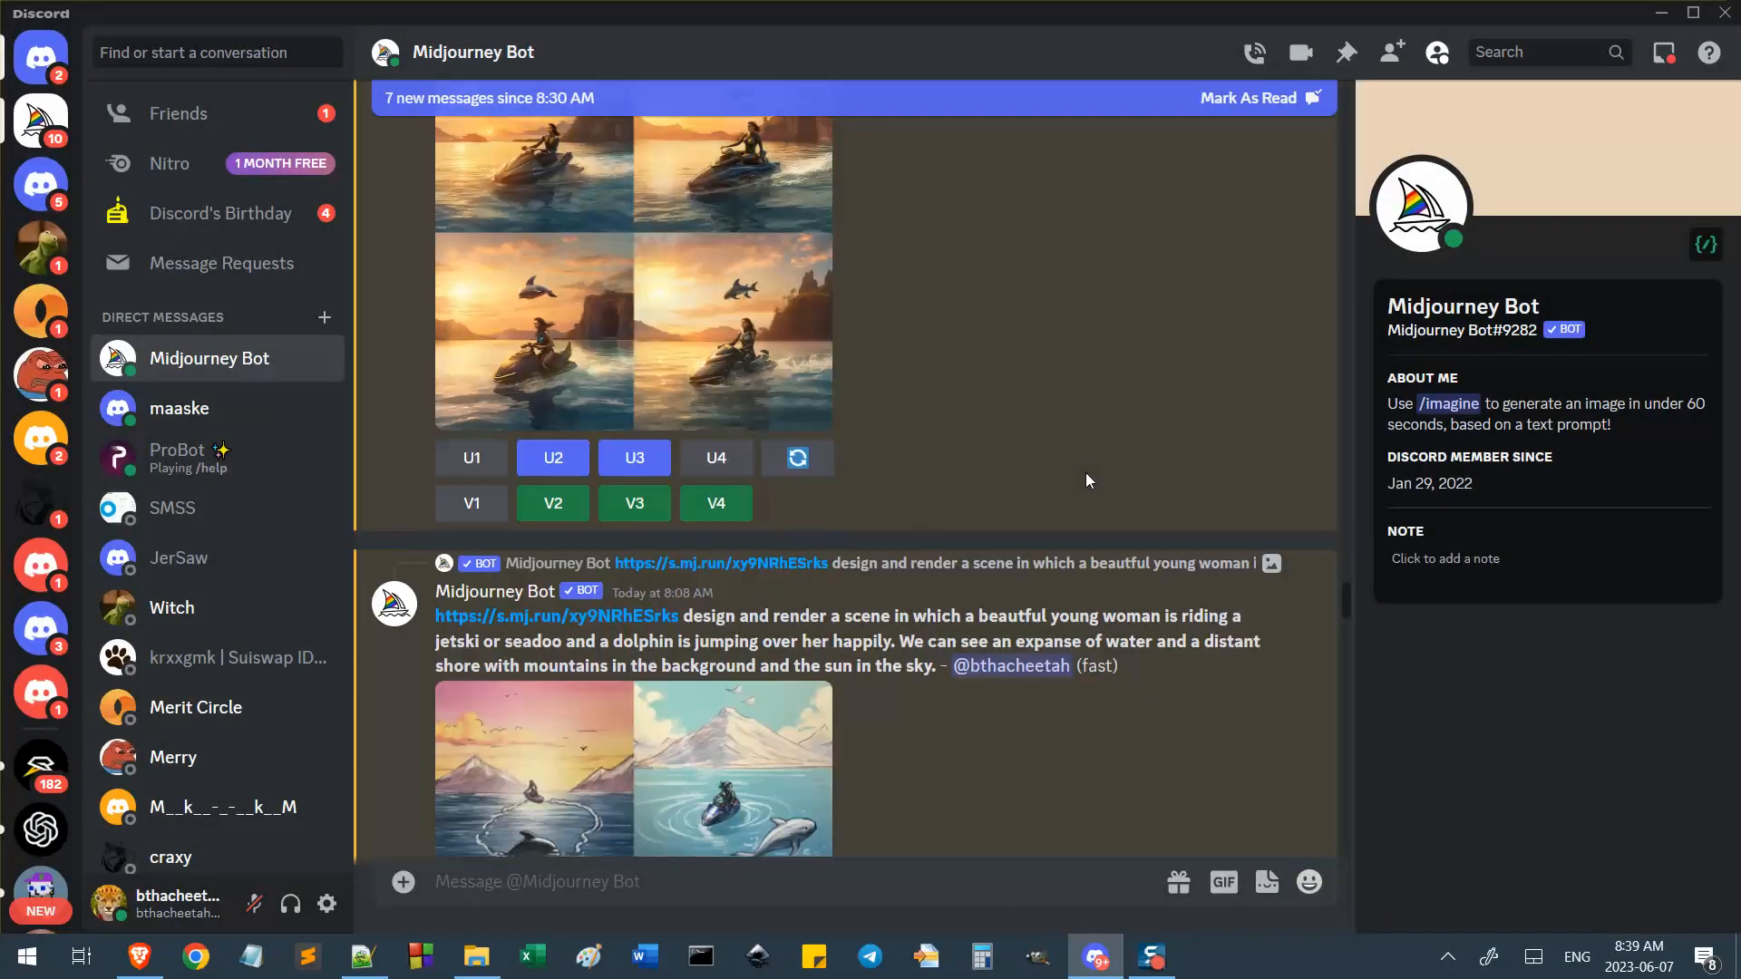
scroll(1088, 481, down, 1)
scroll(1086, 471, up, 10)
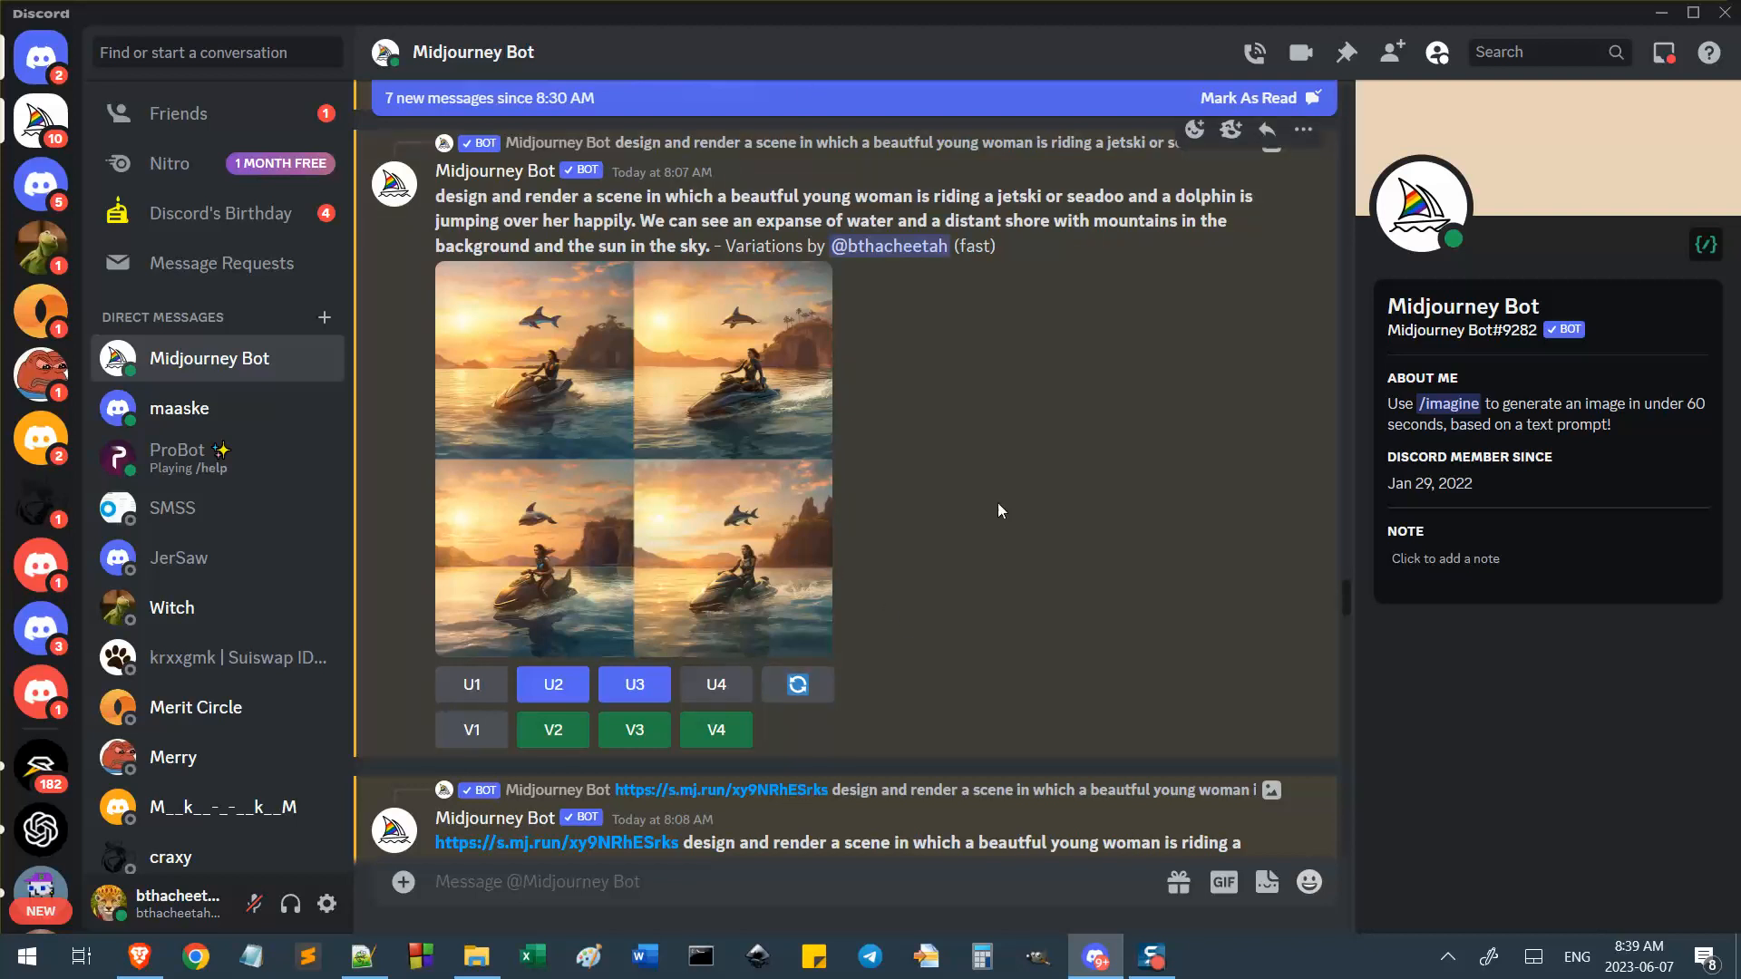
scroll(998, 508, down, 3)
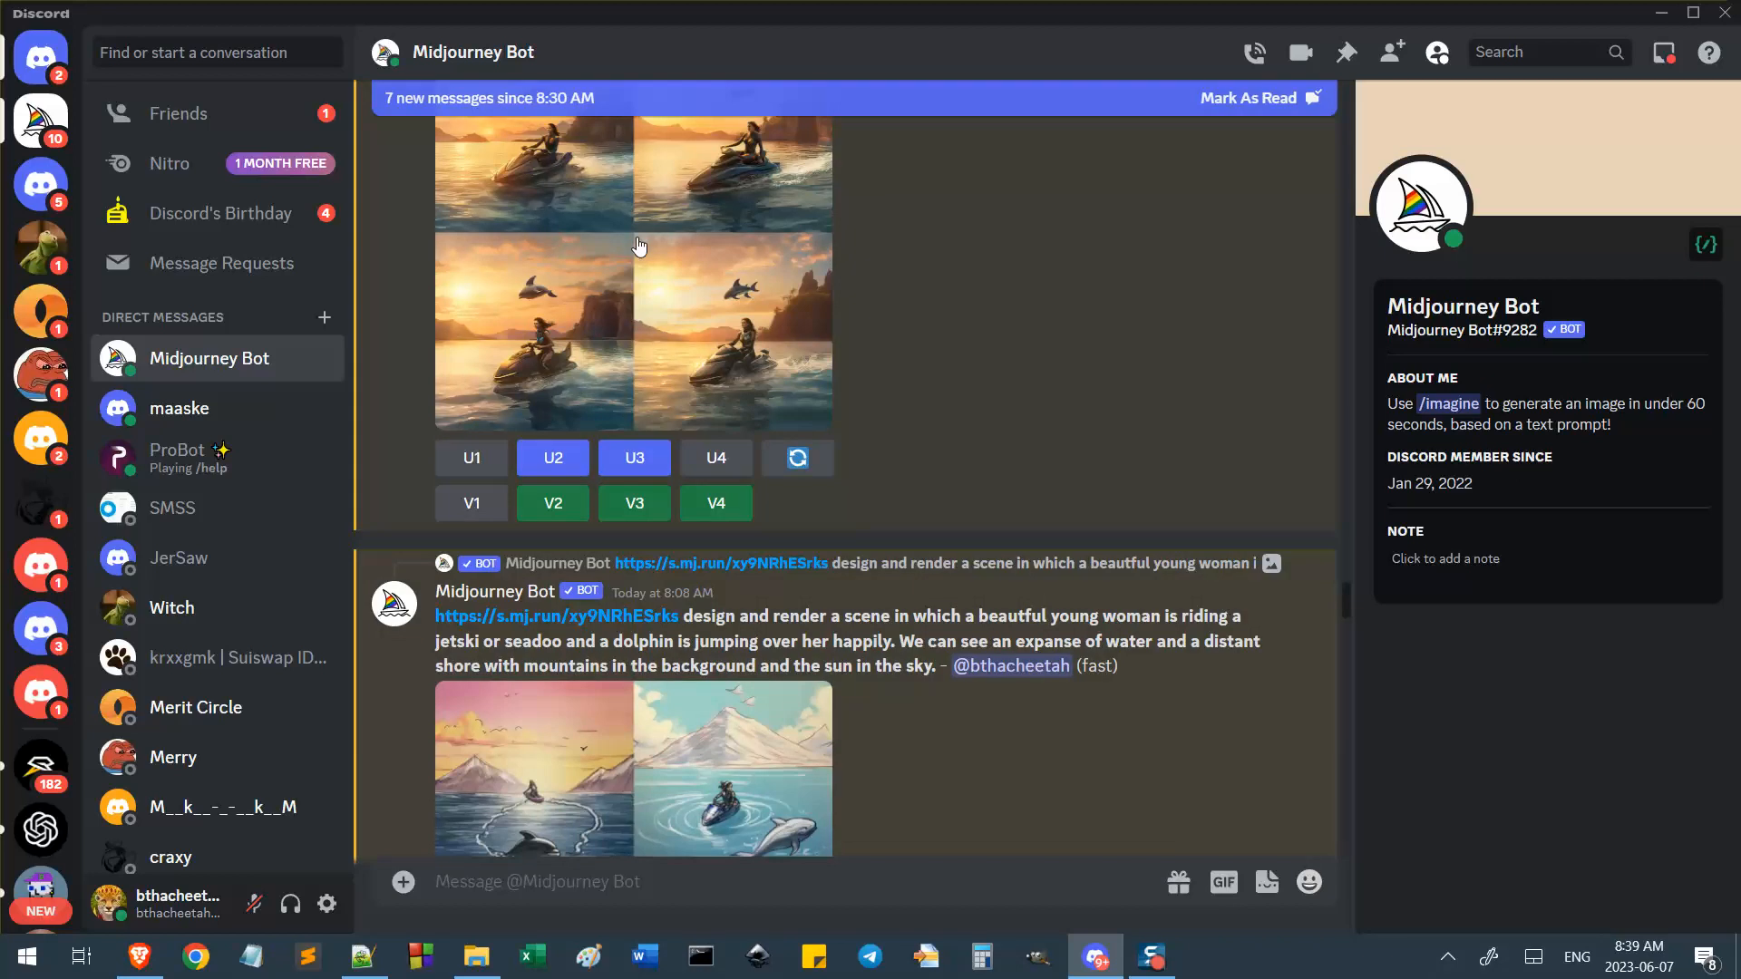
scroll(939, 448, down, 6)
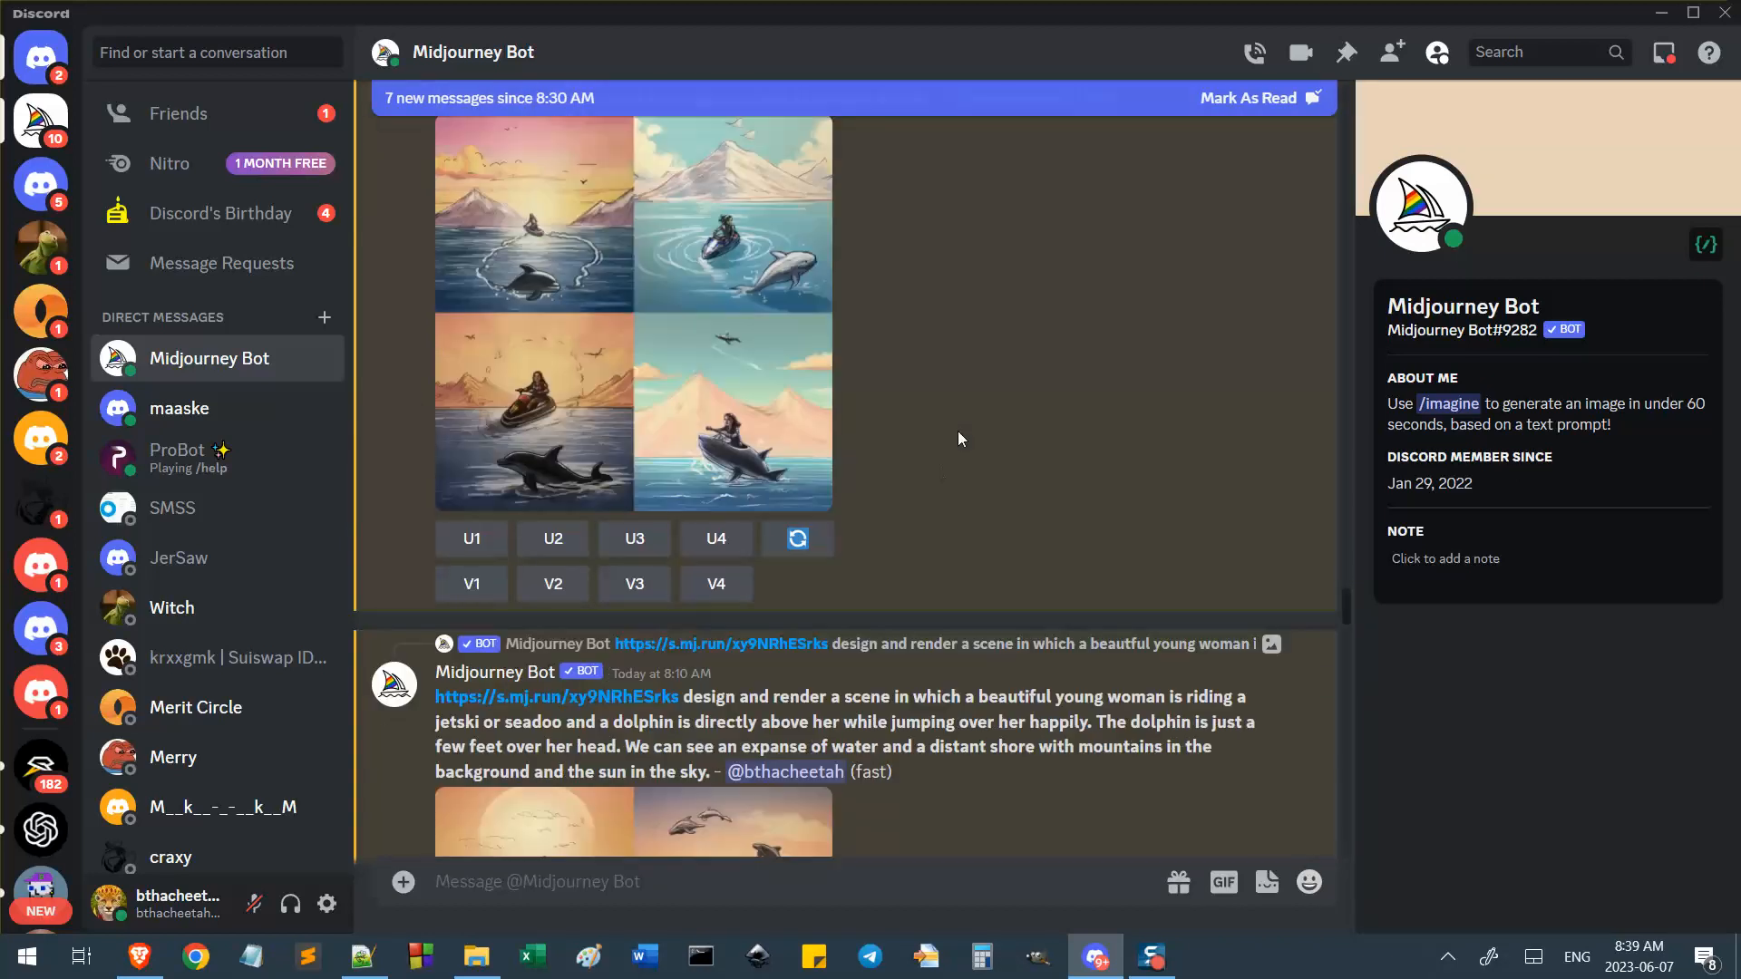
Switch to the Midjourney profile in the Brave browser, close the open image, refresh the gallery and review the newest jetski upscales.
click(139, 955)
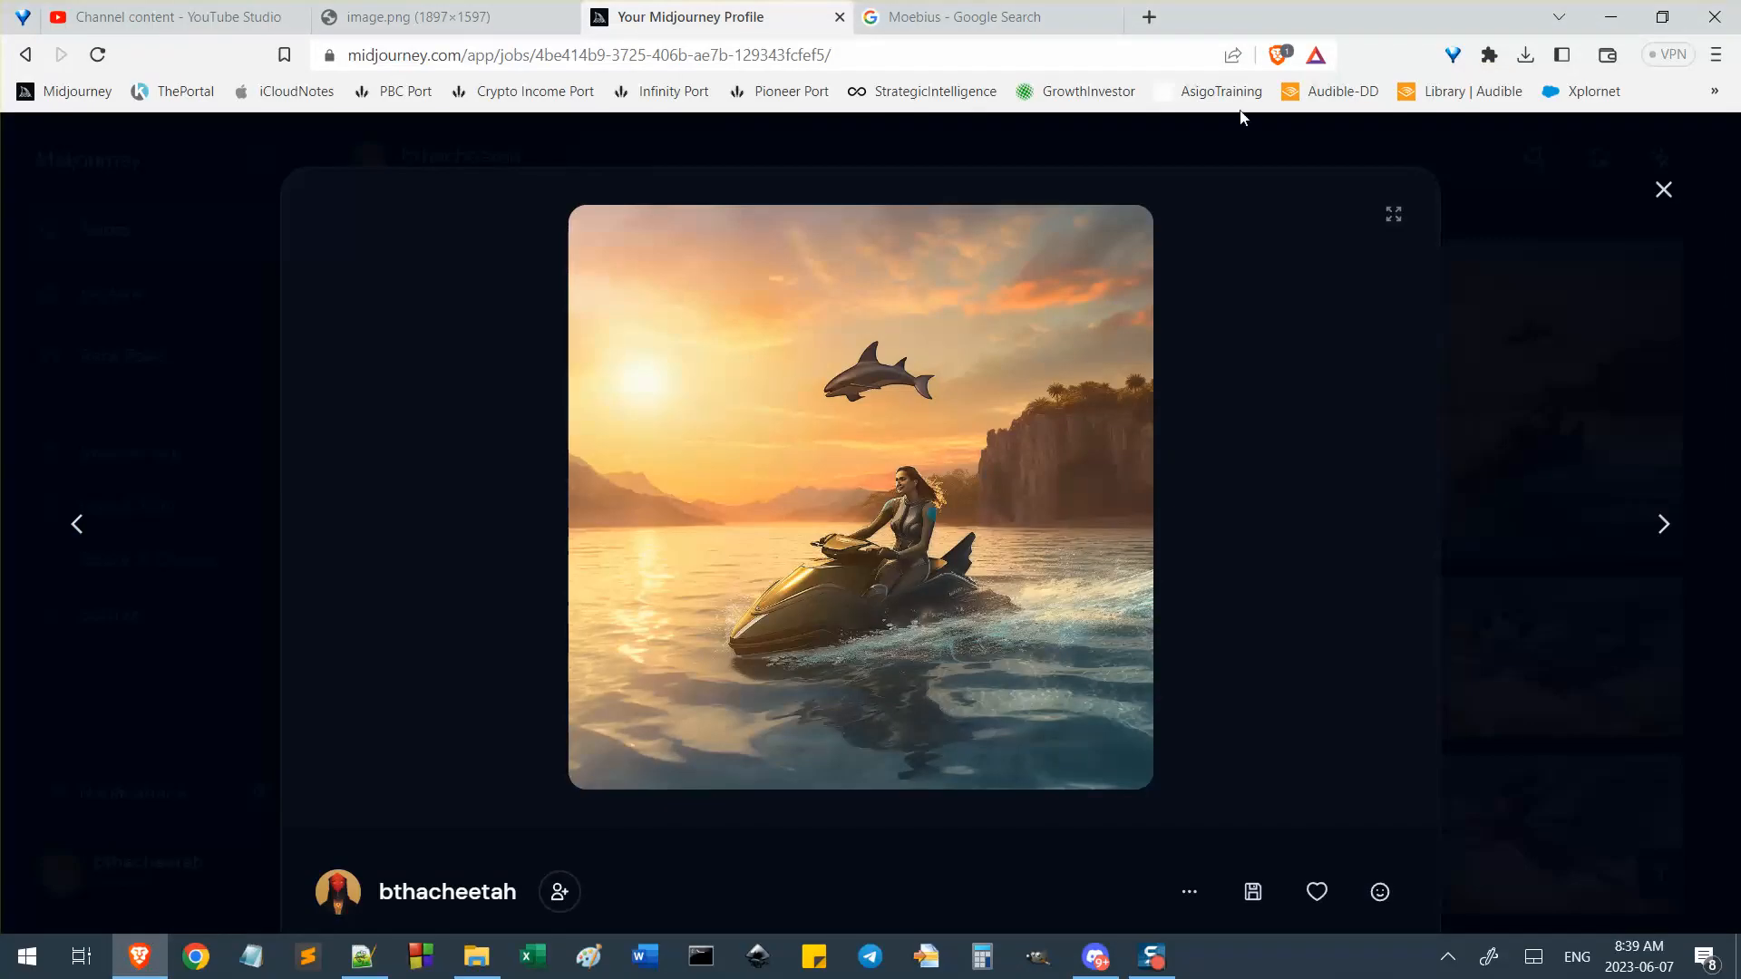
click(1665, 189)
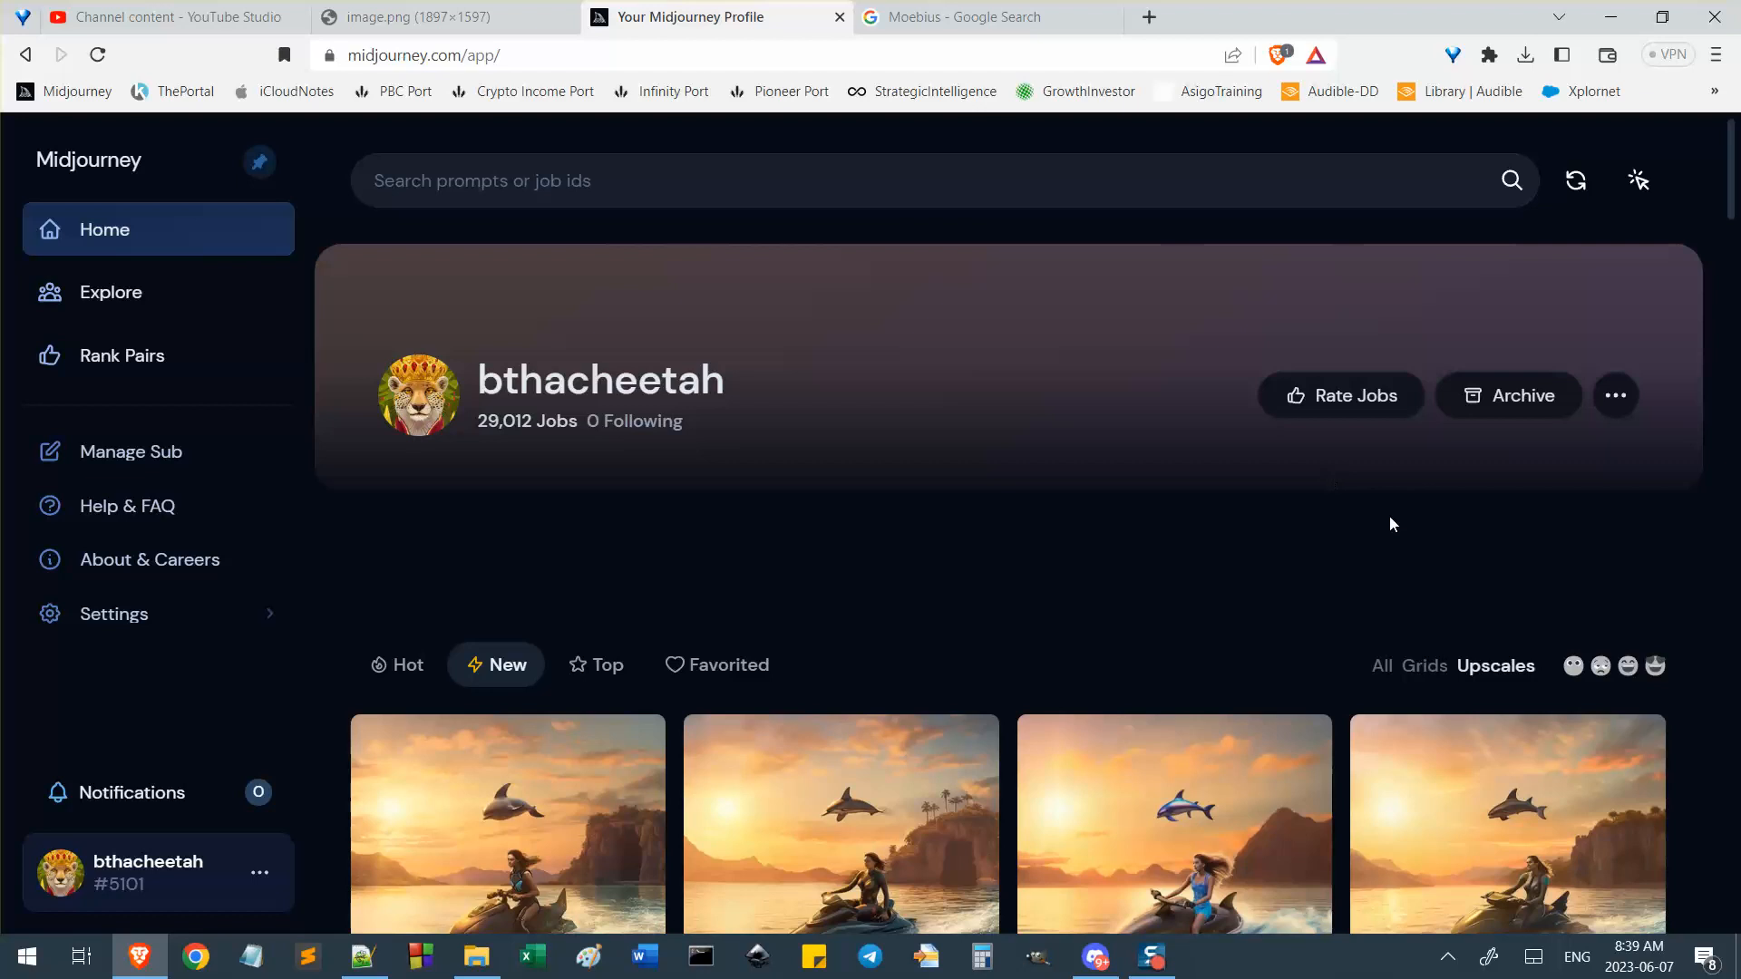
click(1576, 180)
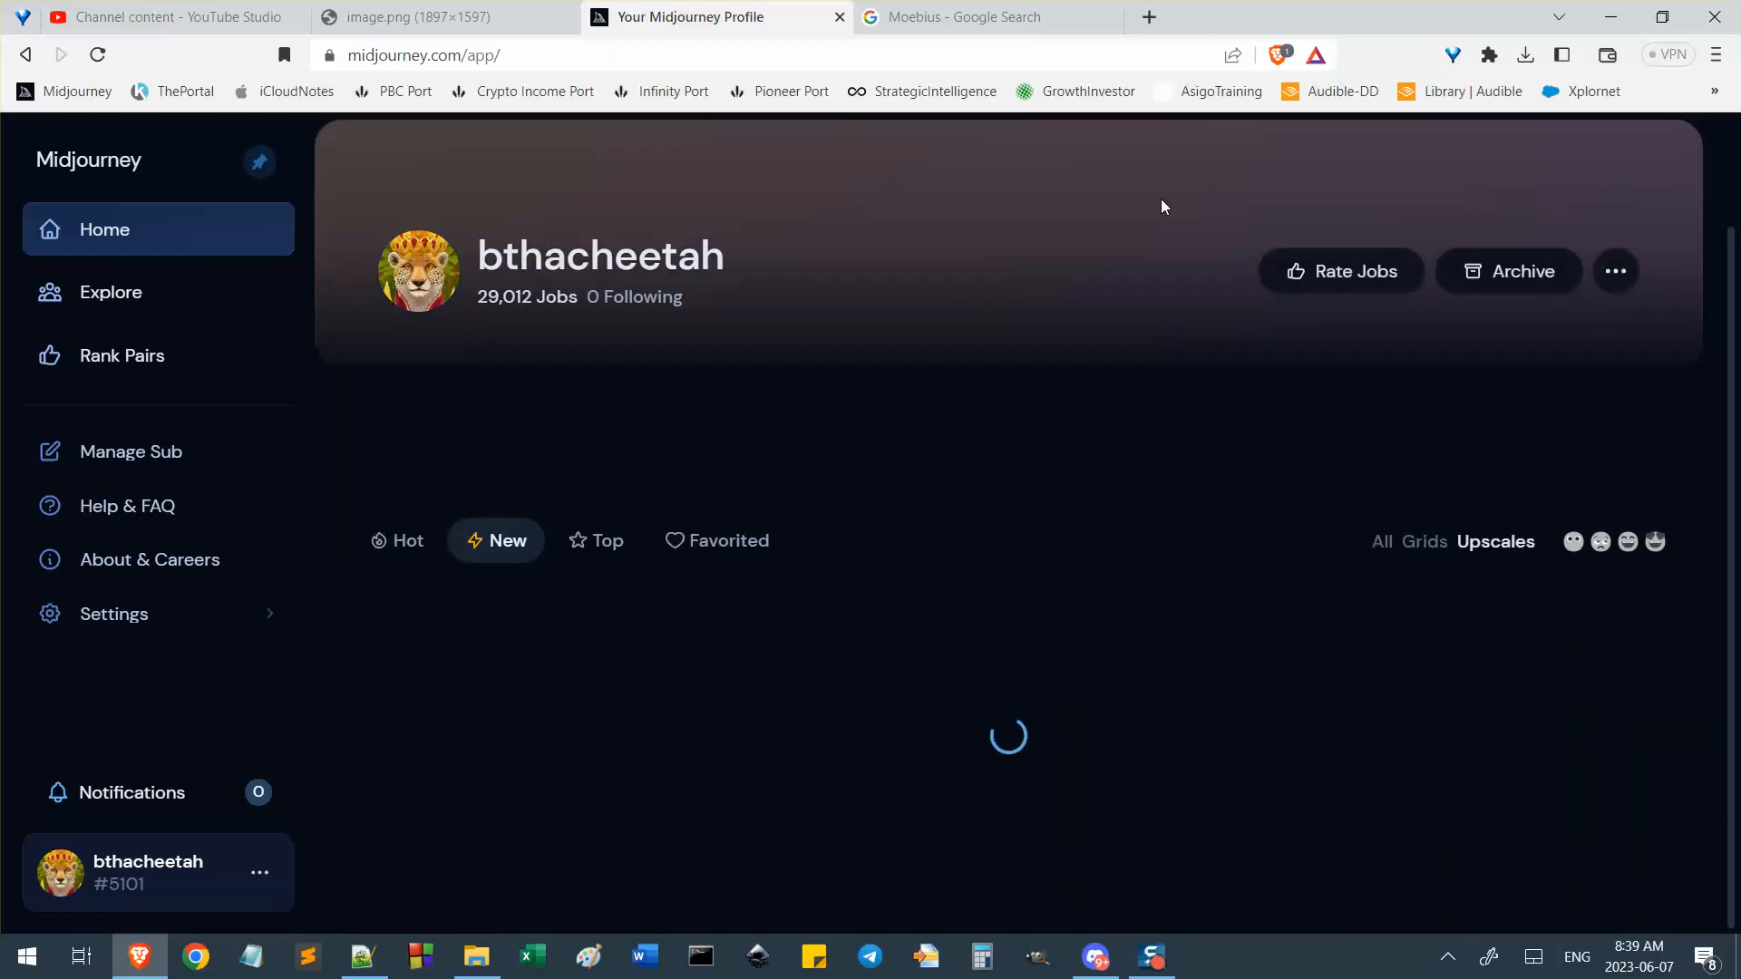
click(932, 11)
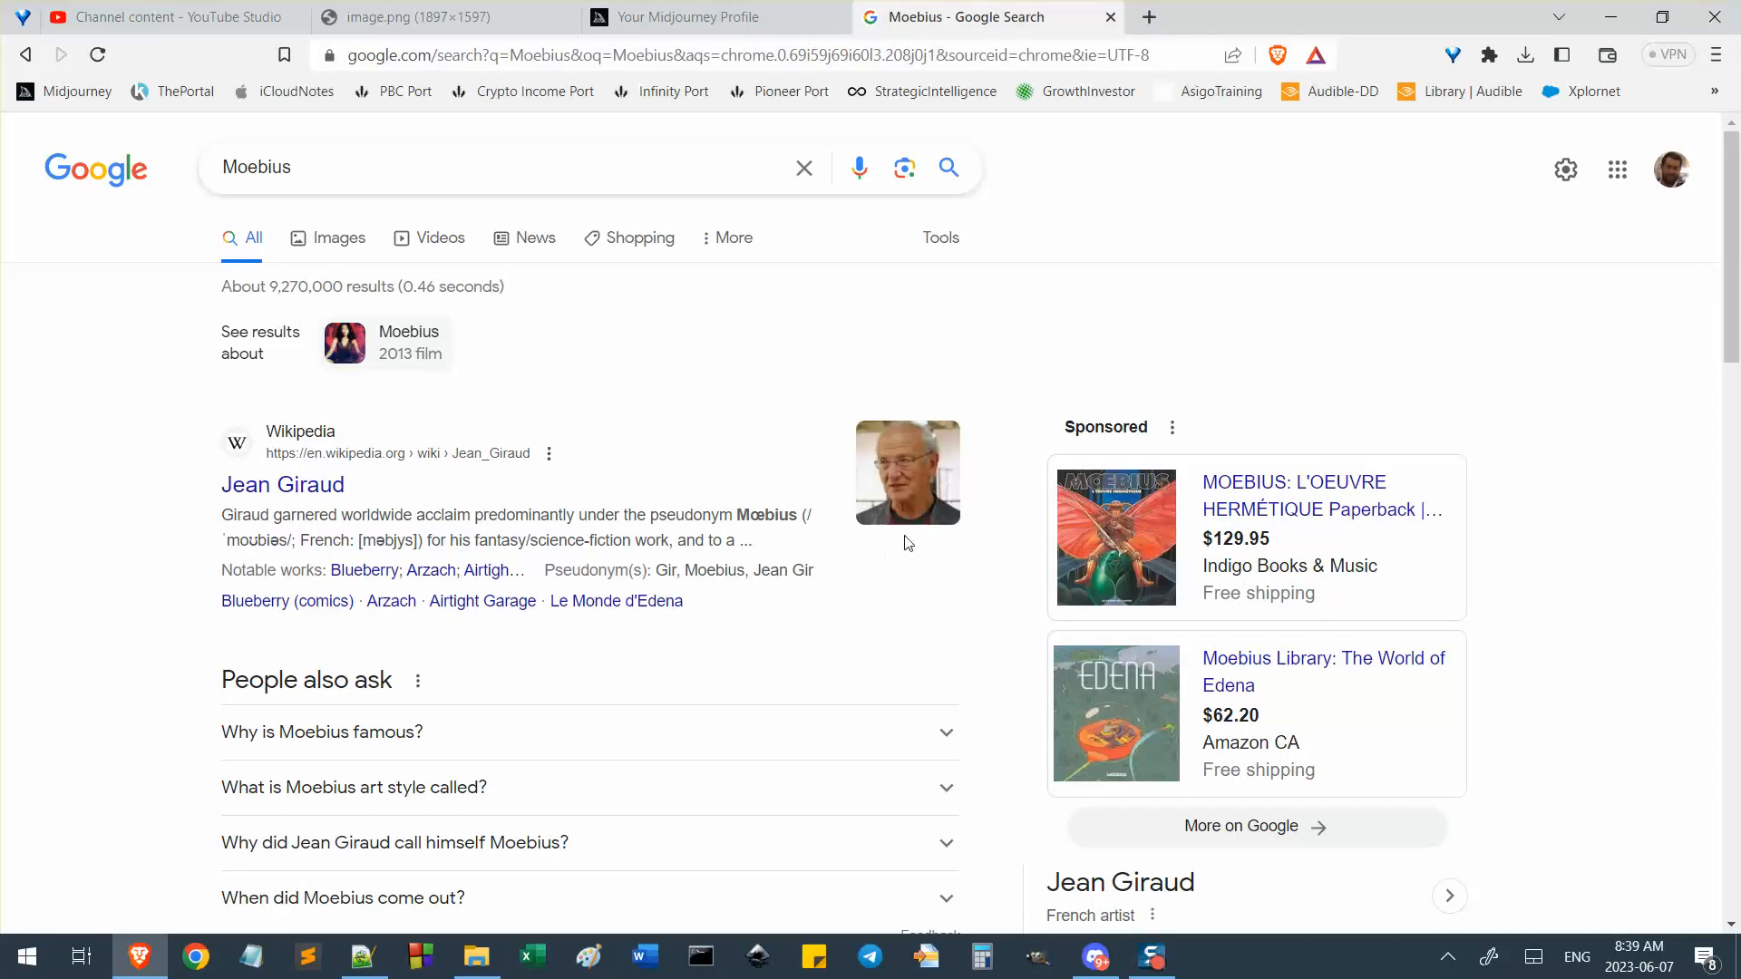
click(767, 14)
scroll(1236, 416, down, 3)
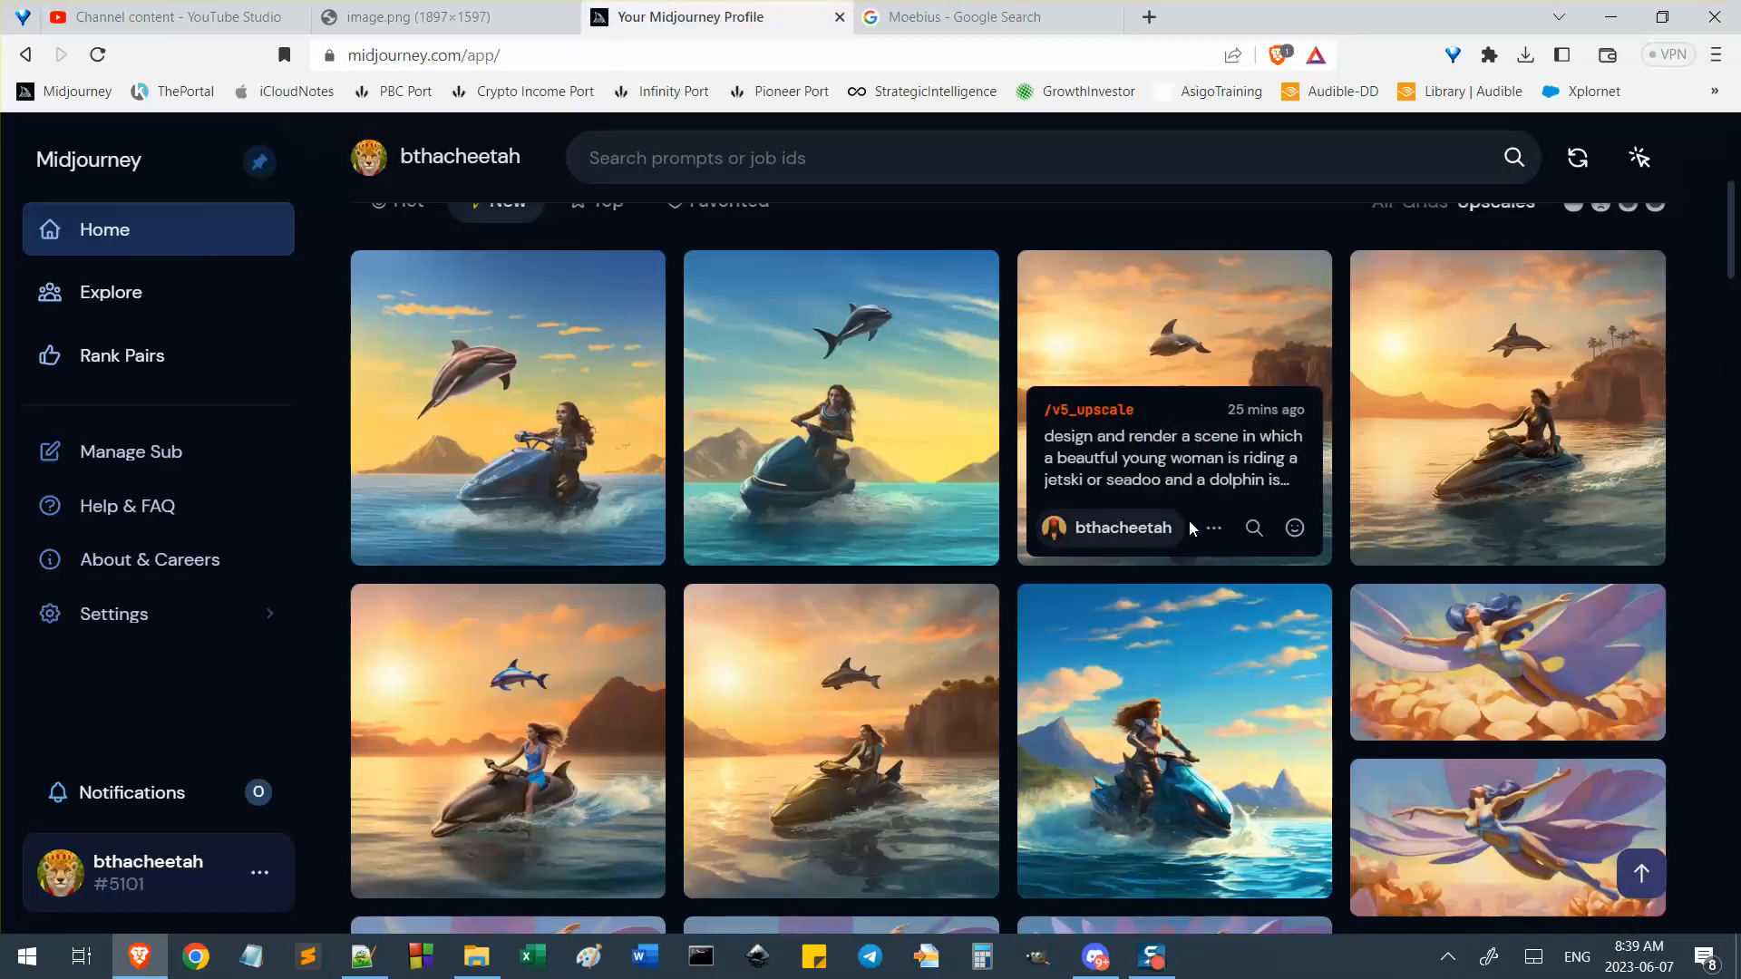
scroll(1231, 641, down, 2)
scroll(1231, 642, up, 2)
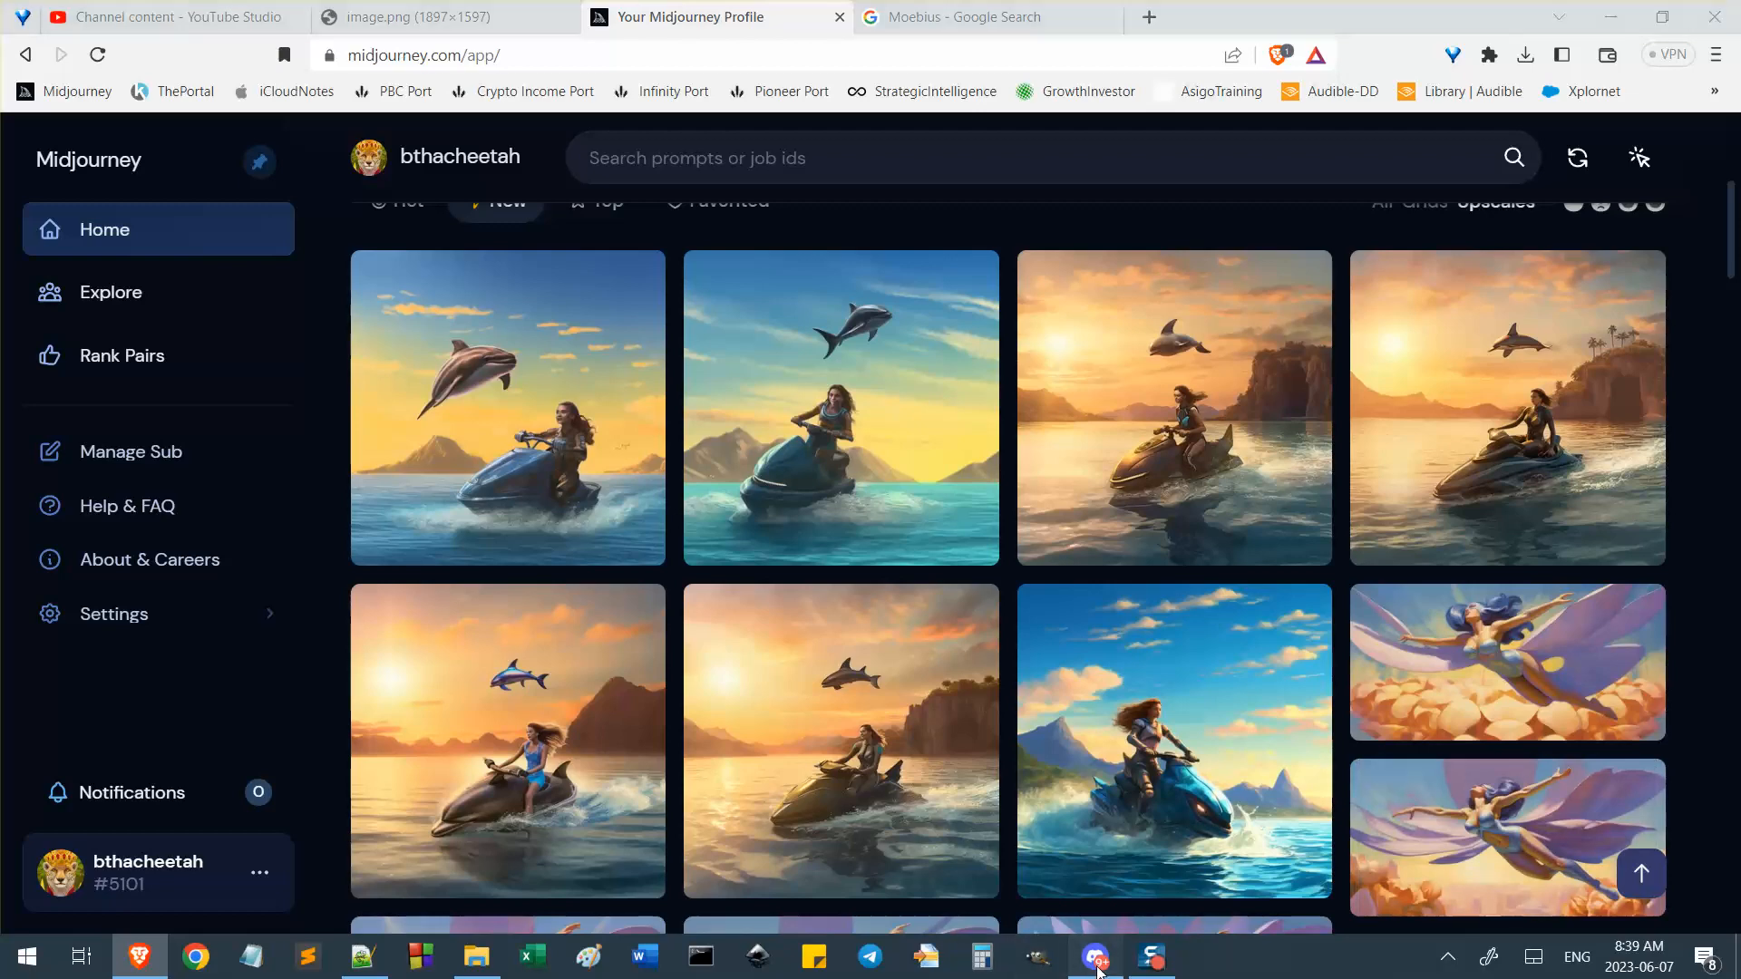
Switch back to Discord and enlarge the 8:10 AM illustrated grid made with the "directly above her" prompt.
click(1095, 957)
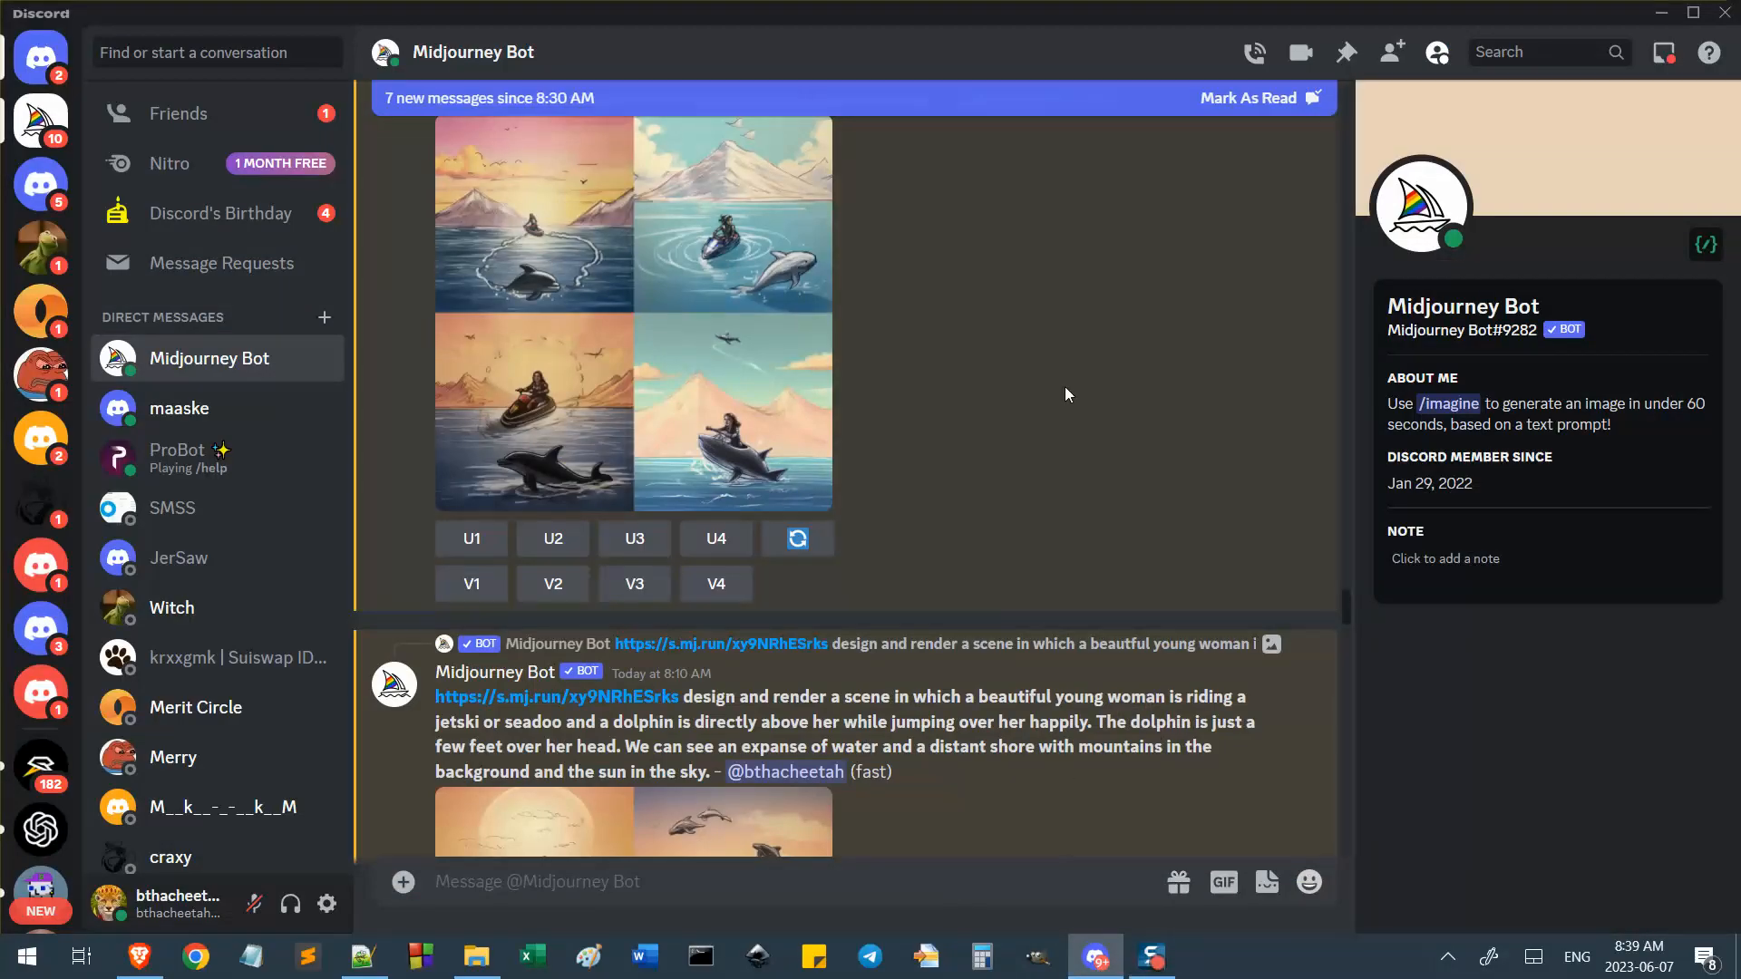
scroll(1055, 390, down, 5)
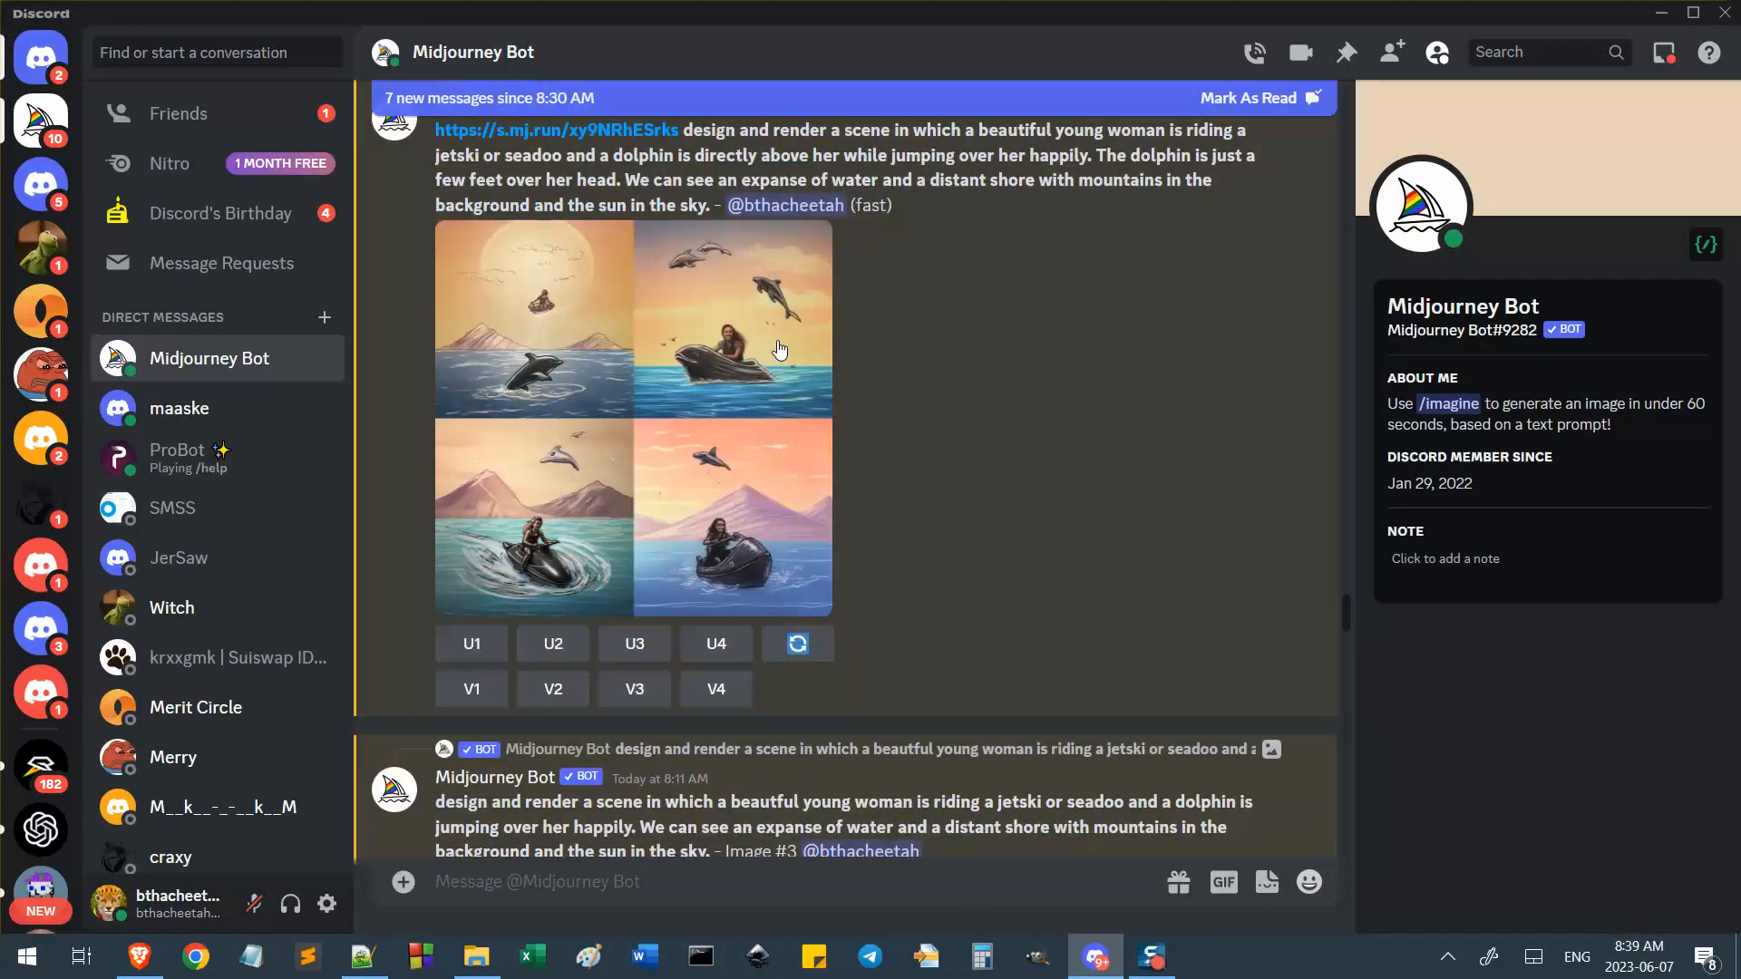
click(779, 350)
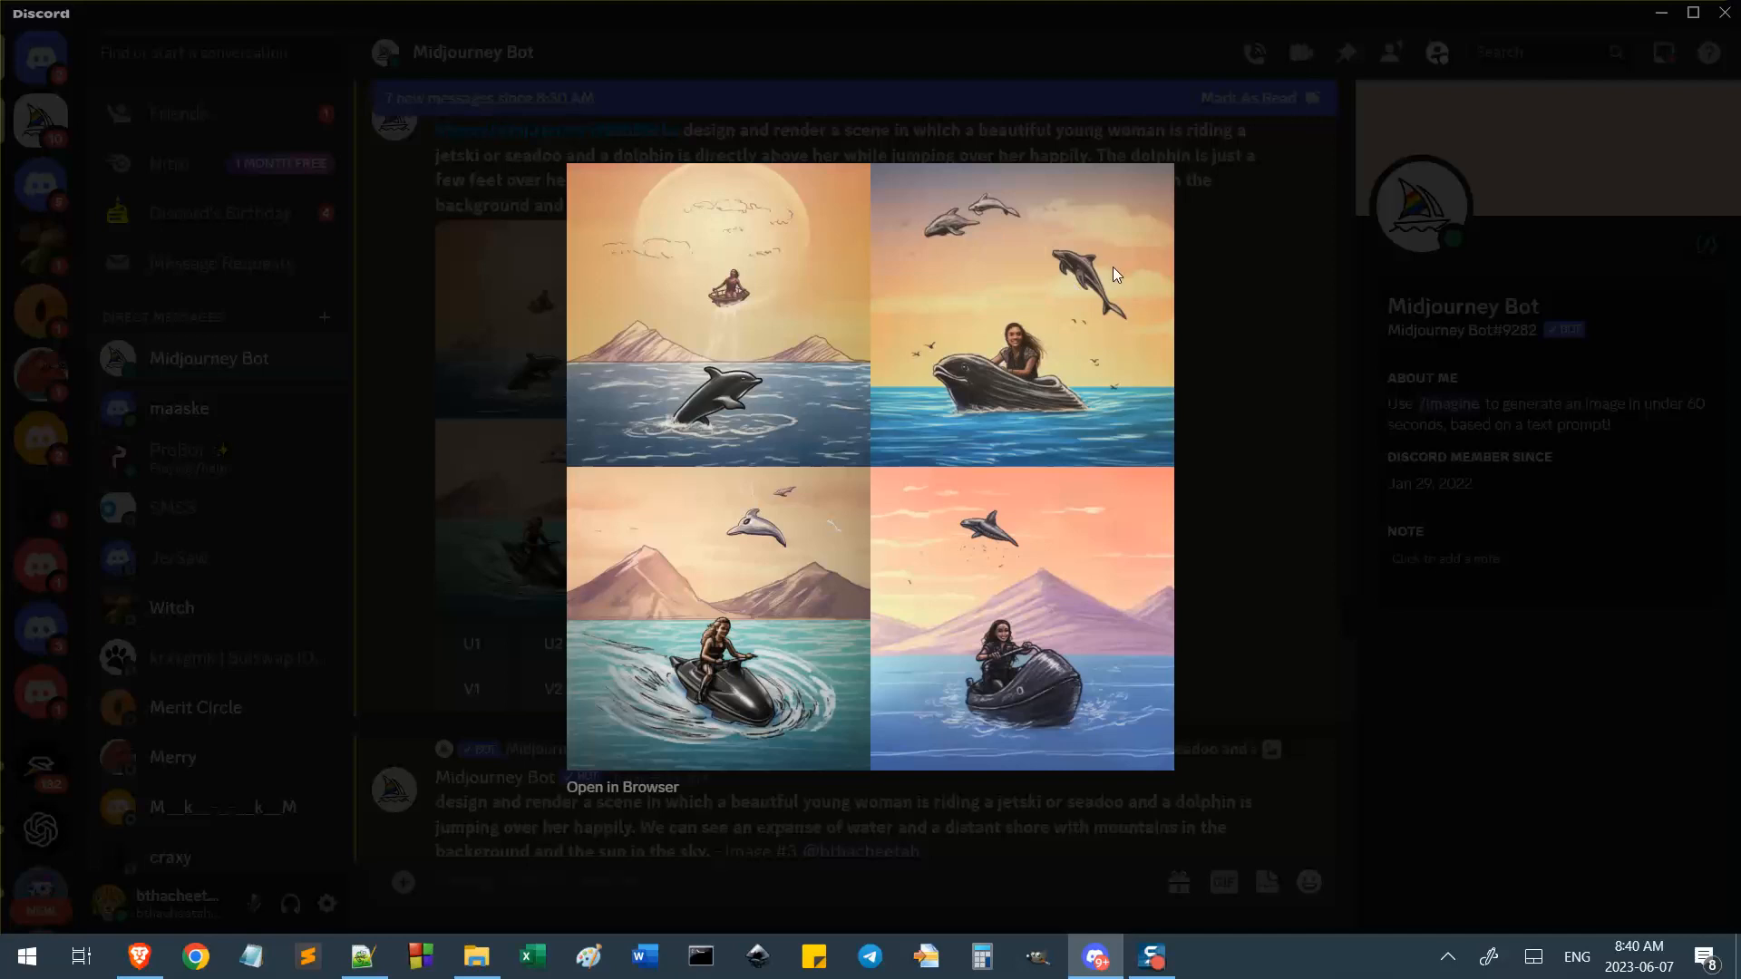
click(1188, 669)
Enlarge the 8:11 AM upscaled sunset image #3 to examine the dolphin and the rider.
scroll(961, 580, down, 5)
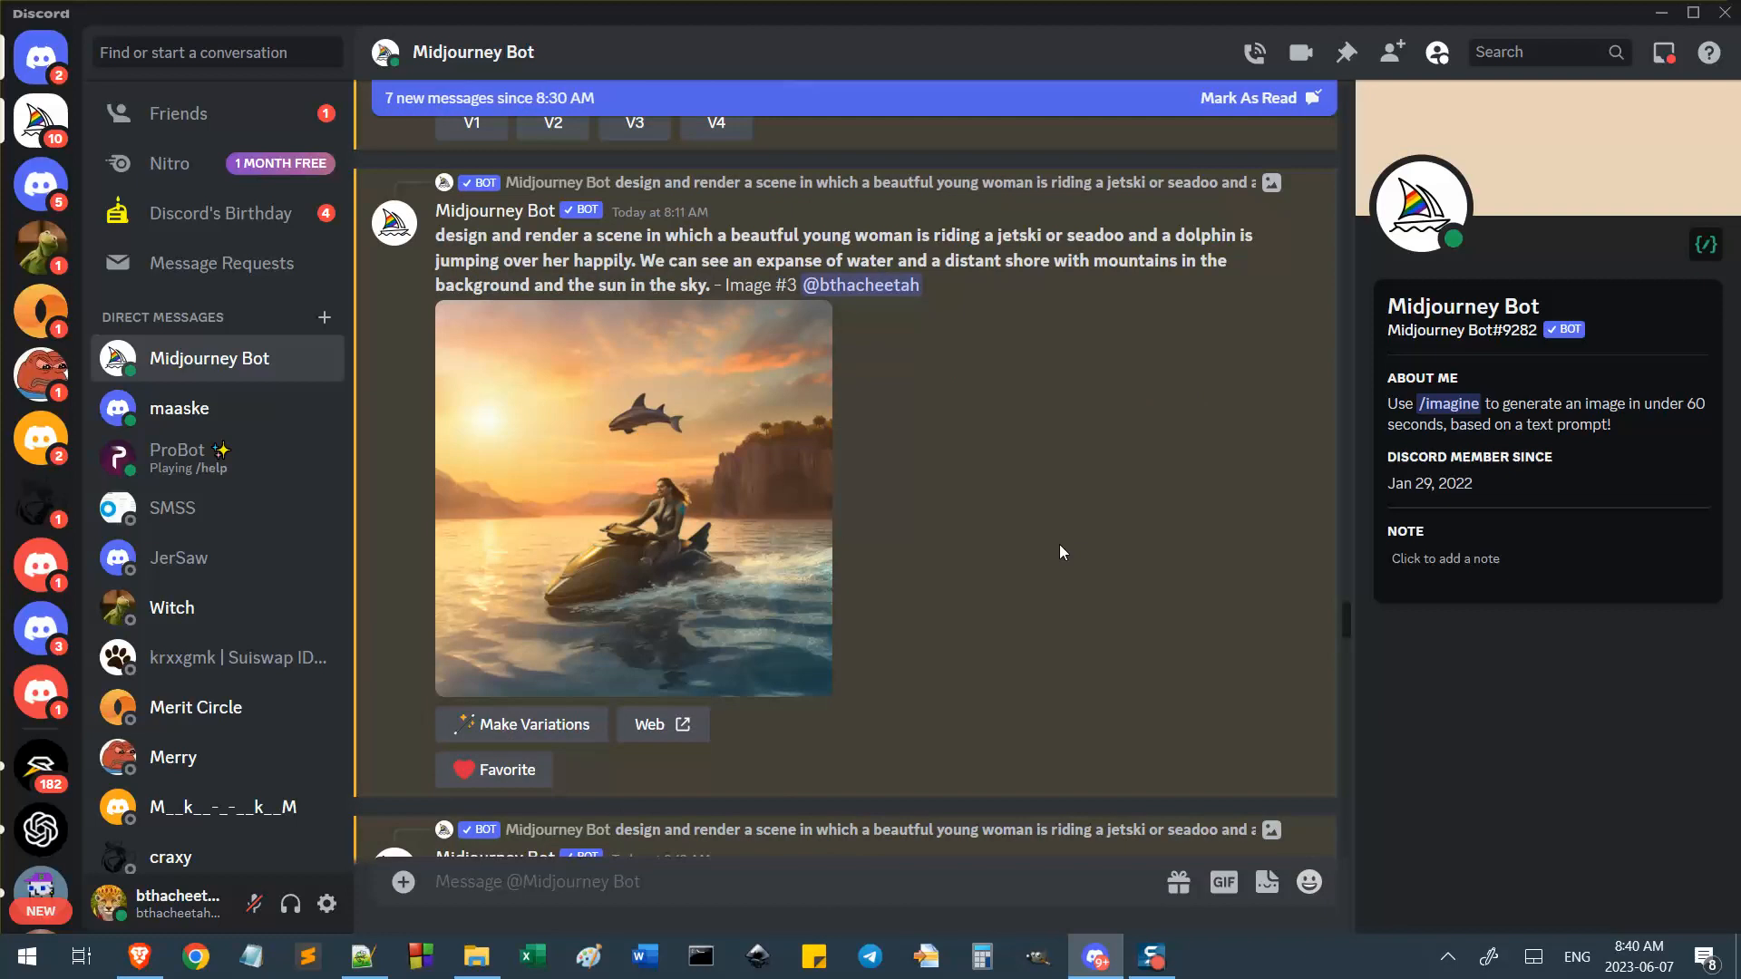
click(747, 482)
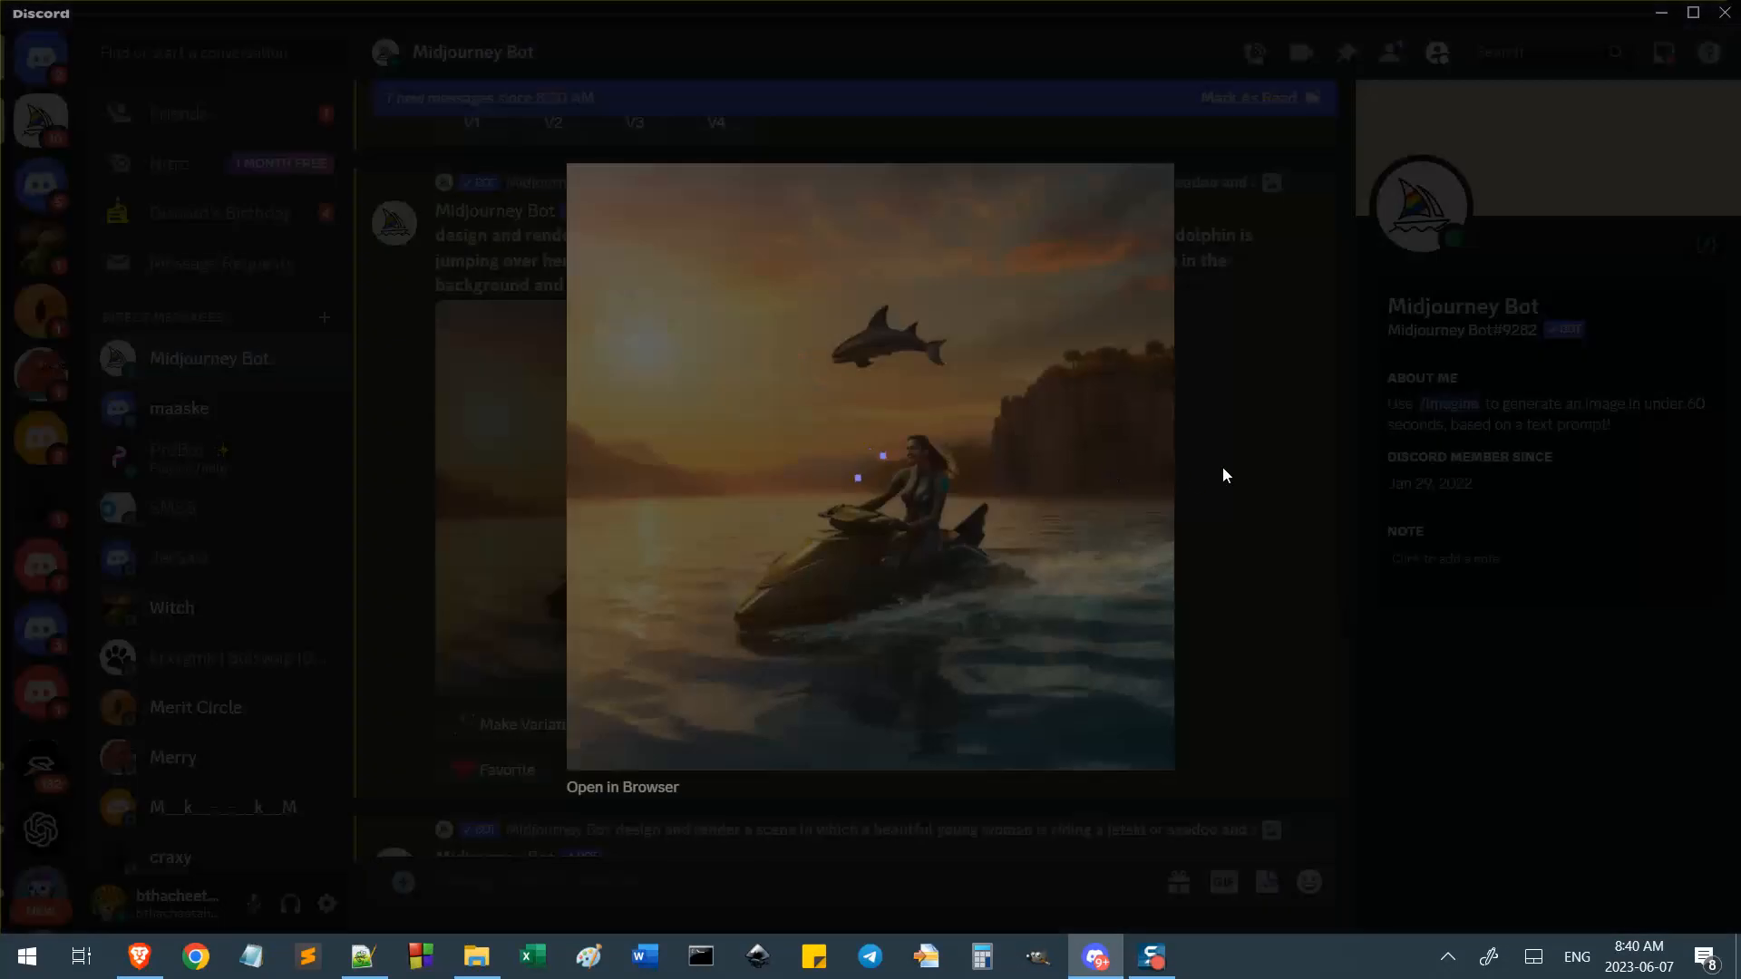
click(1271, 430)
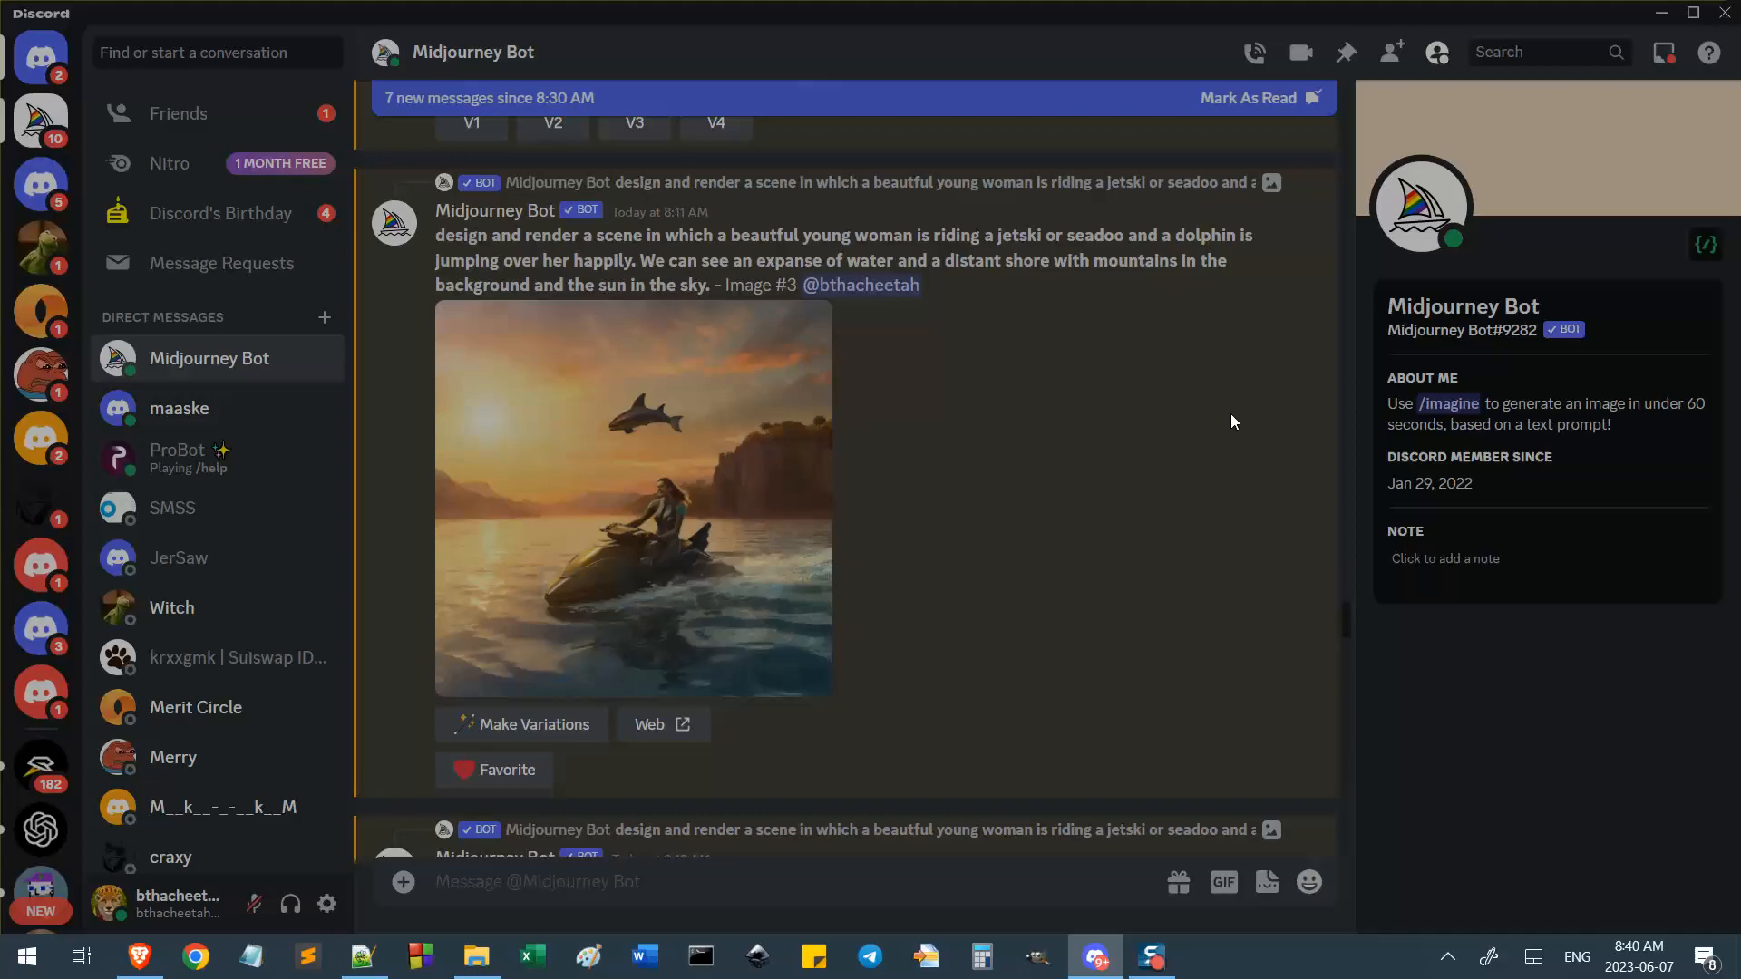
Read the 8:12 AM remix prompt placing the dolphin directly above her, and enlarge its four-image sunset grid.
scroll(812, 338, down, 3)
scroll(988, 594, down, 5)
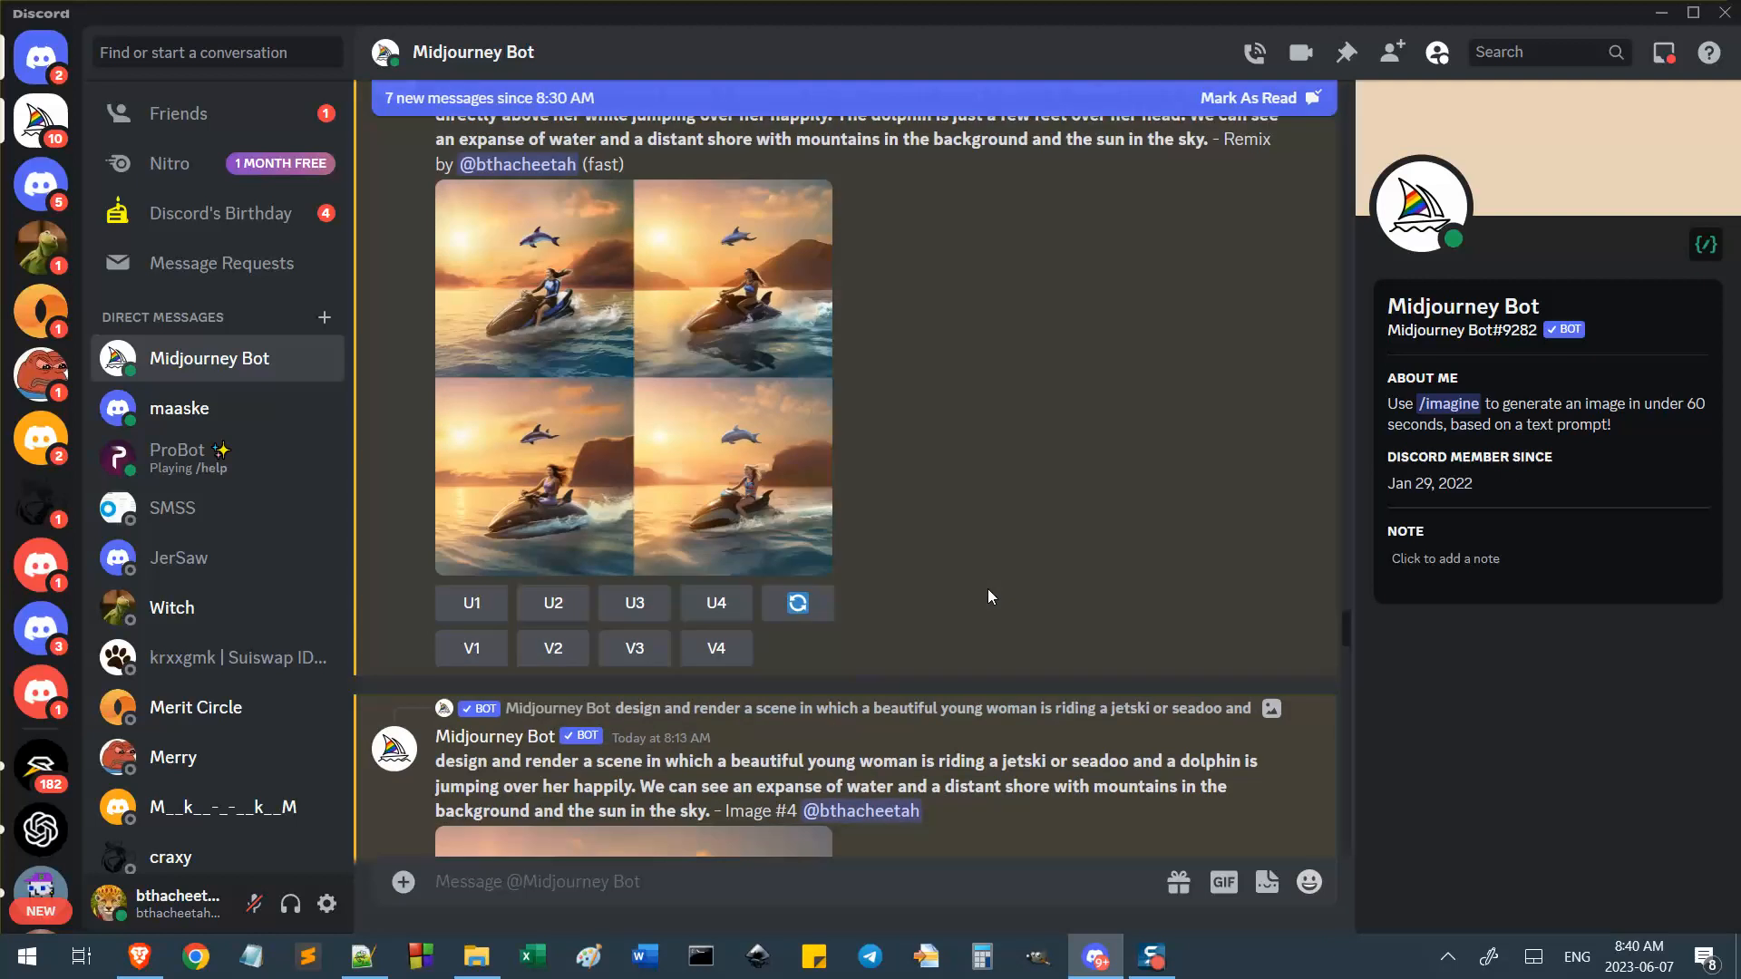
scroll(912, 434, up, 7)
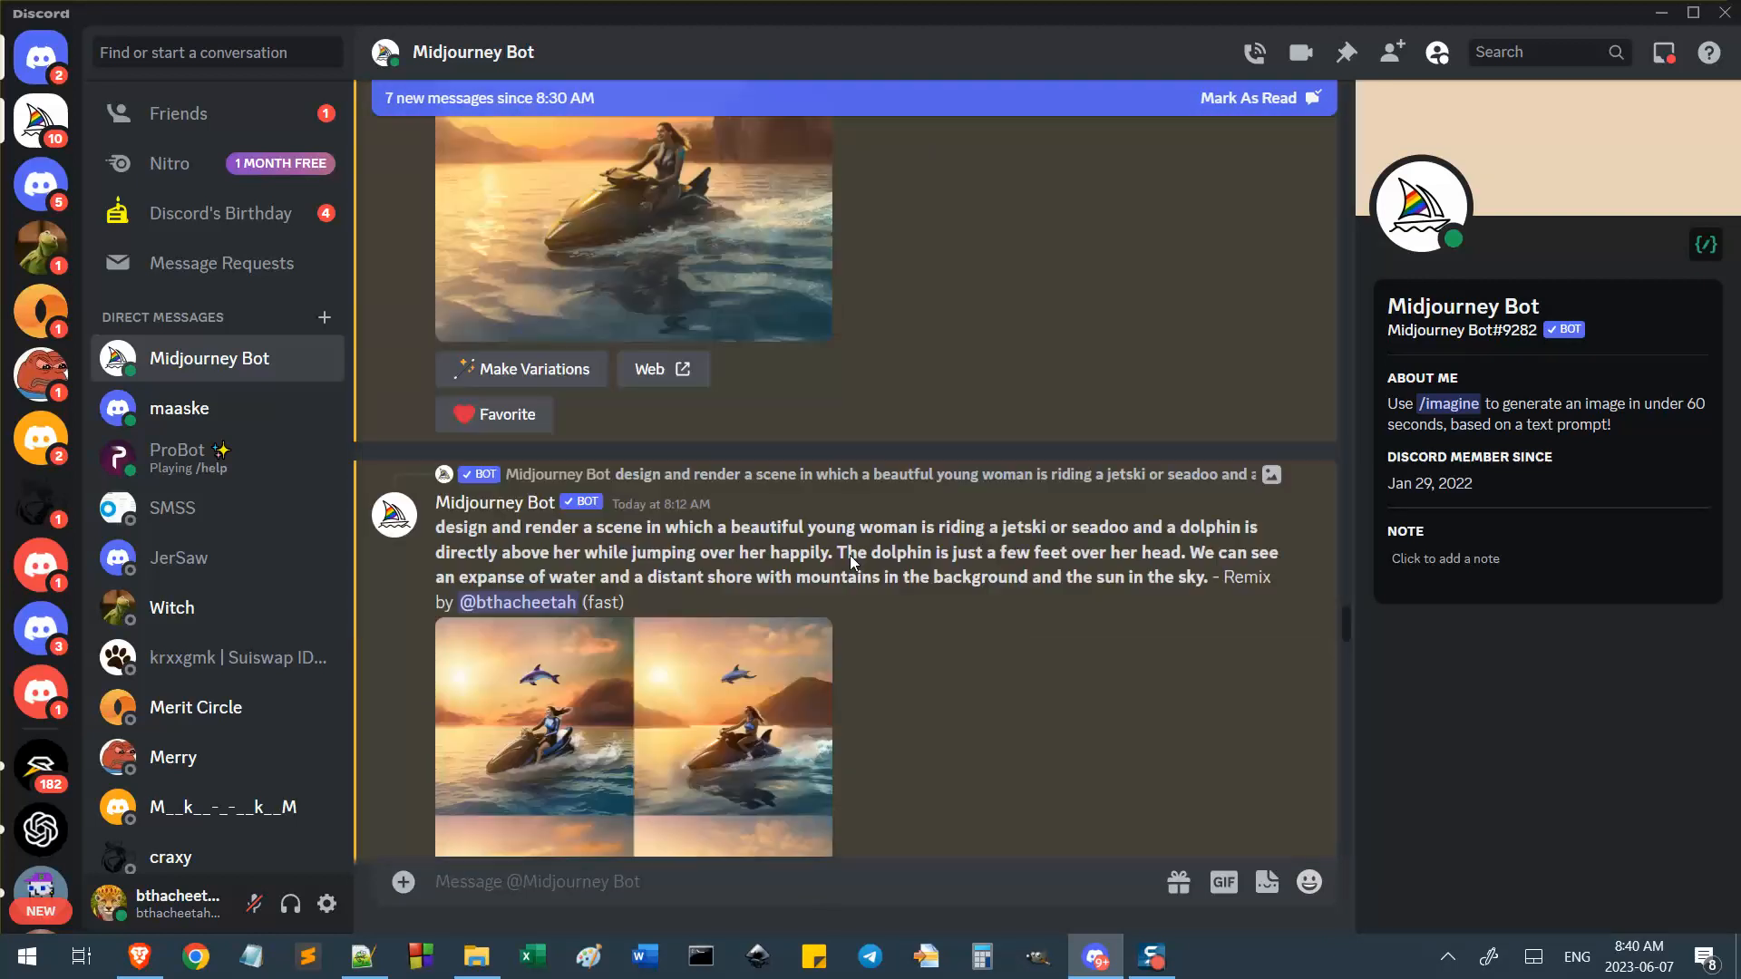
scroll(850, 555, down, 7)
click(758, 347)
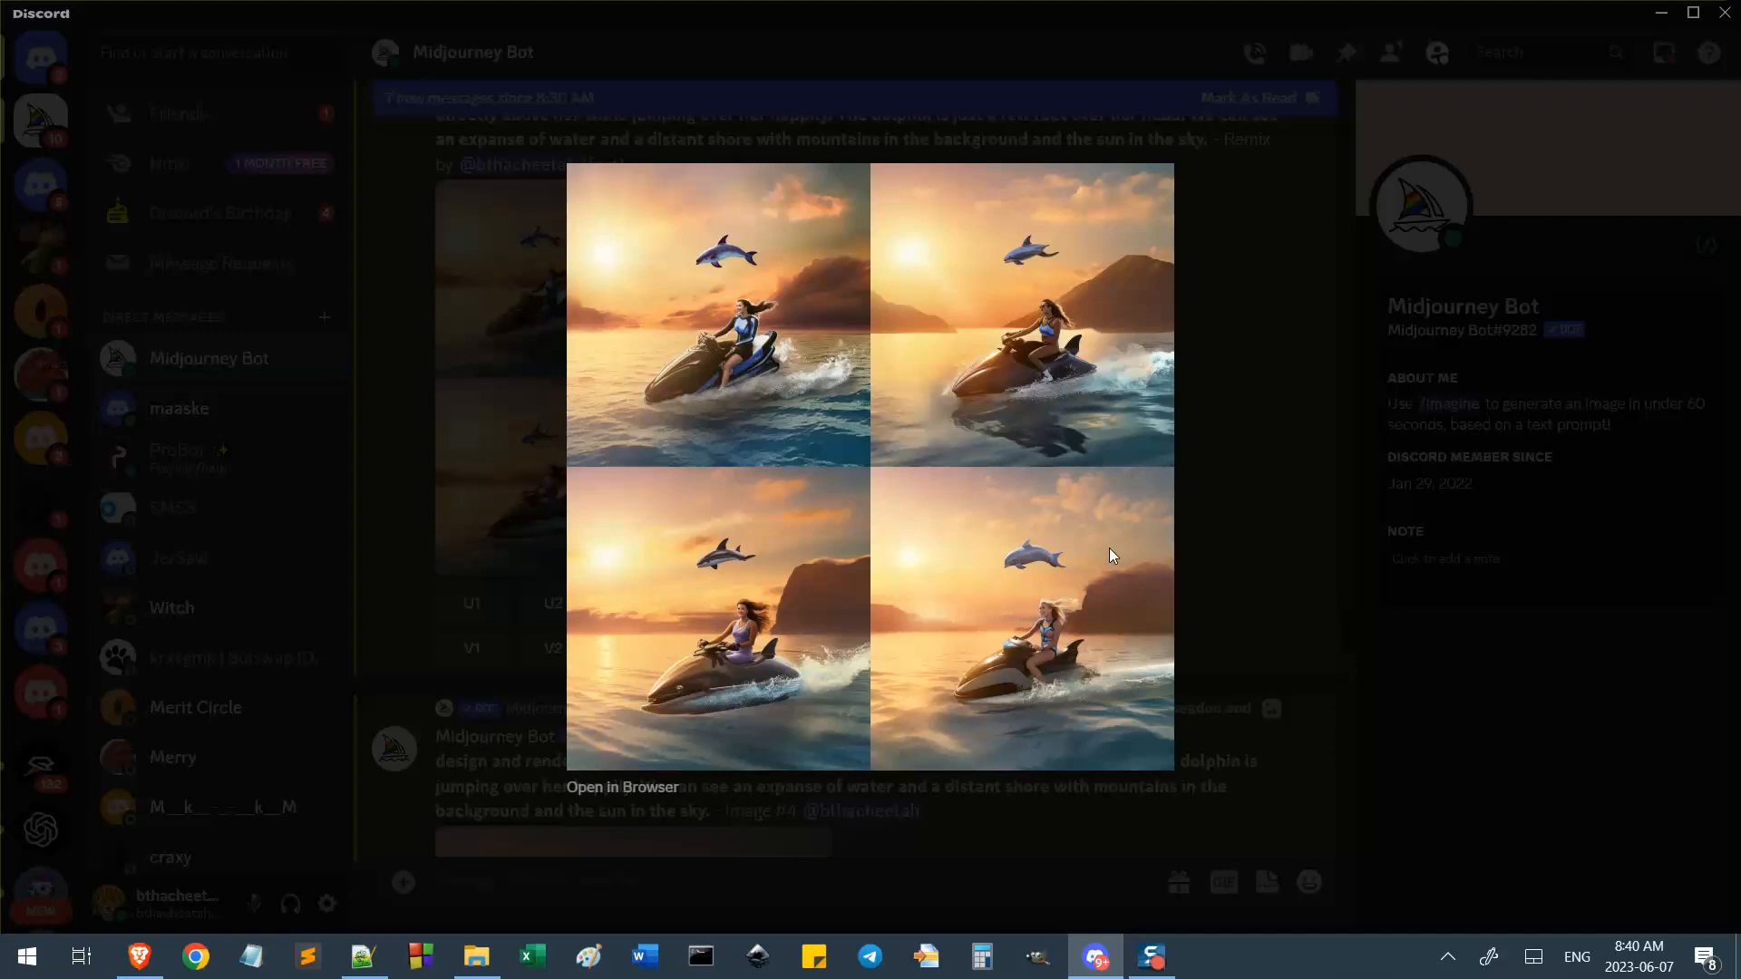
click(1308, 517)
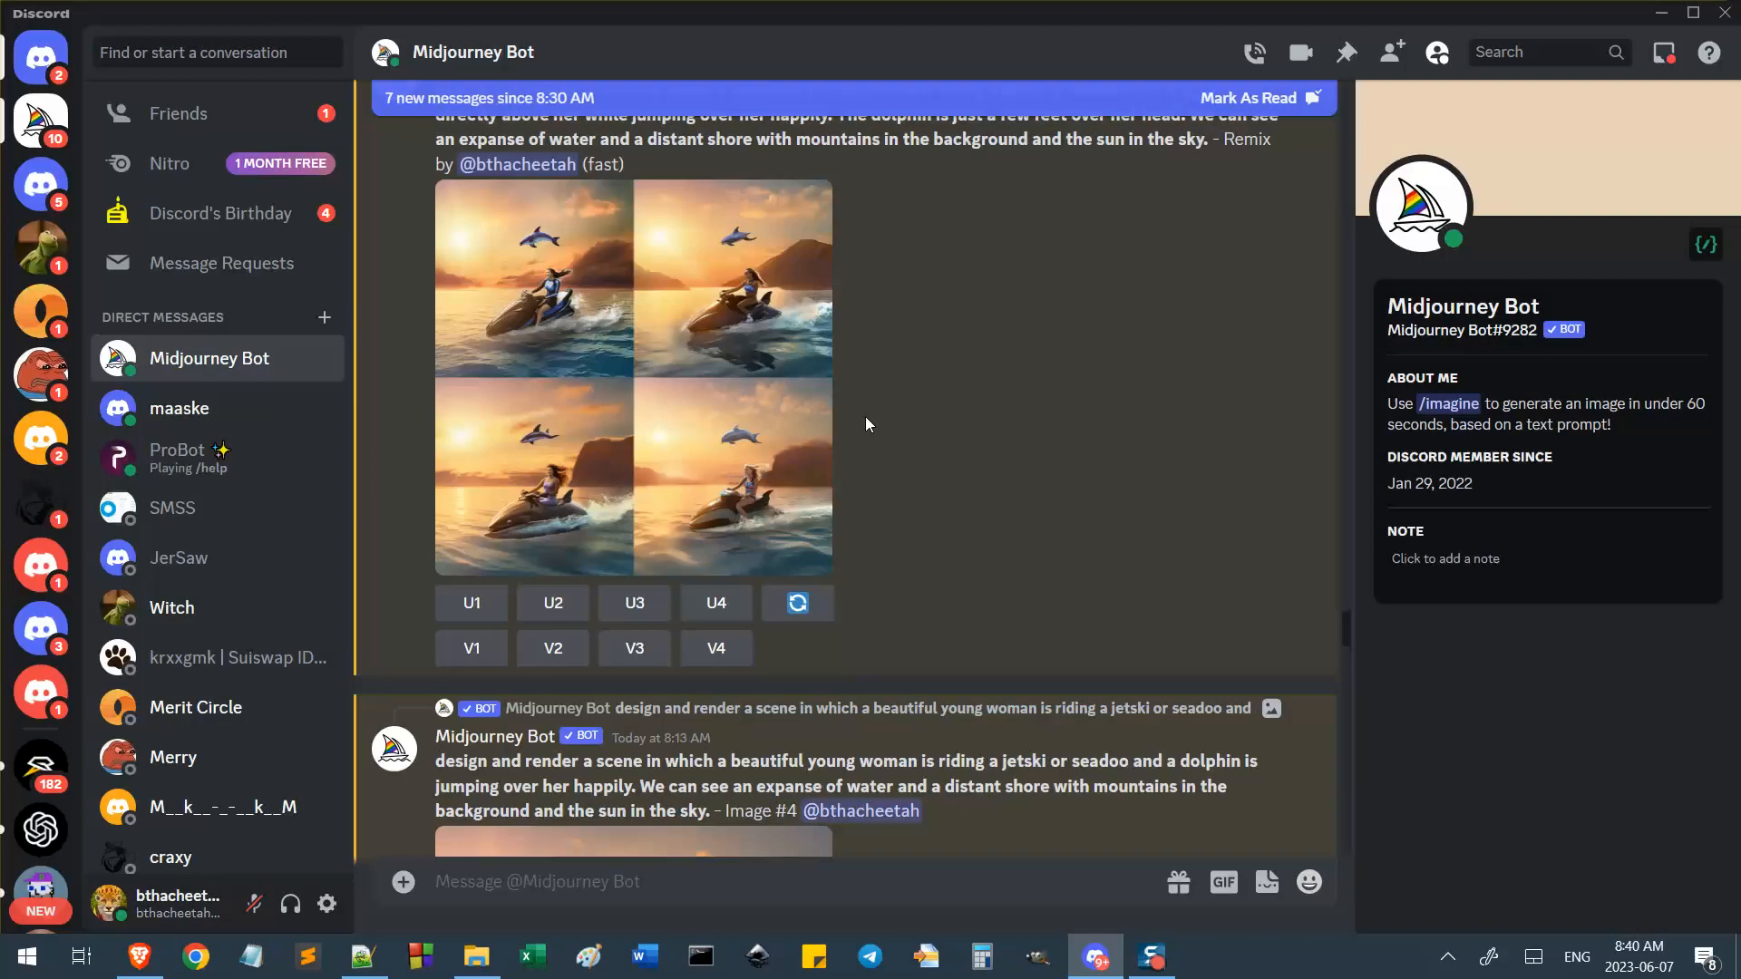
Upscale the third image of the 8:12 AM sunset remix grid.
scroll(852, 428, down, 5)
scroll(840, 448, up, 4)
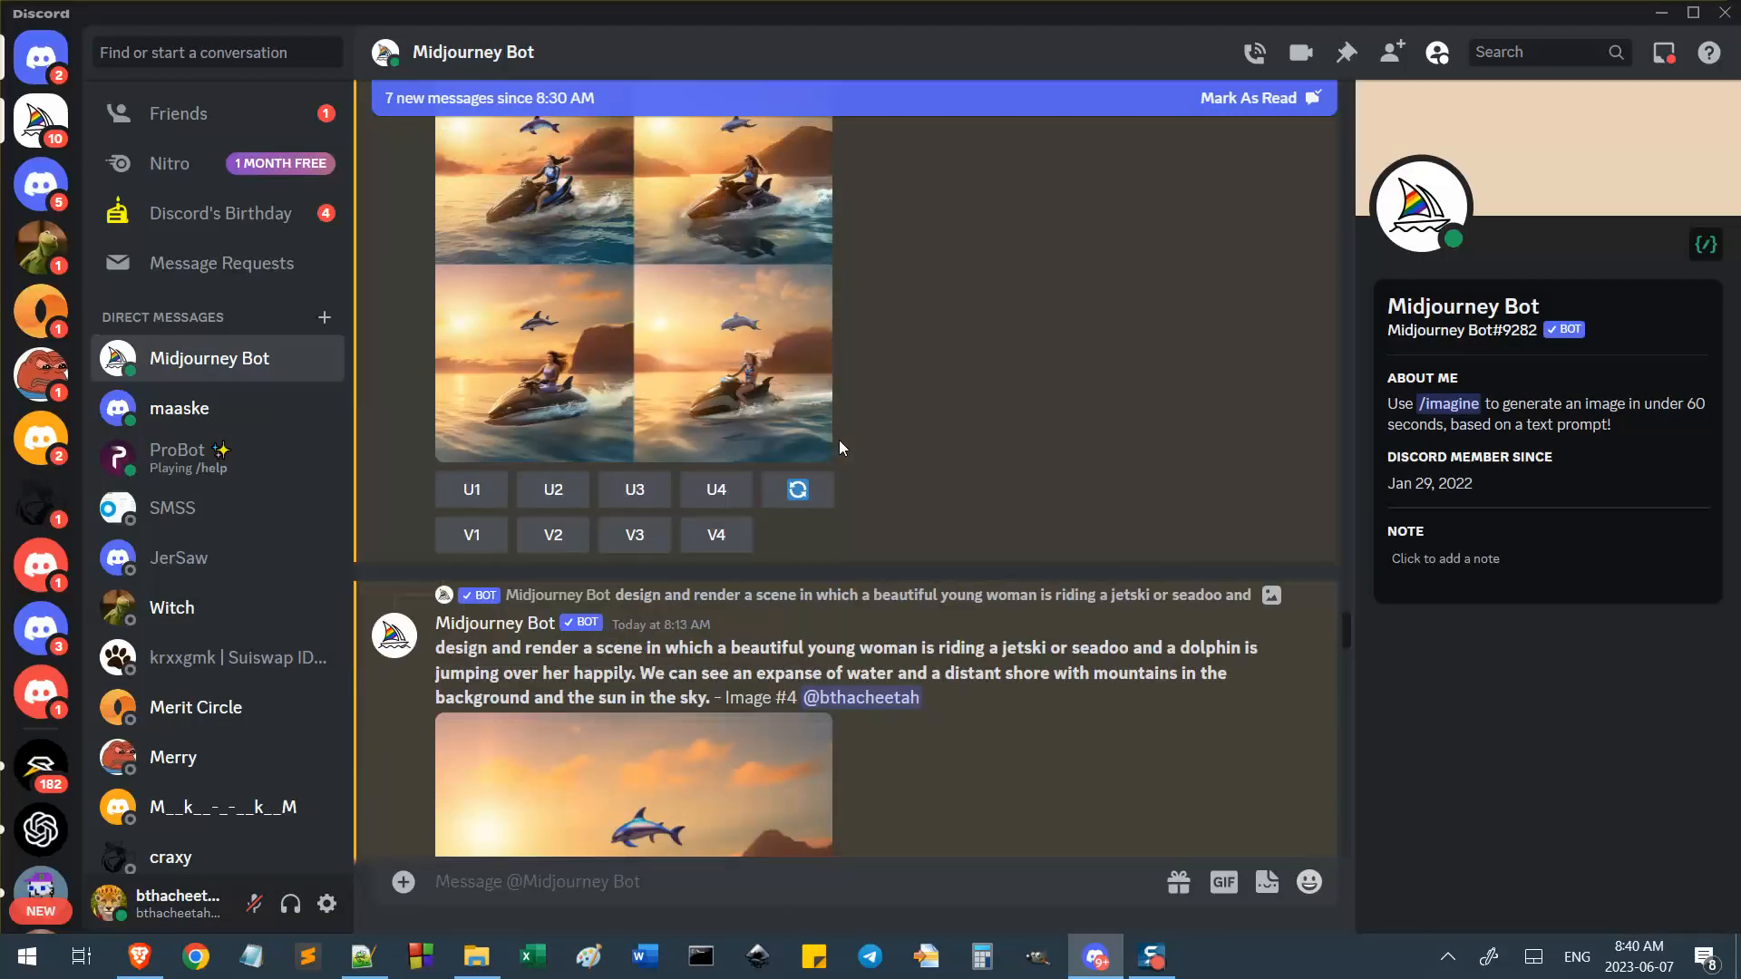
click(658, 488)
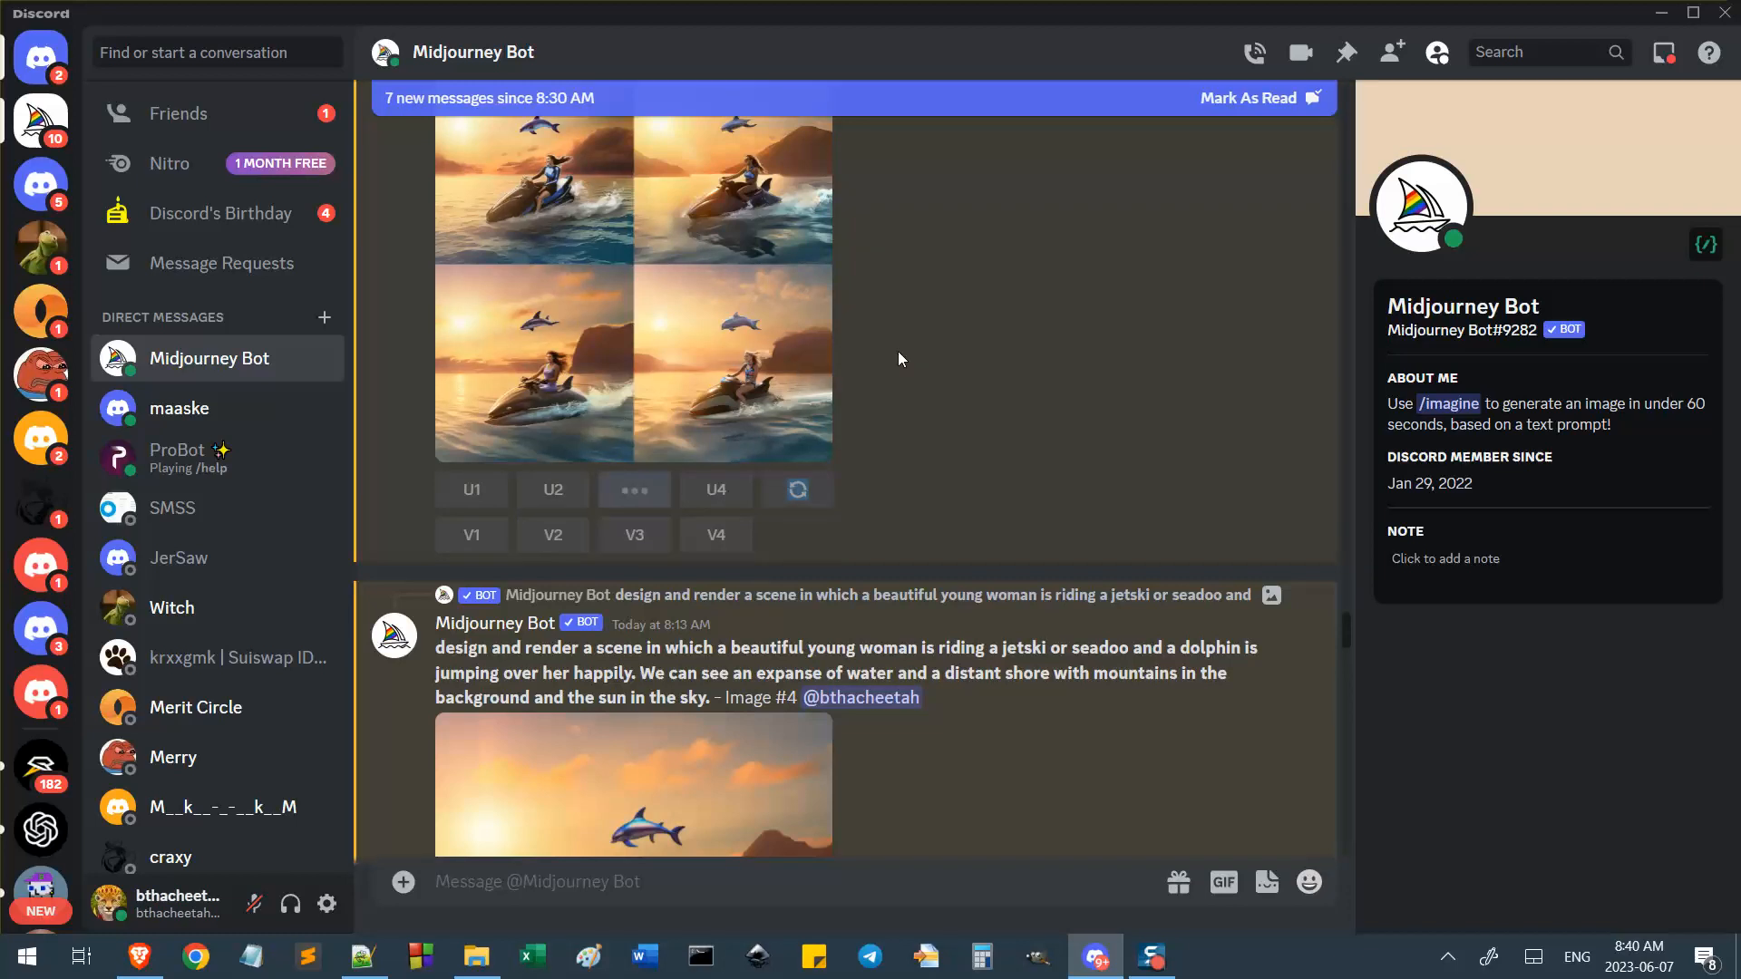
Enlarge the 8:13 AM upscaled image #4 of the woman in blue, and return to the 8:12 AM remix grid.
scroll(907, 354, down, 5)
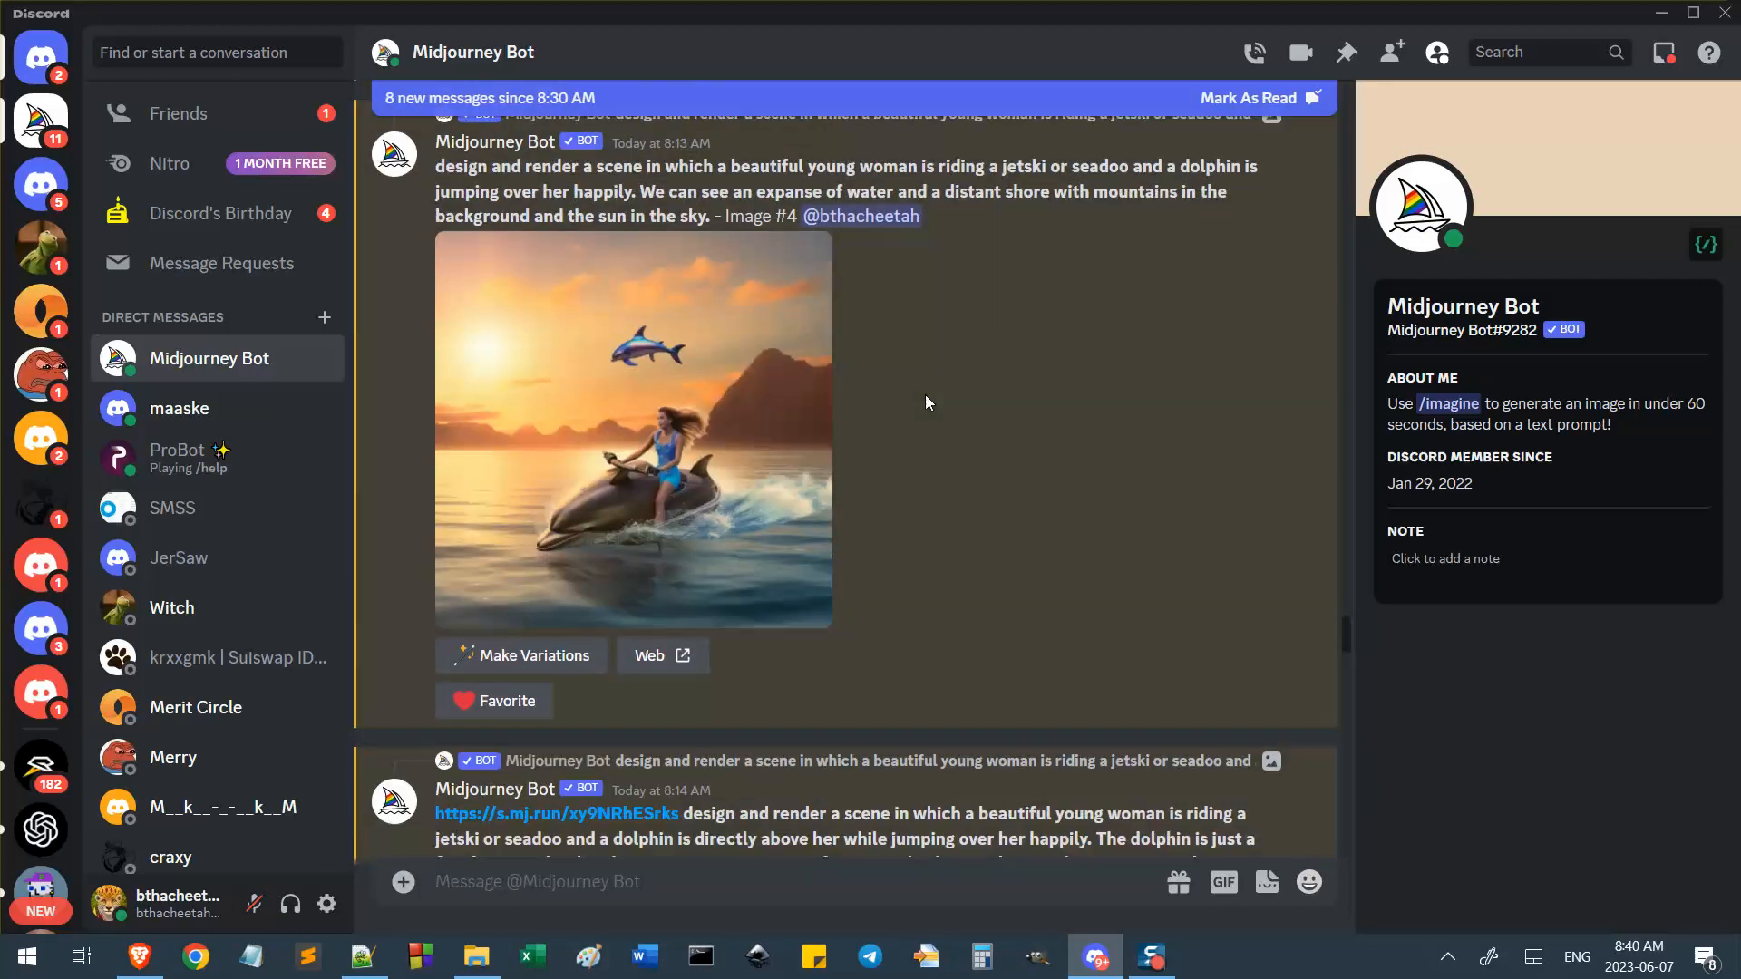
scroll(925, 399, down, 2)
scroll(925, 399, up, 1)
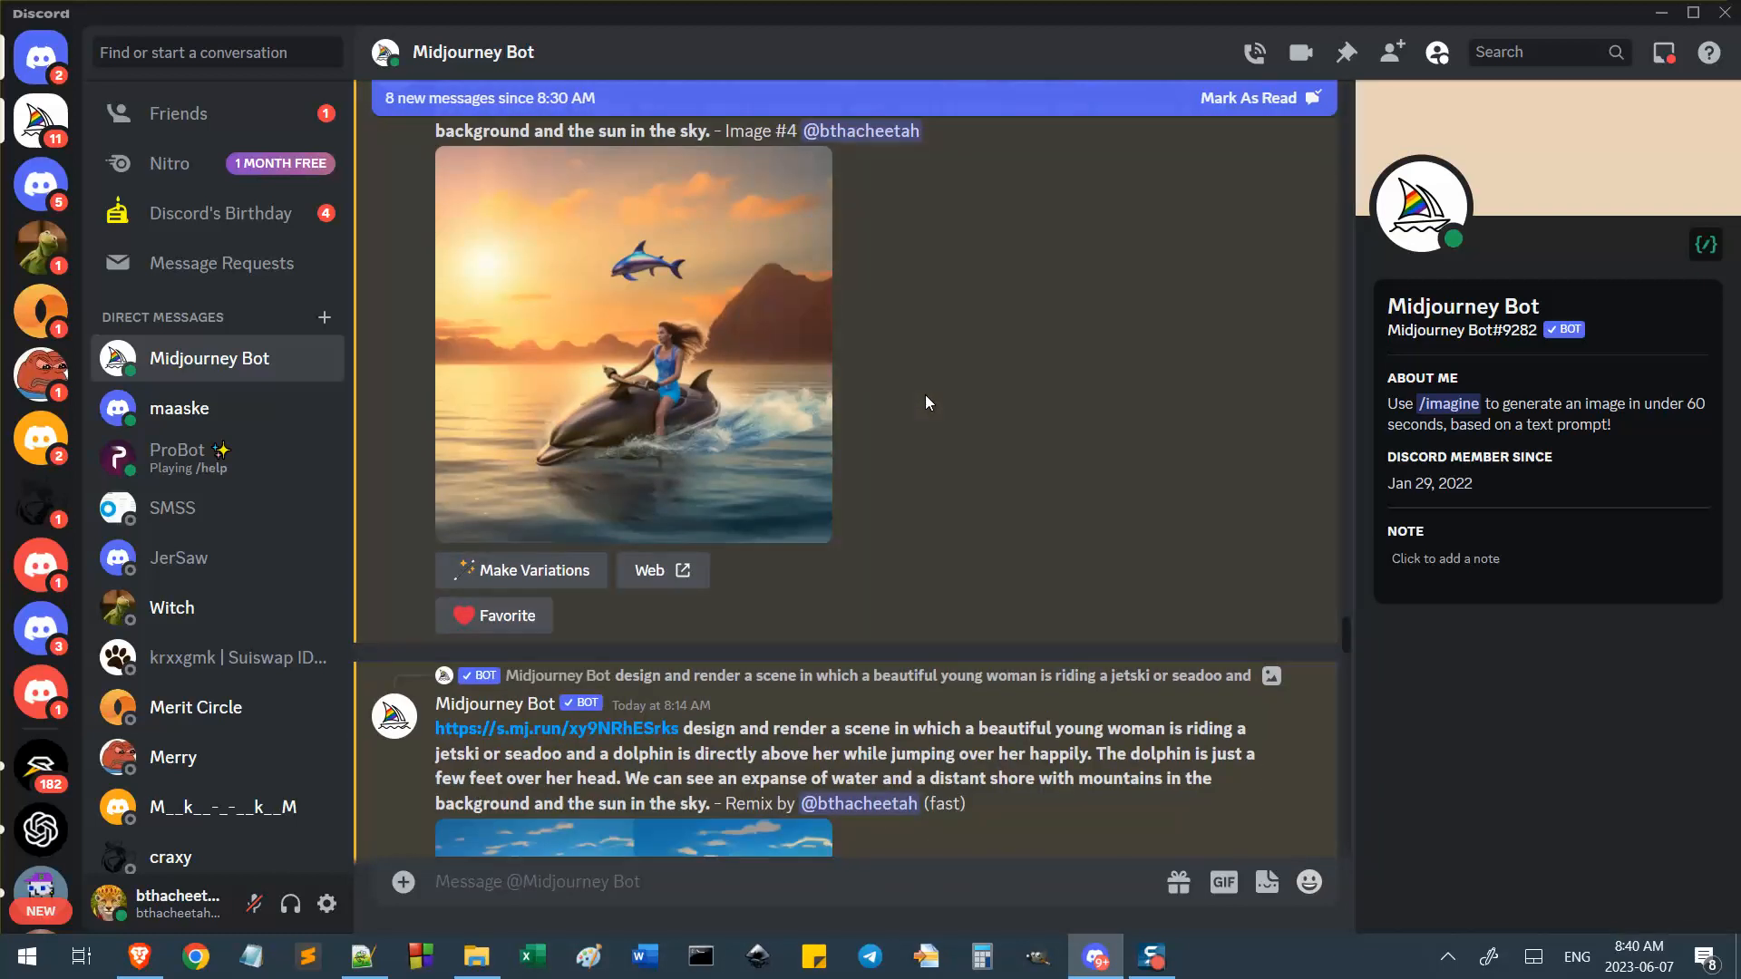
scroll(927, 403, up, 1)
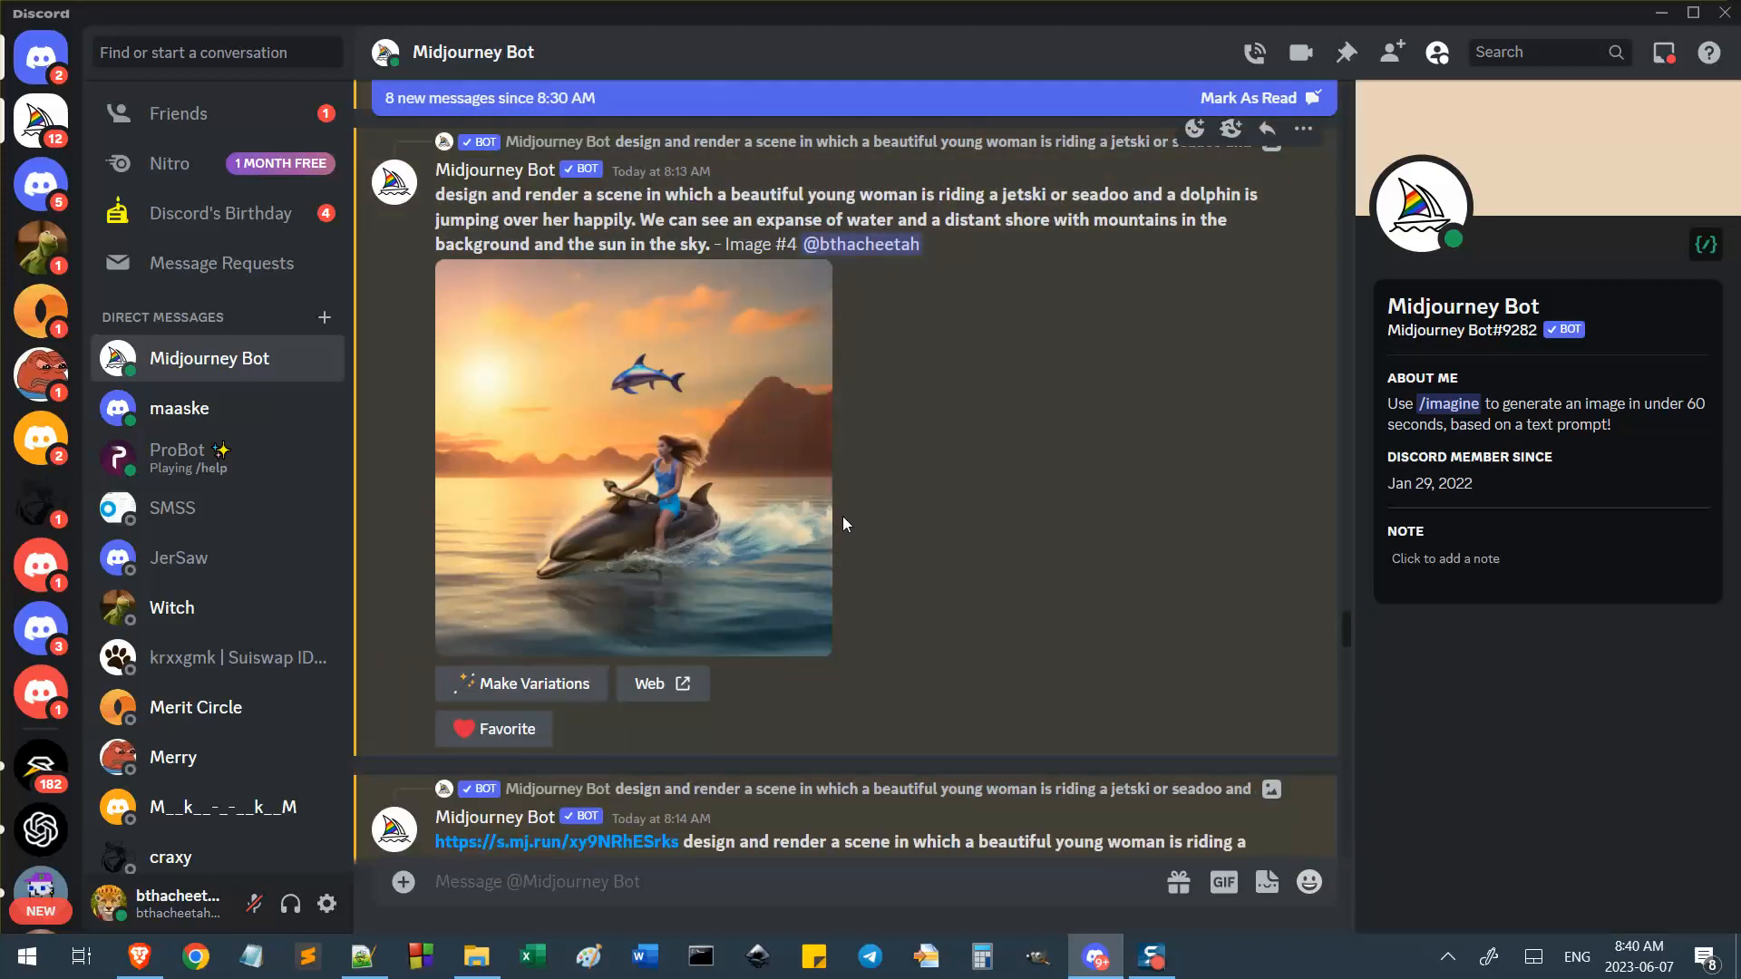
click(825, 481)
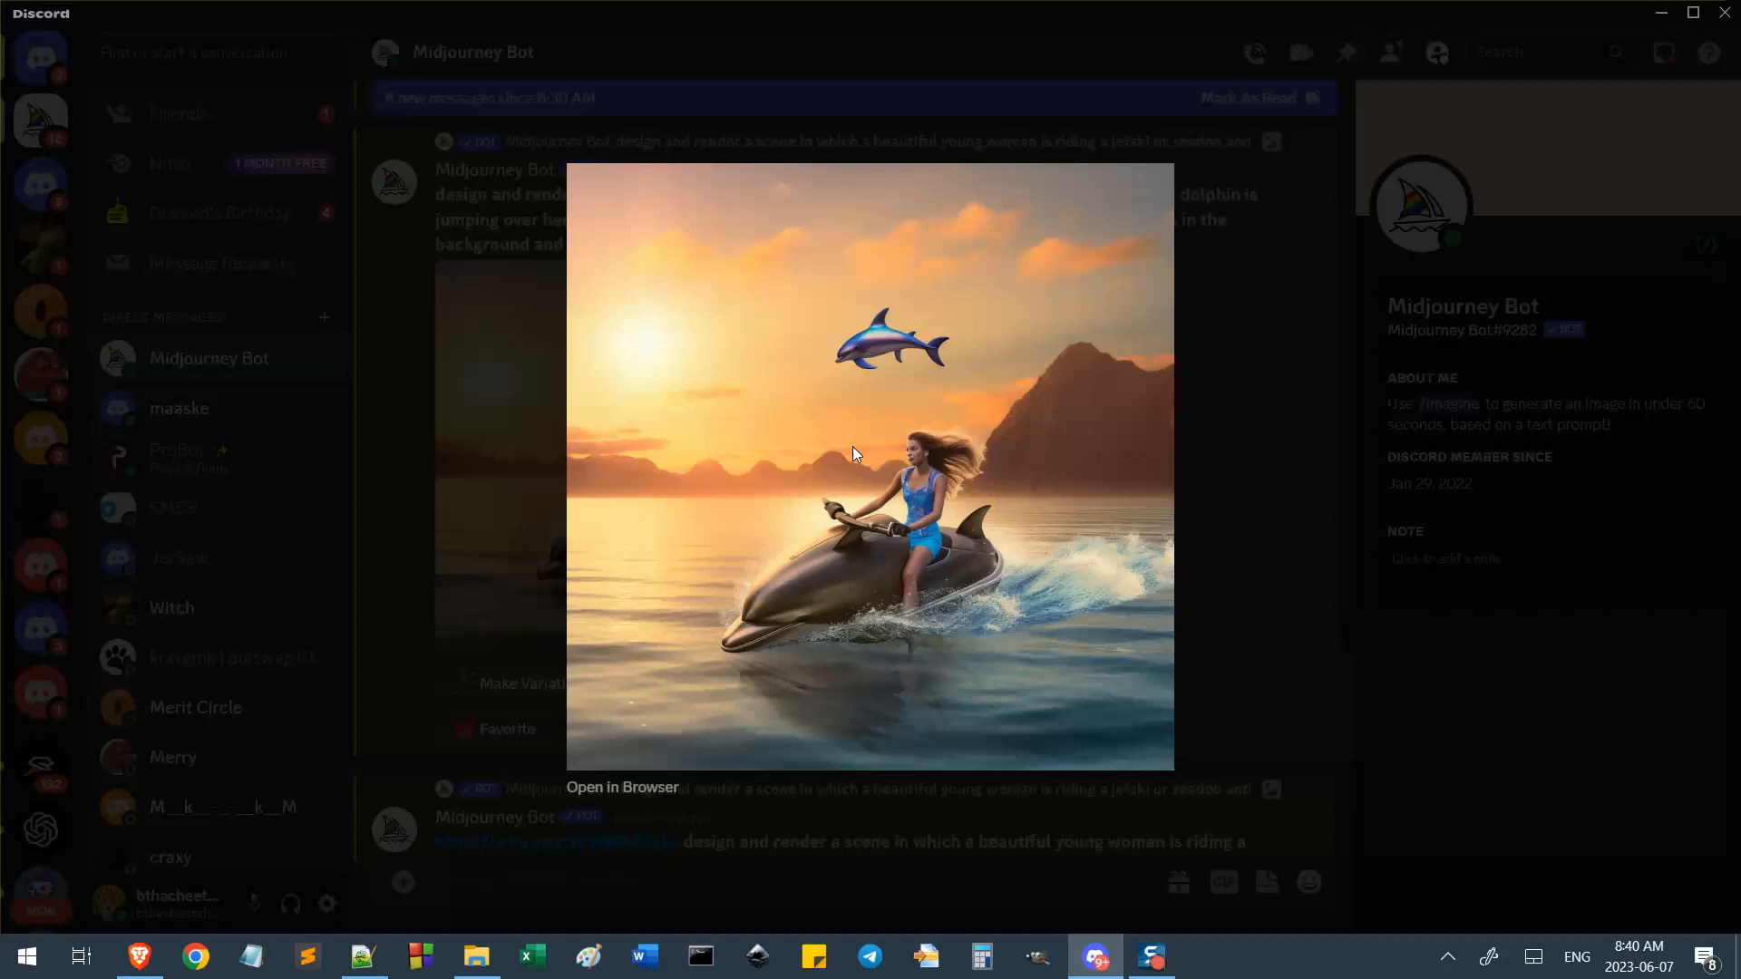
click(1230, 524)
scroll(769, 453, up, 5)
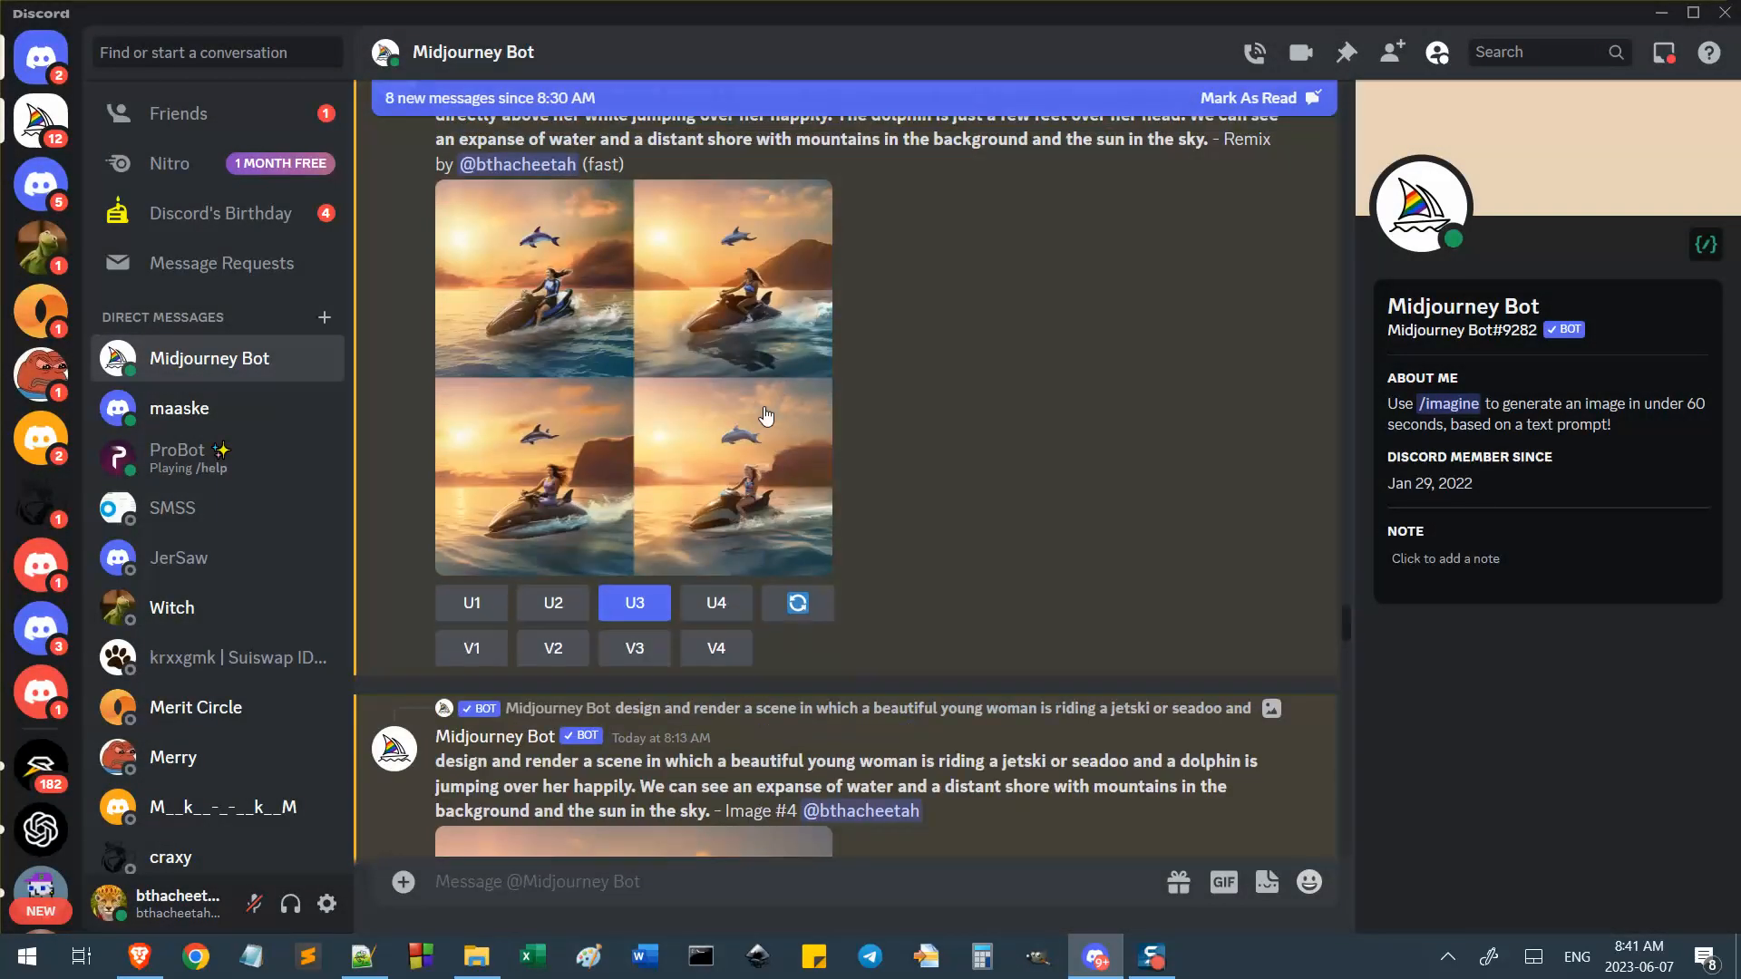
Enlarge the 8:12 AM remix grid and the 8:13 AM upscaled image #4 to compare the rider and the dolphin.
click(766, 415)
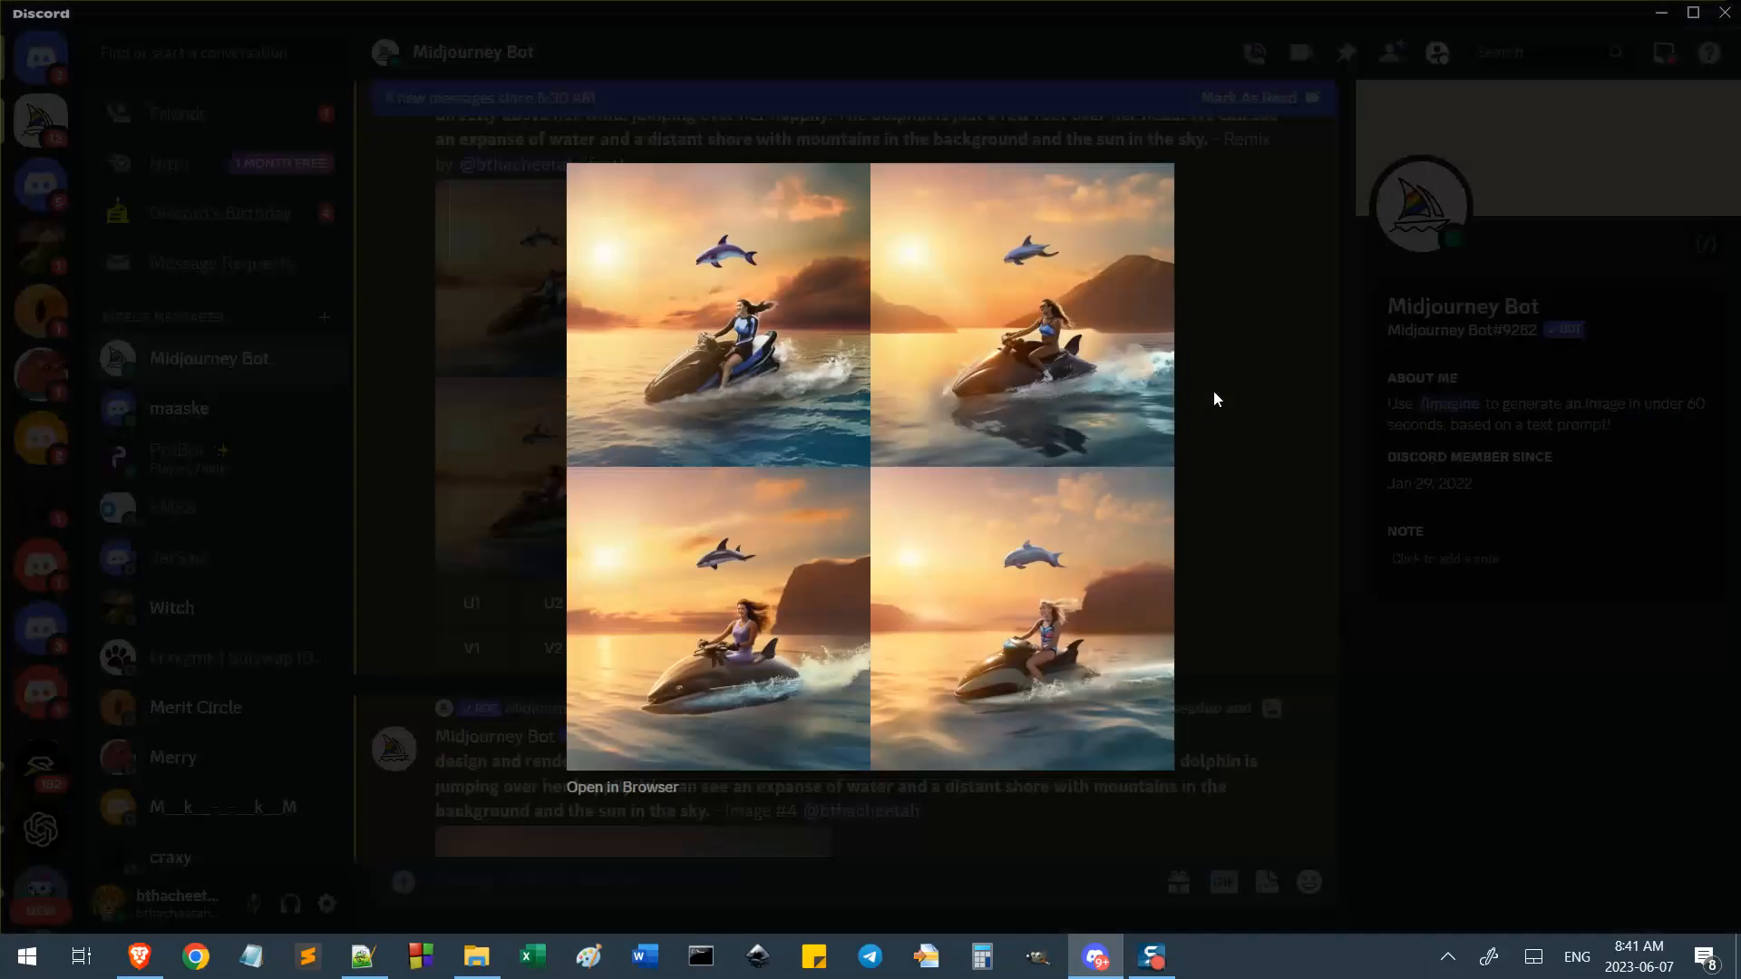
click(1264, 394)
scroll(829, 494, down, 5)
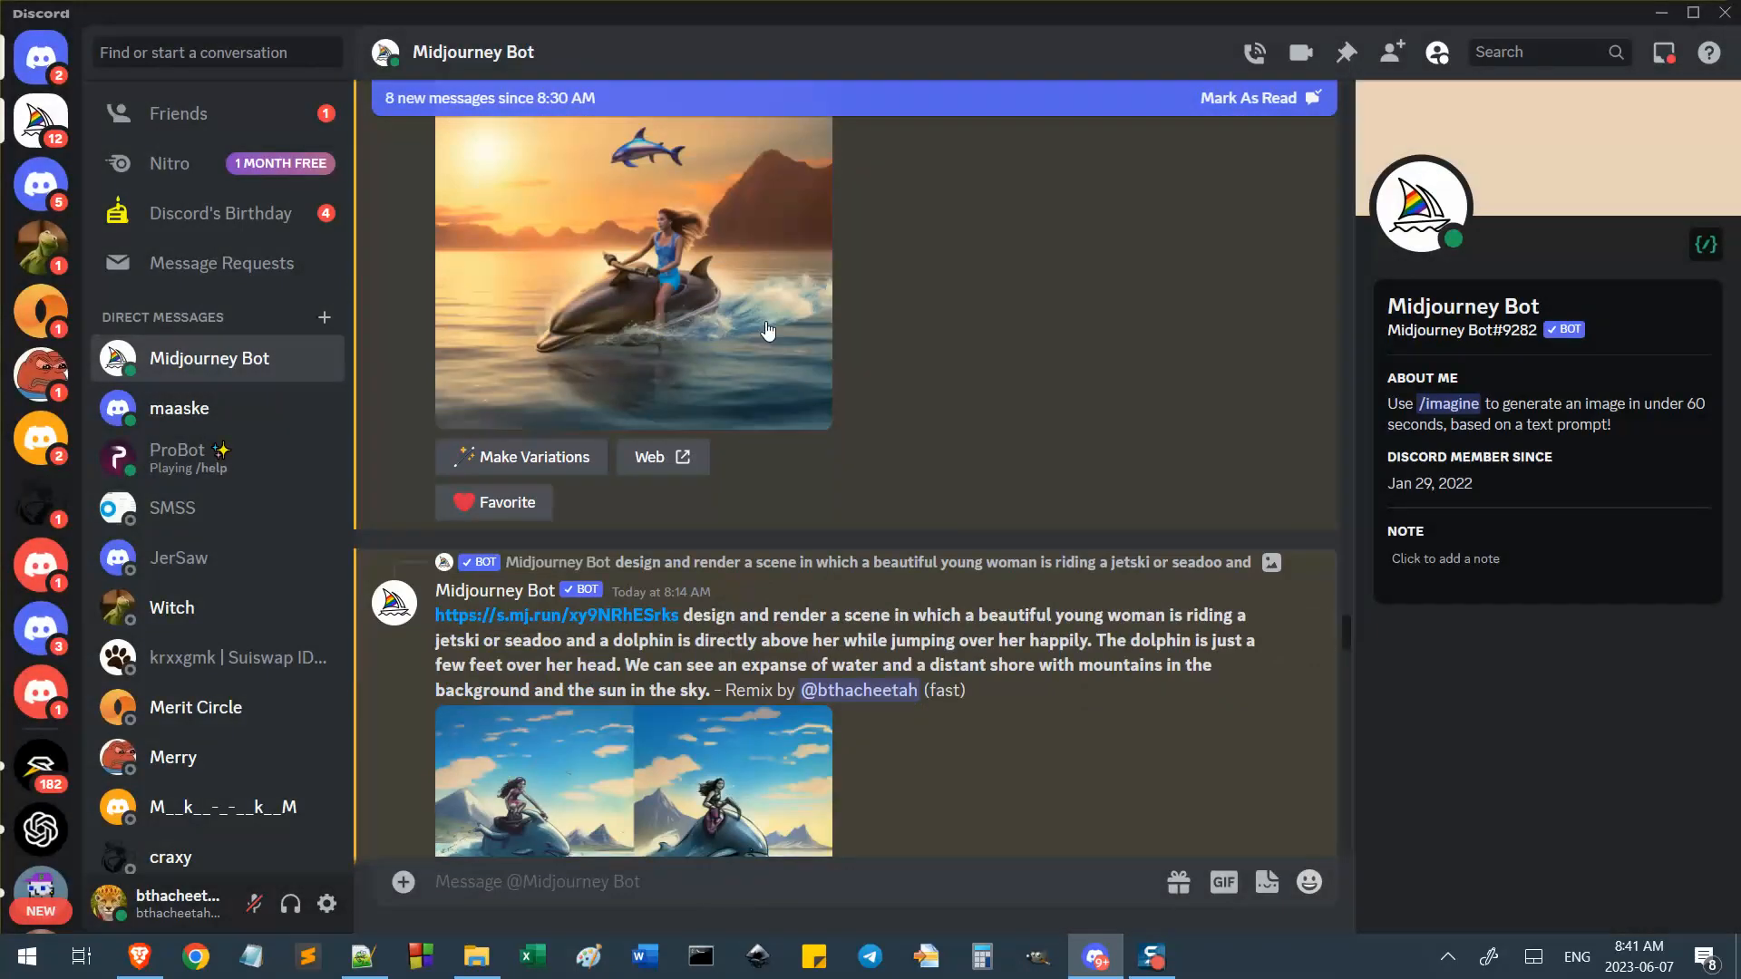
click(767, 330)
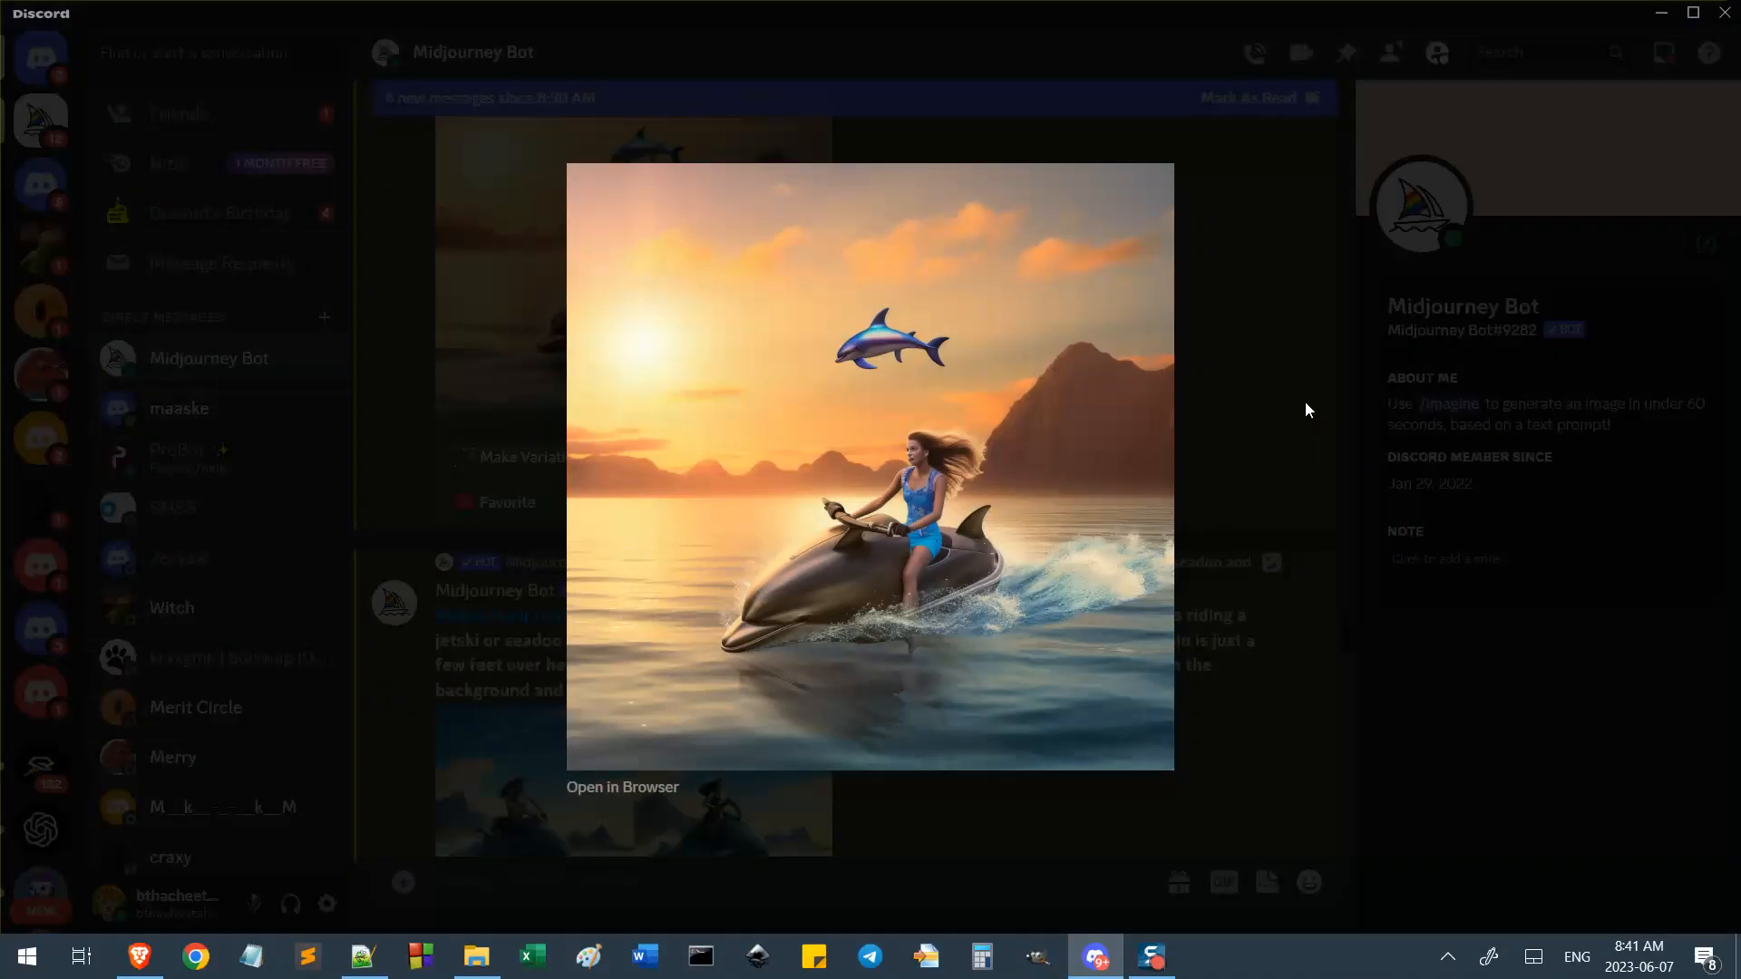
click(1306, 410)
Examine the 8:13 AM image #4 prompt, highlighting the full text and the words "beautiful young woman".
scroll(918, 377, up, 4)
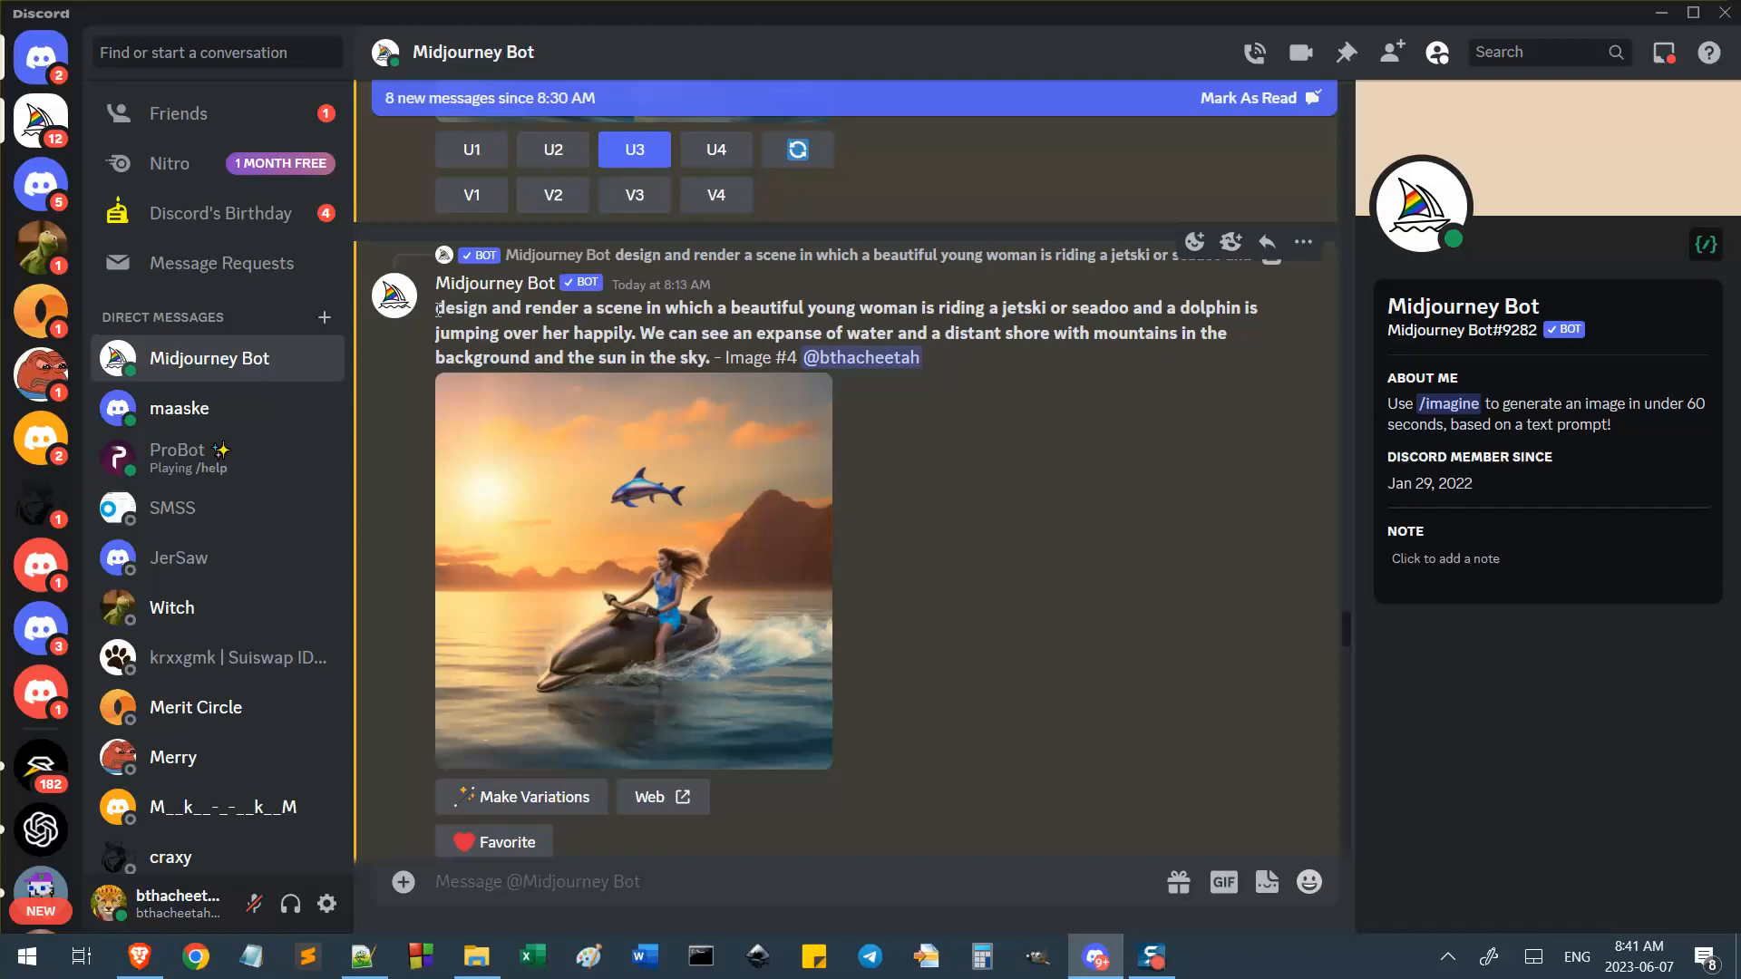
drag(438, 309, 710, 358)
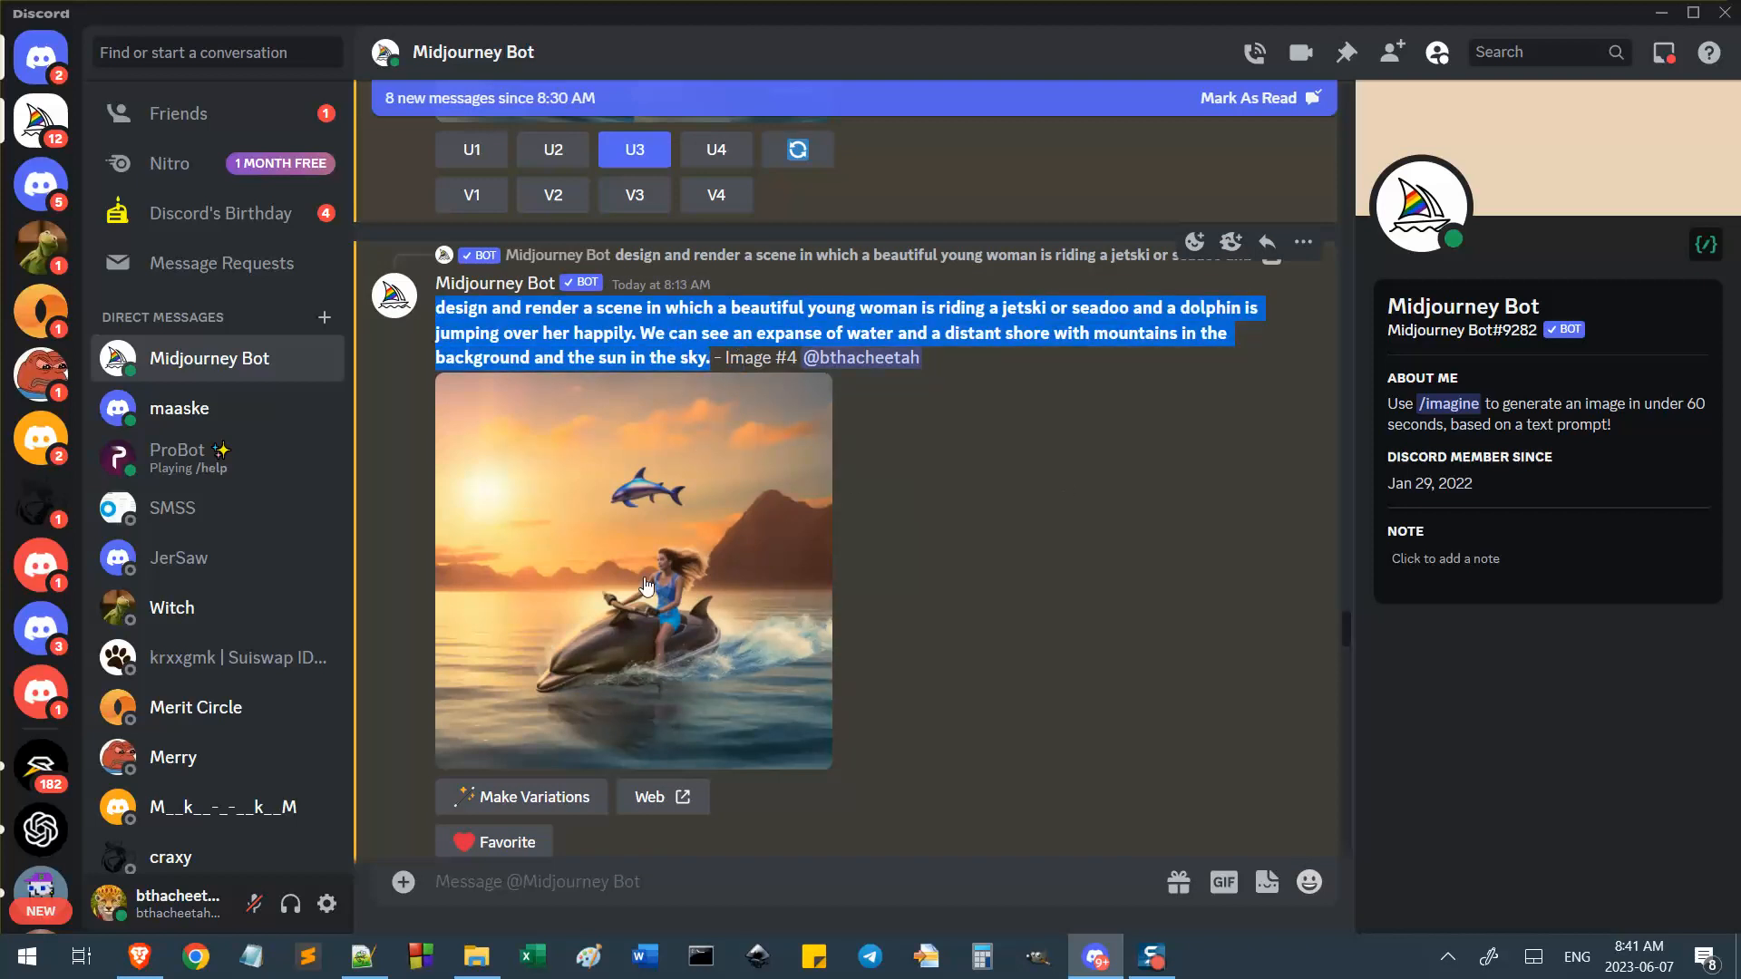
scroll(750, 588, up, 3)
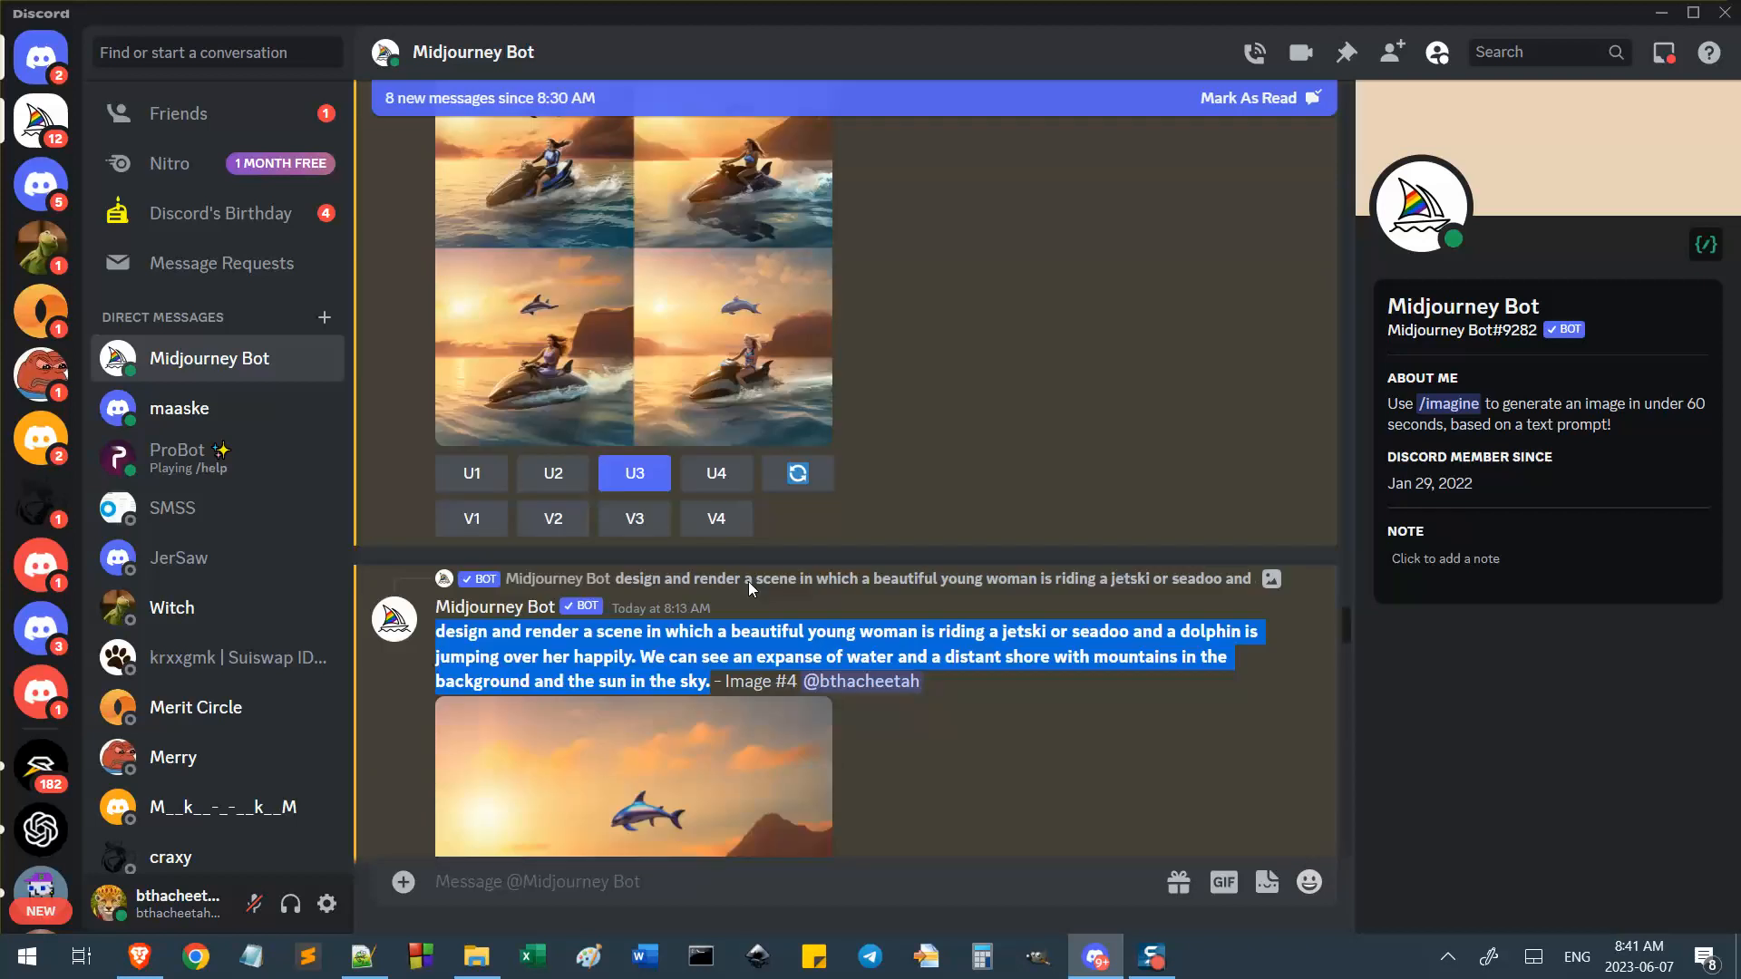
scroll(750, 588, down, 1)
click(793, 526)
drag(733, 534, 925, 536)
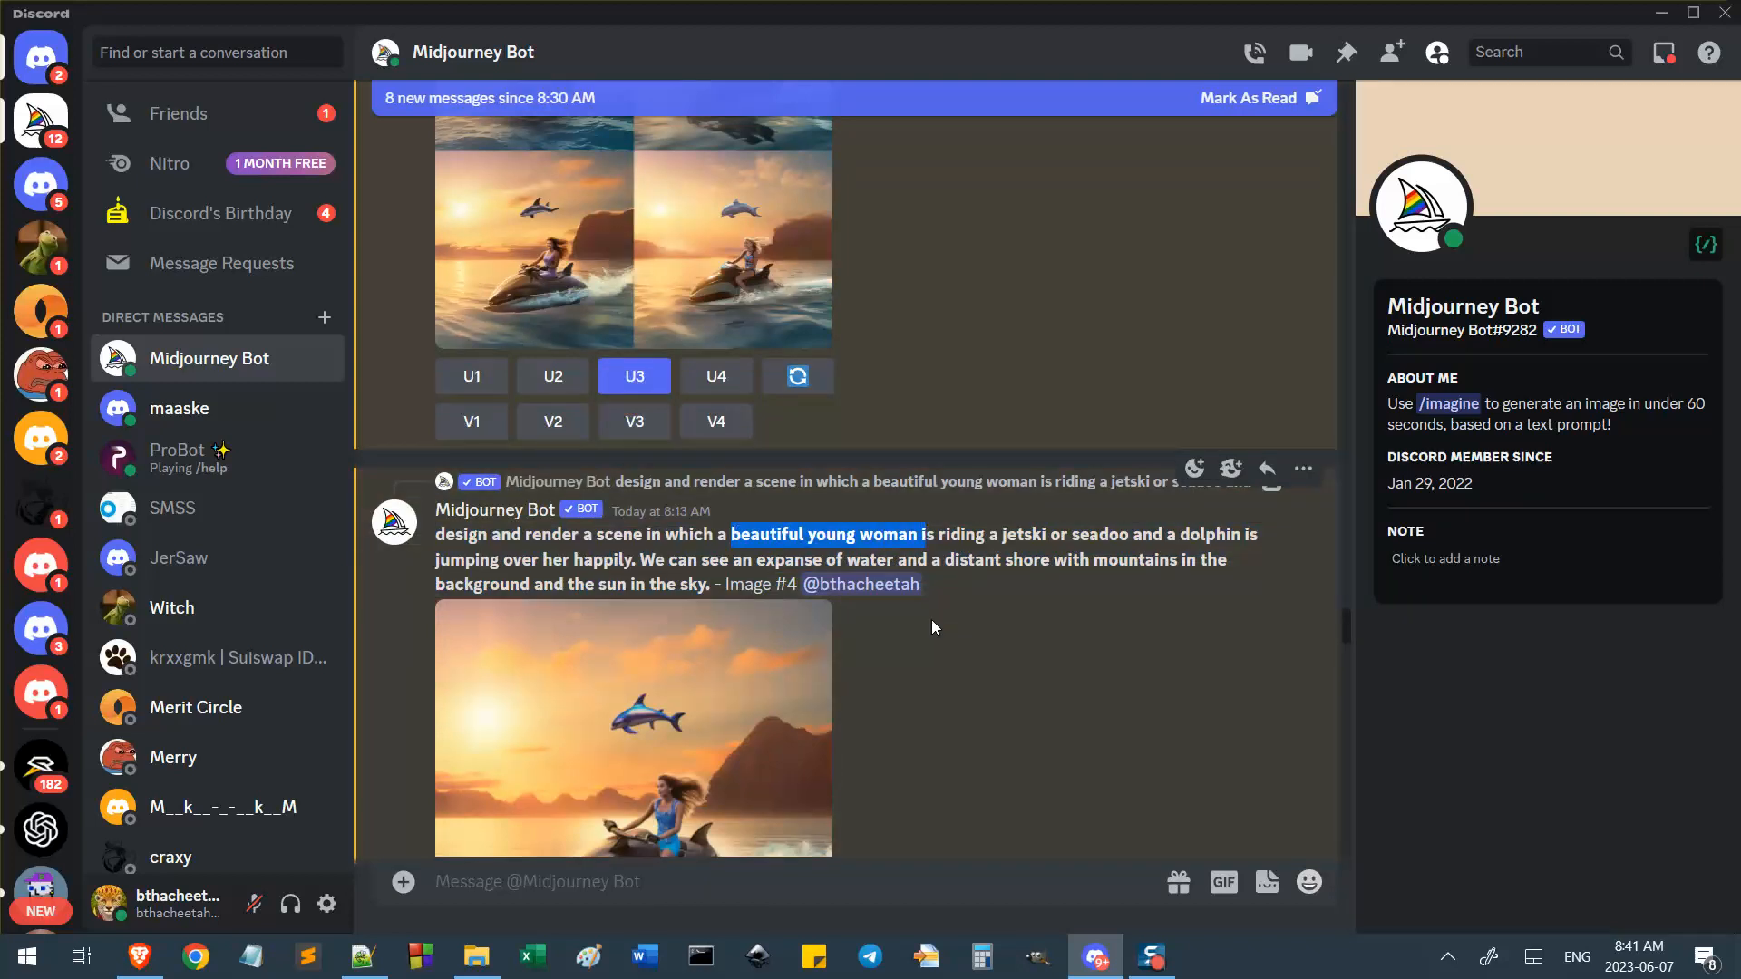
click(933, 618)
Enlarge the 8:12 AM sunset grid again, and review the 8:13 AM upscaled image #4 beneath it.
scroll(702, 747, down, 1)
scroll(702, 747, up, 3)
click(684, 413)
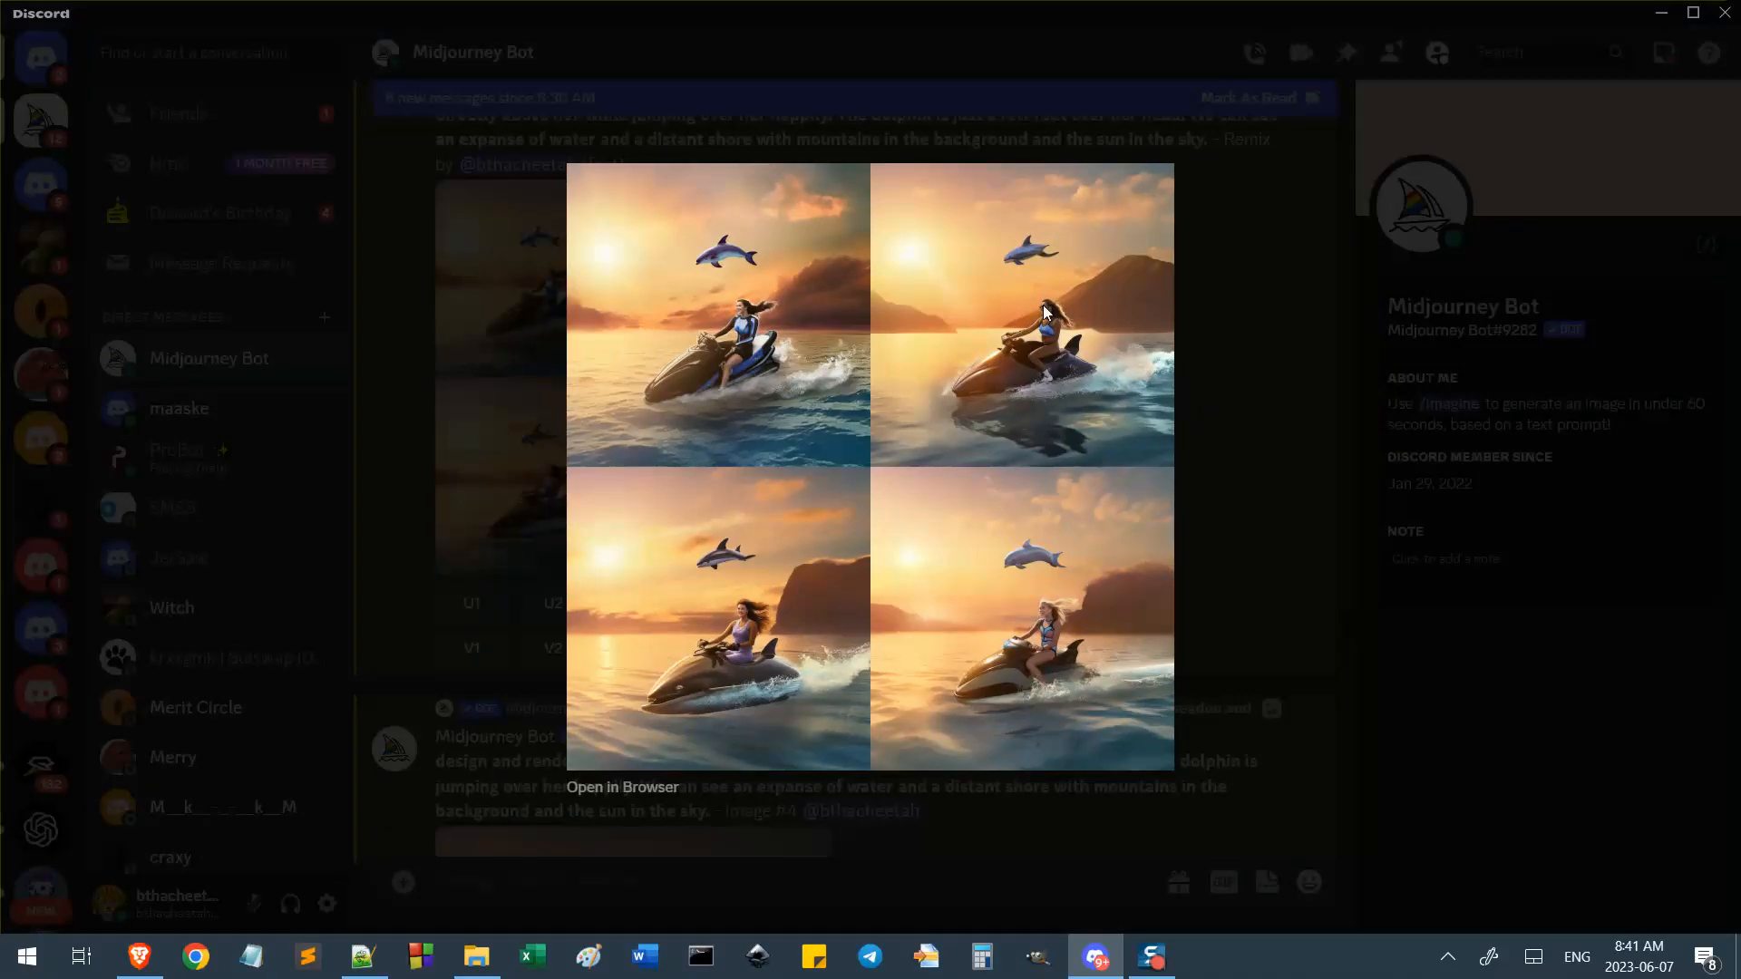
click(1258, 646)
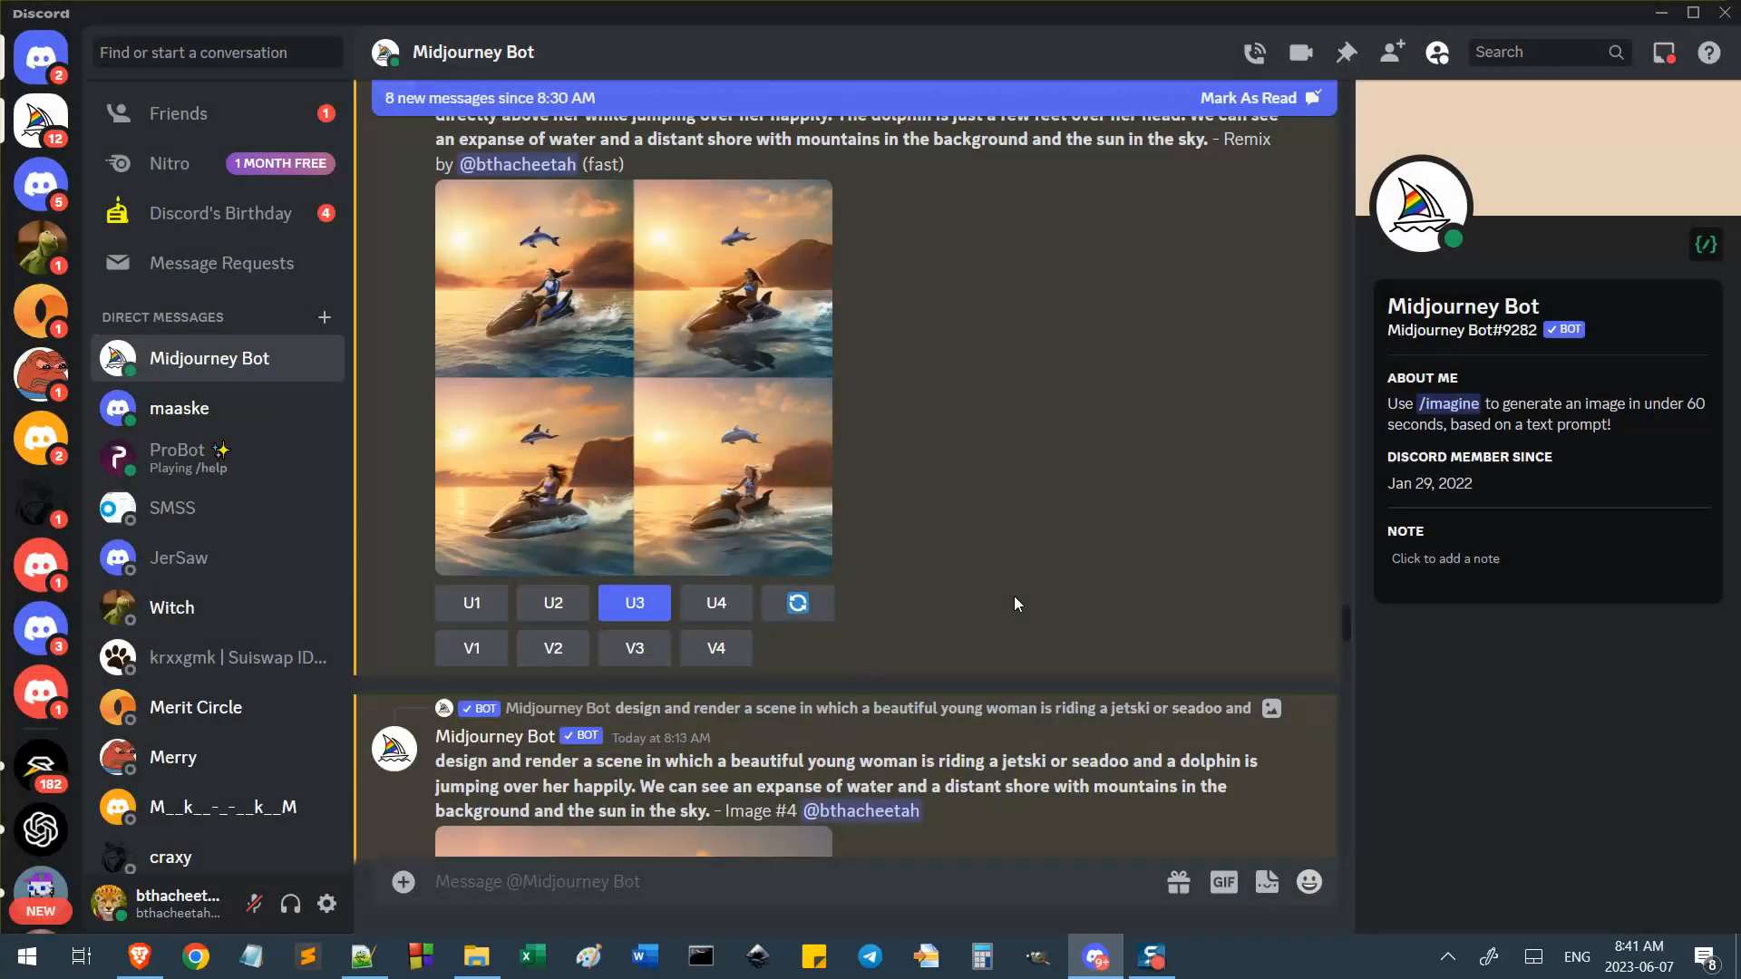
scroll(1014, 596, down, 2)
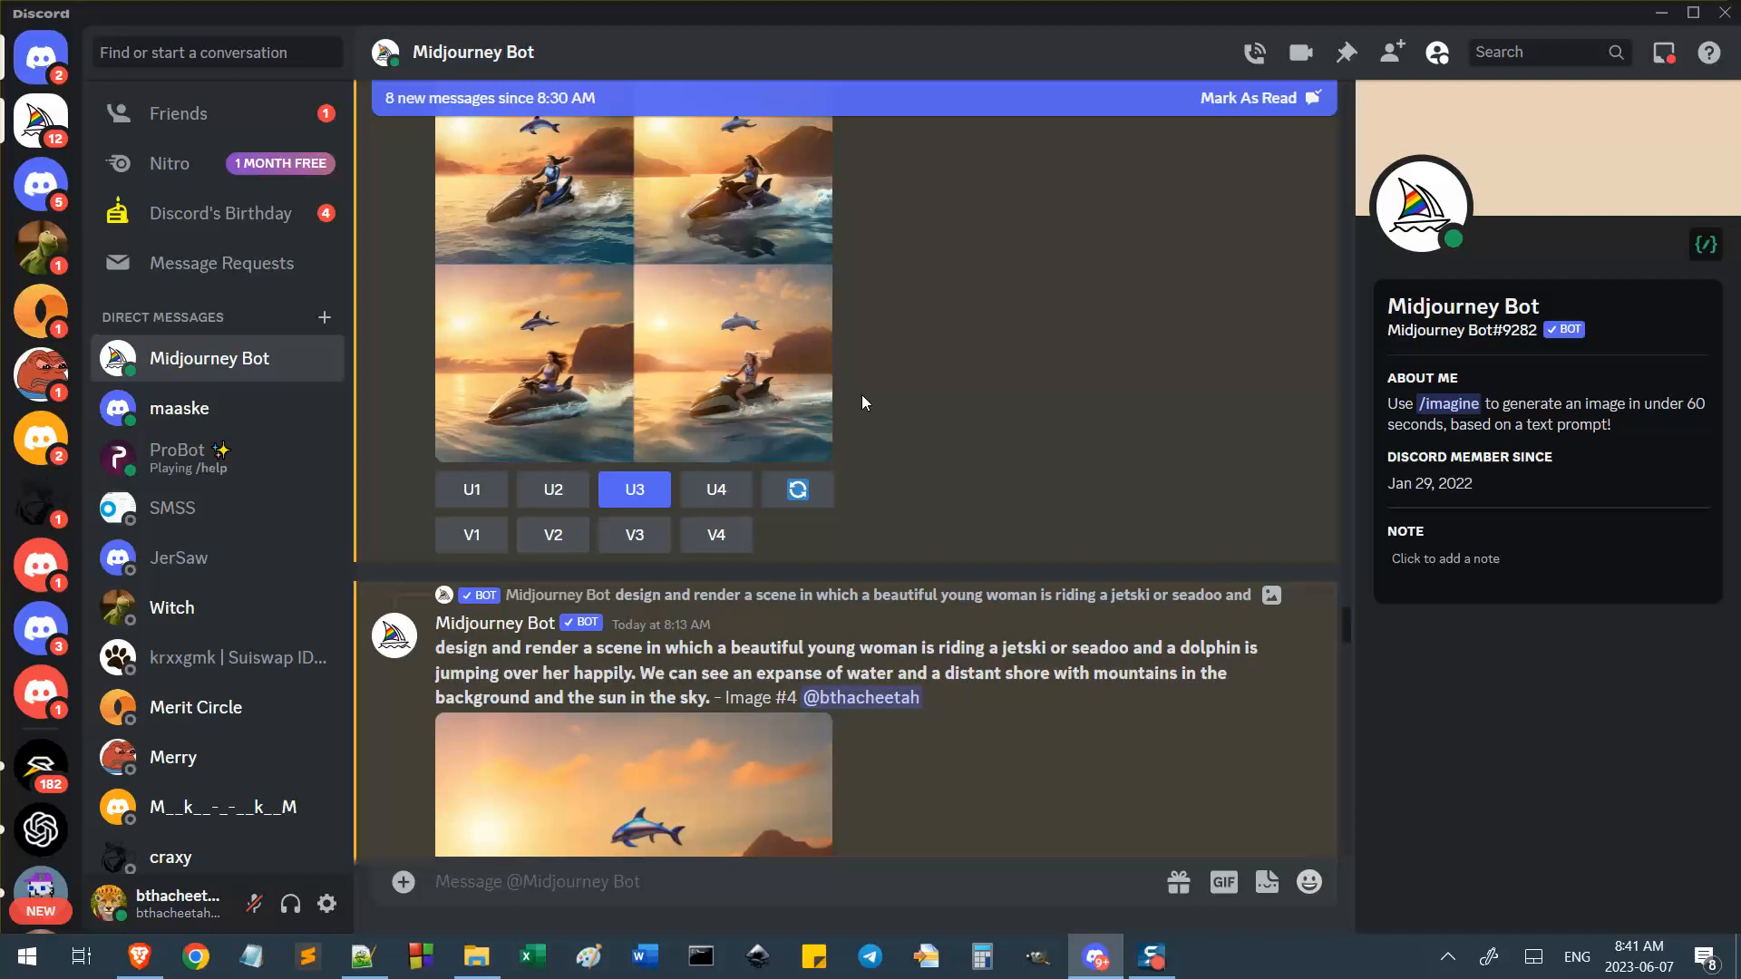
scroll(862, 403, down, 5)
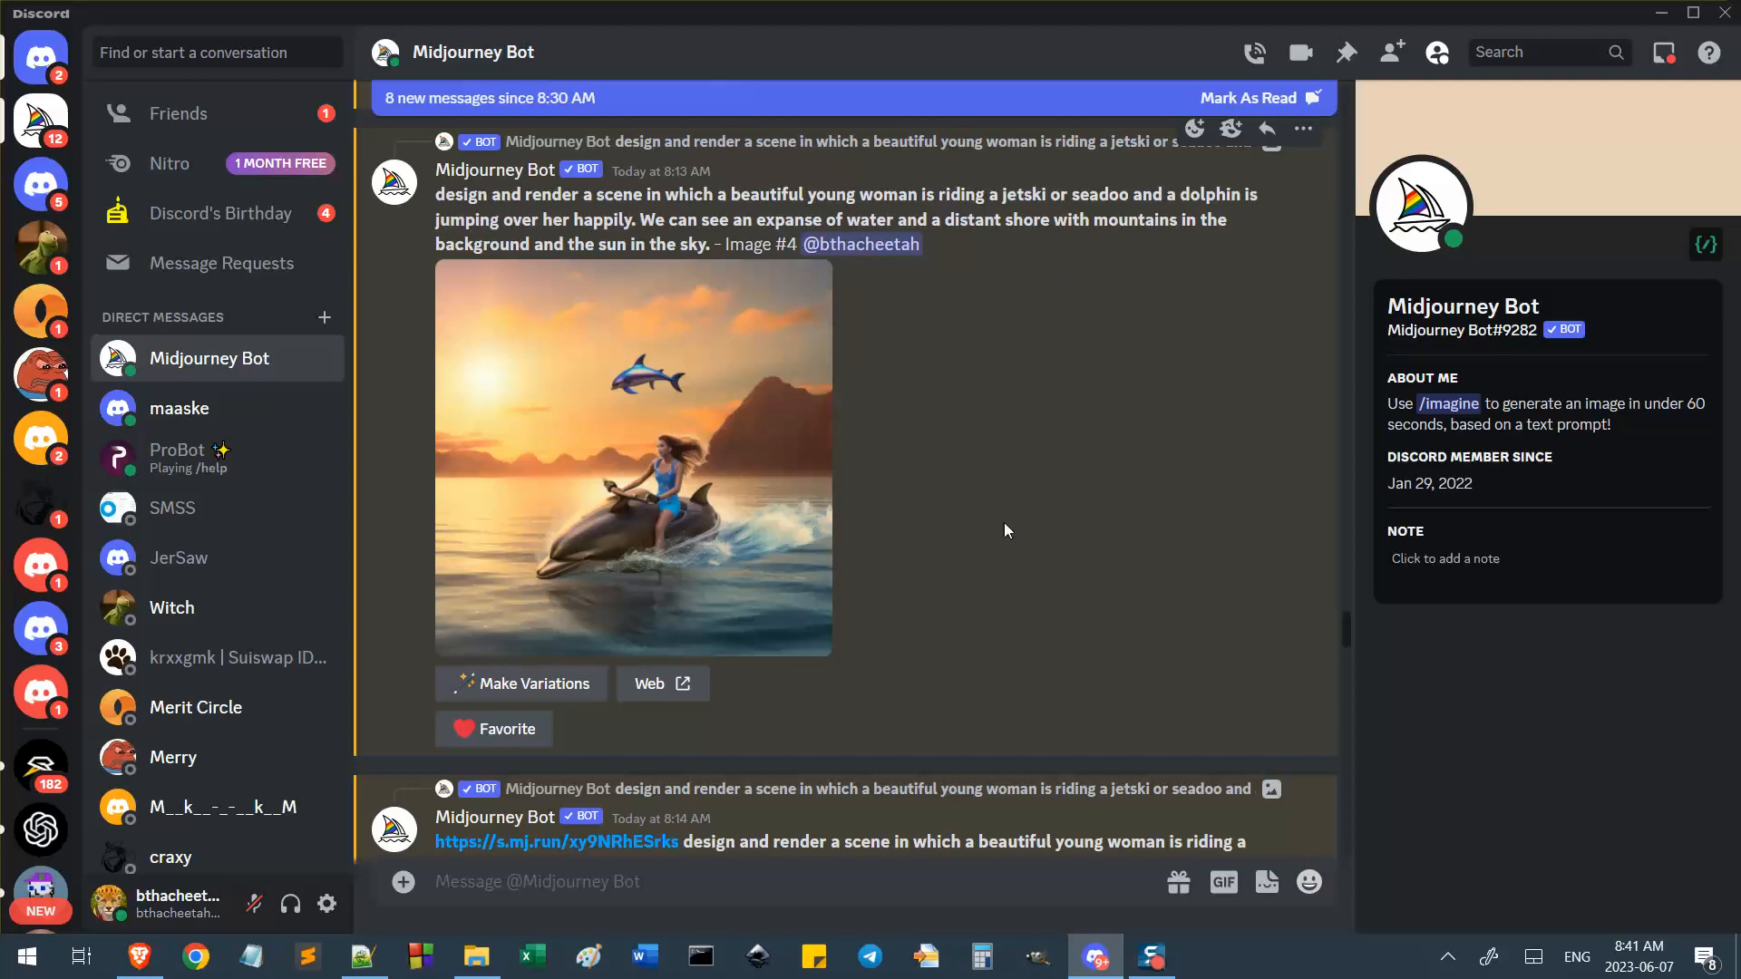
scroll(925, 426, down, 2)
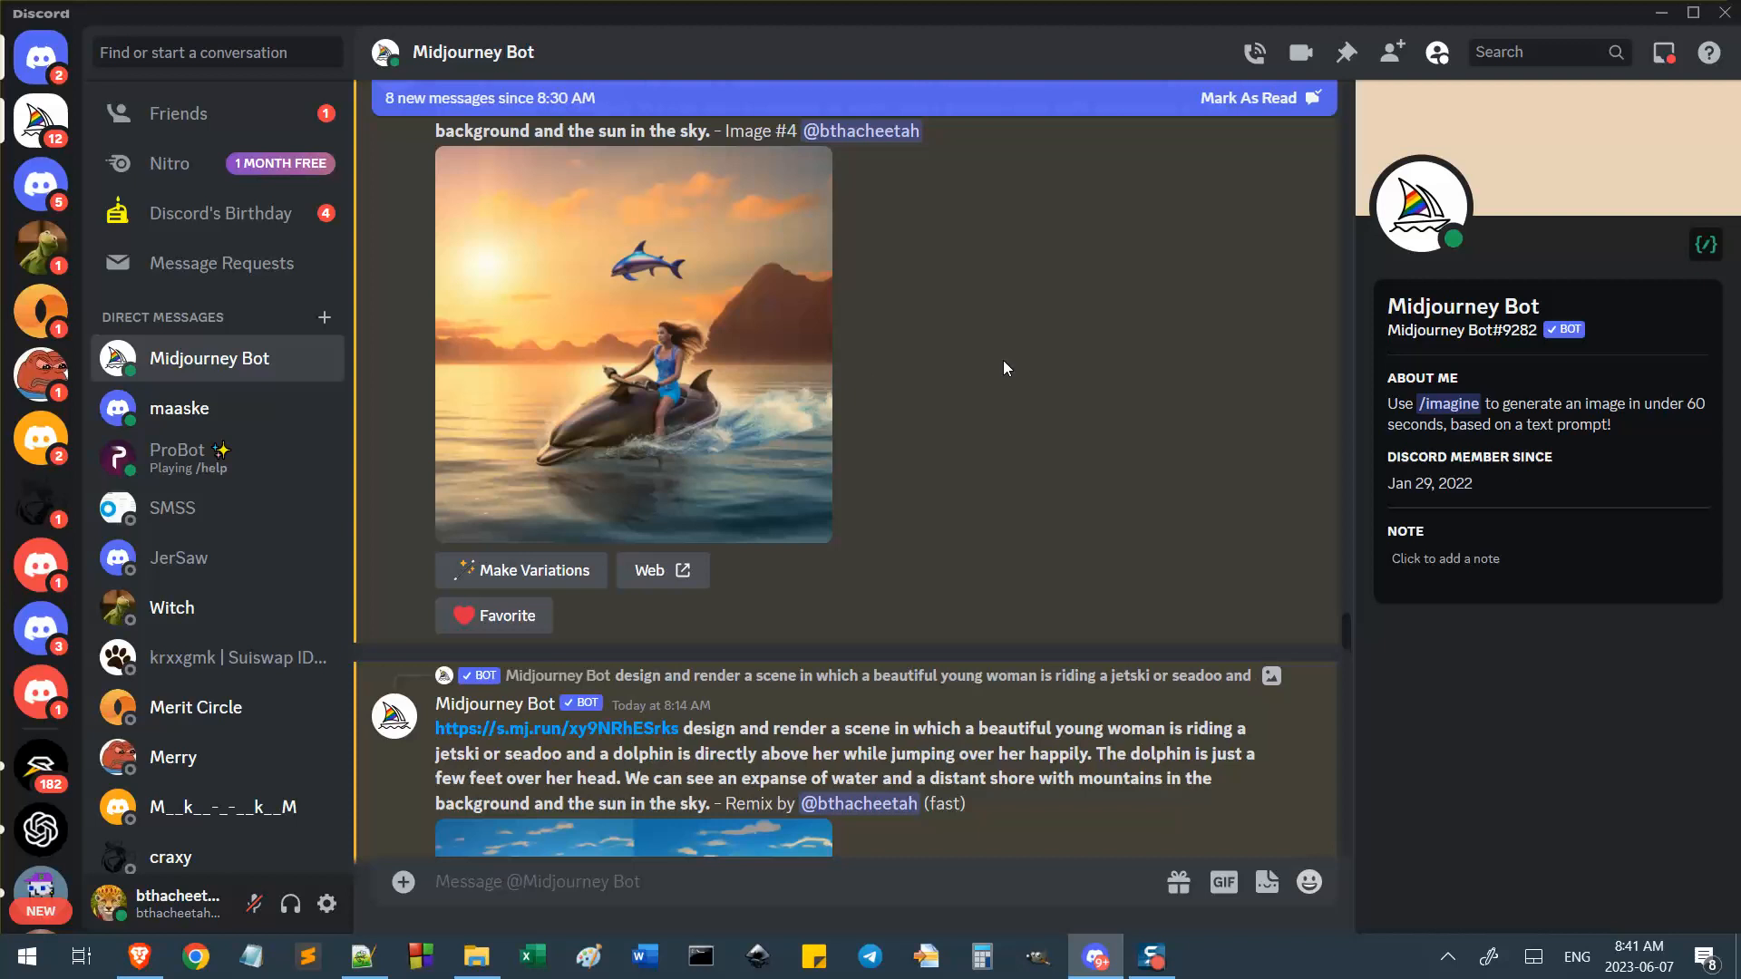
scroll(966, 526, up, 4)
scroll(965, 541, down, 4)
scroll(1003, 451, down, 2)
scroll(1003, 450, up, 1)
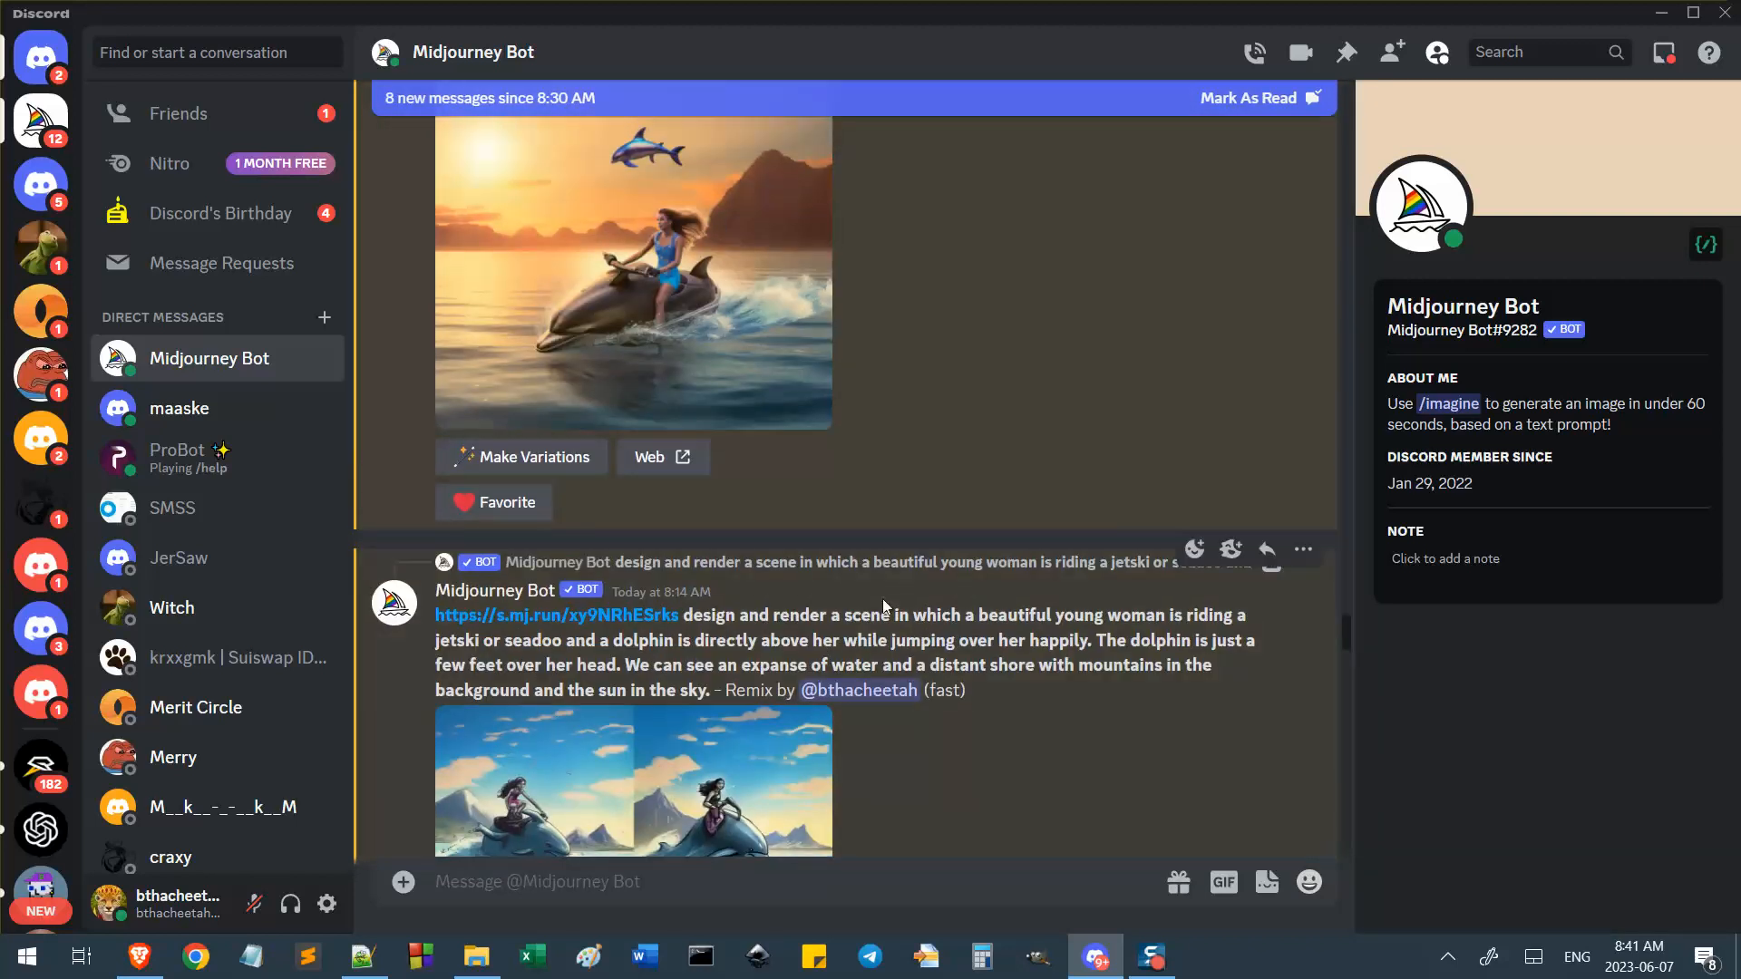
Enlarge the 8:14 AM blue-sky remix grid twice to examine how the woman and the dolphin are drawn.
scroll(816, 571, down, 4)
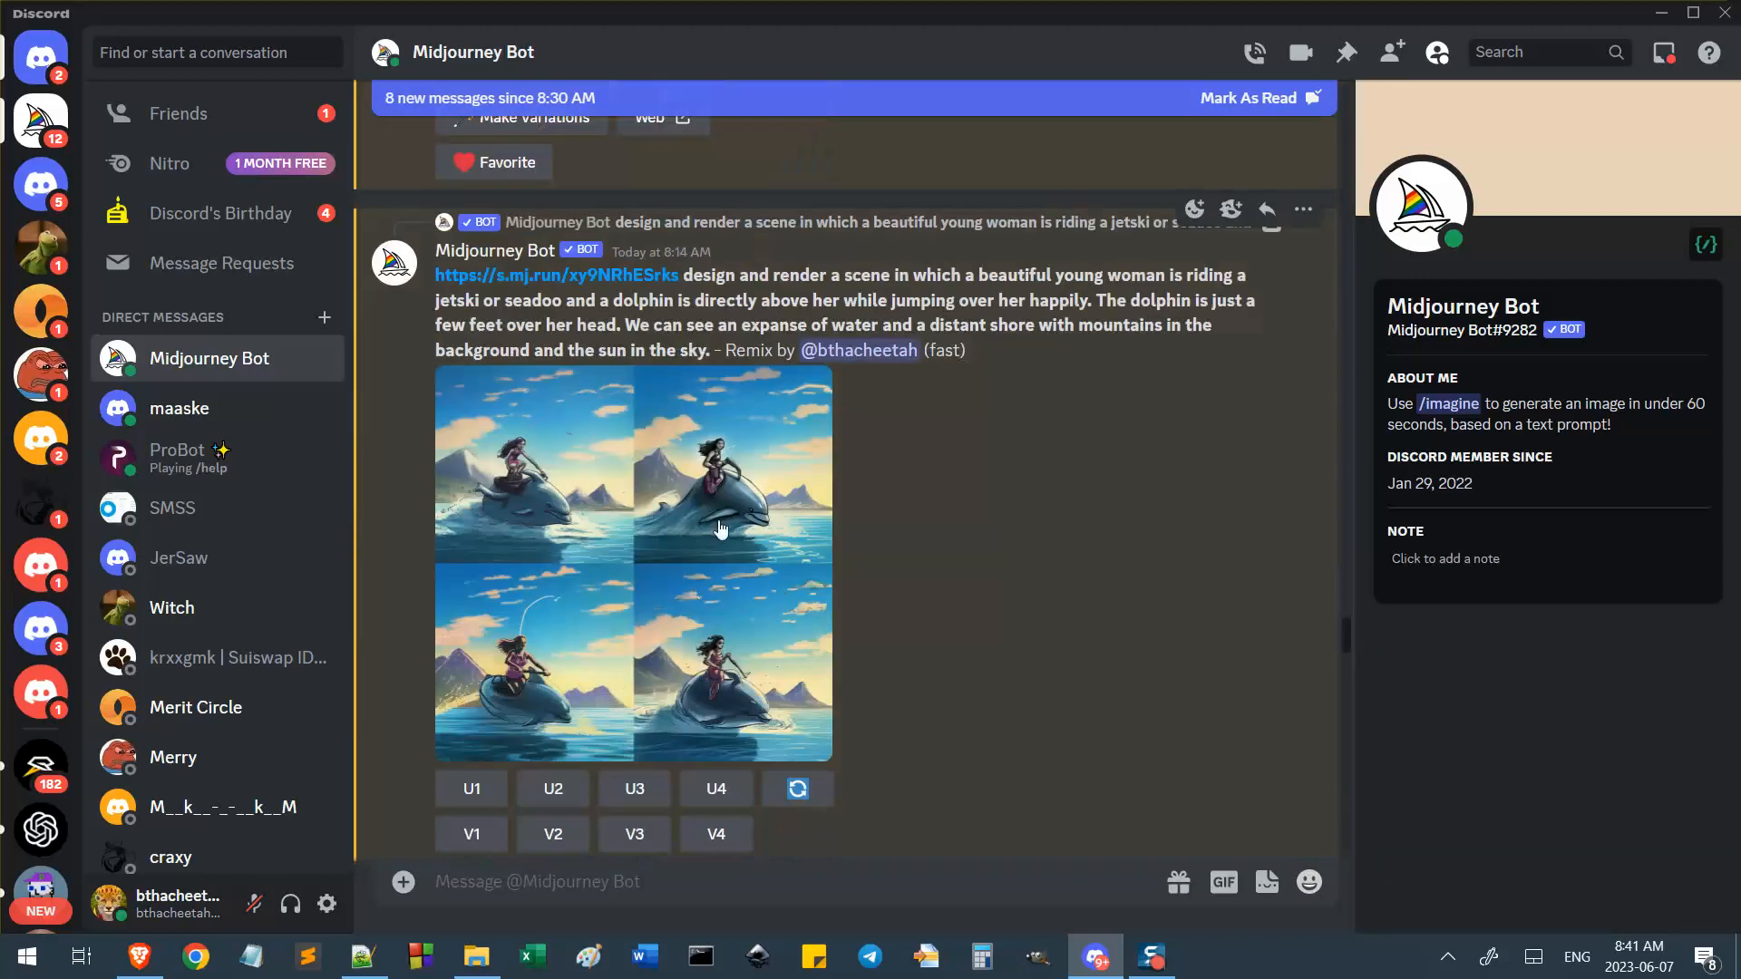
click(780, 555)
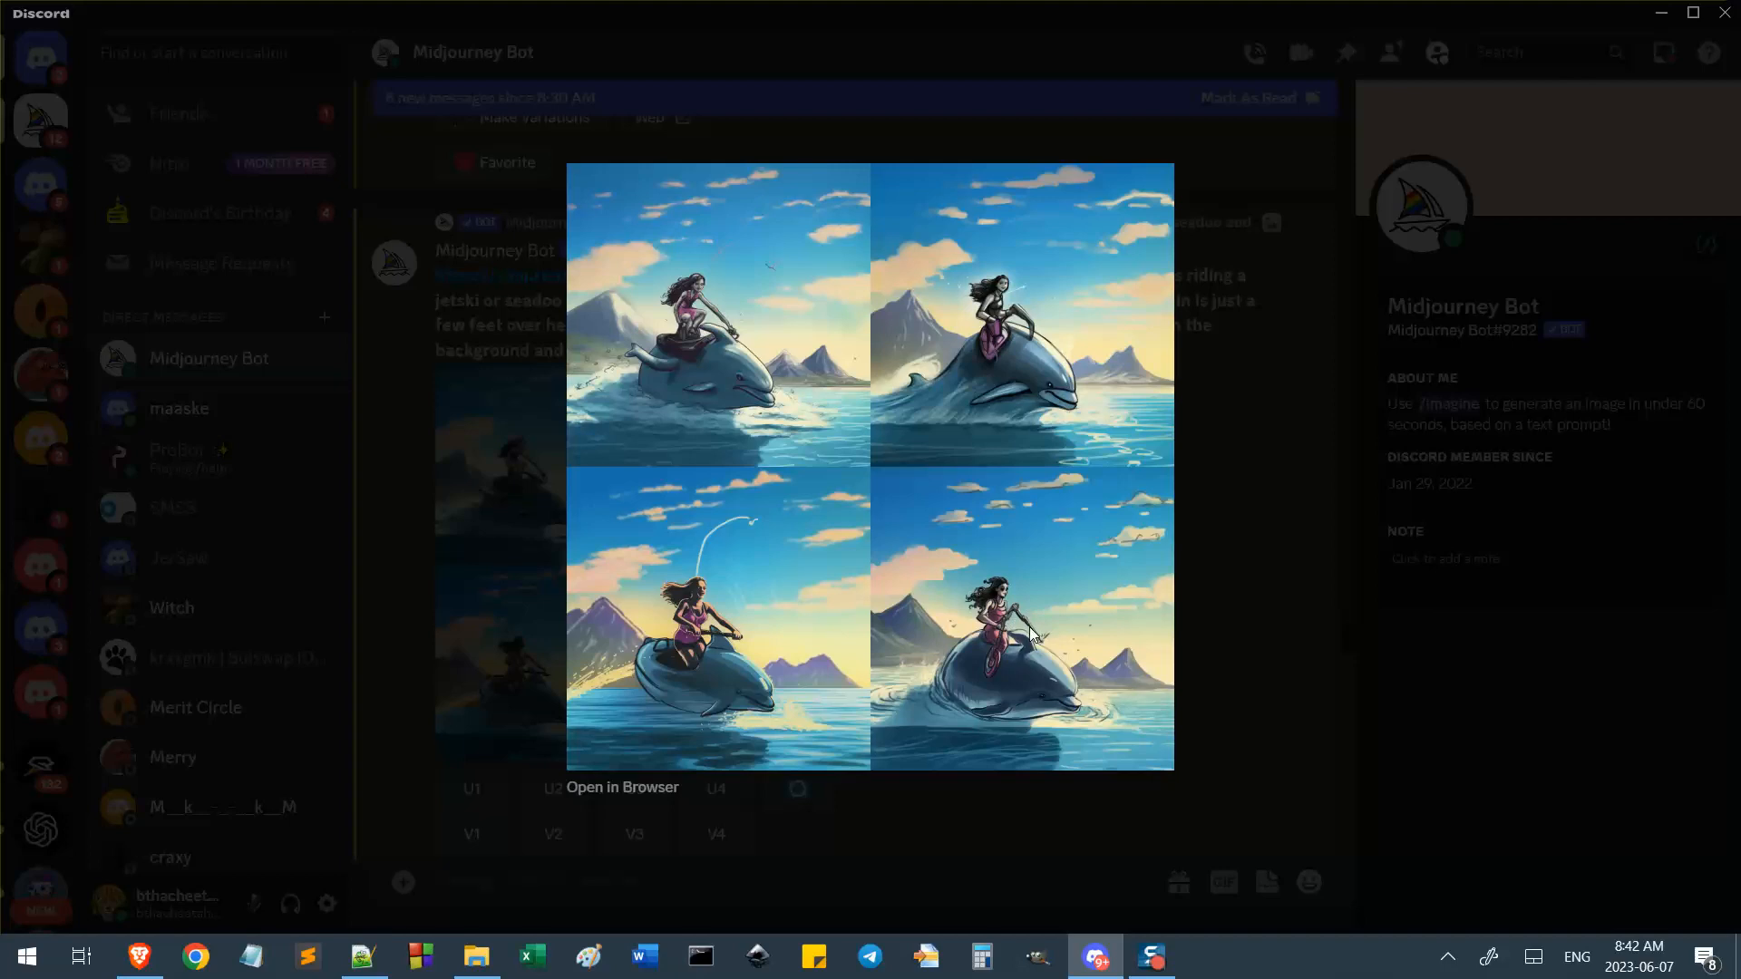
click(1231, 622)
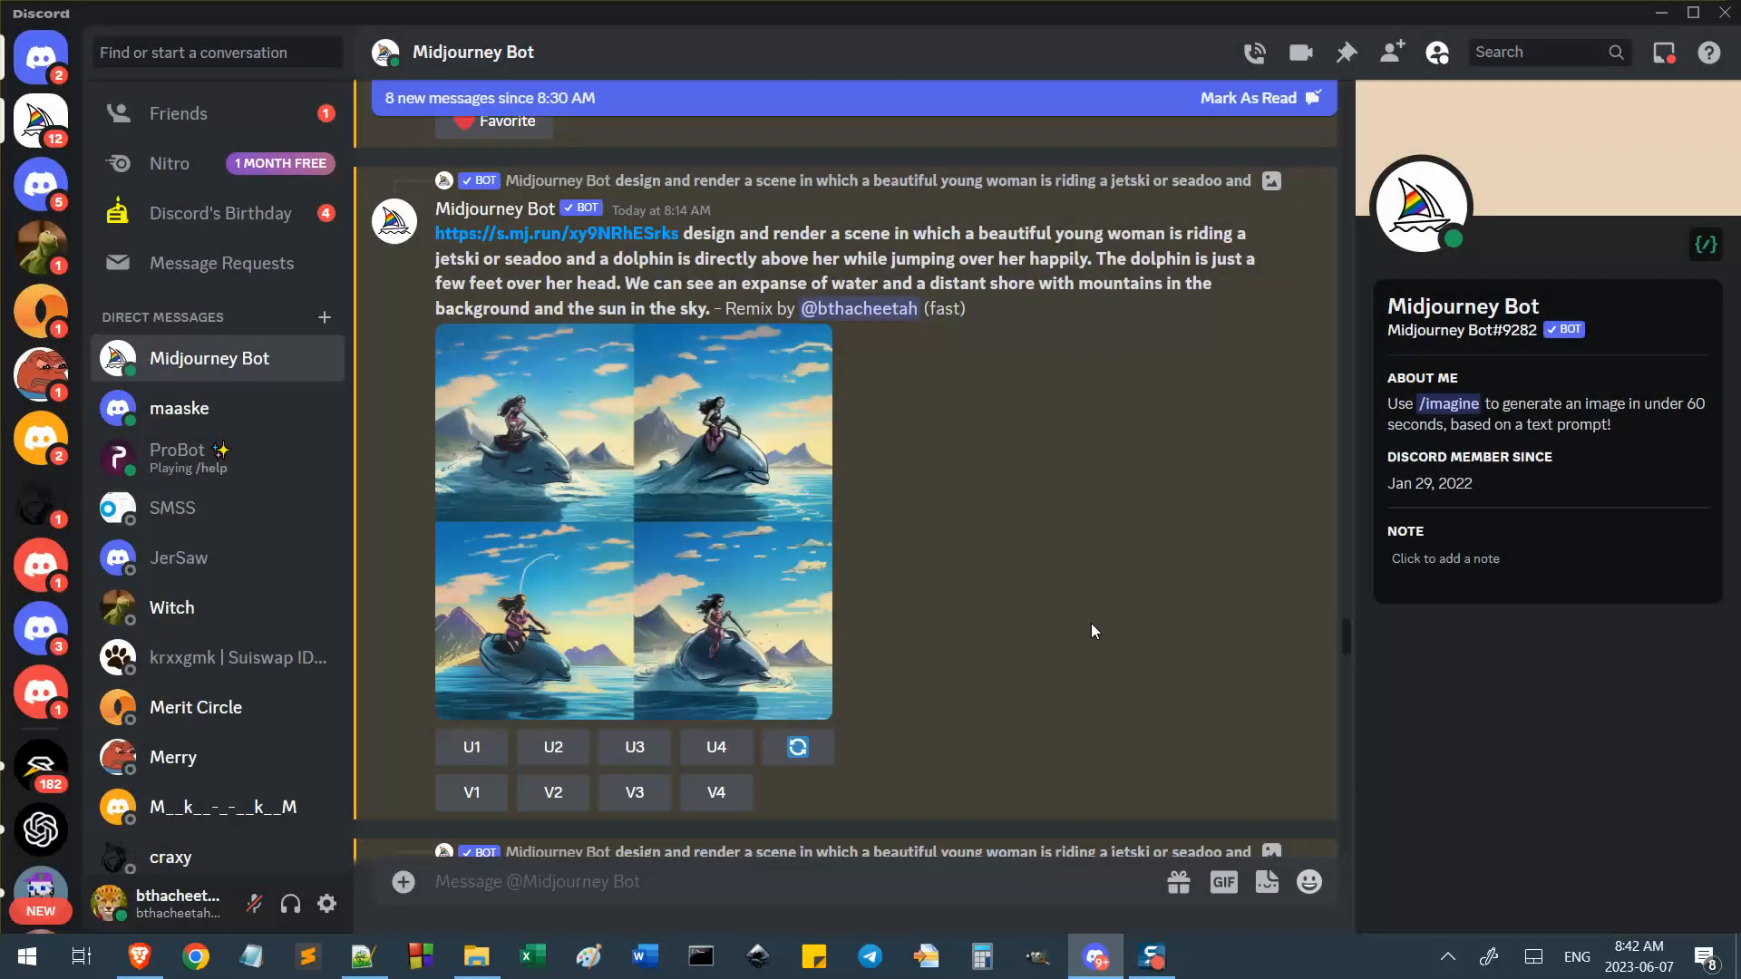
scroll(1090, 624, down, 2)
click(756, 367)
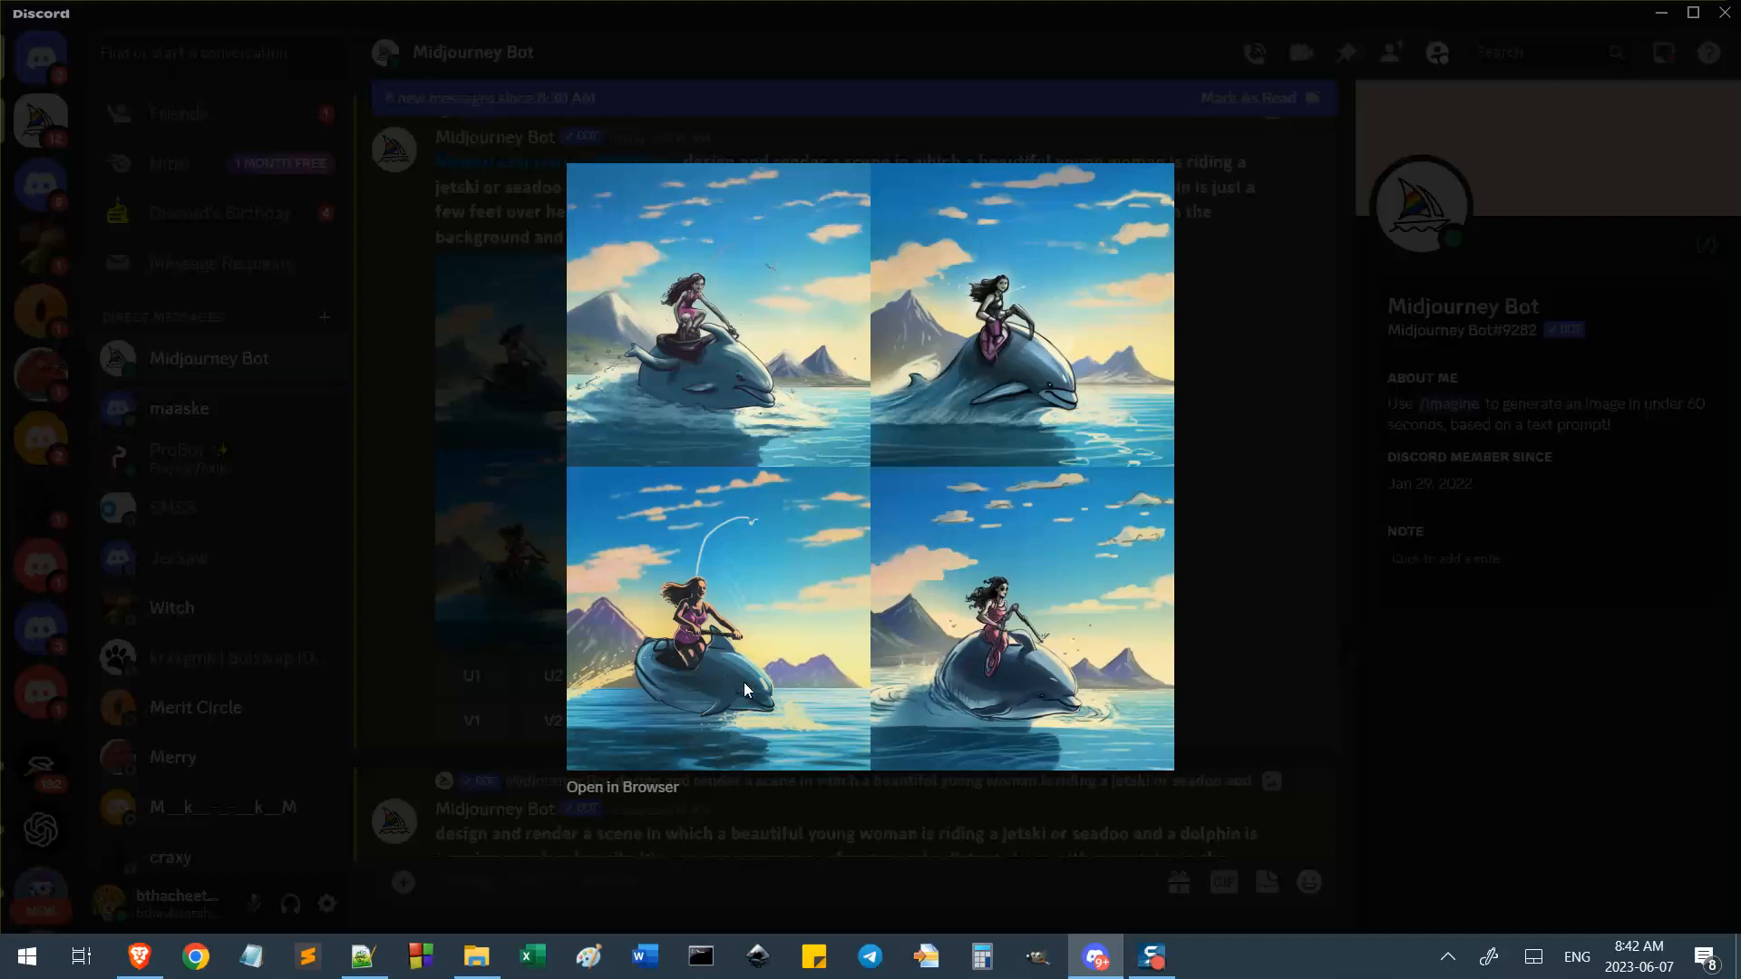
click(1249, 559)
Enlarge the 8:14 AM sunset variations grid to examine its four images.
scroll(721, 589, down, 7)
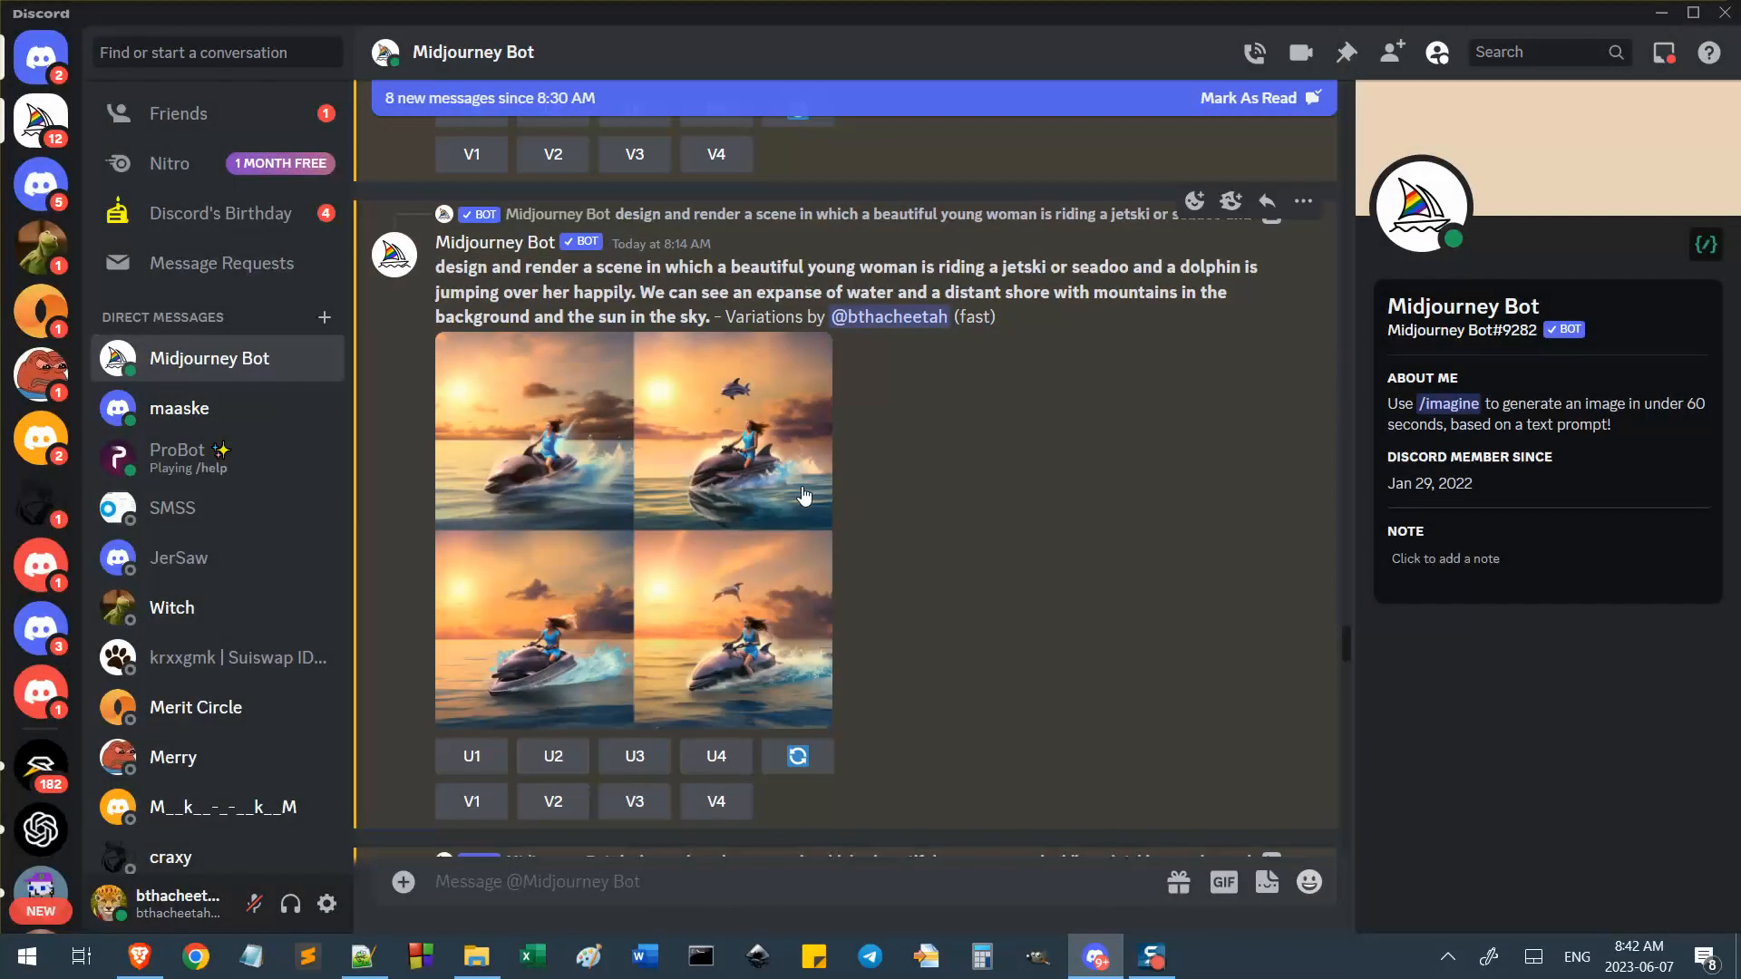
click(736, 518)
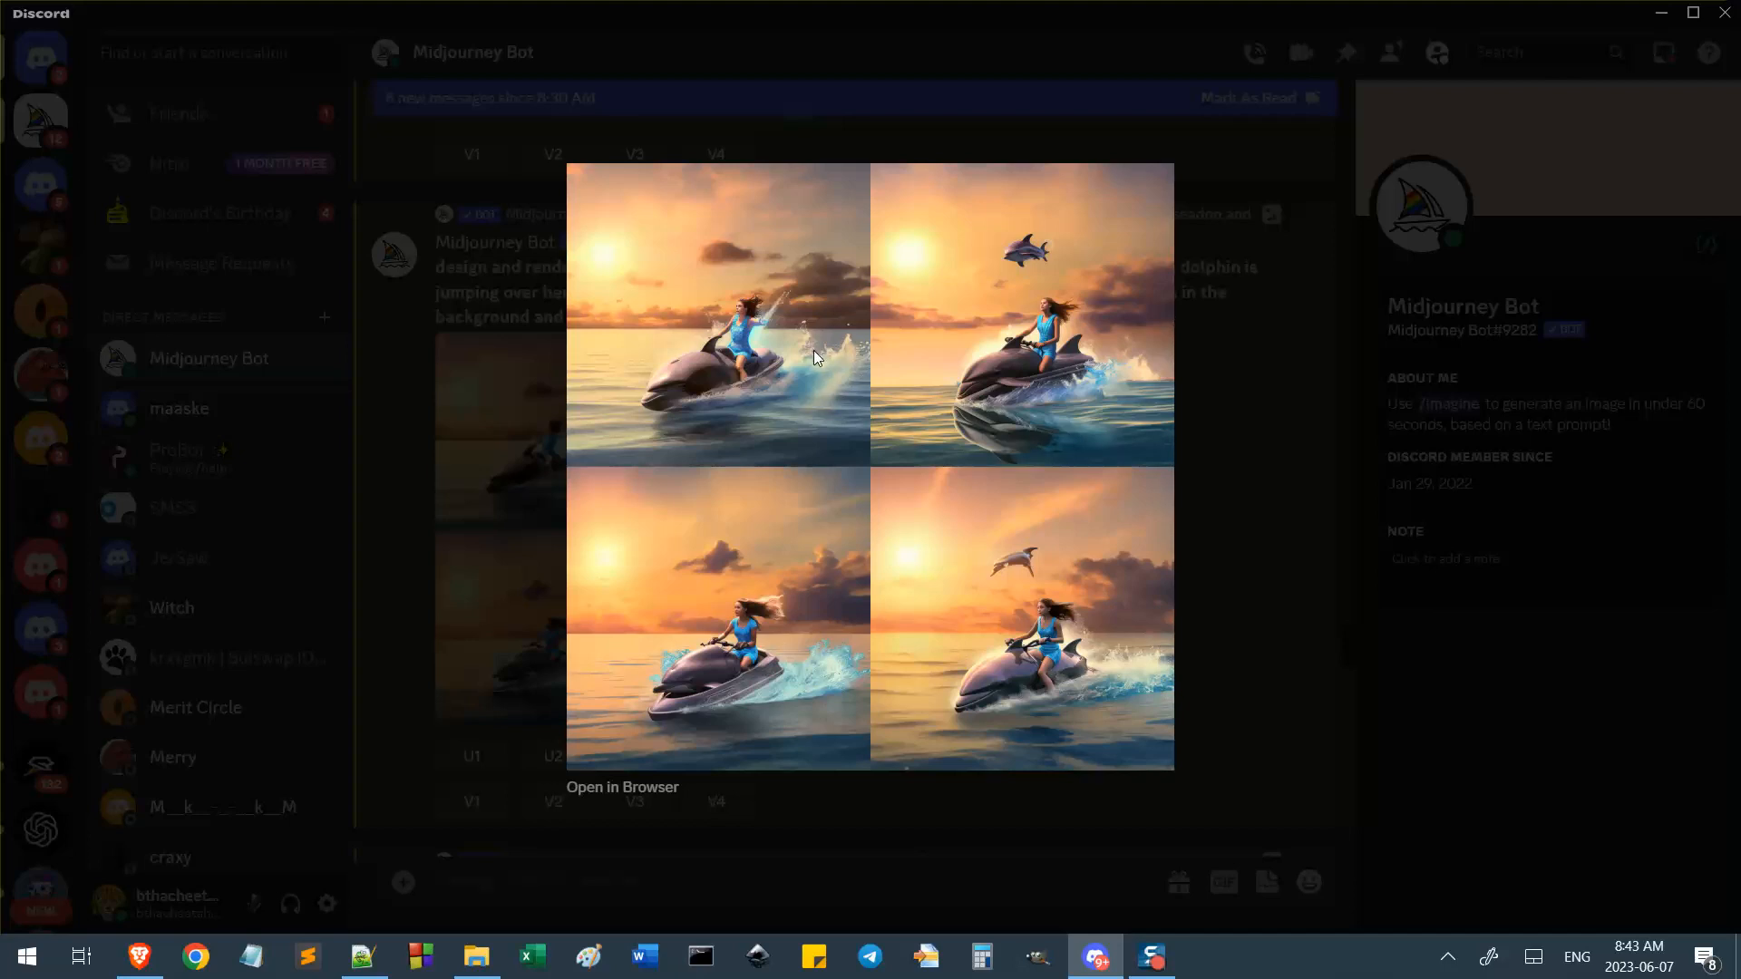
click(1217, 452)
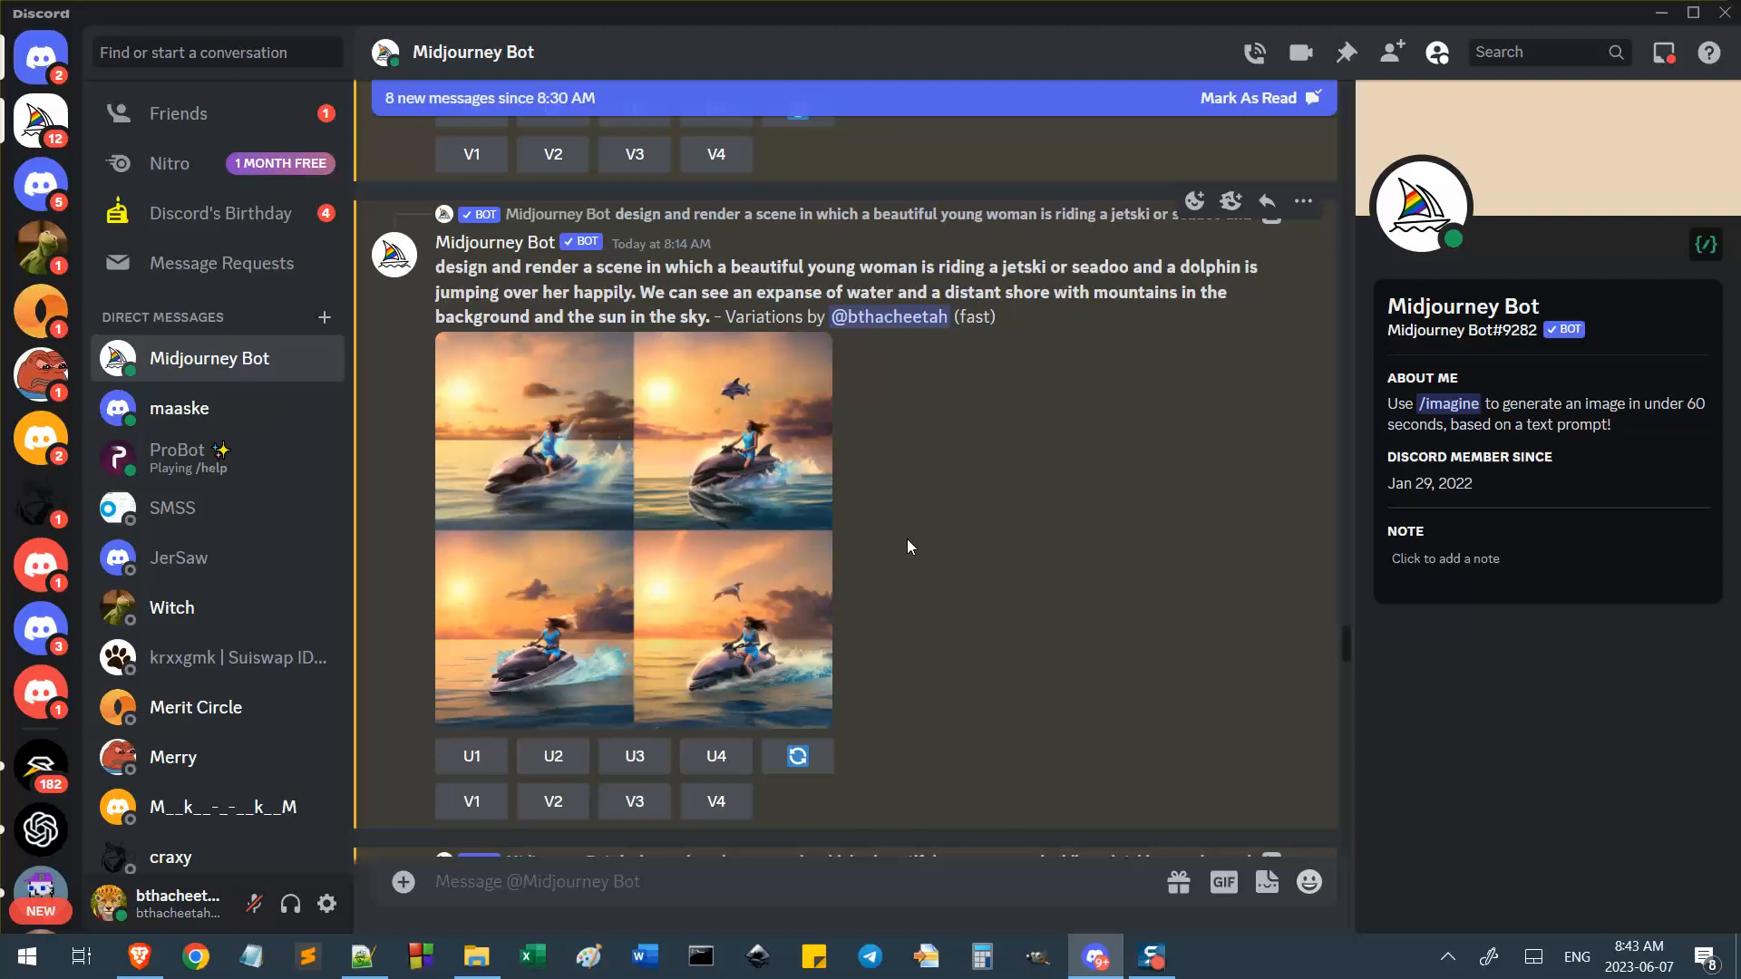
Read the 8:15 AM remix prompt and enlarge its four-image sunset grid to compare the results.
scroll(945, 568, down, 4)
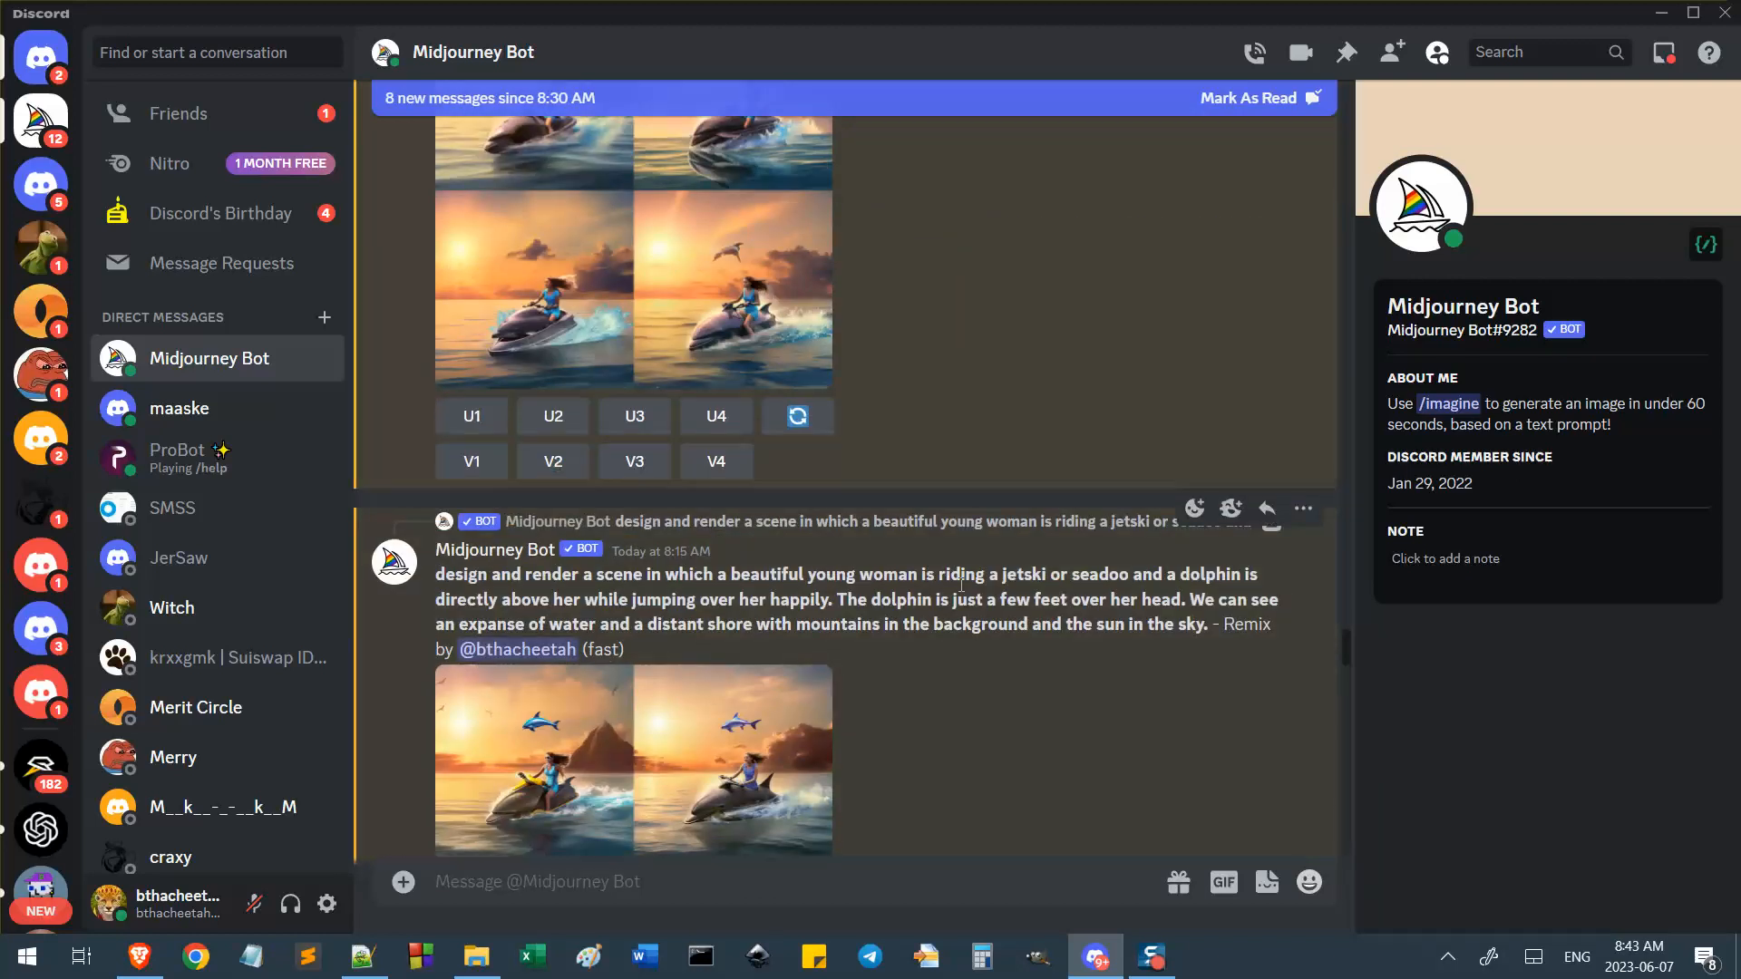
scroll(954, 588, down, 5)
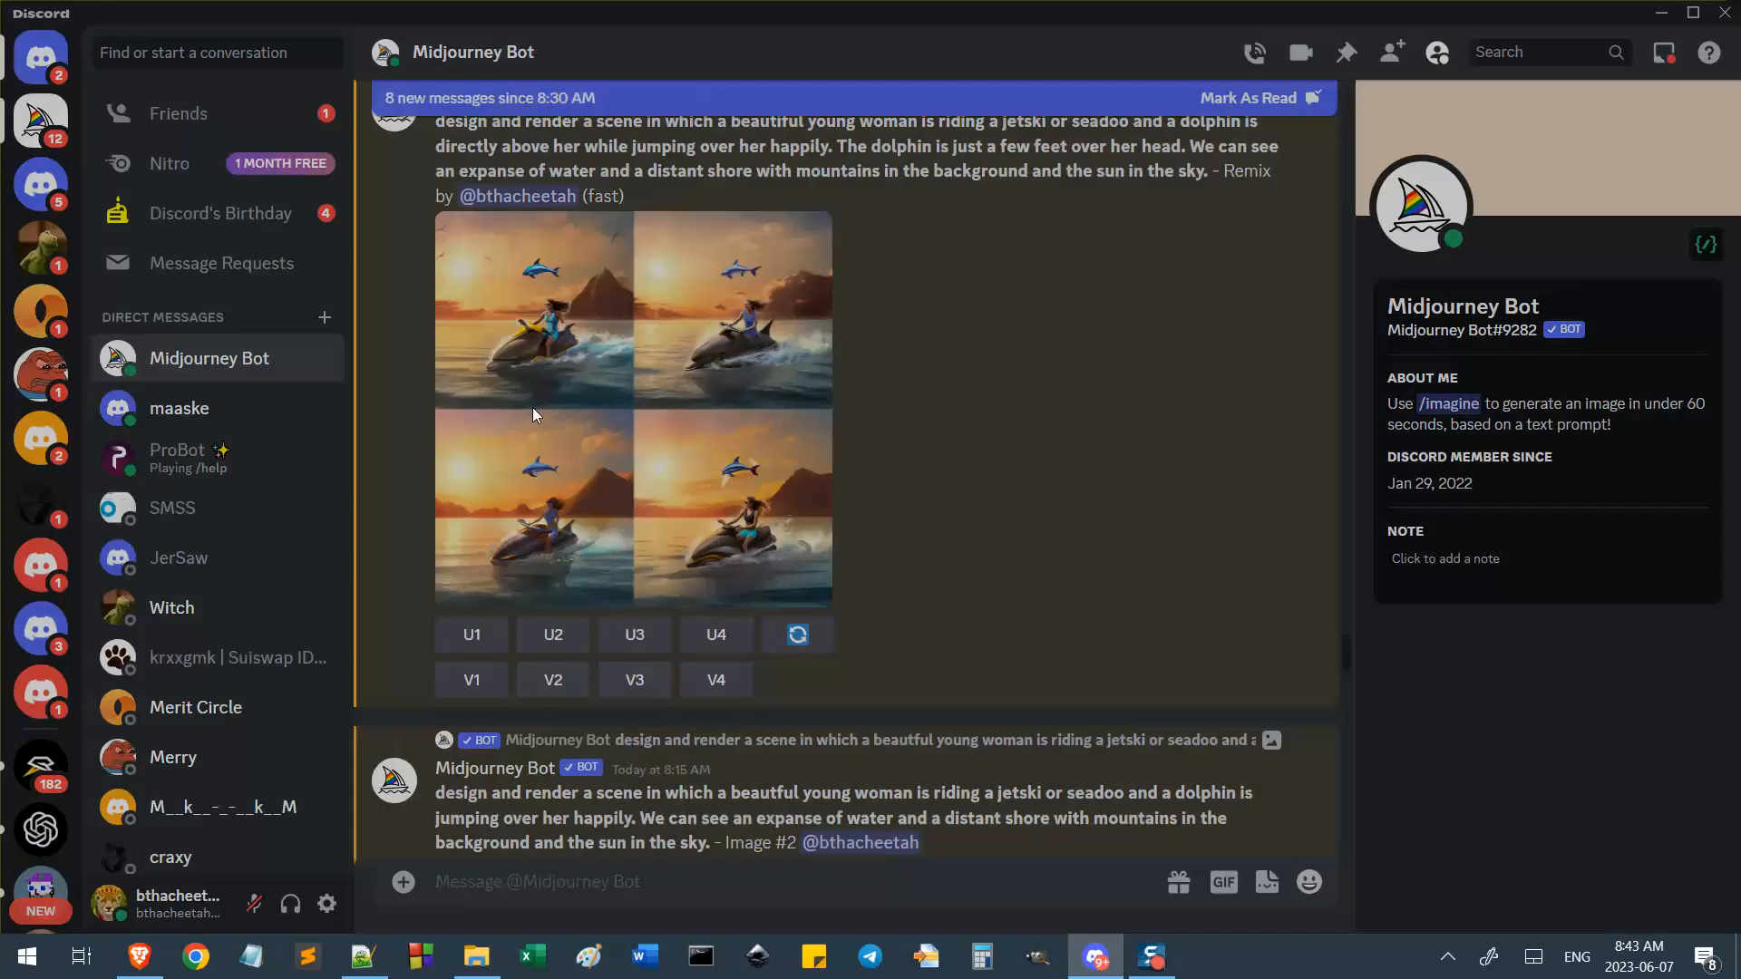
click(531, 406)
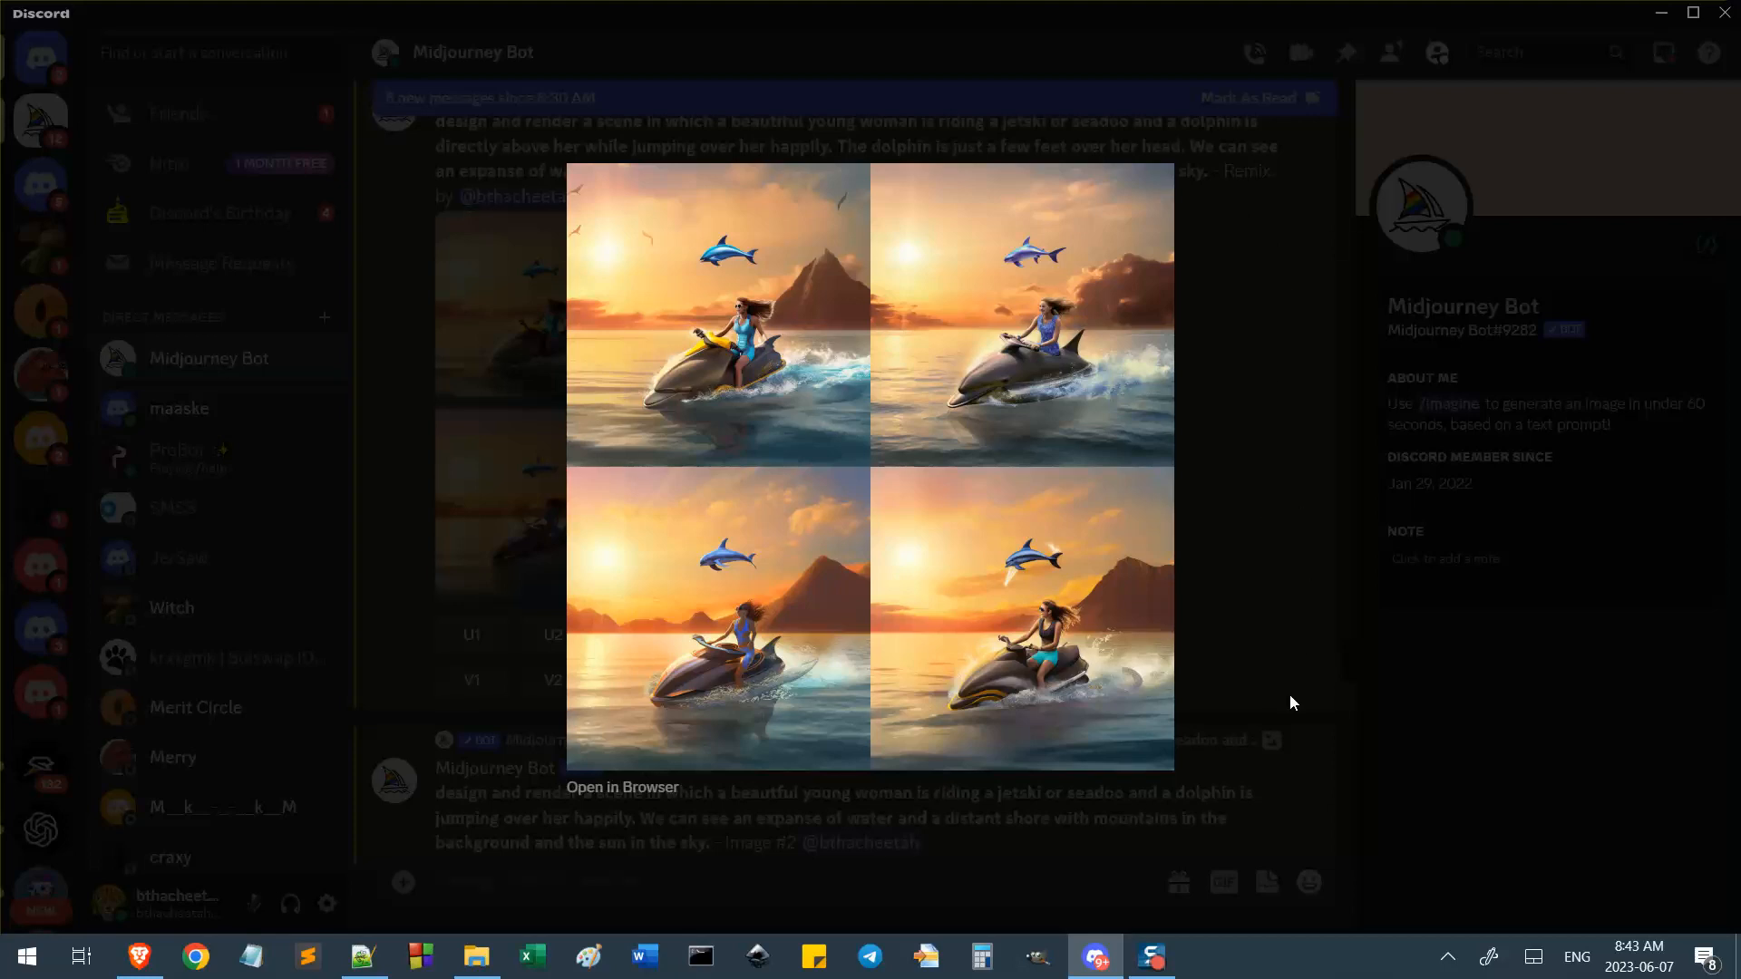
click(495, 577)
scroll(603, 245, up, 2)
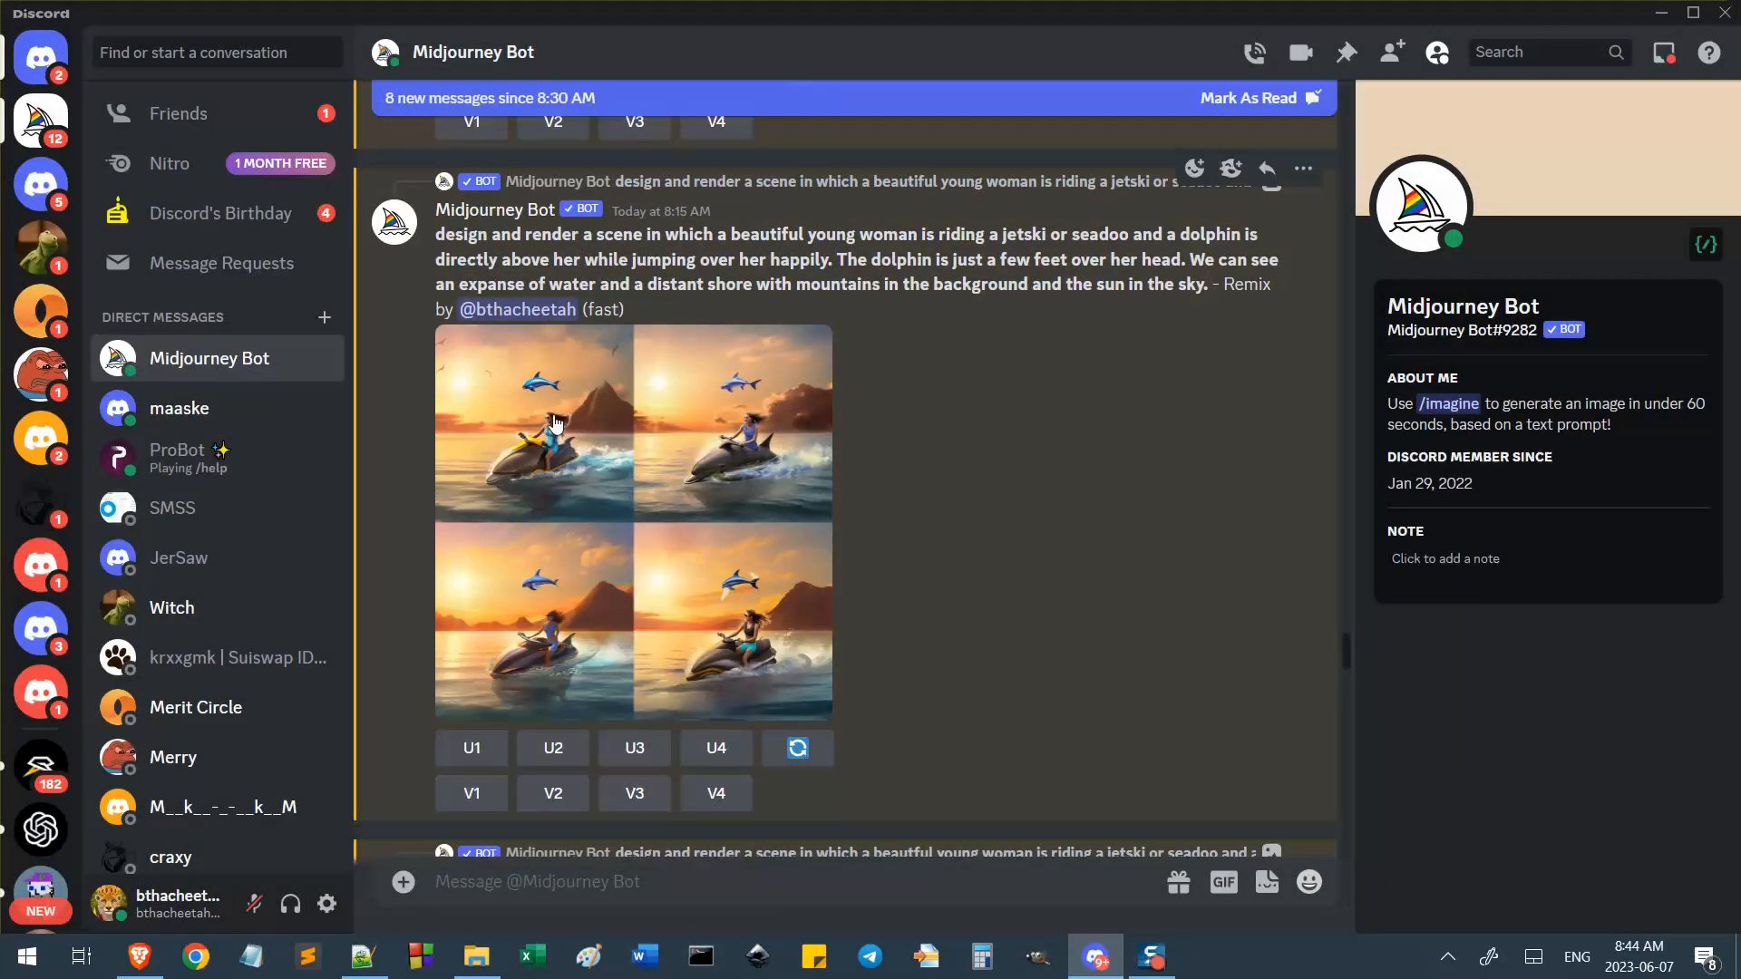
click(556, 422)
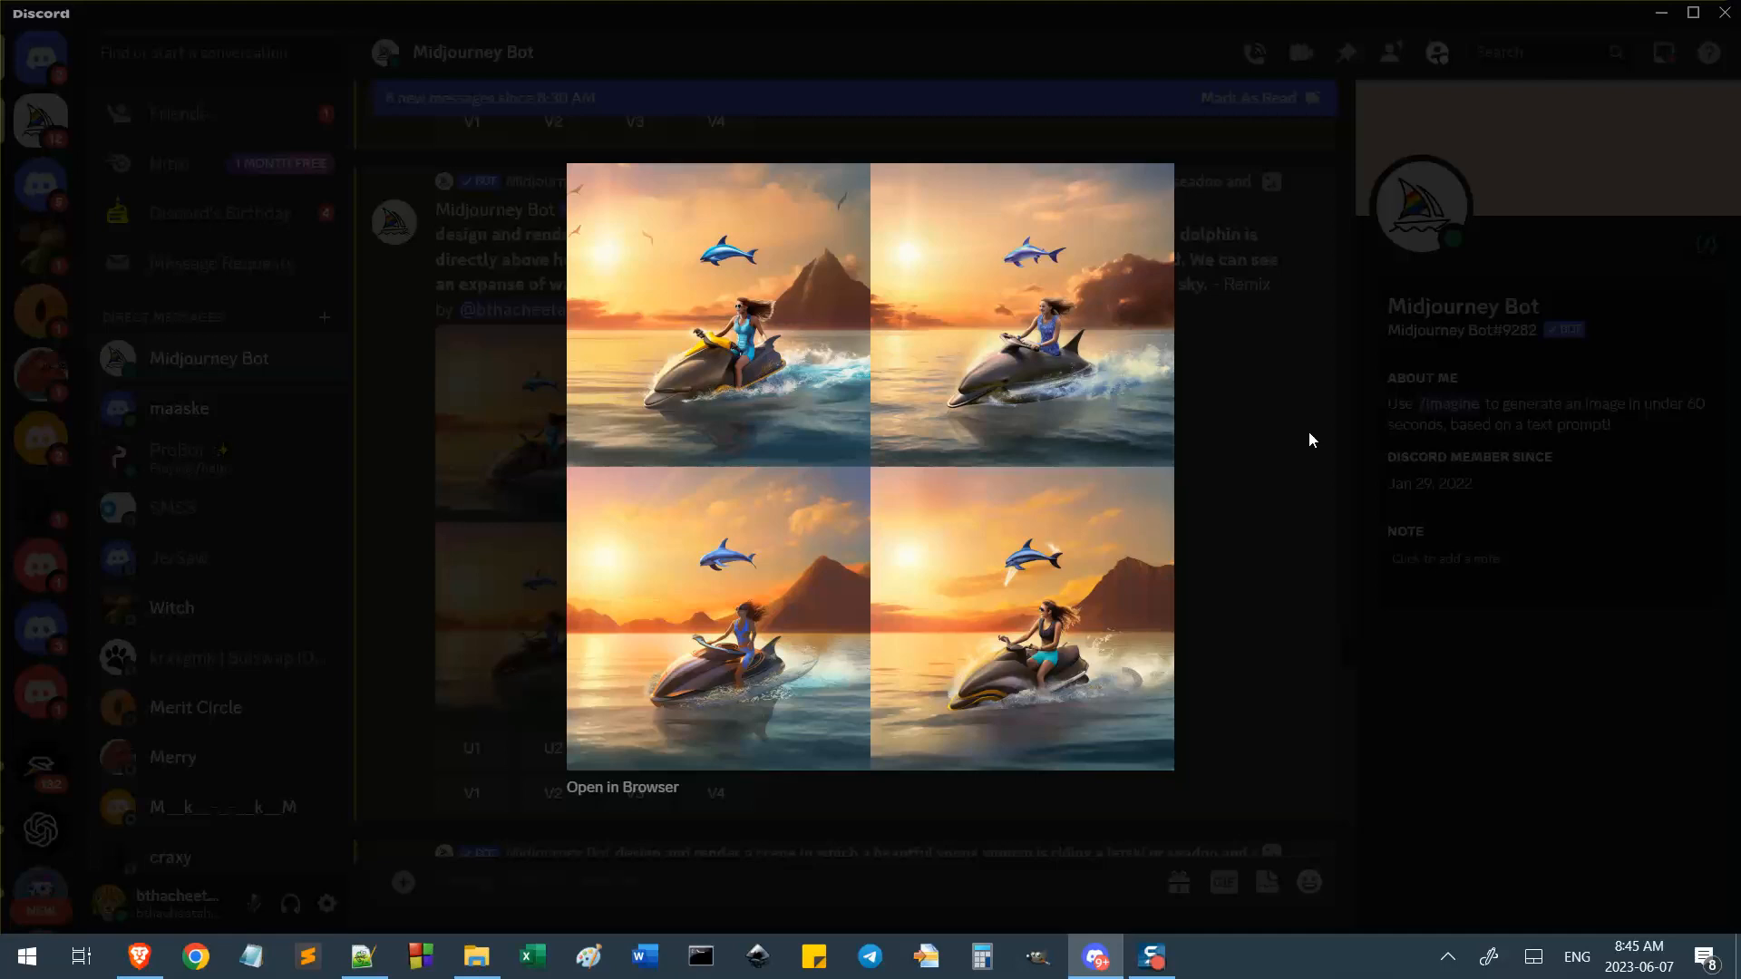
click(1308, 432)
Submit variations of the first and third images of the 8:15 AM remix grid, keeping the existing prompt.
click(470, 795)
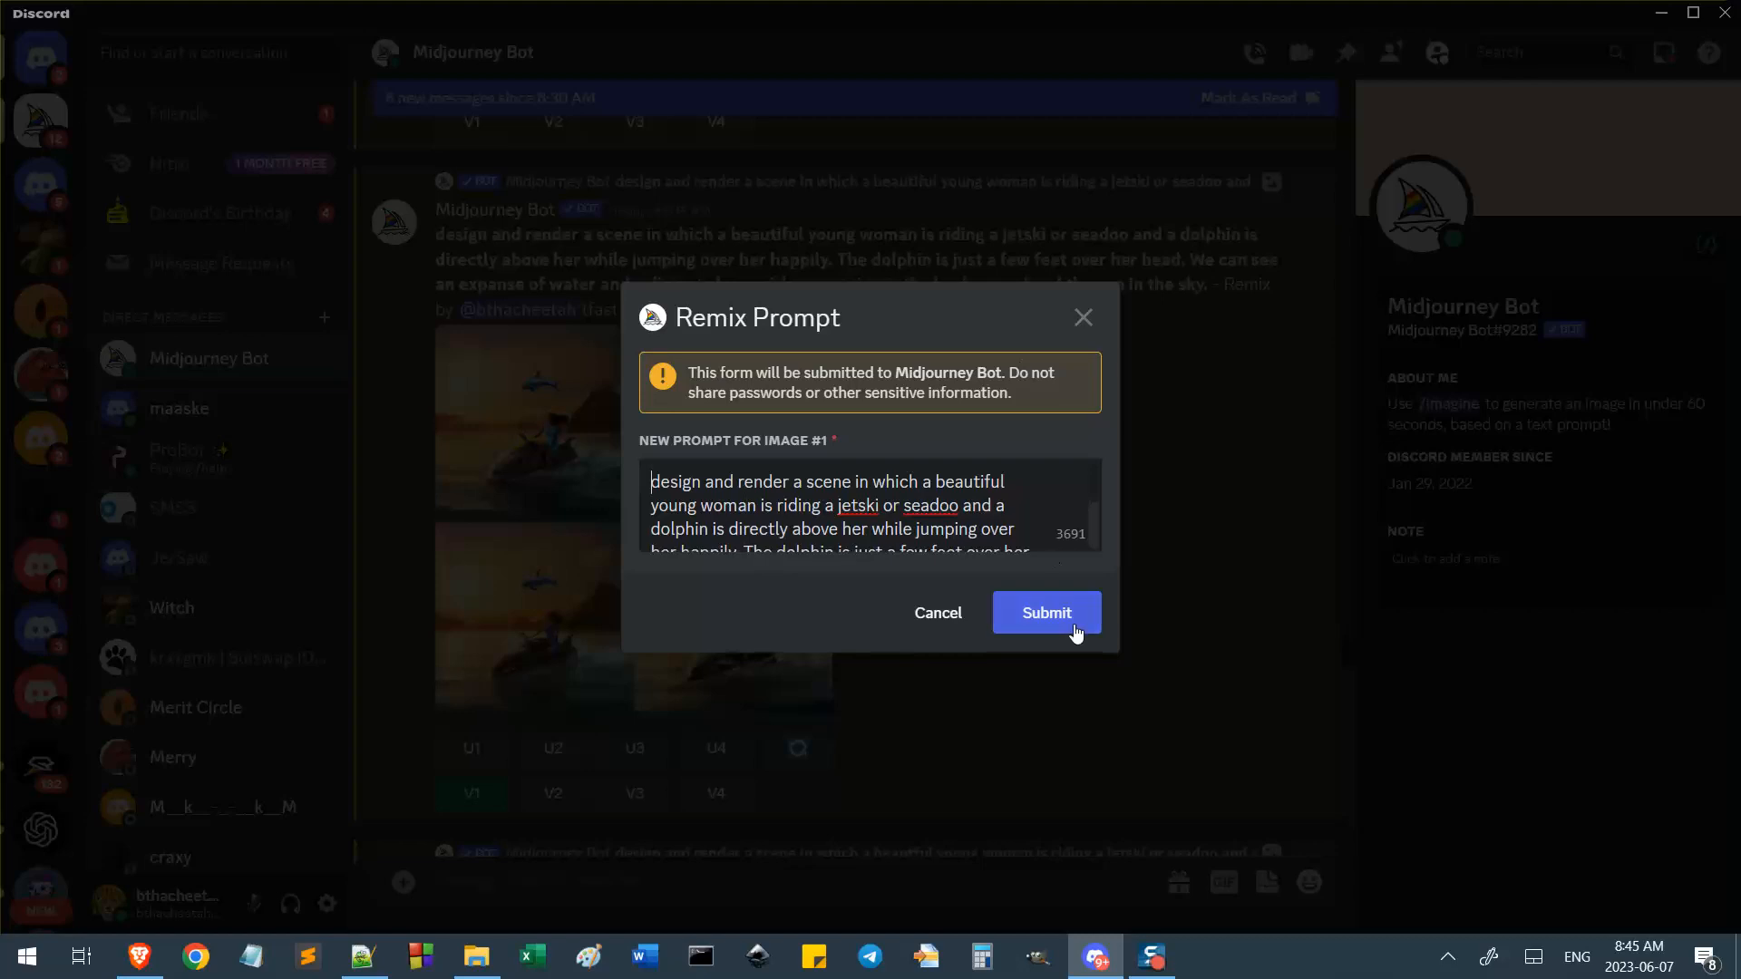
click(1076, 634)
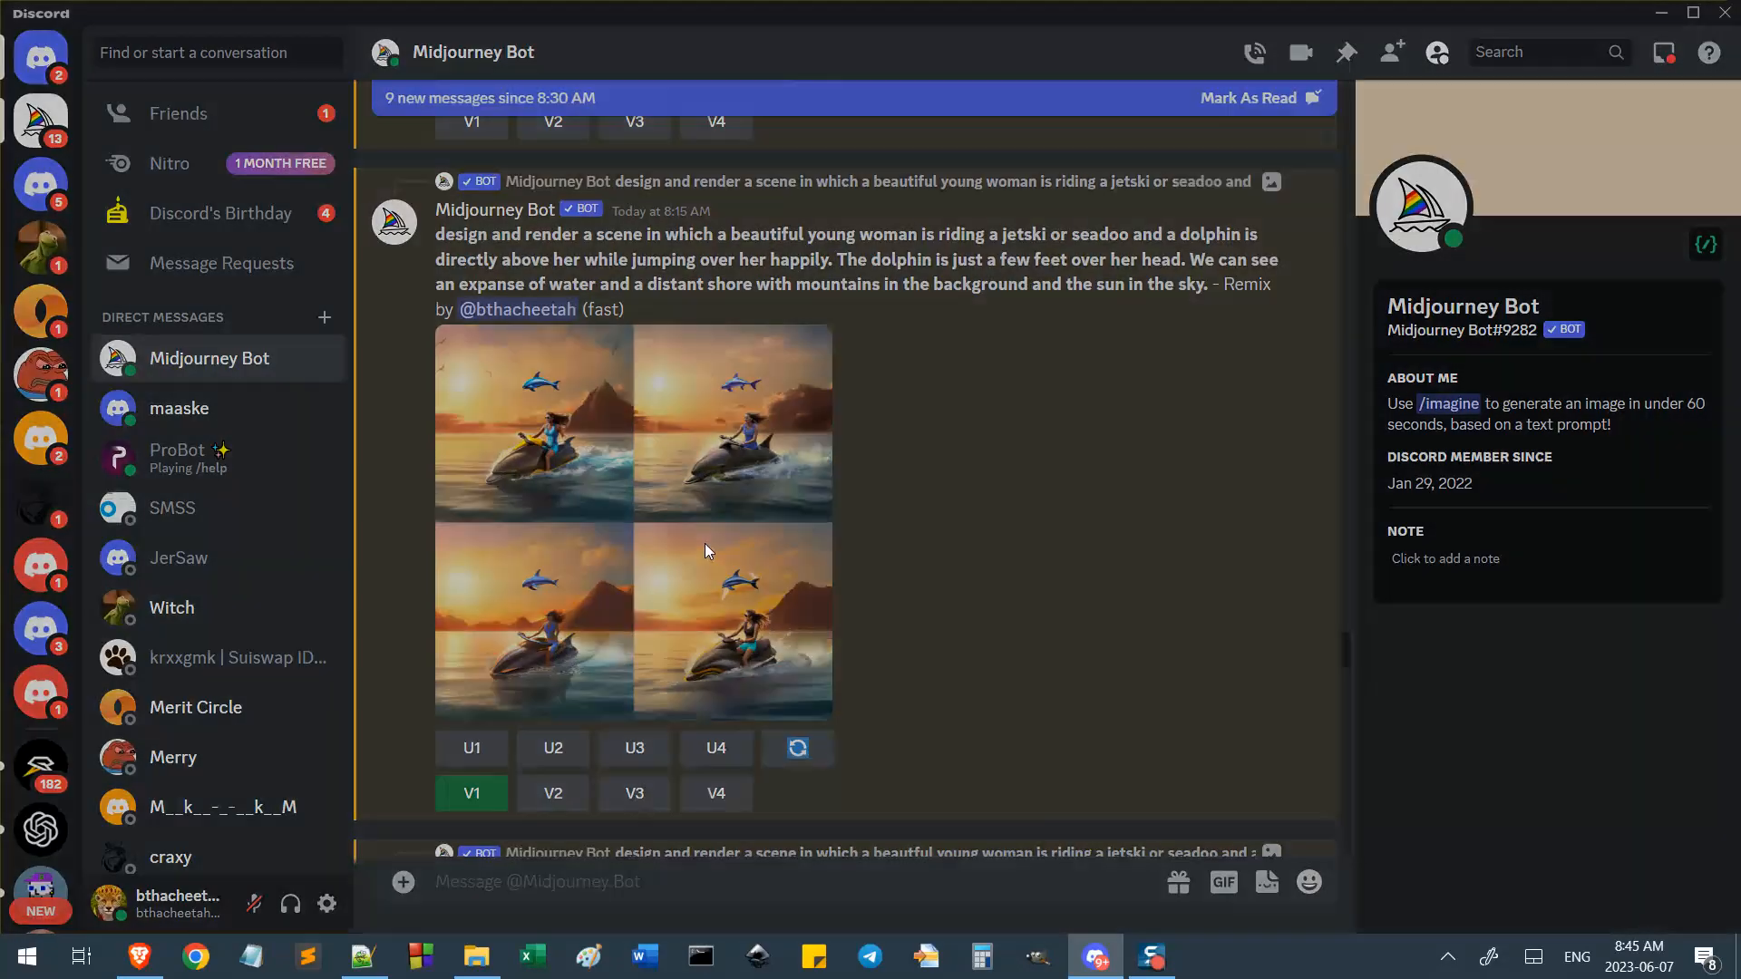
click(707, 550)
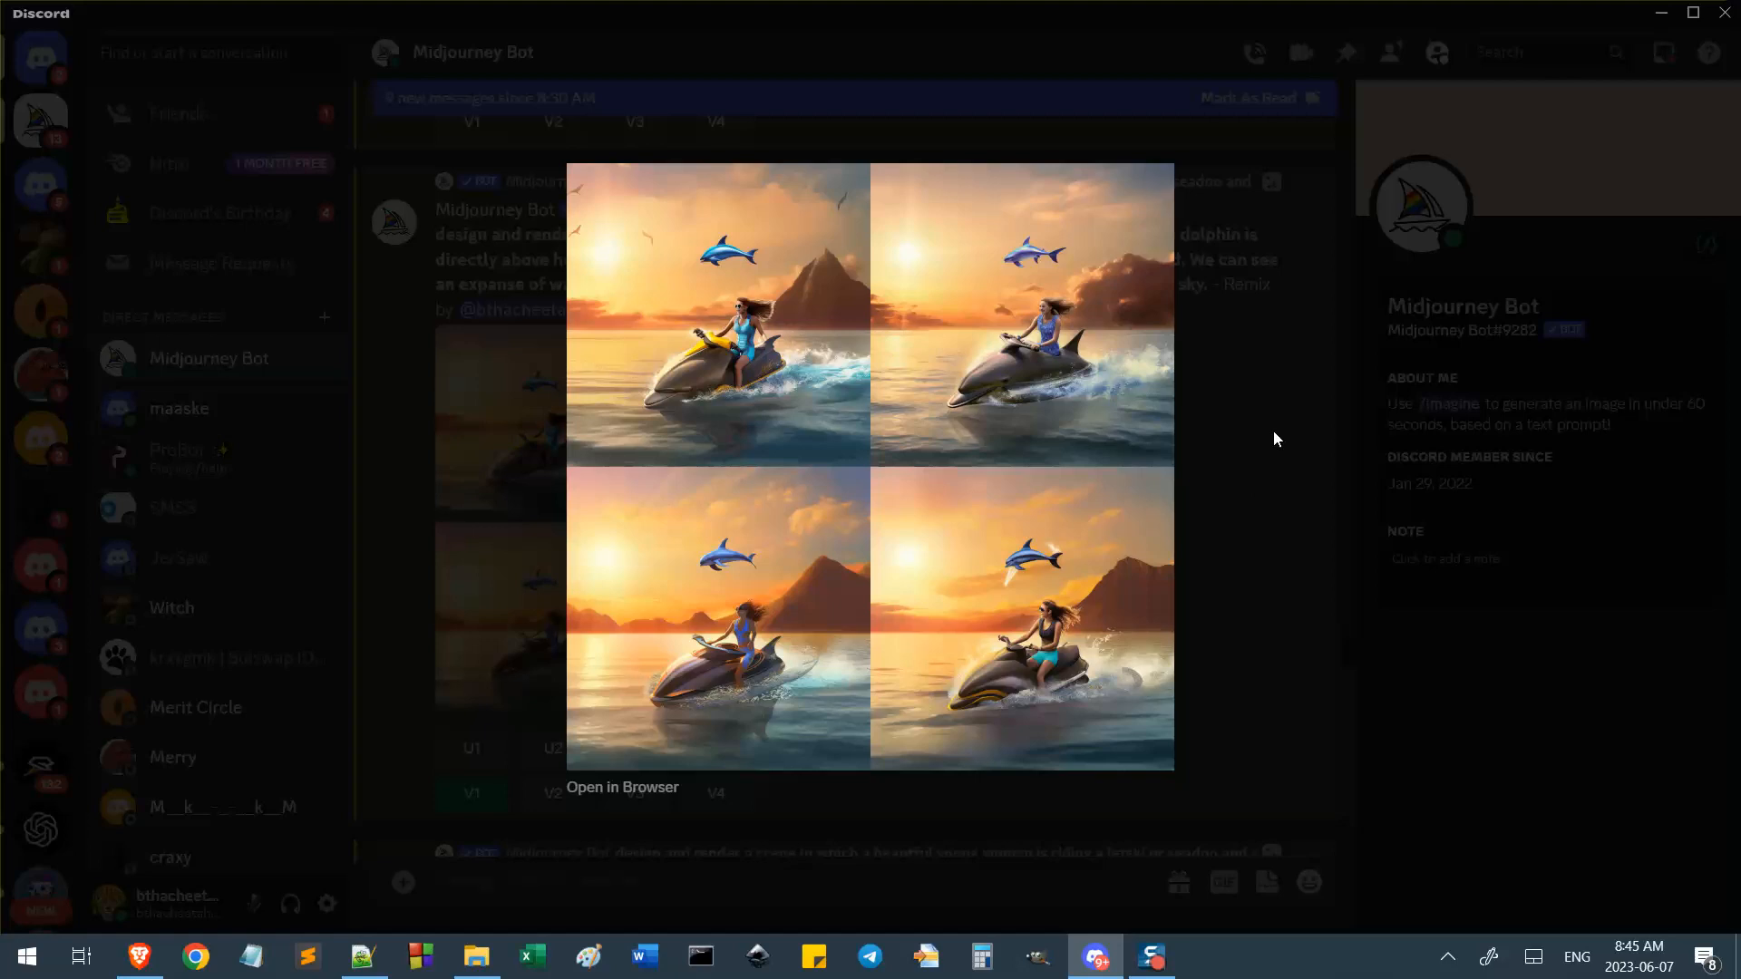
click(1273, 439)
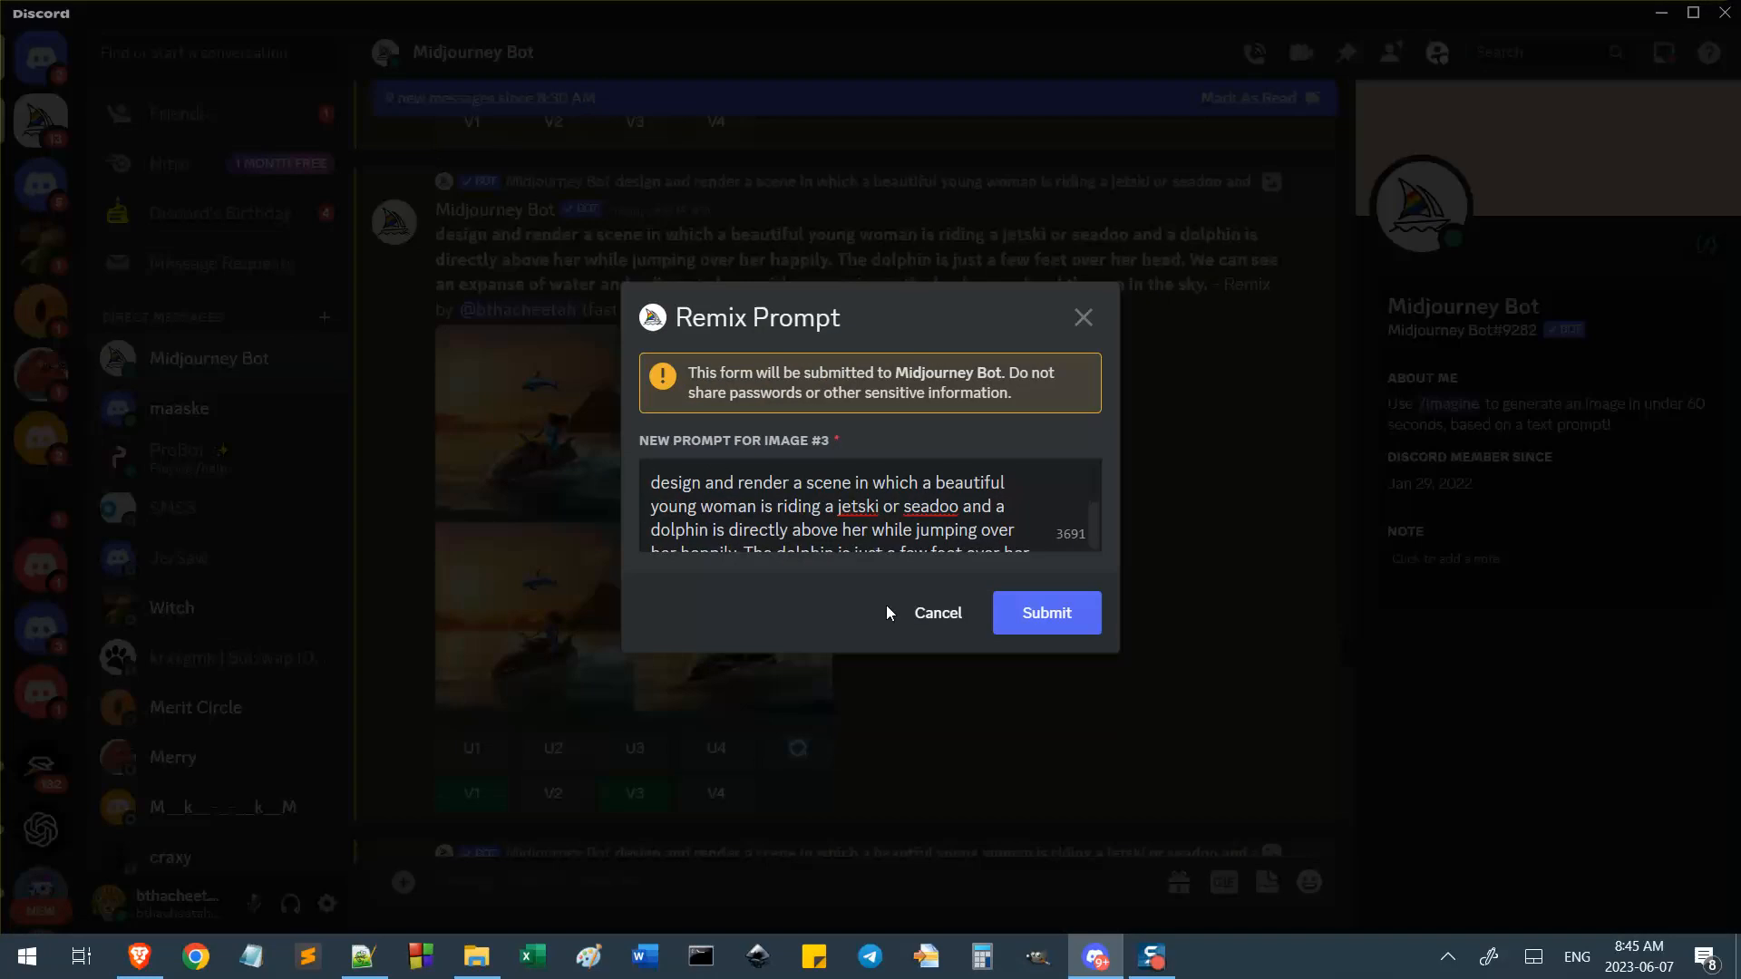
click(1025, 614)
Switch to the Notepad++ notes and add the label "dolphin alongside" two lines above the last prompt, reusing words from it.
scroll(816, 521, down, 2)
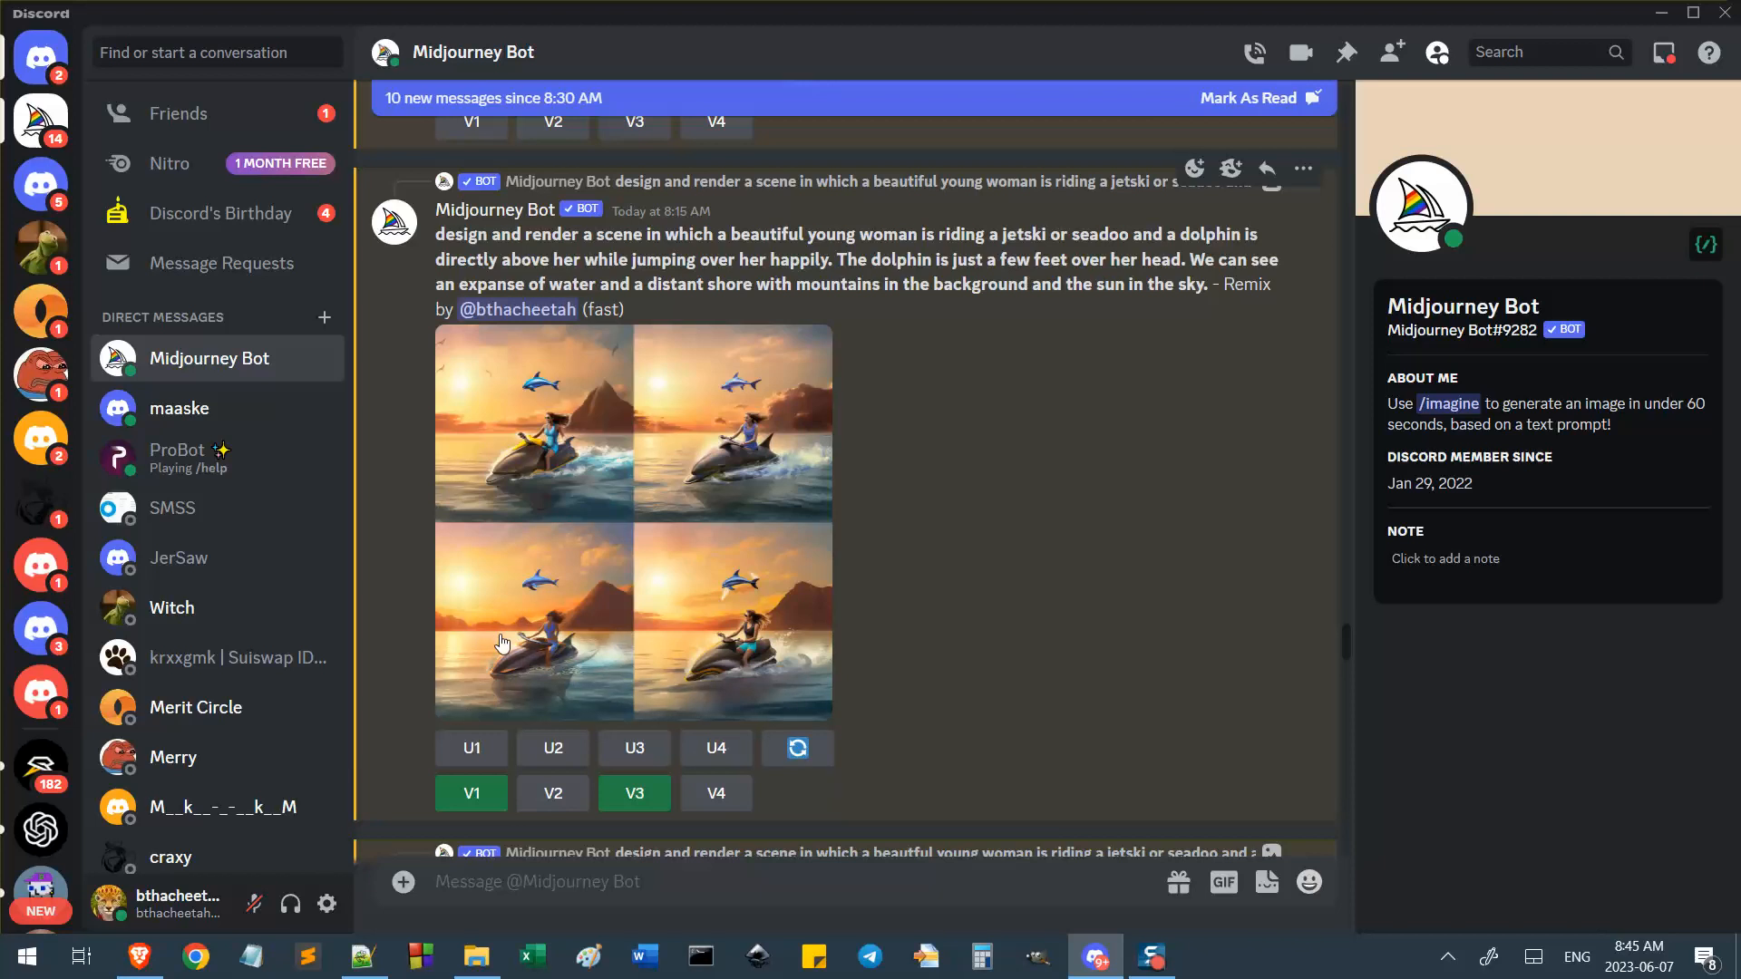
click(363, 956)
scroll(602, 625, down, 4)
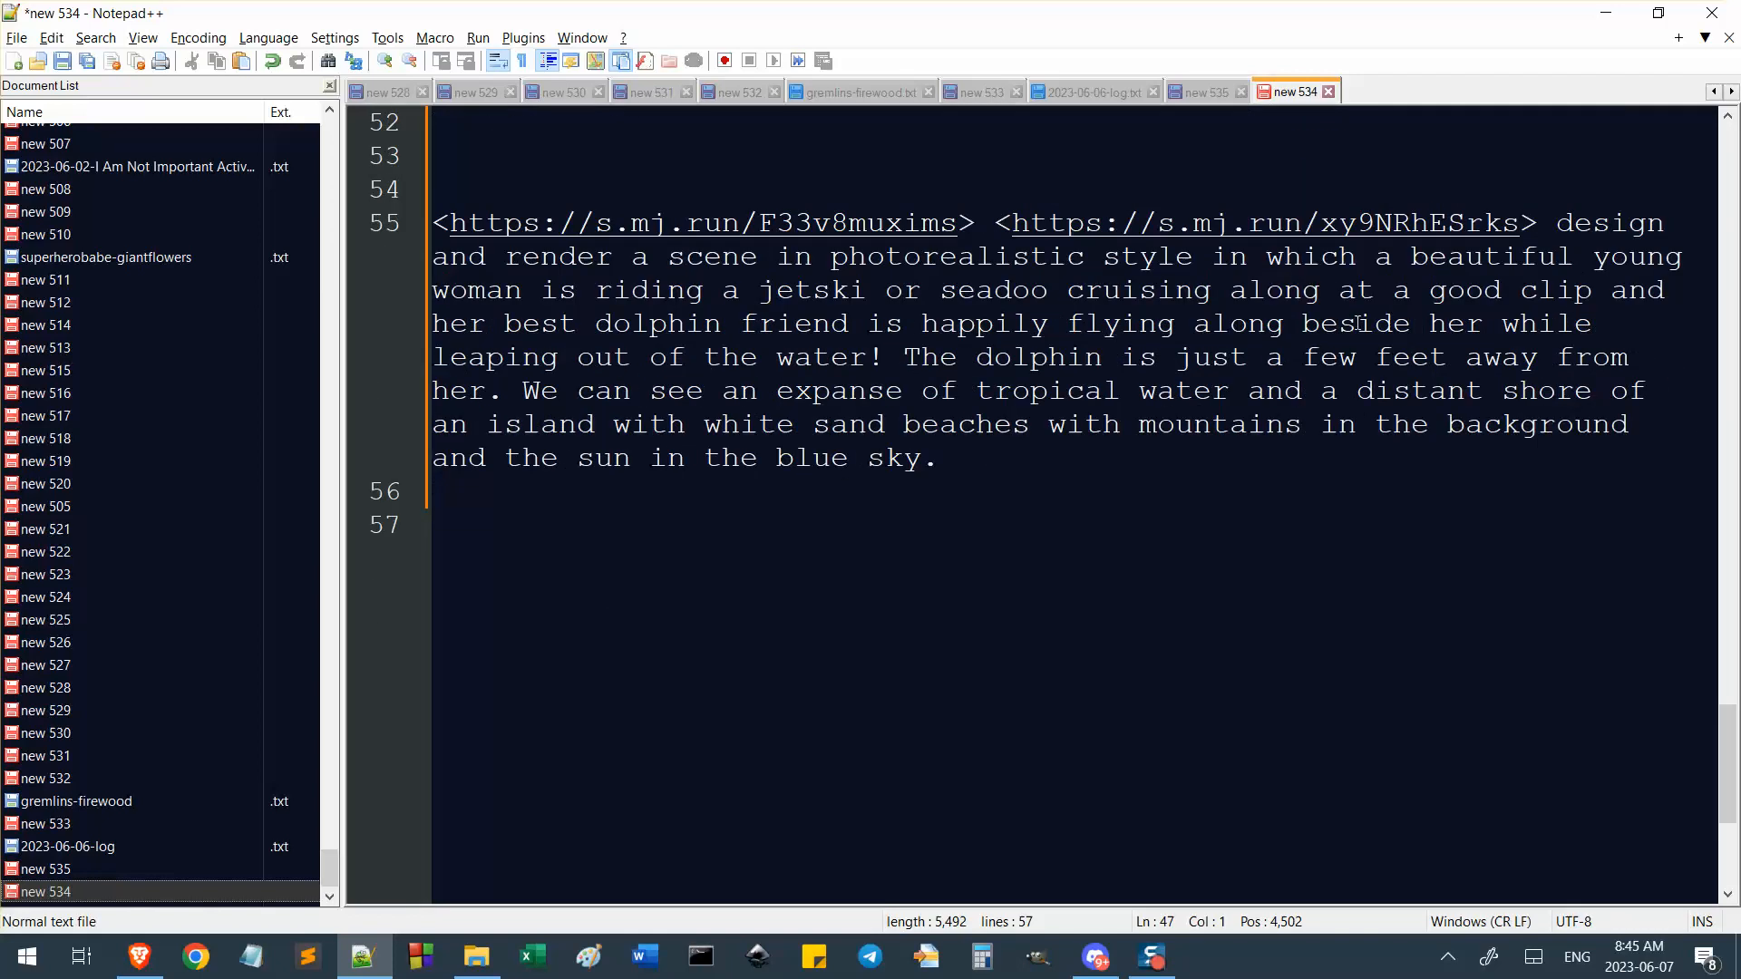
double_click(643, 336)
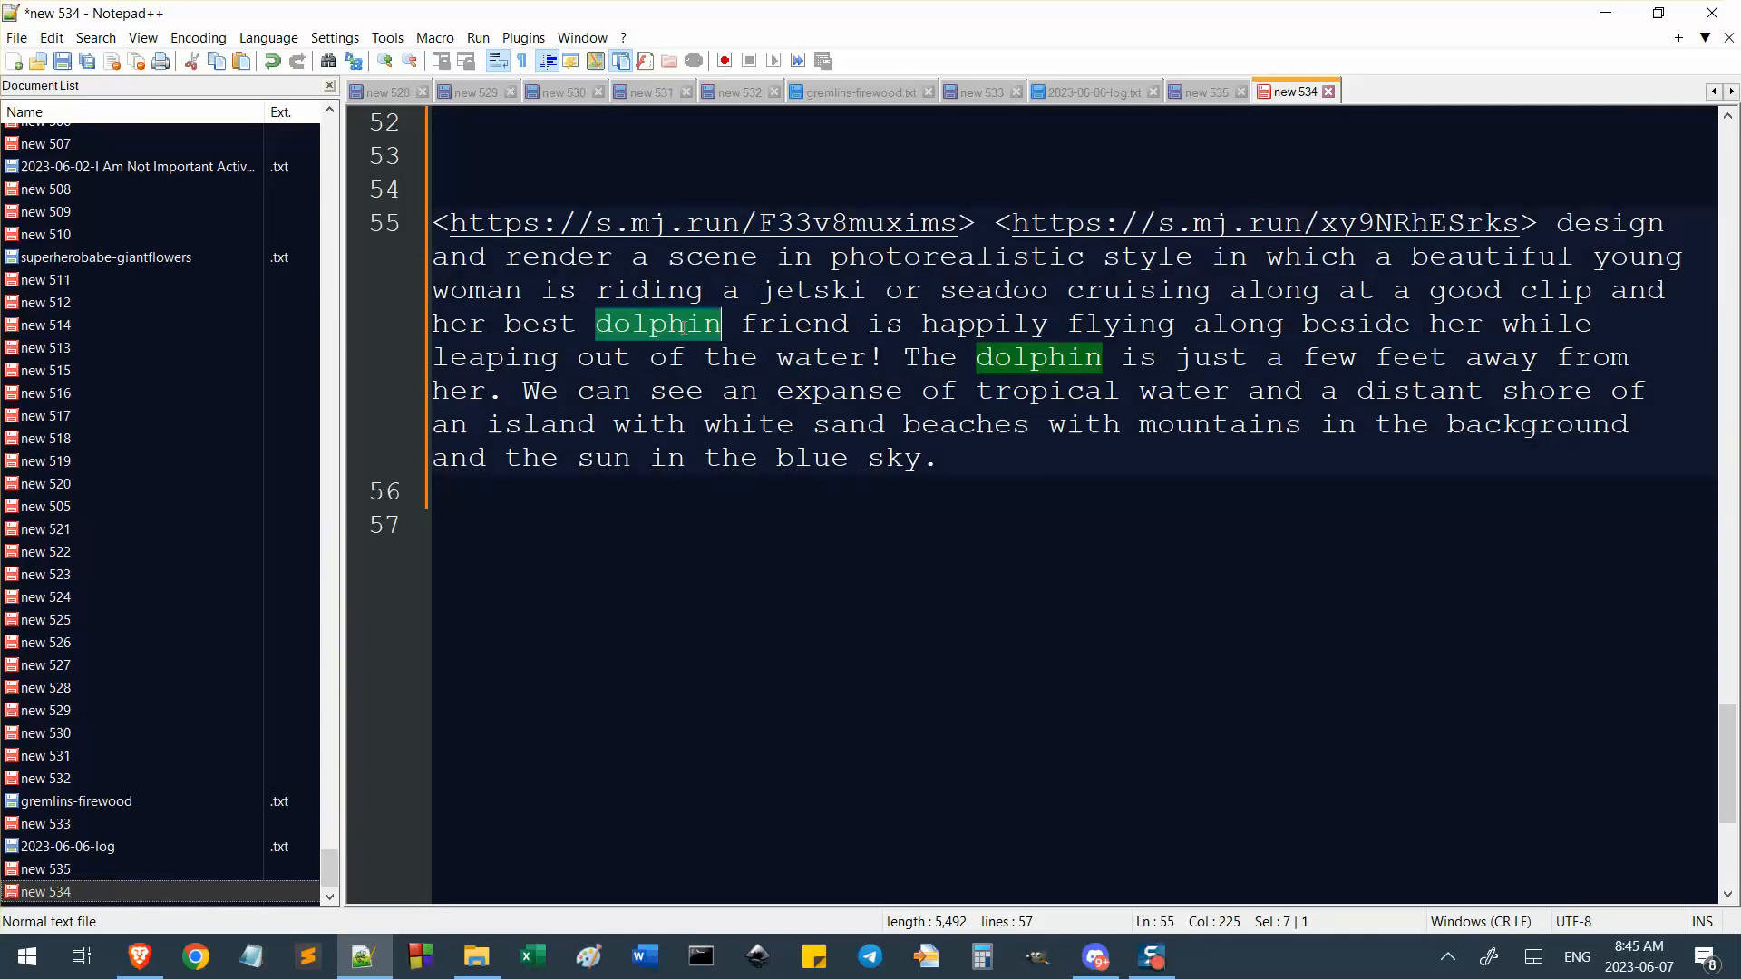
key(ctrl+c)
scroll(781, 191, up, 1)
click(661, 256)
key(ctrl+v)
double_click(1239, 424)
key(ctrl+c)
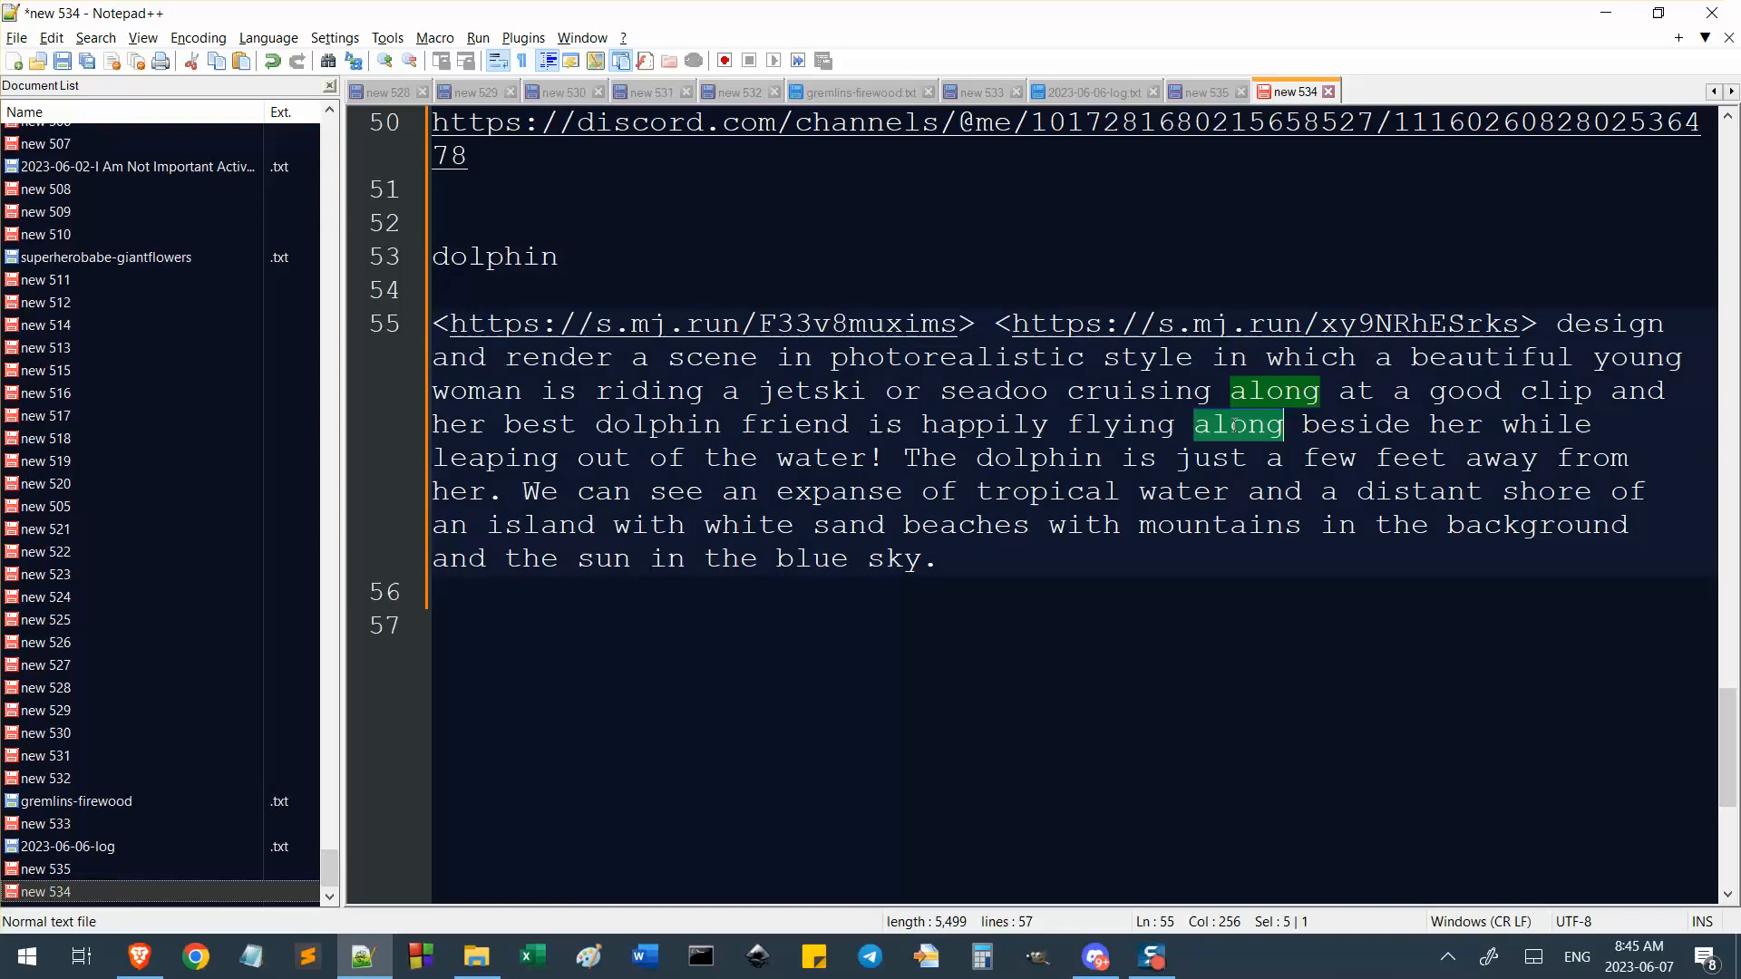
click(1045, 263)
key(ctrl+v)
text(side)
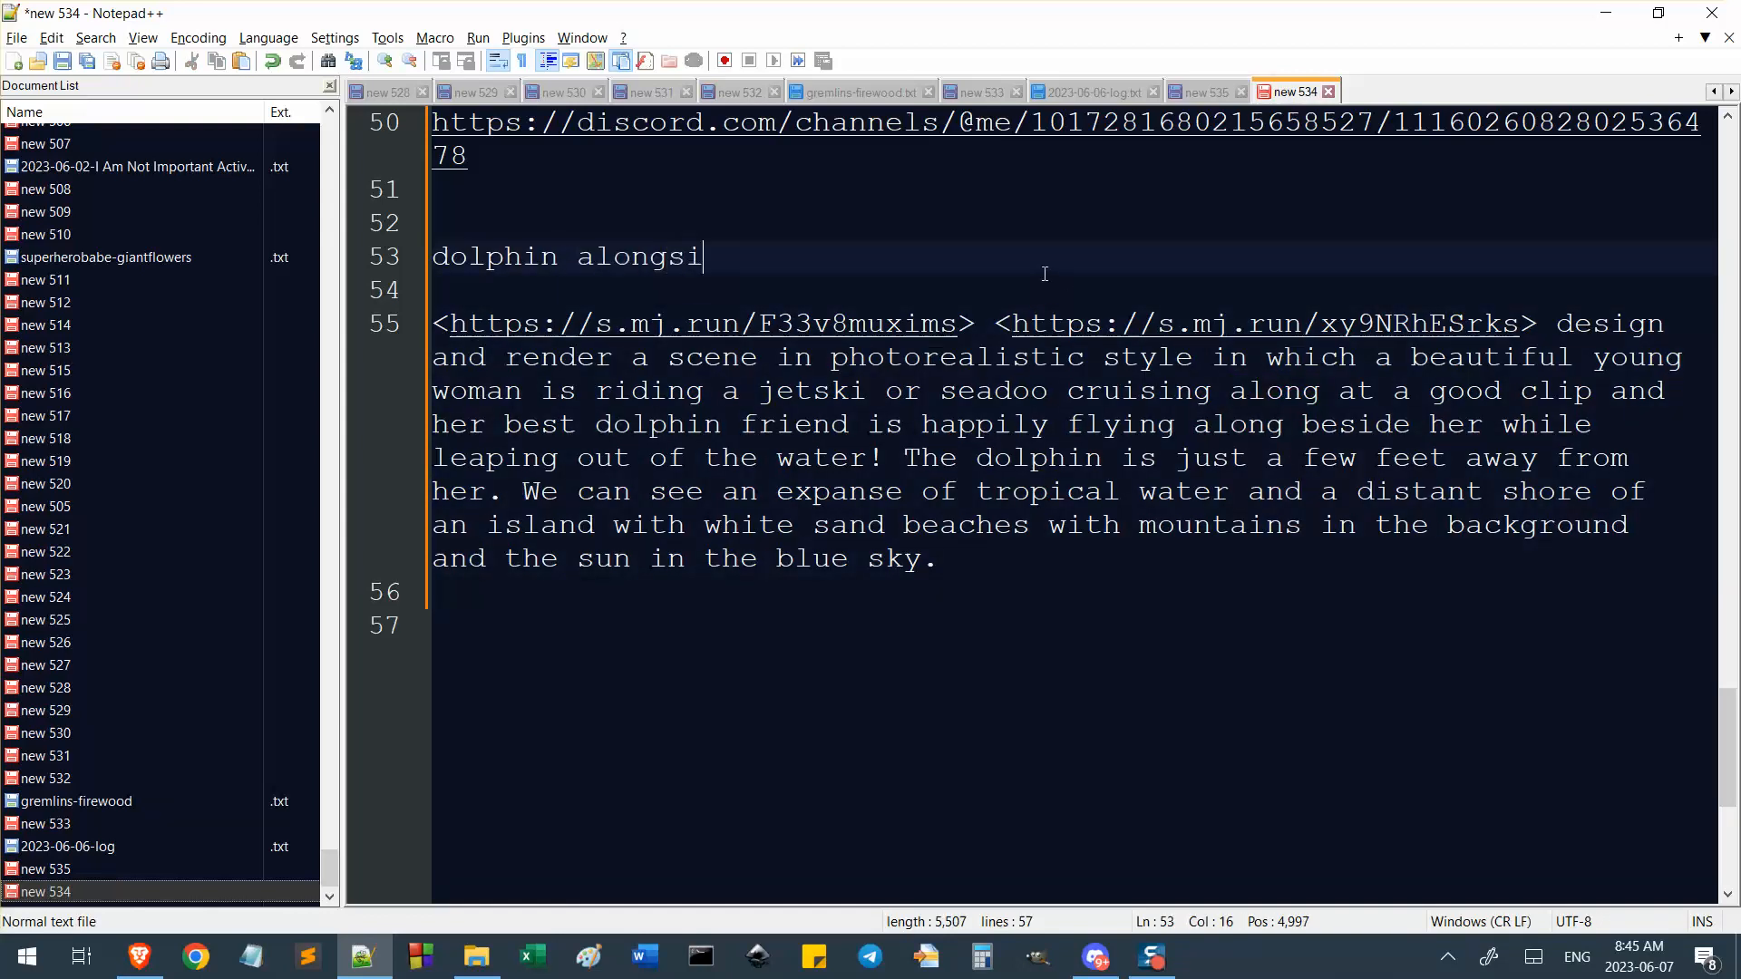
Insert two blank lines above the "dolphin alongside" label to separate it from the preceding Discord link.
click(992, 186)
key(Return)
key(Return)
scroll(804, 332, up, 3)
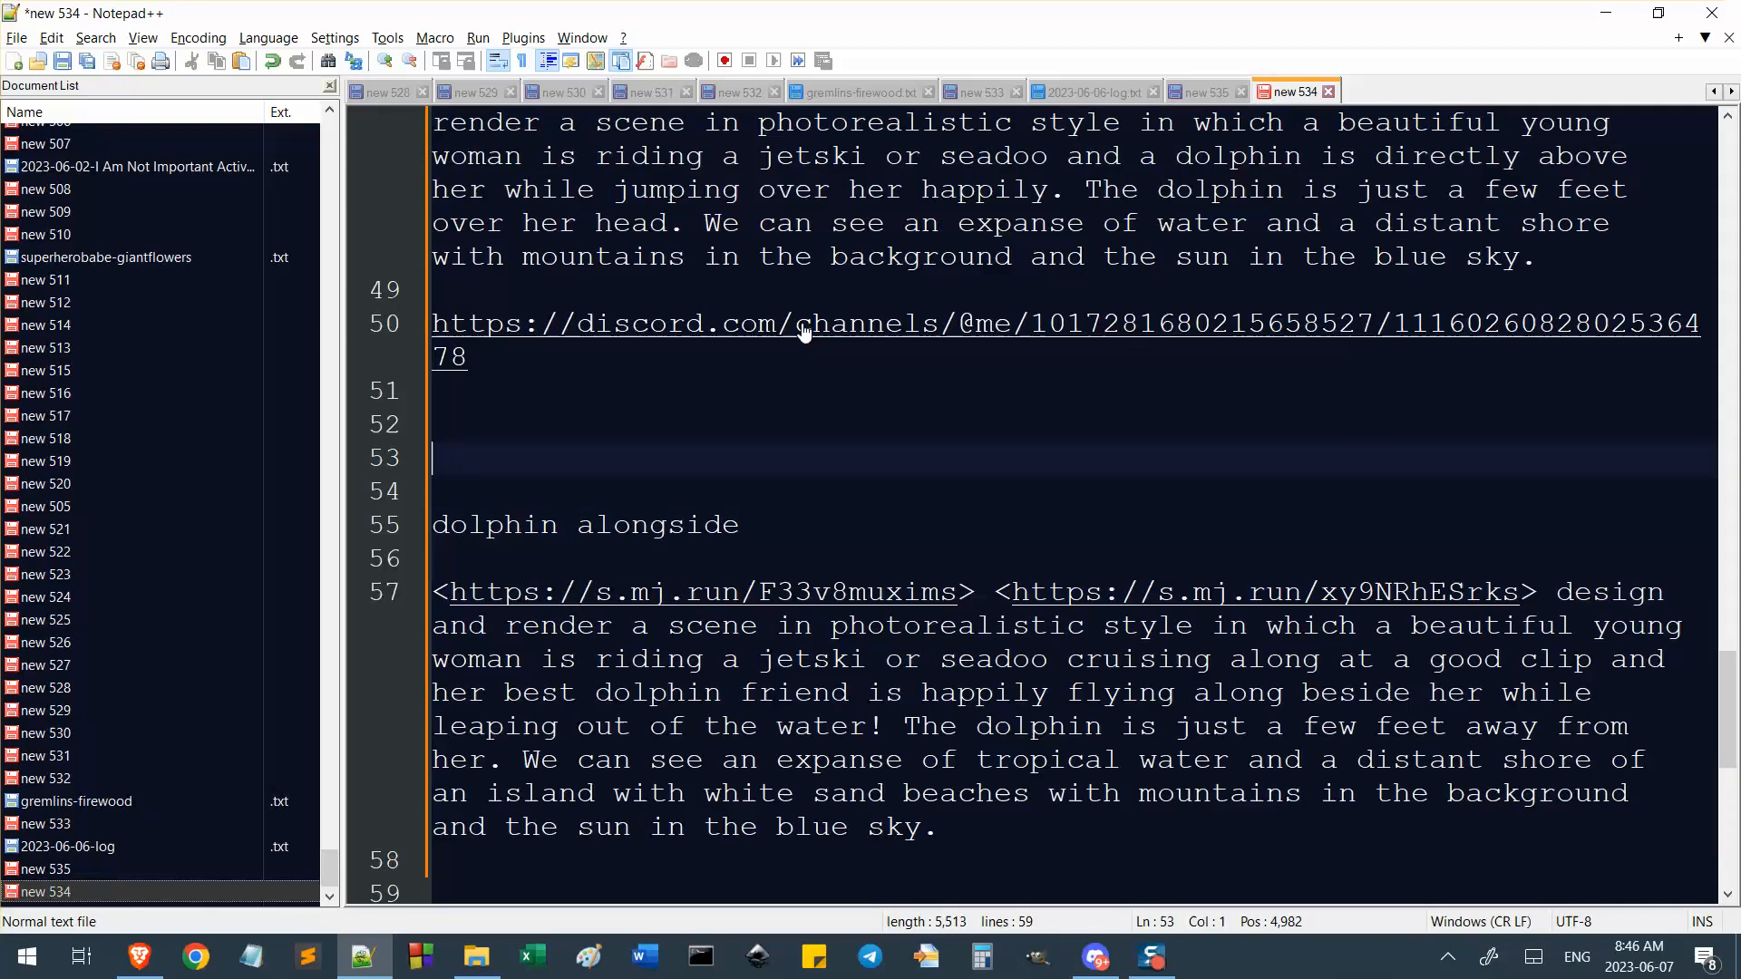
Move the "dolphin alongside" label and its prompt into a new document and add two line breaks after the prompt.
scroll(701, 568, down, 1)
drag(448, 523, 983, 828)
scroll(616, 526, up, 1)
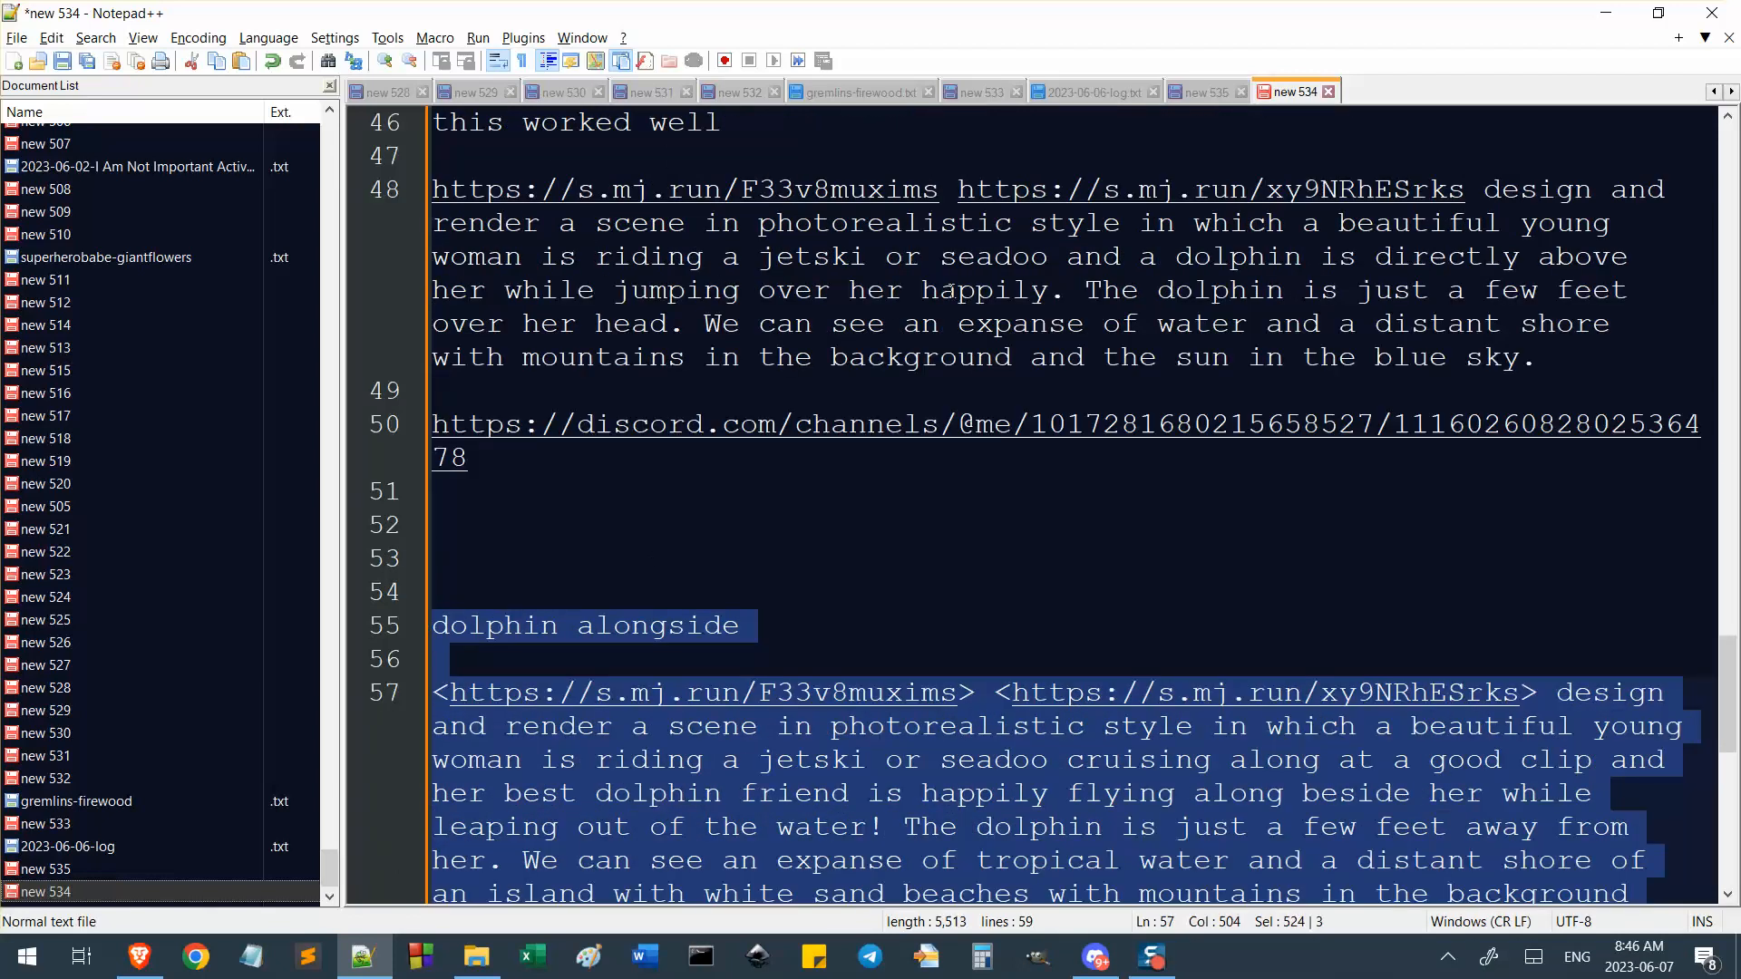
key(ctrl+x)
key(ctrl+n)
key(ctrl+v)
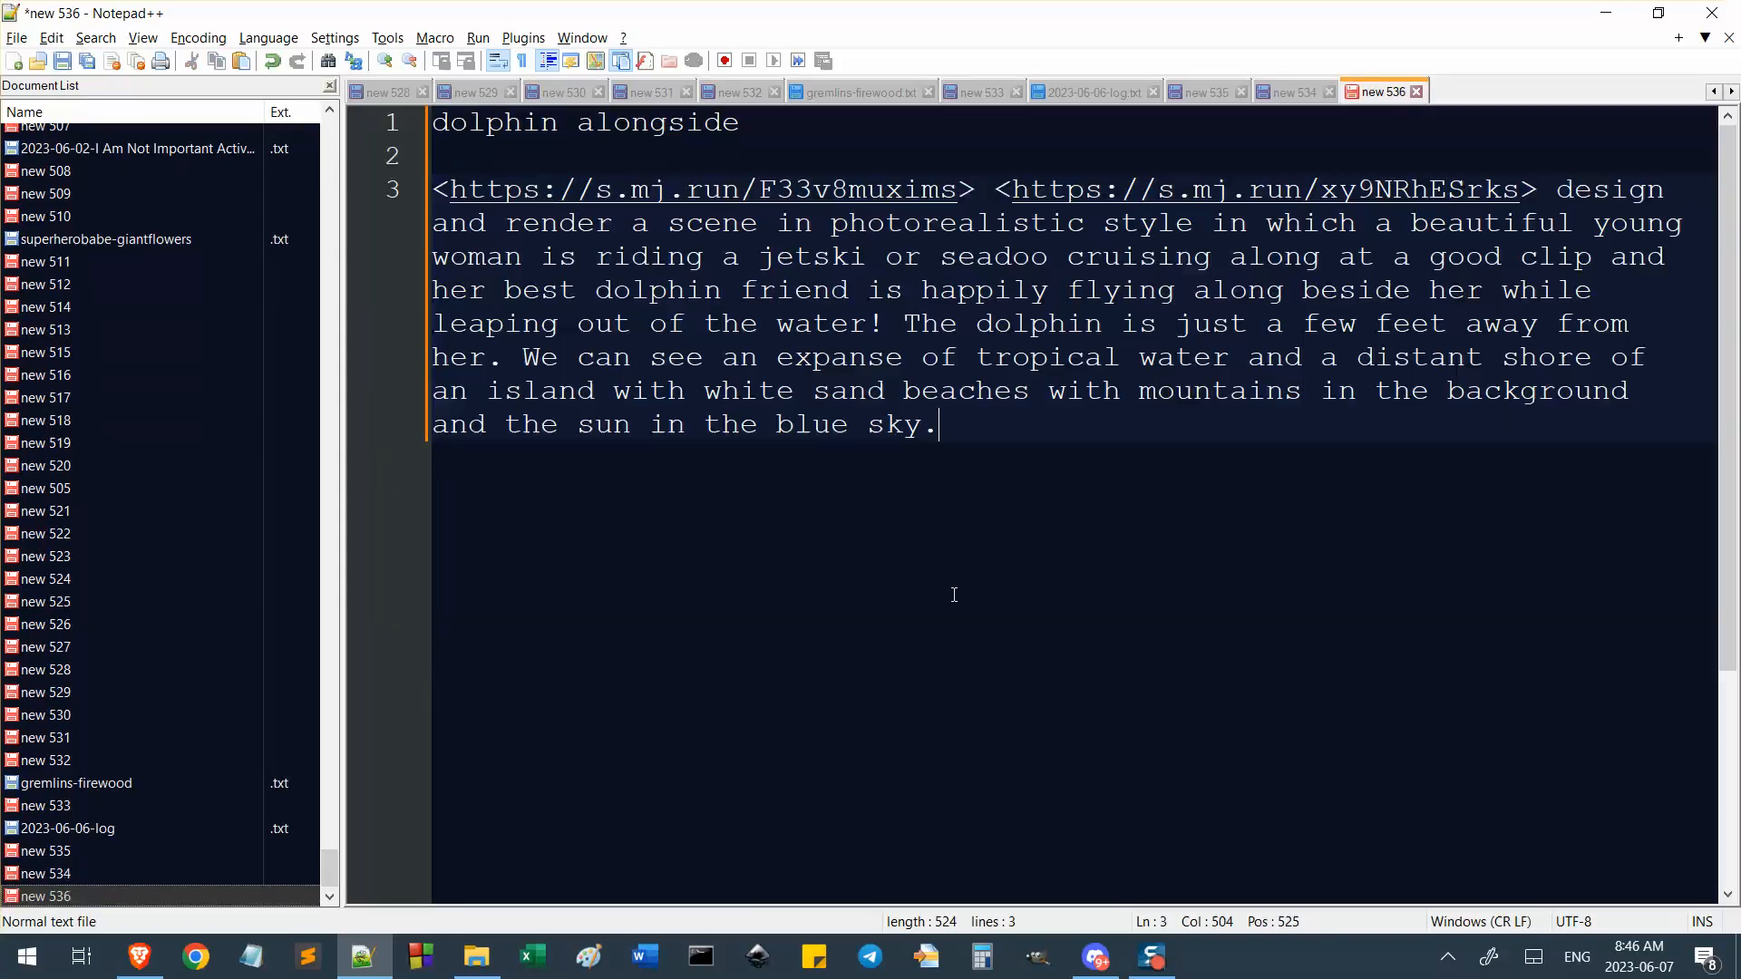
key(Return)
key(Return)
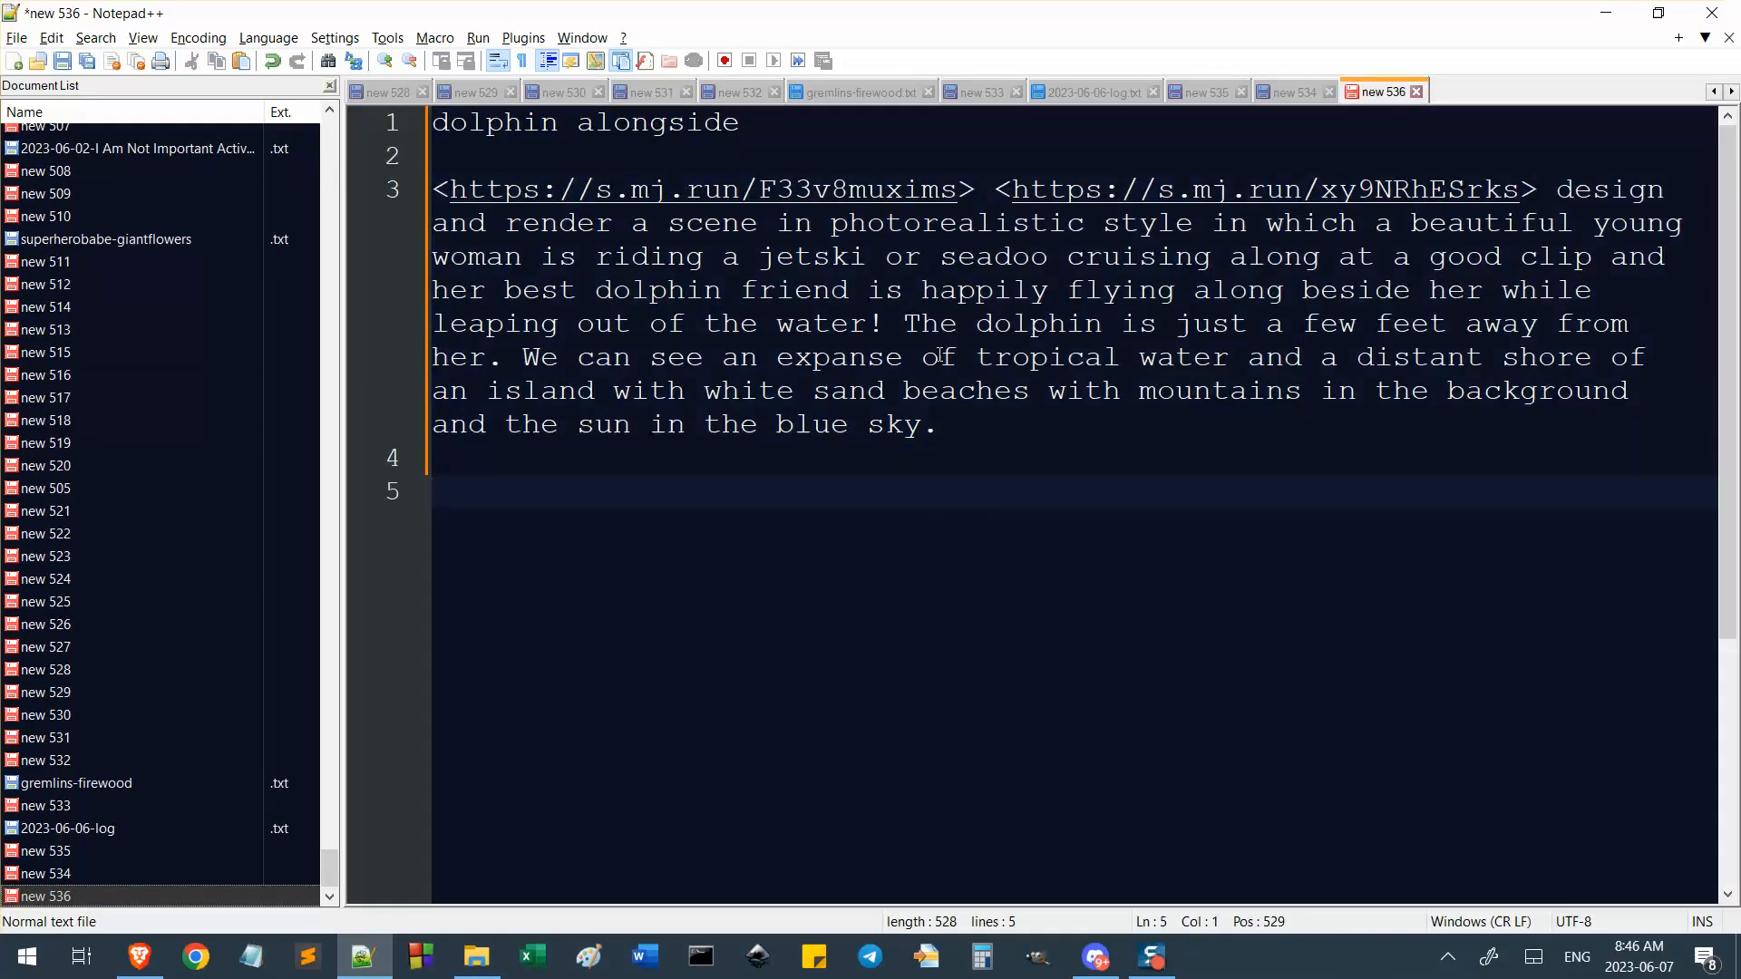
In the new 534 notes, copy "beautful young woman is riding a jetski or seadoo and a dolphin is jumping over her" to the top, followed by three line breaks.
click(1293, 90)
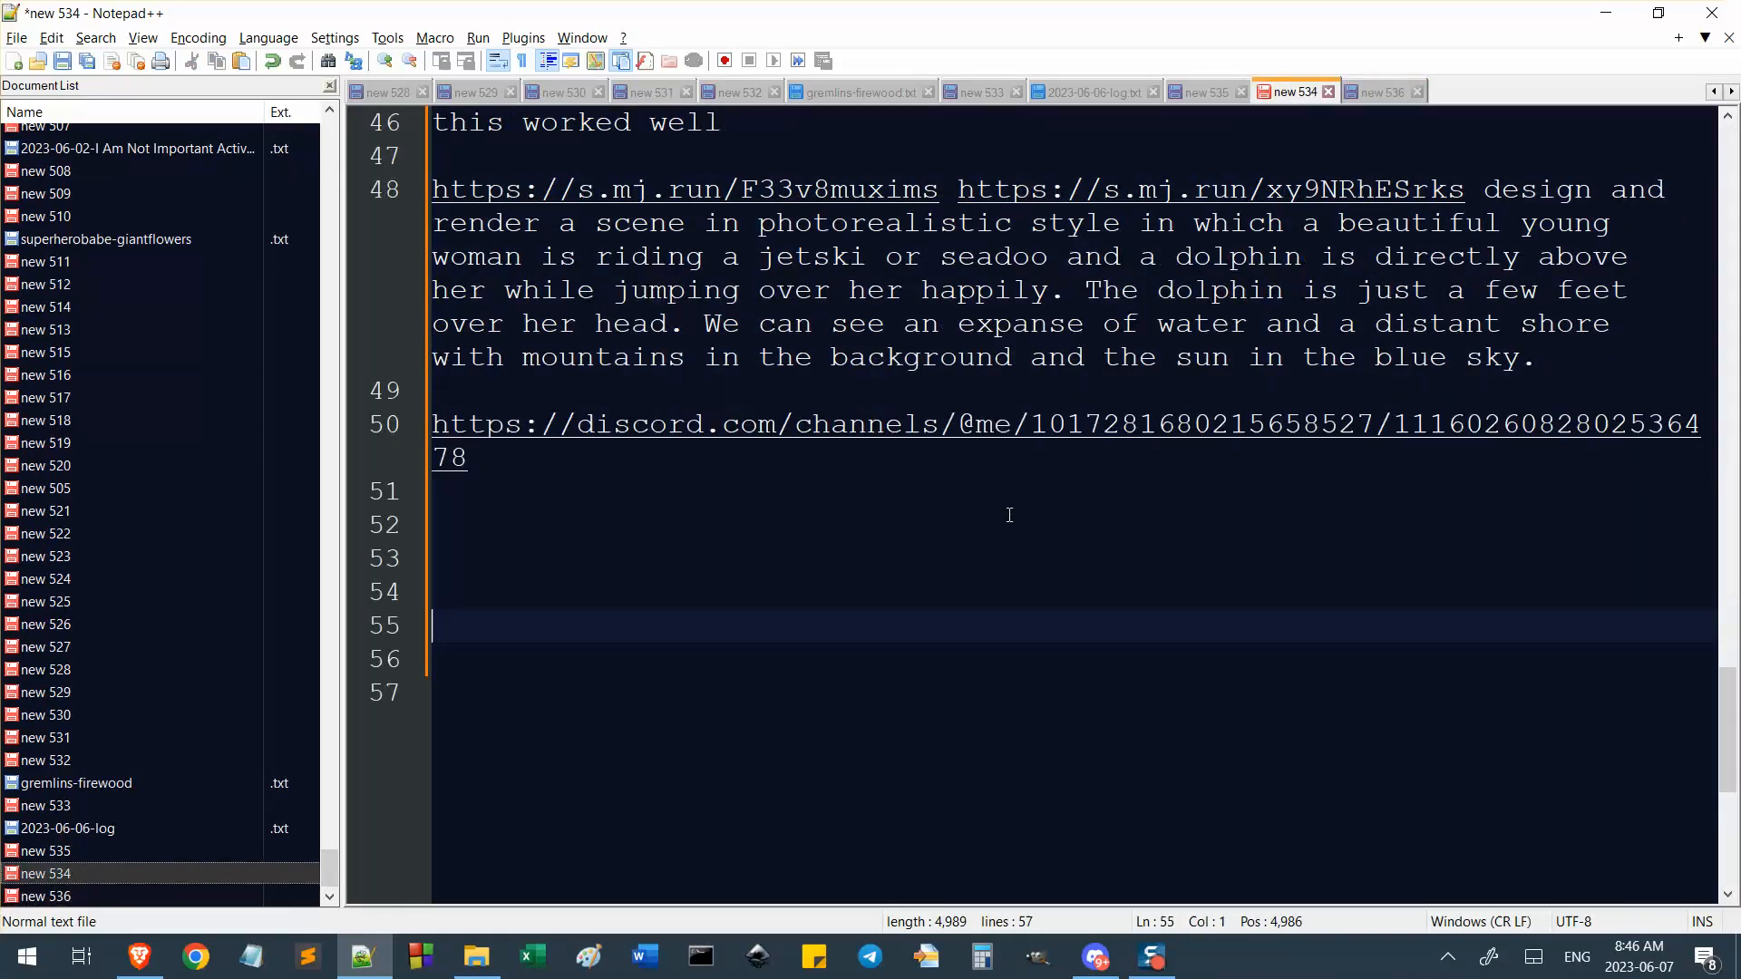
scroll(981, 473, down, 7)
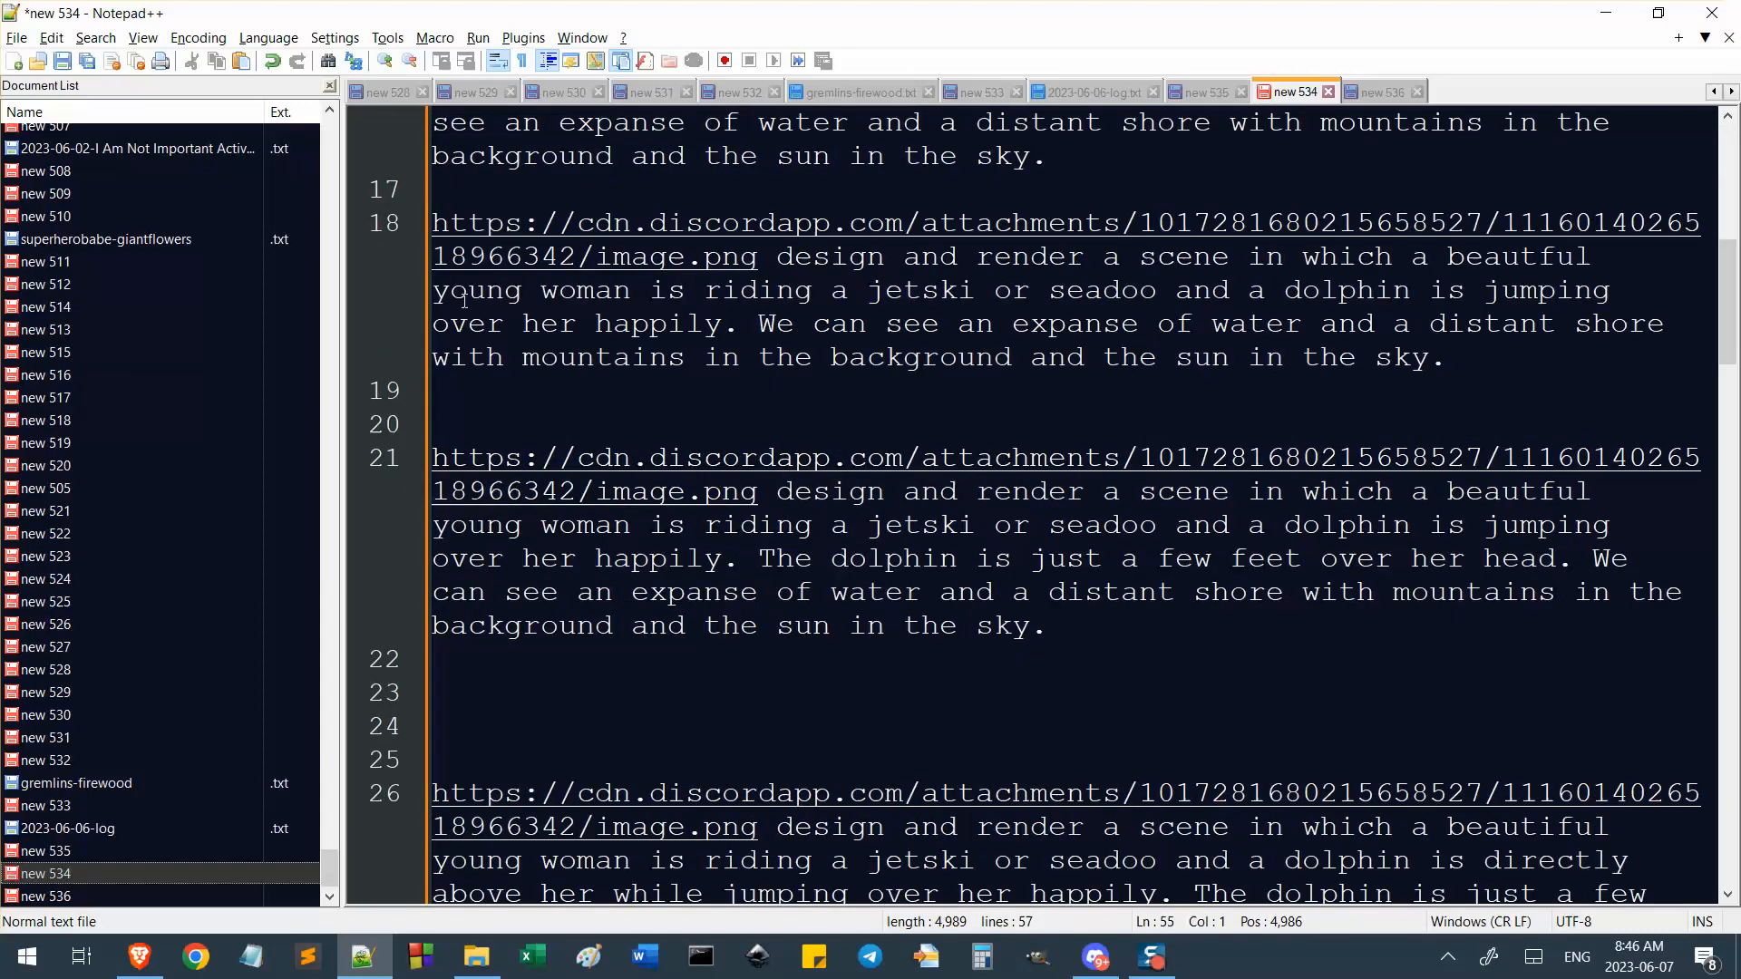
drag(468, 290, 977, 290)
drag(1268, 290, 713, 328)
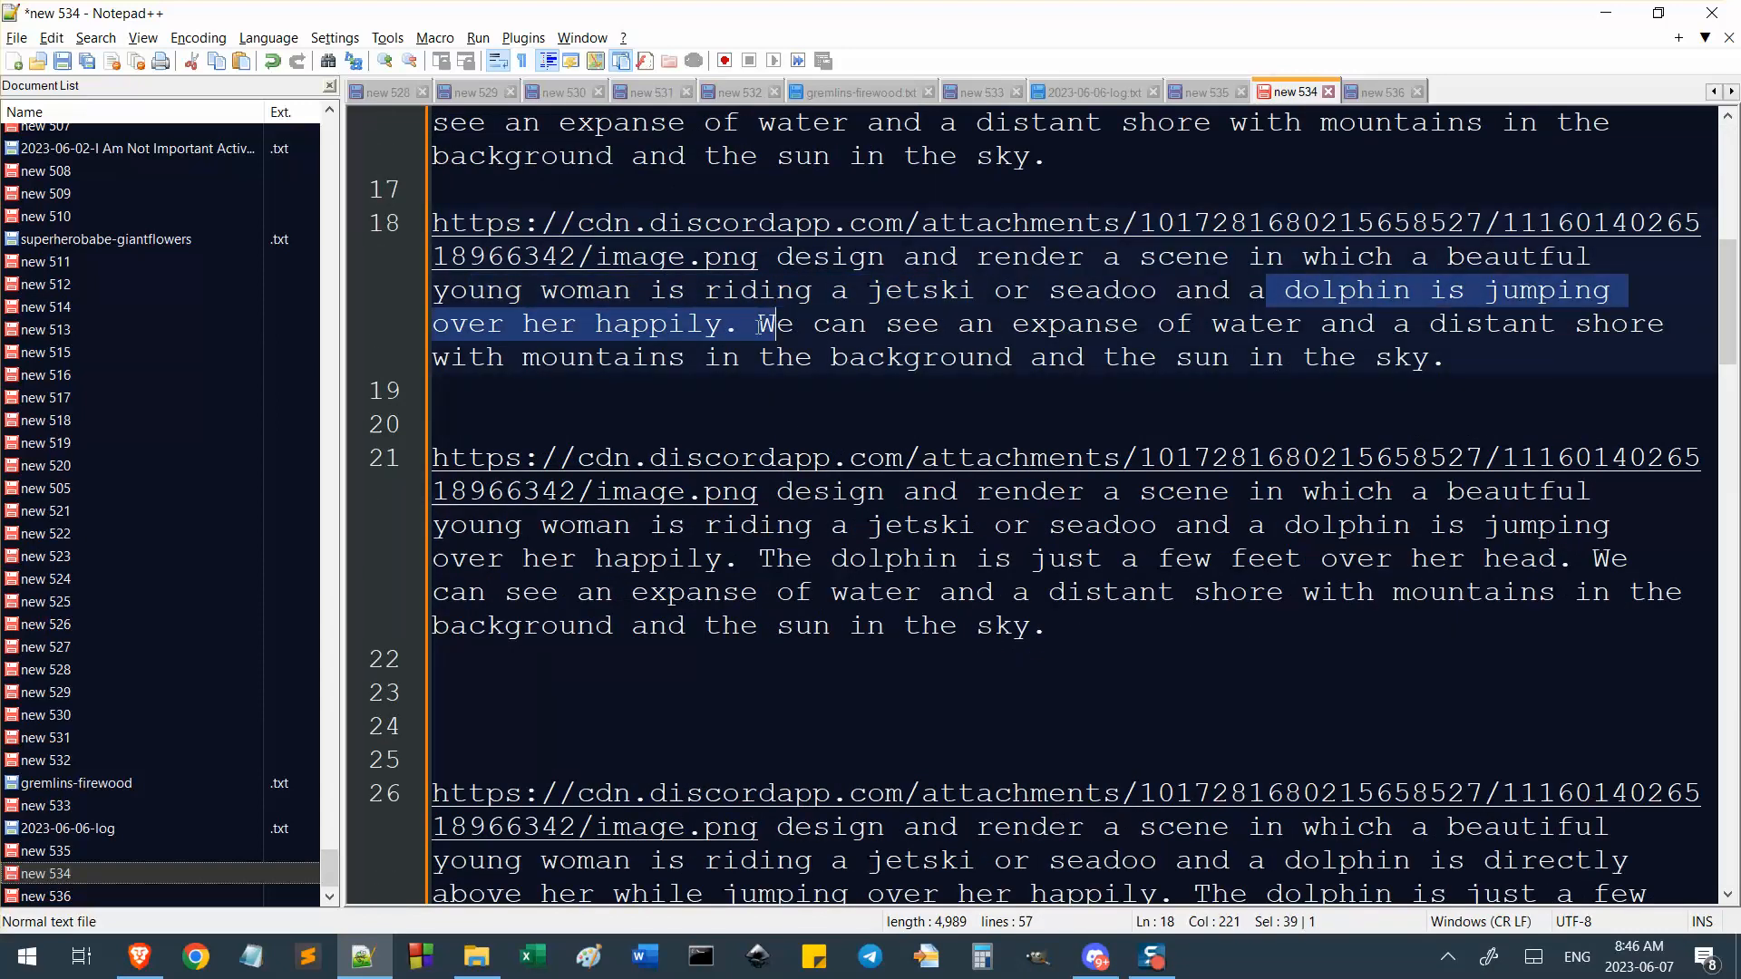
click(1266, 290)
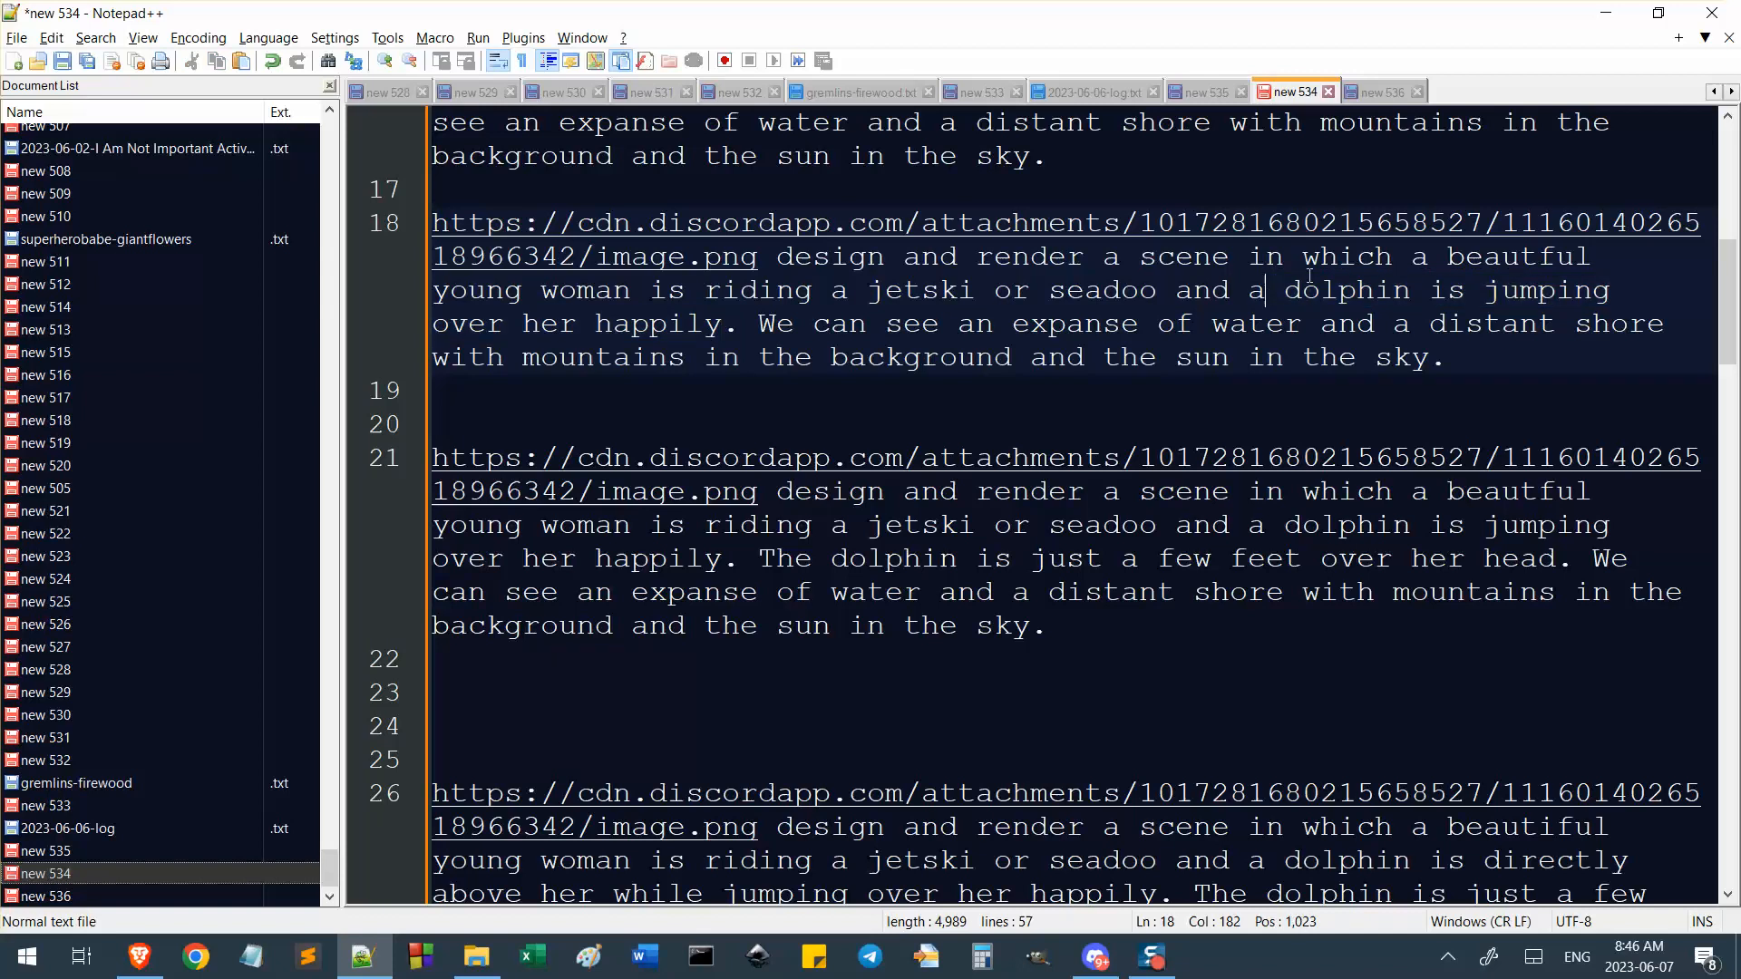
drag(1448, 257, 577, 324)
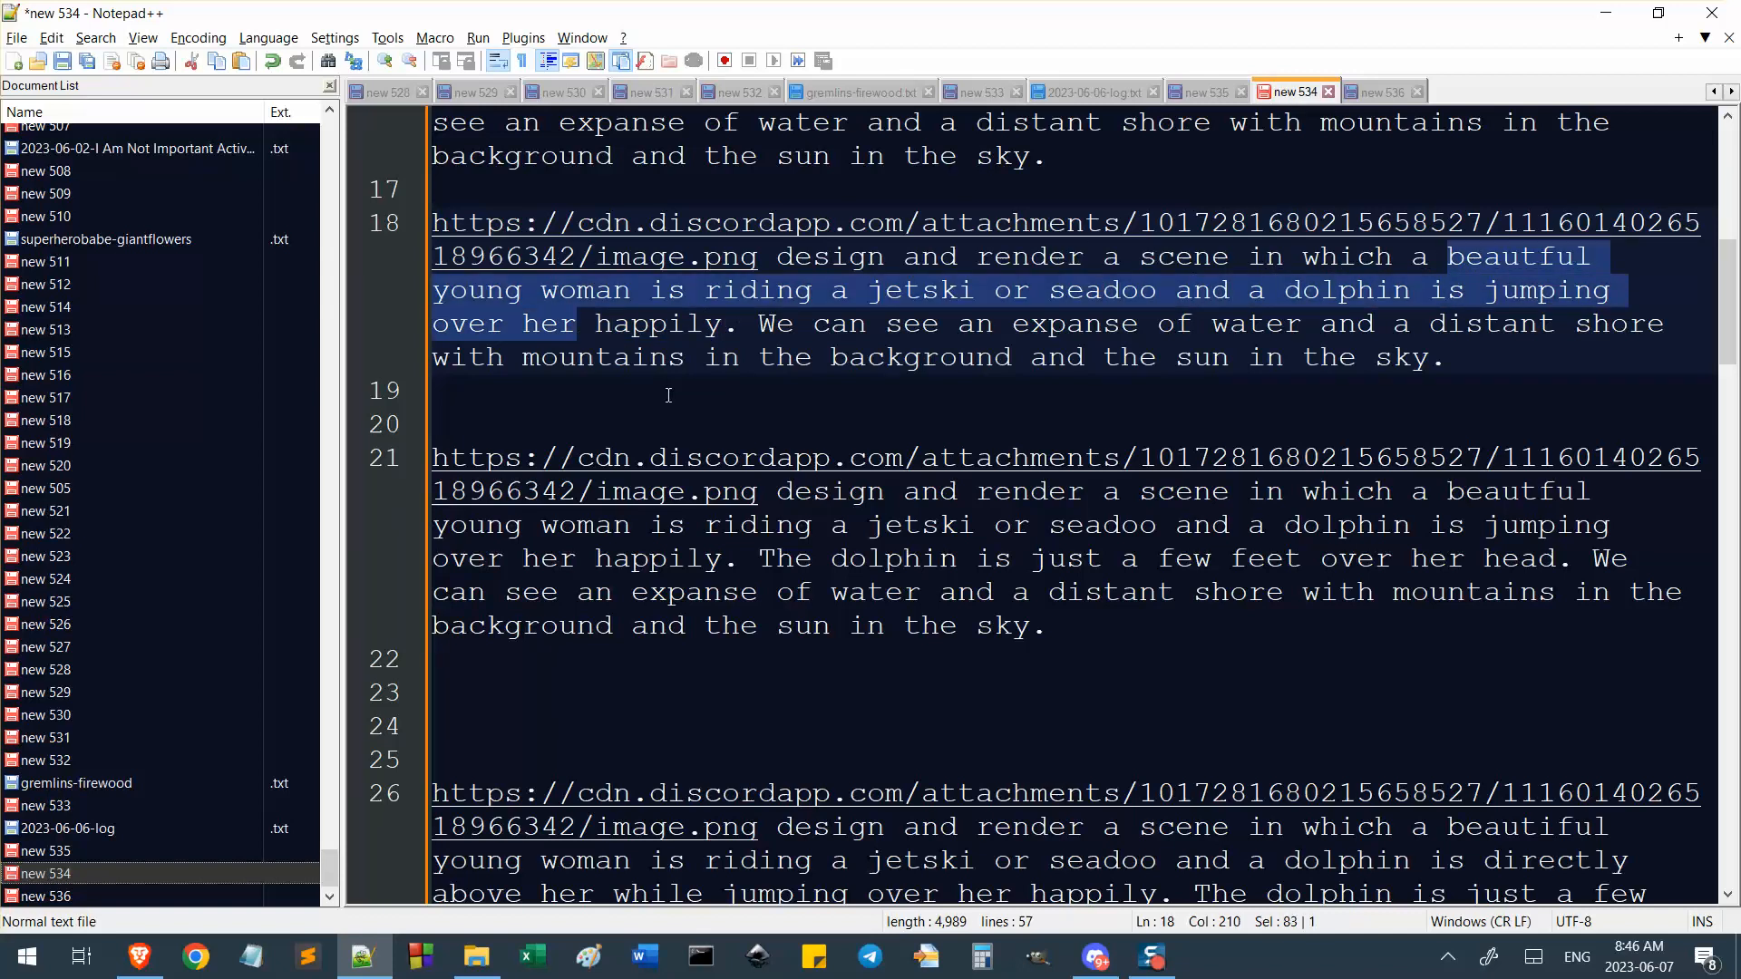
scroll(668, 388, up, 7)
click(514, 190)
key(ctrl+Home)
key(ctrl+v)
key(Return)
key(Return)
key(Return)
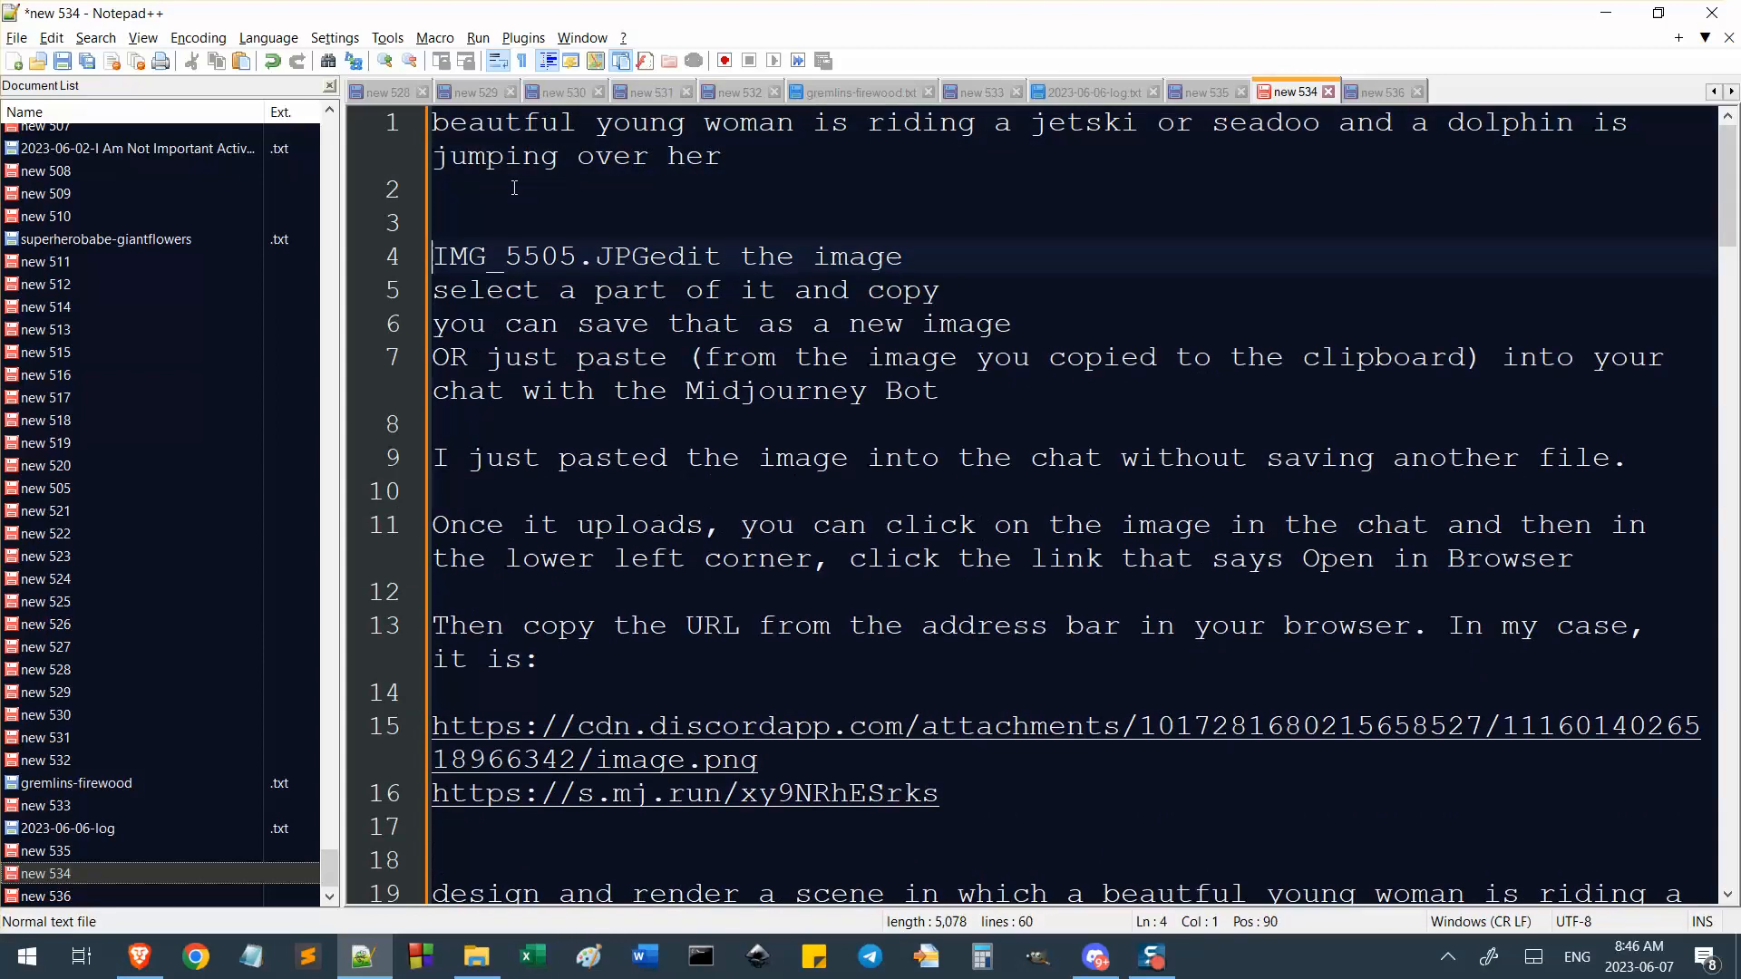
key(ctrl+End)
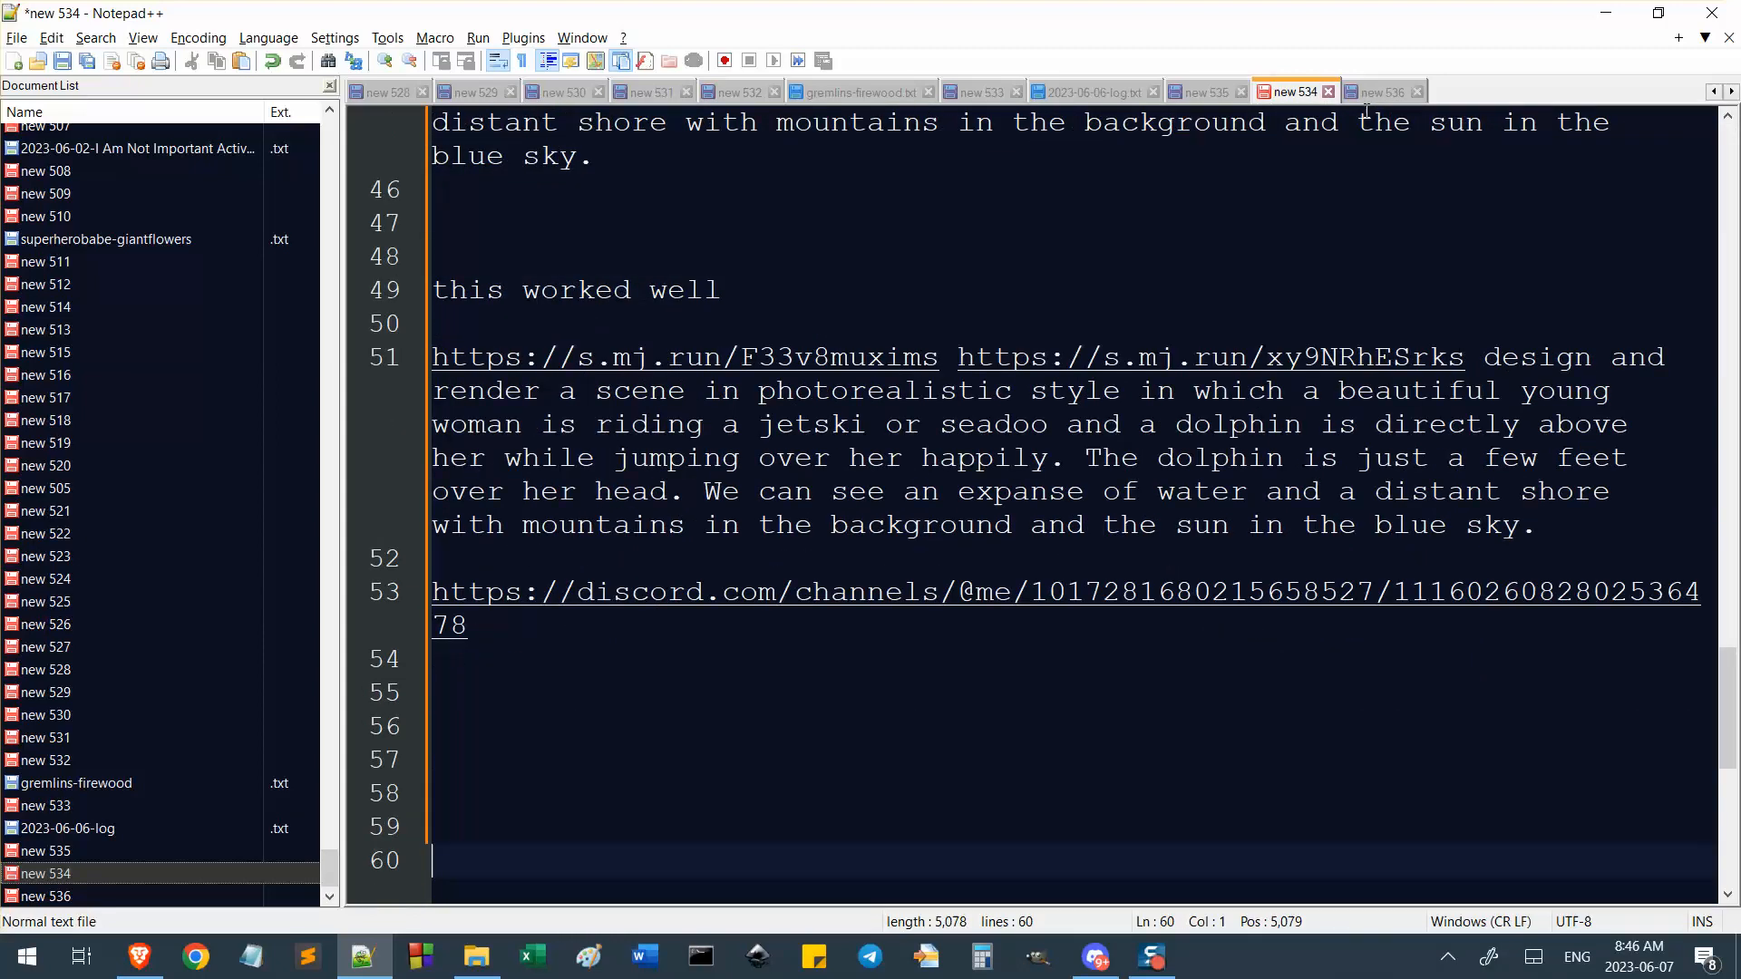
Bring the new 536 notes forward, switch to Discord, and enlarge the 8:15 AM Image #2 result to examine it.
click(1385, 93)
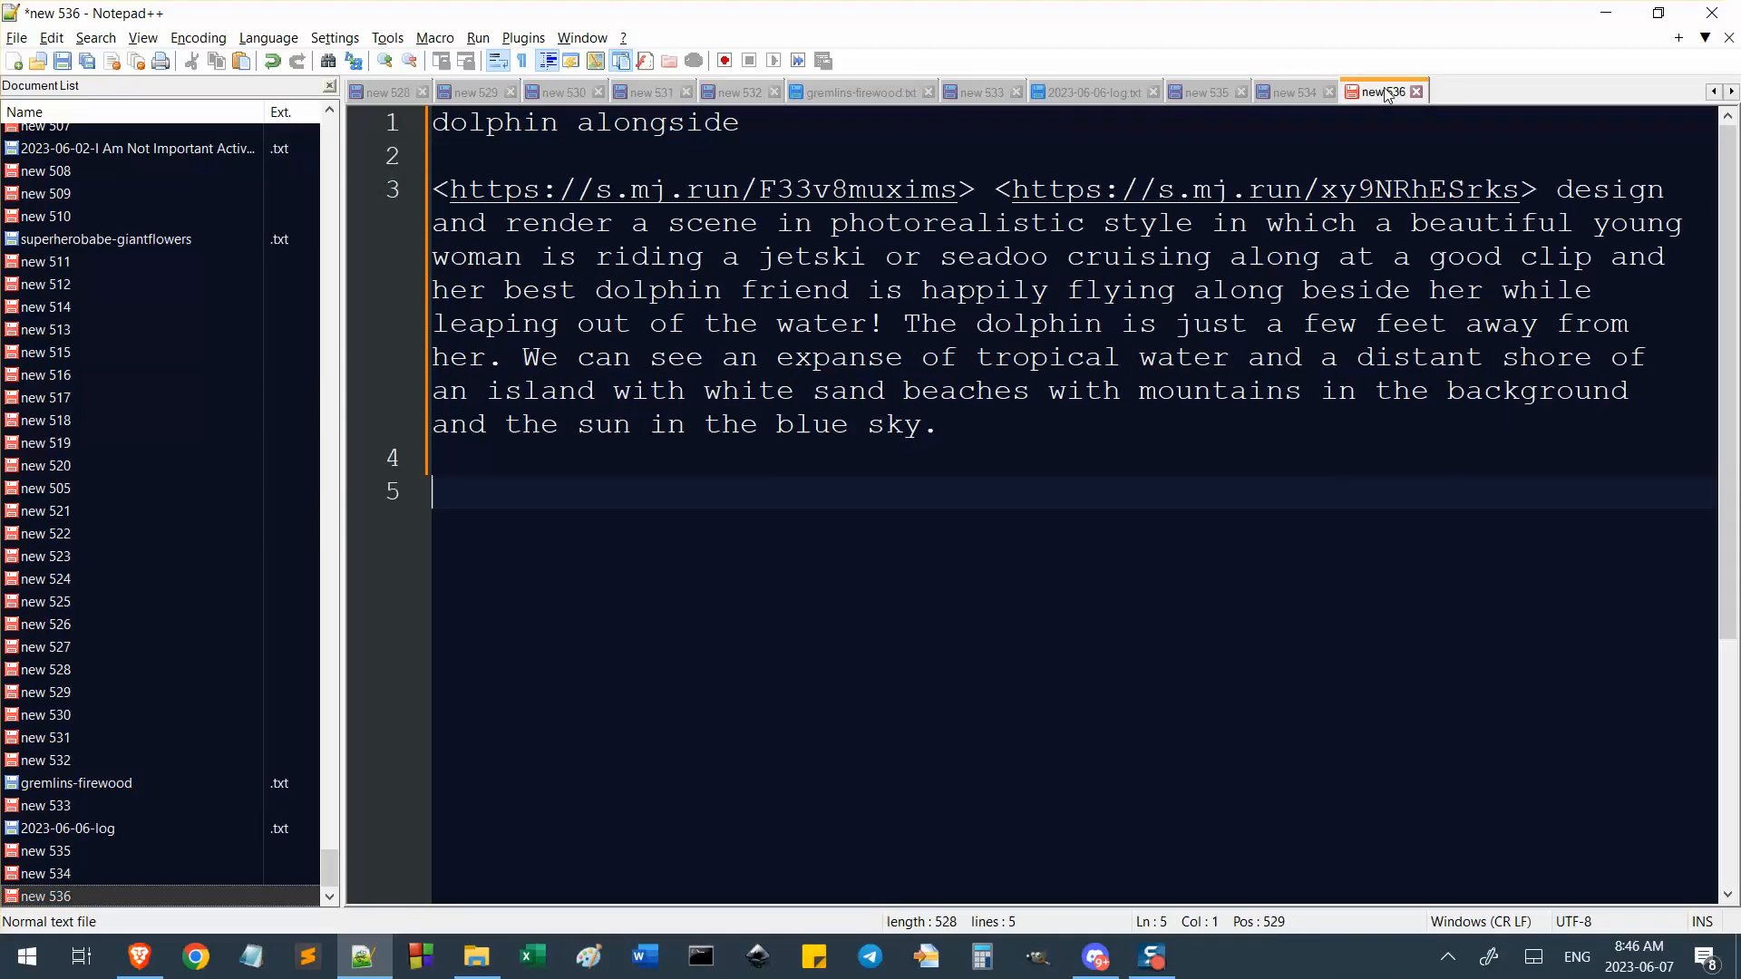
click(1098, 959)
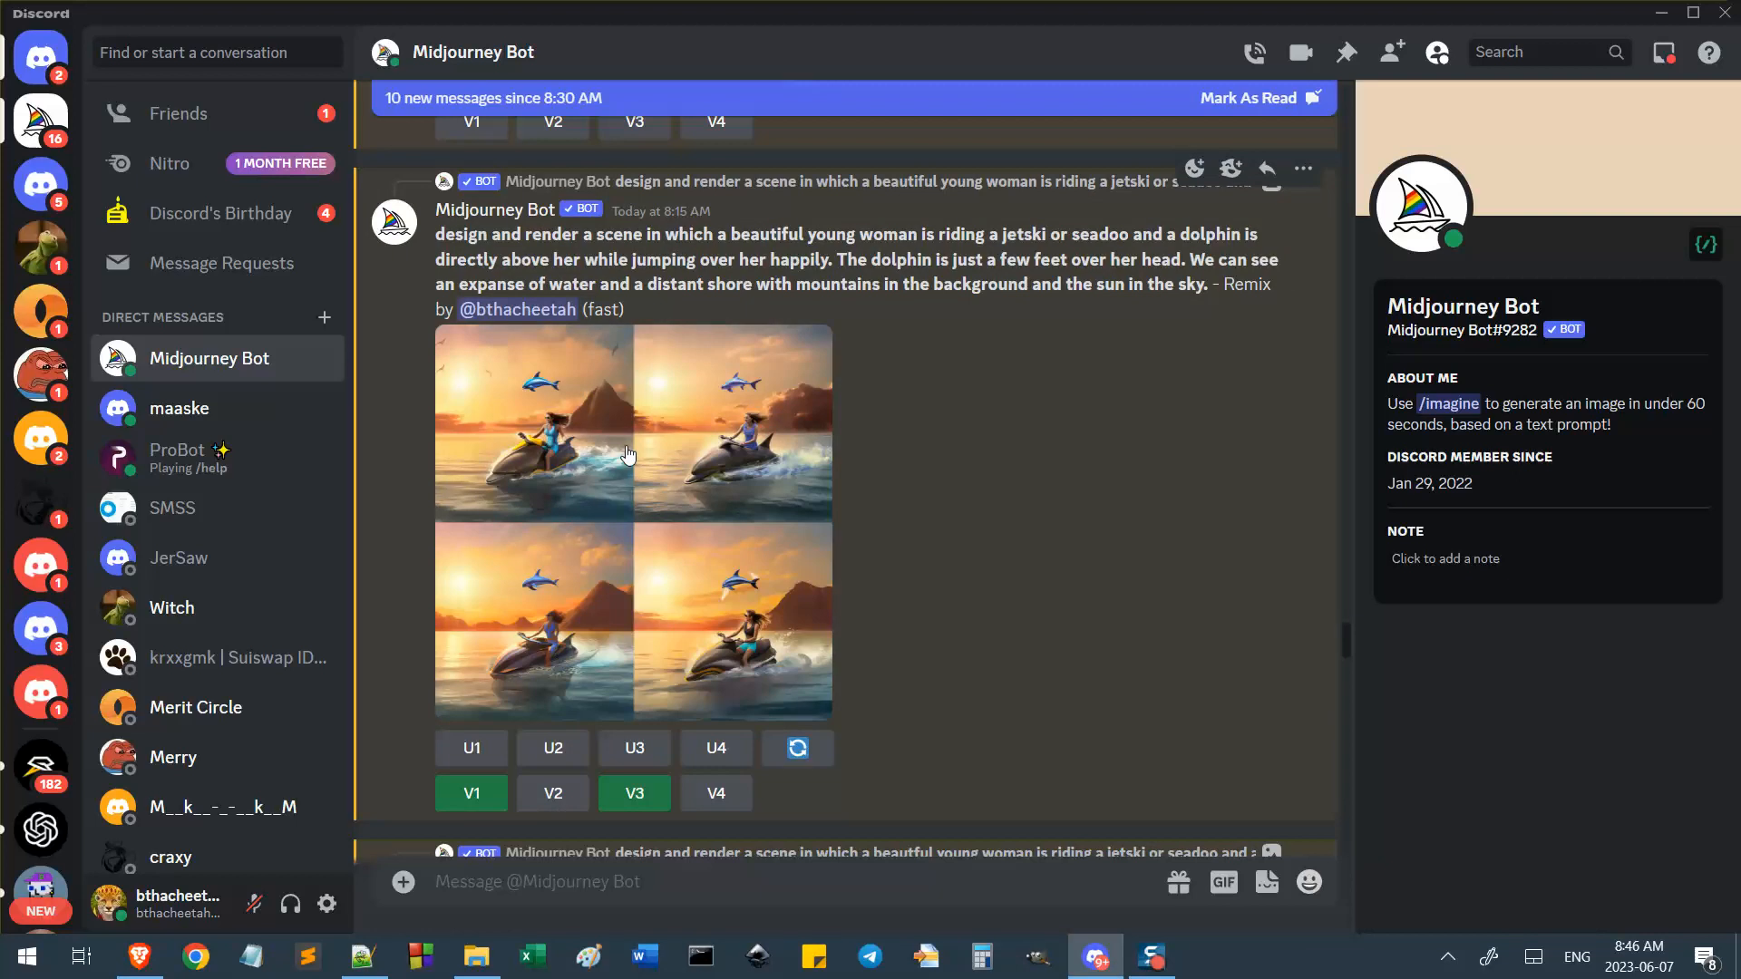
scroll(738, 490, down, 3)
scroll(798, 512, down, 3)
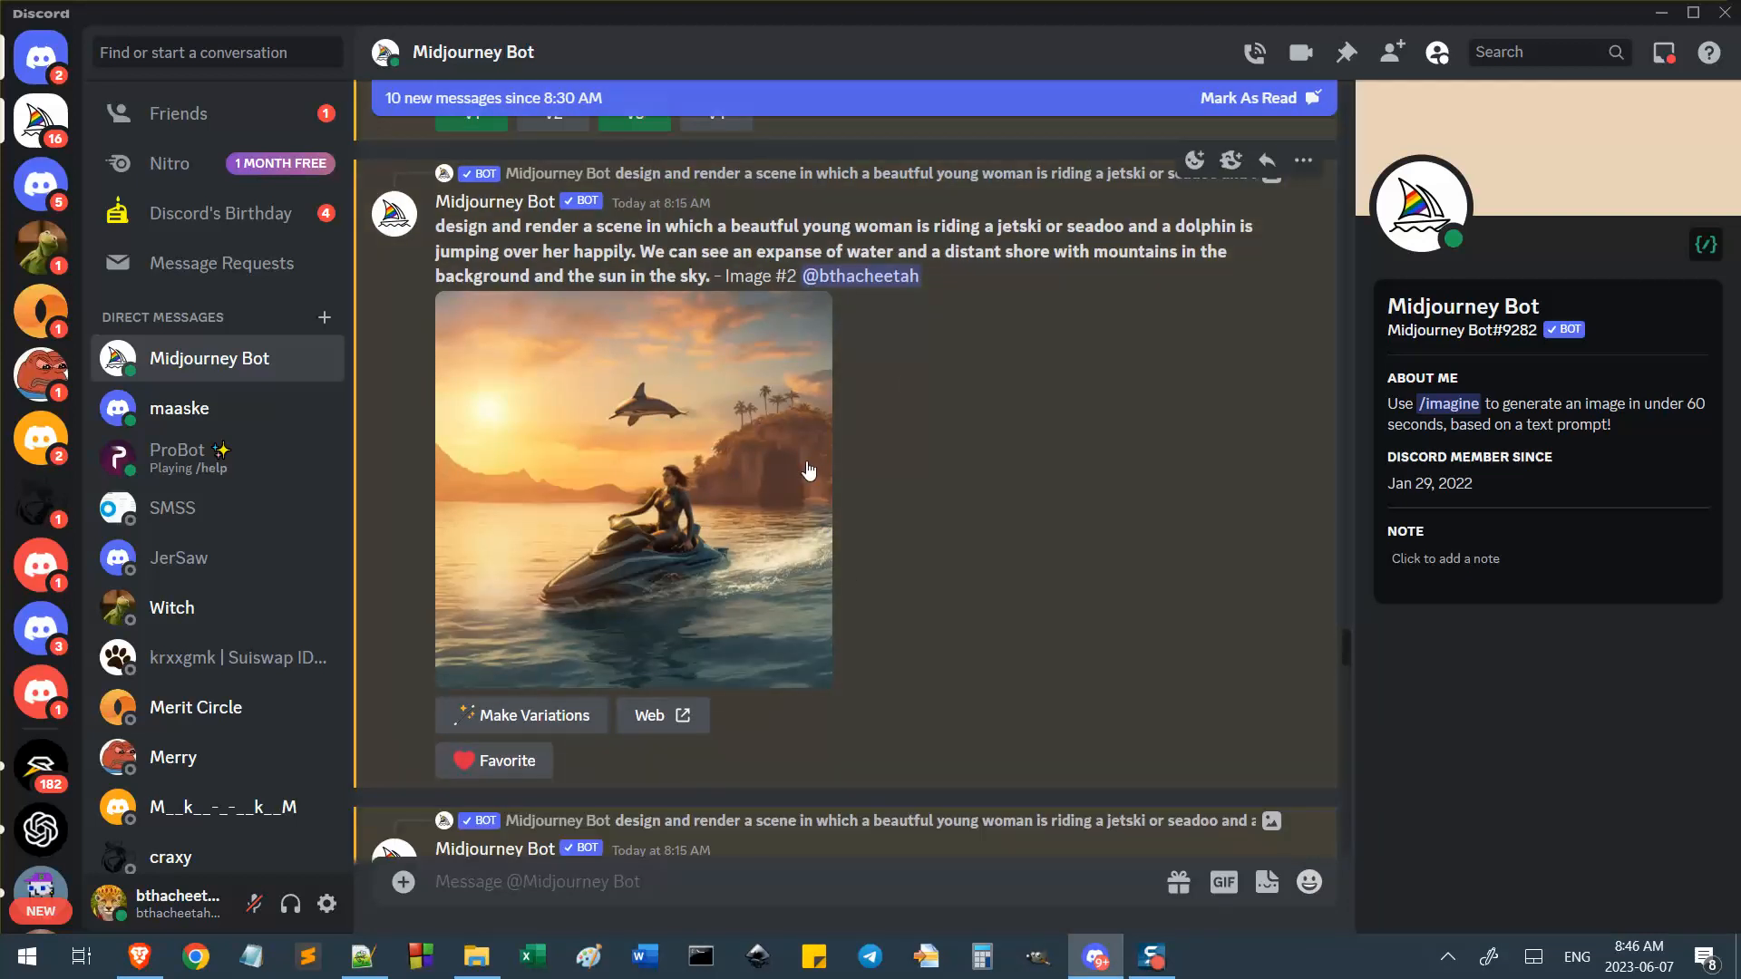
click(760, 453)
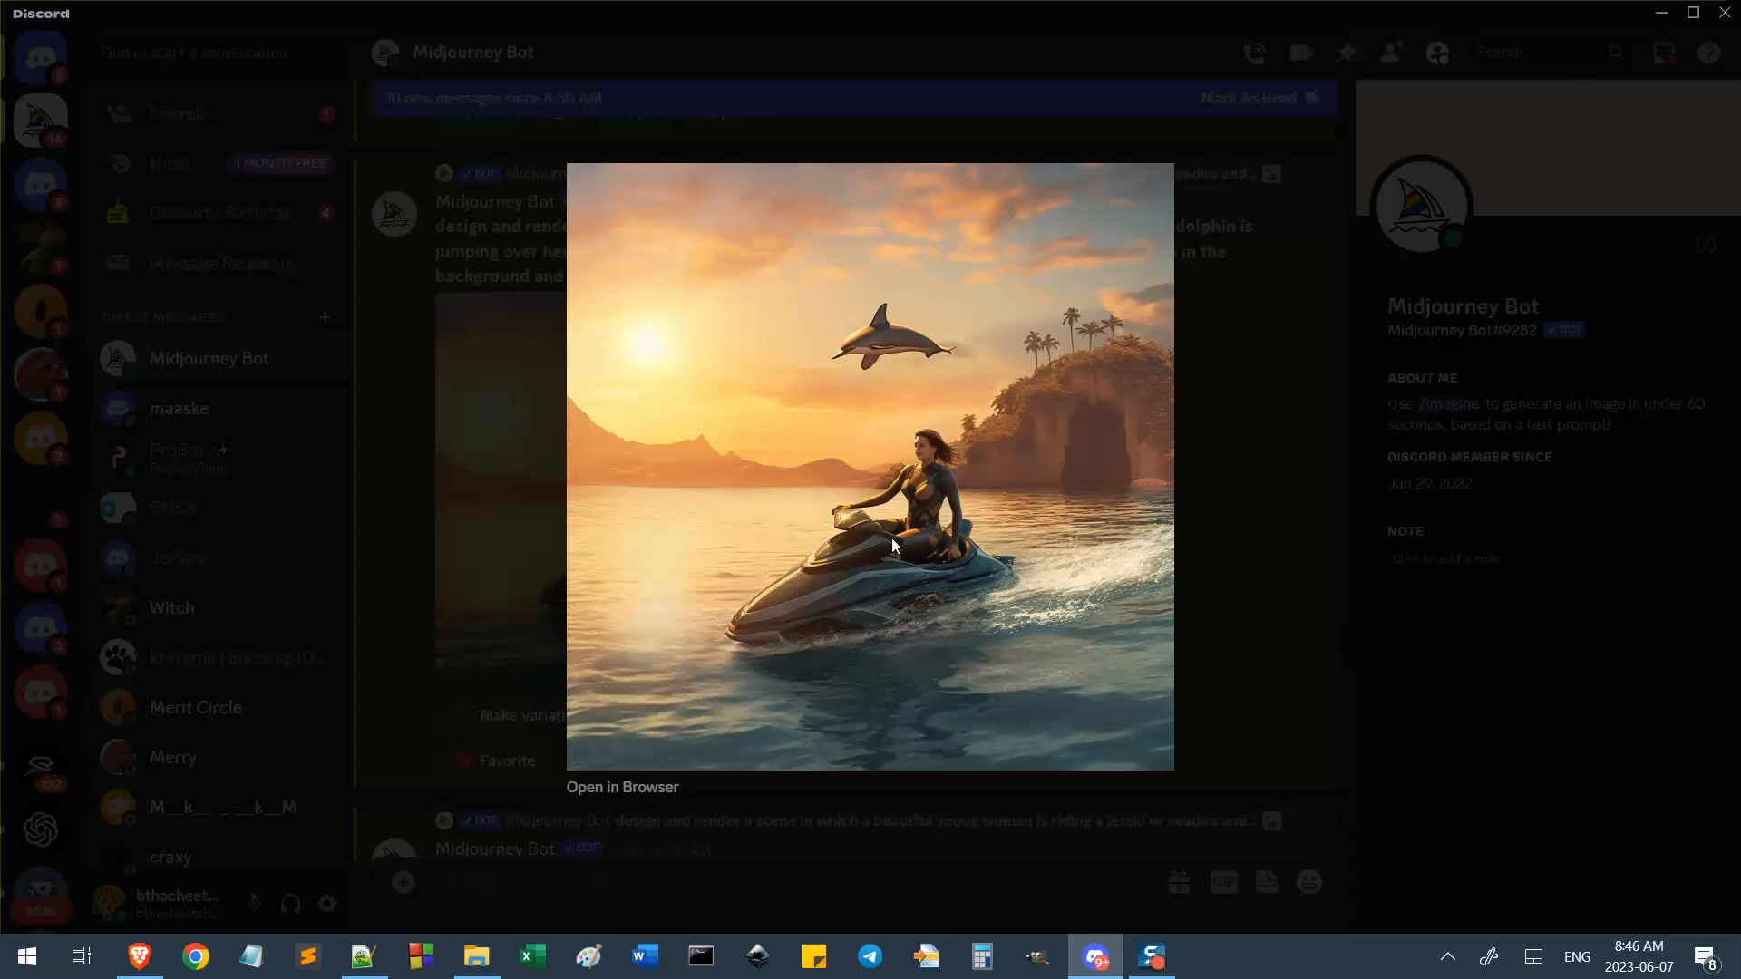
click(1184, 535)
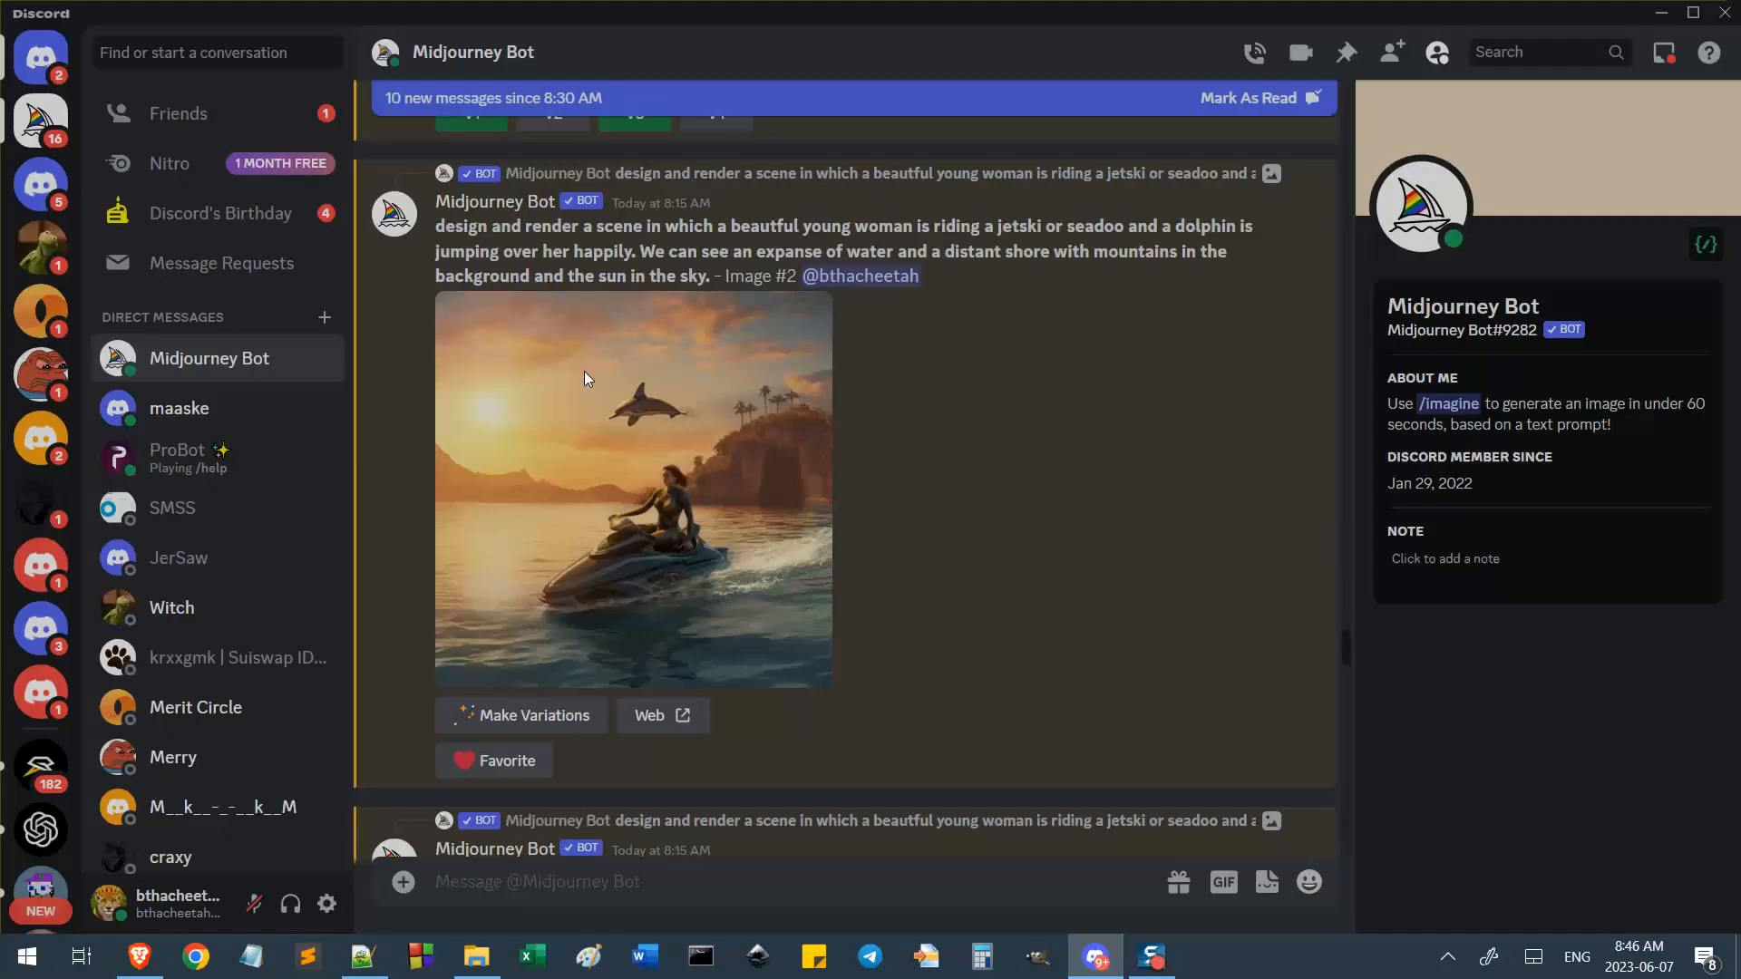
Browse the results that follow, return to the 8:15 AM Image #2, and recheck its enlarged picture and prompt wording.
scroll(1059, 410, down, 10)
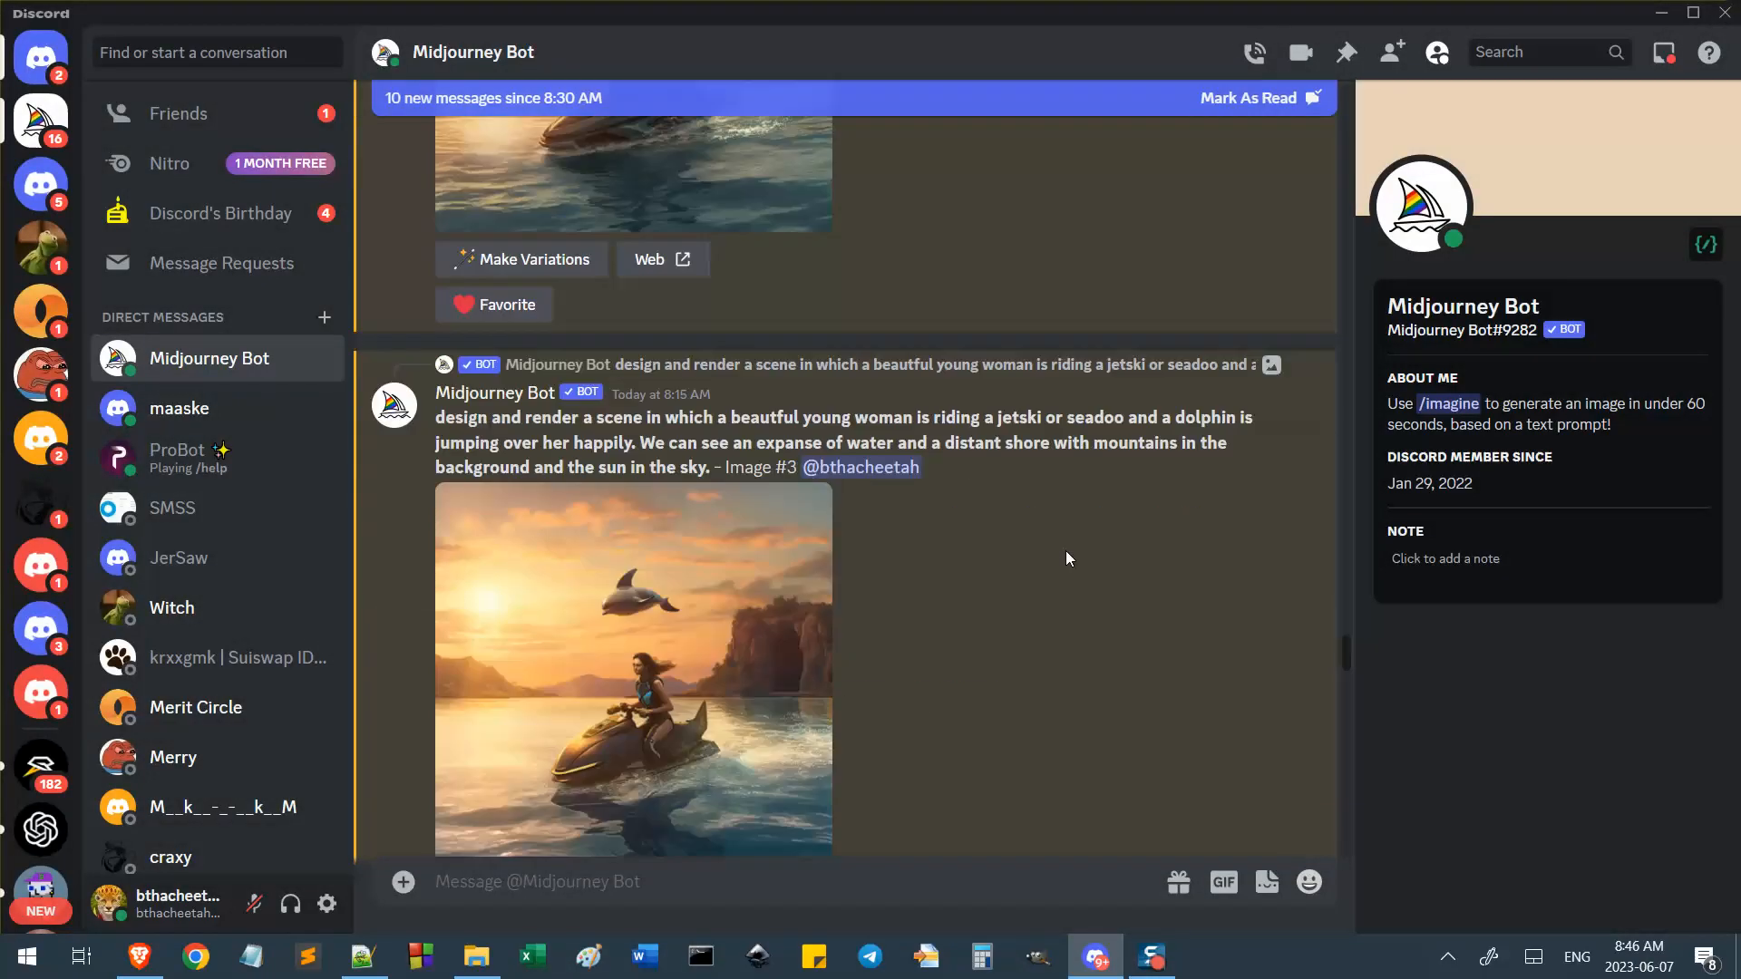
scroll(1074, 646, down, 10)
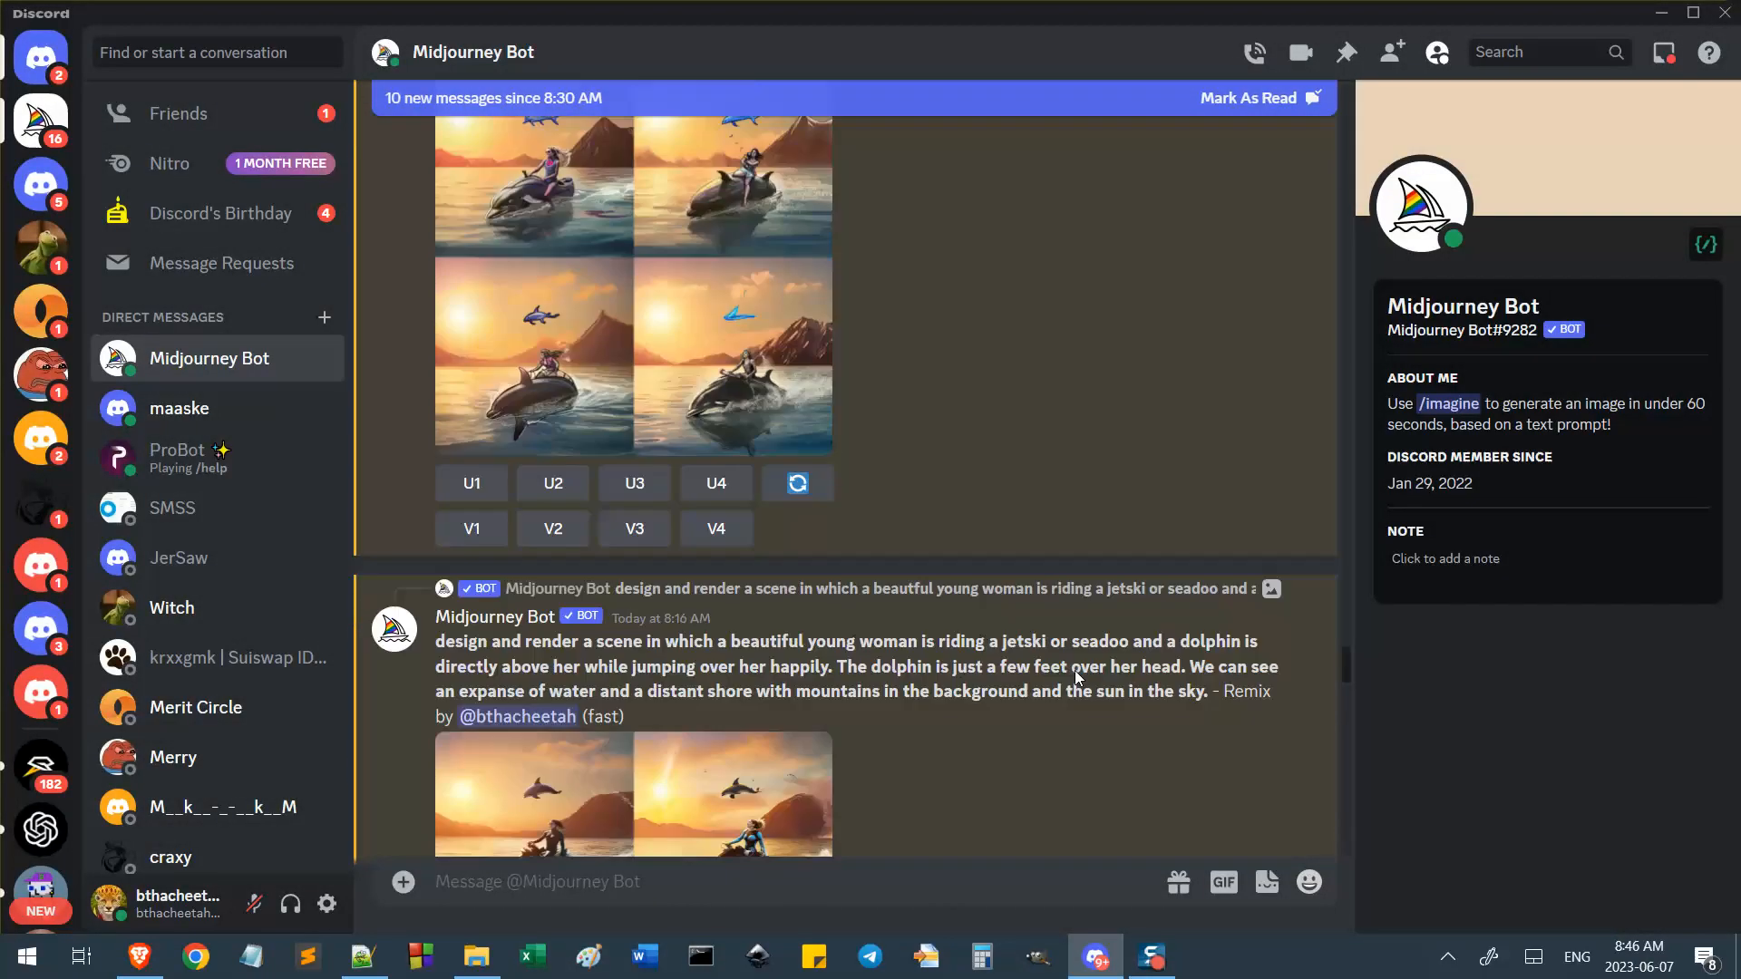
scroll(967, 618, down, 6)
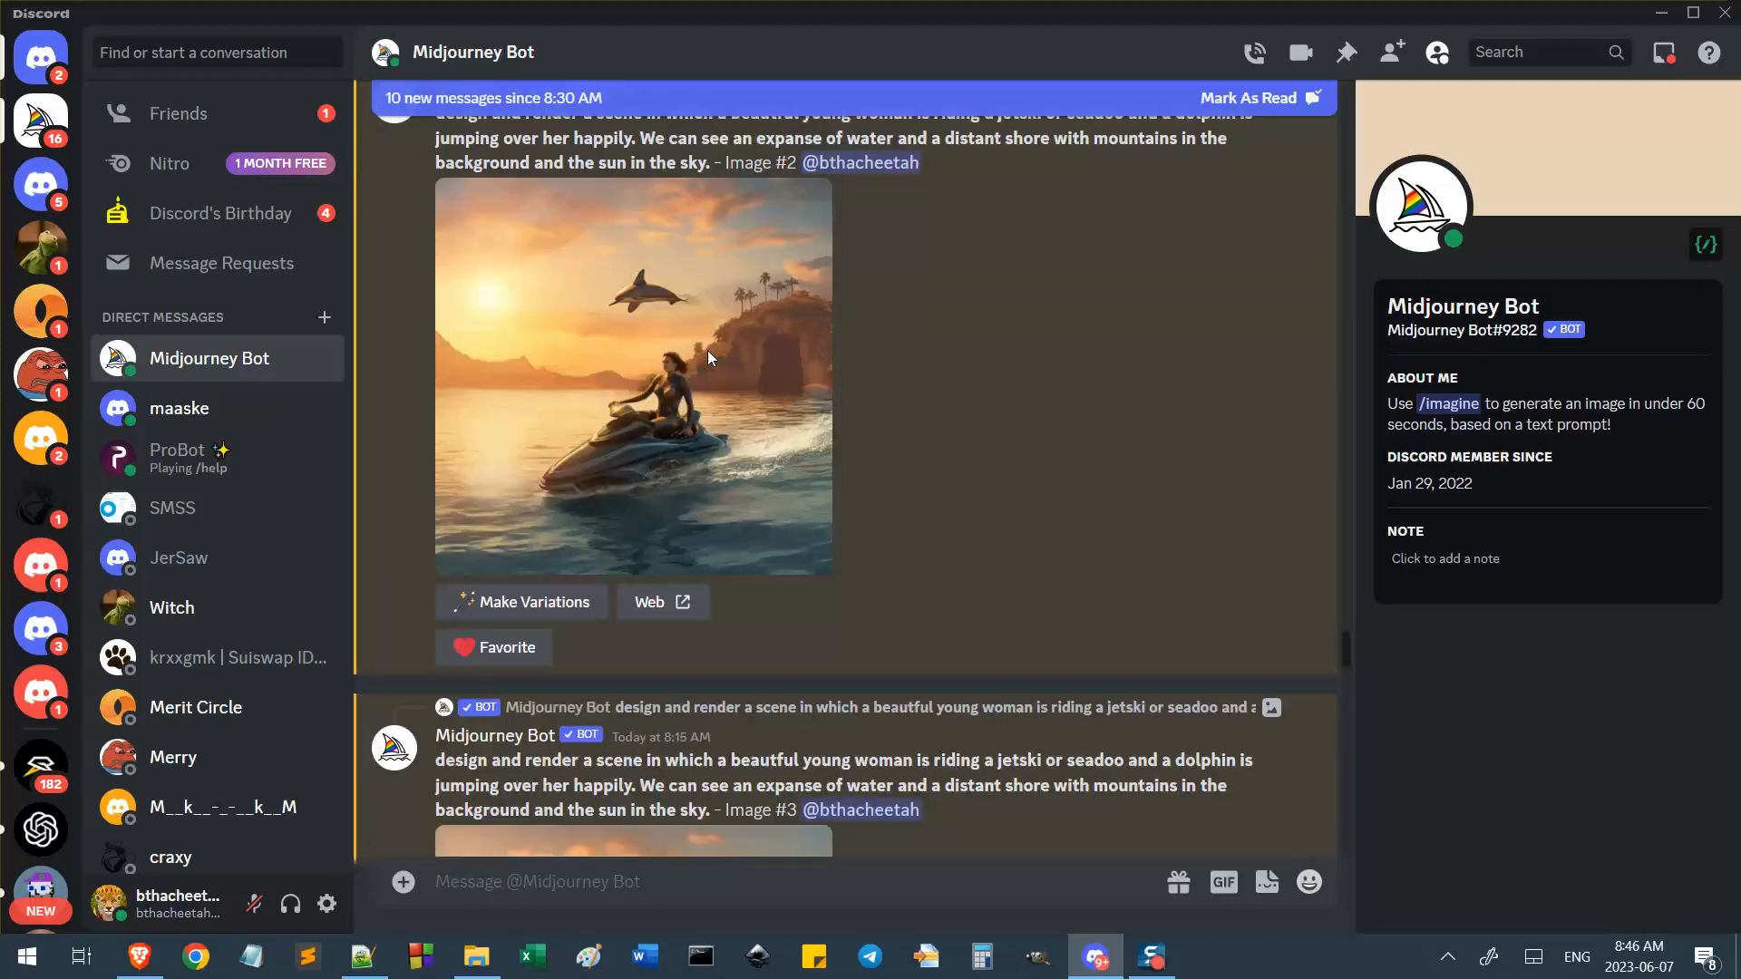
click(788, 340)
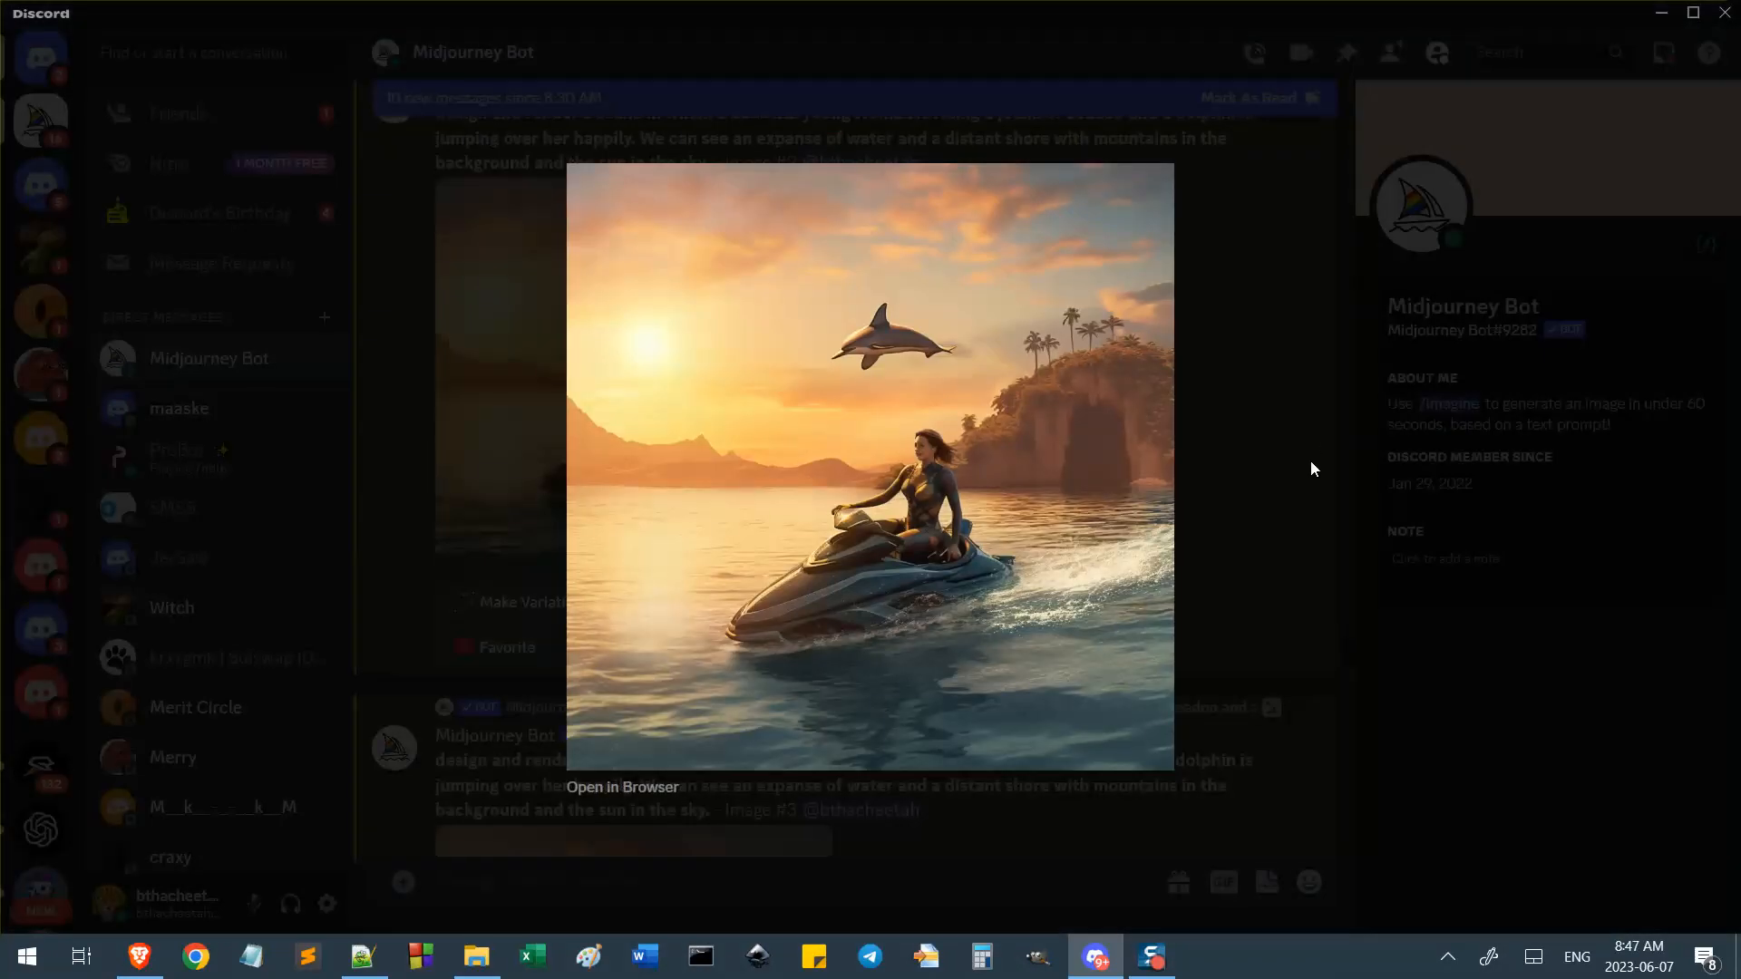
click(1300, 517)
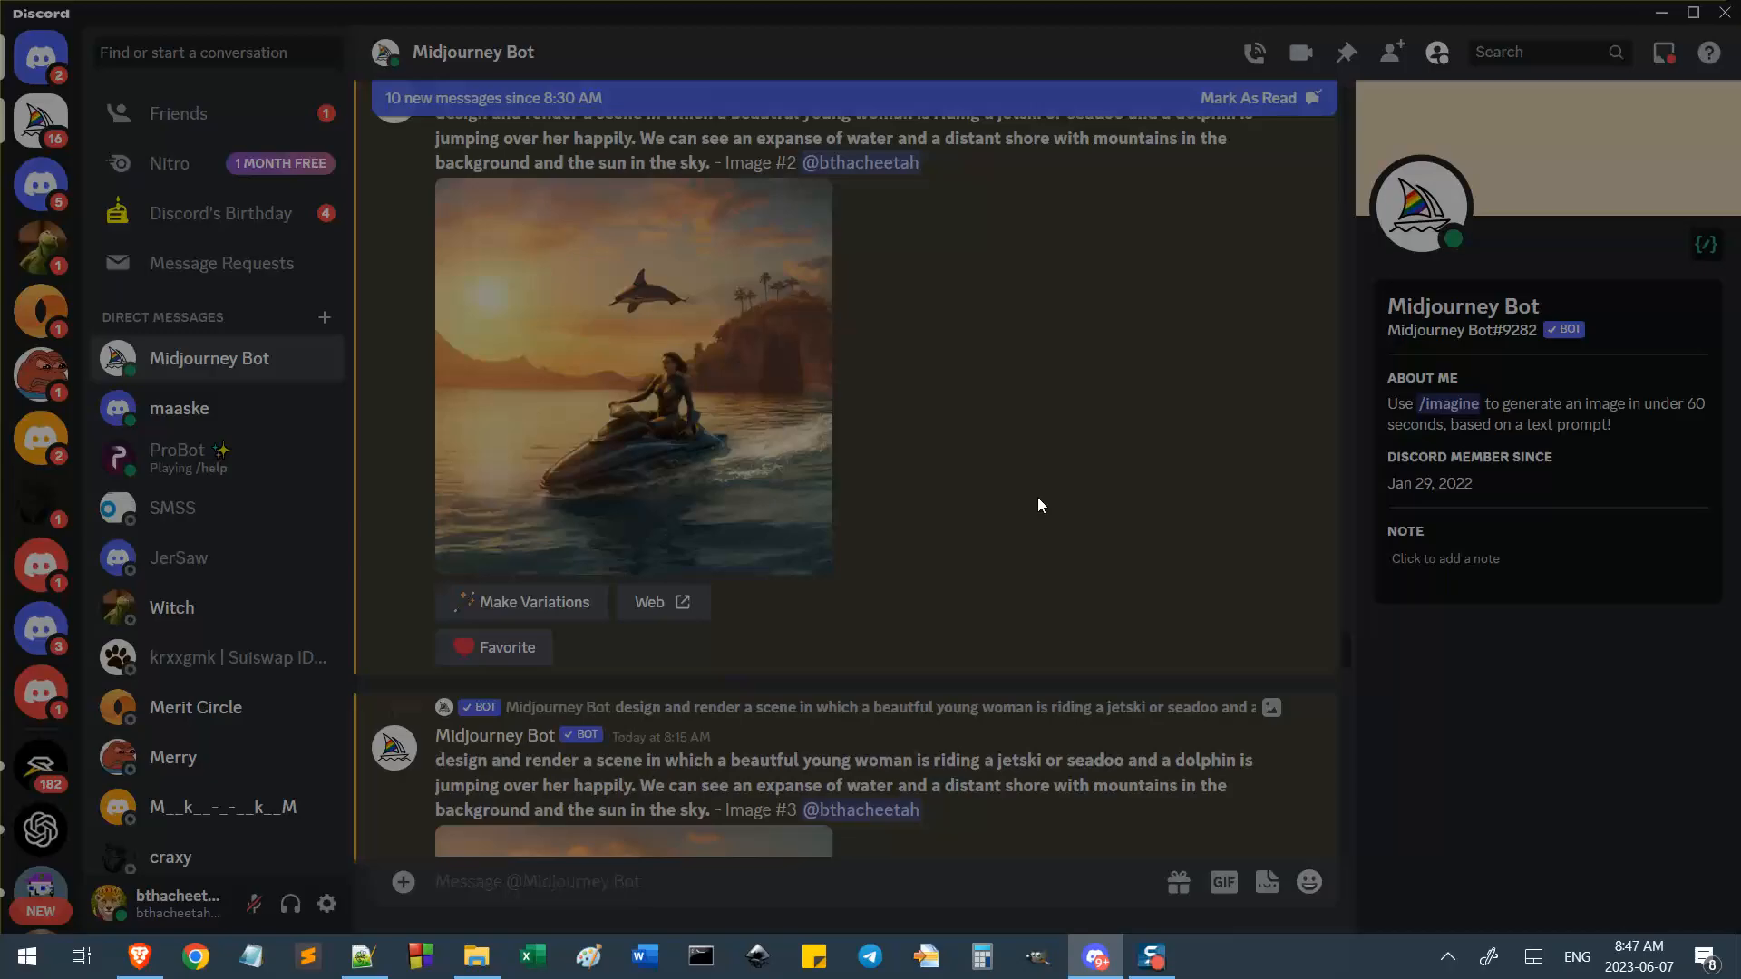
scroll(704, 222, up, 2)
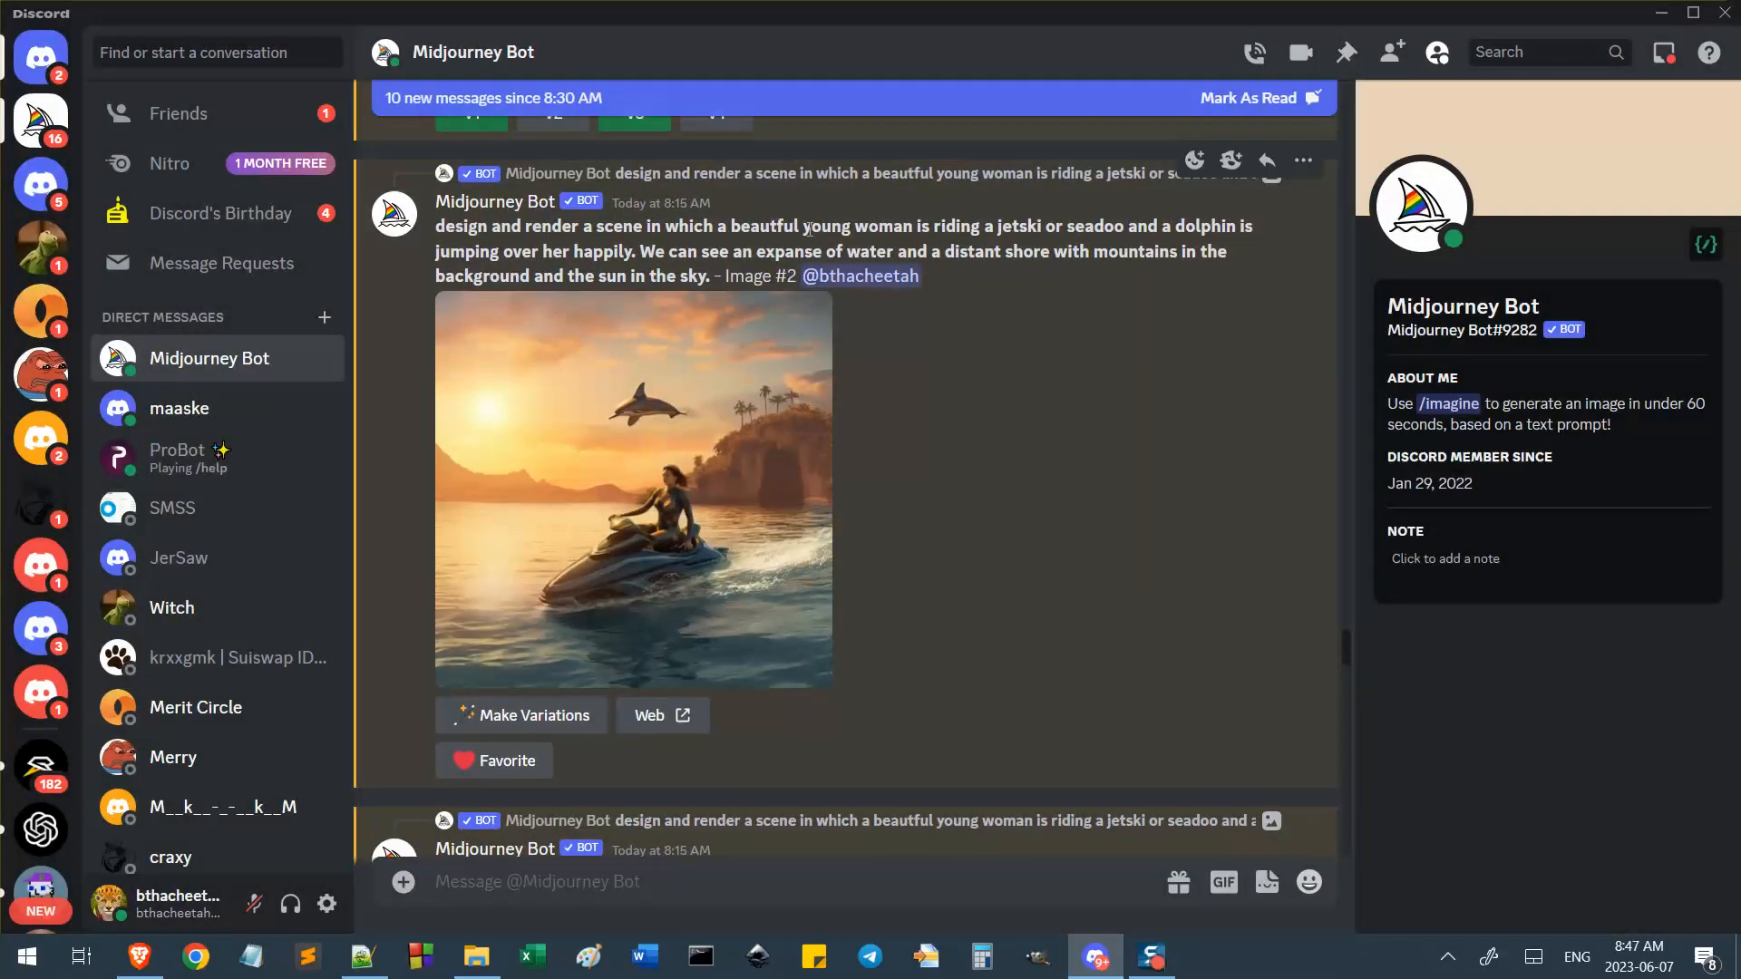
drag(437, 226, 740, 226)
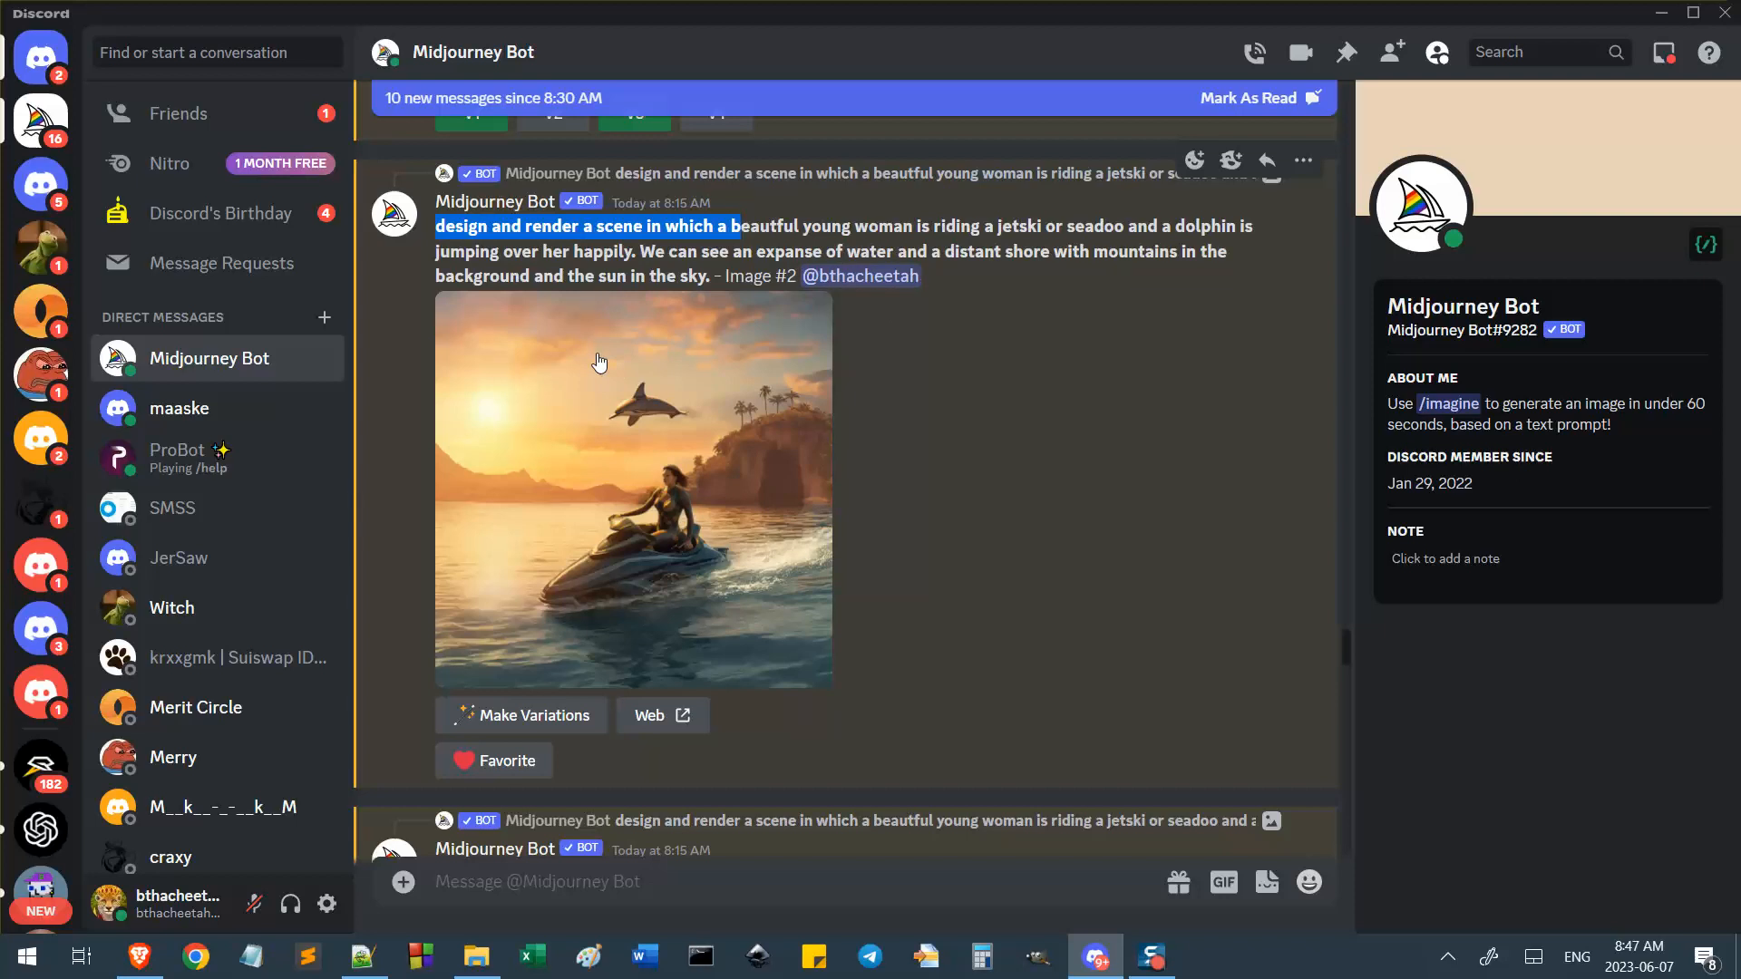
click(601, 409)
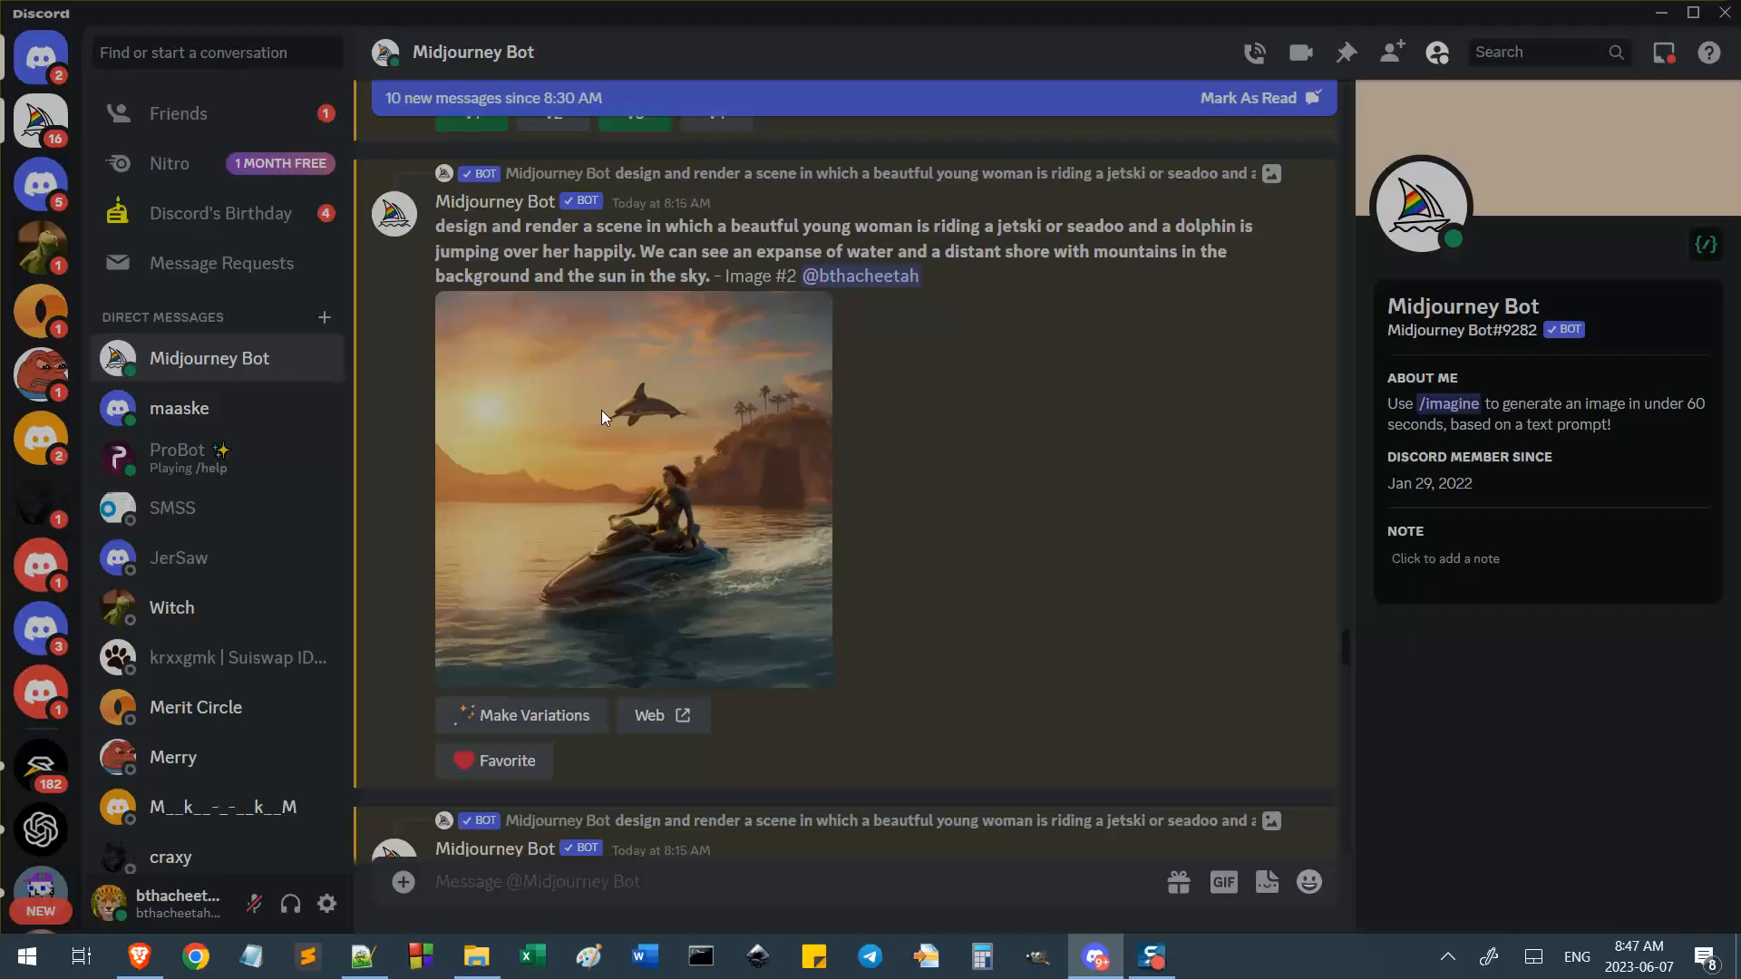
key(Escape)
Enlarge the 8:15 AM Image #3 result to examine the woman, jetski and dolphin.
scroll(829, 597, down, 6)
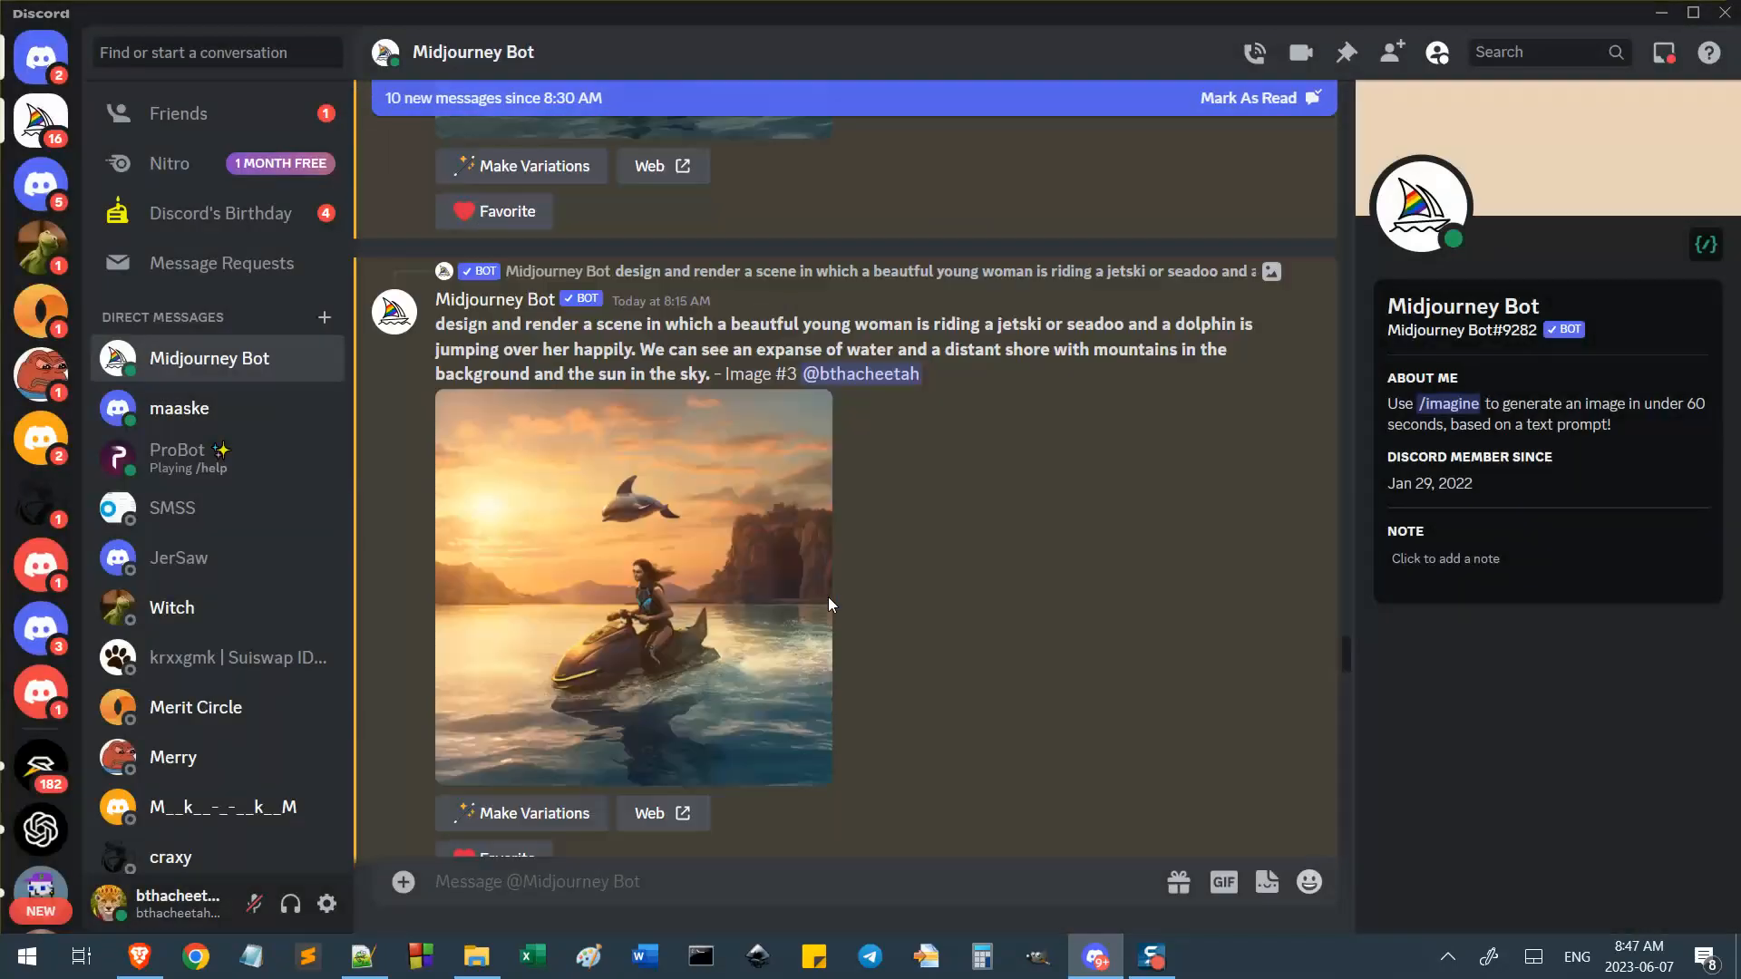
click(655, 534)
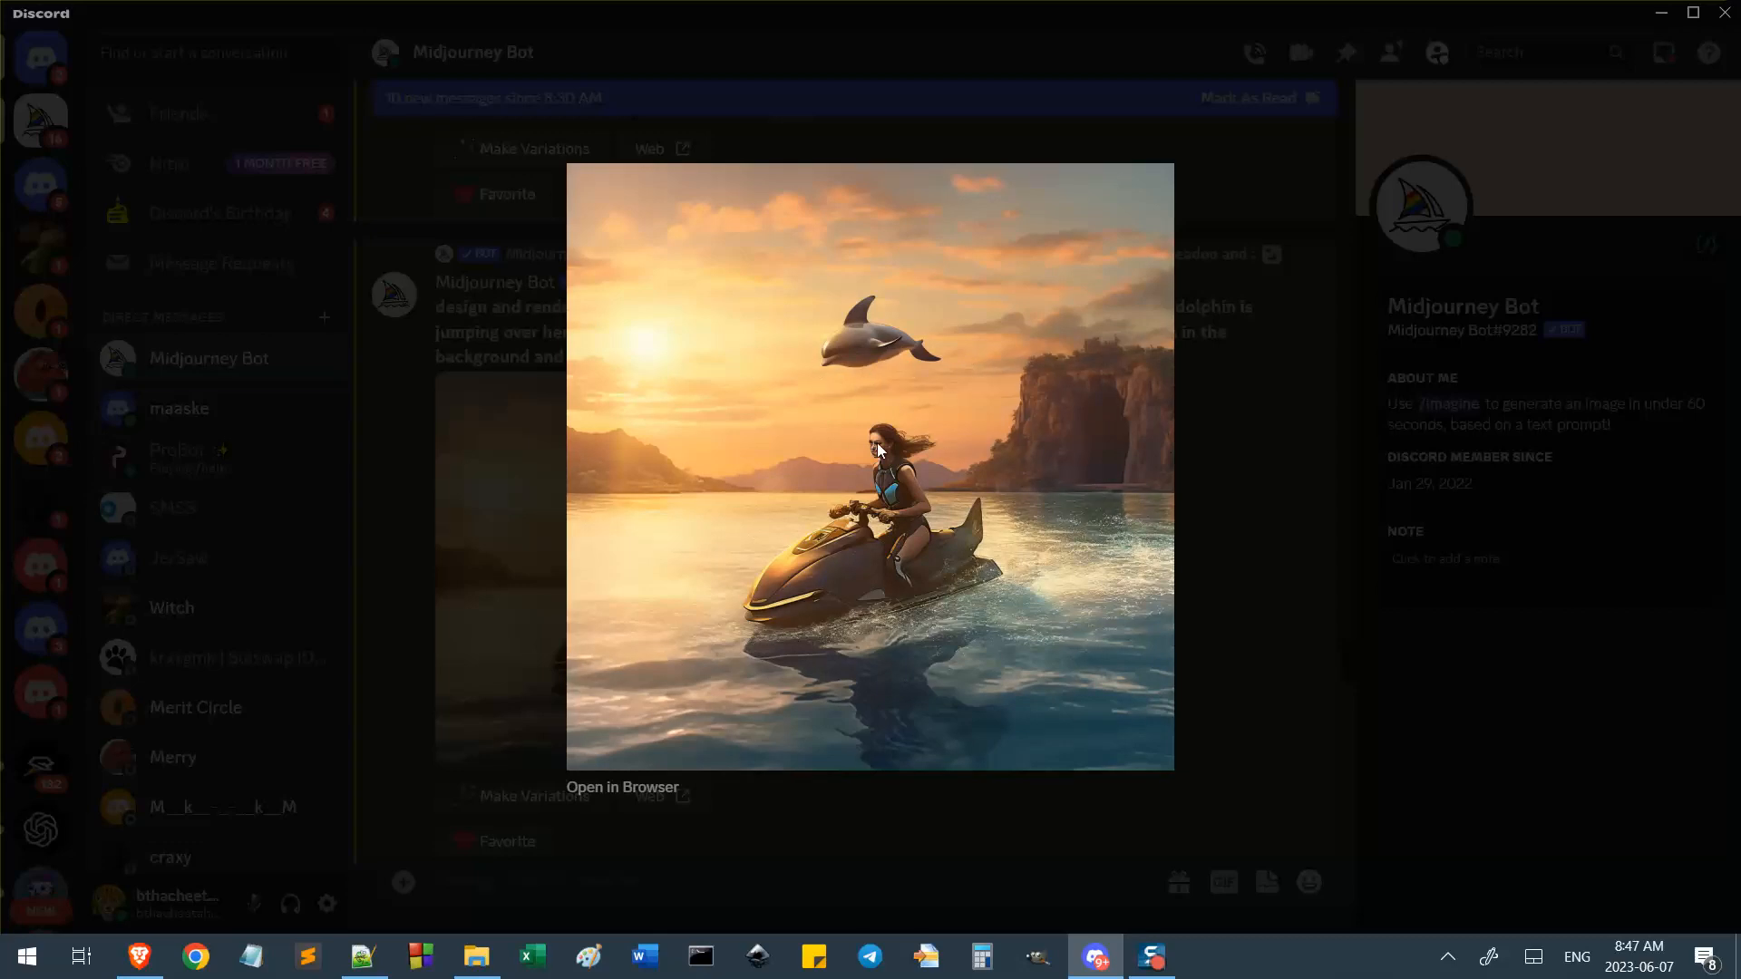
click(1242, 443)
Submit variations of the 8:15 AM Image #3, replacing the remix prompt with the "dolphin alongside" description from the notes, without its image links.
click(515, 796)
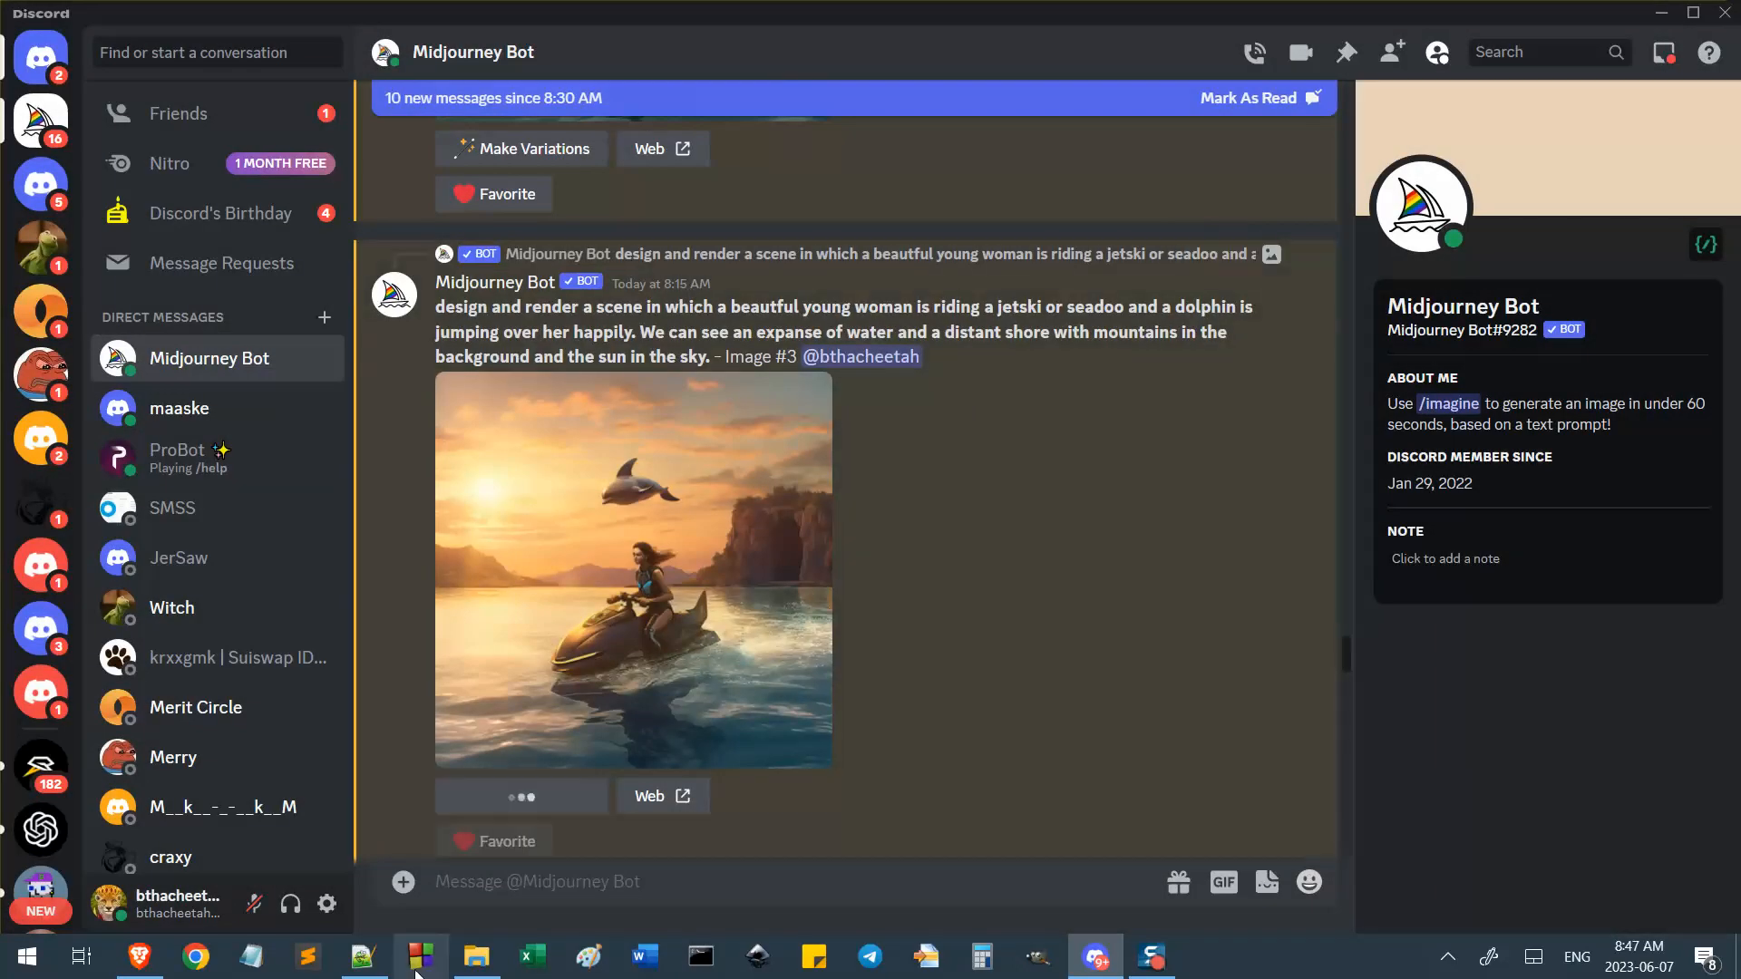
click(363, 956)
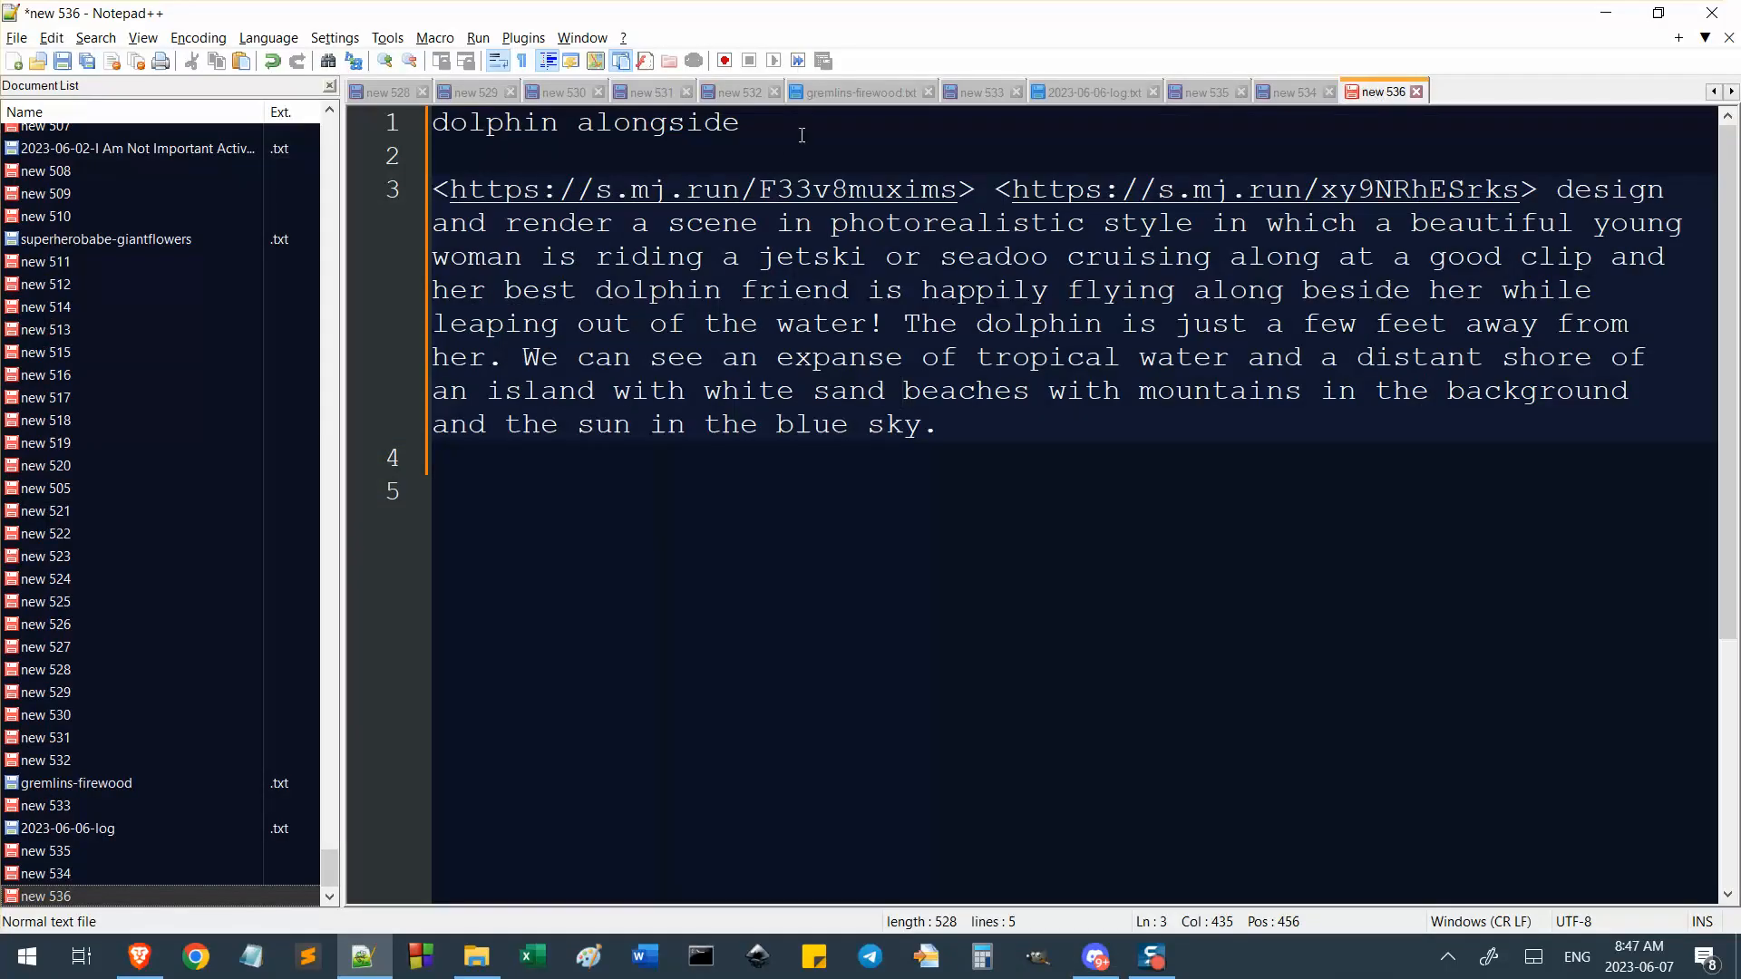
click(825, 469)
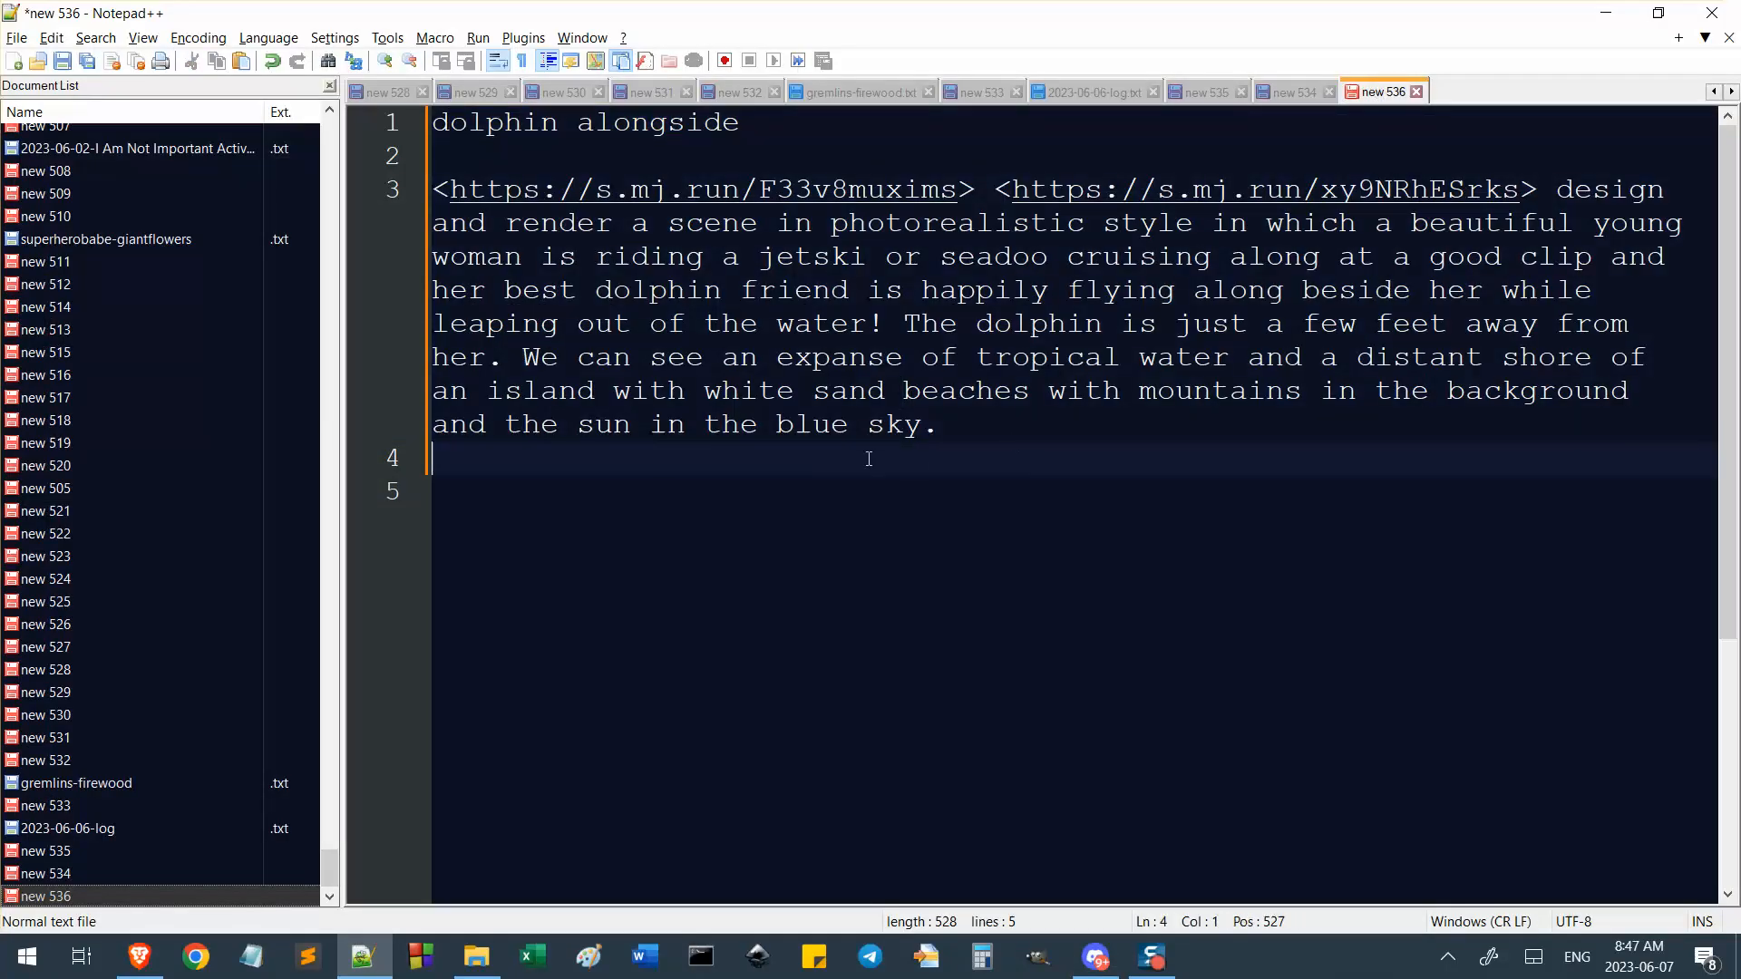
key(alt+Tab)
scroll(859, 511, down, 3)
scroll(798, 494, up, 3)
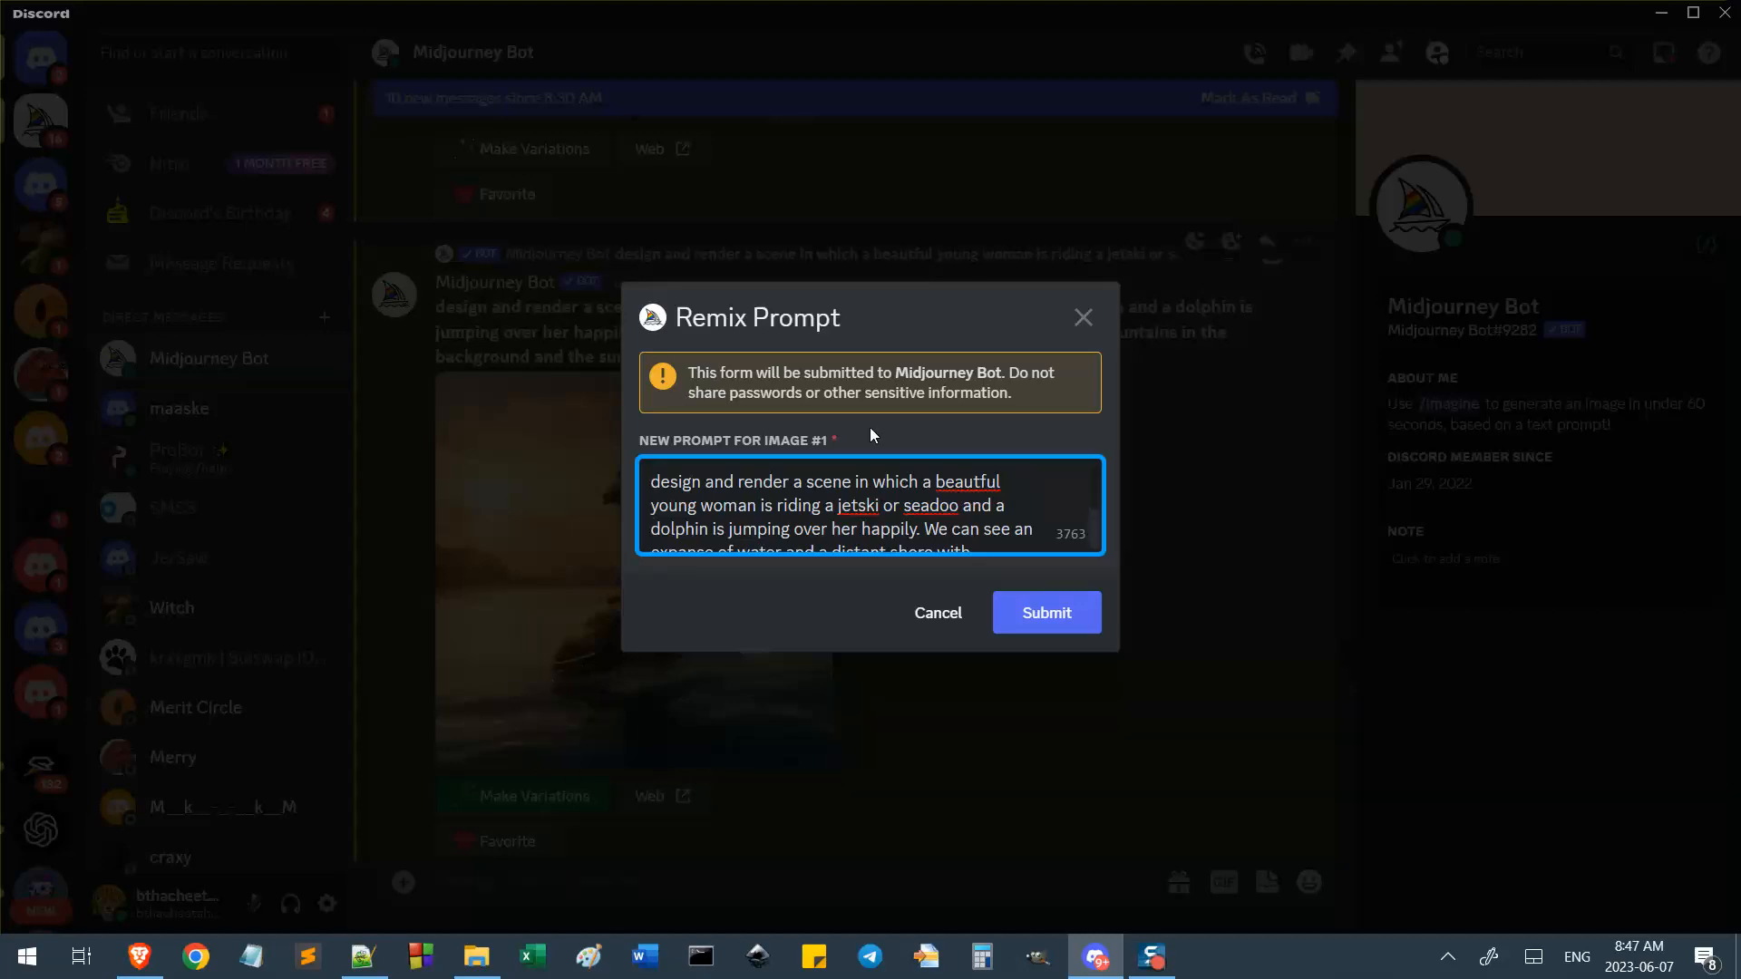
key(alt+Tab)
drag(964, 425, 1554, 196)
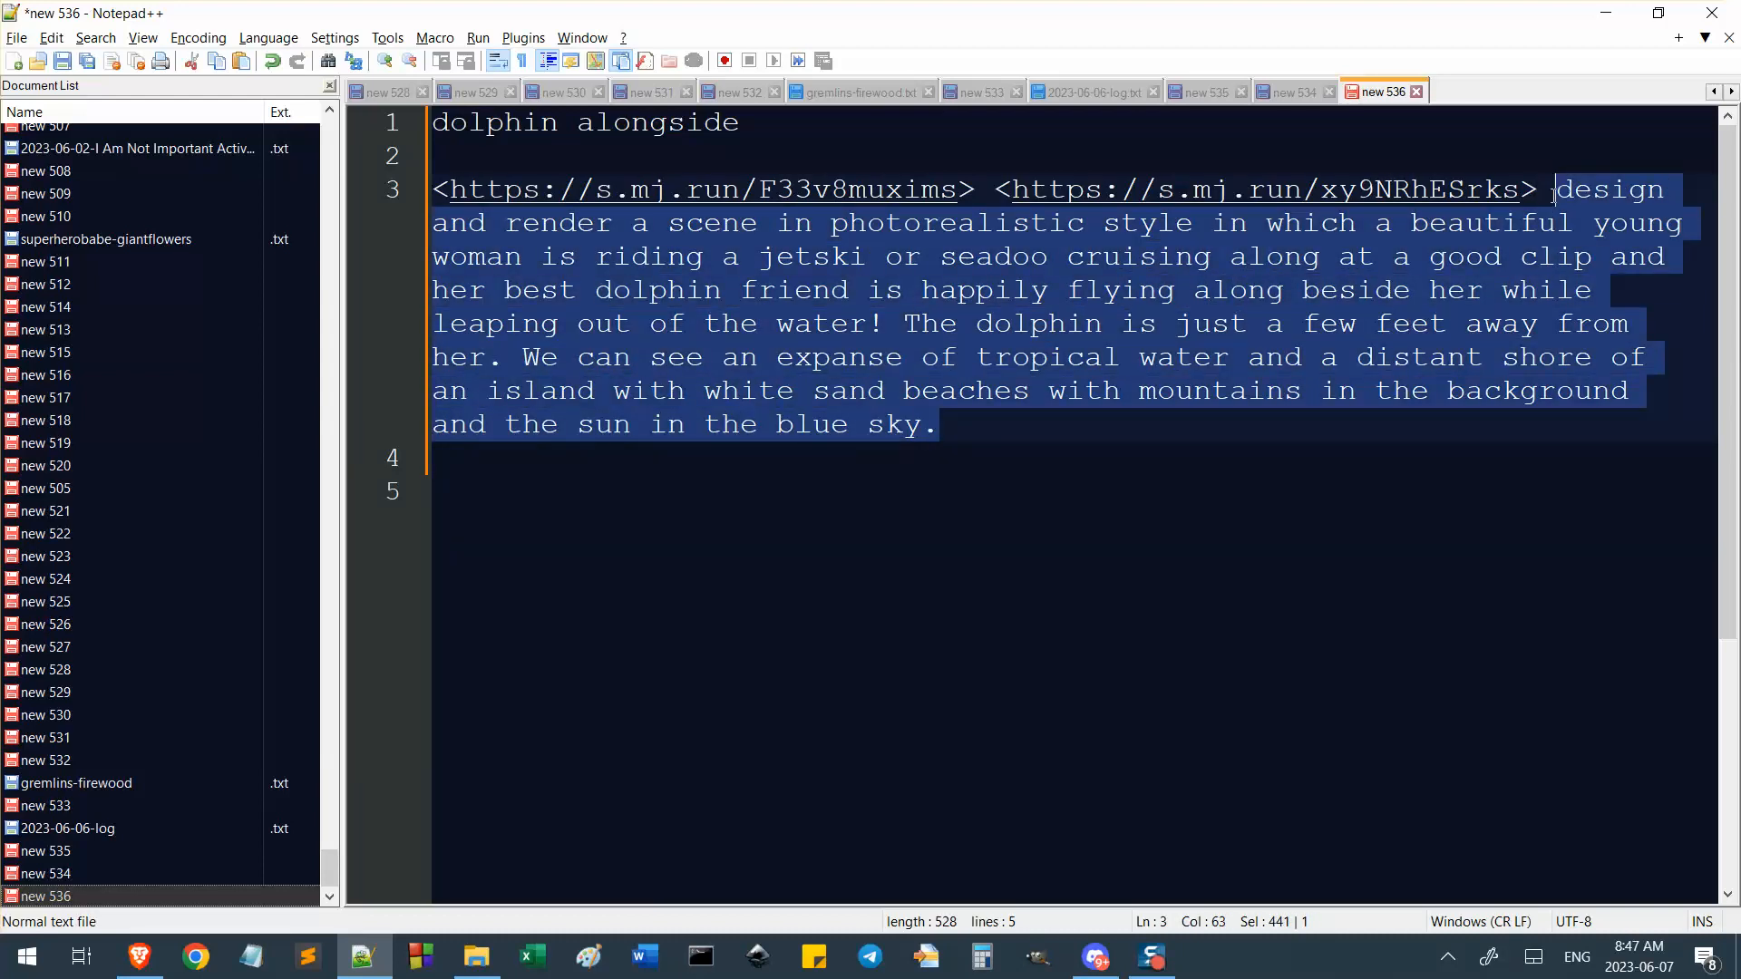
key(alt+Tab)
key(ctrl+a)
key(ctrl+v)
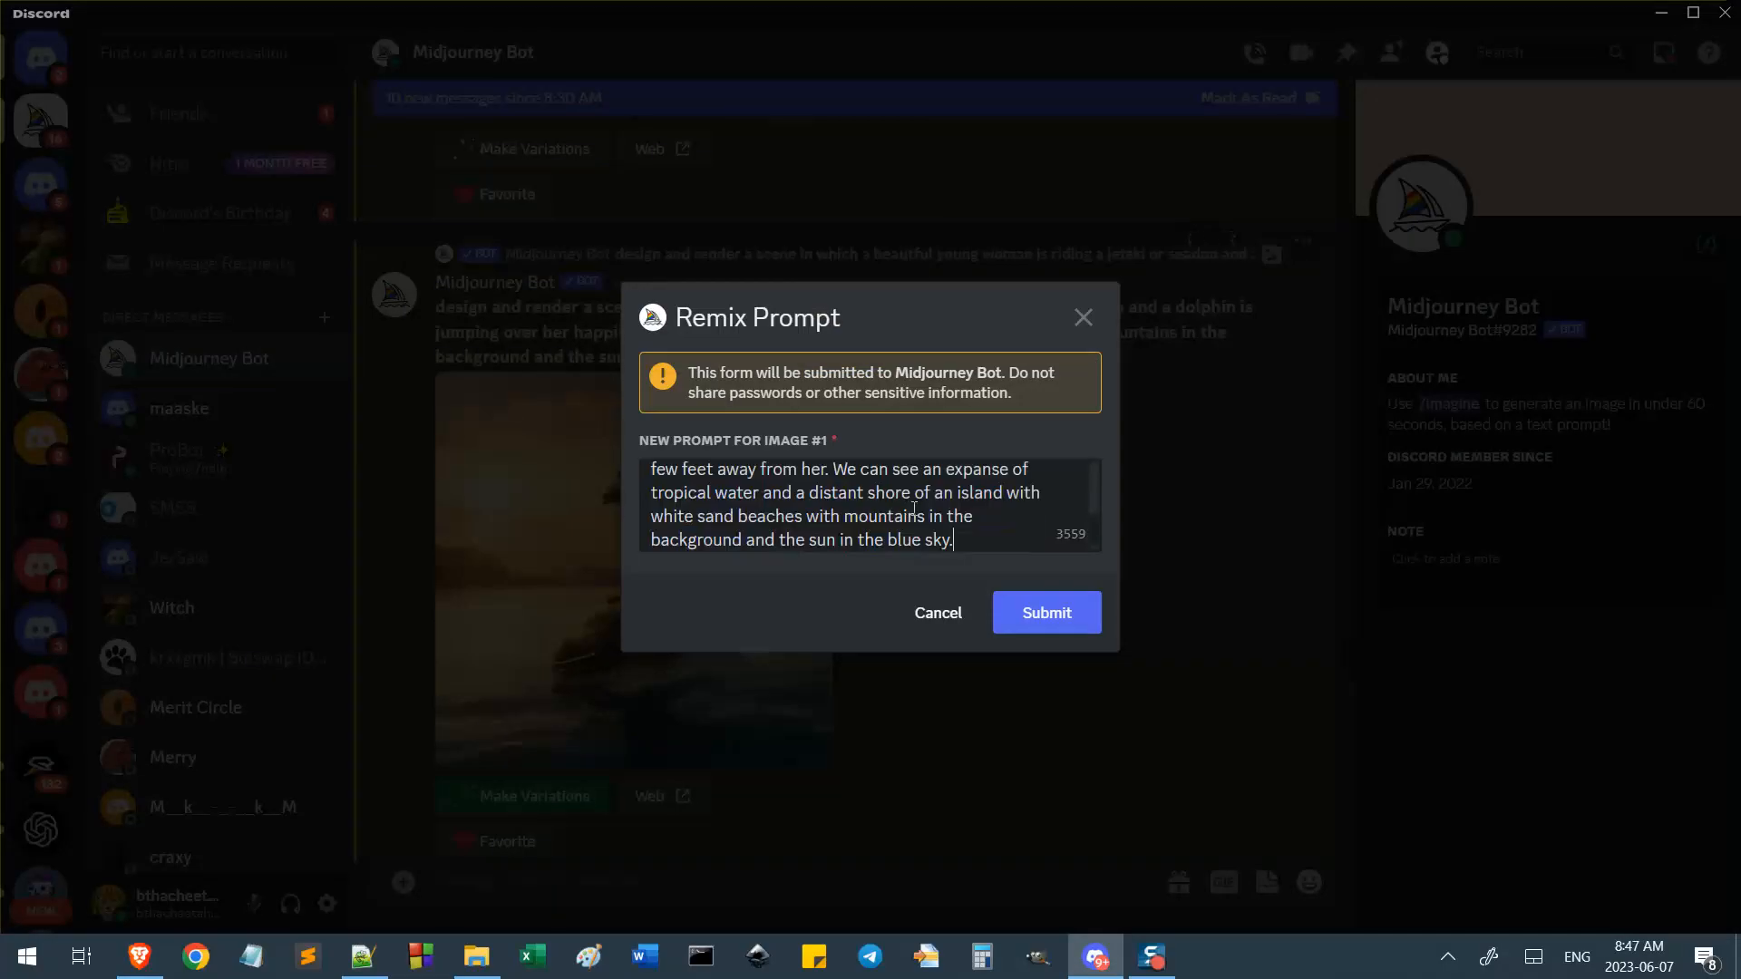
click(1048, 613)
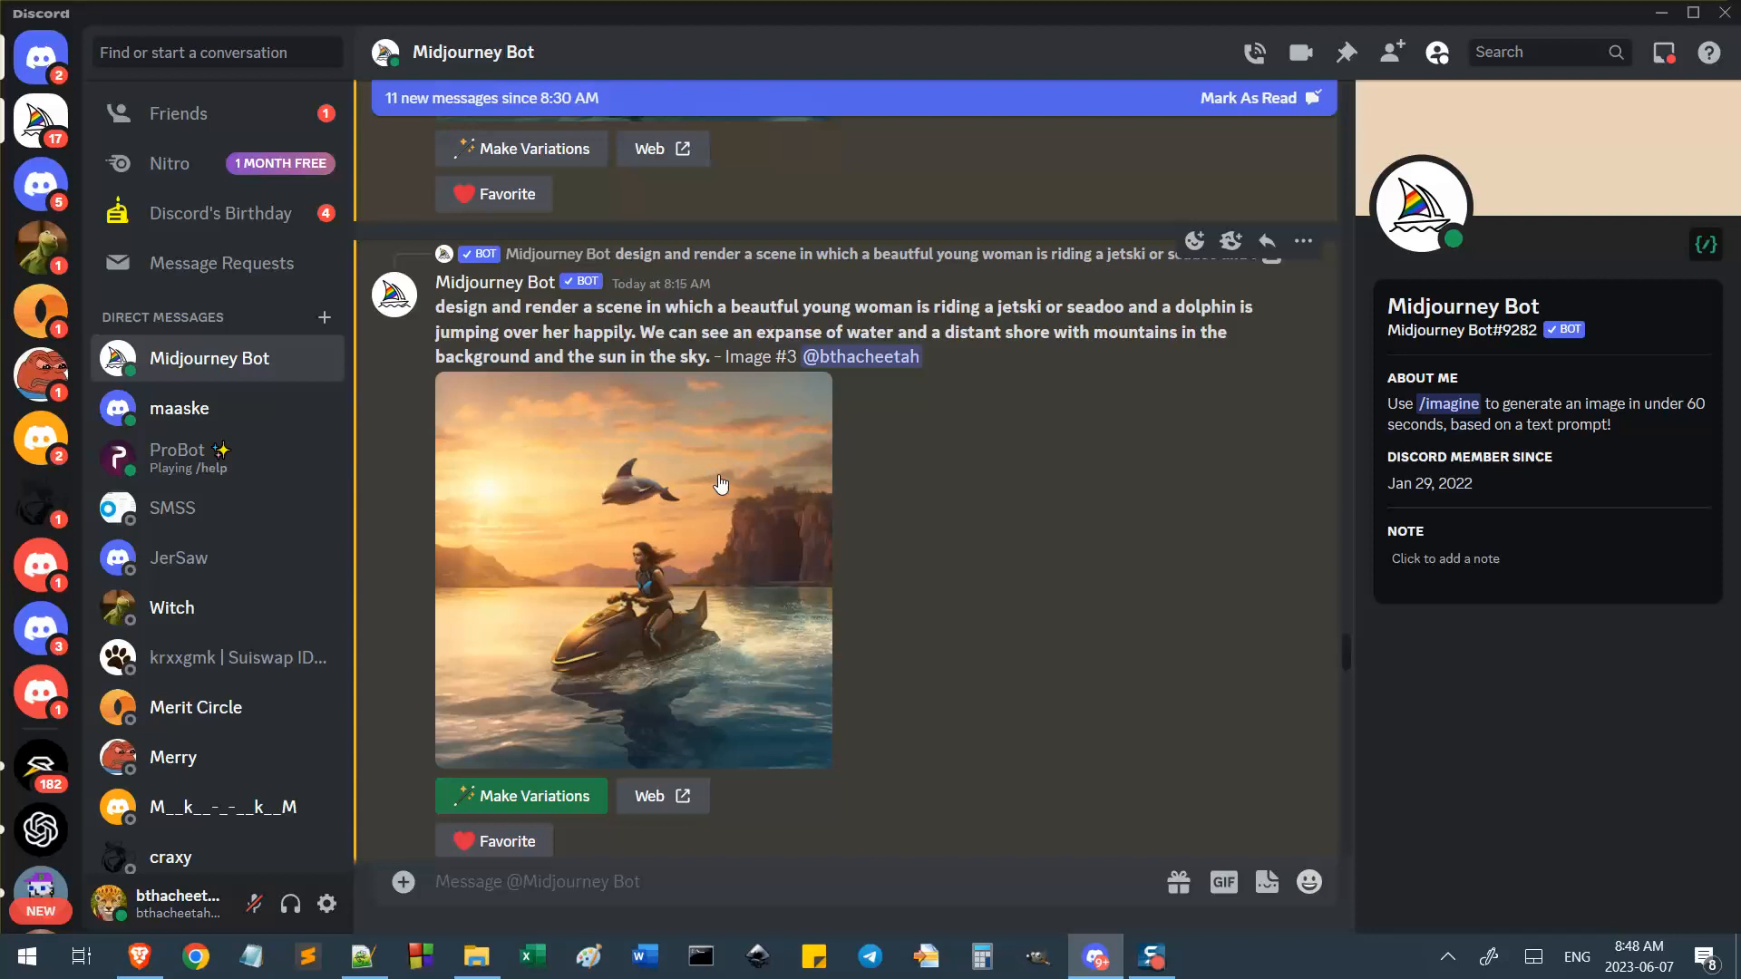
Enlarge the 8:15 AM Image #3 again to study its composition after submitting the variations.
key(alt+Tab)
key(alt+Tab)
click(752, 615)
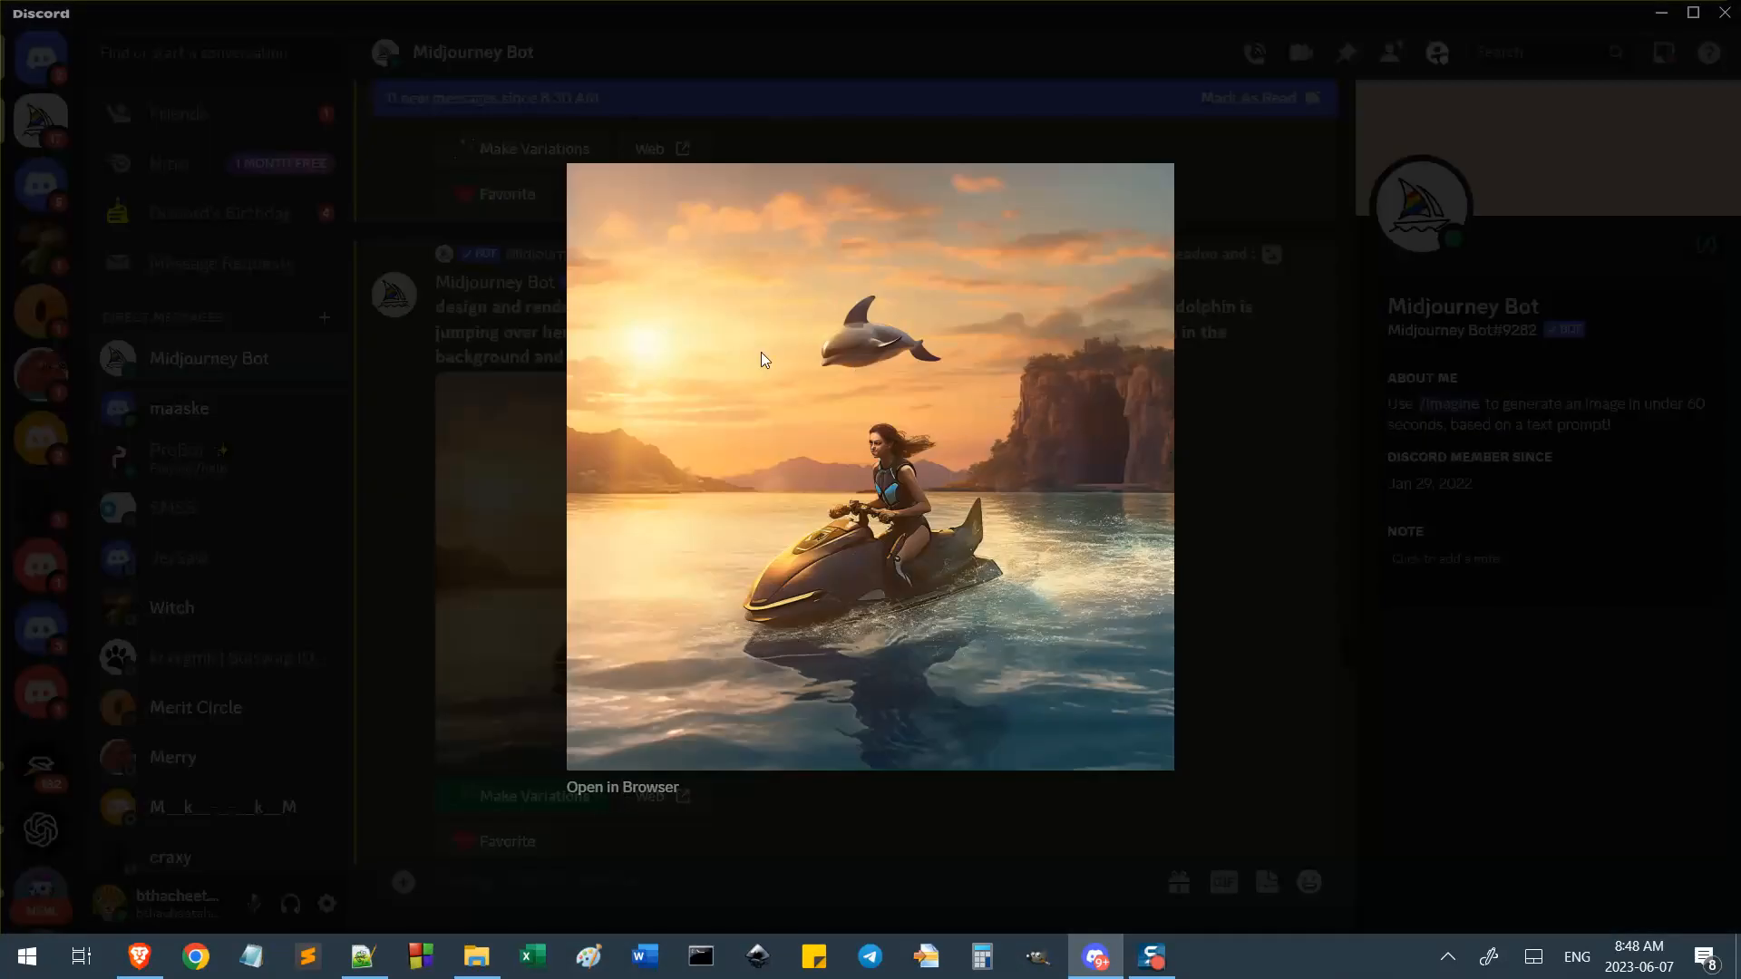
click(568, 772)
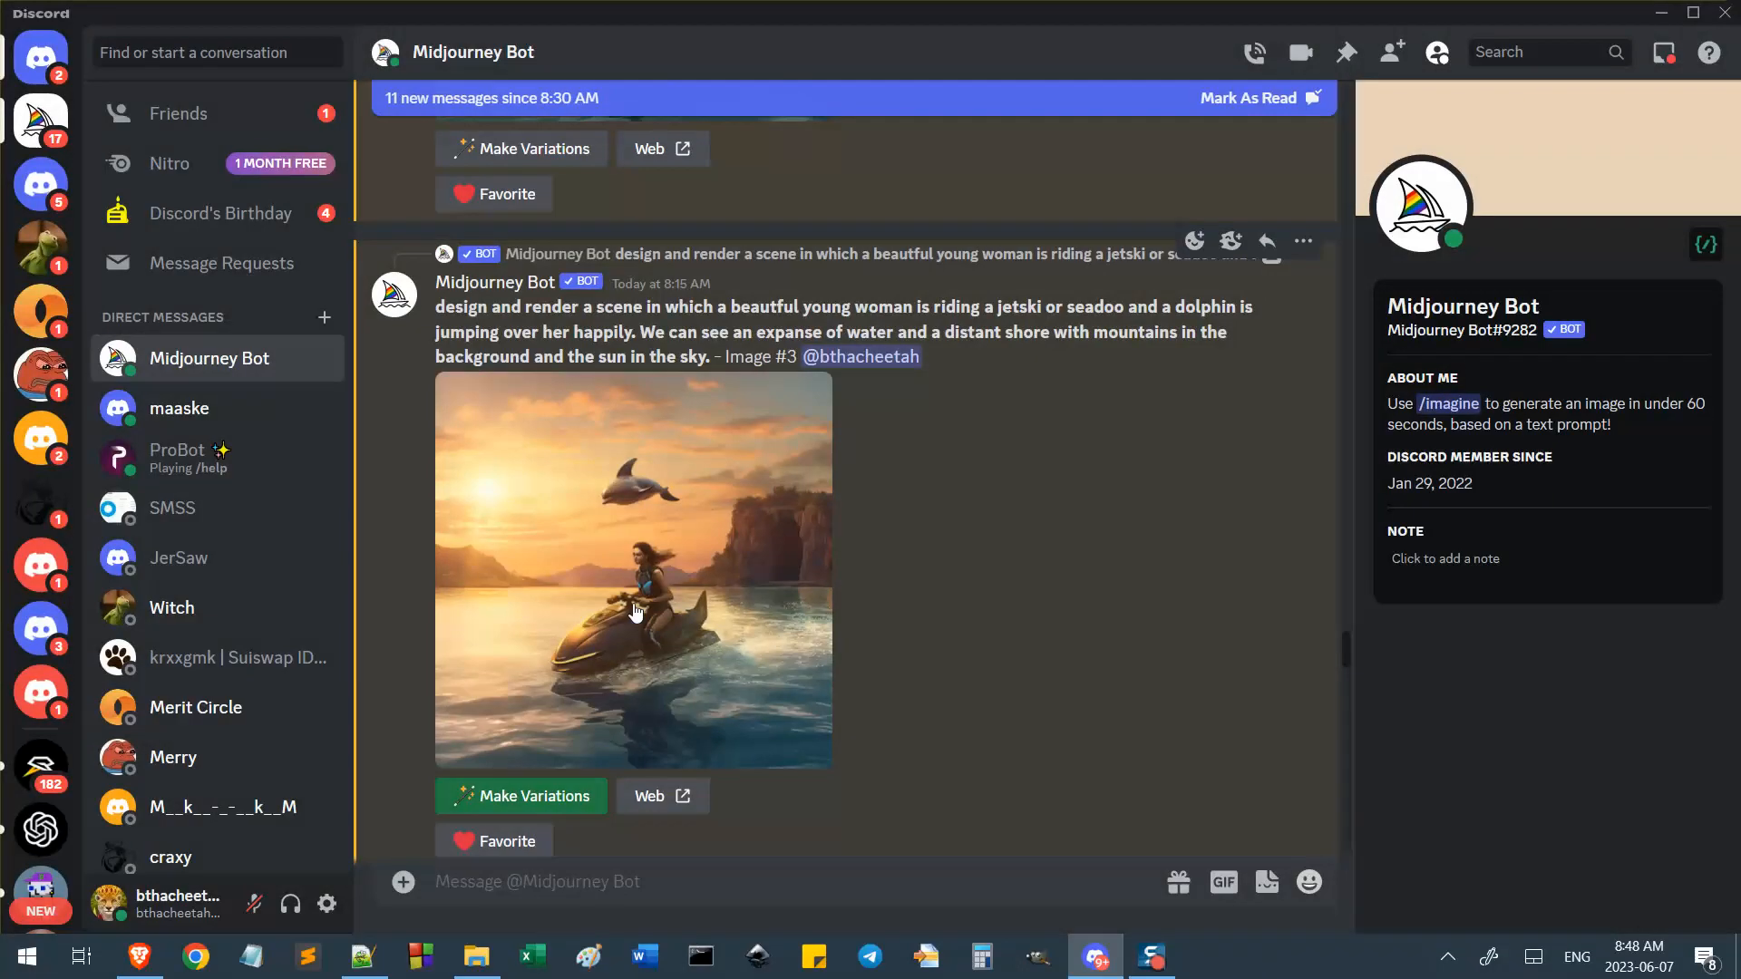
click(632, 606)
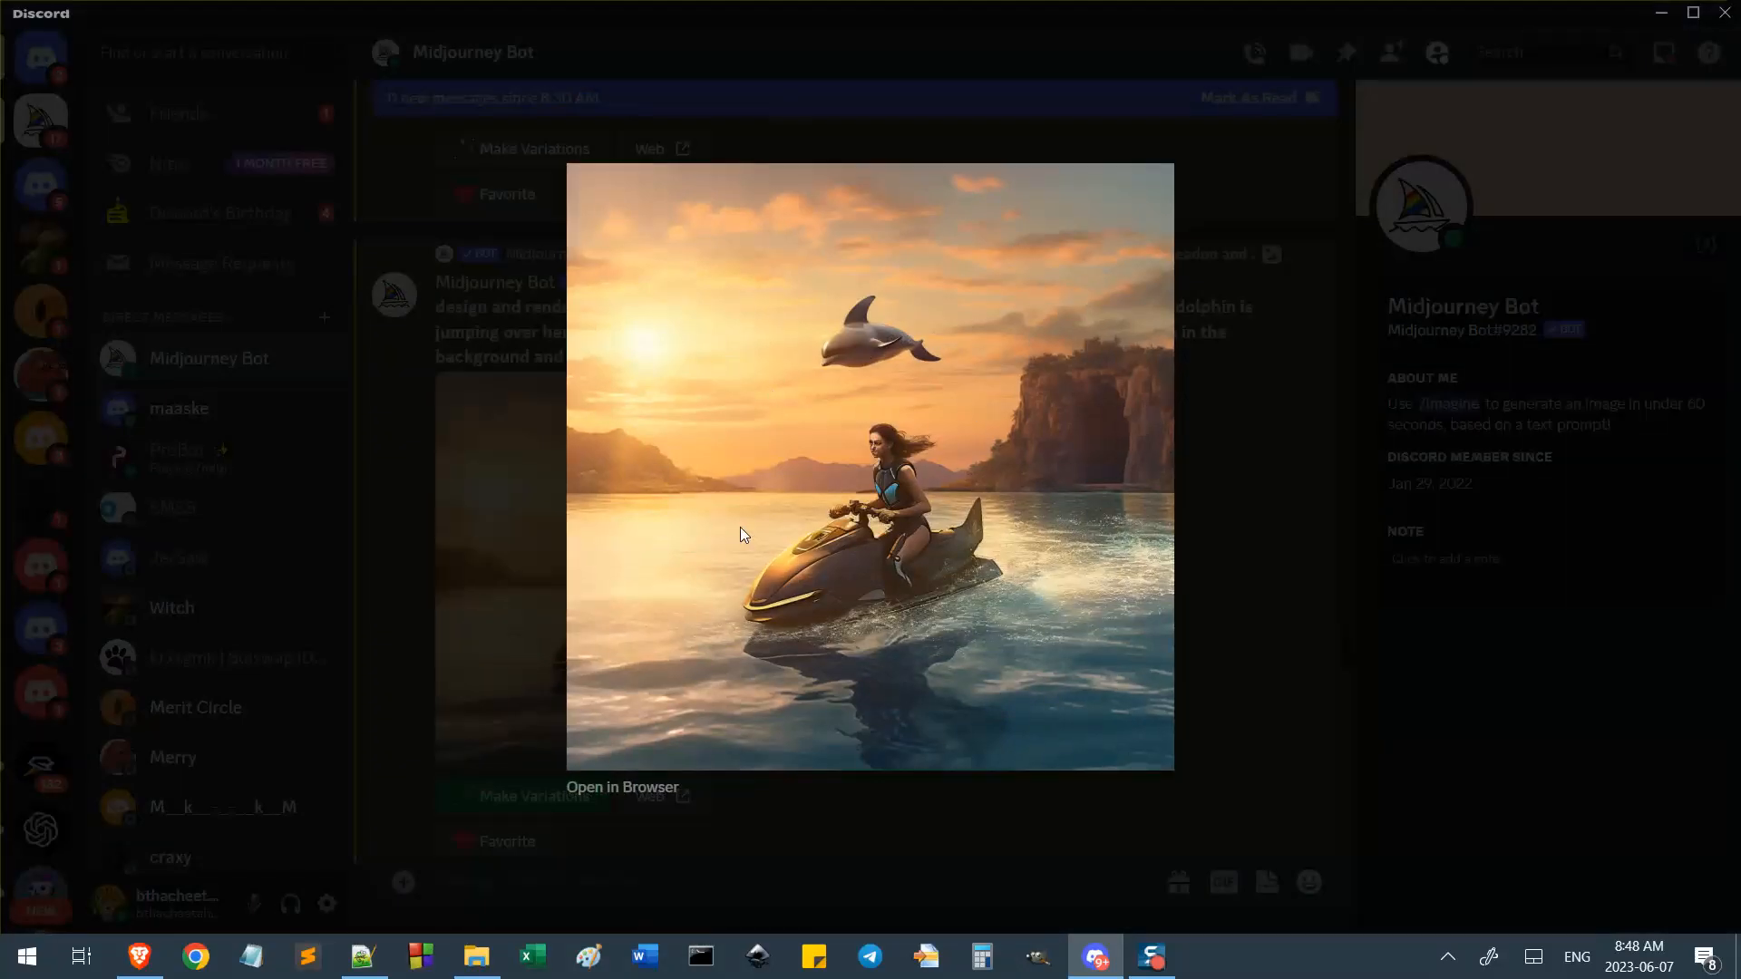
Move on to the 8:15 AM remix grid and enlarge it to compare its four woman-and-dolphin images.
click(1277, 639)
scroll(870, 726, down, 8)
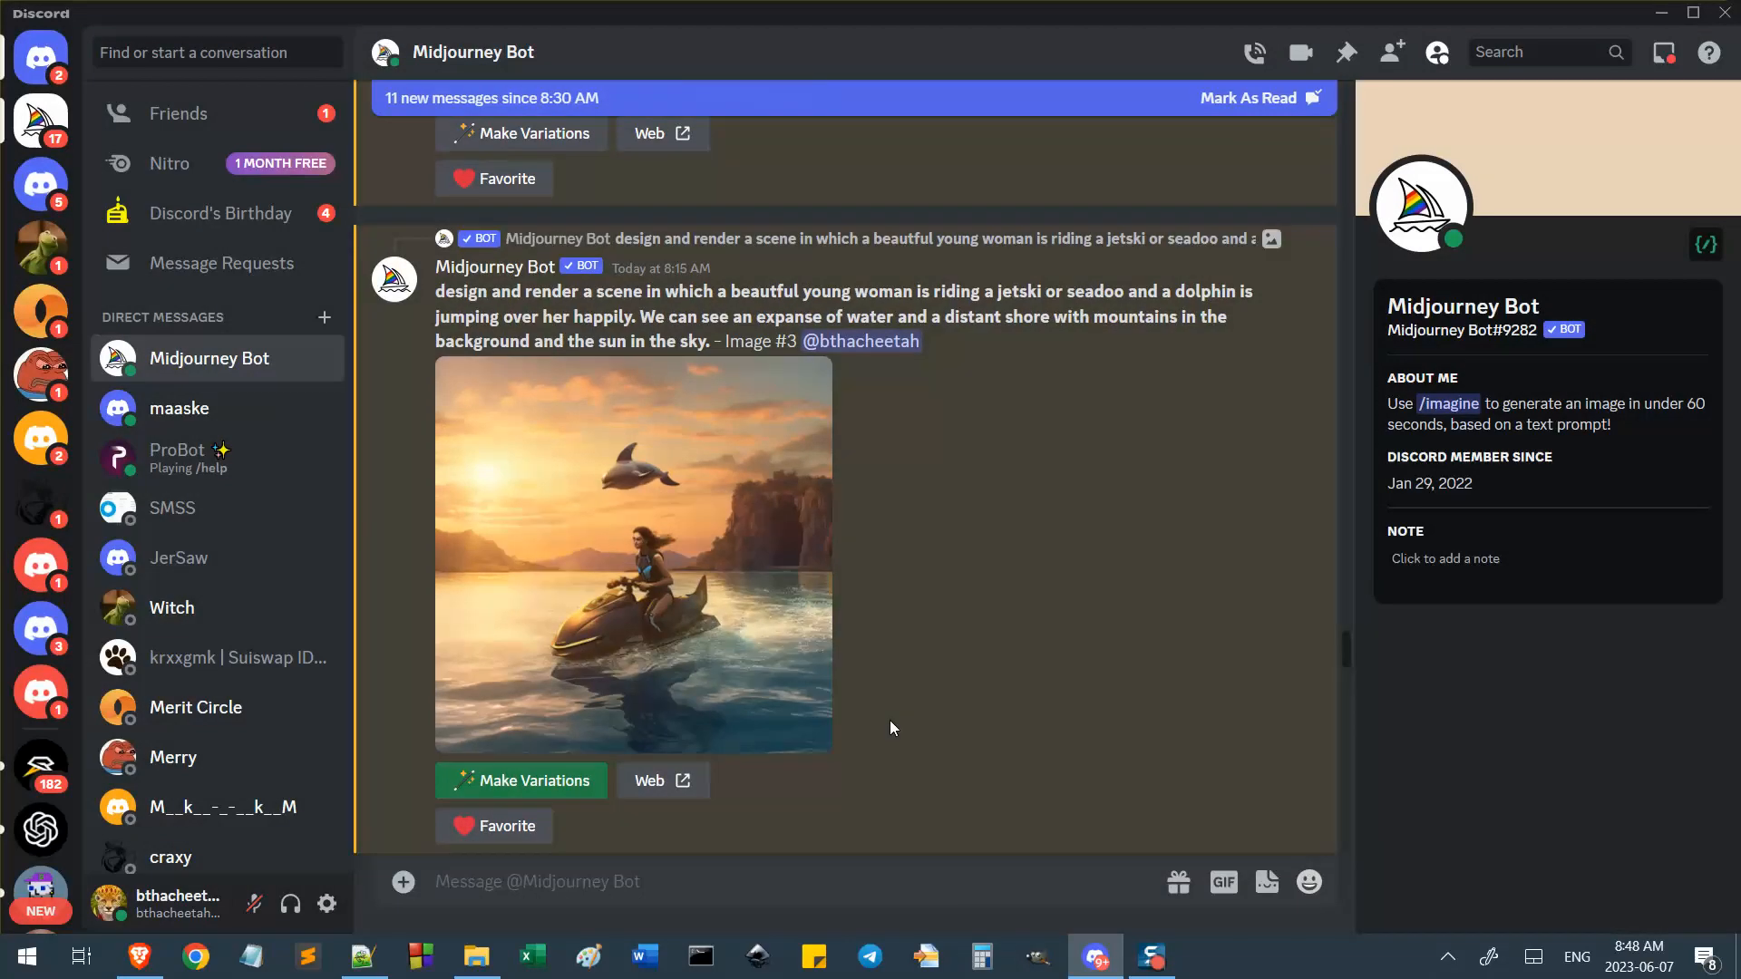
scroll(896, 737, down, 12)
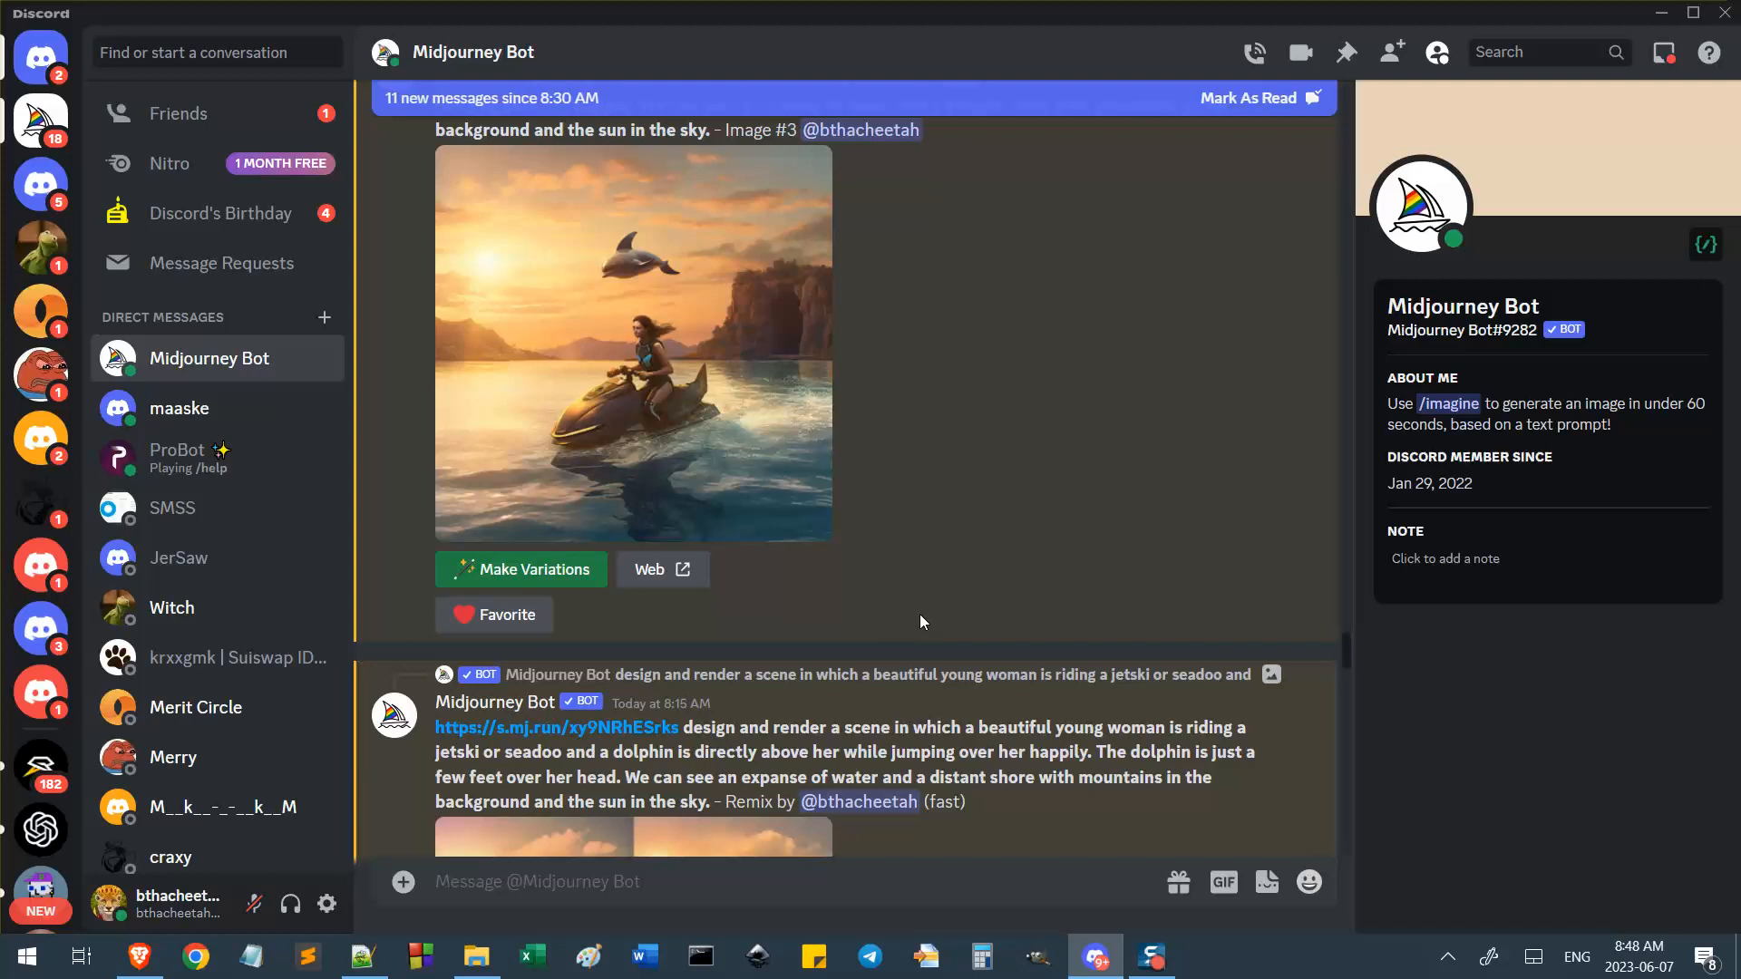
scroll(938, 611, down, 6)
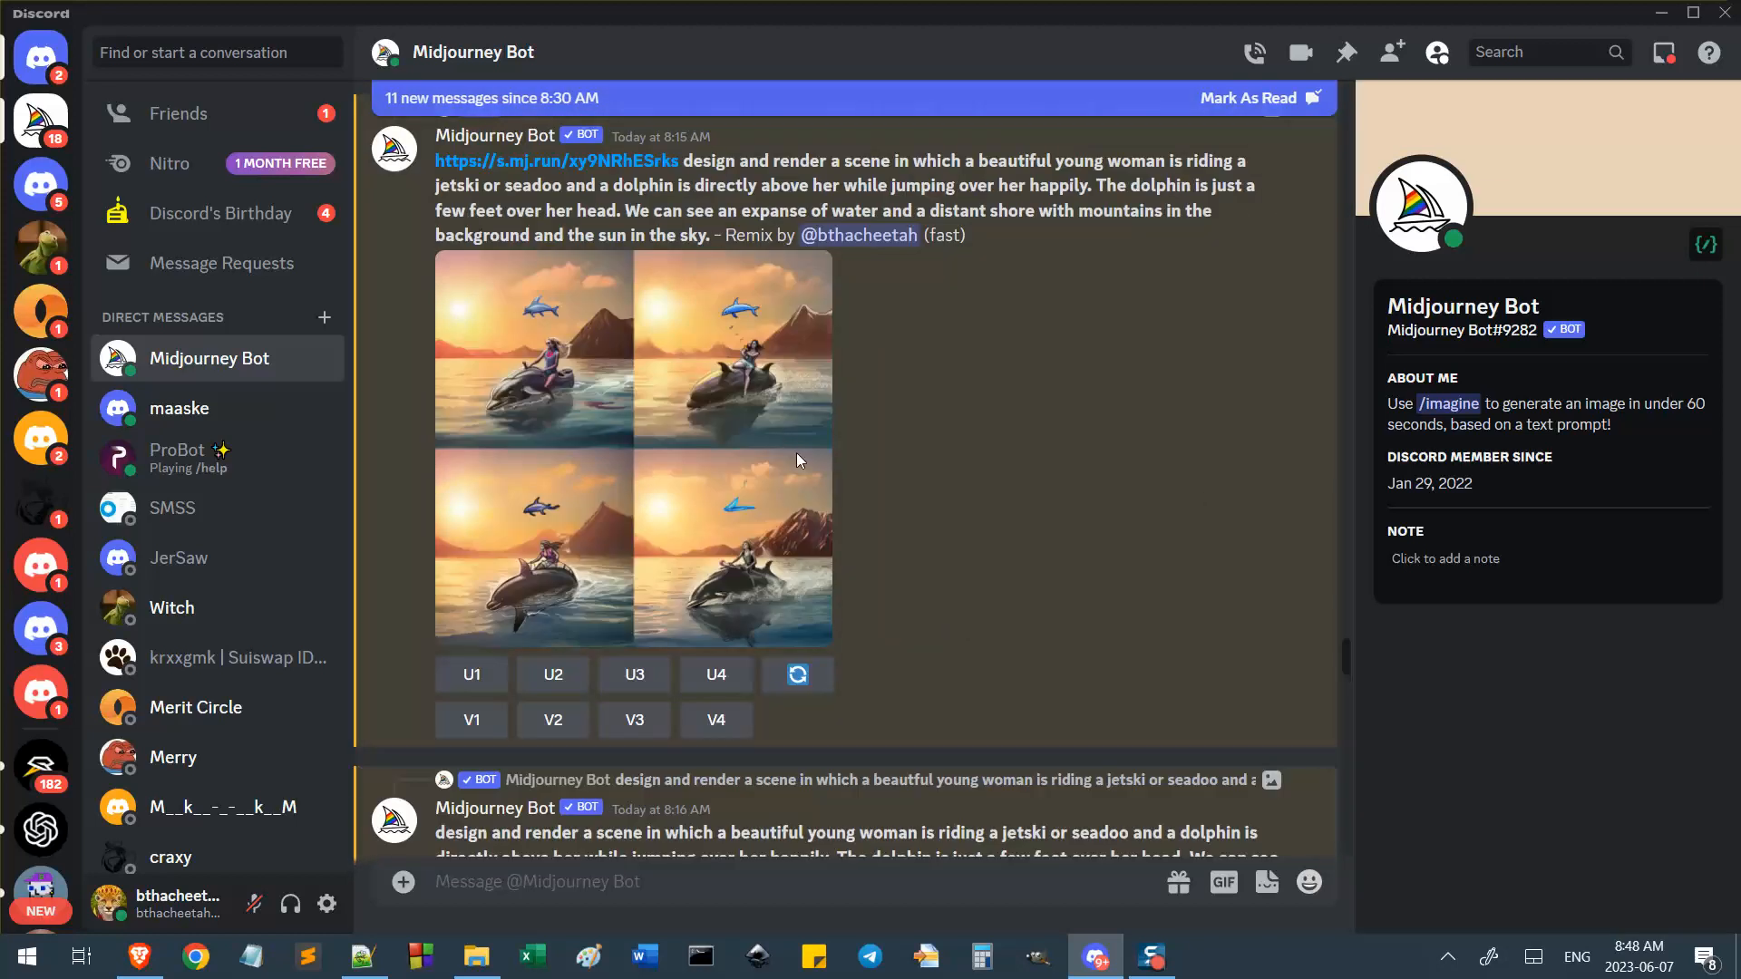
click(797, 460)
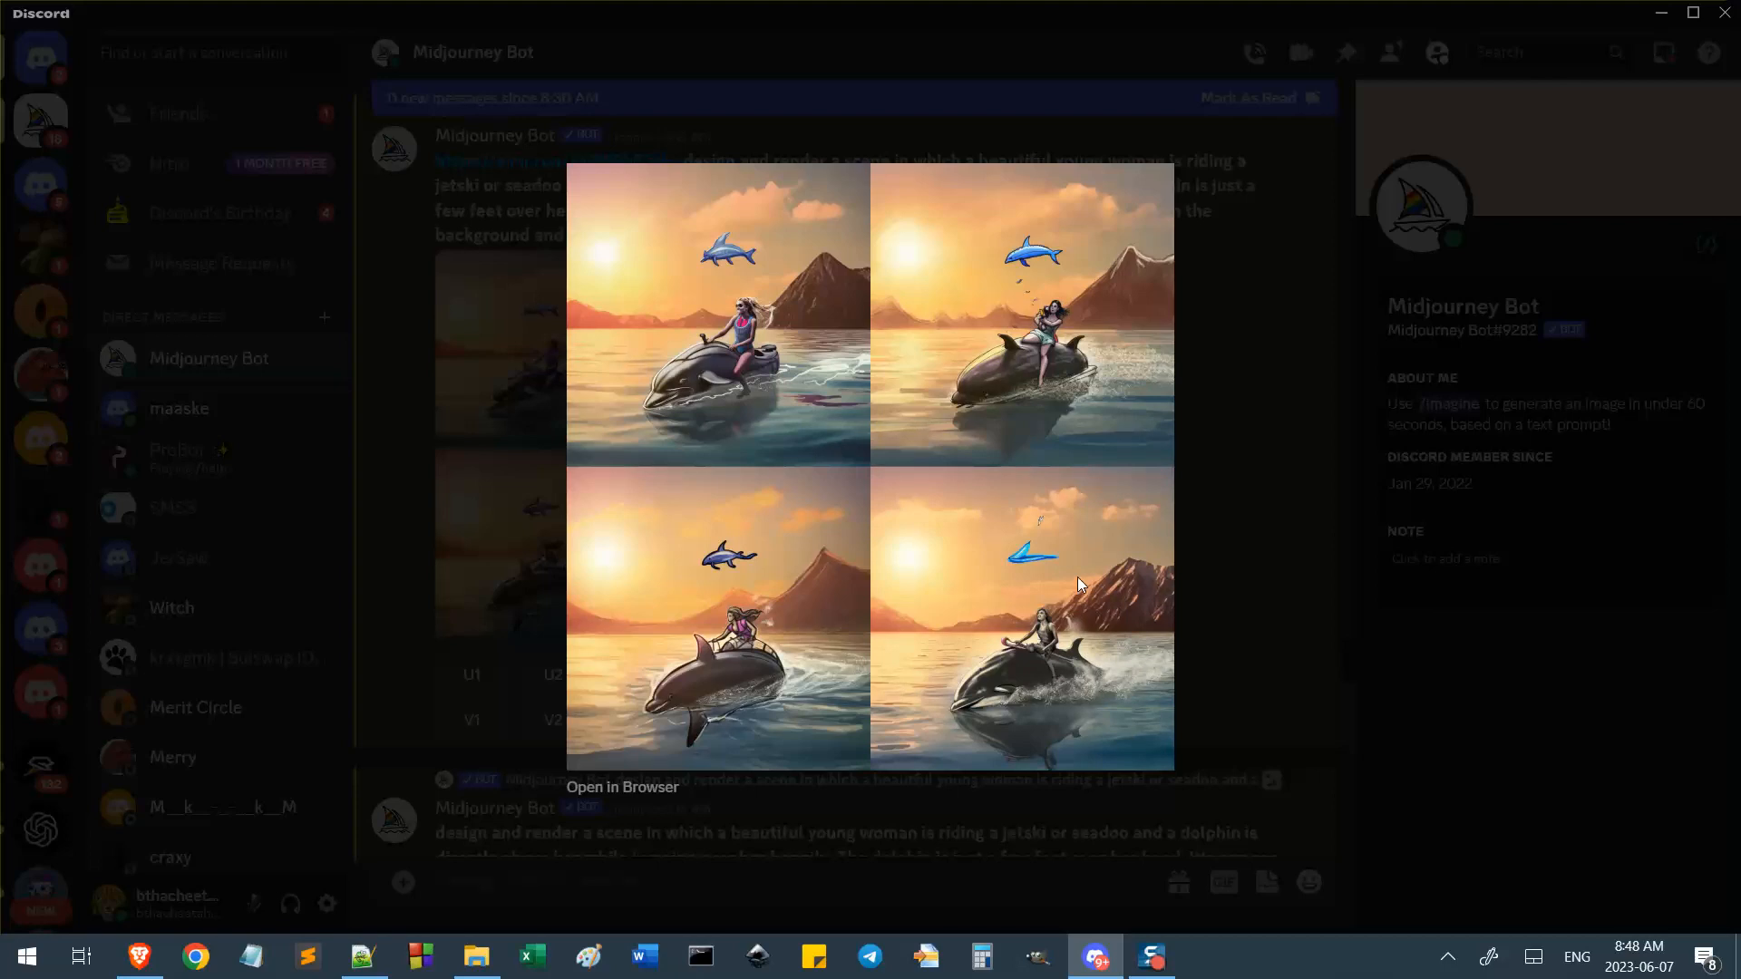
click(1221, 573)
Enlarge the first 8:16 AM remix grid for comparison, and request upscales of its images 2 and 3.
scroll(849, 508, down, 5)
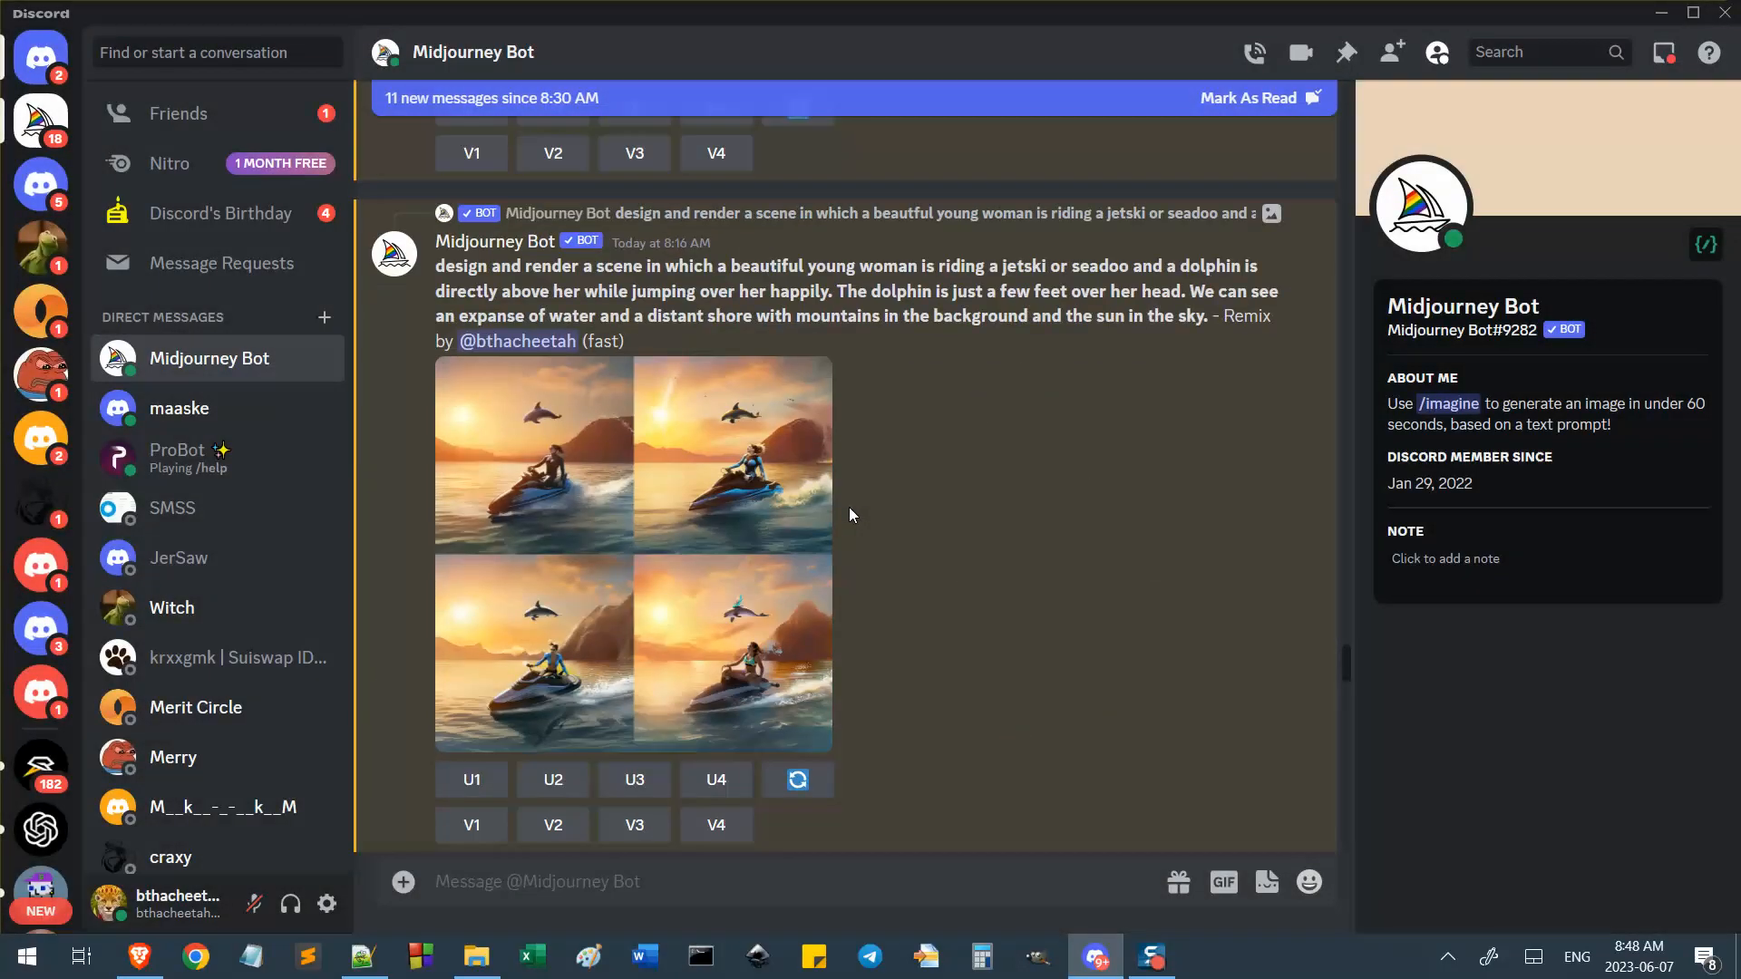
click(743, 442)
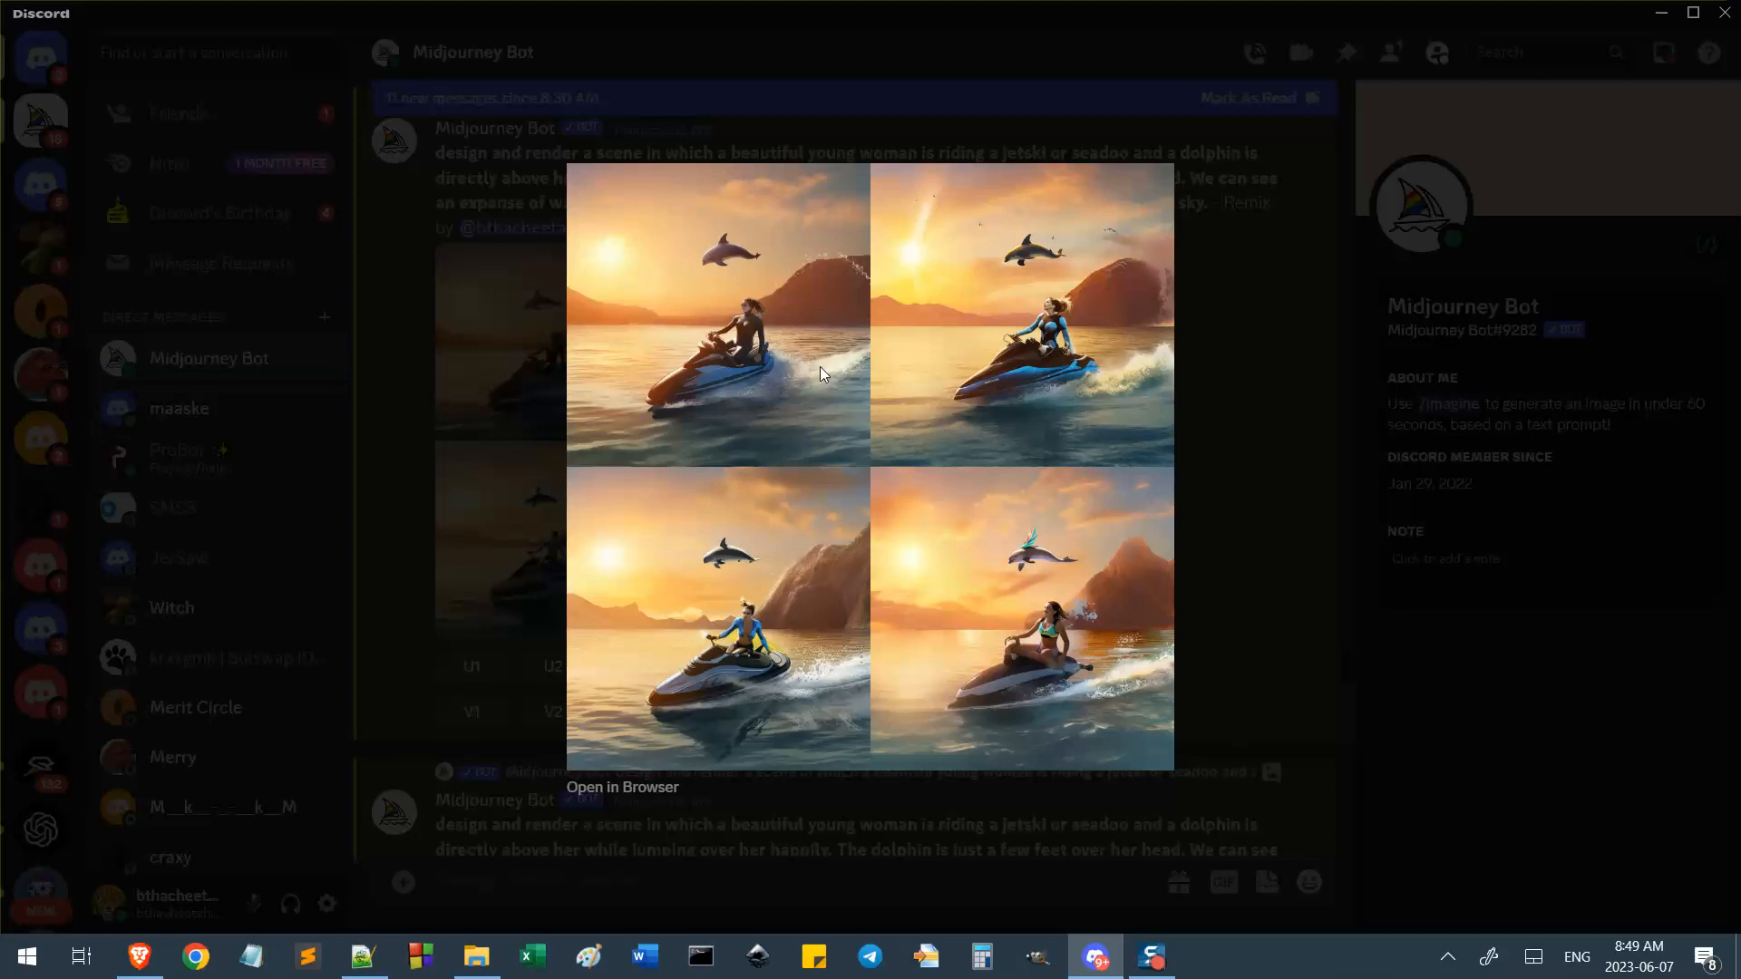
click(1229, 375)
click(553, 666)
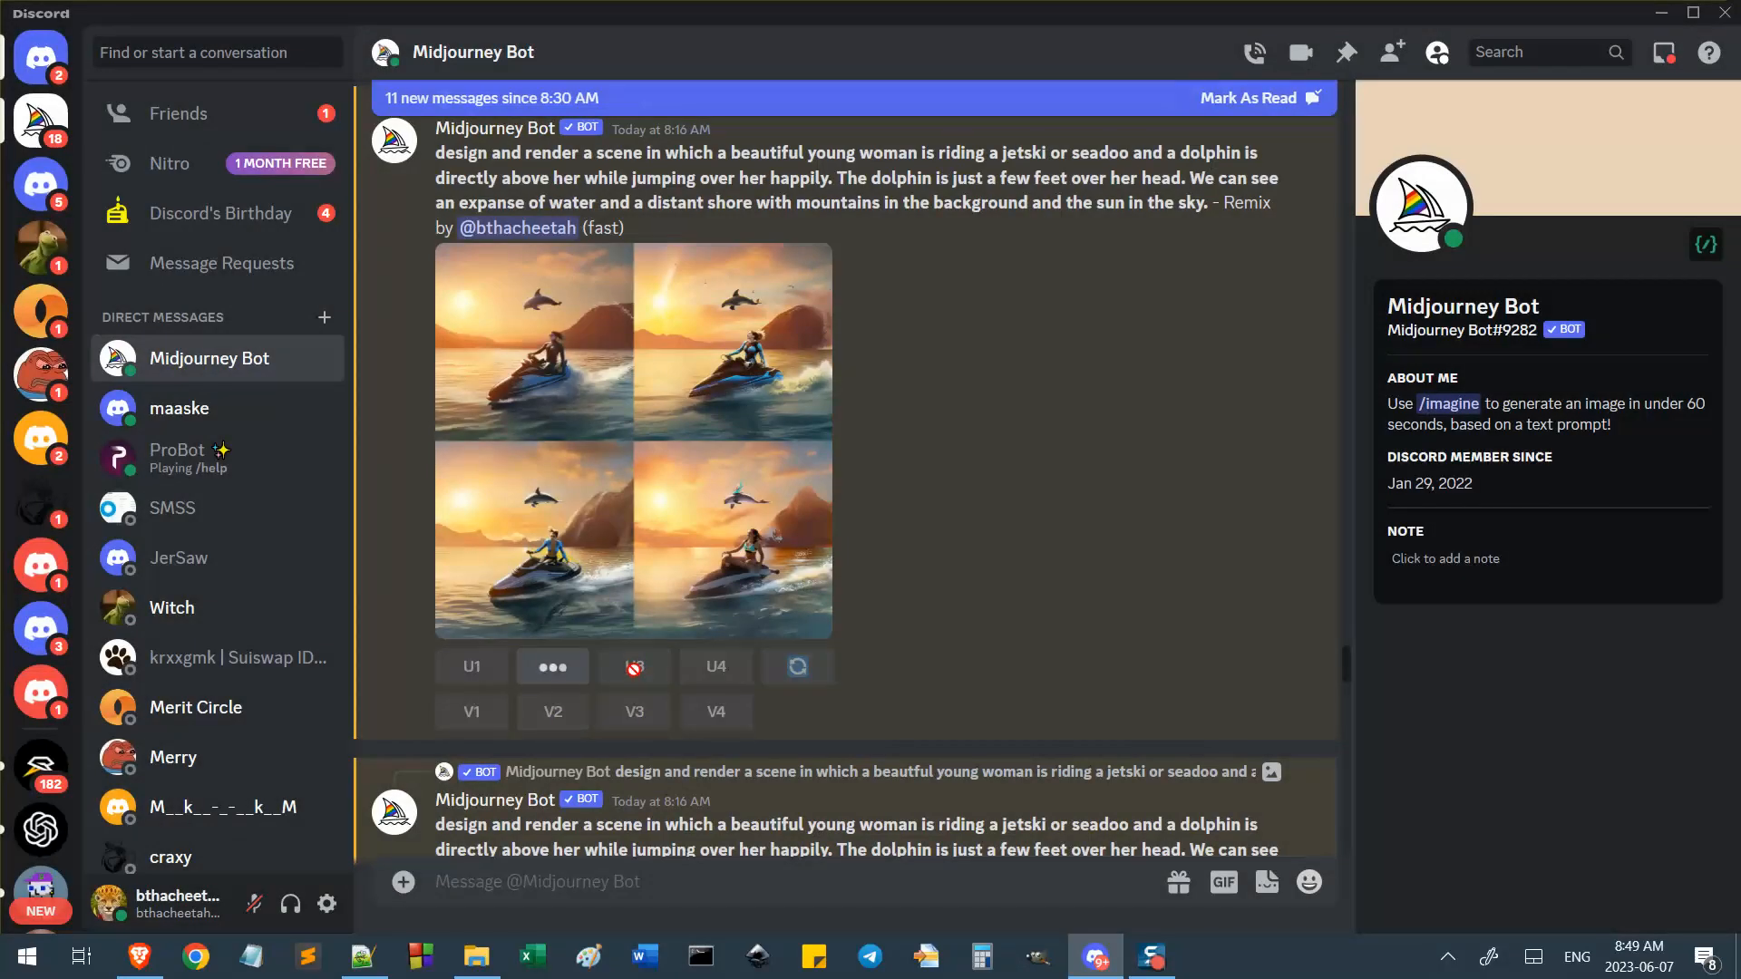
click(606, 675)
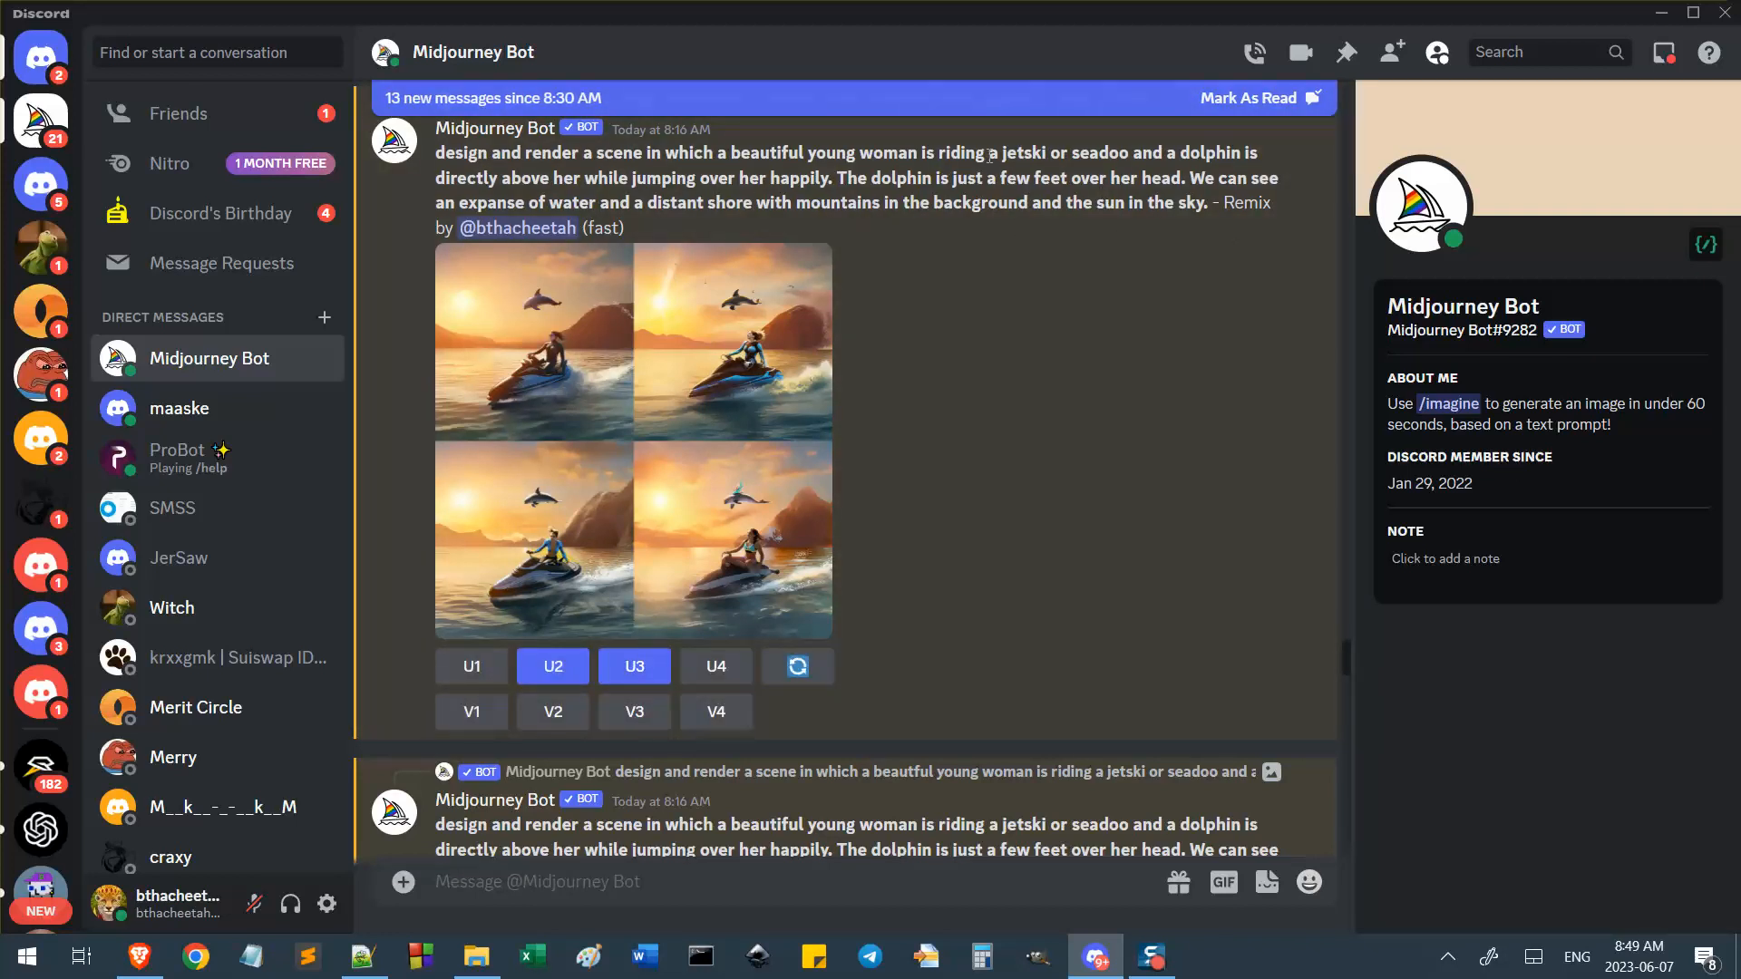
Reread the grid's prompt and submit variations of images 2 and 3 with the remix prompt left as is.
drag(827, 178, 1173, 179)
click(1175, 178)
click(553, 712)
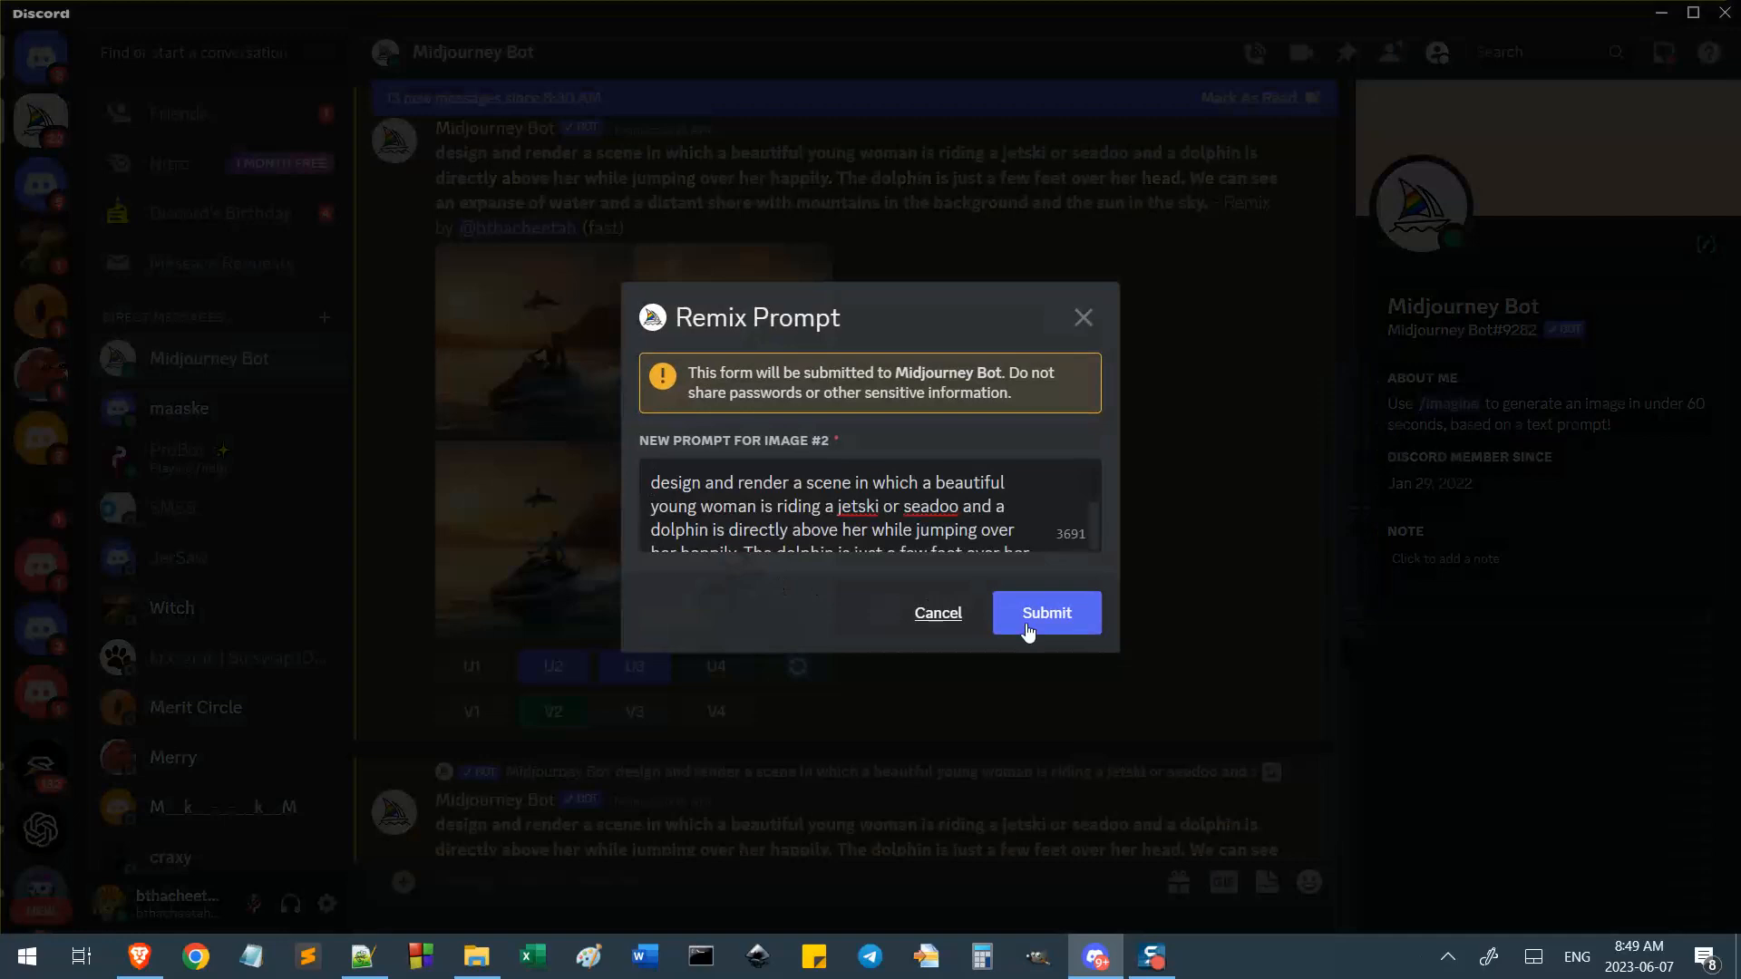
click(1028, 624)
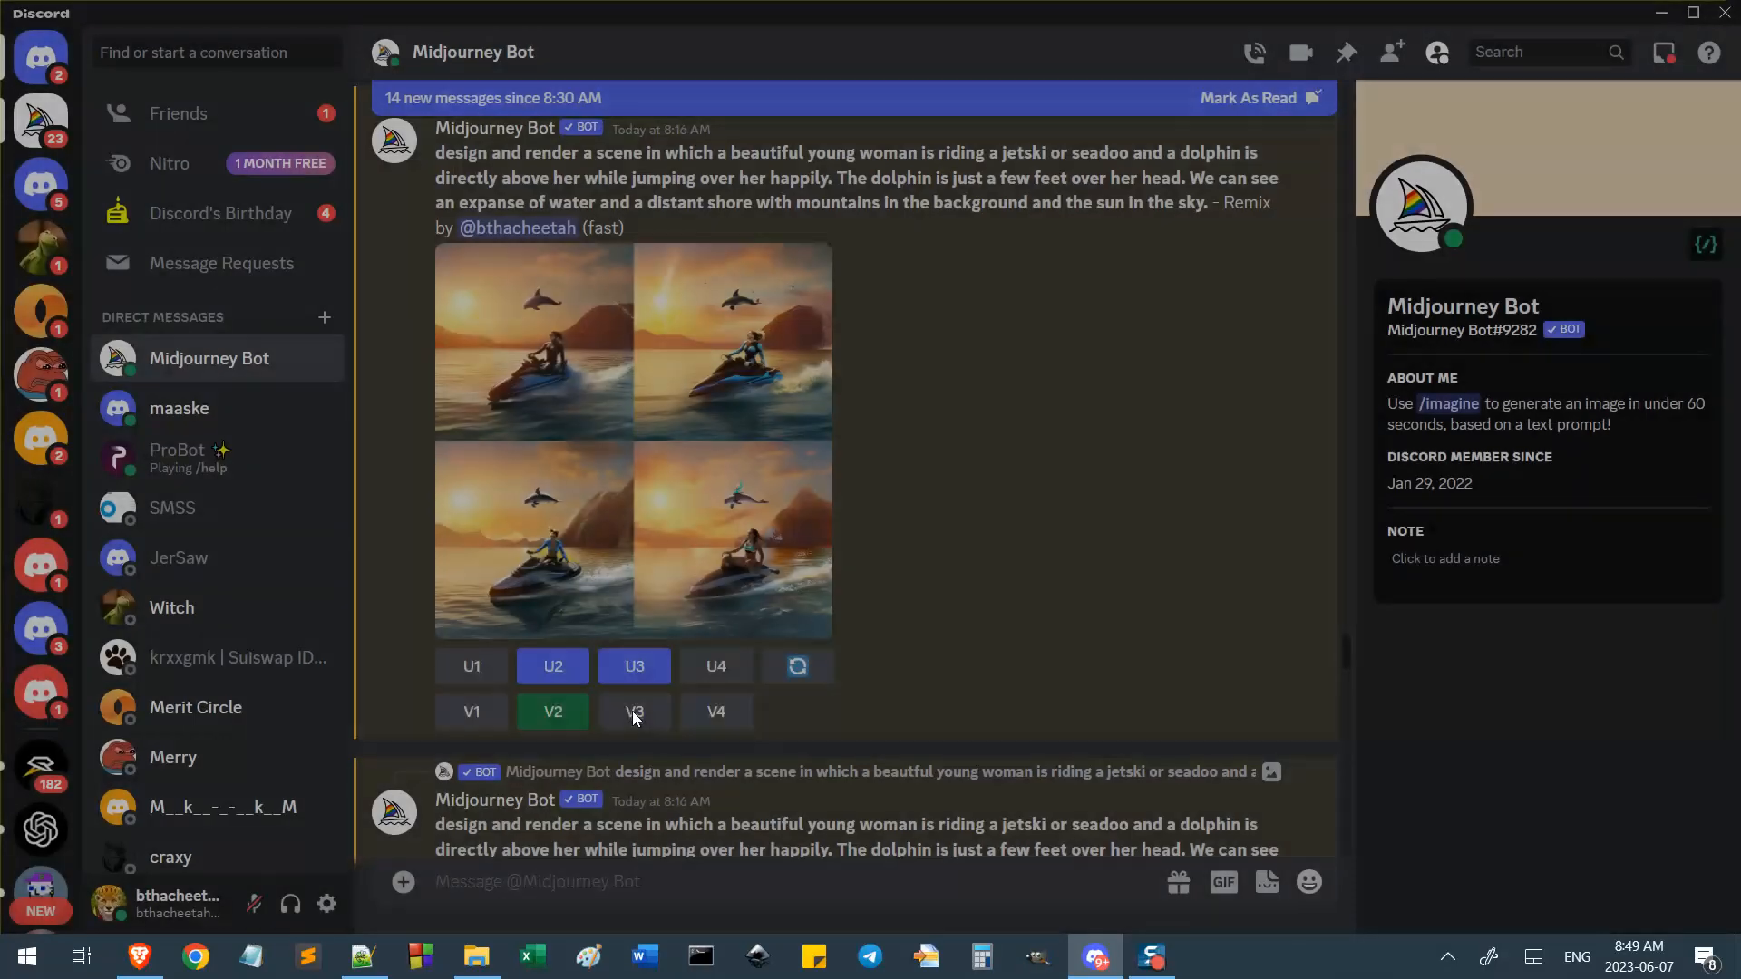
click(634, 711)
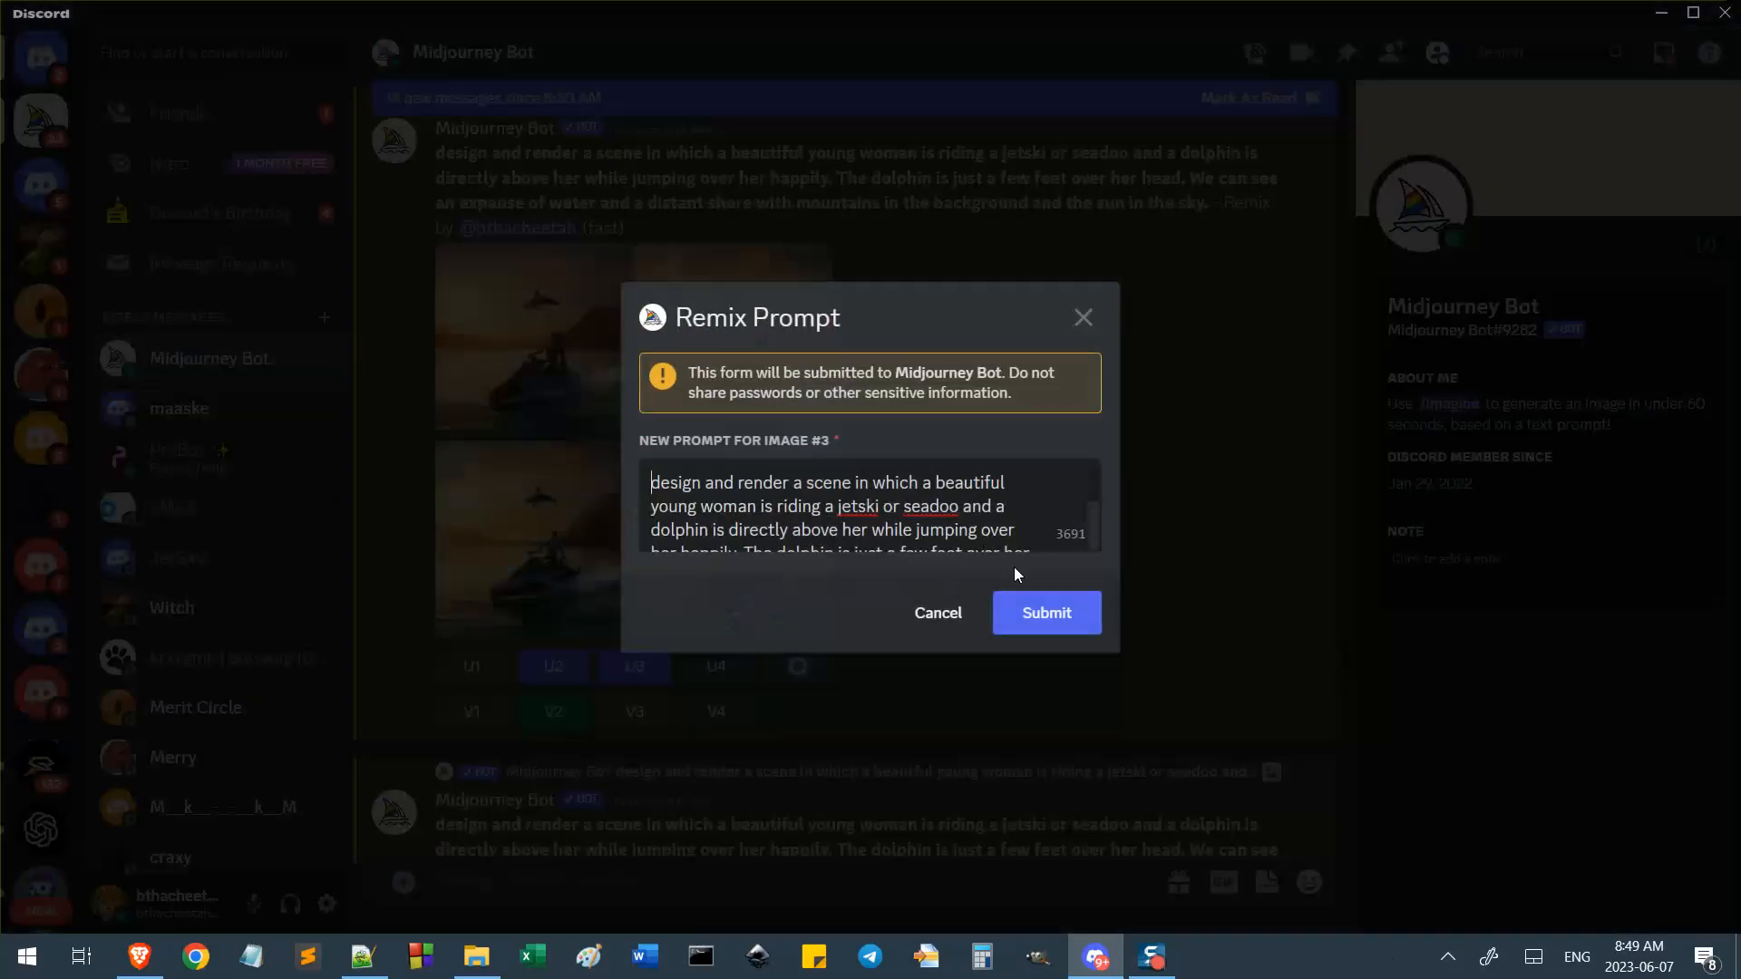
click(1018, 615)
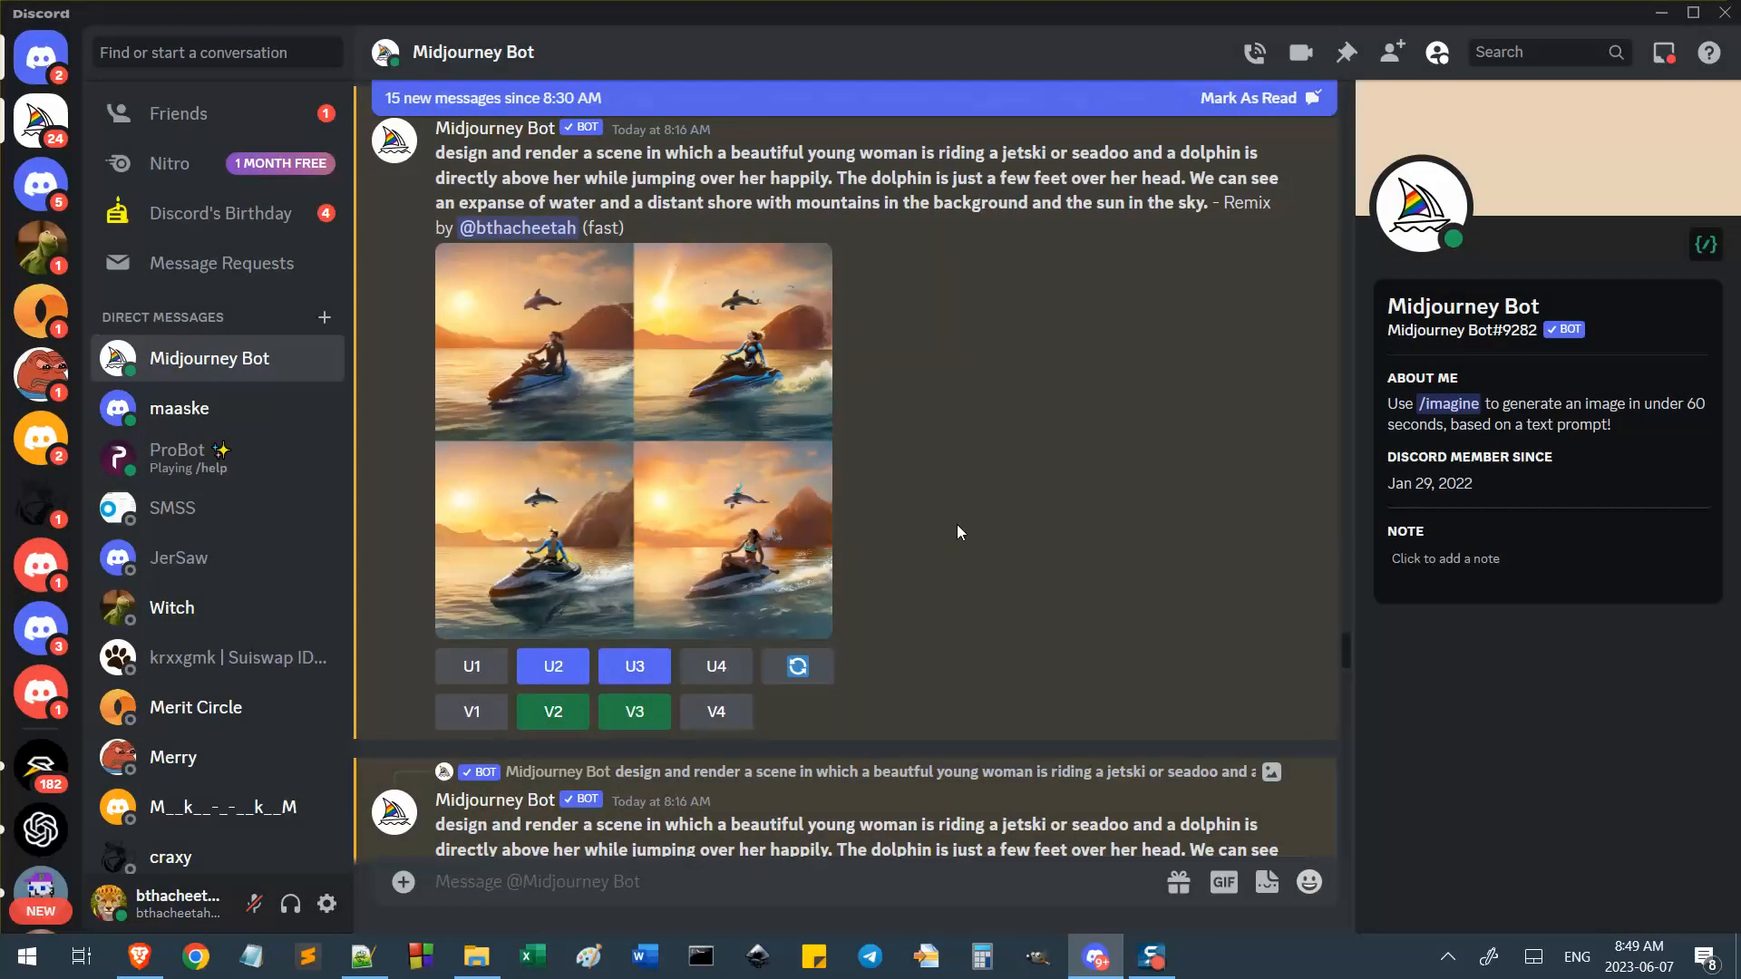
Enlarge the next two remix grids in turn and compare the woman, jetski and dolphin in their images.
scroll(977, 657, down, 6)
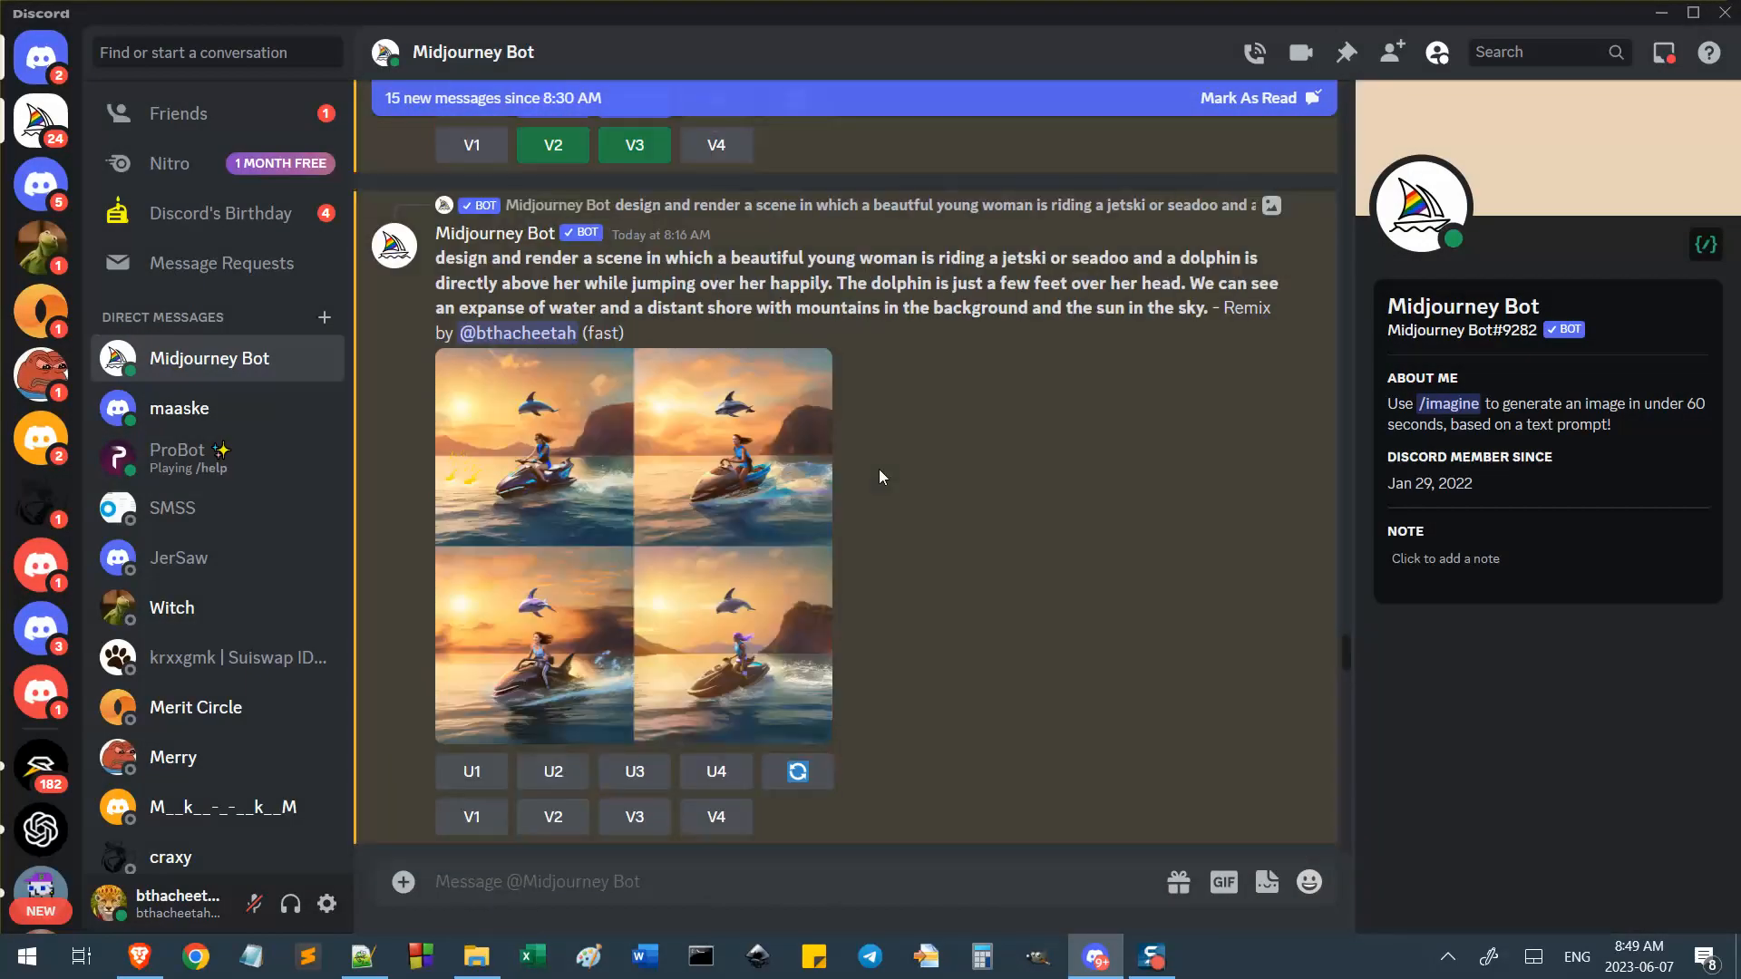
scroll(568, 203, up, 1)
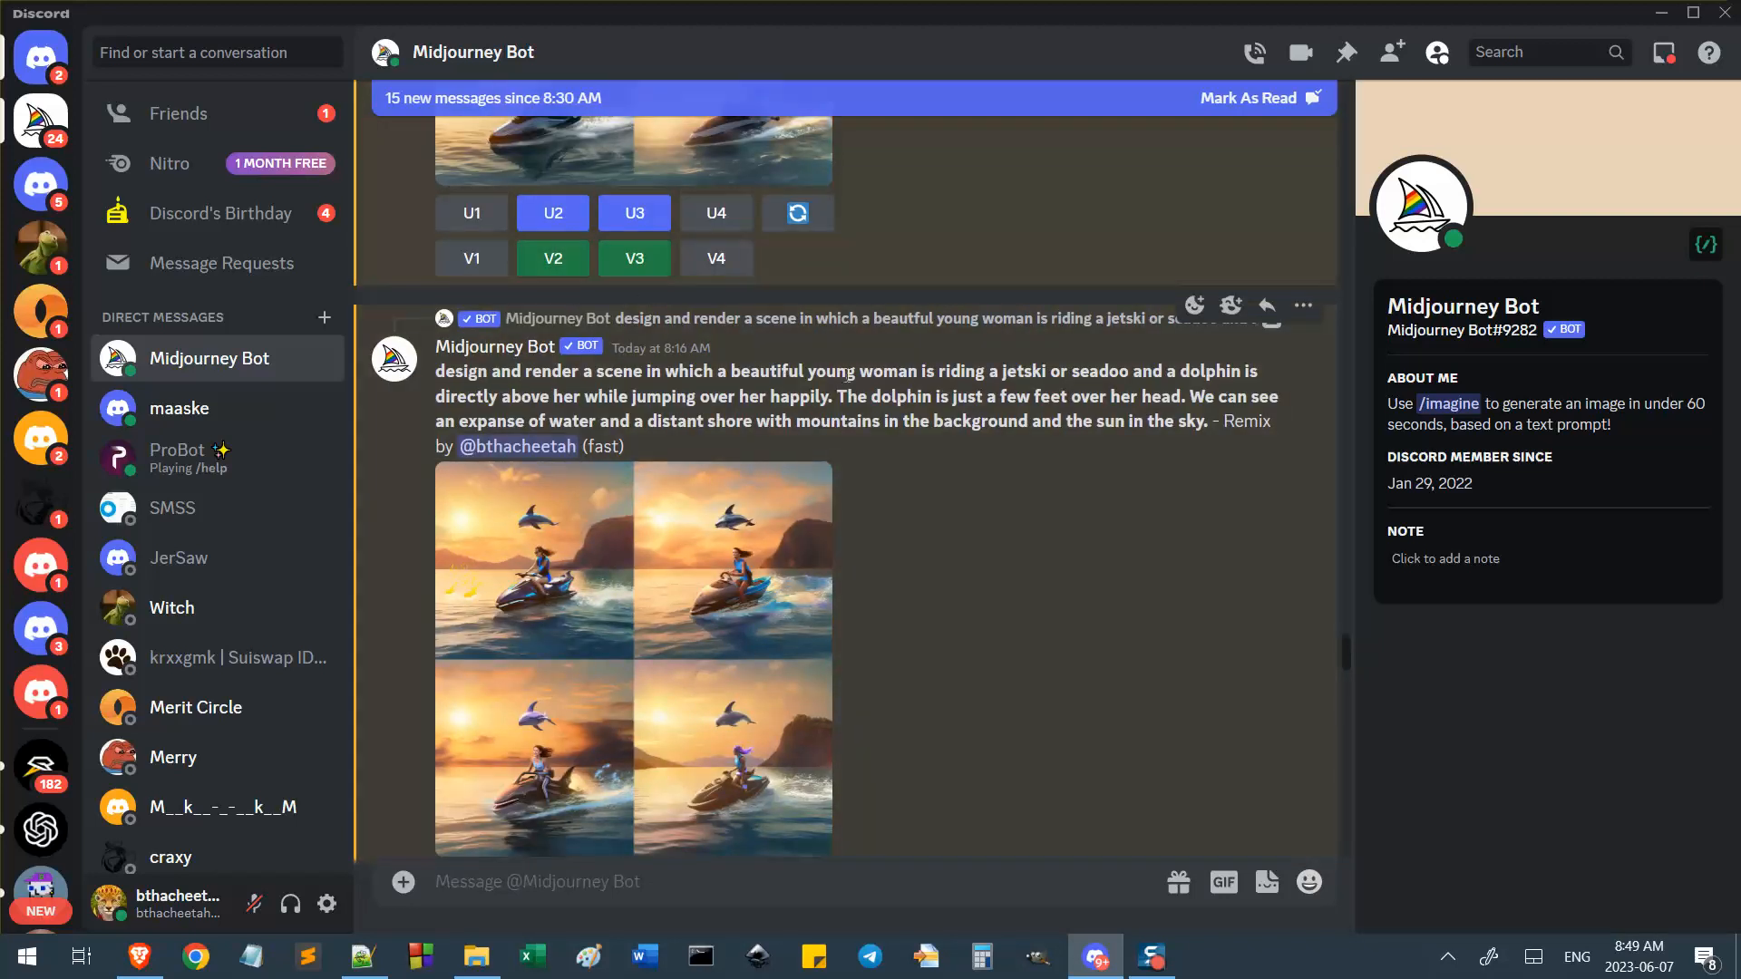
scroll(818, 501, down, 2)
click(650, 399)
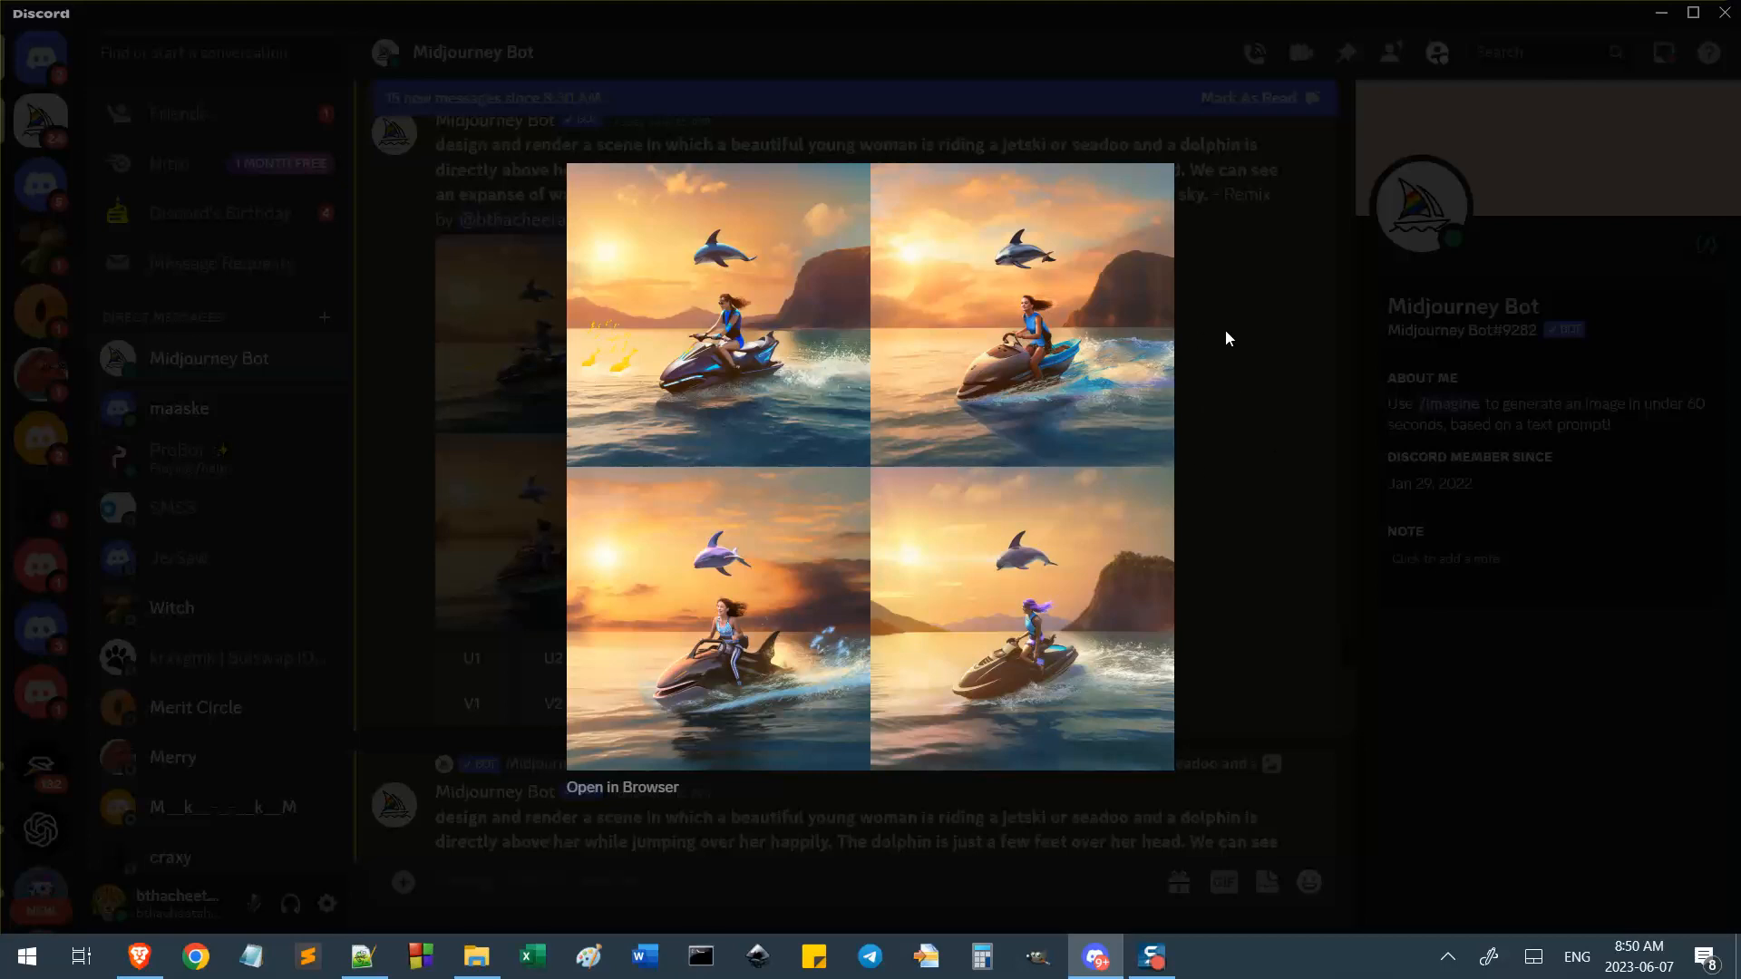
click(1310, 450)
scroll(934, 523, down, 2)
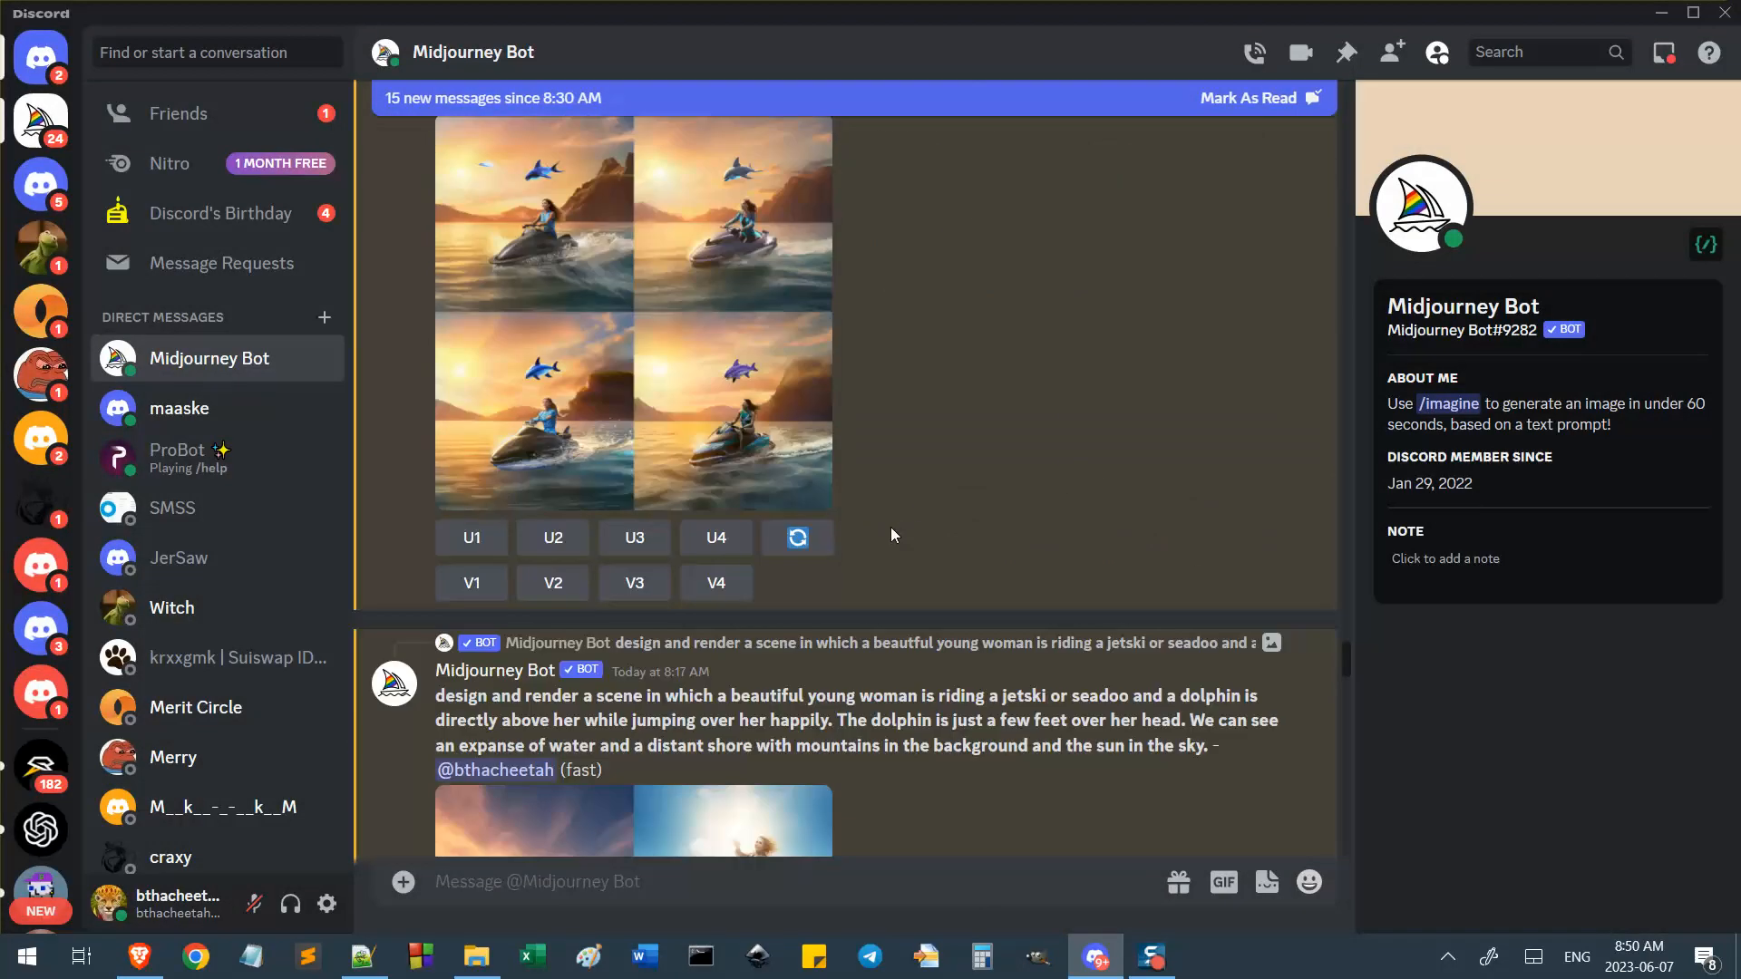
click(783, 398)
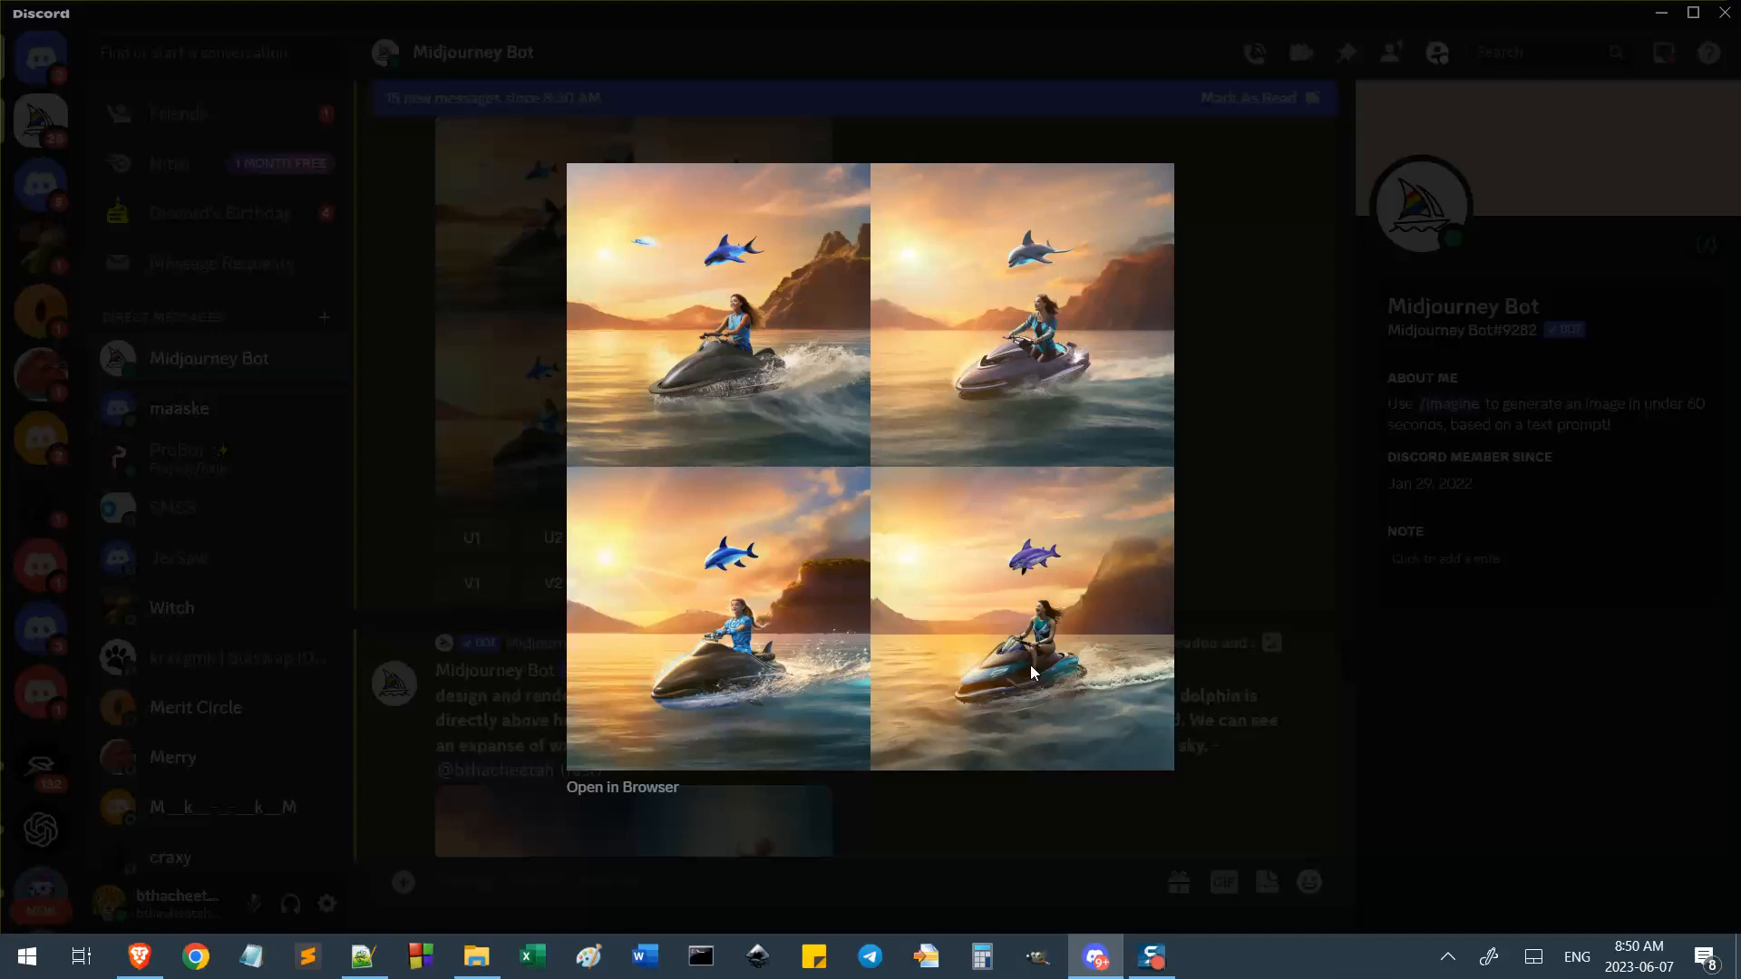
click(1229, 376)
Enlarge the 8:17 AM grid twice to examine how the woman and dolphin are rendered in its four images.
scroll(787, 533, down, 5)
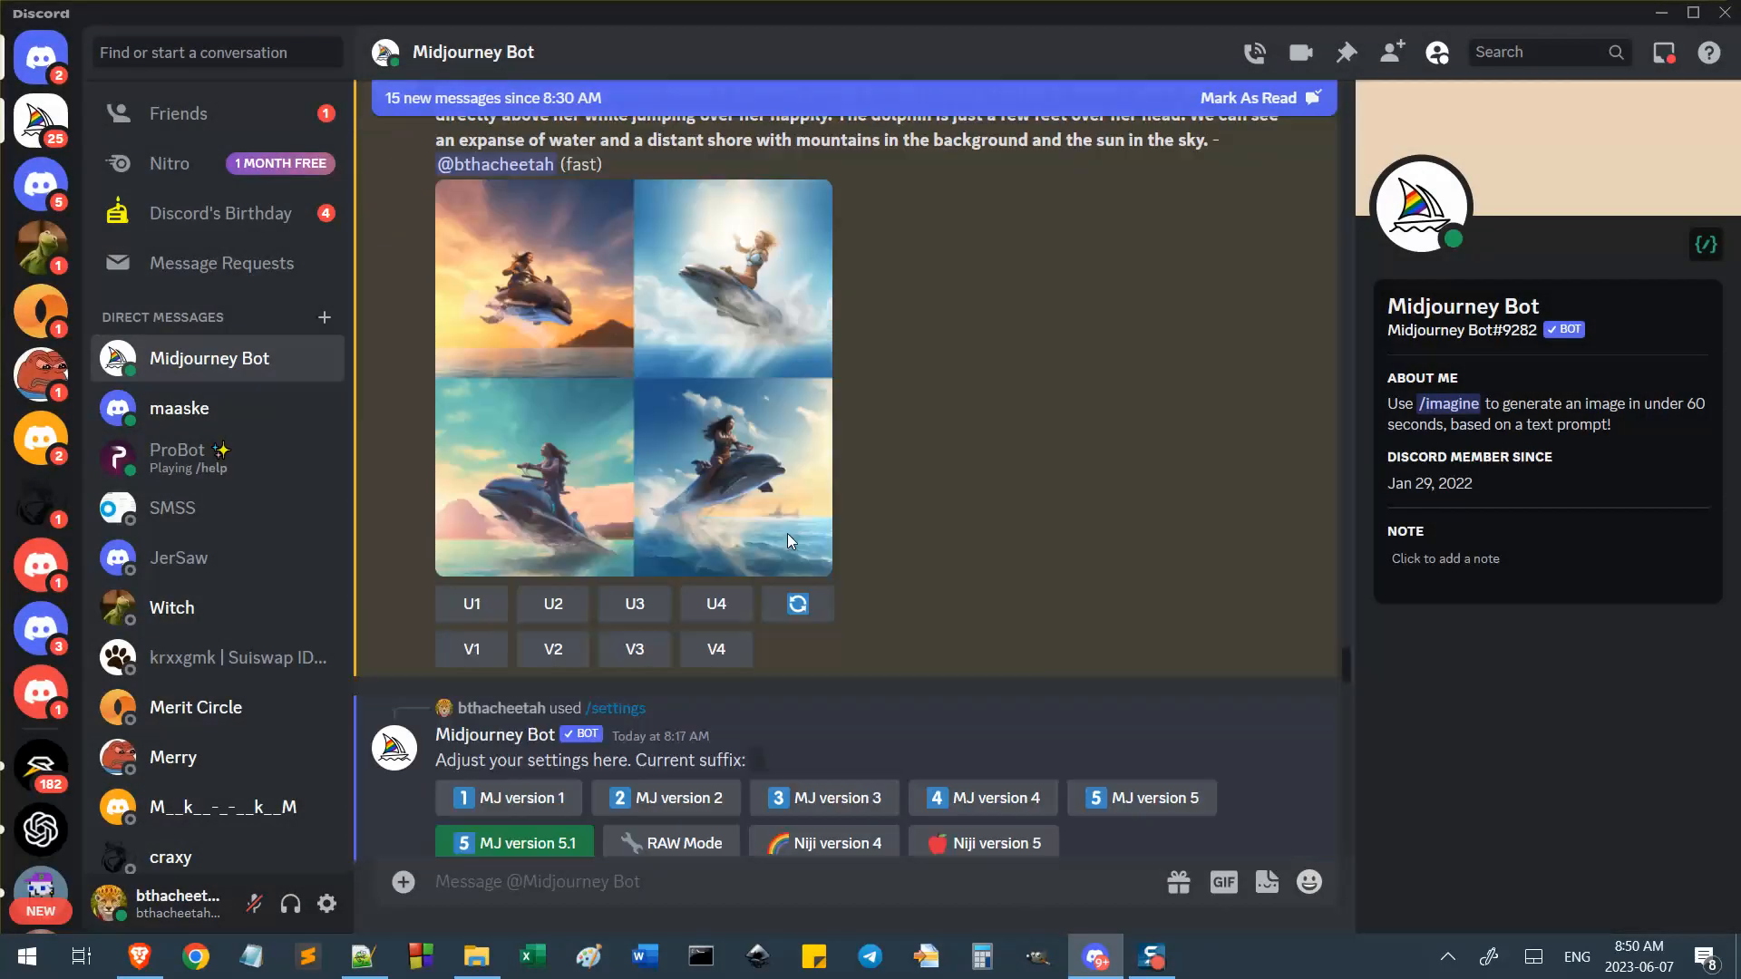
scroll(788, 533, up, 1)
click(743, 388)
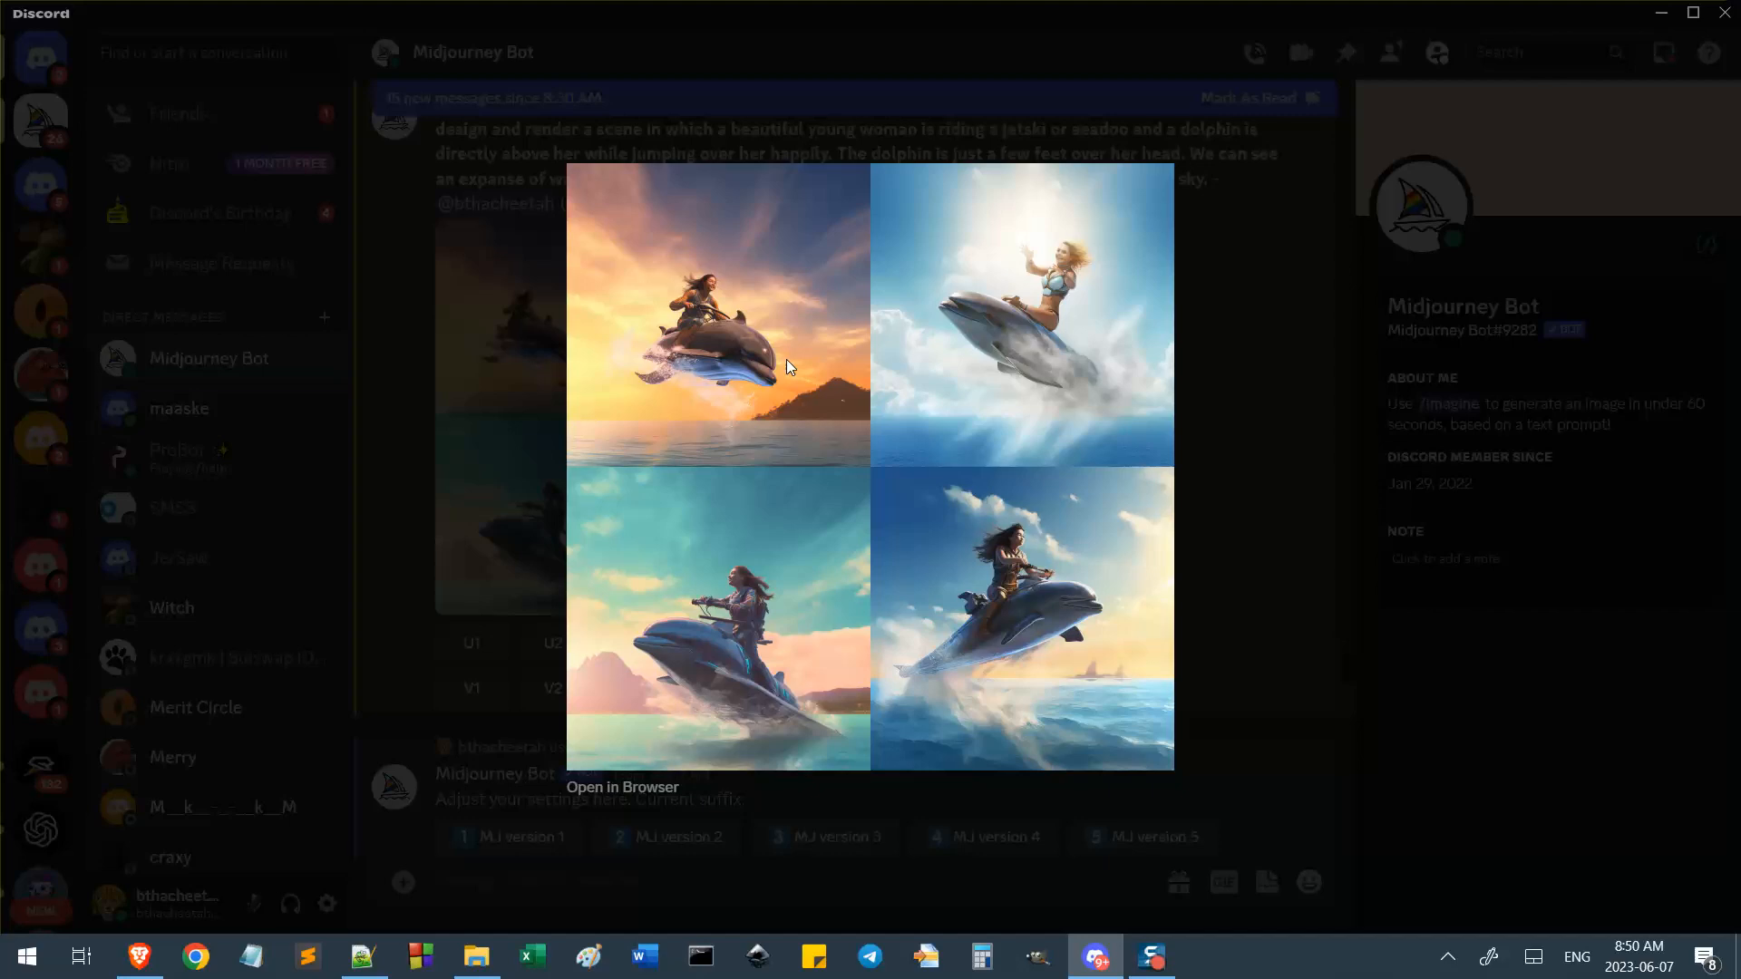
click(1254, 456)
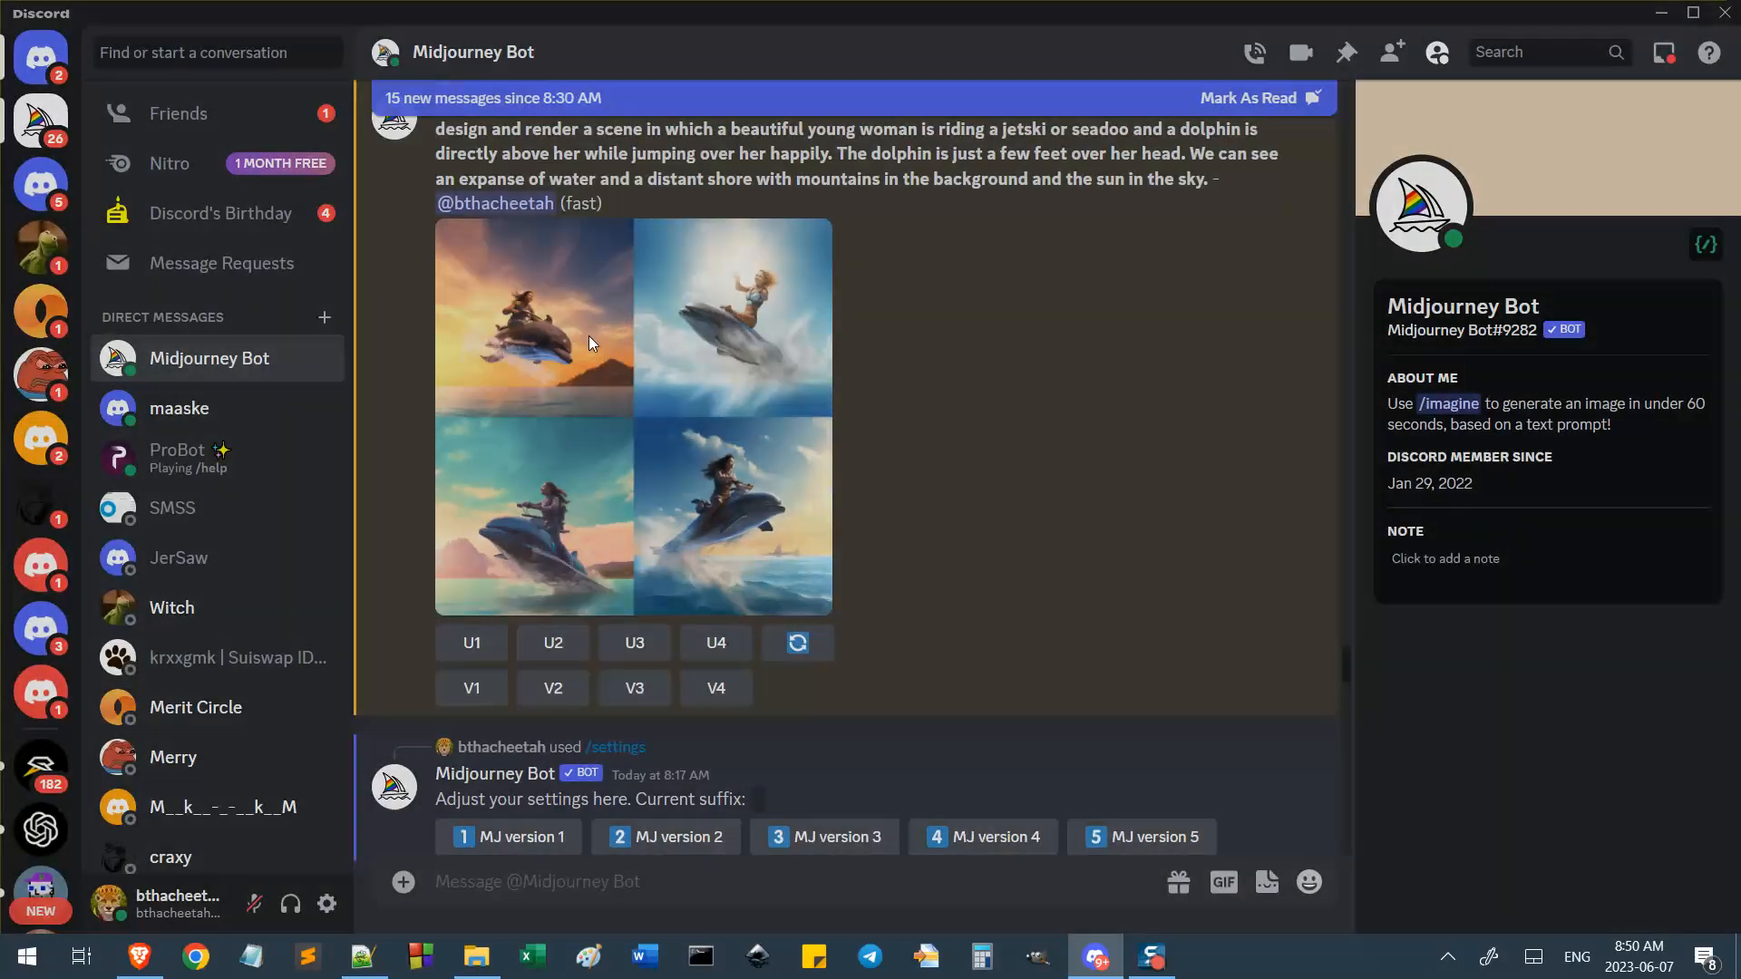
click(590, 336)
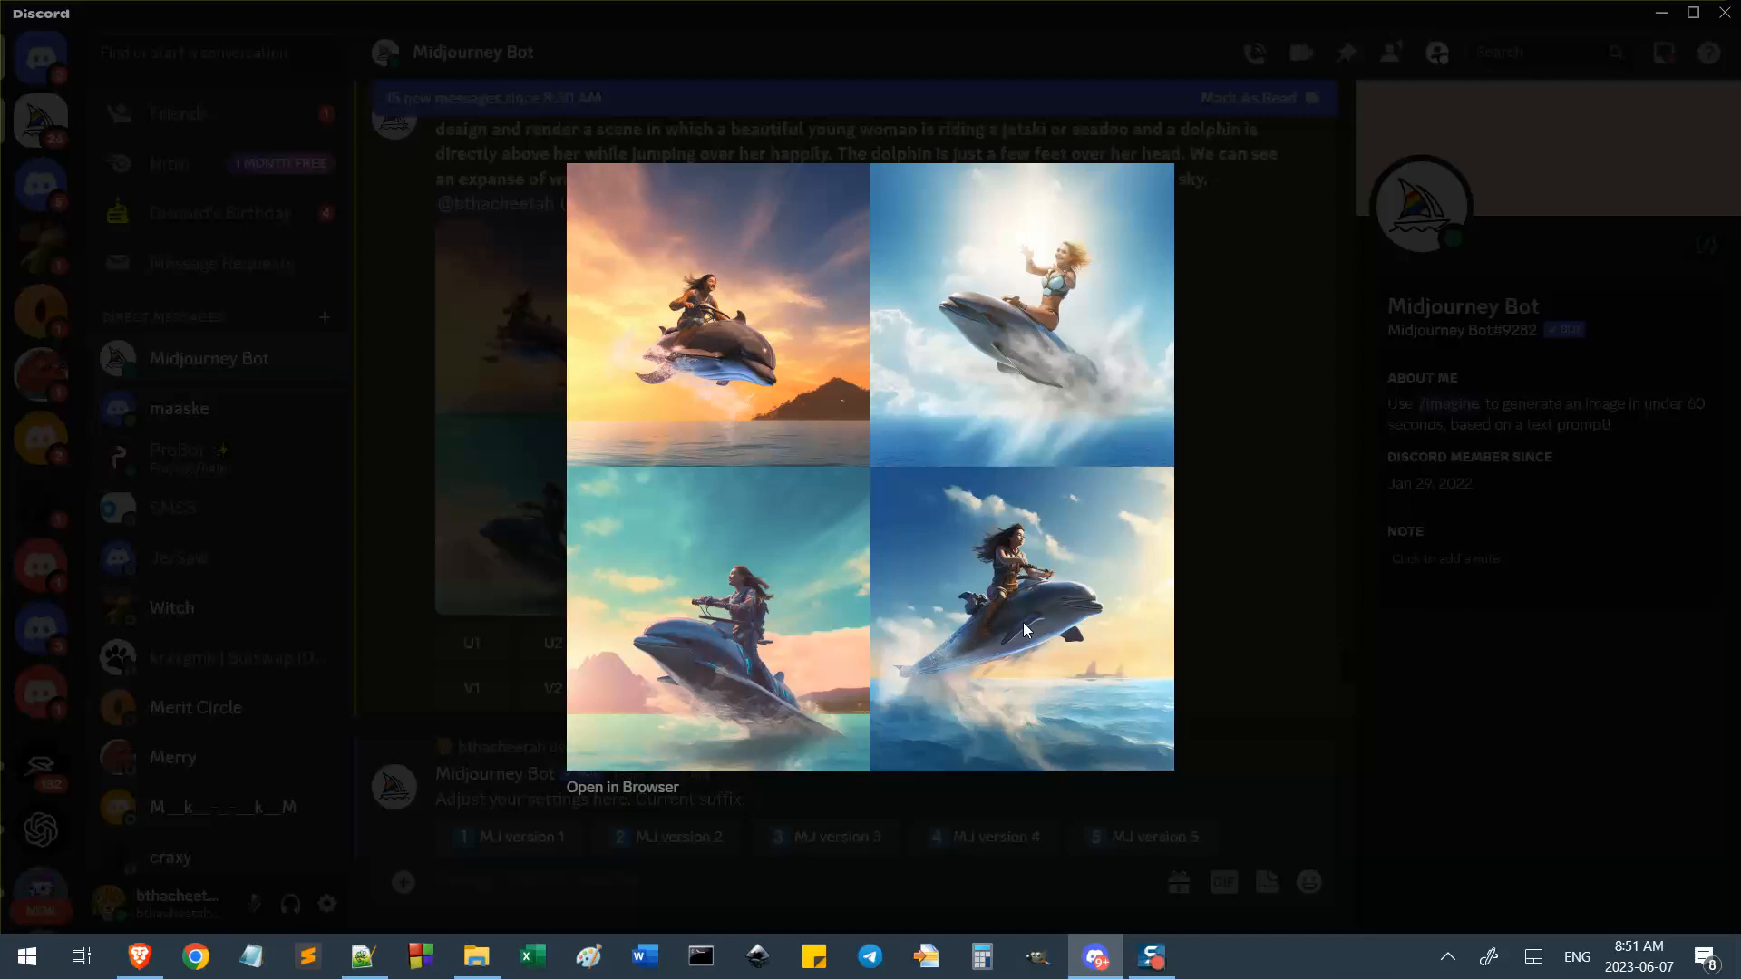
click(1257, 670)
Continue past the settings message and take a first enlarged look at the 8:19 AM variations grid.
scroll(1052, 660, down, 10)
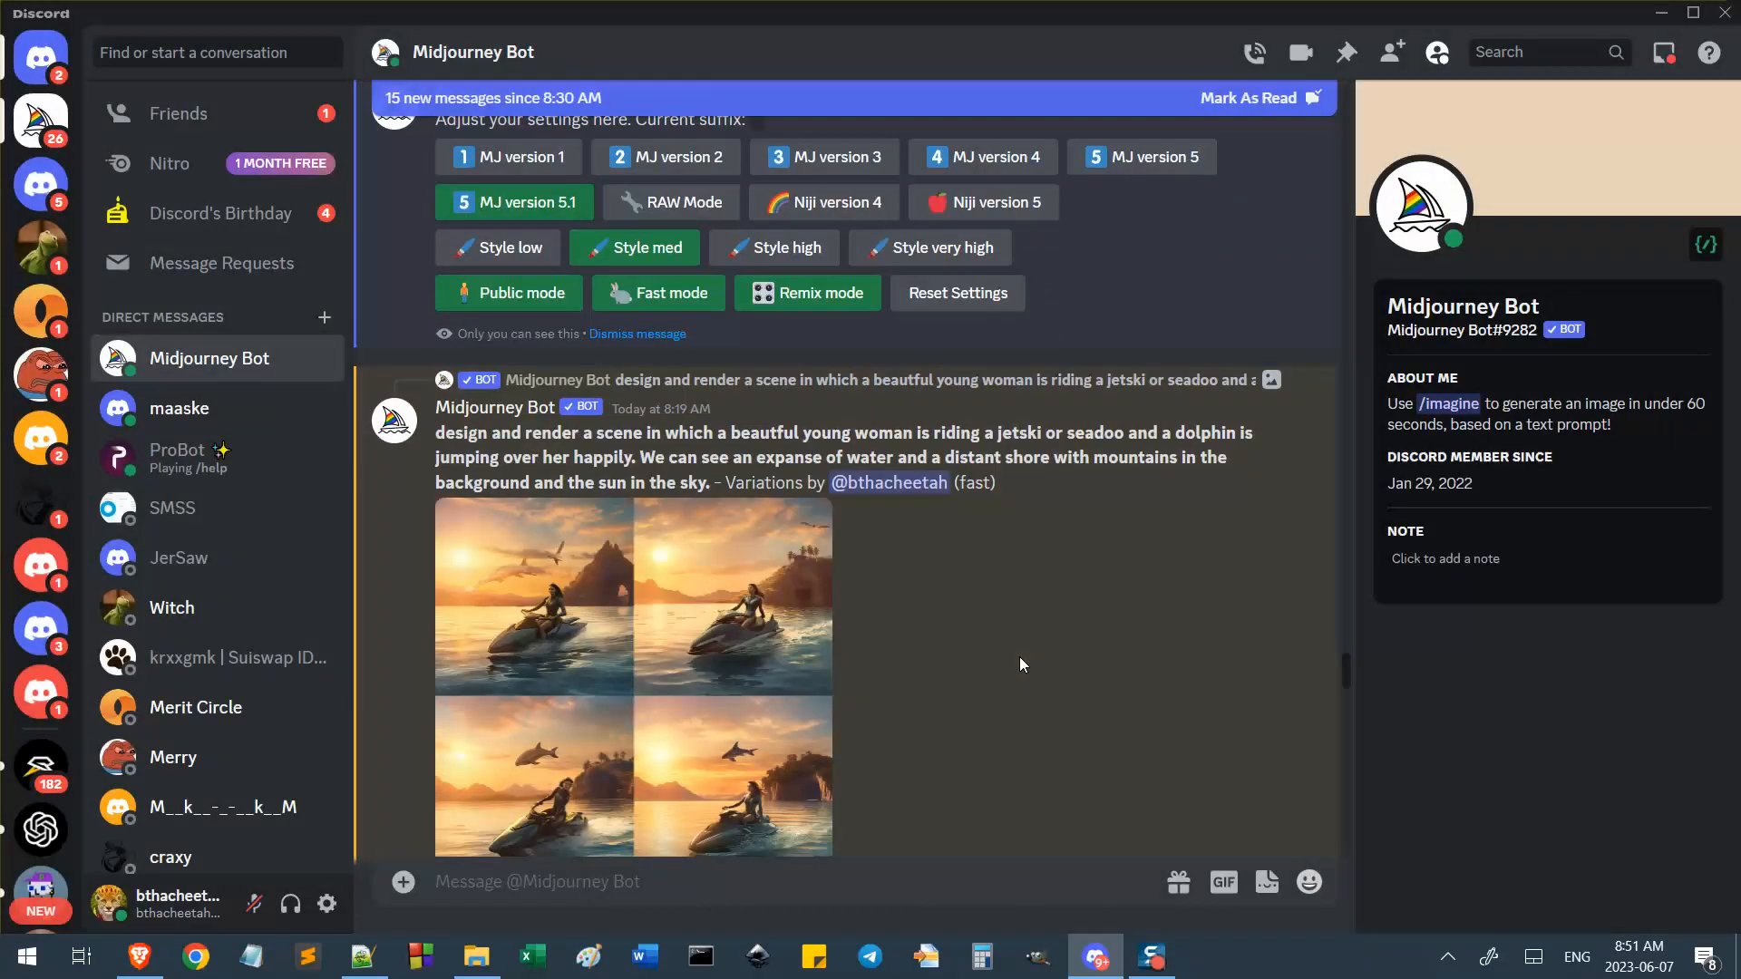
scroll(1020, 662, up, 3)
scroll(1019, 663, down, 4)
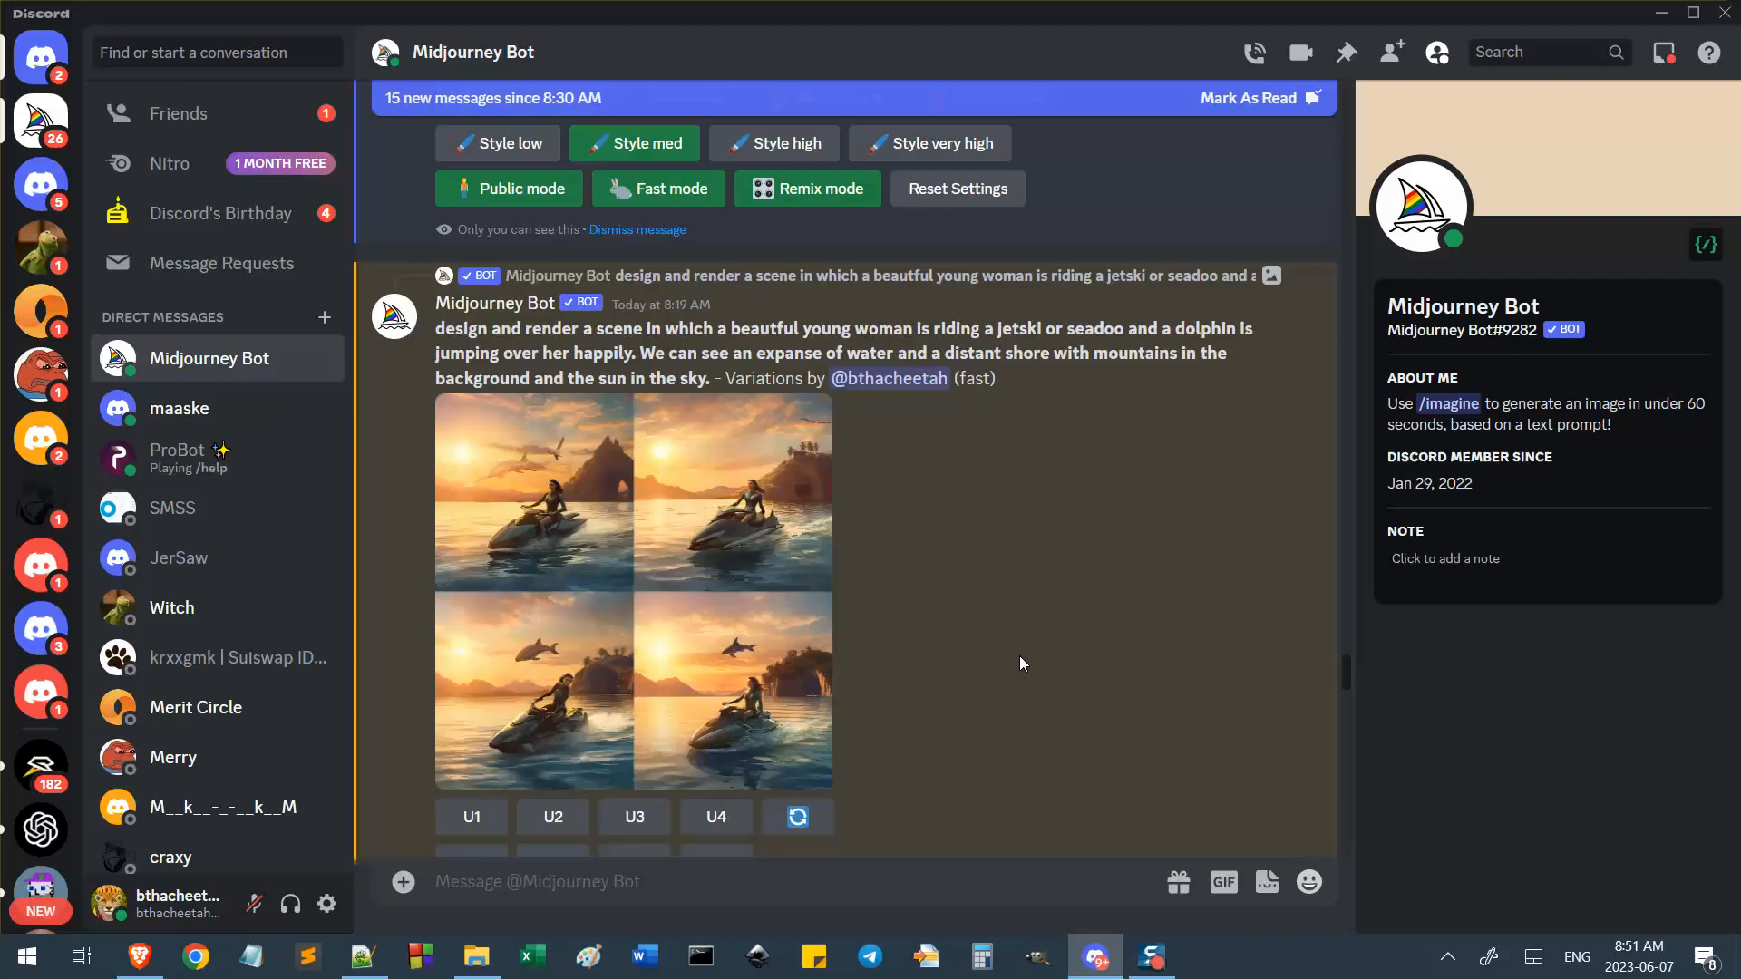
click(626, 396)
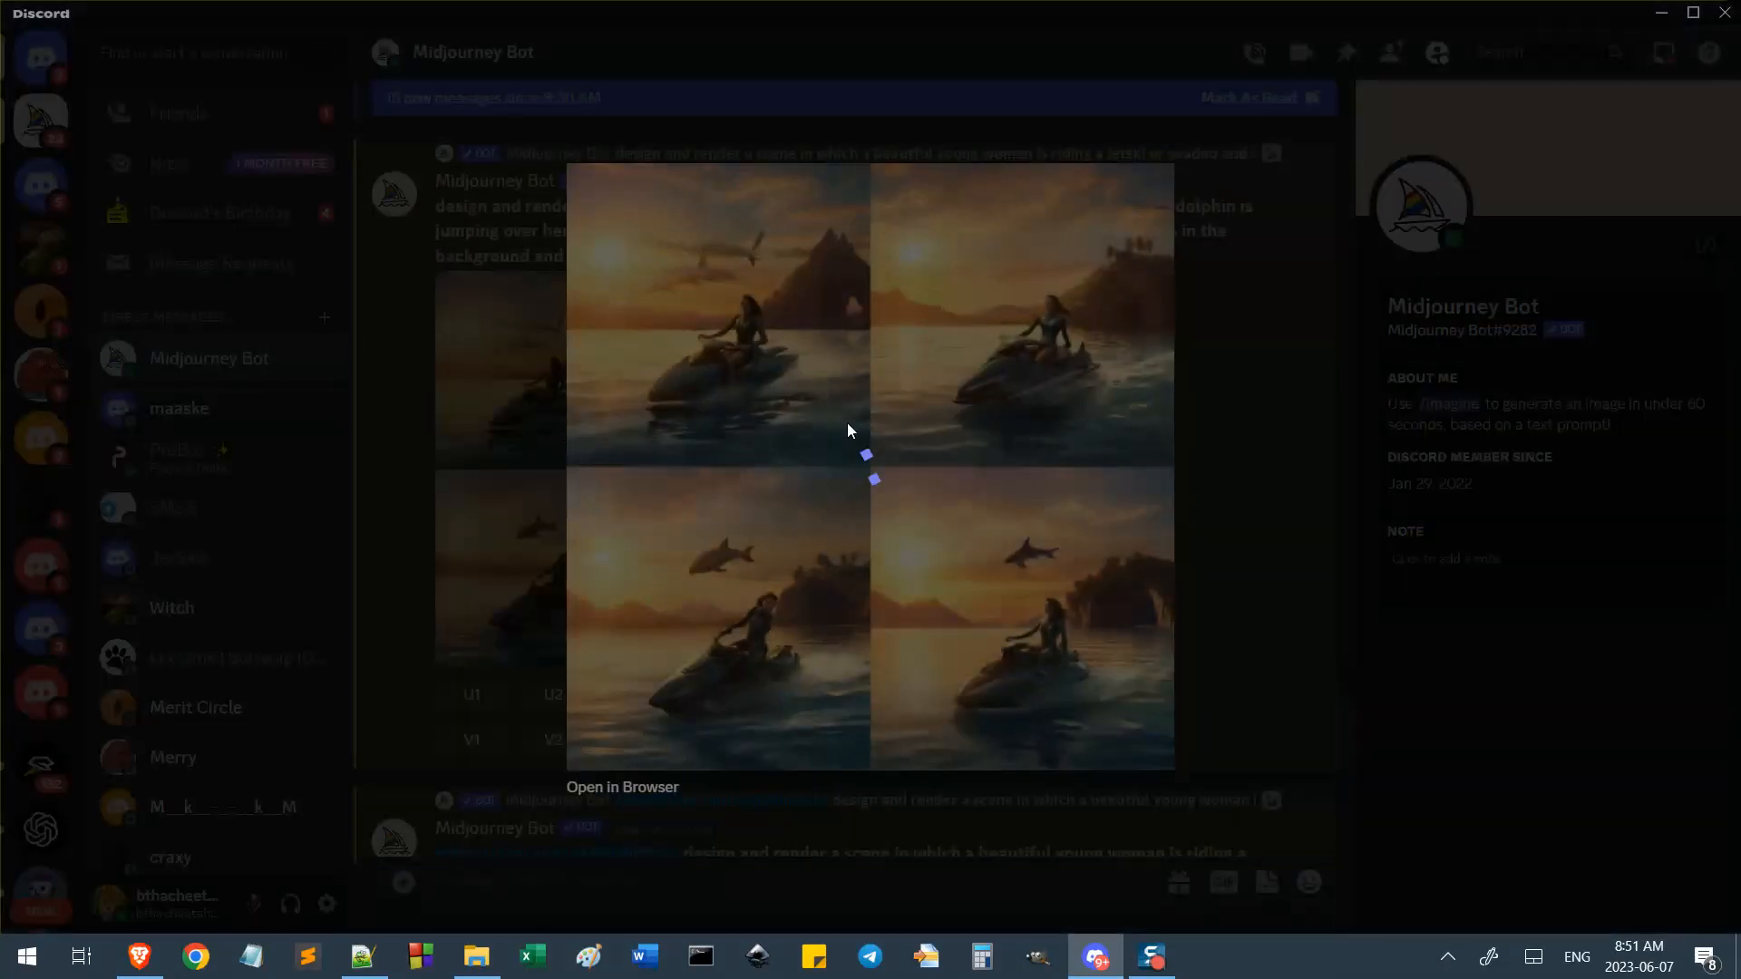
click(1257, 424)
Recheck the Midjourney settings and the 8:17 AM grid, and enlarge the 8:19 AM variations grid again.
scroll(628, 454, up, 8)
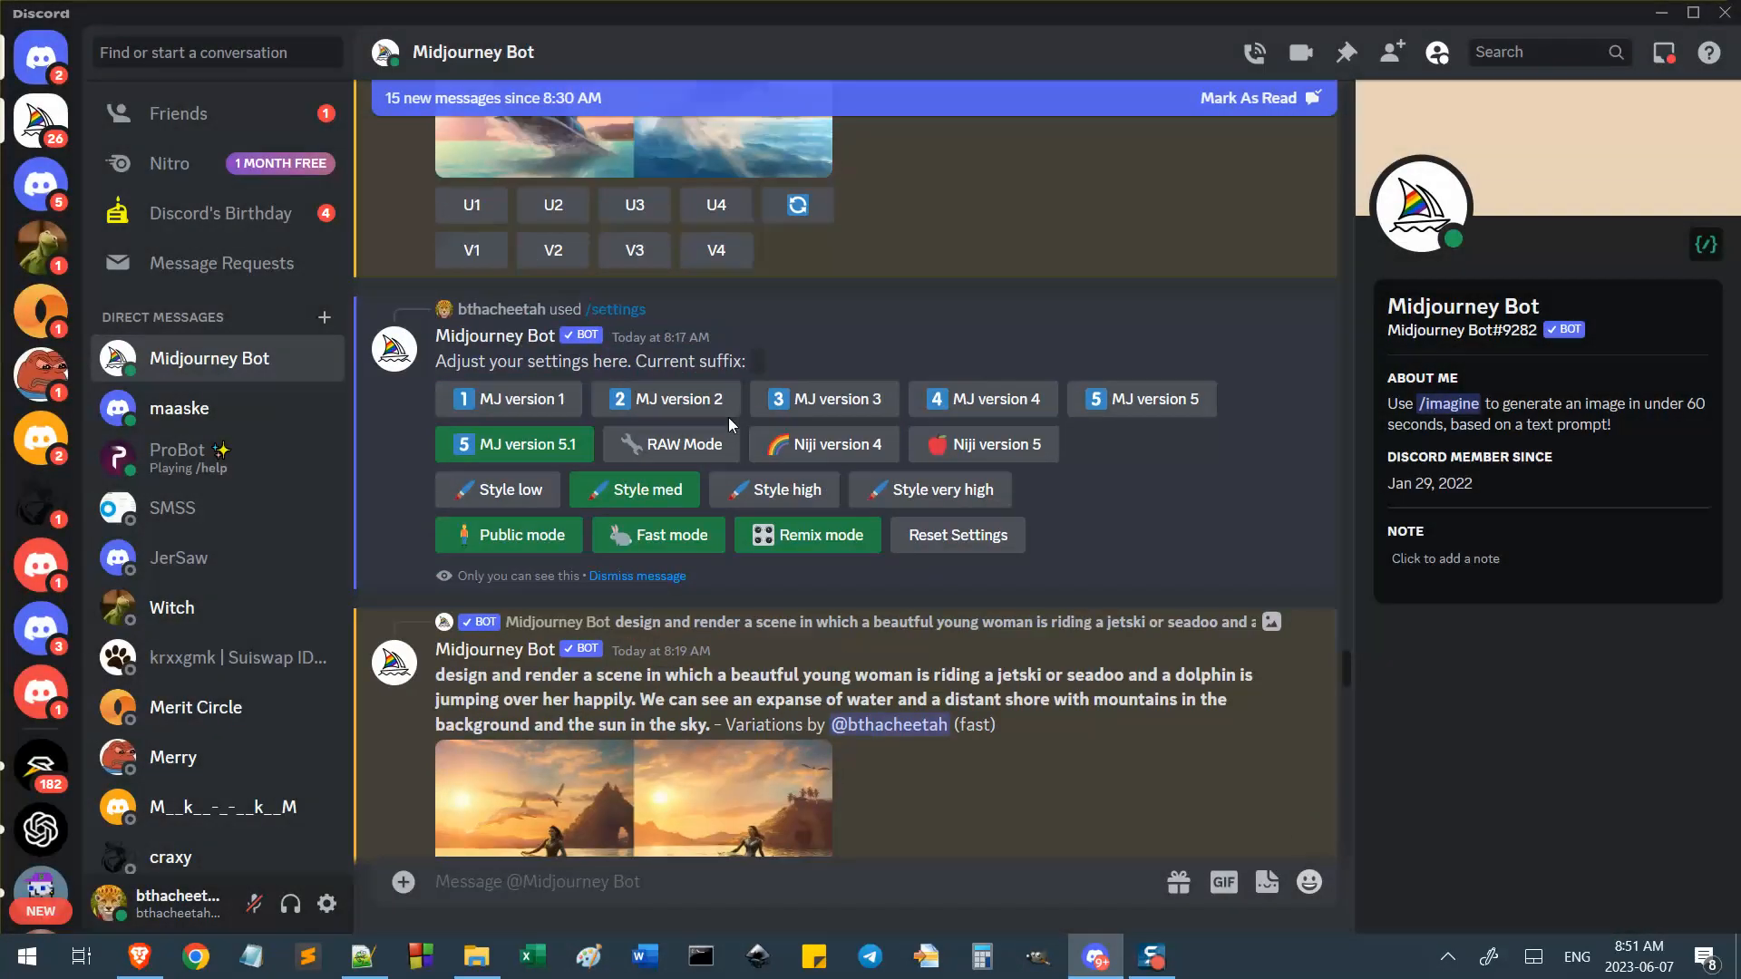
scroll(886, 402, down, 5)
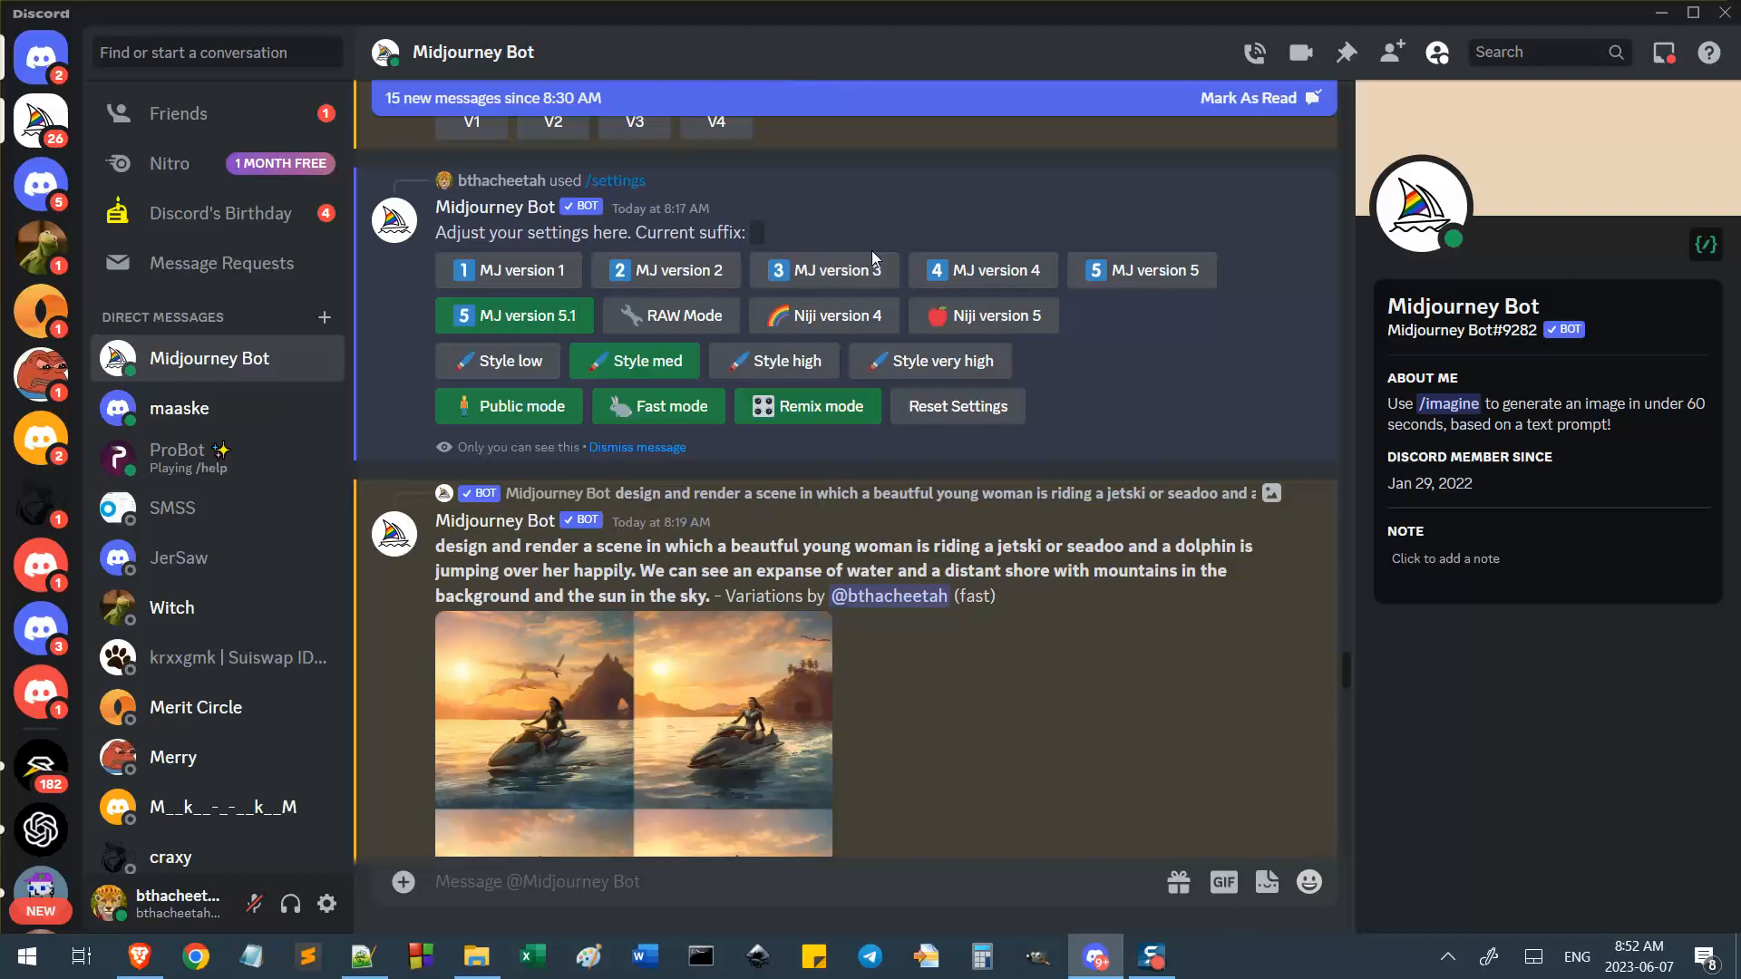
scroll(1052, 412, up, 8)
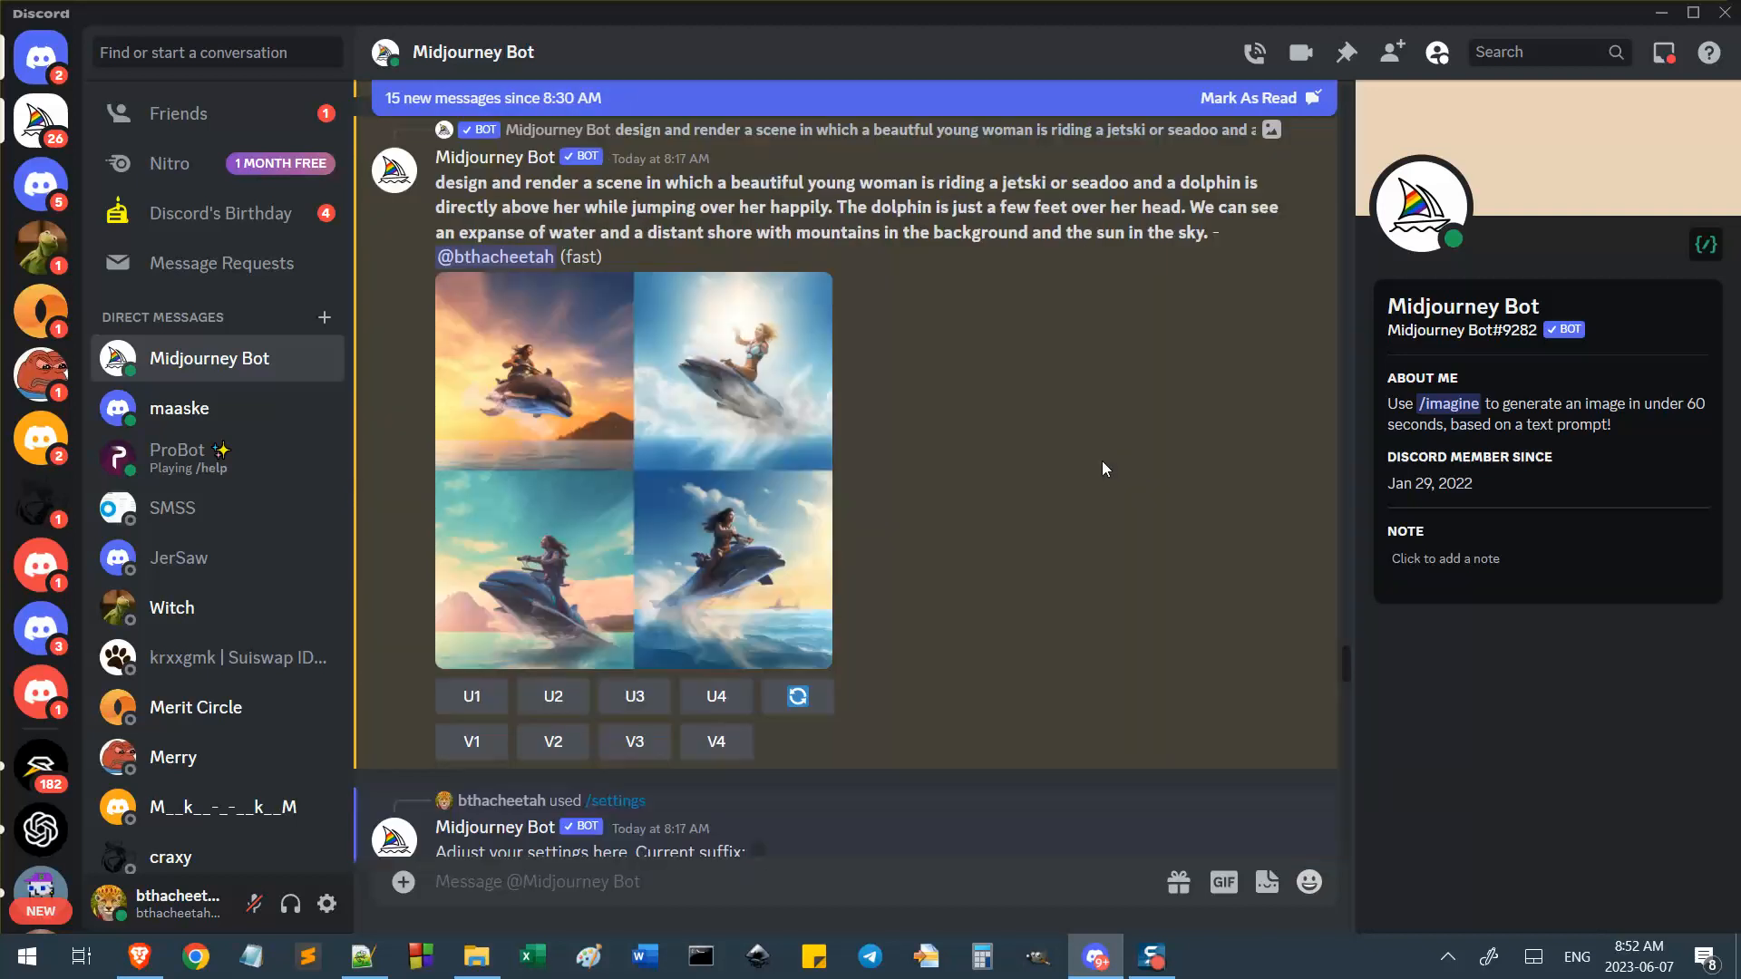
scroll(1102, 461, down, 12)
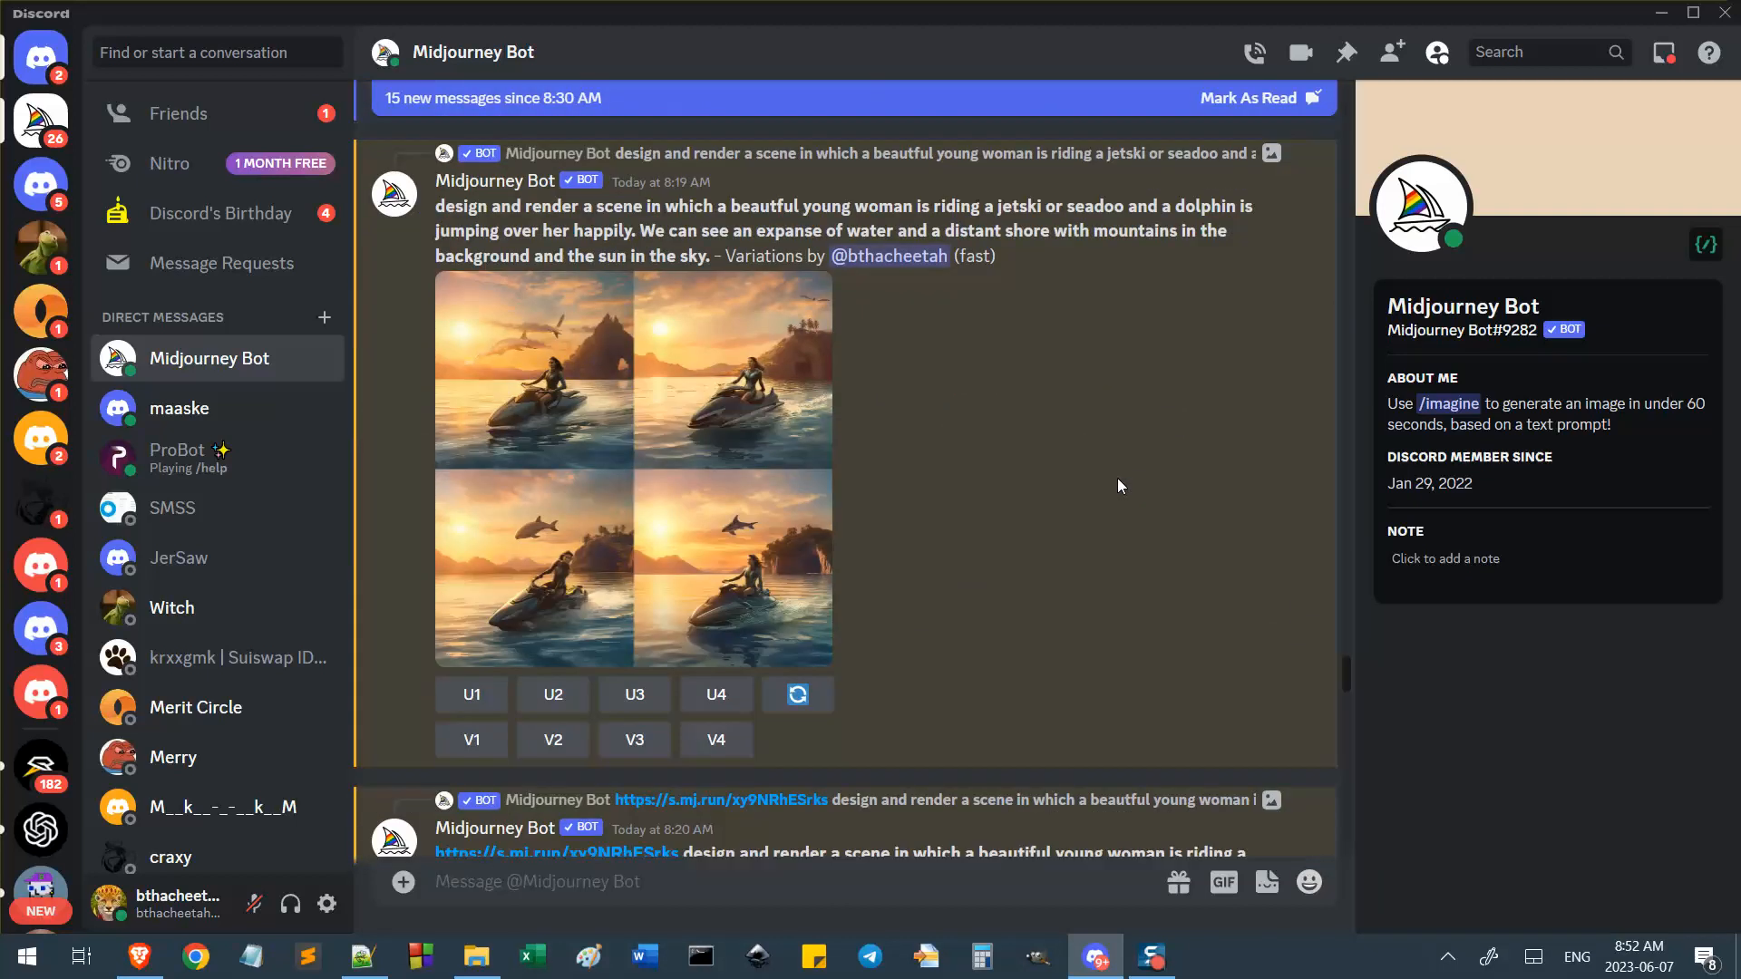
click(736, 426)
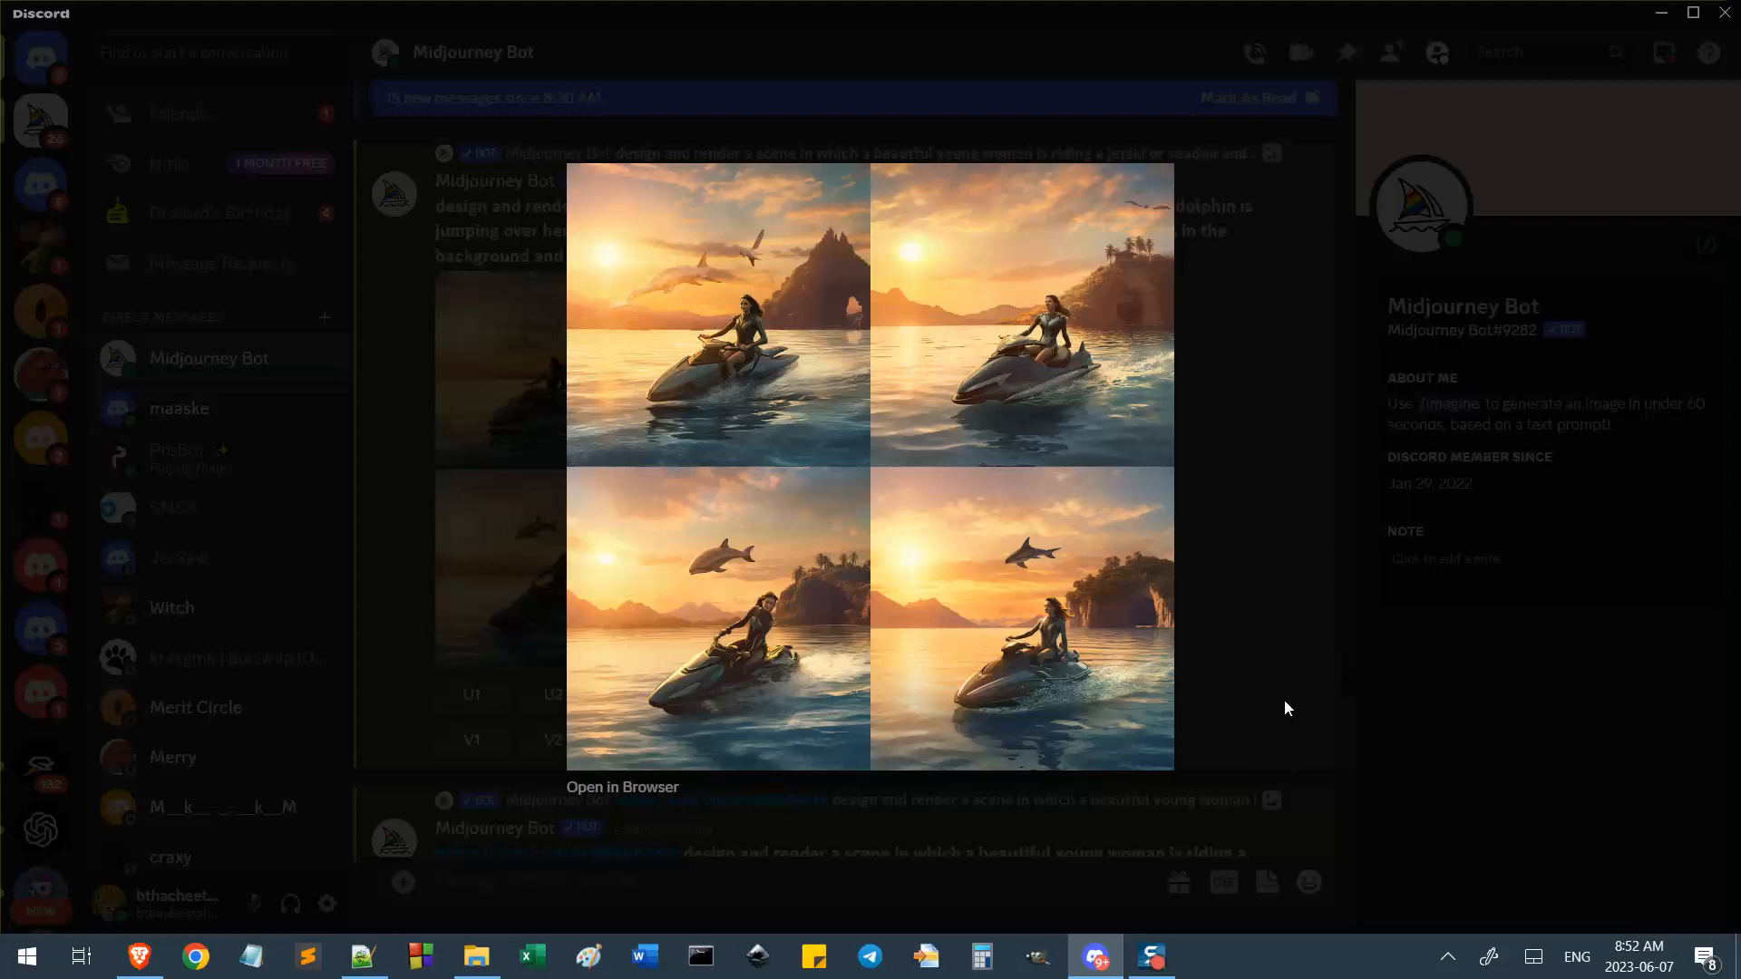
Switch to the Midjourney profile page in the Brave browser, search the upscales for "jetski", and browse the matching images.
click(139, 956)
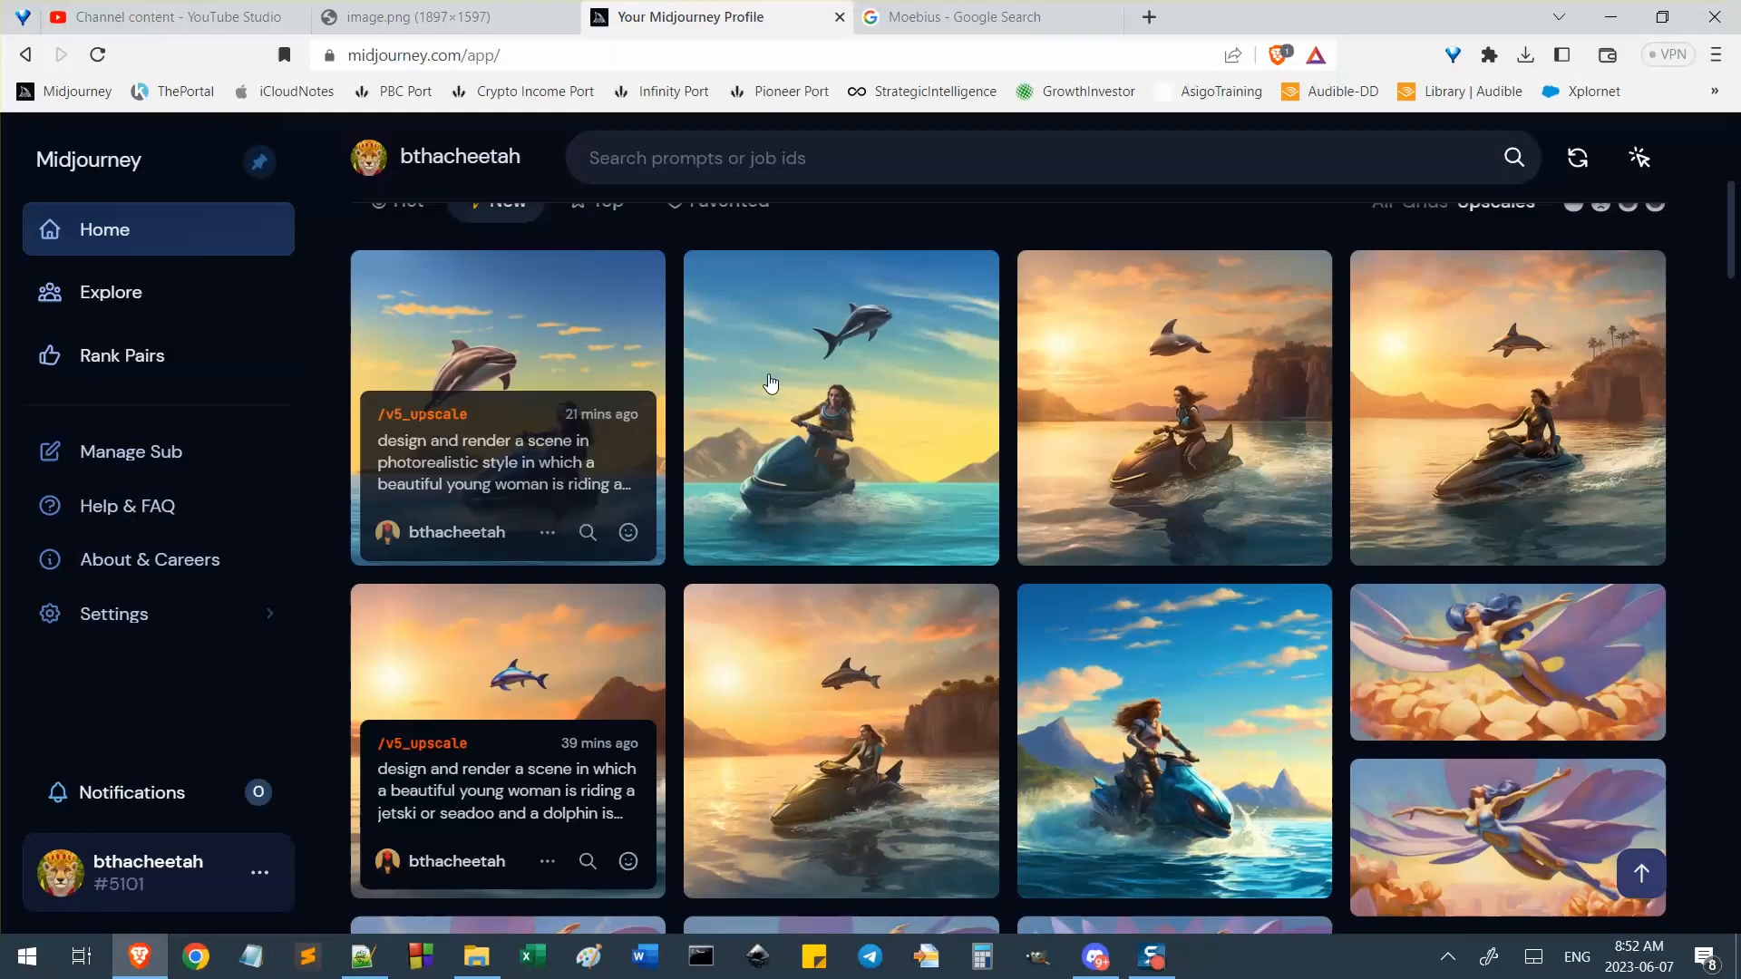
scroll(662, 399, up, 5)
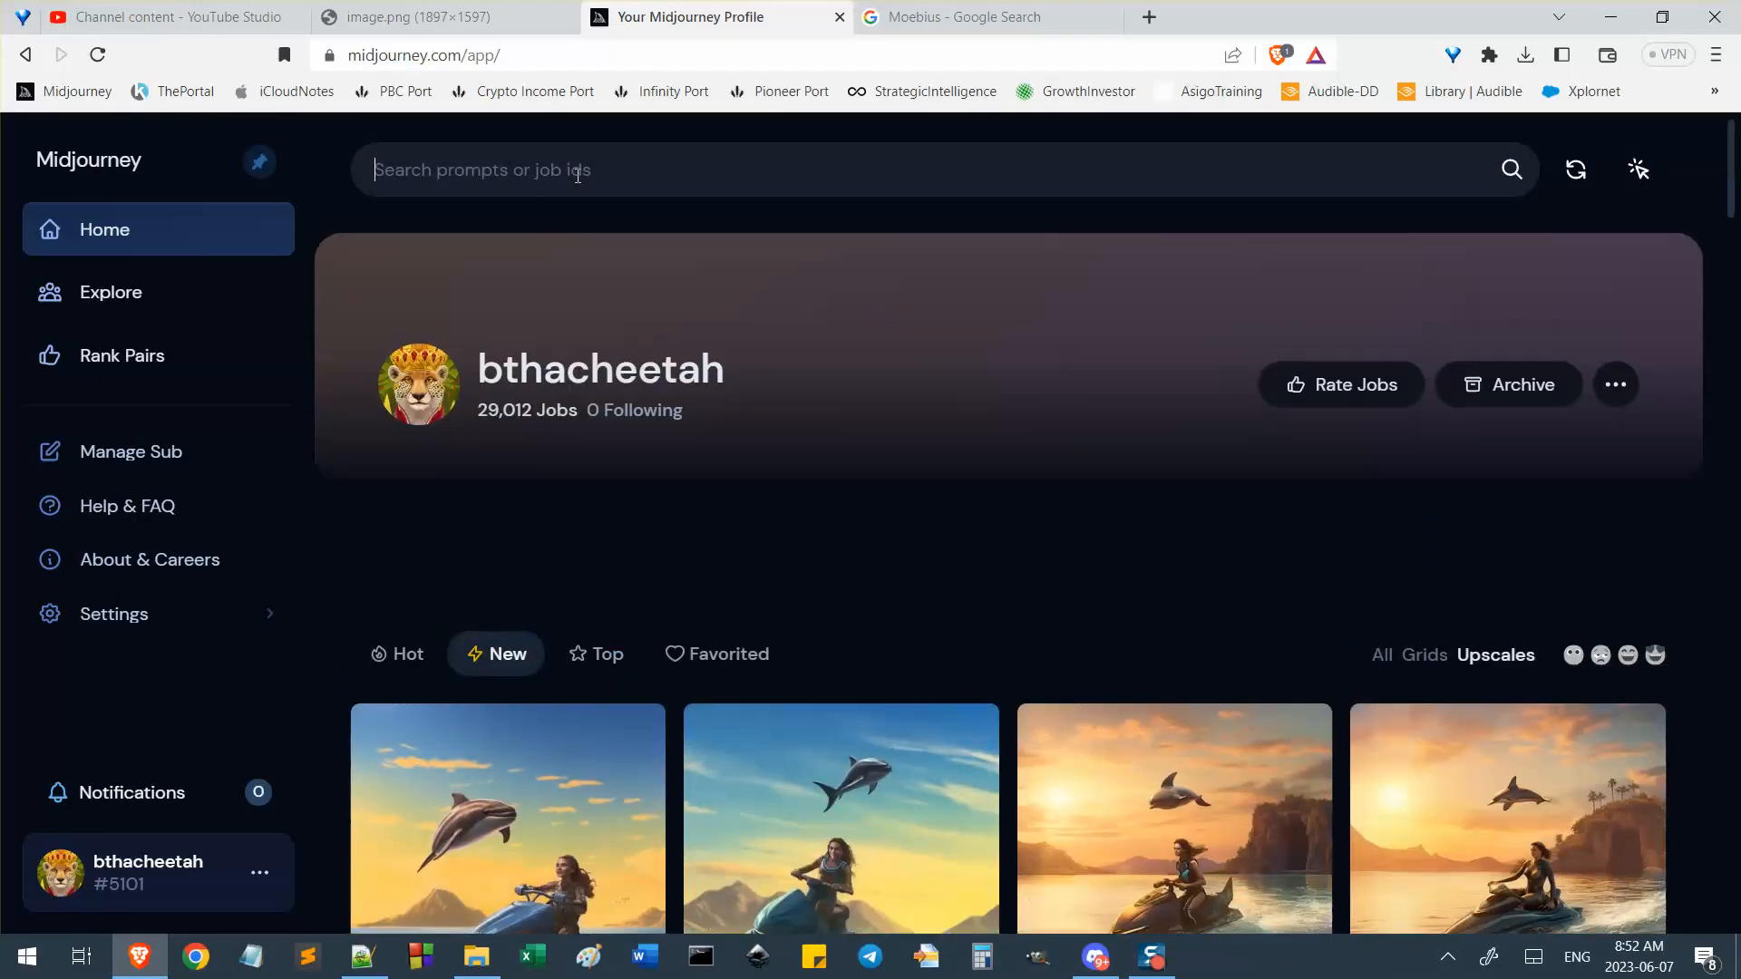
text(jetsky)
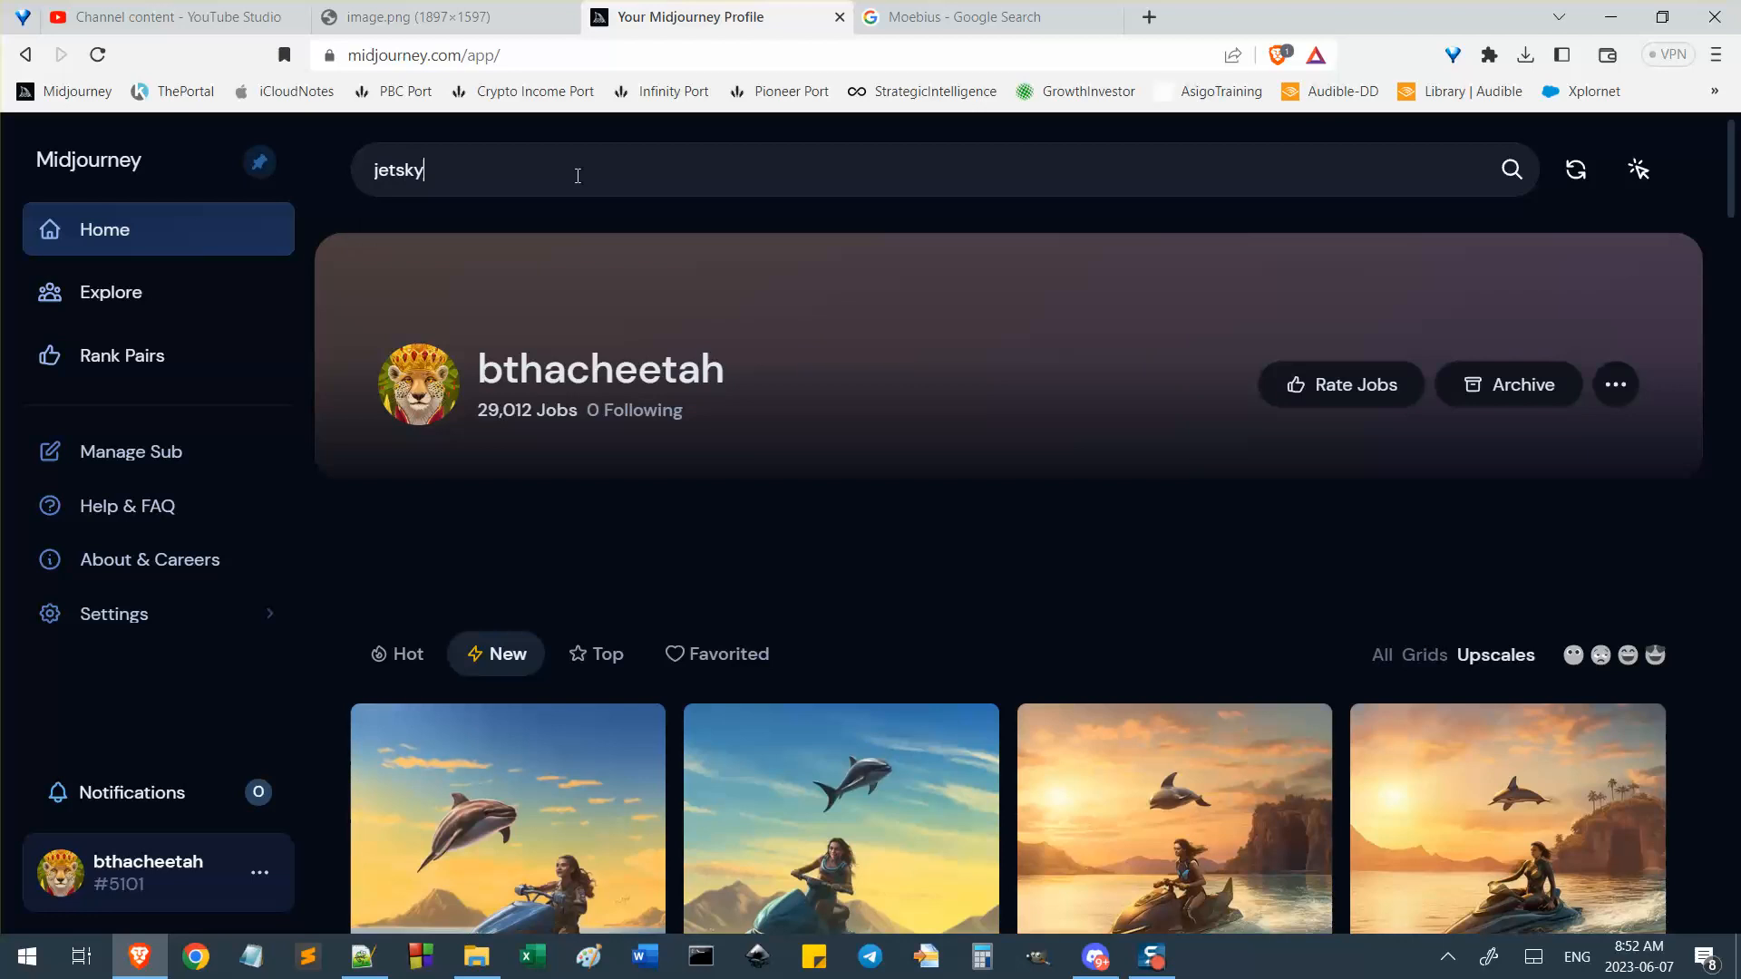
key(BackSpace)
text(i)
key(Return)
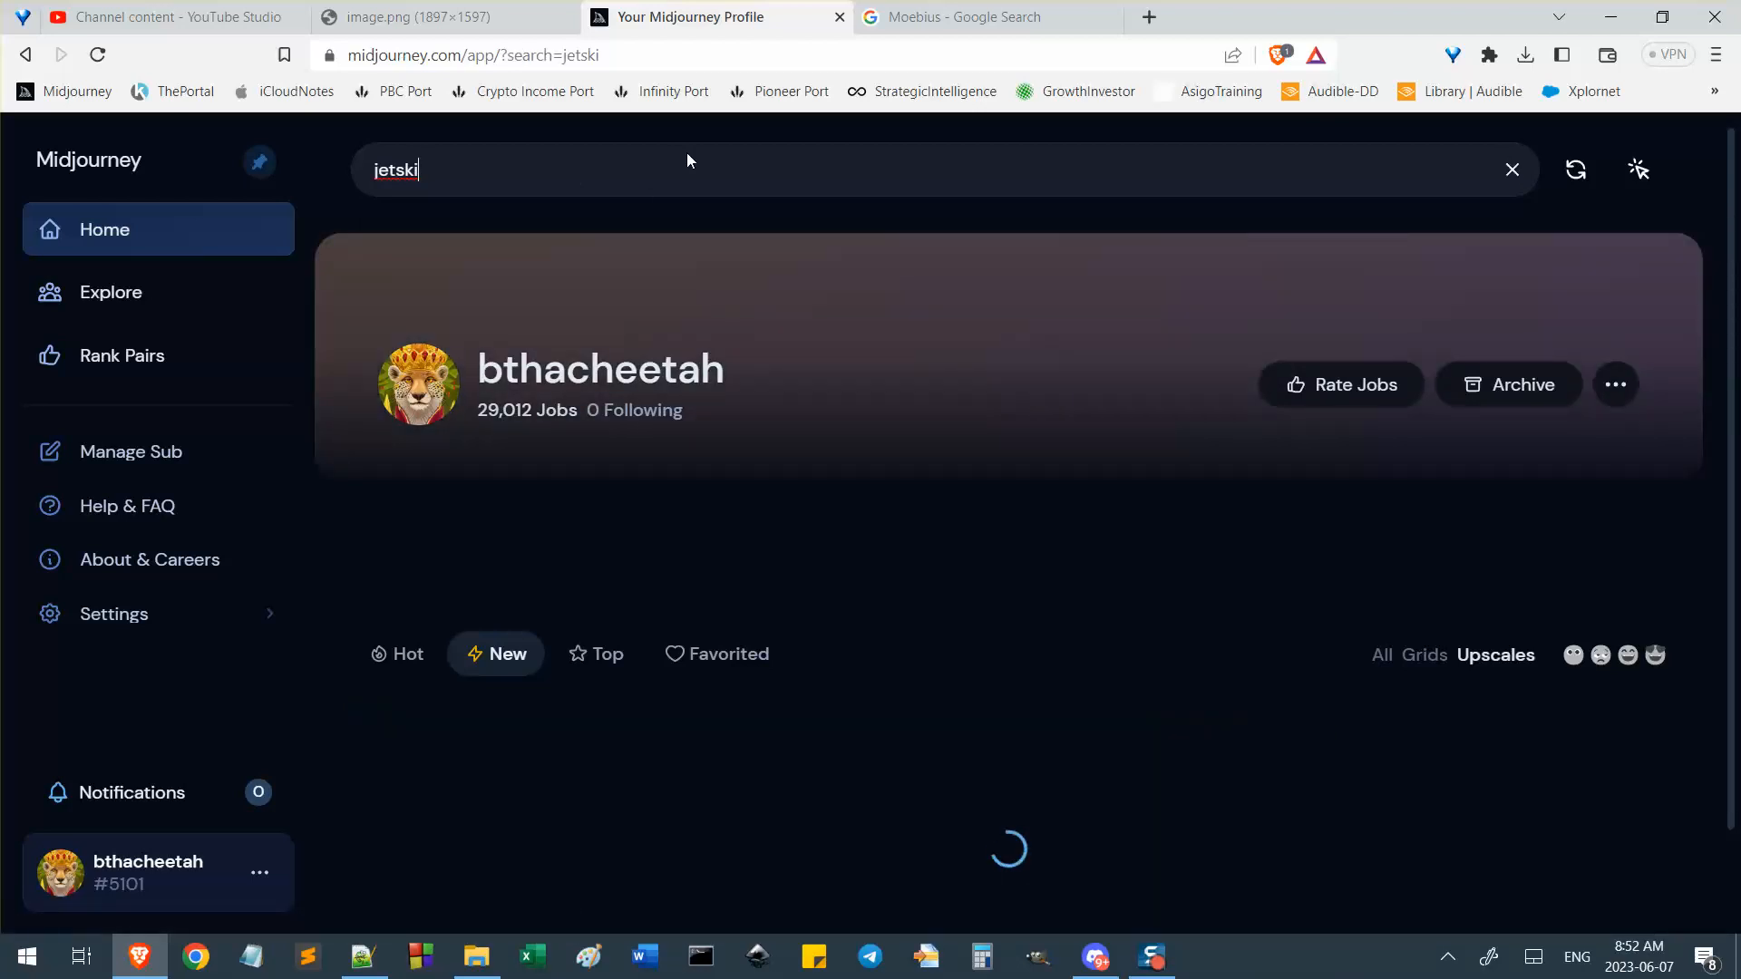
scroll(1042, 591, down, 2)
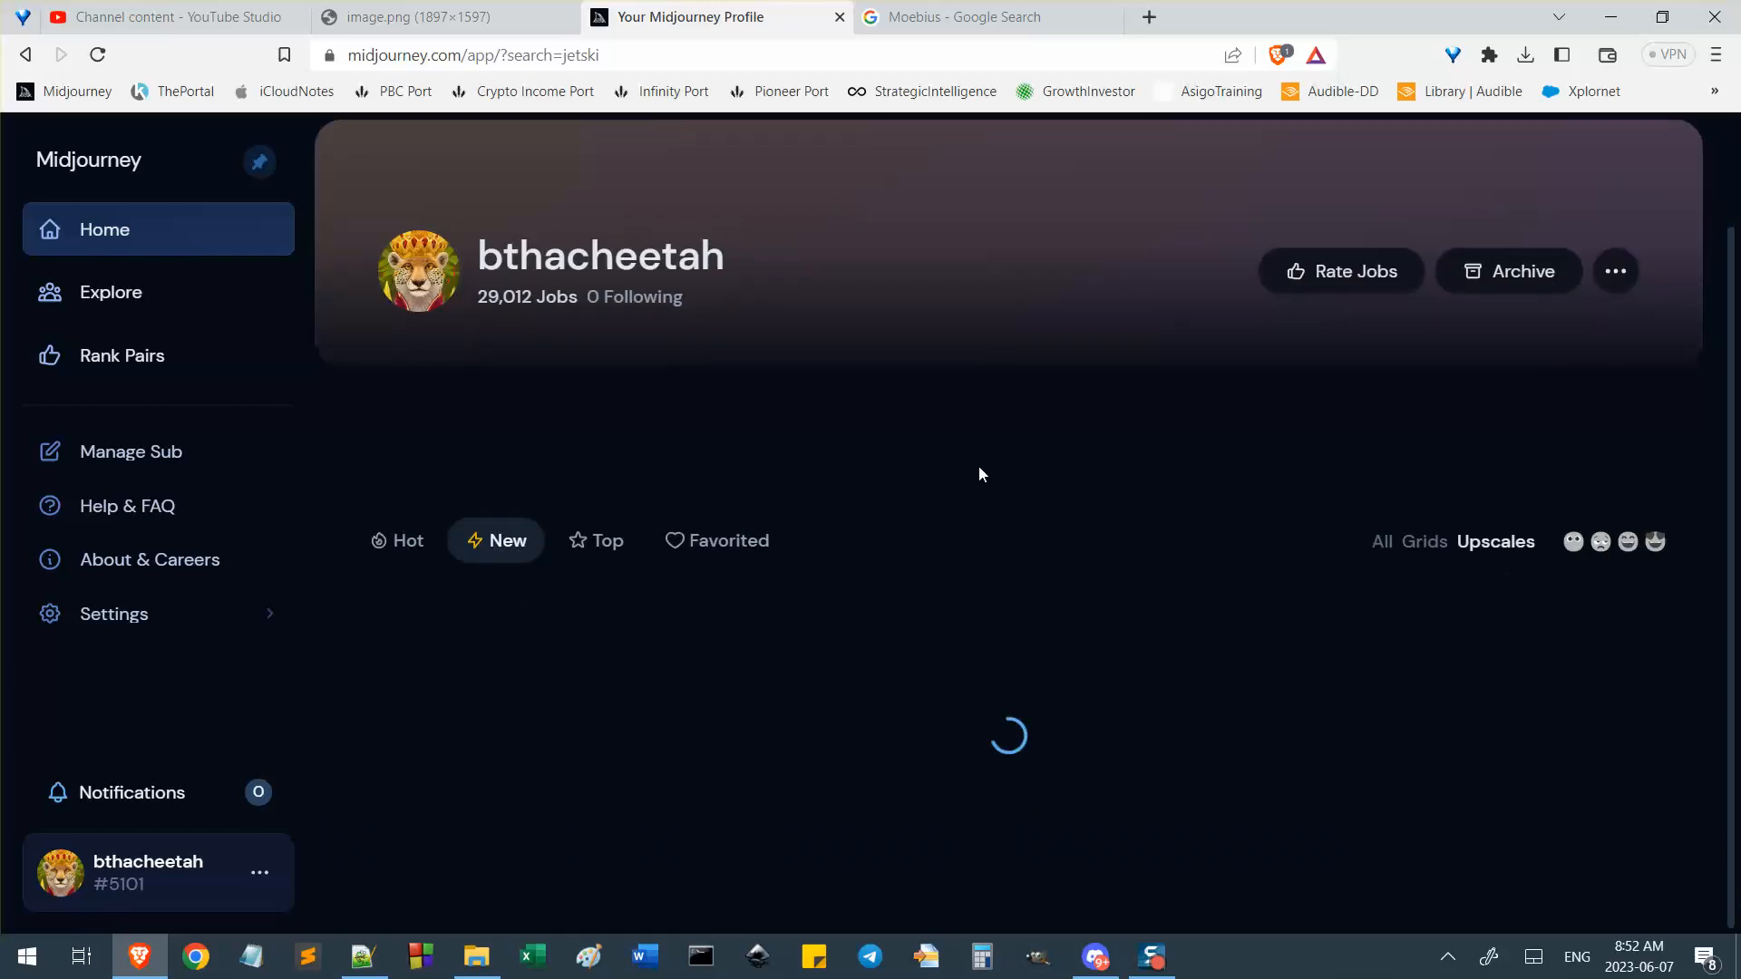
scroll(976, 472, up, 2)
scroll(1170, 669, down, 6)
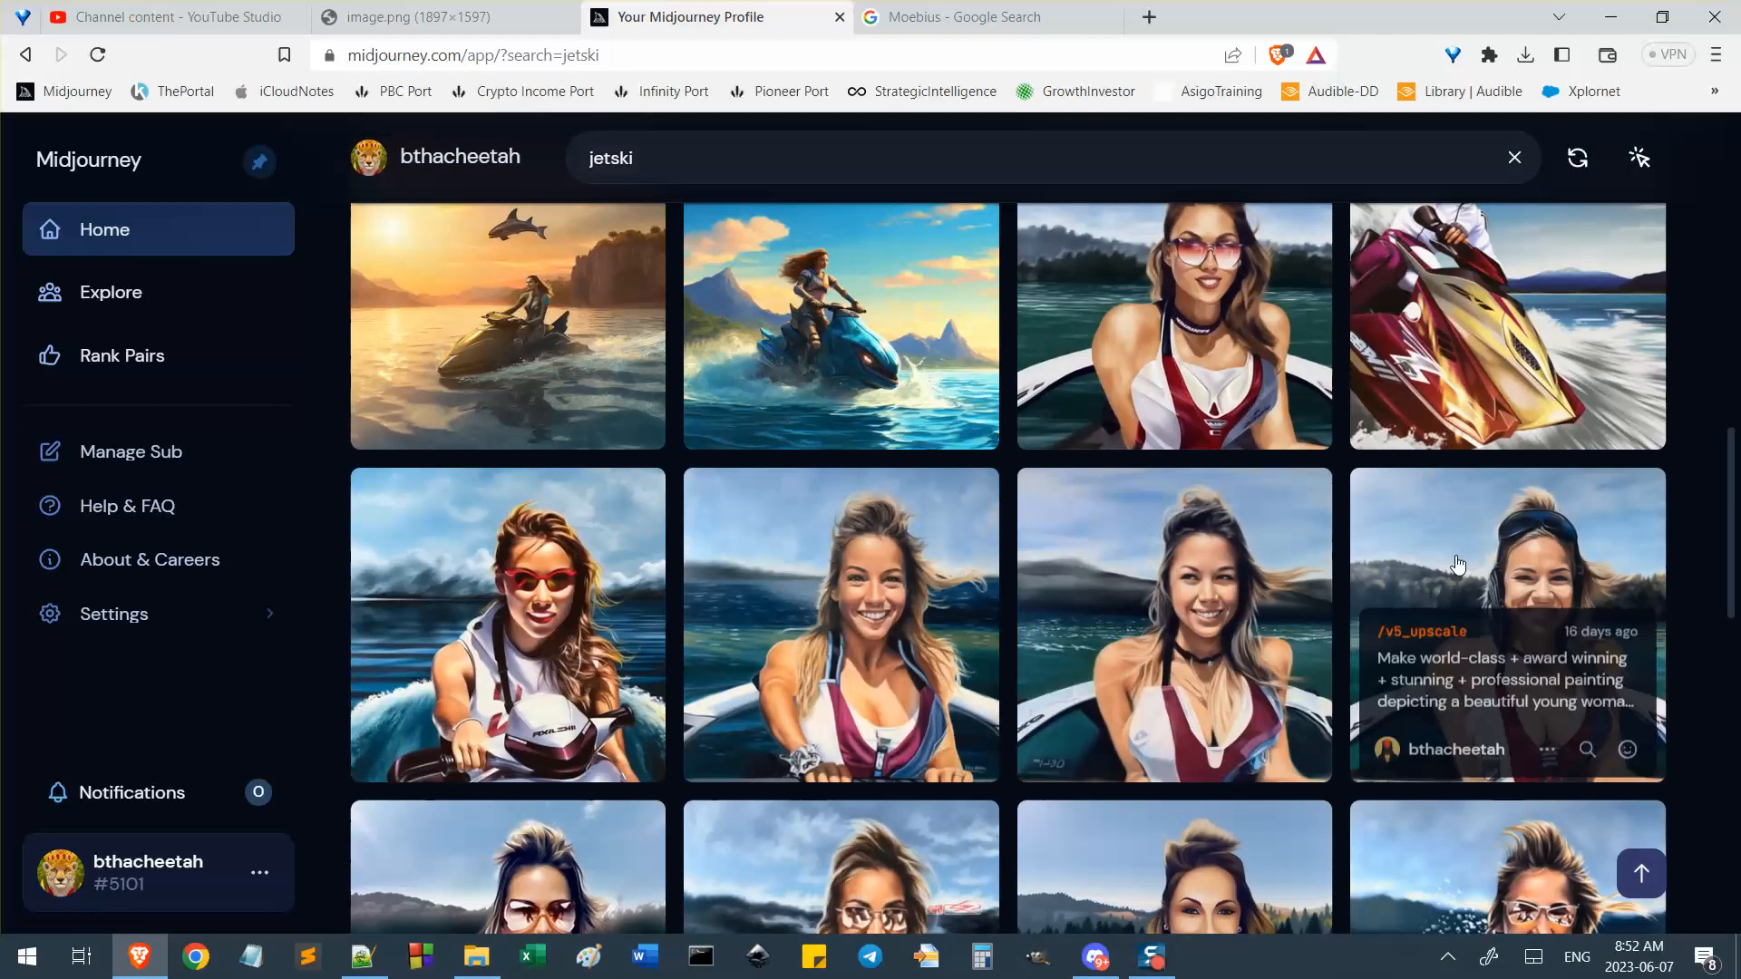
Browse the full list of "jetski" upscales to compare the earlier jetski portraits with the newer dolphin scenes.
scroll(1542, 562, down, 5)
scroll(1575, 568, down, 5)
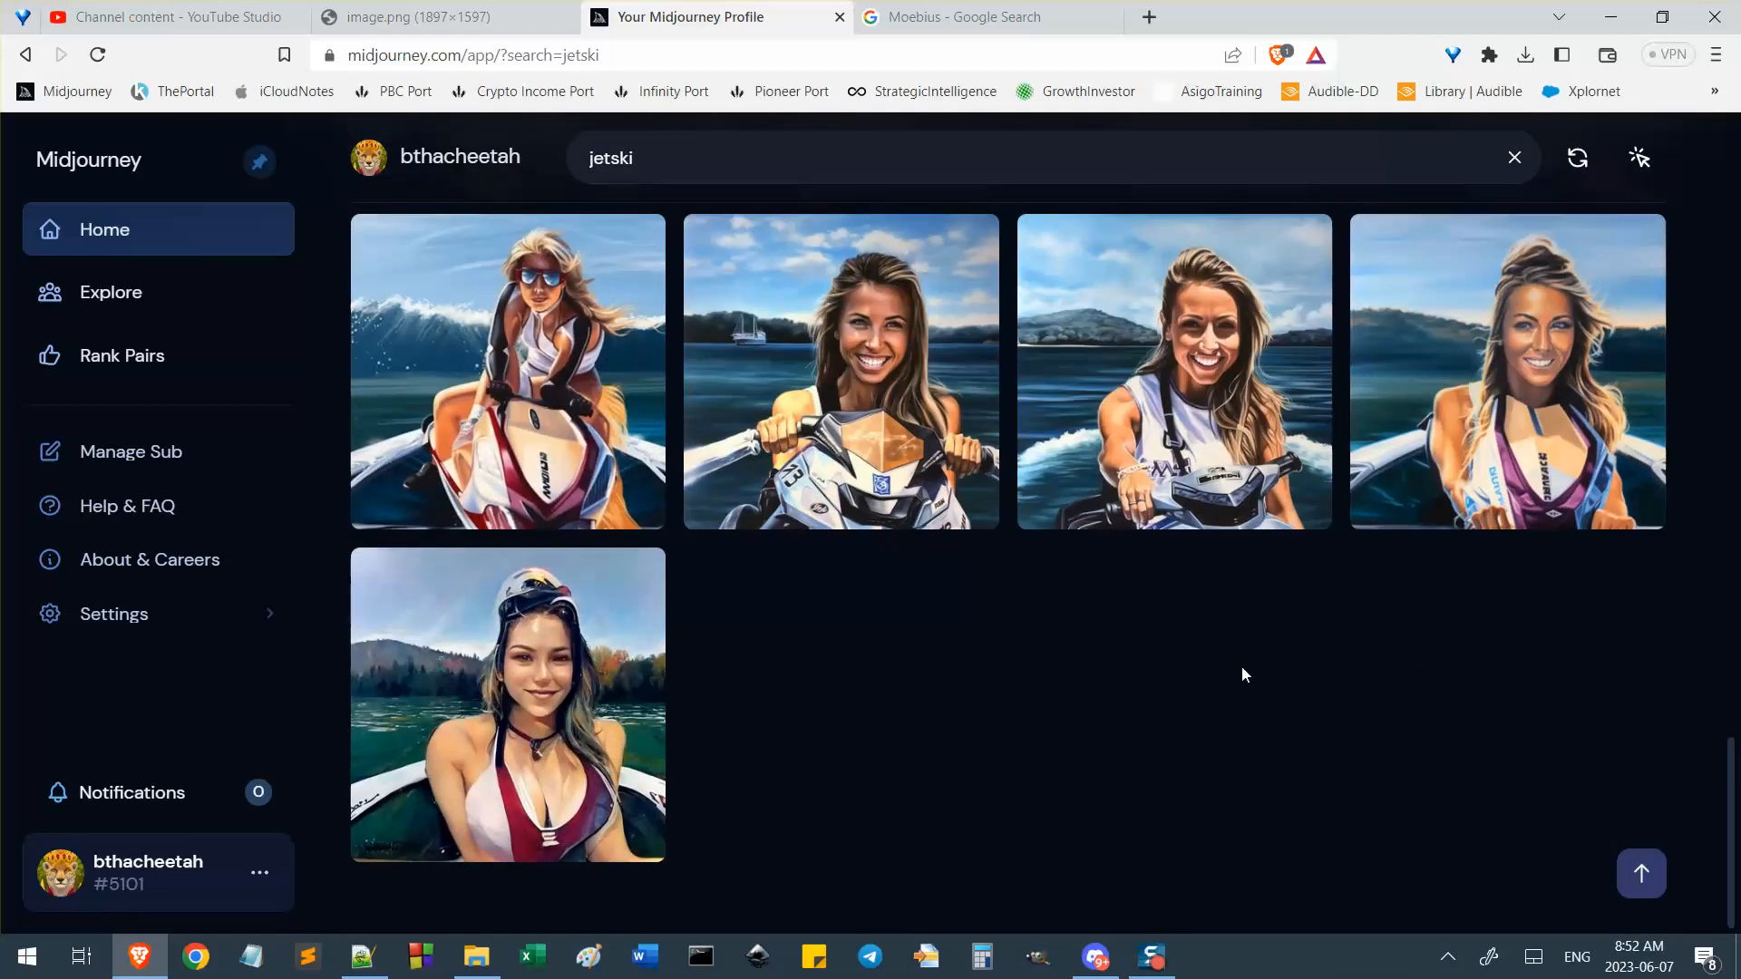
scroll(1250, 529, up, 1)
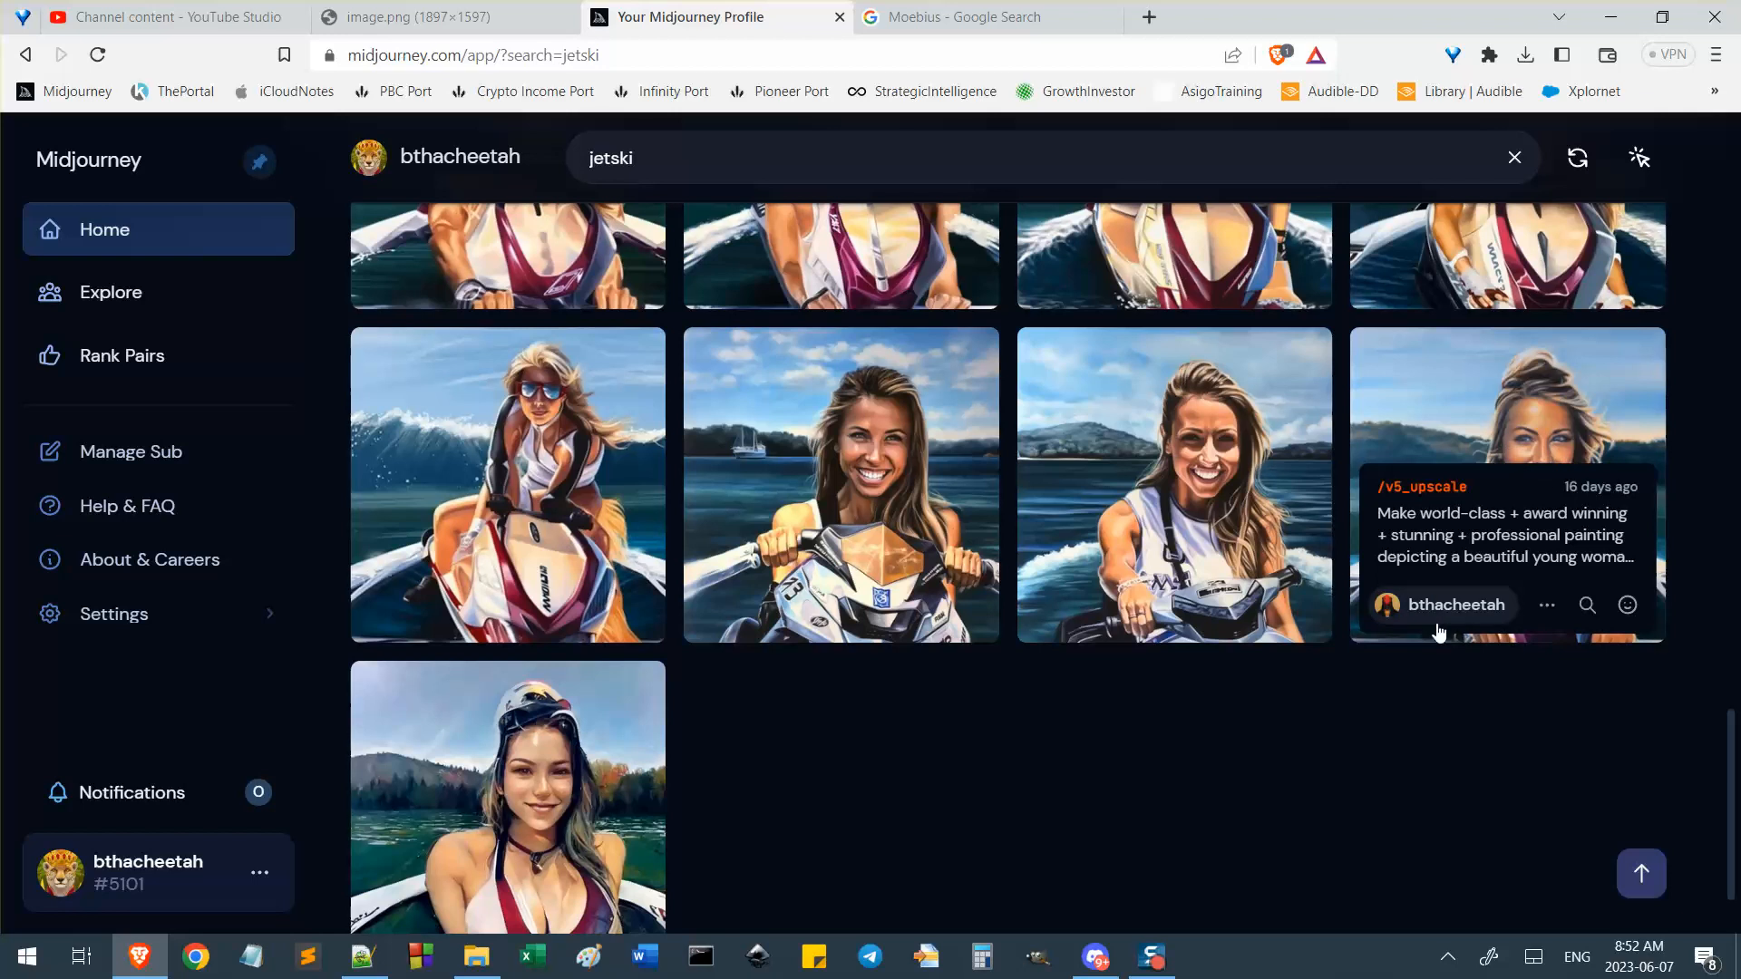
mouse_move(1269, 449)
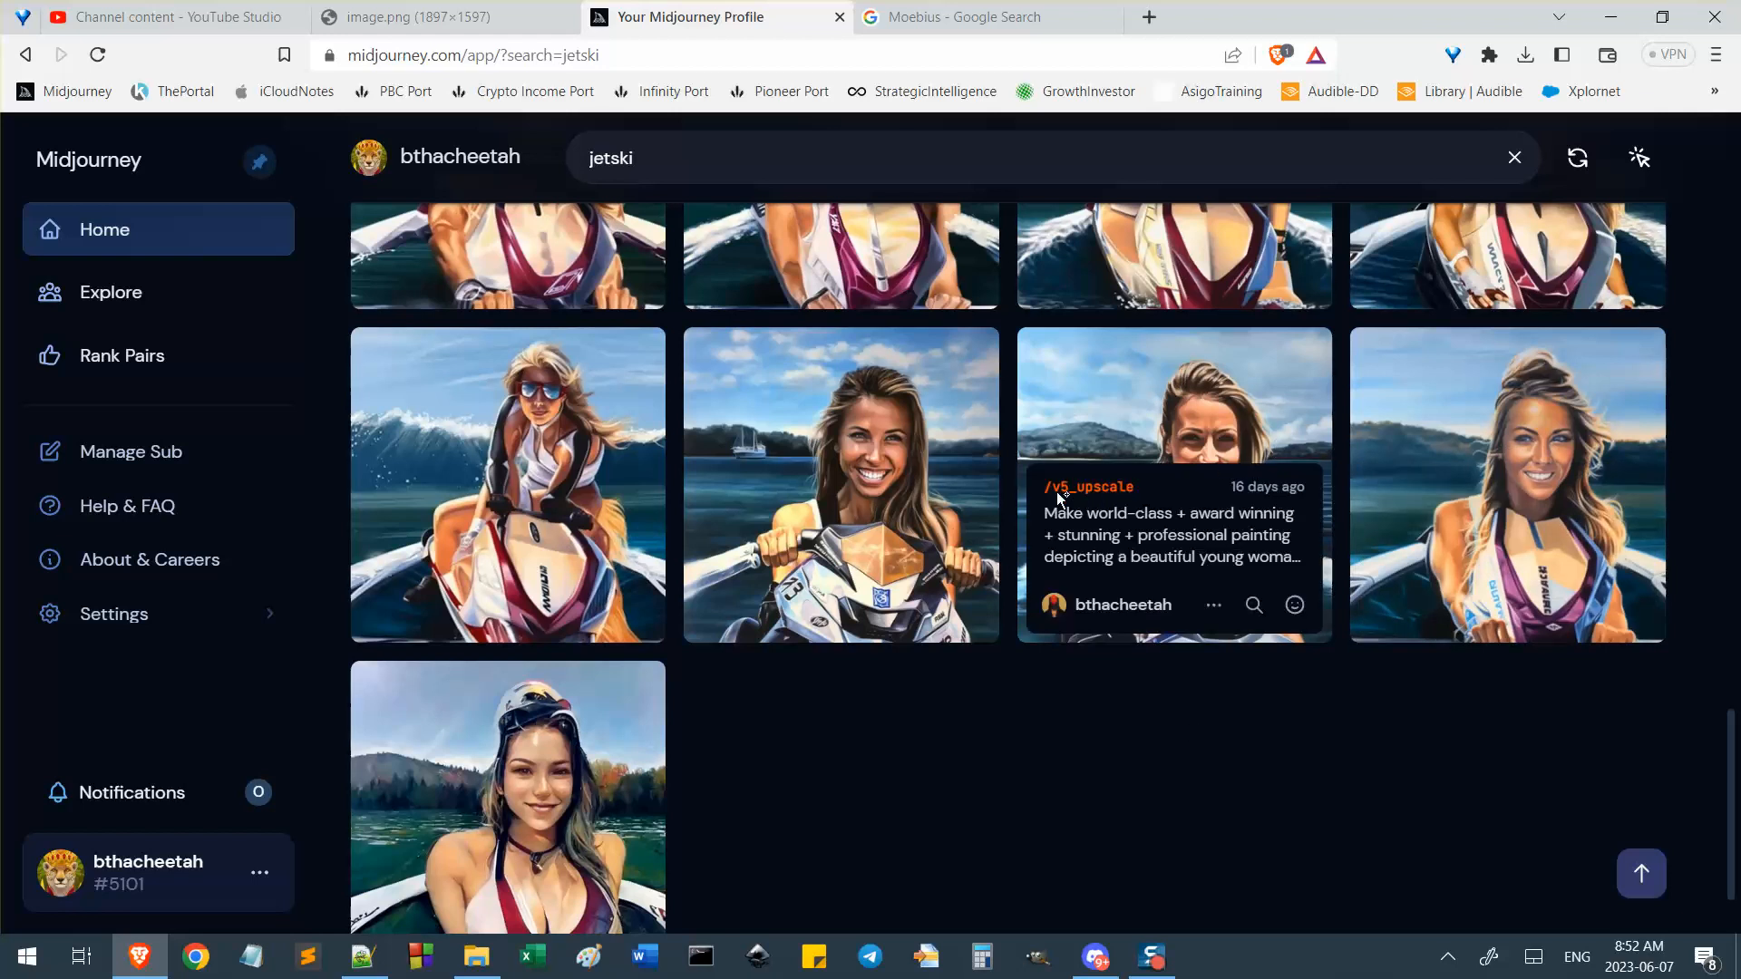
scroll(1360, 508, down, 1)
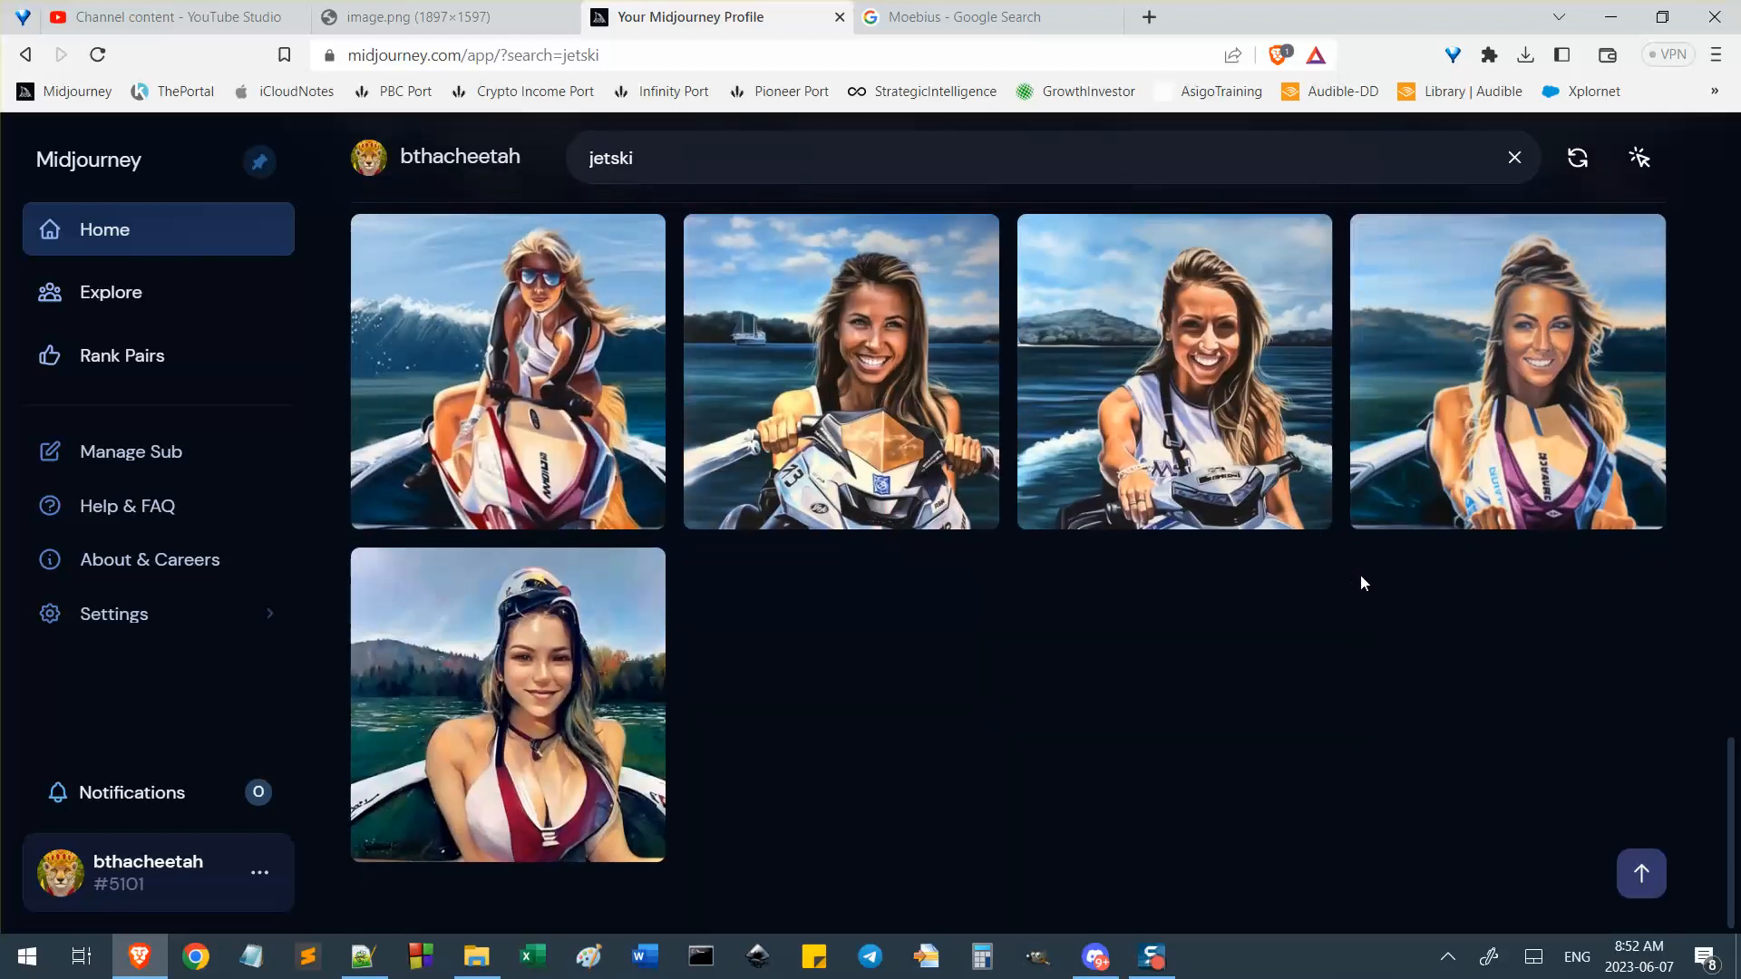
scroll(1090, 804, up, 16)
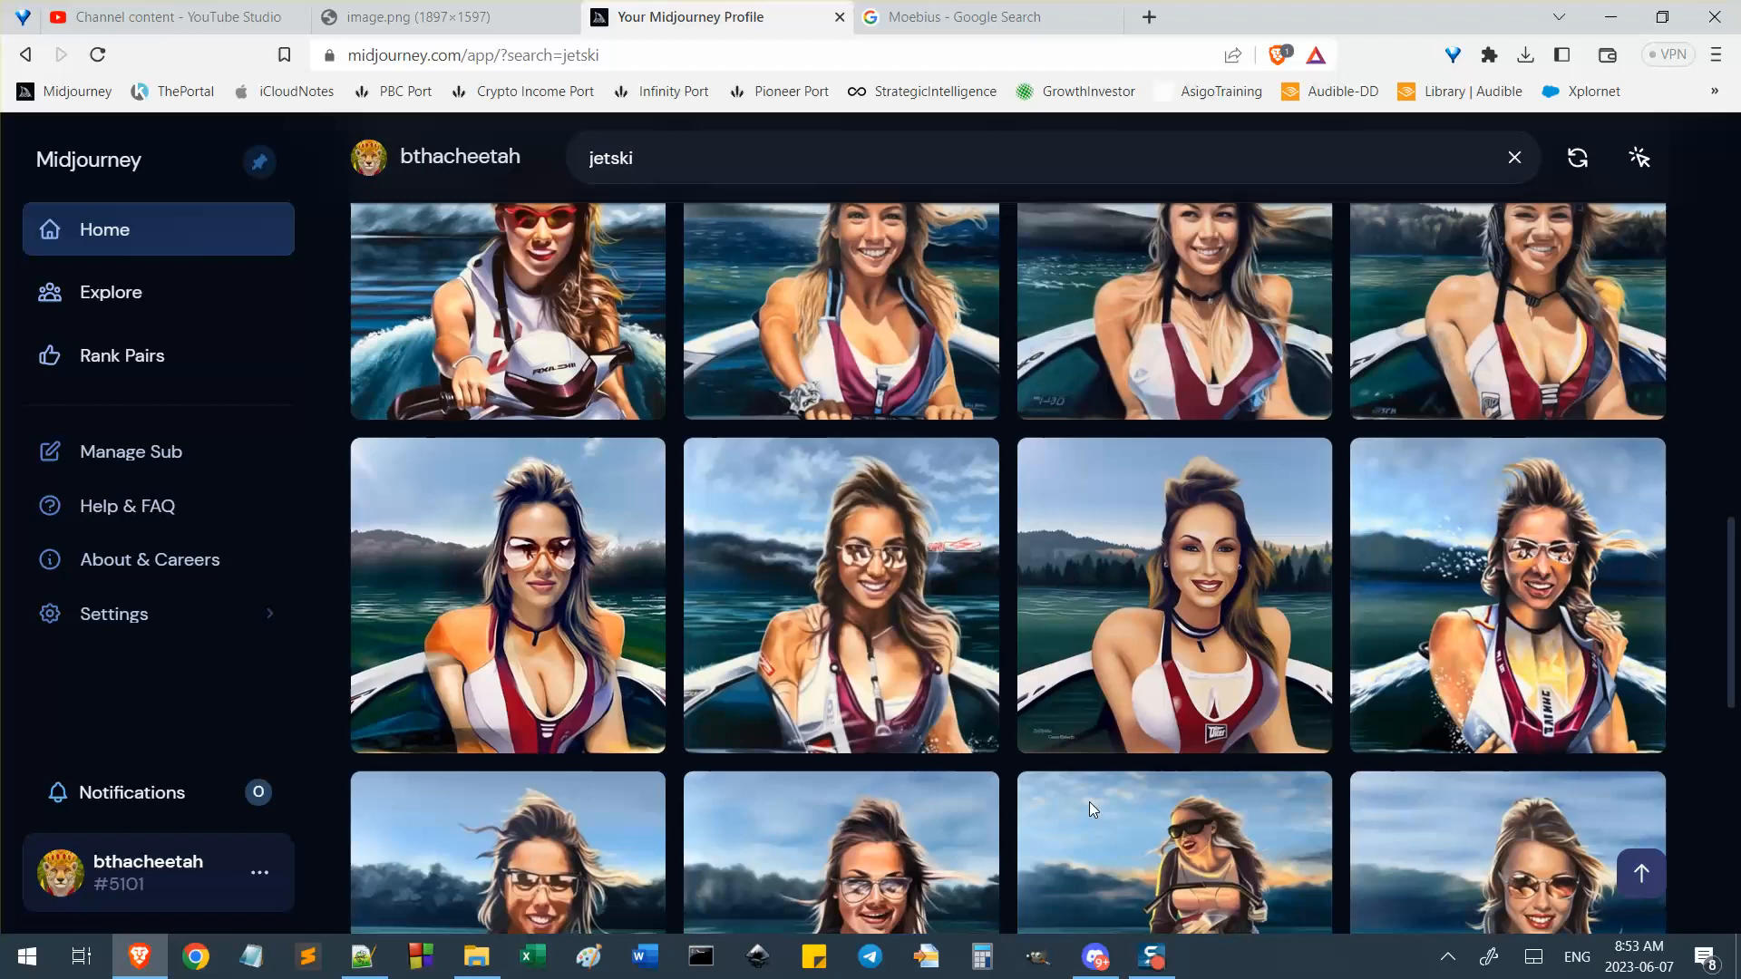
scroll(1090, 807, up, 10)
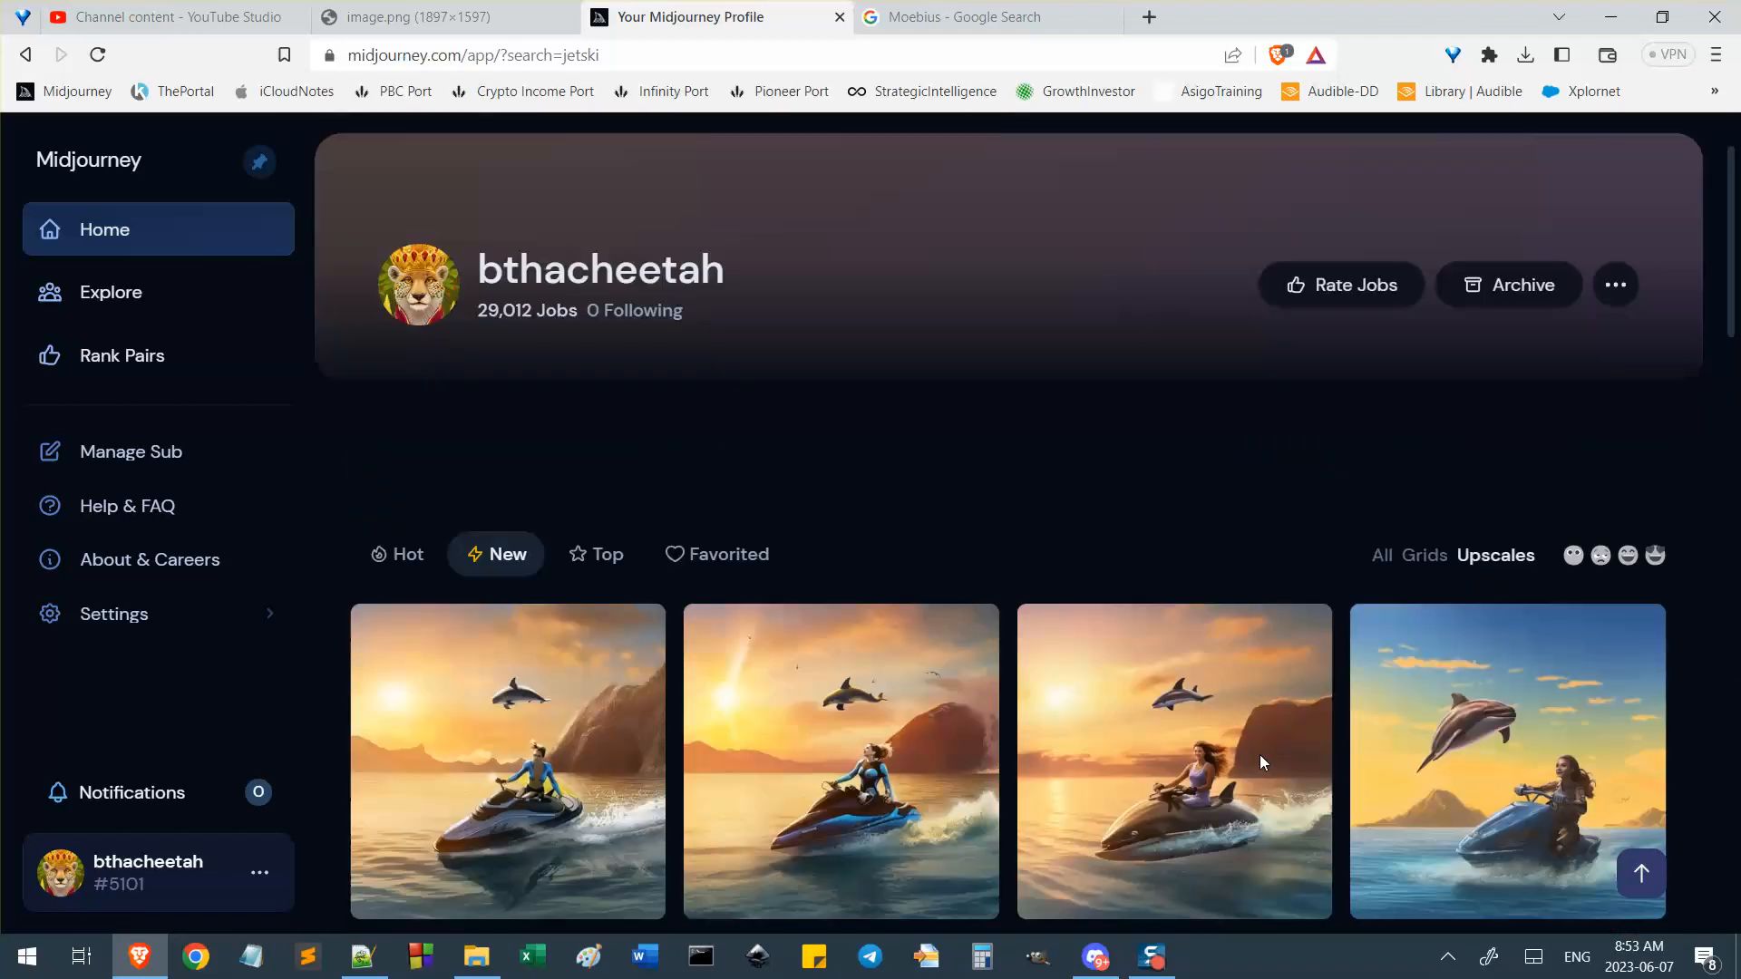
scroll(1491, 671, down, 10)
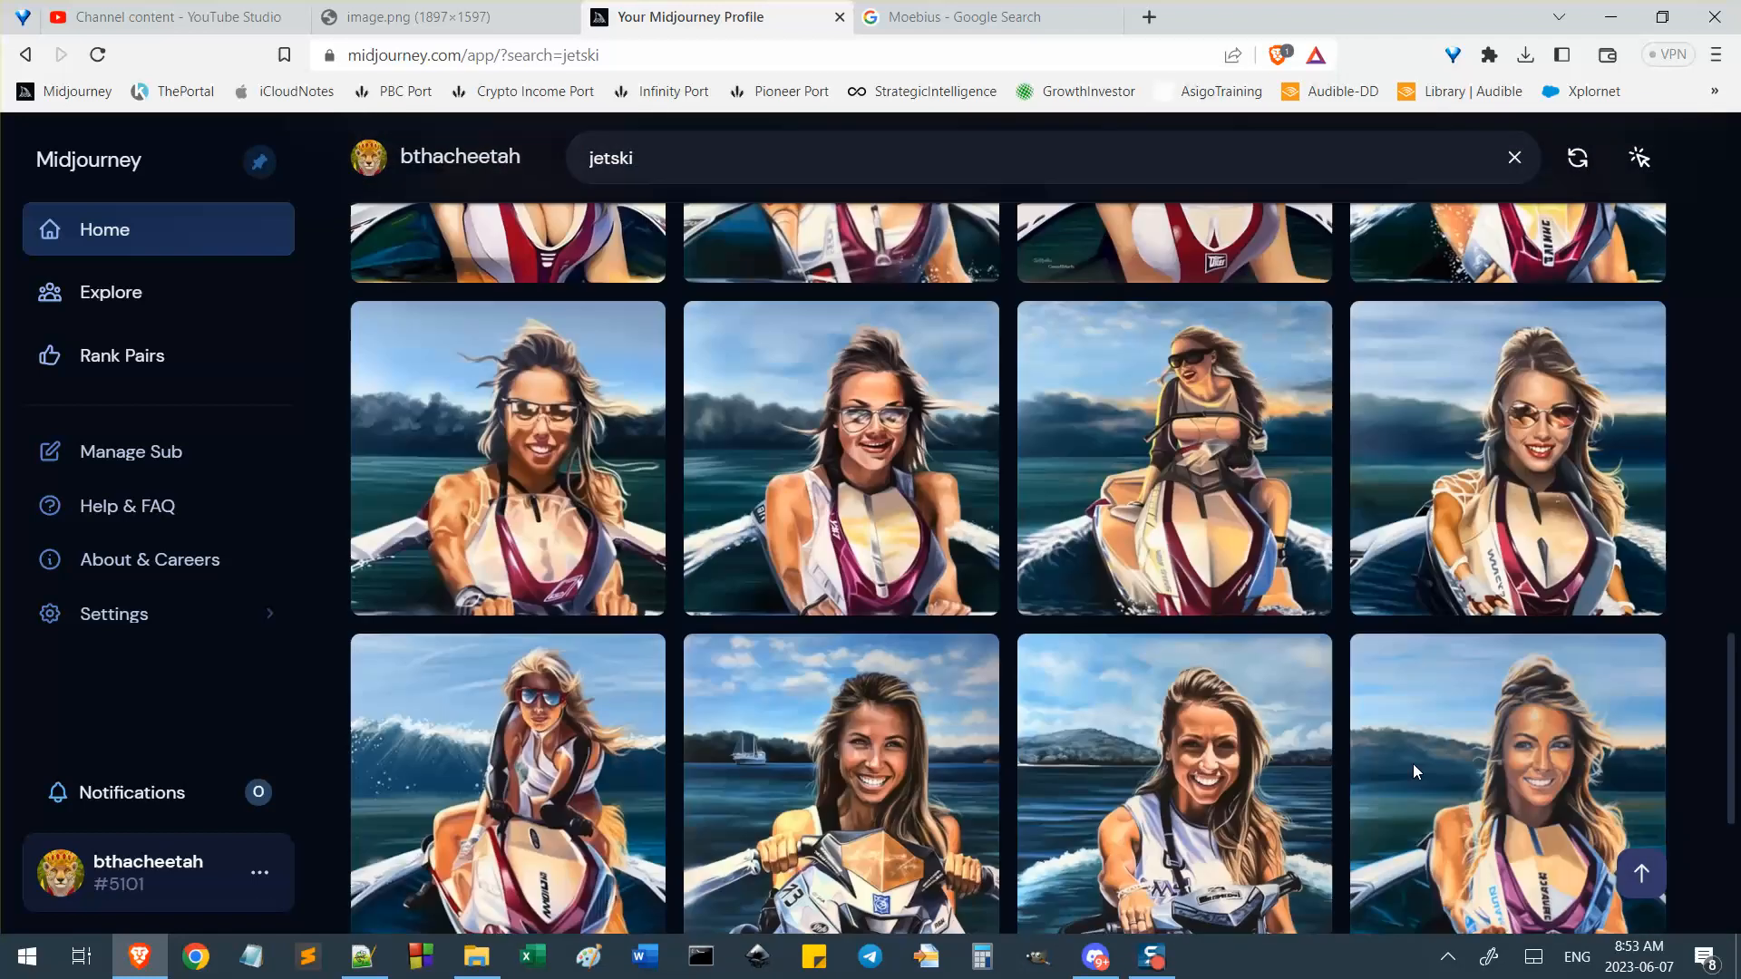
scroll(1415, 774, up, 10)
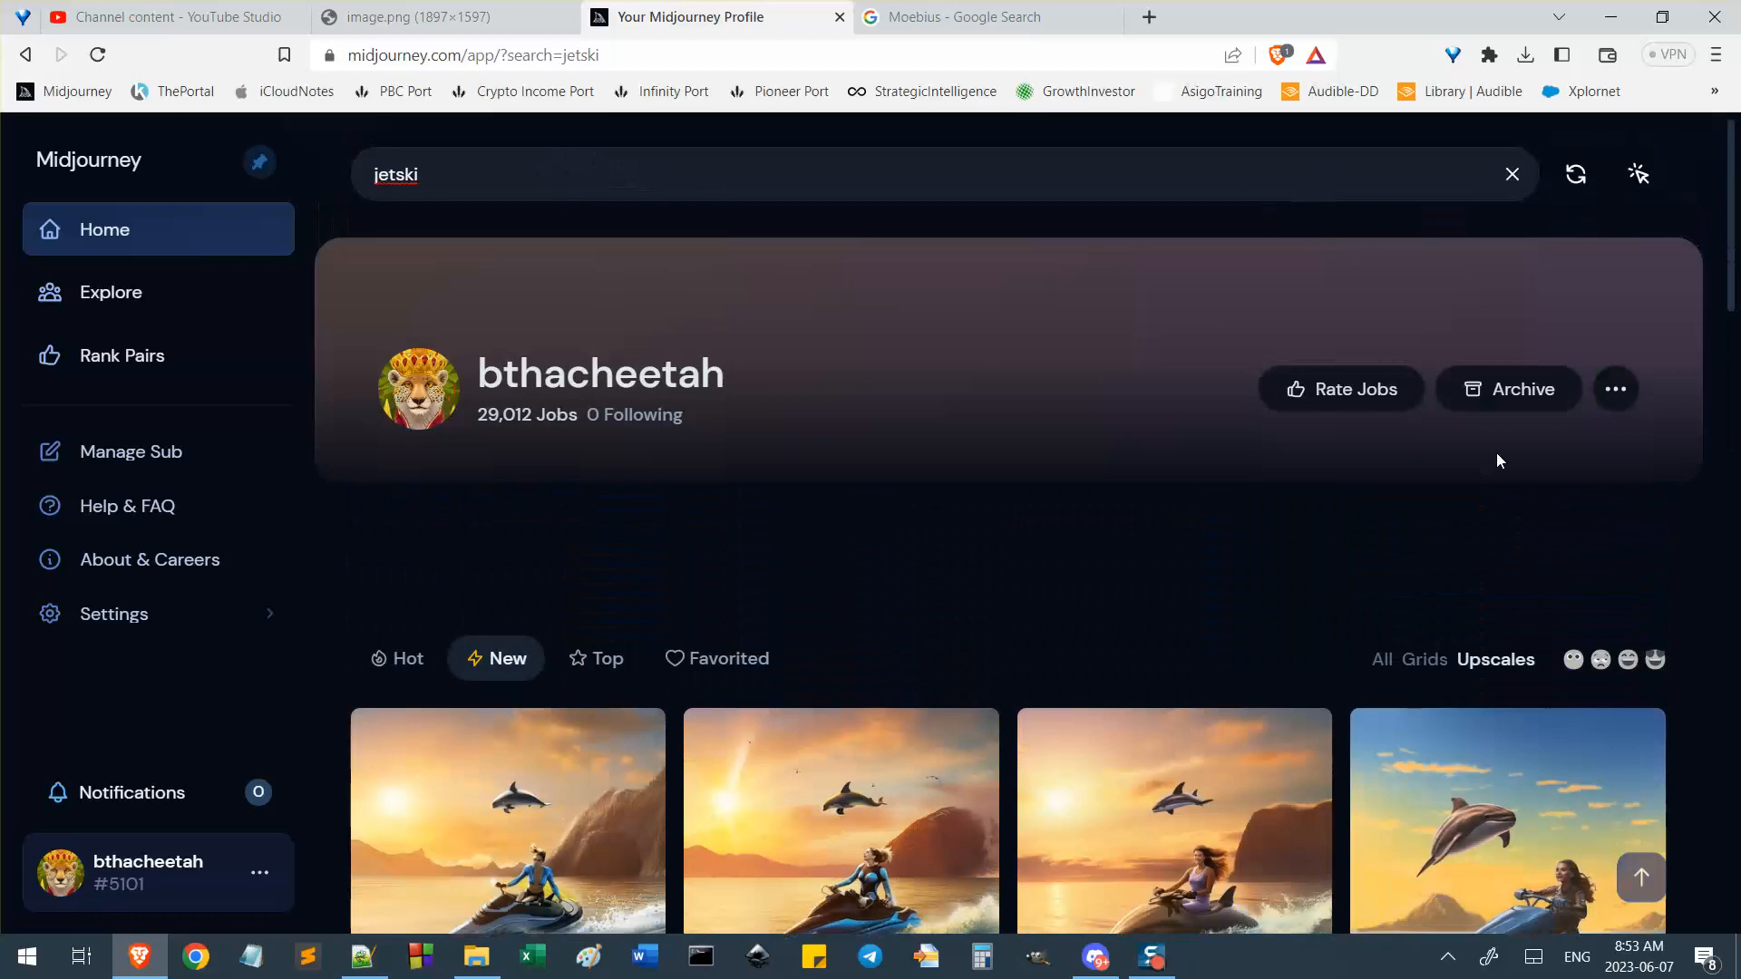
Filter the "jetski" search to grids, retry loading the results, and browse the woman-and-dolphin image grids.
click(1425, 659)
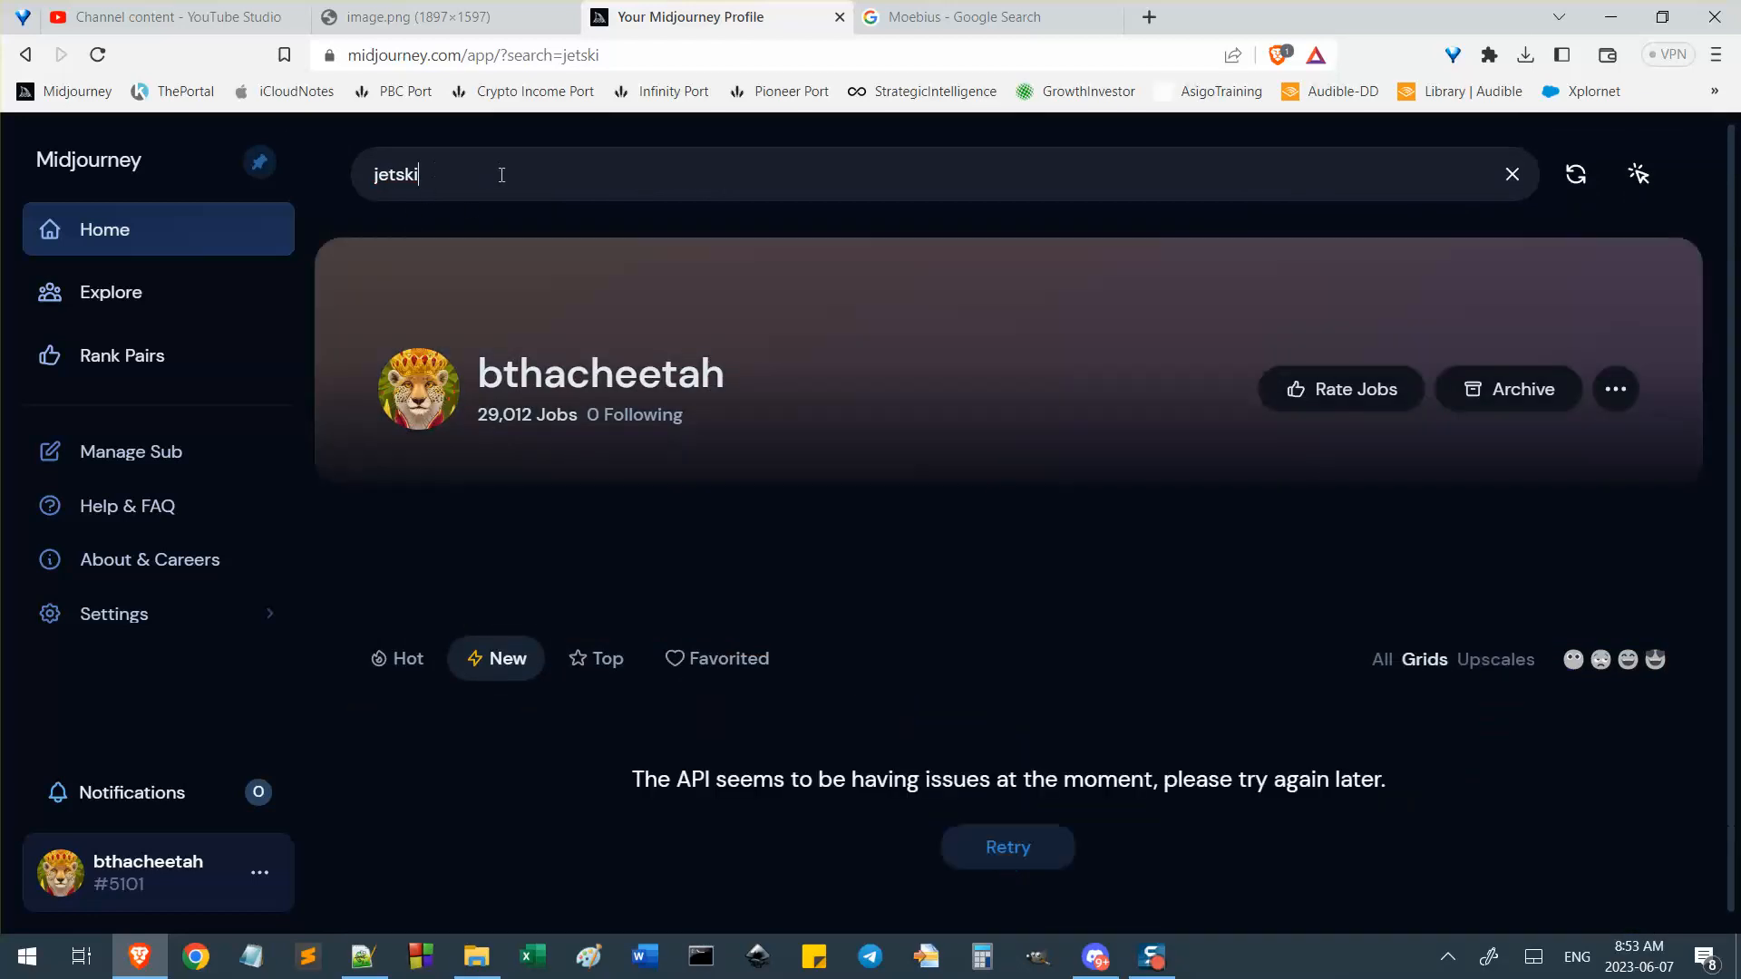
click(987, 838)
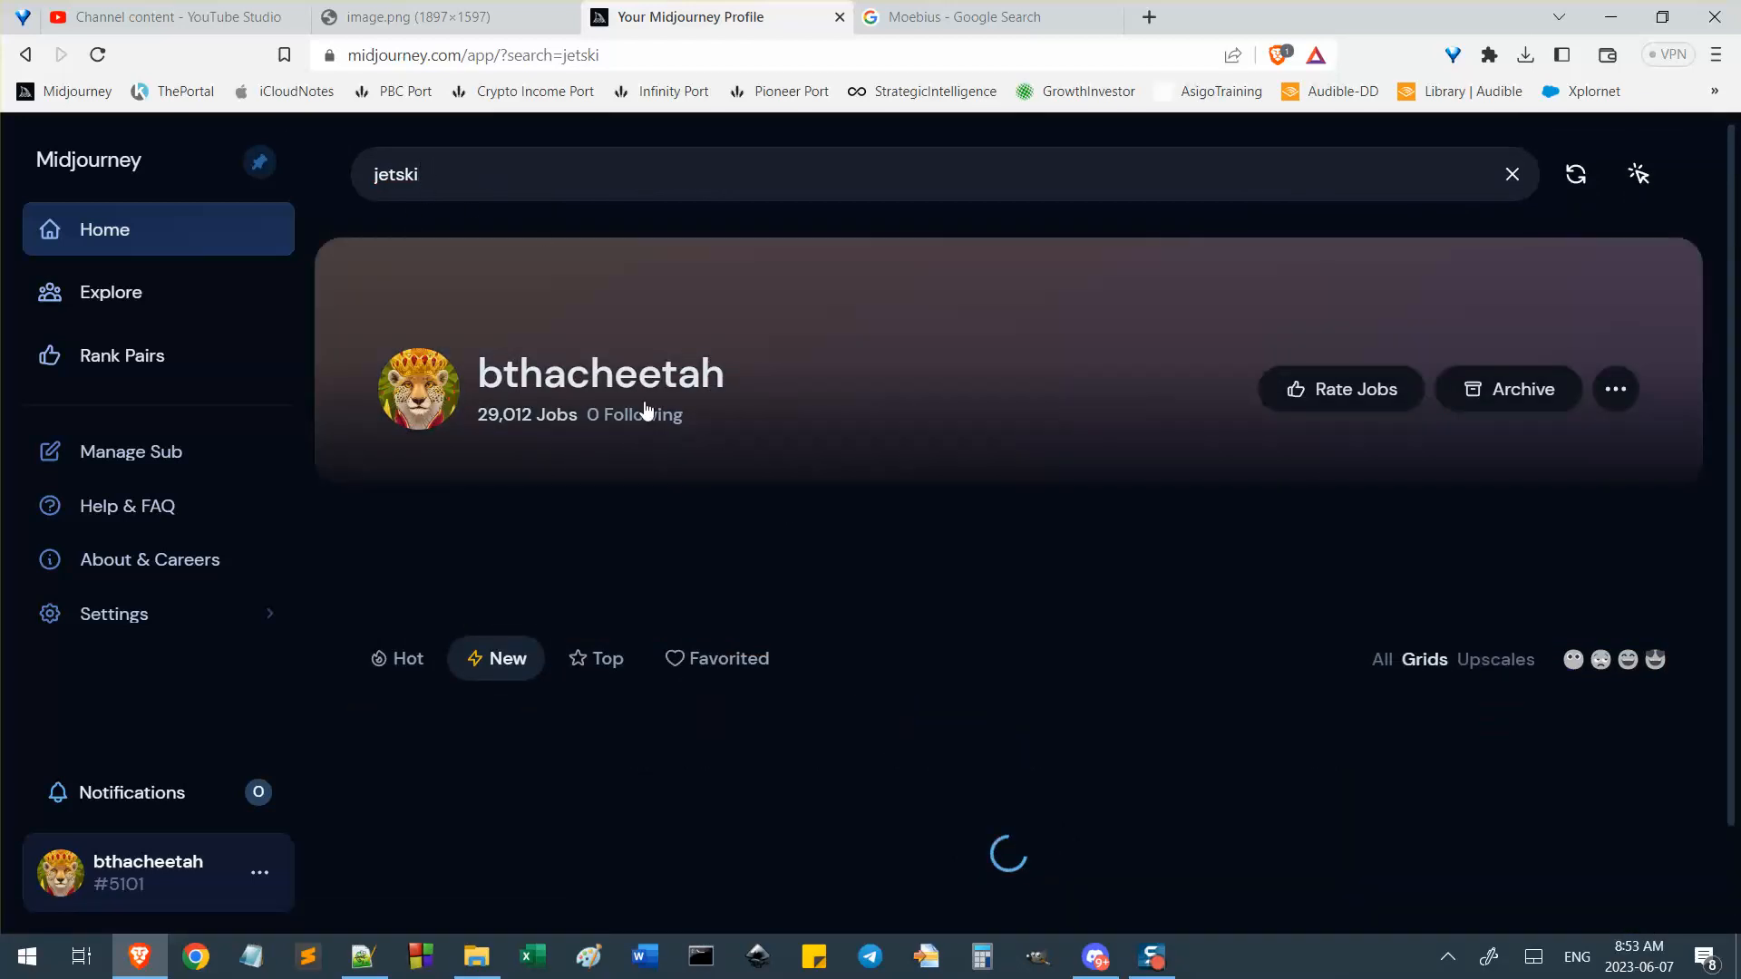
scroll(411, 182, down, 1)
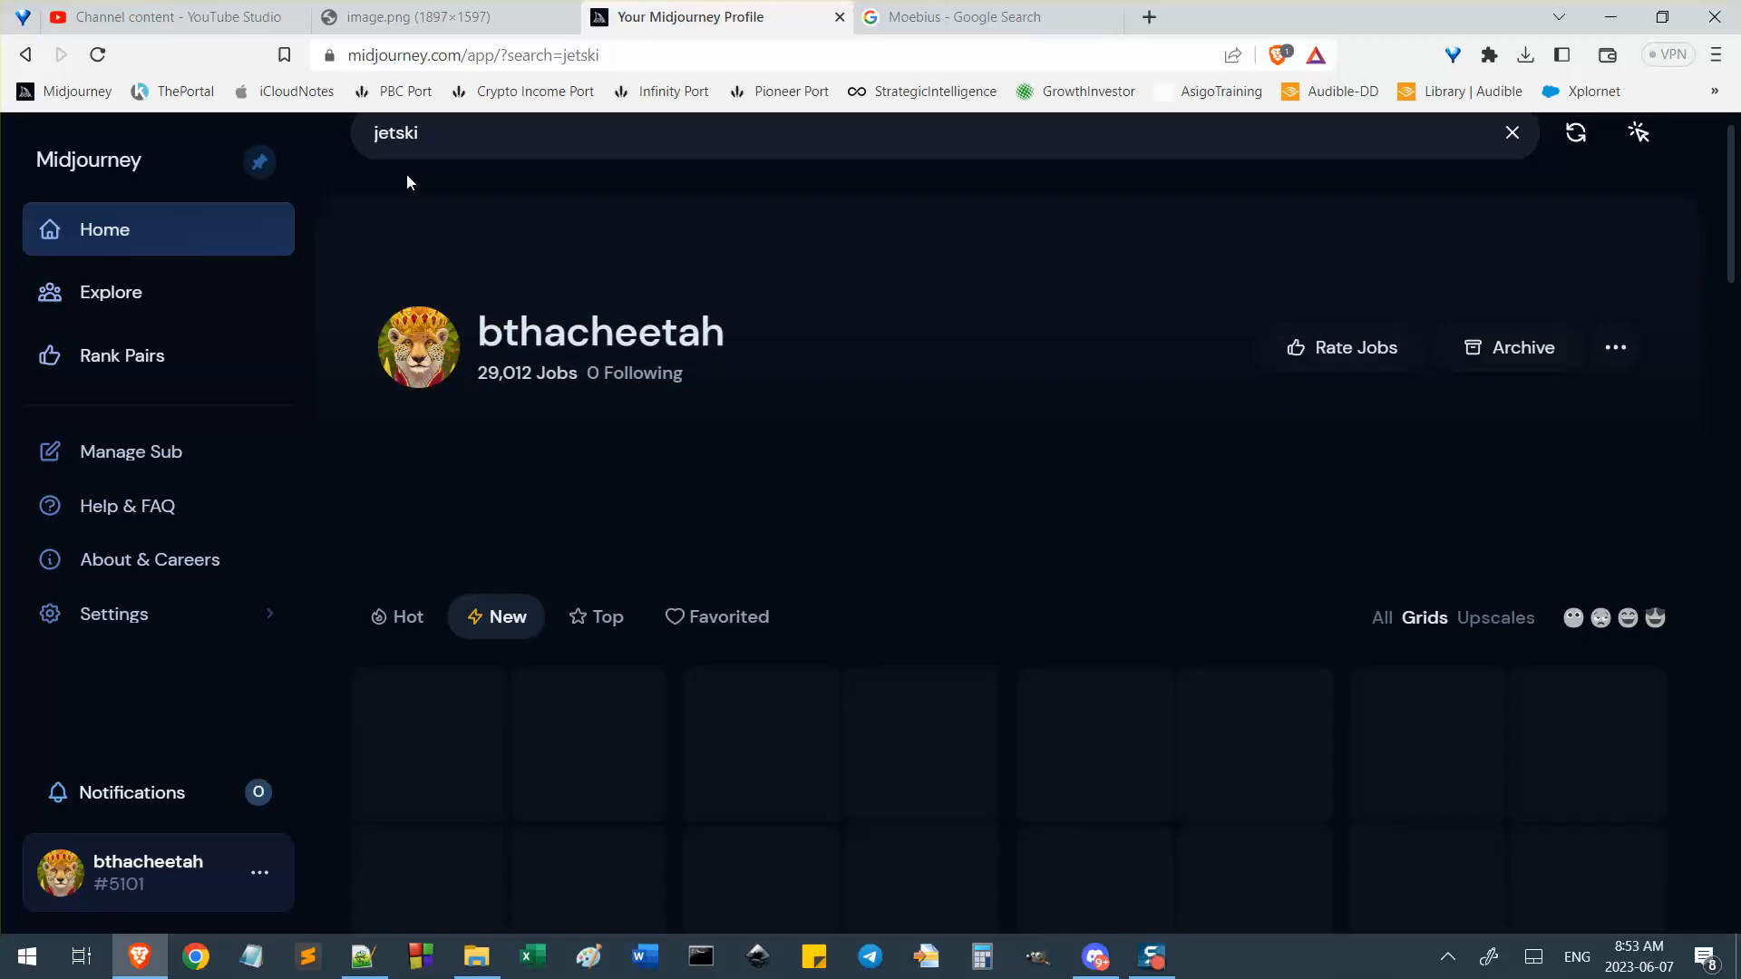
scroll(409, 185, down, 1)
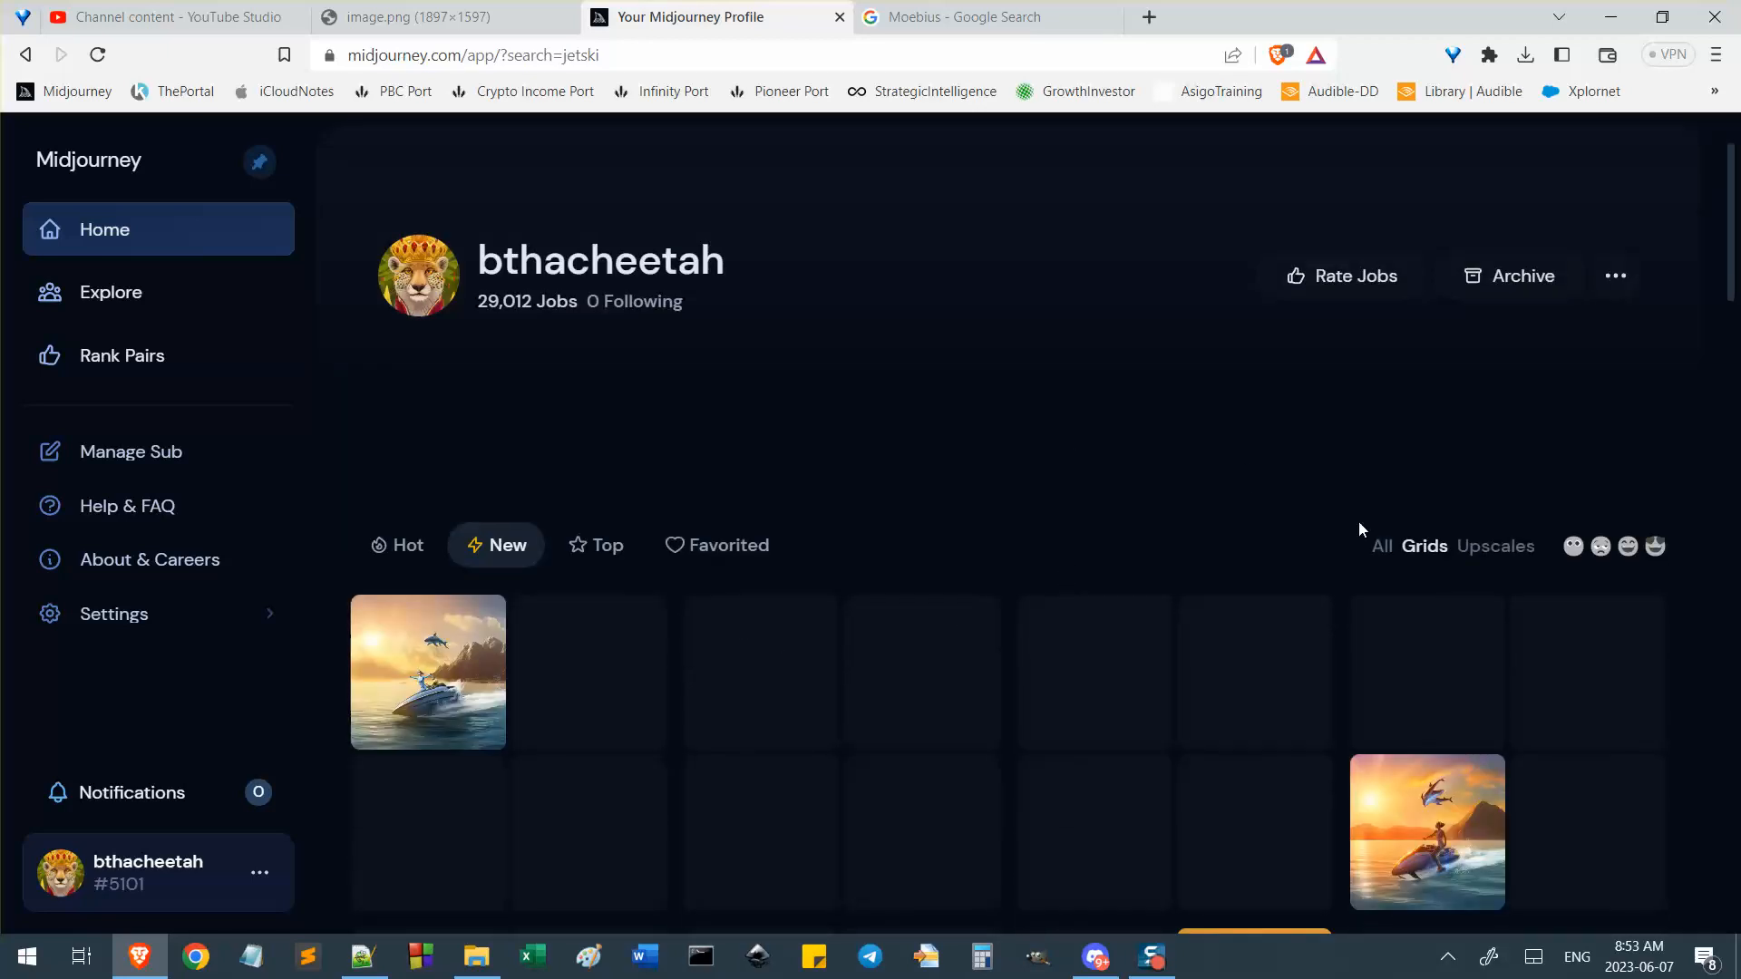
scroll(1342, 535, down, 10)
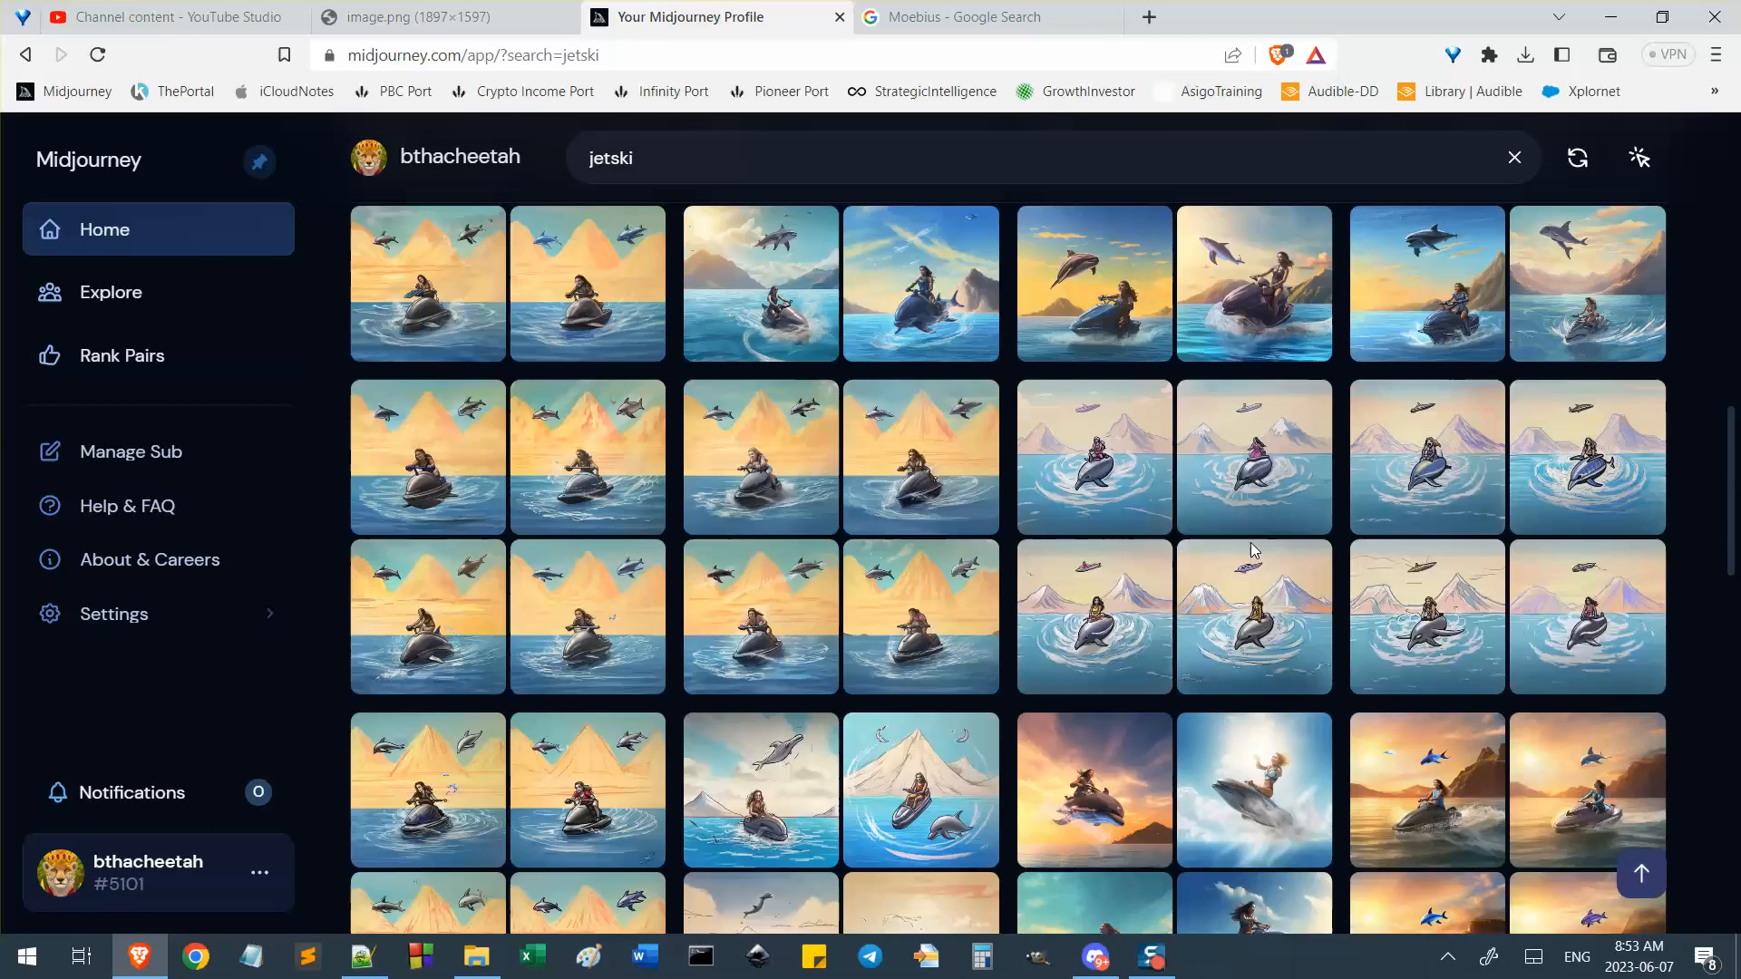
scroll(1251, 551, down, 10)
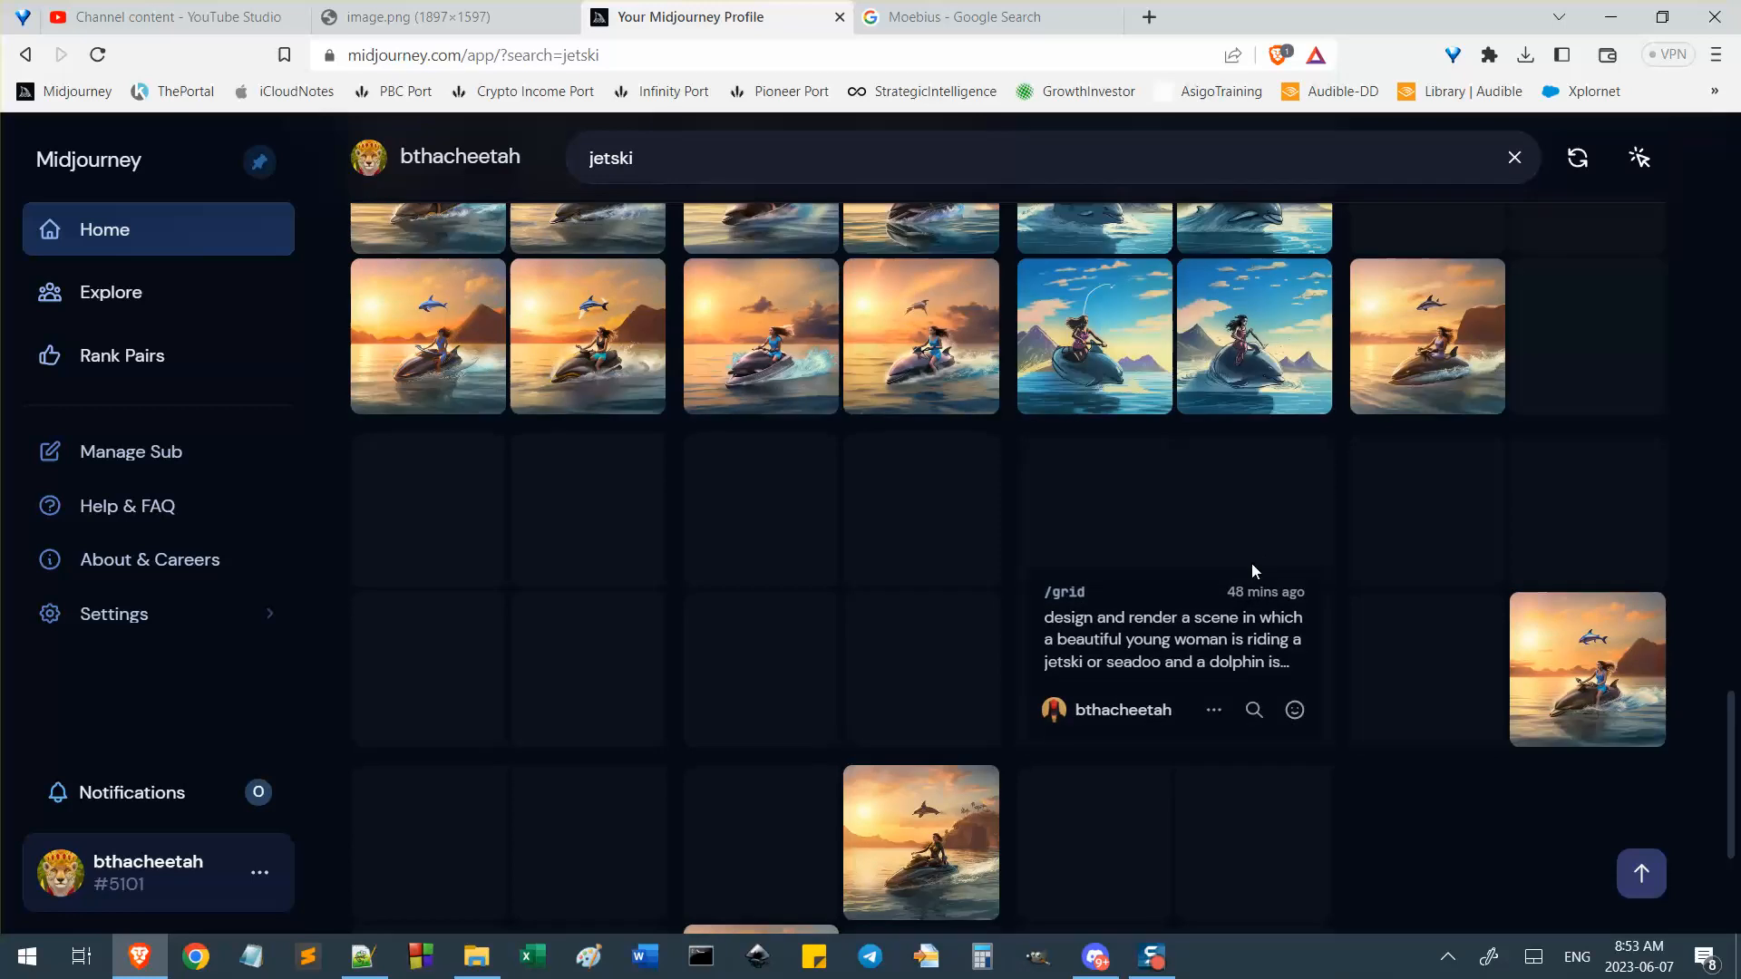
scroll(1254, 574, down, 4)
scroll(1257, 583, up, 3)
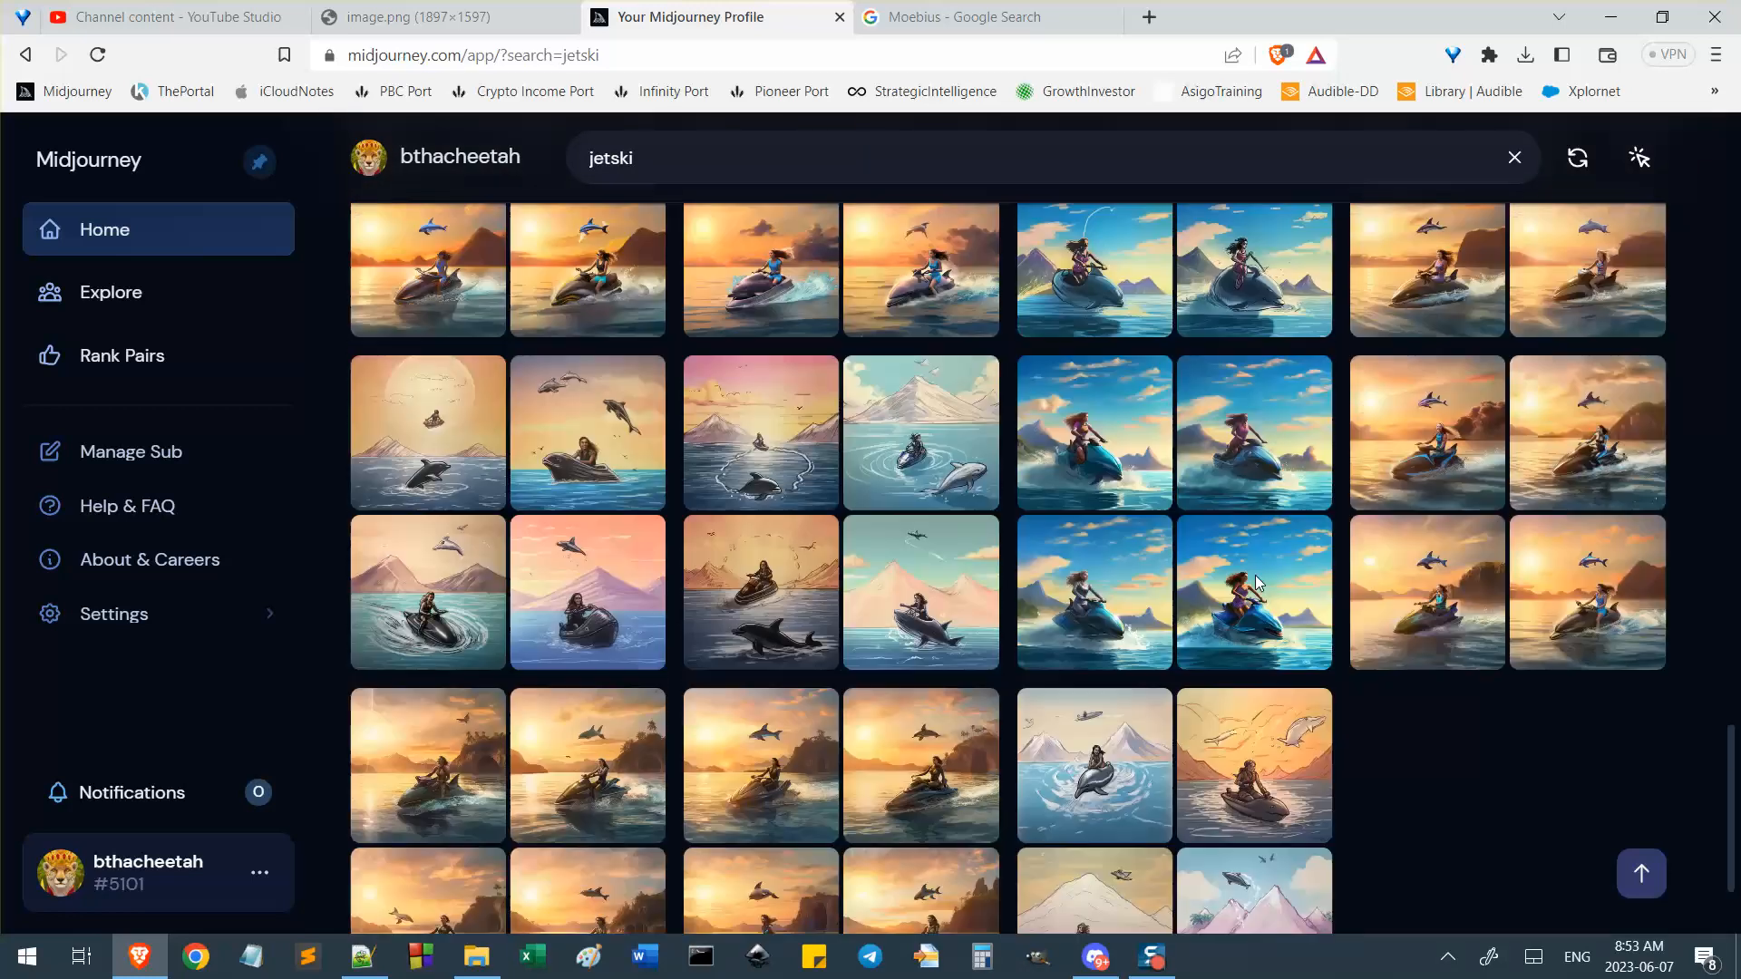
scroll(1257, 584, up, 10)
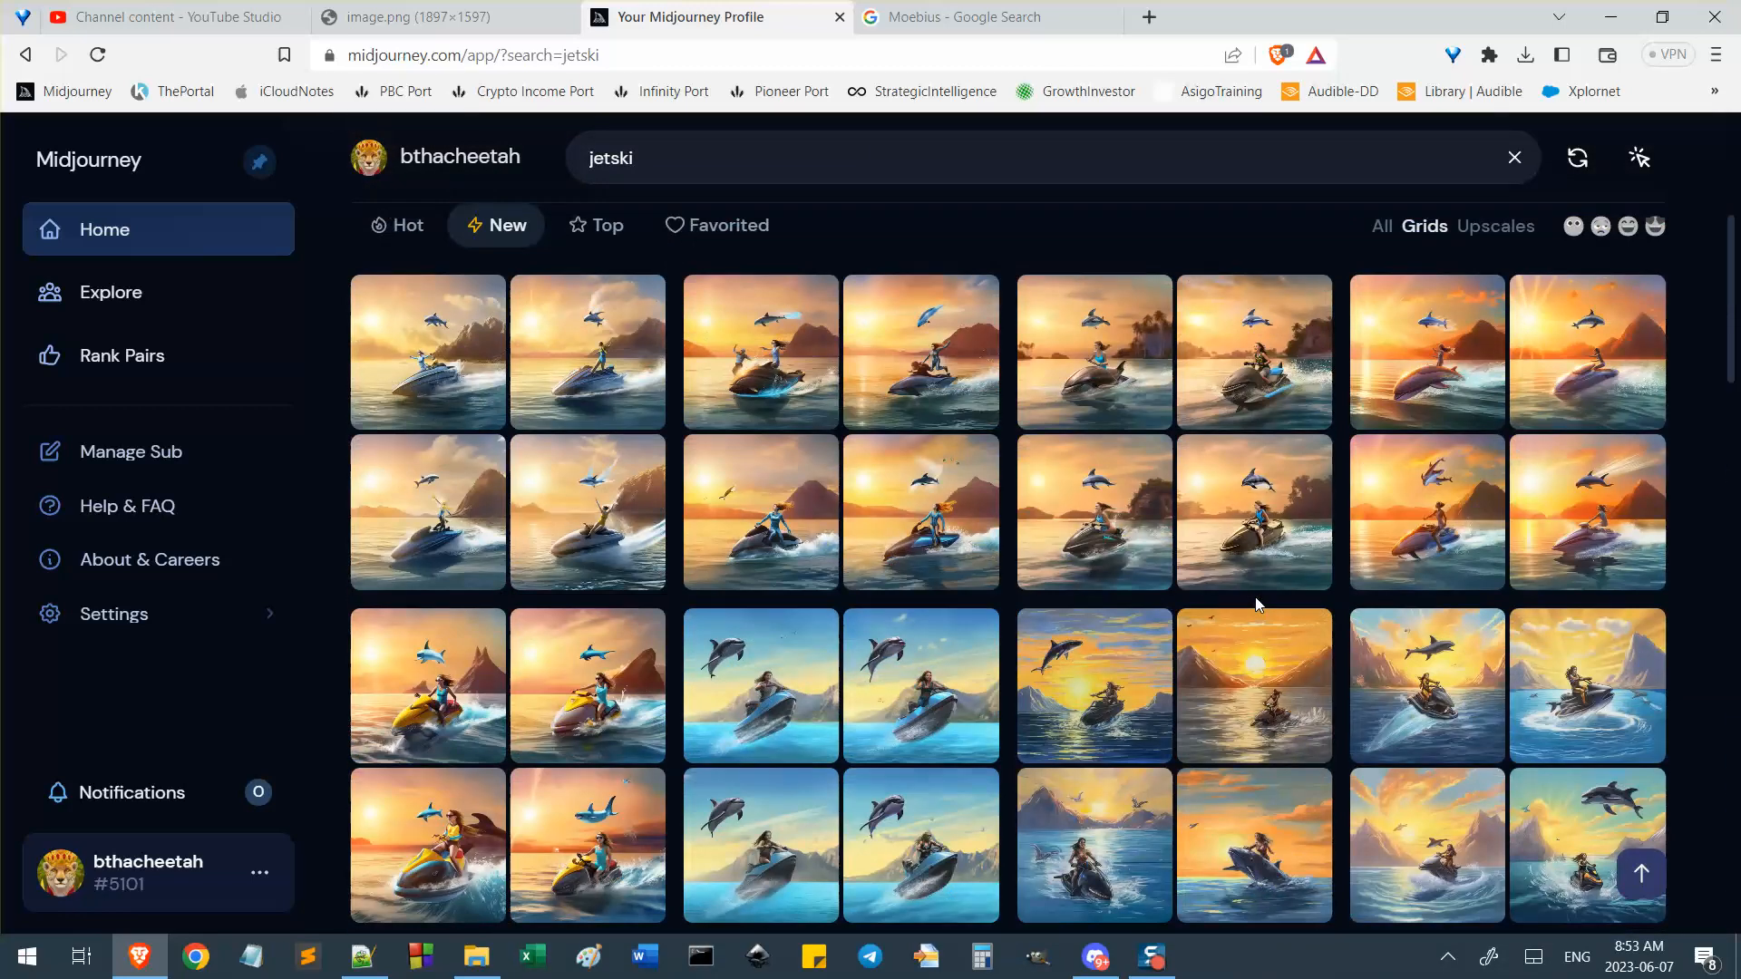
scroll(1256, 605, up, 4)
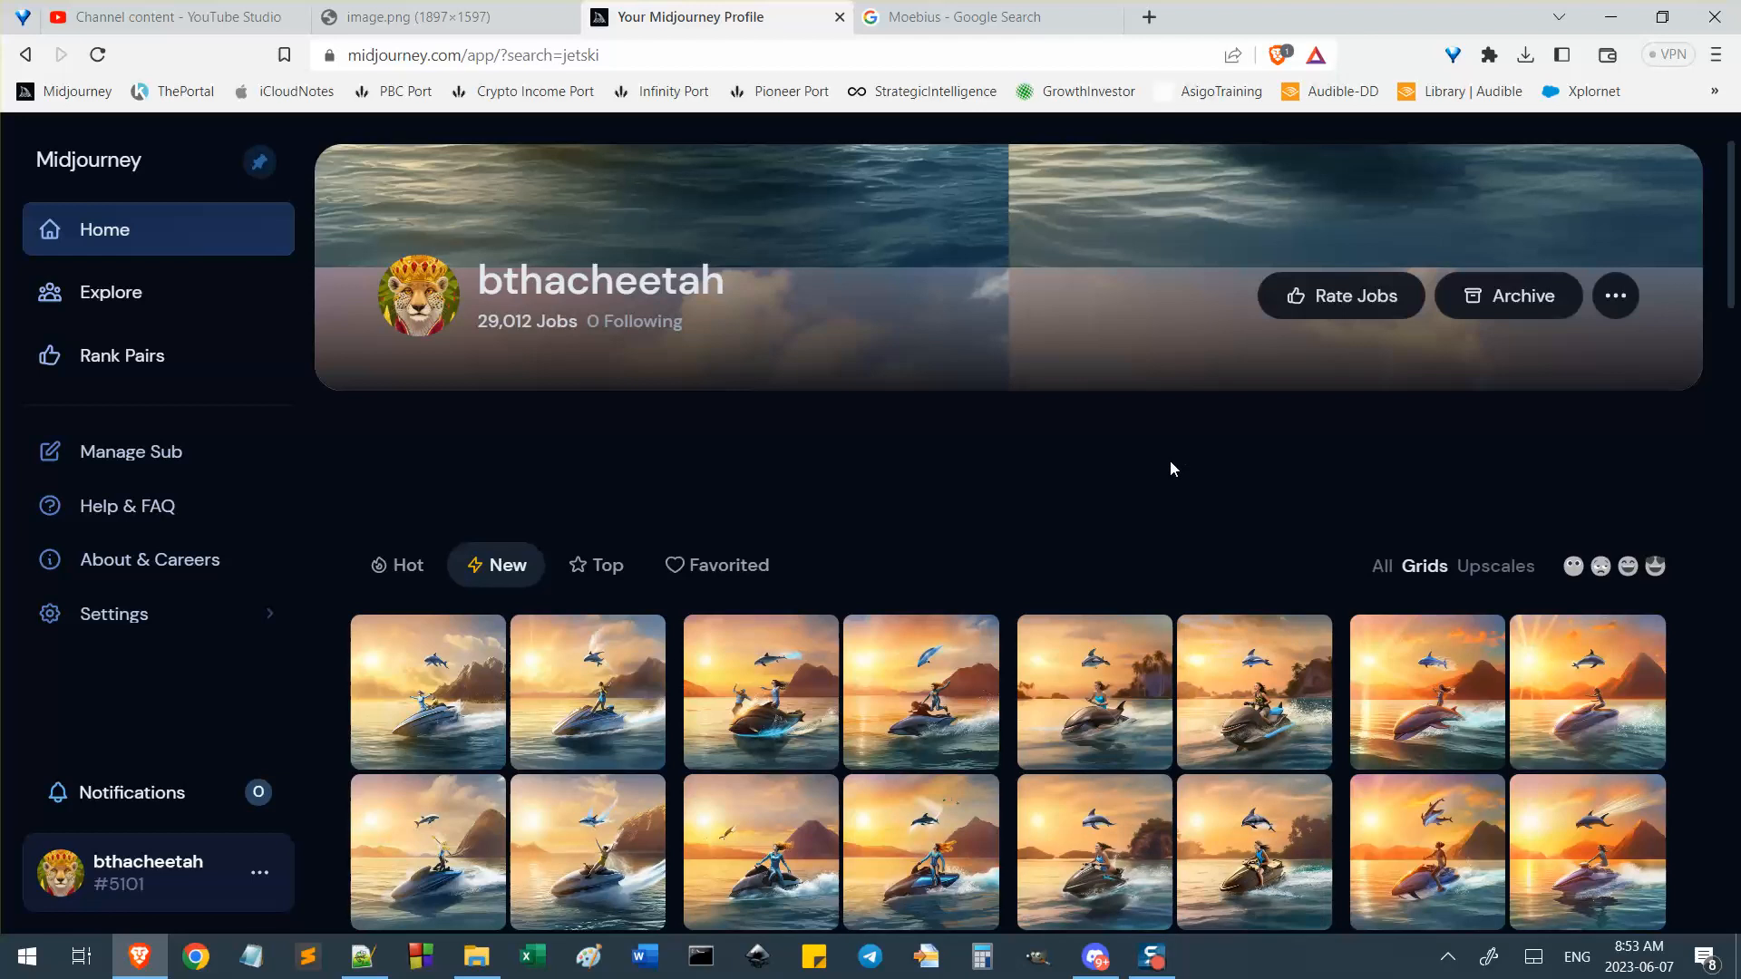
Return to Discord, close the enlarged grid, and submit a remix of image 3 from the 8:19 AM variations using its existing prompt.
click(1095, 957)
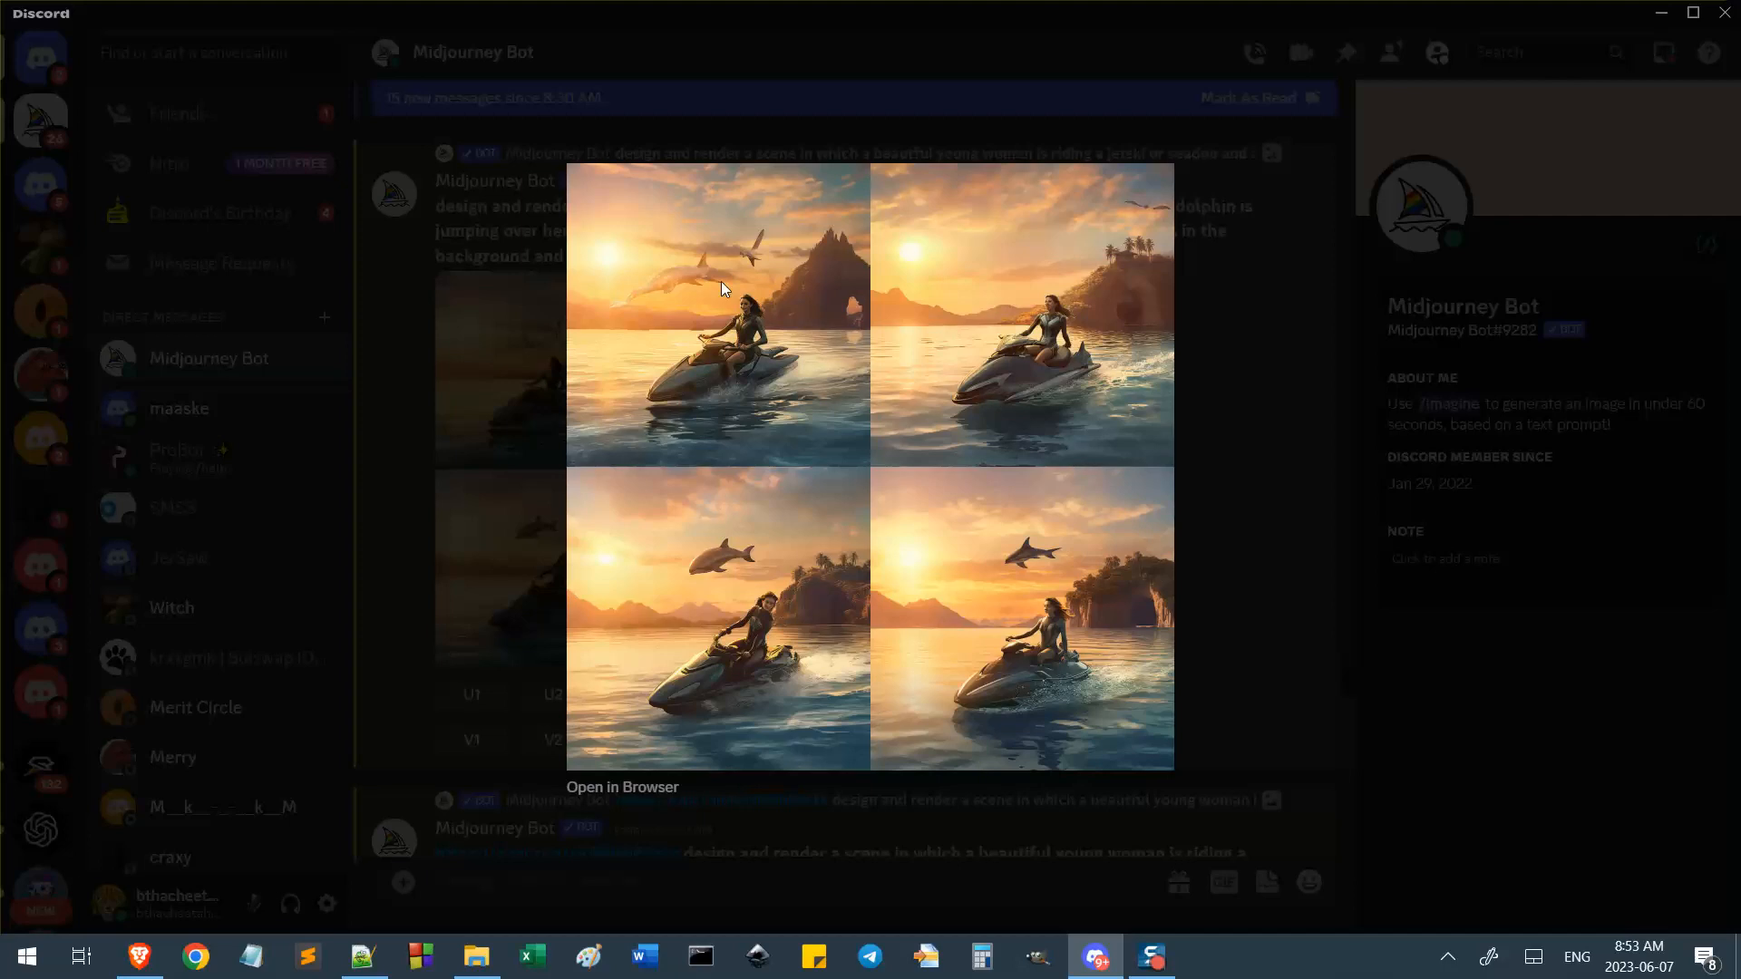
click(532, 433)
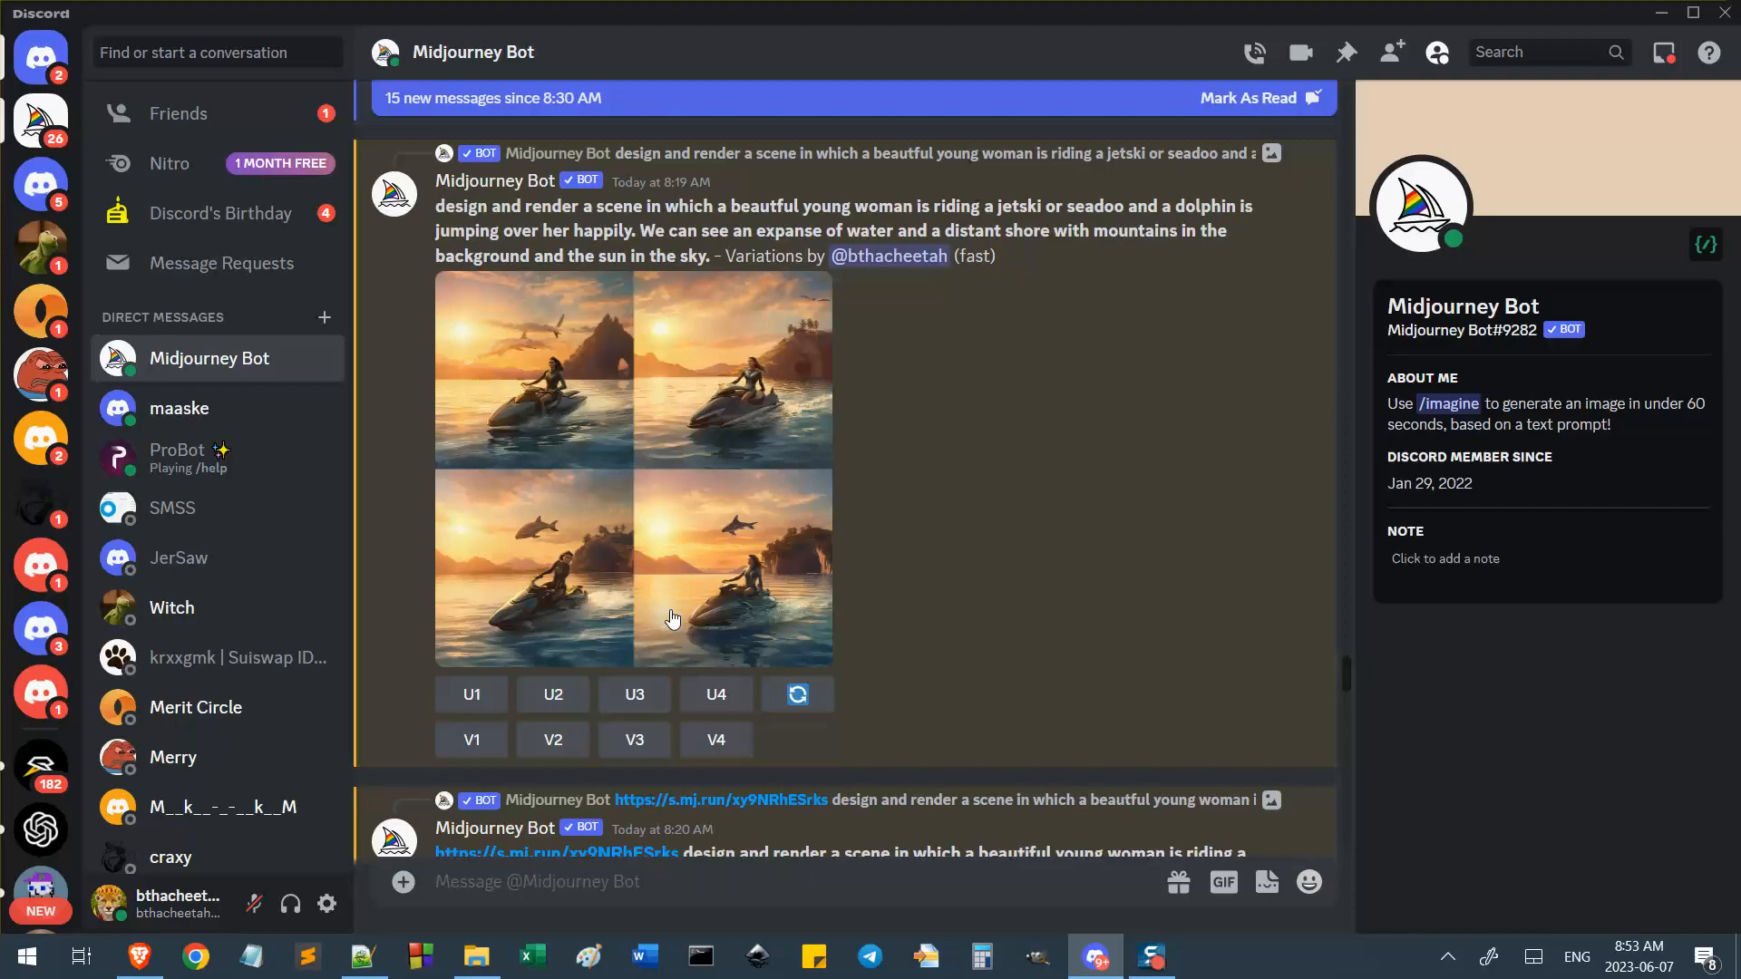
click(638, 753)
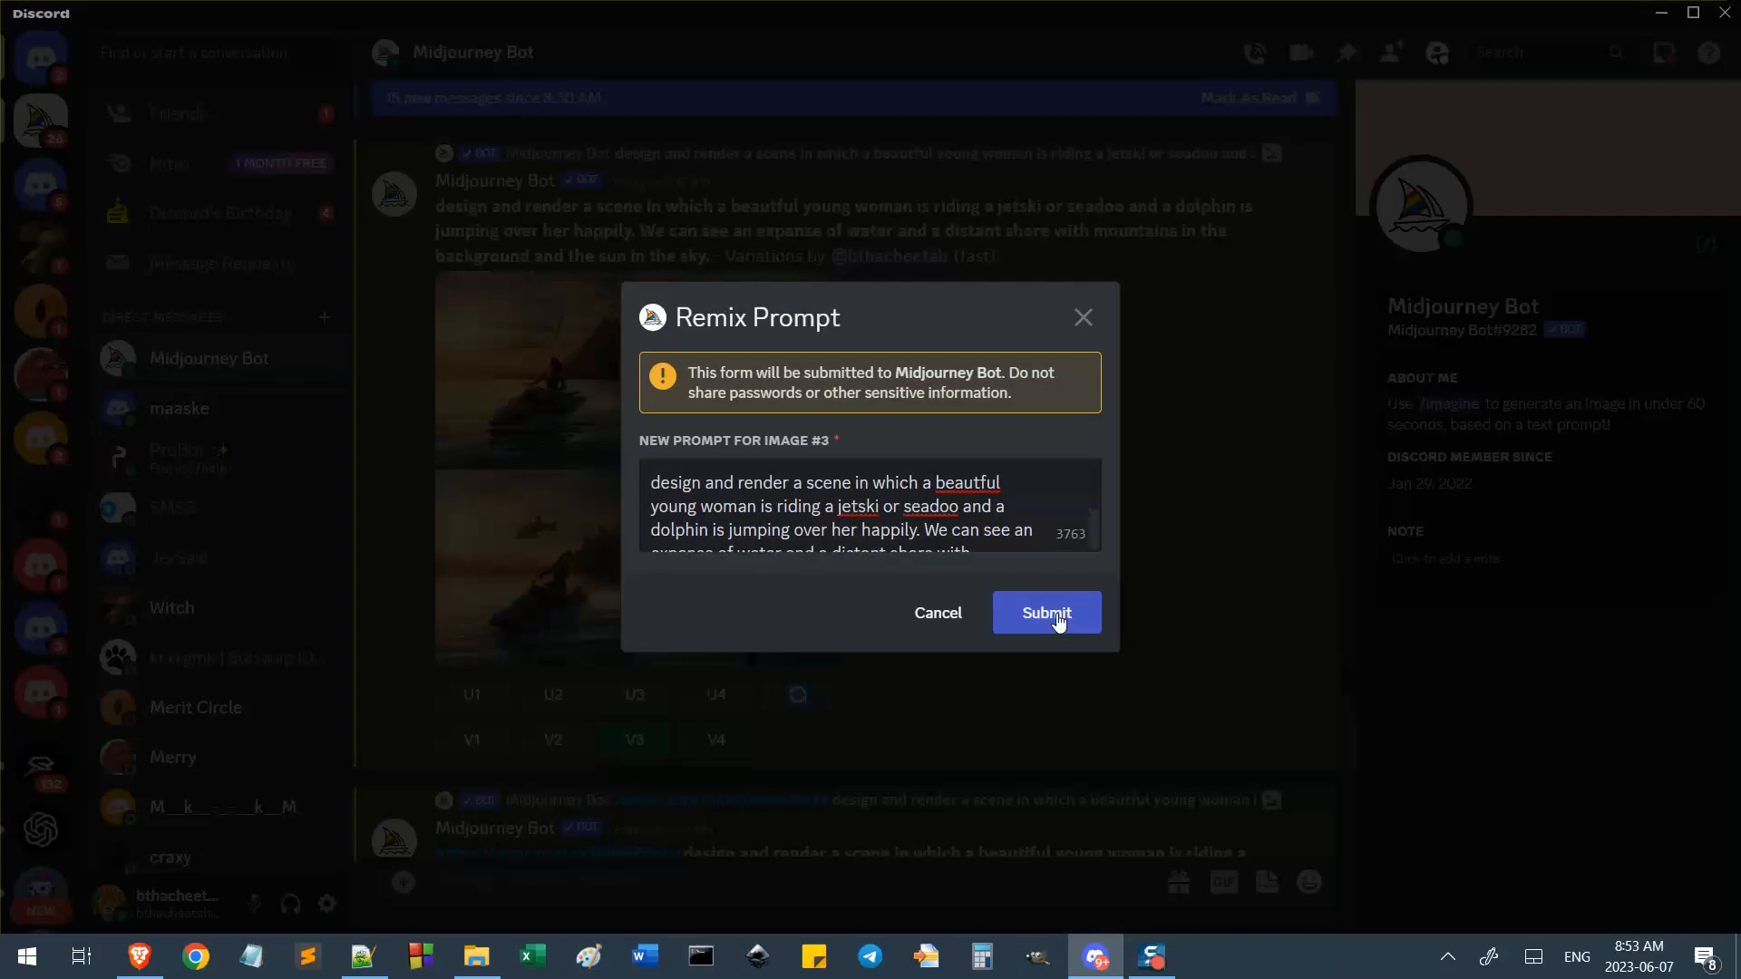
click(1055, 616)
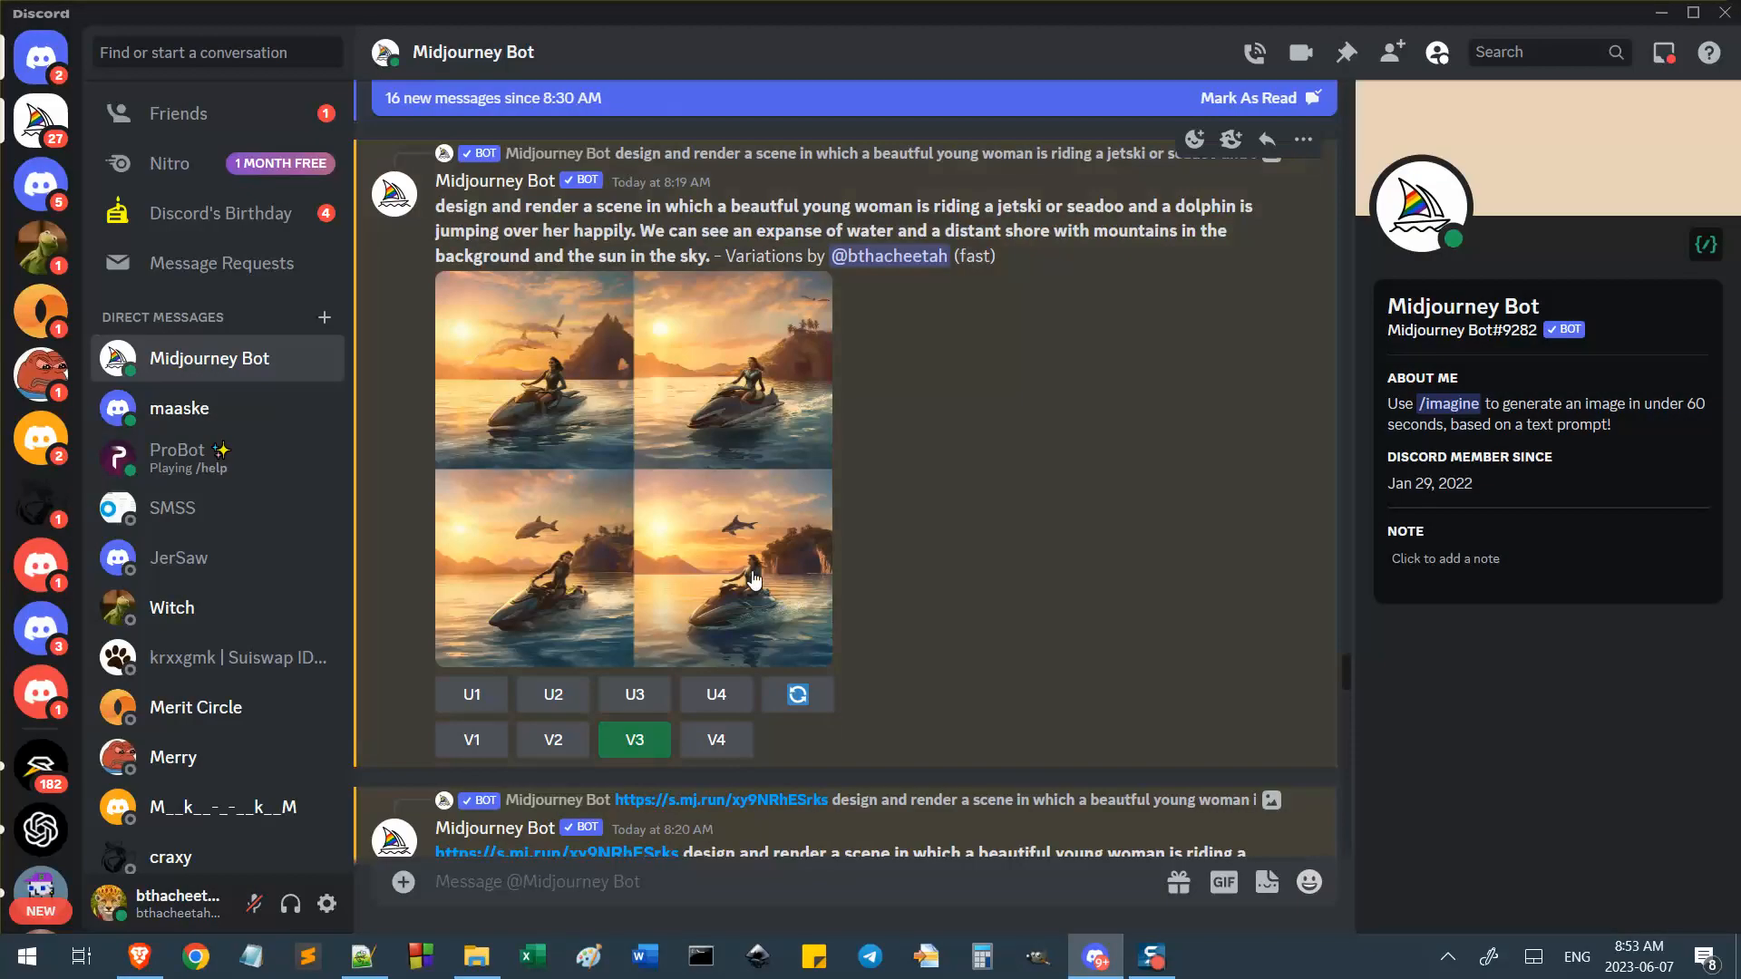
Upscale images 4 and 3 of the 8:19 AM variations grid, enlarging the grid to examine both pictures.
click(754, 580)
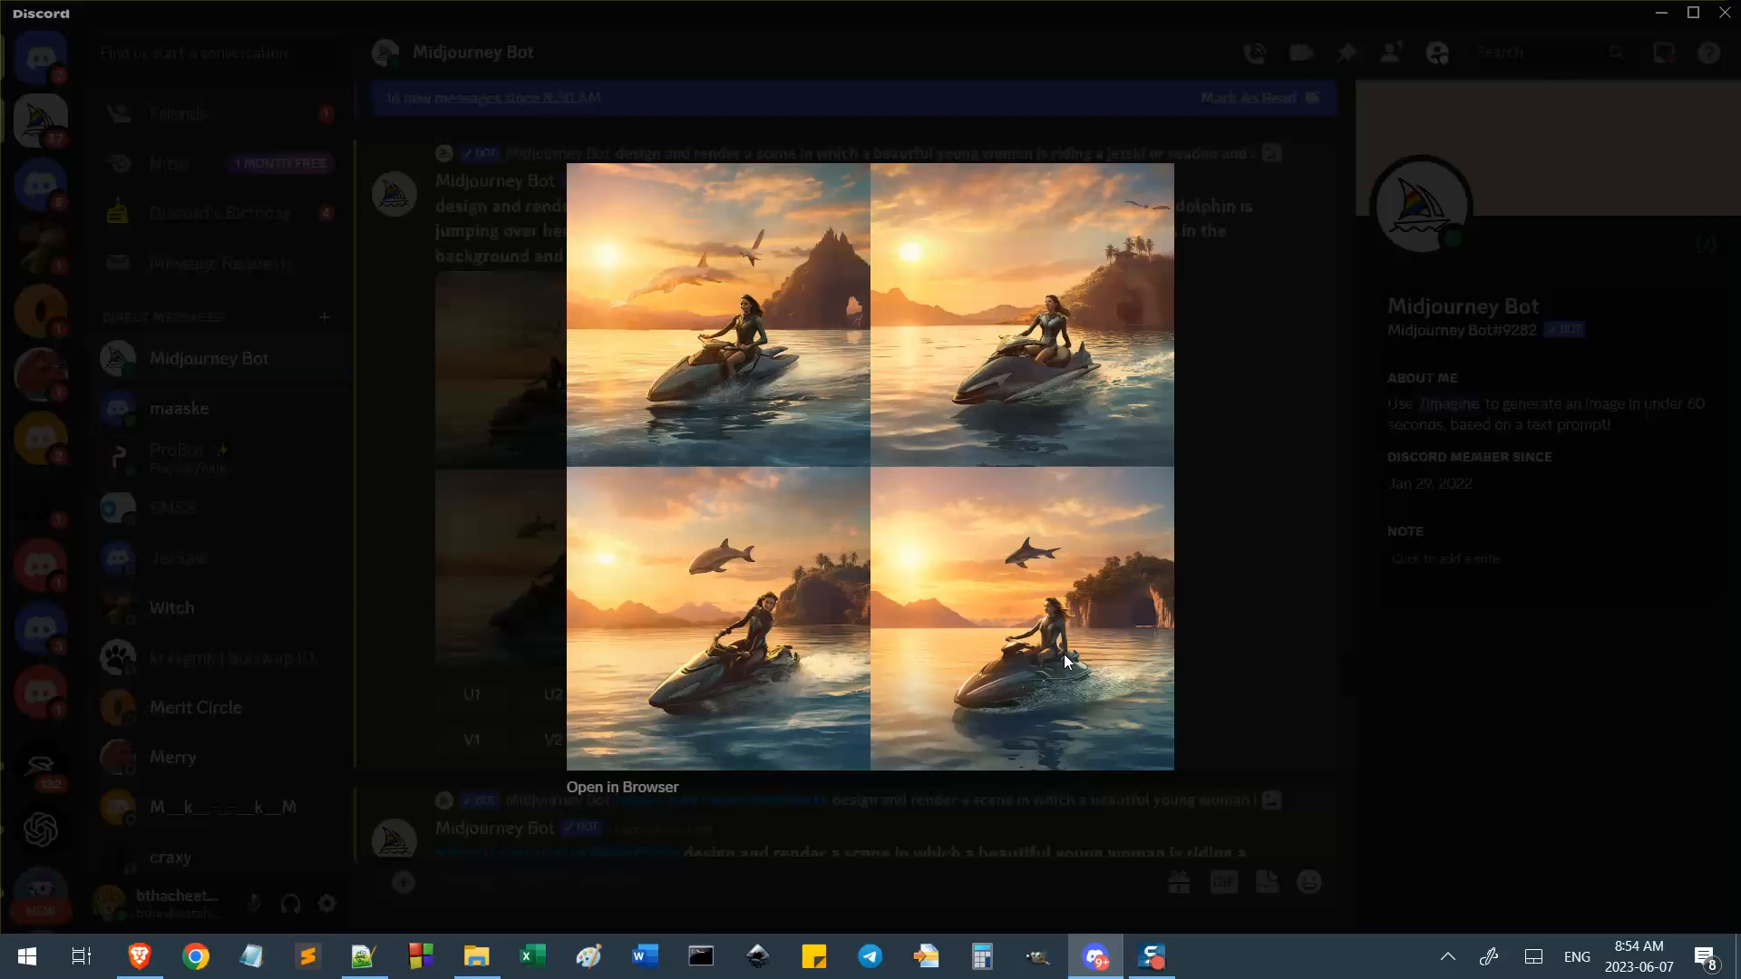
click(1317, 651)
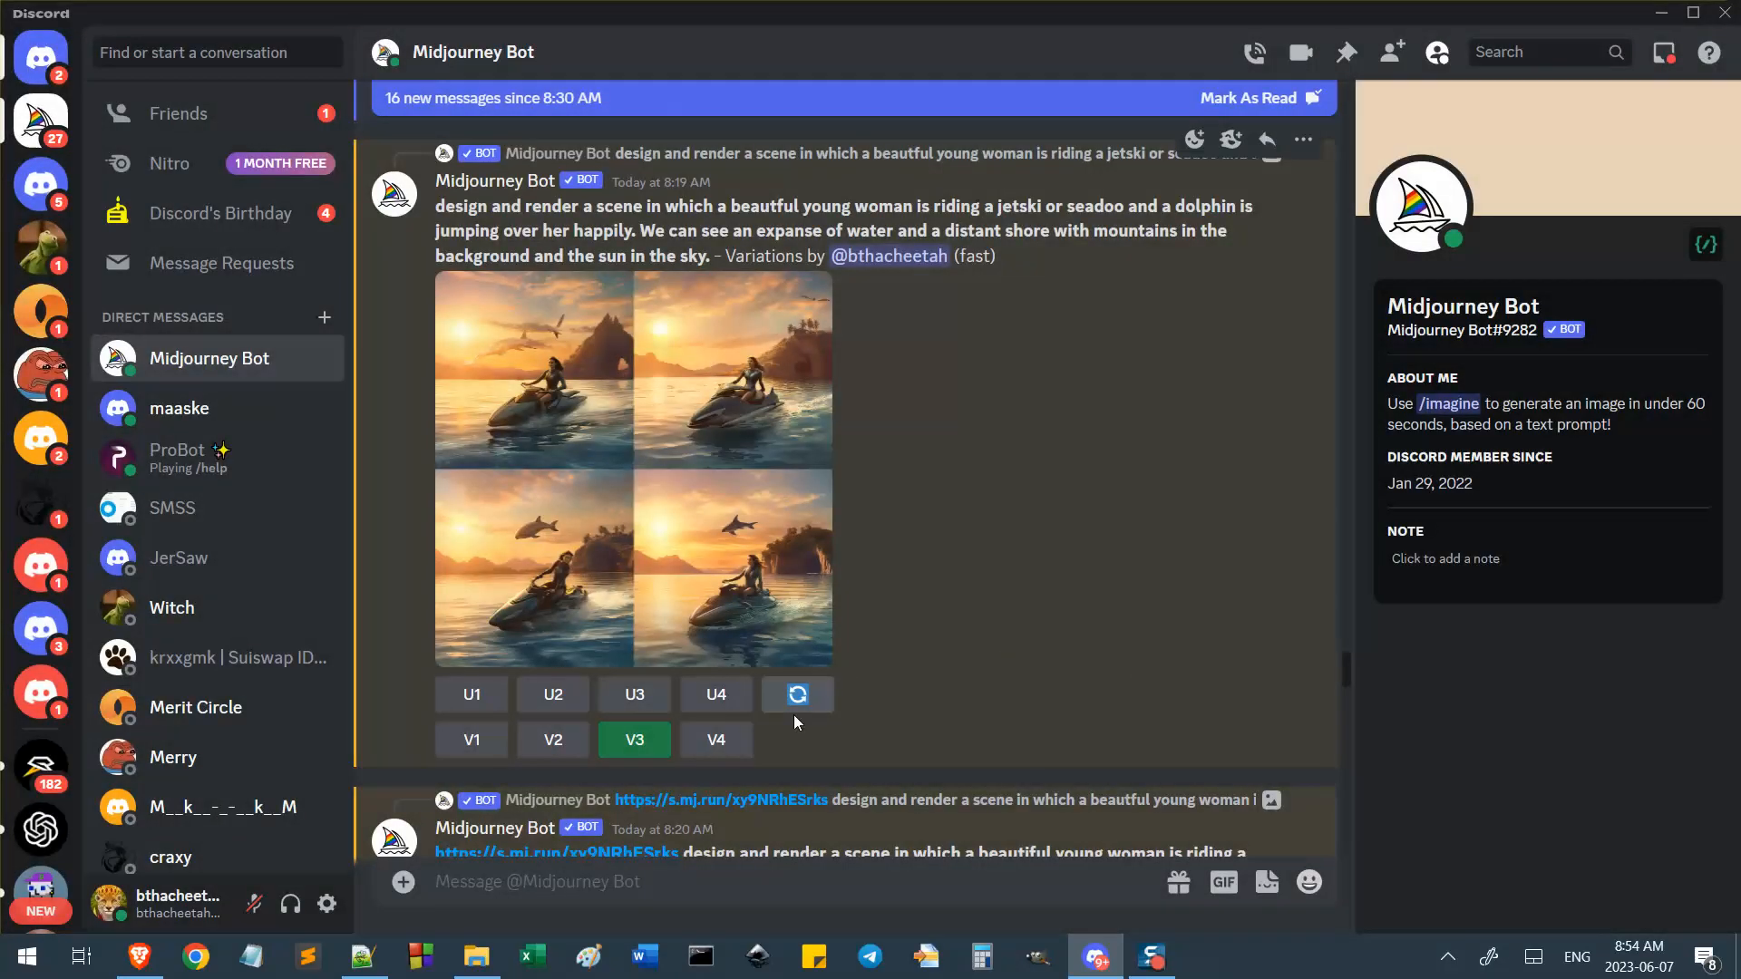
click(721, 698)
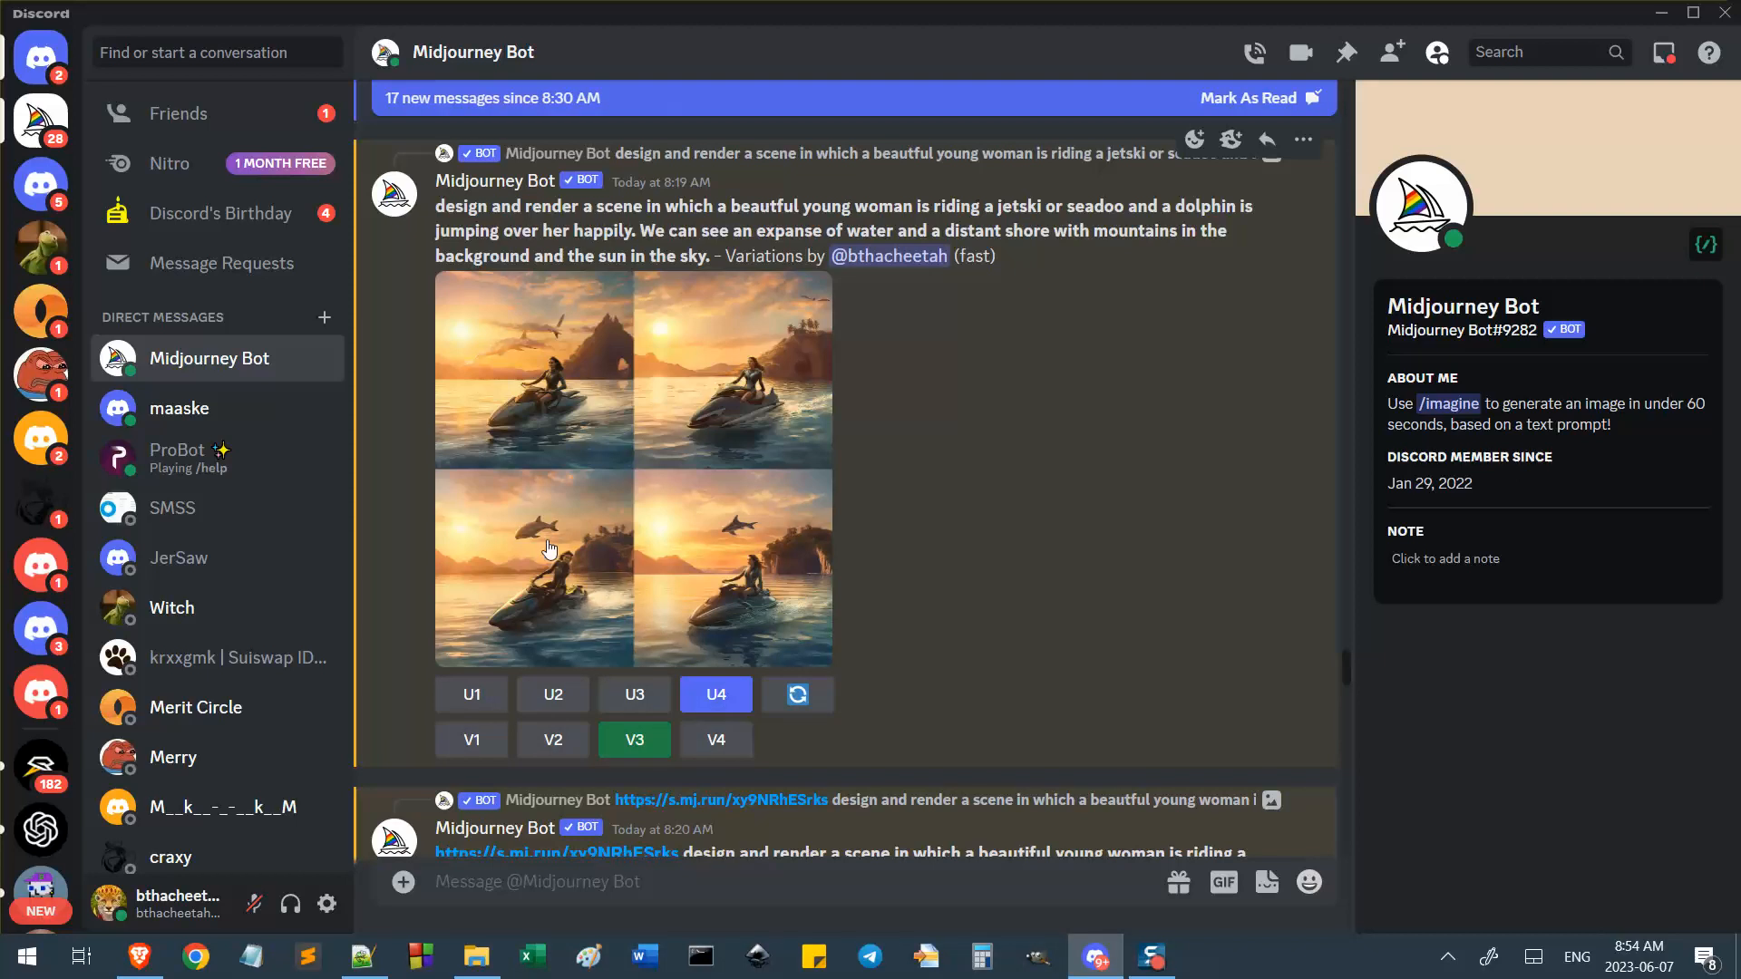
click(635, 695)
click(558, 580)
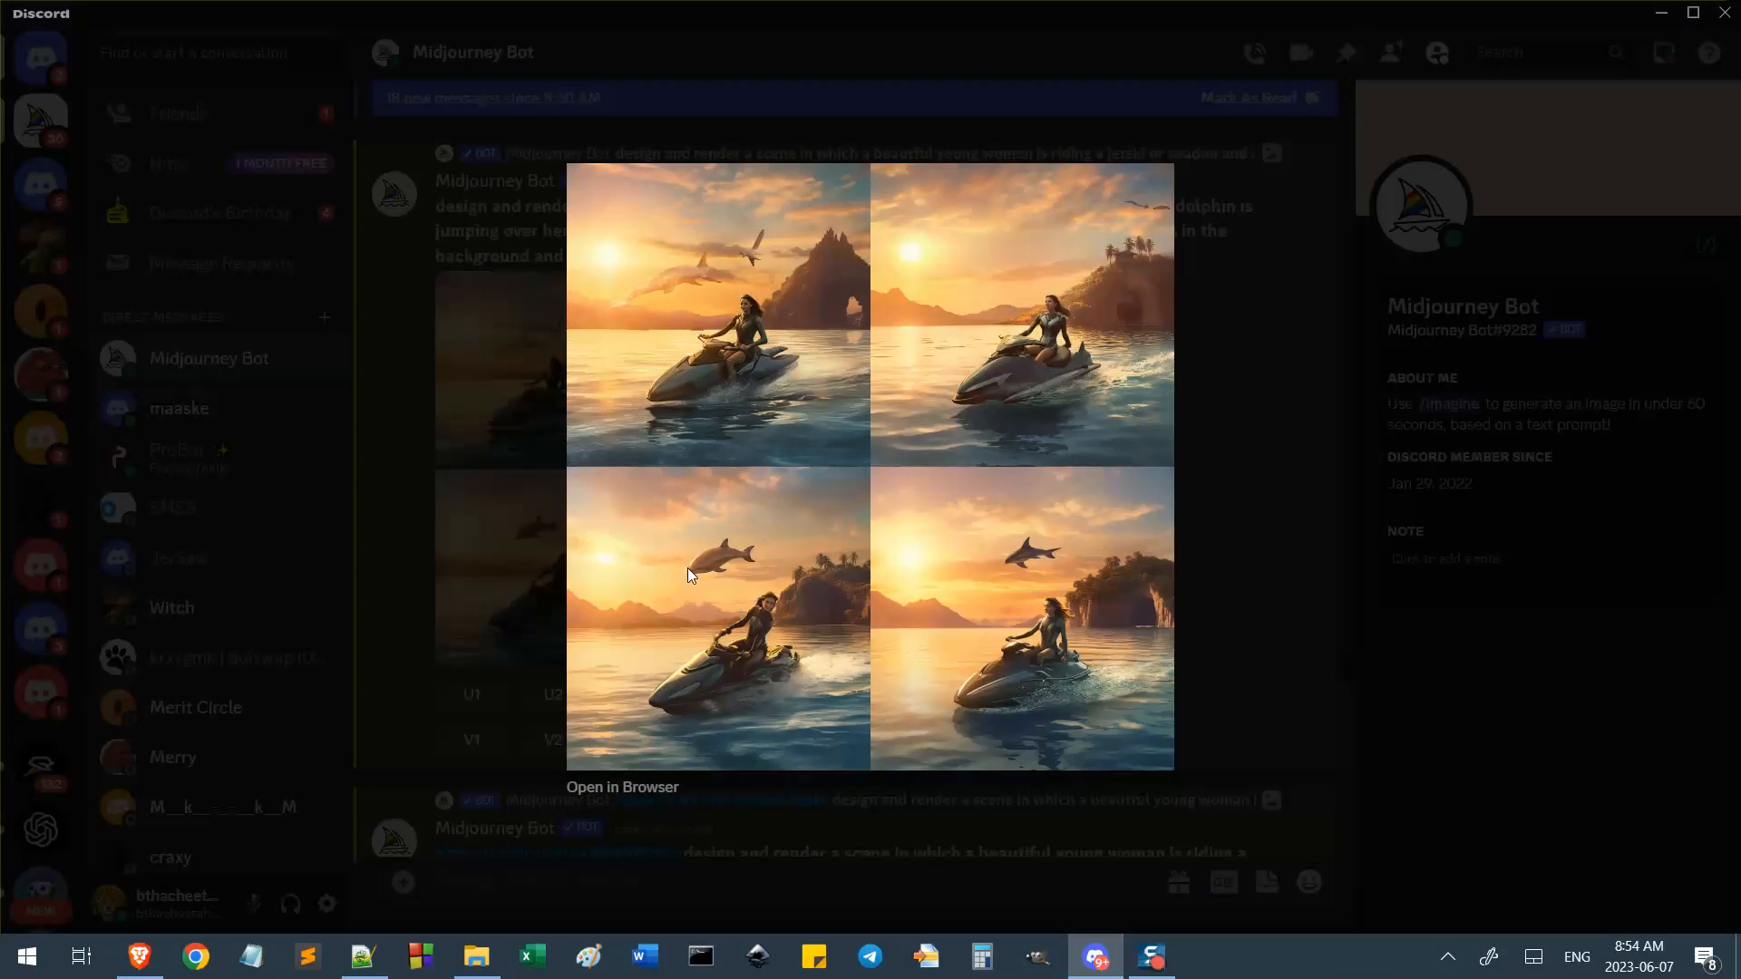
click(1179, 526)
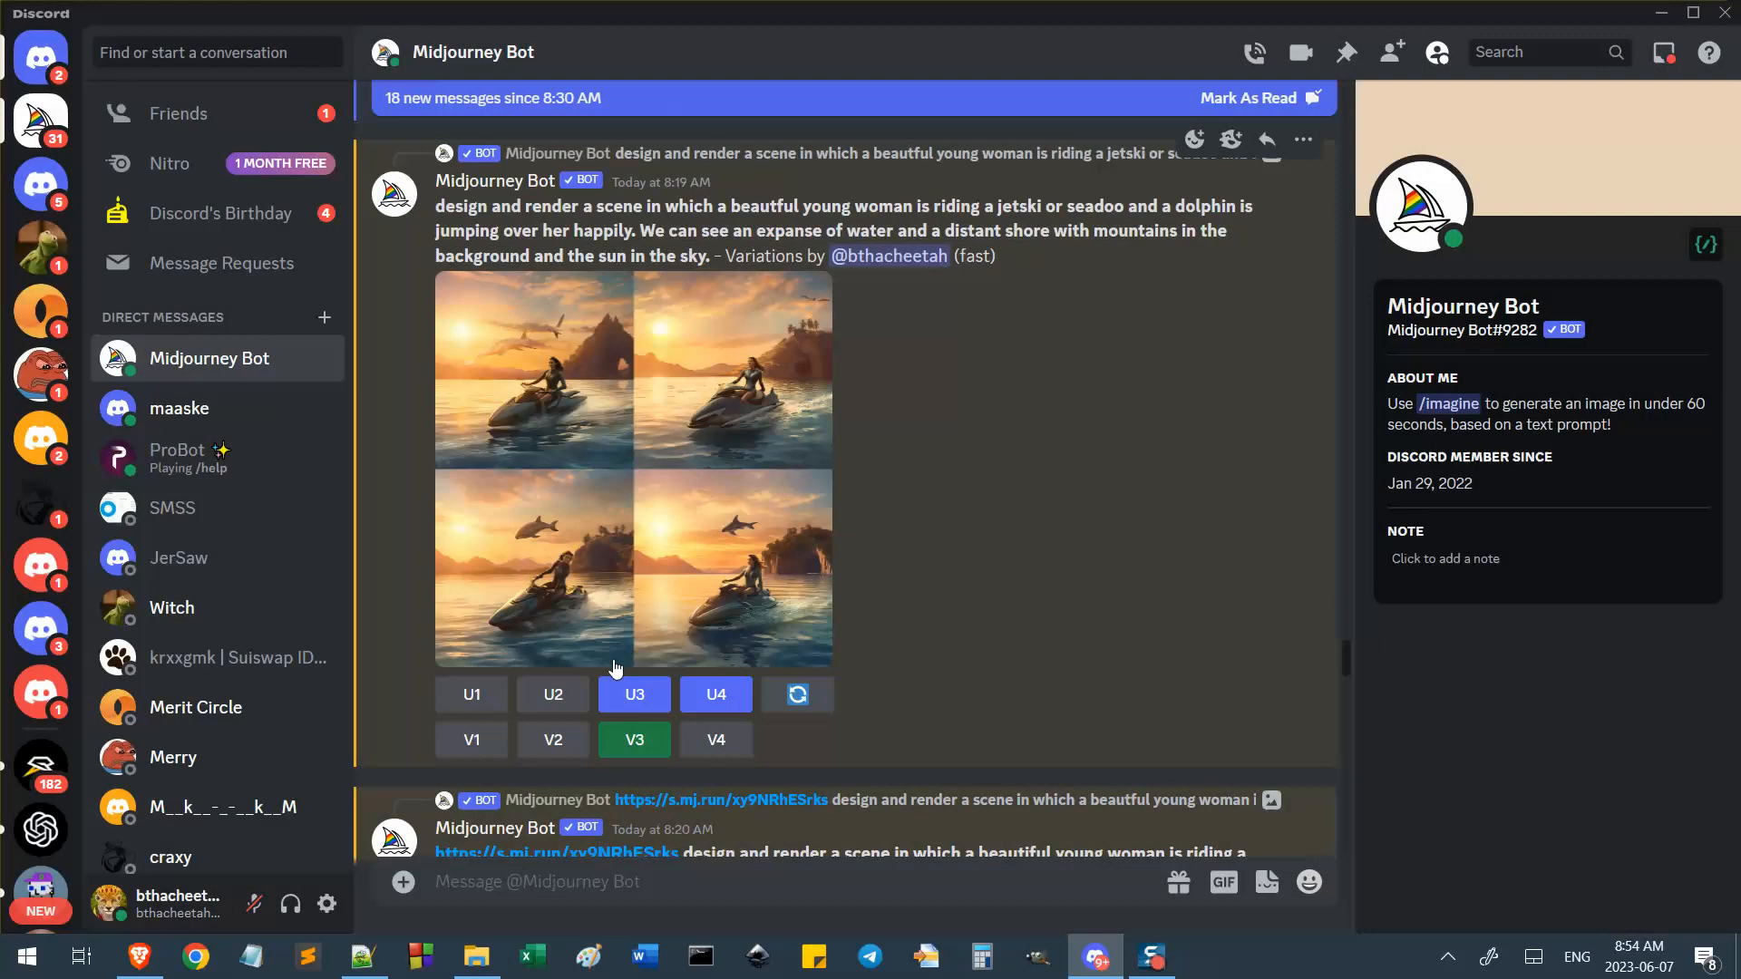
Submit two more remixes of image 3 from the 8:19 AM grid with the original prompt.
click(635, 740)
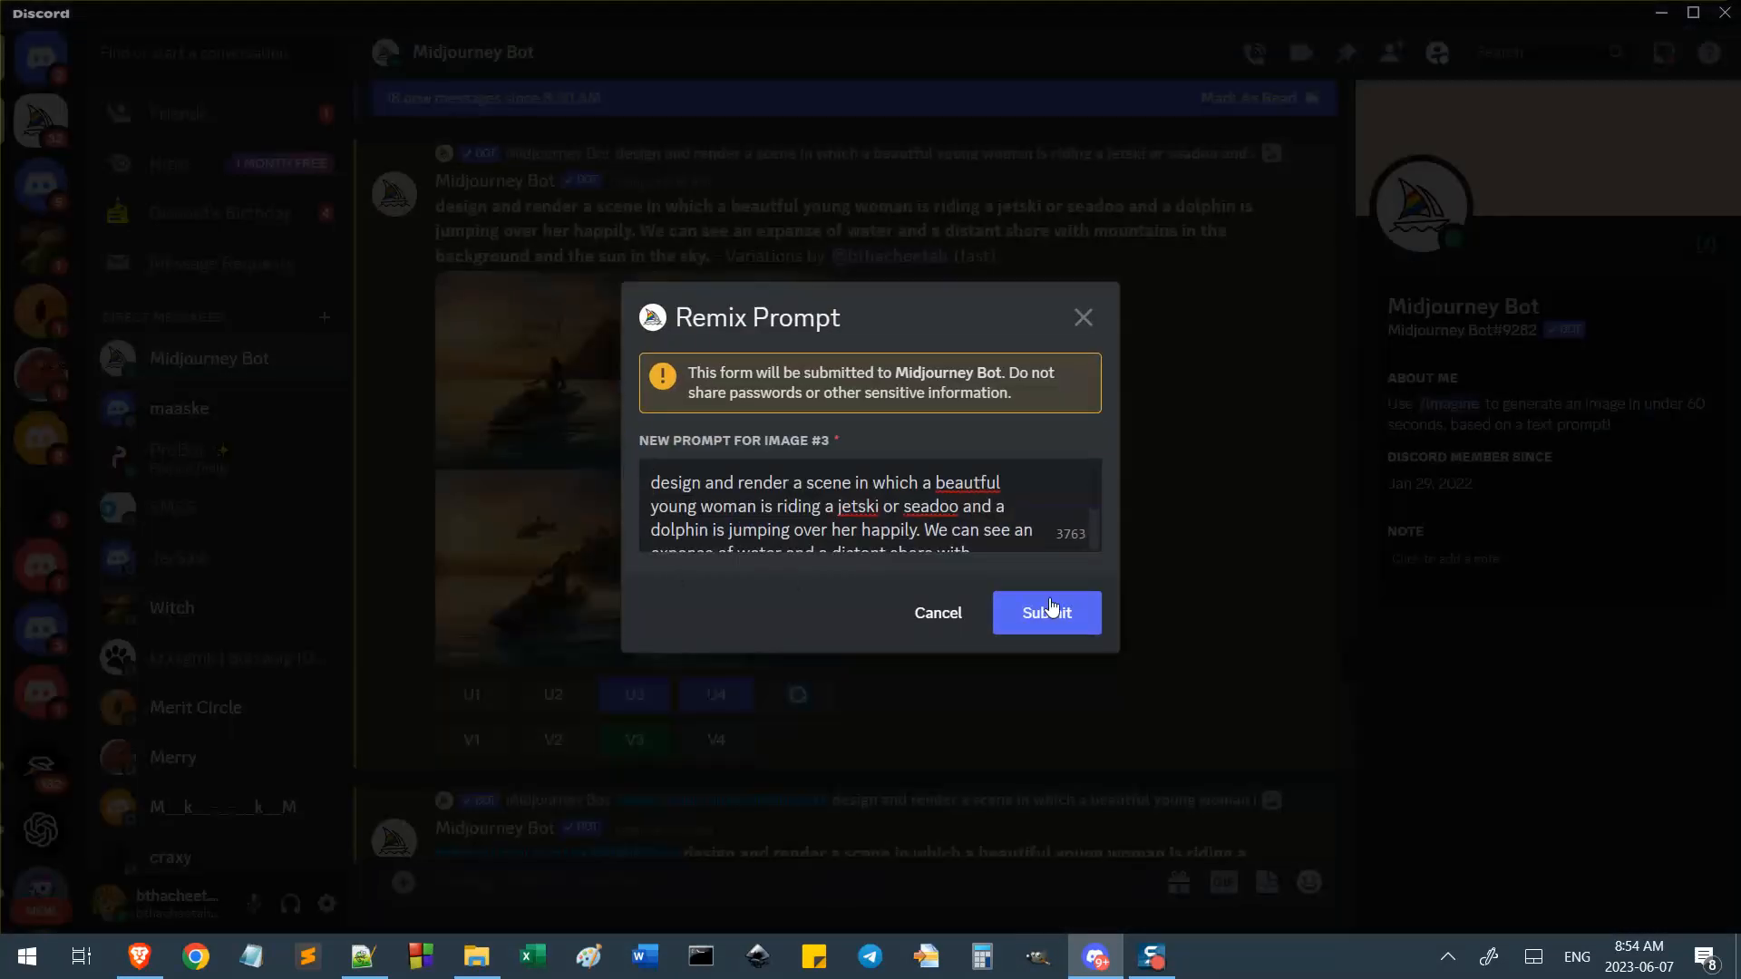
click(1049, 612)
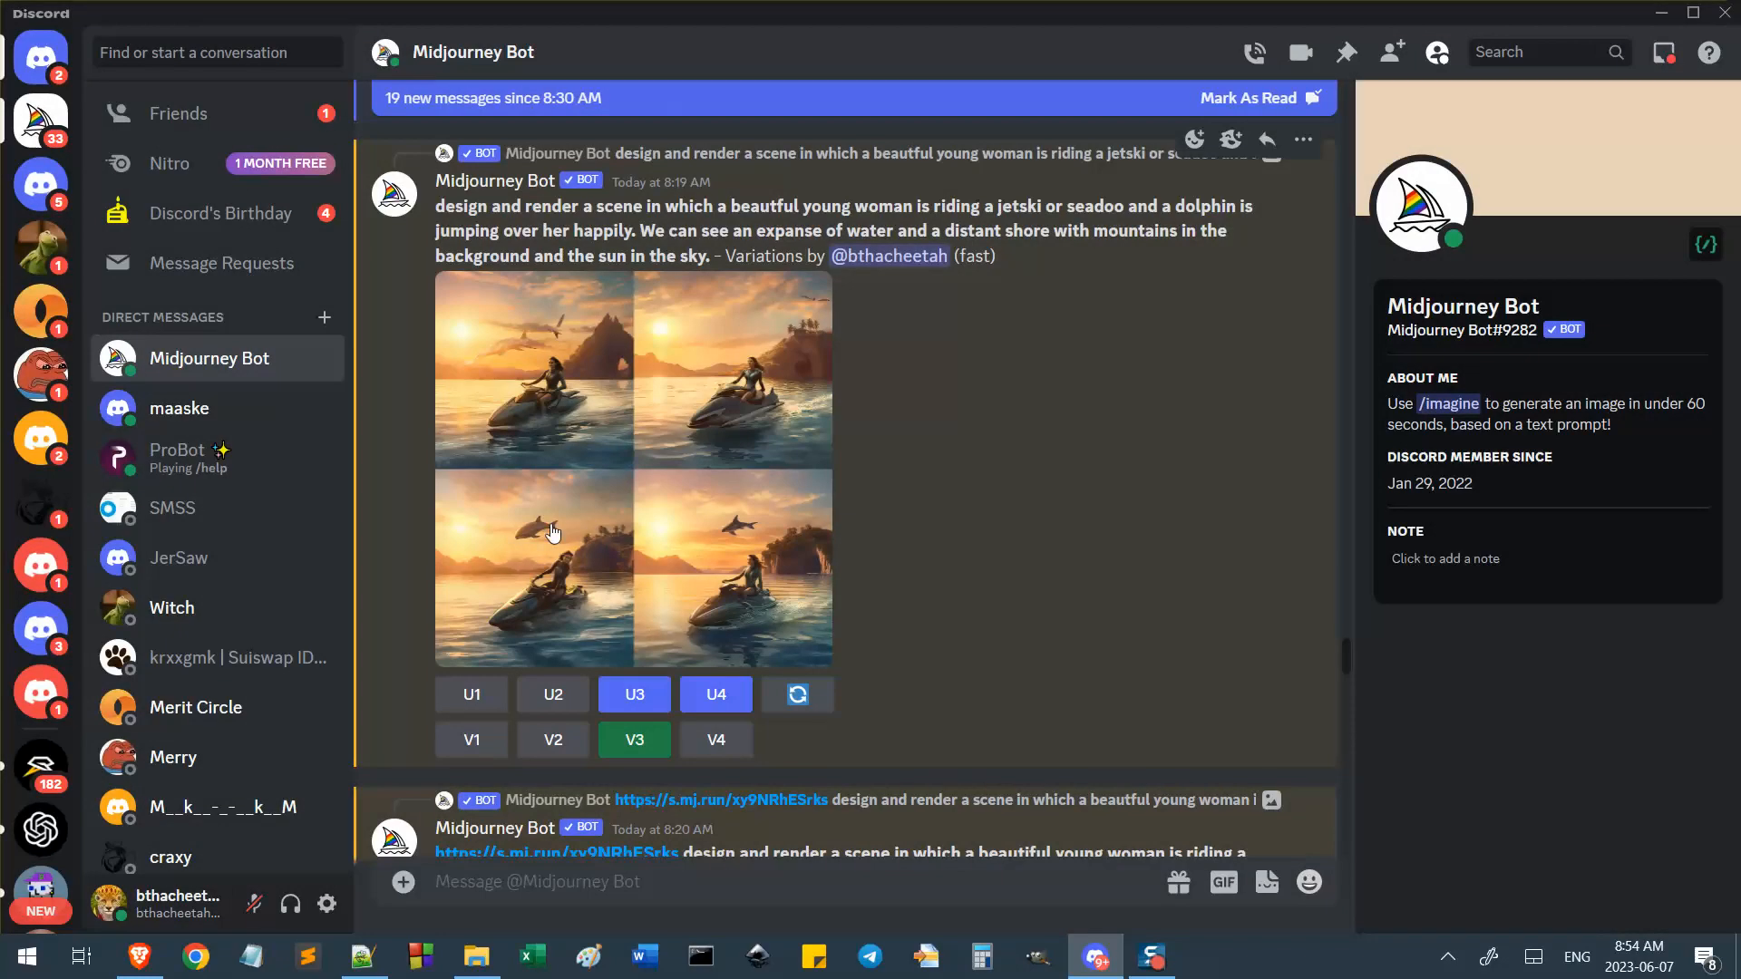
click(635, 740)
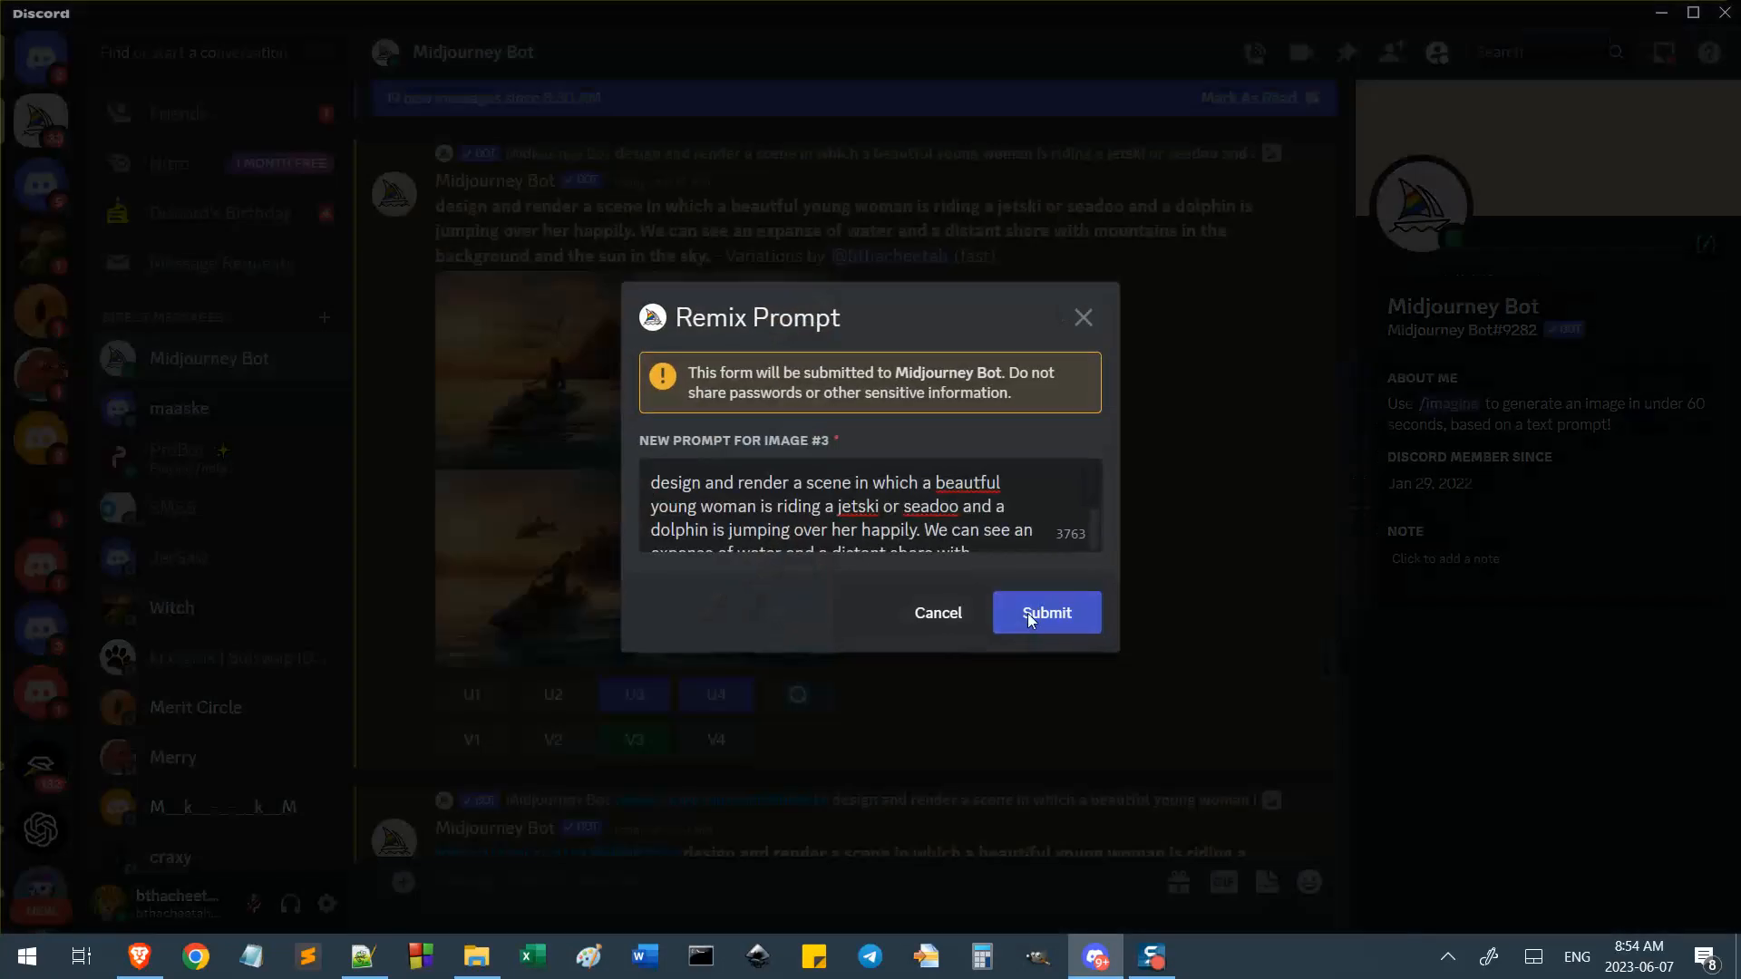
click(1032, 613)
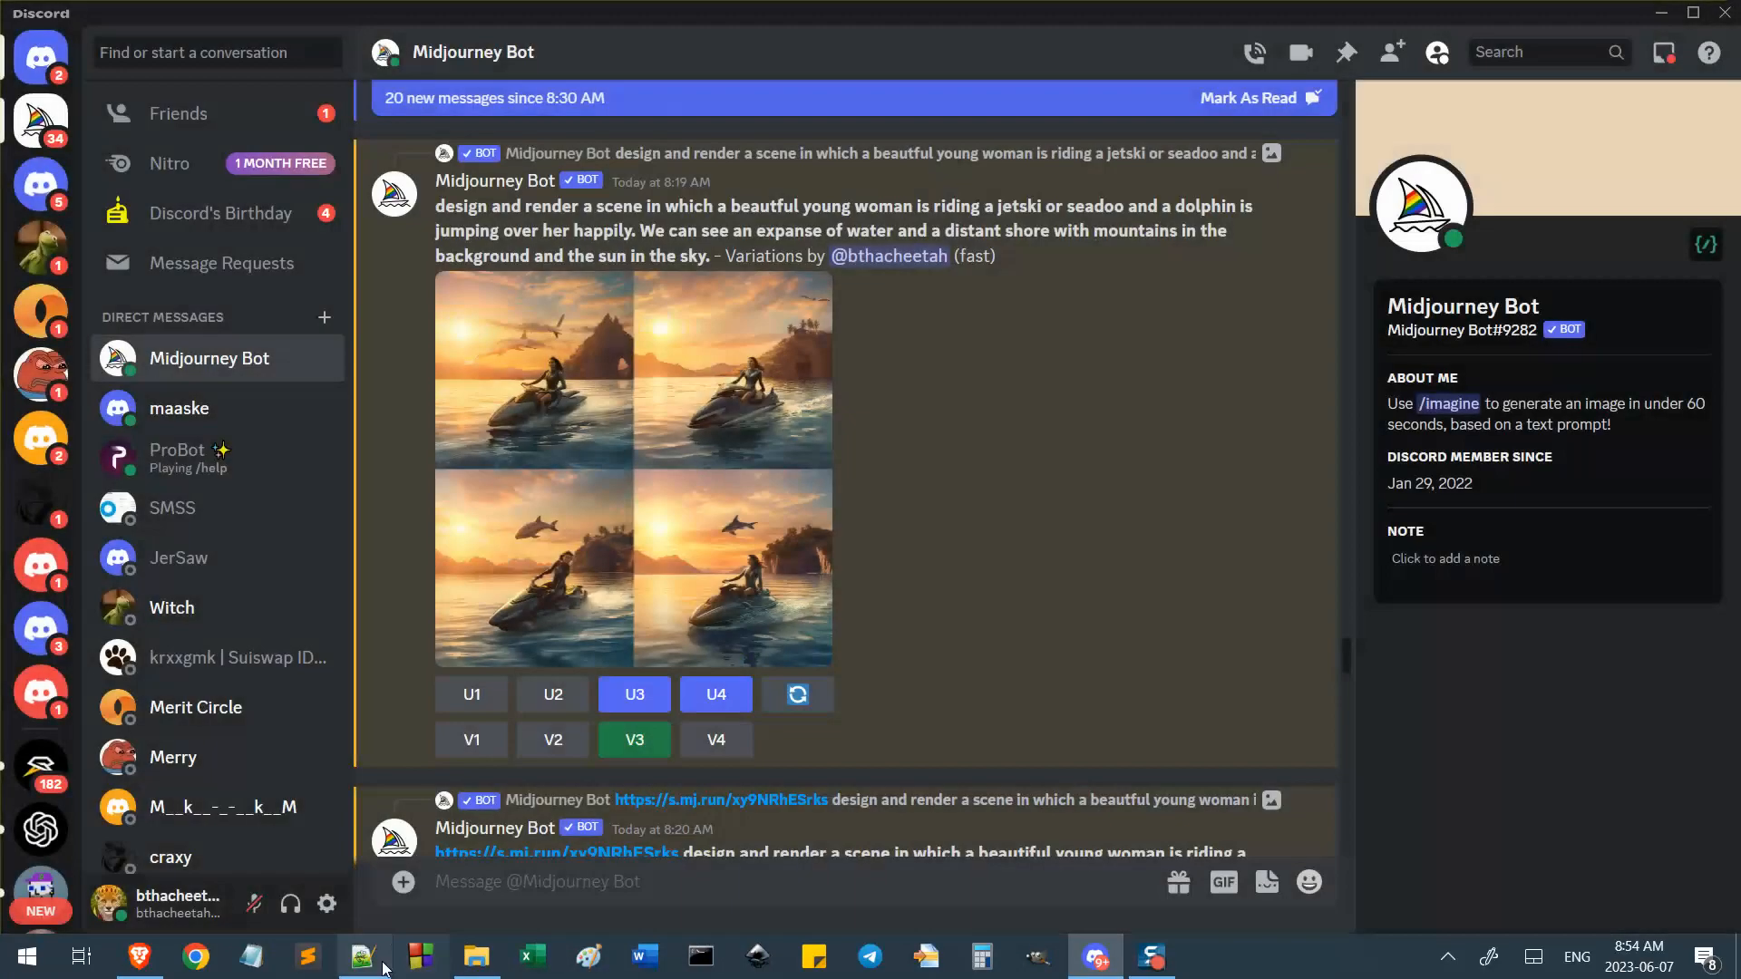
Switch to Notepad++ and copy the selected photorealistic-style prompt text from the "dolphin alongside" note.
click(364, 958)
right_click(956, 361)
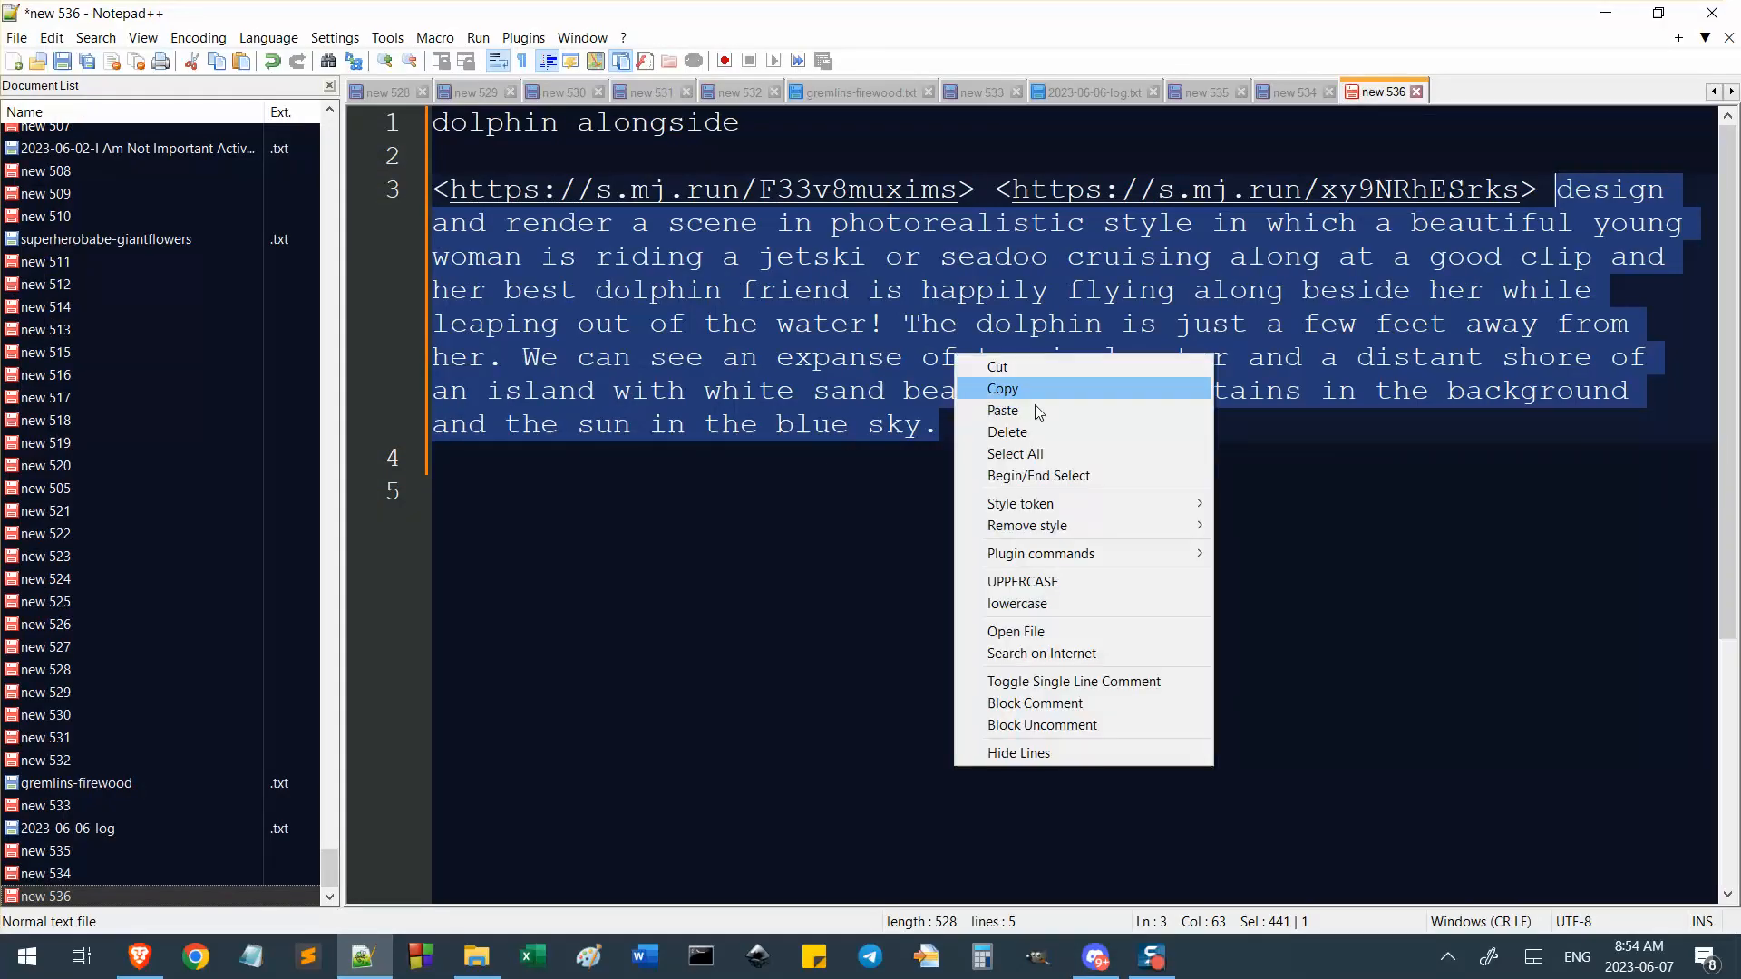
click(1001, 396)
Back in Discord, remix image 3 of the 8:19 AM grid, replacing its prompt with the copied photorealistic dolphin-alongside text.
key(alt+Tab)
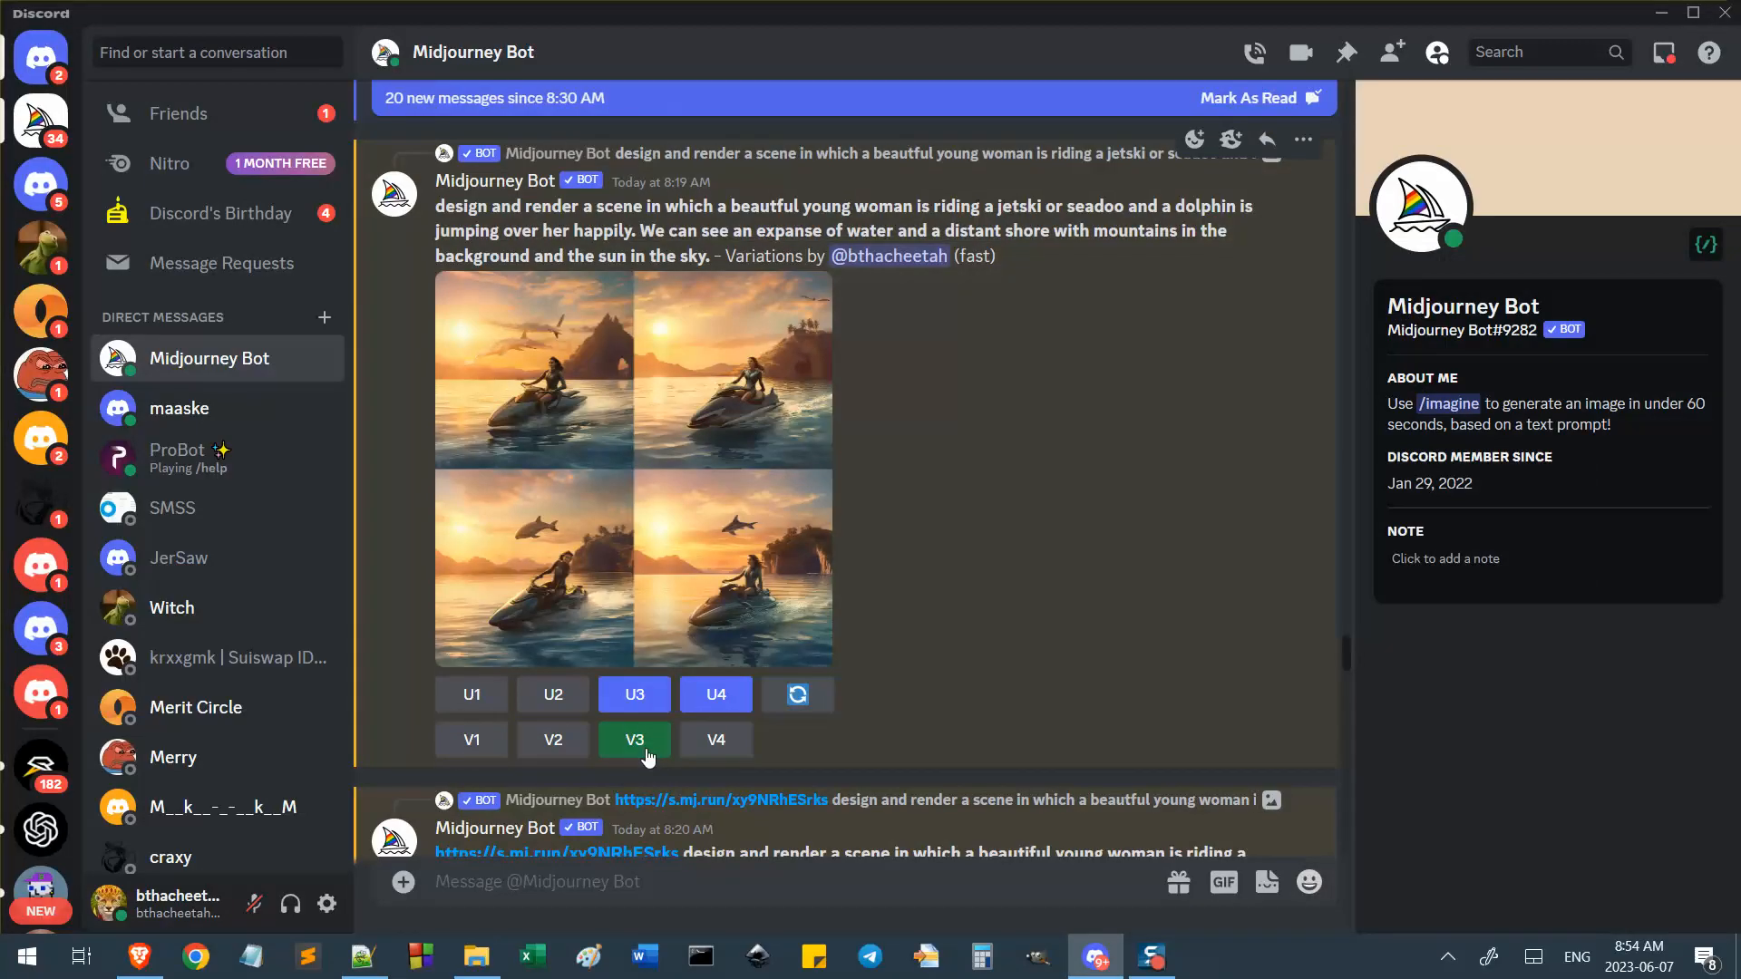
click(646, 756)
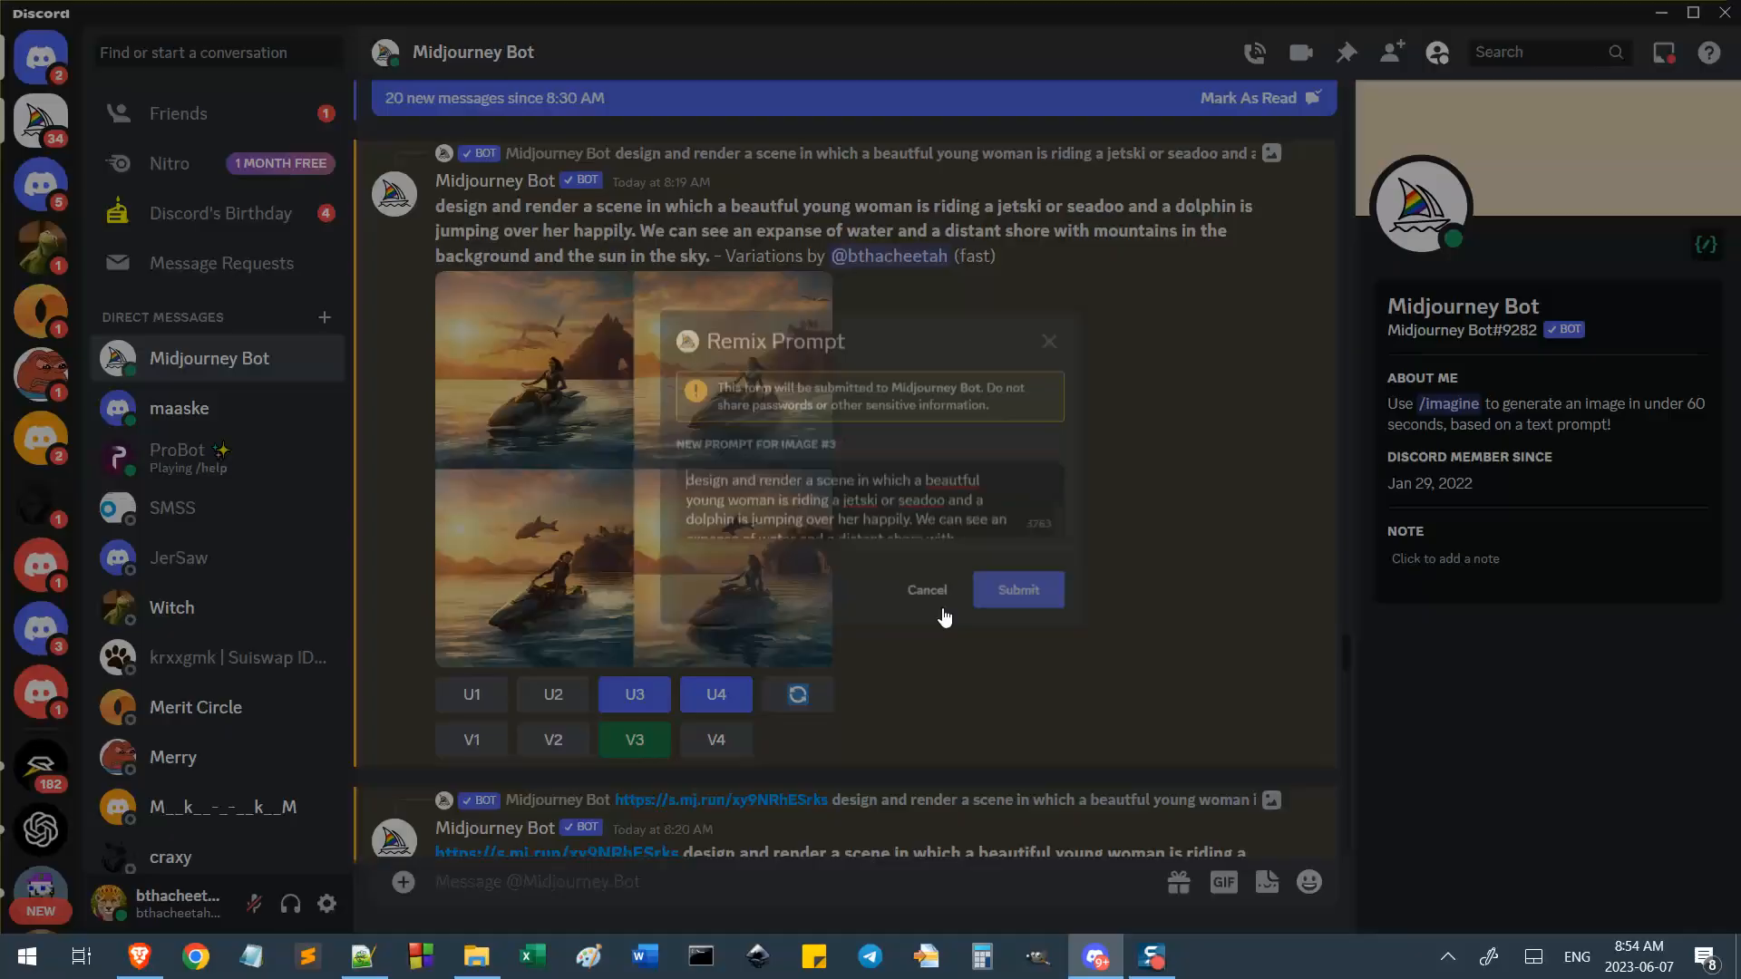
key(ctrl+a)
key(ctrl+v)
click(1043, 612)
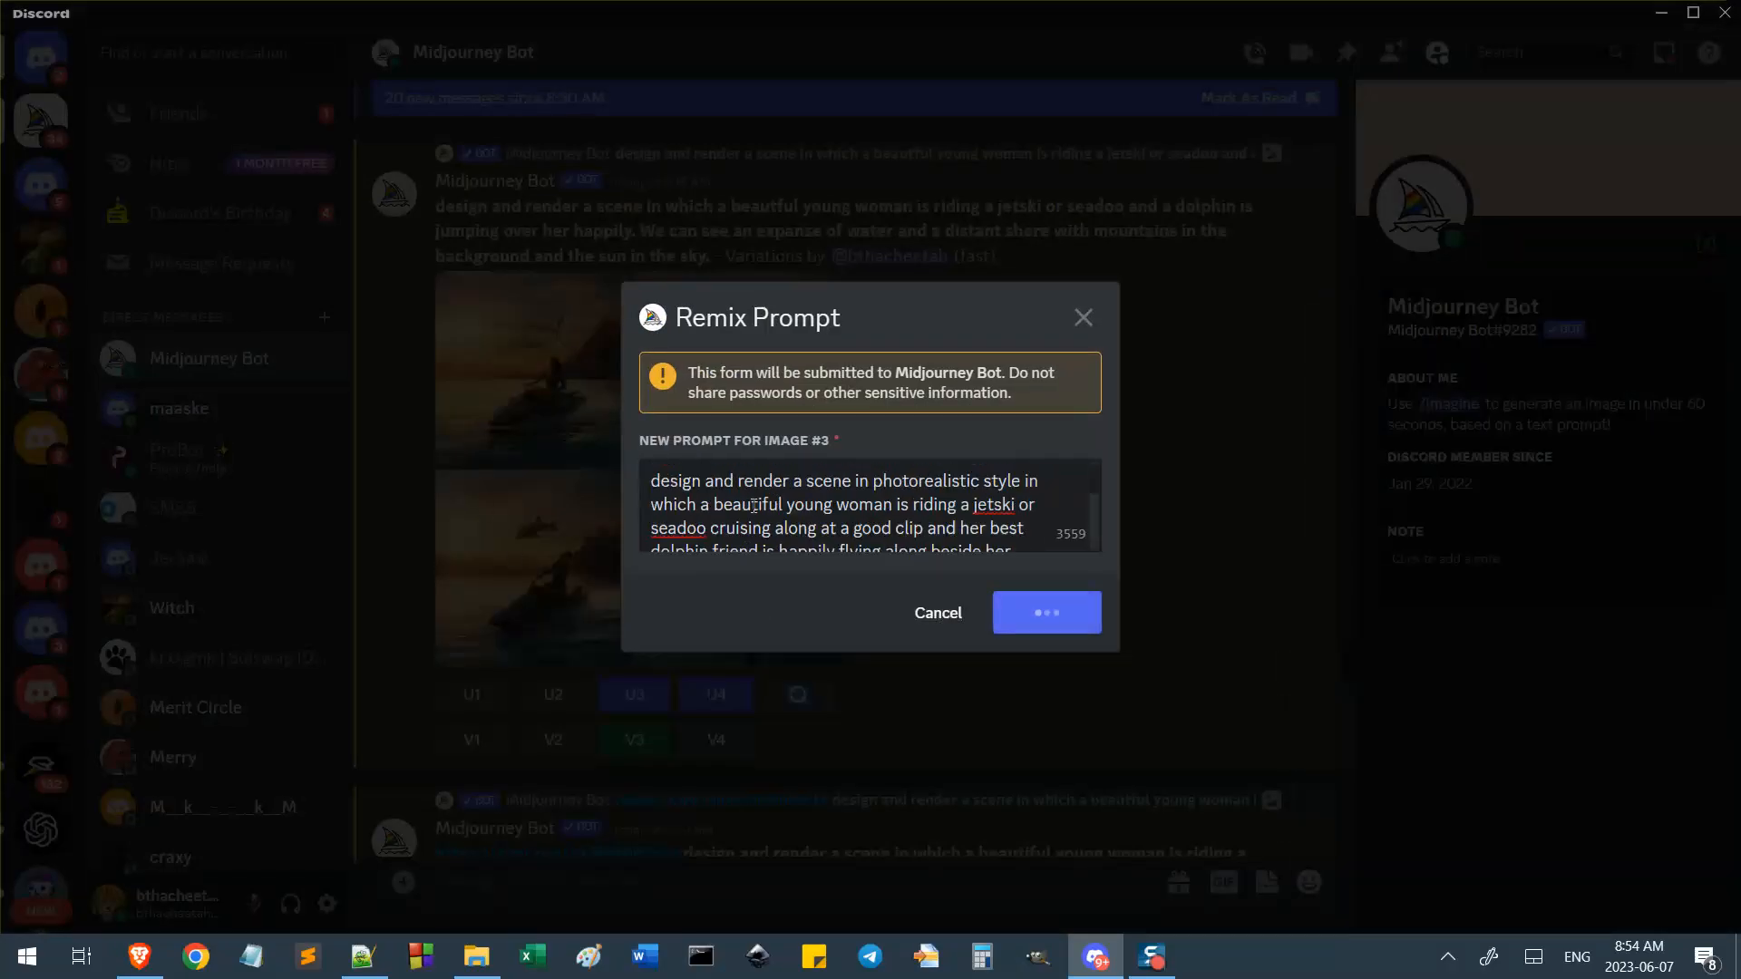
scroll(849, 543, down, 3)
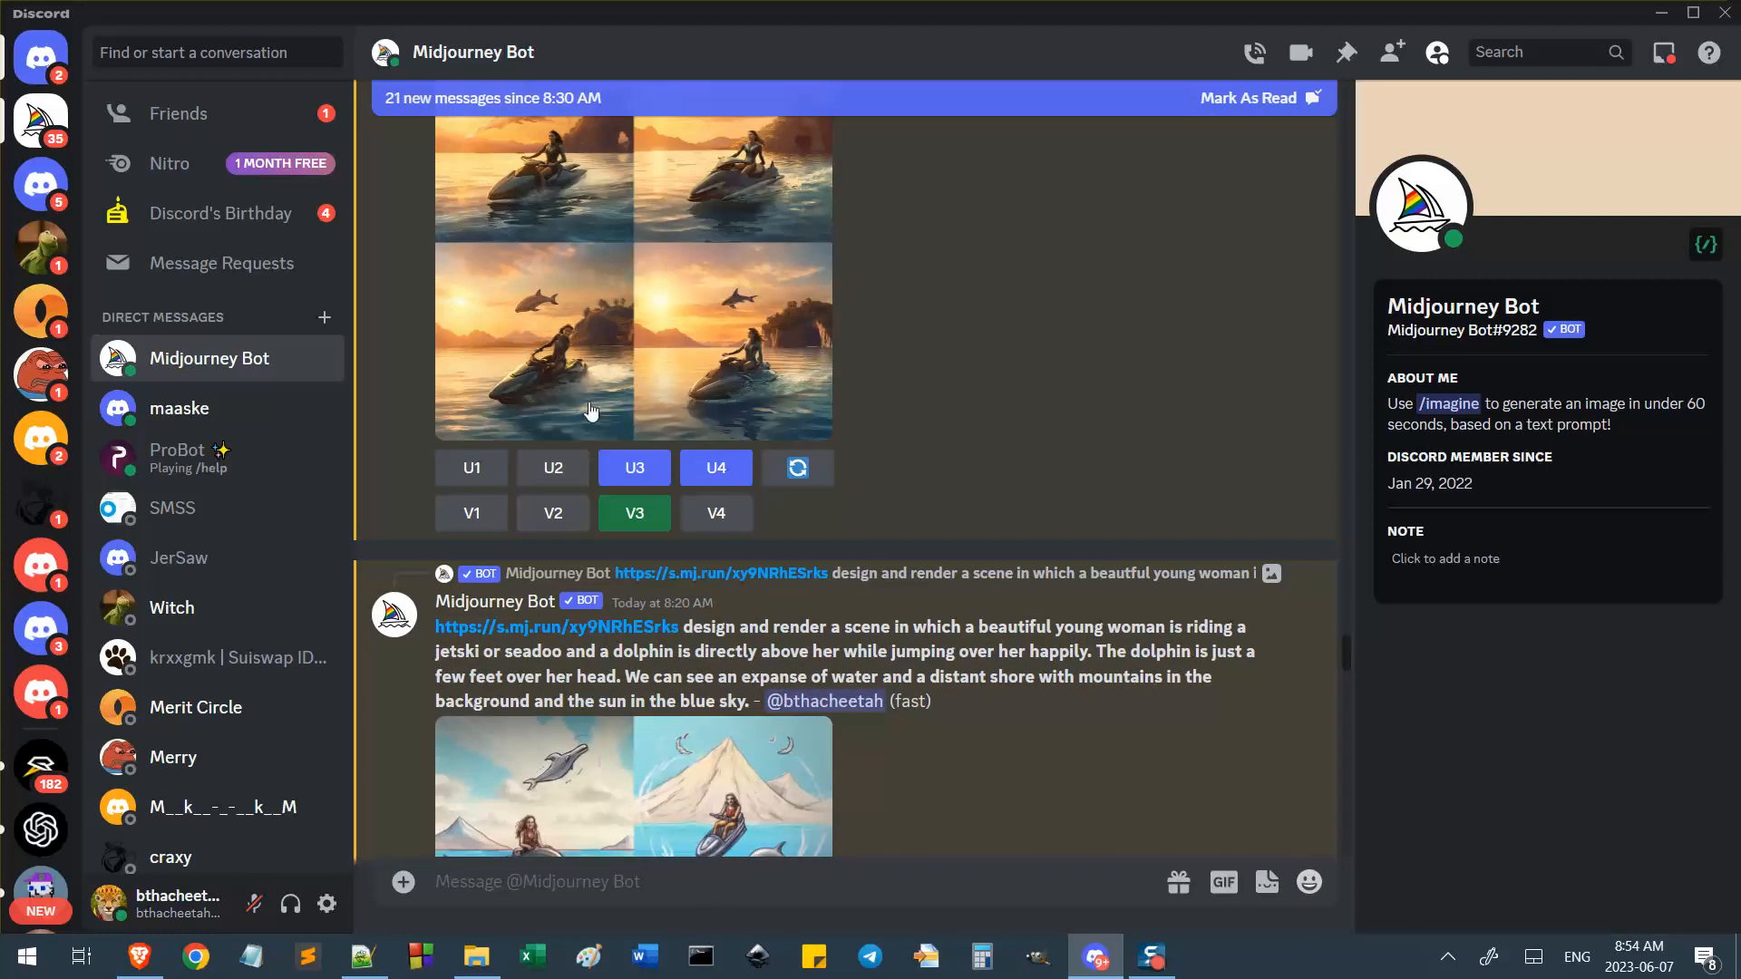
Switch to the Midjourney profile page in the browser and go to its unfiltered Home gallery of newest grids.
scroll(580, 363, up, 3)
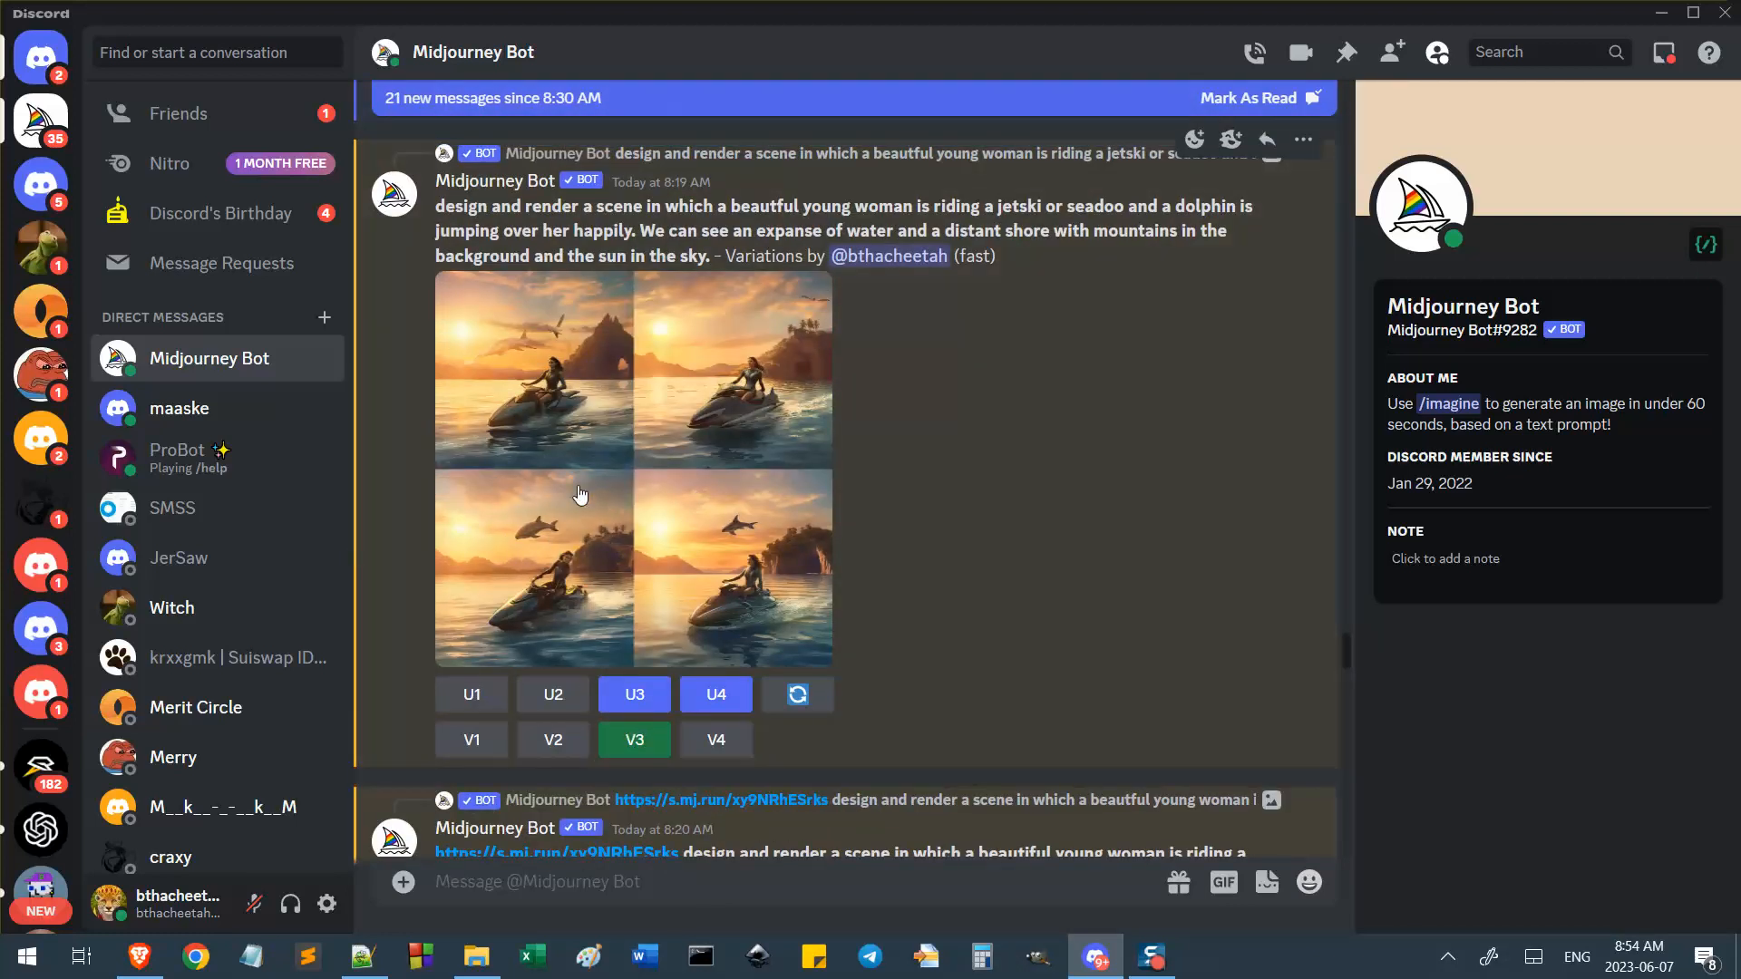
scroll(635, 562, down, 3)
click(139, 957)
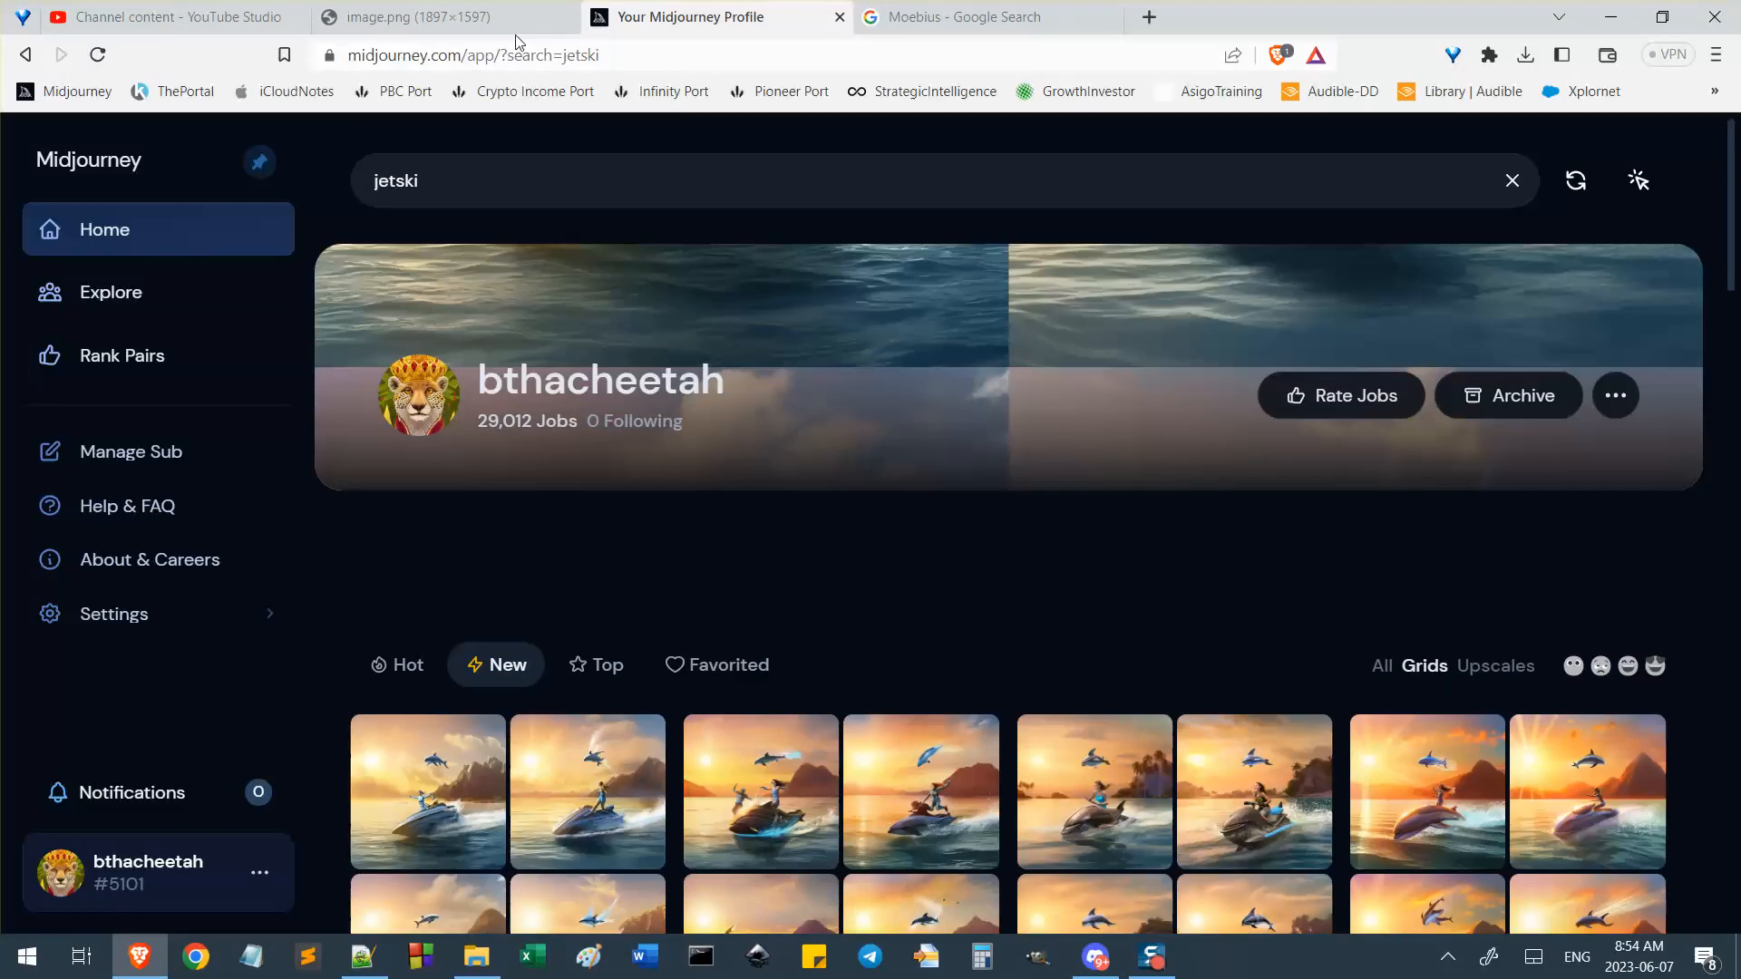
click(142, 235)
scroll(755, 376, down, 5)
scroll(746, 504, up, 5)
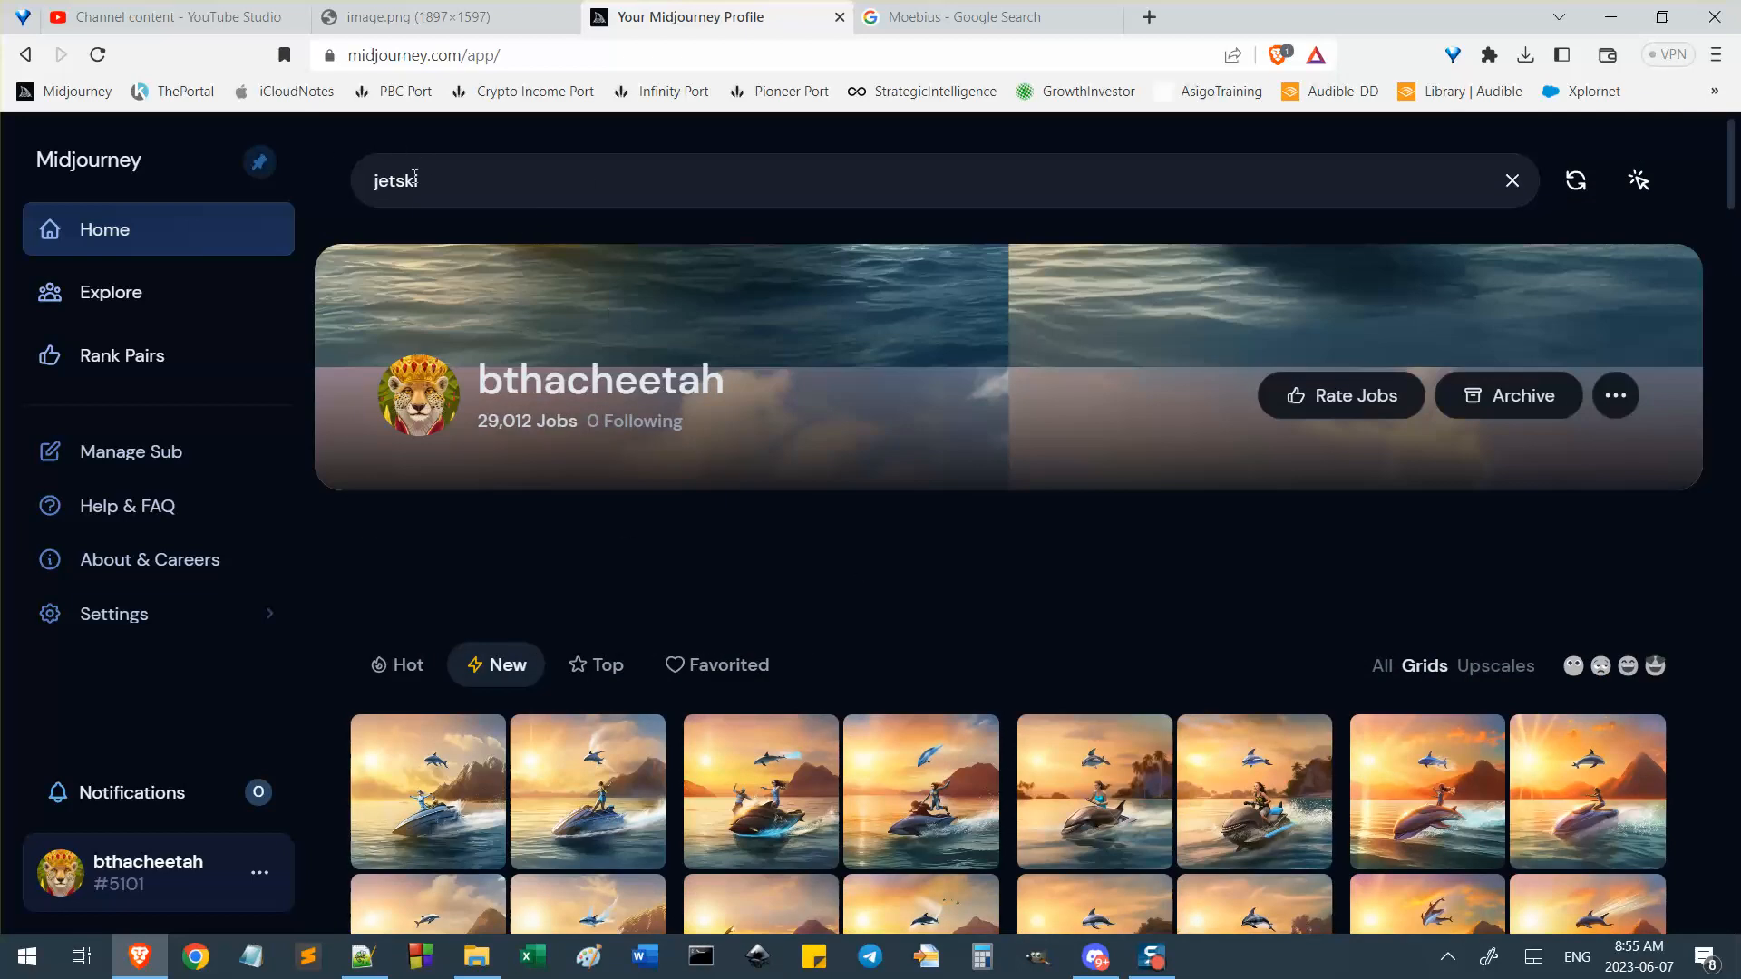
scroll(862, 420, down, 5)
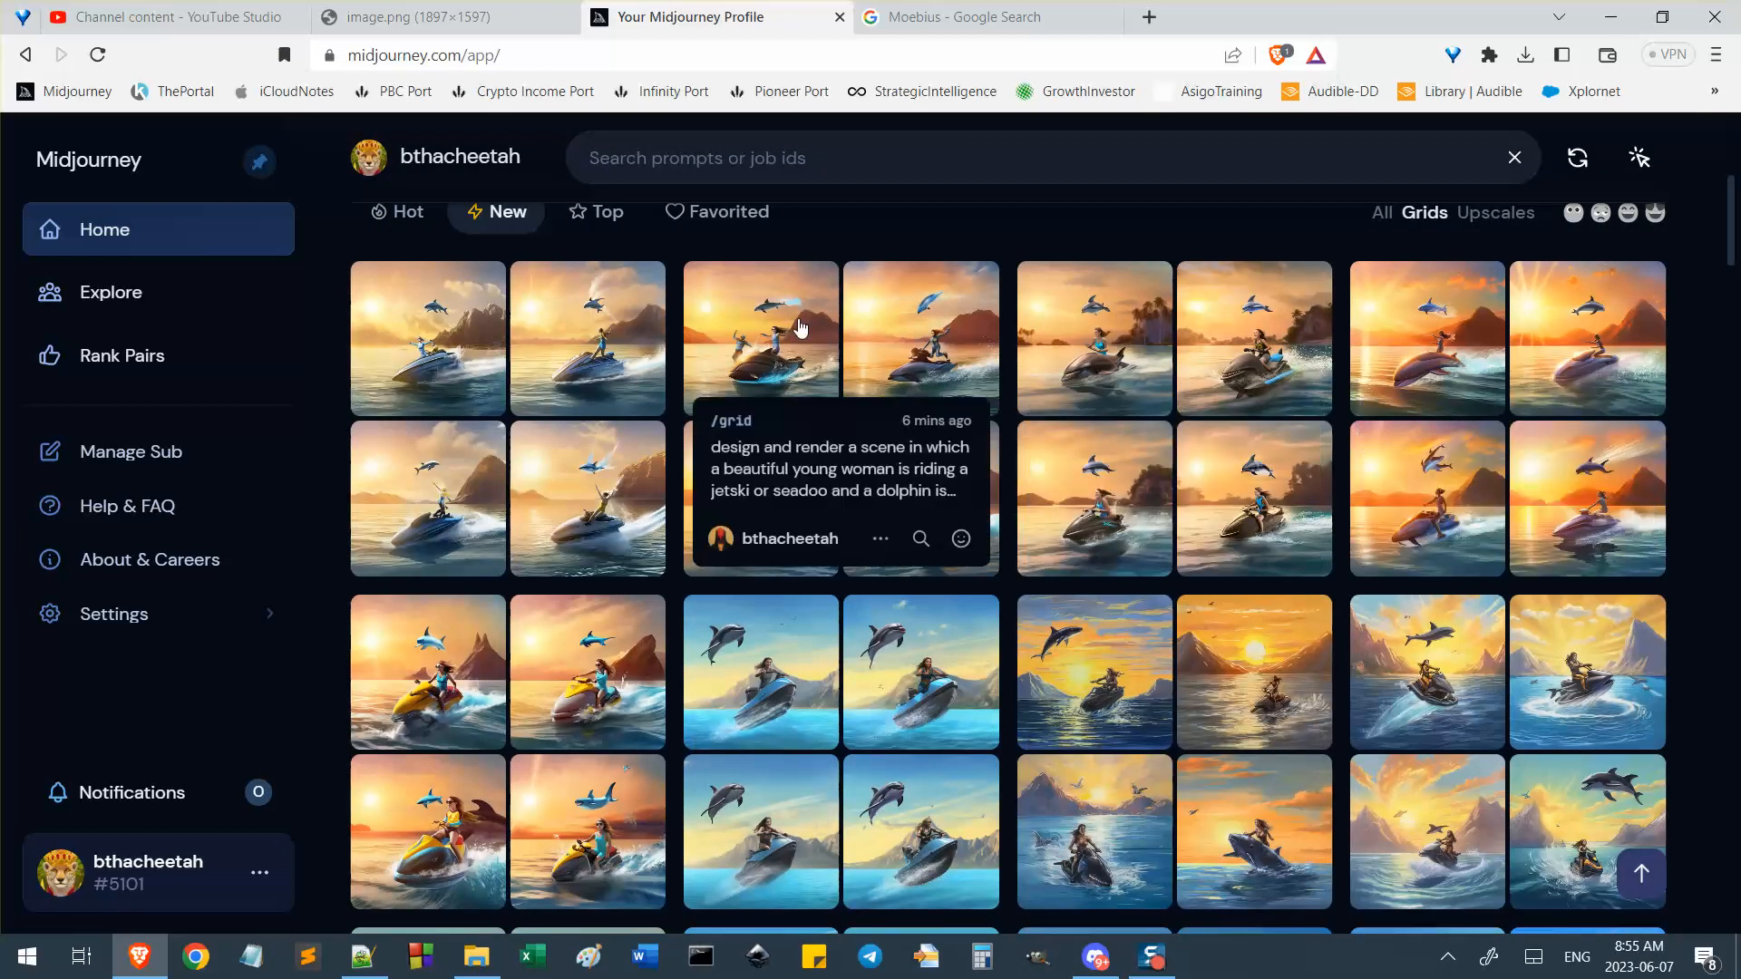
Enlarge the second newest jetski-and-dolphin grid, examine all four pictures for how rider, jetski and dolphin are rendered, and close it.
click(760, 311)
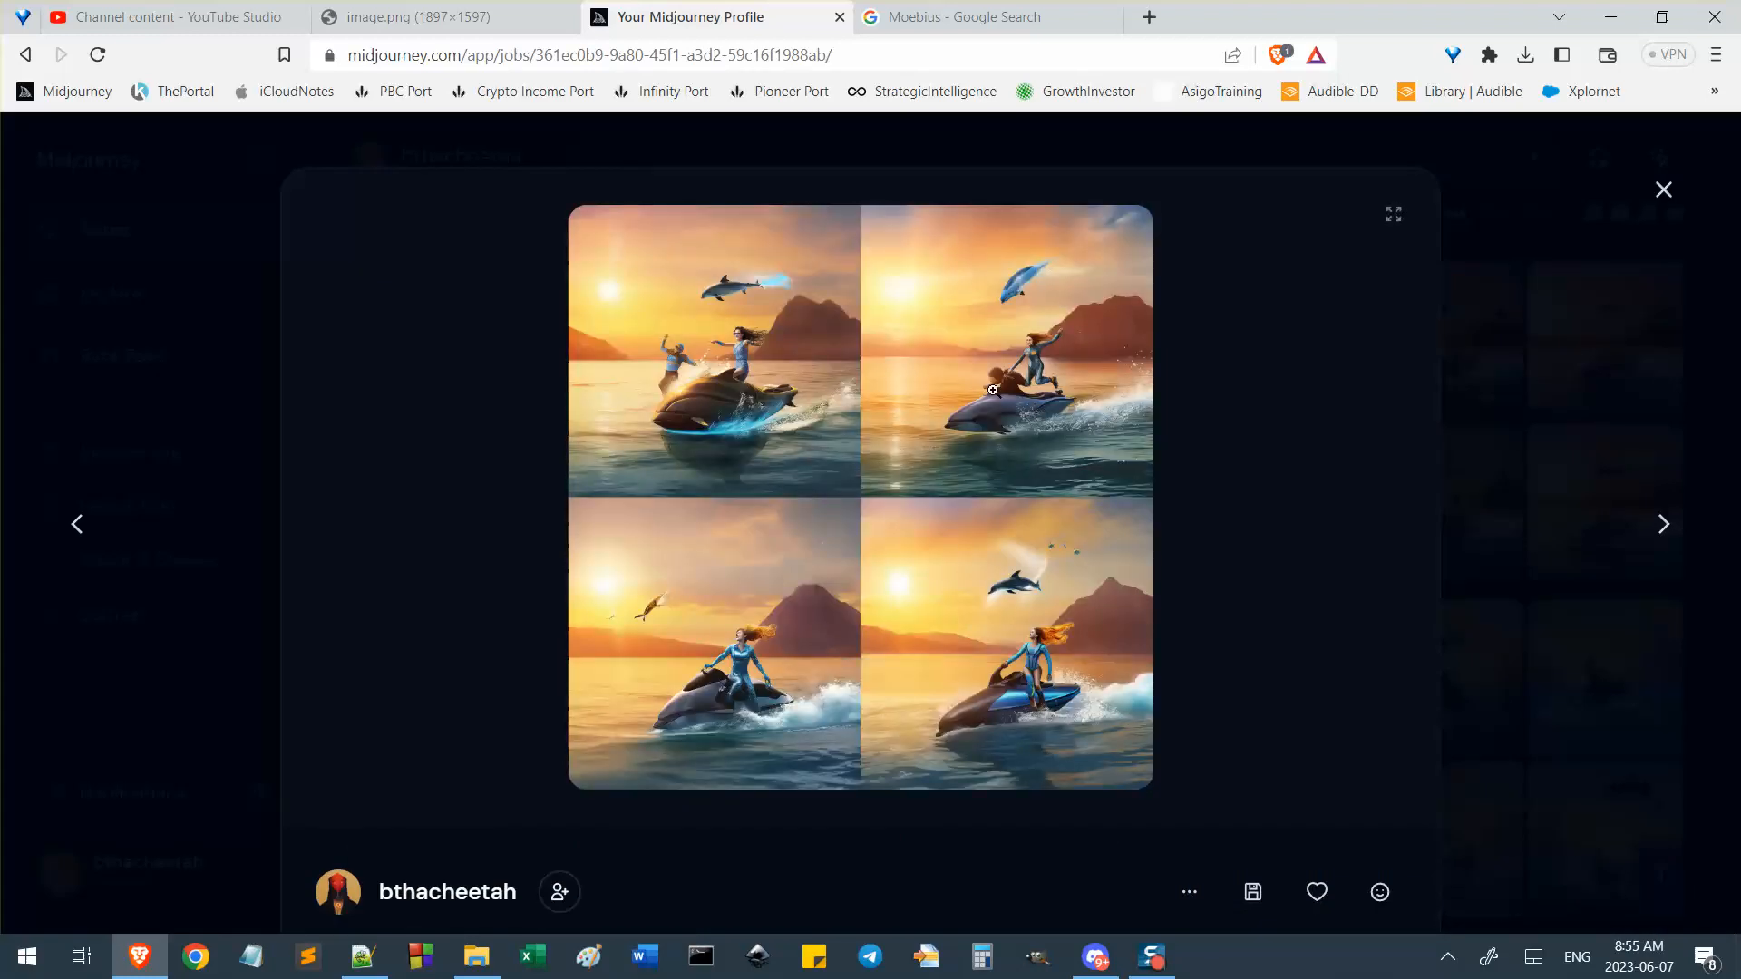
click(1041, 373)
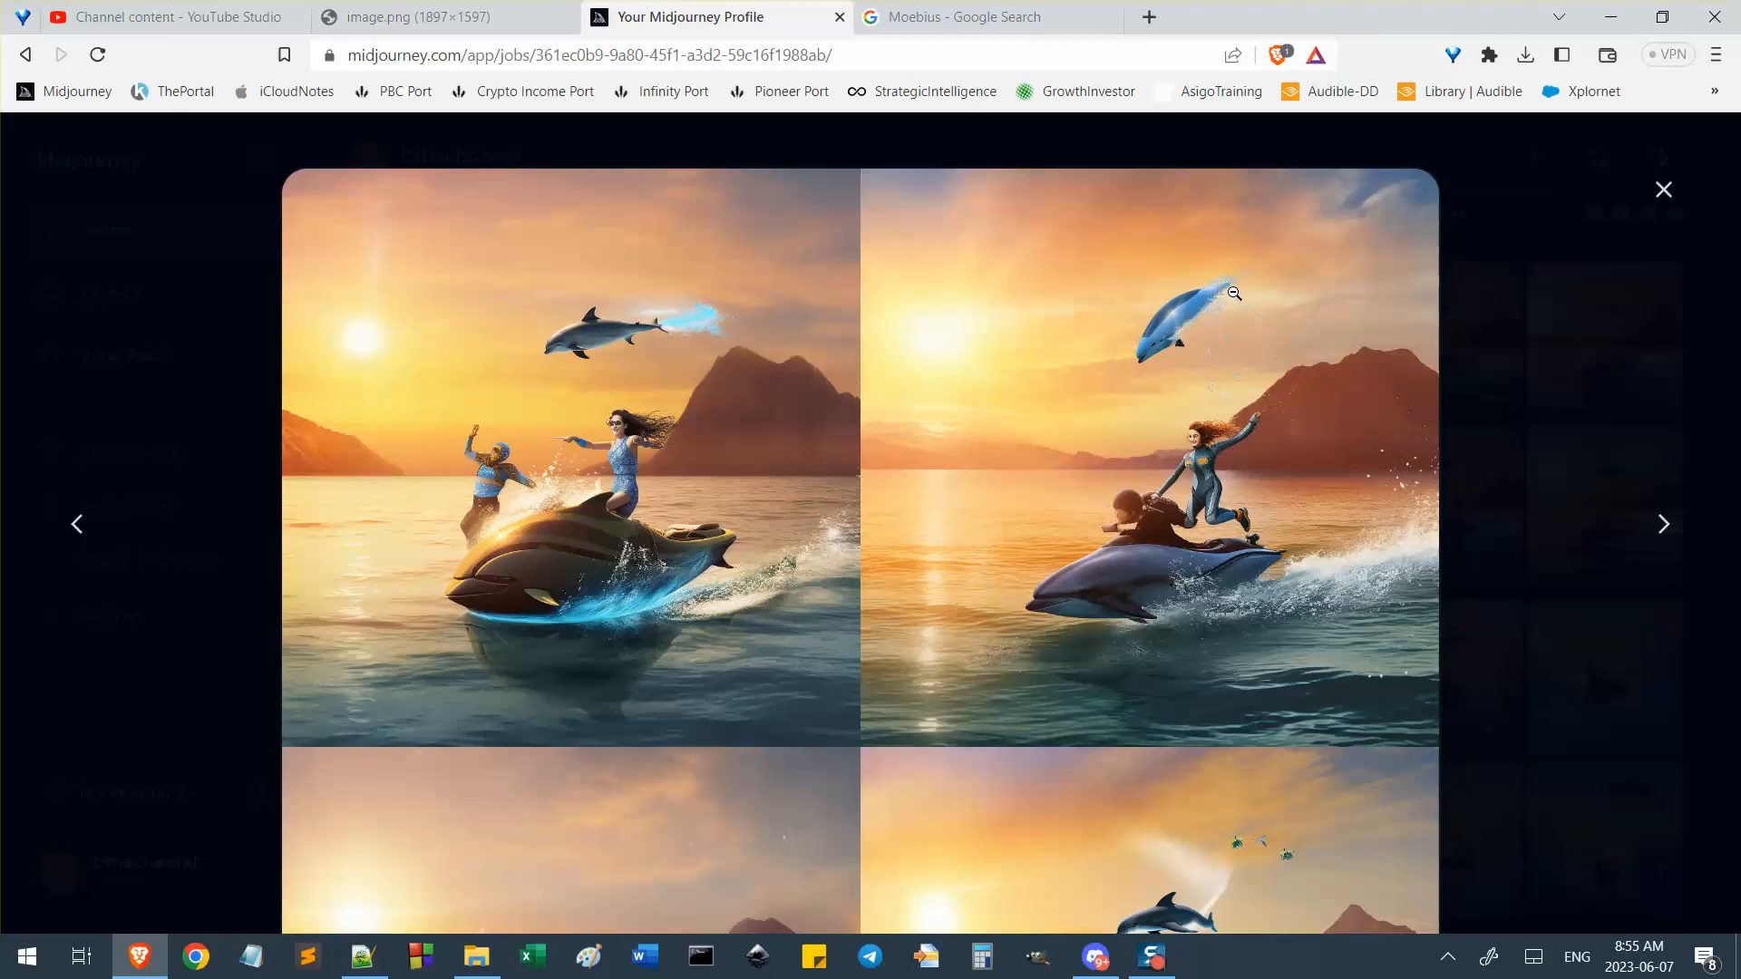
scroll(1207, 405, down, 6)
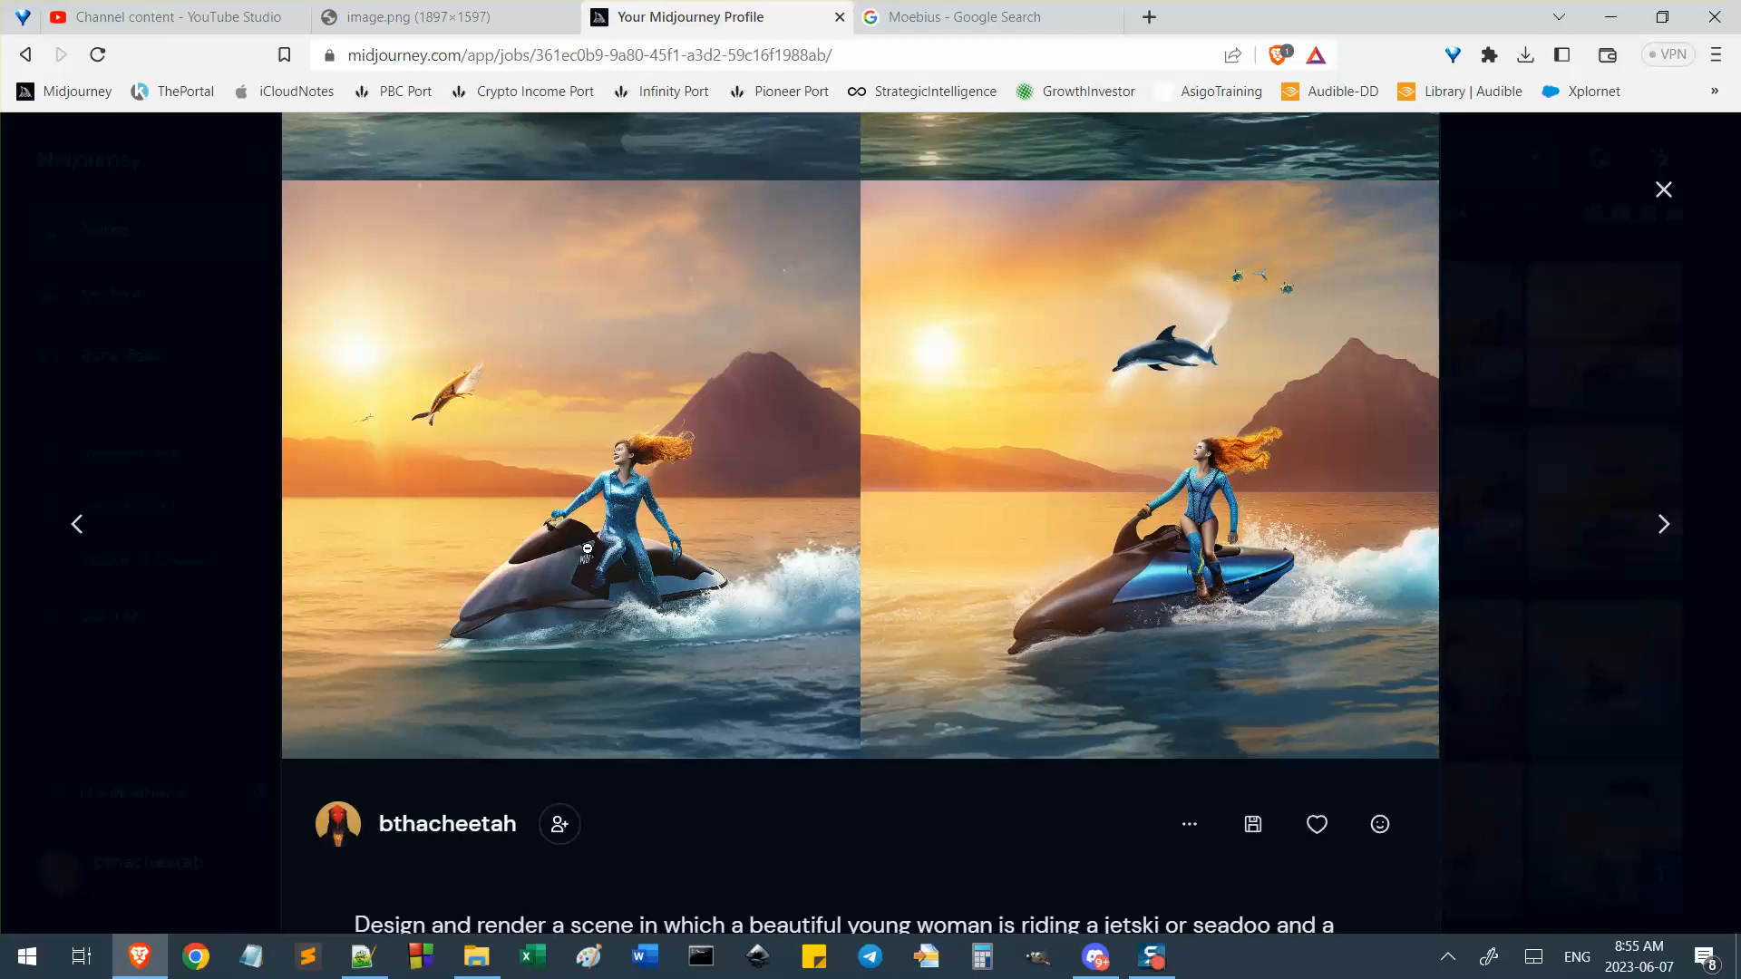
scroll(777, 519, up, 6)
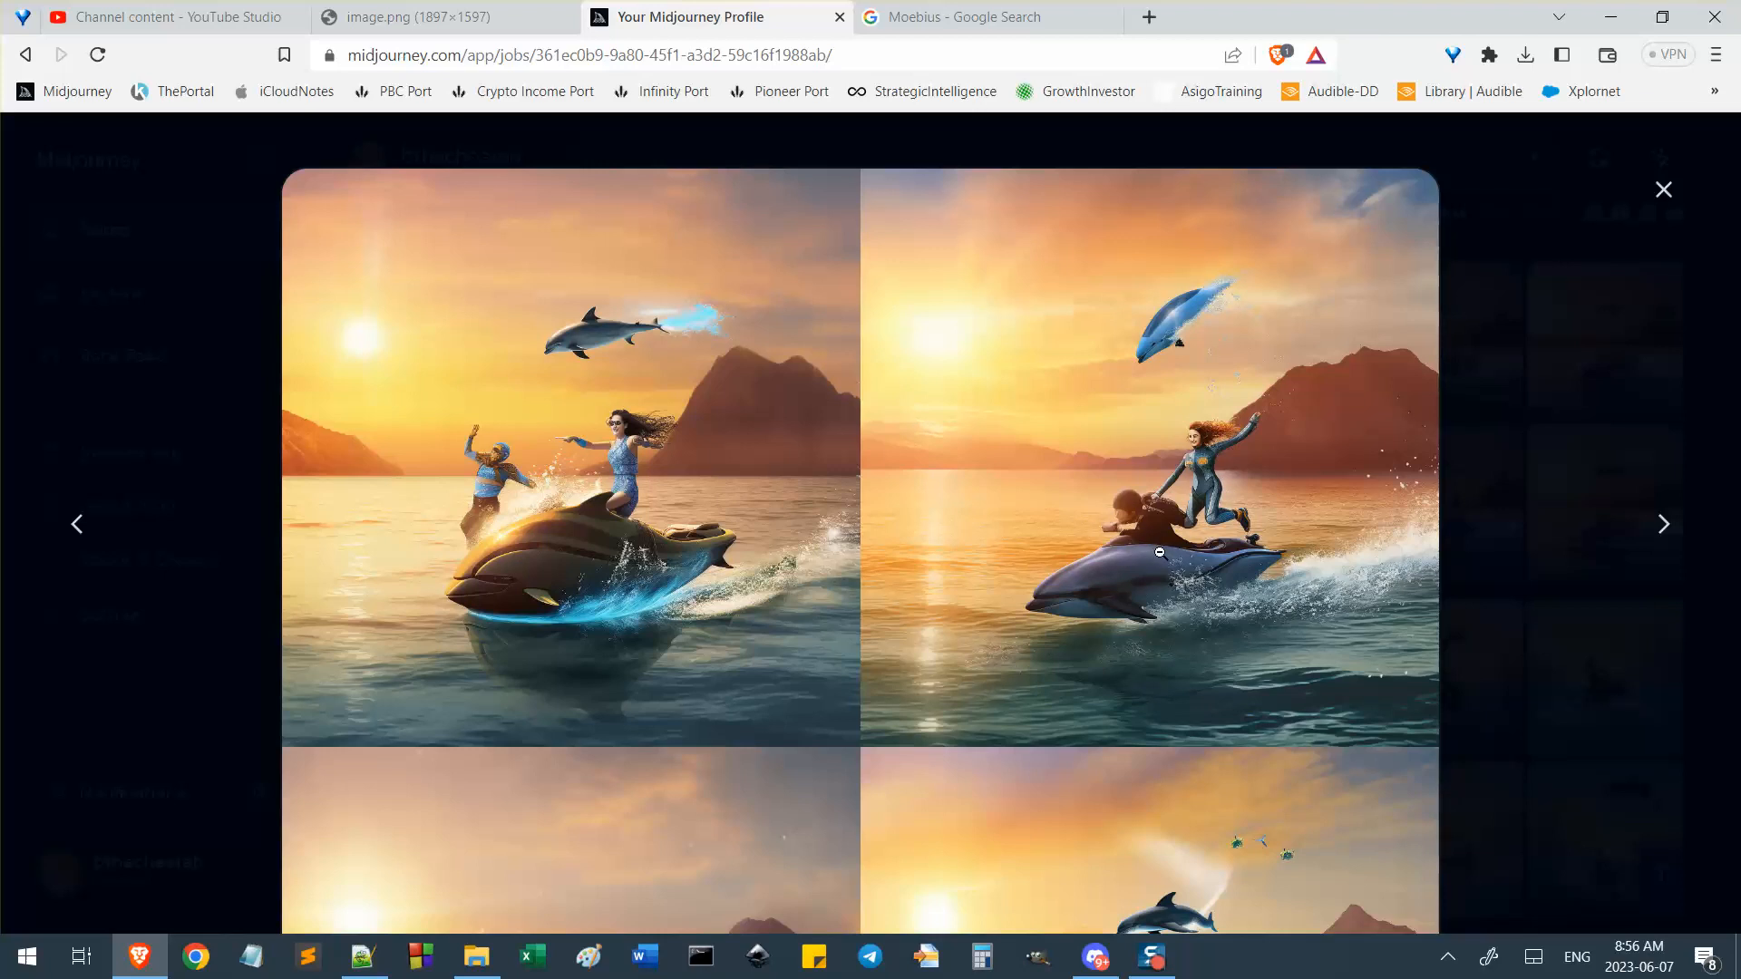
scroll(1206, 493, down, 12)
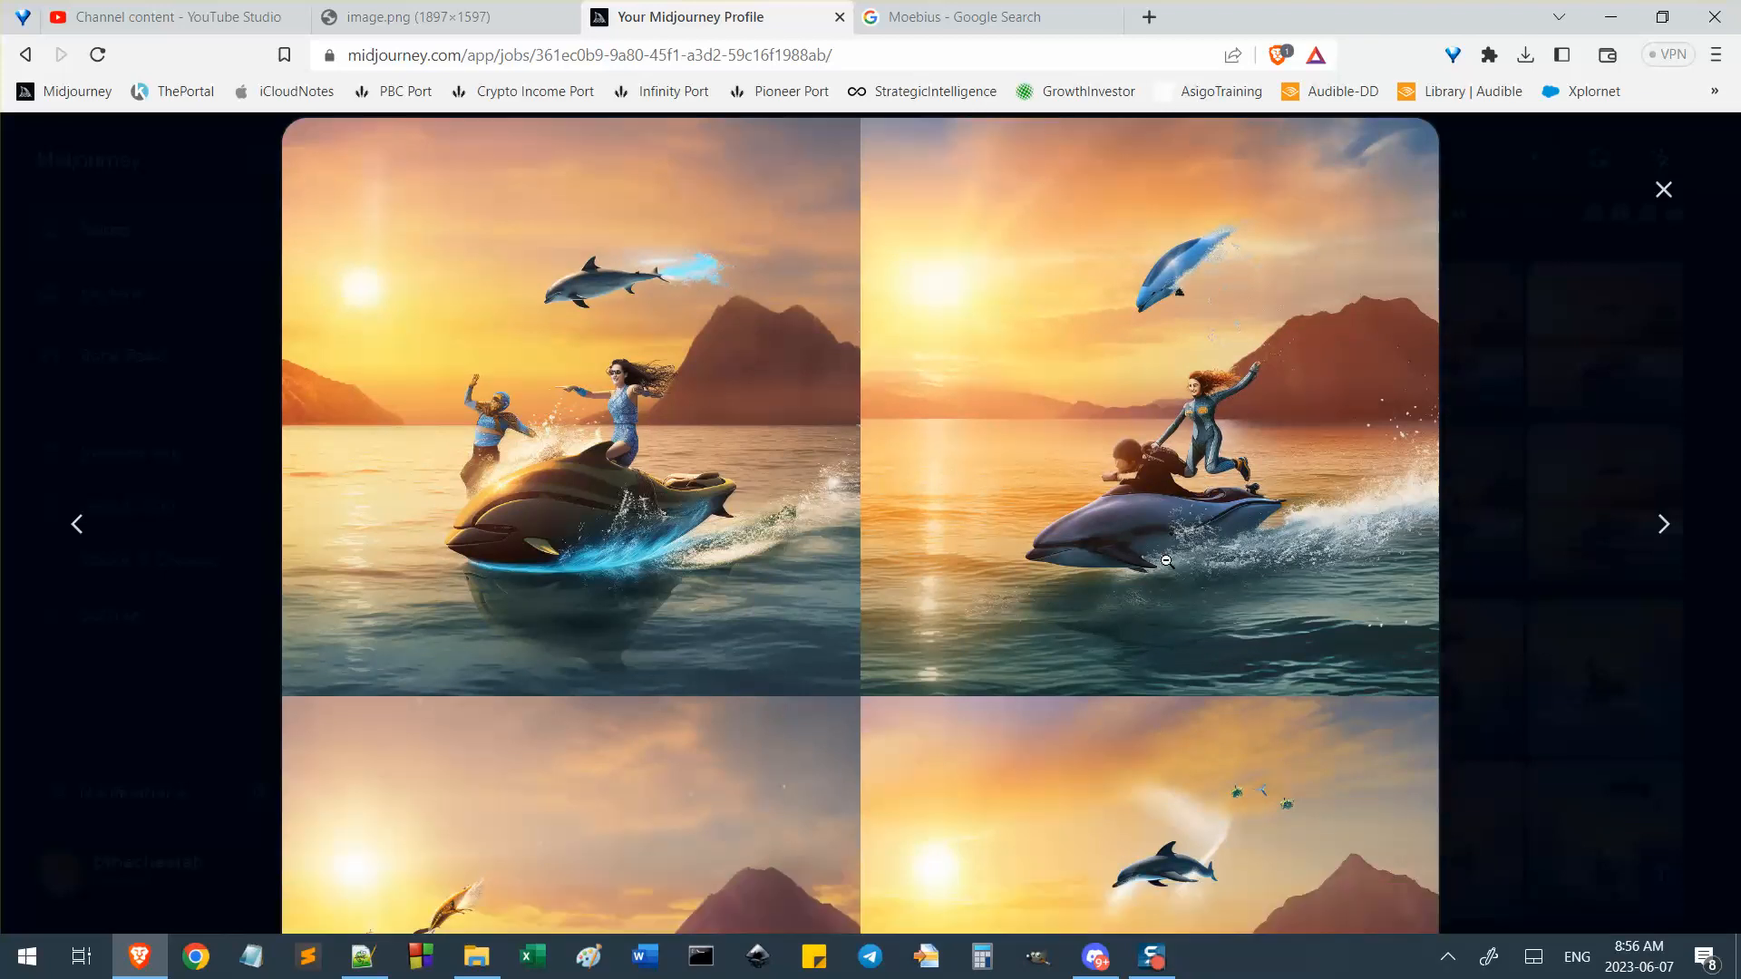
scroll(1165, 569, up, 6)
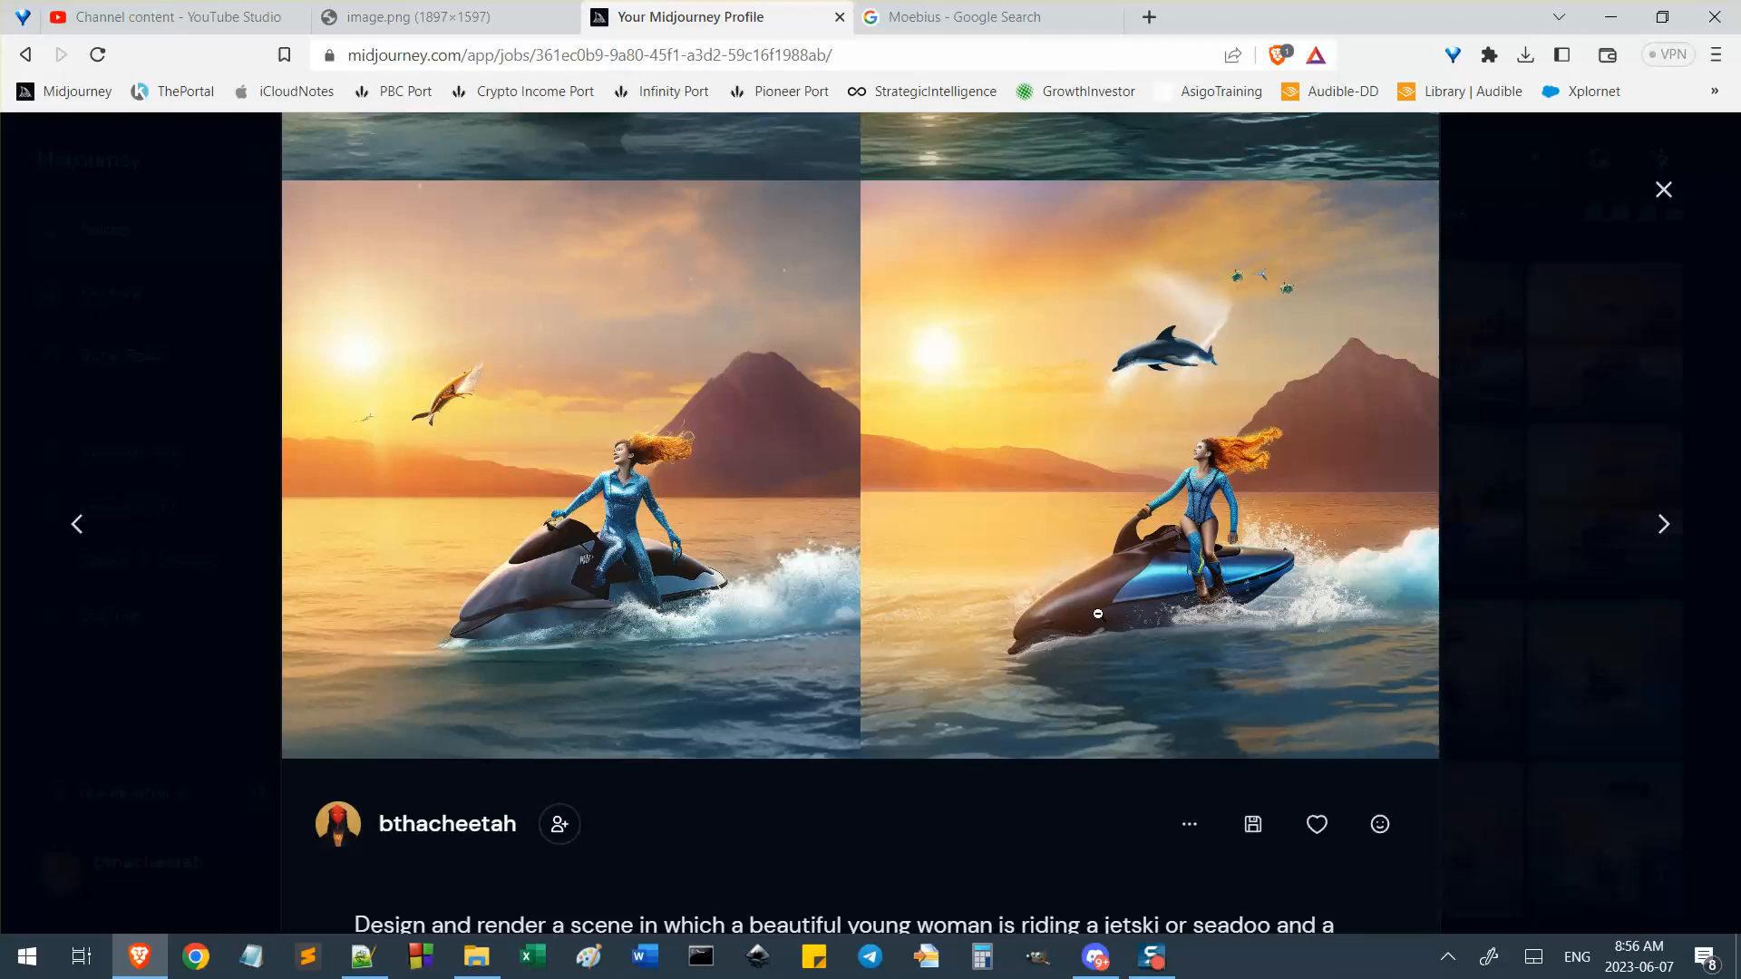
click(1664, 190)
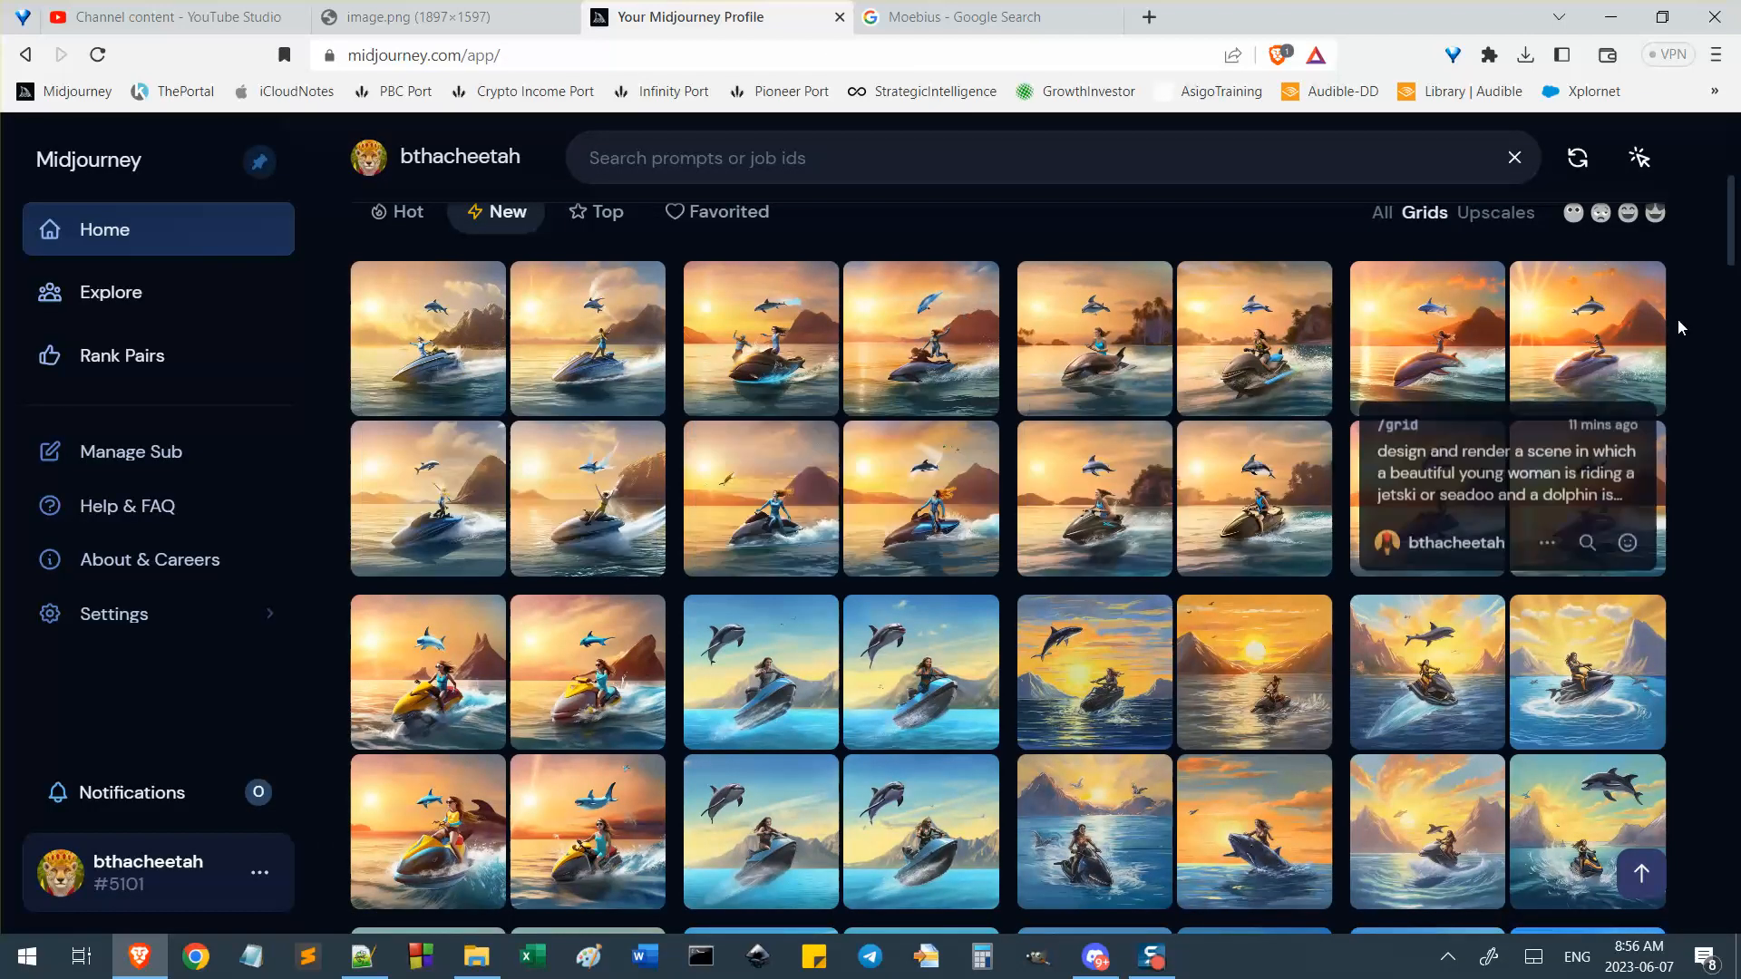
Look through the earlier jetski grids in the profile gallery, comparing the sunset, blue-sky and sketch-style versions.
scroll(1488, 573, down, 3)
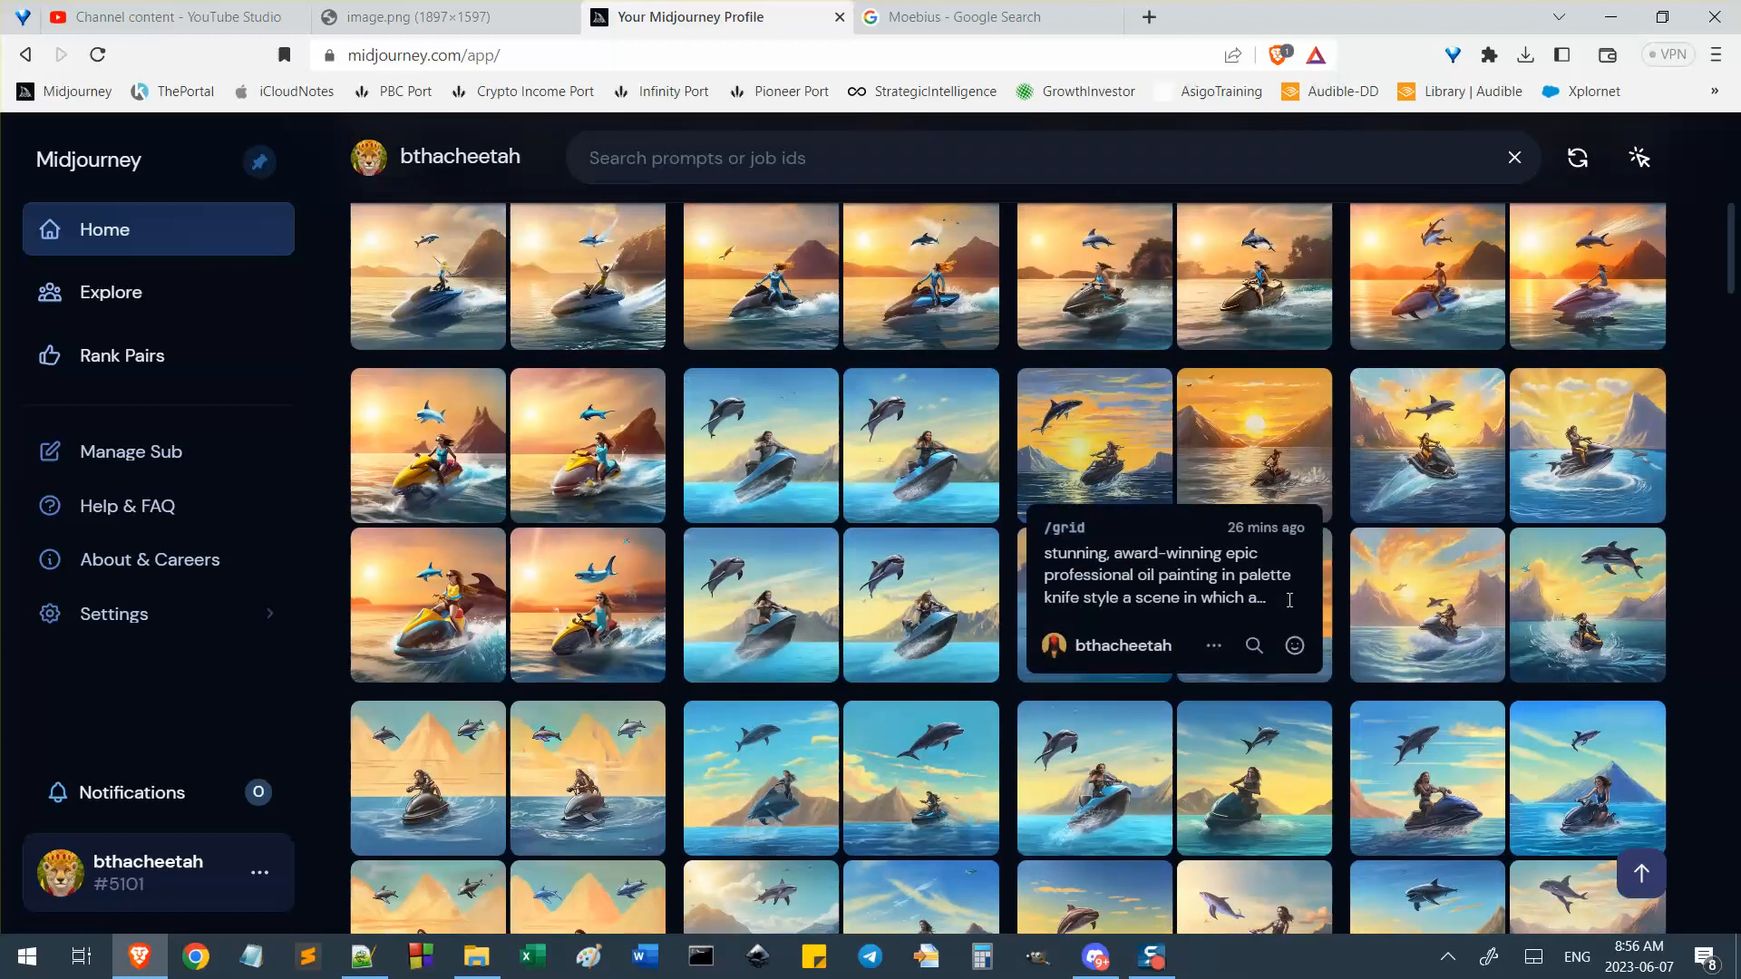
scroll(1291, 608, down, 10)
scroll(1292, 608, down, 1)
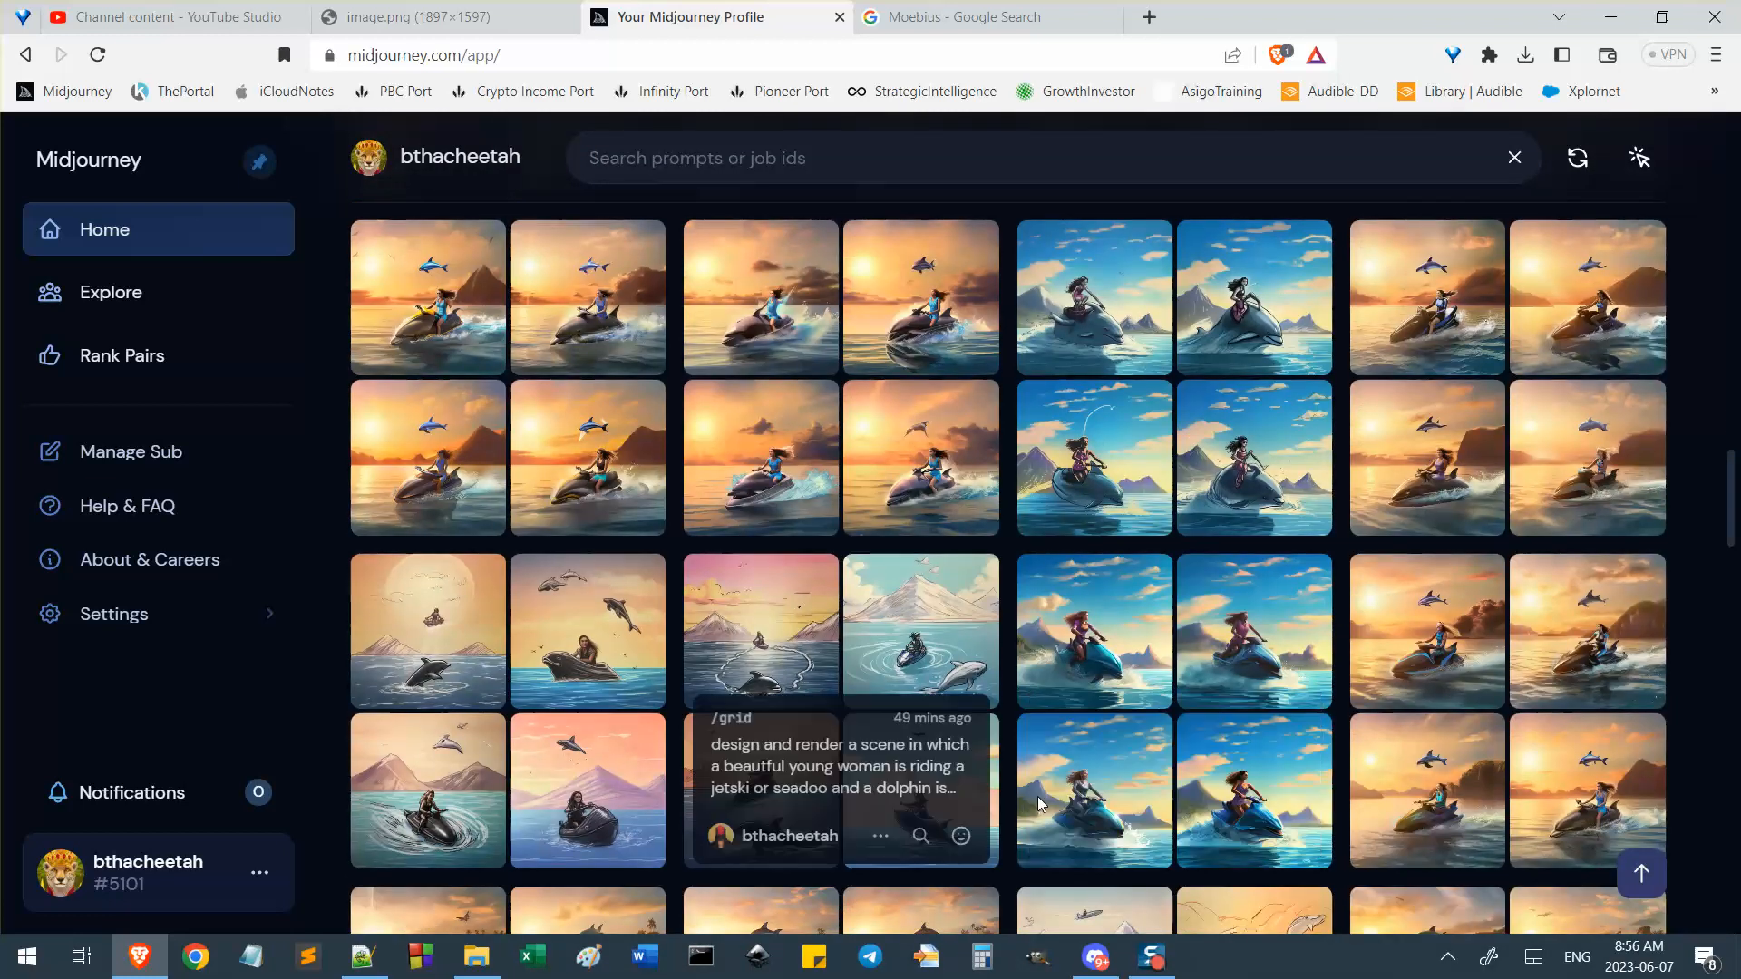
scroll(635, 550, up, 2)
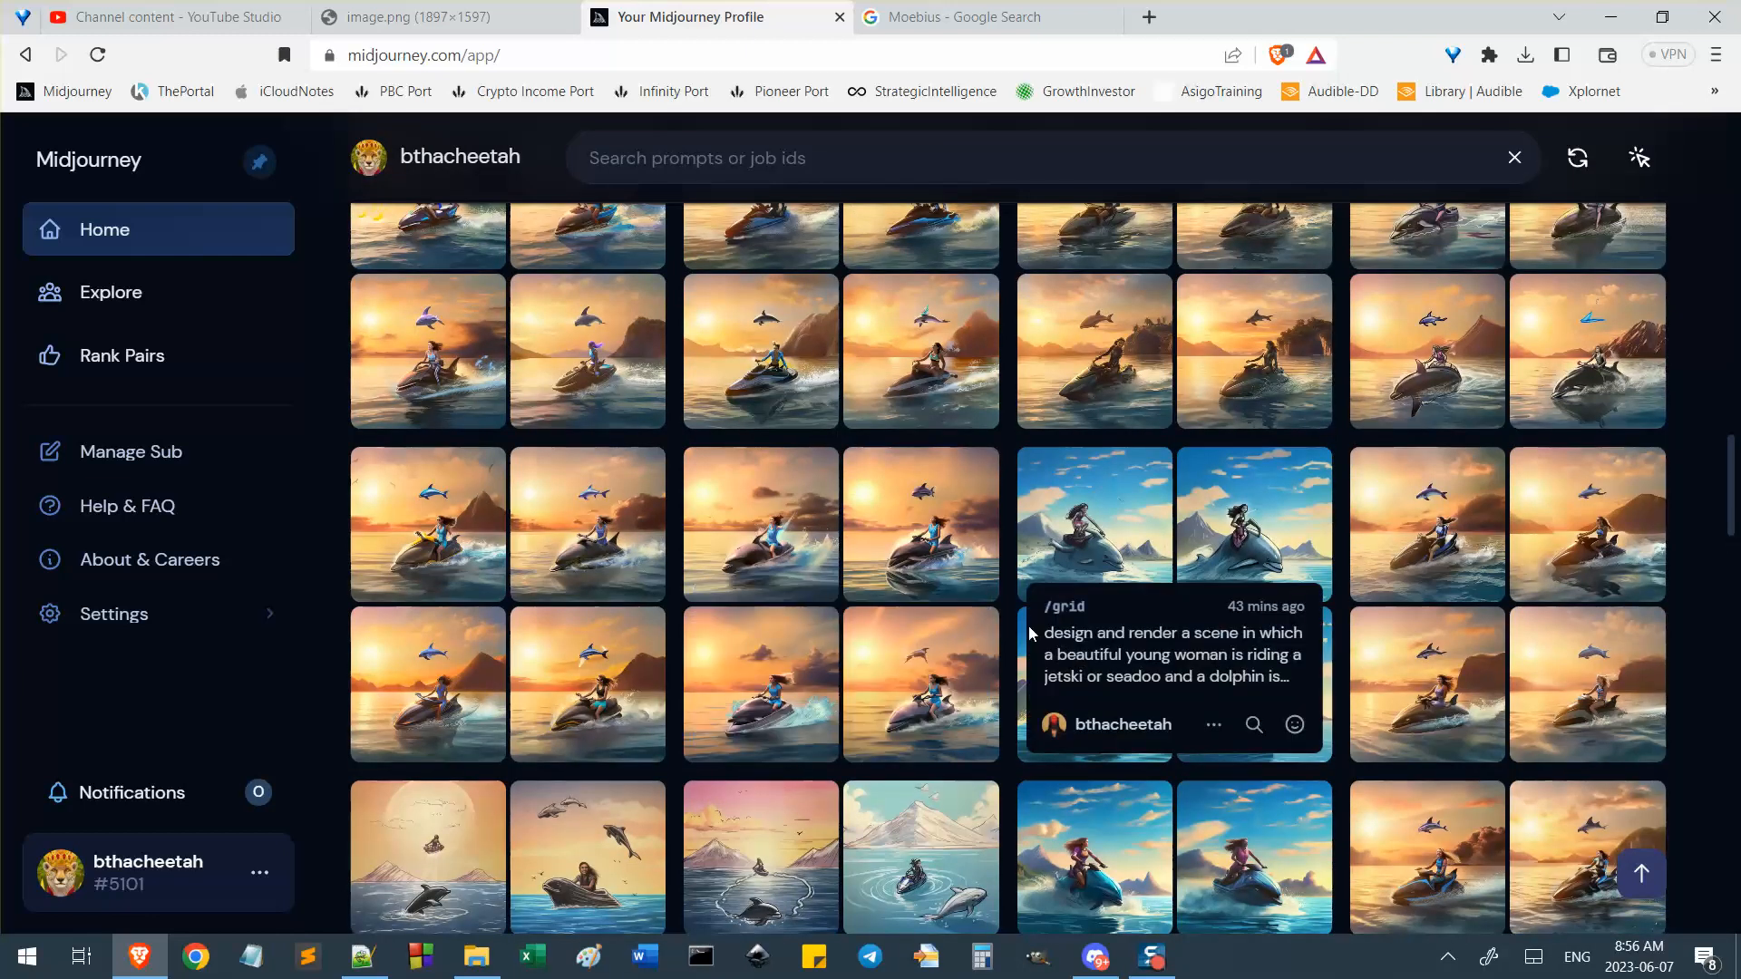
scroll(948, 664, up, 4)
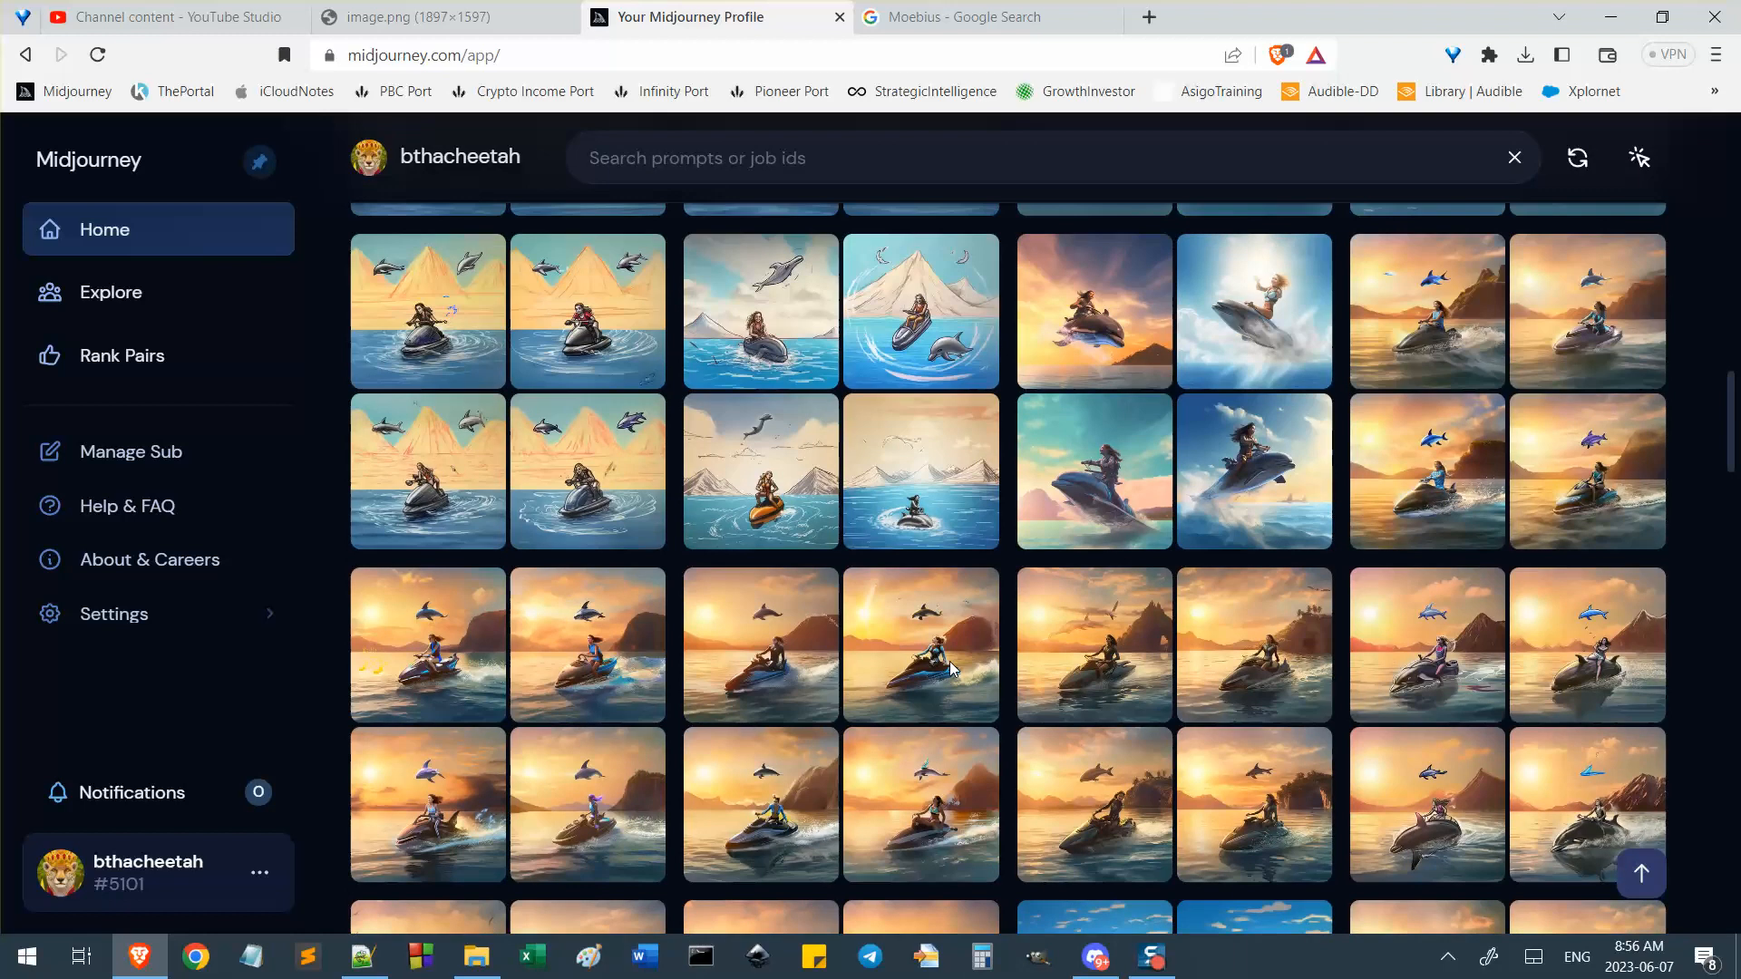
scroll(950, 669, down, 2)
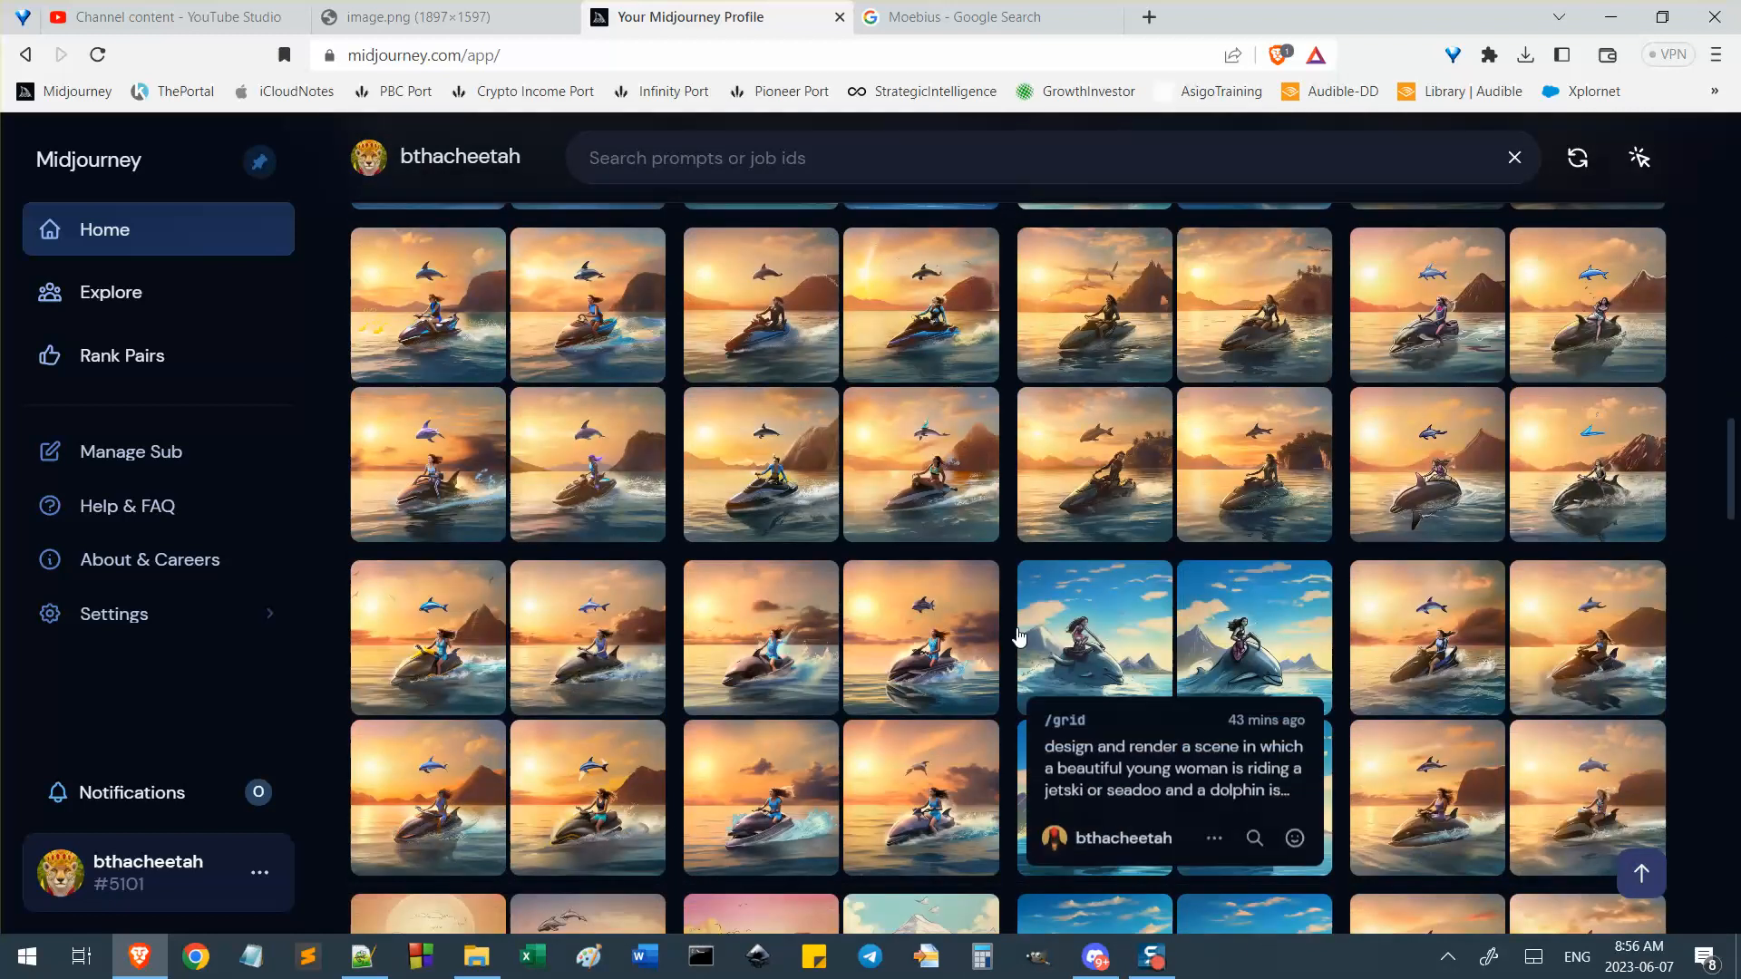
scroll(1226, 625, up, 2)
Enlarge the sketch-style jetski grid with the circled rider and dolphin, examine its four pictures, and close it.
click(848, 328)
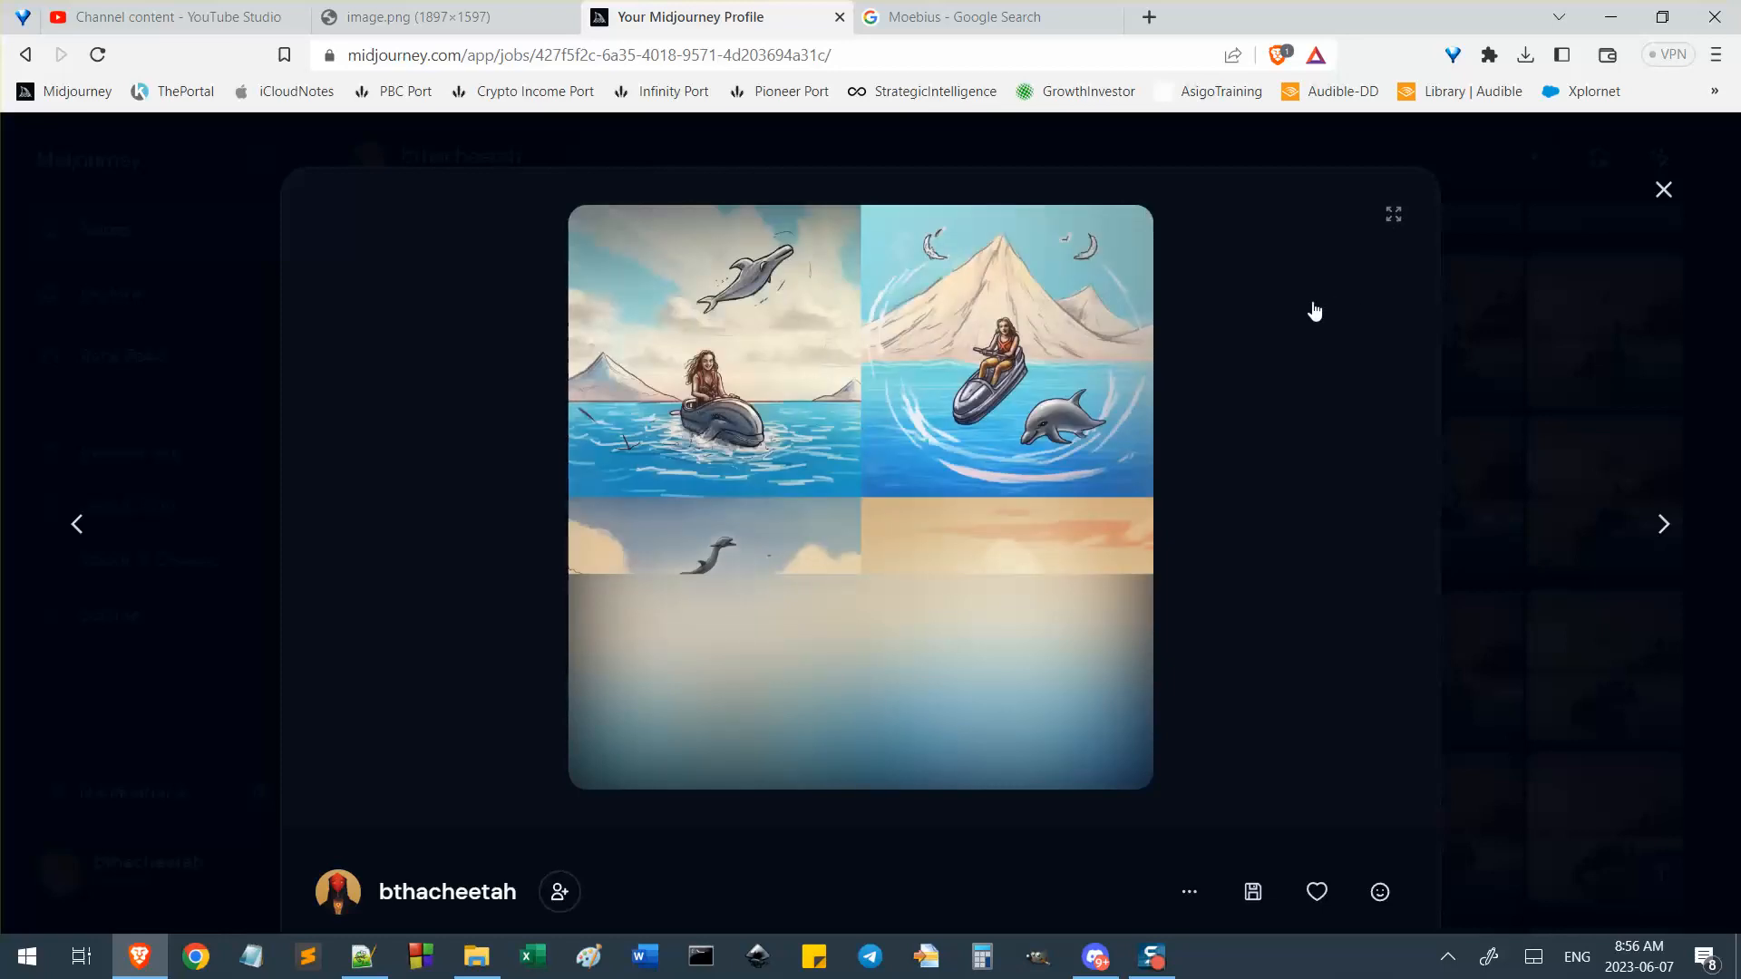
click(1155, 965)
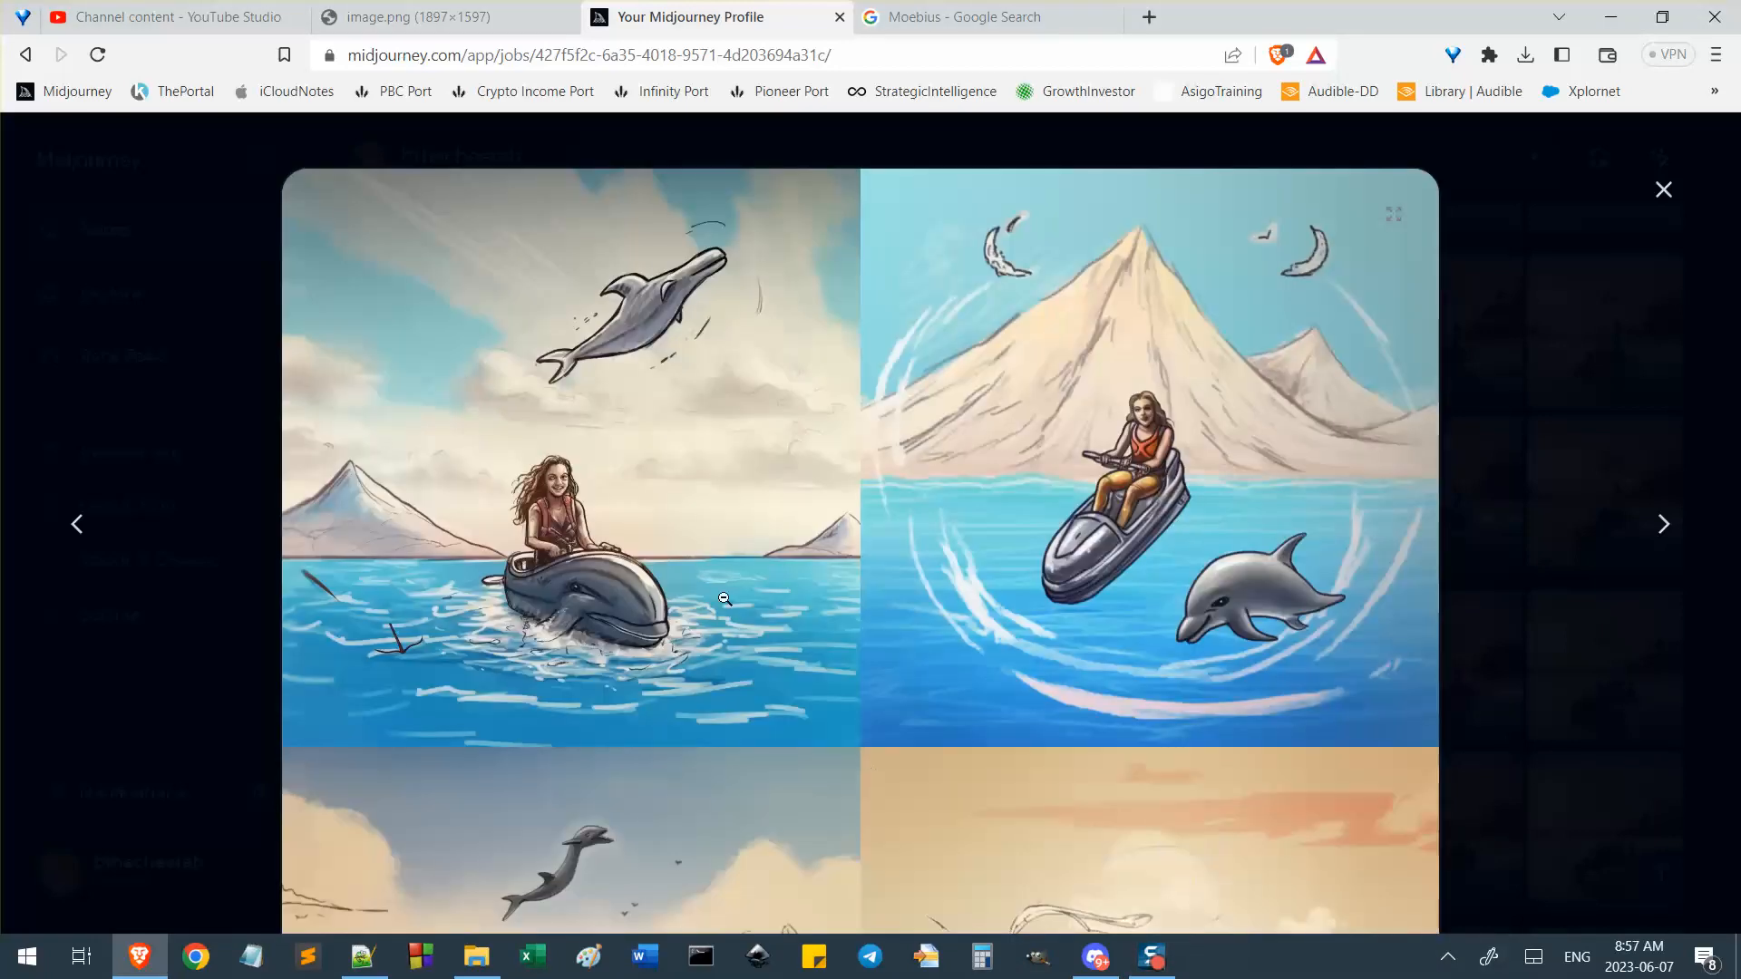
click(873, 541)
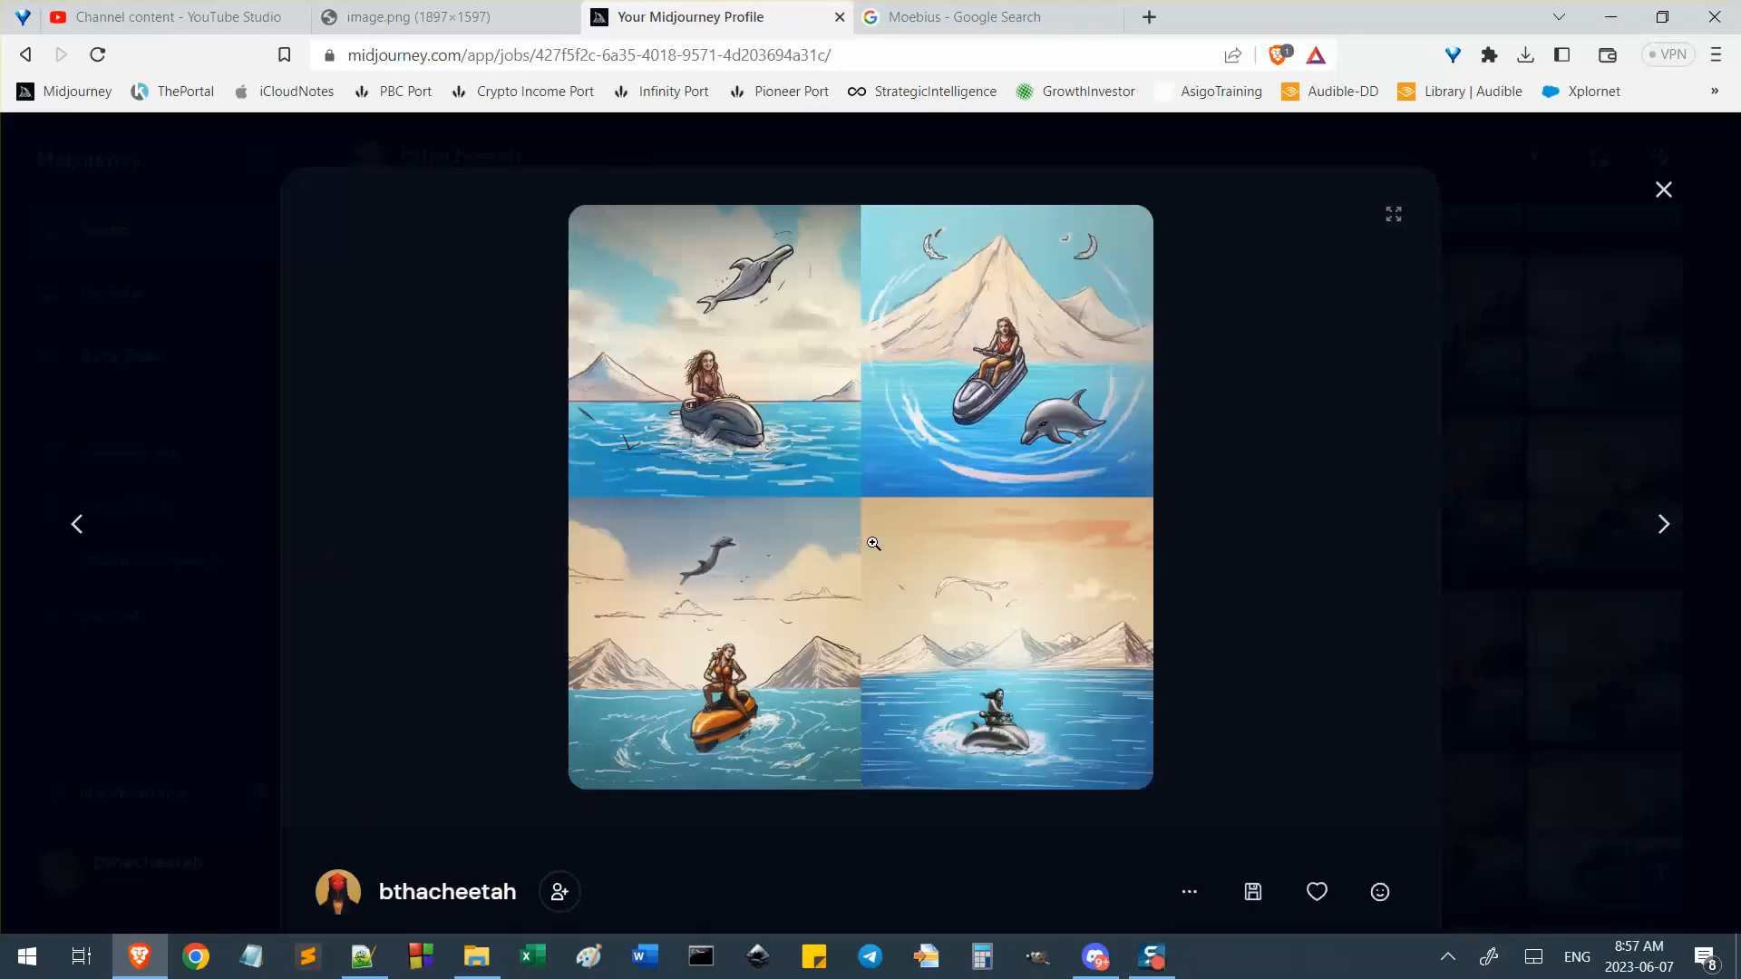
click(874, 541)
click(683, 548)
click(683, 548)
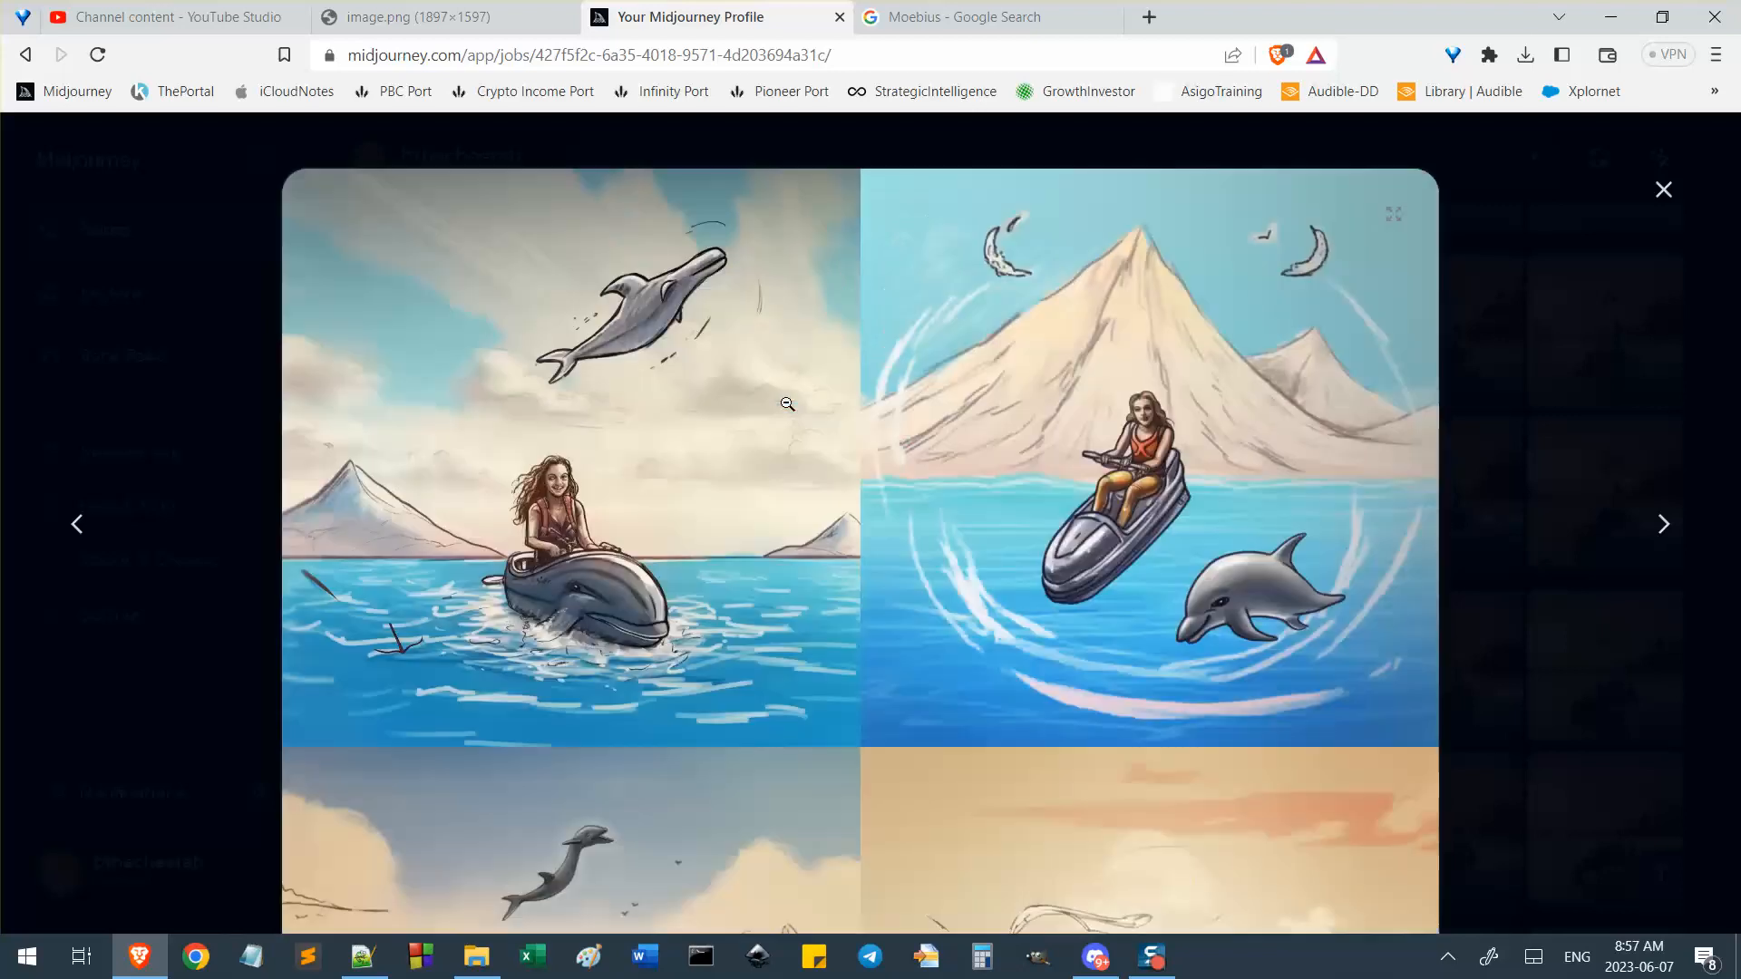
scroll(741, 527, down, 6)
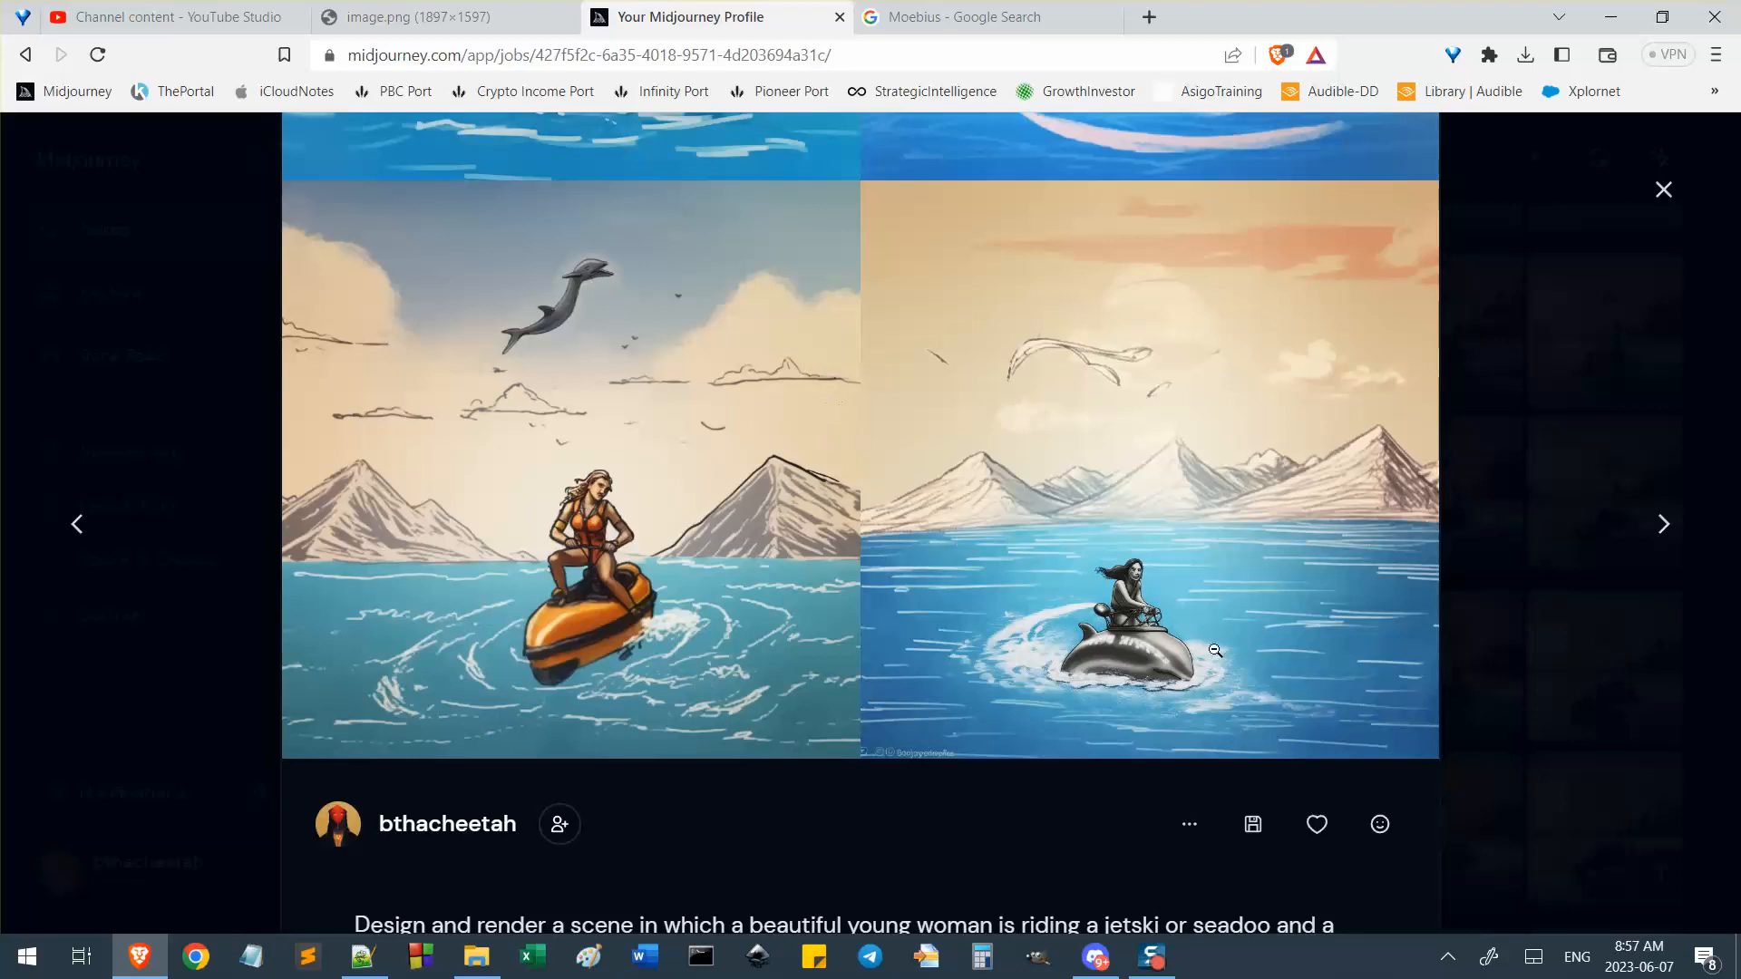
scroll(1257, 671, up, 1)
scroll(1257, 671, up, 5)
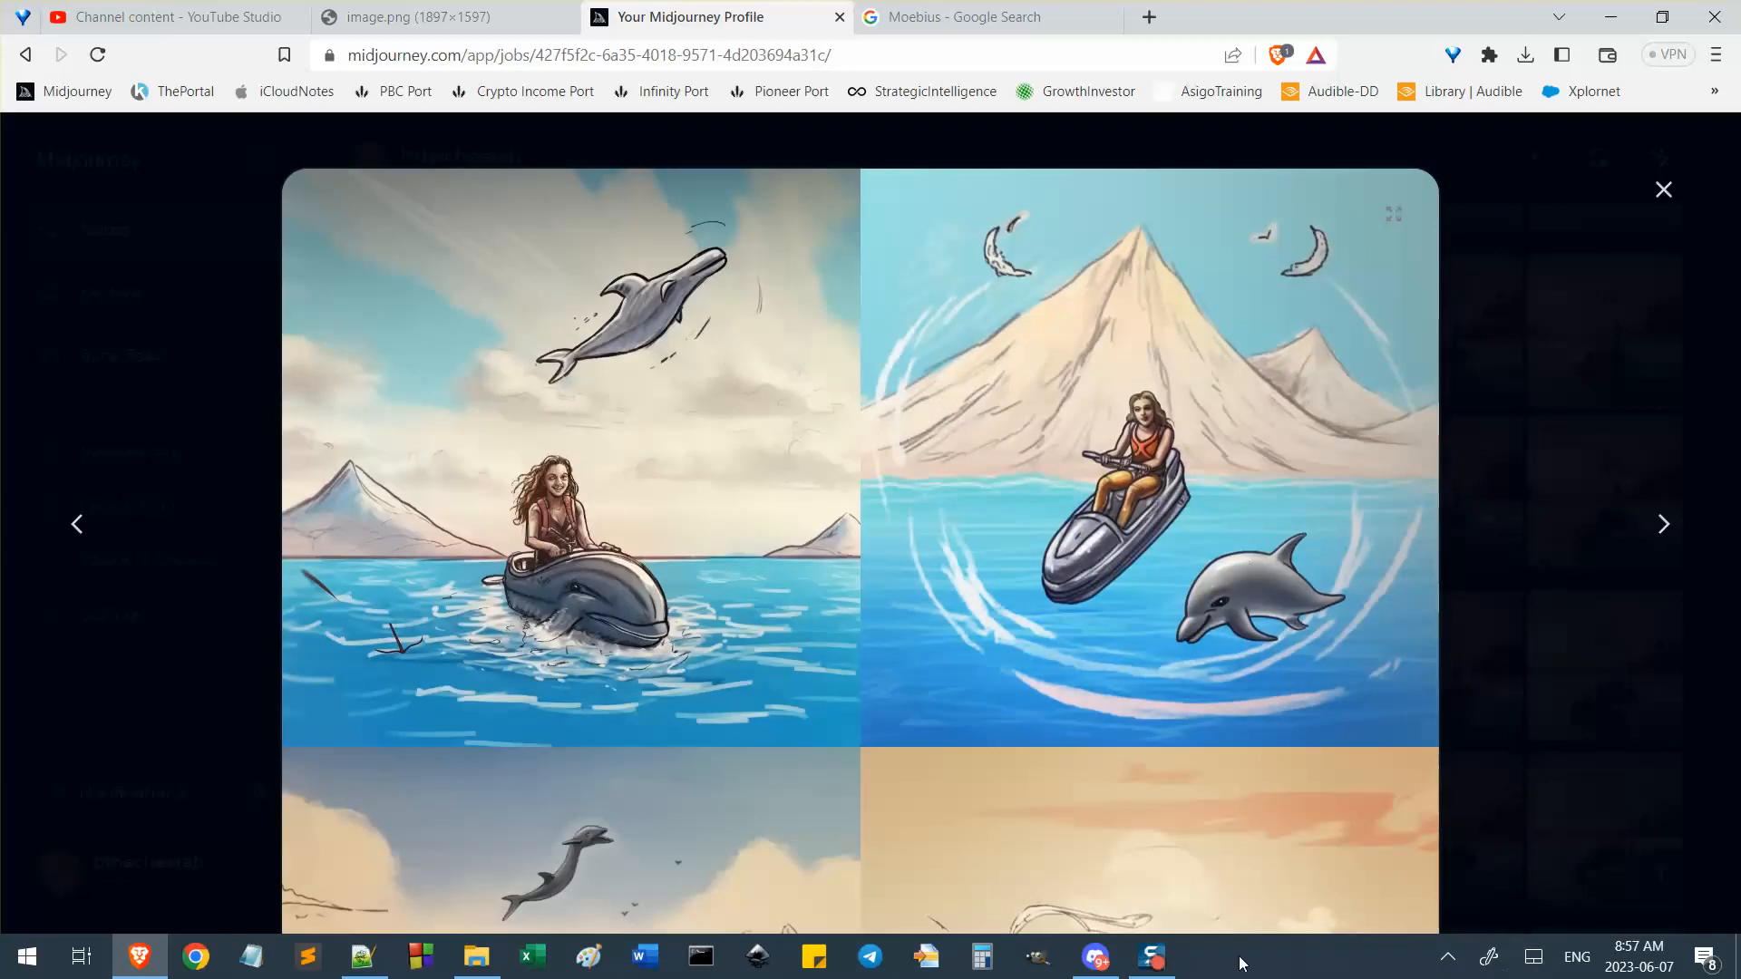
key(Escape)
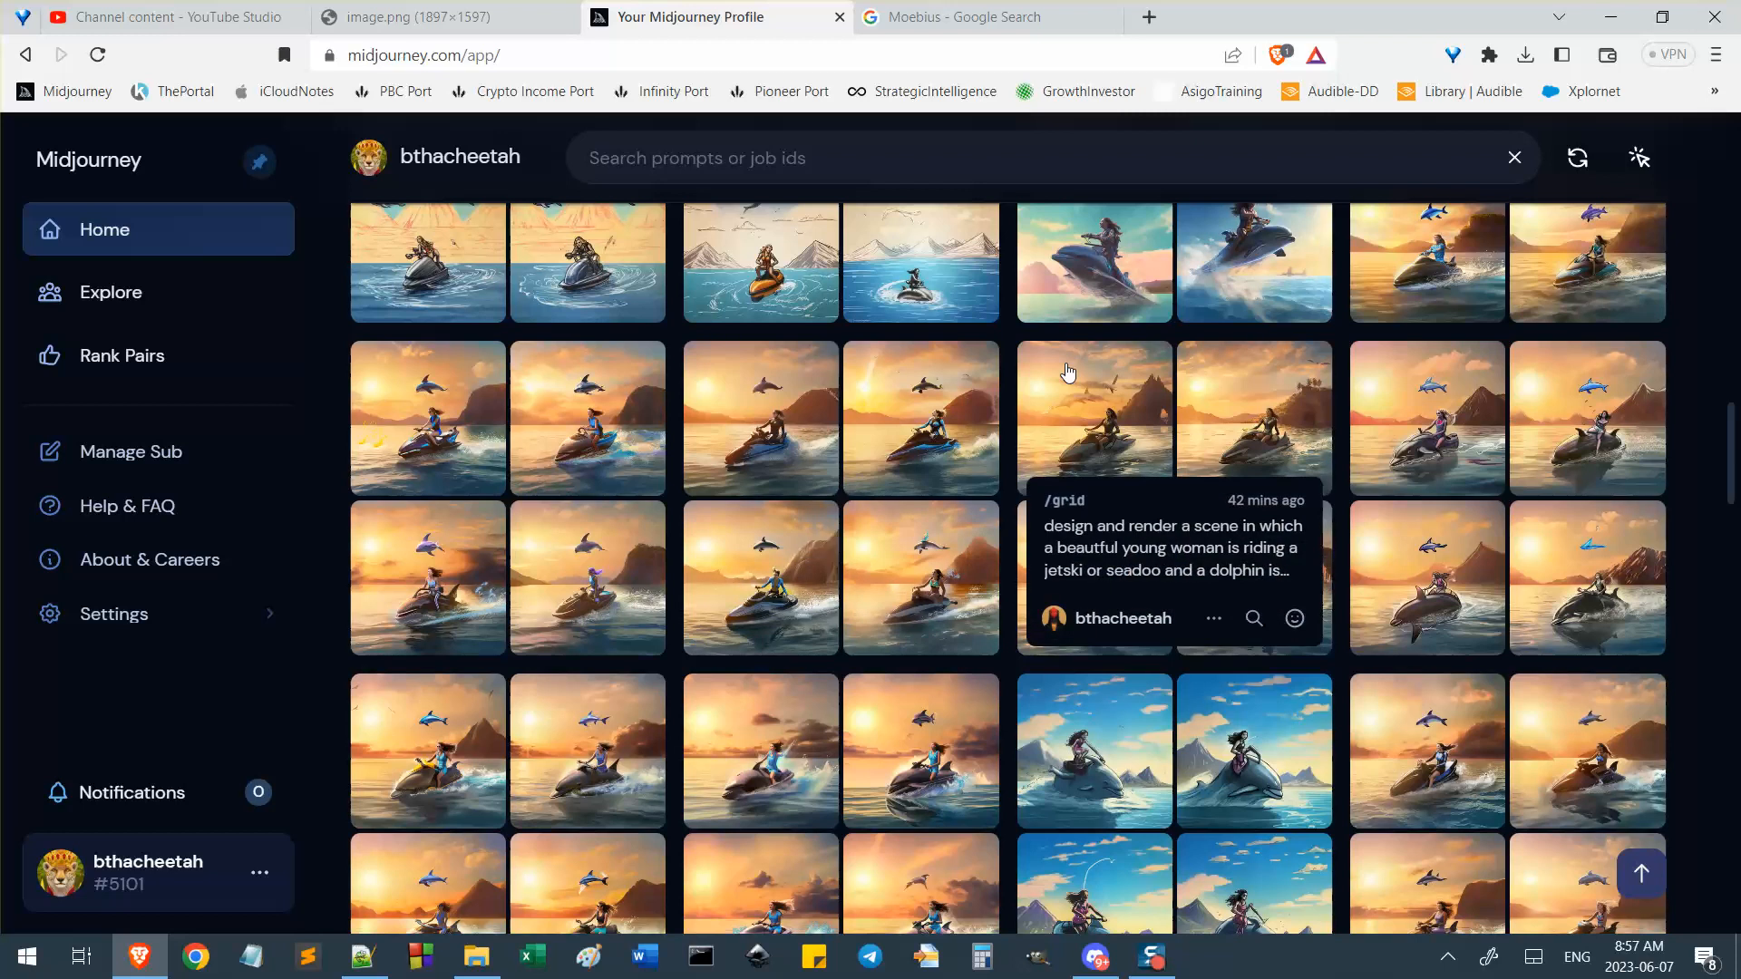
Look through the unfiltered gallery from the newest jetski grids to the older purple-winged figure paintings.
scroll(1068, 372, up, 10)
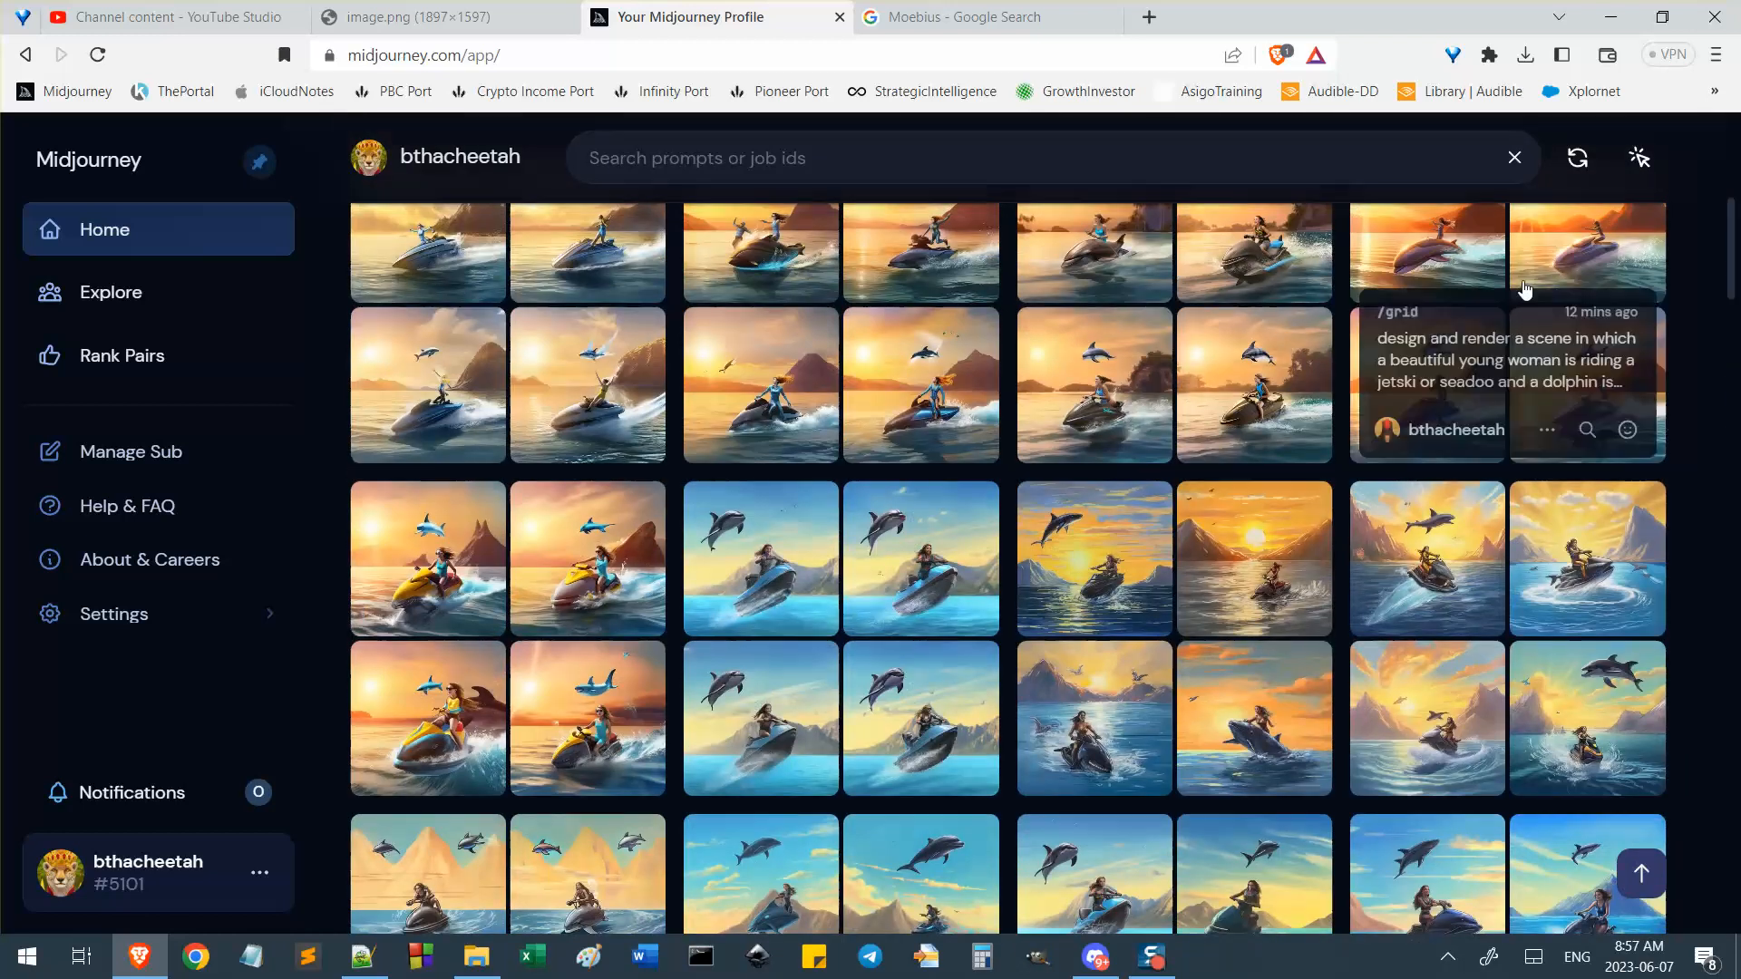
scroll(1525, 289, up, 5)
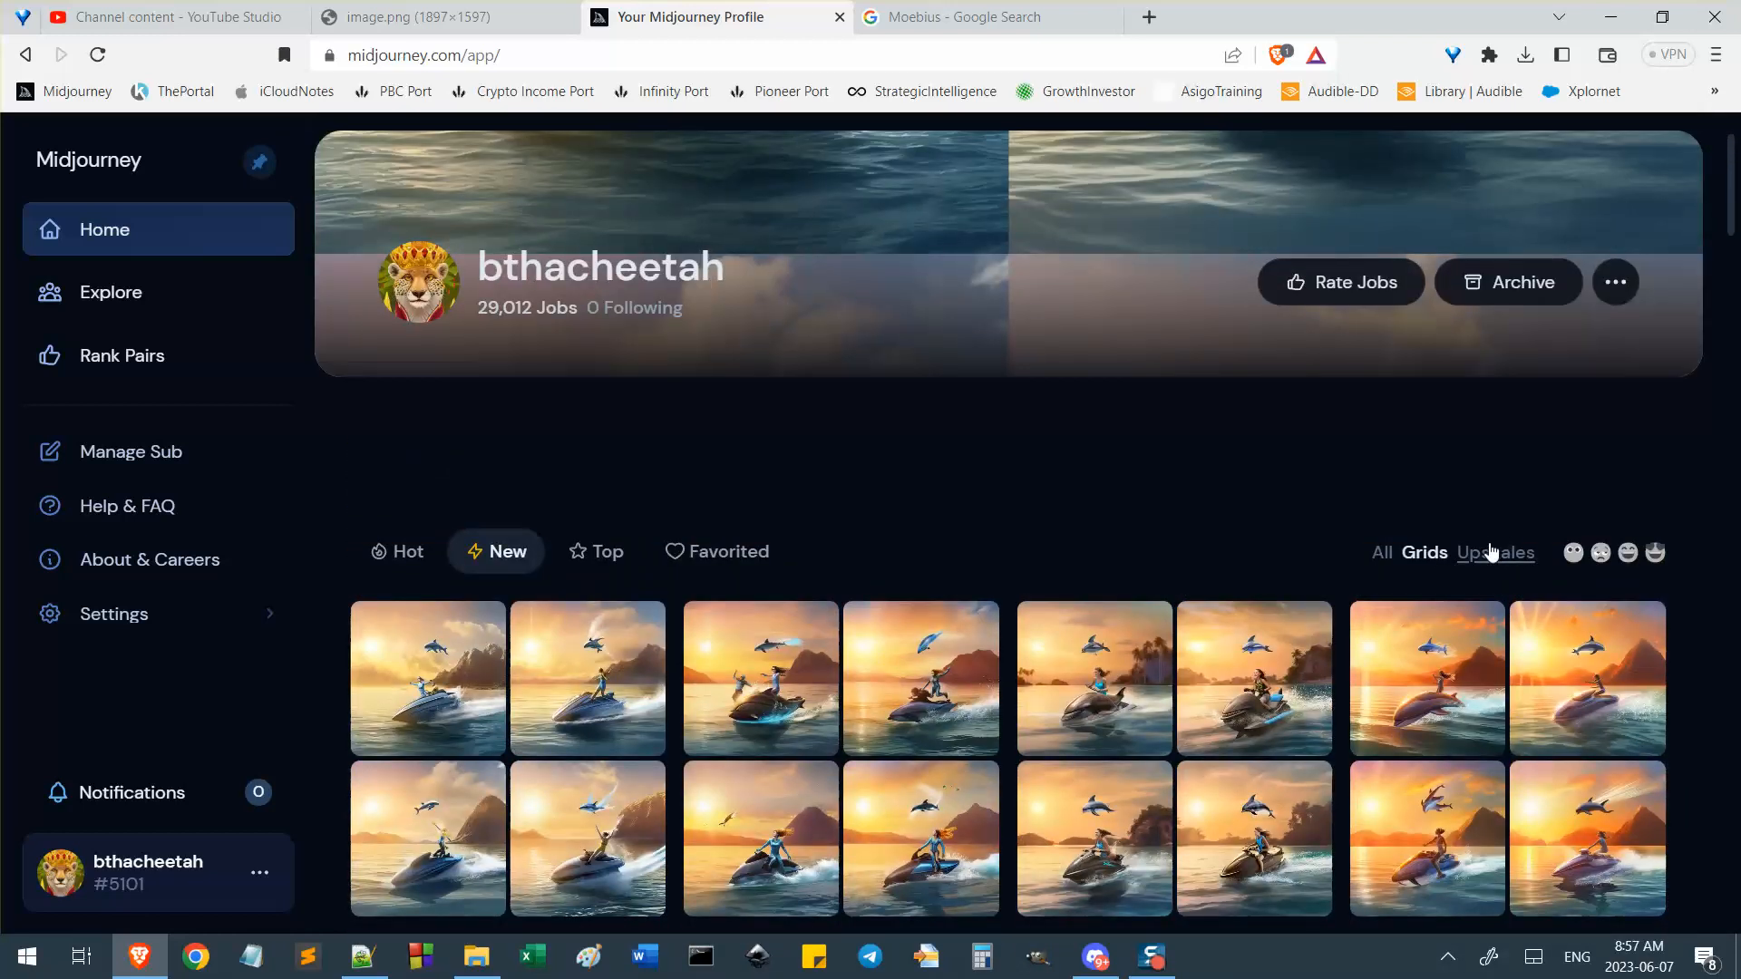
scroll(1492, 553, down, 15)
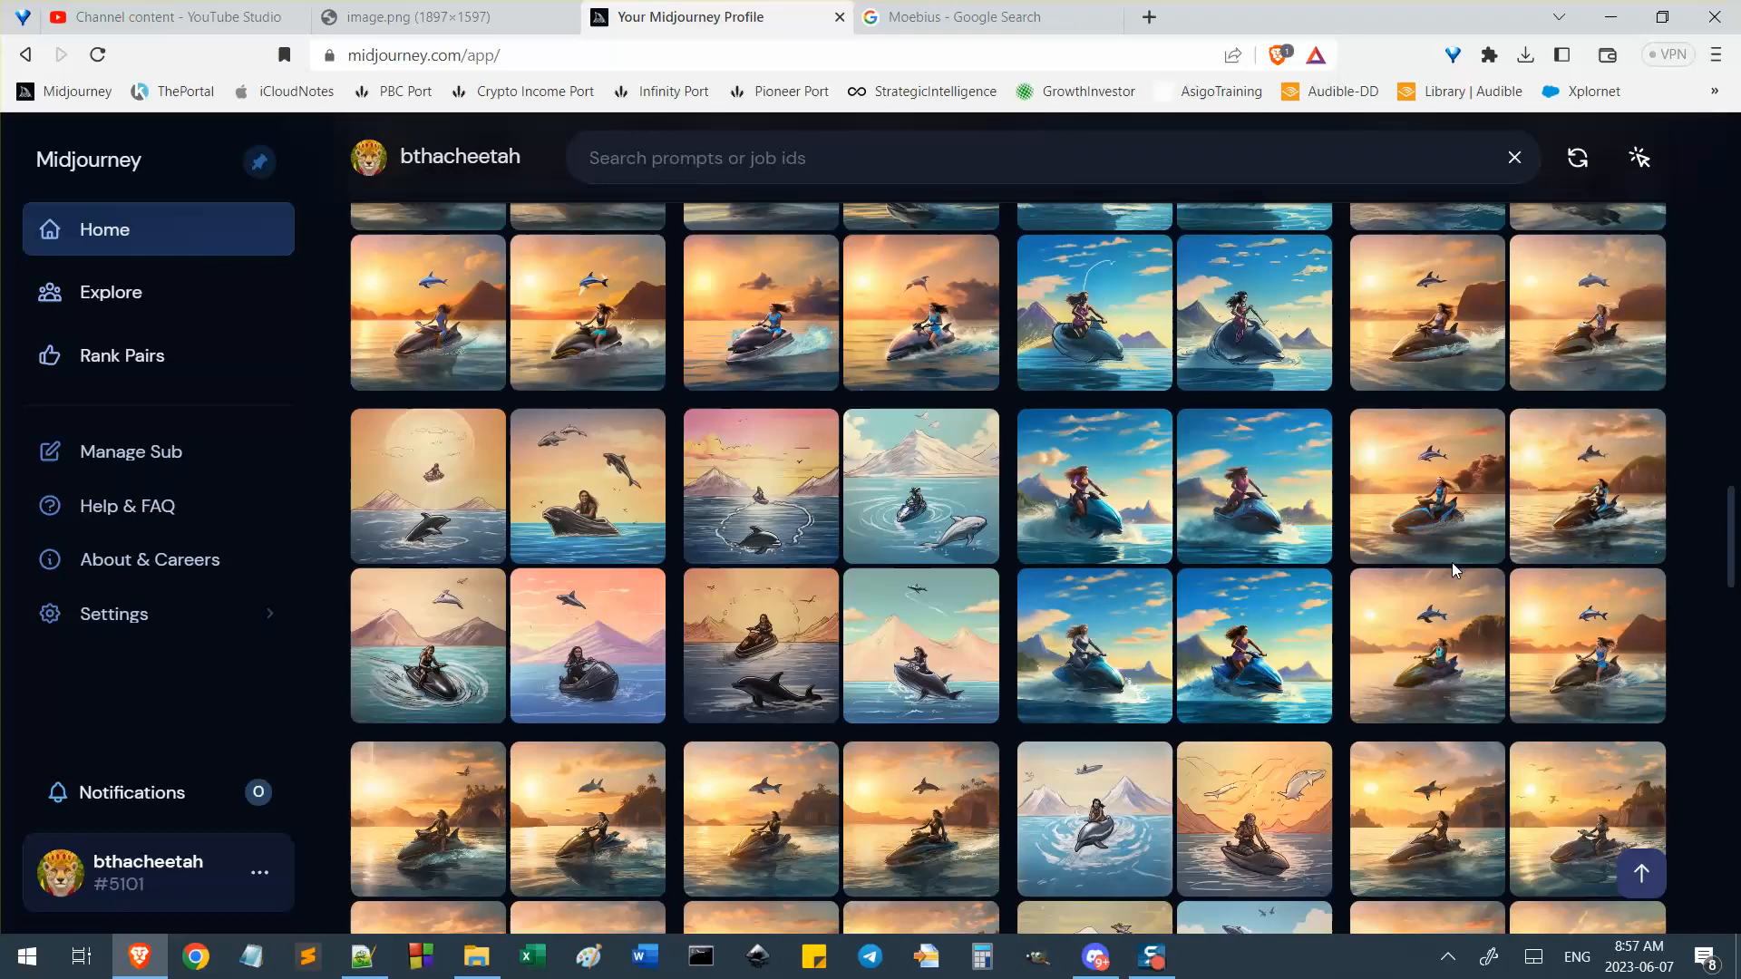
scroll(1453, 570, down, 10)
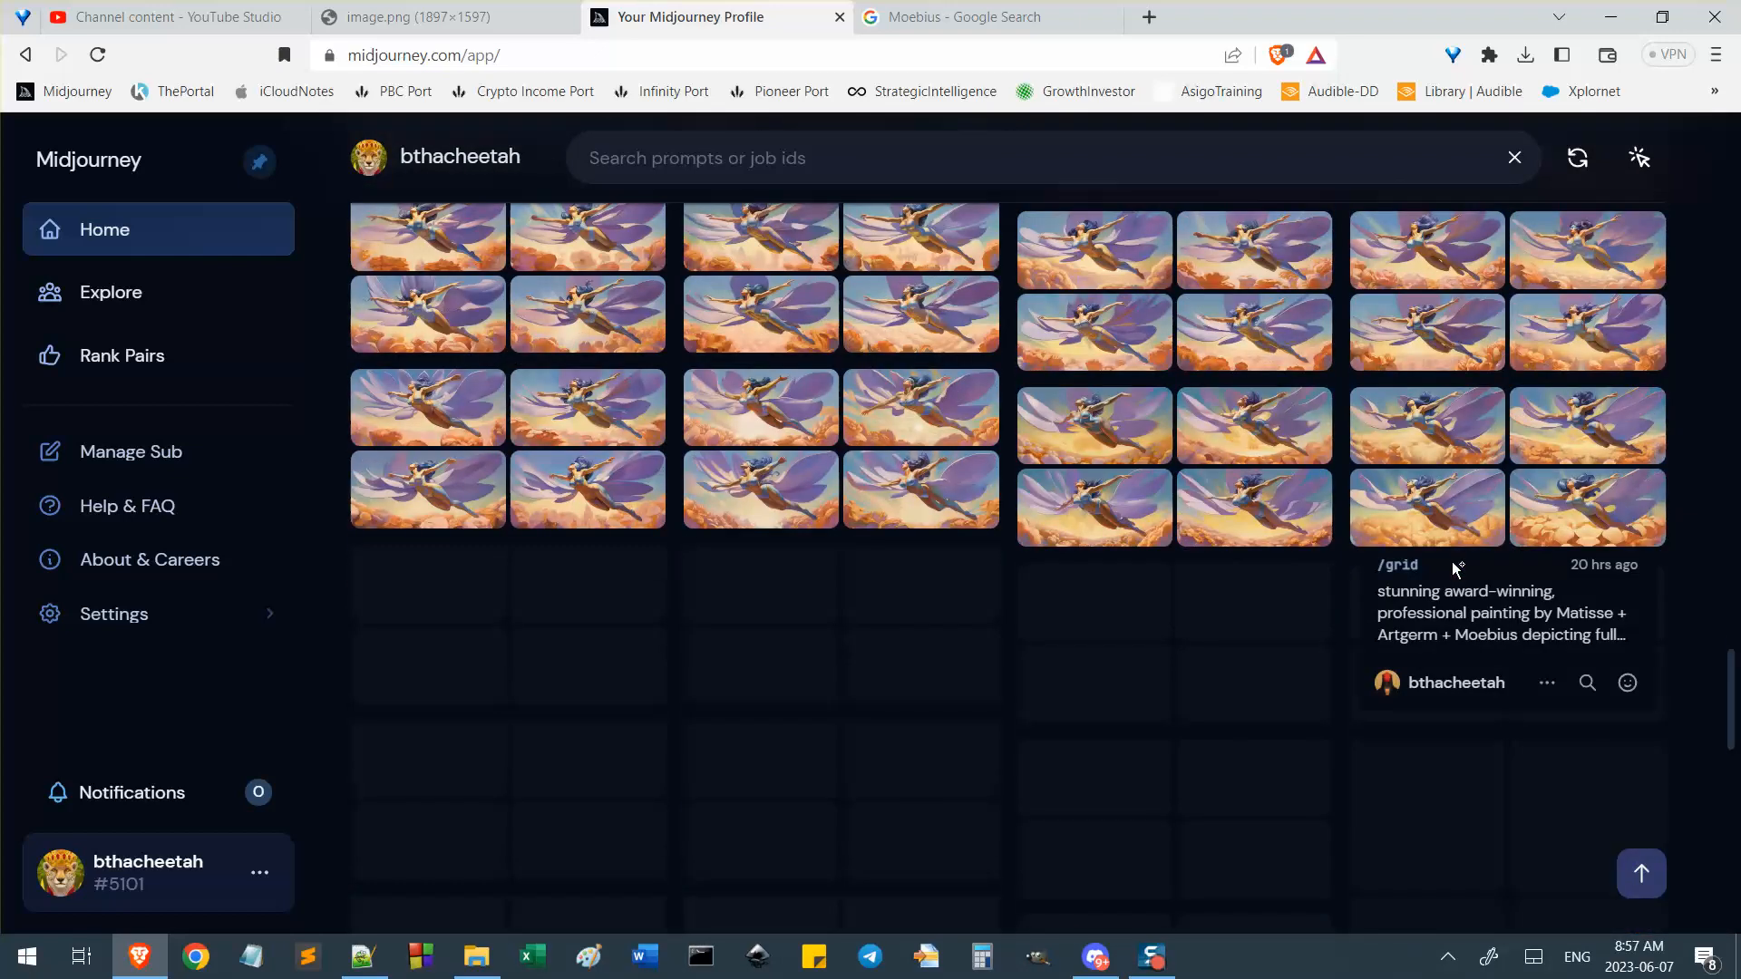
scroll(1207, 594, up, 10)
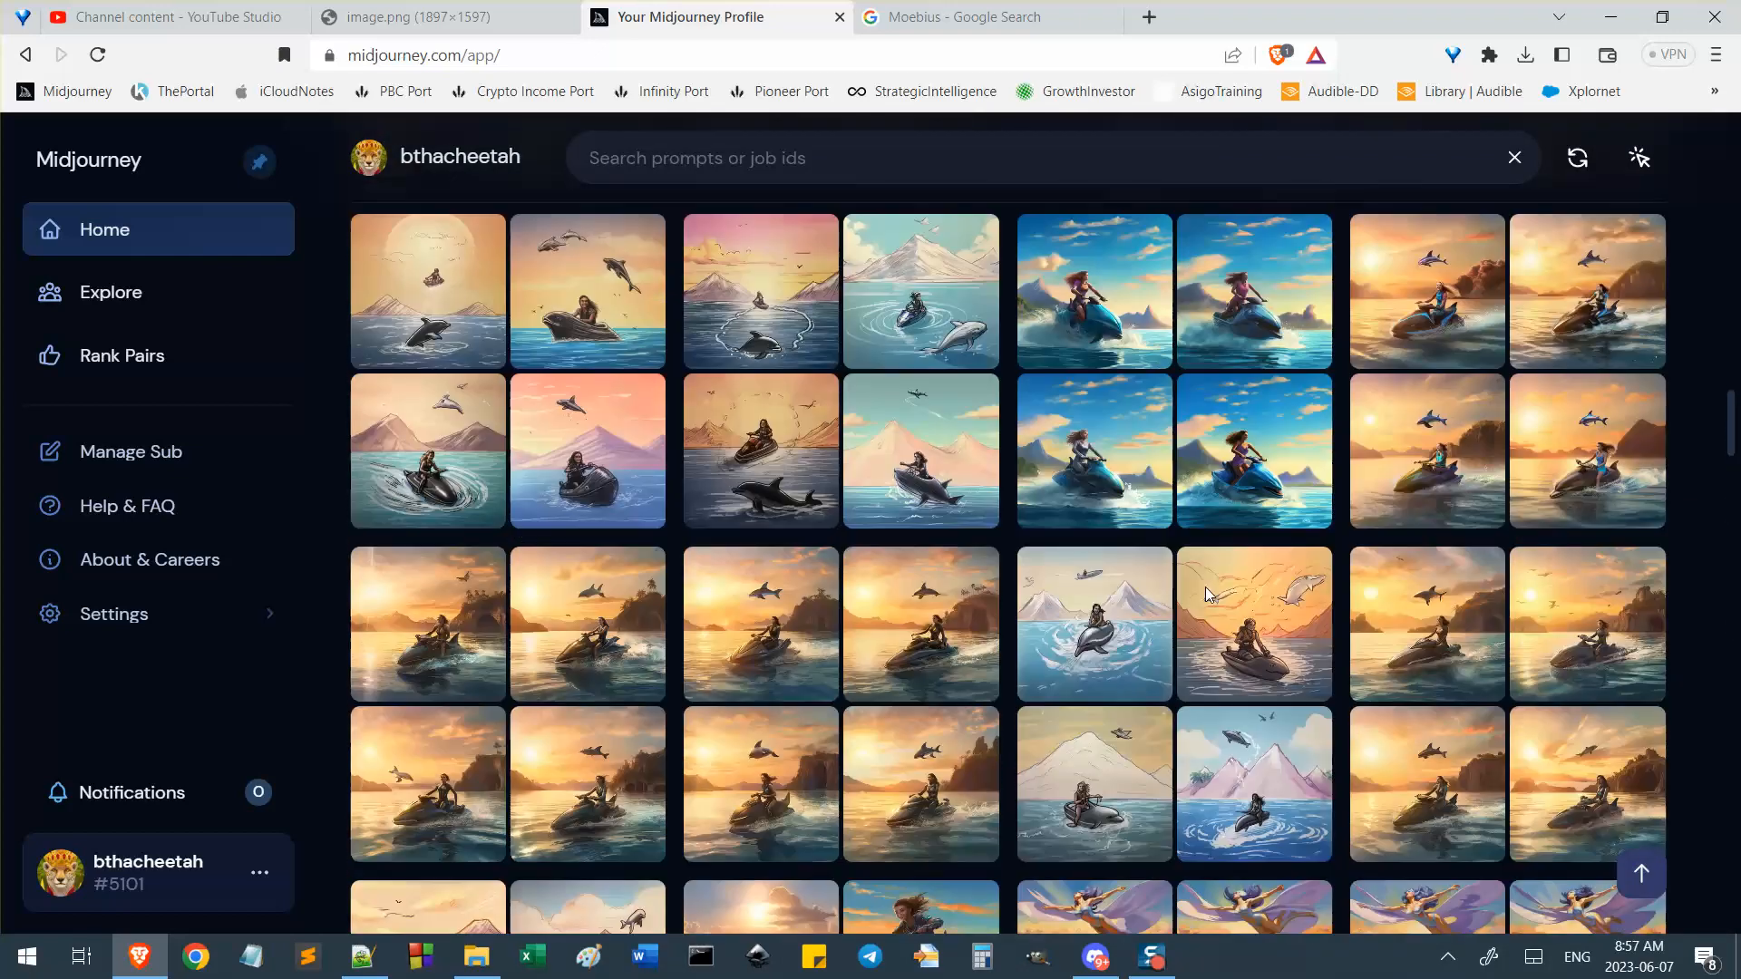
scroll(1207, 594, down, 6)
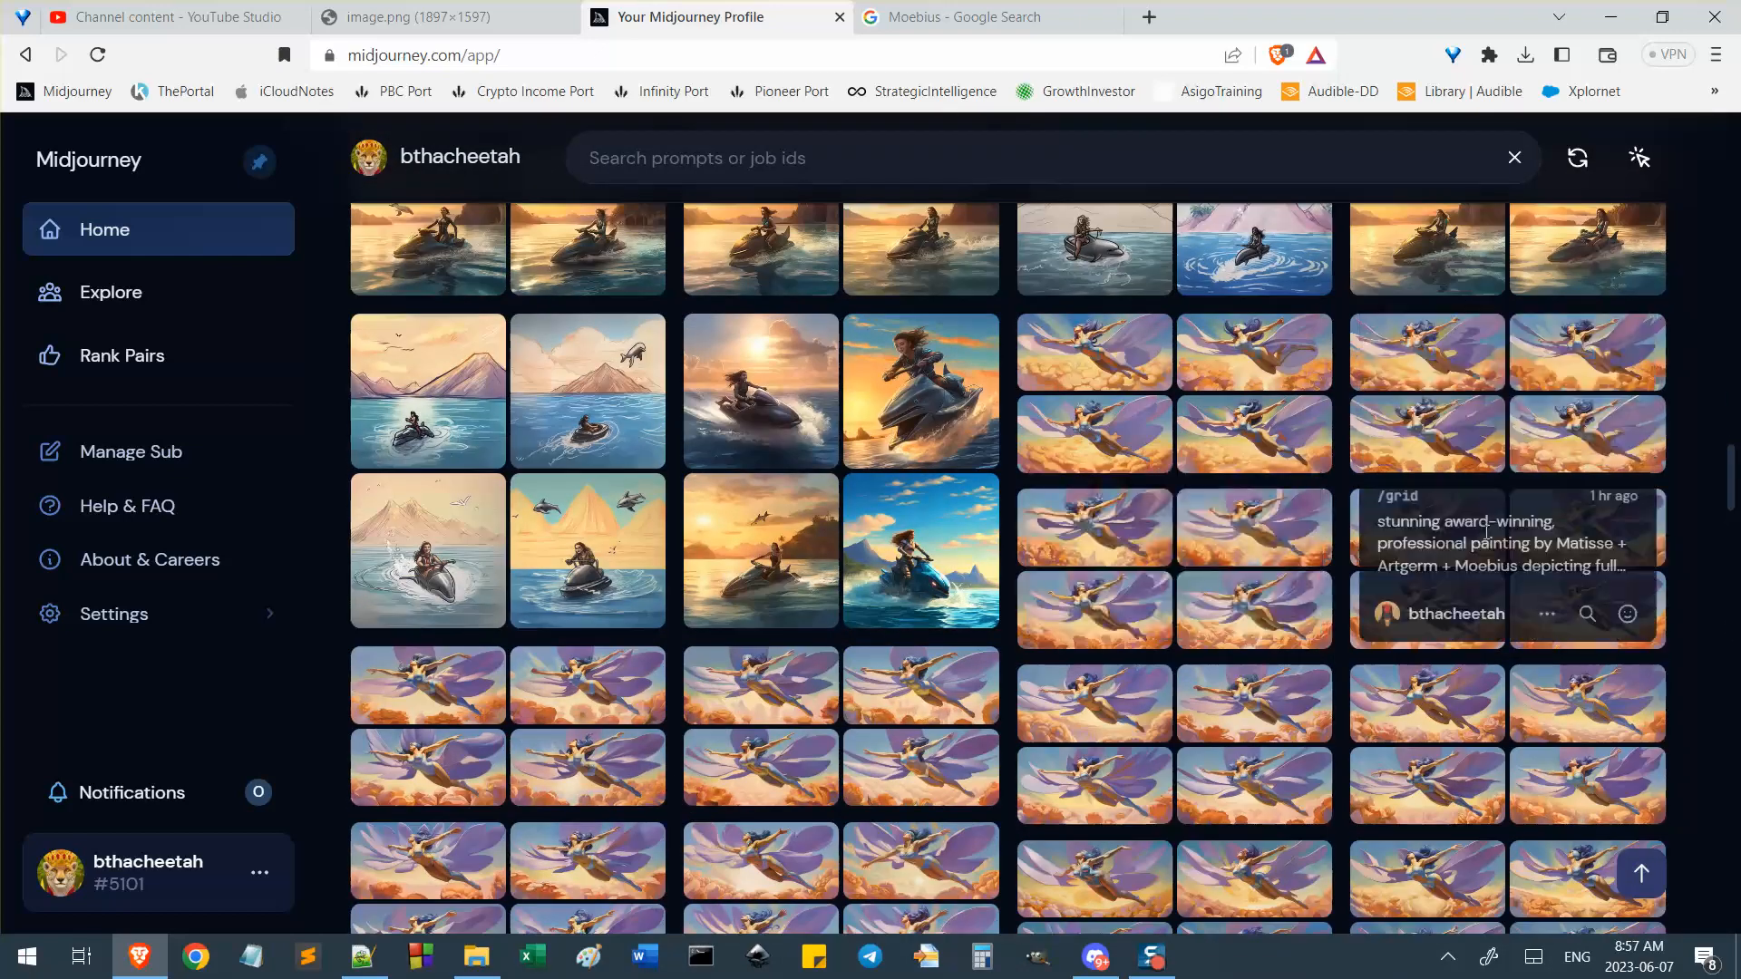
Search the profile gallery for "jetski" and look for the older jetski portraits beyond the dolphin grids.
scroll(637, 280, up, 20)
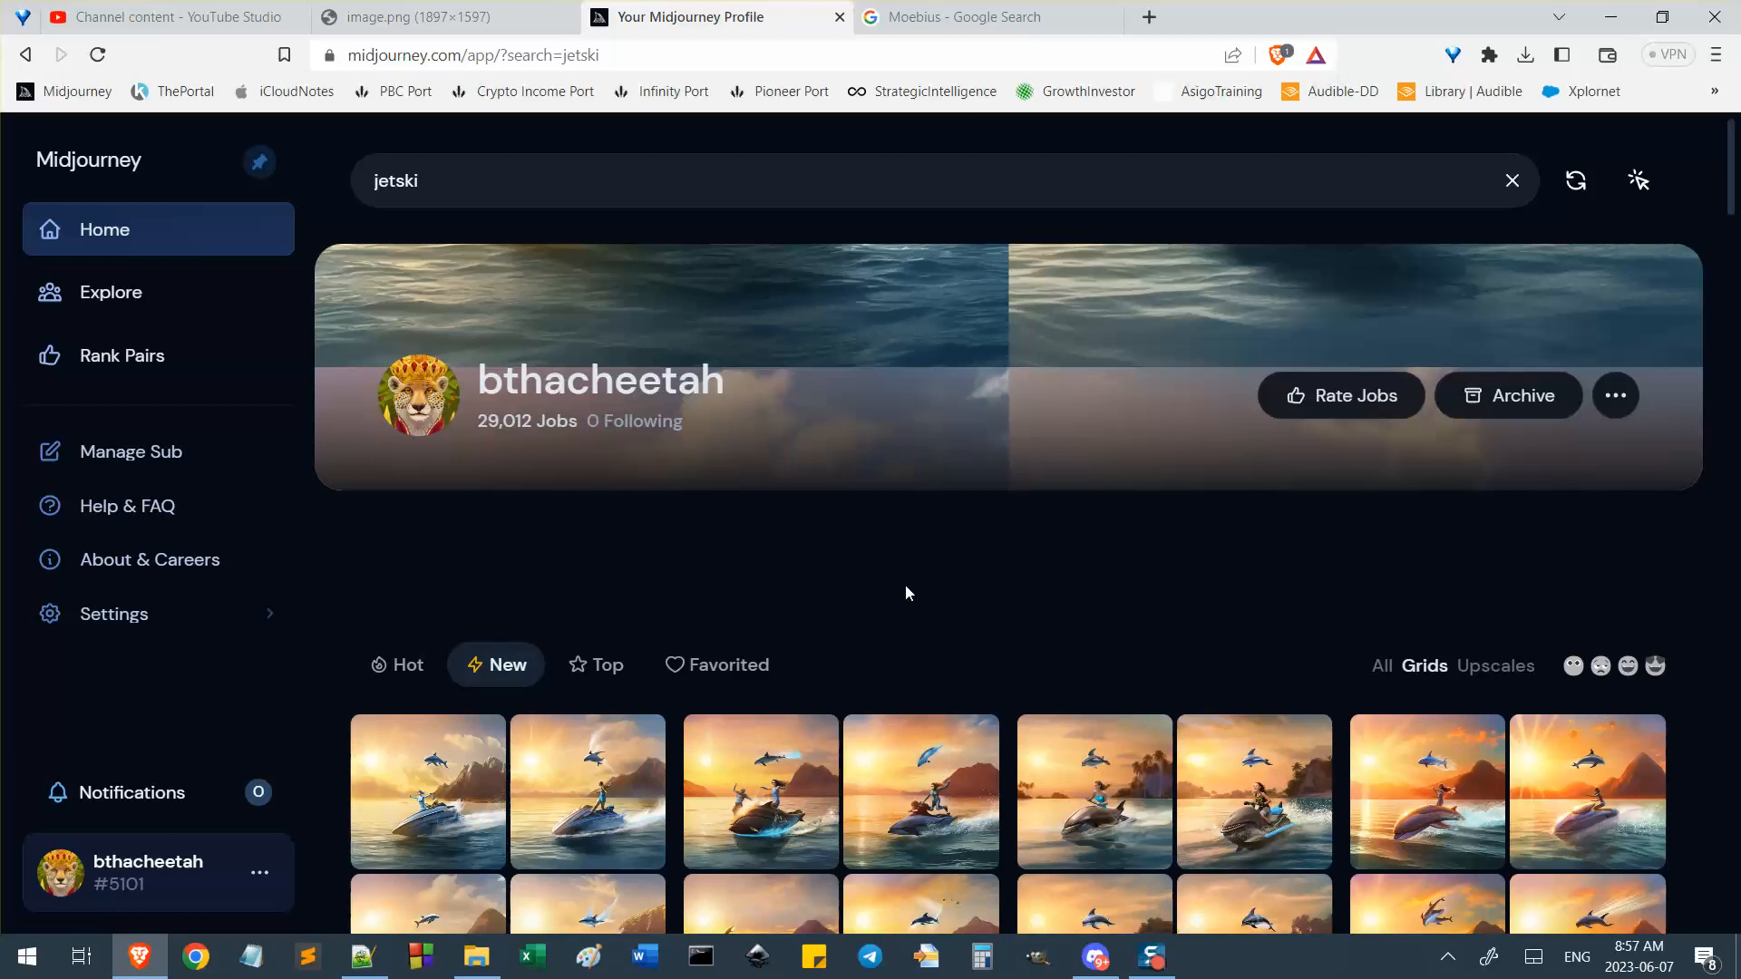
scroll(1282, 594, down, 1)
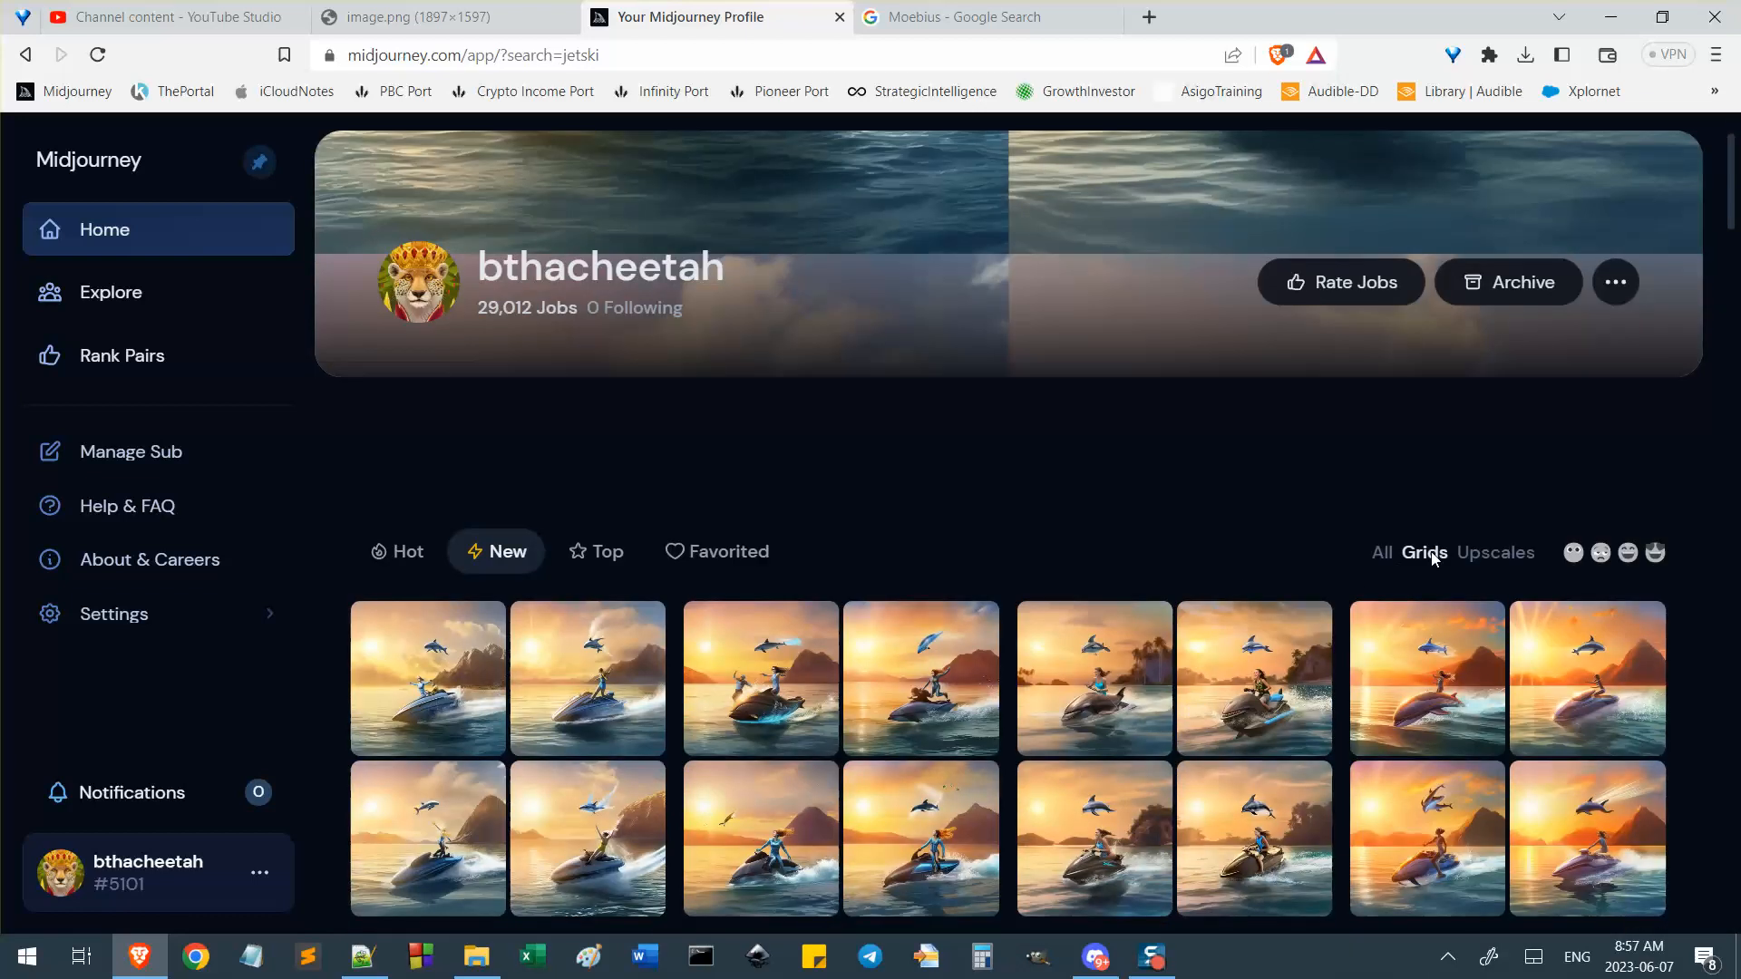
scroll(1200, 465, up, 1)
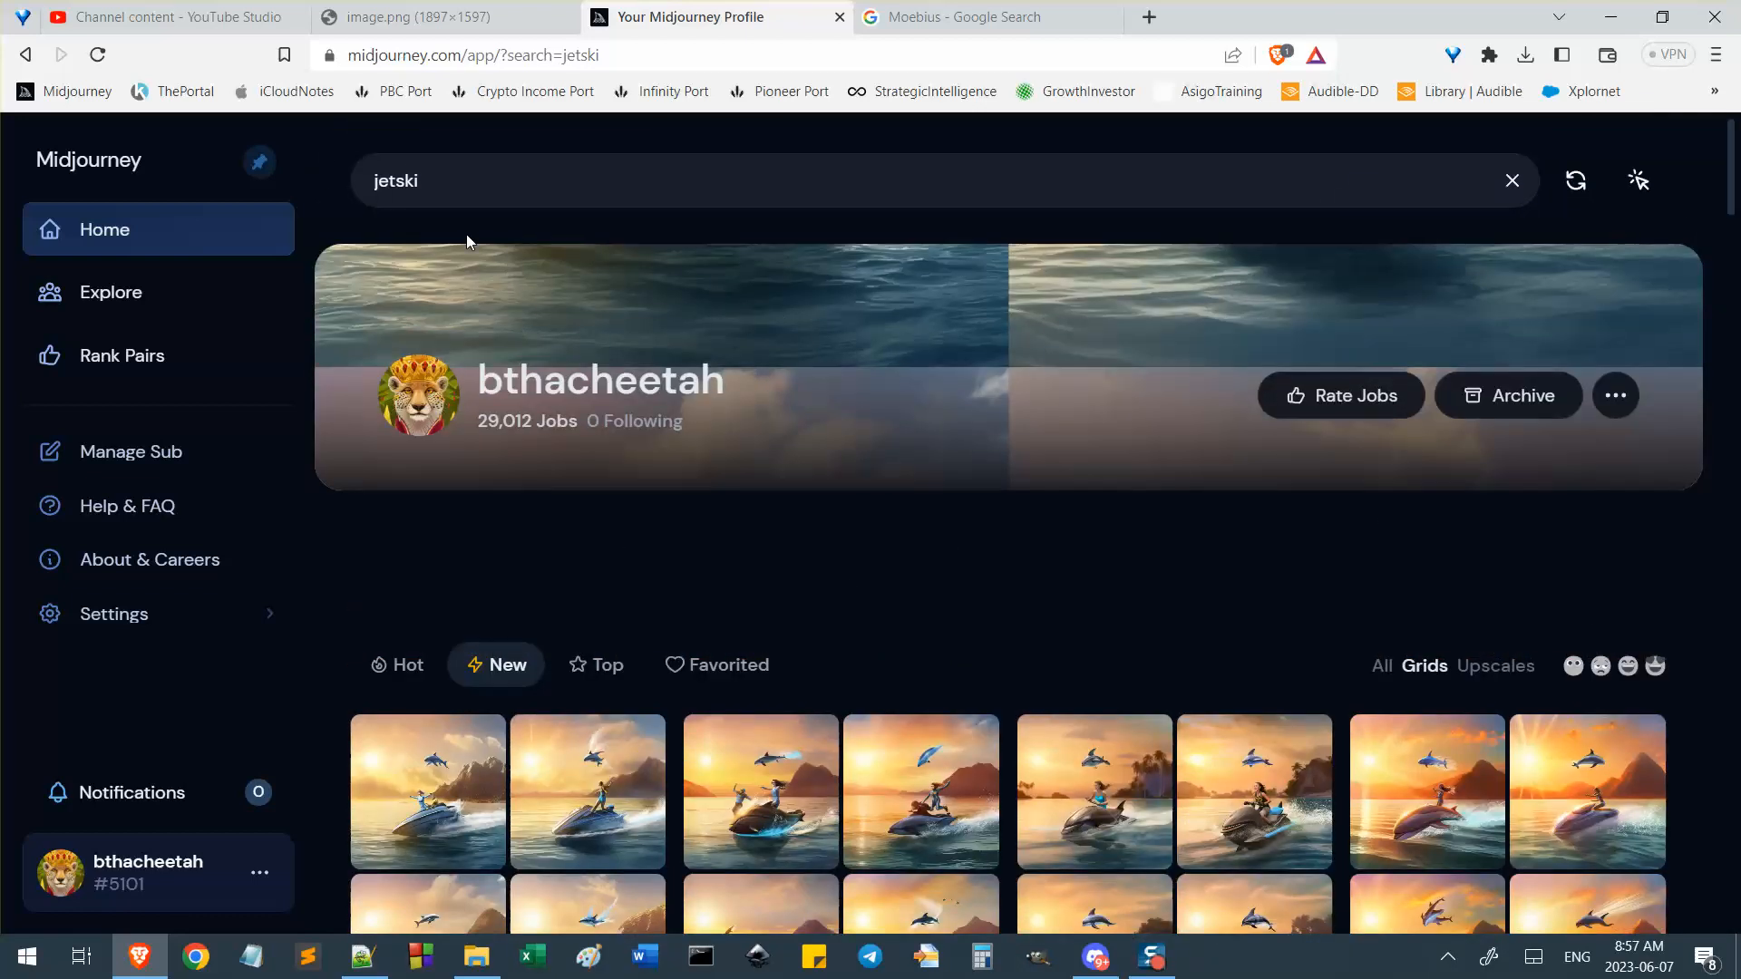
scroll(1094, 487, down, 3)
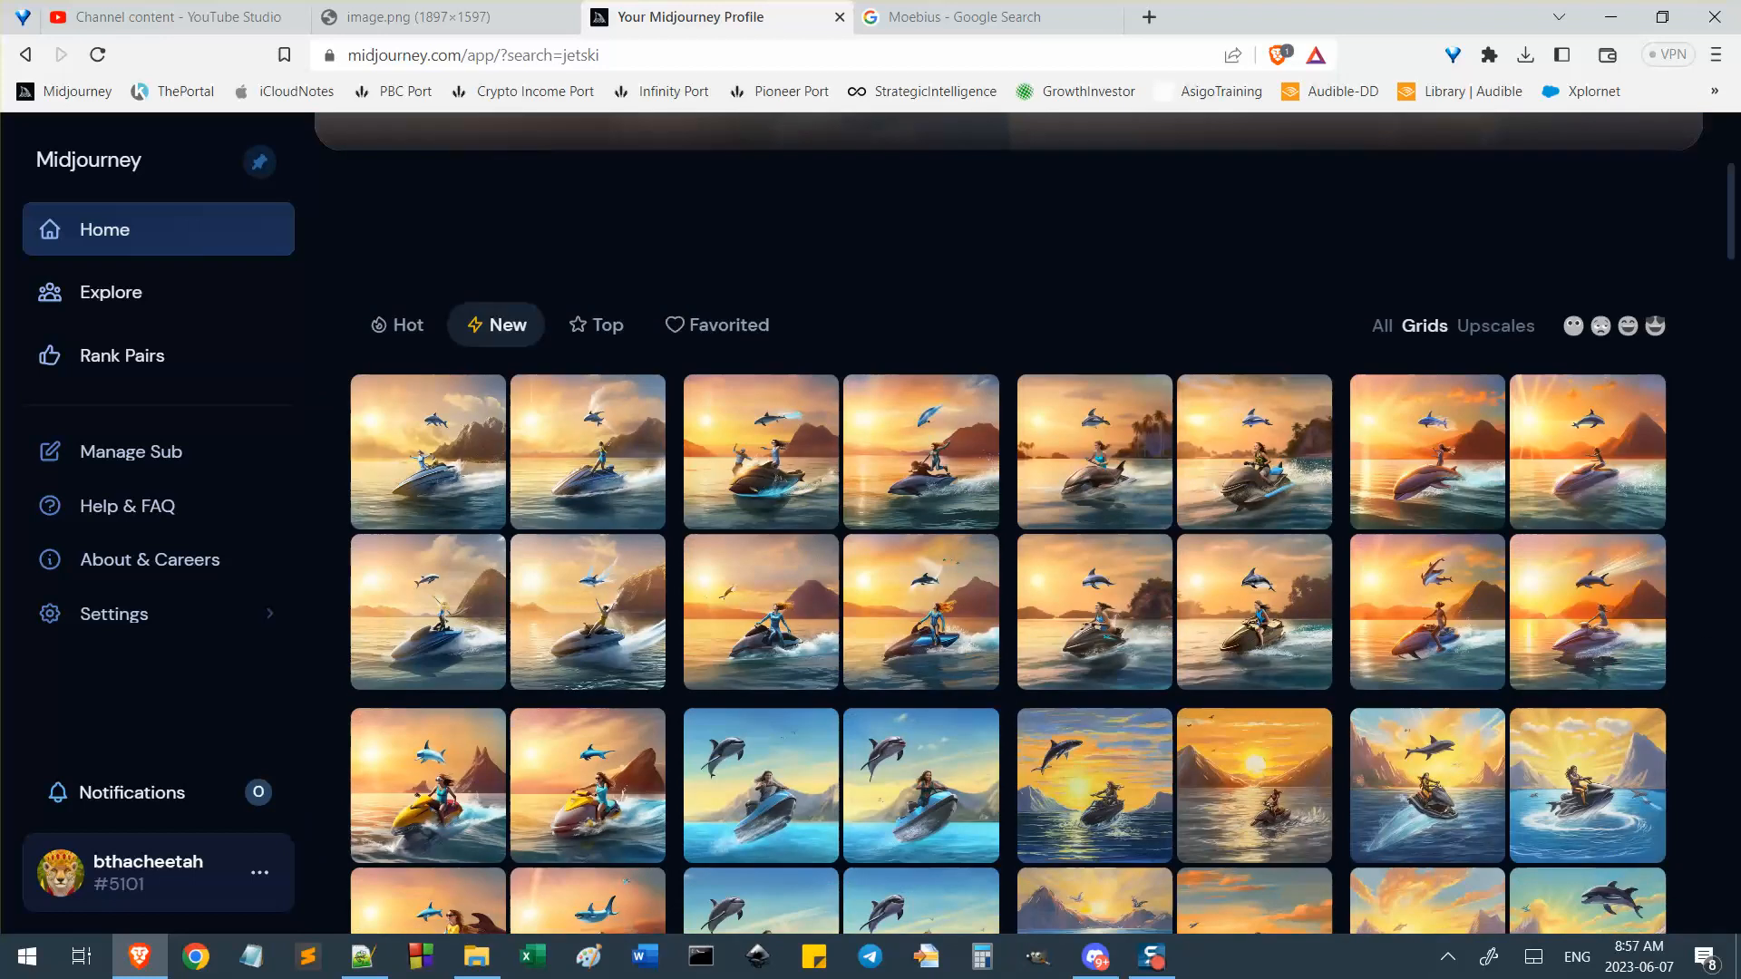
scroll(1503, 642, down, 10)
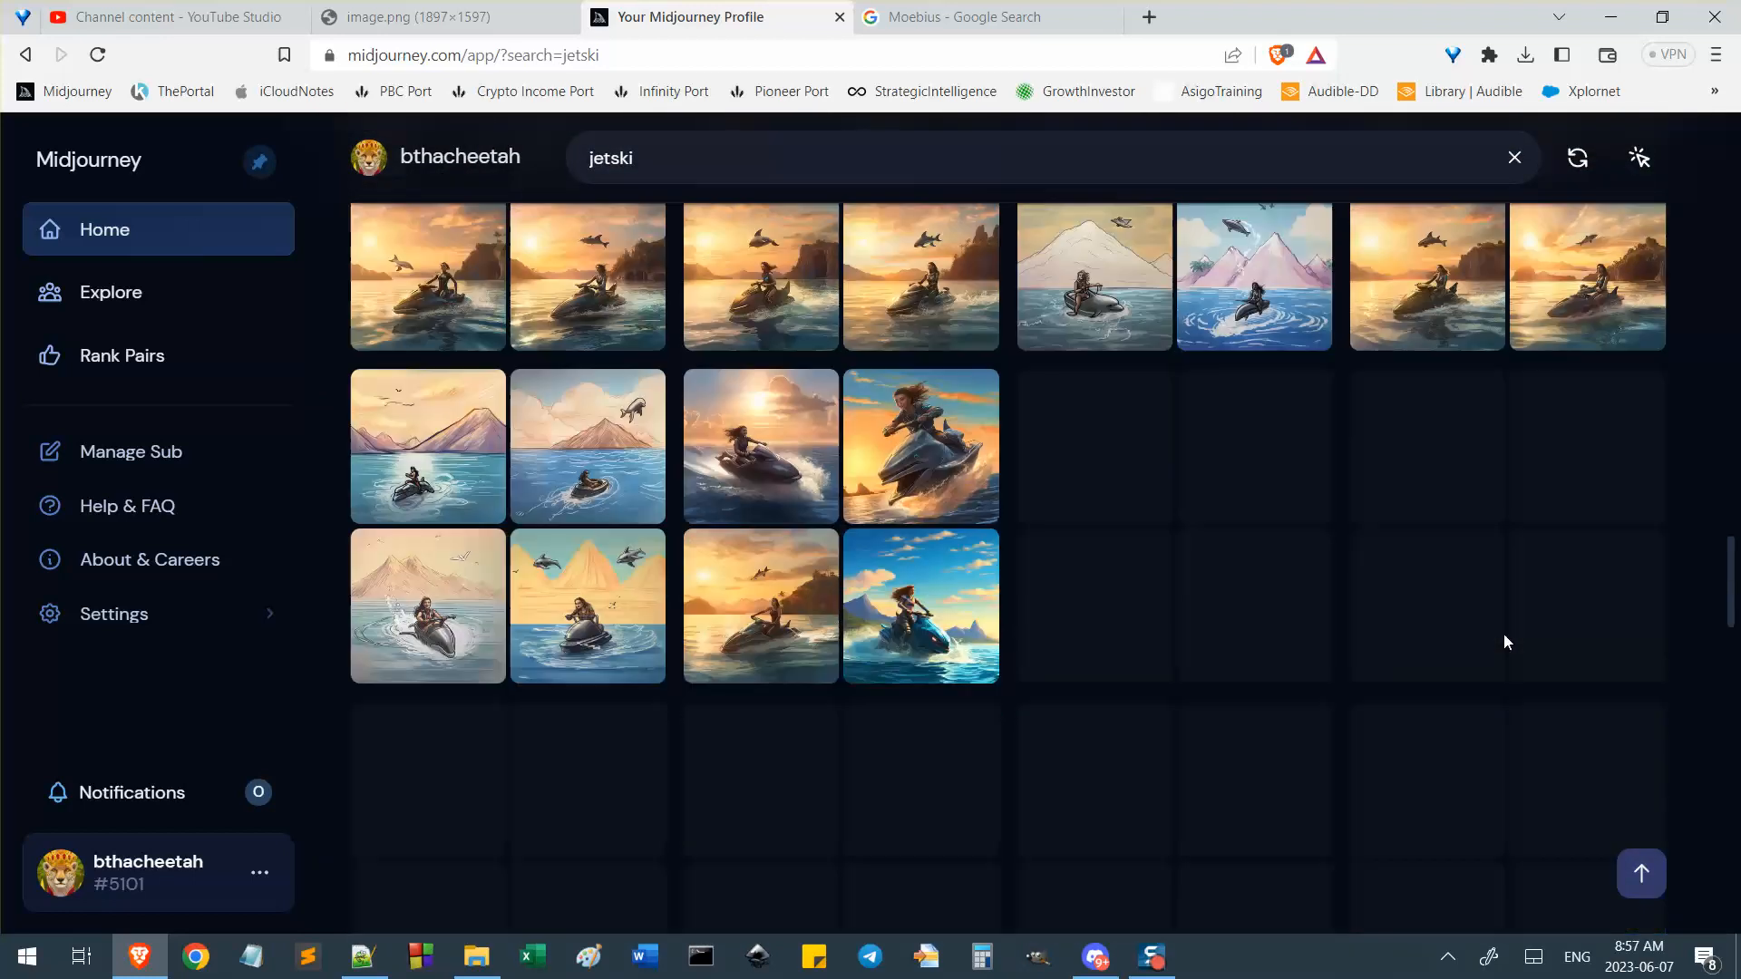
scroll(1503, 642, down, 3)
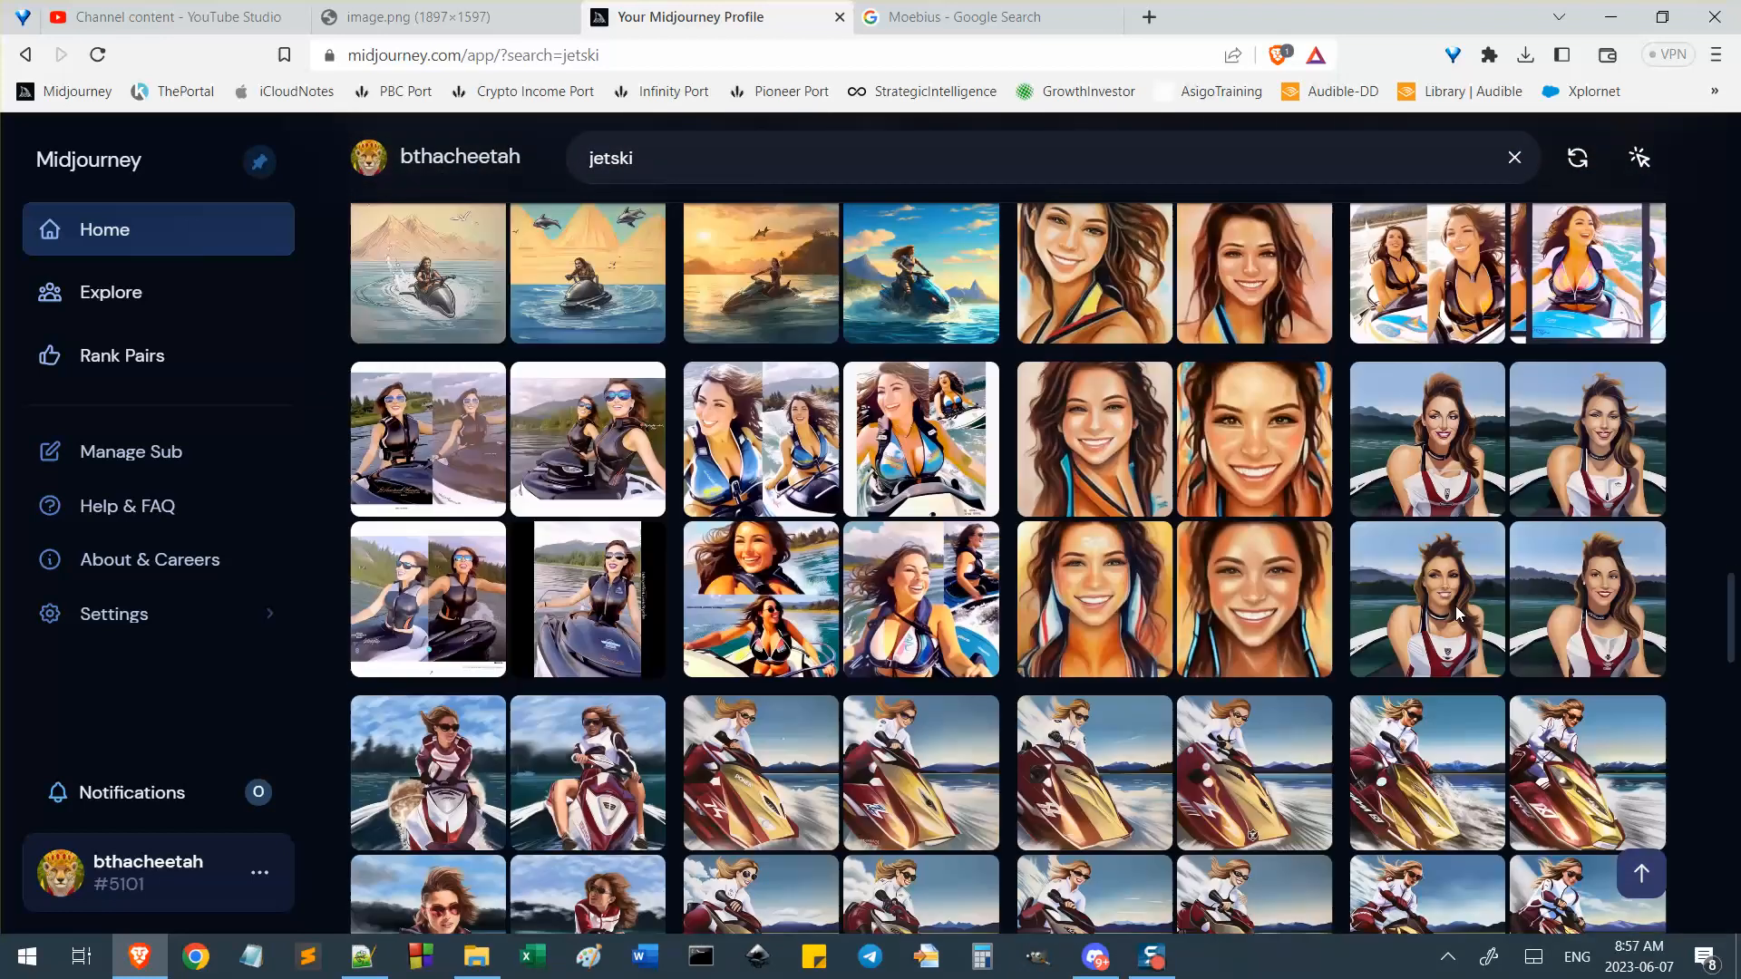
Look through the older "jetski" results, comparing the portraits of the woman in white and burgundy vests with the action shots.
scroll(1458, 615, down, 6)
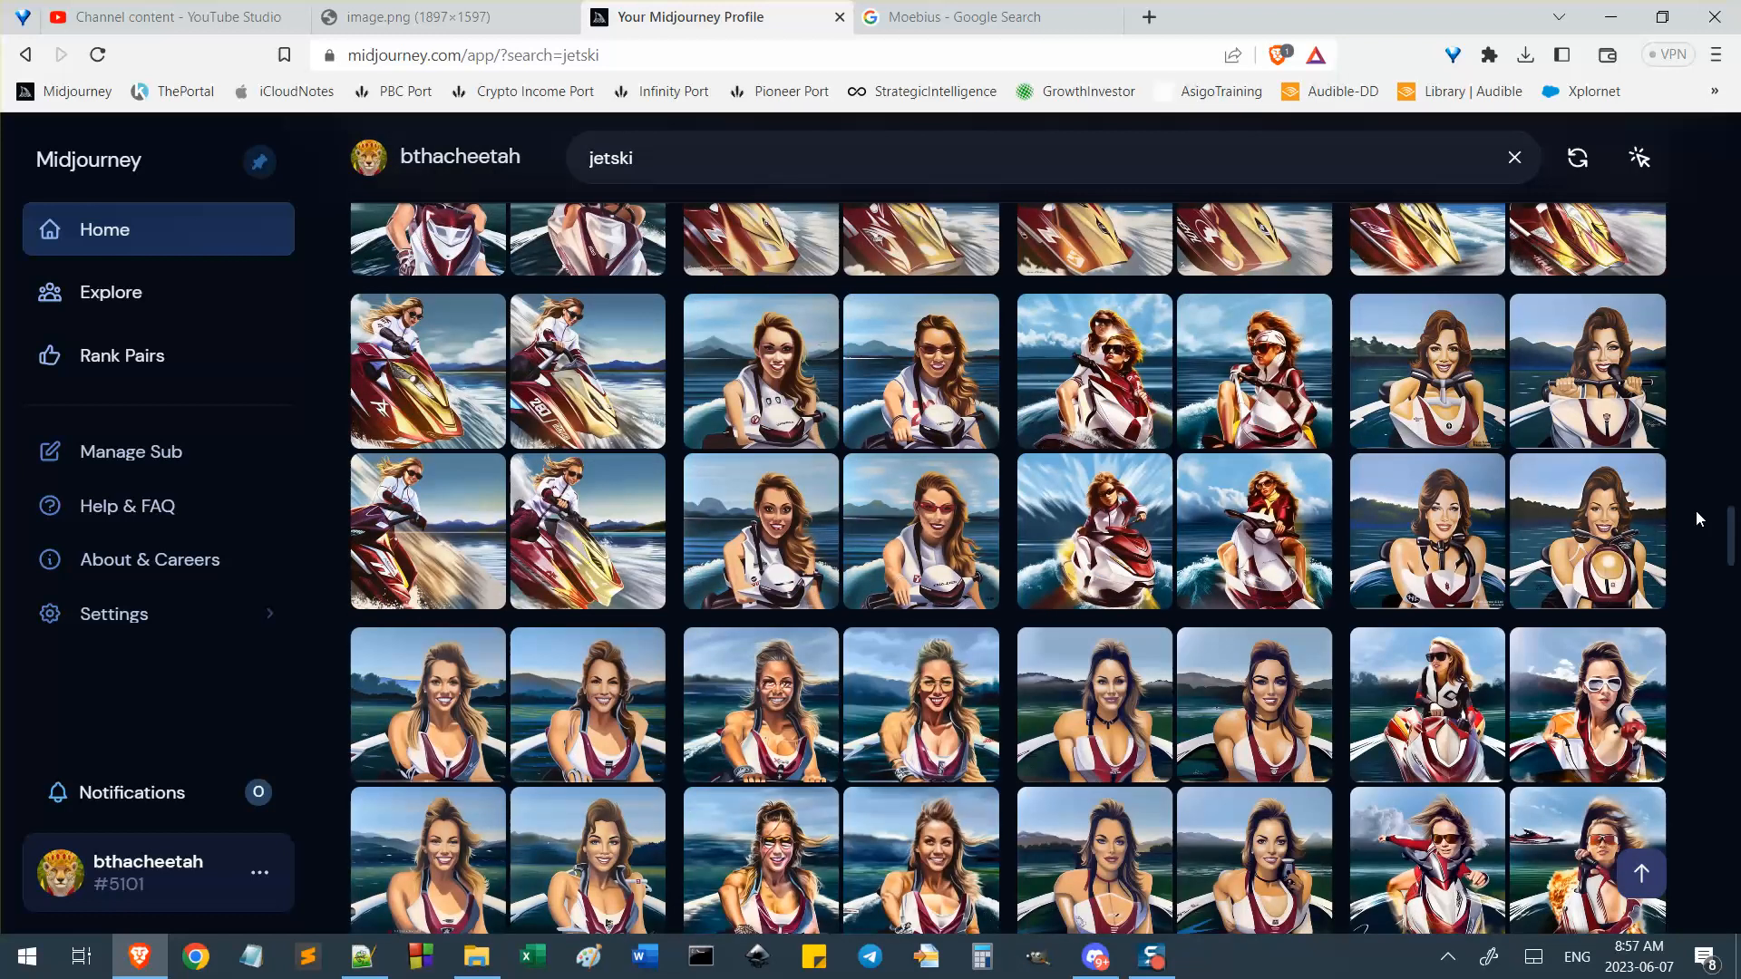
scroll(1696, 510, down, 3)
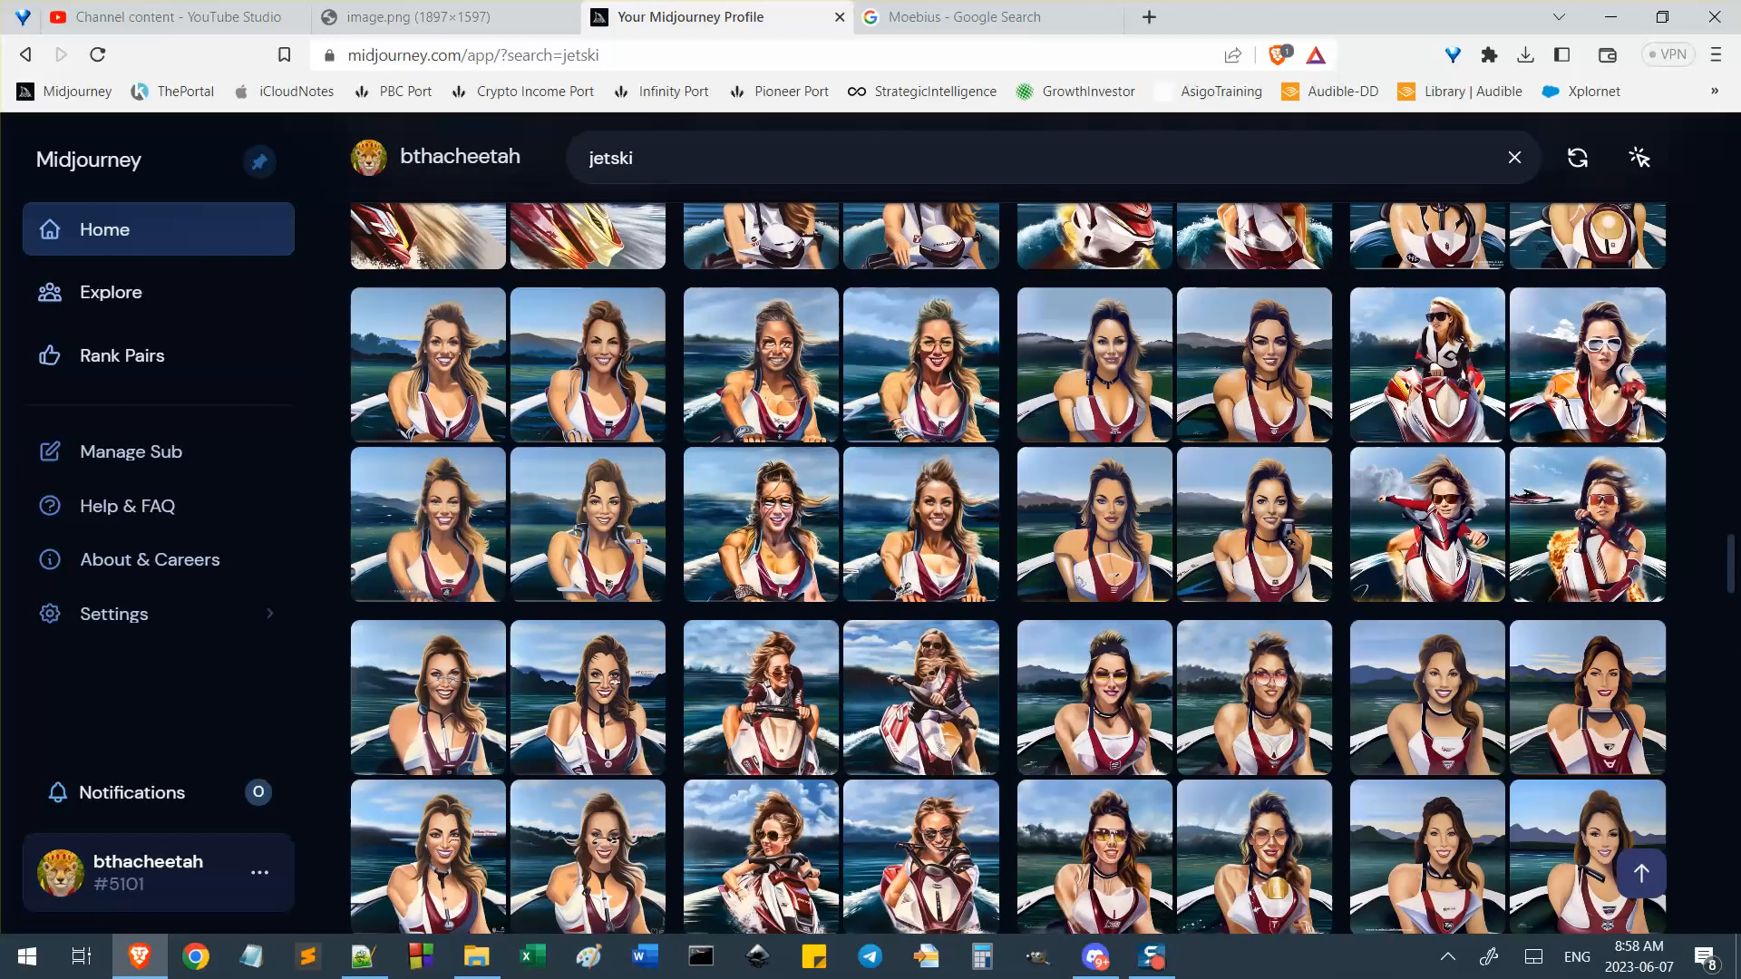
scroll(1626, 628, down, 4)
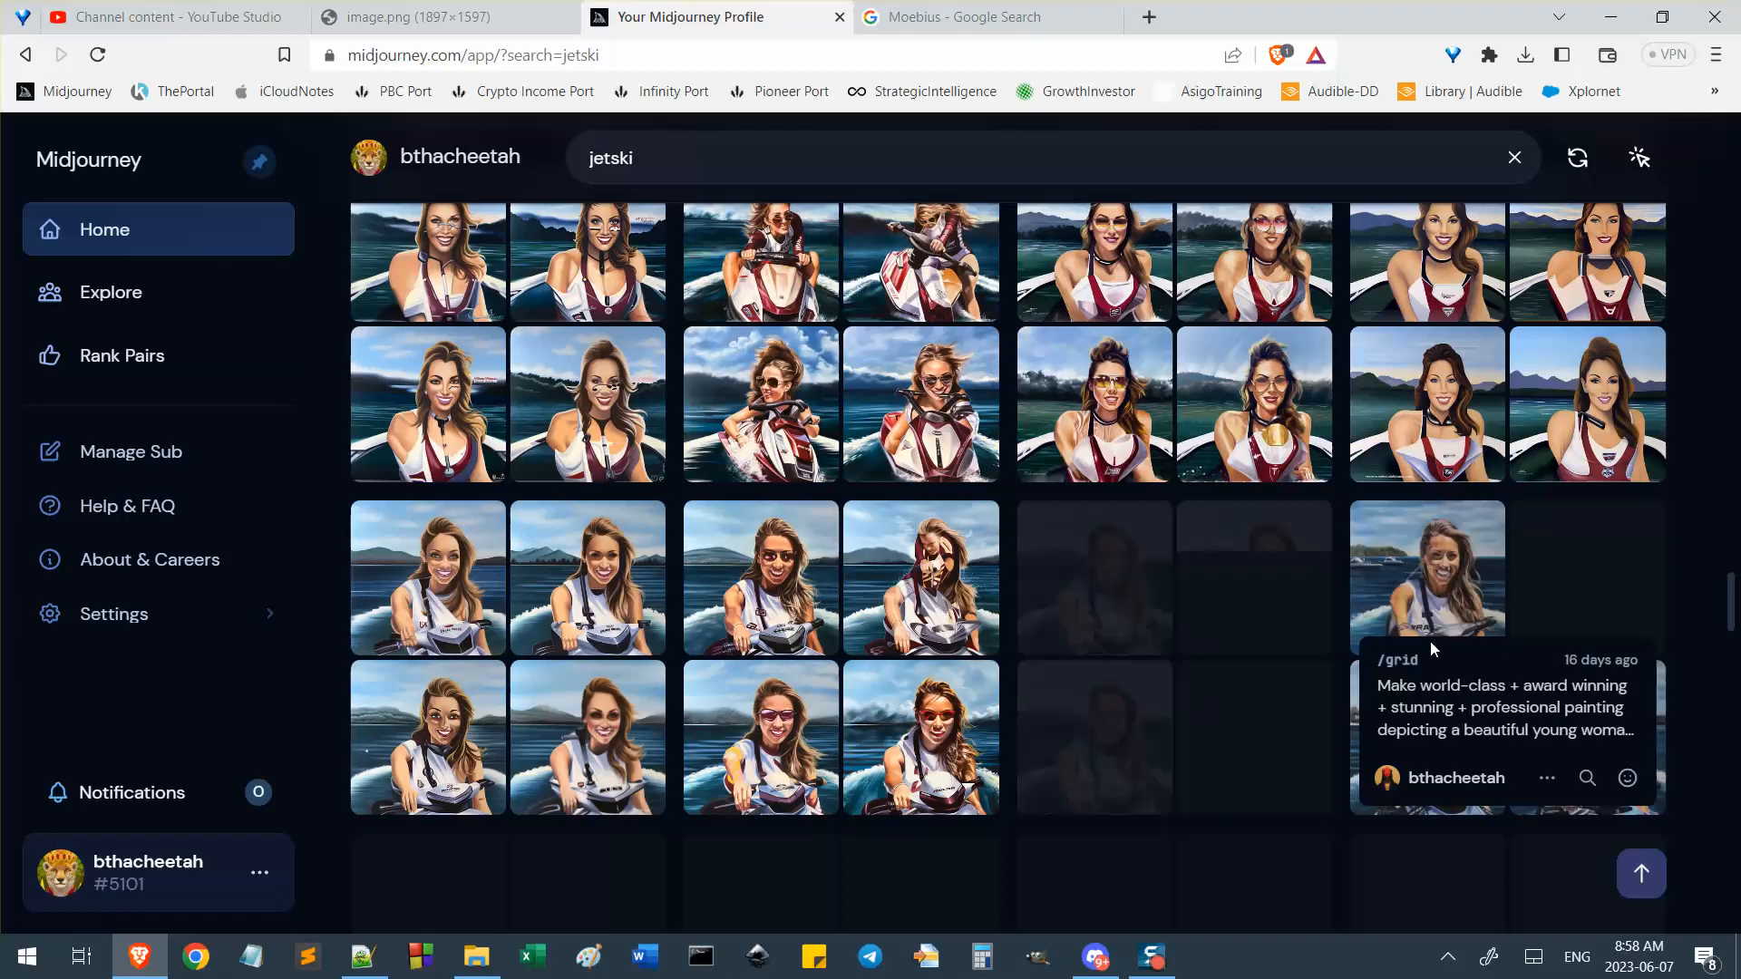
scroll(1177, 642, down, 5)
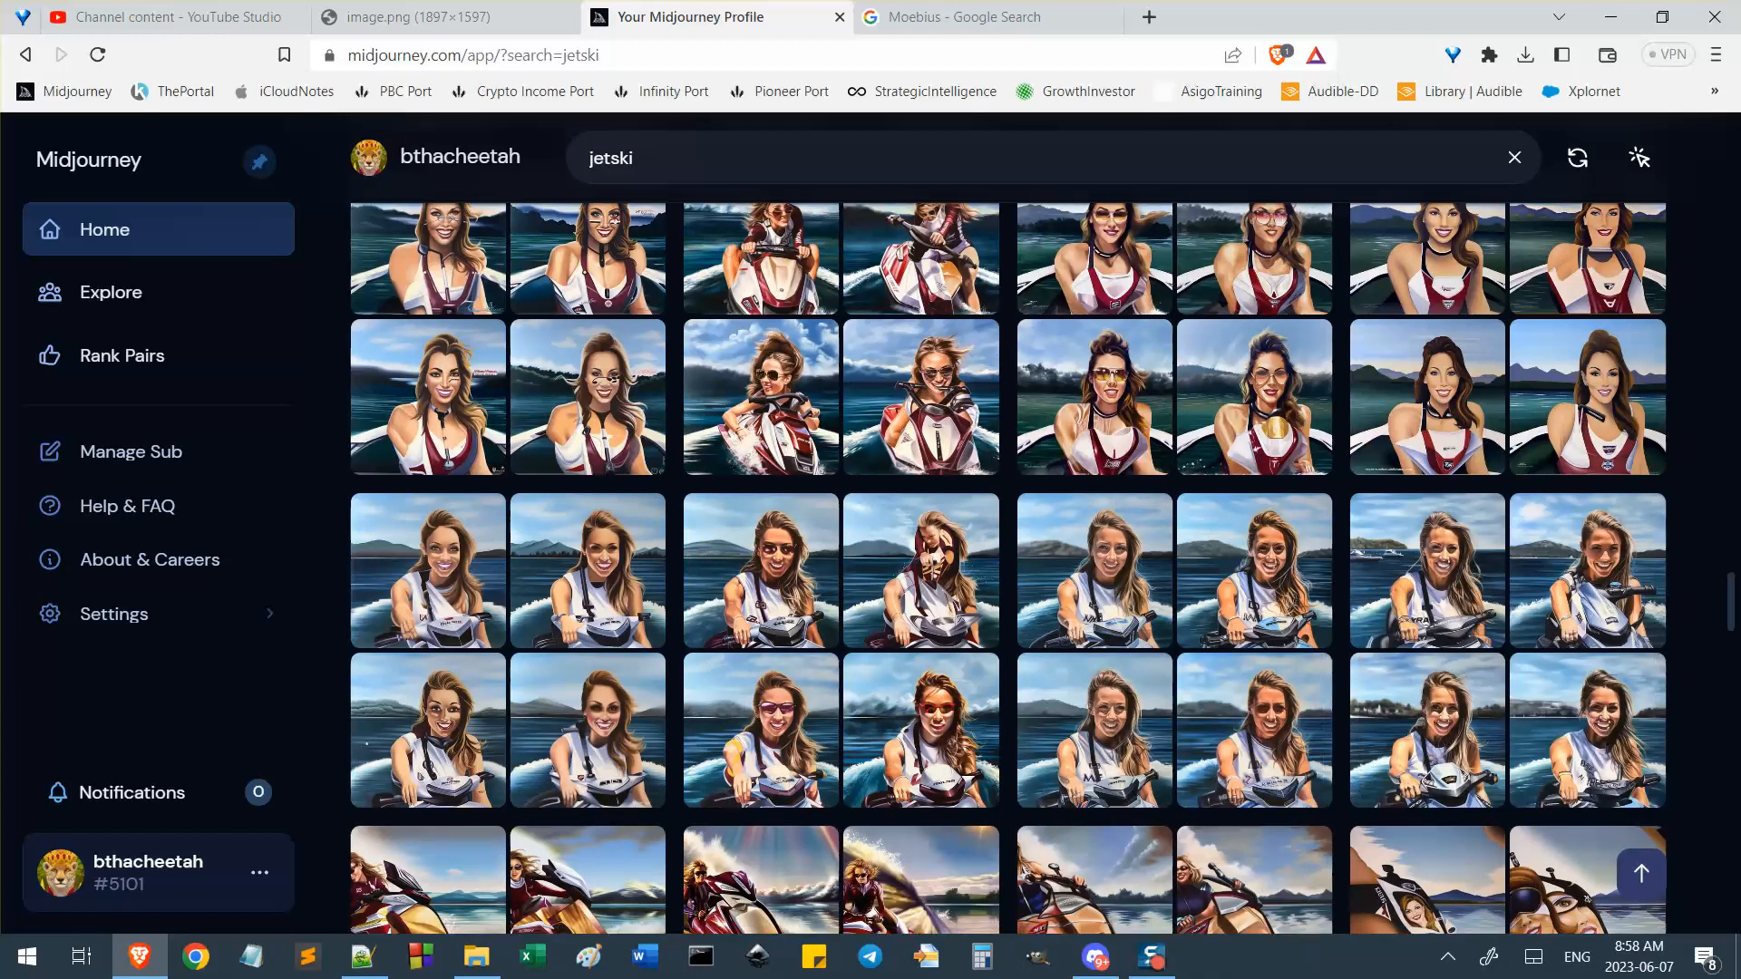
scroll(1534, 642, down, 4)
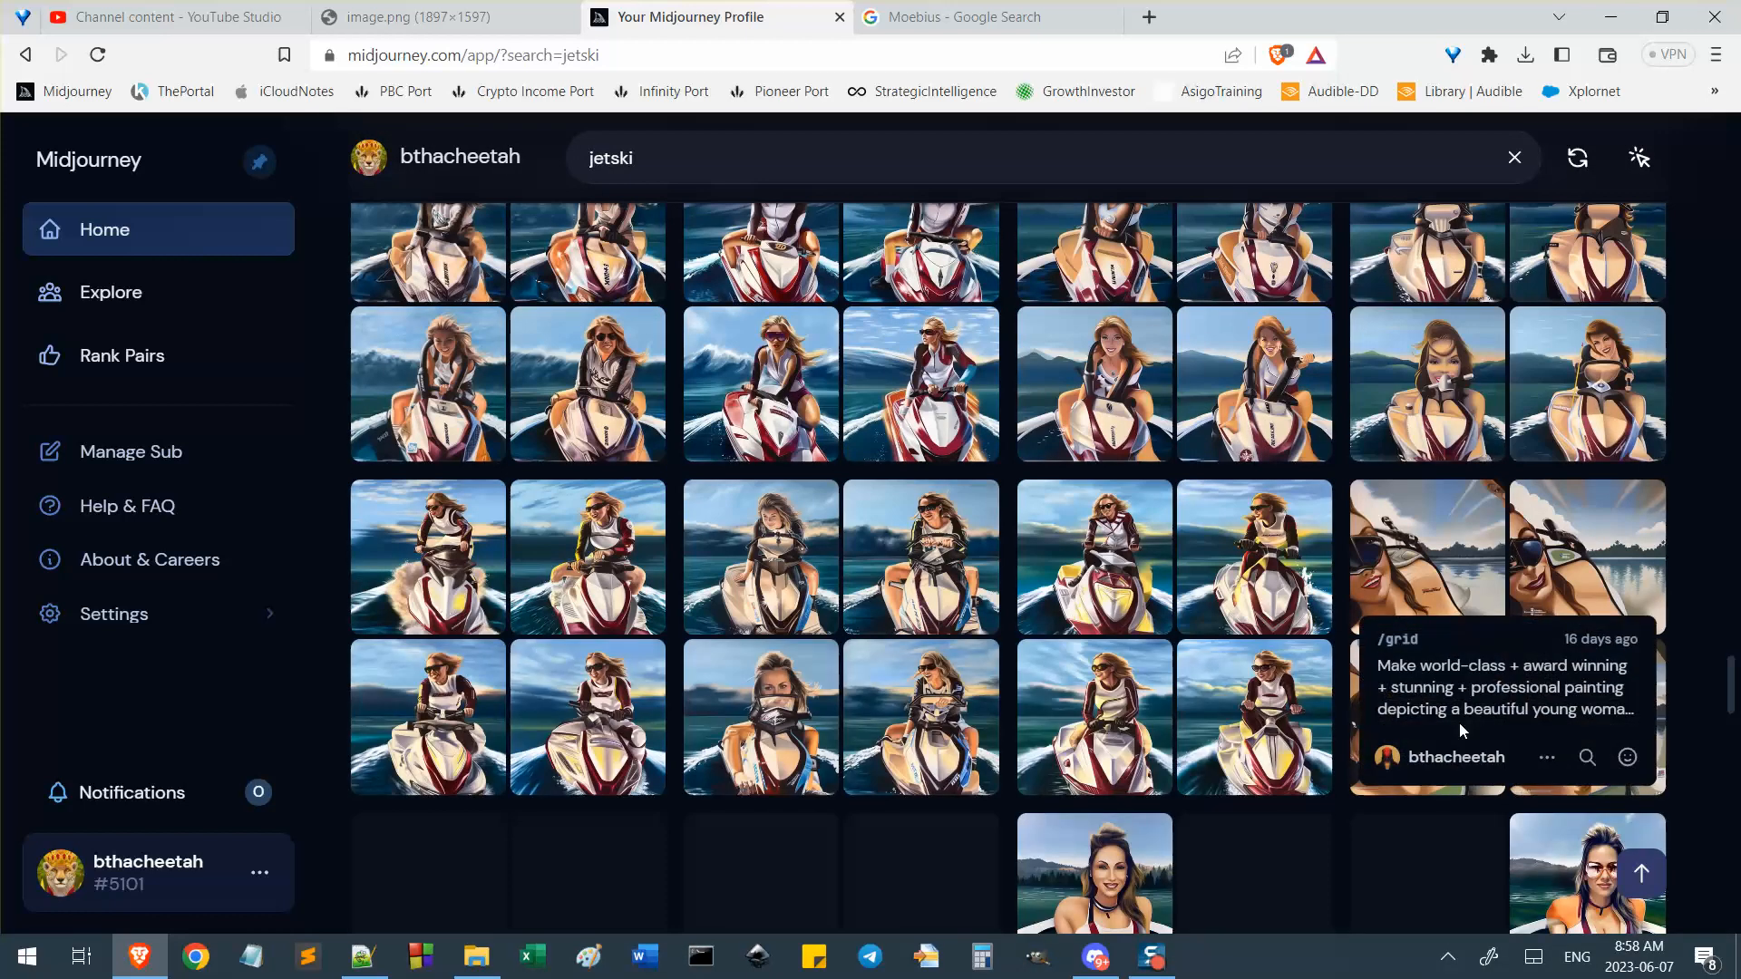
Go back to the grid with women's faces merged into the jetski, enlarge it to examine its four pictures, and close it.
scroll(1228, 676, up, 2)
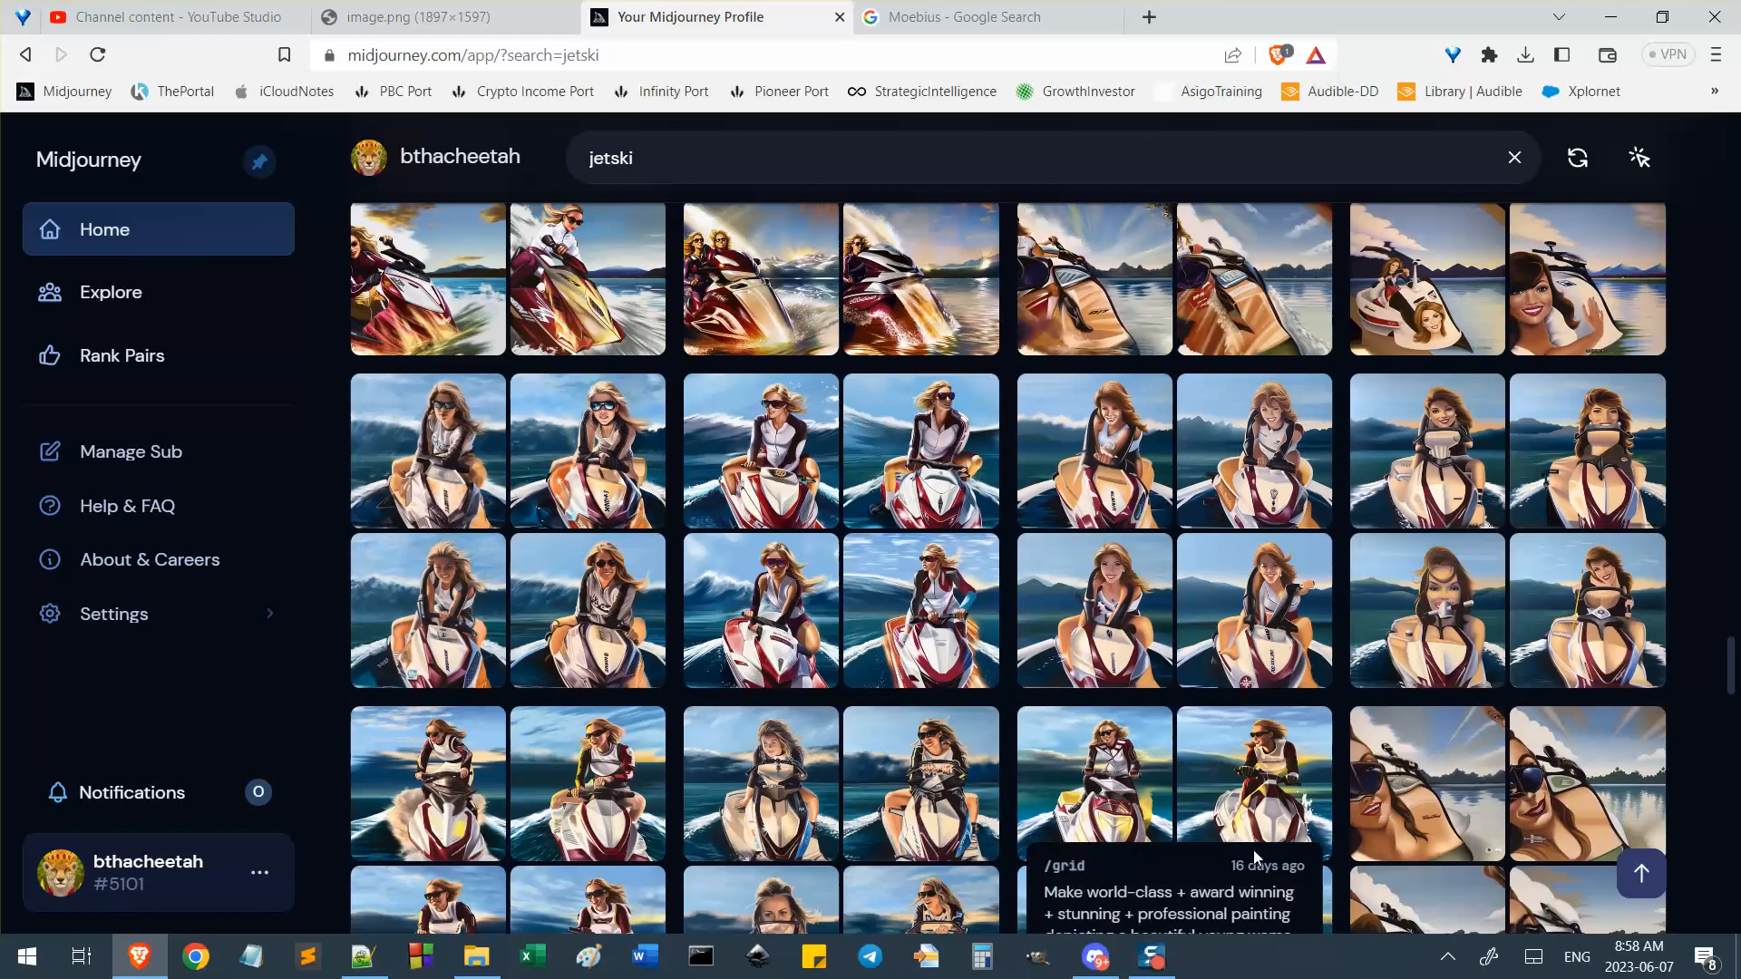
scroll(1561, 344, up, 2)
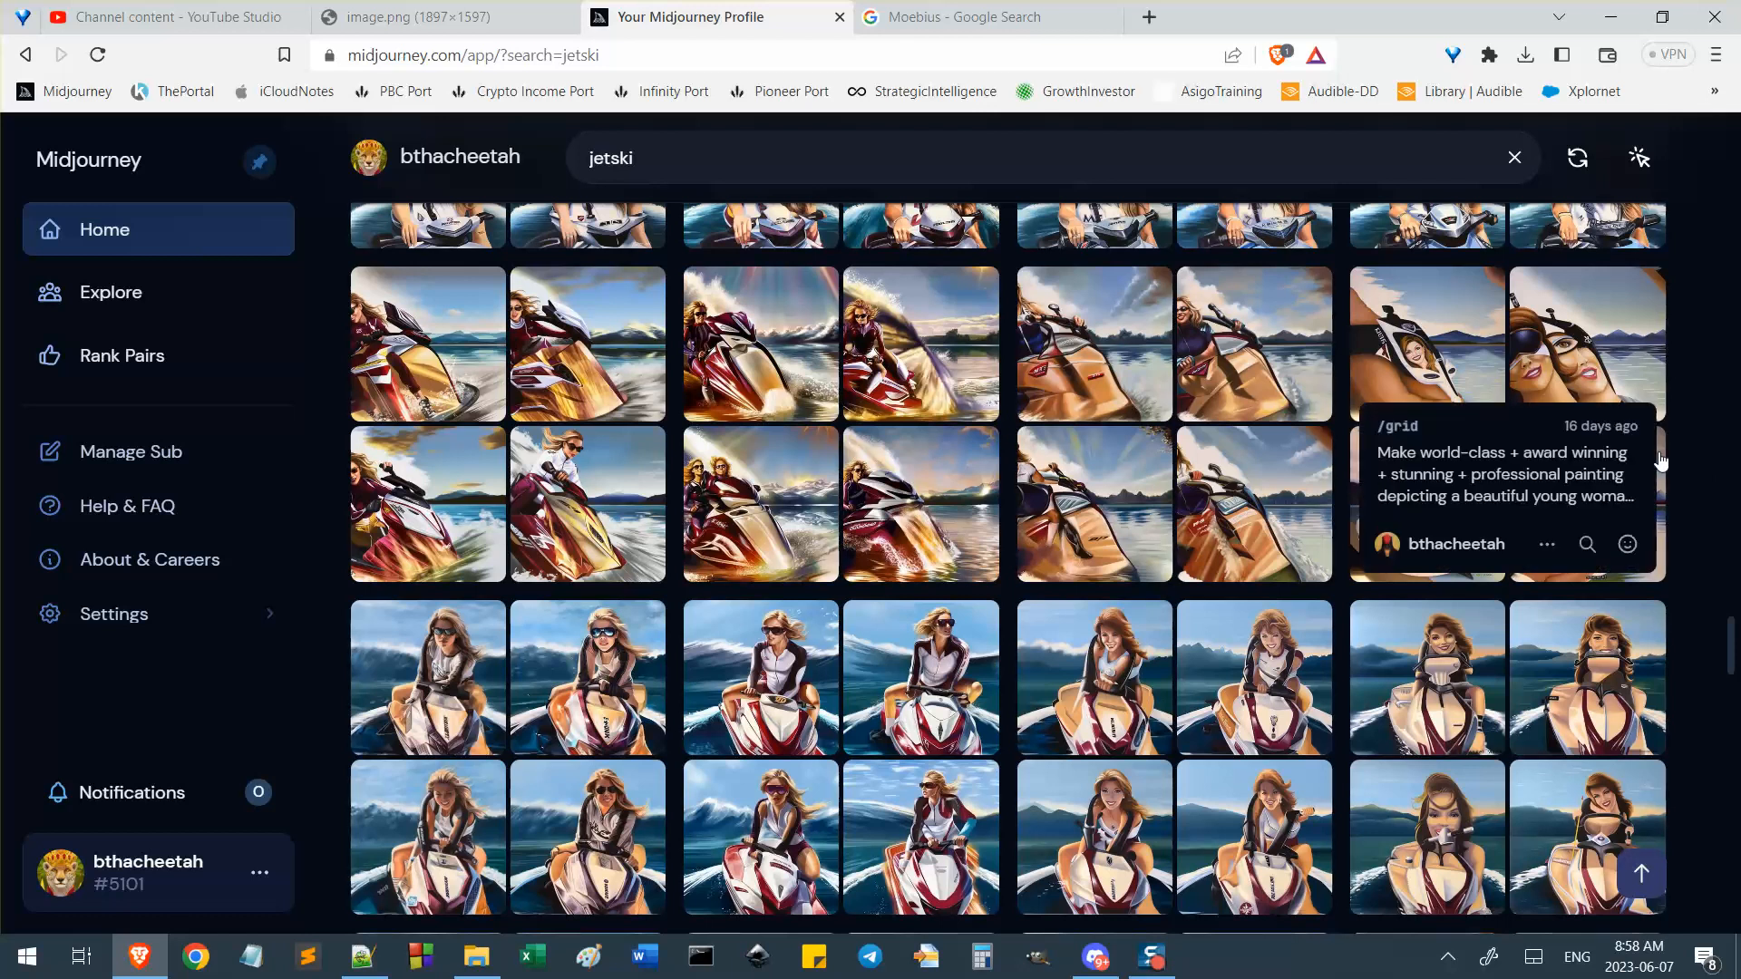
click(1603, 451)
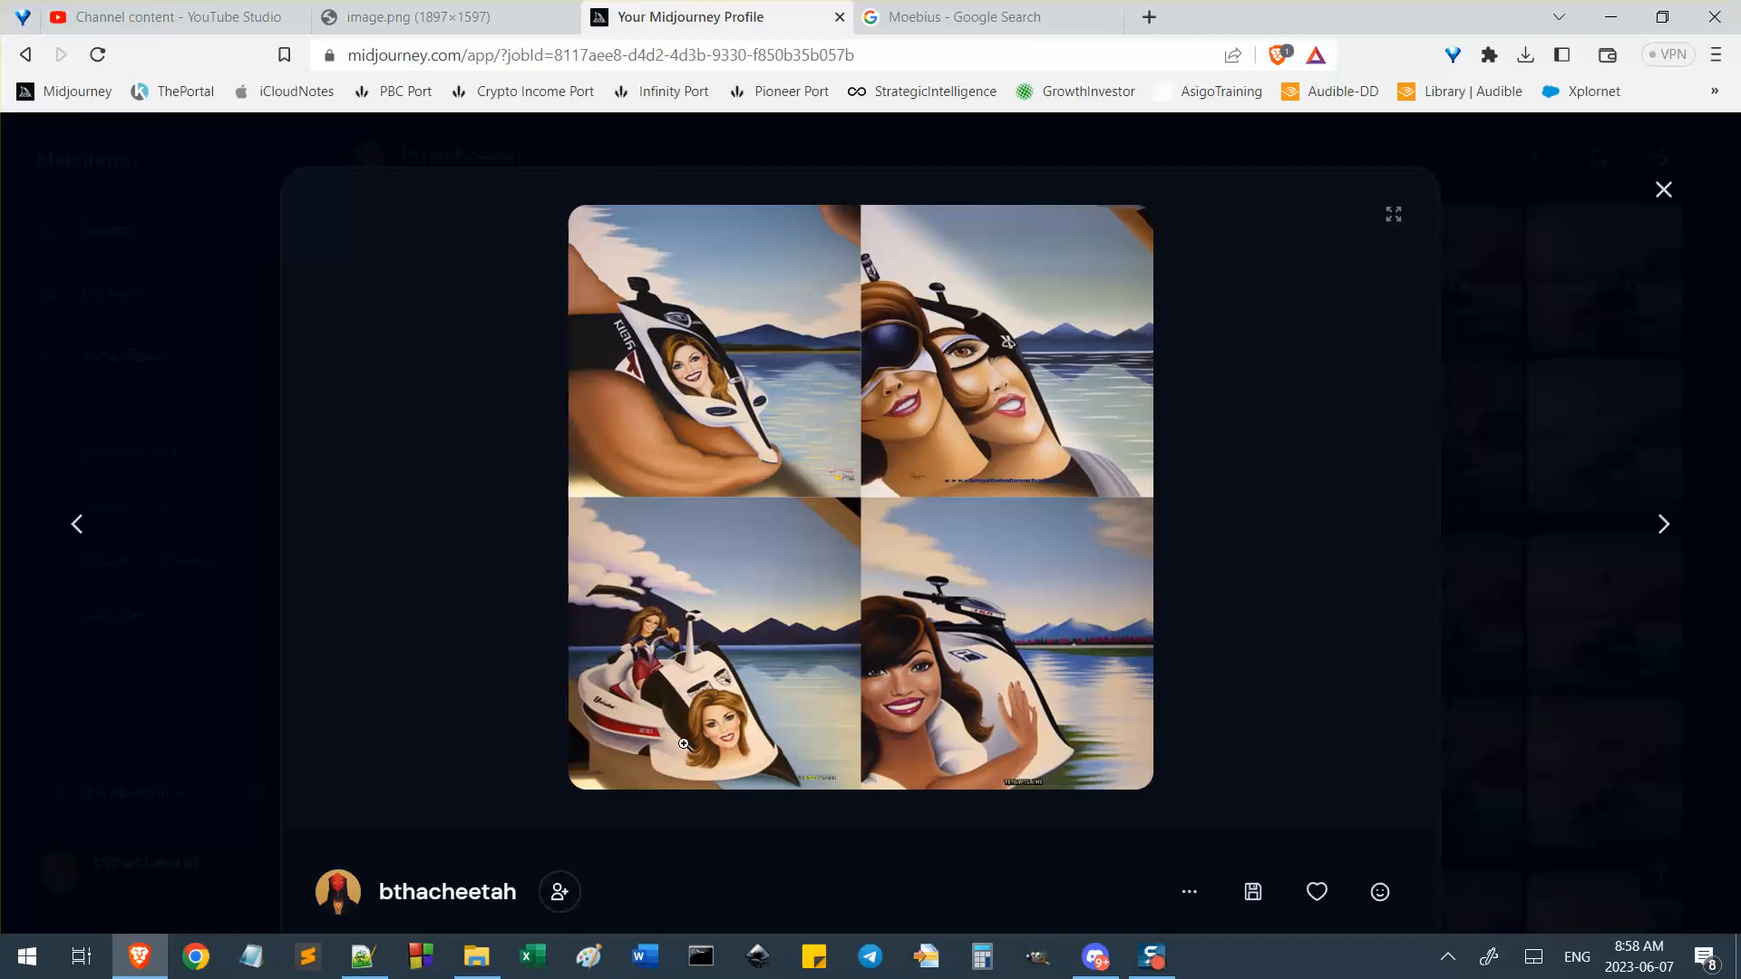
click(1670, 200)
Return to the start of the unfiltered profile gallery and search it for "jetski" again.
scroll(1407, 758, down, 3)
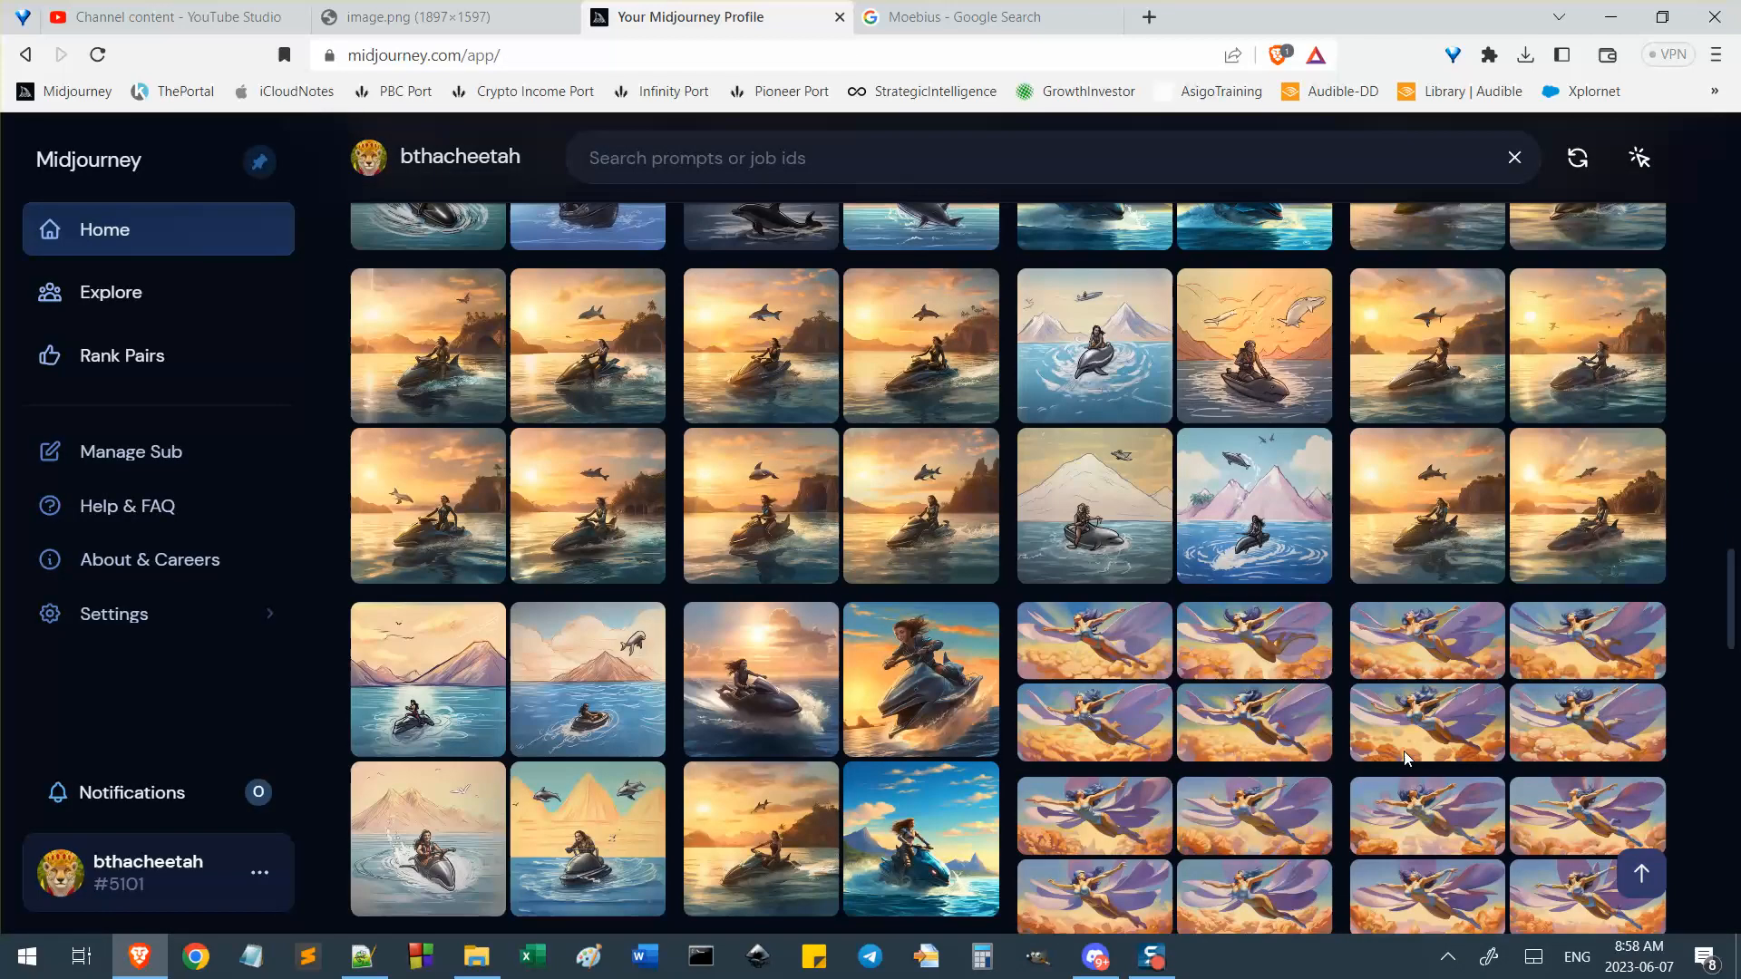
scroll(1405, 760, down, 20)
scroll(1255, 763, up, 20)
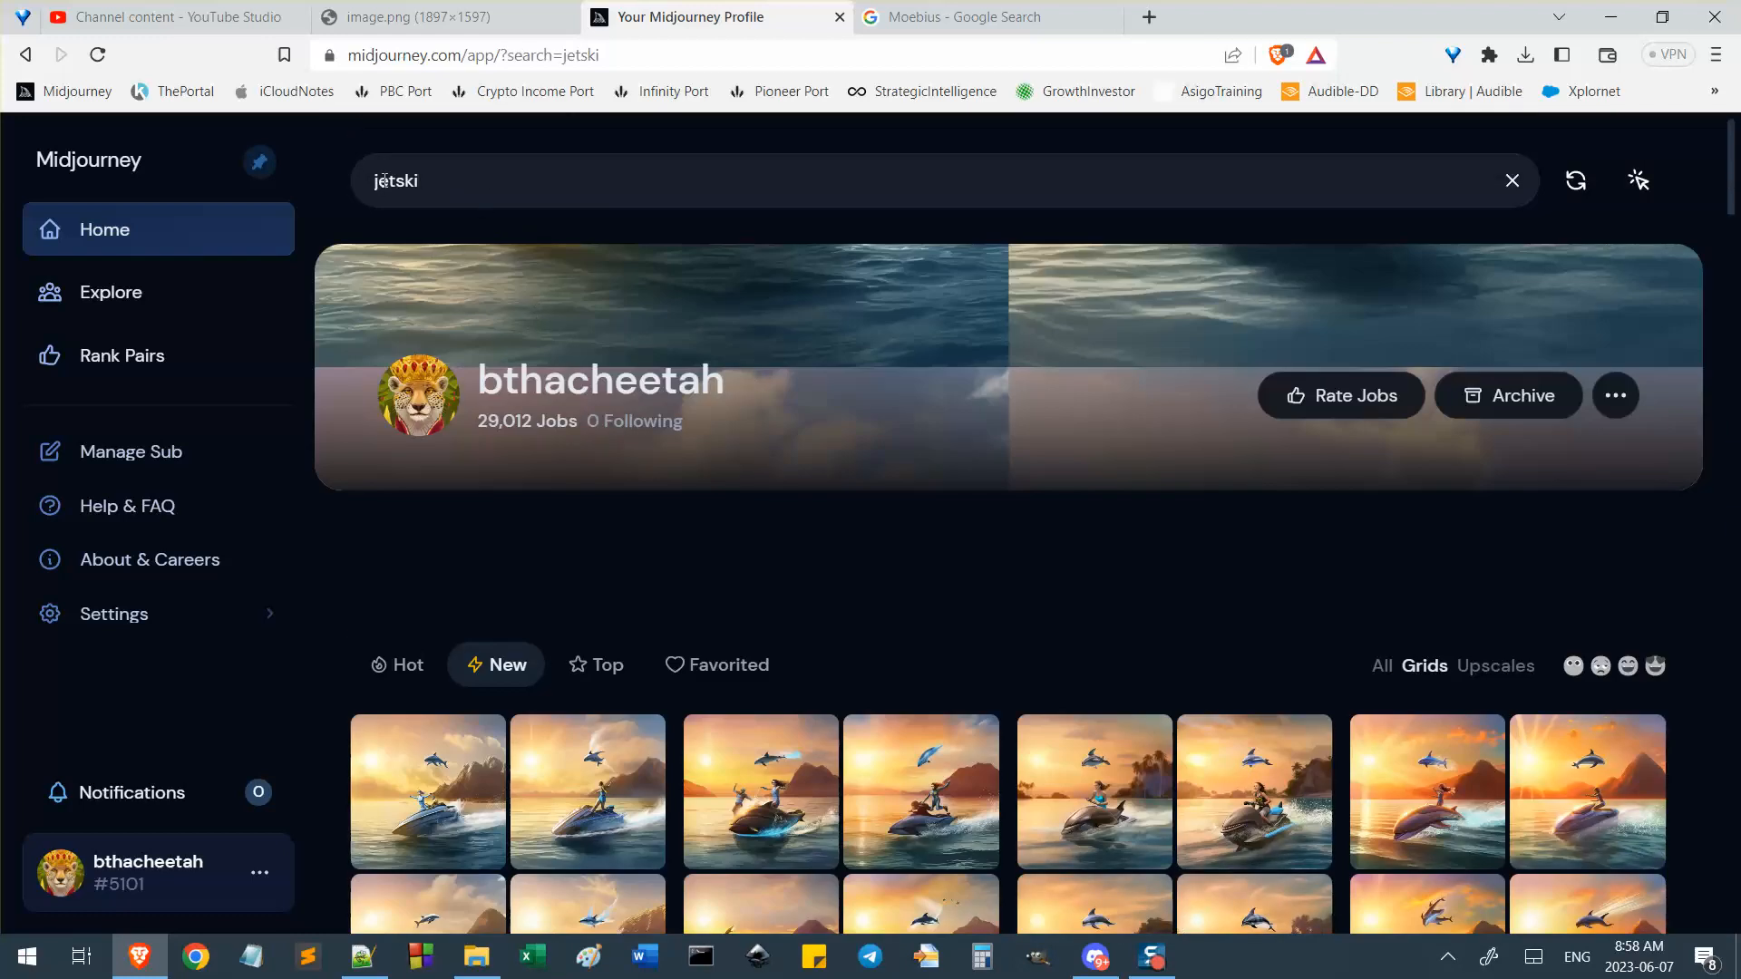
Find the older front-view paintings past the dolphin grids and enlarge the one of the long-haired woman straddling a pale jetski.
scroll(1038, 600, down, 10)
scroll(1364, 649, down, 15)
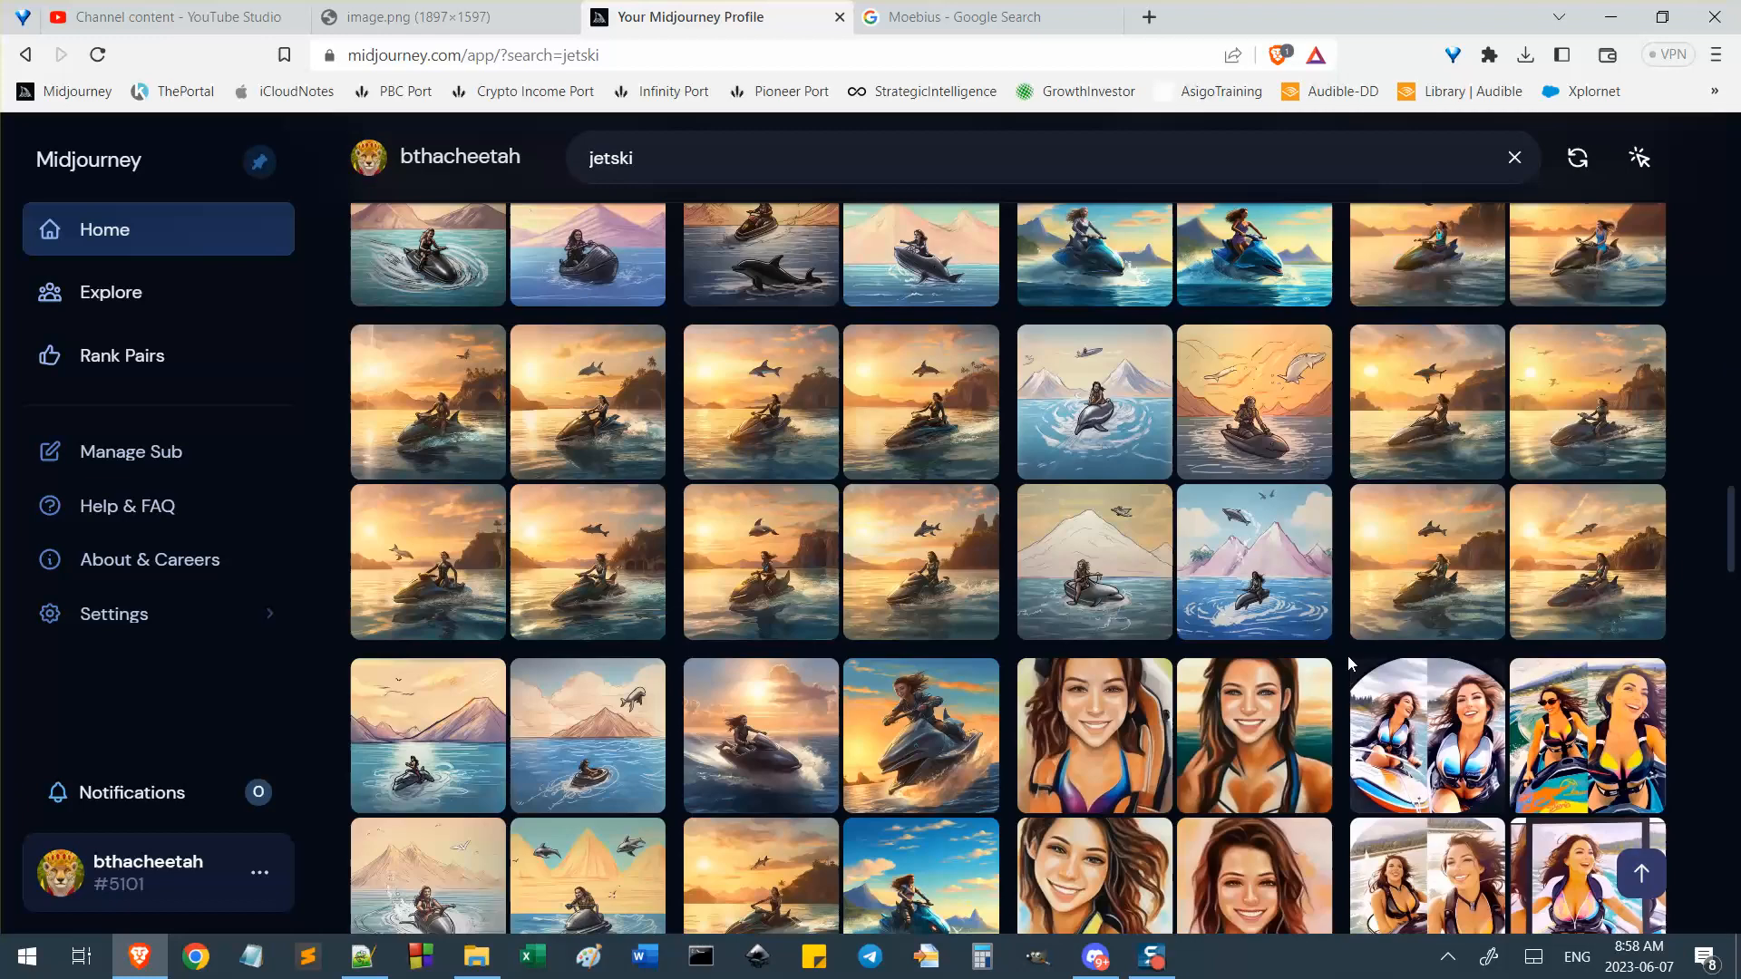
scroll(1324, 678, down, 15)
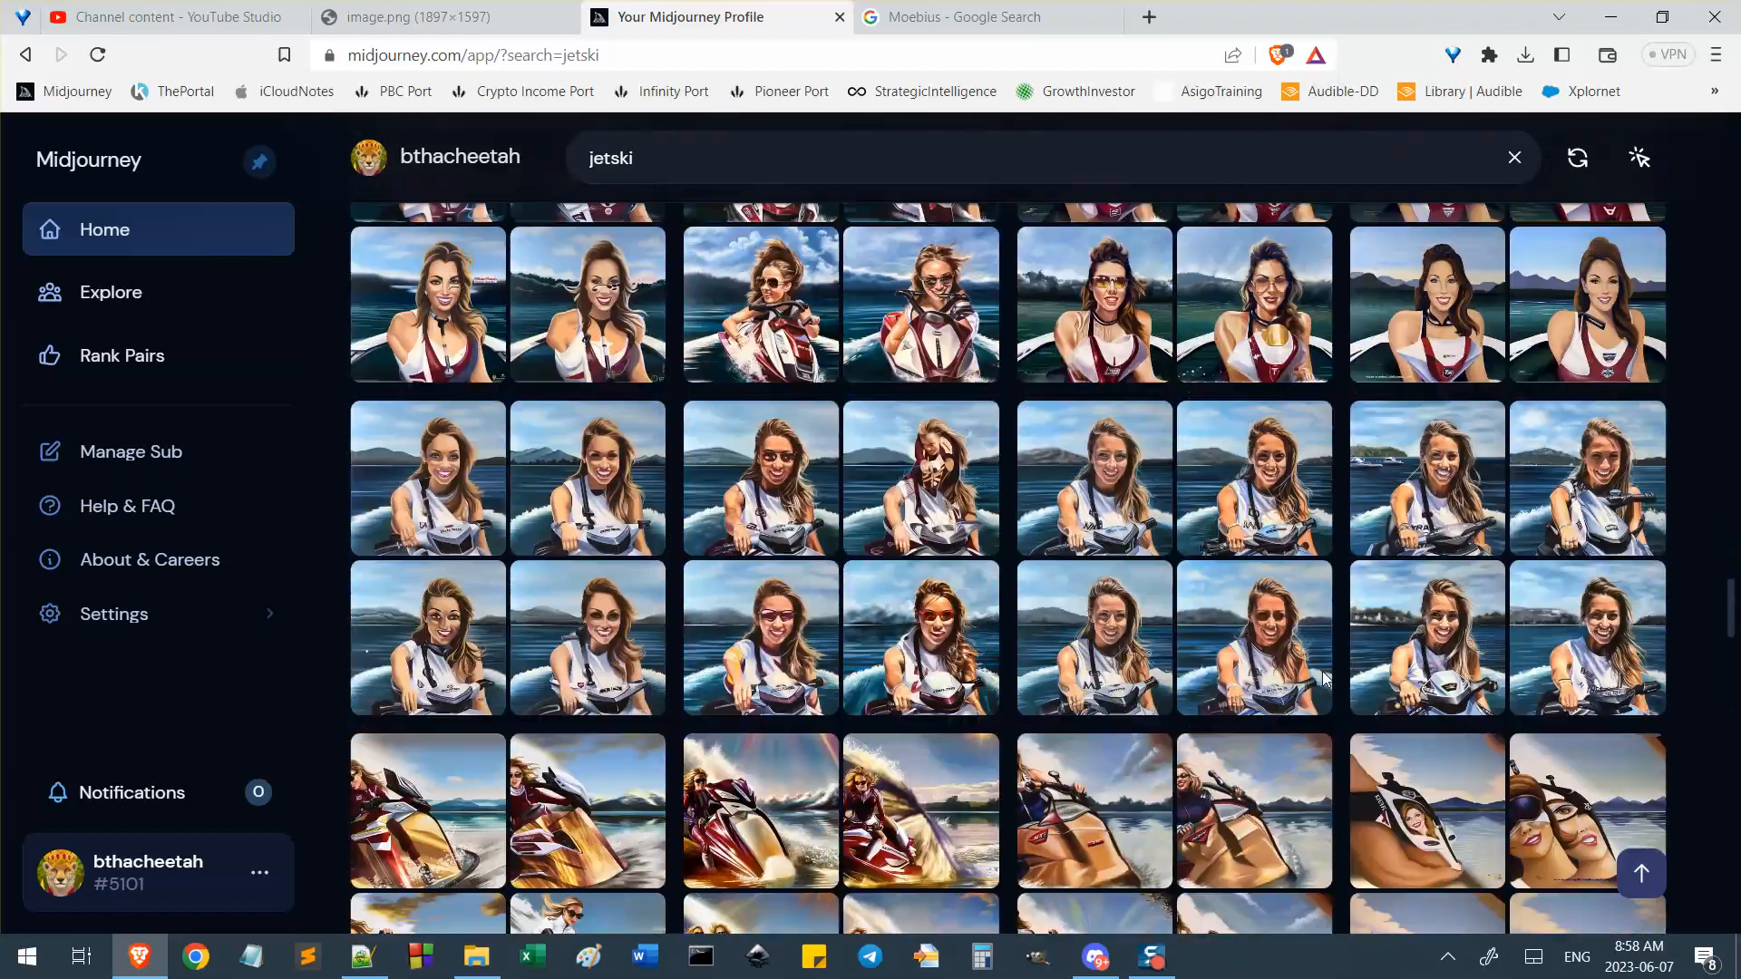
scroll(1317, 440, up, 5)
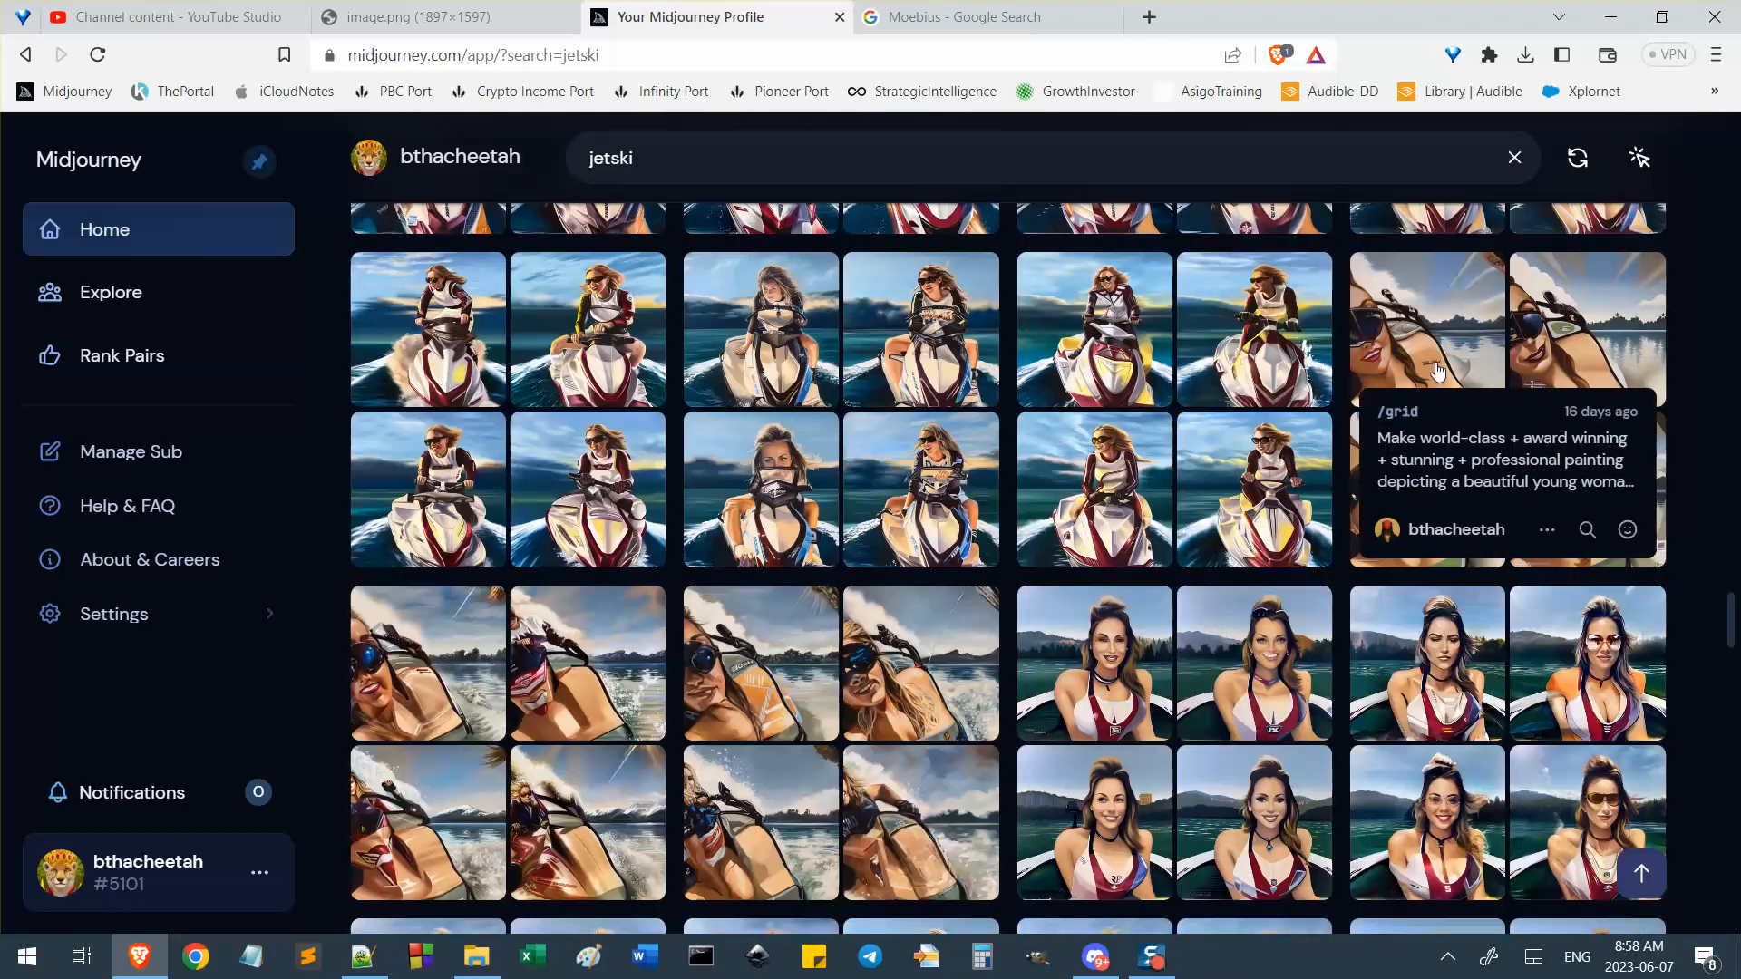
click(920, 282)
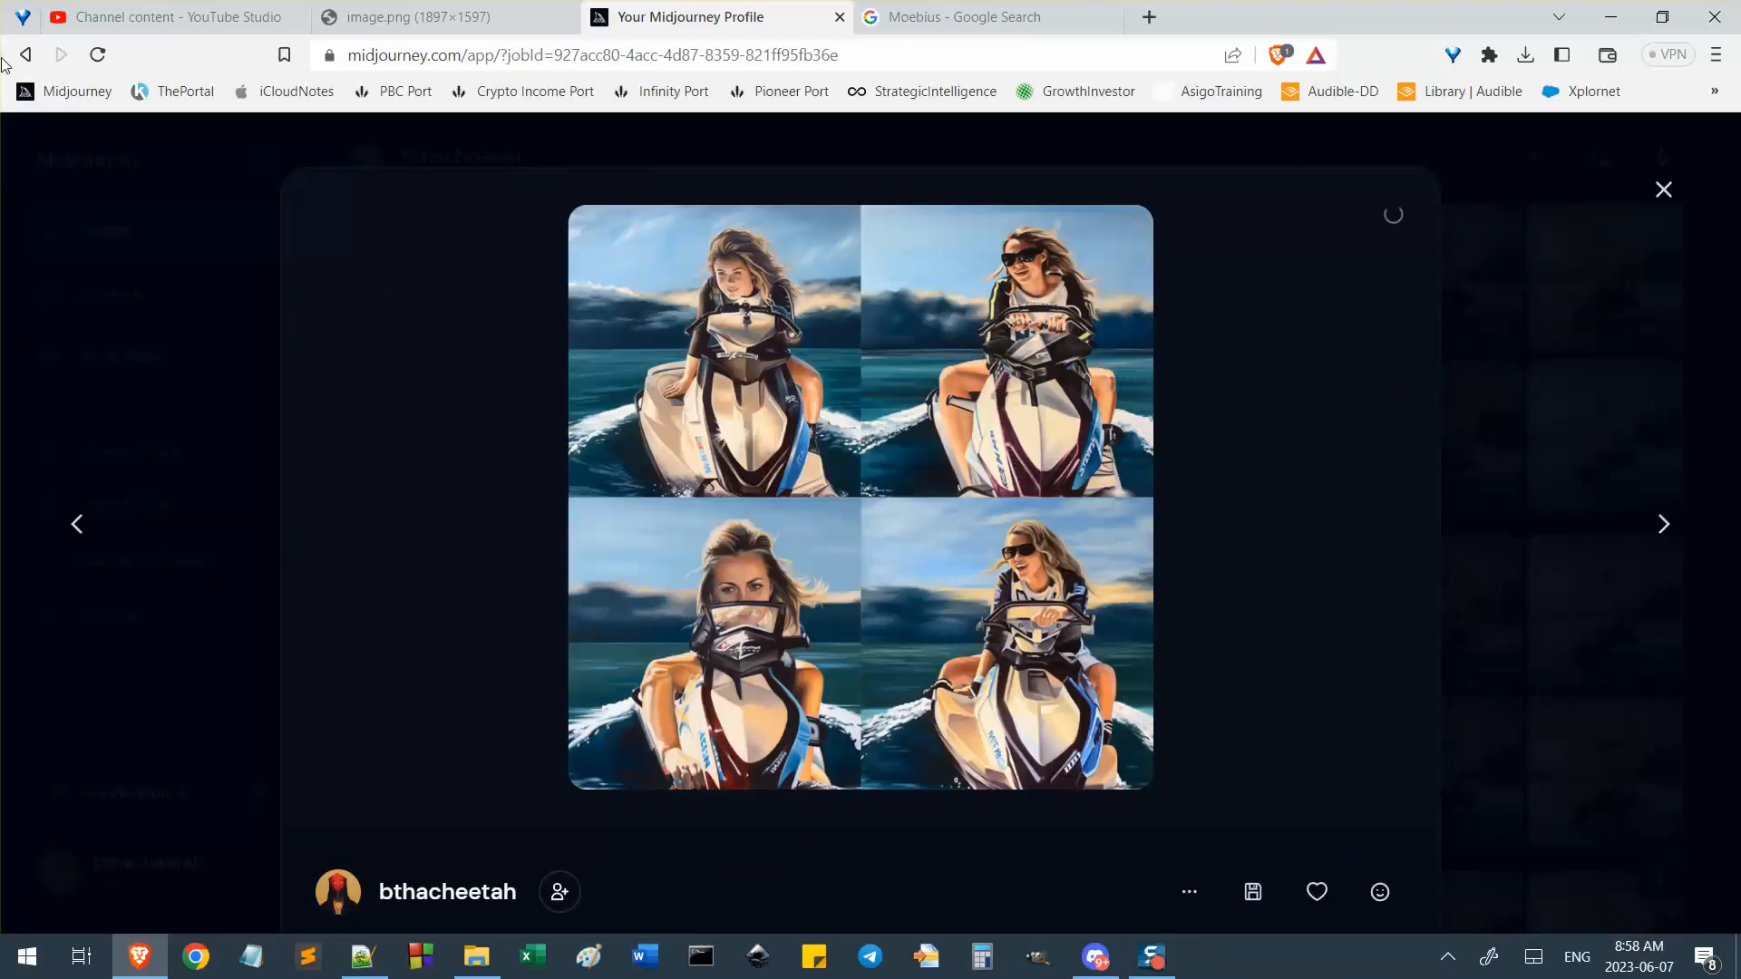
Page through the enlarged jetski and dolphin image grids in the viewer, and close it.
click(1667, 526)
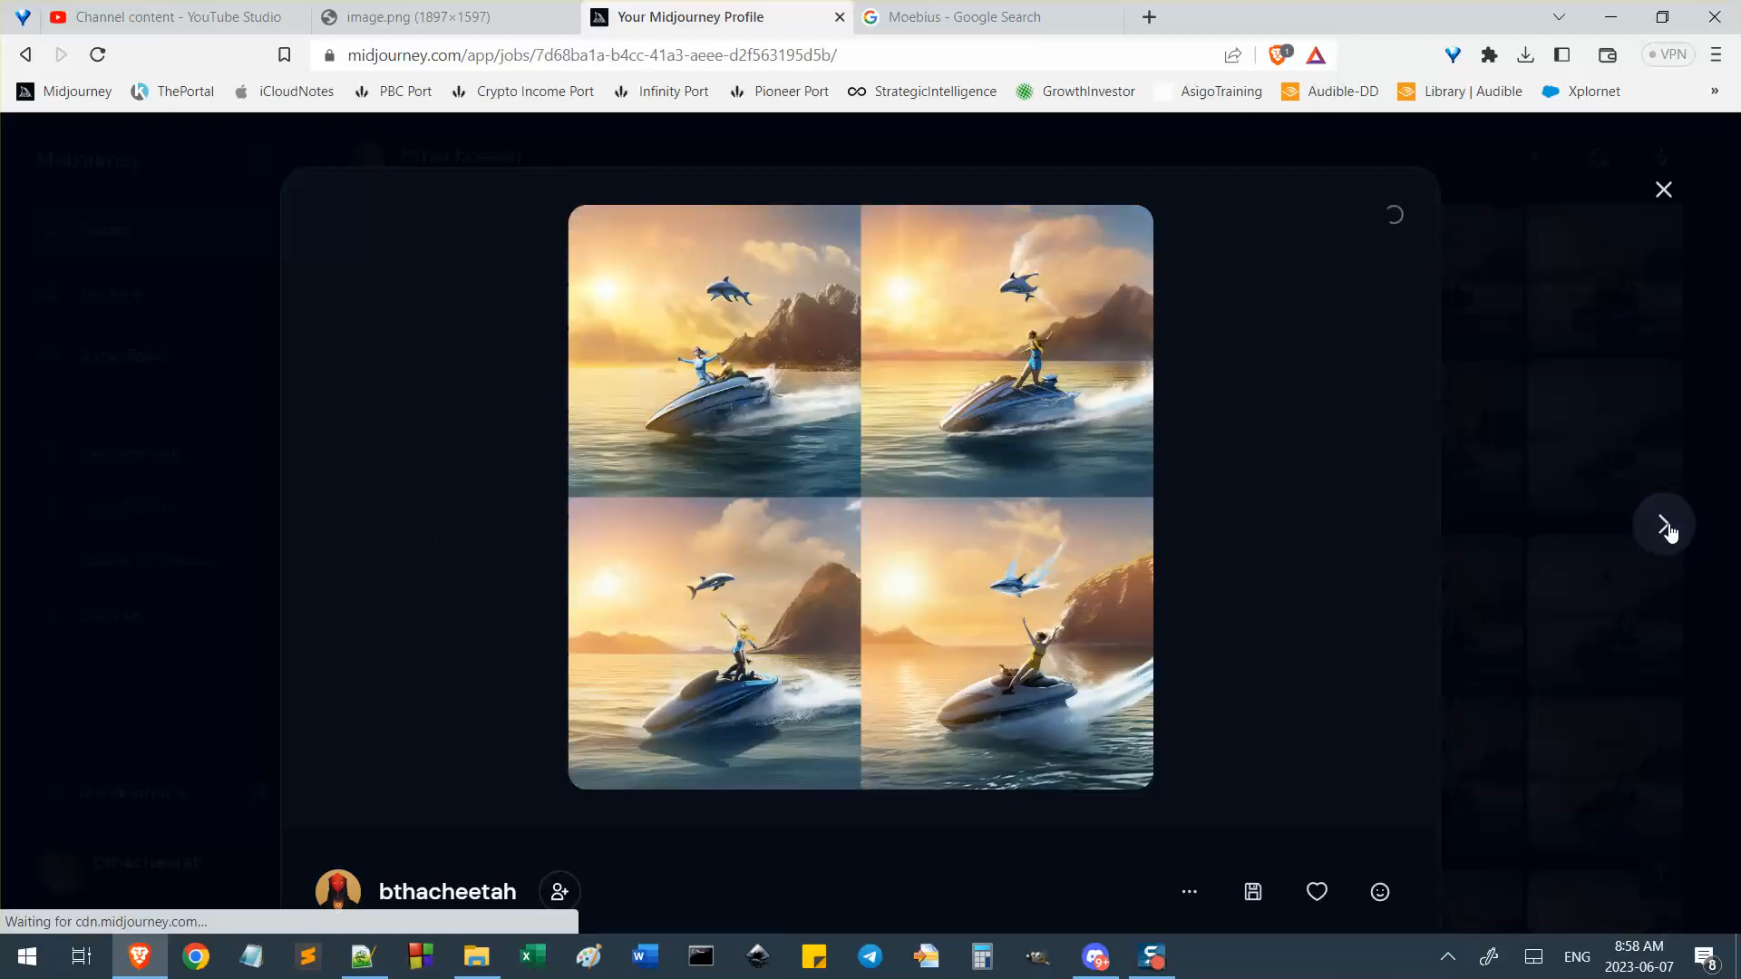
click(1665, 526)
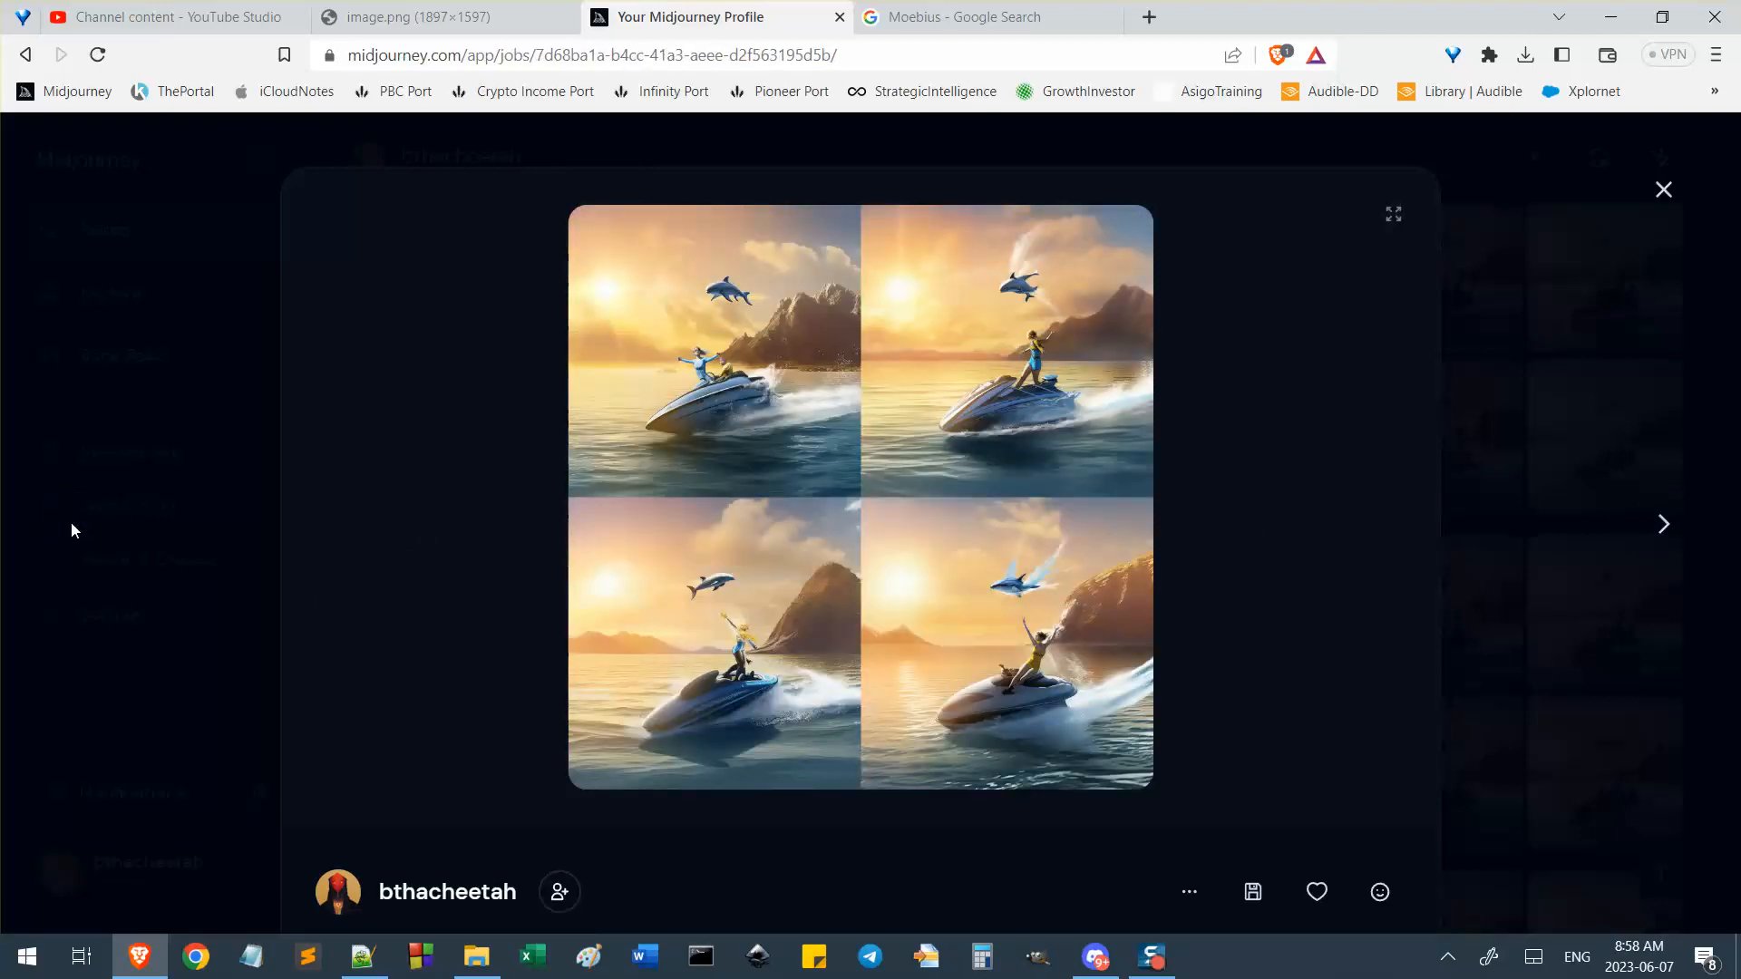
click(1663, 524)
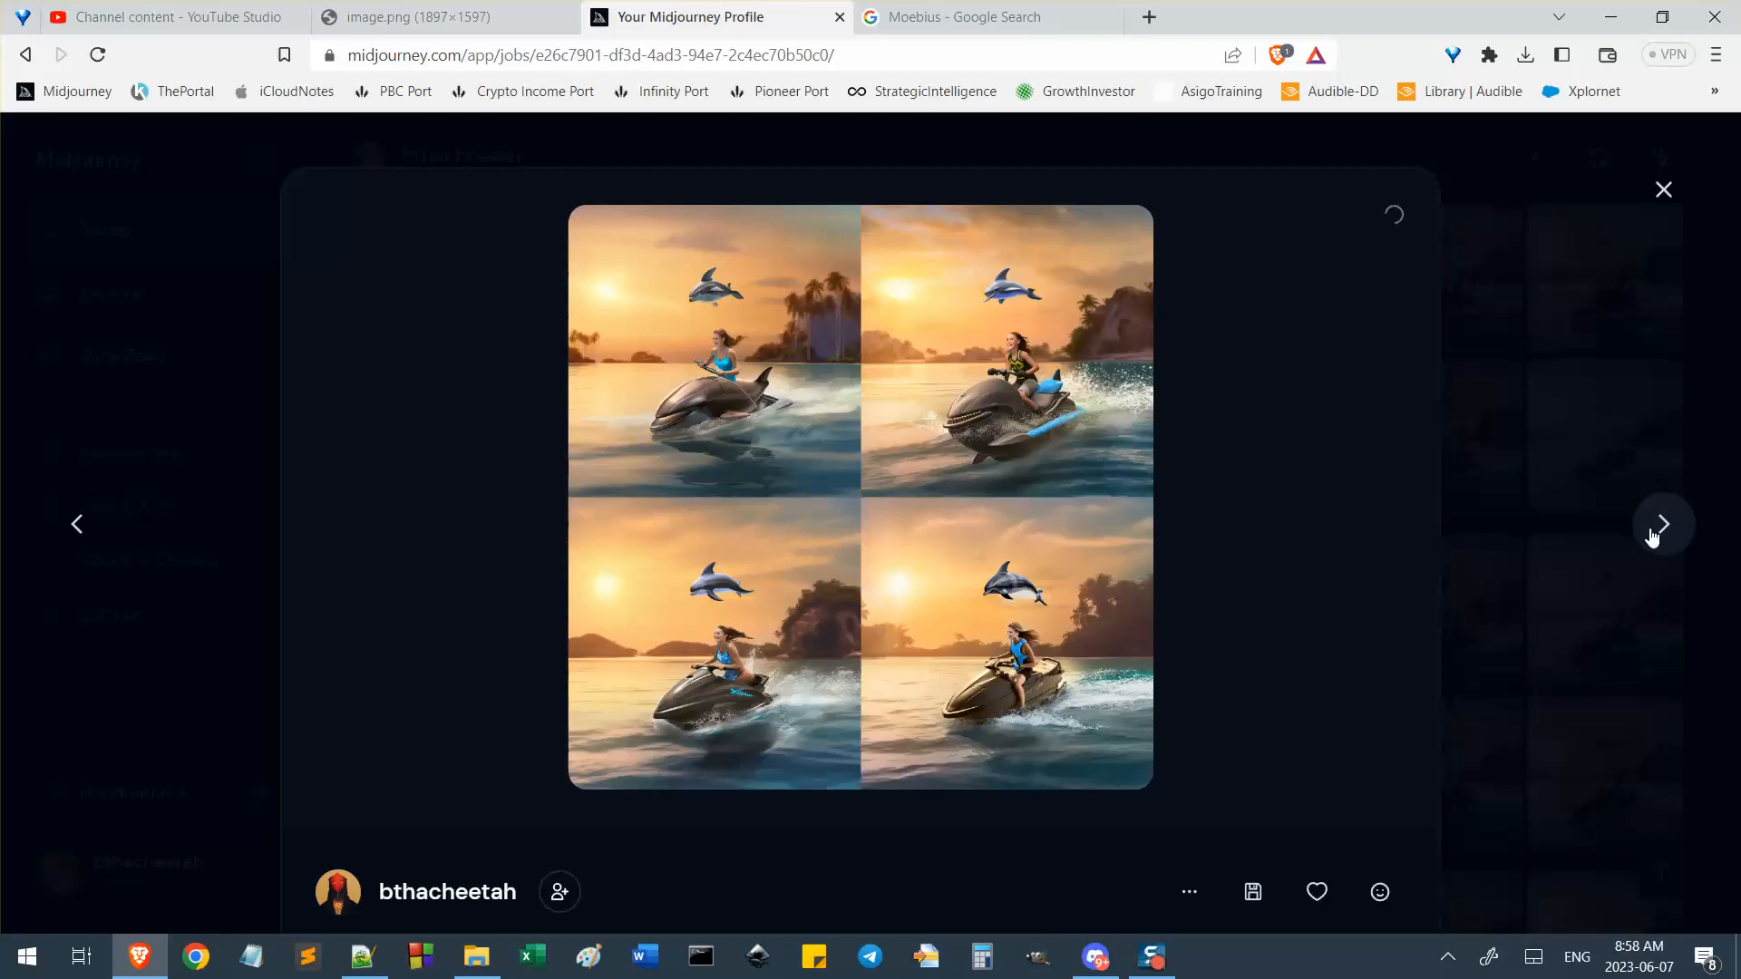
click(1667, 193)
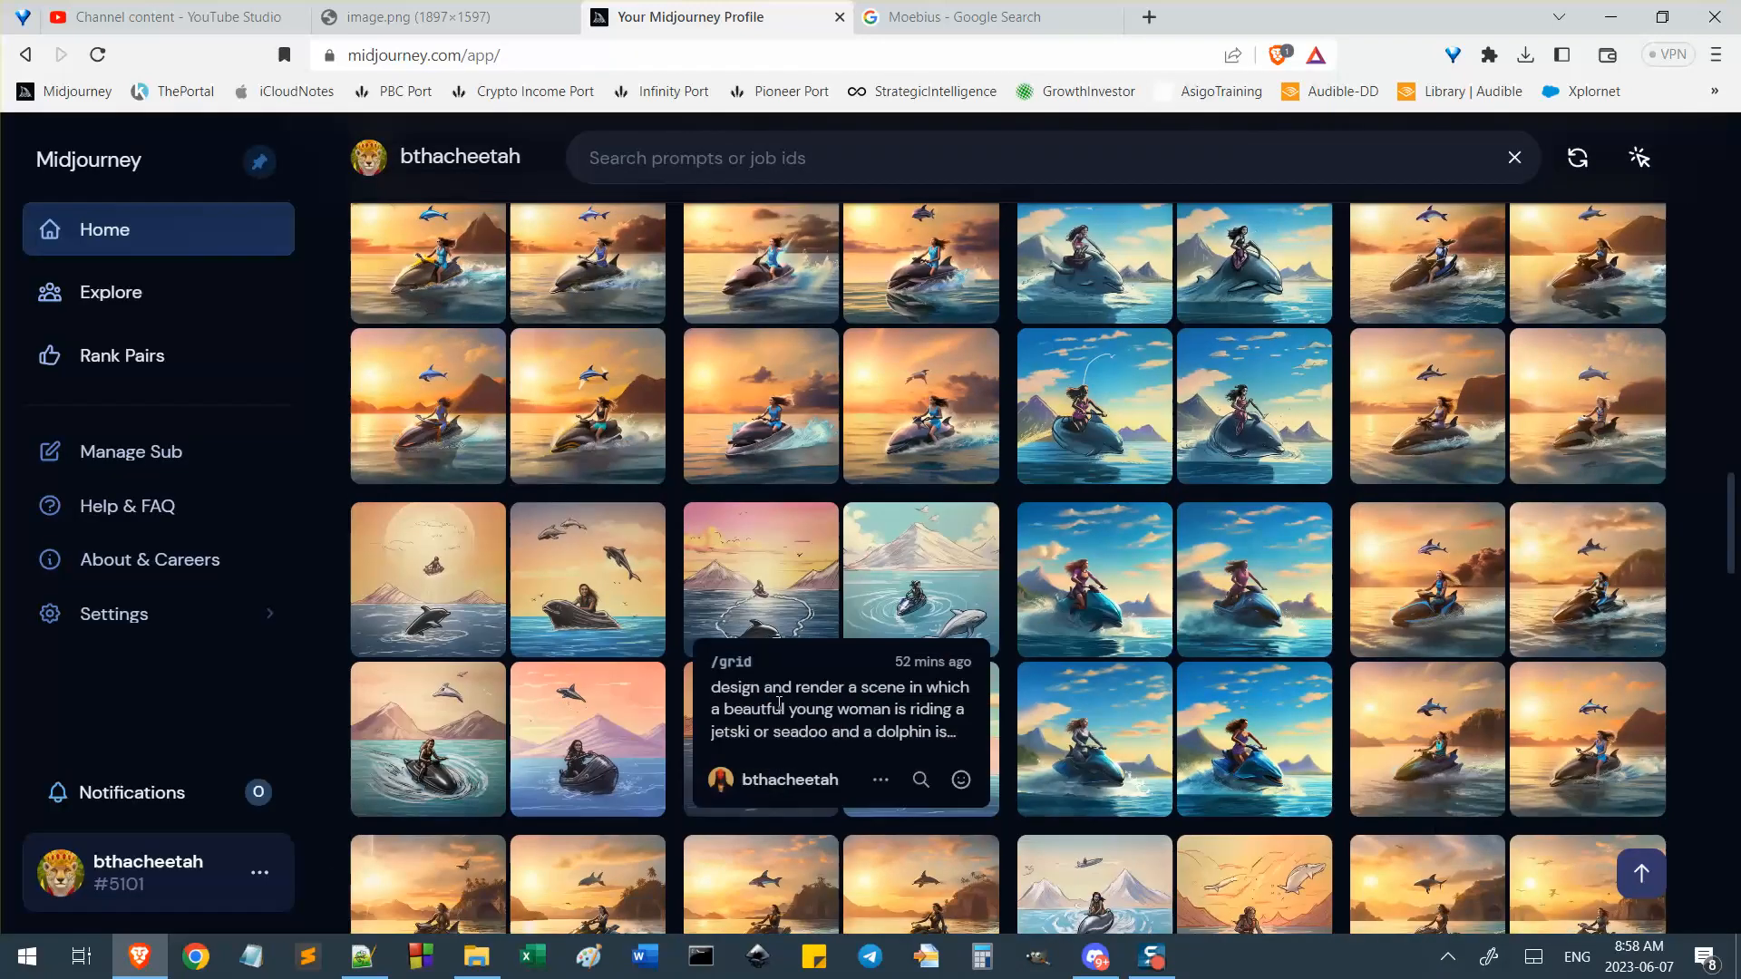
Filter the profile's image gallery by the search term jetski, and close the Moebius Google search page.
scroll(1654, 560, down, 5)
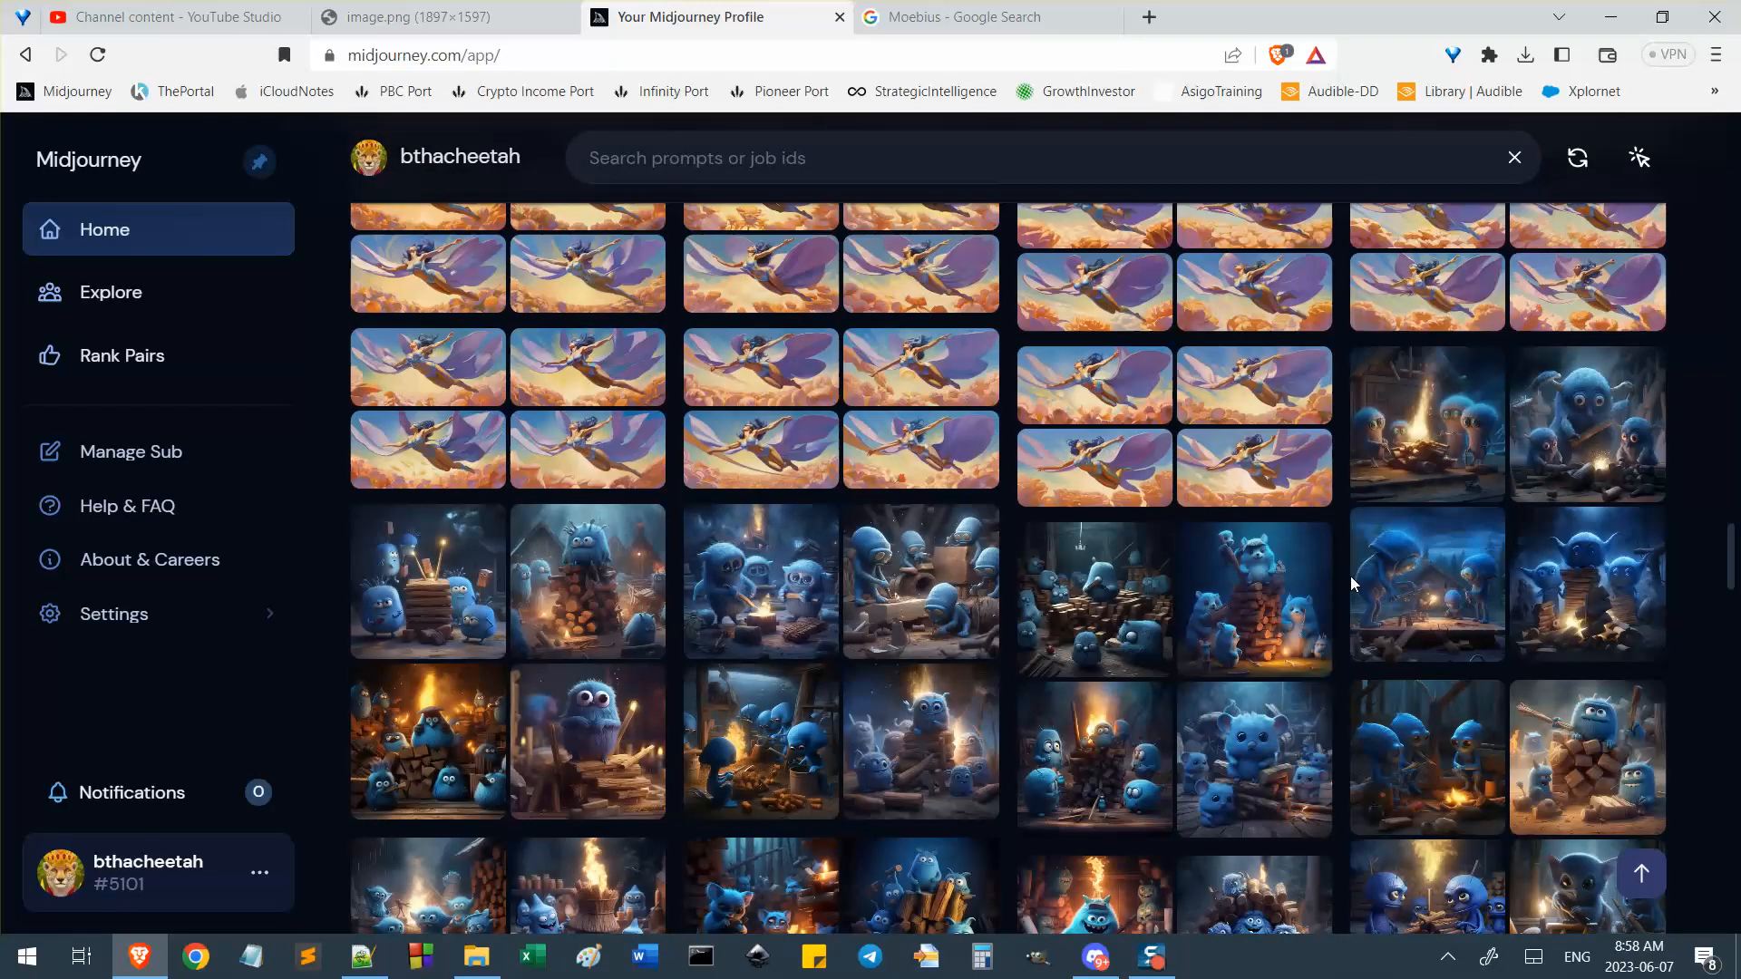
scroll(1248, 588, up, 10)
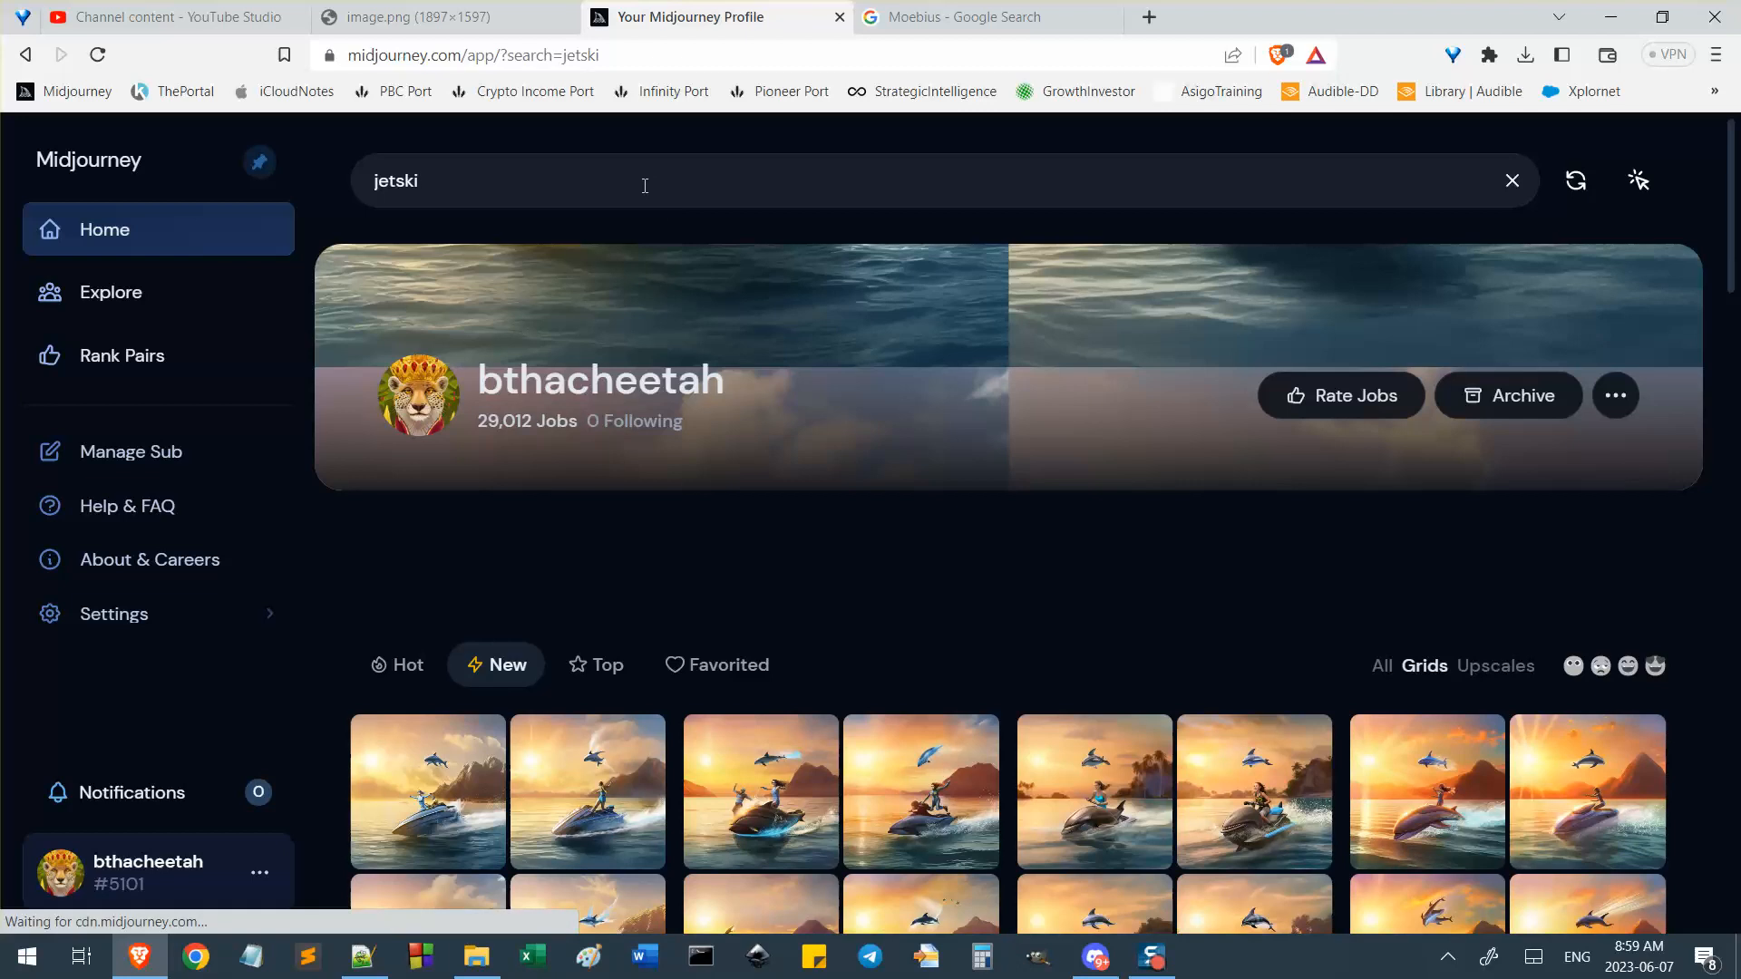
click(1032, 17)
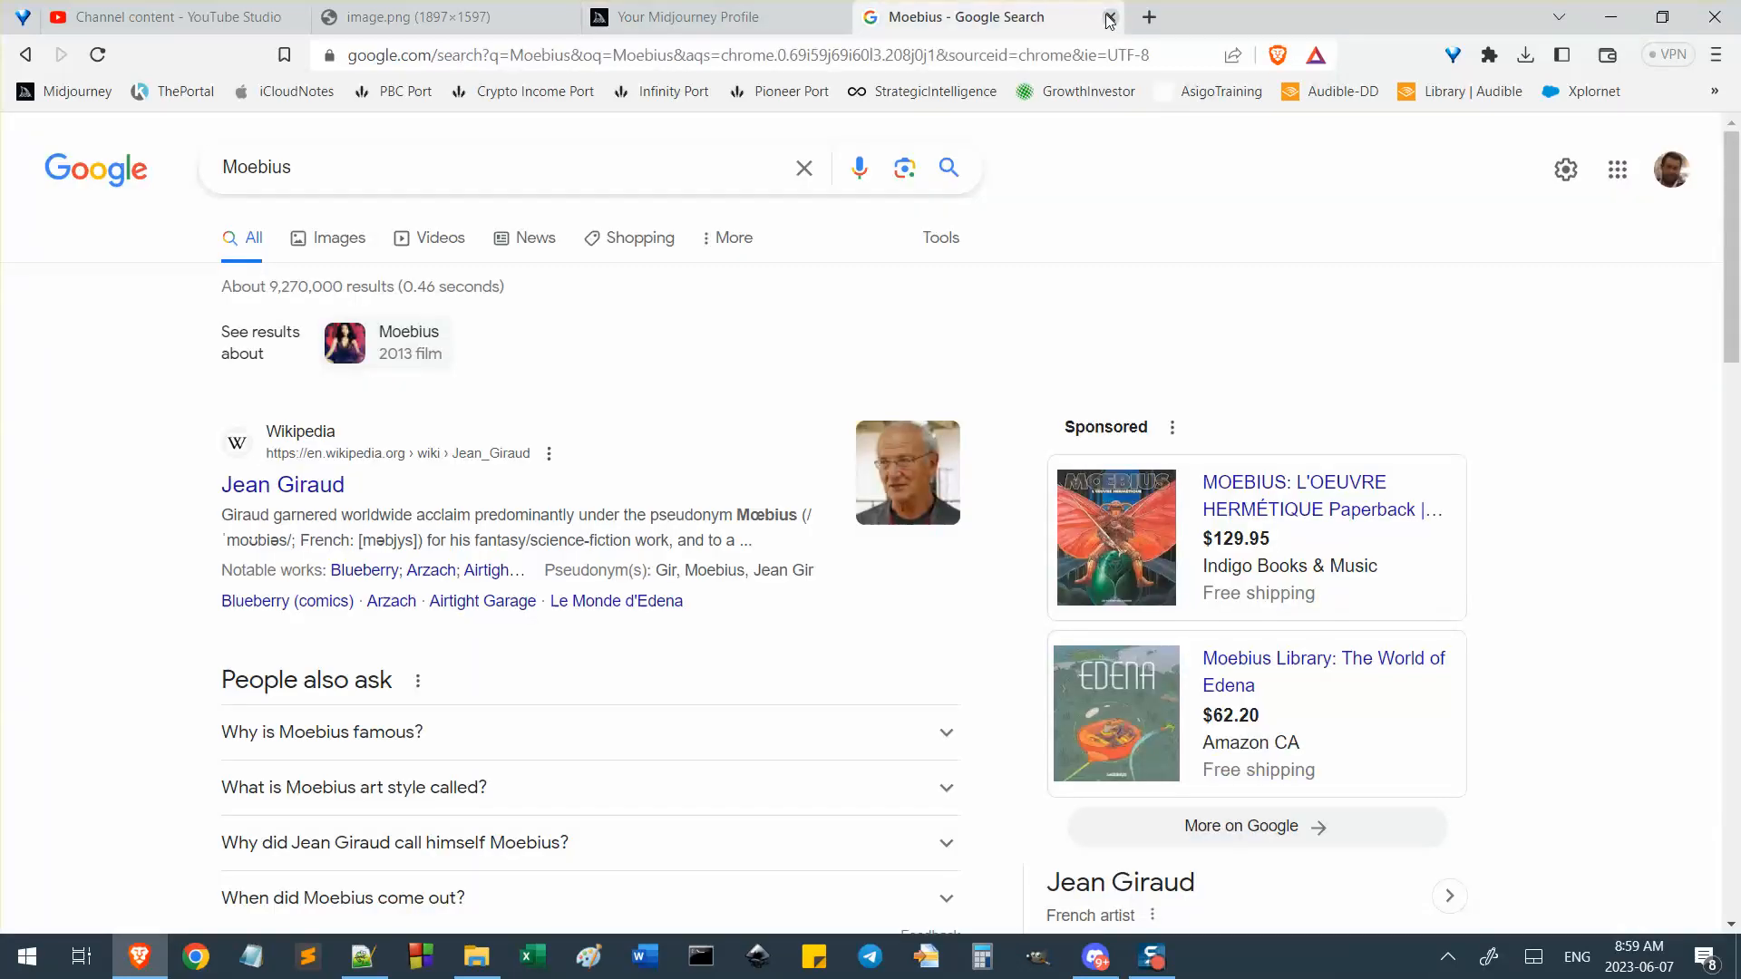
click(1109, 17)
Look through the jetski results from the newest dolphin scenes down to the older painted portraits.
scroll(1251, 579, down, 10)
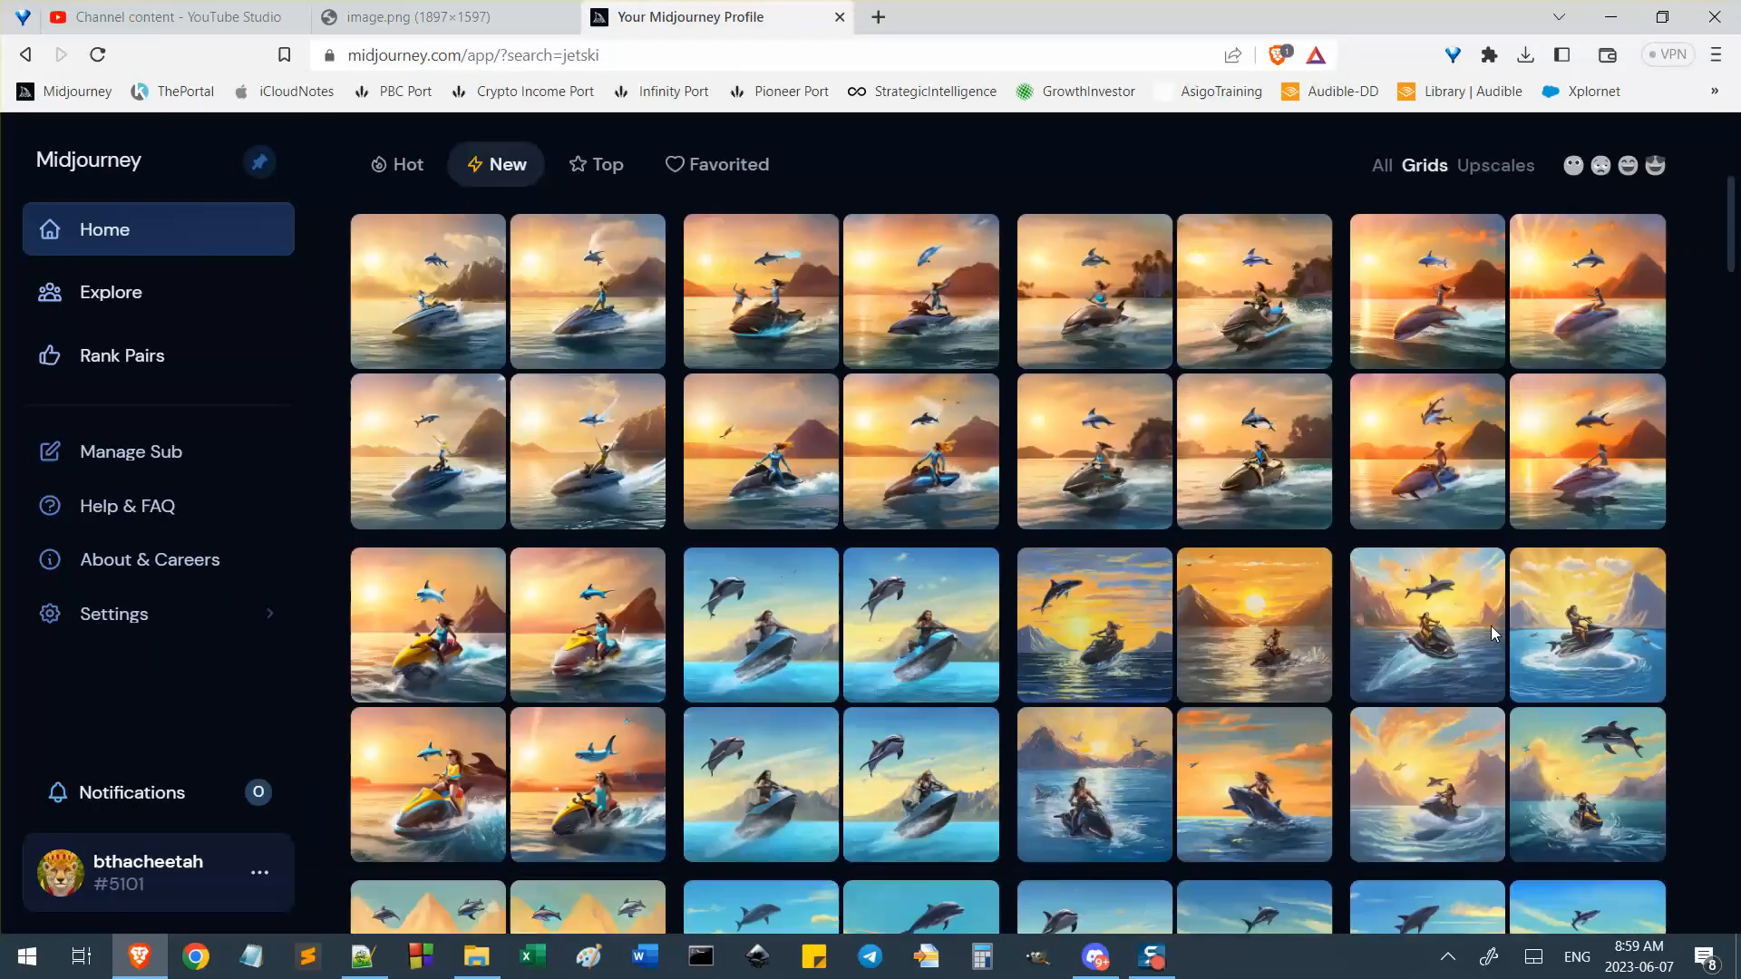
scroll(1207, 646, down, 10)
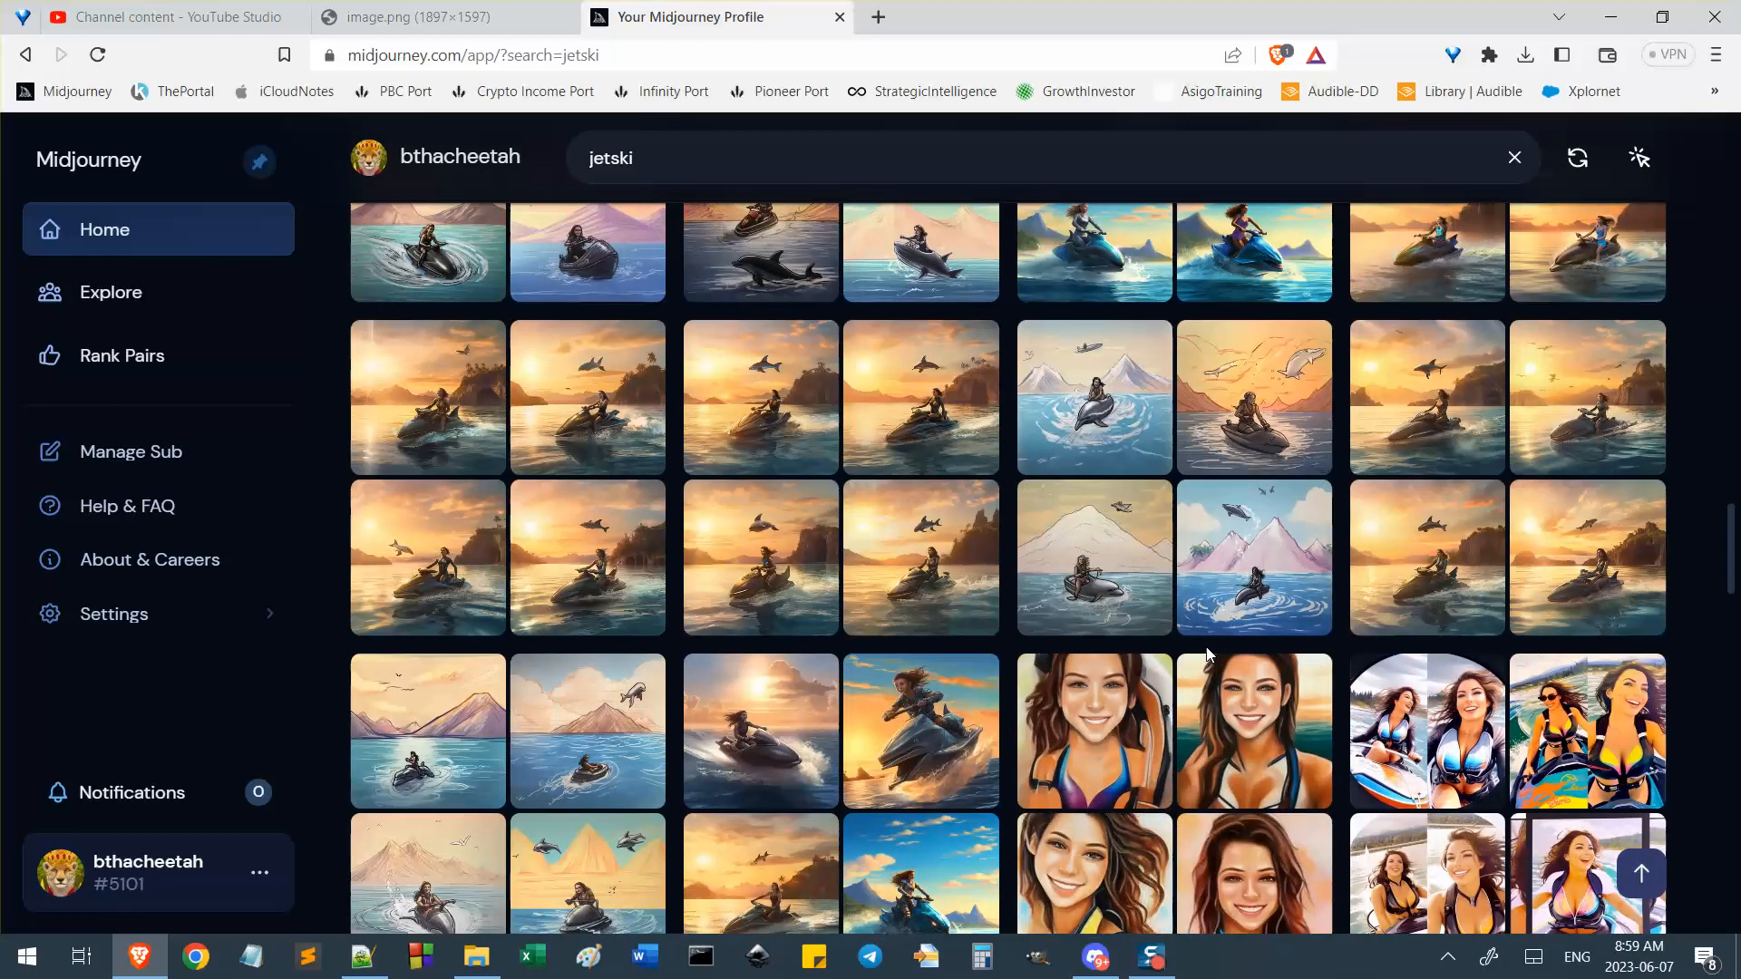
click(1173, 967)
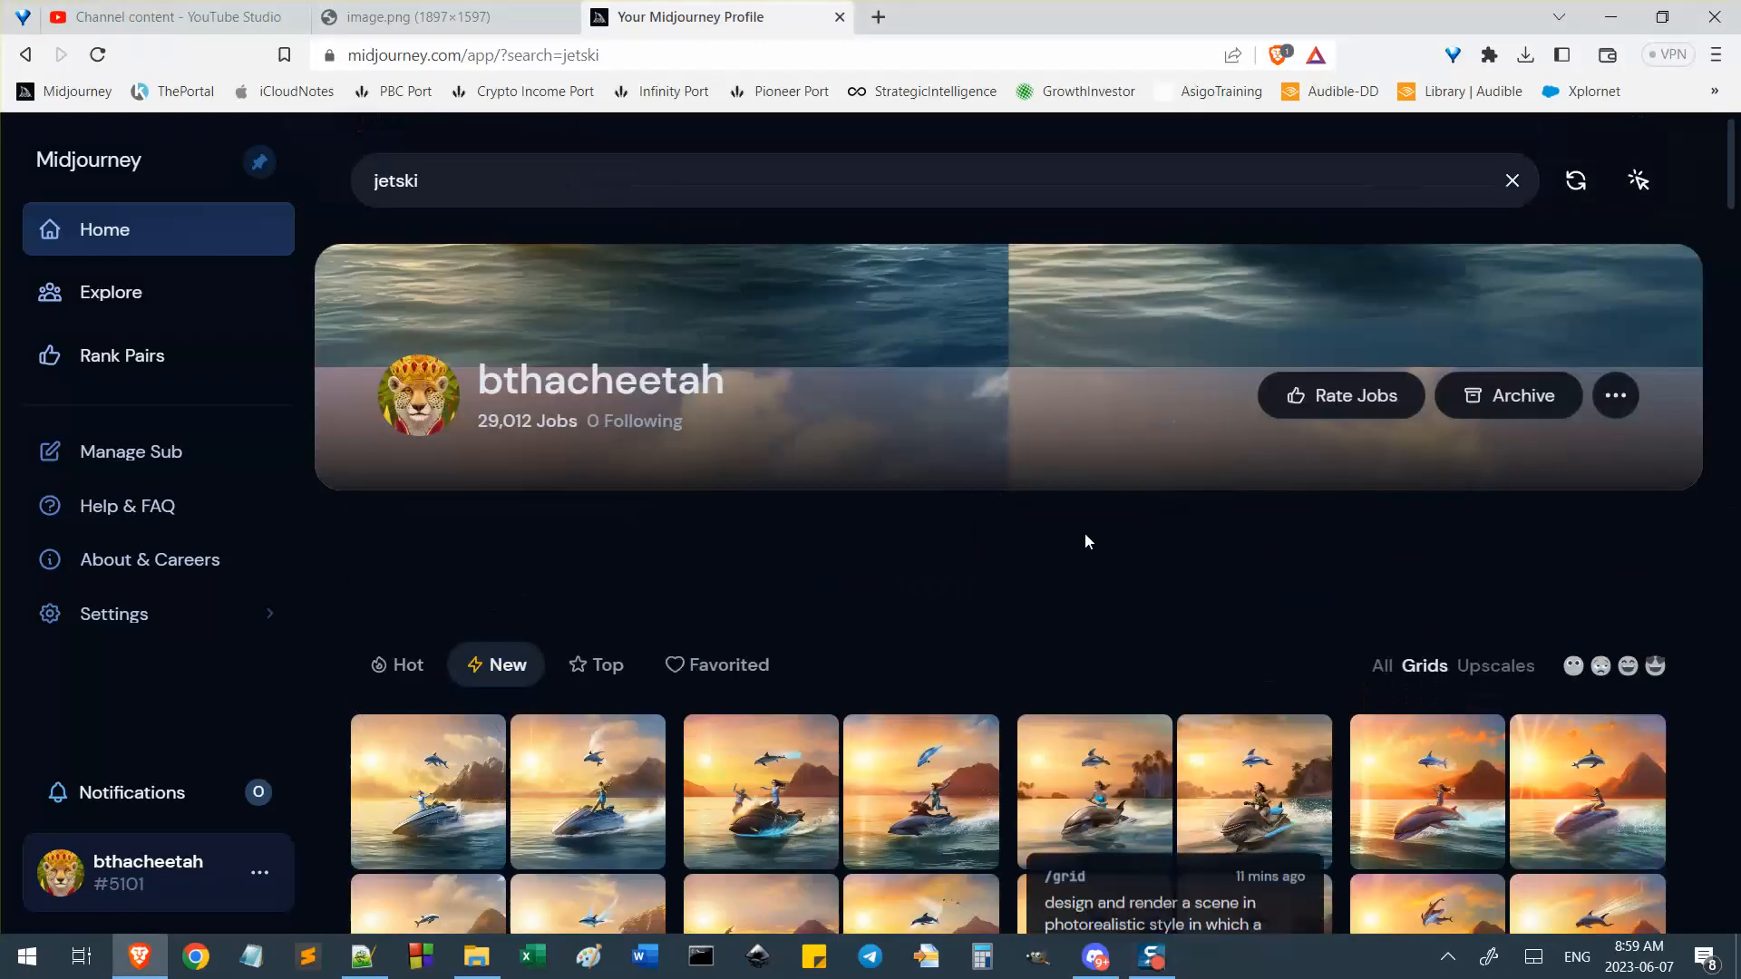
scroll(1085, 540, down, 2)
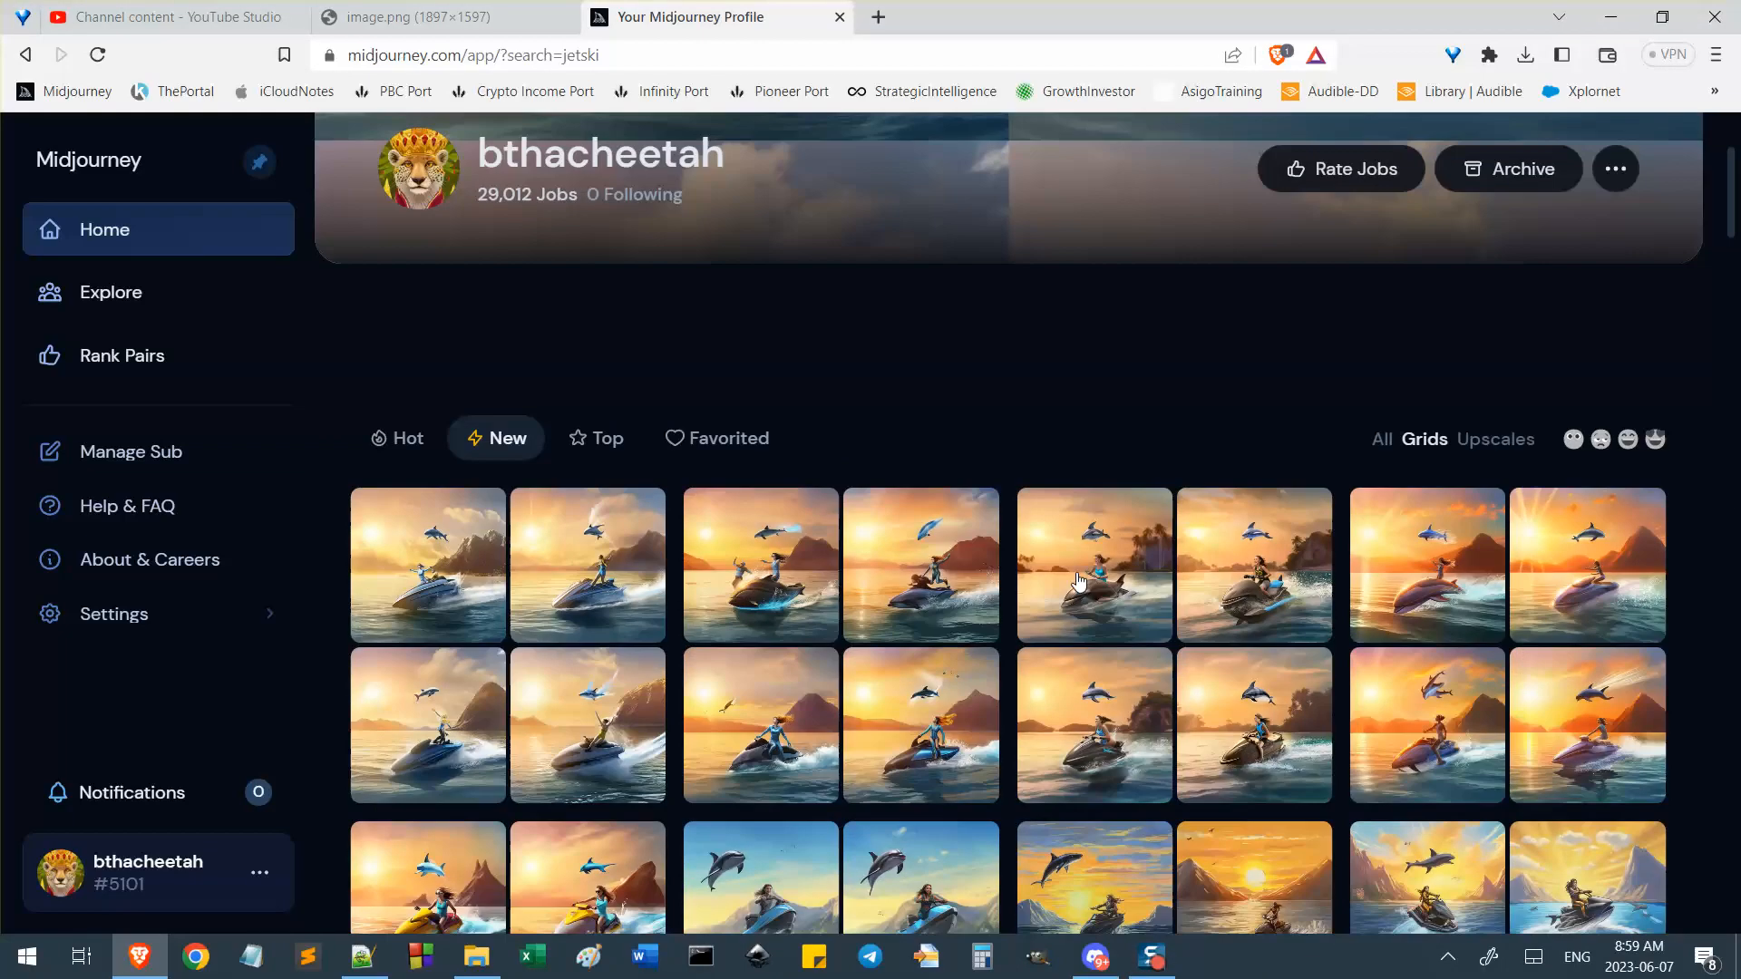
scroll(1036, 570, up, 1)
scroll(1052, 590, down, 6)
scroll(1063, 602, down, 15)
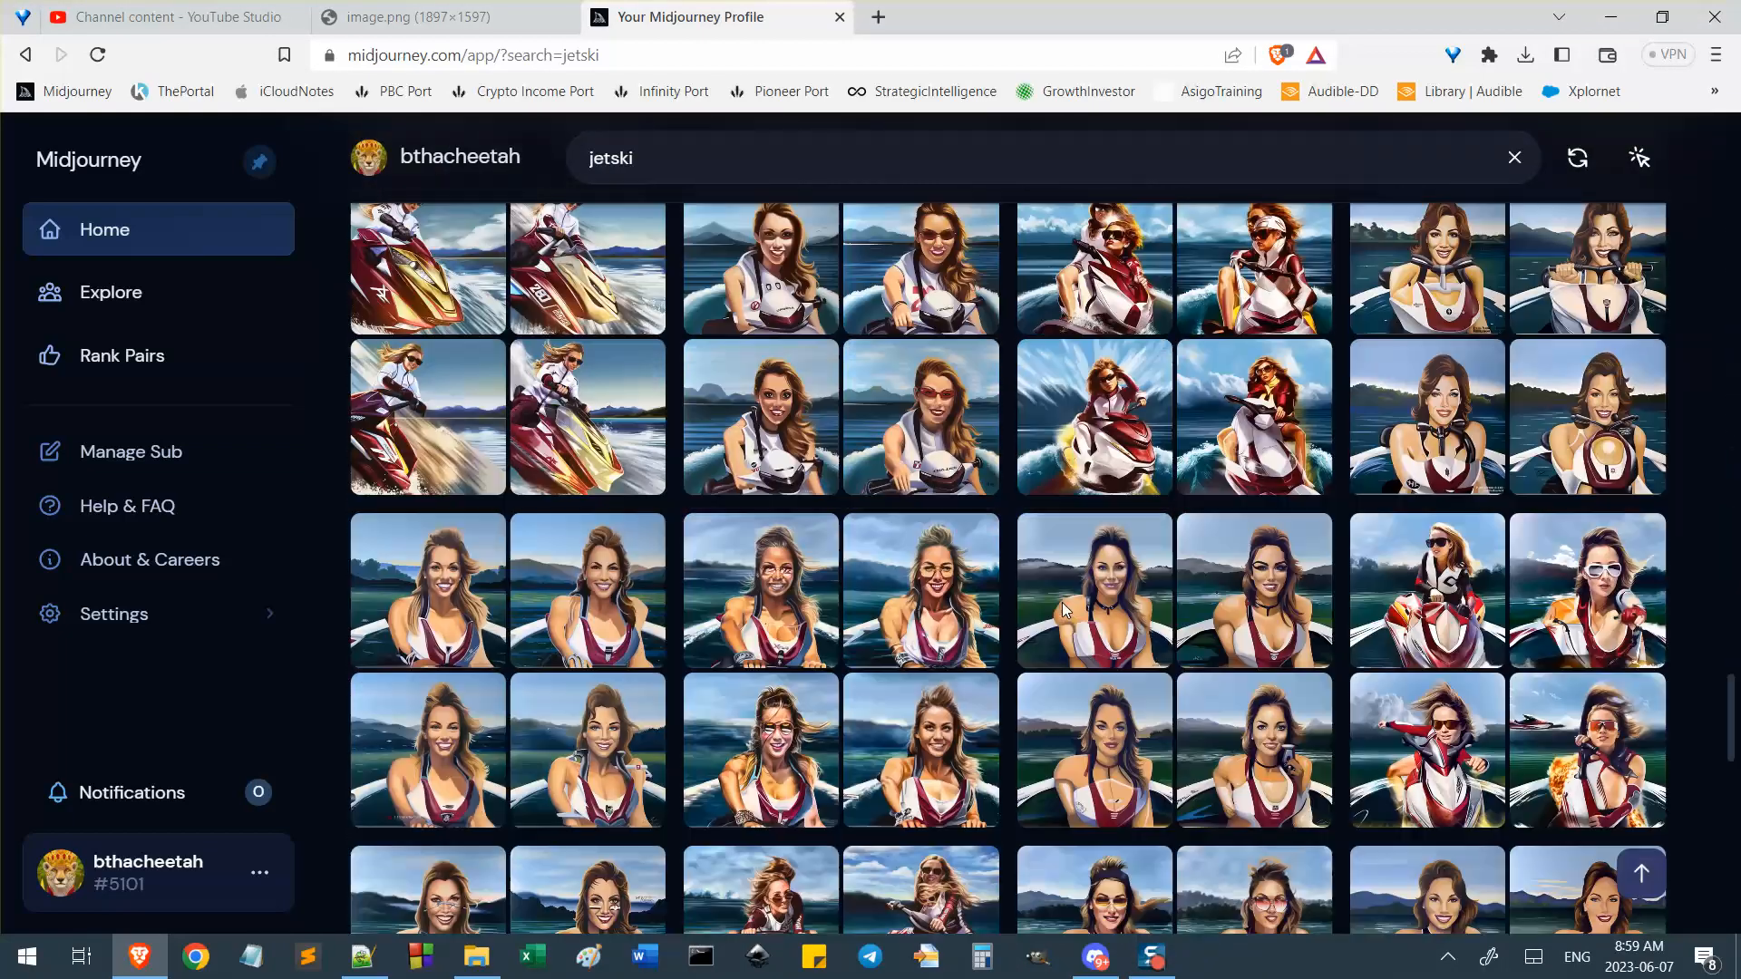
scroll(1063, 603, down, 15)
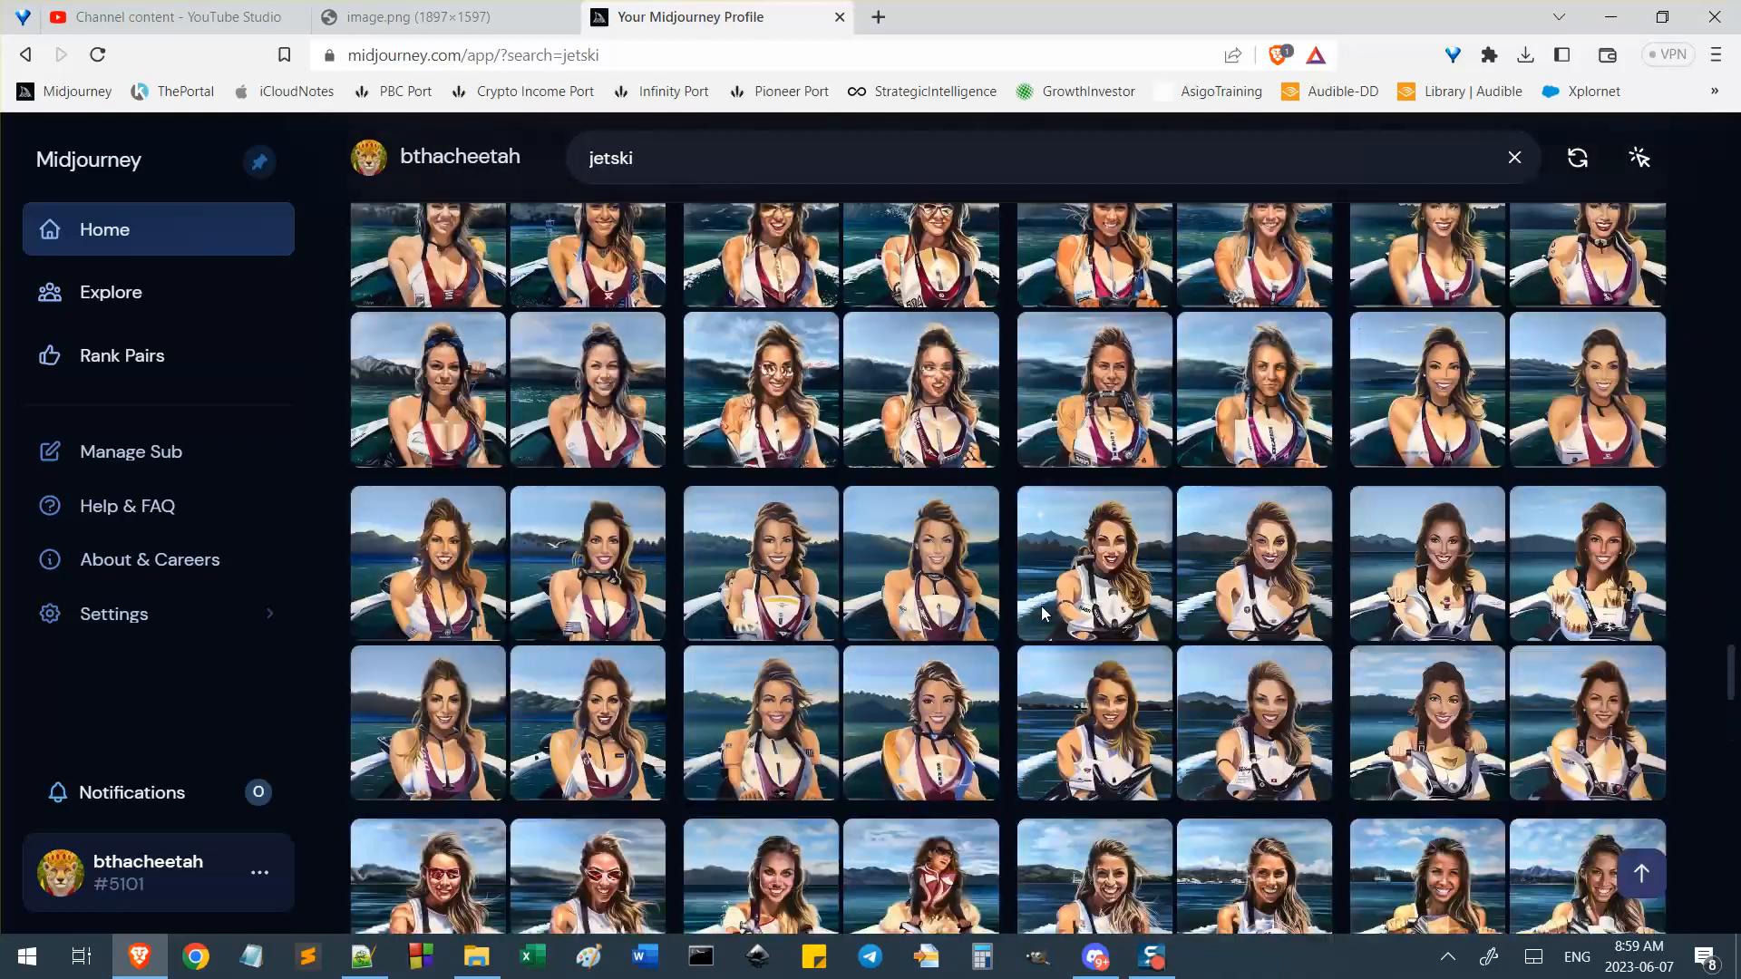
scroll(995, 607, down, 5)
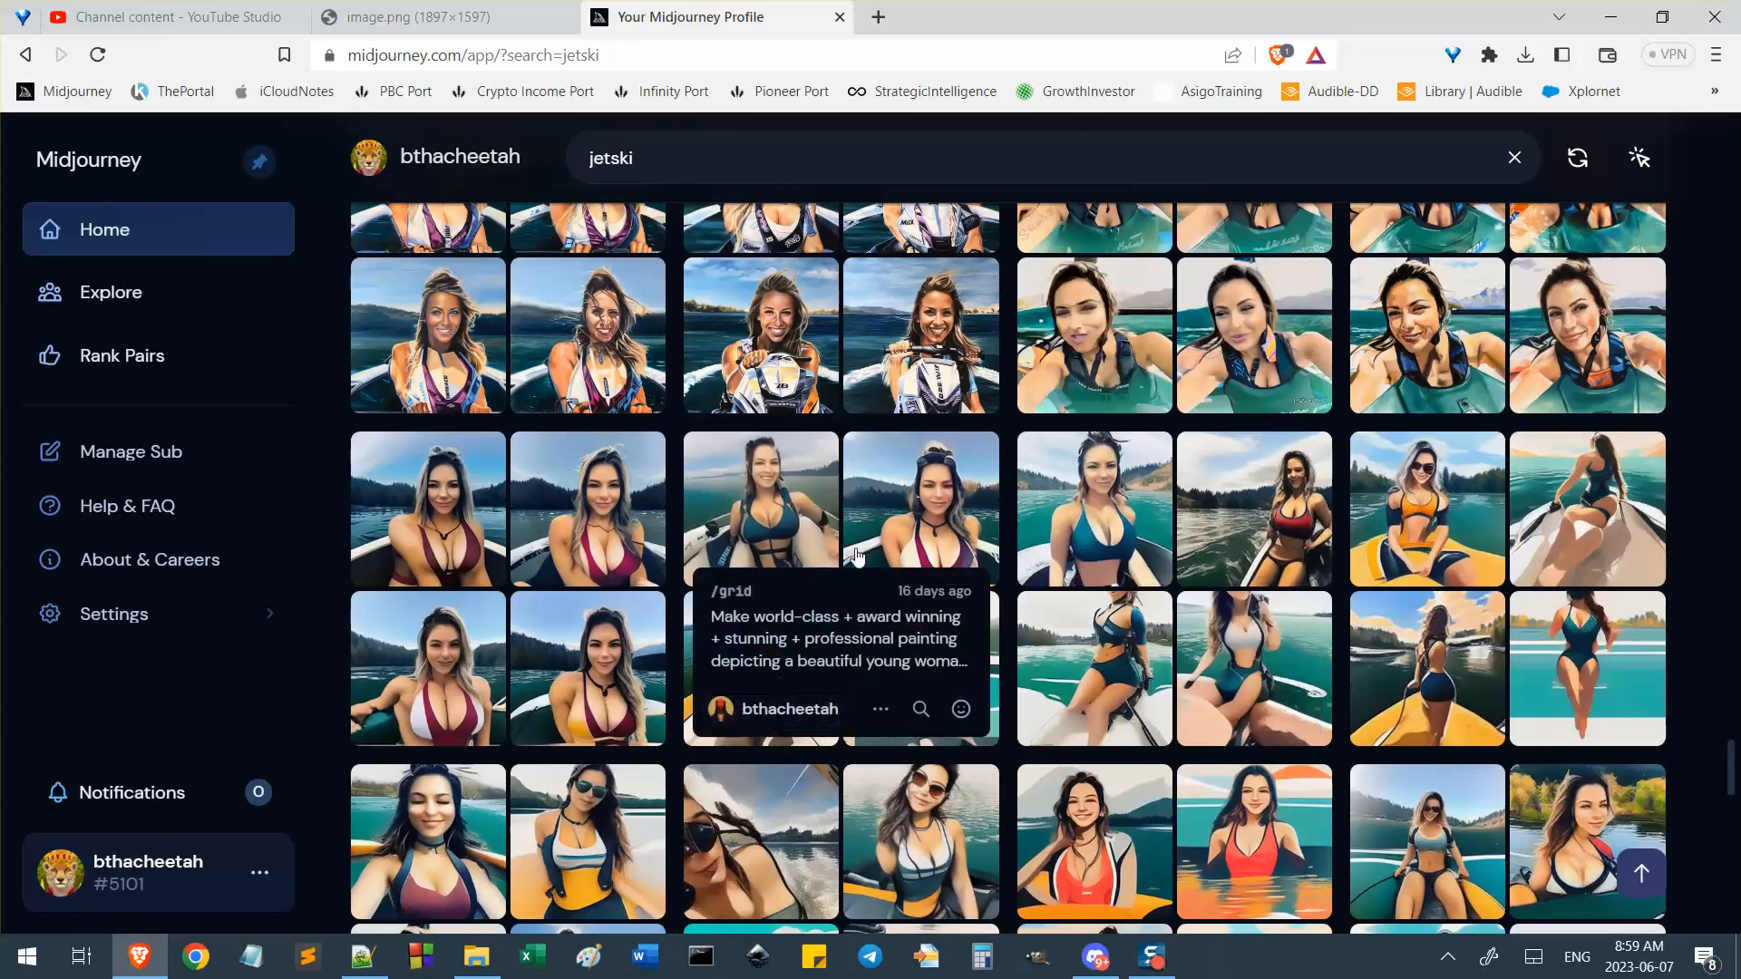
Compare the older grids of women on boats and jetskis, continuing down to the end of the results.
scroll(791, 609, down, 1)
scroll(717, 476, up, 5)
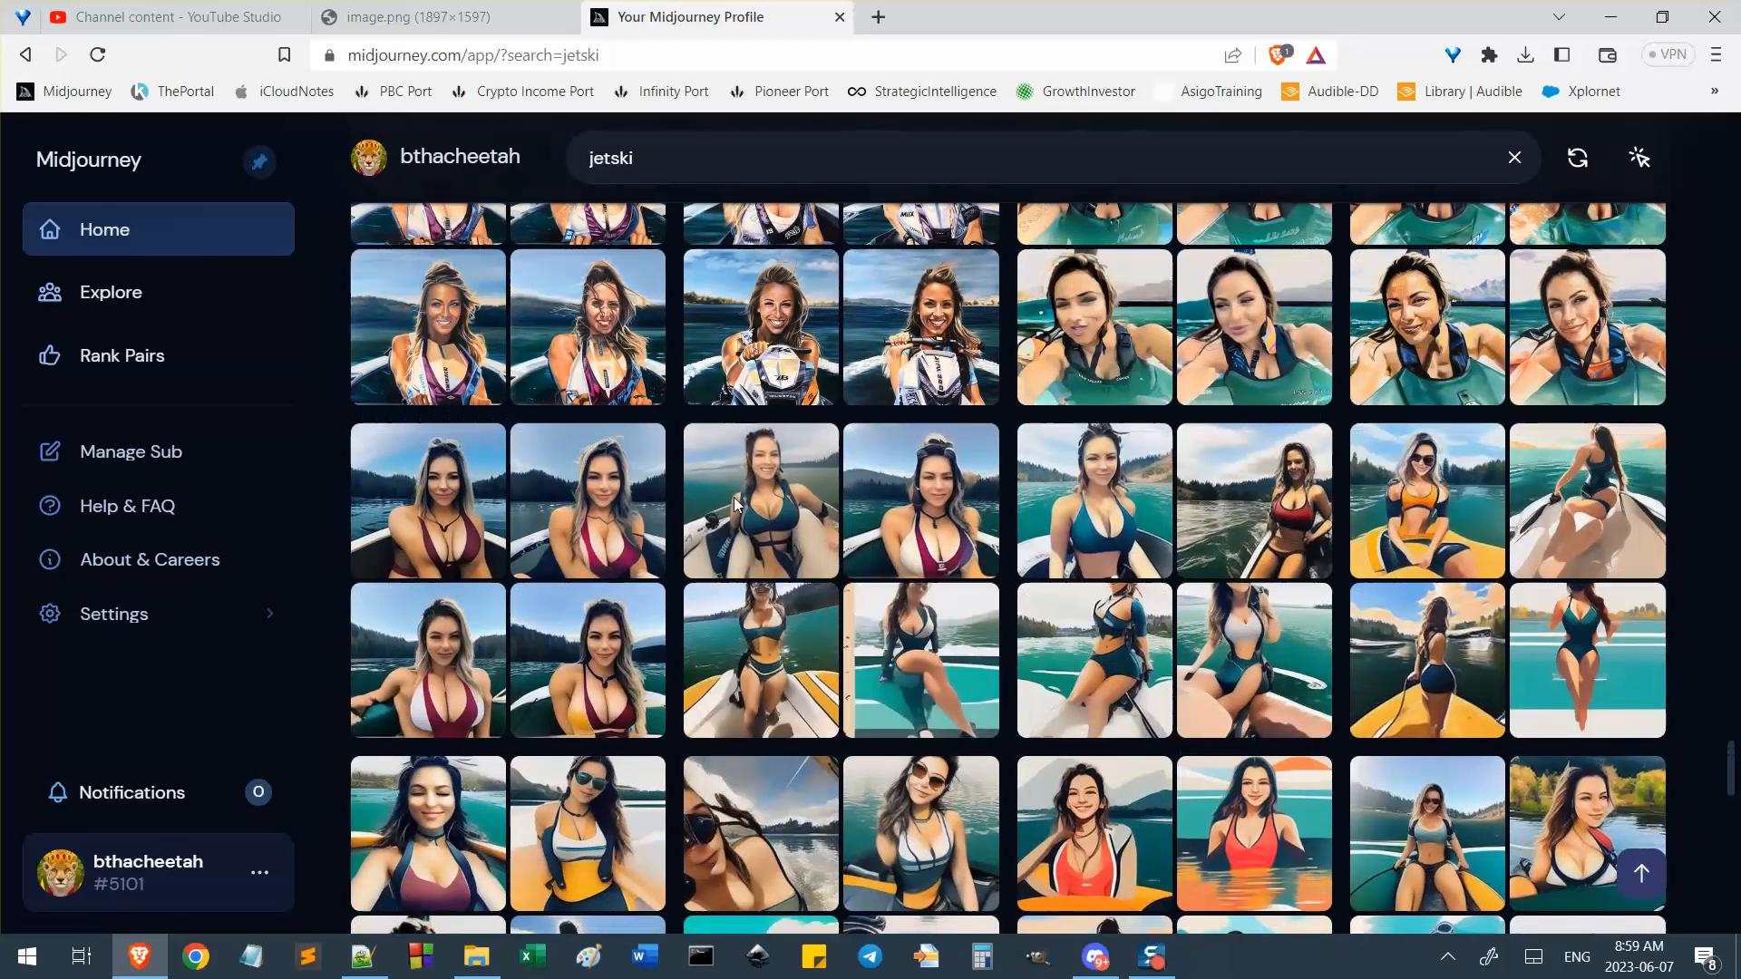
scroll(982, 407, up, 1)
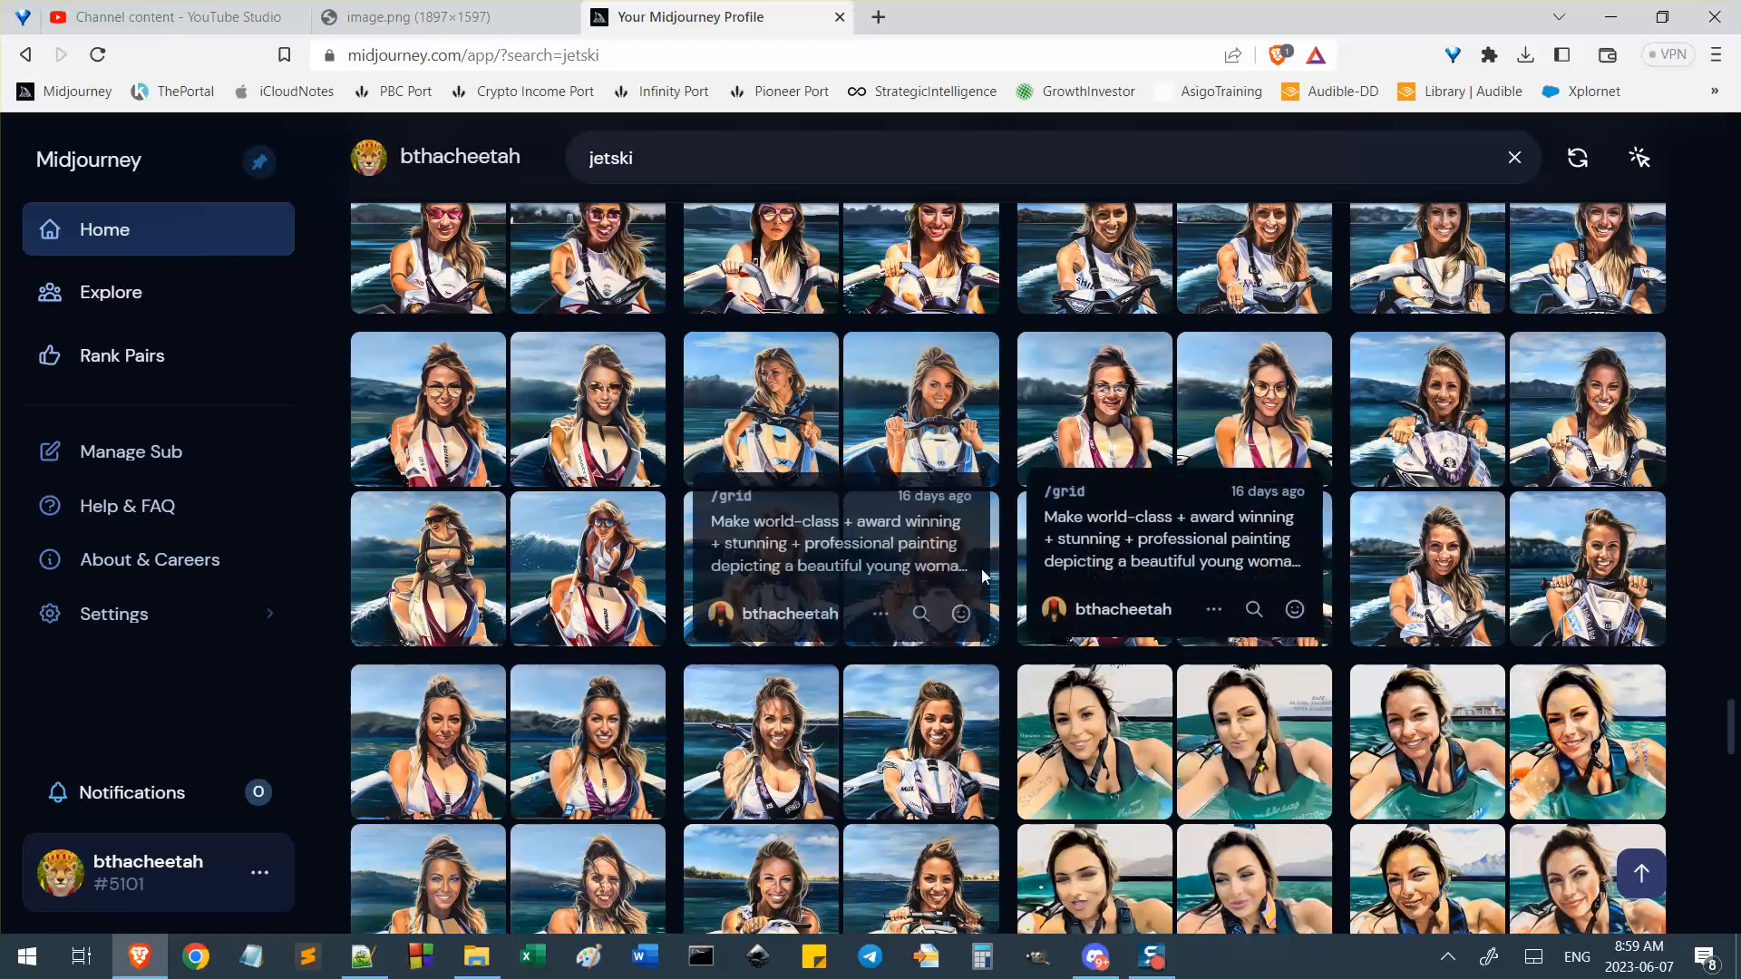
scroll(981, 569, up, 1)
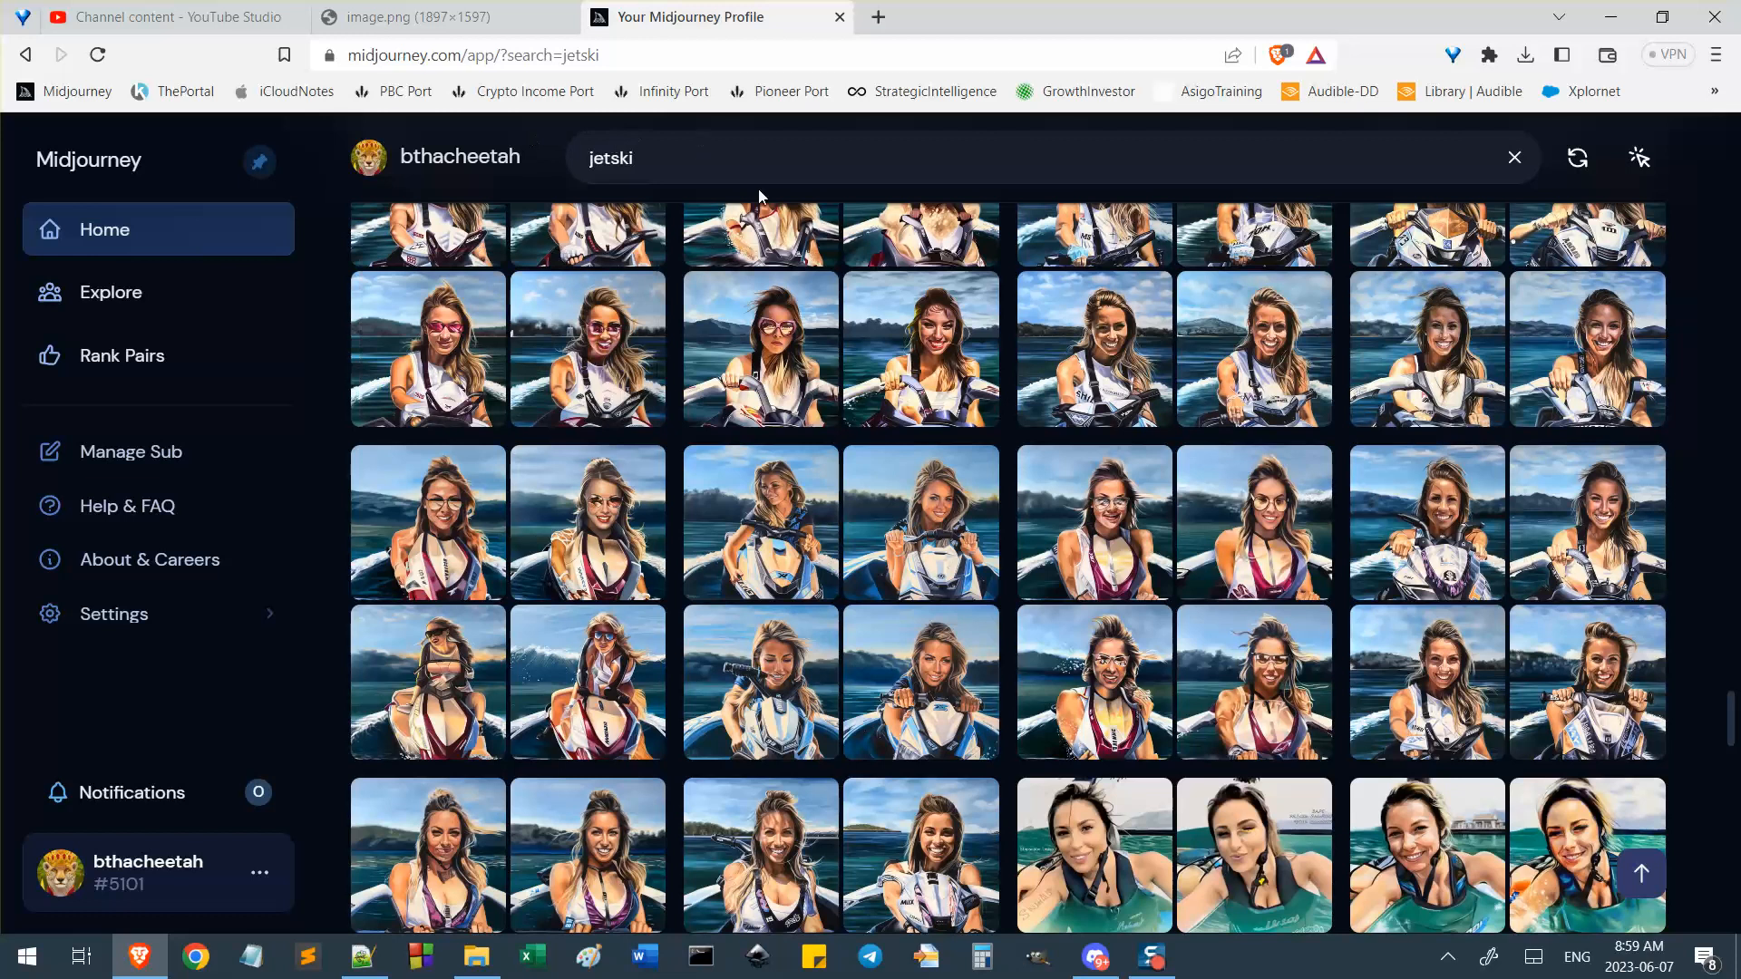
scroll(1637, 562, down, 3)
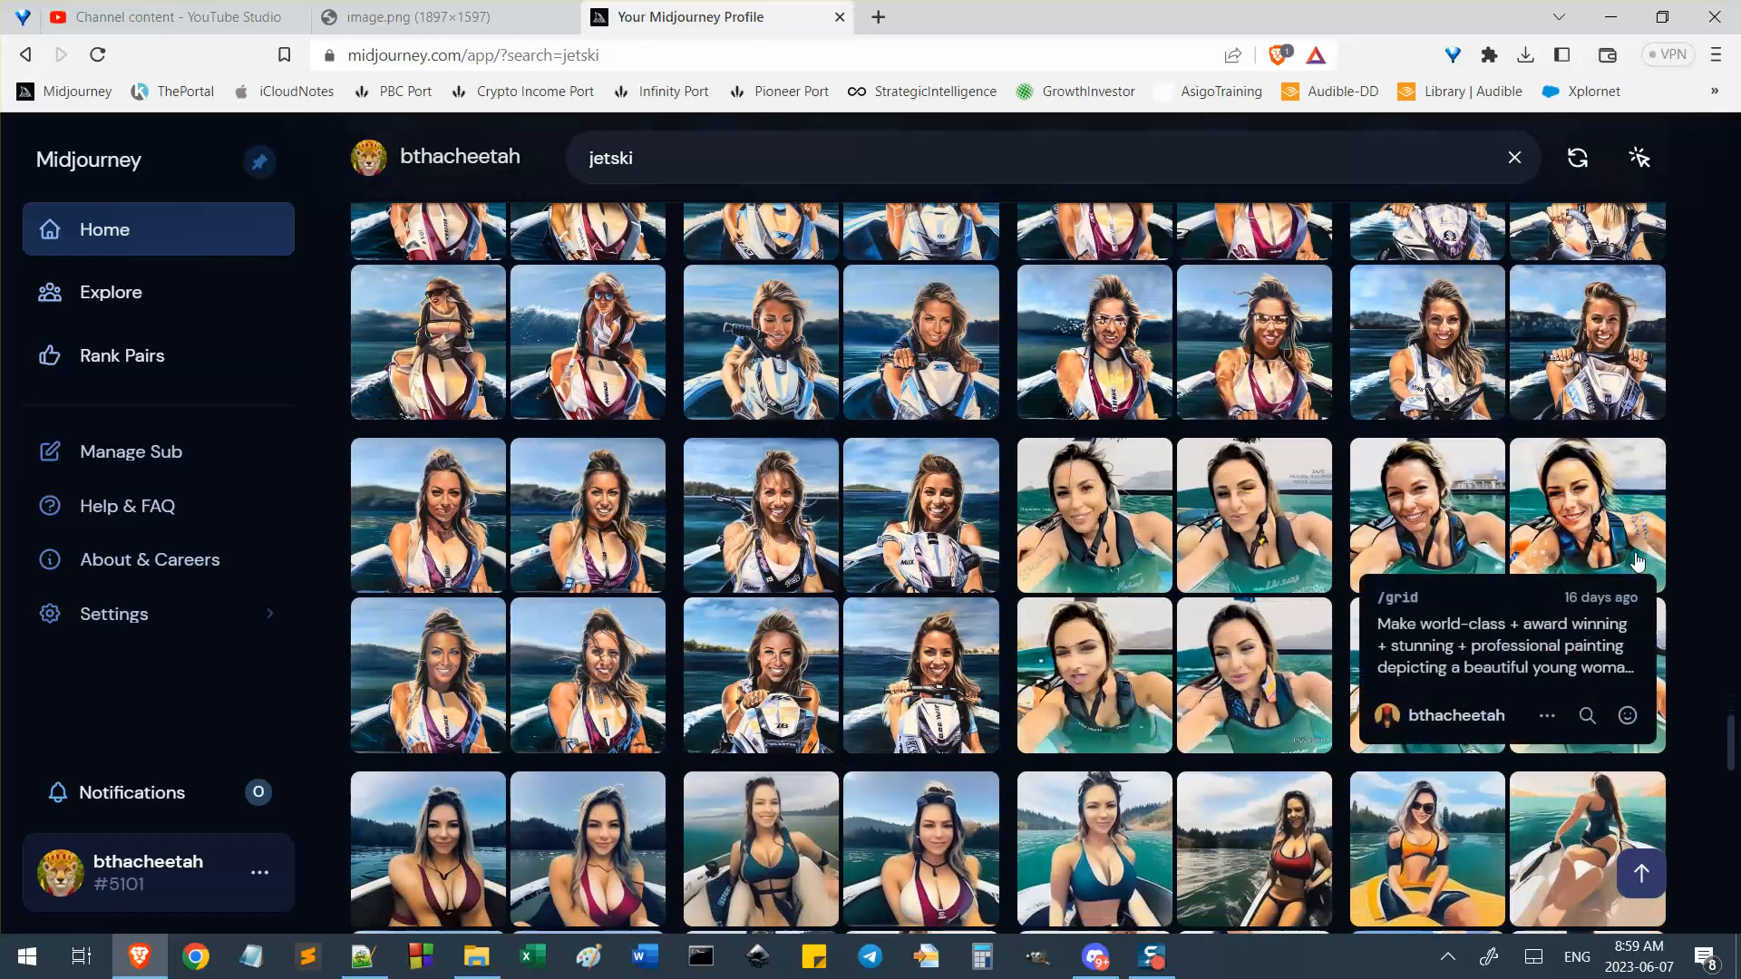
scroll(1273, 537, down, 3)
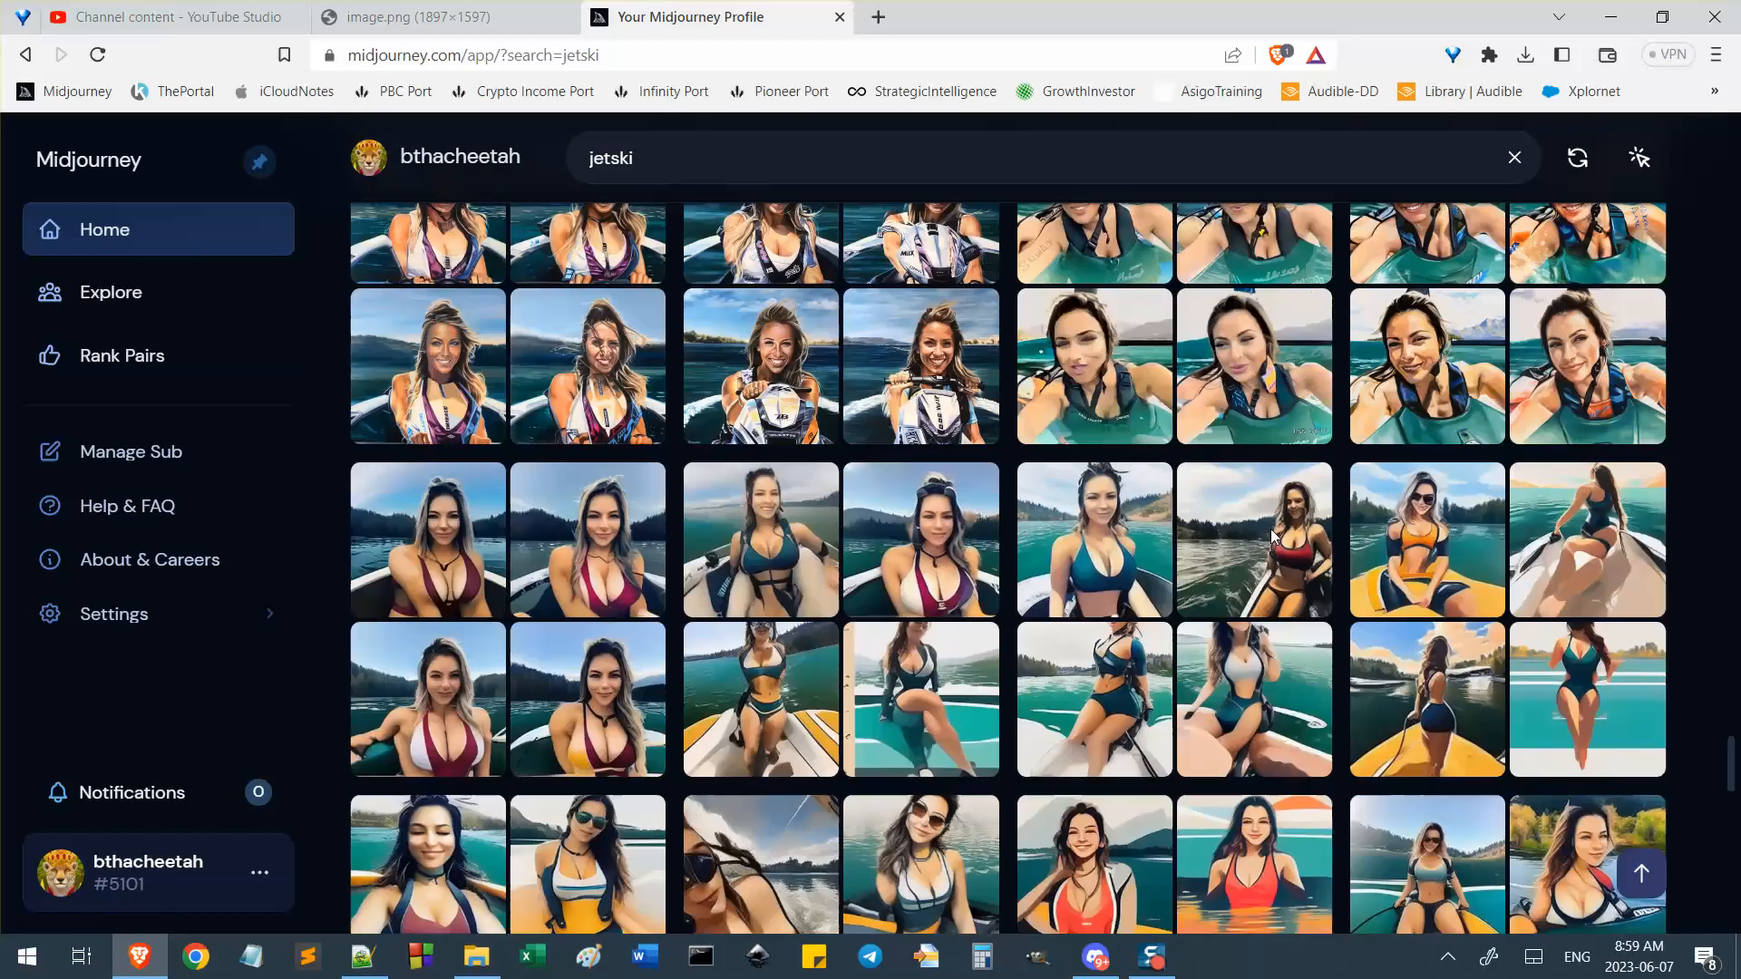
scroll(1274, 537, down, 10)
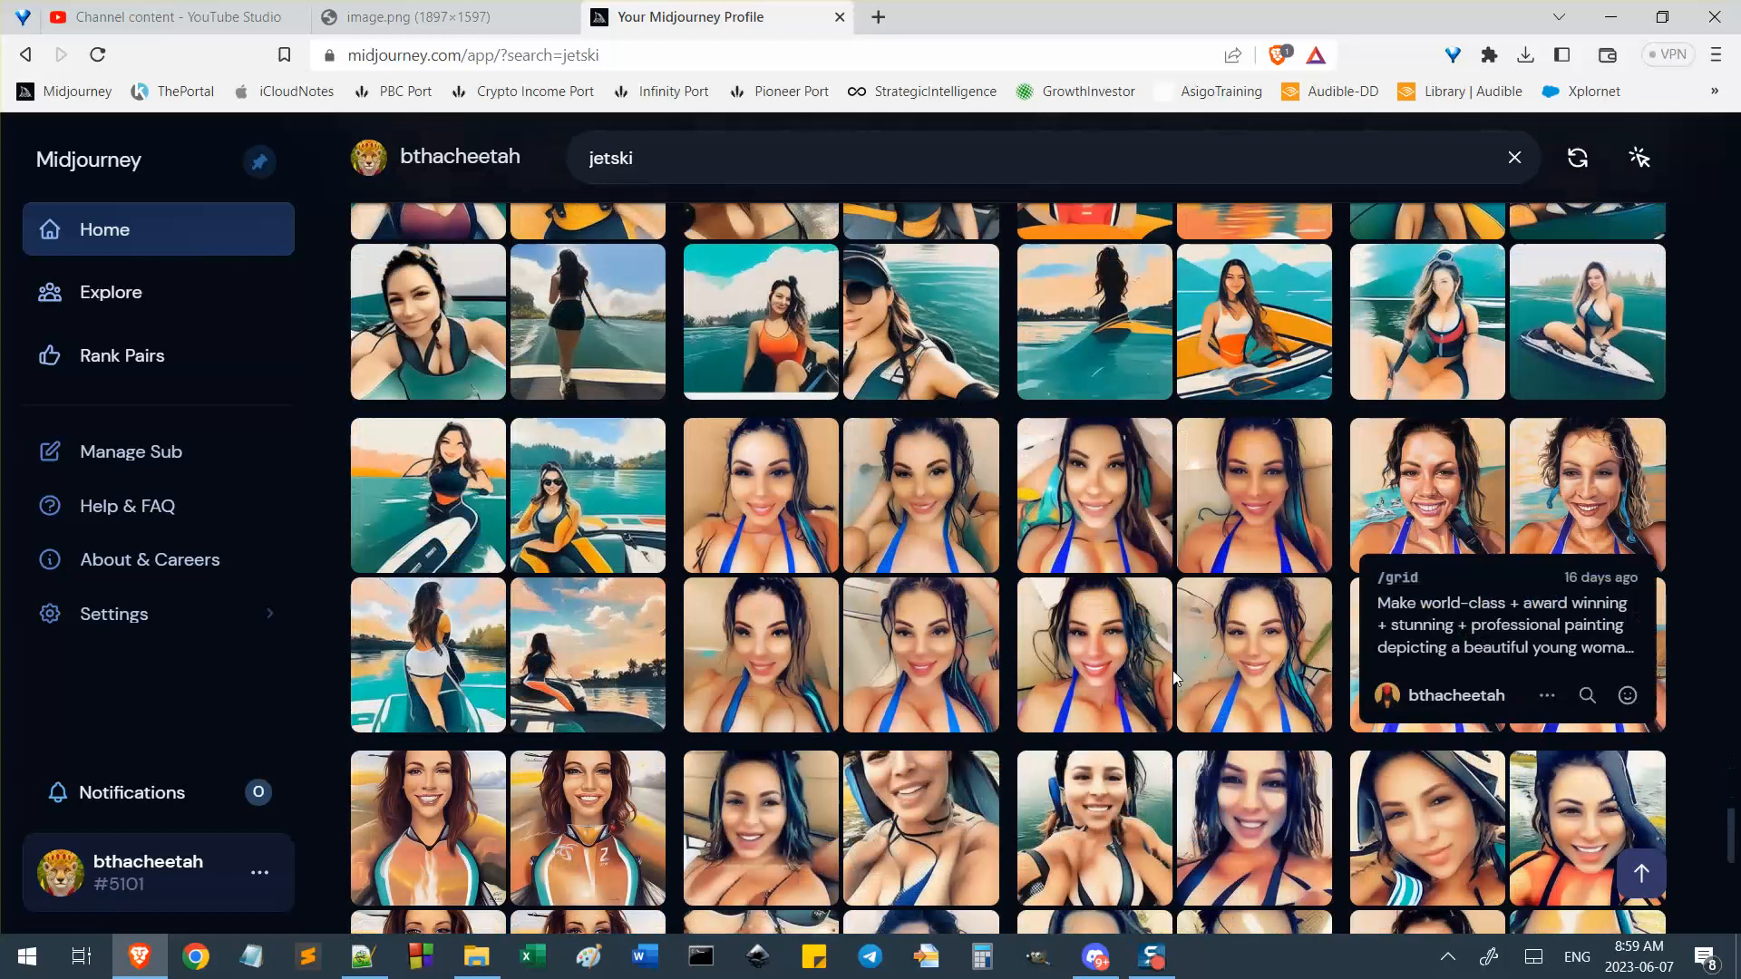
scroll(1173, 671, up, 5)
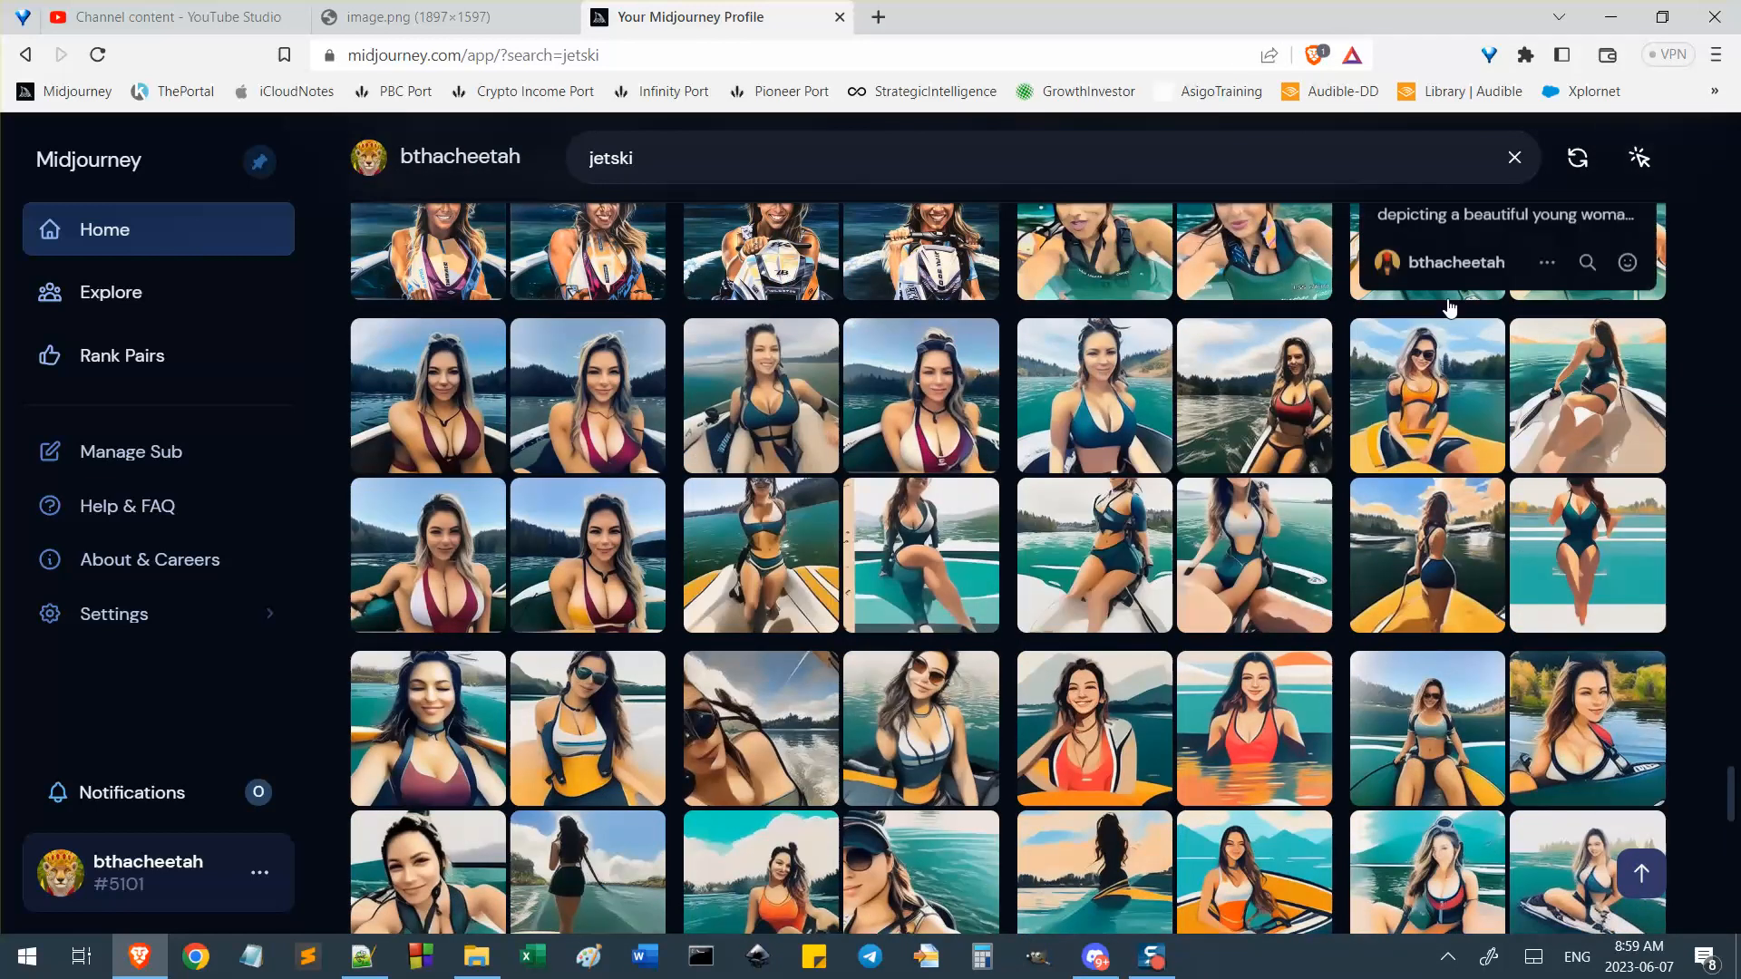
scroll(1016, 361, down, 3)
scroll(800, 459, up, 1)
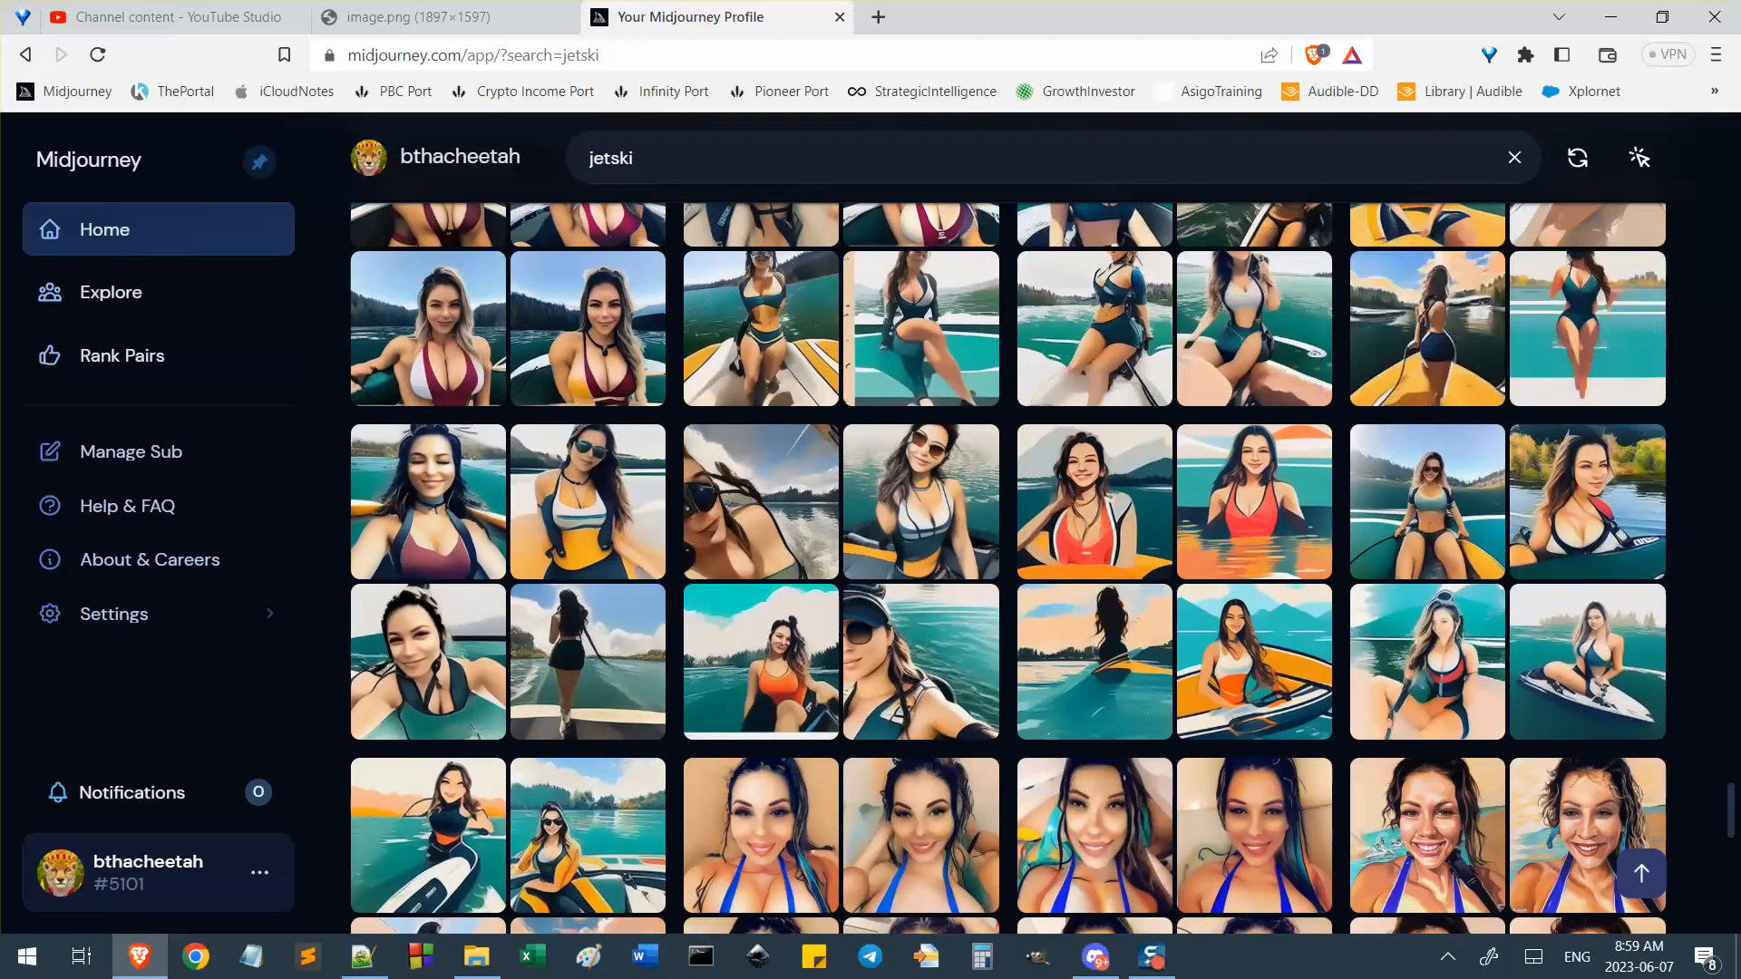
scroll(1482, 391, up, 2)
scroll(1482, 392, down, 2)
scroll(1732, 461, down, 4)
scroll(1732, 461, down, 8)
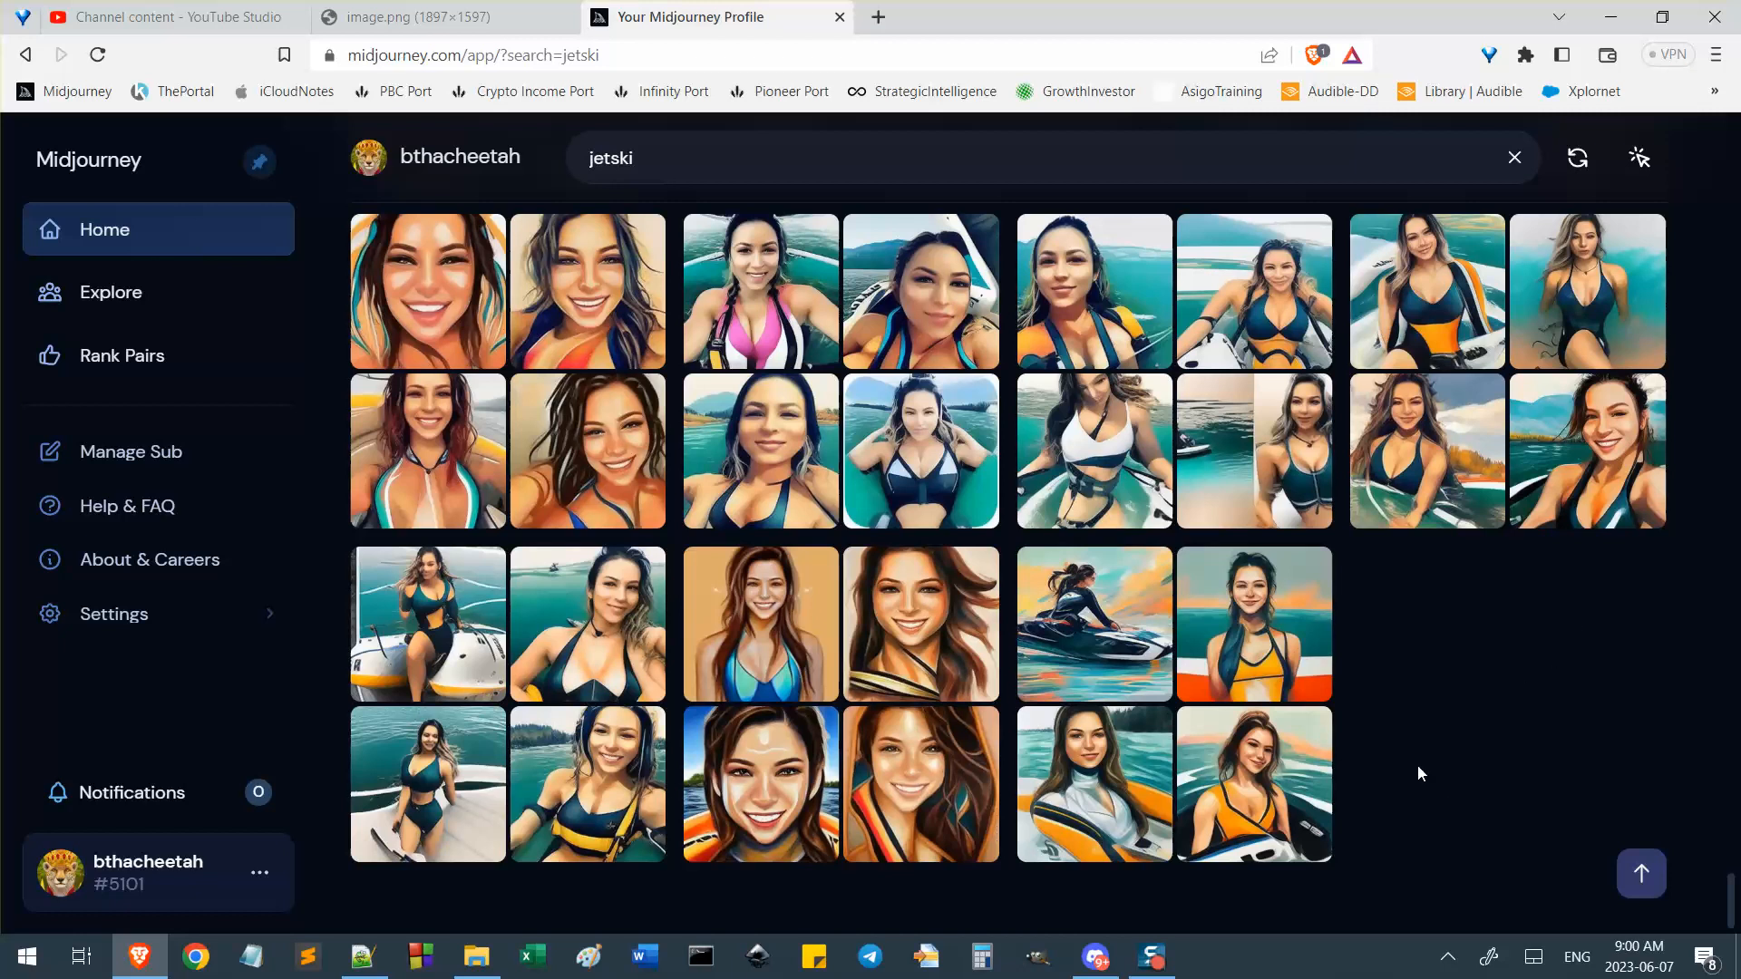
Review the earliest jetski grids from the end of the results back up to the portraits of women at the handlebars.
scroll(1582, 648, up, 1)
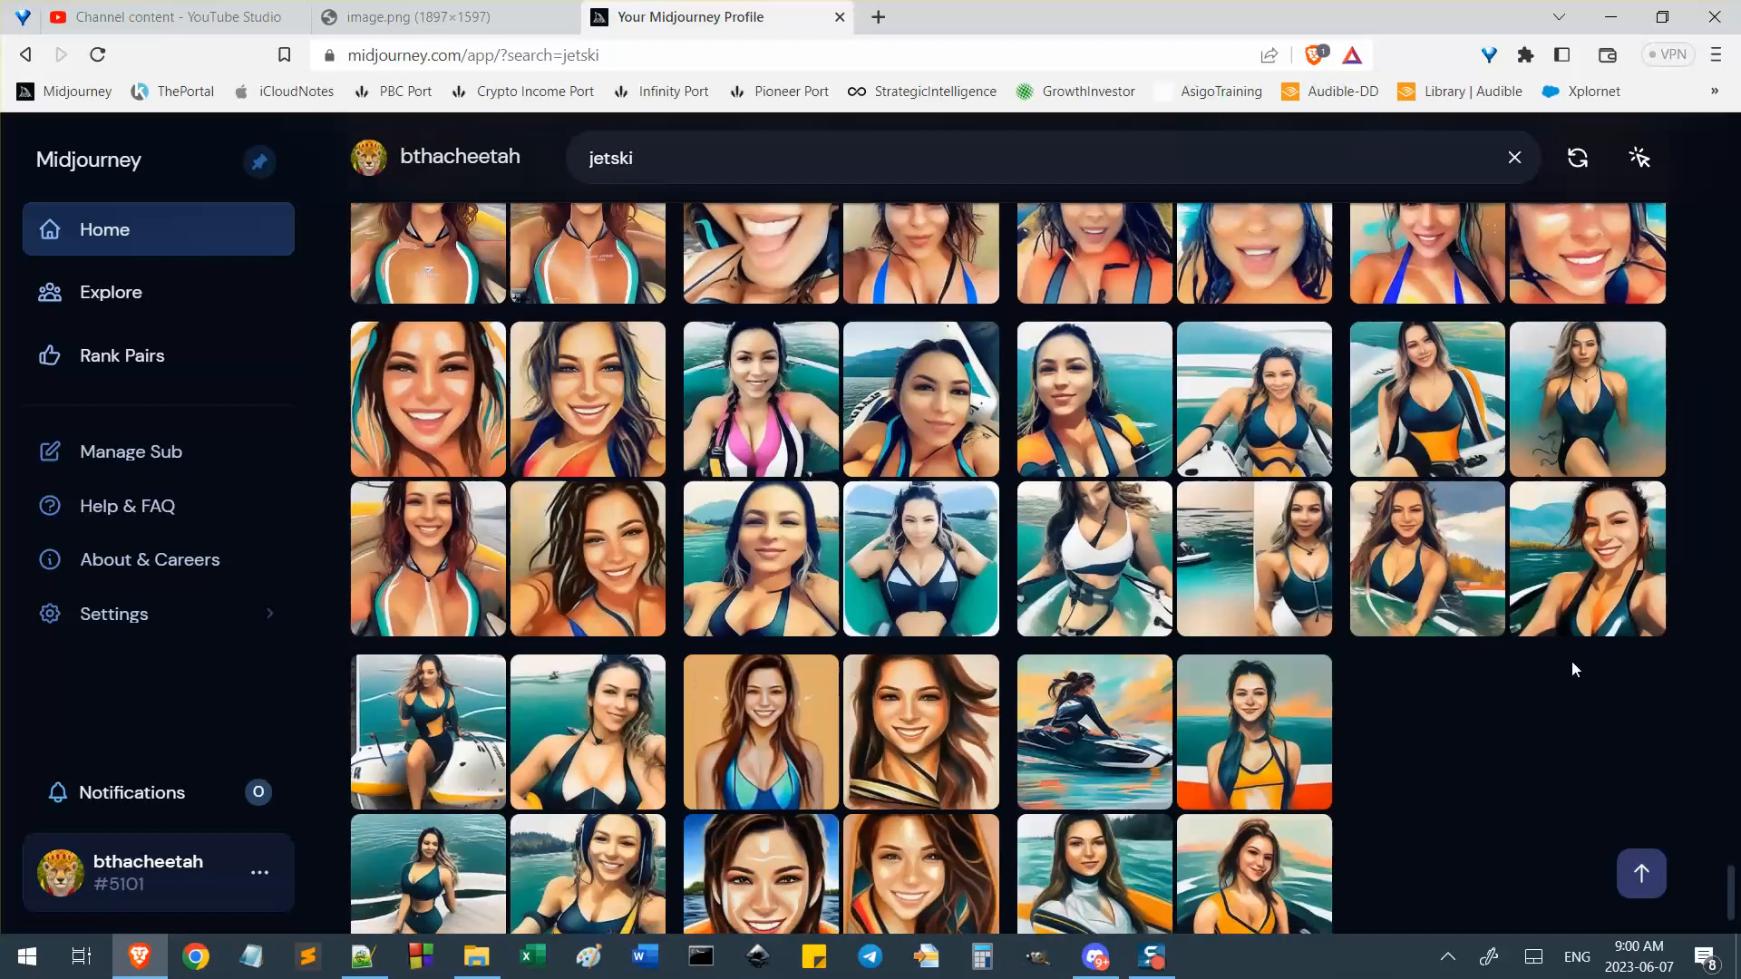
scroll(1574, 669, up, 10)
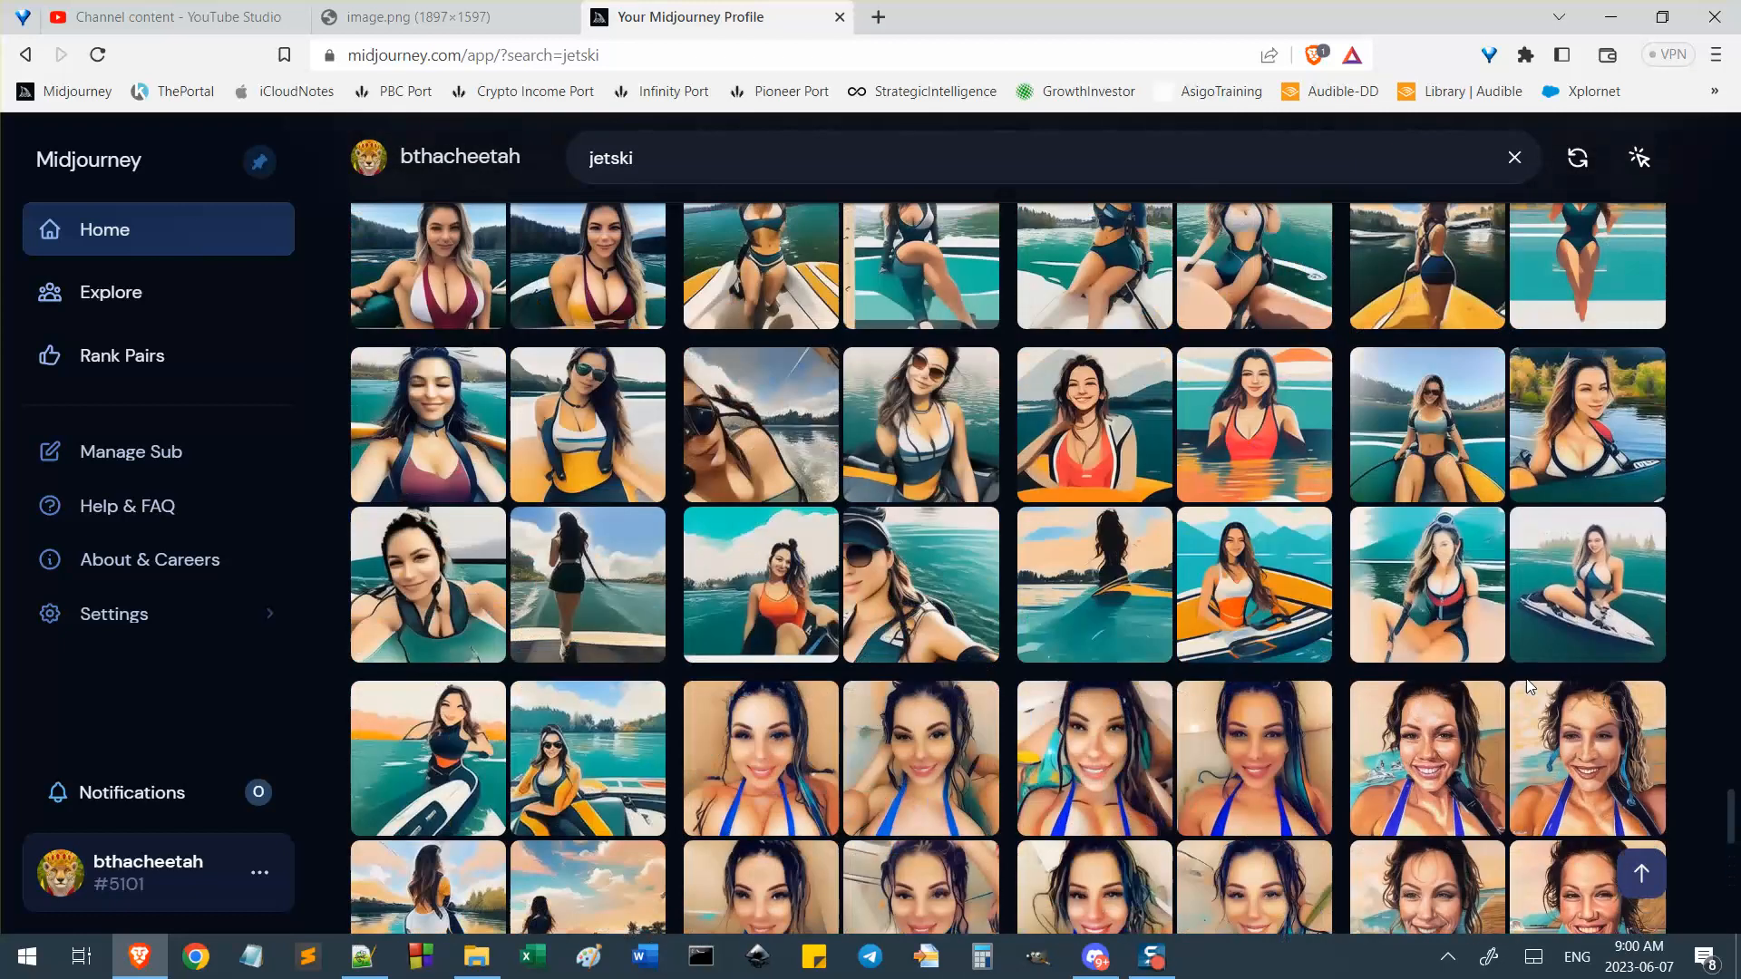
scroll(1542, 635, up, 3)
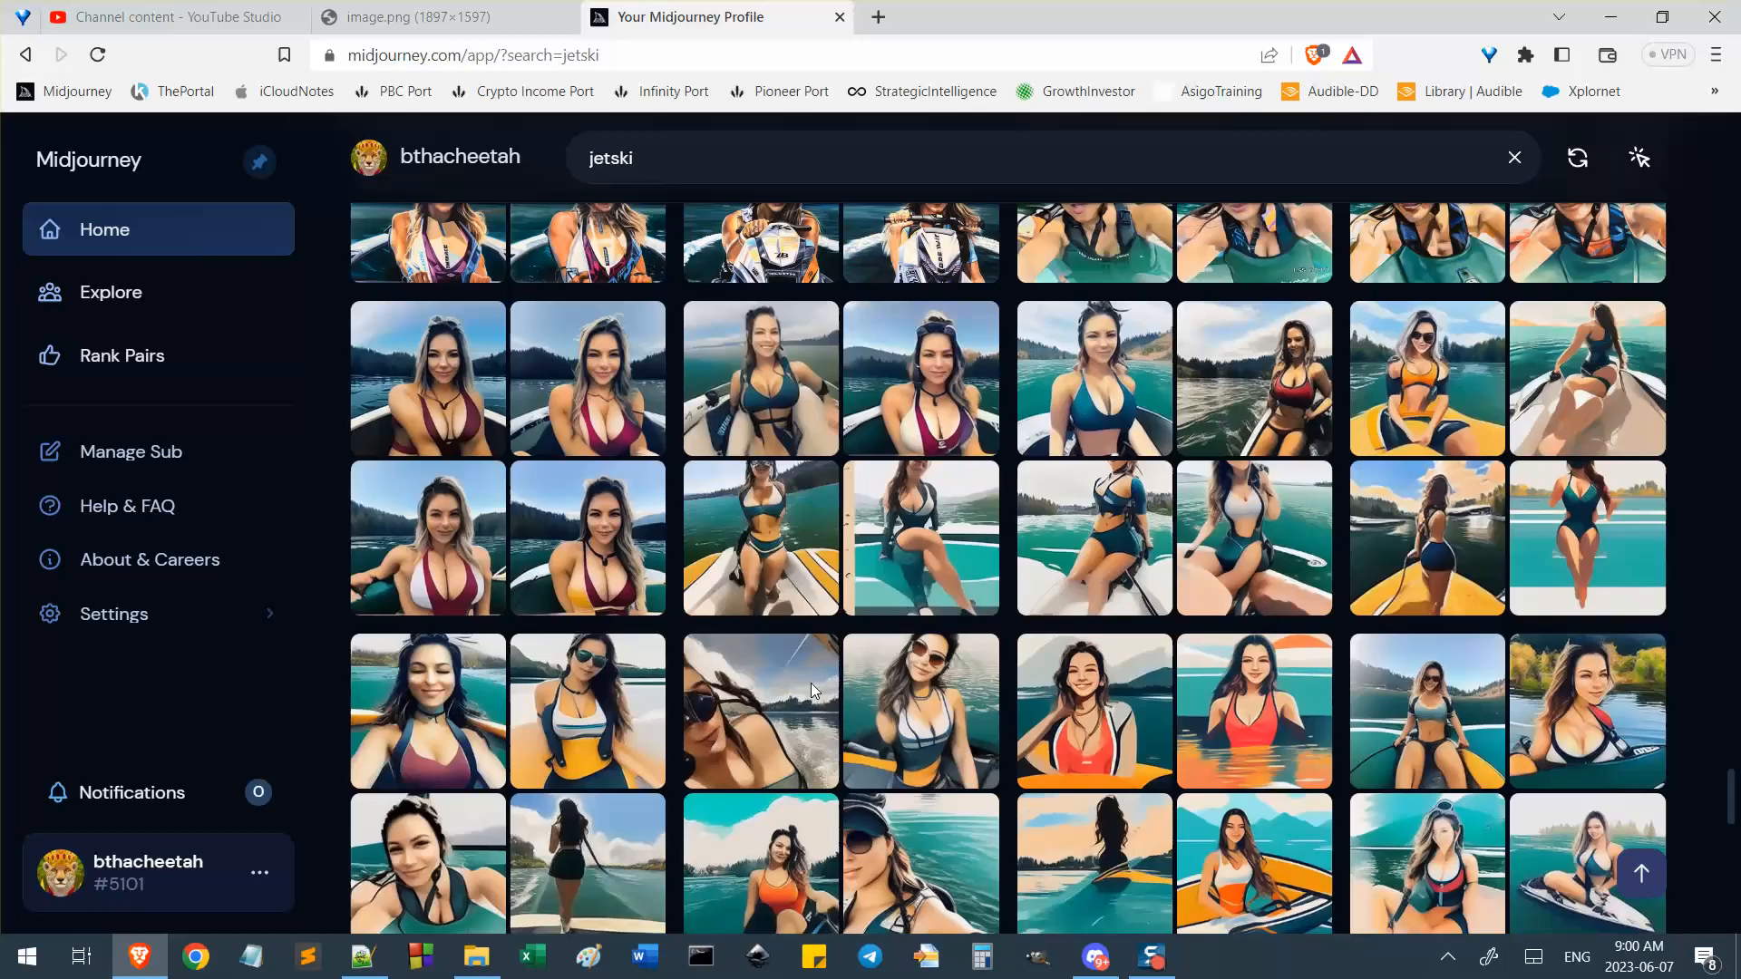
scroll(1587, 563, up, 3)
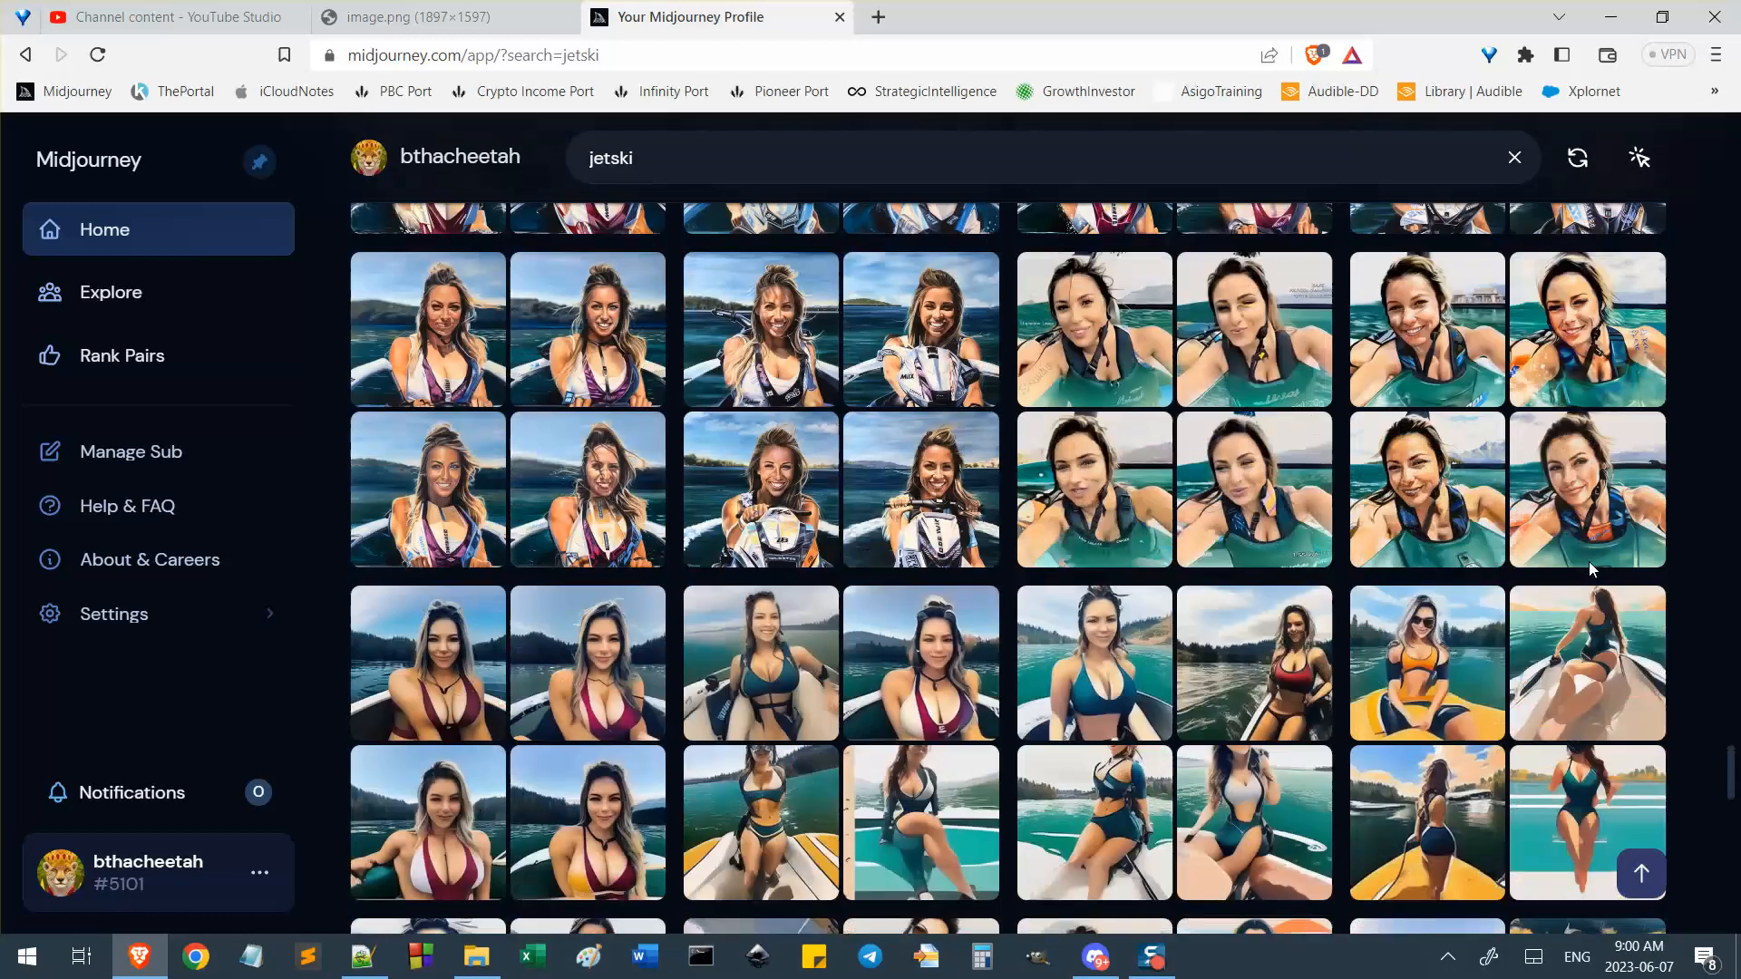
scroll(1589, 562, down, 1)
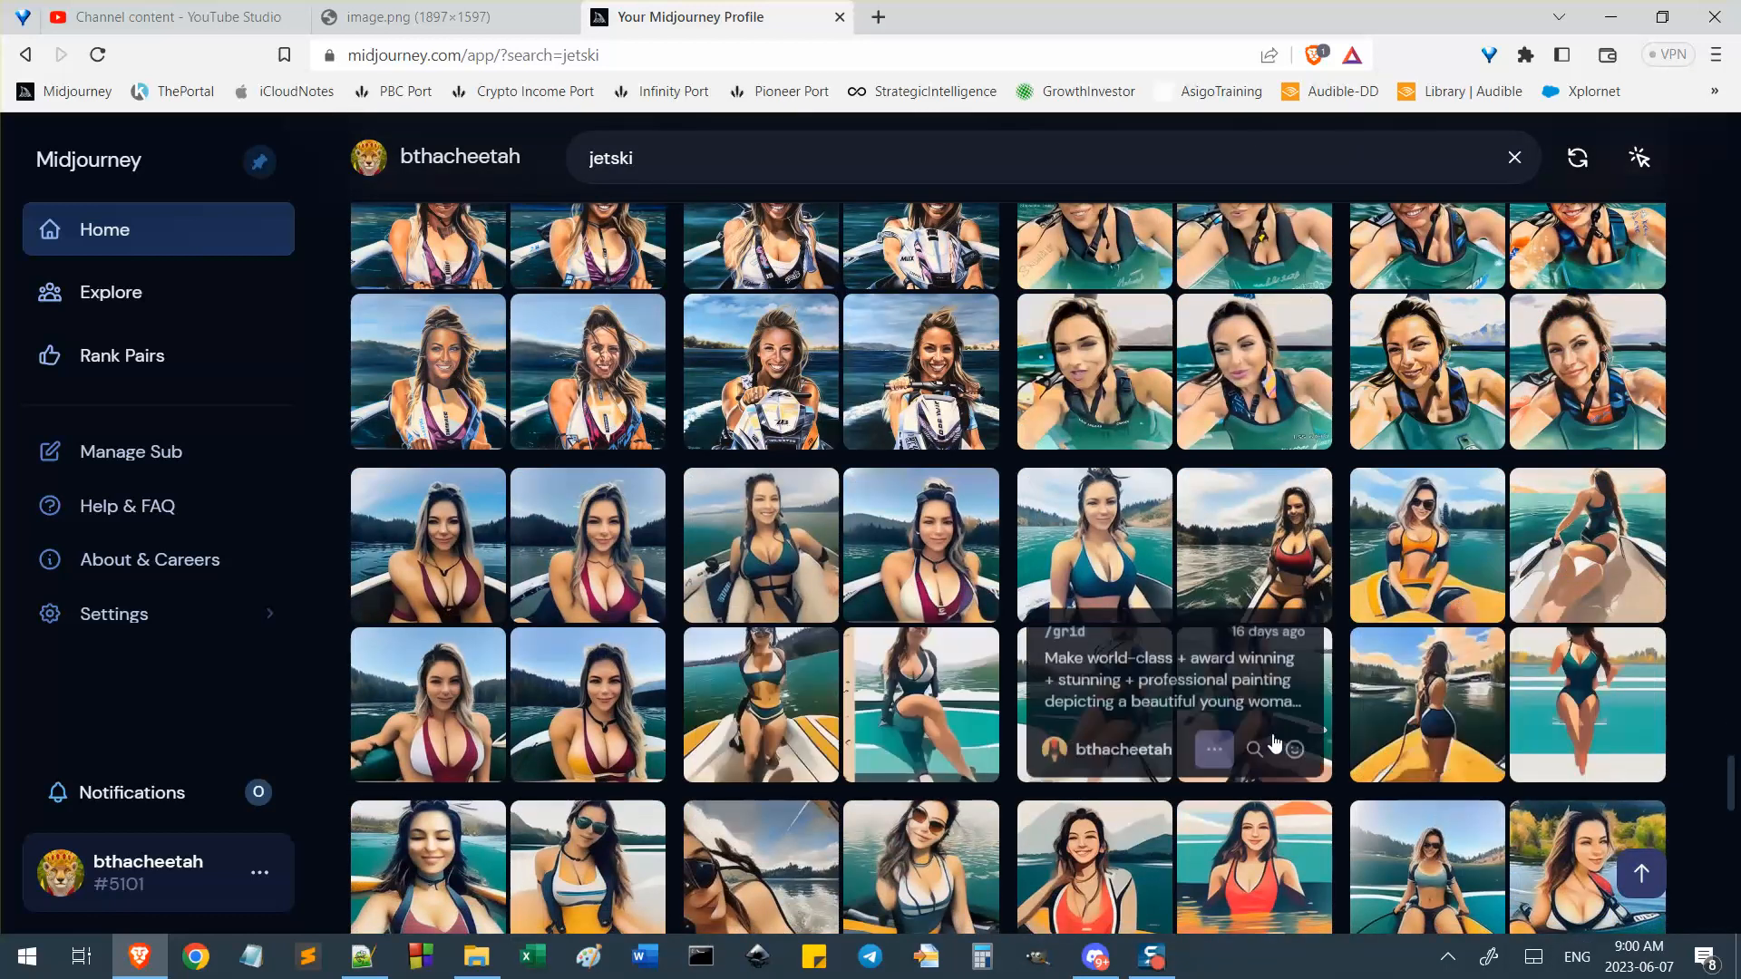
scroll(789, 723, down, 1)
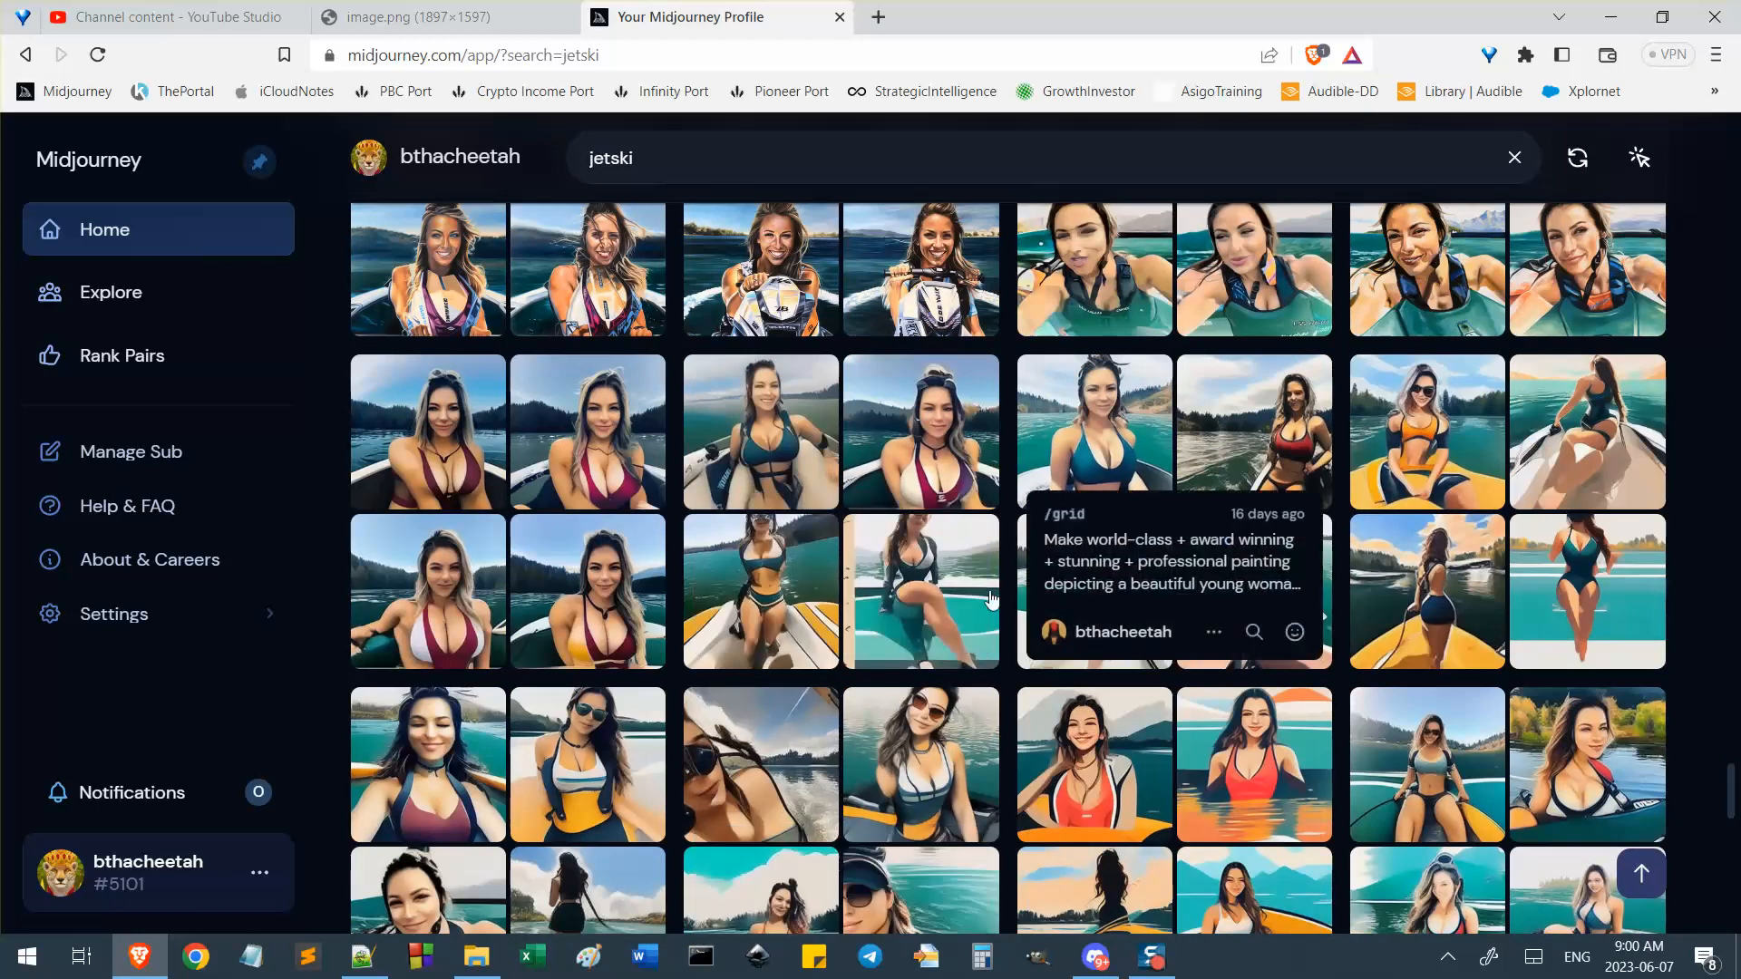
scroll(991, 599, up, 3)
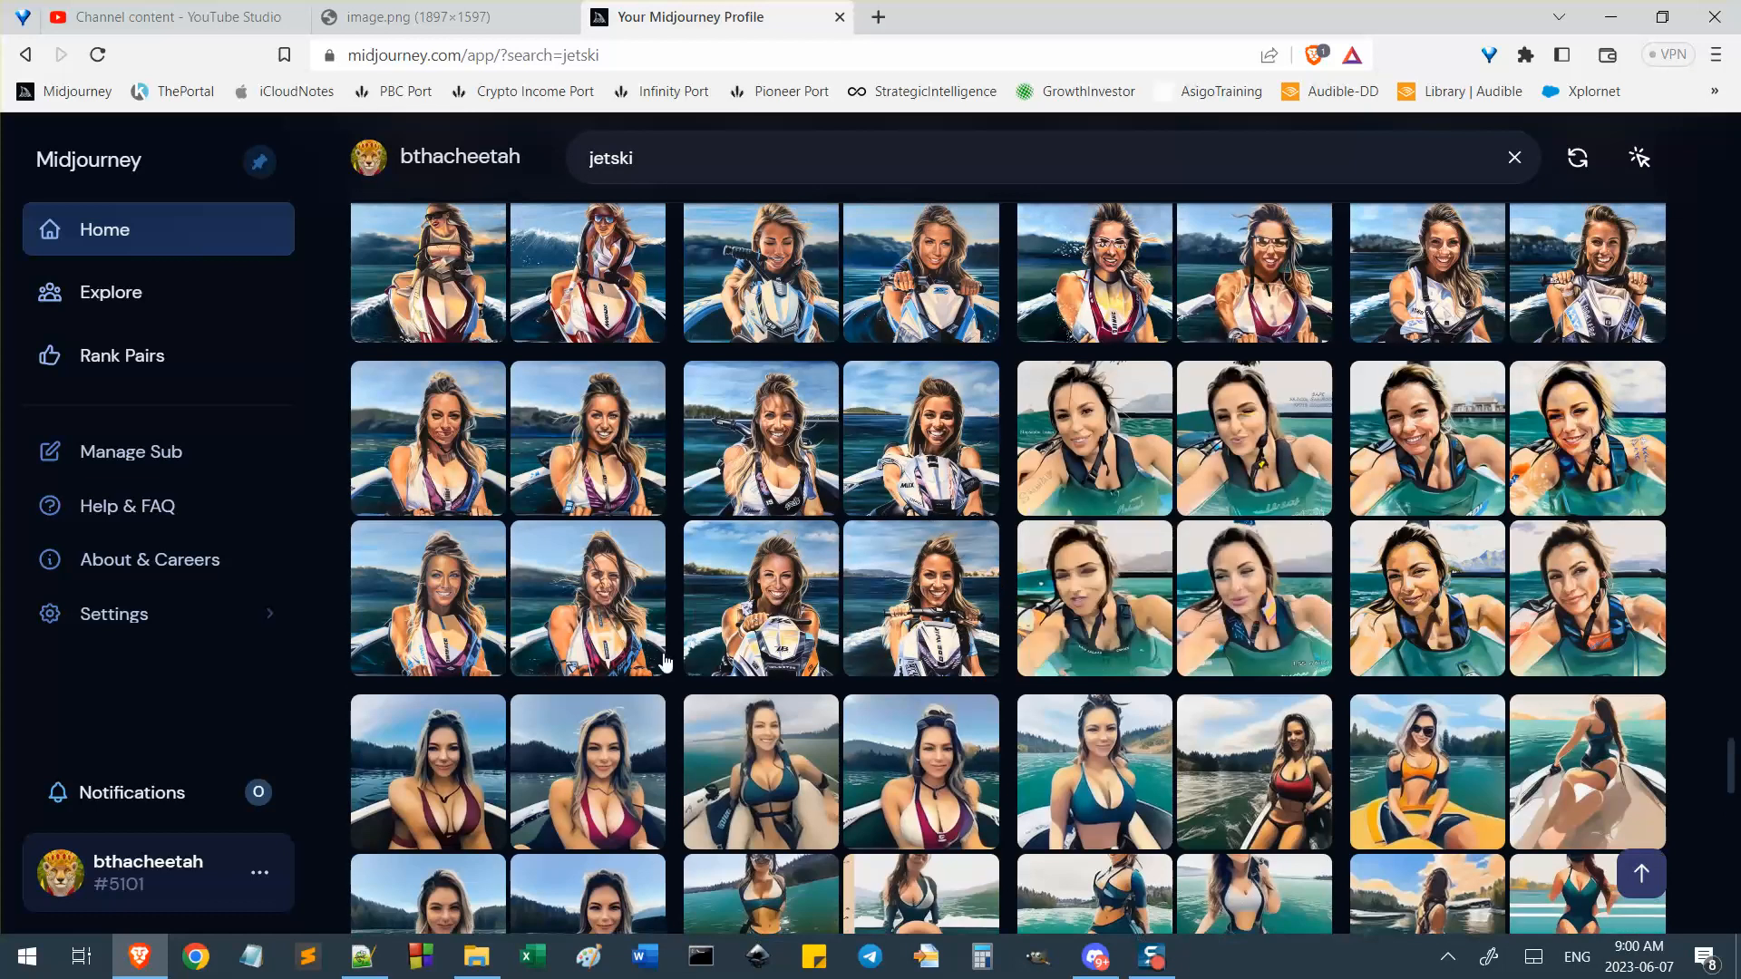
scroll(589, 653, up, 2)
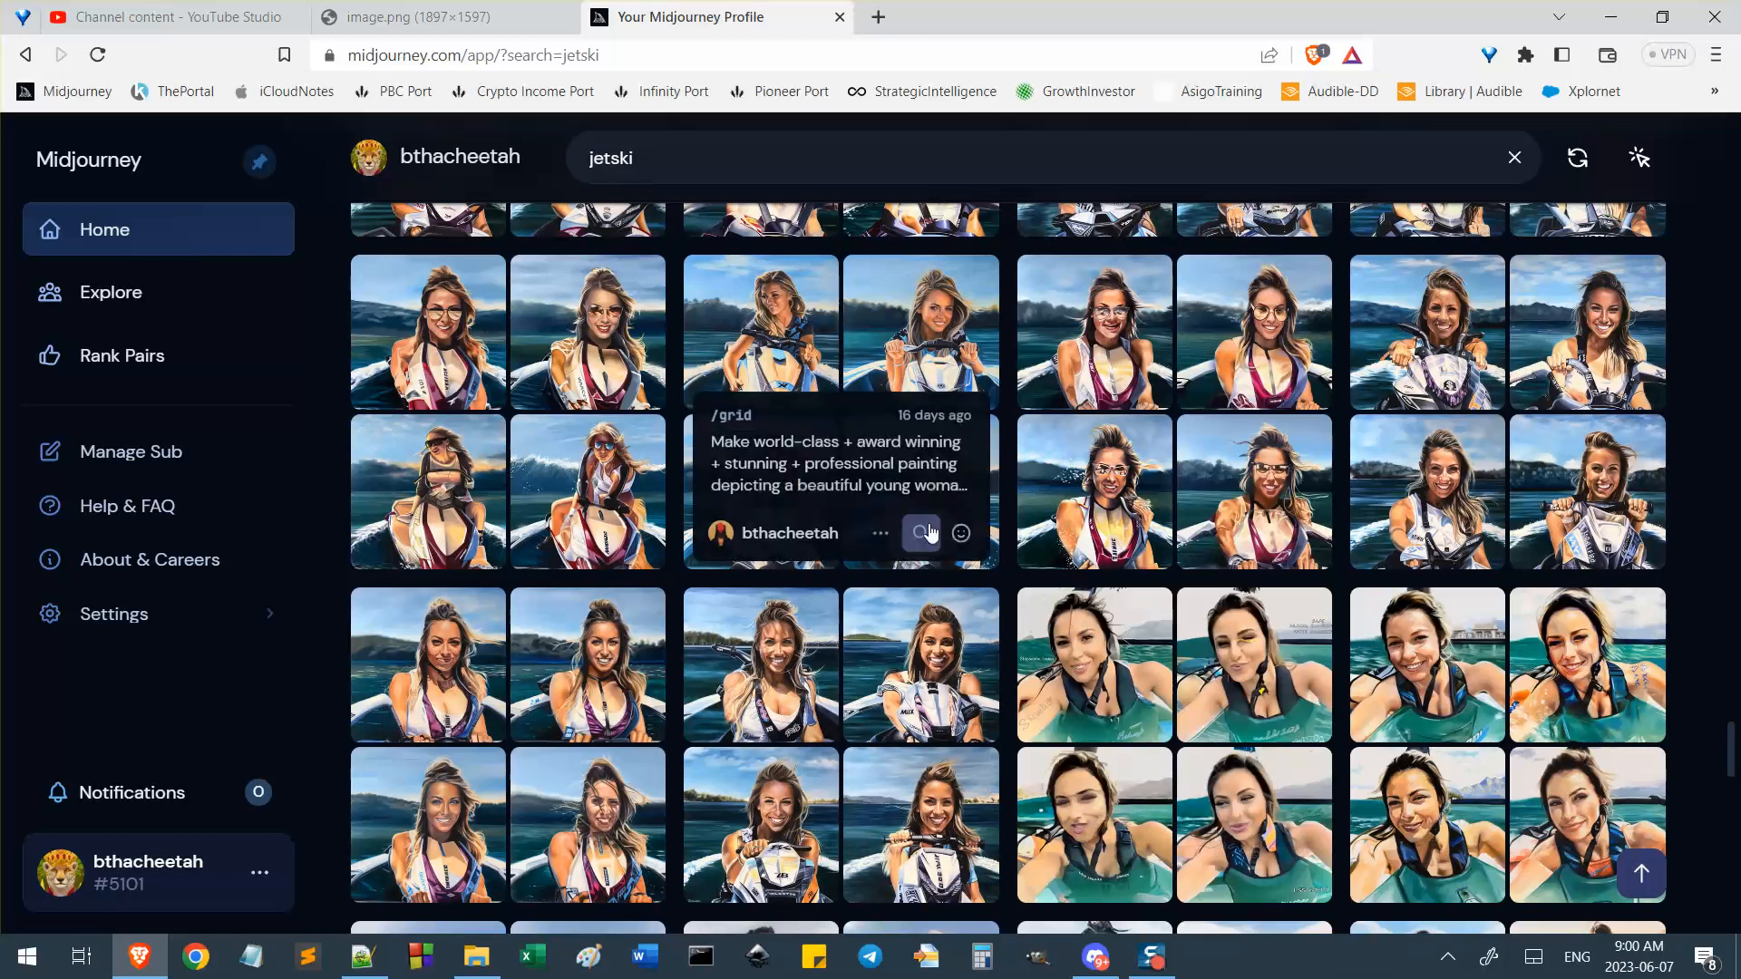
scroll(1549, 678, down, 3)
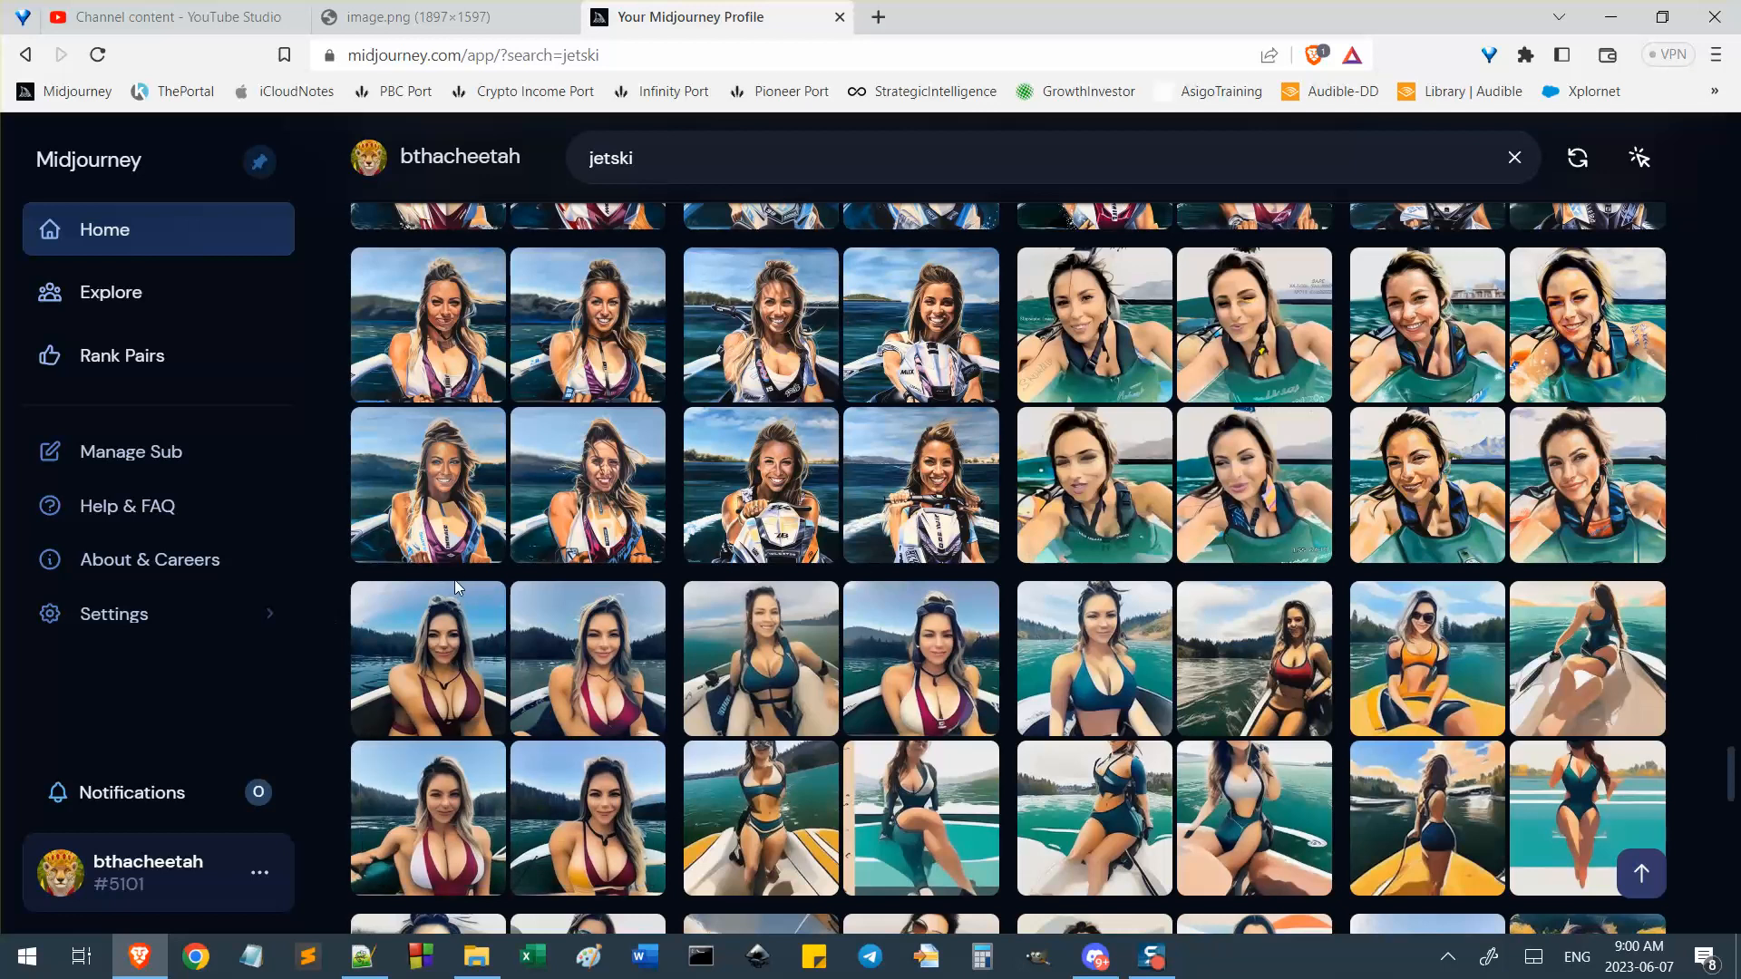
scroll(455, 594, up, 1)
scroll(454, 598, up, 2)
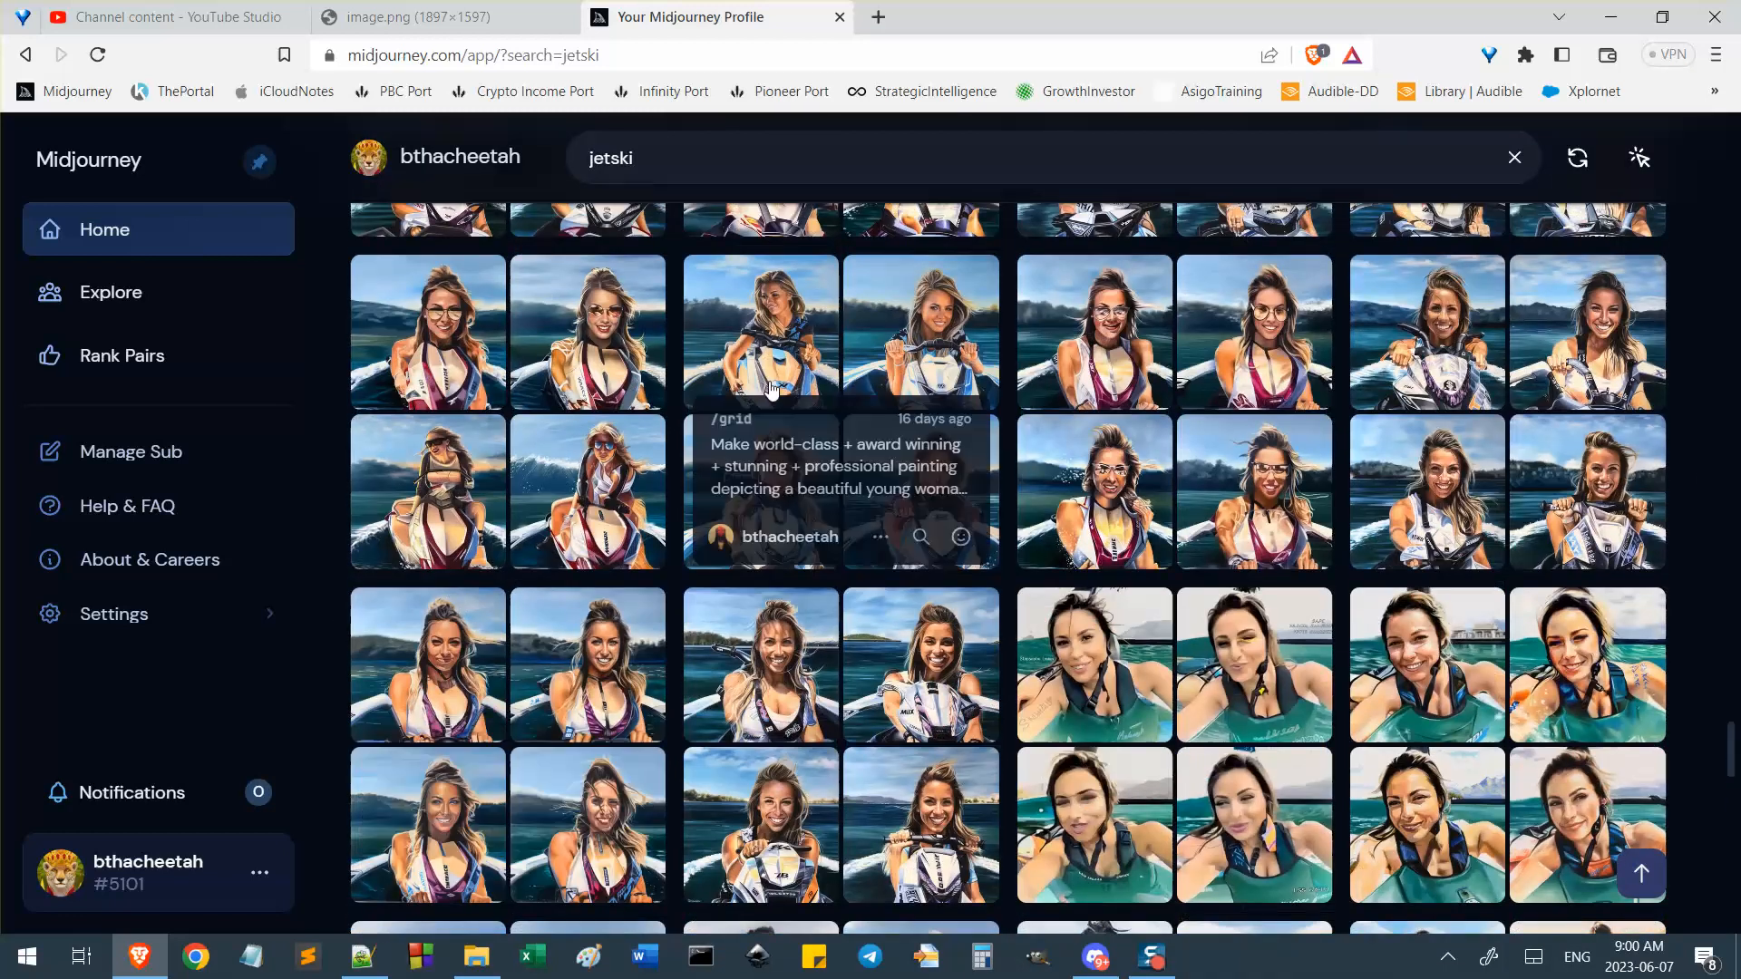
scroll(508, 490, up, 1)
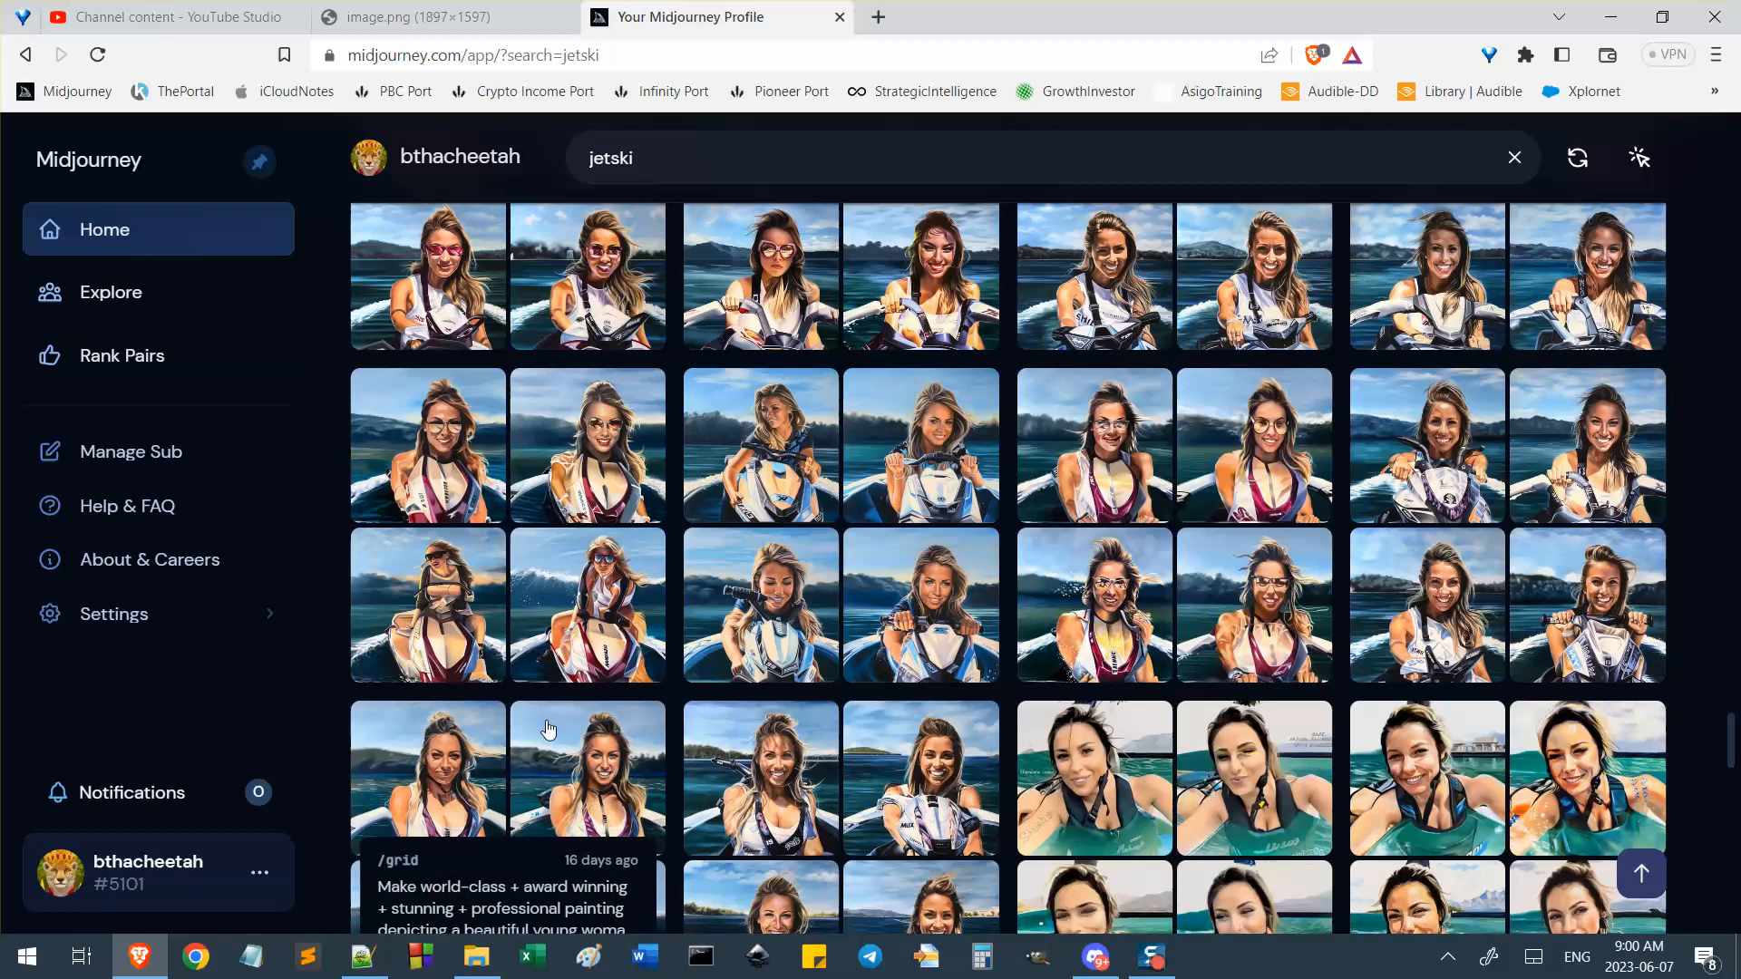
mouse_move(476, 957)
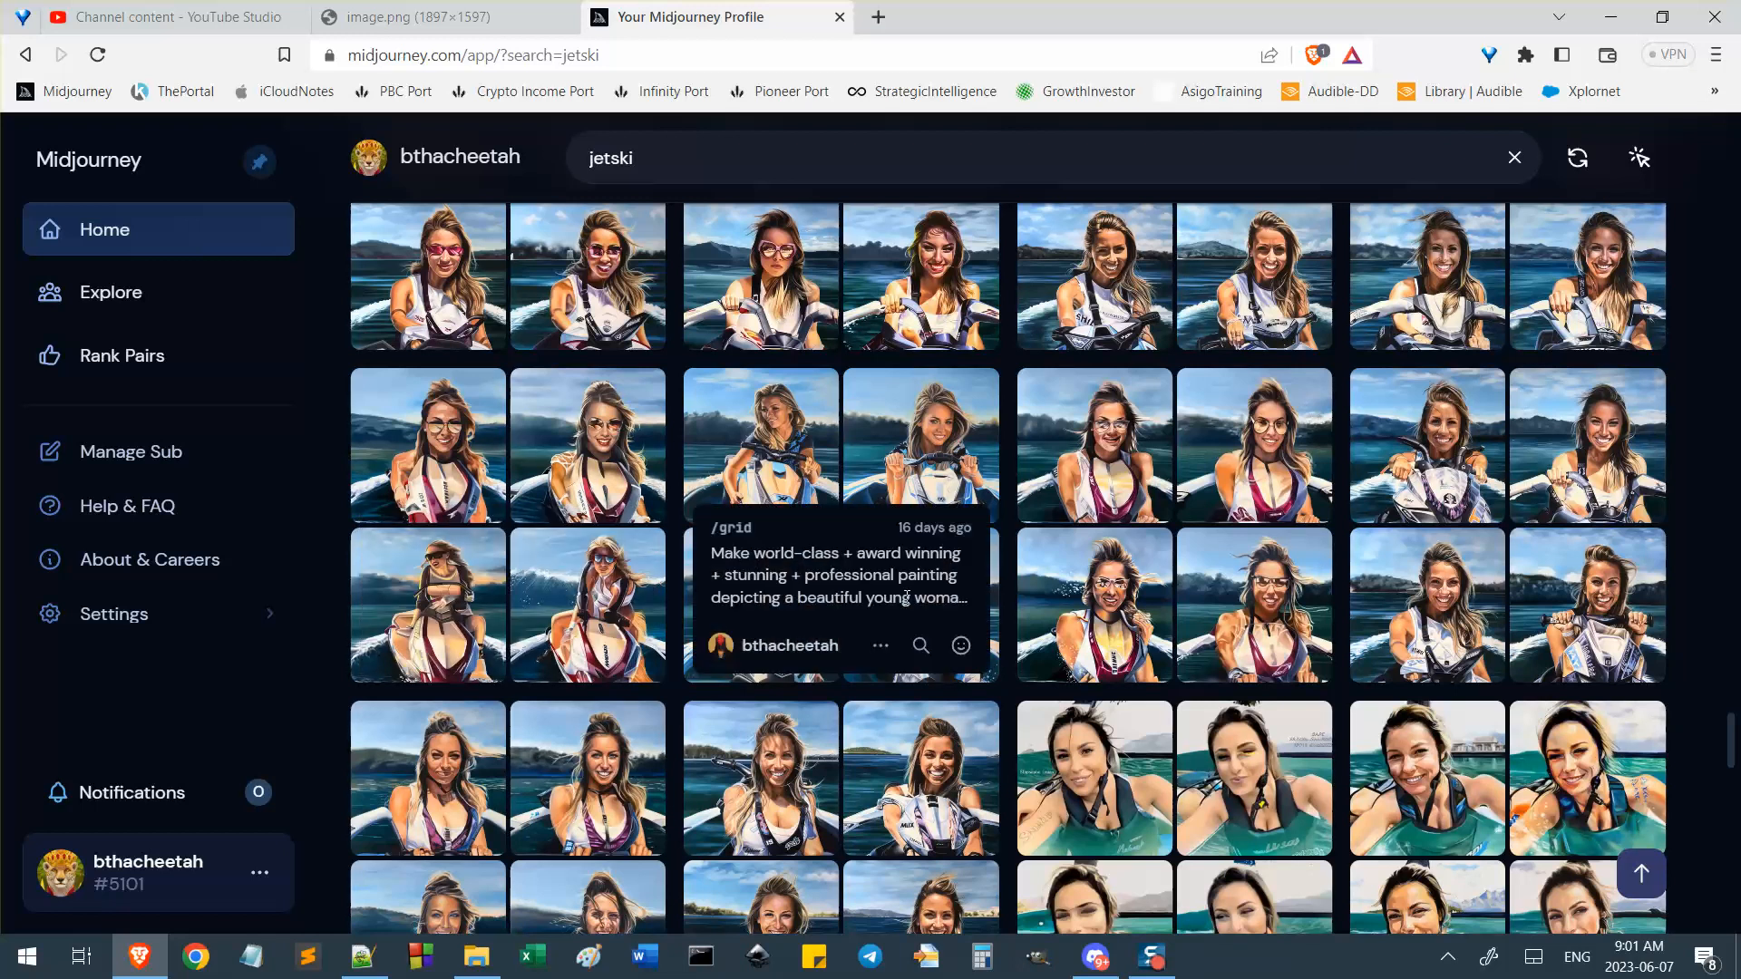
Review the painted jetski portraits from the women at the handlebars up to the full-body riders on burgundy and white jetskis.
scroll(836, 613, up, 2)
scroll(835, 614, up, 3)
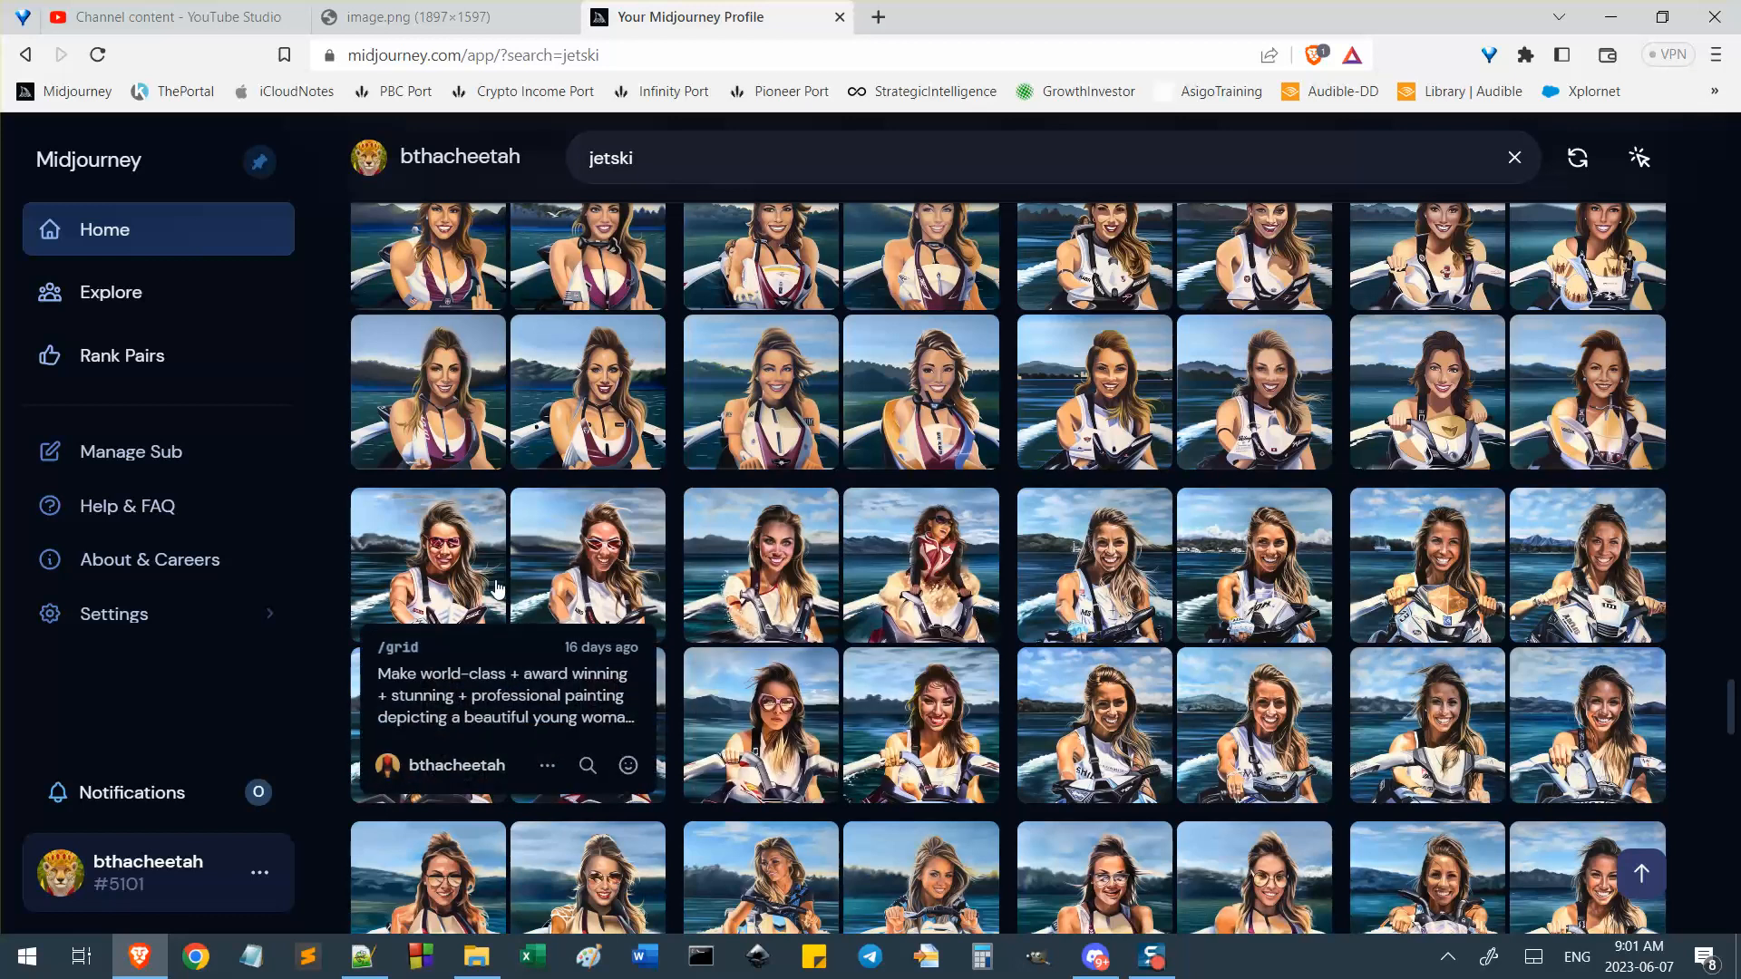
scroll(1256, 583, up, 4)
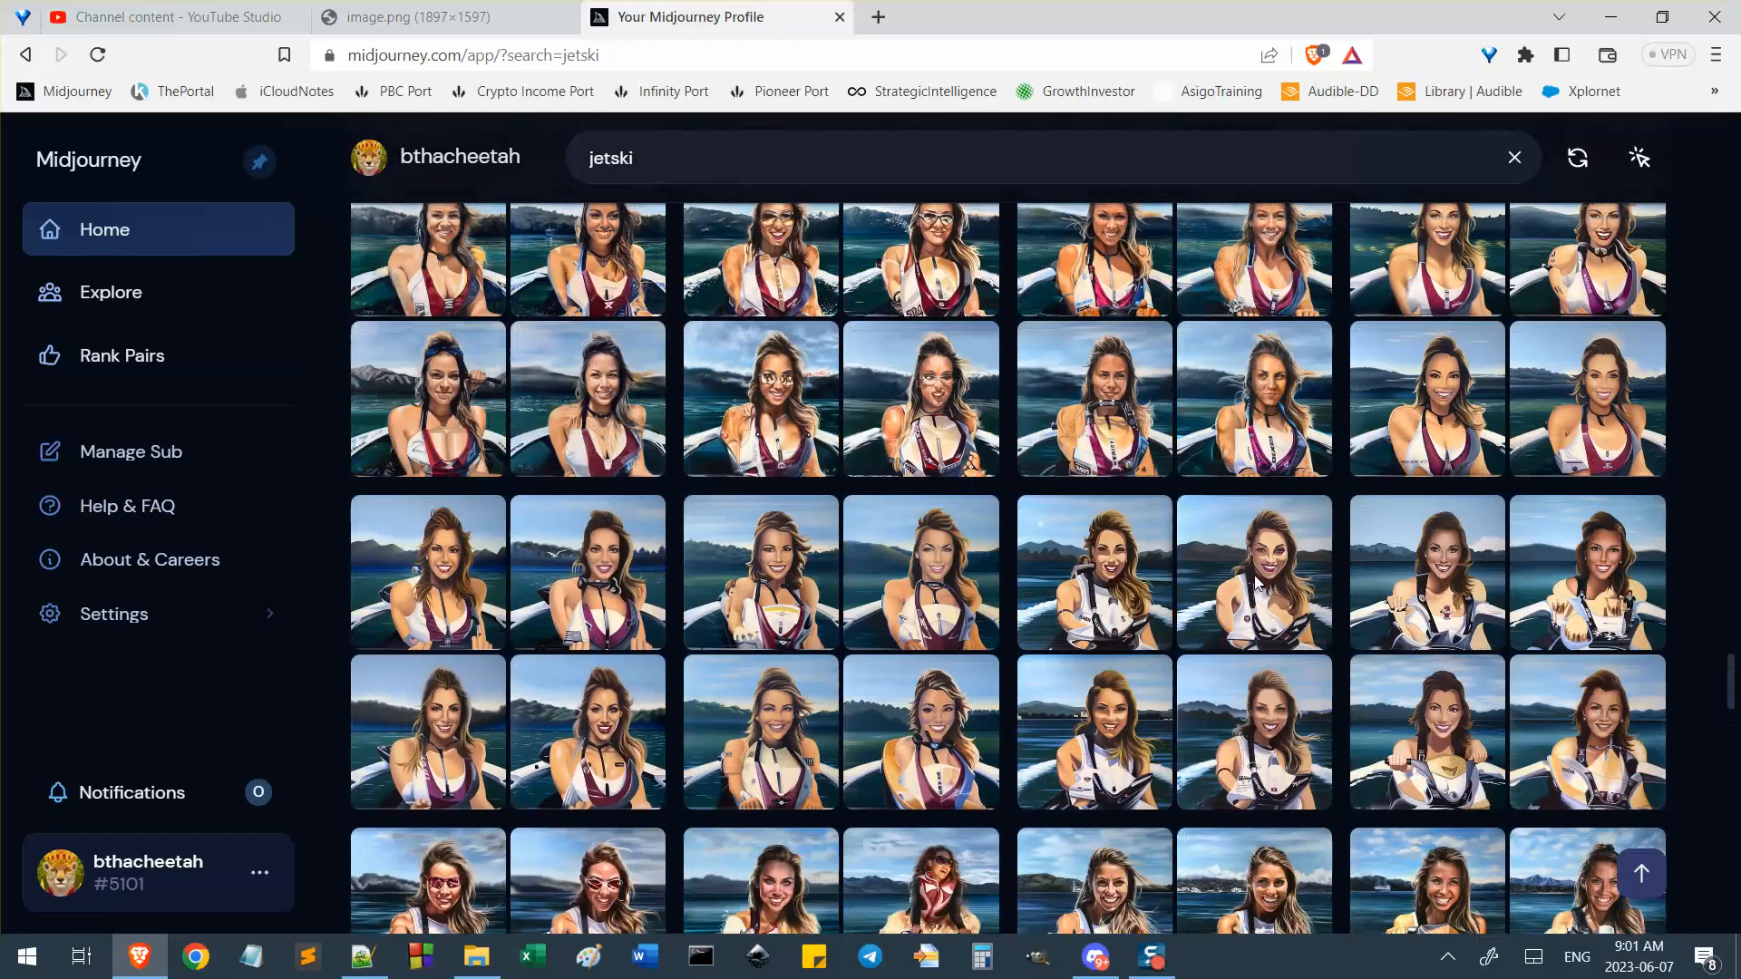
scroll(1256, 584, up, 1)
scroll(1179, 654, up, 2)
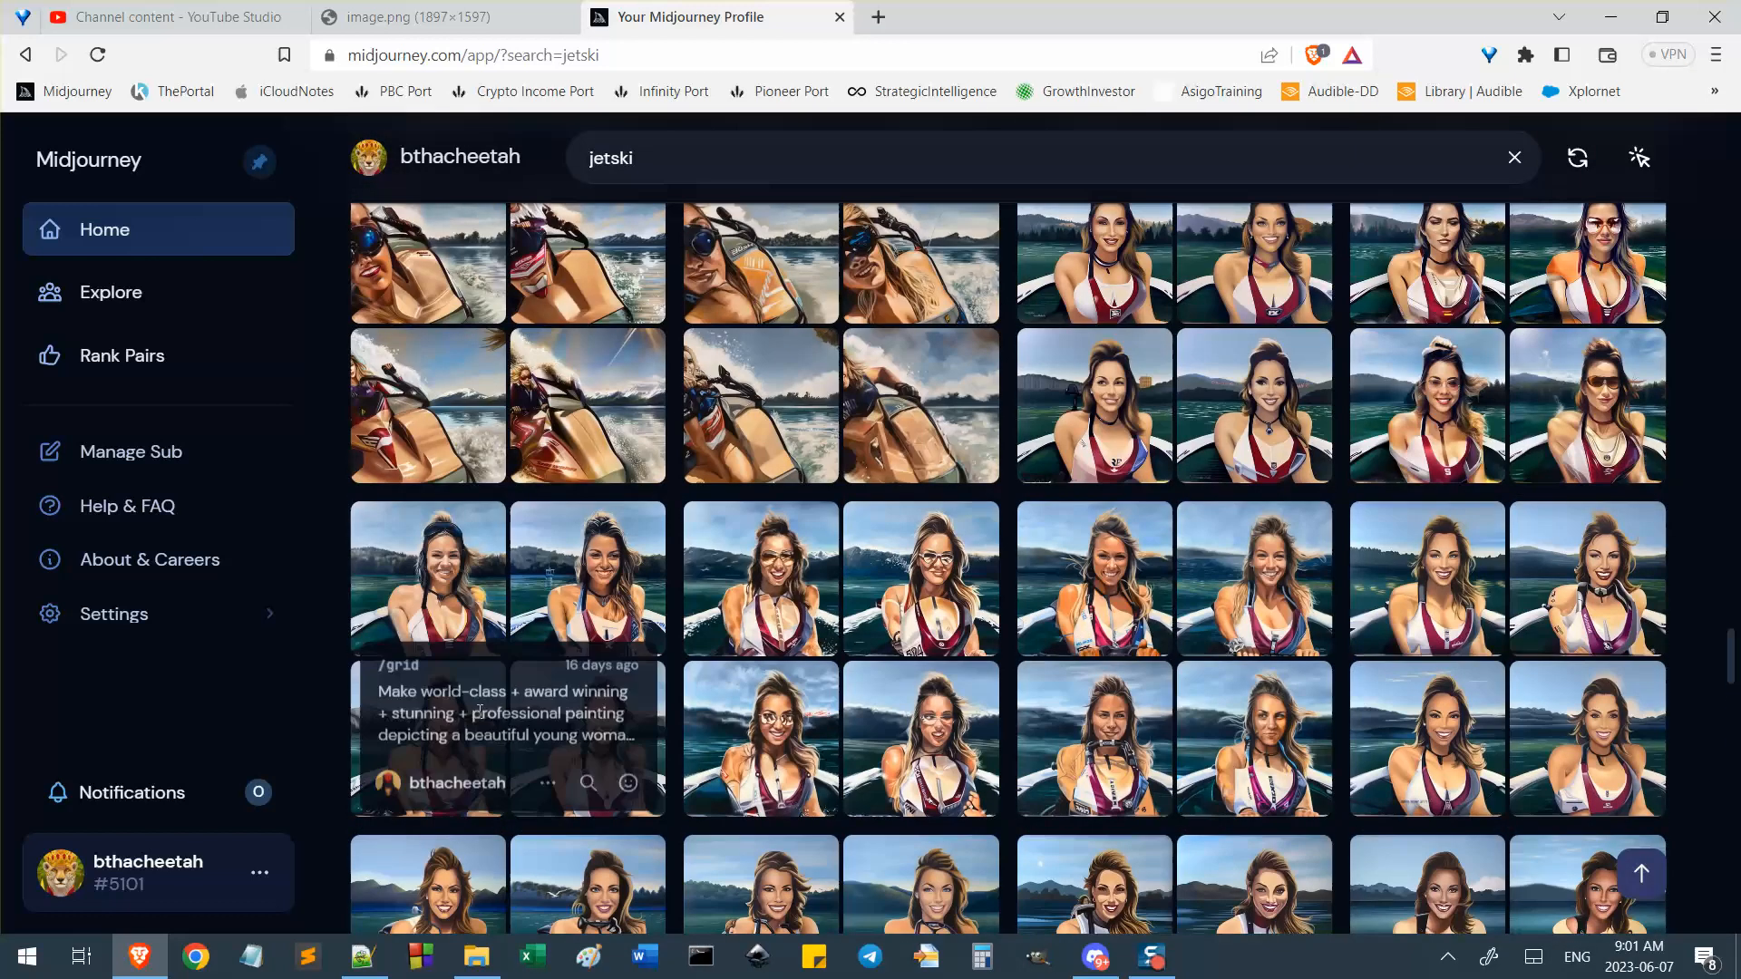
scroll(879, 608, up, 1)
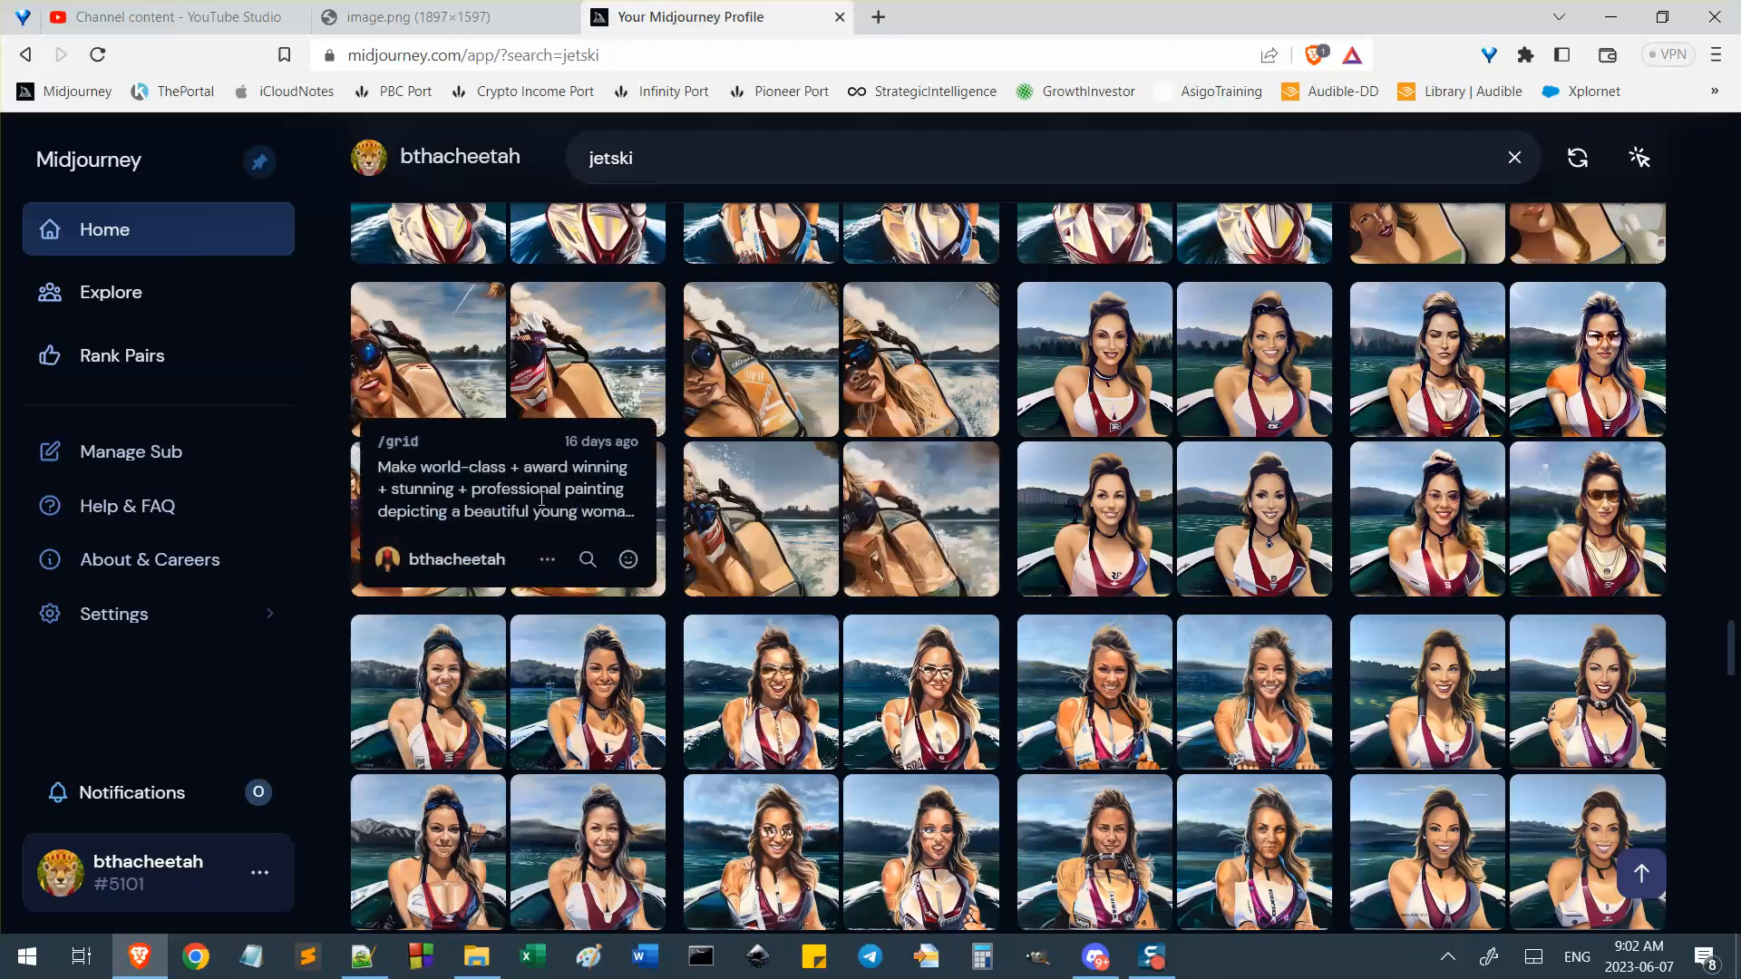
scroll(507, 409, up, 5)
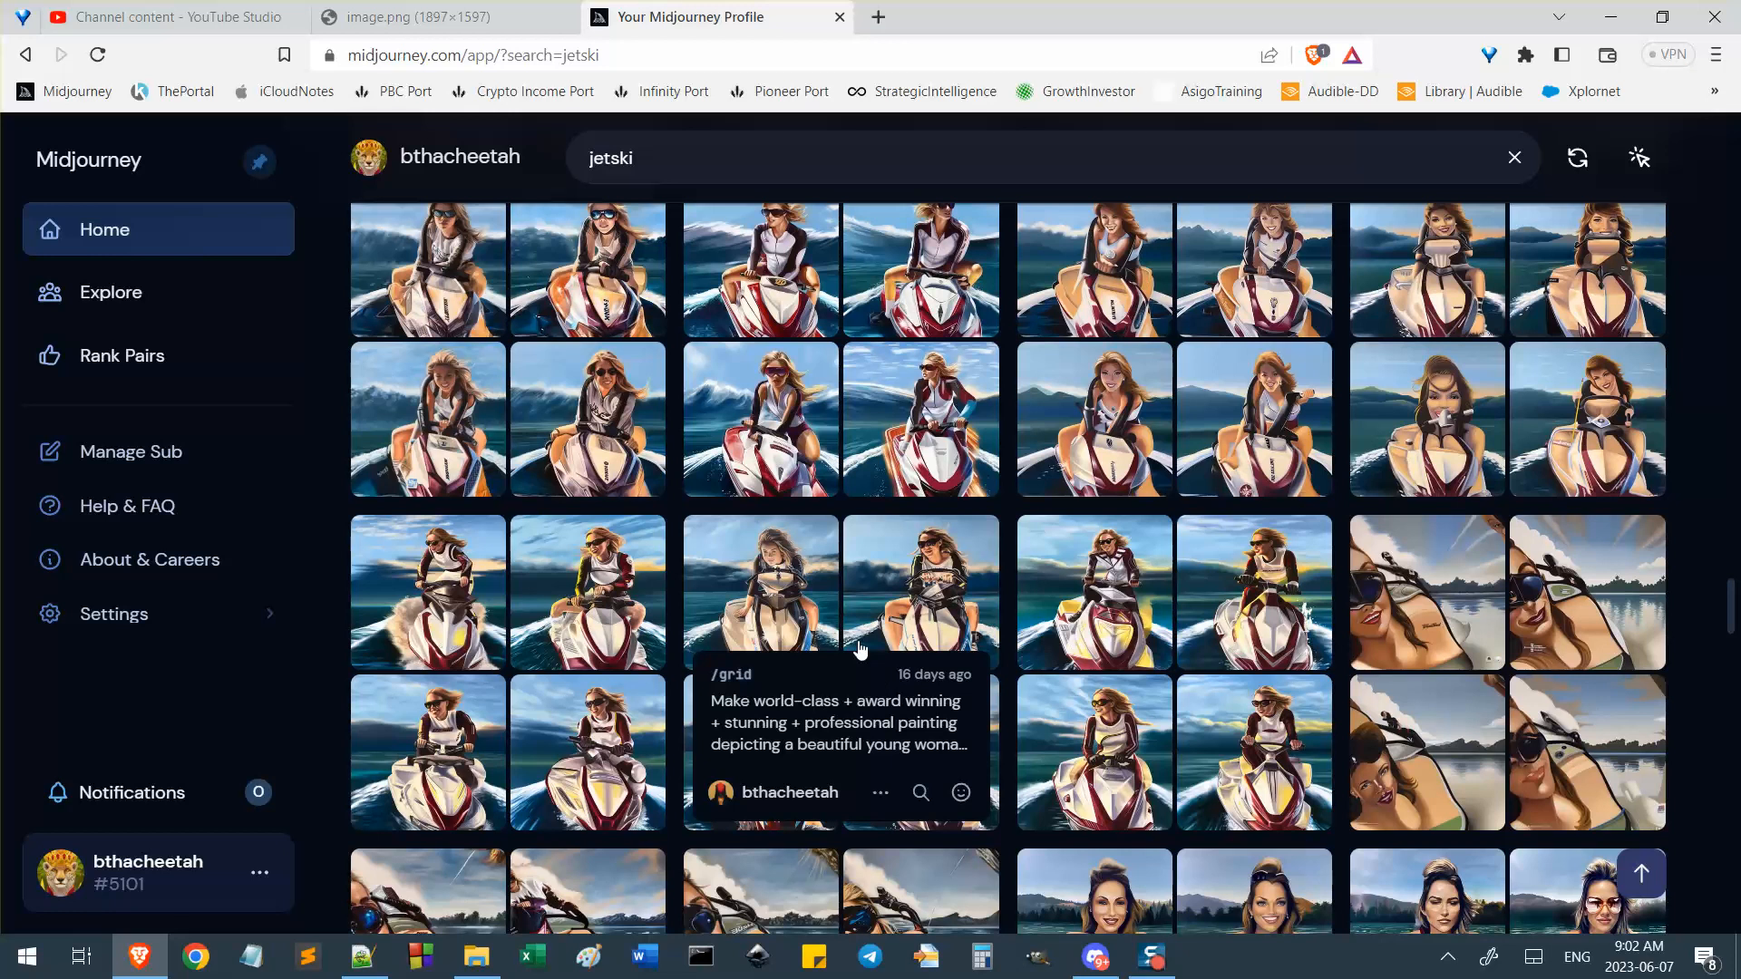
Compare the close-up spray grids of the goggled riders with the older portraits and green-water selfies in the jetski results.
scroll(860, 649, down, 4)
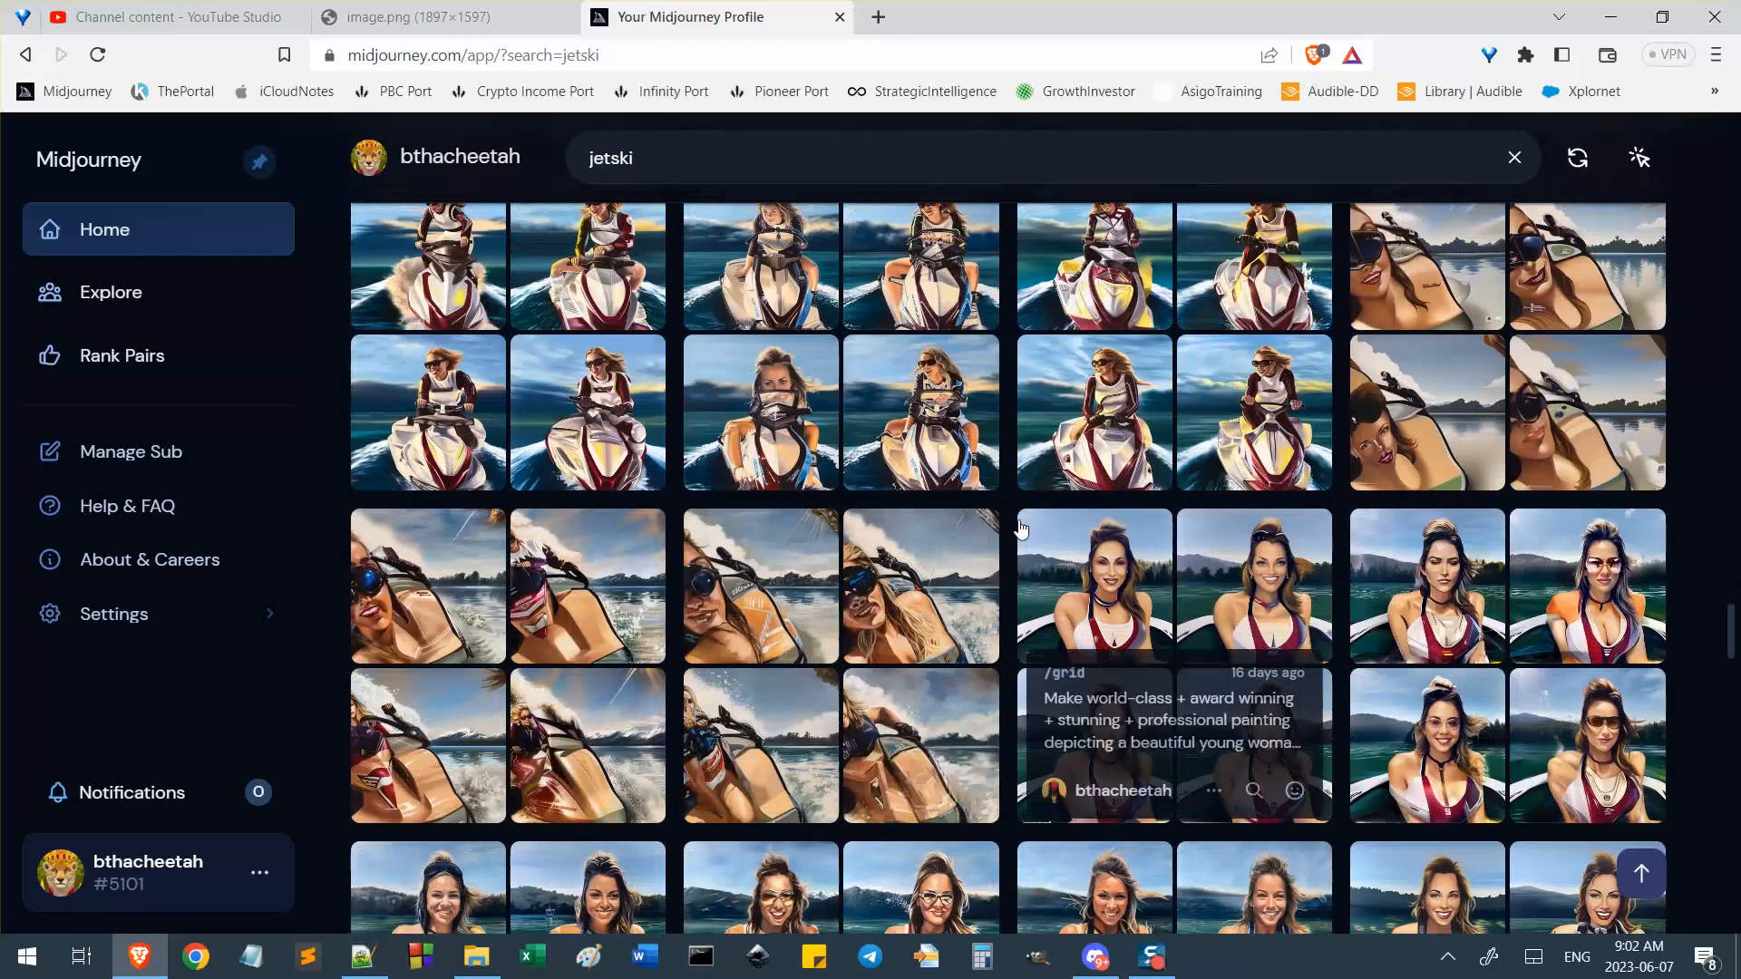
scroll(783, 626, down, 1)
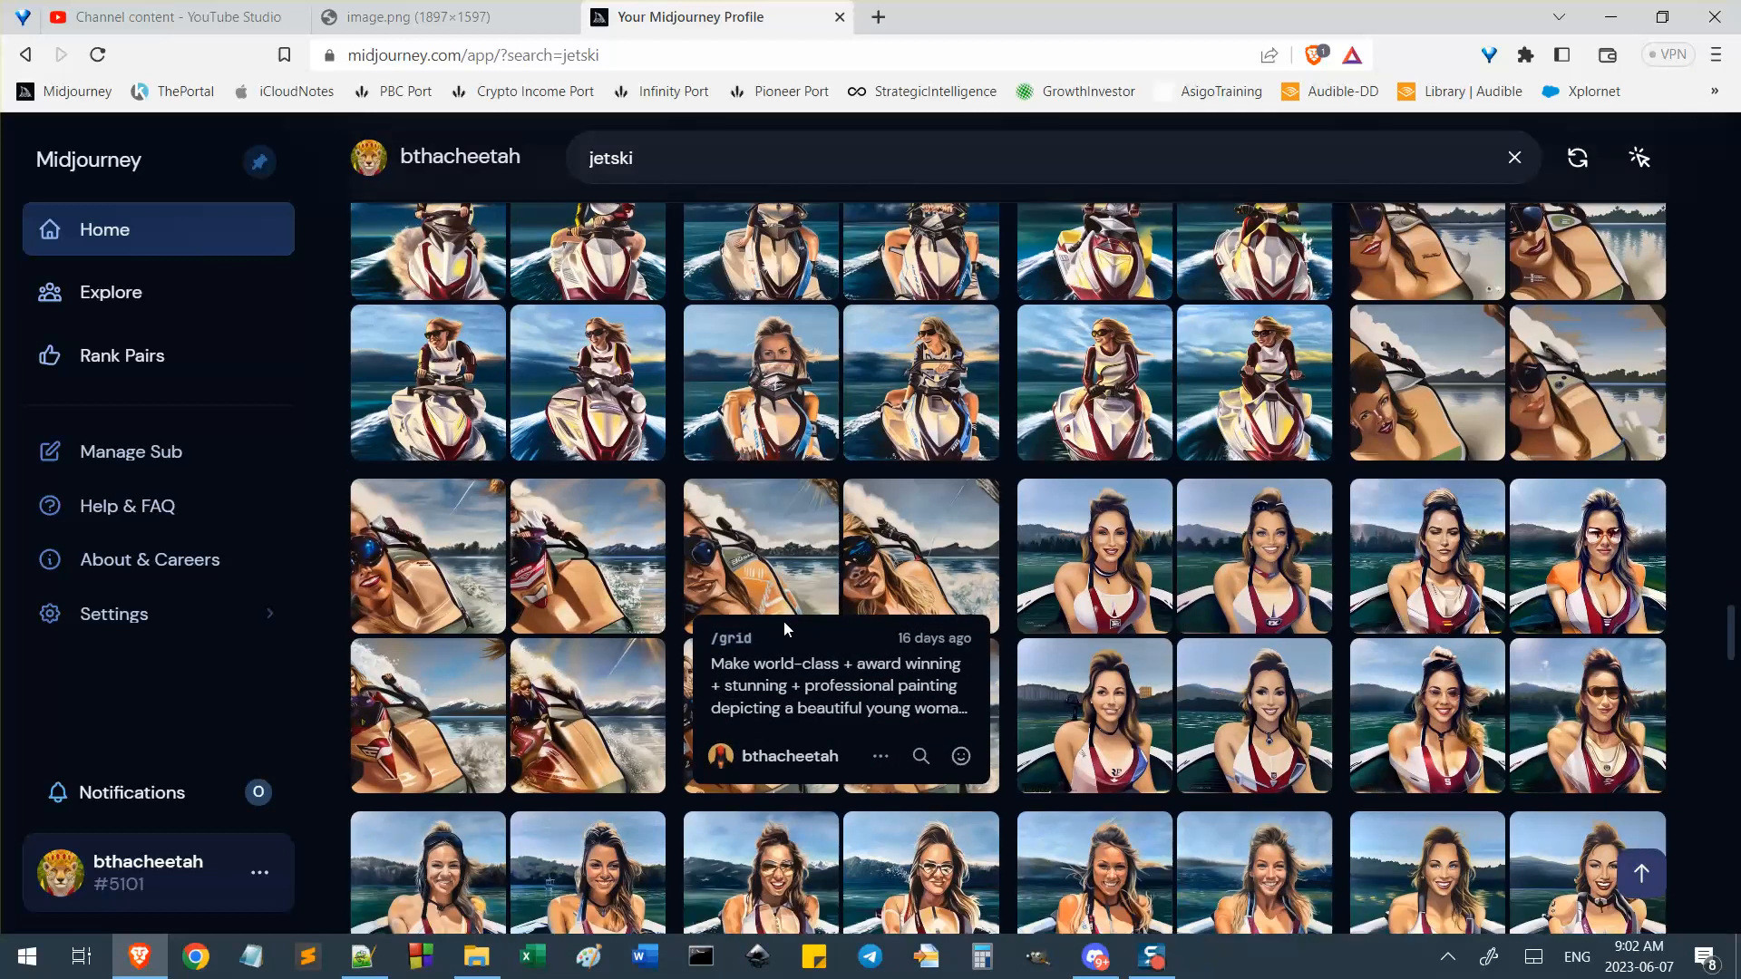
scroll(783, 621, down, 15)
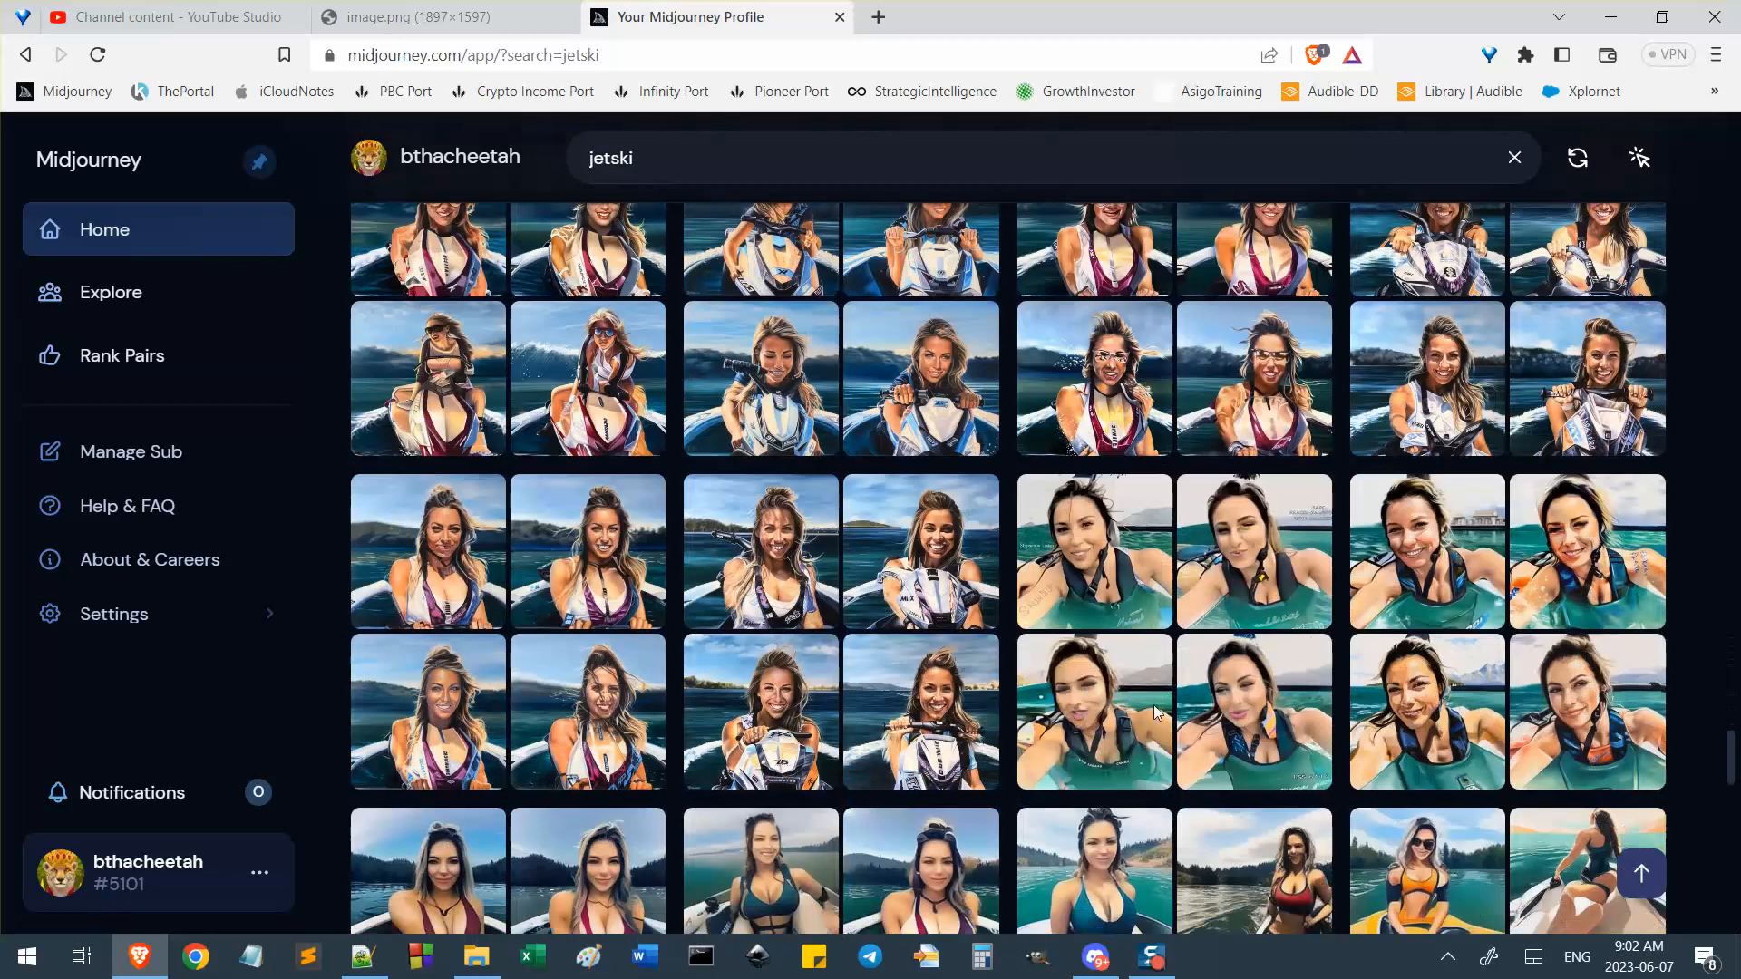
scroll(1154, 704, up, 3)
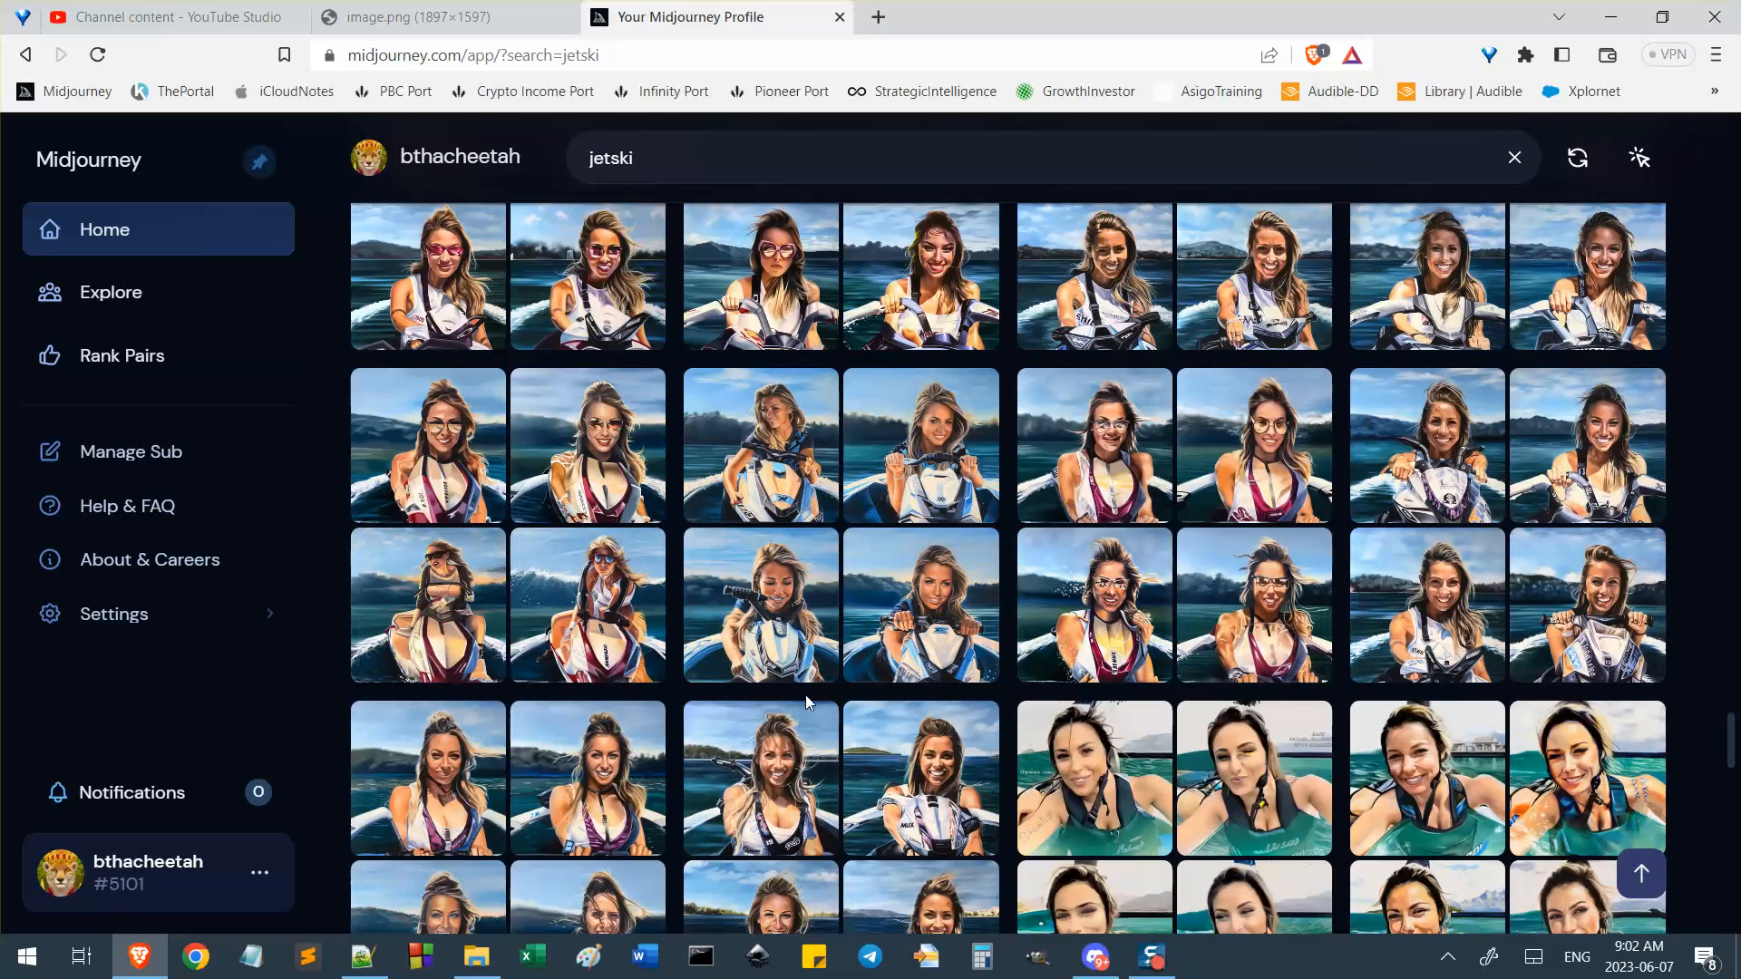
scroll(805, 695, up, 6)
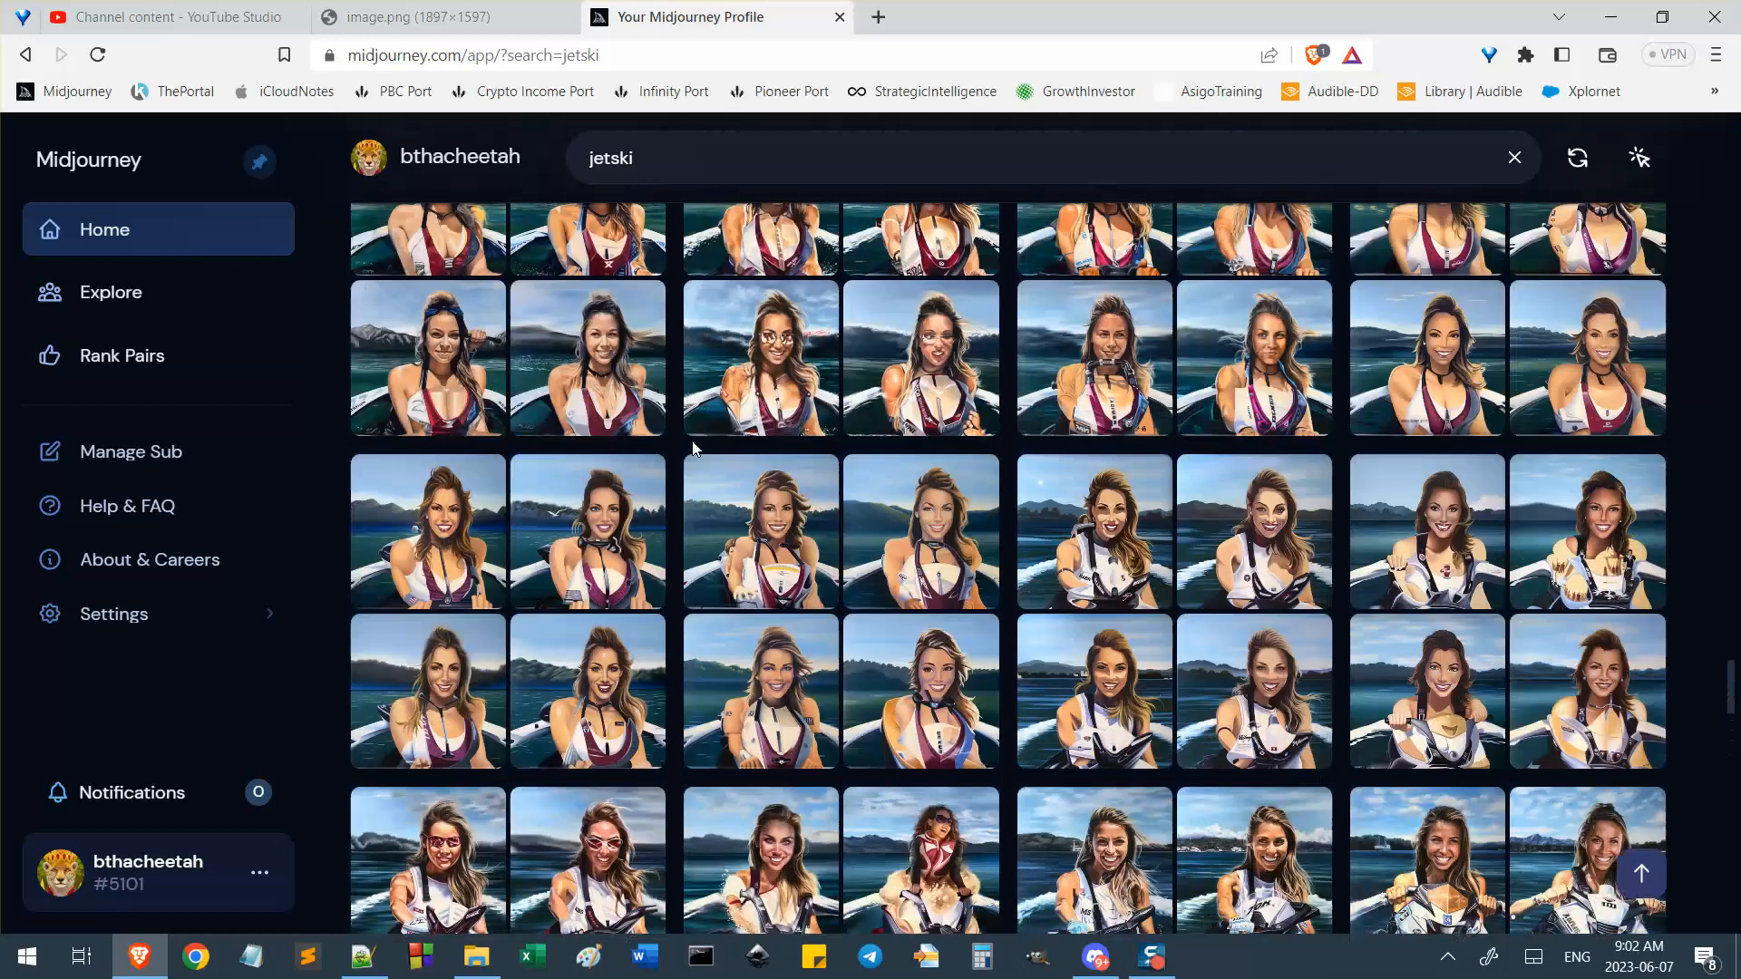
scroll(787, 334, up, 4)
scroll(800, 651, up, 4)
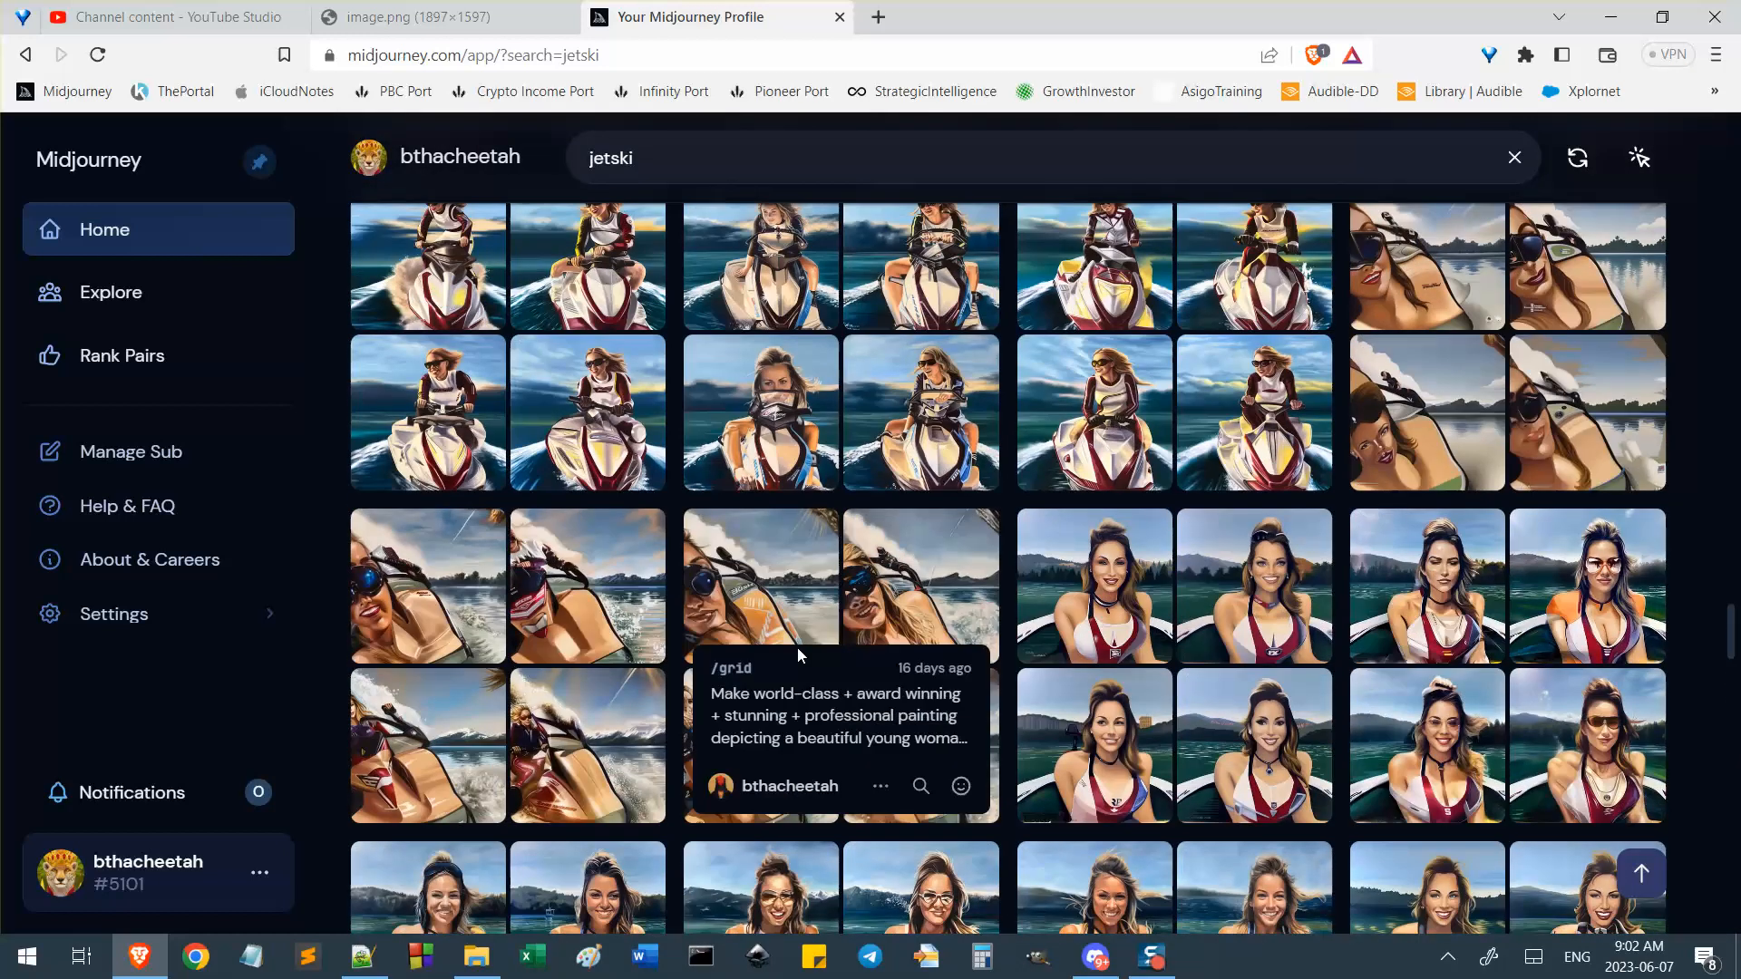
Open the close-up grid of the goggled jetski rider, enlarge it and examine its four images.
click(591, 543)
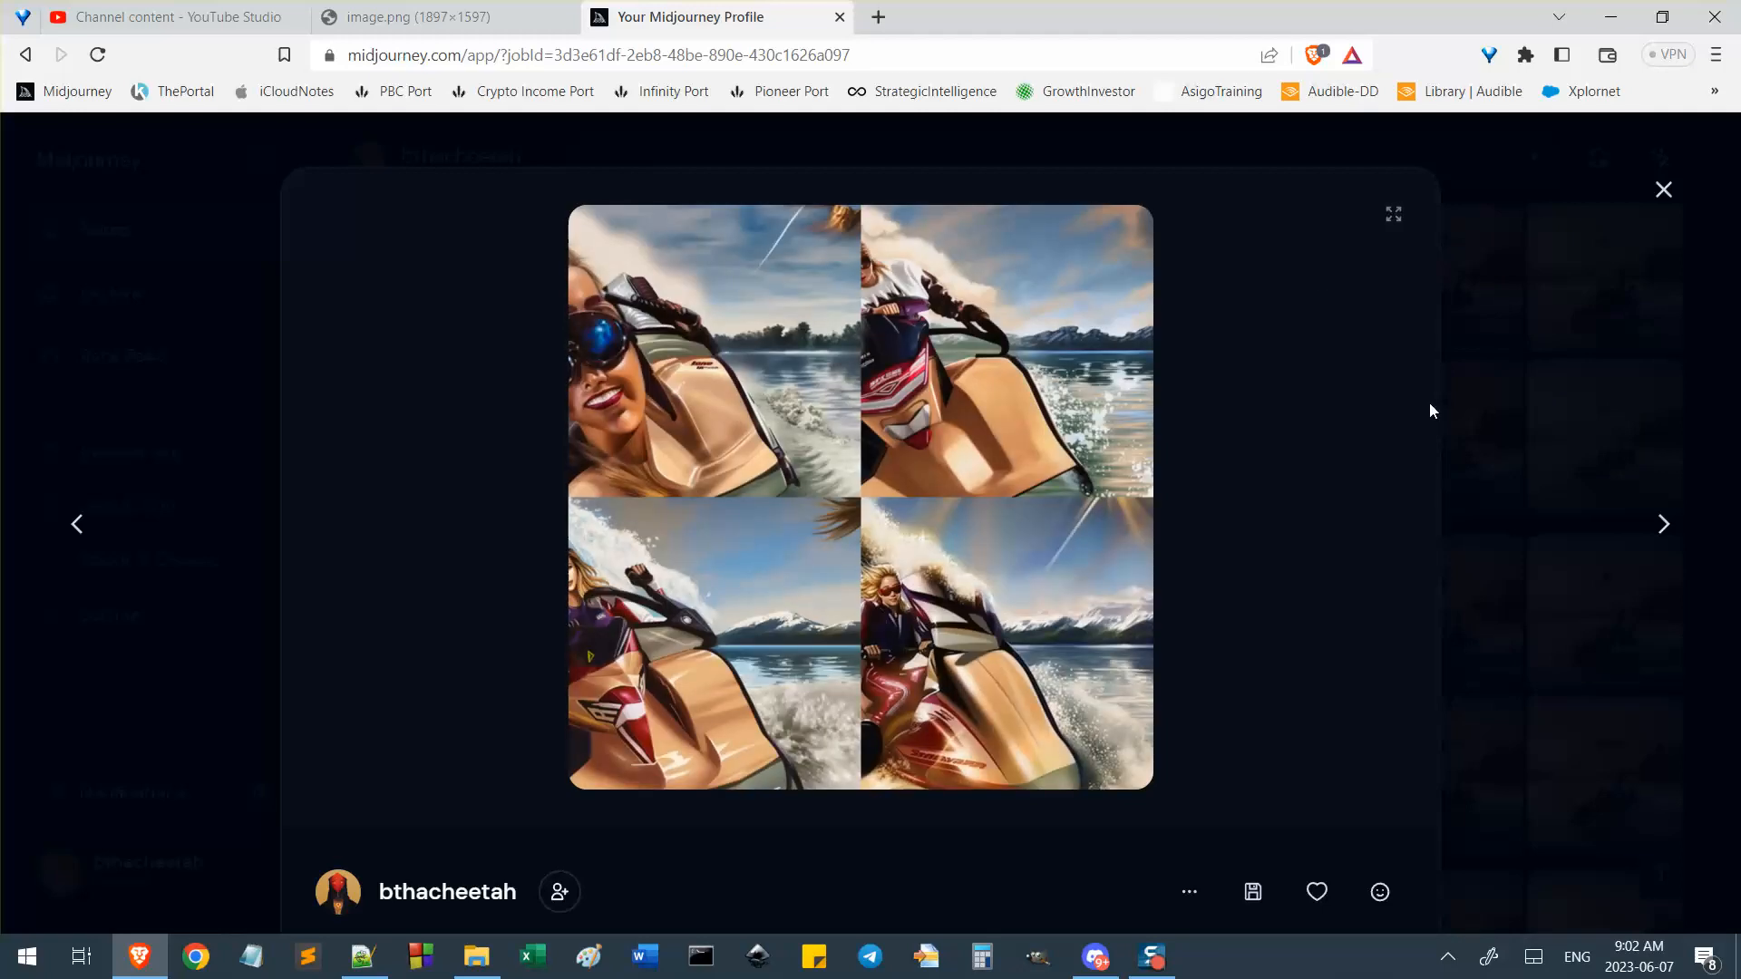
click(1037, 391)
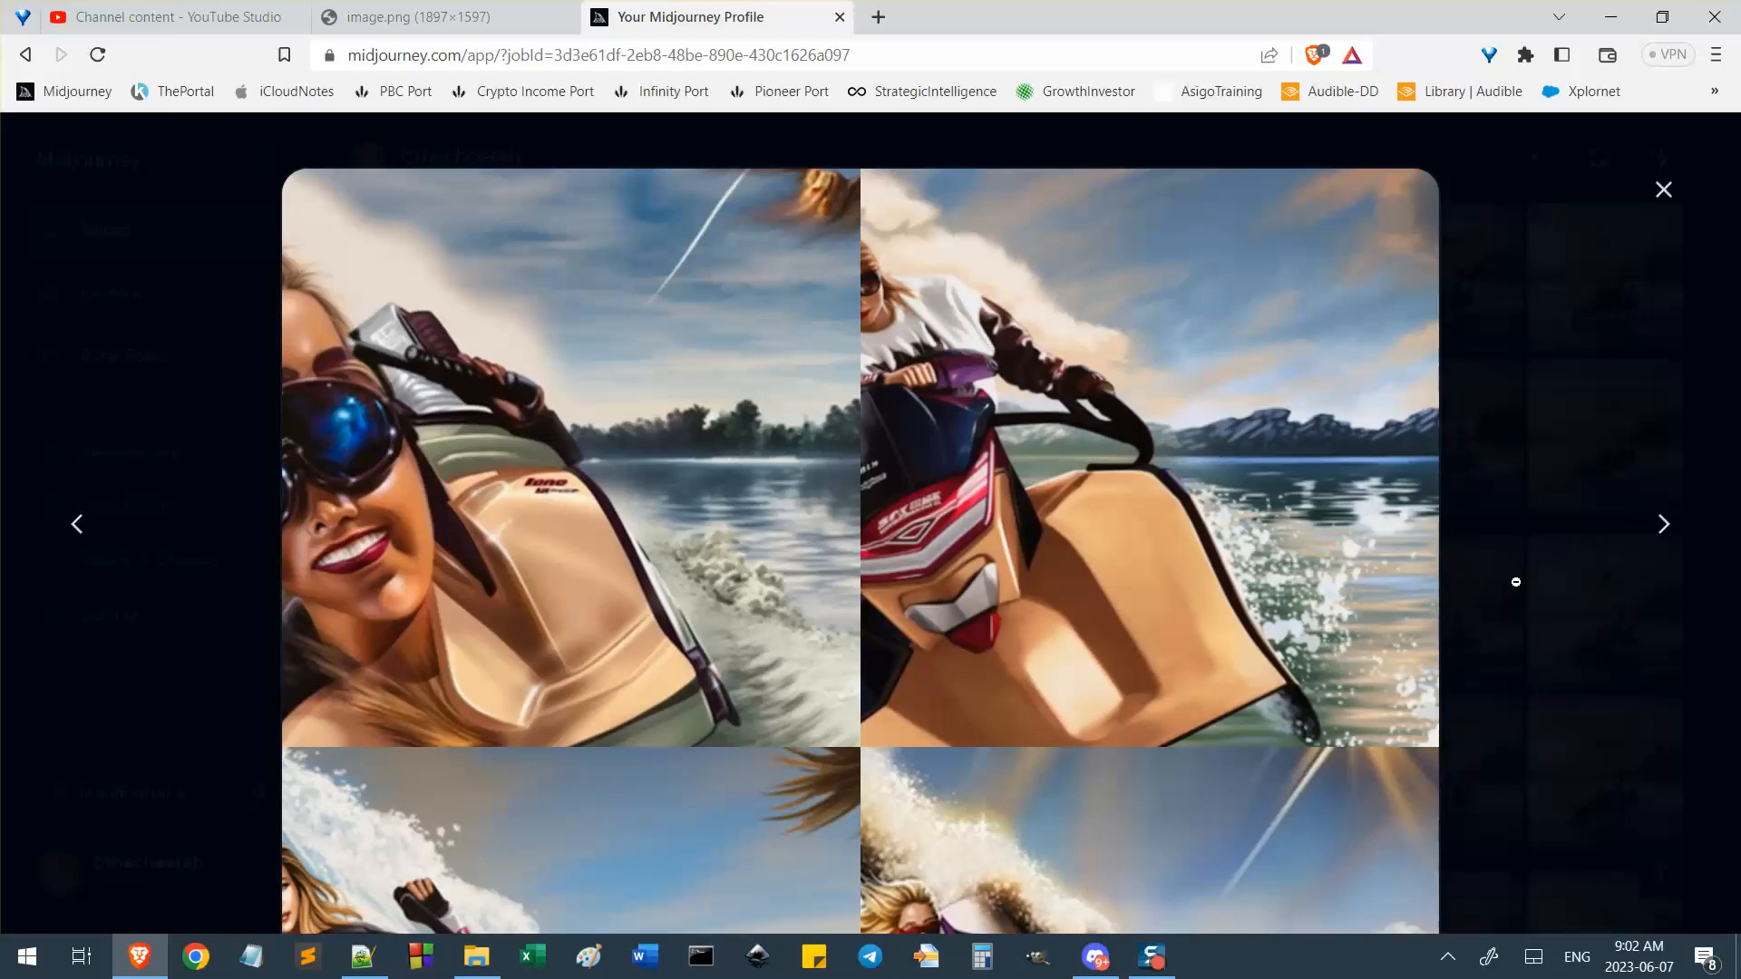
scroll(1069, 591, down, 5)
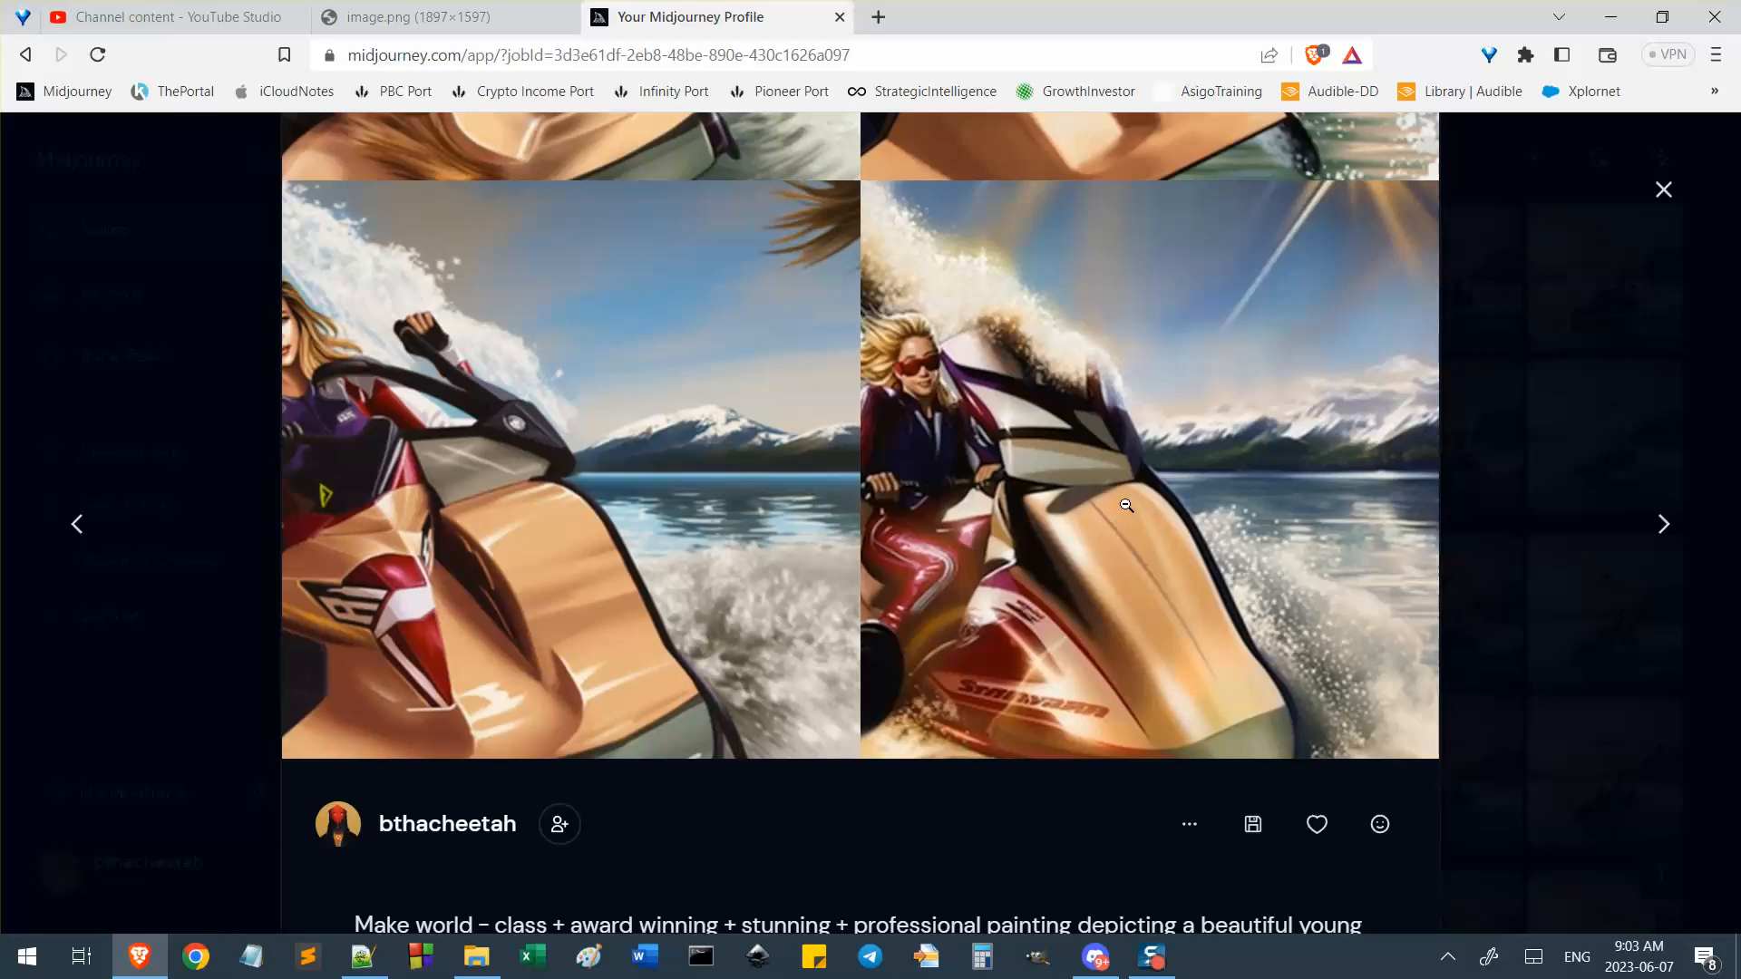
scroll(1166, 605, up, 5)
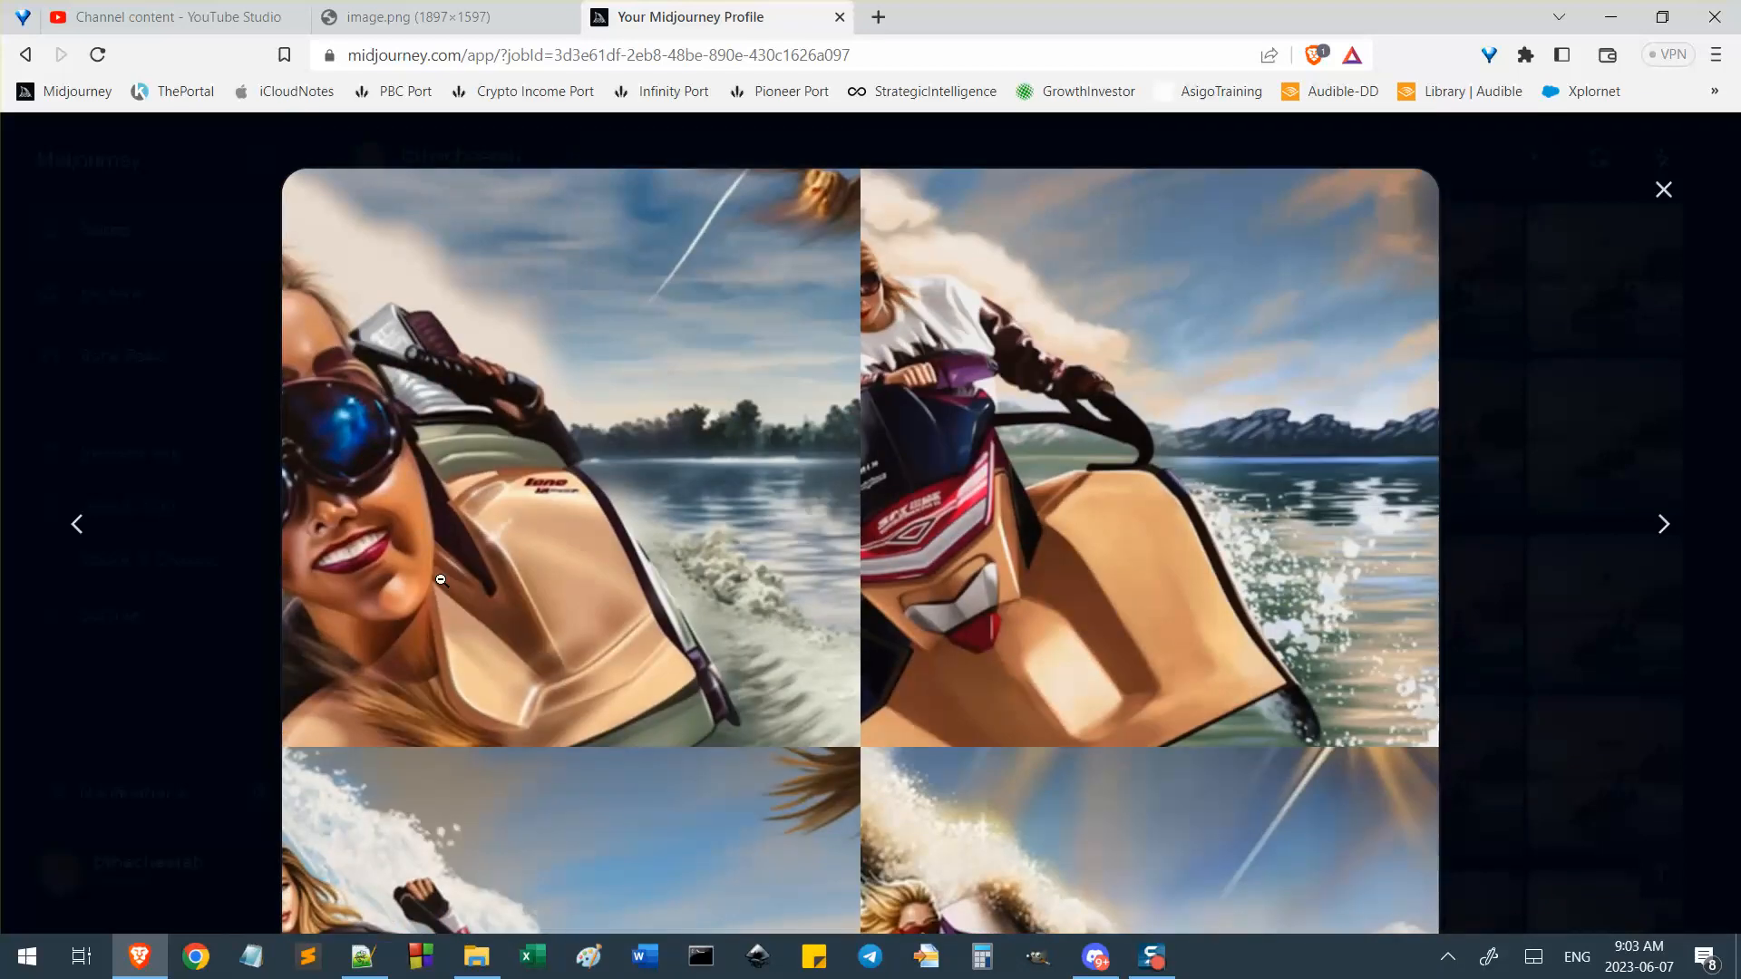
scroll(413, 481, down, 8)
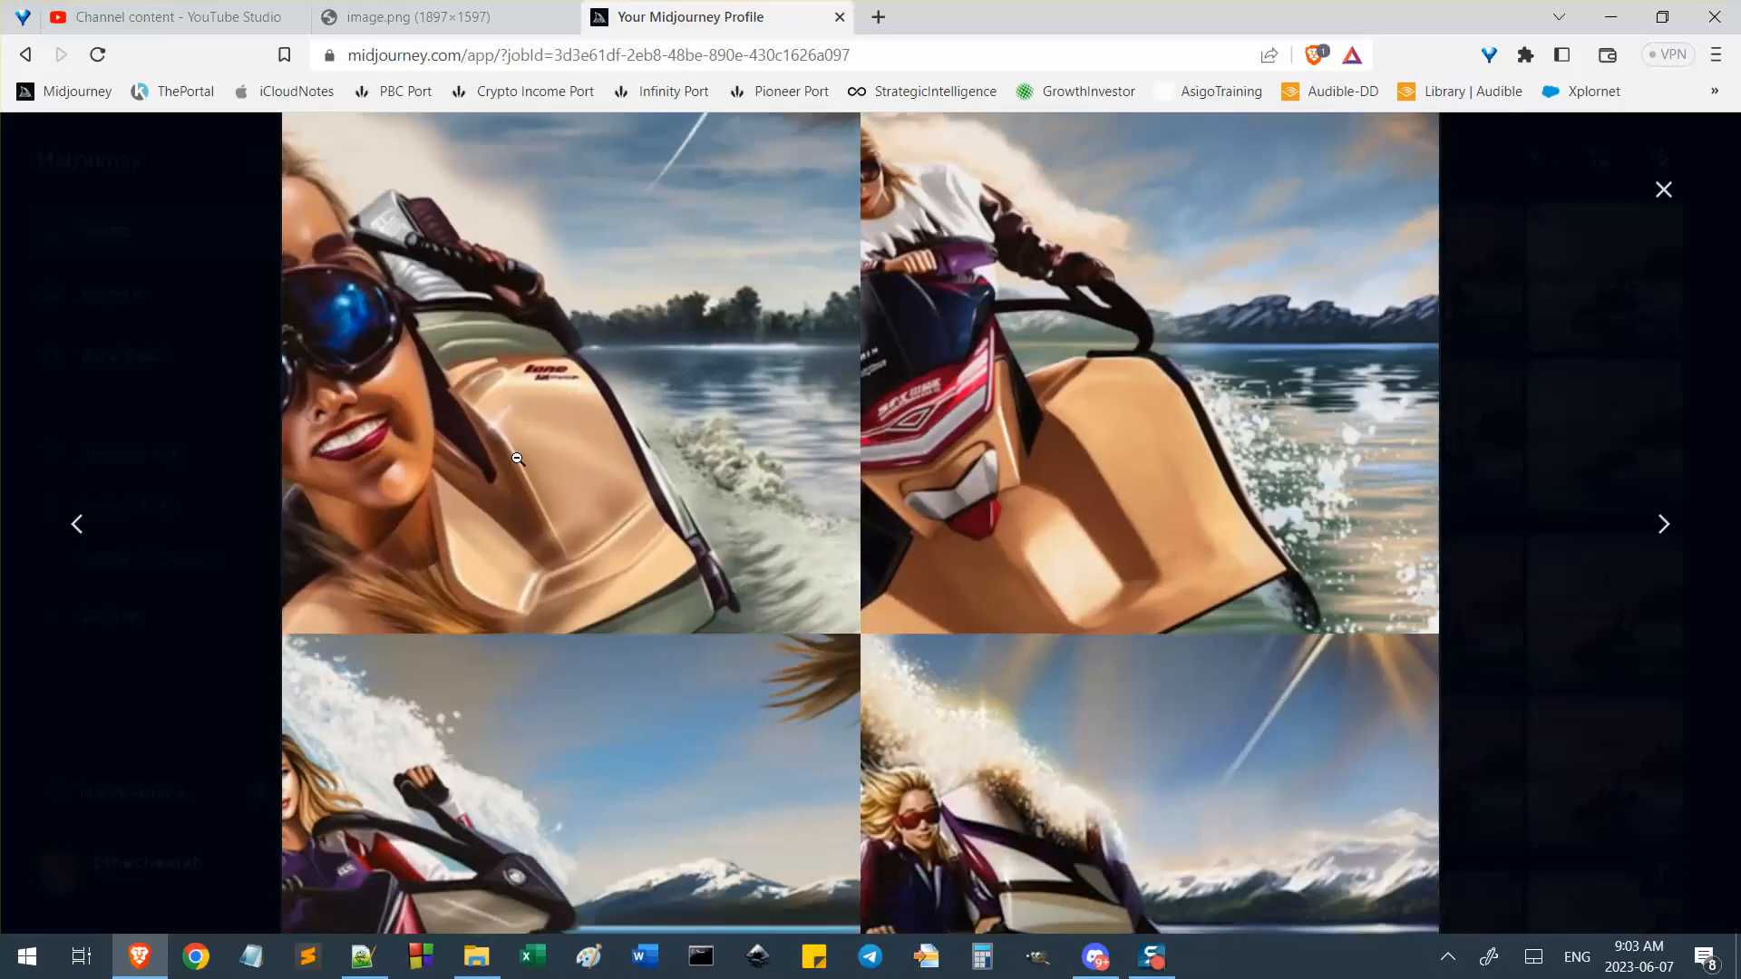
scroll(1100, 433, up, 1)
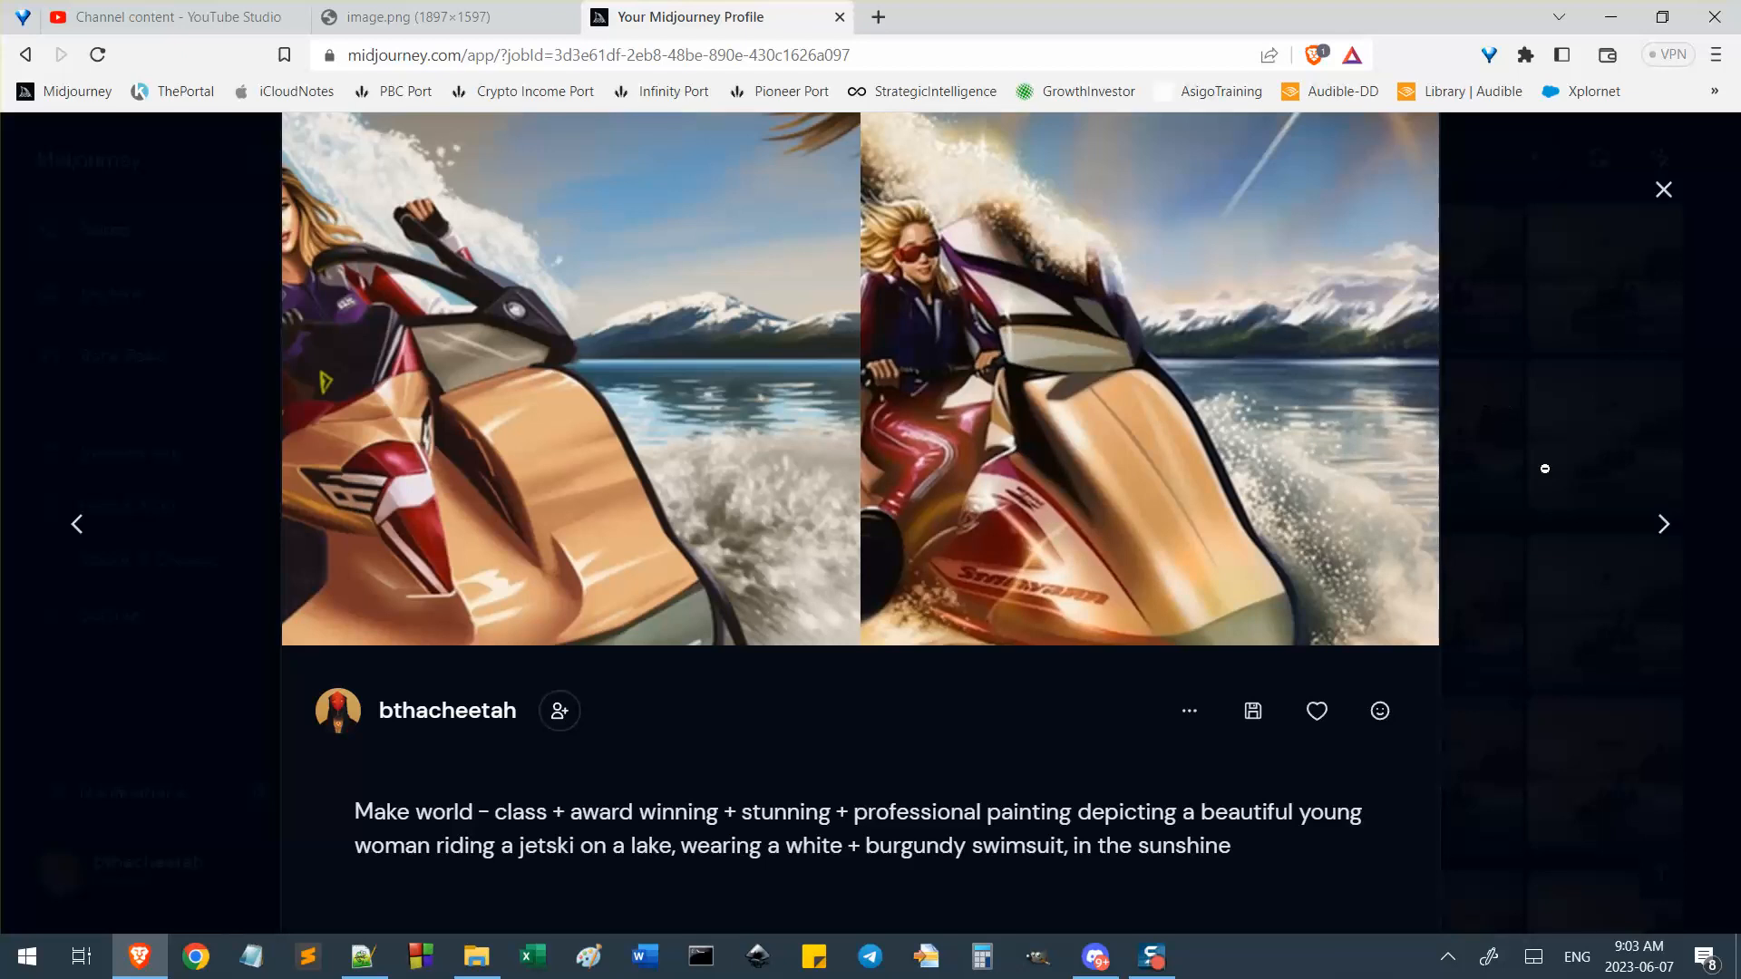
Read the enlarged grid's prompt and generation info, and check them against its four images.
scroll(1409, 520, down, 5)
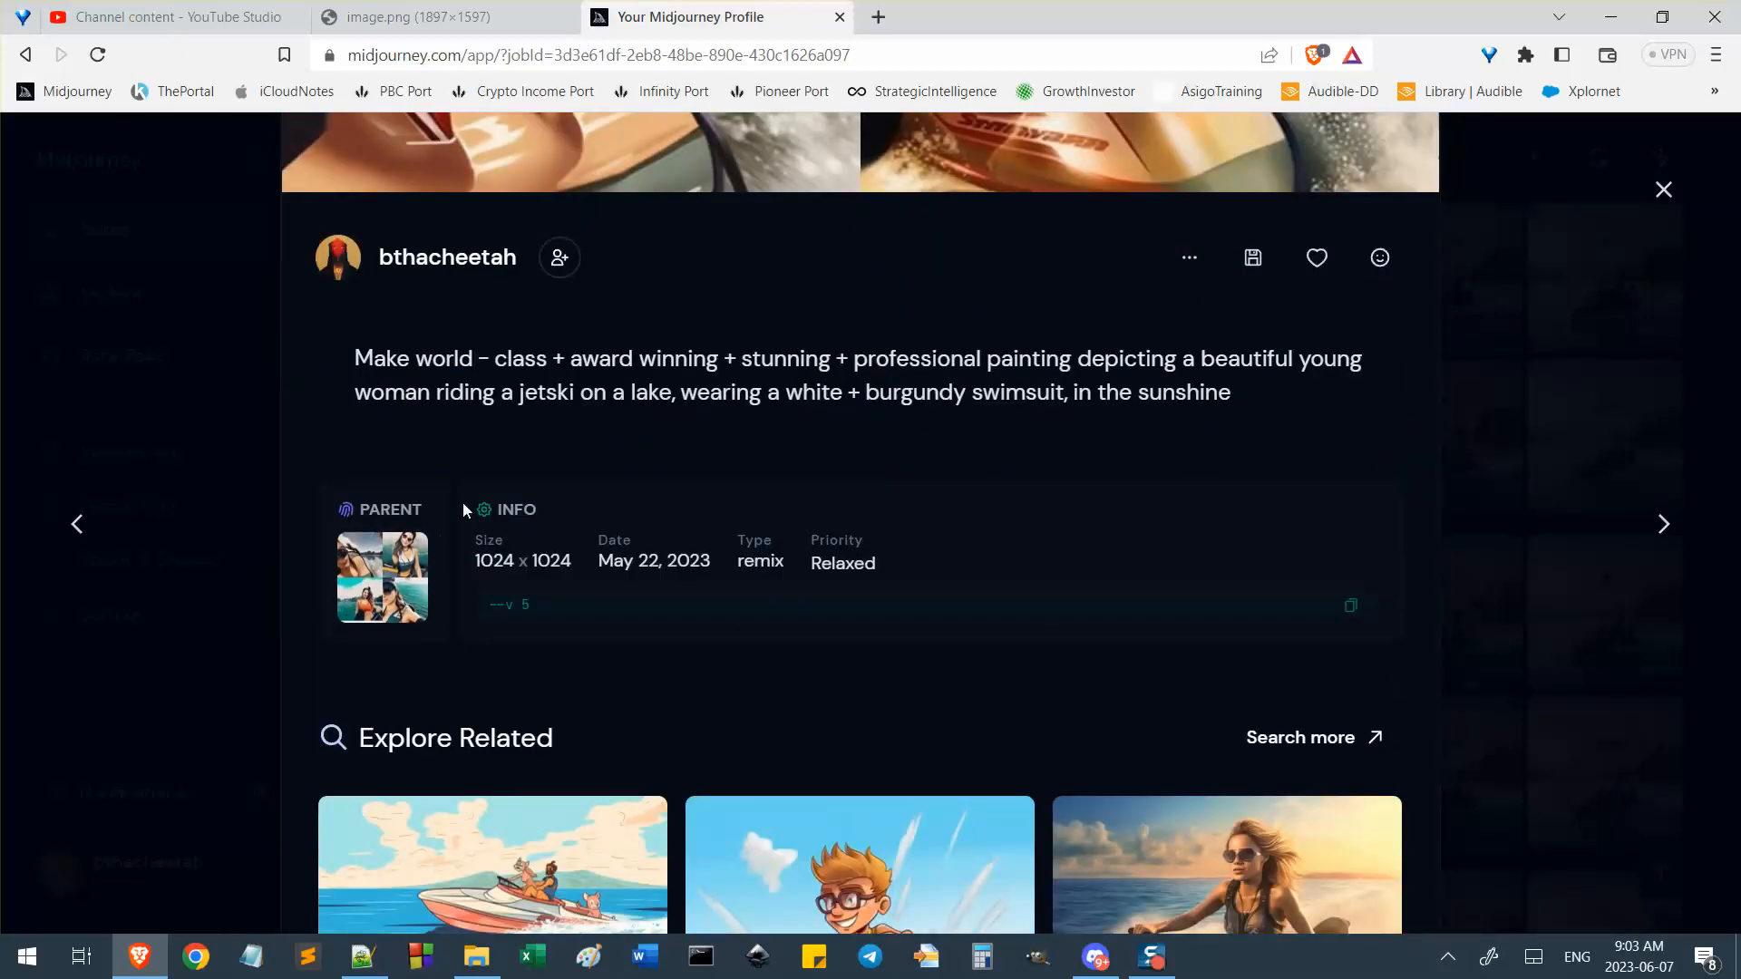
scroll(940, 241, up, 1)
scroll(941, 241, up, 10)
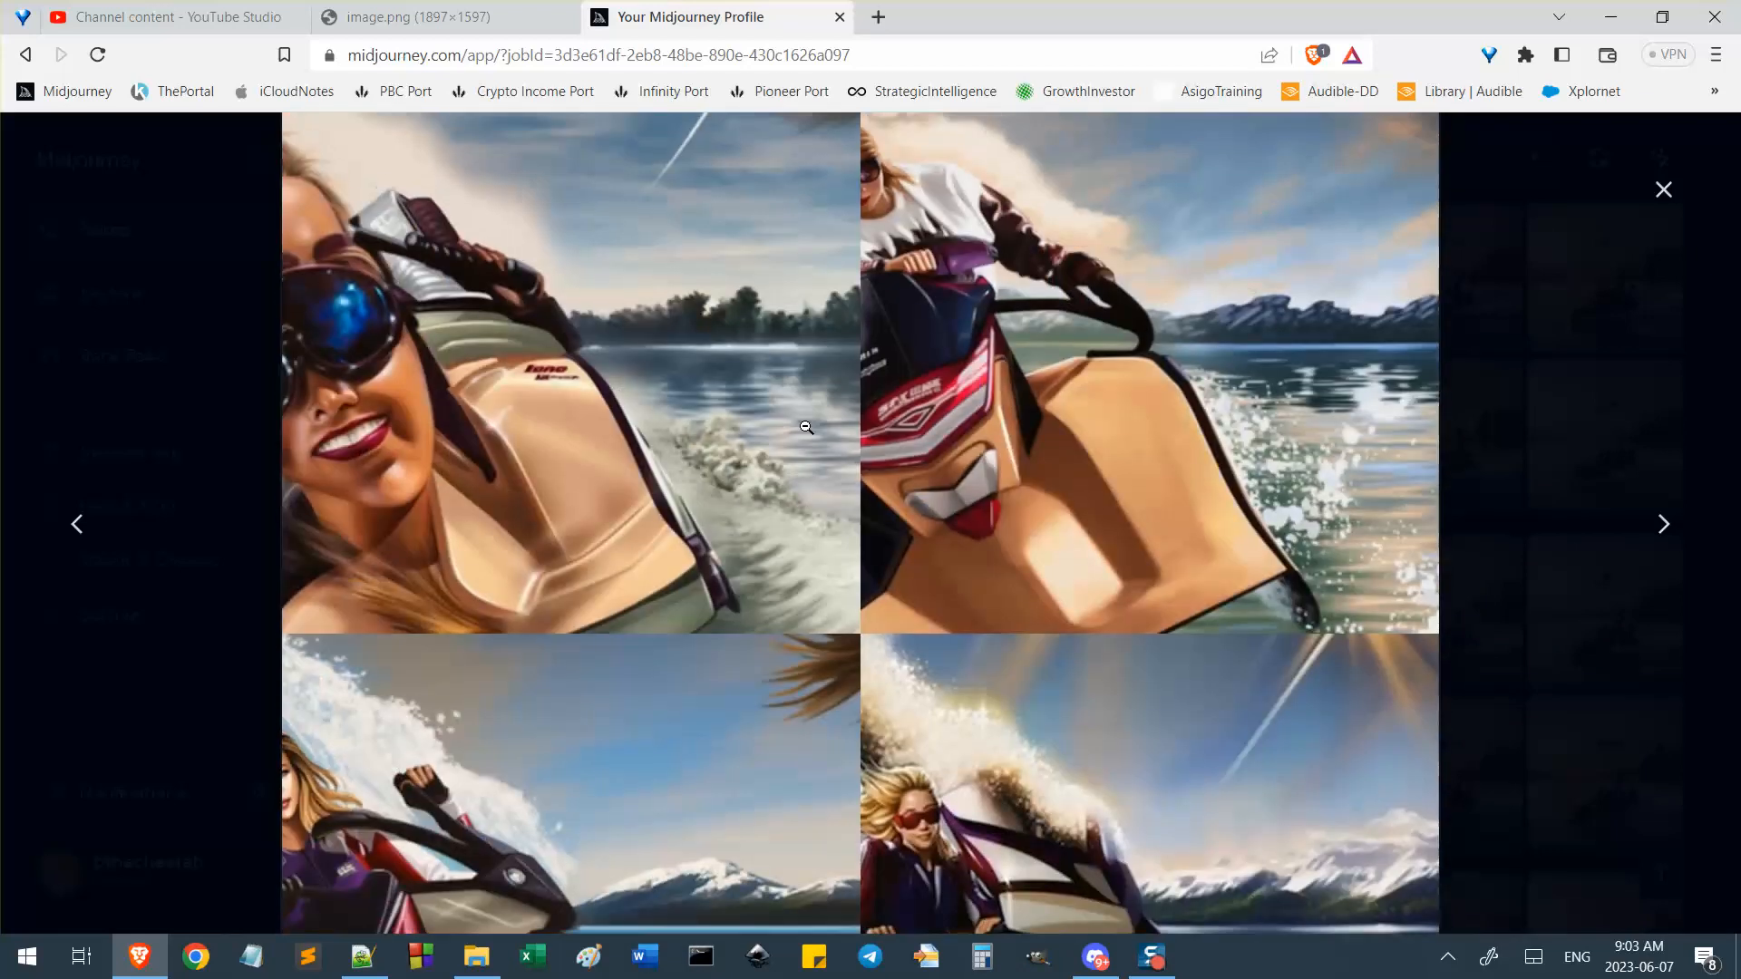
scroll(806, 427, down, 5)
scroll(806, 428, down, 5)
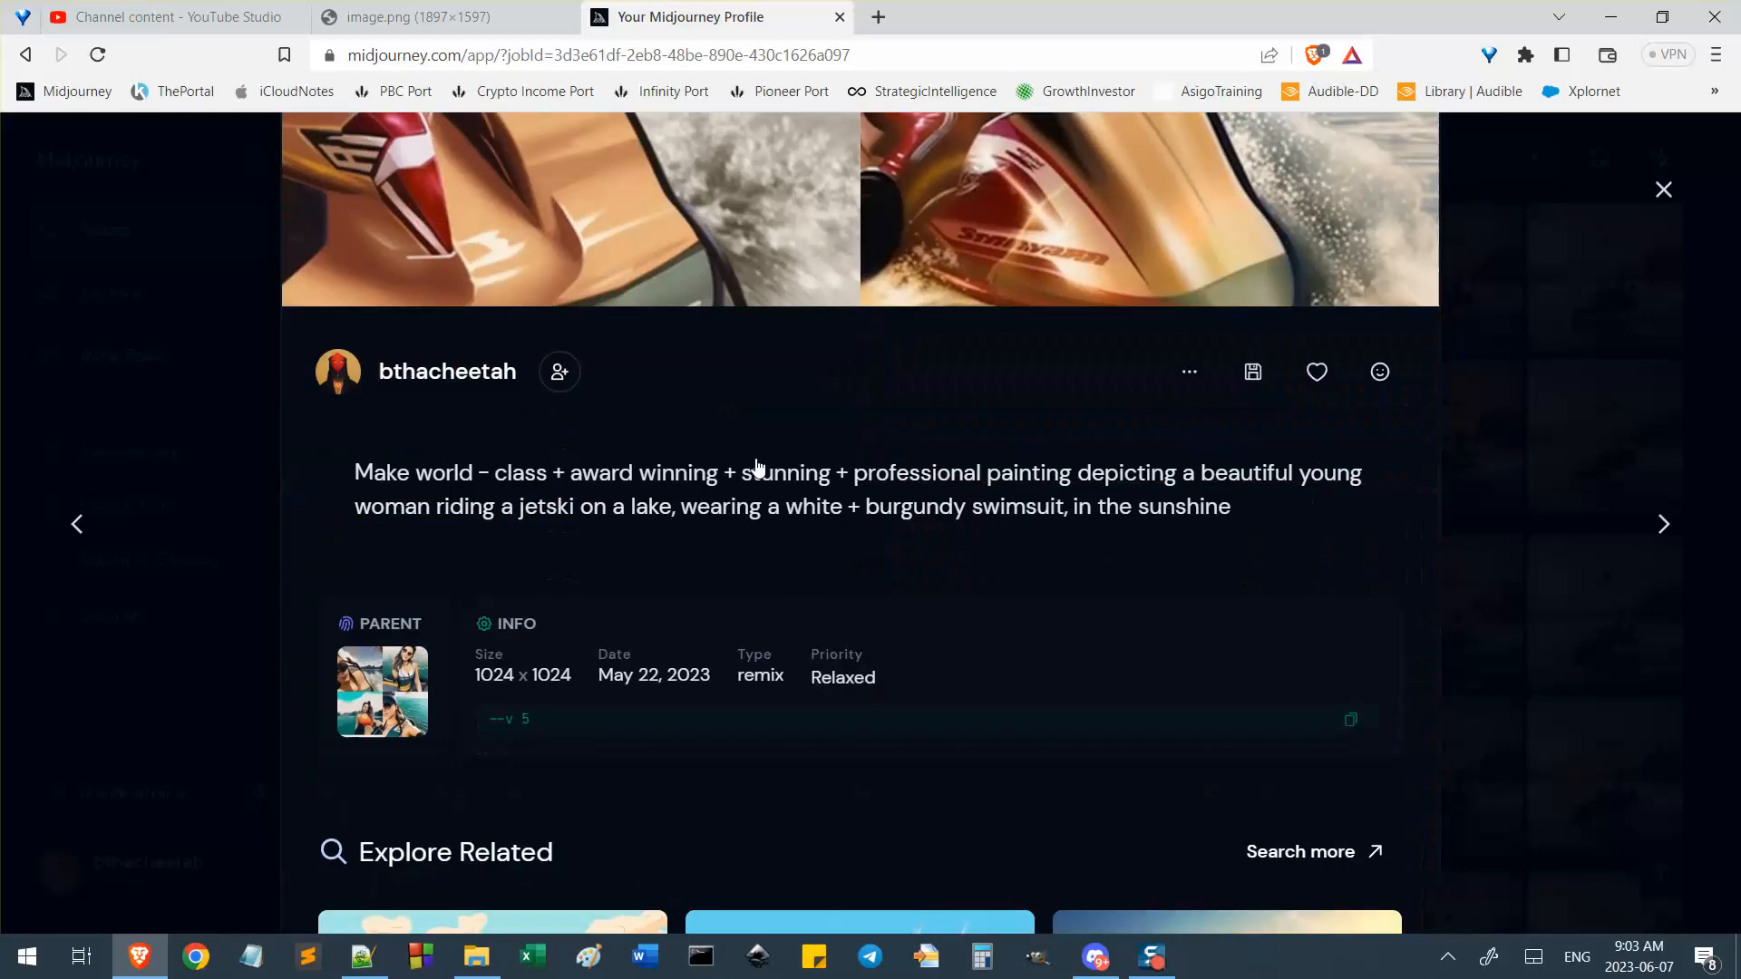
Open the jetski grid's parent image, inspect its prompt and highlight the --v 3 parameter, and close the image view.
click(353, 685)
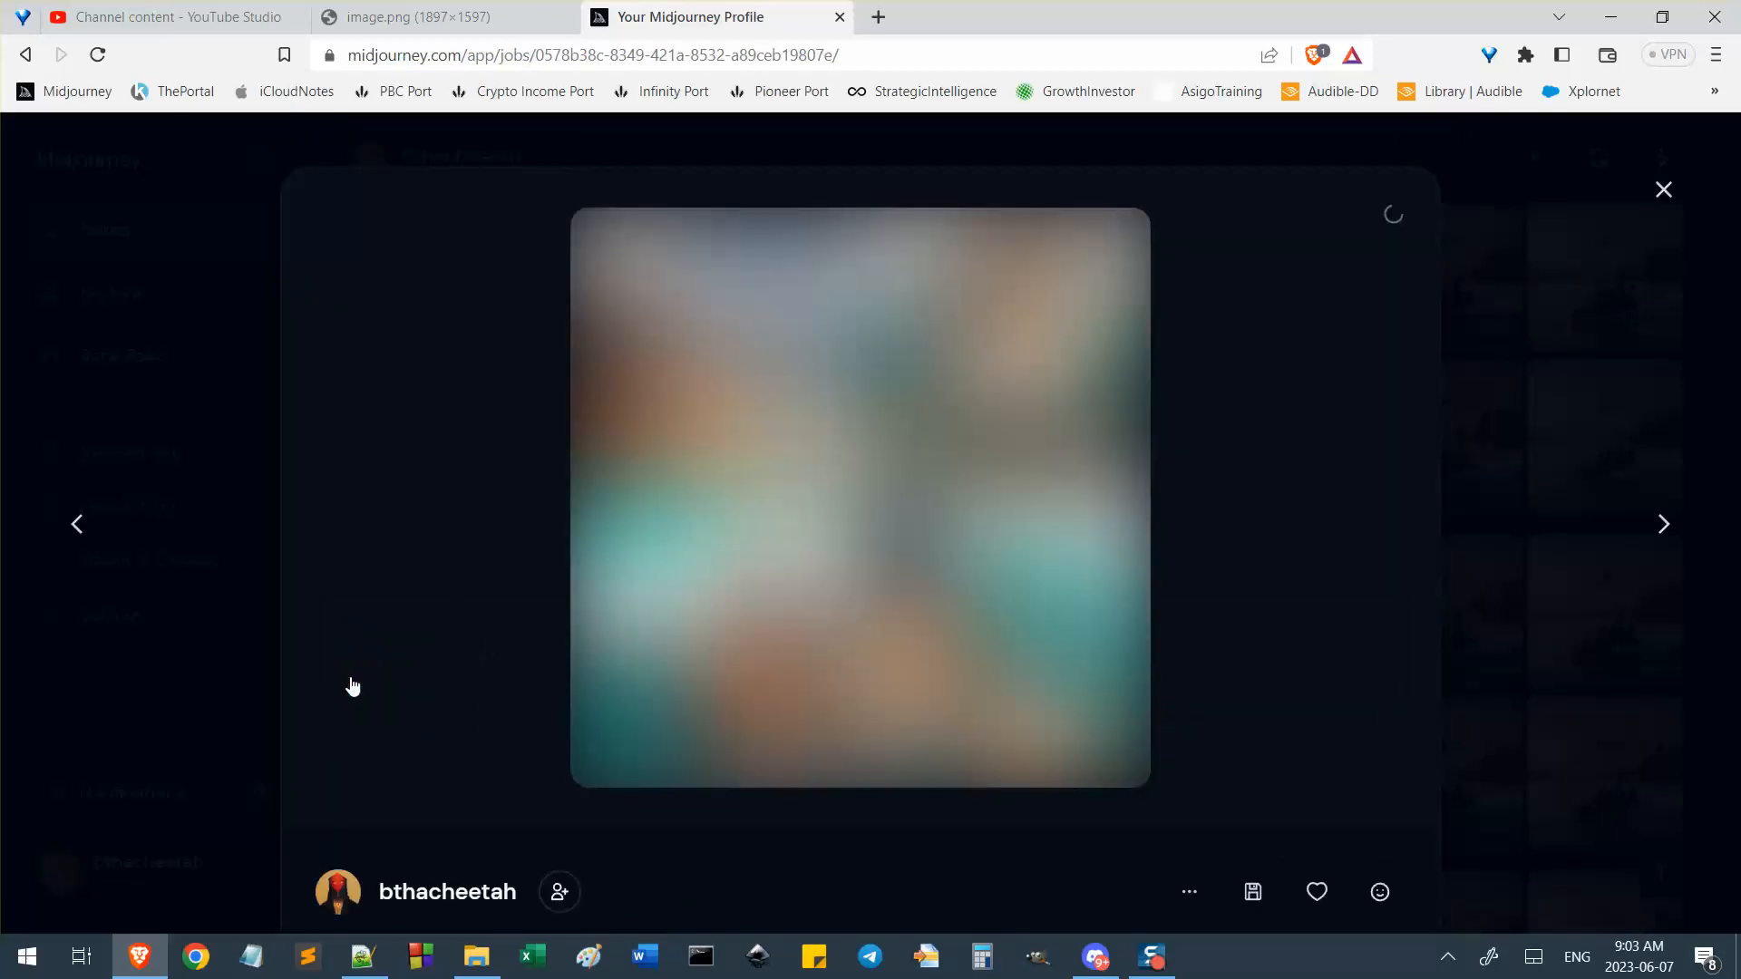
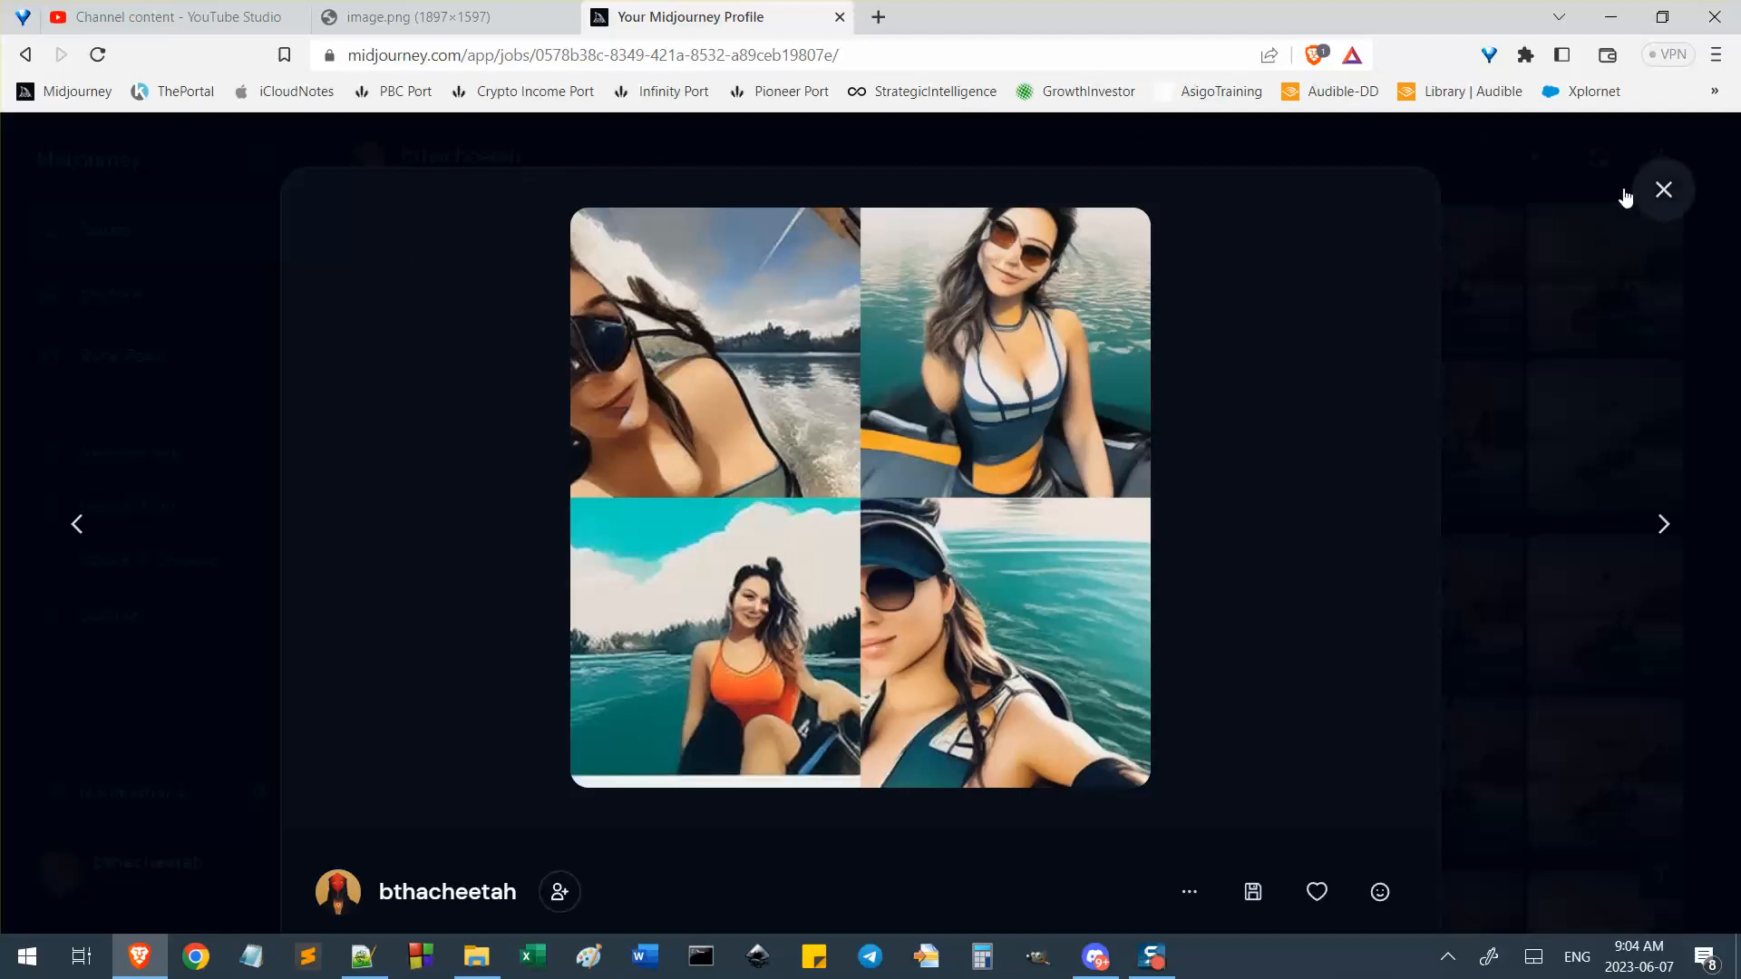
scroll(610, 671, down, 5)
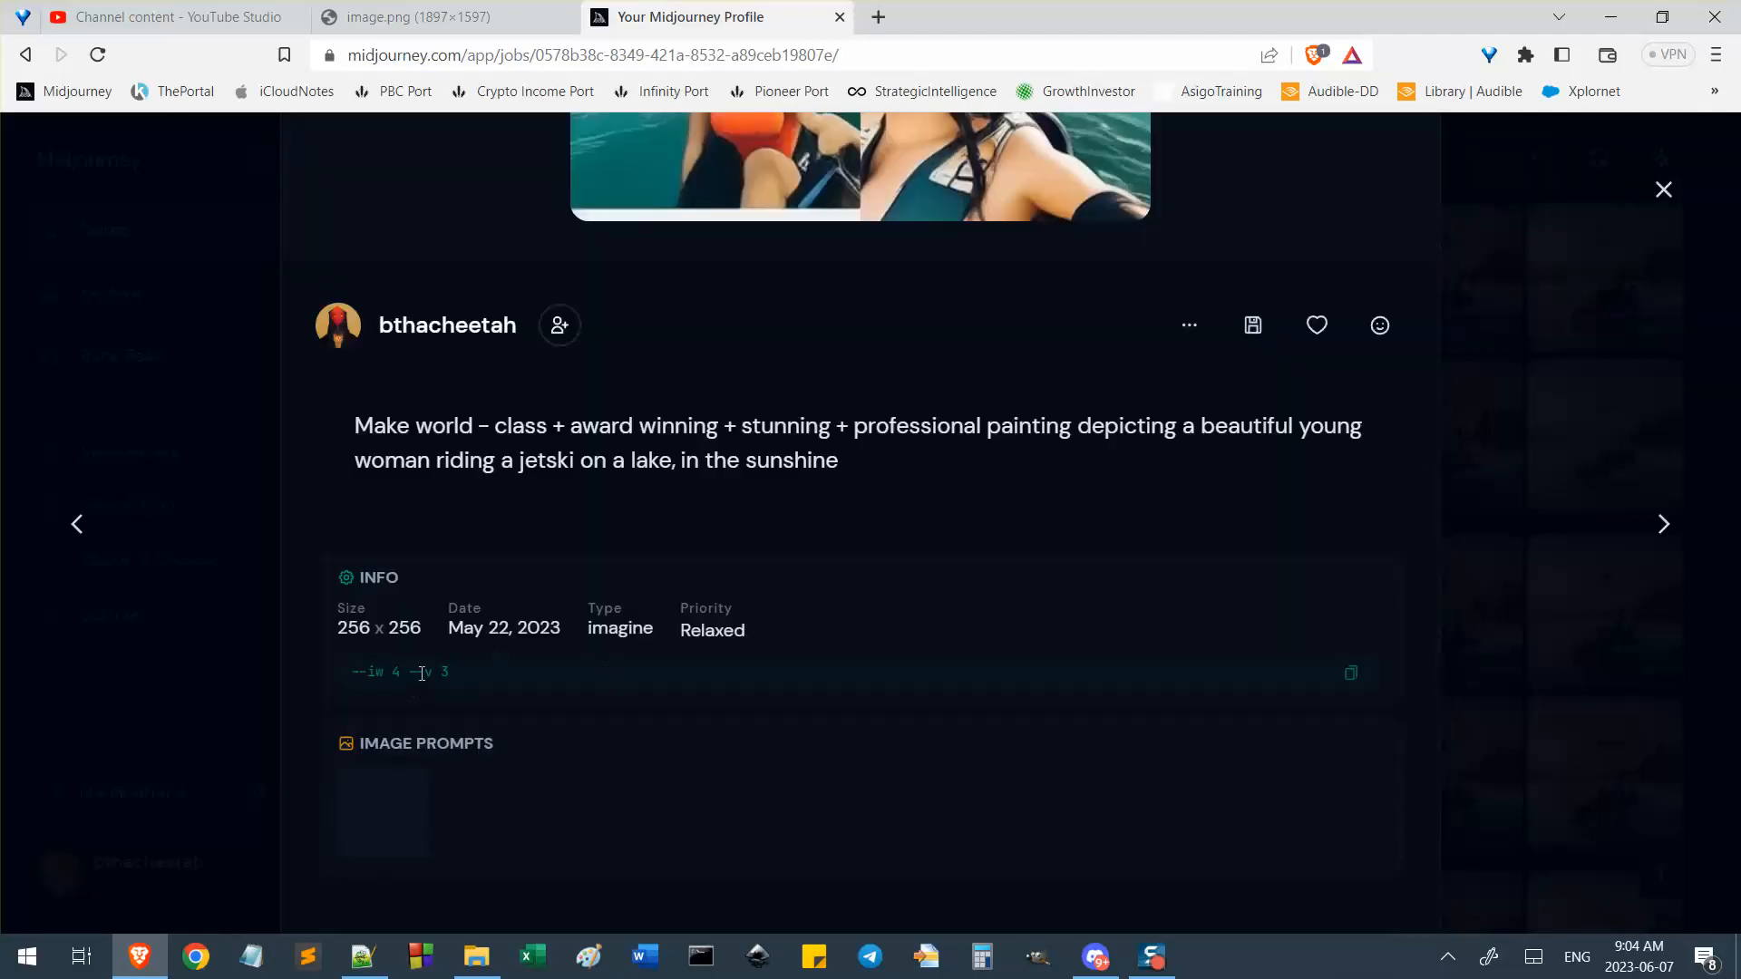
drag(419, 674, 458, 669)
click(840, 334)
click(1664, 188)
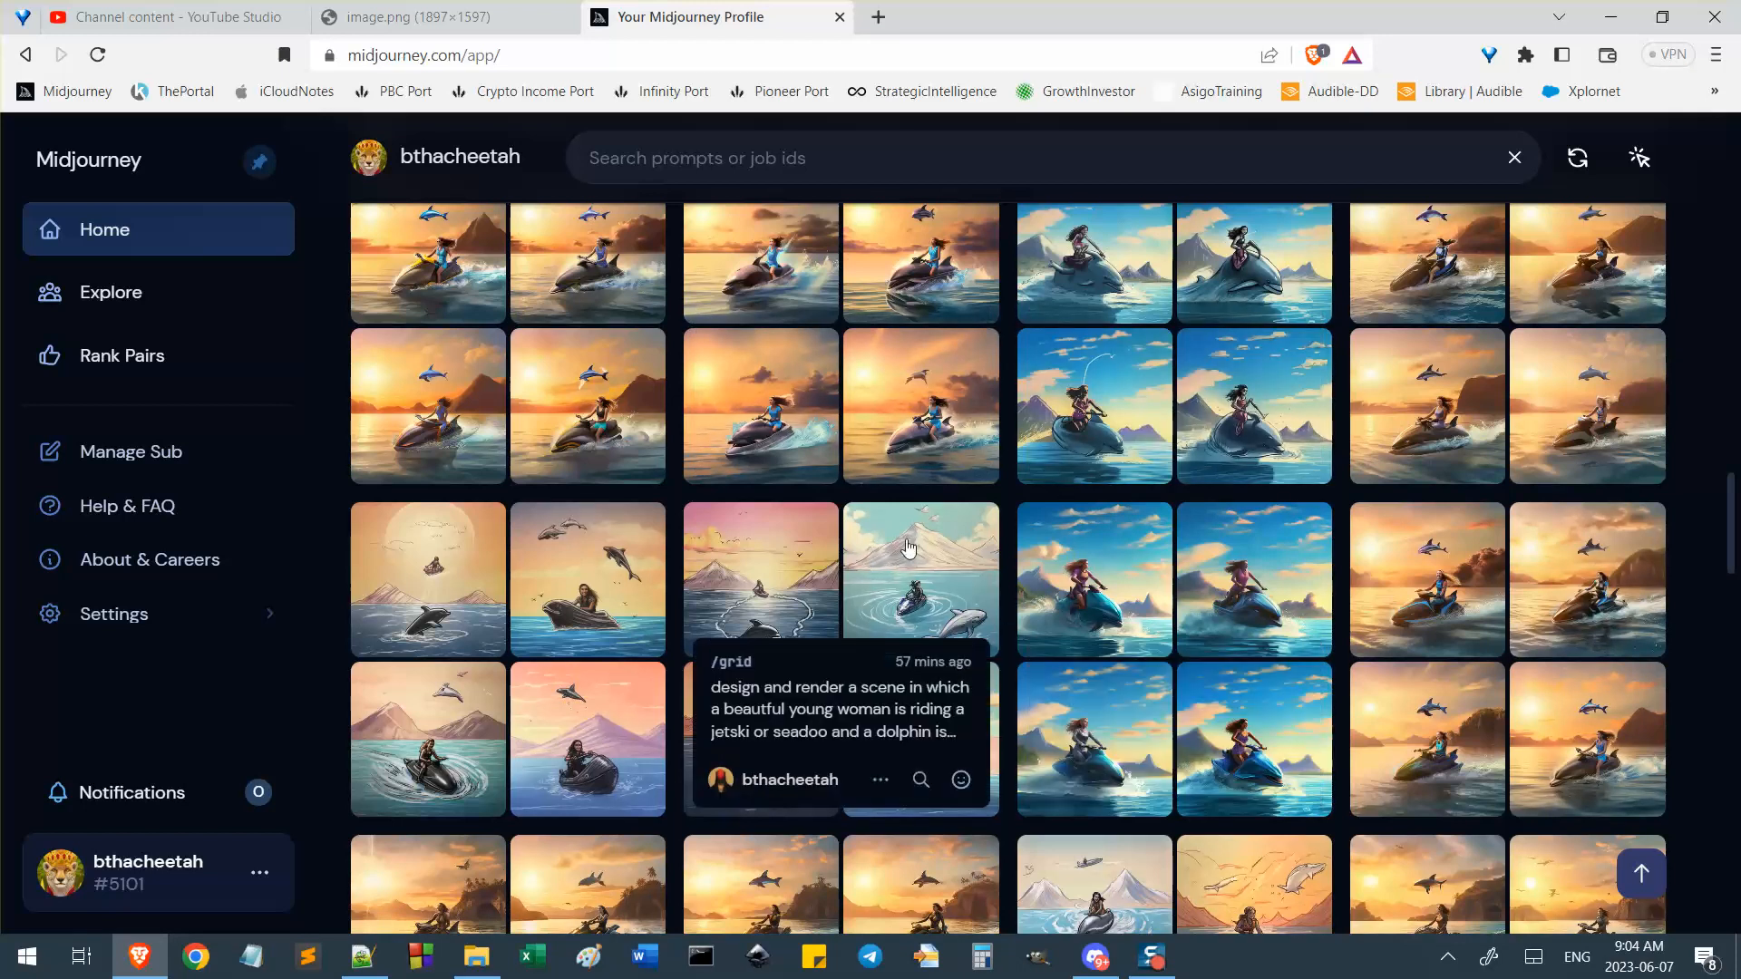
Look through the main gallery from the newest dolphin and jetski scenes to the flying figures with purple wings.
scroll(880, 602, up, 15)
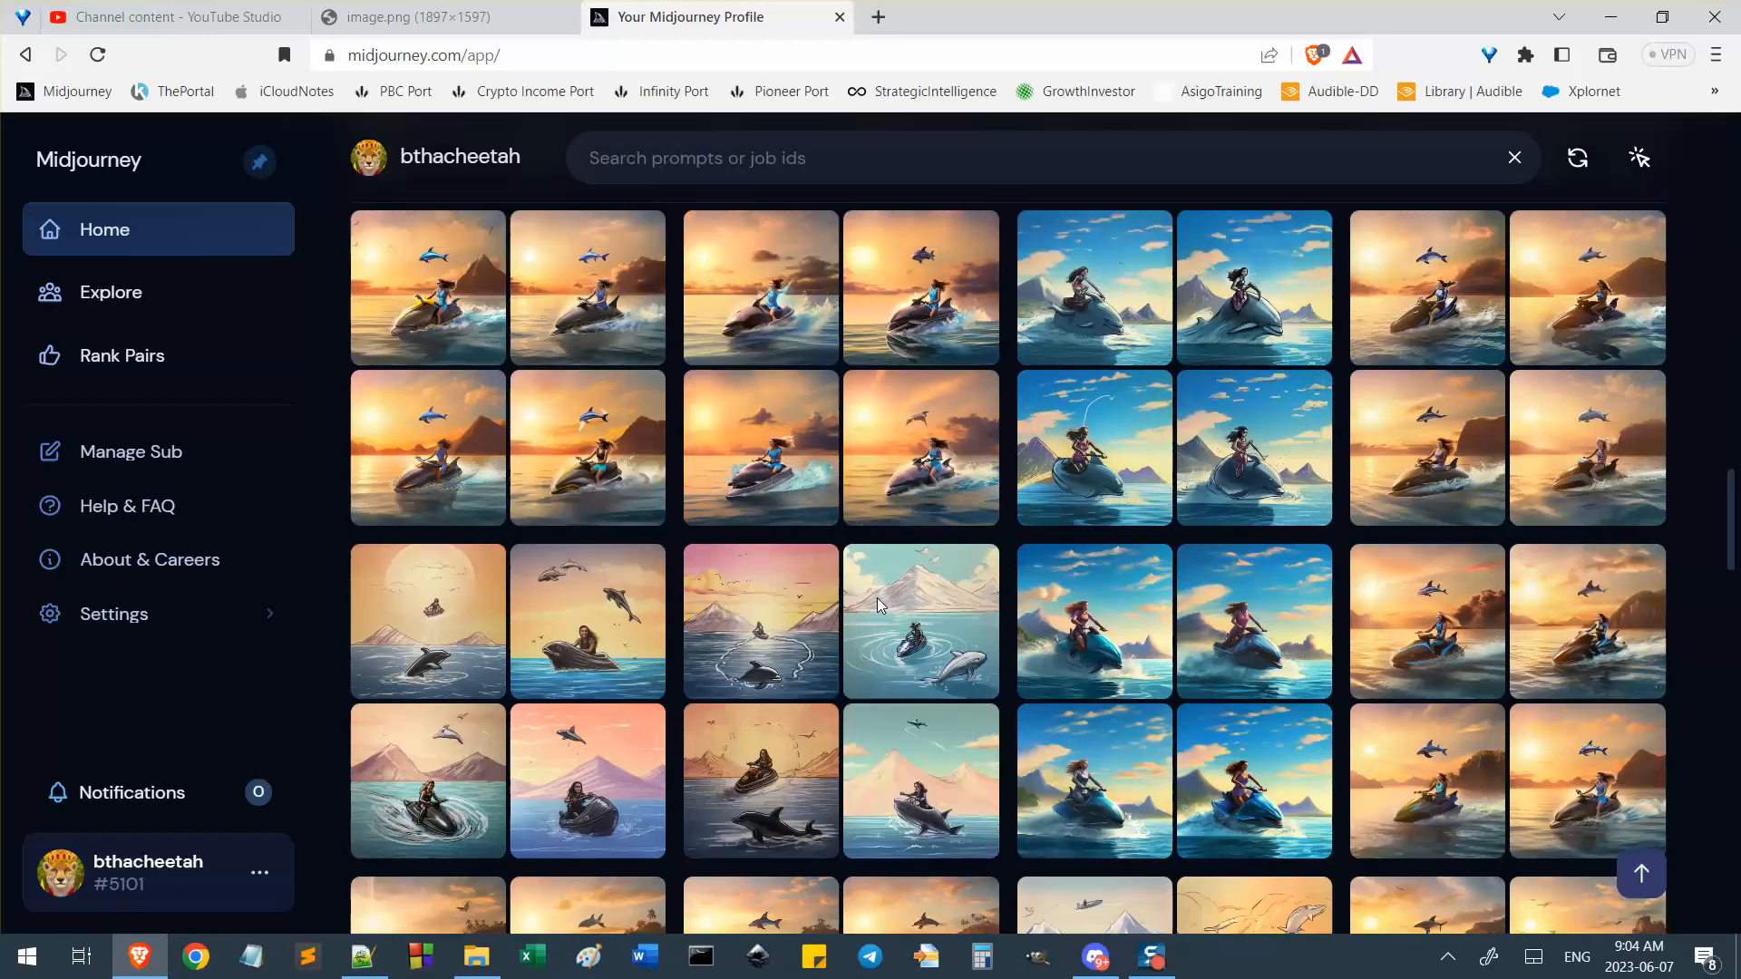
scroll(889, 602, up, 5)
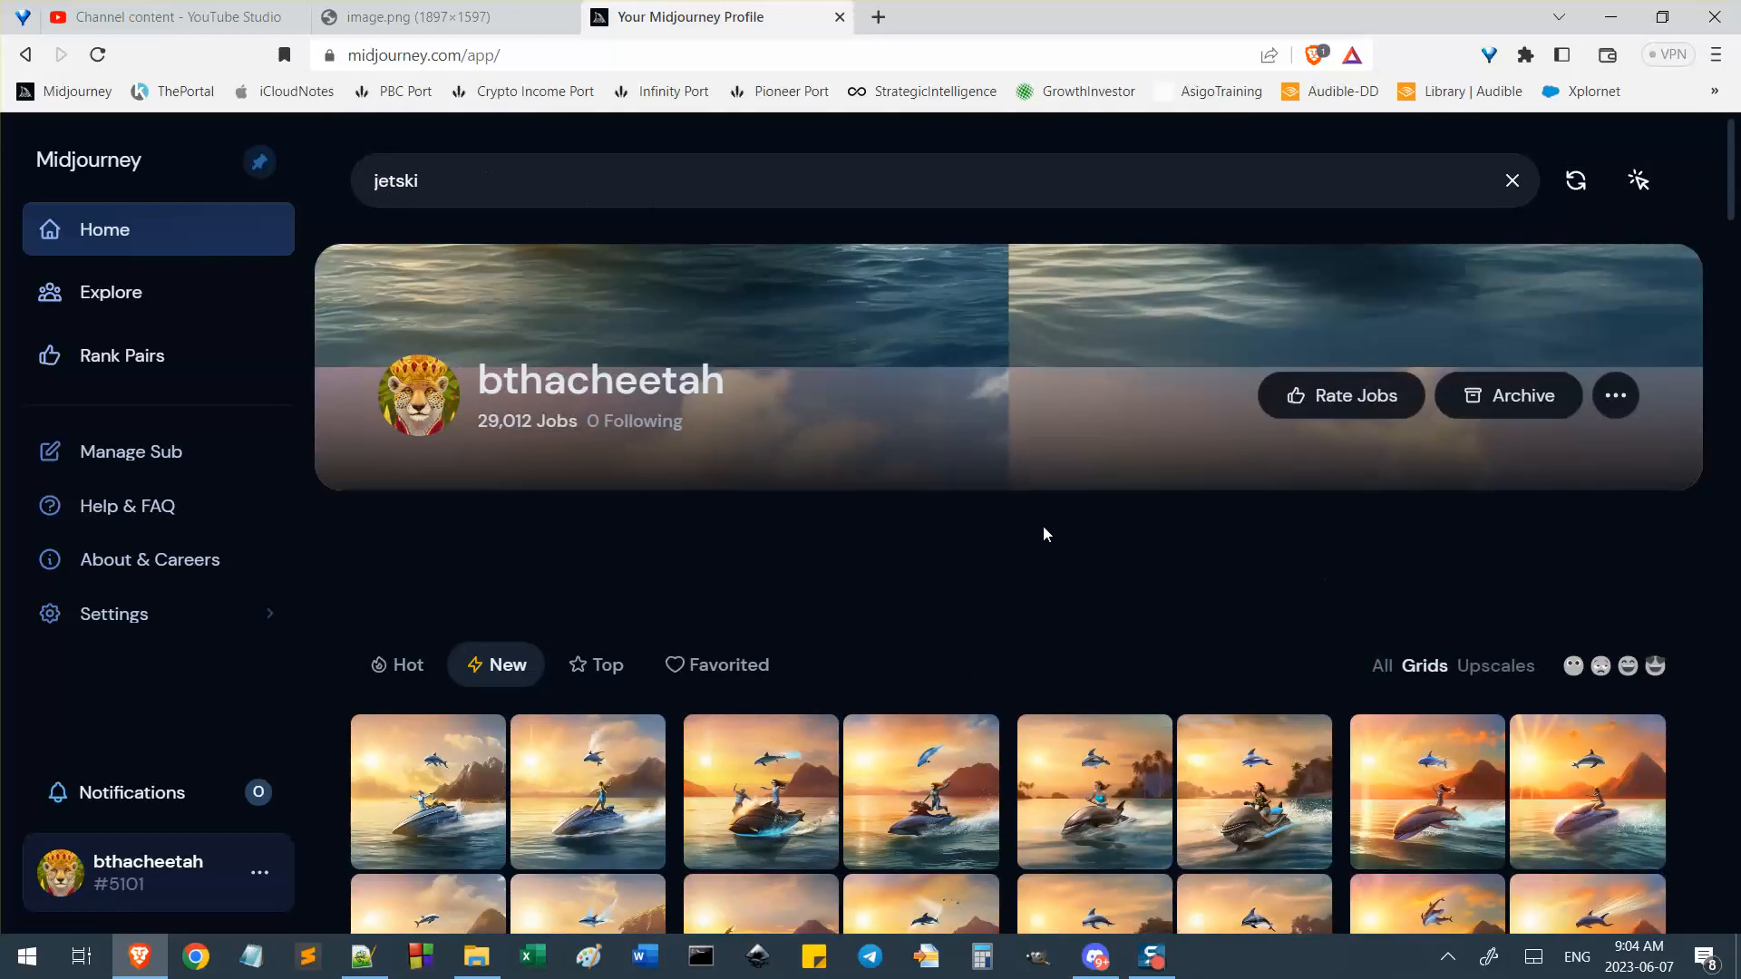
scroll(1047, 534, down, 20)
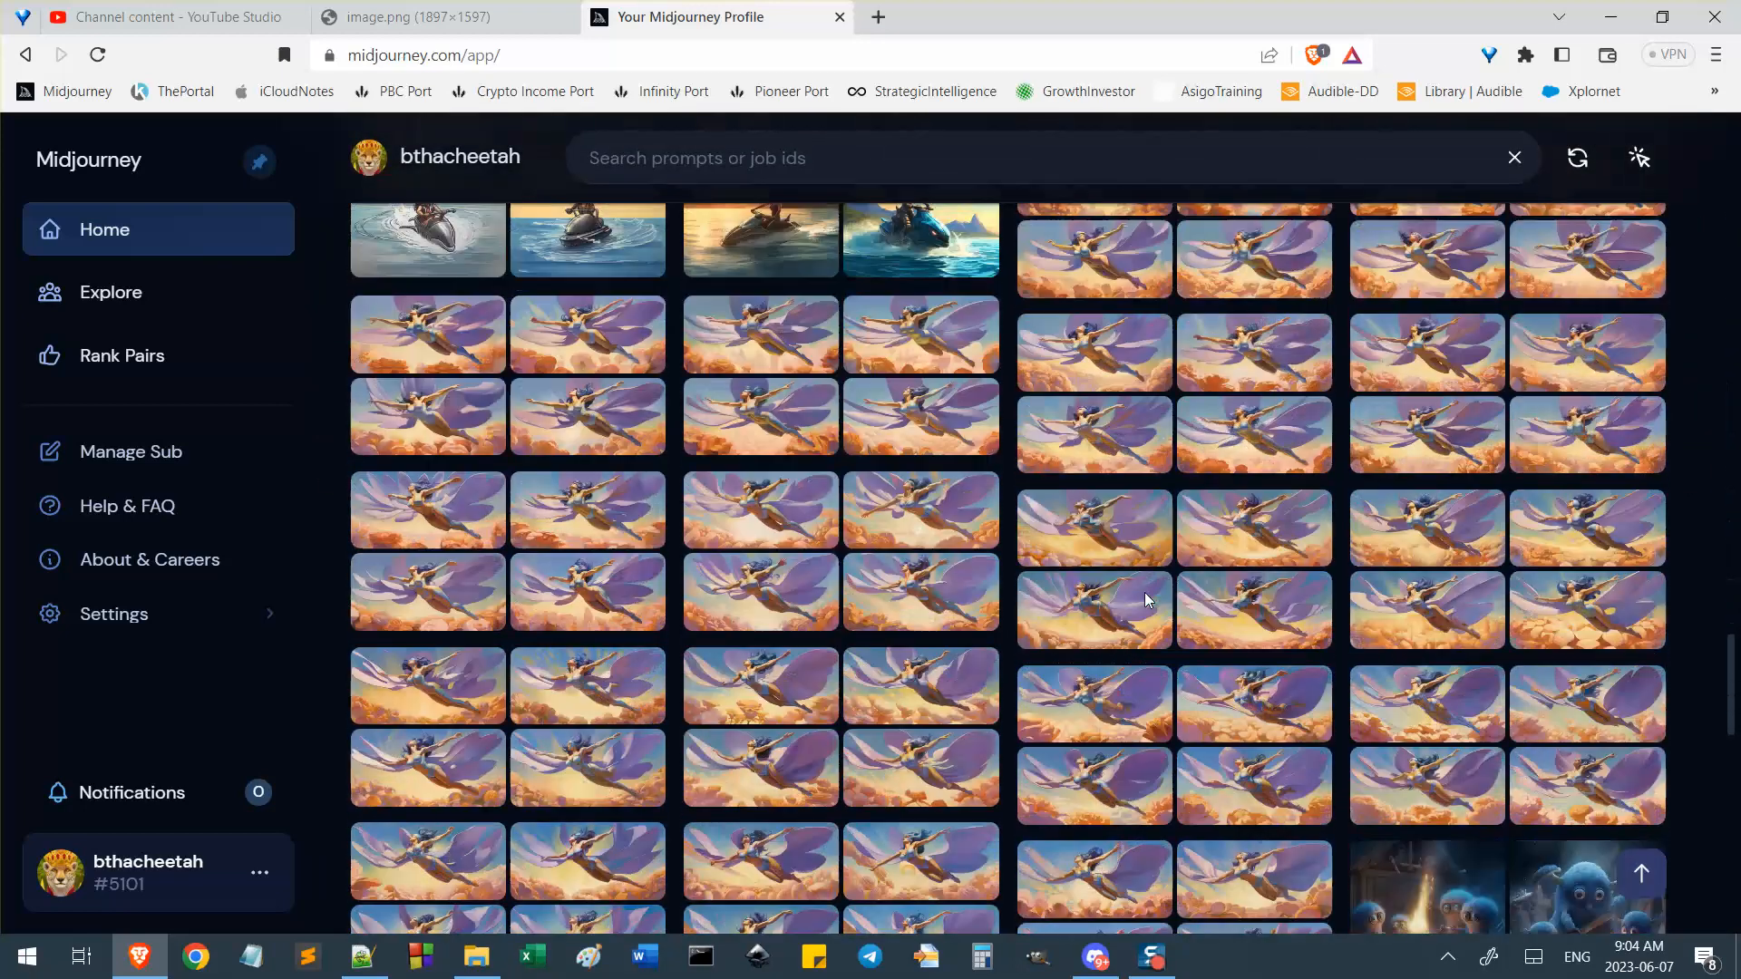
scroll(1148, 599, up, 10)
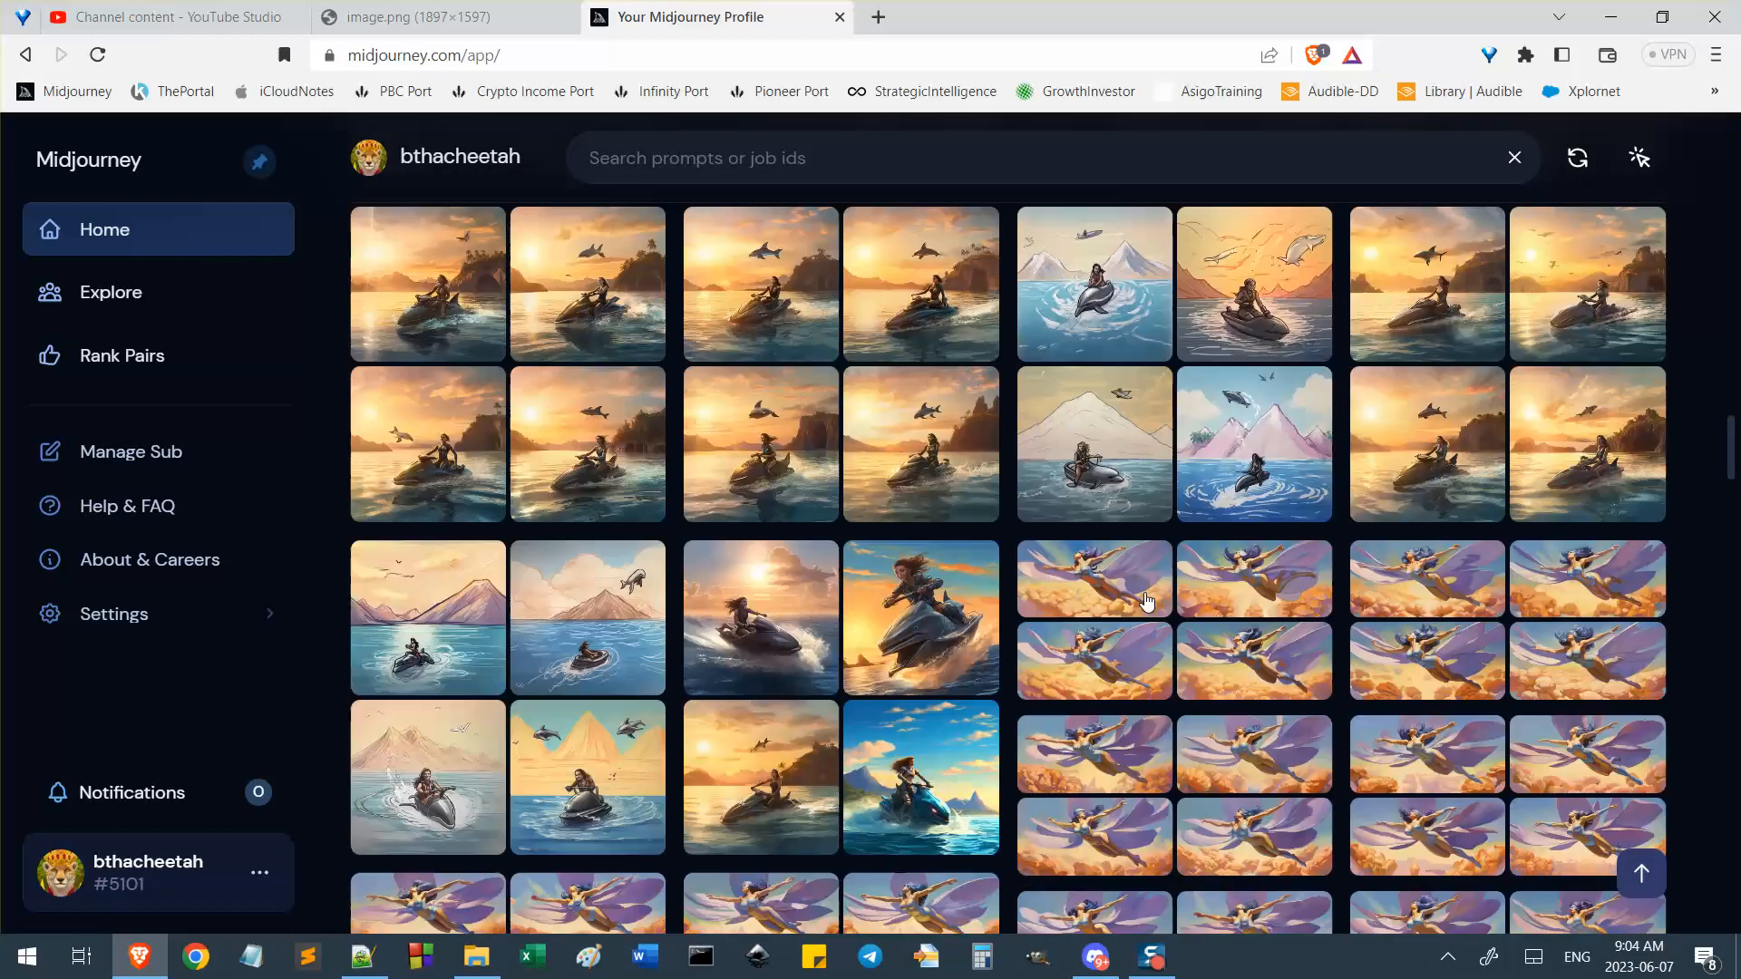
scroll(1148, 601, down, 4)
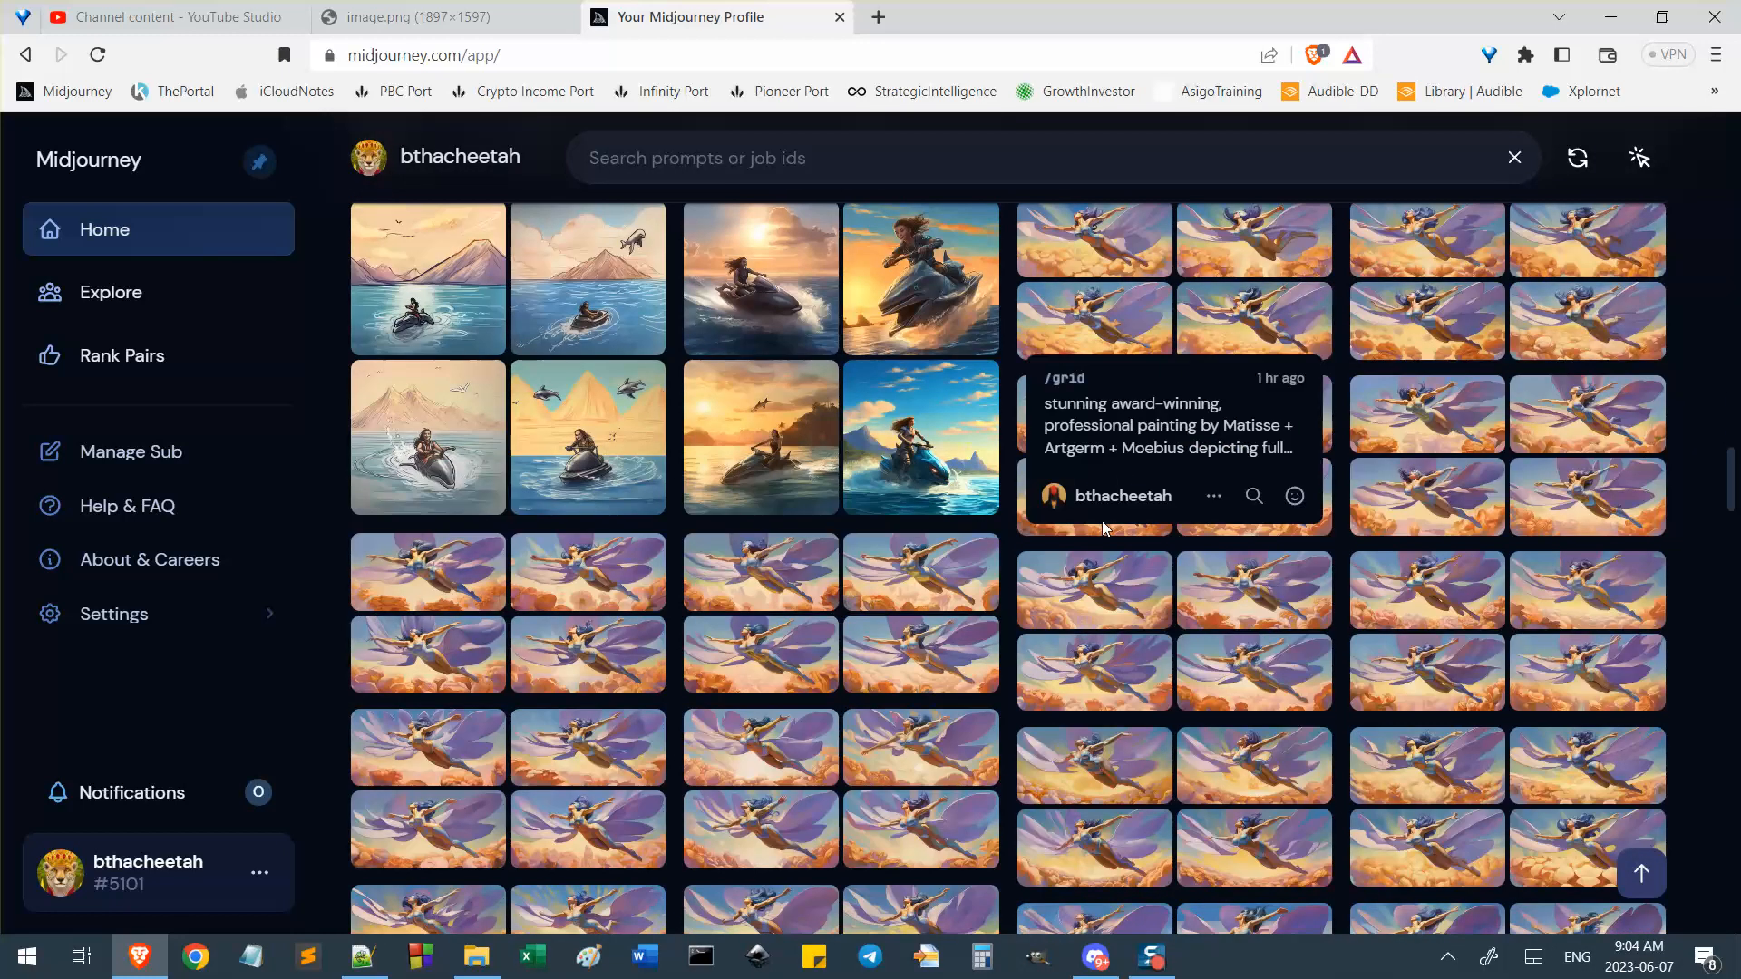
Browse the fuzzy blue gremlin firewood grids, opening and closing one for its prompt and continuing to the older grids.
scroll(1105, 527, down, 15)
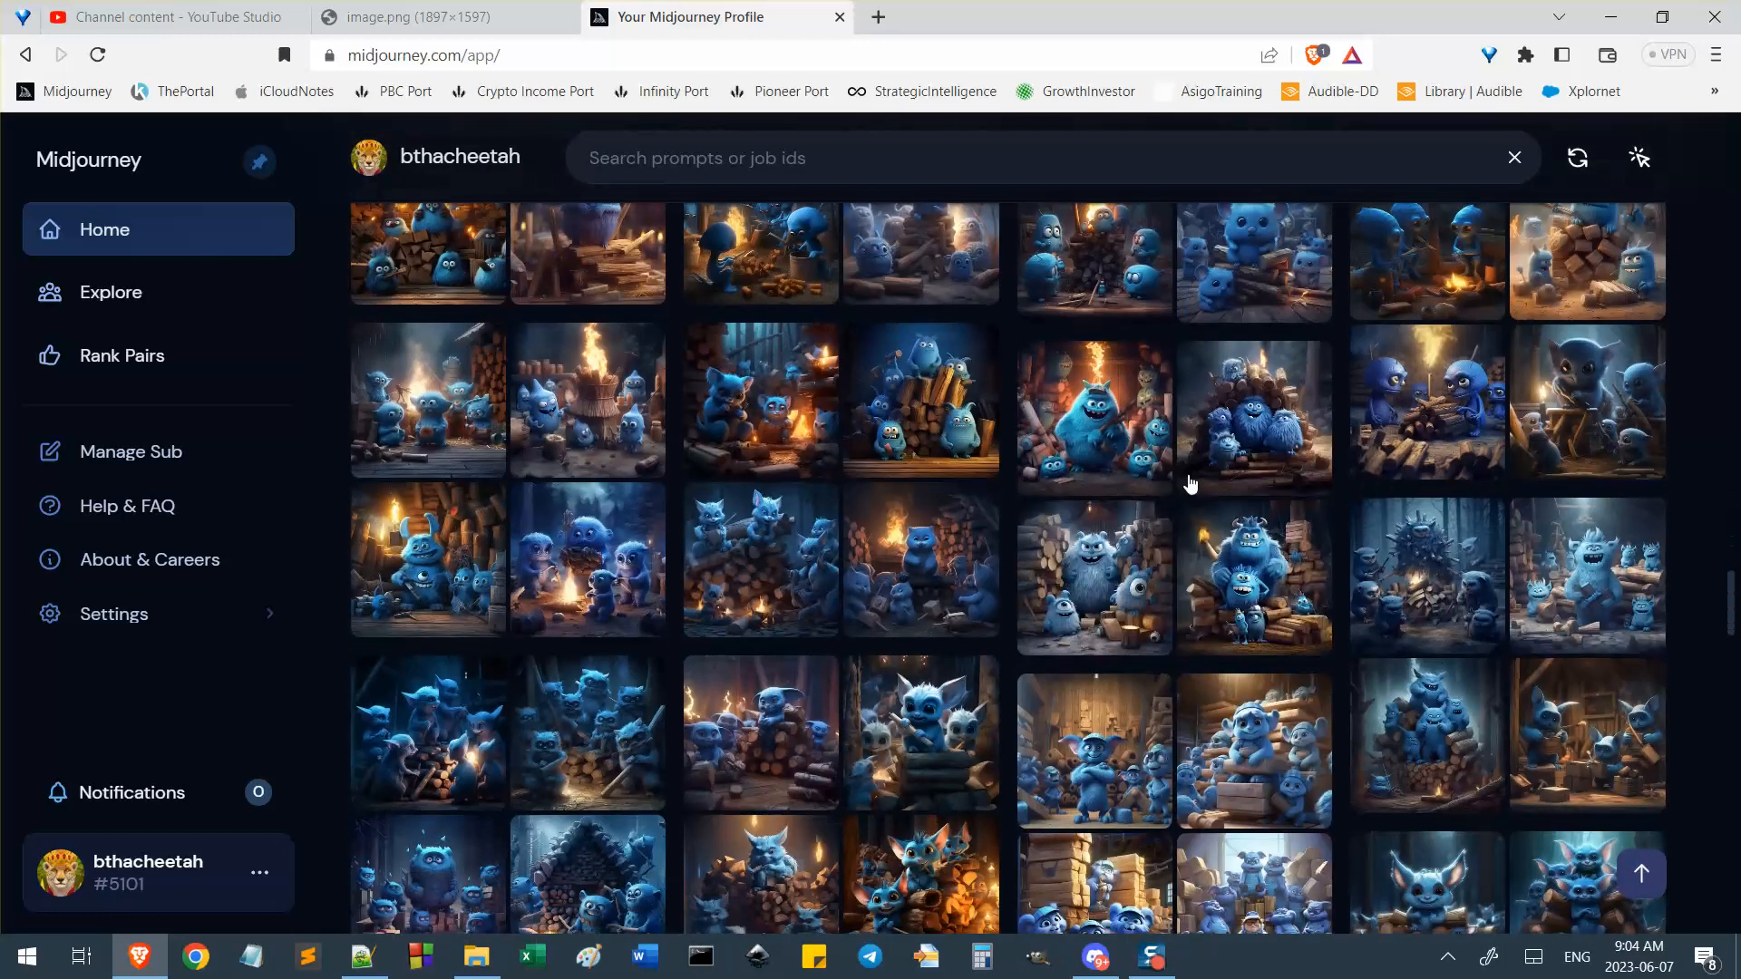
scroll(971, 595, down, 3)
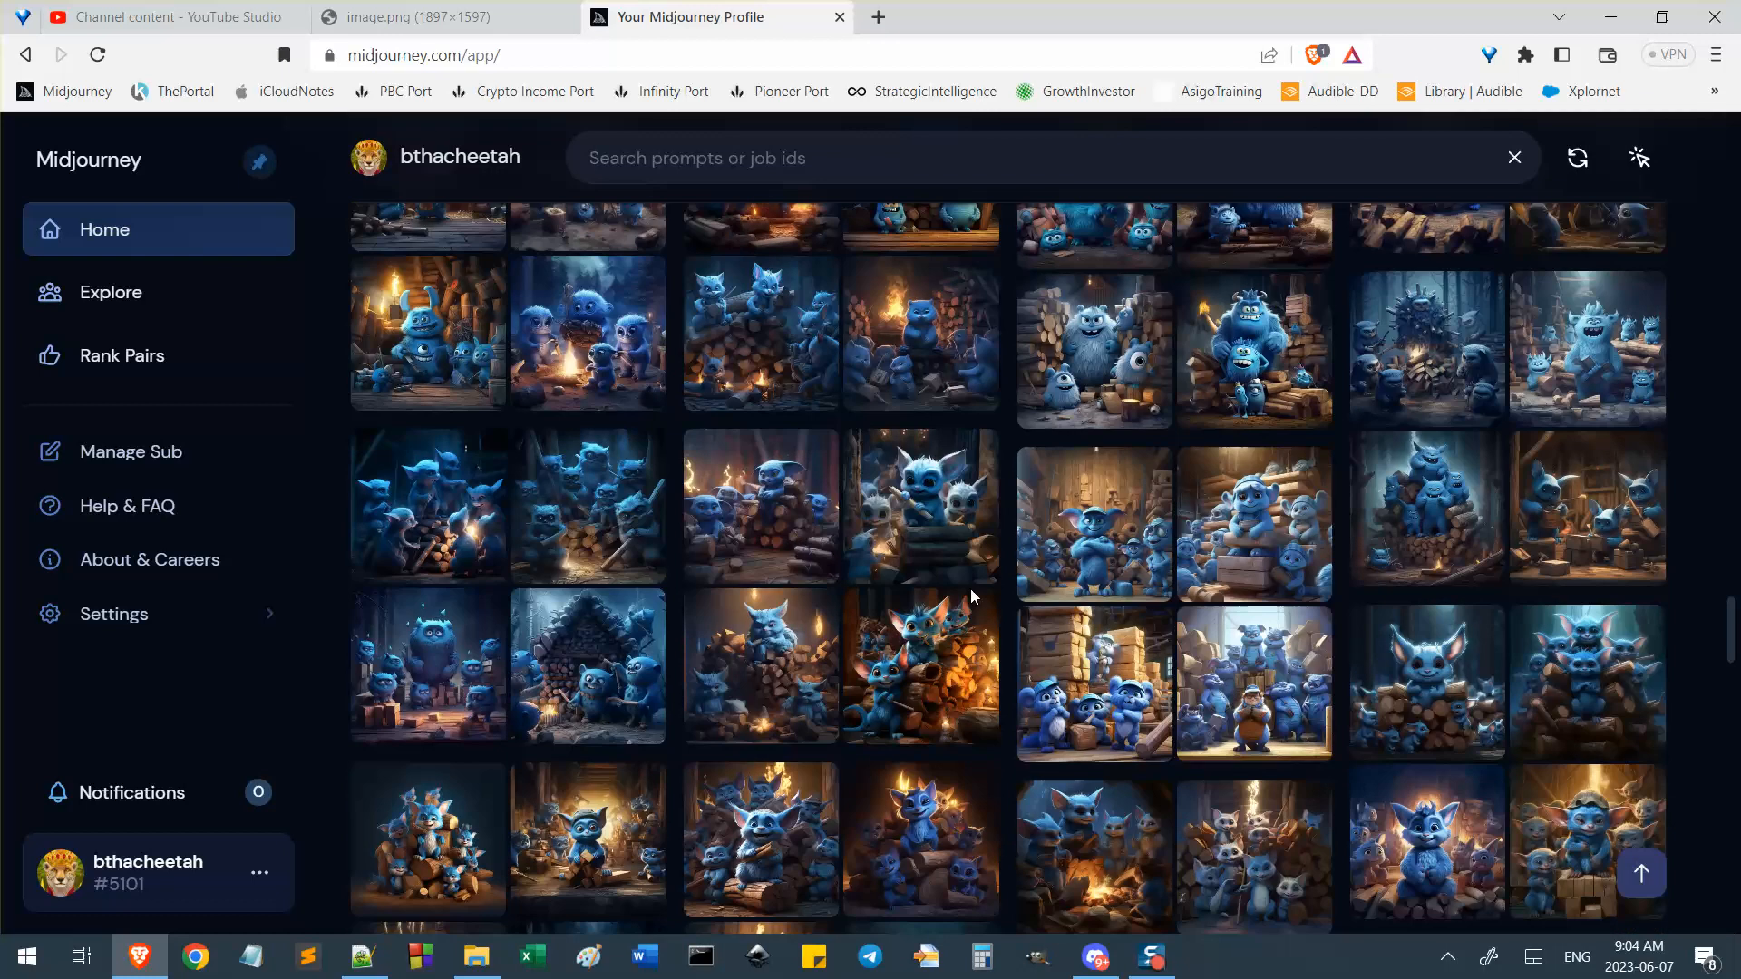
scroll(1265, 596, down, 3)
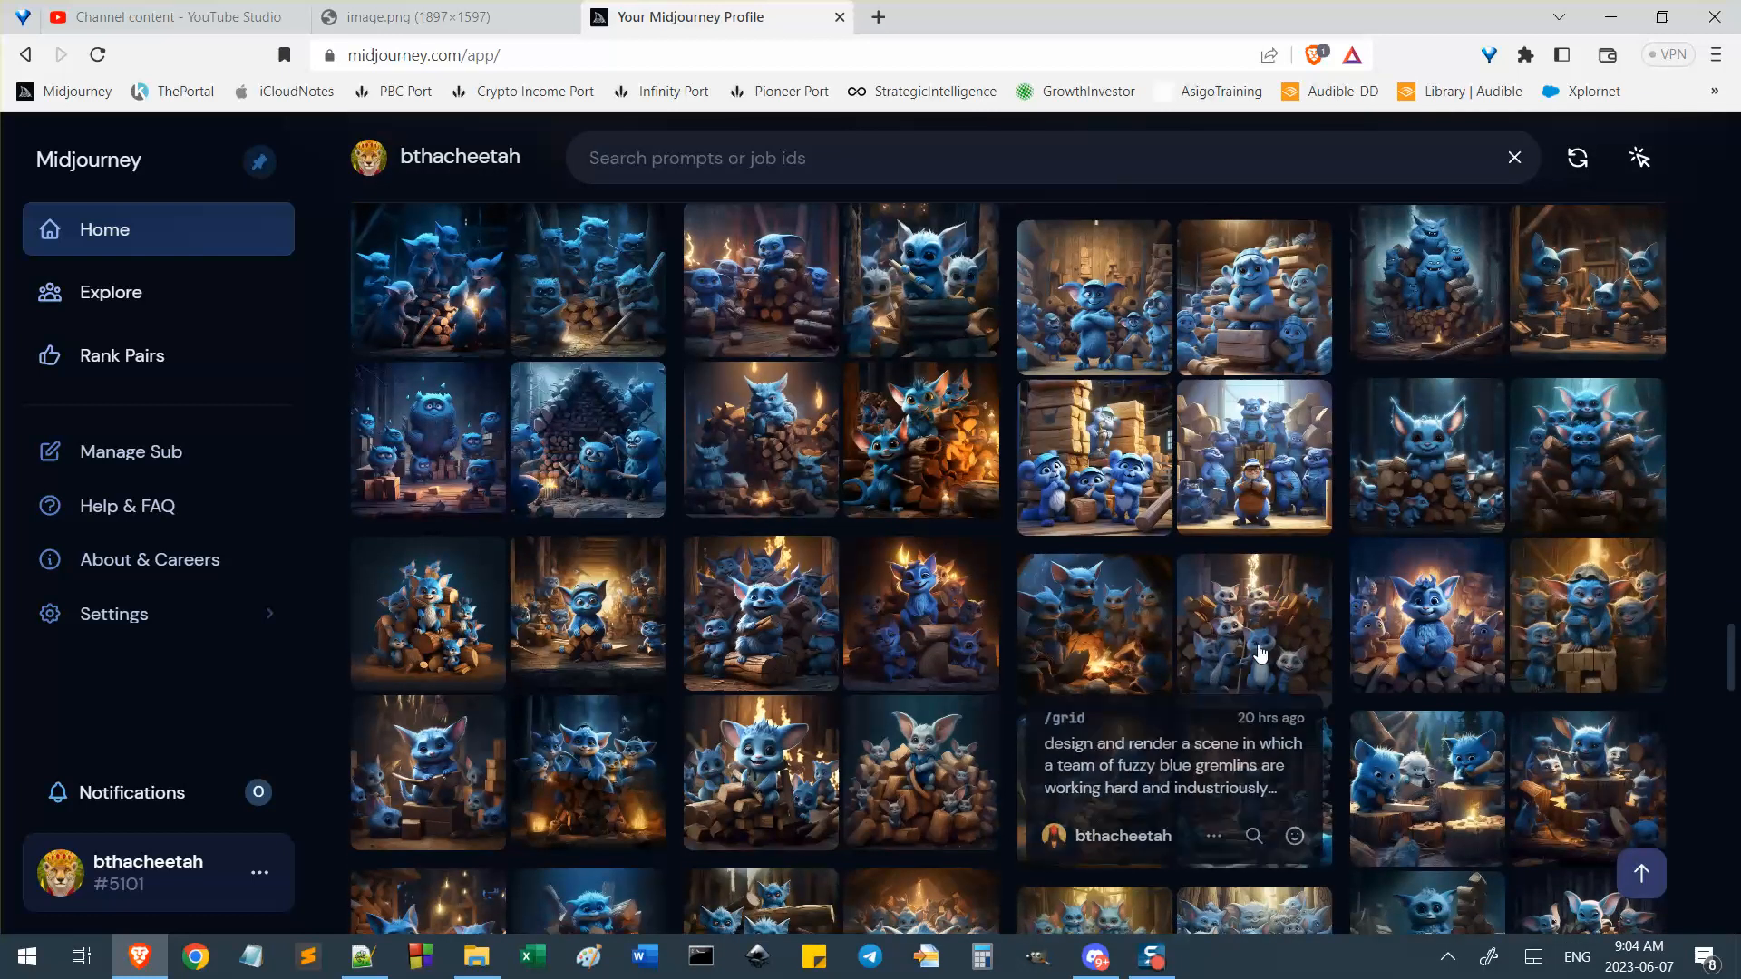
click(1278, 640)
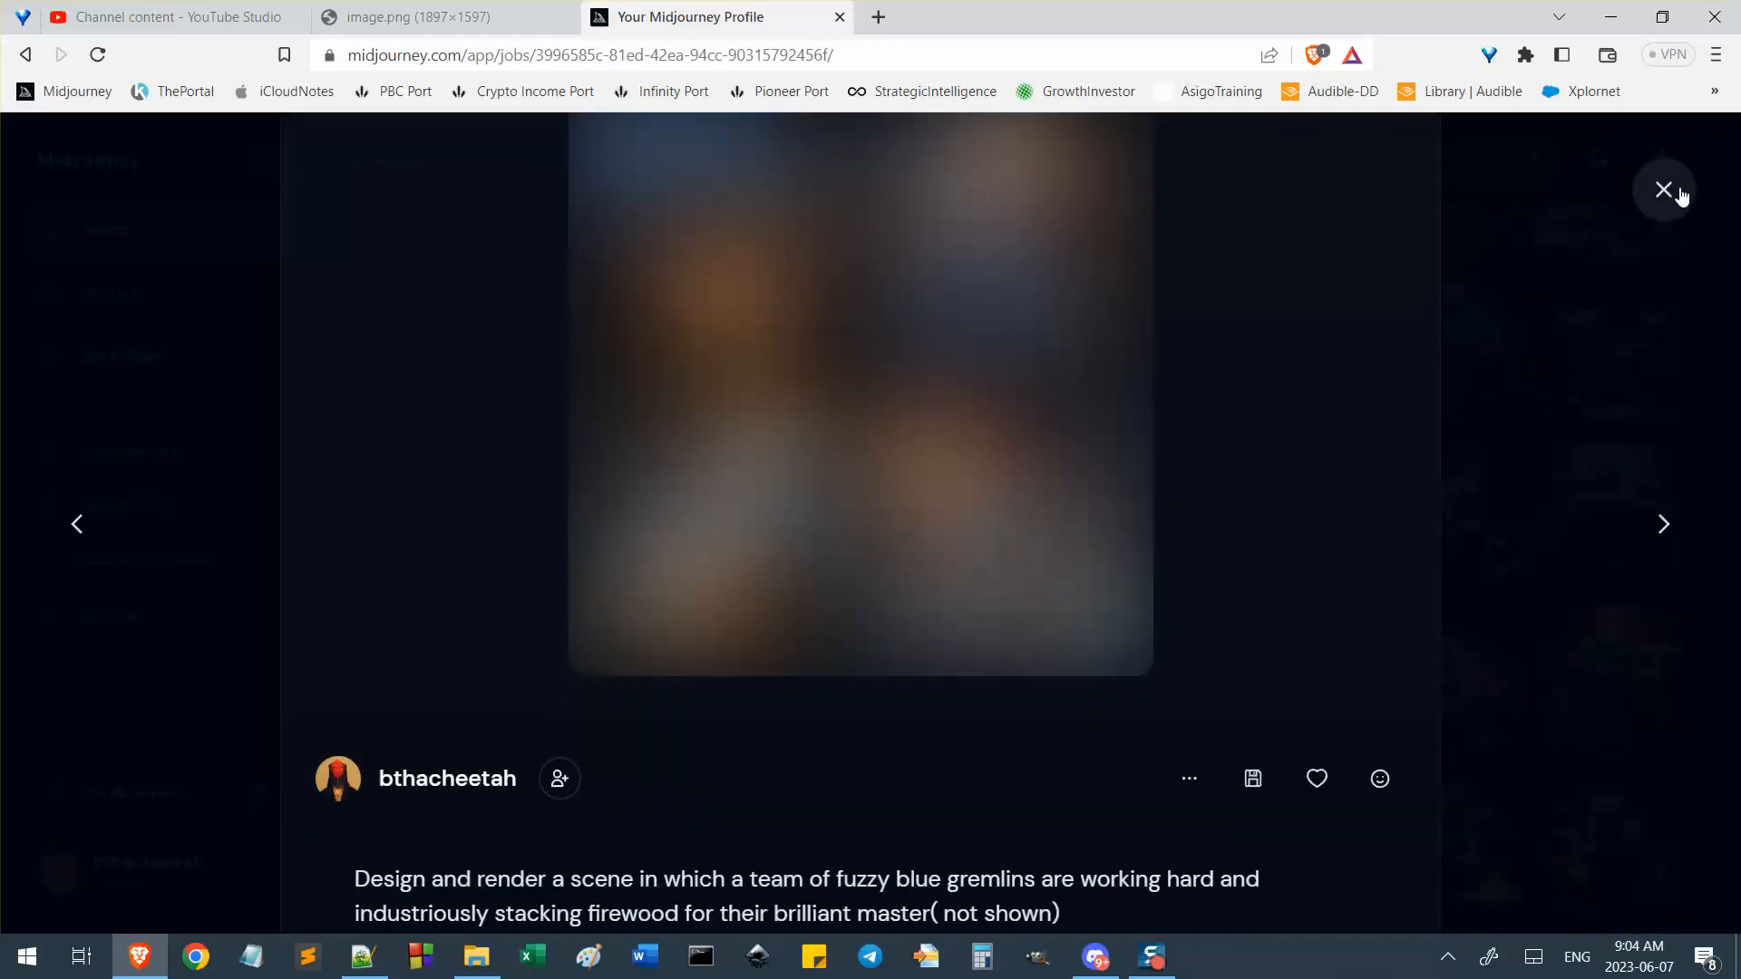
click(1671, 194)
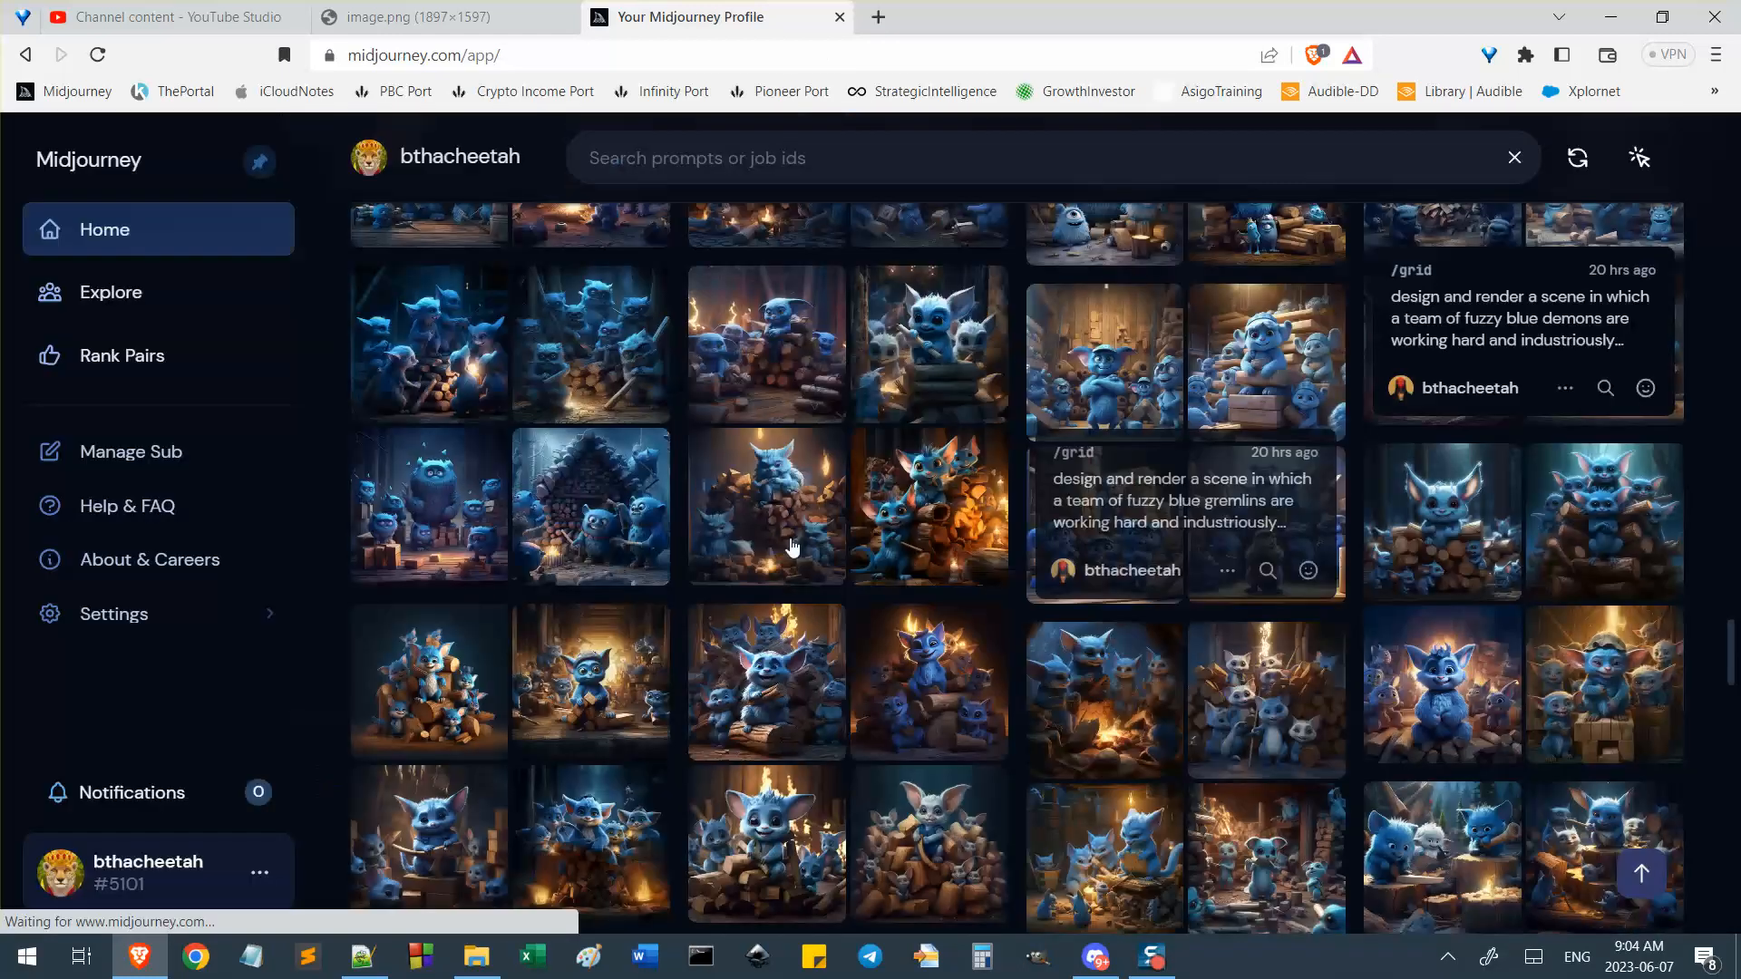
scroll(876, 580, down, 8)
scroll(876, 580, up, 3)
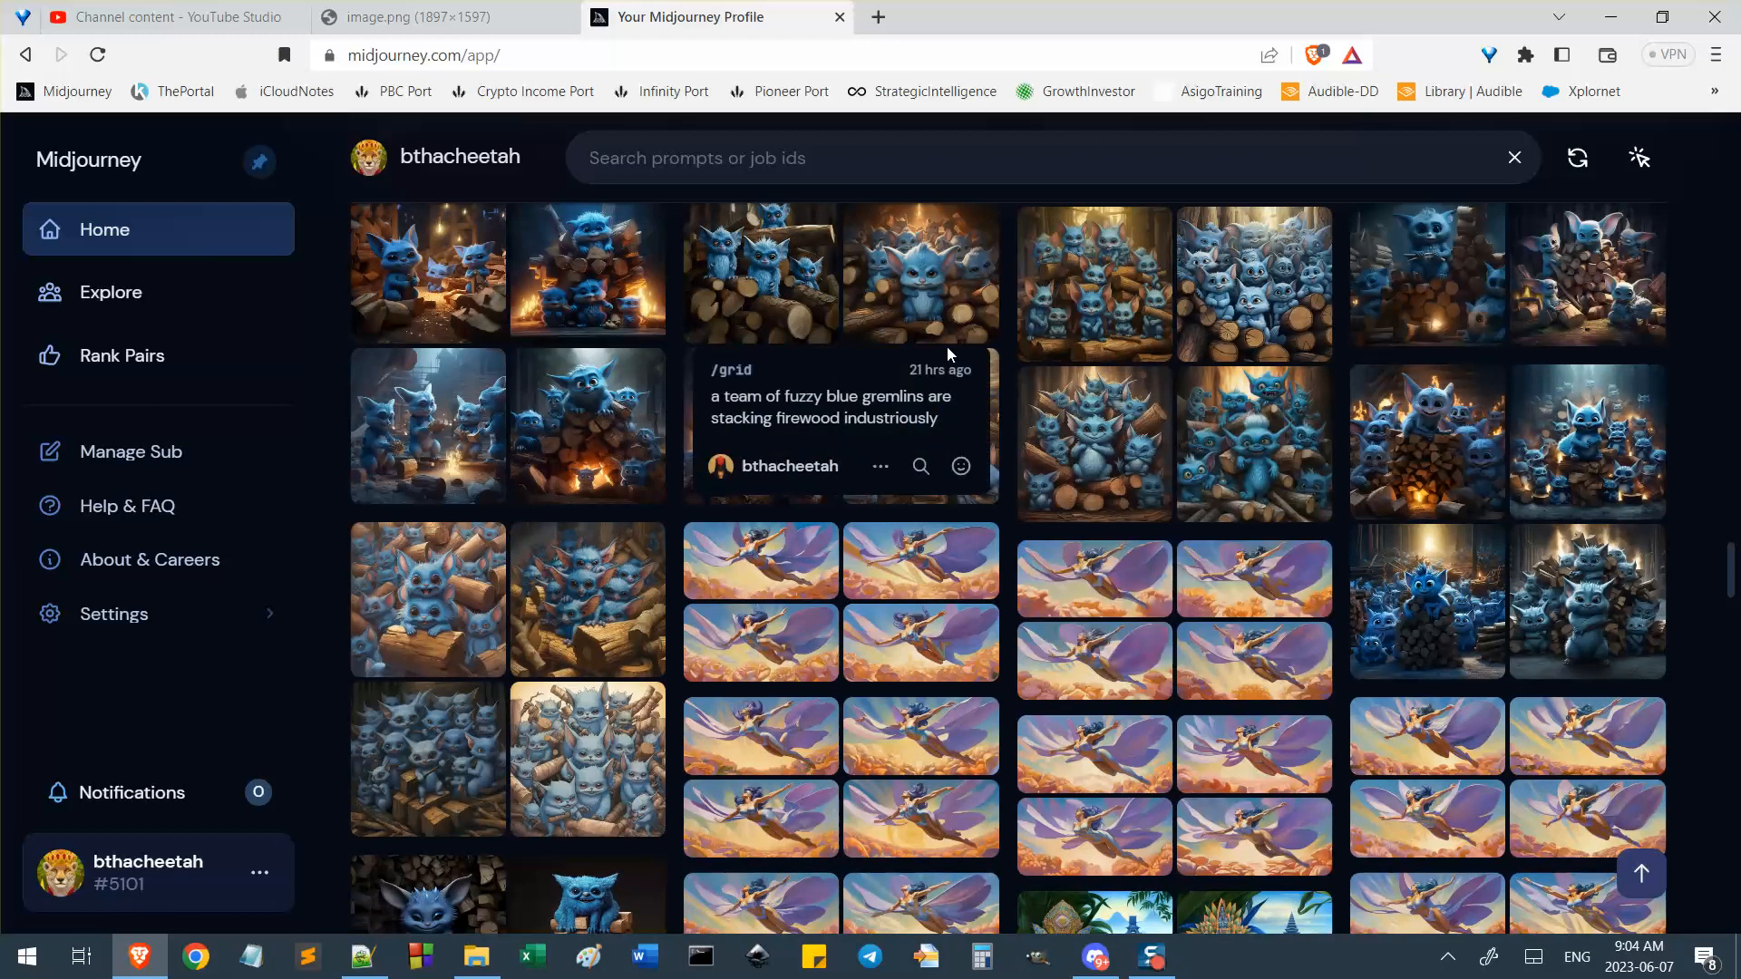
Open the firewood grid of blue gremlins in front of glowing fires, inspect its four images, and close the image view.
click(1444, 439)
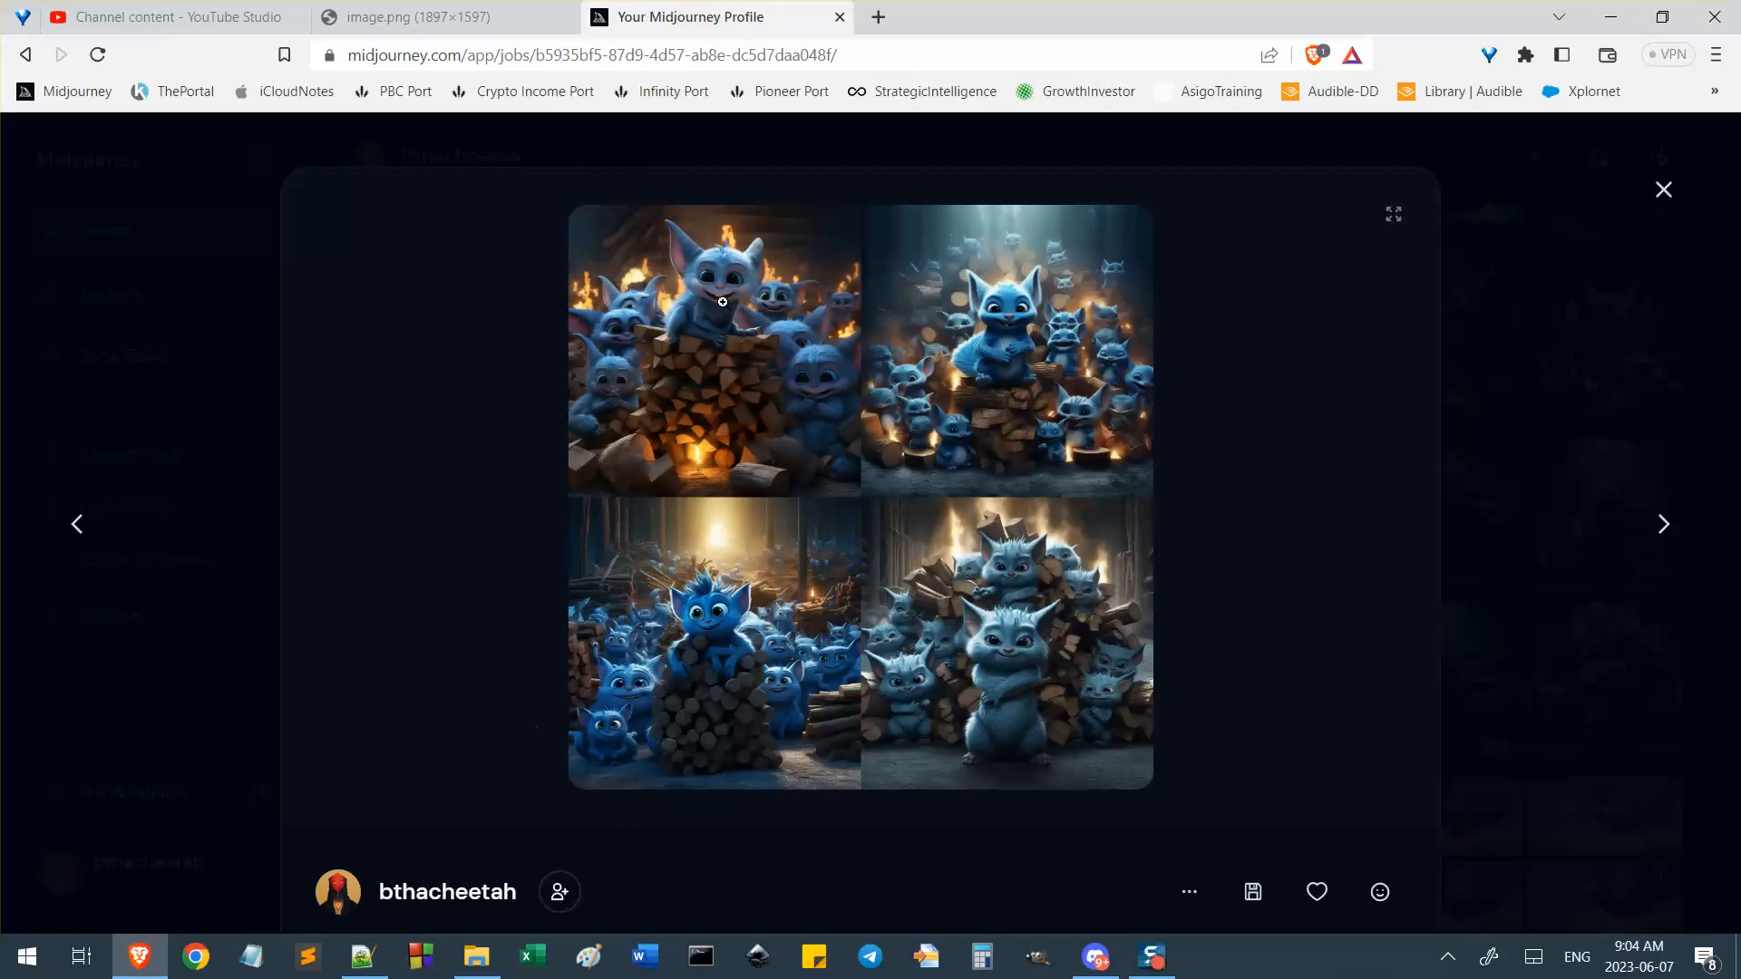
scroll(619, 350, down, 5)
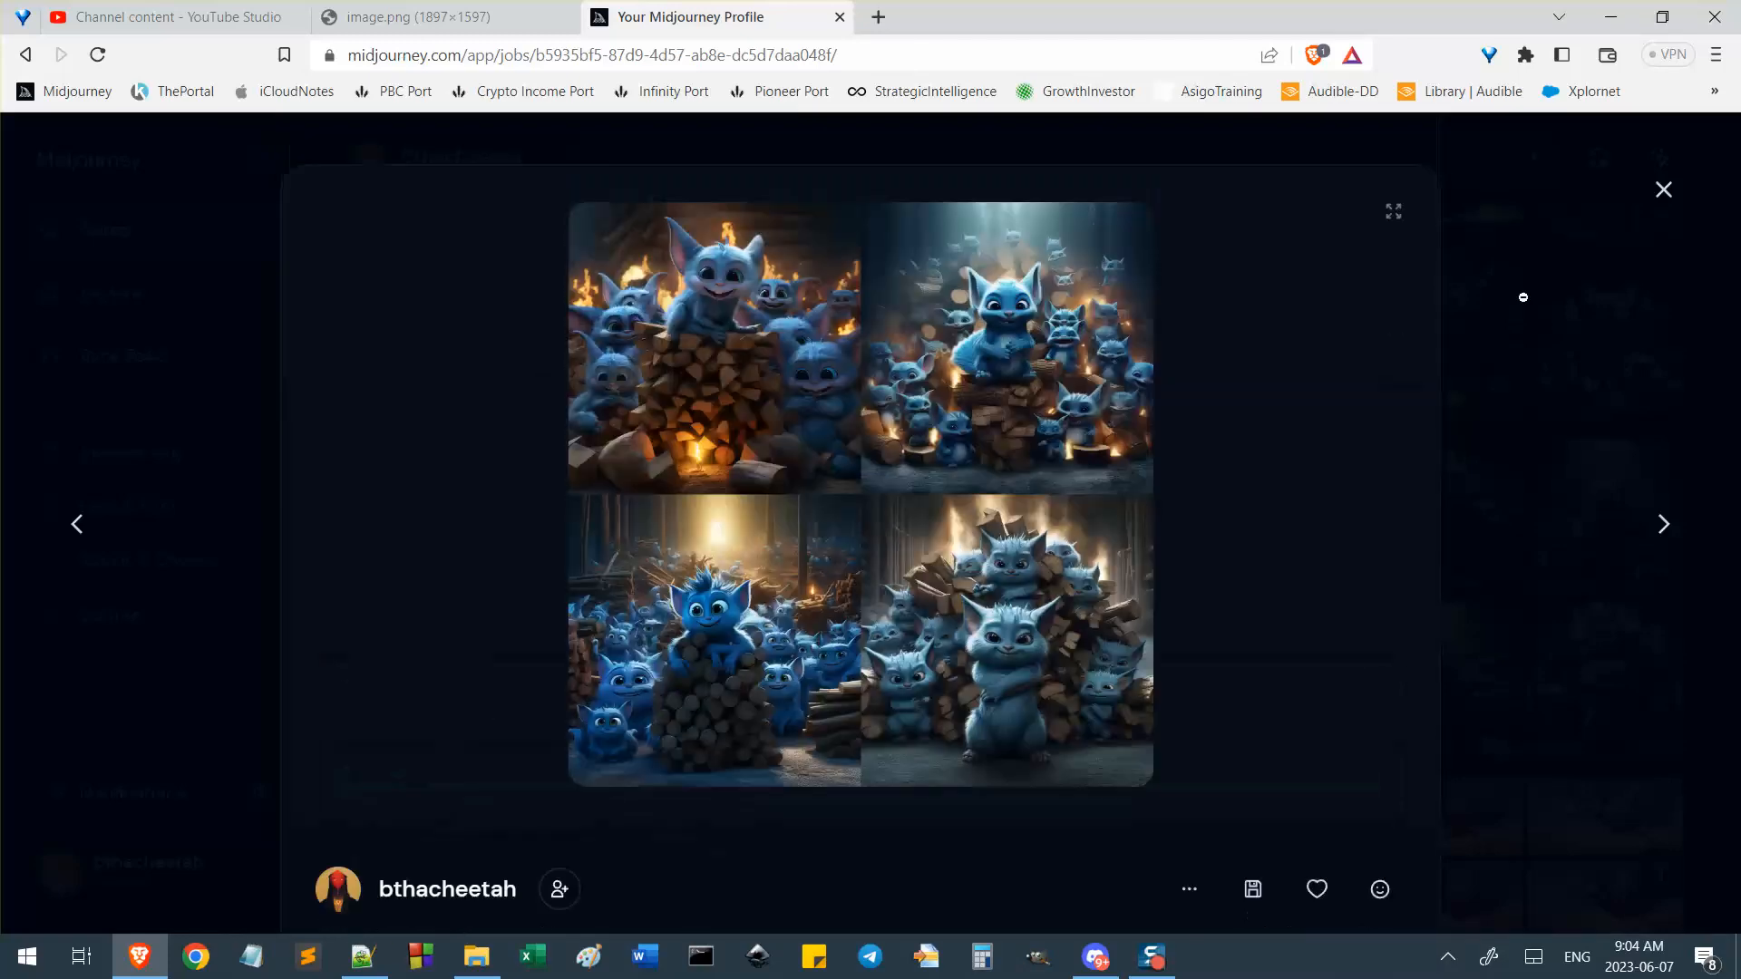
click(1664, 189)
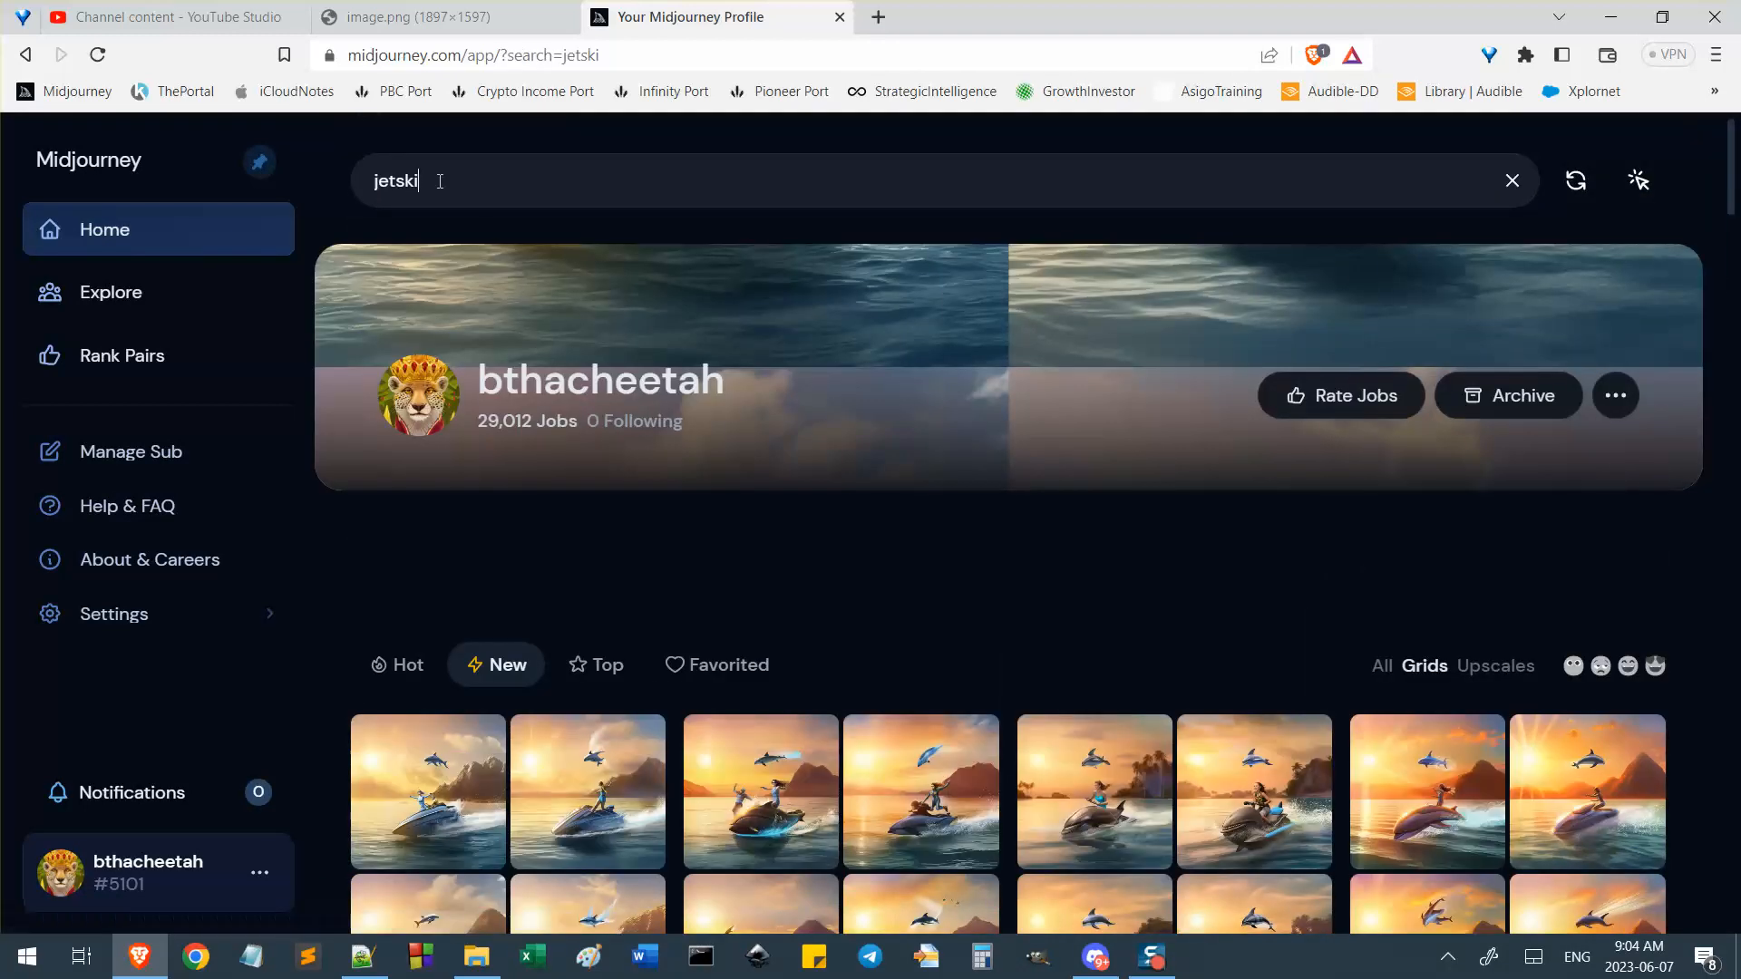
Look through the "jetski" search results from the dolphin scenes to the older paintings of women, comparing the grids of frontal riders on waves.
scroll(841, 465, down, 15)
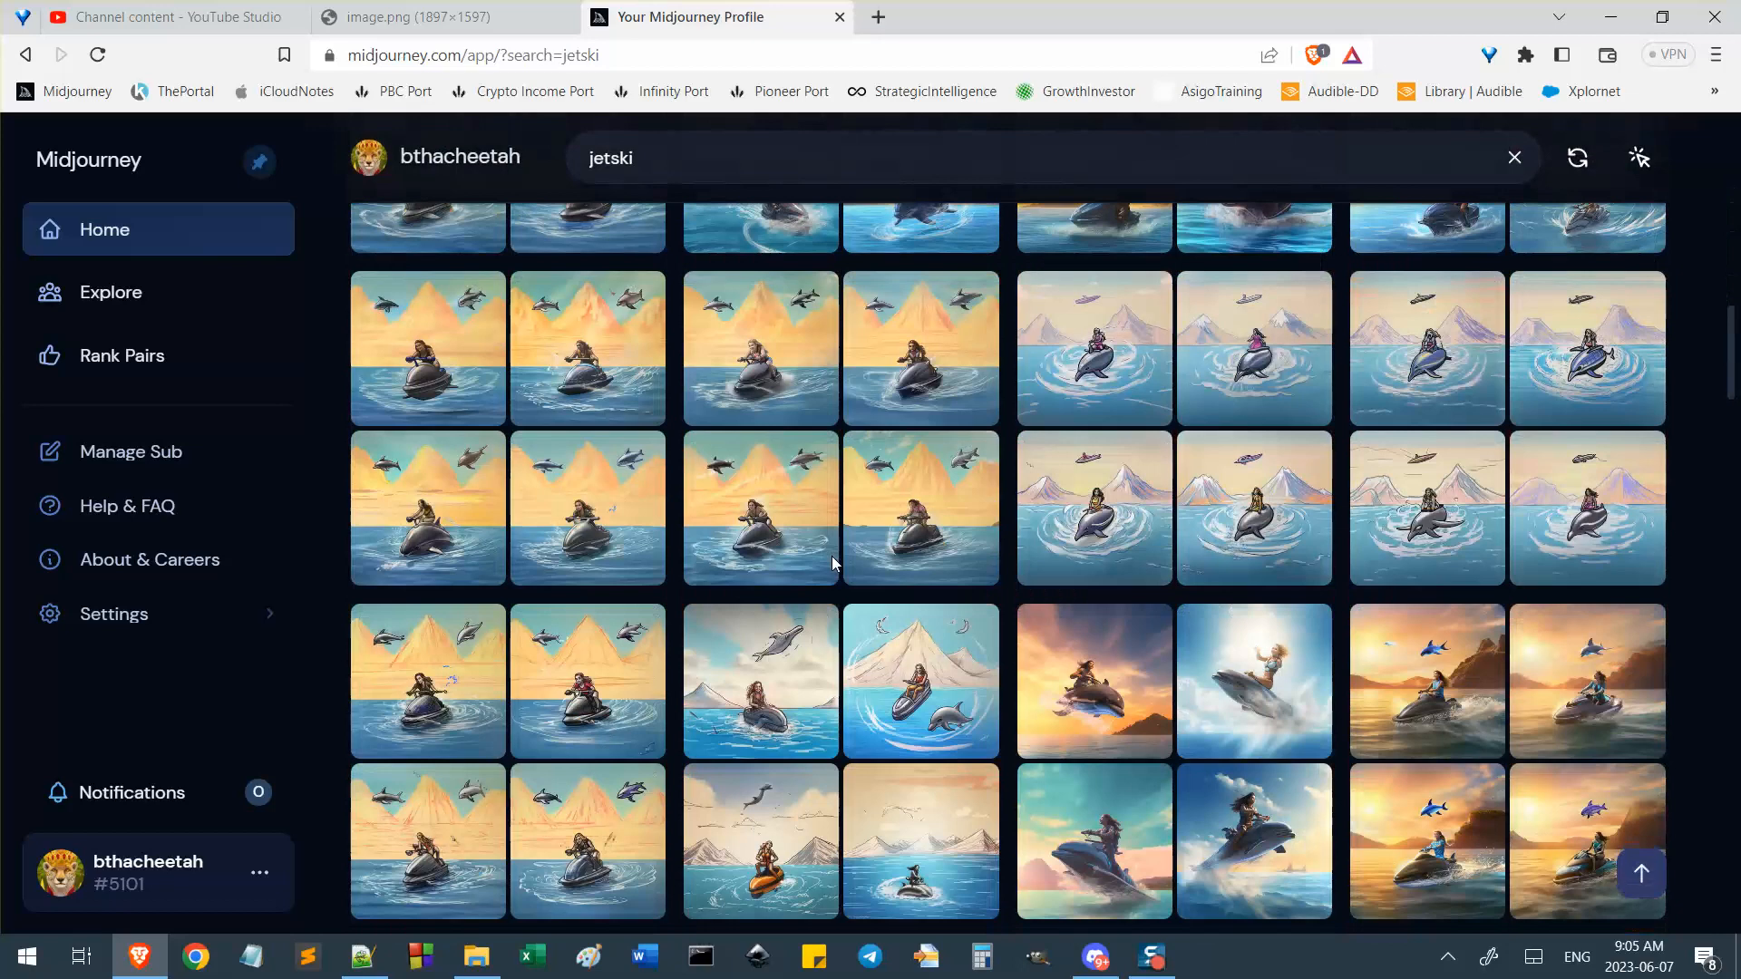
scroll(832, 561, down, 15)
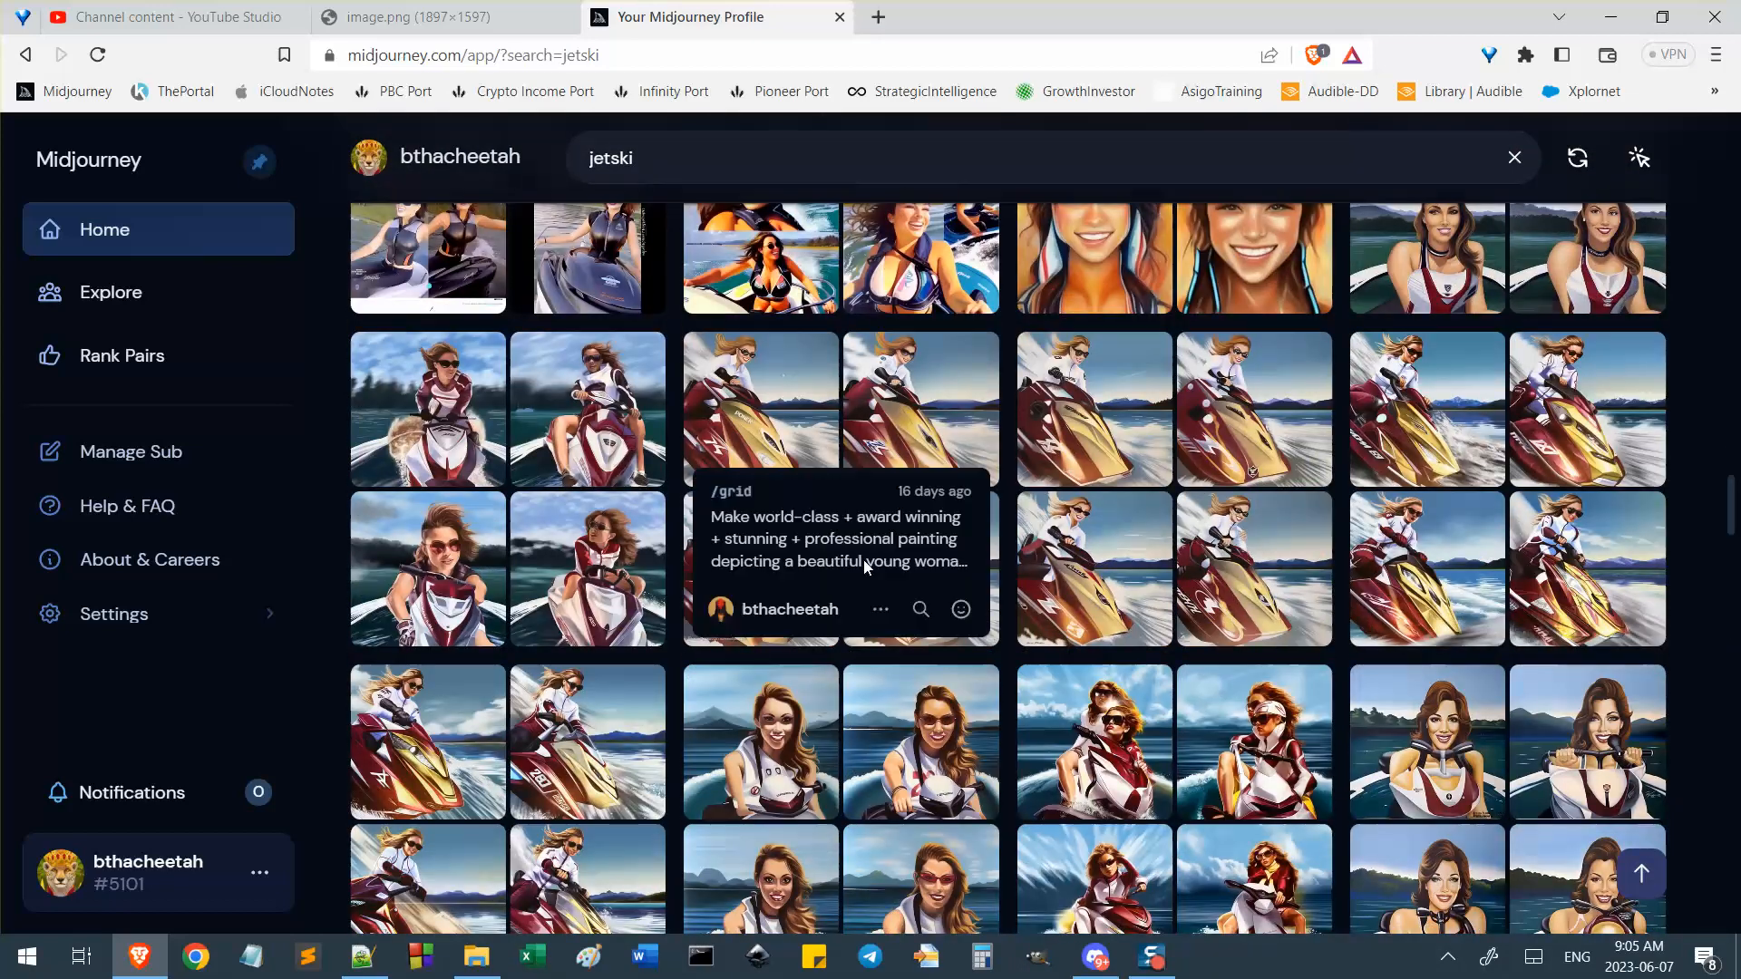
scroll(864, 559, down, 15)
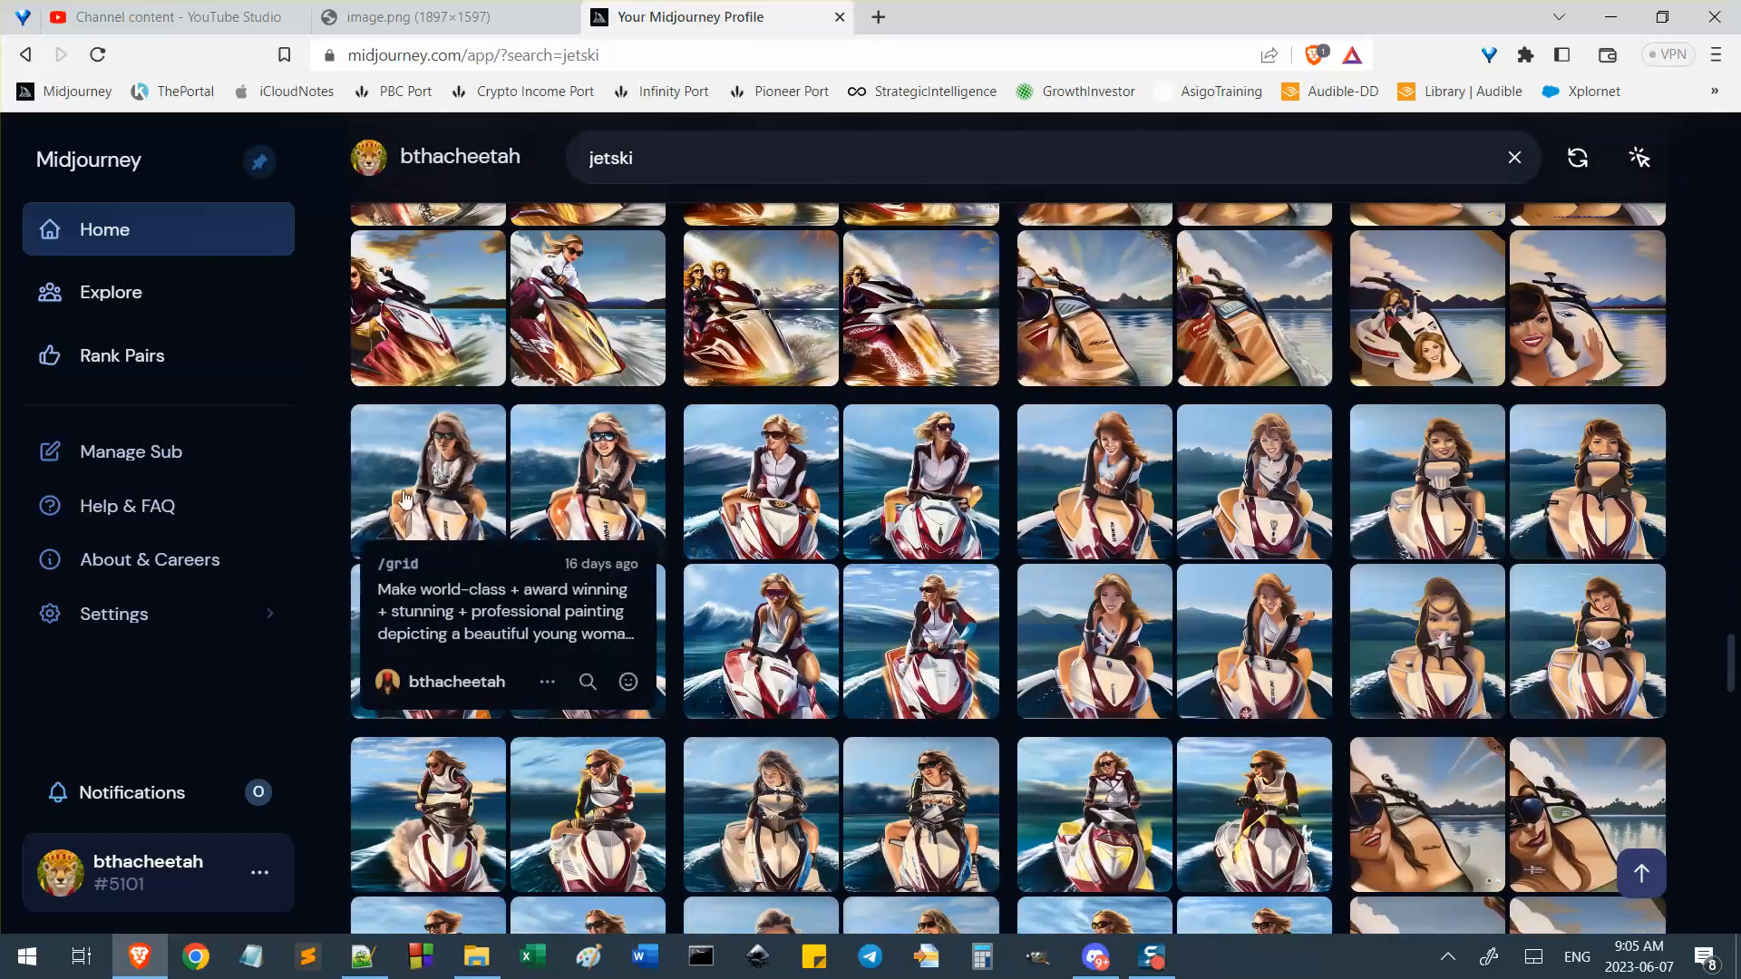
scroll(1012, 570, down, 10)
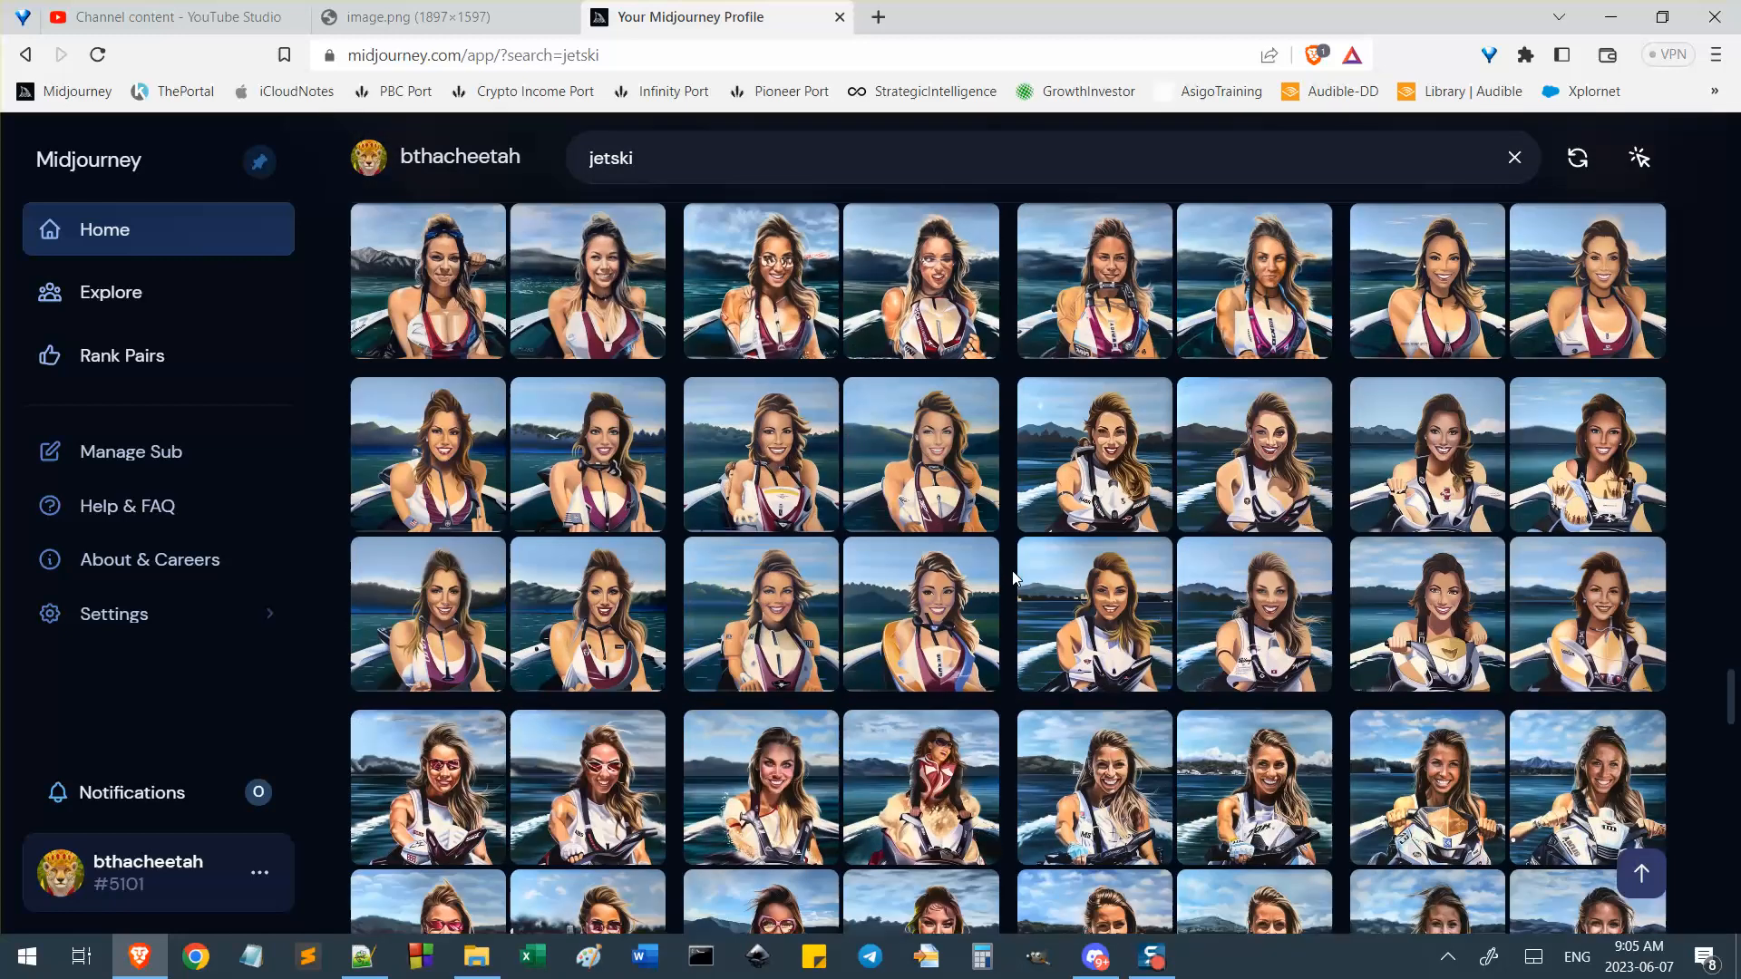
scroll(1014, 578, up, 10)
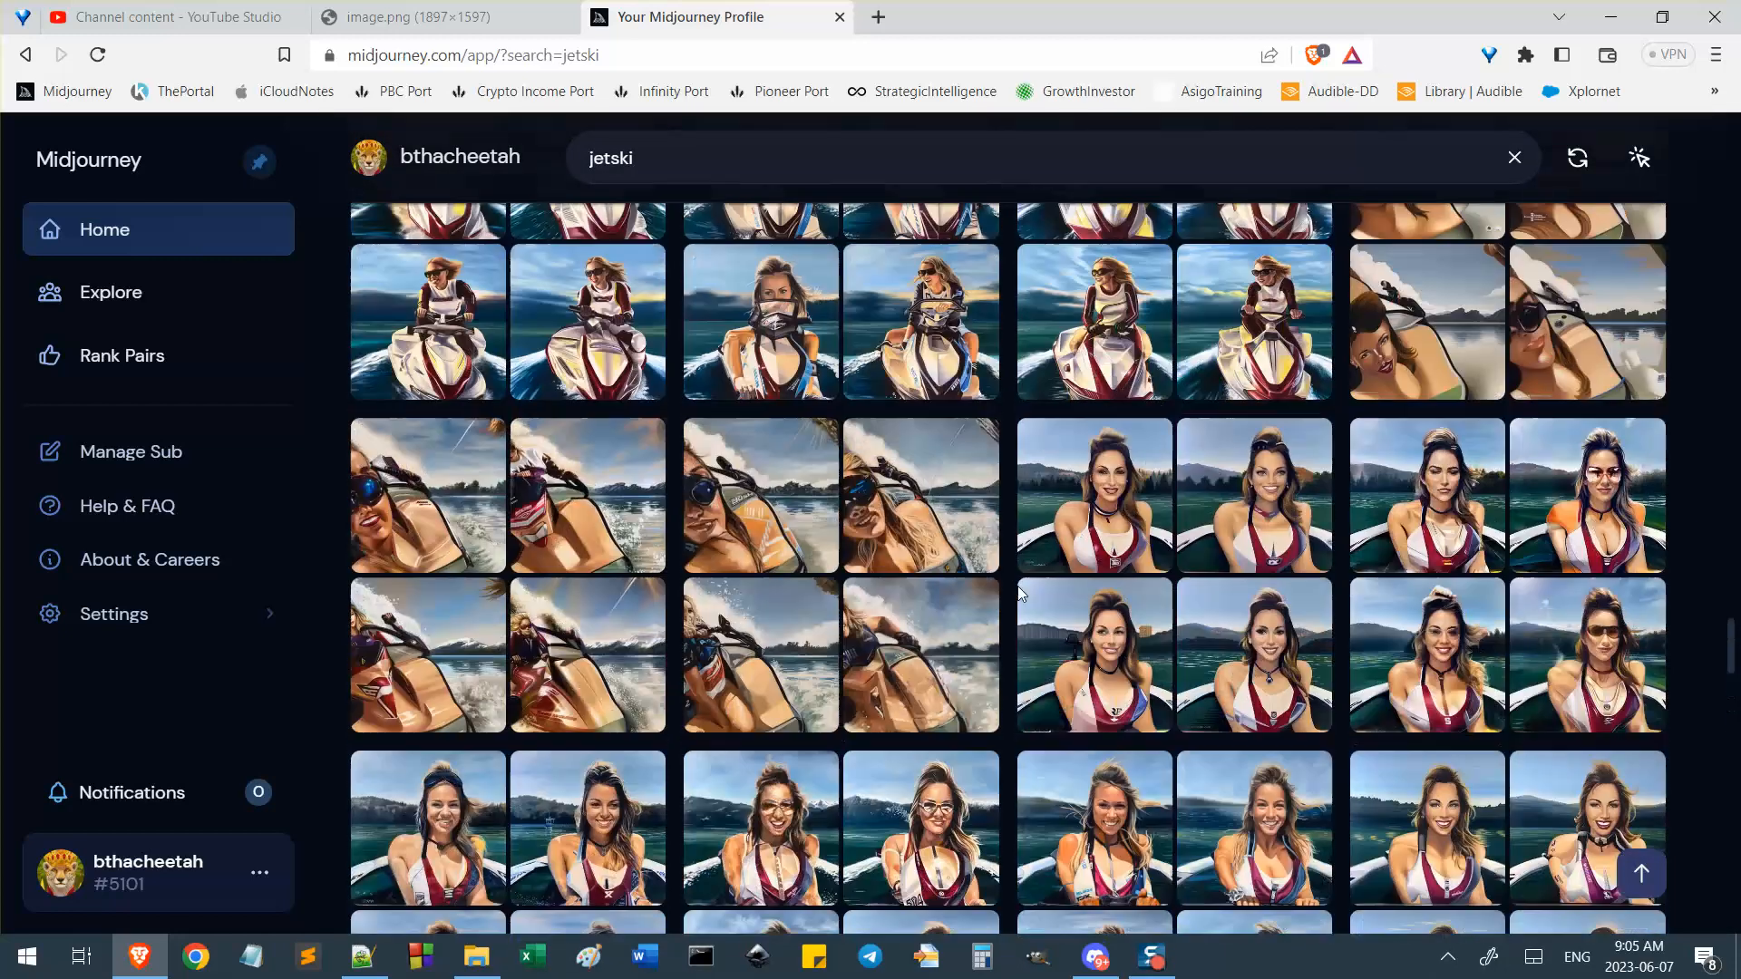
scroll(1020, 591, up, 5)
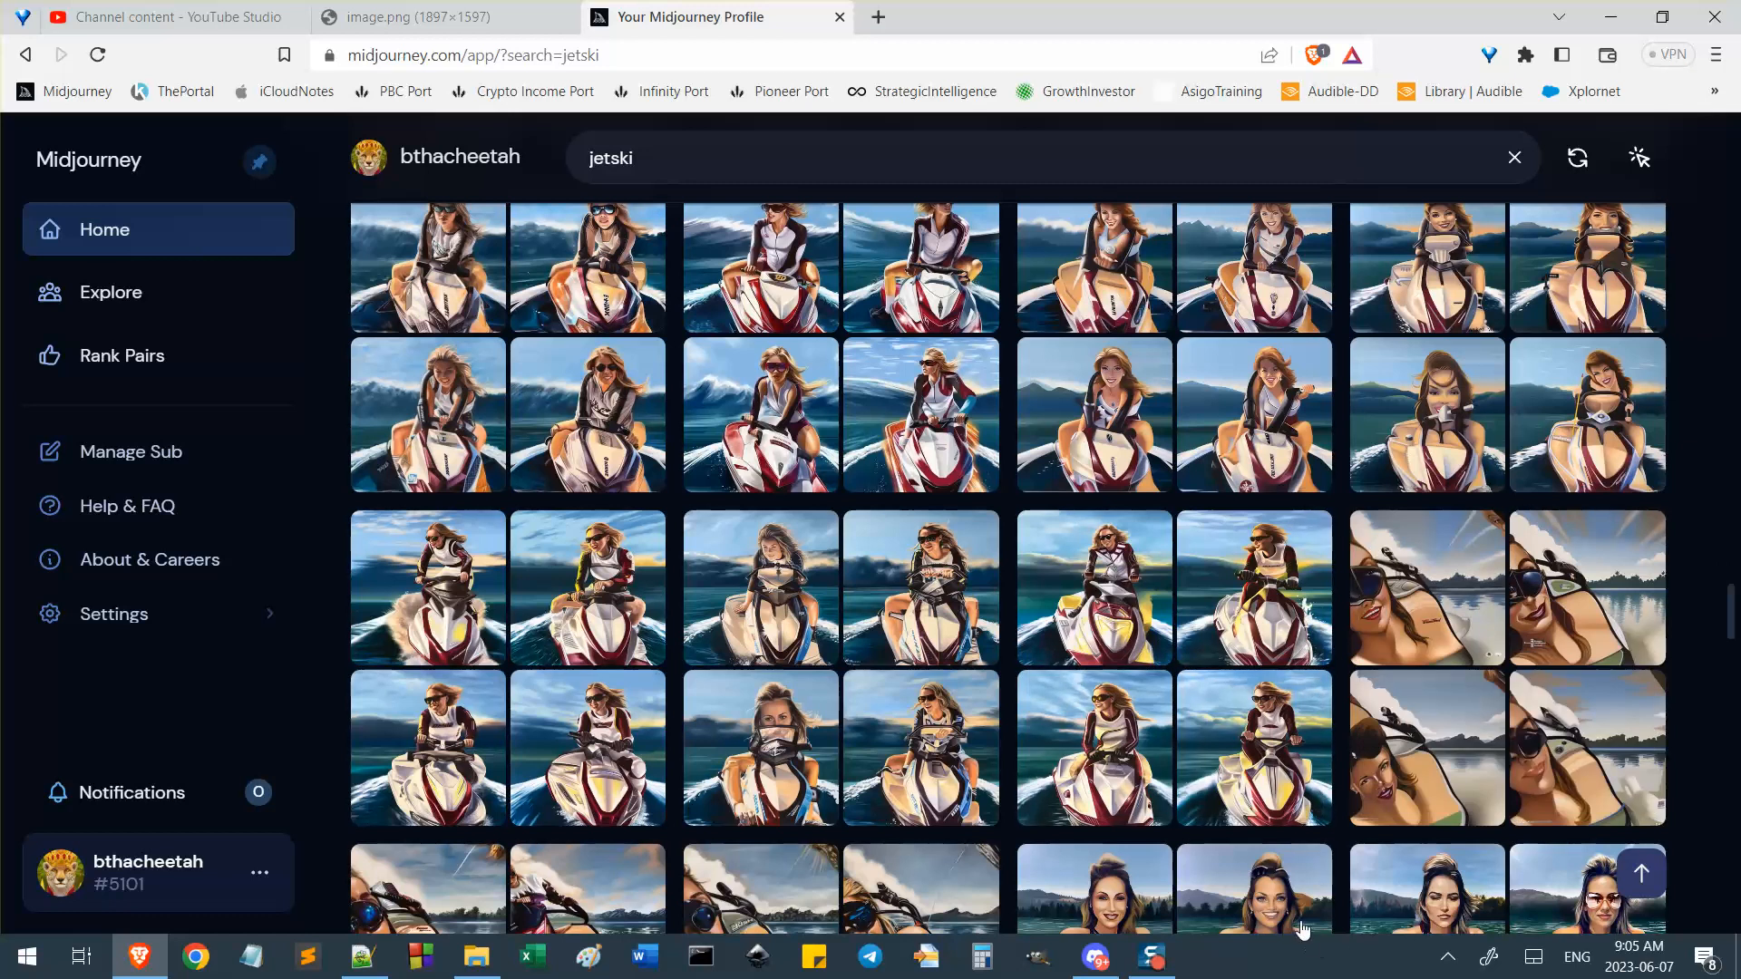
mouse_move(1179, 729)
scroll(535, 622, up, 3)
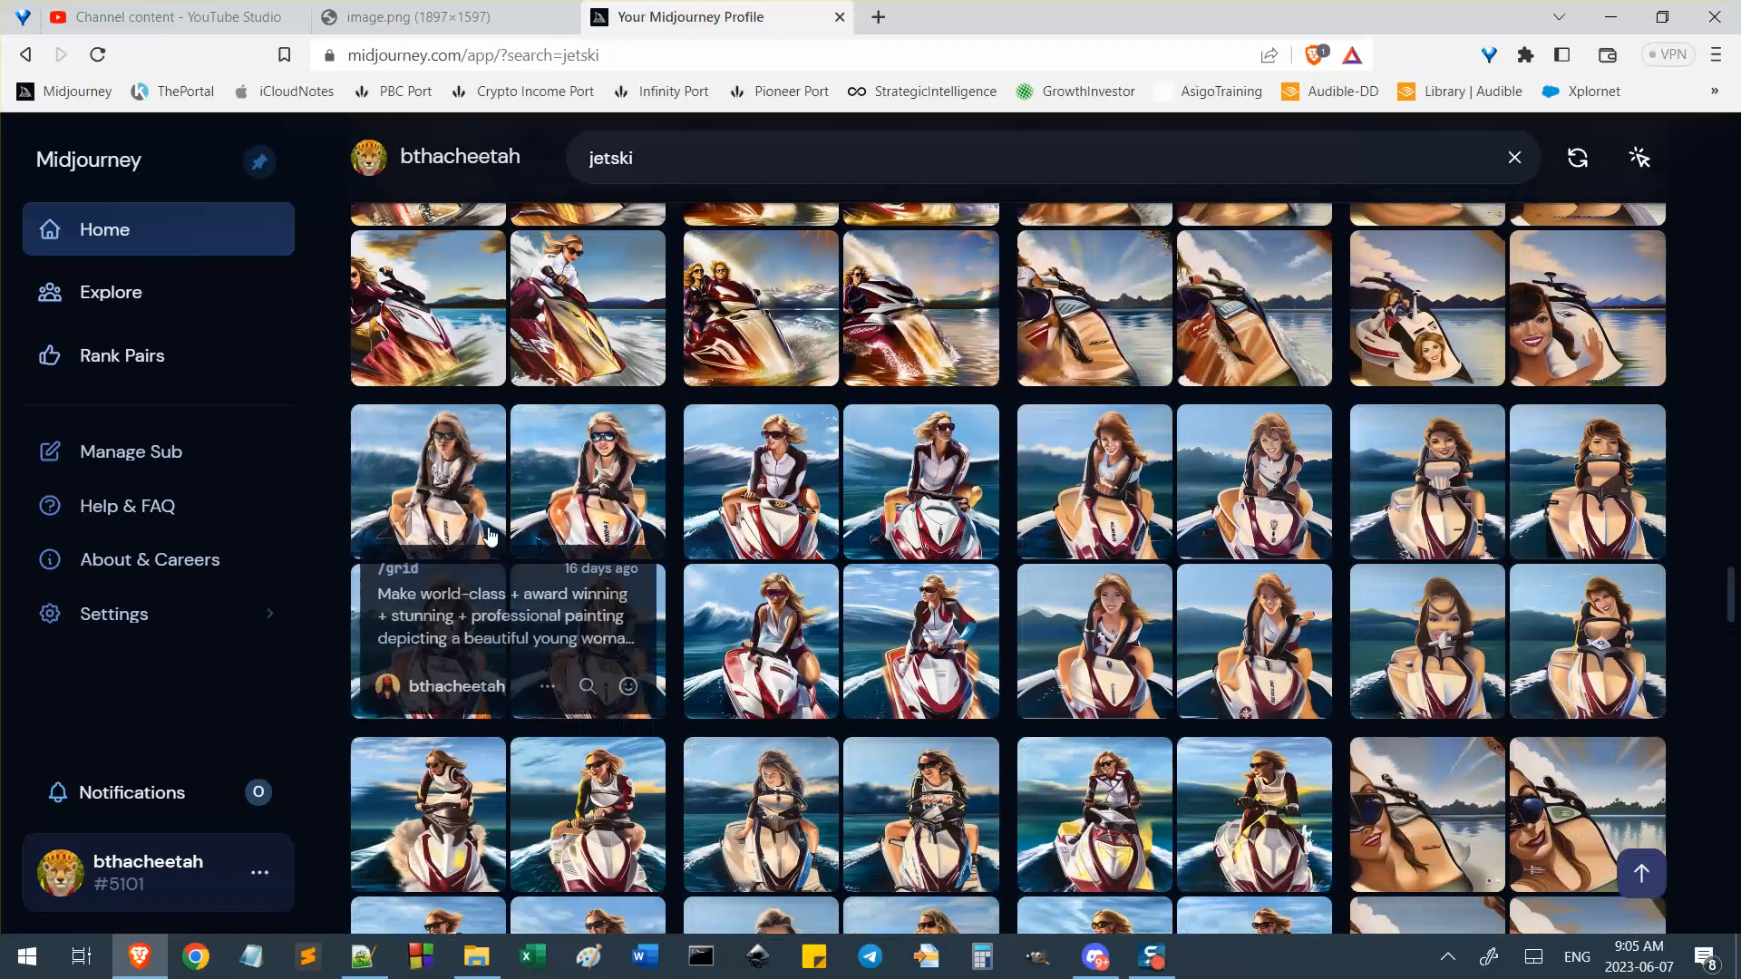
mouse_move(473, 575)
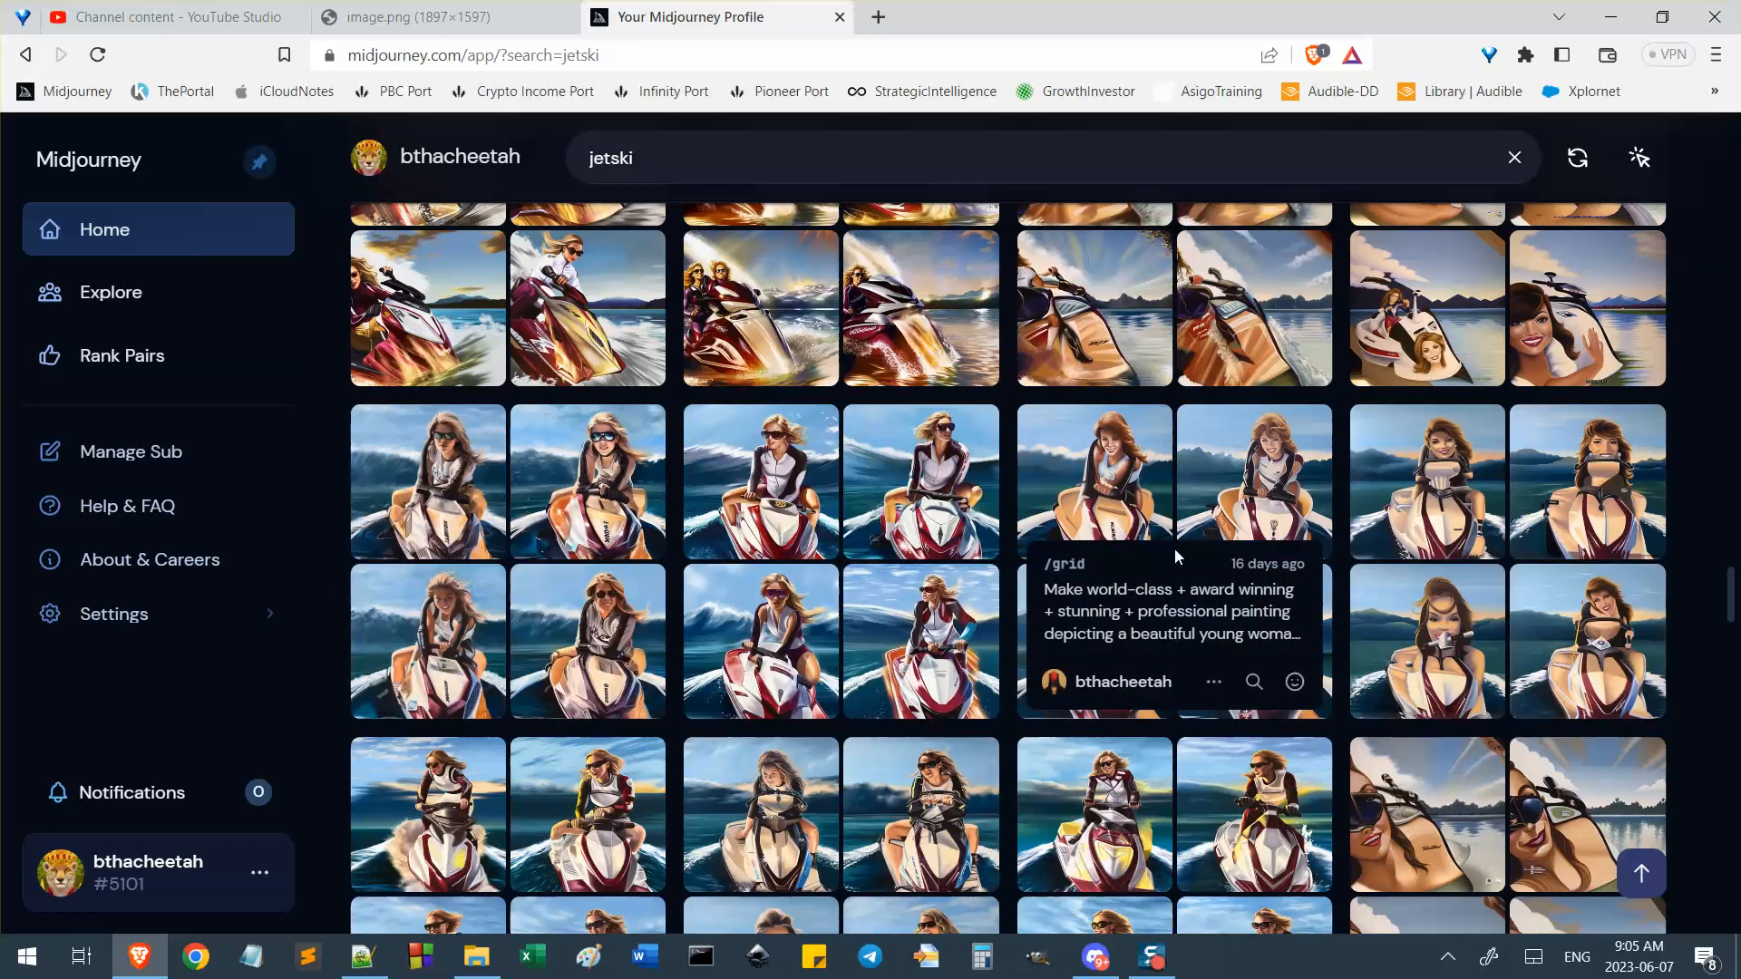
scroll(1178, 557, down, 5)
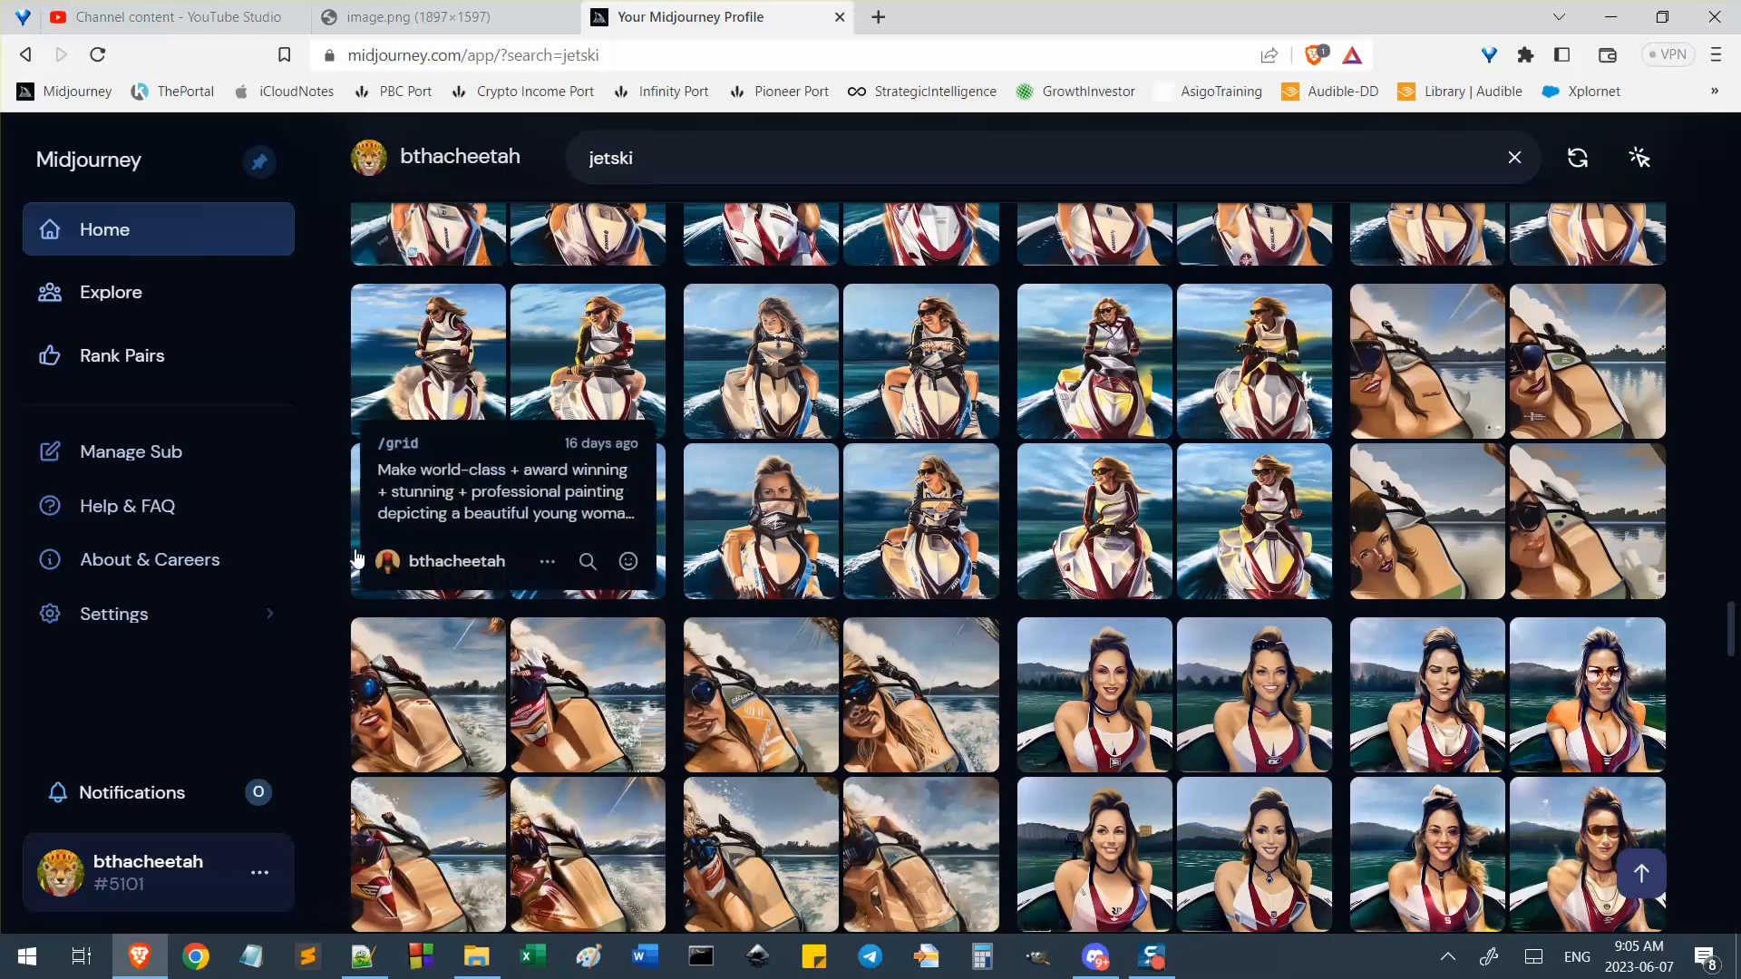
scroll(357, 553, up, 5)
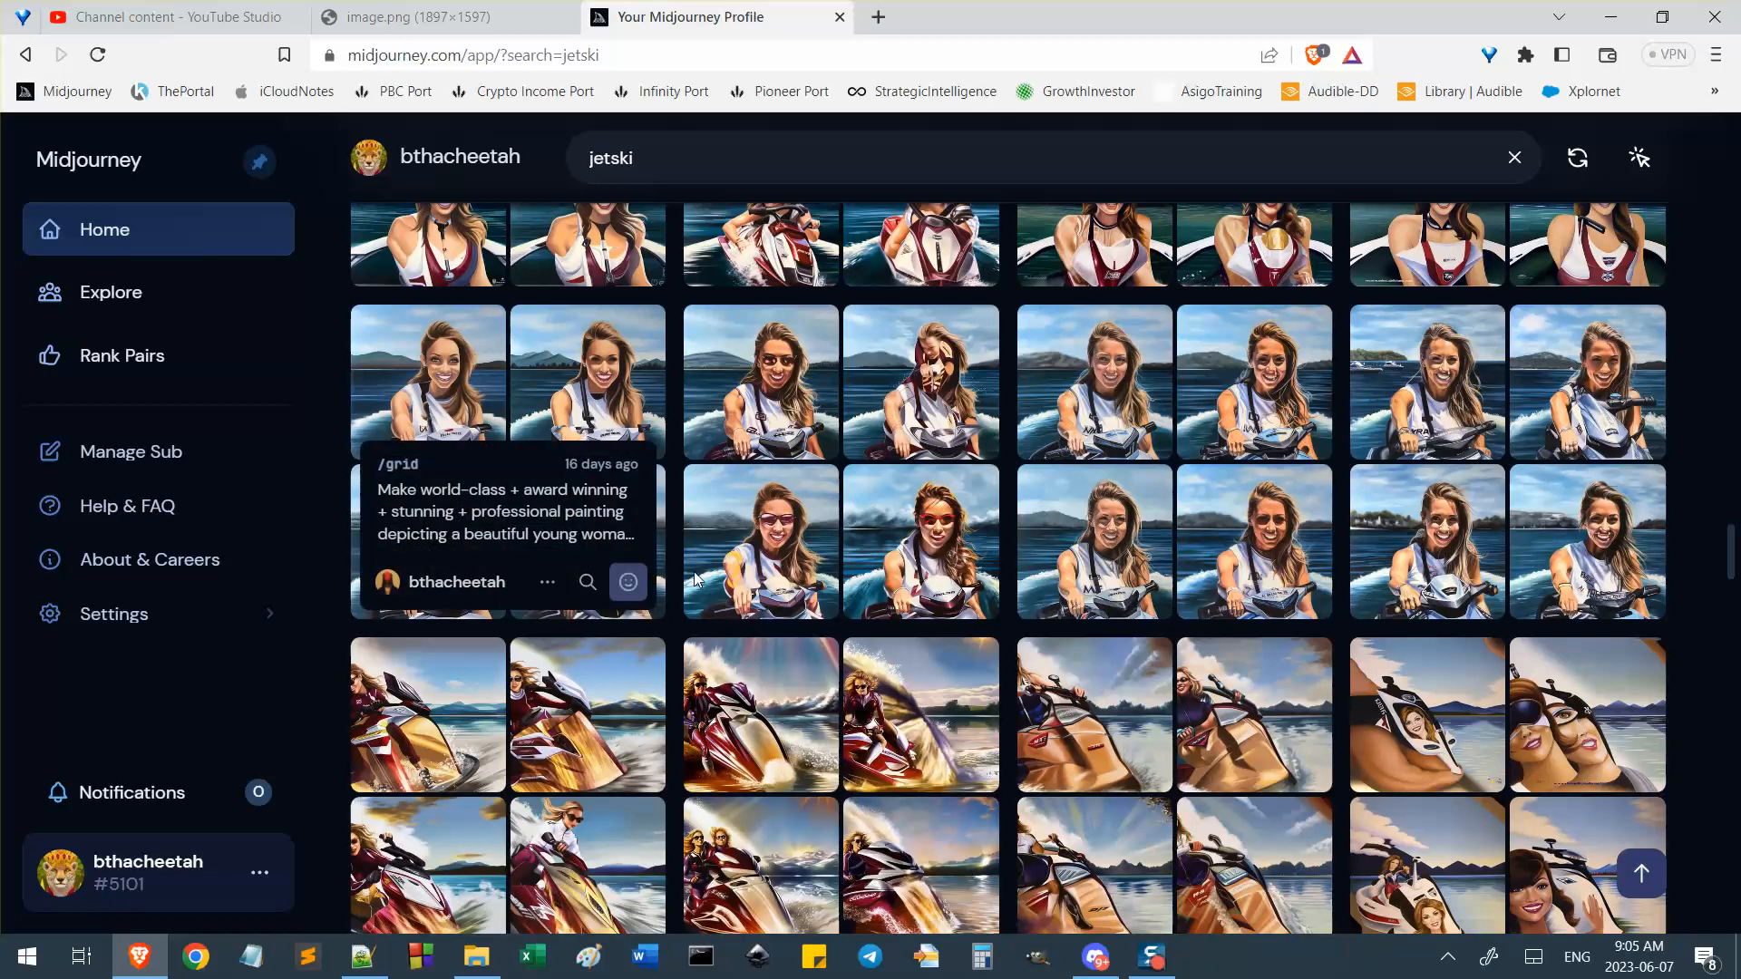
Open the grid of burgundy jetskis spraying golden water in its own tab, view its four images, and return to the jetski results.
scroll(652, 591, down, 3)
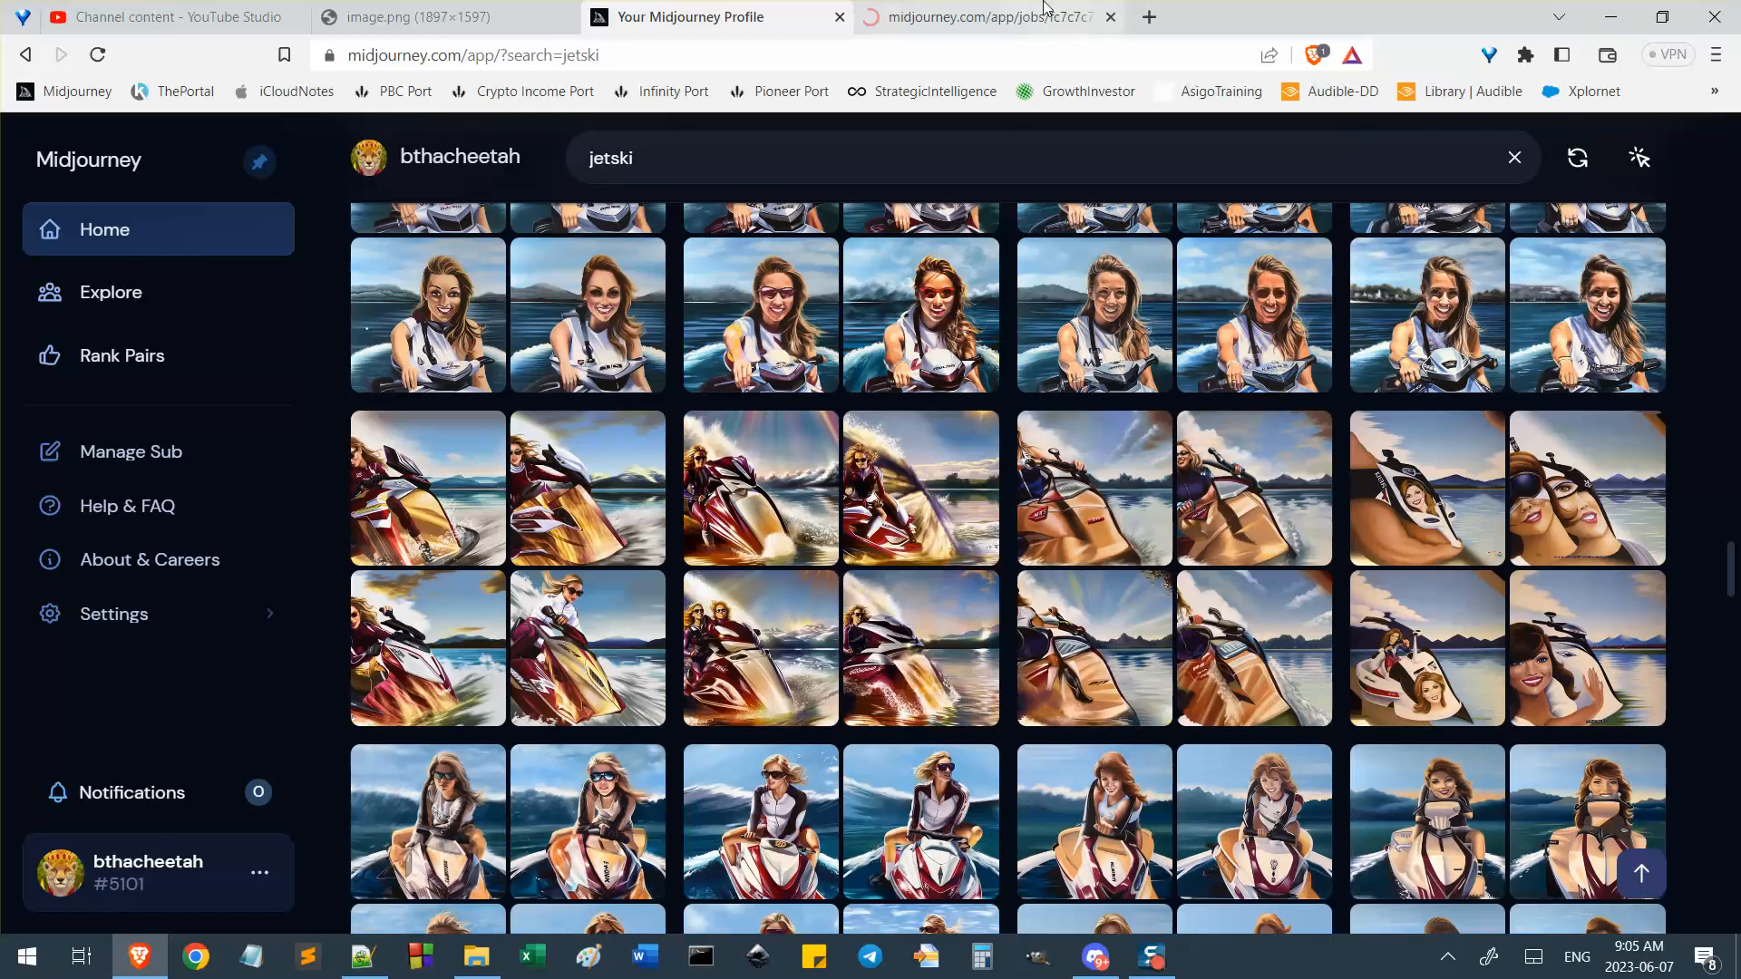
click(1048, 18)
click(816, 8)
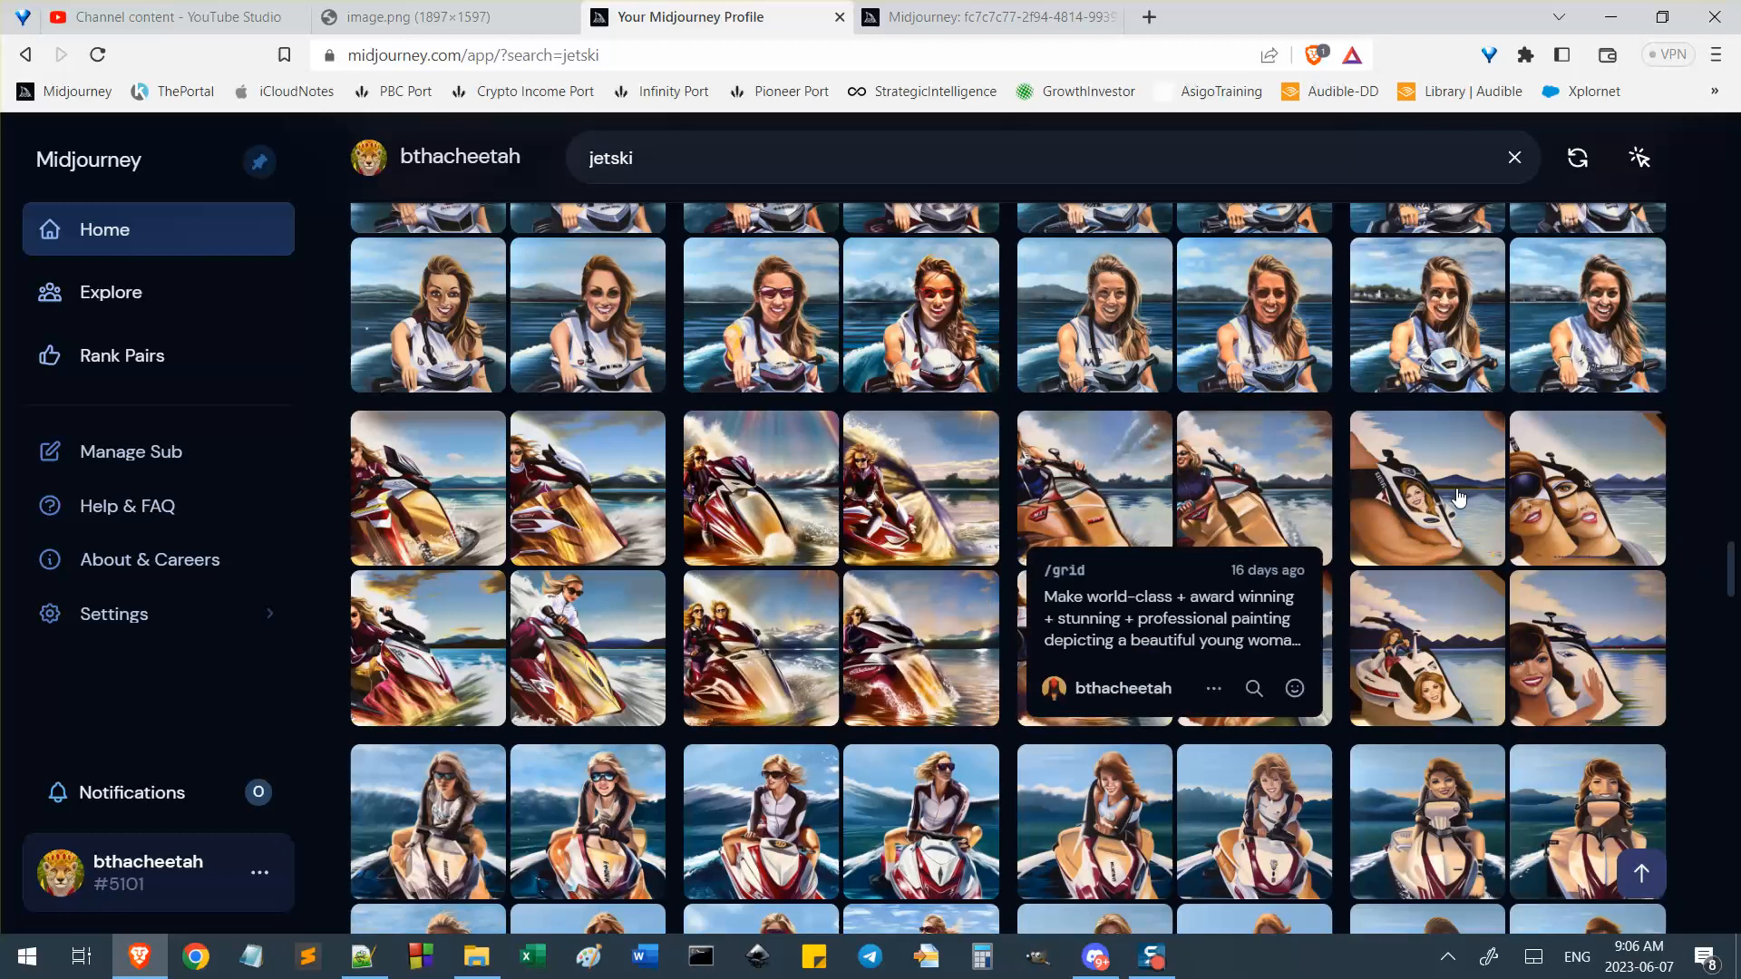
key(ctrl+Tab)
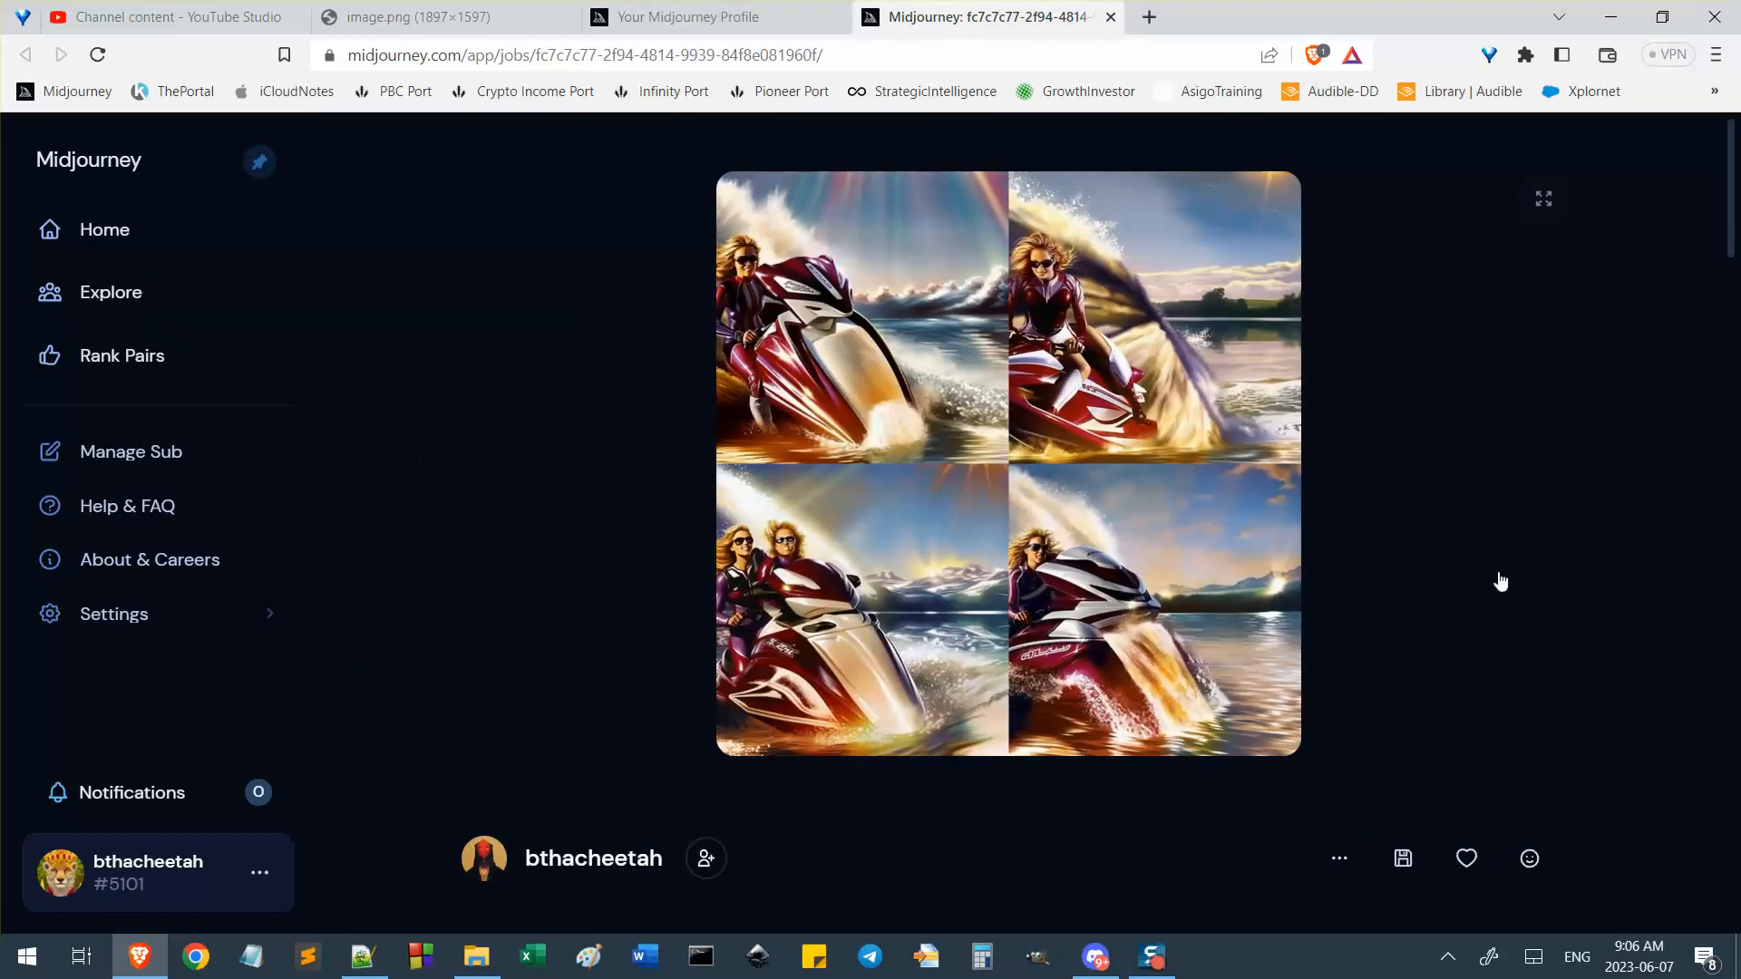
key(ctrl+shift+Tab)
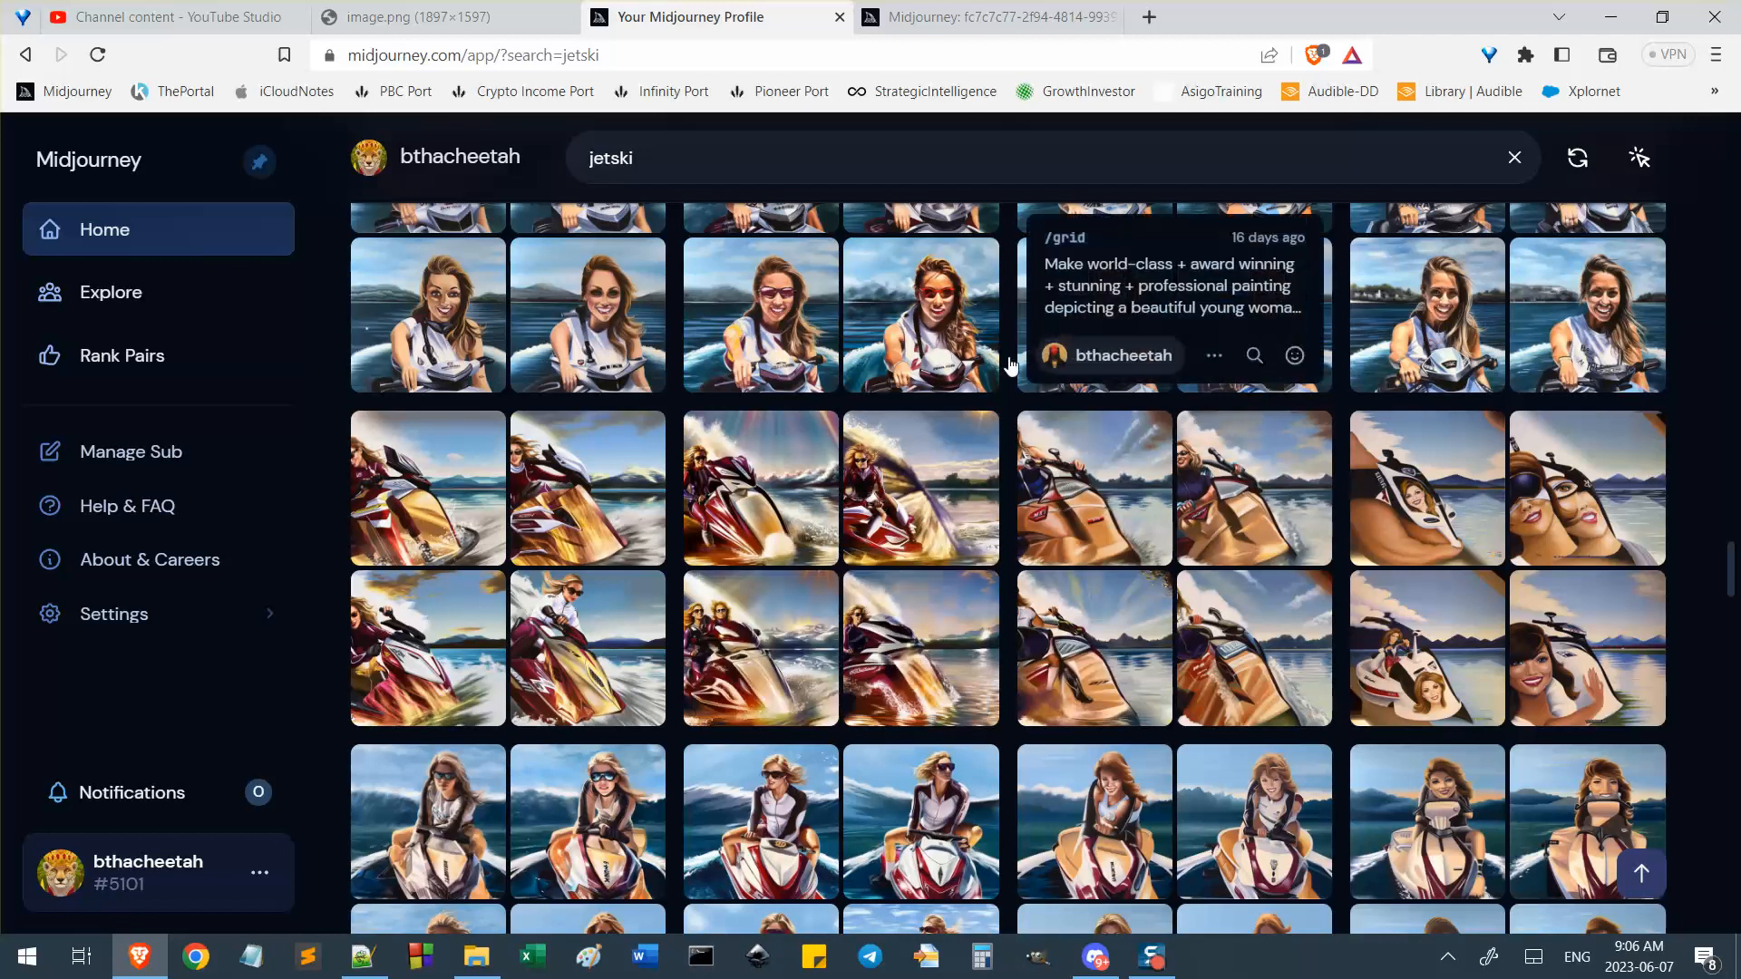
Open the grid of women in red and white outfits riding jetskis against blue clouds in a separate background tab.
scroll(887, 689, up, 3)
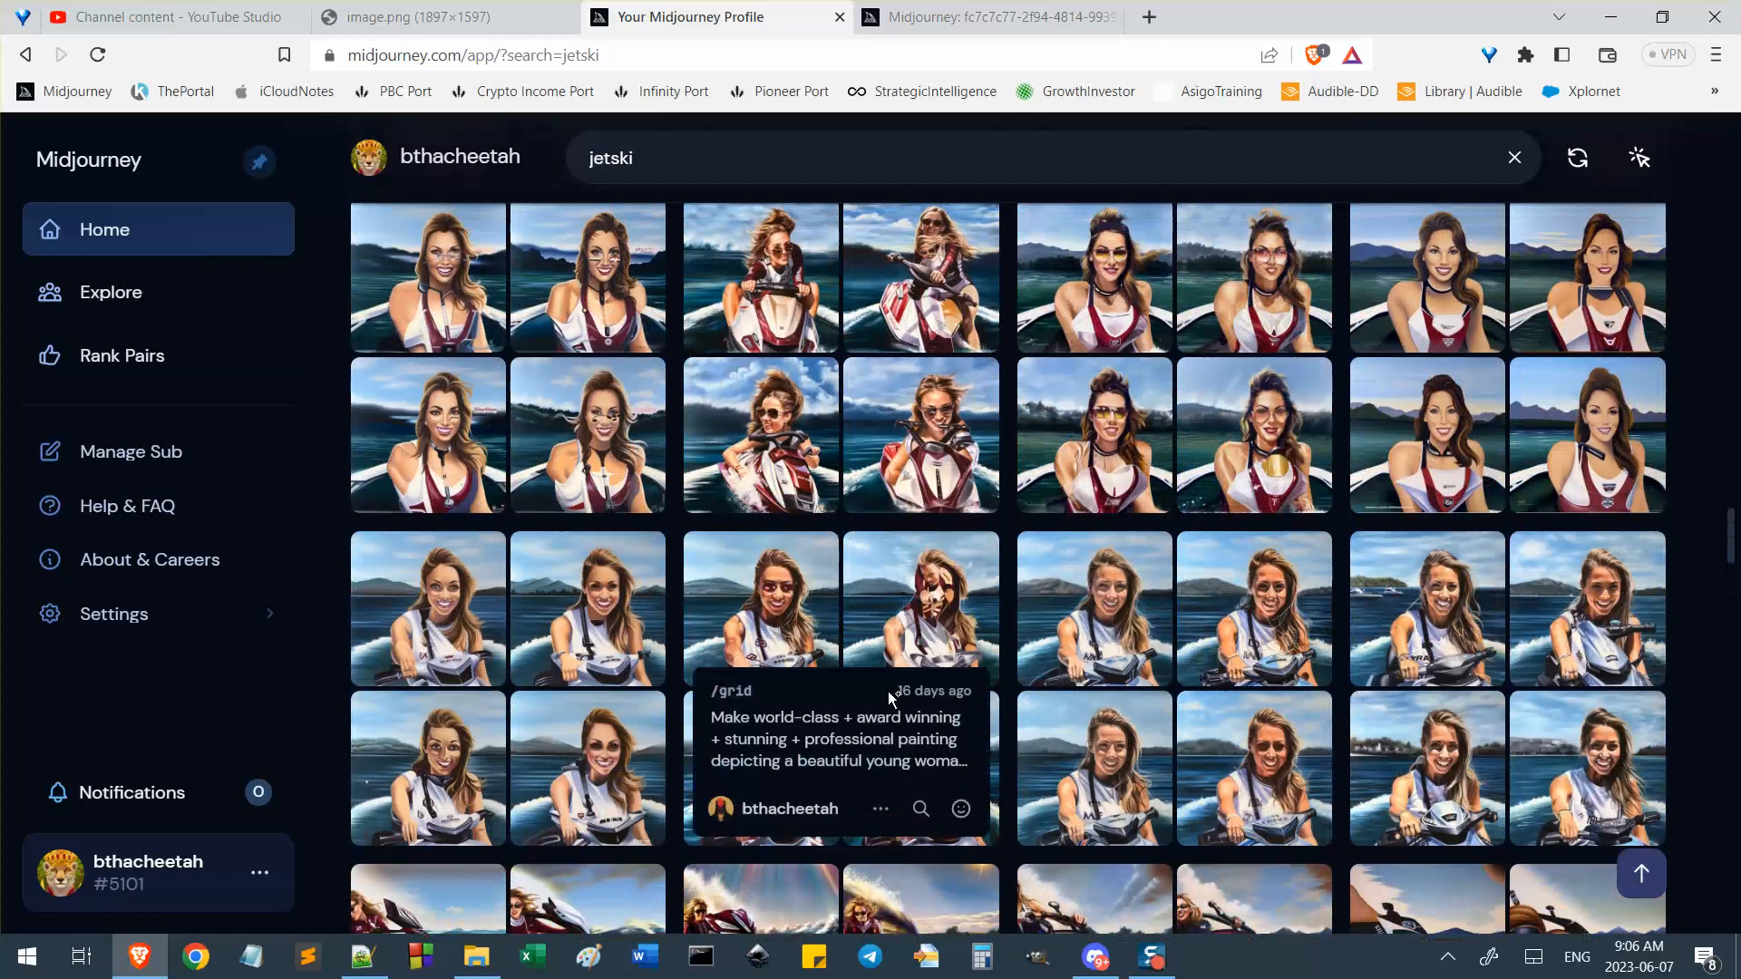
scroll(889, 691, up, 4)
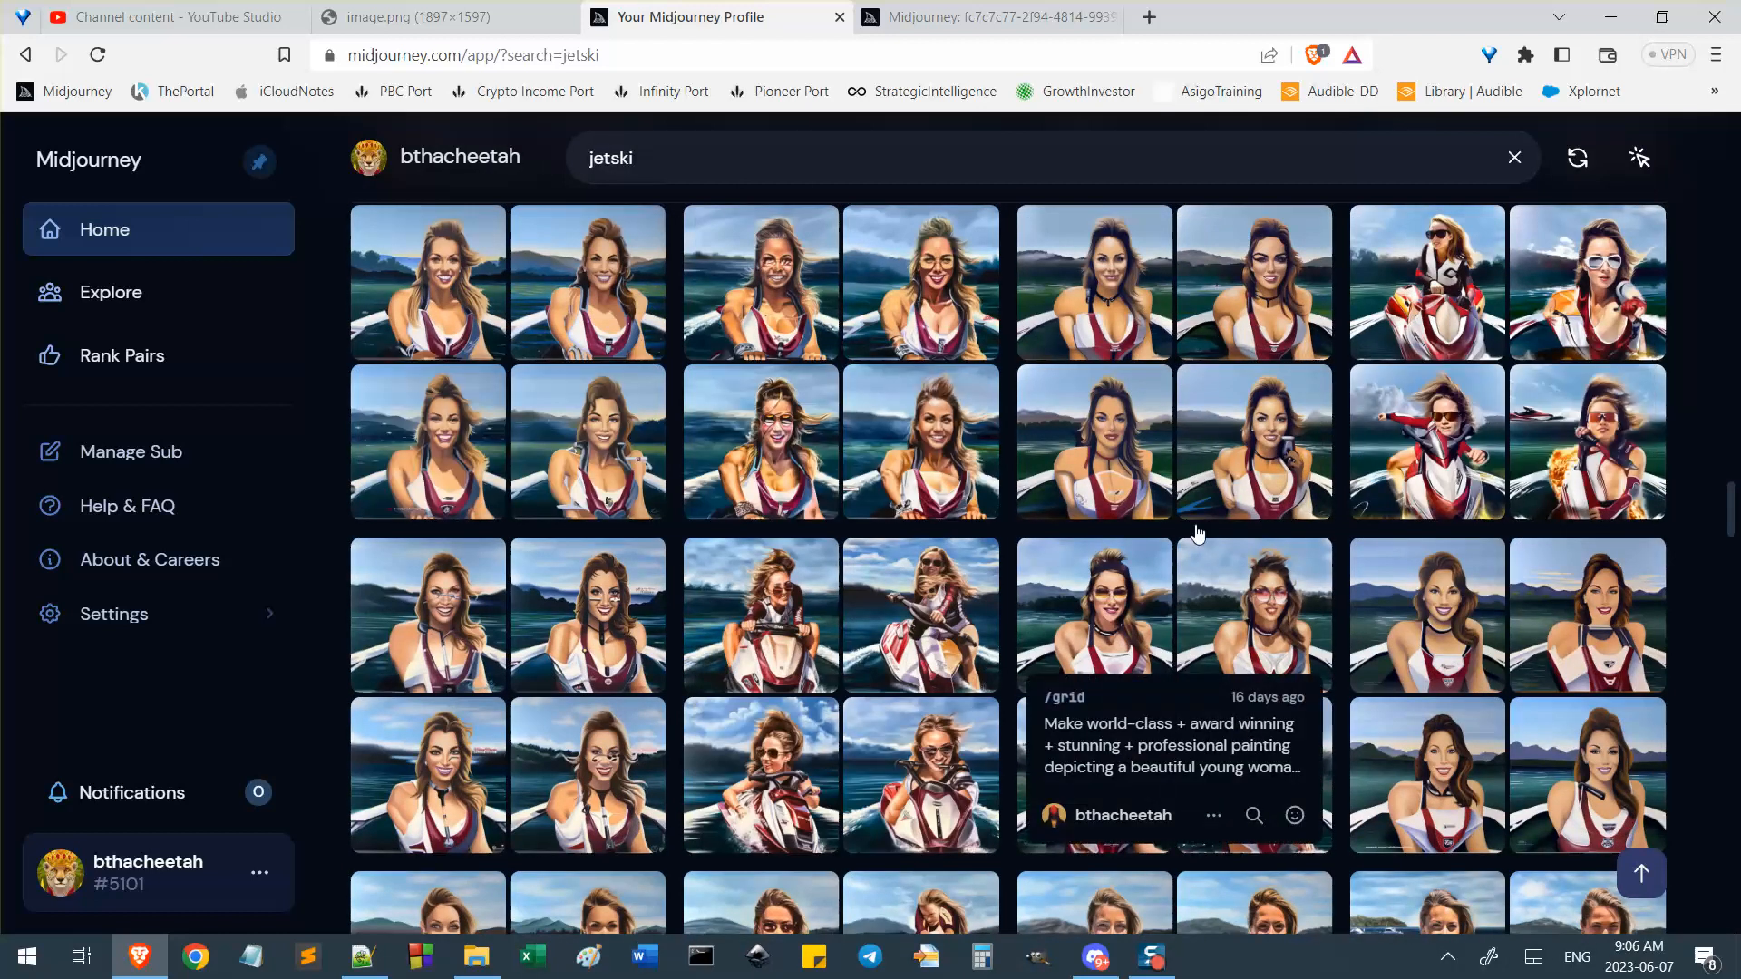
scroll(967, 577, up, 6)
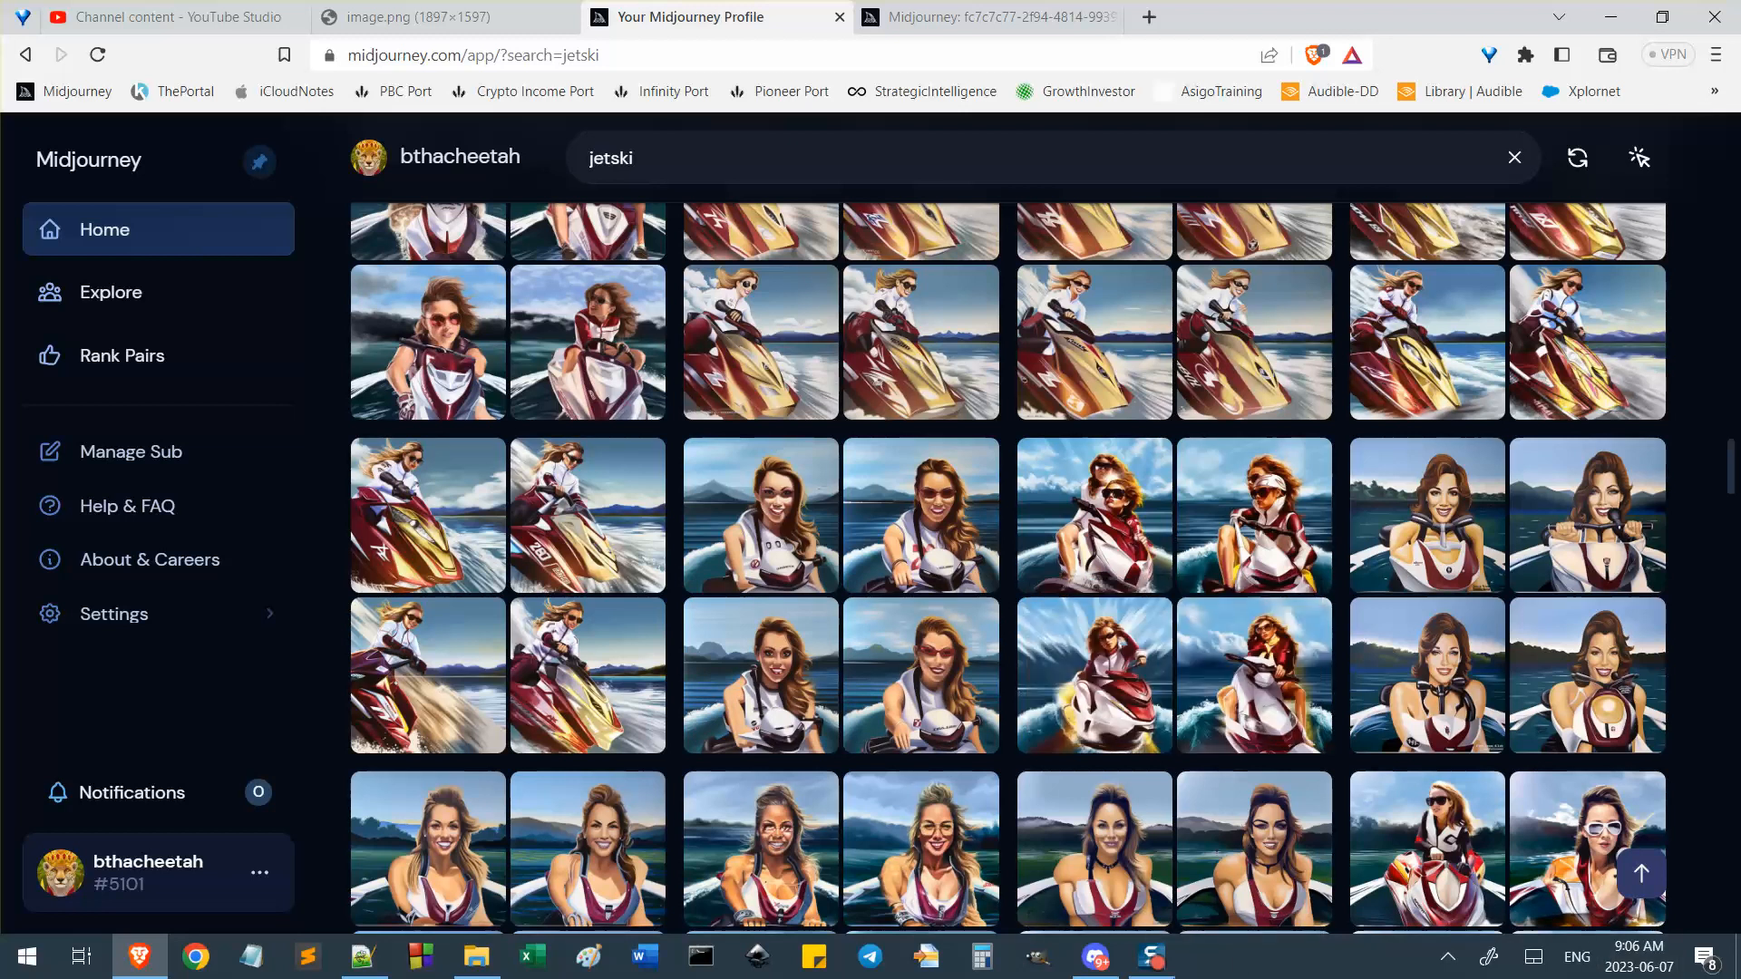
middle_click(1149, 530)
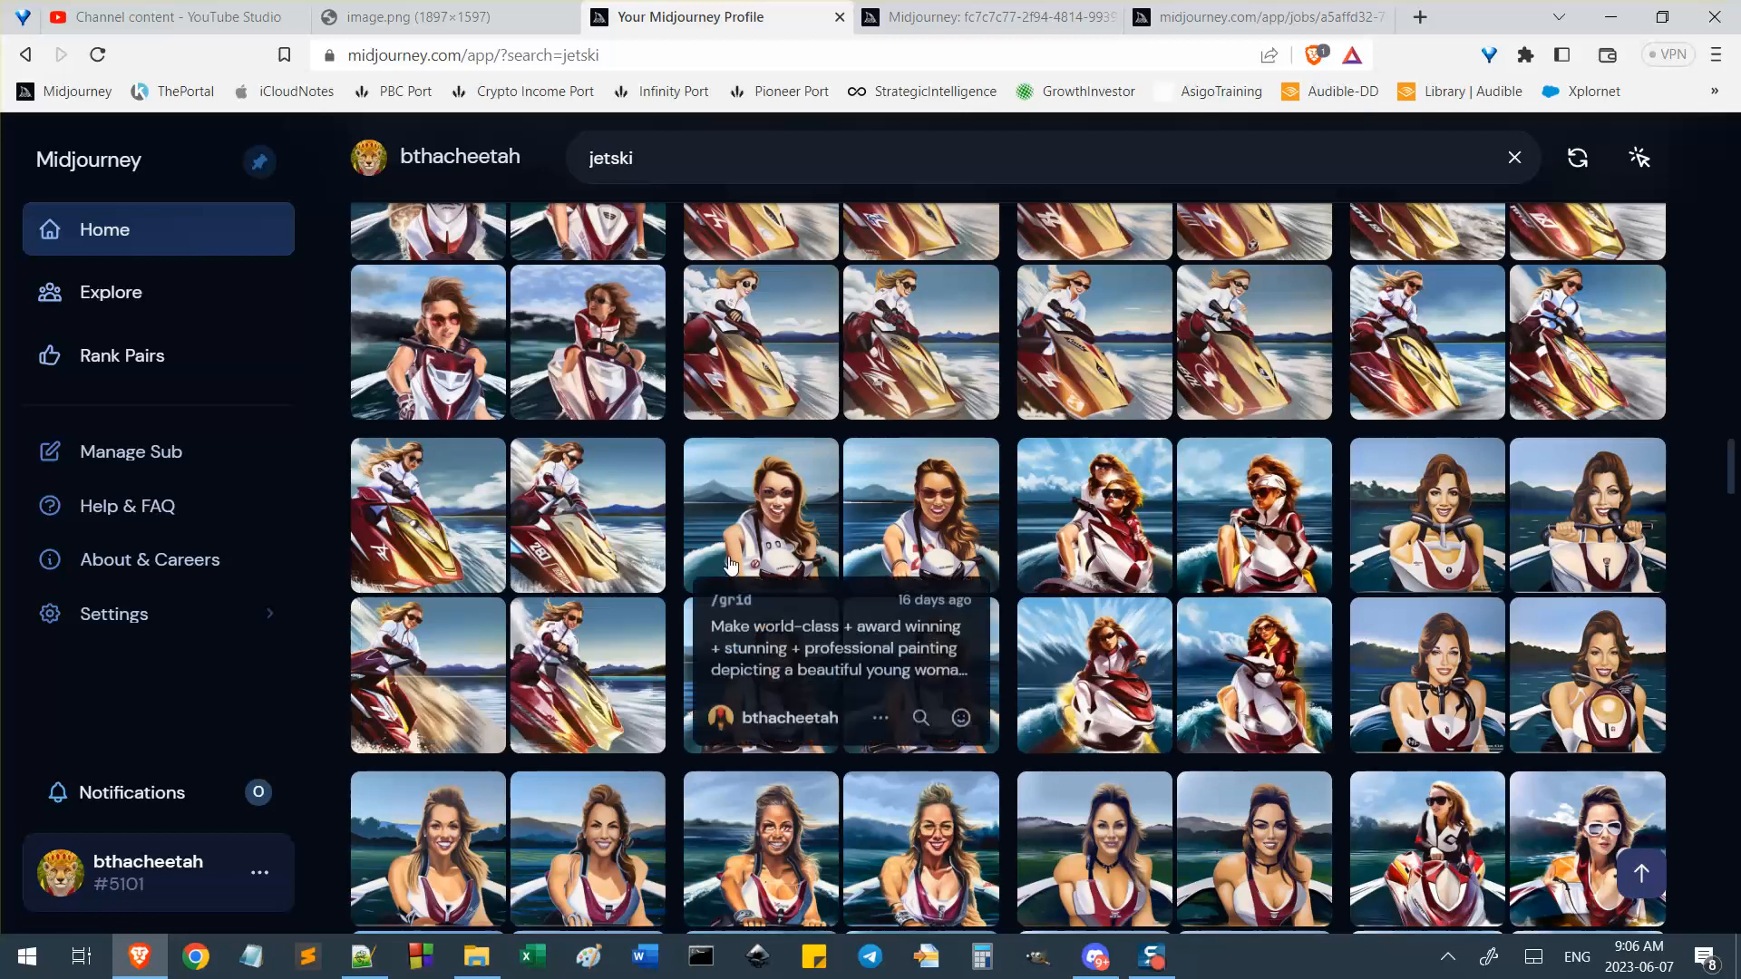
Compare the burgundy and gold jetski grids with the nearby portraits, and open the grid of dark-haired women in glasses and burgundy vests in another tab.
scroll(562, 498, up, 2)
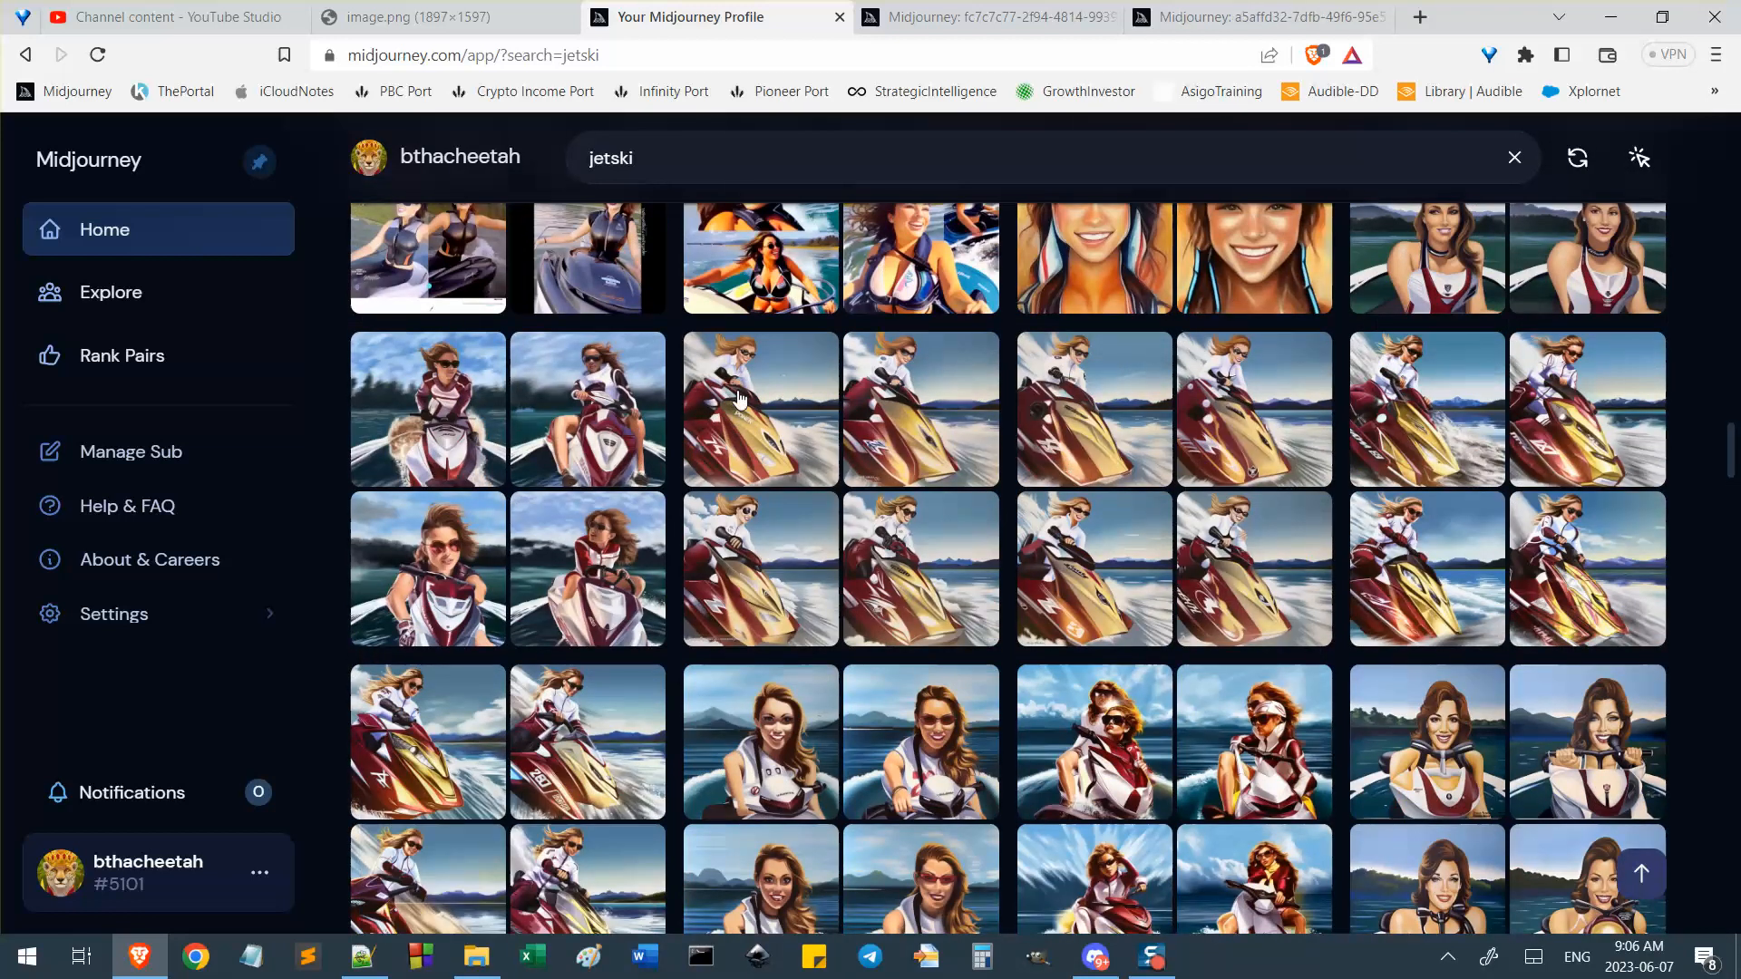
scroll(678, 635, down, 2)
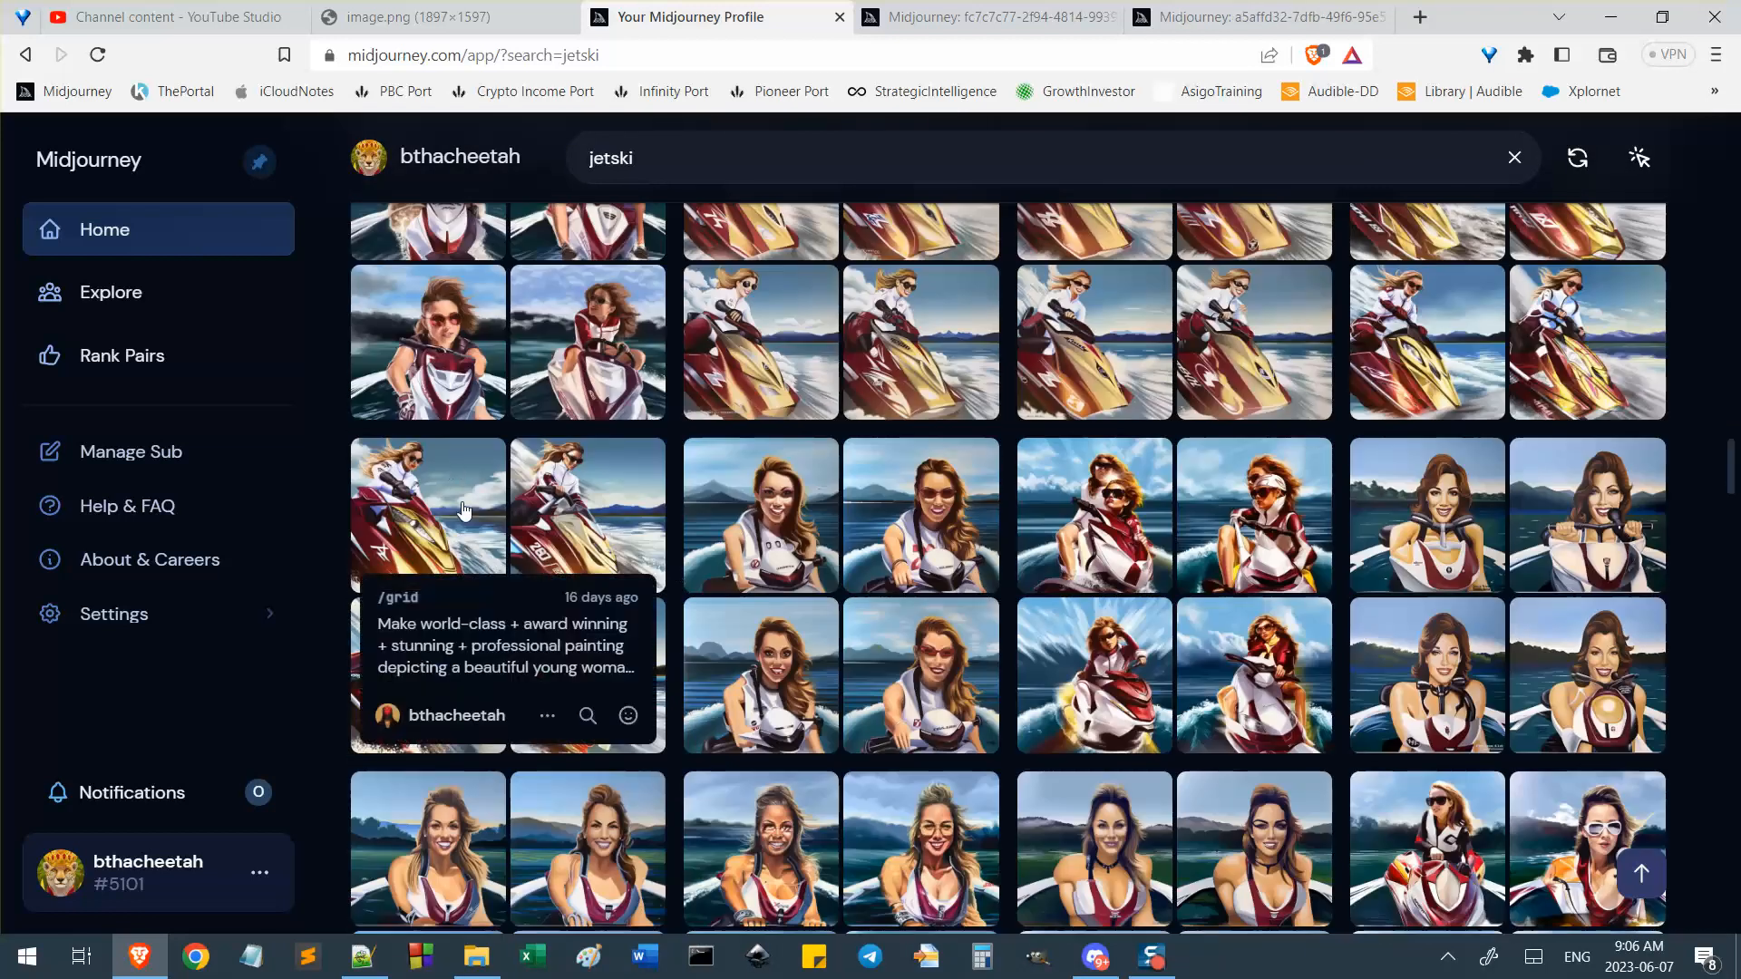
scroll(471, 508, up, 2)
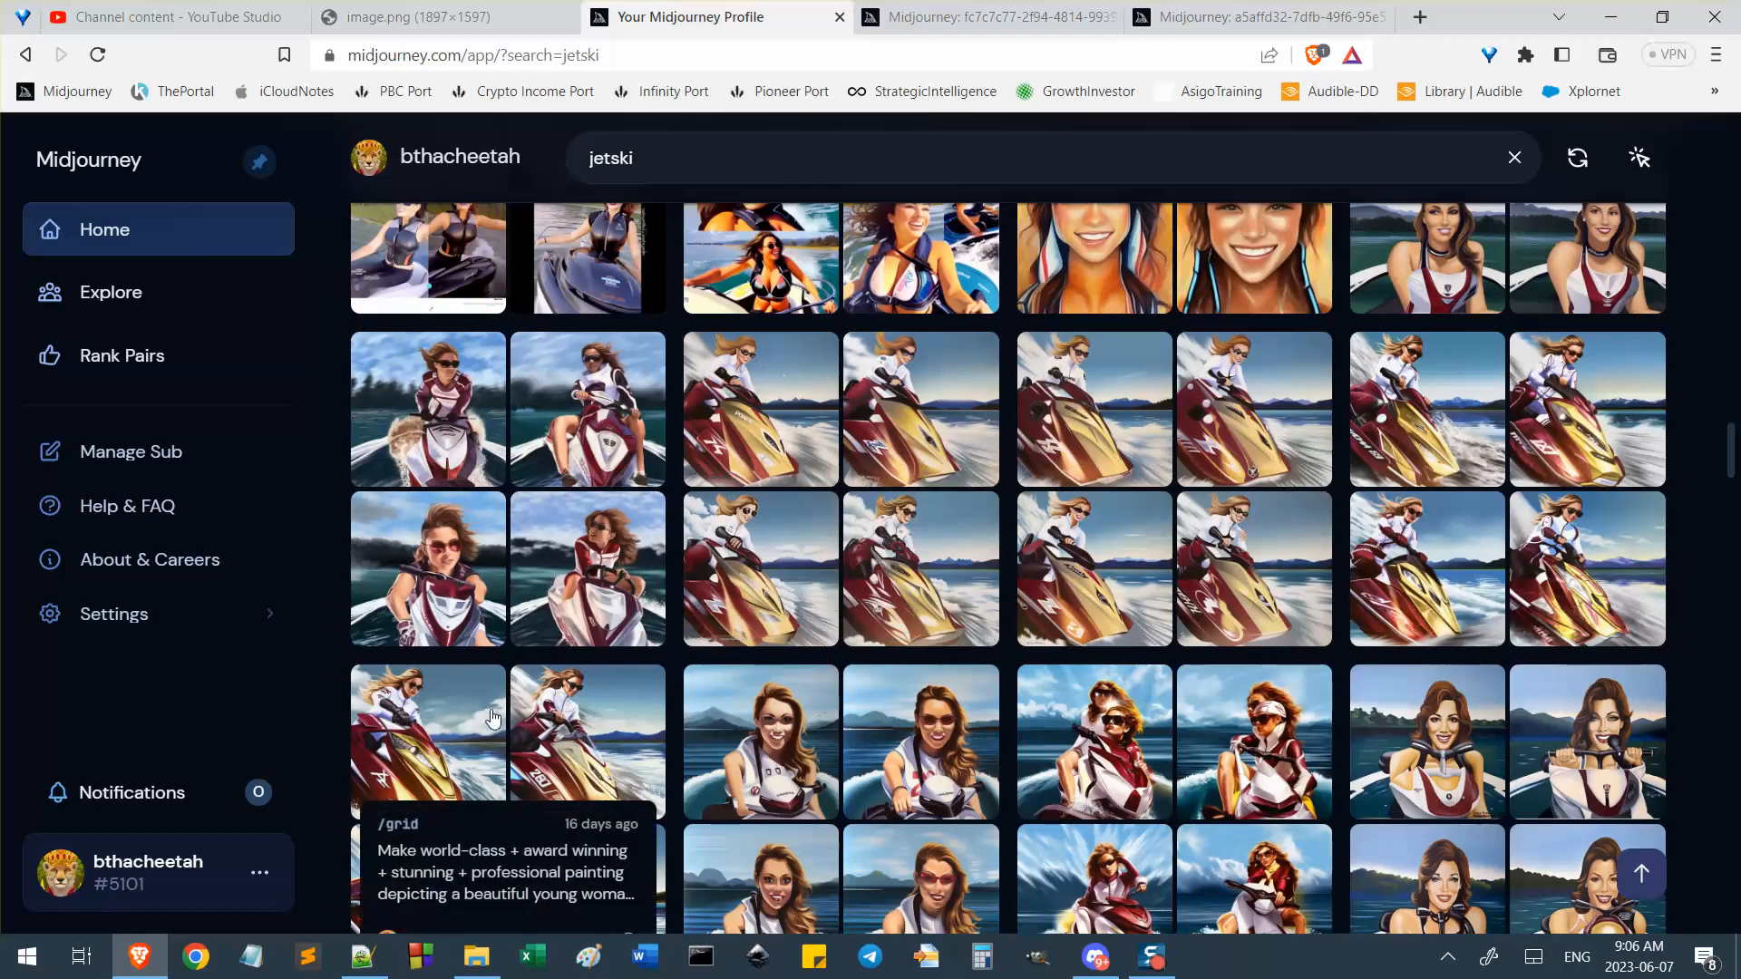
scroll(646, 674, down, 1)
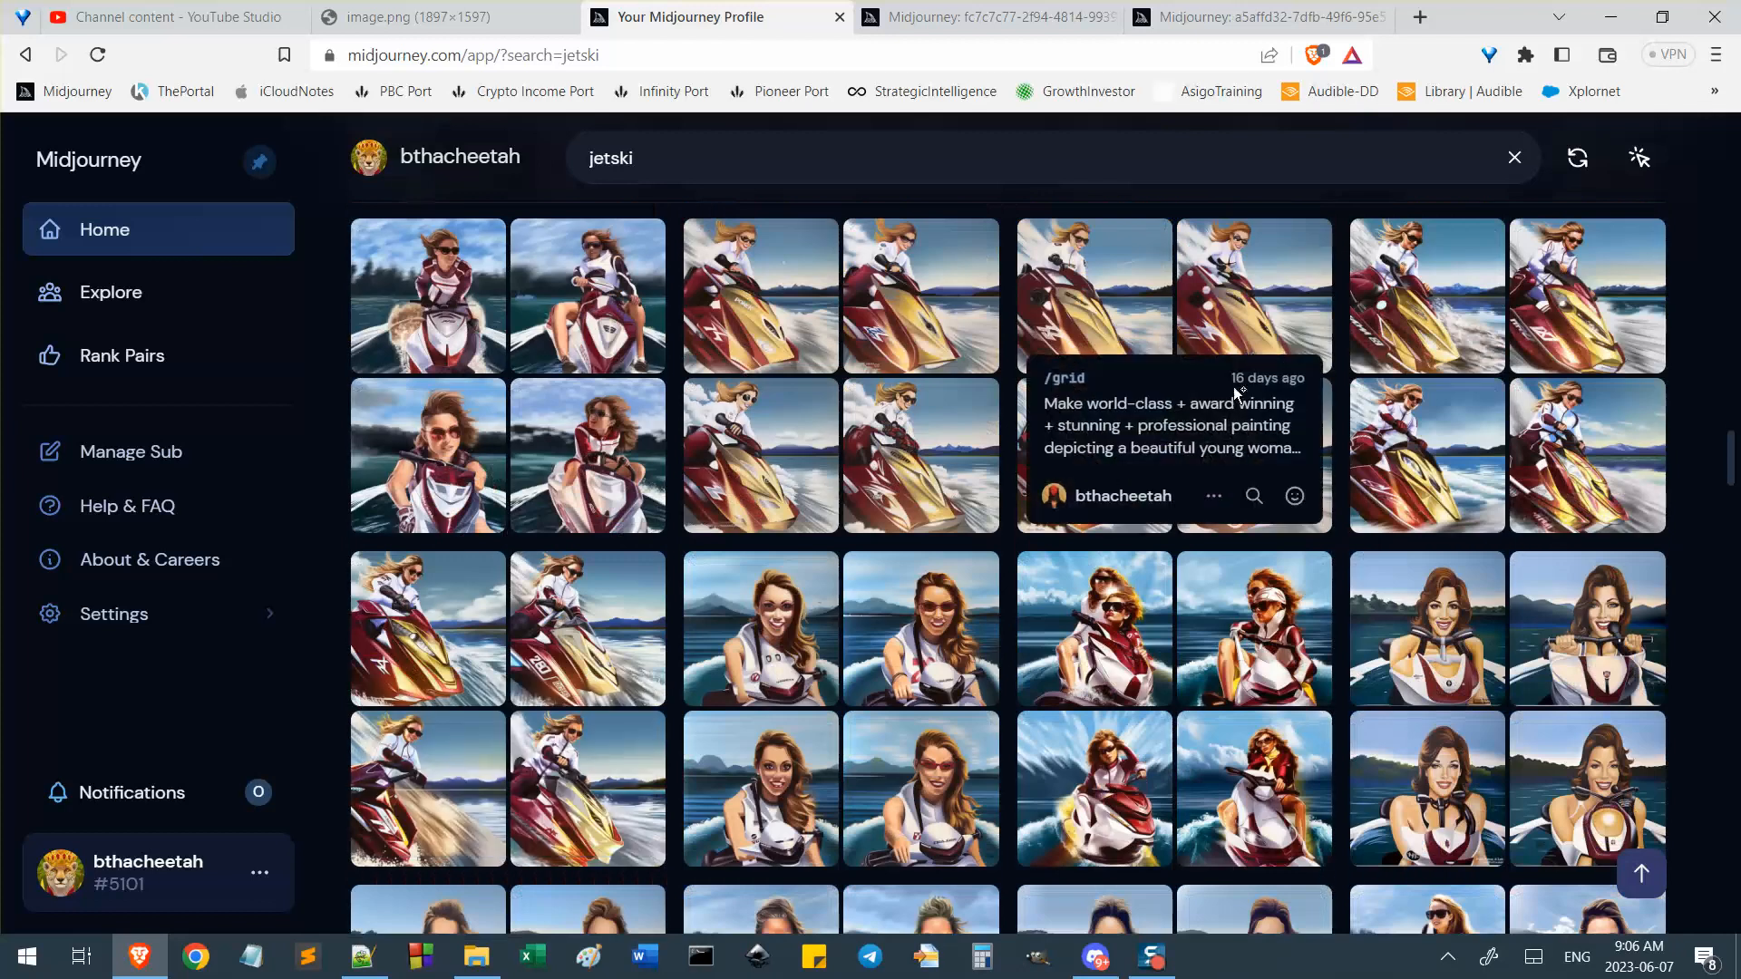
scroll(1007, 569, up, 1)
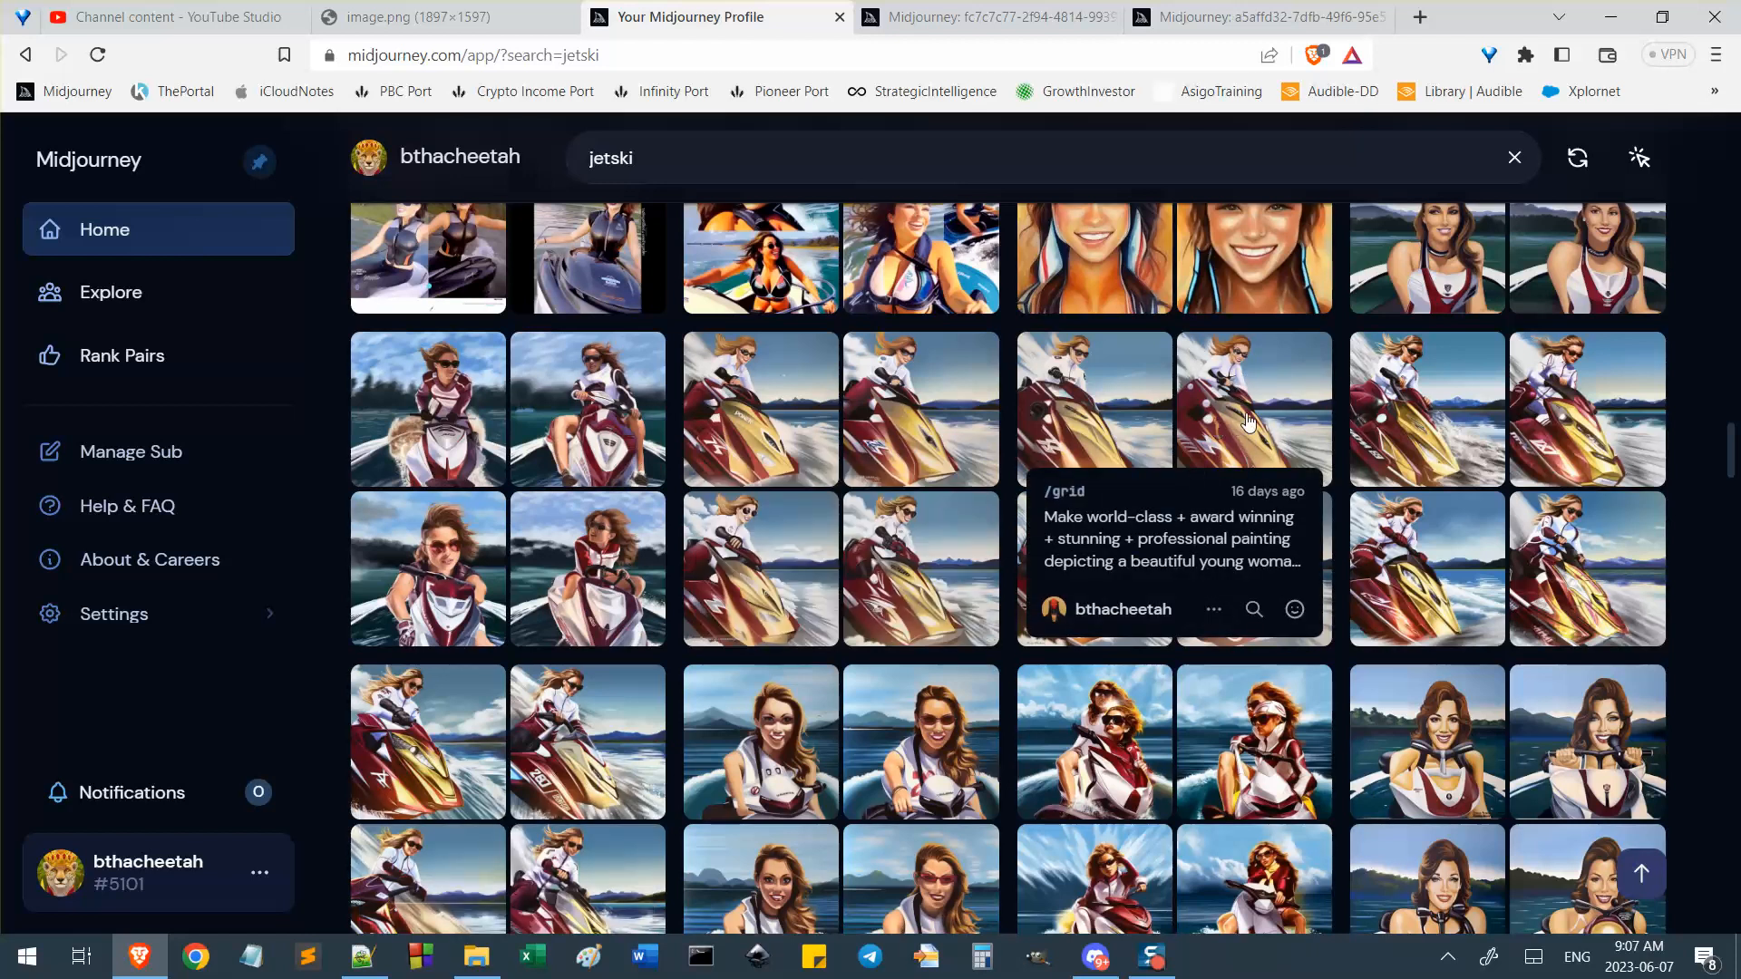
scroll(1248, 420, down, 3)
scroll(1458, 578, down, 3)
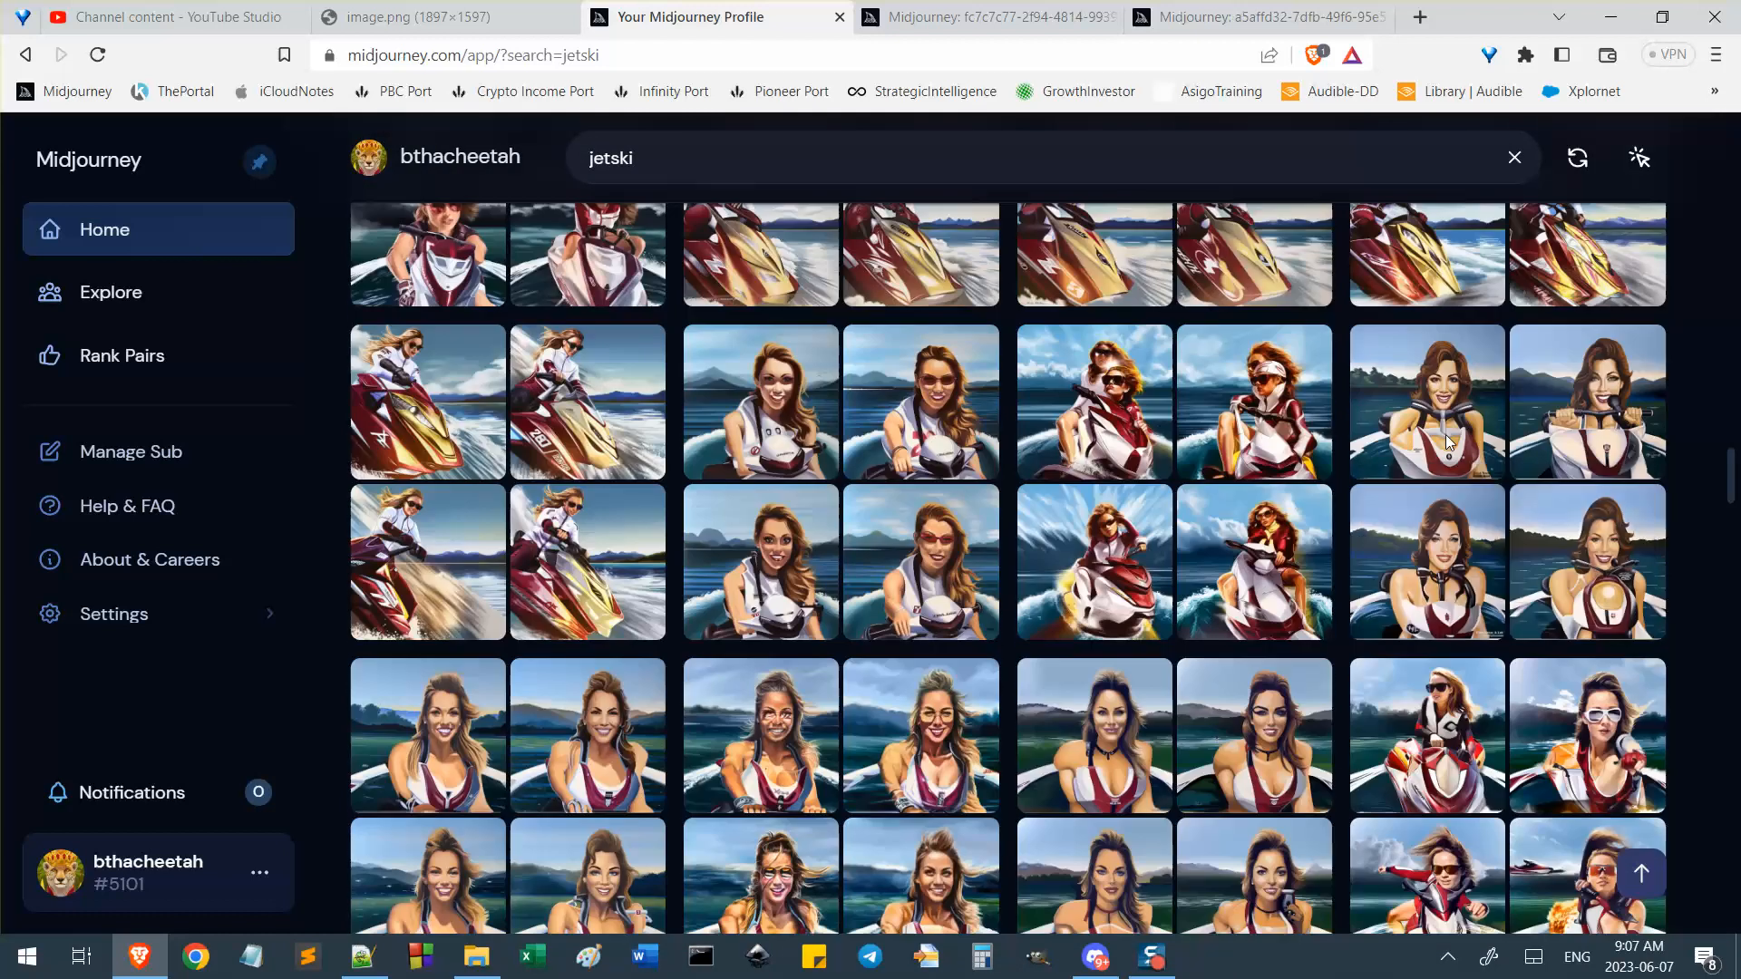
scroll(1144, 635, down, 3)
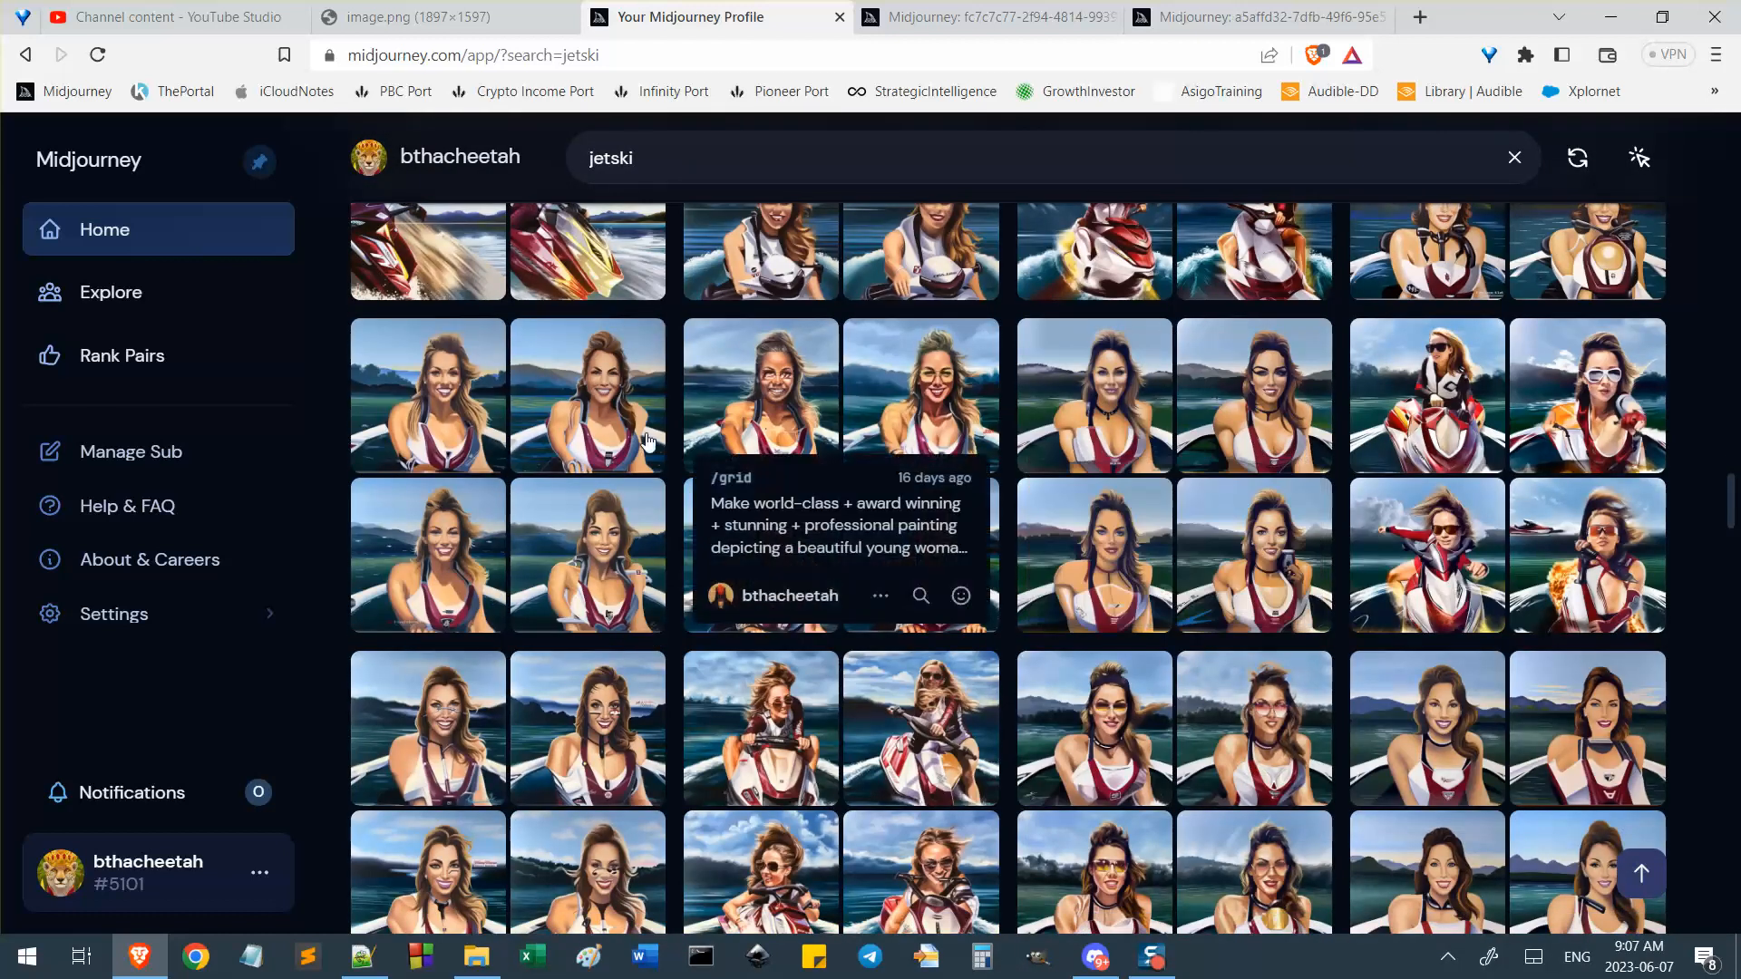
scroll(1108, 614, down, 3)
scroll(1108, 614, down, 3)
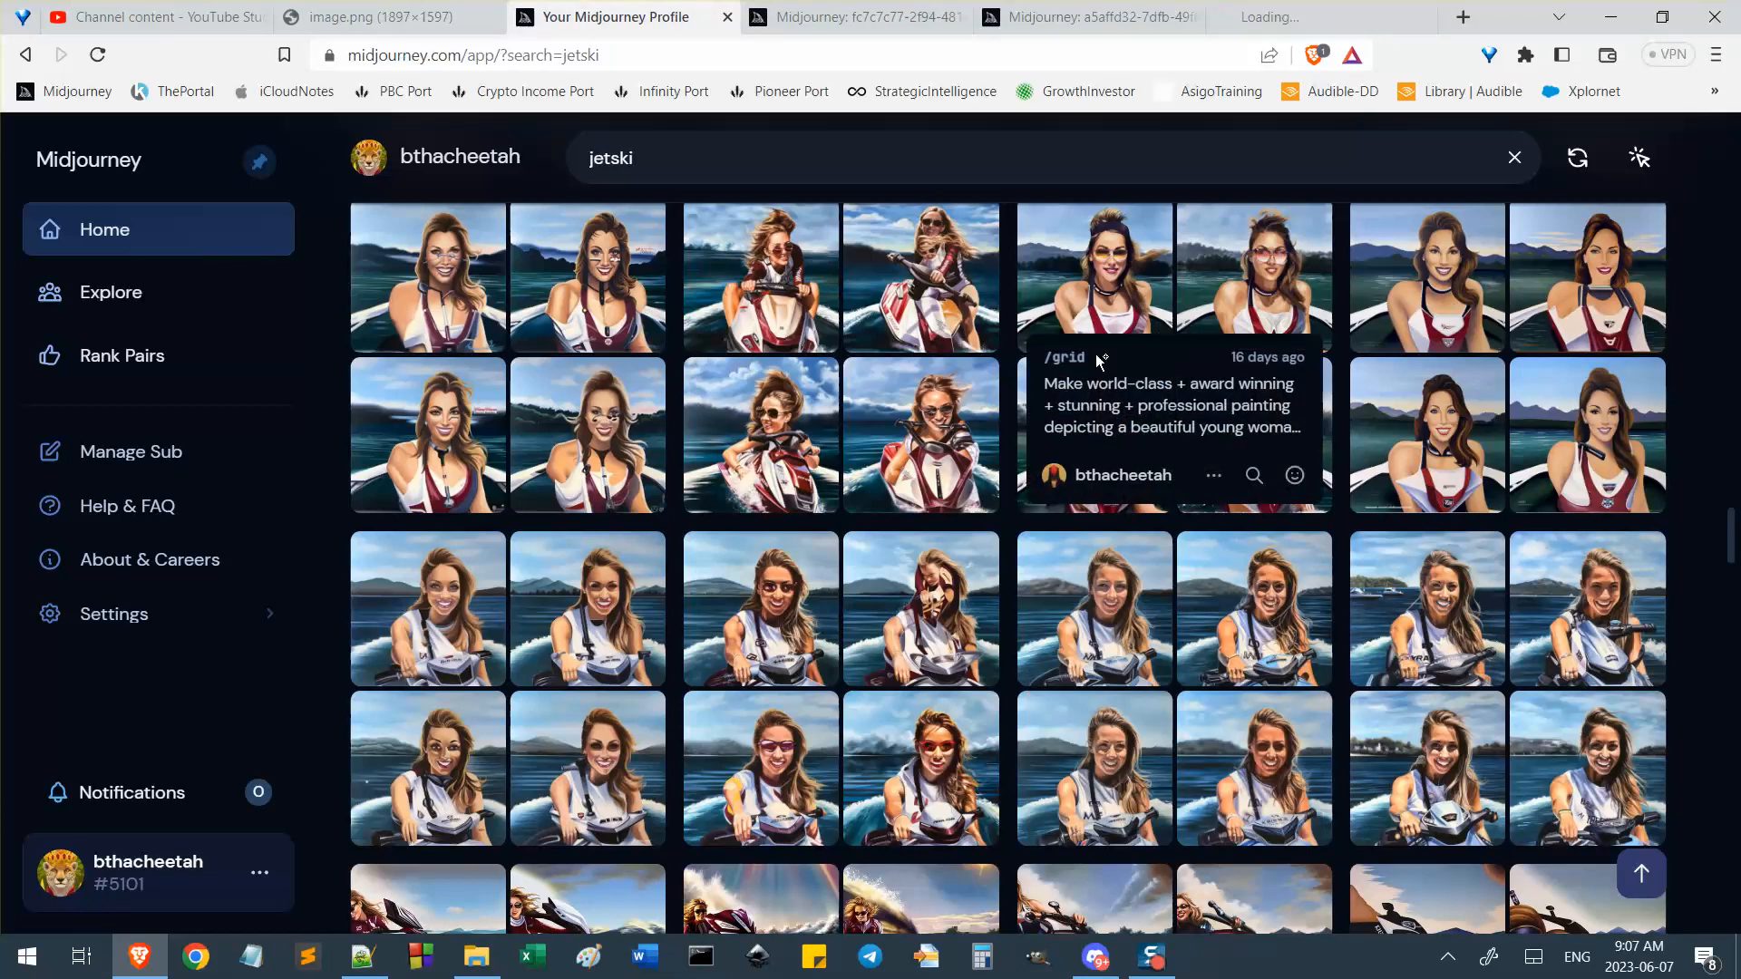
Examine the older jetski grids, comparing the side views with golden spray against the frontal riders on white and burgundy jetskis.
scroll(1099, 361, down, 4)
scroll(1179, 390, up, 6)
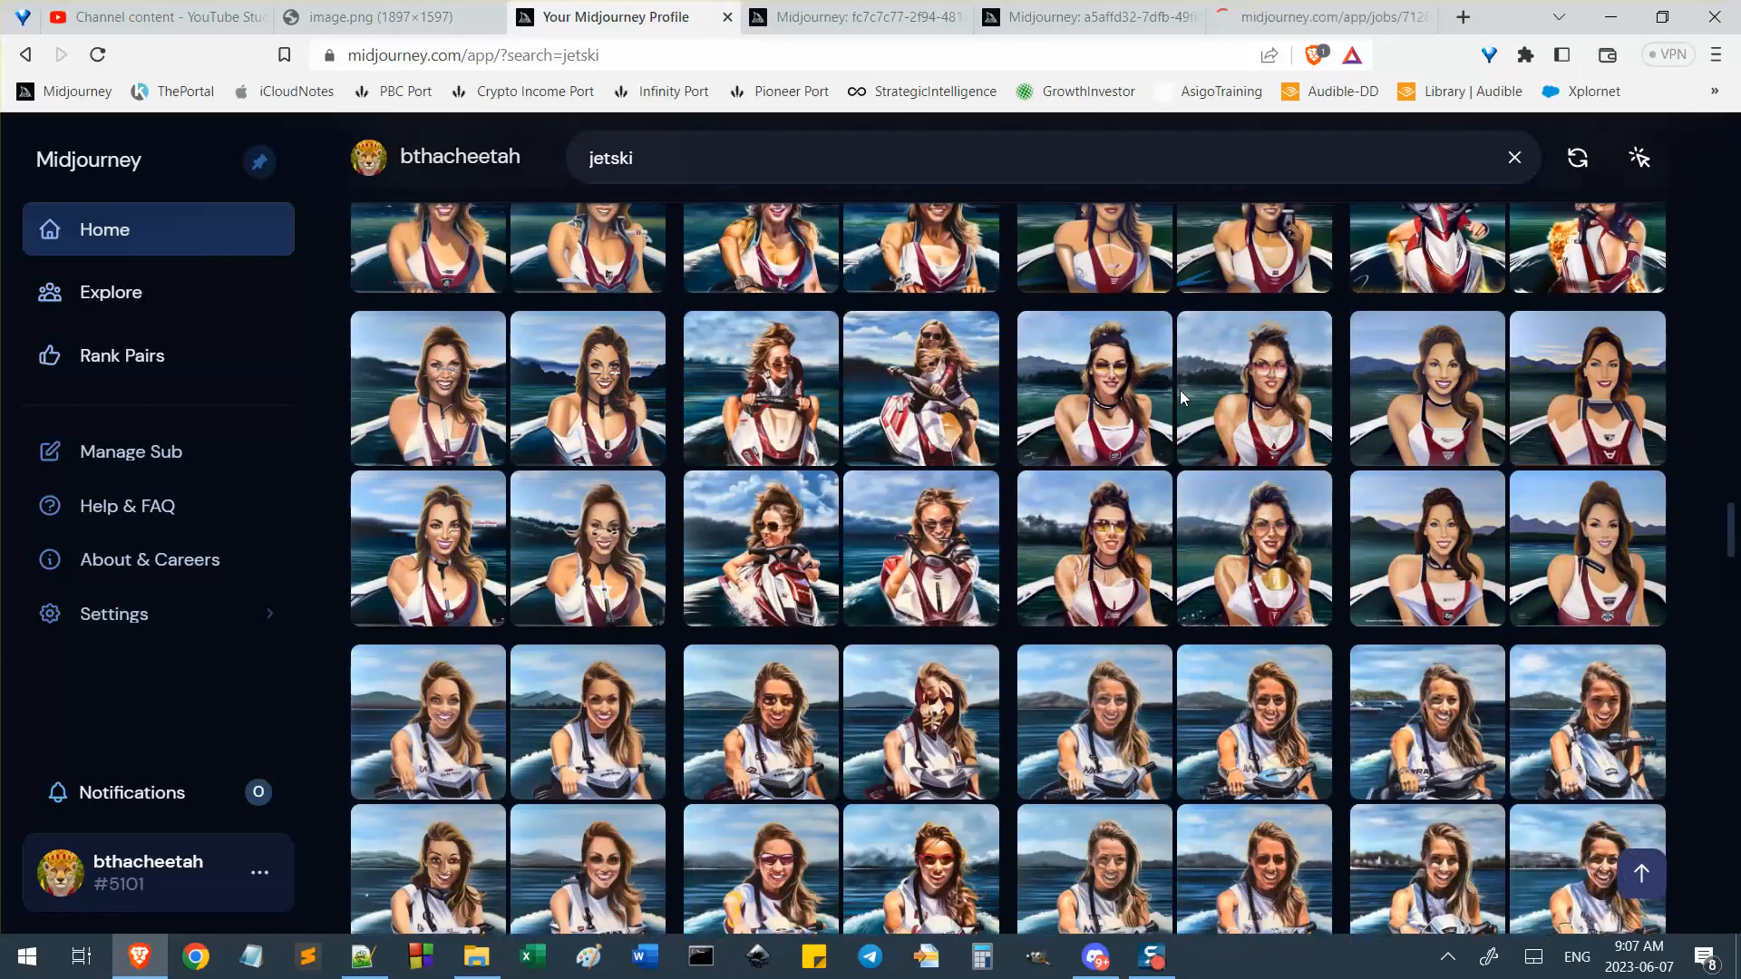
scroll(1179, 398, down, 10)
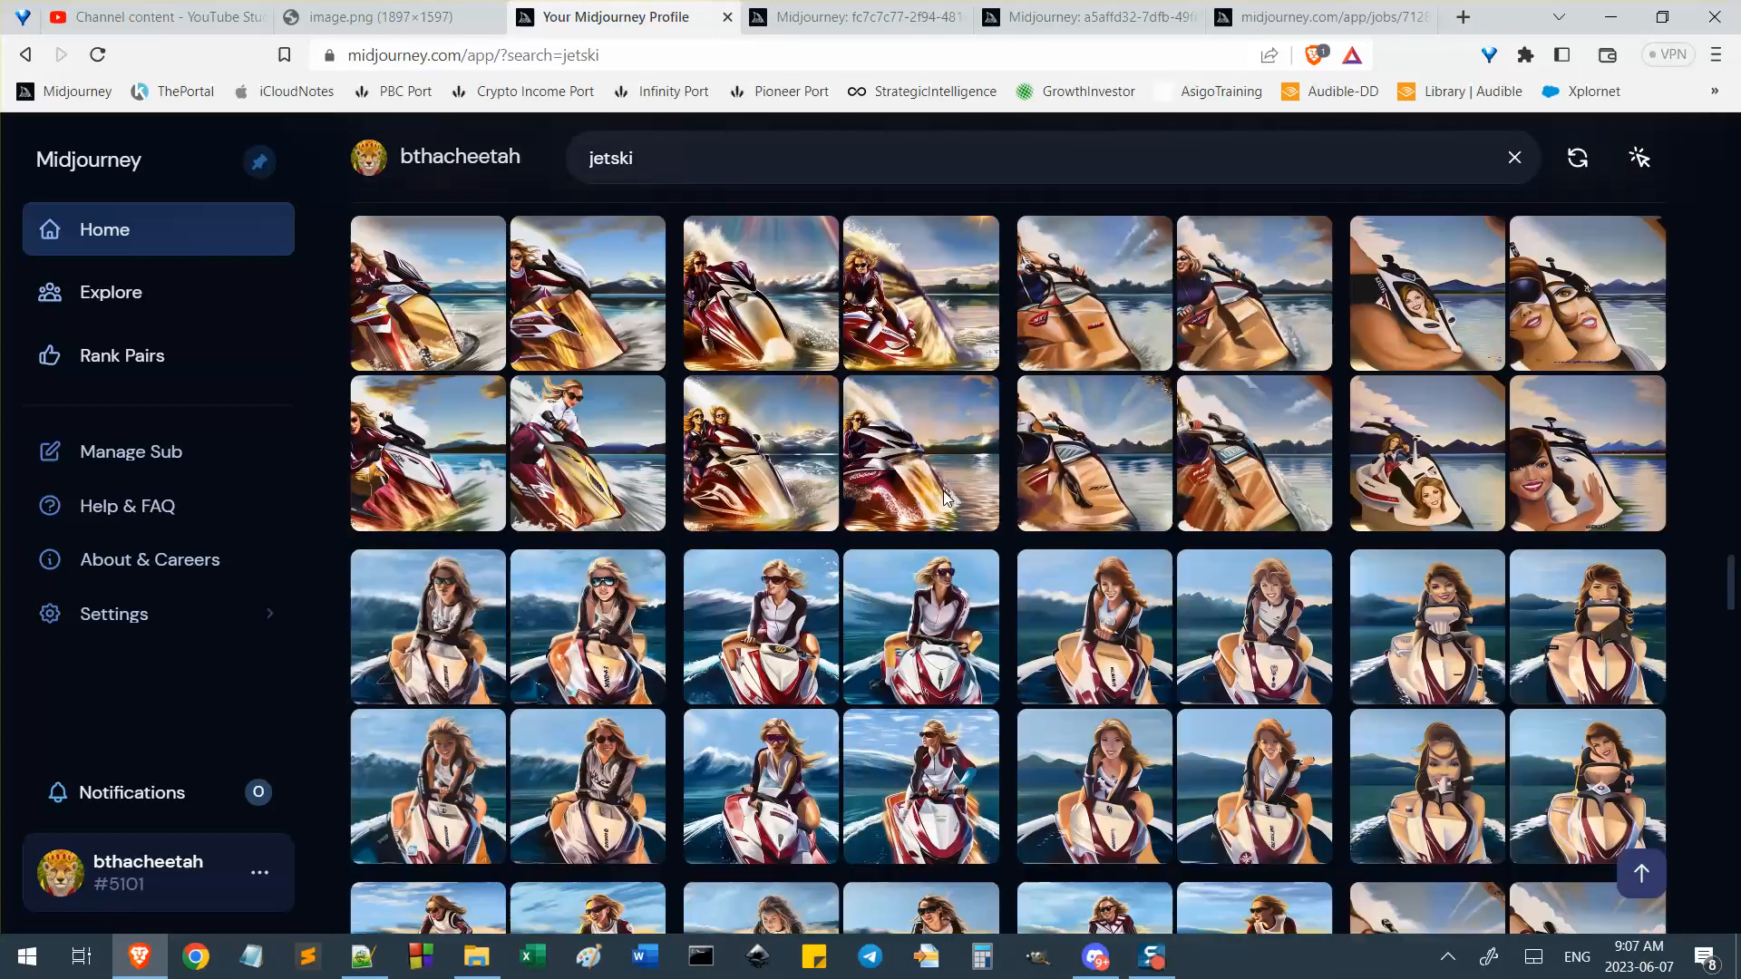
scroll(946, 498, down, 6)
scroll(1288, 322, up, 2)
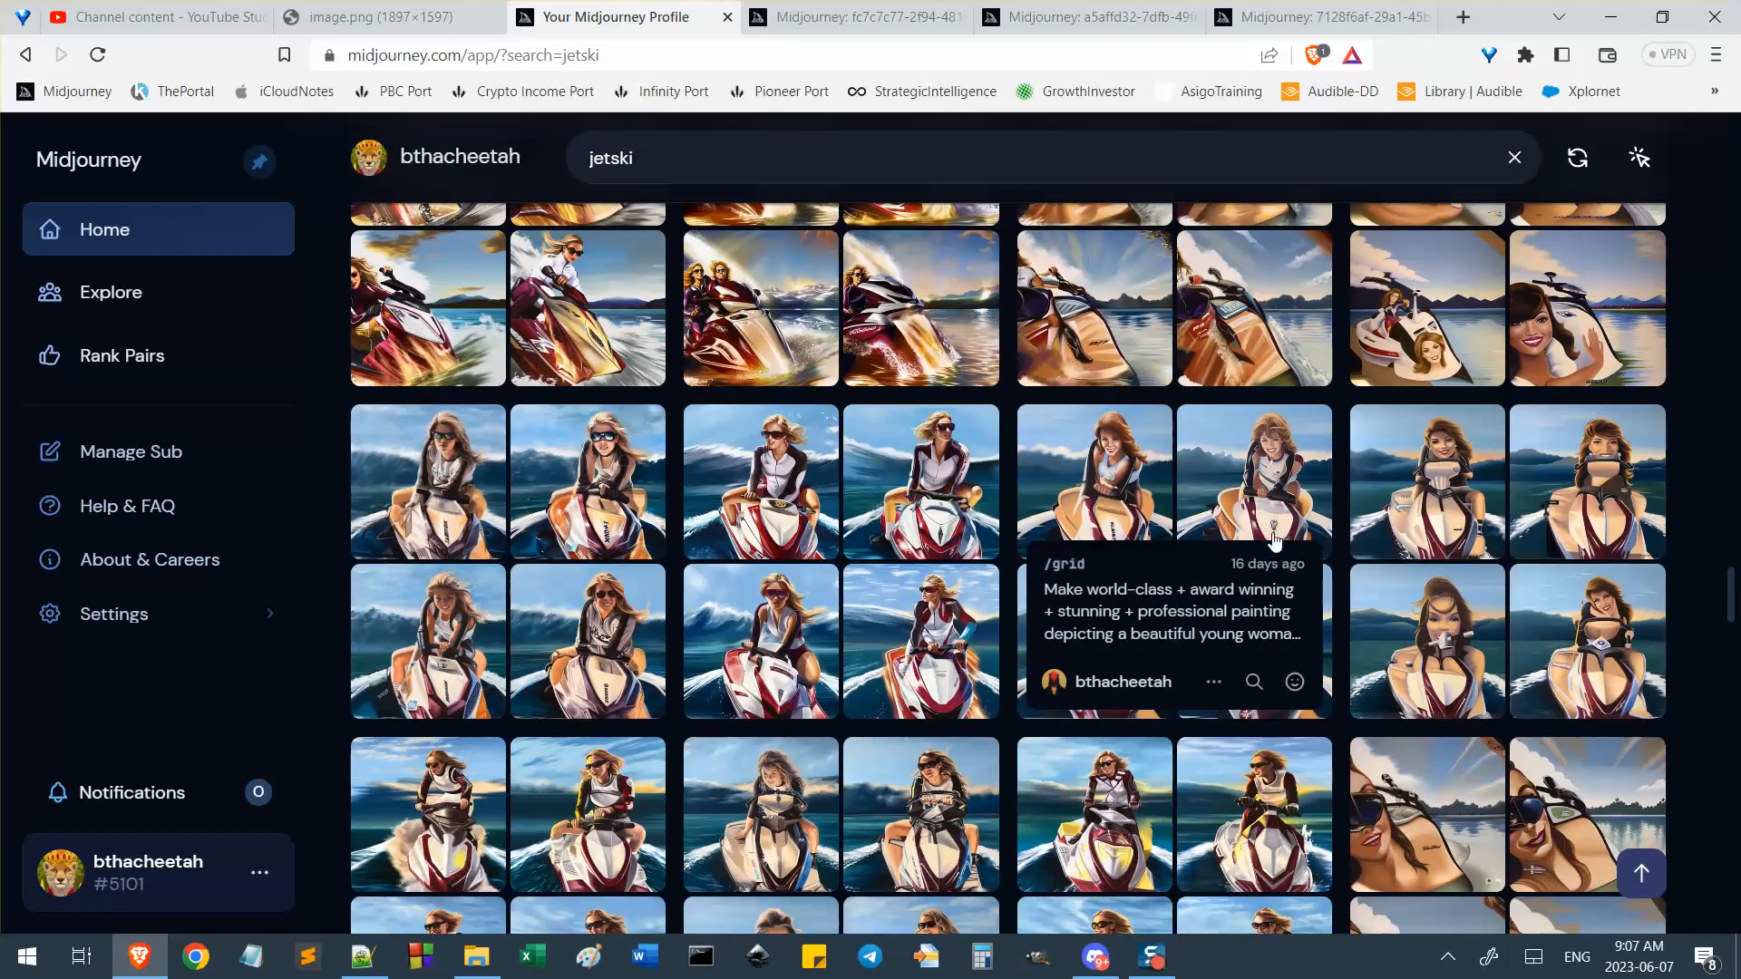
mouse_move(806, 526)
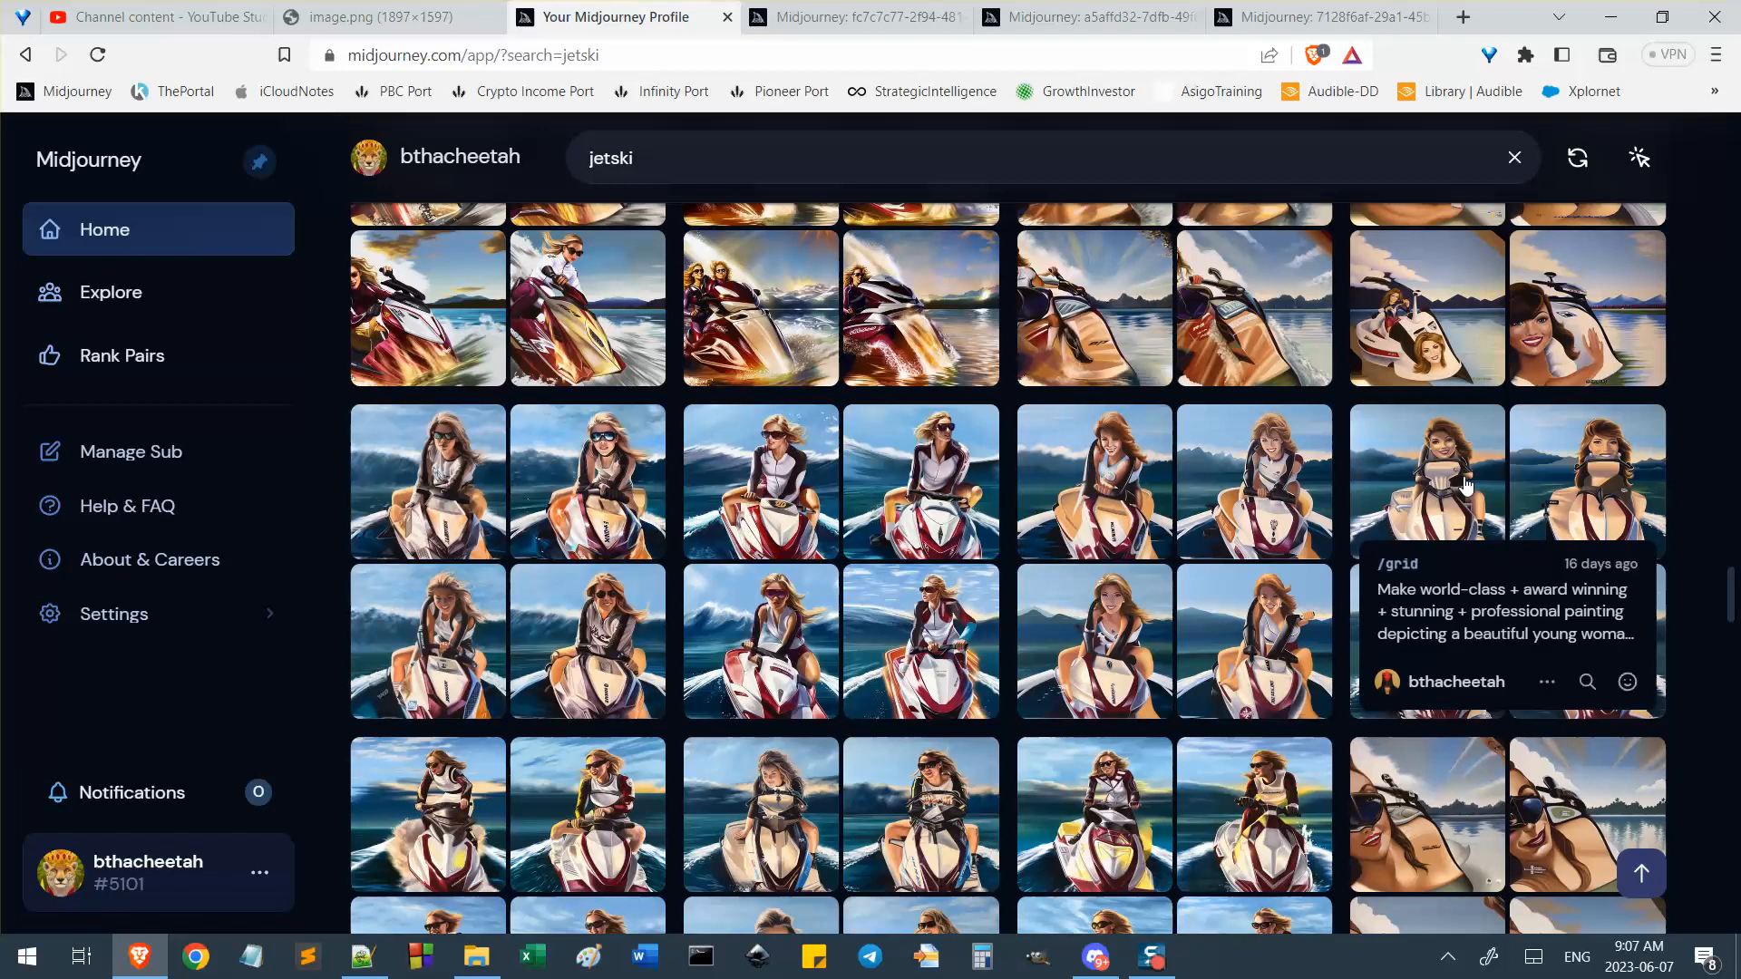
scroll(1562, 490, down, 4)
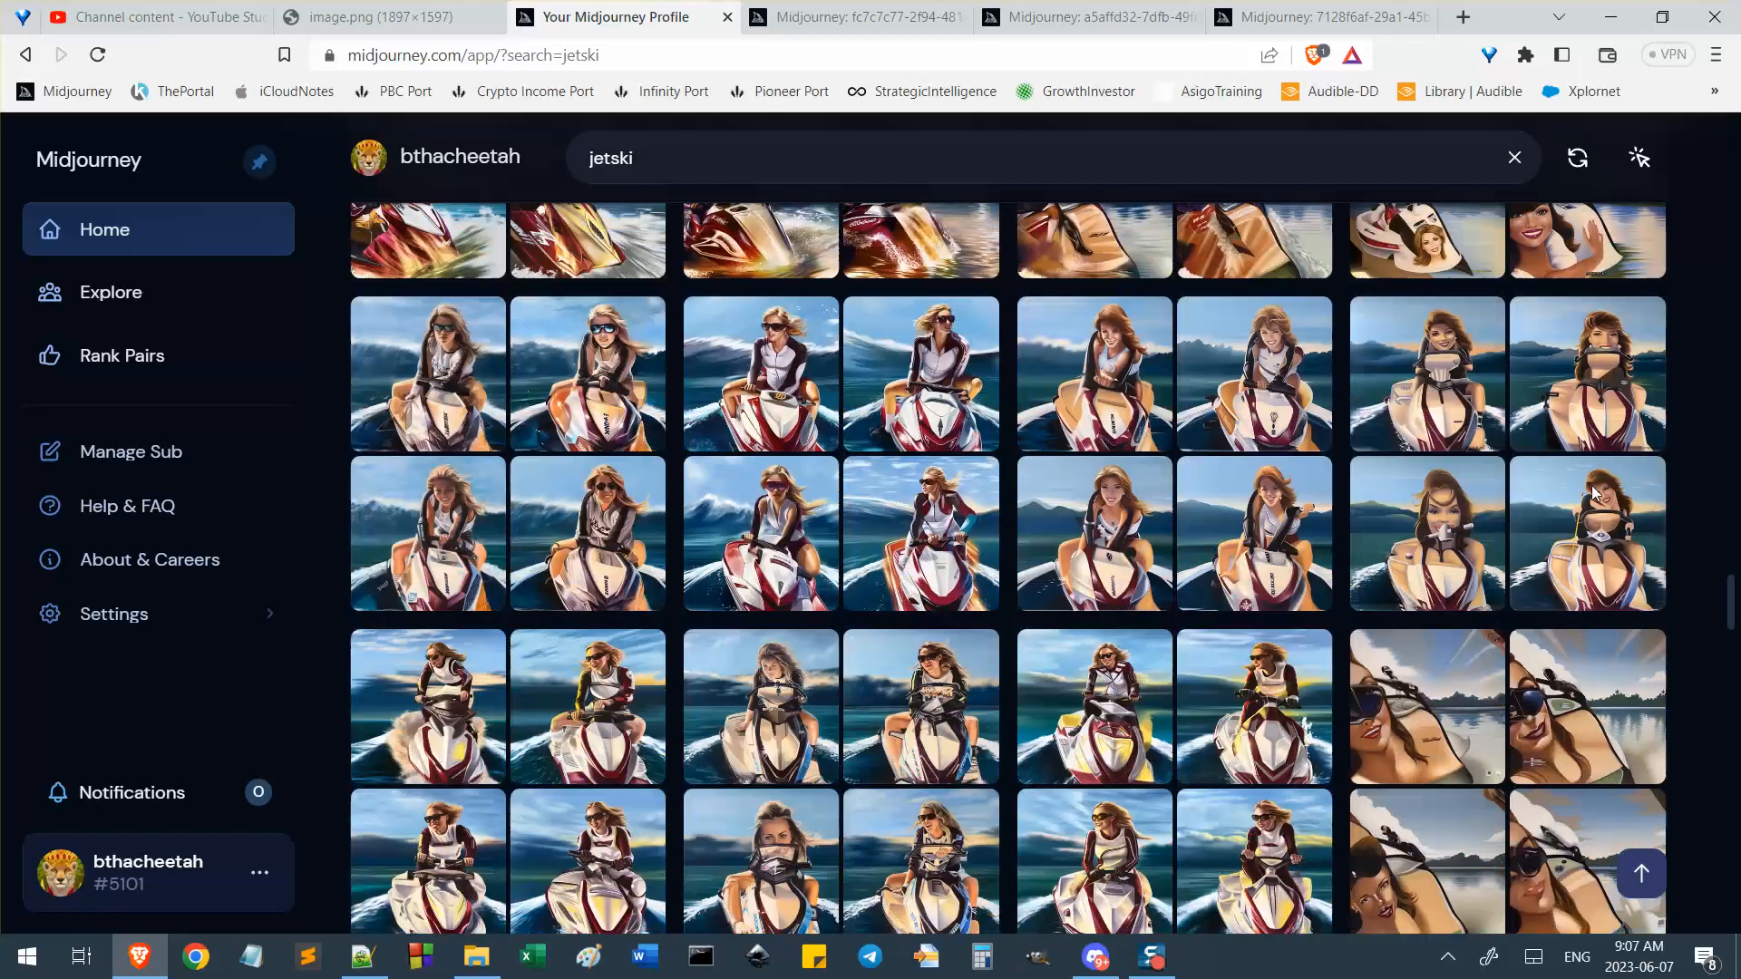
scroll(1503, 313, up, 1)
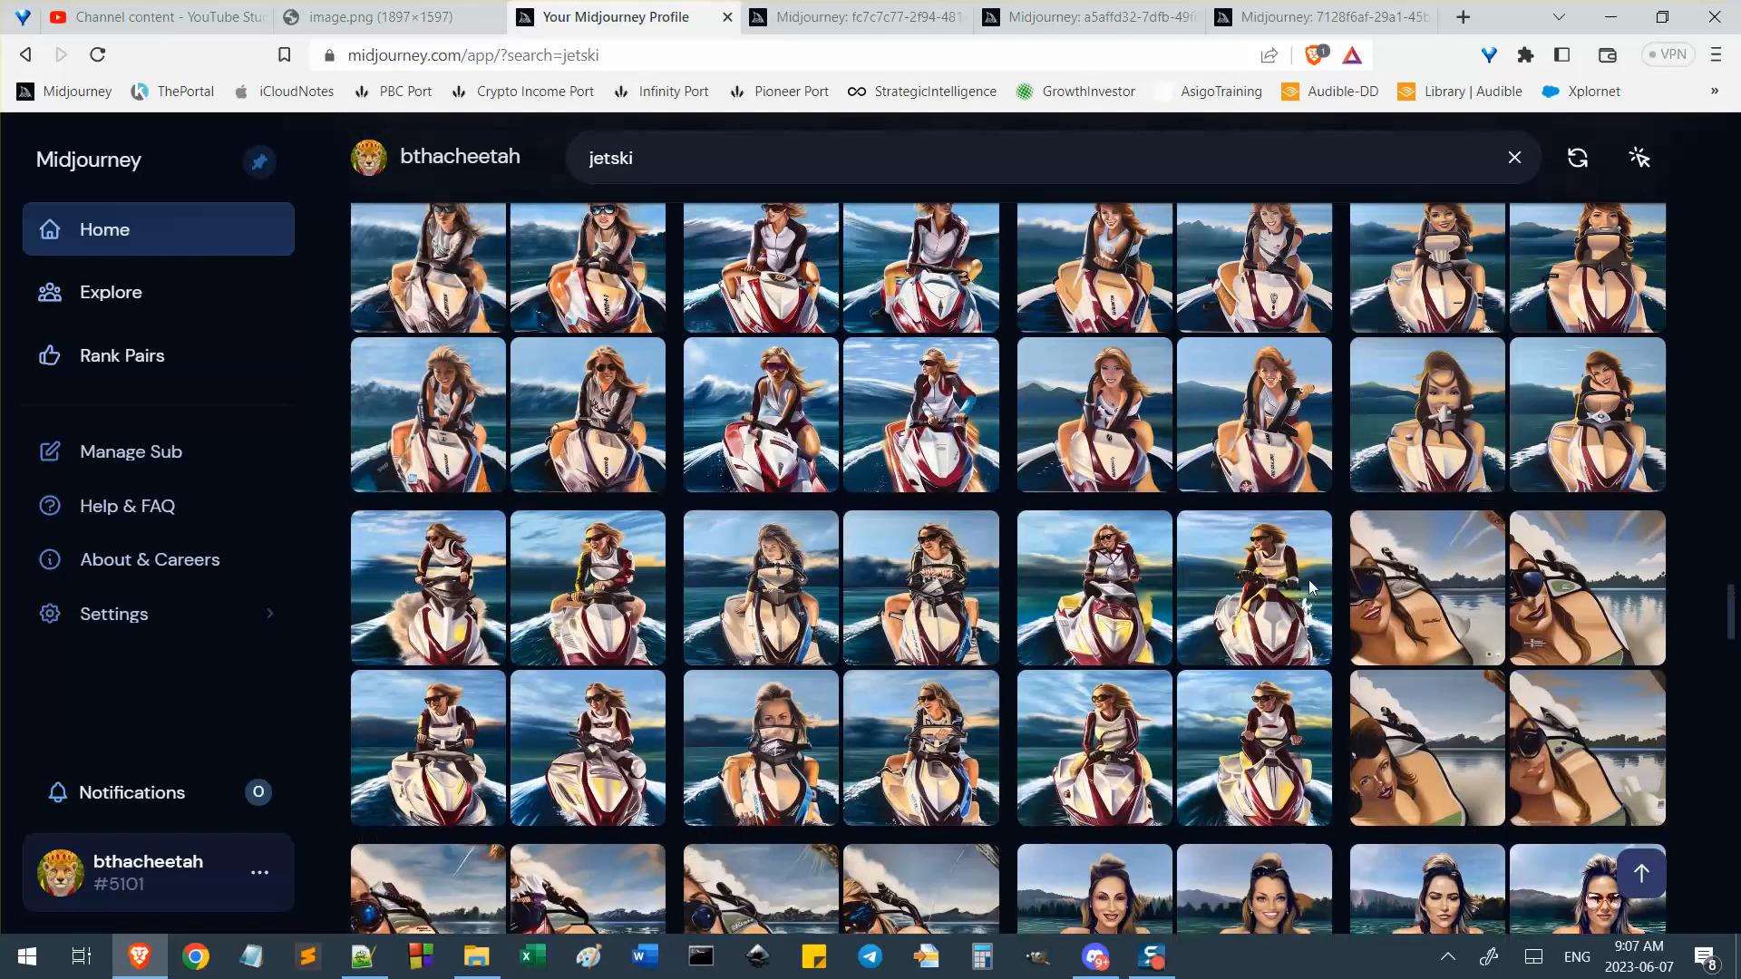
Compare the newer jetski results, from the burgundy-vest portraits and golden jetskis to the sunset paintings and women in black vests.
scroll(1484, 535, up, 2)
scroll(747, 535, up, 10)
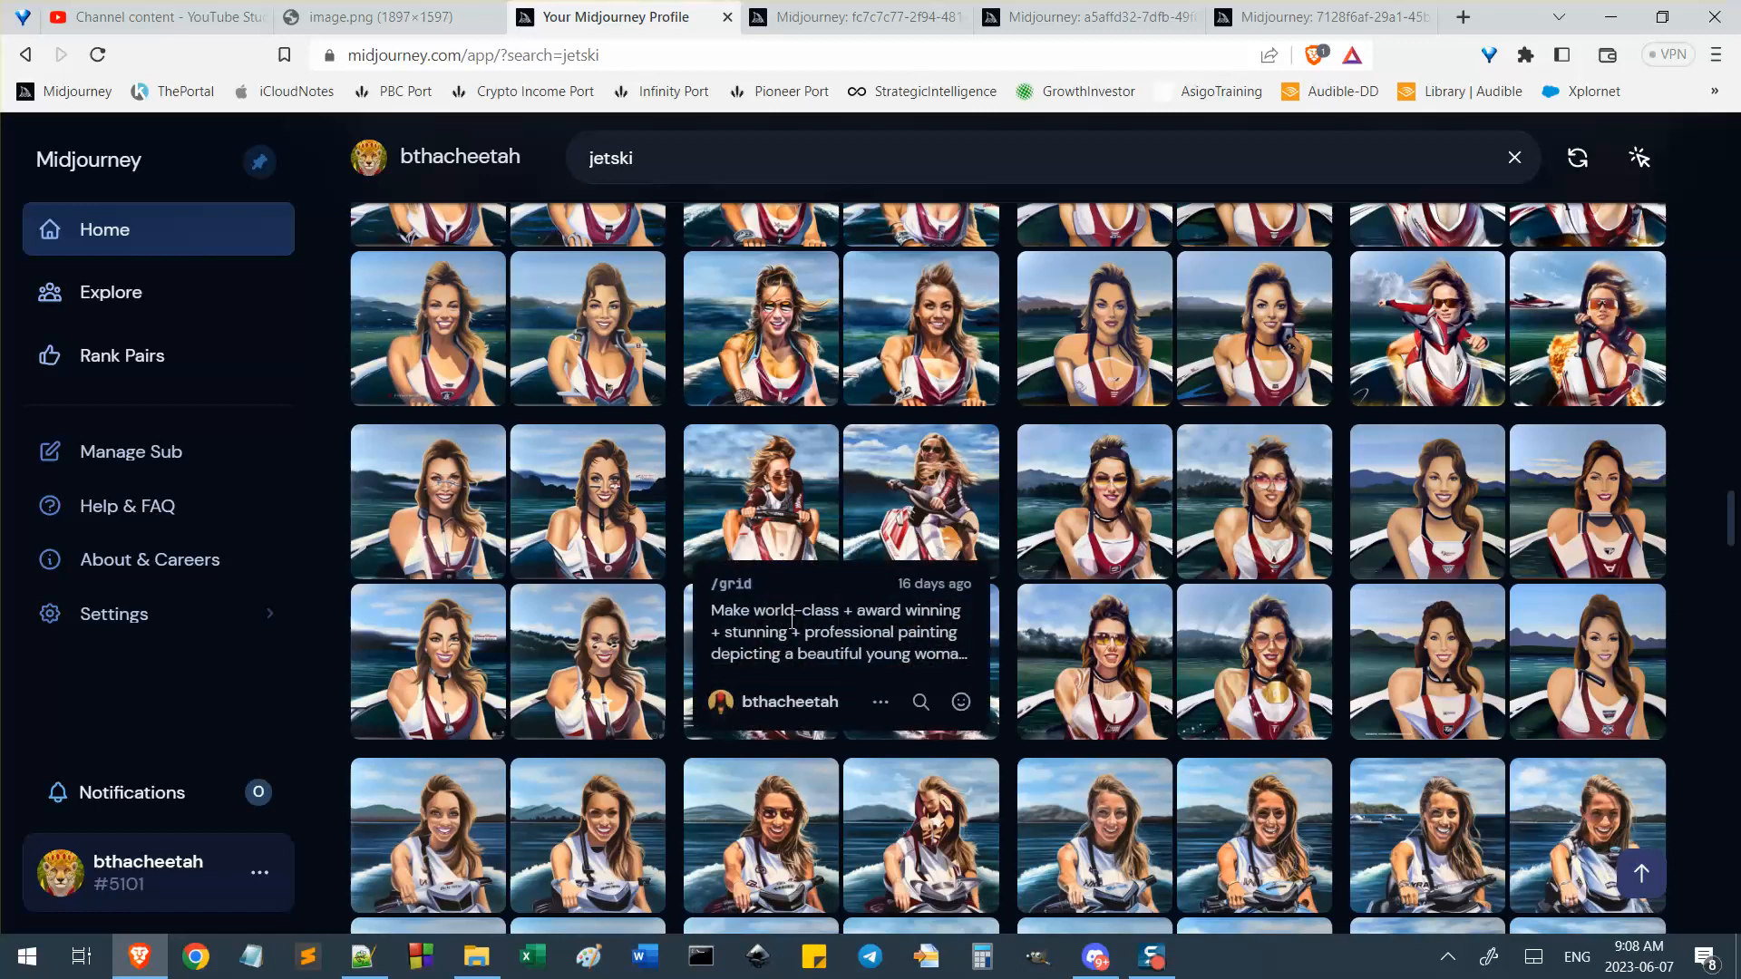
scroll(934, 591, up, 3)
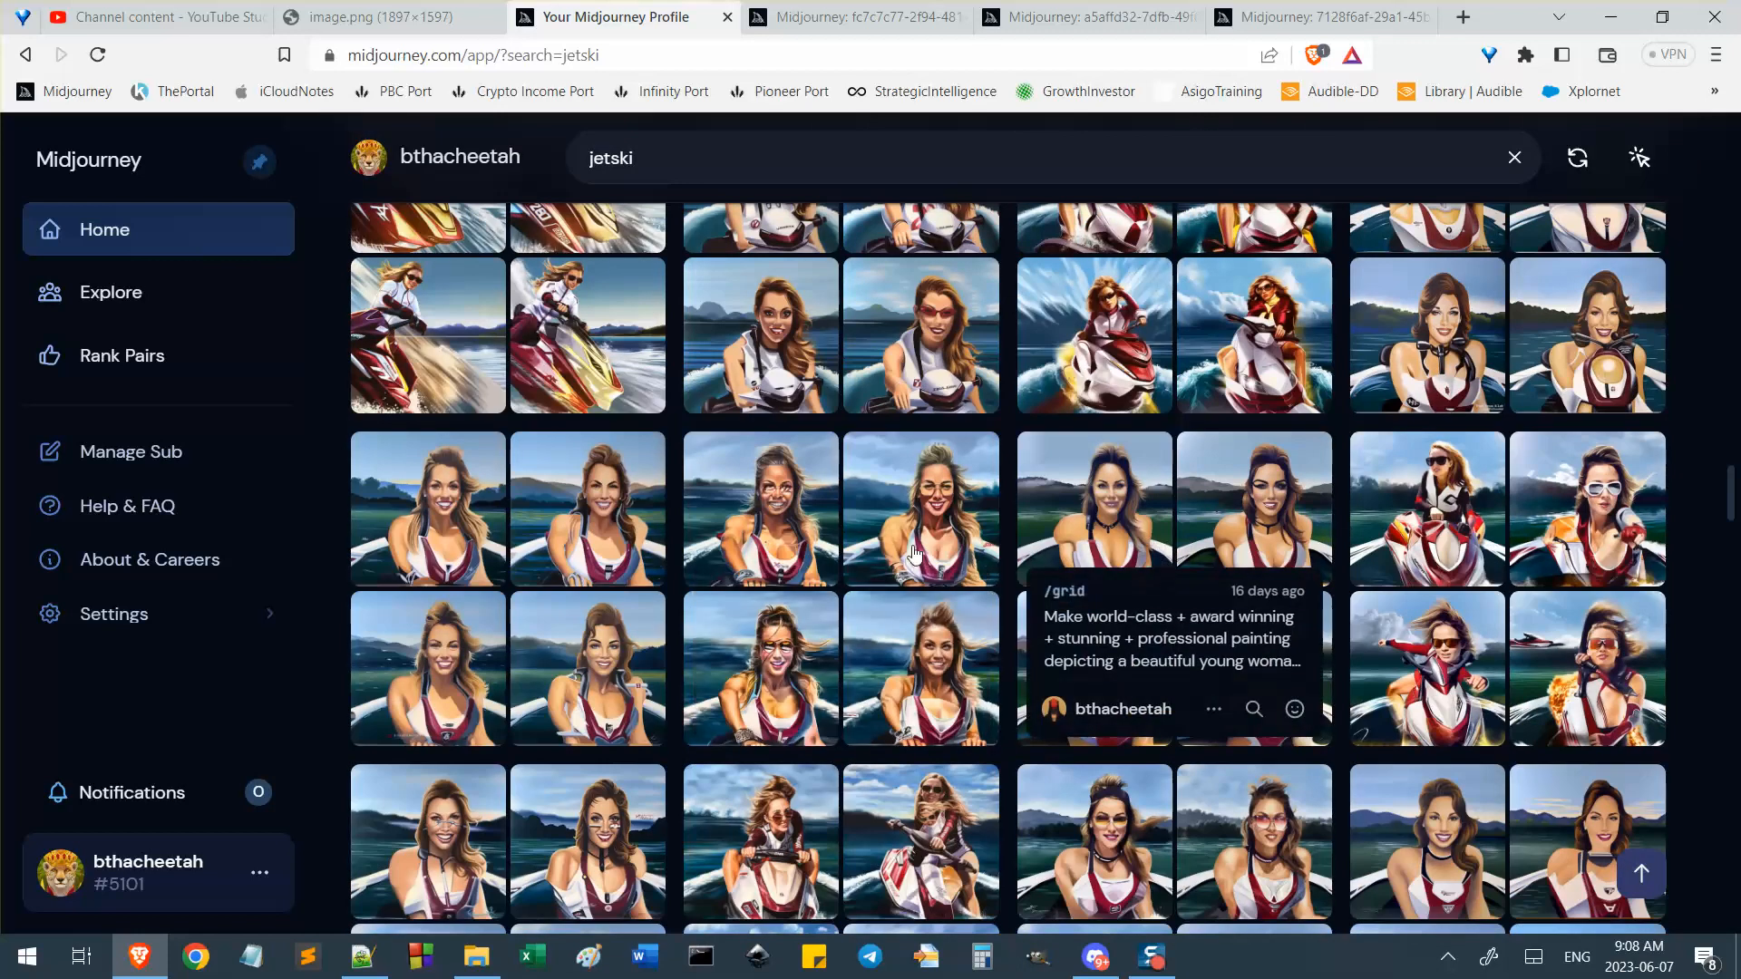
scroll(961, 535, up, 1)
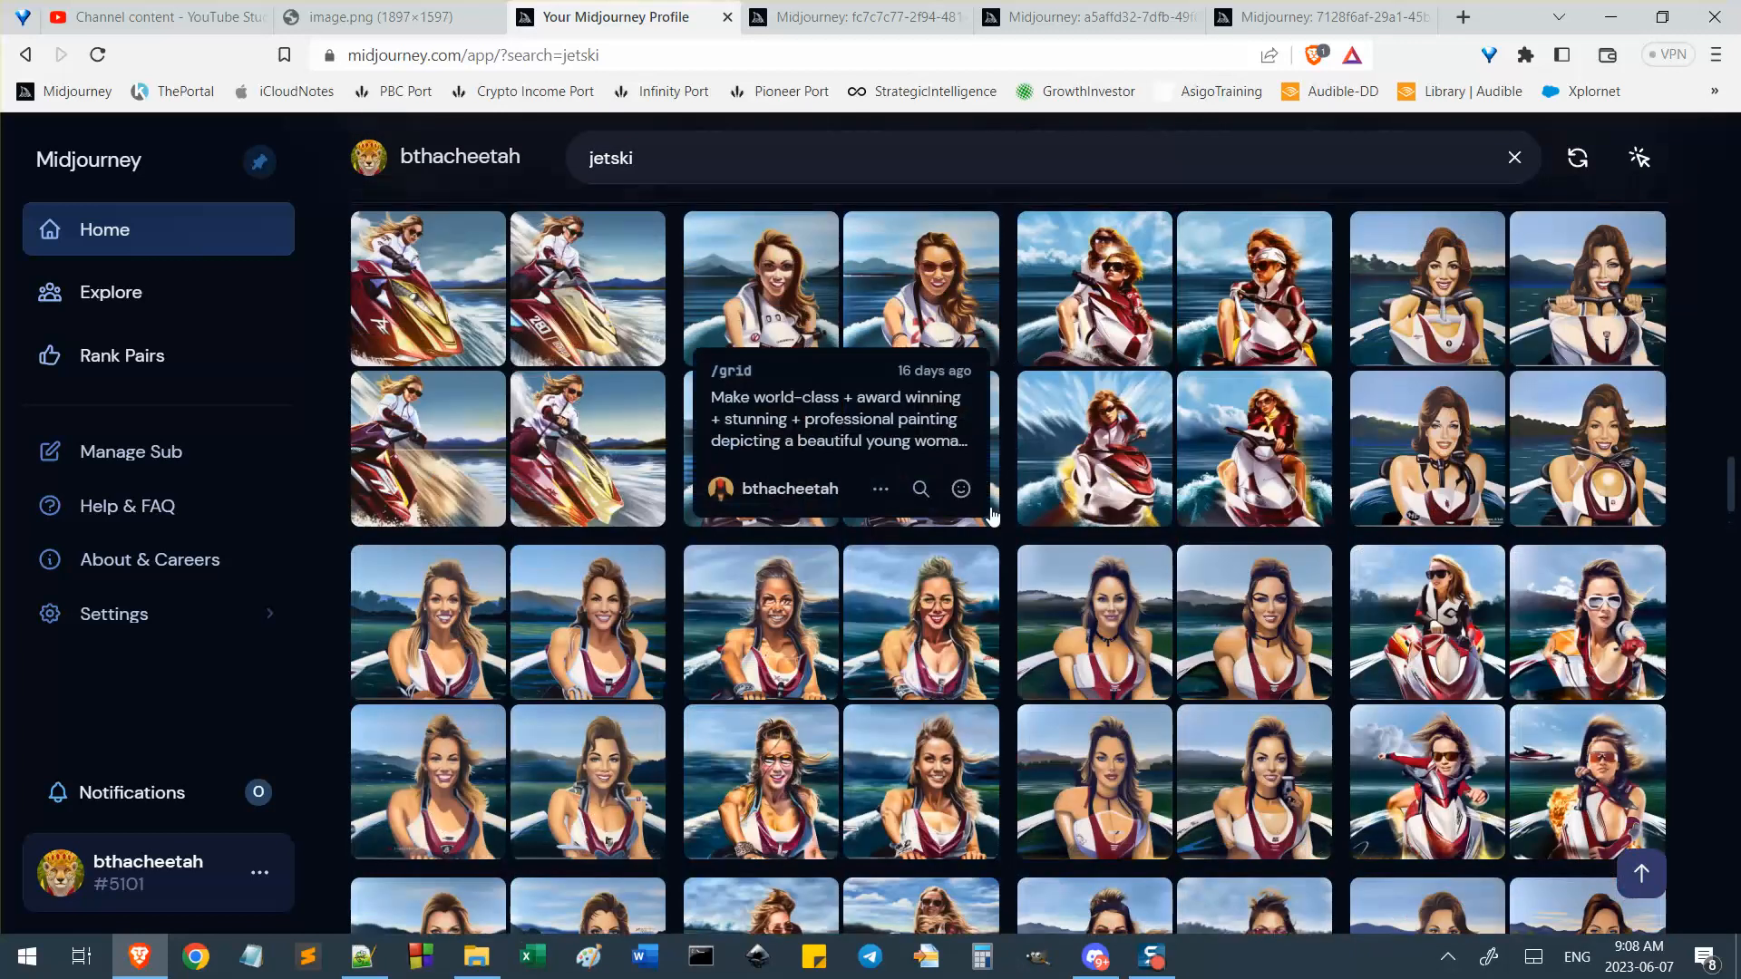
scroll(1175, 415, up, 4)
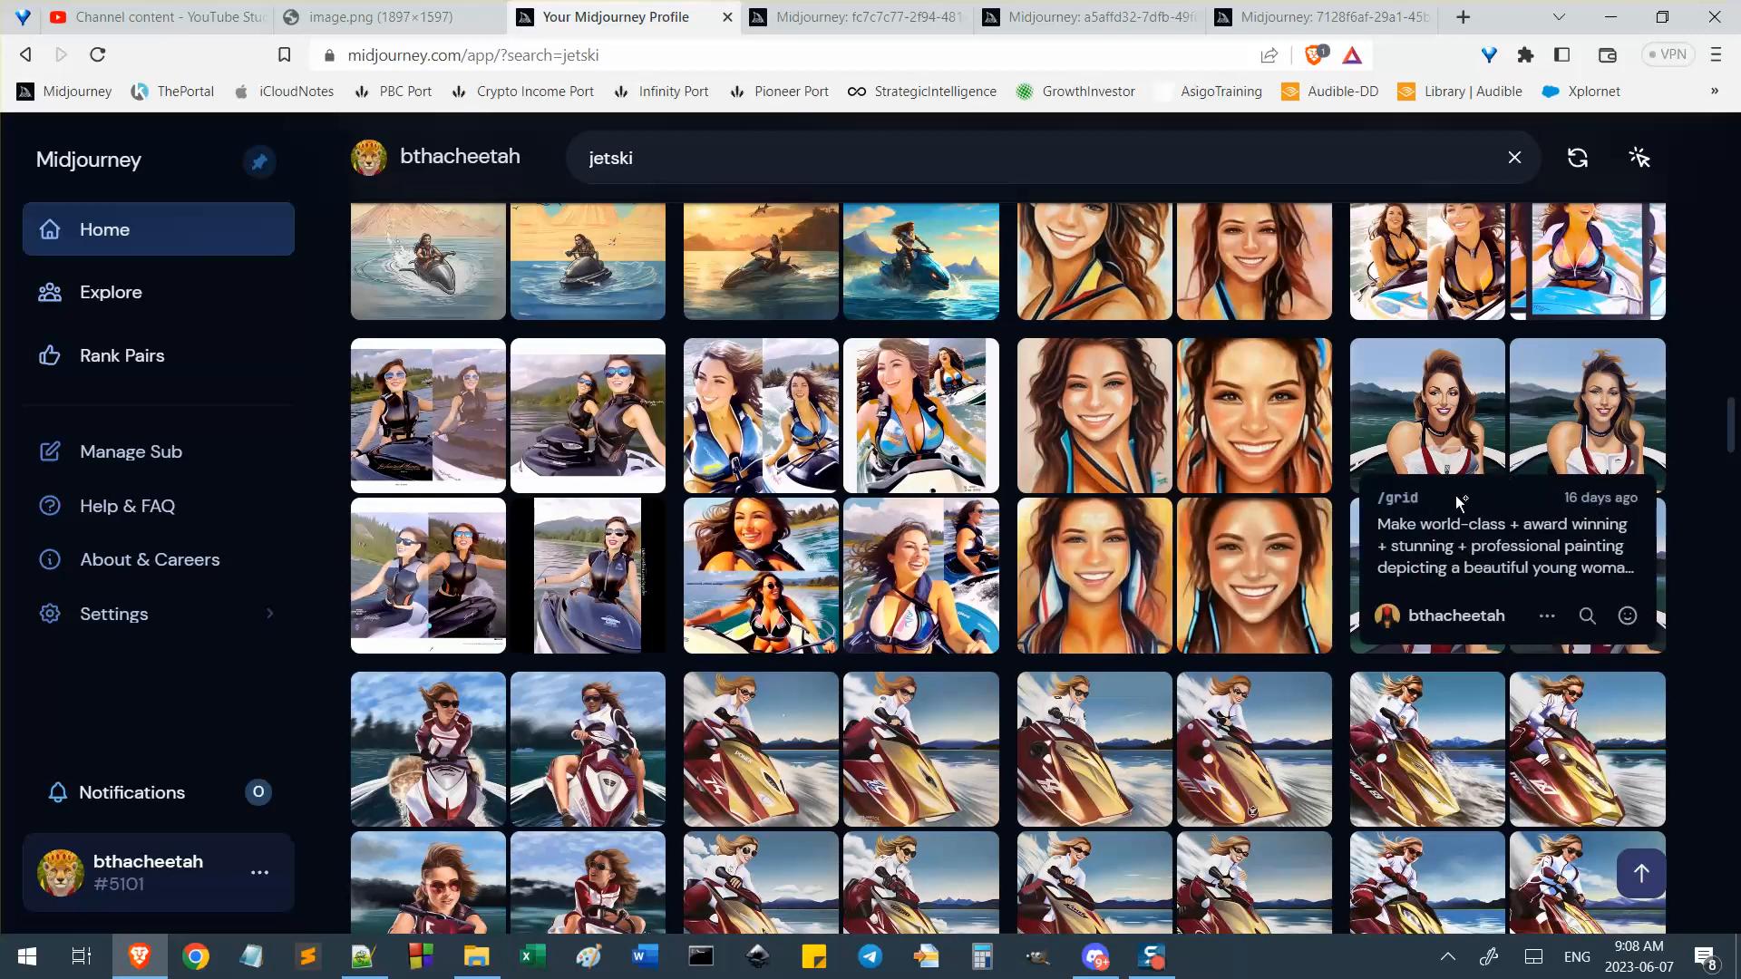
scroll(1532, 634, up, 2)
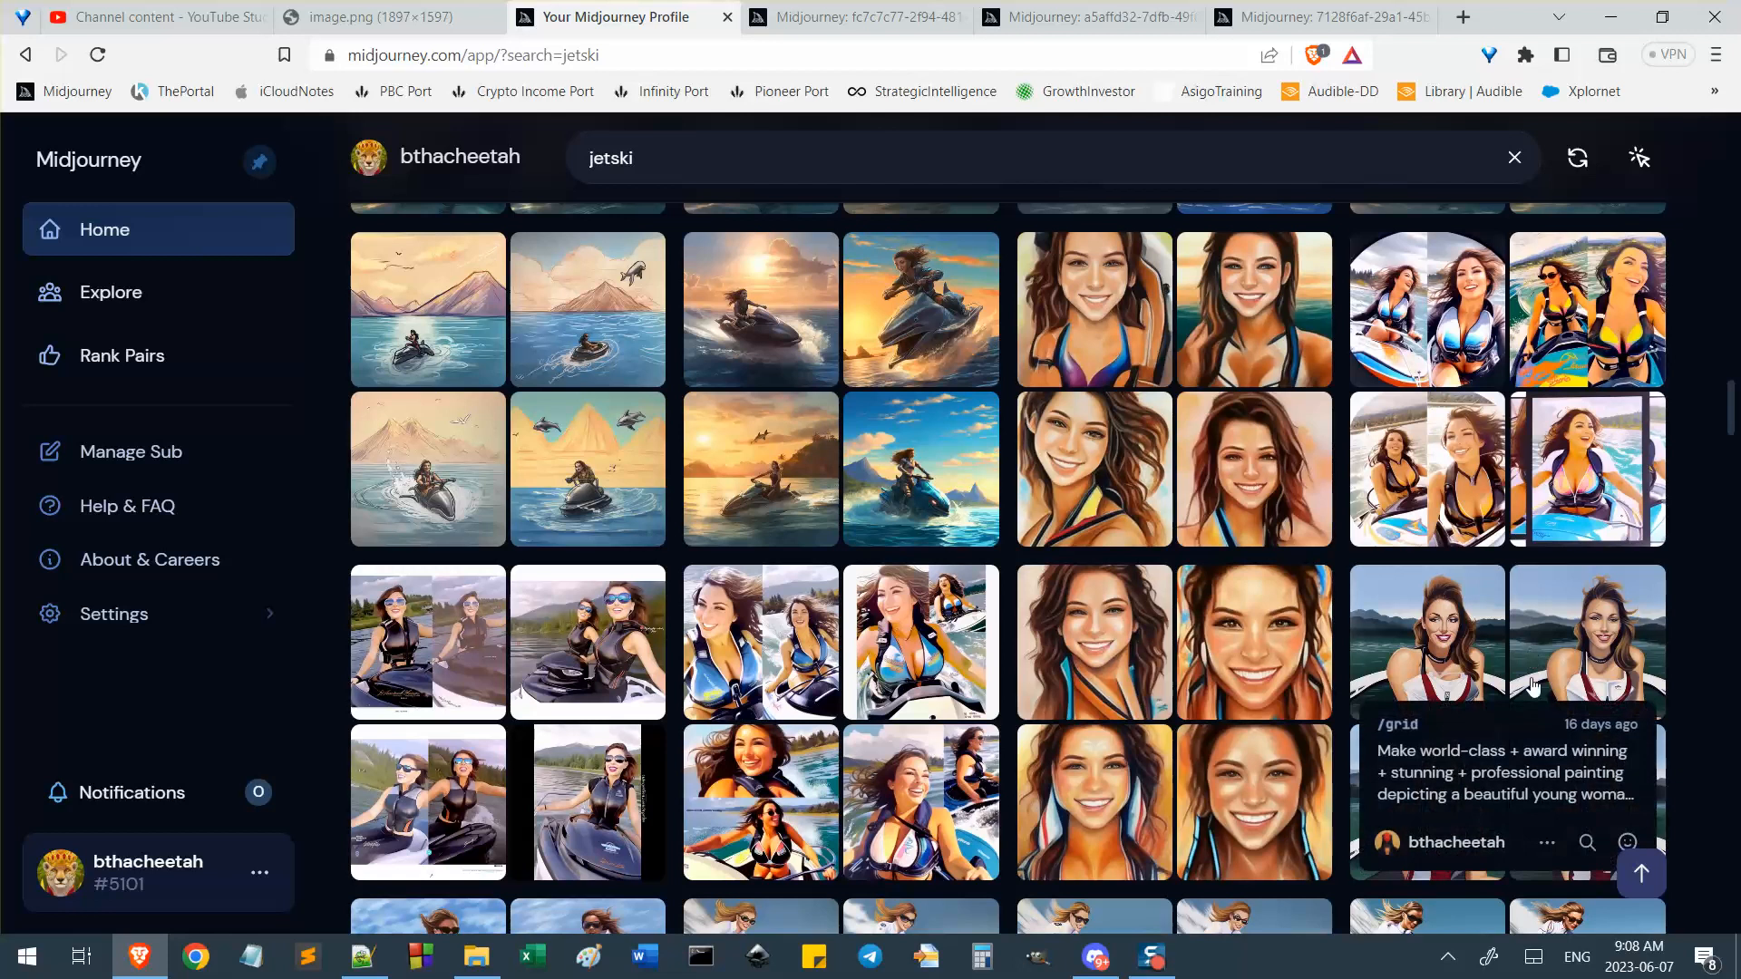
scroll(1532, 687, down, 1)
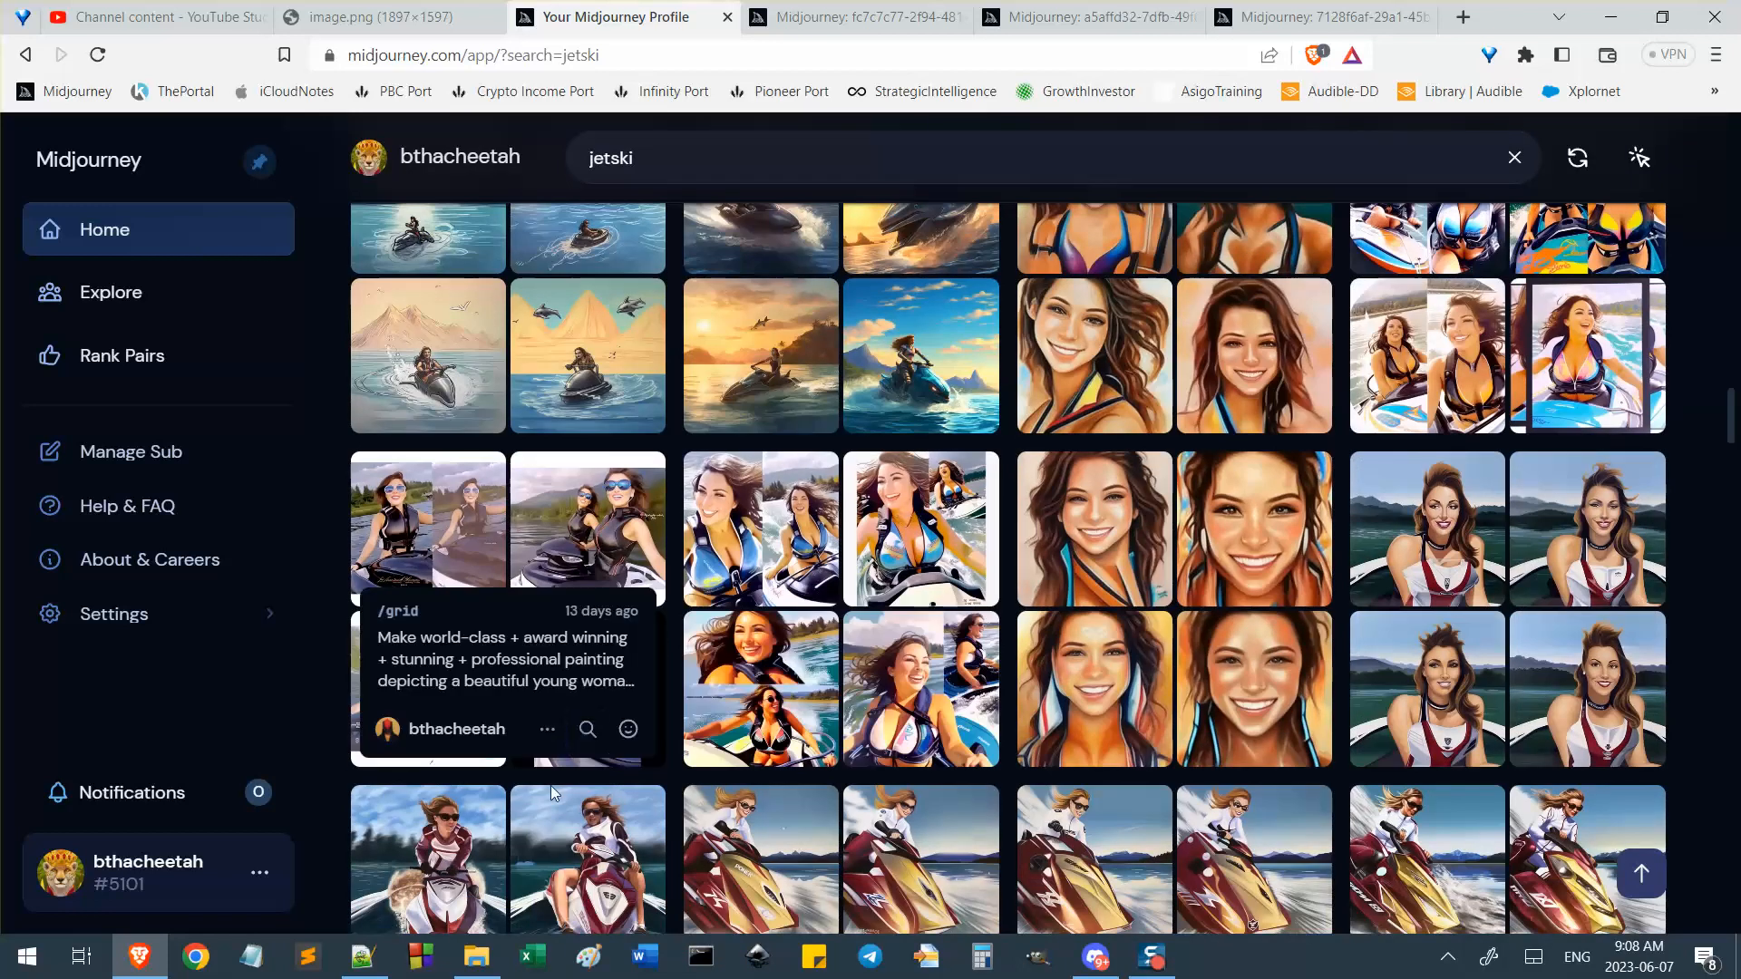
scroll(551, 785, down, 1)
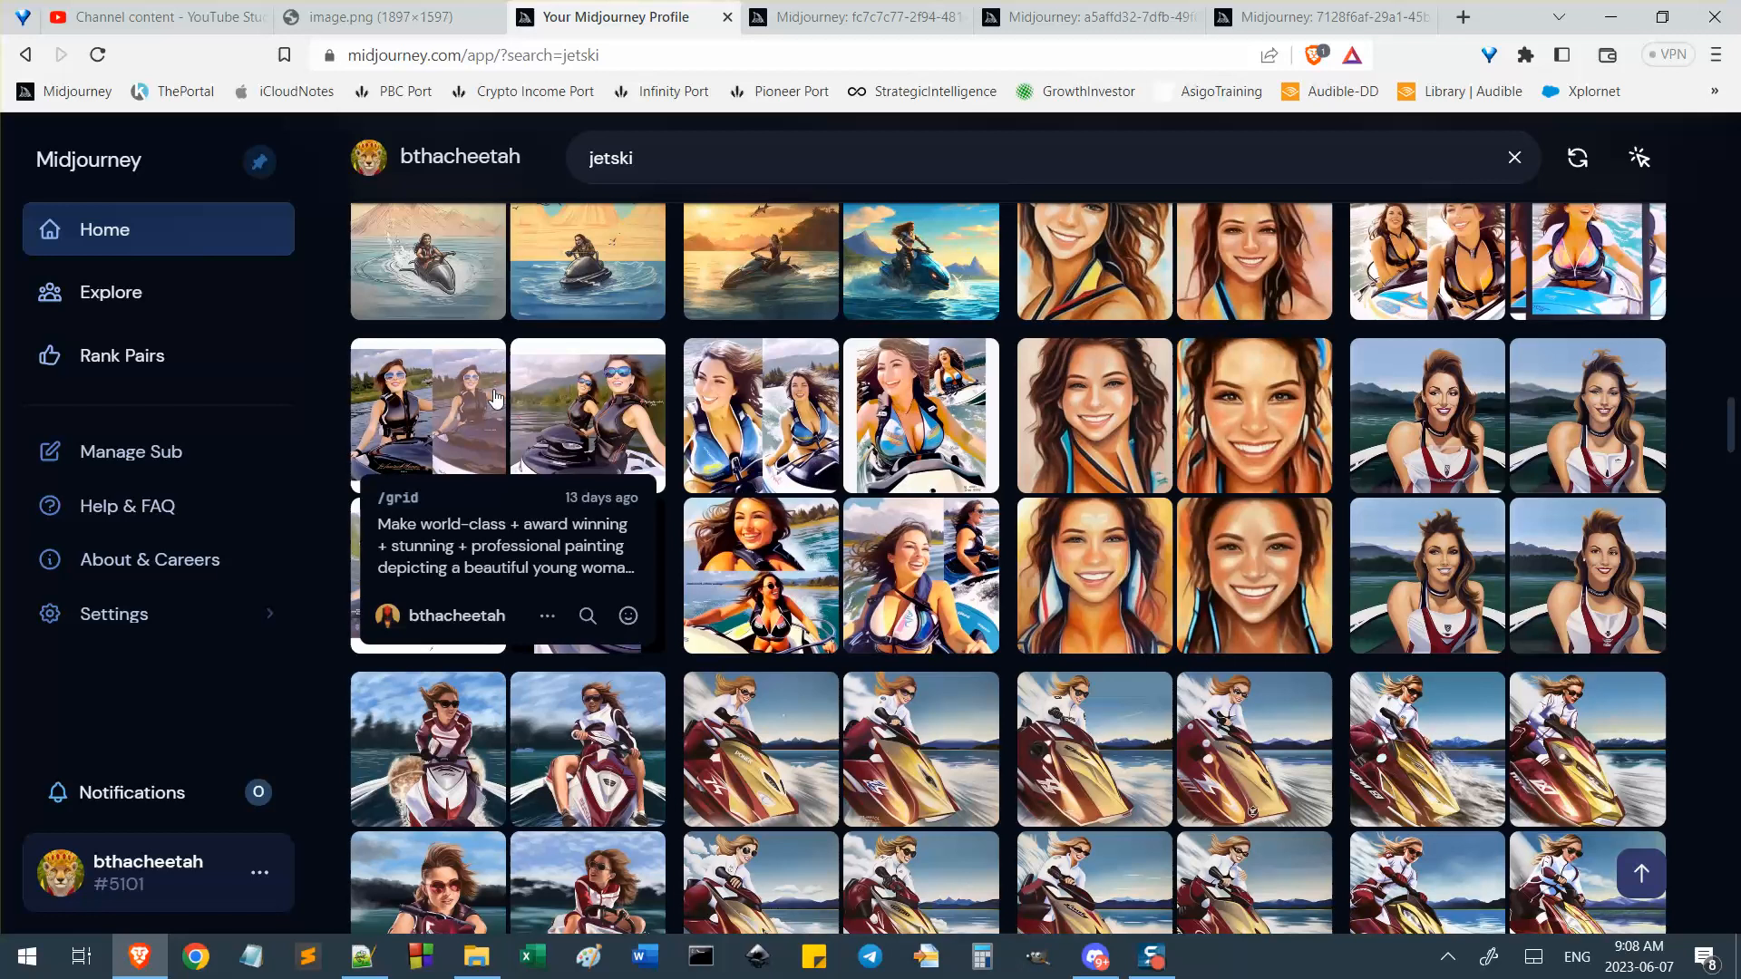
scroll(400, 510, down, 1)
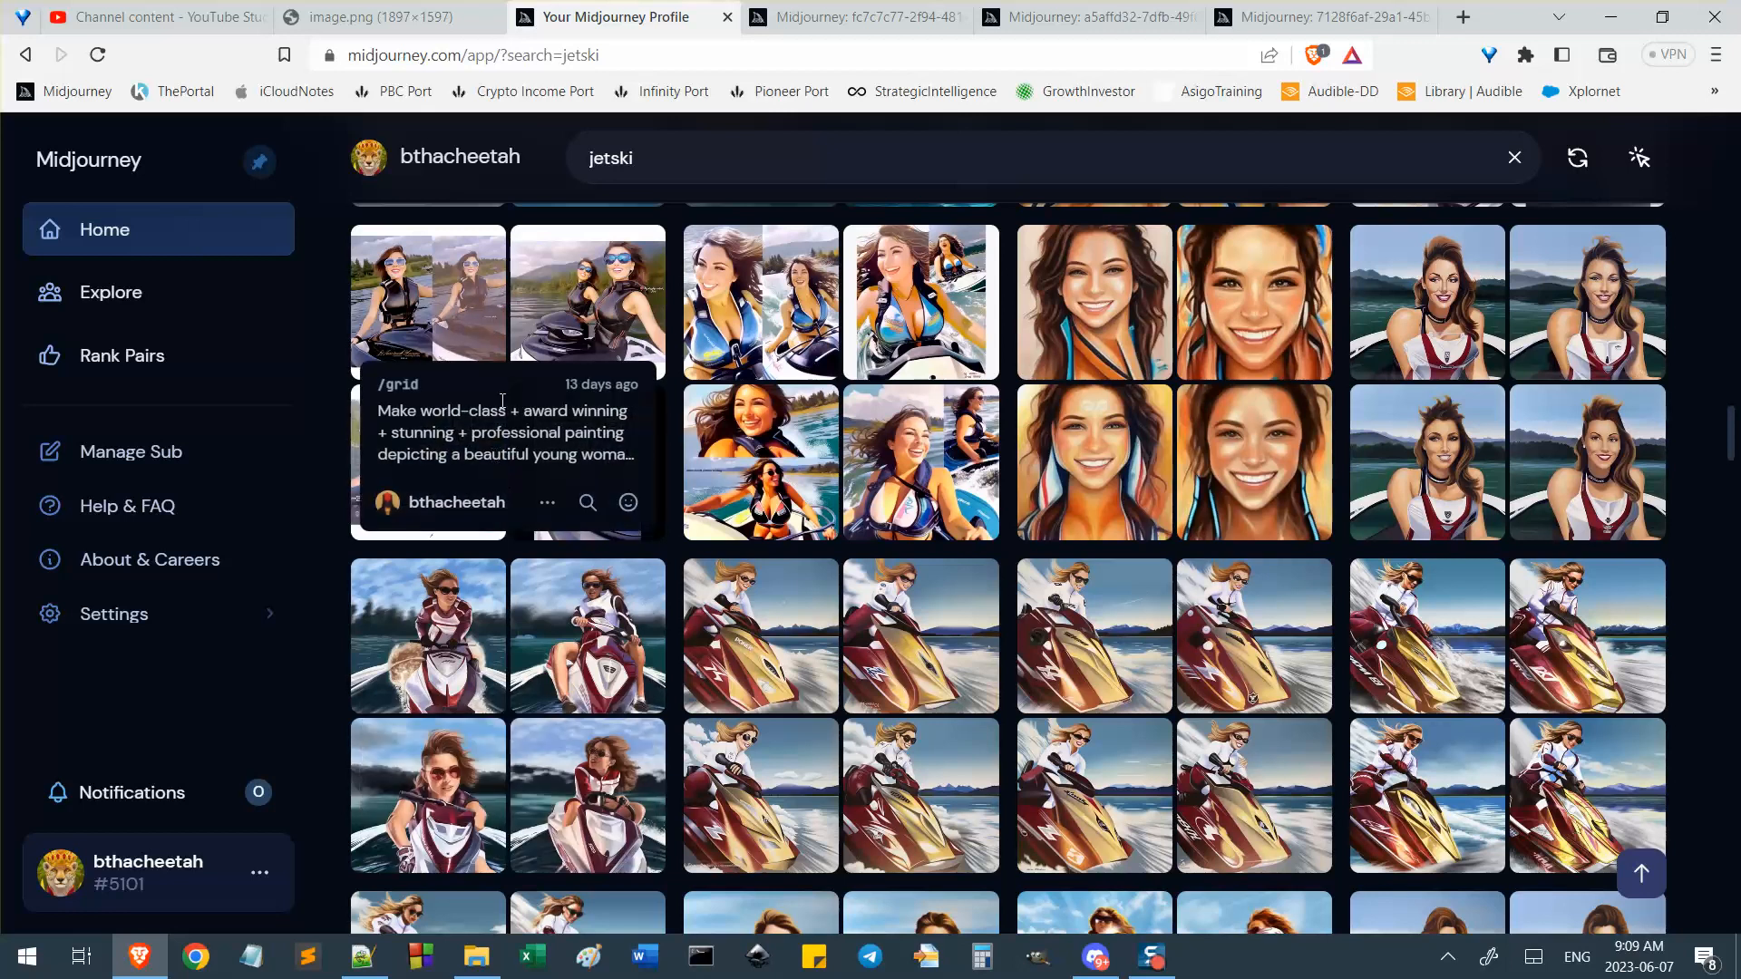
Open the grid of women in black vests and blue sunglasses in a separate, maximized browser window.
middle_click(552, 323)
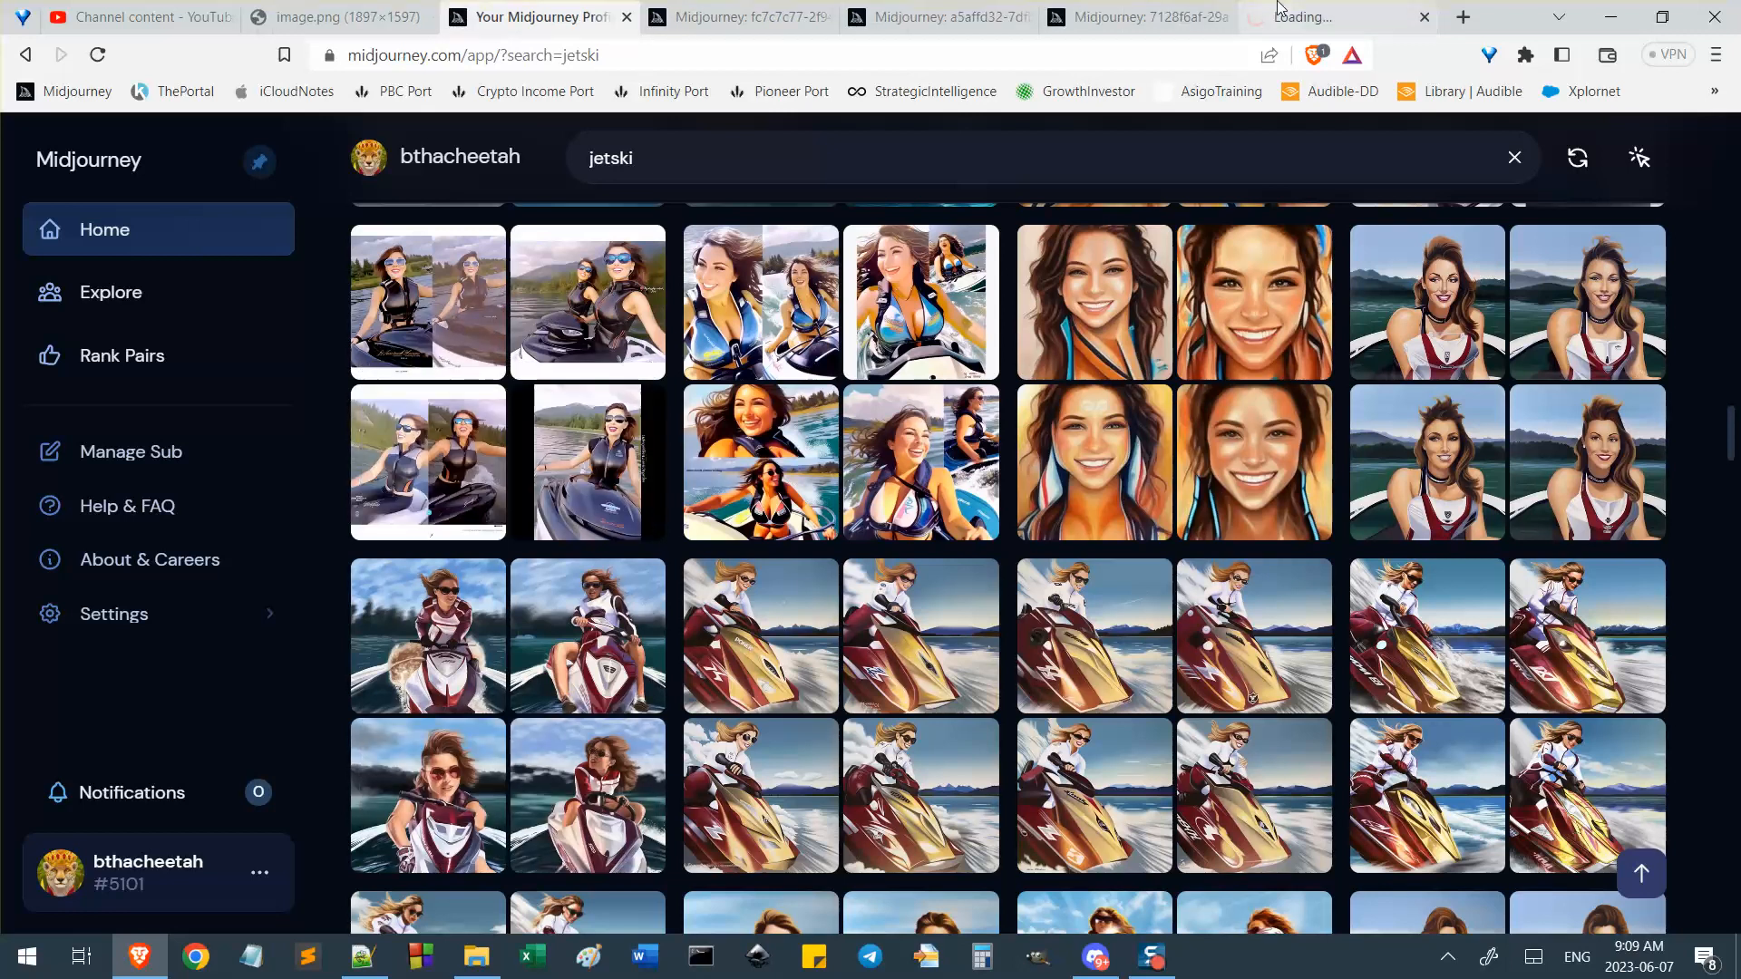
click(1319, 11)
drag(1220, 48, 893, 212)
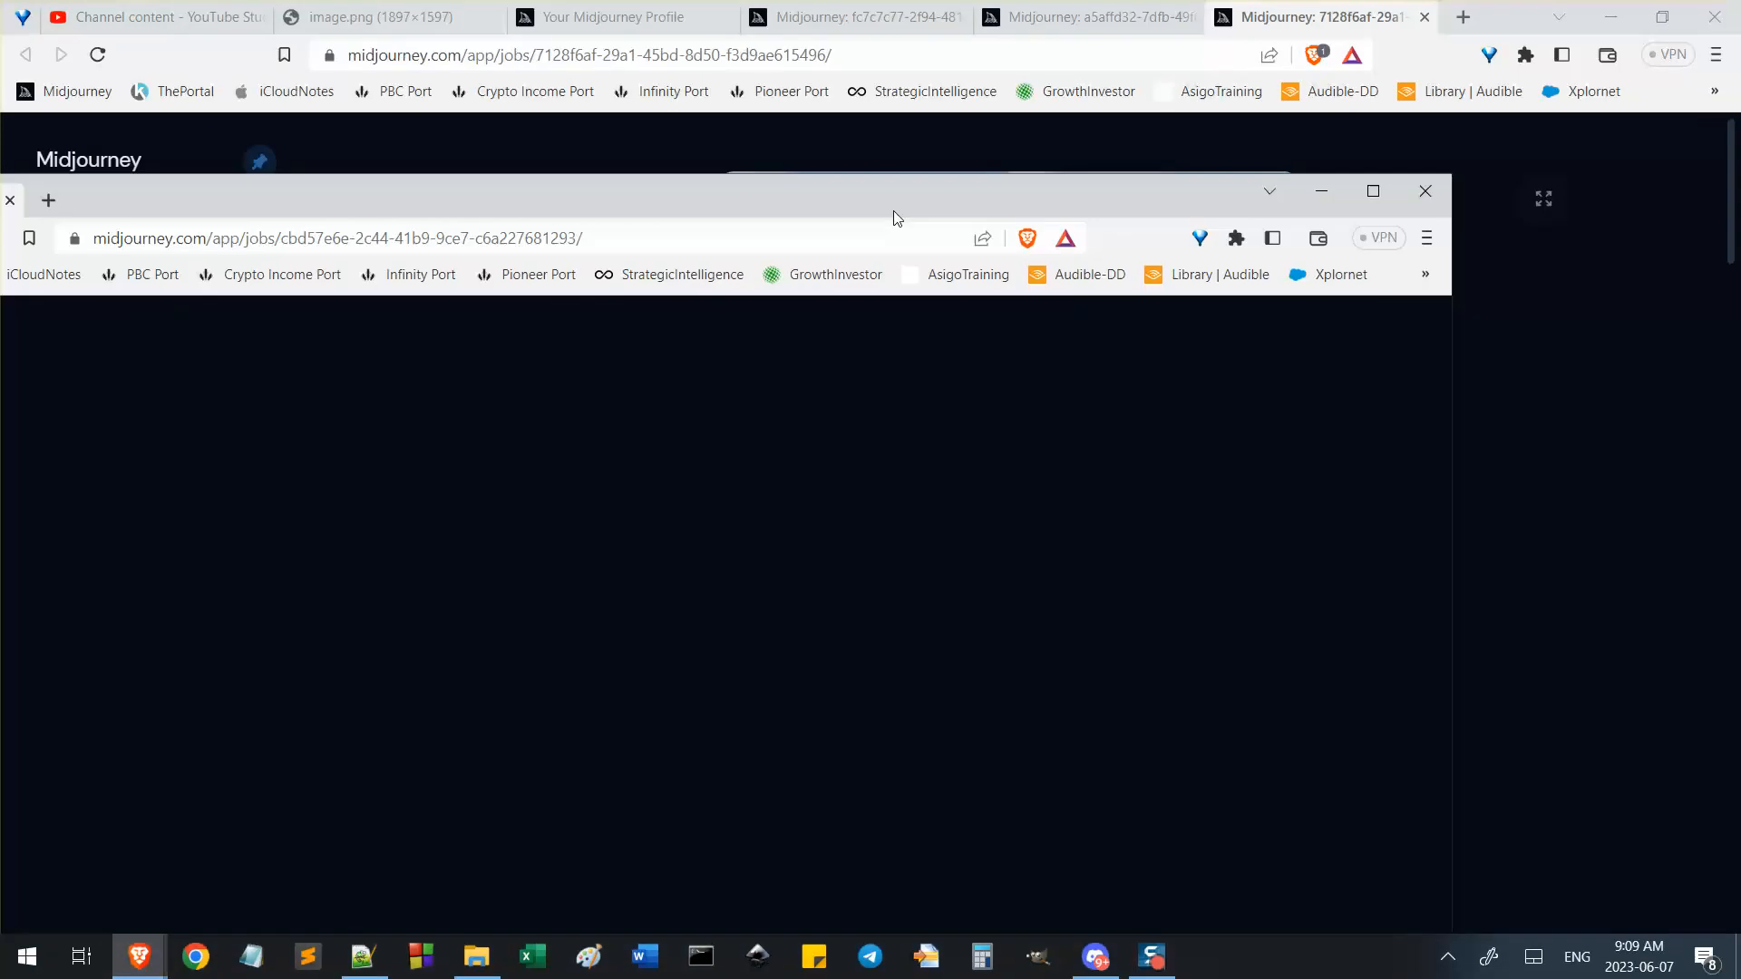
double_click(862, 194)
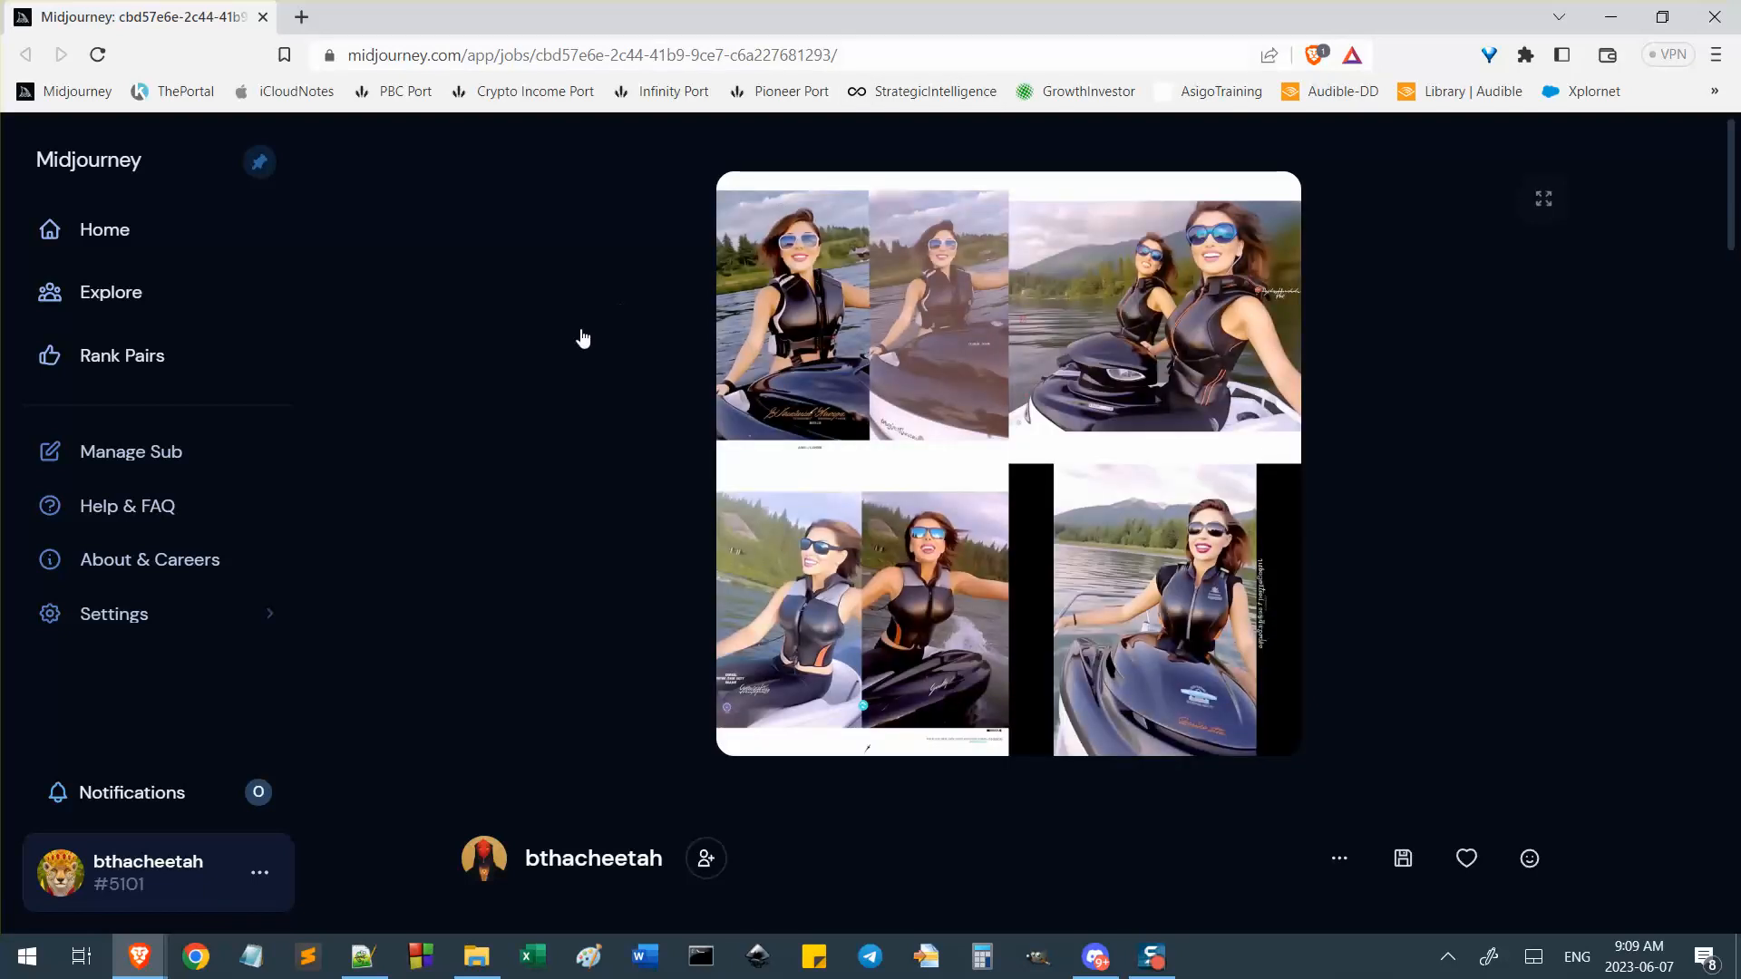
Examine the four images of the black-vest grid and read its full prompt, including the weighted "Text font letters" part.
scroll(584, 340, down, 1)
scroll(584, 343, up, 1)
scroll(680, 396, down, 2)
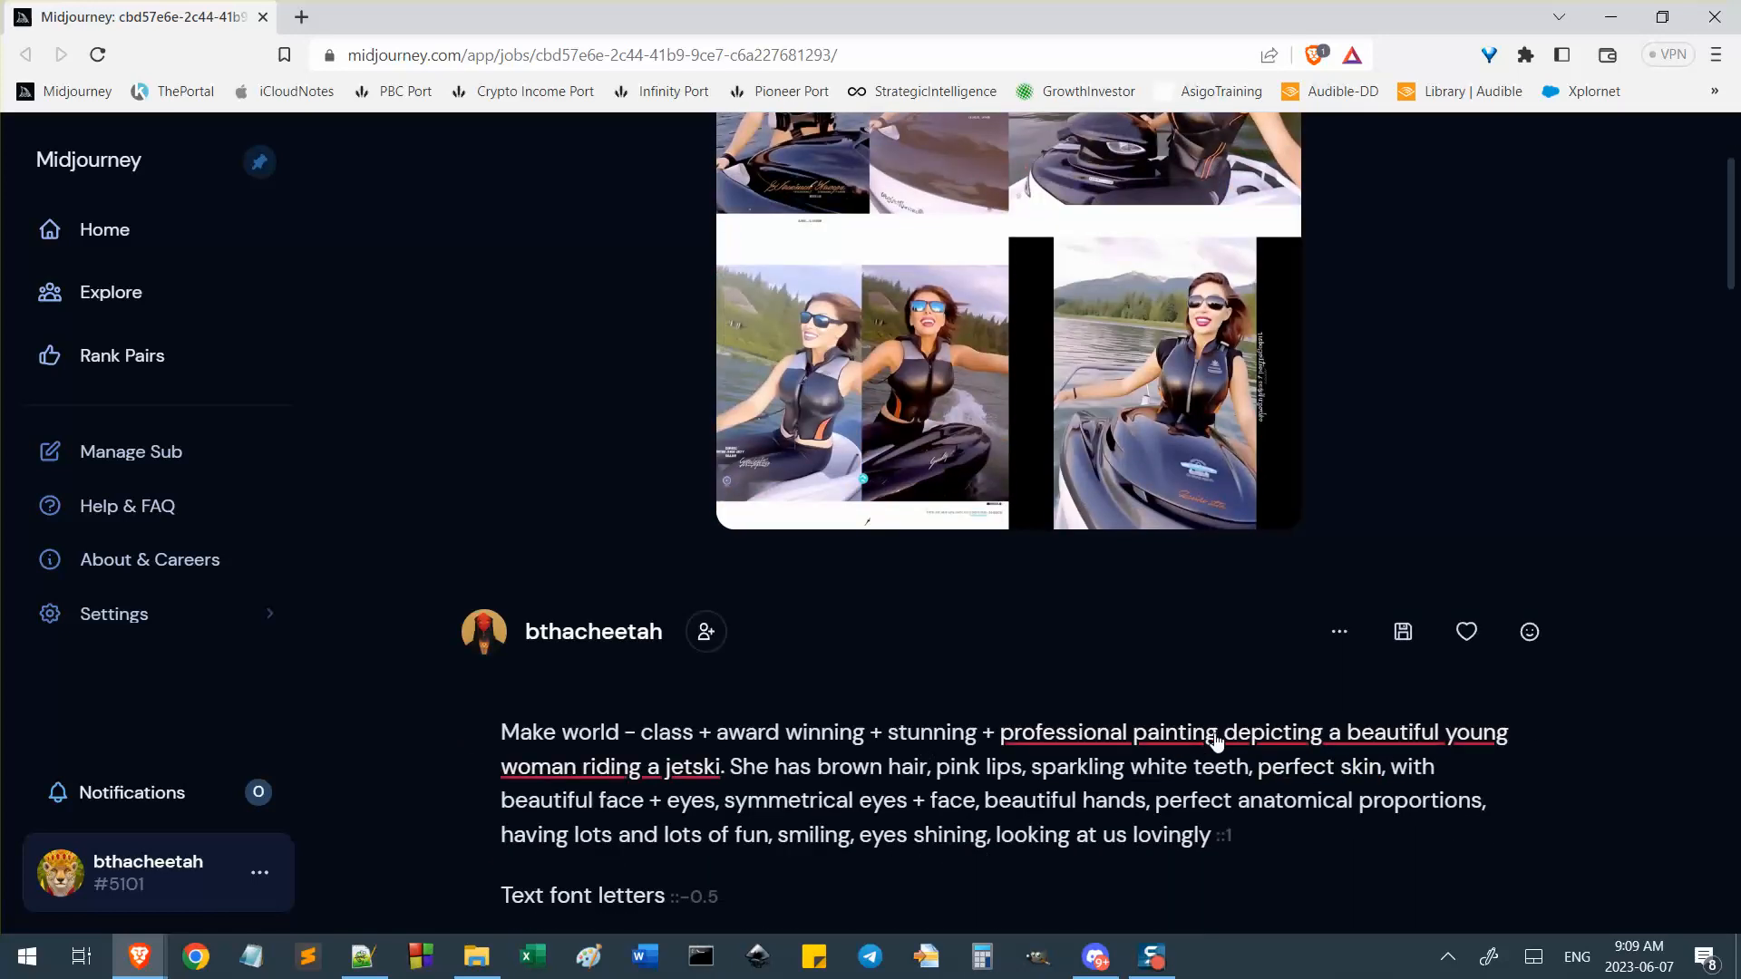
scroll(771, 766, up, 2)
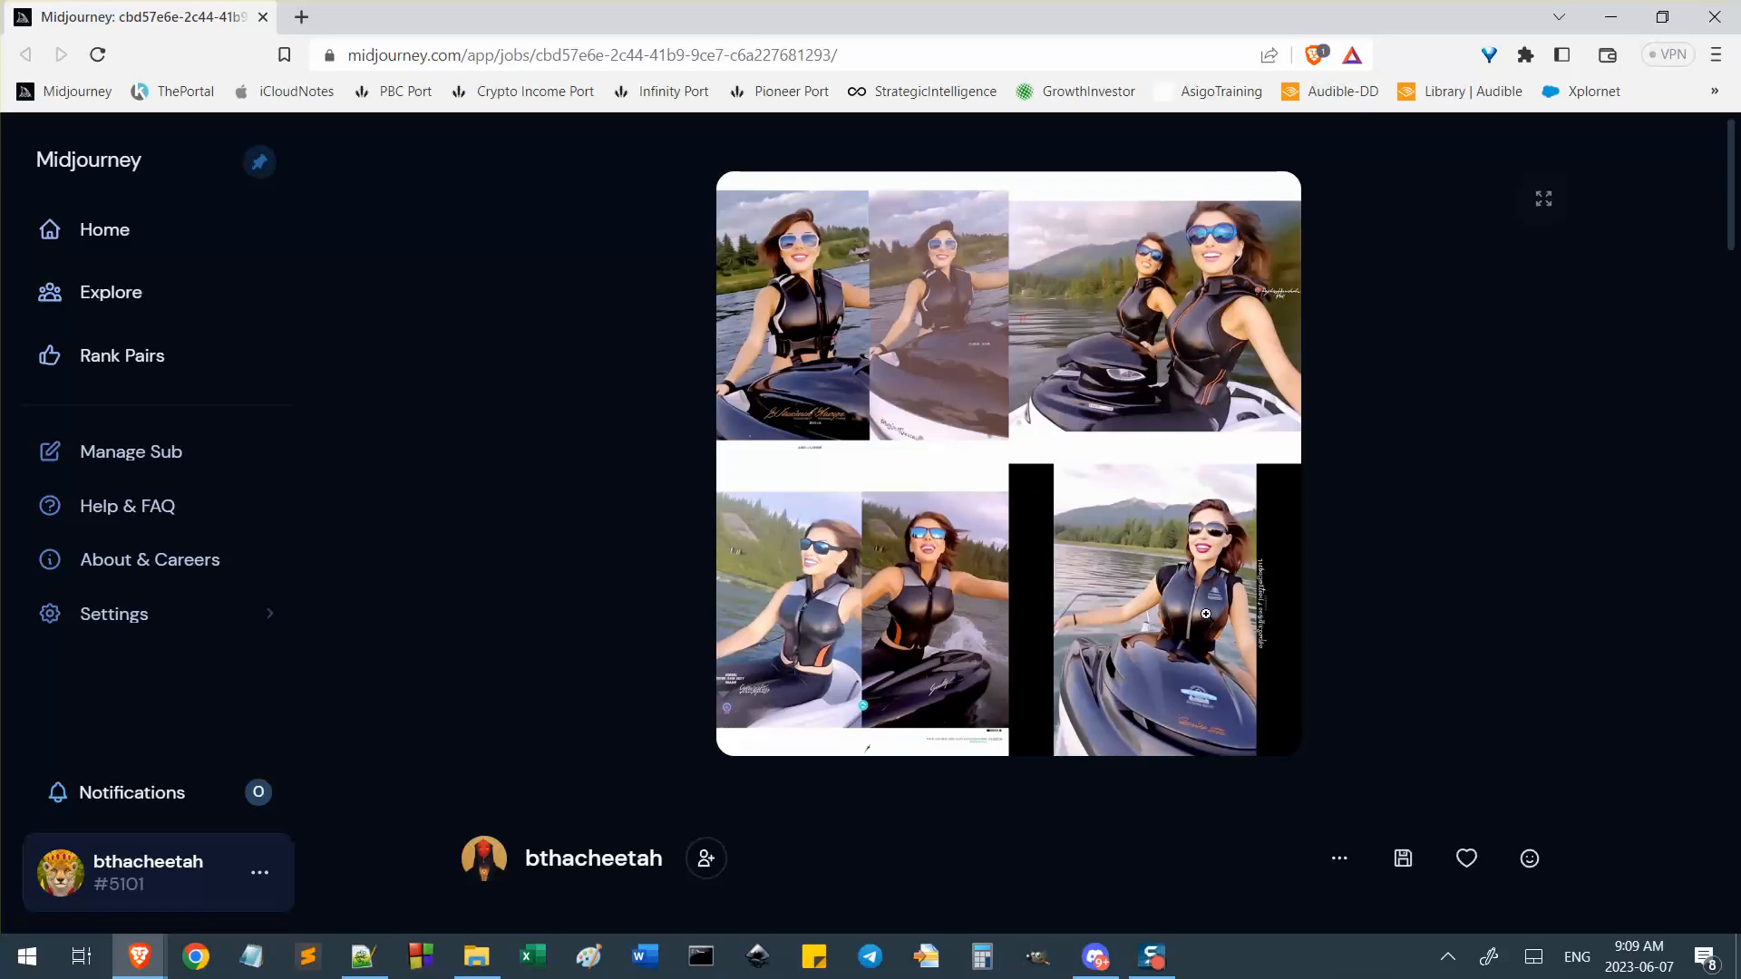
scroll(1376, 668, down, 2)
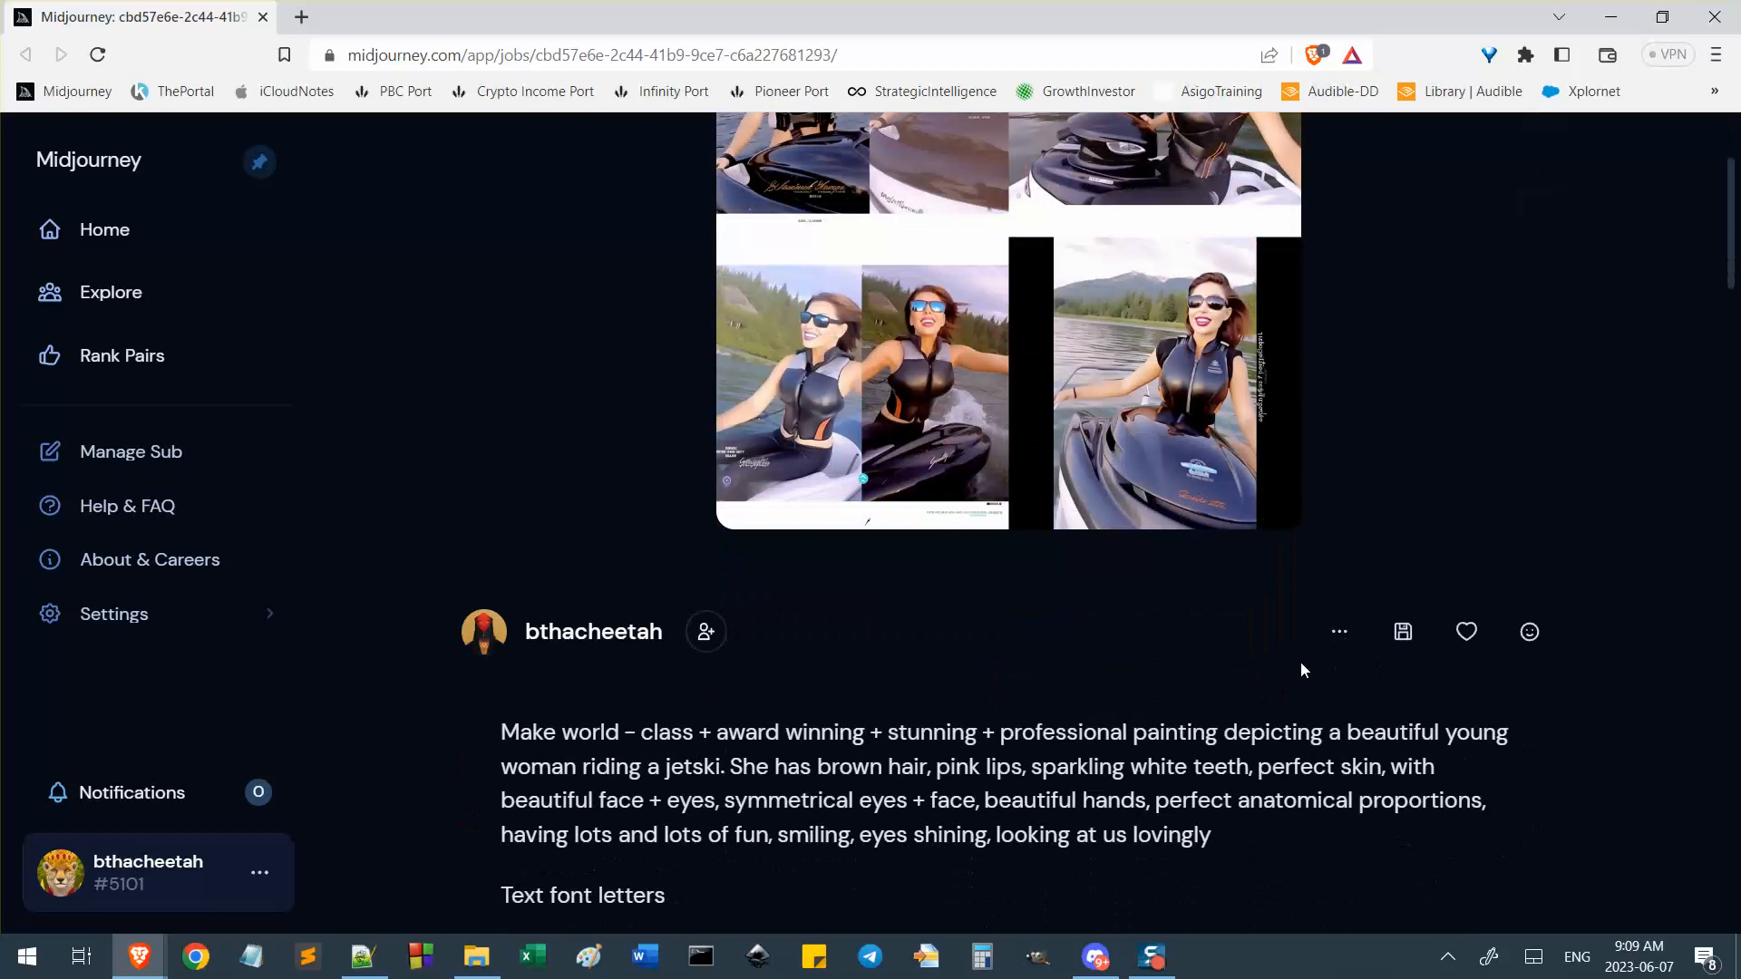
scroll(1297, 669, down, 2)
scroll(1286, 669, down, 1)
scroll(1286, 671, up, 4)
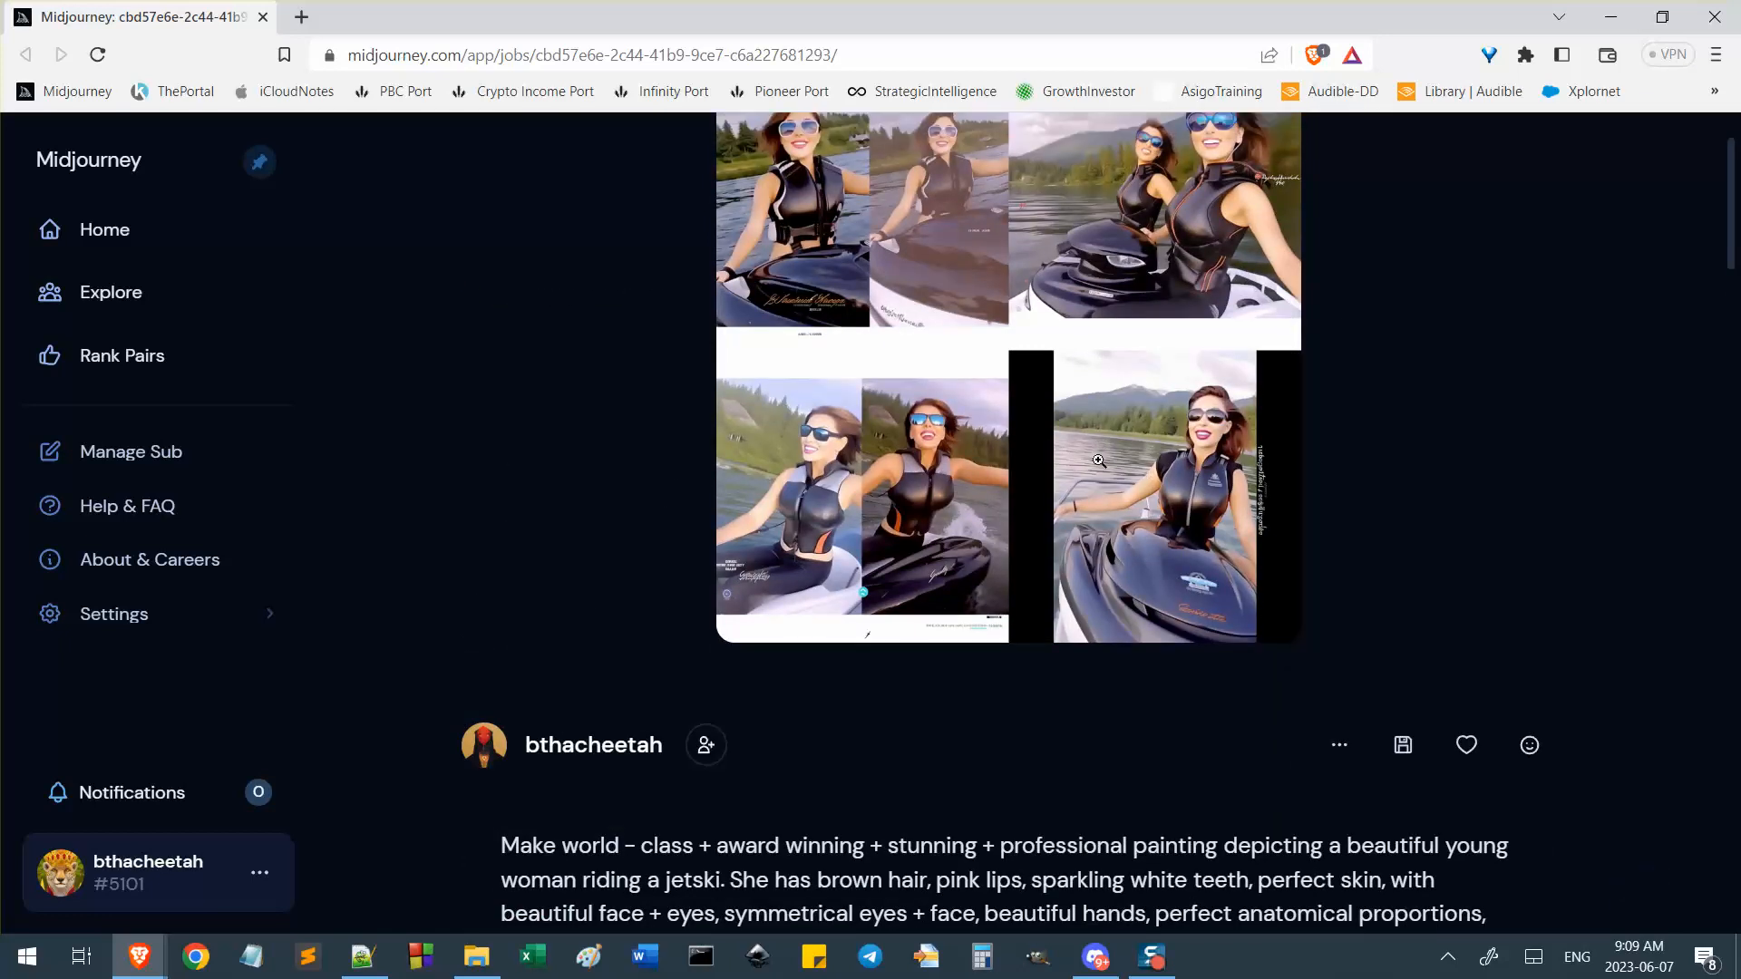
scroll(359, 489, up, 1)
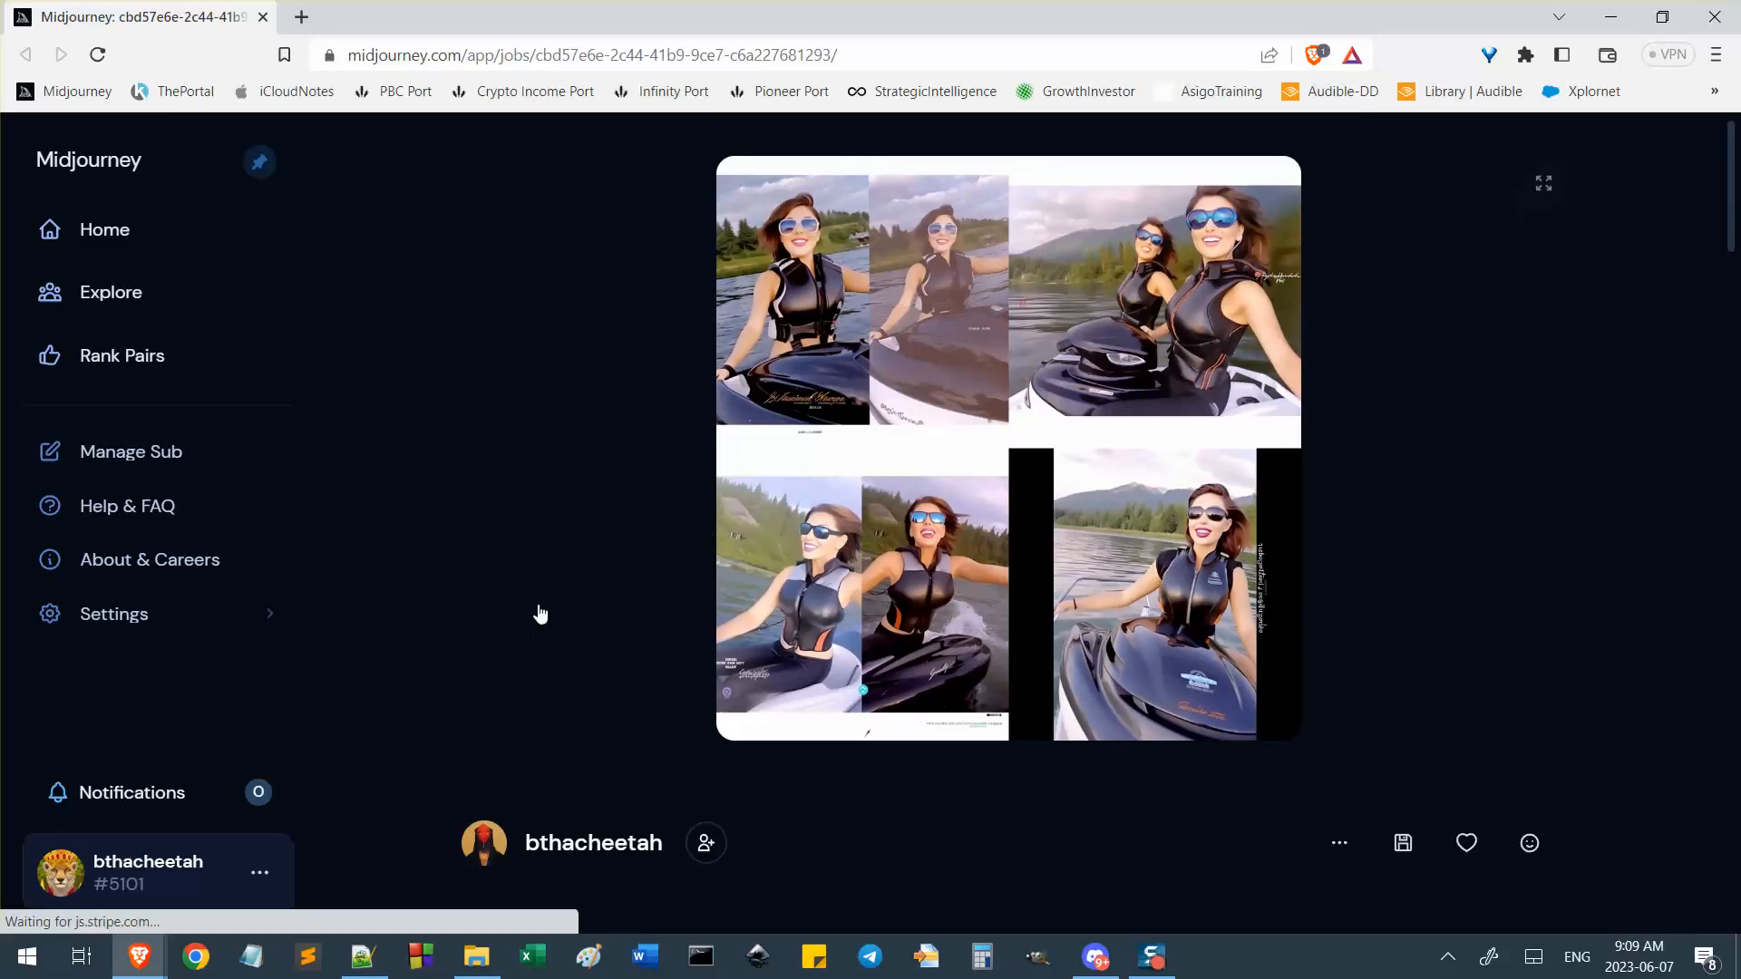
scroll(550, 614, down, 3)
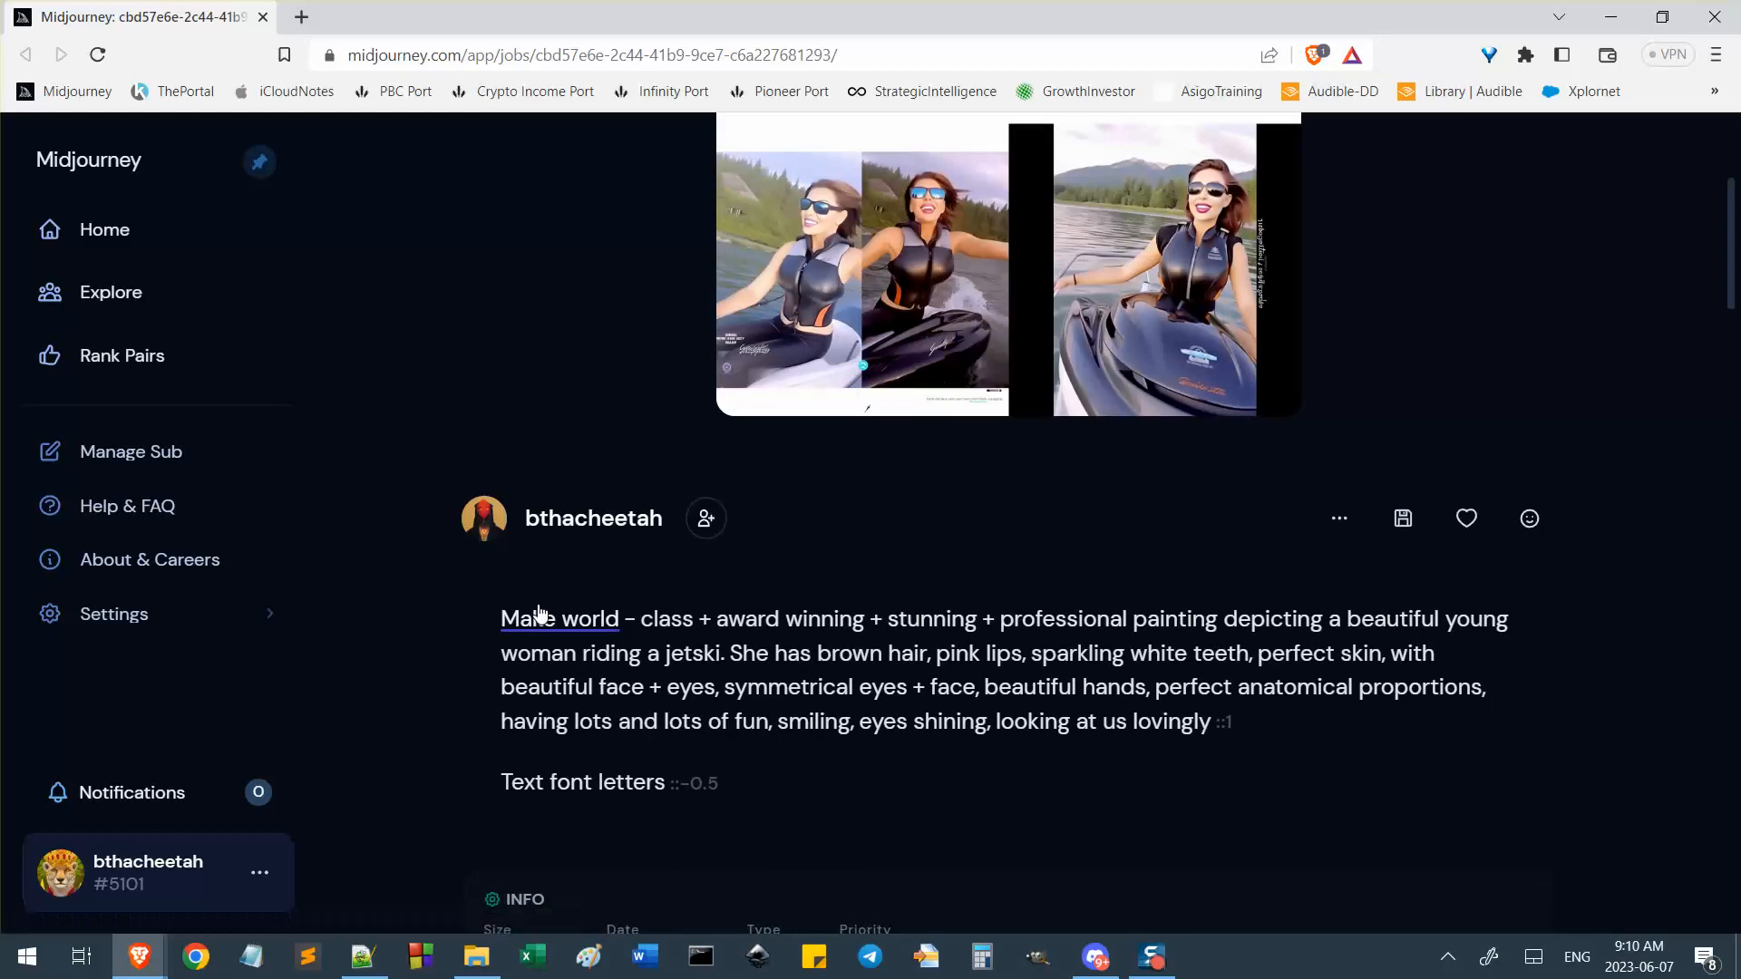
scroll(706, 694, up, 2)
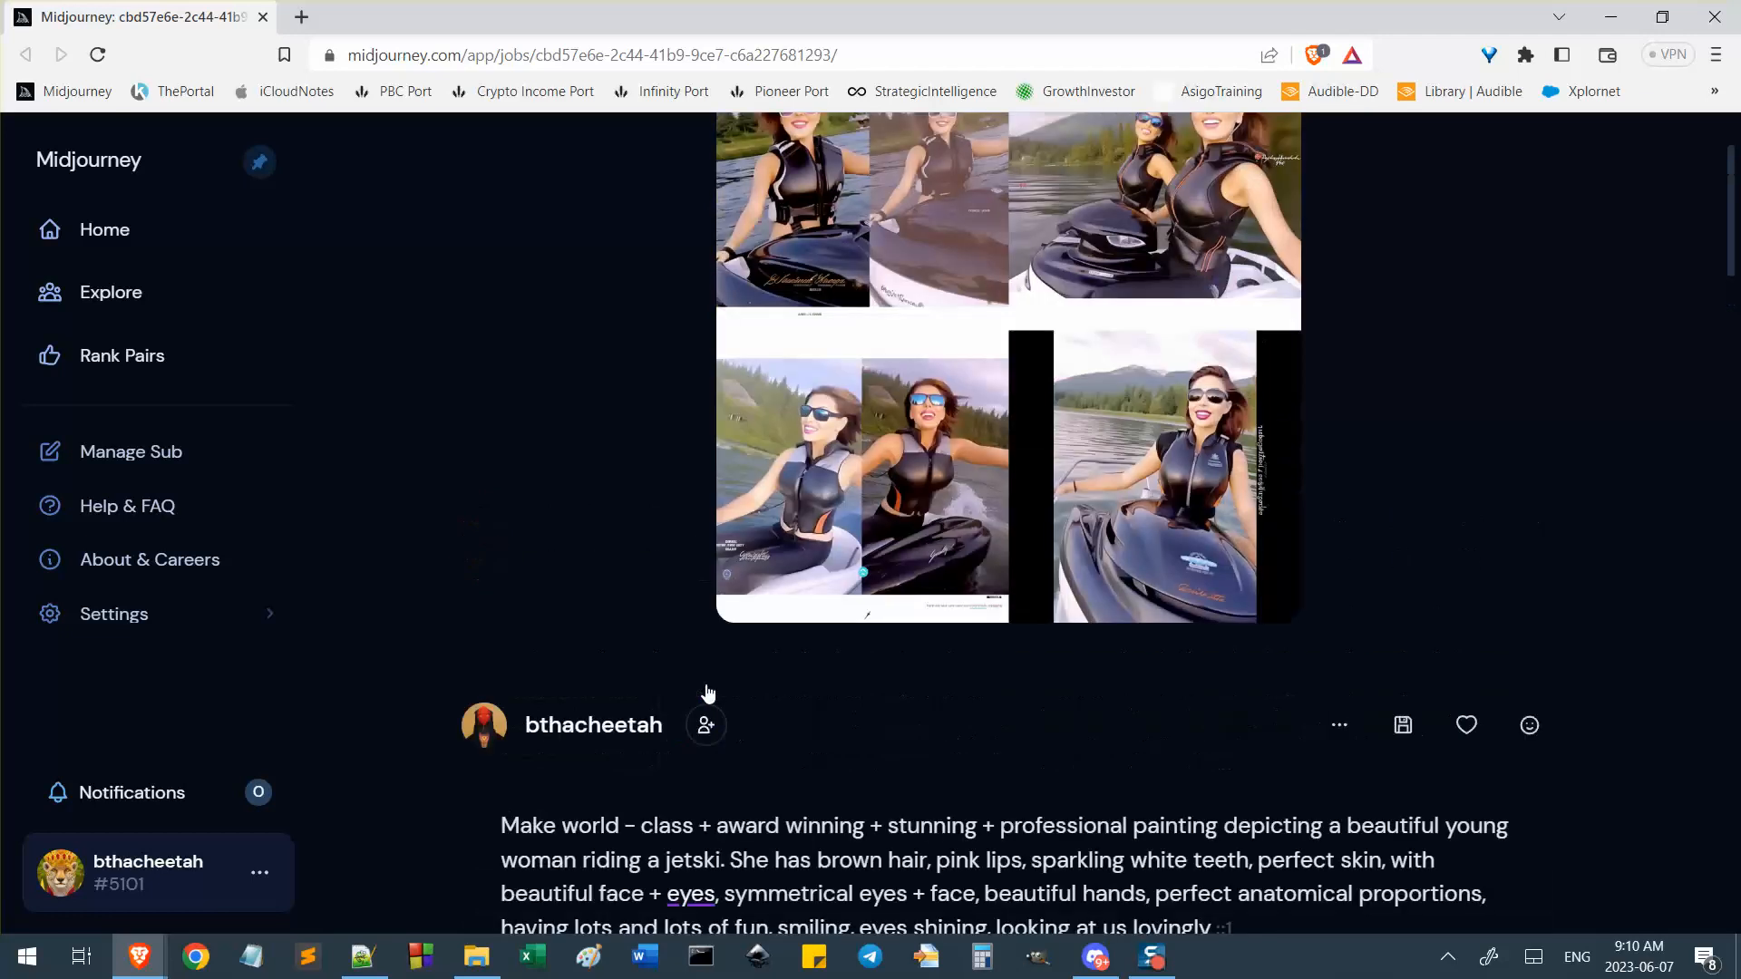
scroll(708, 724, down, 2)
scroll(578, 672, up, 3)
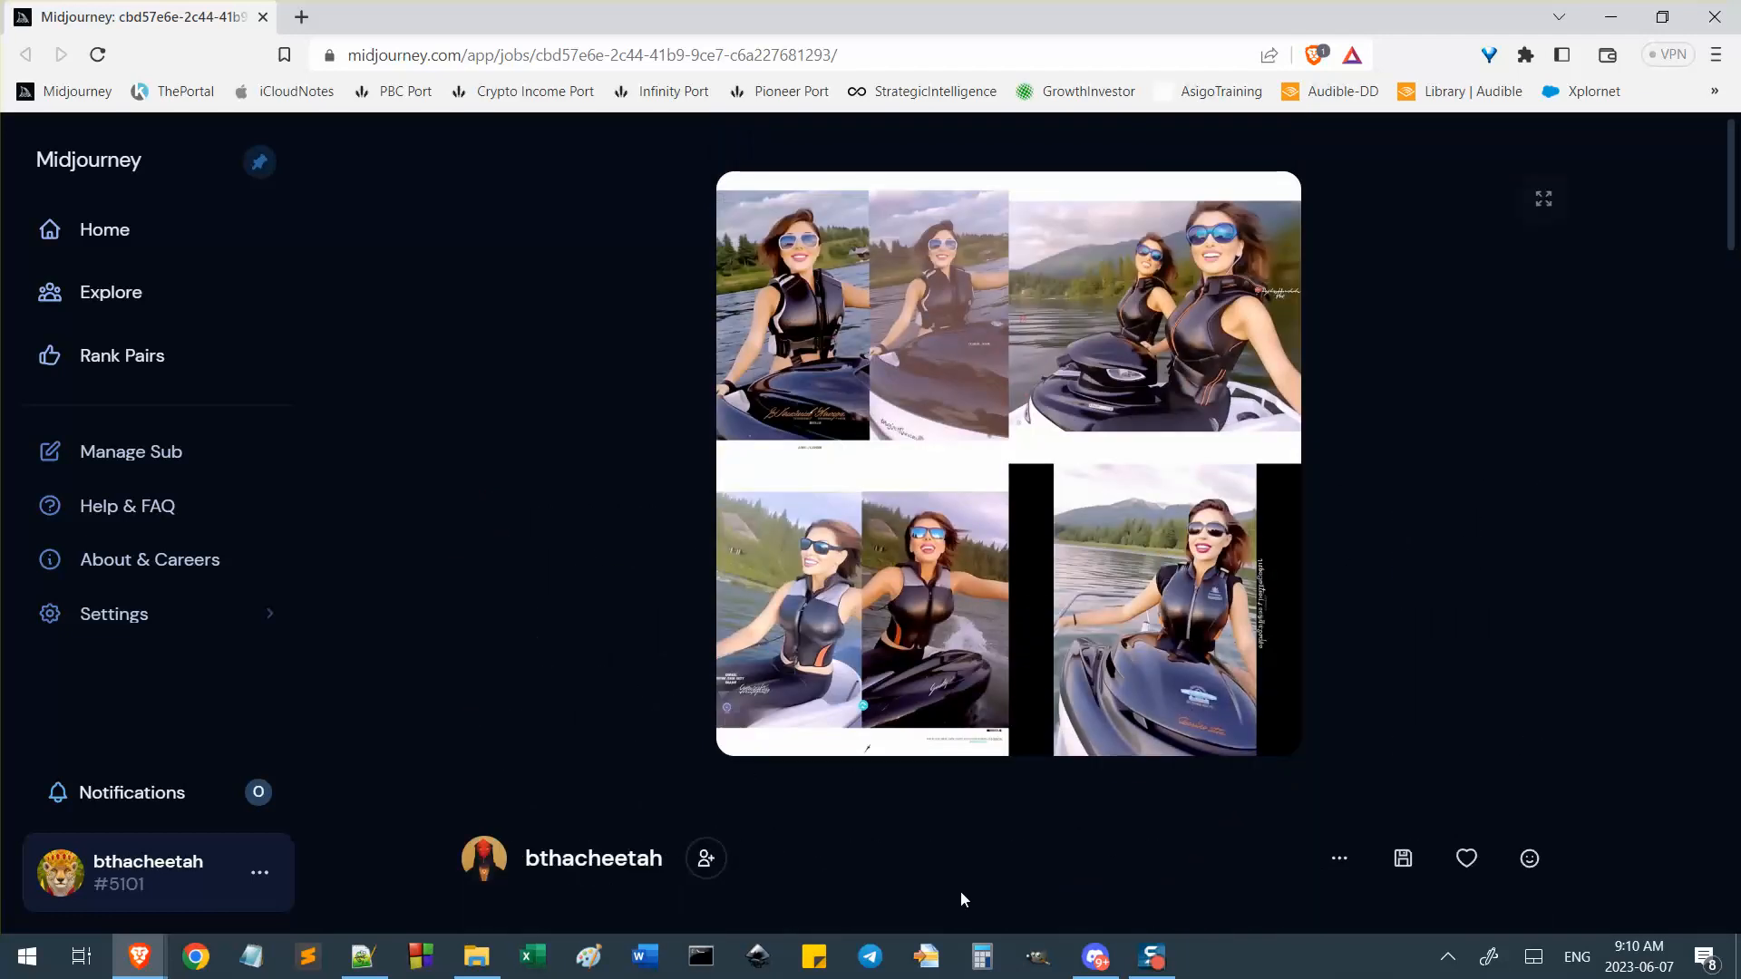
Return to the main browser window and bring up the burgundy and gold jetski grids in the search results.
click(136, 963)
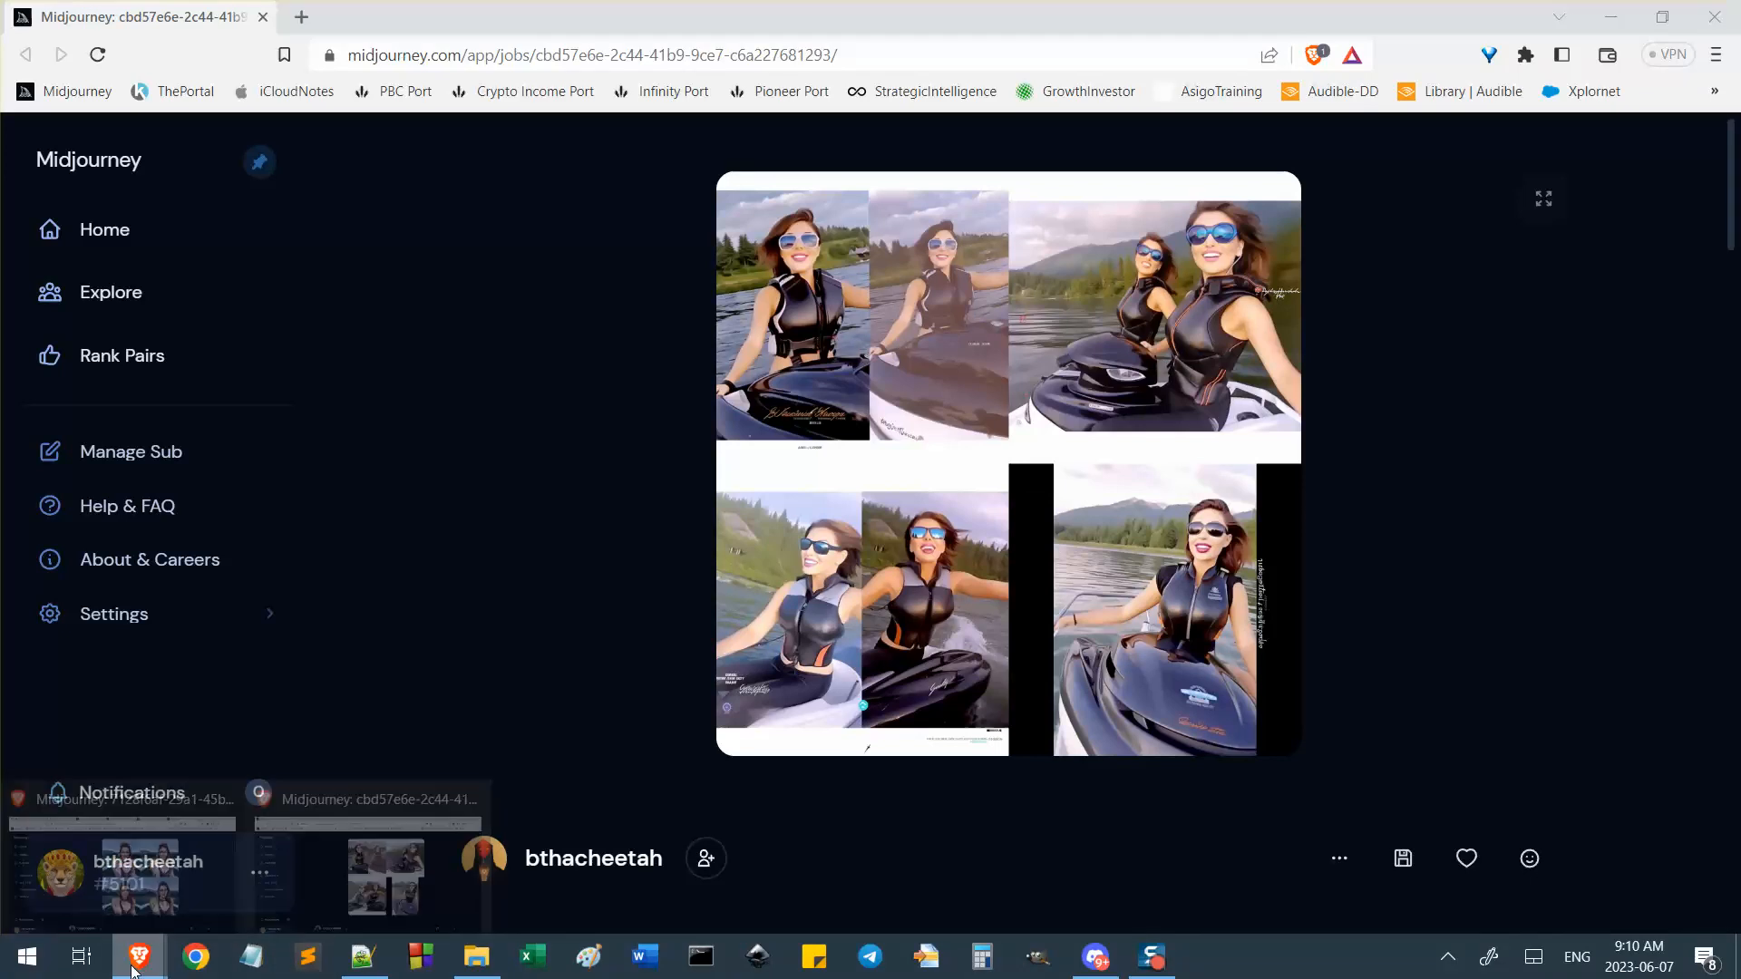
click(136, 878)
click(863, 13)
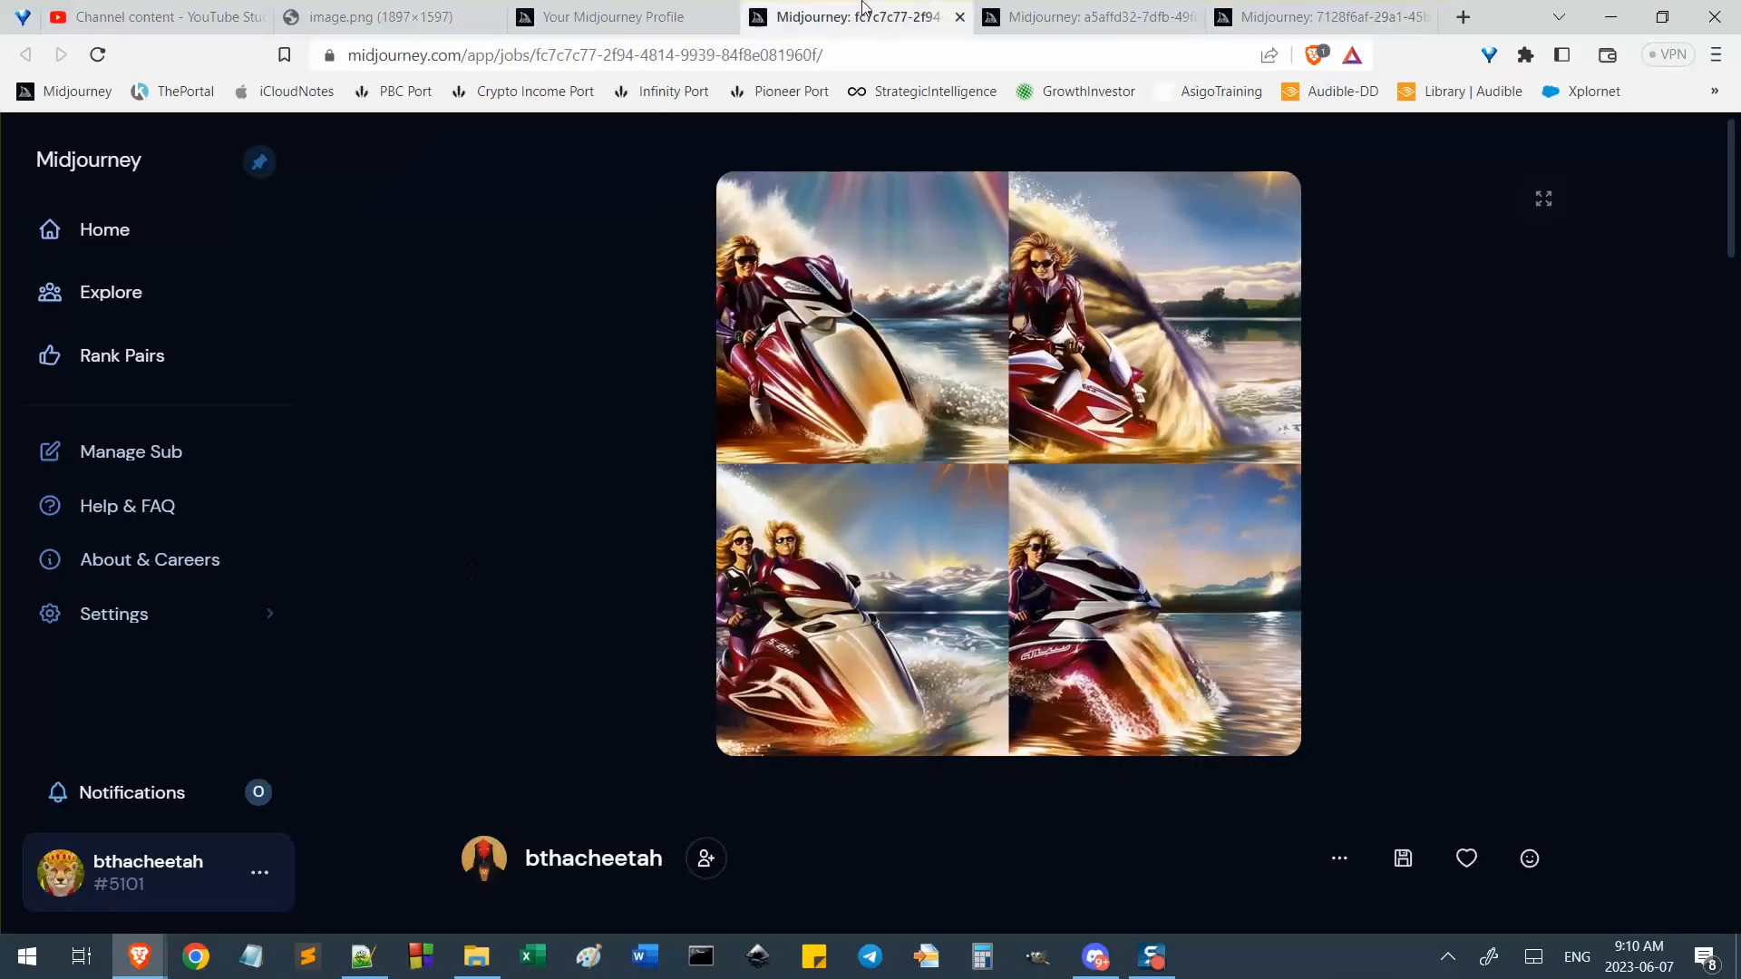
click(625, 16)
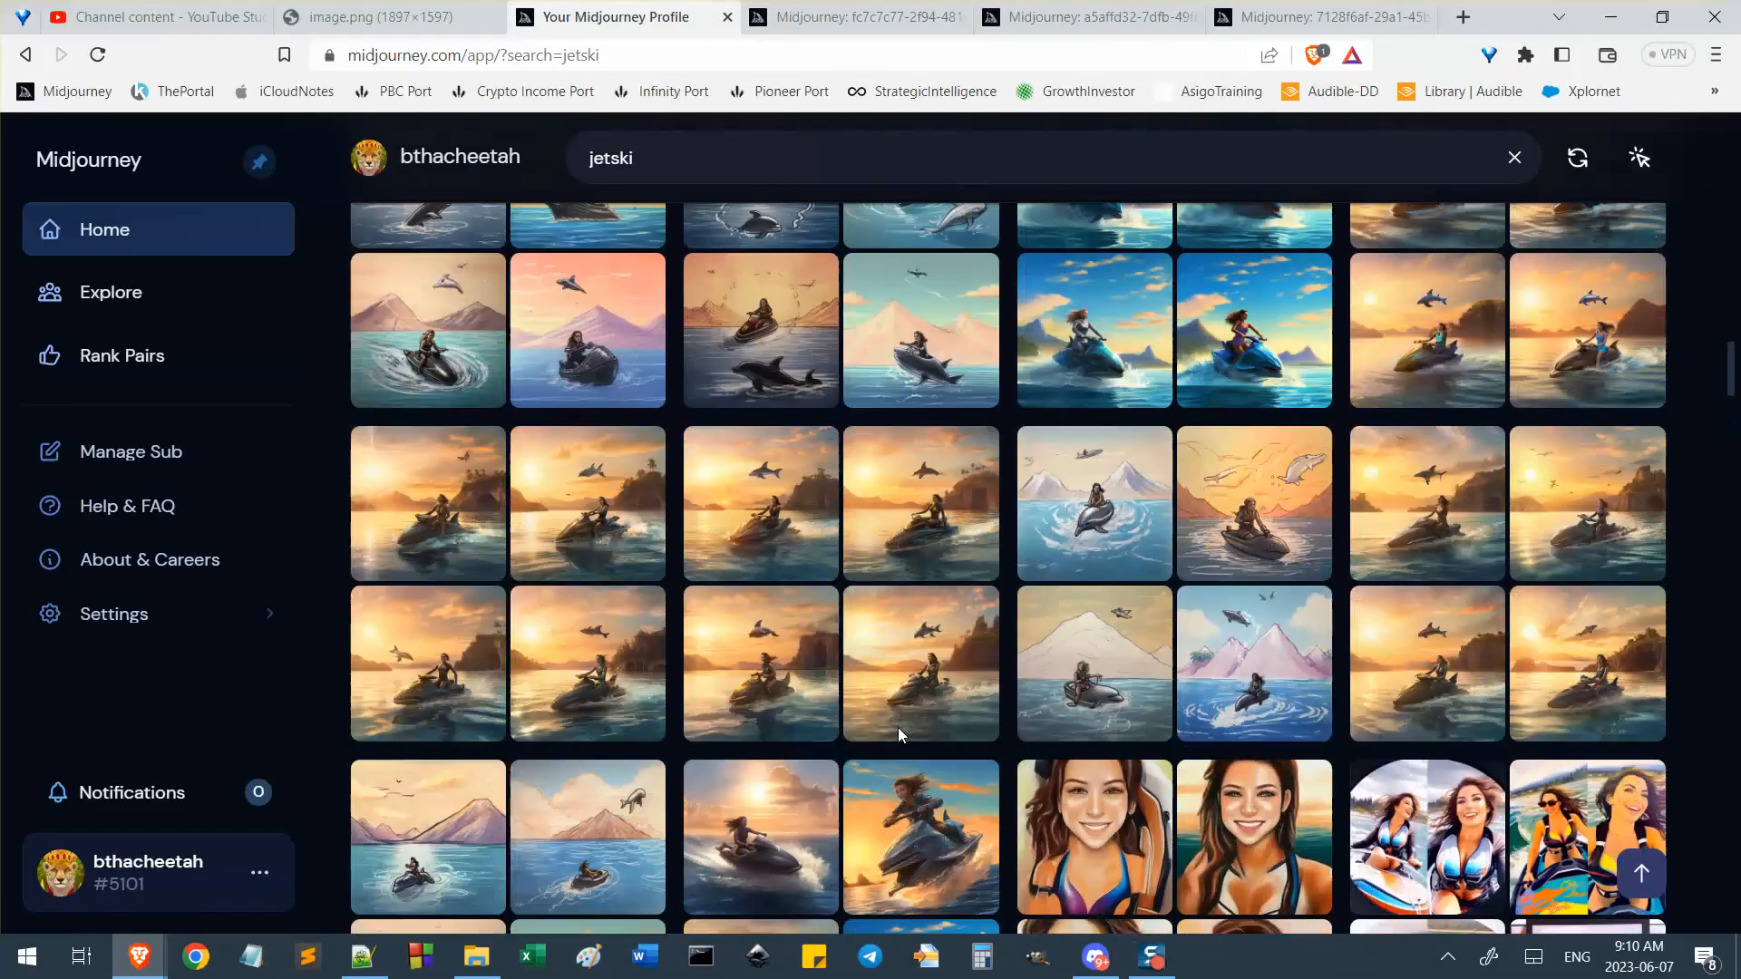
scroll(899, 729, down, 10)
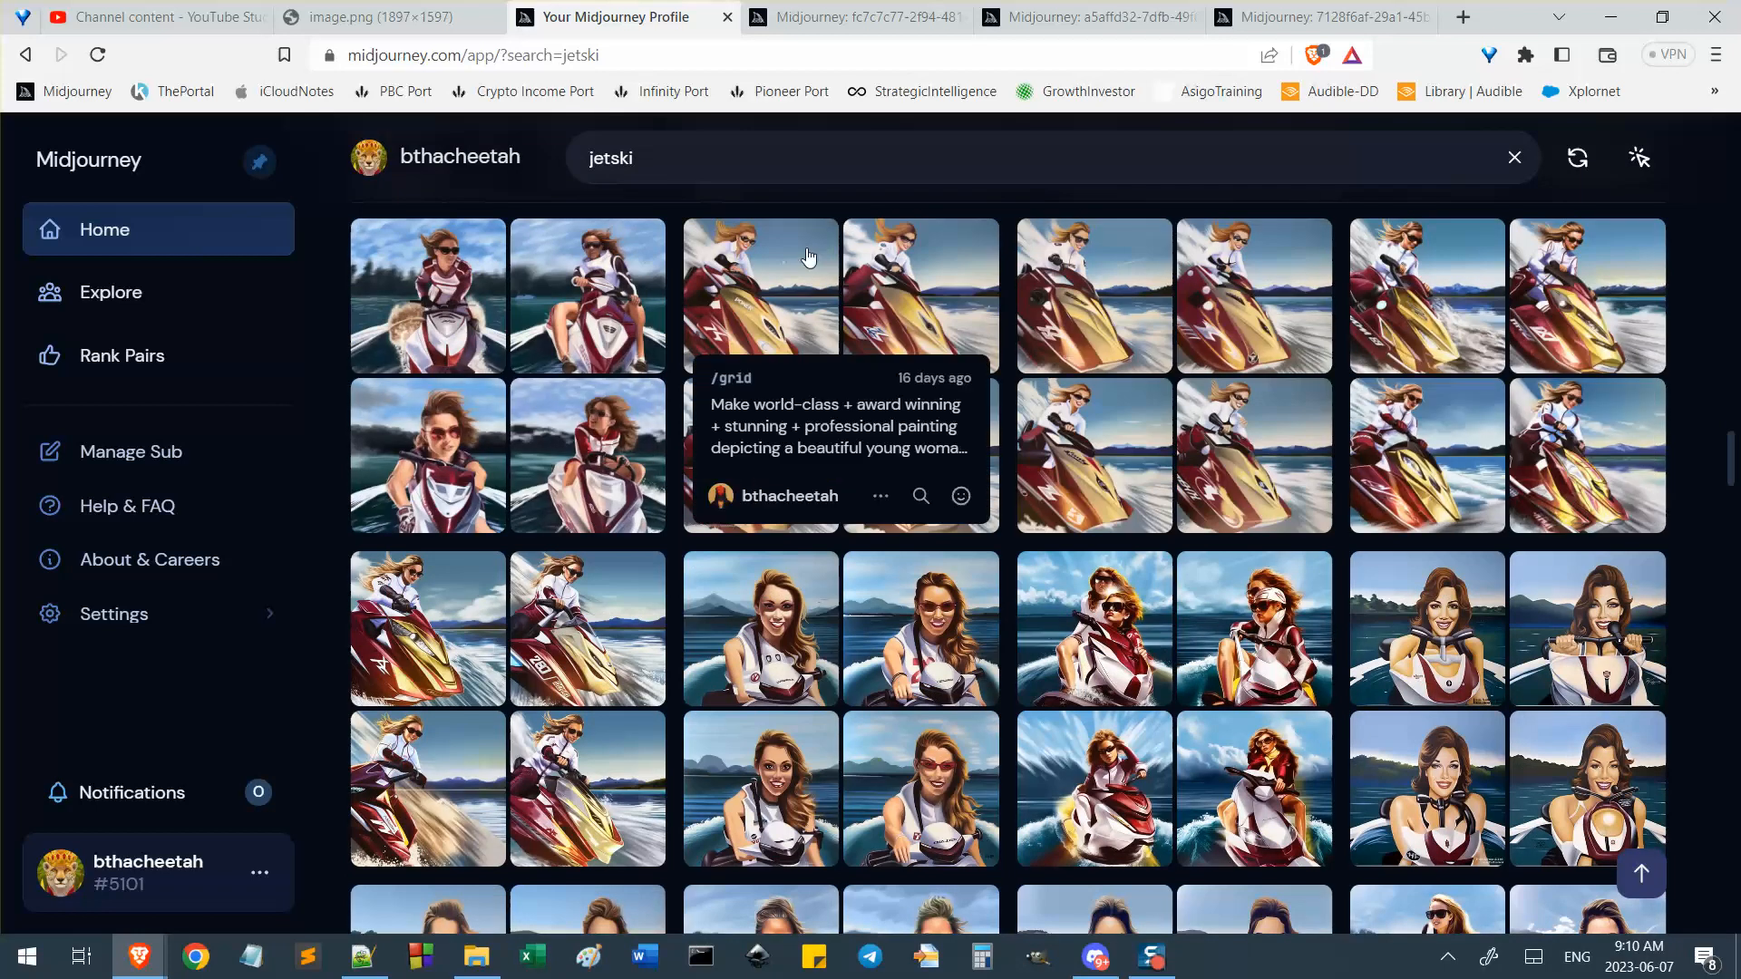
Read the prompt and job information of the grid of burgundy jetskis spraying golden water, and open its parent grid.
click(870, 16)
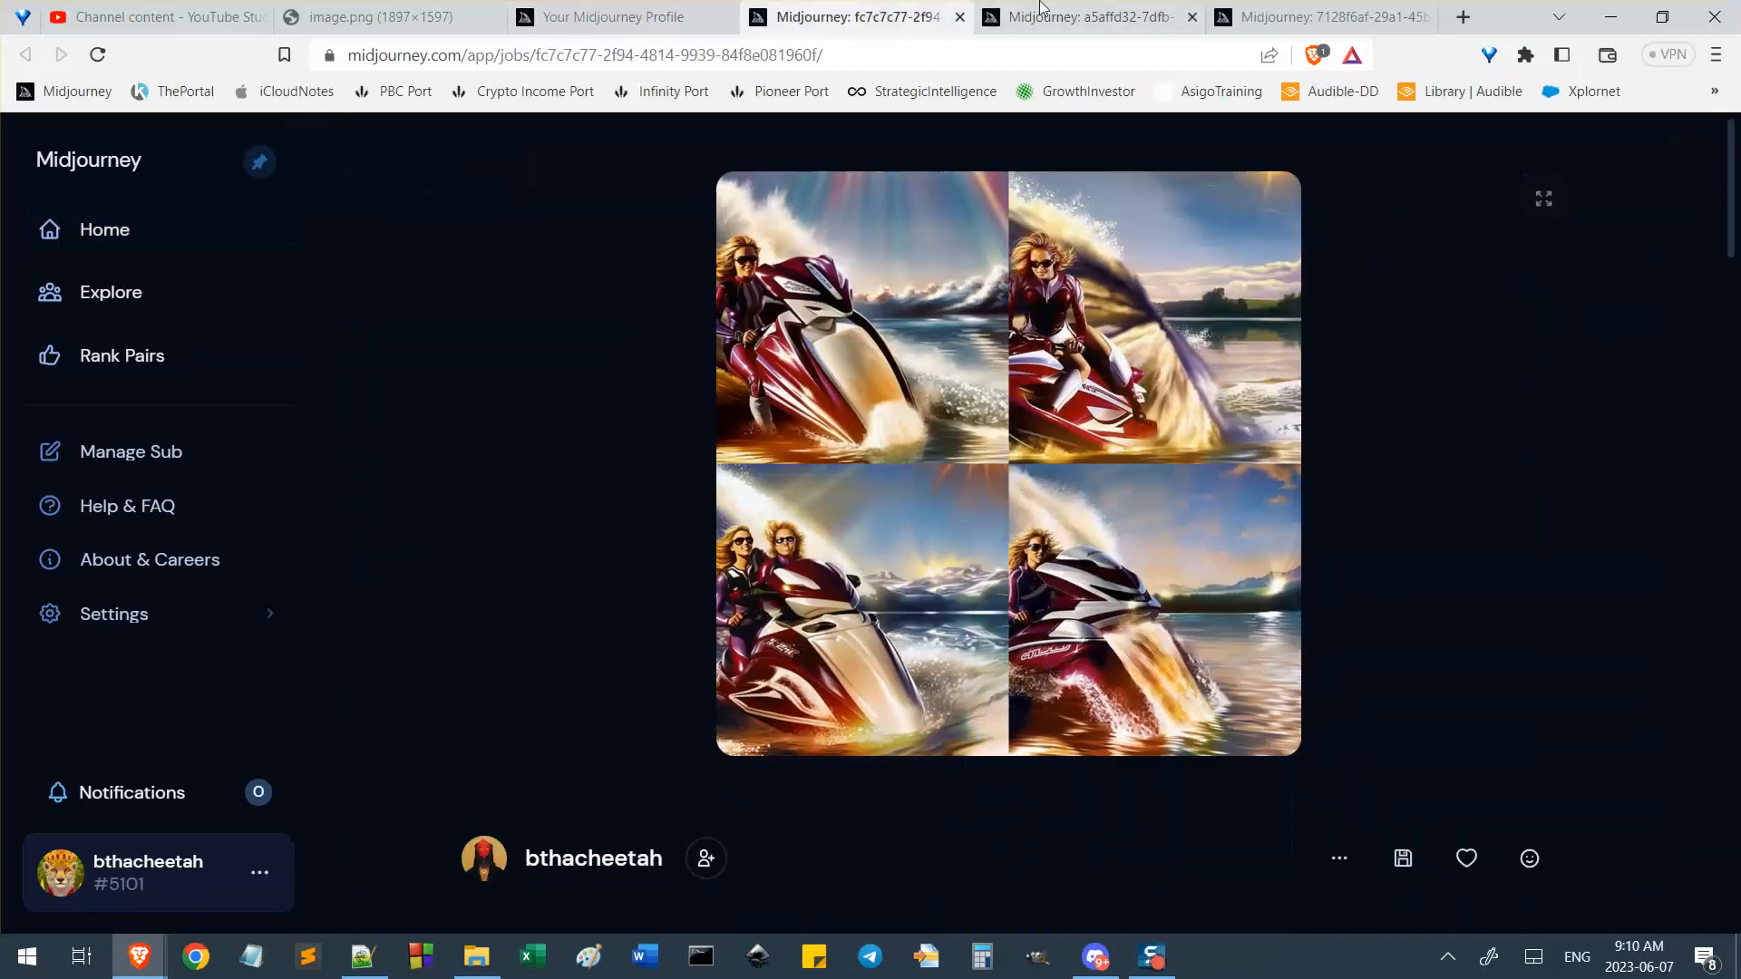
scroll(1043, 581, down, 5)
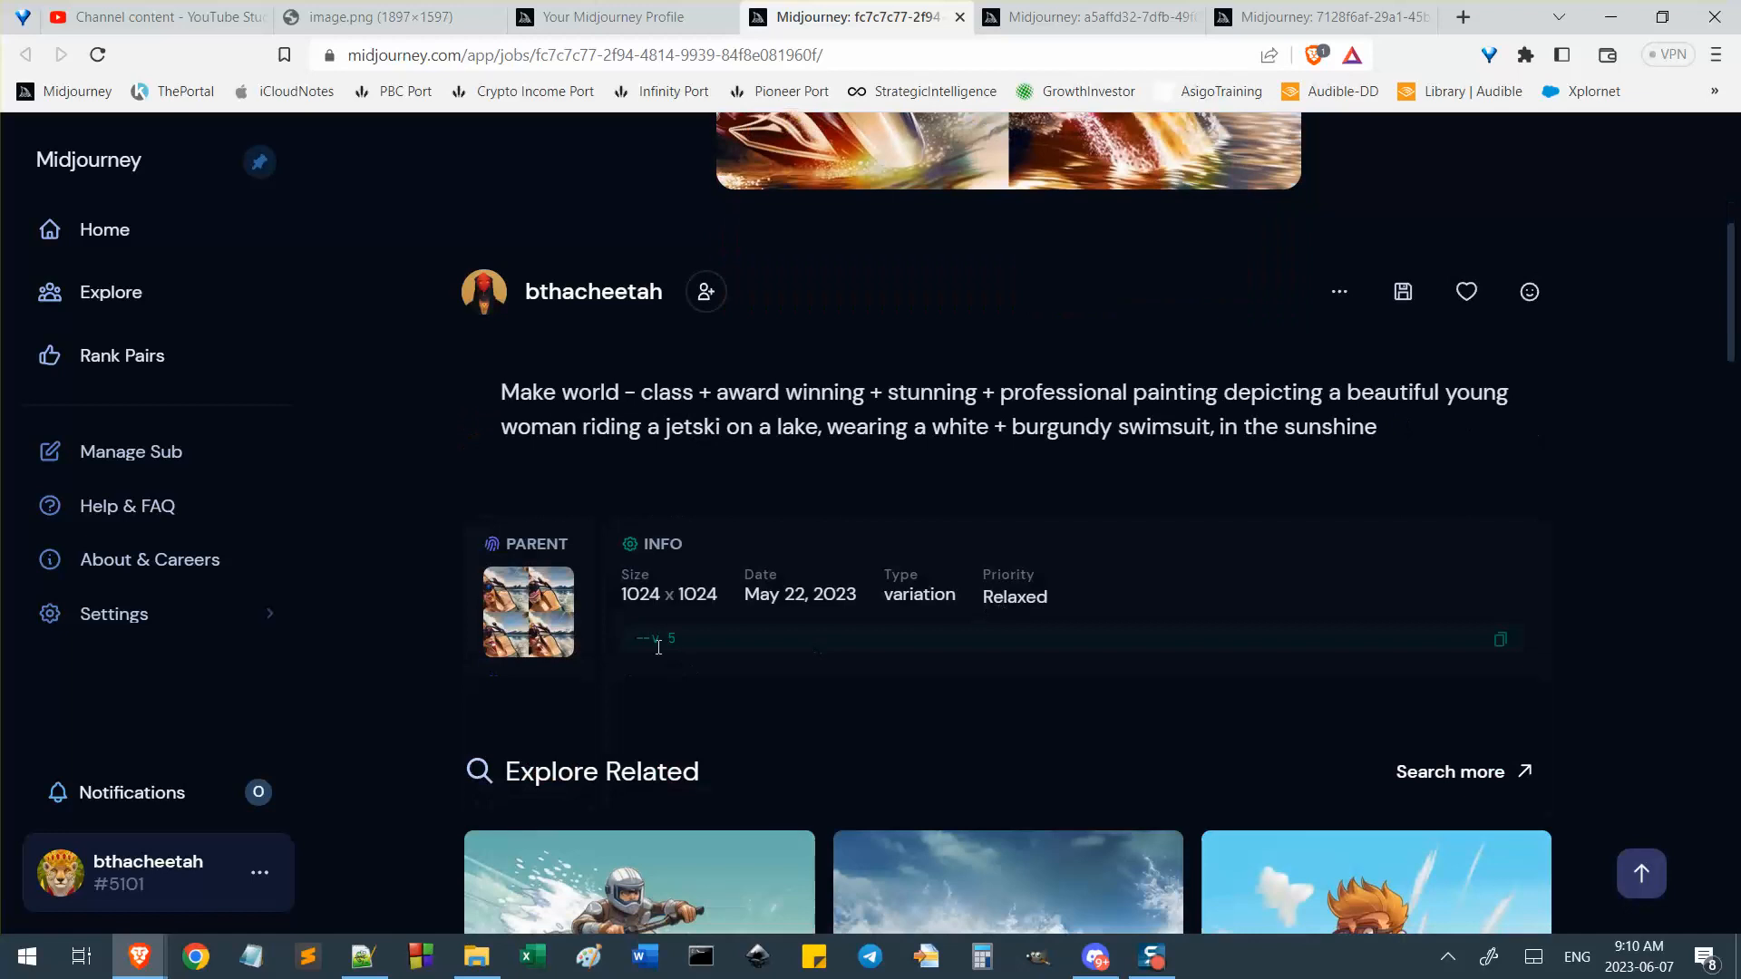
scroll(780, 627, up, 5)
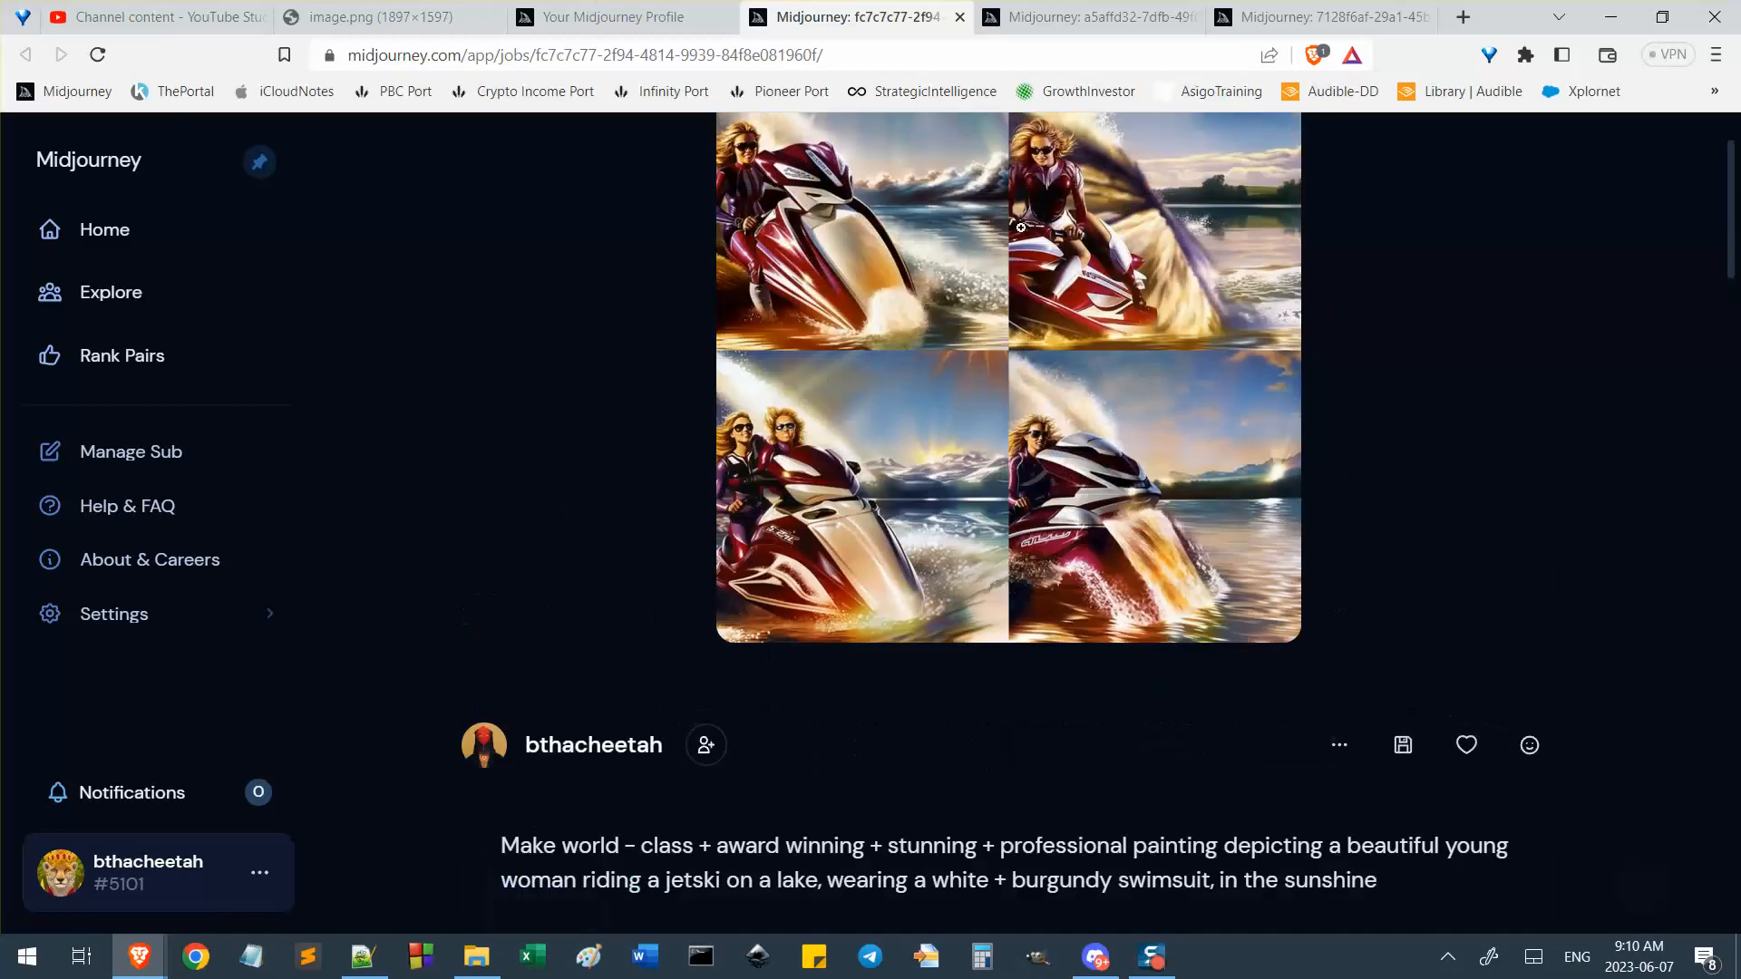
scroll(975, 427, up, 1)
scroll(994, 428, down, 5)
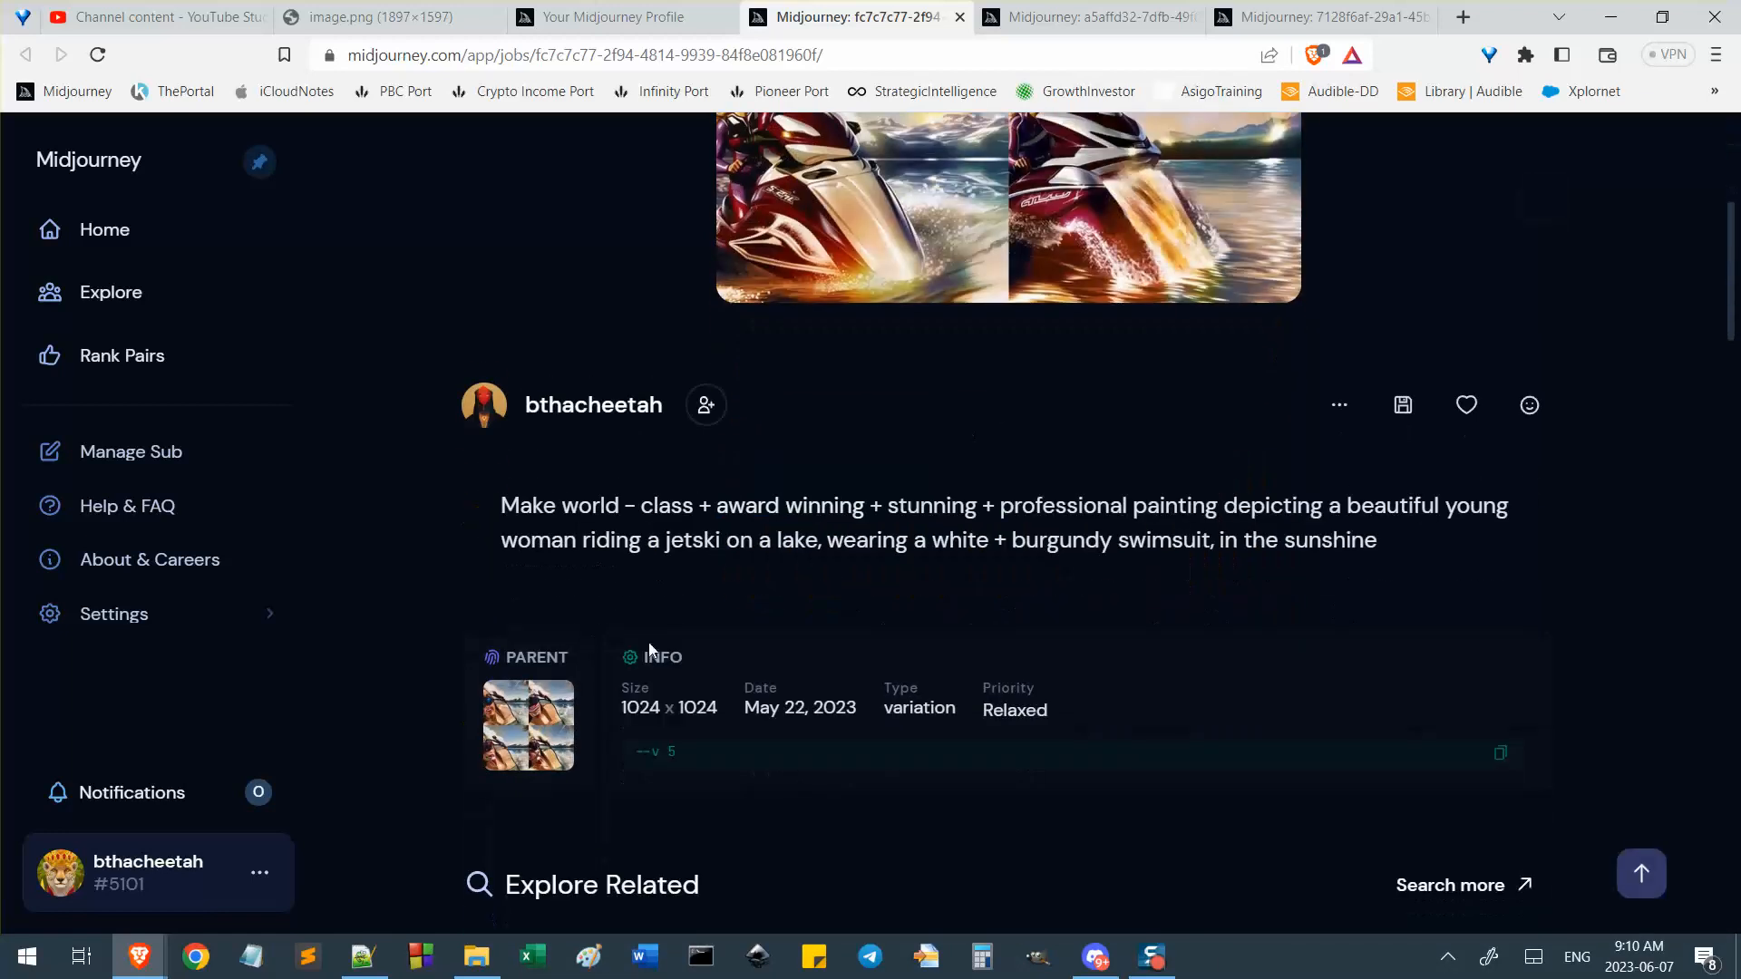
click(543, 735)
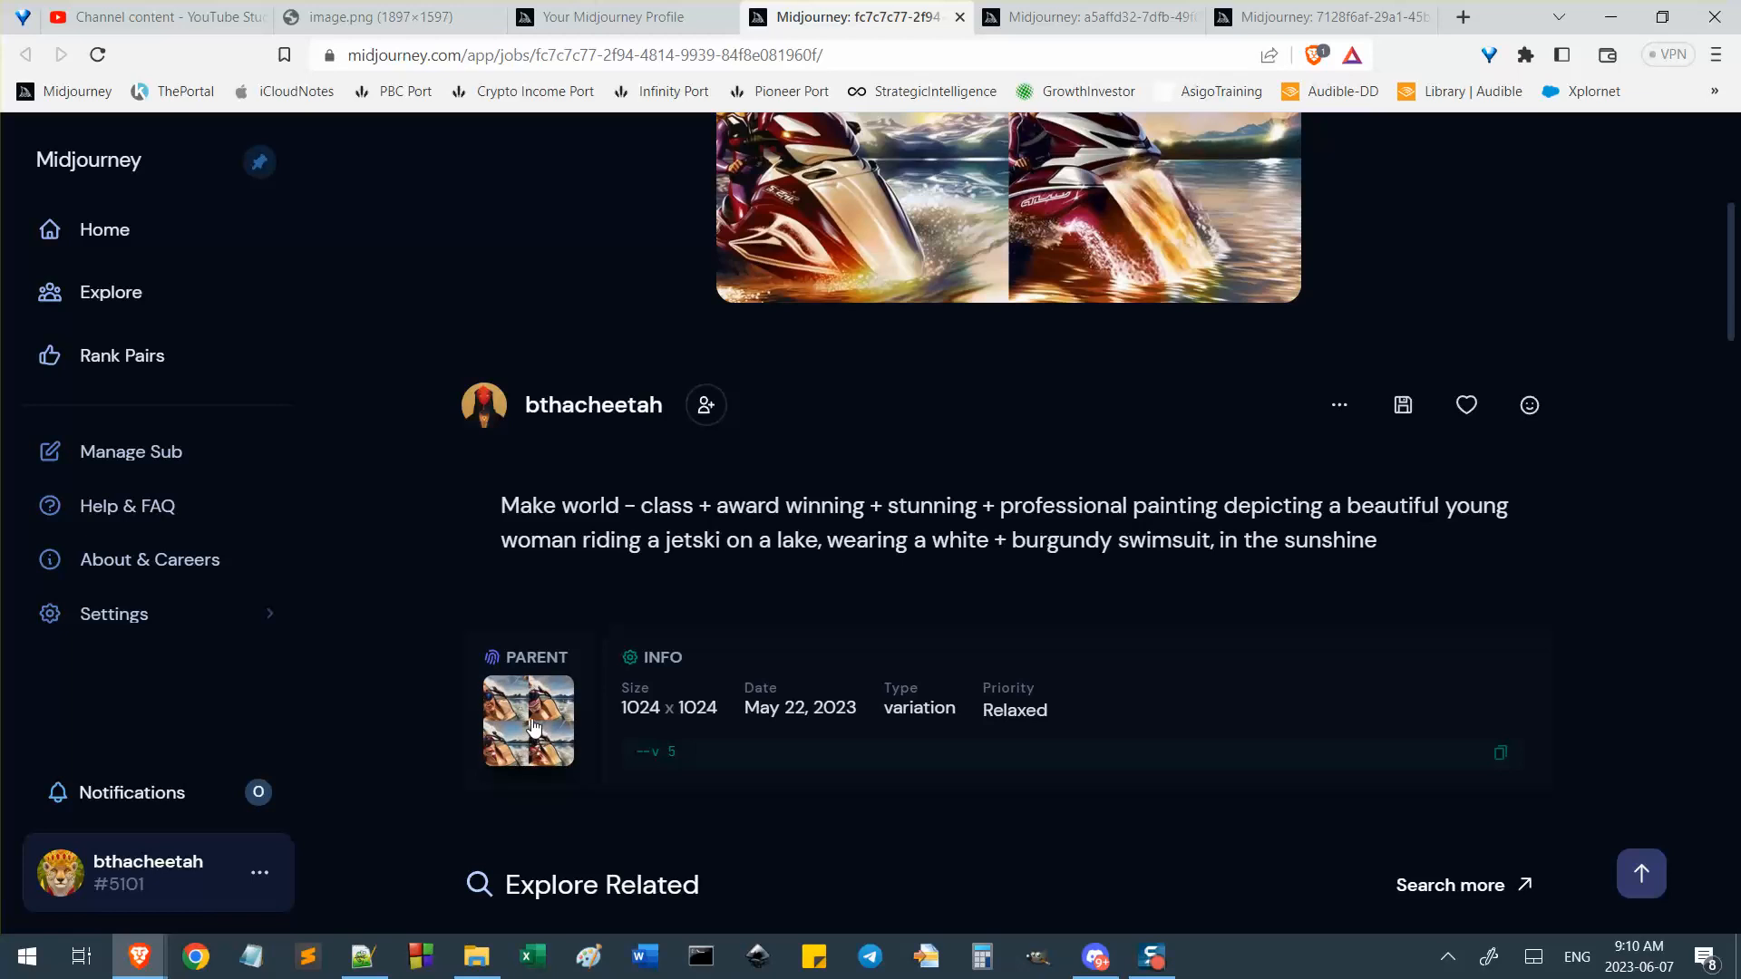
click(531, 730)
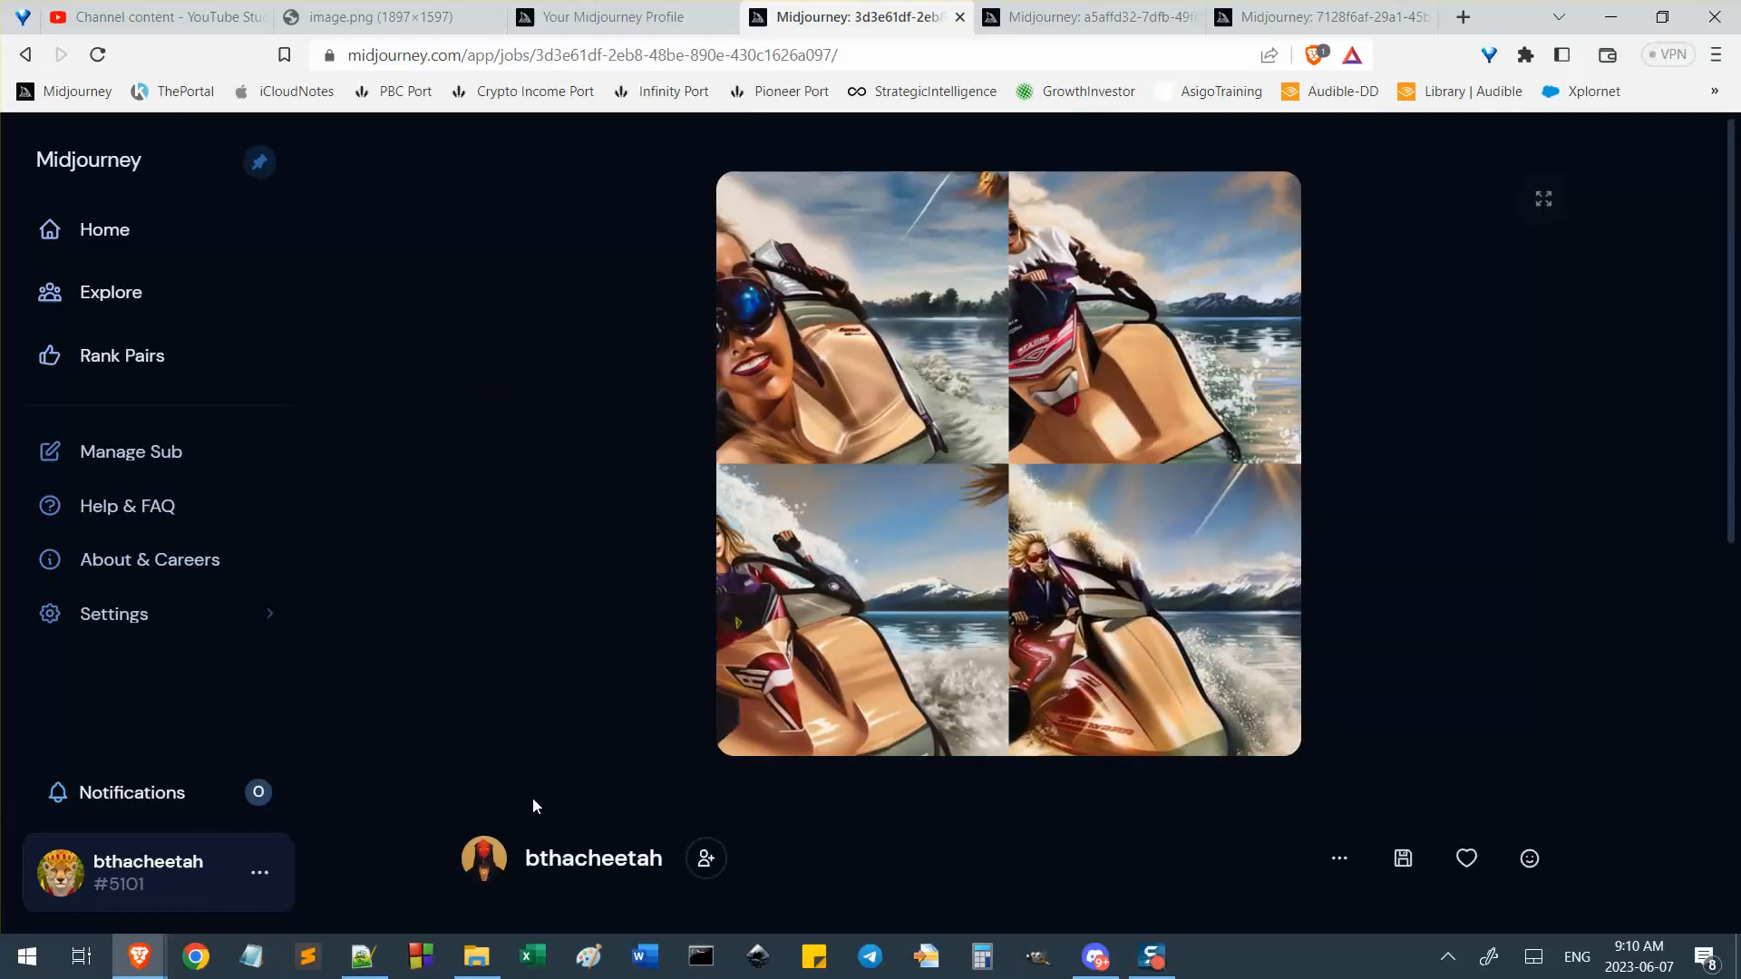
Go back to the golden-spray jetski grid and duplicate its page in a new tab placed right after the original.
click(27, 56)
key(ctrl+l)
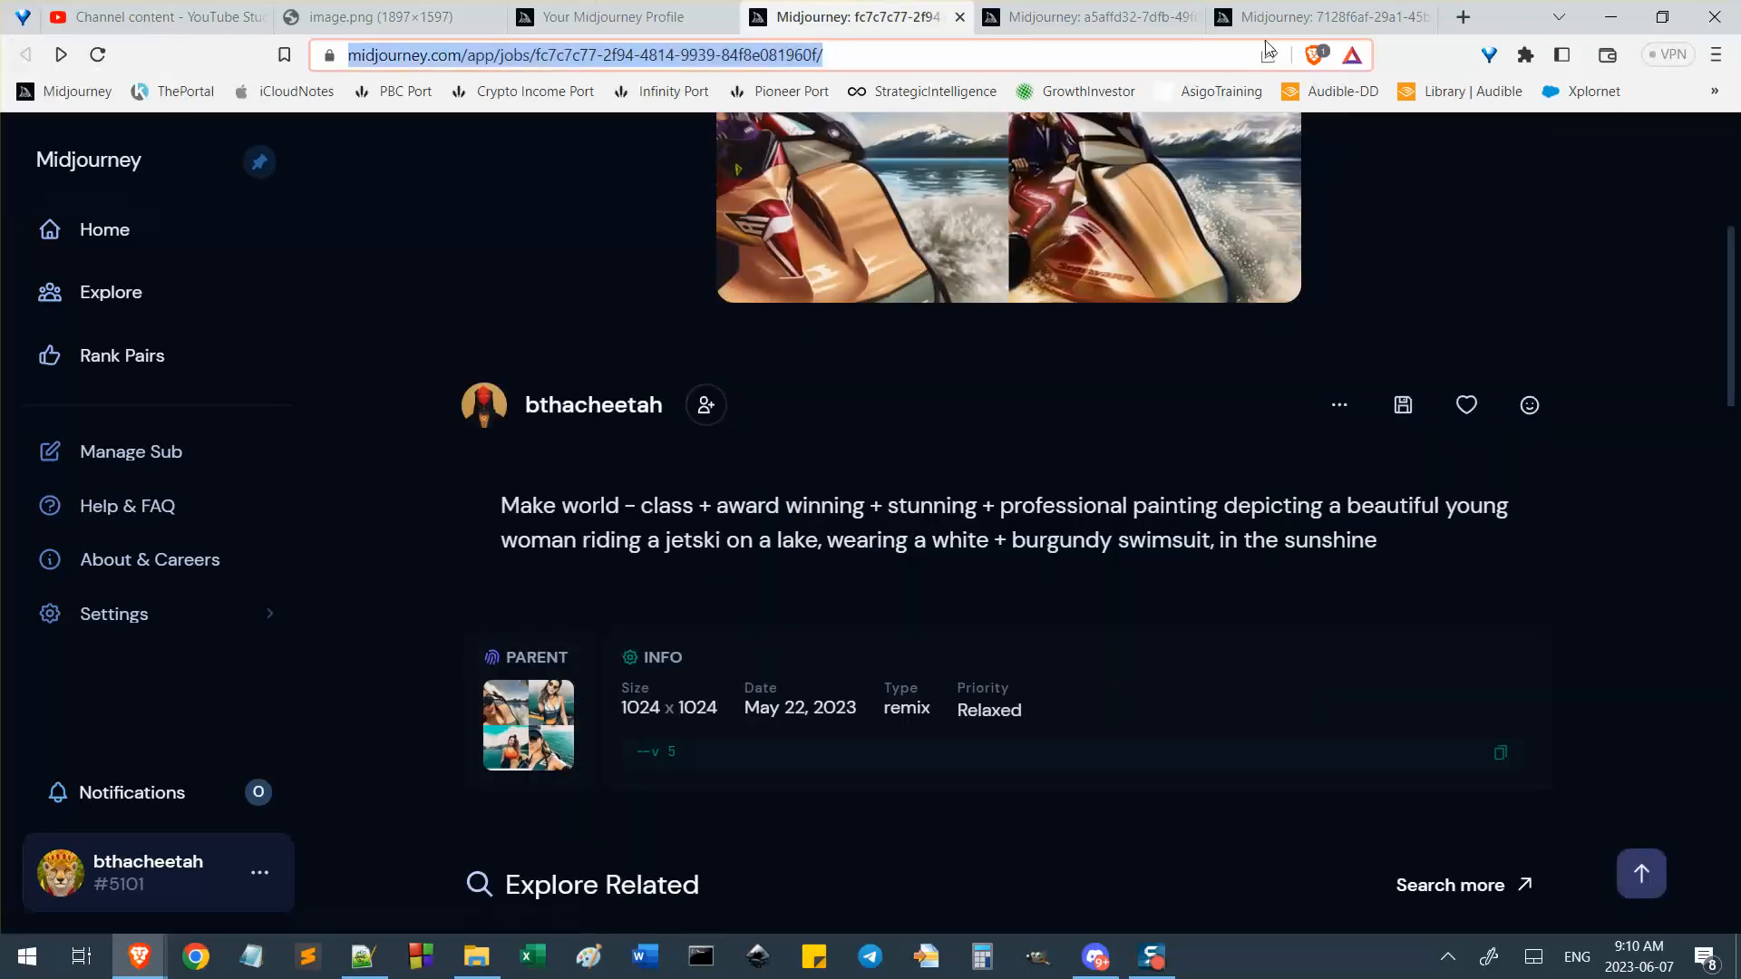
key(BackSpace)
click(1463, 17)
key(ctrl+v)
key(Return)
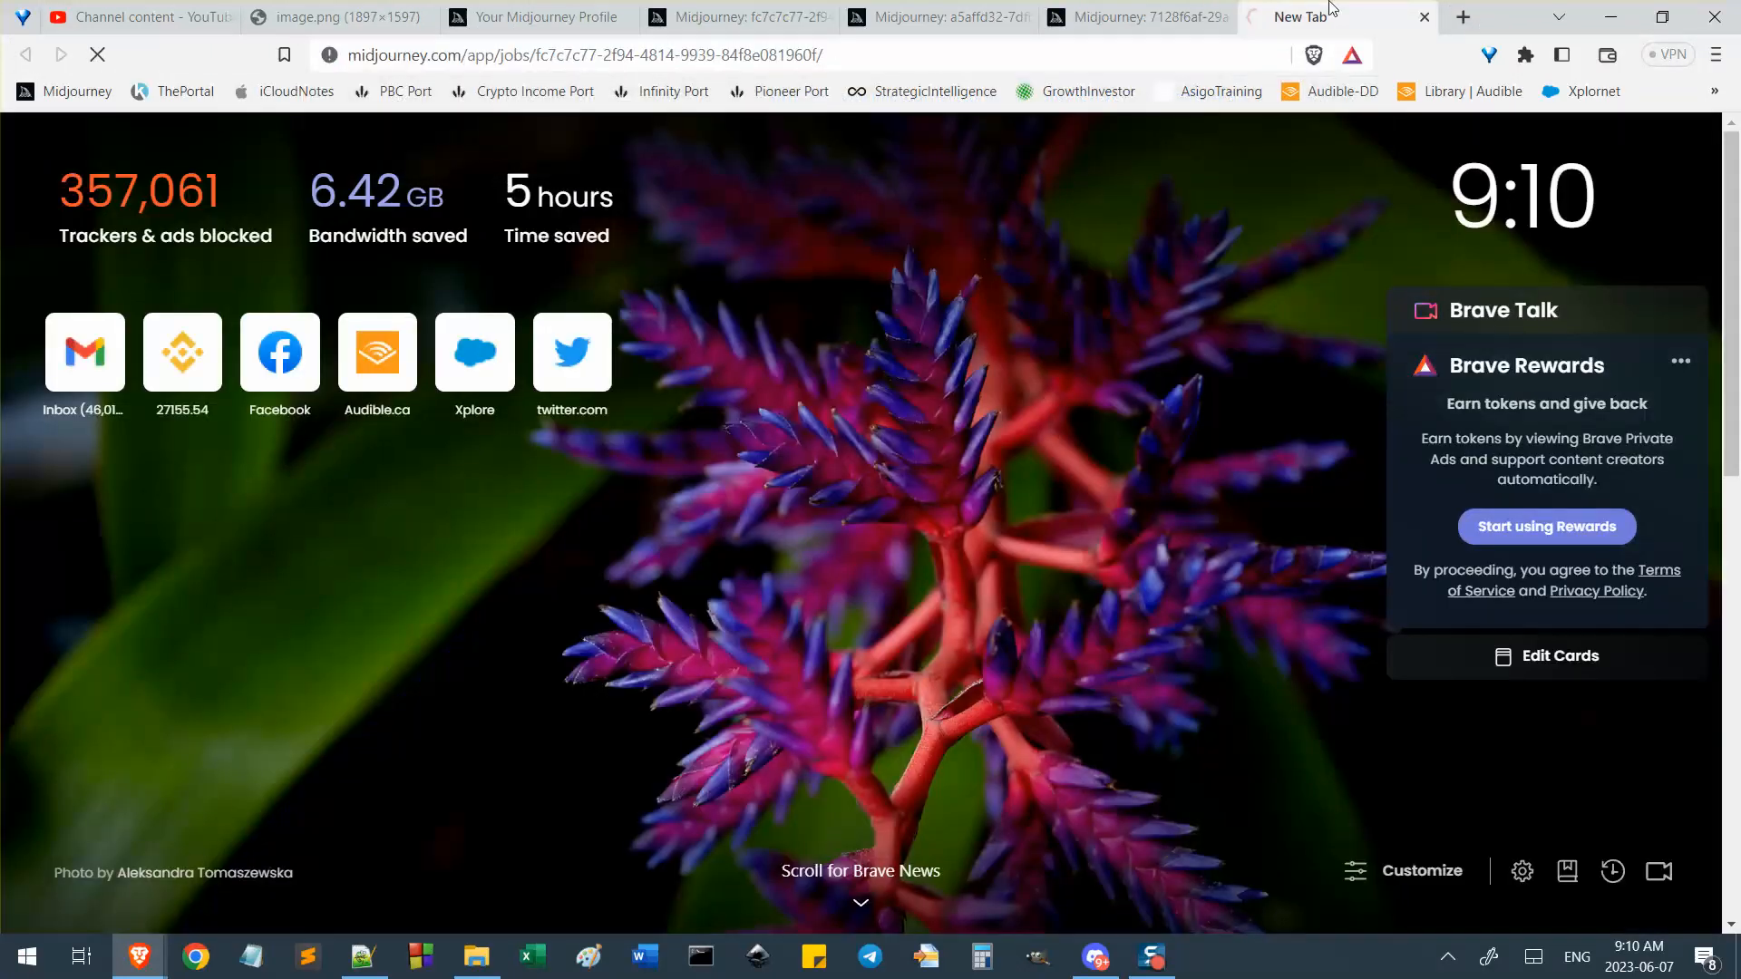
drag(1307, 11, 931, 7)
Check the jetski results and the original grid's tab, and open the parent of the golden-spray grid in the duplicate tab.
click(566, 11)
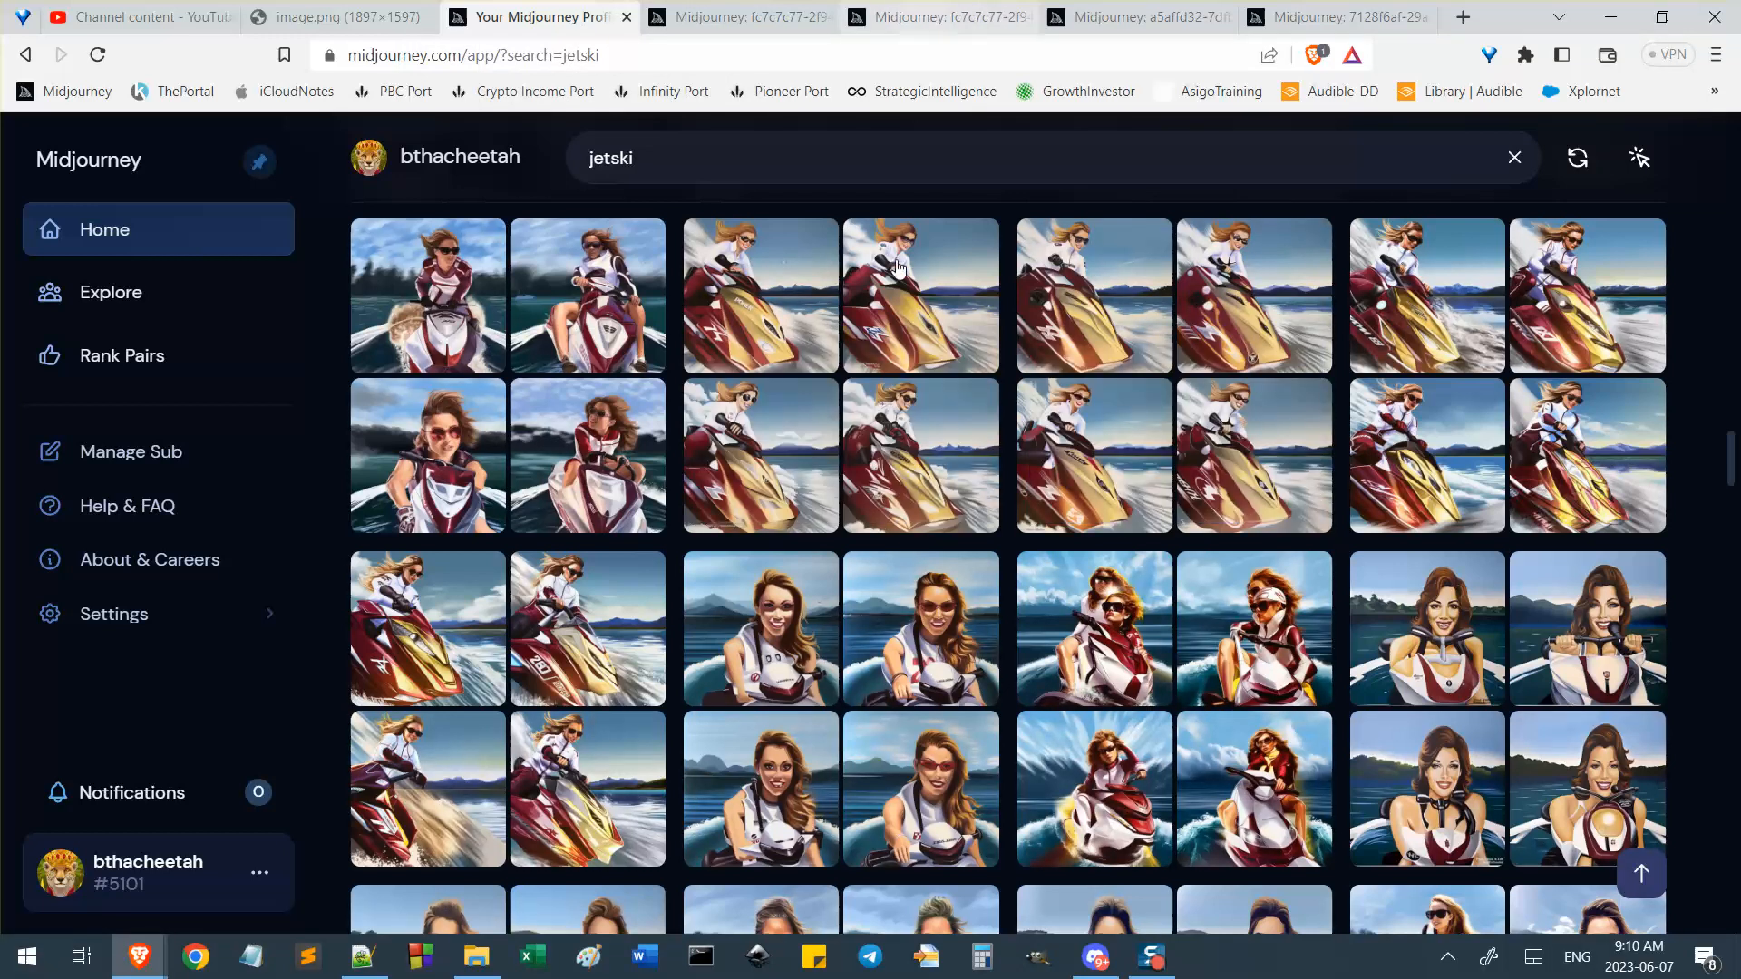
click(1032, 7)
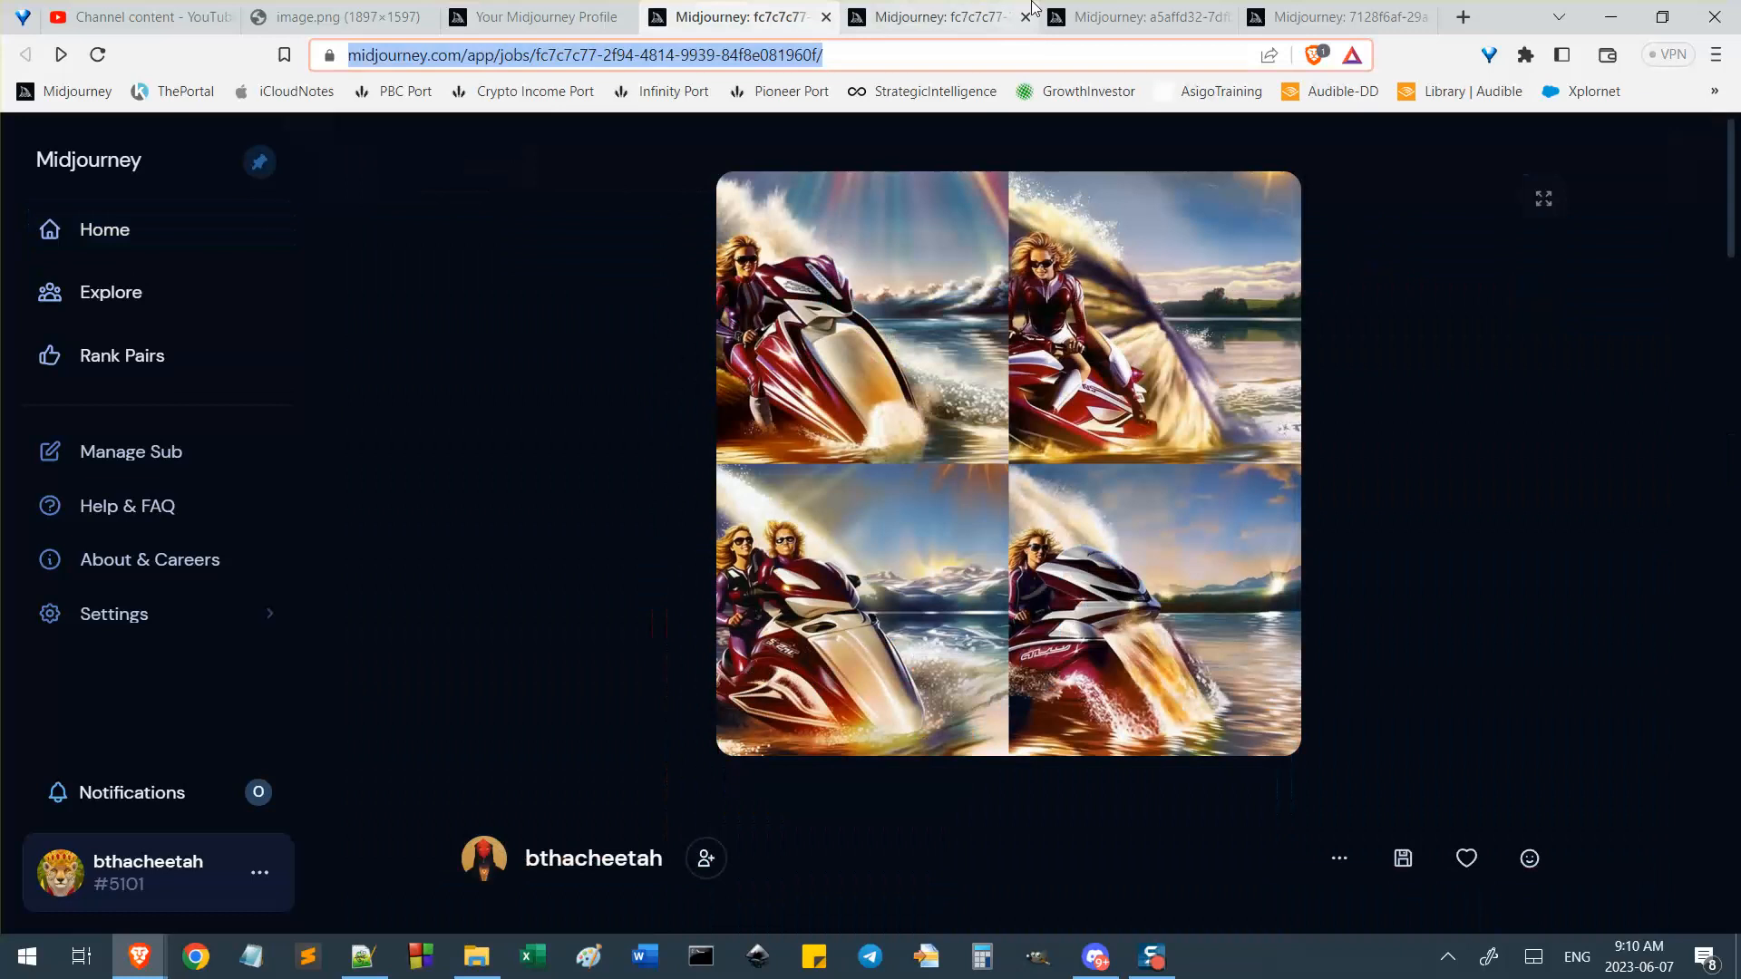
click(898, 9)
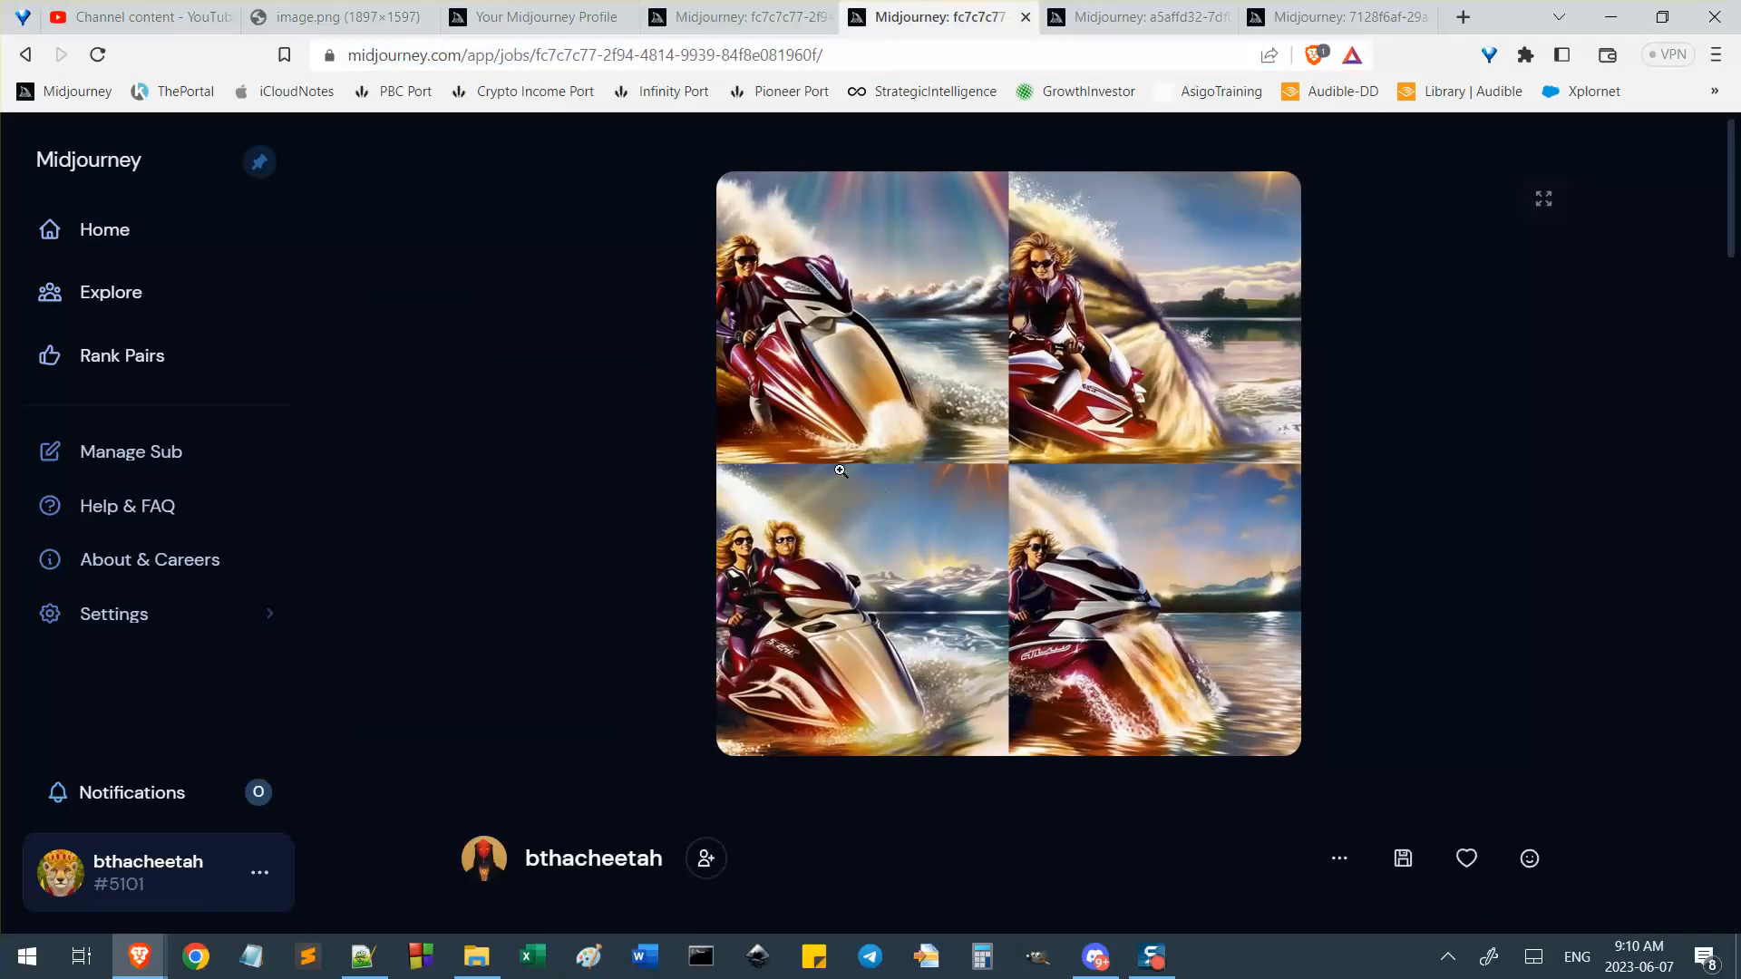
scroll(841, 470, down, 4)
scroll(661, 484, up, 1)
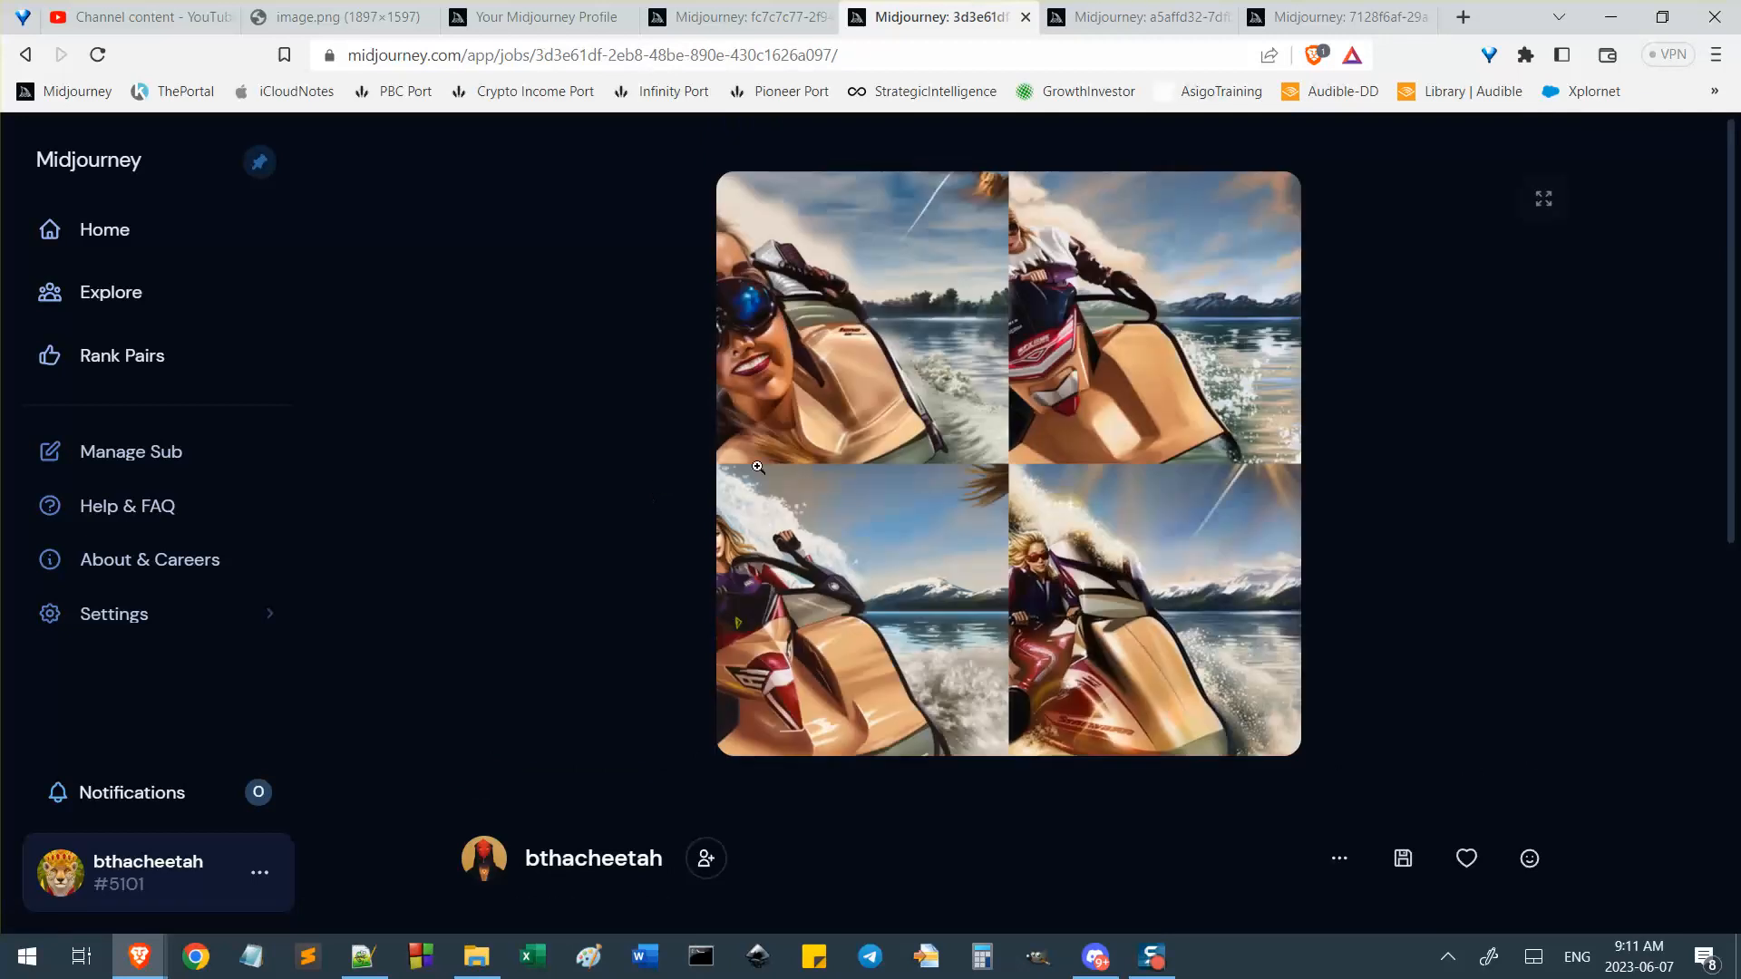
Read the prompt of the close-up jetski grid, open its parent grid, and compare that parent with the golden-spray grid.
scroll(458, 609, down, 4)
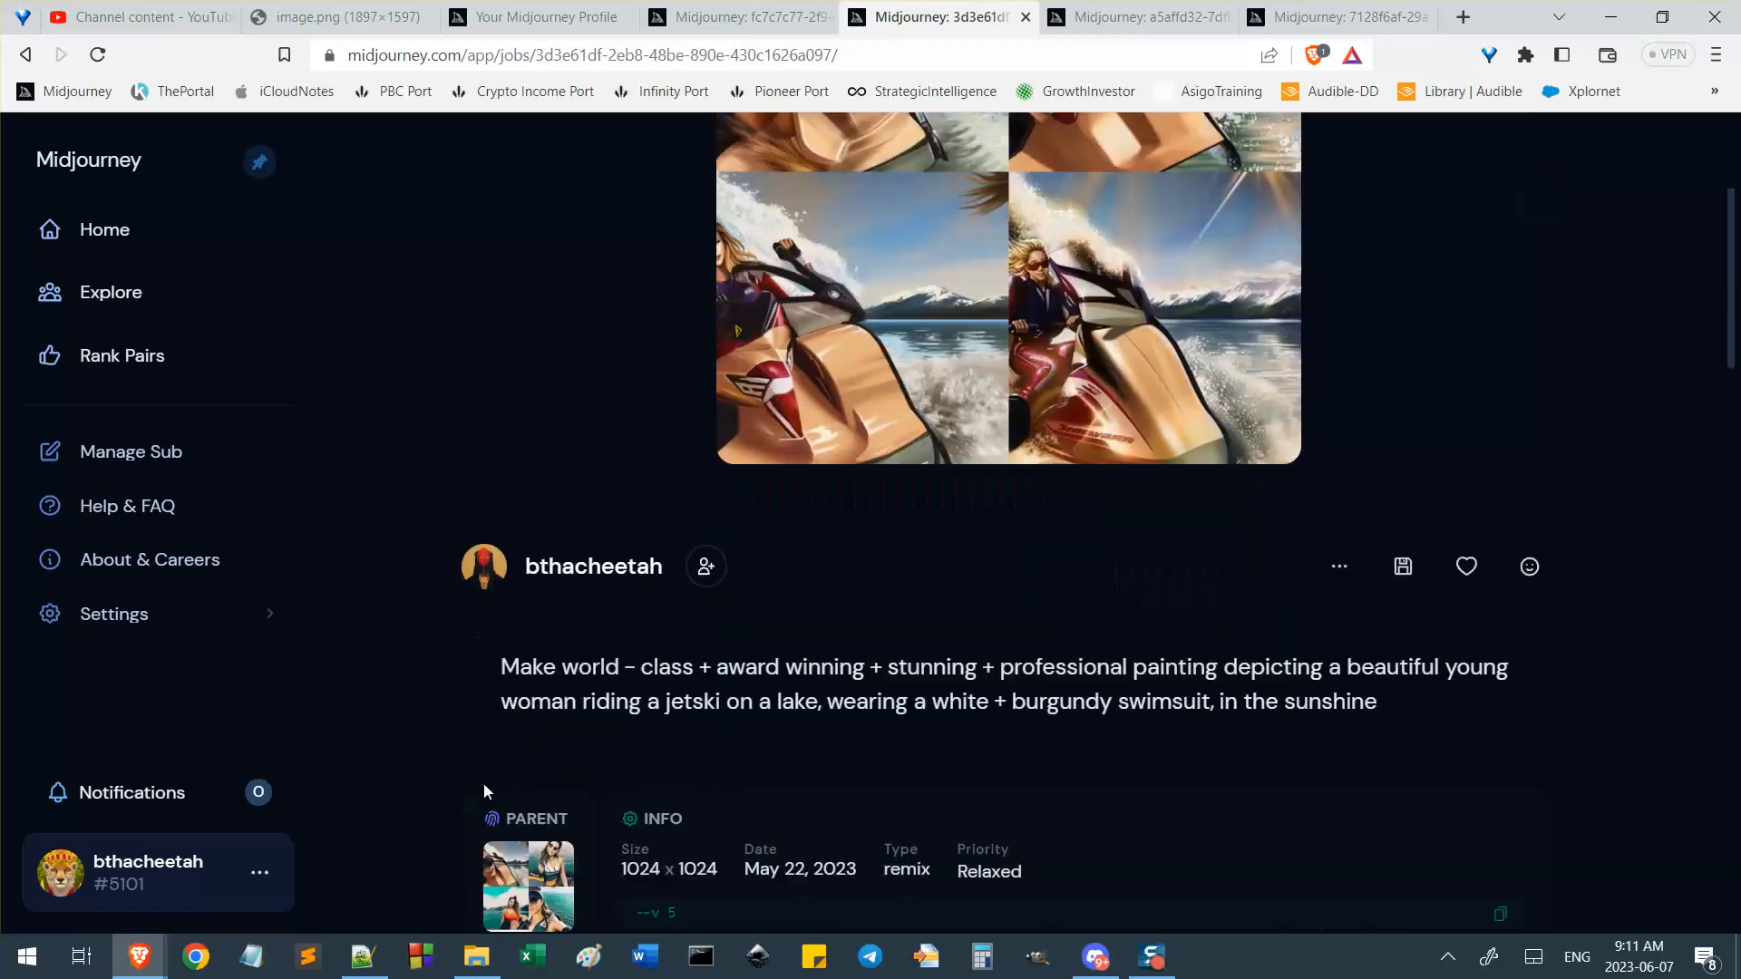
click(535, 843)
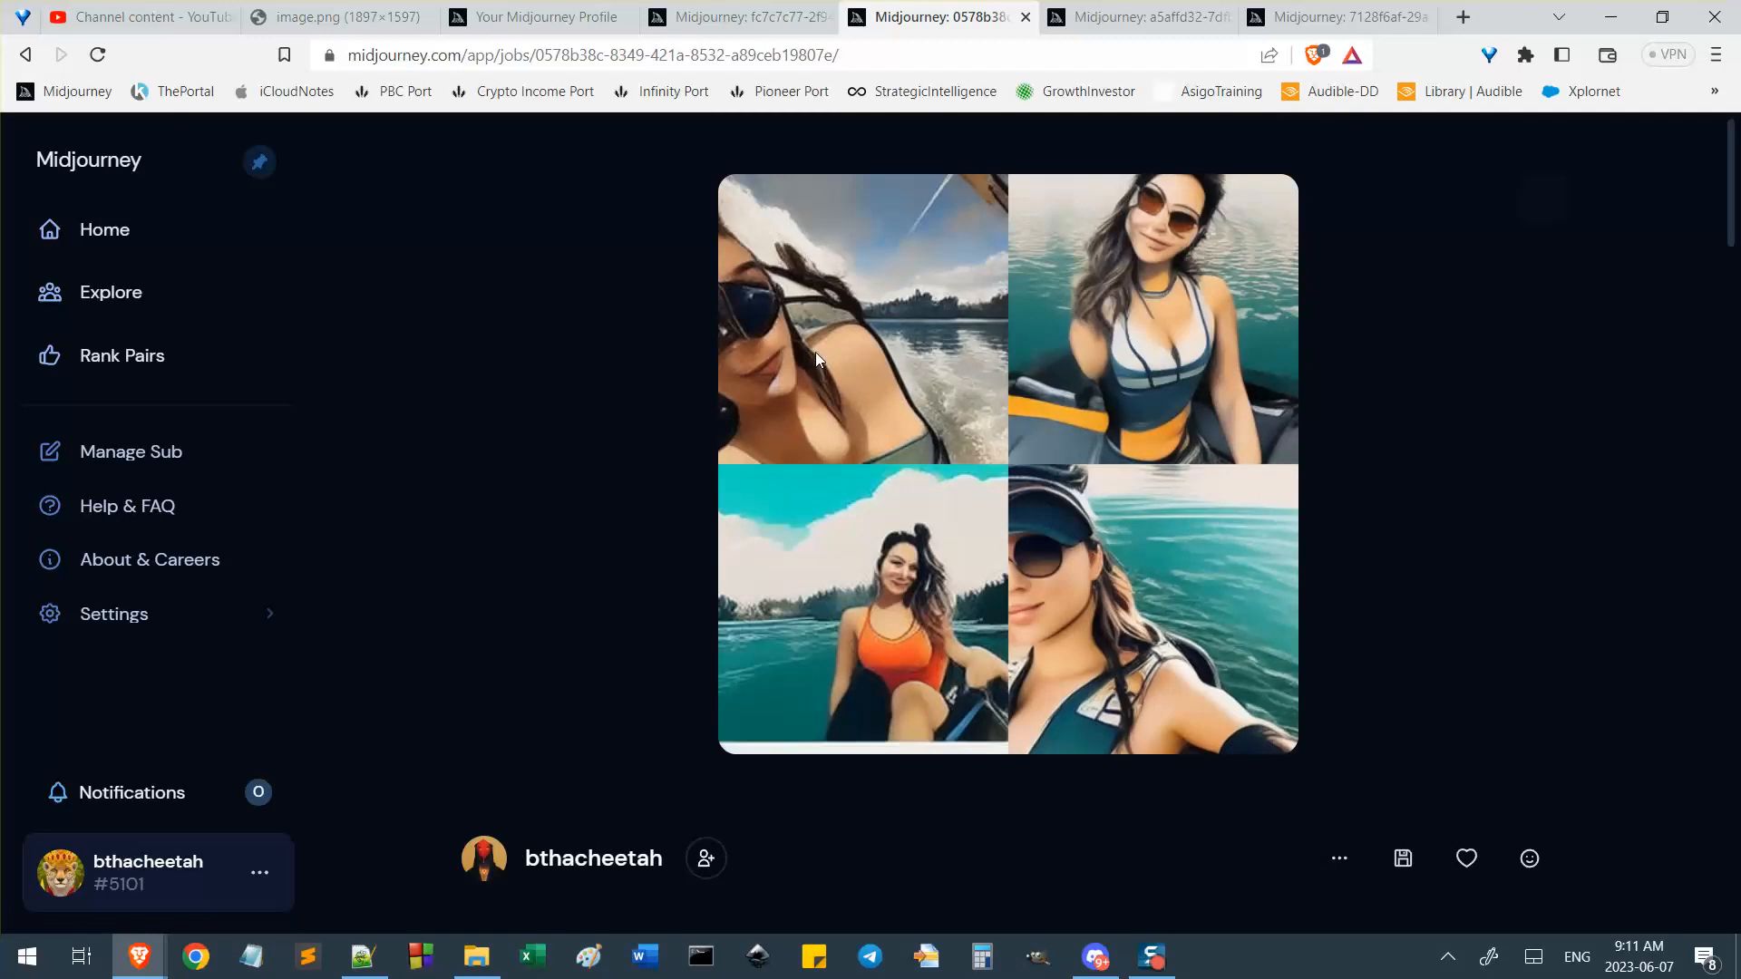
key(ctrl+shift+Tab)
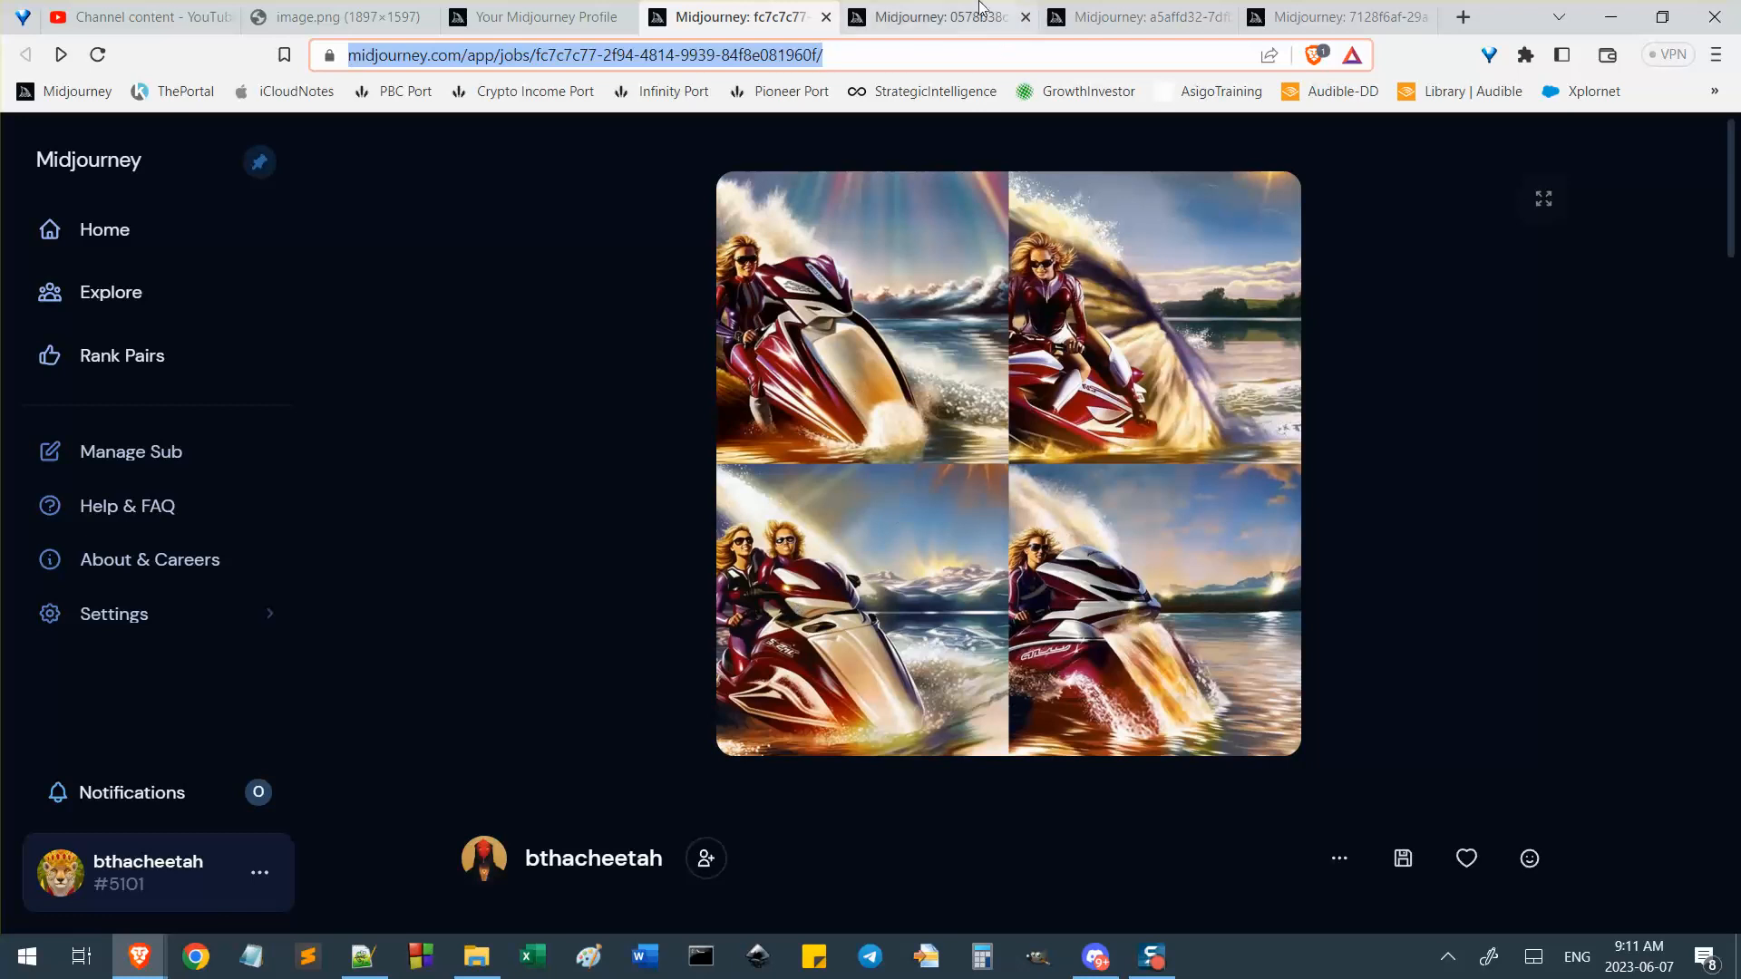
click(904, 10)
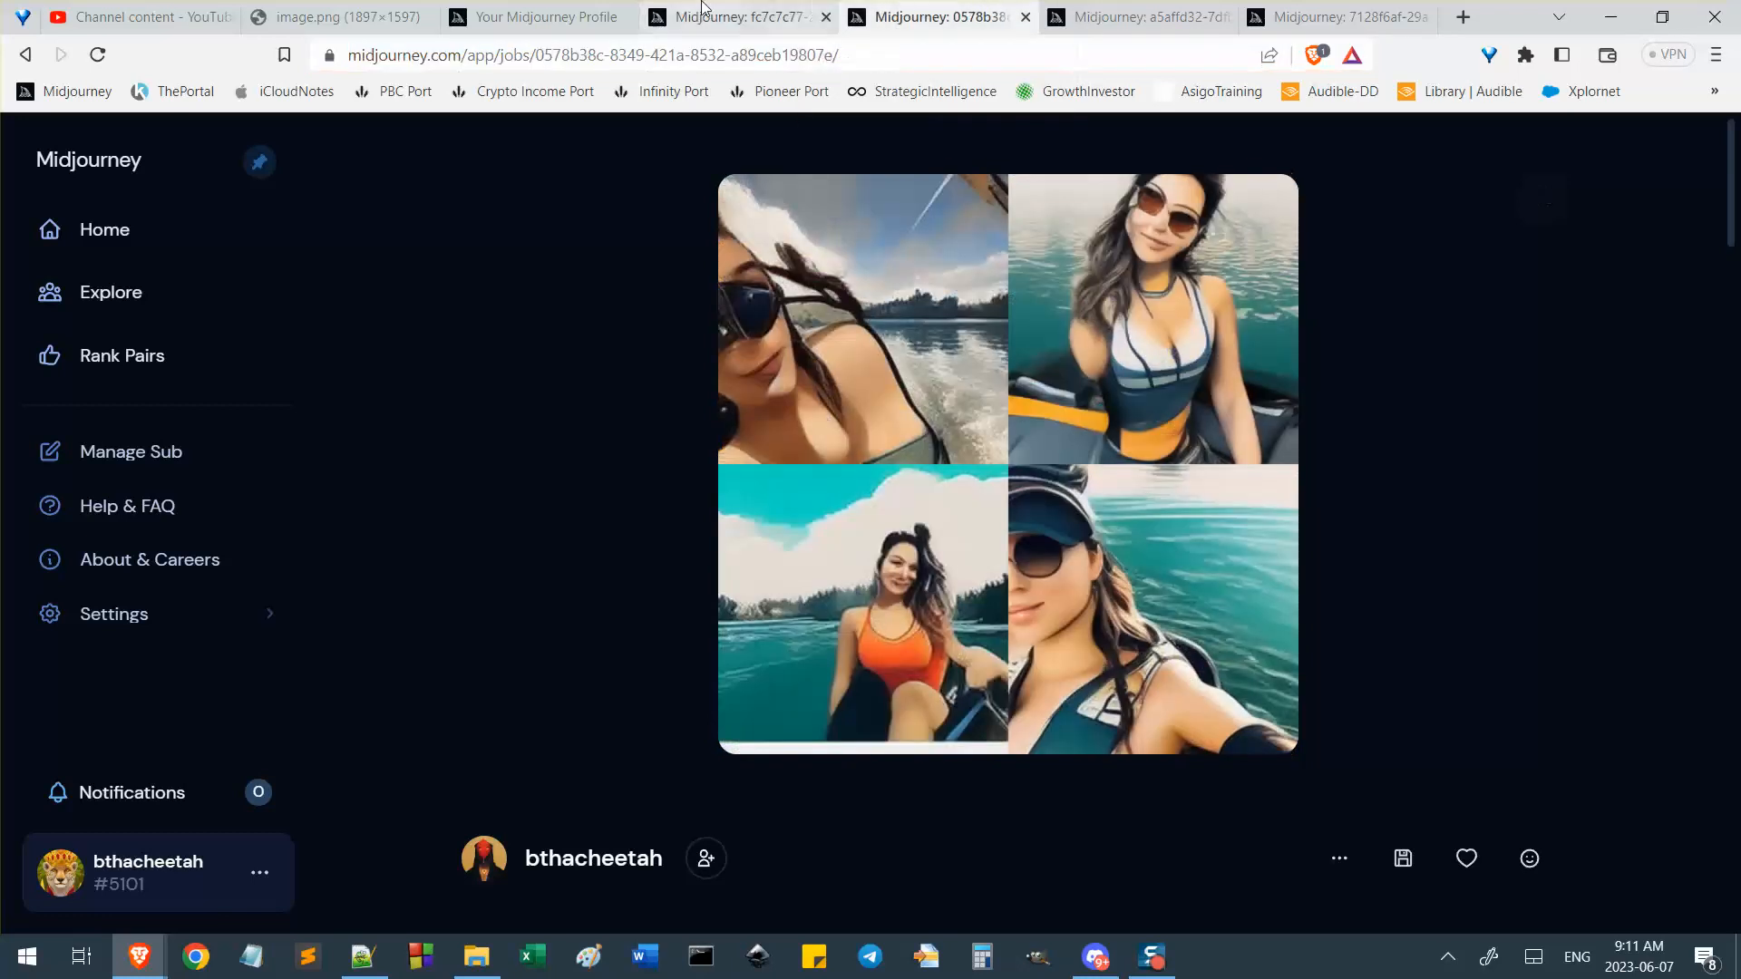
Return to the jetski search results and open the grid of women riding burgundy and white jetskis under a cloudy sky in a separate tab.
key(ctrl+shift+Tab)
key(ctrl+shift+Tab)
scroll(811, 357, down, 6)
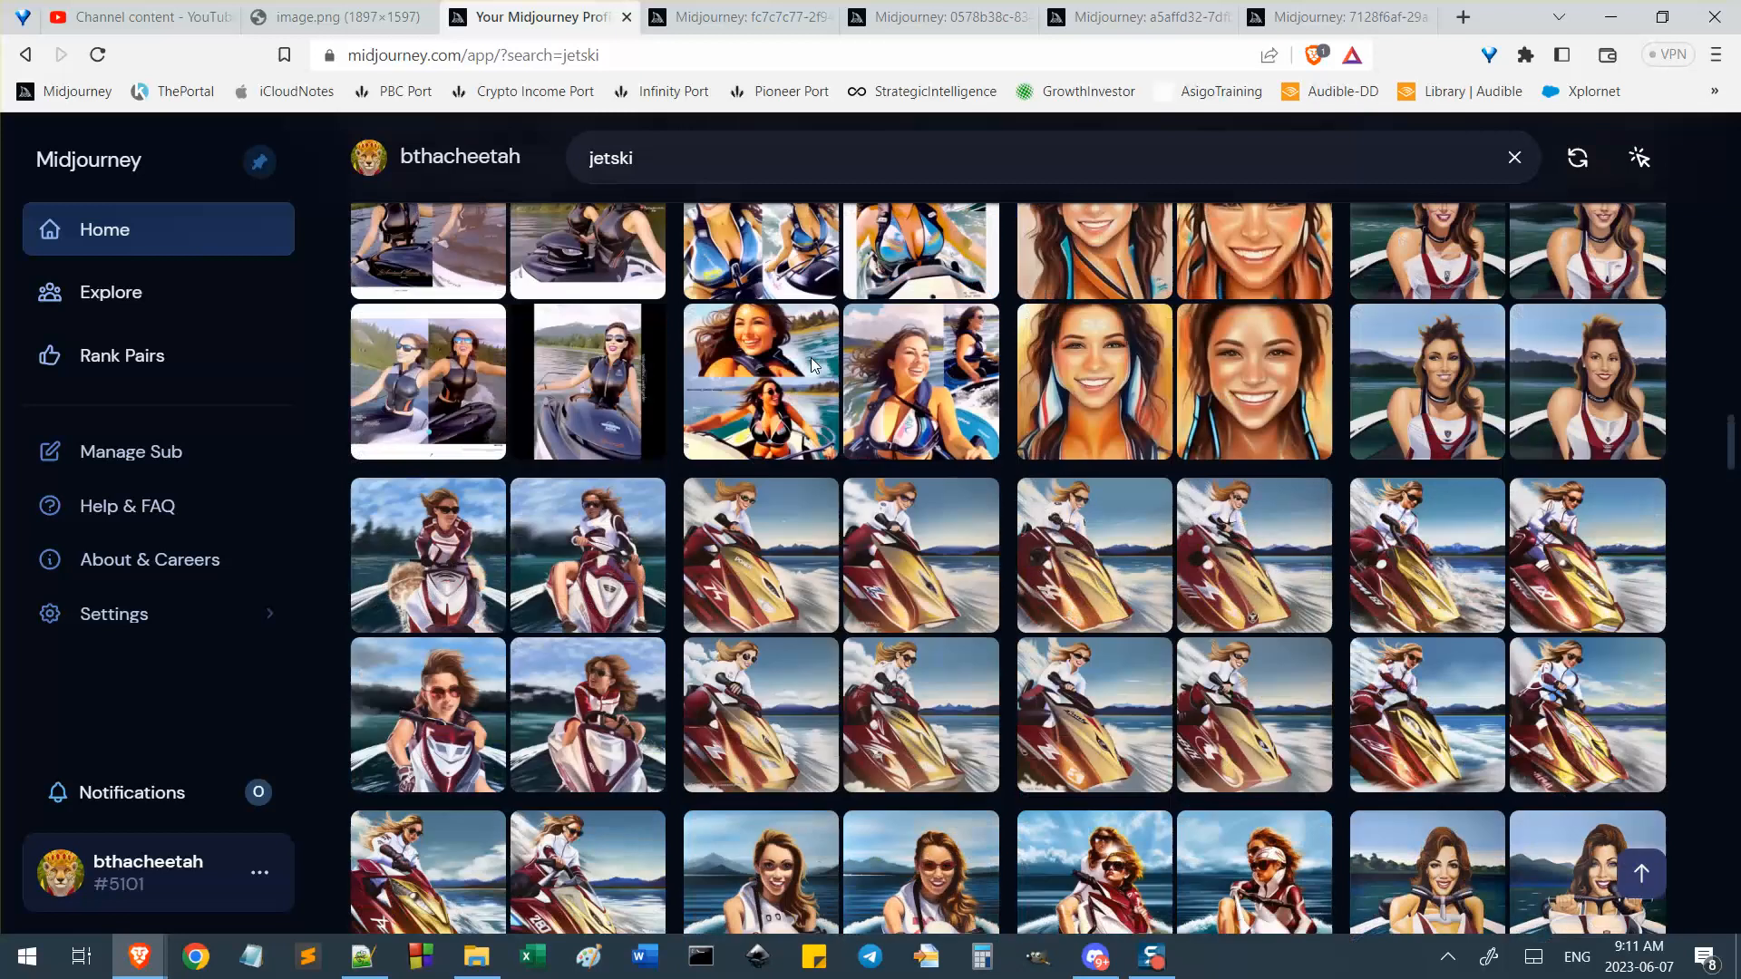
scroll(1124, 459, up, 4)
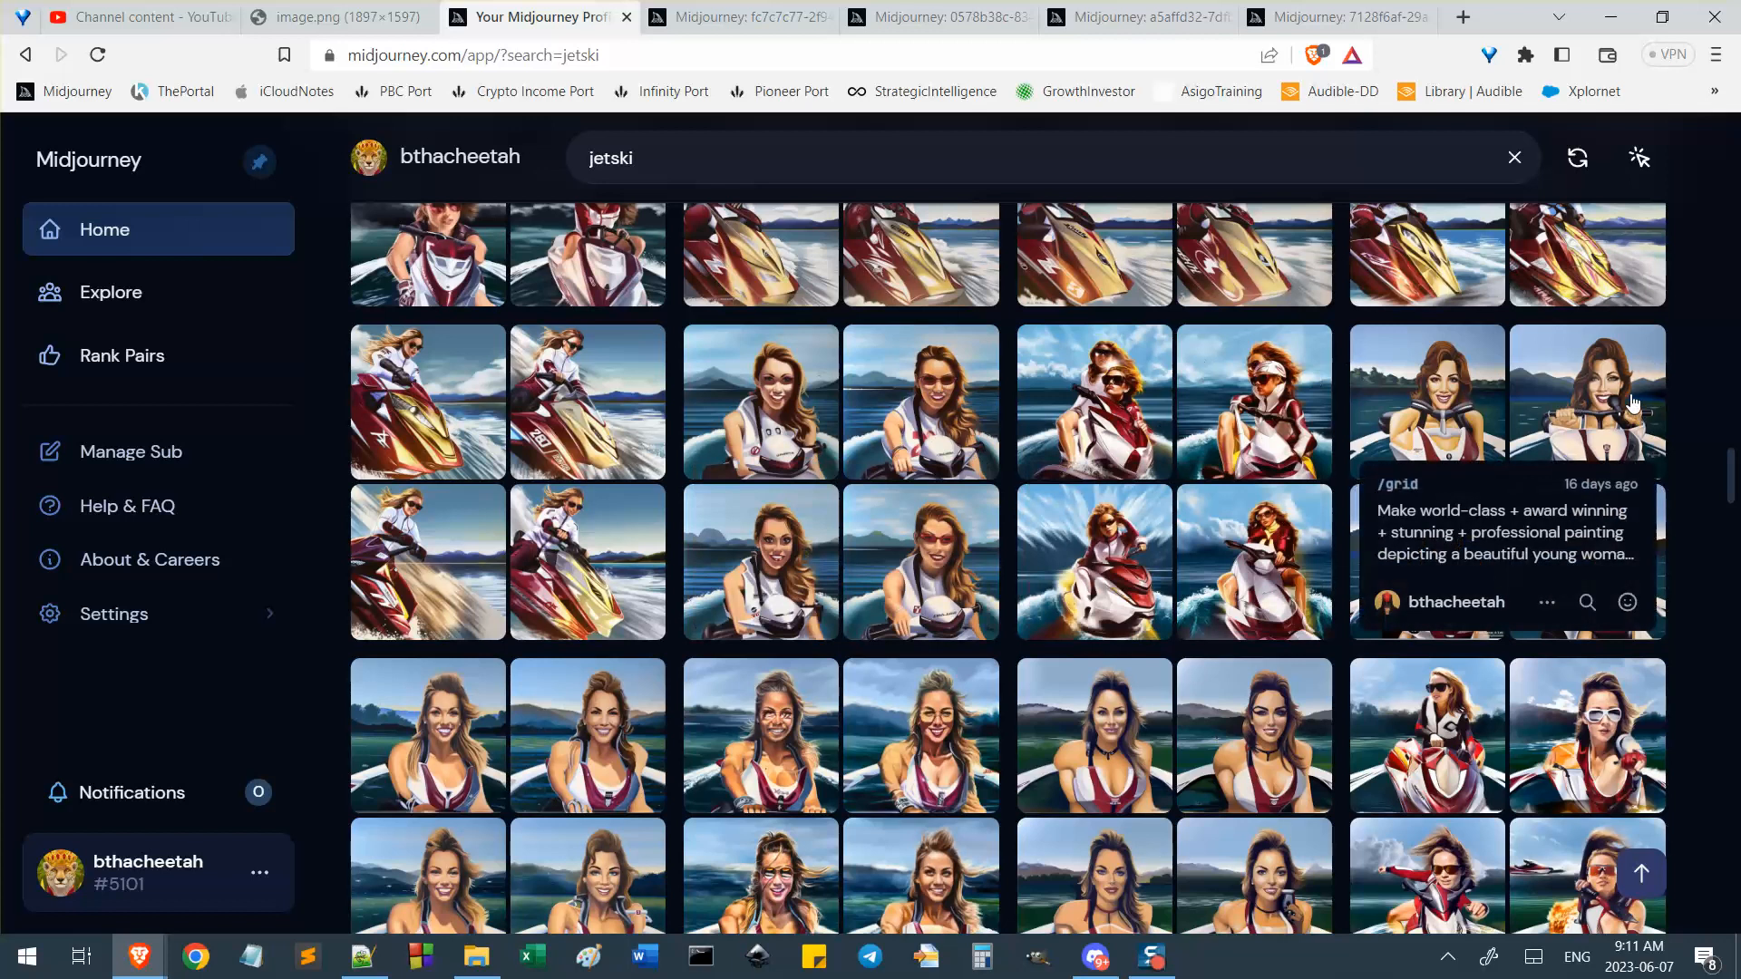
scroll(1496, 430, down, 4)
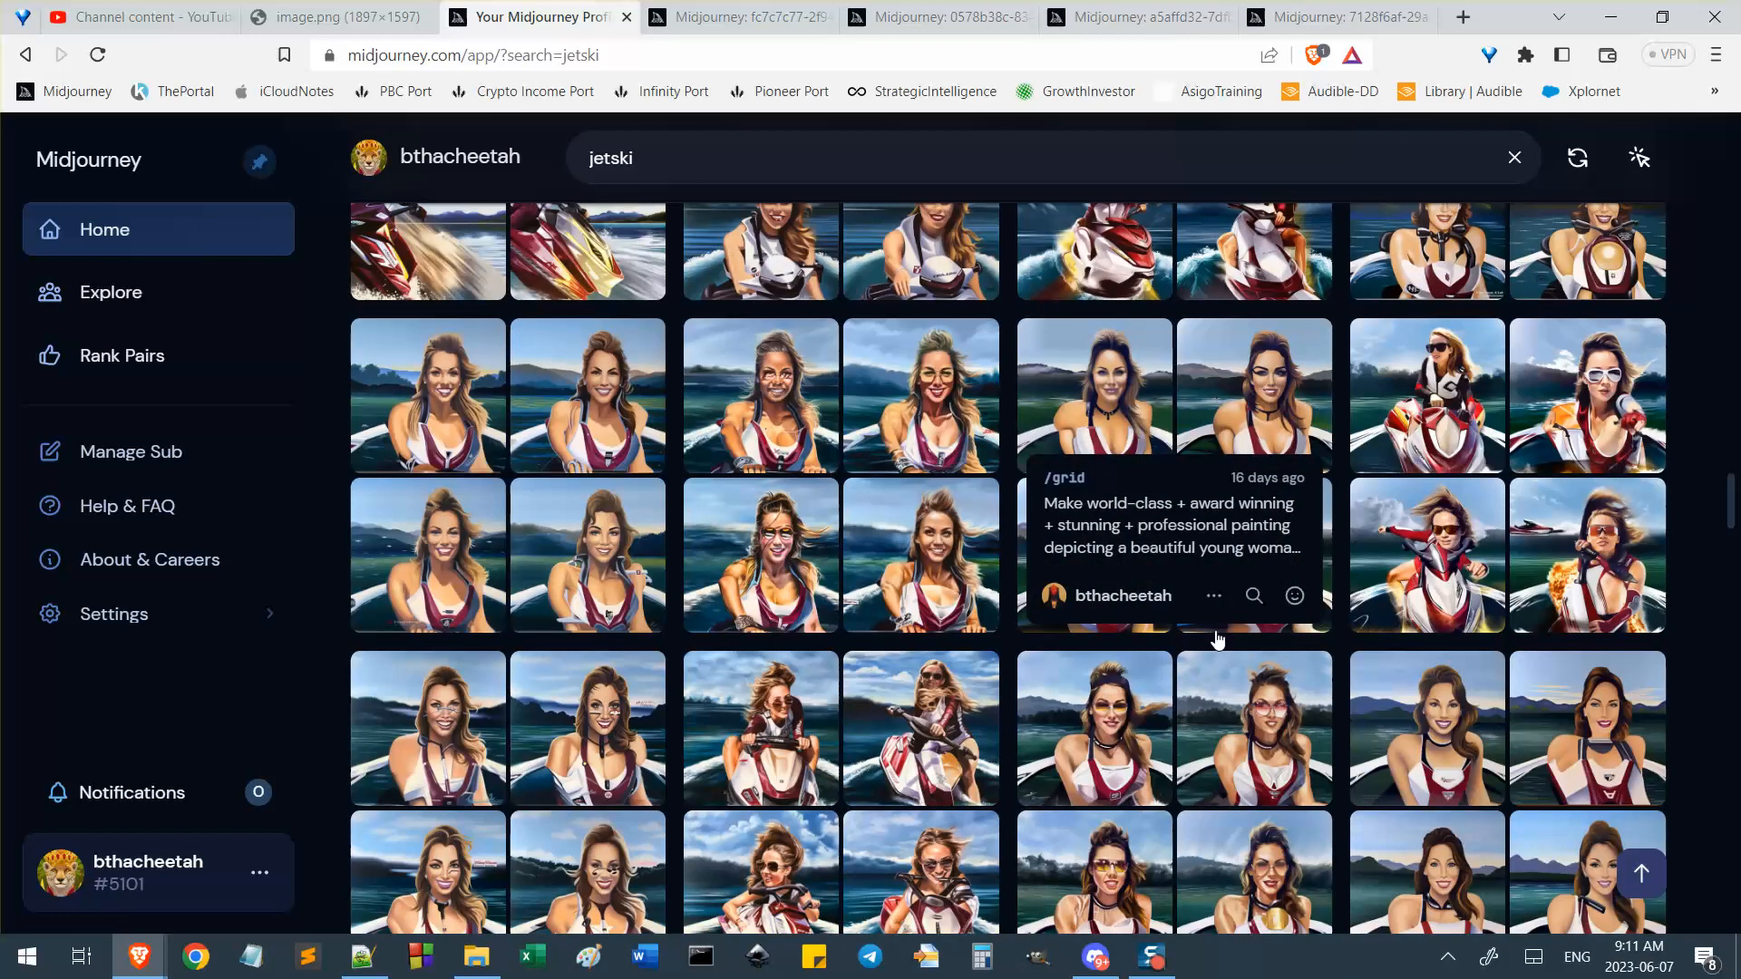
scroll(1170, 454, down, 4)
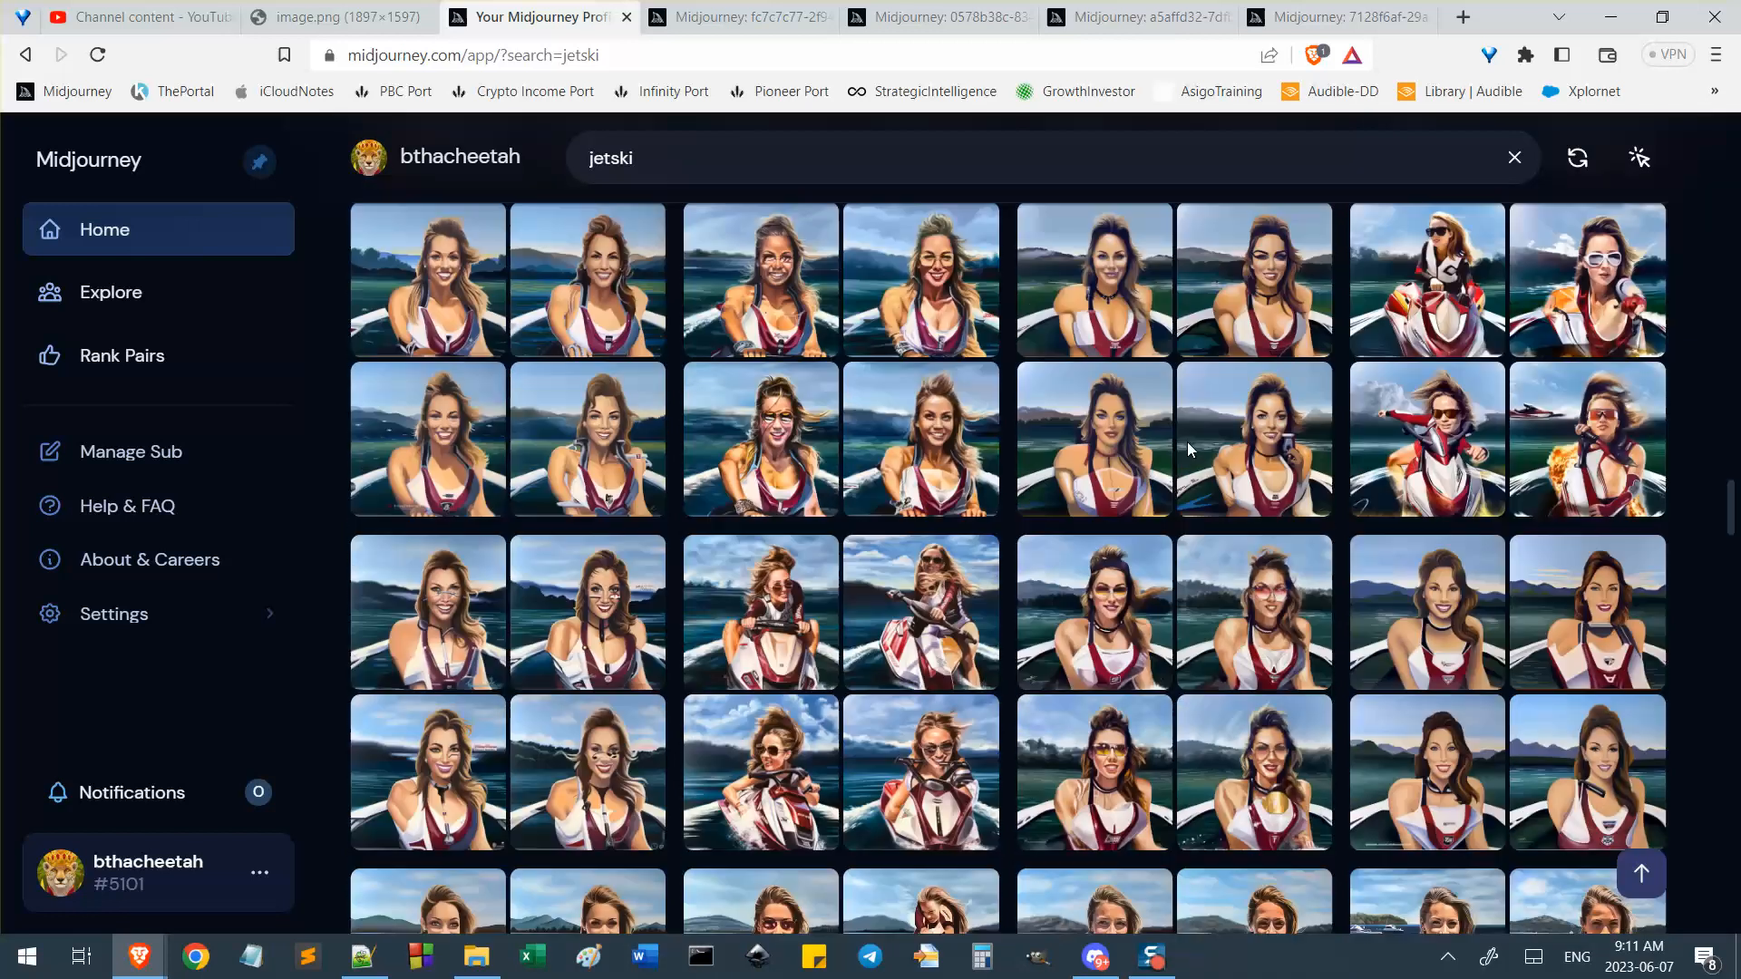
scroll(764, 454, up, 3)
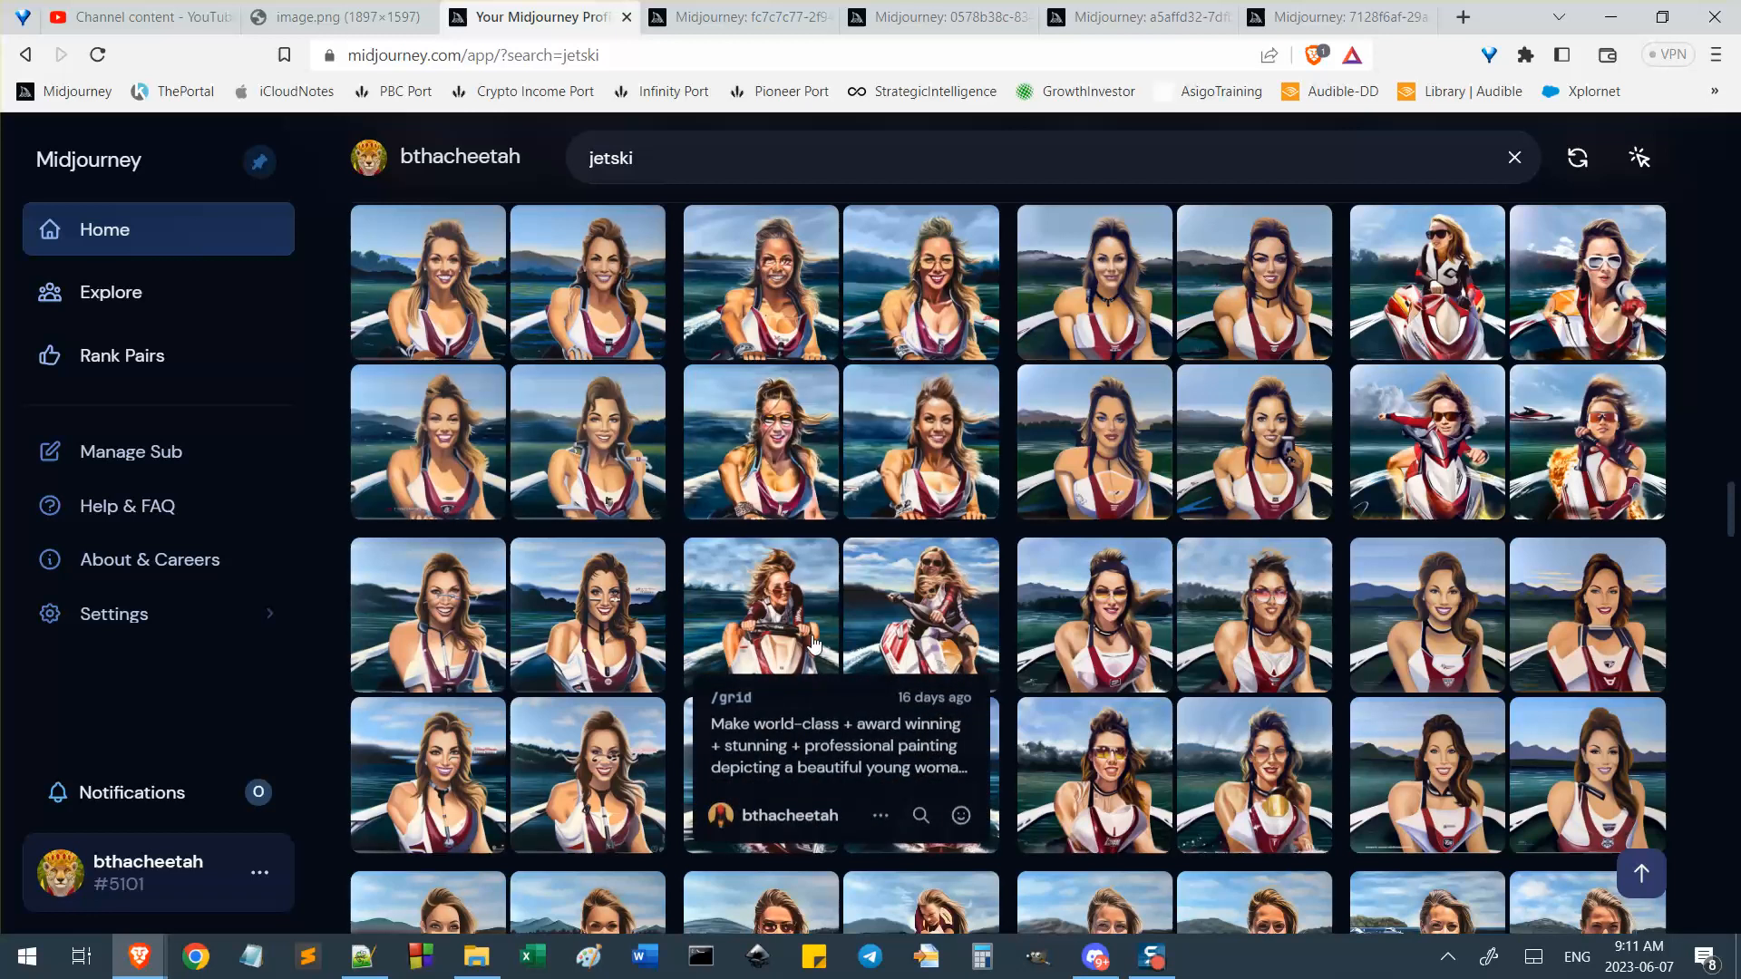
scroll(862, 644, down, 2)
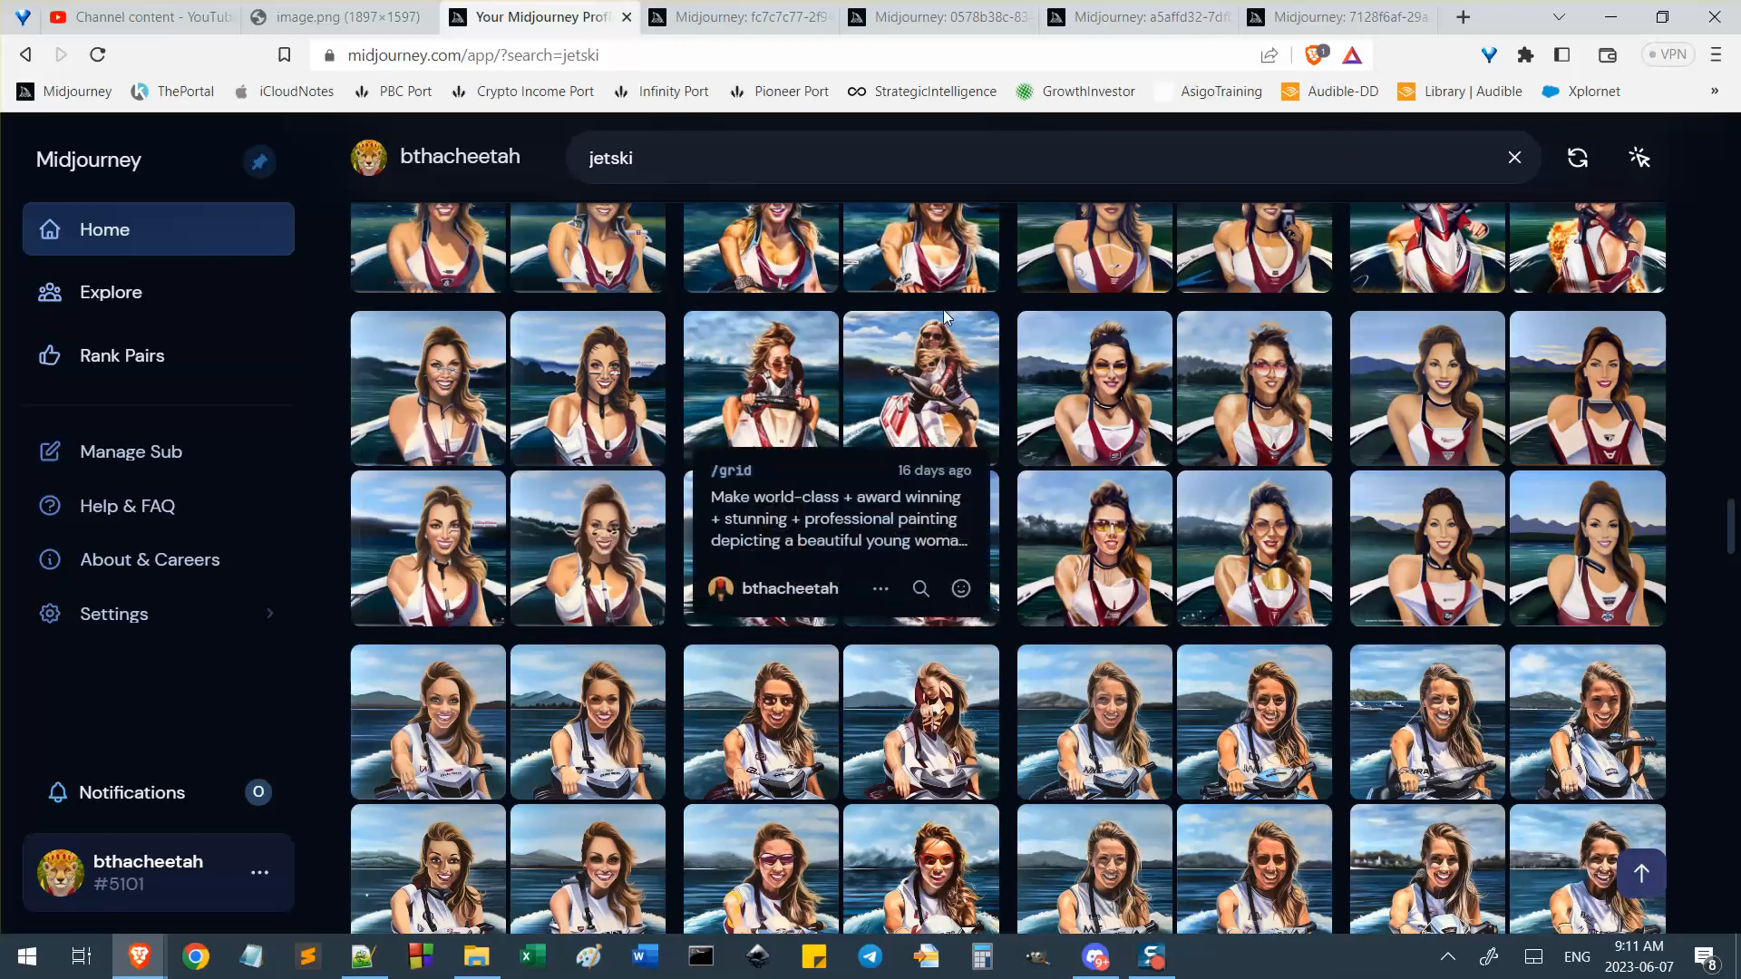
middle_click(930, 353)
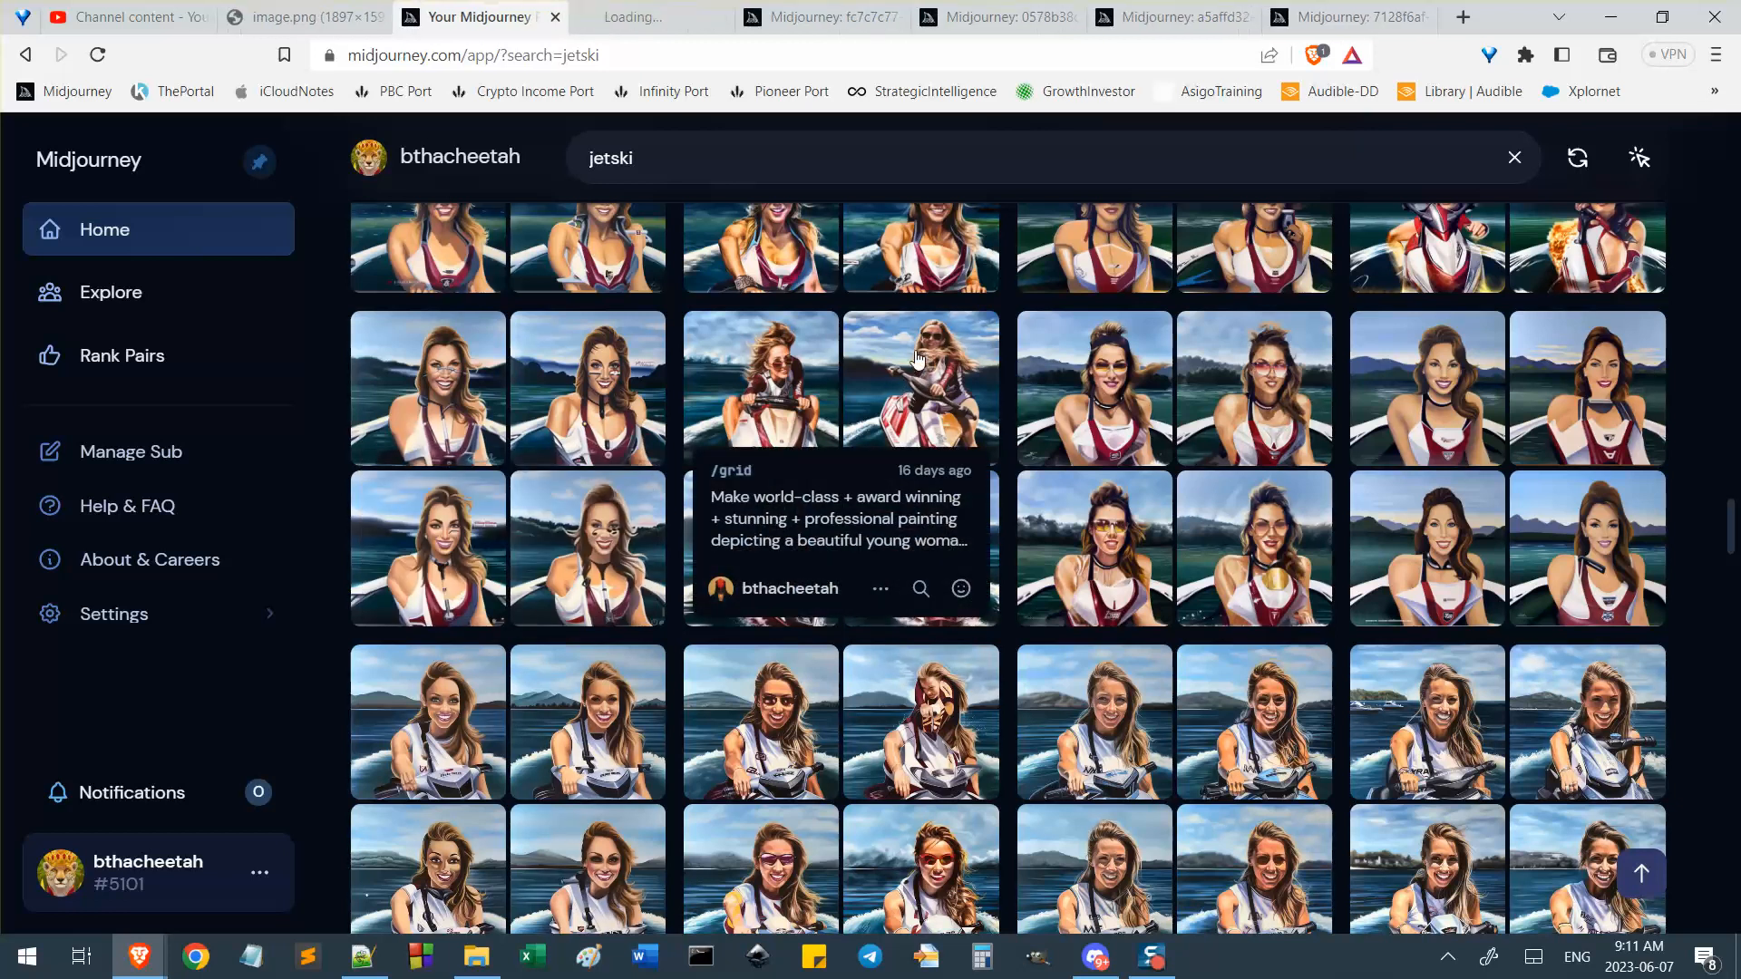
Examine how the search results change between the white-vest portraits, the burgundy and gold jetskis, and the front-facing riders.
scroll(699, 472, down, 6)
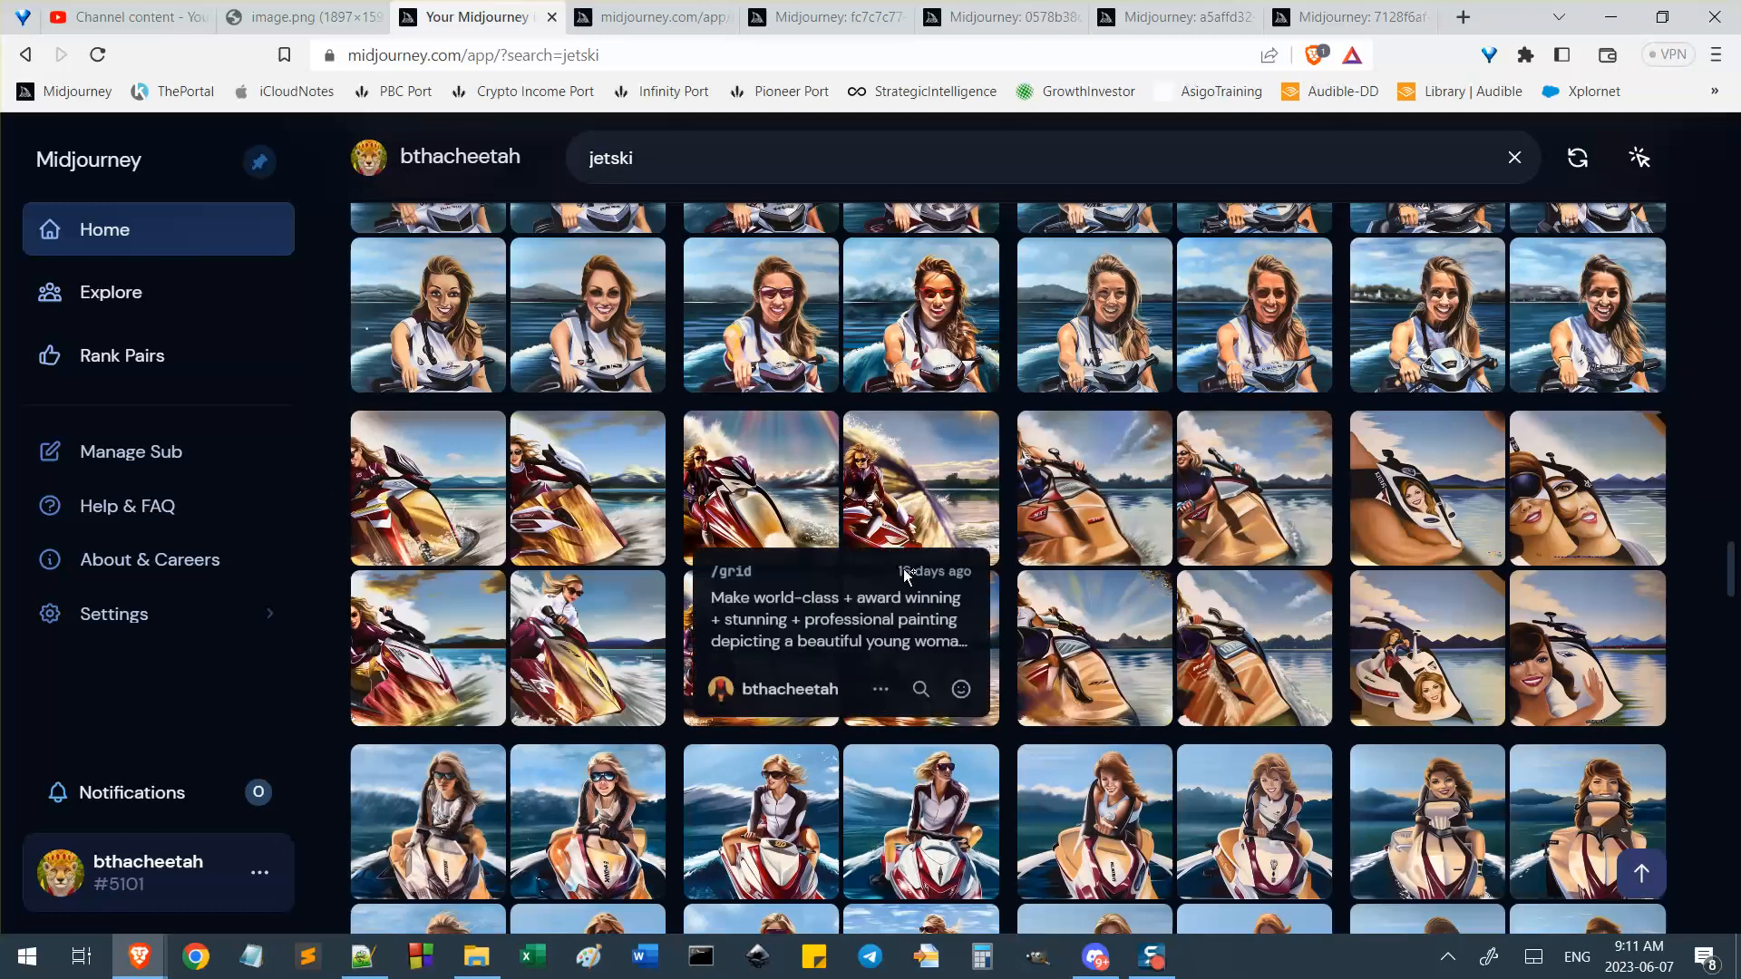
scroll(456, 514, up, 1)
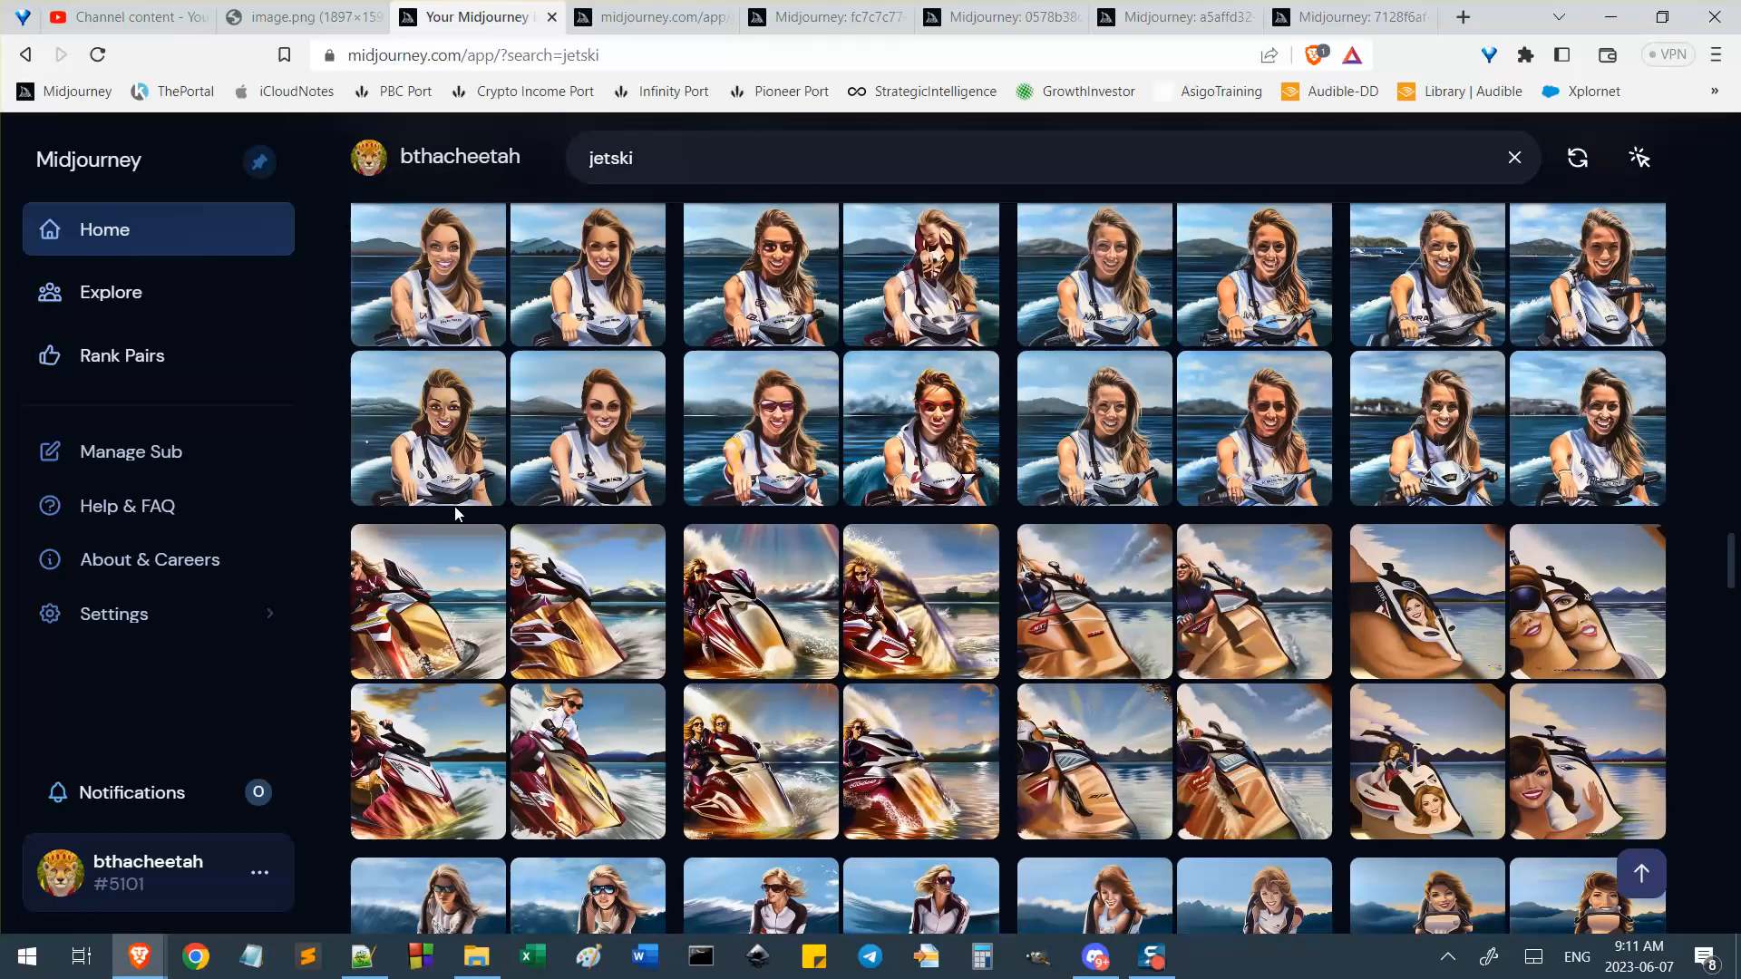
mouse_move(542, 748)
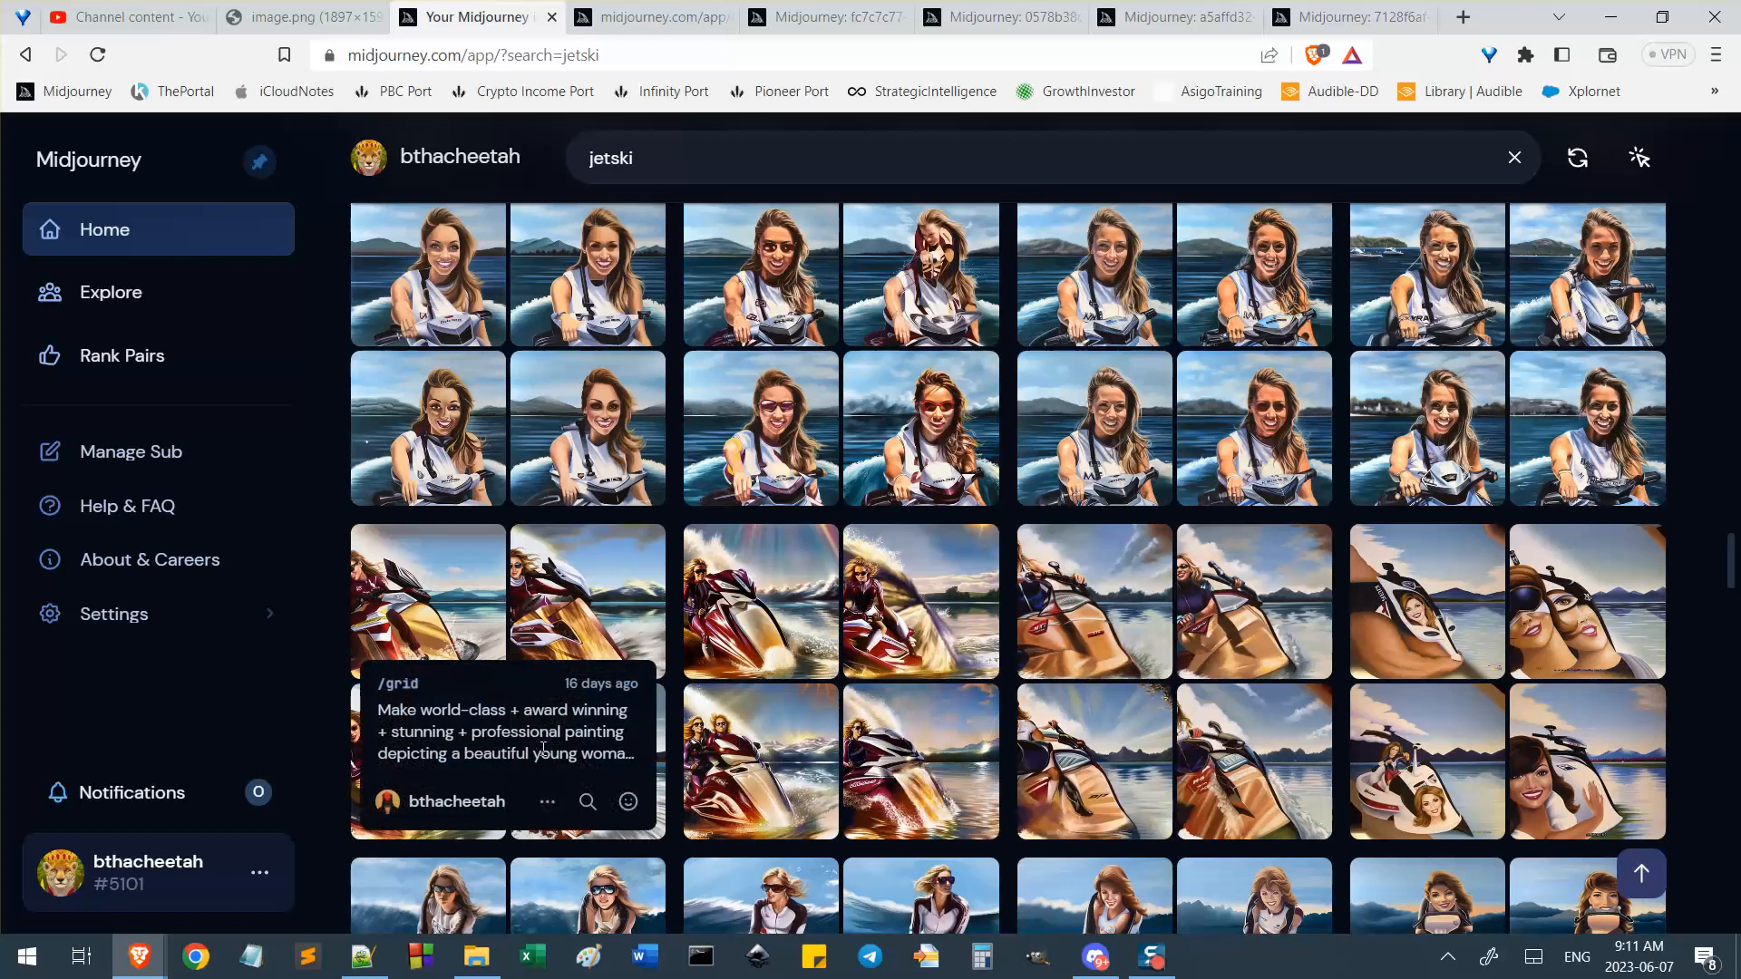
scroll(588, 689, up, 2)
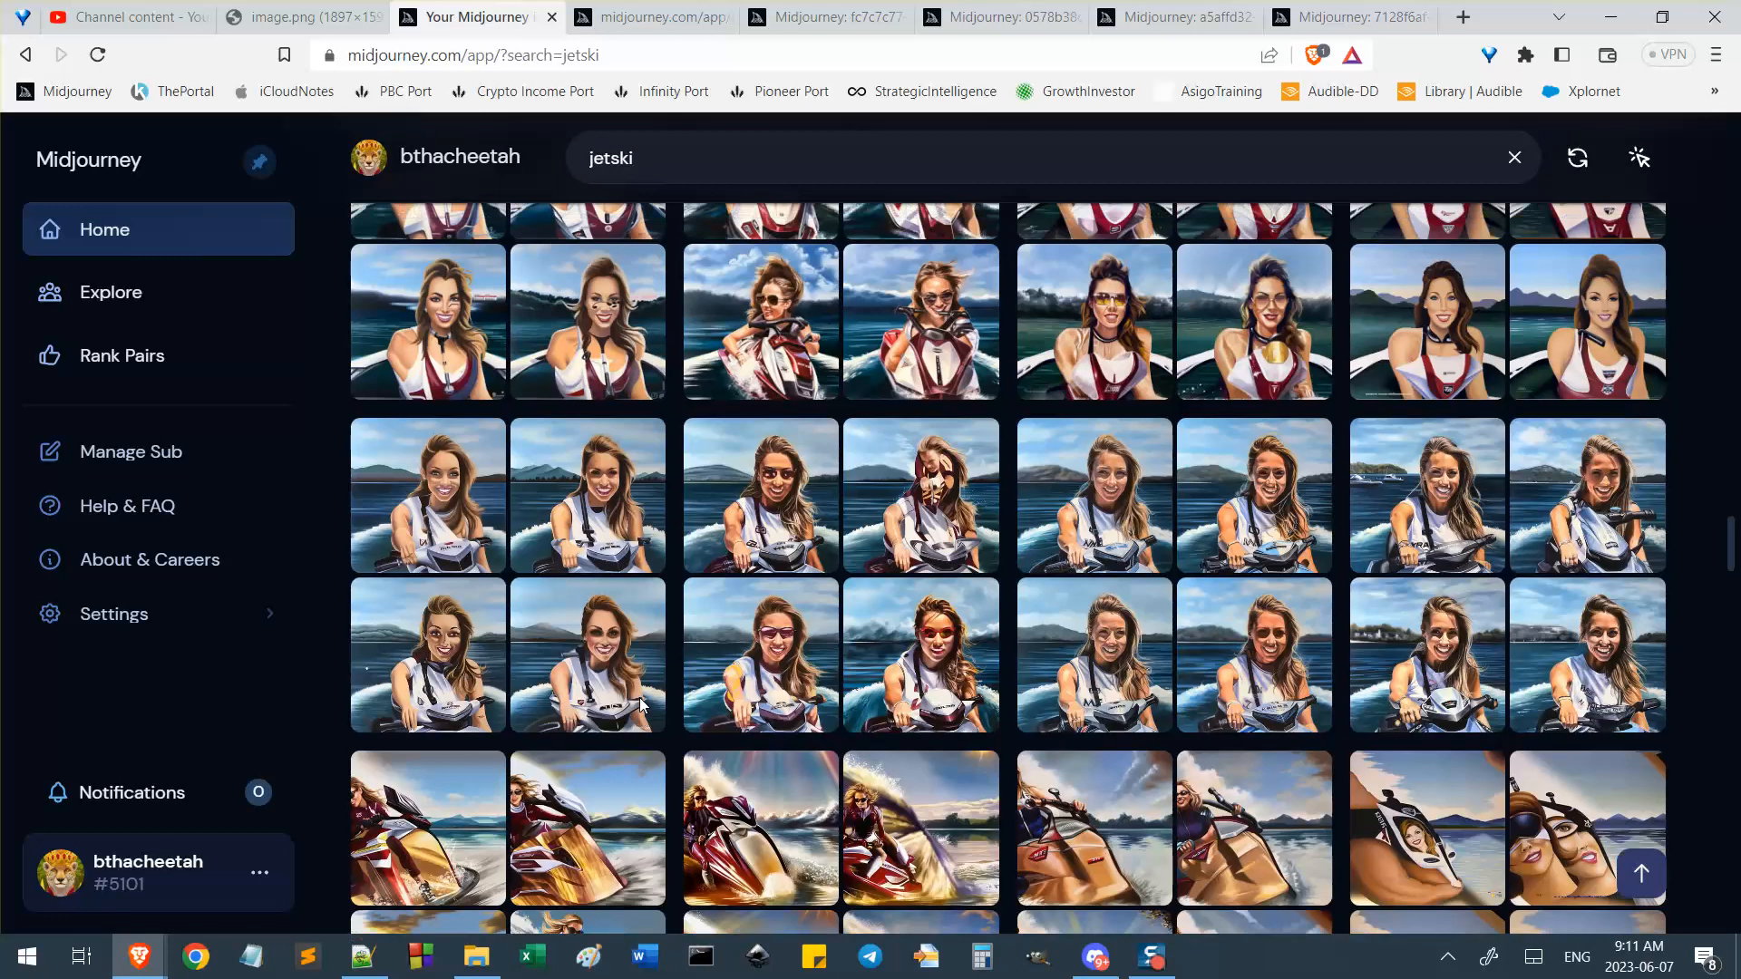
mouse_move(807, 581)
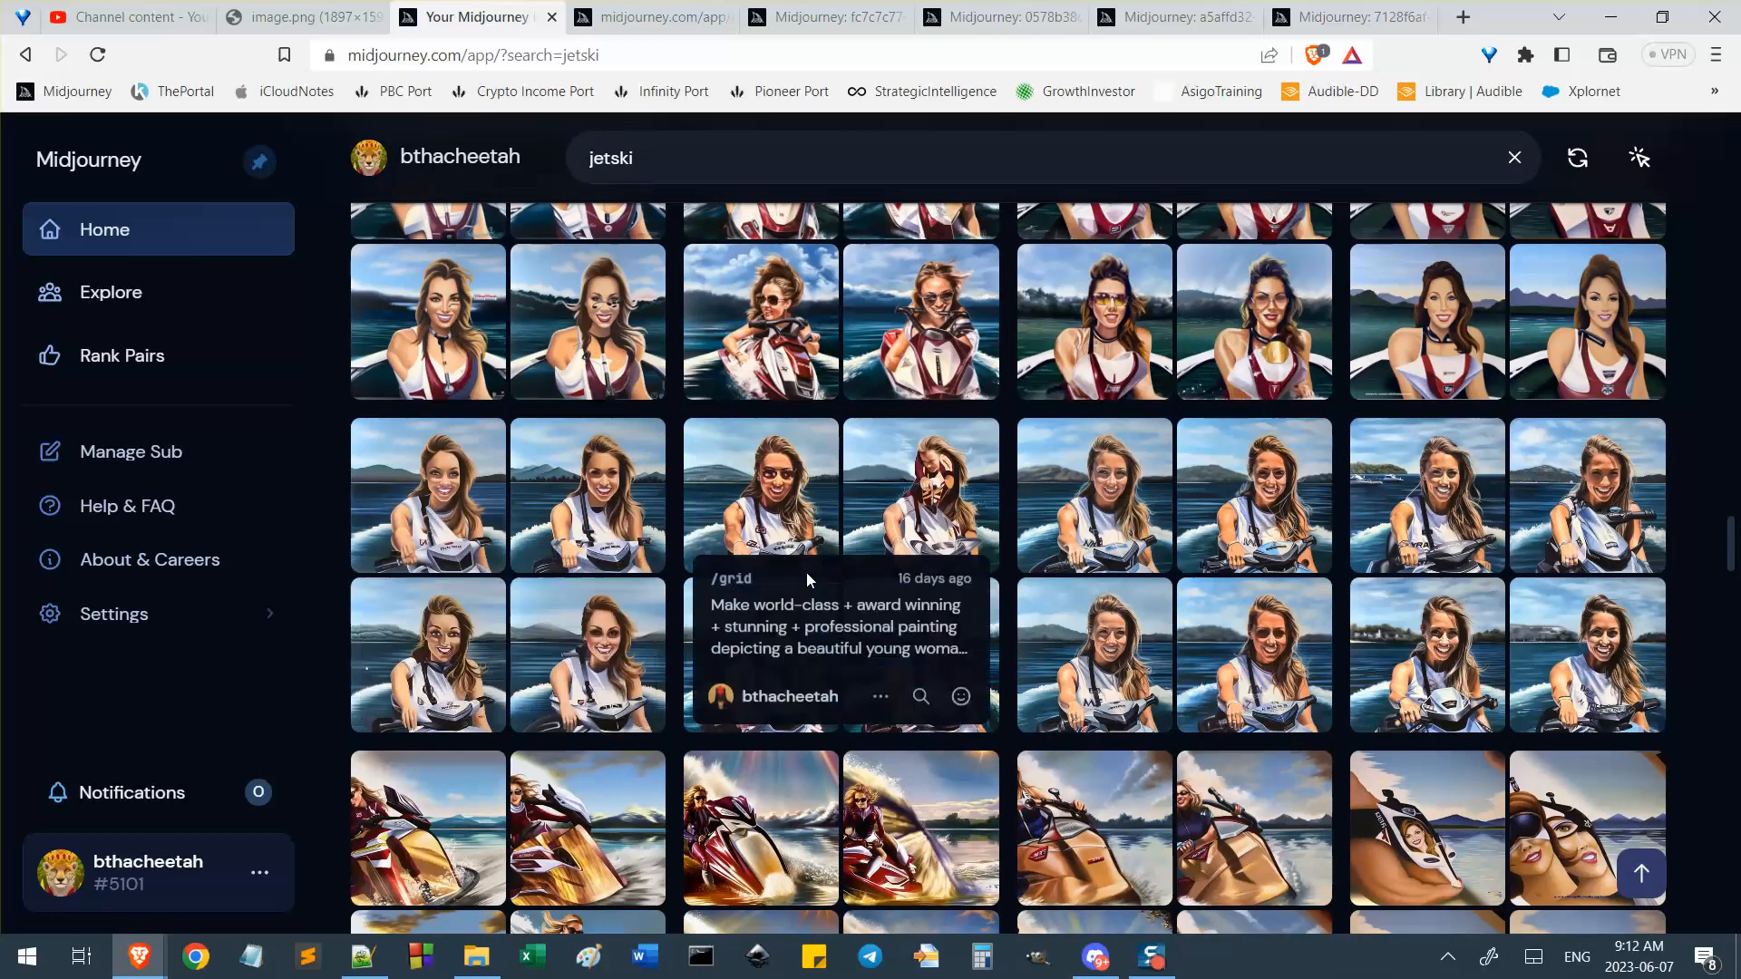
scroll(608, 607, up, 1)
scroll(606, 609, down, 4)
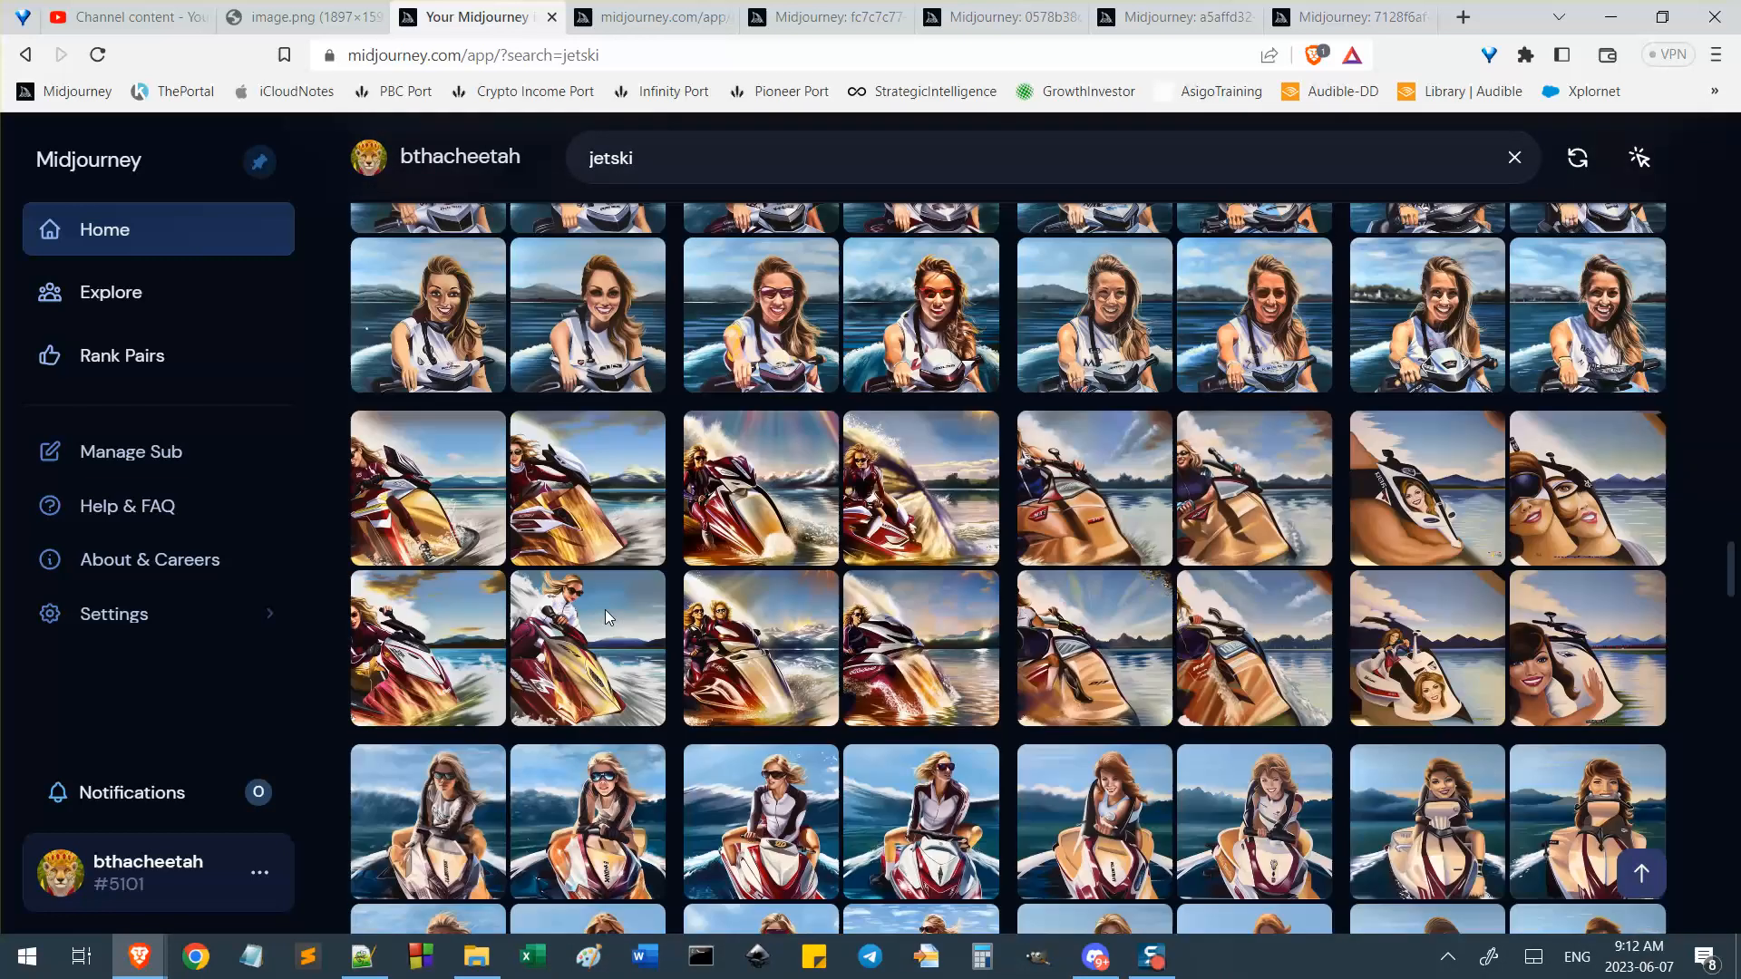
scroll(606, 609, down, 2)
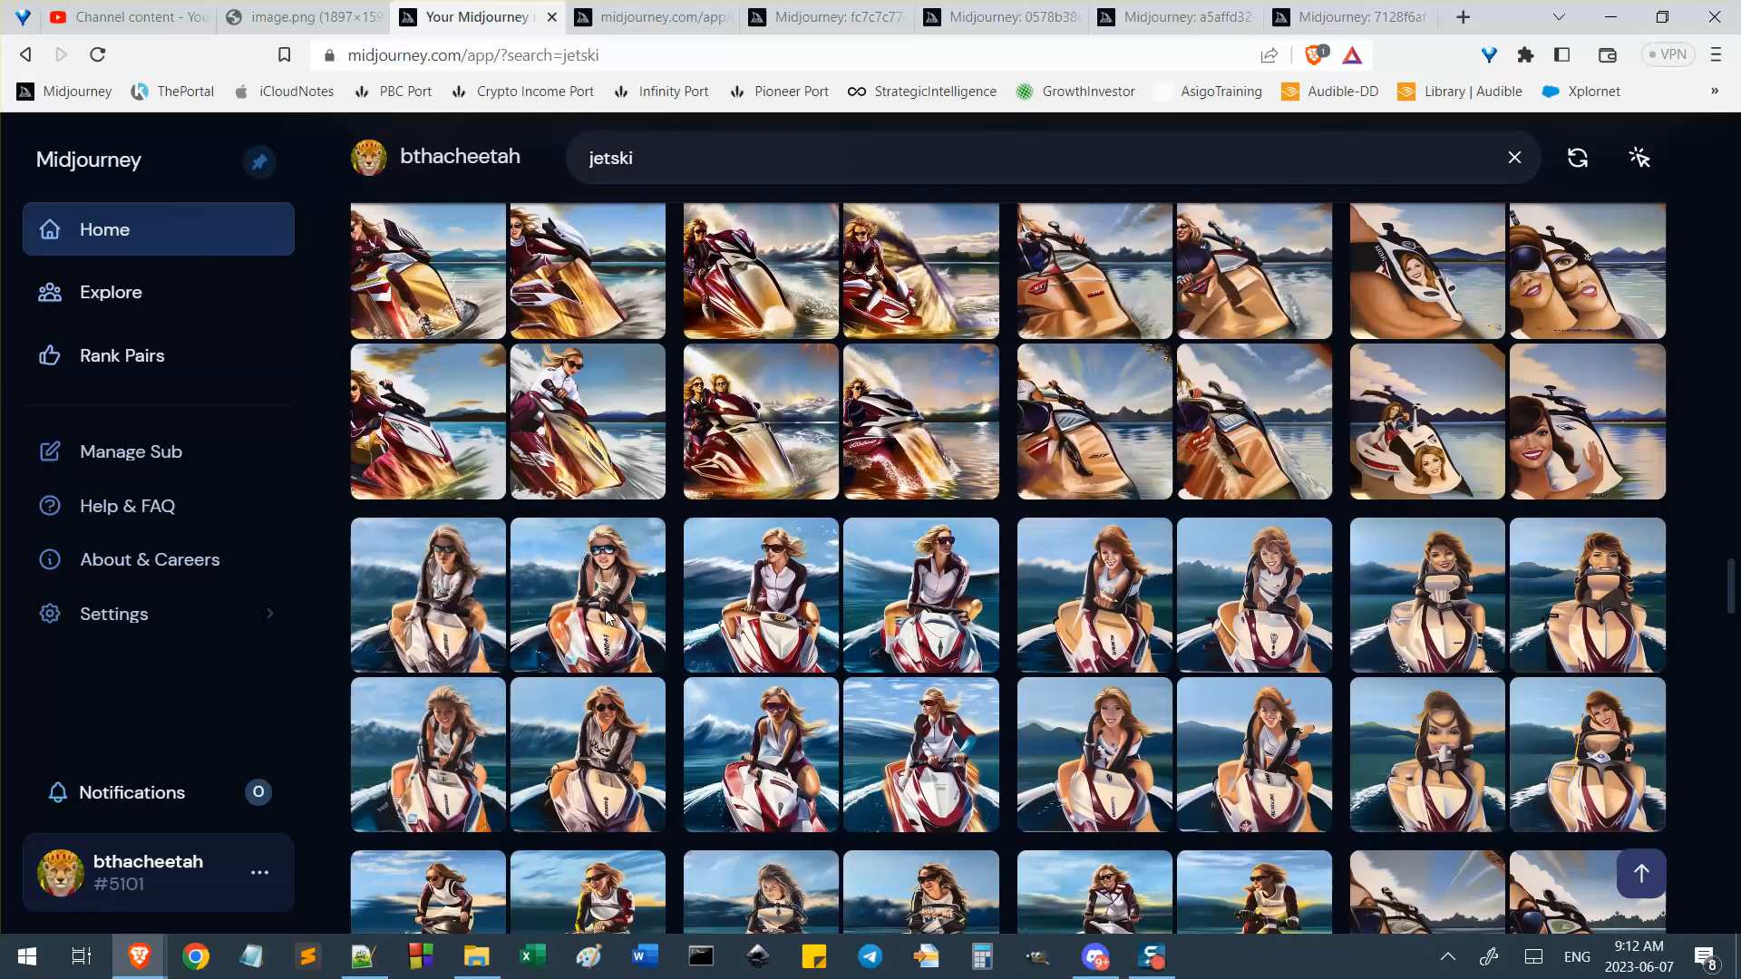
mouse_move(608, 615)
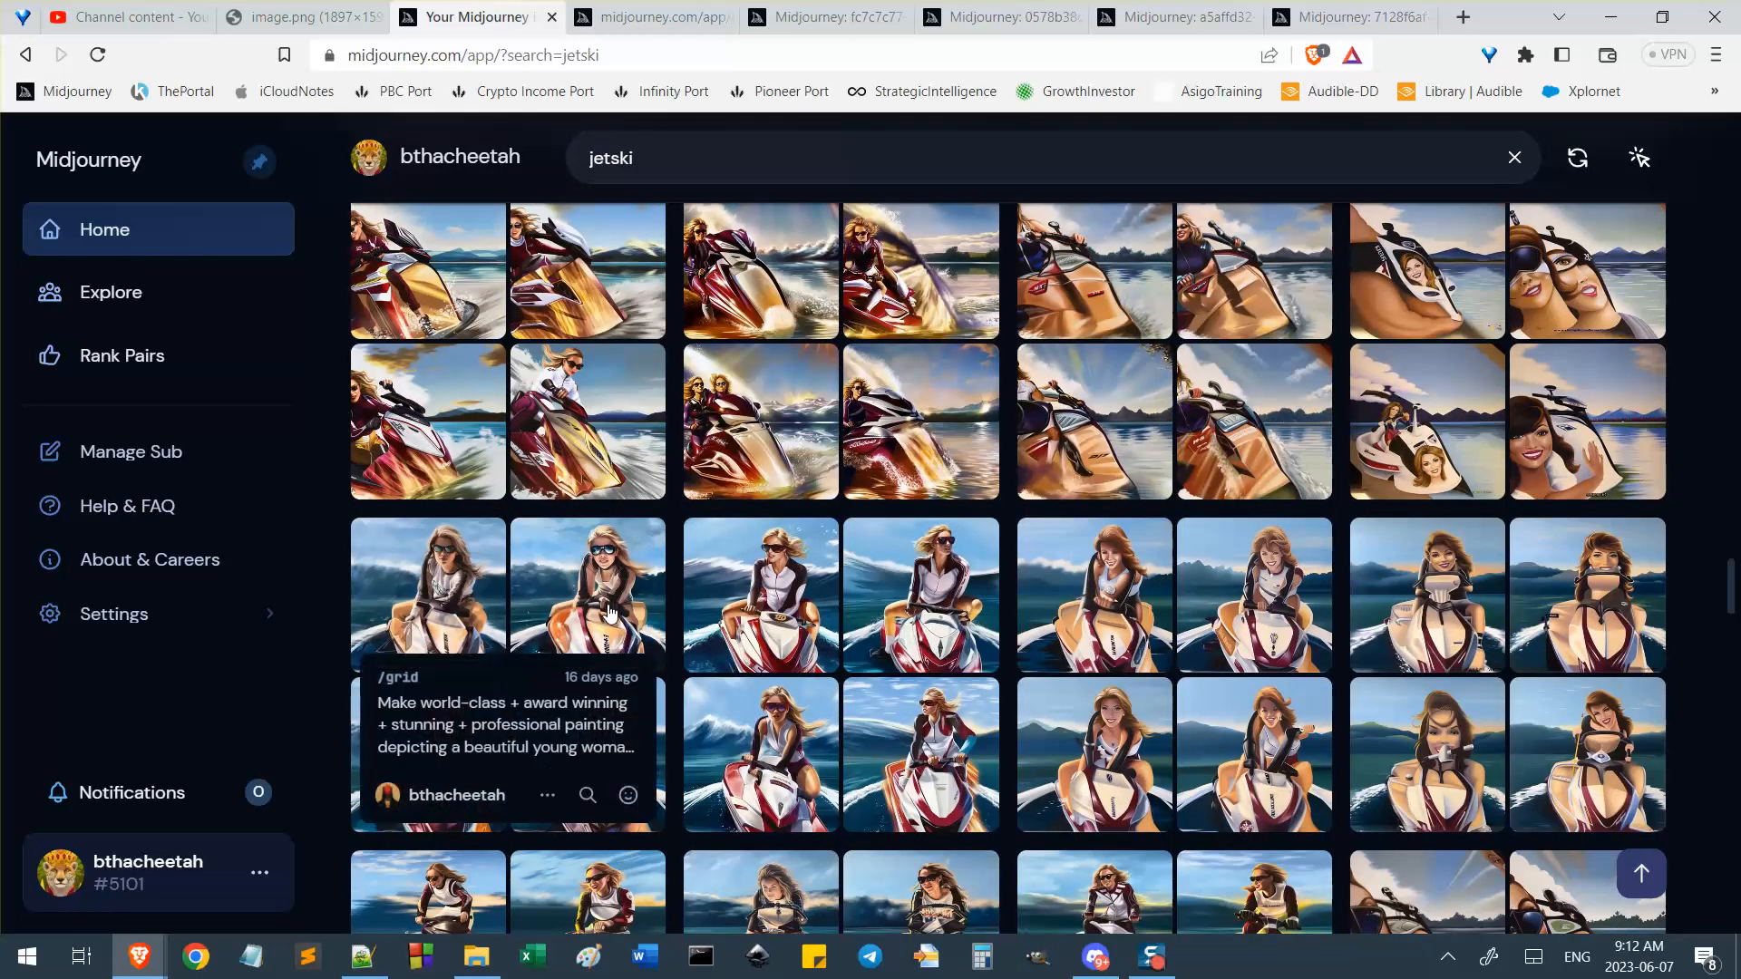
scroll(616, 635, down, 3)
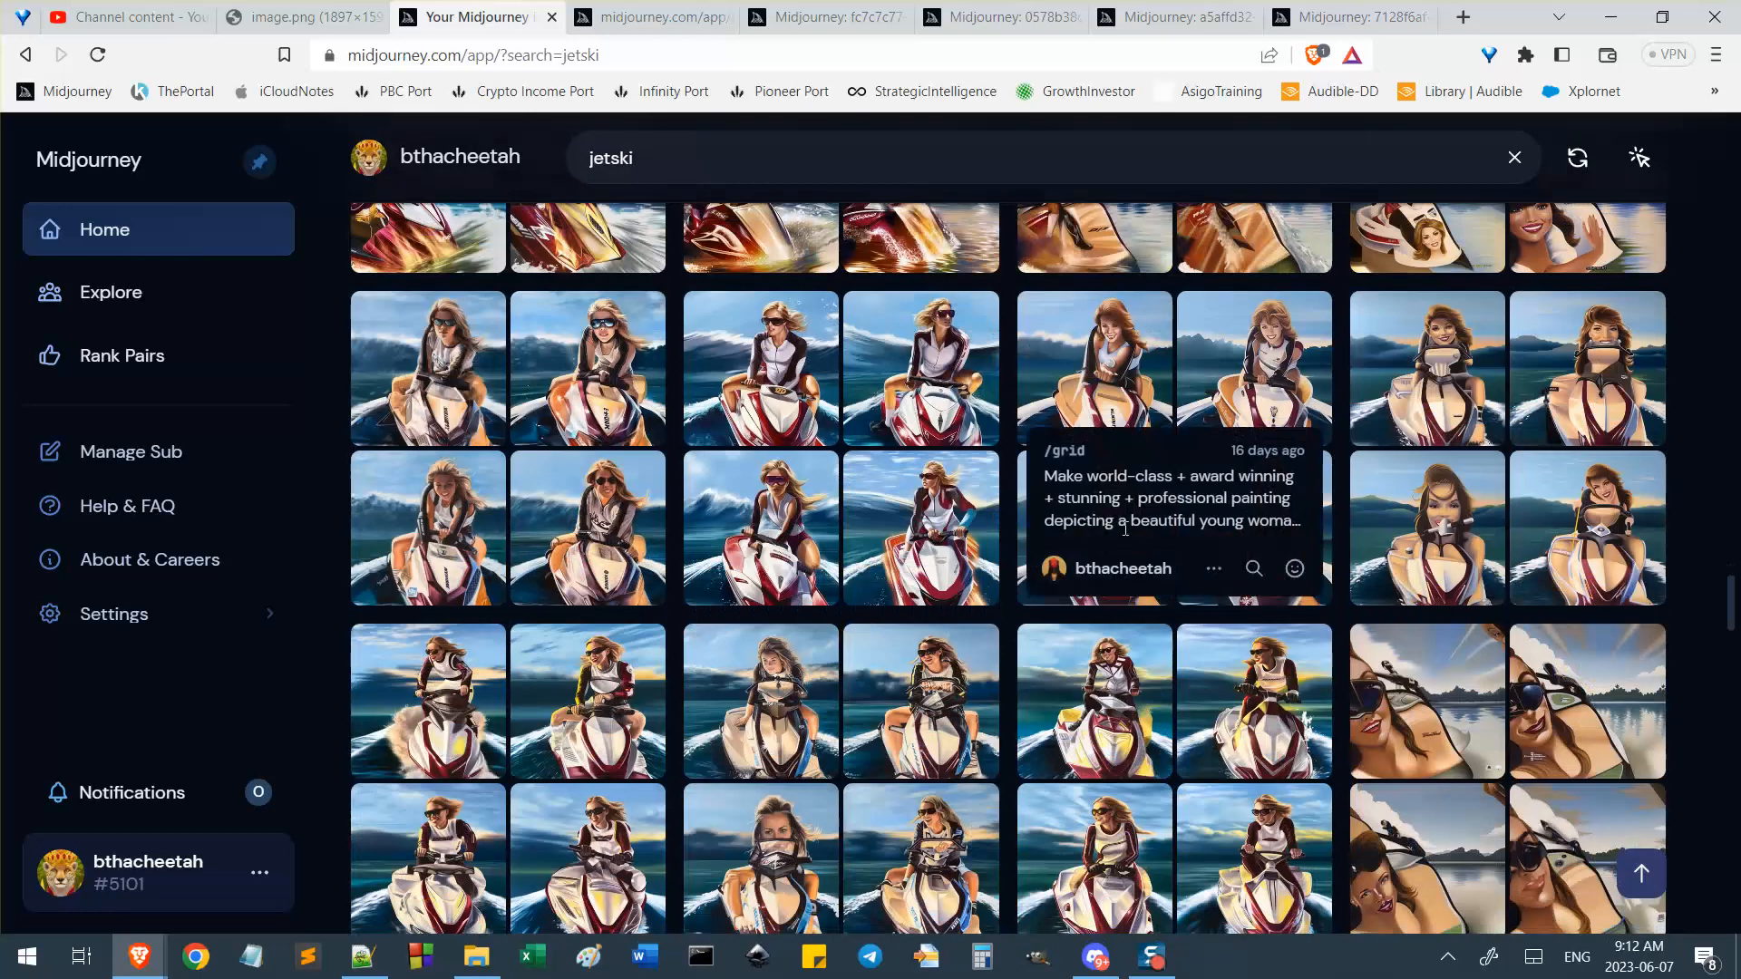
Browse the older jetski results through the close-up shoulder grids and burgundy swimsuit portraits to the early teal-water selfie grids.
mouse_move(645, 762)
scroll(653, 753, down, 5)
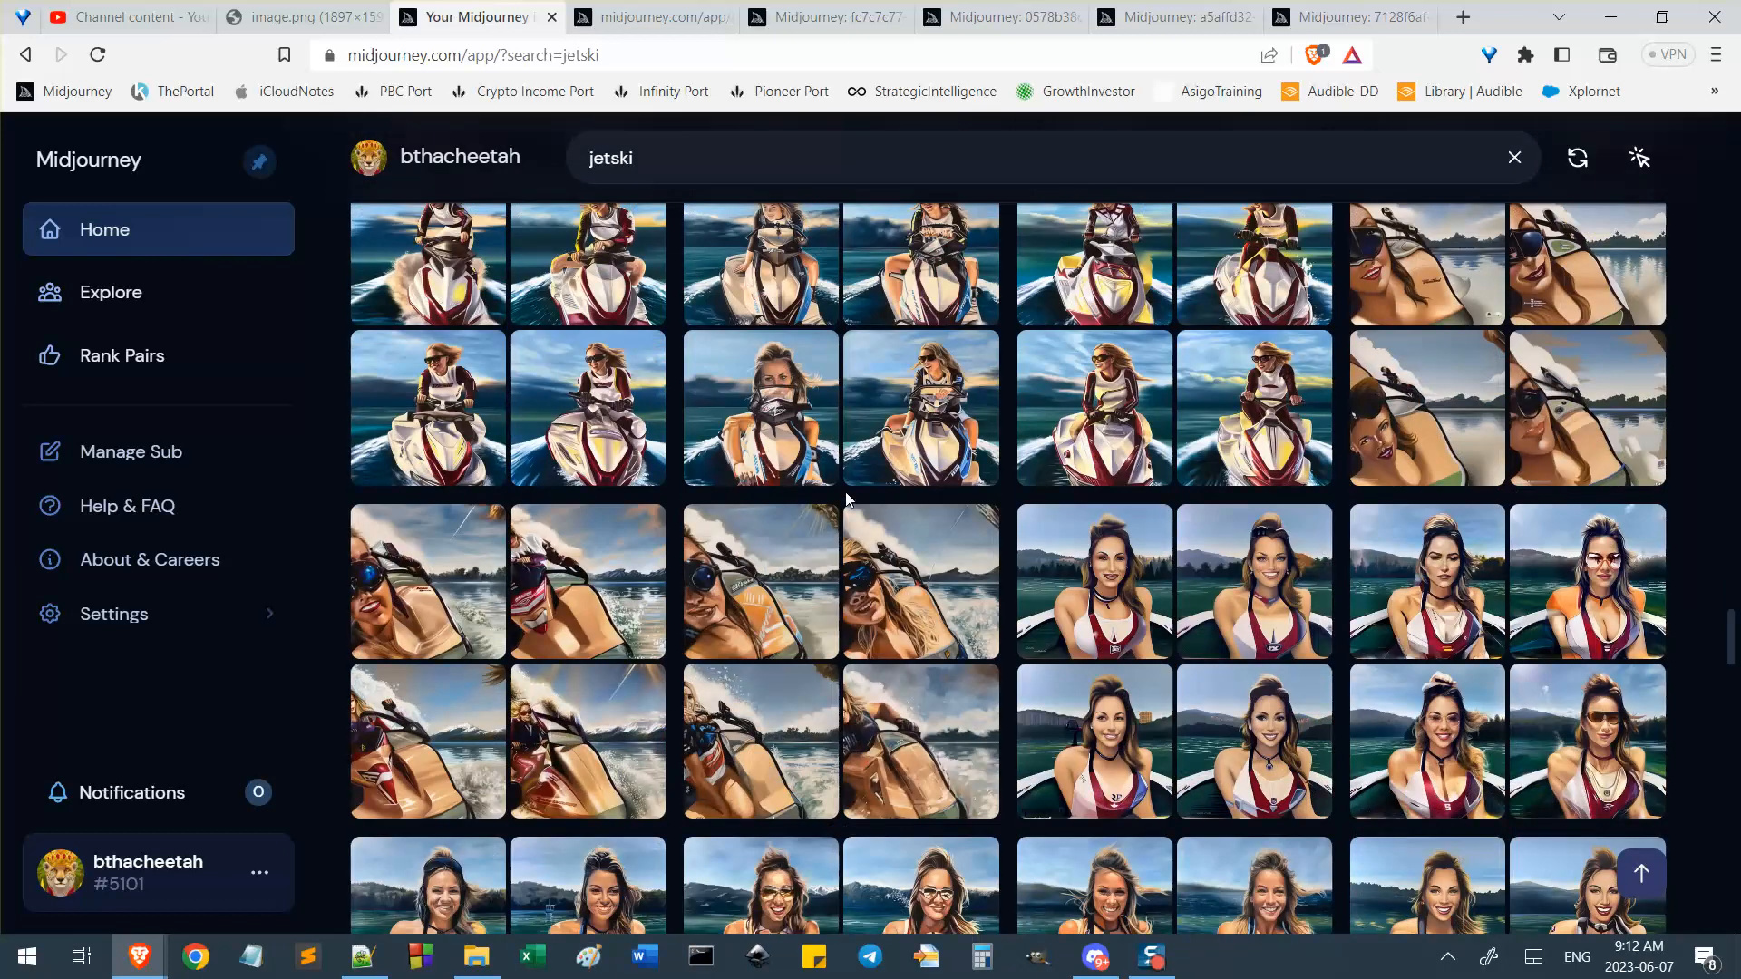
scroll(791, 492, up, 3)
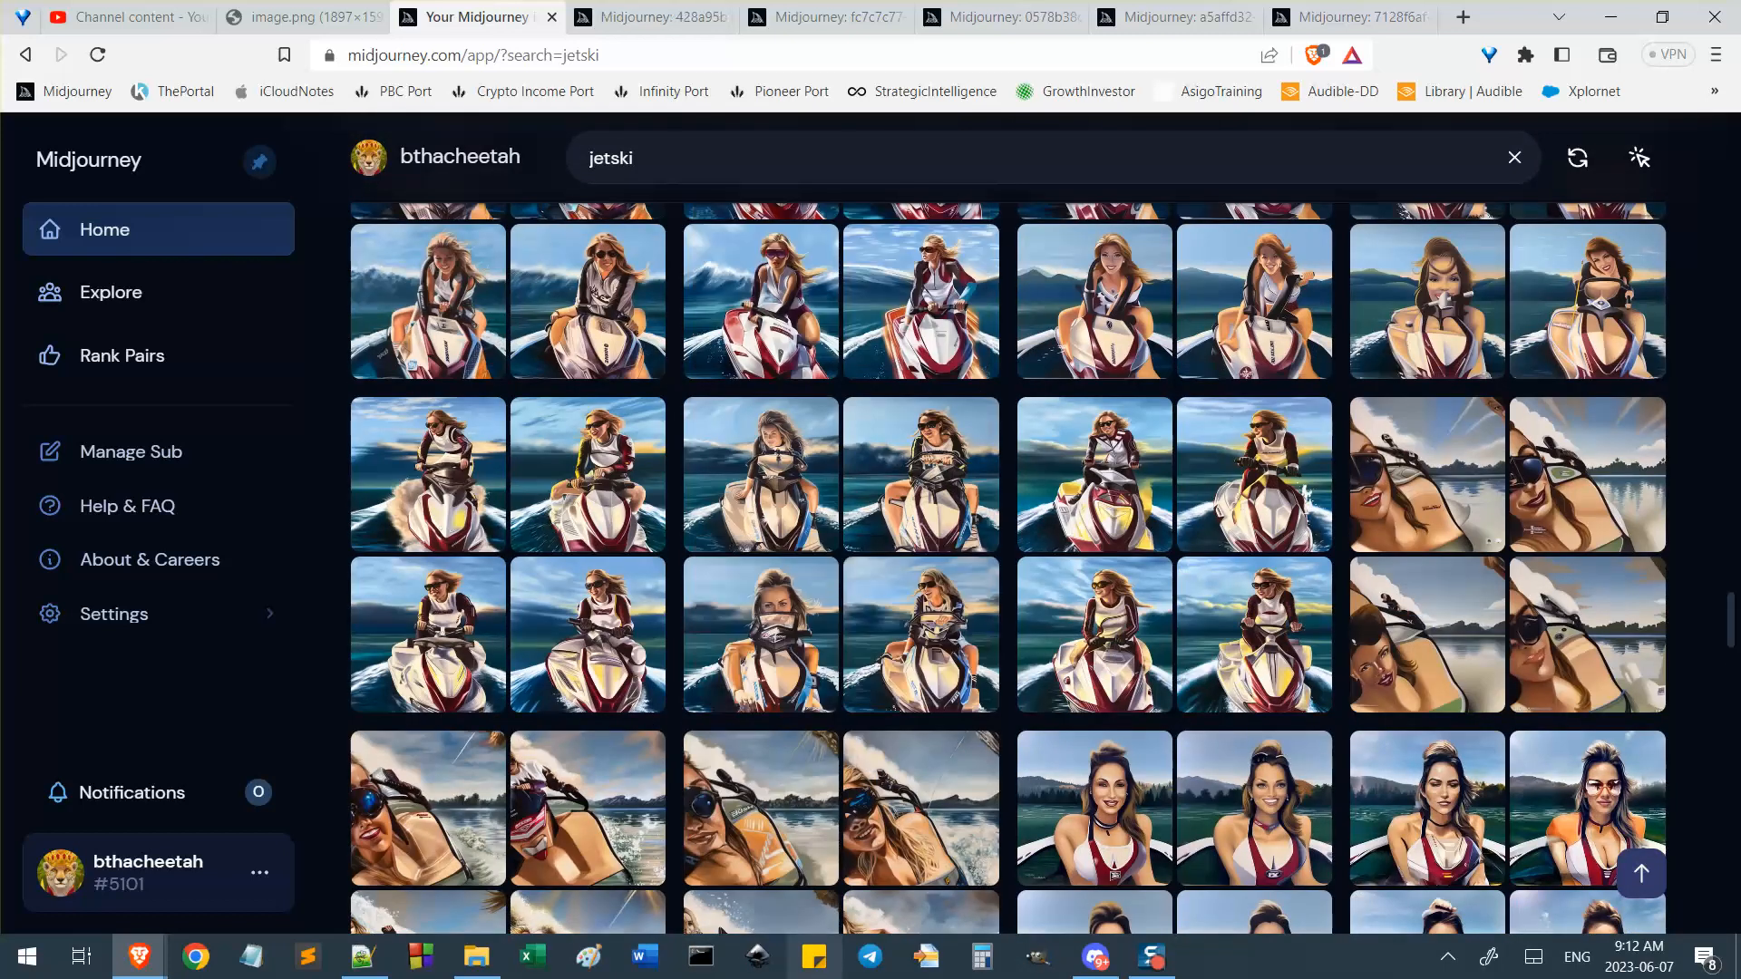
mouse_move(752, 682)
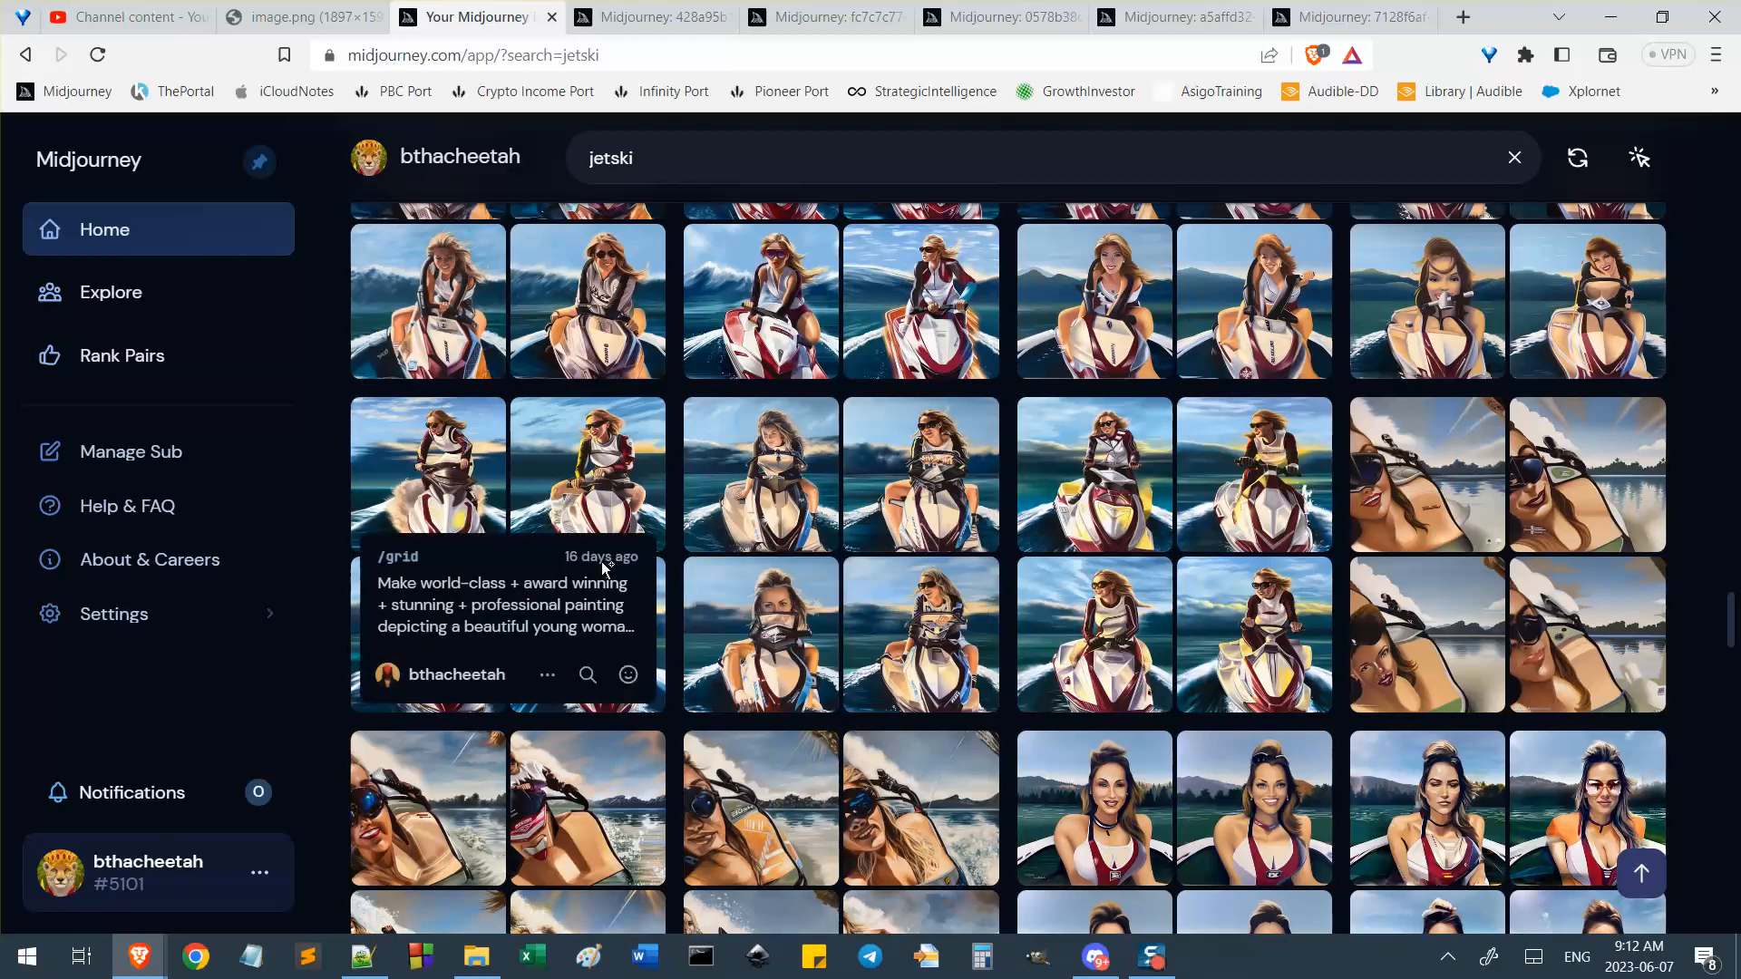
scroll(594, 571, down, 3)
scroll(590, 580, down, 1)
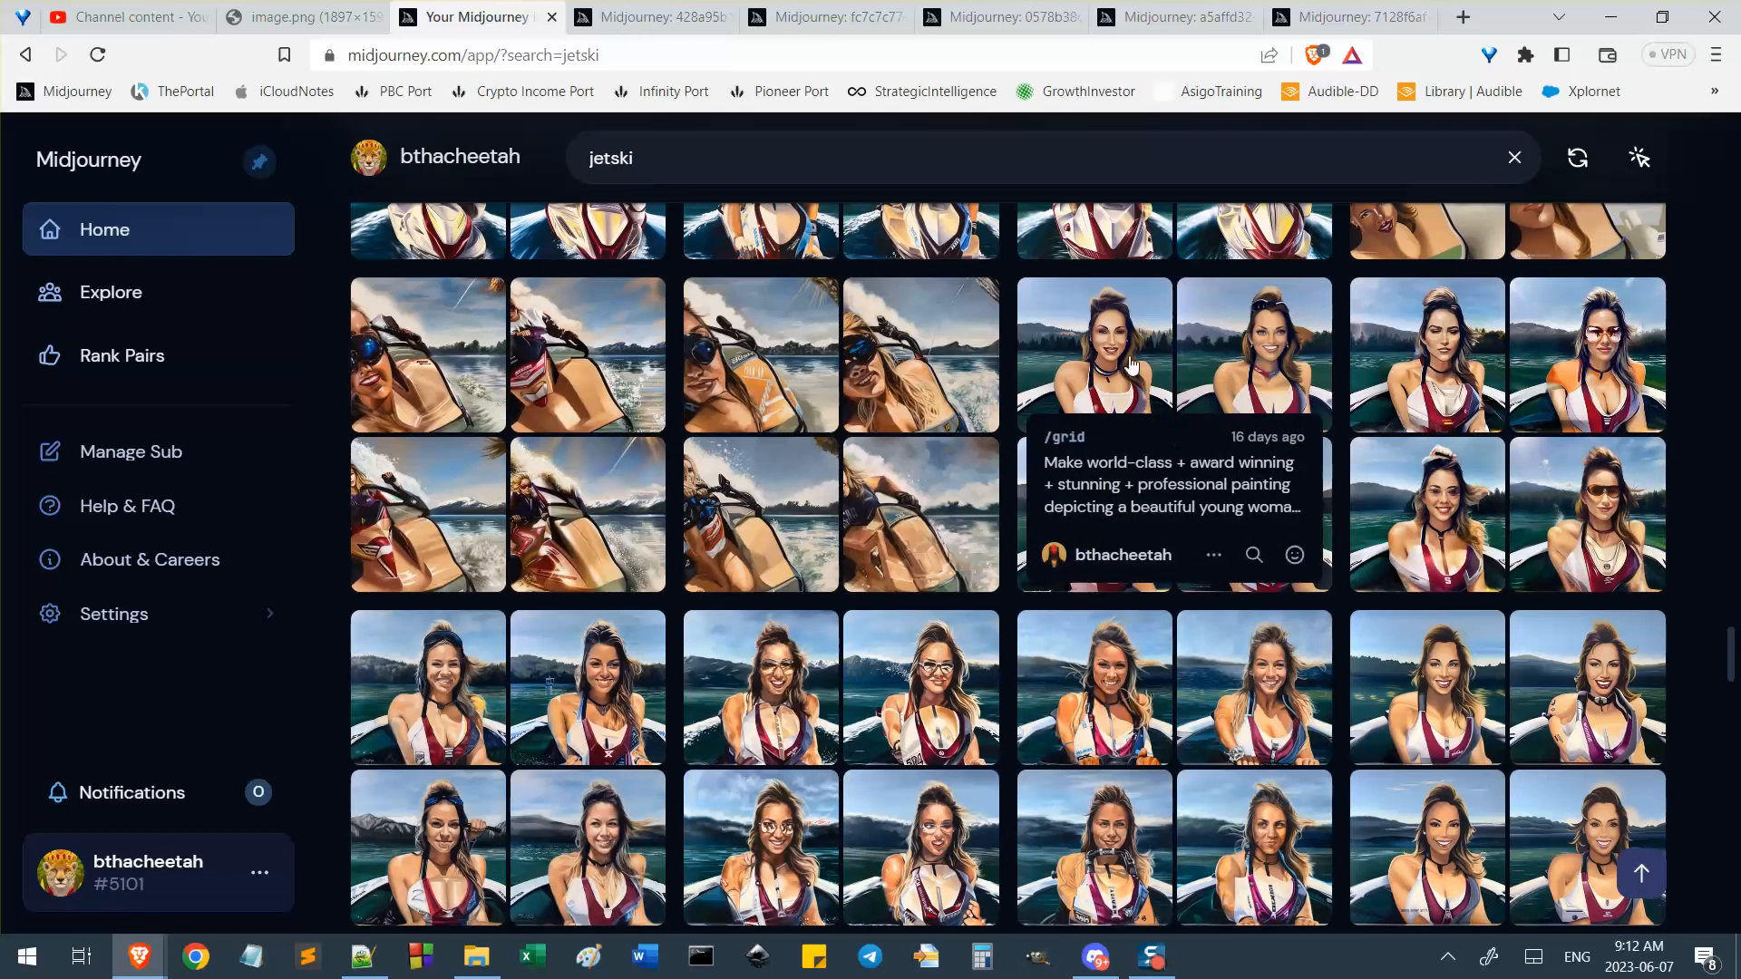
scroll(1233, 408, down, 2)
scroll(1179, 508, up, 3)
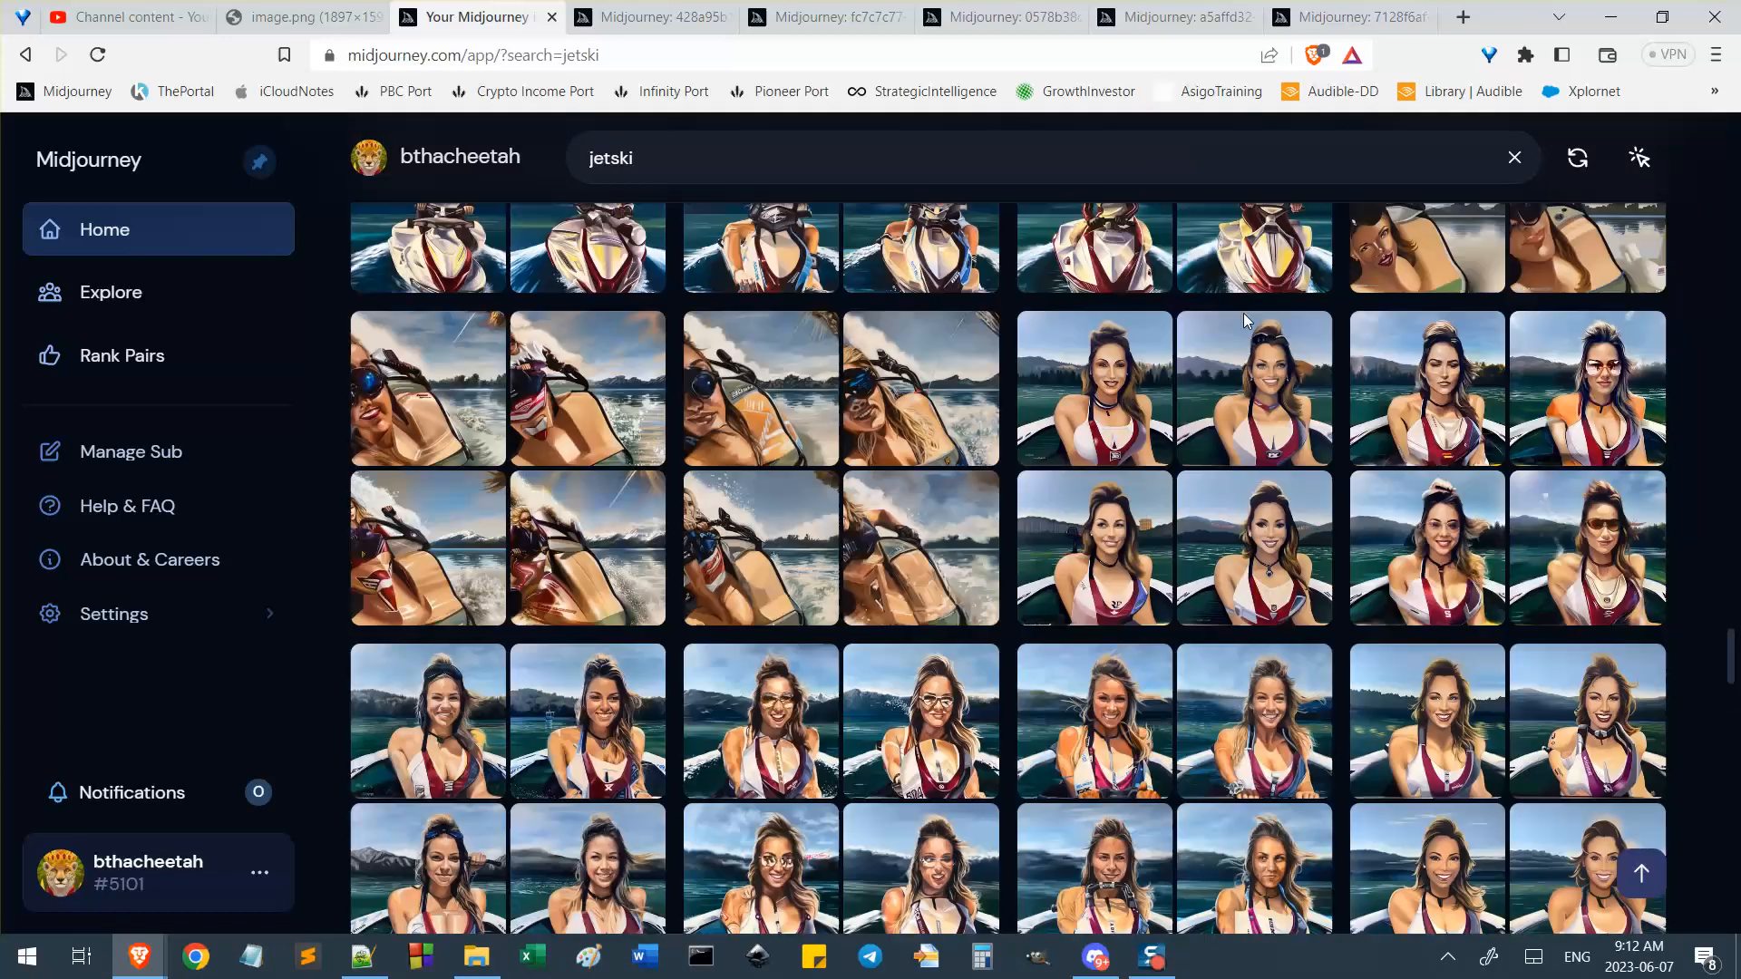
scroll(1155, 427, down, 5)
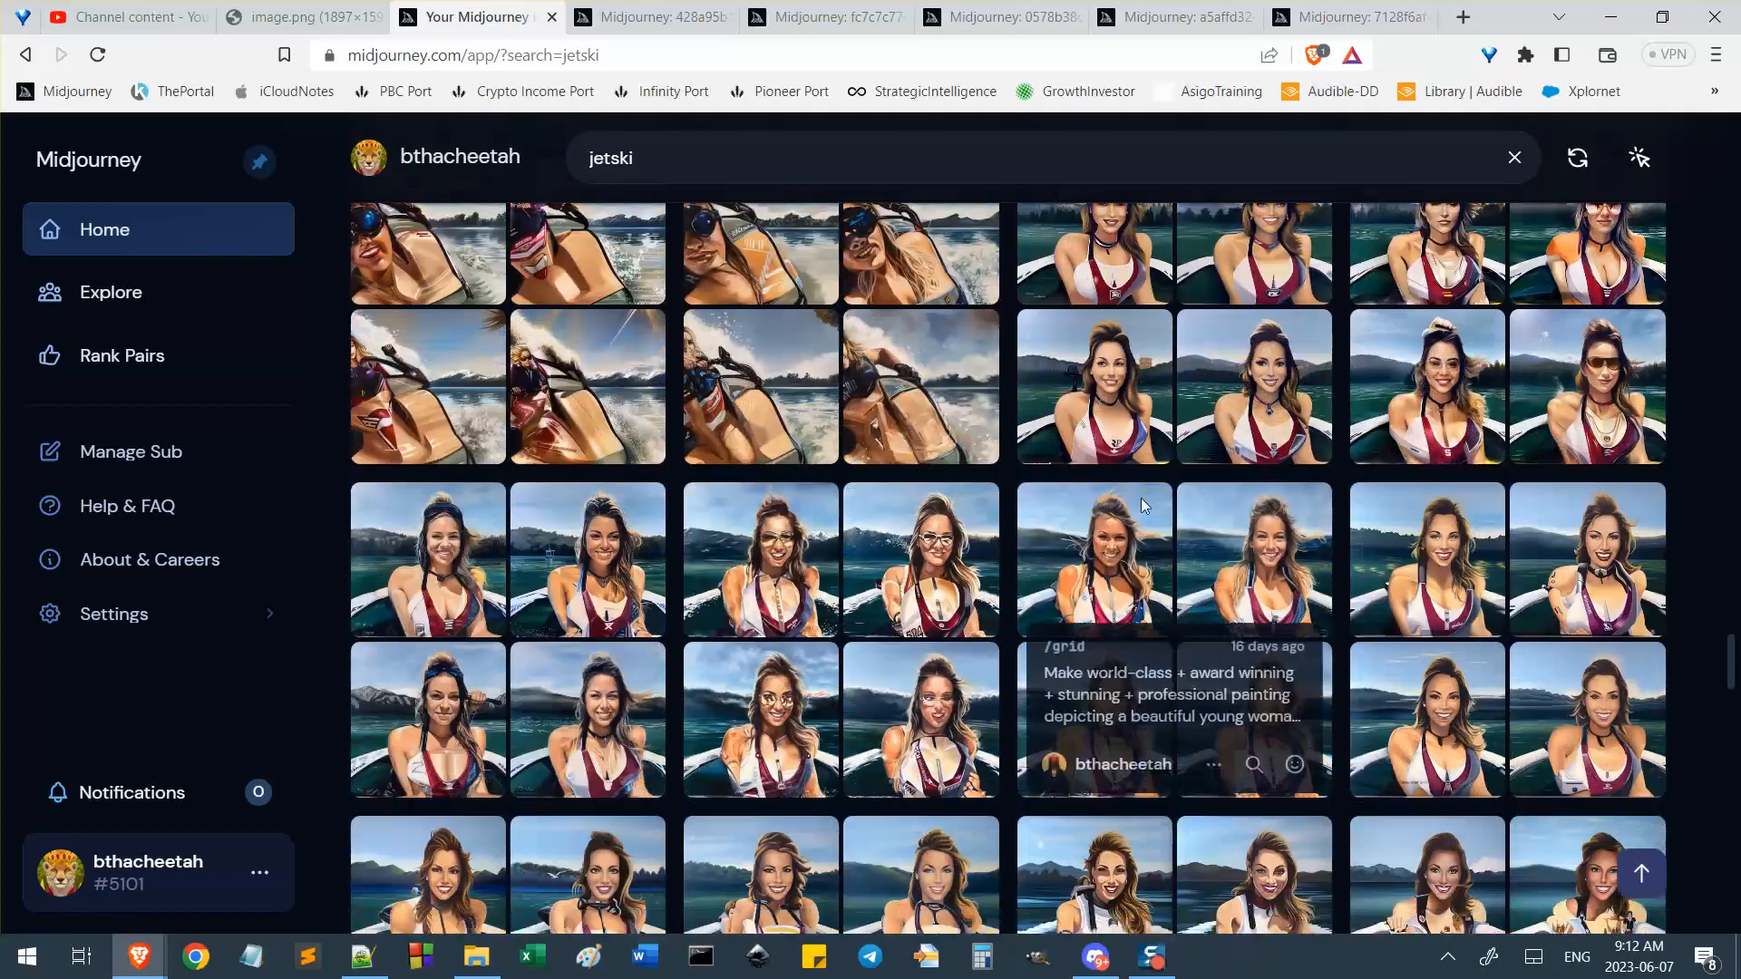
scroll(805, 555, down, 4)
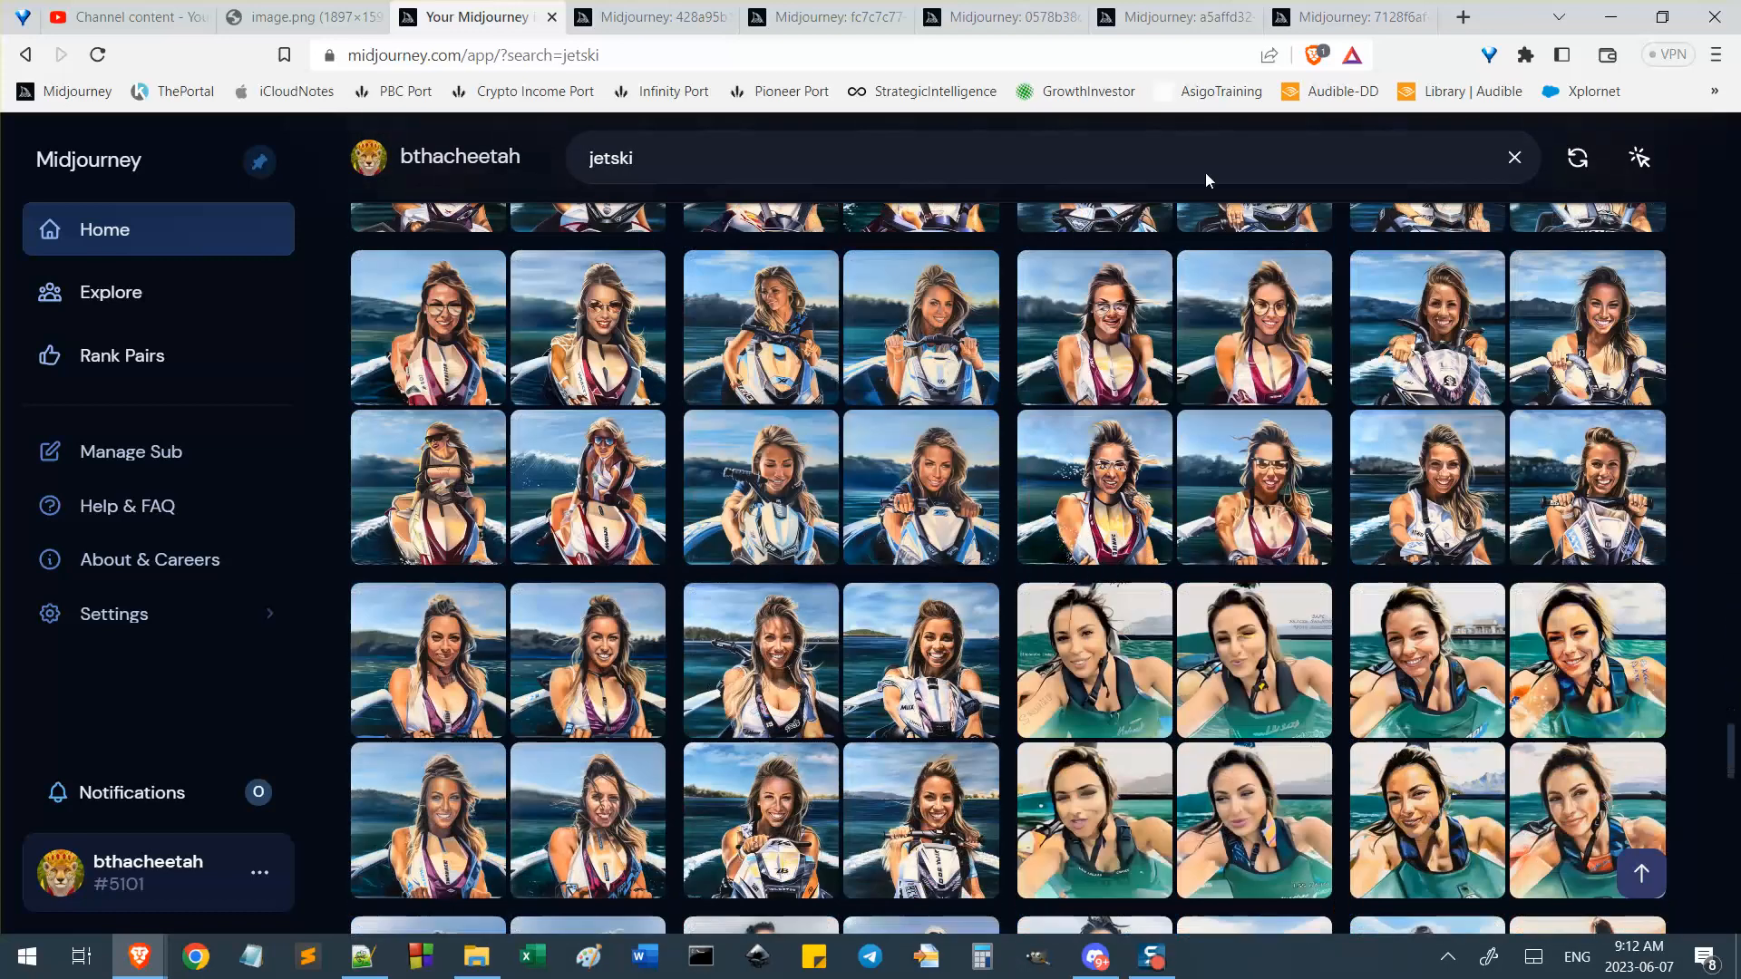
scroll(1261, 367, down, 4)
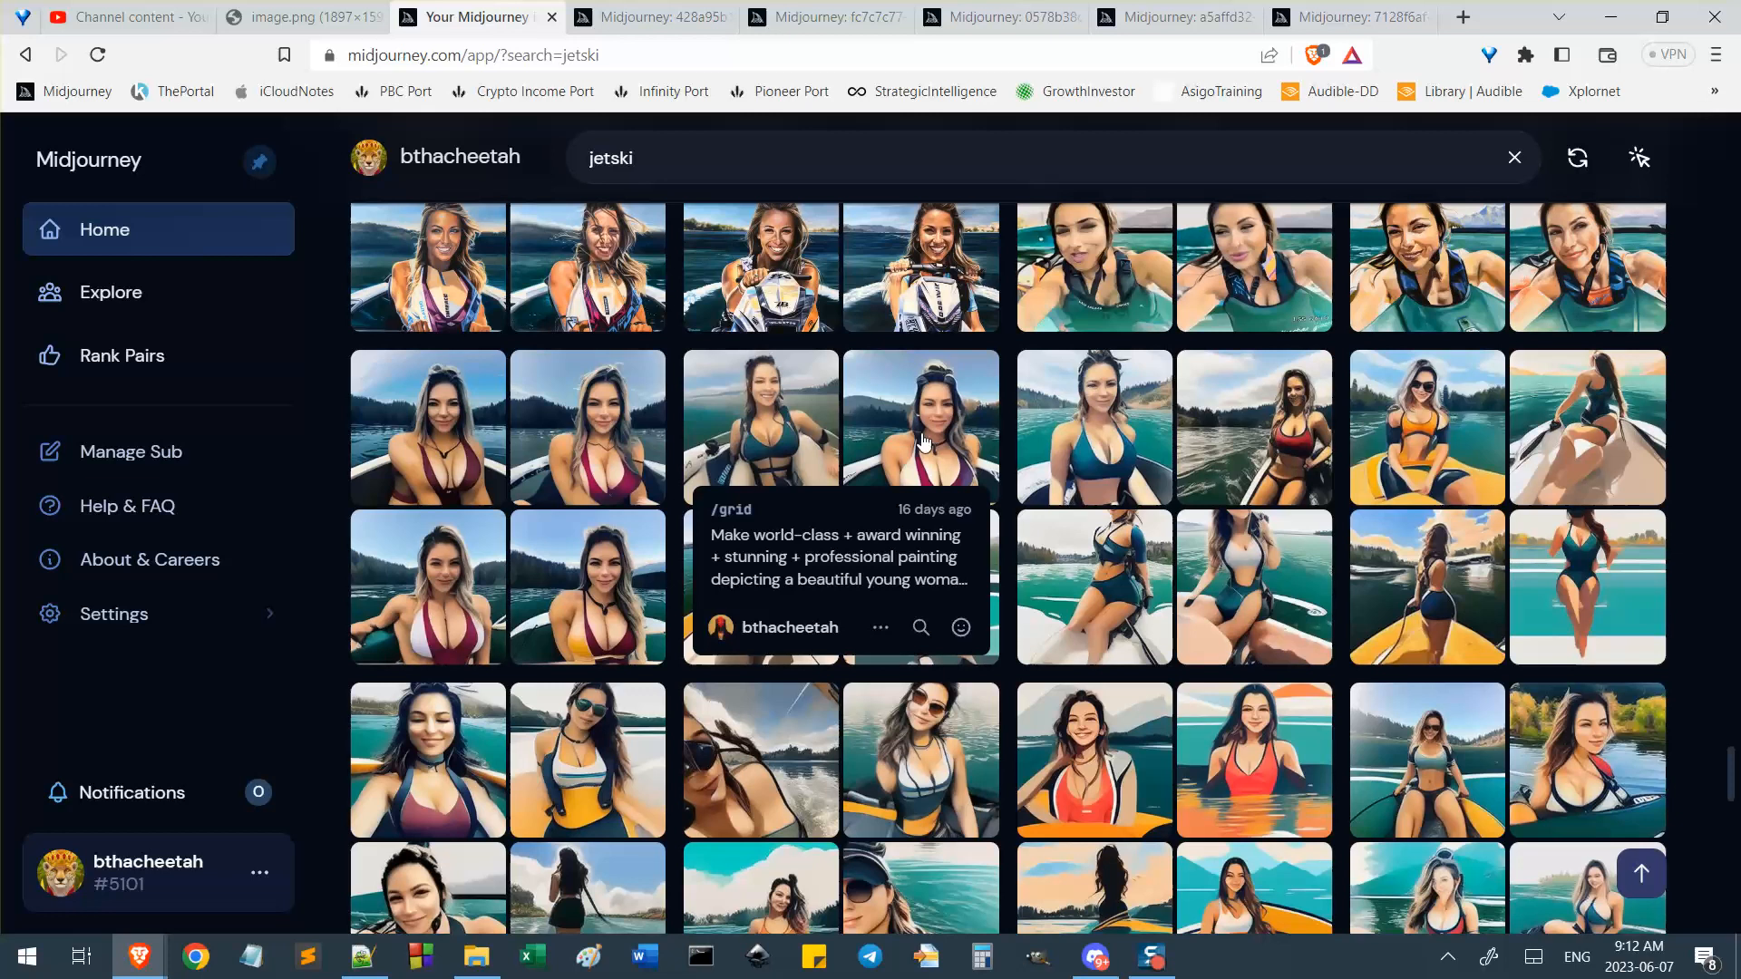
Compare the original teal-water selfie grid with the golden-spray jetski grid by switching between their tabs.
click(1006, 16)
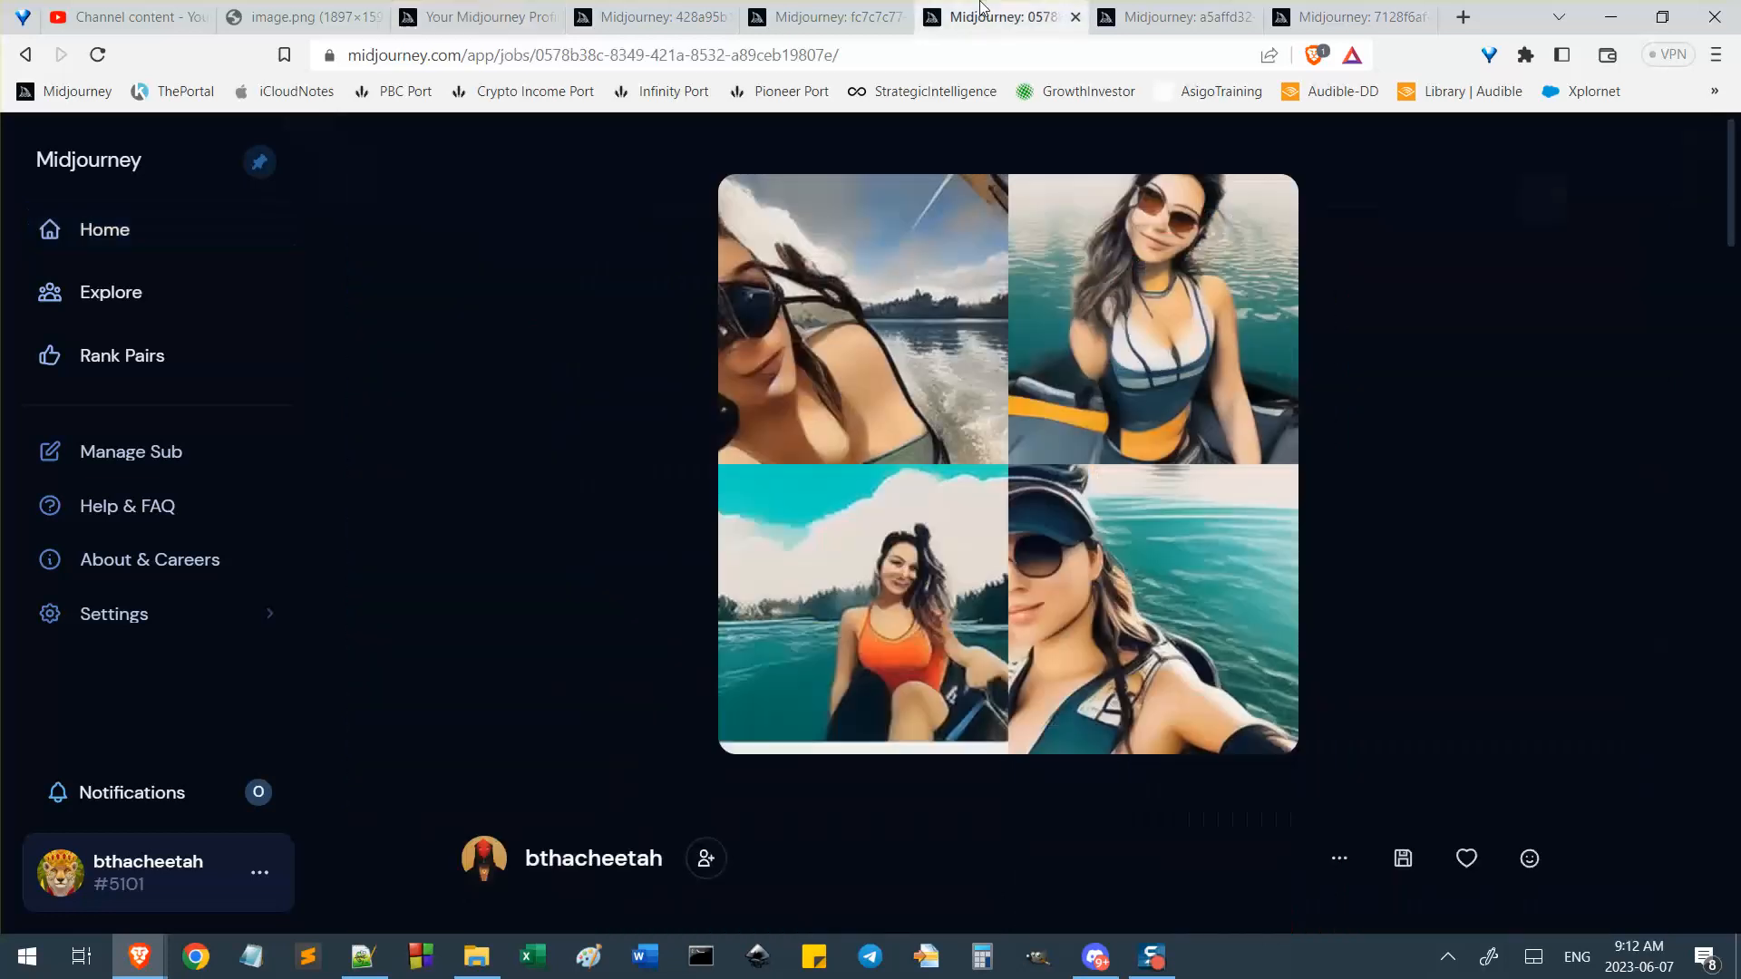
click(746, 9)
click(989, 16)
click(860, 11)
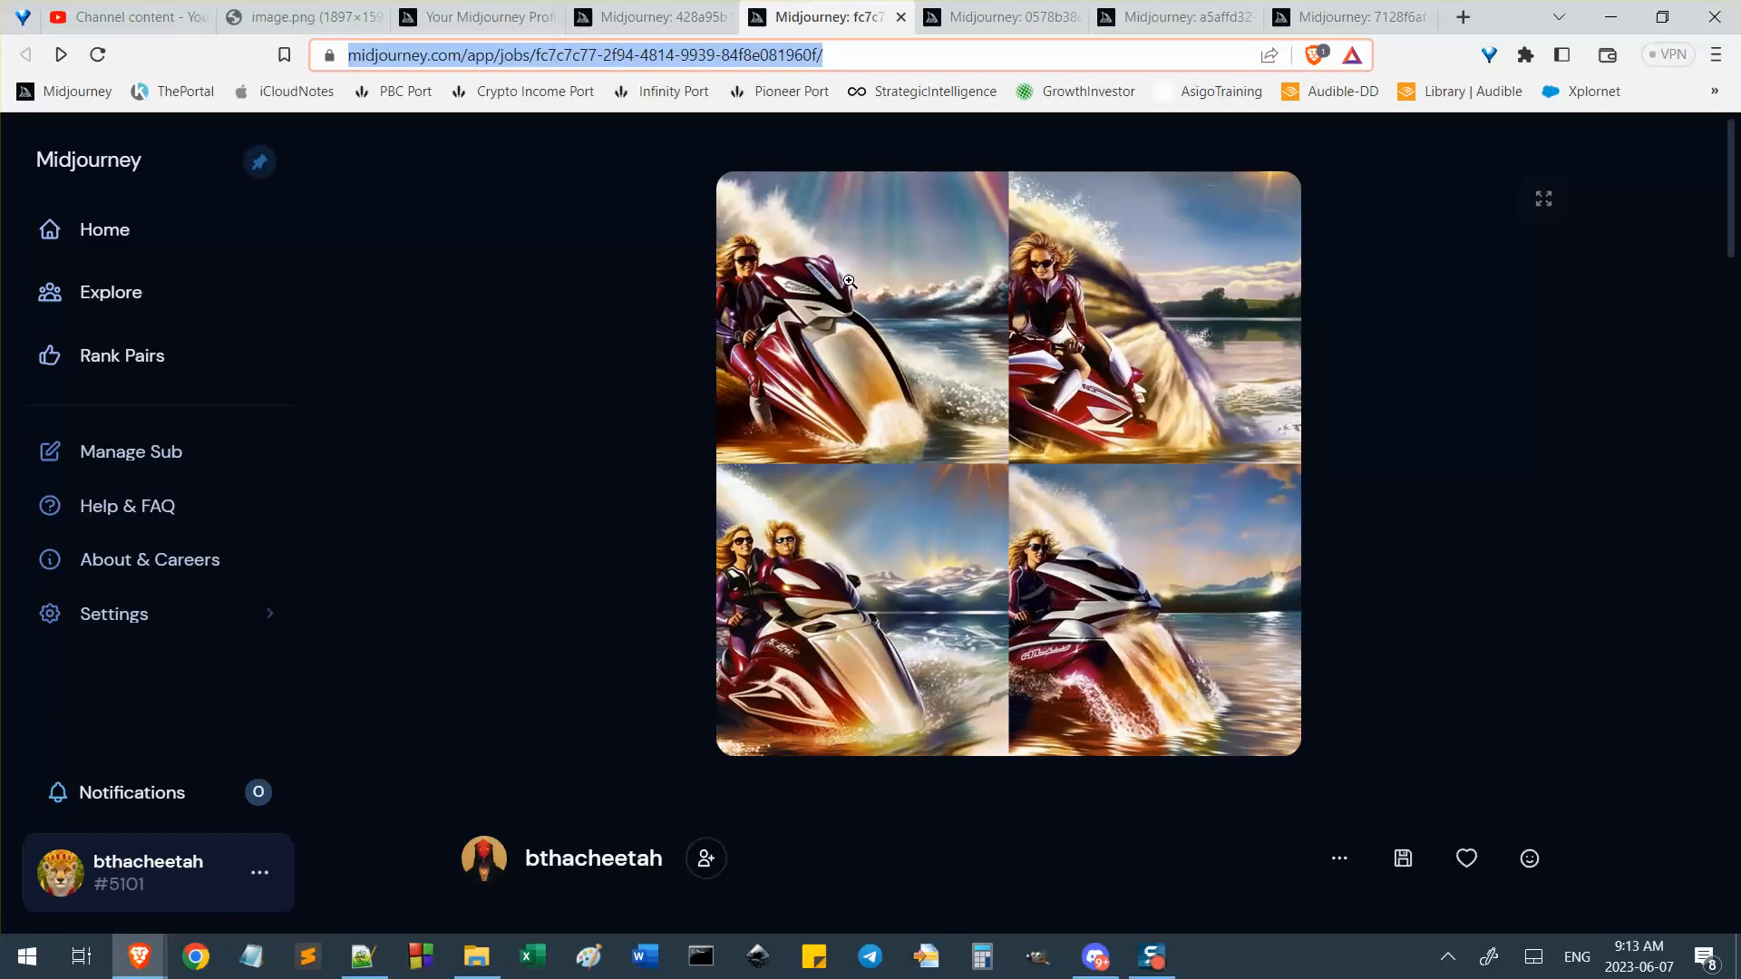
key(ctrl+Tab)
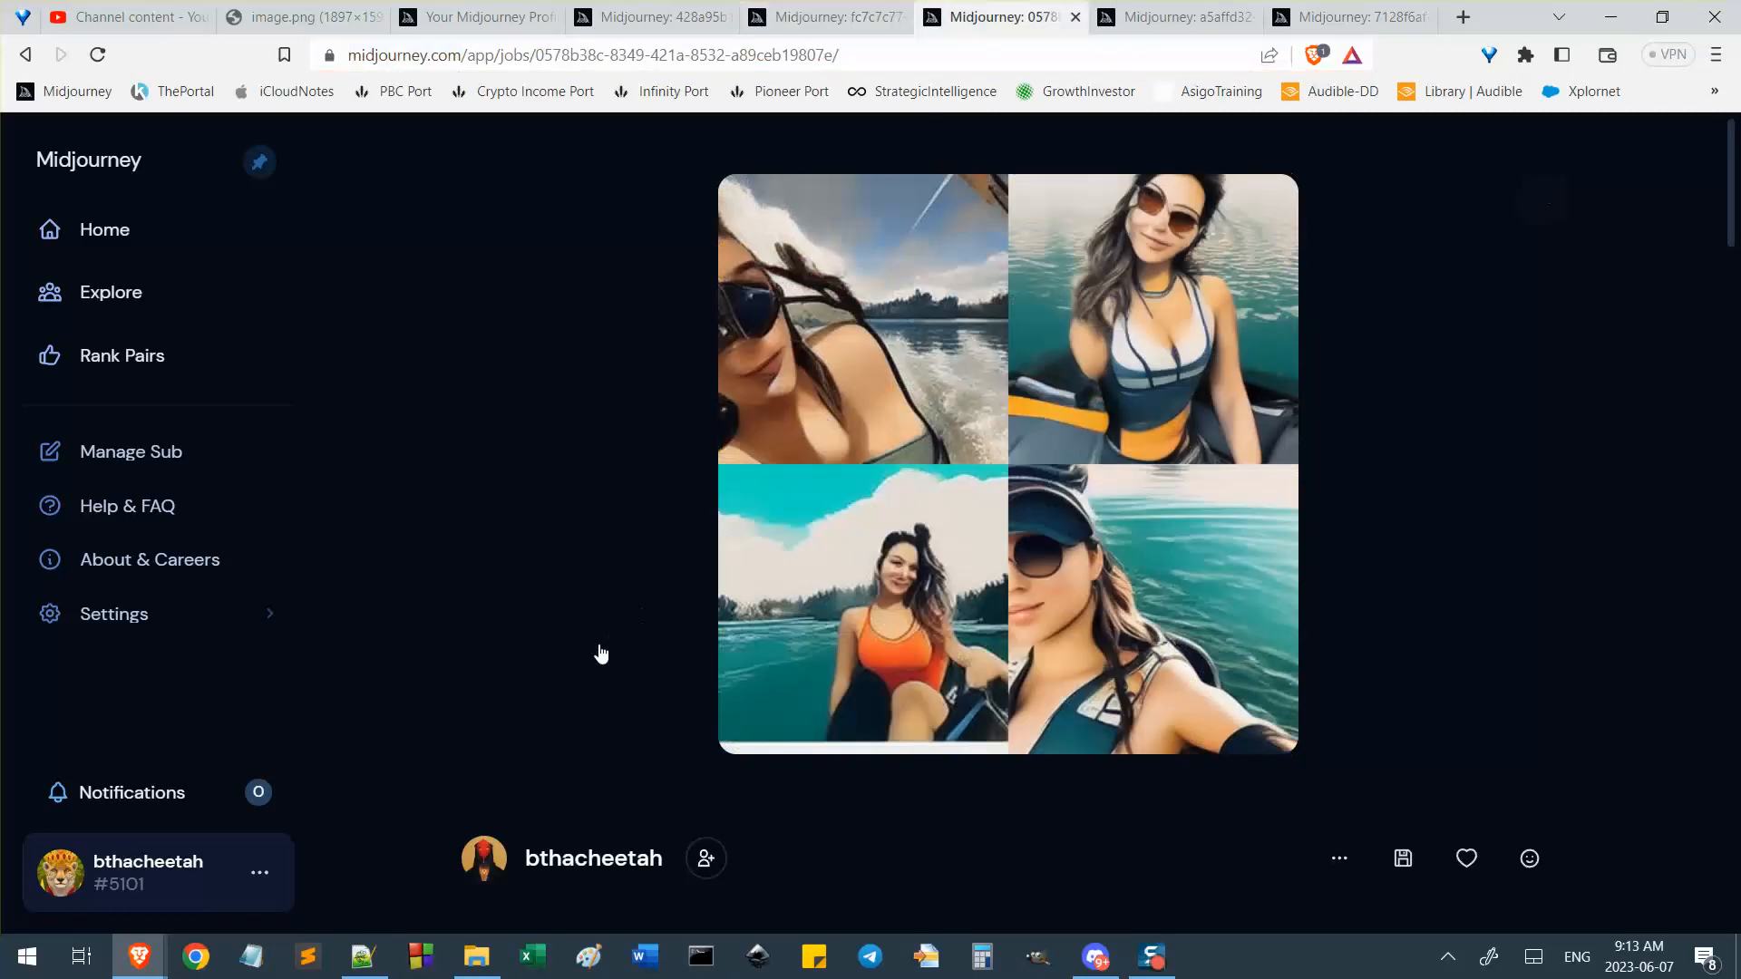
Read the original selfie grid's prompt and job information, review its images, and close its tab.
scroll(813, 382, down, 4)
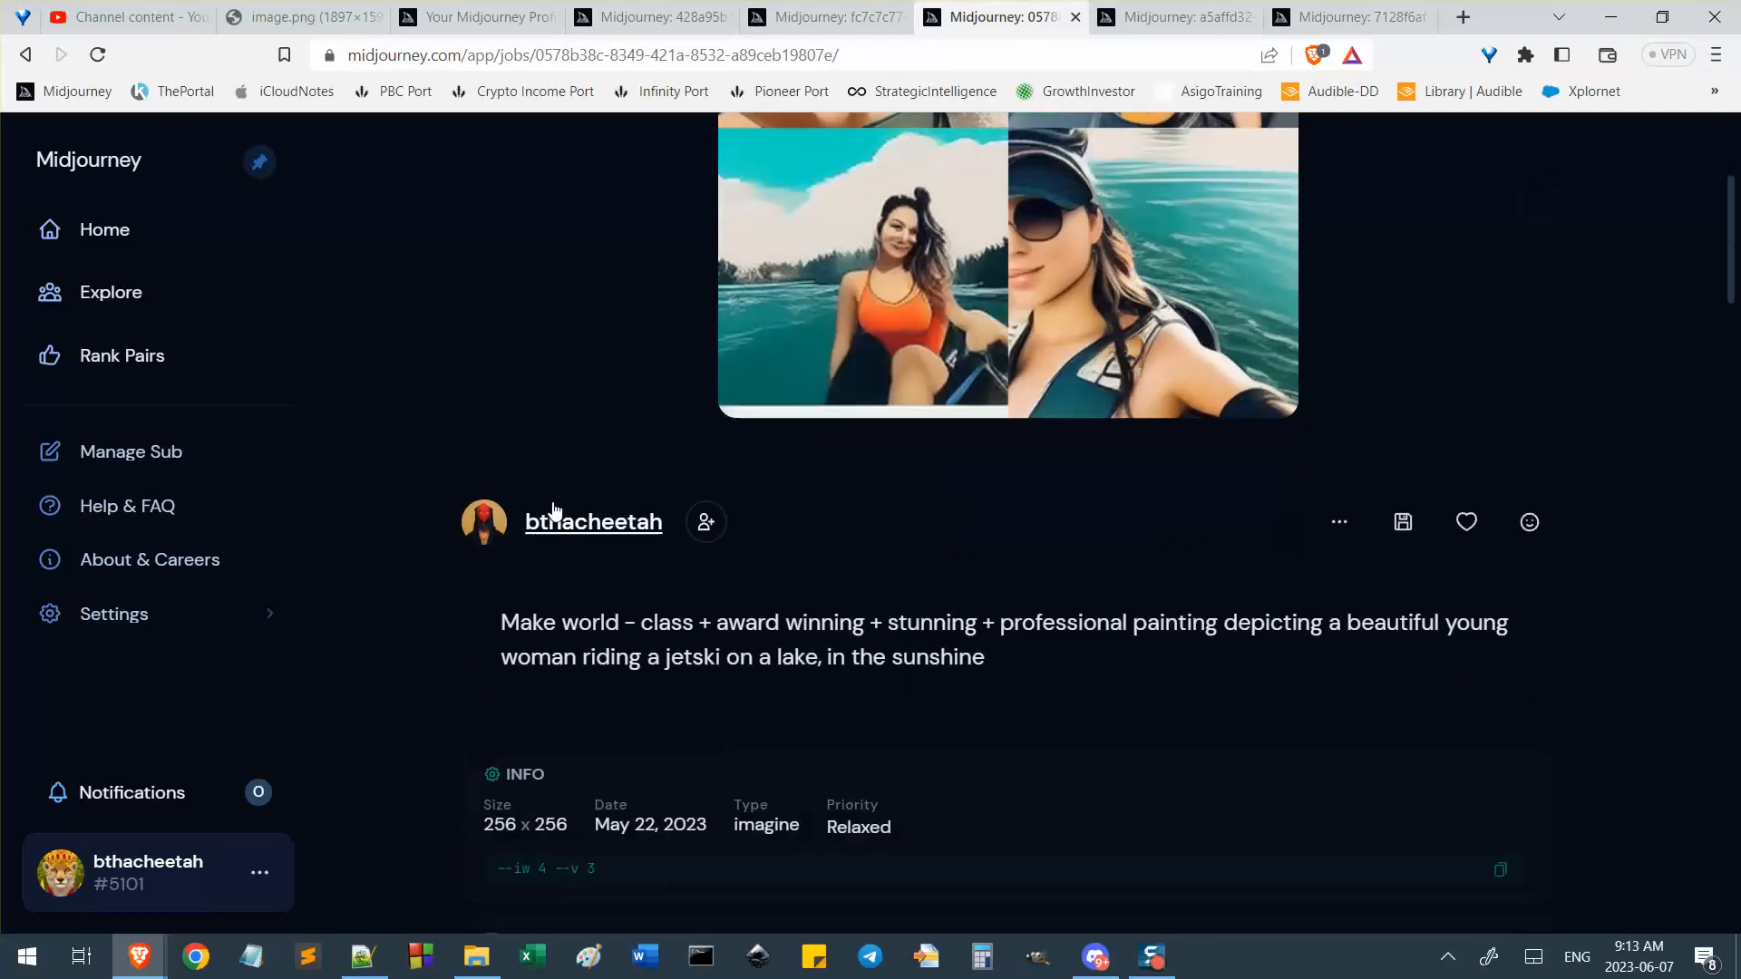
scroll(610, 498, up, 4)
scroll(797, 337, down, 5)
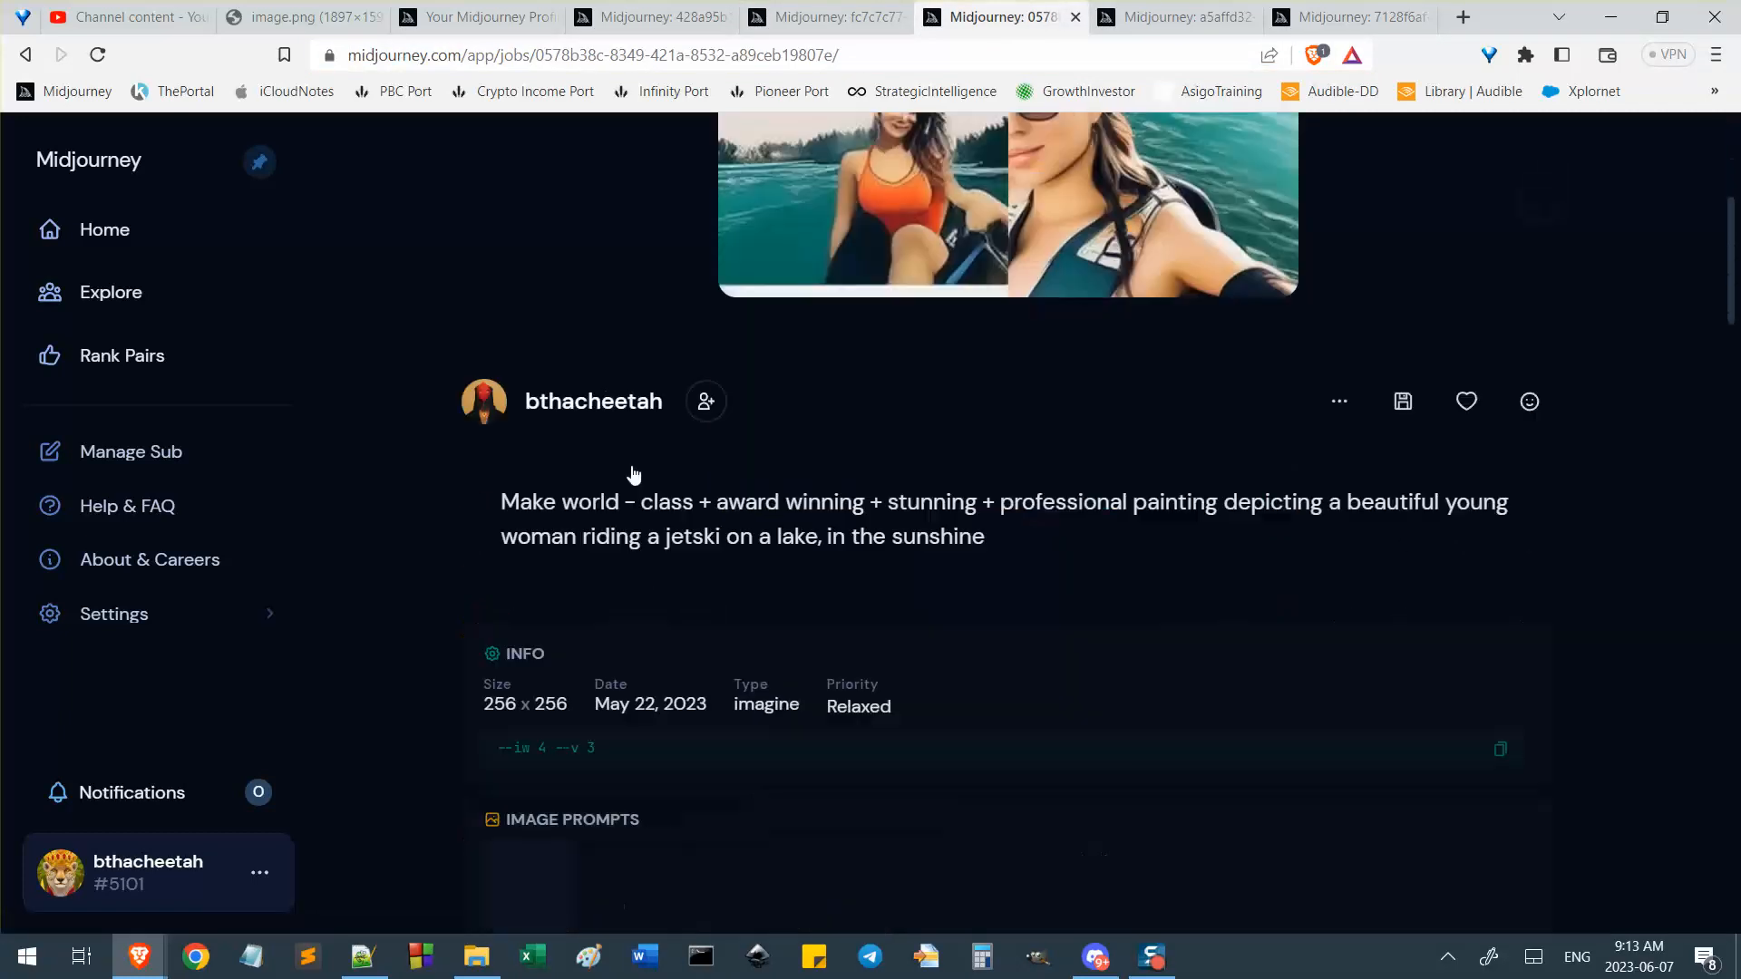
scroll(829, 529, up, 5)
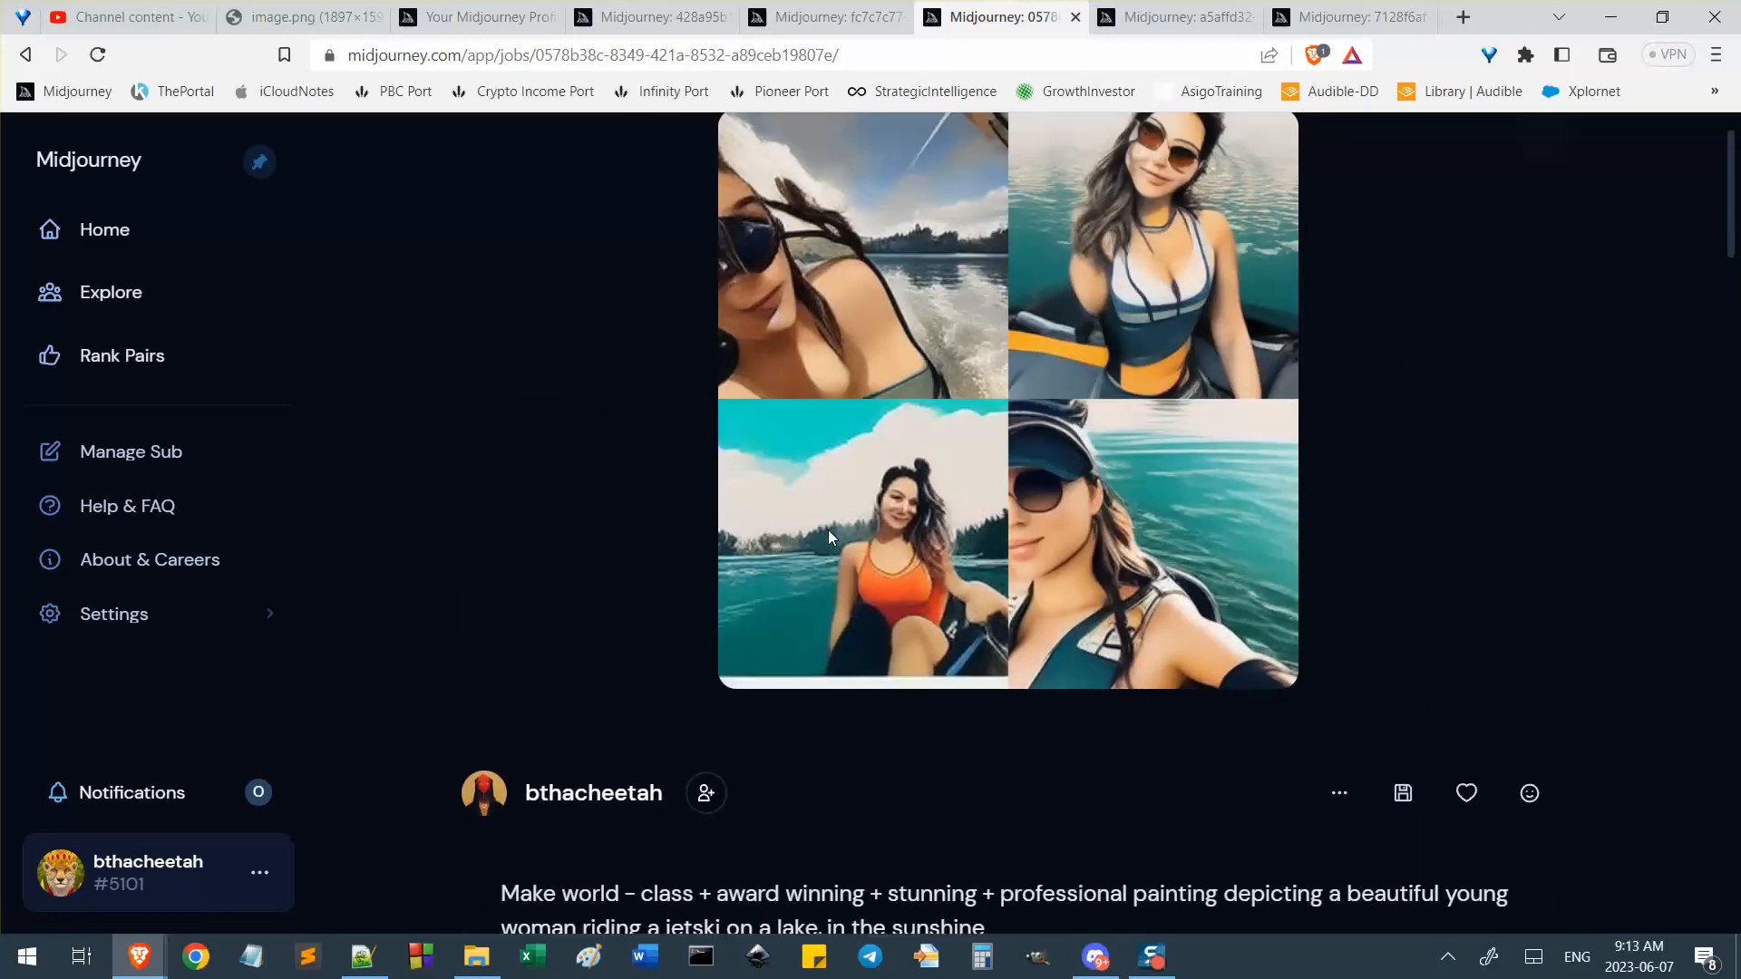
click(1075, 18)
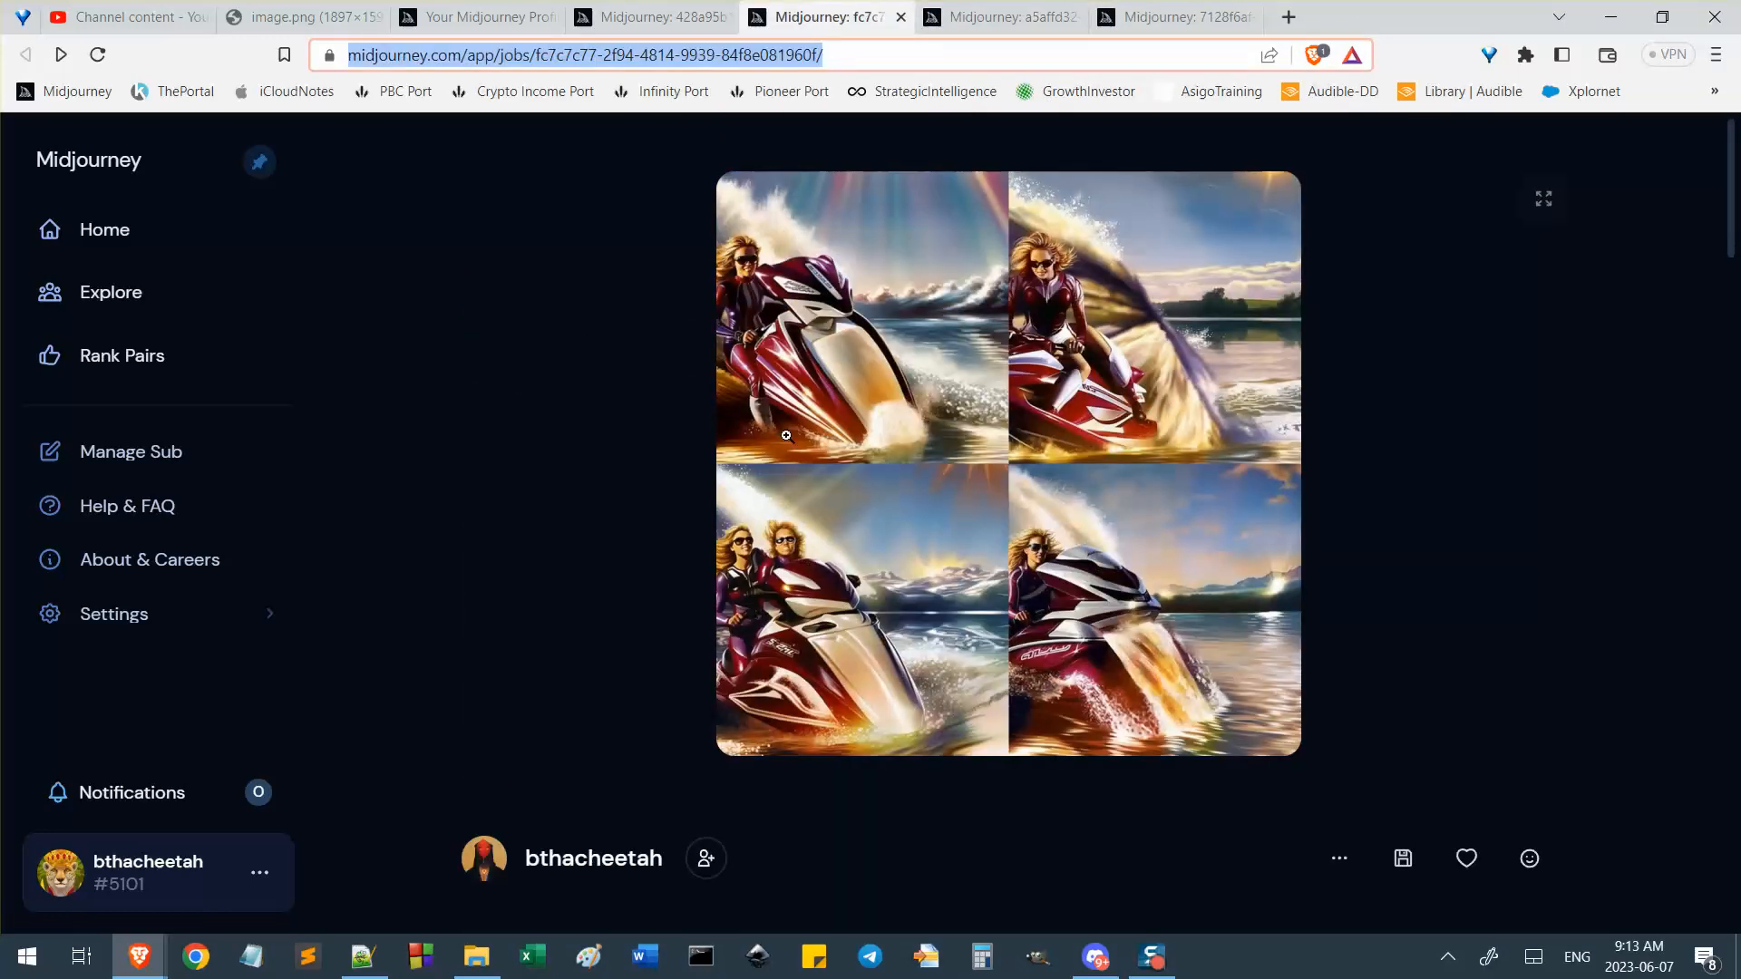
Open a second copy of the front-facing burgundy and white jetski grid in a new tab placed beside the original.
scroll(611, 480, down, 3)
scroll(721, 524, up, 3)
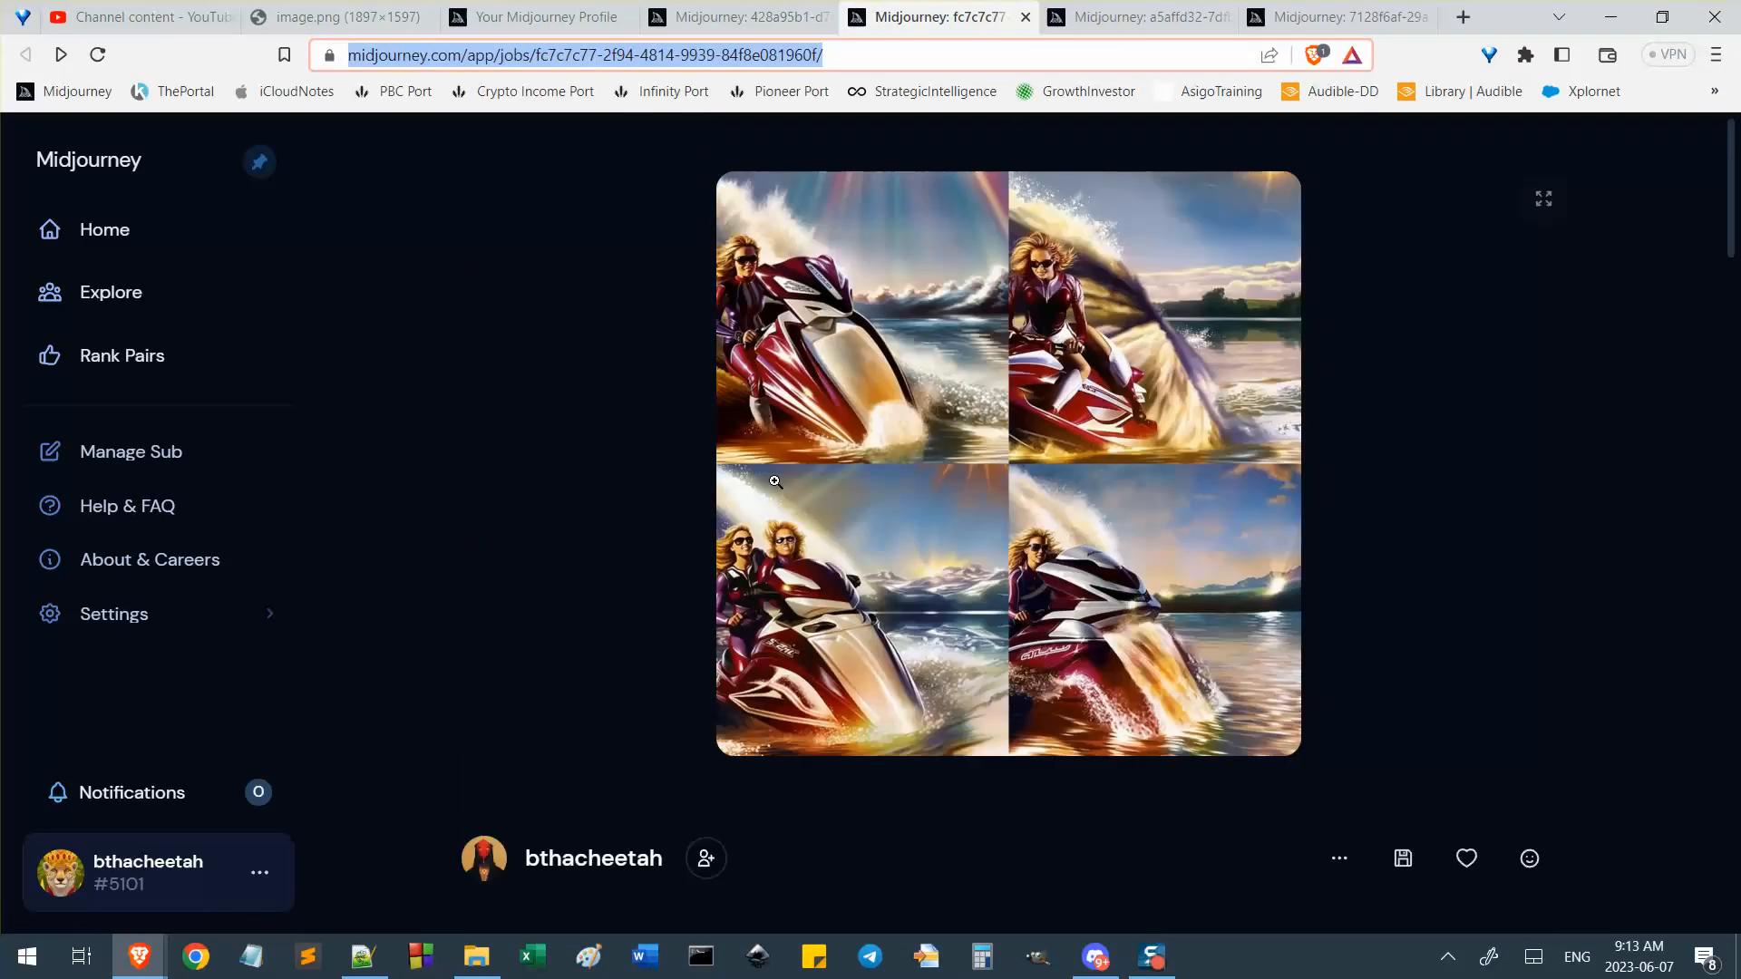
click(1091, 13)
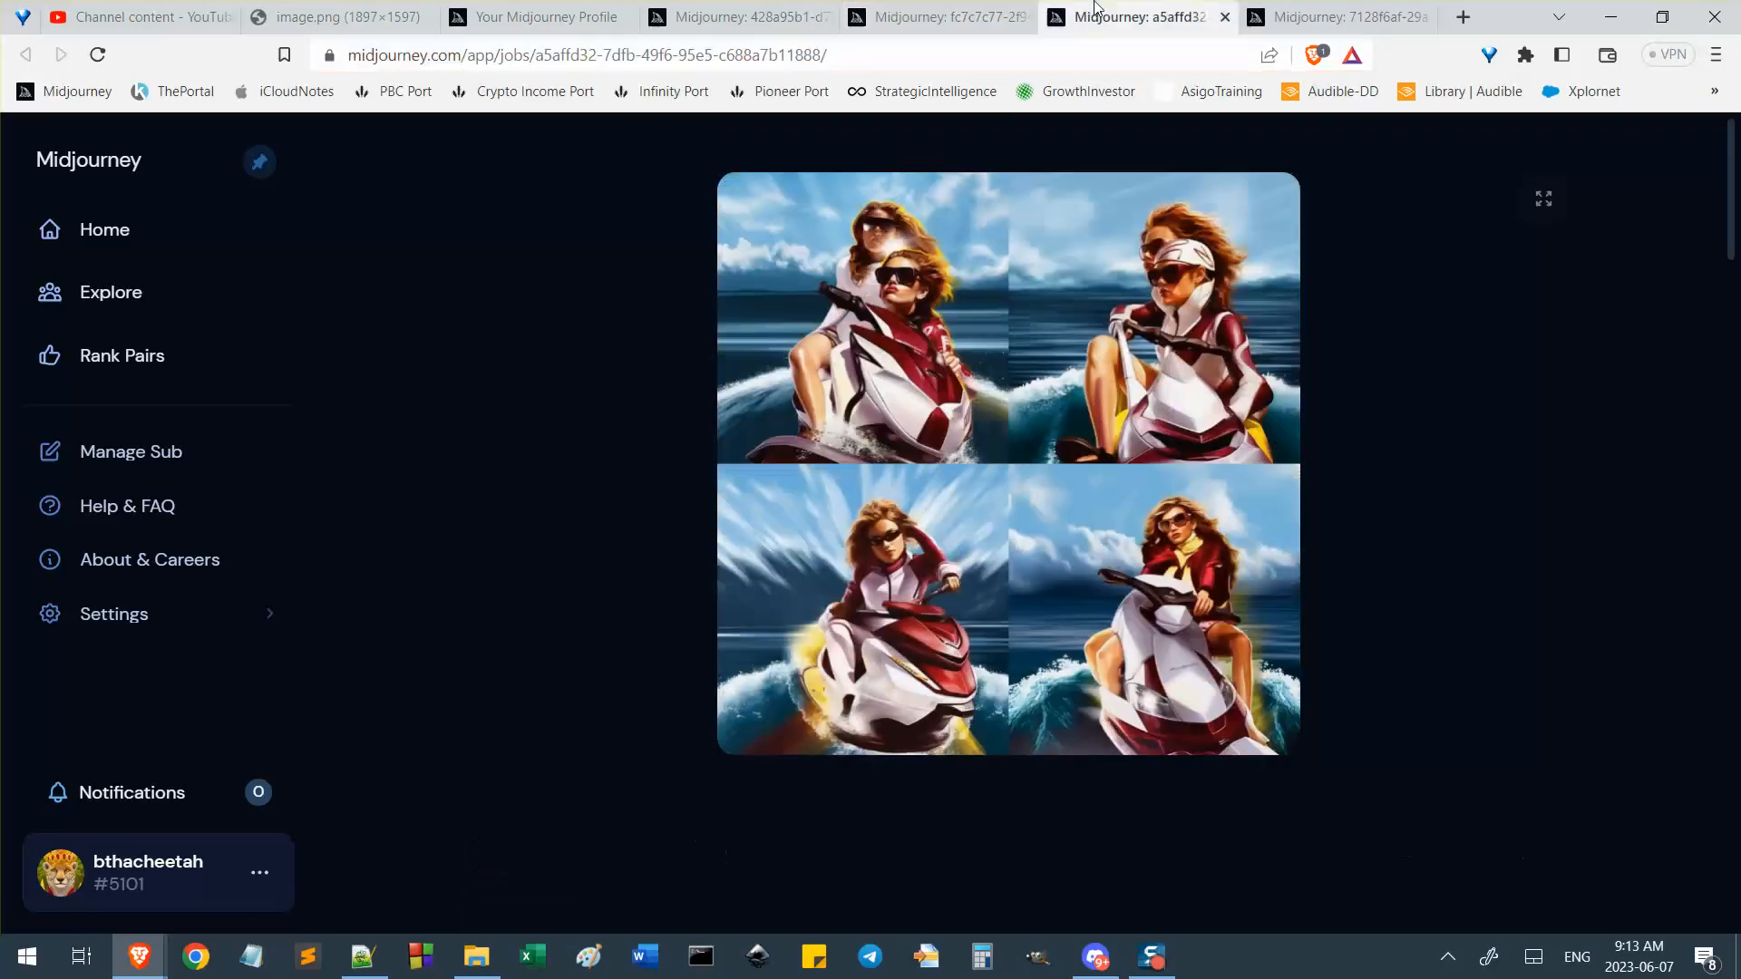
click(876, 45)
click(1462, 17)
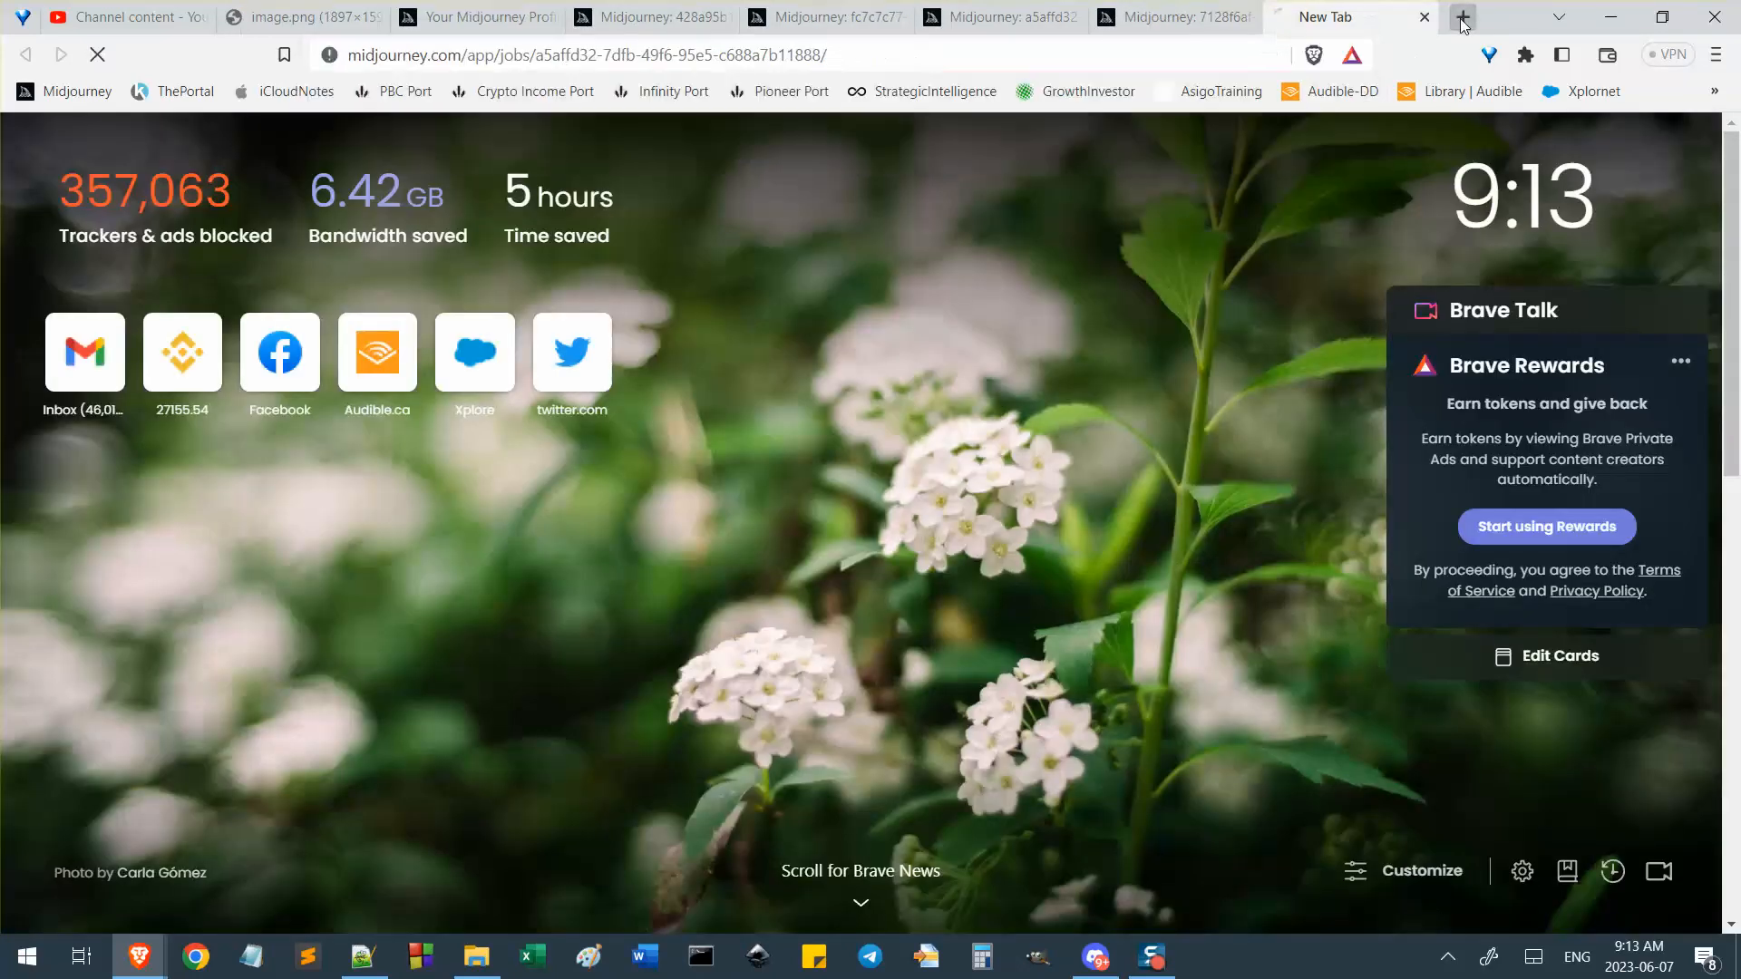
drag(1367, 6, 1216, 6)
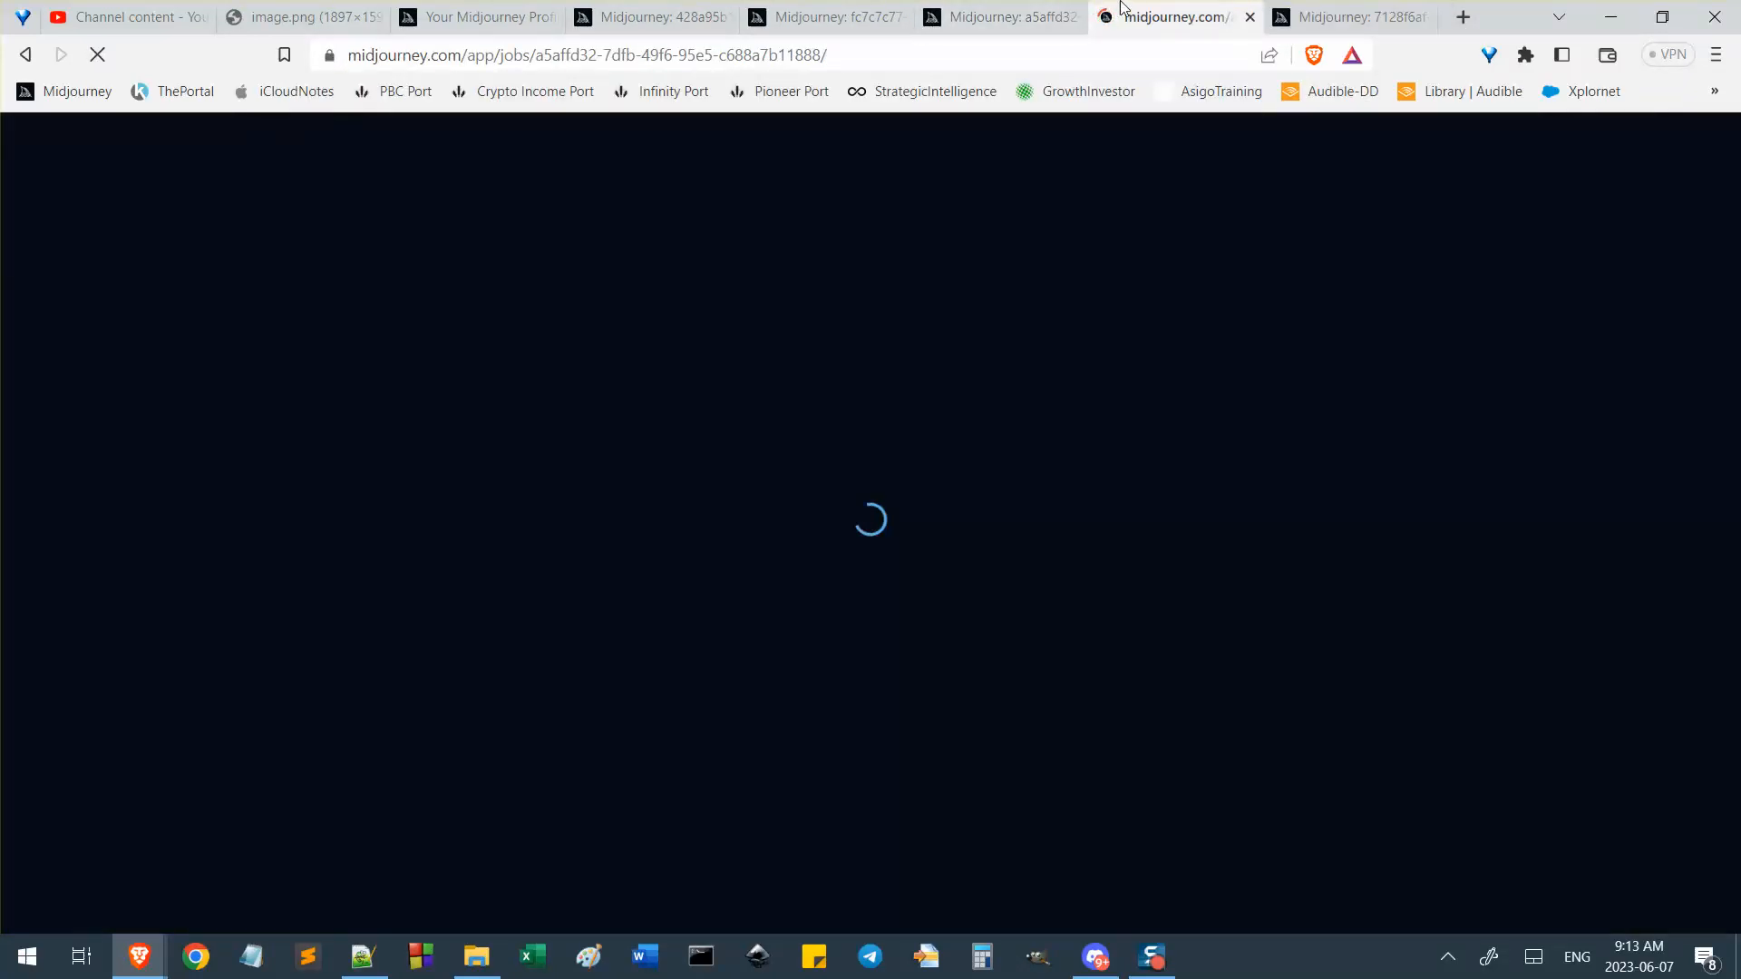
Open the parent of the duplicated burgundy and white jetski grid and review its white-vest sunglasses portraits and prompt.
scroll(687, 645, down, 2)
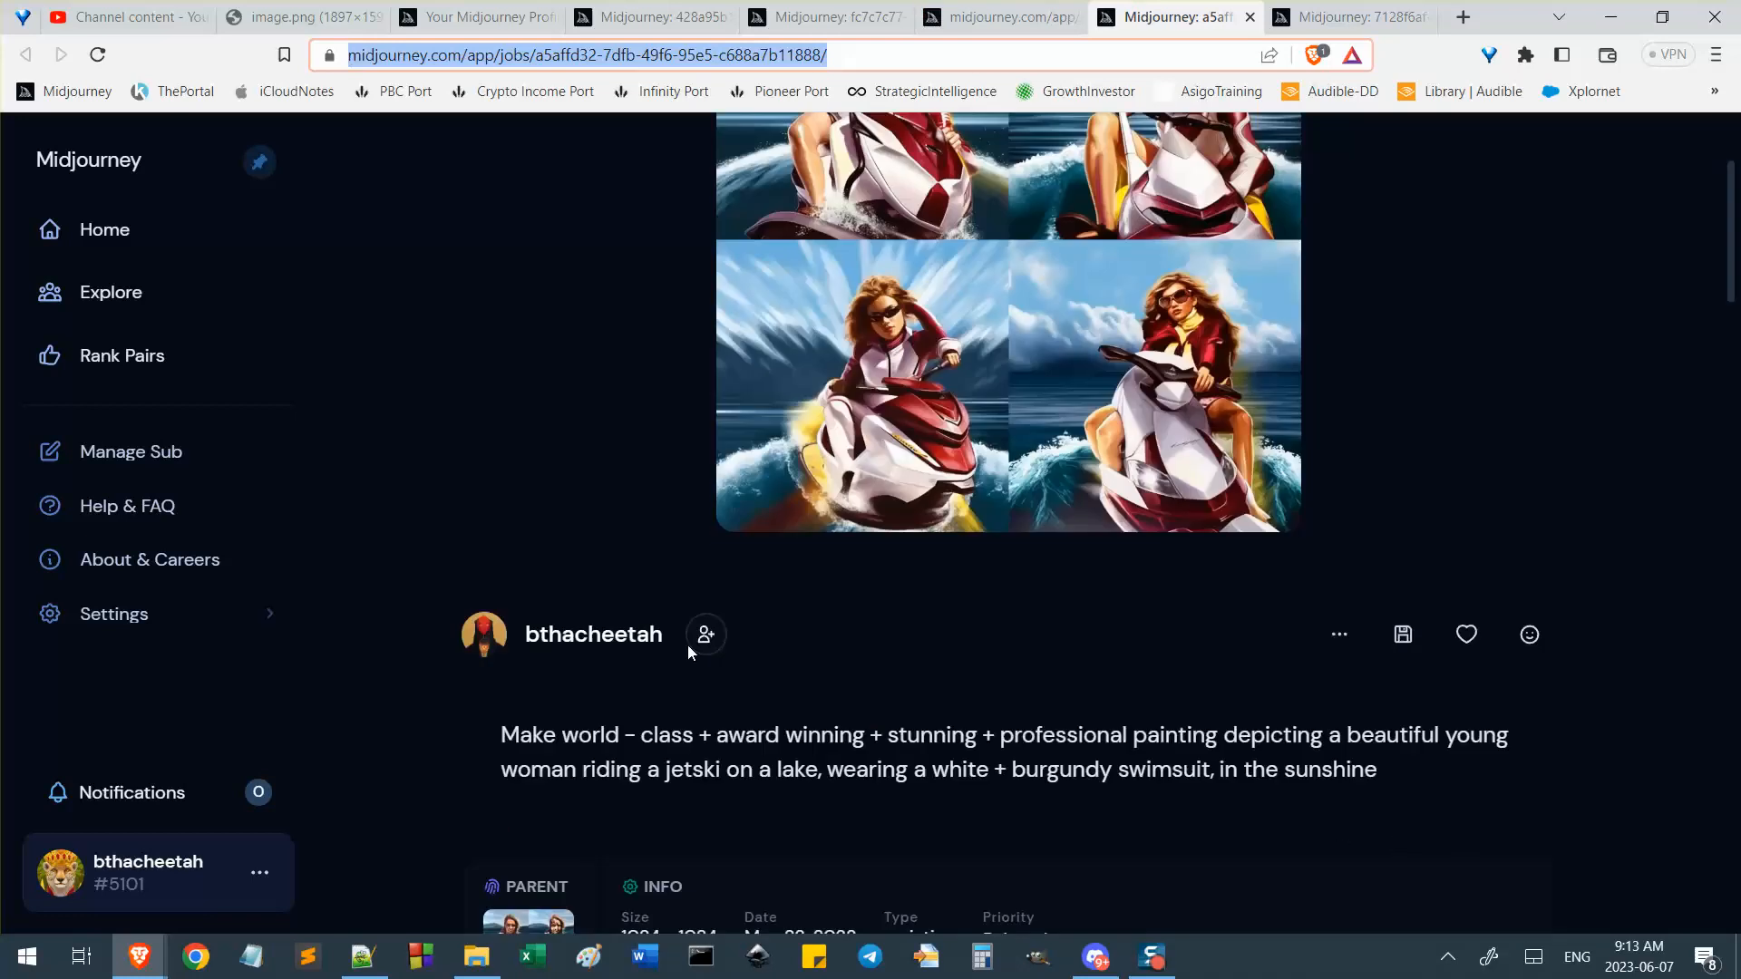
scroll(617, 680, down, 2)
click(586, 691)
scroll(597, 591, up, 3)
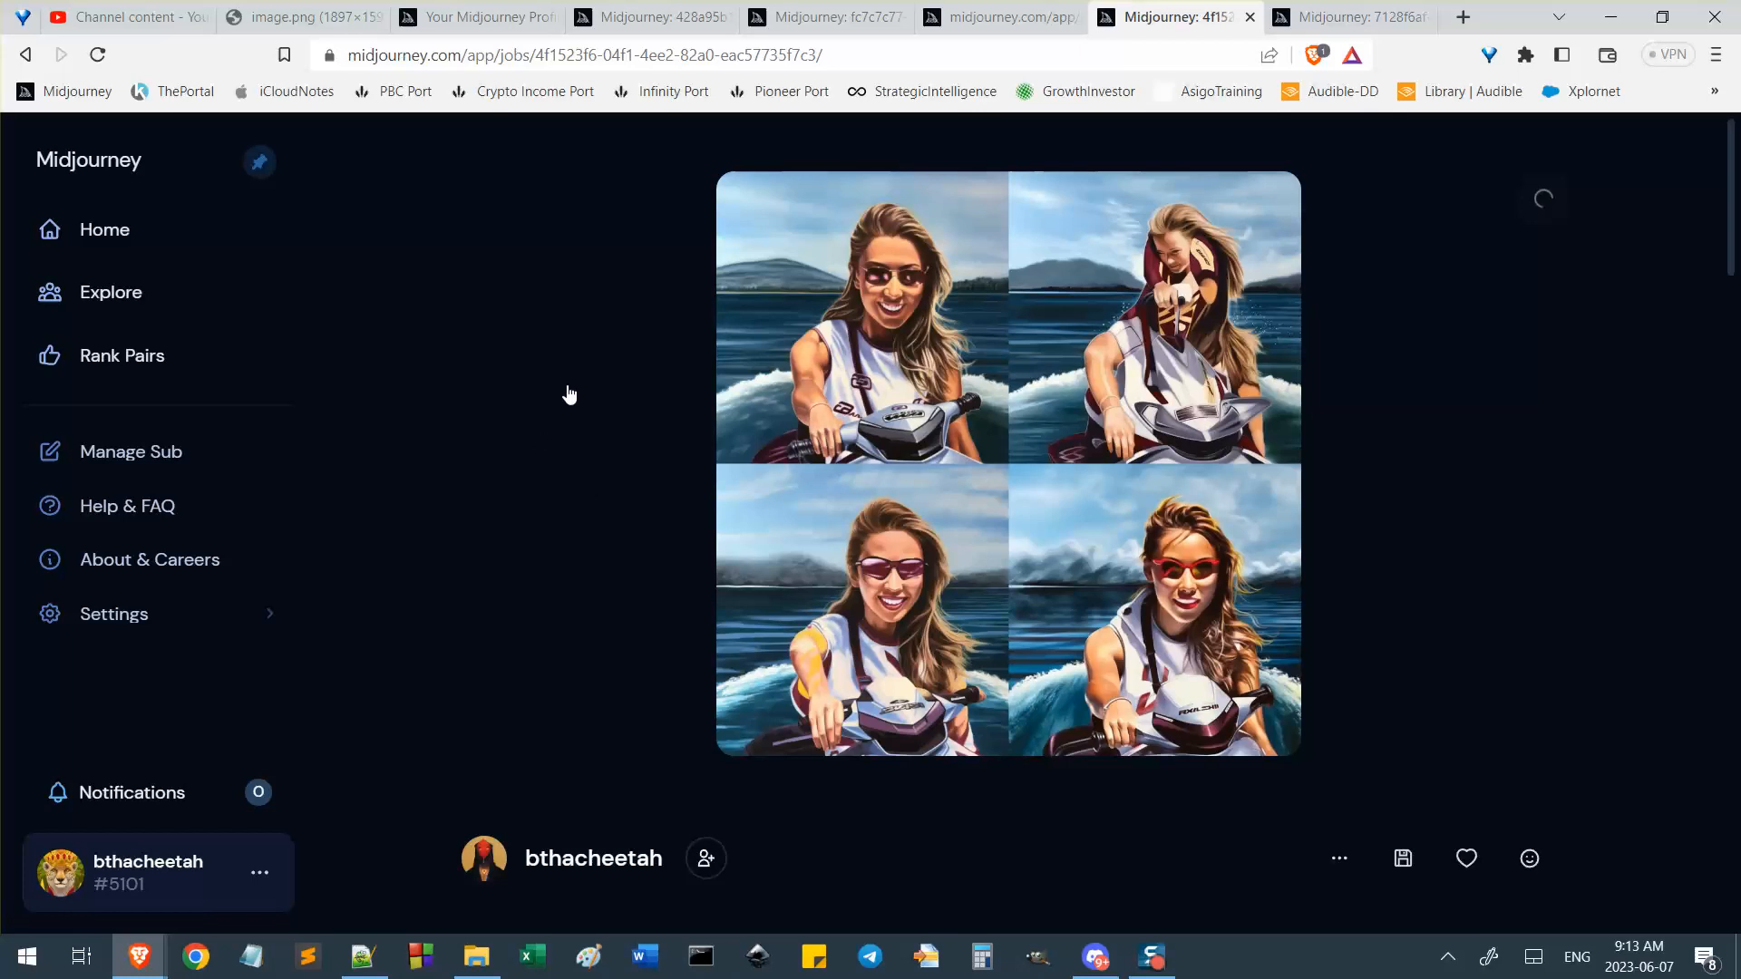
click(1003, 14)
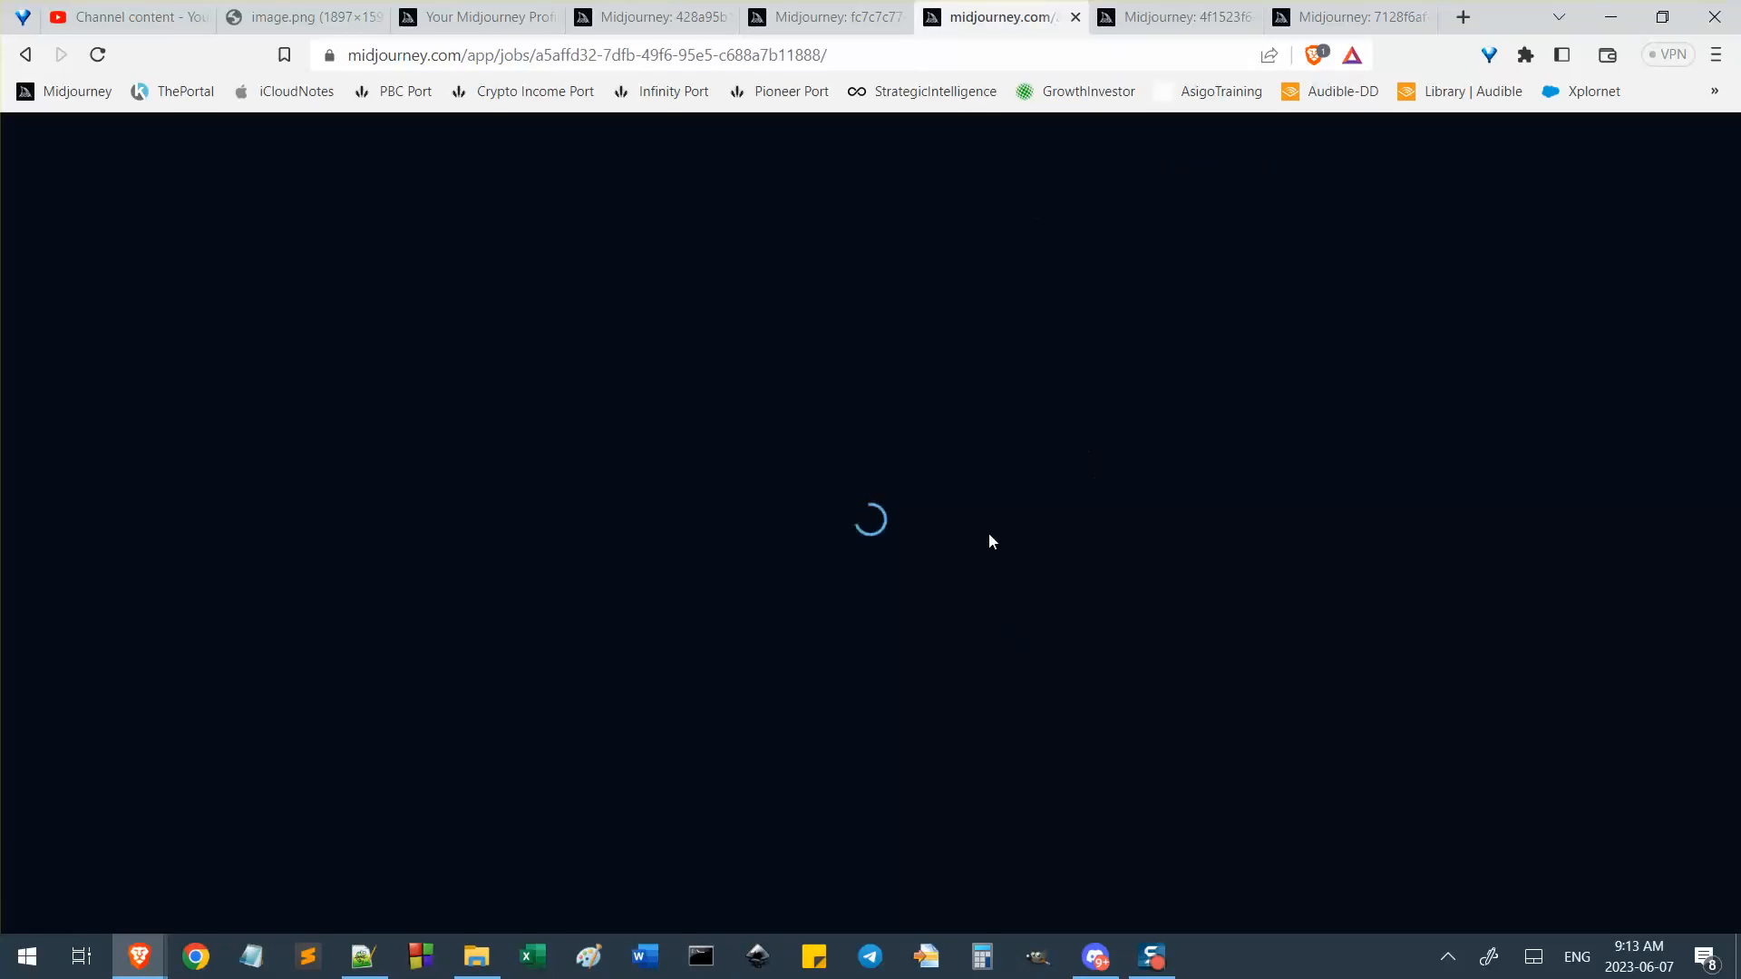
click(1202, 9)
scroll(635, 513, down, 5)
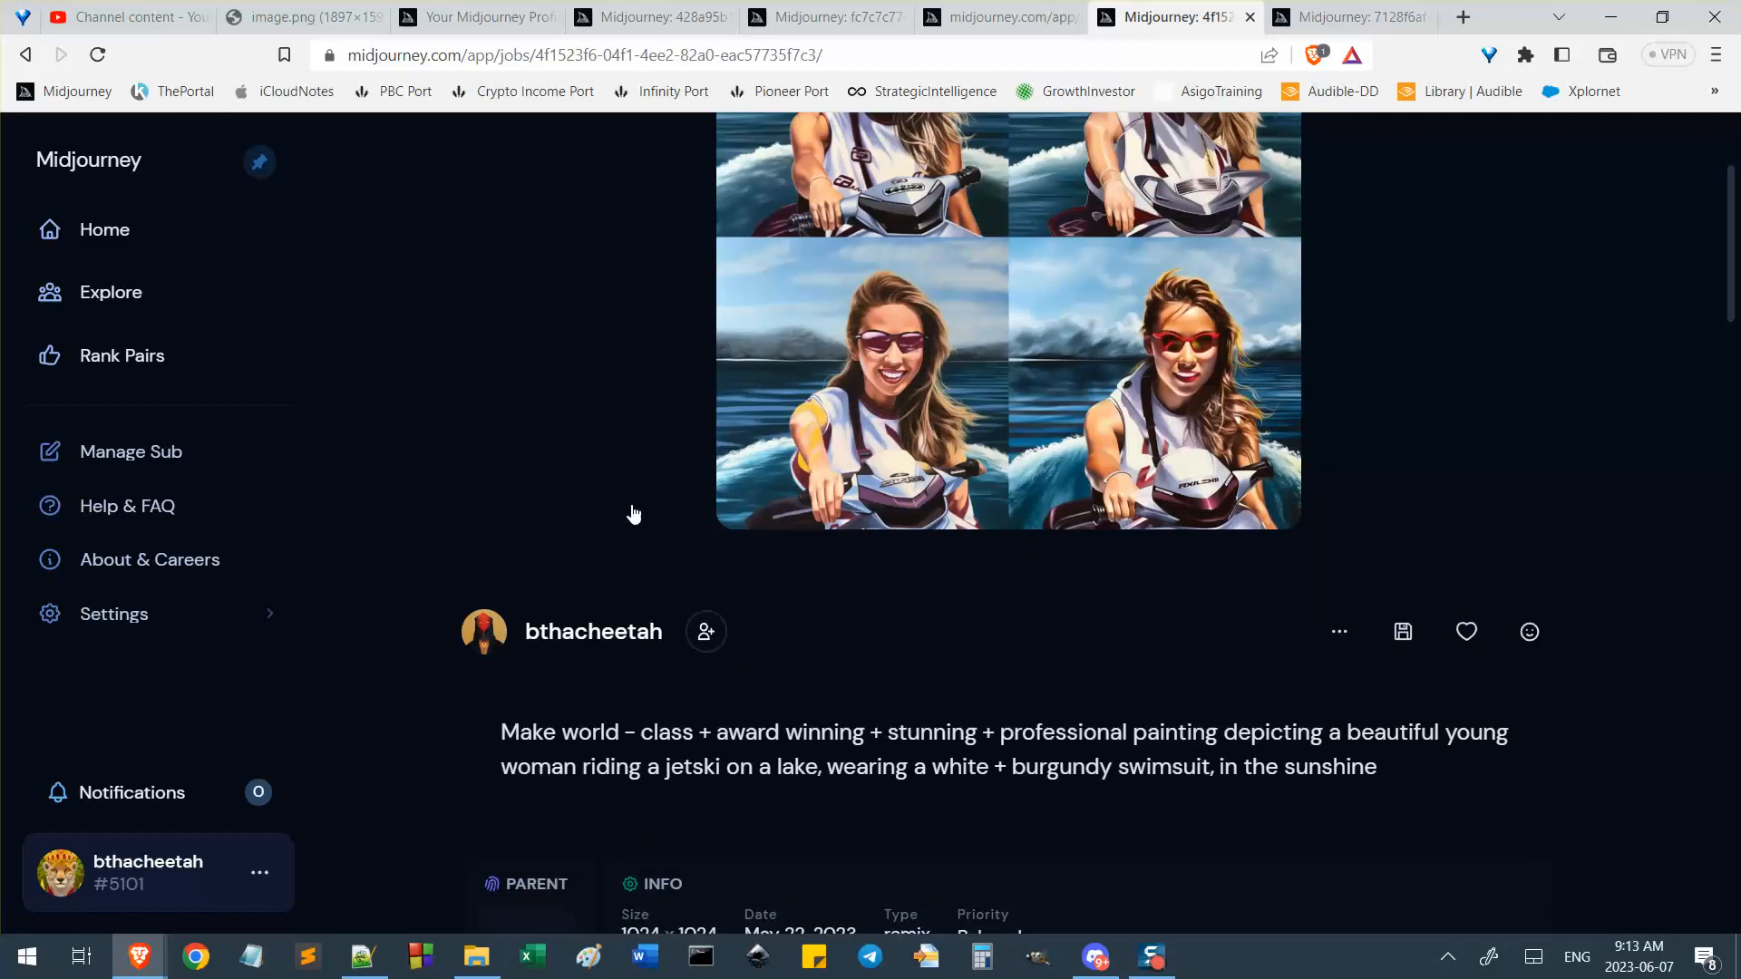
scroll(980, 167, up, 4)
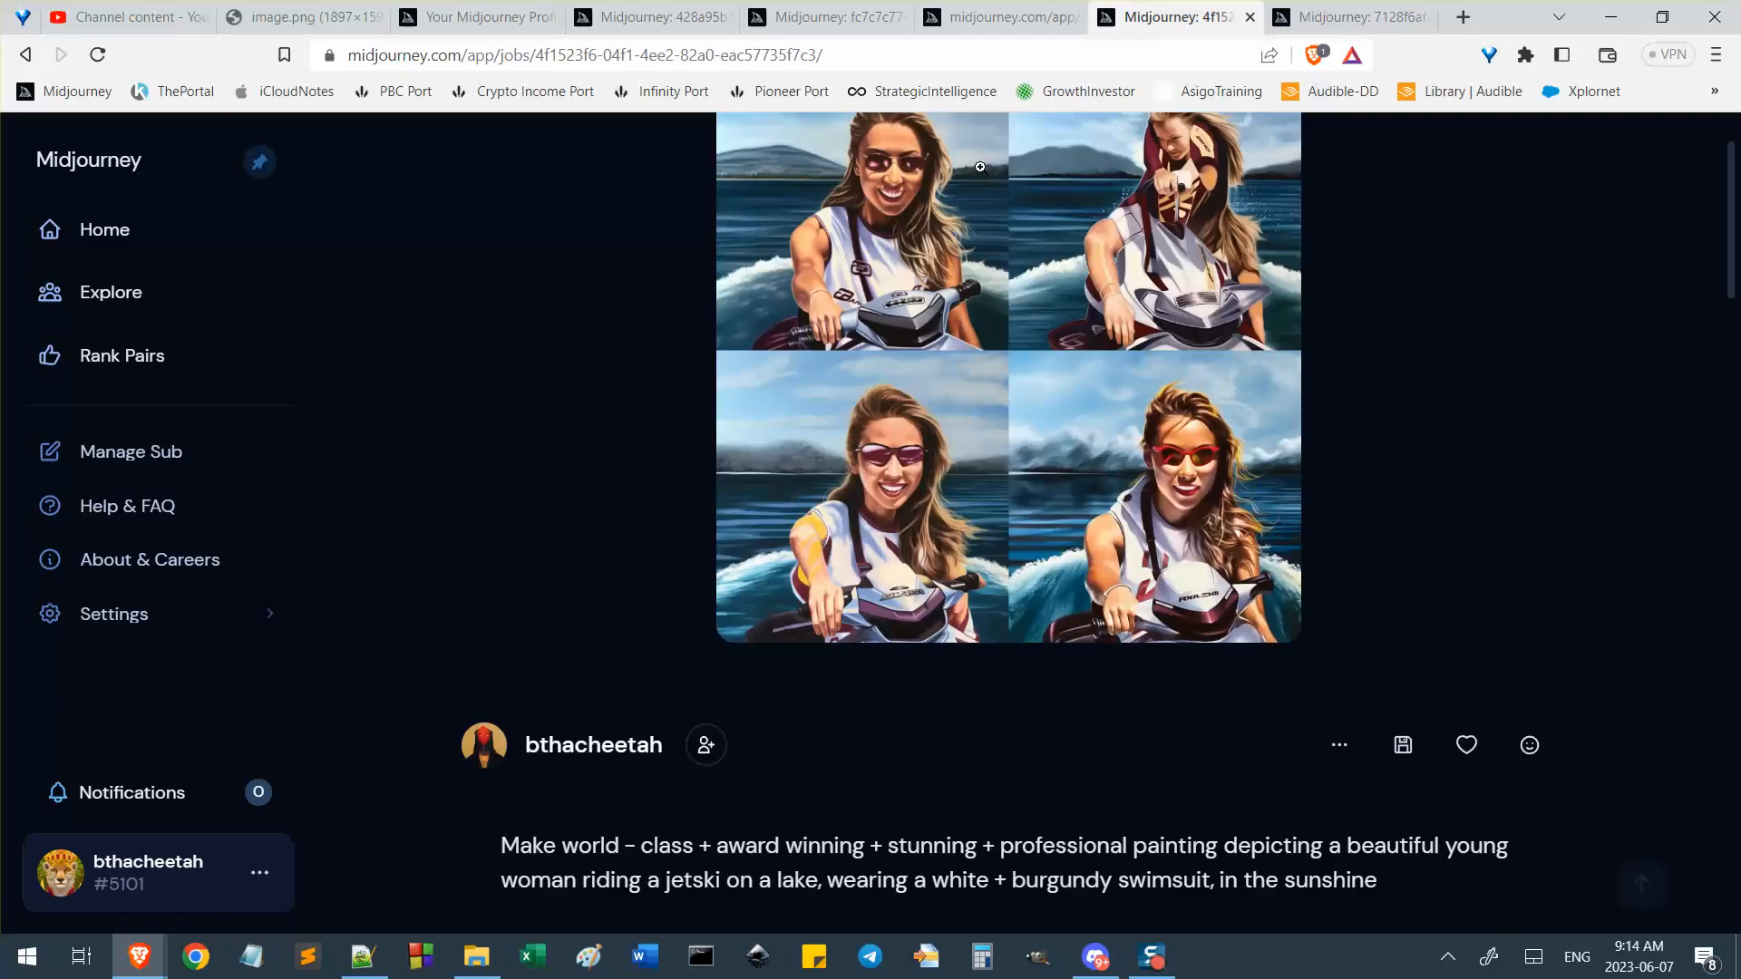
scroll(555, 700, down, 3)
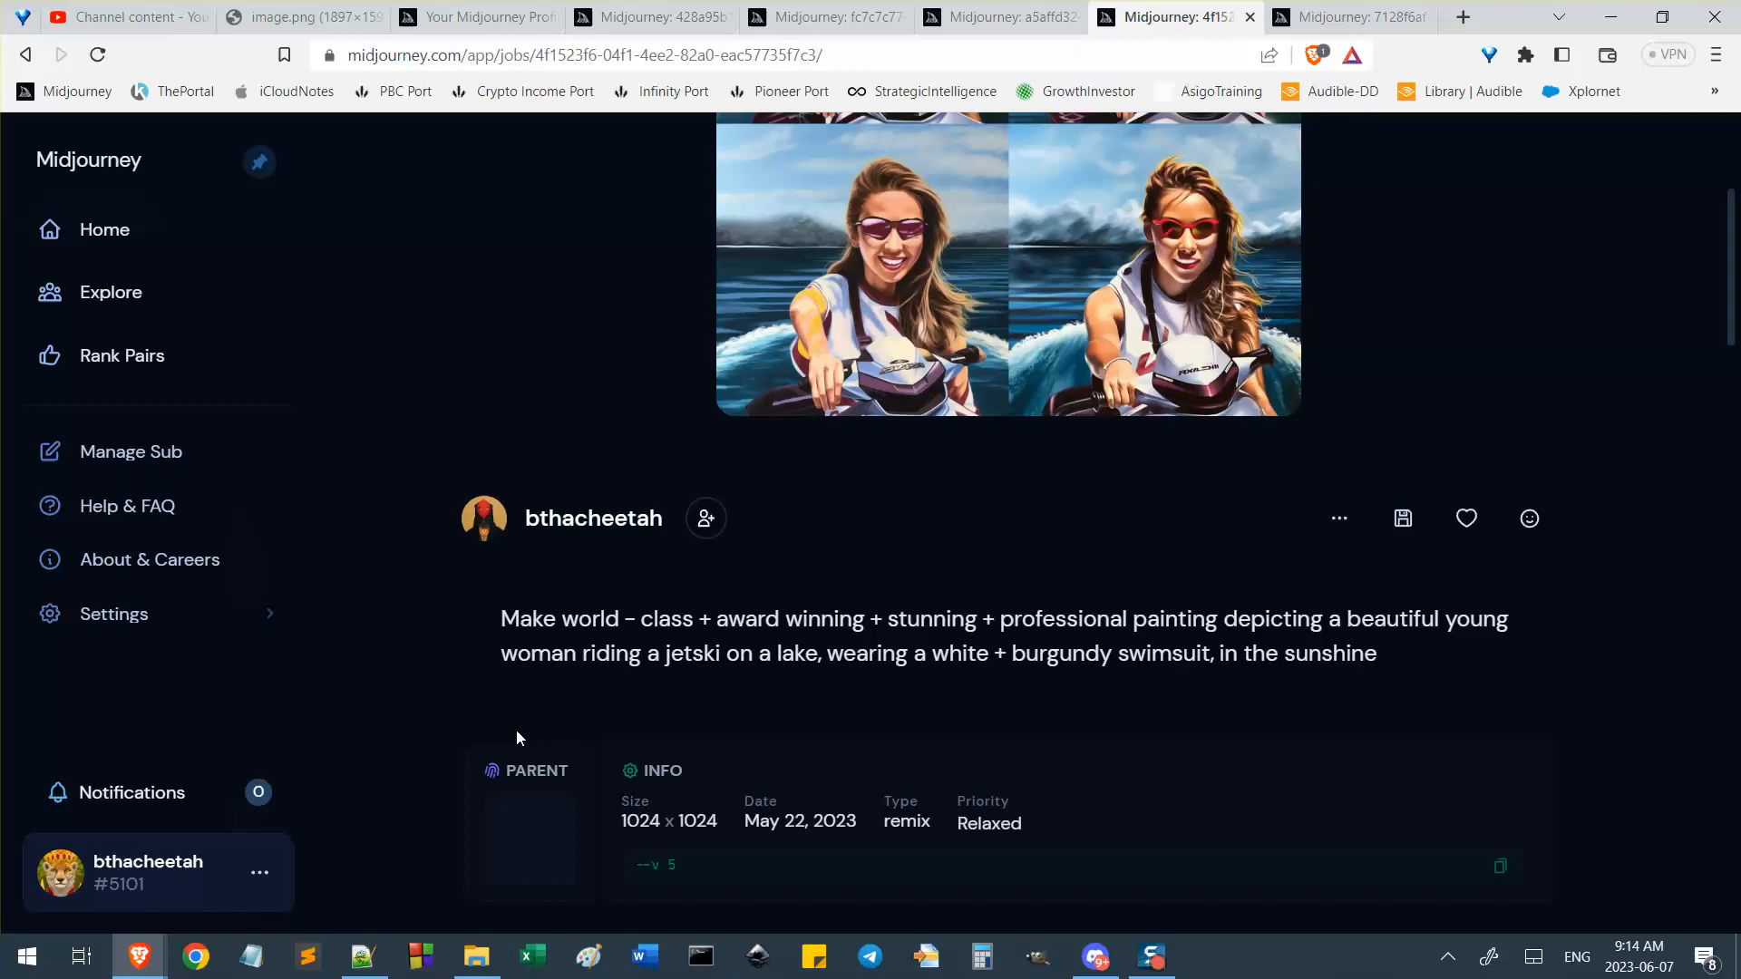
Open the sunglasses grid's parent, highlight its prompt text, and review its images and job information.
click(535, 834)
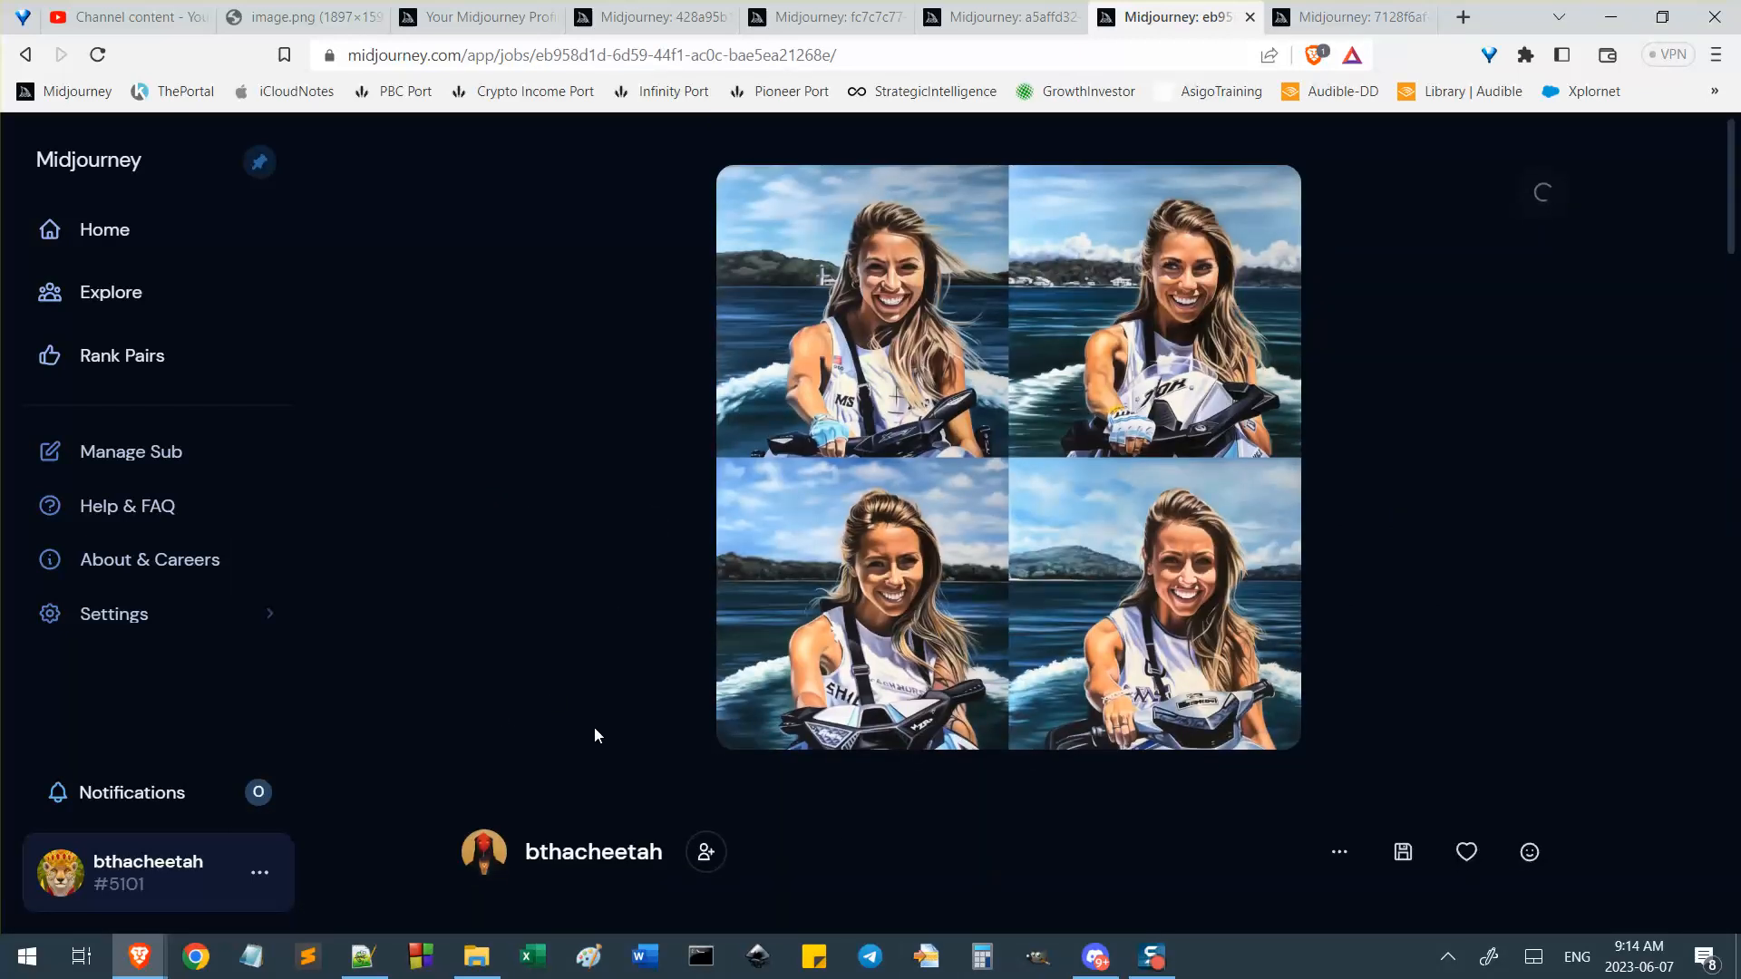
scroll(595, 731, down, 5)
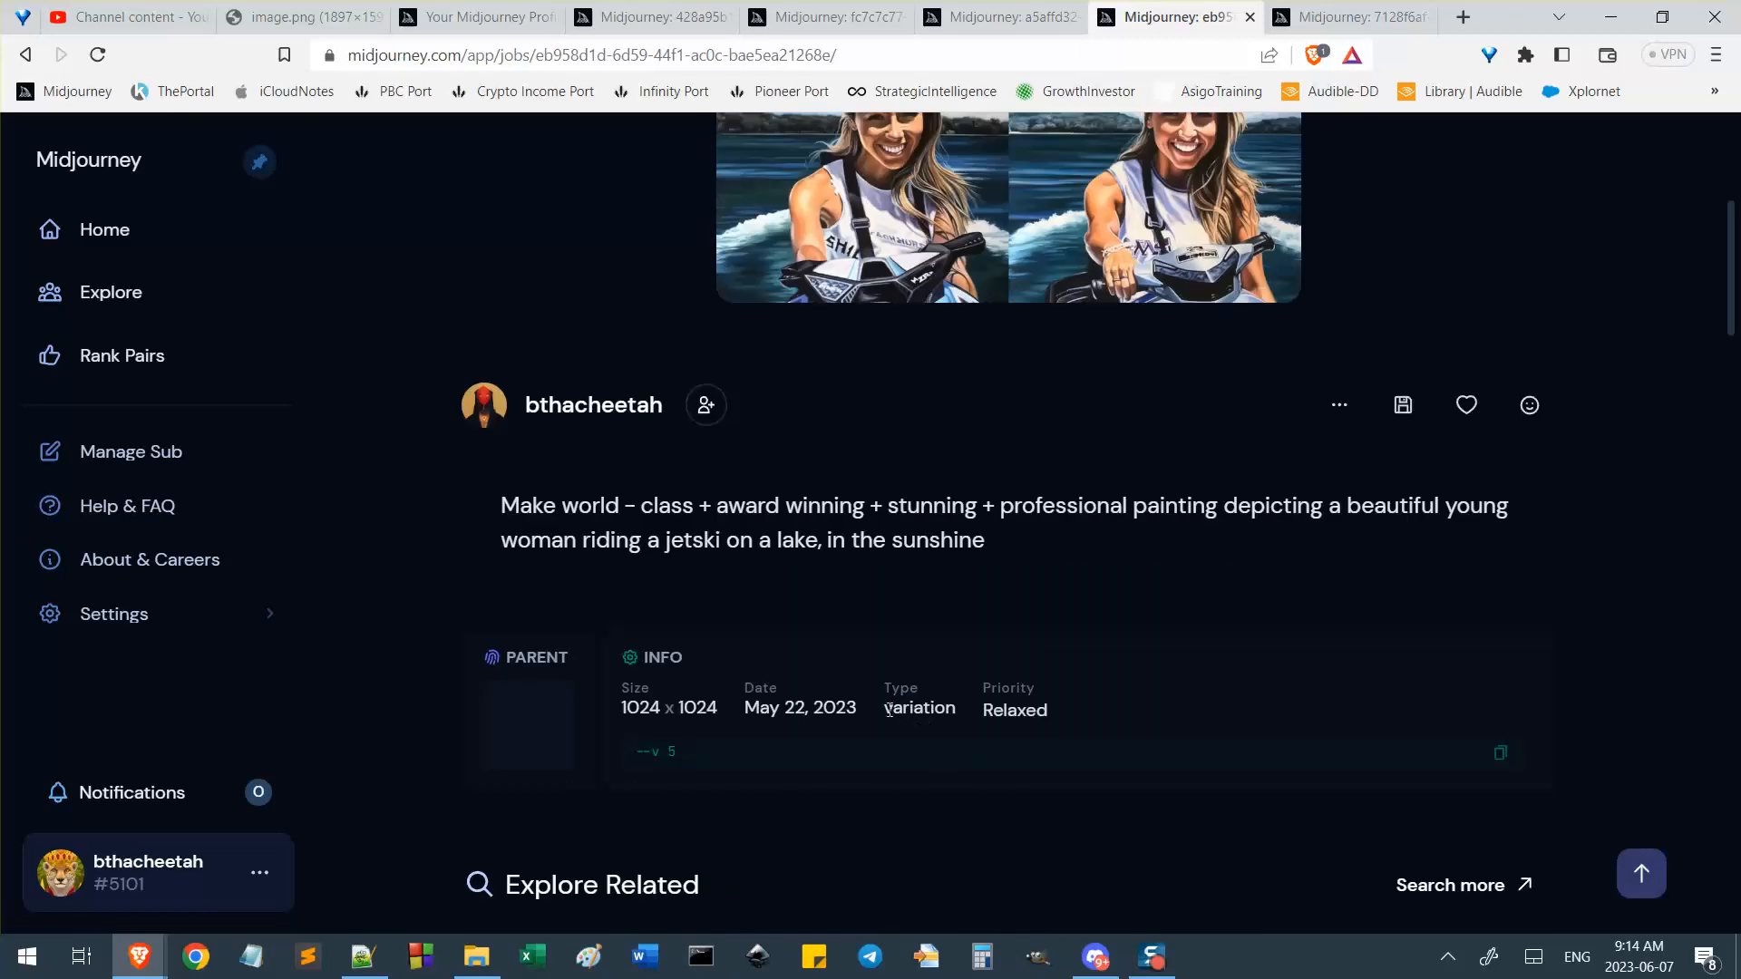
drag(882, 543, 564, 505)
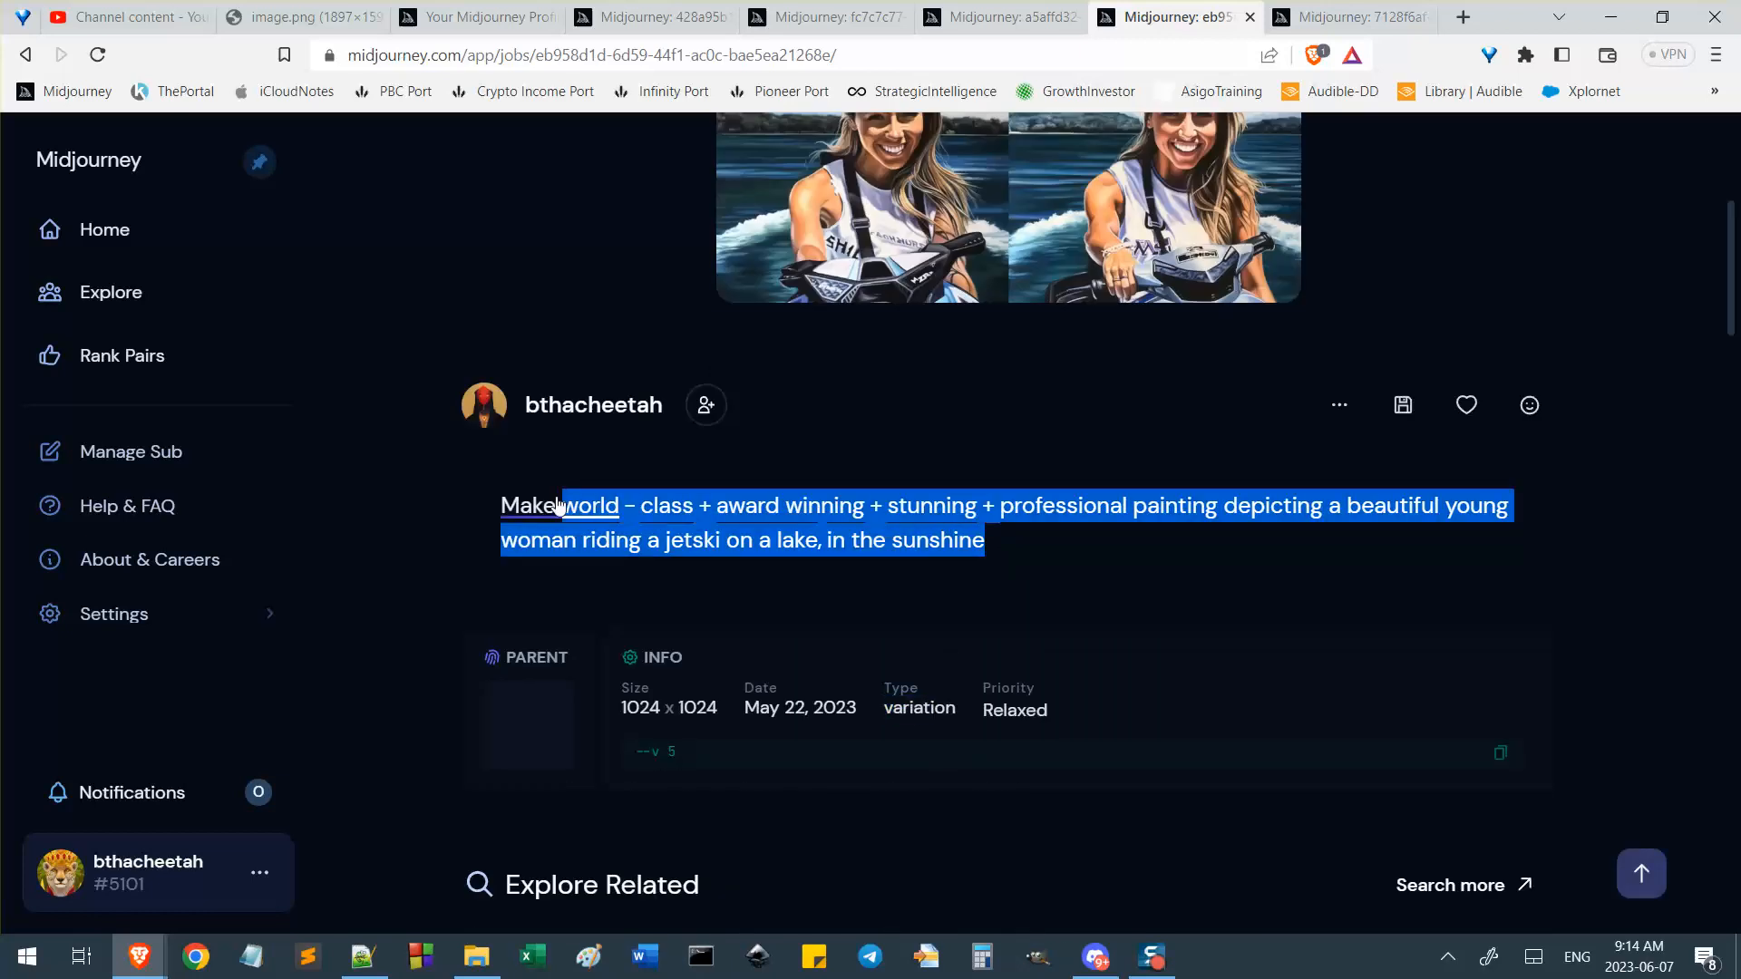
scroll(569, 523, up, 3)
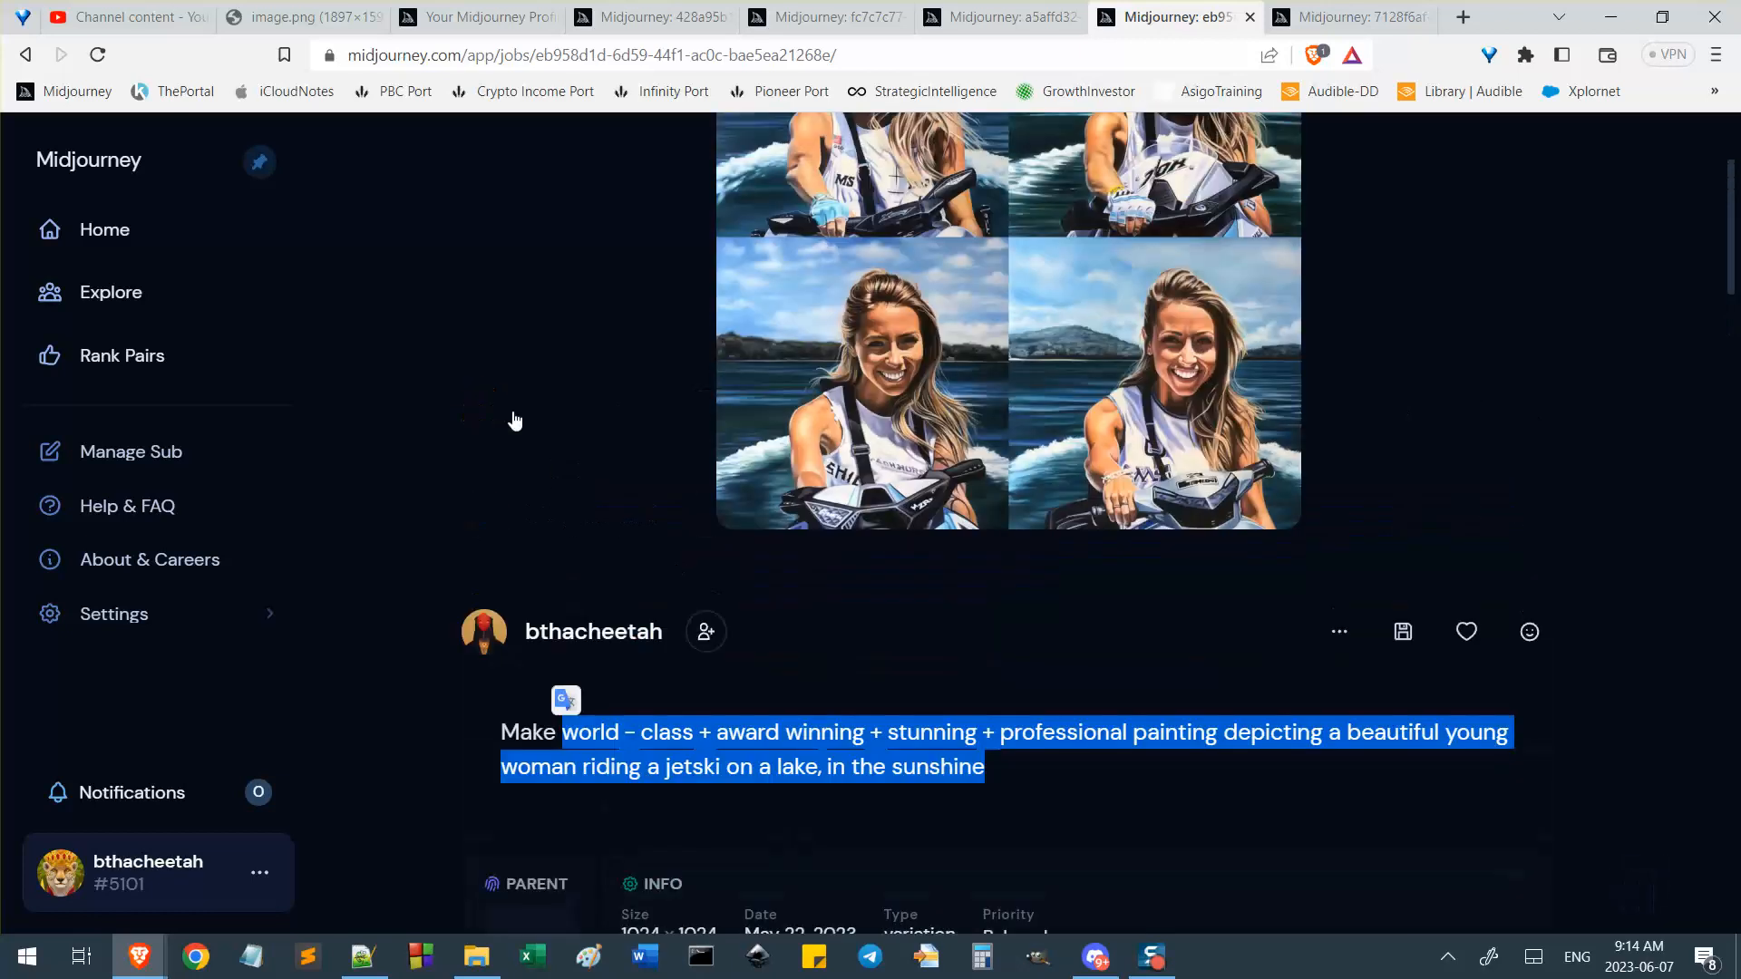
scroll(917, 595, up, 3)
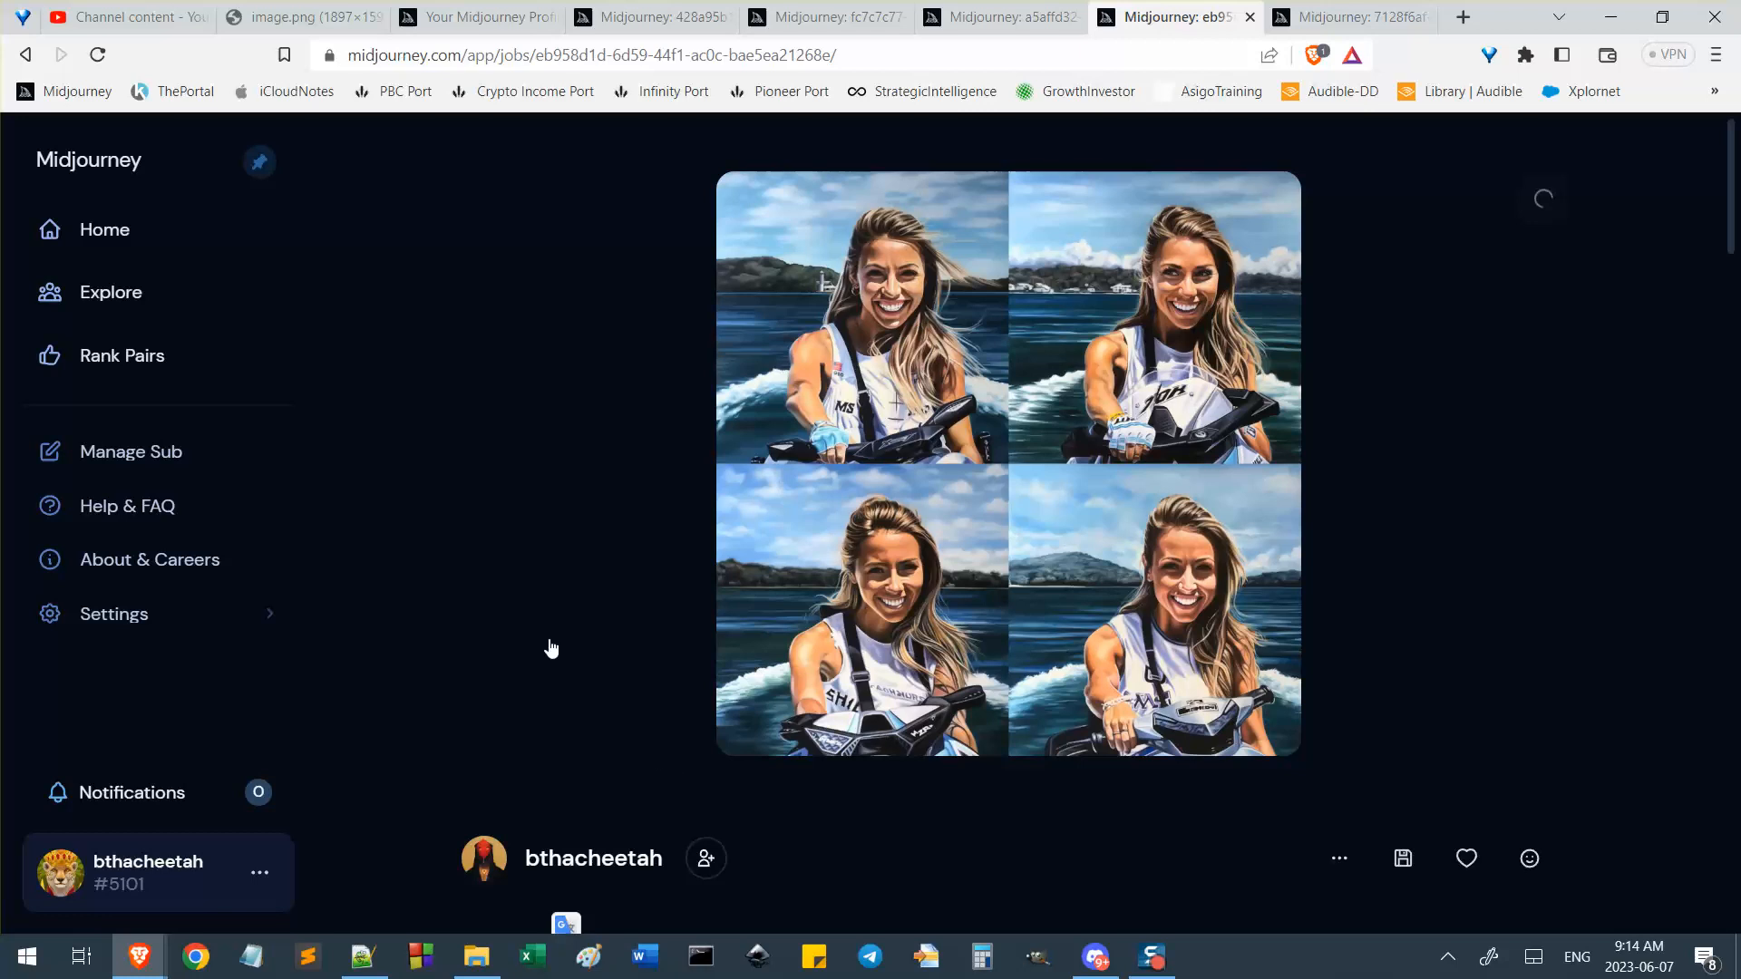
scroll(525, 655, down, 4)
scroll(493, 719, down, 1)
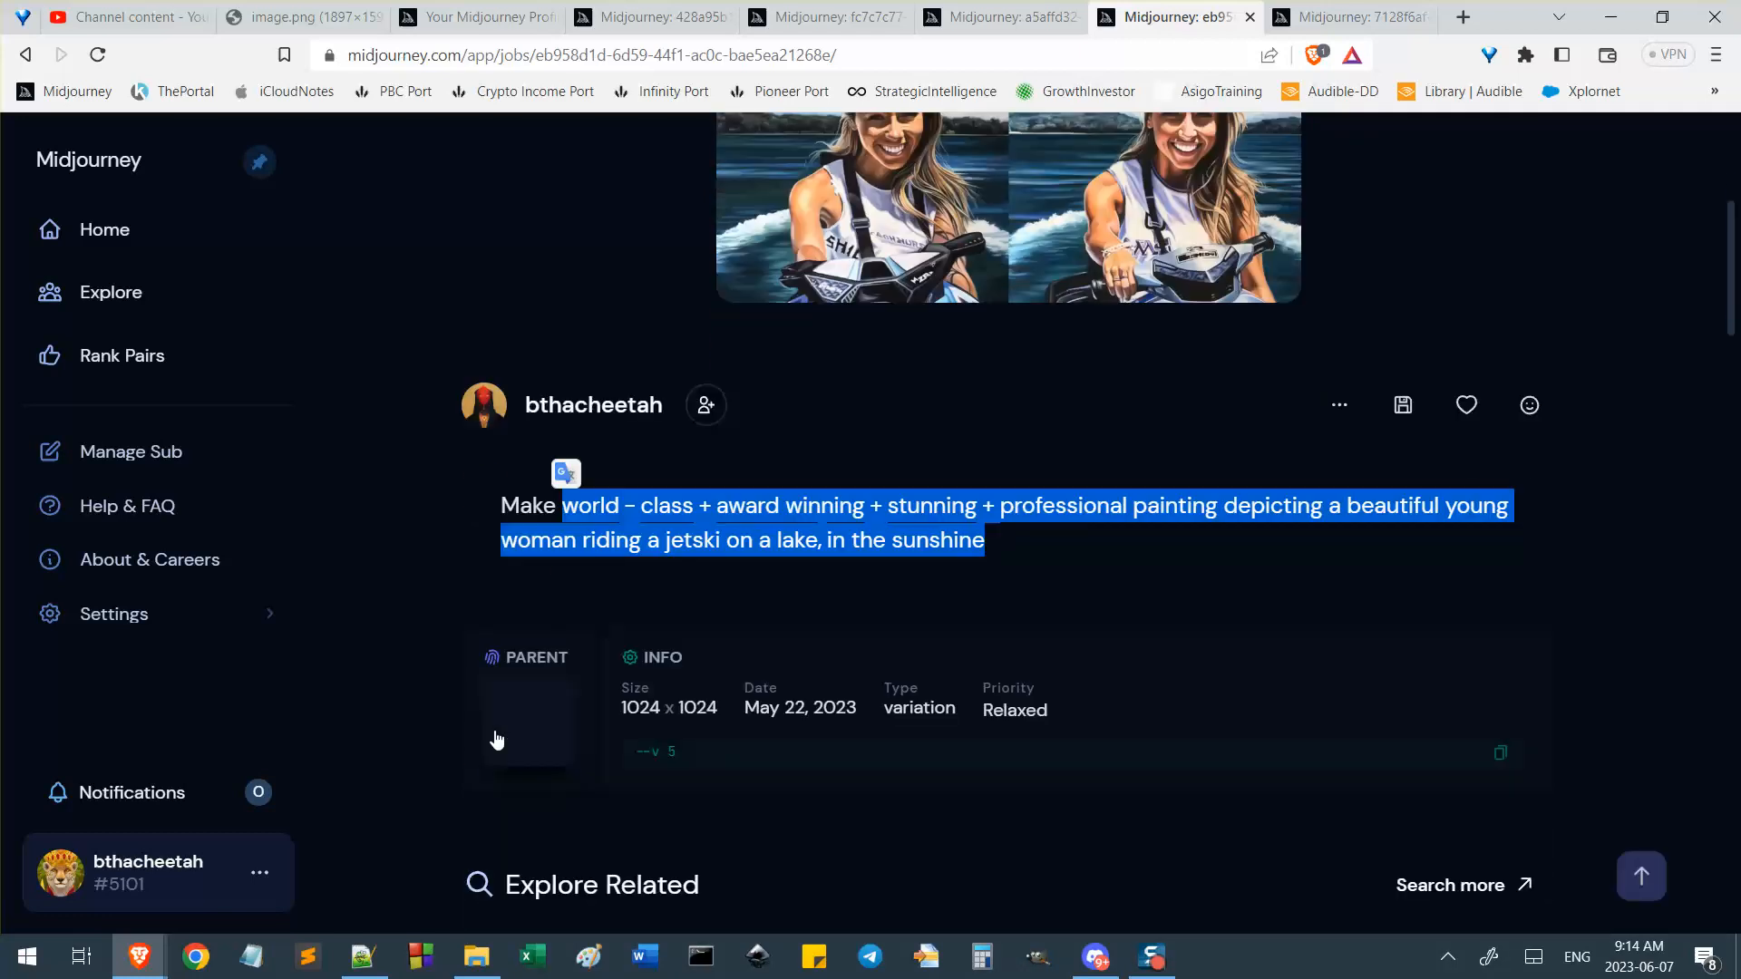
scroll(535, 742, up, 1)
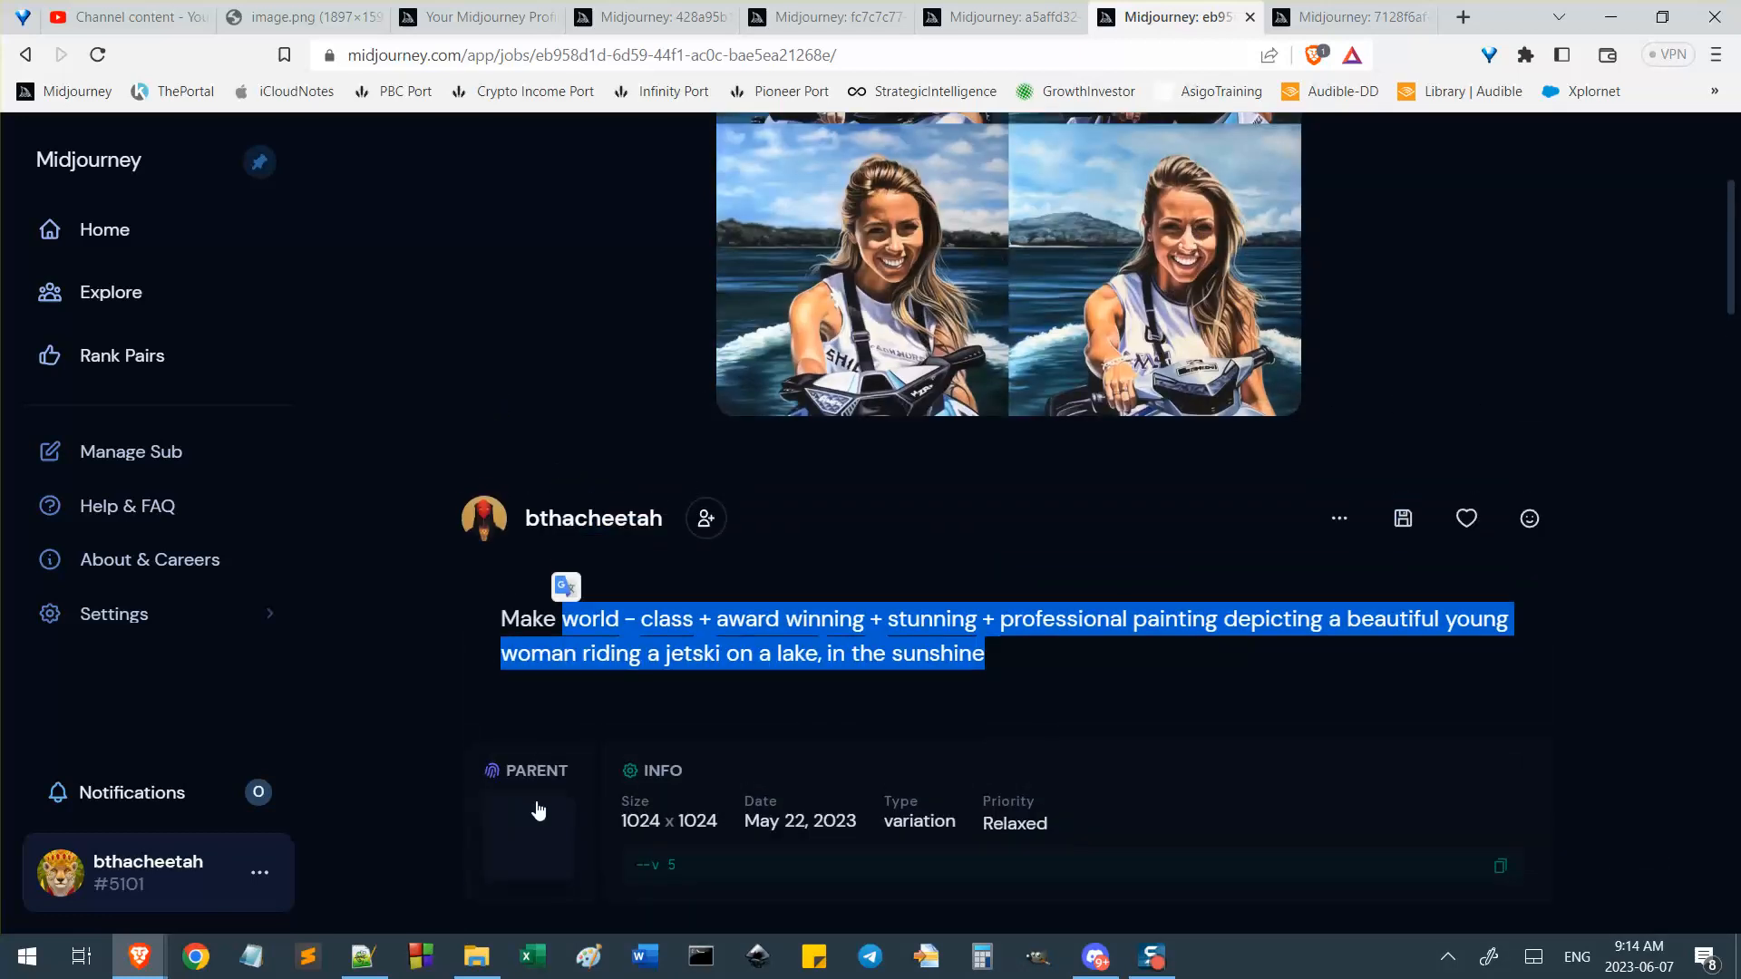
Open the next parent grid of smiling riders and compare it with the burgundy and white jetski grid.
scroll(556, 630, up, 3)
key(Right)
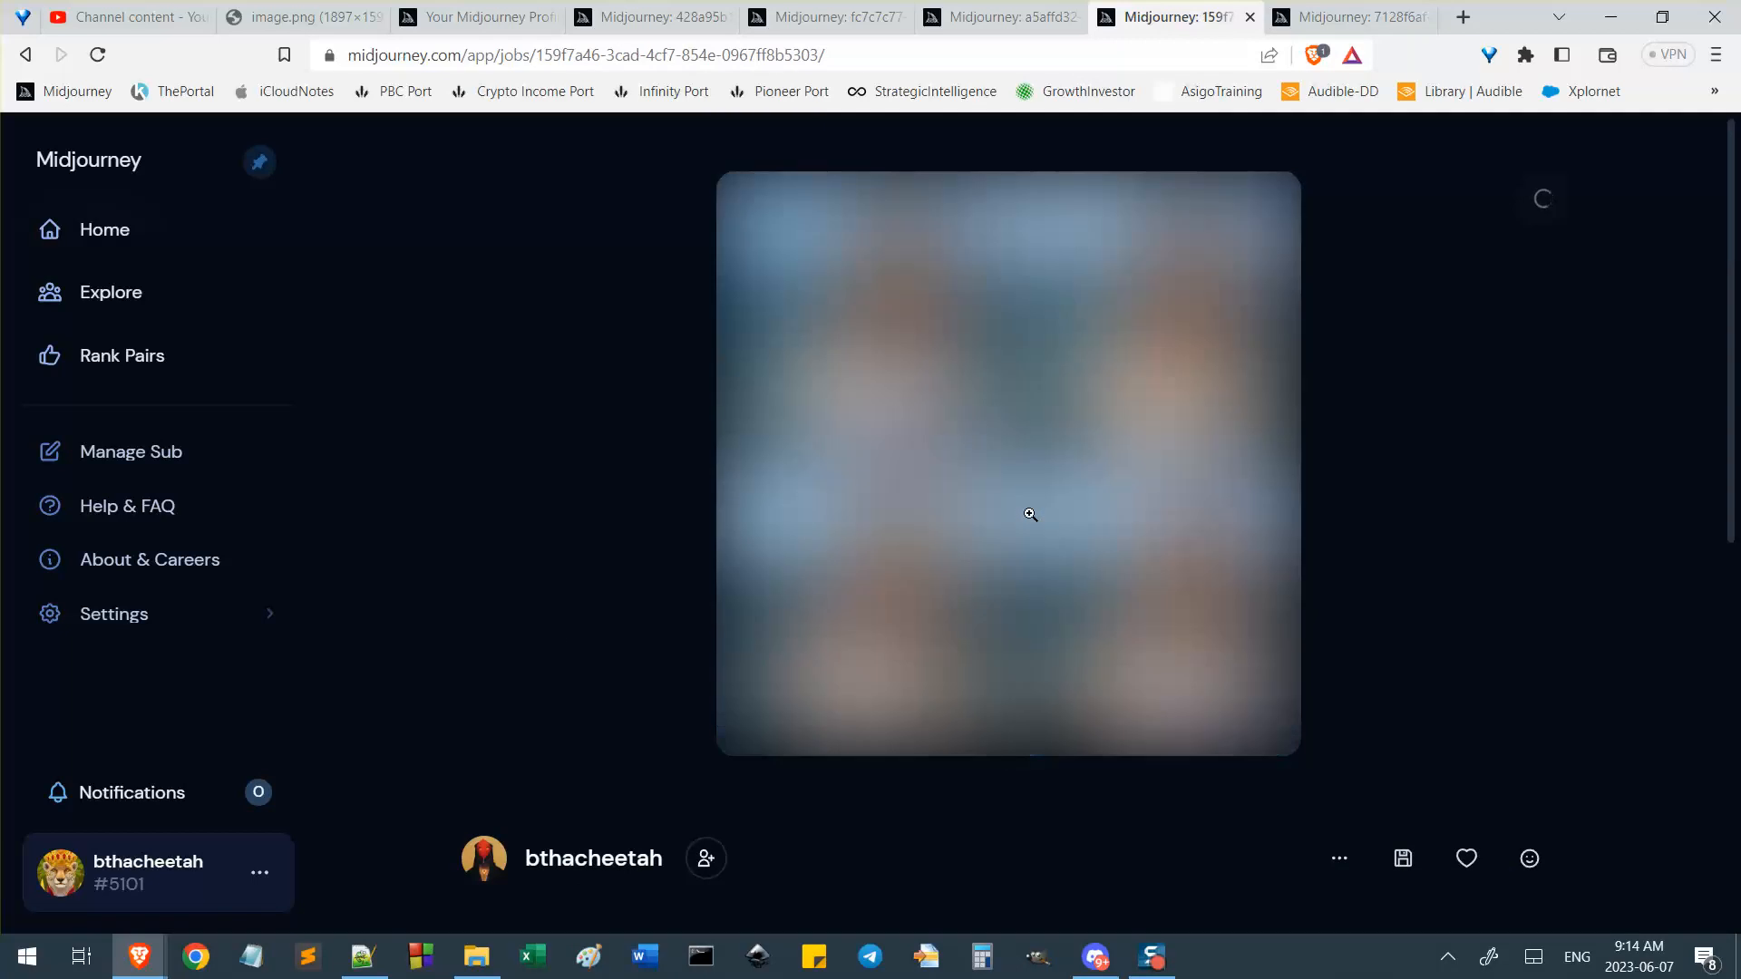
click(1002, 15)
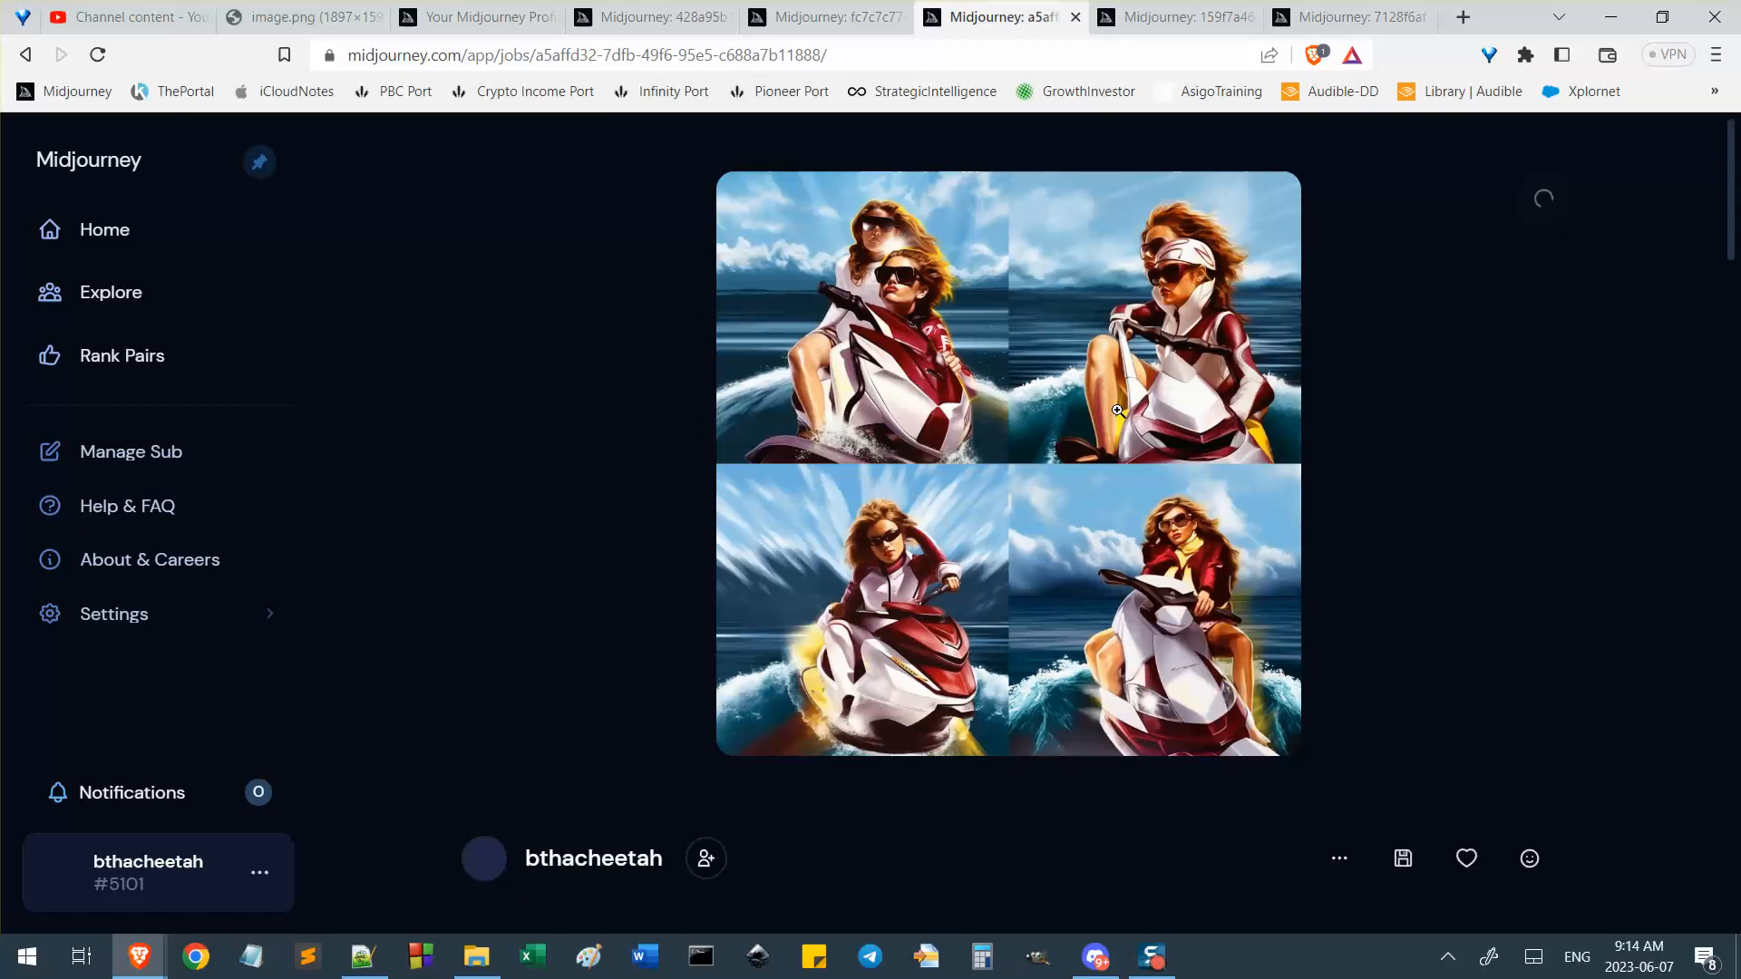
scroll(551, 813, down, 3)
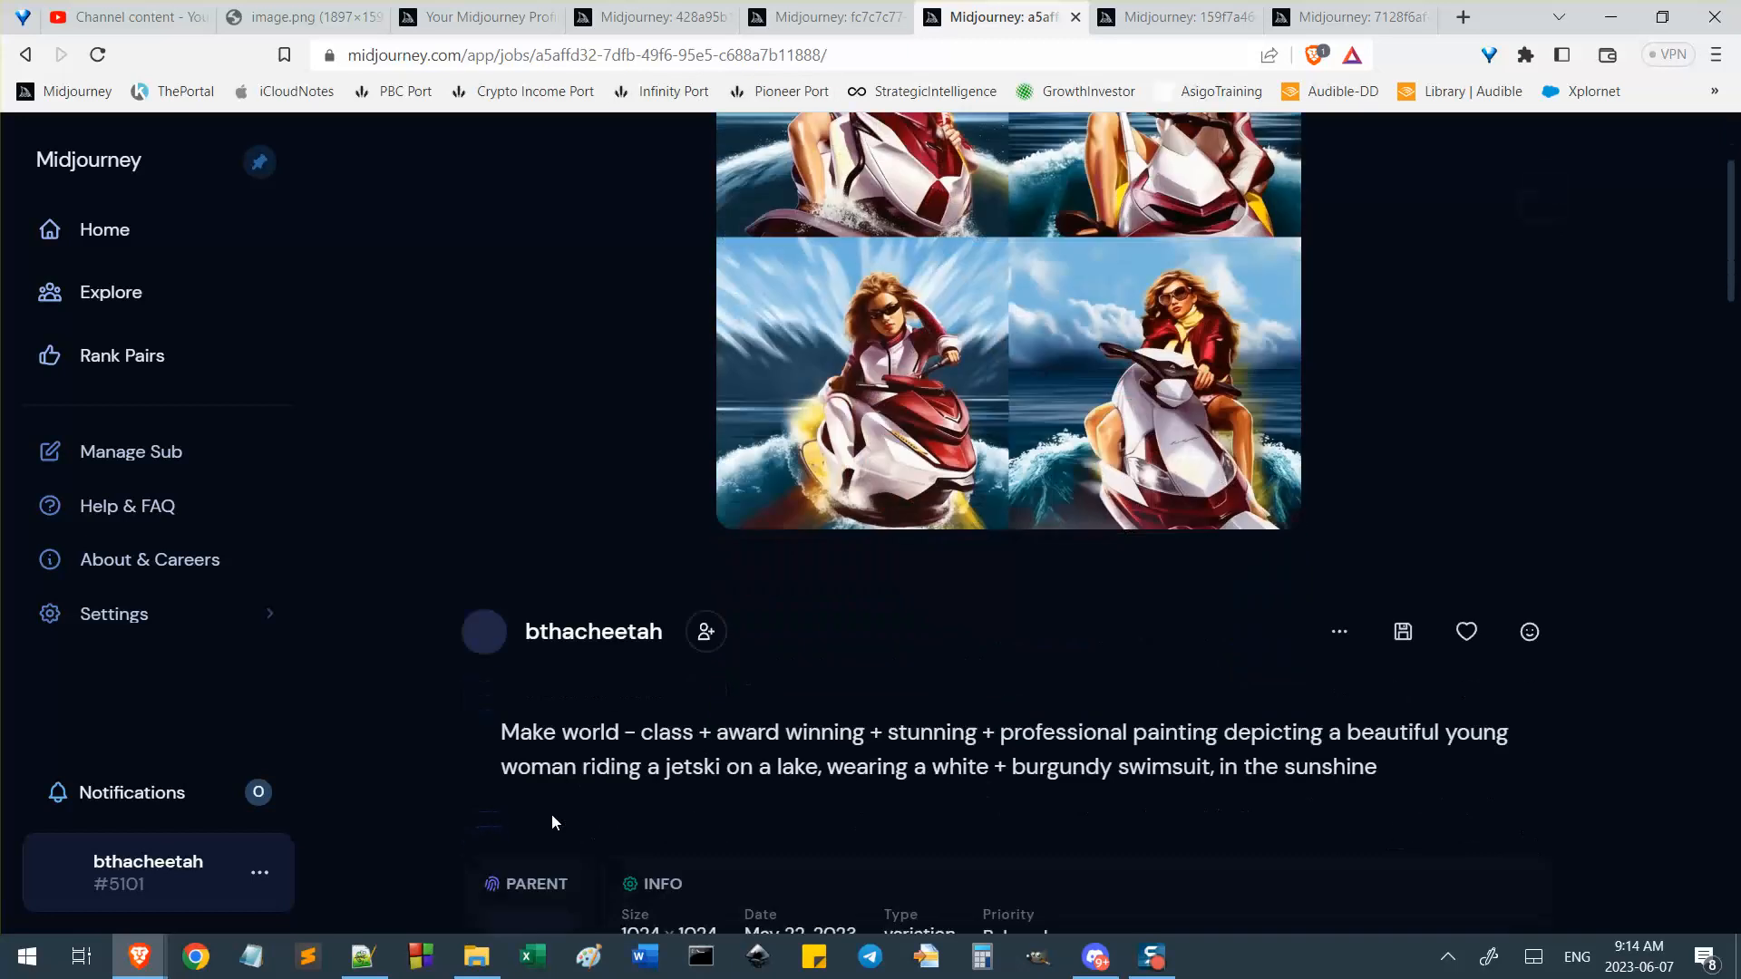
scroll(569, 829, up, 3)
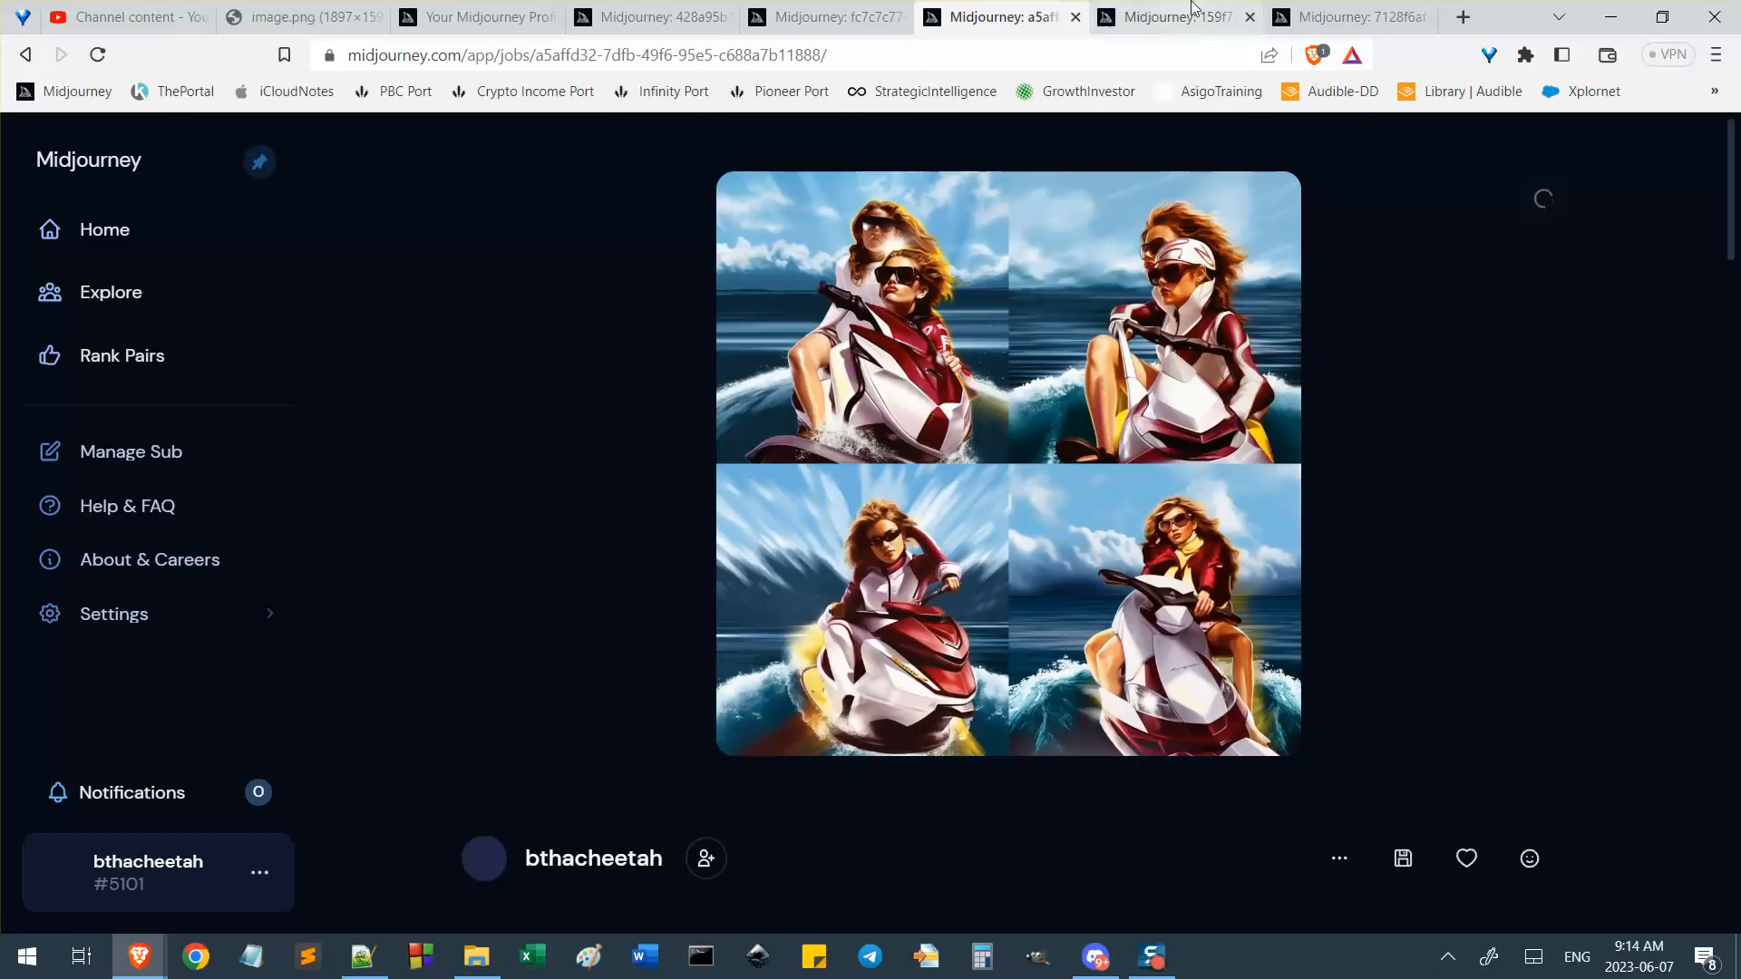
click(1173, 18)
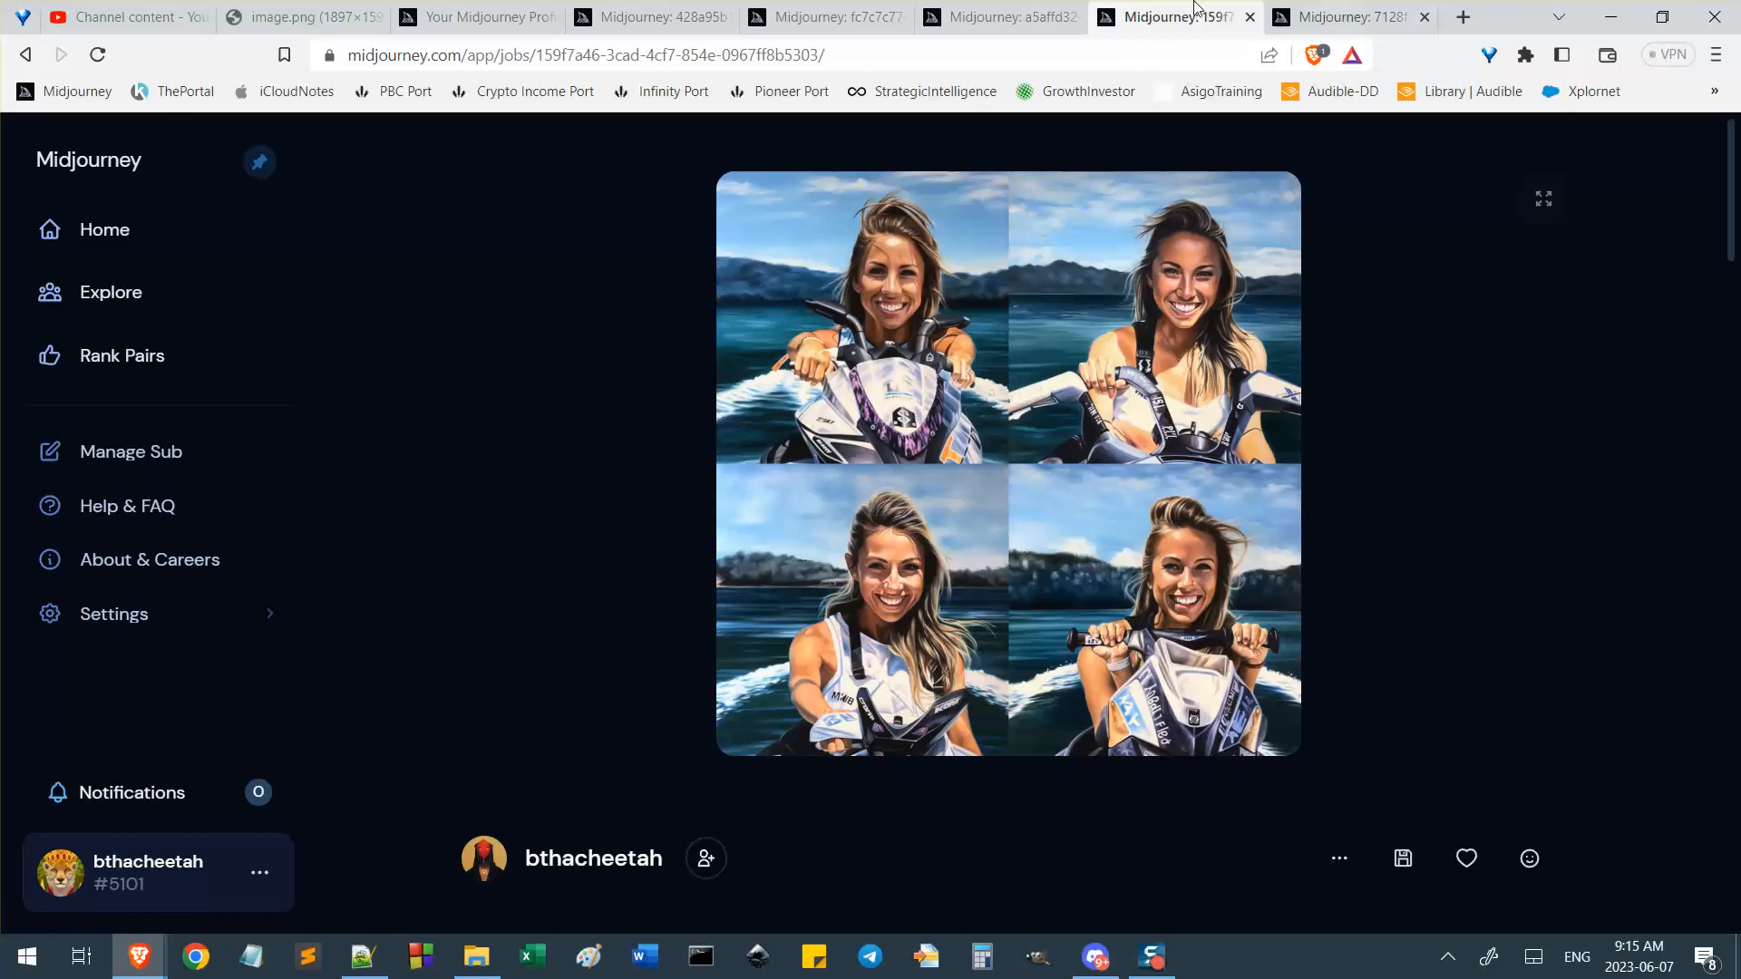
click(1020, 11)
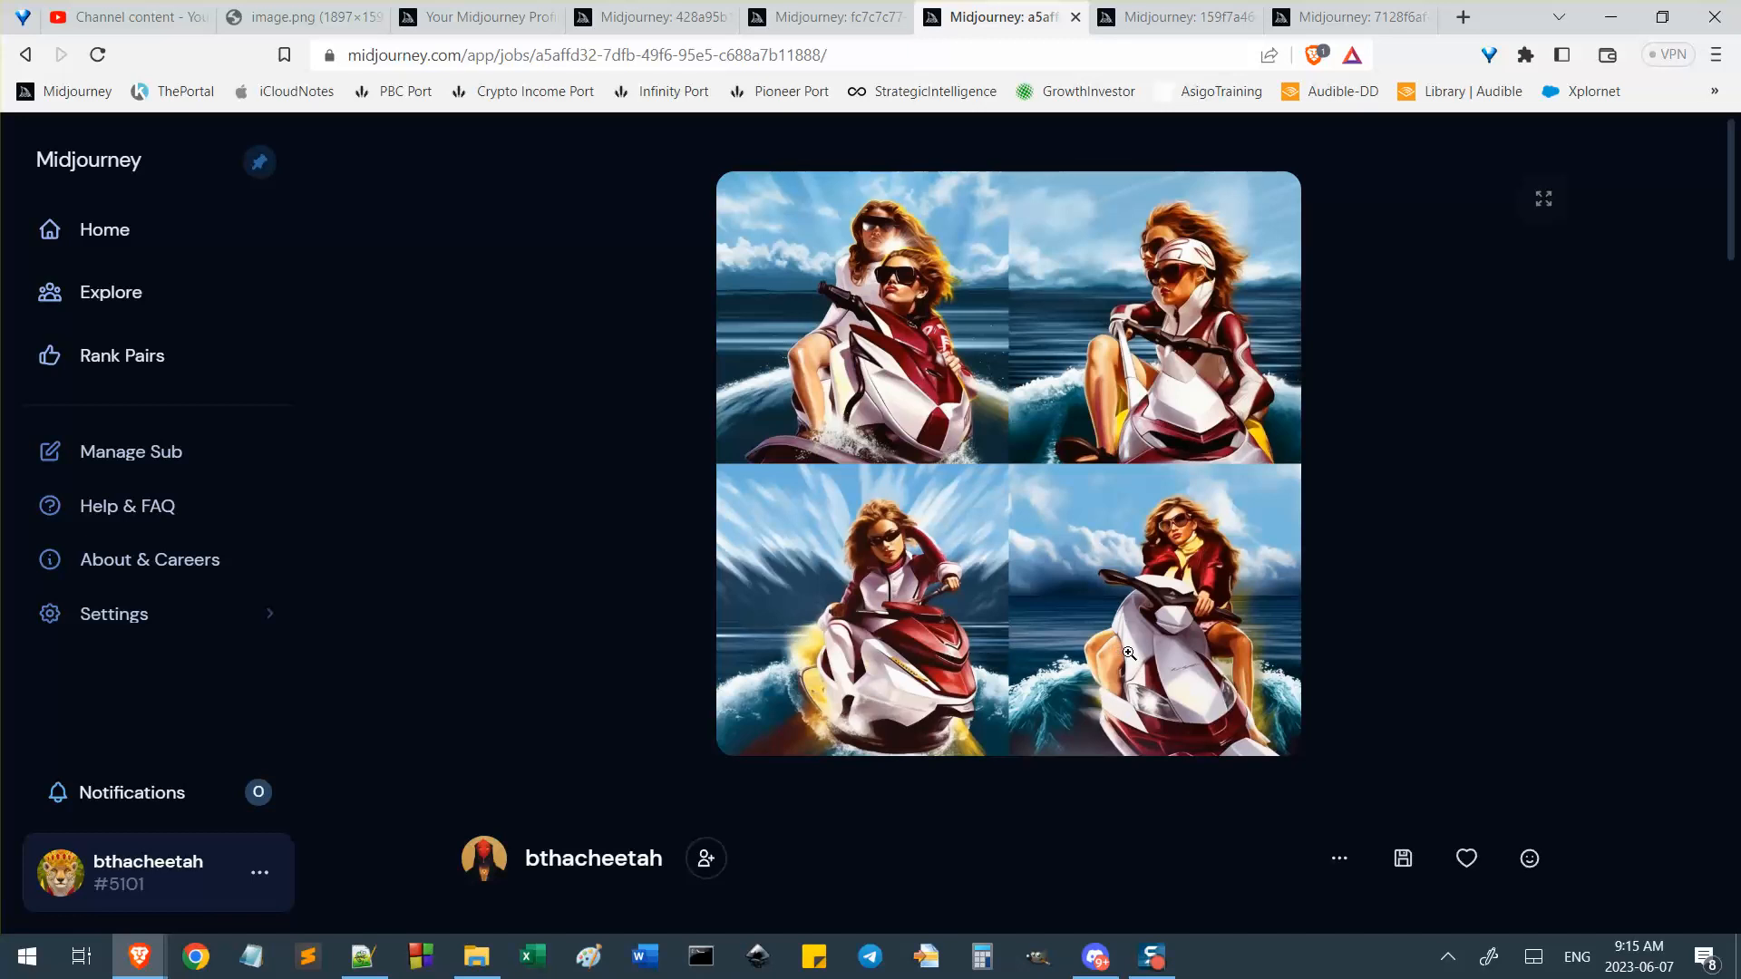
Open the burgundy and white jetski grid in Discord and place that tab after the smiling riders grid's tab.
click(1340, 859)
mouse_move(1336, 661)
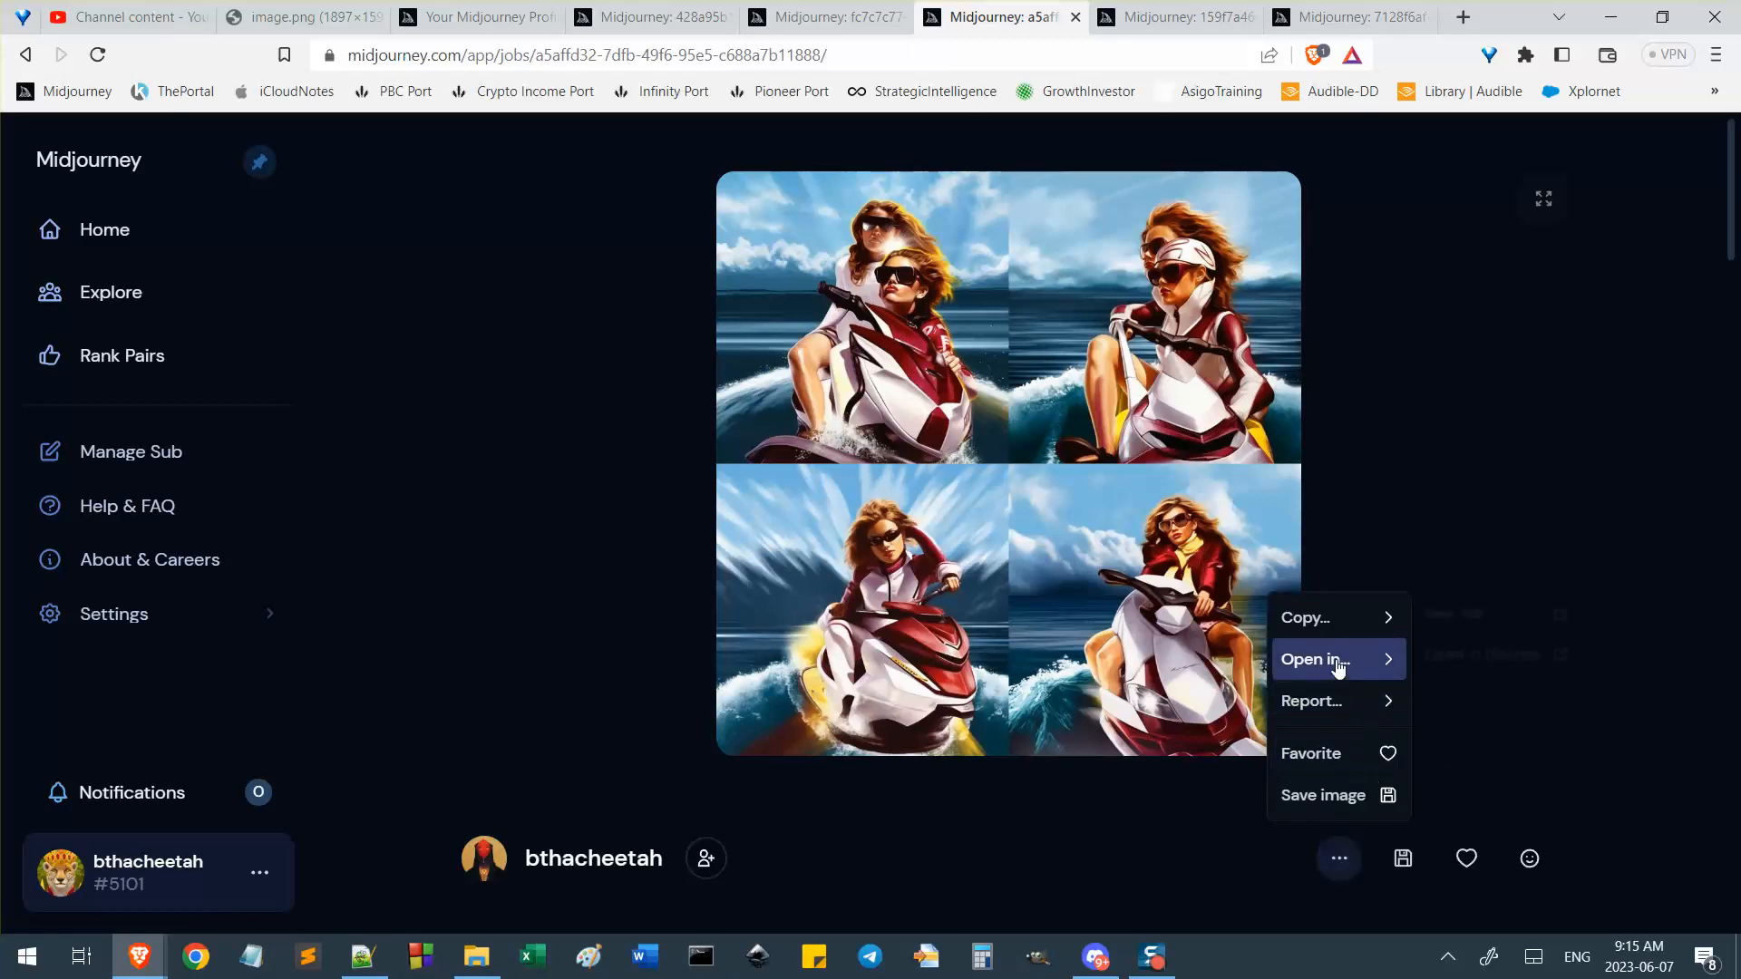
click(1455, 661)
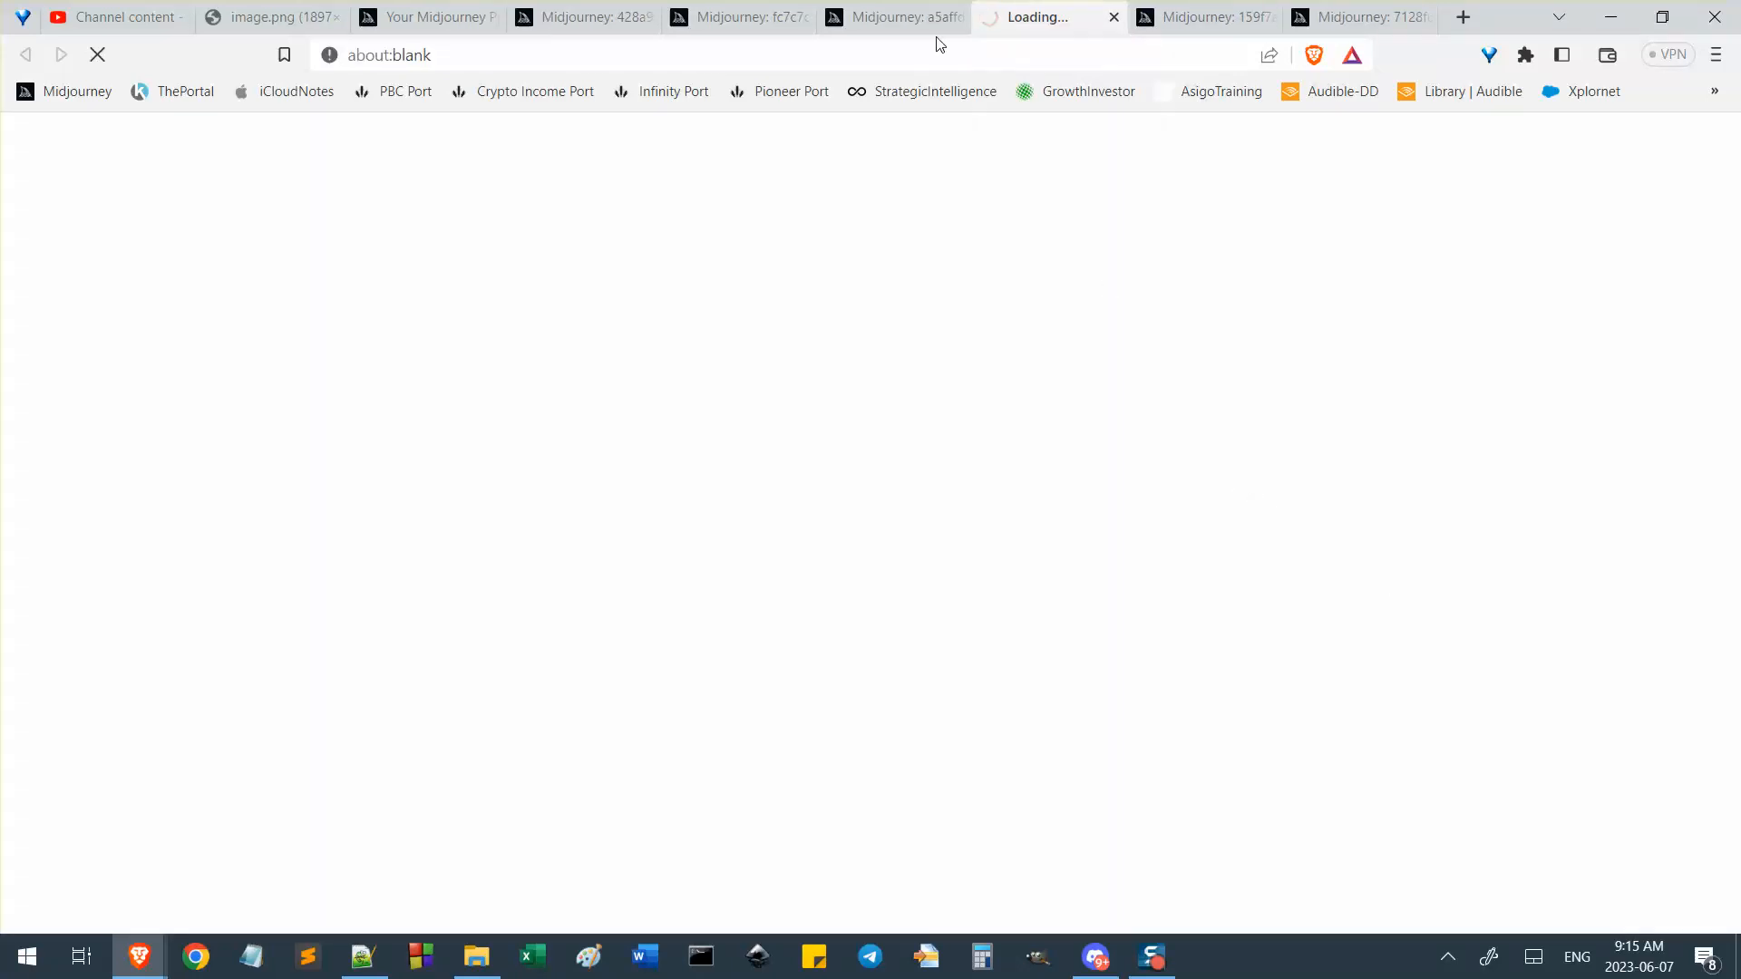
click(905, 16)
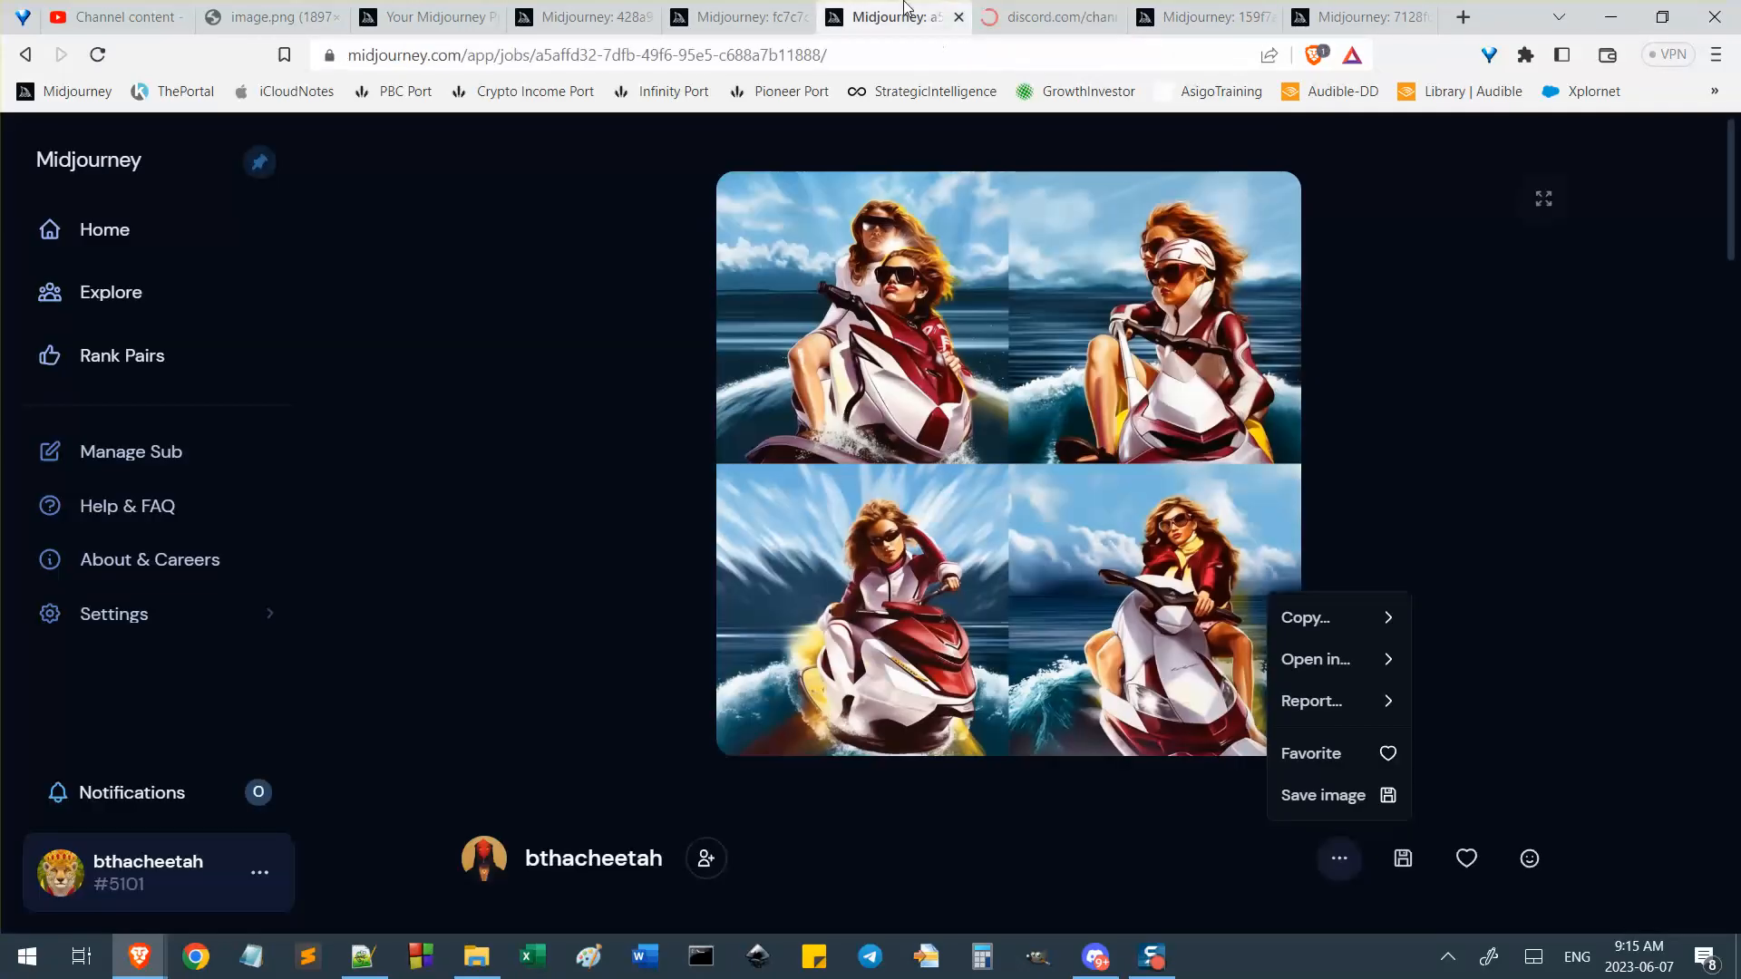
drag(1050, 9, 1180, 8)
click(1050, 8)
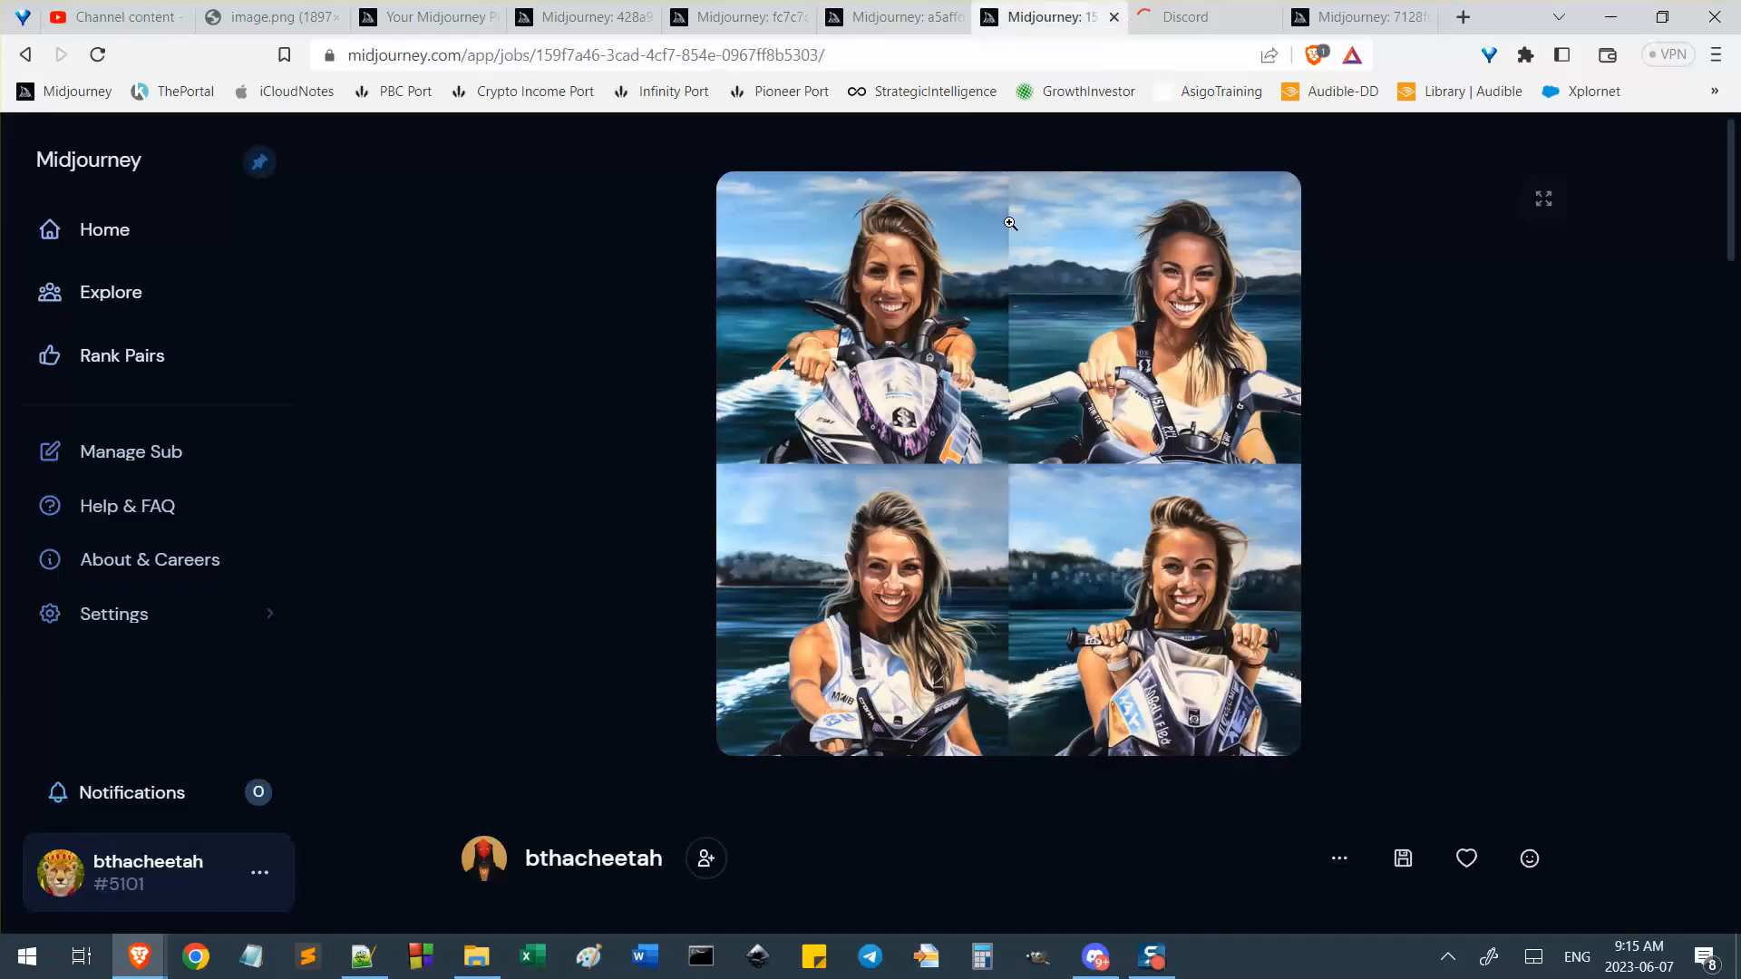
Open the smiling riders grid's parent and compare its burgundy swimsuit portraits with the burgundy and white jetski grid.
scroll(770, 433, down, 3)
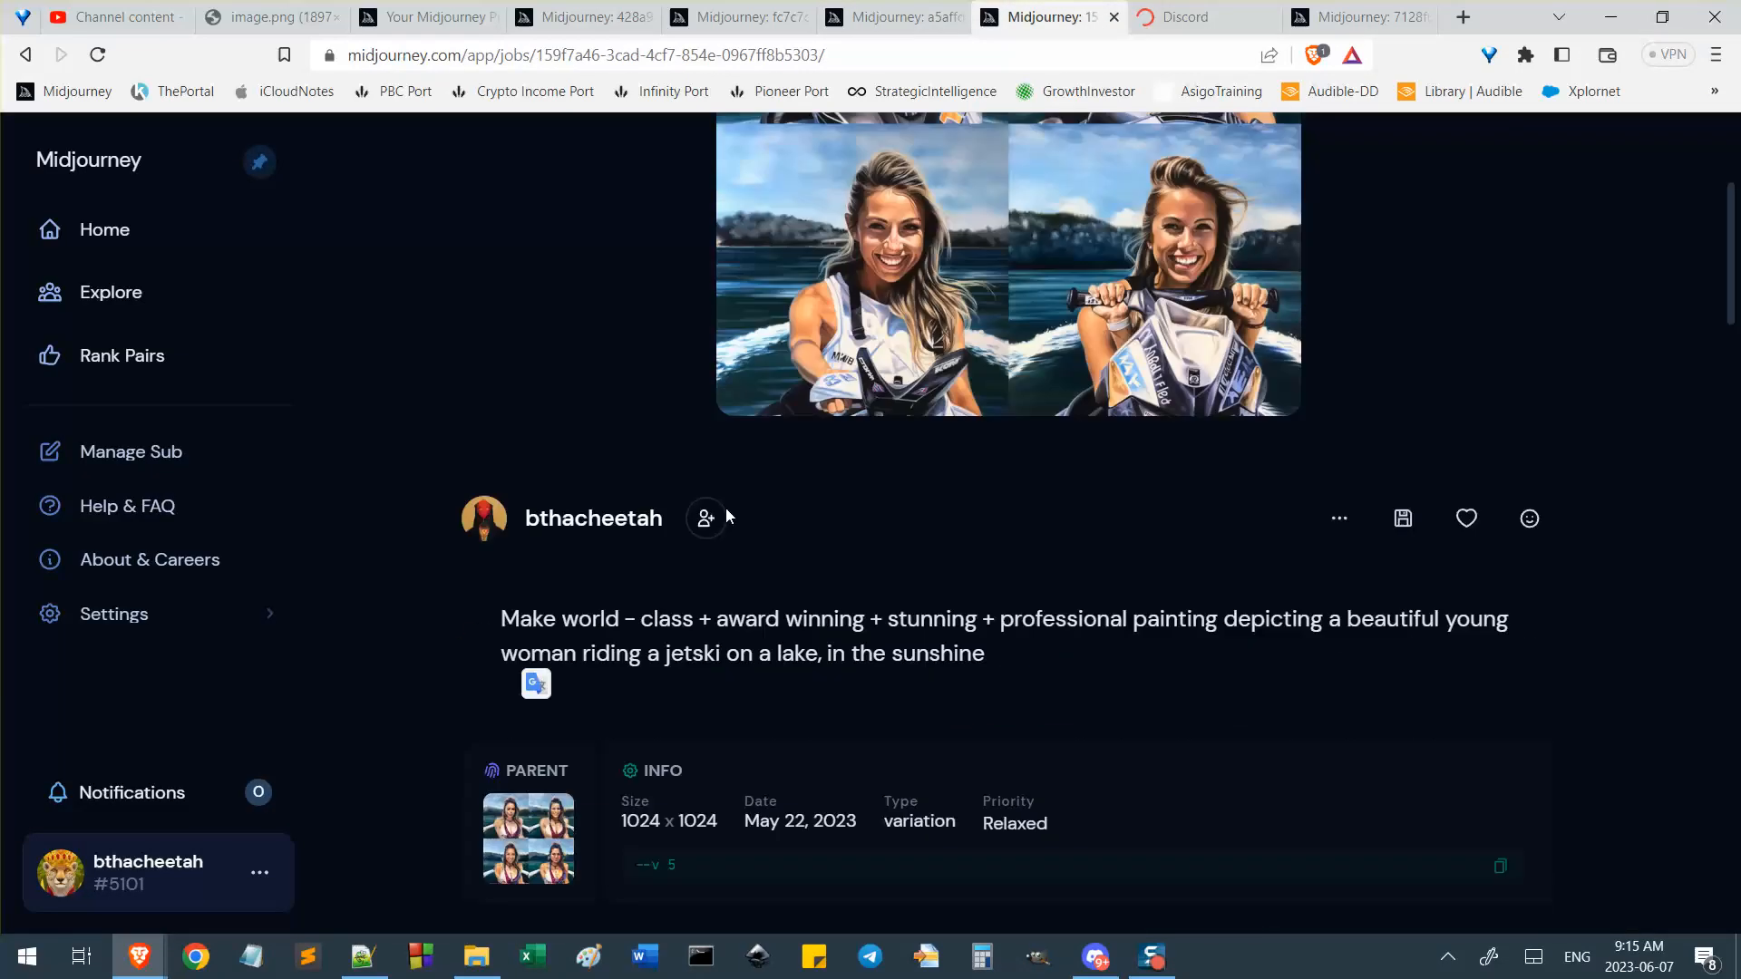
click(529, 853)
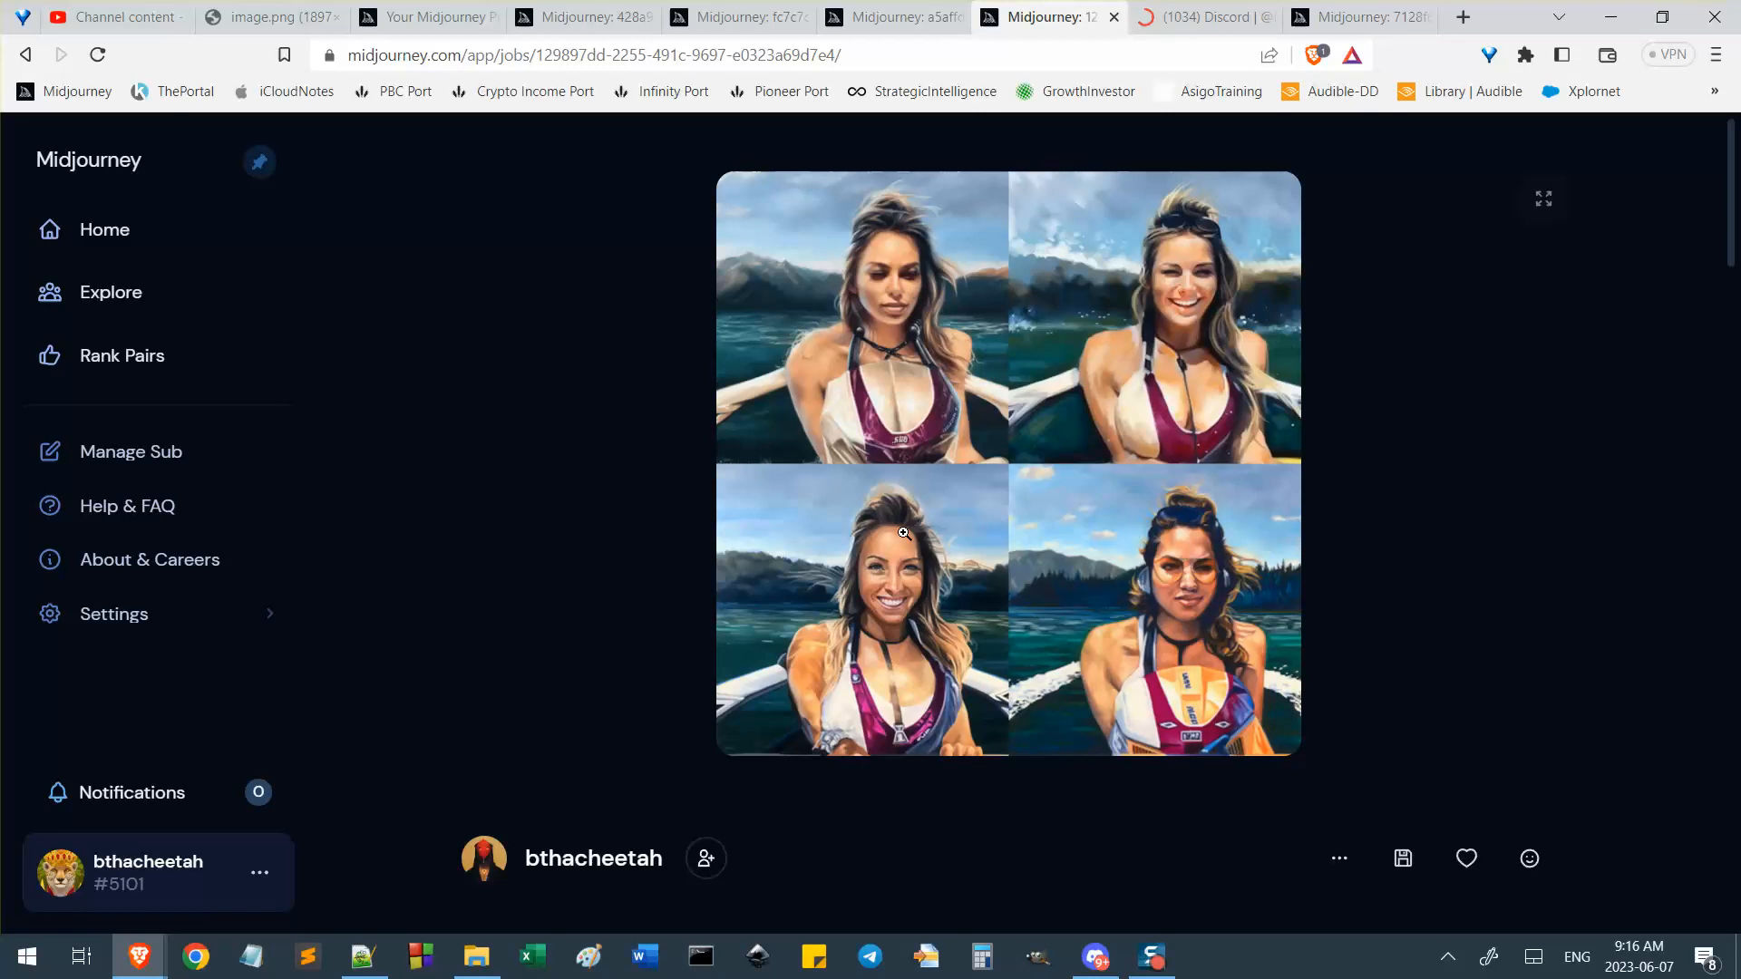
click(902, 10)
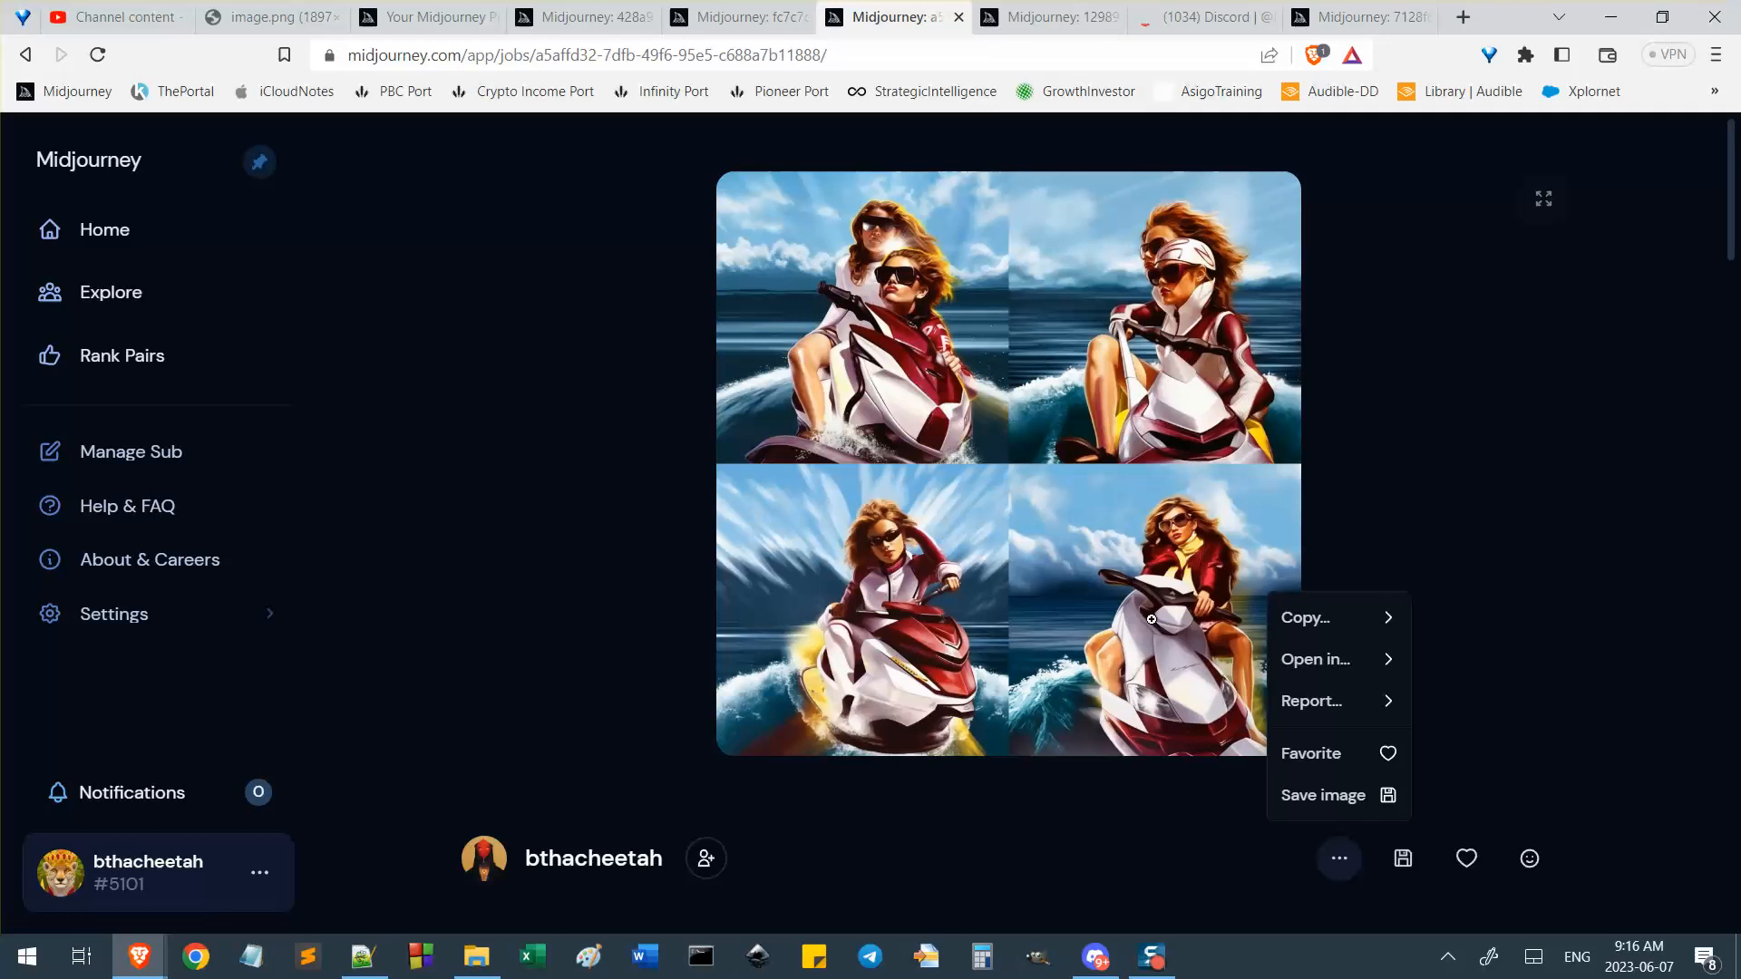
Switch to Discord and submit a variation of image 4 from the burgundy and white jetski grid with its existing remix prompt.
click(1190, 11)
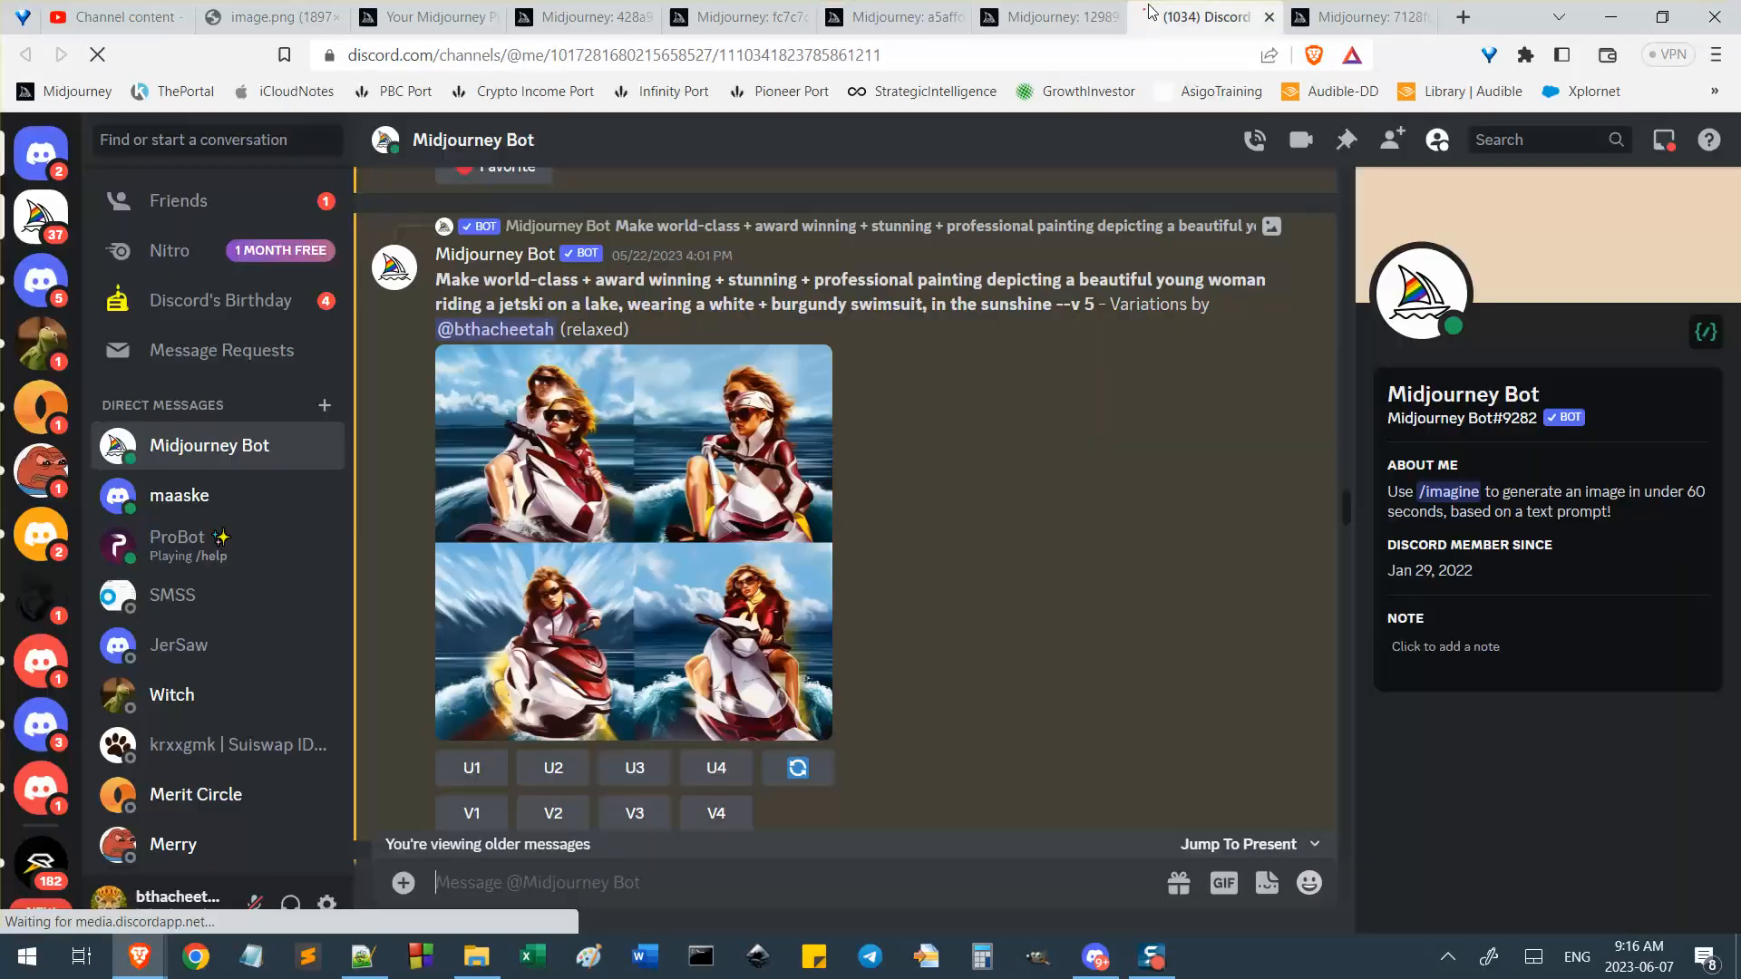
click(717, 814)
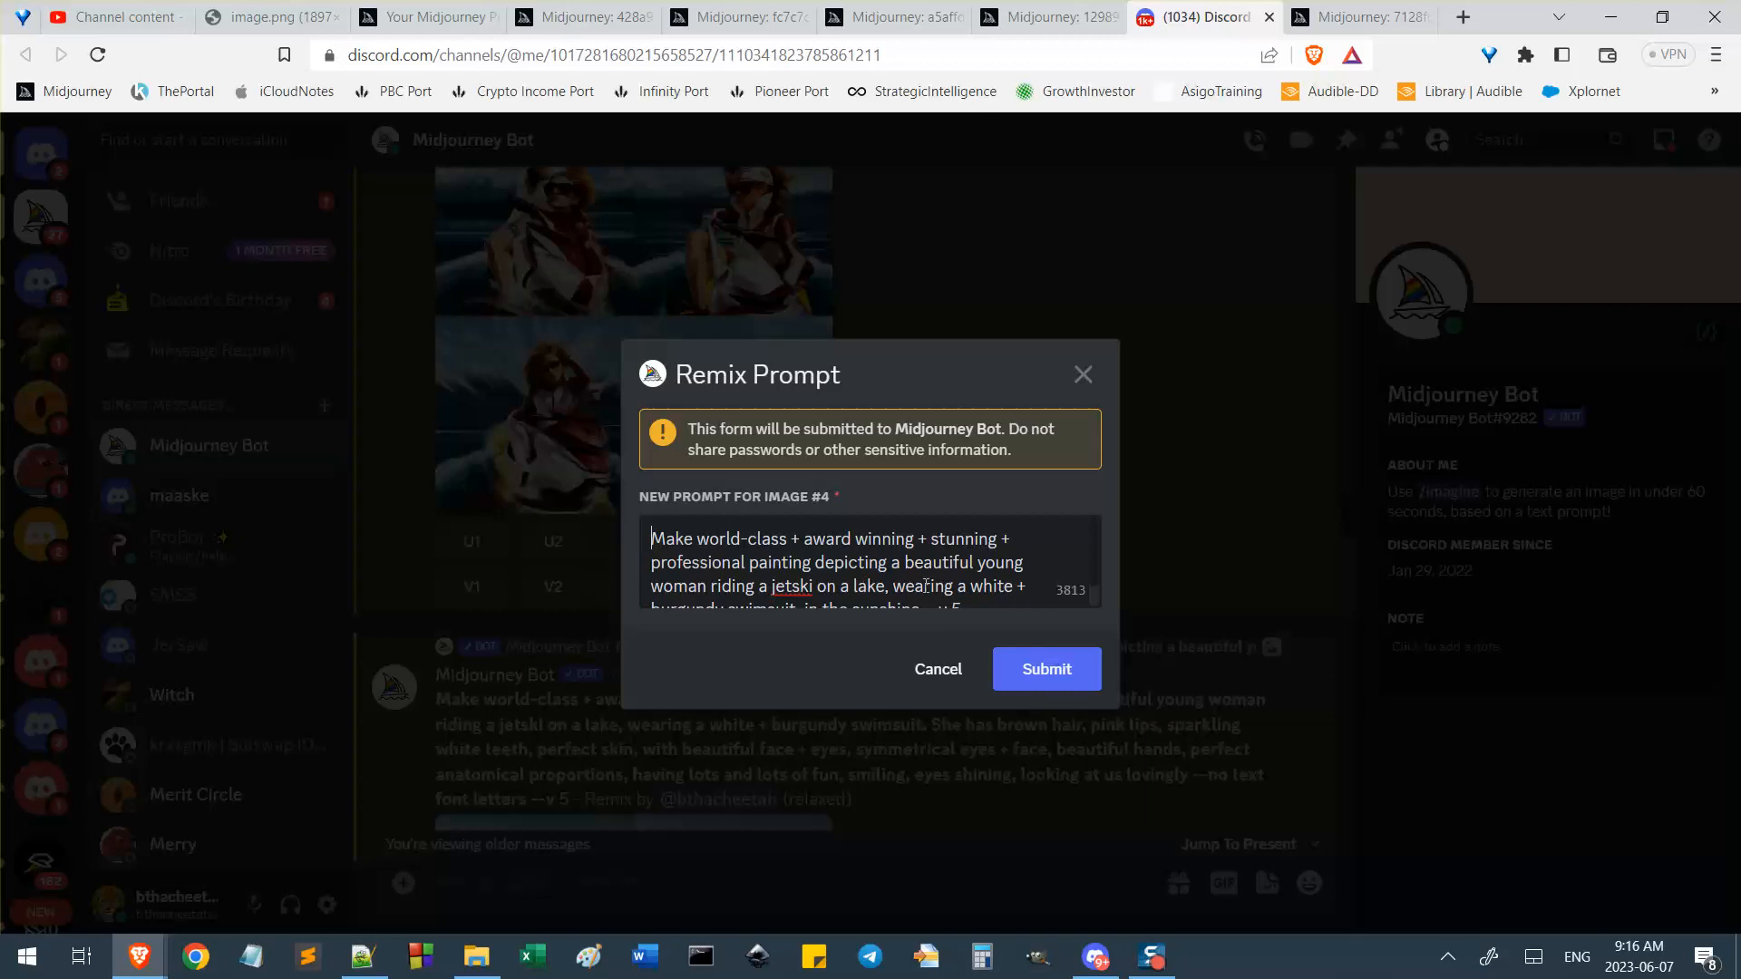
scroll(963, 586, down, 1)
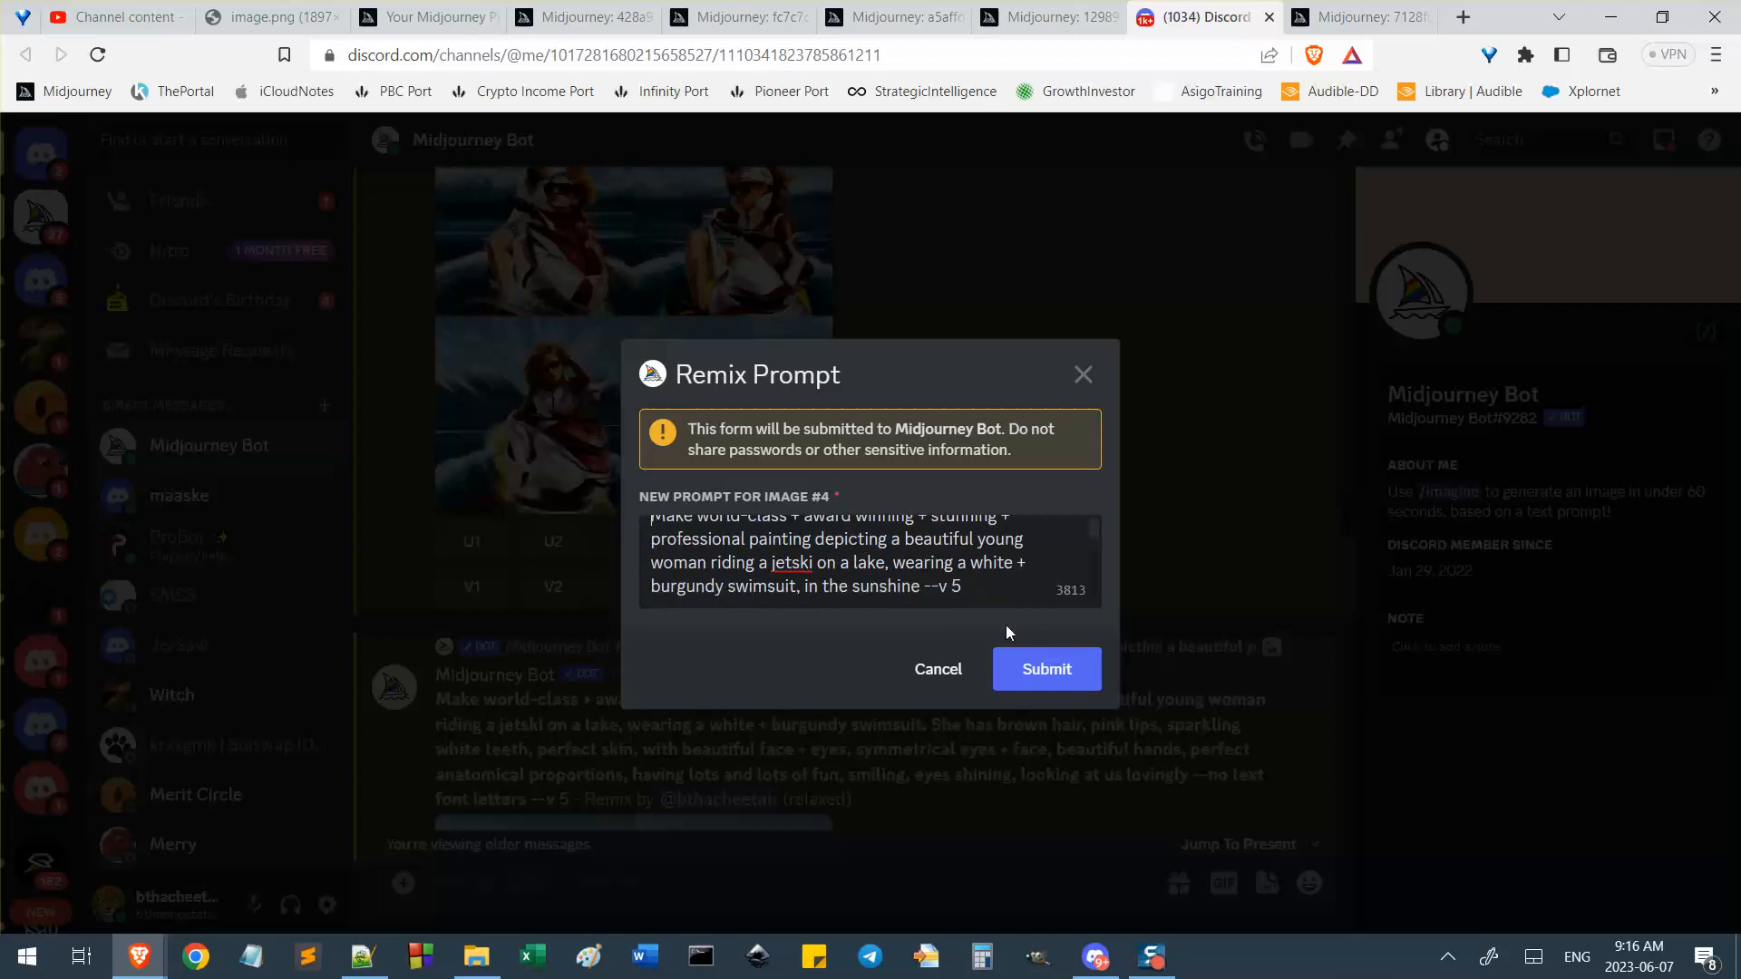
click(1052, 673)
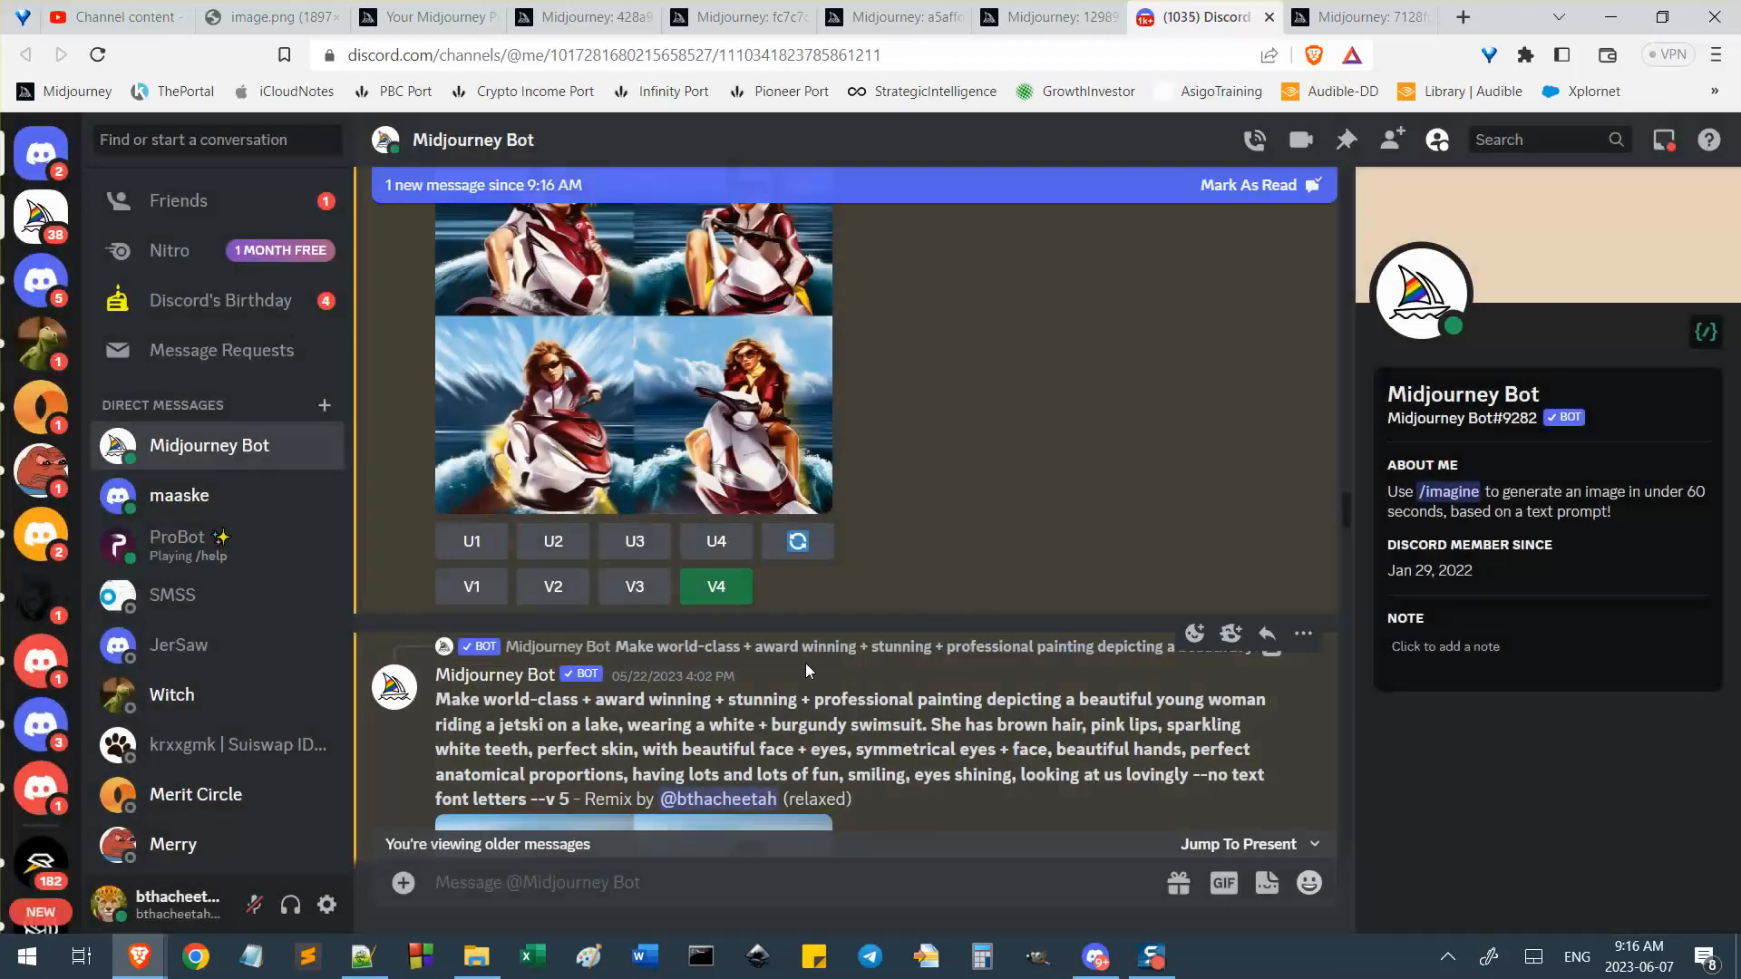
scroll(880, 574, up, 3)
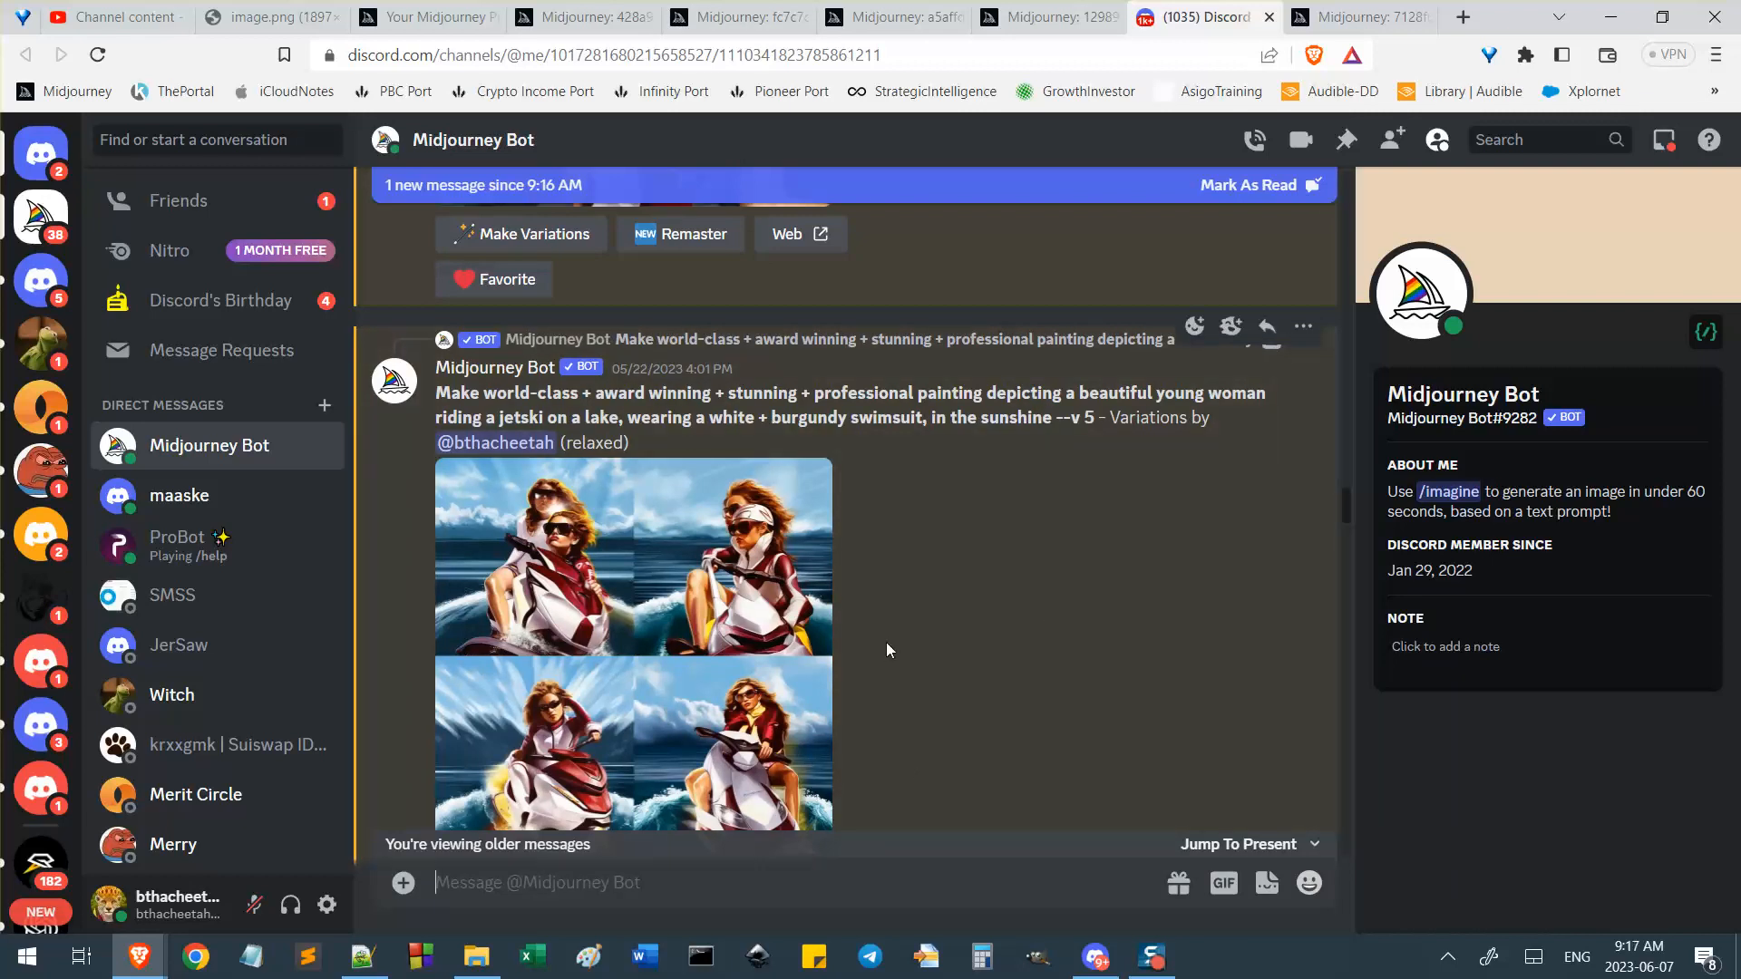
Browse the jetski grids that follow the burgundy and white grid and examine the burgundy and gold jetski variations grid enlarged.
scroll(887, 649, down, 3)
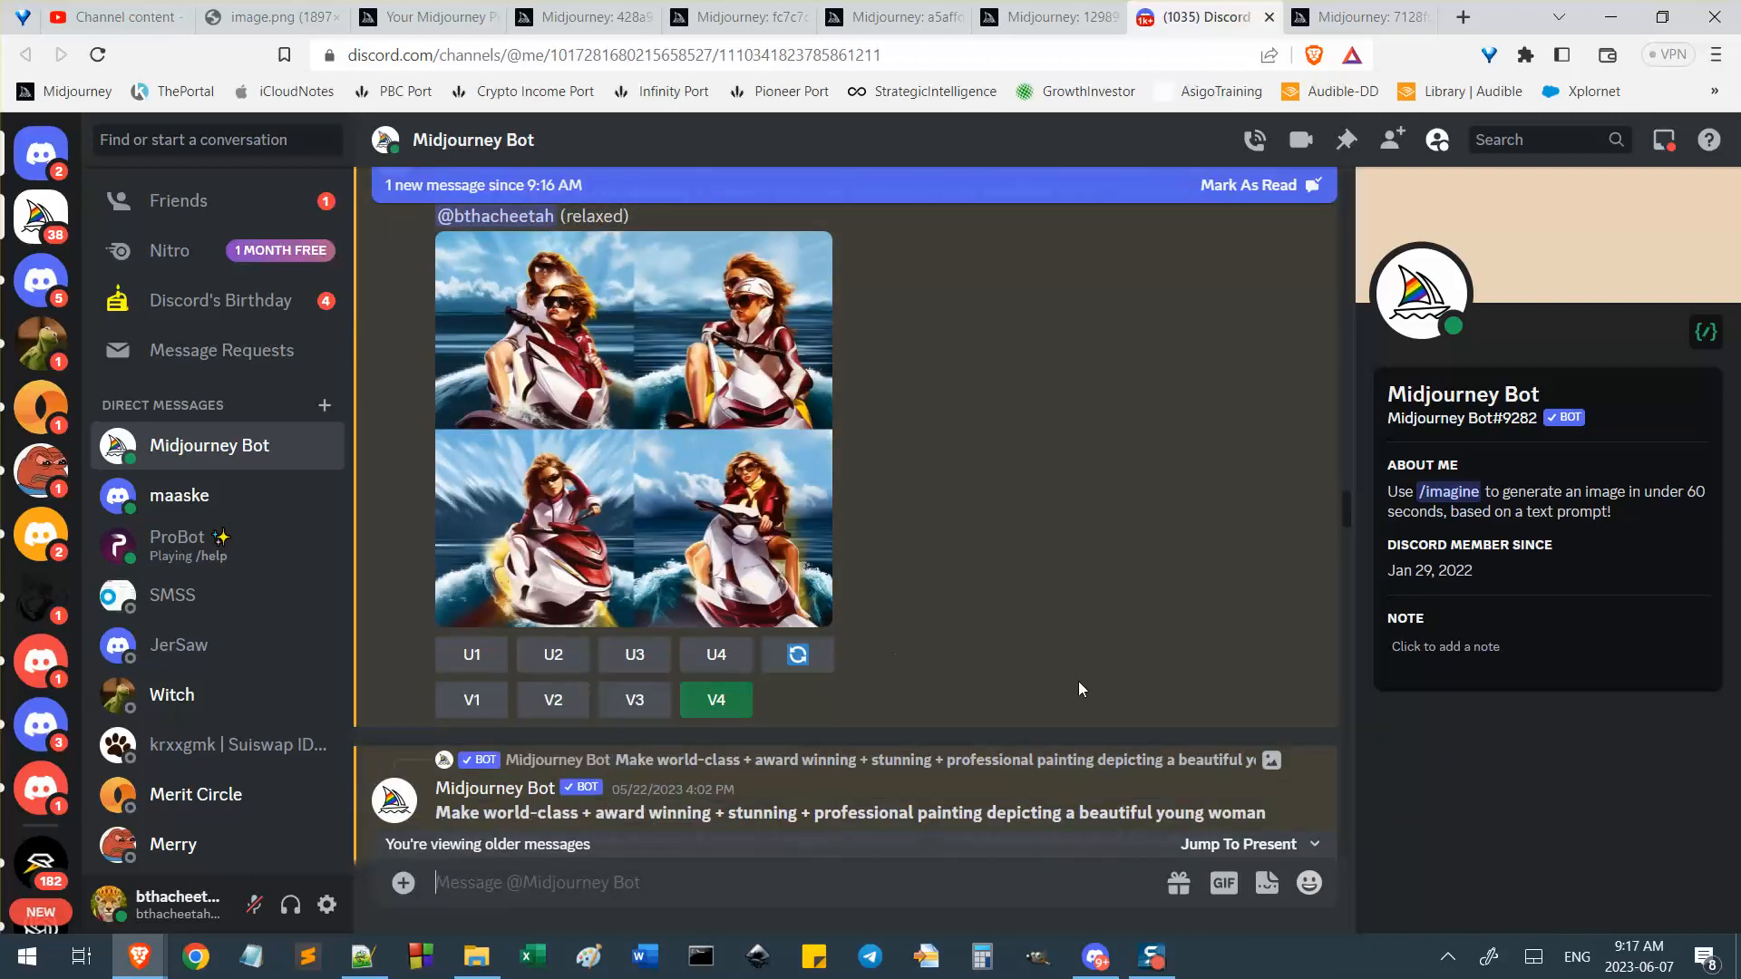
scroll(1017, 758, down, 5)
scroll(1018, 761, up, 6)
scroll(1018, 758, up, 6)
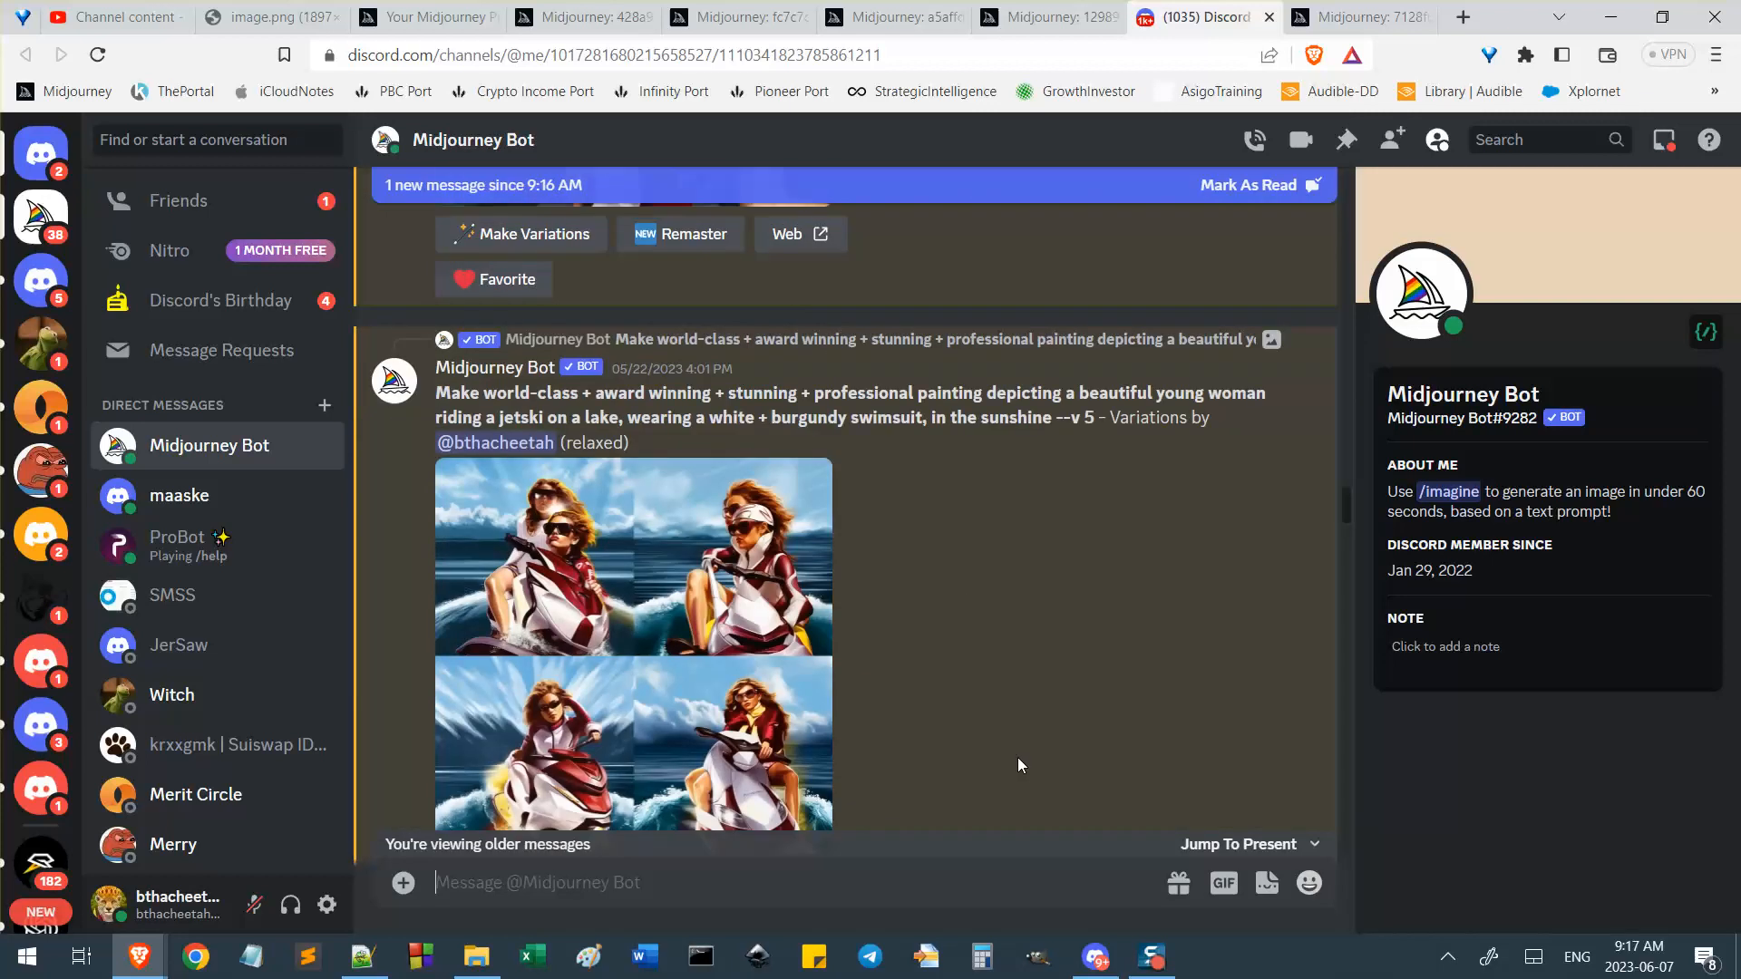
scroll(1017, 763, down, 9)
scroll(1016, 763, down, 15)
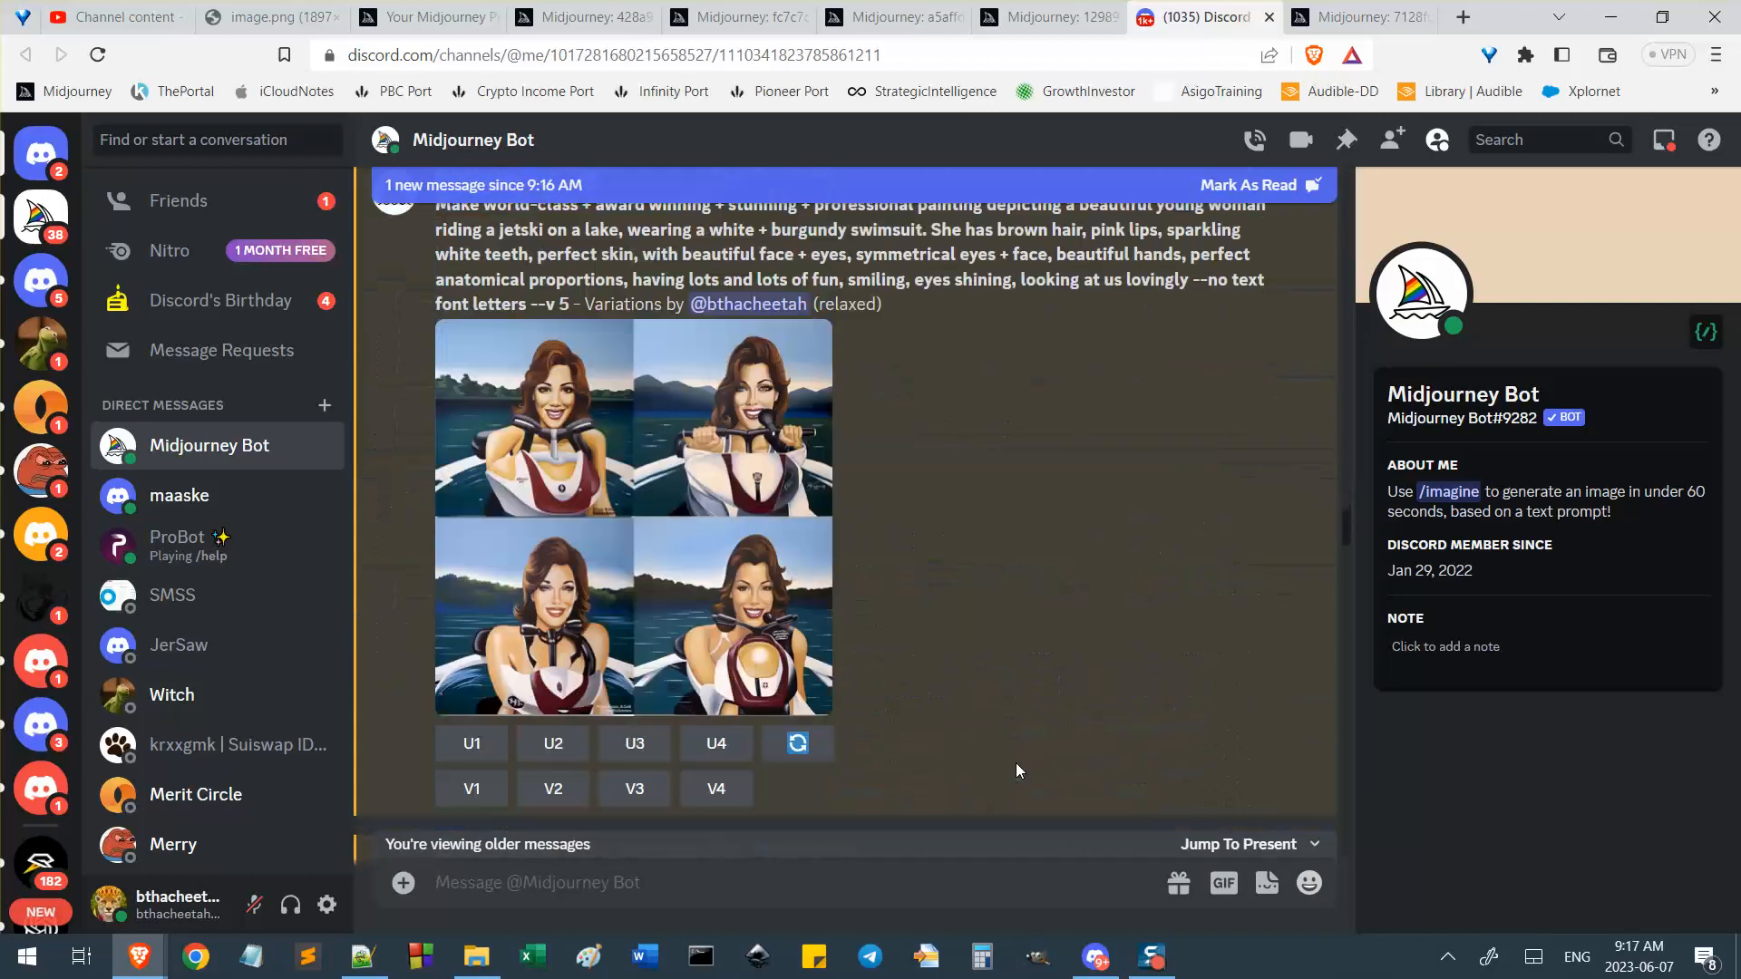
scroll(1017, 769, up, 3)
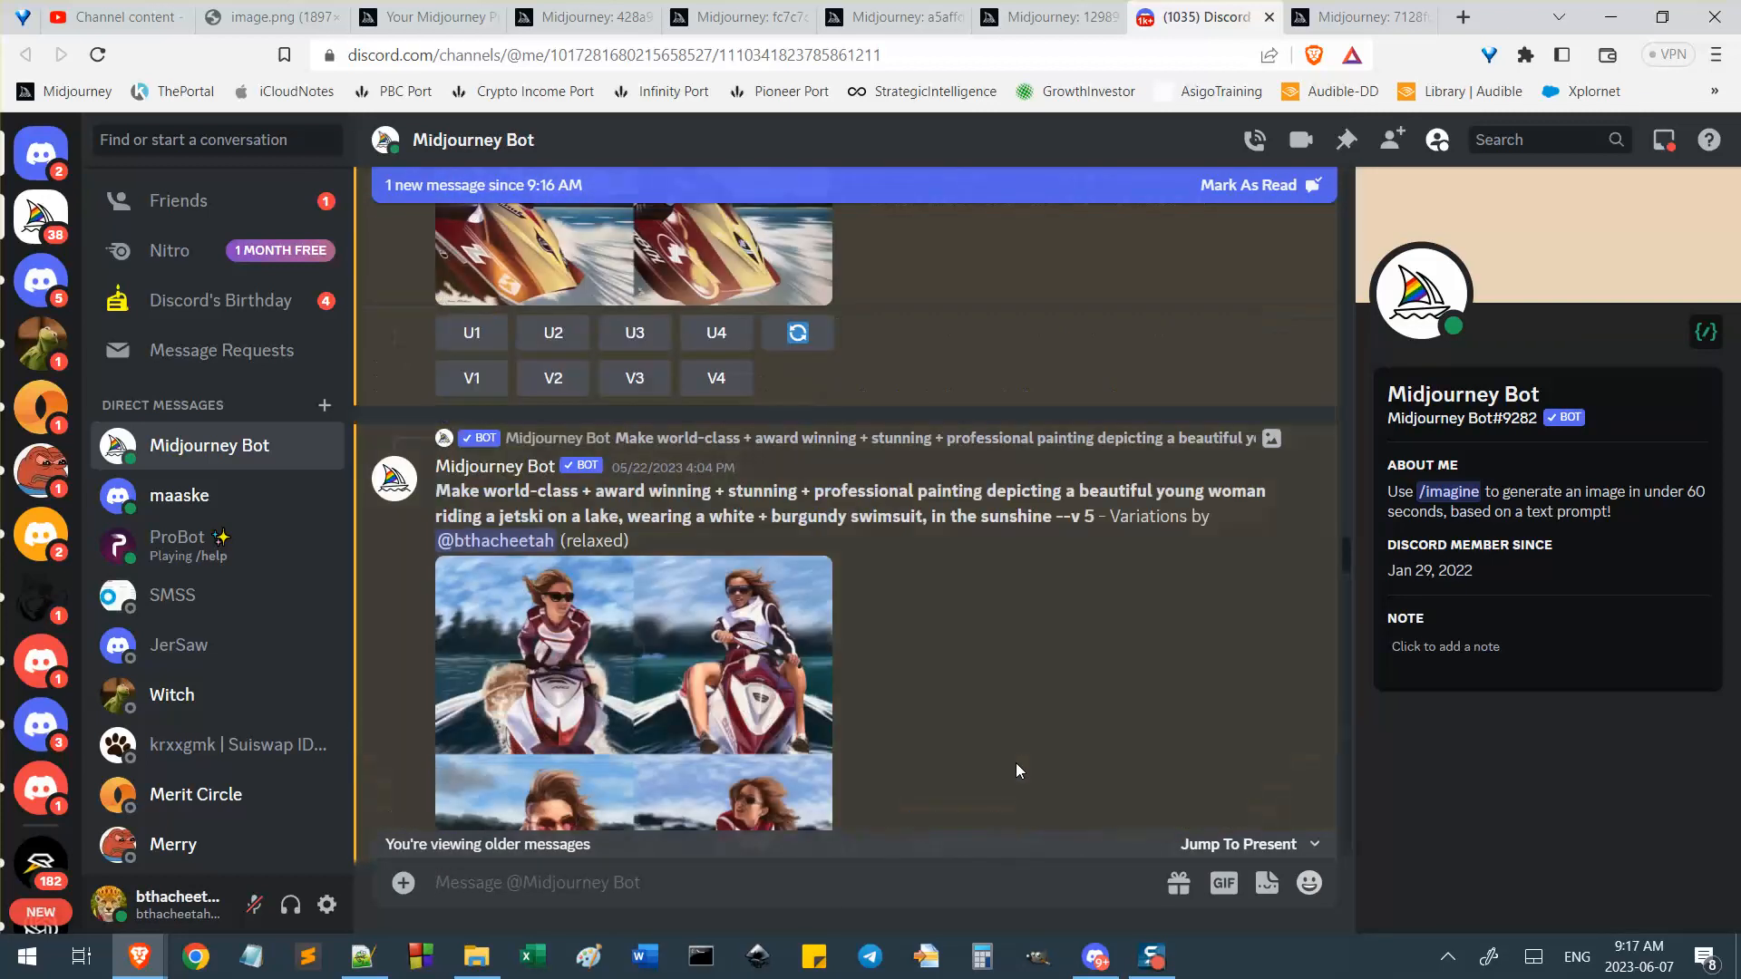
scroll(1016, 770, up, 4)
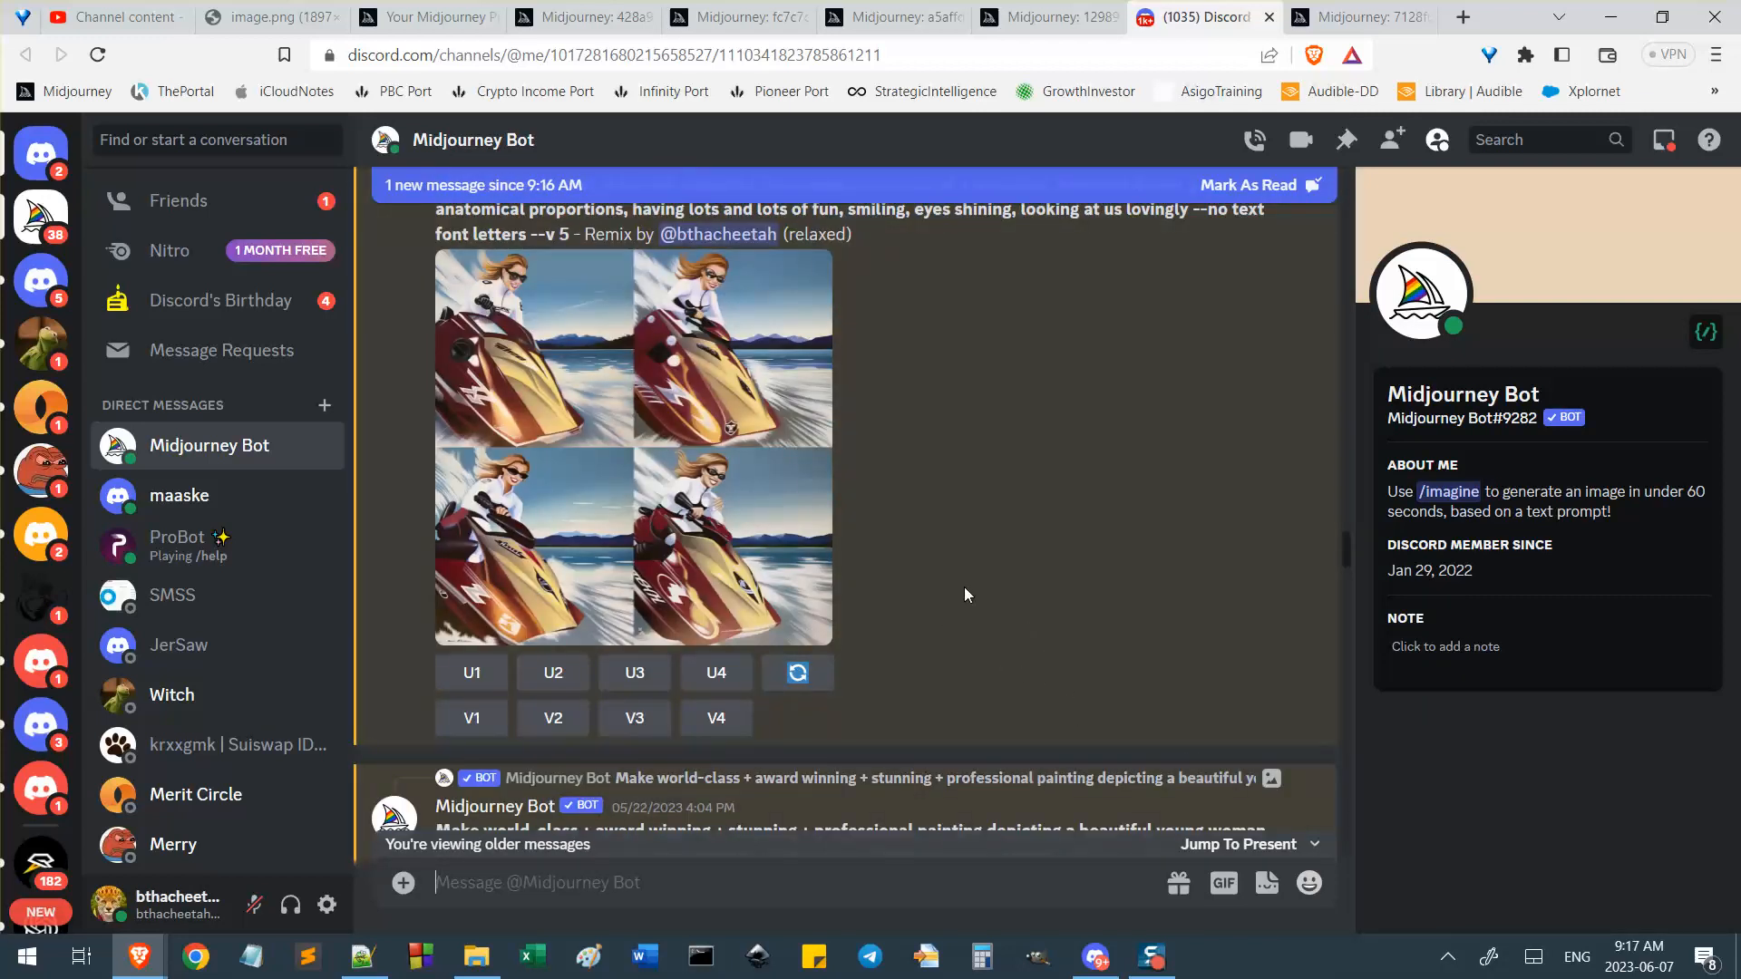
scroll(1081, 651, up, 5)
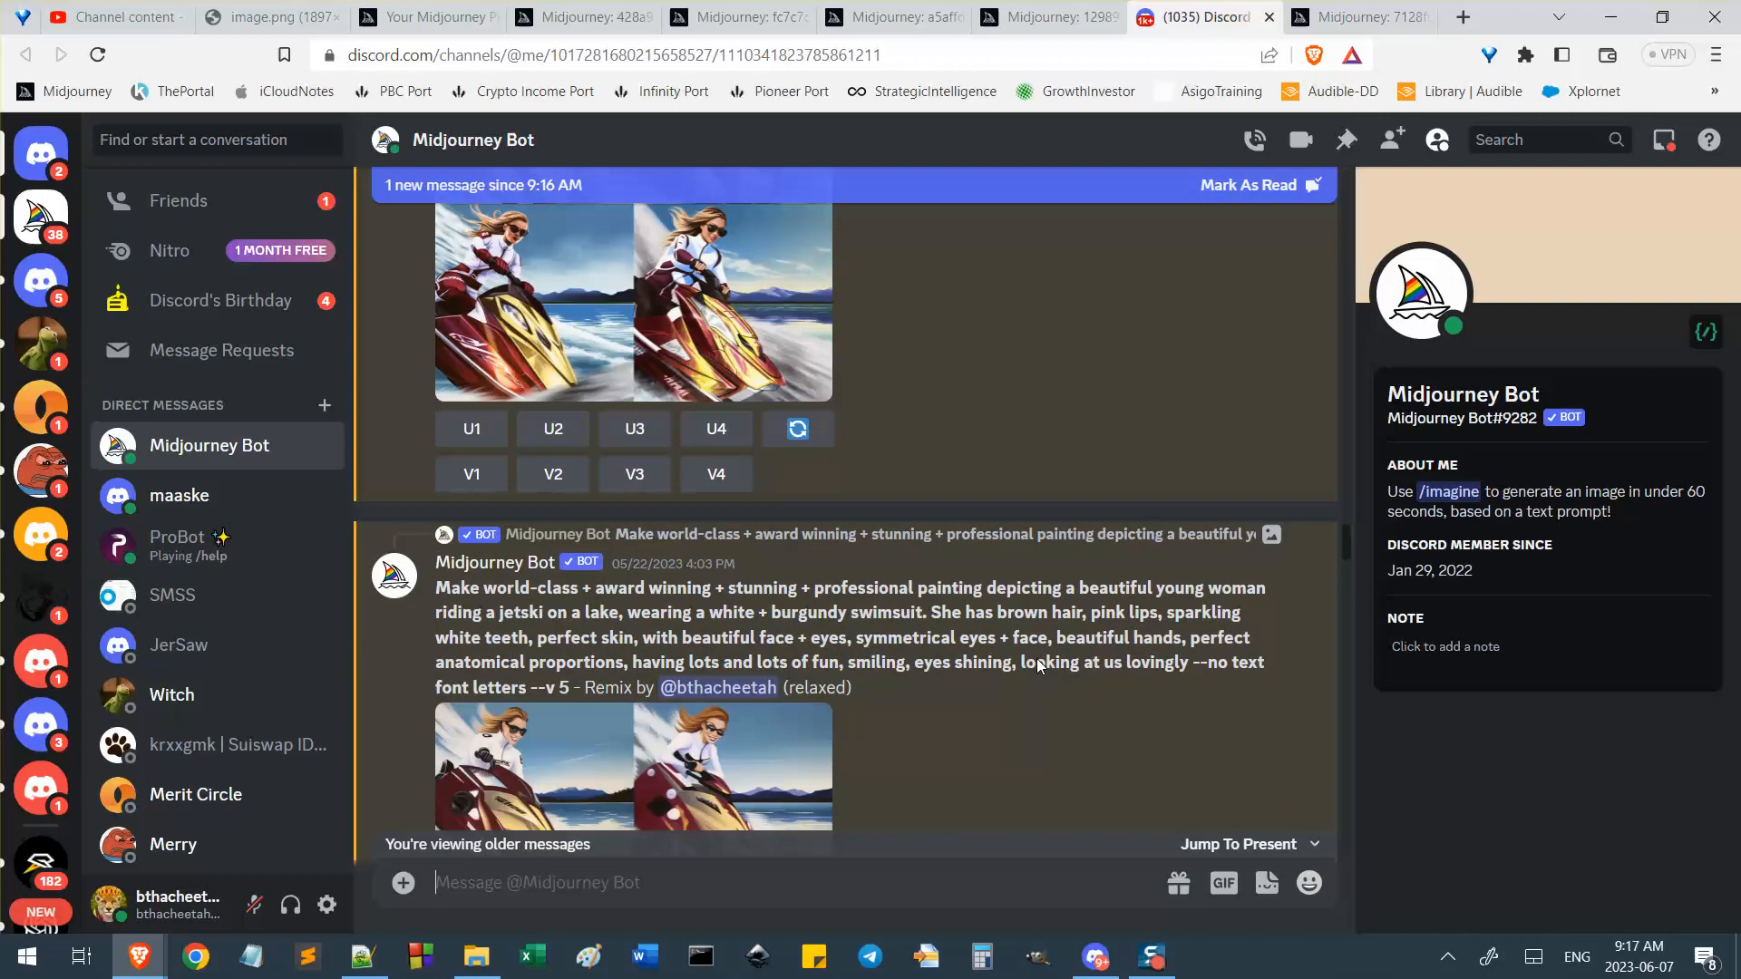
scroll(972, 675, up, 3)
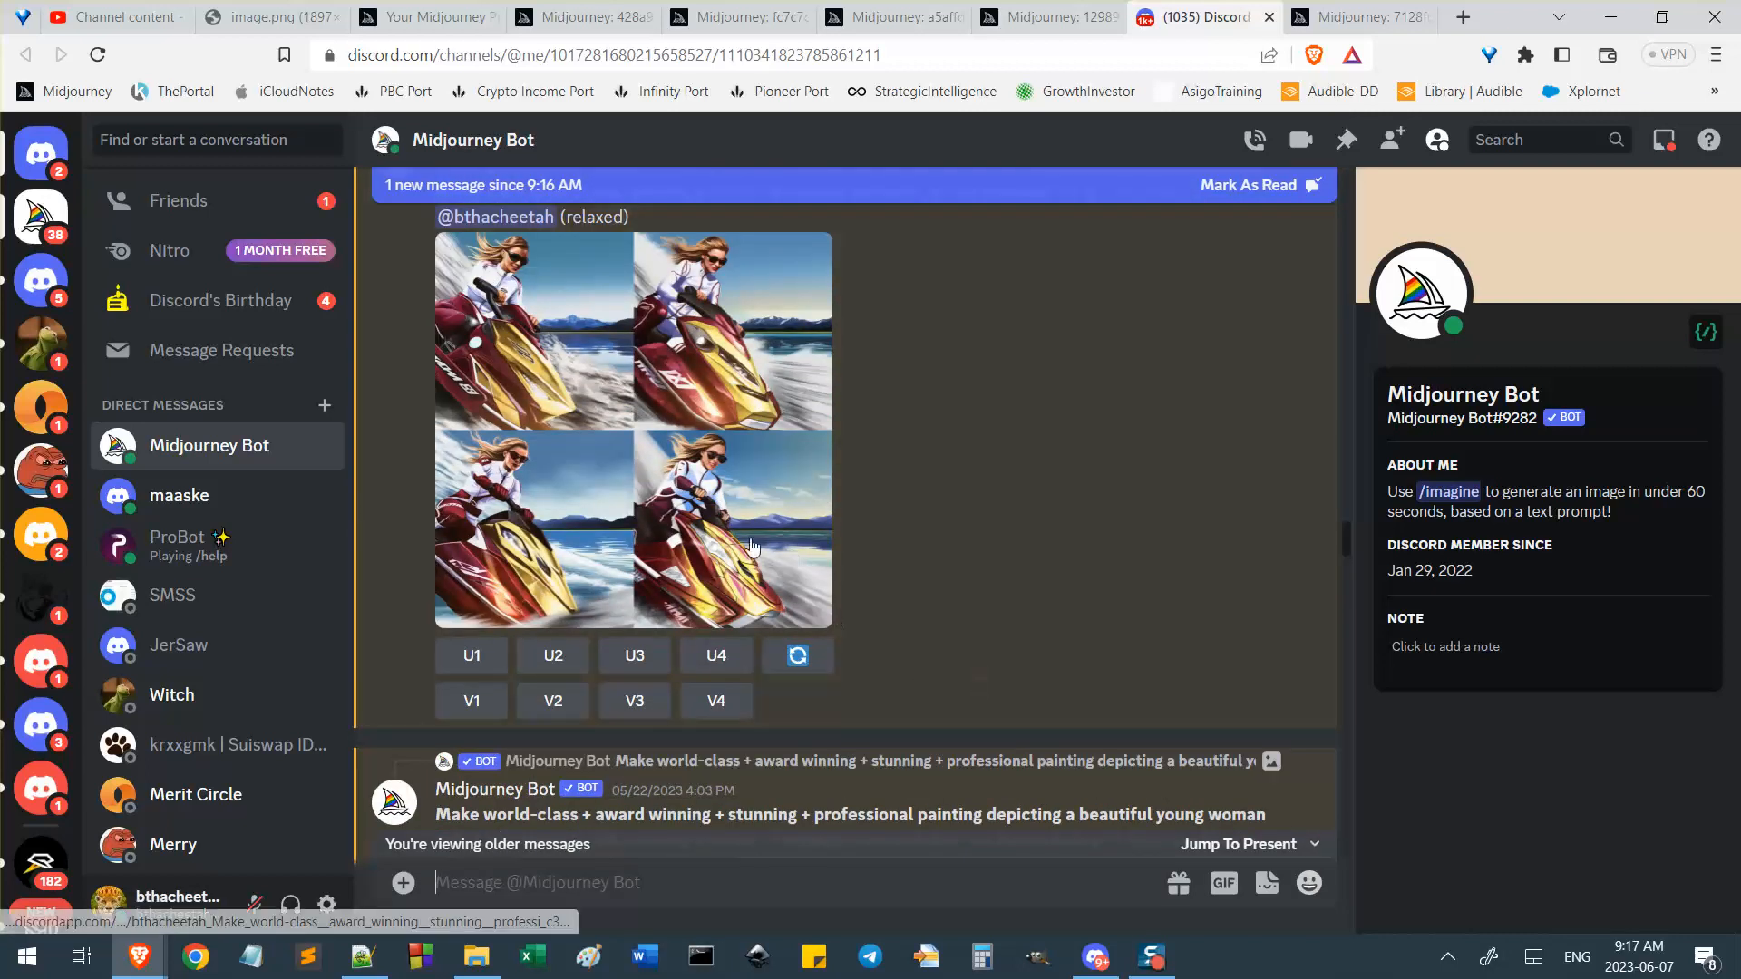
click(604, 357)
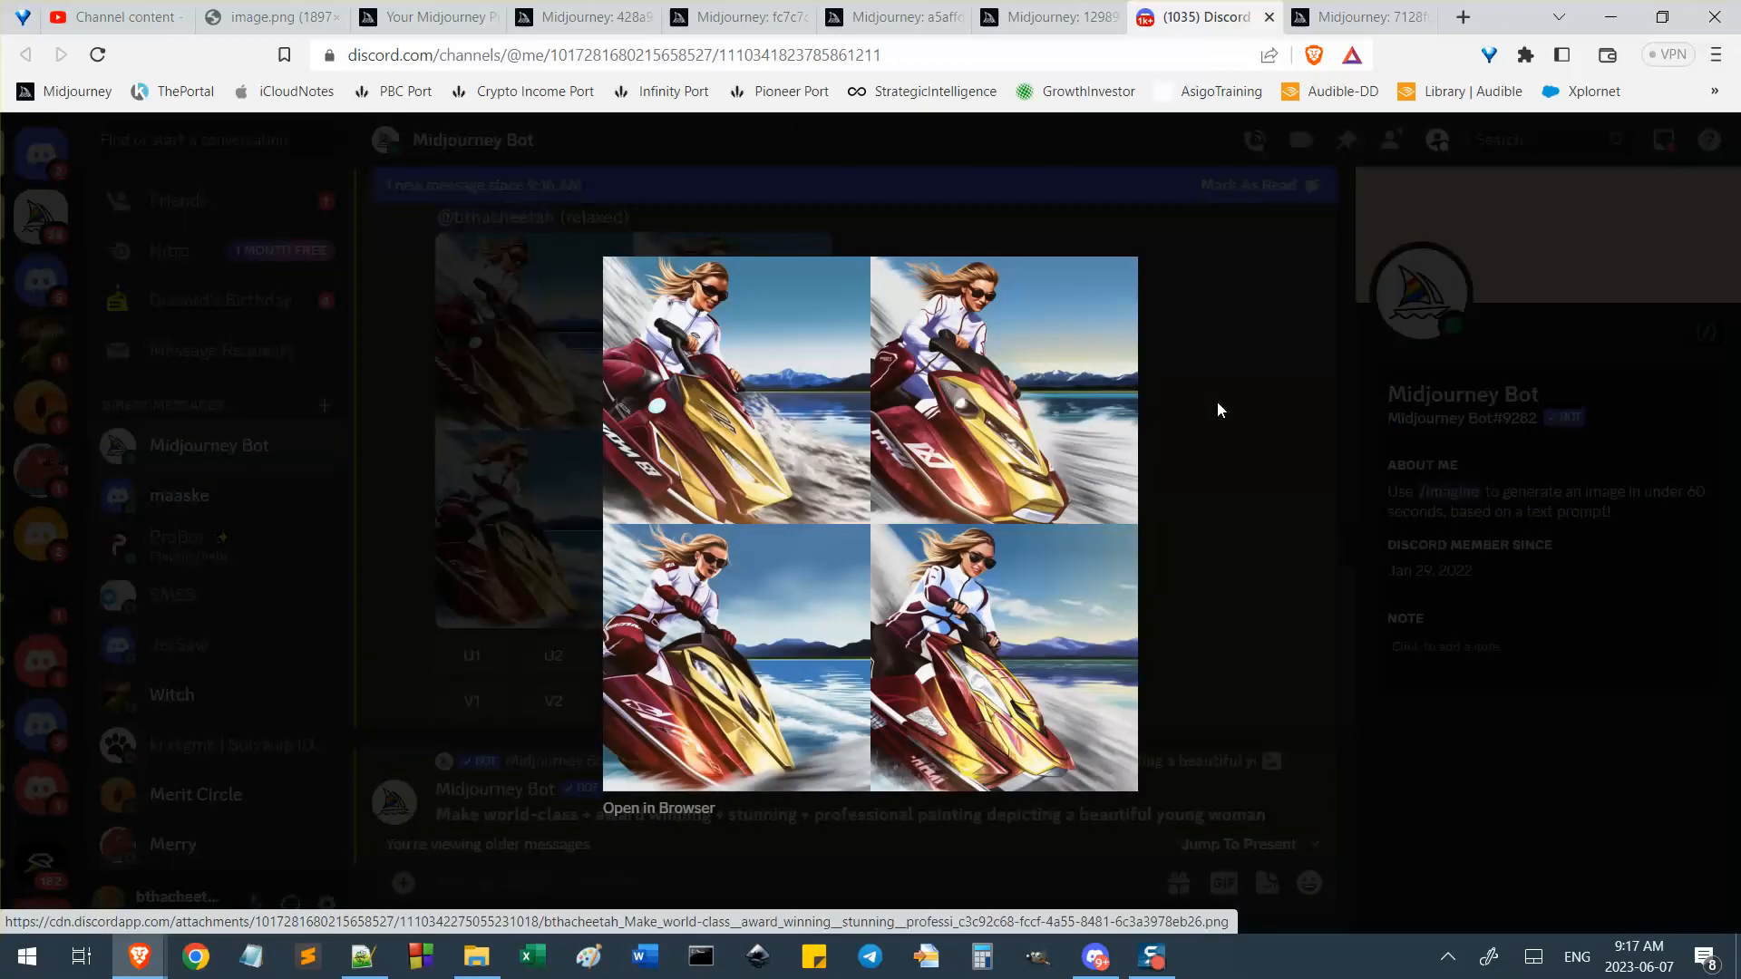
click(1217, 401)
Compare enlarged views of the longer-prompt remix grid and the burgundy and gold jetski variations grid.
scroll(586, 694, up, 5)
scroll(684, 667, down, 5)
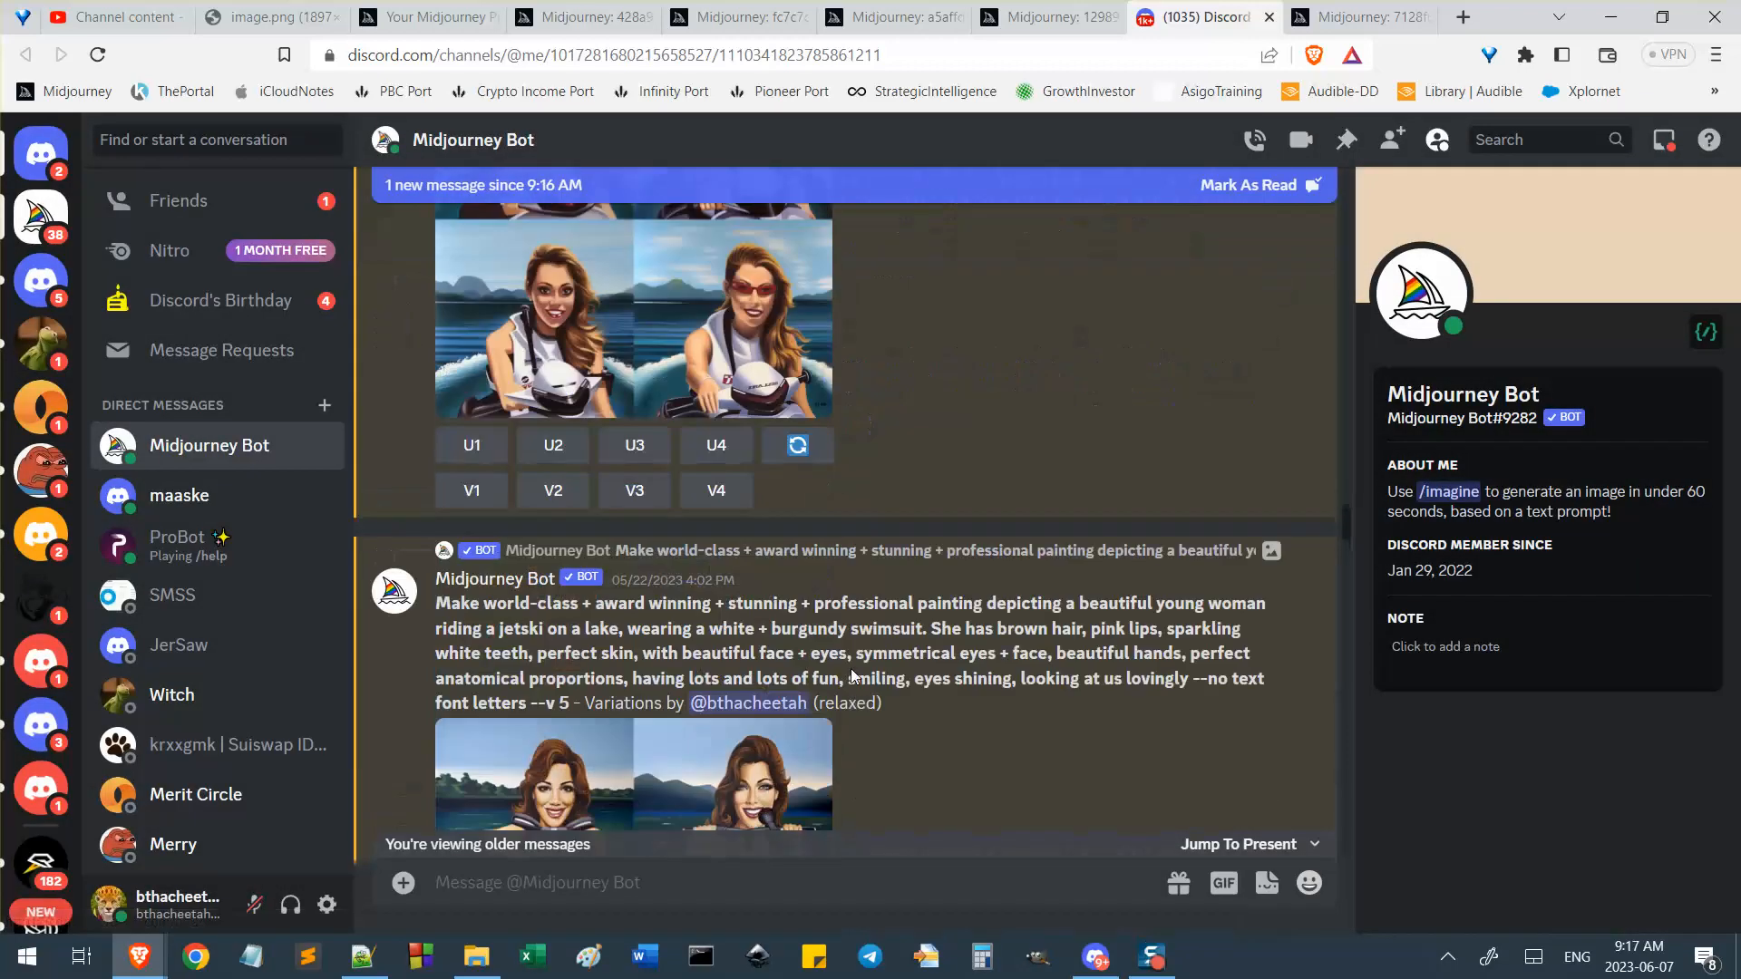
scroll(828, 673, down, 8)
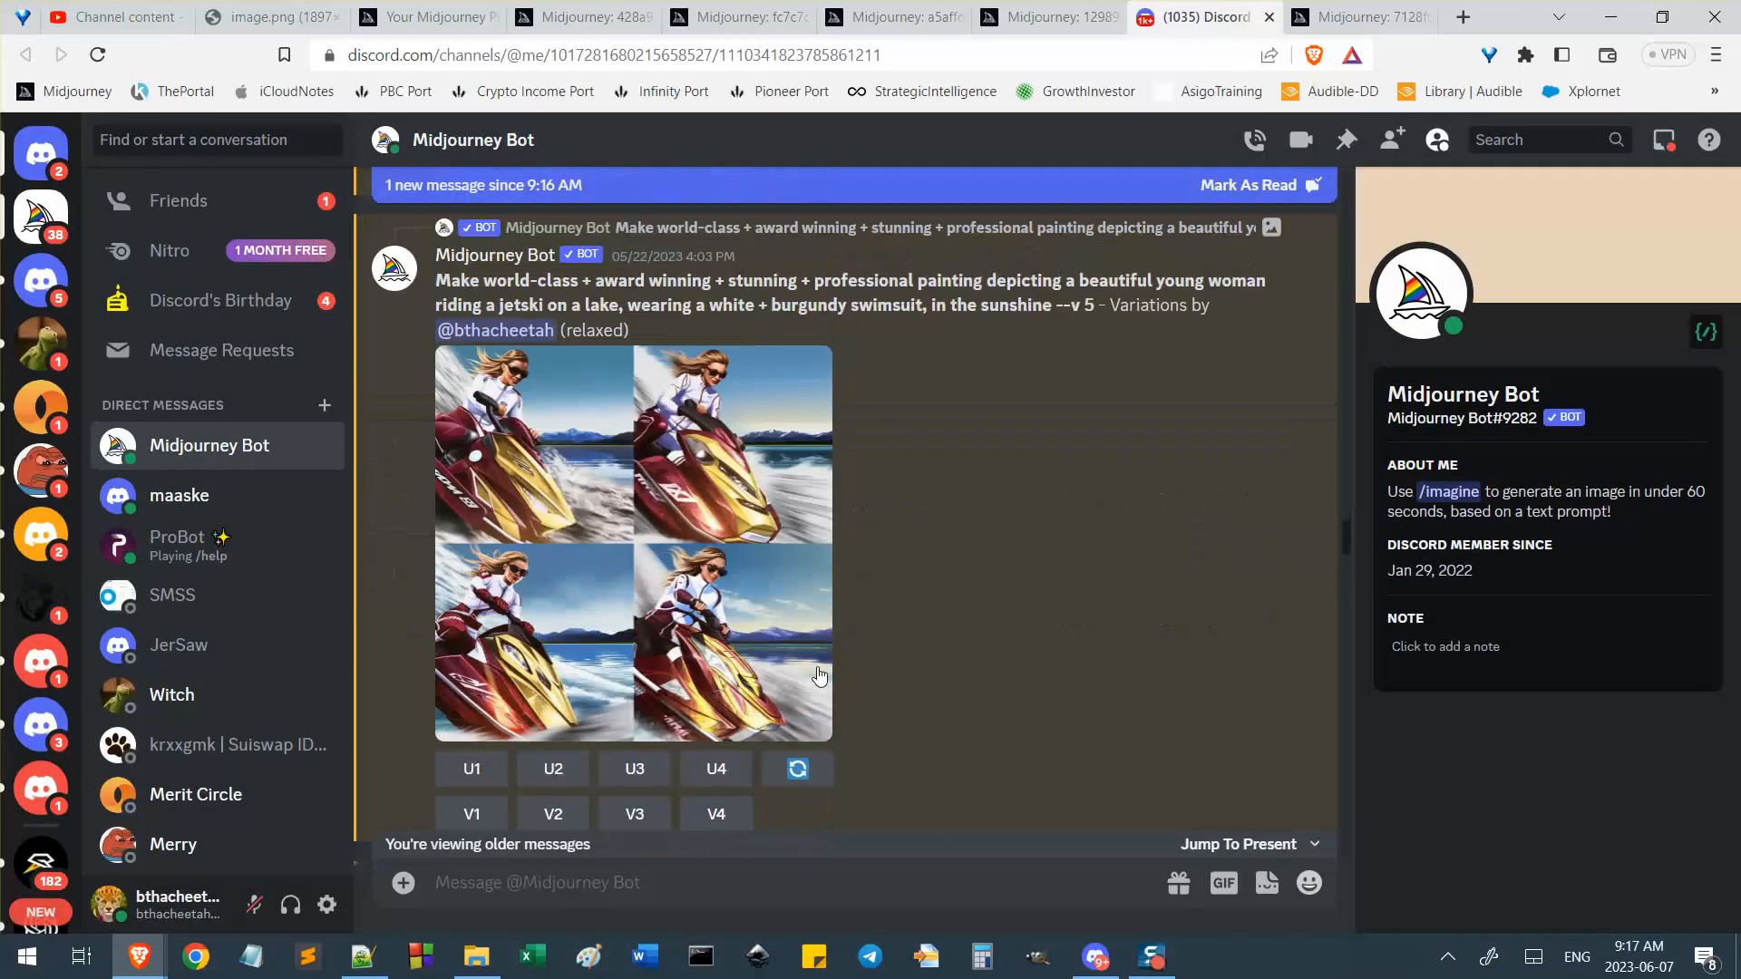
scroll(1102, 546, down, 2)
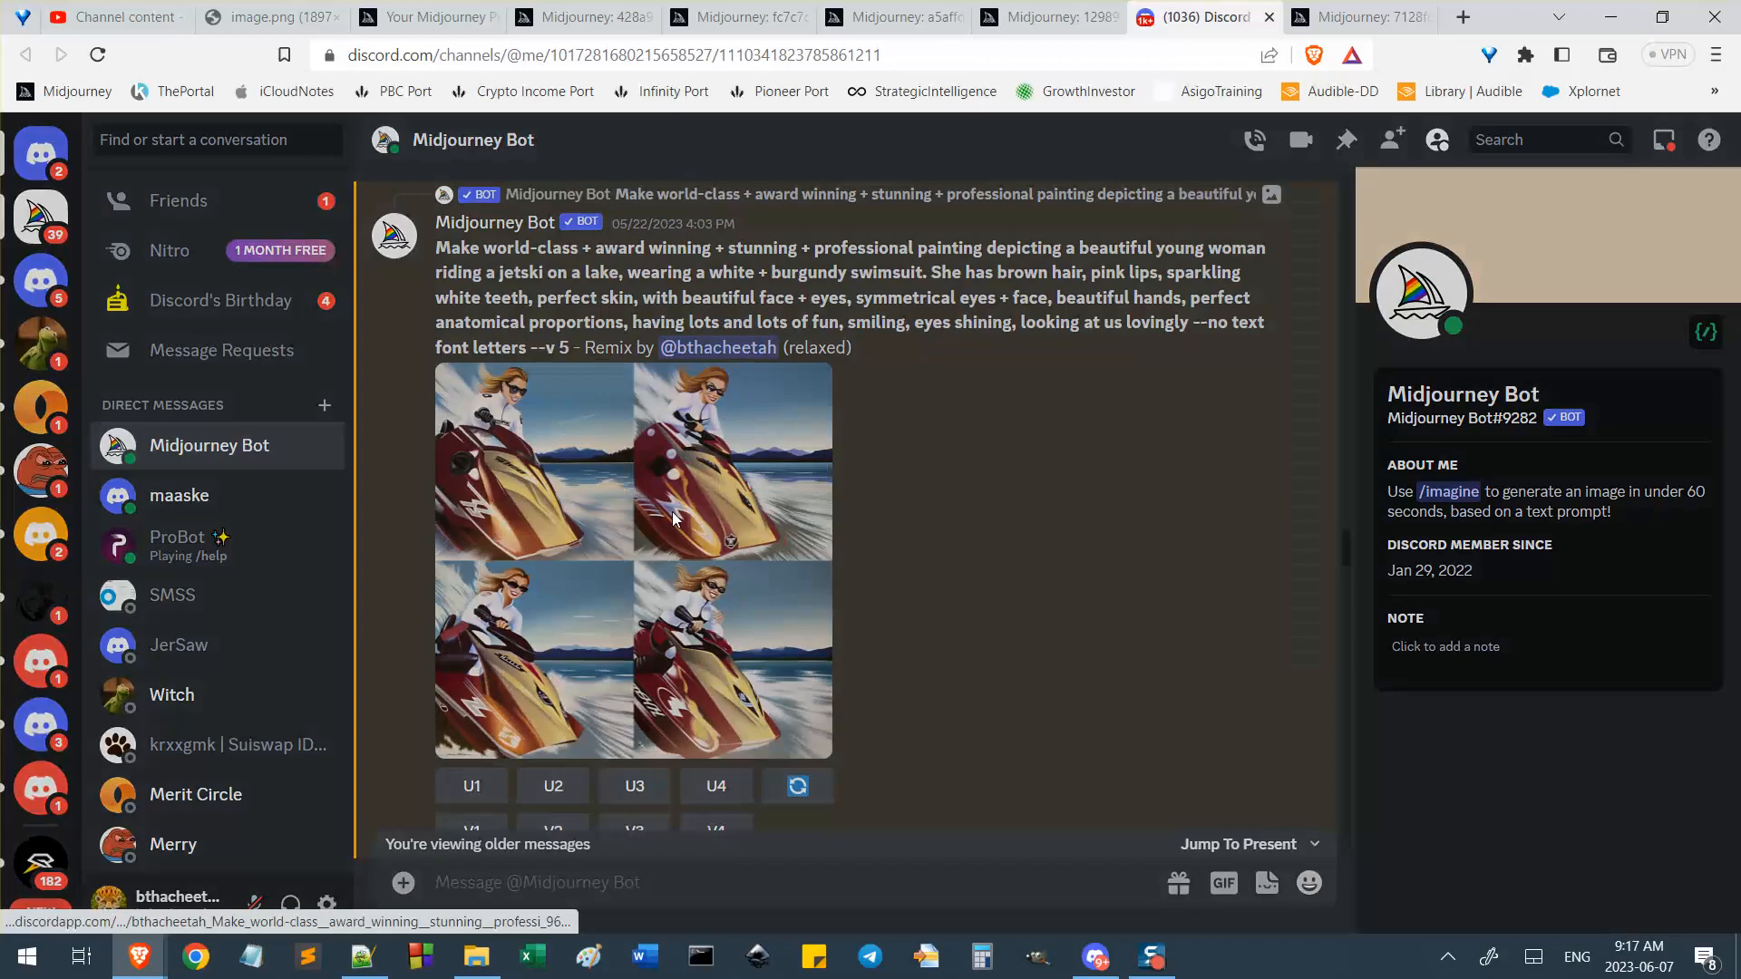
click(672, 511)
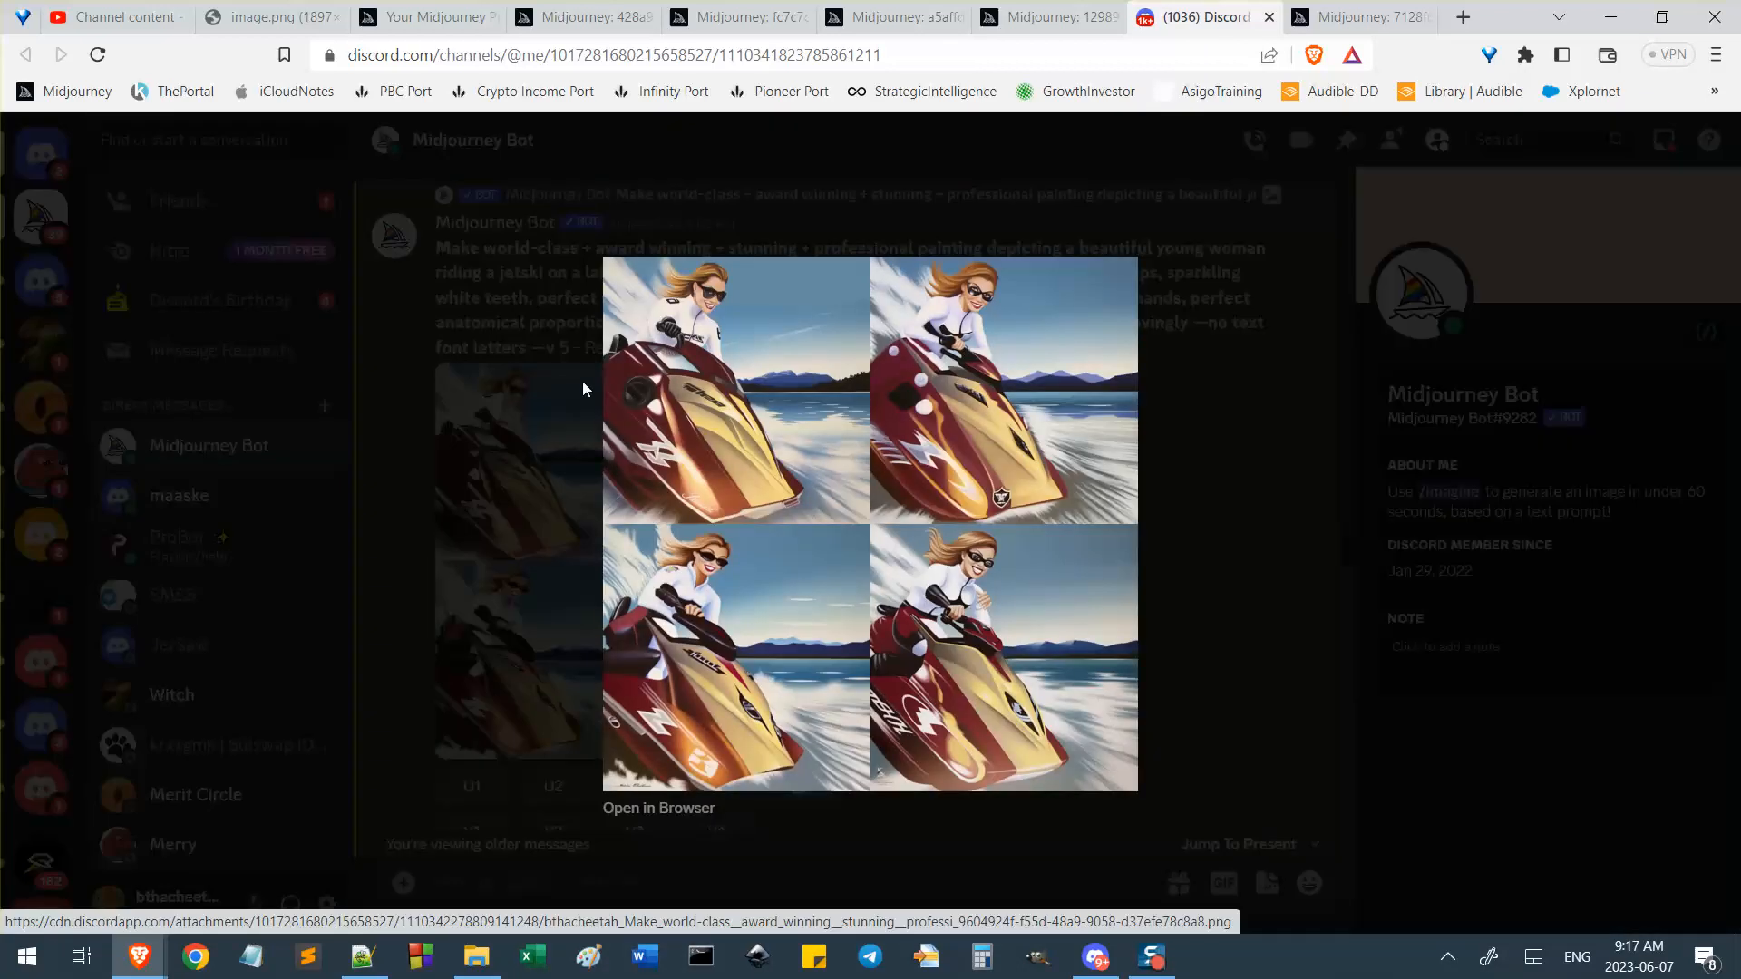
click(568, 493)
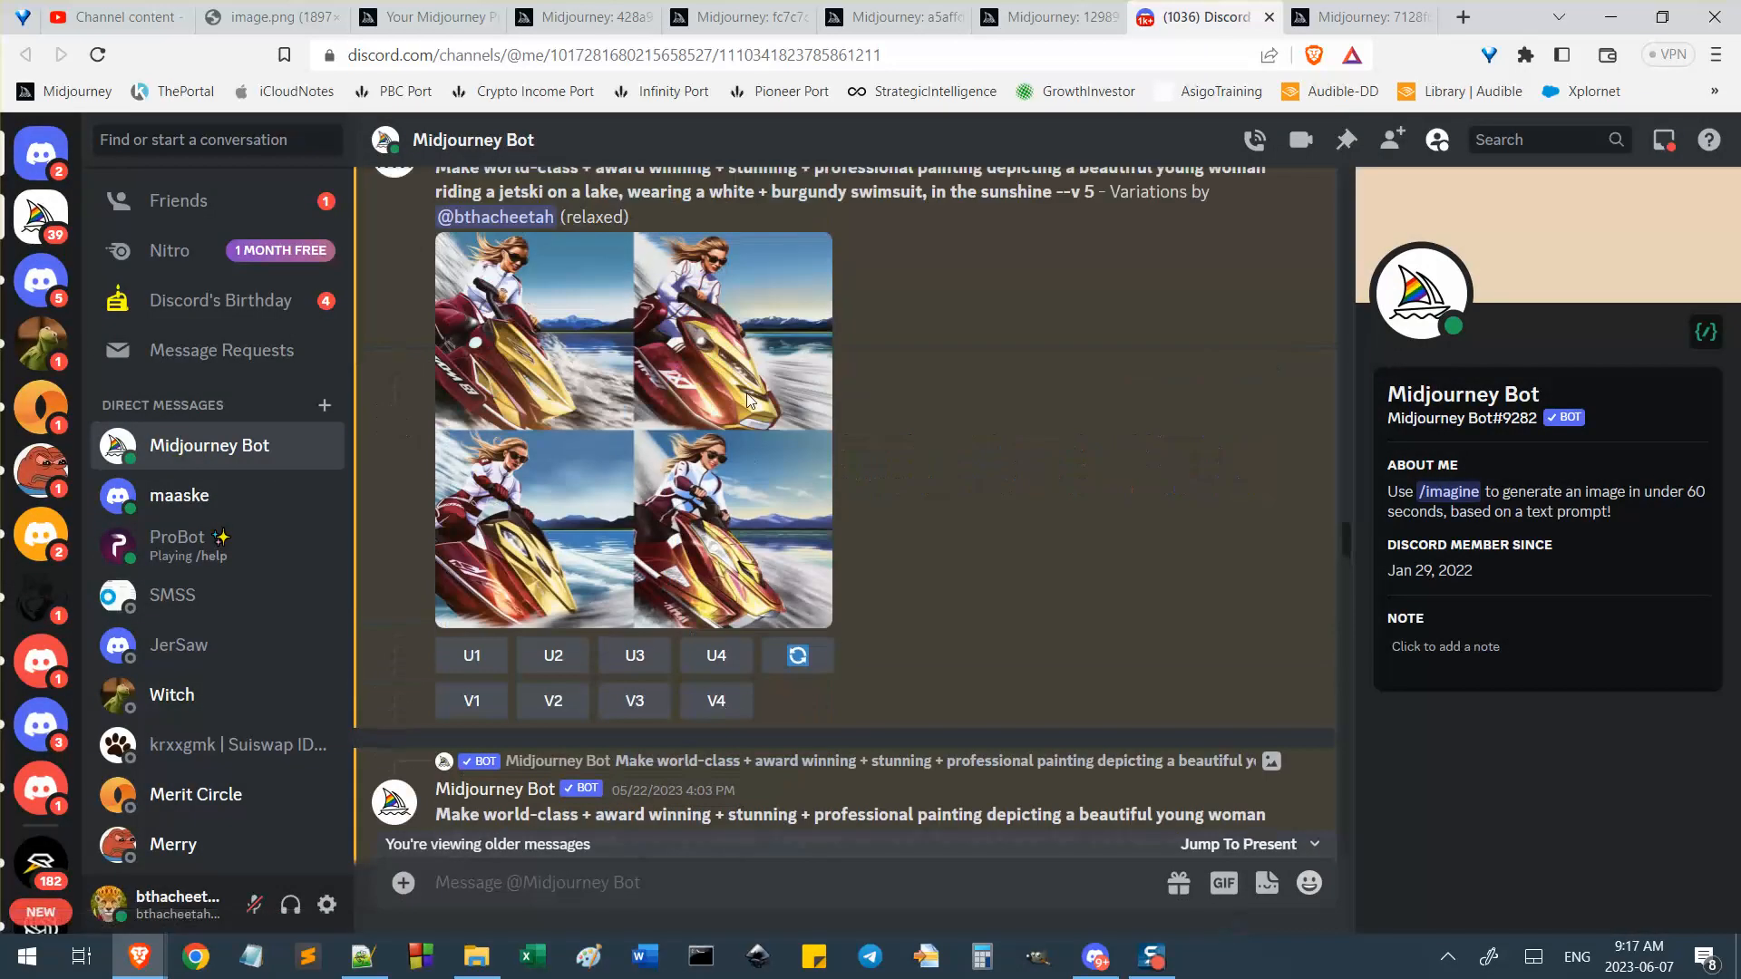
click(780, 347)
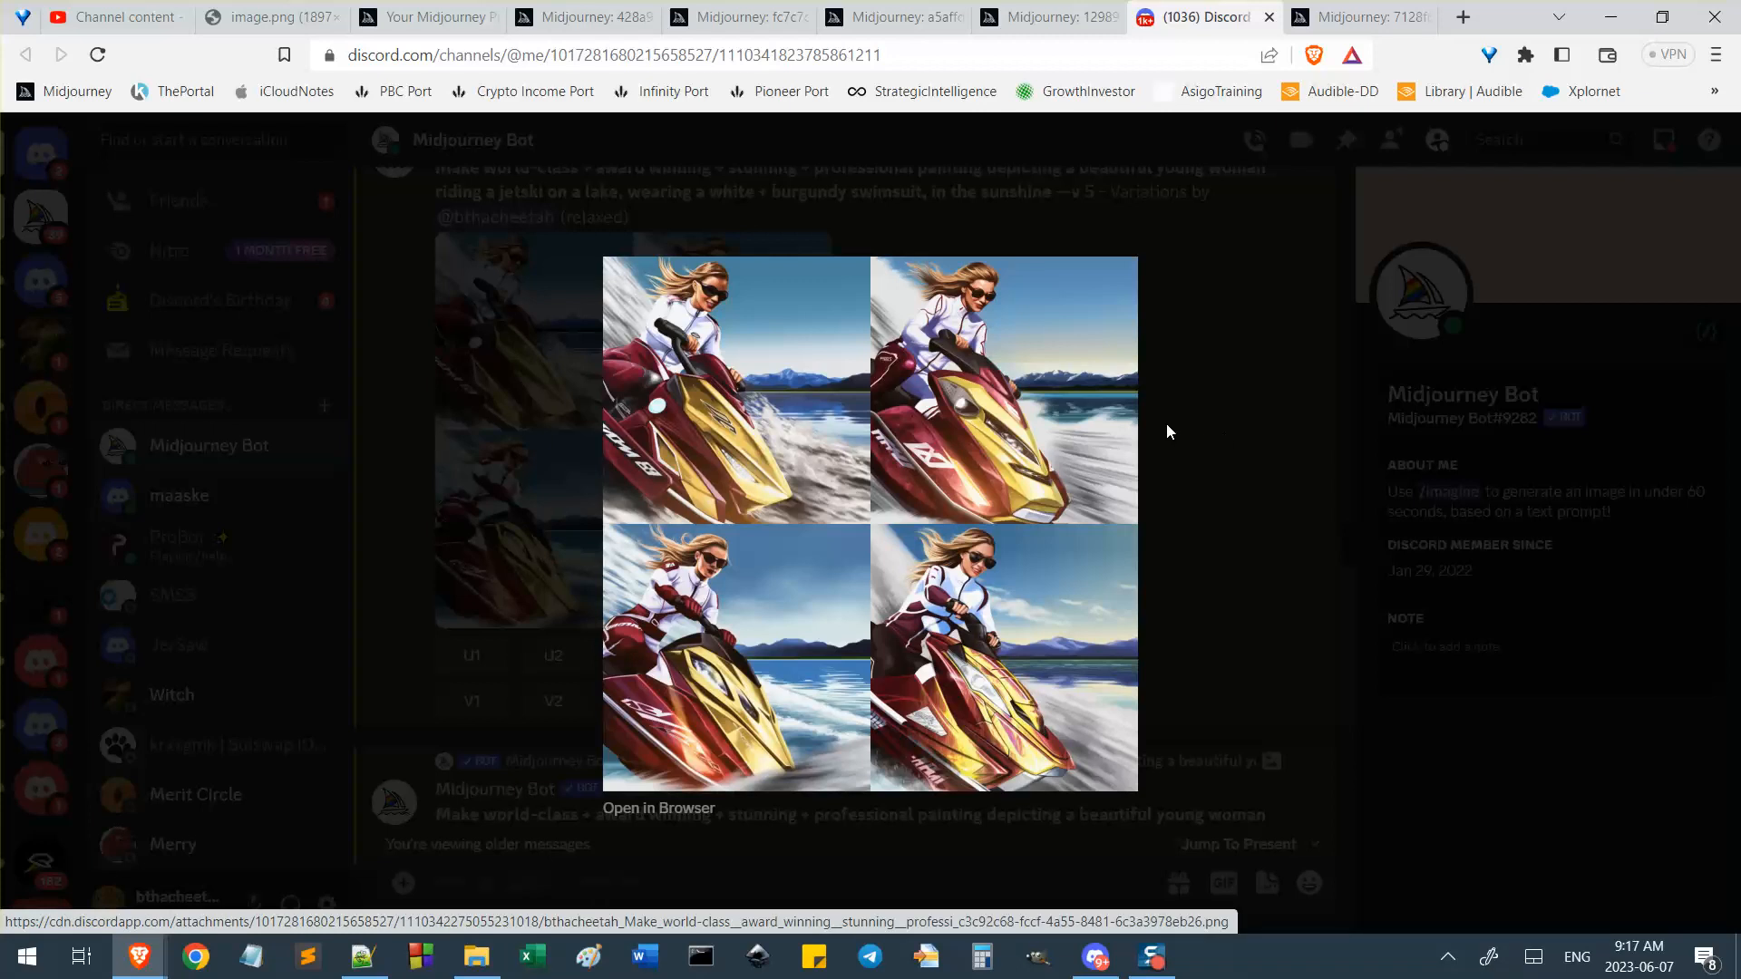
click(1168, 428)
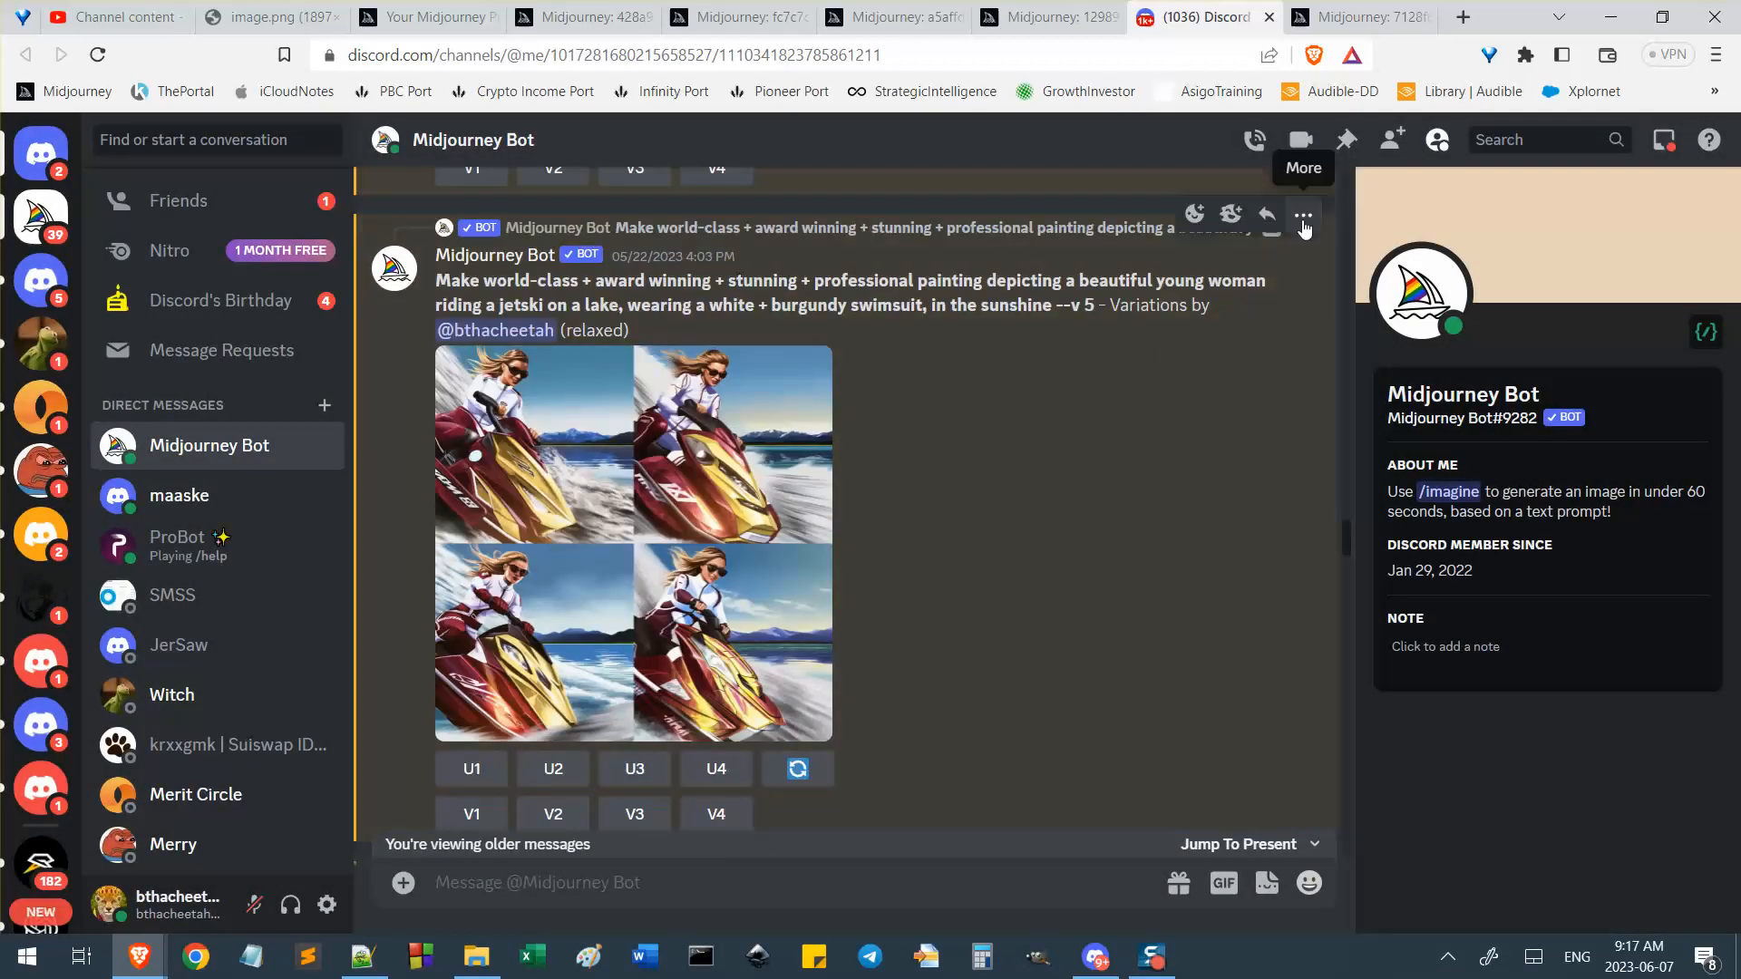
Copy the message link of the burgundy and gold jetski variations grid, open it in a new tab, and return to the original Discord tab.
click(1303, 214)
click(1141, 550)
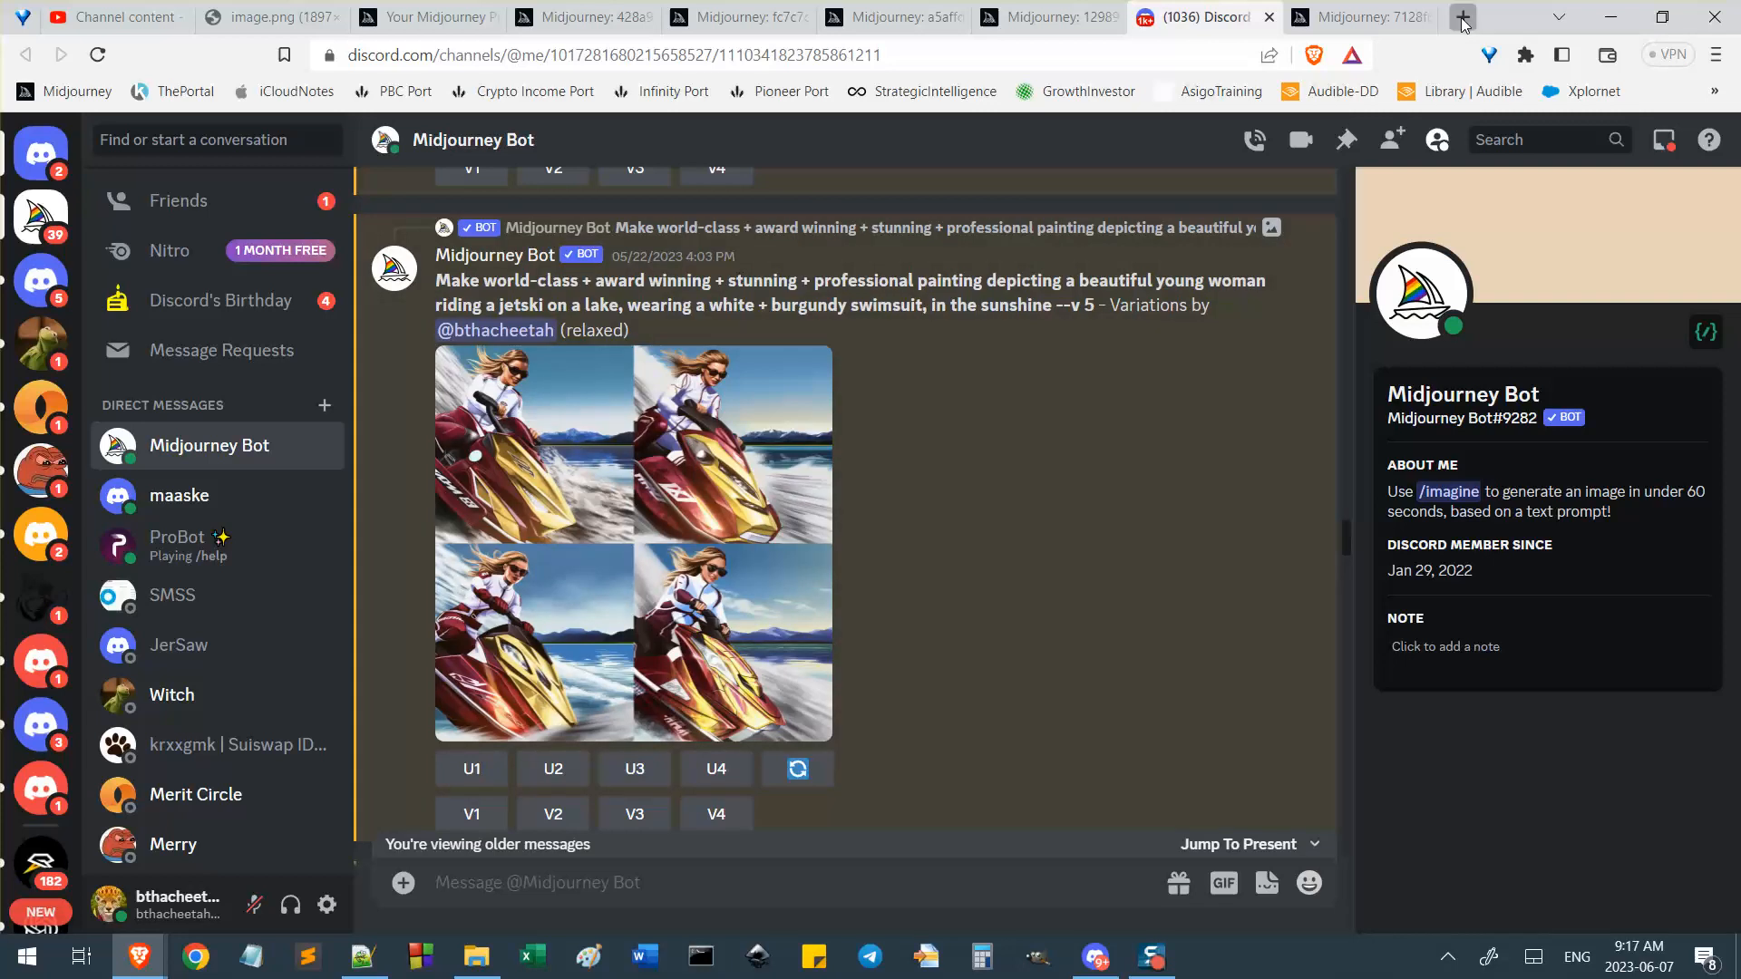
click(1463, 18)
key(ctrl+v)
key(Return)
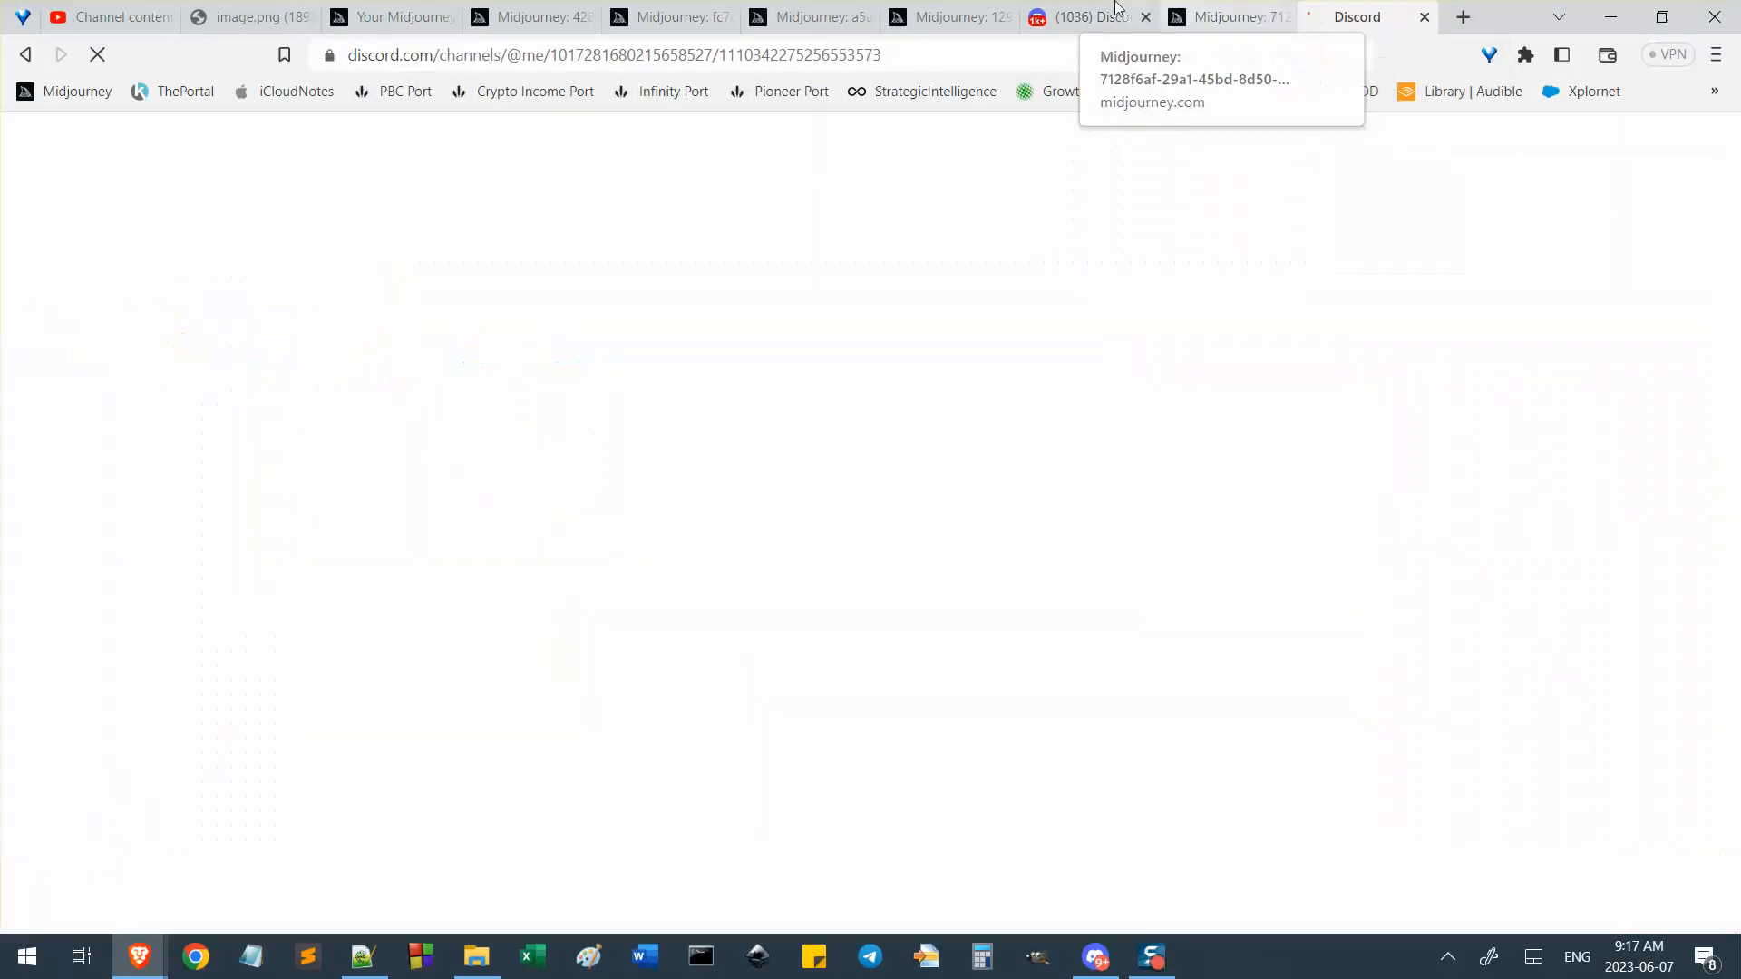
click(1106, 9)
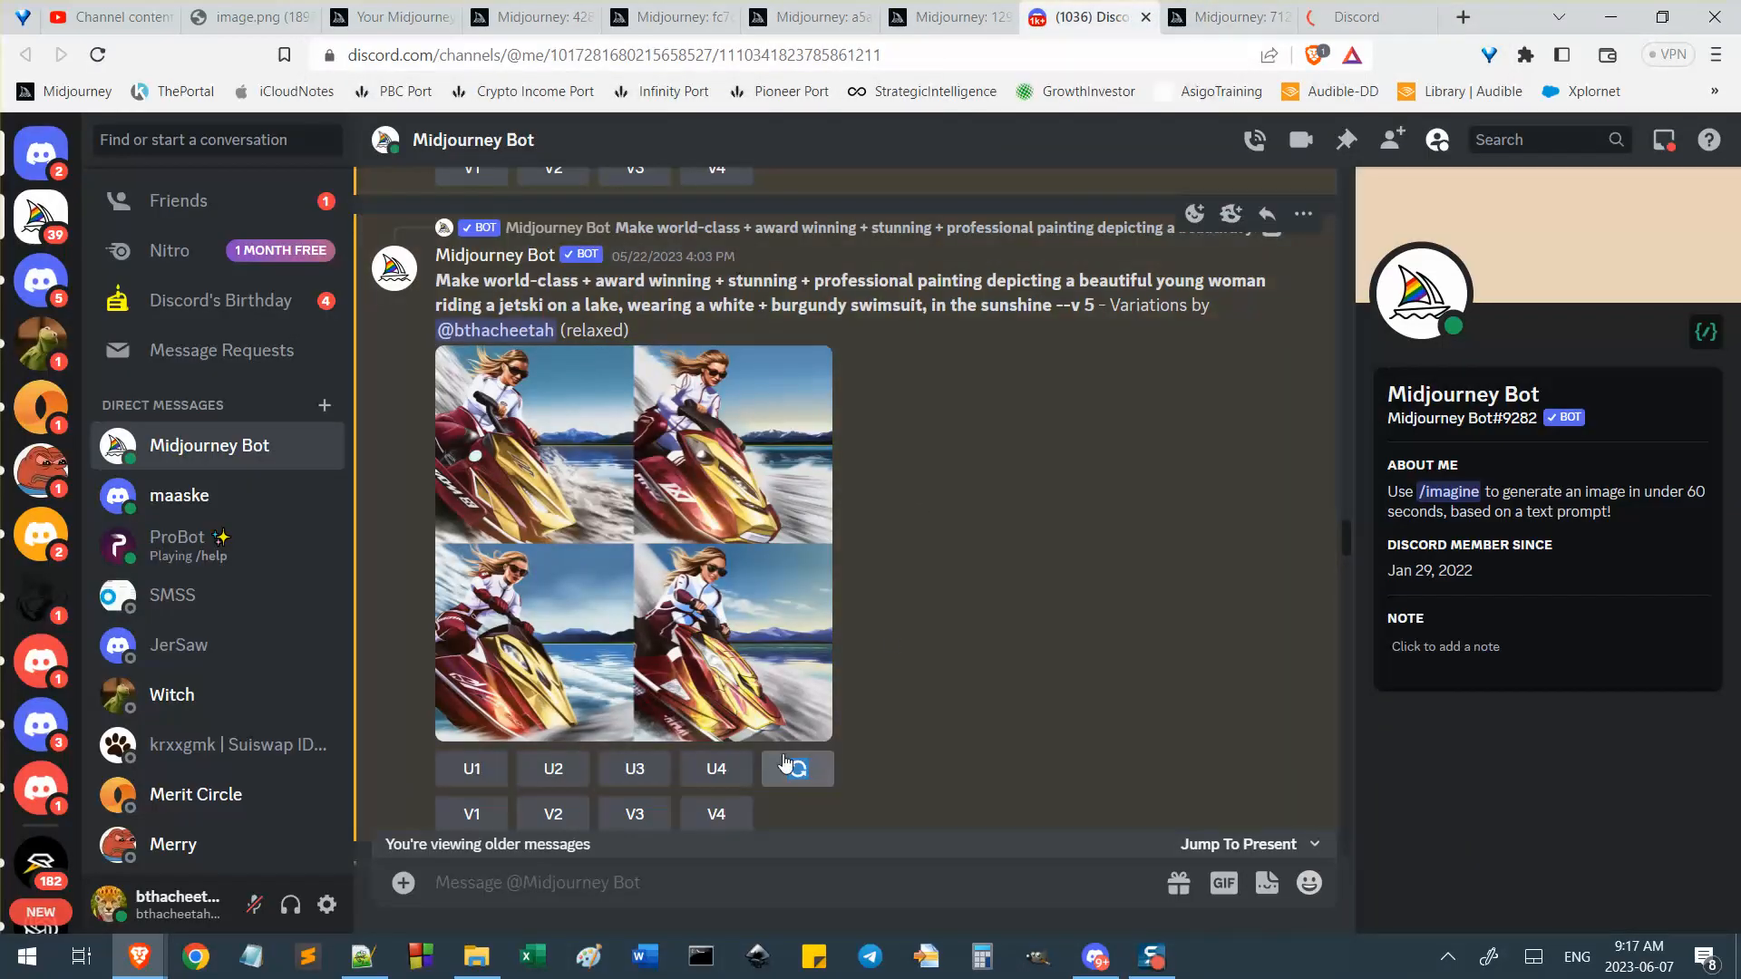
Inspect the burgundy and gold jetski grid enlarged and request upscales of images 2 and 4.
click(678, 427)
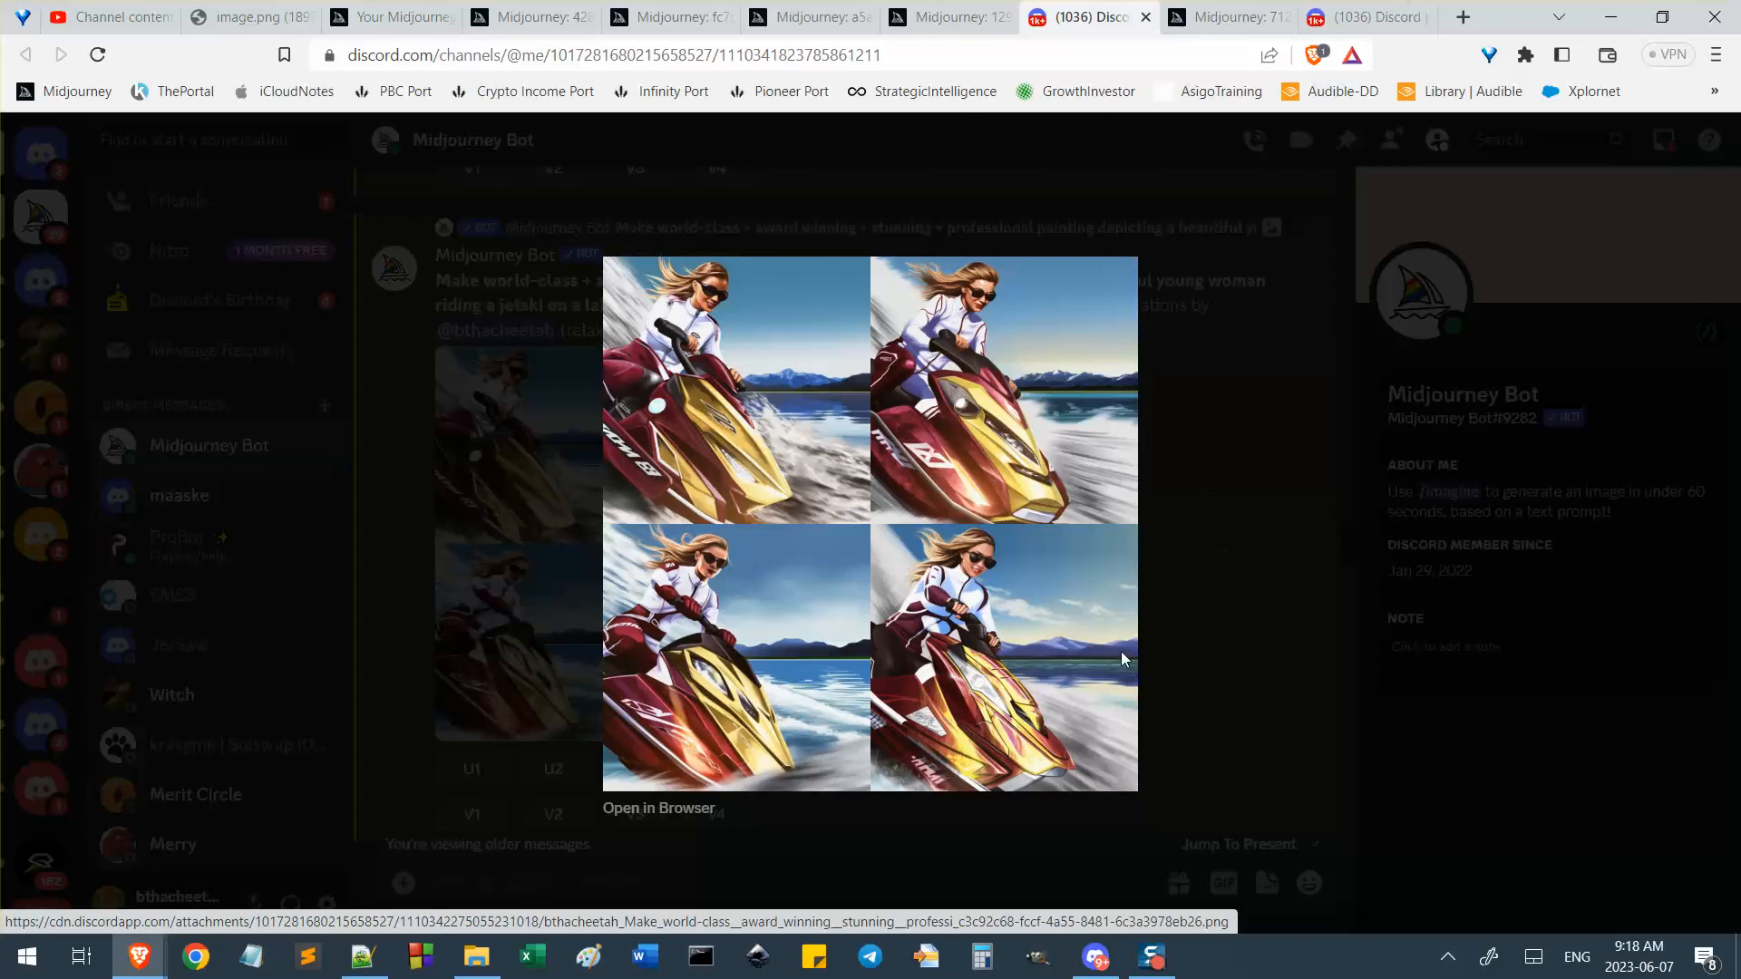
click(1191, 425)
click(555, 769)
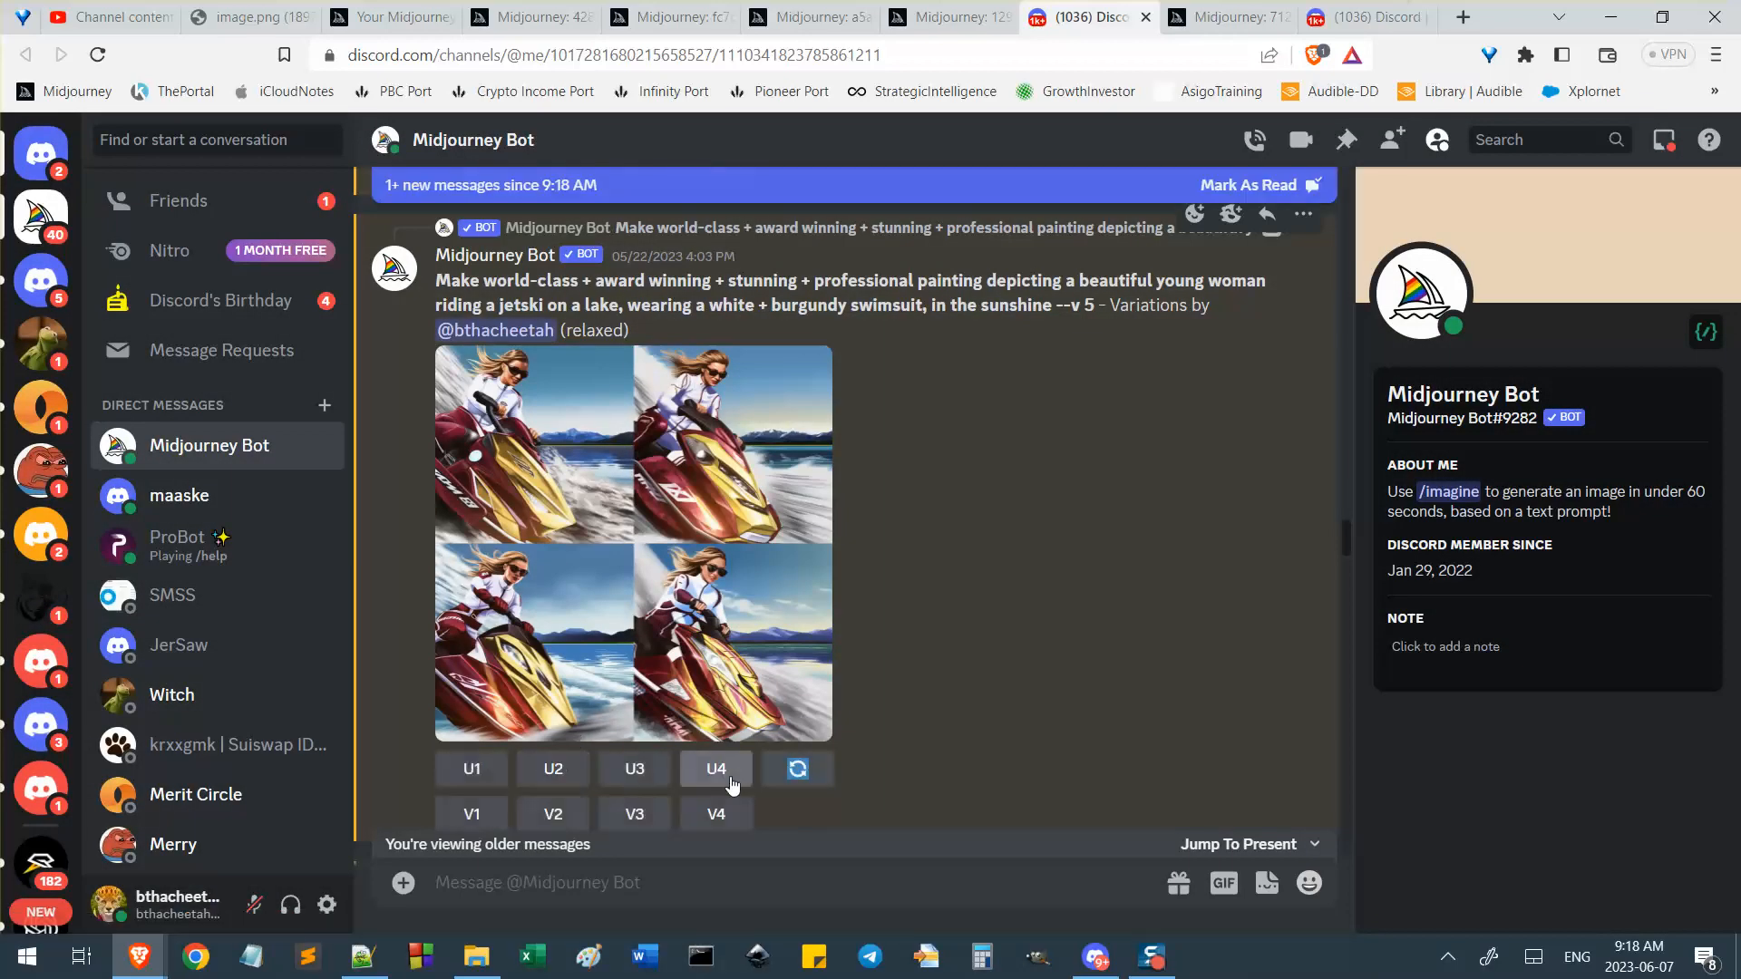
click(716, 770)
Bring the burgundy and white grid back into view in the original Discord tab and place the burgundy and gold grid's tab directly after it.
click(1333, 11)
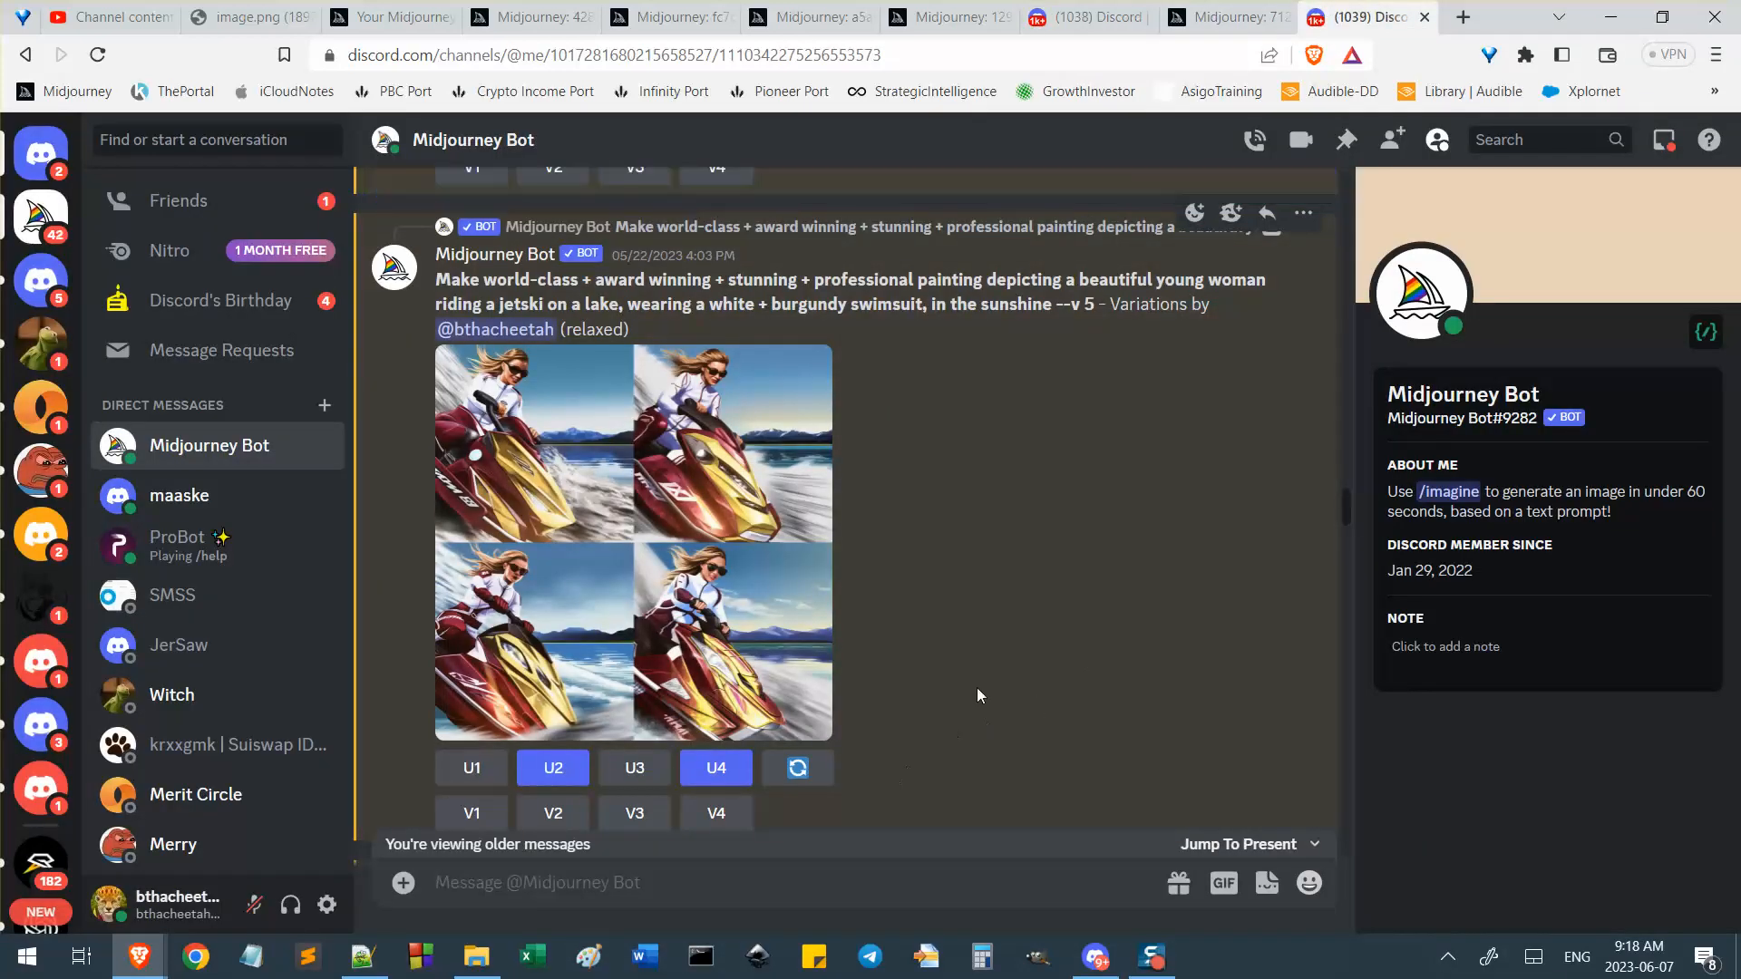
scroll(977, 687, down, 2)
scroll(954, 525, up, 10)
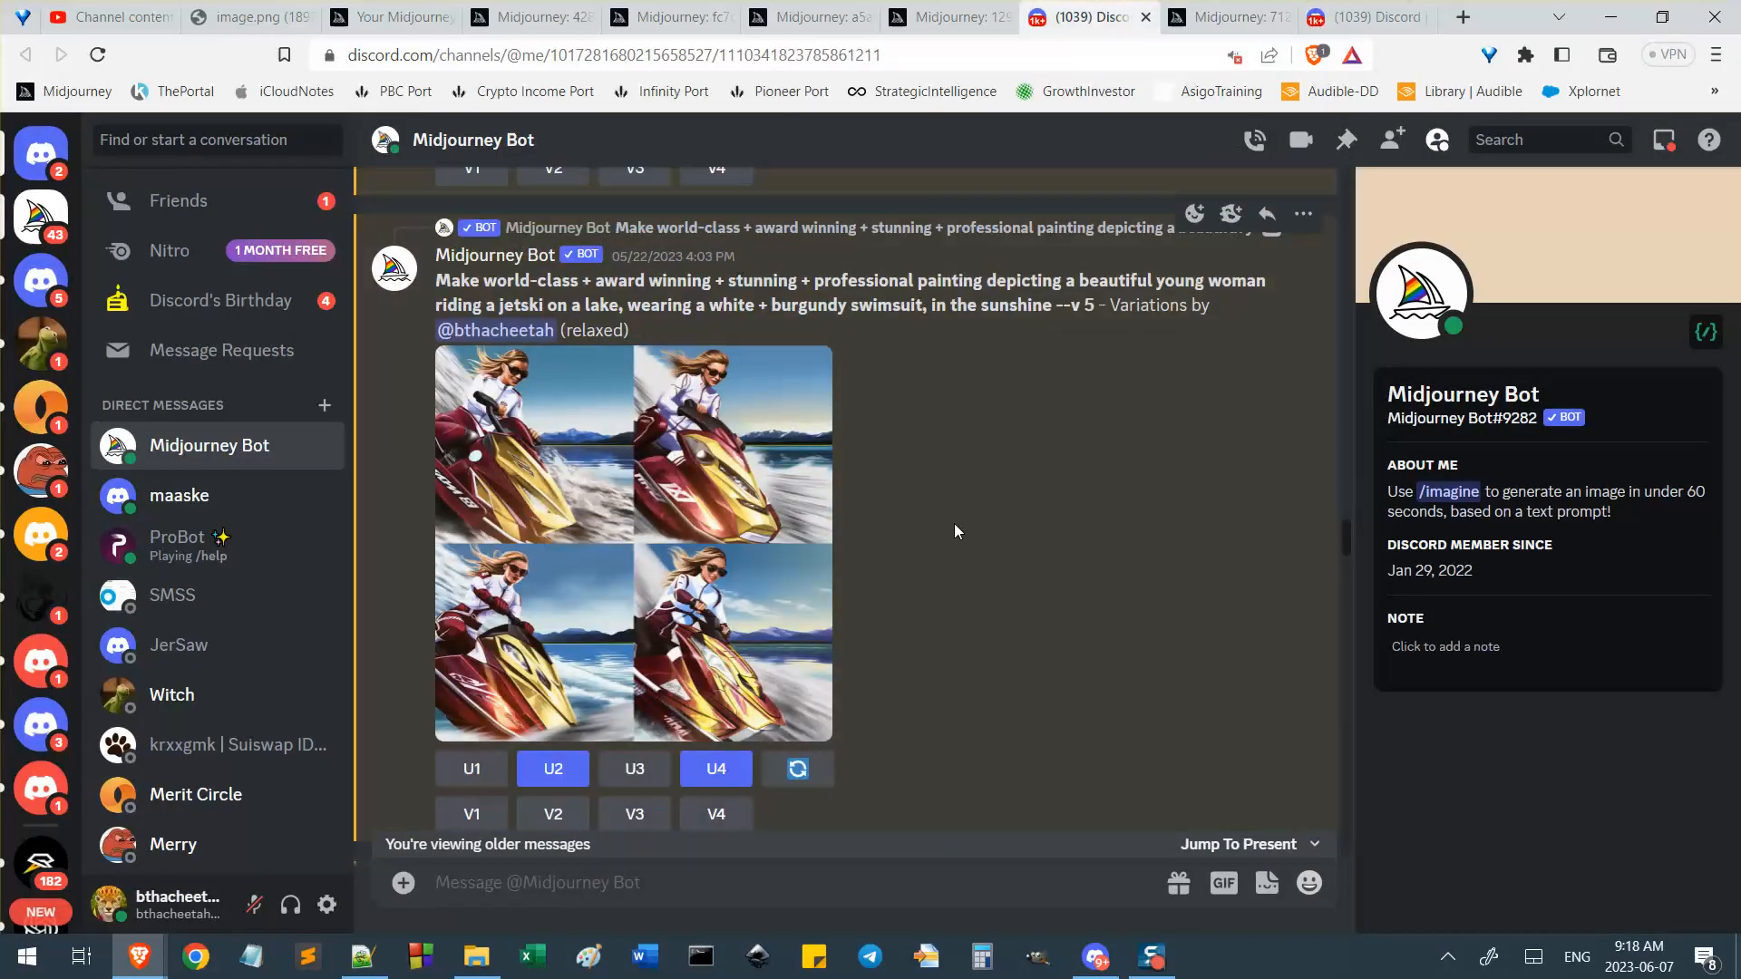
scroll(949, 633, up, 10)
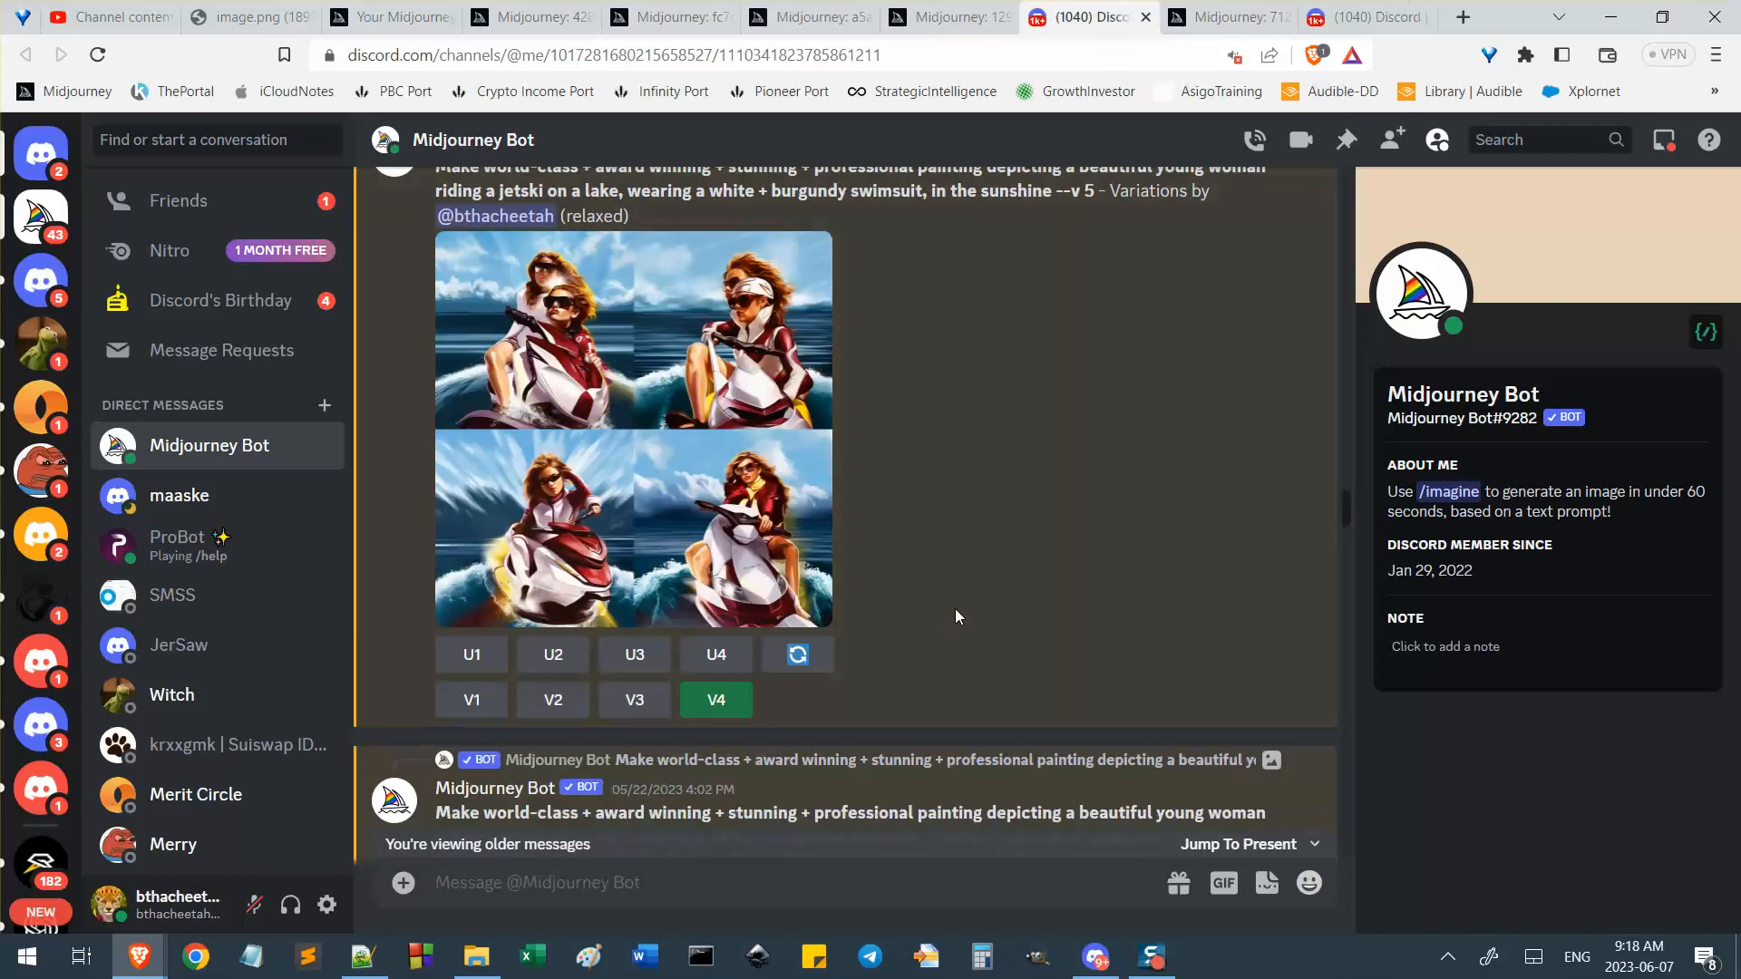
drag(1350, 14, 1210, 11)
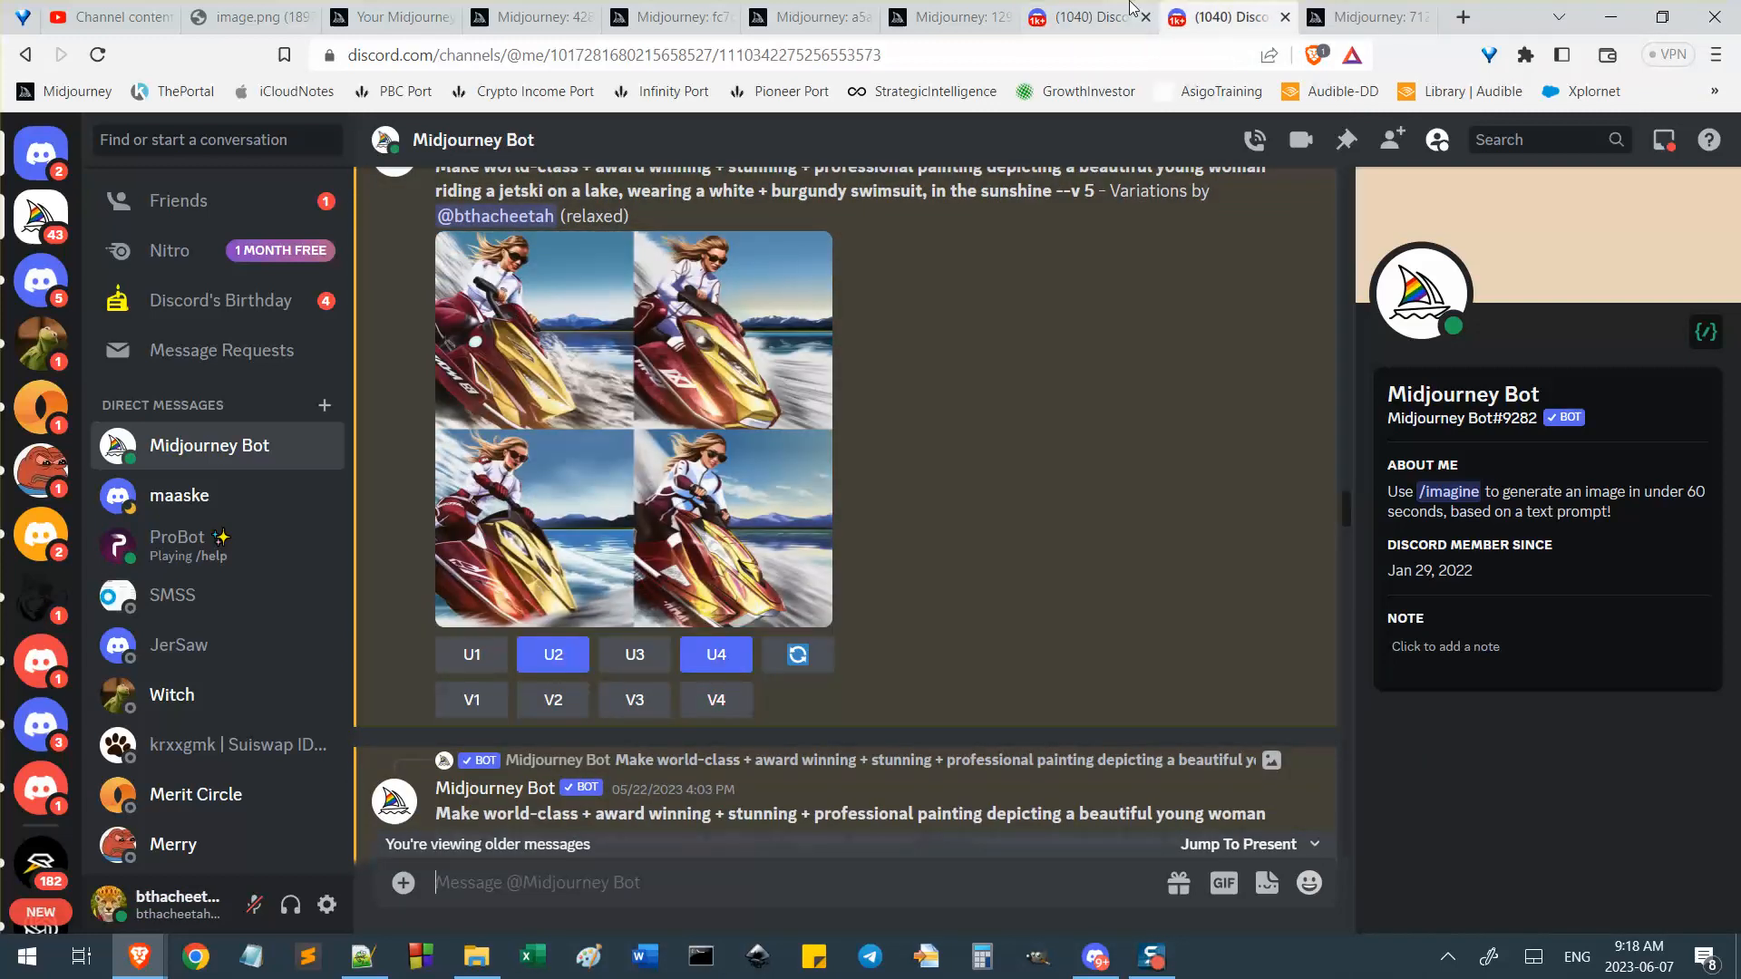
Compare the message addresses and prompts of the burgundy and white grid and the burgundy and gold grid across the two Discord tabs.
click(1102, 11)
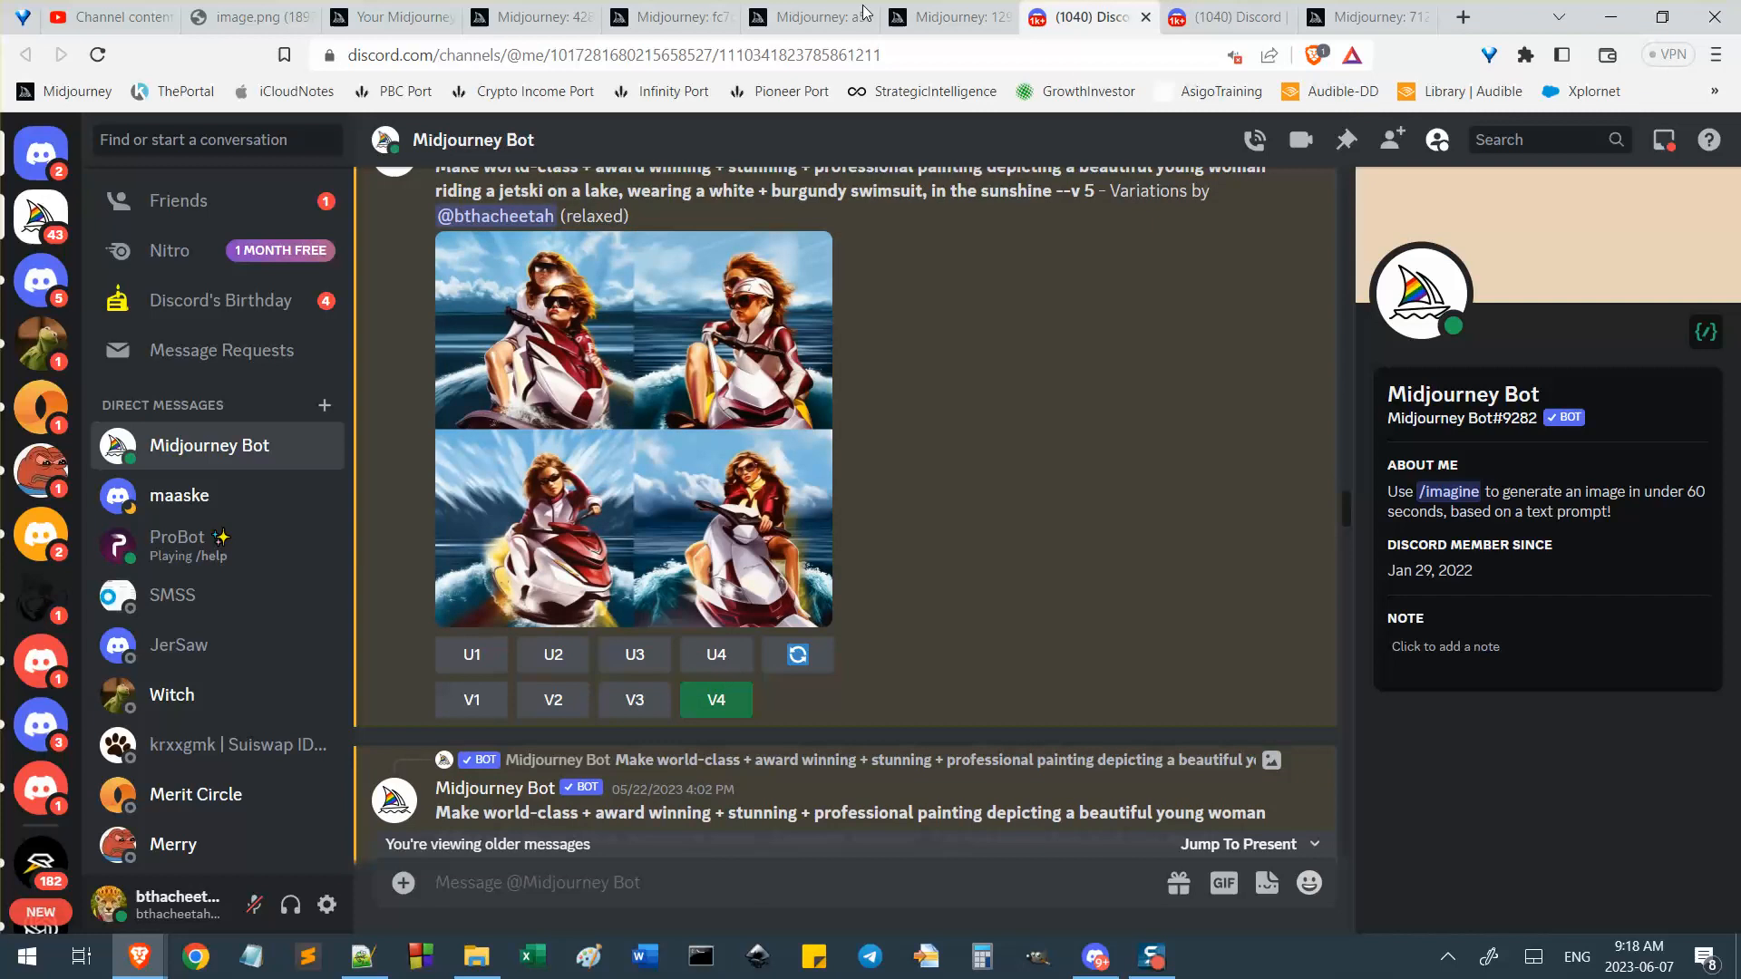
click(879, 39)
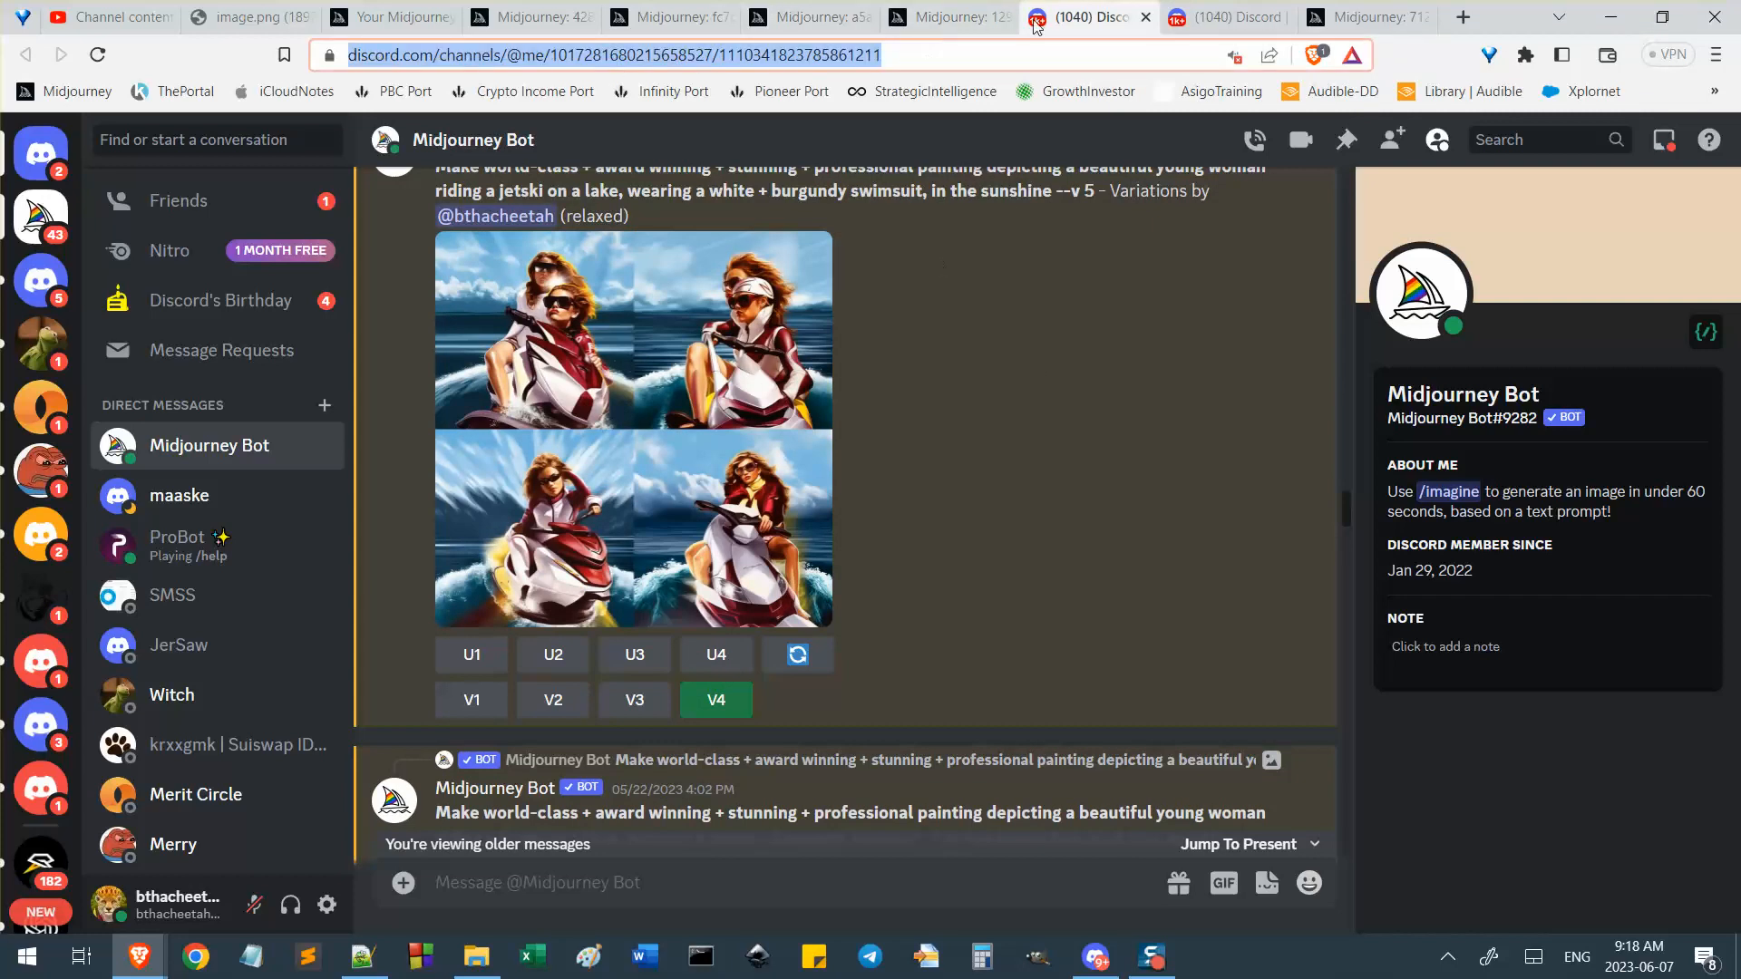
click(1211, 16)
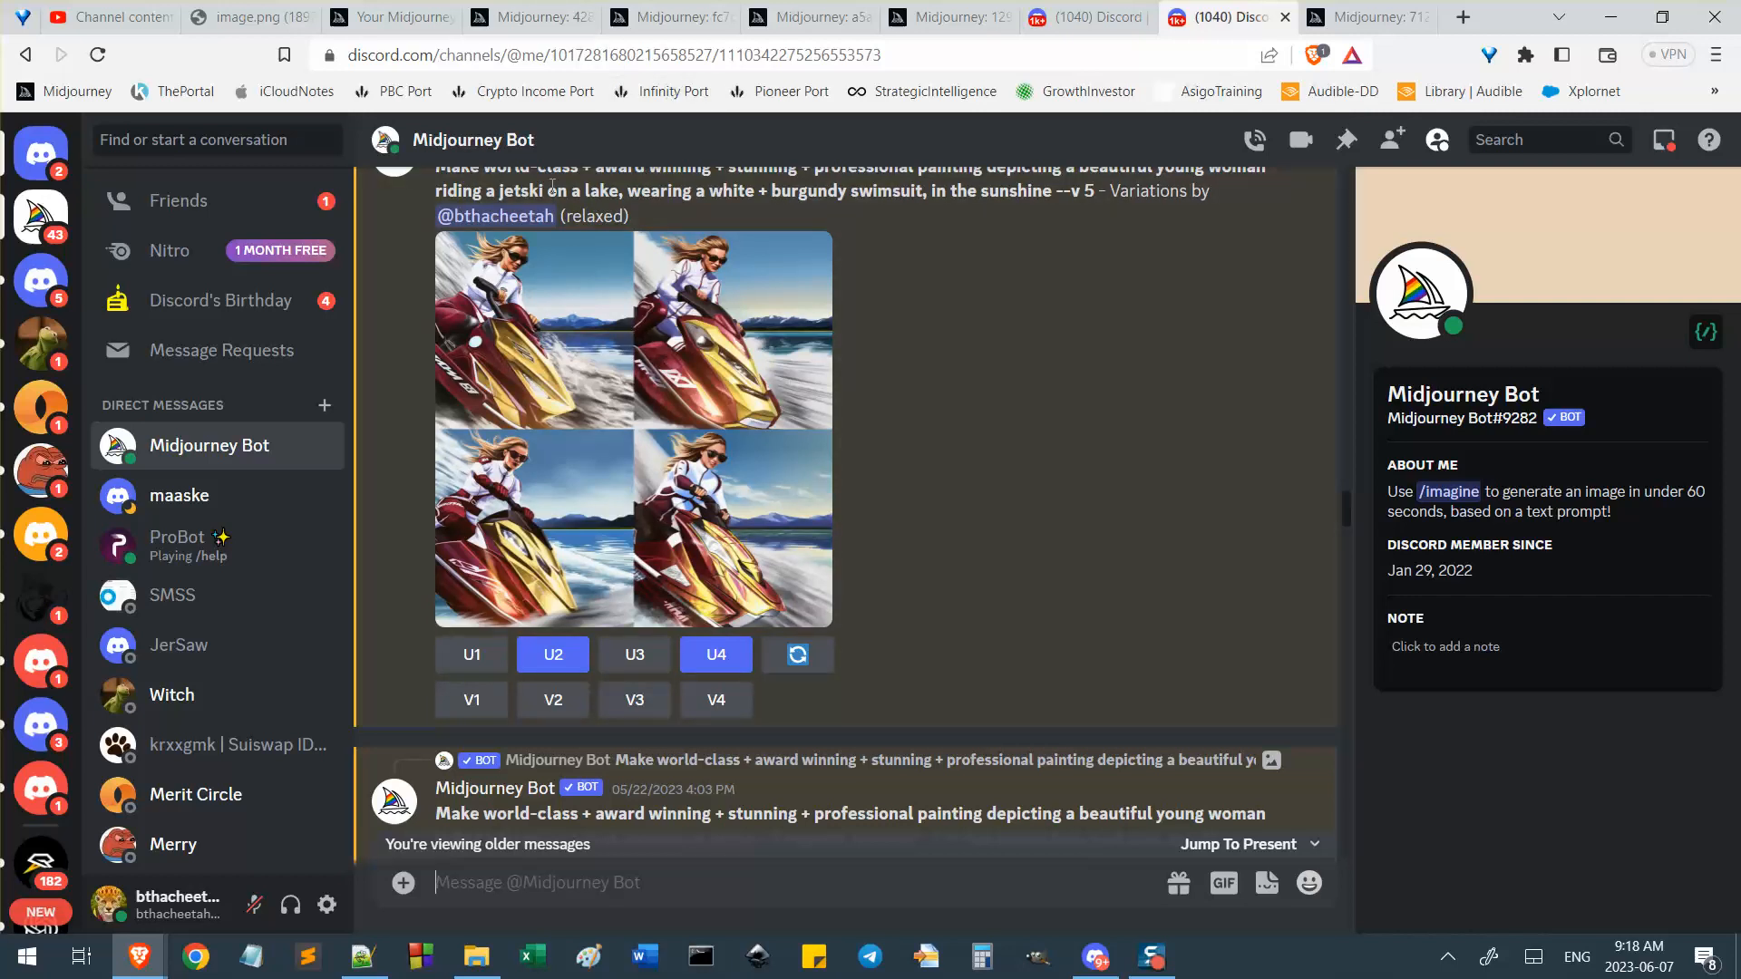
click(616, 54)
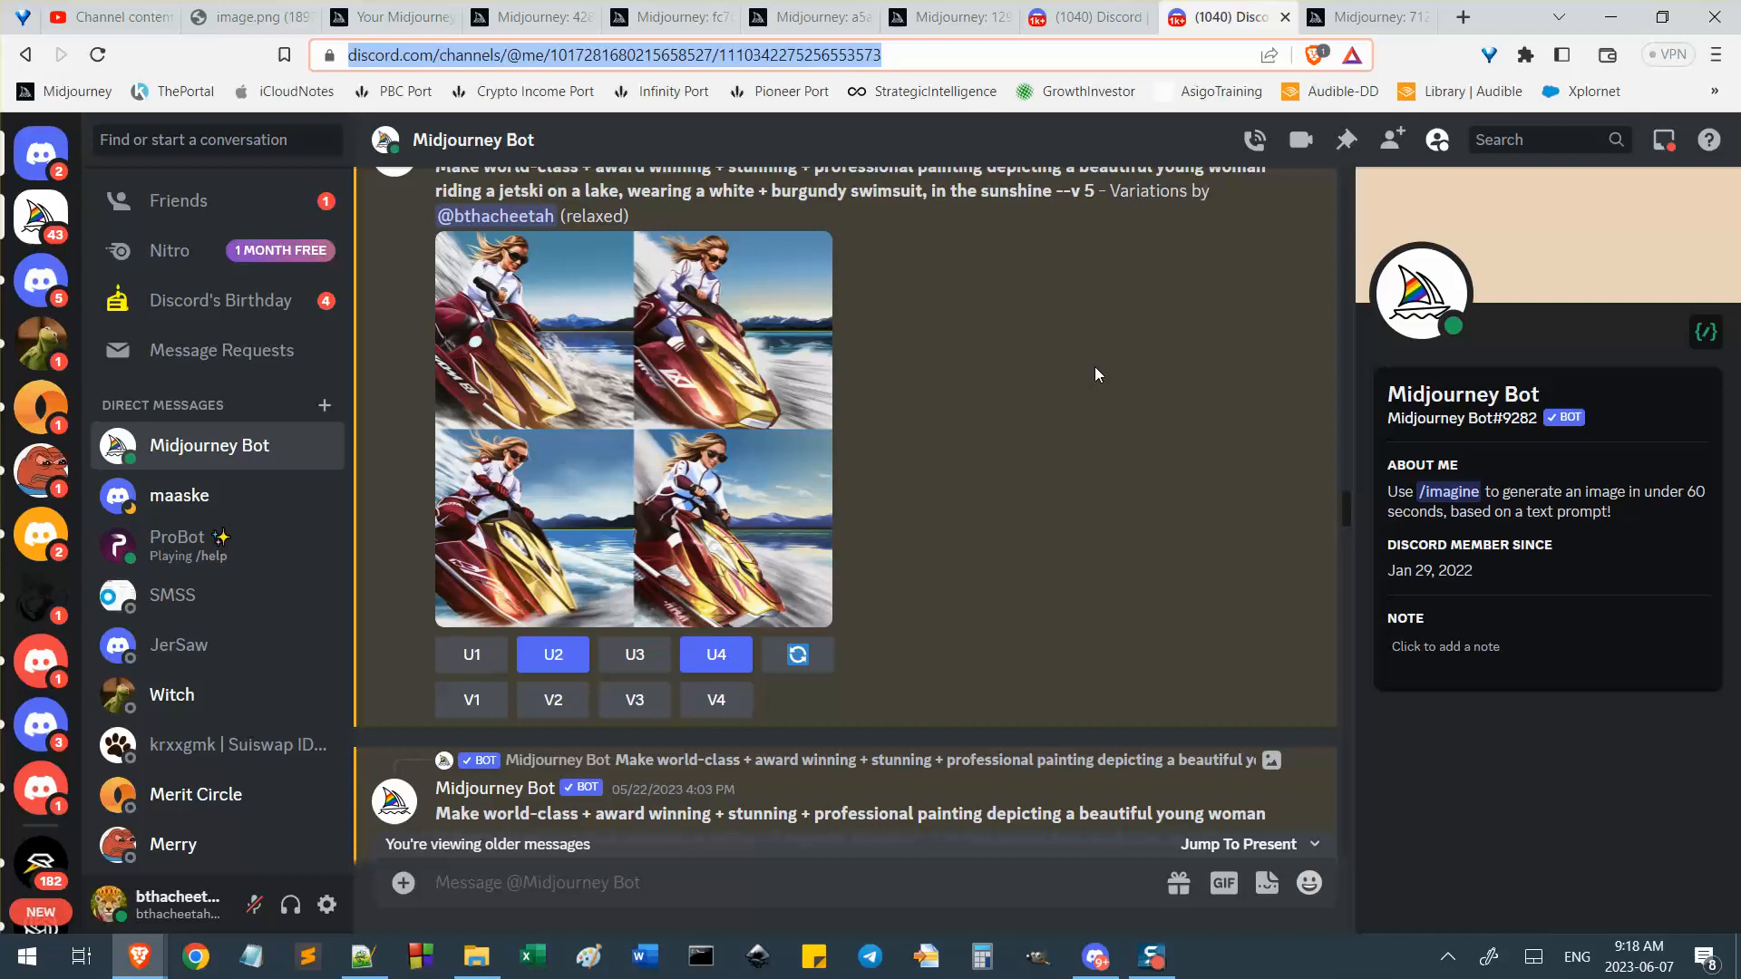
scroll(1073, 313, down, 5)
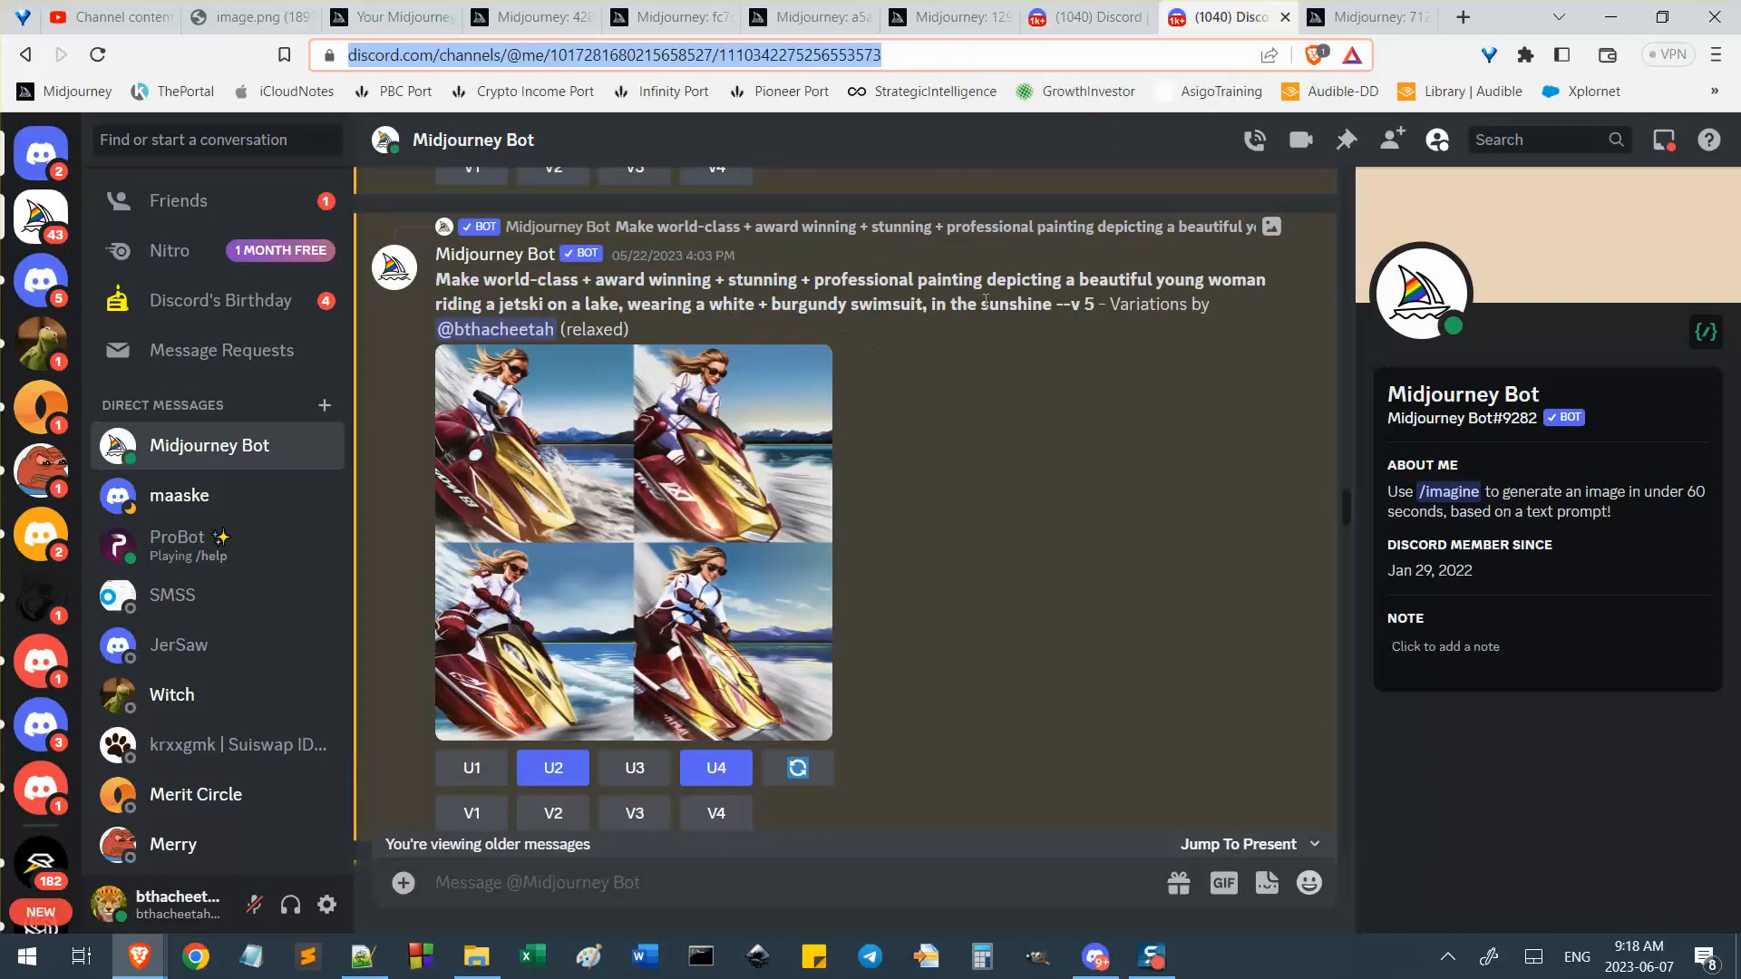
Submit a variation of image 3 from the burgundy and white jetski grid with its existing remix prompt.
click(1107, 18)
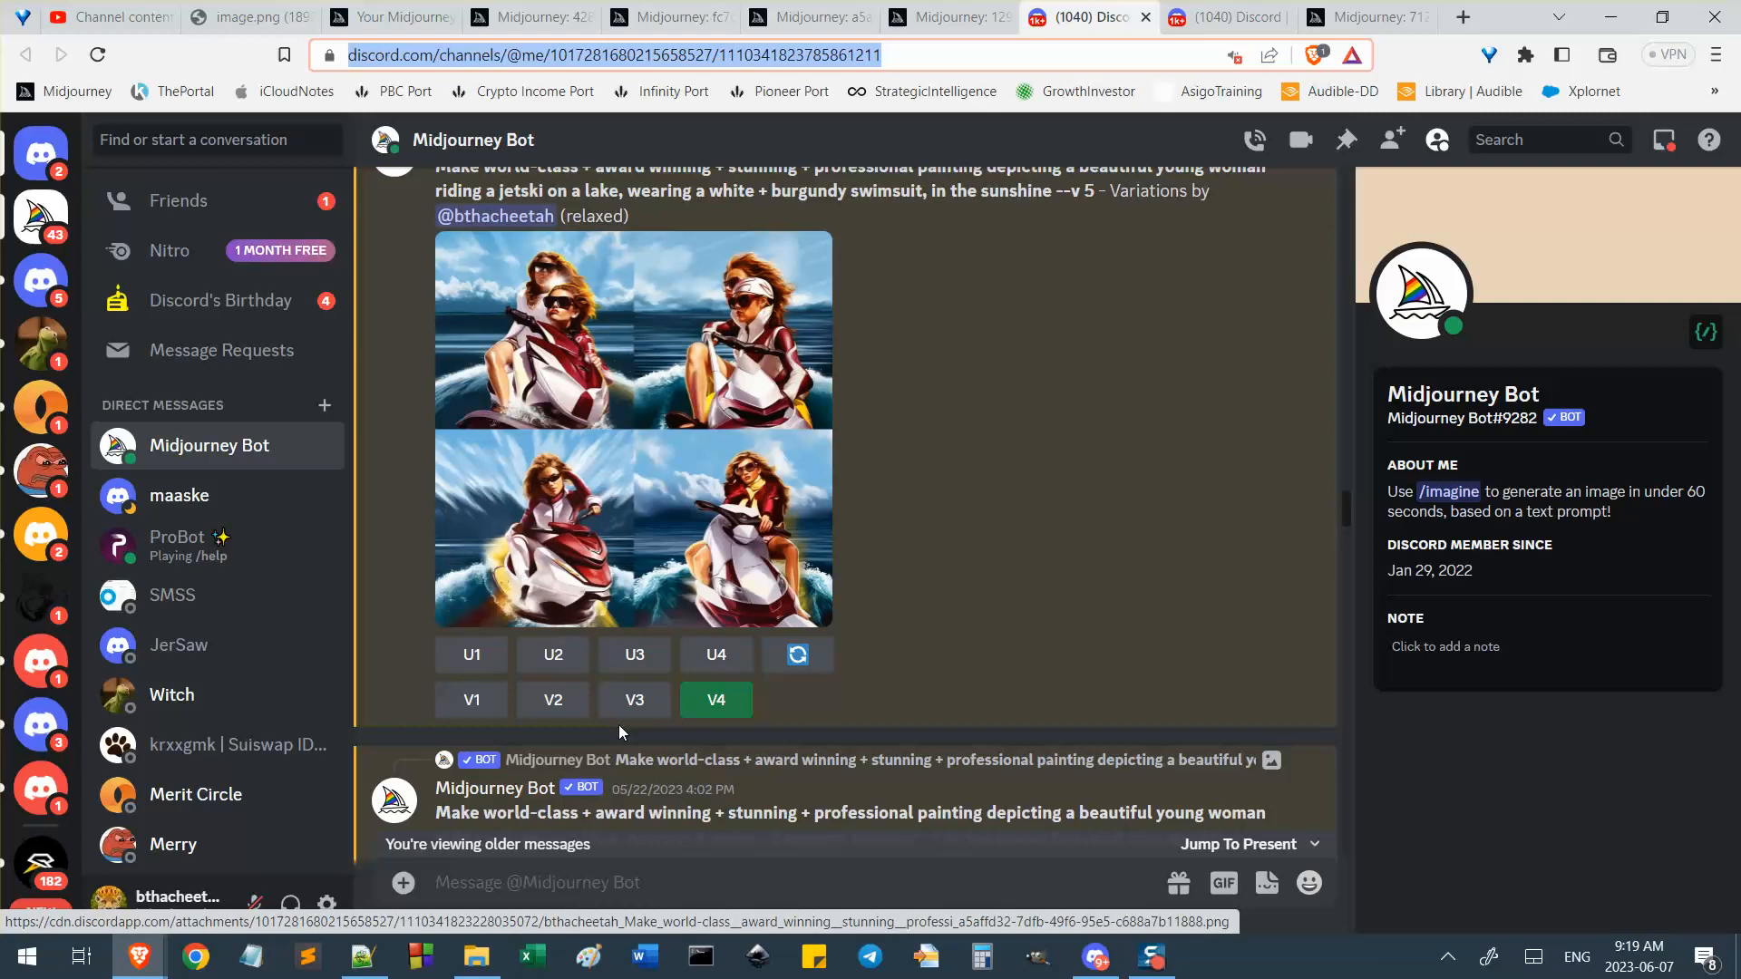
click(641, 708)
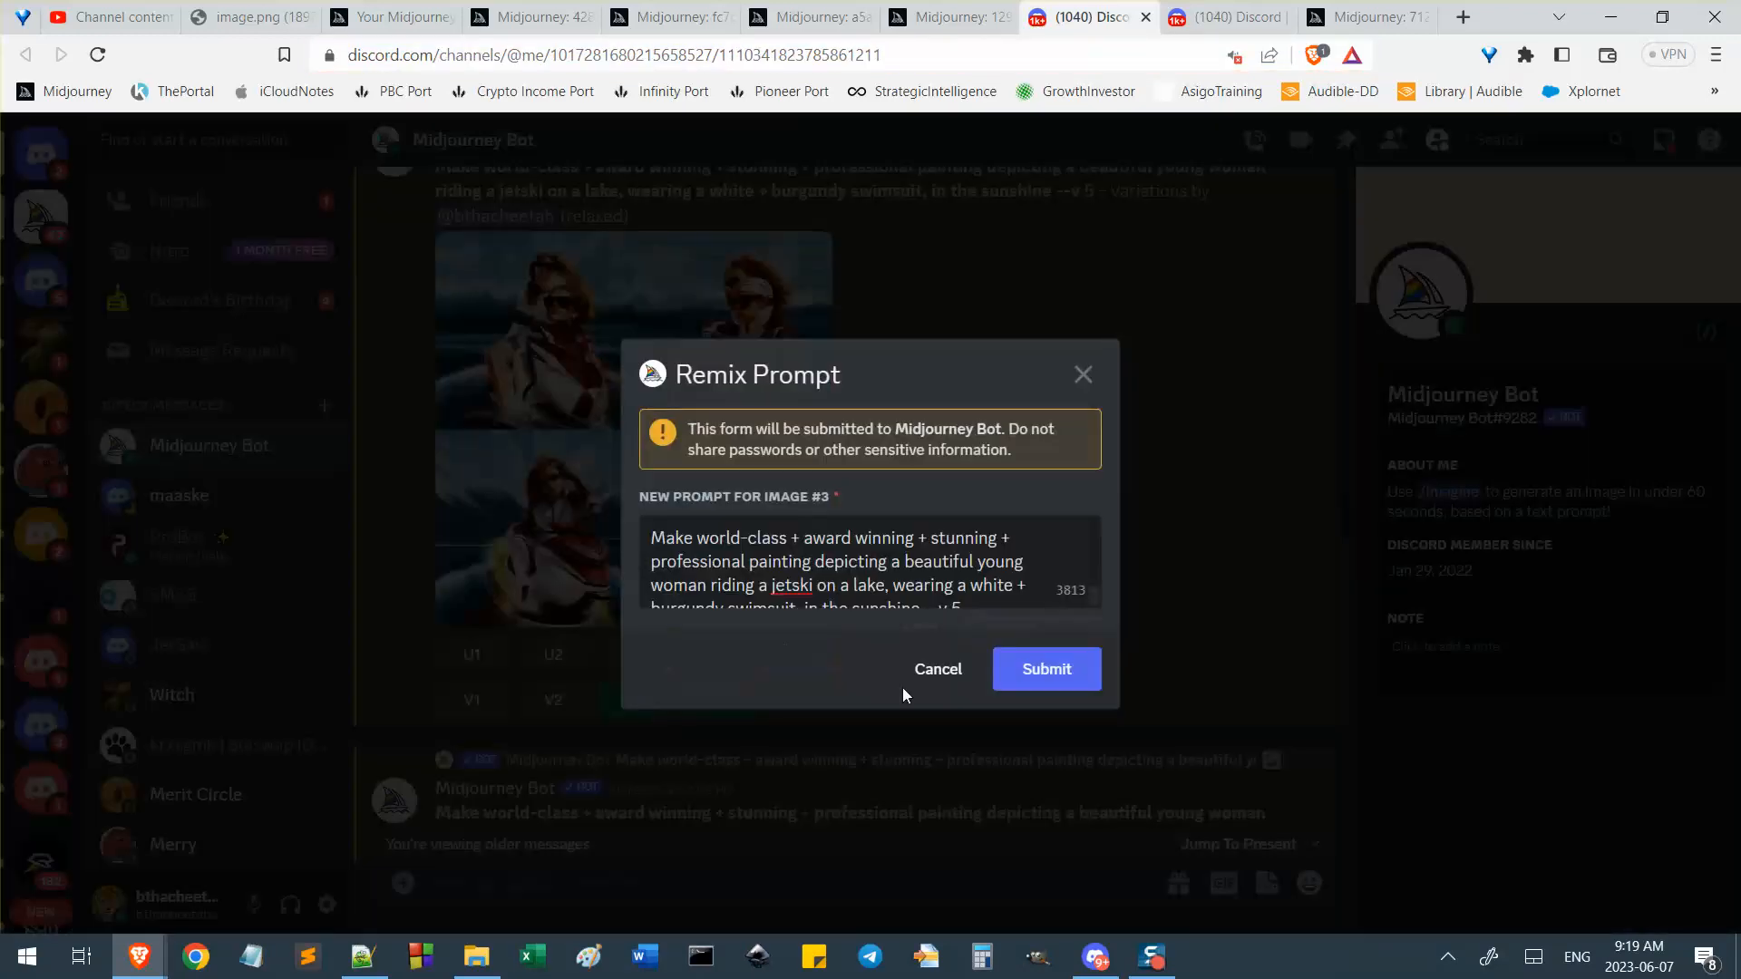
click(1061, 673)
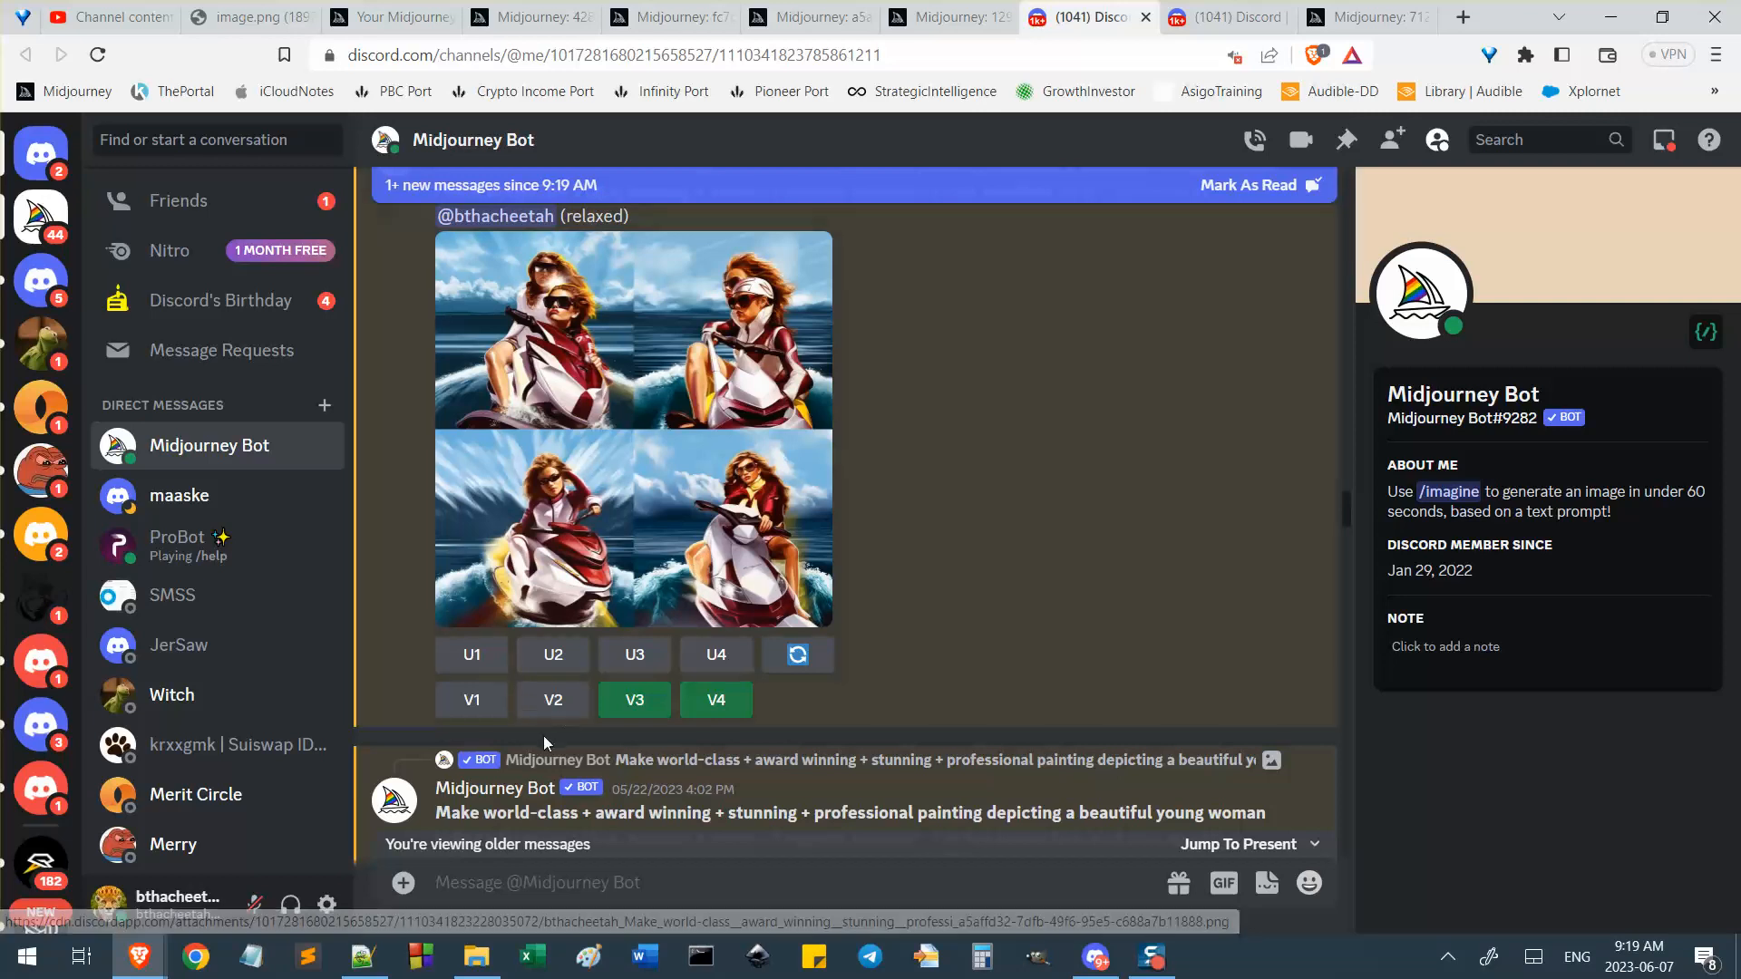
Examine the burgundy and white jetski grid enlarged and review its prompt in the conversation.
click(537, 576)
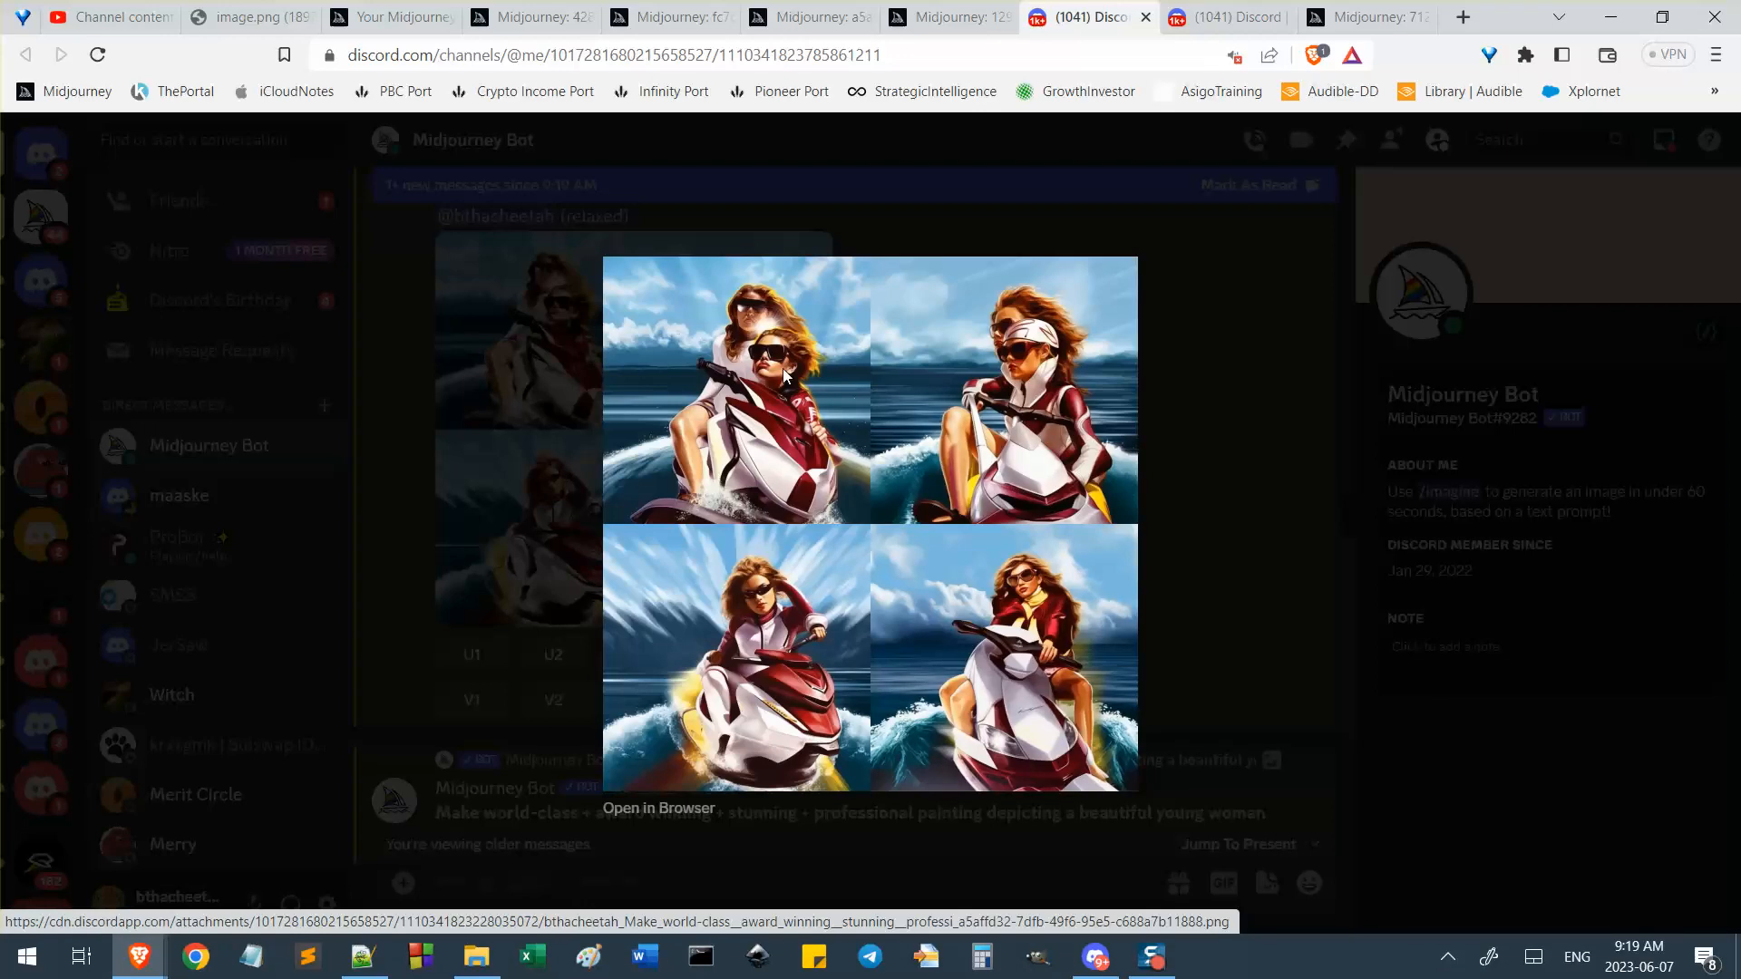
click(1151, 438)
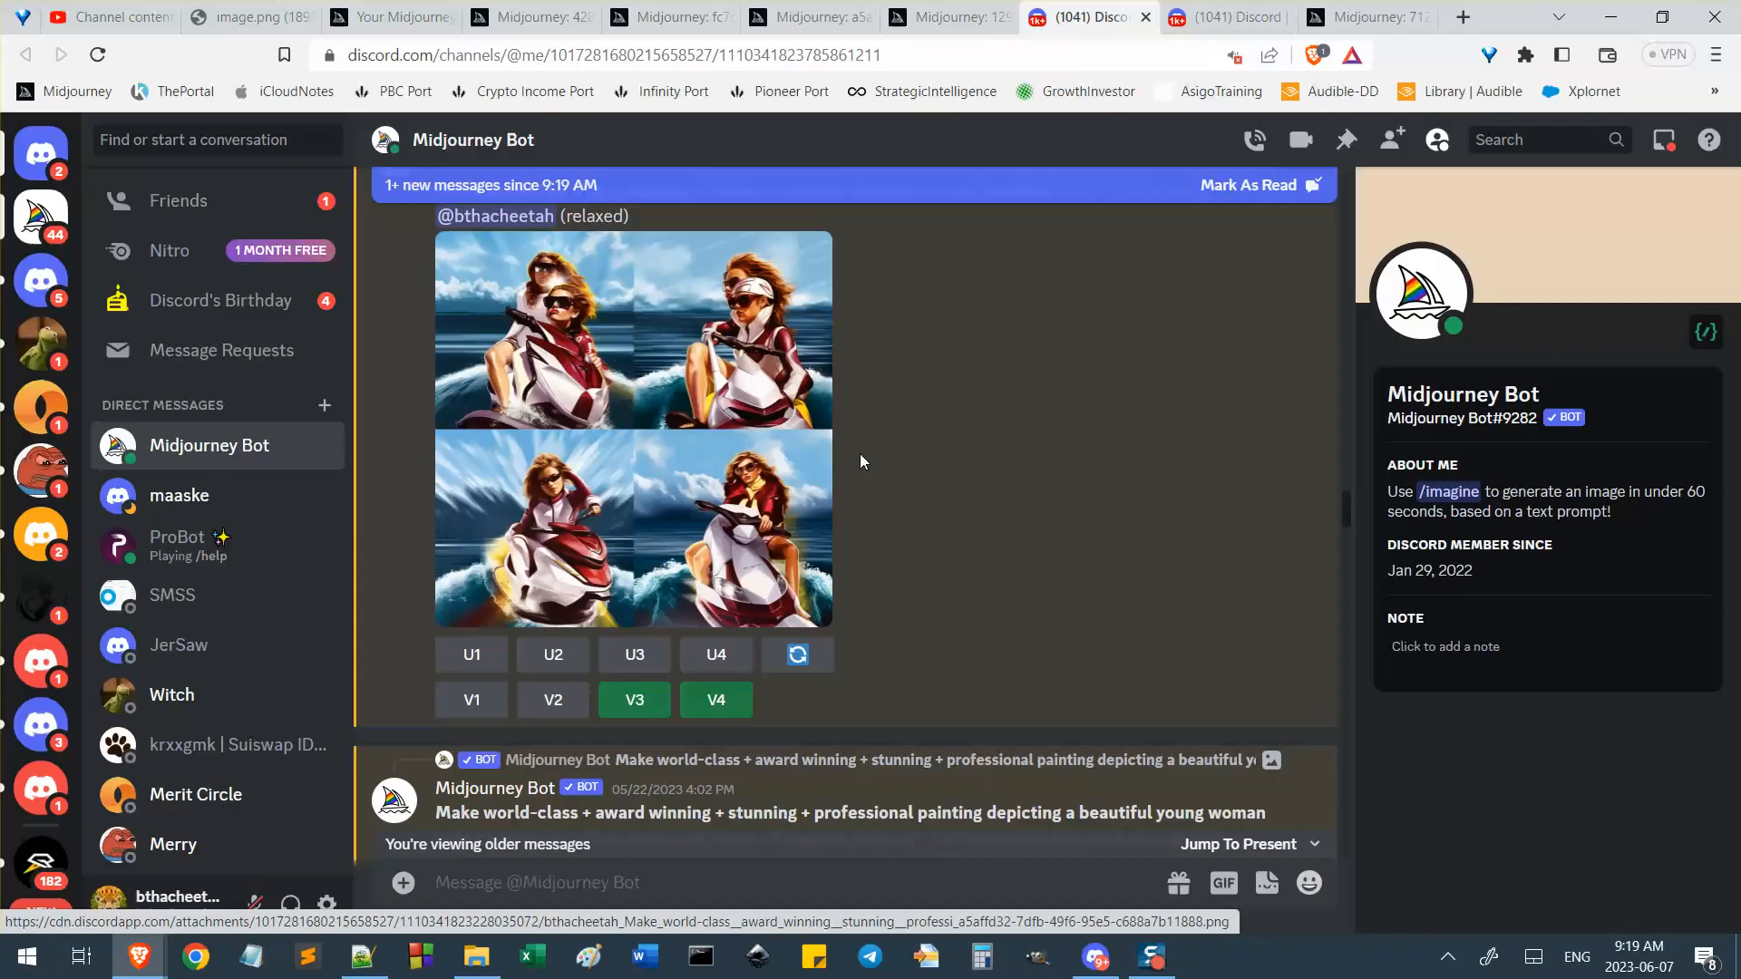
scroll(944, 568, up, 2)
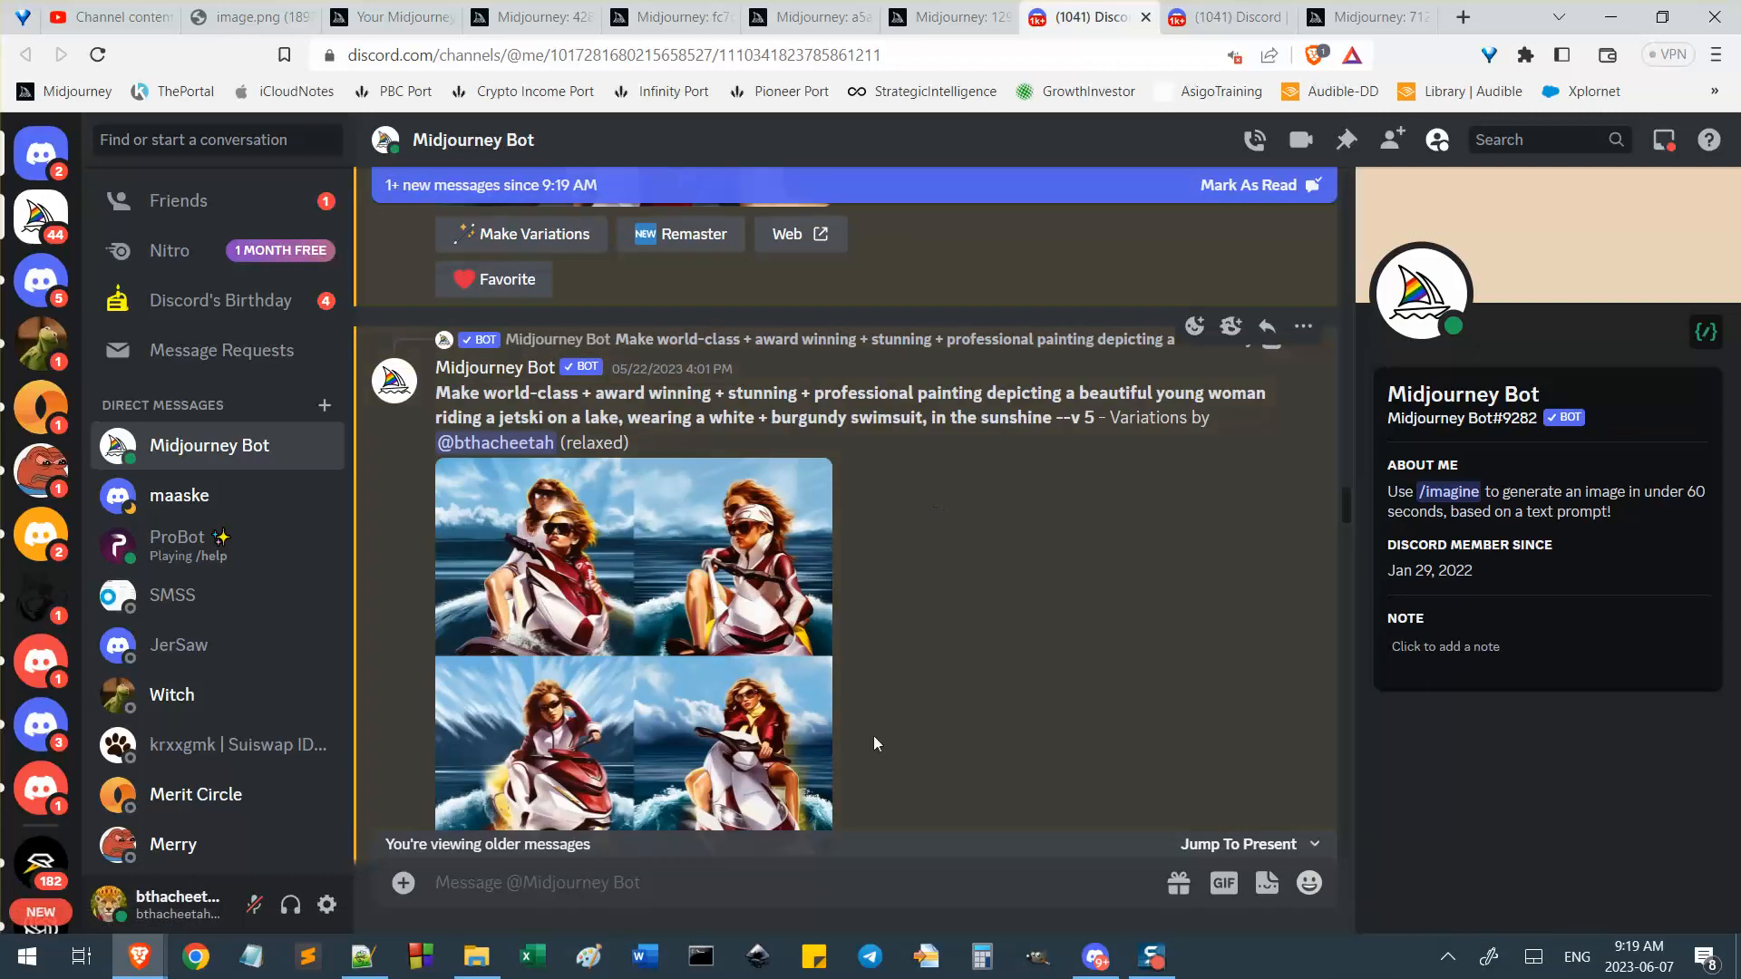
Request a variation of image 2 from the burgundy and white jetski grid with its existing remix prompt.
scroll(741, 723, down, 1)
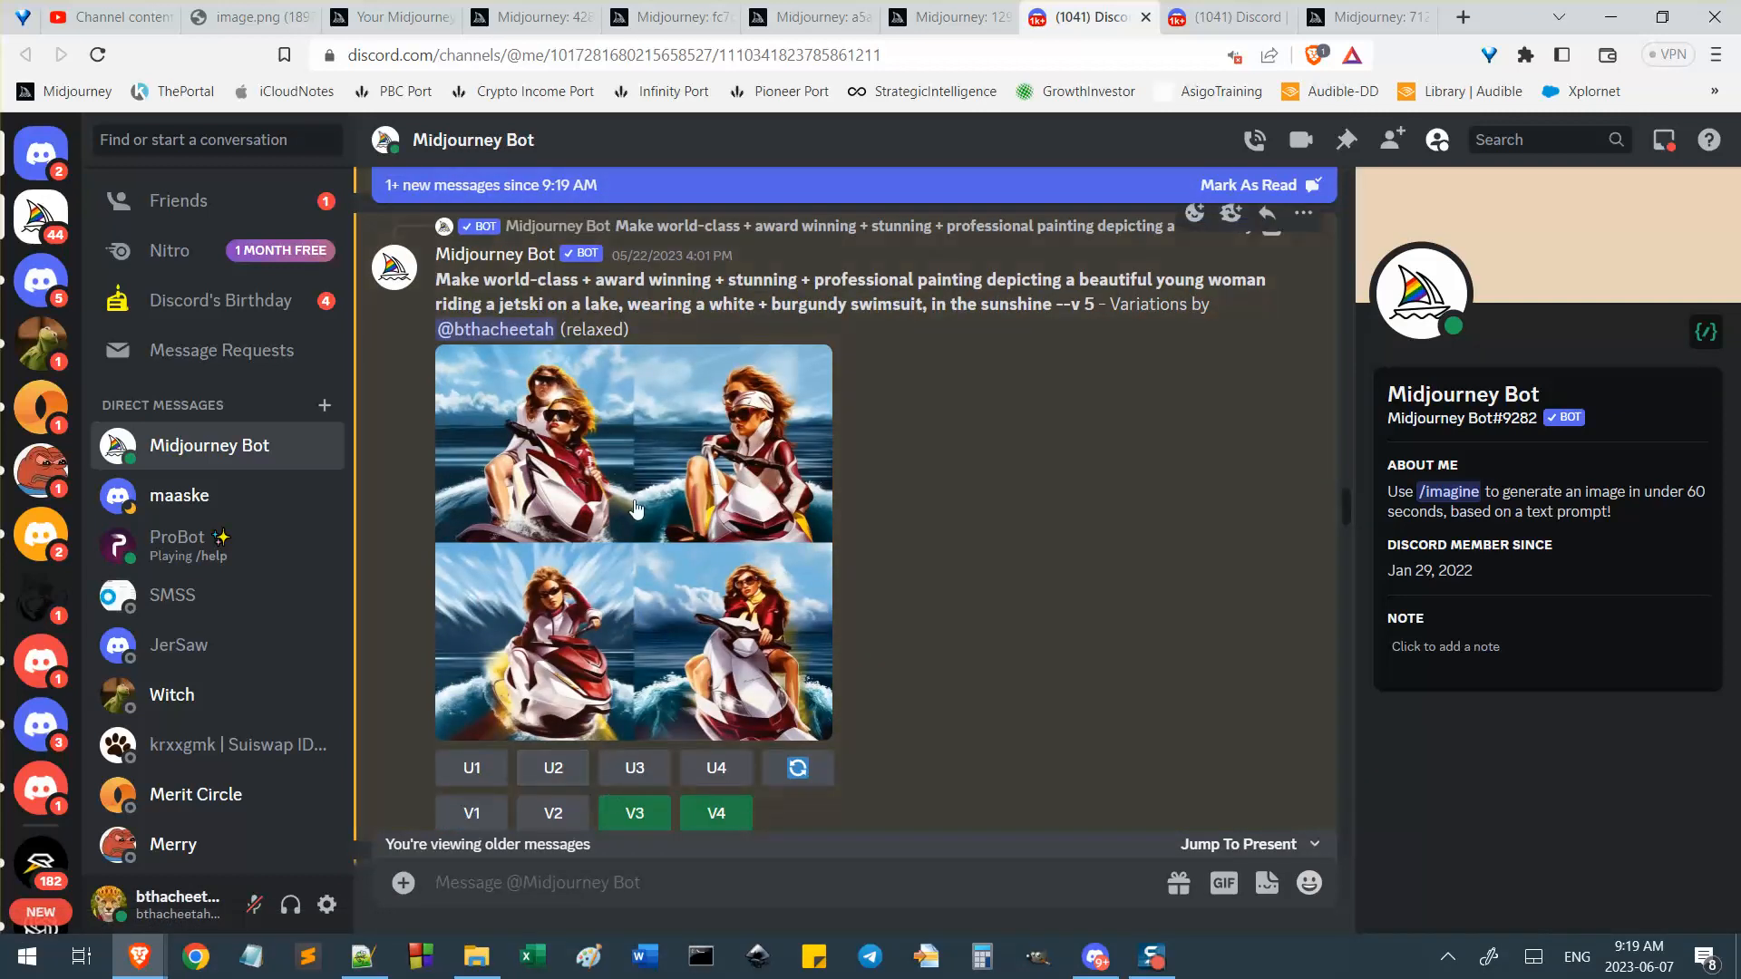
scroll(632, 490, down, 1)
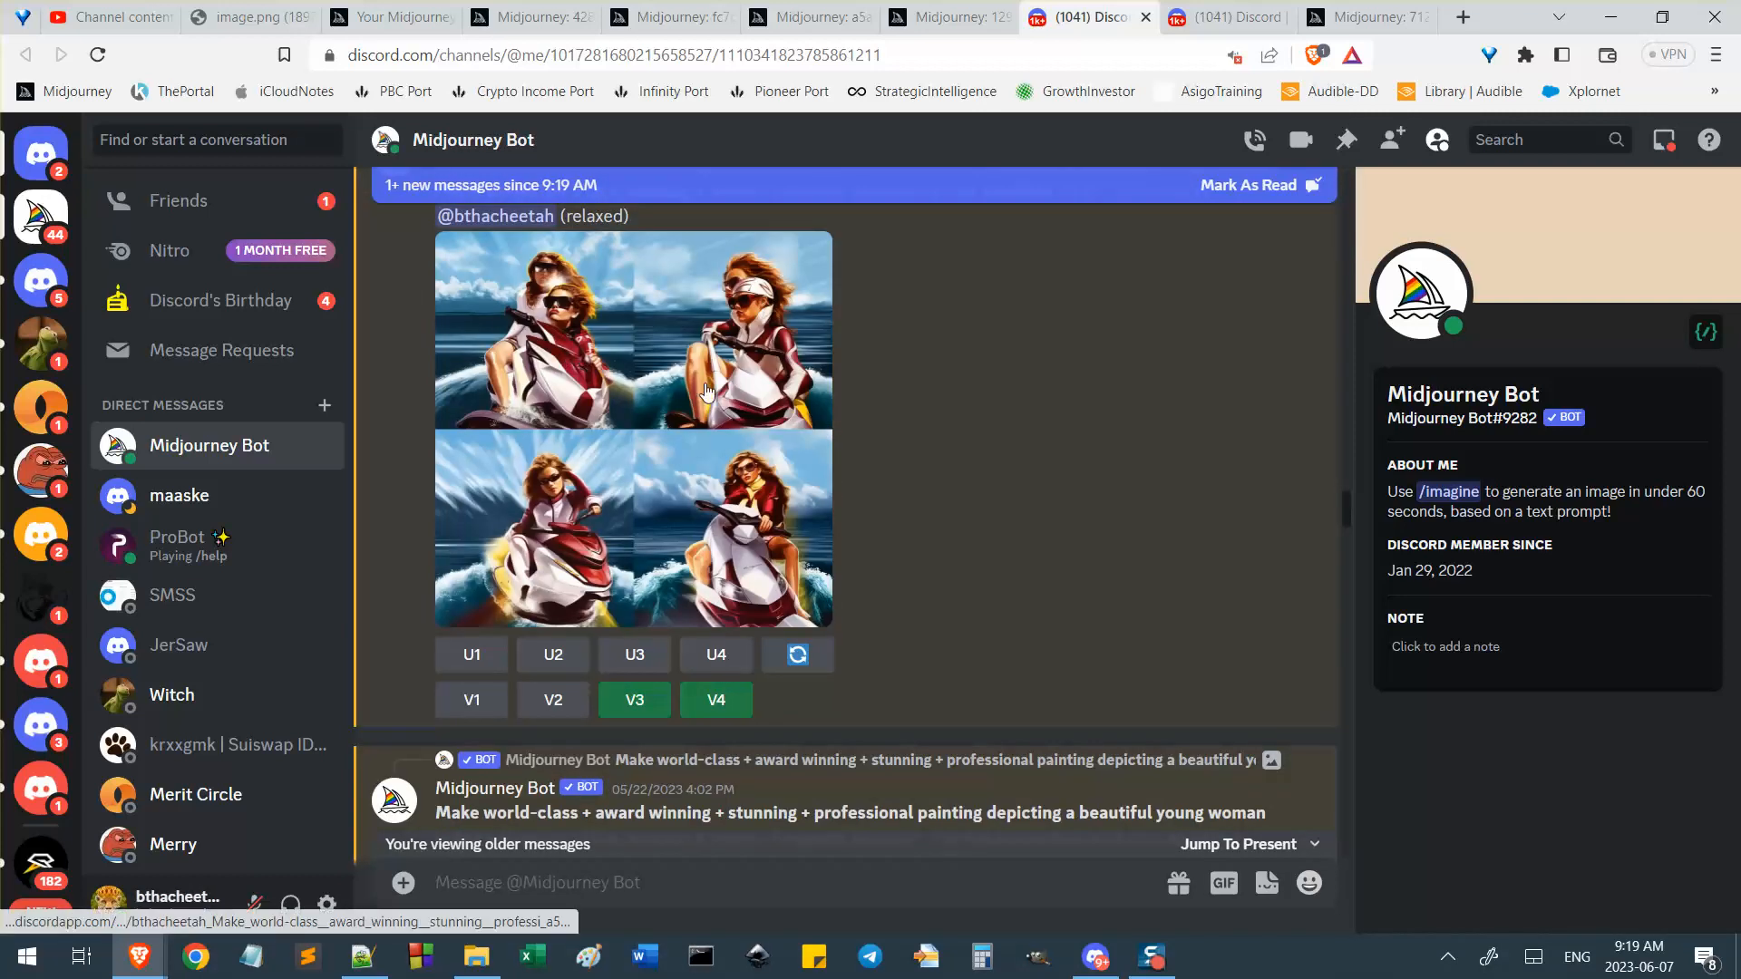
click(556, 702)
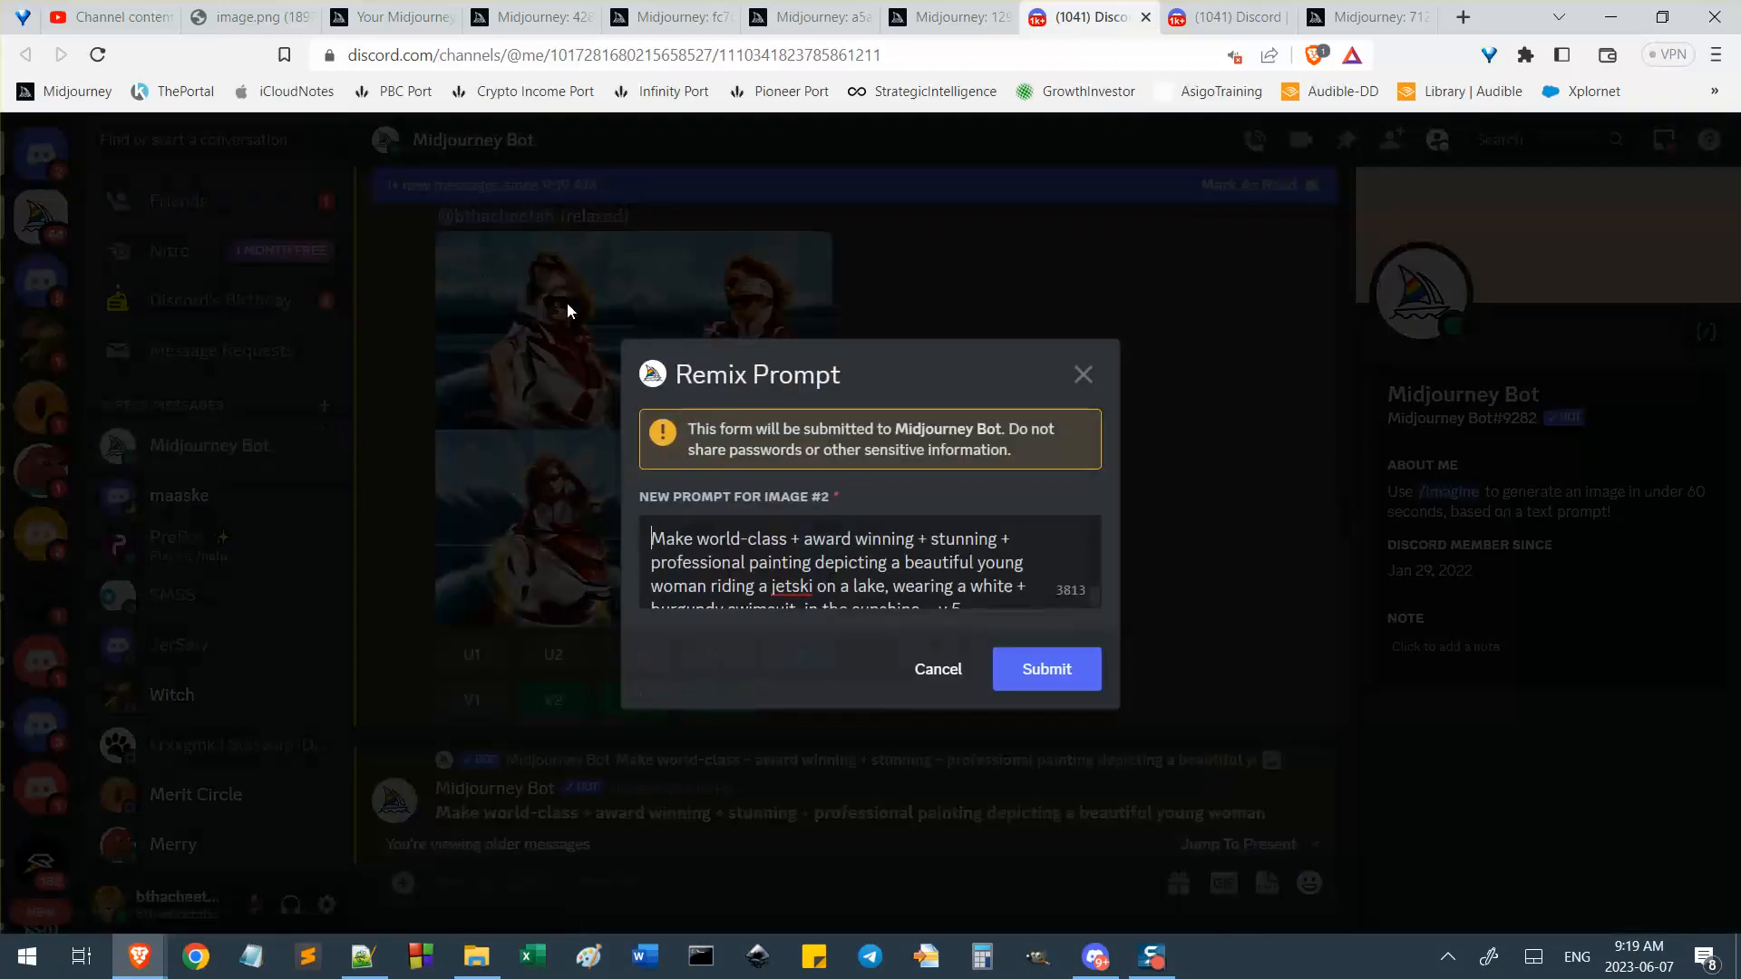
click(1083, 374)
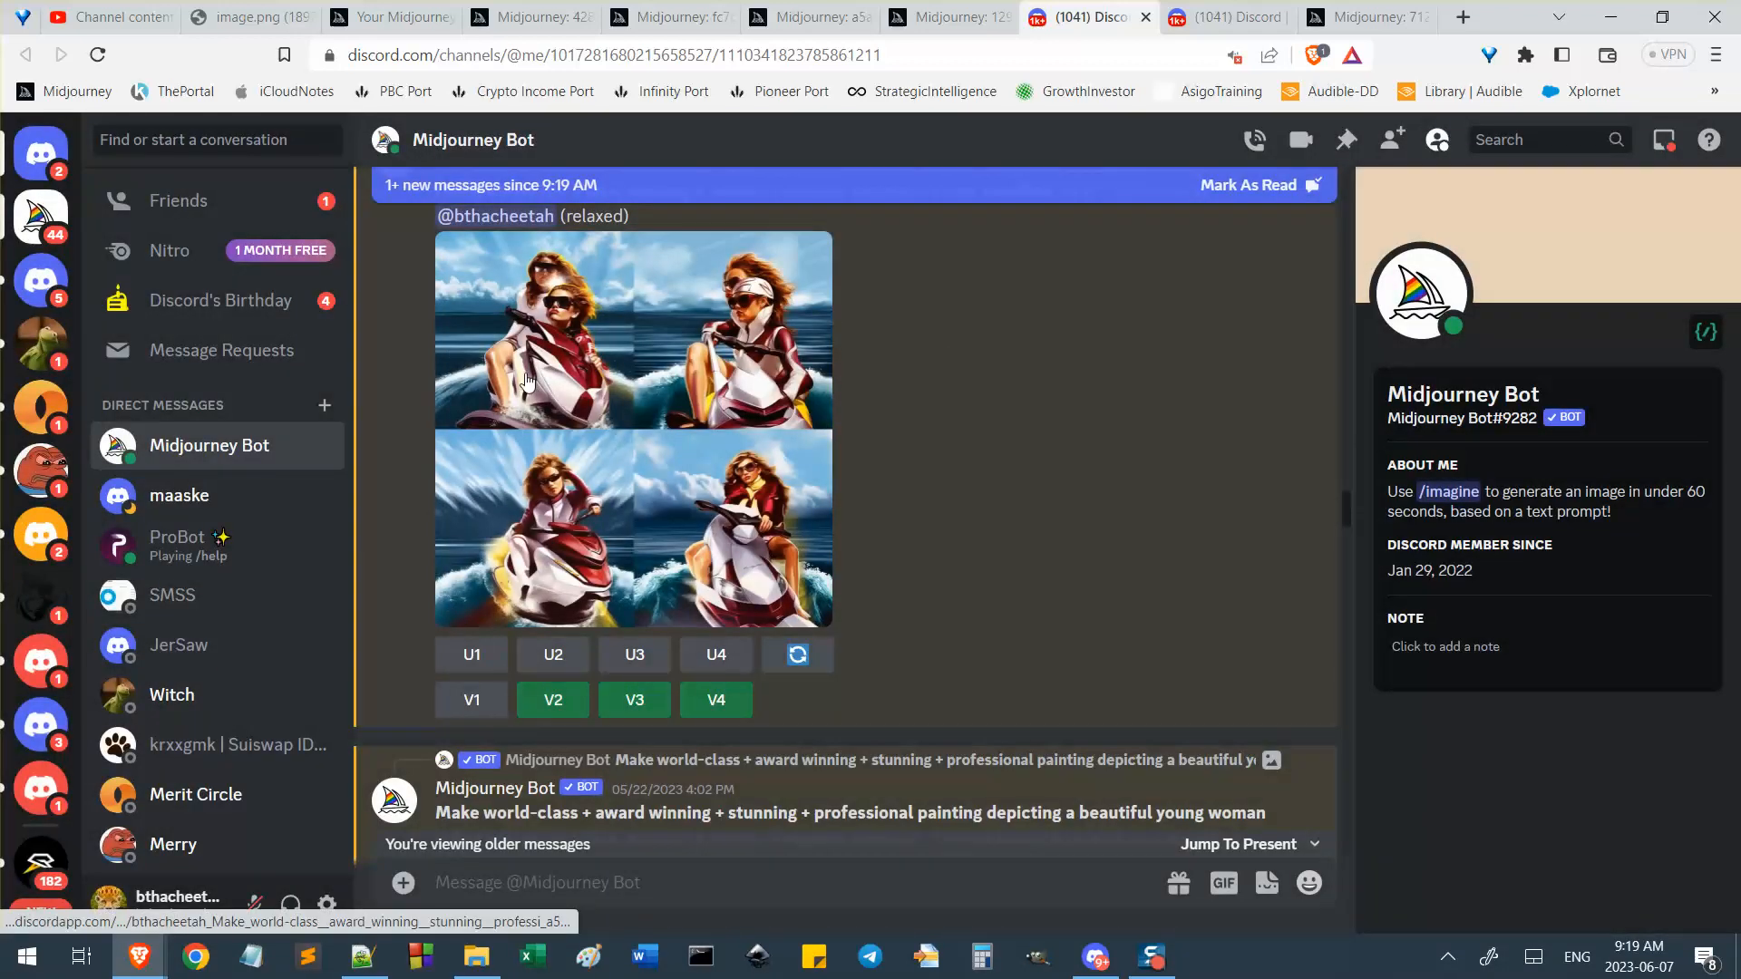
Submit a variation of image 1 from the same grid, adding "--no two heads" before "--v 5" in the remix prompt.
click(476, 704)
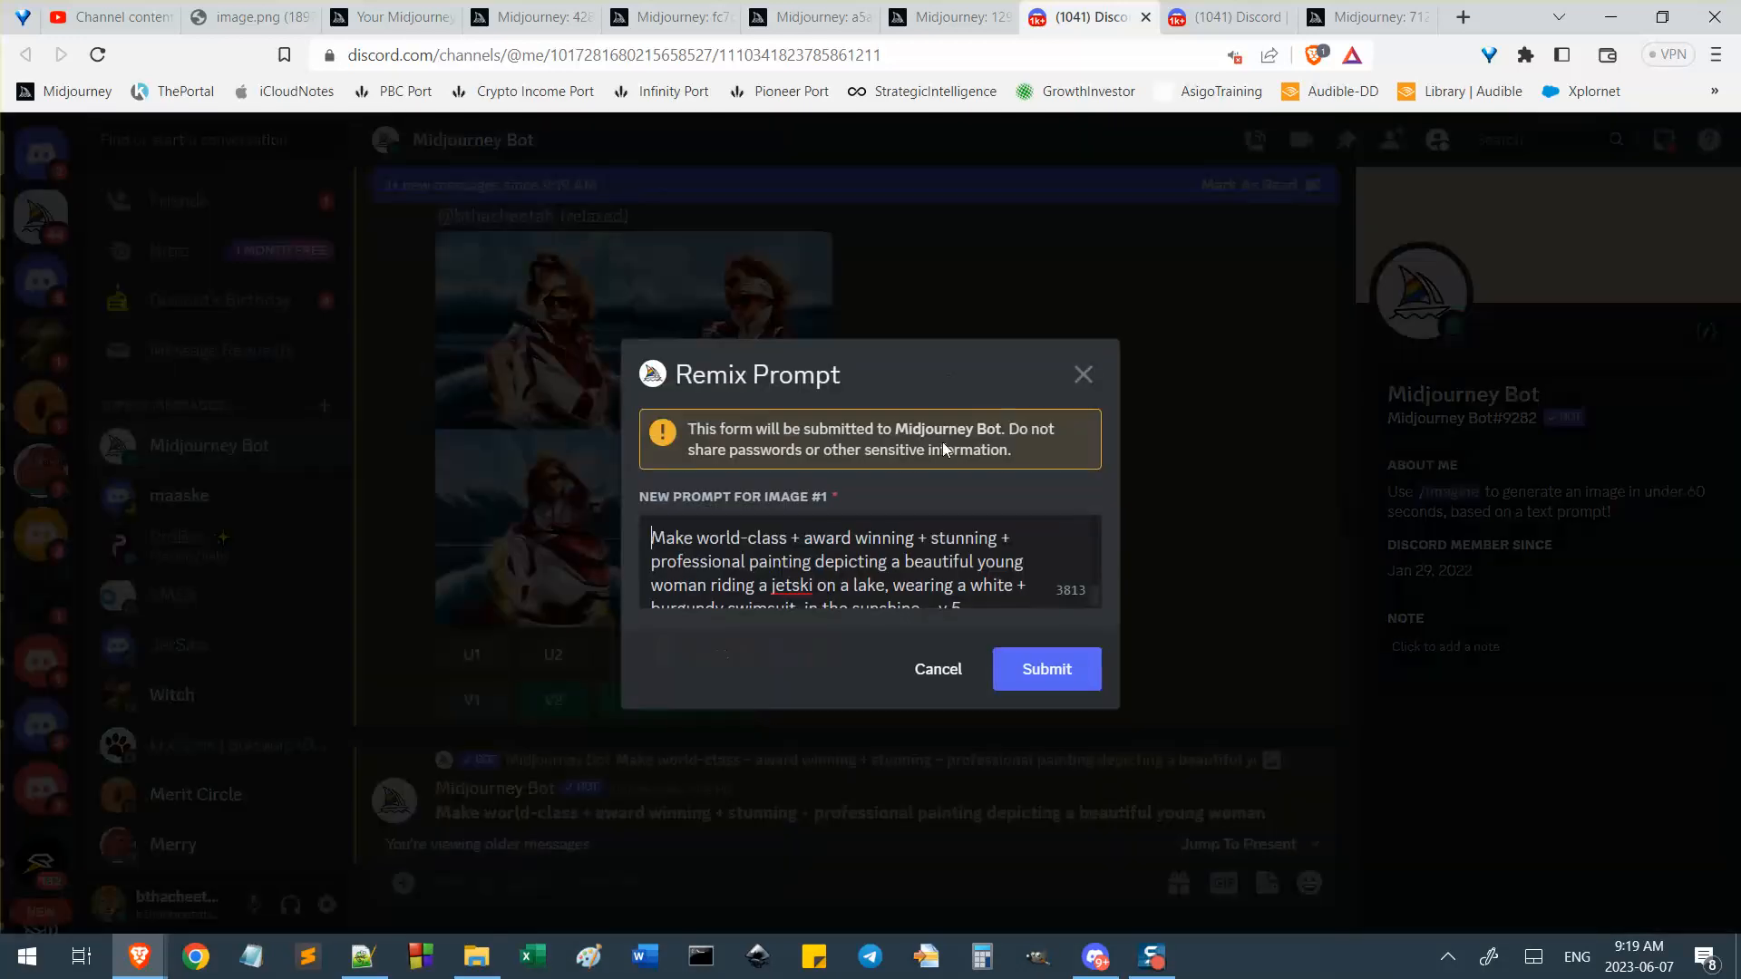
scroll(907, 585, down, 1)
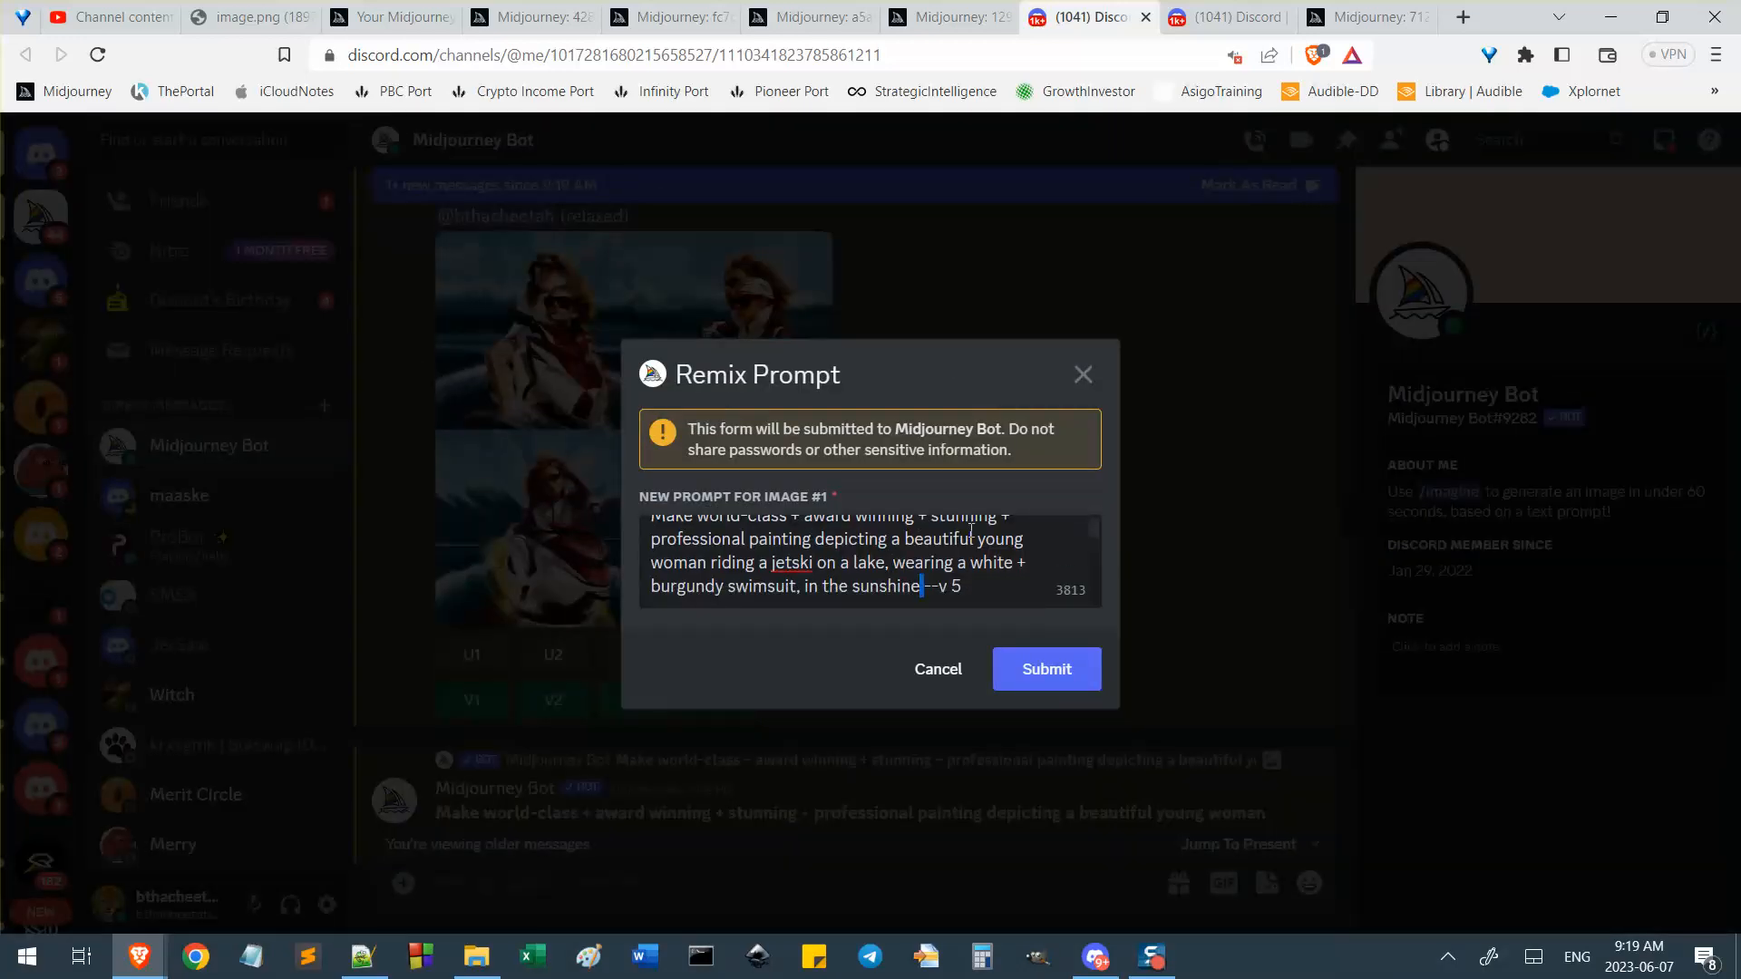
text(-)
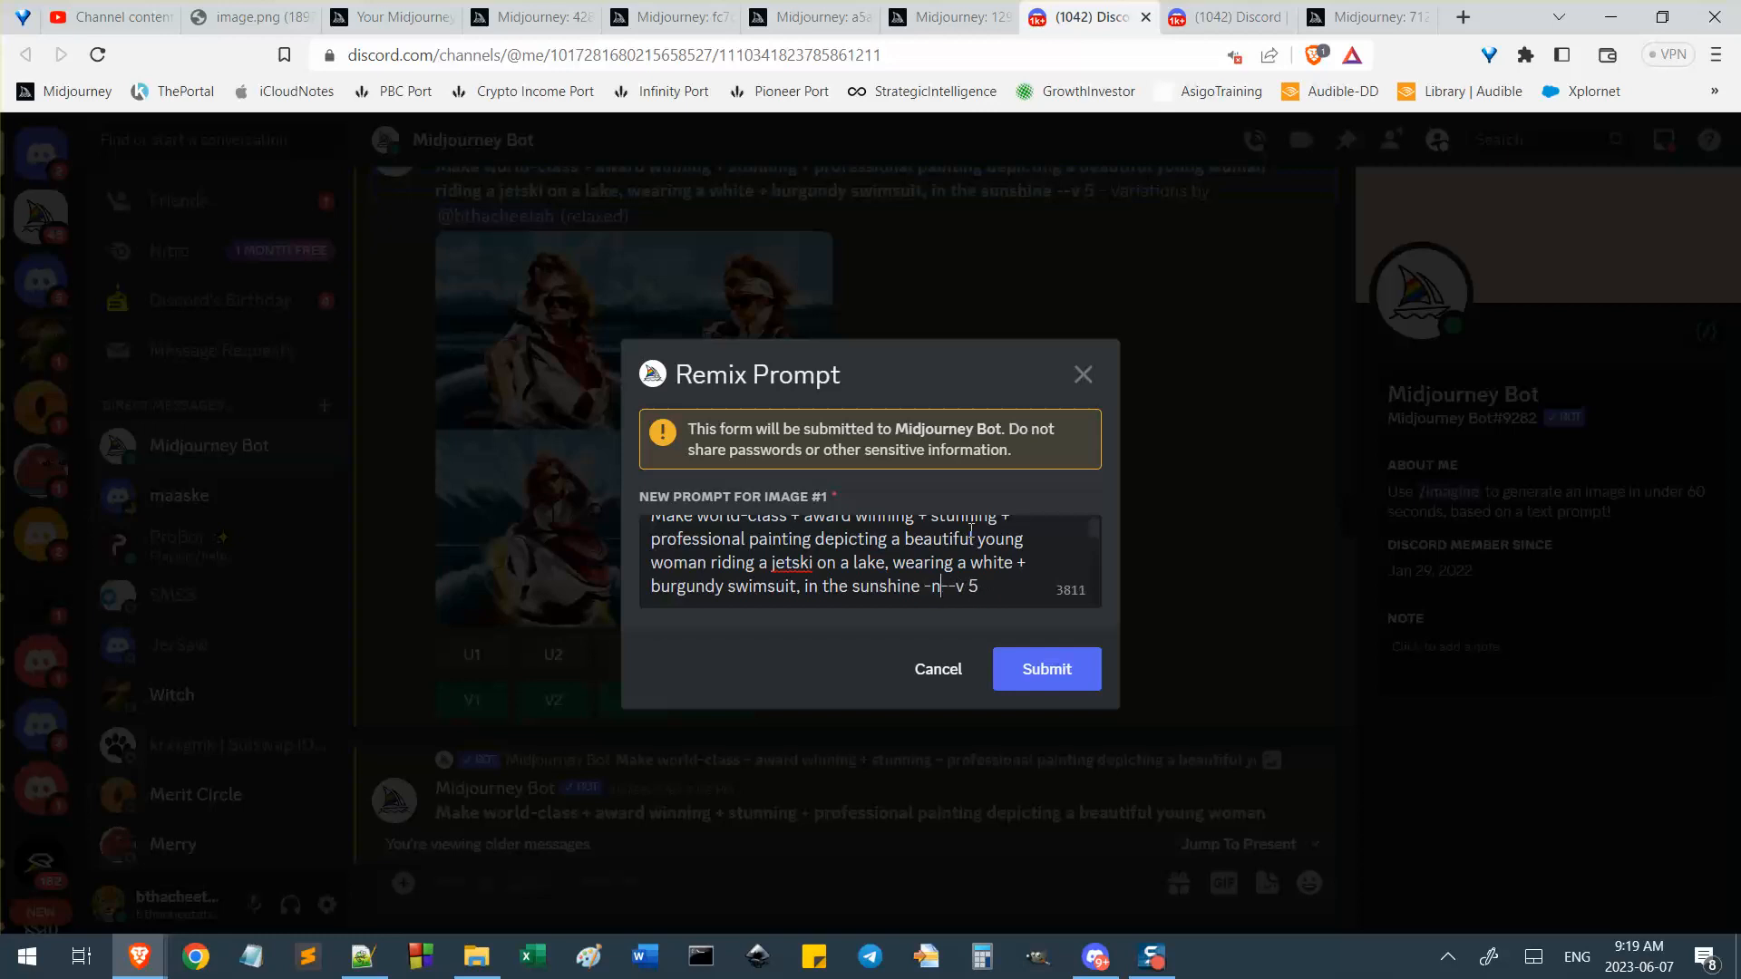
text(-no two heads)
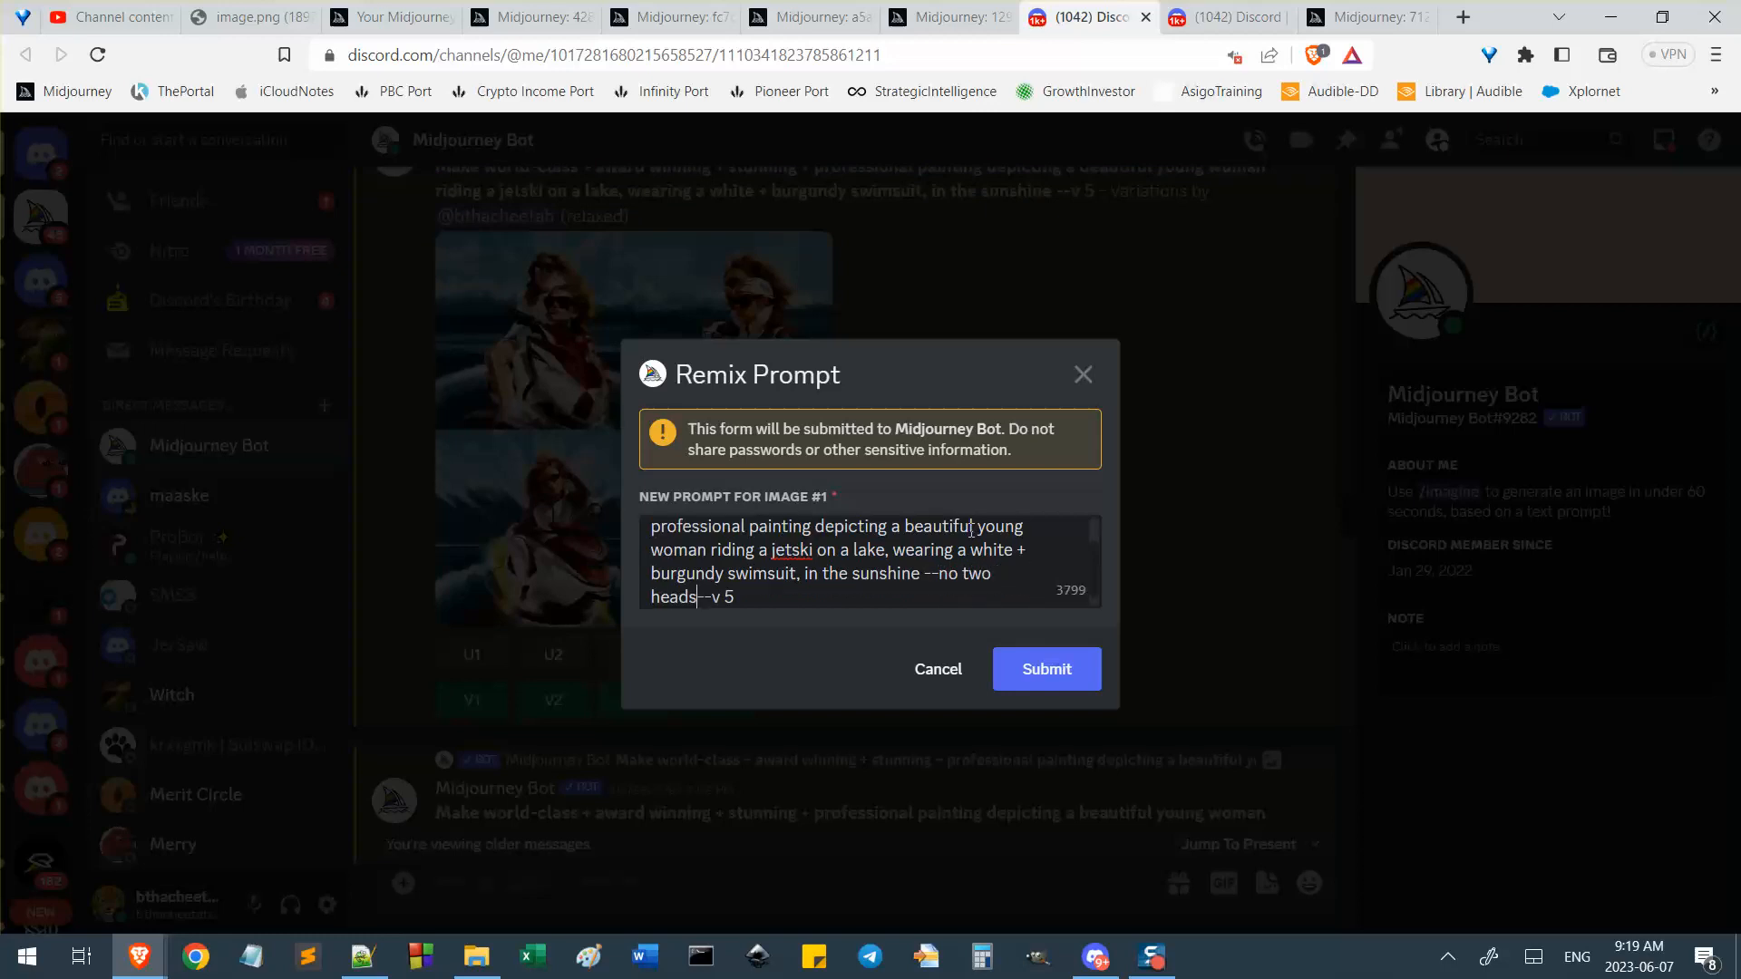
click(1063, 670)
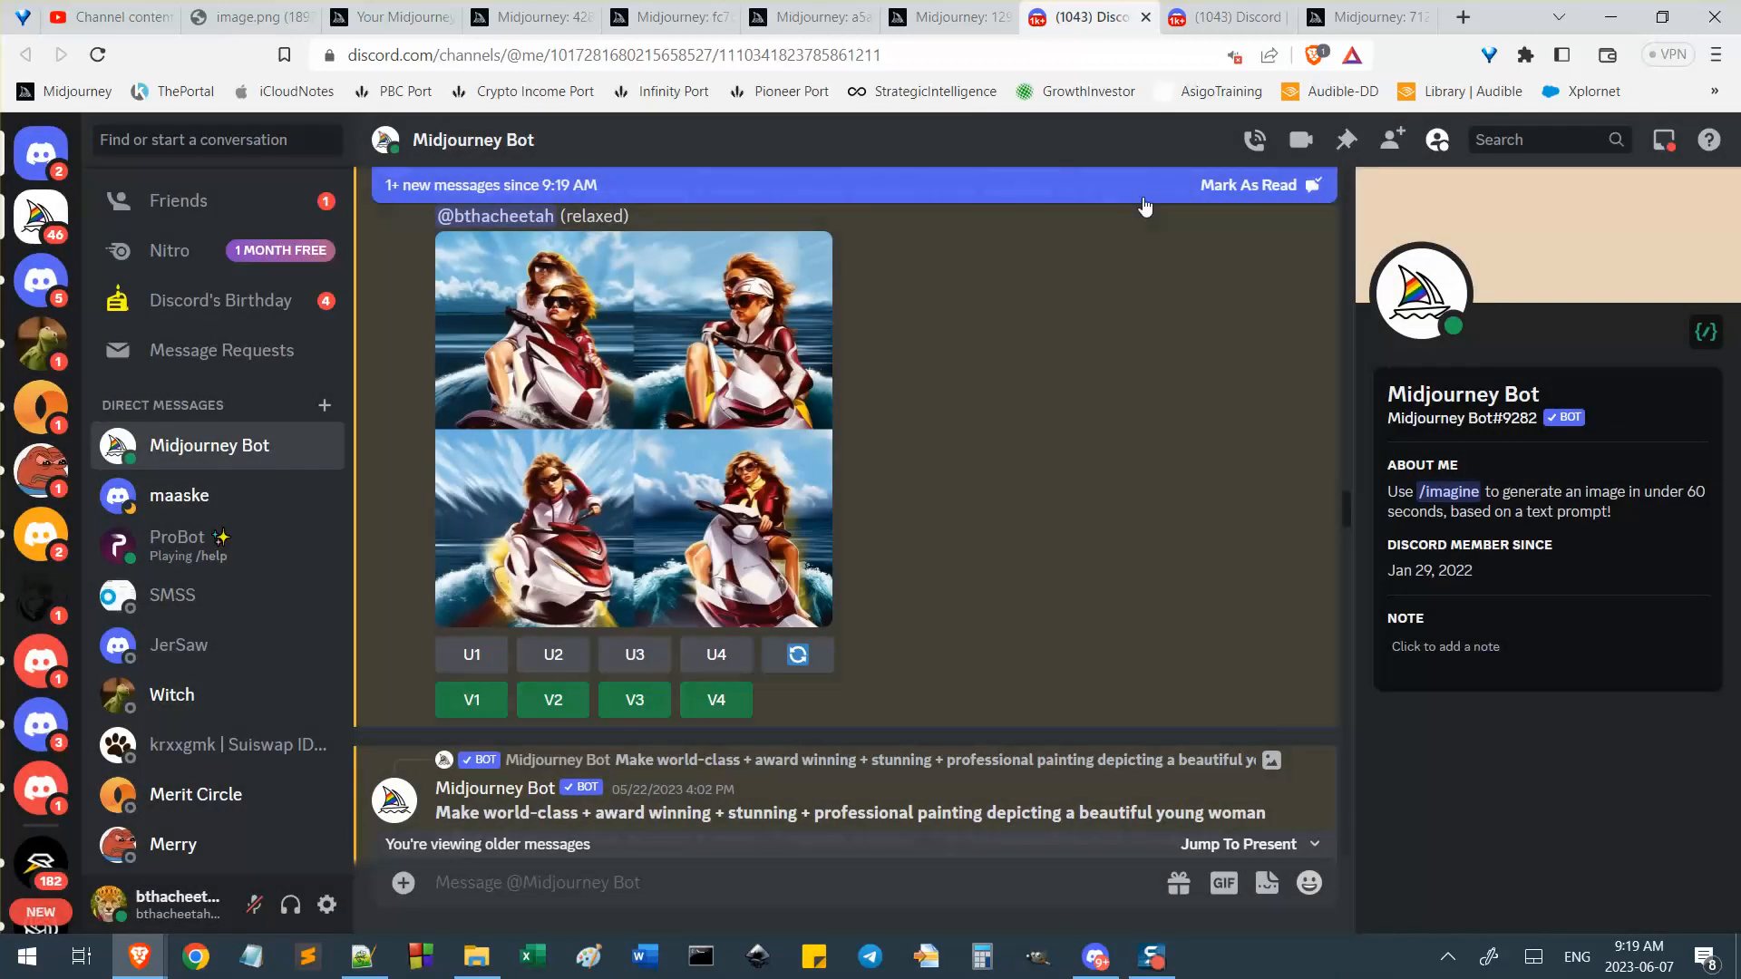
Check the burgundy and gold grid in Discord, and browse the Midjourney jetski search results through the oldest grids and back towards newer ones.
click(1213, 15)
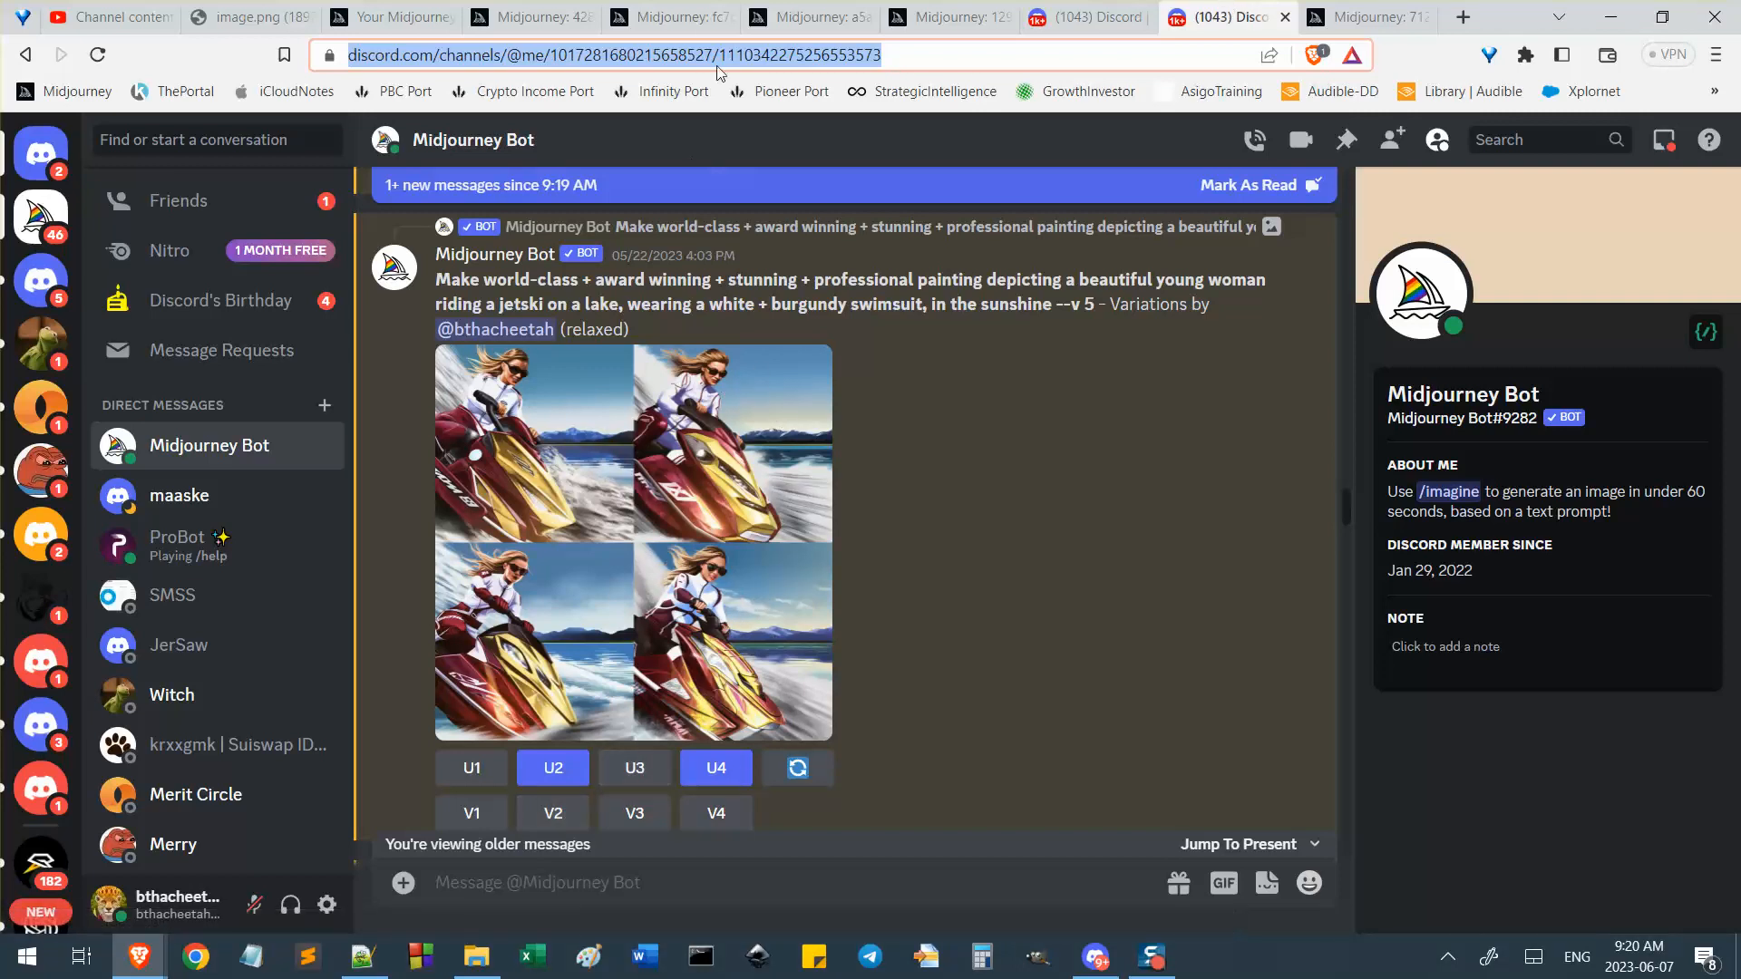
click(392, 9)
mouse_move(789, 565)
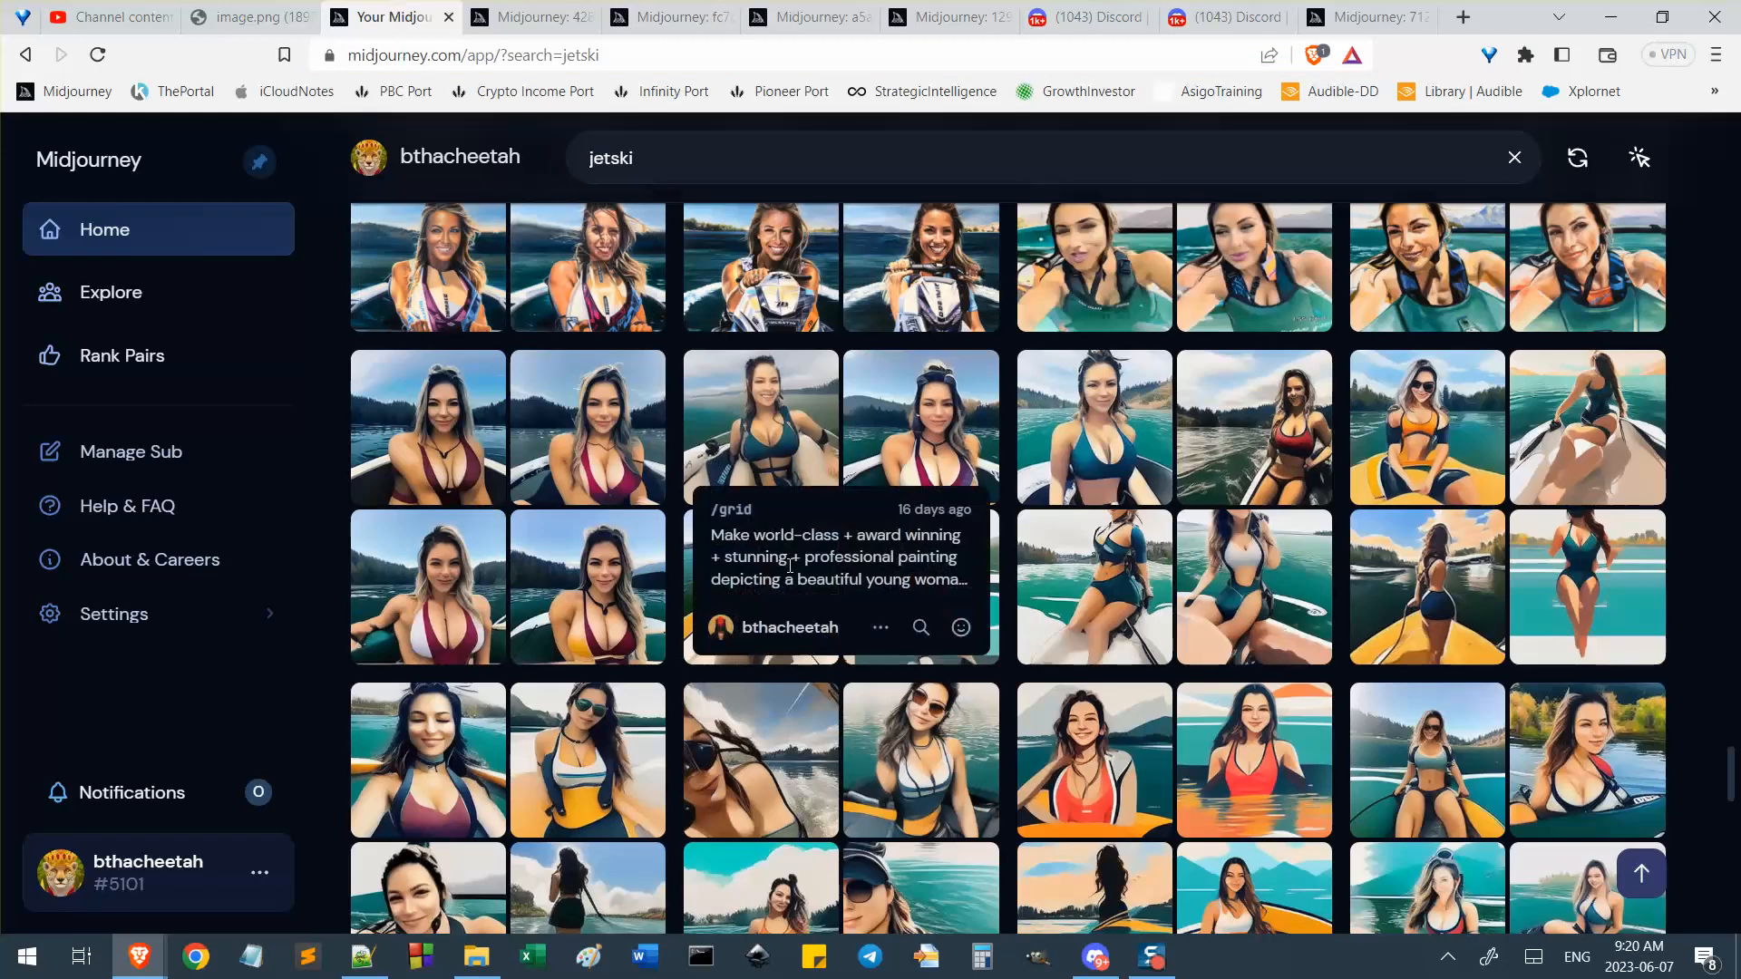
scroll(795, 602, down, 10)
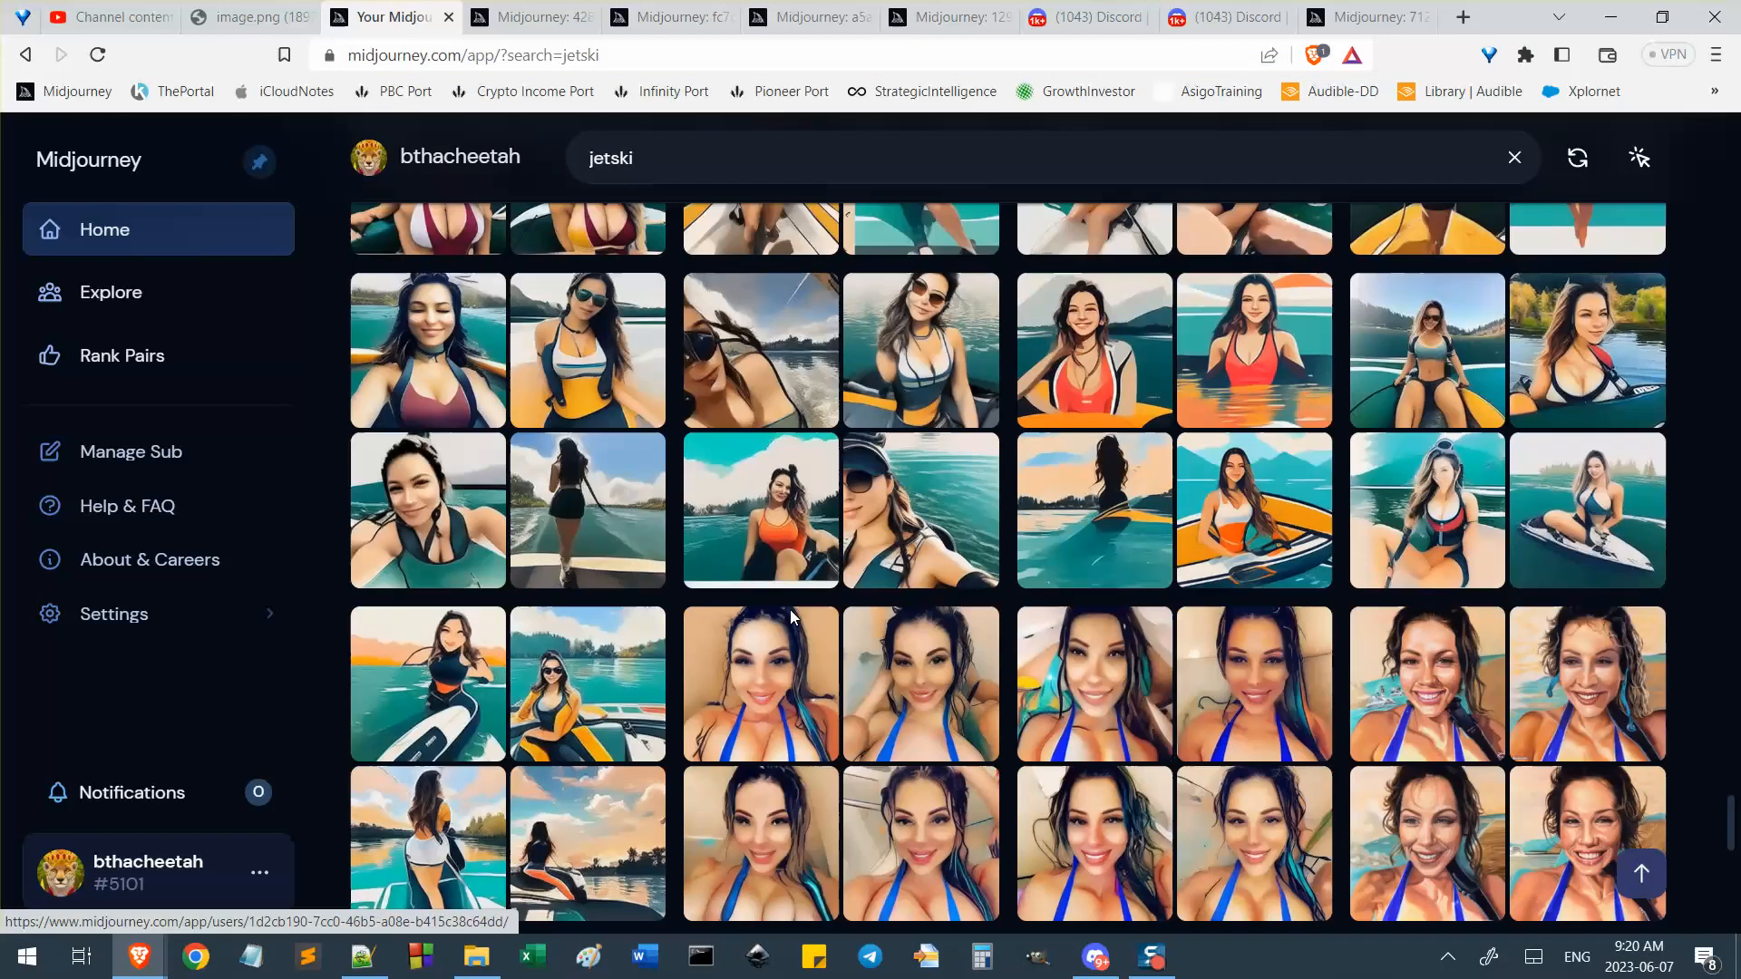
scroll(791, 619, down, 10)
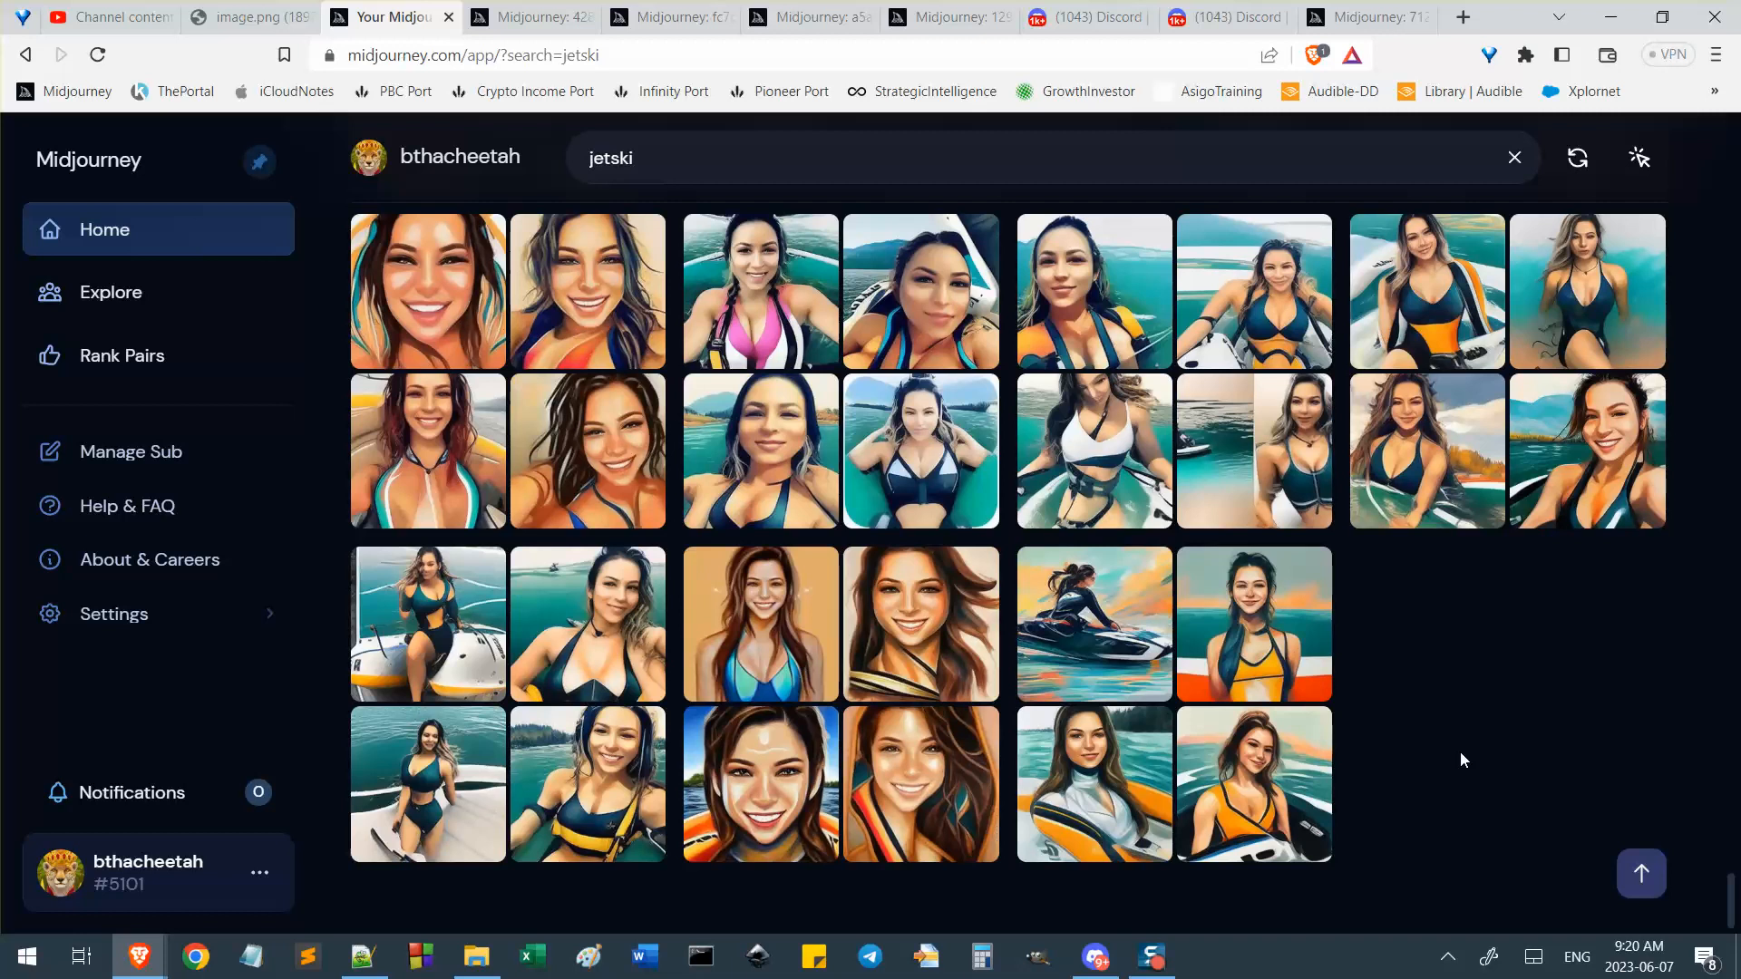
scroll(1460, 760, up, 12)
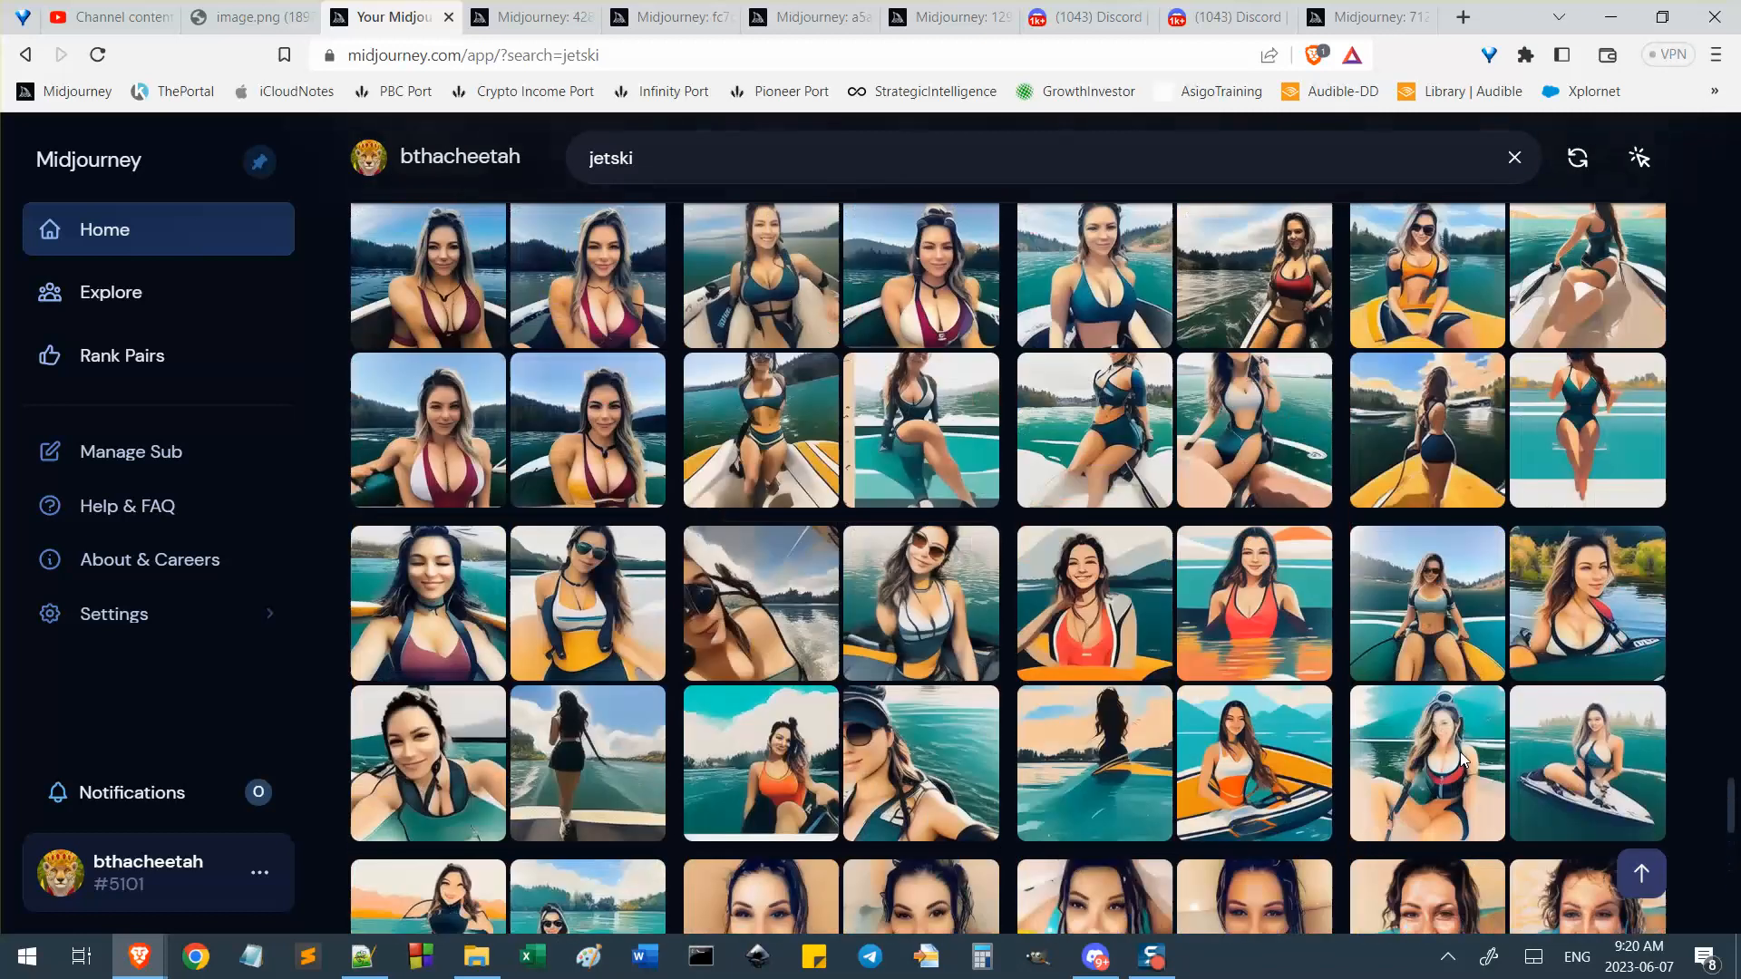
scroll(1460, 760, up, 5)
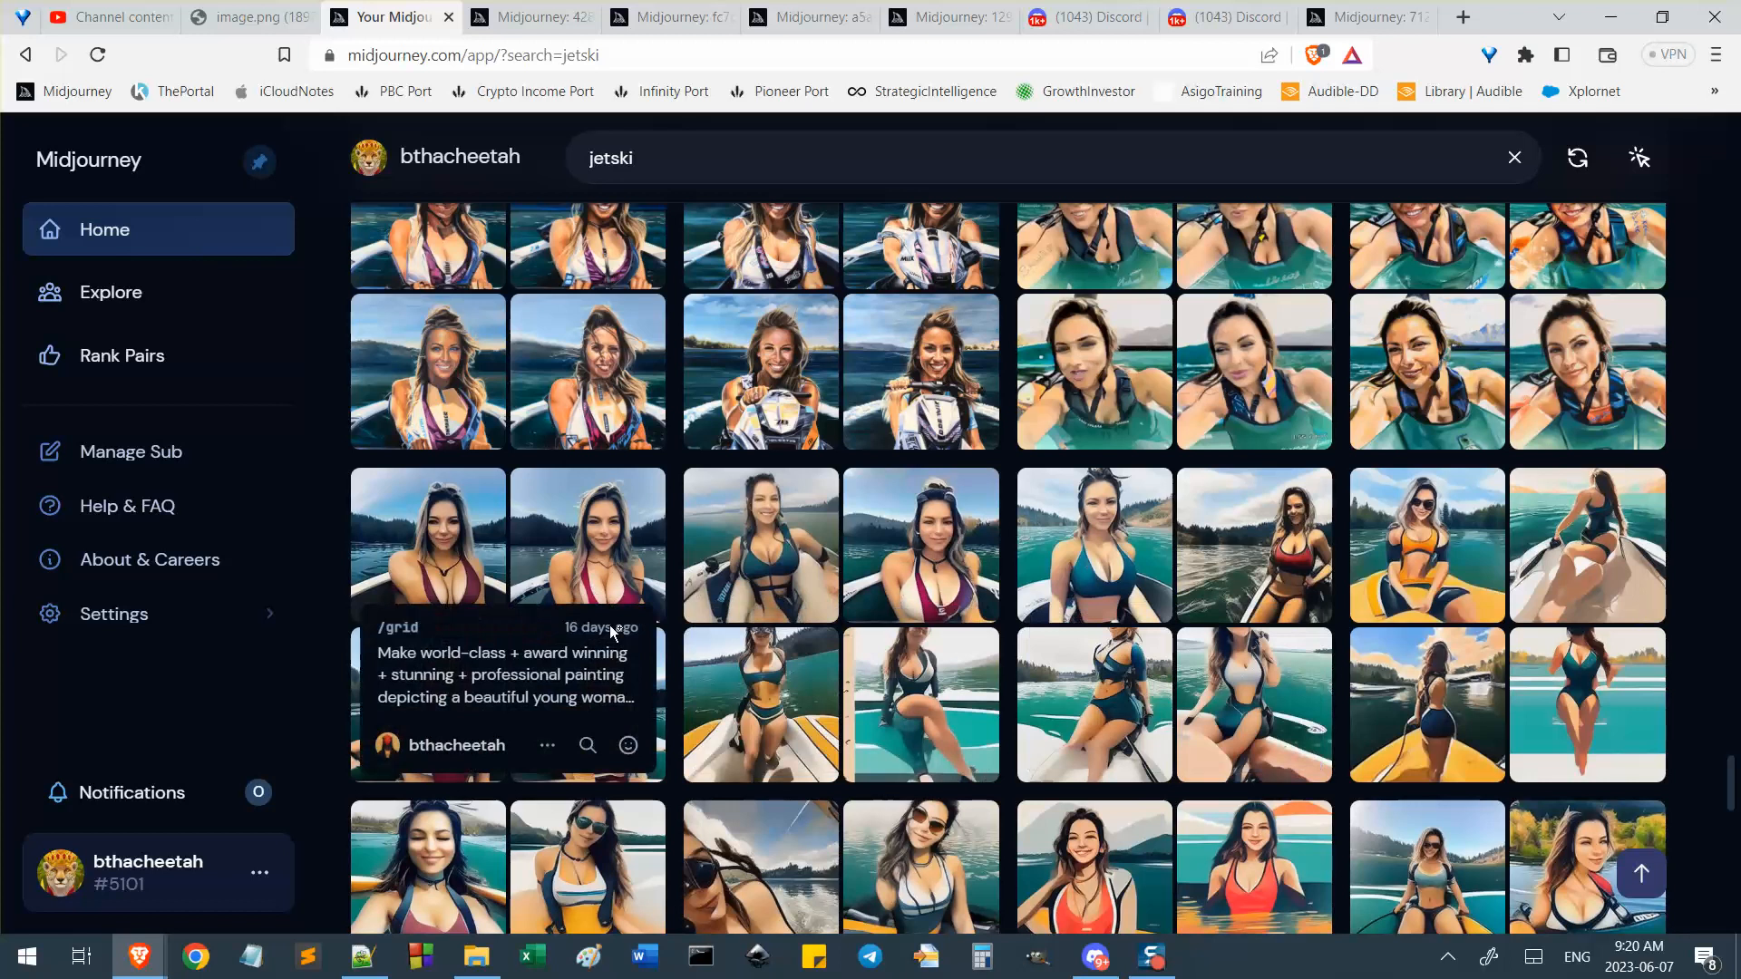
scroll(613, 632, up, 10)
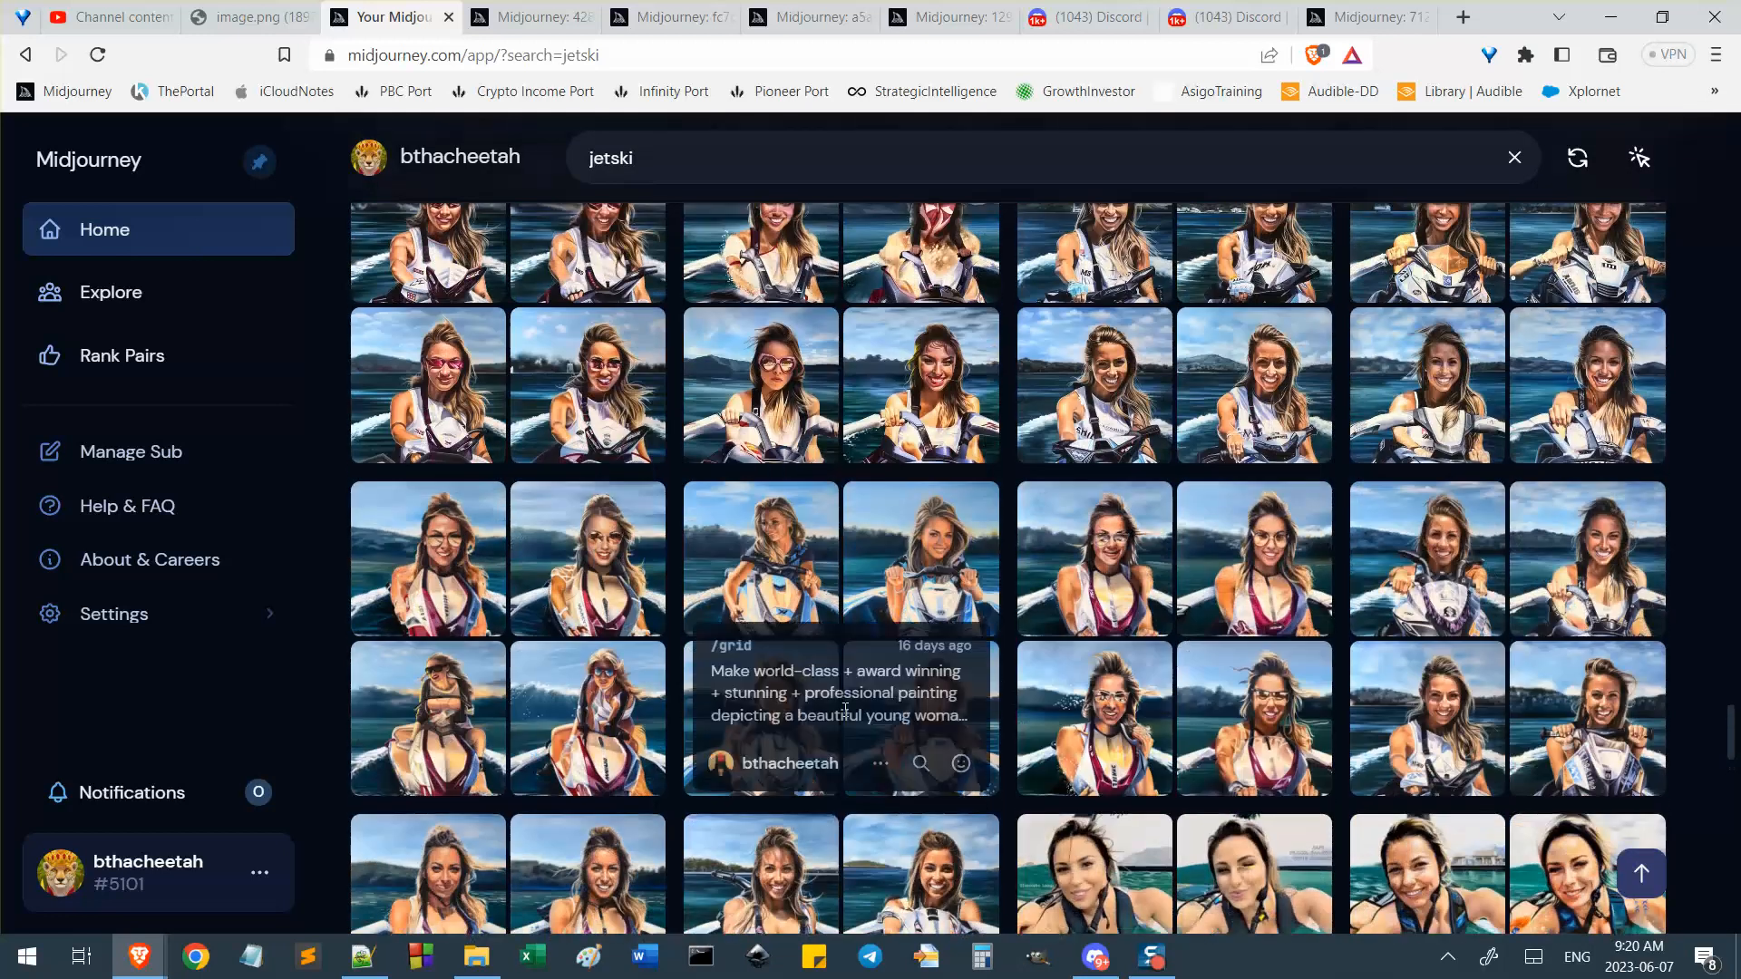
scroll(845, 710, up, 10)
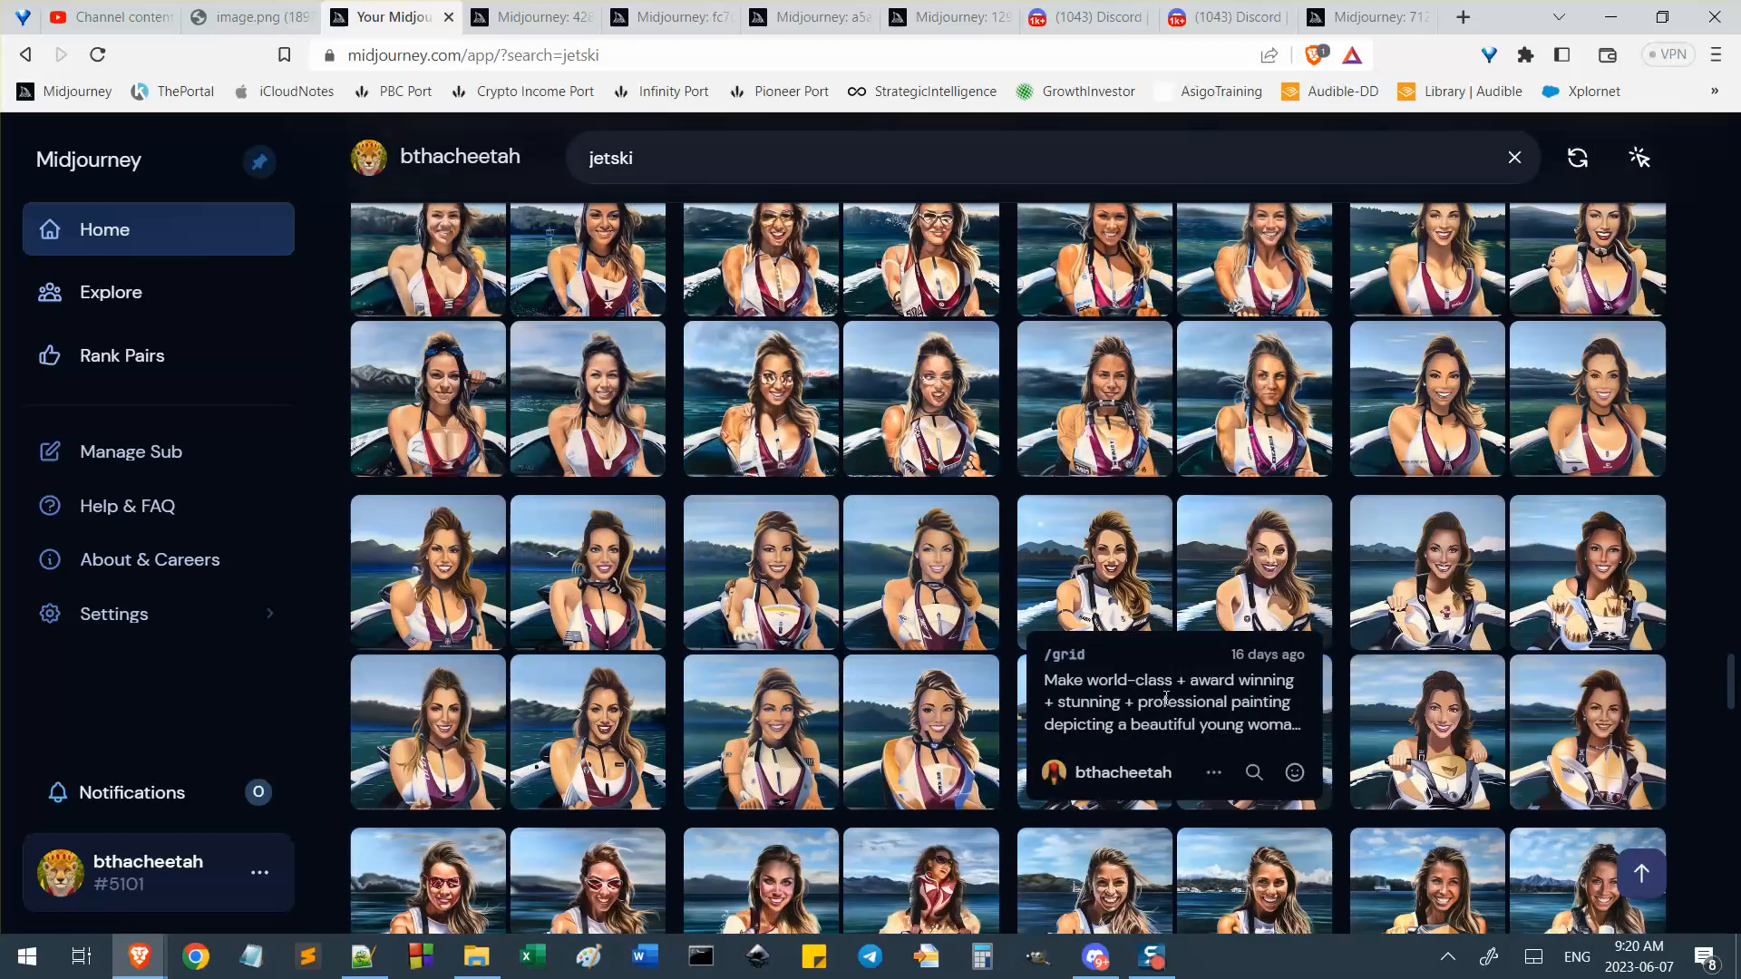
scroll(1085, 496, up, 1)
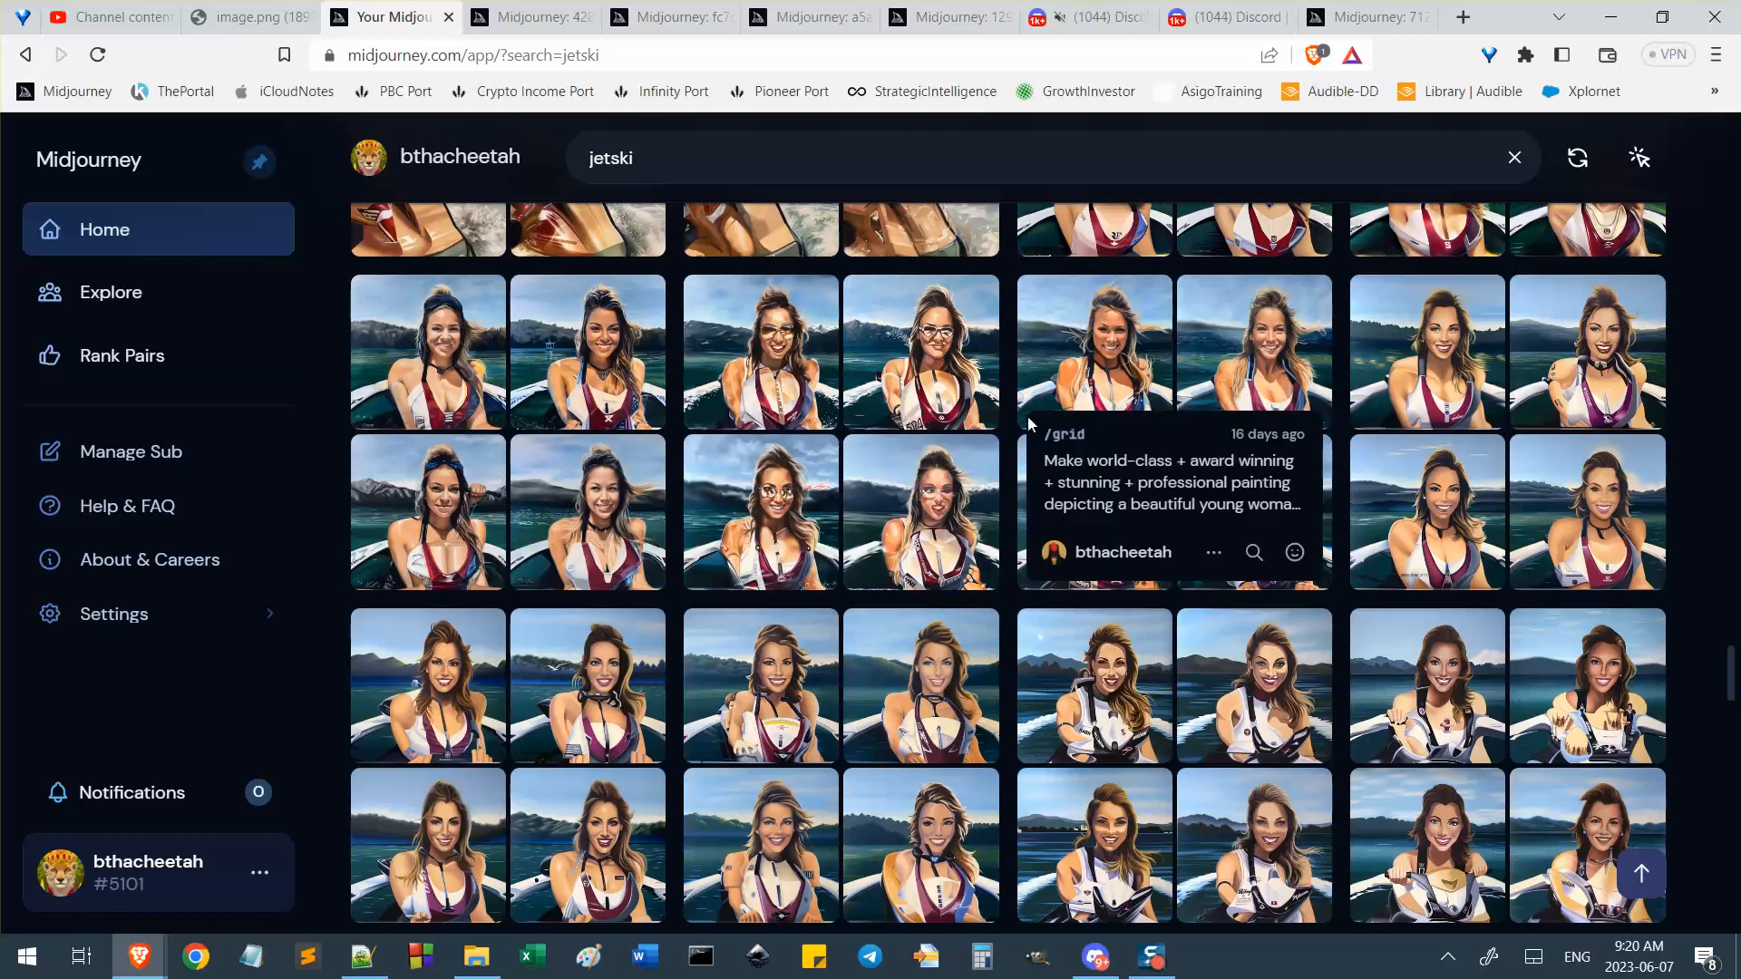
scroll(1030, 423, up, 5)
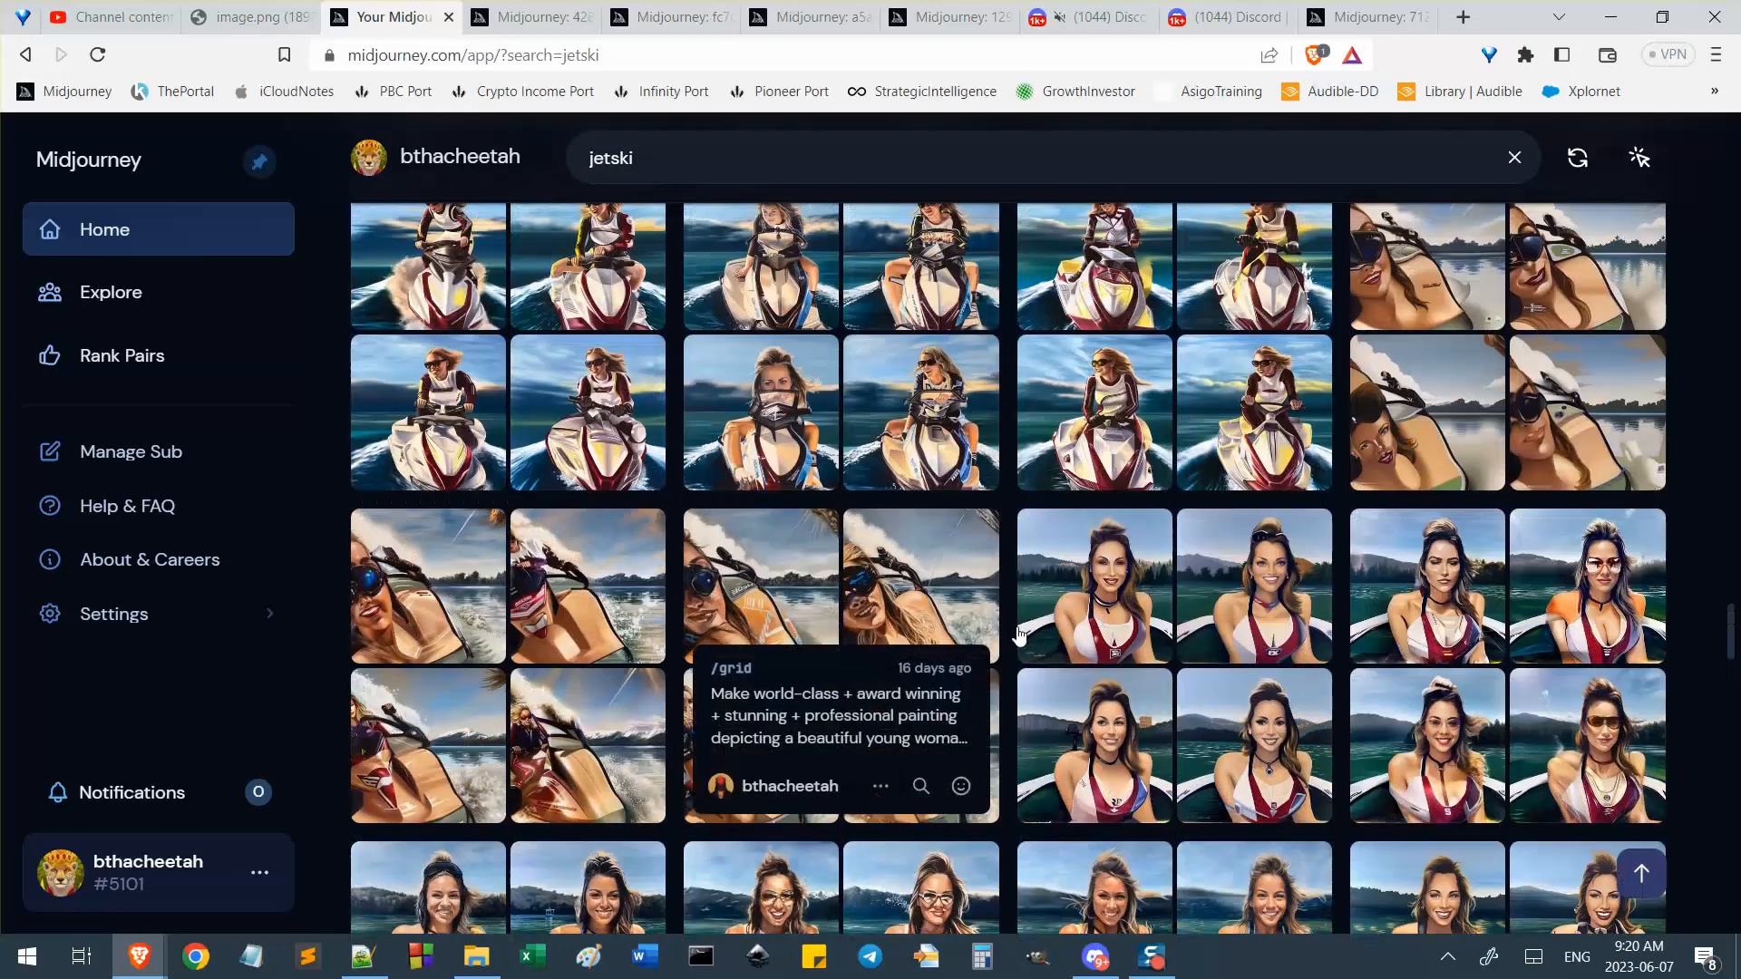
scroll(1020, 632, up, 3)
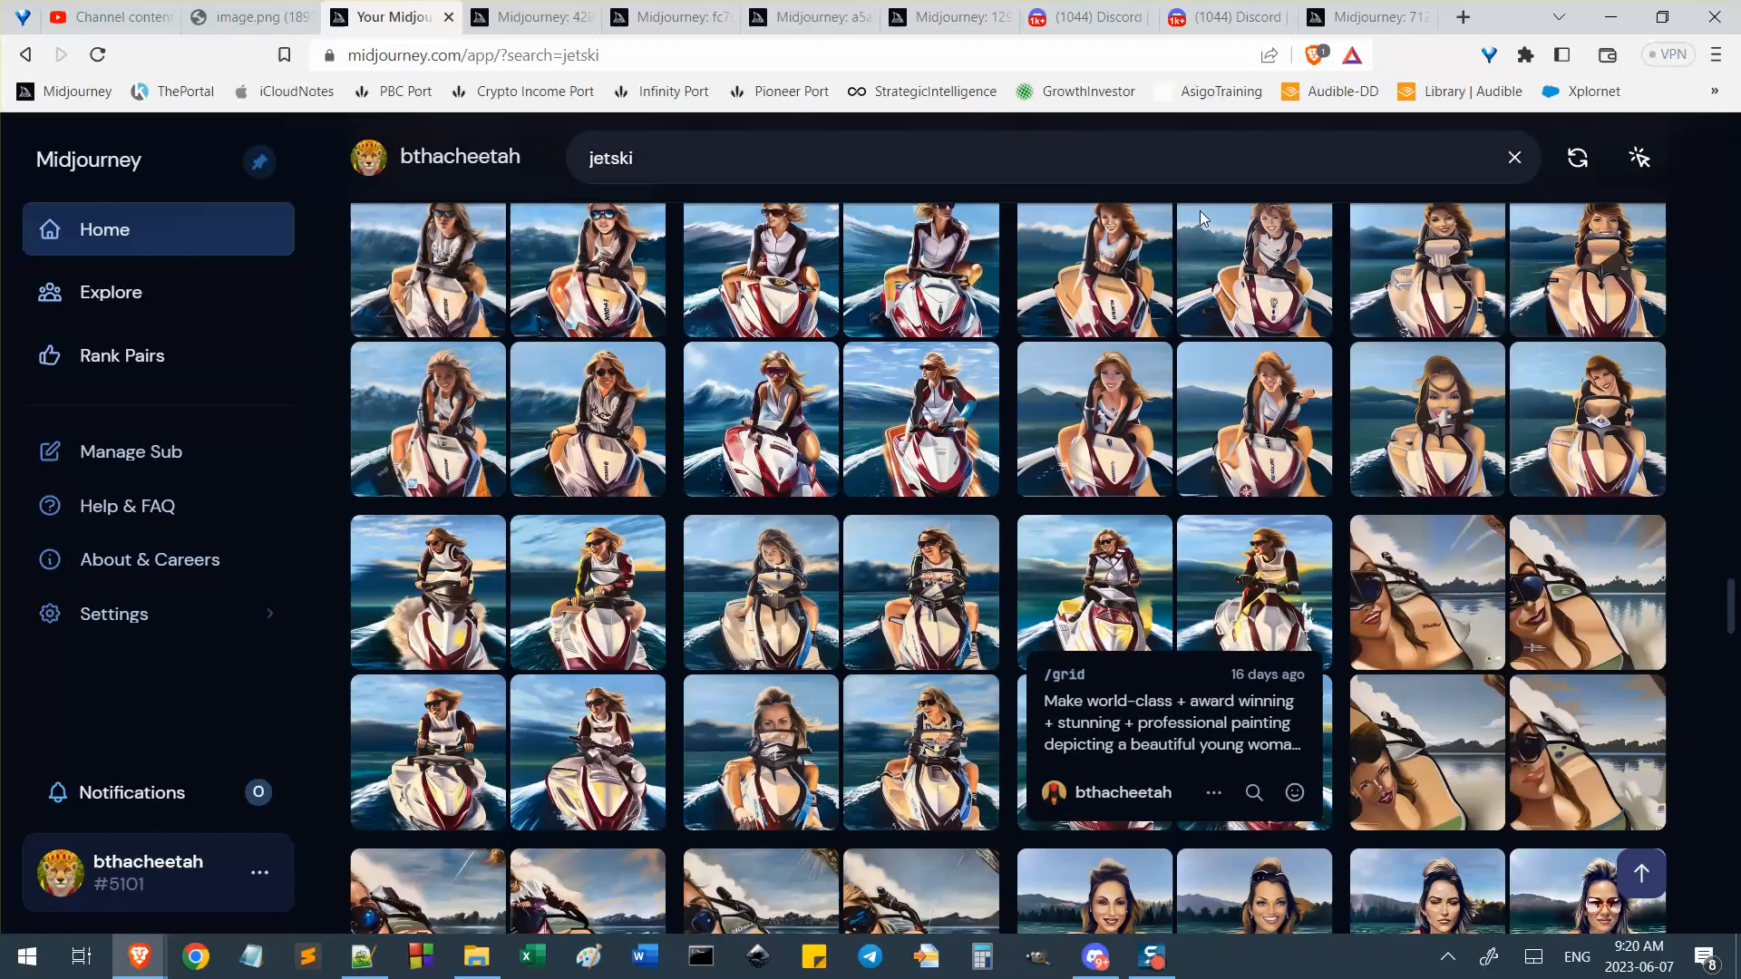
Review the prompt of the burgundy and white lake portrait grid, view its parent grid, and close that page.
click(951, 11)
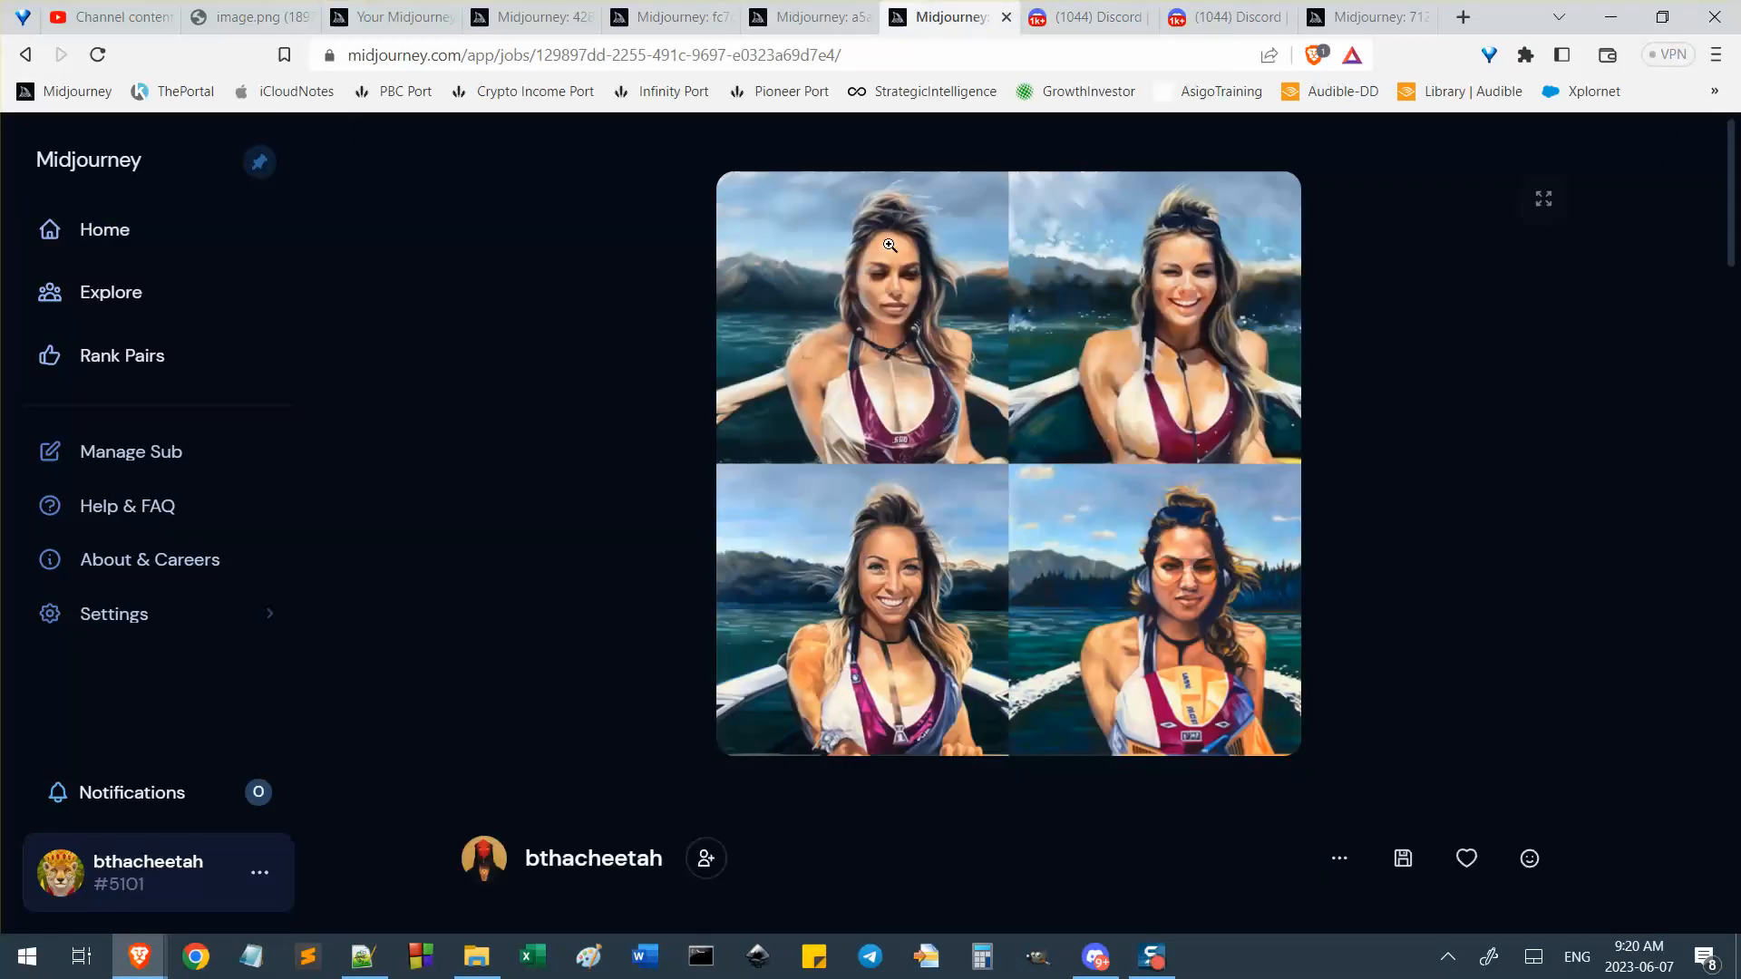
scroll(589, 444, down, 3)
scroll(558, 613, down, 2)
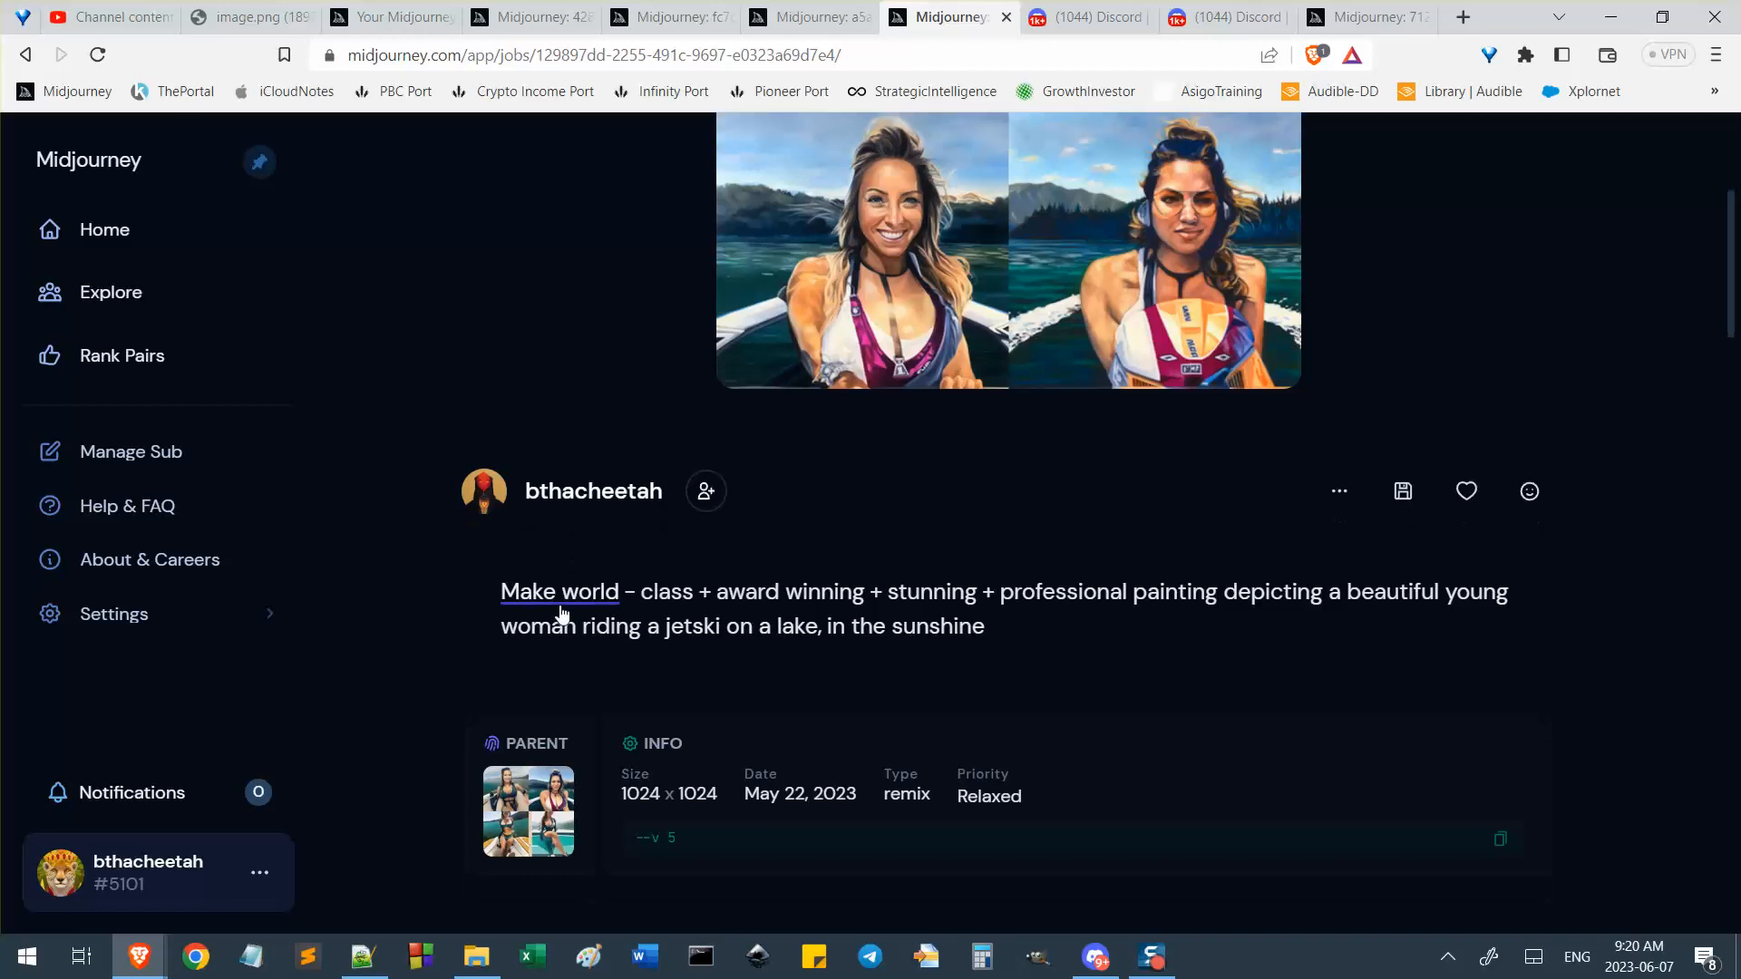
click(533, 620)
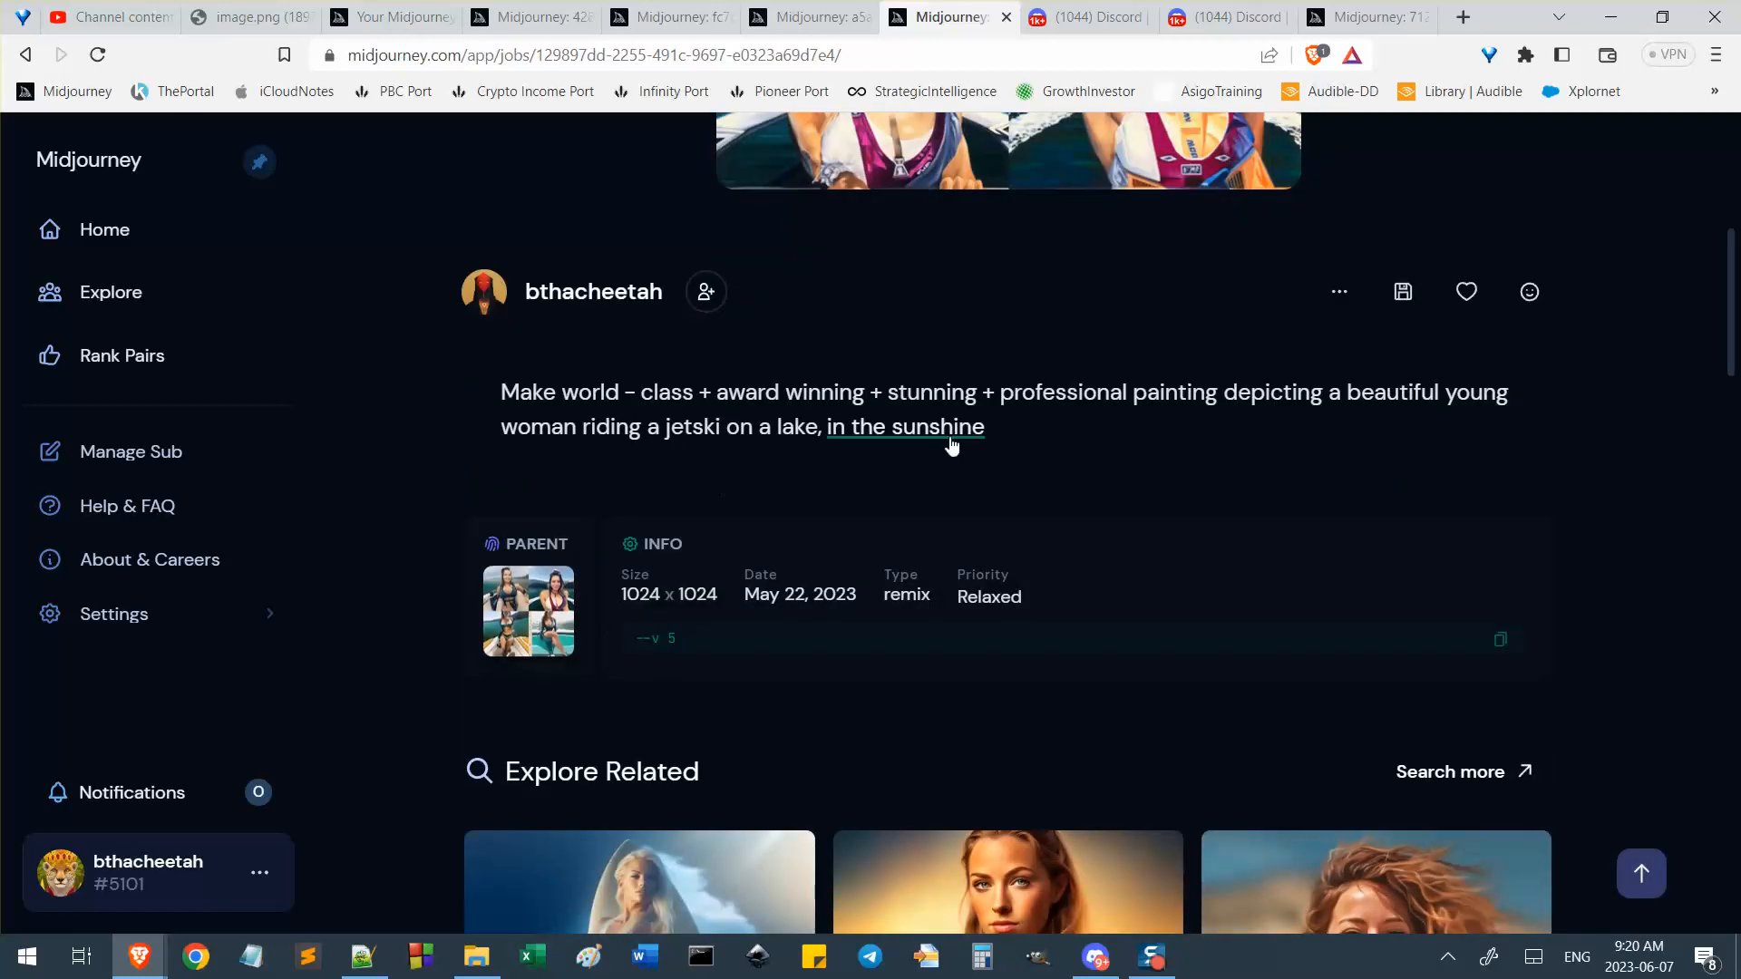
scroll(950, 438, up, 2)
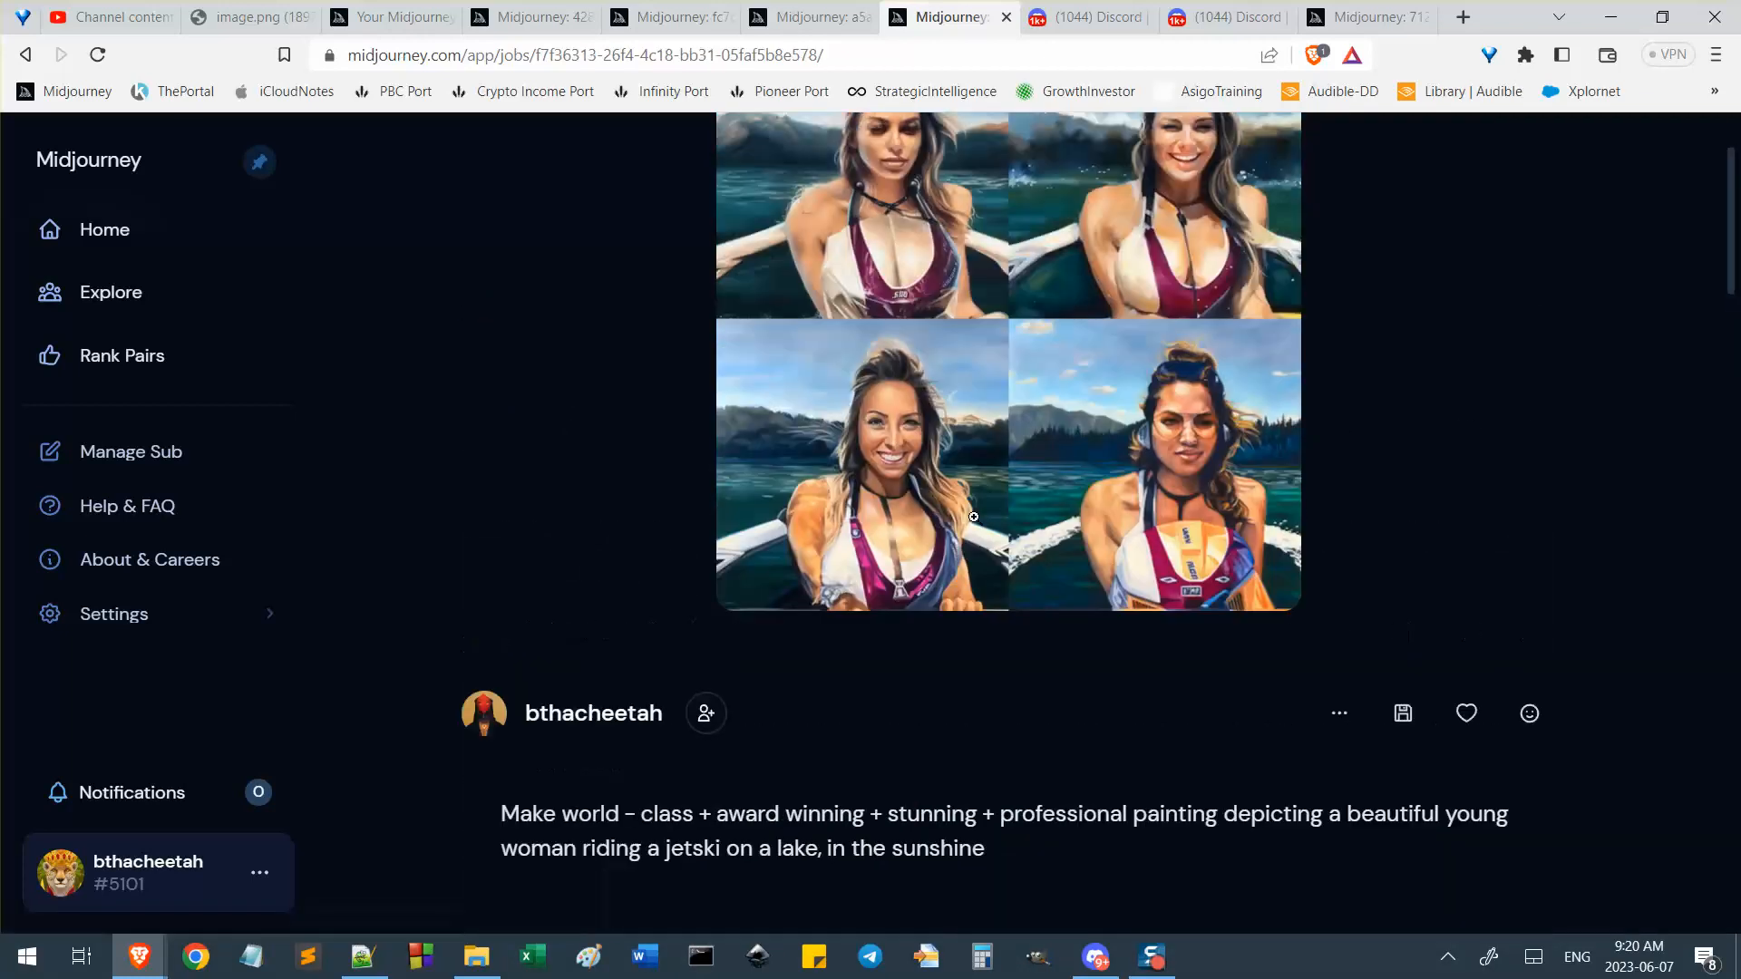
click(982, 533)
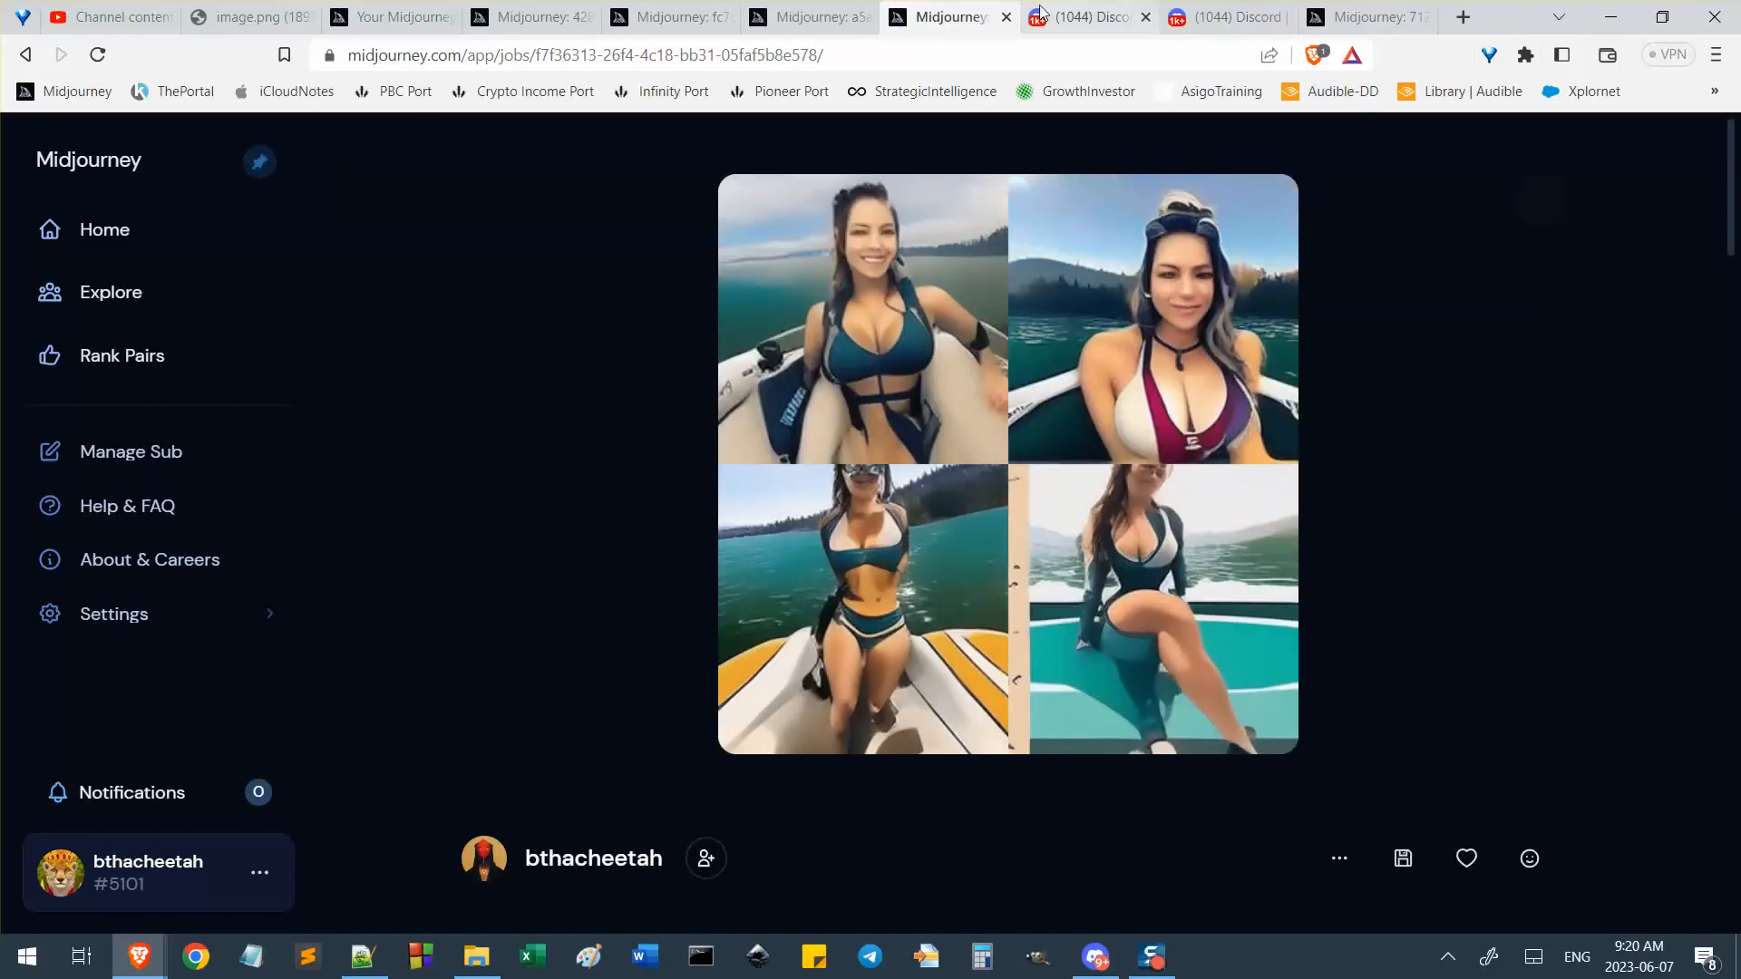
click(1006, 17)
Compare the burgundy and white jetski grids in the remaining open Midjourney job pages.
click(836, 9)
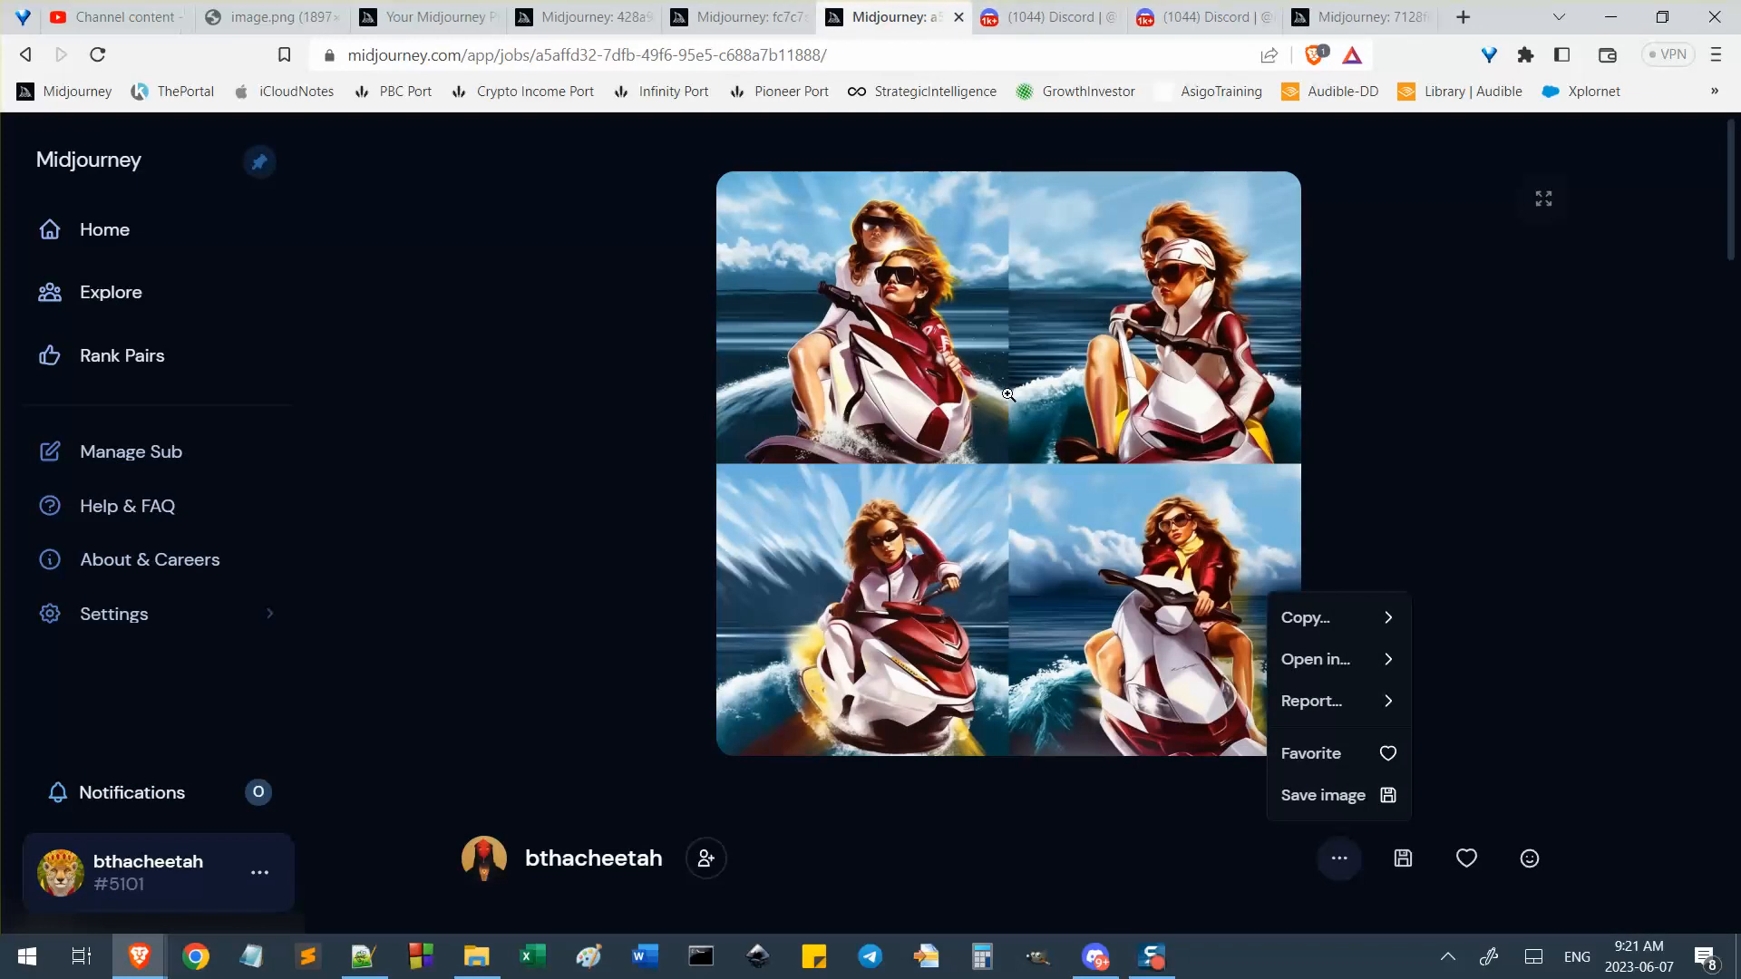
click(756, 11)
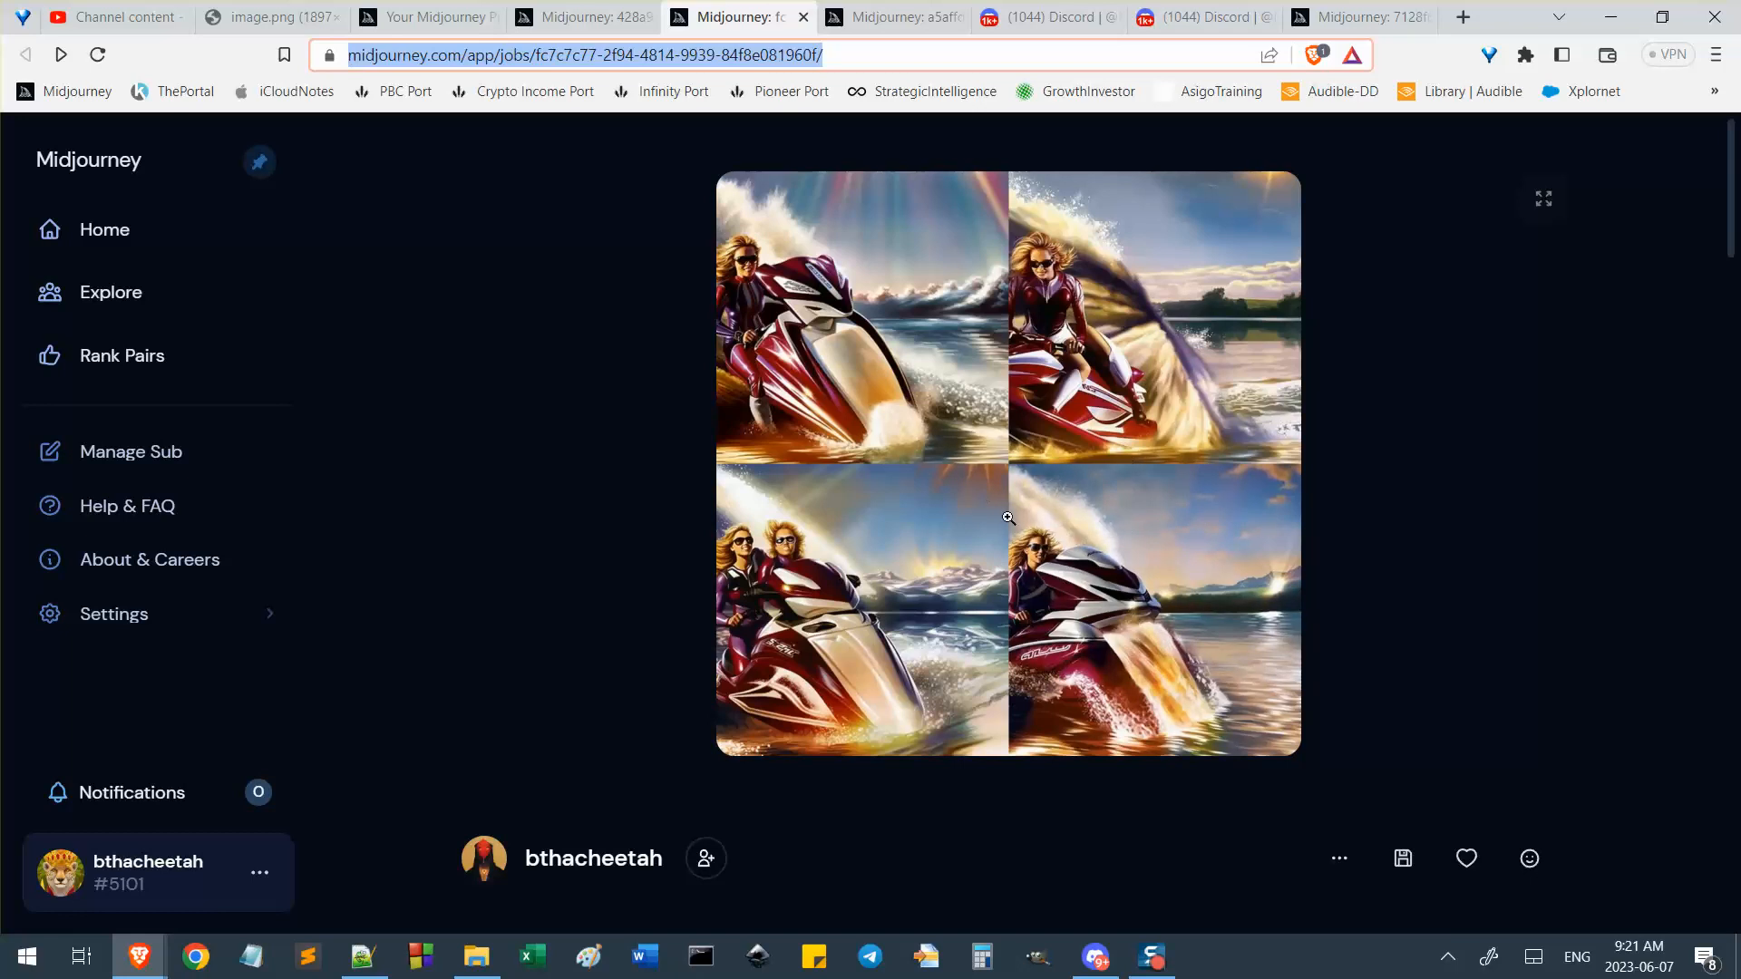
click(897, 13)
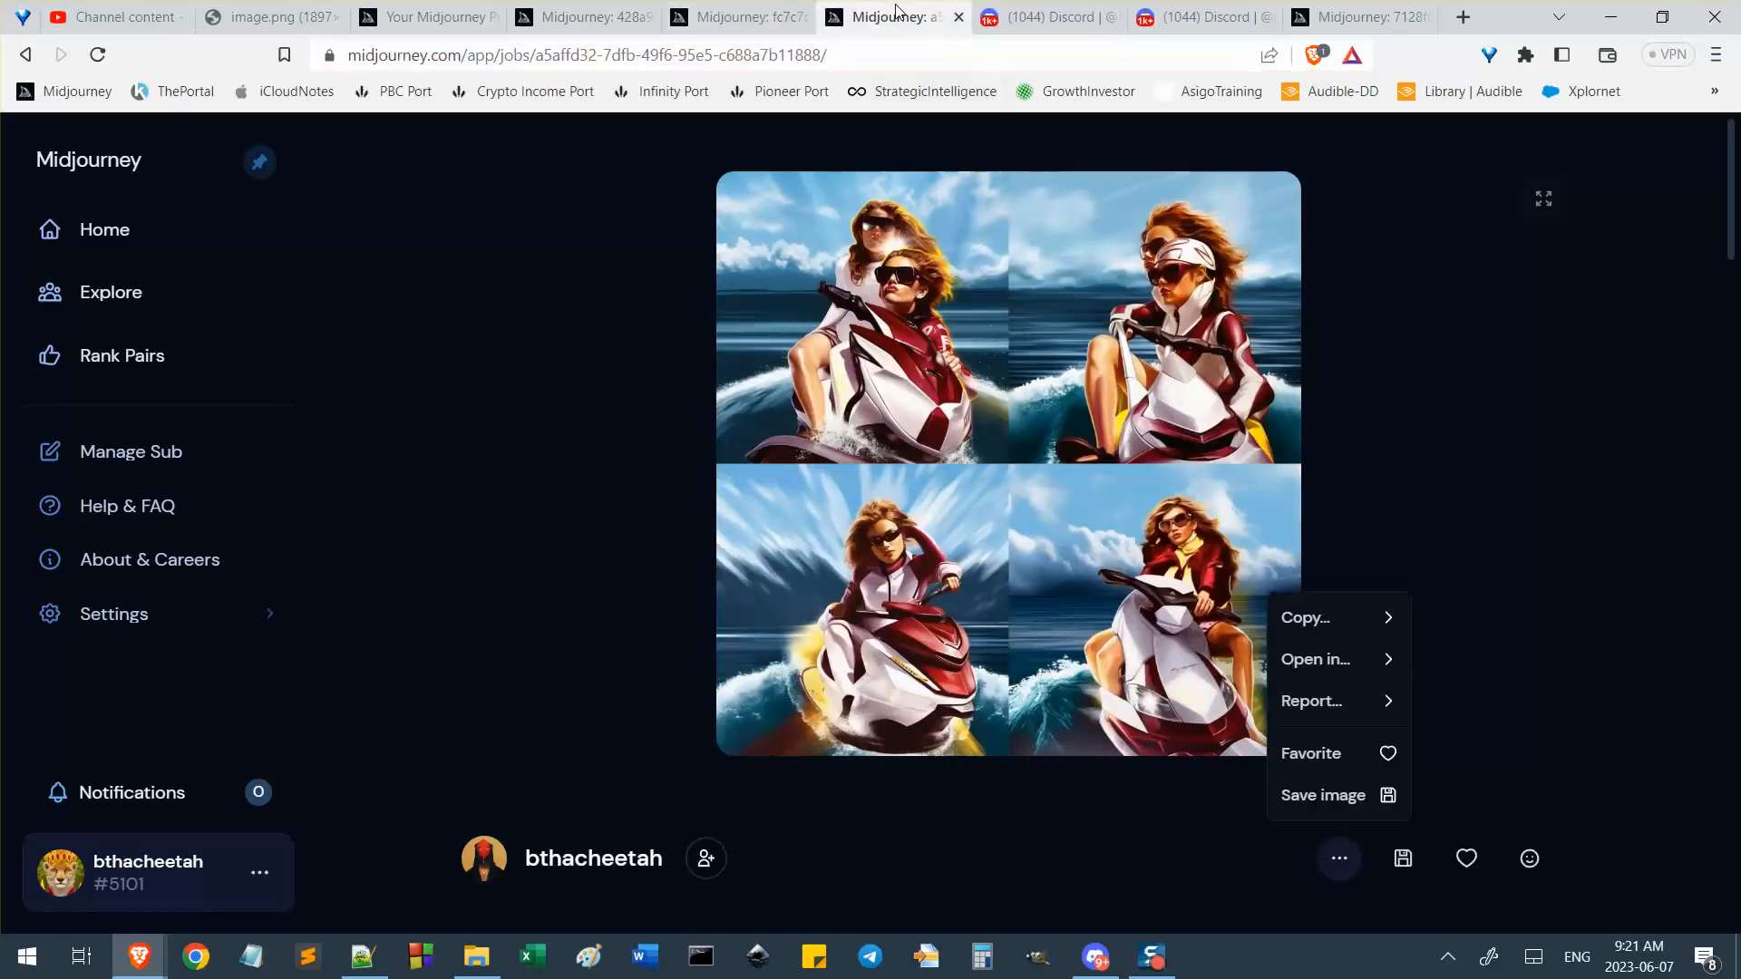
click(682, 12)
click(598, 15)
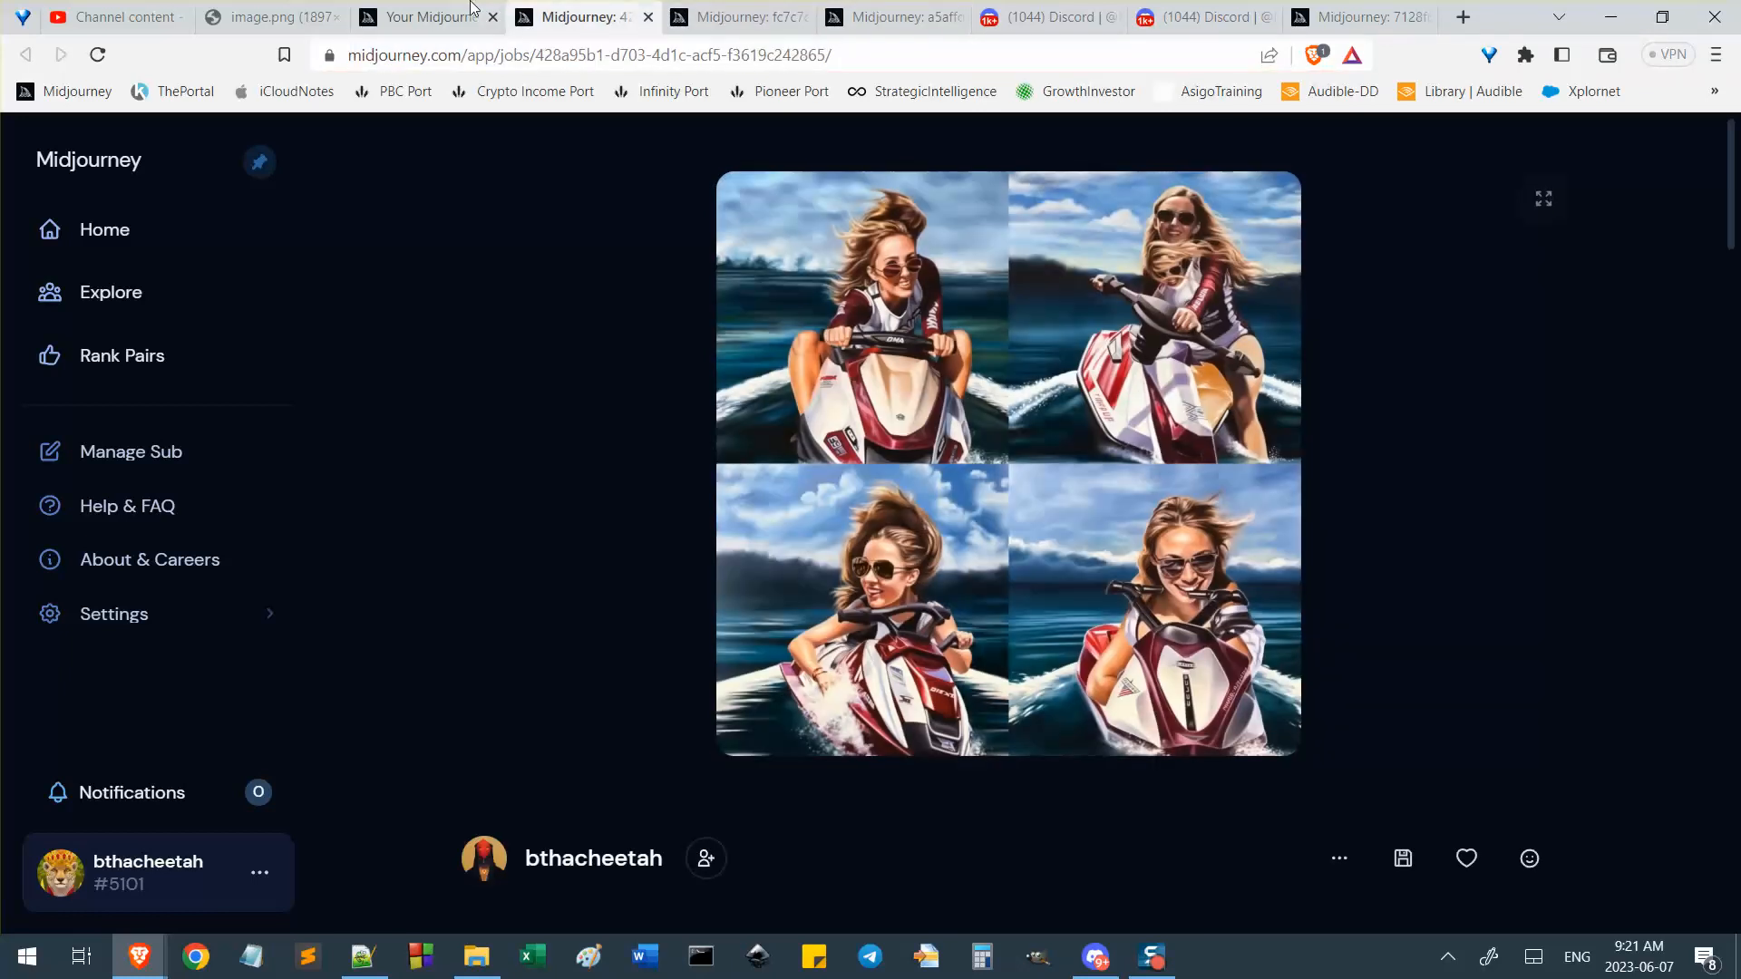
Find the red and white jetski grid with the fiery explosion in the jetski search results and examine it enlarged.
click(434, 13)
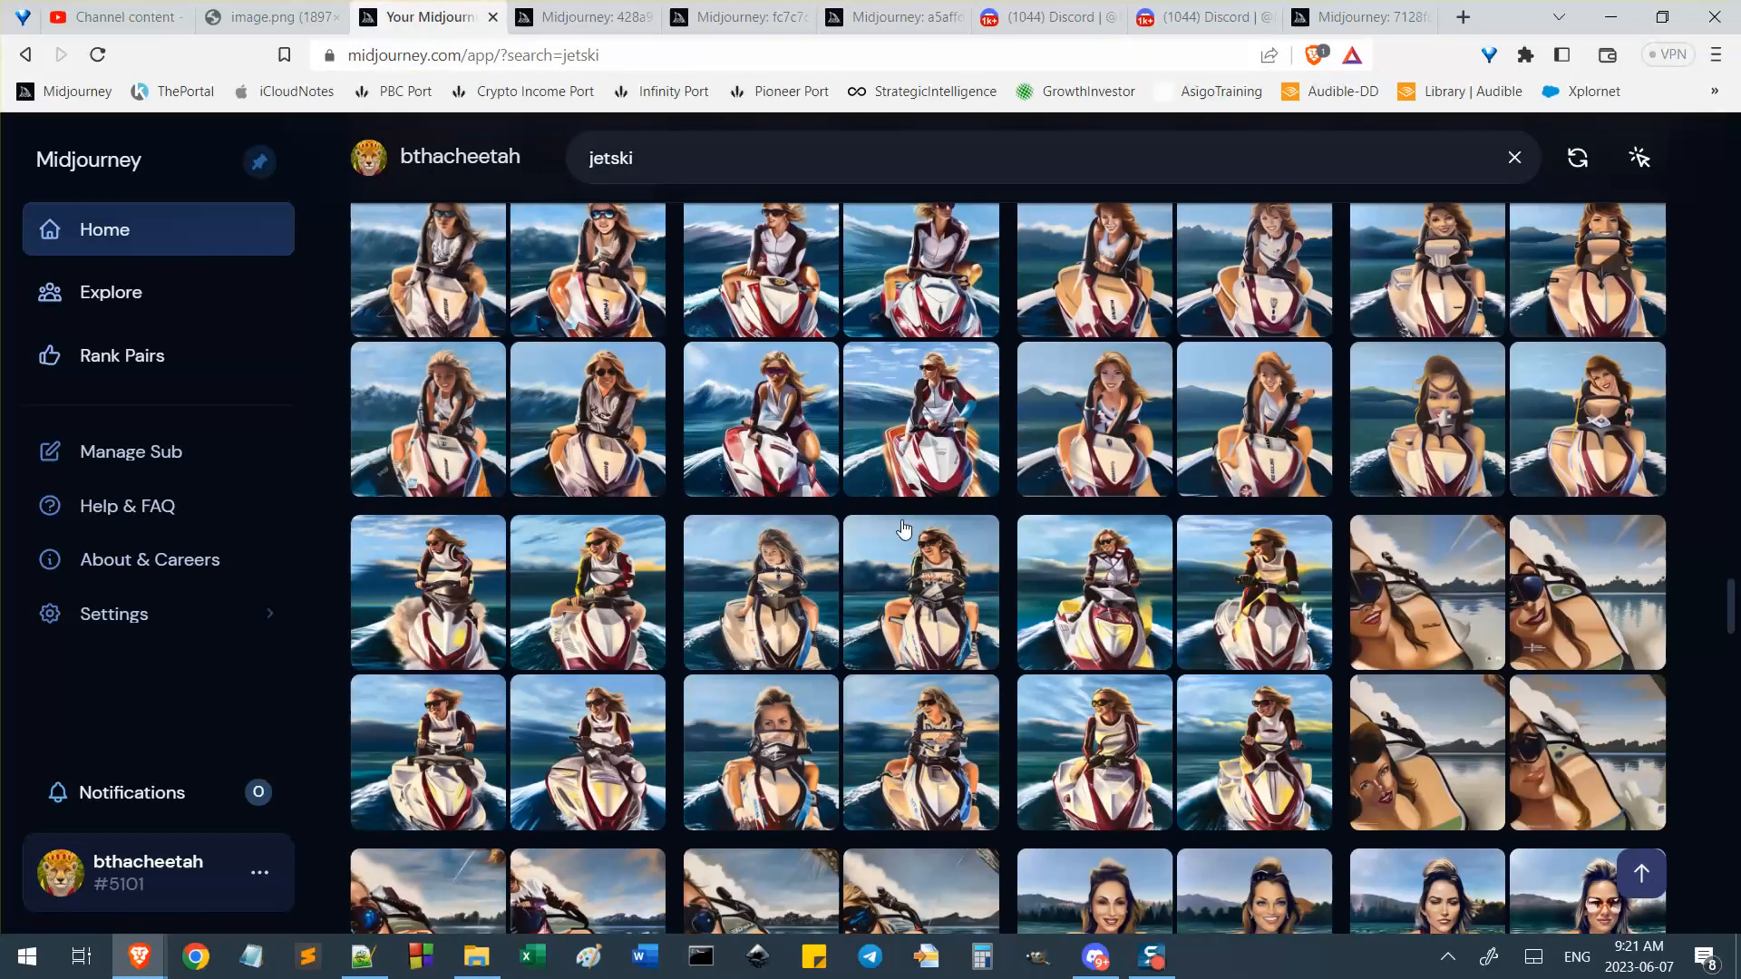
scroll(910, 537, up, 6)
scroll(916, 558, up, 6)
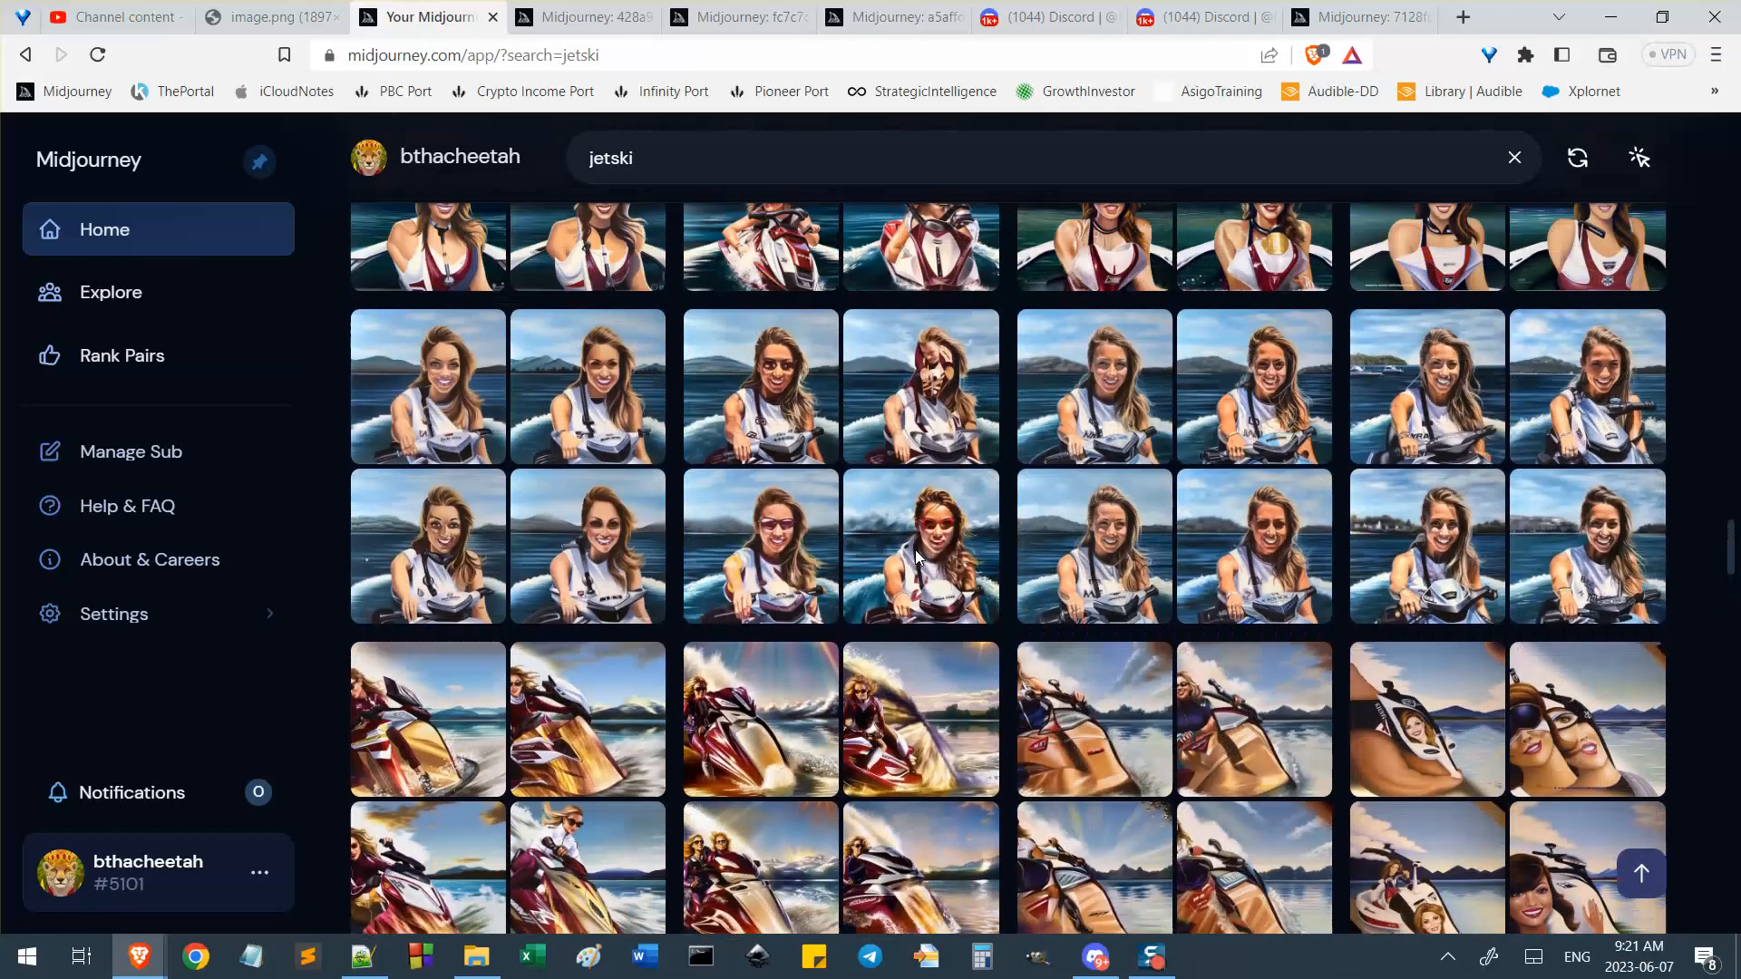
scroll(916, 560, up, 3)
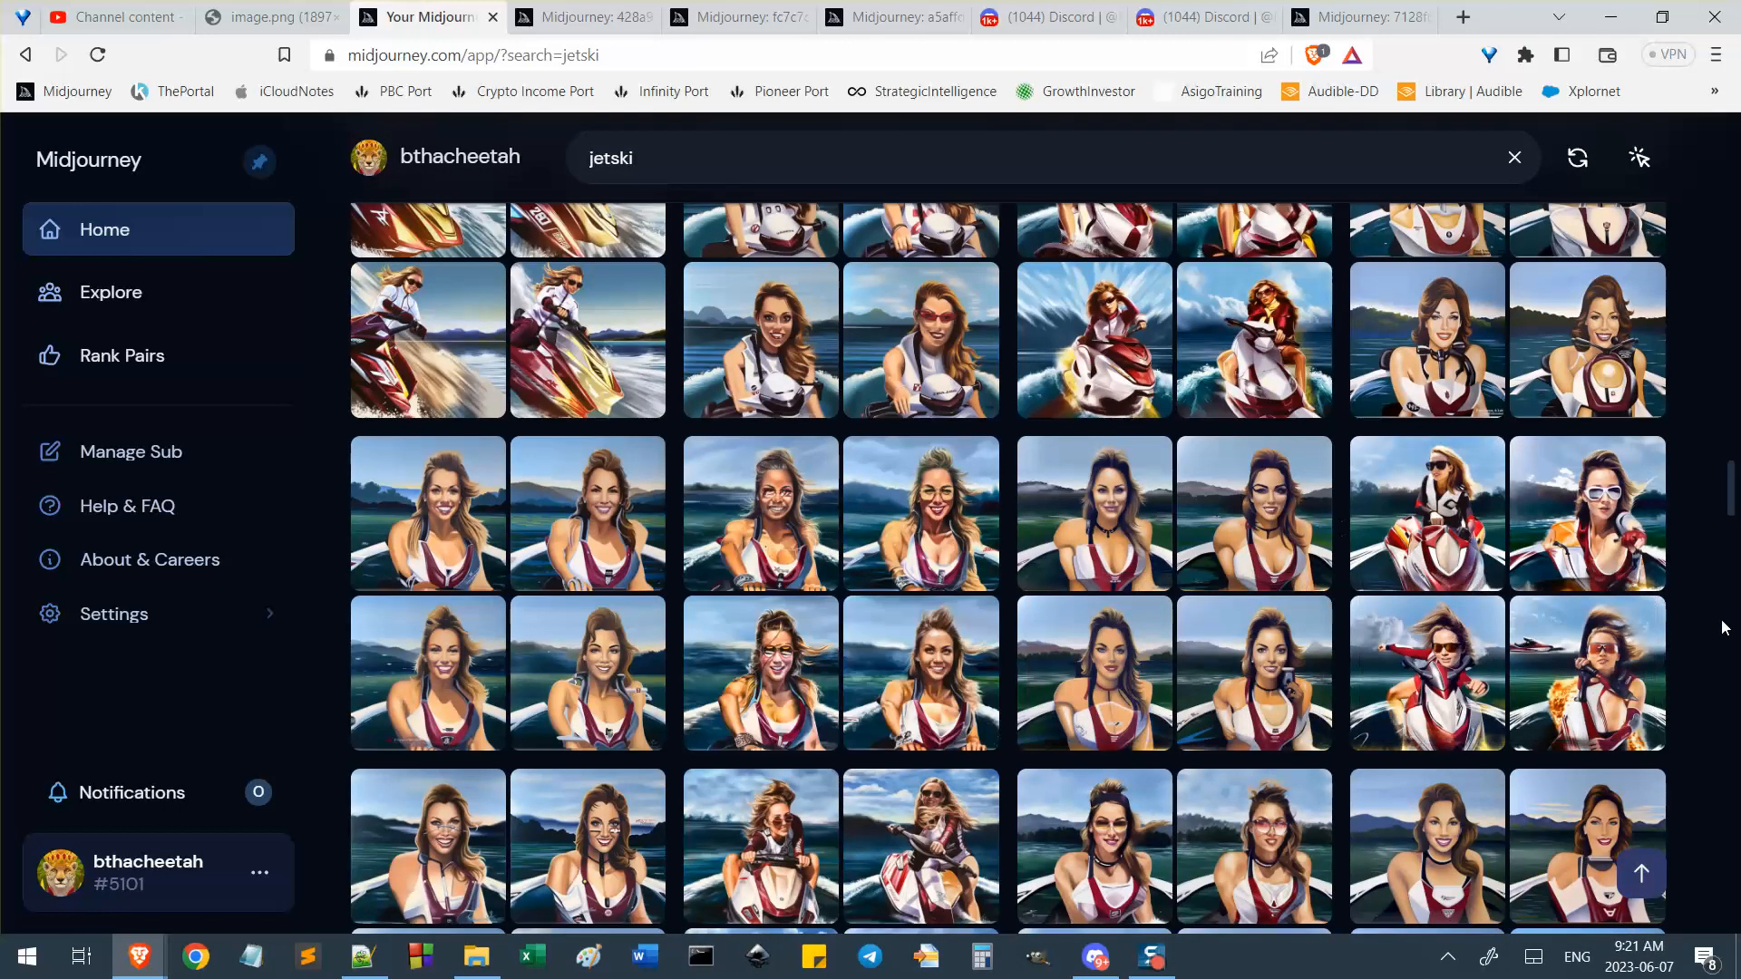
click(1452, 487)
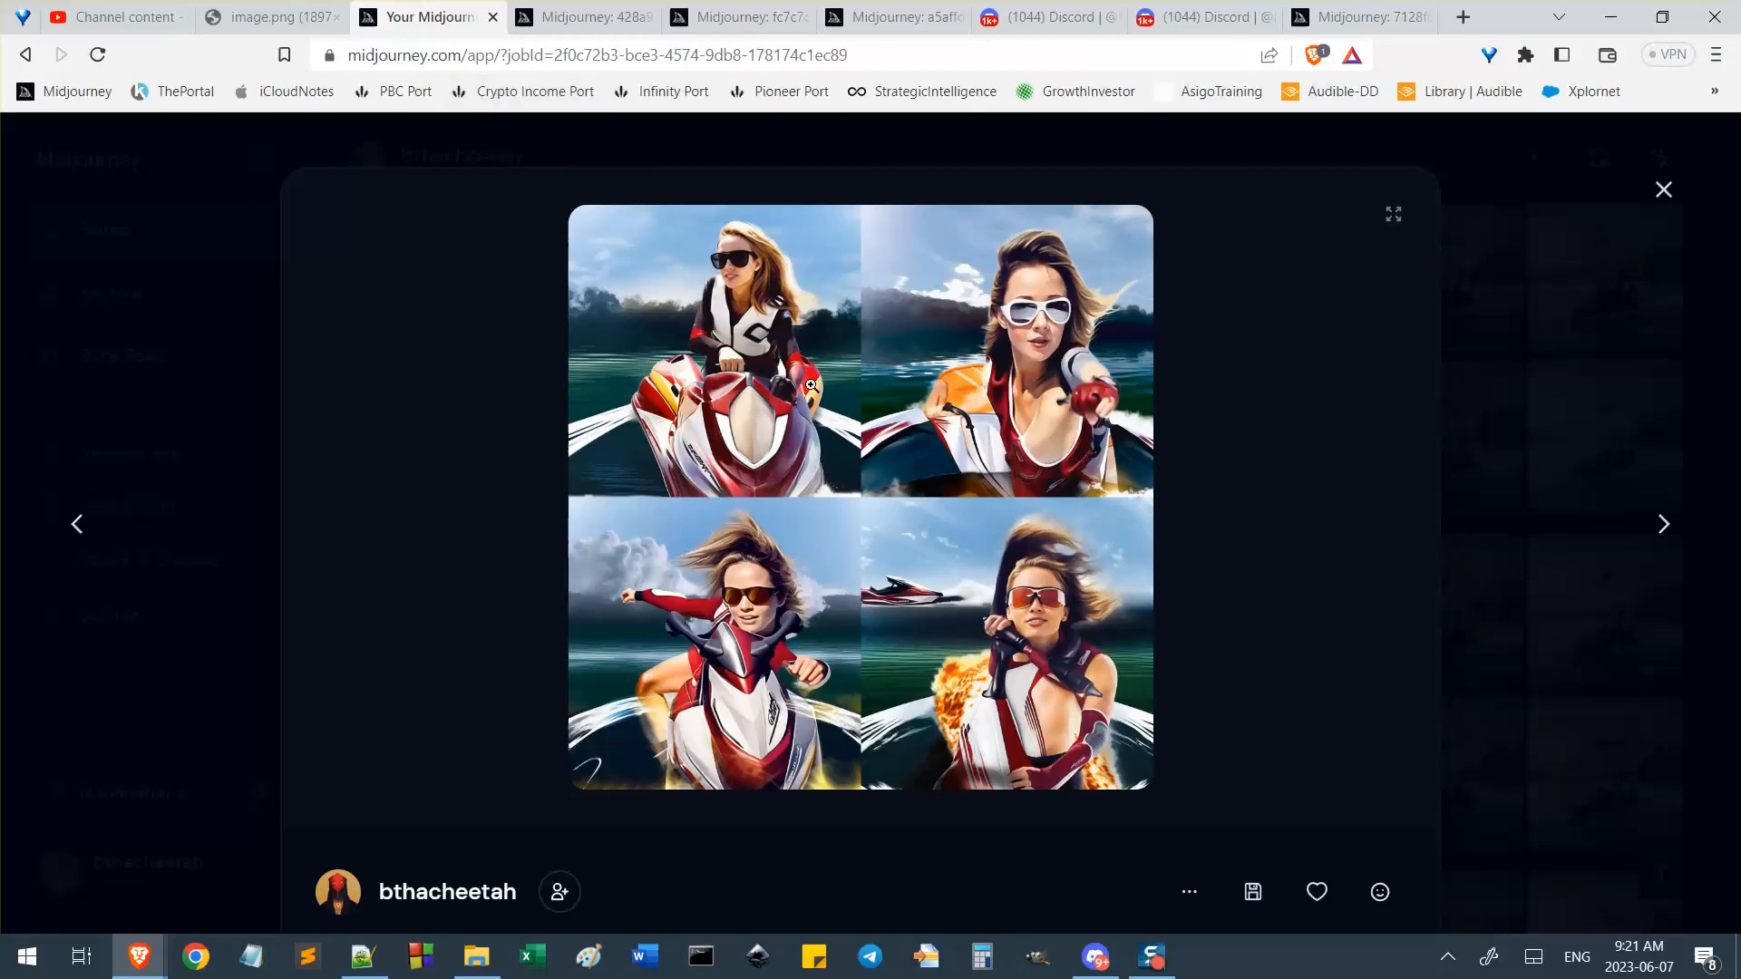
click(723, 381)
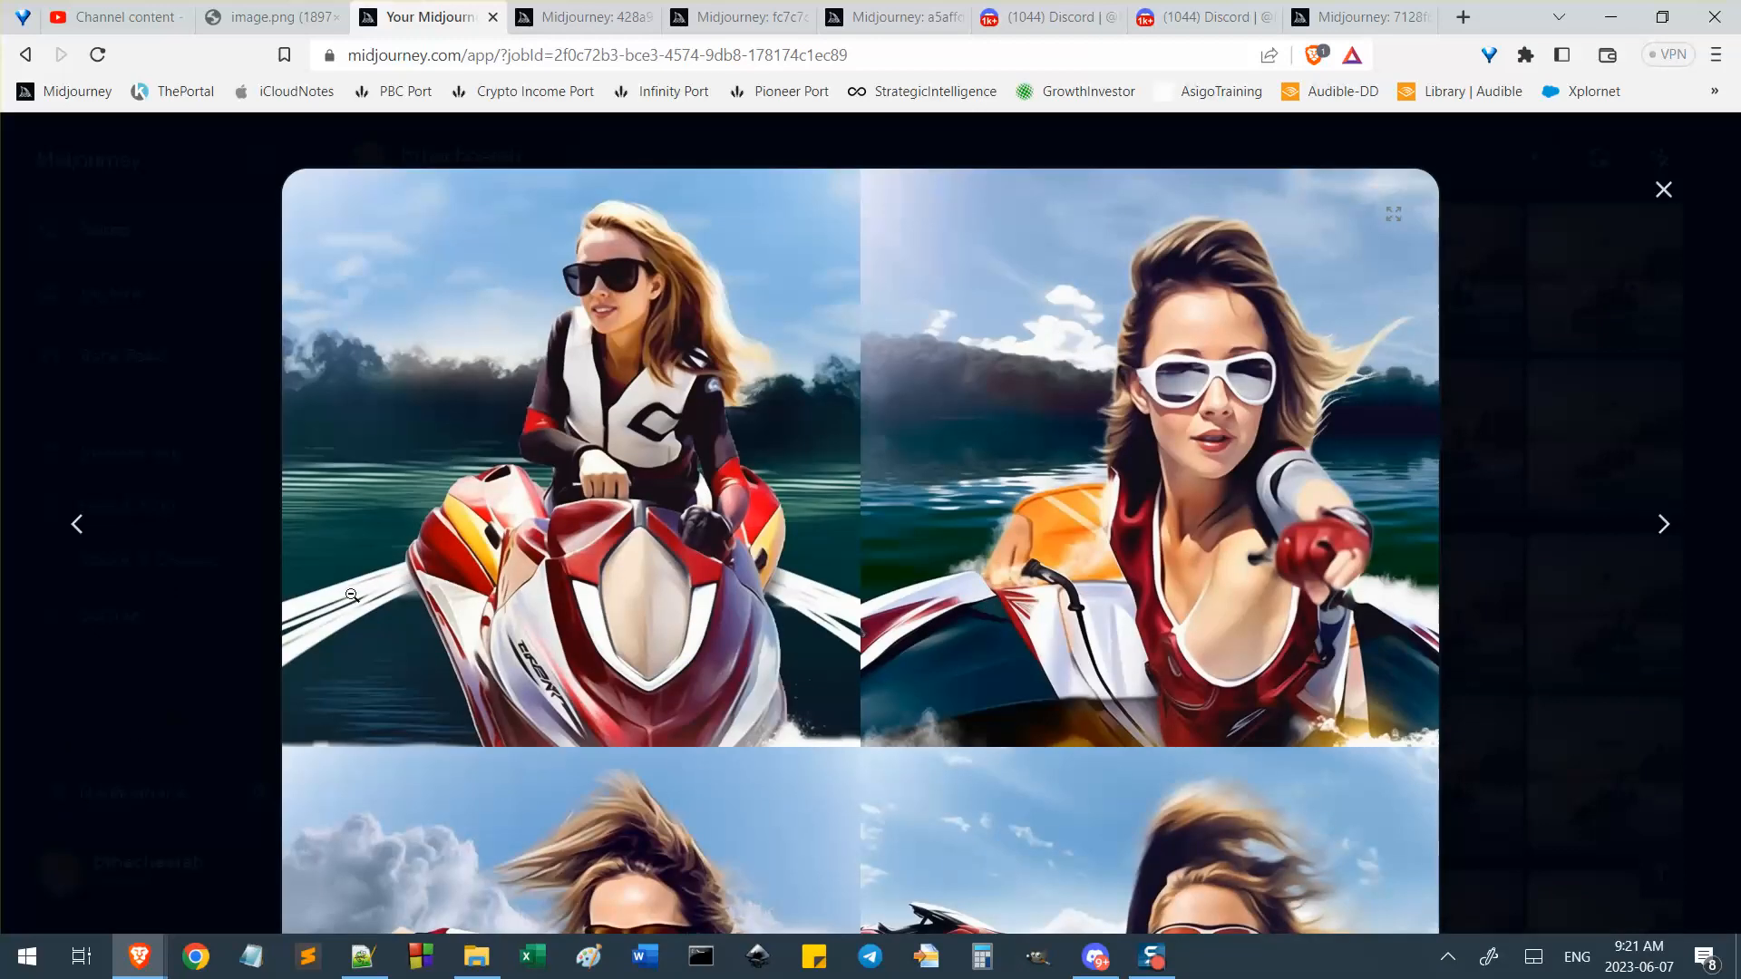
scroll(516, 542, down, 1)
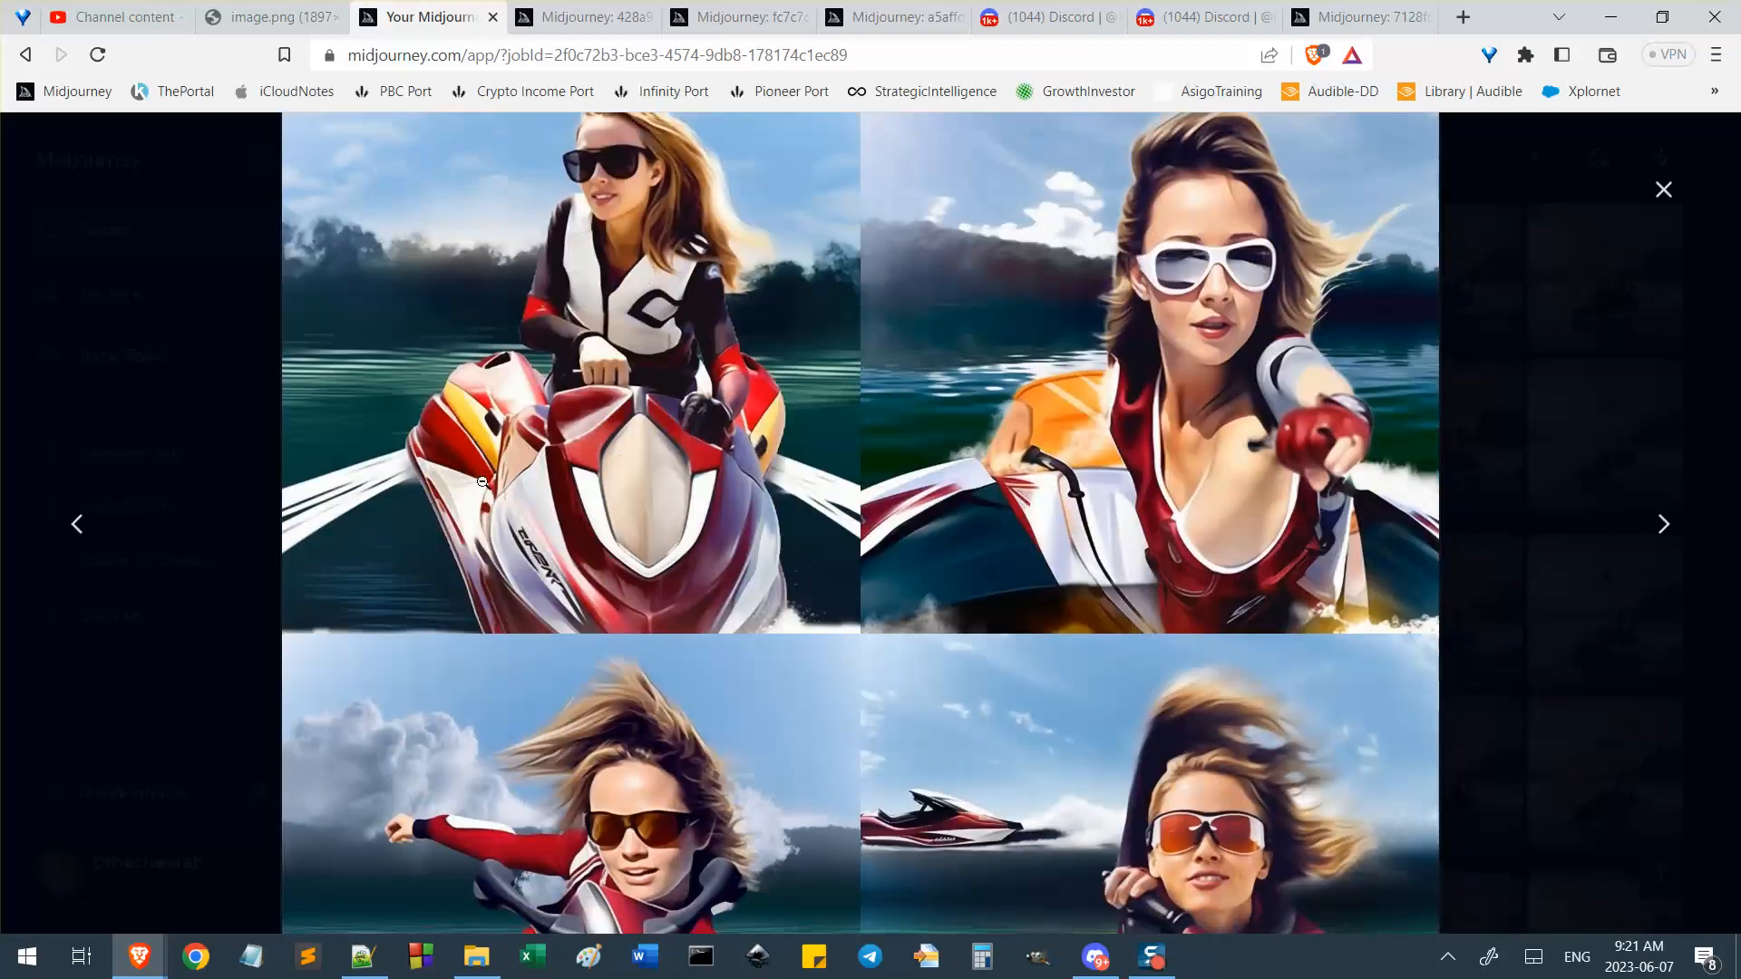
Examine the lower images of the enlarged red and white jetski grid and close the enlarged view.
scroll(482, 482, down, 6)
scroll(436, 537, up, 2)
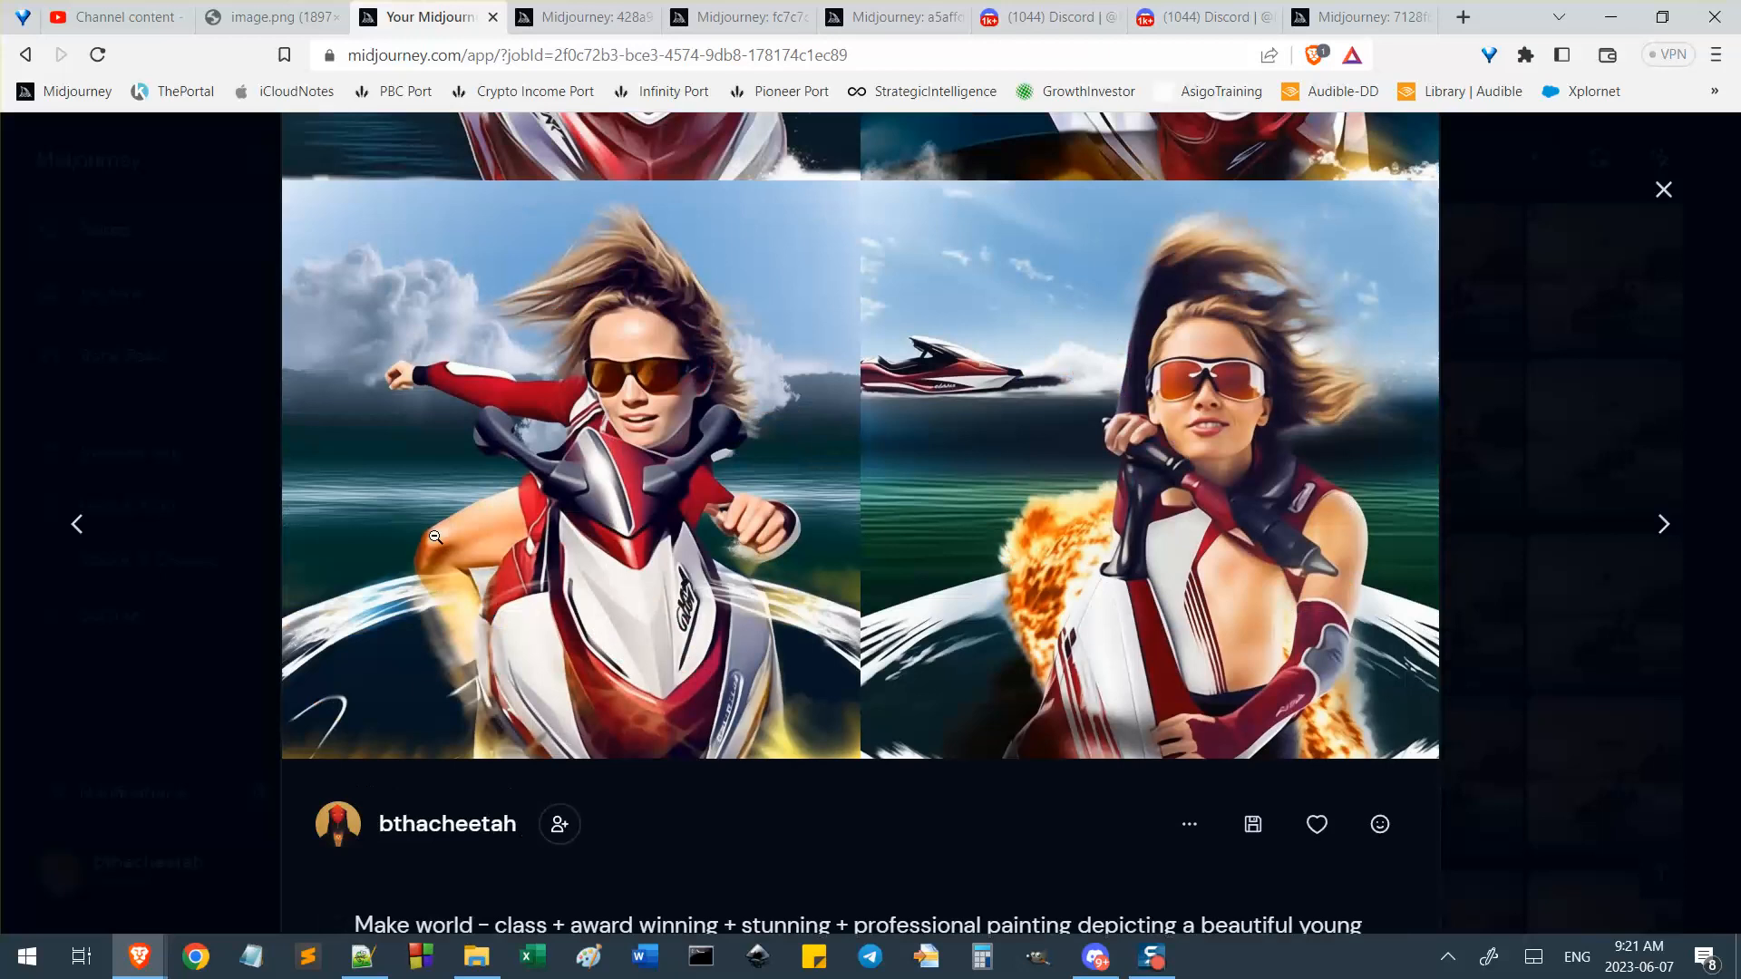
scroll(436, 537, down, 1)
scroll(420, 548, up, 5)
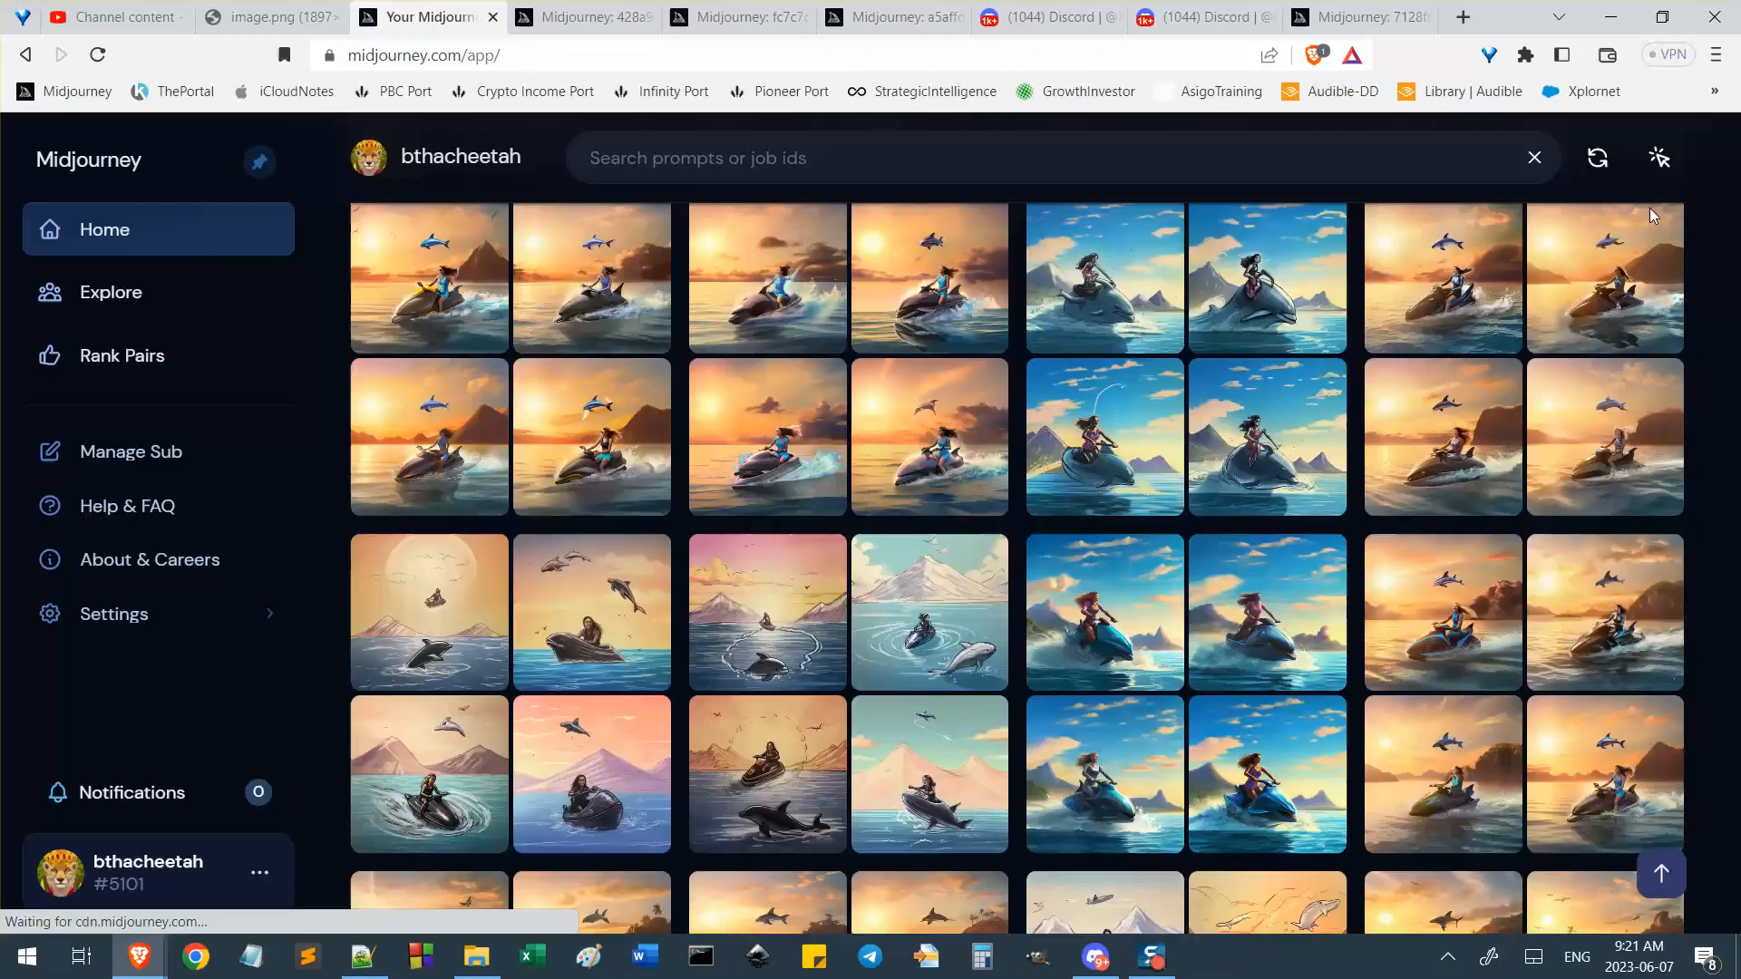
click(1663, 190)
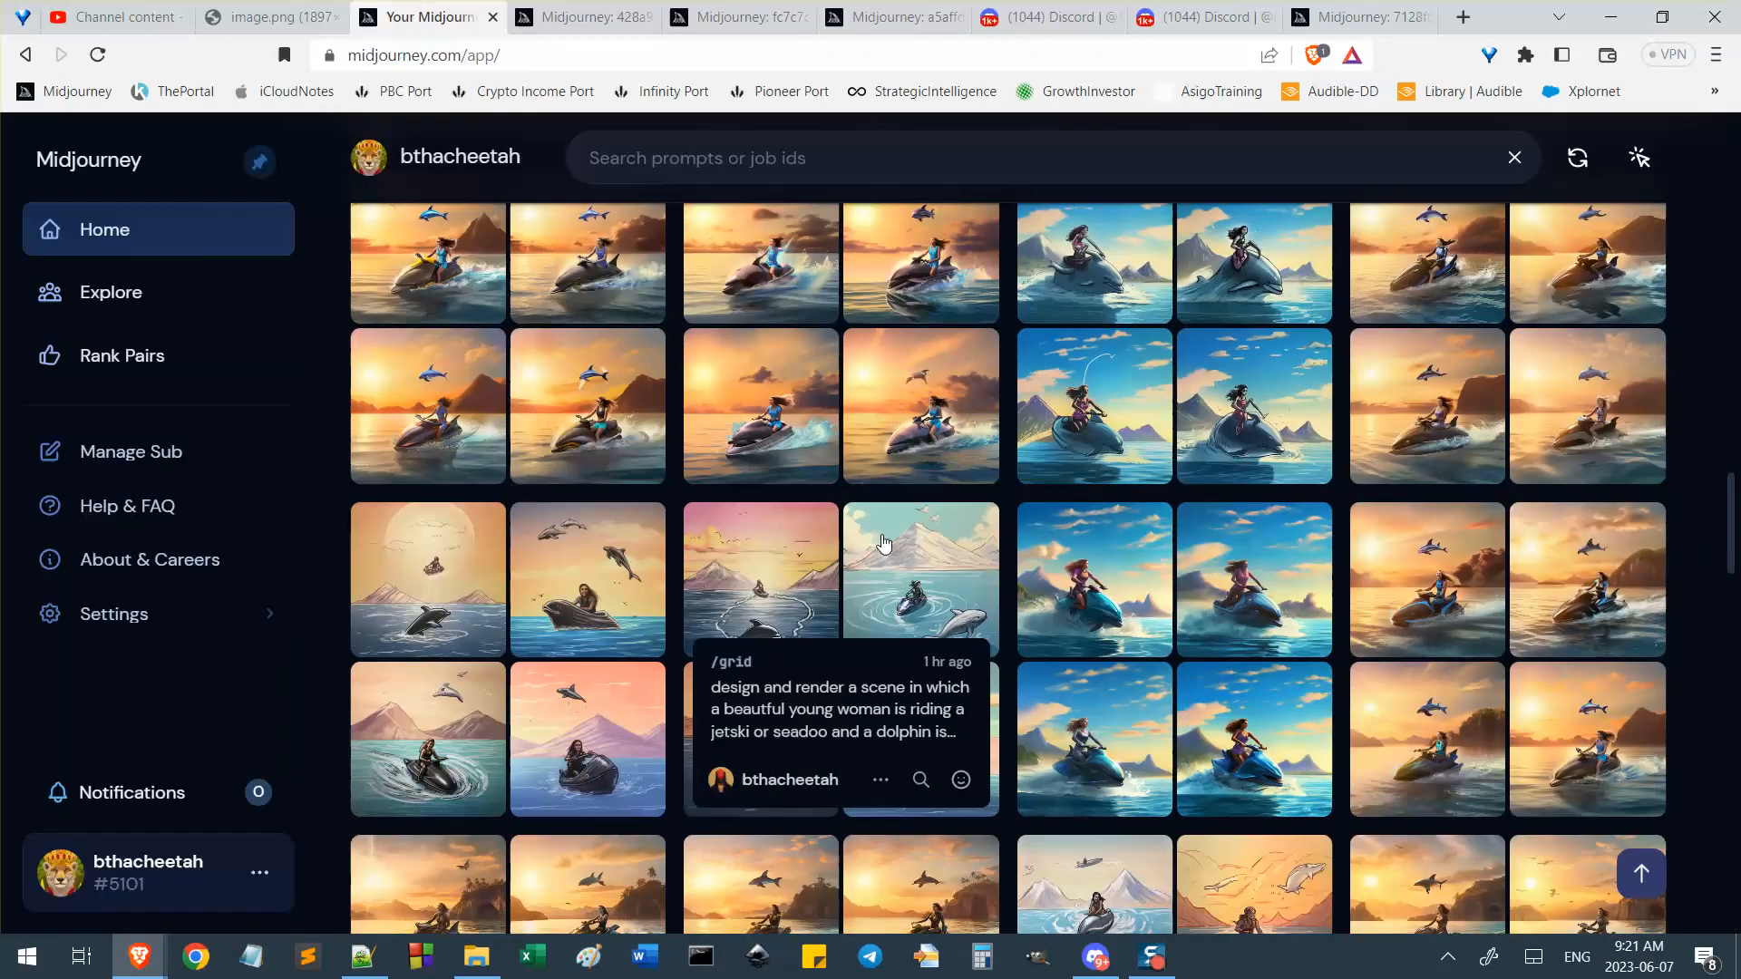
Run the search for jetski again on the profile's grids.
scroll(884, 545, up, 15)
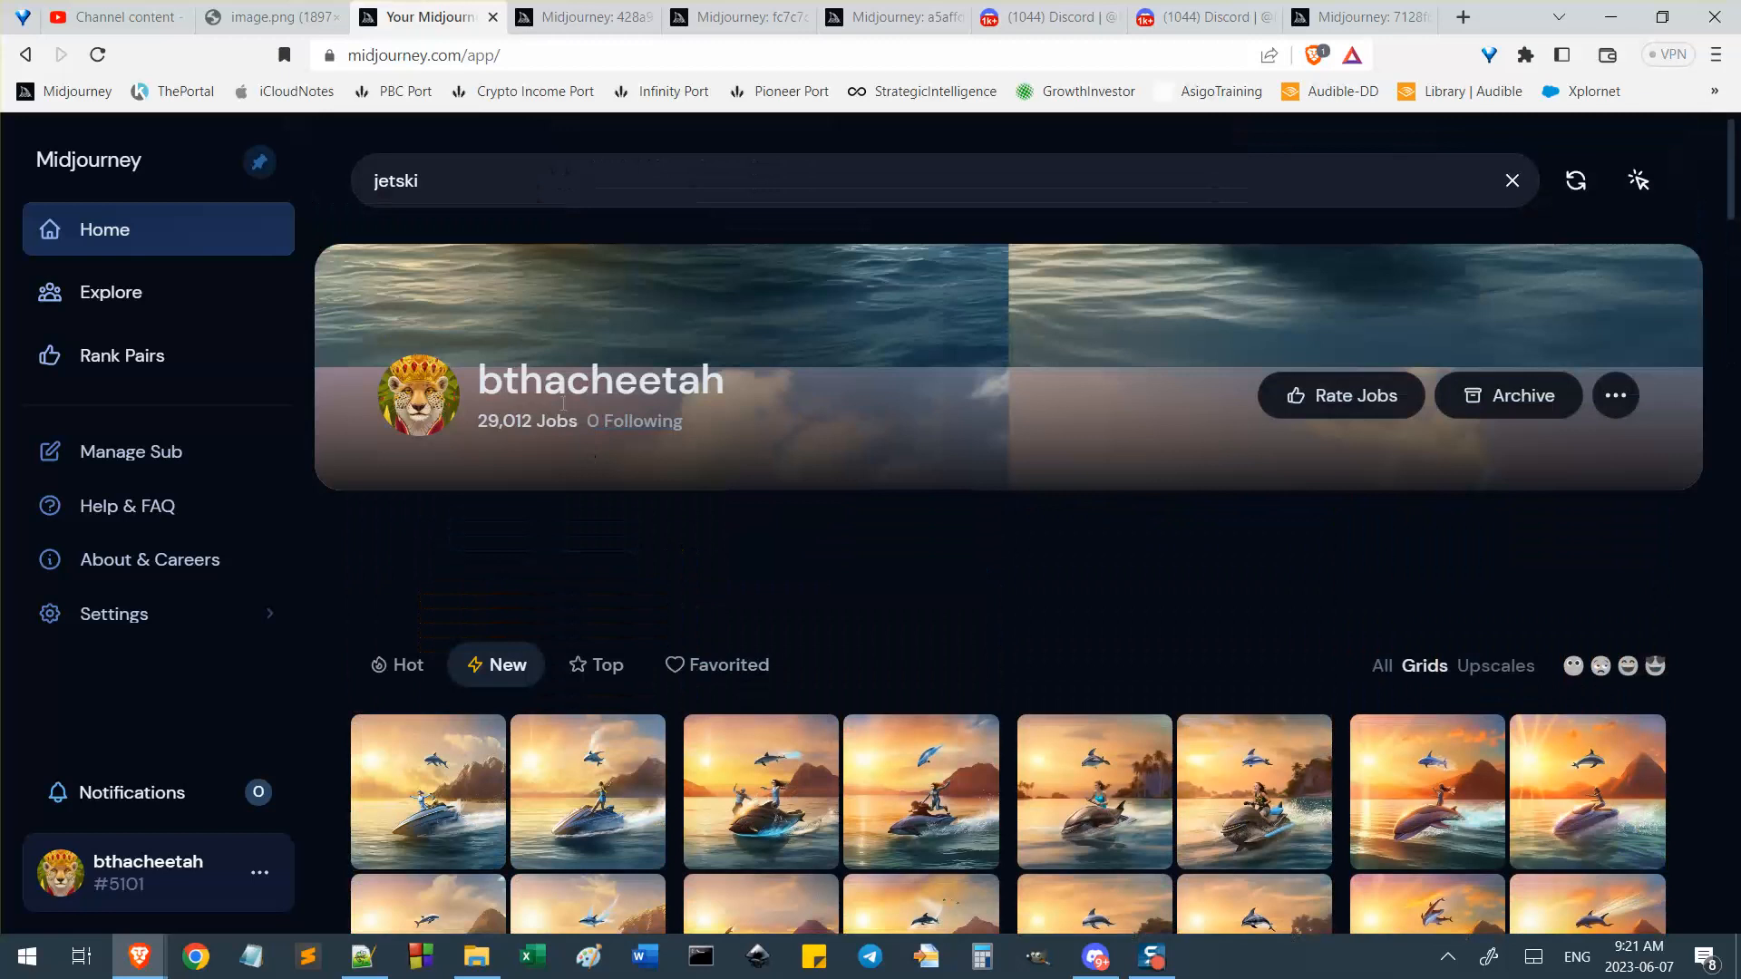
scroll(563, 403, down, 1)
scroll(483, 149, up, 1)
key(Return)
Find the 13-day-old collage-style grids of women in blue, yellow and black vests on jetskis and open them in separate pages.
scroll(1034, 490, down, 10)
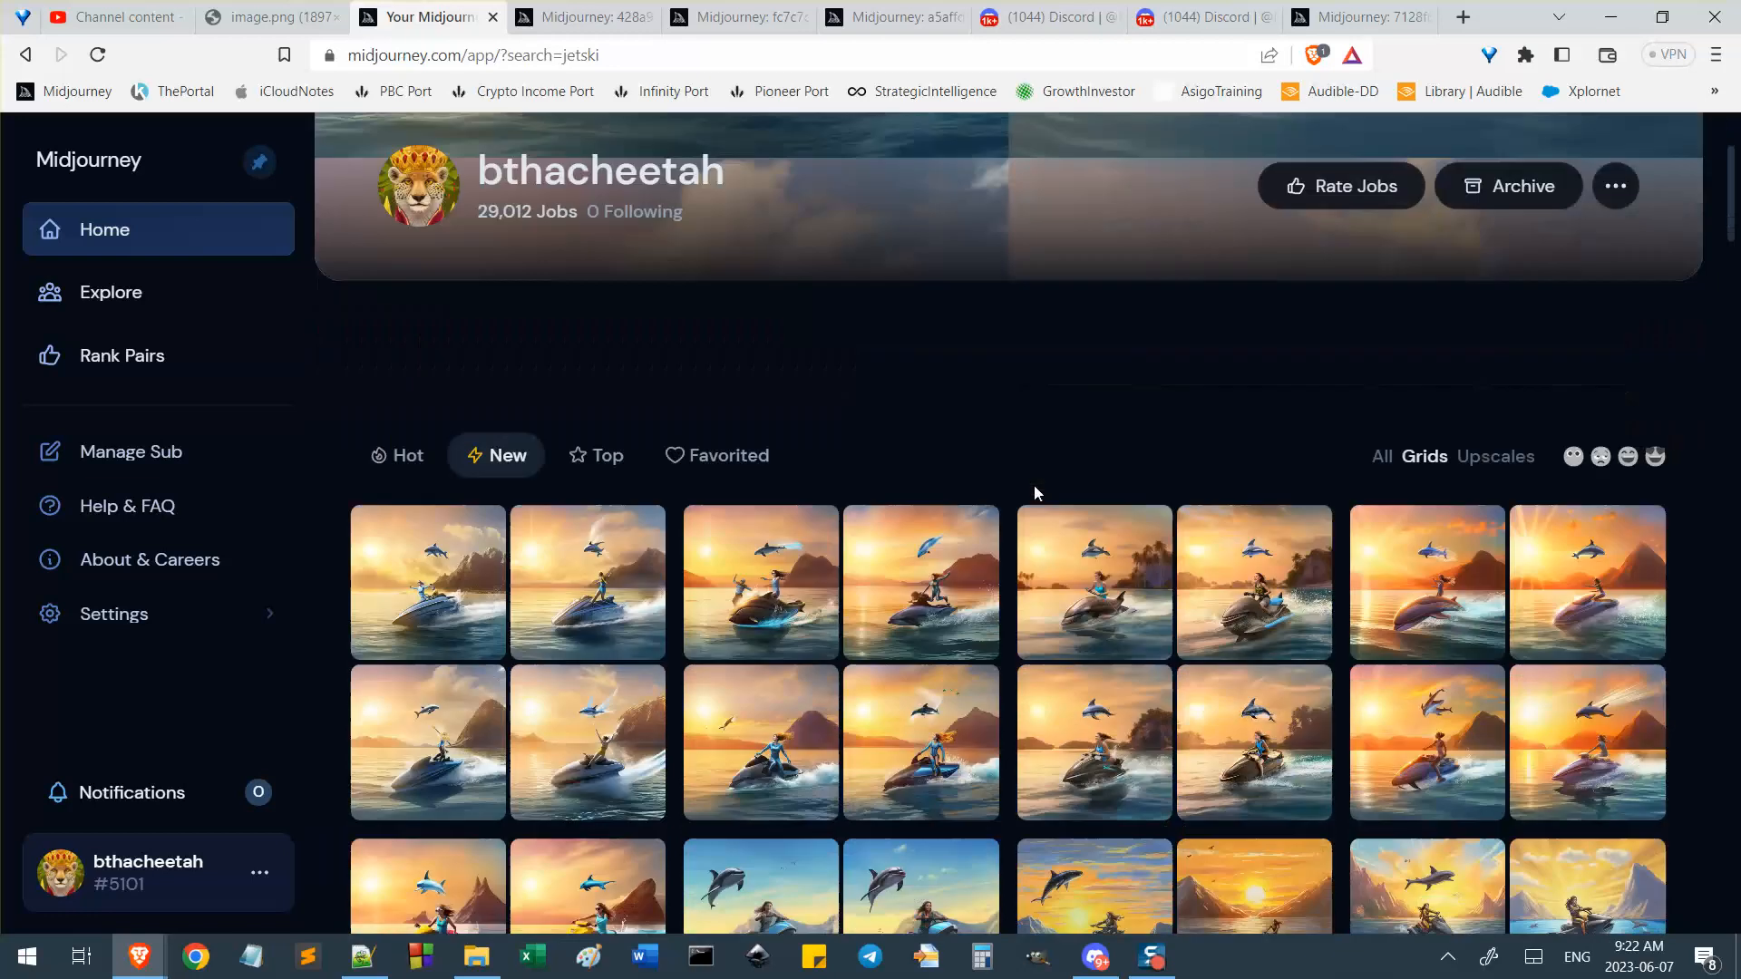
scroll(1105, 526, down, 8)
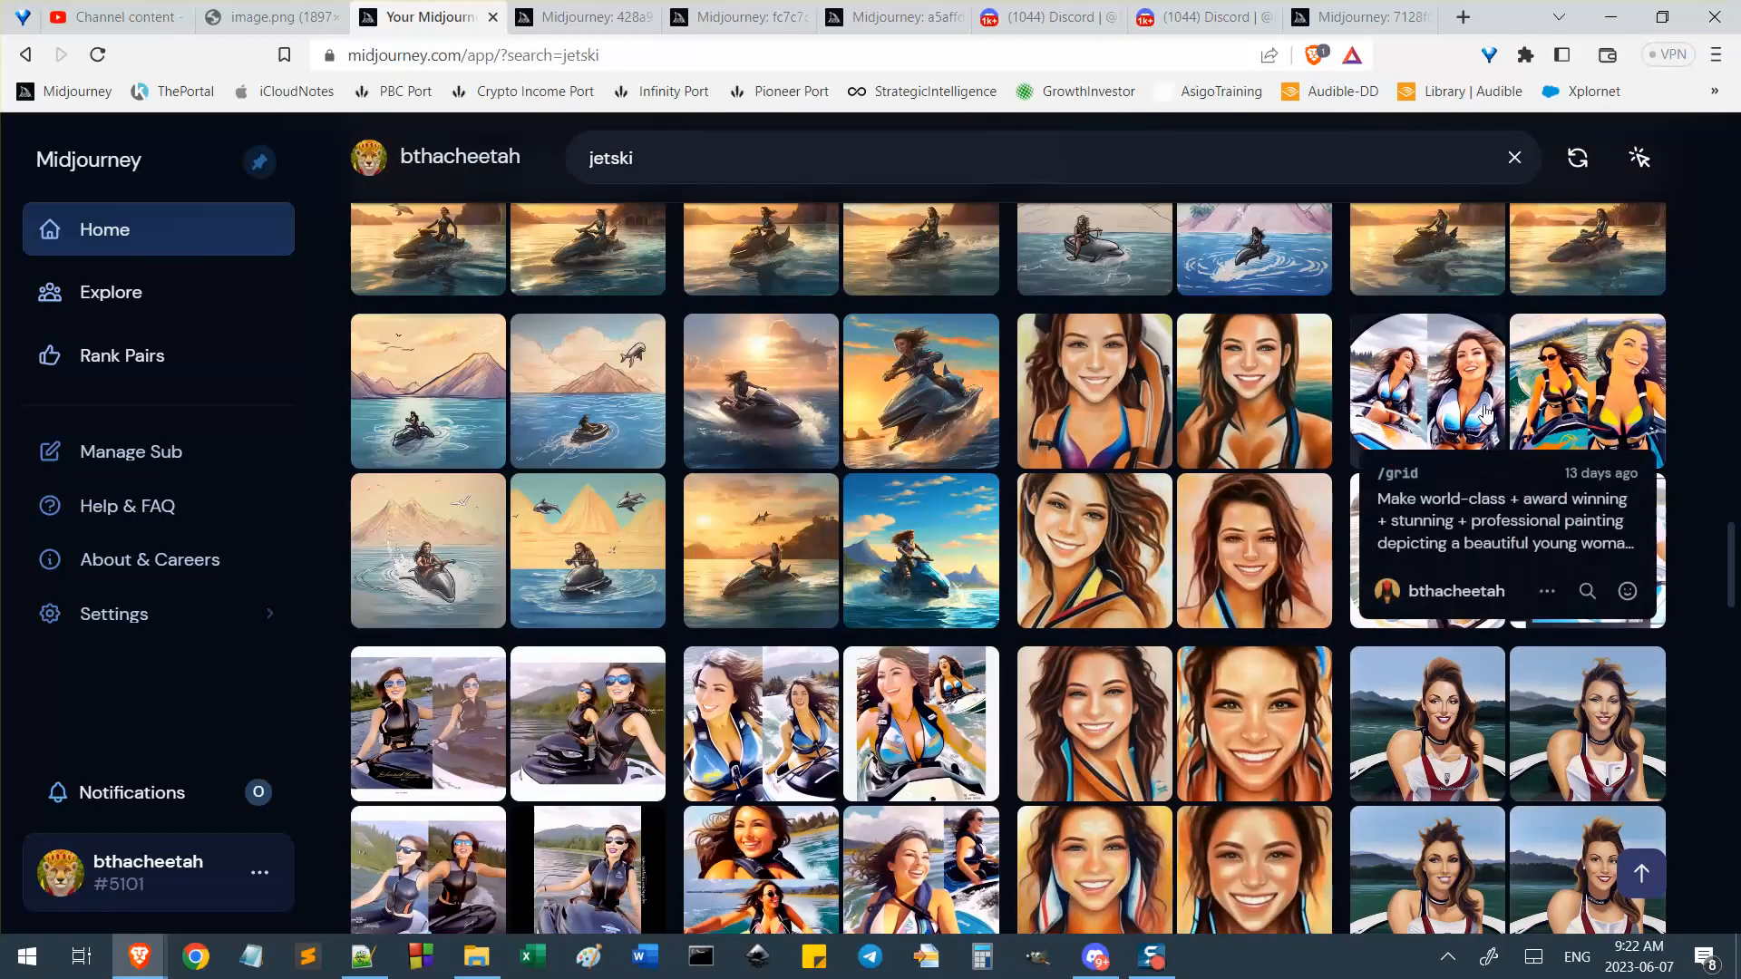
scroll(1005, 611, down, 2)
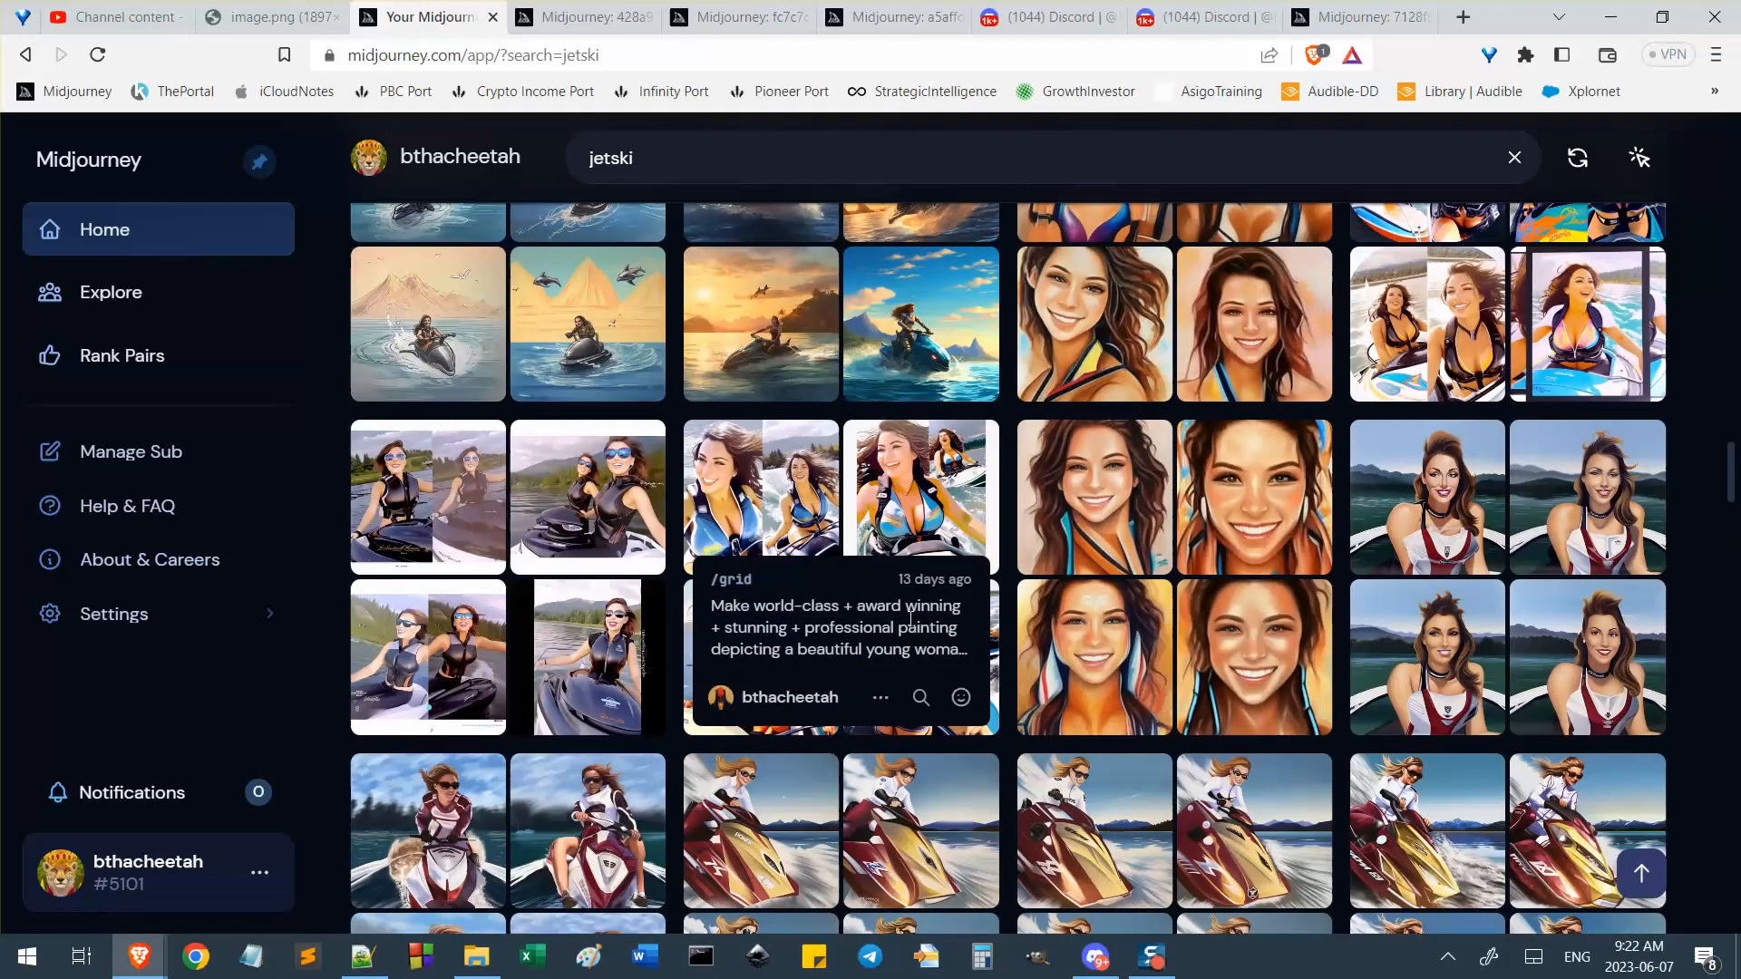
scroll(1005, 610, up, 4)
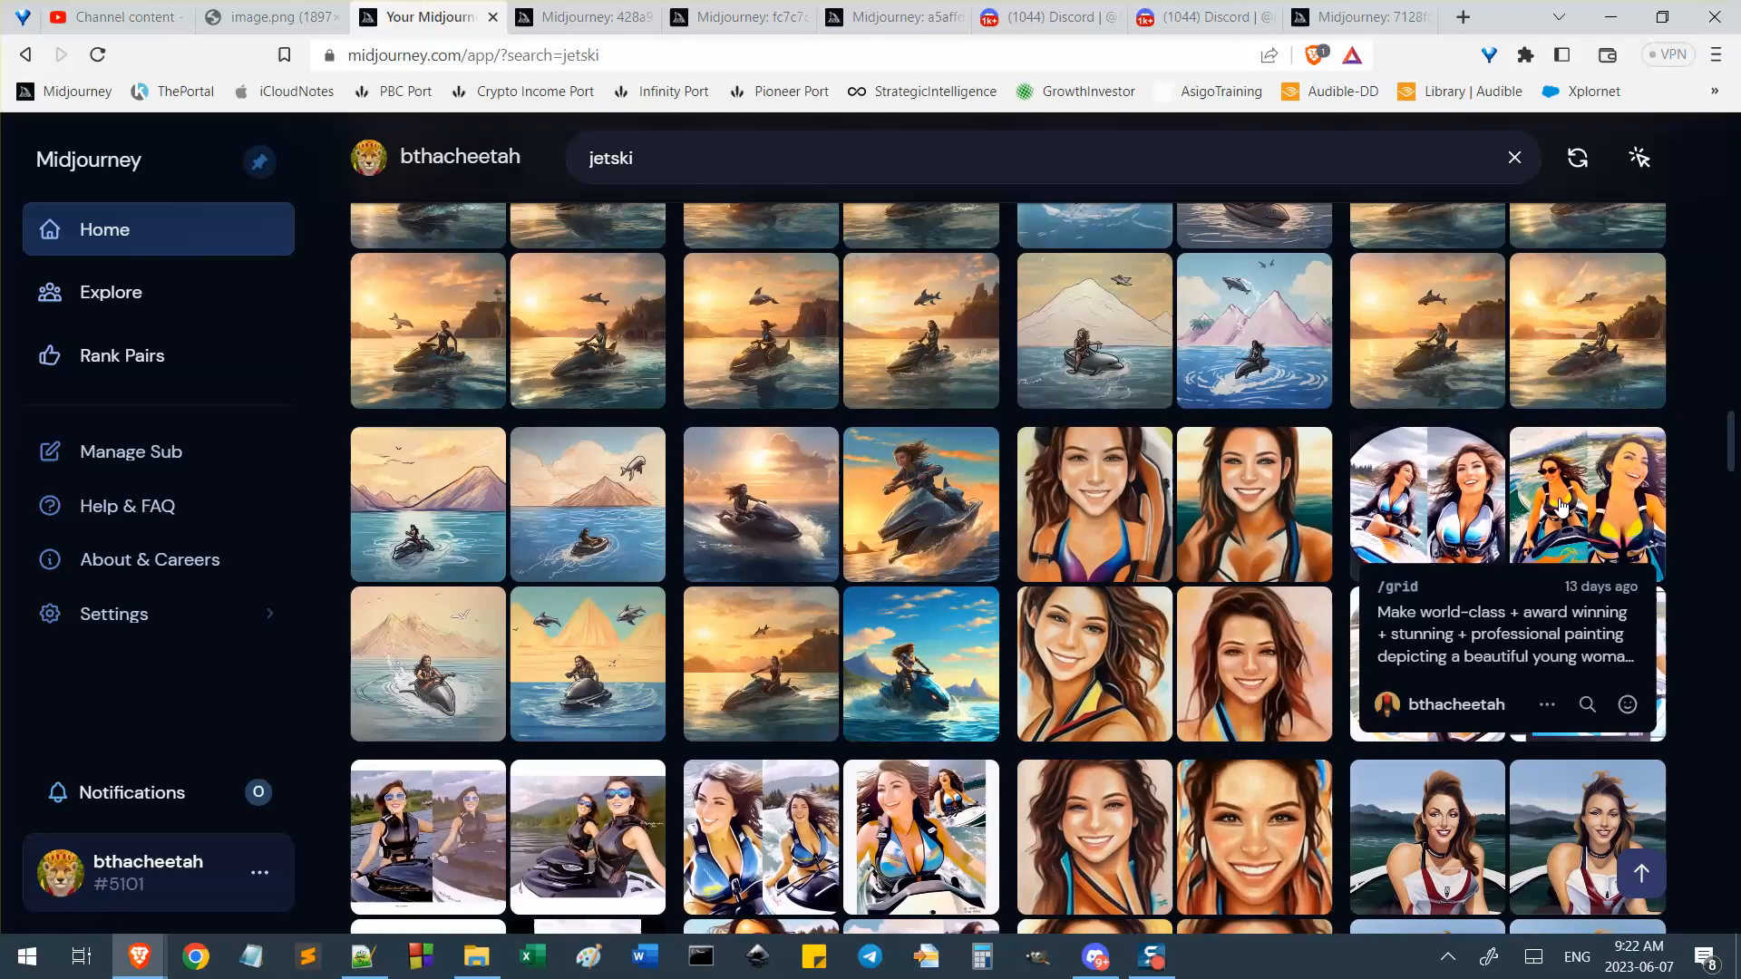
middle_click(1483, 490)
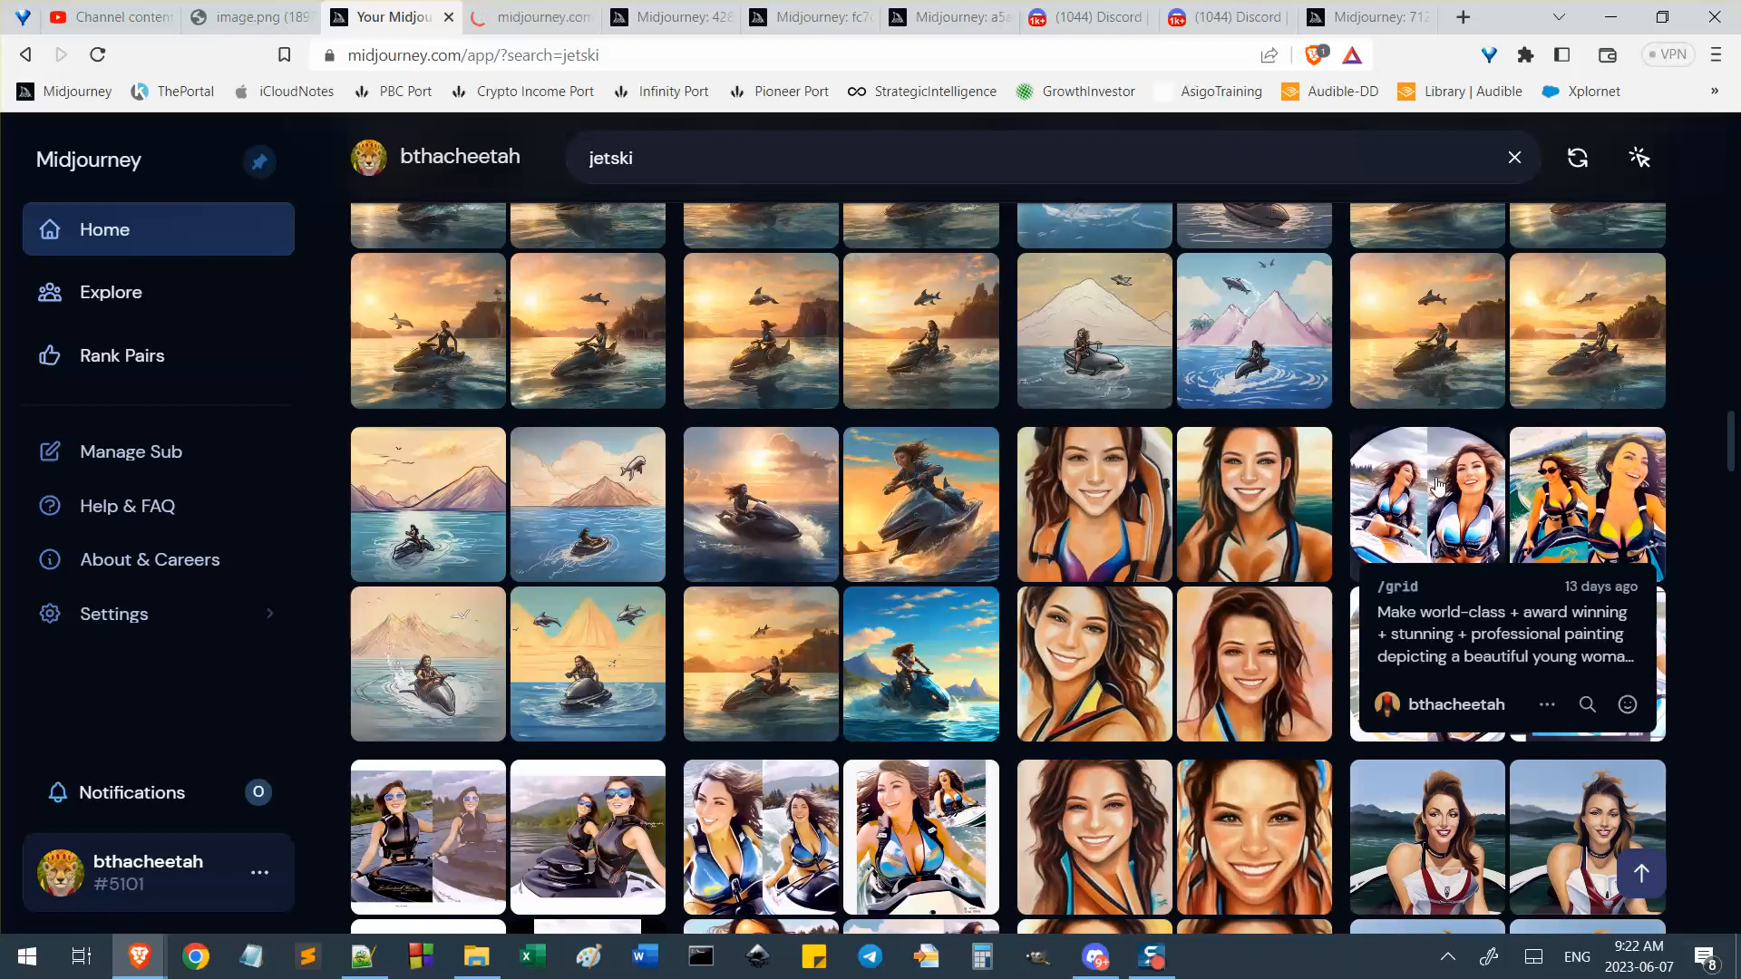
scroll(1451, 481, down, 3)
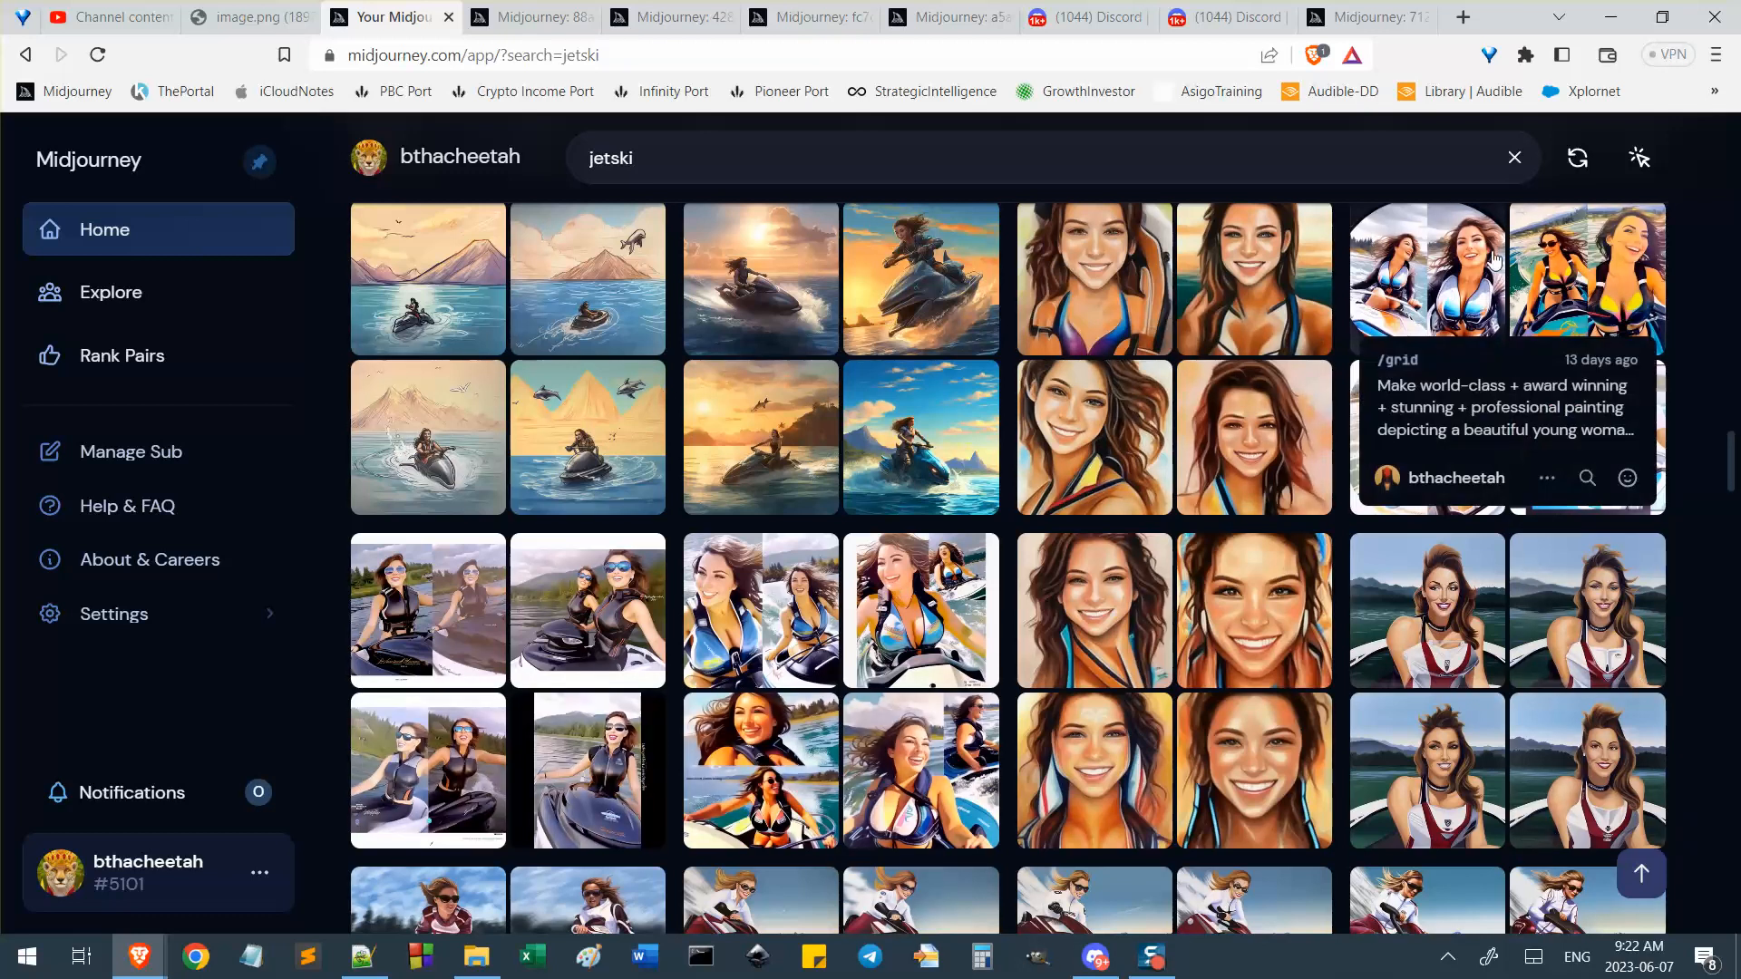
middle_click(1476, 259)
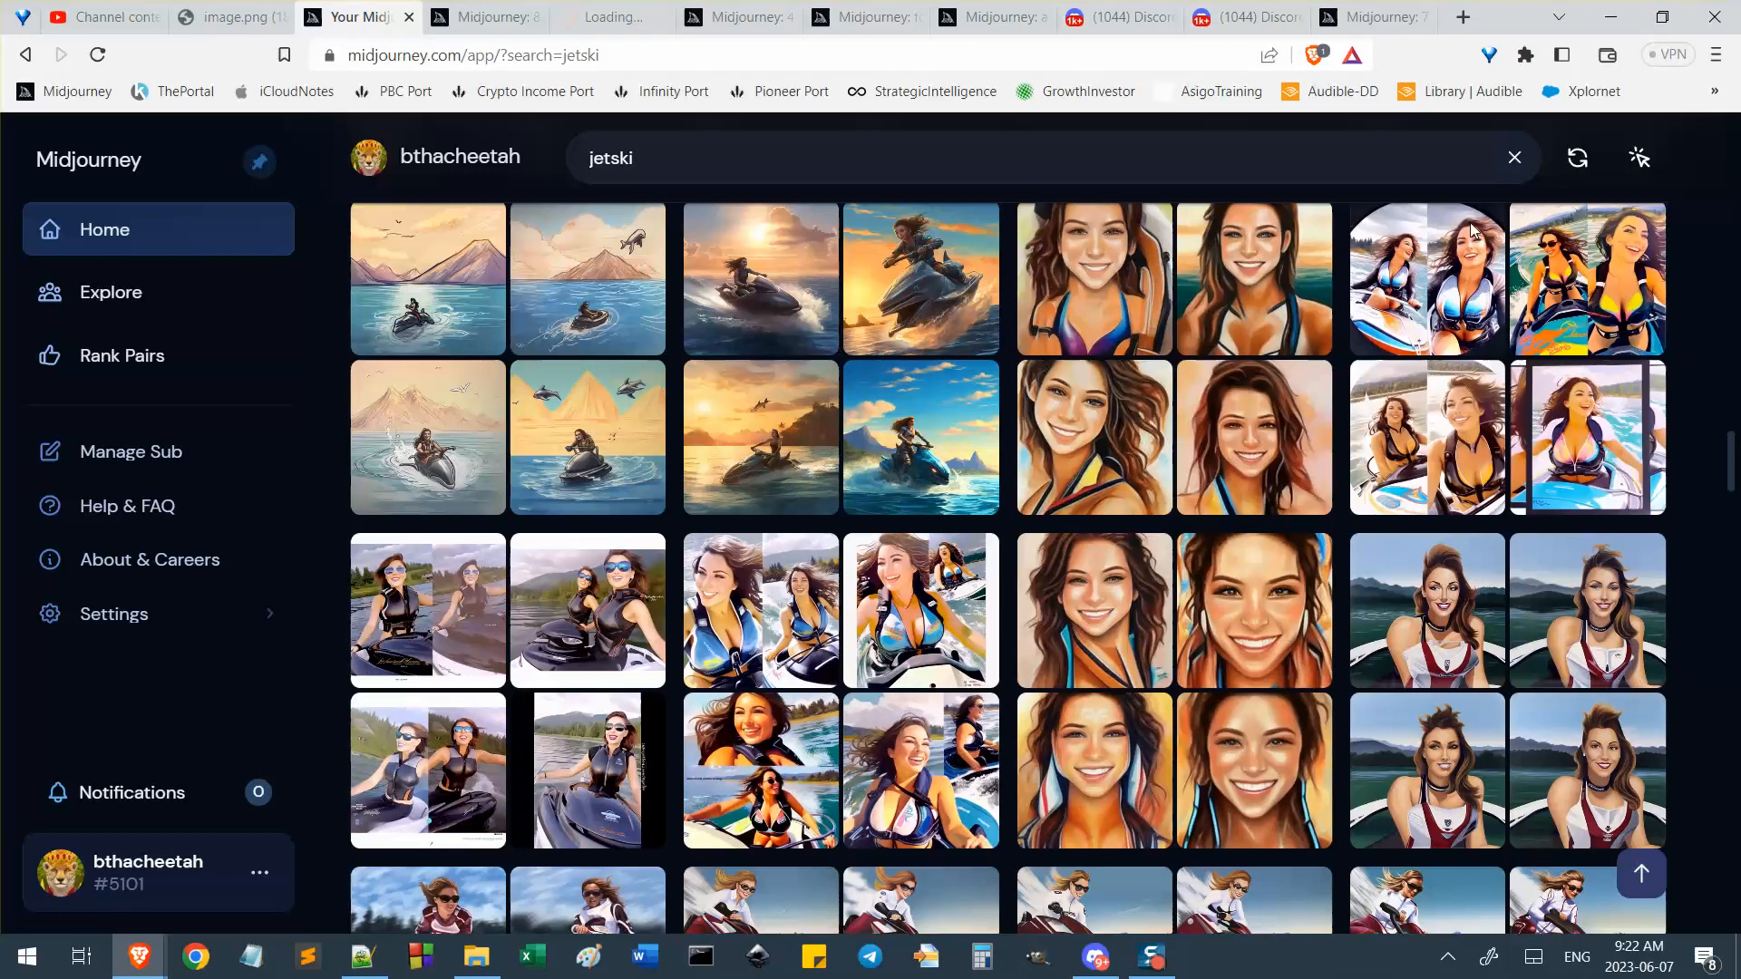
middle_click(804, 591)
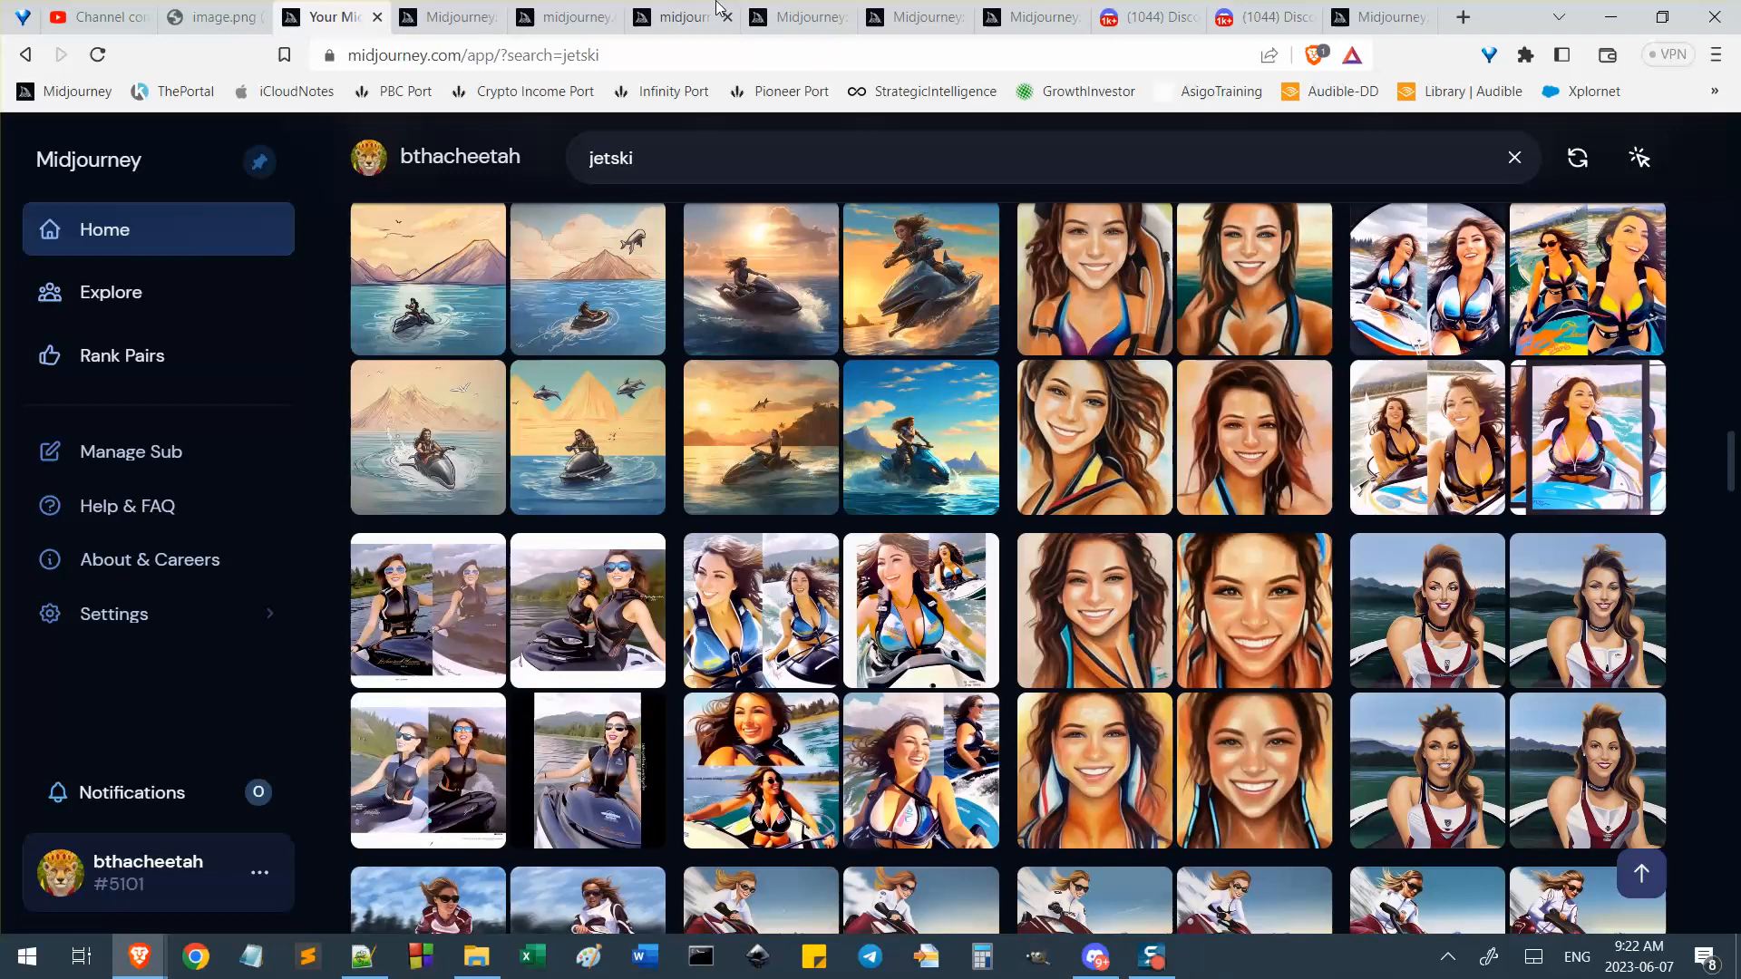
View the blue and yellow vest grid's page, and copy the job page address of the black vest jetski grid.
click(432, 18)
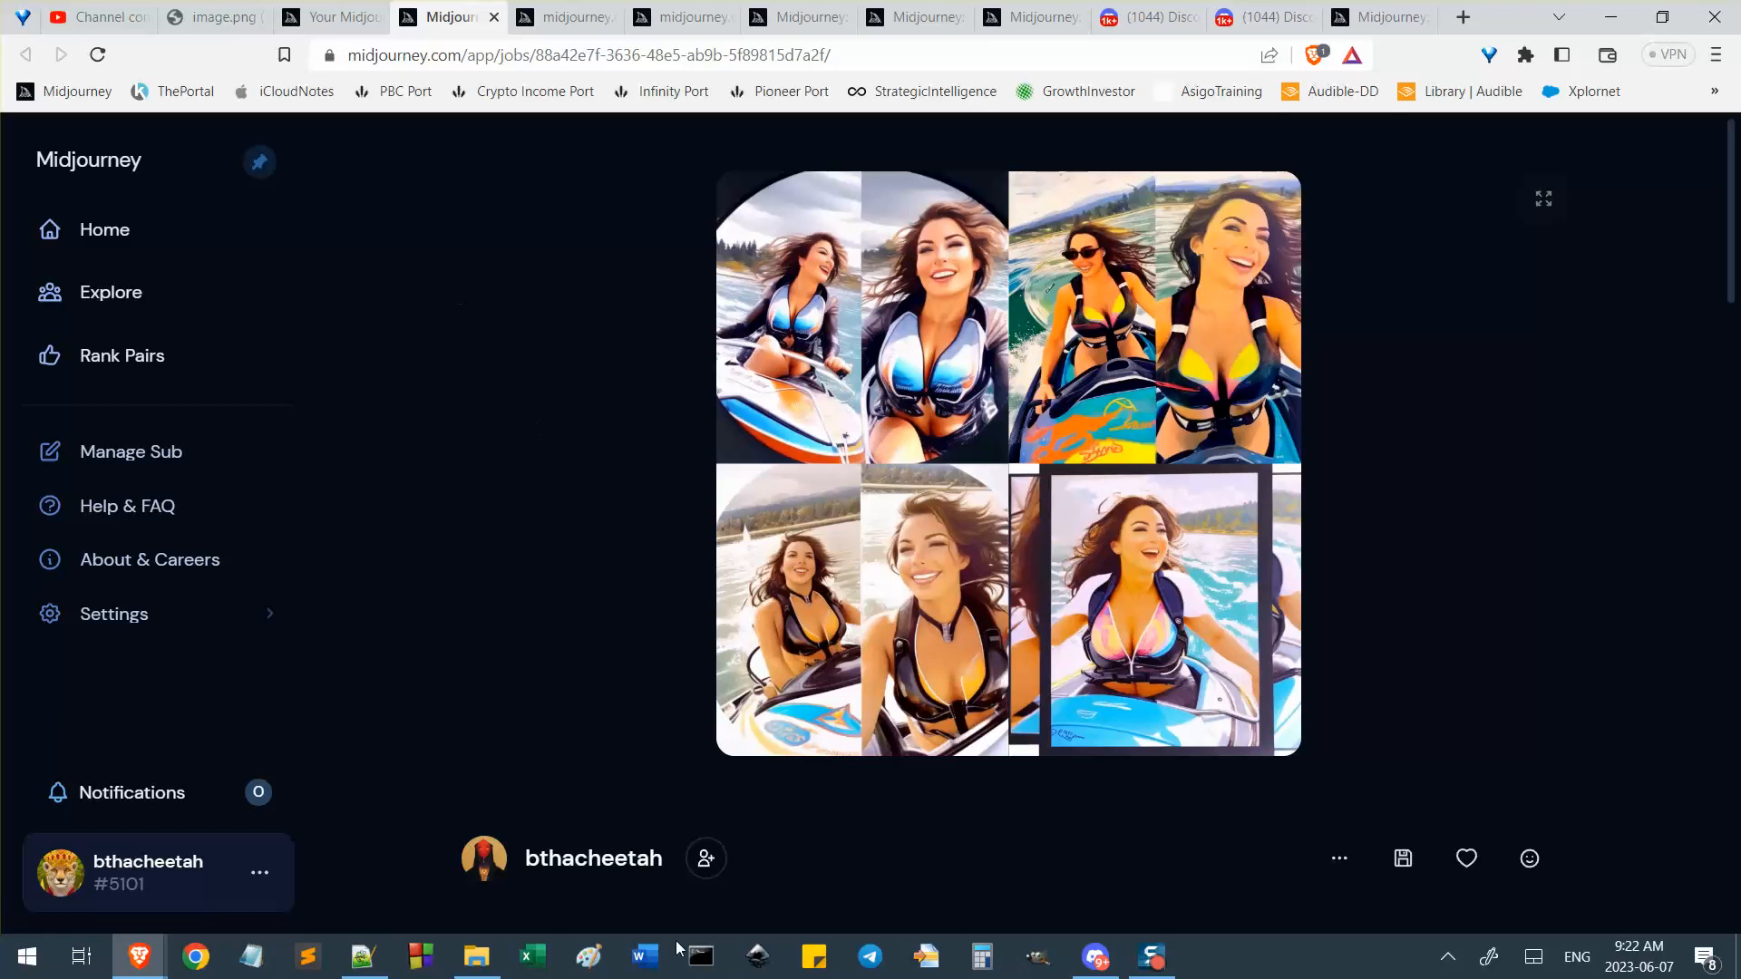
click(271, 871)
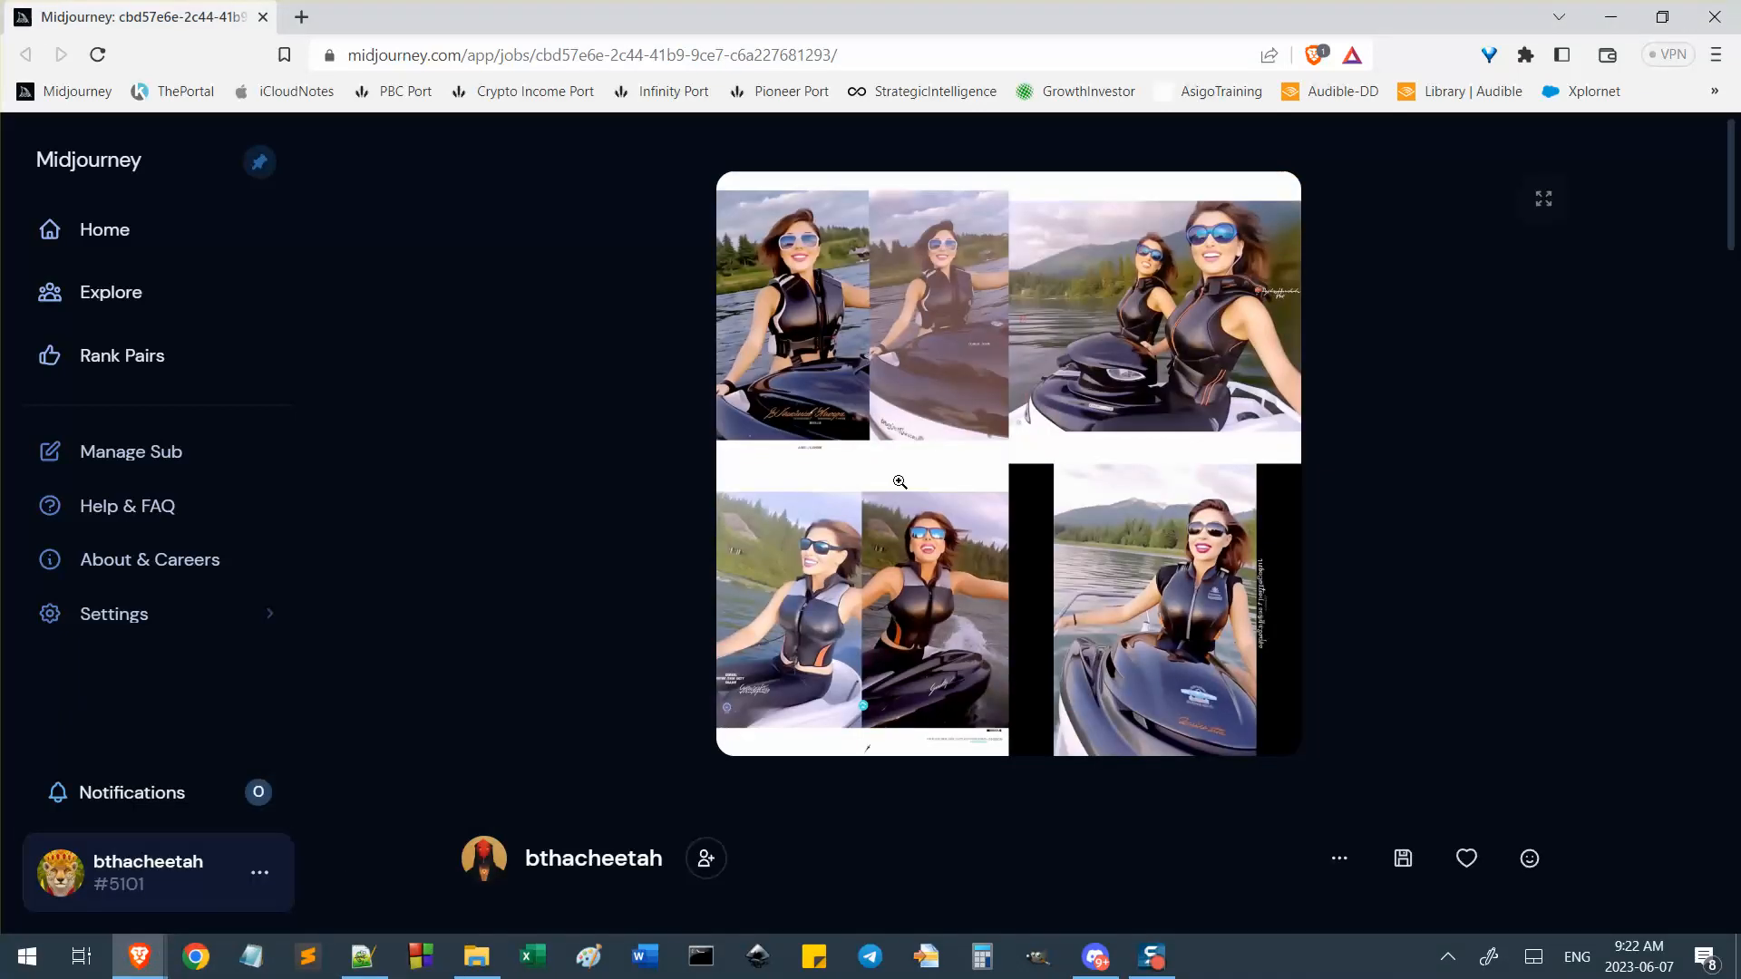
click(711, 55)
key(ctrl+c)
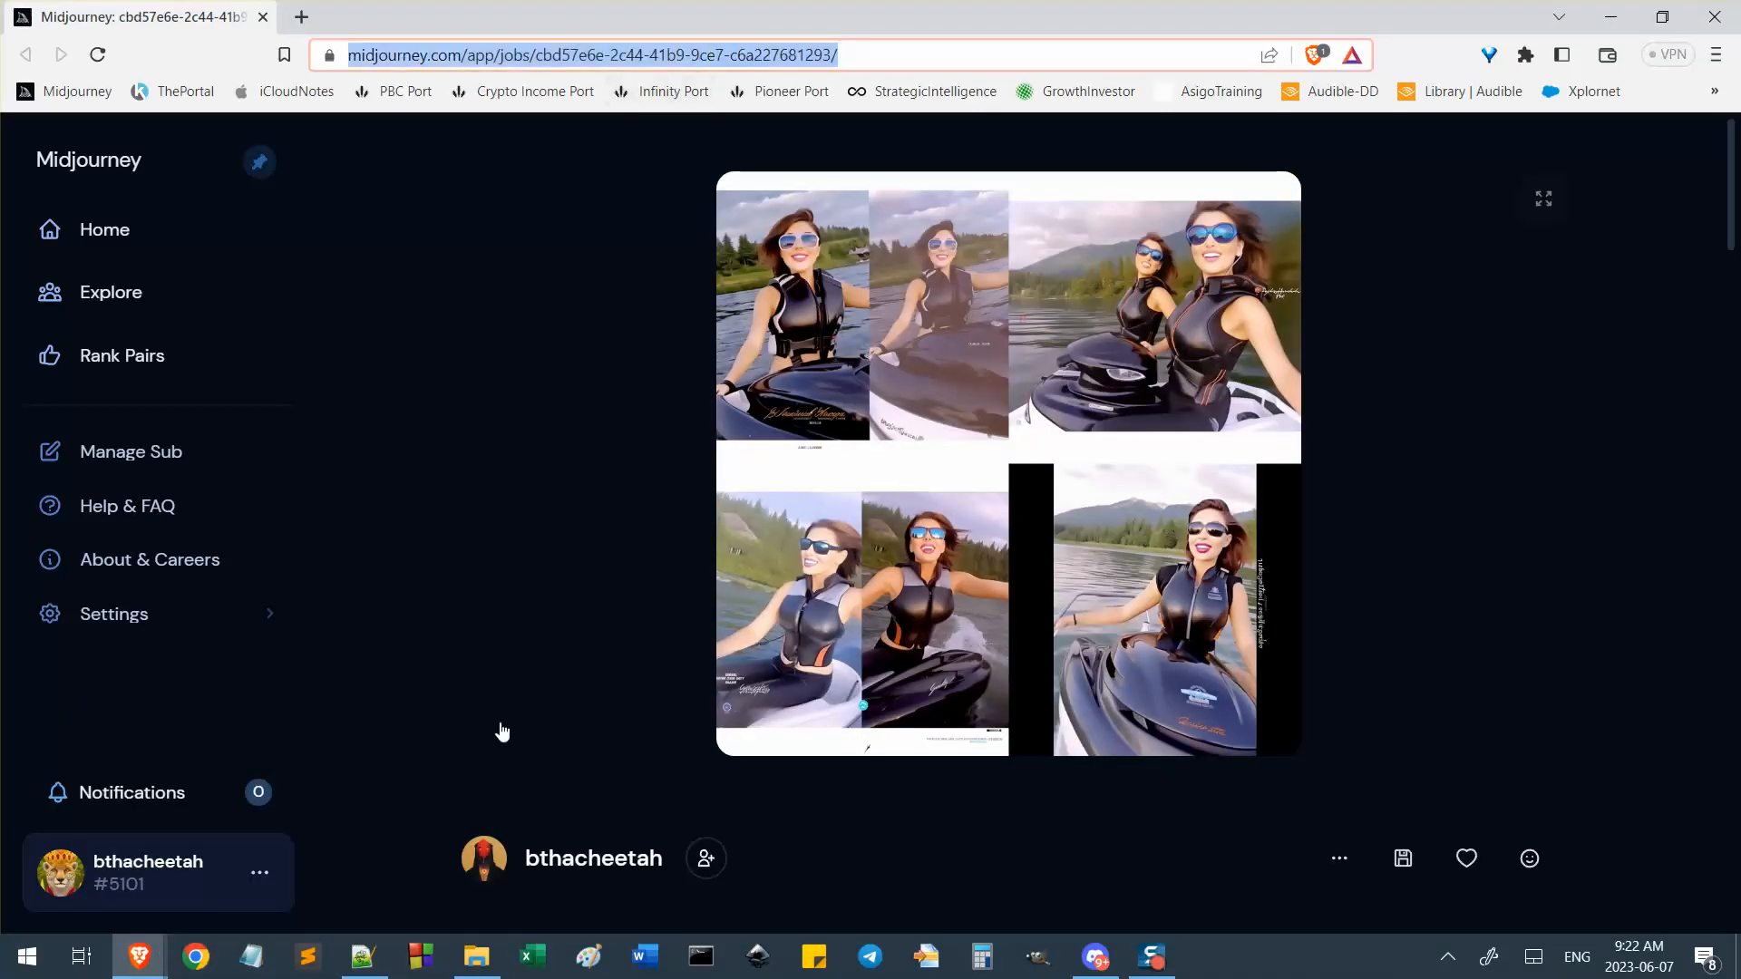
Switch to Notepad++ and create a new document headed "image reference" with the copied Midjourney job link below it.
click(363, 956)
click(886, 684)
key(ctrl+n)
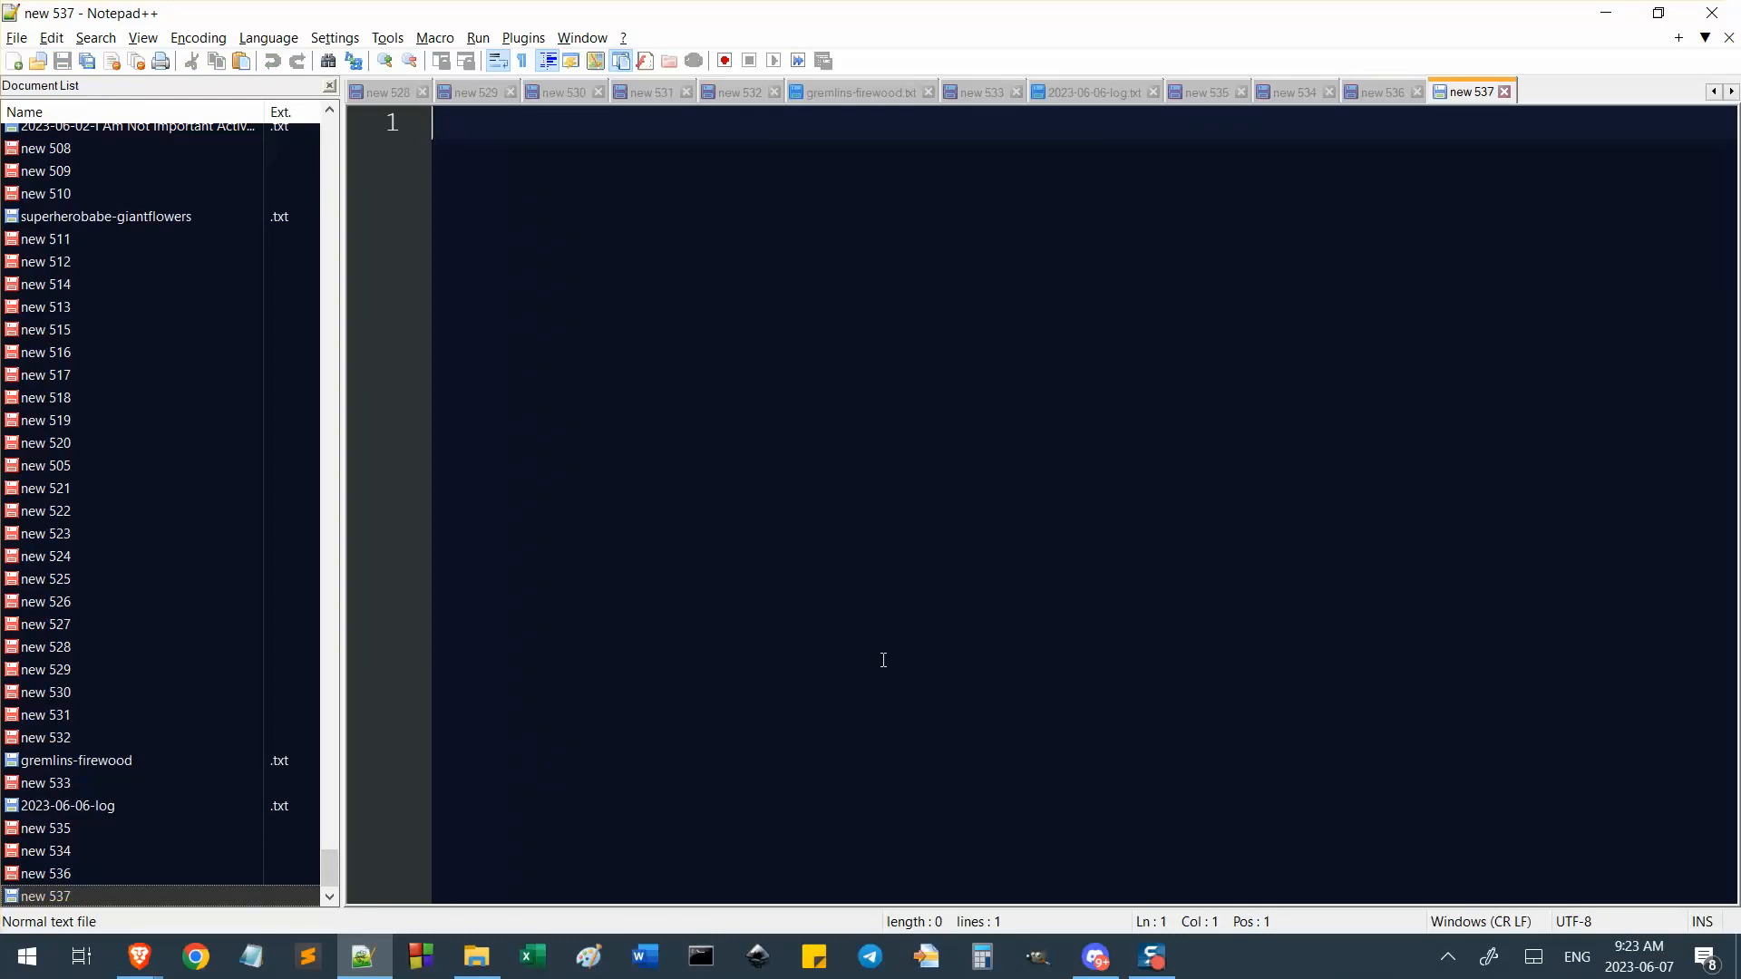
text(image )
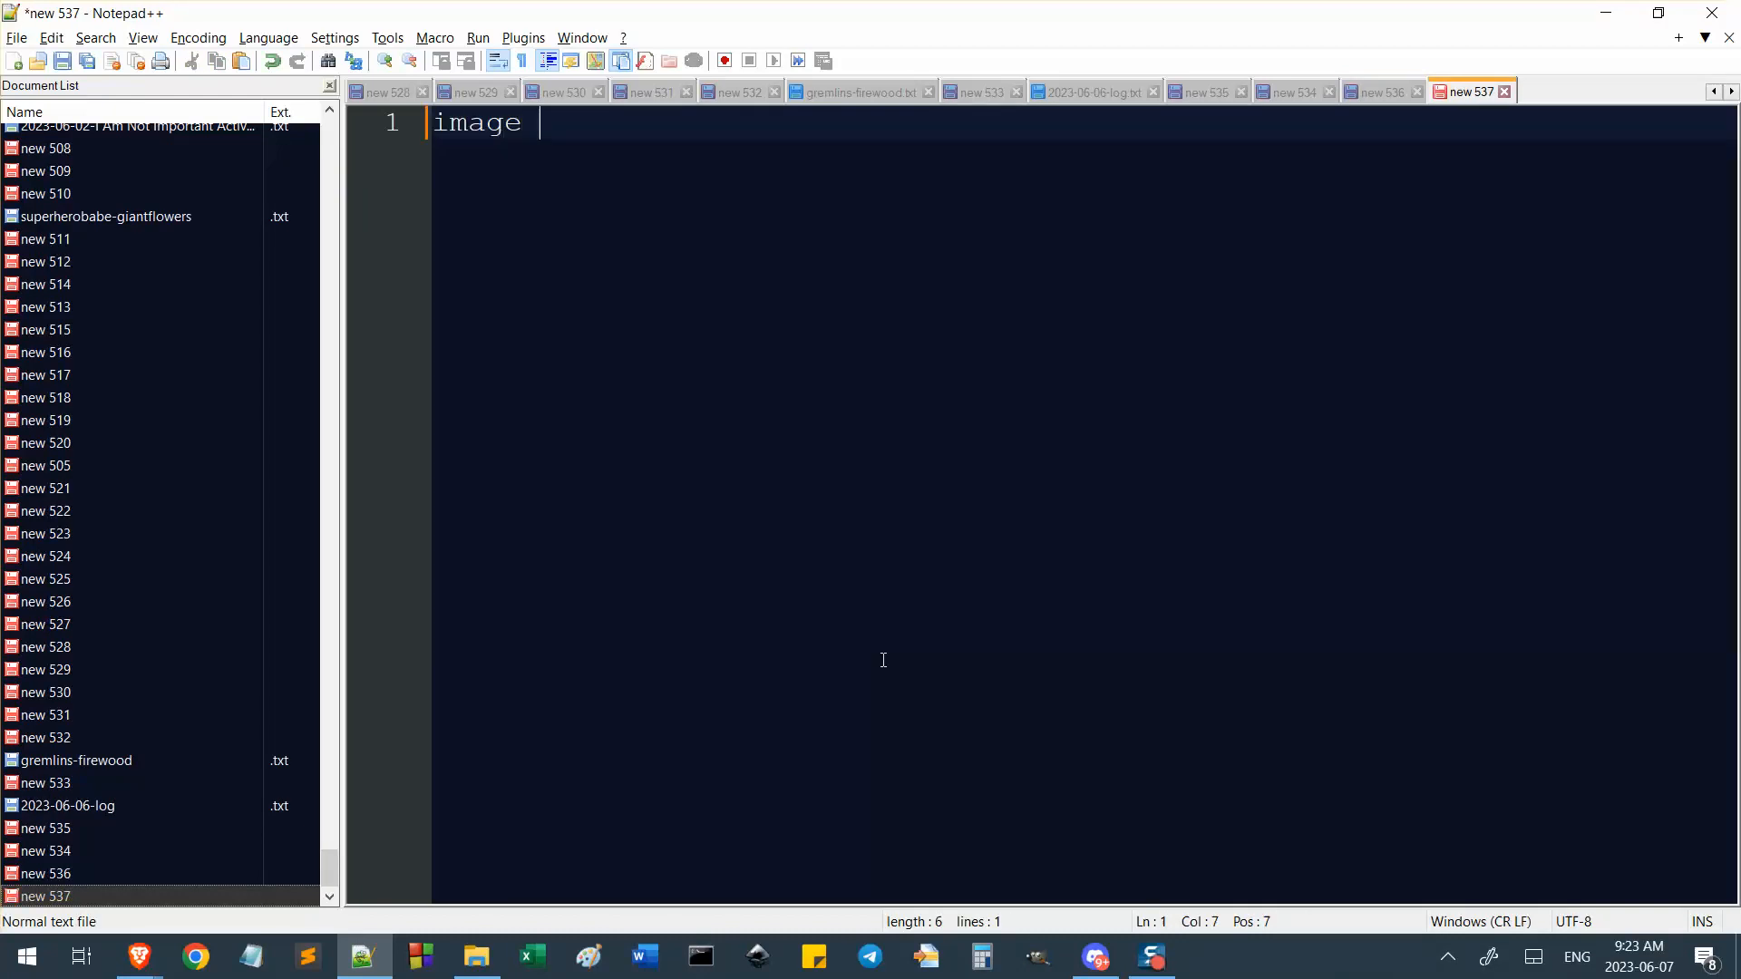
text( refer)
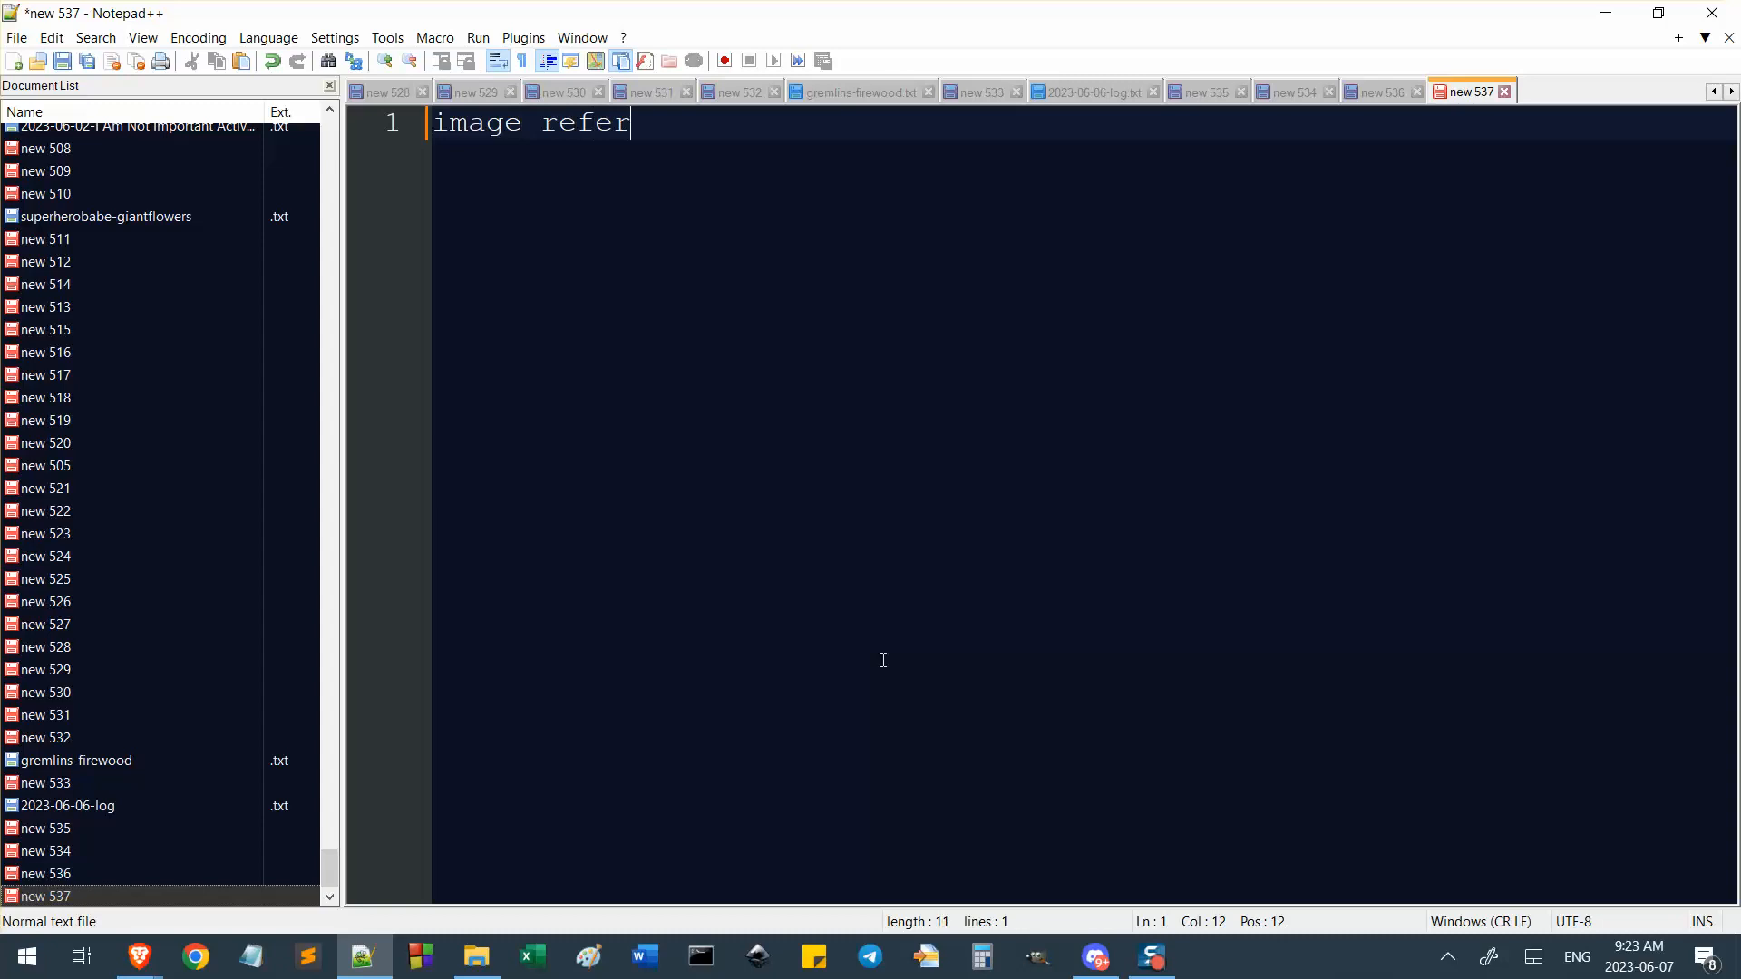
text(ence)
key(Return)
key(Return)
key(ctrl+v)
key(Return)
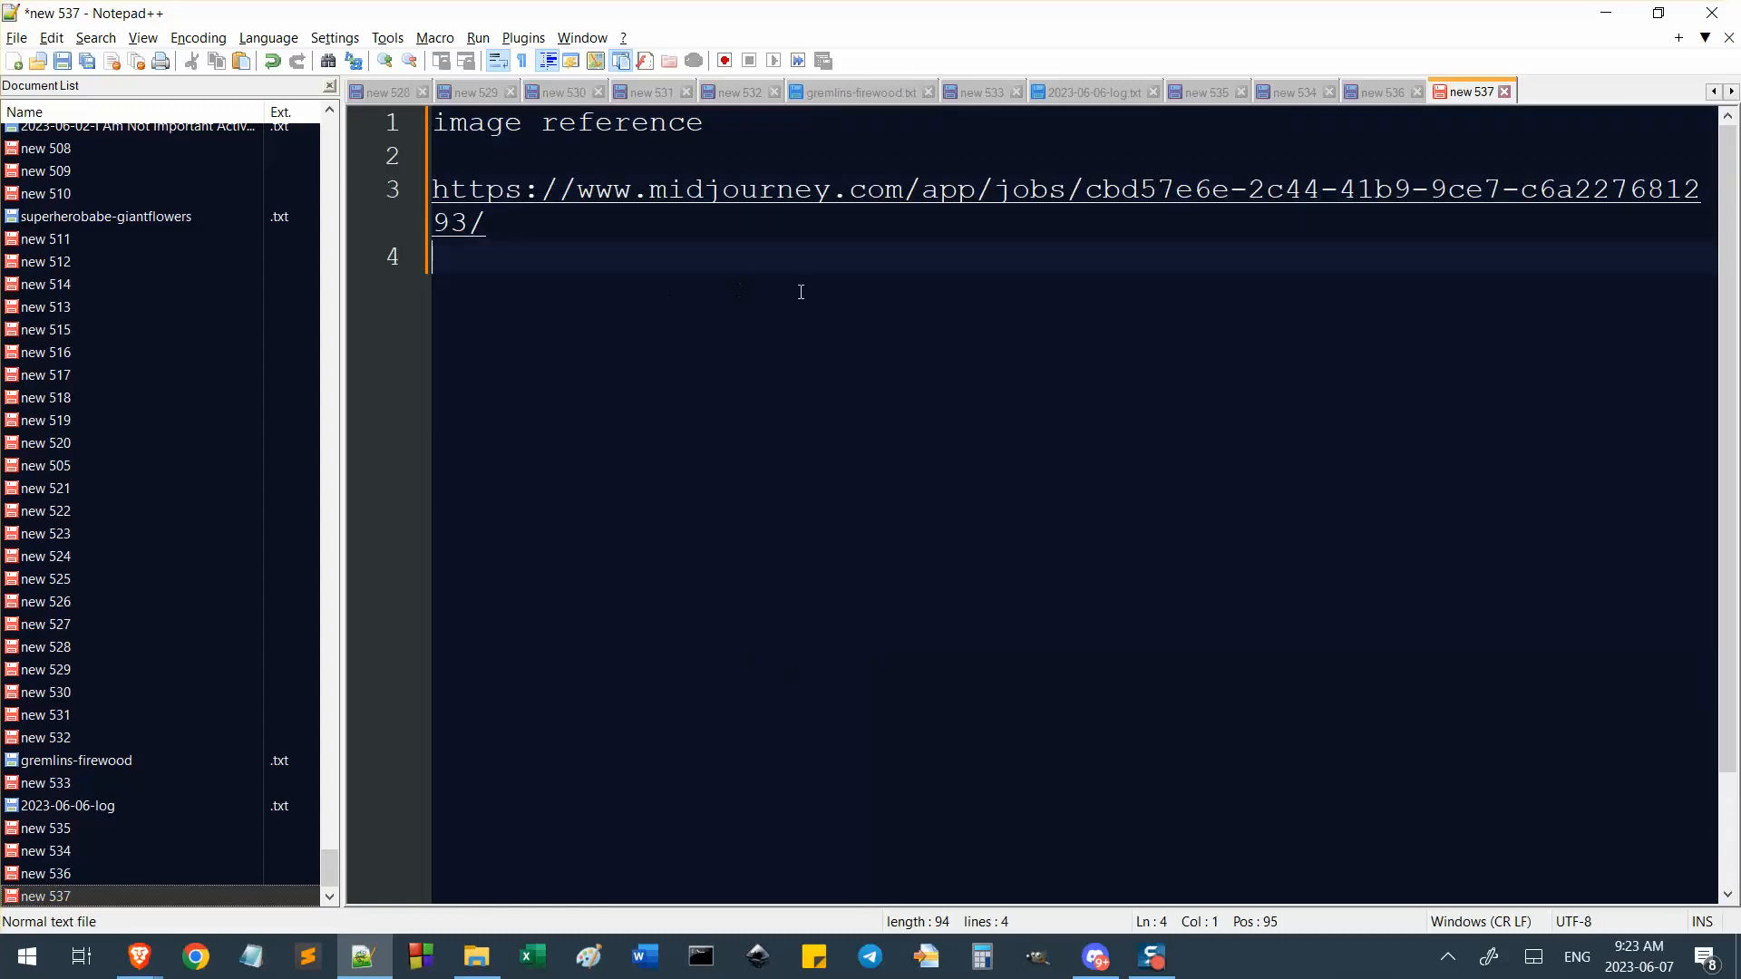
key(Return)
Insert the line "mj 3 vs. v 5" above the job link, separated from it by one blank line.
click(756, 151)
key(Return)
text(v)
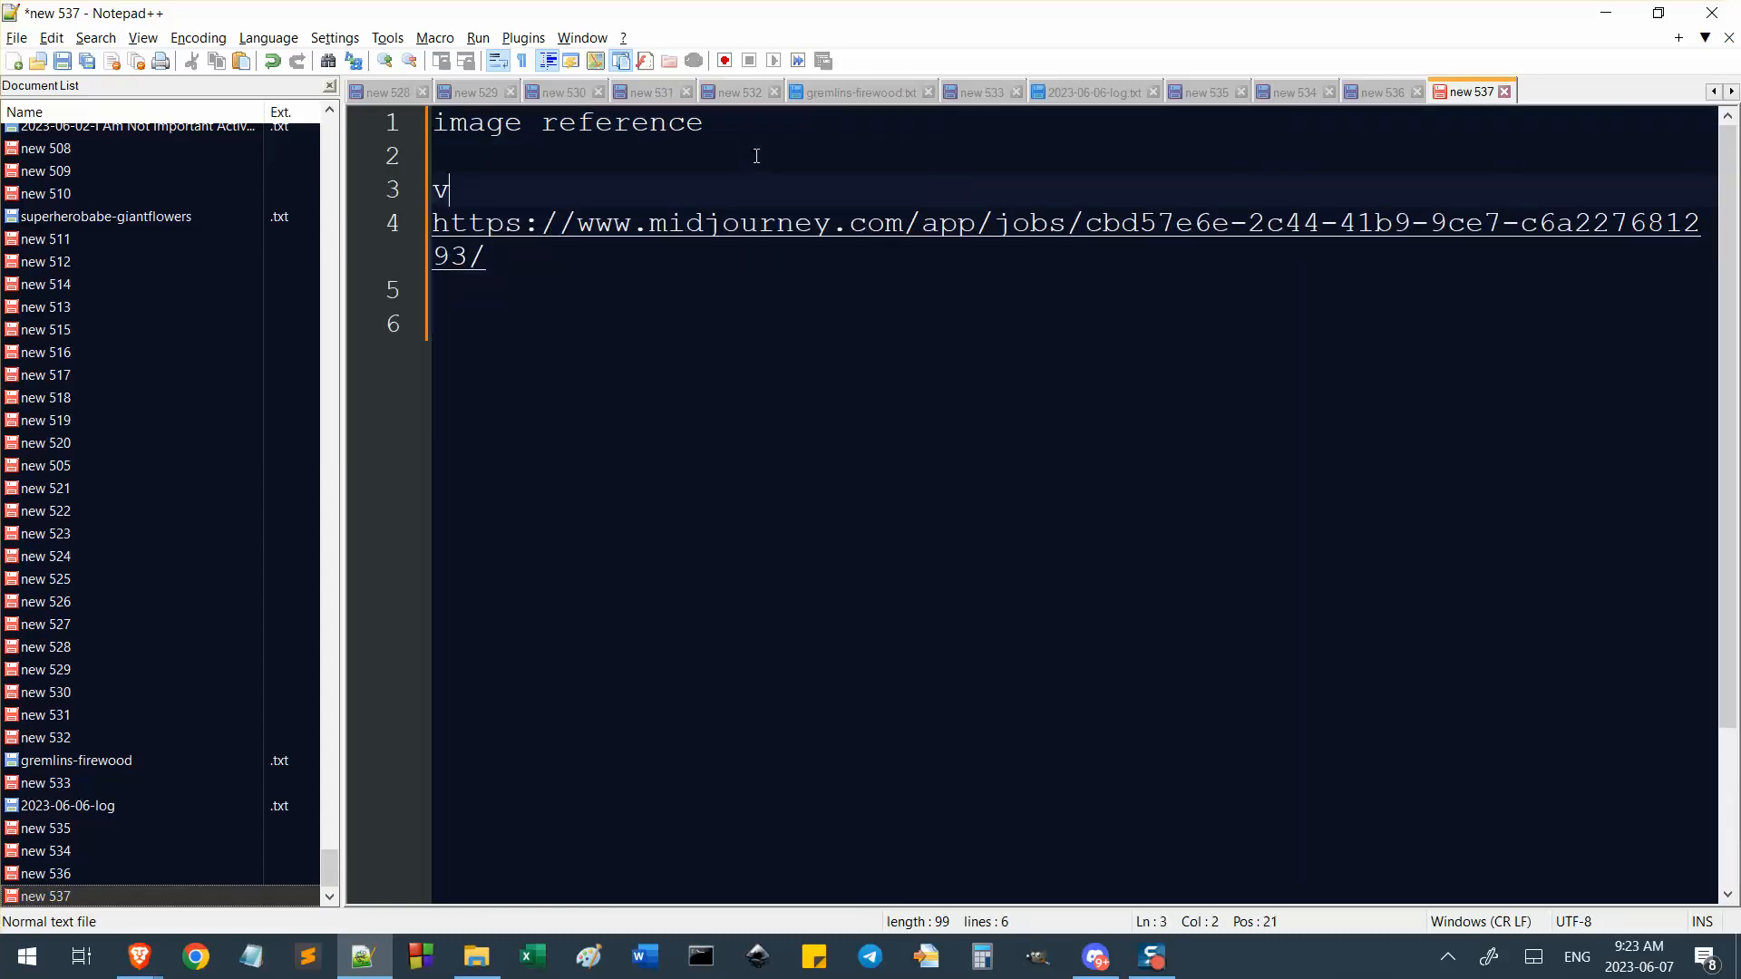
key(BackSpace)
text(mj 3 vs. )
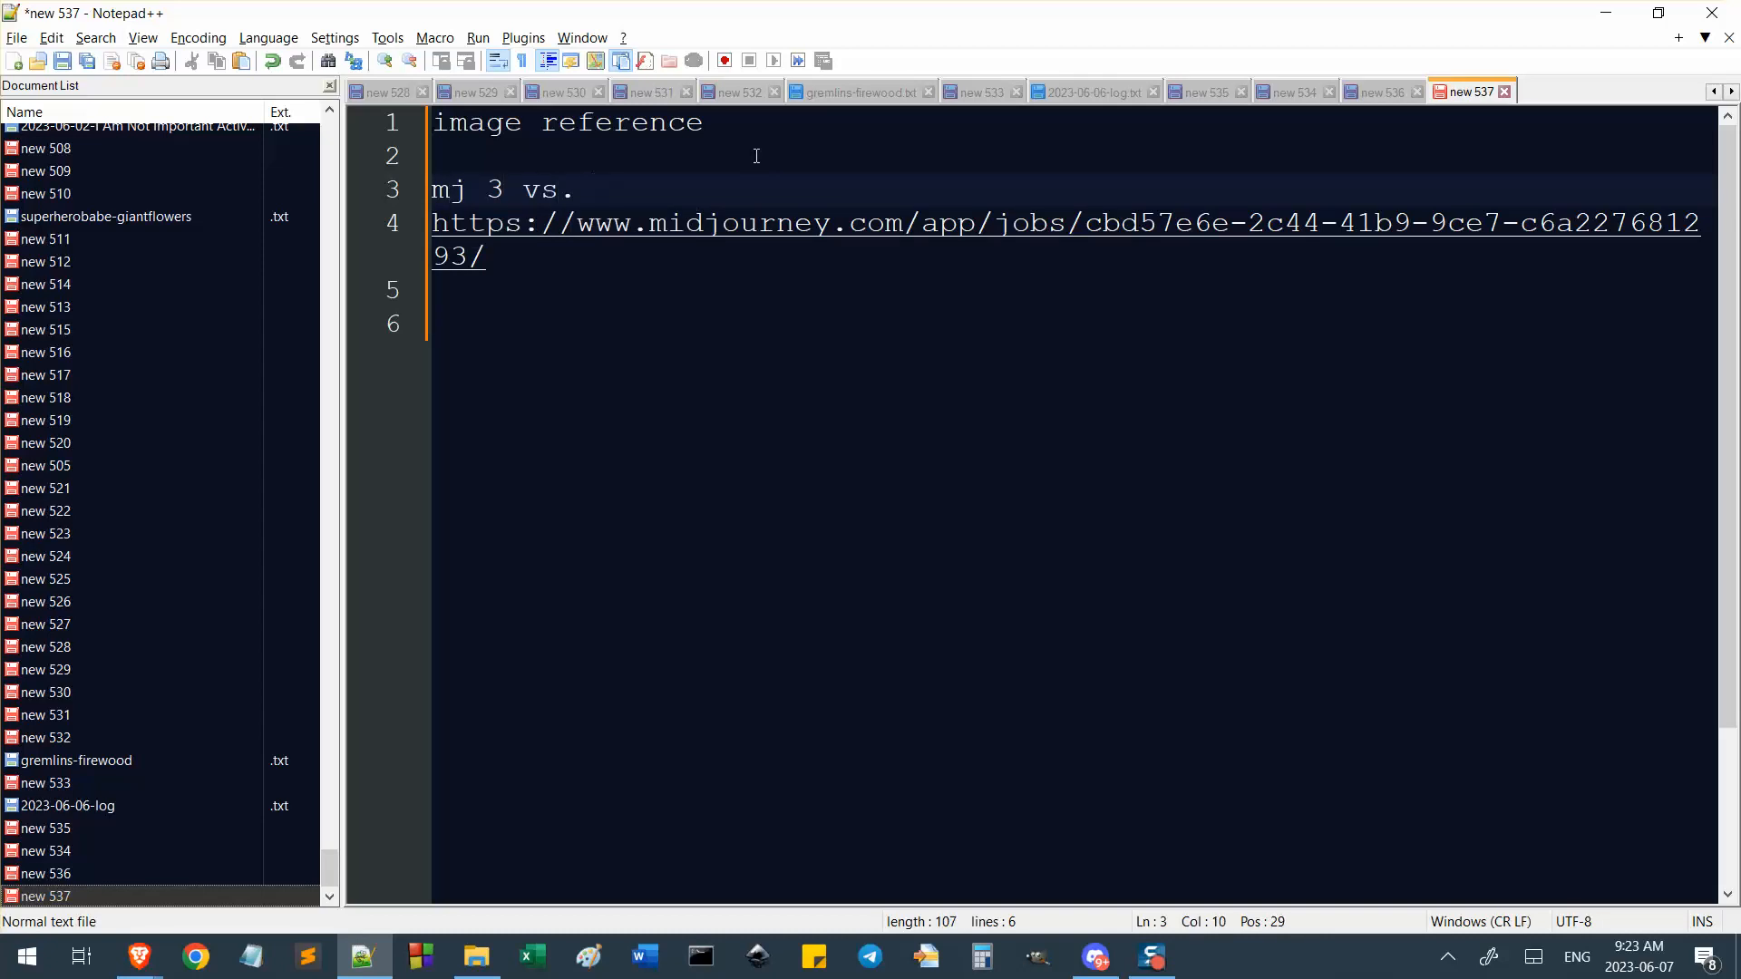
text(v 5)
key(Return)
key(Return)
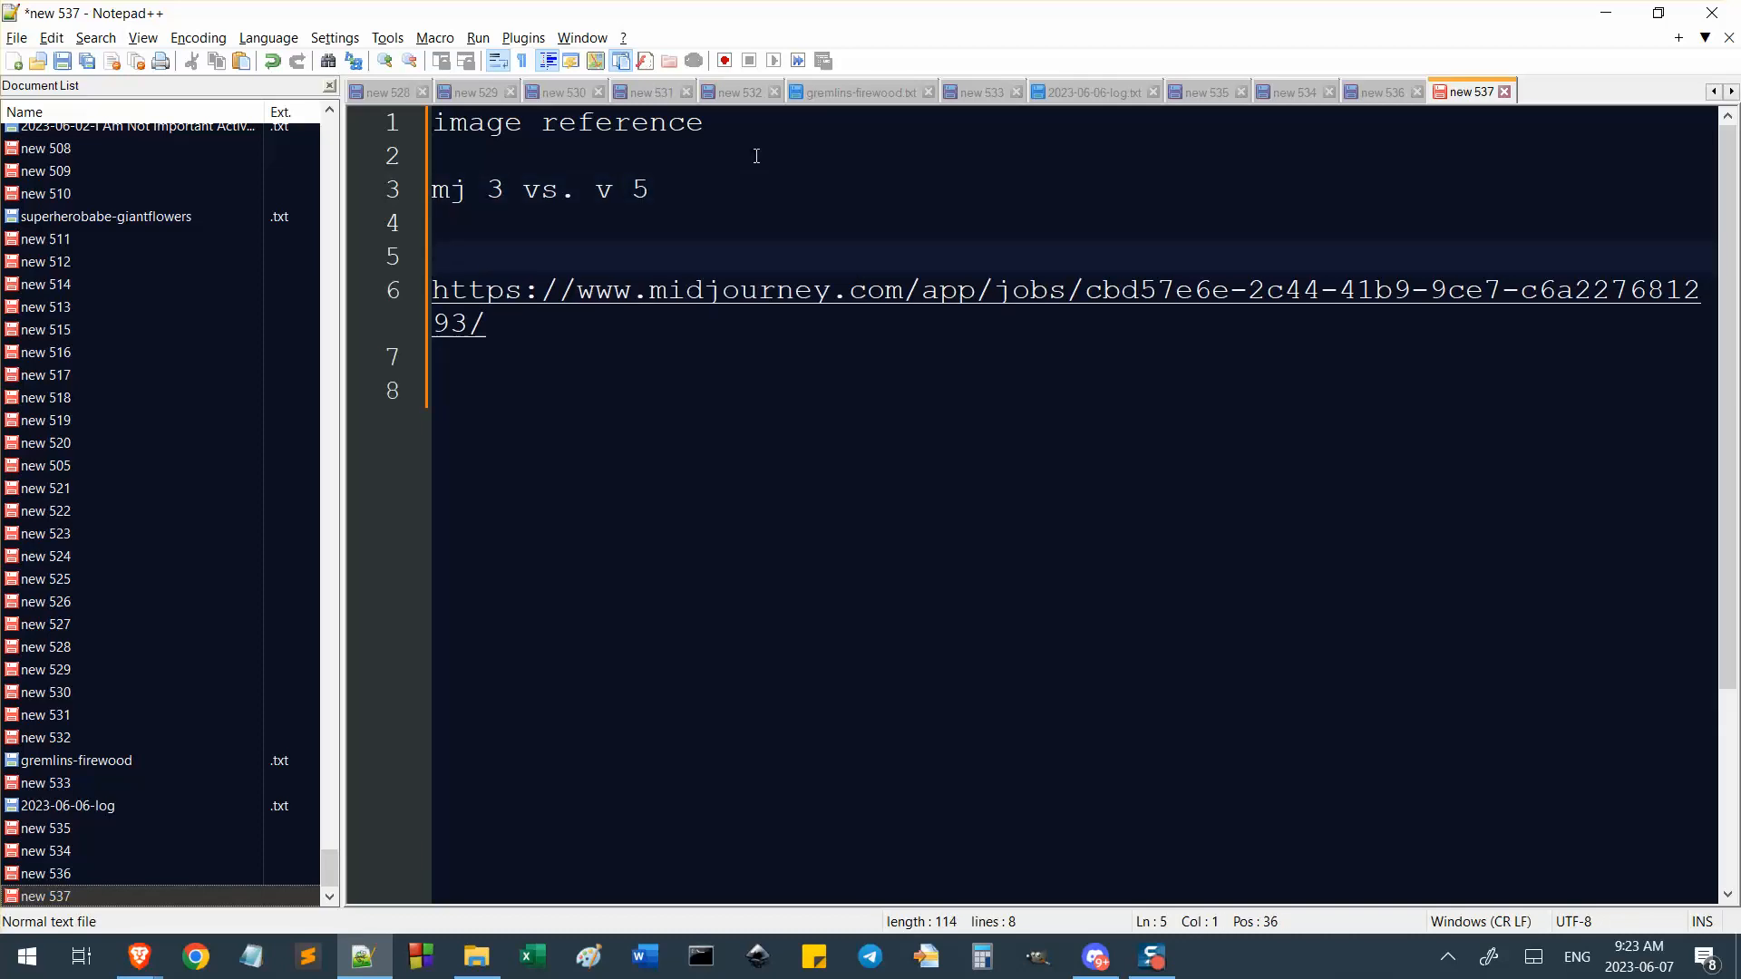
key(BackSpace)
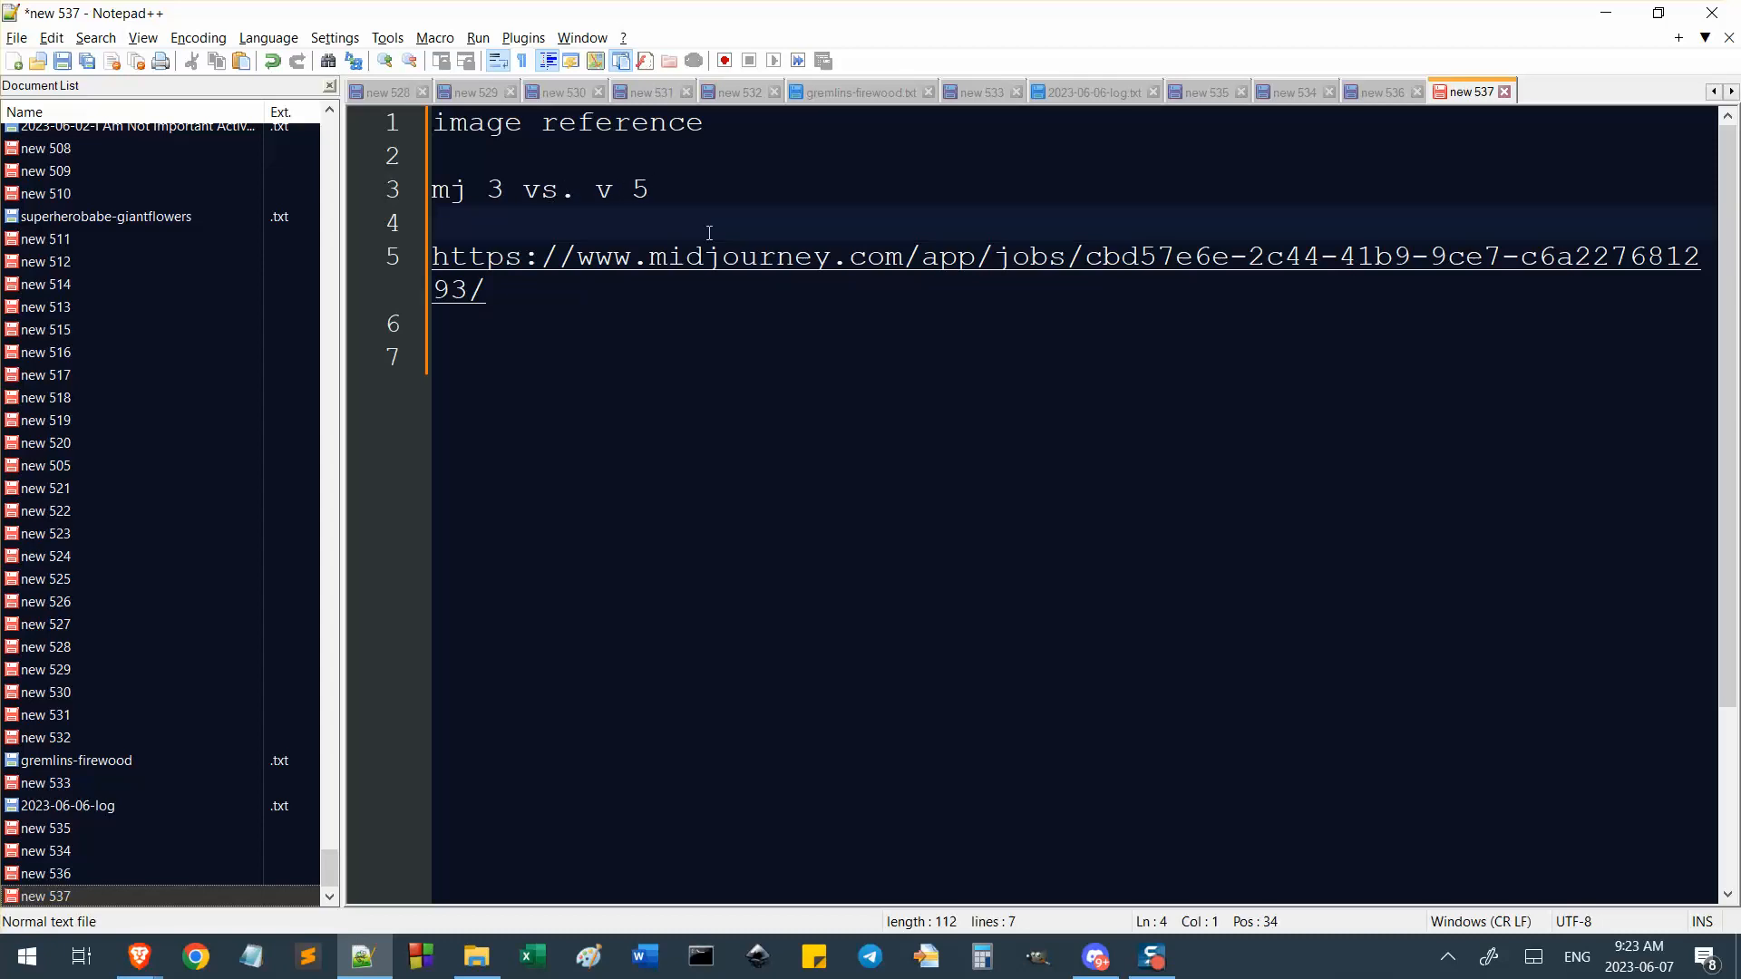
Compare the "mj 3" note with the black vest grid page, and return to the browser window with the blue and yellow vest grid.
click(757, 266)
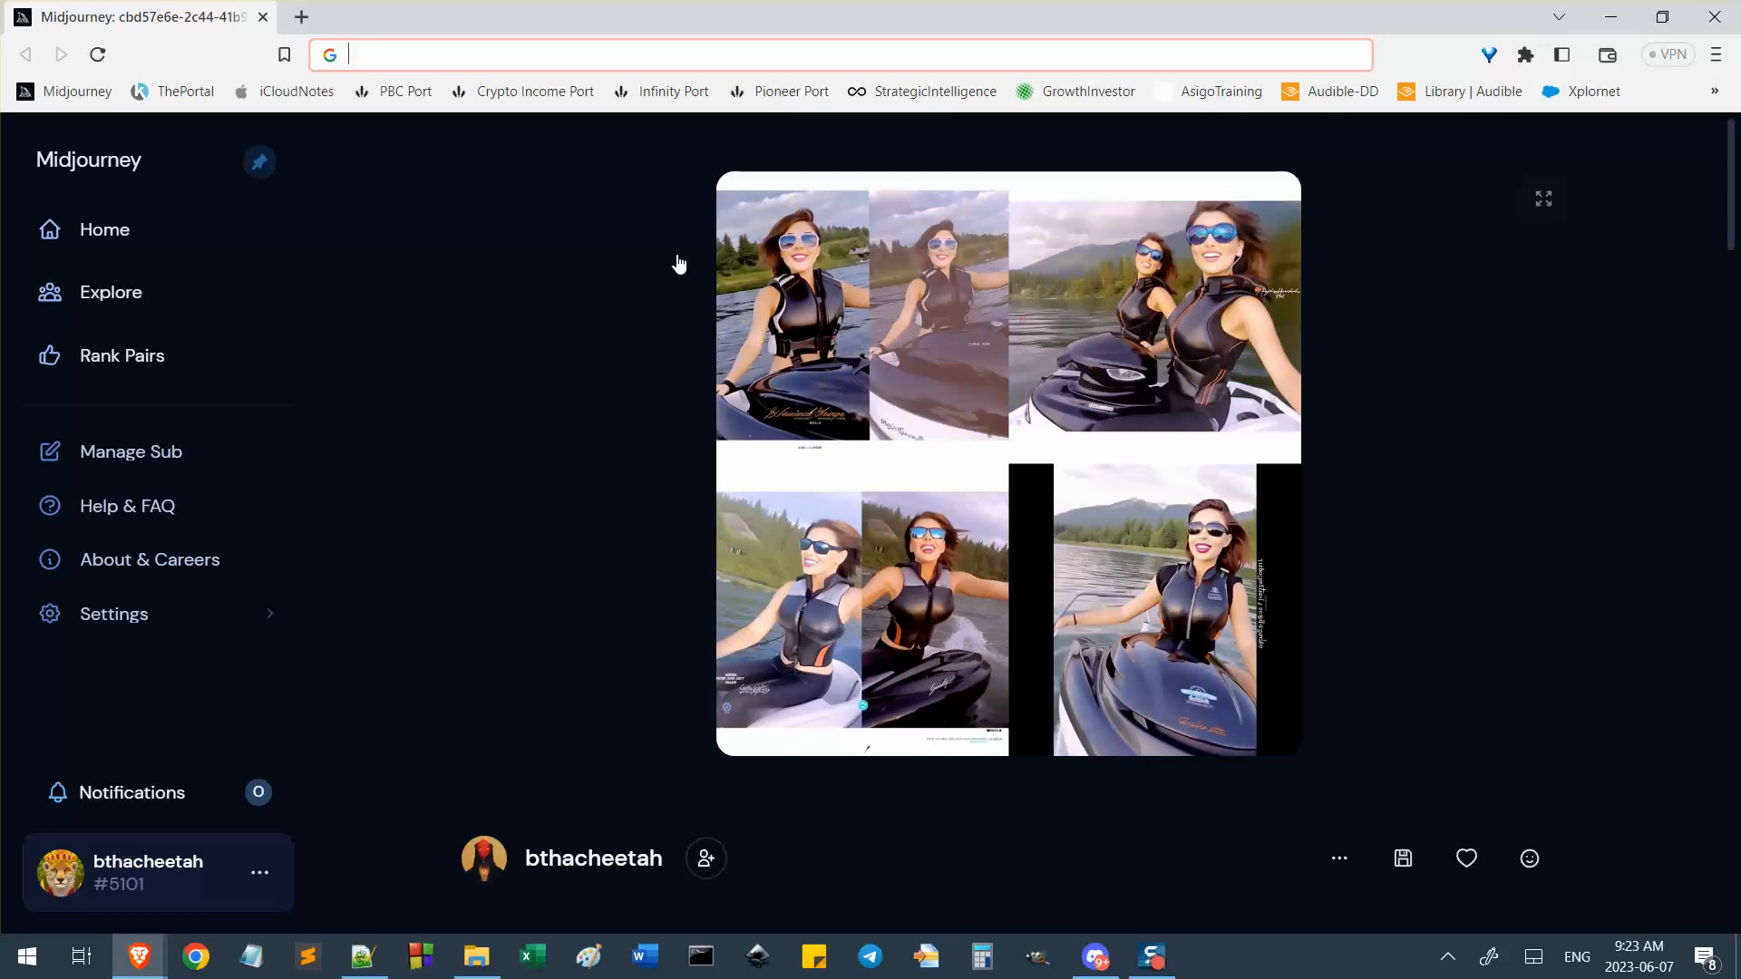
key(alt+Tab)
drag(505, 189, 433, 191)
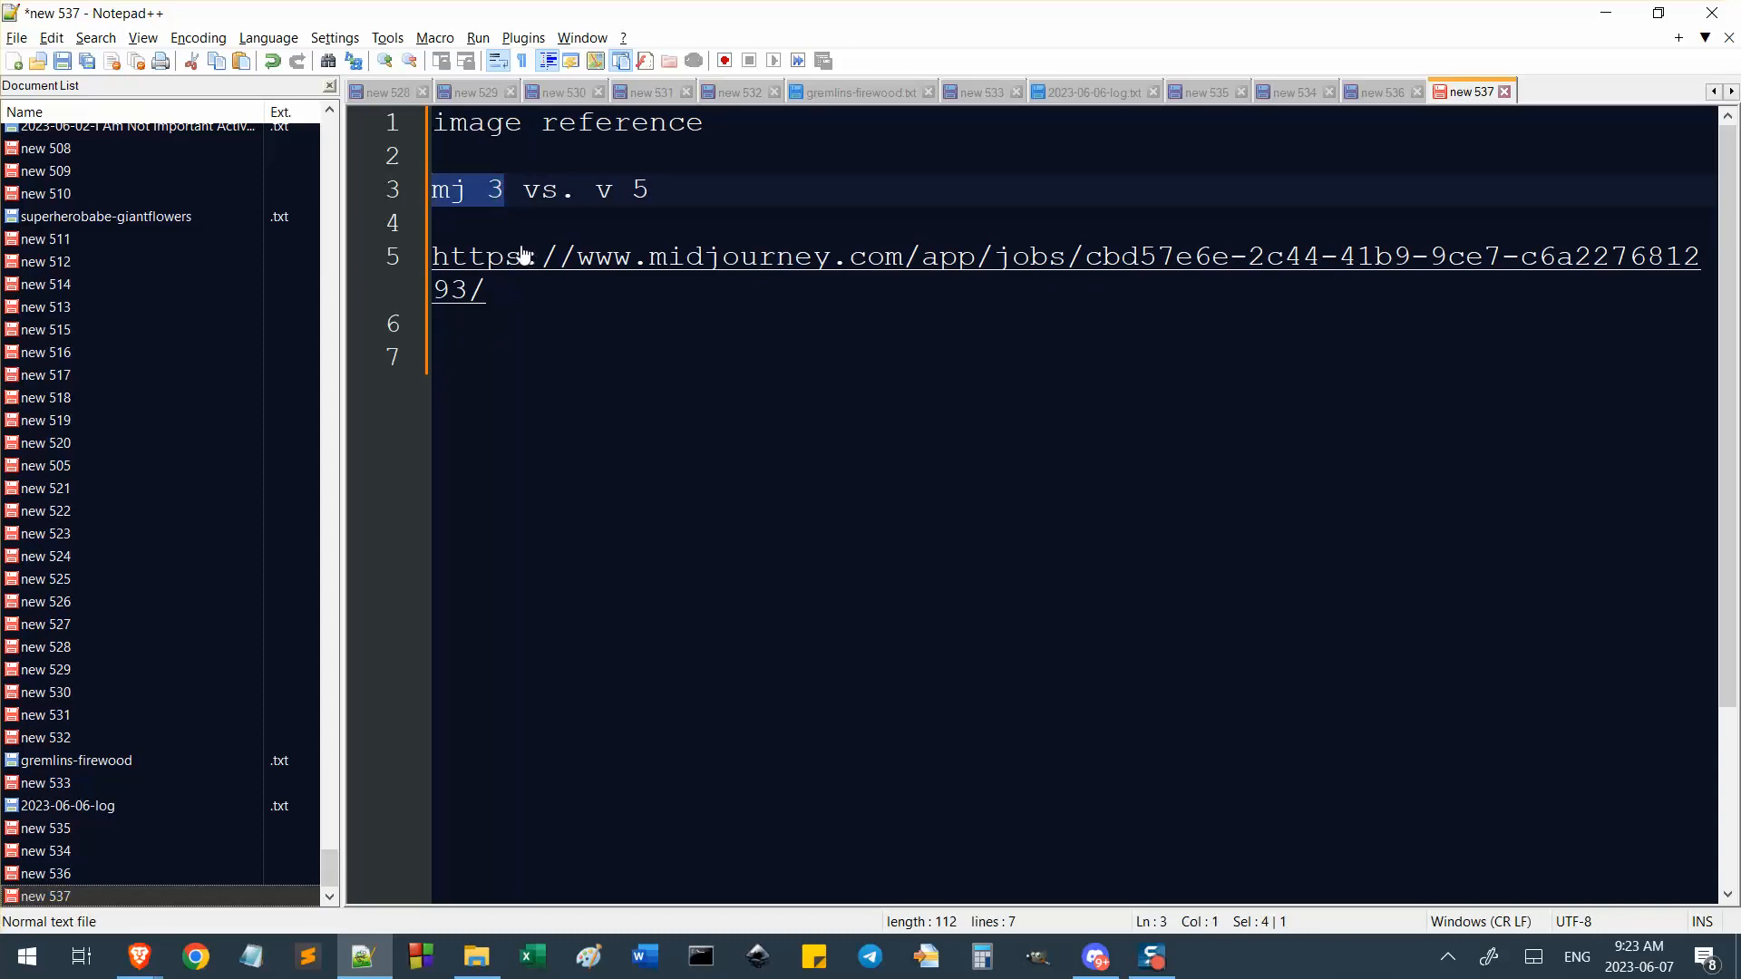
key(alt+Tab)
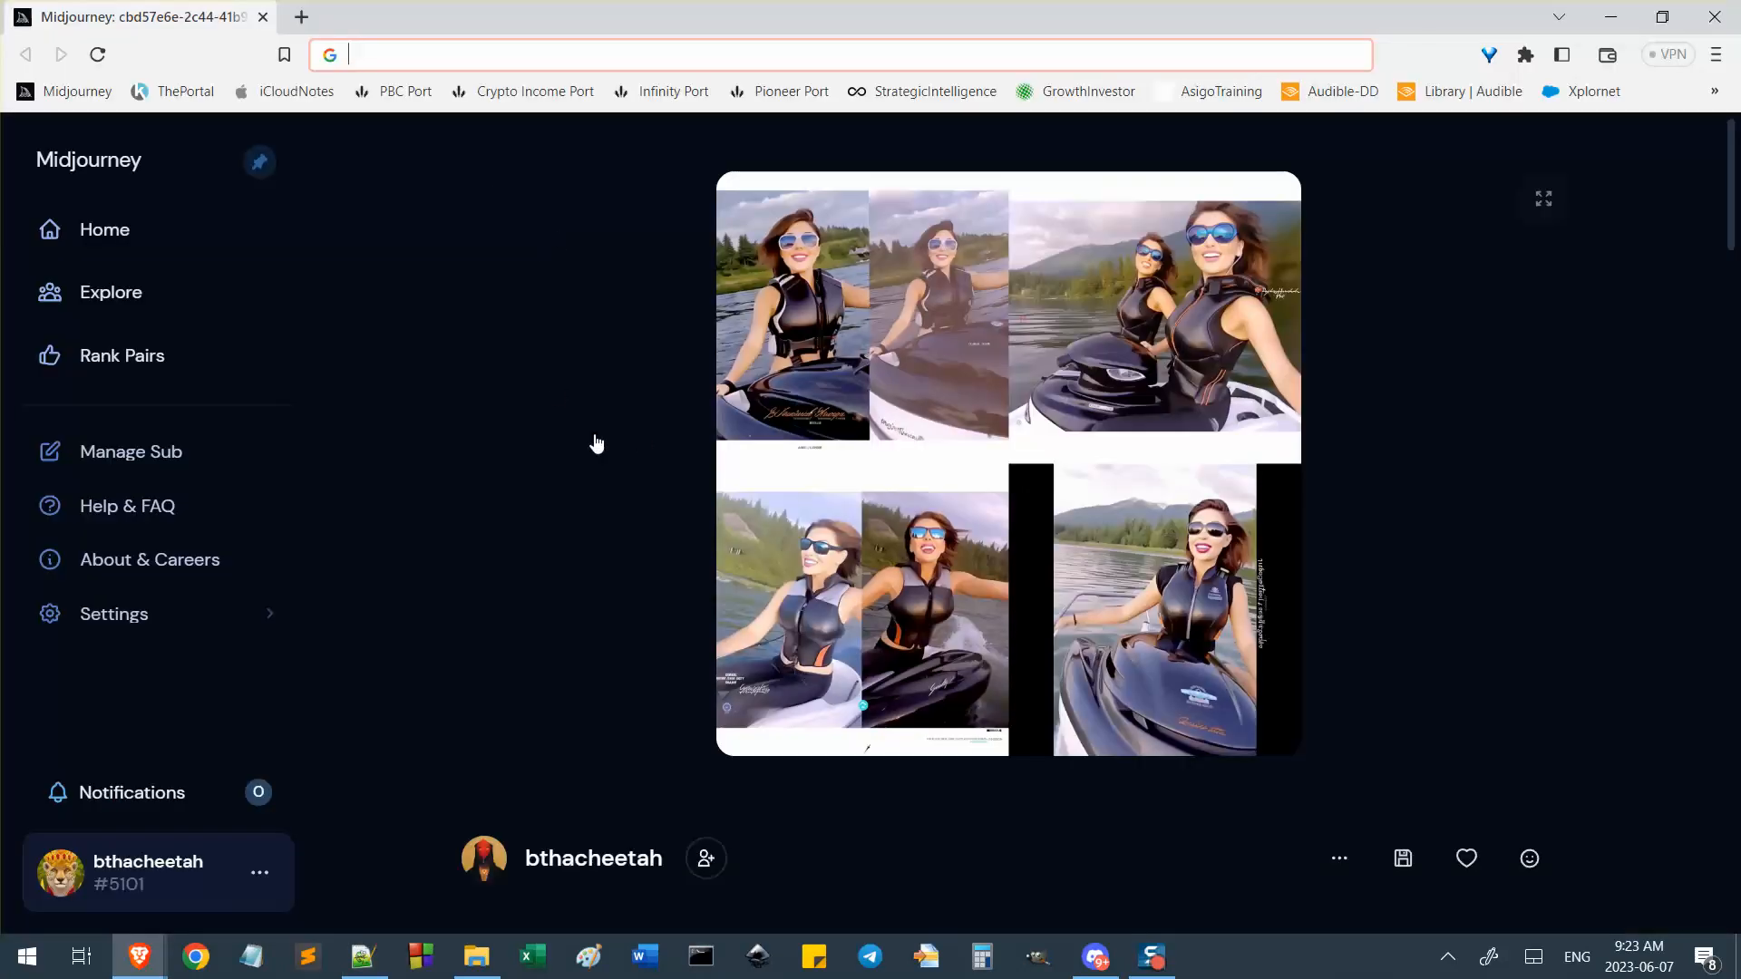
key(alt+Tab)
mouse_move(138, 957)
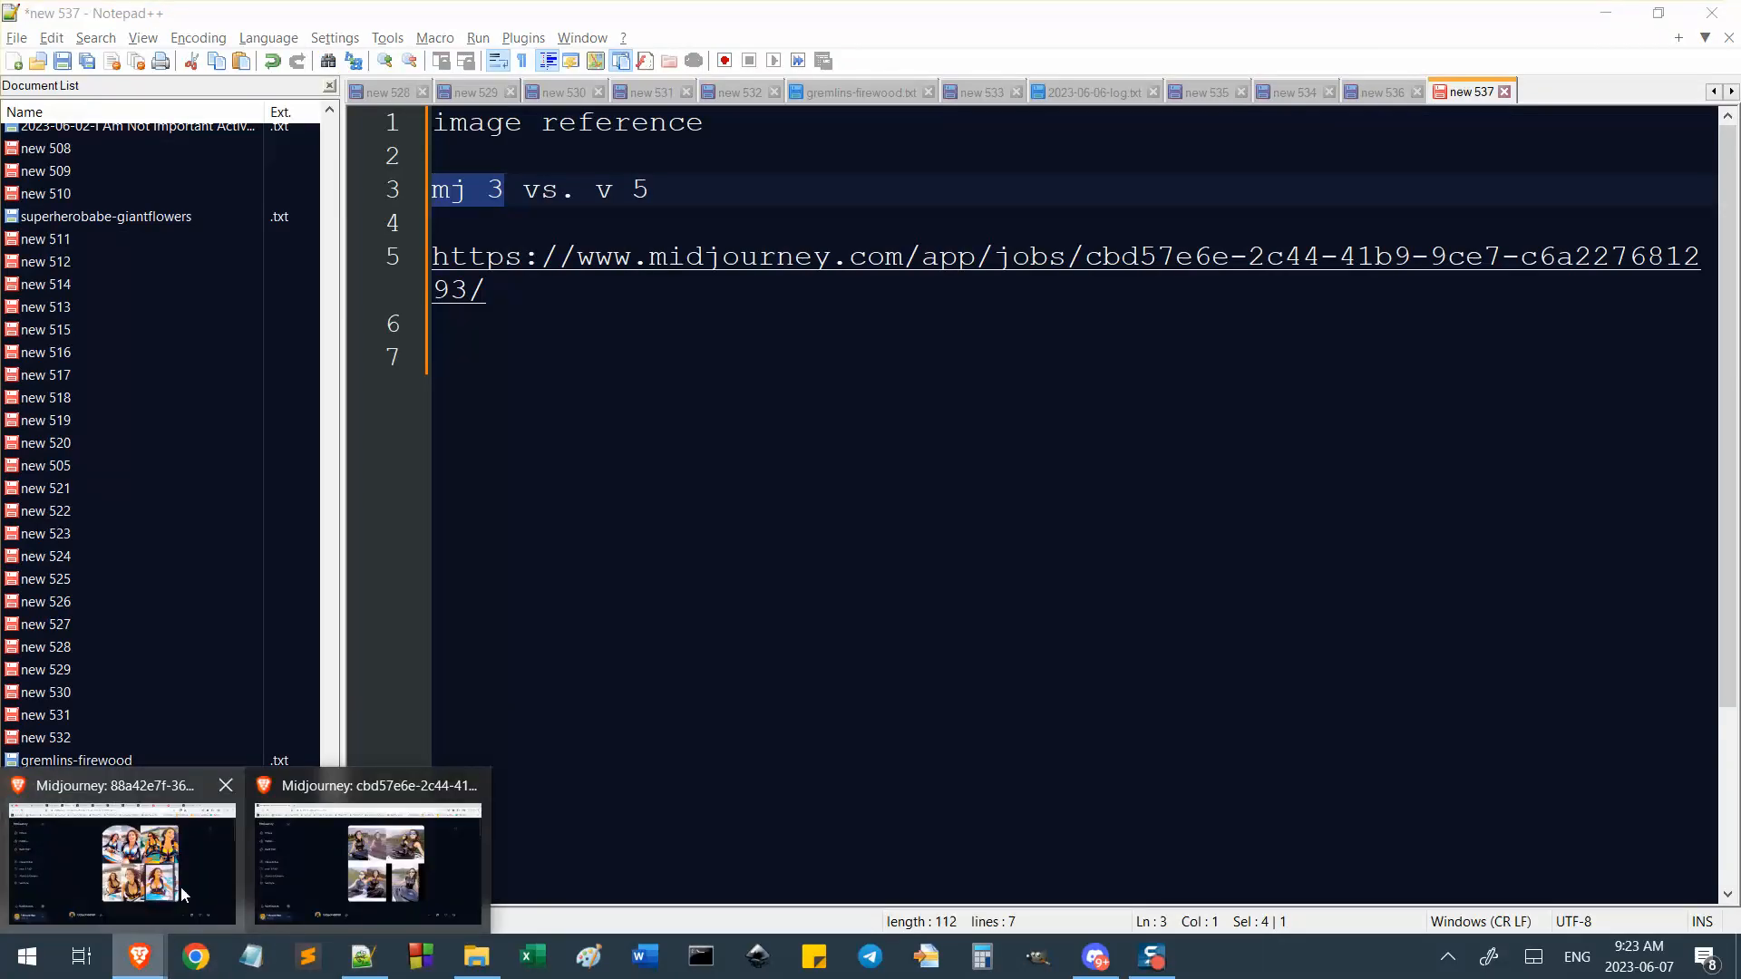
click(127, 884)
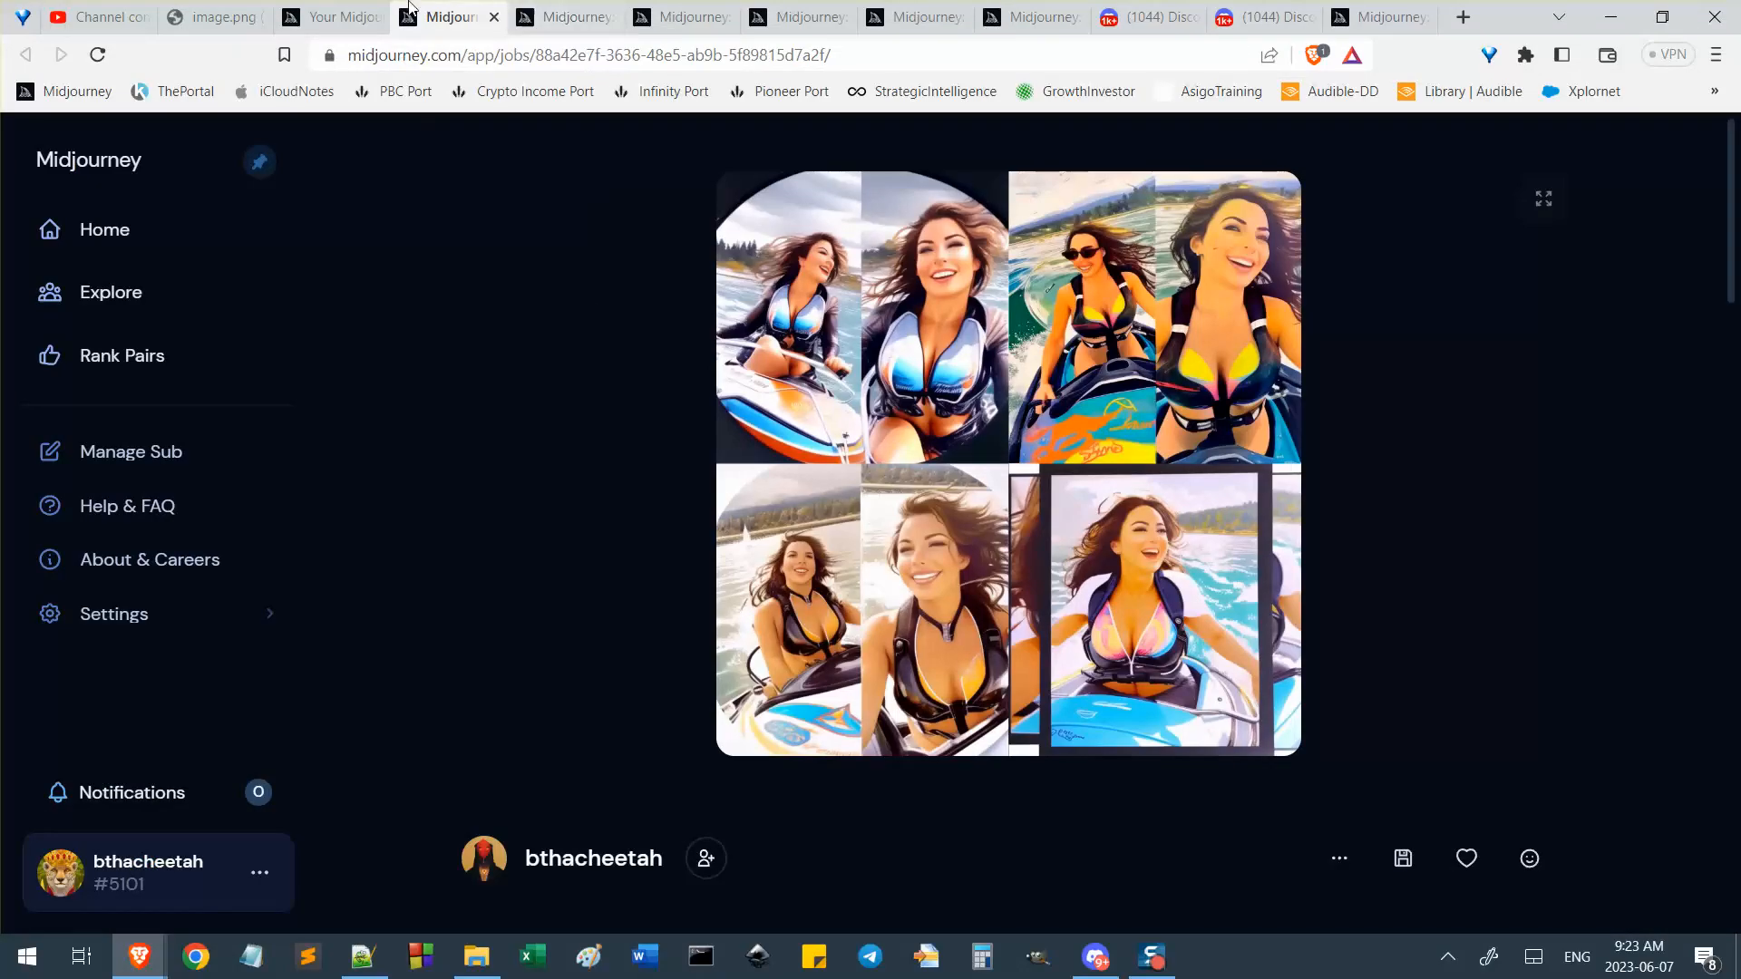
Browse the jetski search results in the Midjourney gallery down to the oldest grids.
click(335, 17)
scroll(721, 675, down, 15)
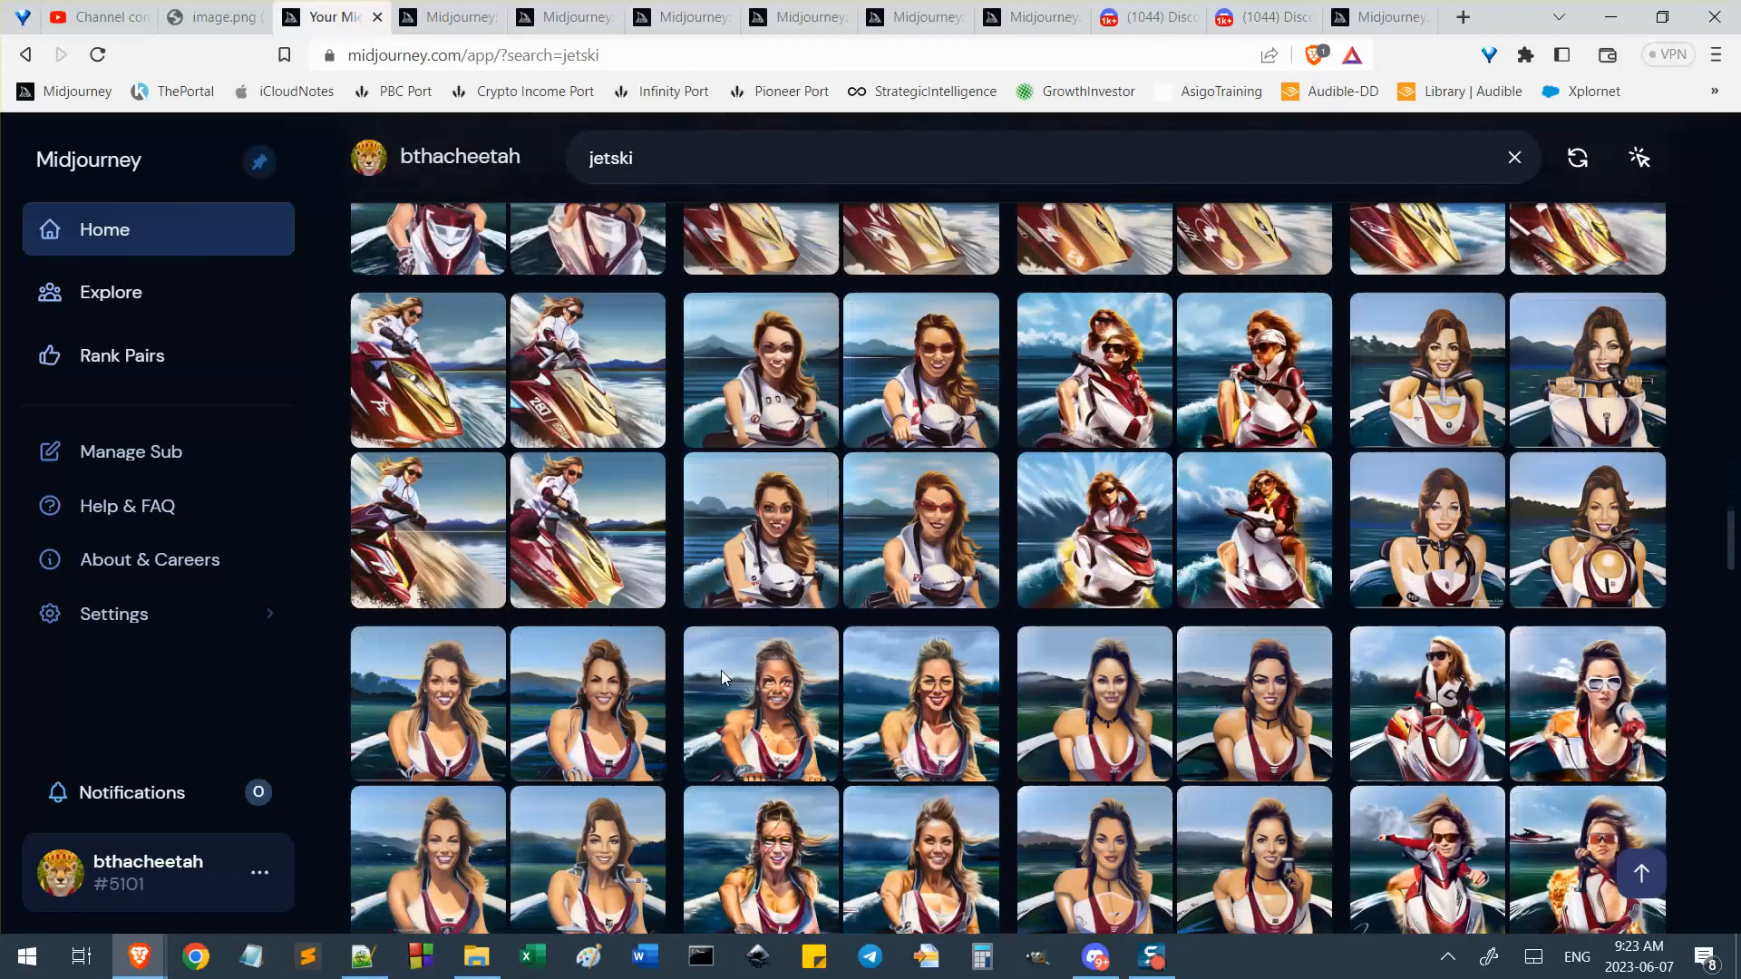
scroll(721, 671, down, 15)
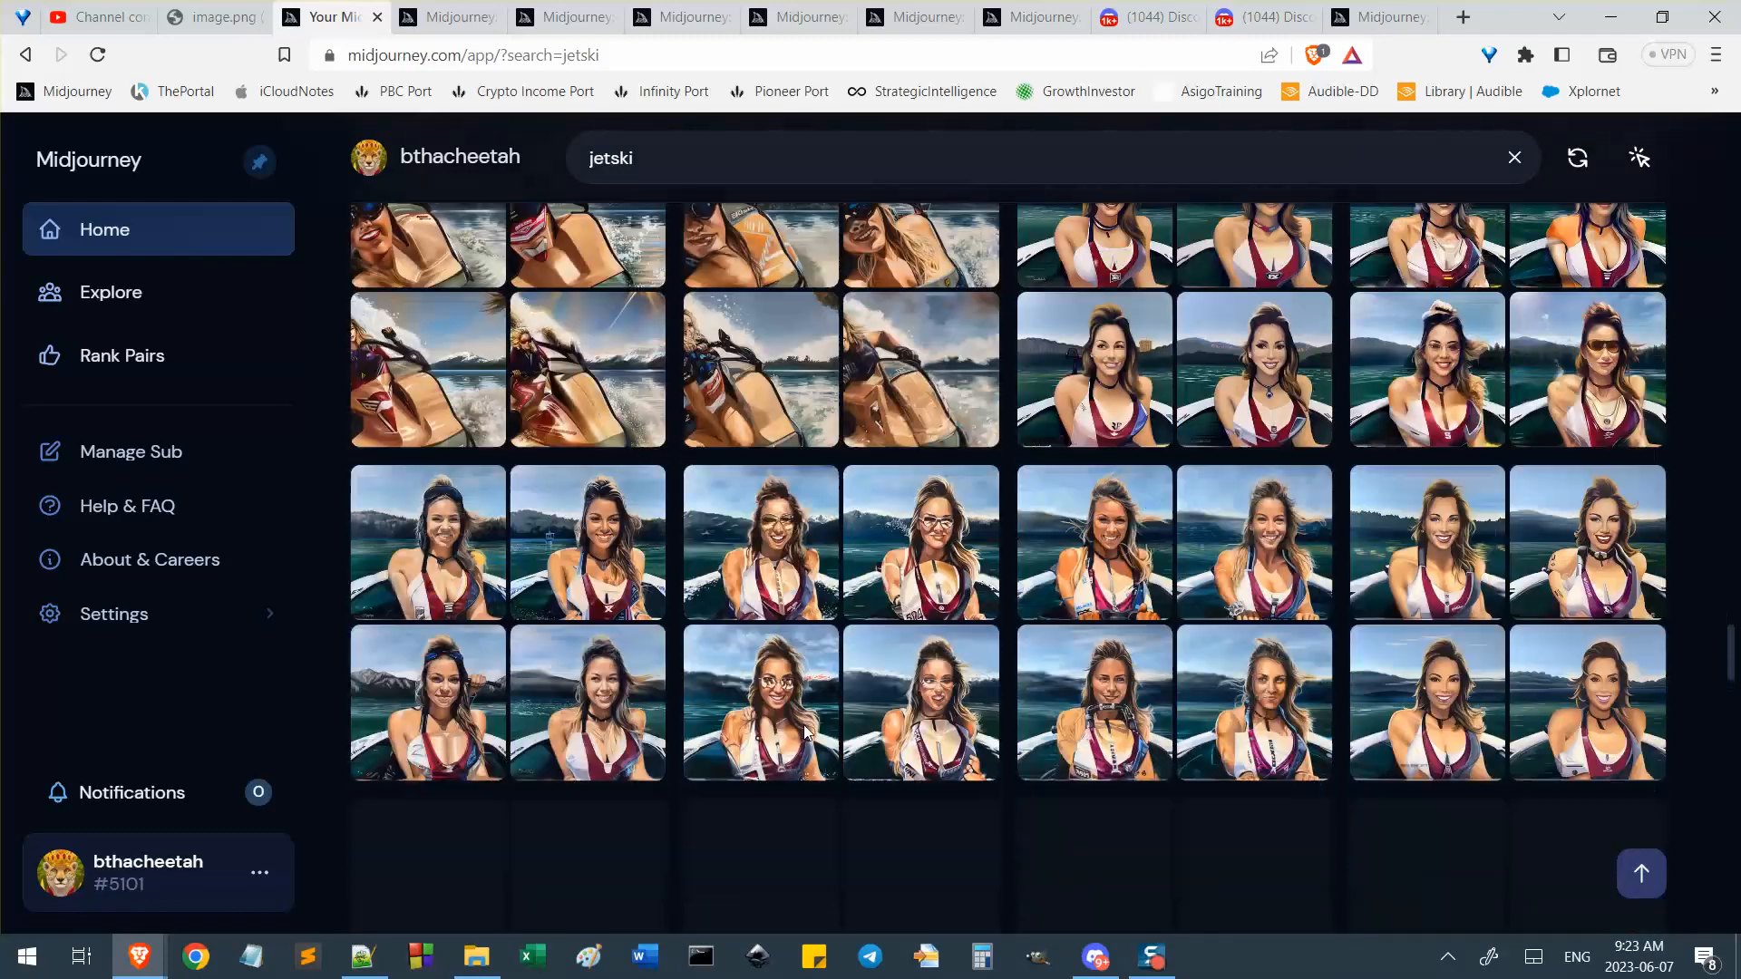
scroll(1086, 672, down, 15)
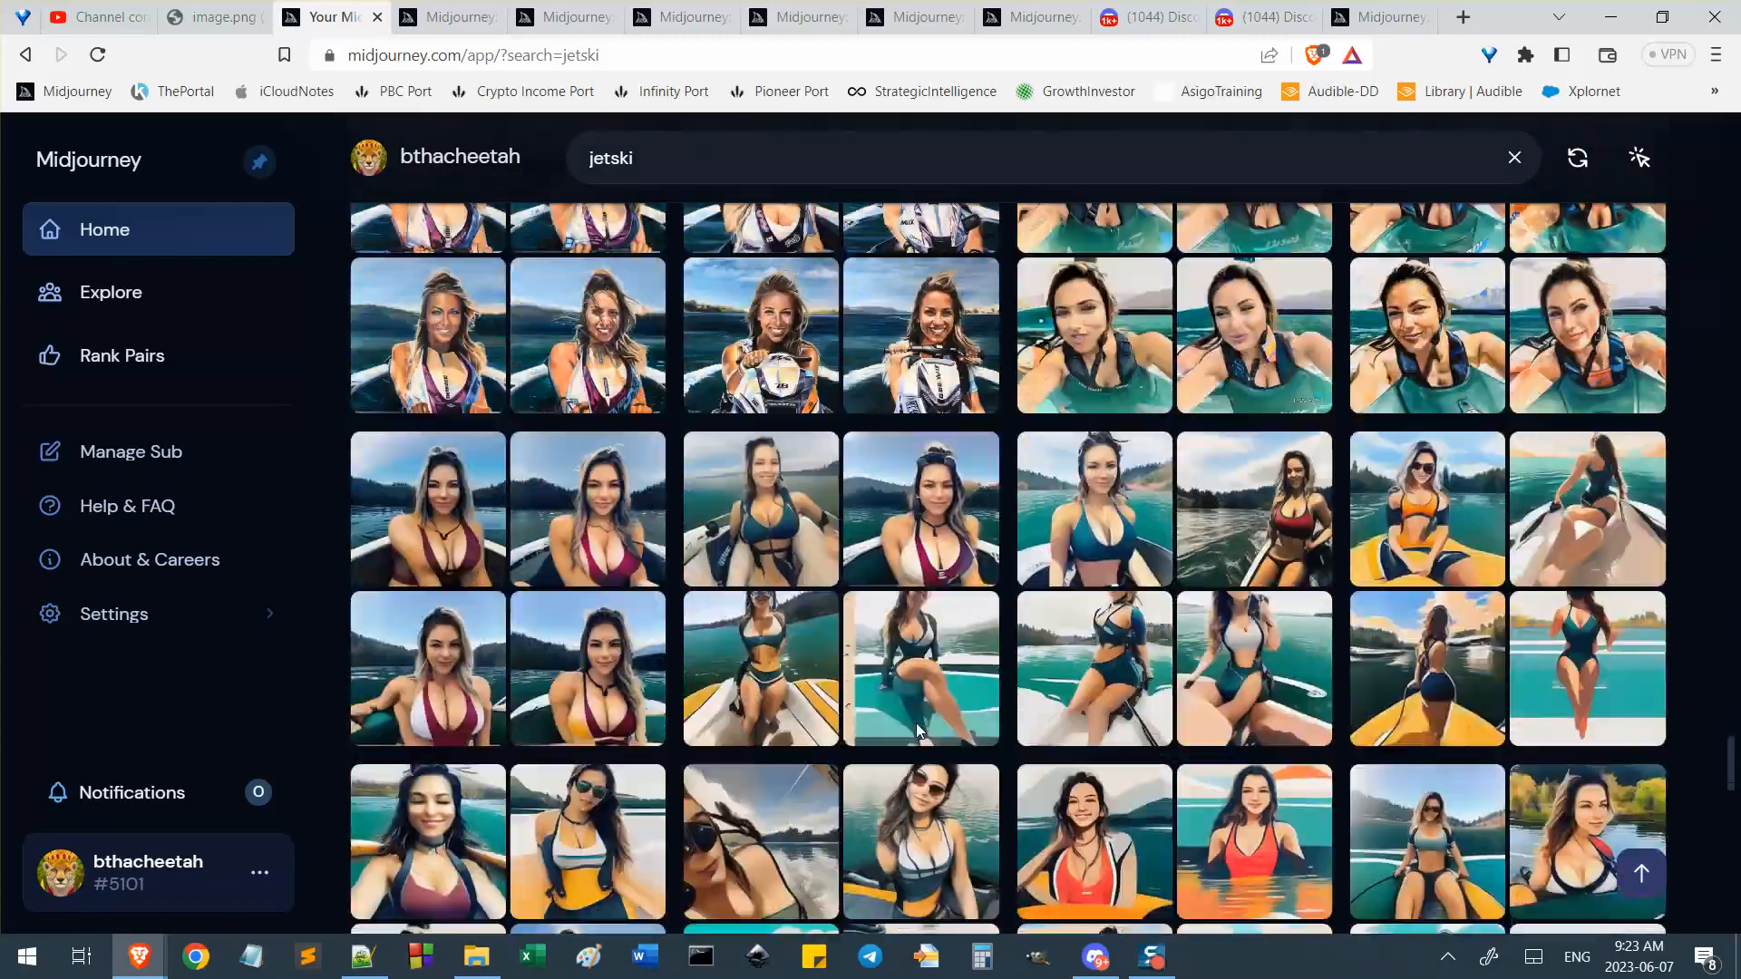
scroll(912, 726, down, 15)
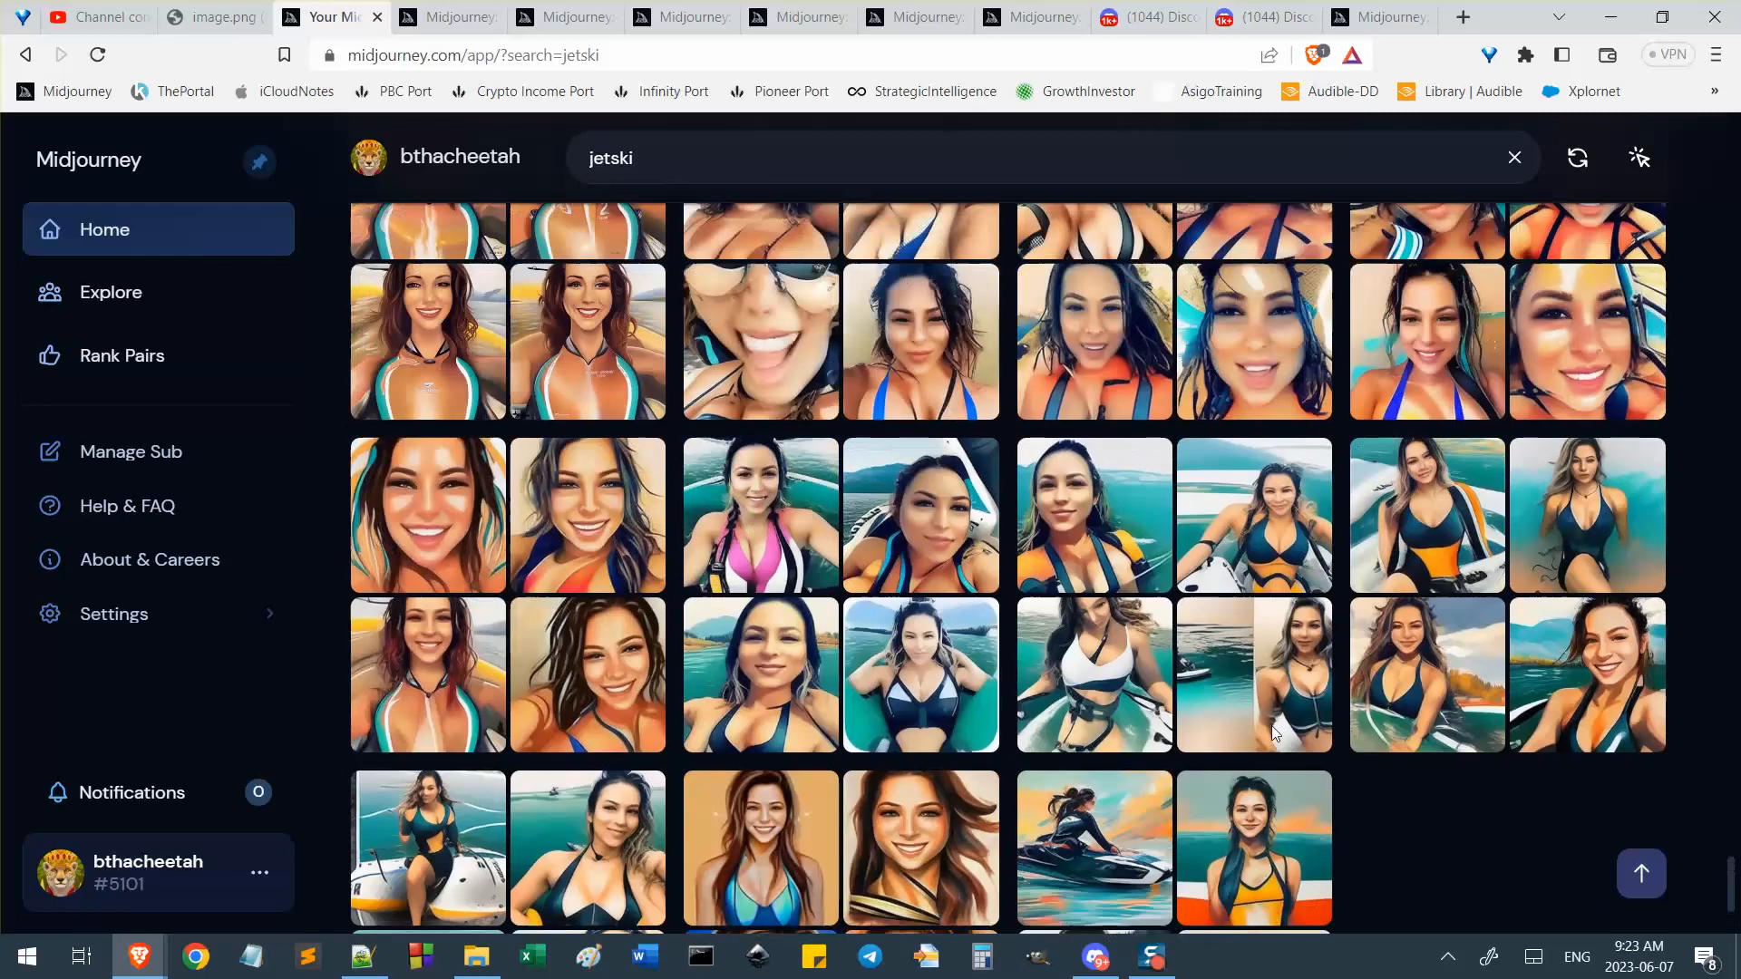
mouse_move(1553, 469)
scroll(1471, 756, down, 3)
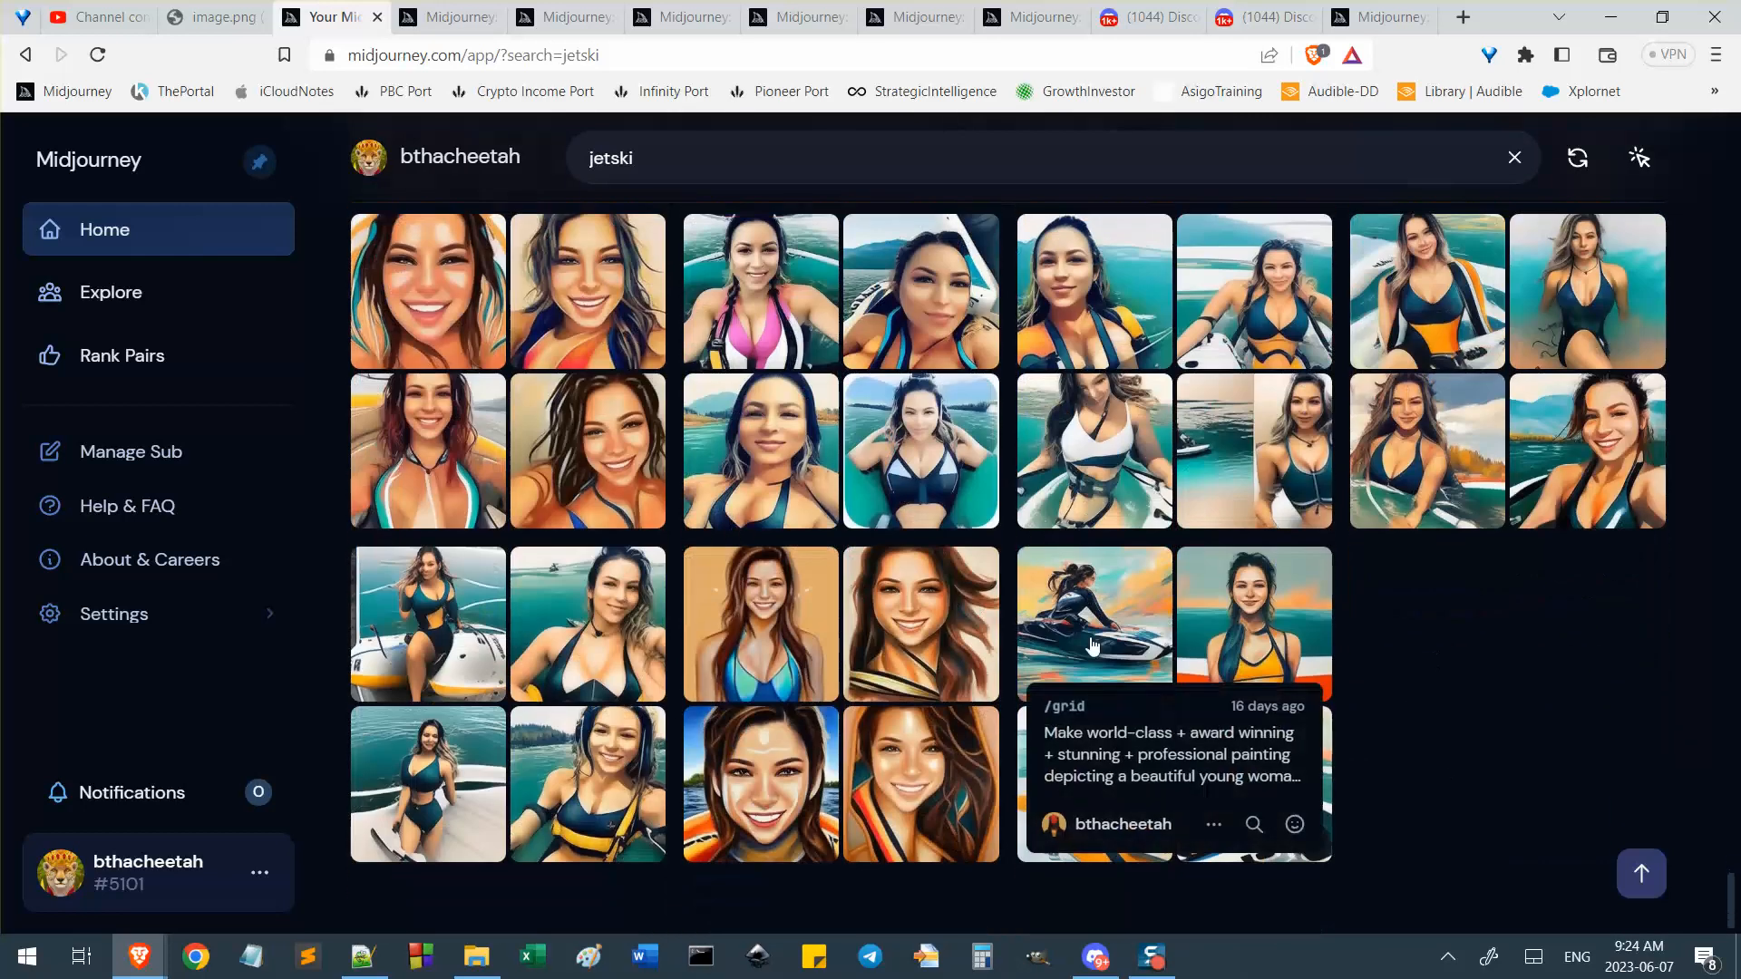
mouse_move(586, 682)
scroll(1293, 536, down, 15)
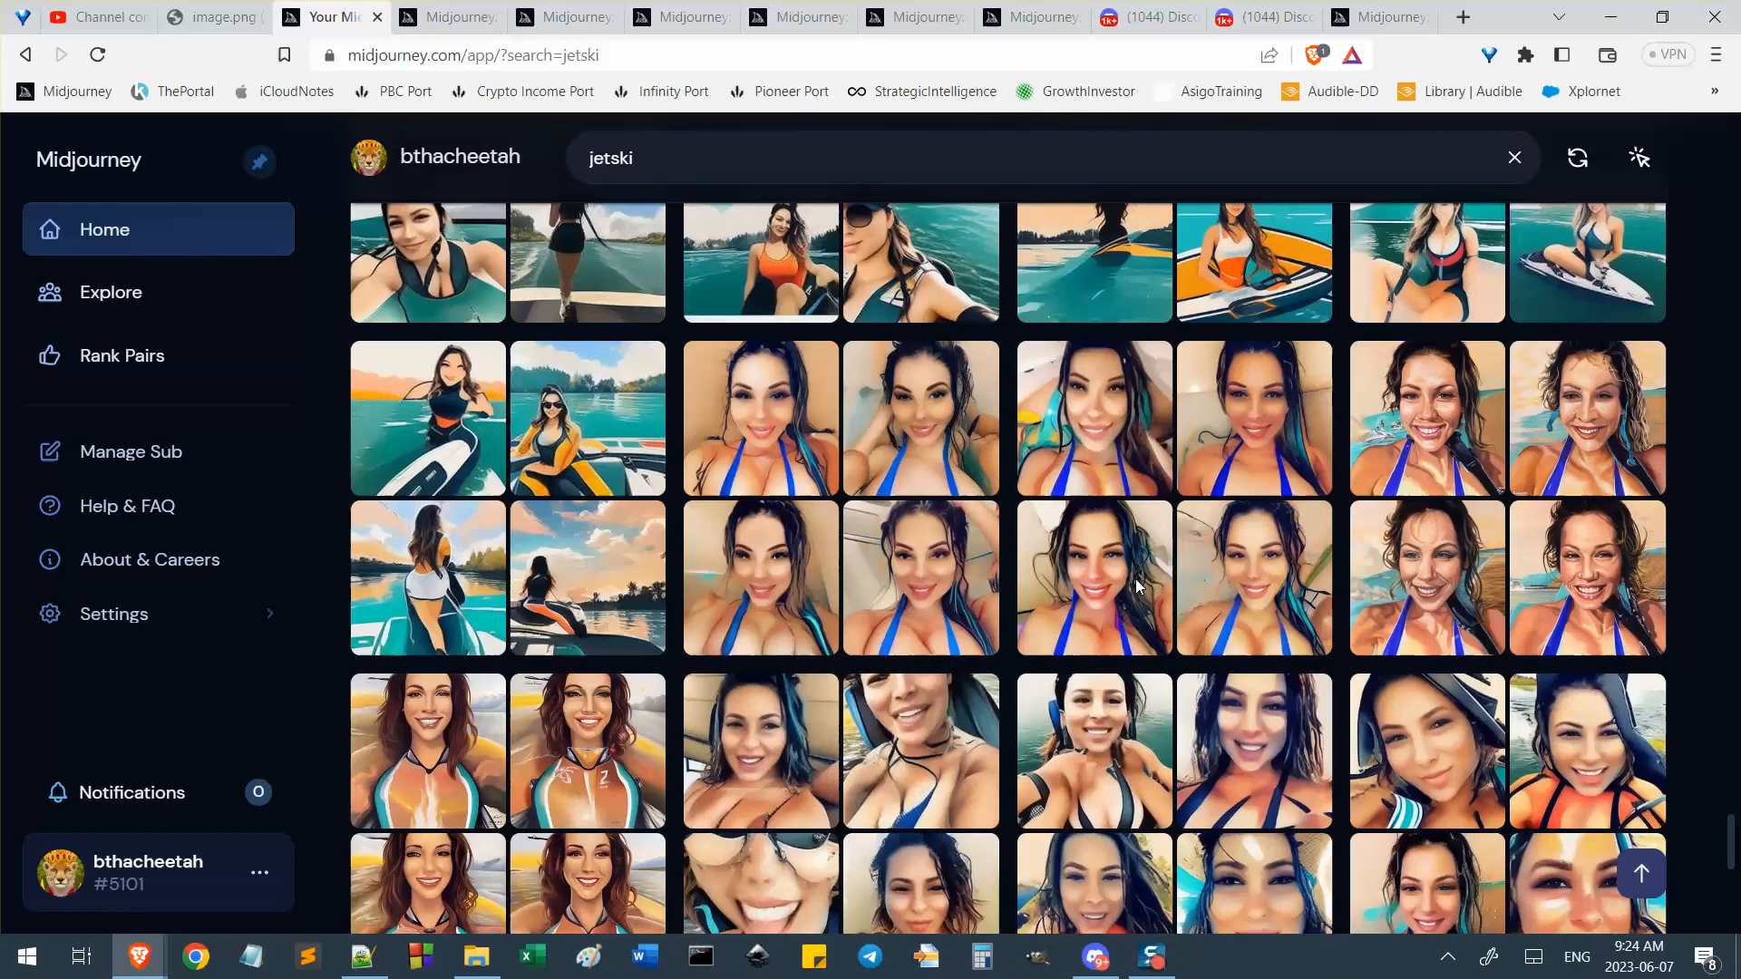
Browse back up from the oldest jetski grids and open a grid of the woman in sunglasses on a white and burgundy jetski separately.
scroll(1142, 587, up, 2)
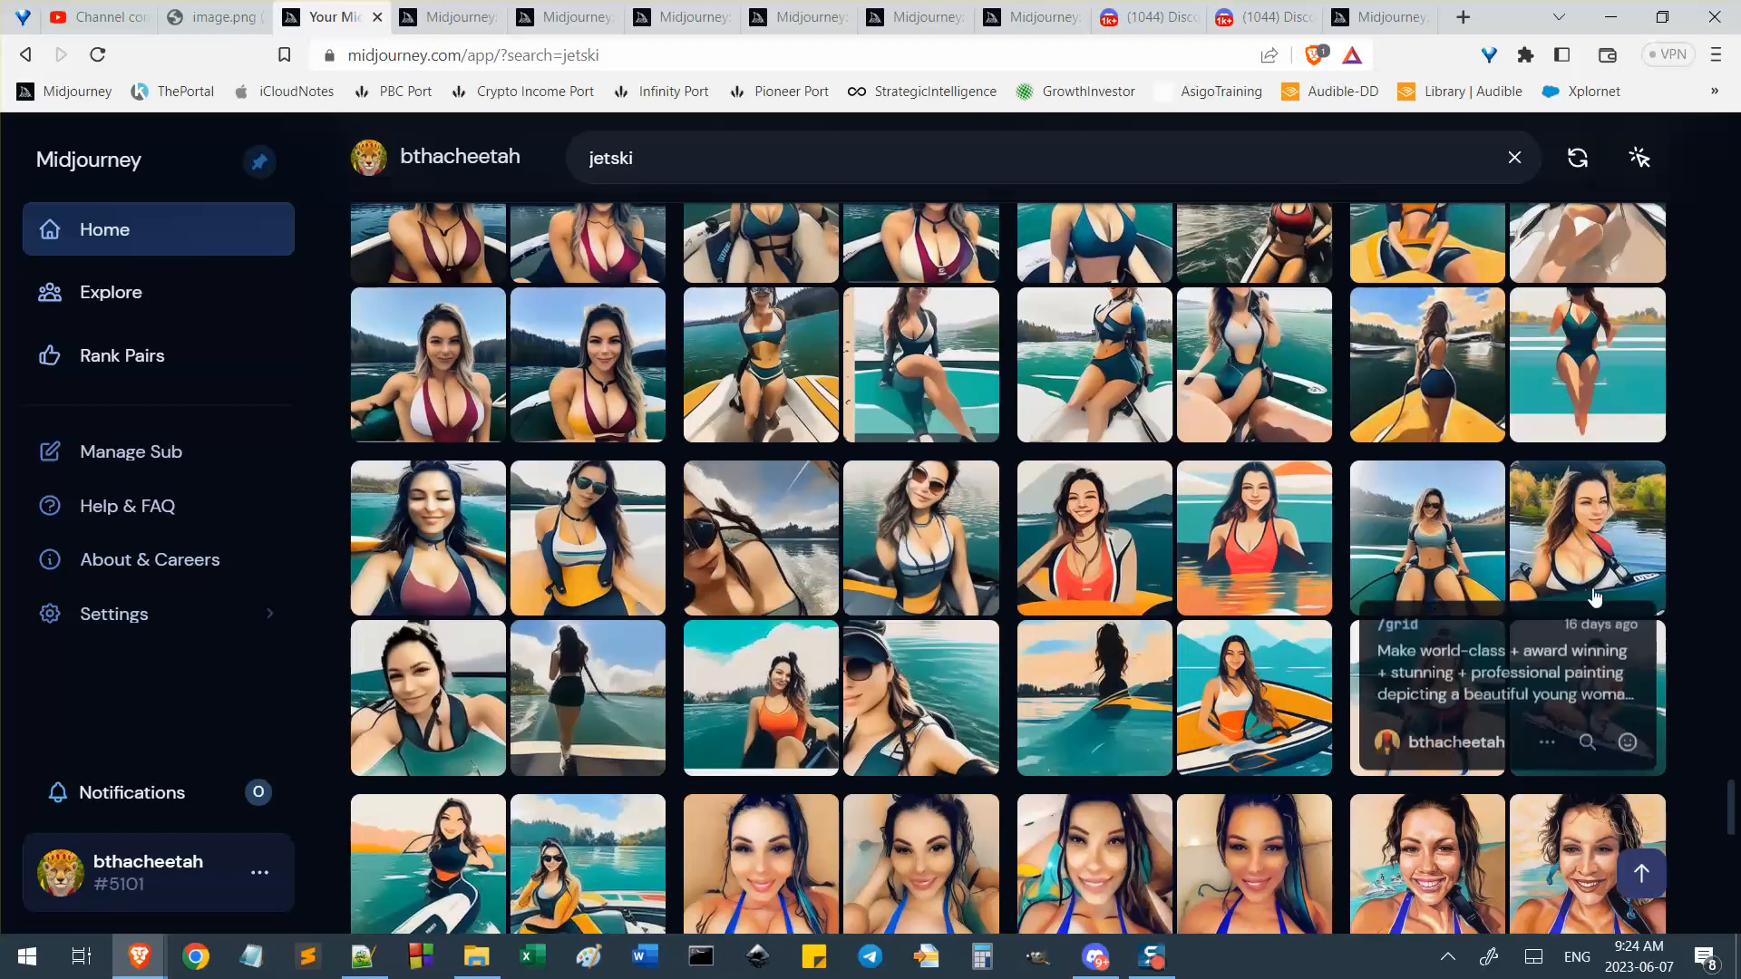
scroll(1734, 454, up, 4)
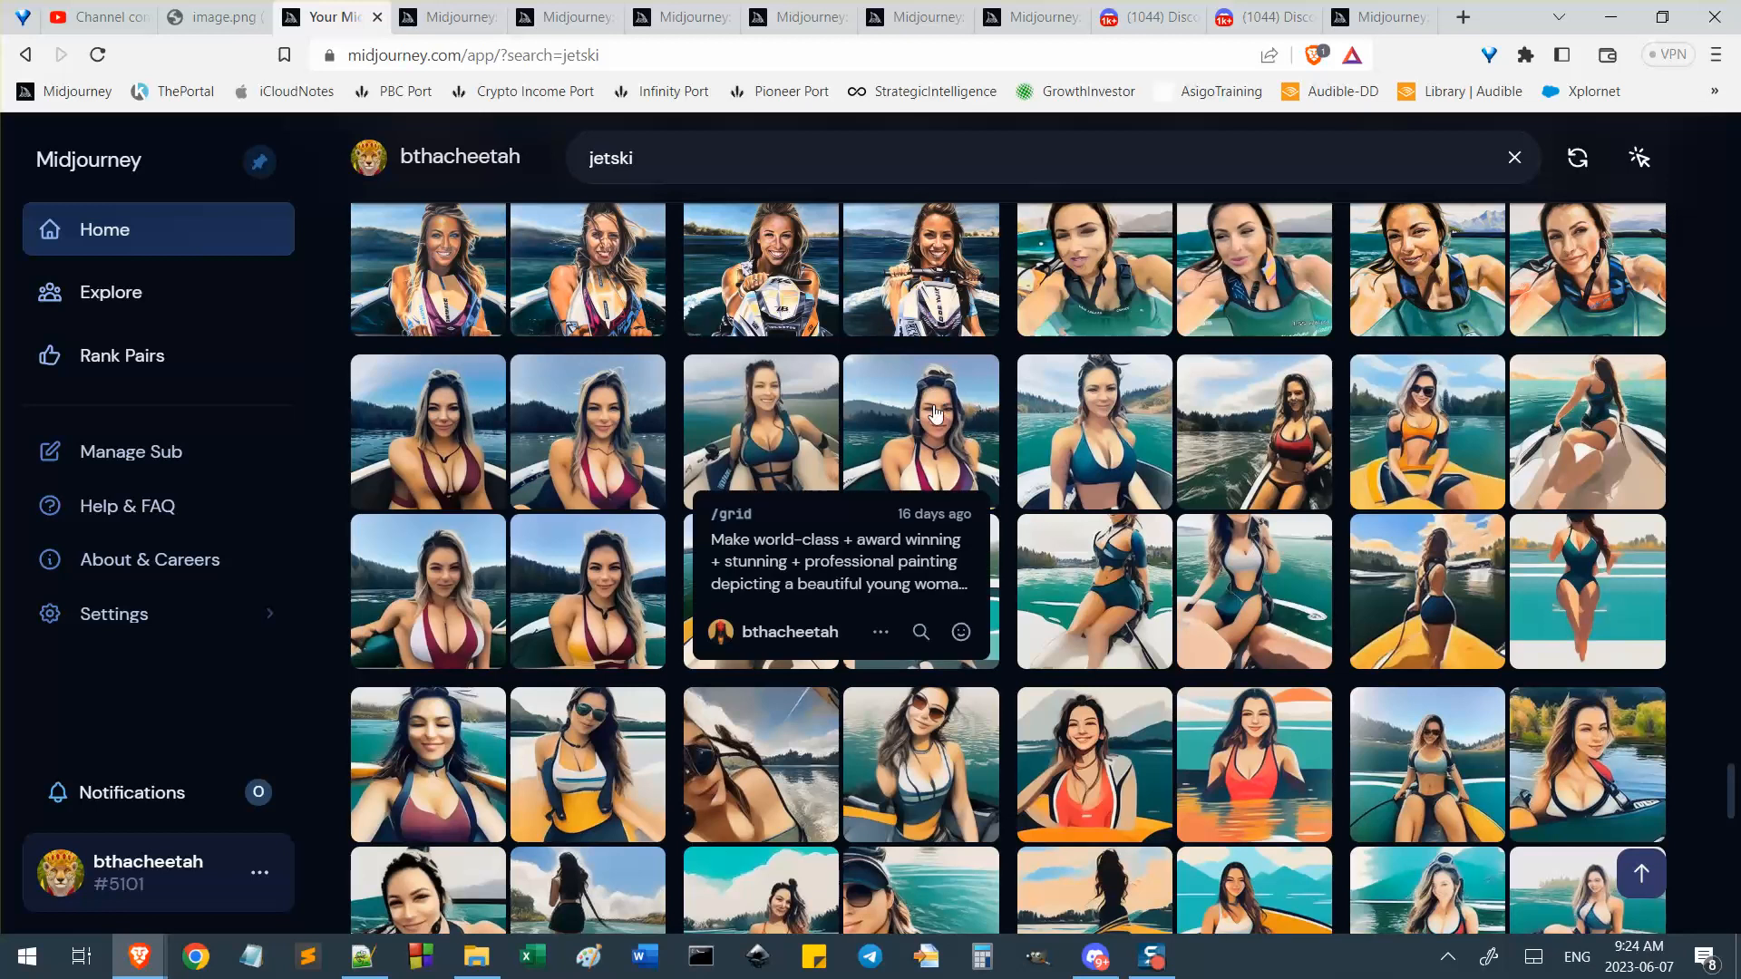
scroll(950, 760, up, 4)
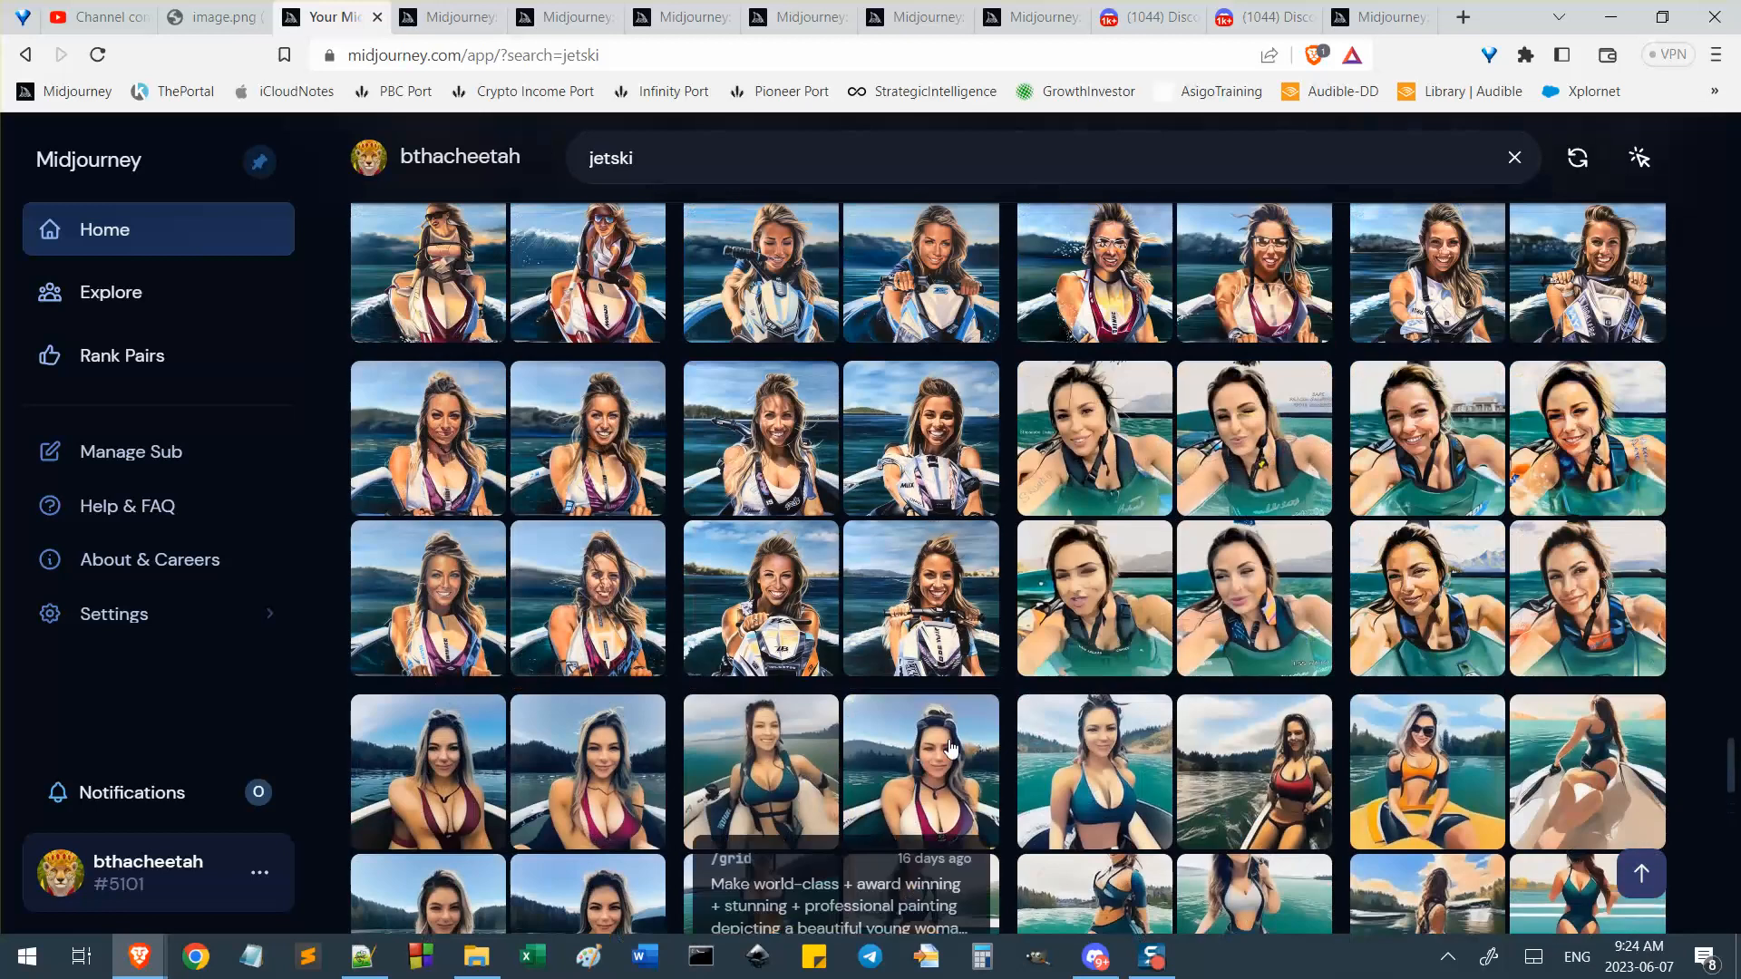
scroll(951, 760, up, 6)
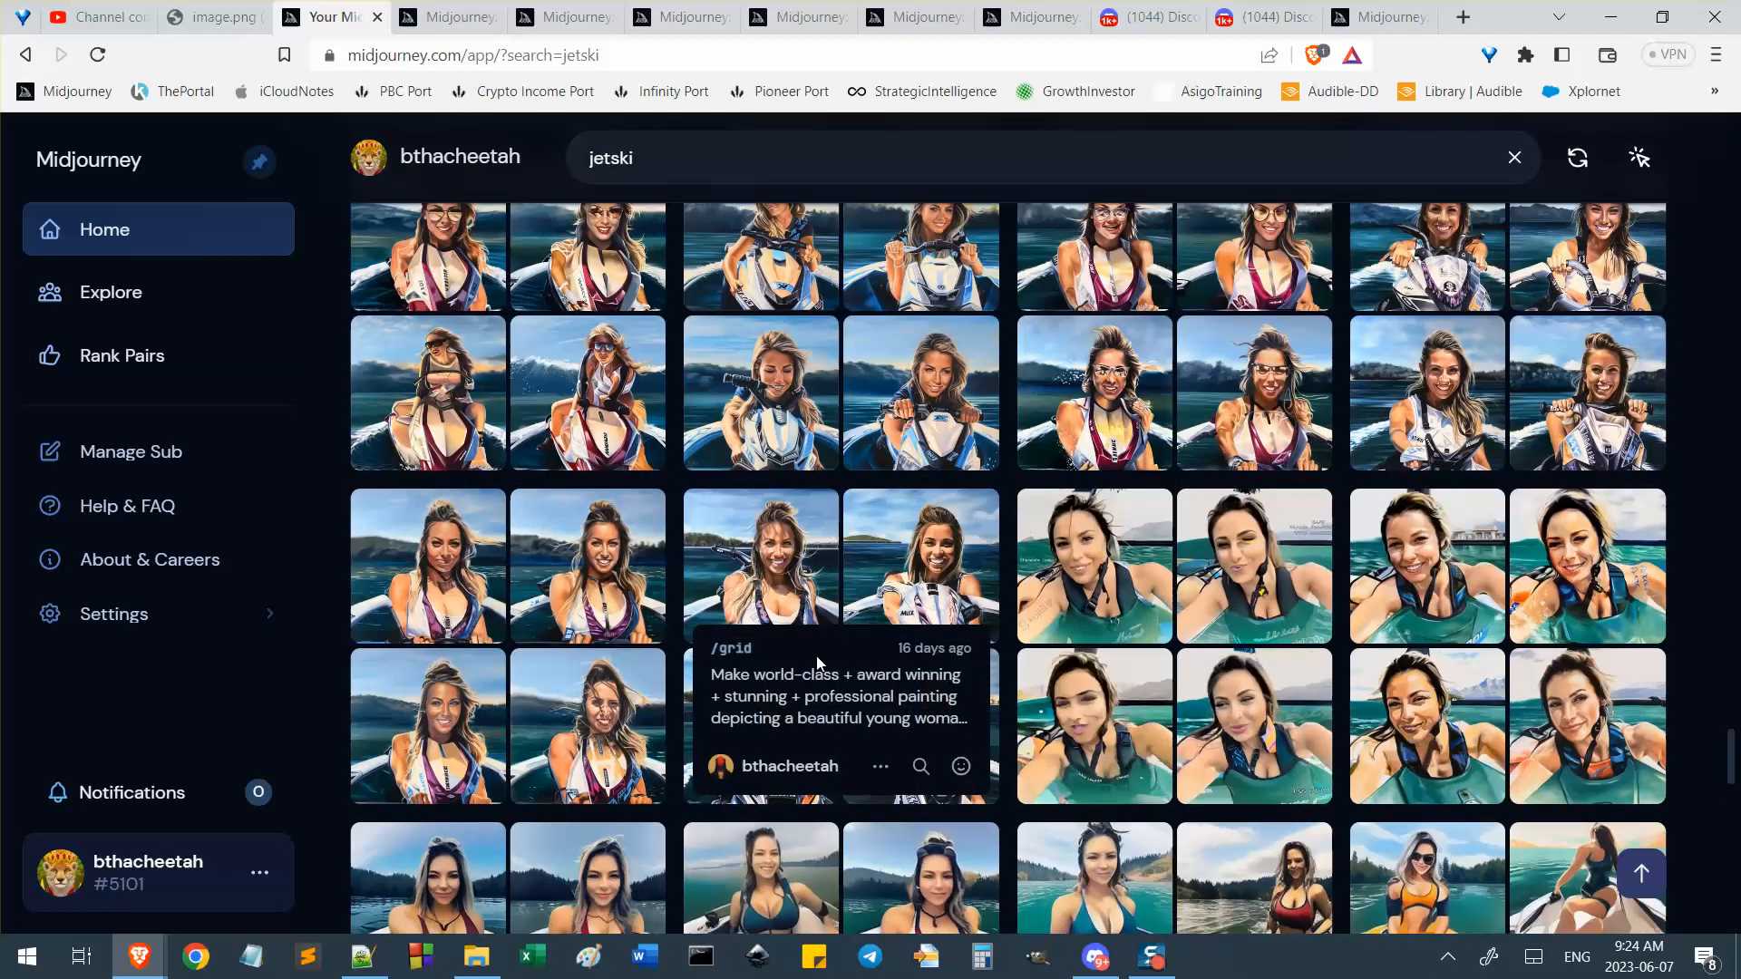
scroll(850, 620, up, 10)
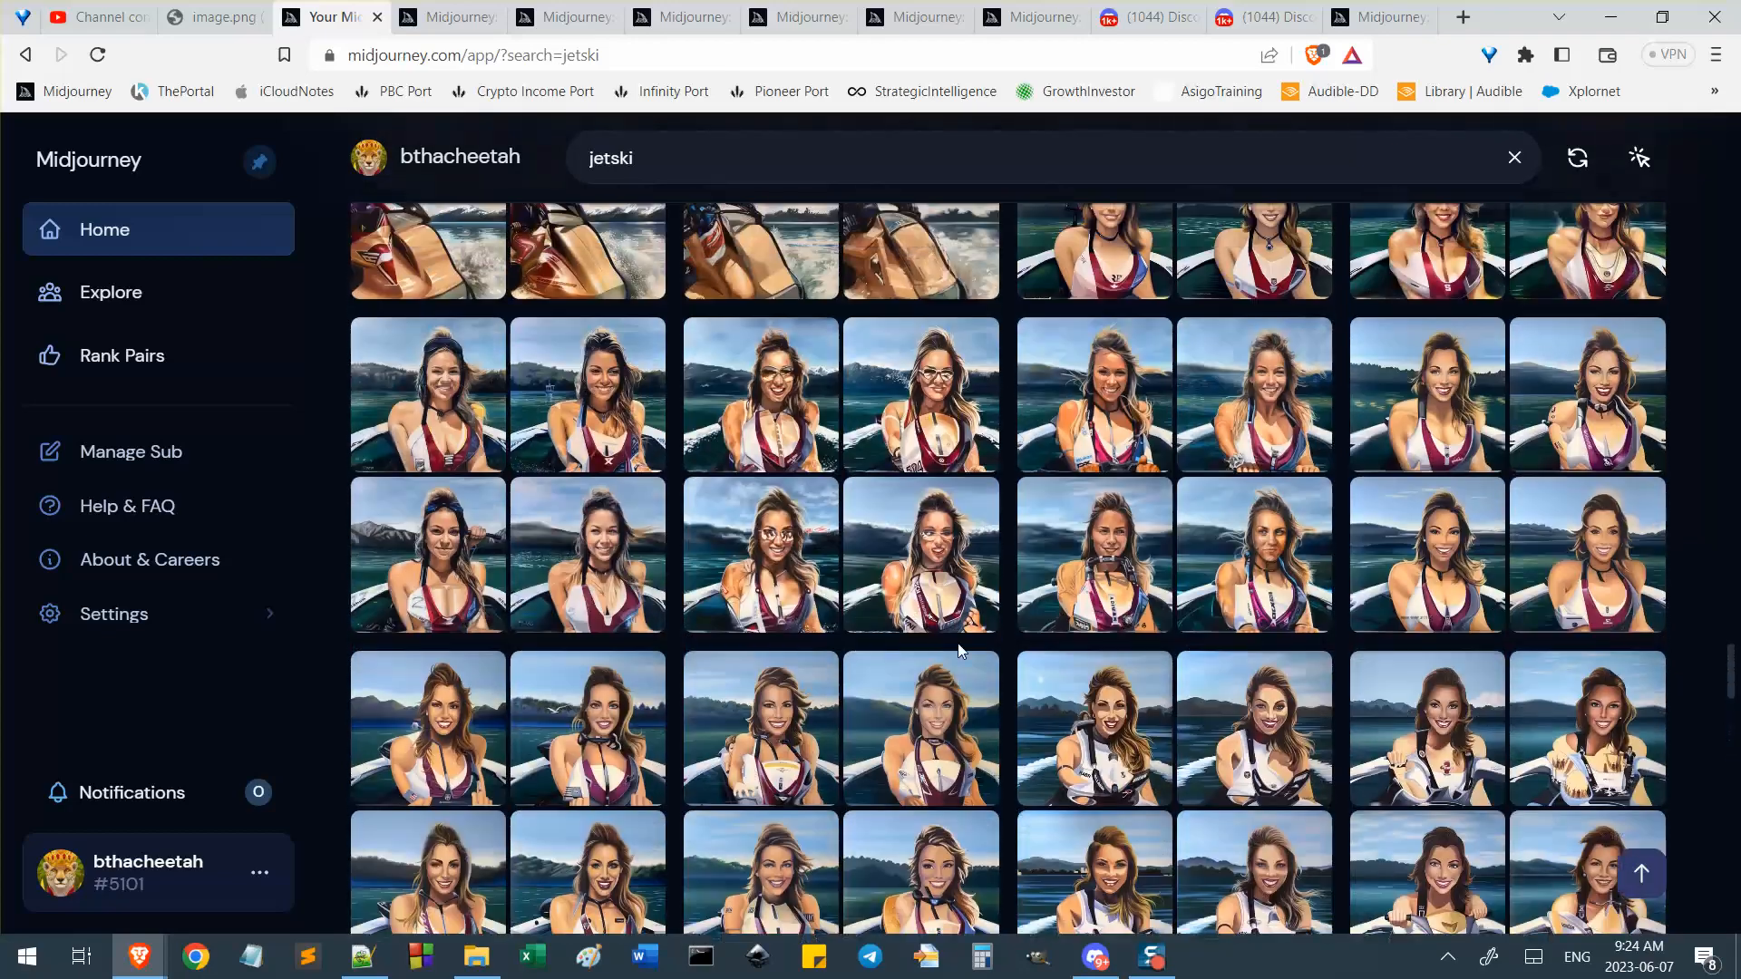
scroll(956, 664, up, 5)
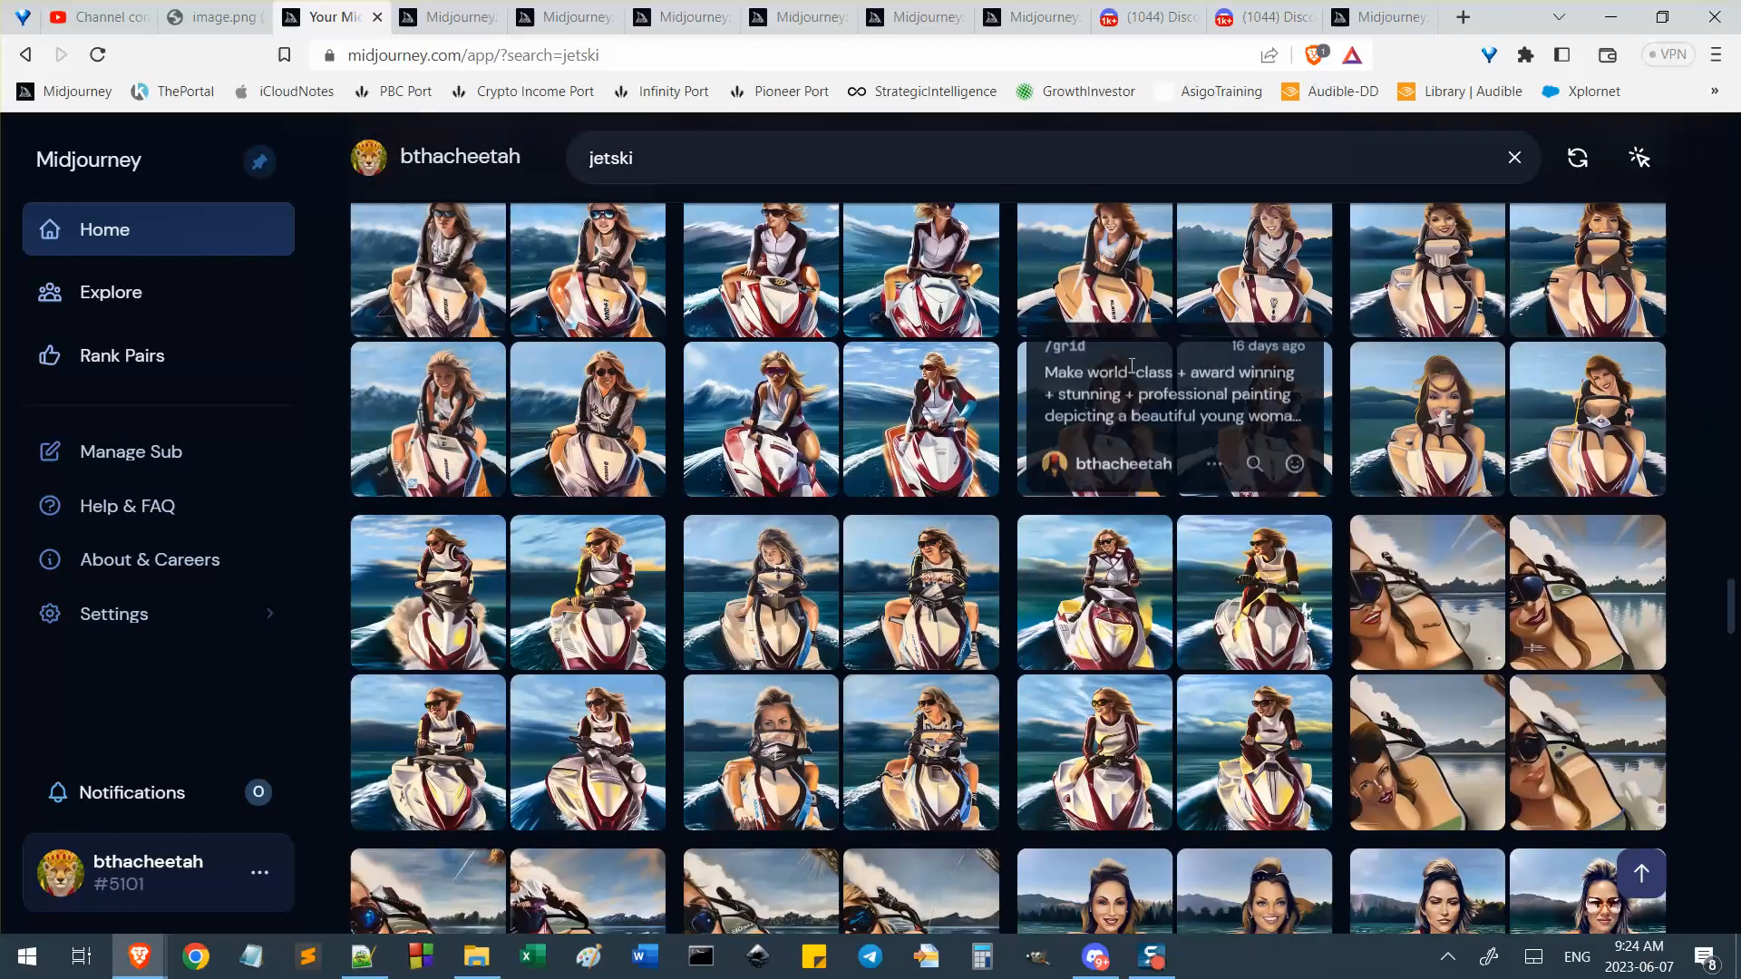
scroll(1097, 563, up, 3)
scroll(997, 544, up, 1)
scroll(870, 453, down, 3)
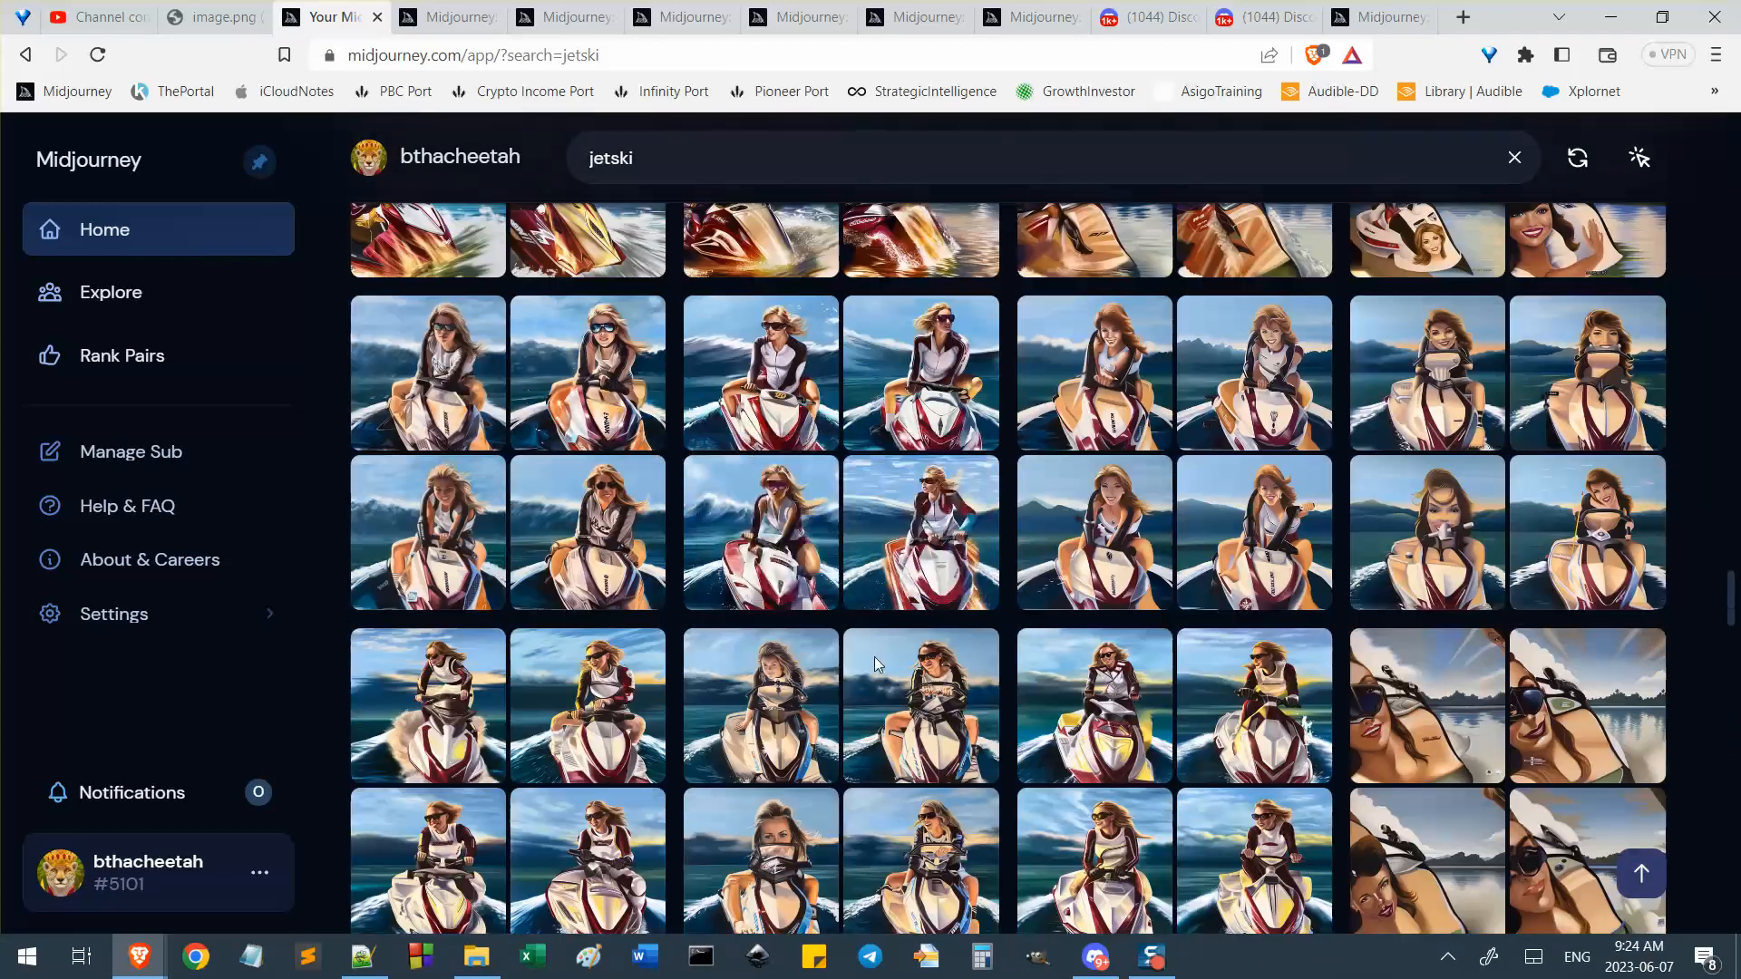
middle_click(932, 361)
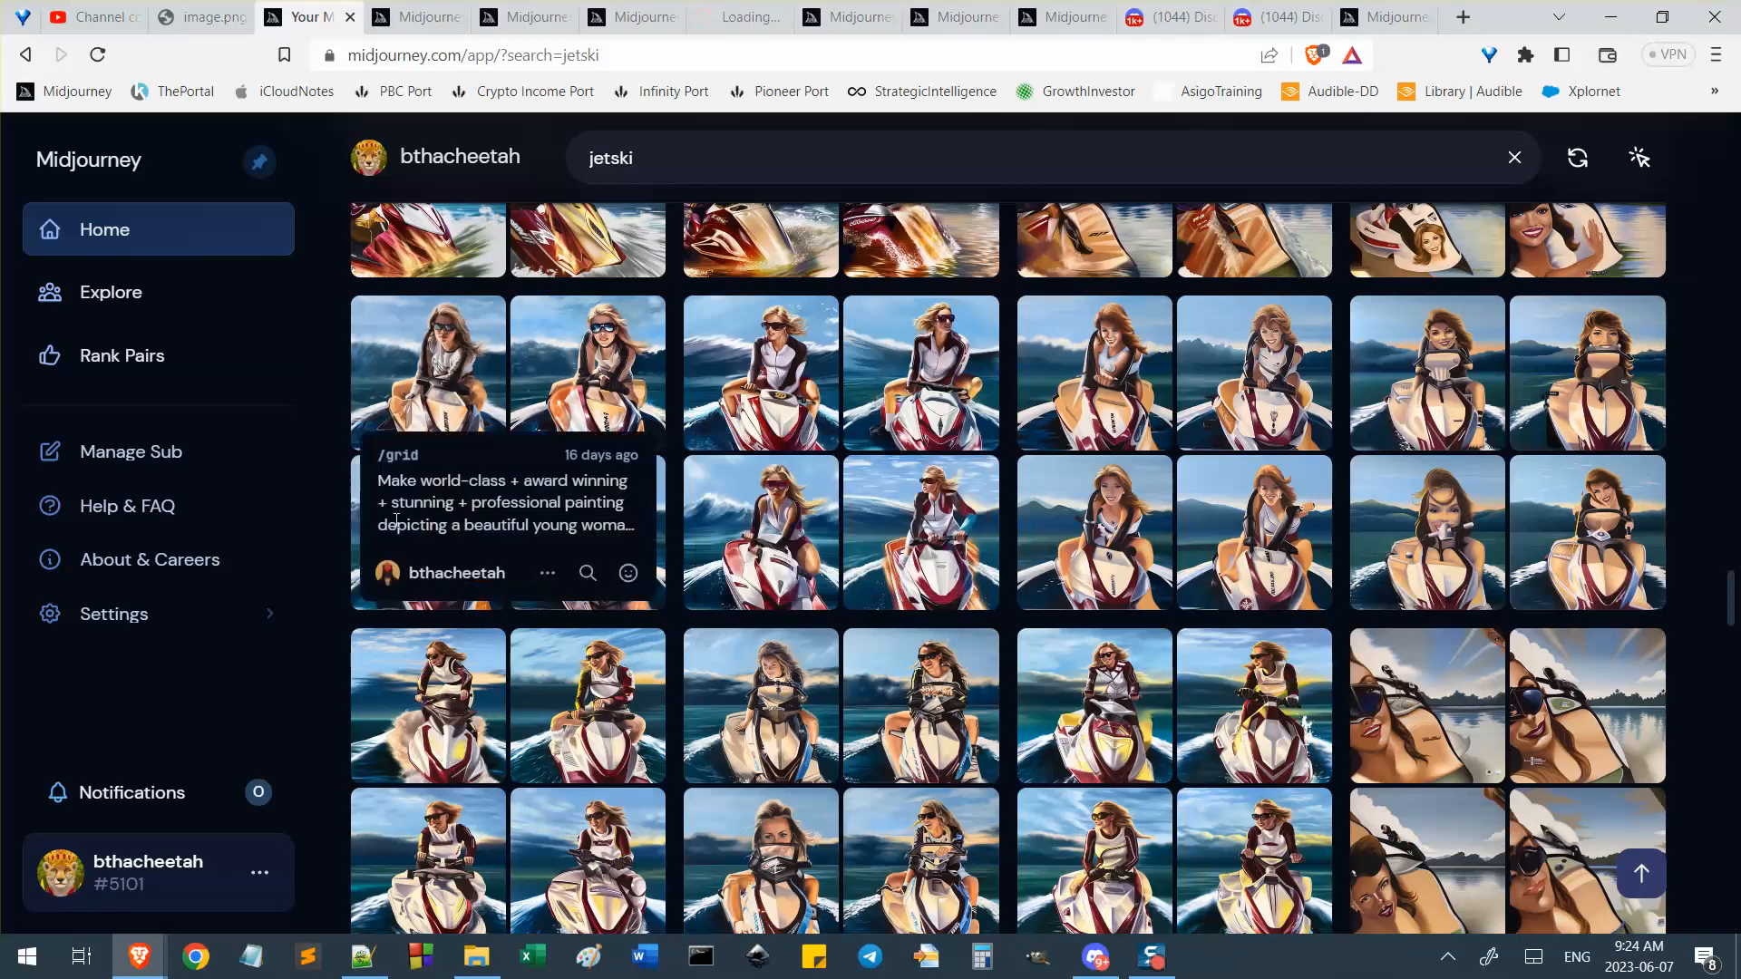
Check the newer jetski grids and the open job pages, ending on the white and burgundy jetski variation with four sunglasses portraits.
scroll(564, 489, up, 6)
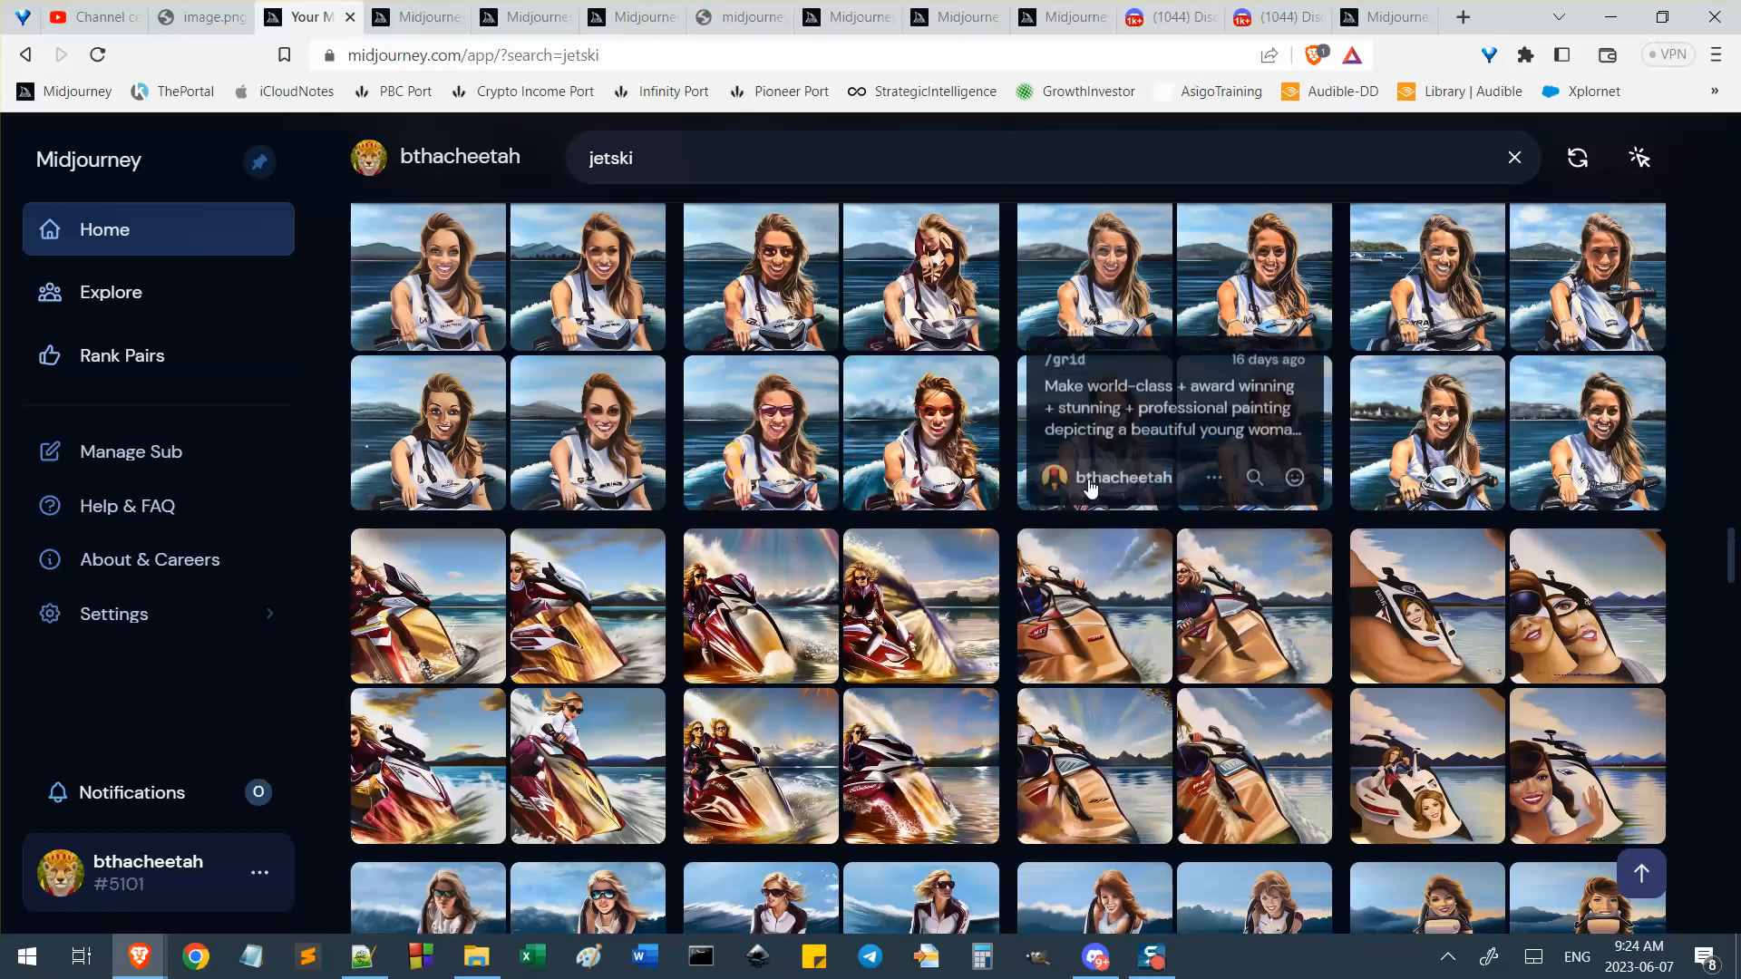
scroll(1354, 510, up, 6)
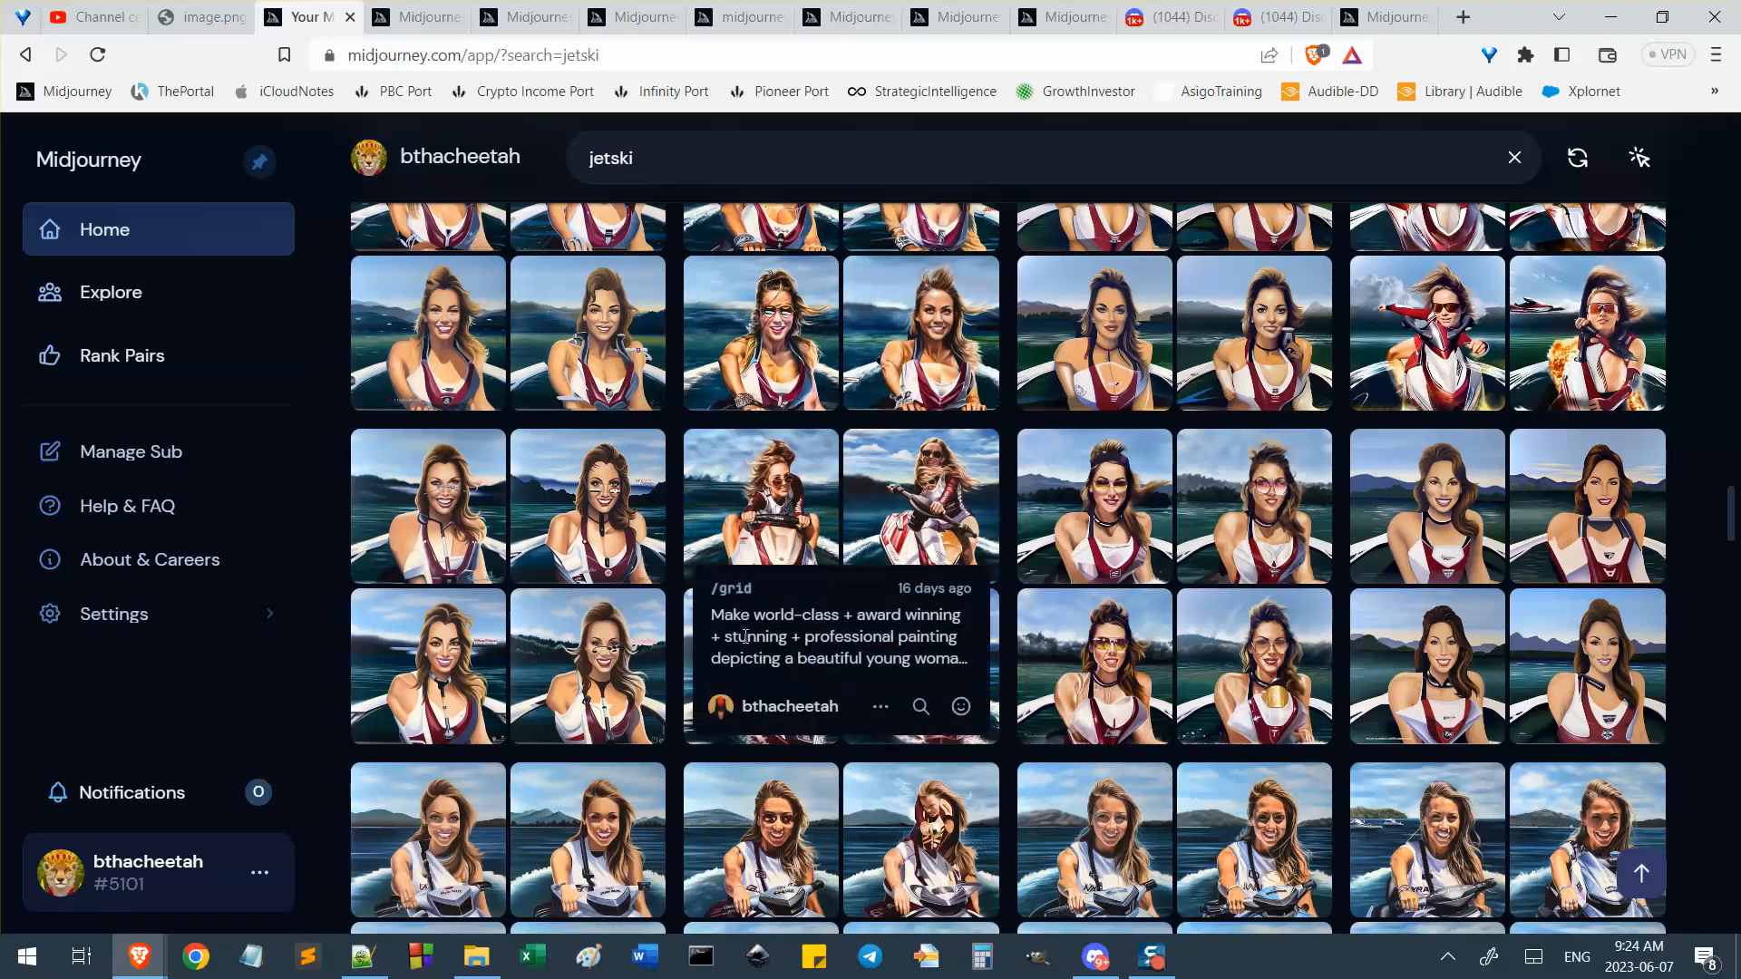
scroll(761, 635, up, 4)
click(494, 13)
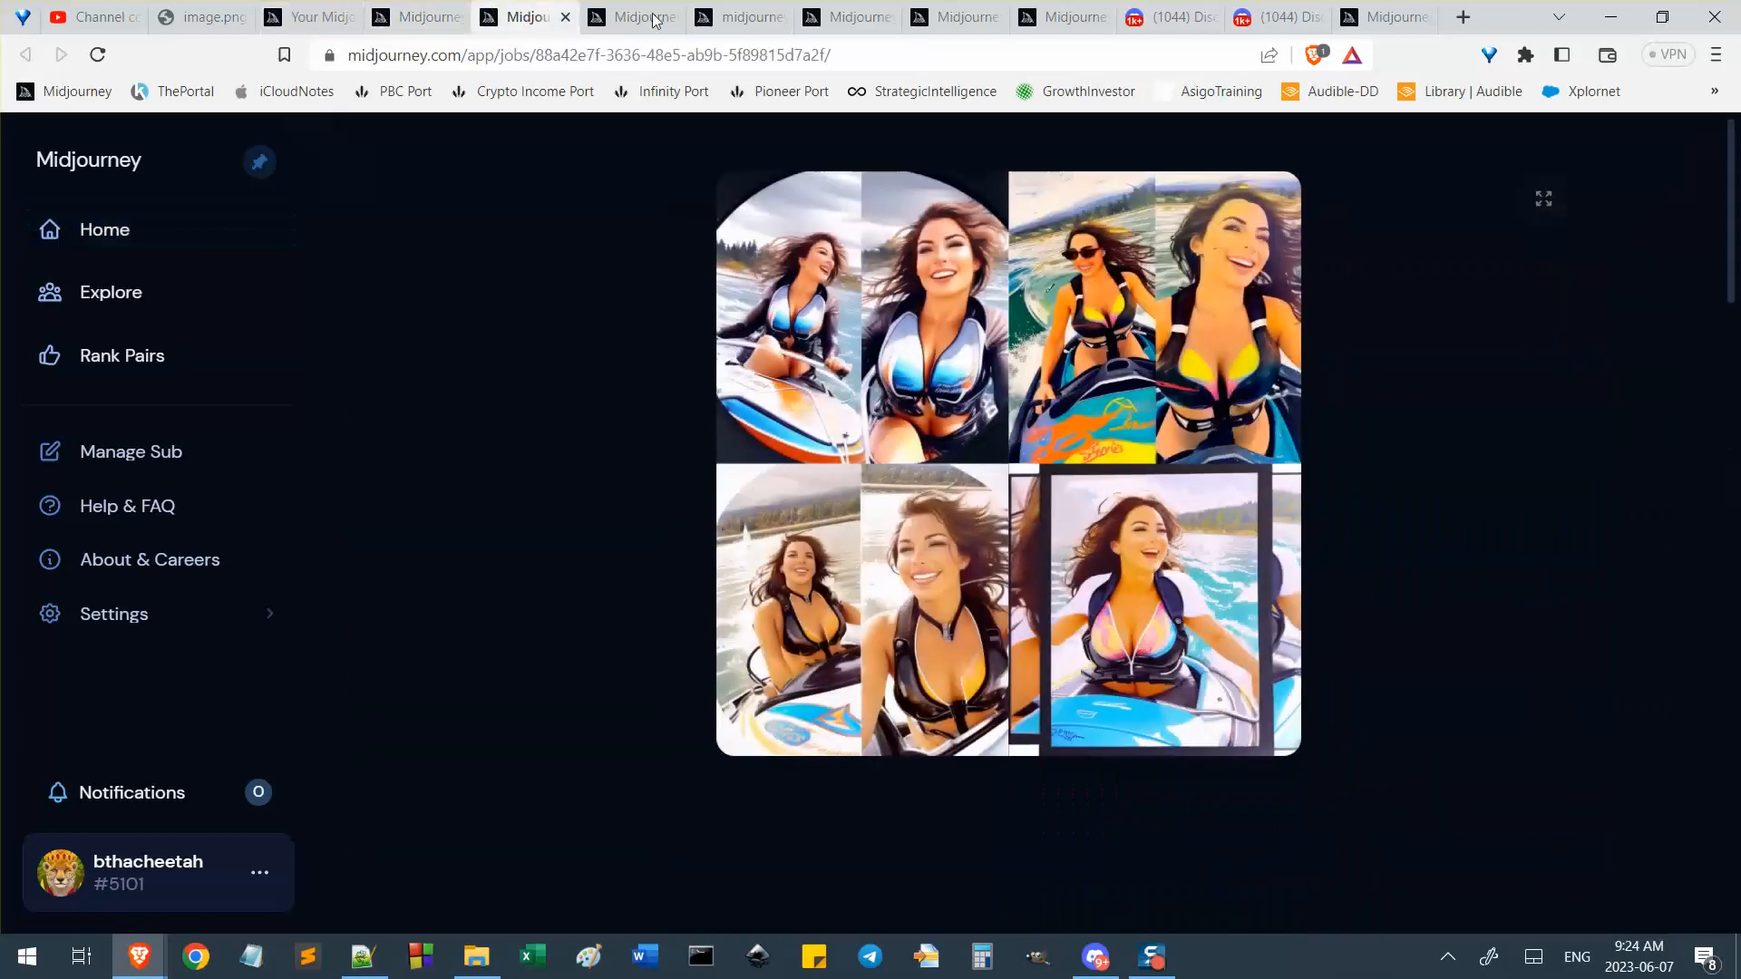
click(630, 15)
click(733, 13)
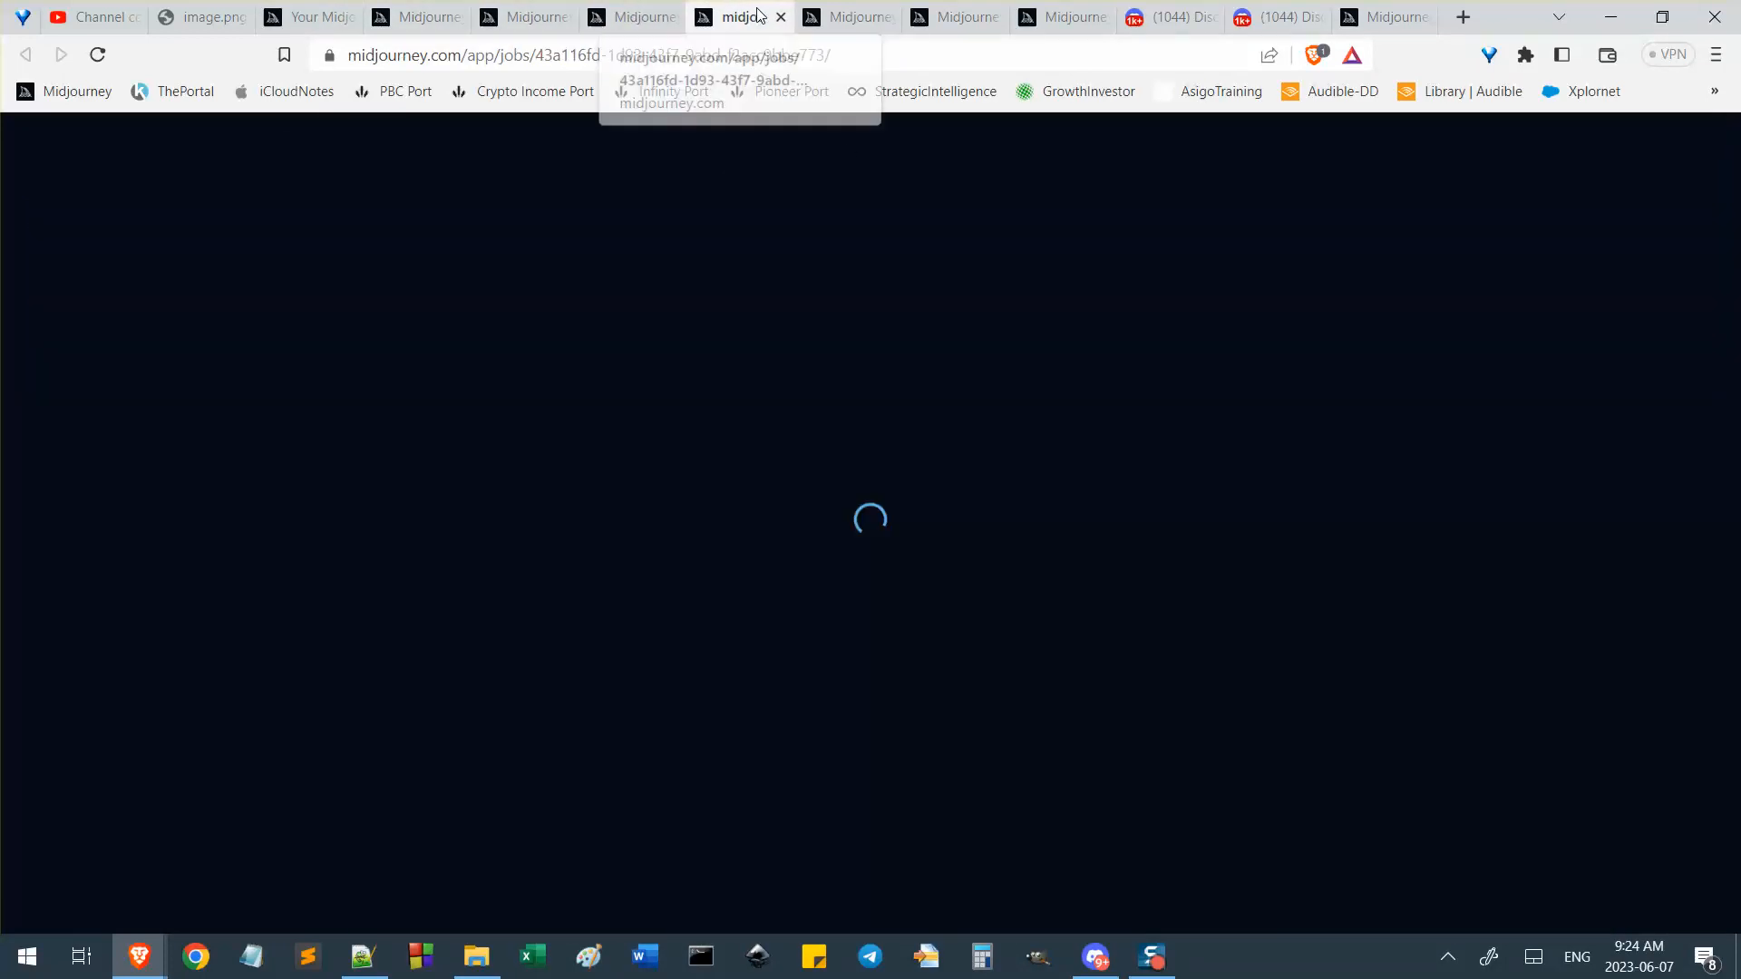
click(848, 18)
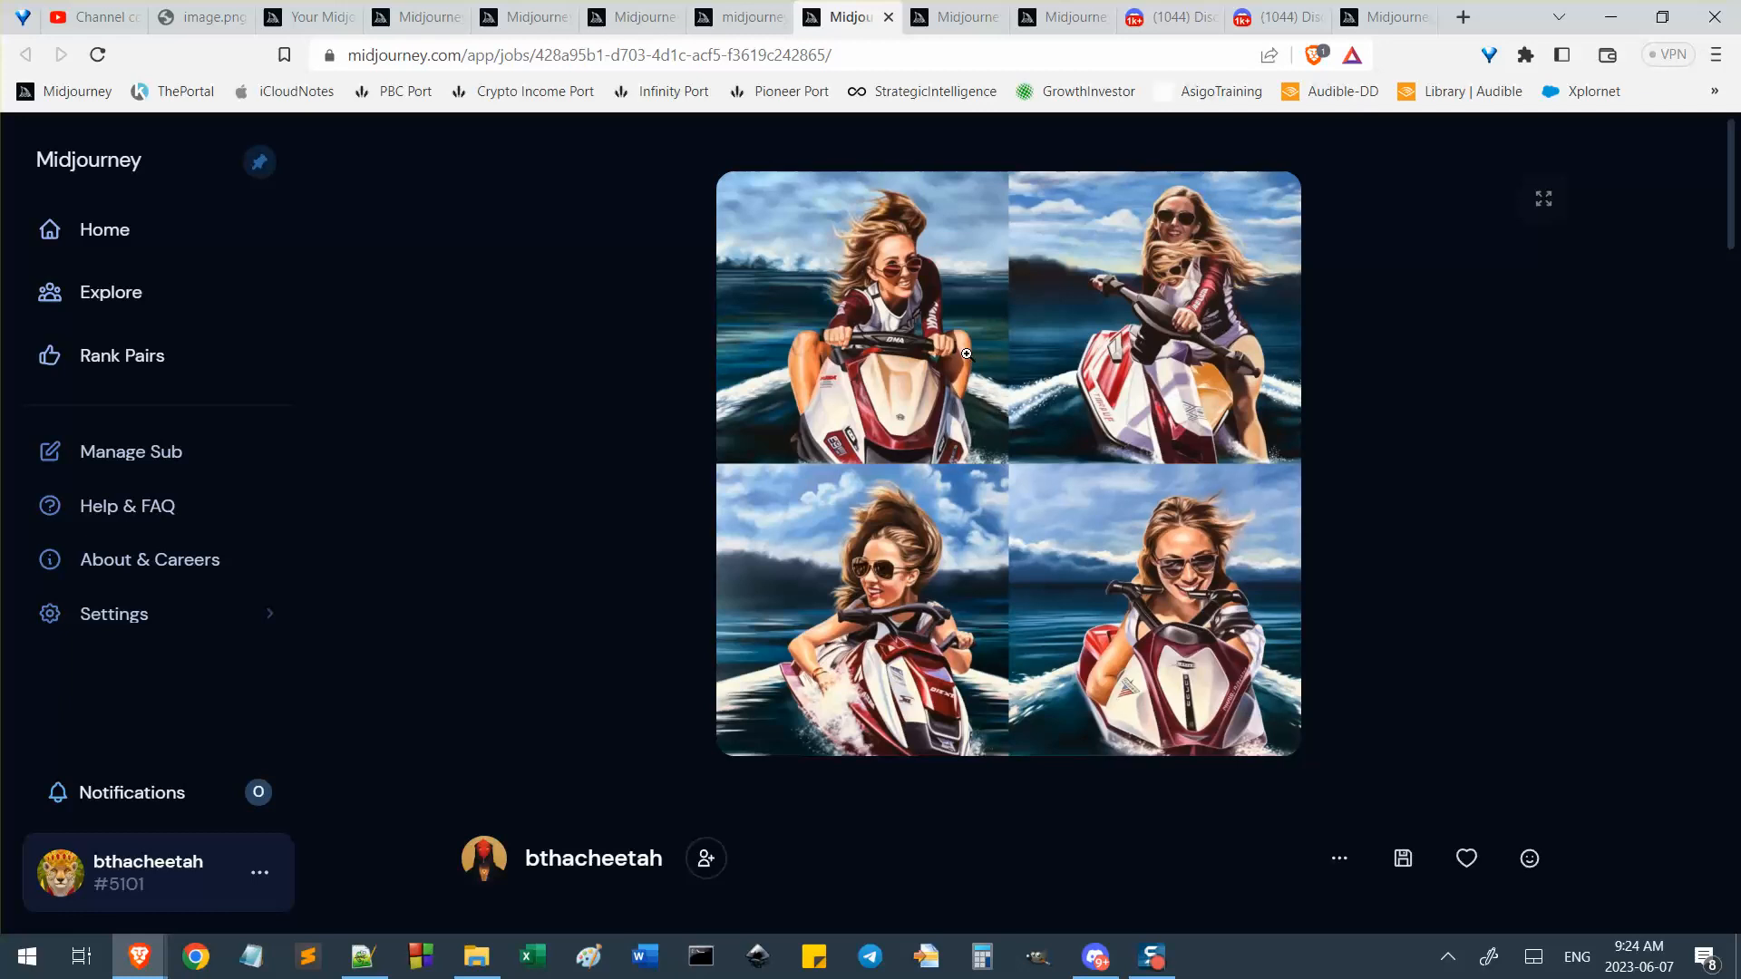
Read the prompt and job info of the white and burgundy jetski variation, and view its parent grid.
scroll(966, 354, down, 4)
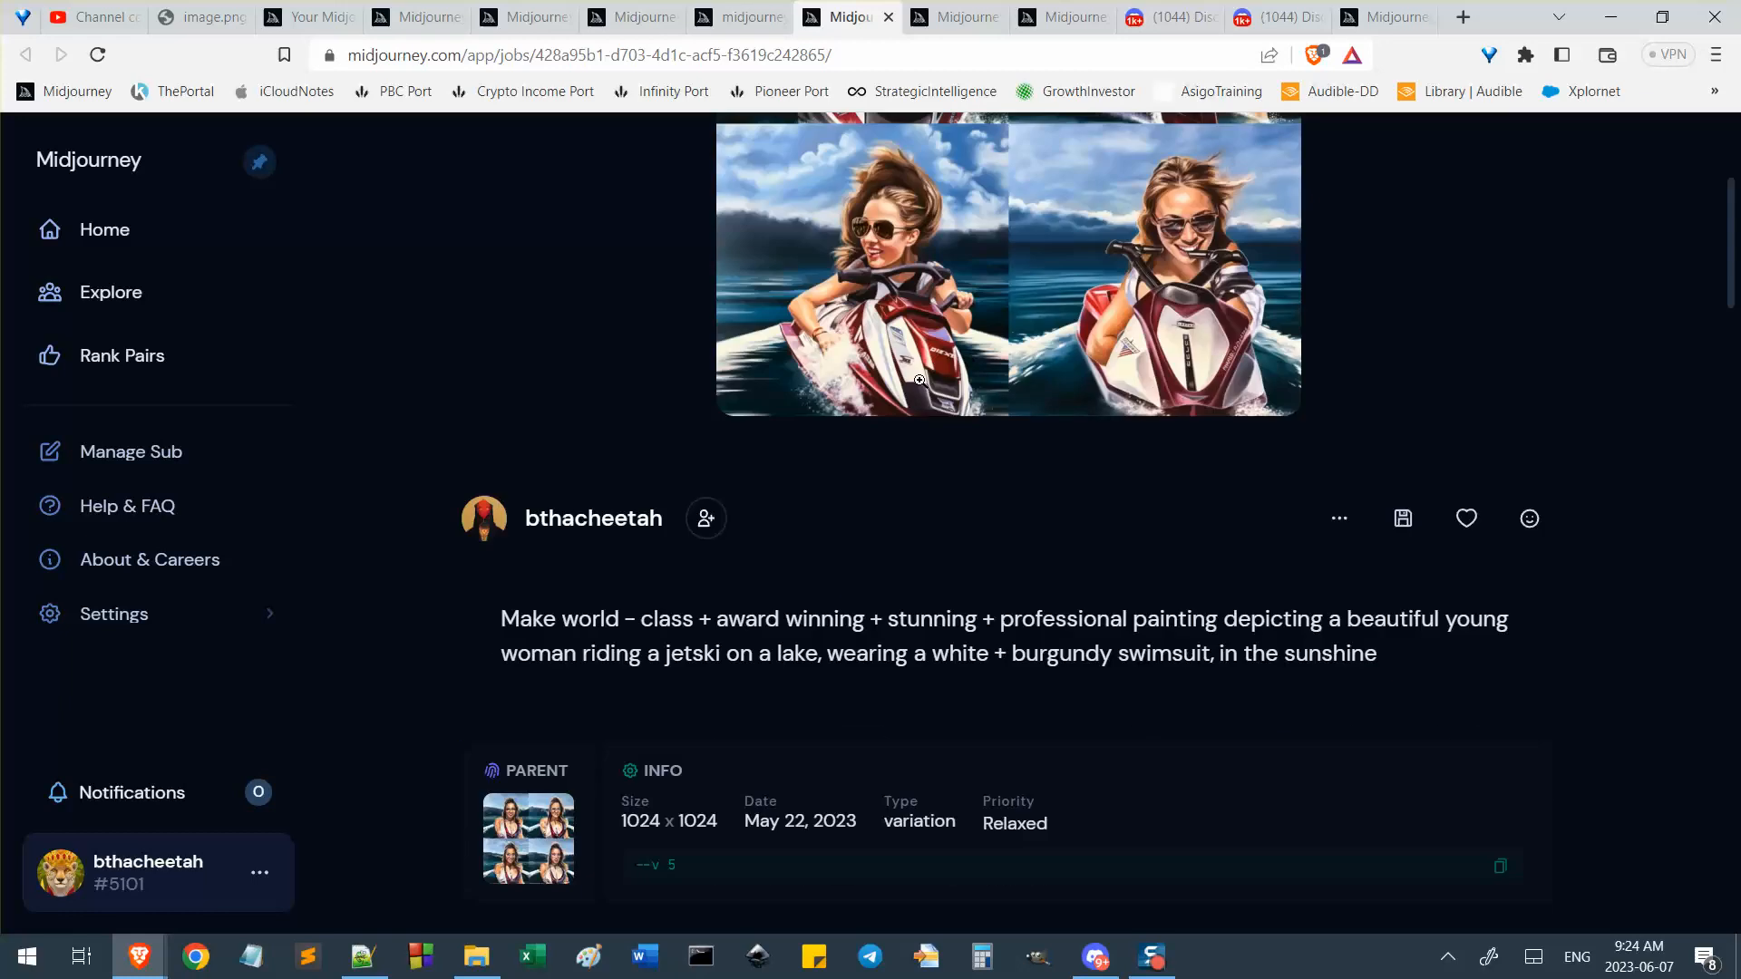
scroll(1018, 506, up, 2)
scroll(1364, 381, down, 3)
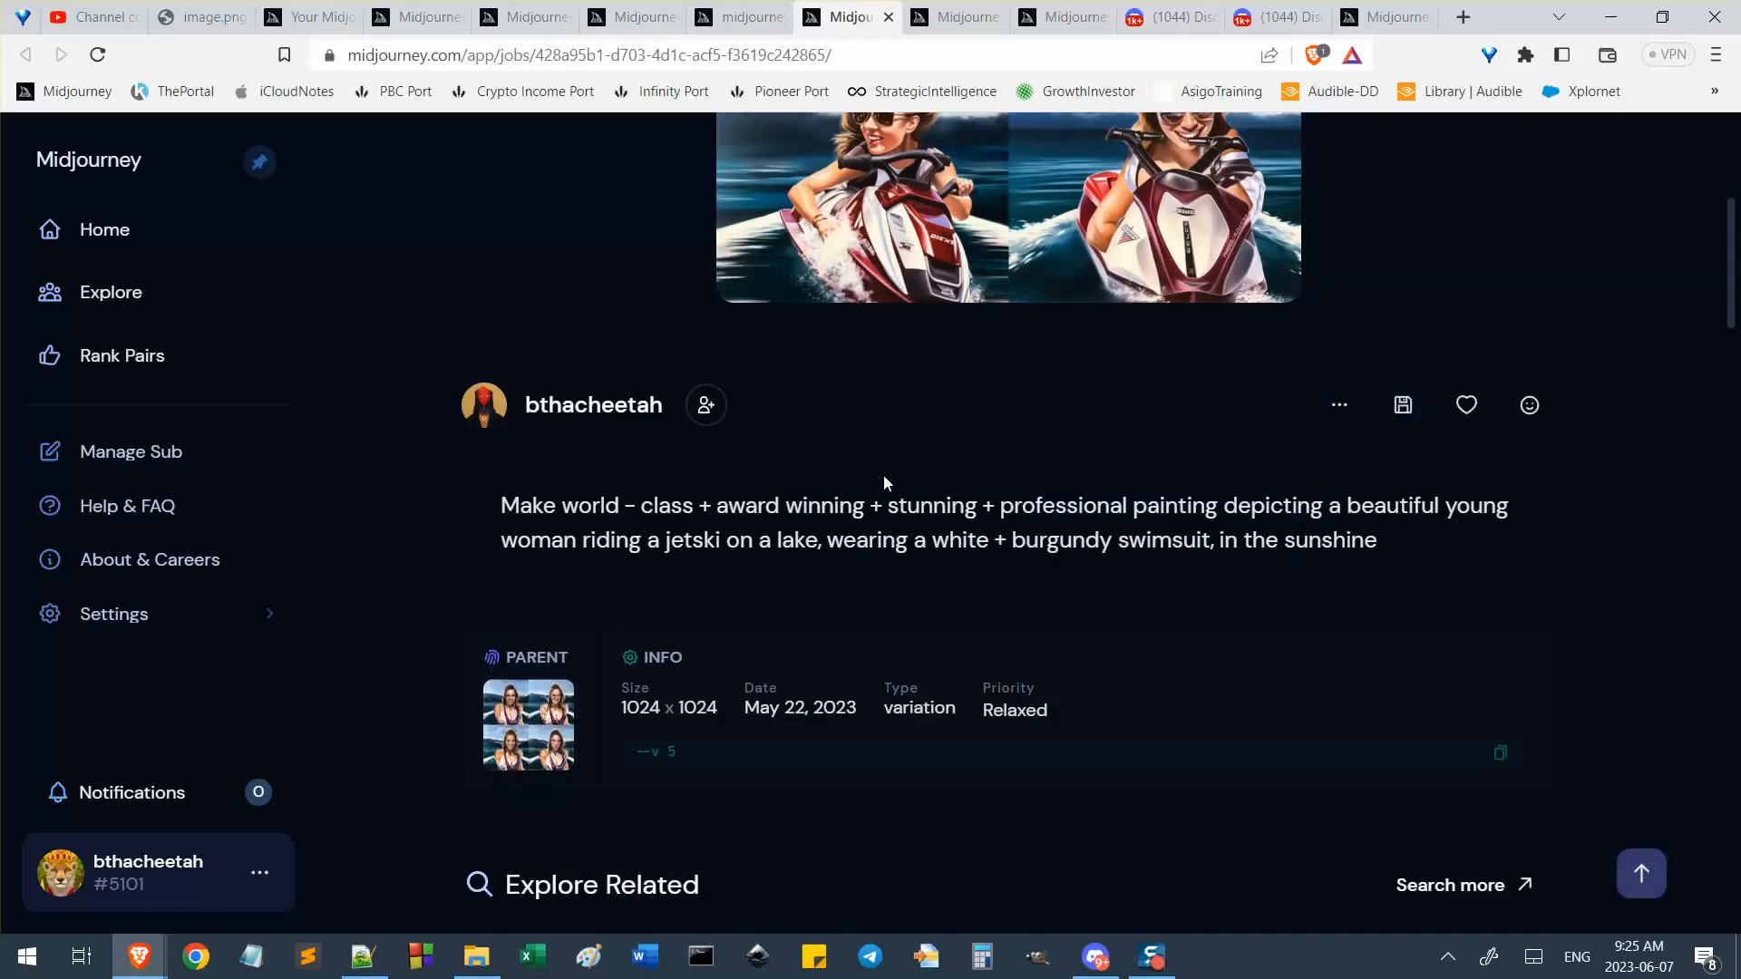
scroll(880, 485, up, 5)
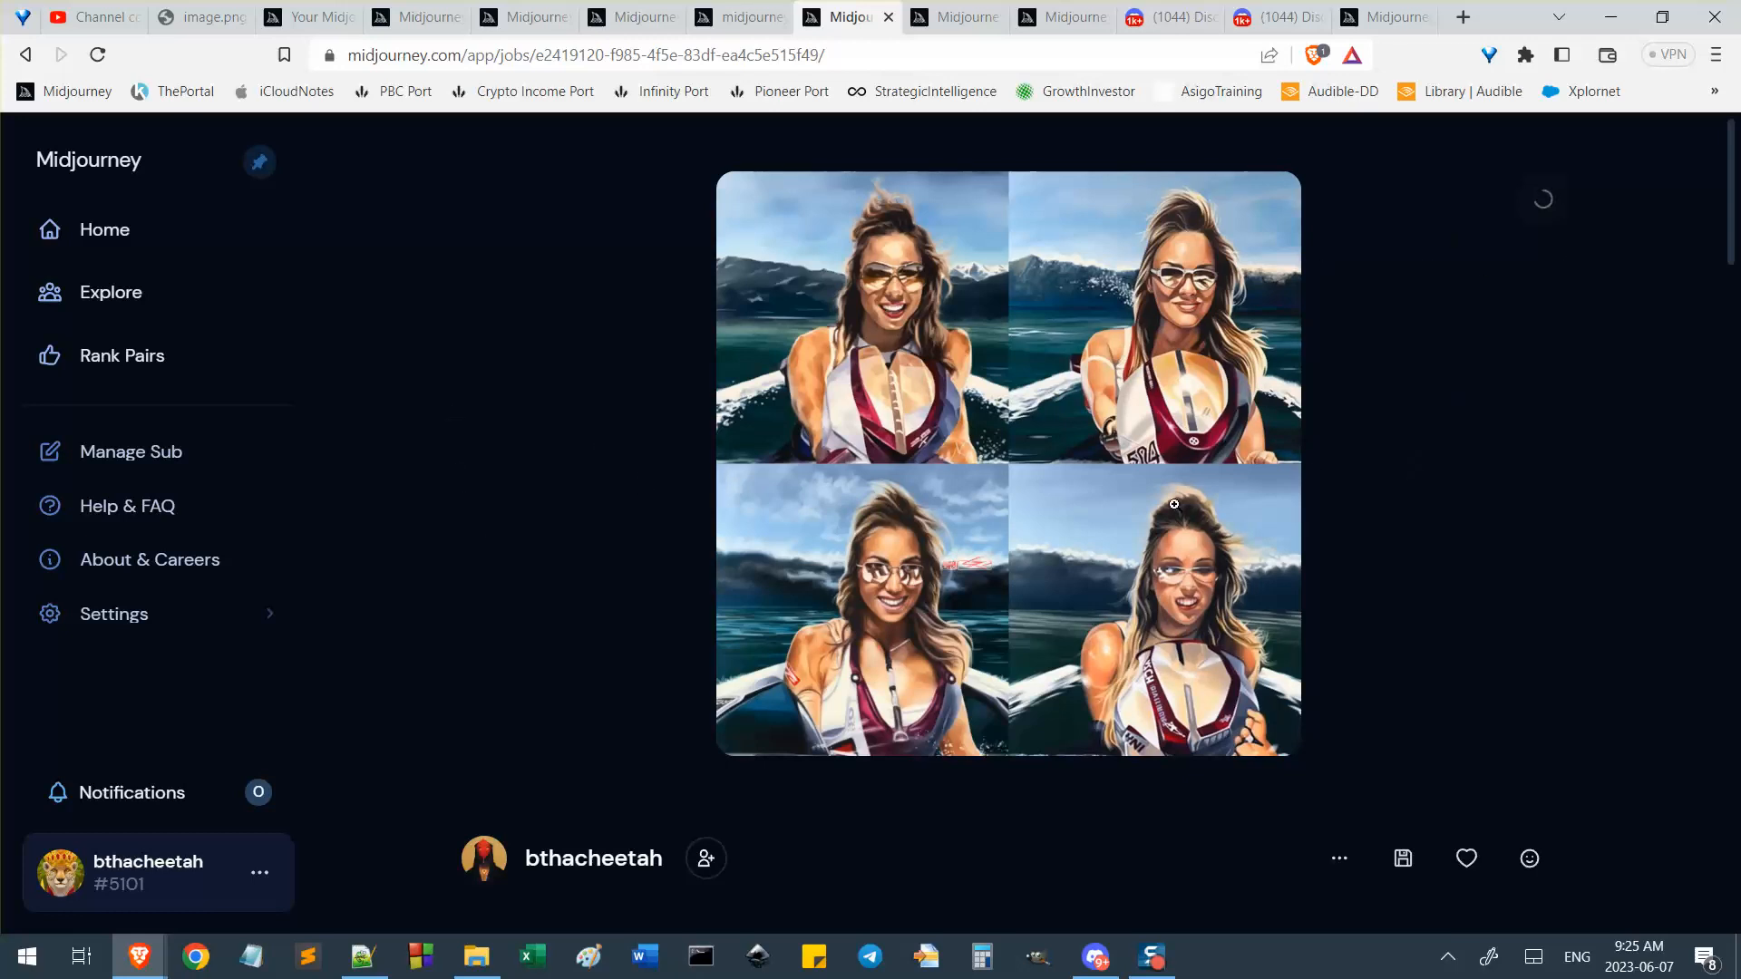
Return from the parent grid to the jetski variation and compare its images with the prompt's wording.
click(25, 55)
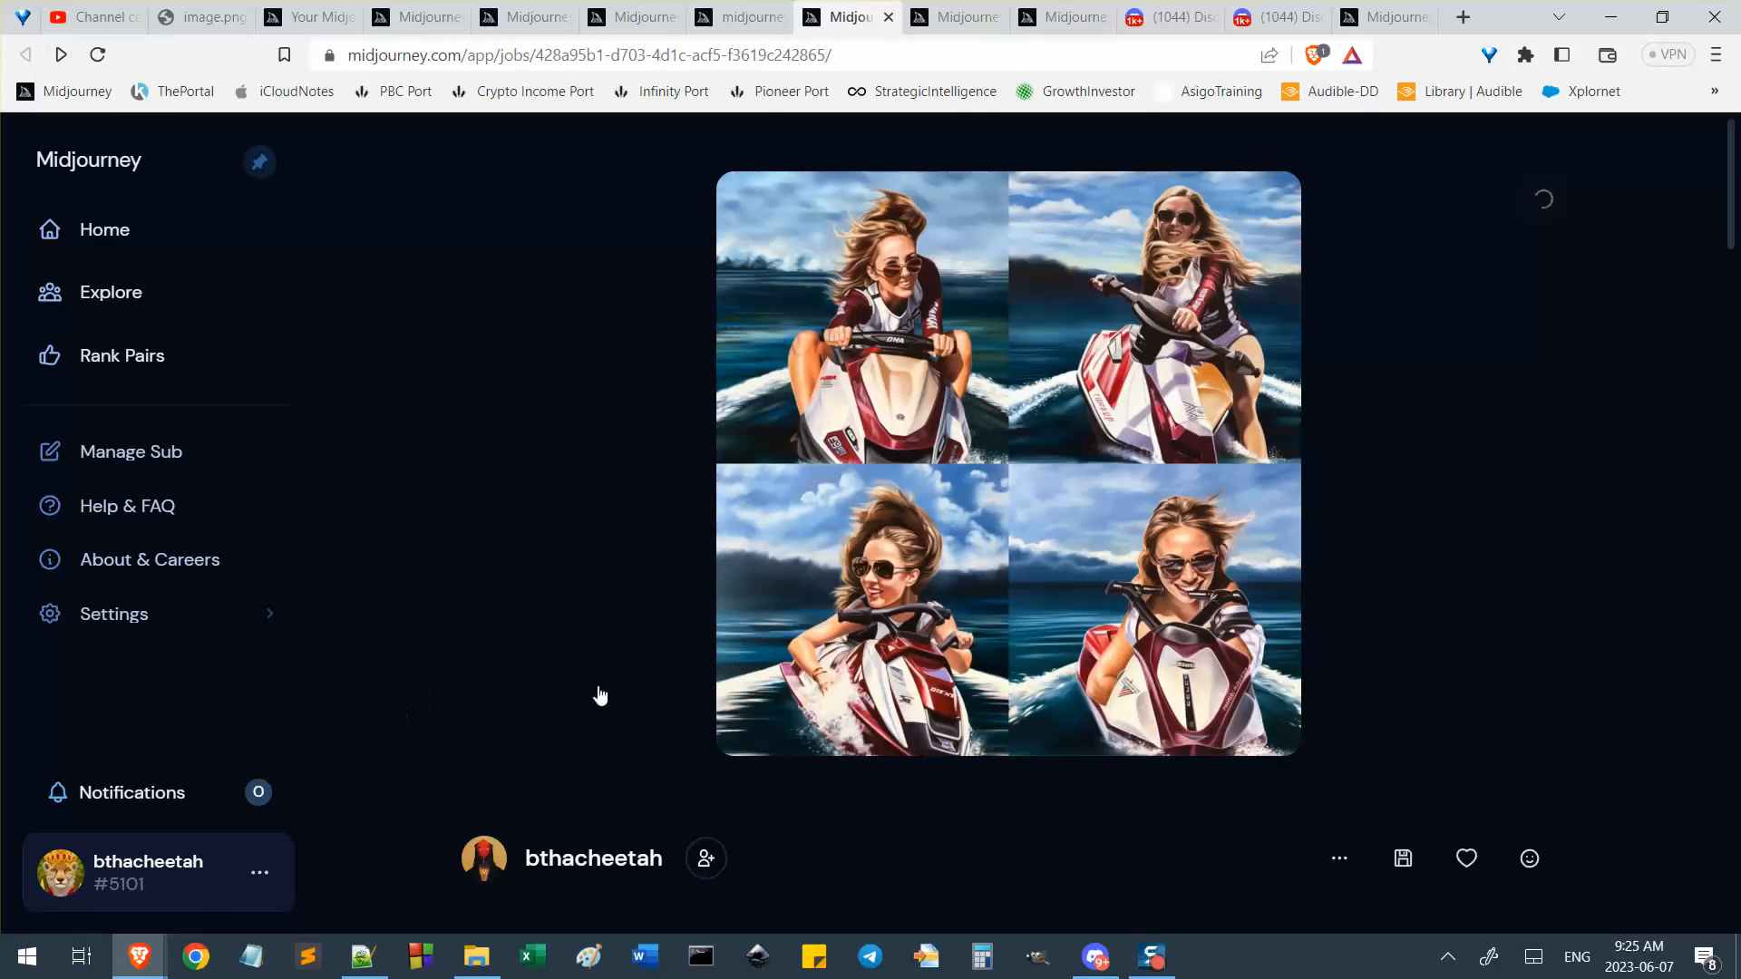
scroll(653, 719, down, 5)
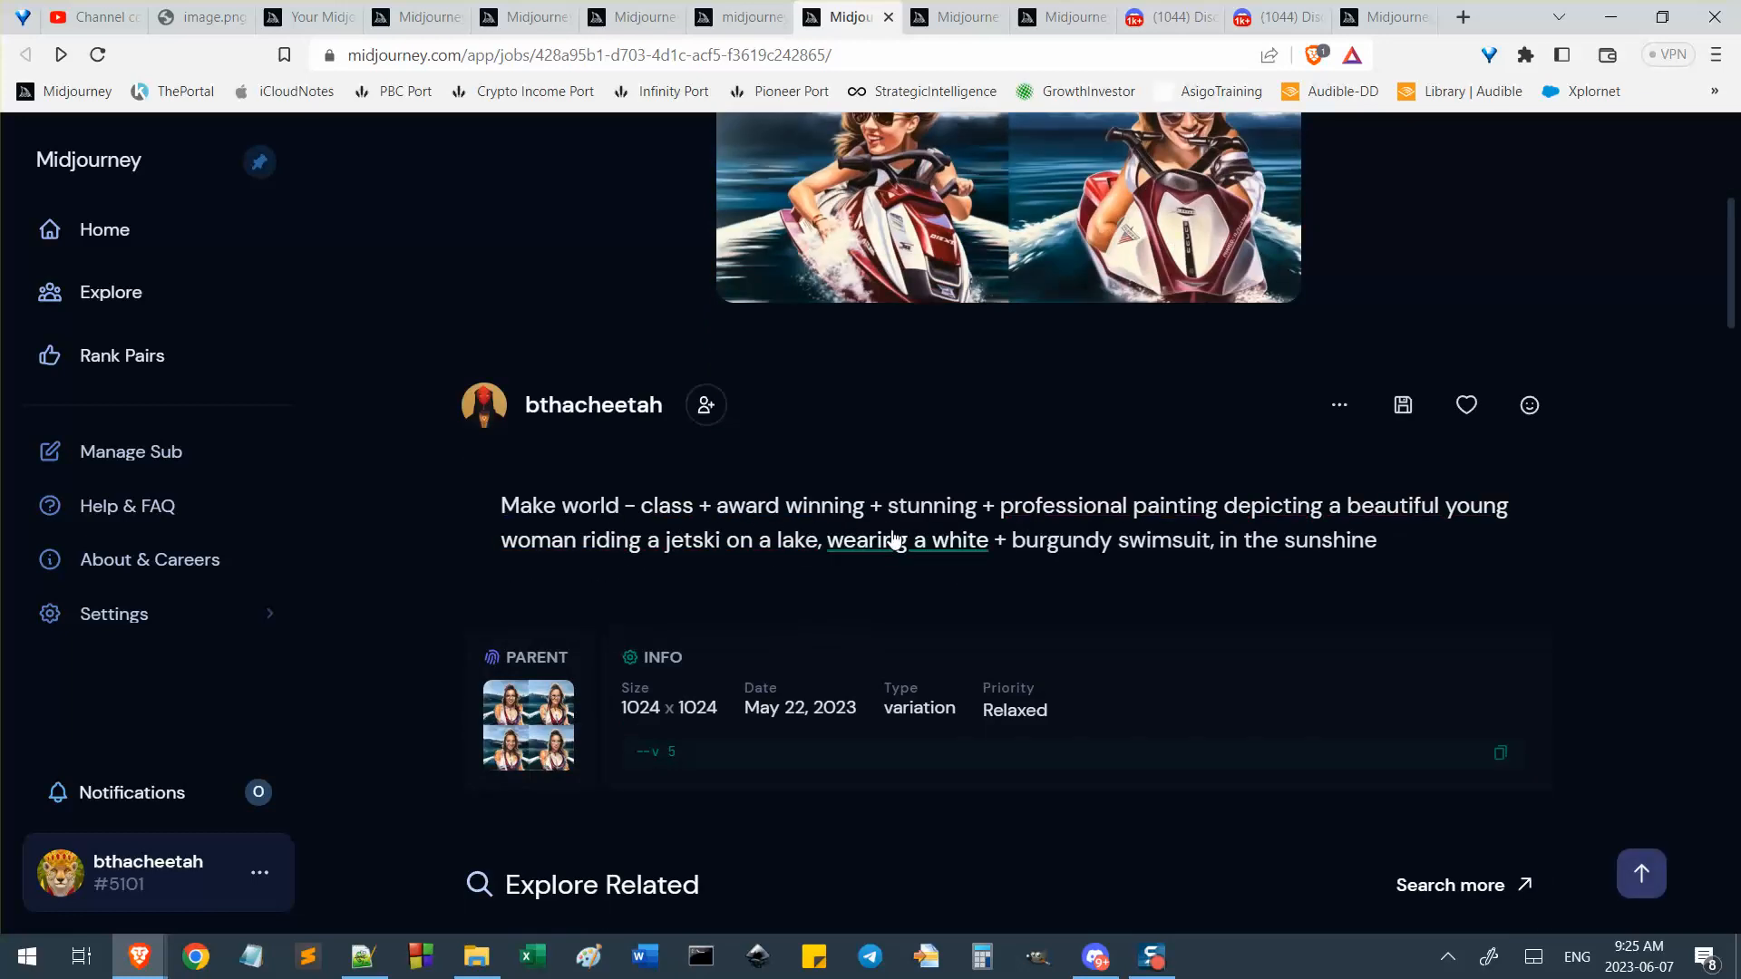
scroll(608, 592, up, 4)
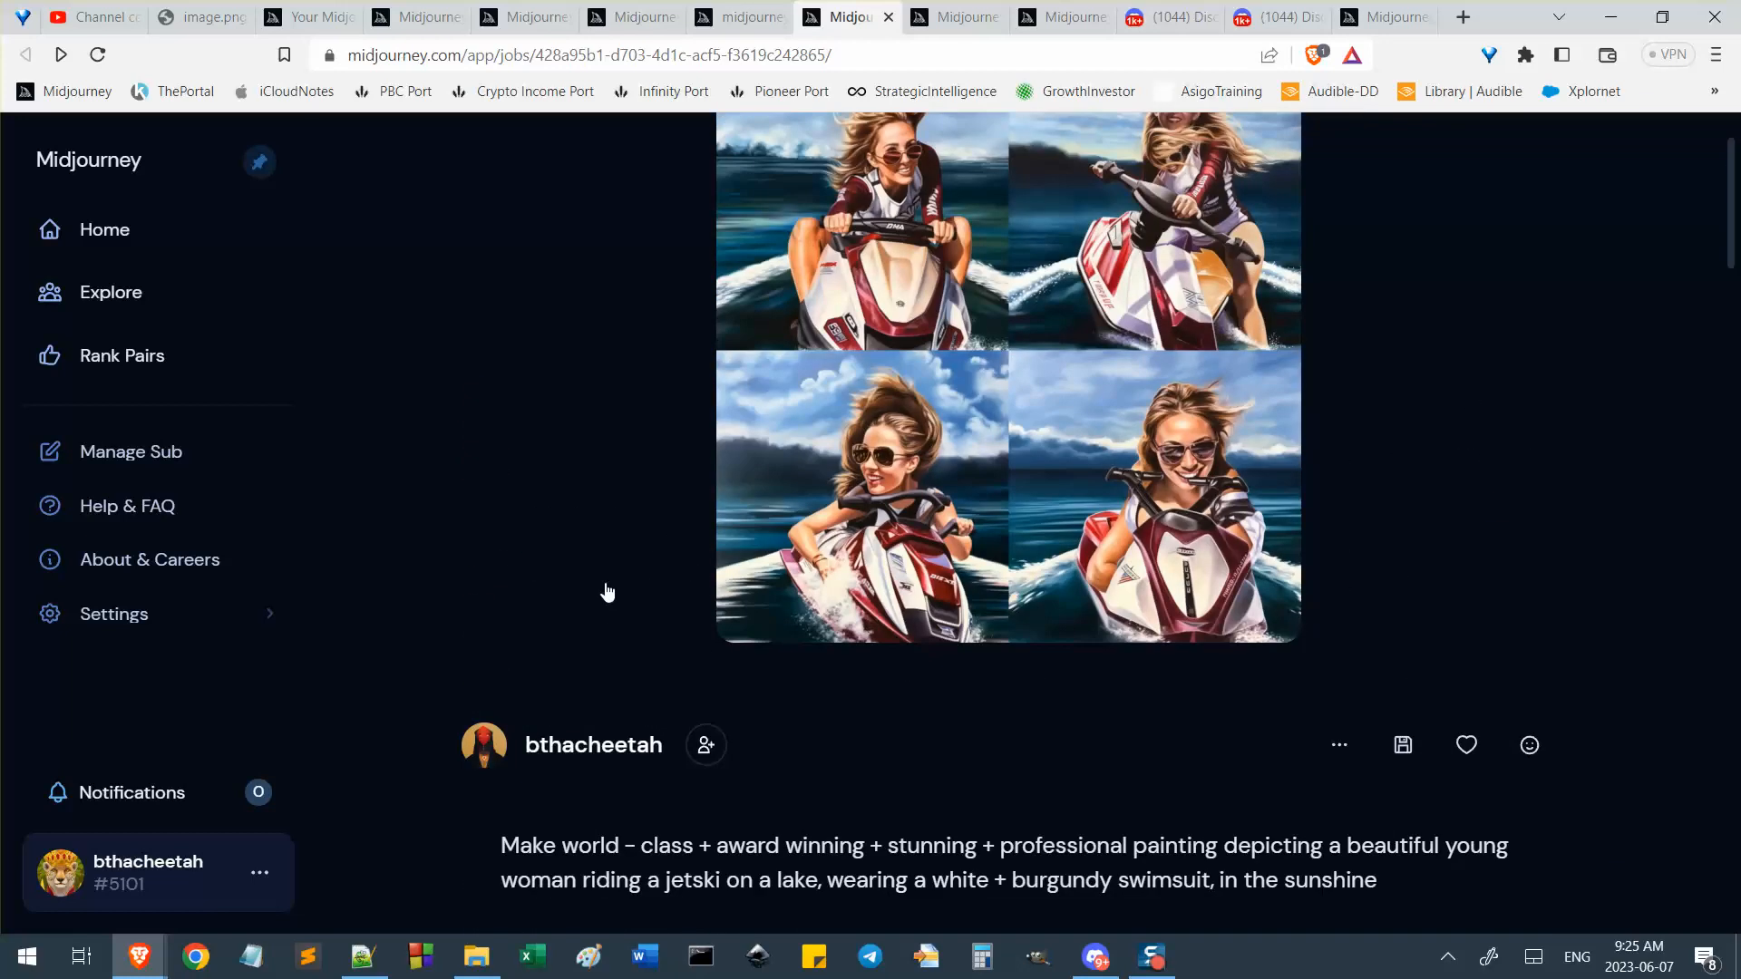
scroll(571, 592, up, 1)
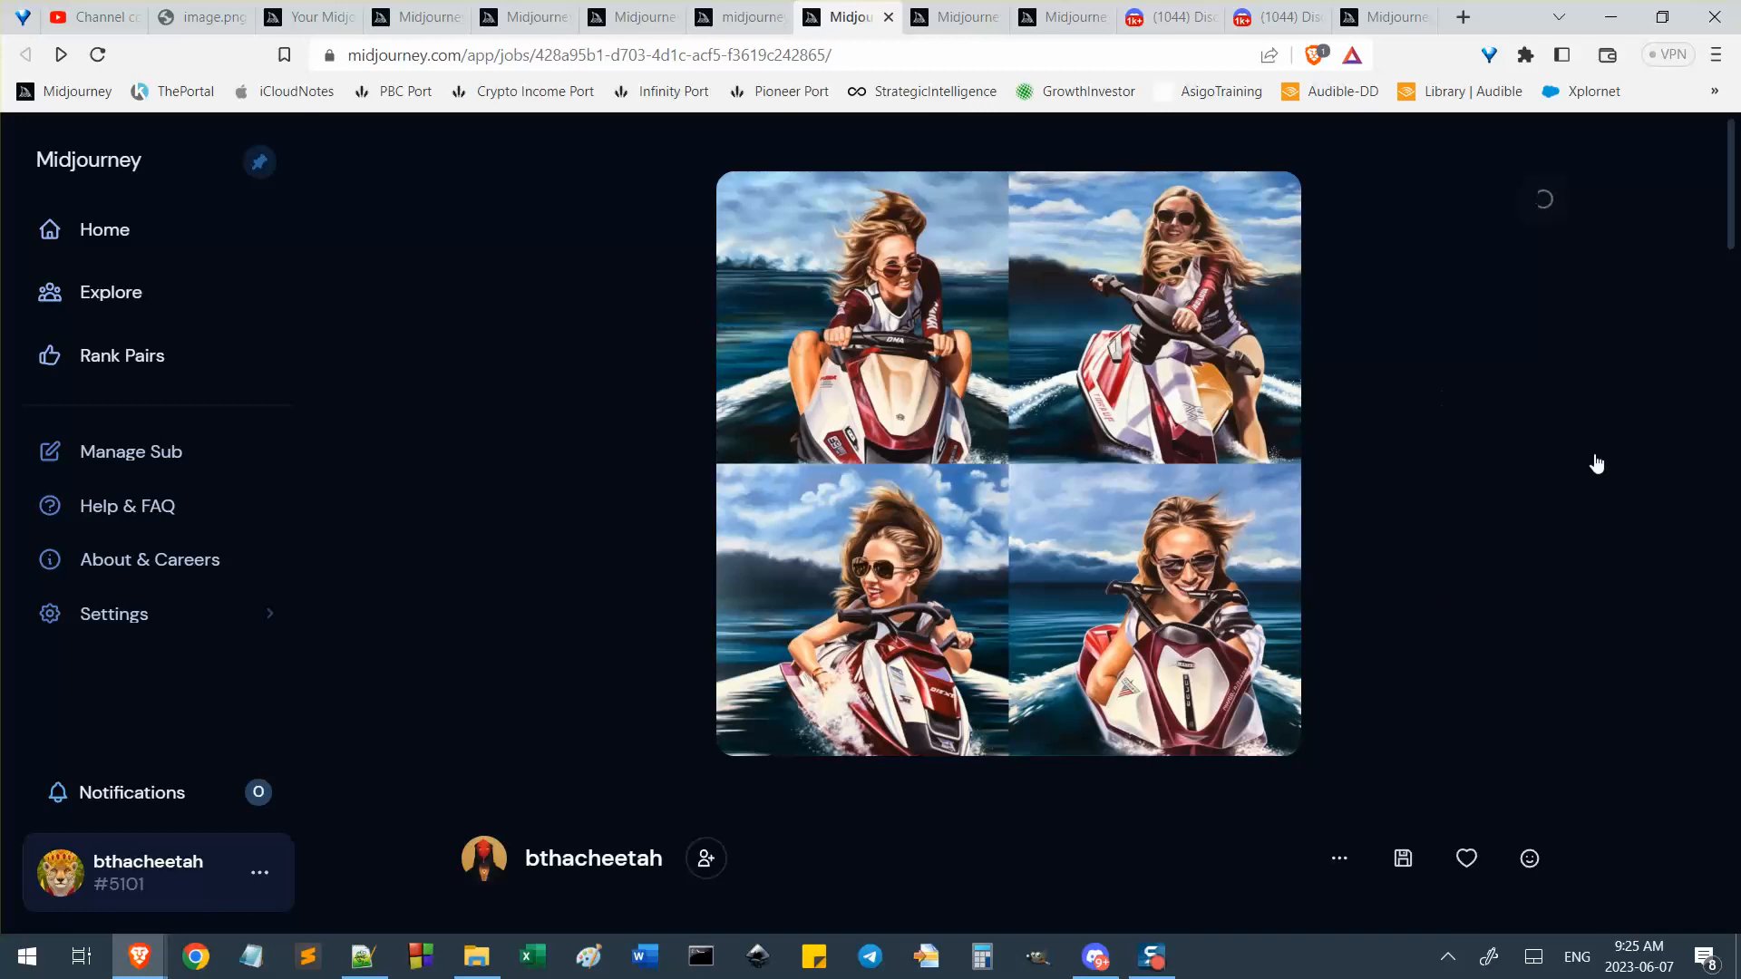
scroll(1445, 461, down, 1)
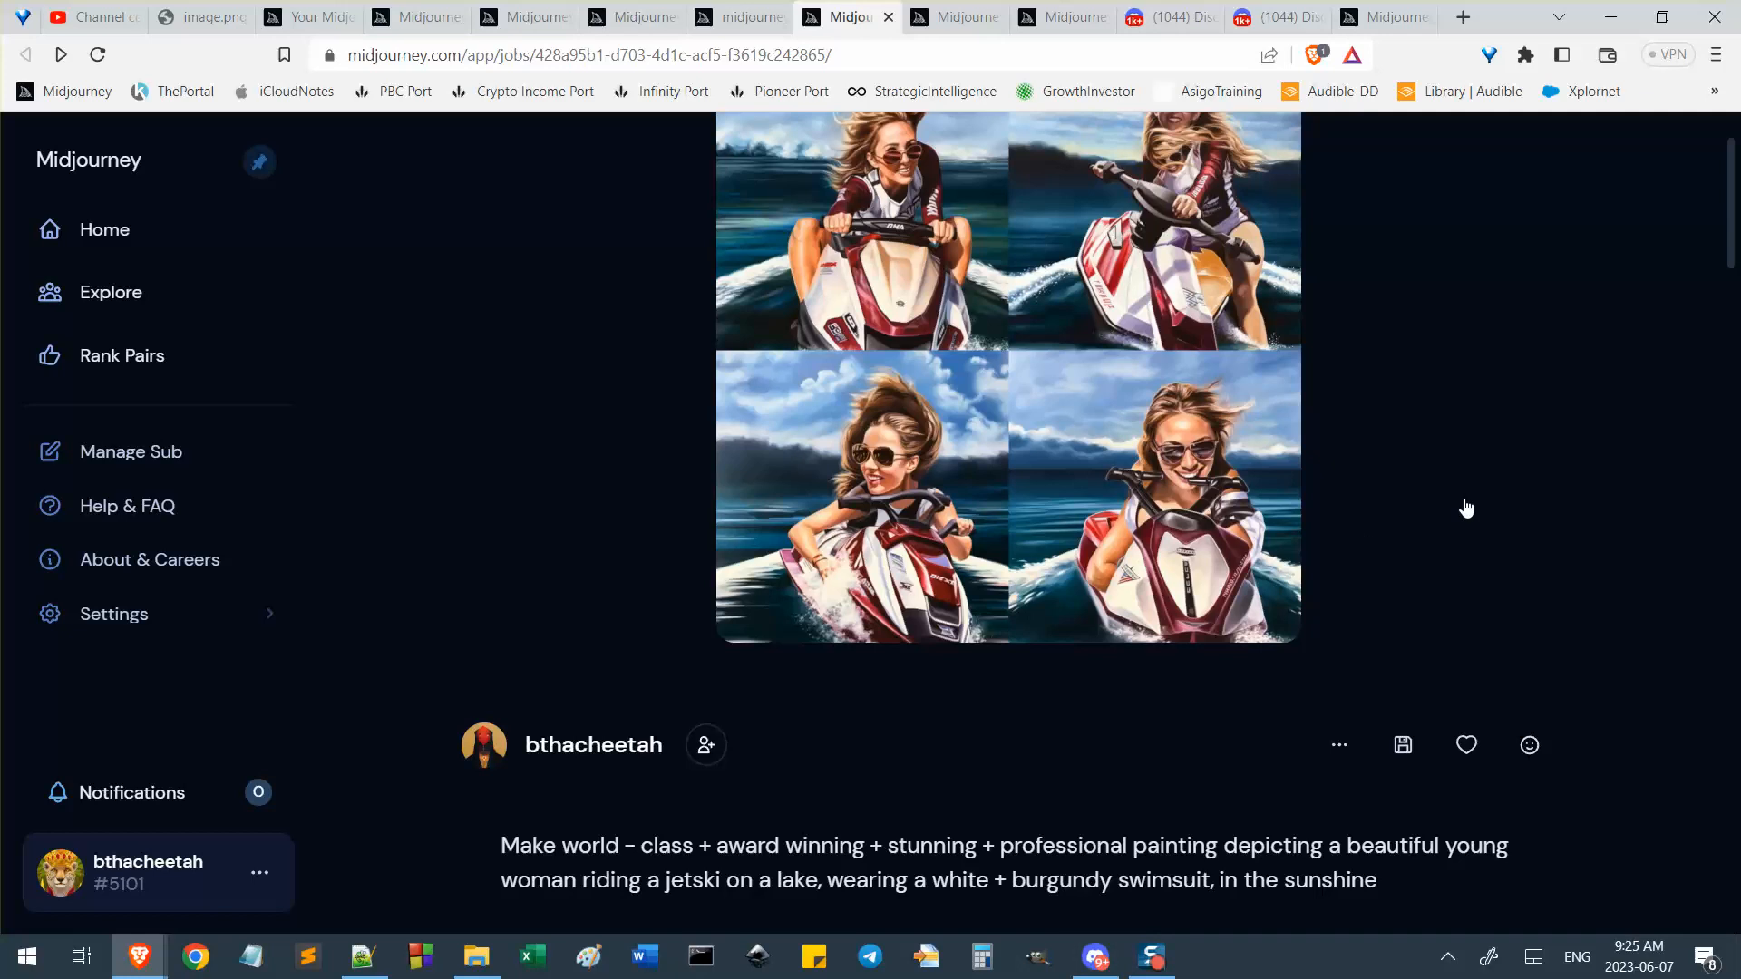
scroll(1537, 620, up, 1)
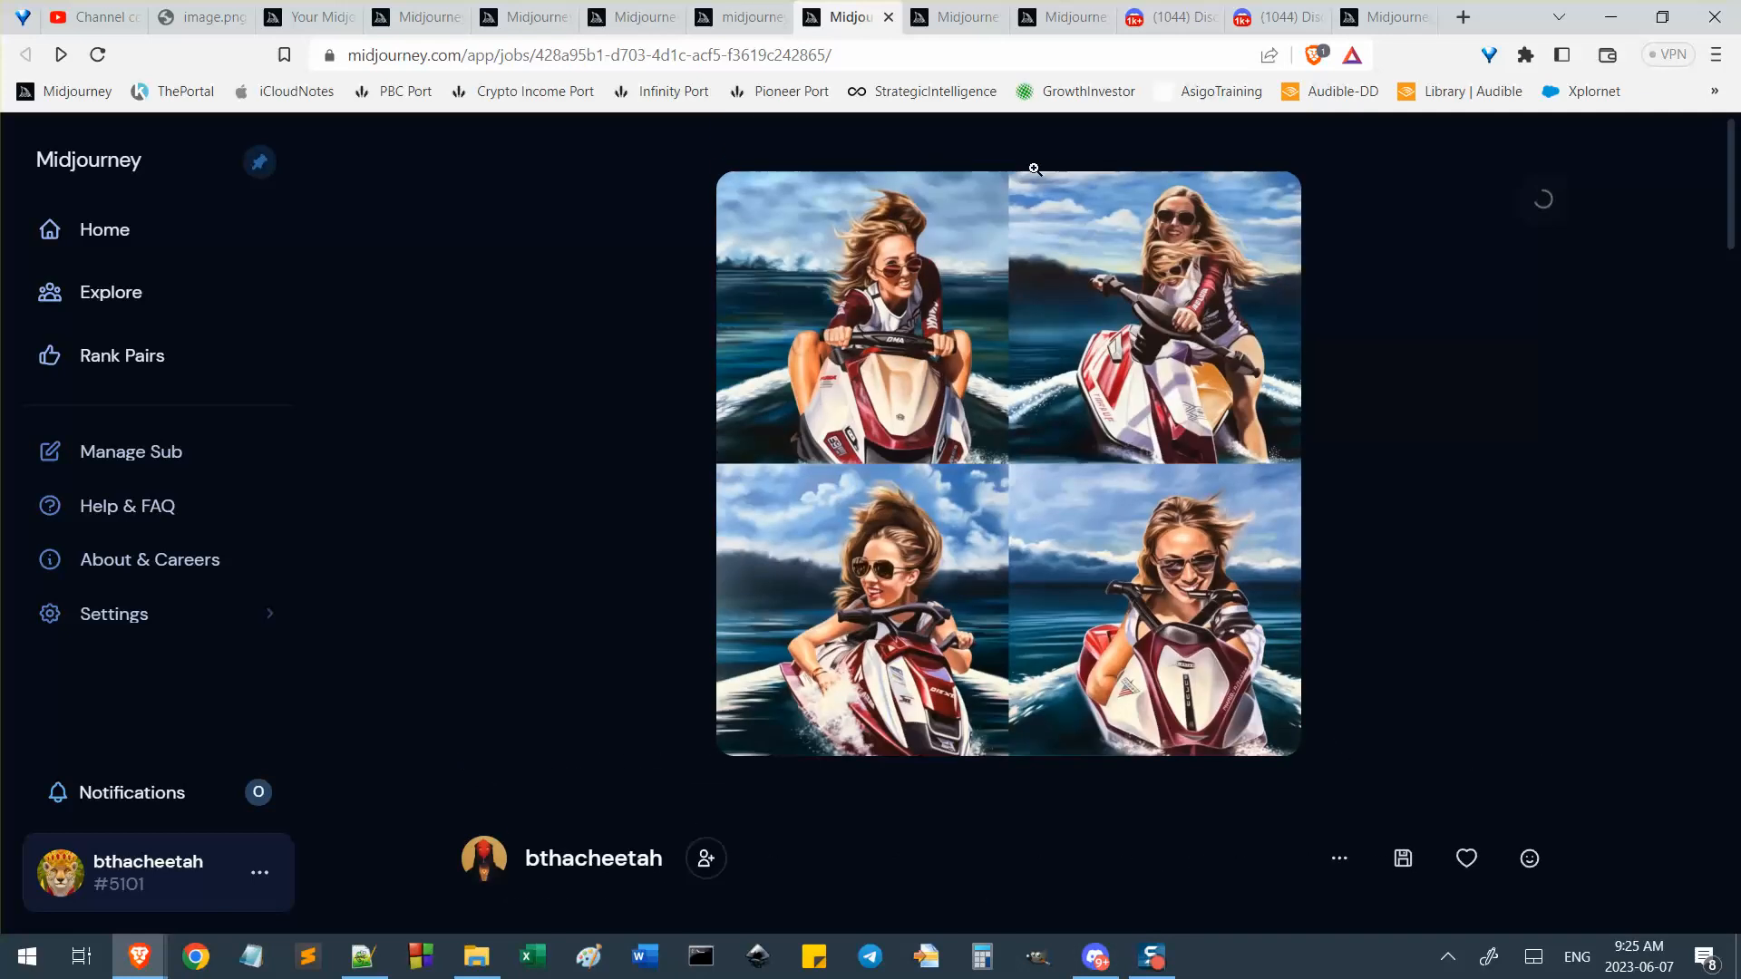
Compare the golden-spray jetski grid and the jetski gallery with the white and burgundy variation grid in the Midjourney Bot chat in the browser.
click(956, 16)
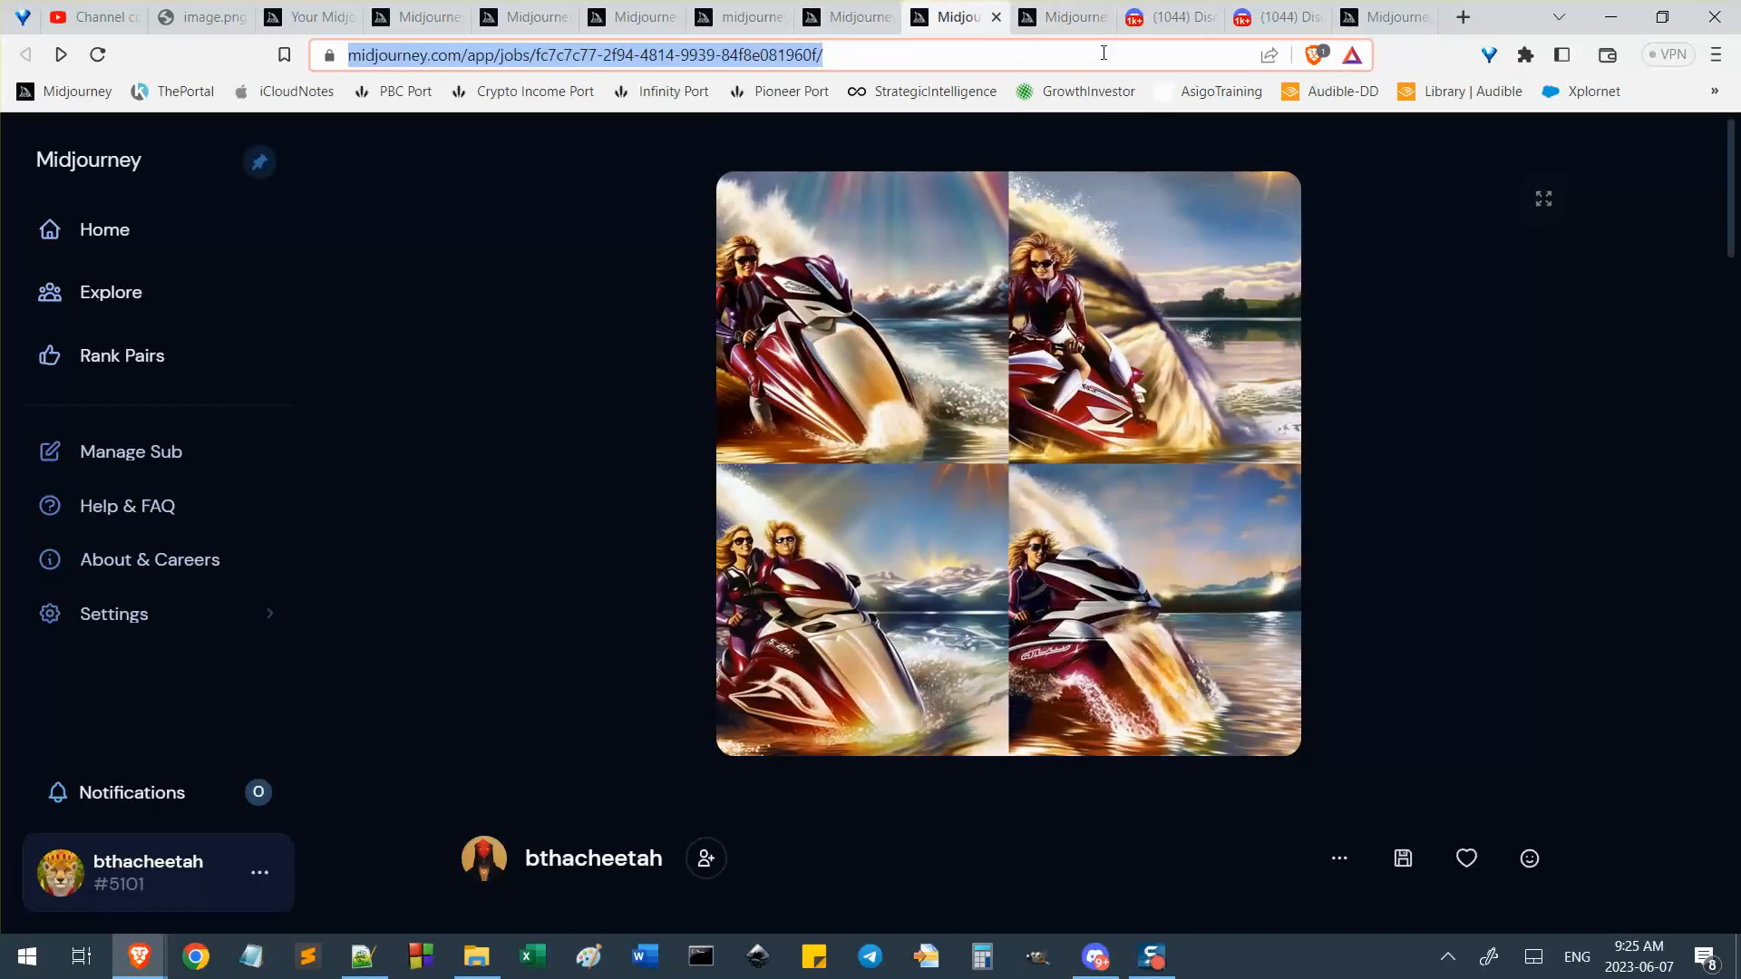
click(1070, 16)
click(951, 17)
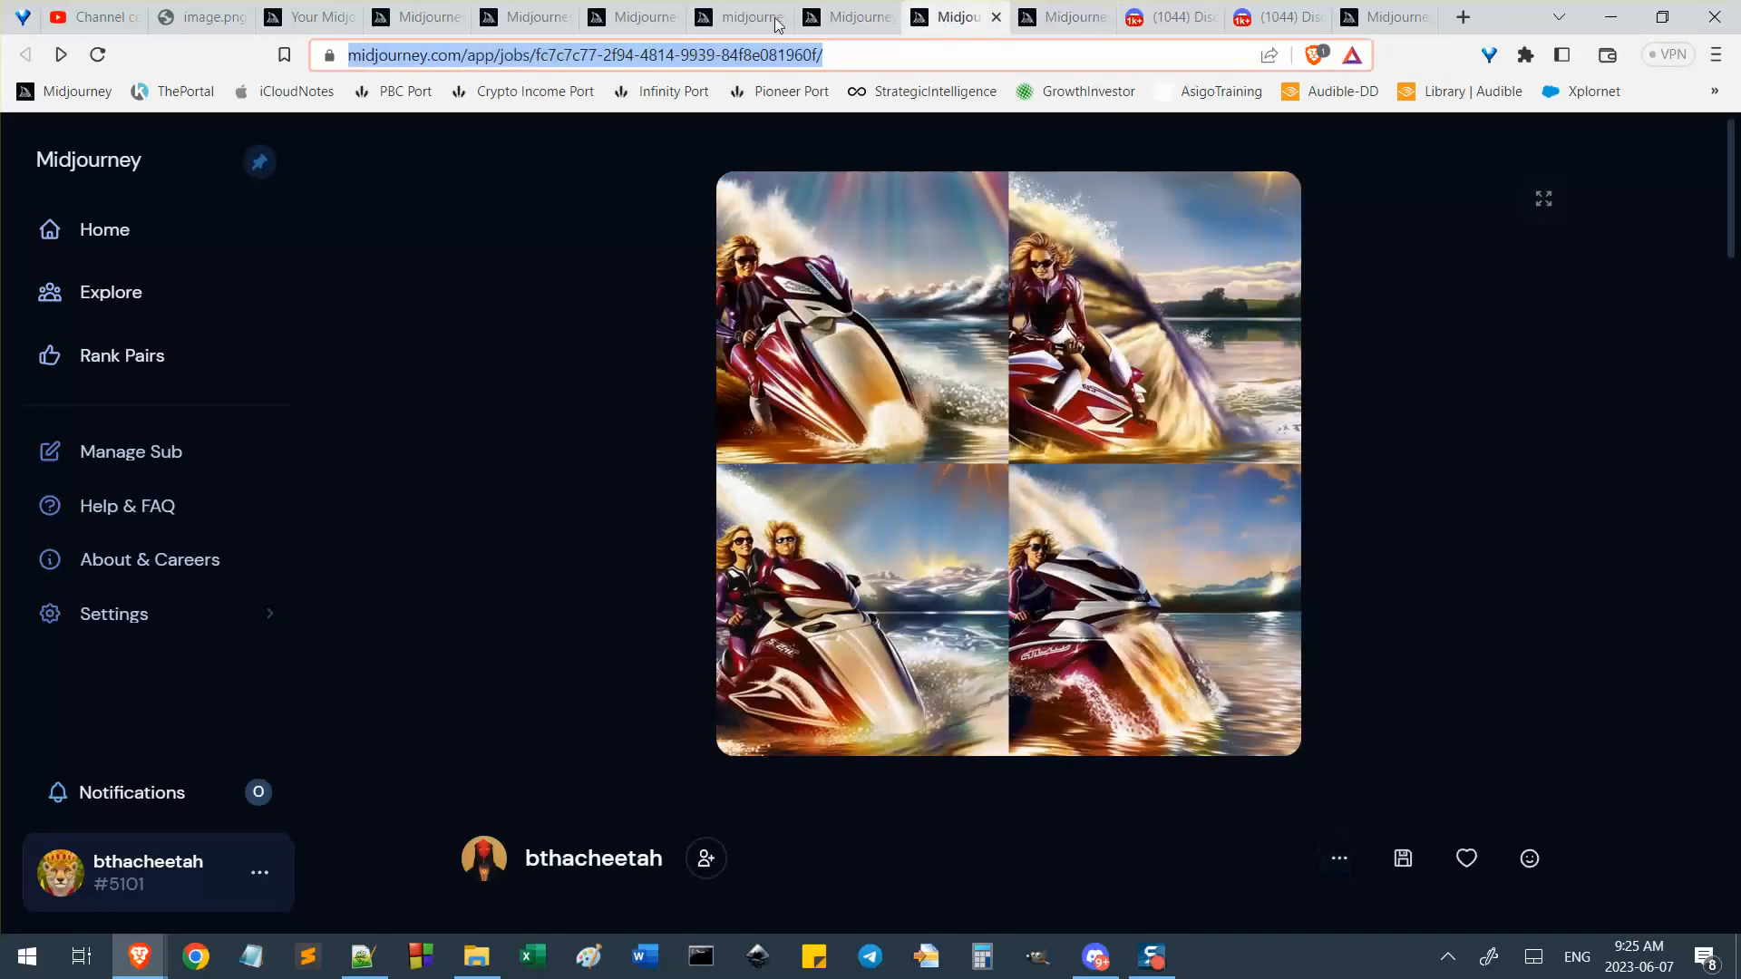
click(308, 17)
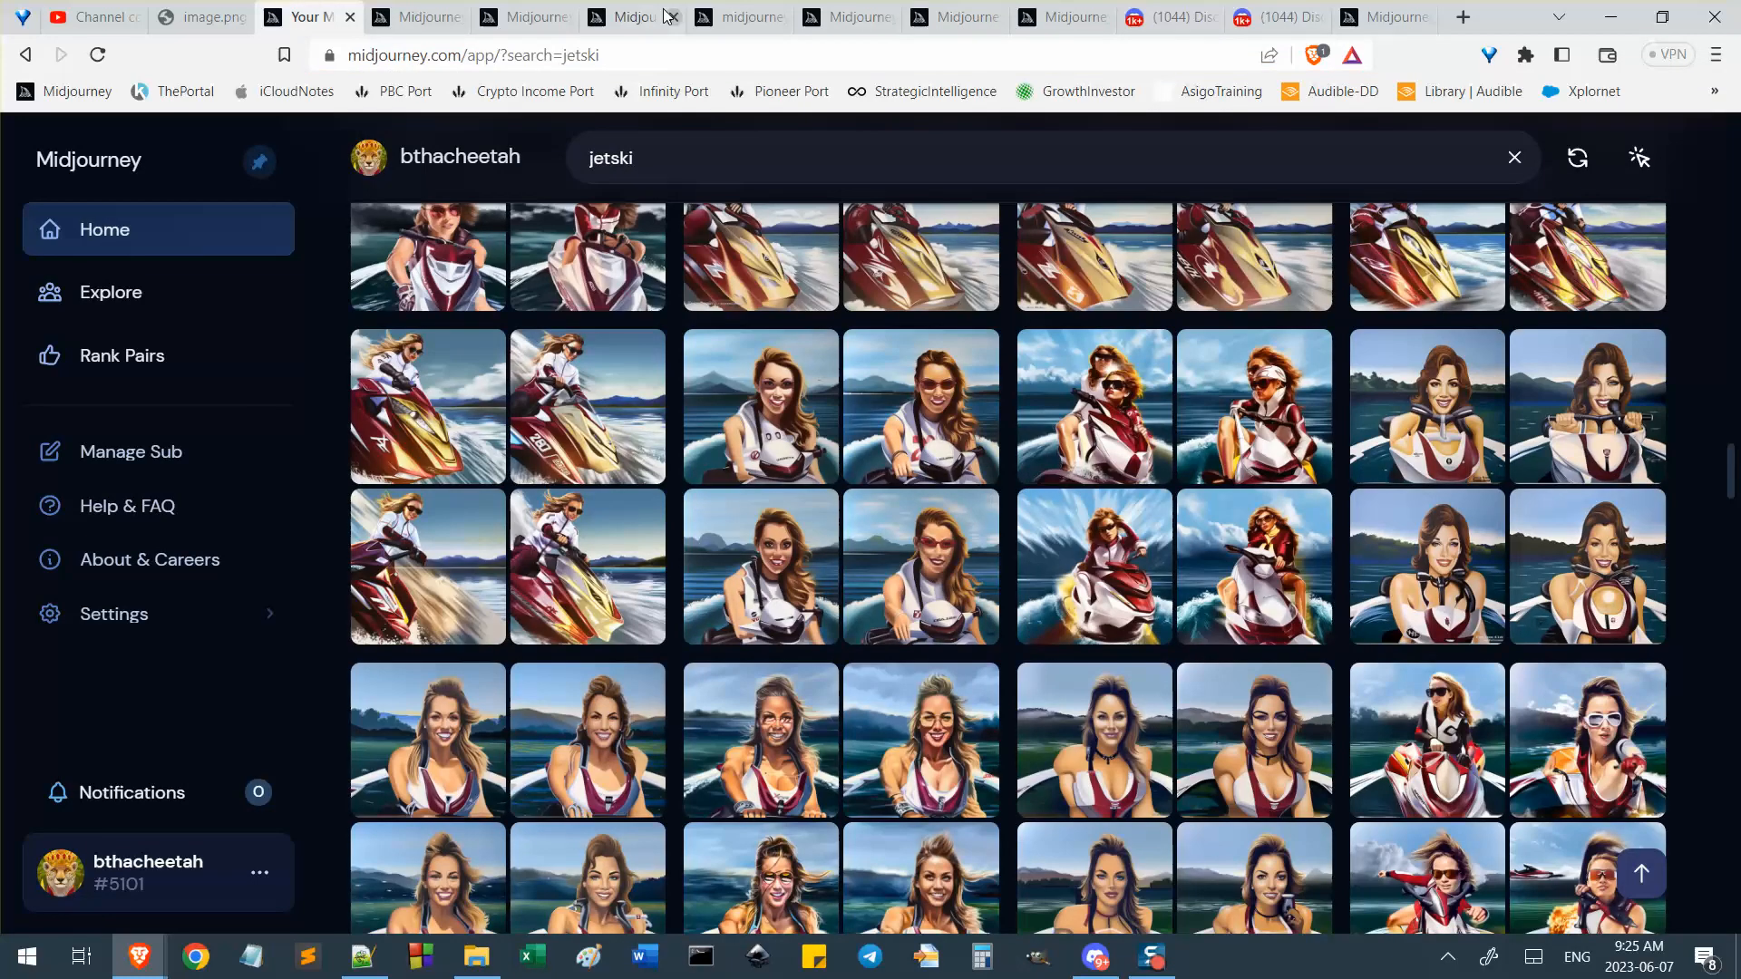
scroll(864, 319, up, 2)
click(1167, 18)
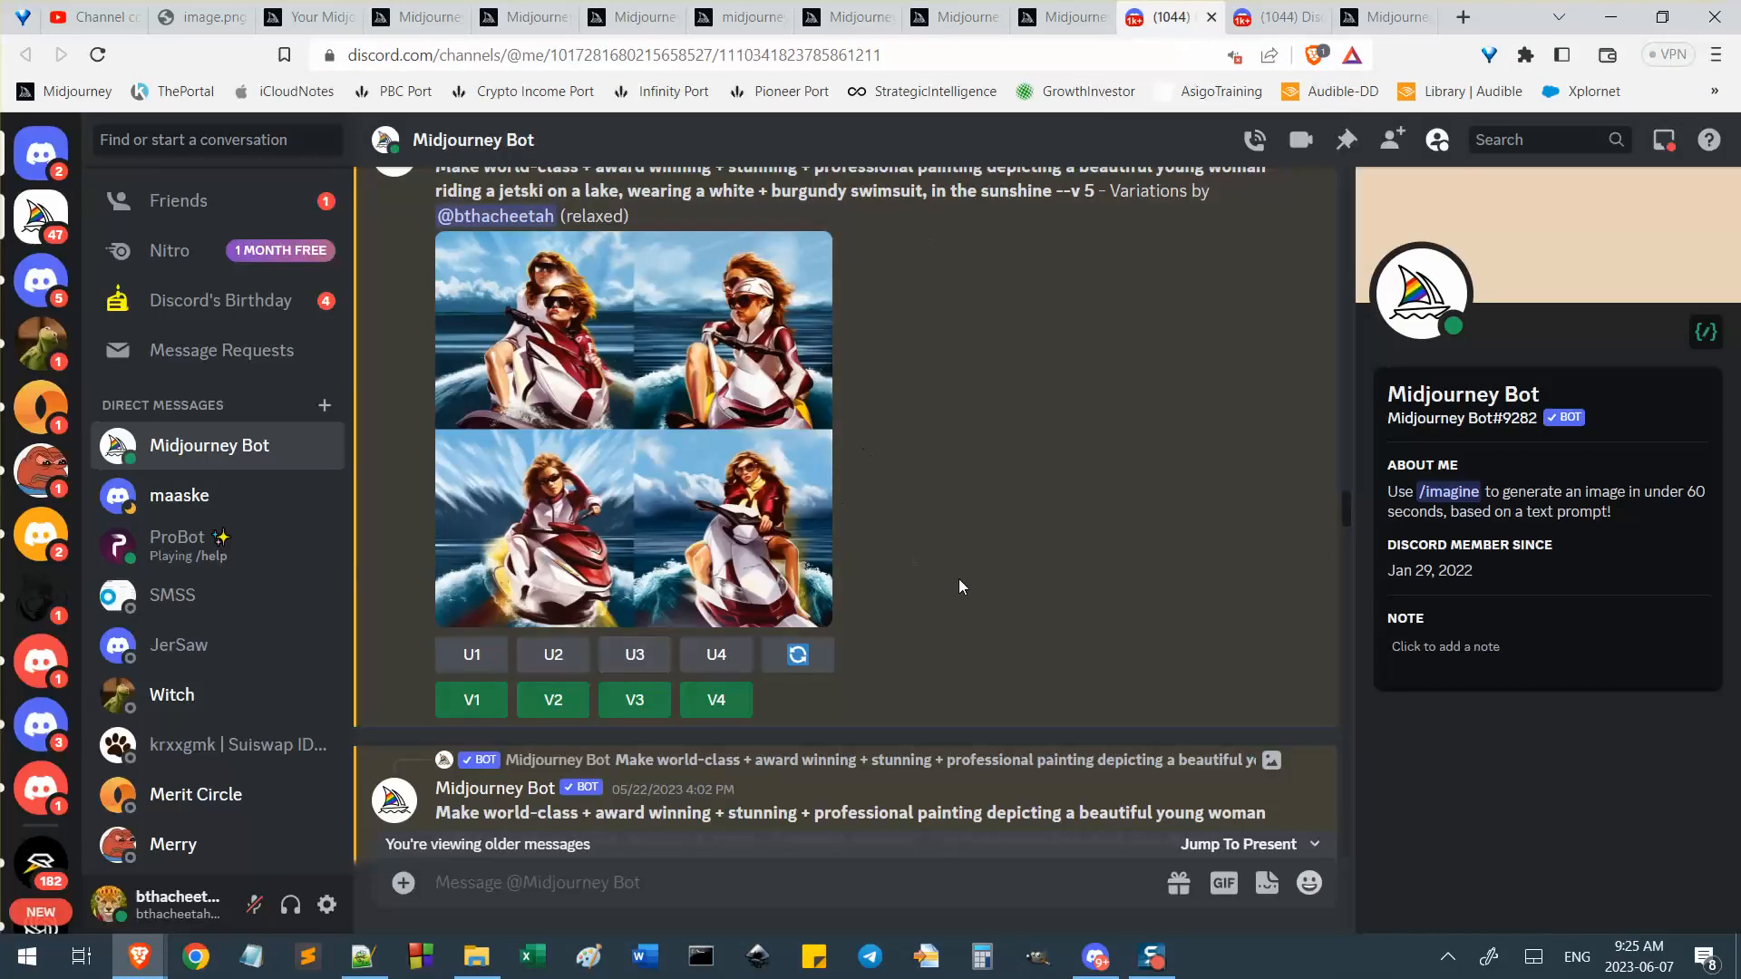
scroll(1043, 552, up, 2)
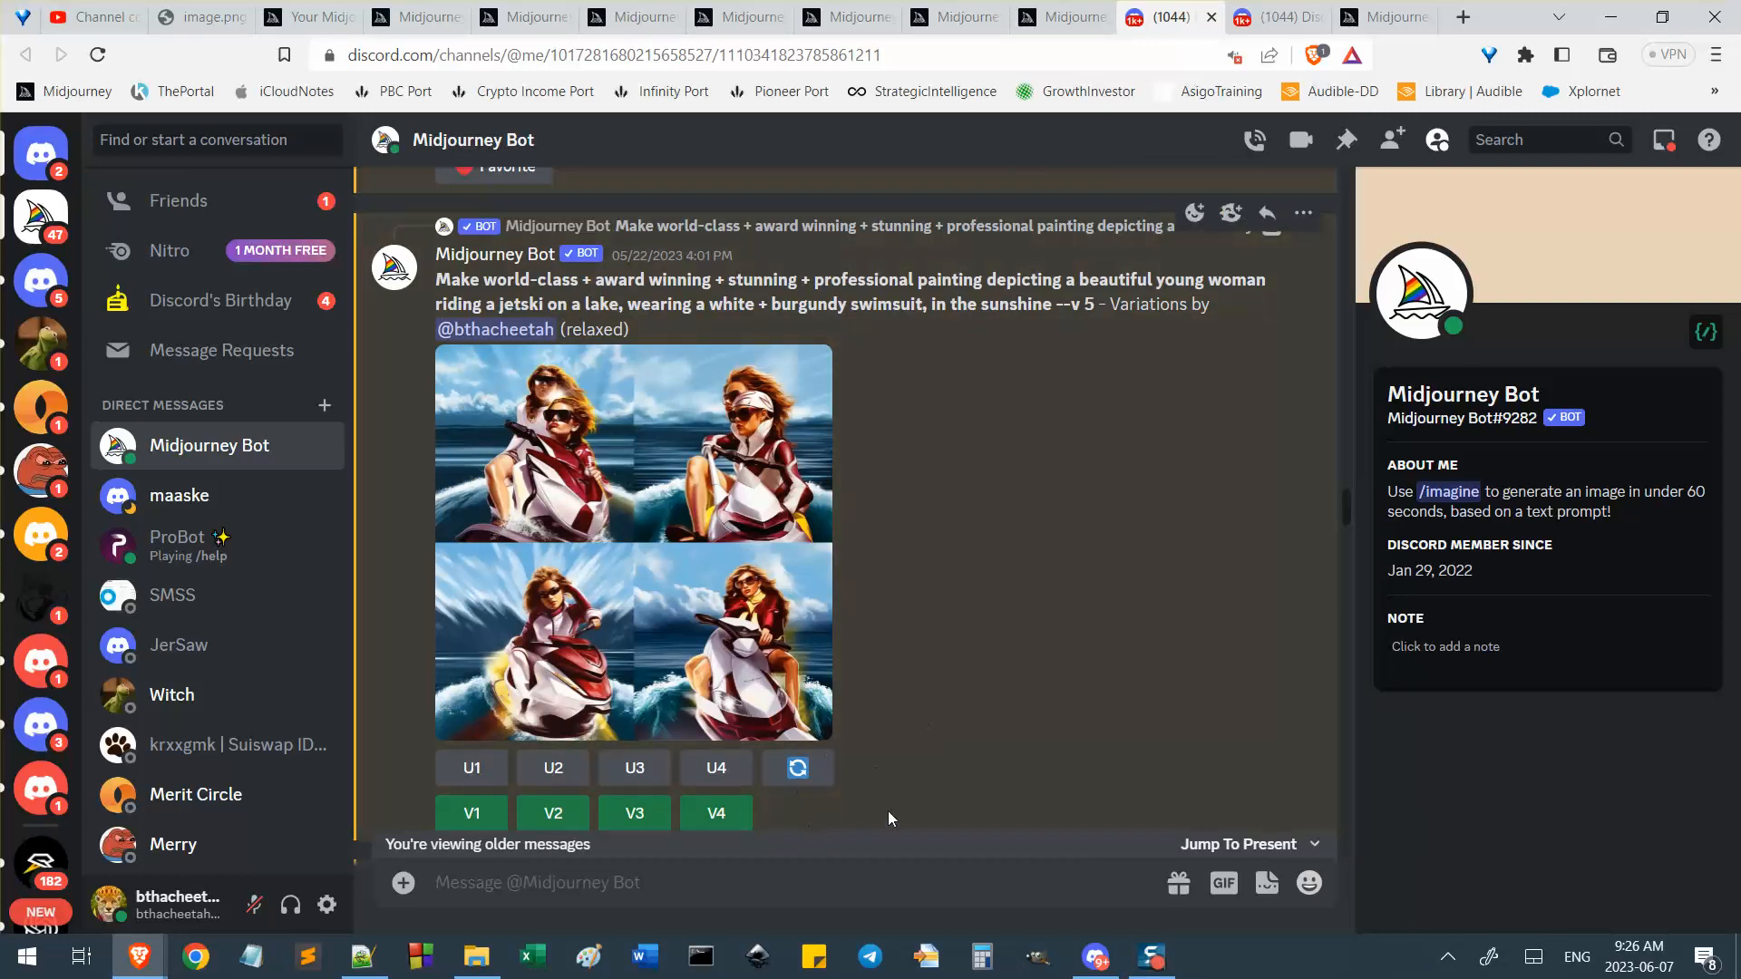
Switch to the Discord app and run /prefer remix in the Midjourney Bot chat to turn remix mode off.
click(1096, 957)
text(/re)
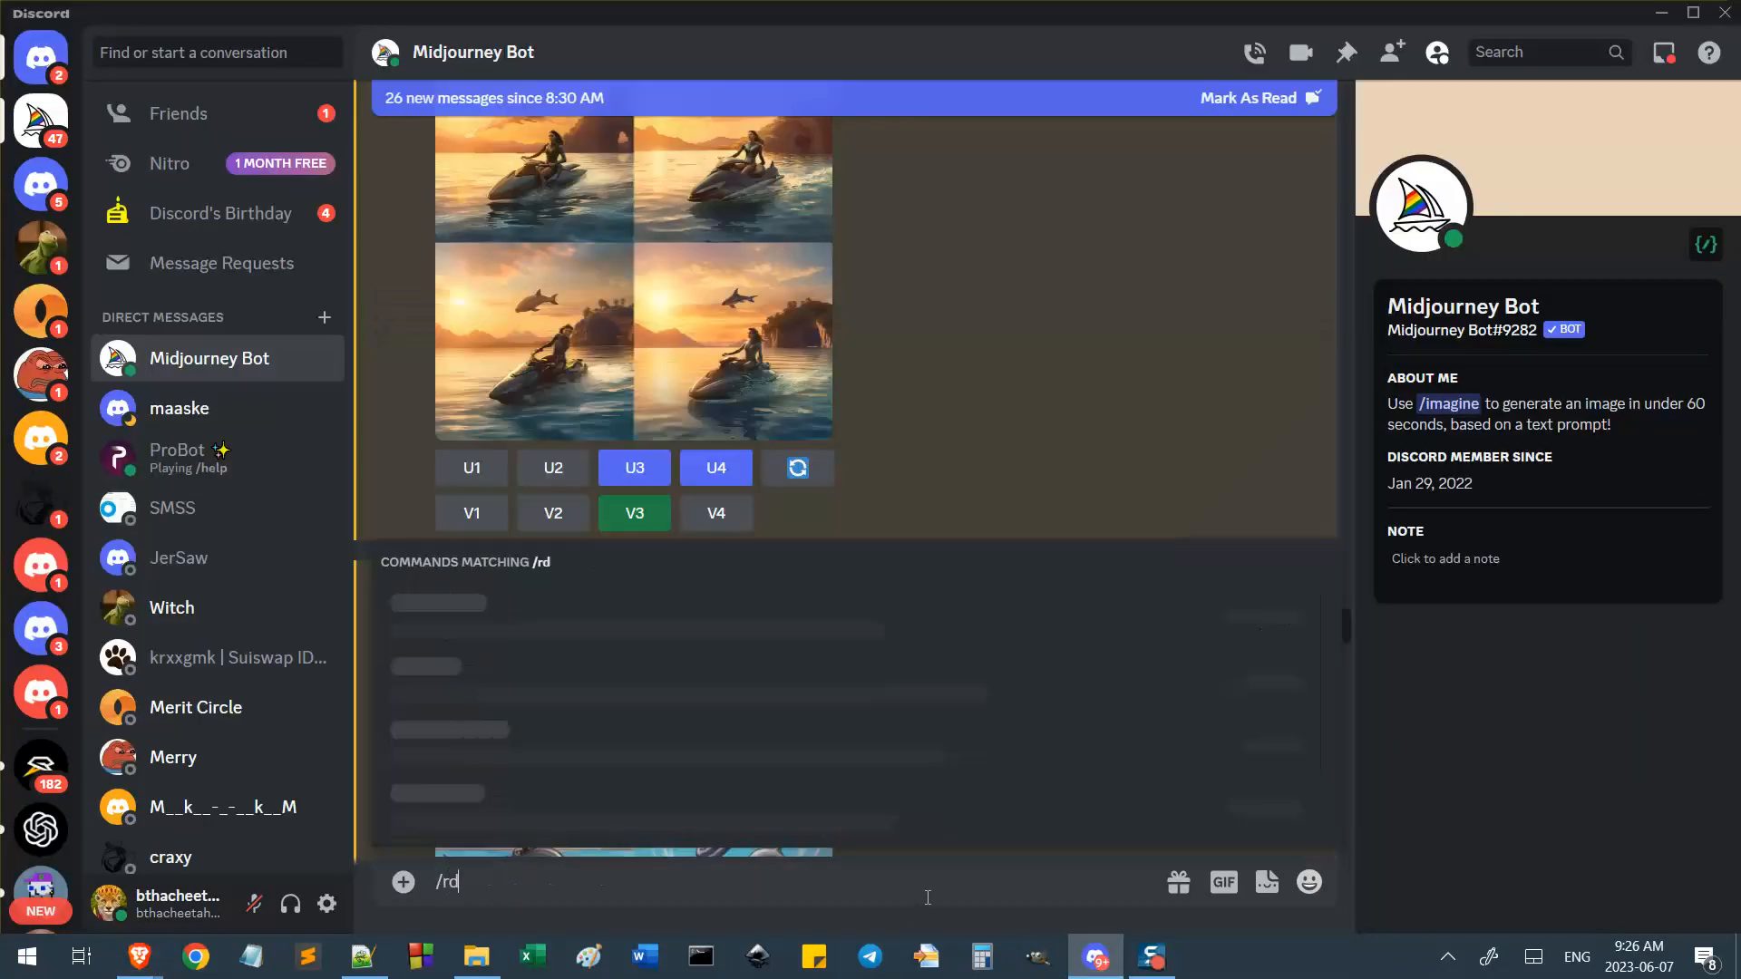
text(mix)
key(Return)
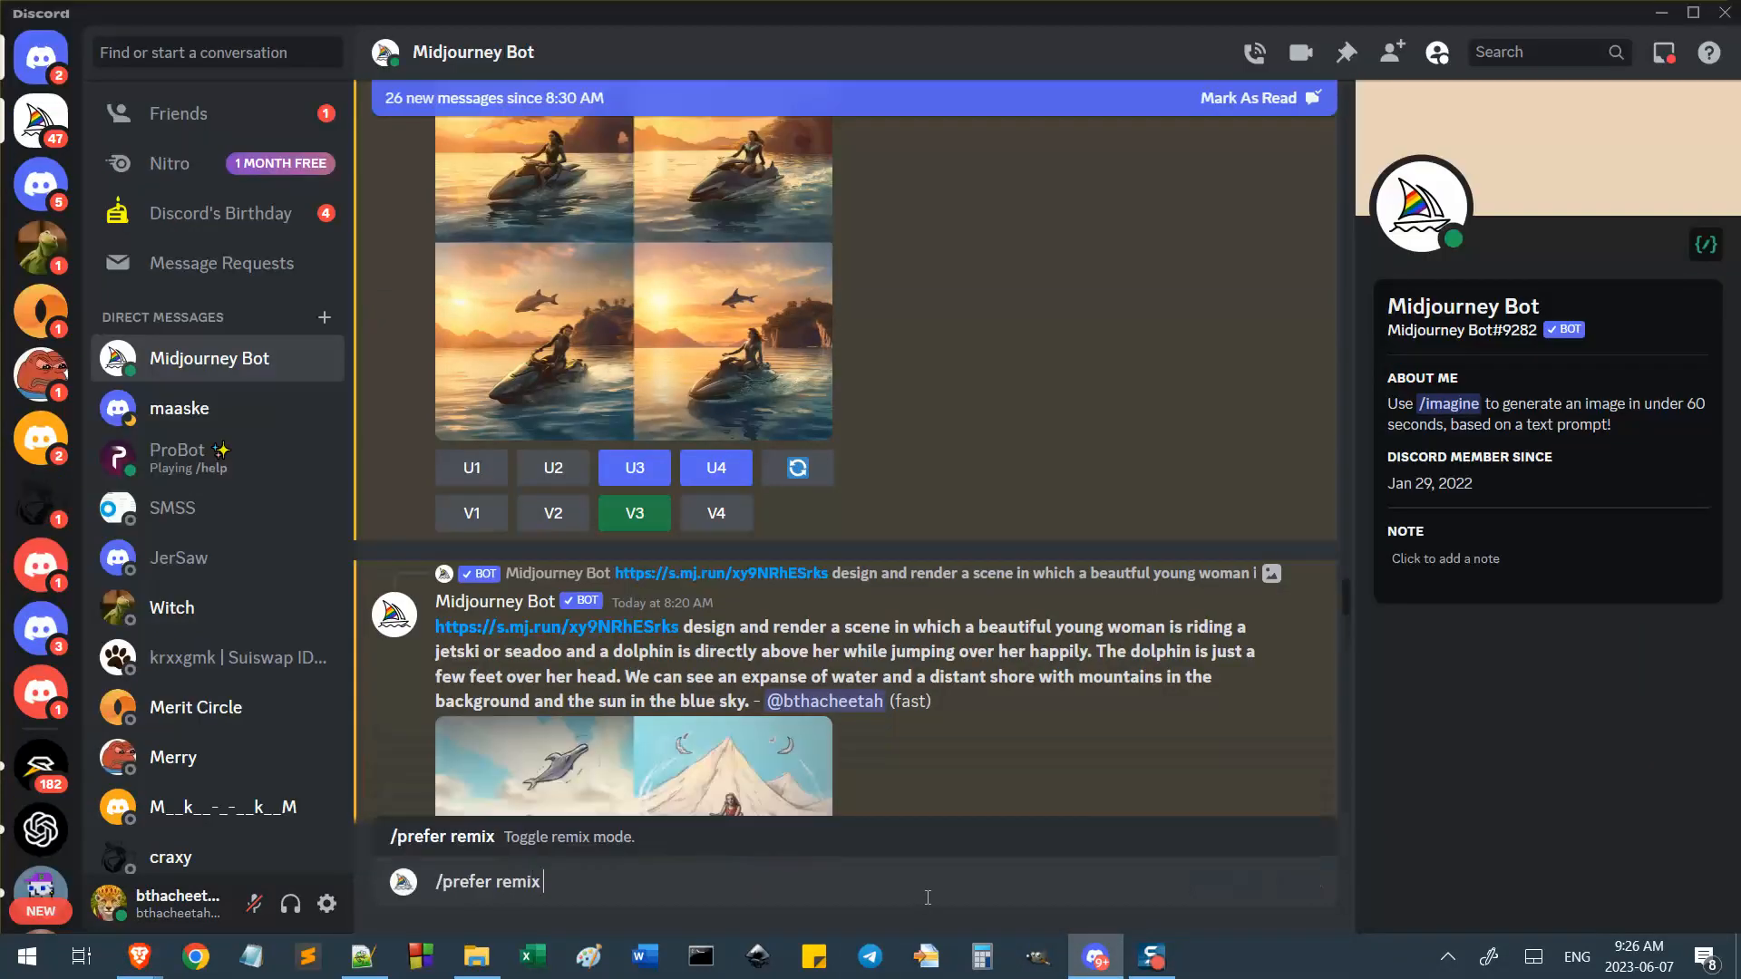
key(Return)
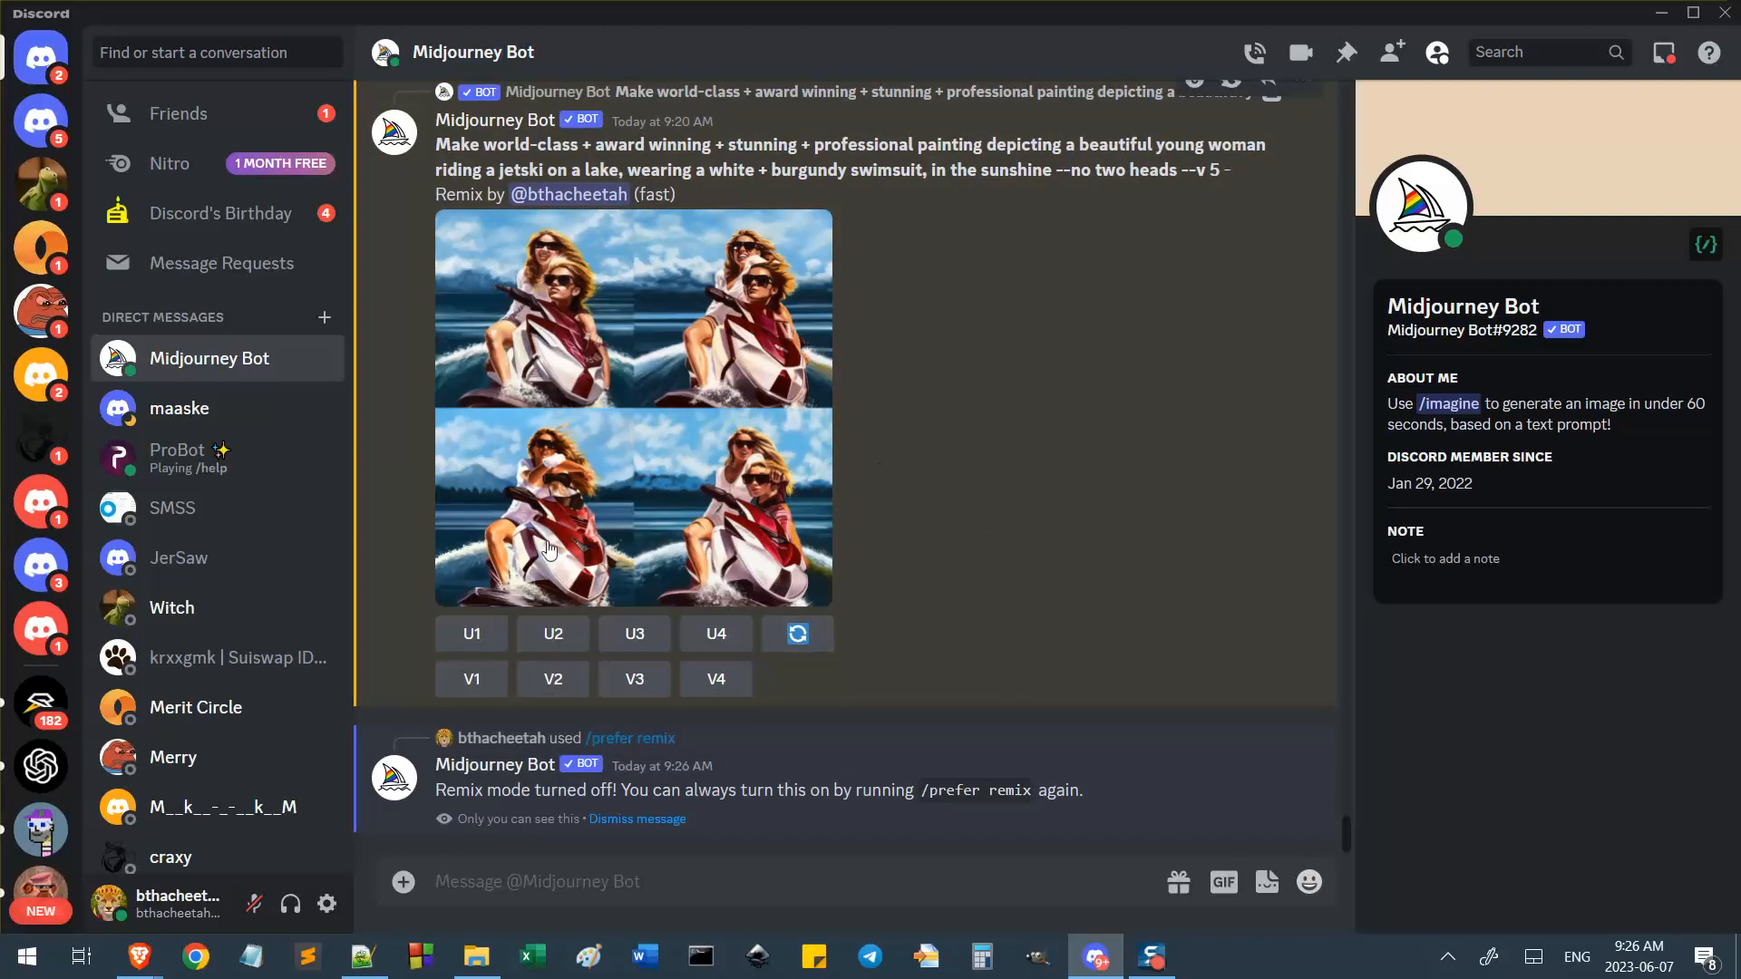
Review the recent white and burgundy jetski results, comparing upscaled images #2 and #4 with the variation grid and the "--no two heads" remix grid.
scroll(960, 644, up, 5)
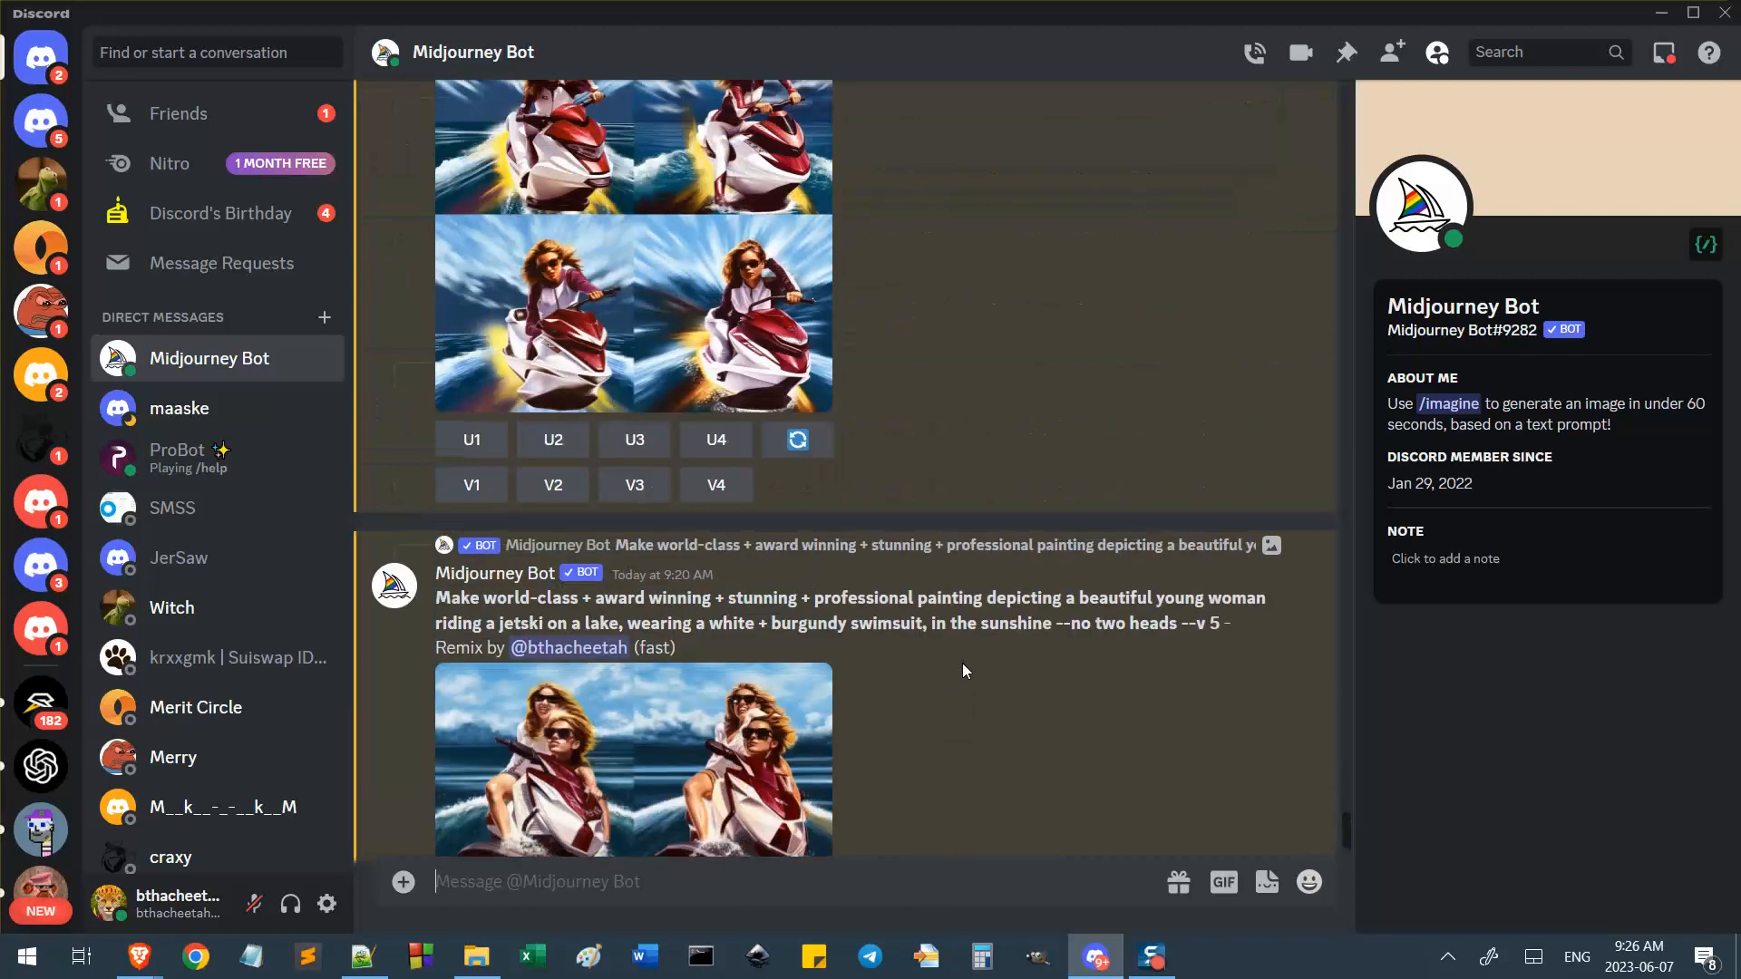
scroll(961, 666, down, 5)
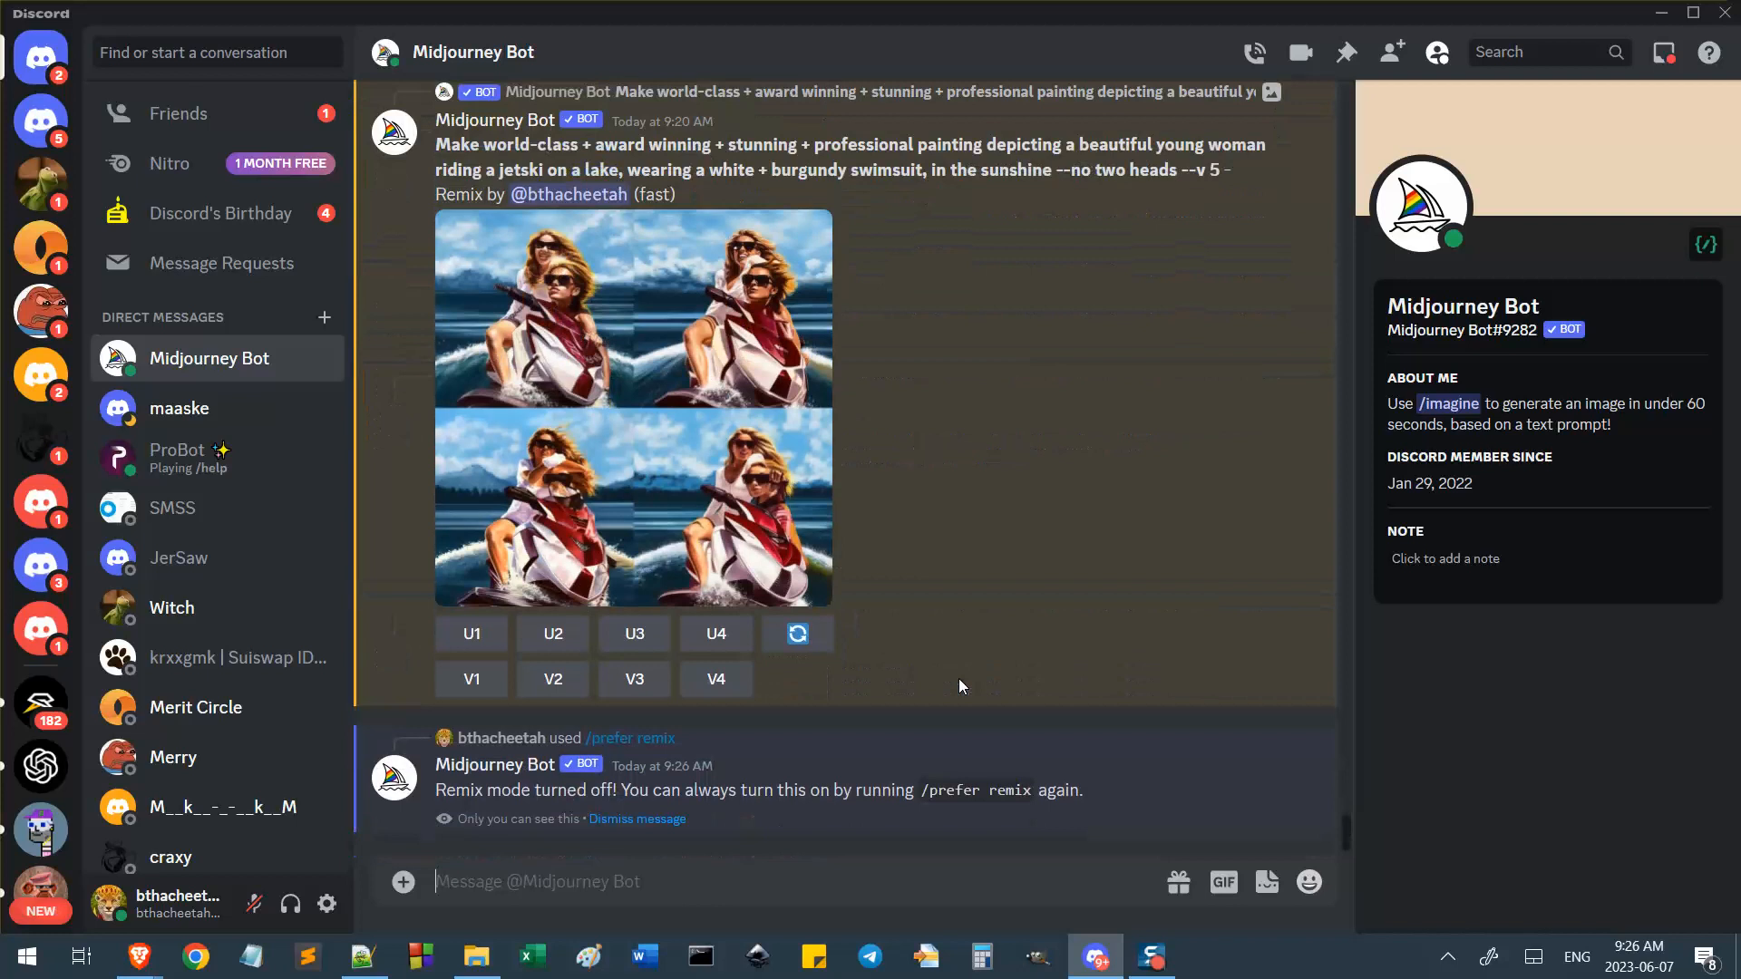
scroll(960, 681, up, 10)
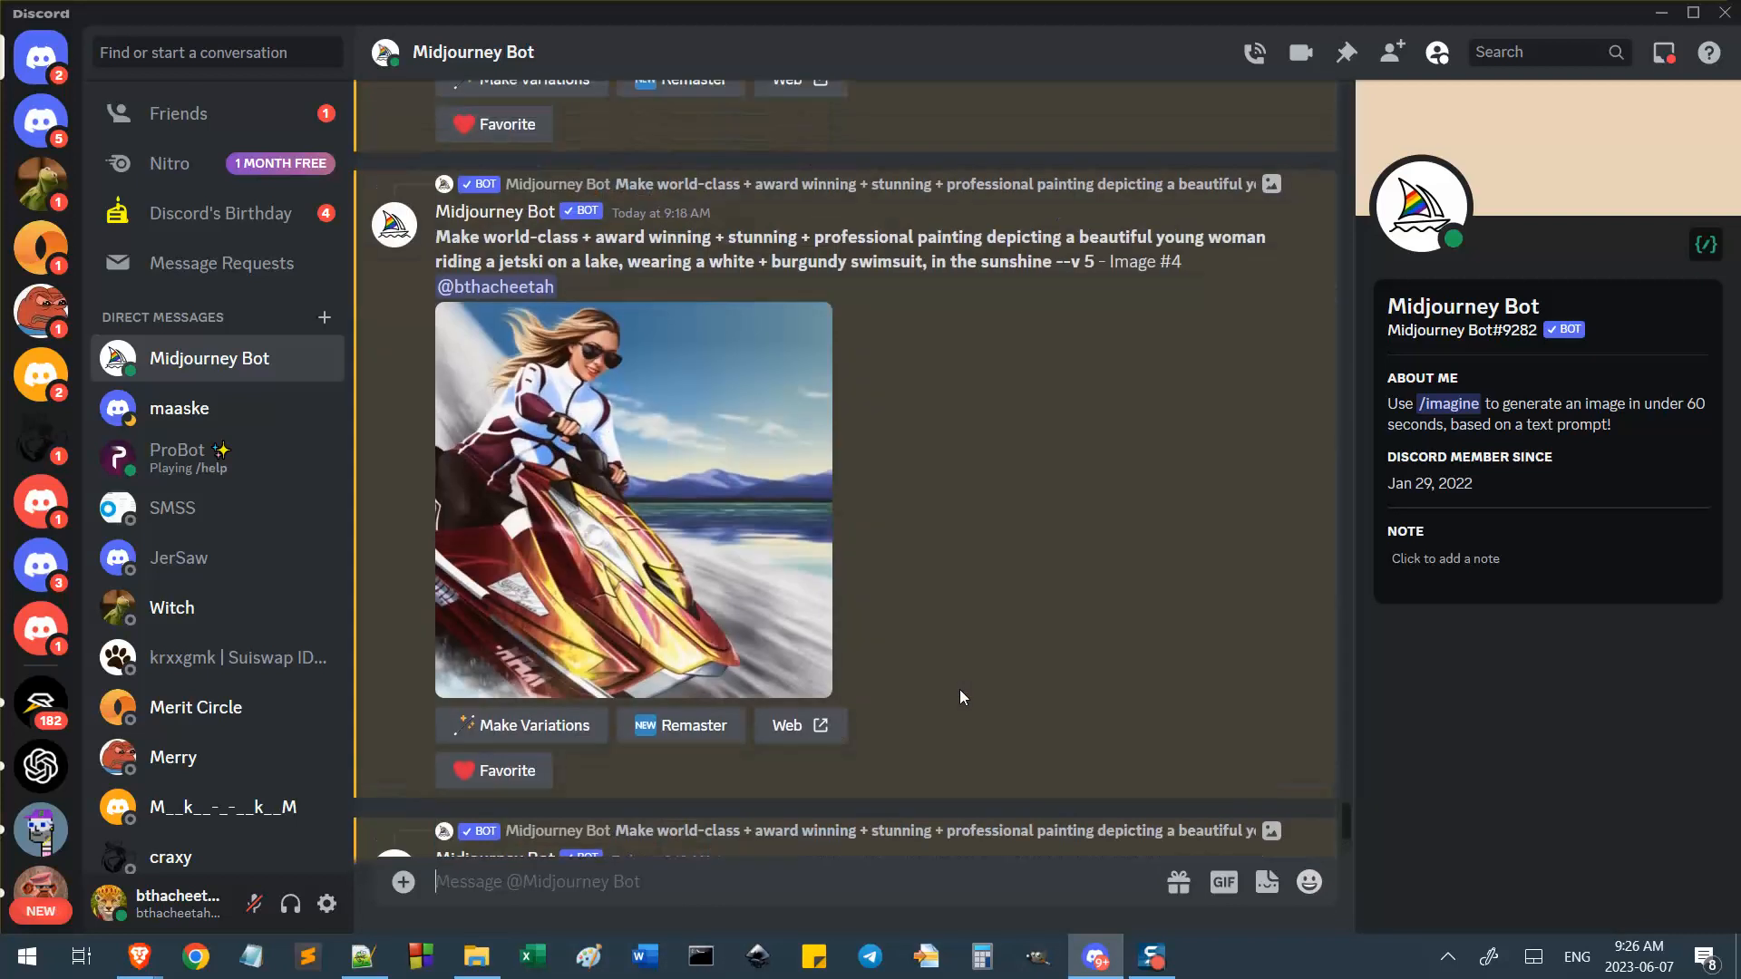
scroll(961, 697, up, 15)
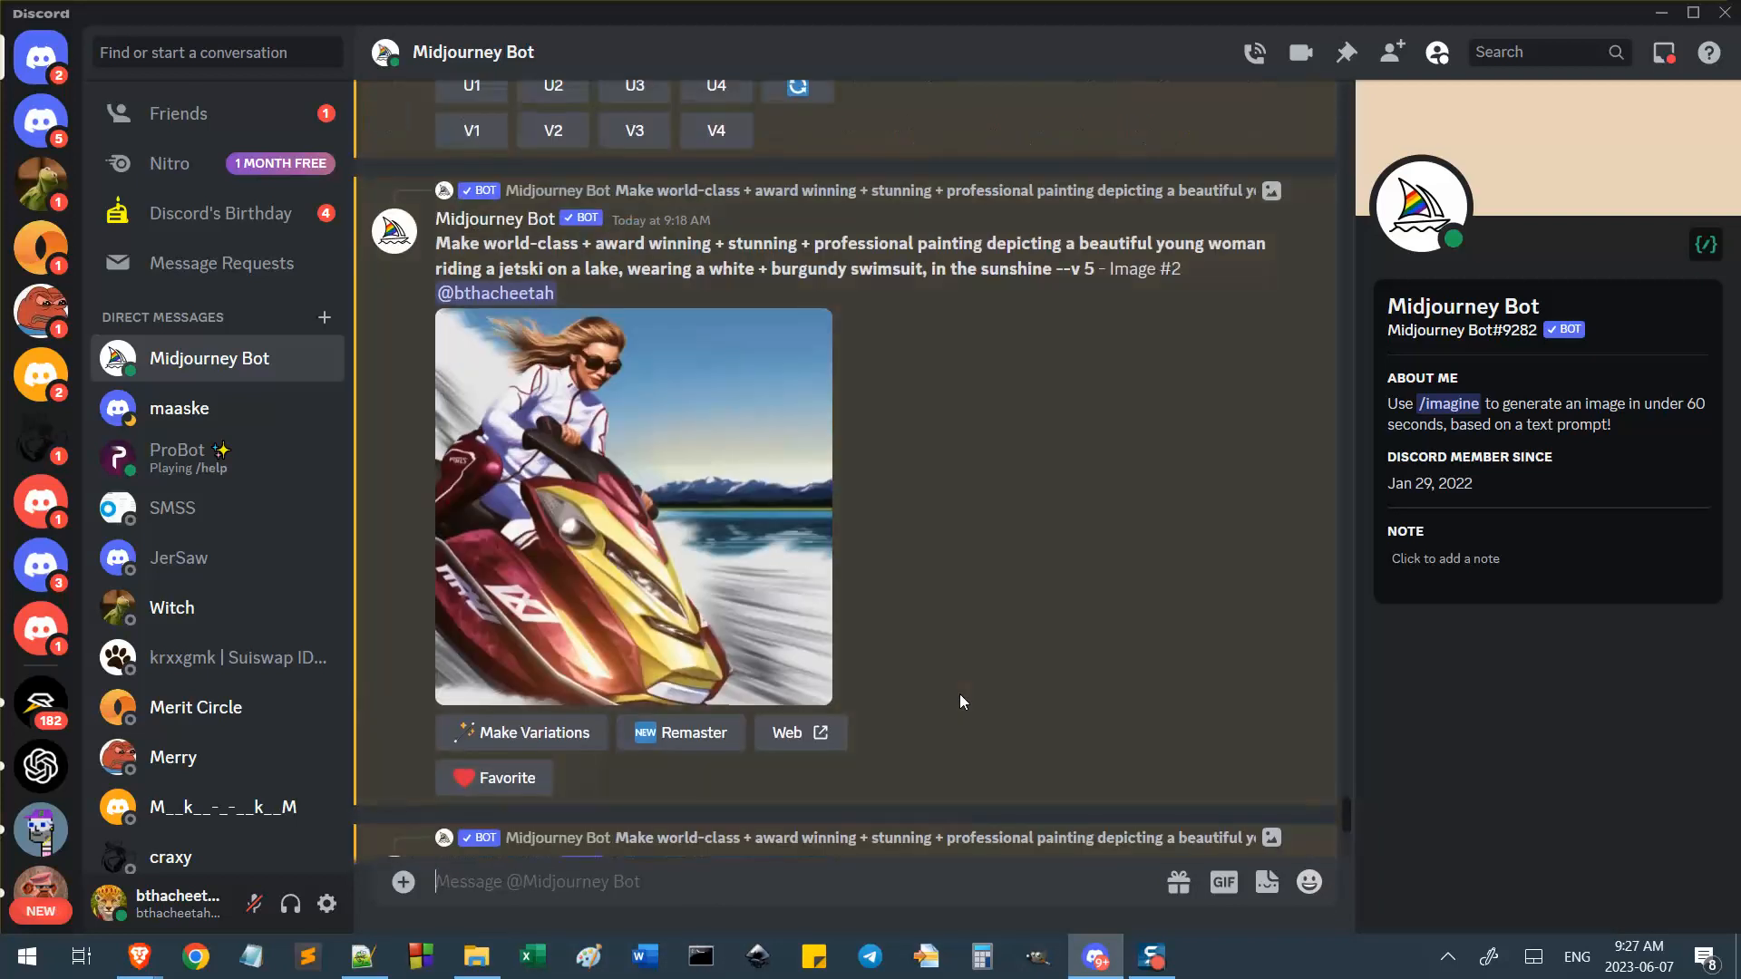
scroll(962, 701, down, 15)
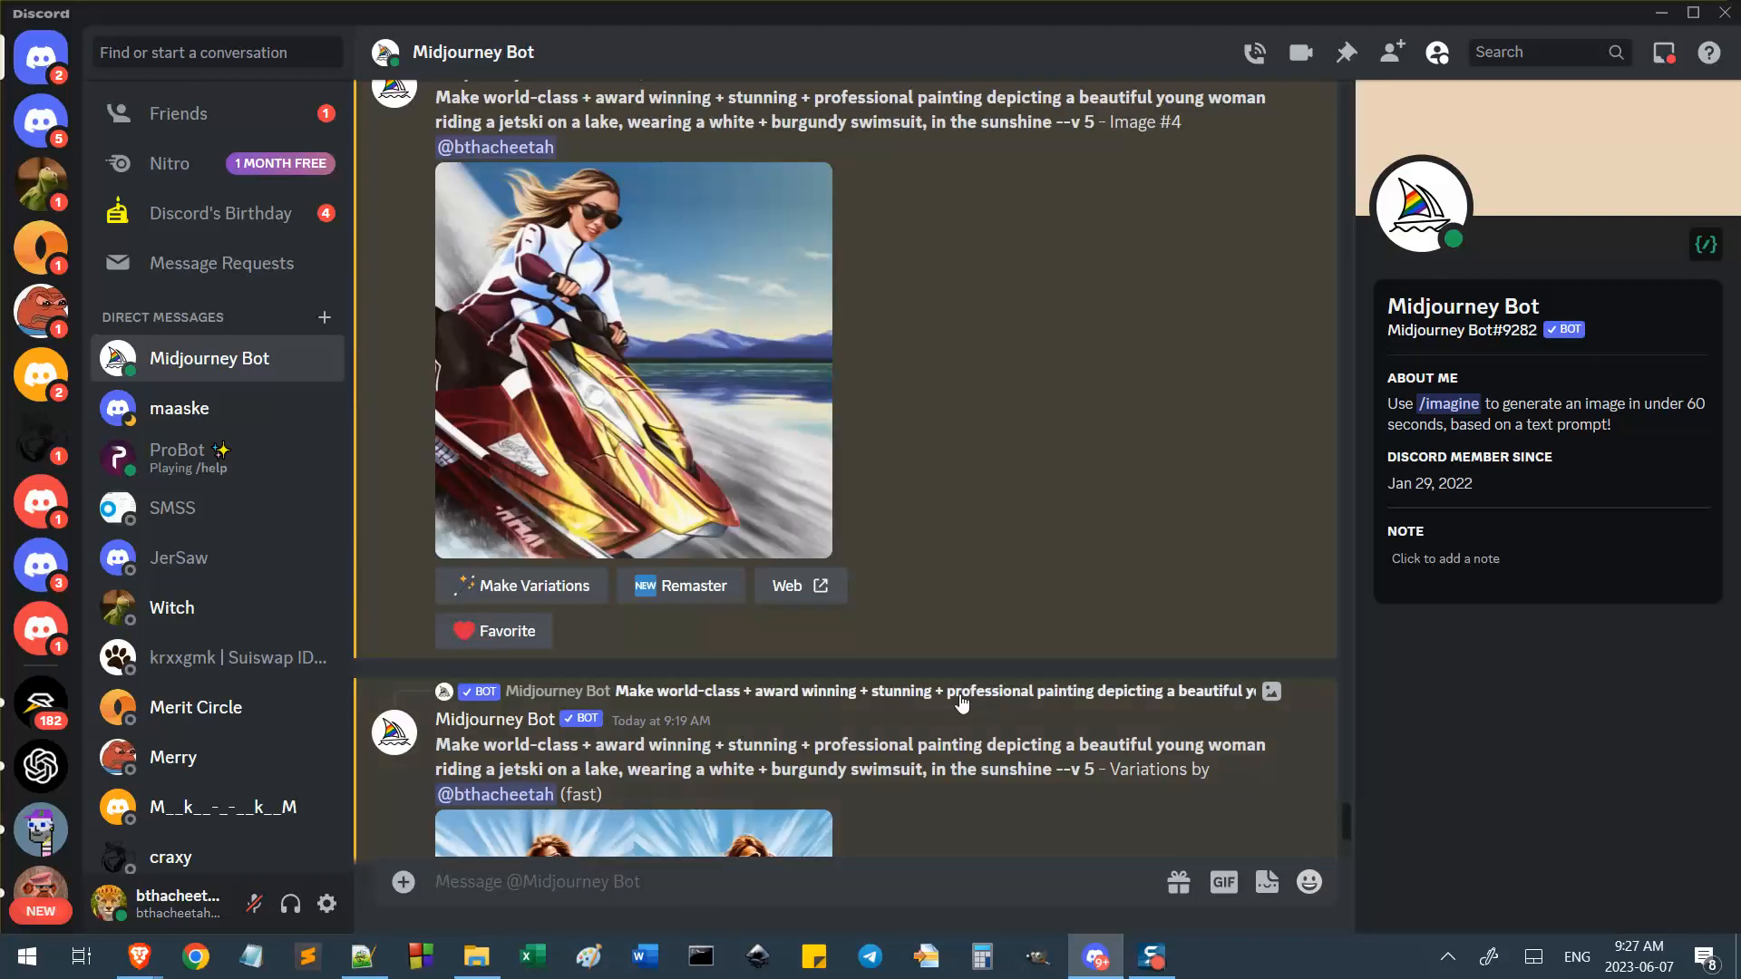
scroll(962, 698, up, 12)
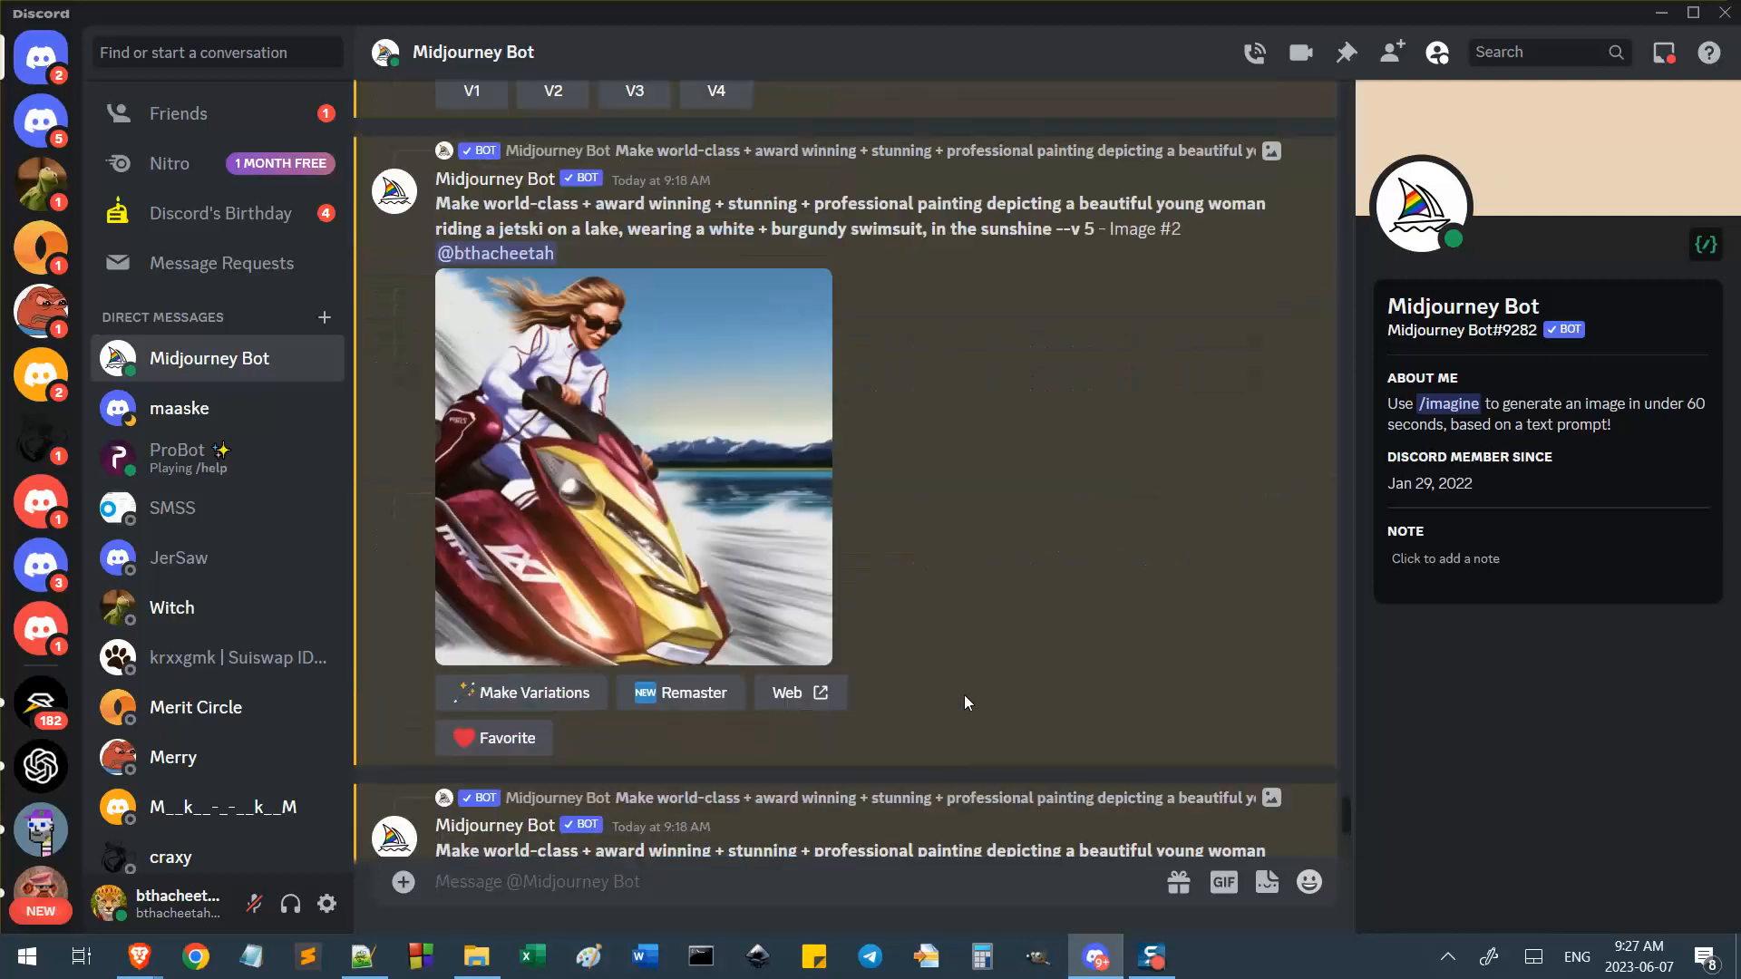
scroll(1129, 698, down, 15)
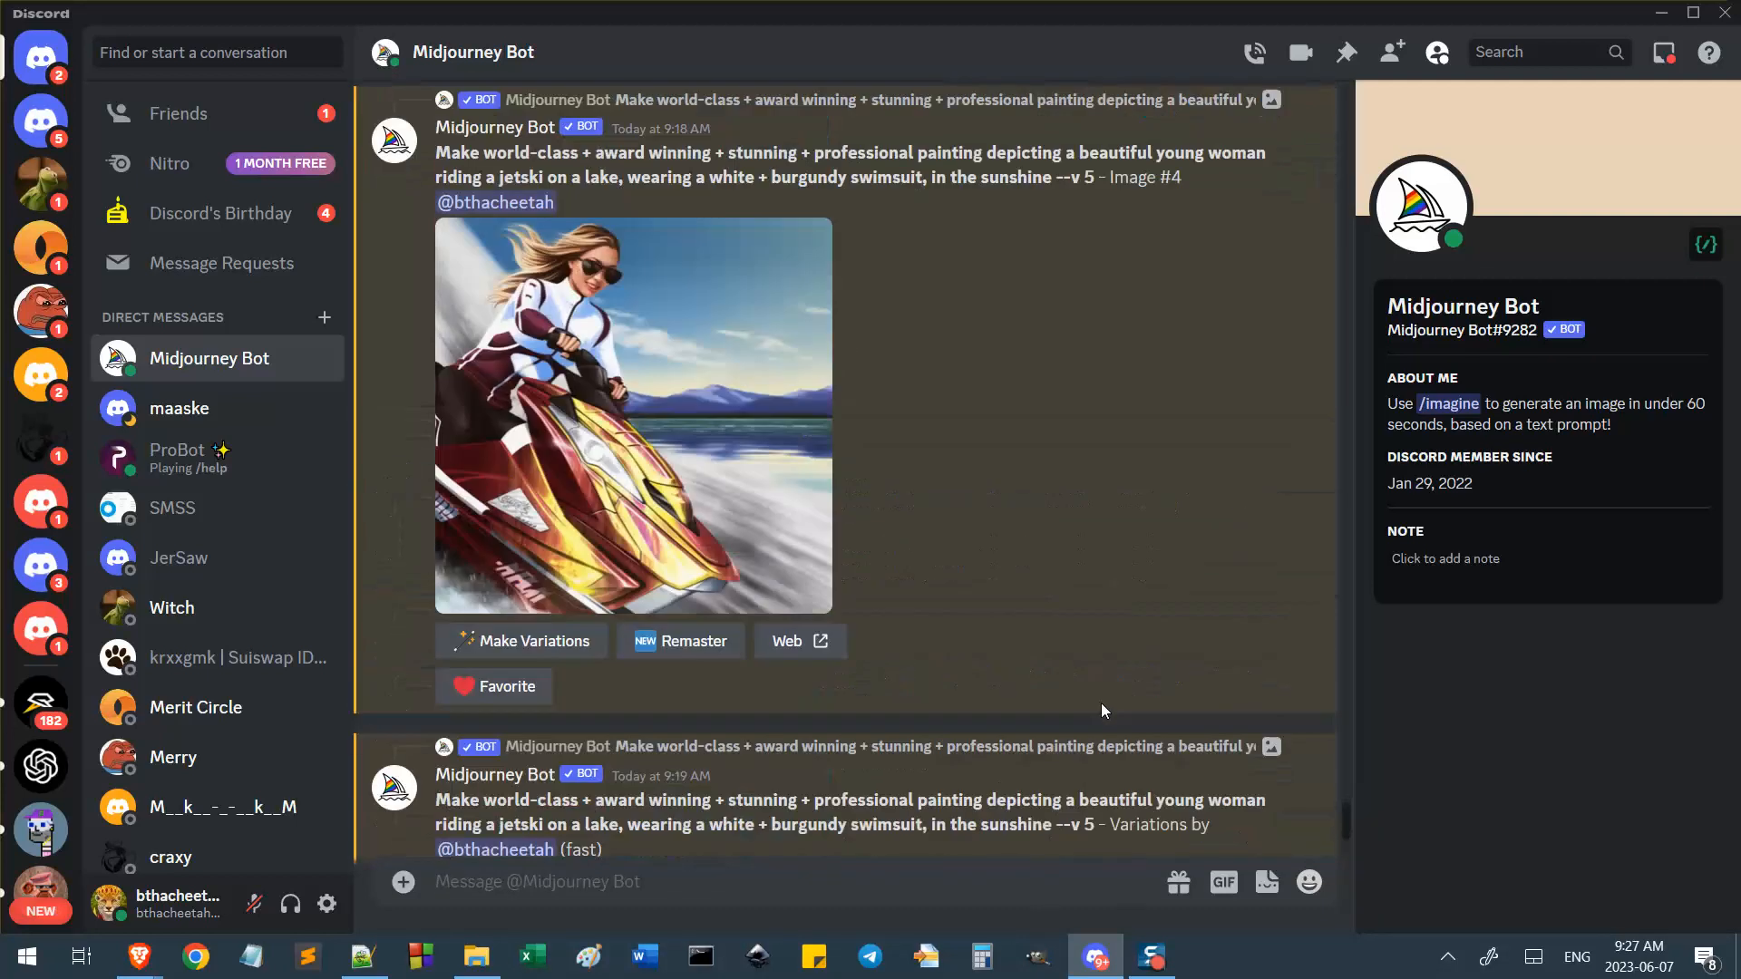
scroll(1085, 708, down, 5)
scroll(1083, 709, down, 3)
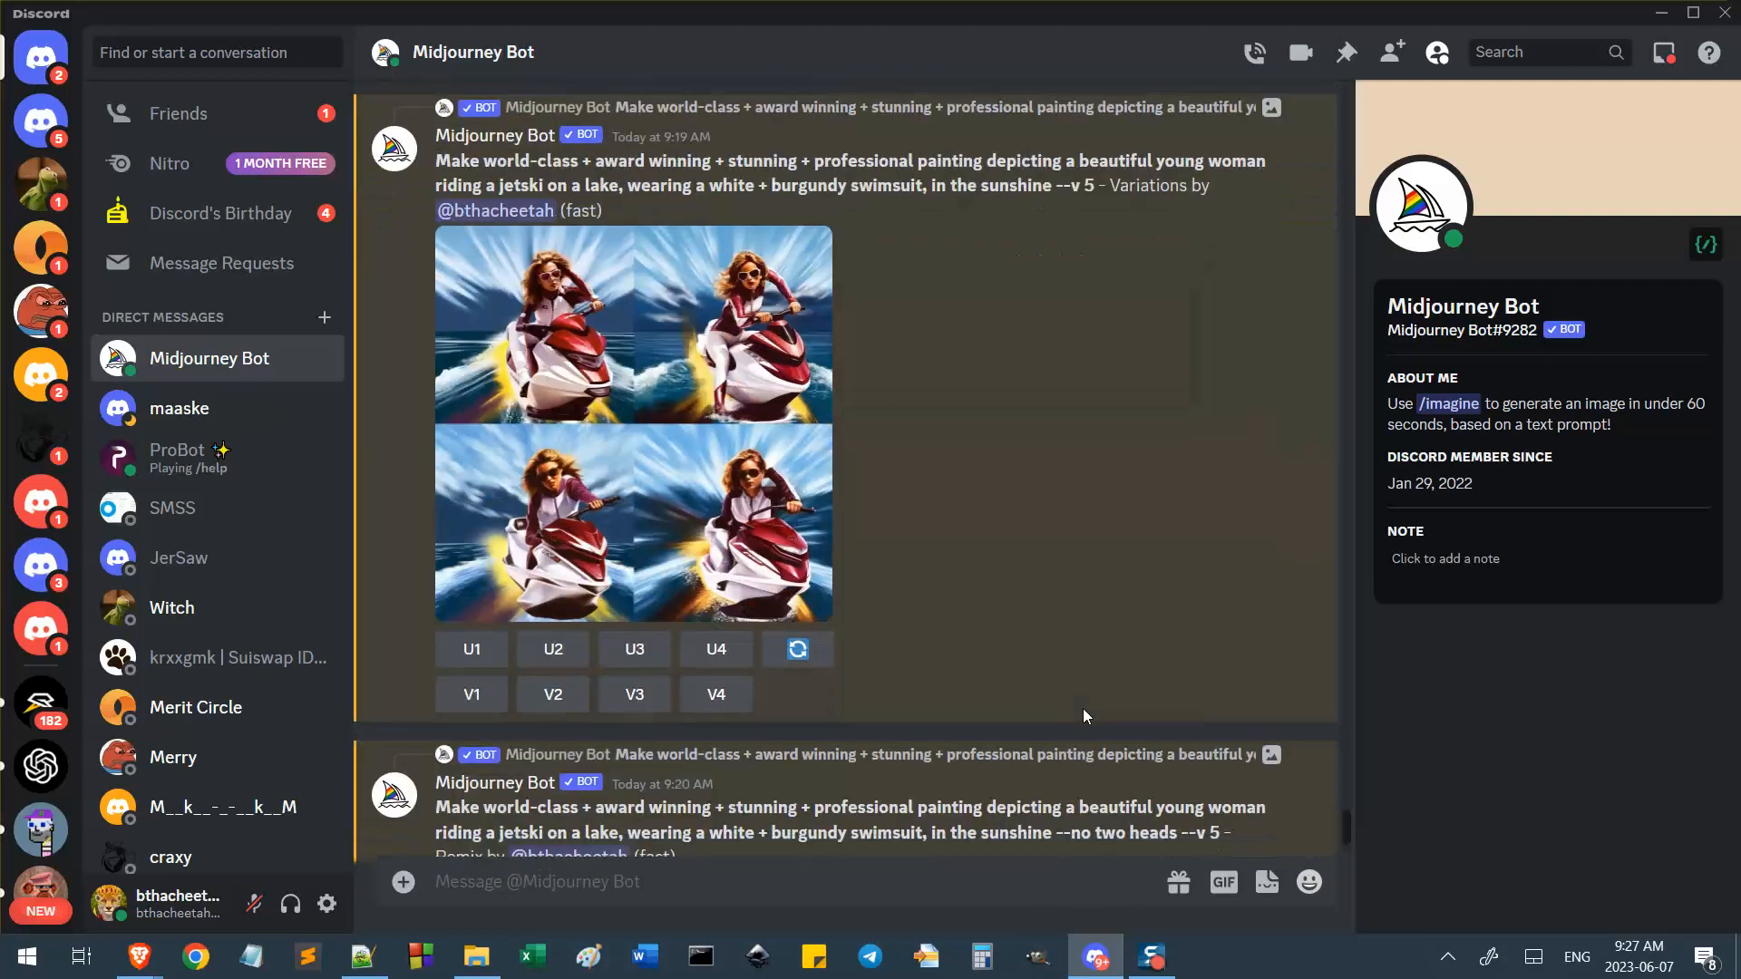
scroll(1082, 695, down, 6)
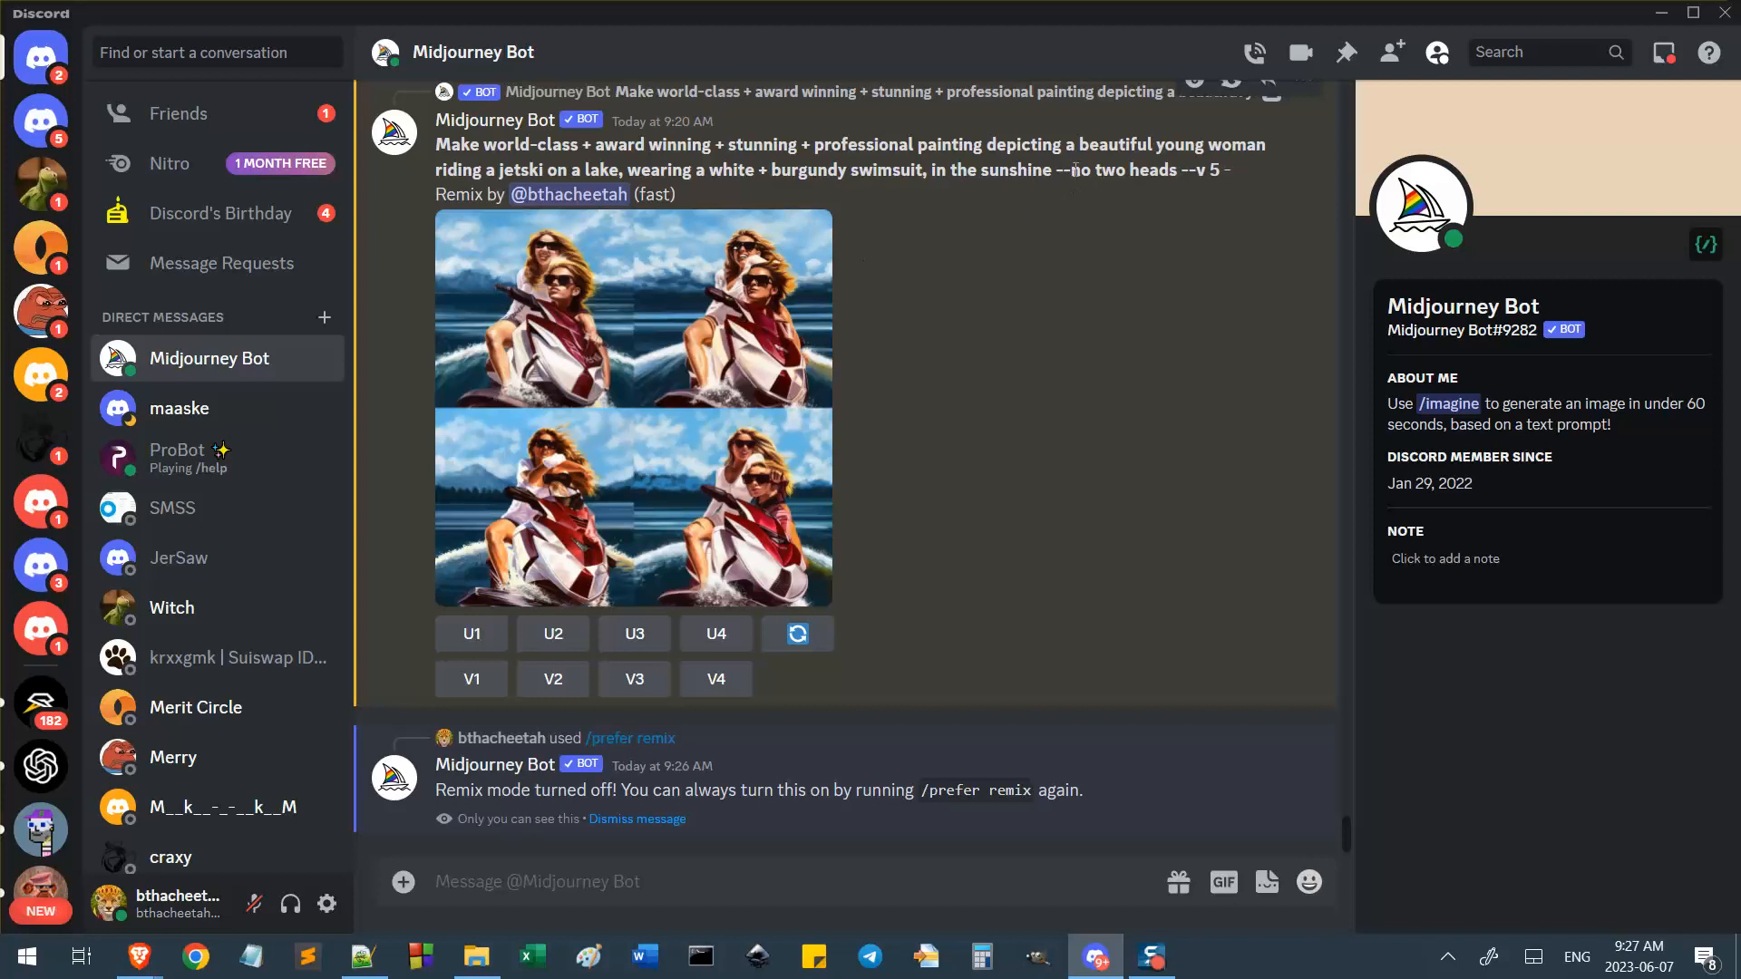
Check the "--no two heads" parameter in the remix grid's prompt and inspect its four images enlarged.
drag(1072, 169, 1199, 172)
click(980, 341)
click(726, 408)
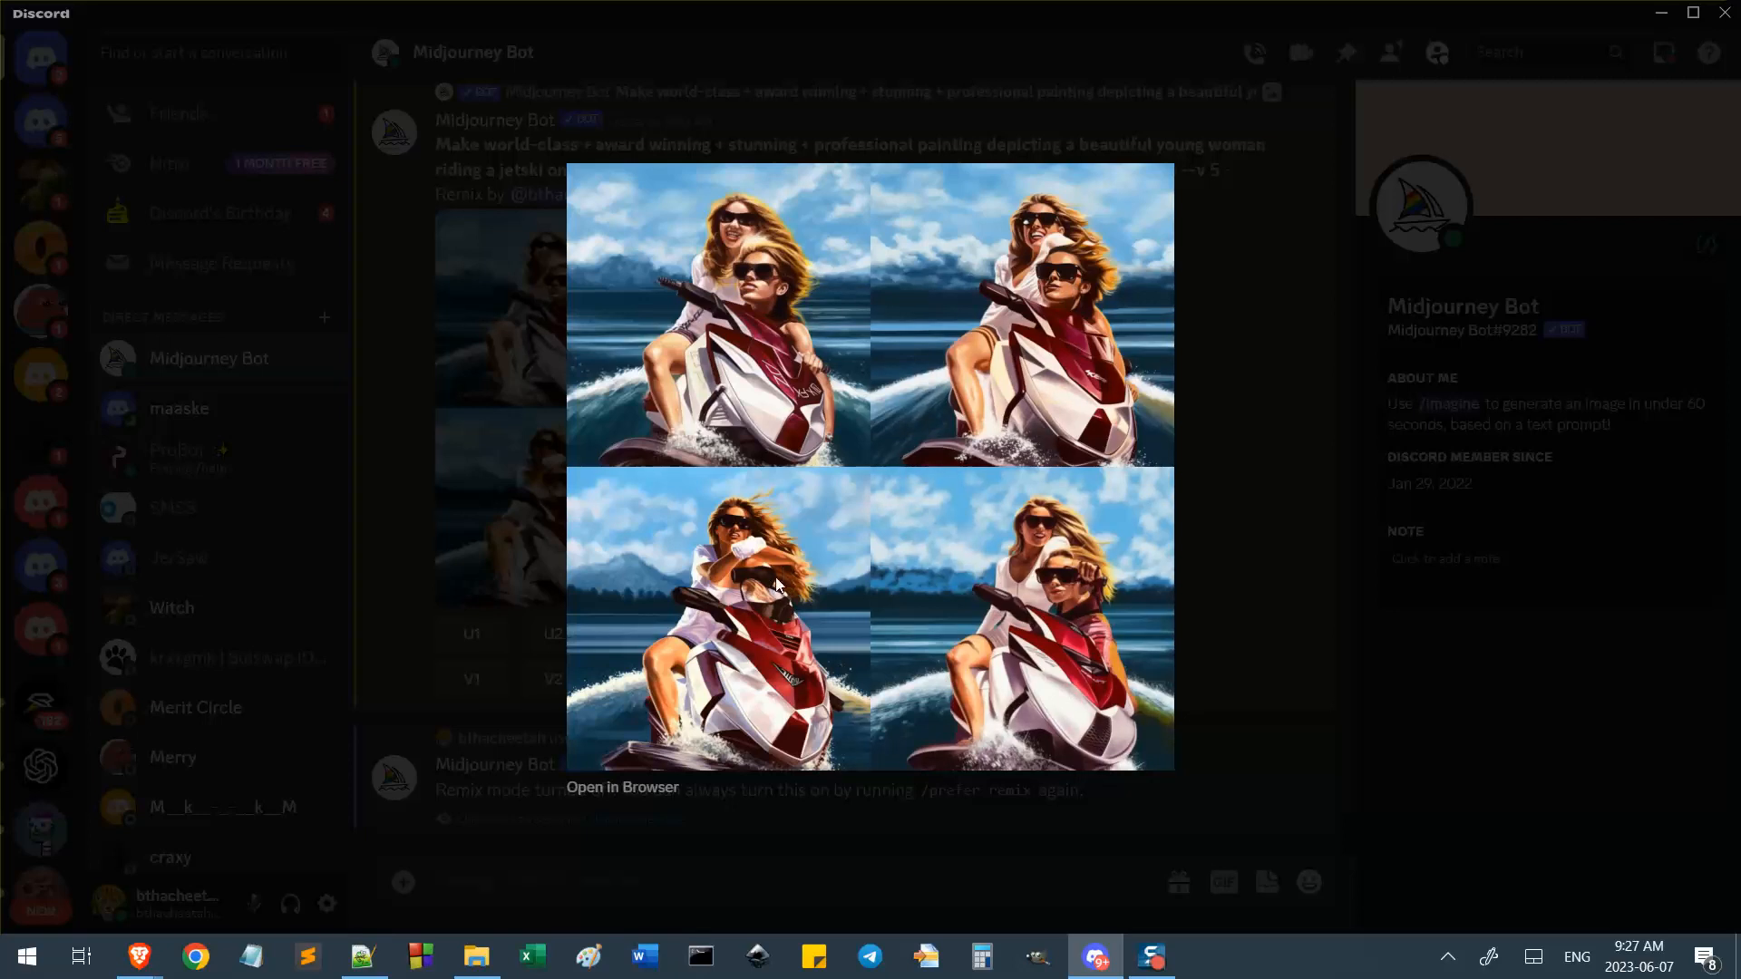
click(1197, 513)
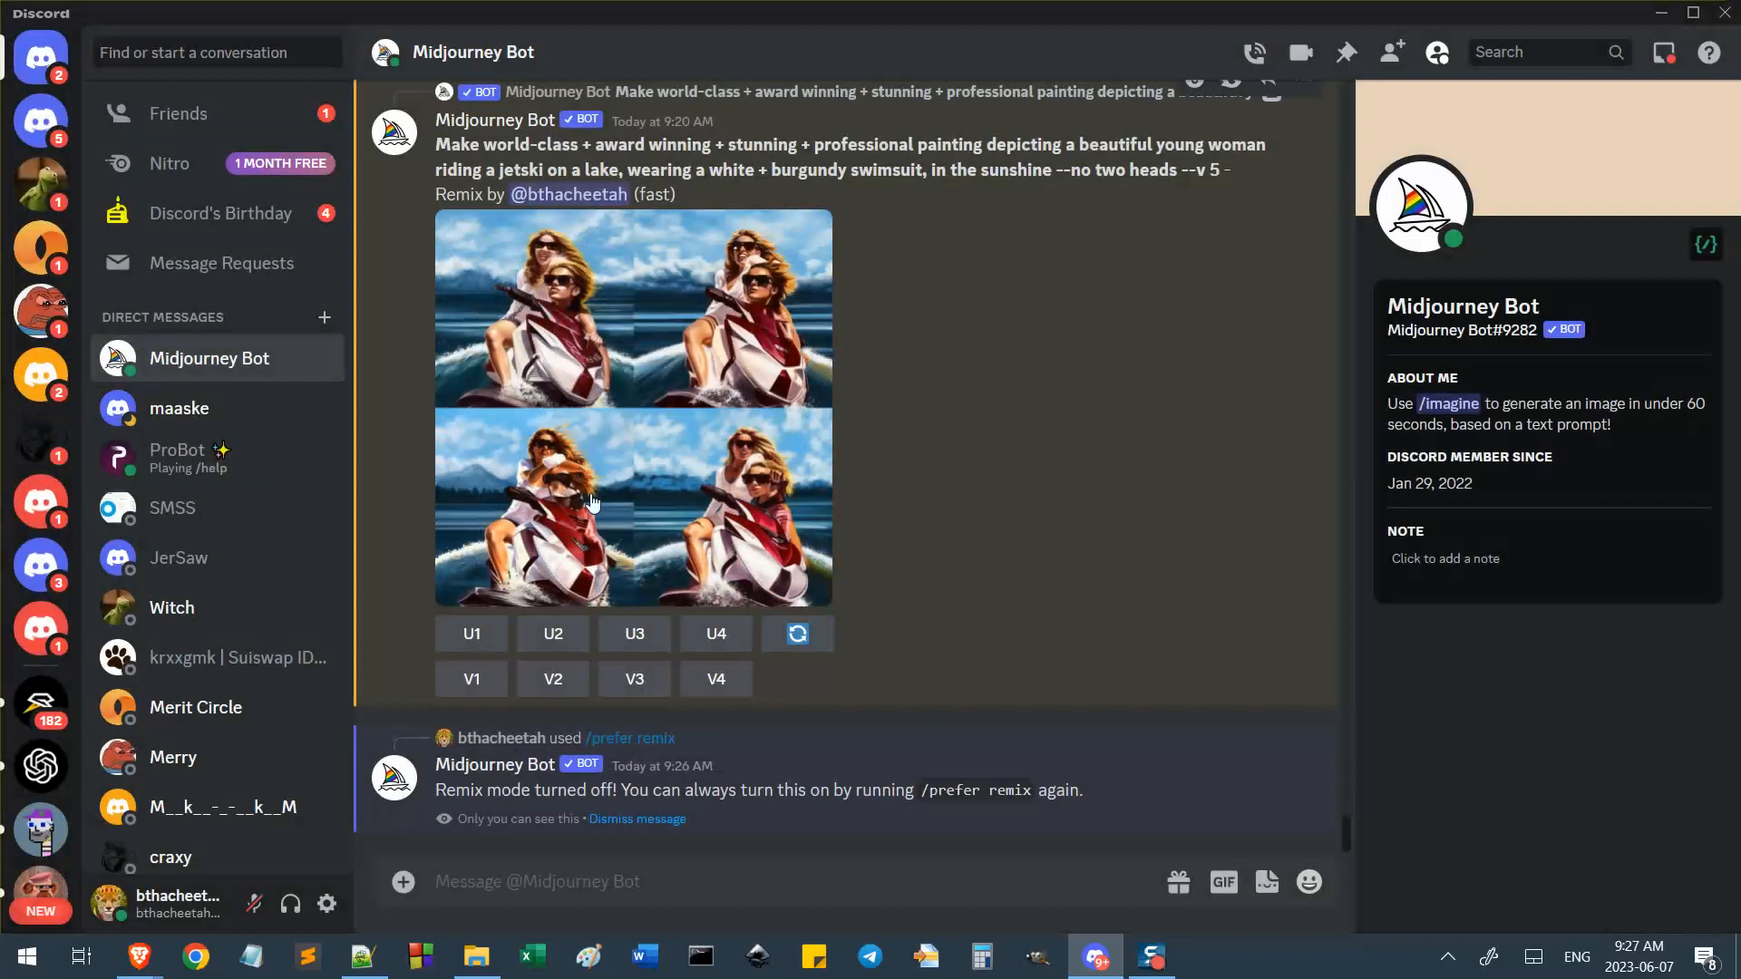
Generate variations of image 3 from the "--no two heads" jetski remix grid and check the new job's images.
click(635, 679)
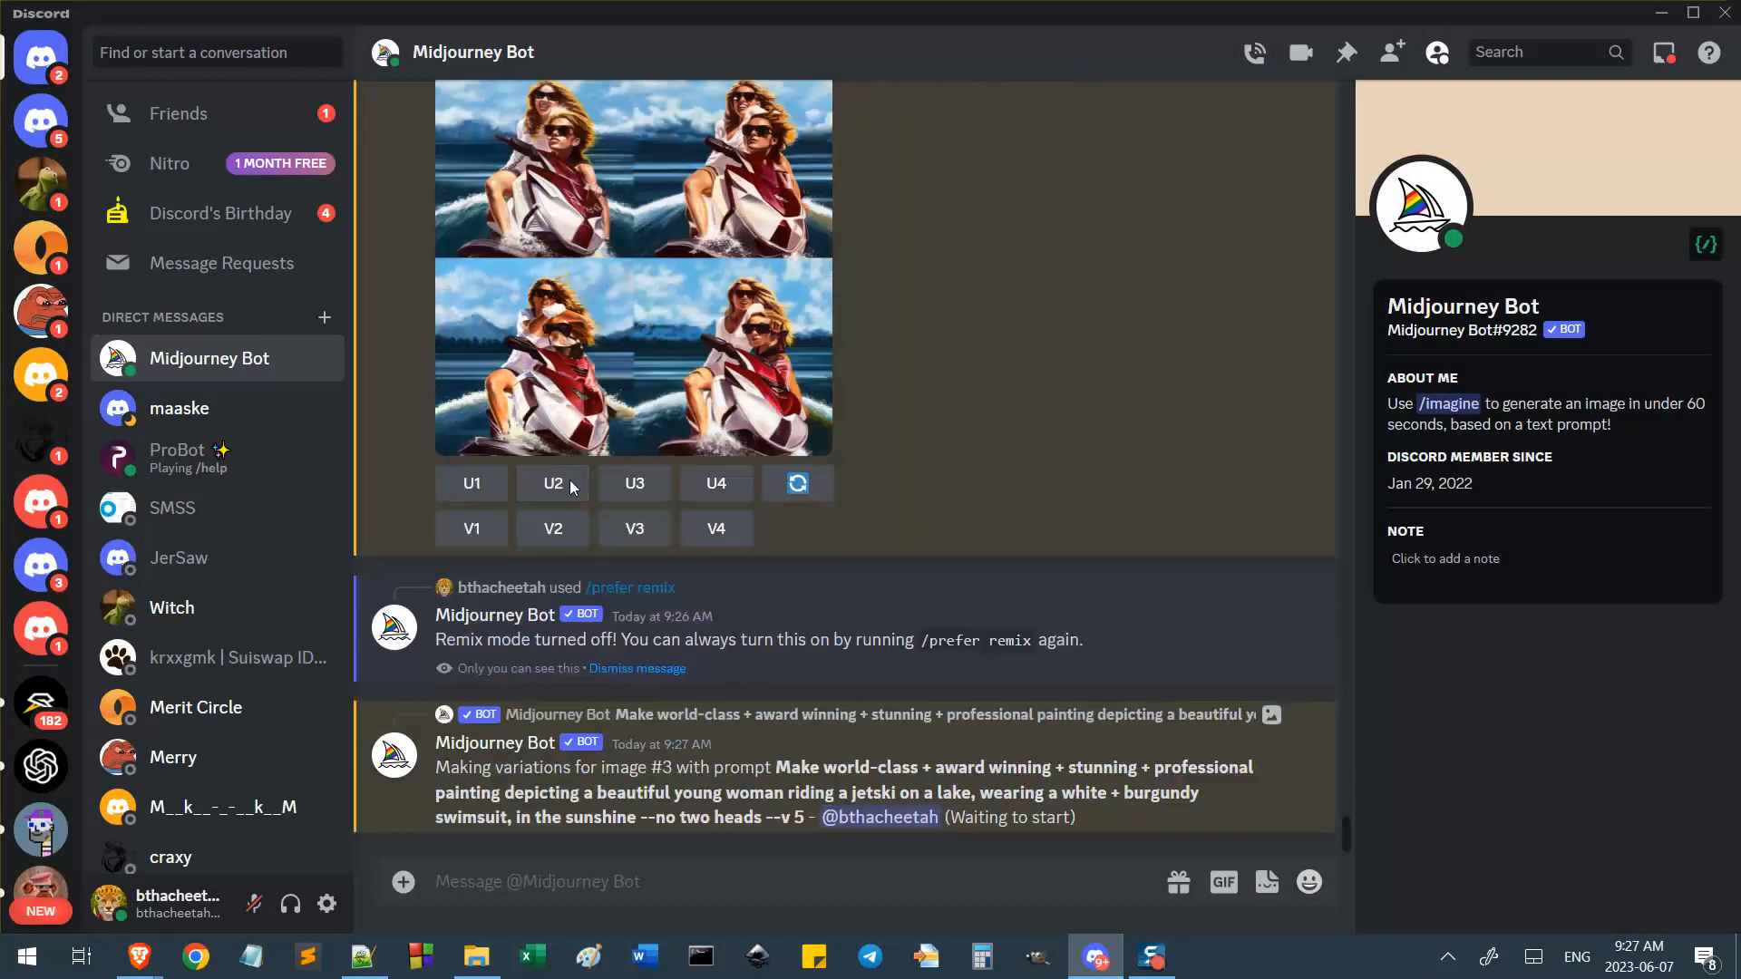
scroll(794, 508, up, 3)
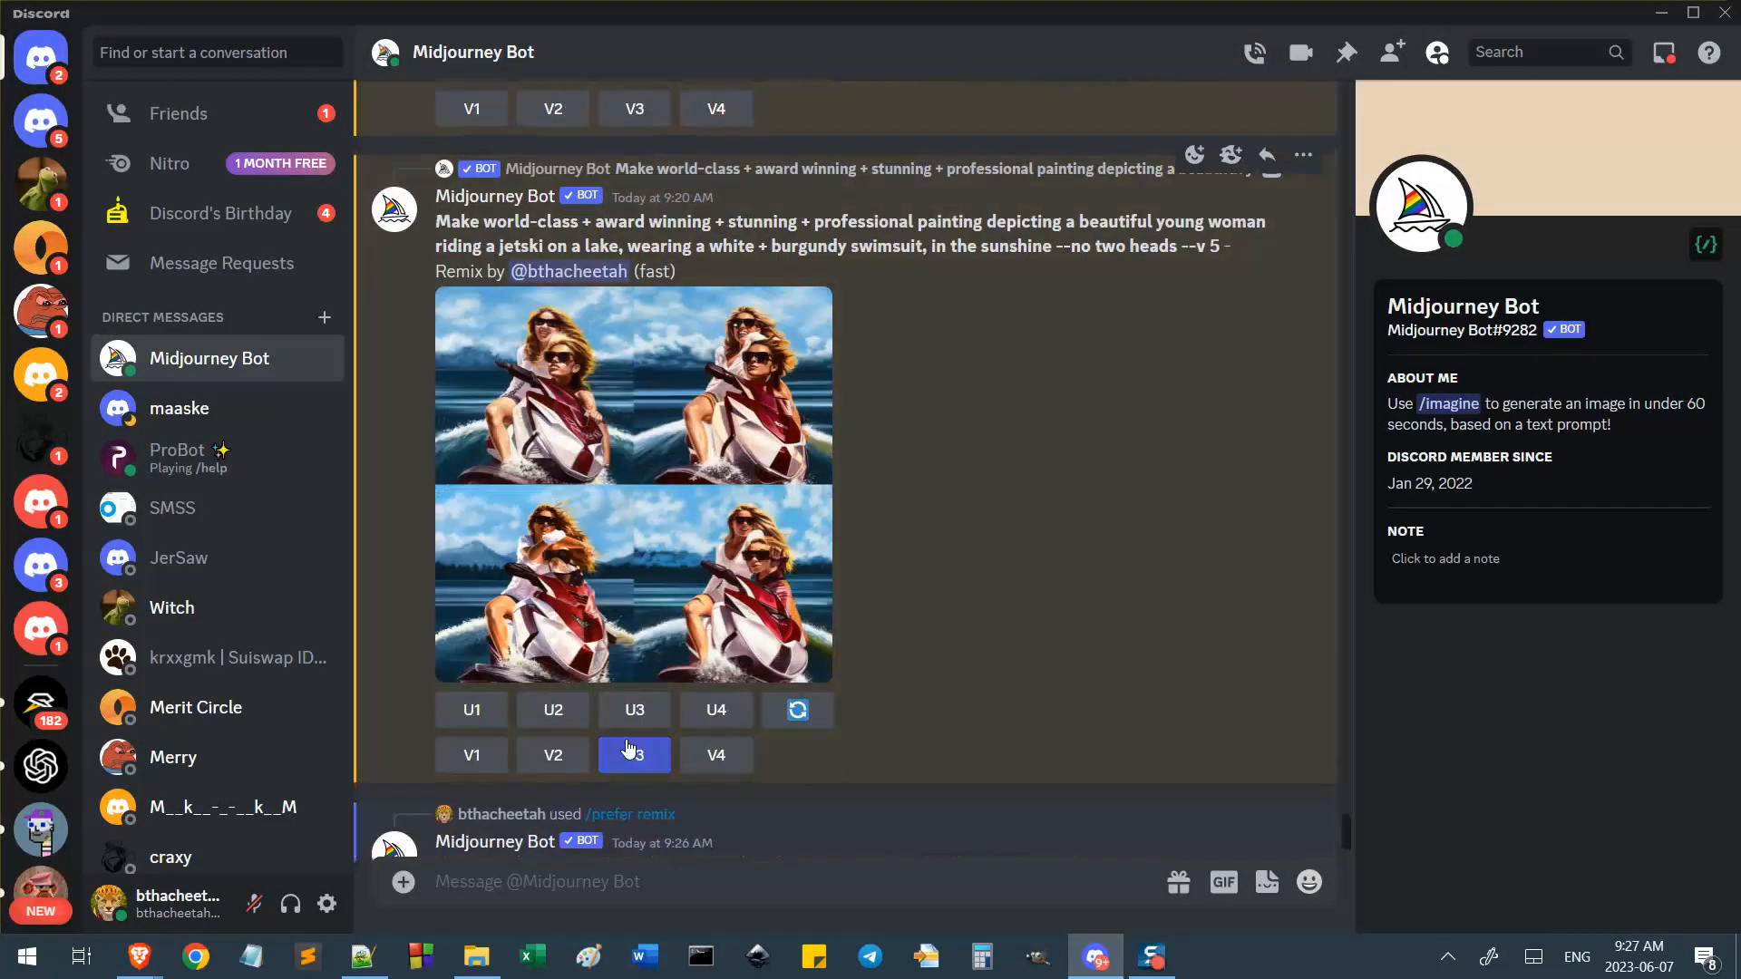
scroll(852, 658, down, 3)
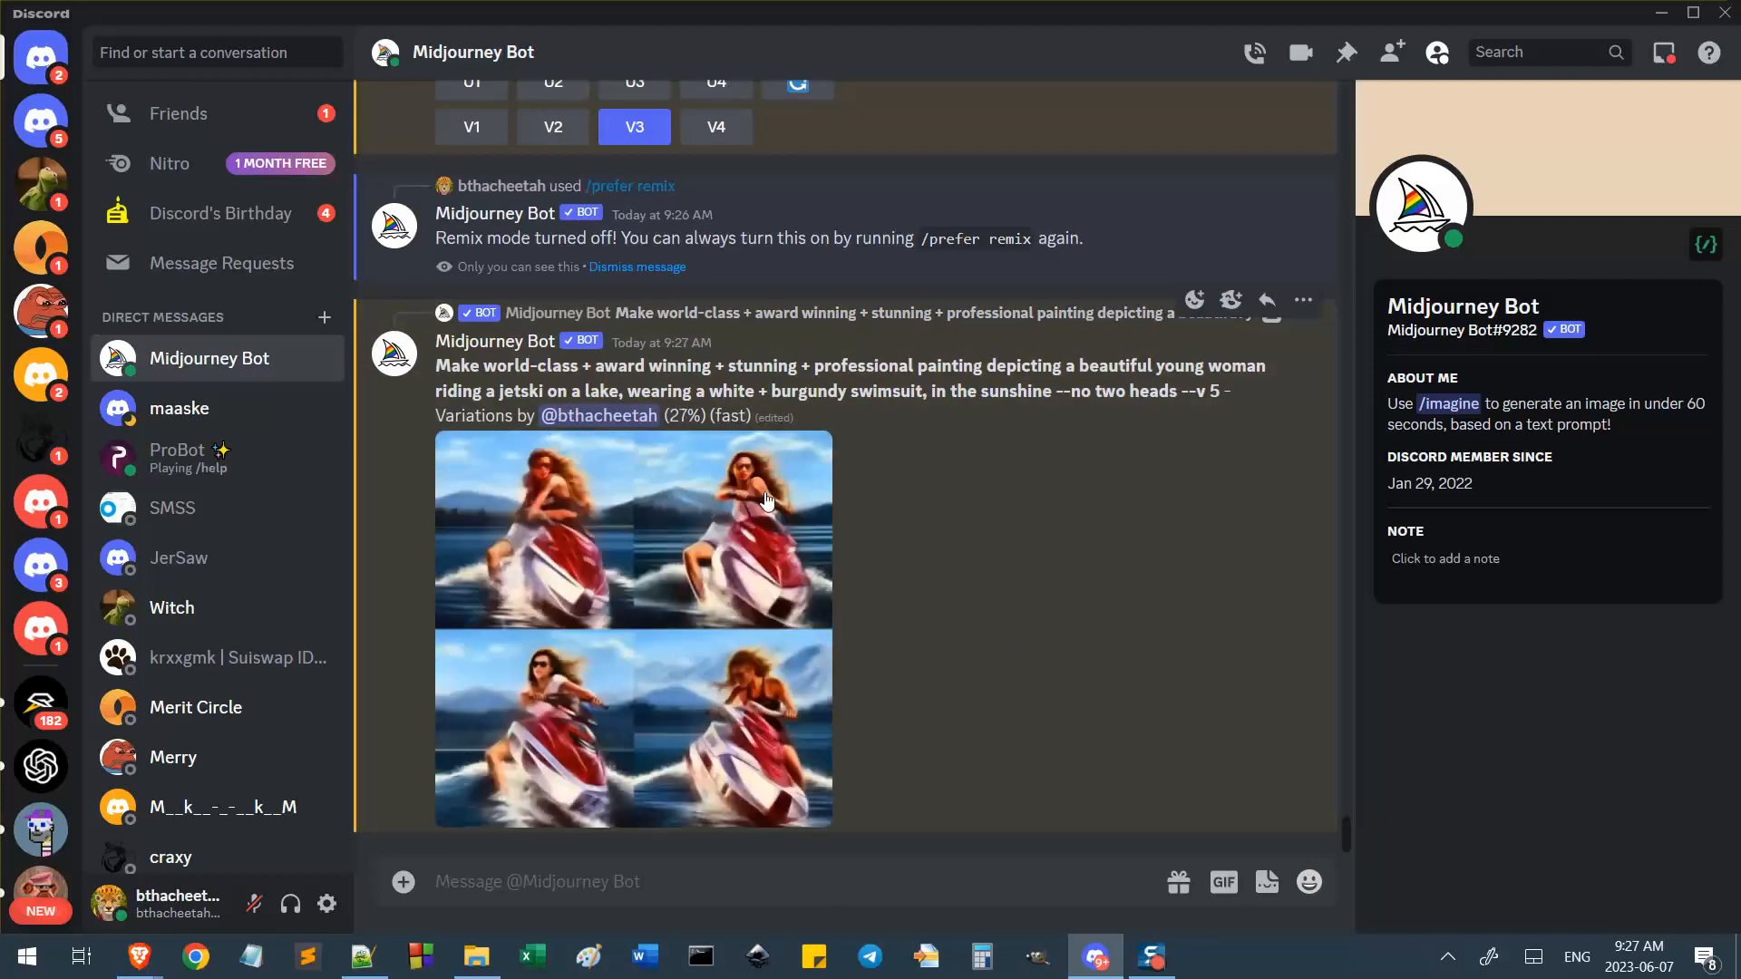
View the earlier jetski variation grid without "--no two heads" enlarged, and check the open Midjourney job pages in the browser for comparison.
scroll(1014, 713, up, 10)
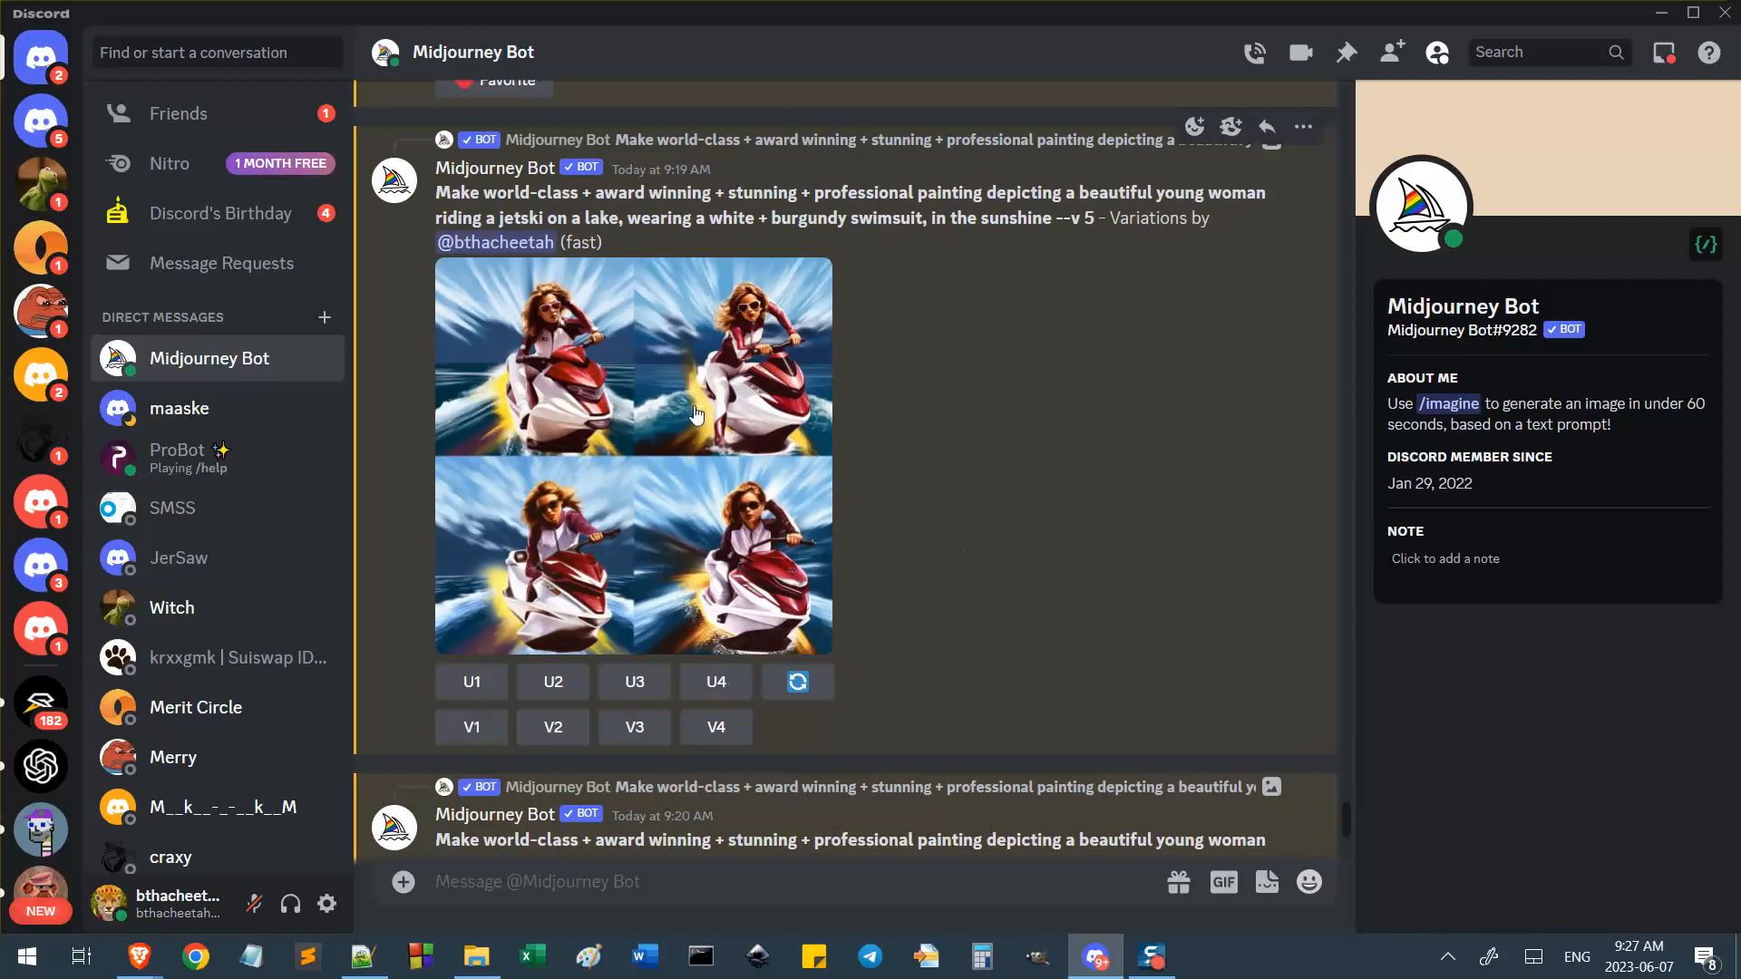
click(696, 414)
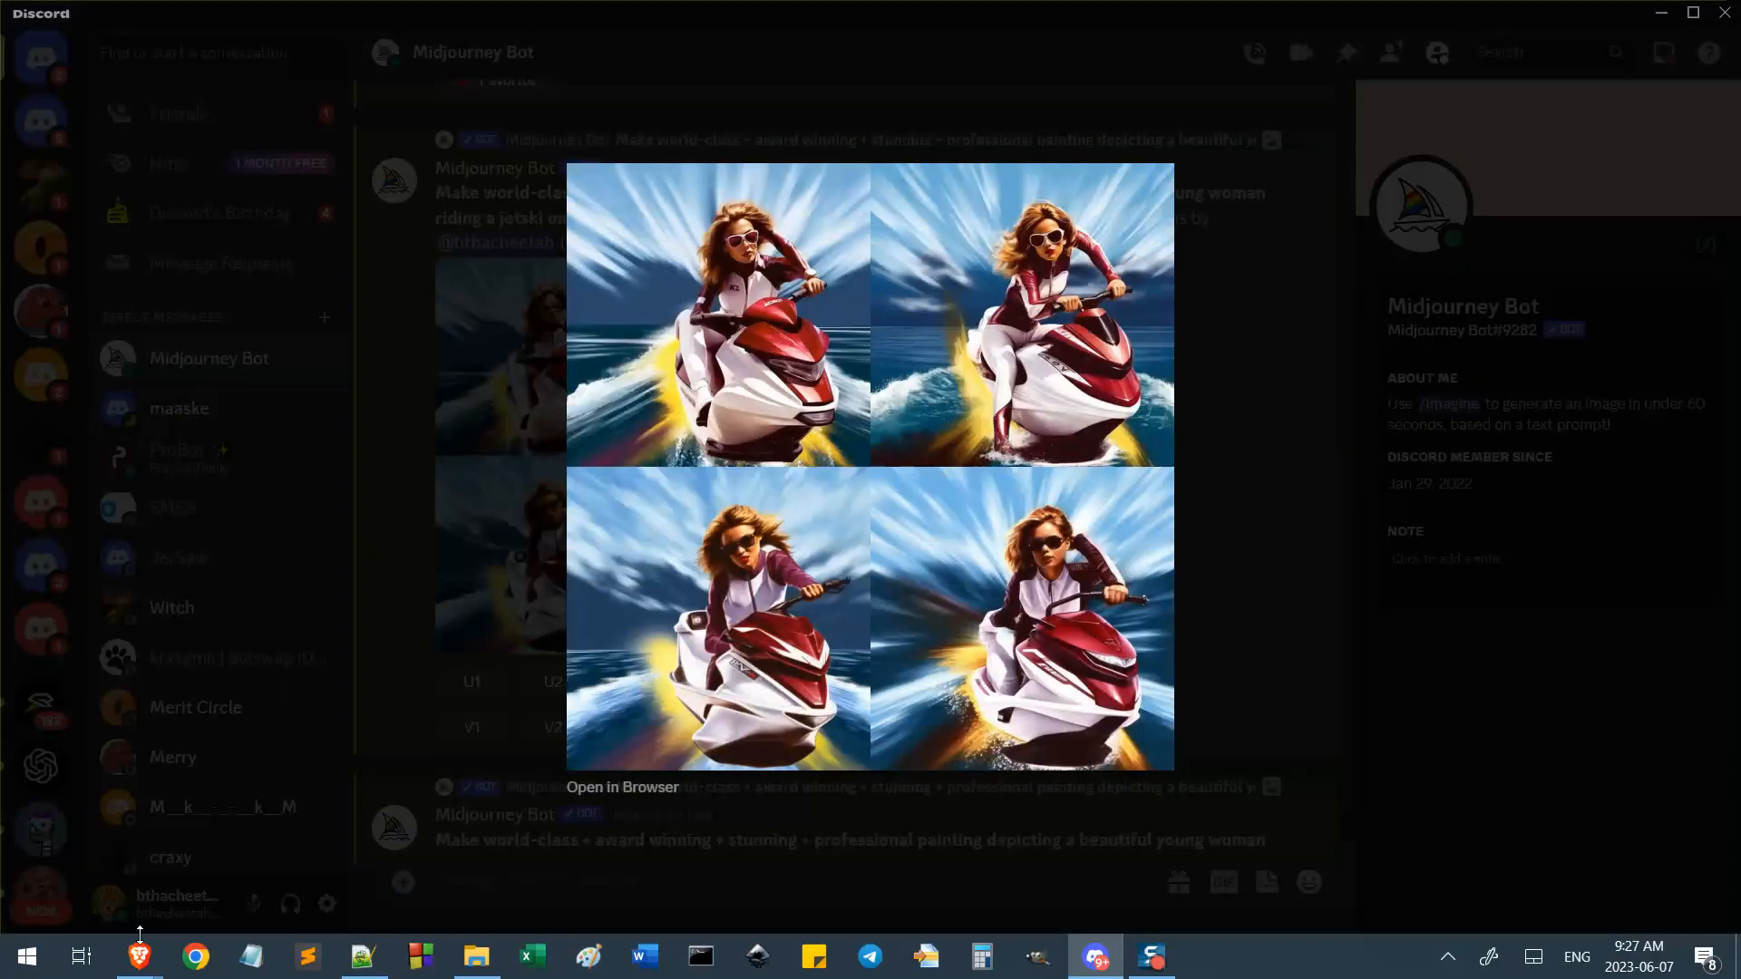
mouse_move(140, 947)
click(147, 866)
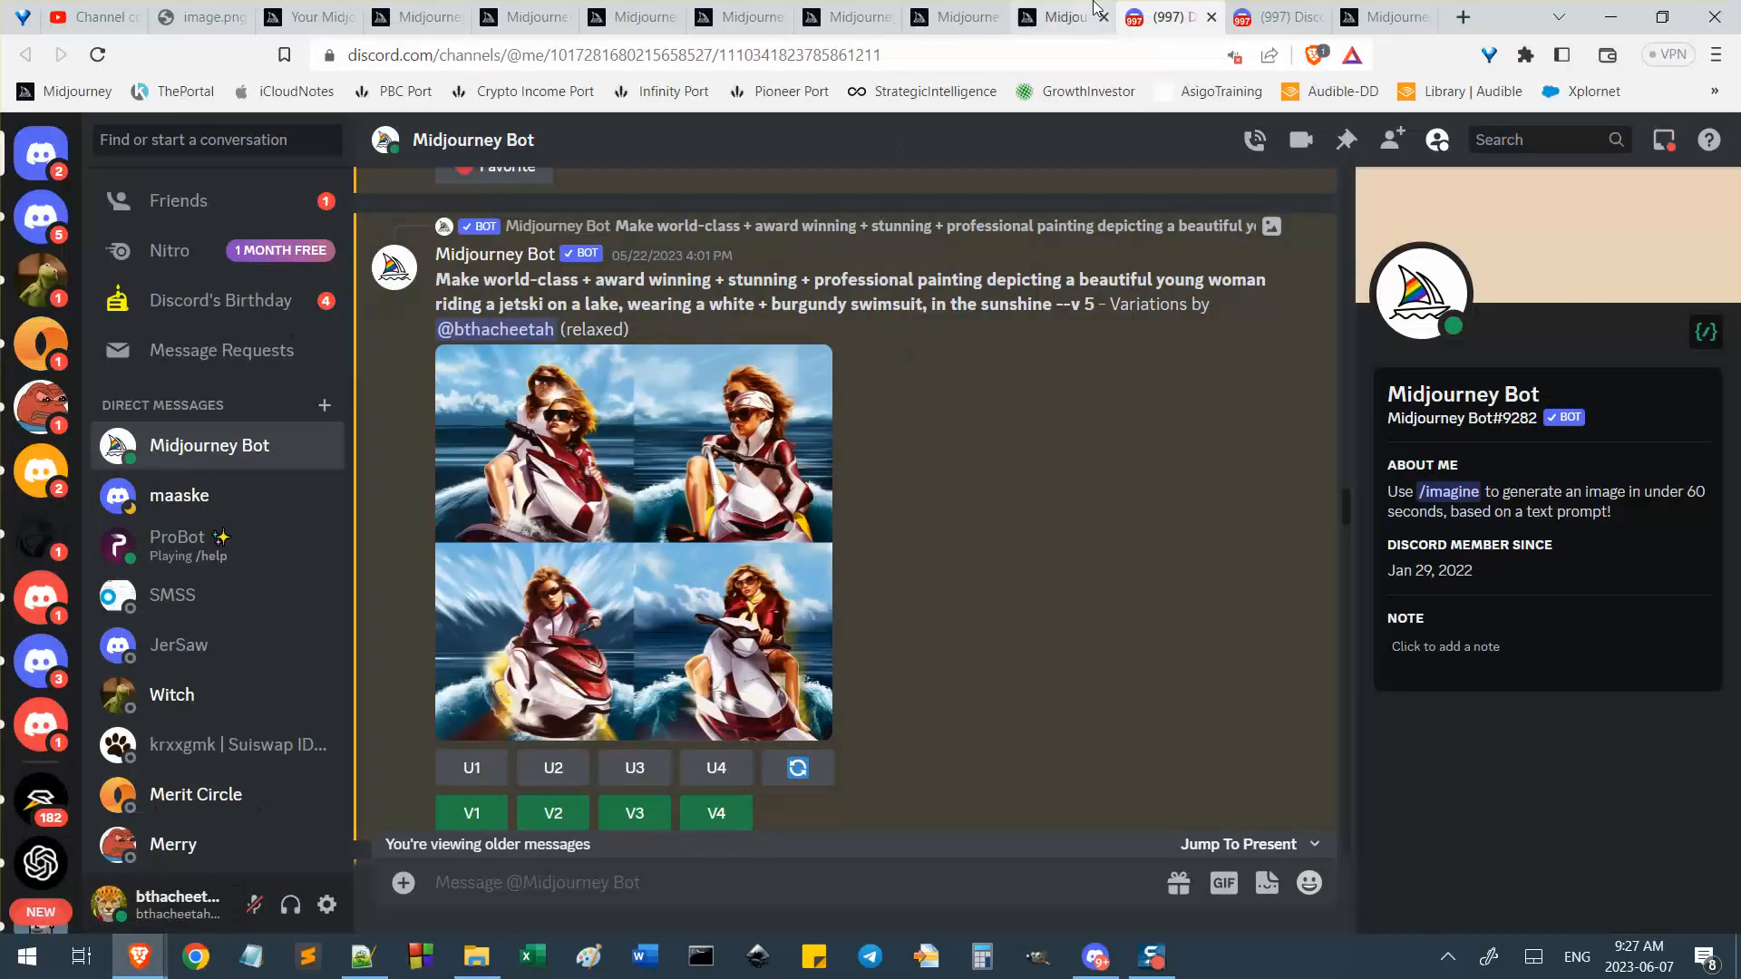
click(954, 8)
click(857, 16)
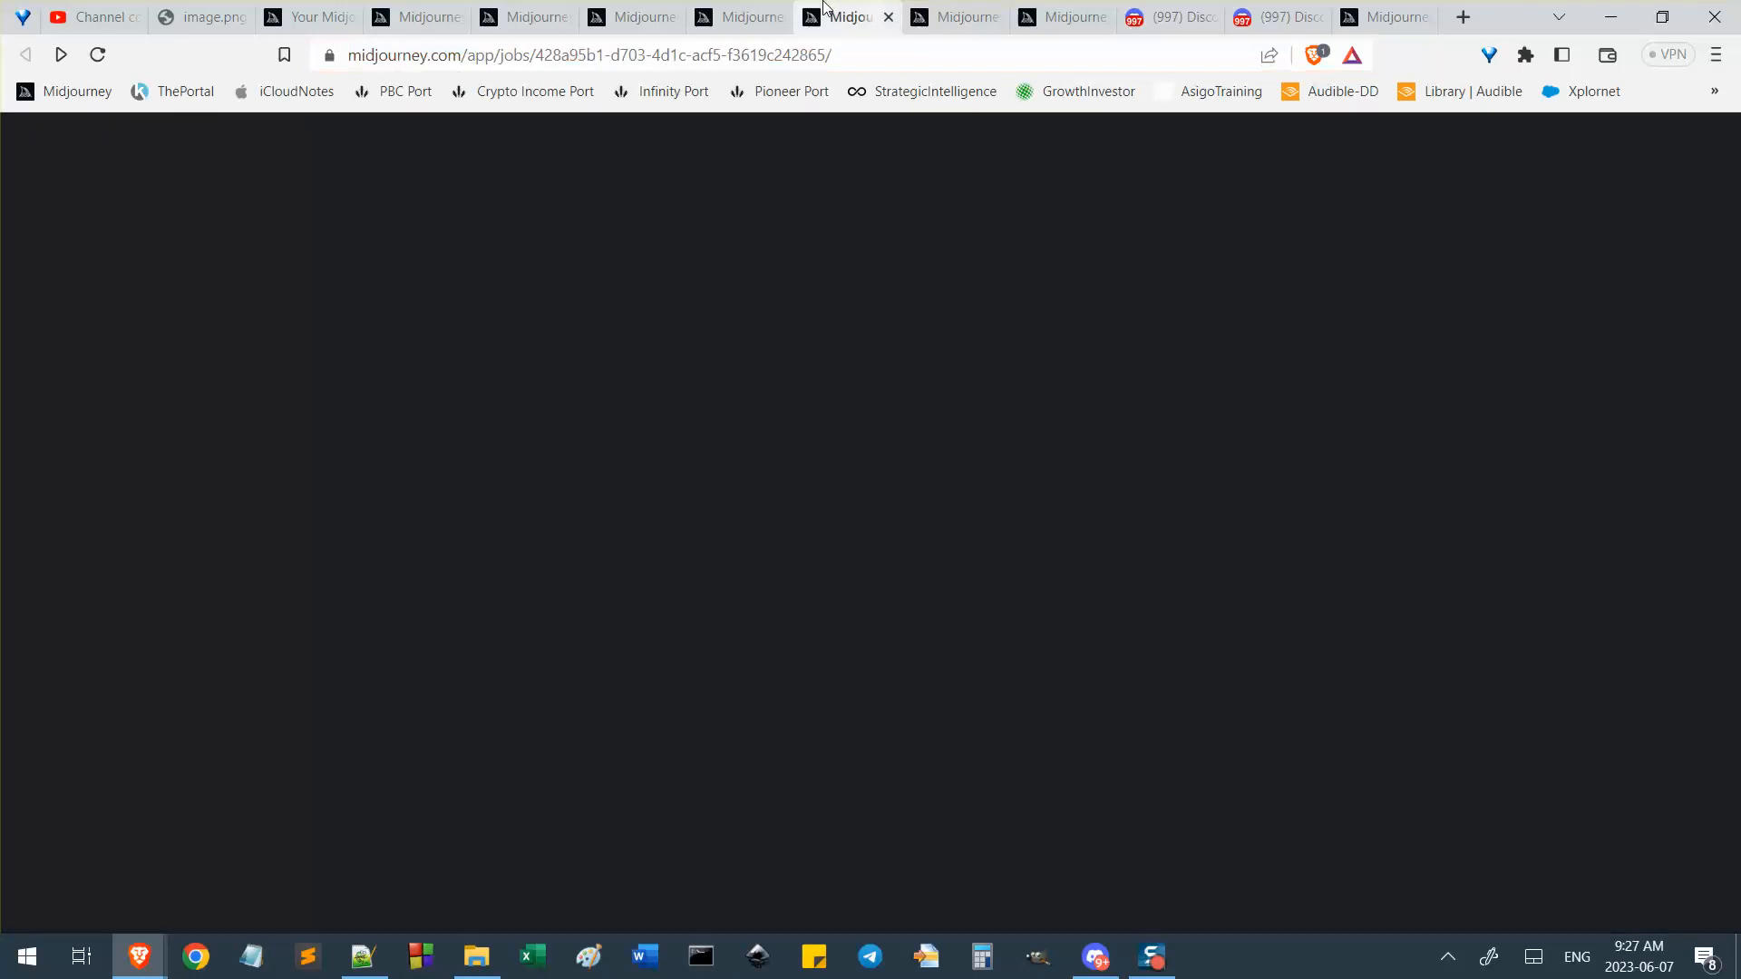
click(752, 9)
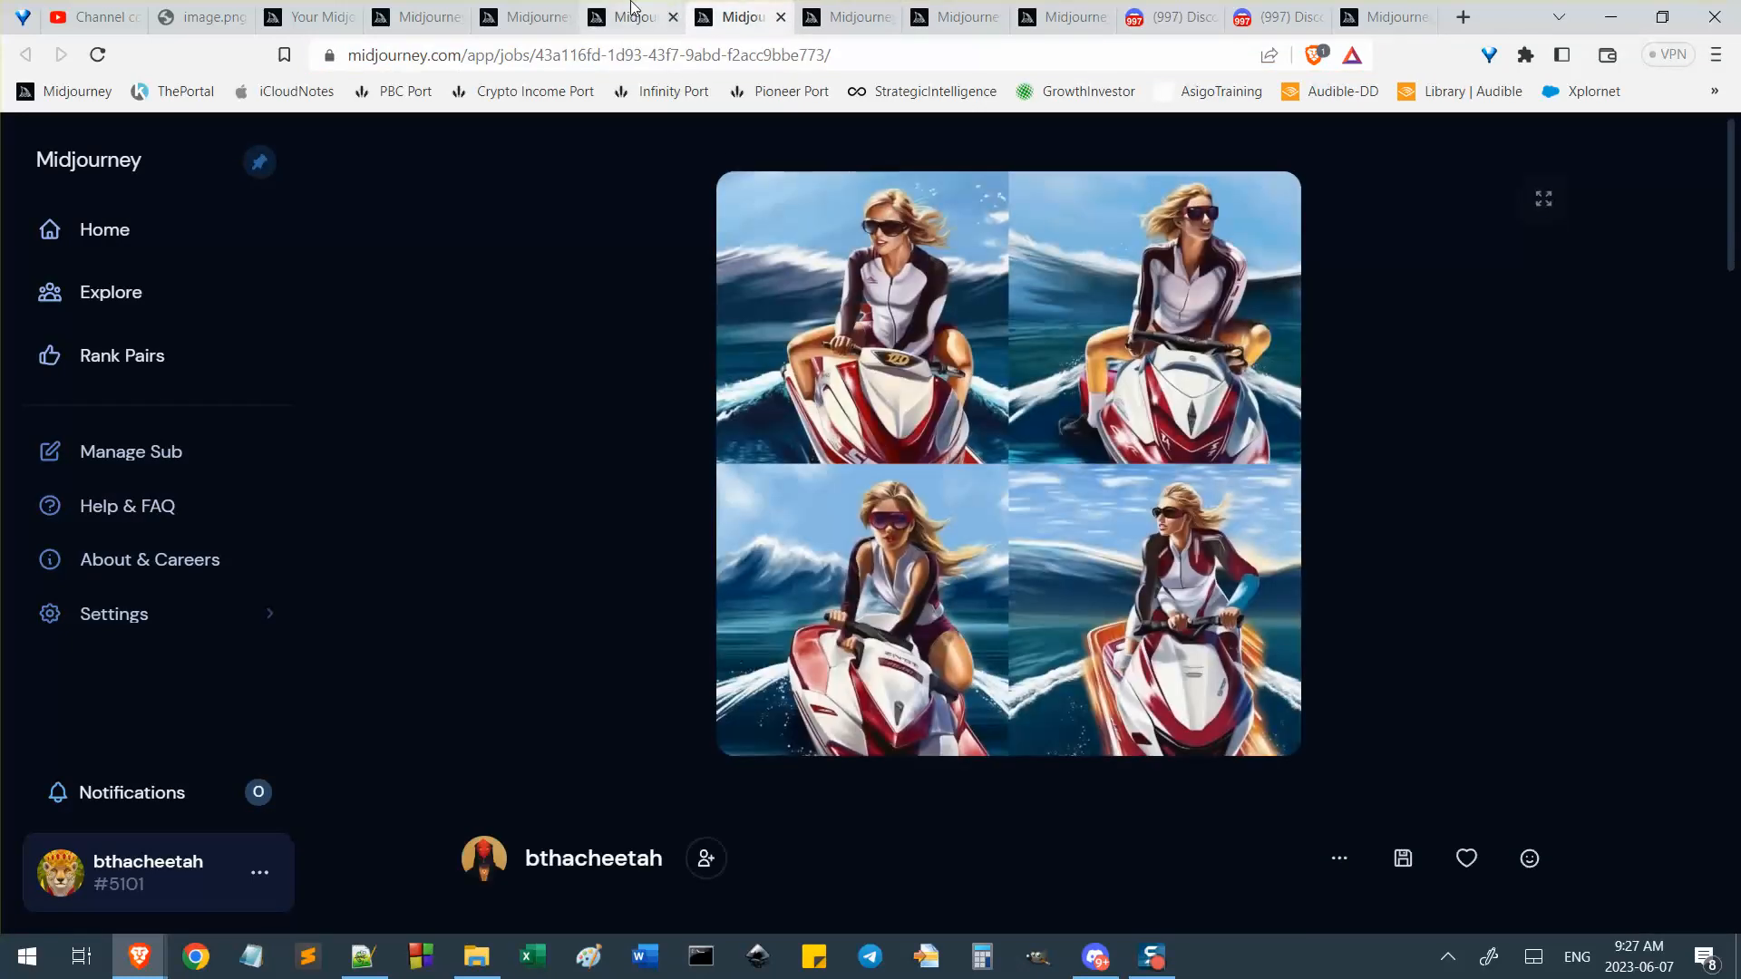
Compare the generated jet ski image grids across the open Midjourney job pages.
click(636, 13)
click(731, 11)
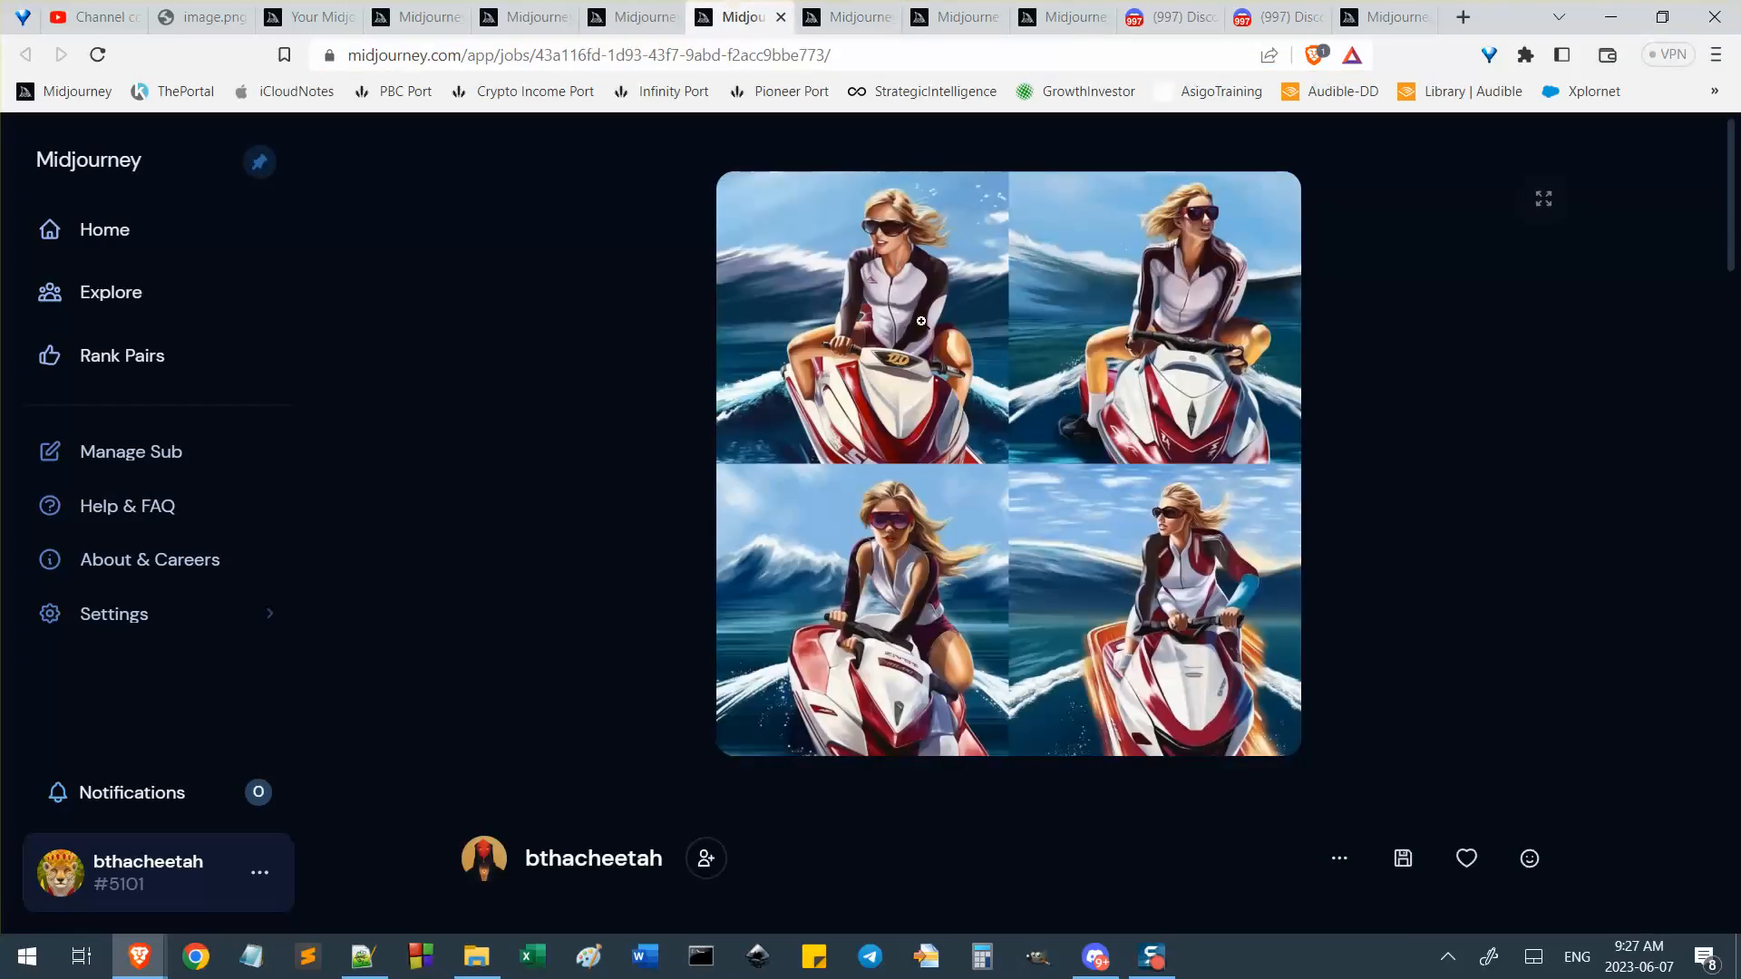
key(ctrl+Tab)
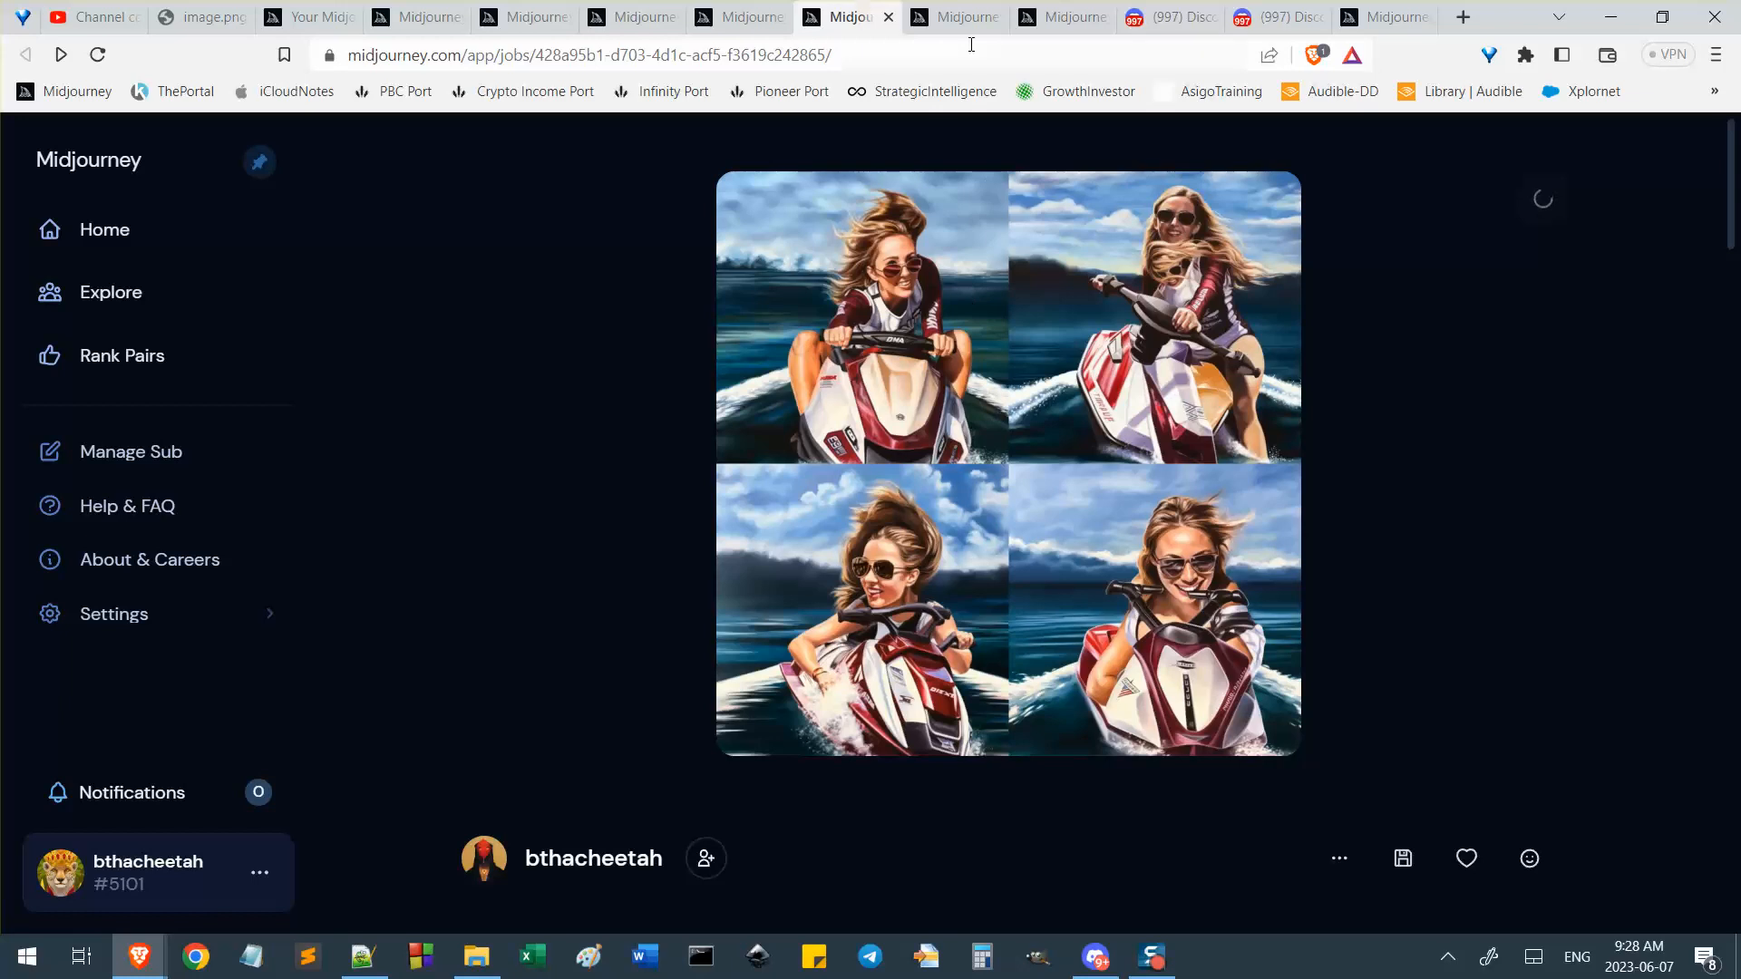
click(964, 17)
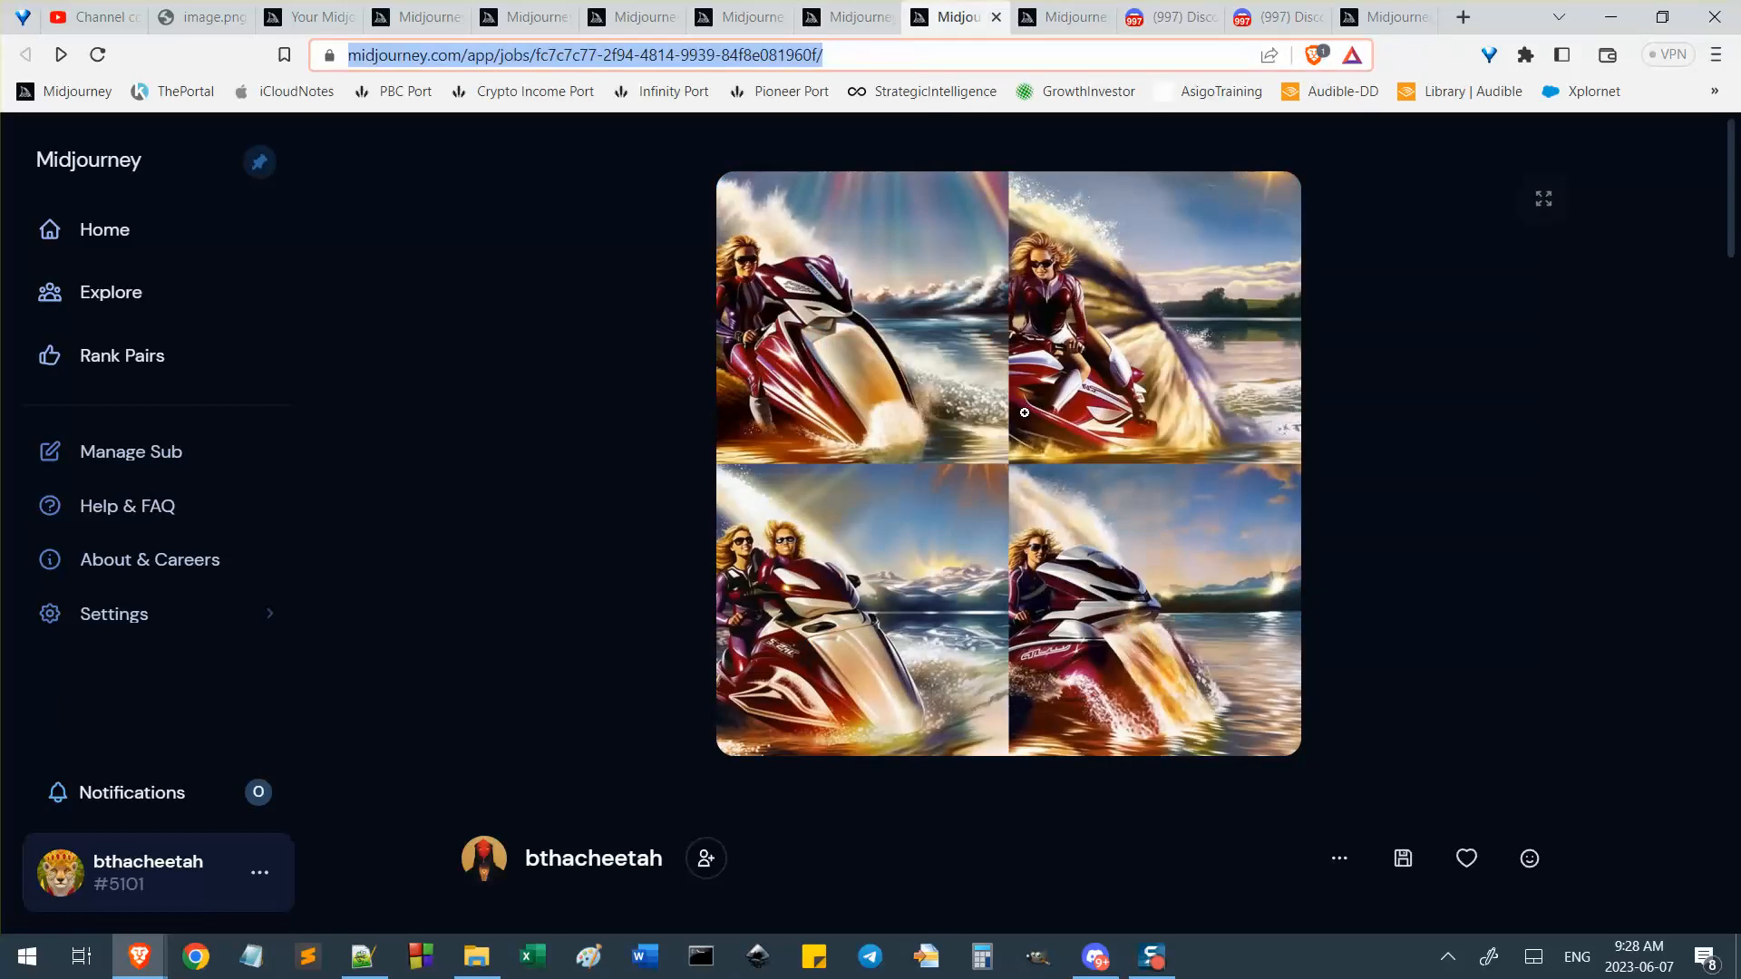
click(1055, 11)
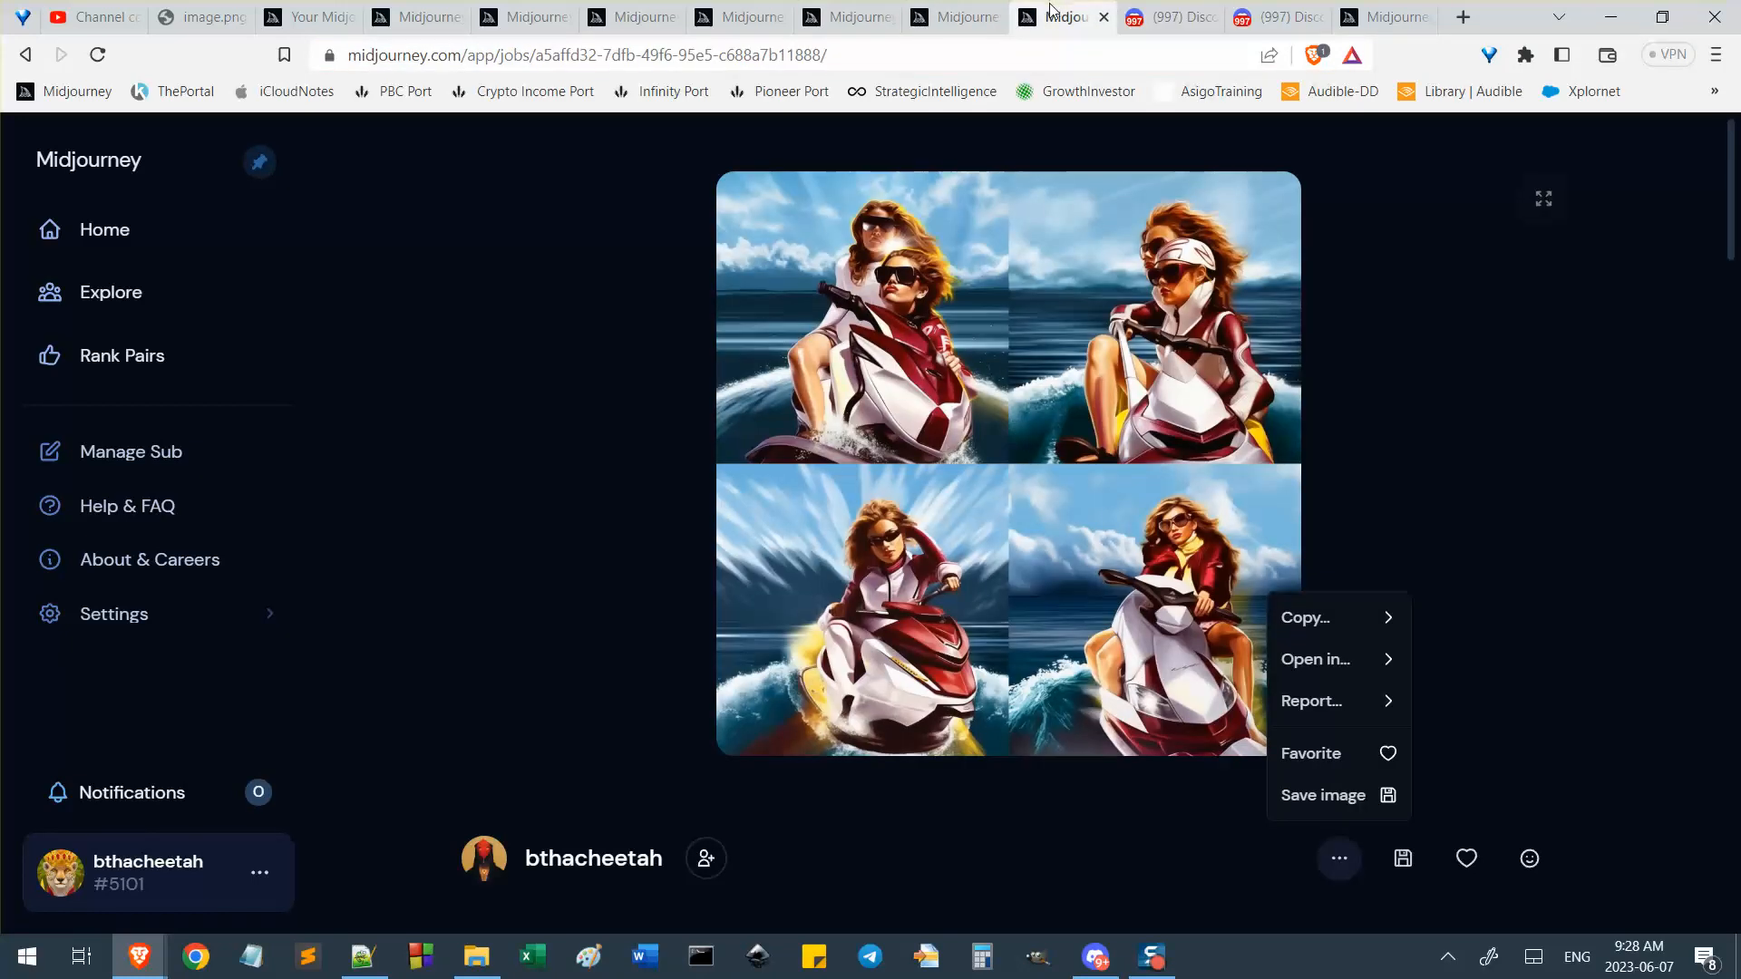
click(961, 13)
click(855, 7)
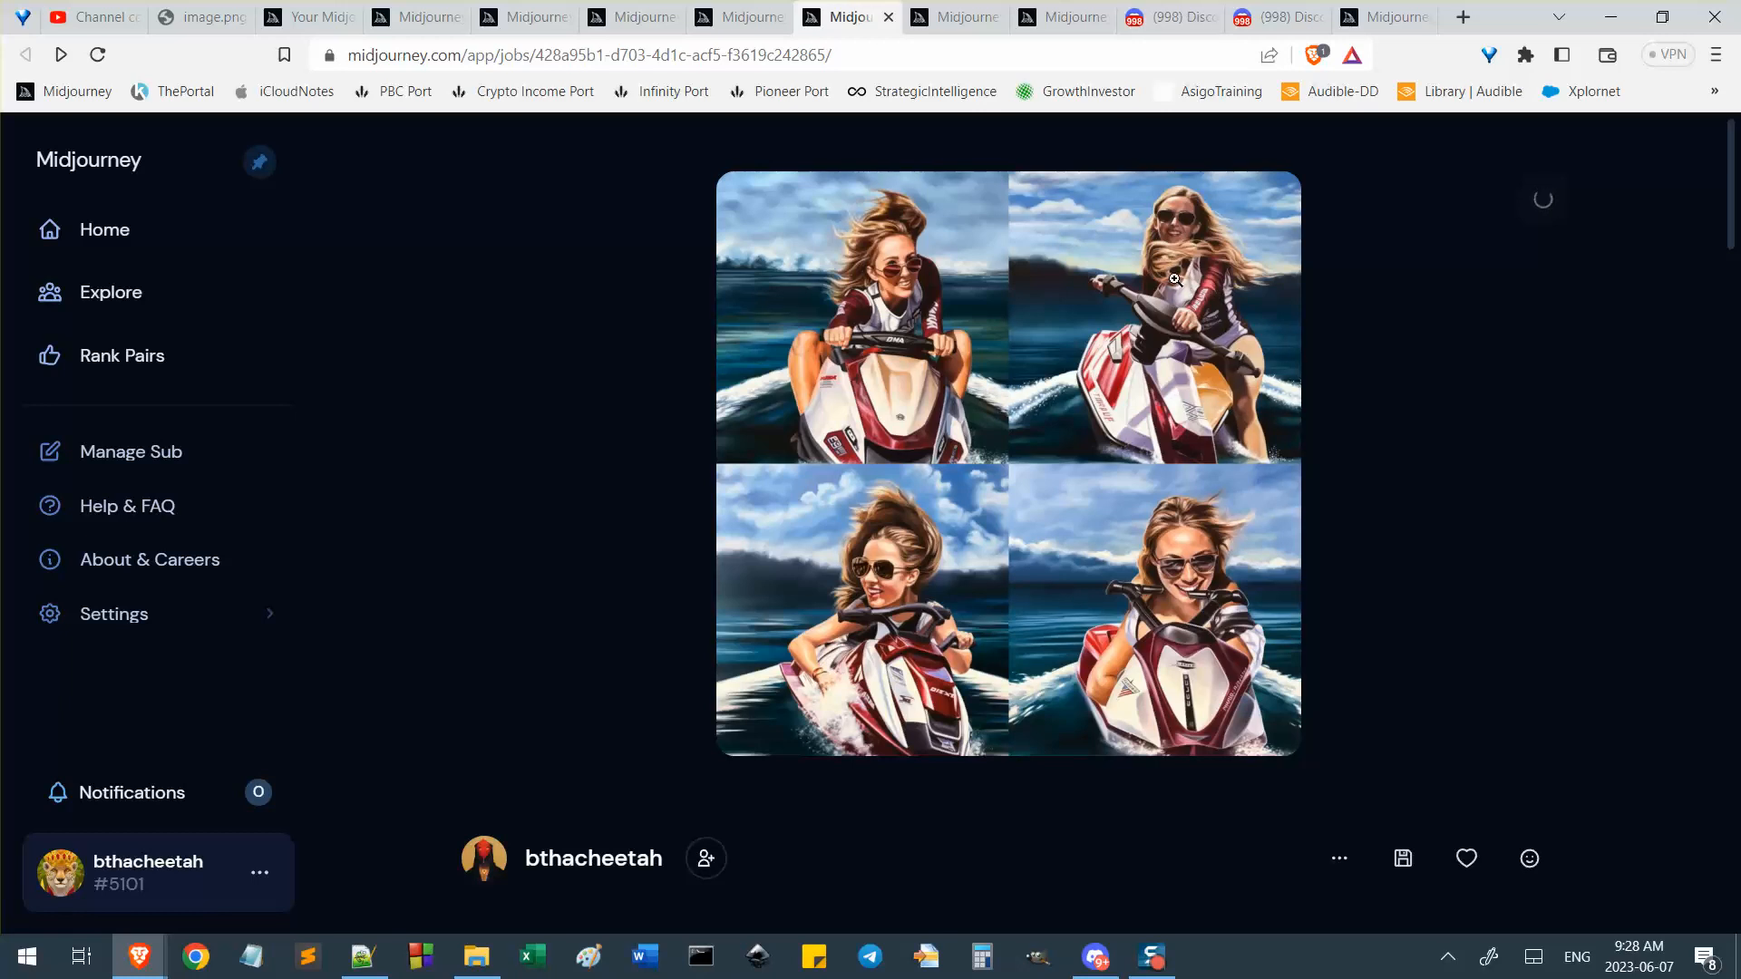
Open the job showing four single blonde jet ski riders in Discord and place its page beside the other Discord pages.
click(708, 9)
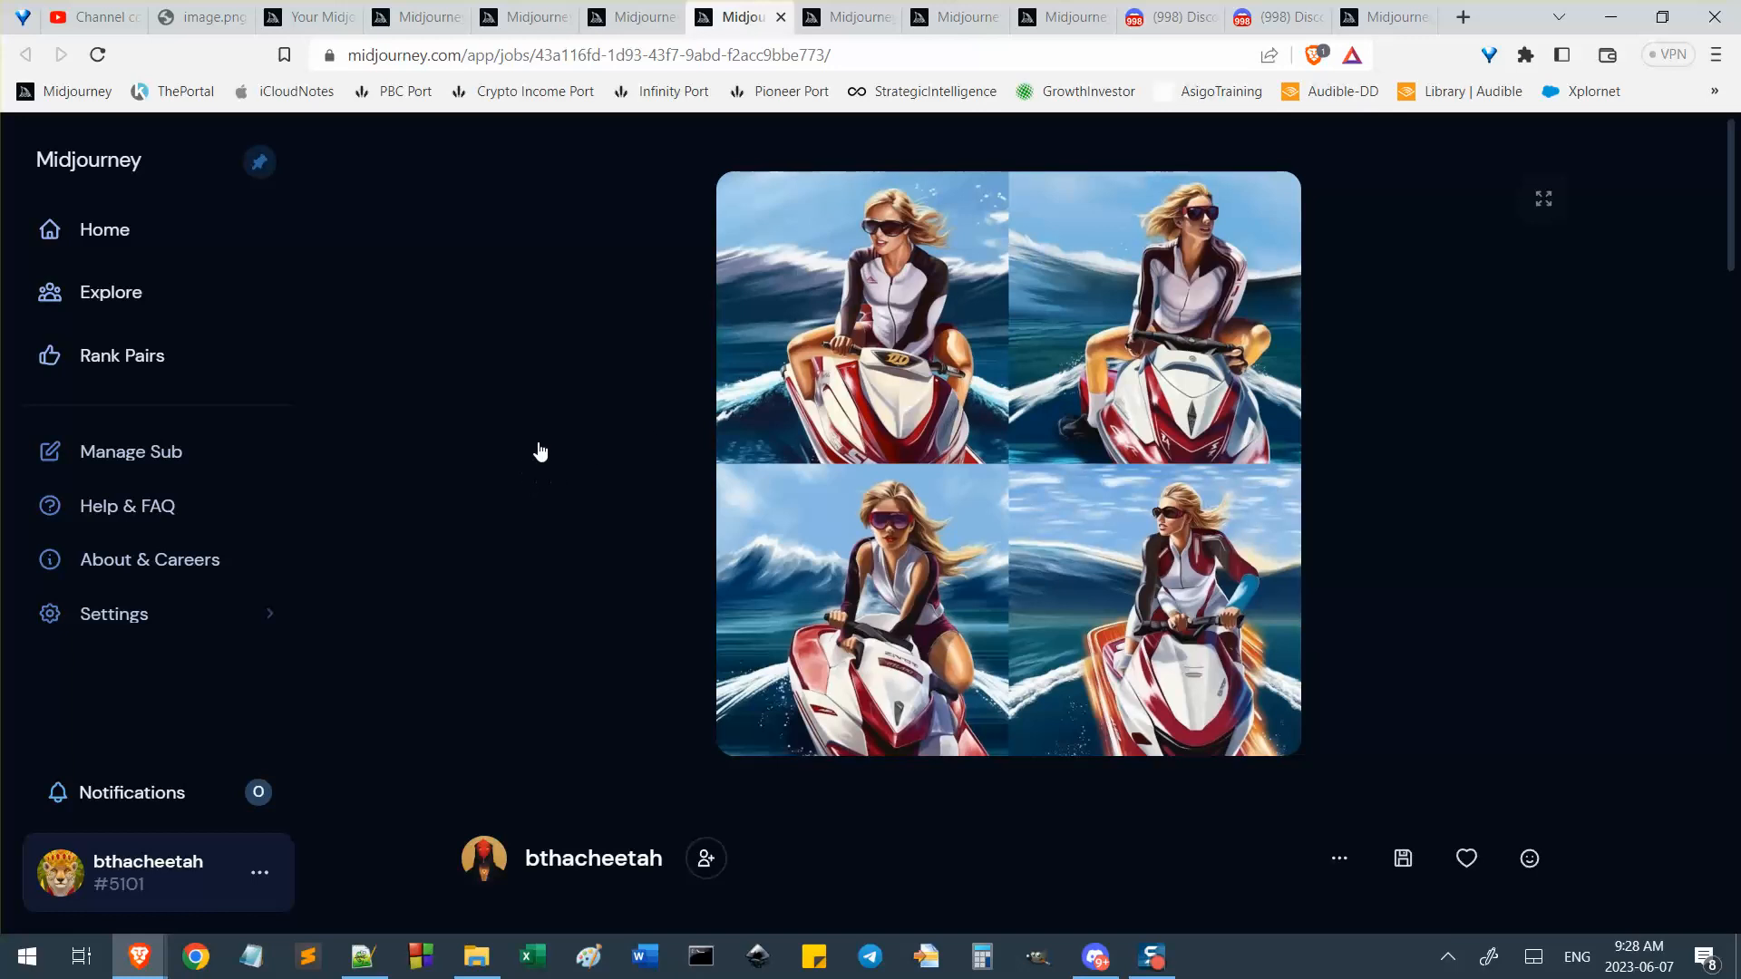
click(1339, 858)
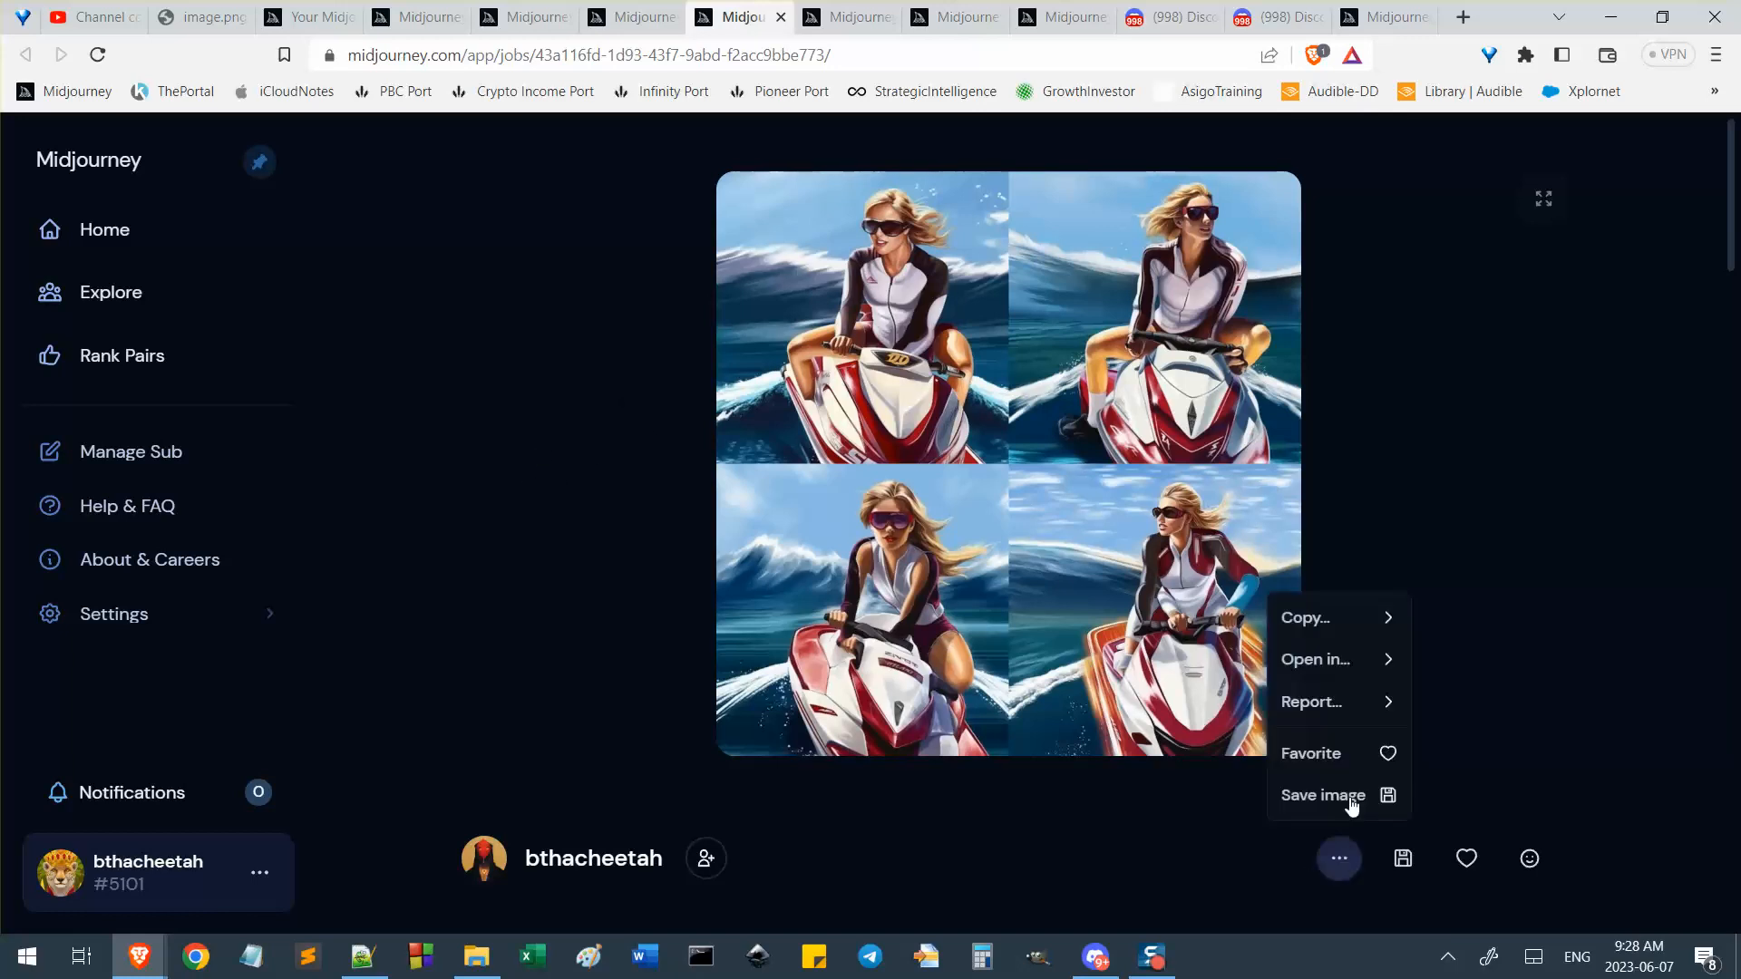
mouse_move(1387, 659)
click(1451, 657)
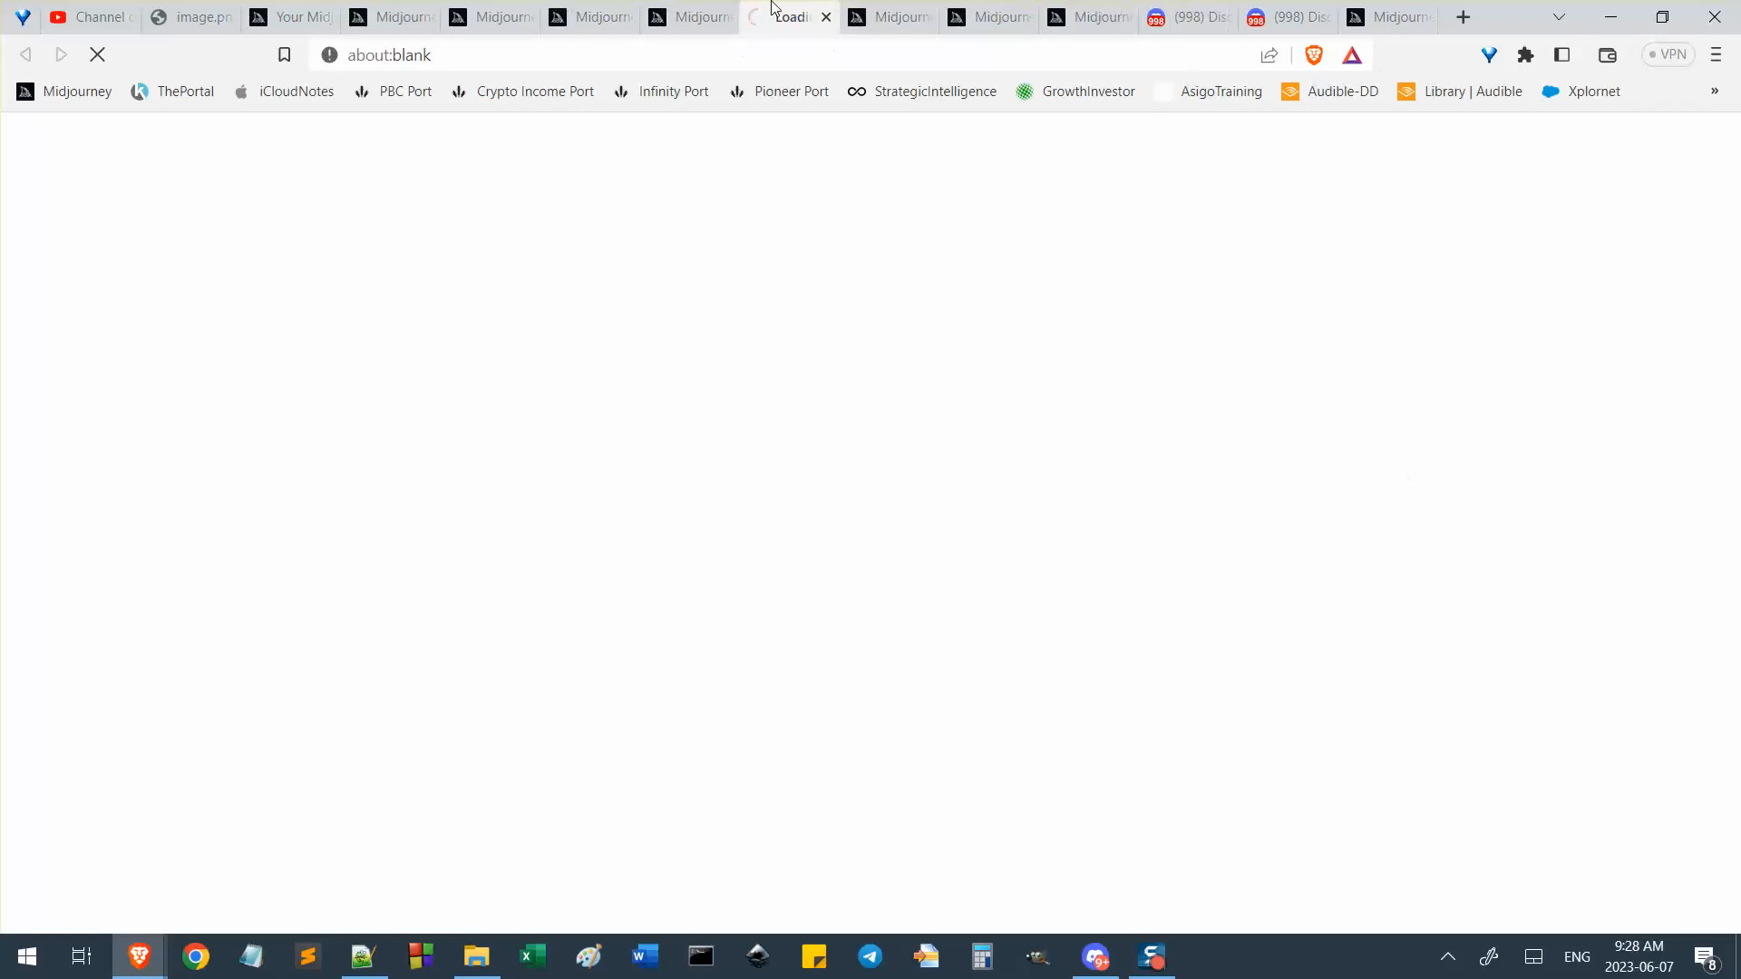
drag(776, 9, 1251, 9)
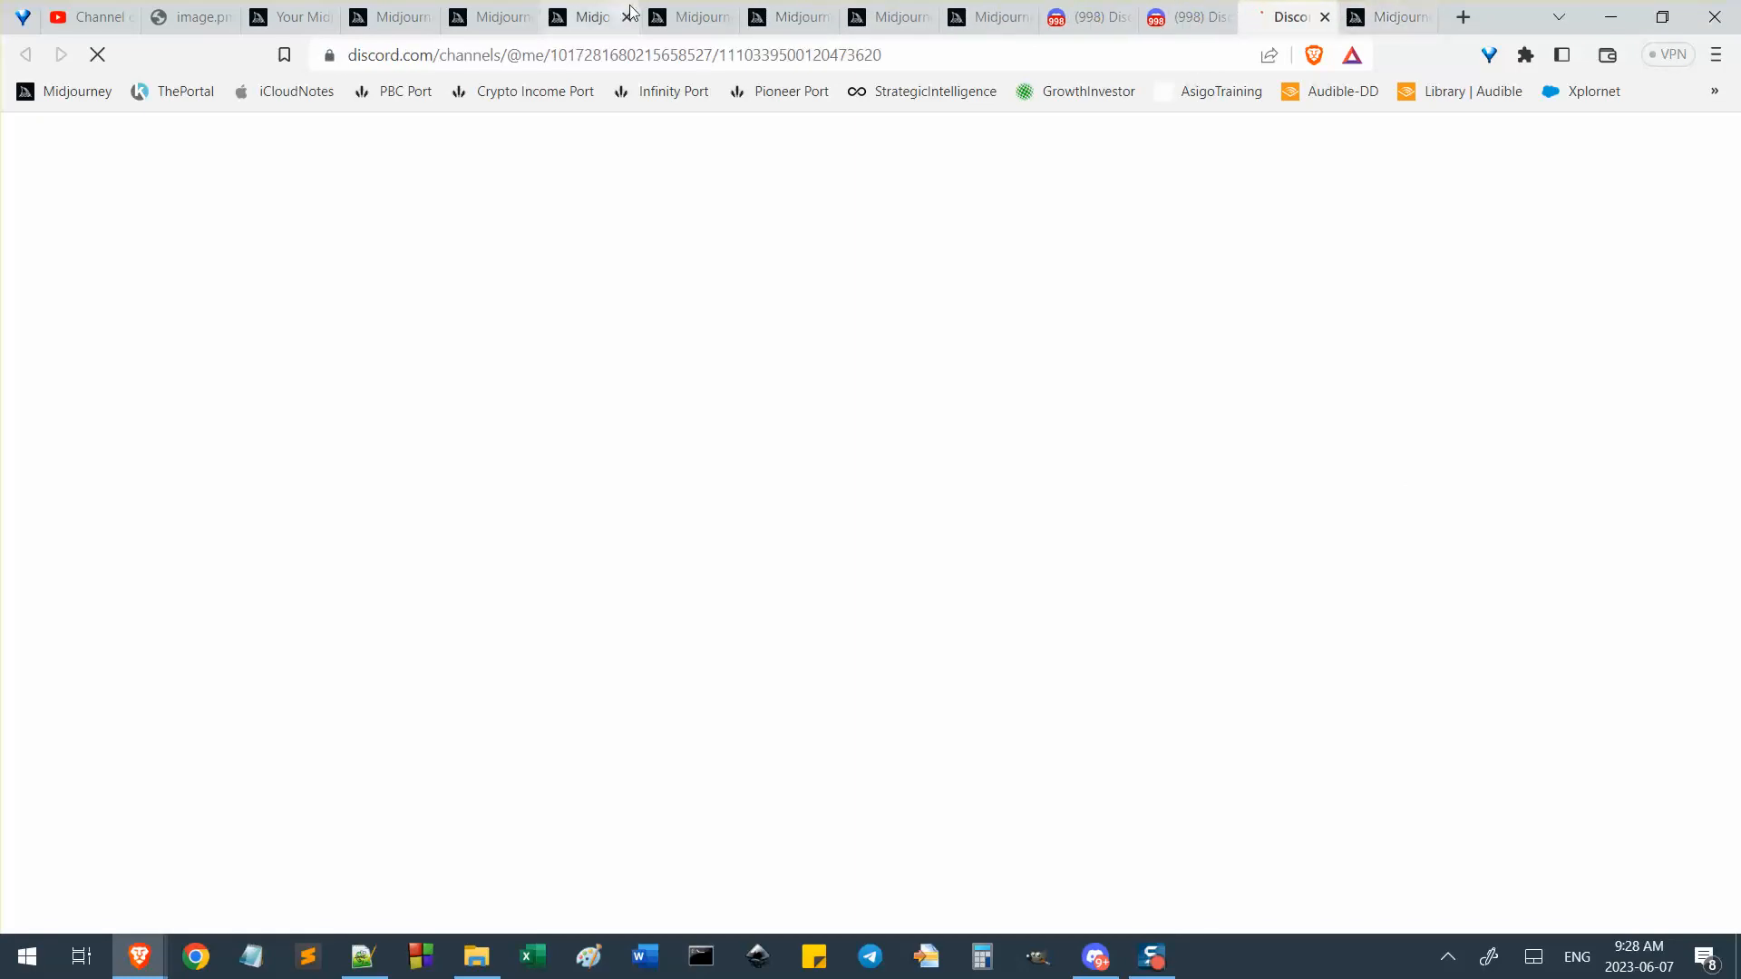
Copy the web address of the job with the brunette in blue swimwear and paste it on line 7 of the Notepad++ notes.
click(680, 16)
click(551, 7)
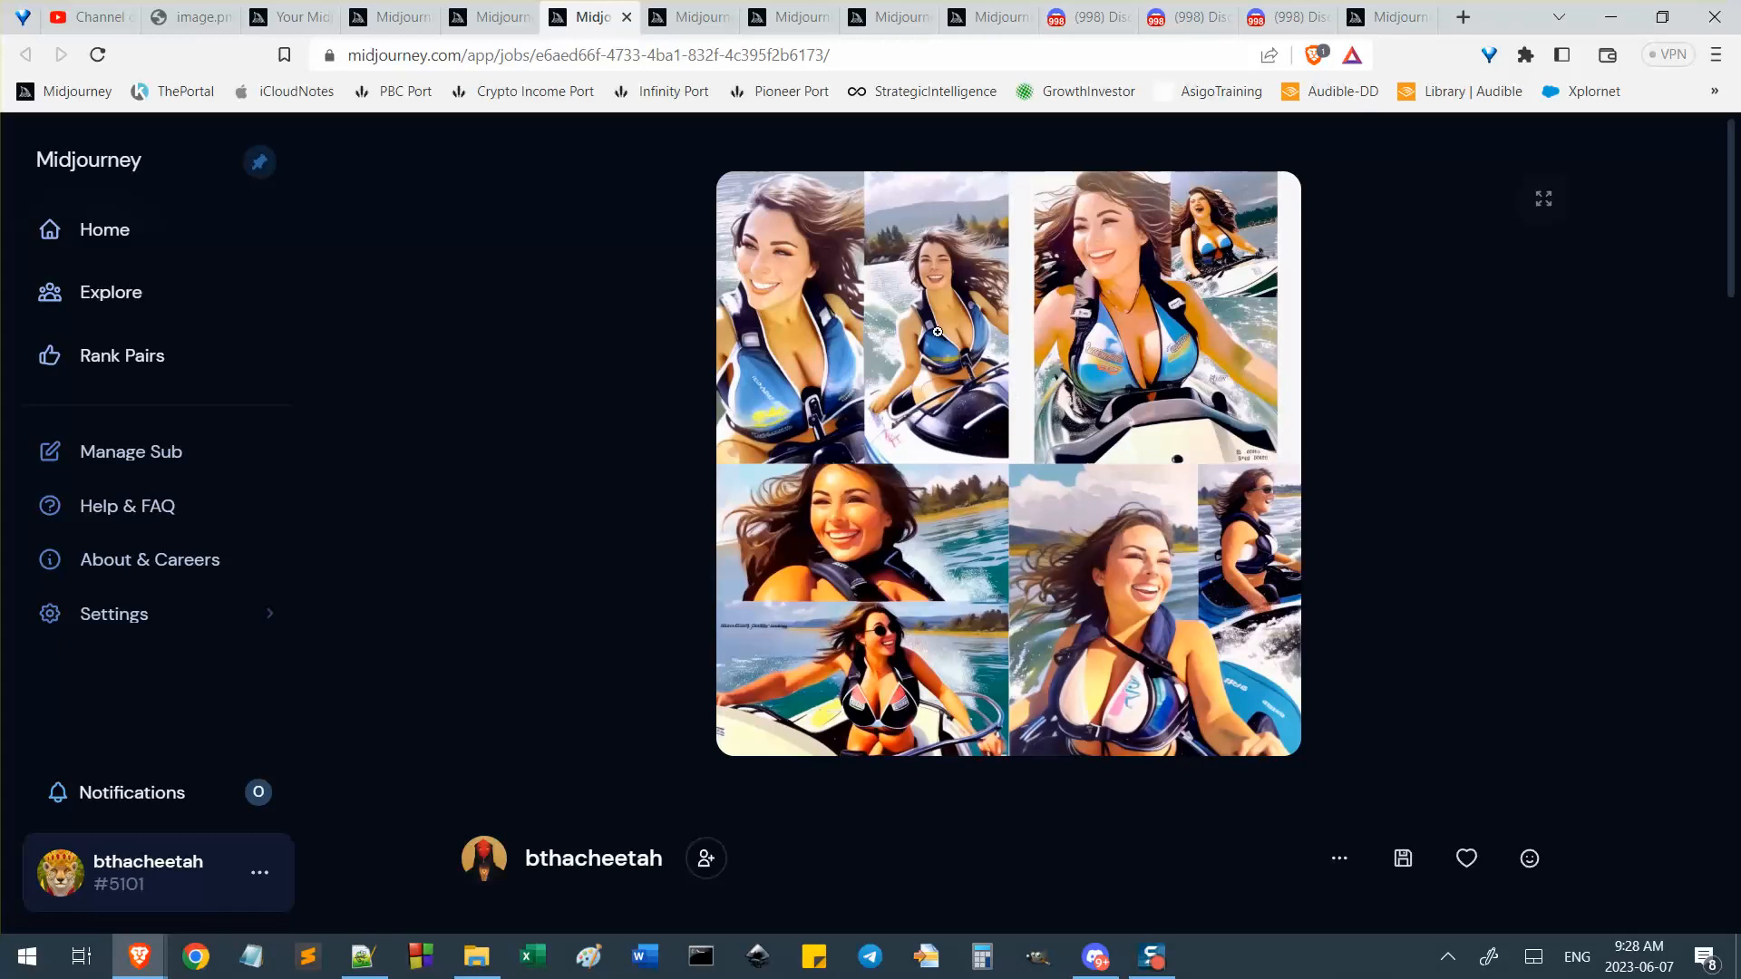
click(626, 55)
key(ctrl+c)
key(BackSpace)
scroll(454, 635, down, 1)
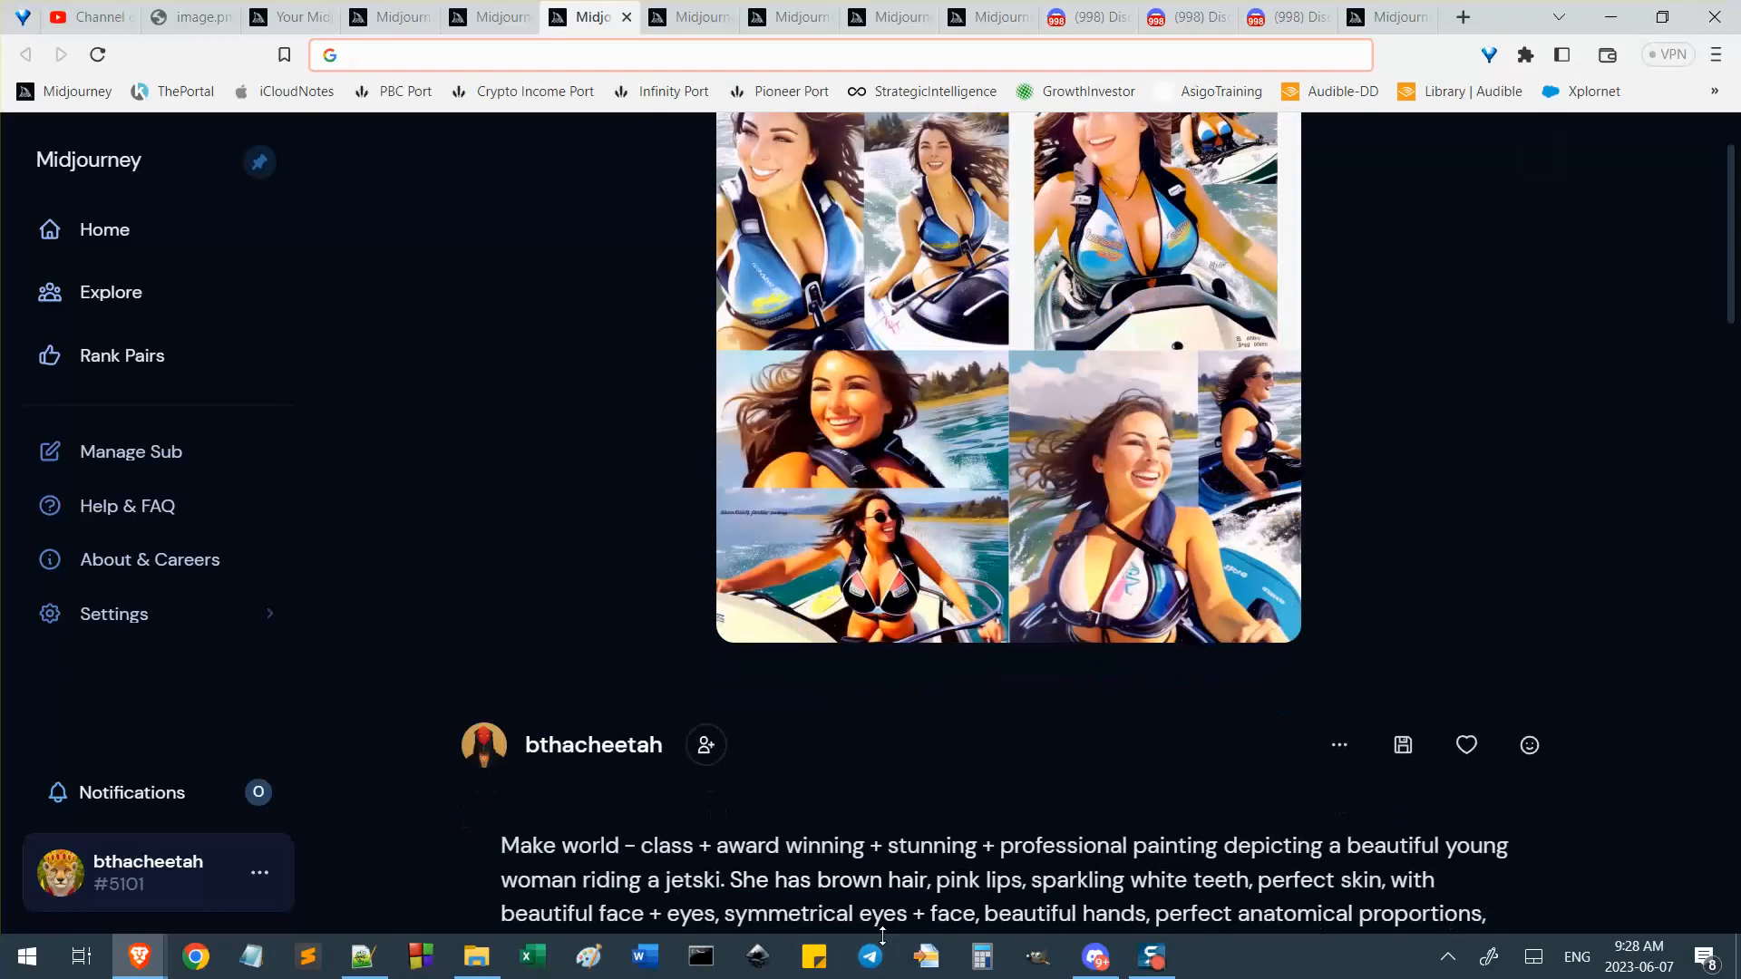
click(347, 971)
click(692, 415)
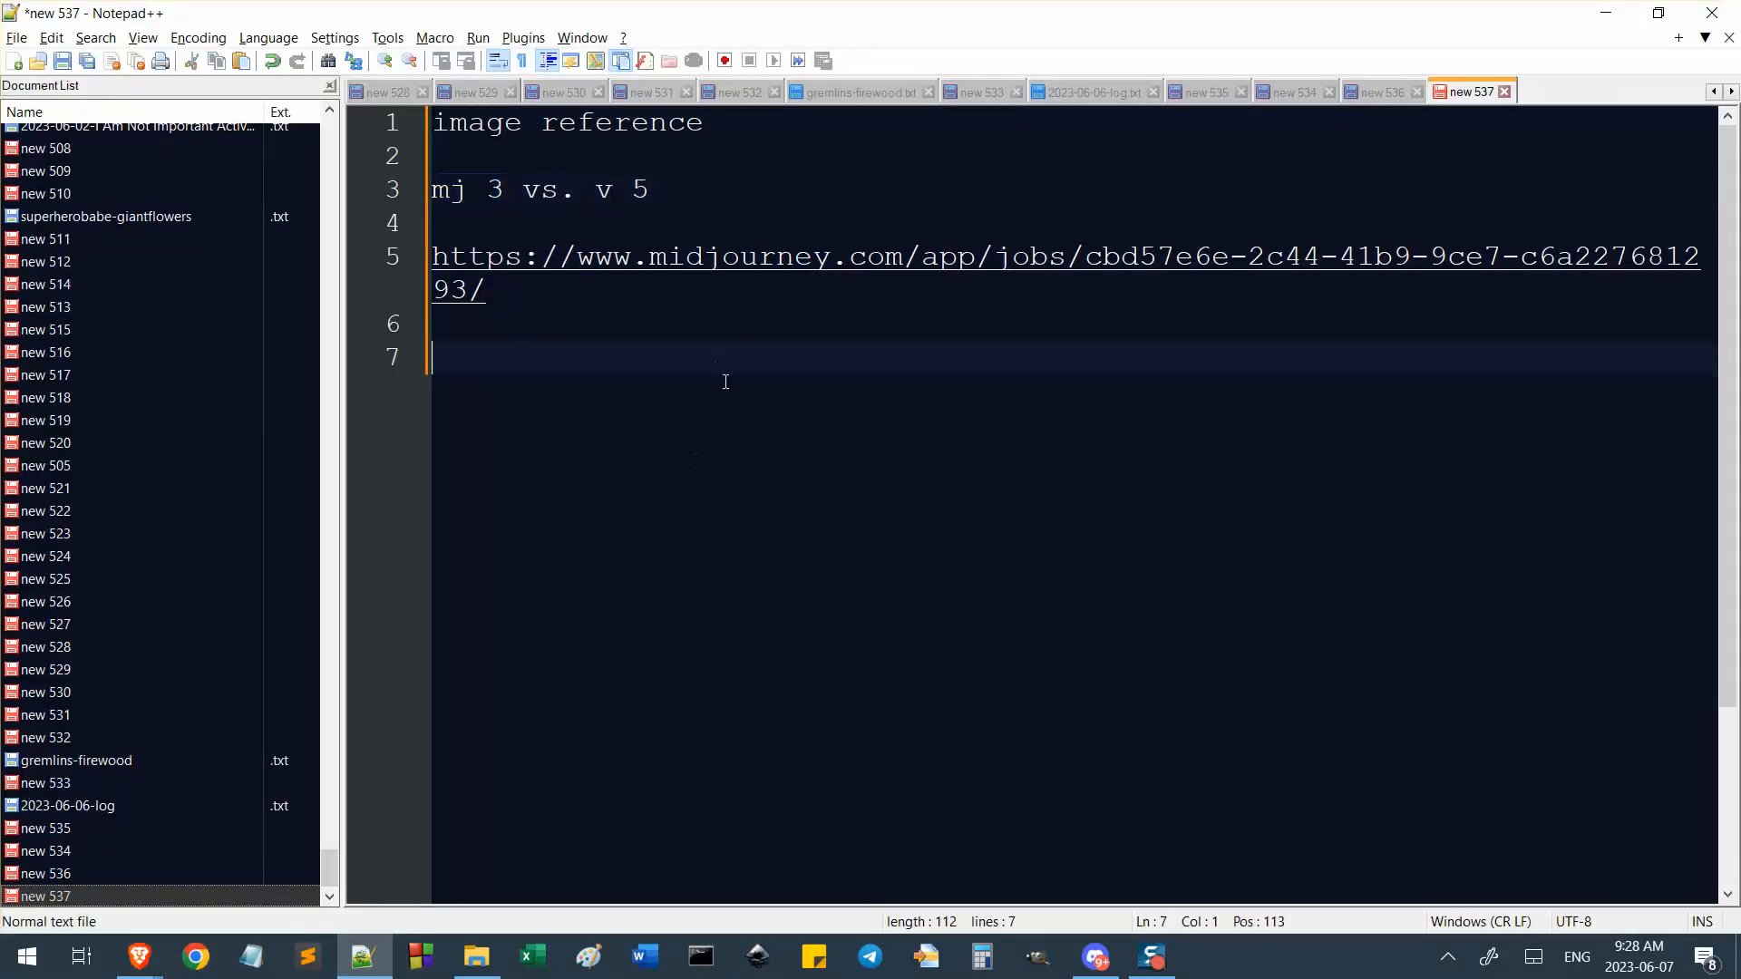
key(ctrl+v)
key(Return)
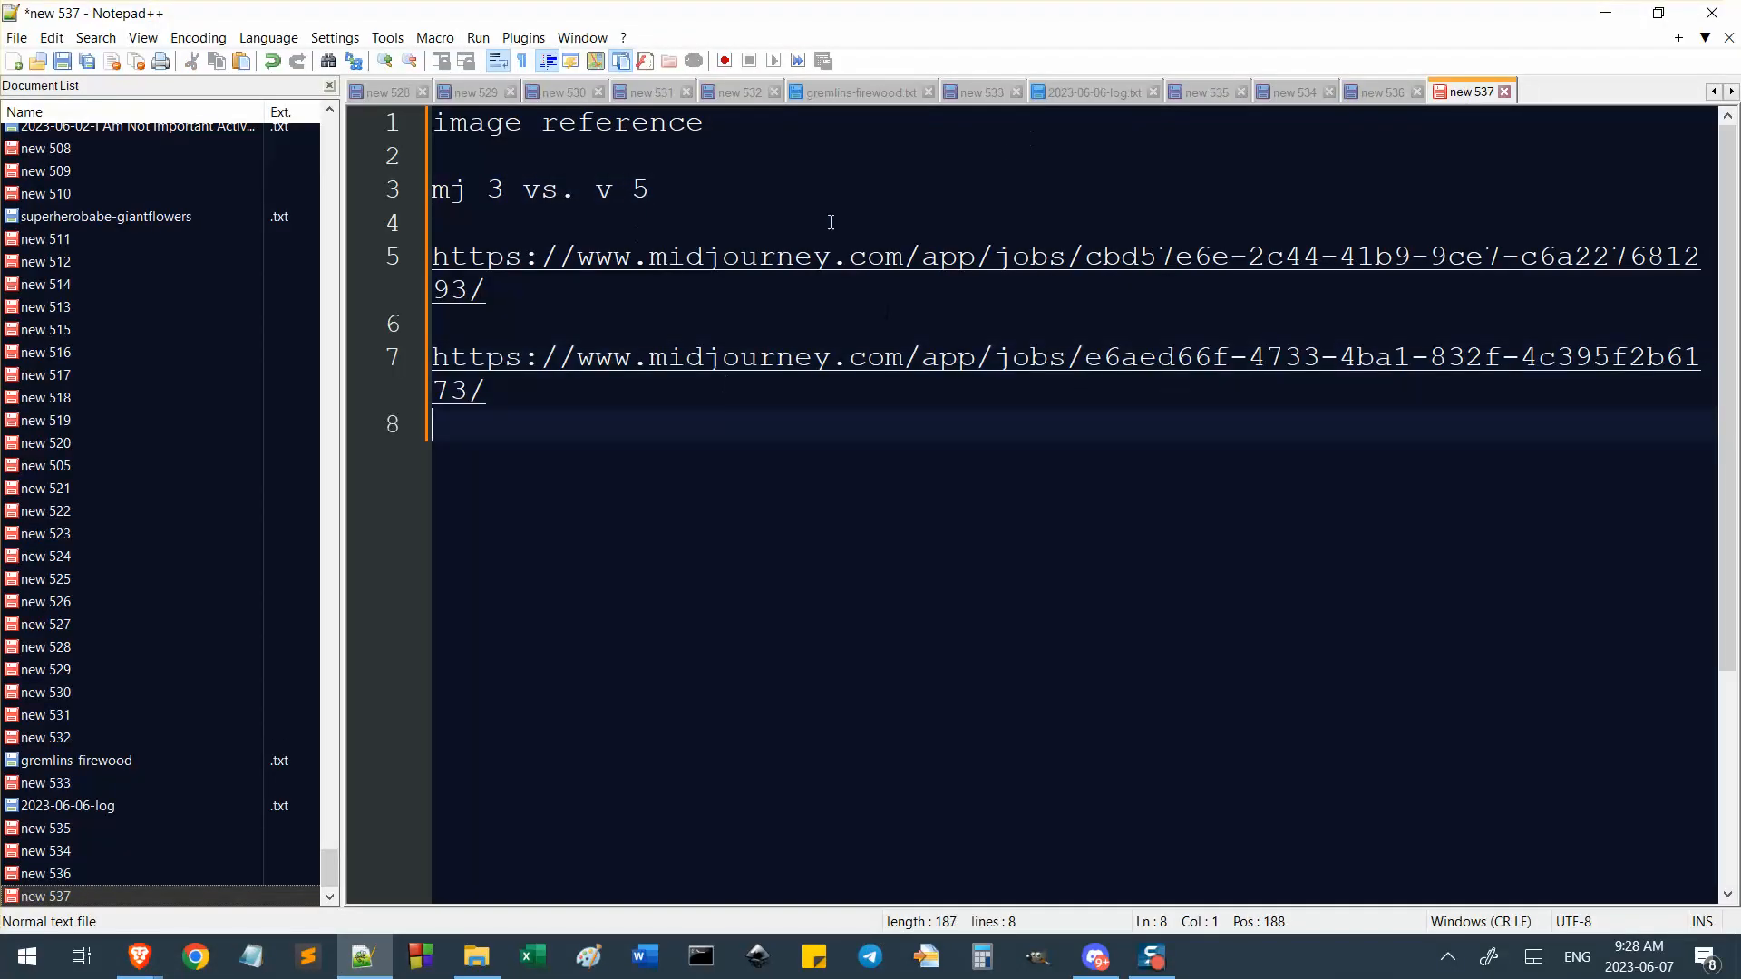
Highlight the version comparison in the notes, switch to the browser window with the first listed job, and read its prompt and parameters.
drag(730, 182, 523, 189)
click(771, 562)
click(147, 960)
click(312, 873)
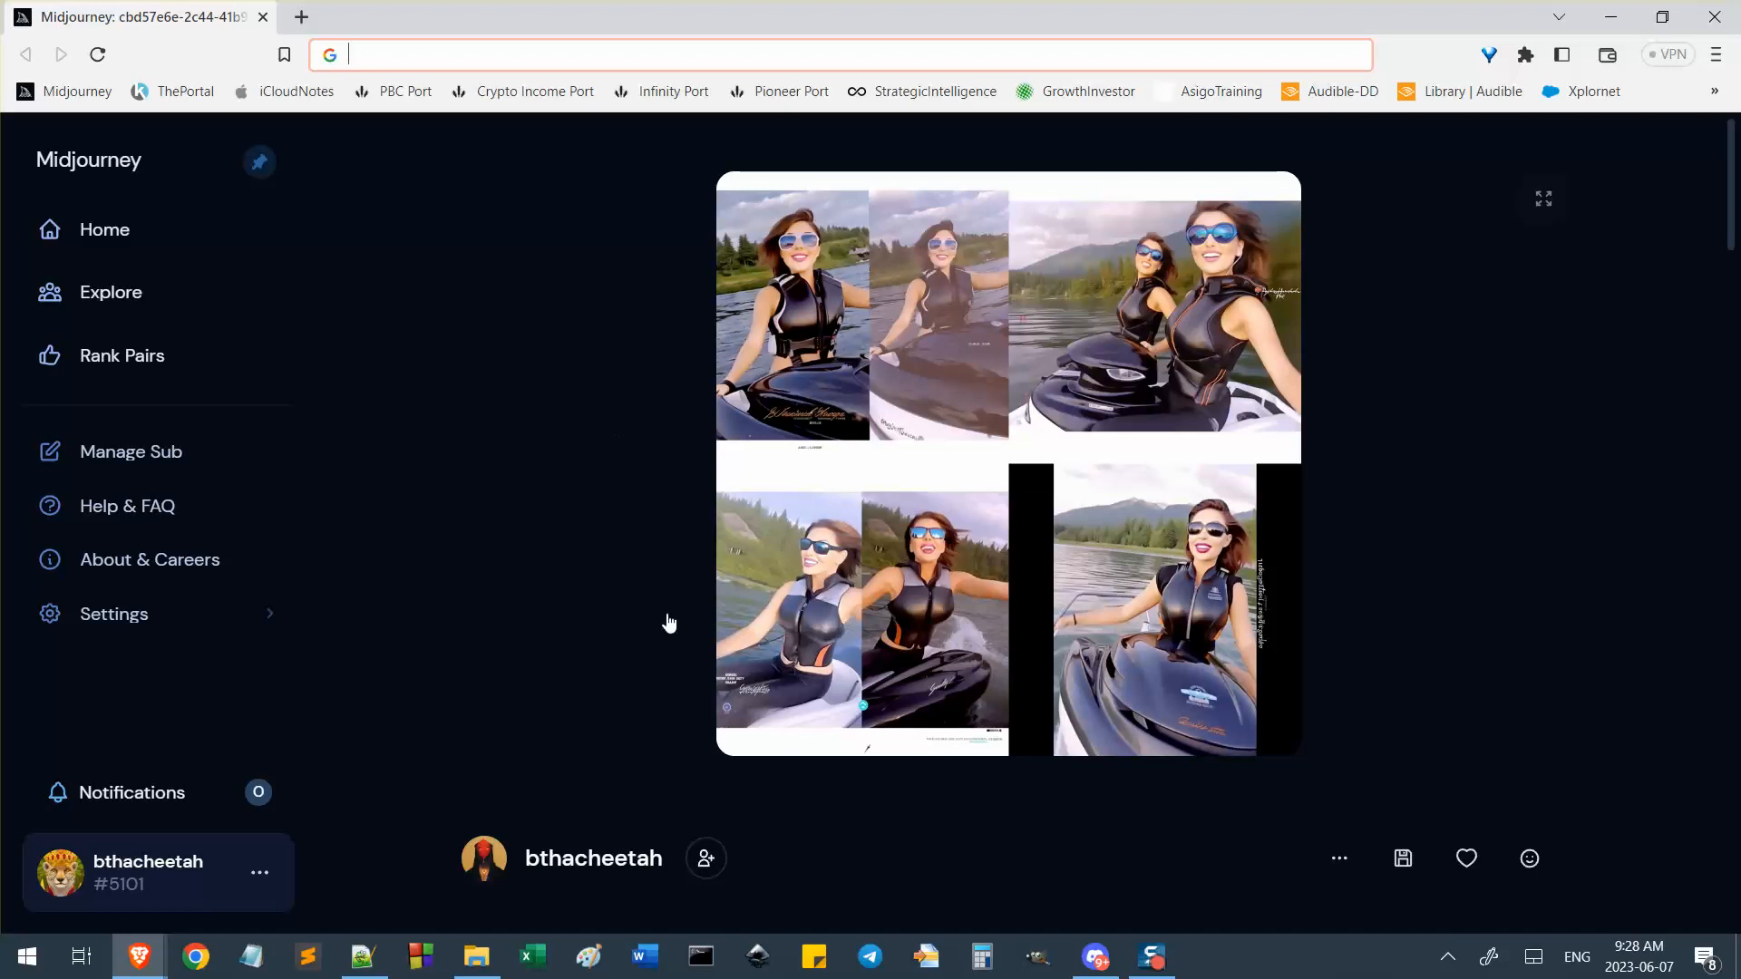
scroll(698, 807, down, 4)
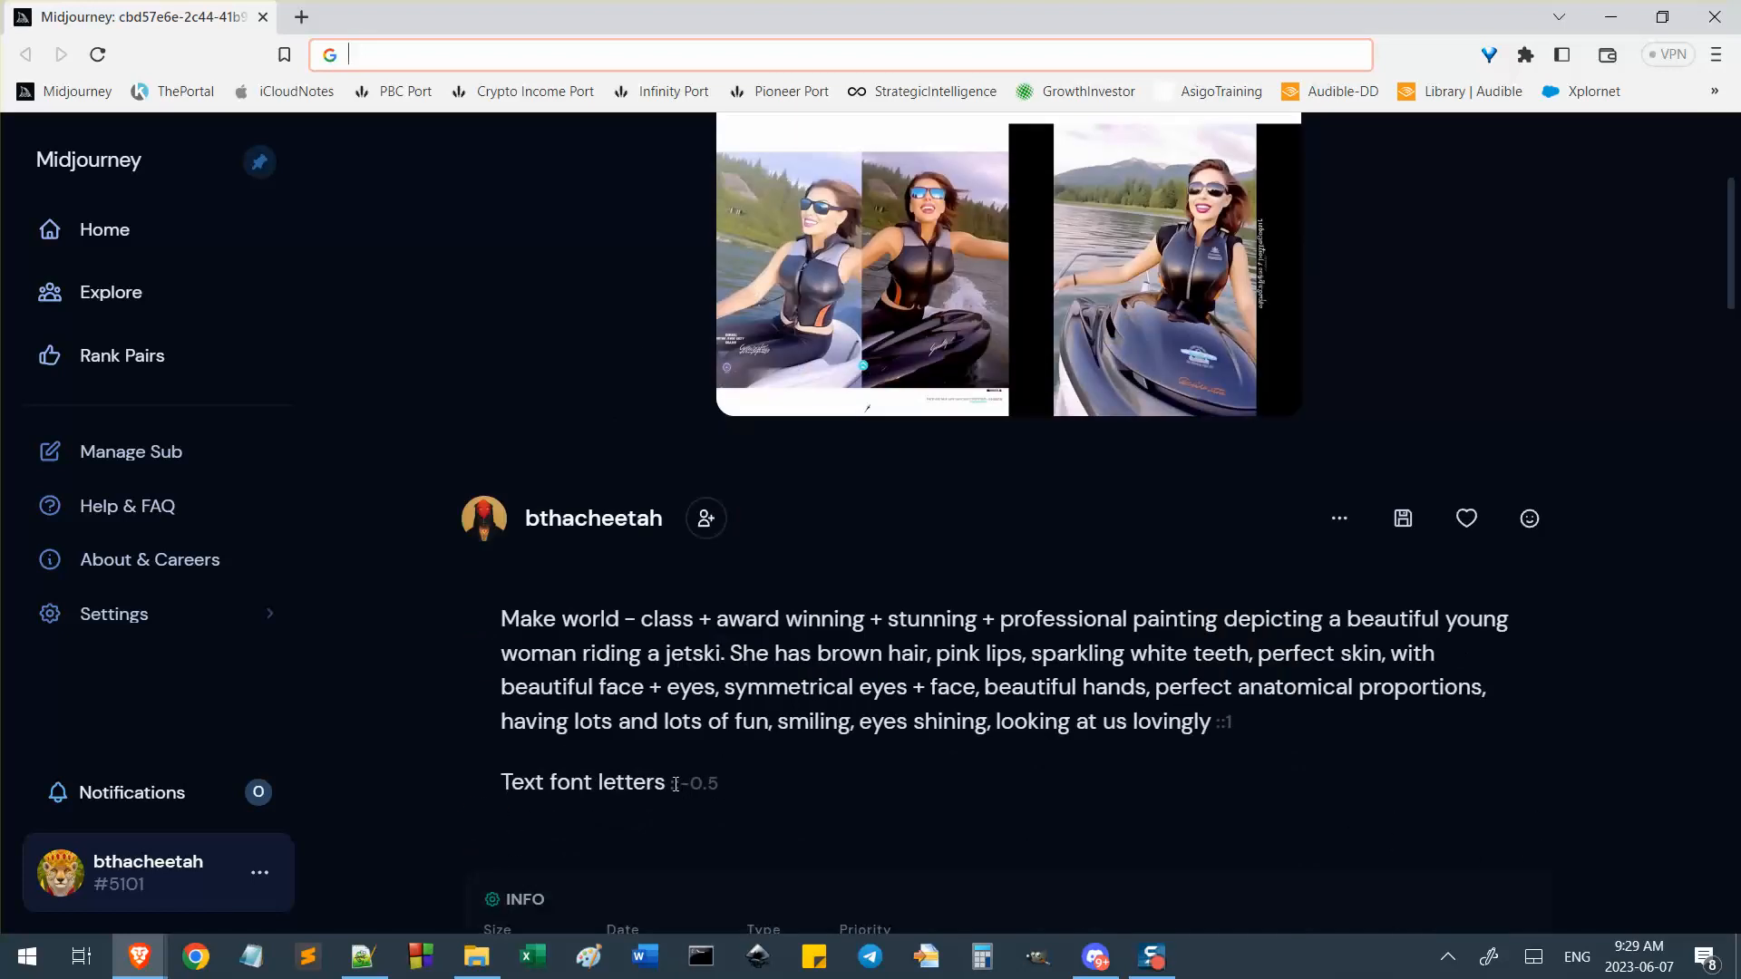
scroll(676, 785, down, 5)
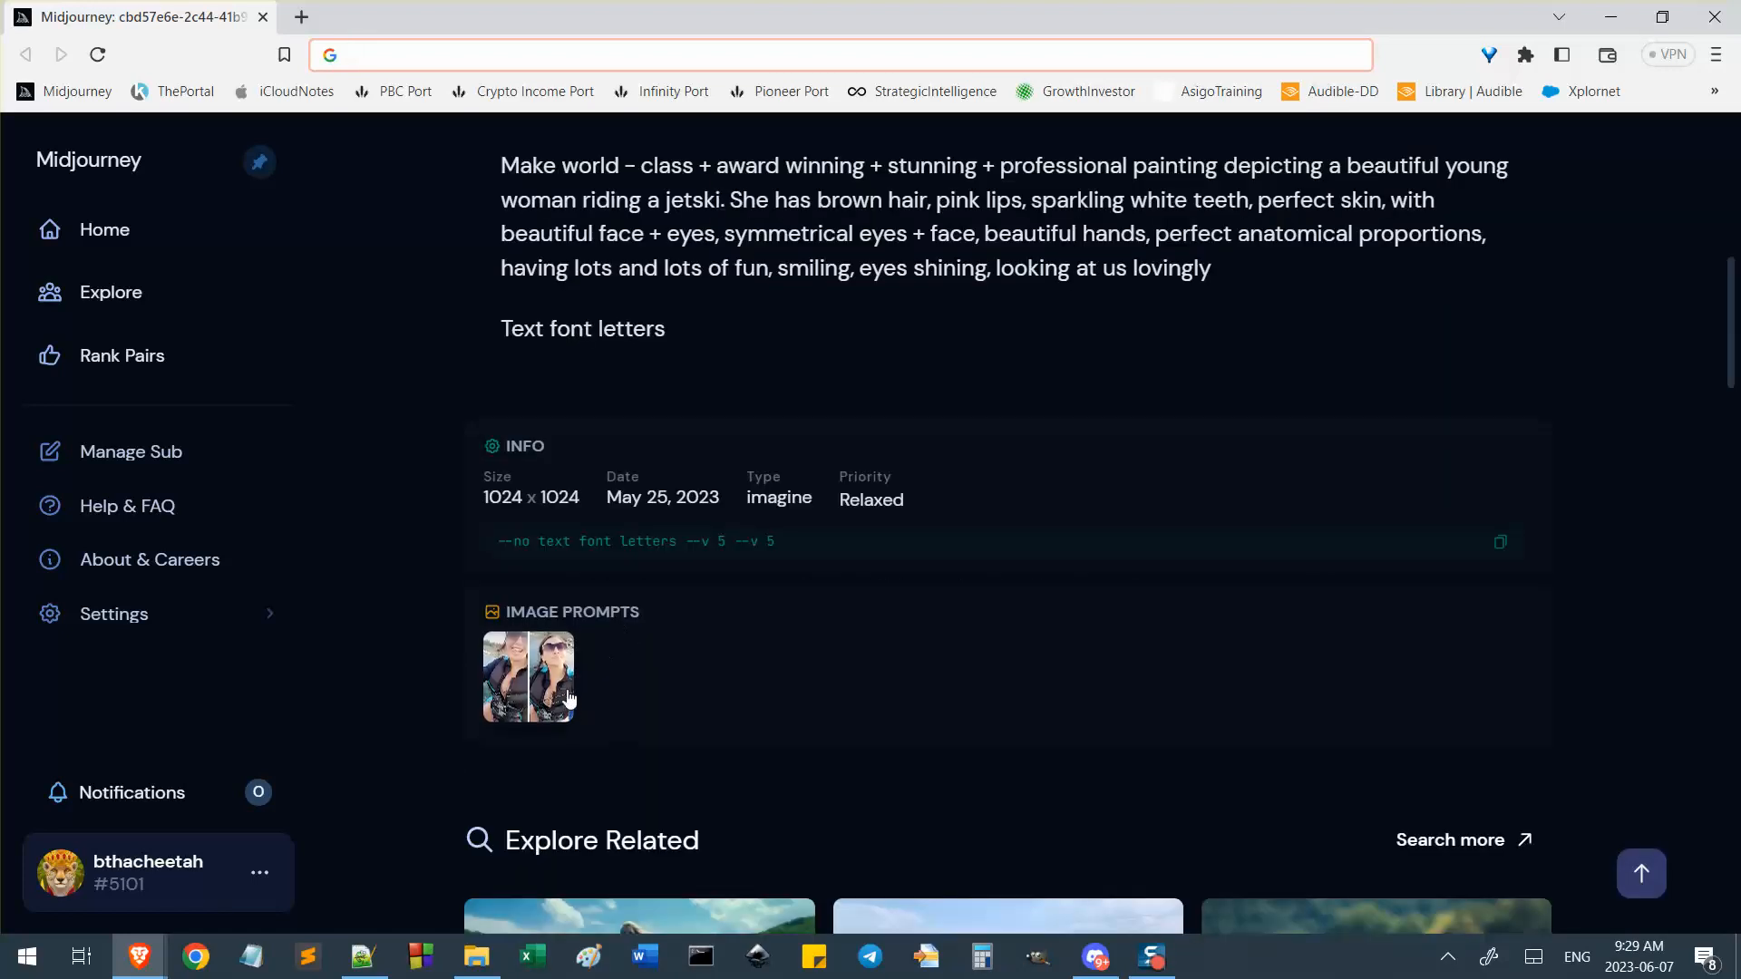
View the first job's image prompt at 80% zoom and close it.
click(570, 698)
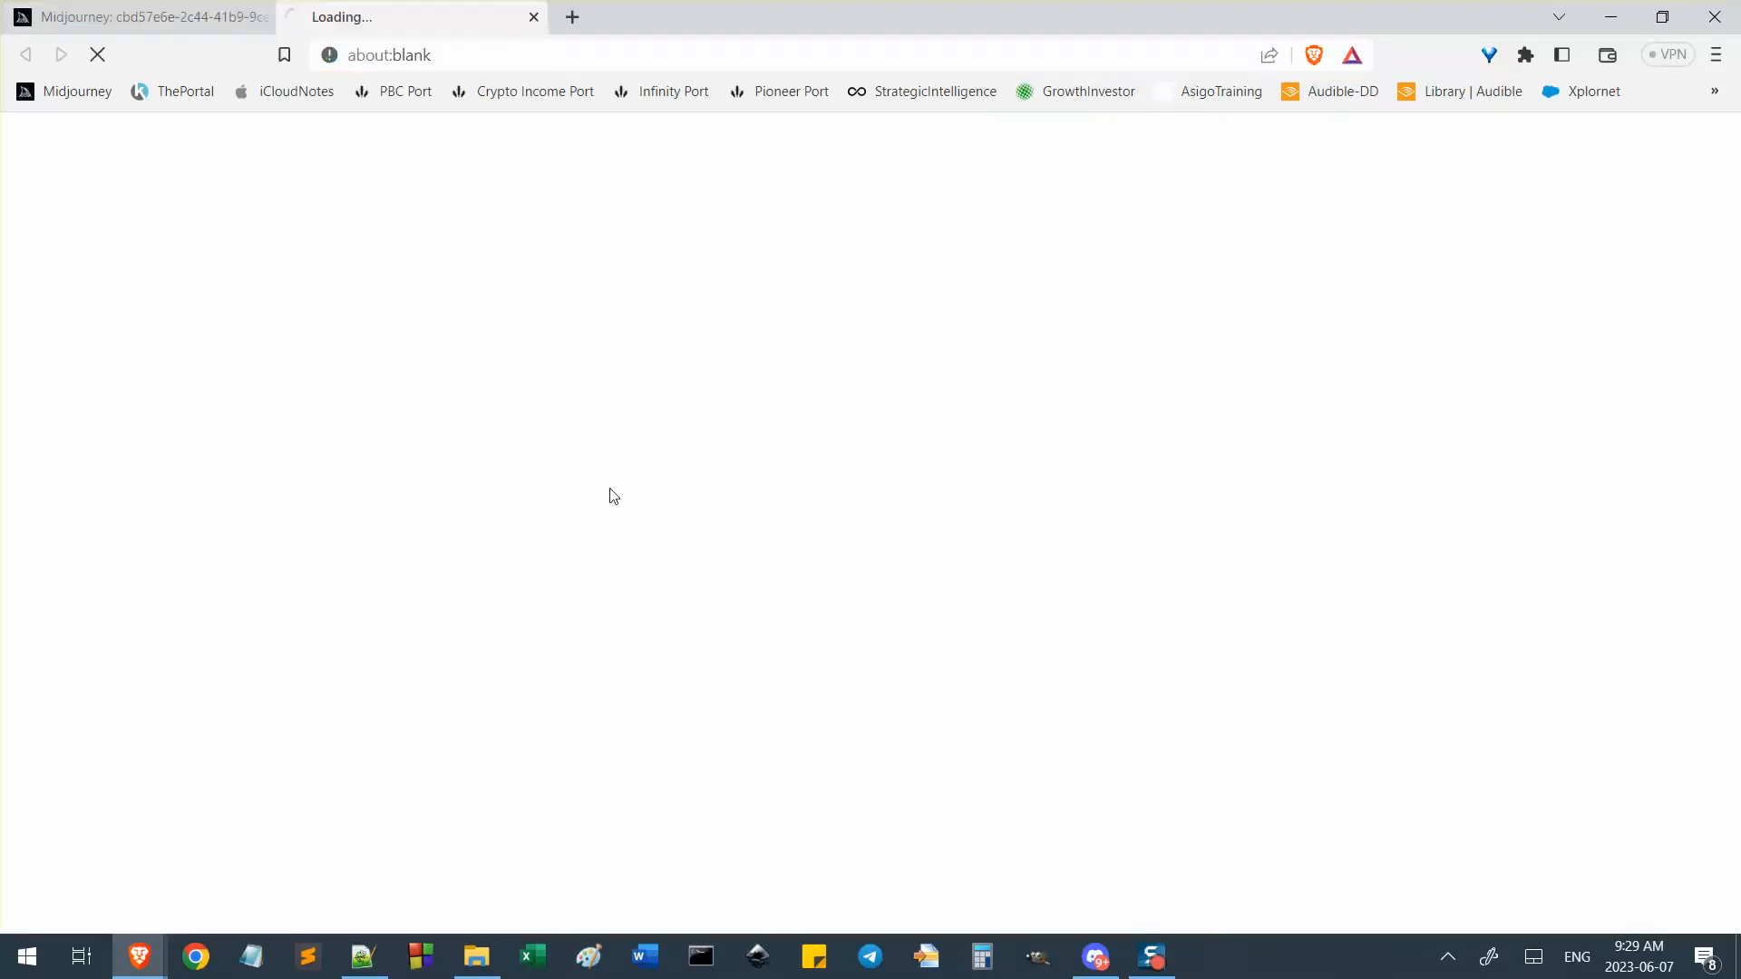
click(117, 9)
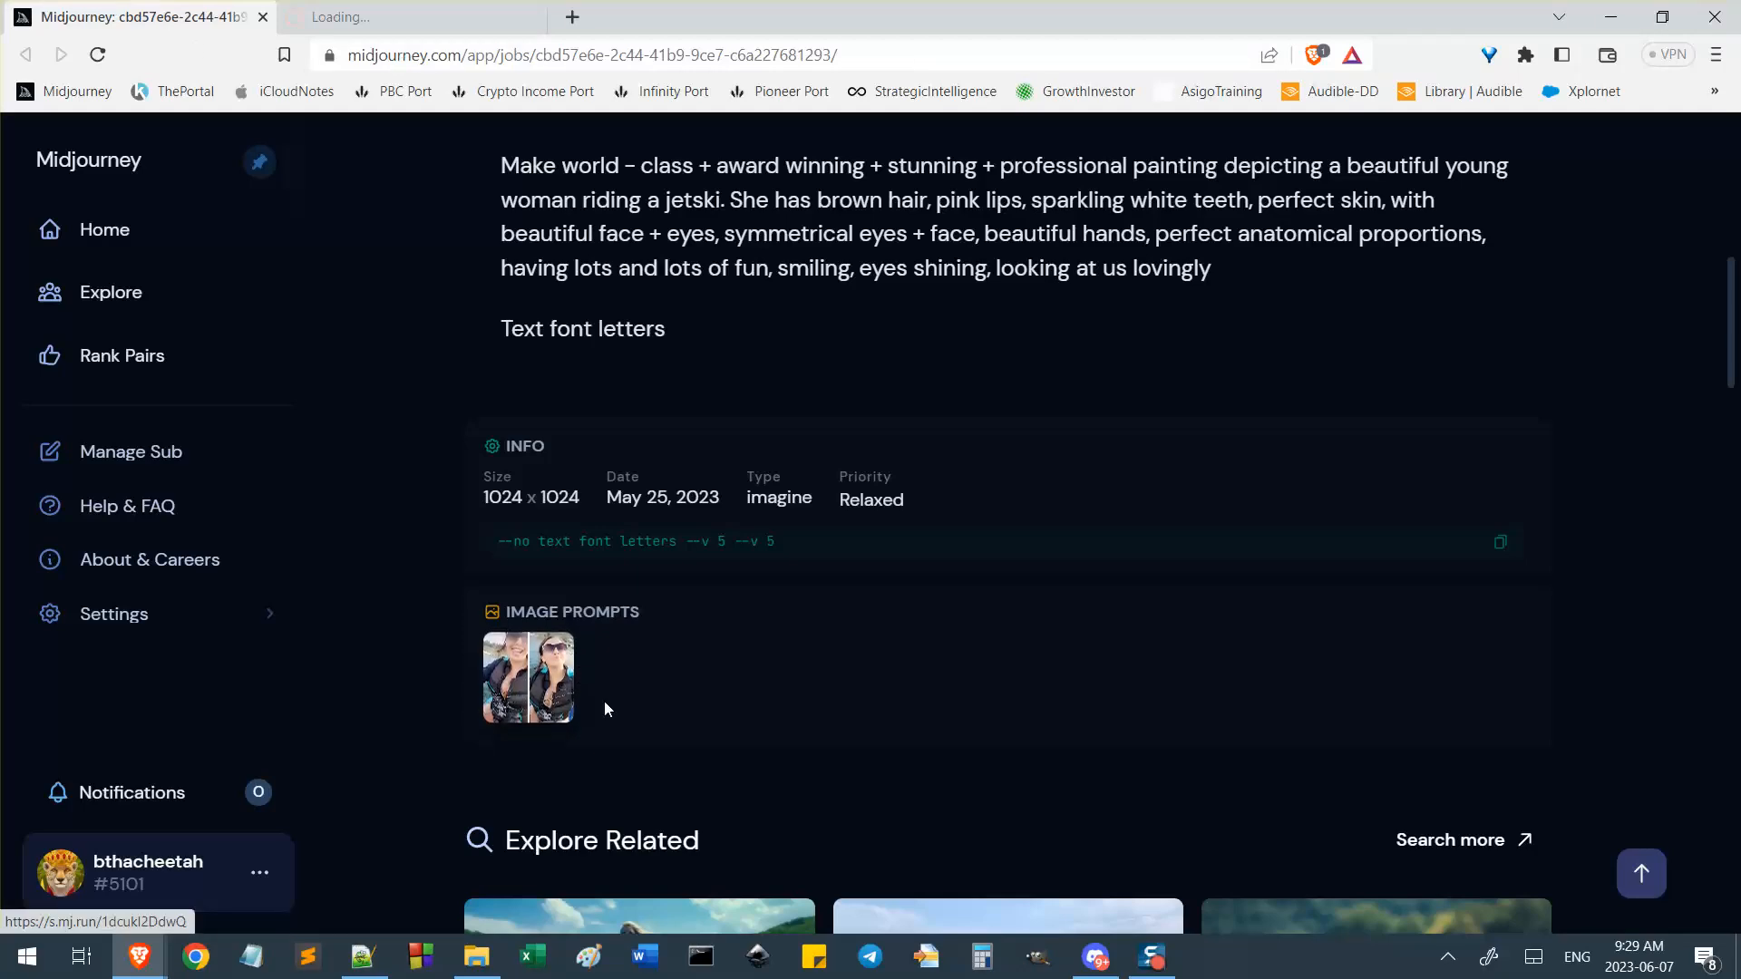
click(459, 11)
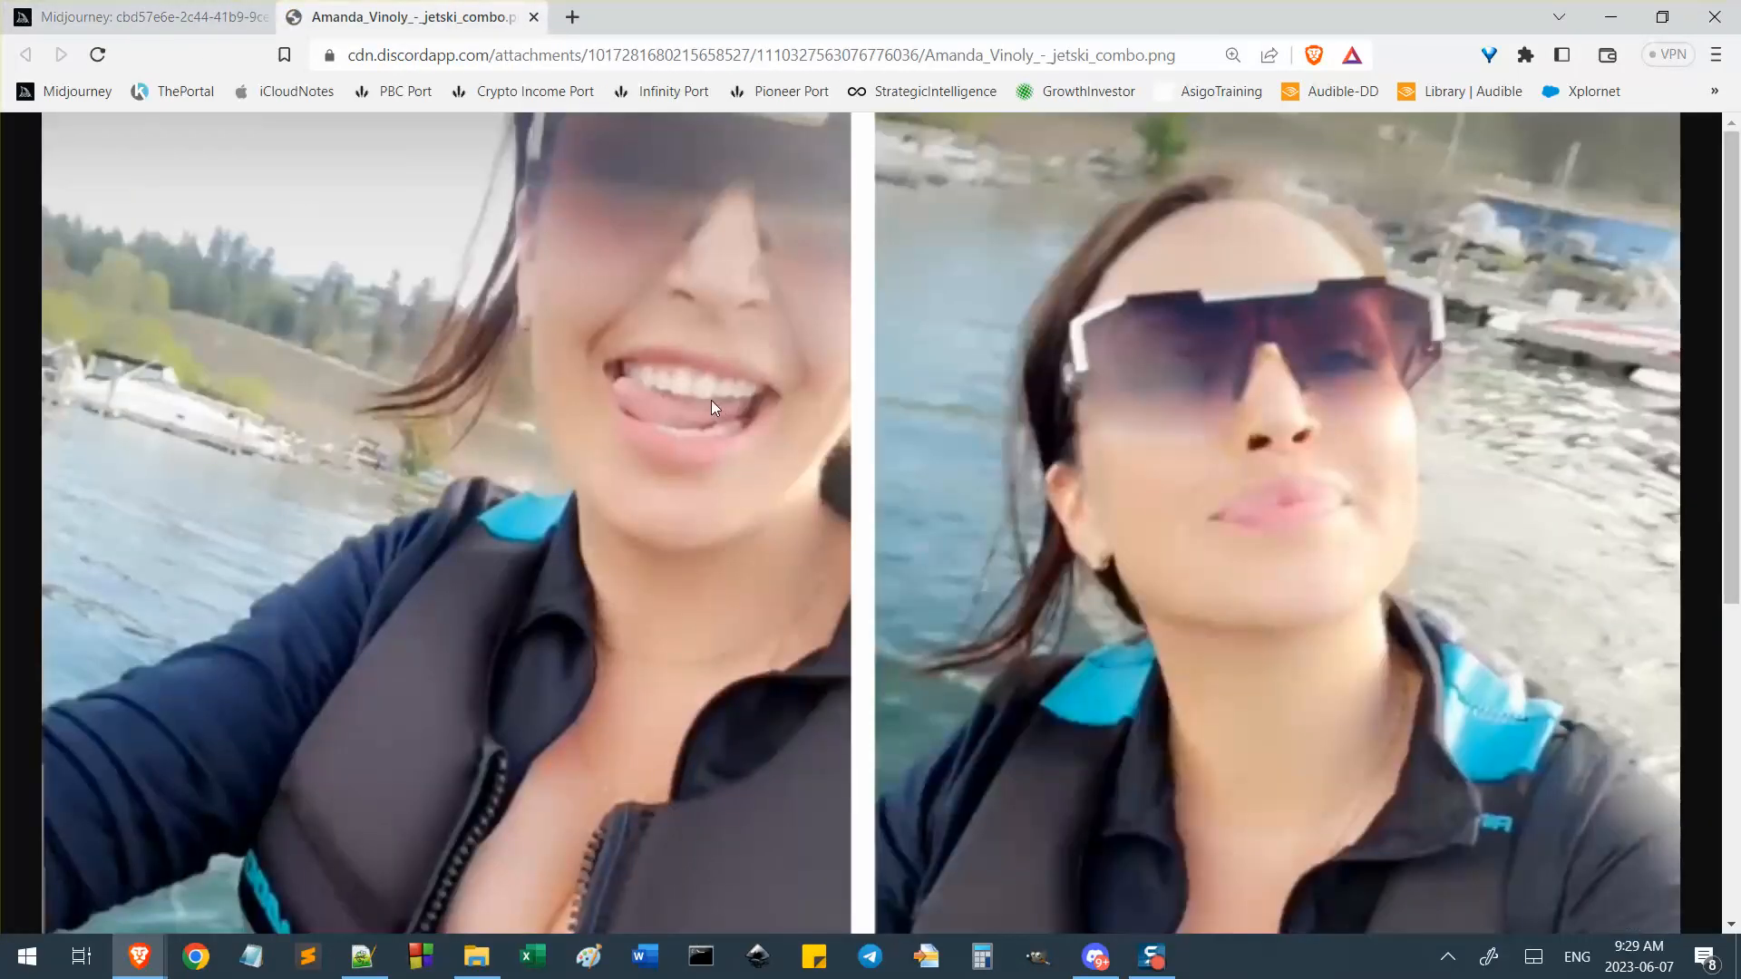
key(ctrl+minus)
key(ctrl+minus)
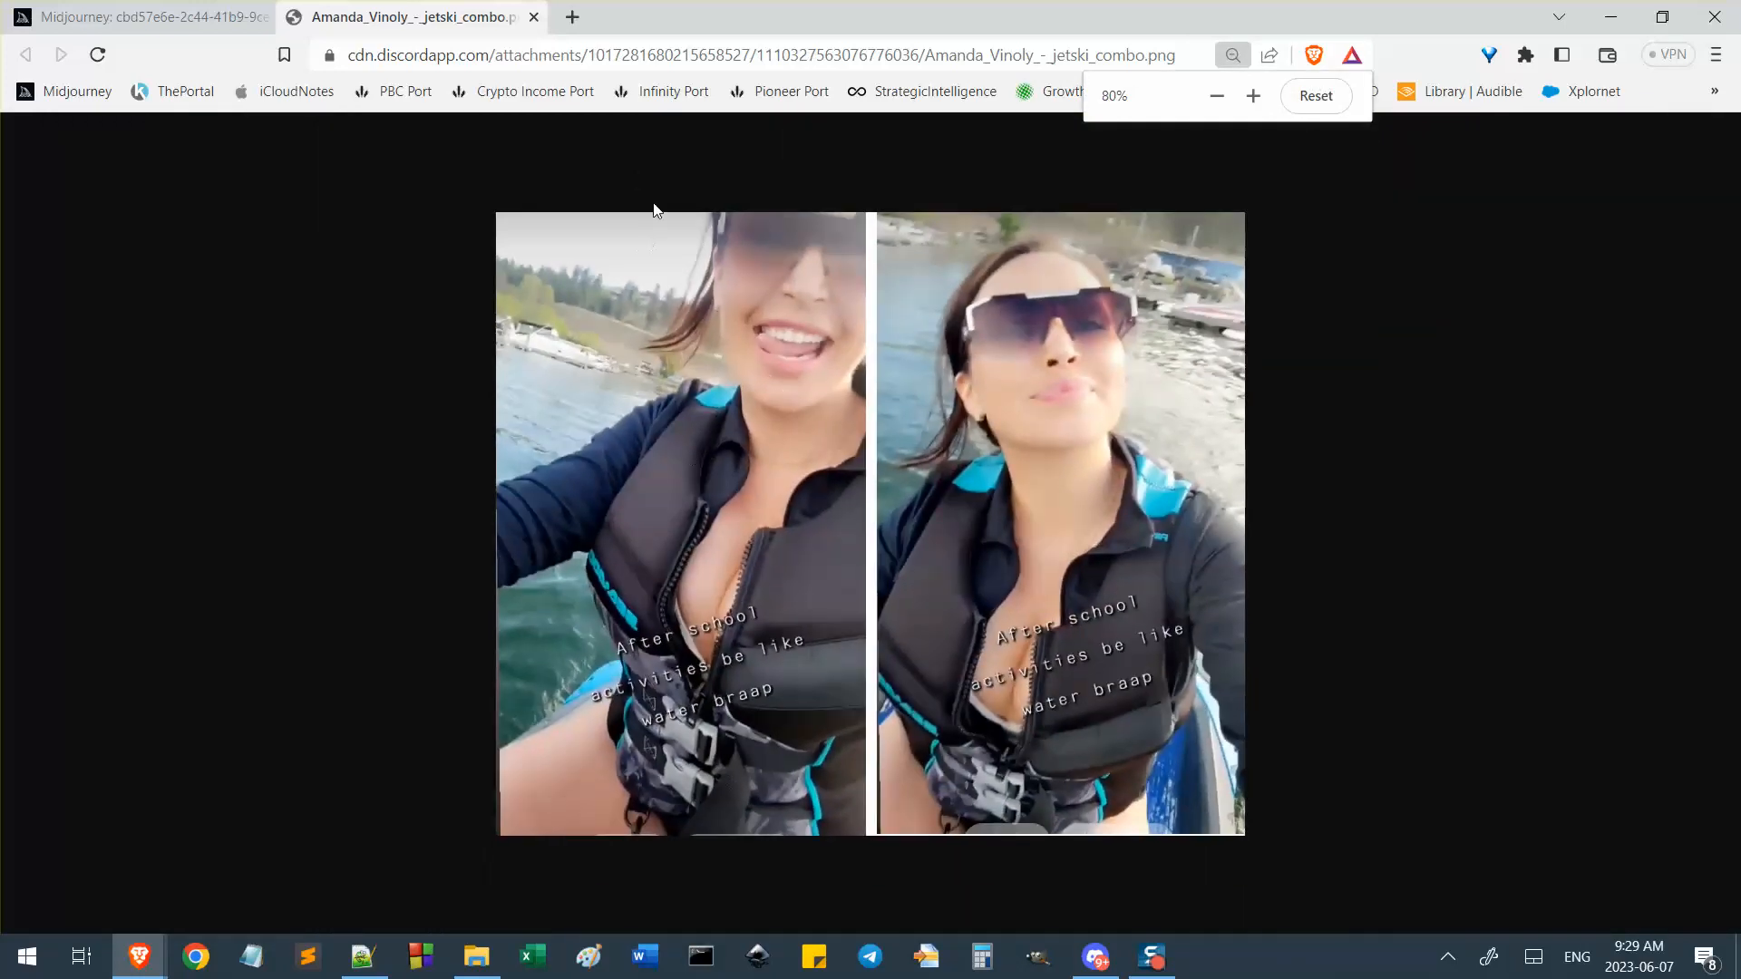
click(535, 17)
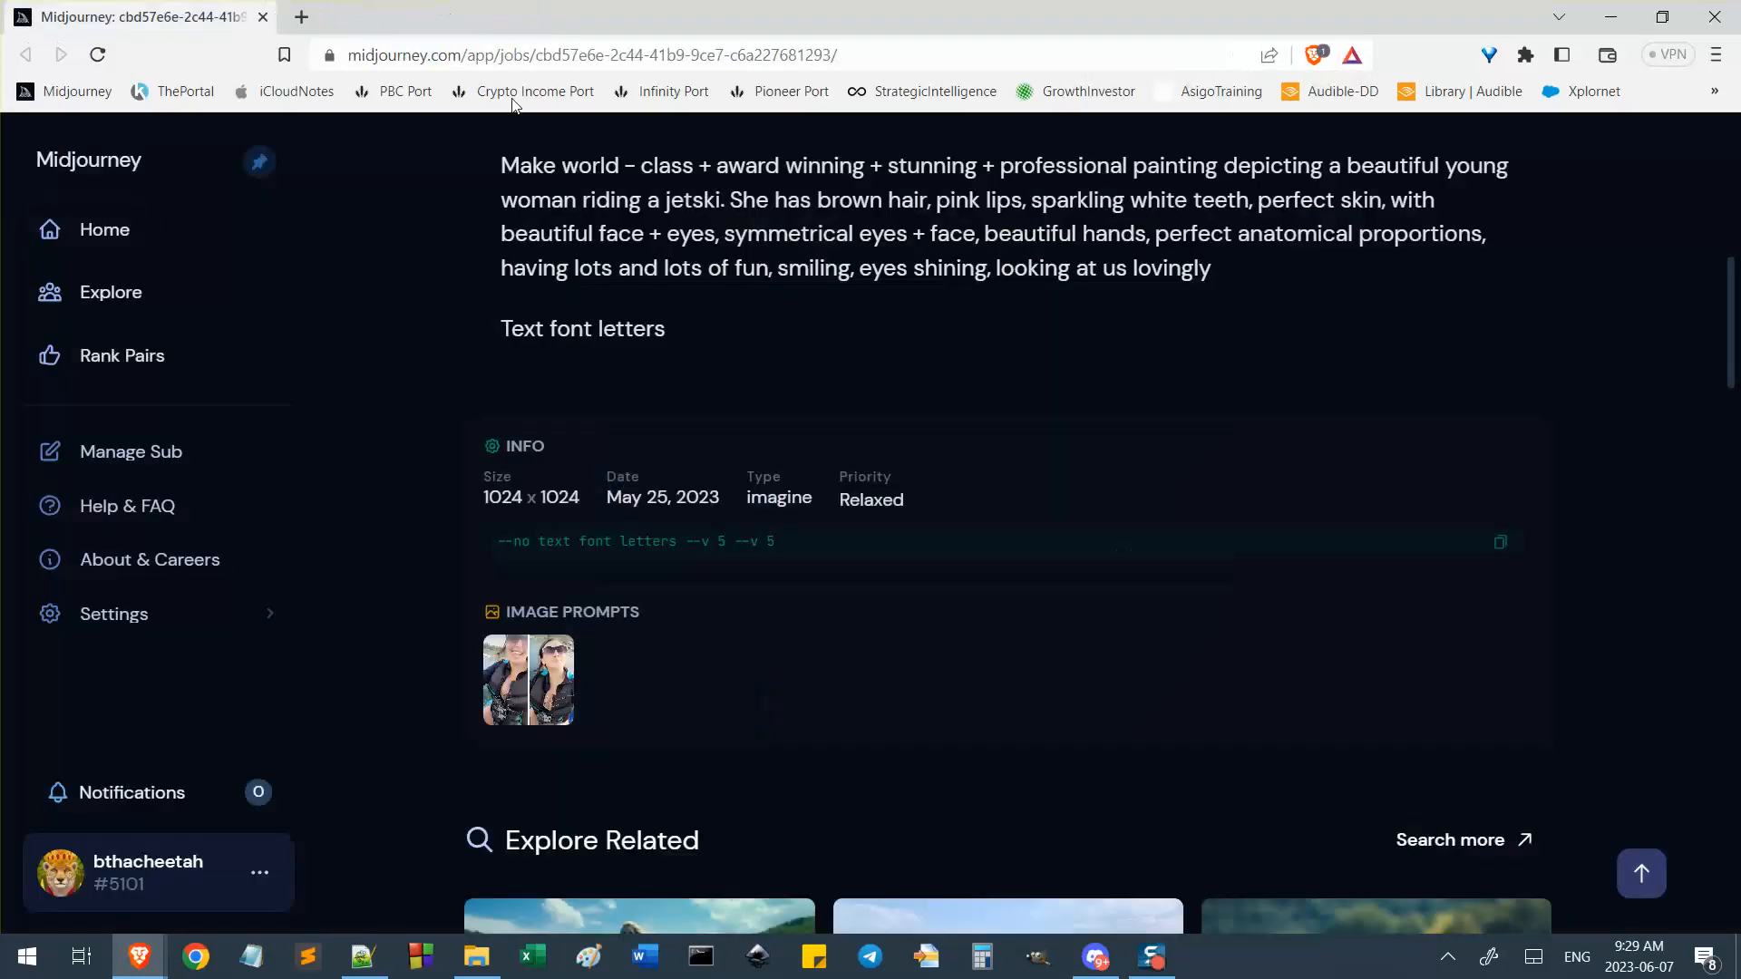
Examine the first job's image grid and highlight the v 5 parameter in its info.
scroll(754, 387, up, 8)
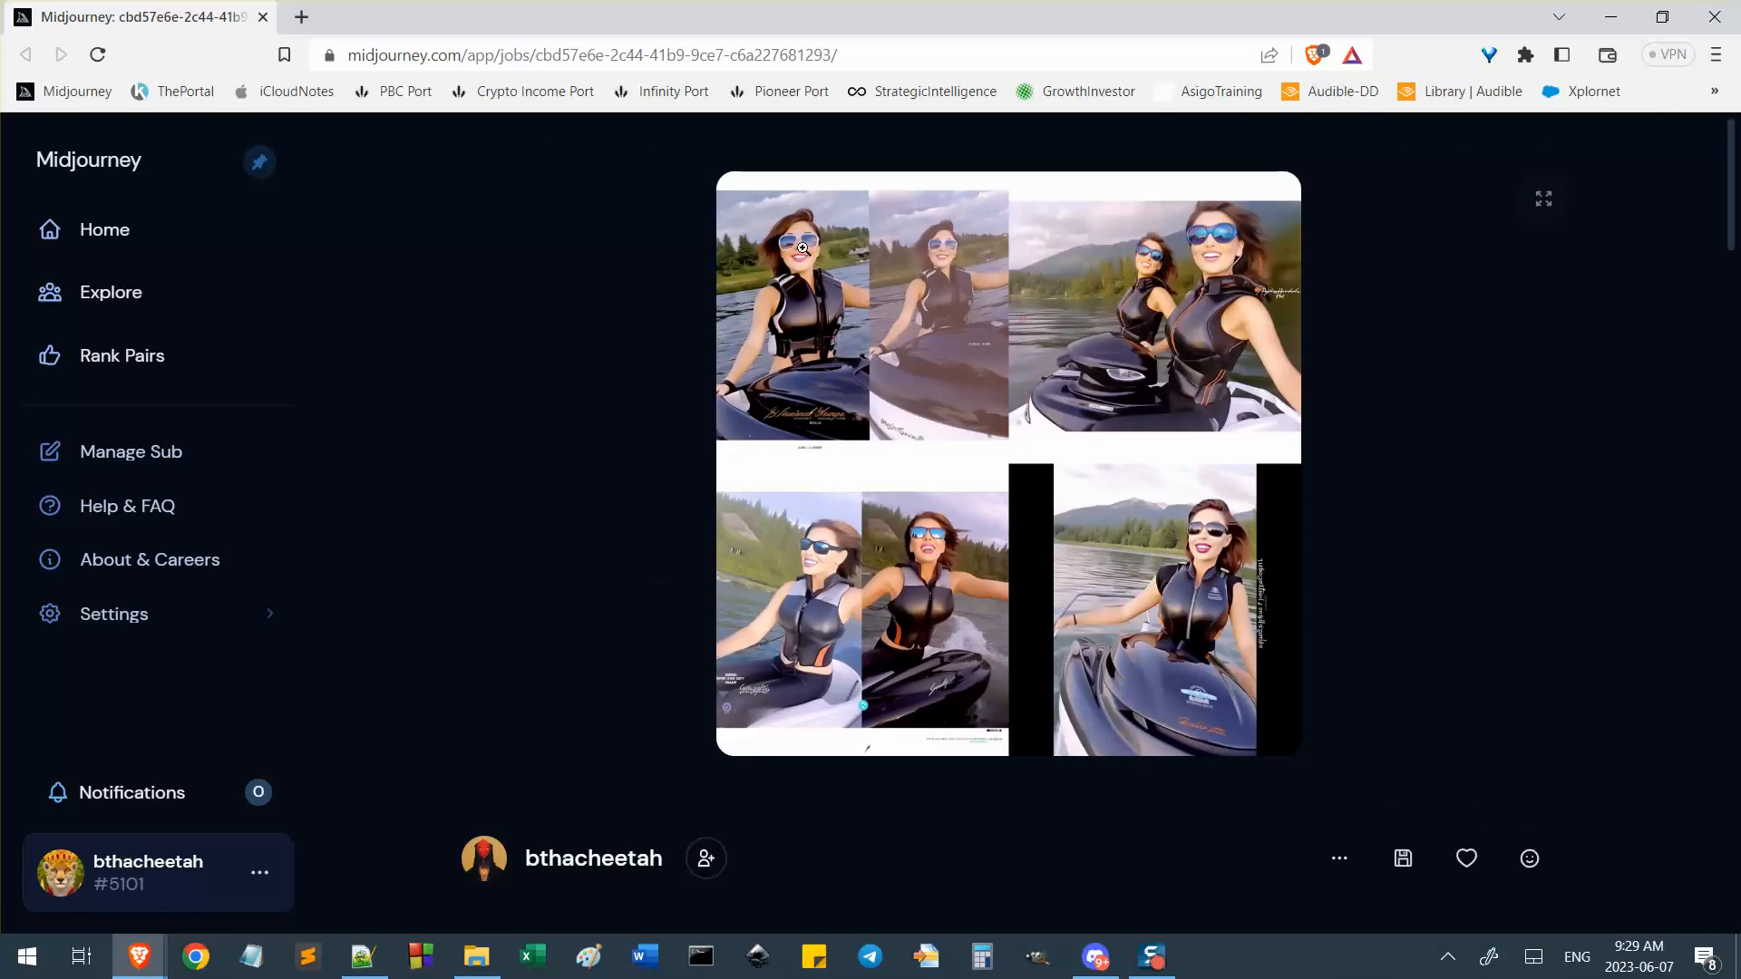
scroll(652, 450, down, 8)
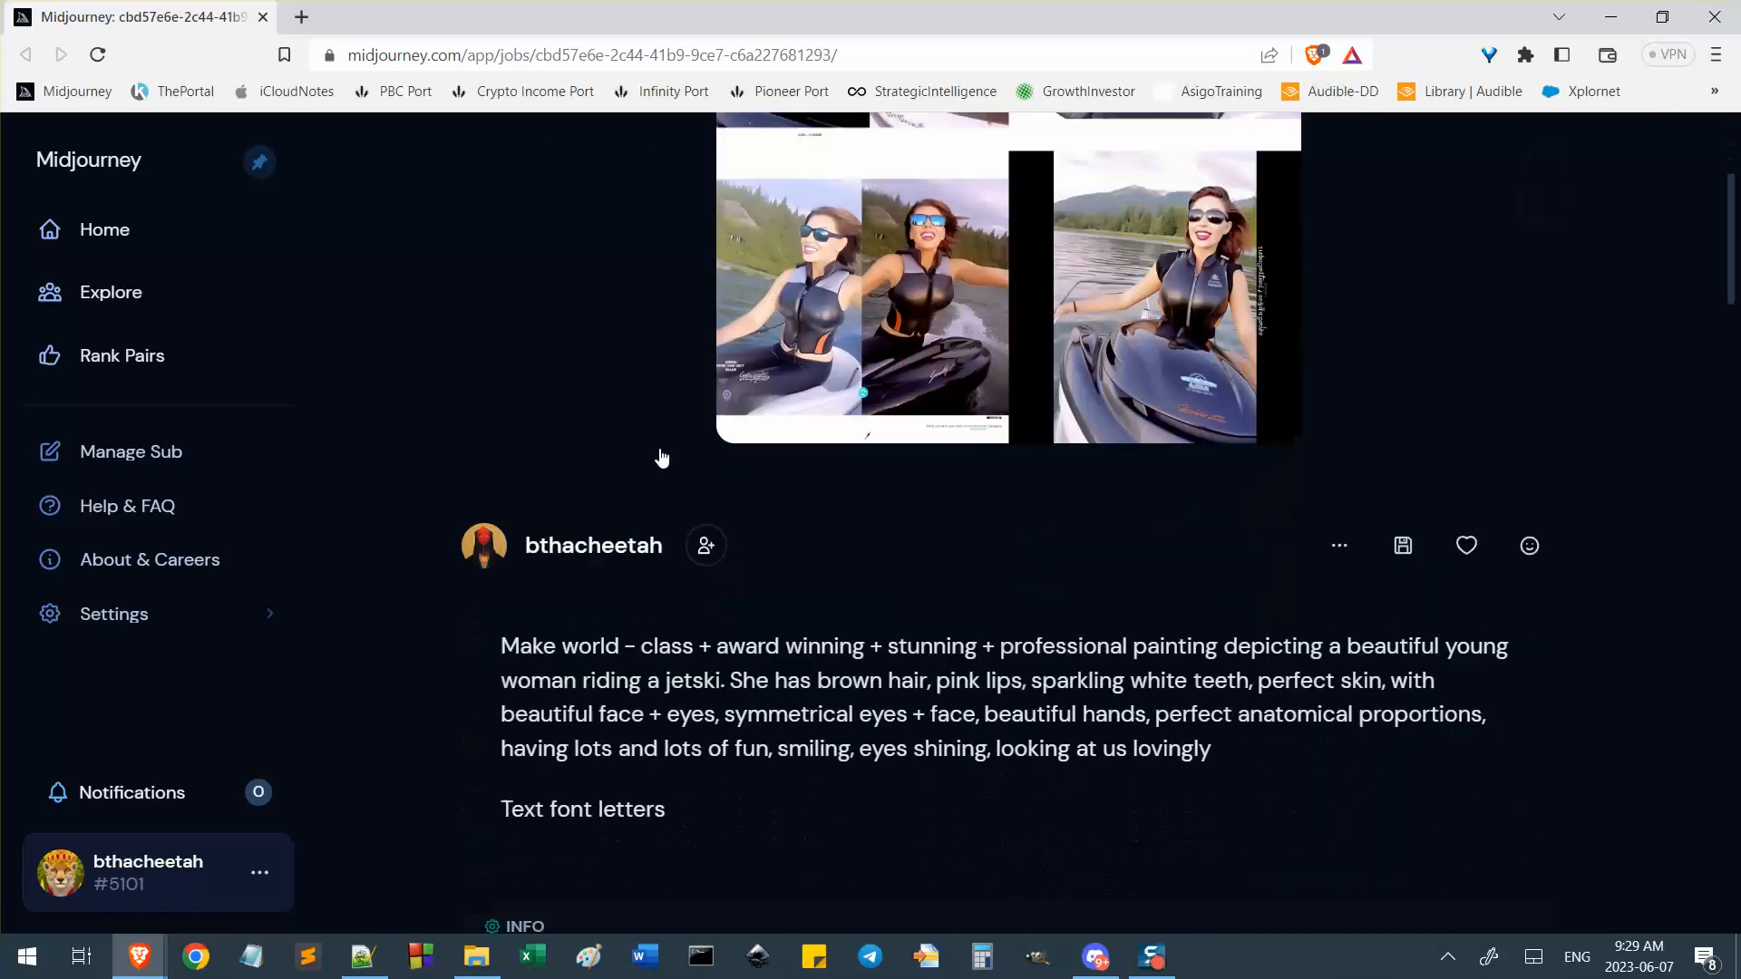
drag(749, 544, 701, 542)
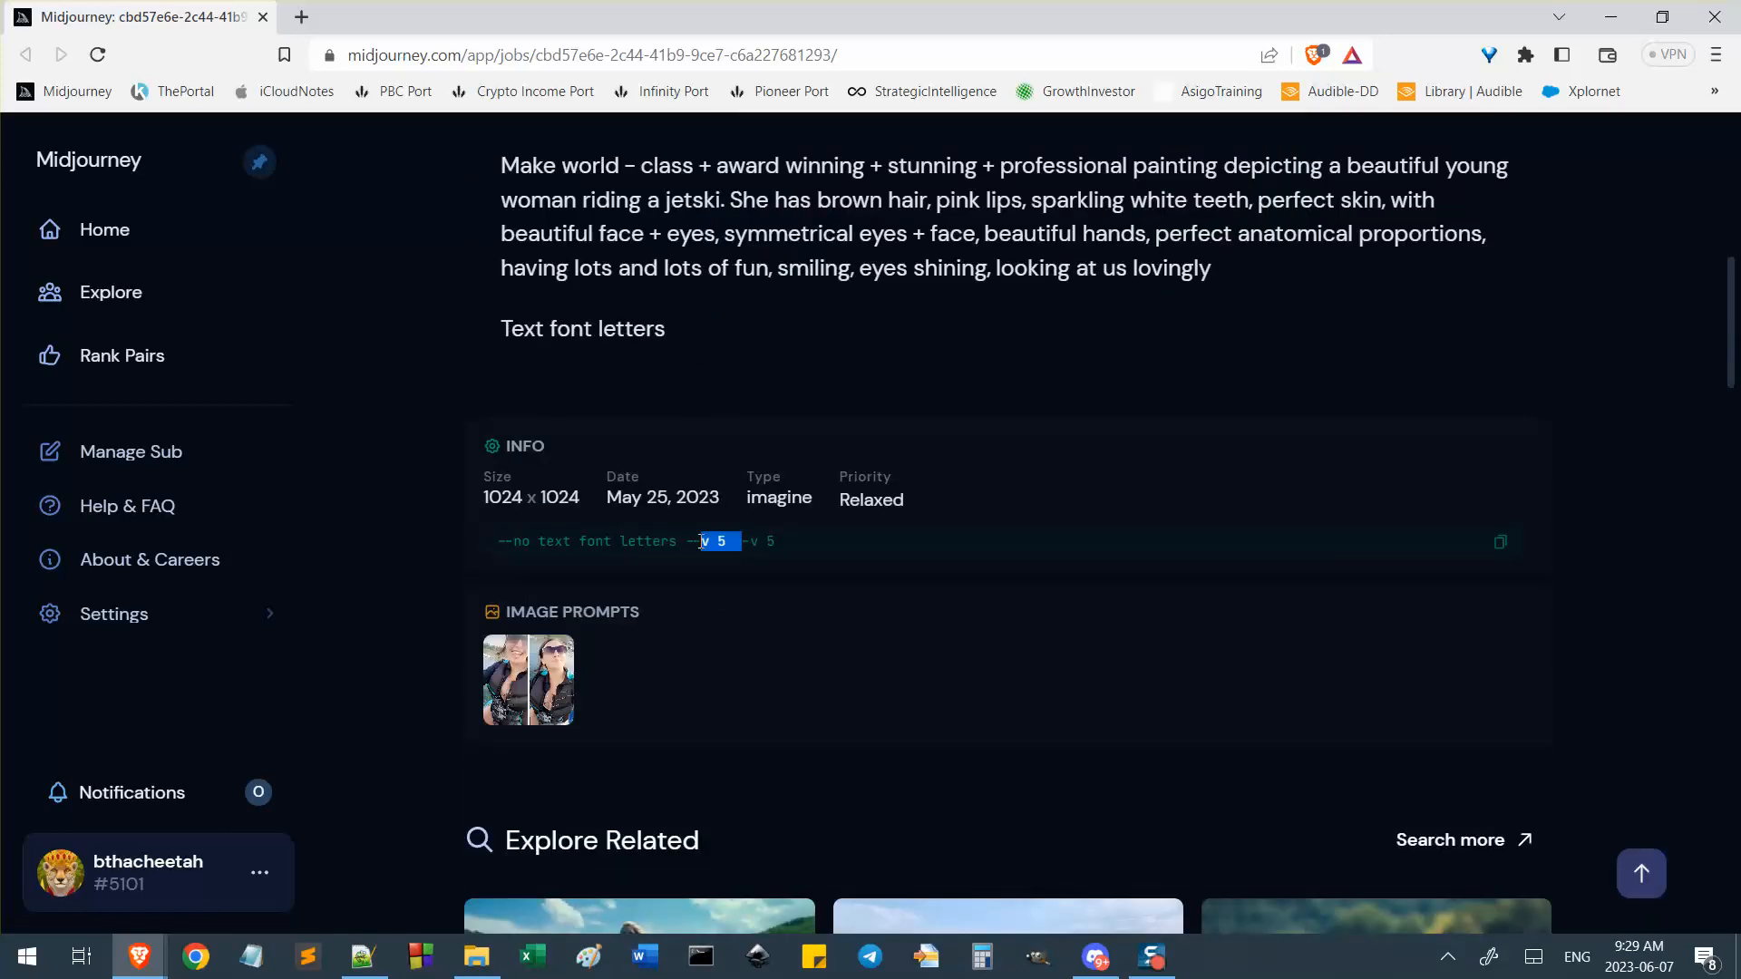
scroll(779, 458, up, 8)
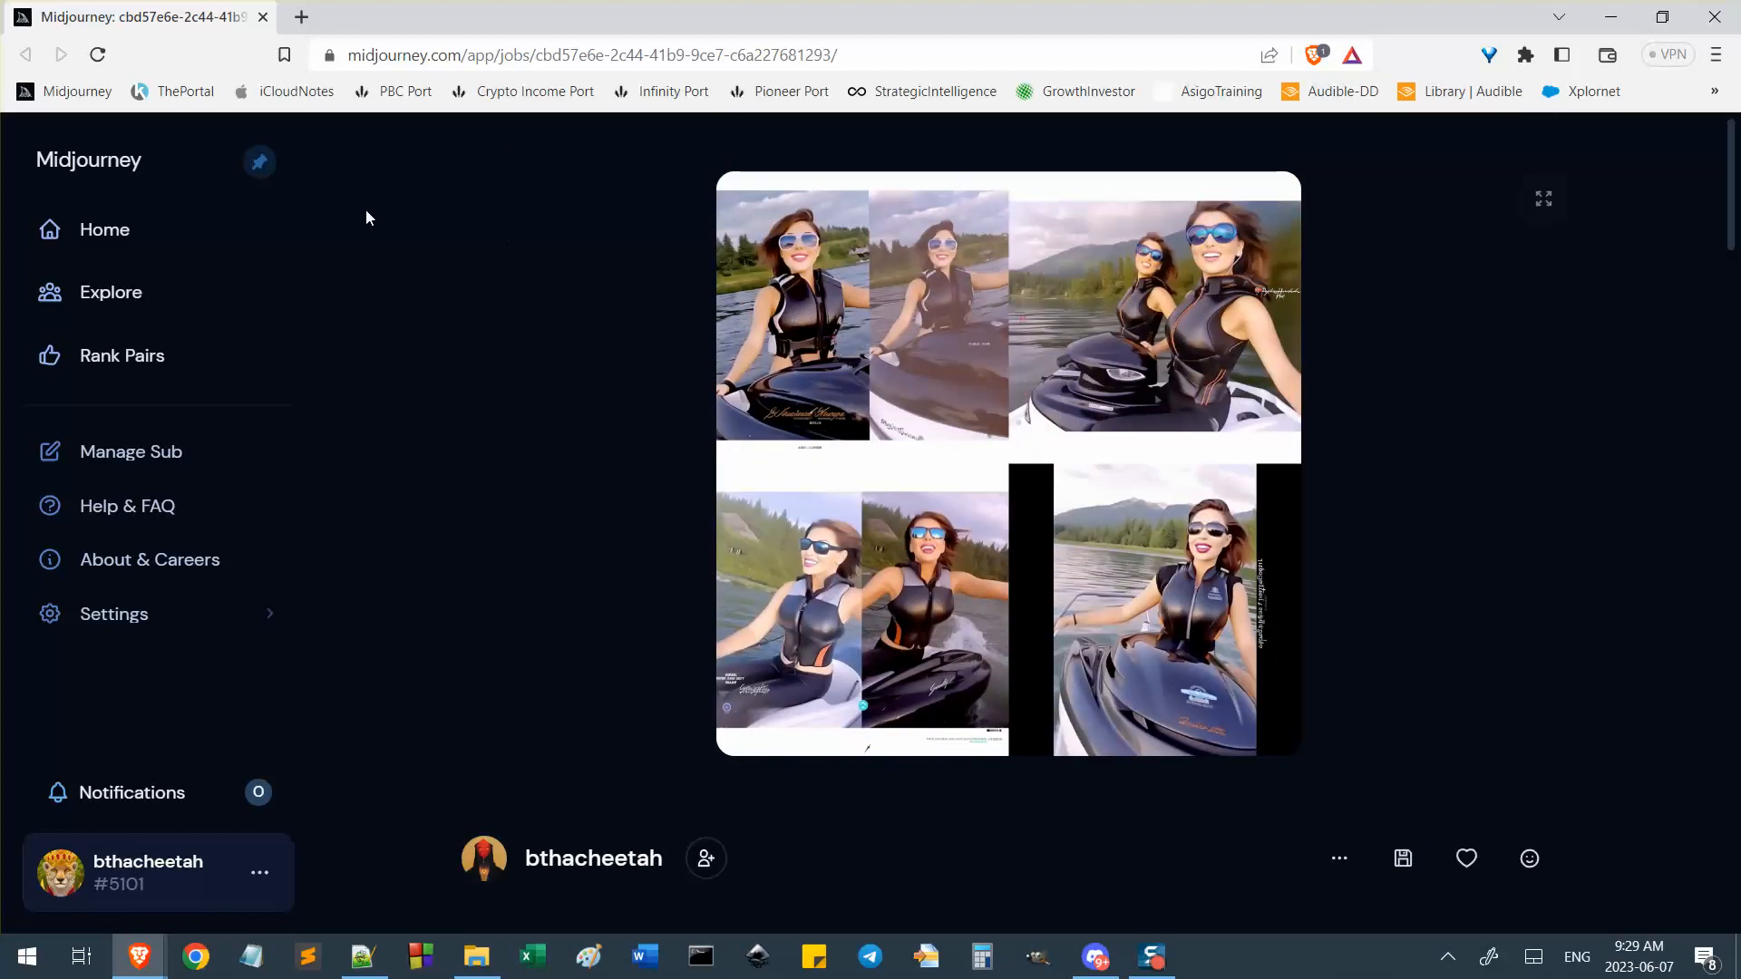
Switch to the browser window with the second listed job and examine its image grid, prompt and version parameters.
key(alt+Tab)
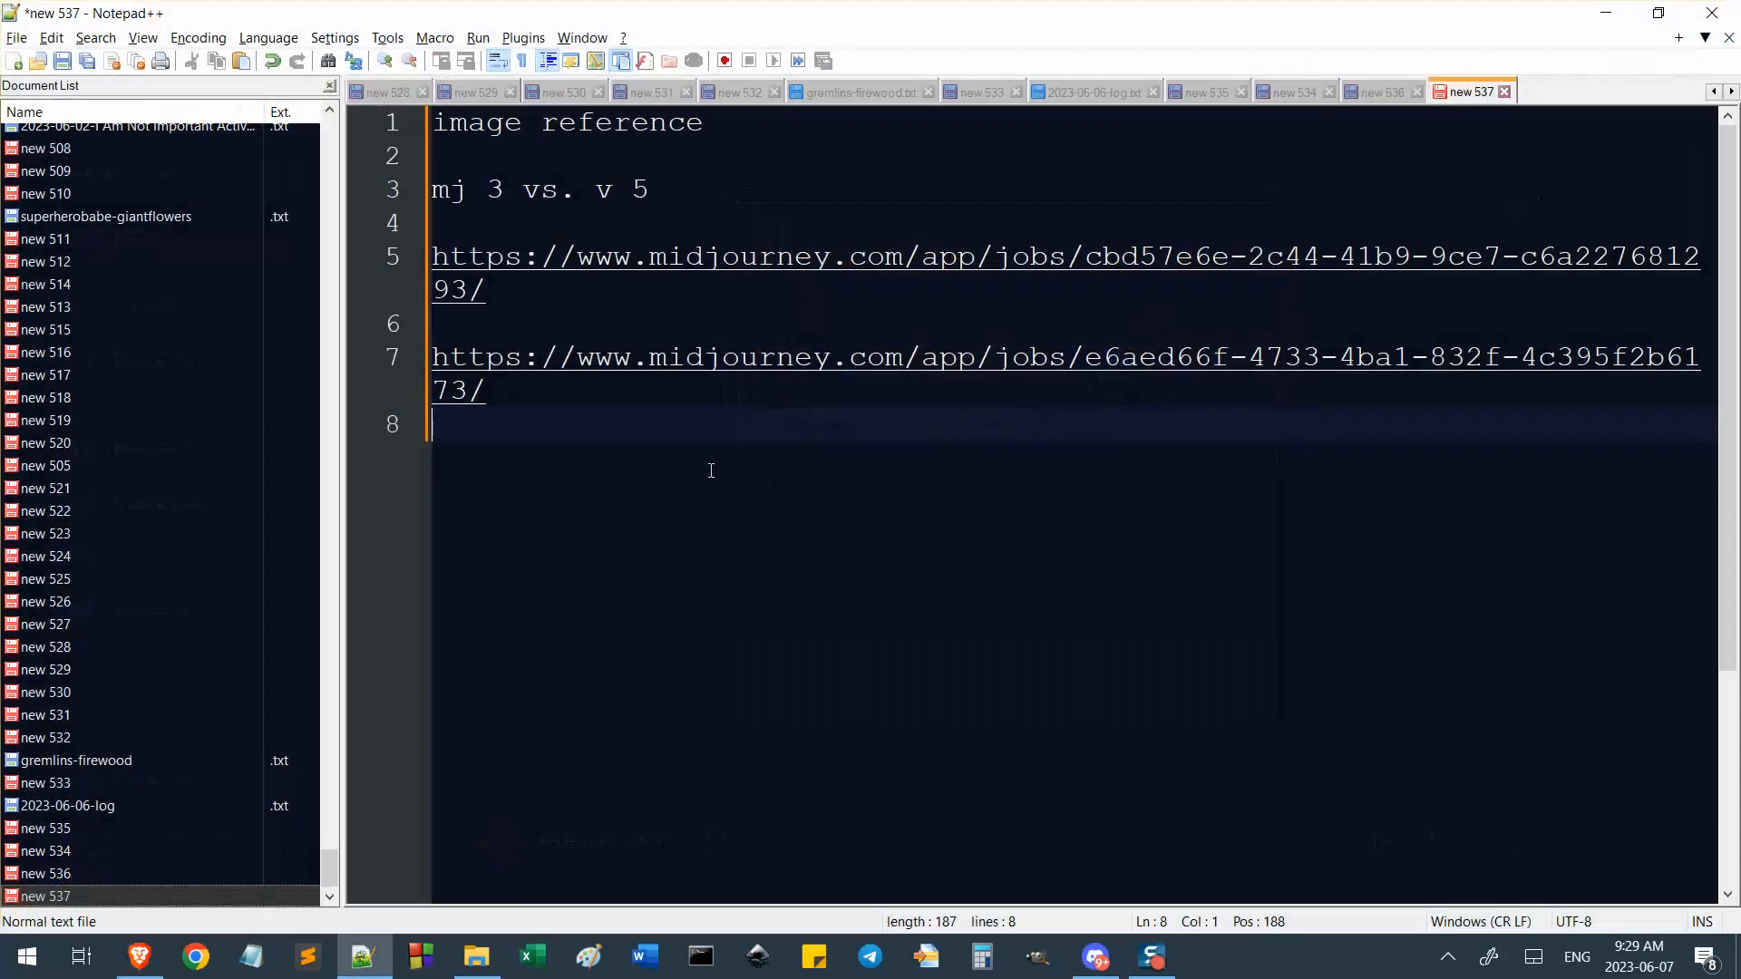
key(alt+Tab)
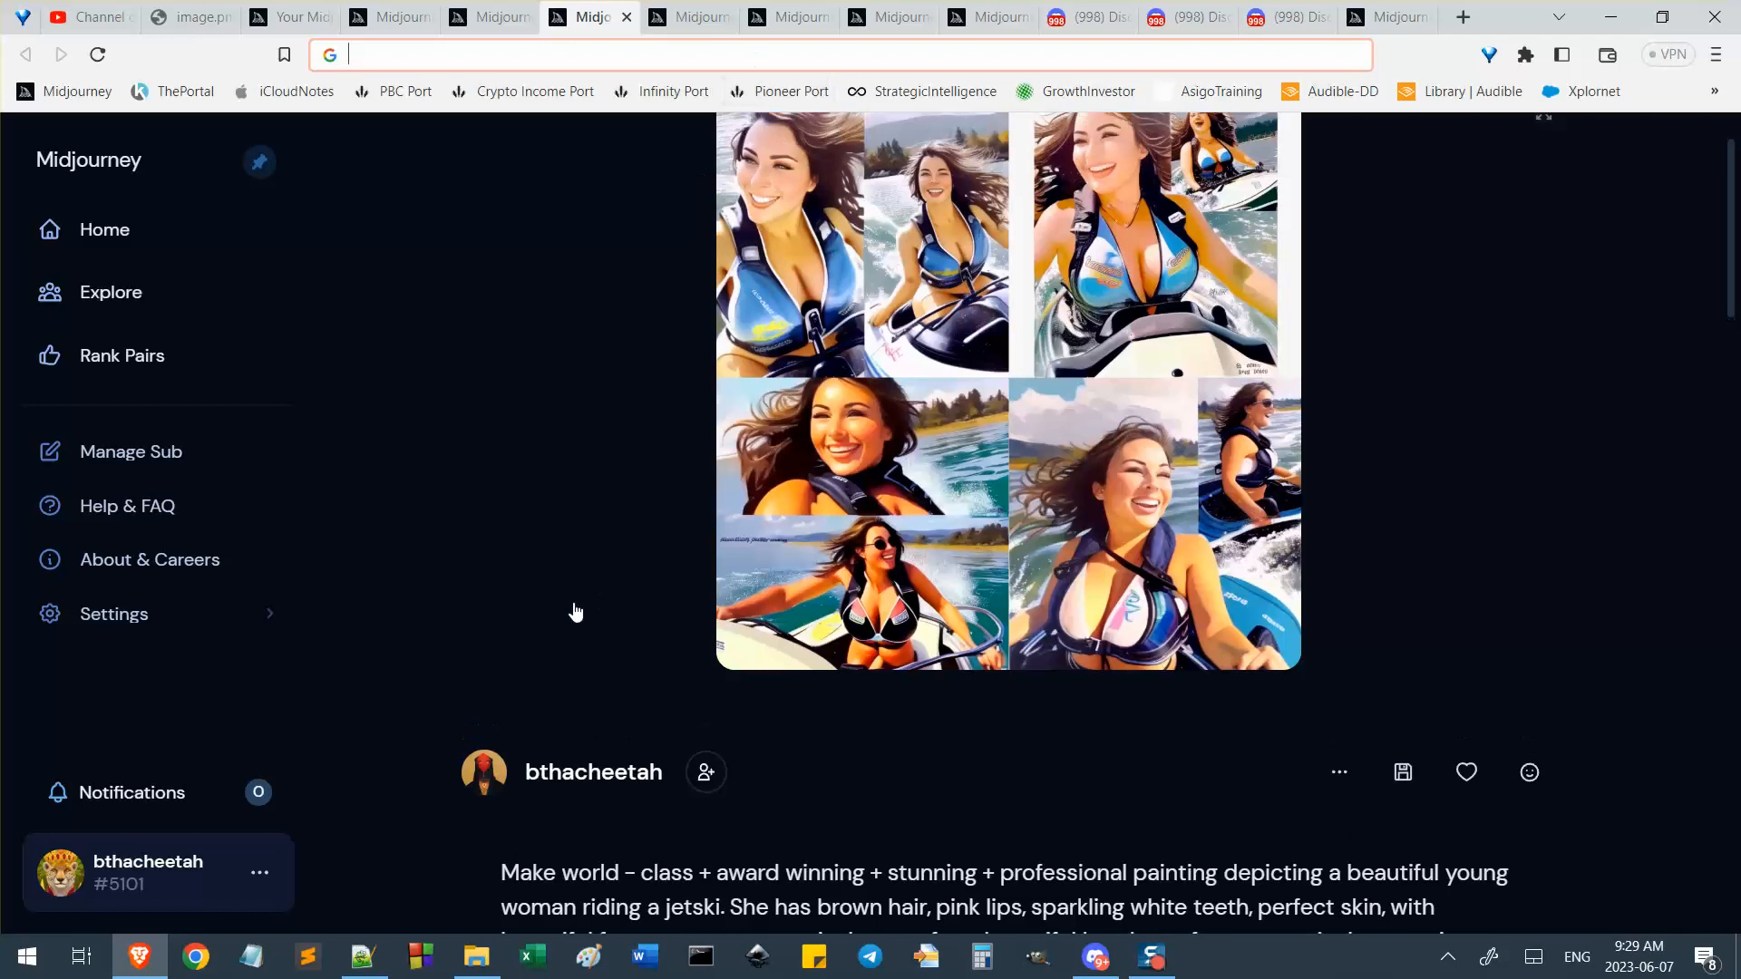
scroll(575, 613, down, 8)
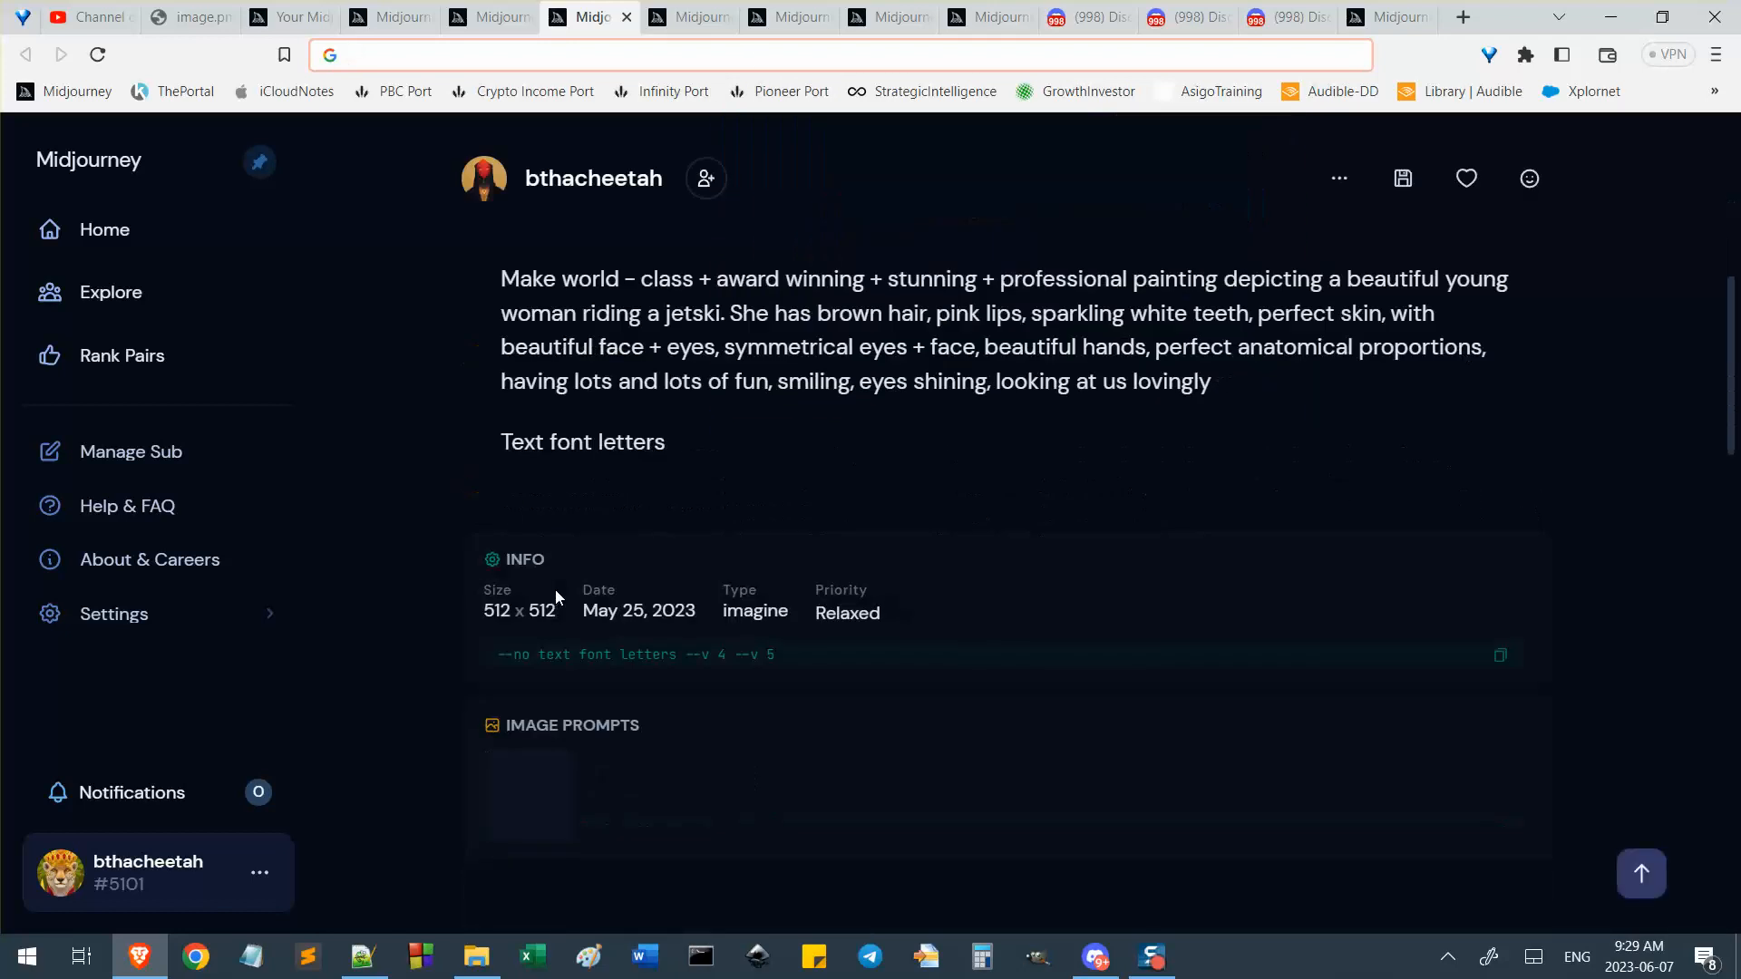
scroll(555, 589, down, 3)
scroll(690, 595, up, 10)
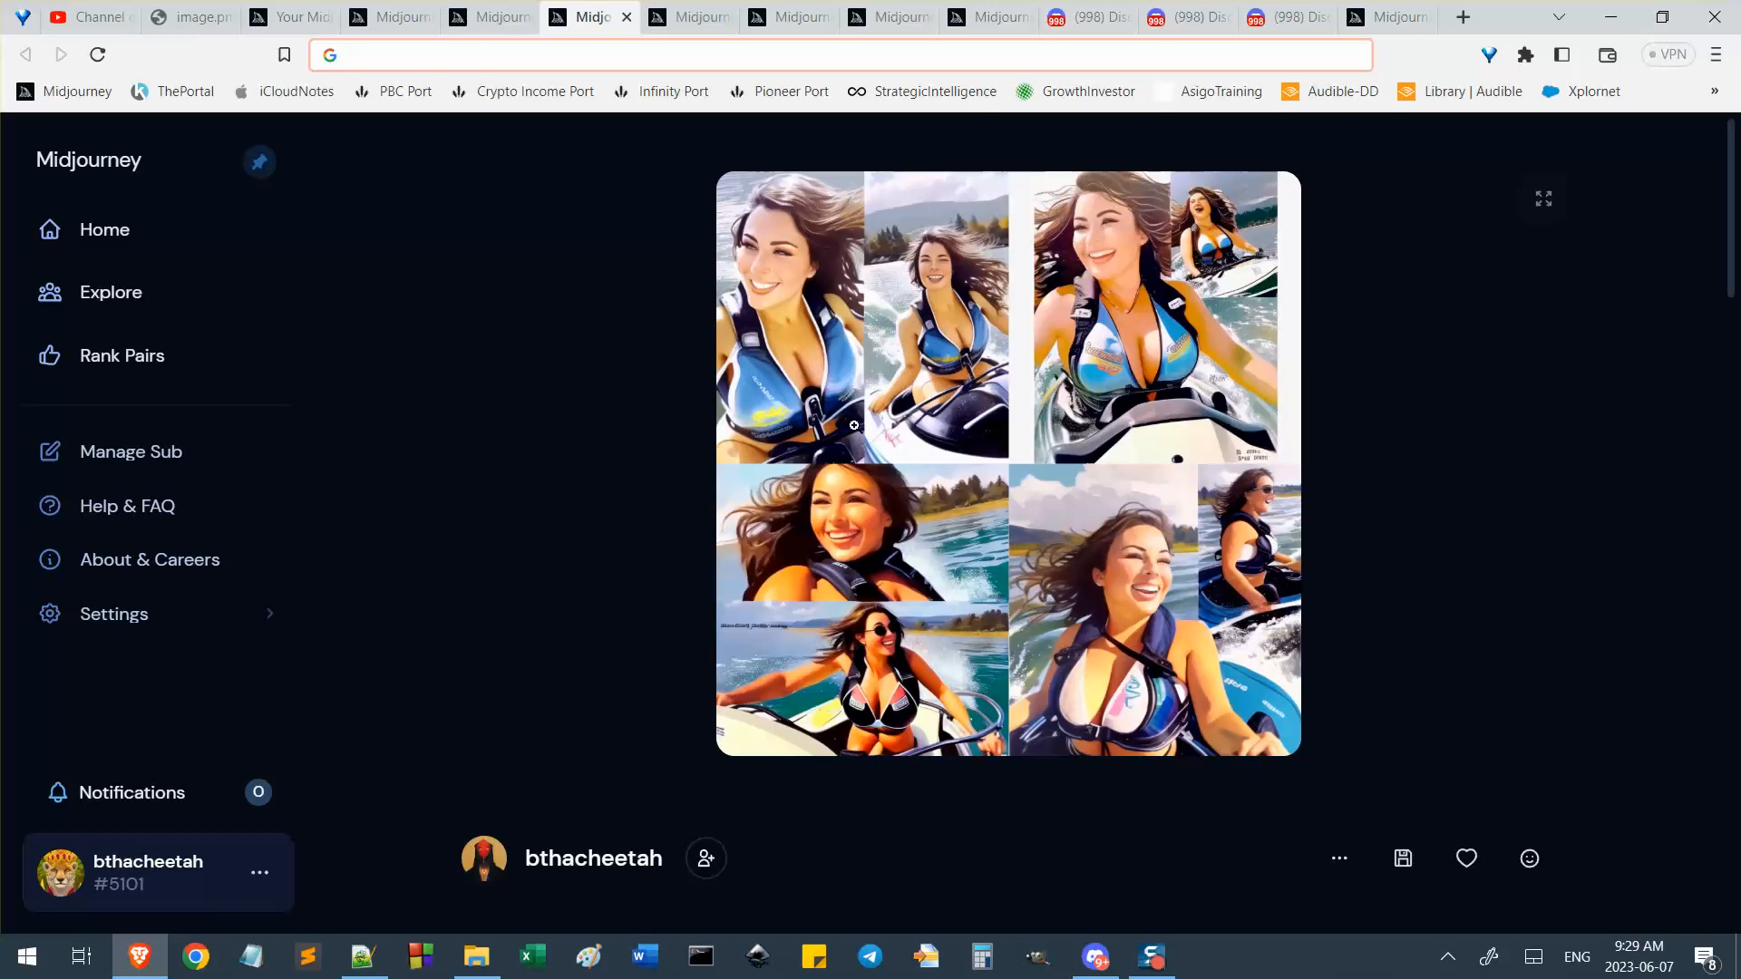
scroll(925, 493, down, 3)
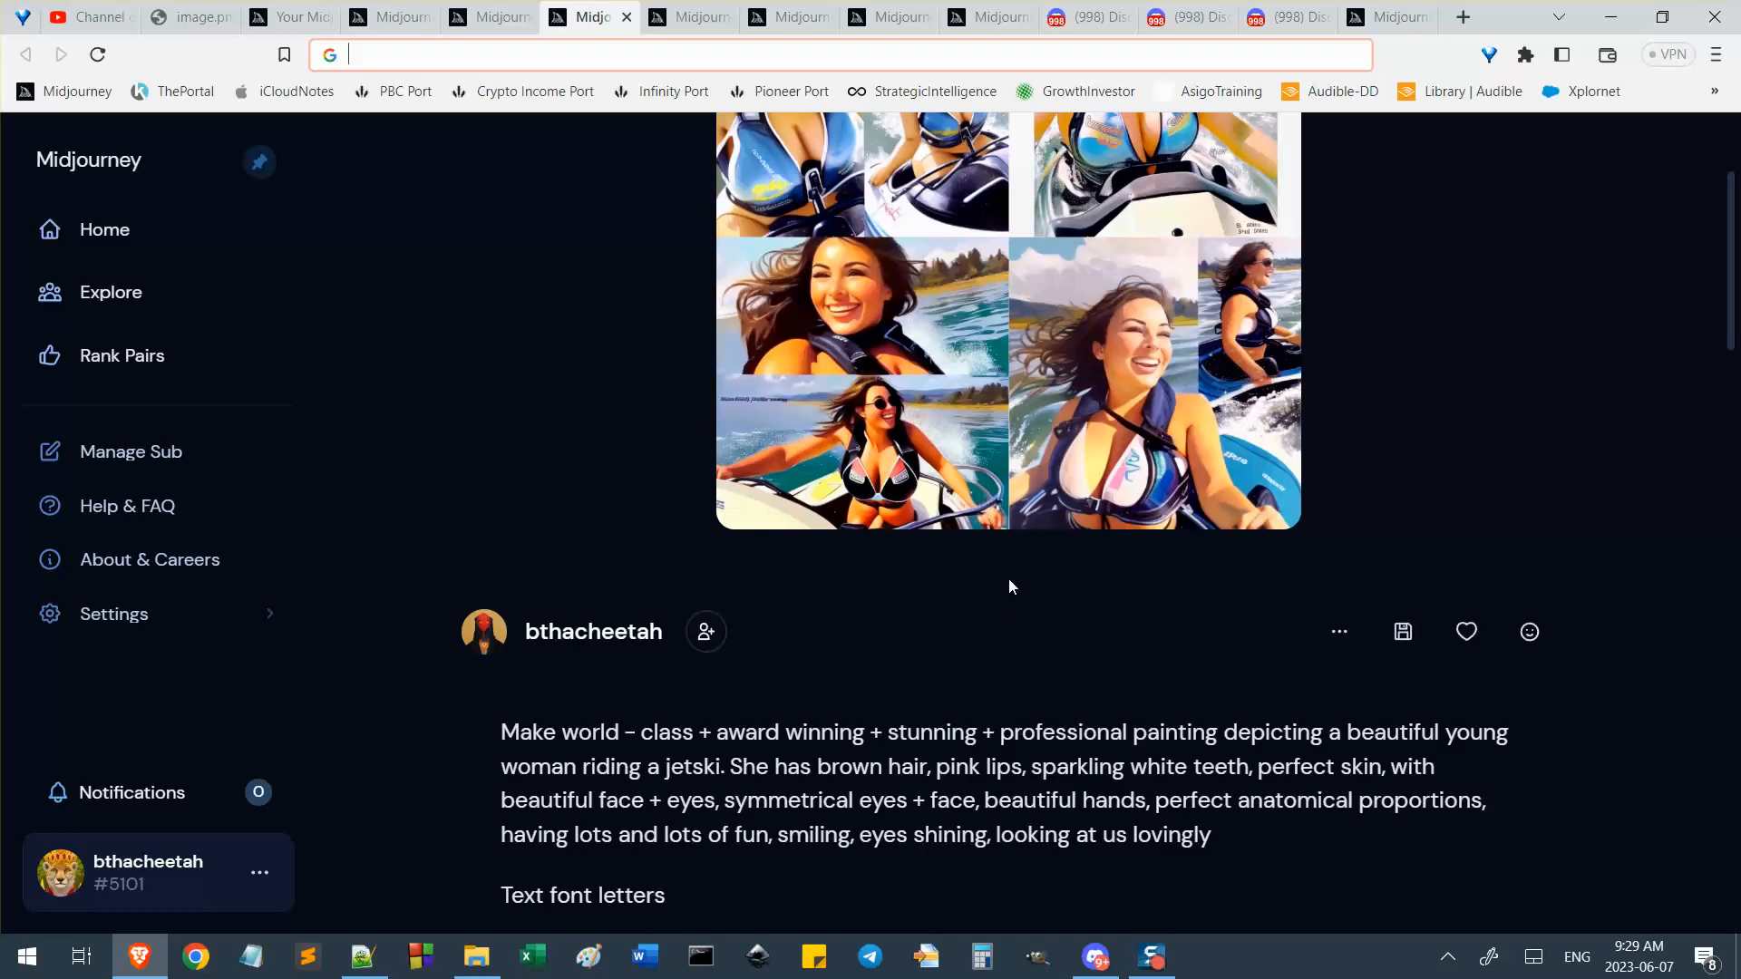
scroll(924, 572, up, 1)
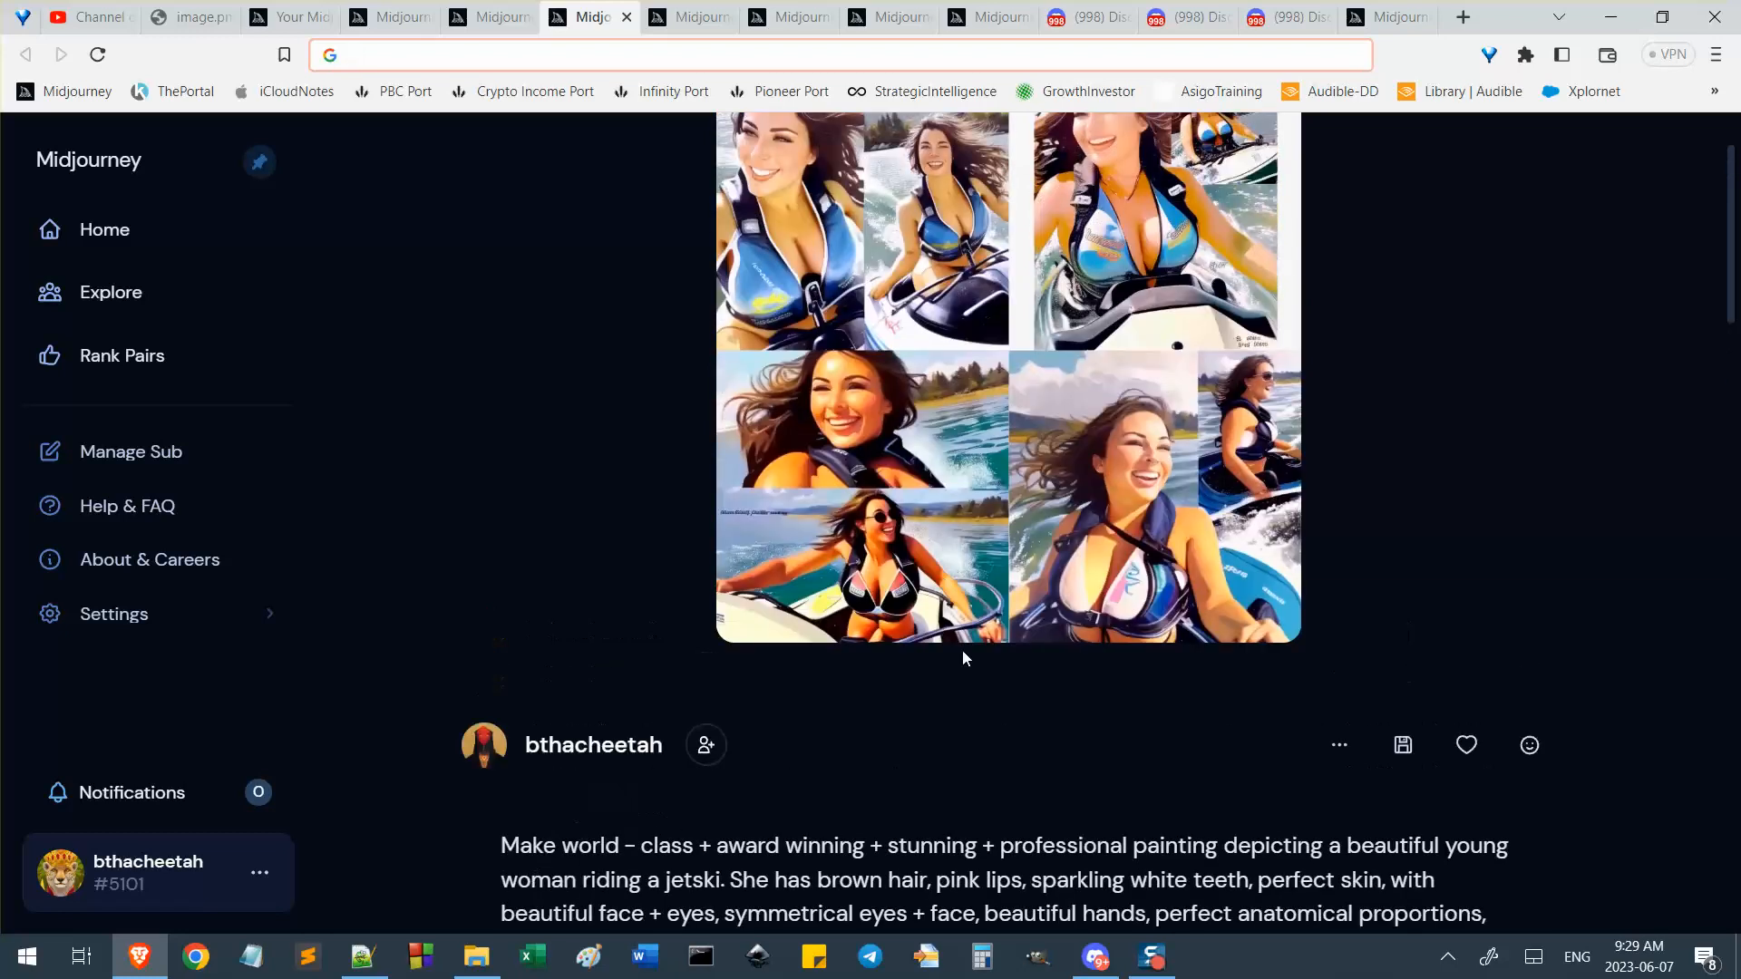
scroll(964, 660, up, 1)
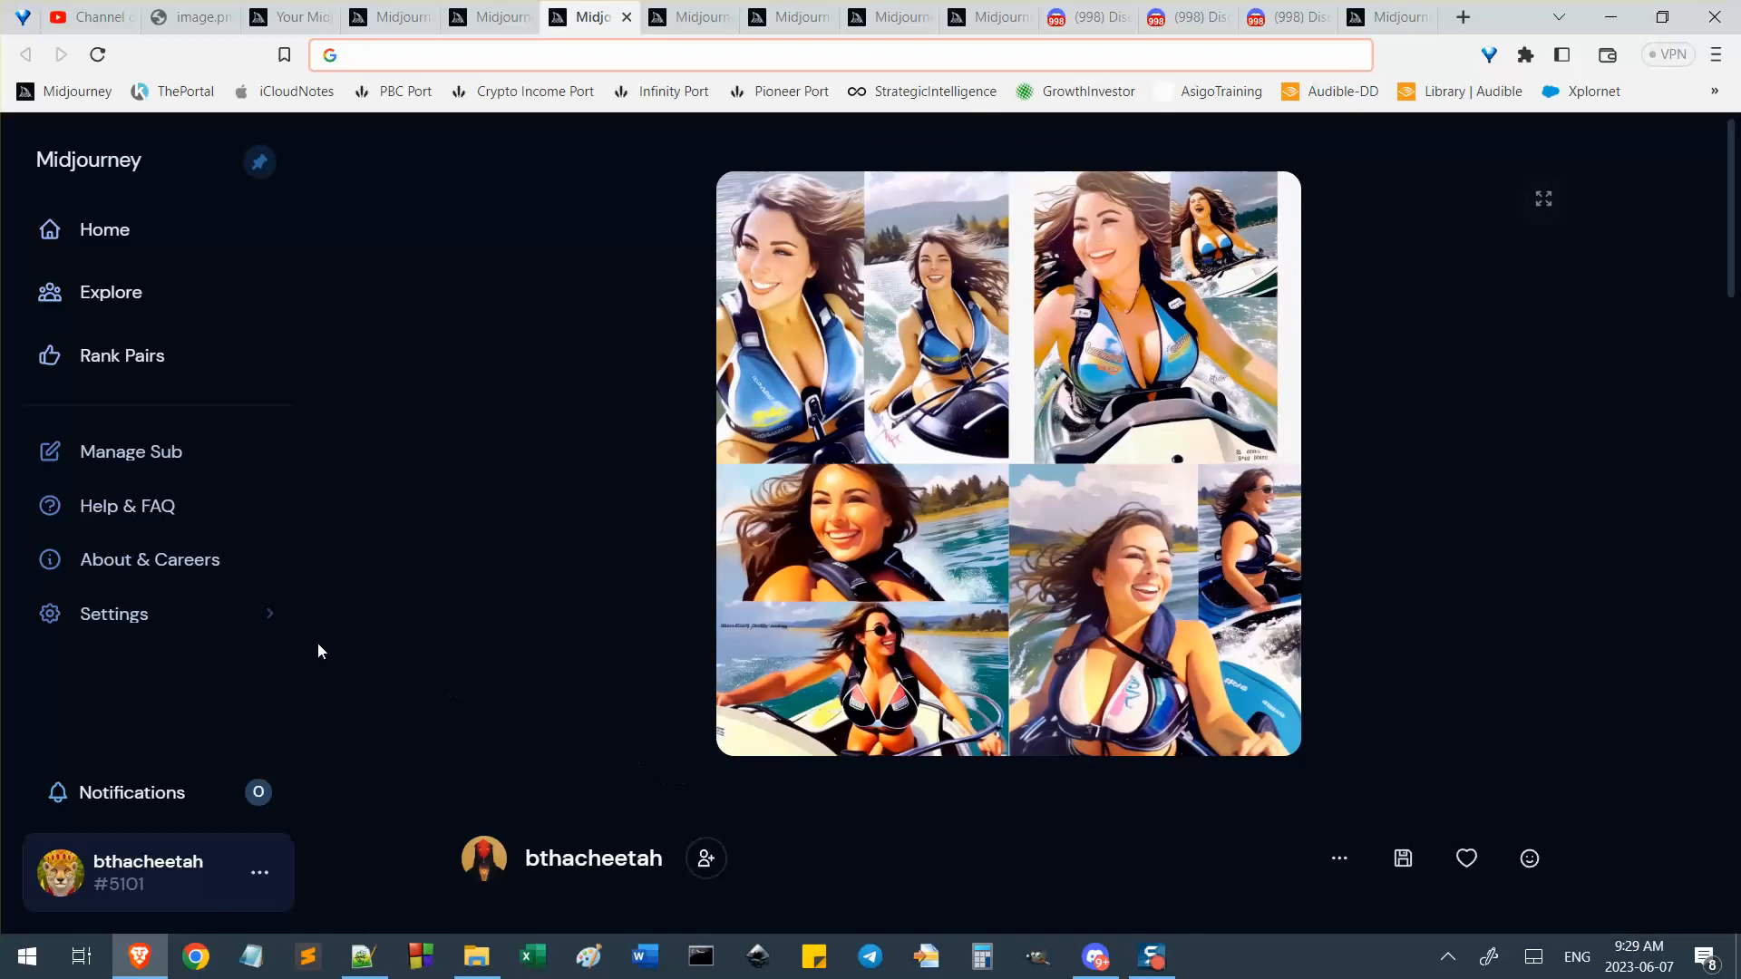
Open the second job's image prompt in a separate background page.
scroll(264, 583, down, 1)
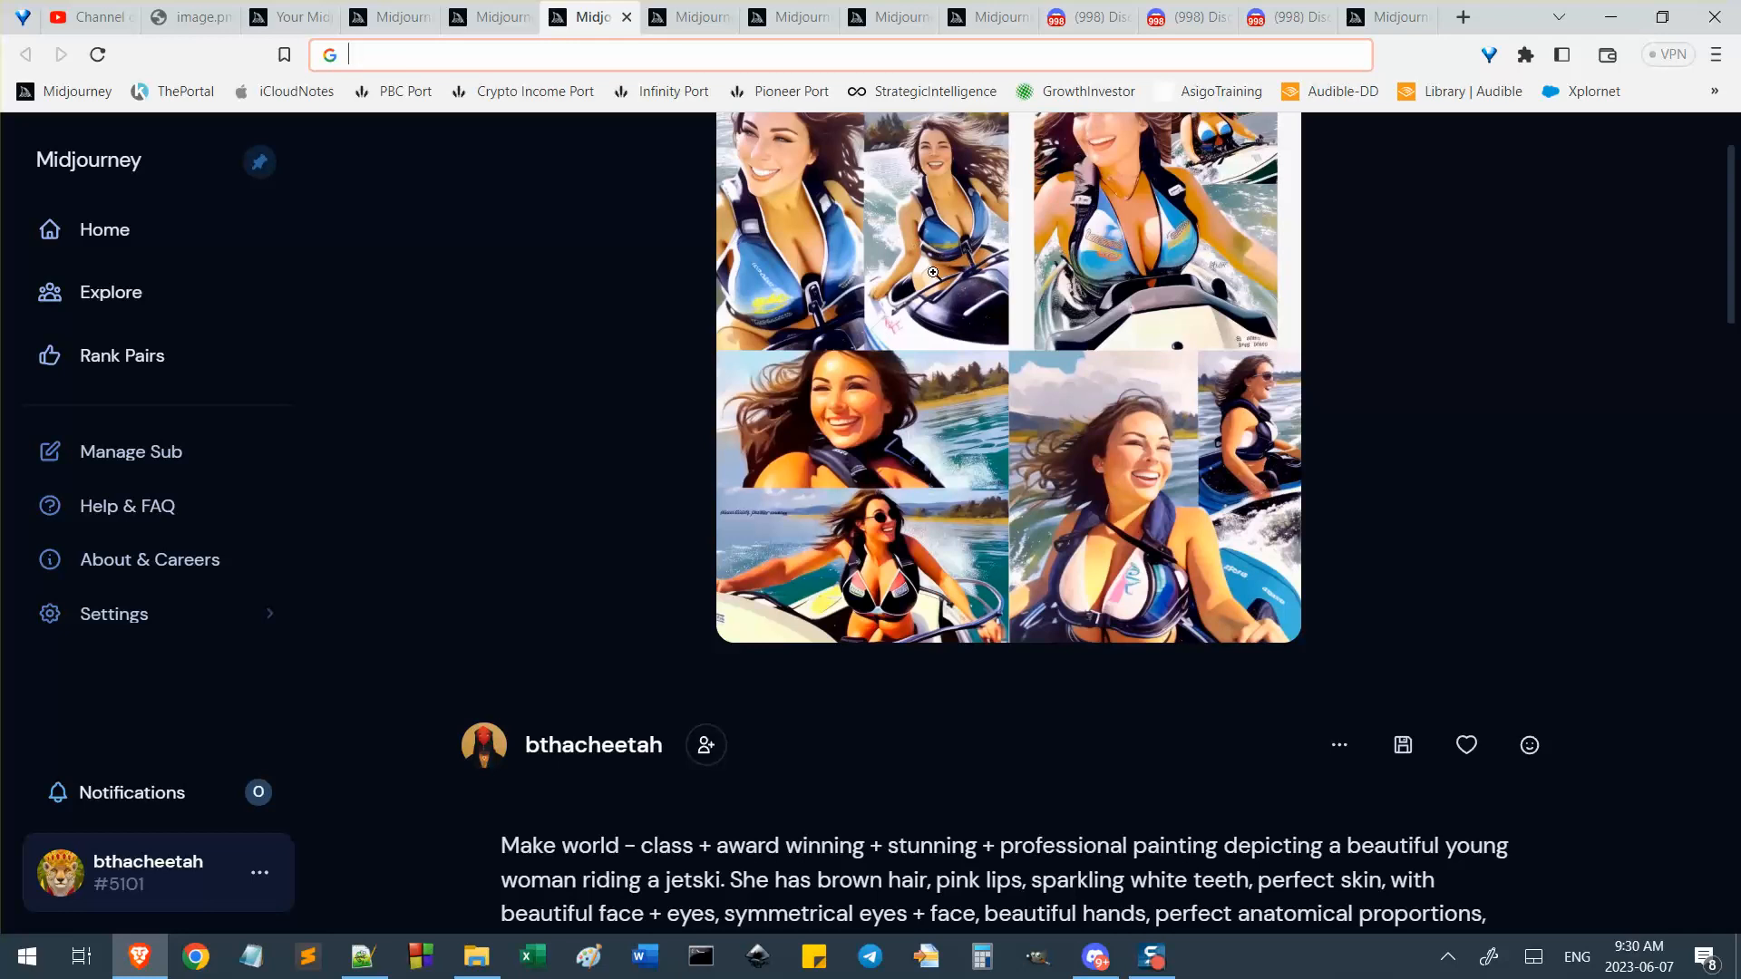
scroll(515, 429, down, 8)
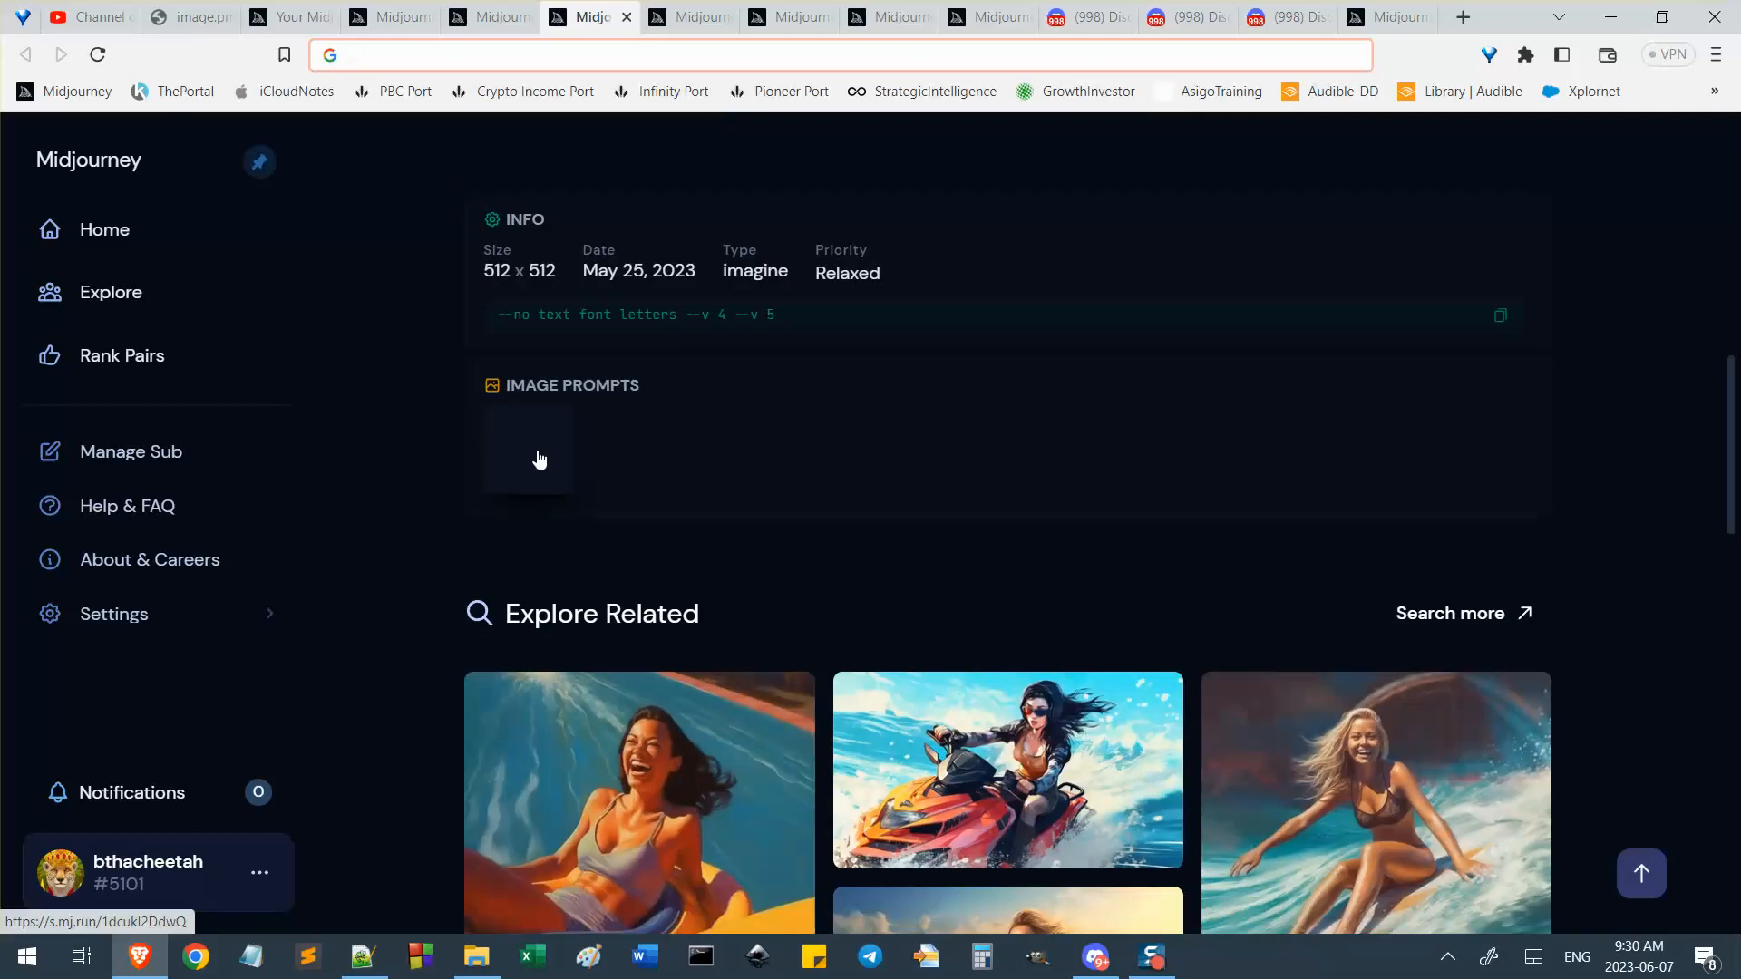
ctrl+click(547, 465)
scroll(399, 439, up, 5)
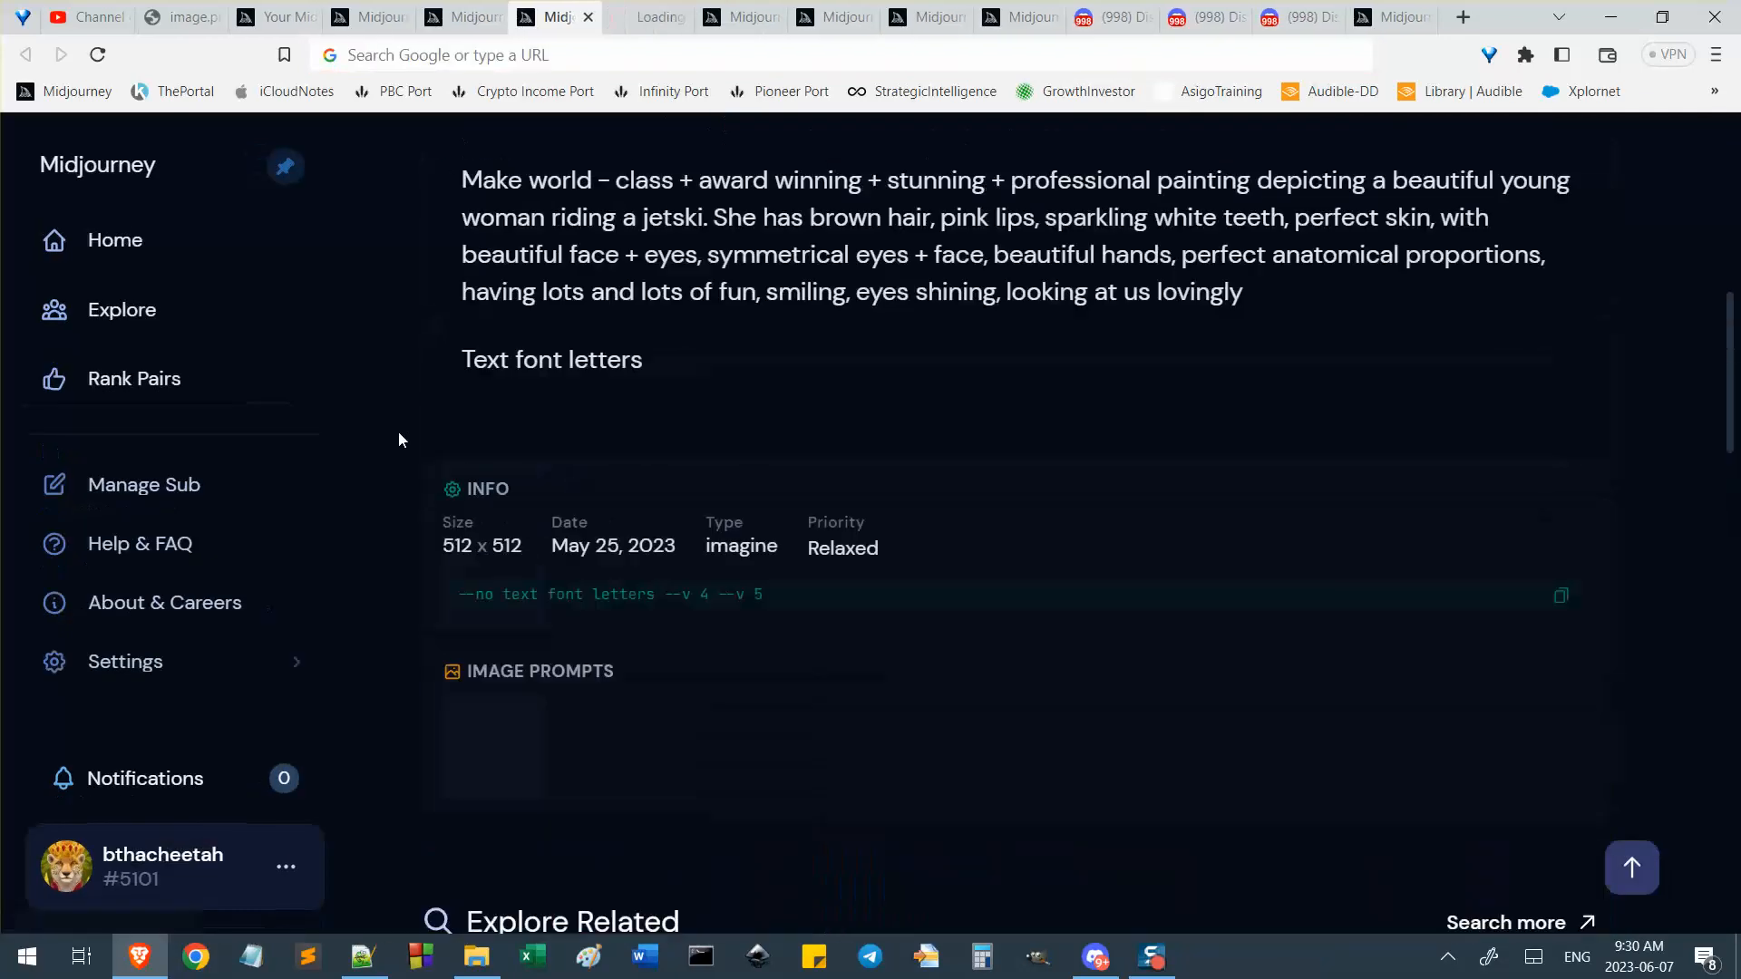
Examine the second job's image grid and the prompt text beneath it.
scroll(399, 431, up, 7)
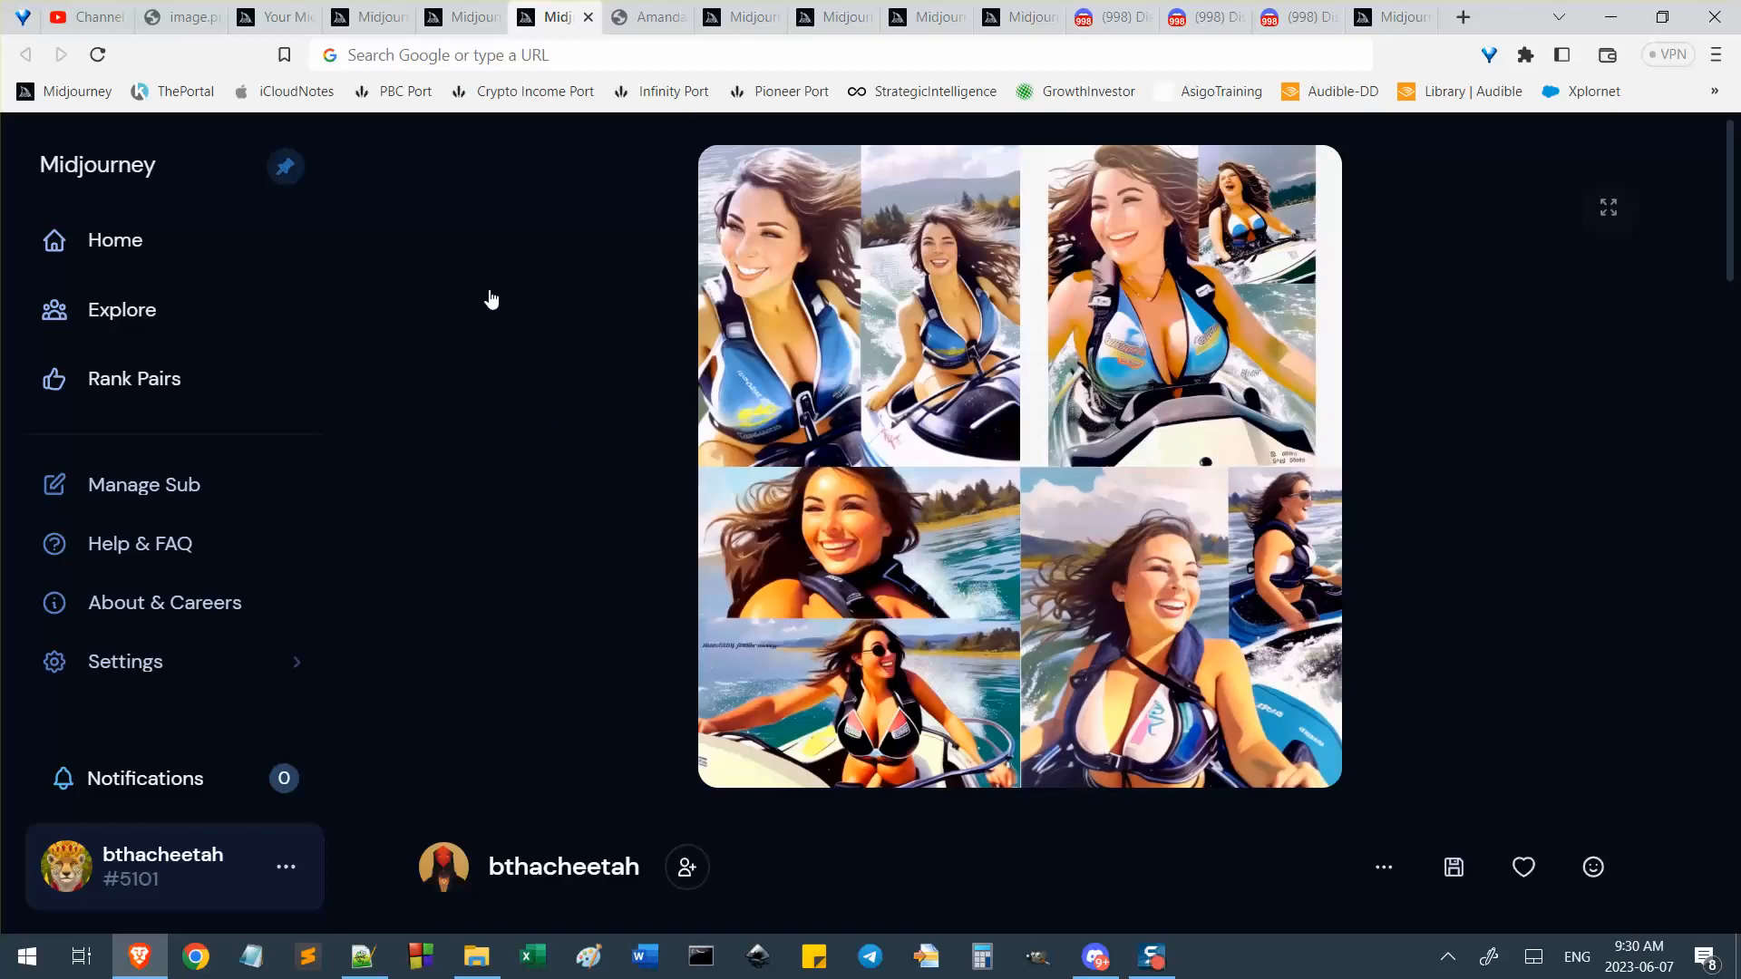
scroll(590, 475, down, 4)
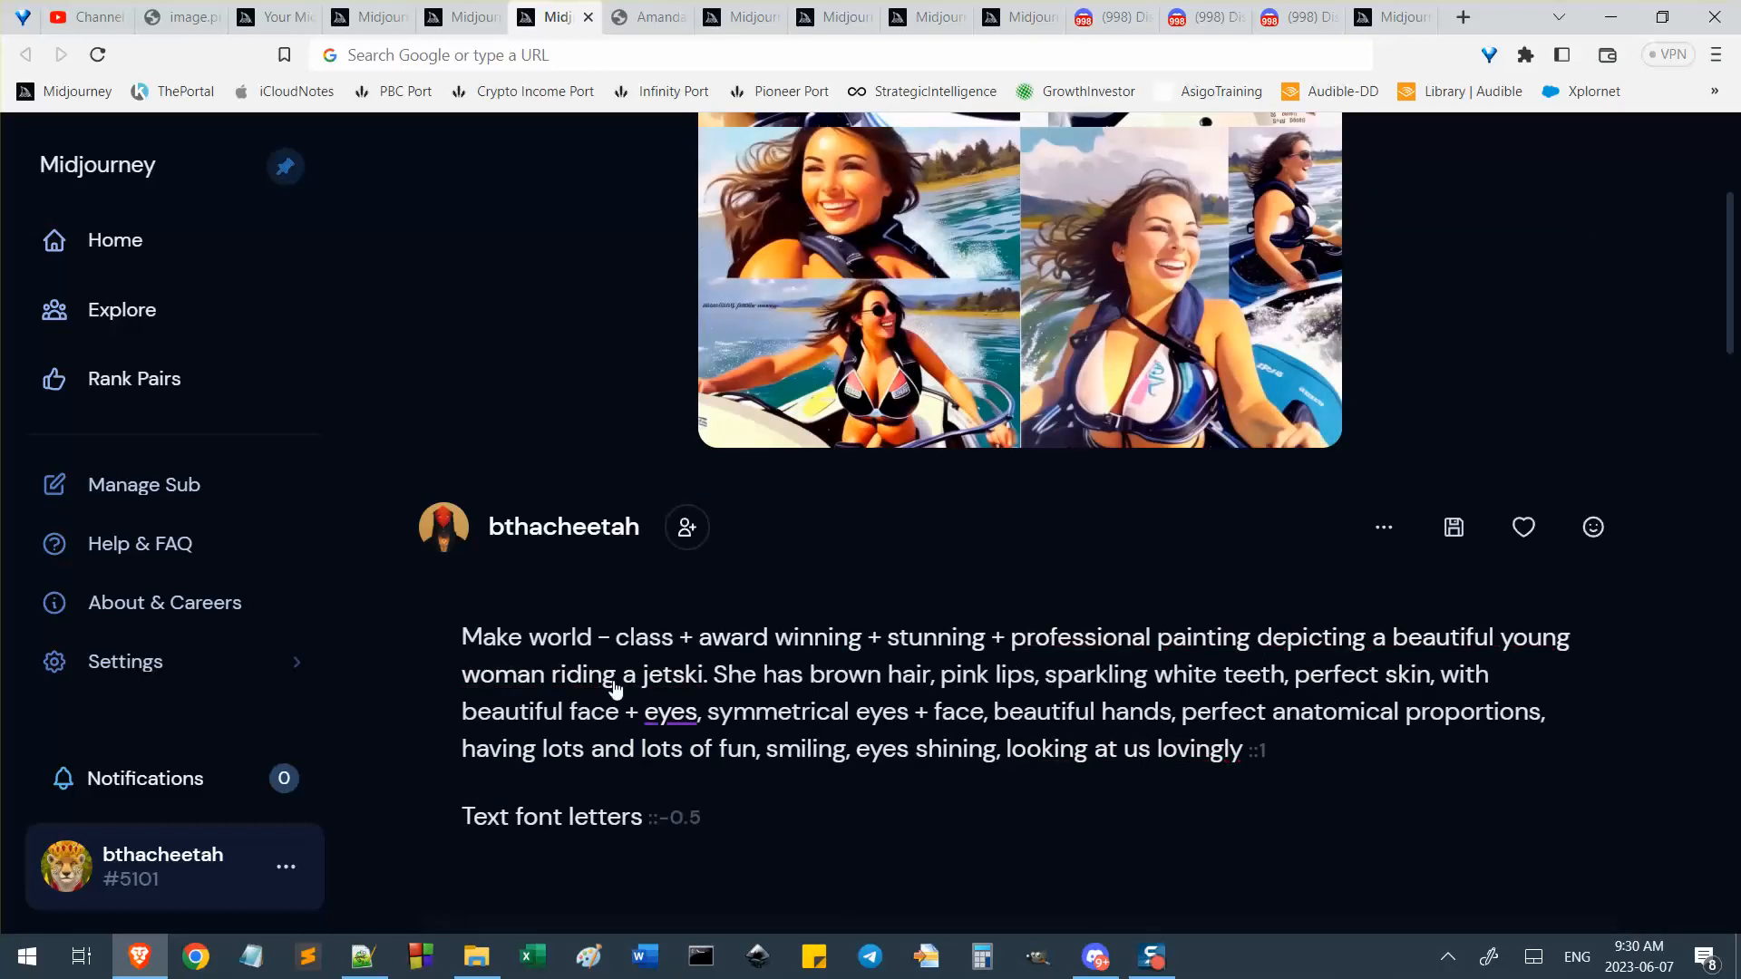
scroll(562, 744, up, 4)
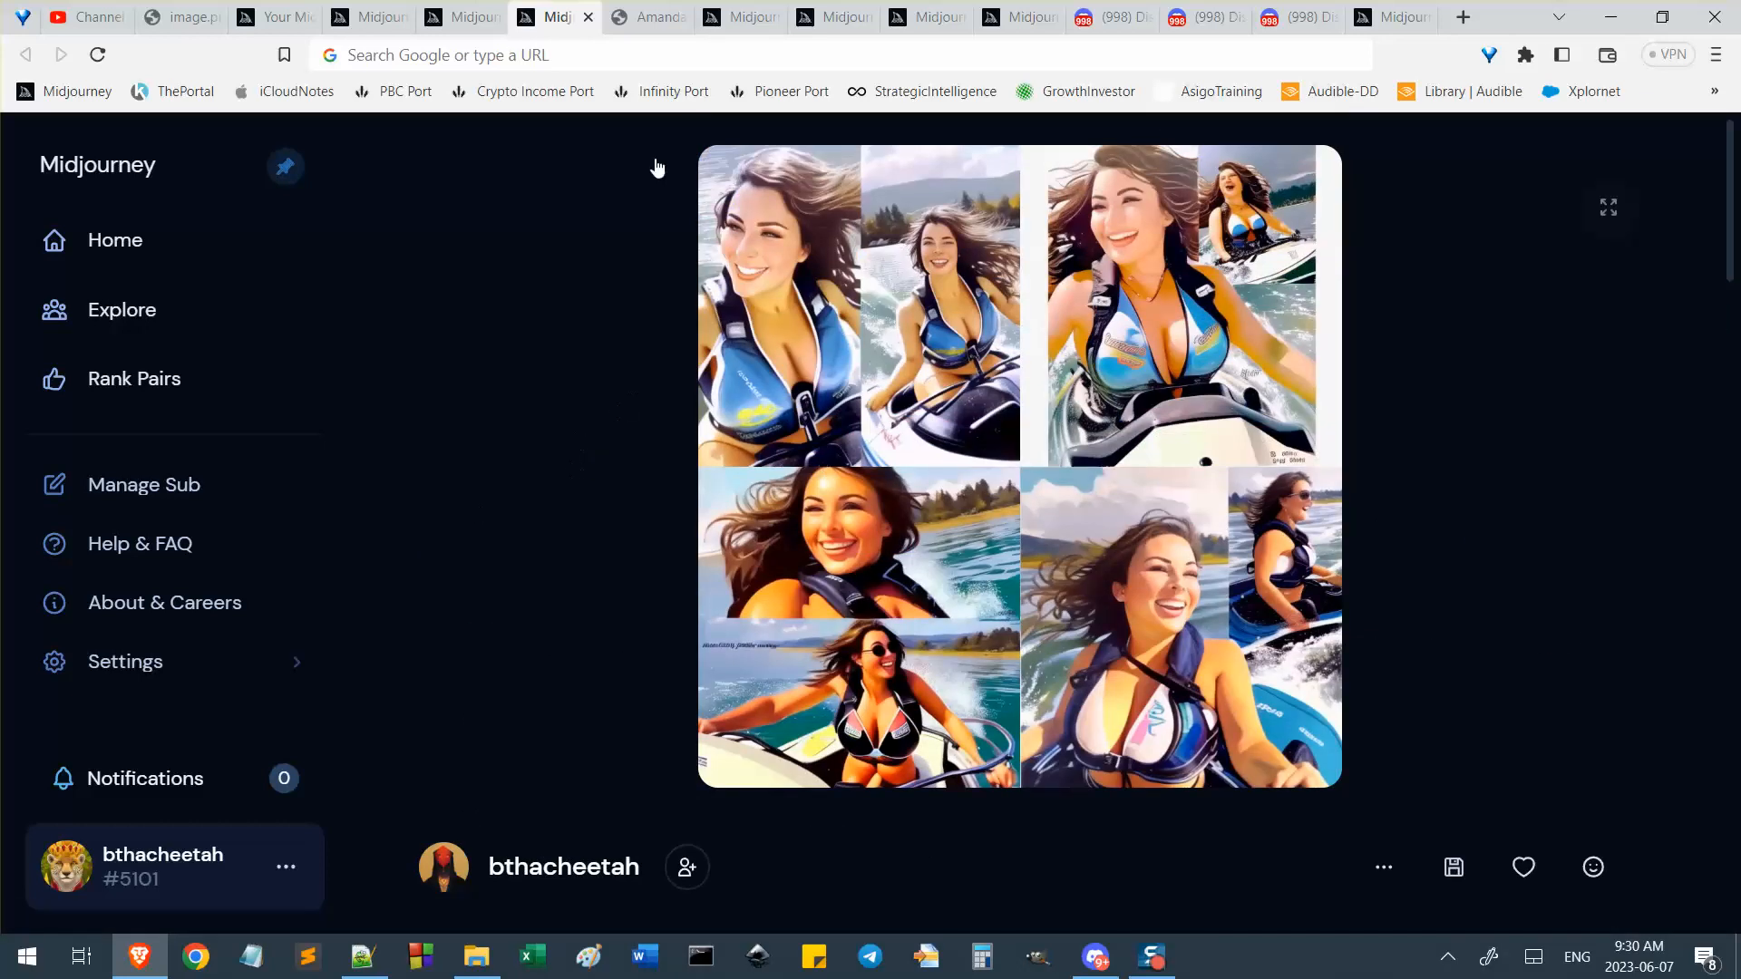
View the second job's reference photo and its web address, and close the photo's page.
click(632, 20)
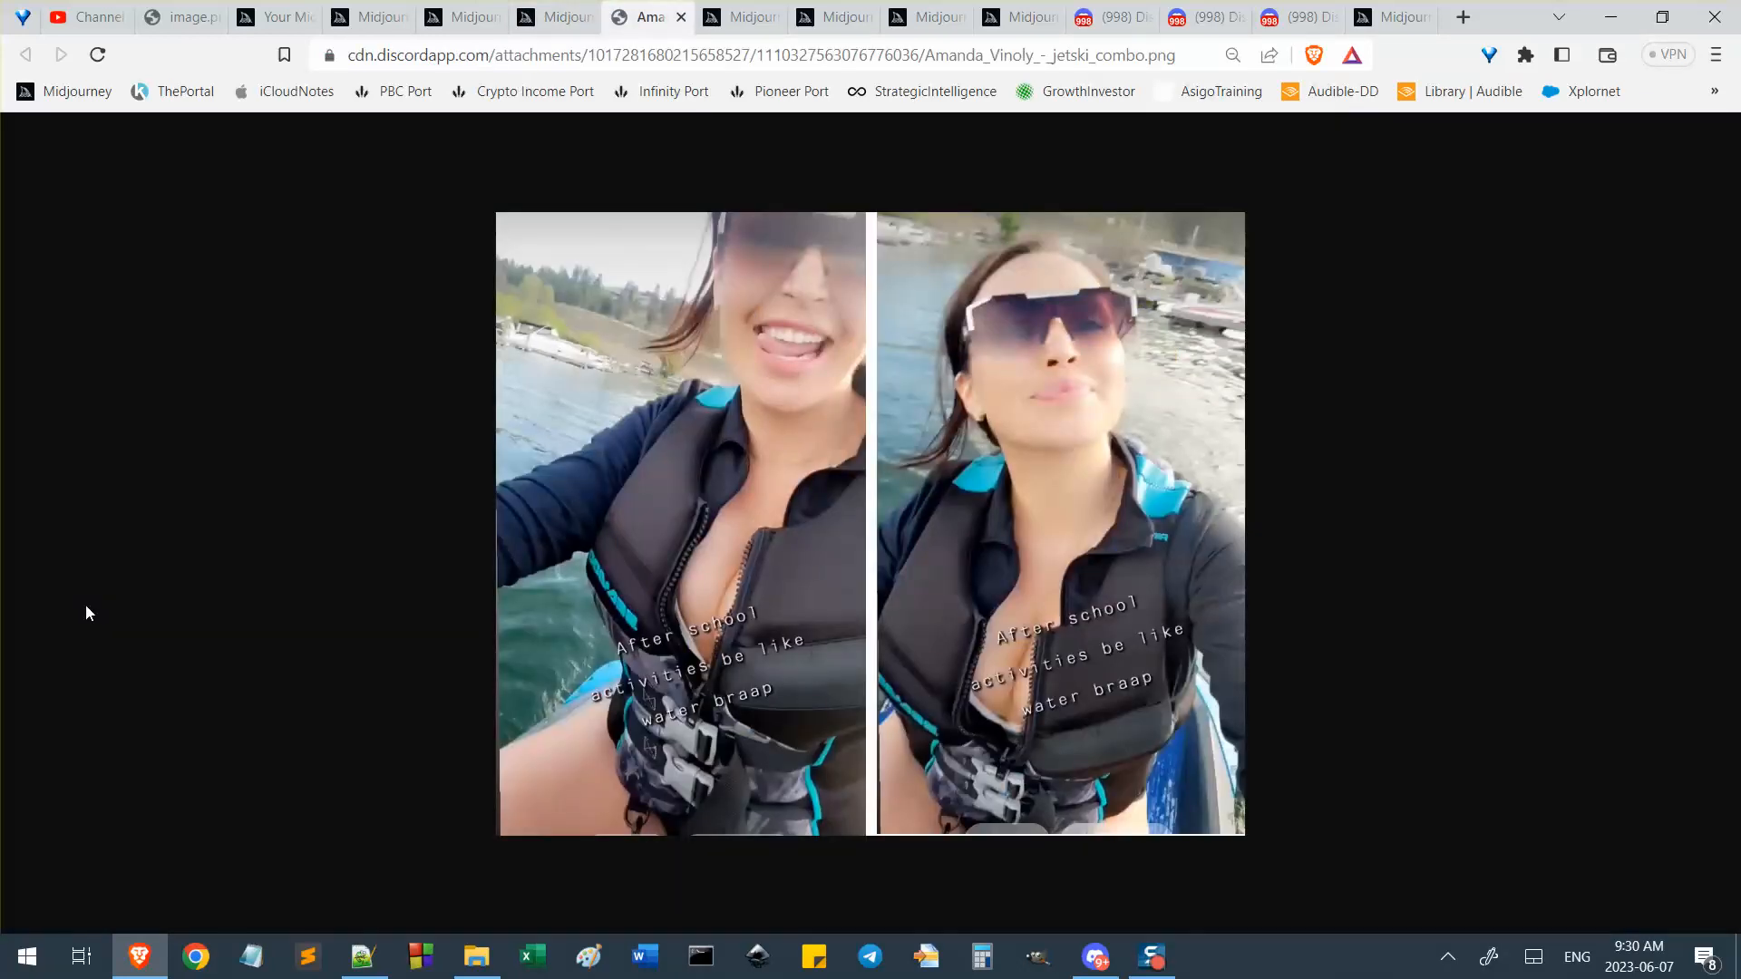
click(1158, 57)
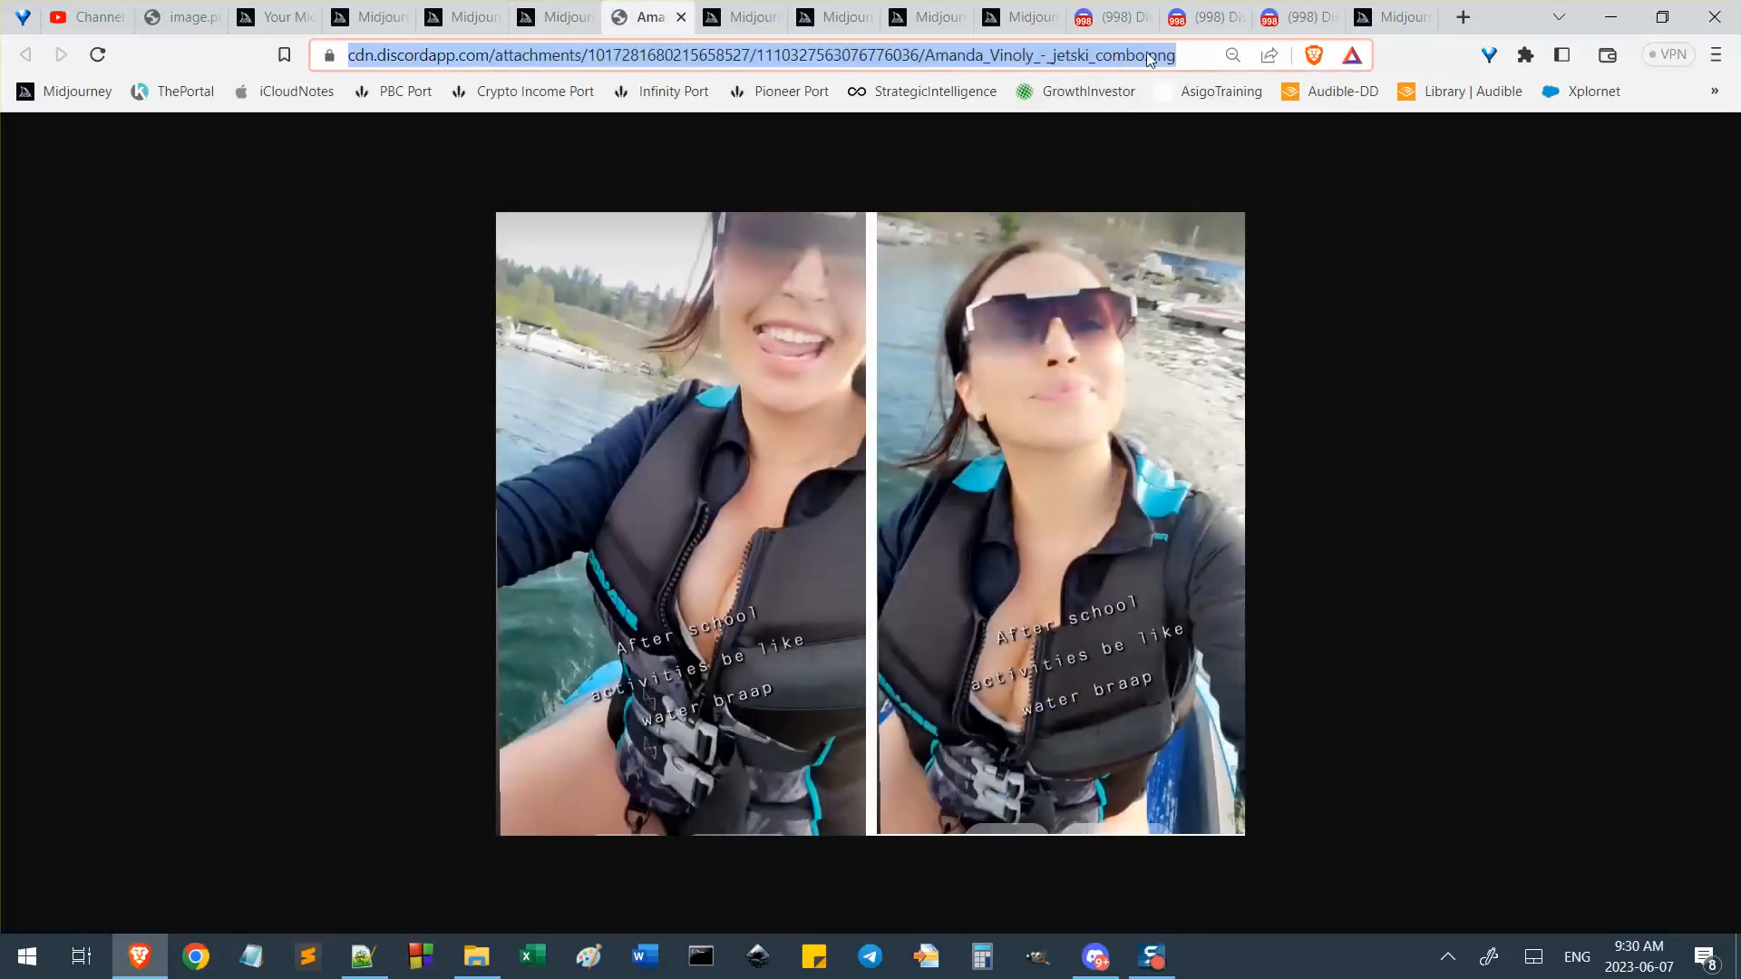
click(1158, 56)
drag(1197, 55, 1152, 55)
click(1271, 232)
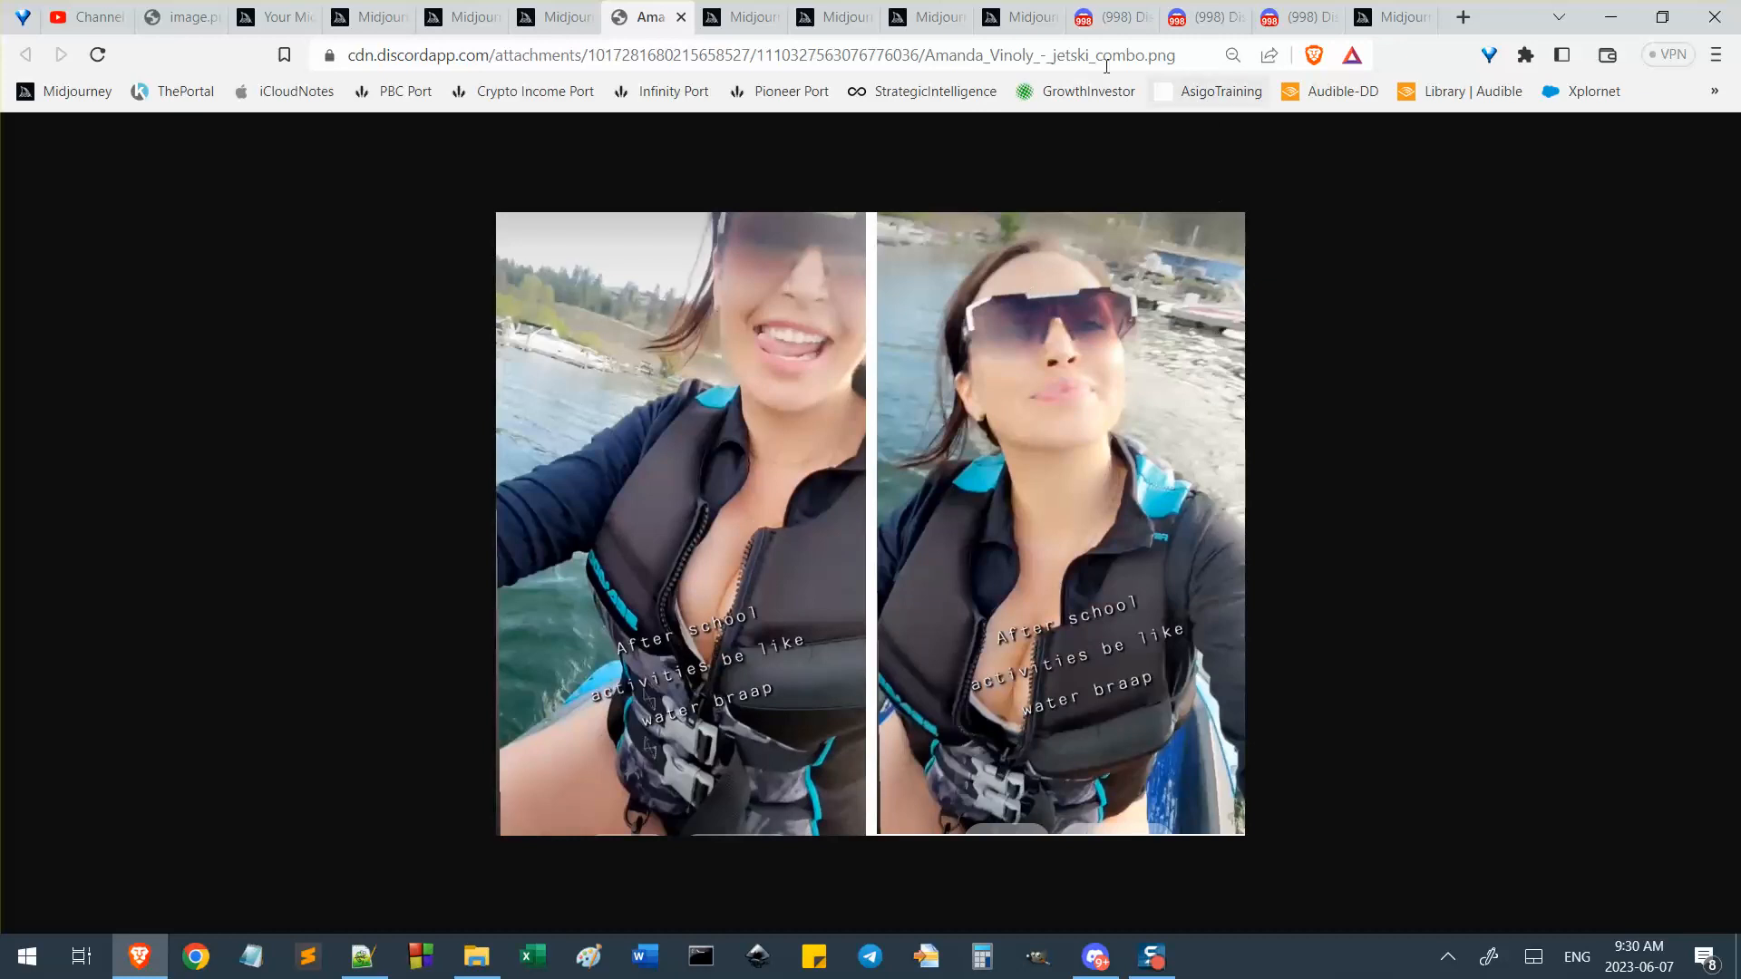
click(681, 17)
Highlight the --v 4 and --v 5 parameters in the second job's info and compare them with its image grid.
scroll(633, 542, down, 9)
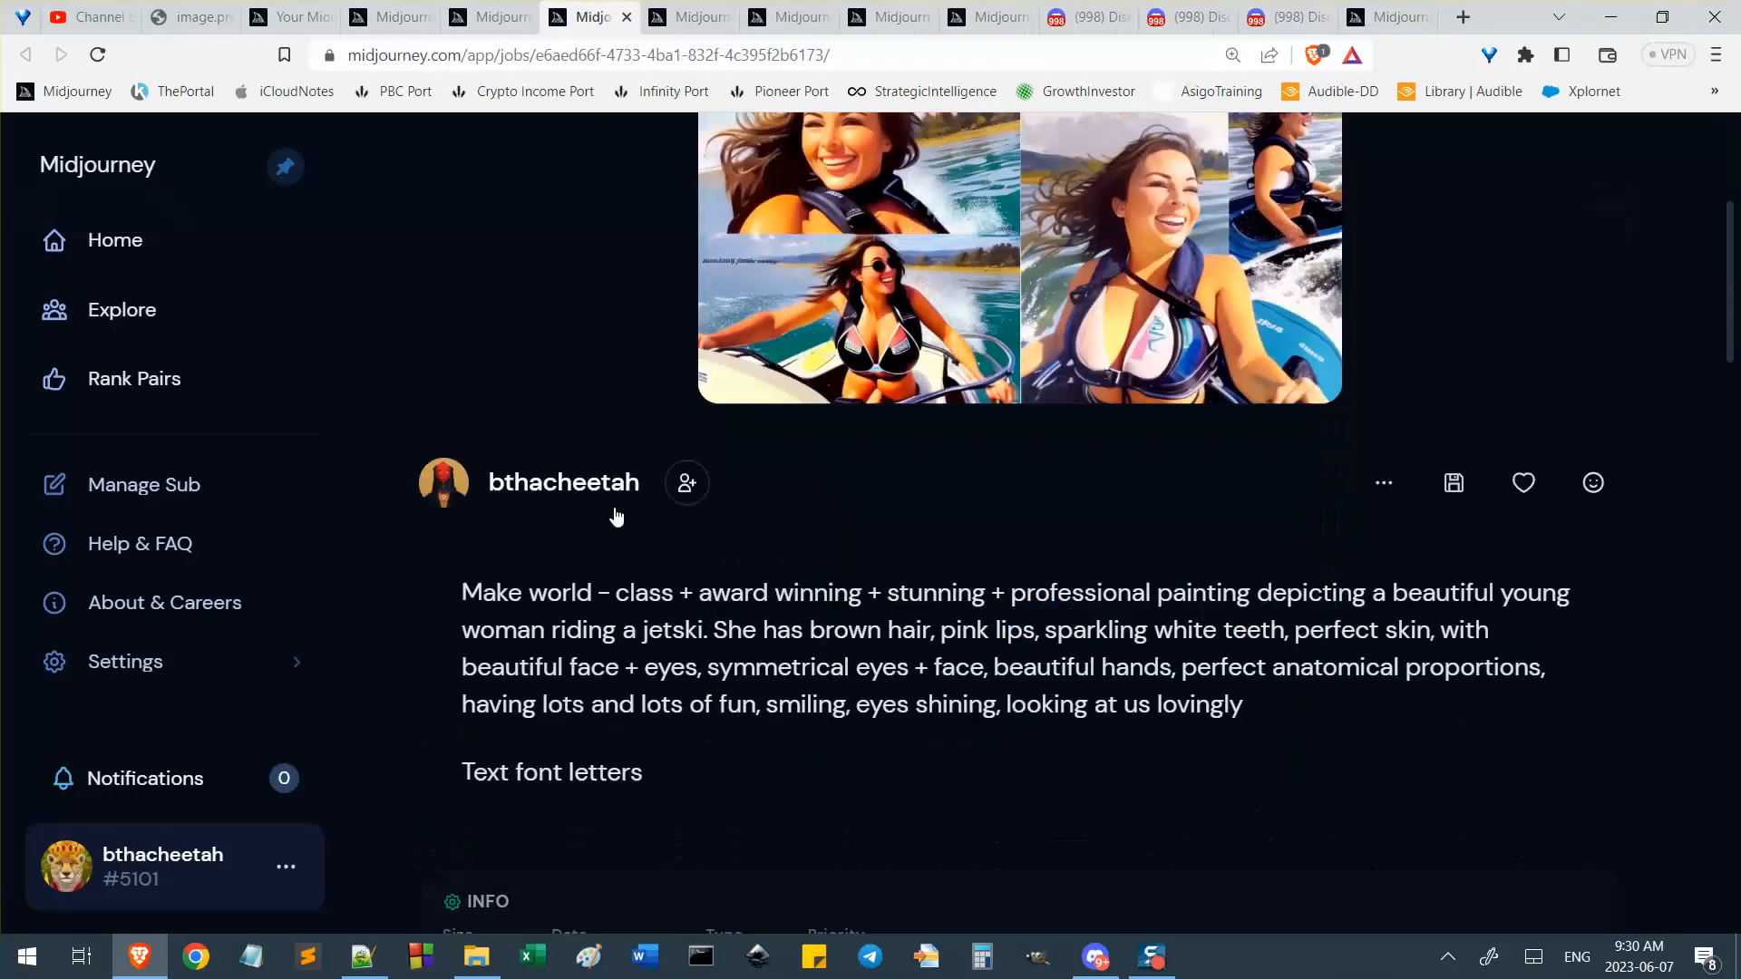
mouse_move(775, 600)
mouse_down()
mouse_move(715, 601)
mouse_move(785, 603)
mouse_up()
click(673, 601)
click(668, 597)
drag(668, 598, 785, 603)
click(725, 600)
click(912, 474)
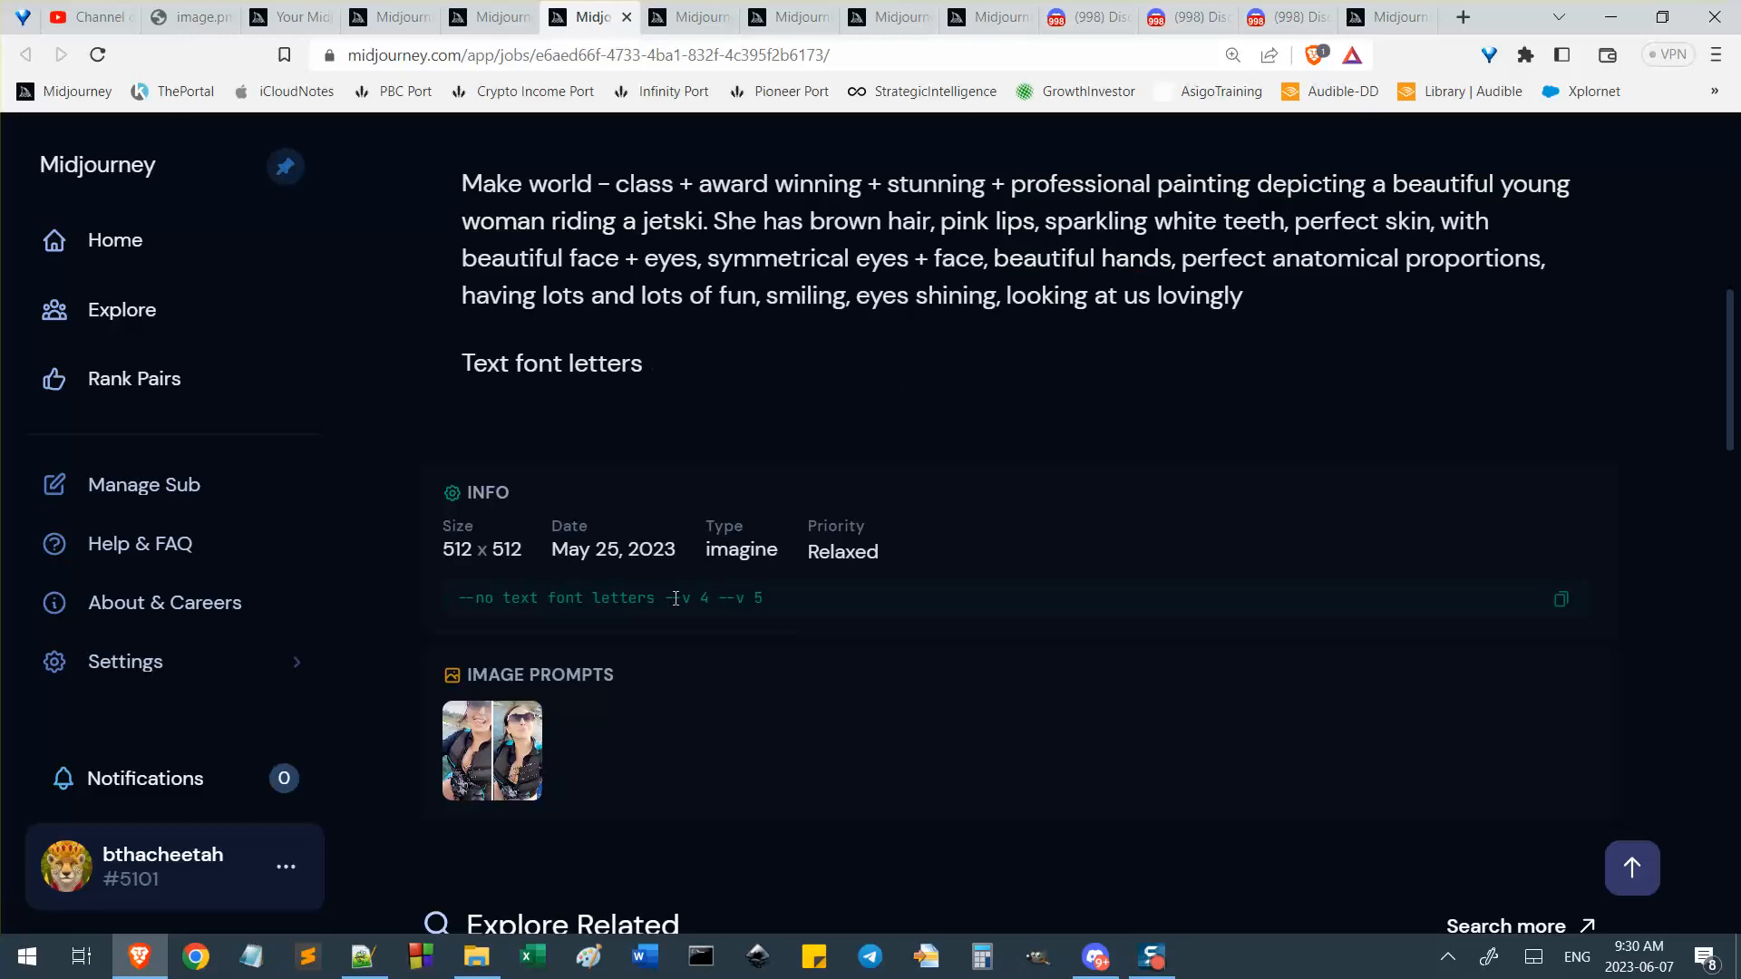
drag(676, 599, 812, 606)
click(811, 606)
scroll(746, 671, up, 4)
scroll(695, 747, down, 1)
Check the generated jet ski grid in Discord, return to the second job in the browser and highlight its --v 4 --v 5 parameters.
click(1096, 957)
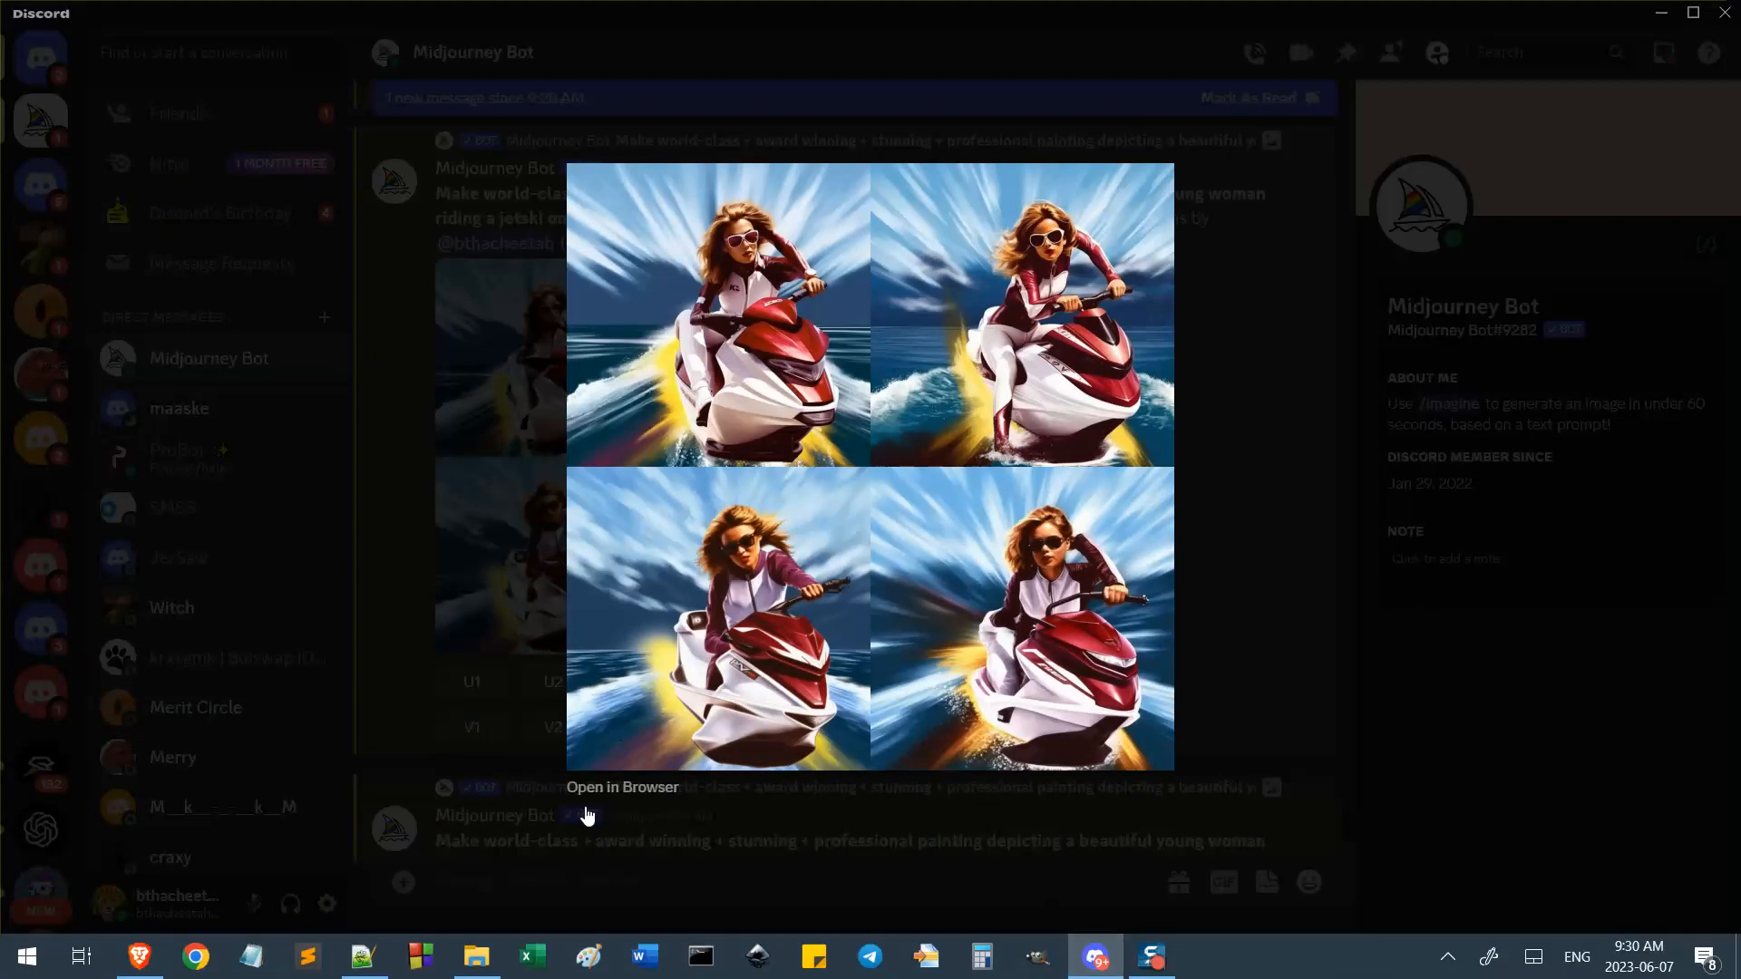
click(139, 957)
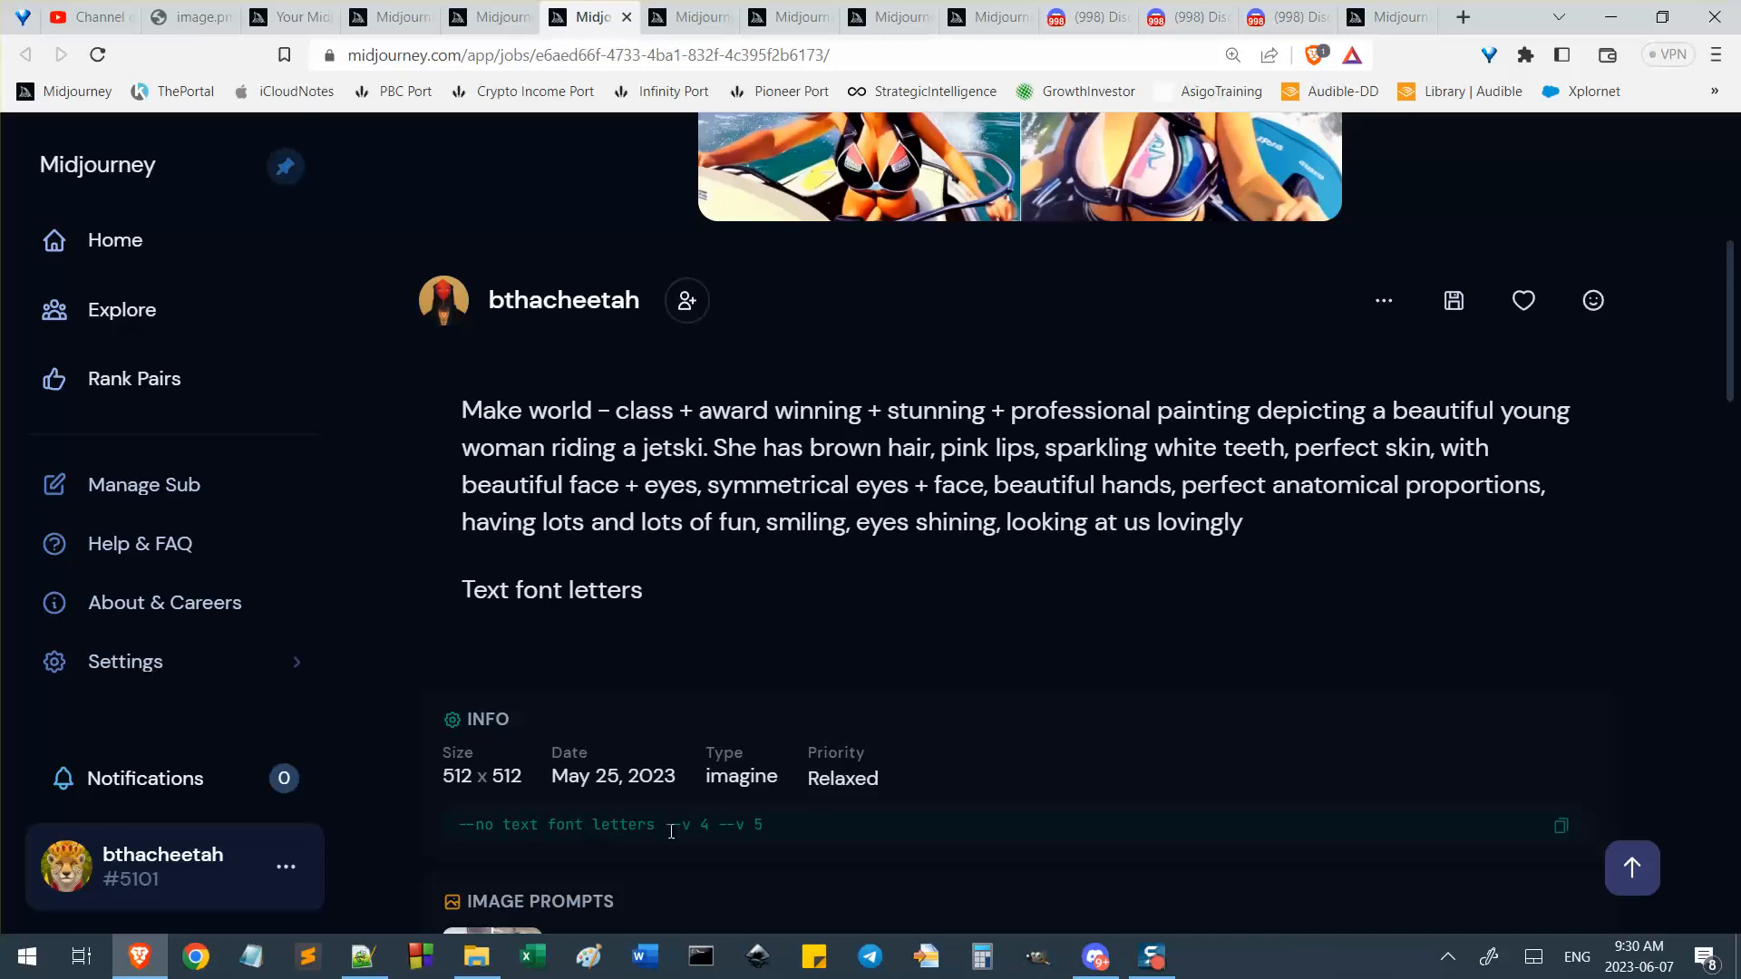
drag(666, 823, 773, 825)
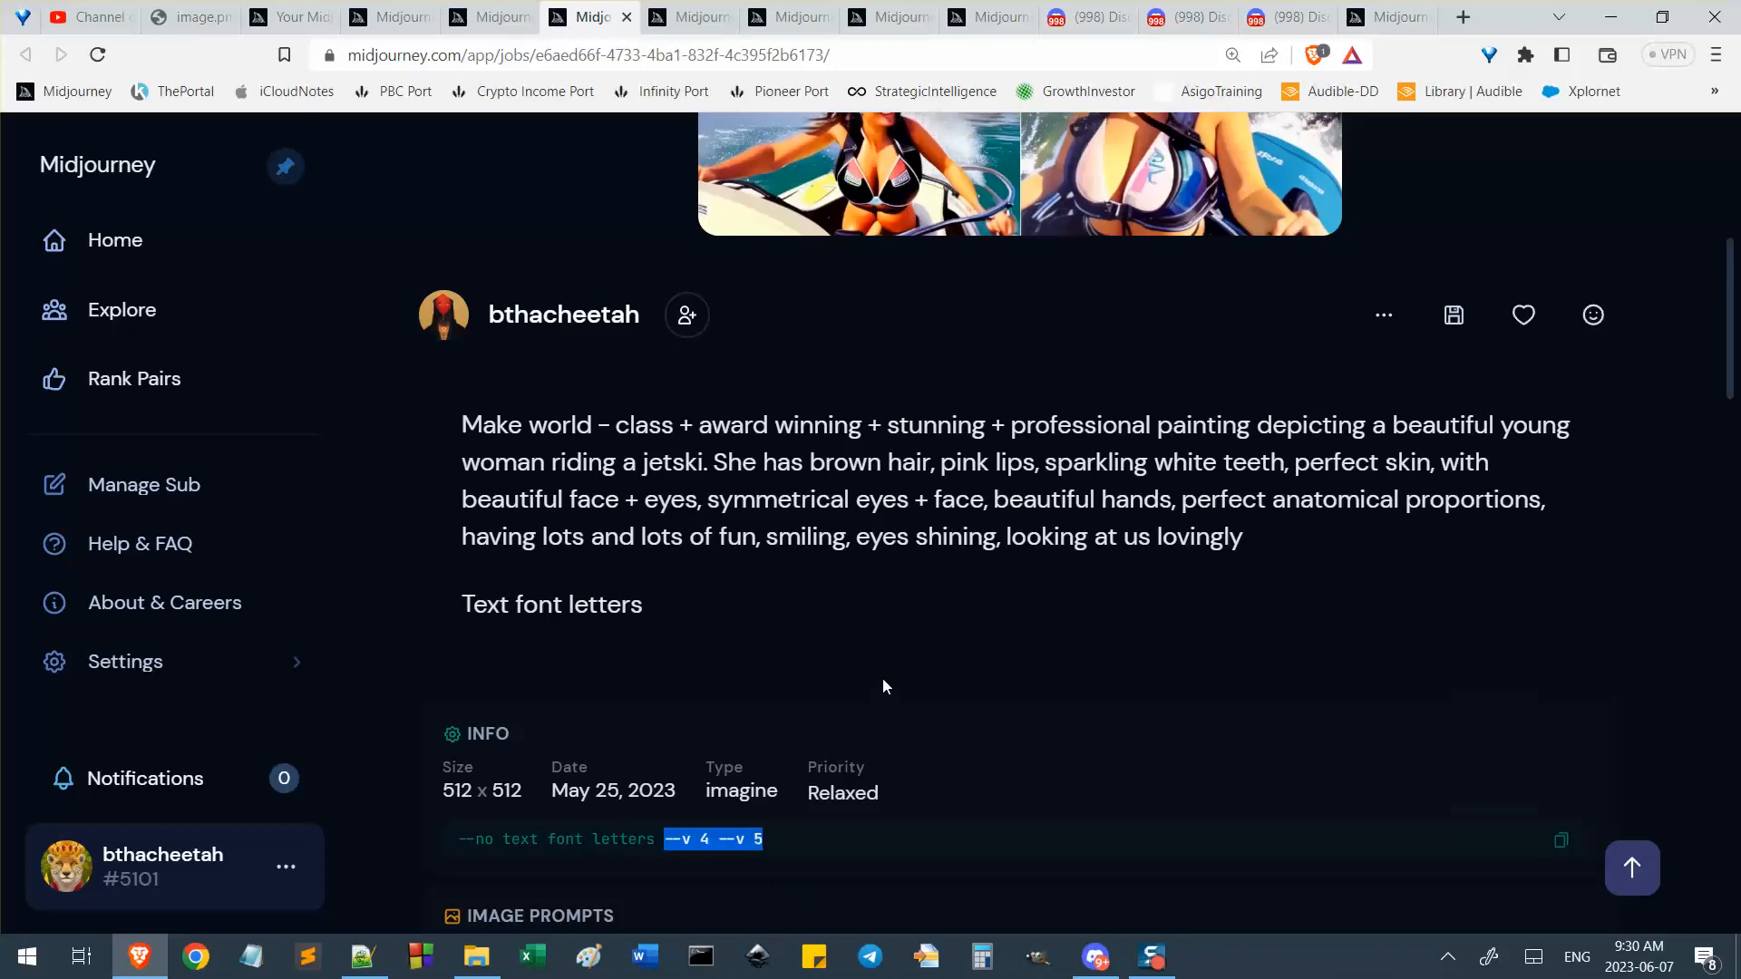
scroll(886, 684, up, 6)
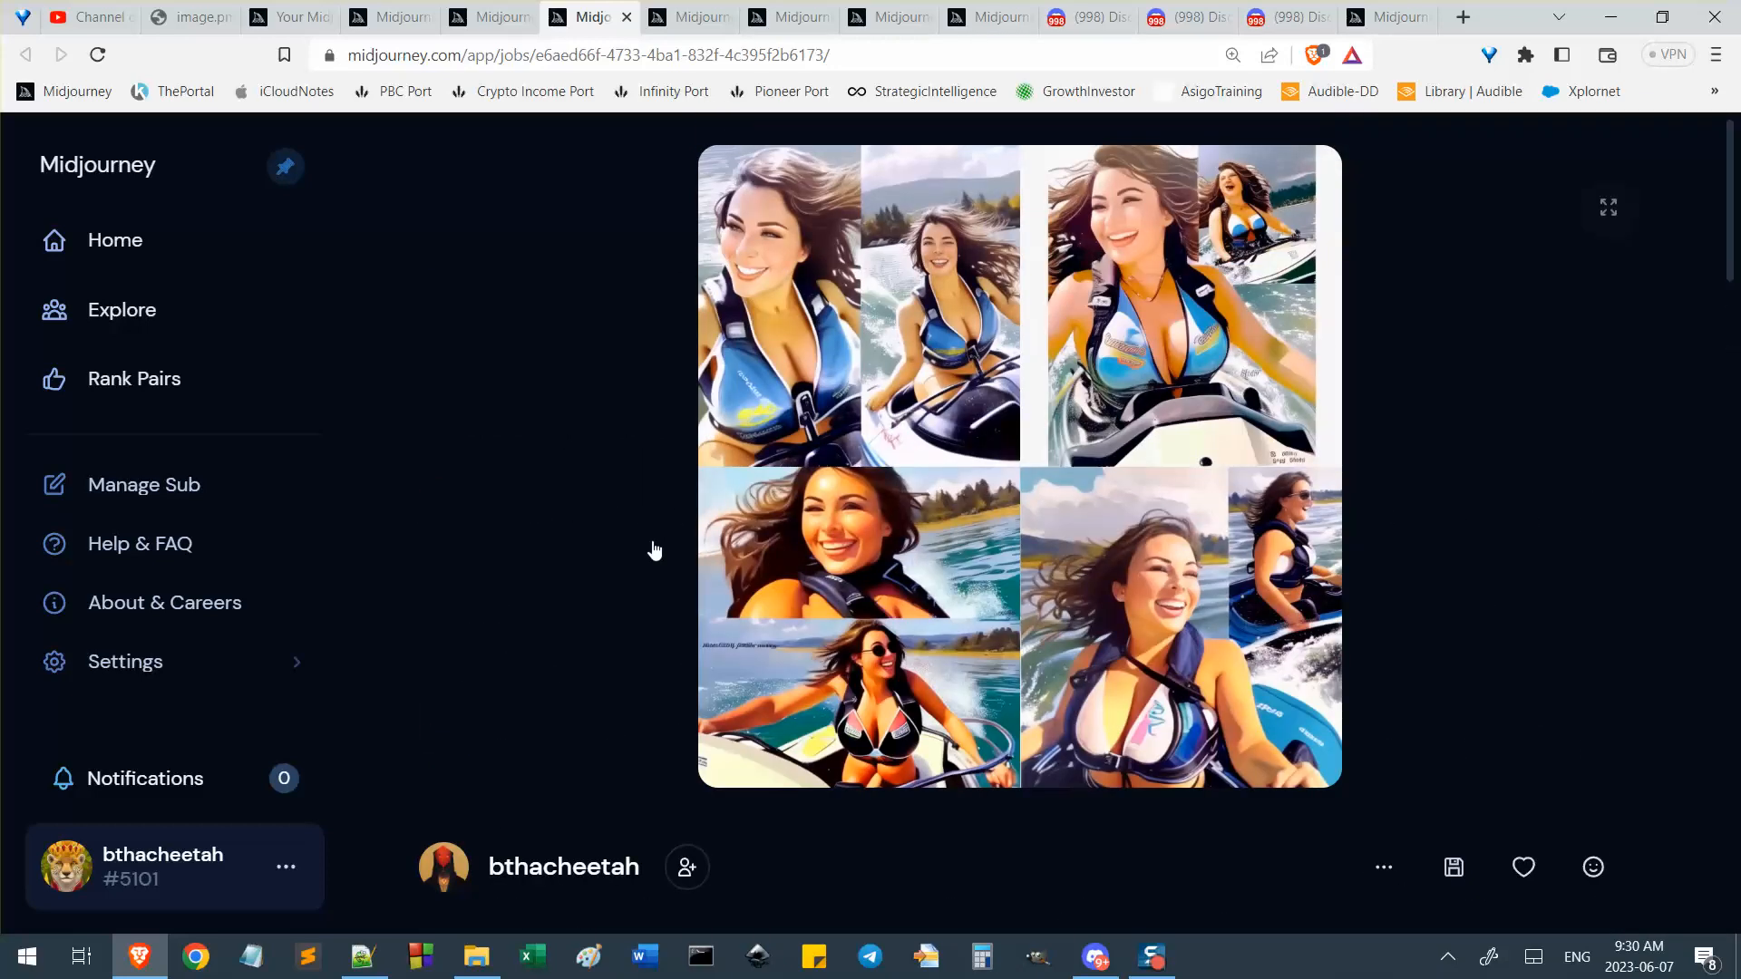
scroll(655, 551, down, 10)
scroll(638, 513, up, 4)
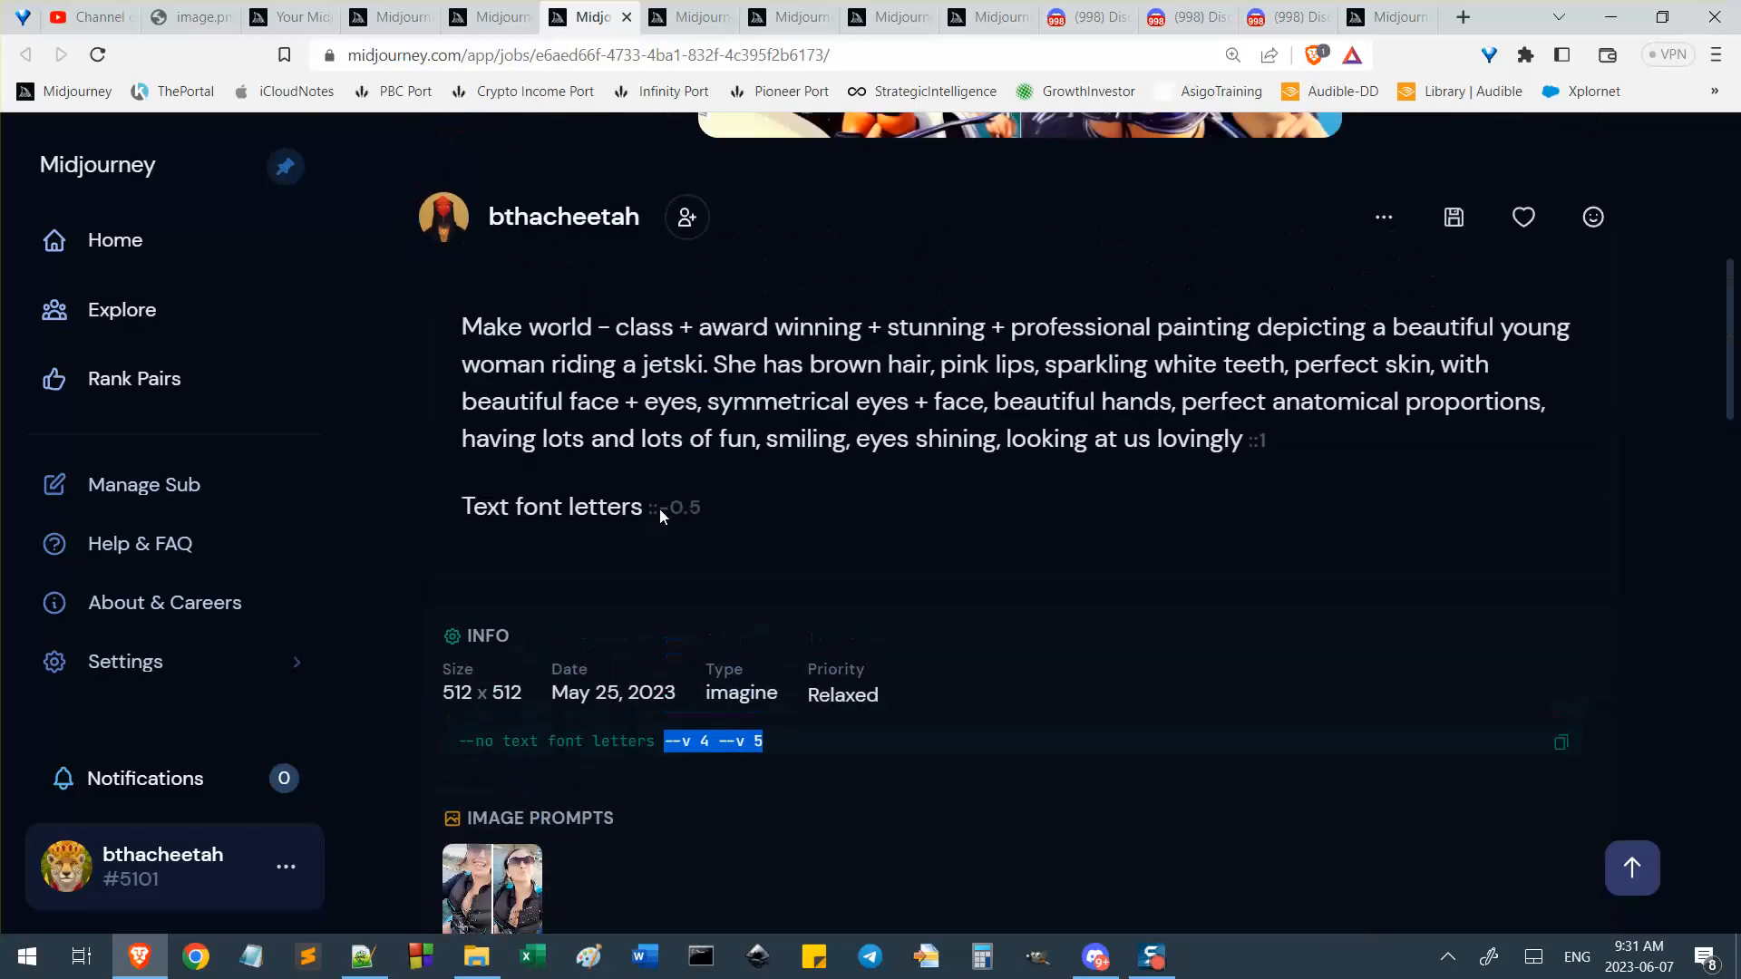
scroll(660, 515, up, 5)
scroll(716, 771, down, 4)
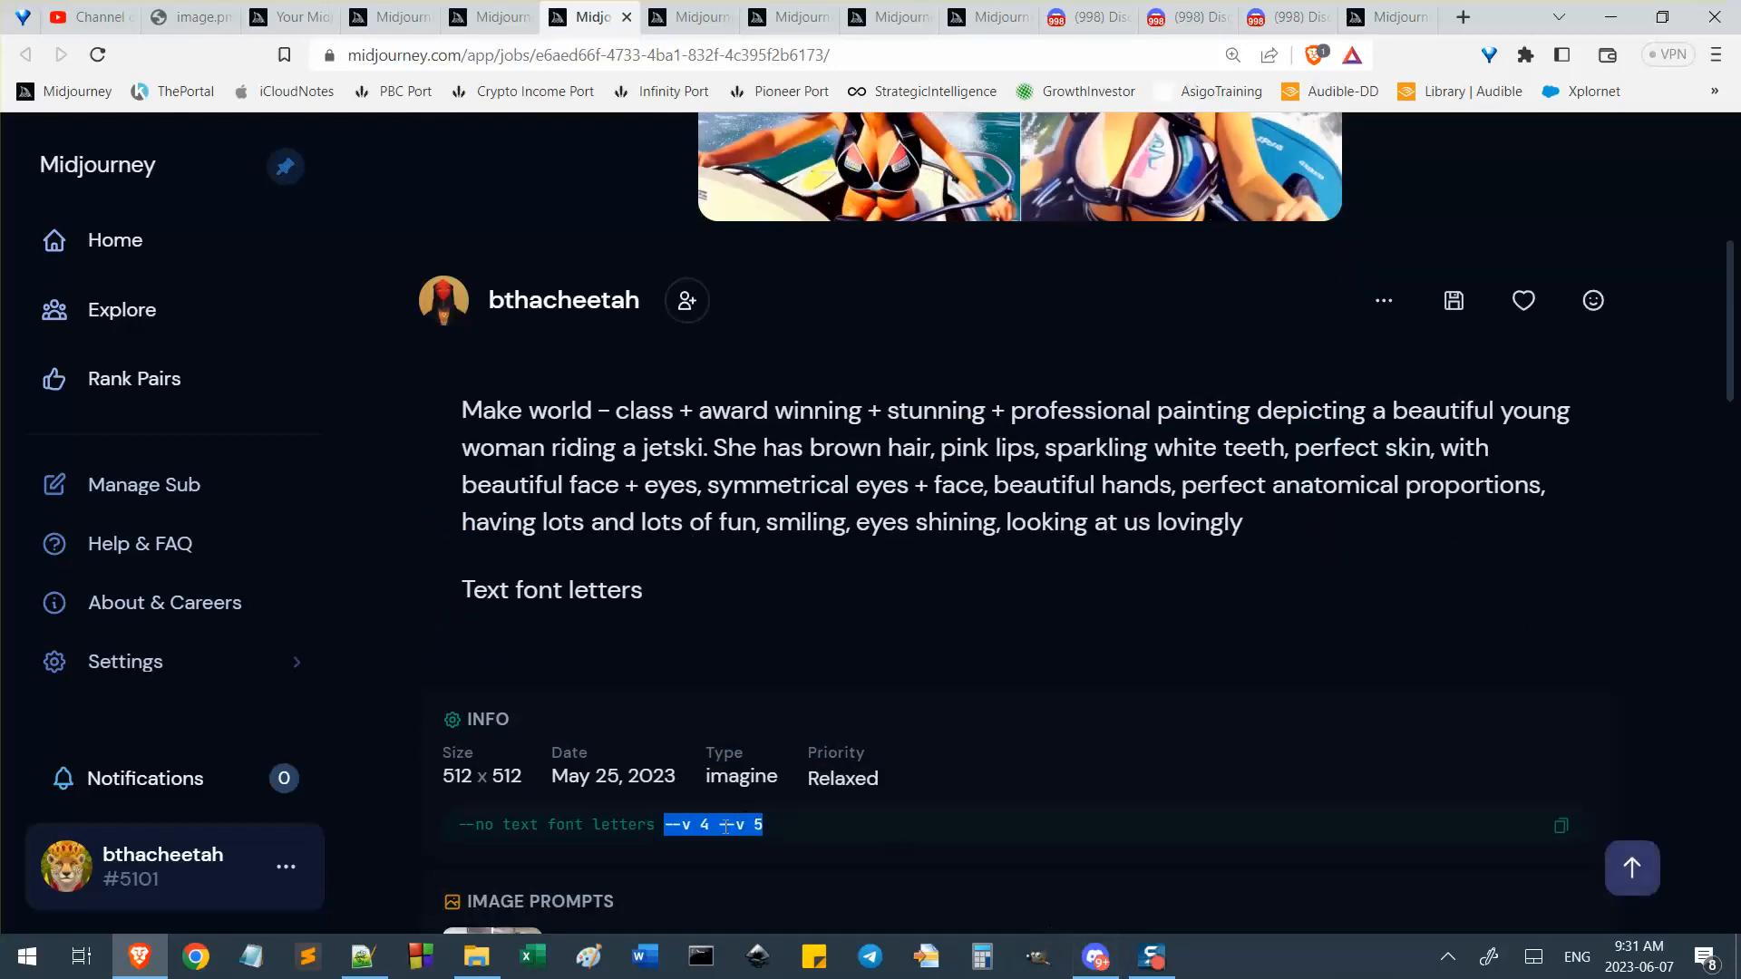
drag(664, 826, 718, 825)
Examine the --v 4 and --v 5 parameters one at a time against the second job's images.
mouse_move(1108, 957)
scroll(972, 755, up, 2)
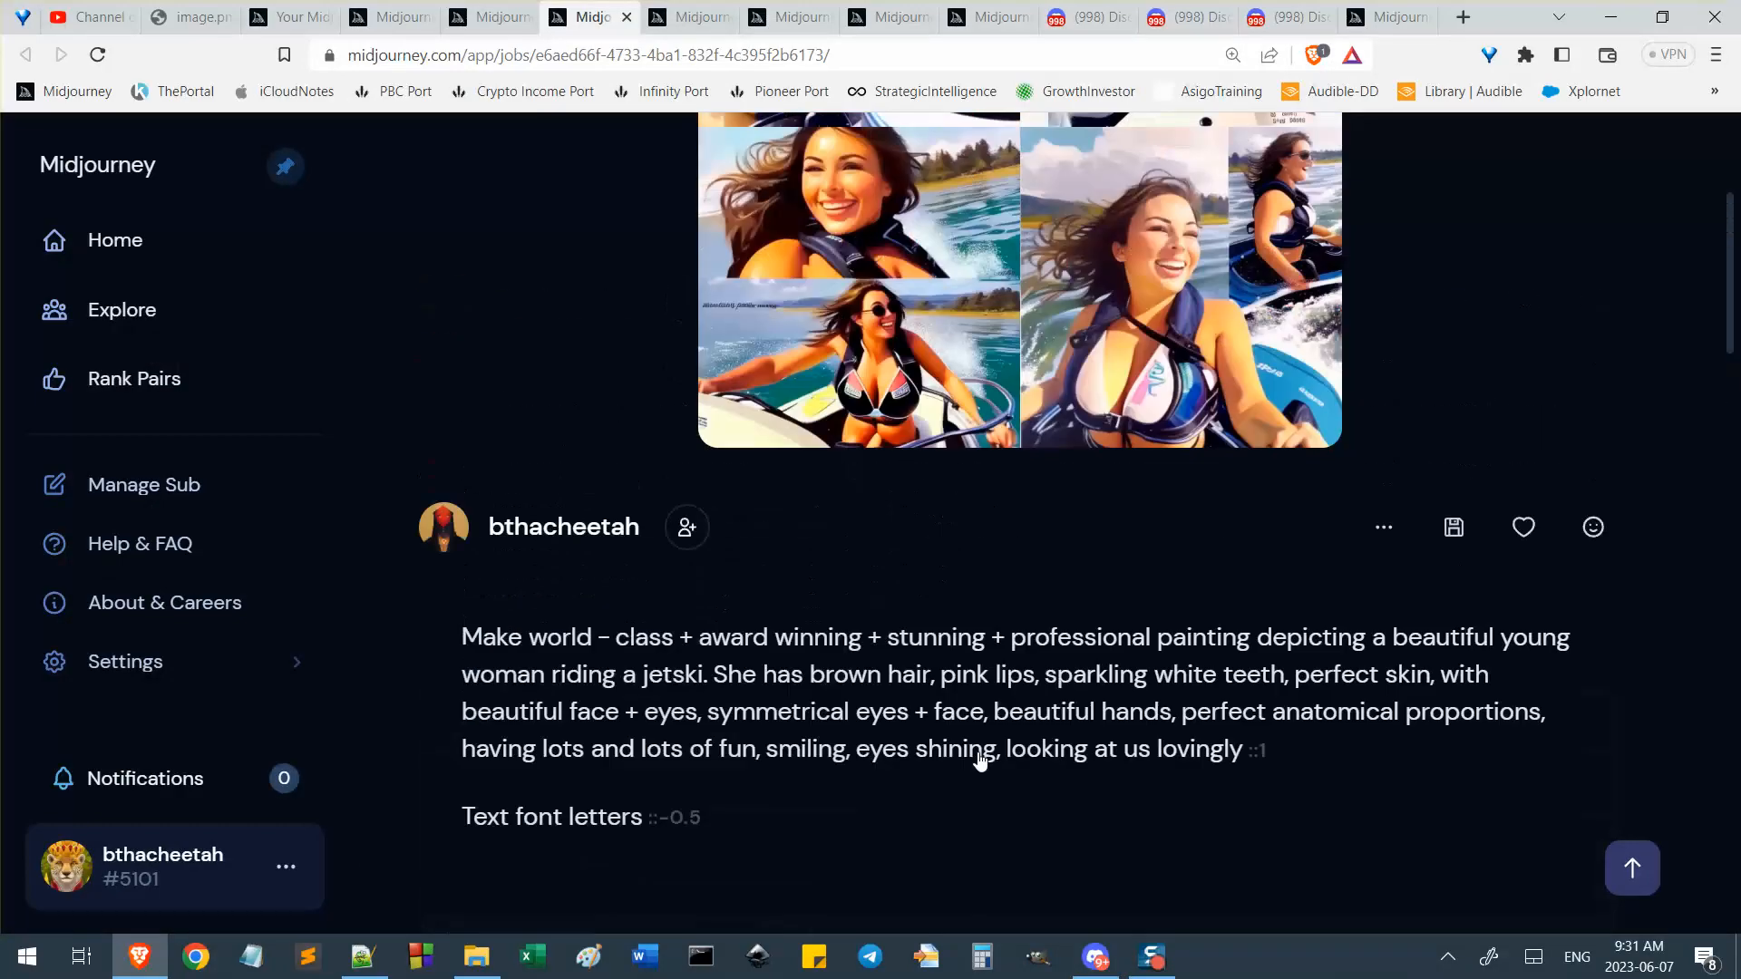
scroll(1029, 698, down, 2)
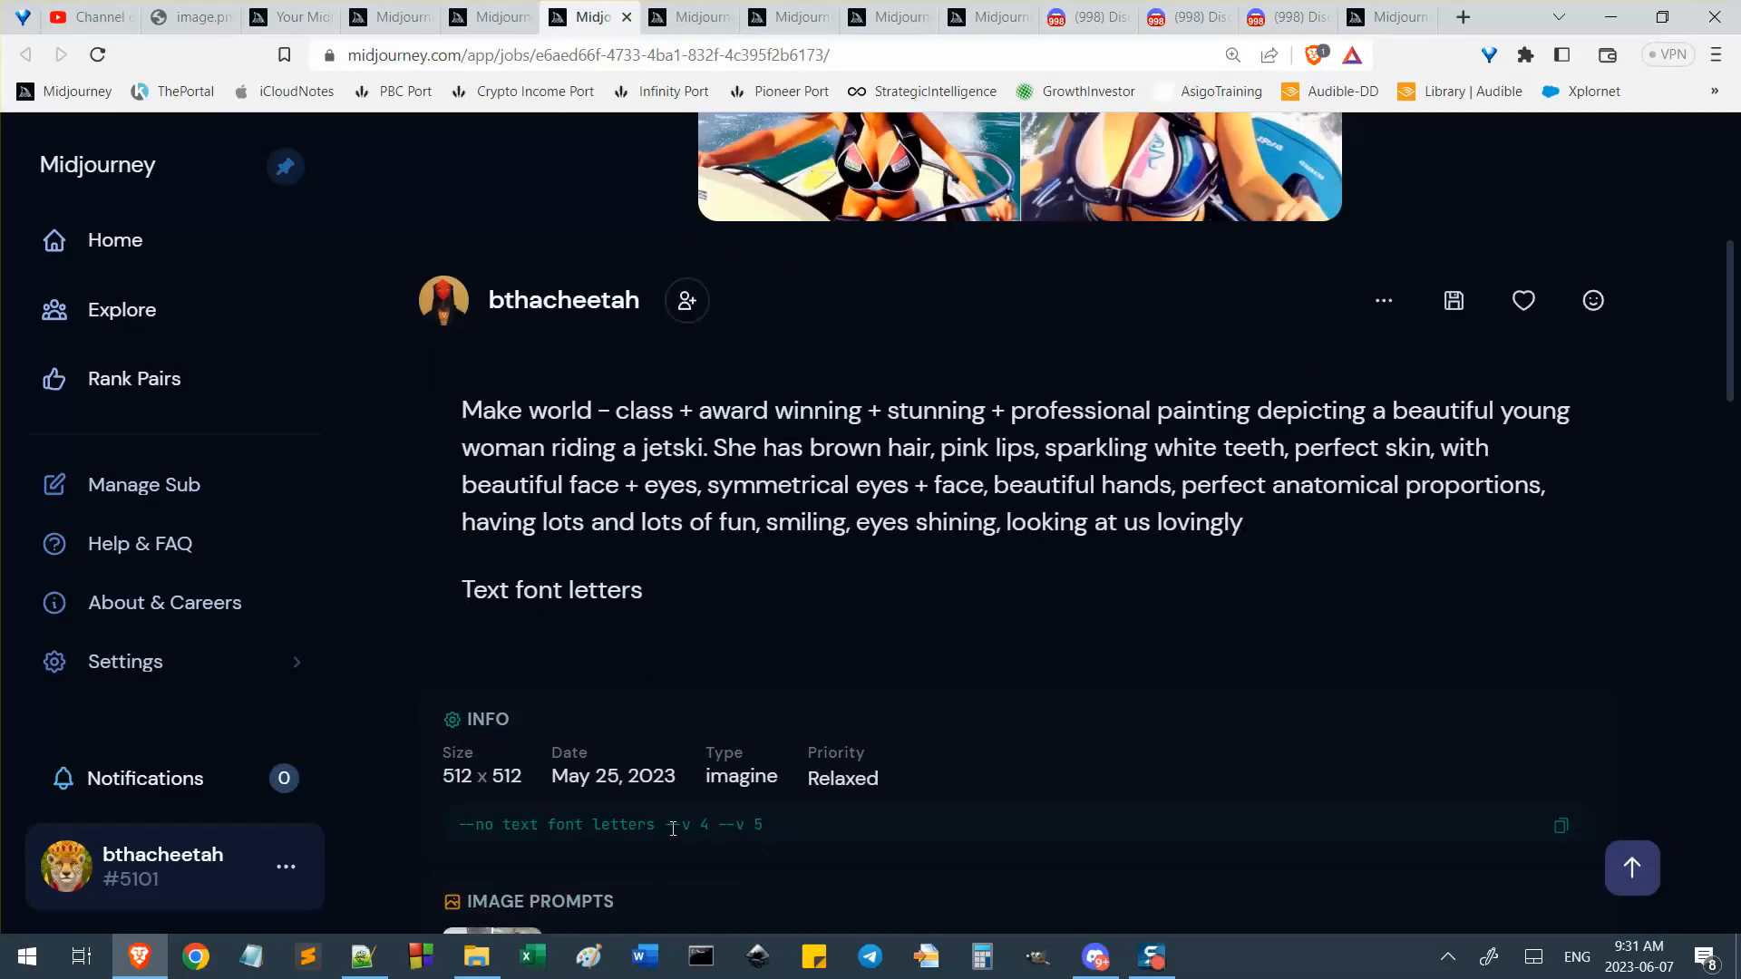
drag(778, 830, 714, 827)
click(771, 831)
click(740, 815)
drag(716, 827, 666, 823)
drag(710, 825, 778, 832)
click(734, 826)
scroll(738, 826, up, 3)
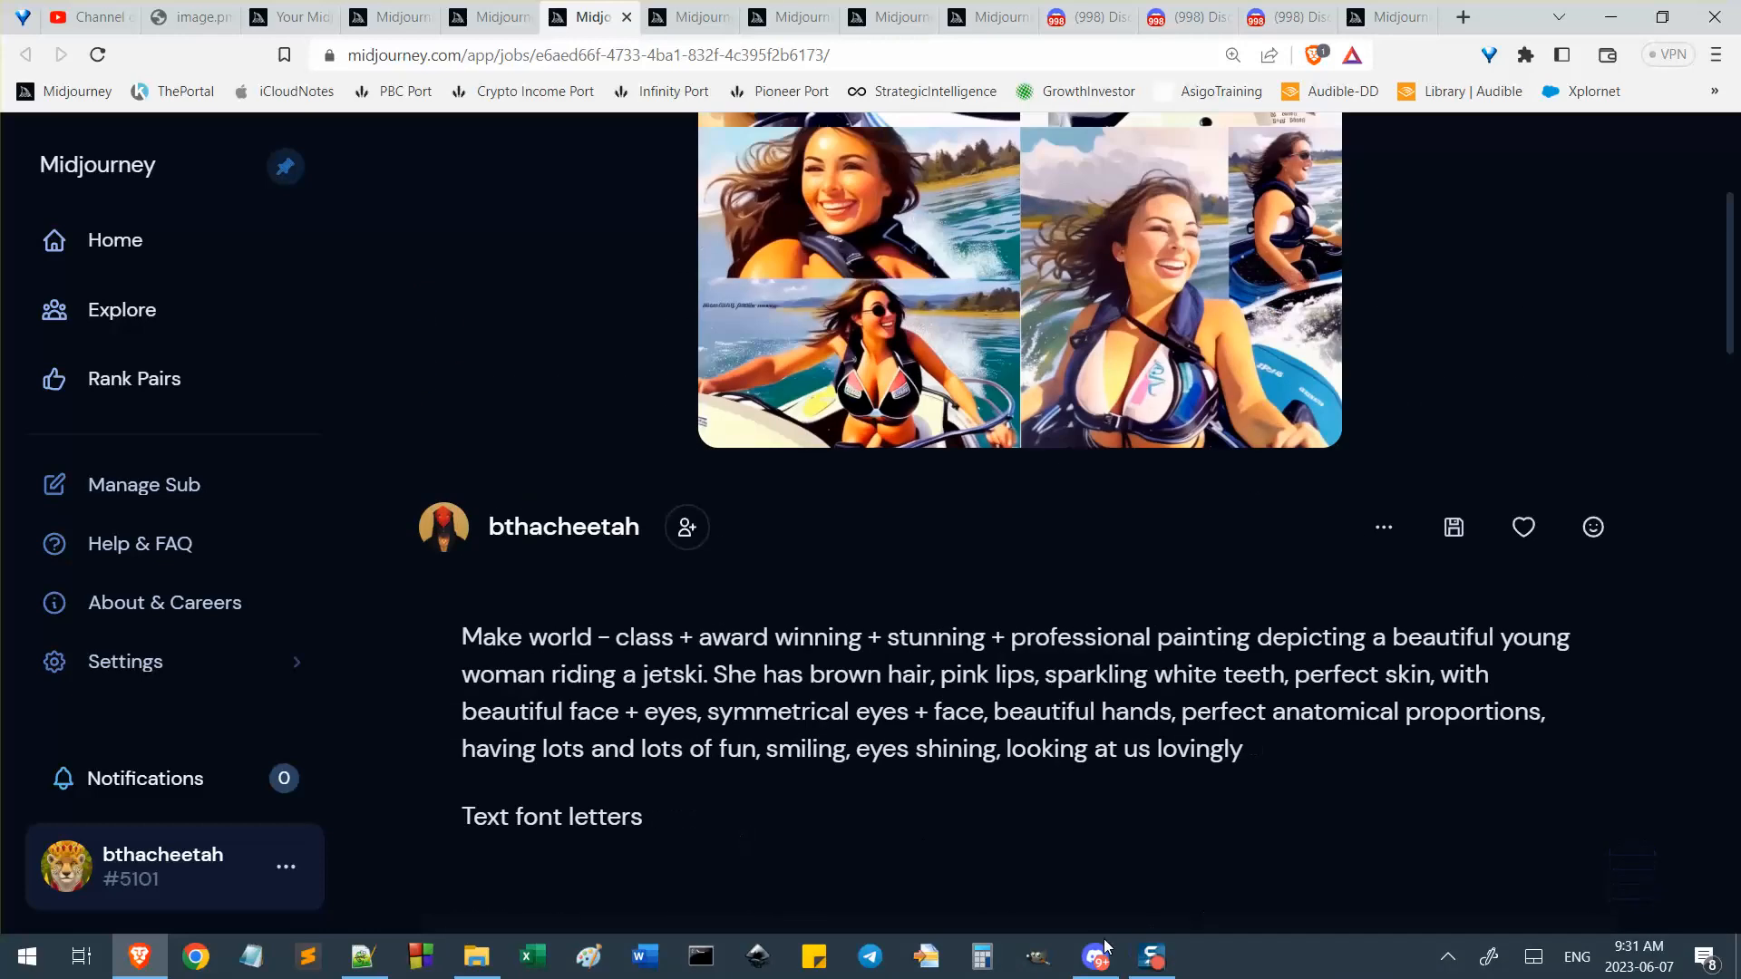
Switch to Discord, run the /settings command for Midjourney Bot and select MJ version 3.
click(1098, 955)
click(1000, 898)
text(/setting)
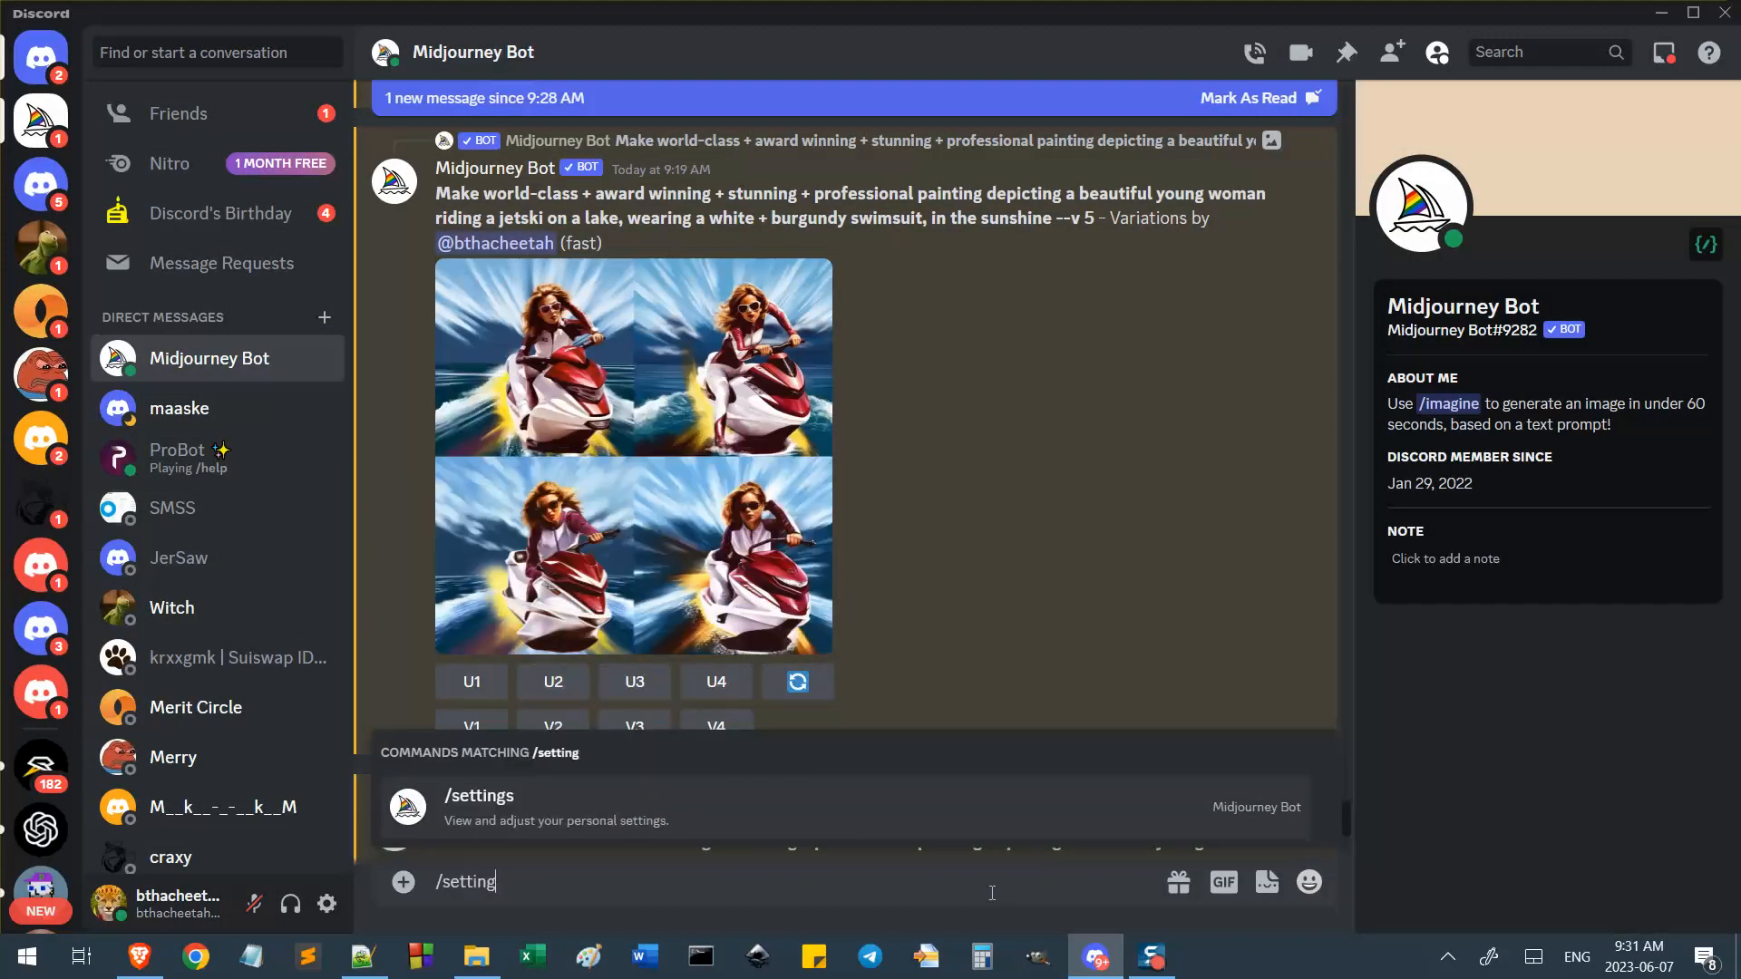
key(Return)
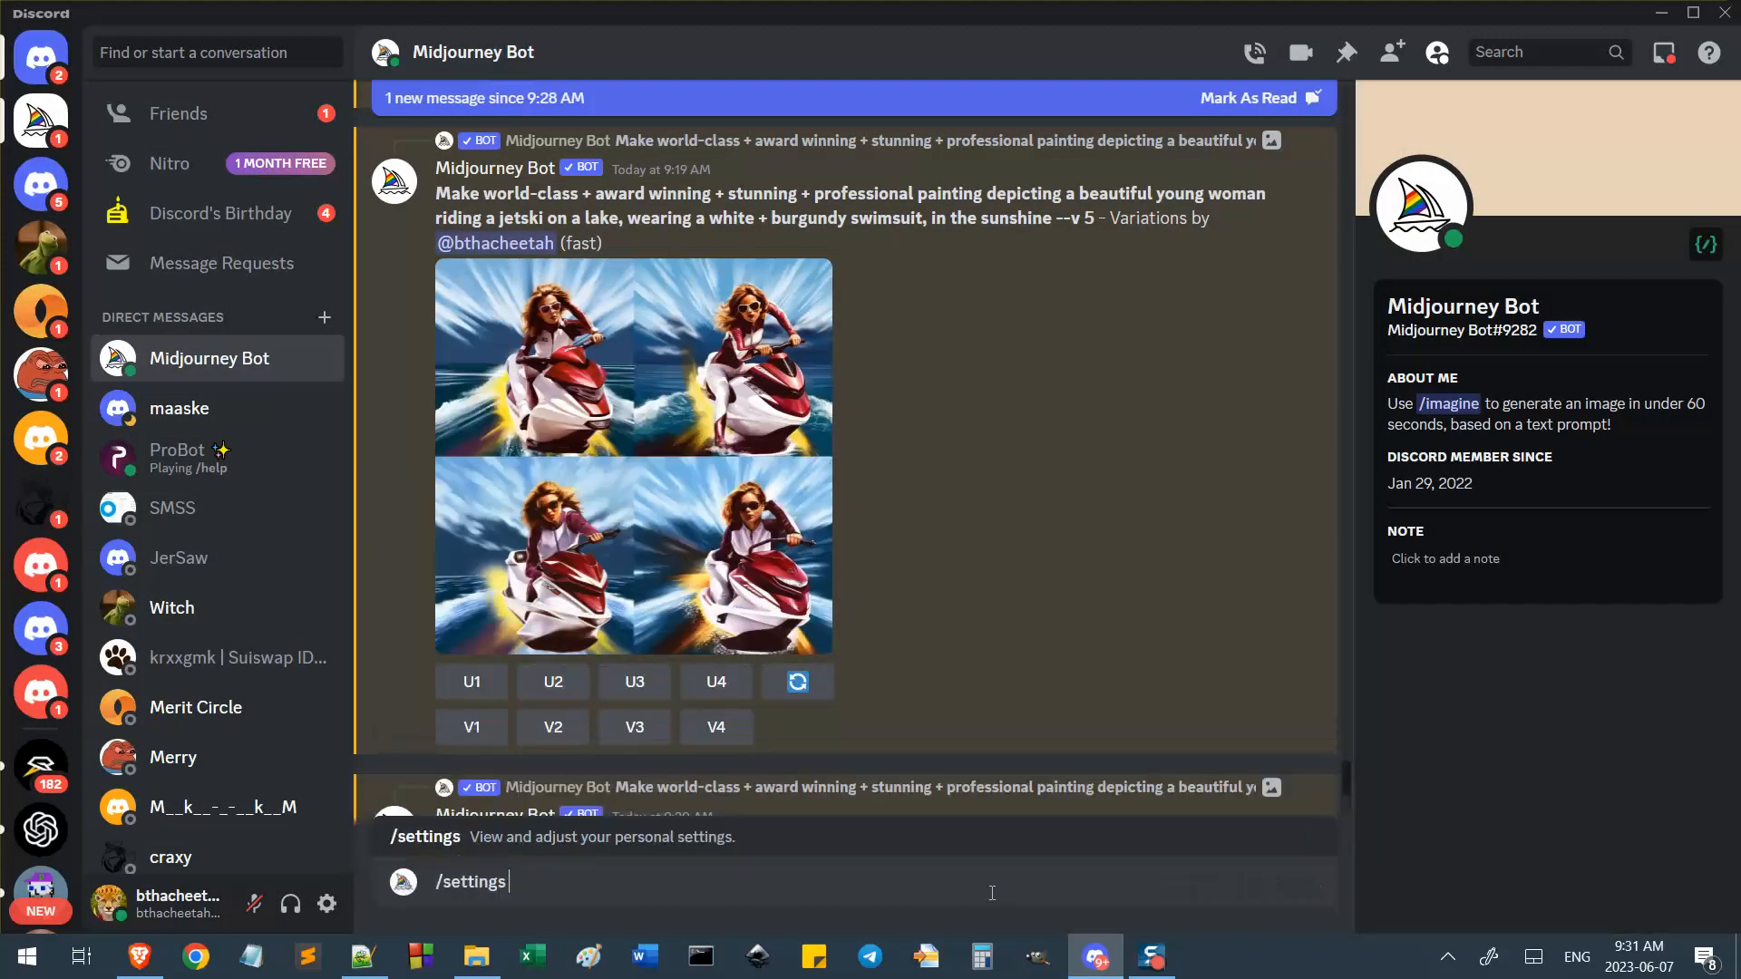
key(Return)
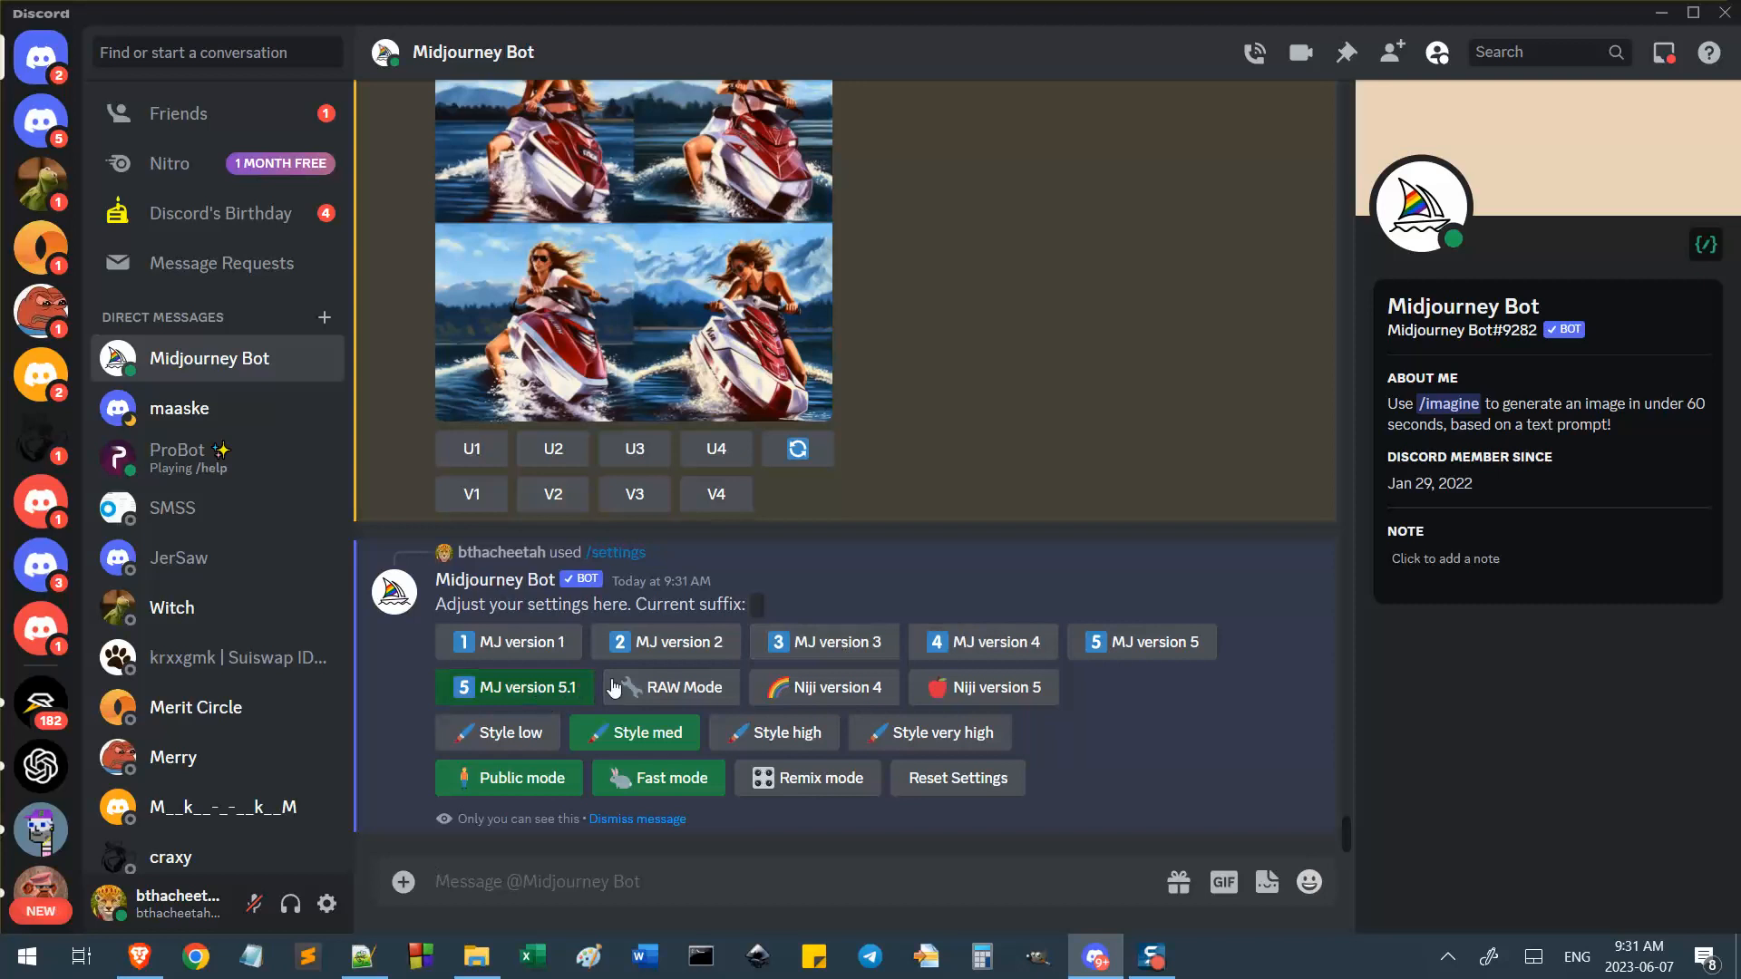
click(871, 646)
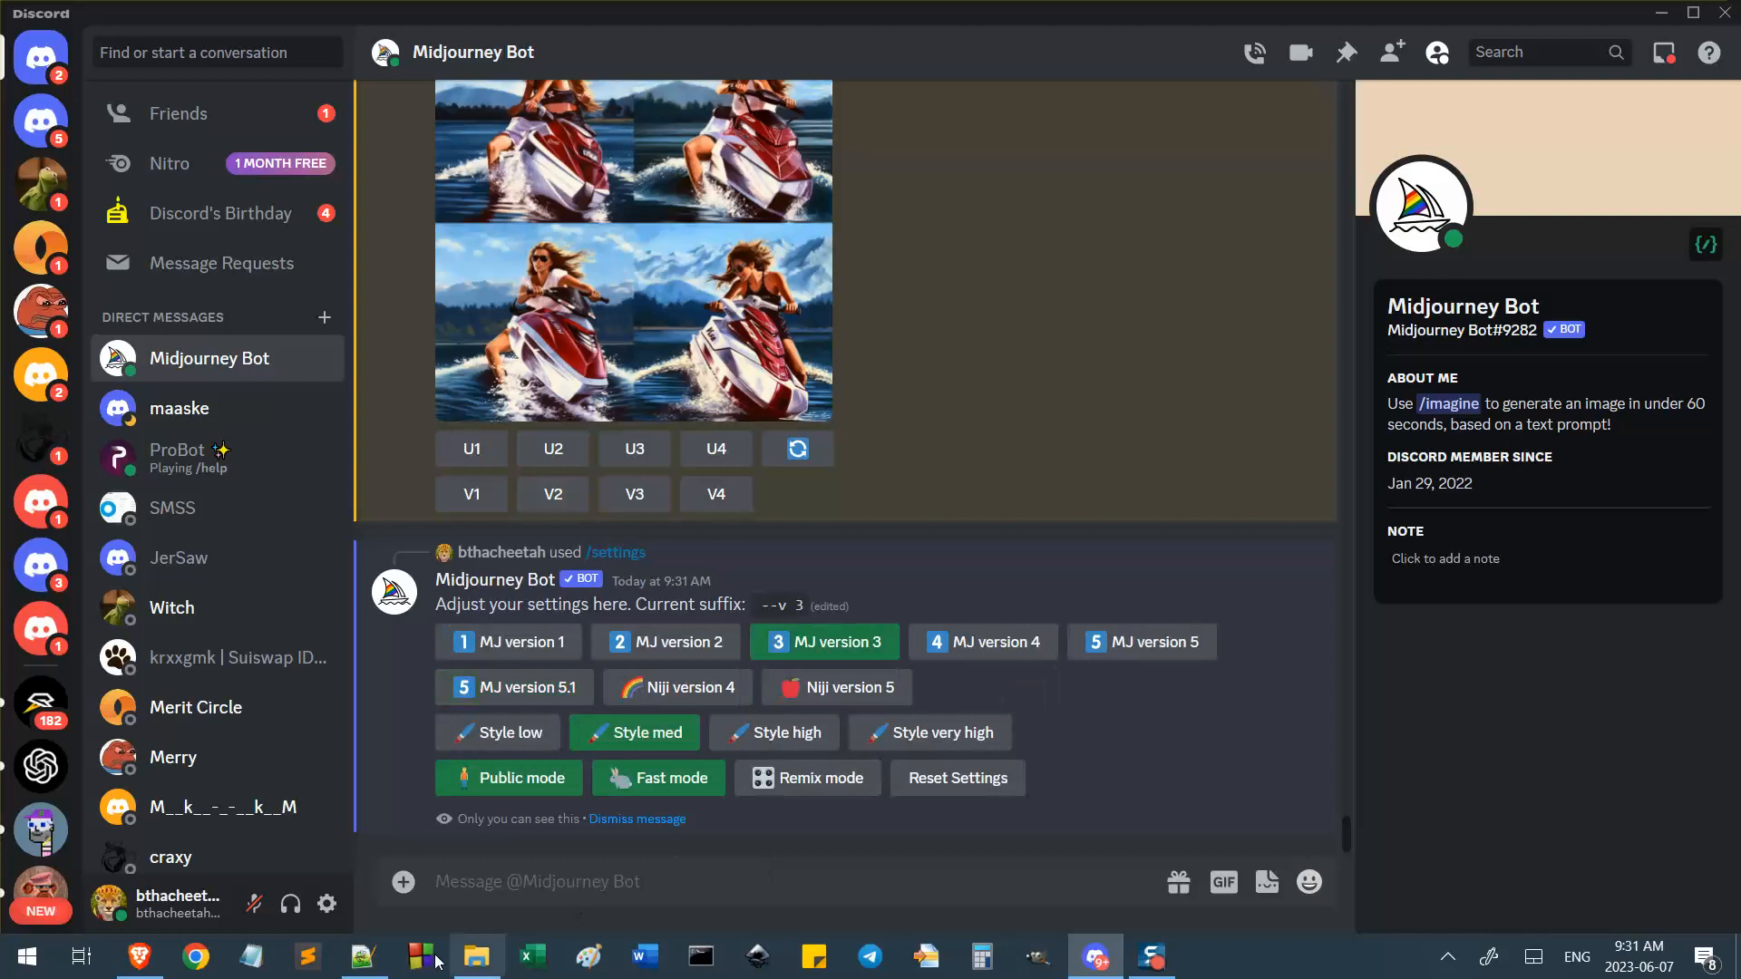
Check the collected job links in Notepad++ and review the second job's images and info in the browser.
click(360, 960)
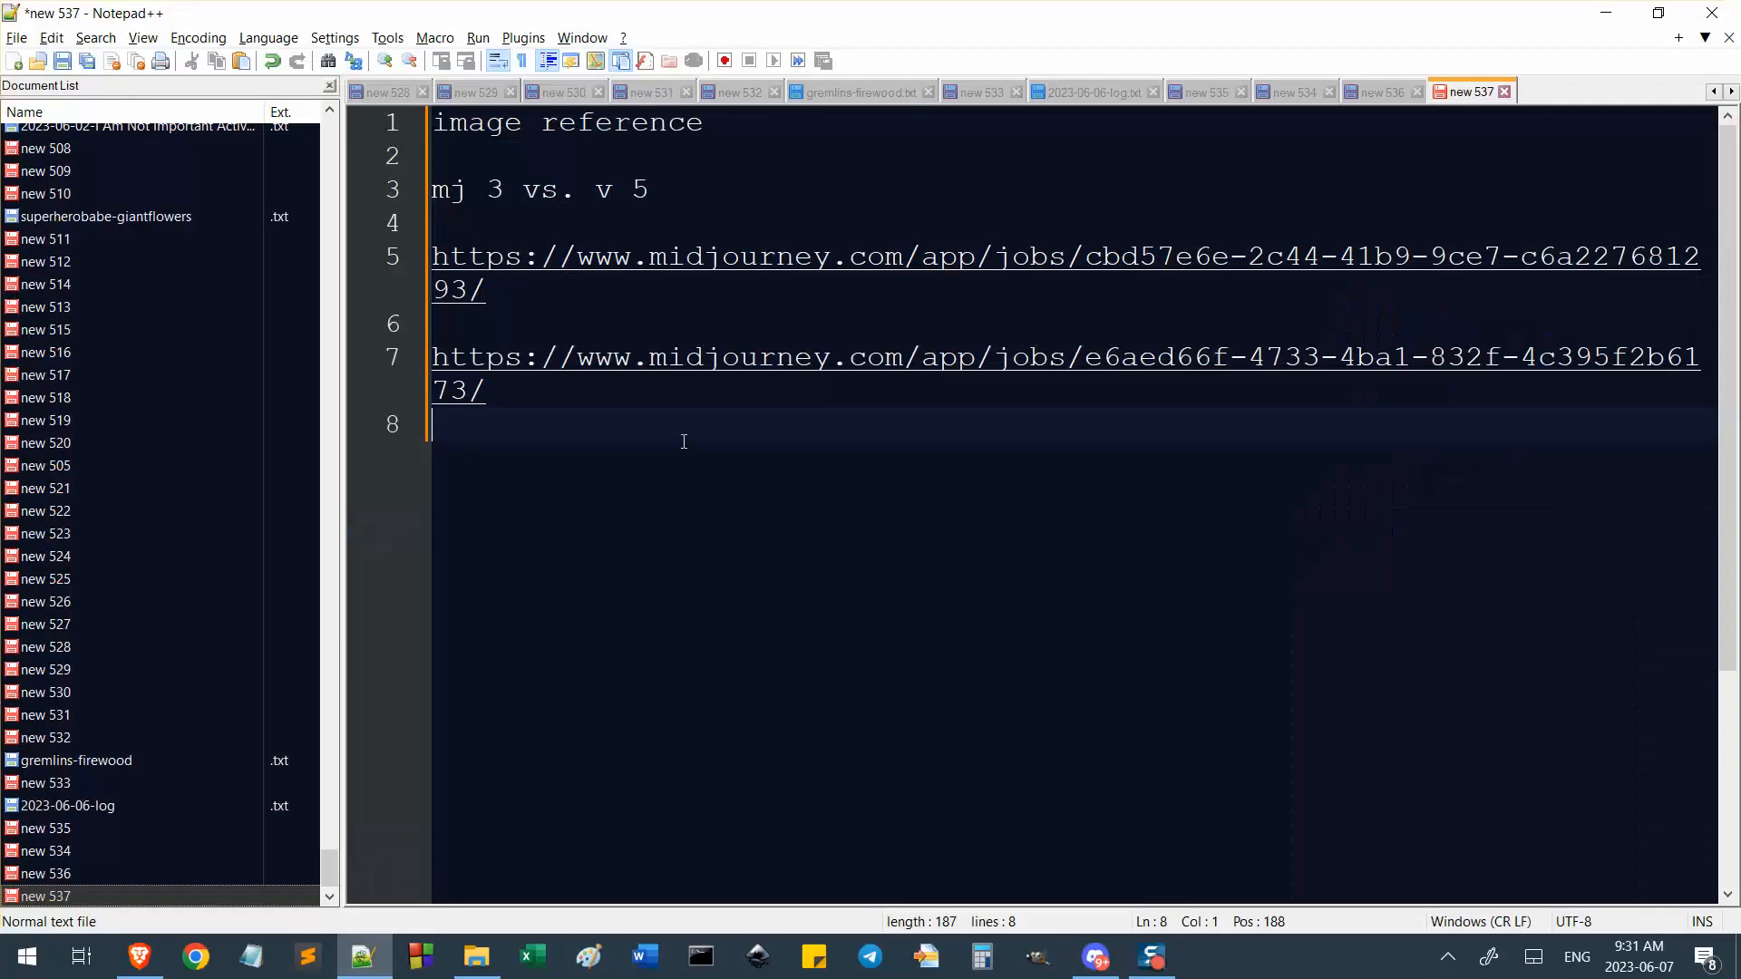
click(139, 958)
scroll(787, 528, up, 4)
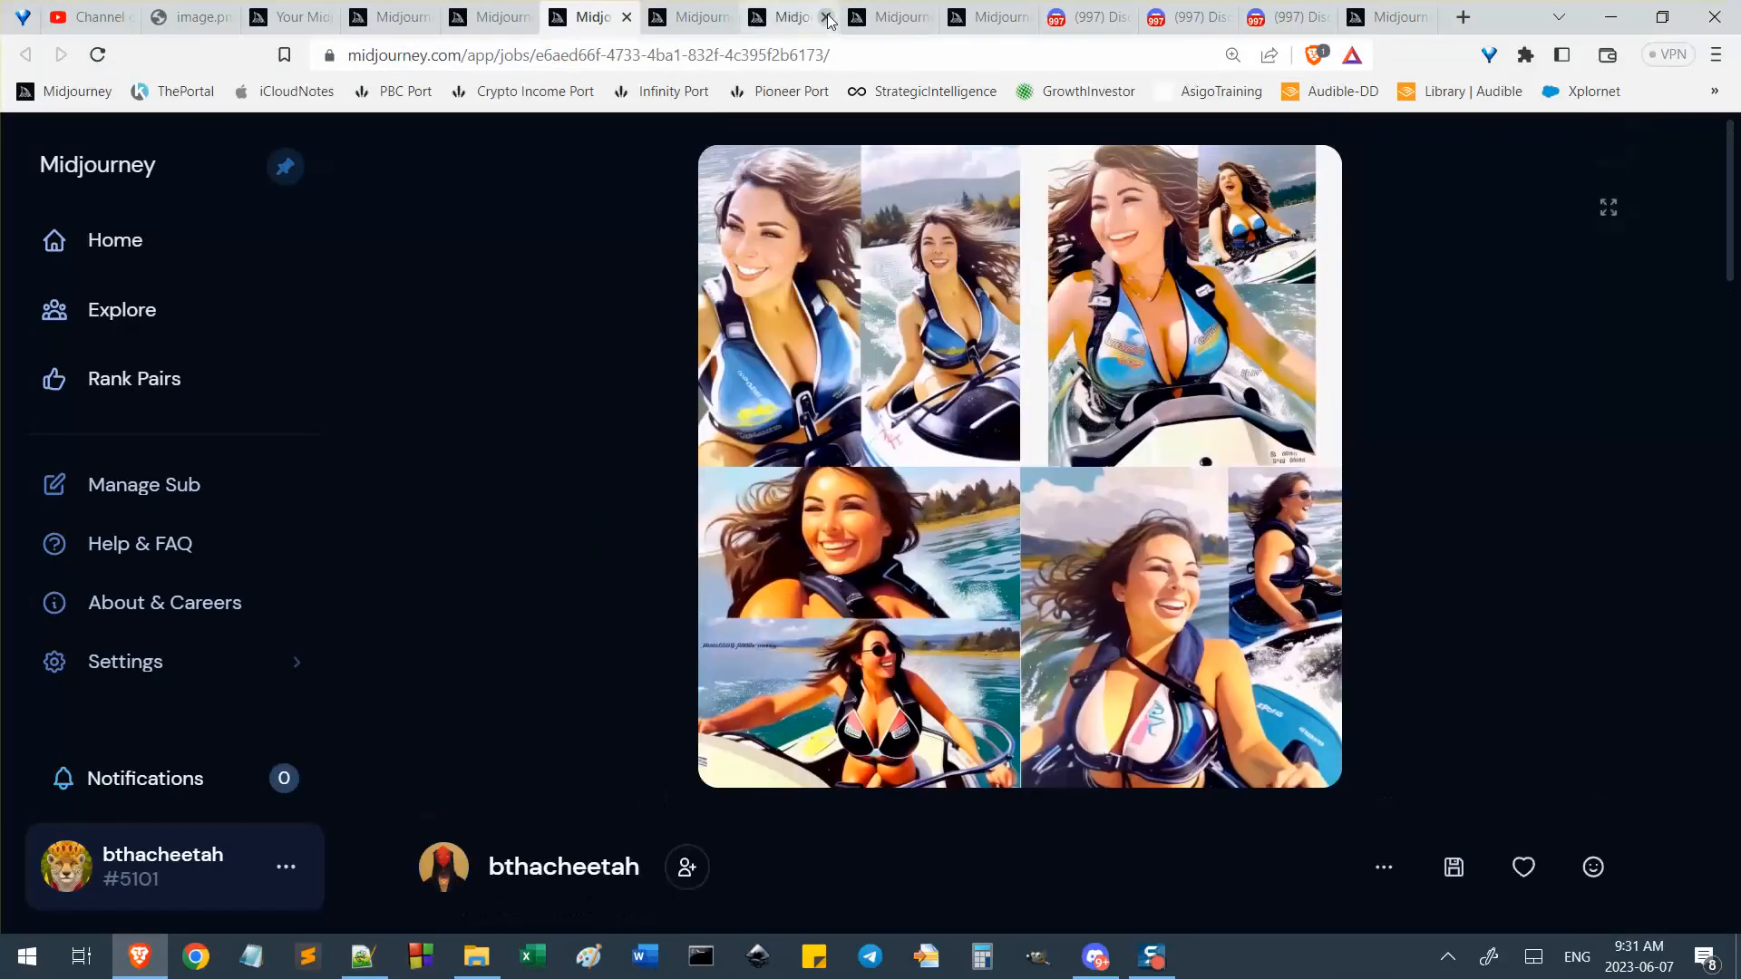
scroll(763, 652, down, 4)
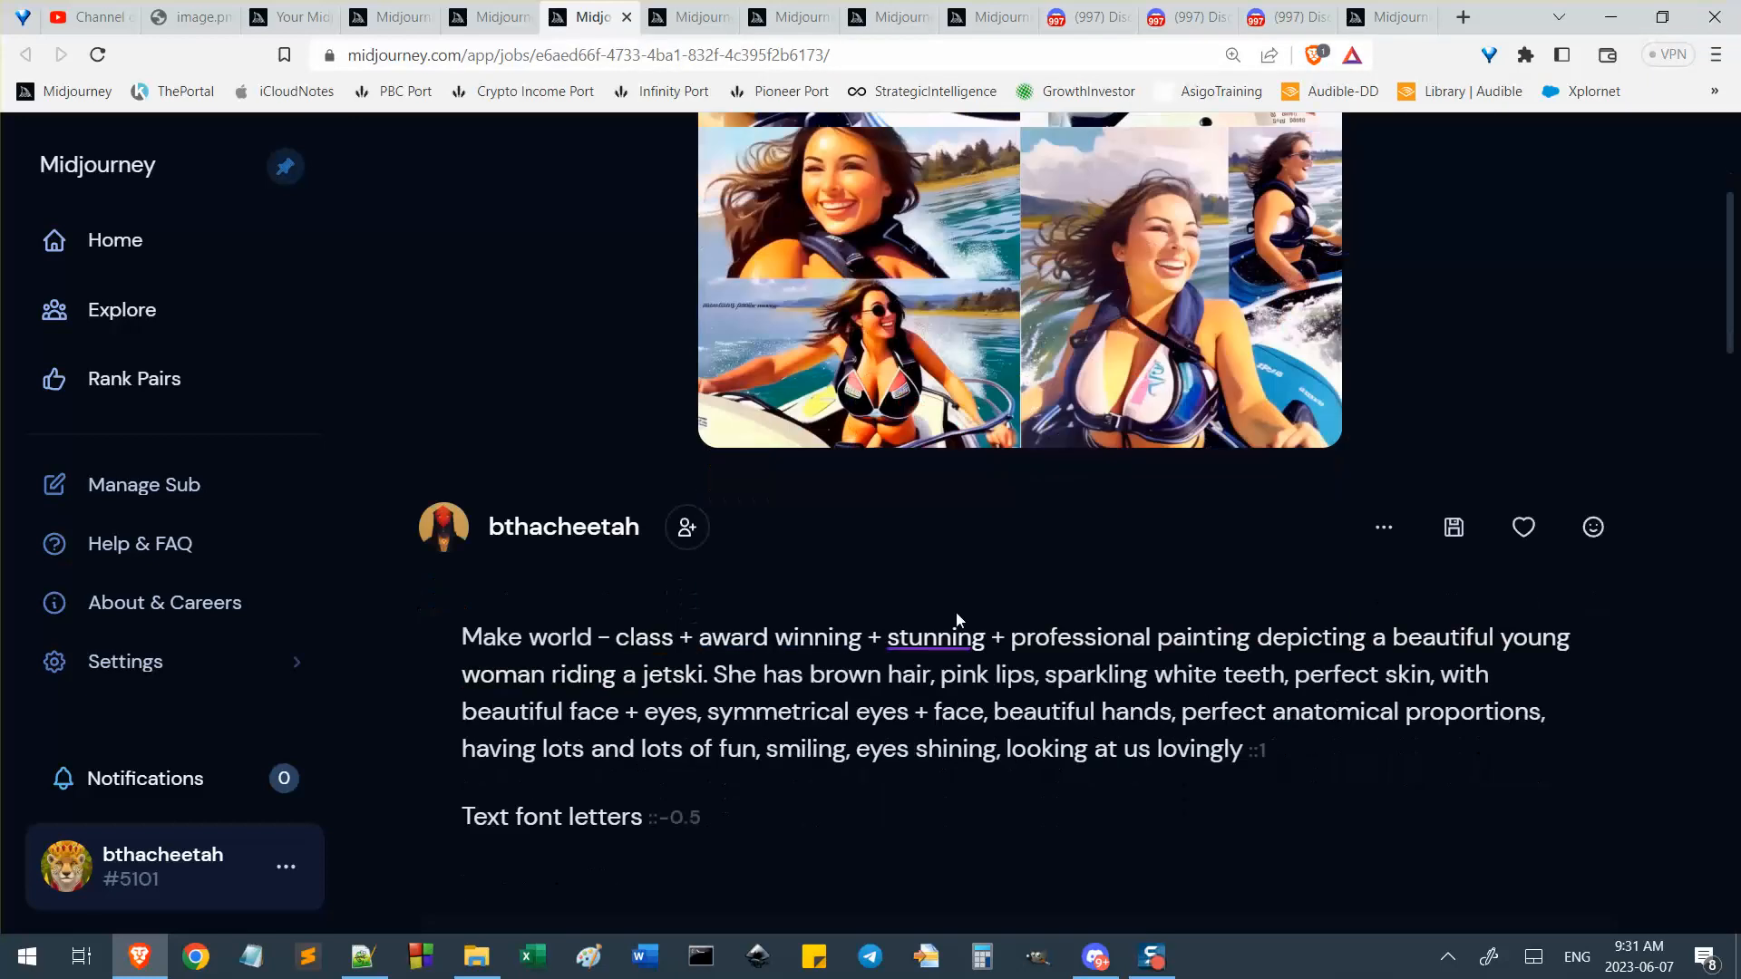
scroll(610, 738, down, 5)
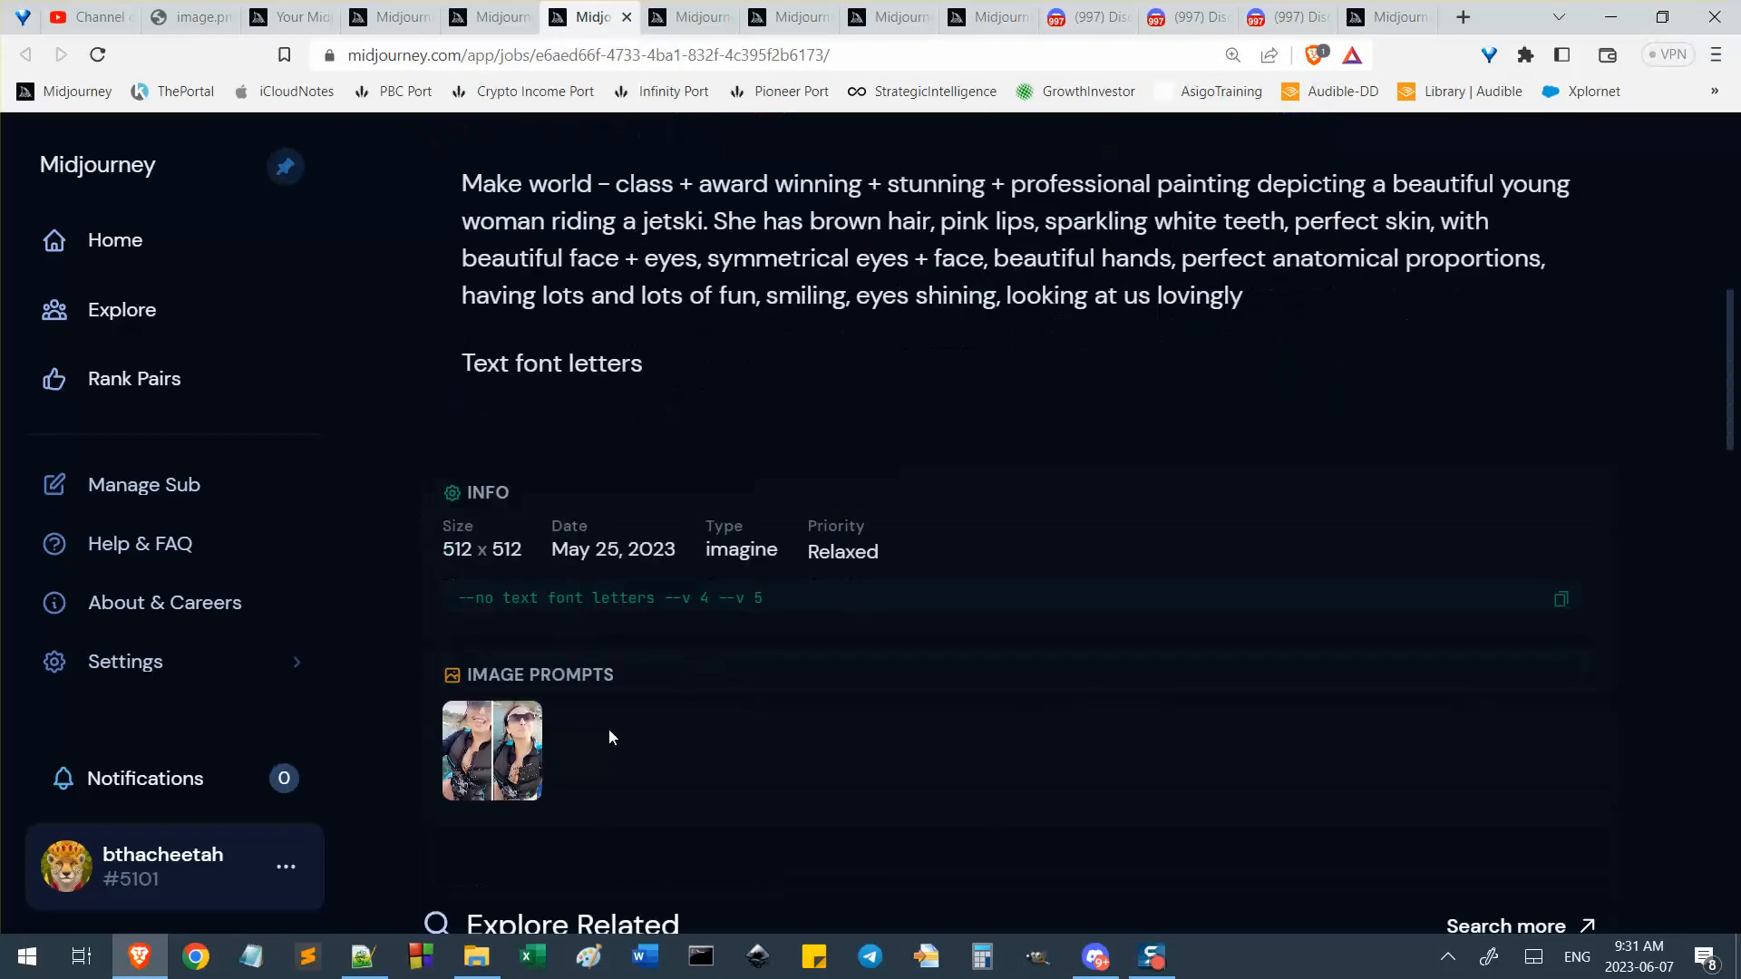
Copy the second job's full prompt, including its reference image link and parameters, from the job page.
right_click(497, 765)
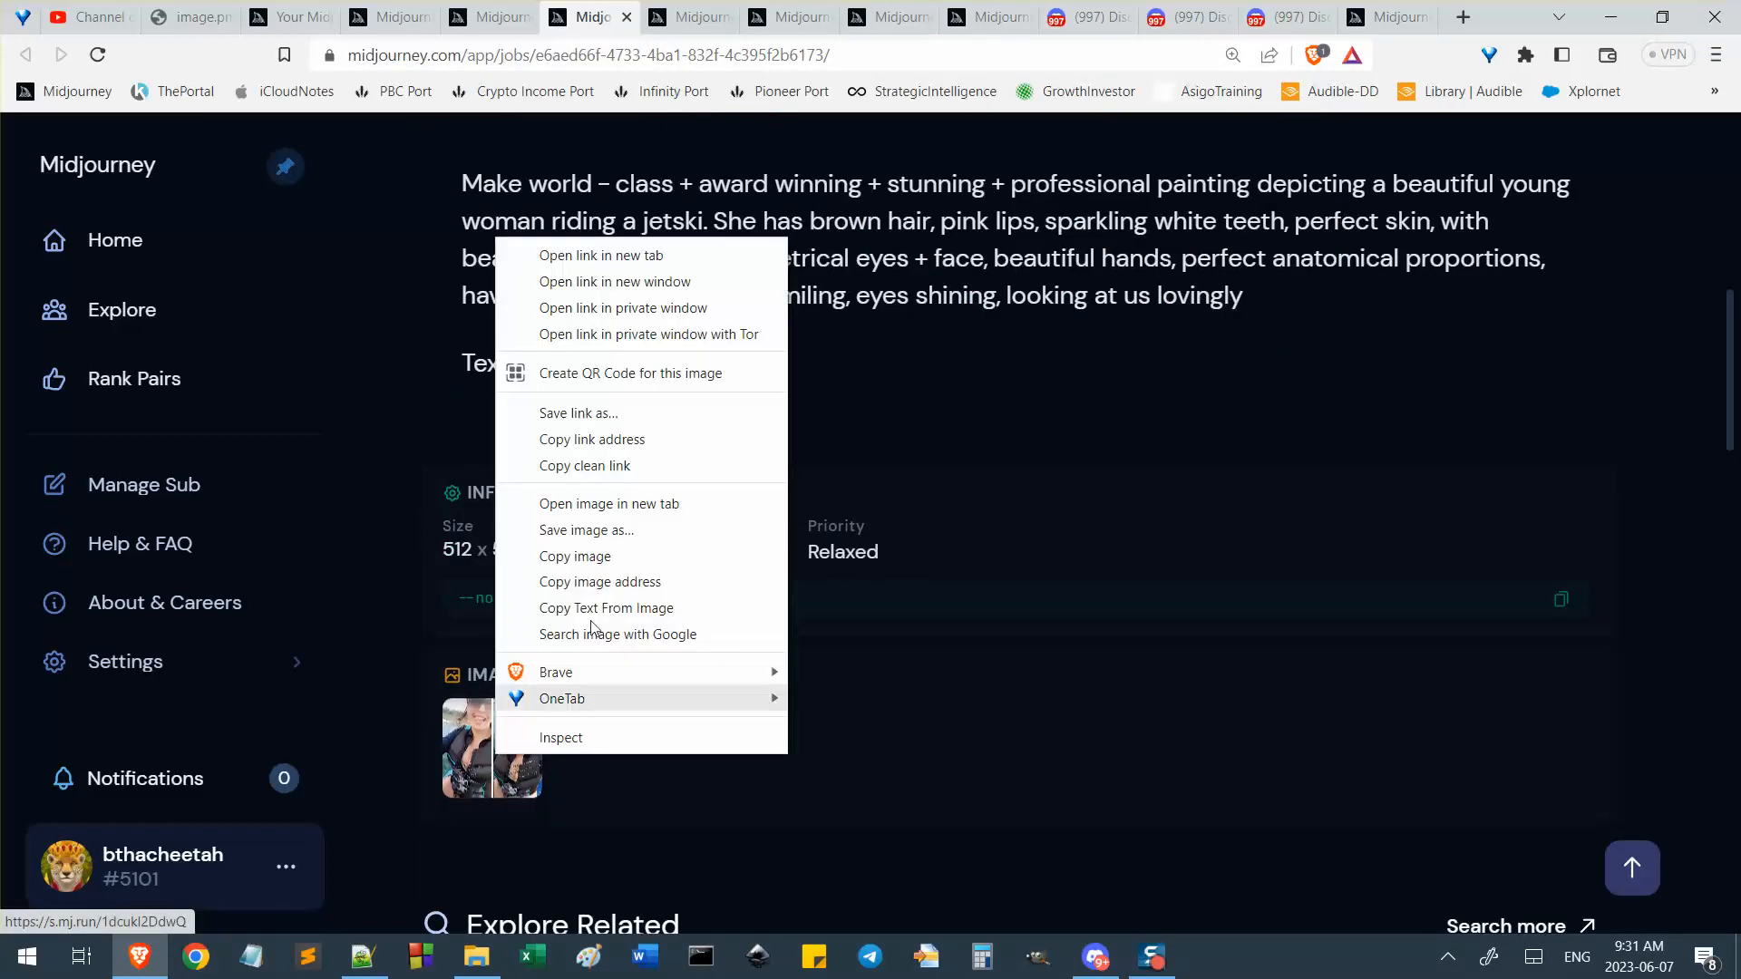
scroll(1279, 302, up, 4)
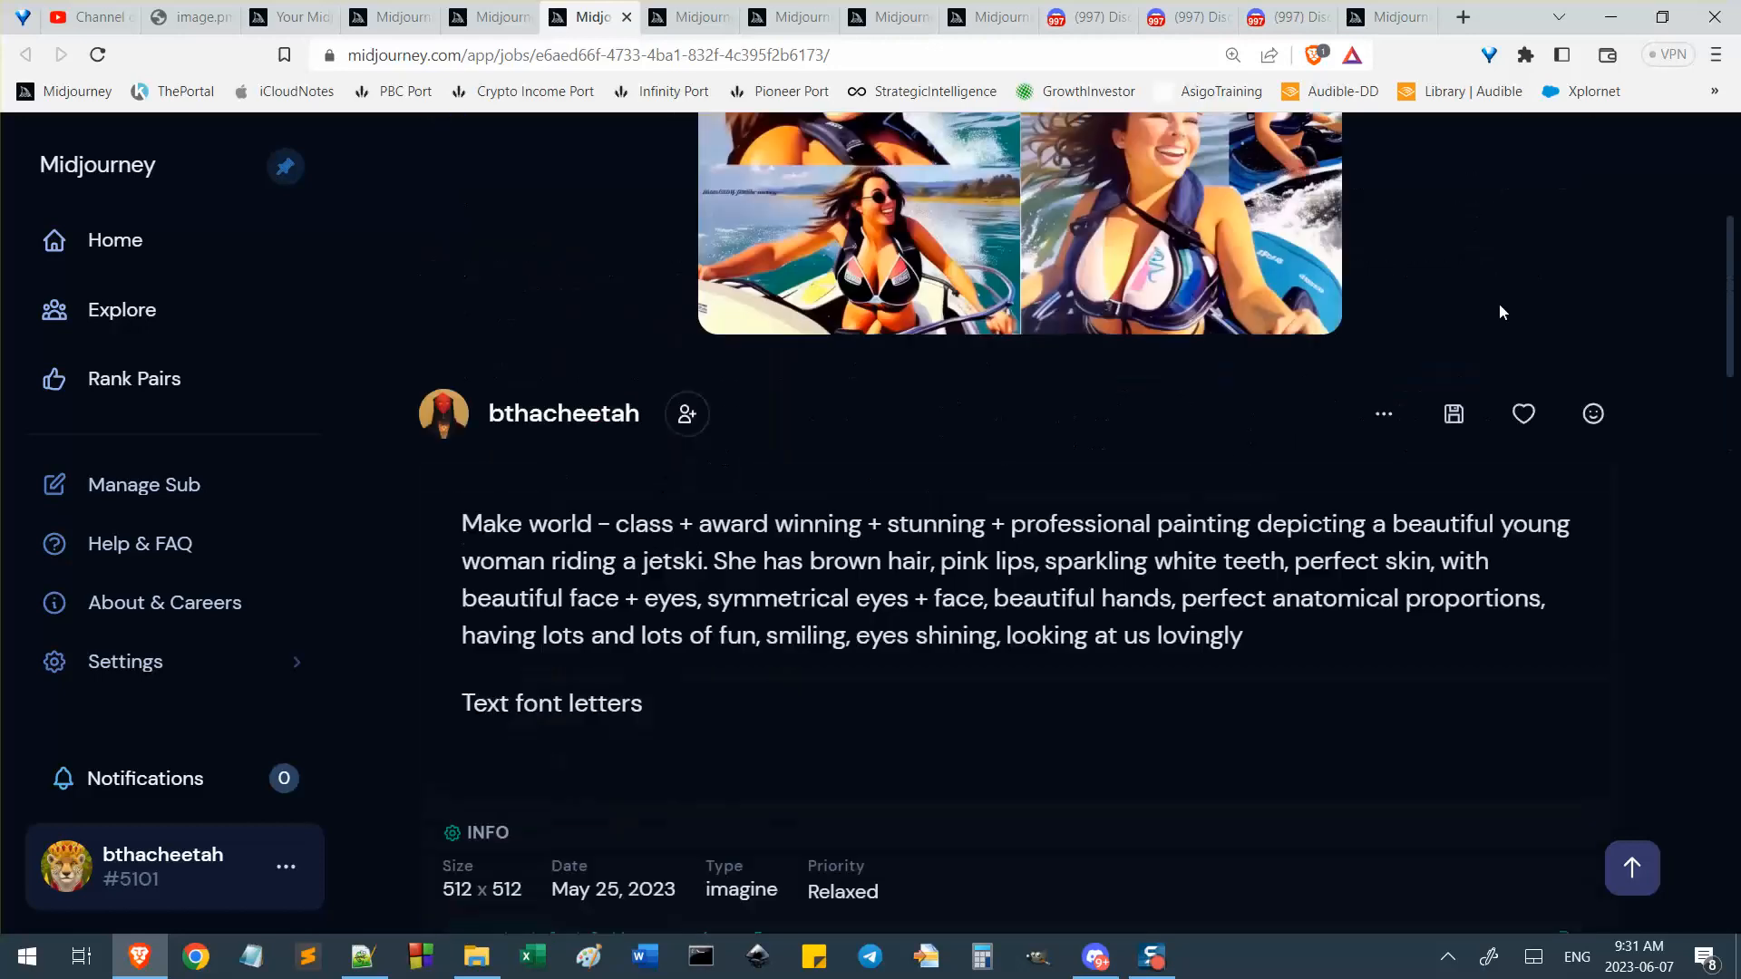
click(1384, 418)
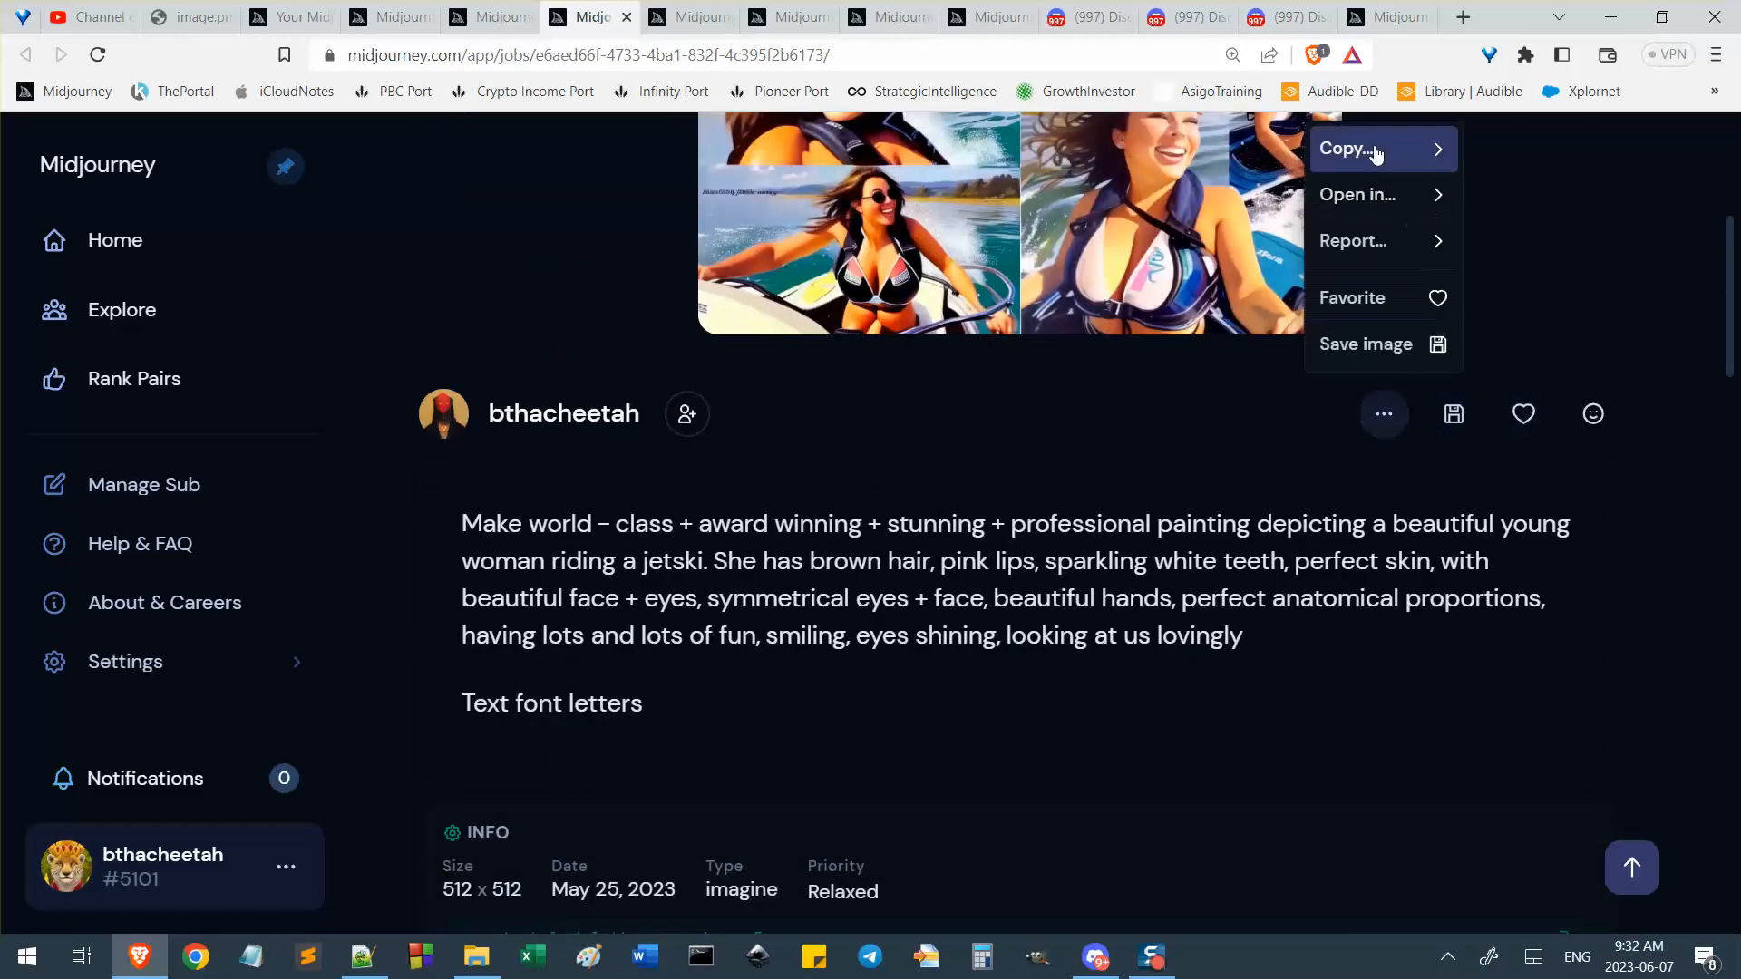
mouse_move(1372, 152)
click(1525, 154)
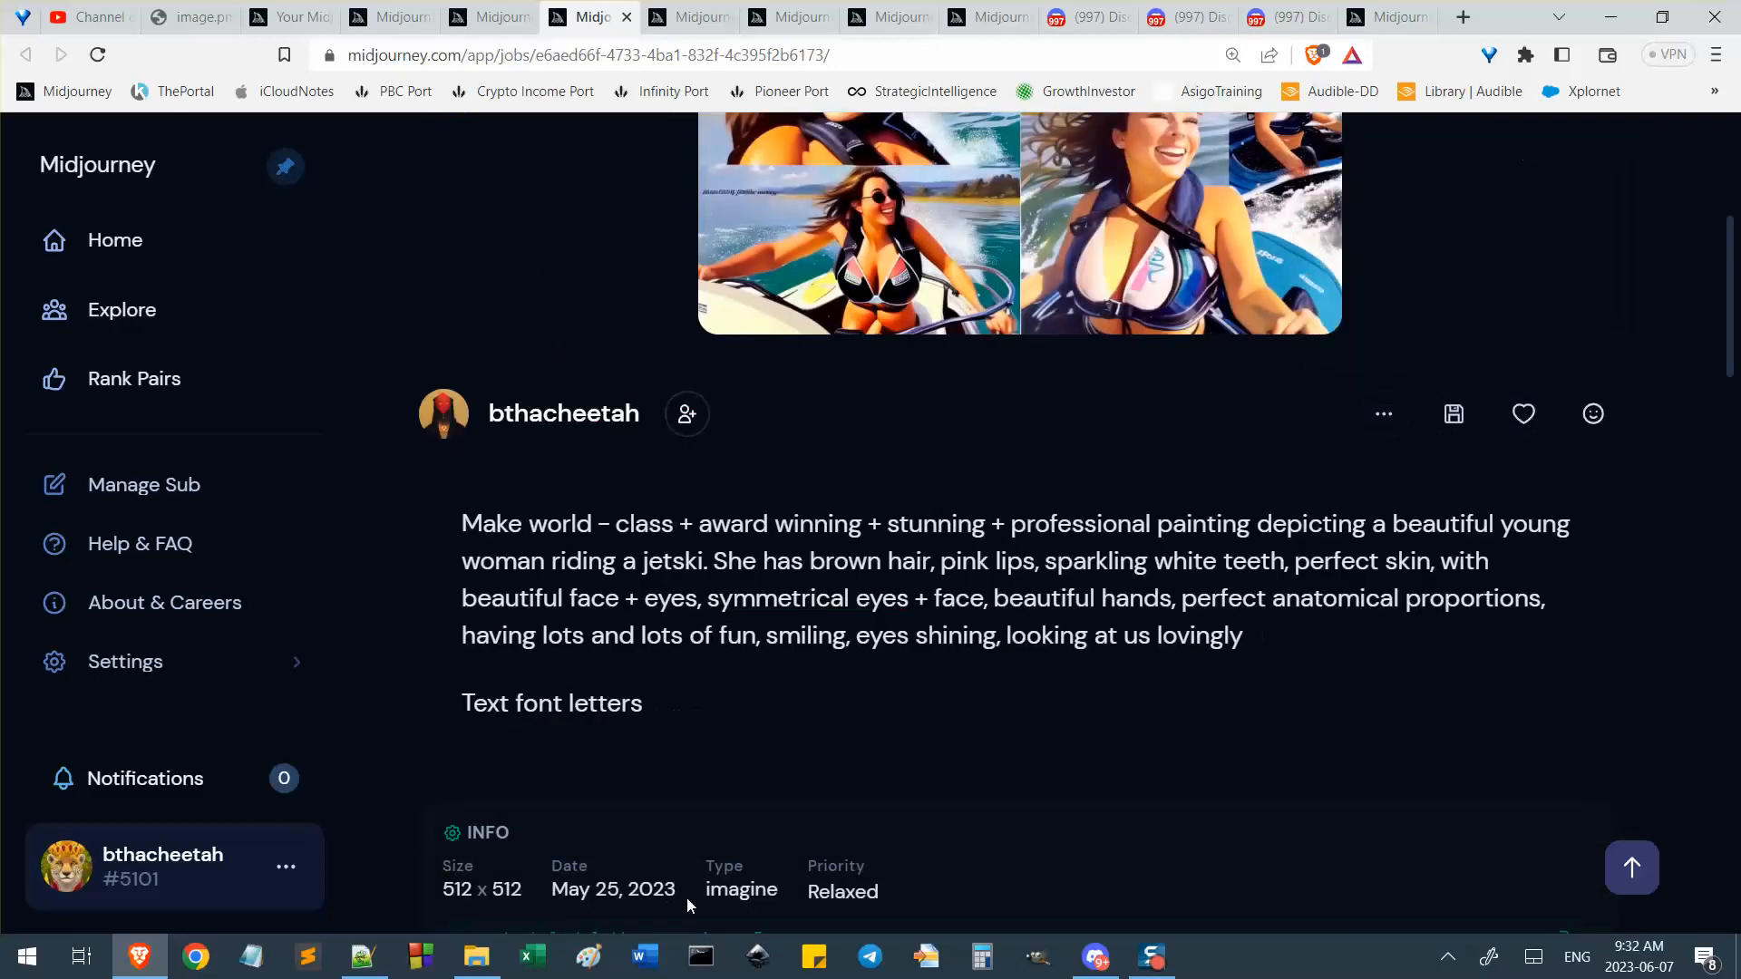
Submit the copied jet ski prompt to Midjourney Bot in Discord with /imagine, removing its --v 4 --v 5 parameters.
click(1096, 956)
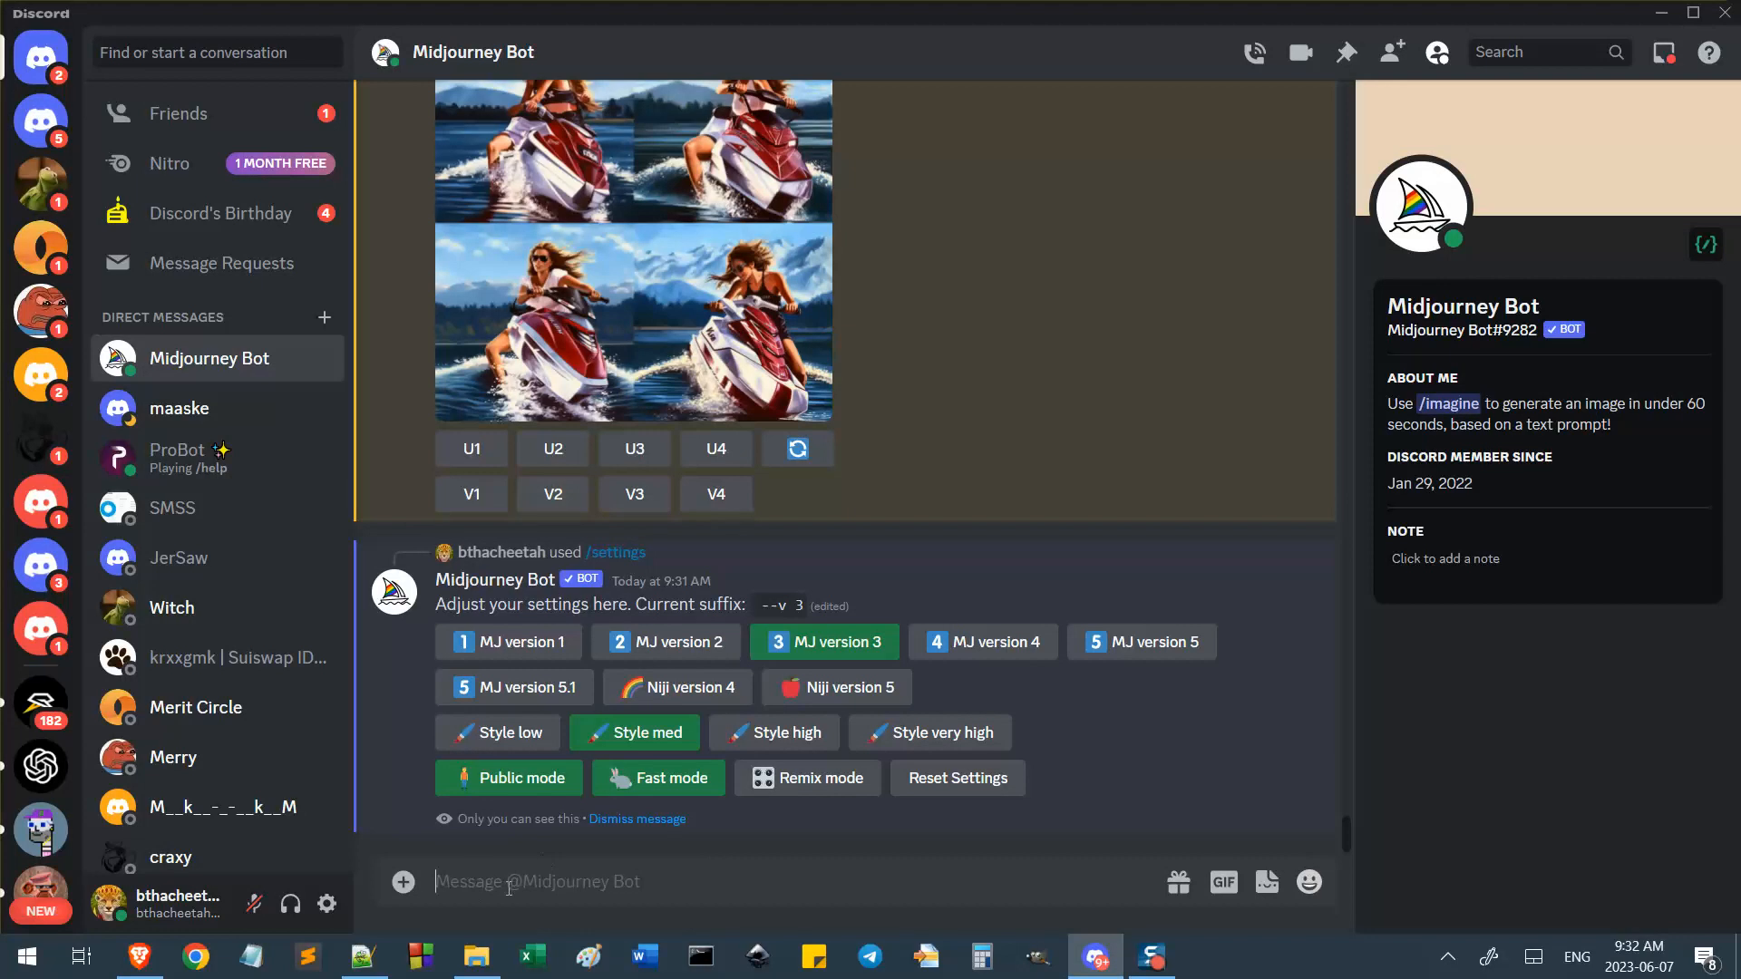
text(/im)
key(Tab)
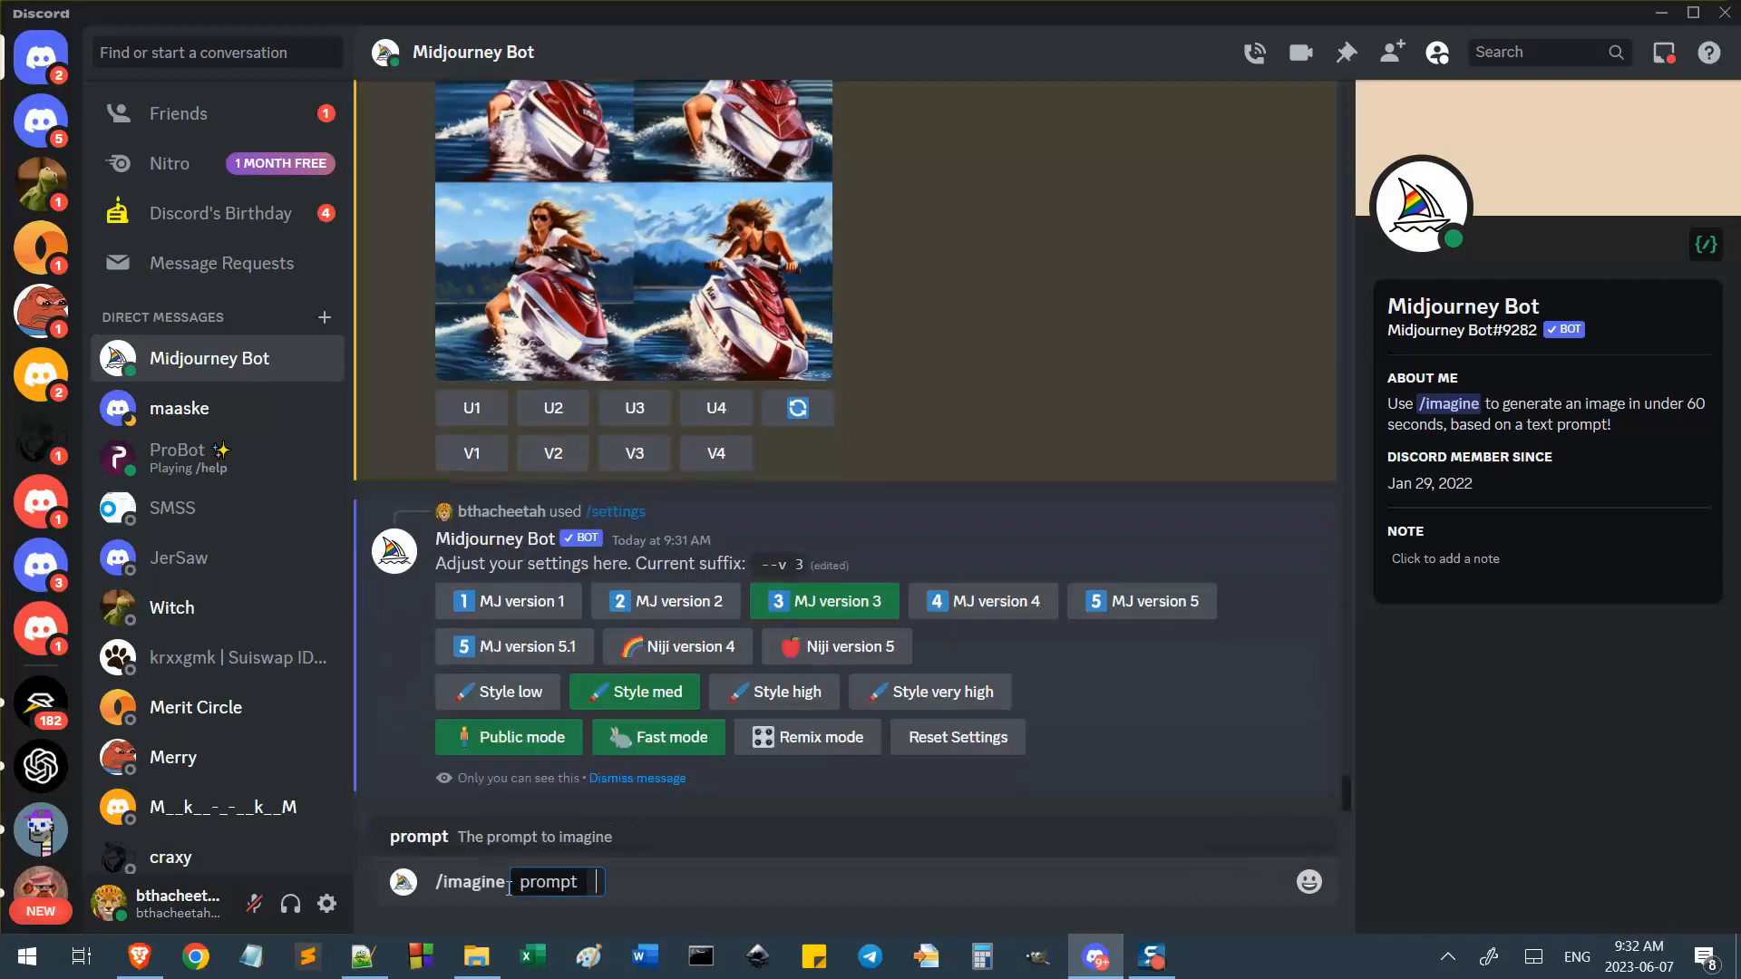
text(<https://s.mj.run/1dcukl2DdwQ> Make world-class + award winning + stunning + professional painting depicting a beautiful young woman riding a jetski. She has brown hair, pink lips, sparkling white teeth, perfect skin, with beautiful face + eyes, symmetrical eyes + face, beautiful hands, perfect anatomical proportions, having lots and lots of fun, smiling, eyes shining, looking at us lovingly --no text font letters --v 4  --v 5)
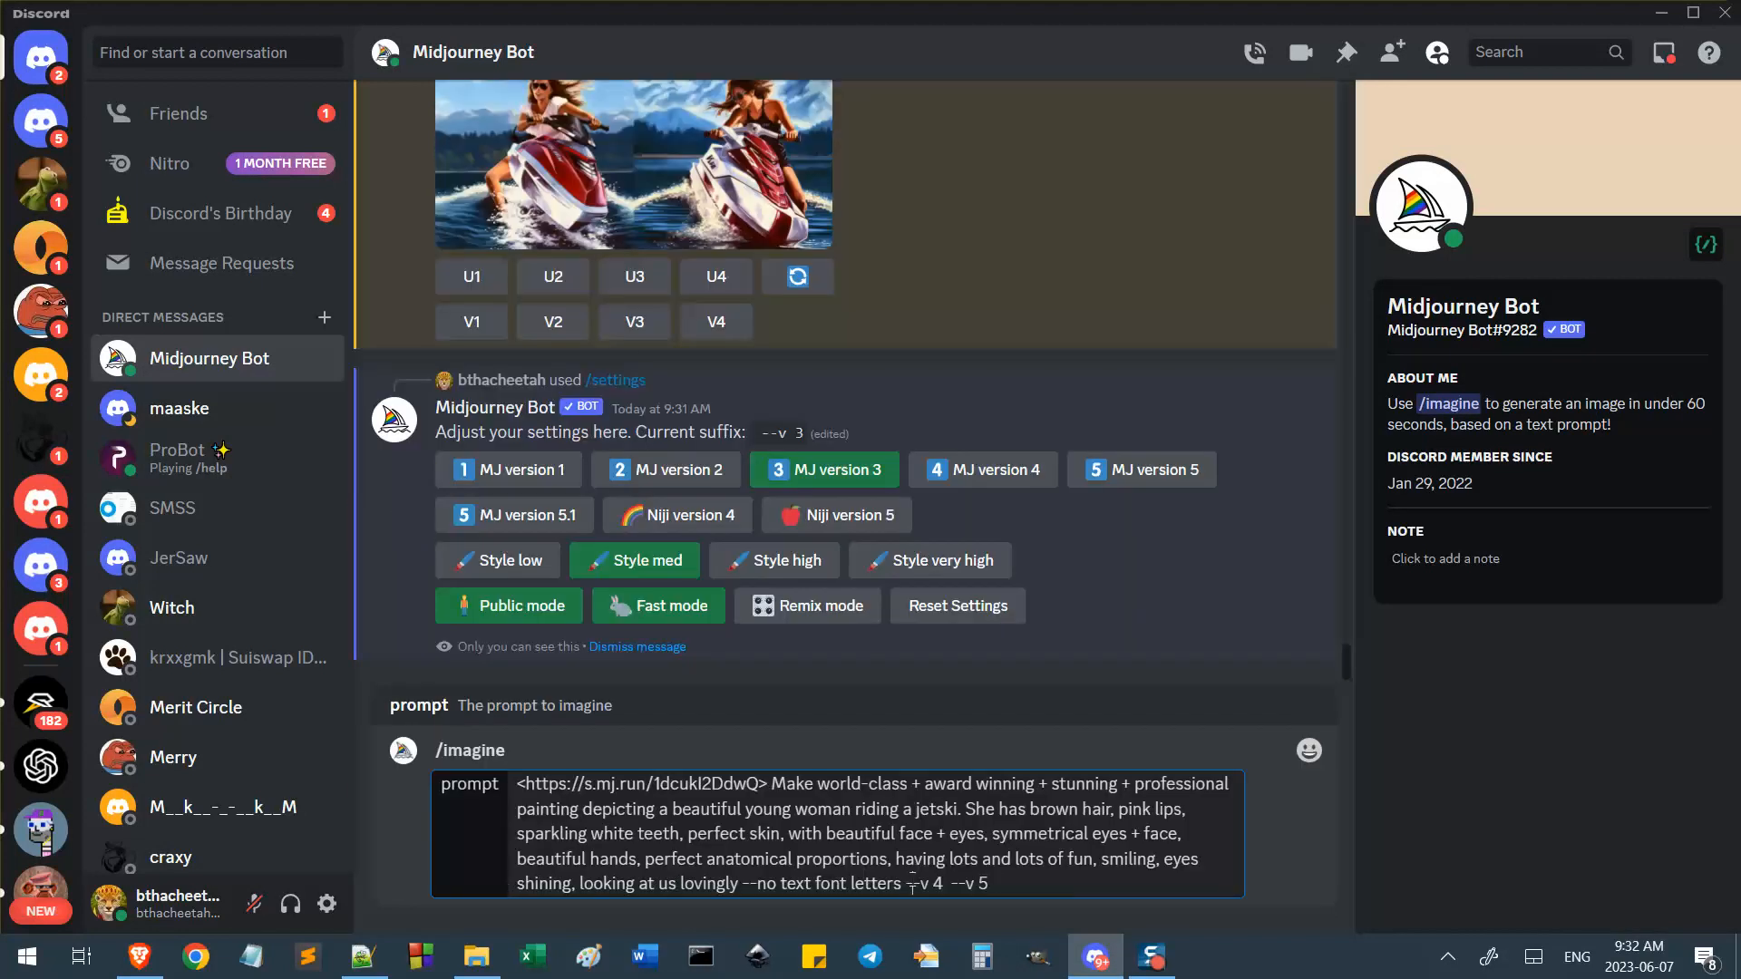
drag(913, 884, 1059, 878)
key(BackSpace)
key(Return)
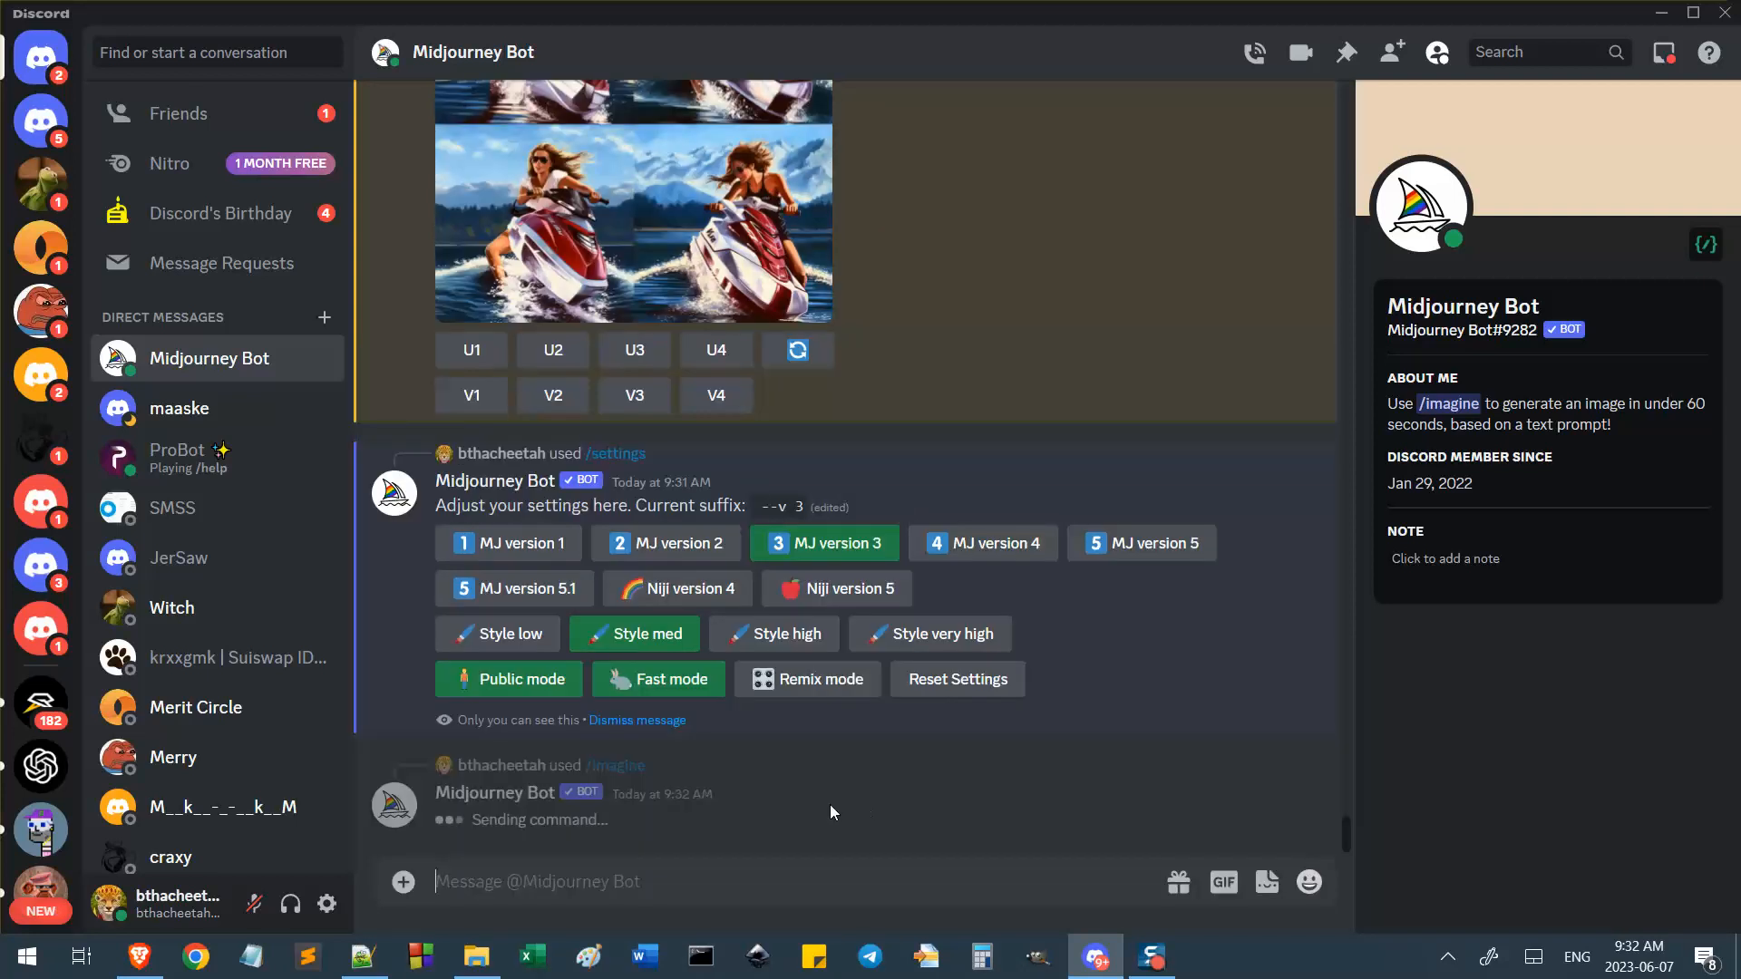
Switch to the browser and review the second job's prompt text, info section and image prompt.
click(139, 957)
scroll(785, 679, down, 4)
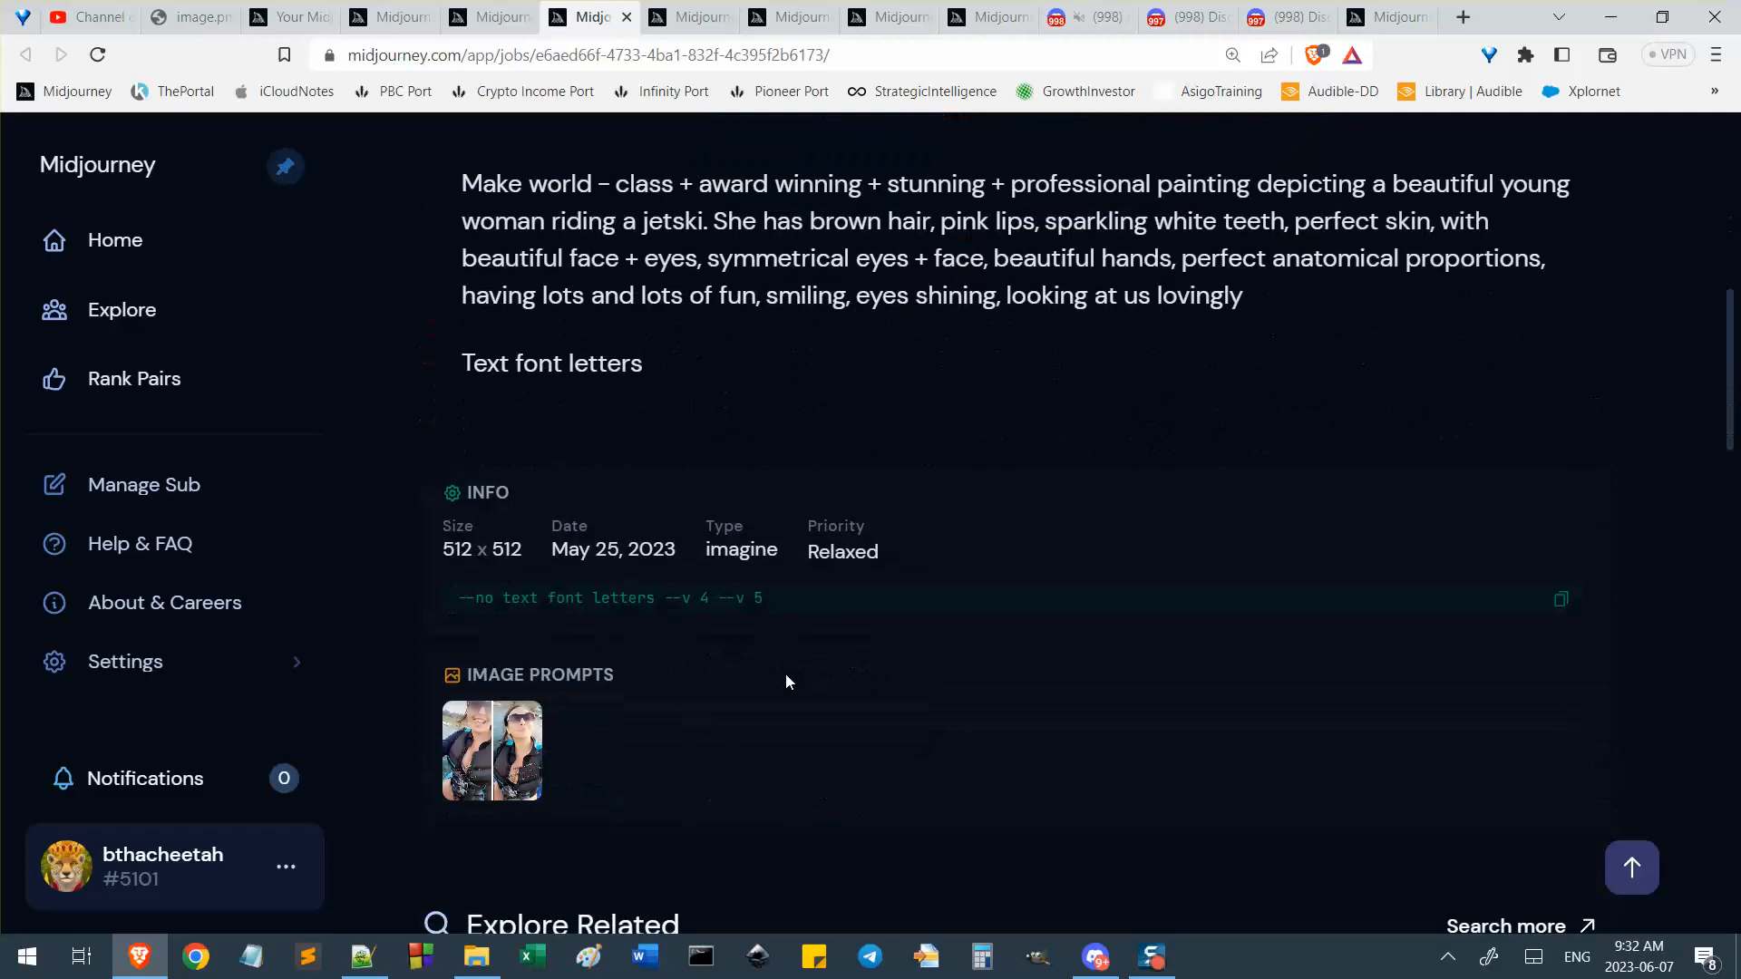
scroll(973, 614, up, 2)
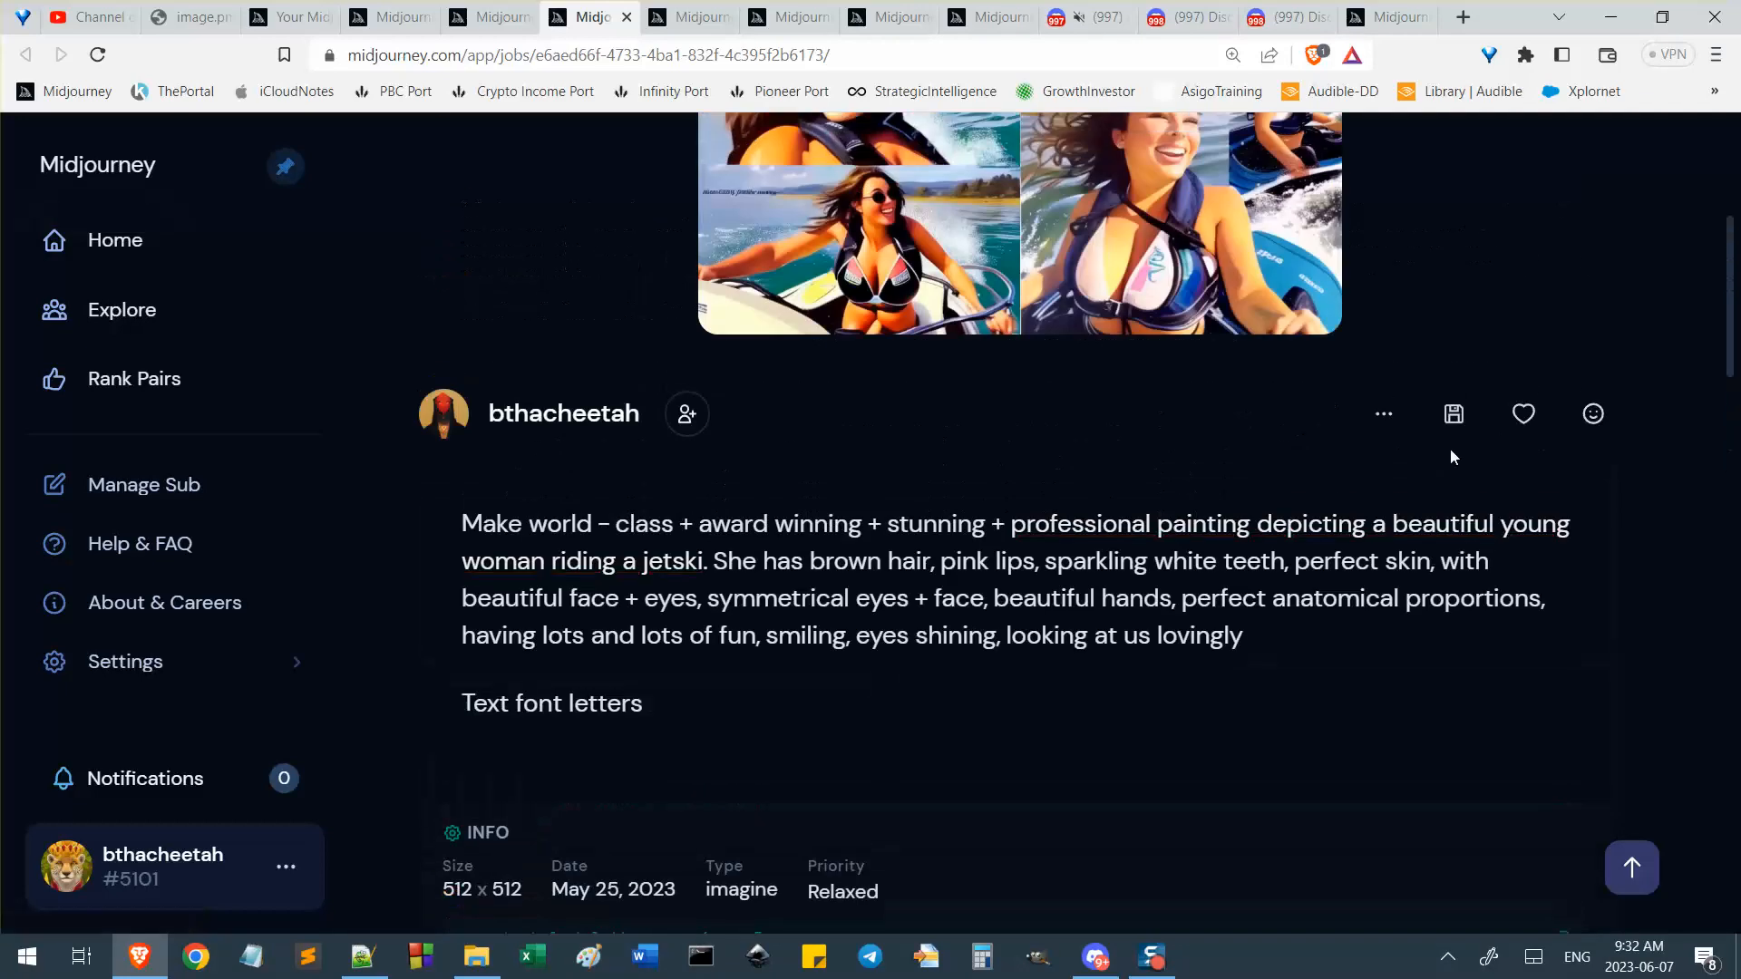
scroll(1124, 689, down, 5)
scroll(1124, 689, up, 8)
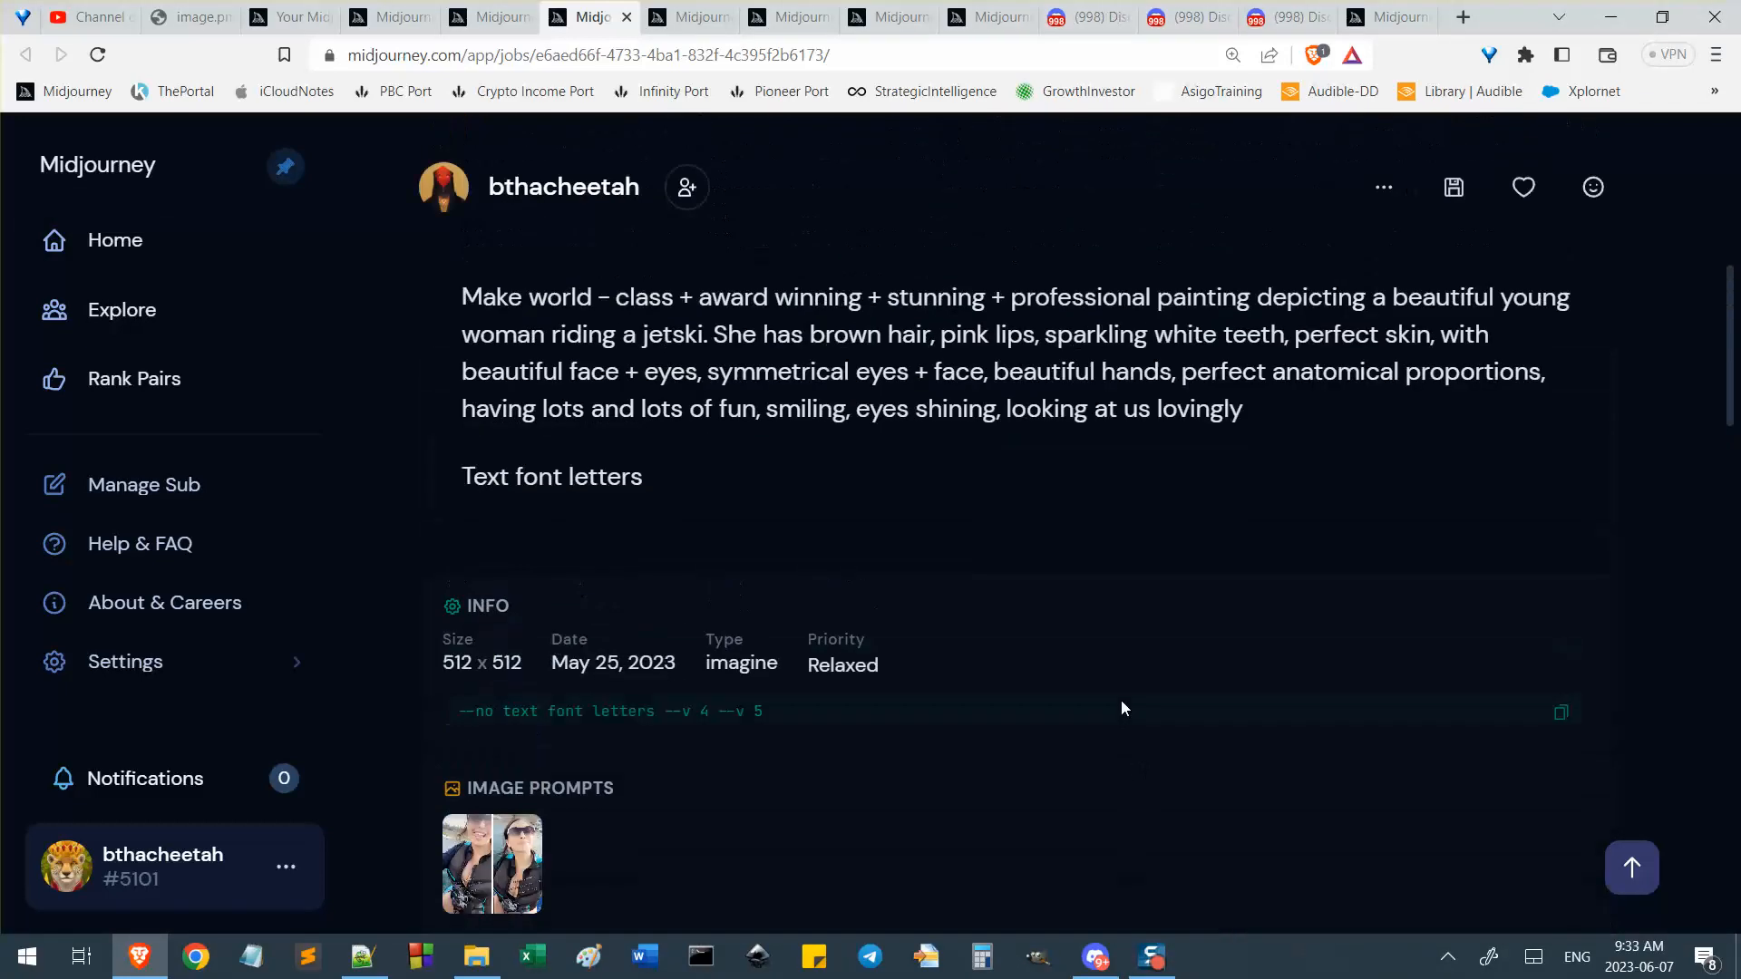
scroll(1123, 716, down, 6)
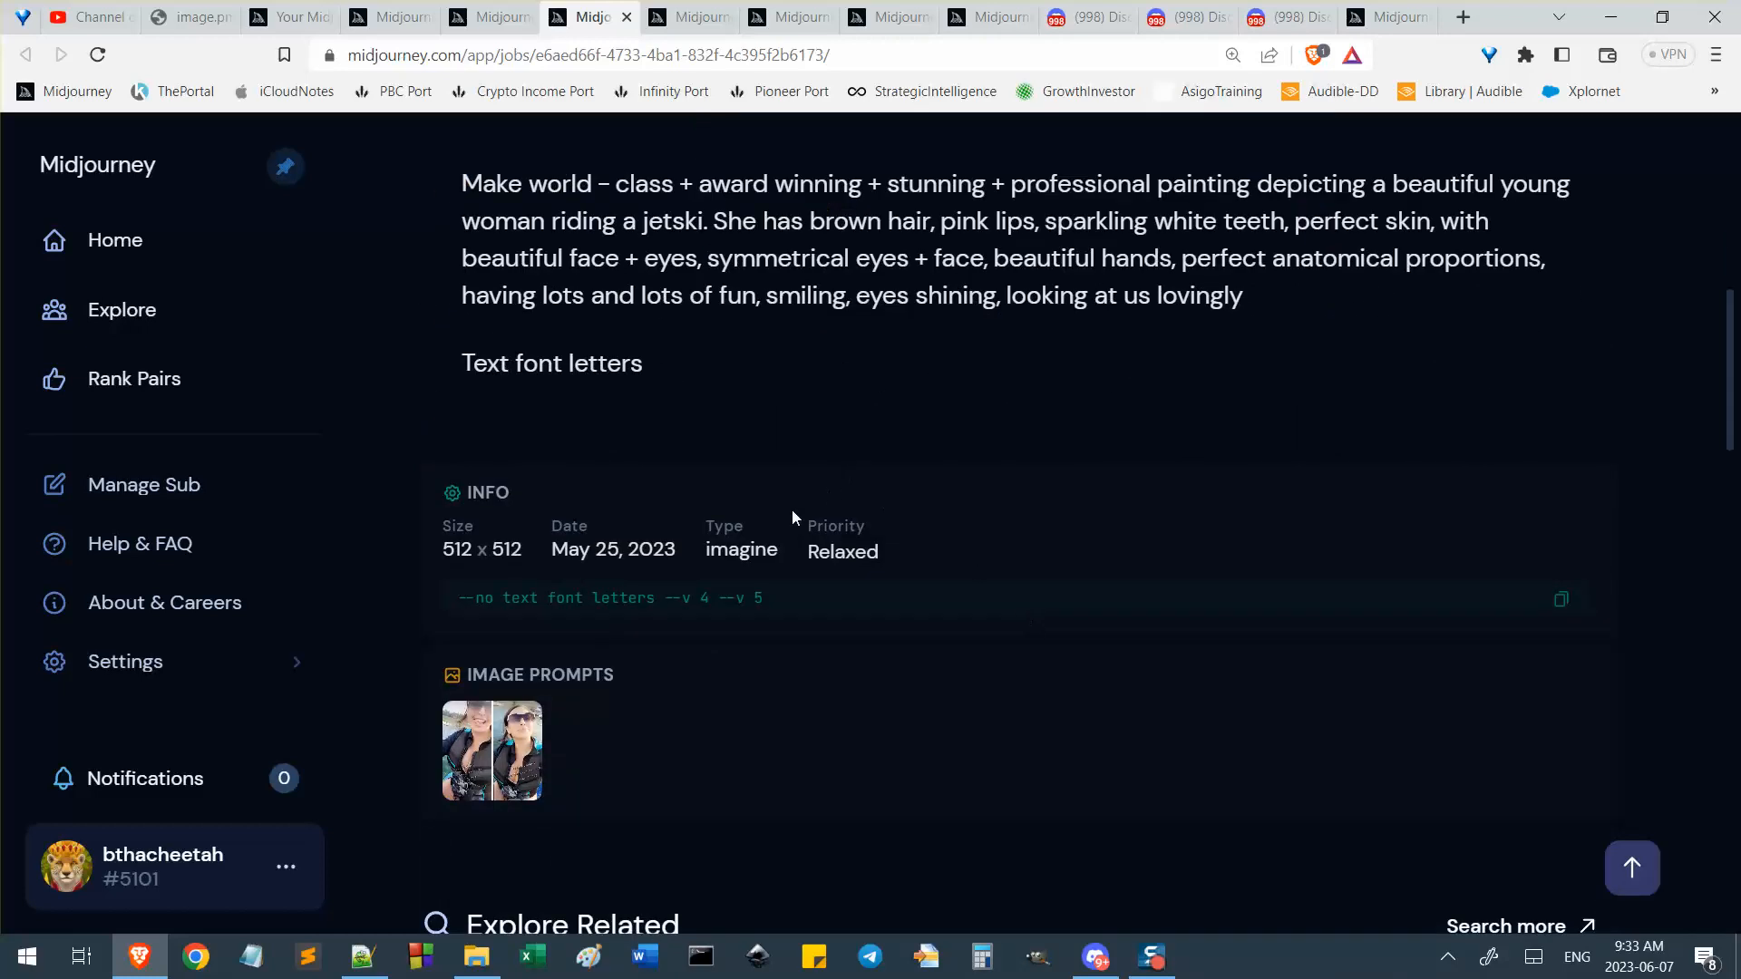
scroll(1659, 311, up, 4)
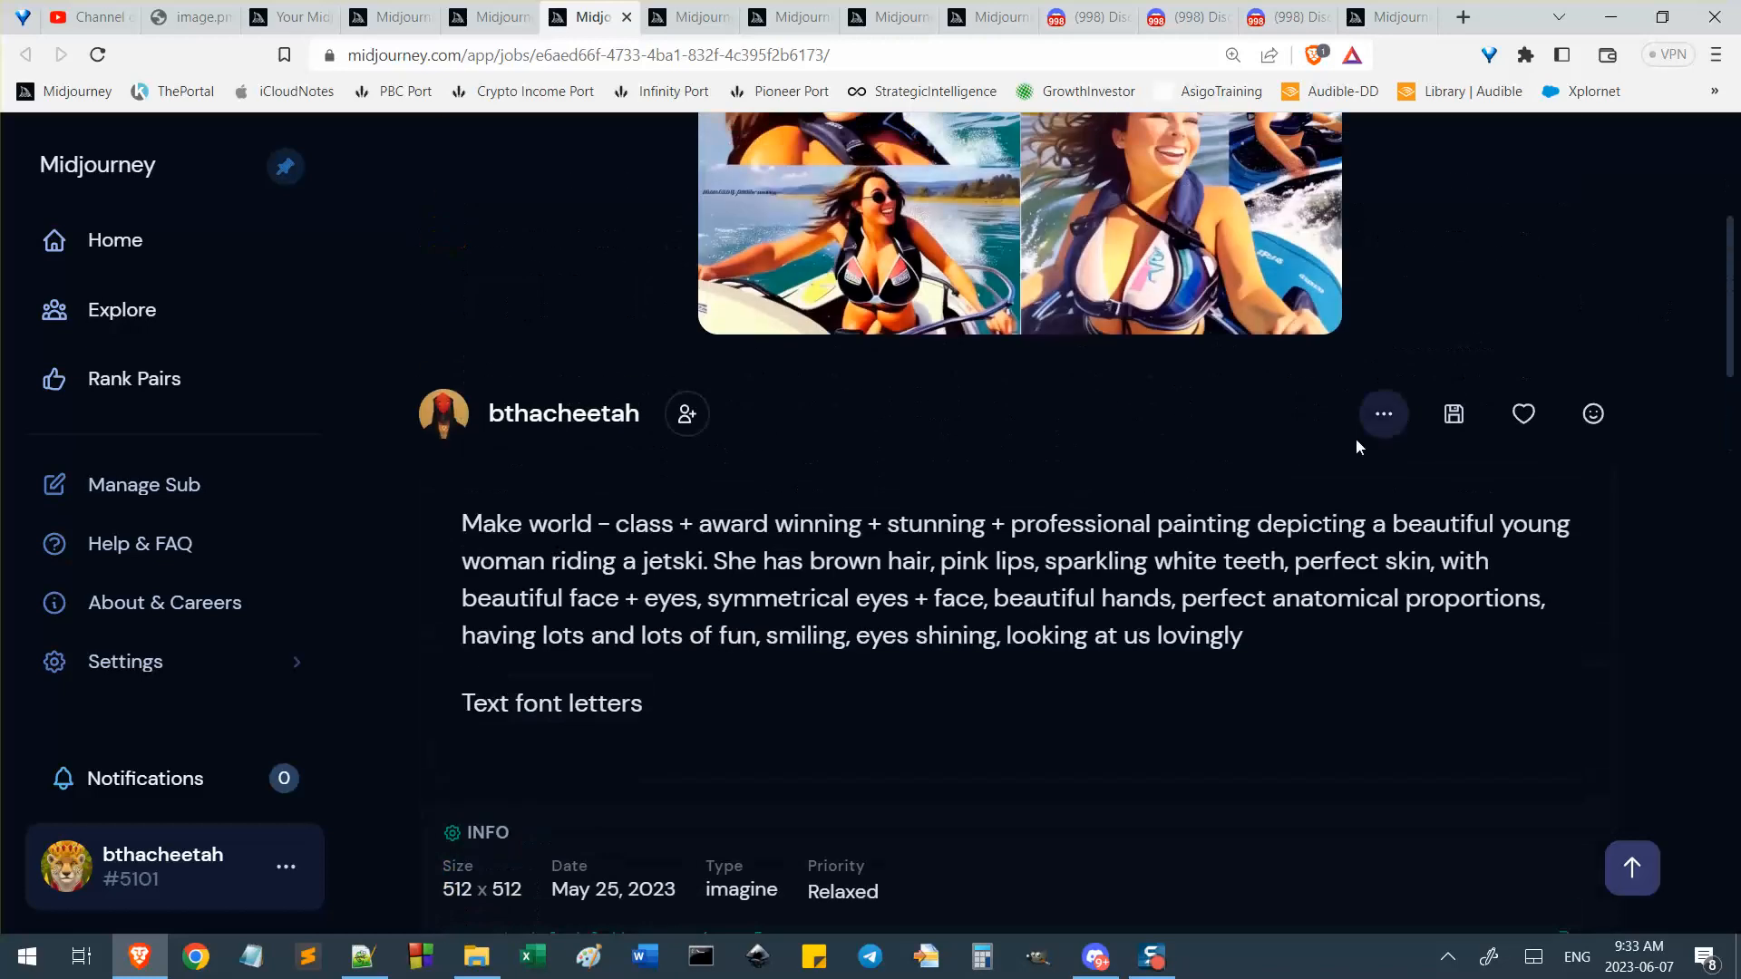
Check the second job's copy options and examine its prompt text and the --no text font letters --v 4 --v 5 parameters.
click(1384, 413)
mouse_move(1379, 149)
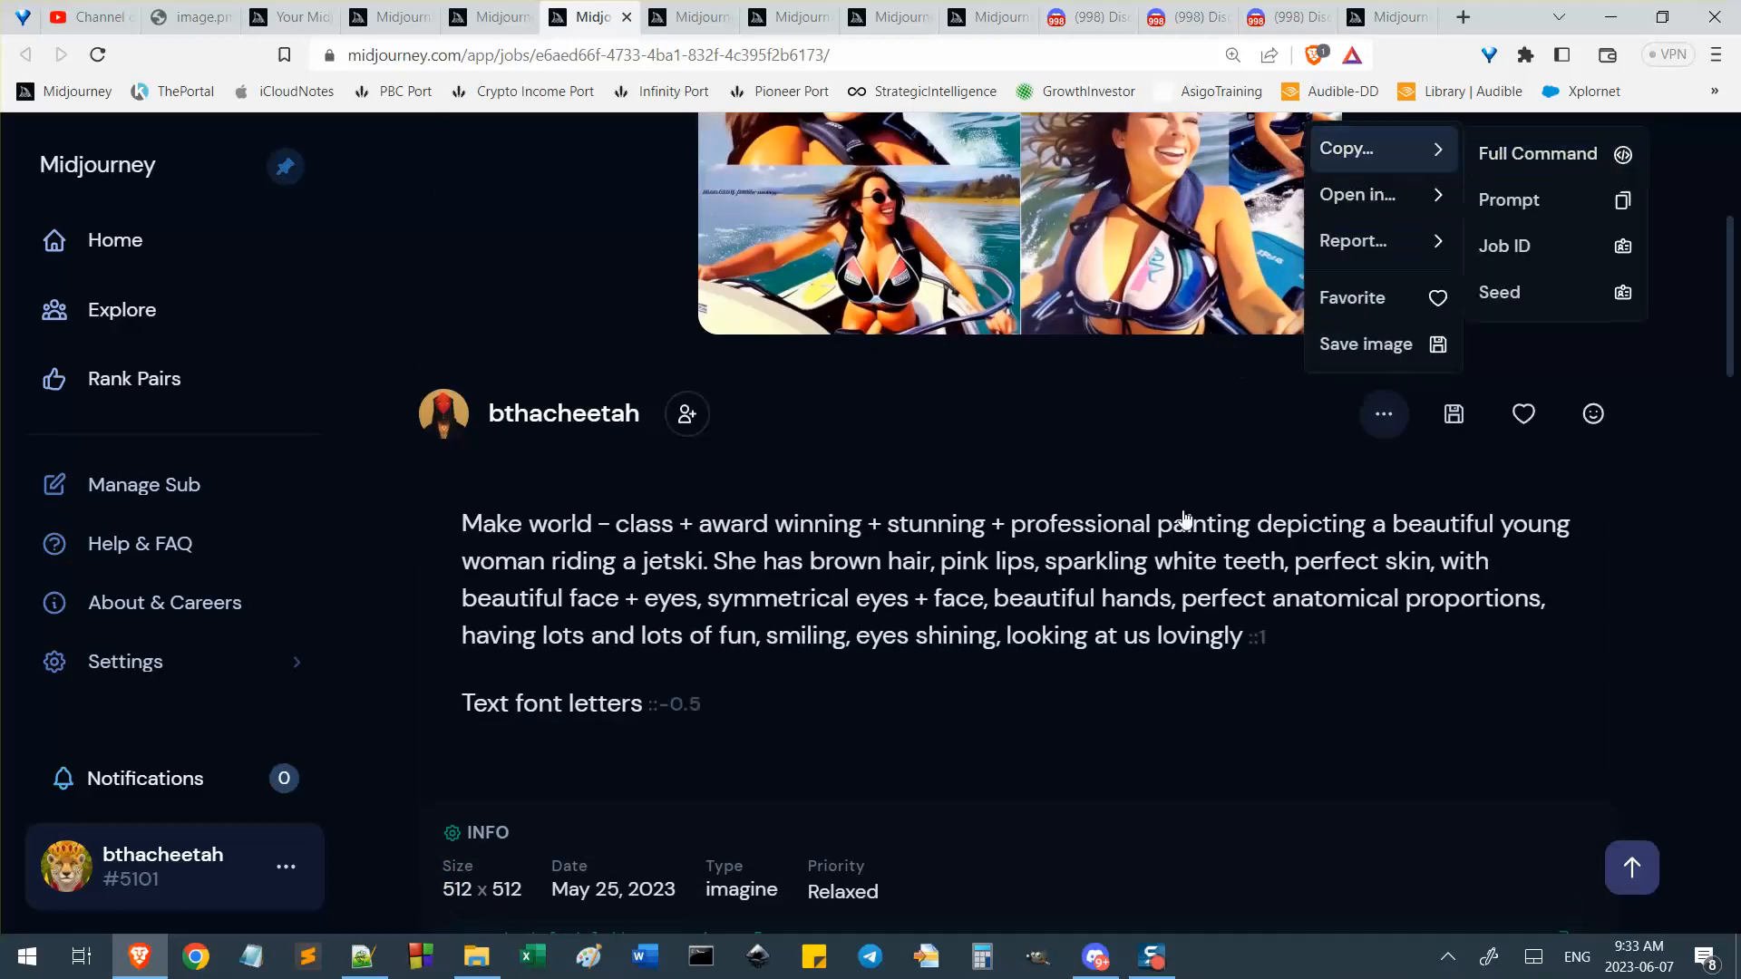
drag(1306, 692, 447, 560)
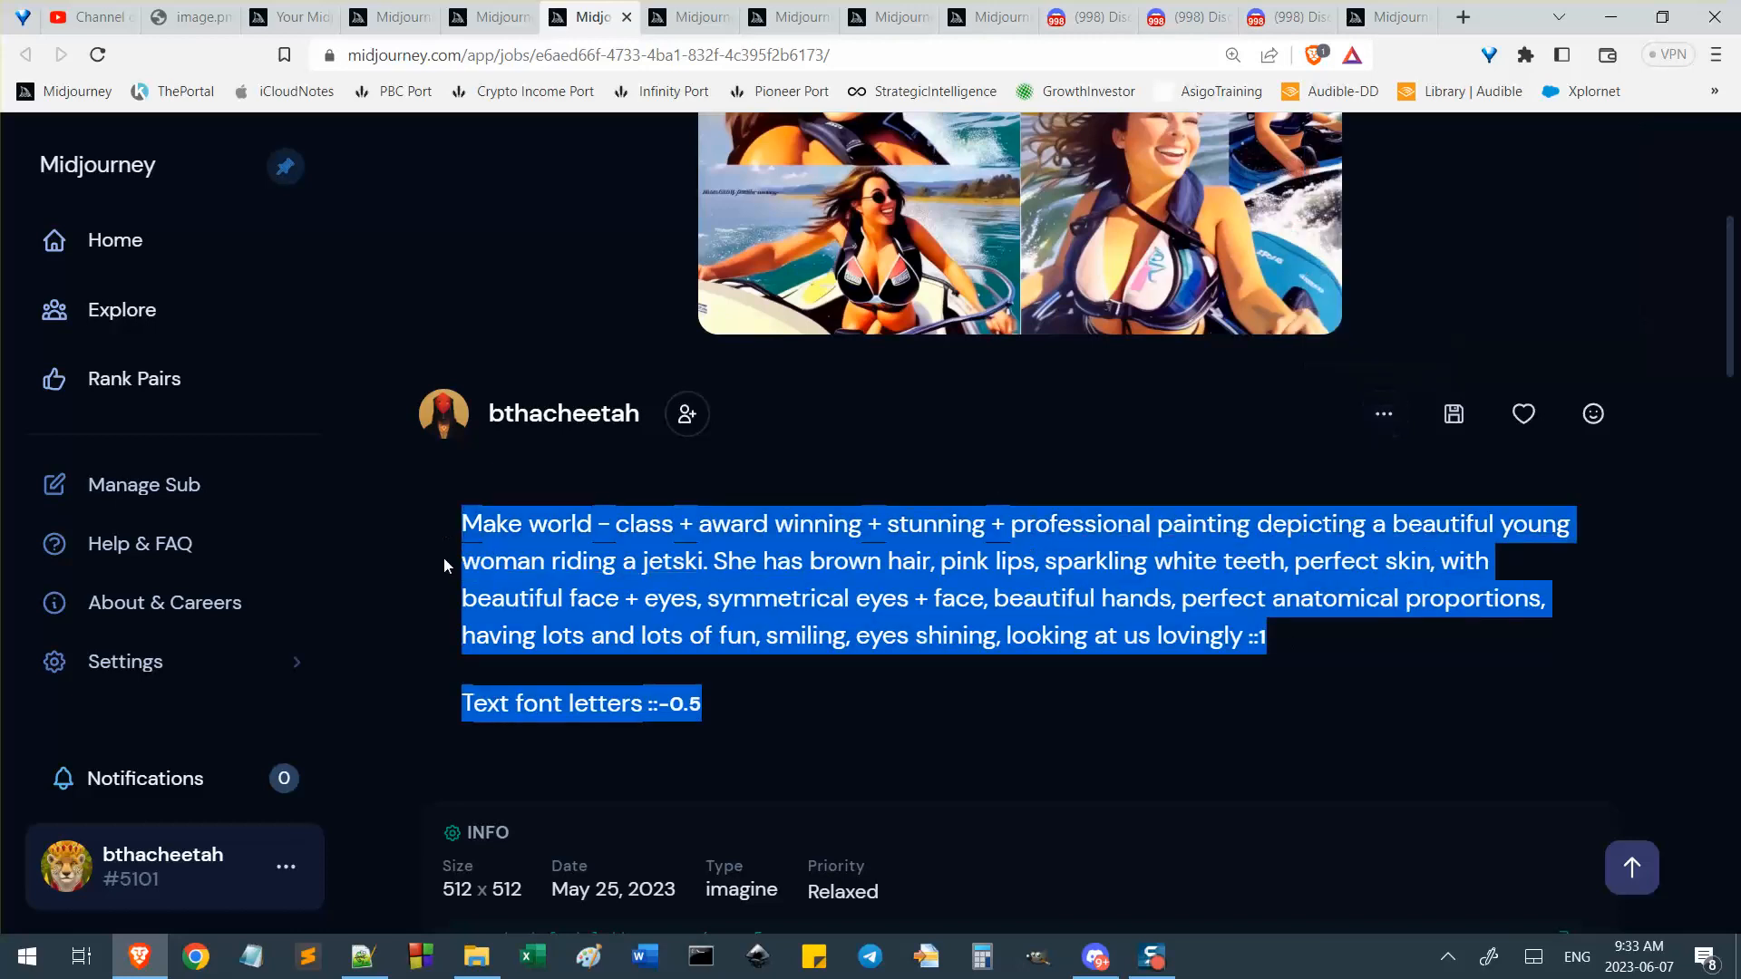
click(1171, 697)
scroll(682, 708, down, 3)
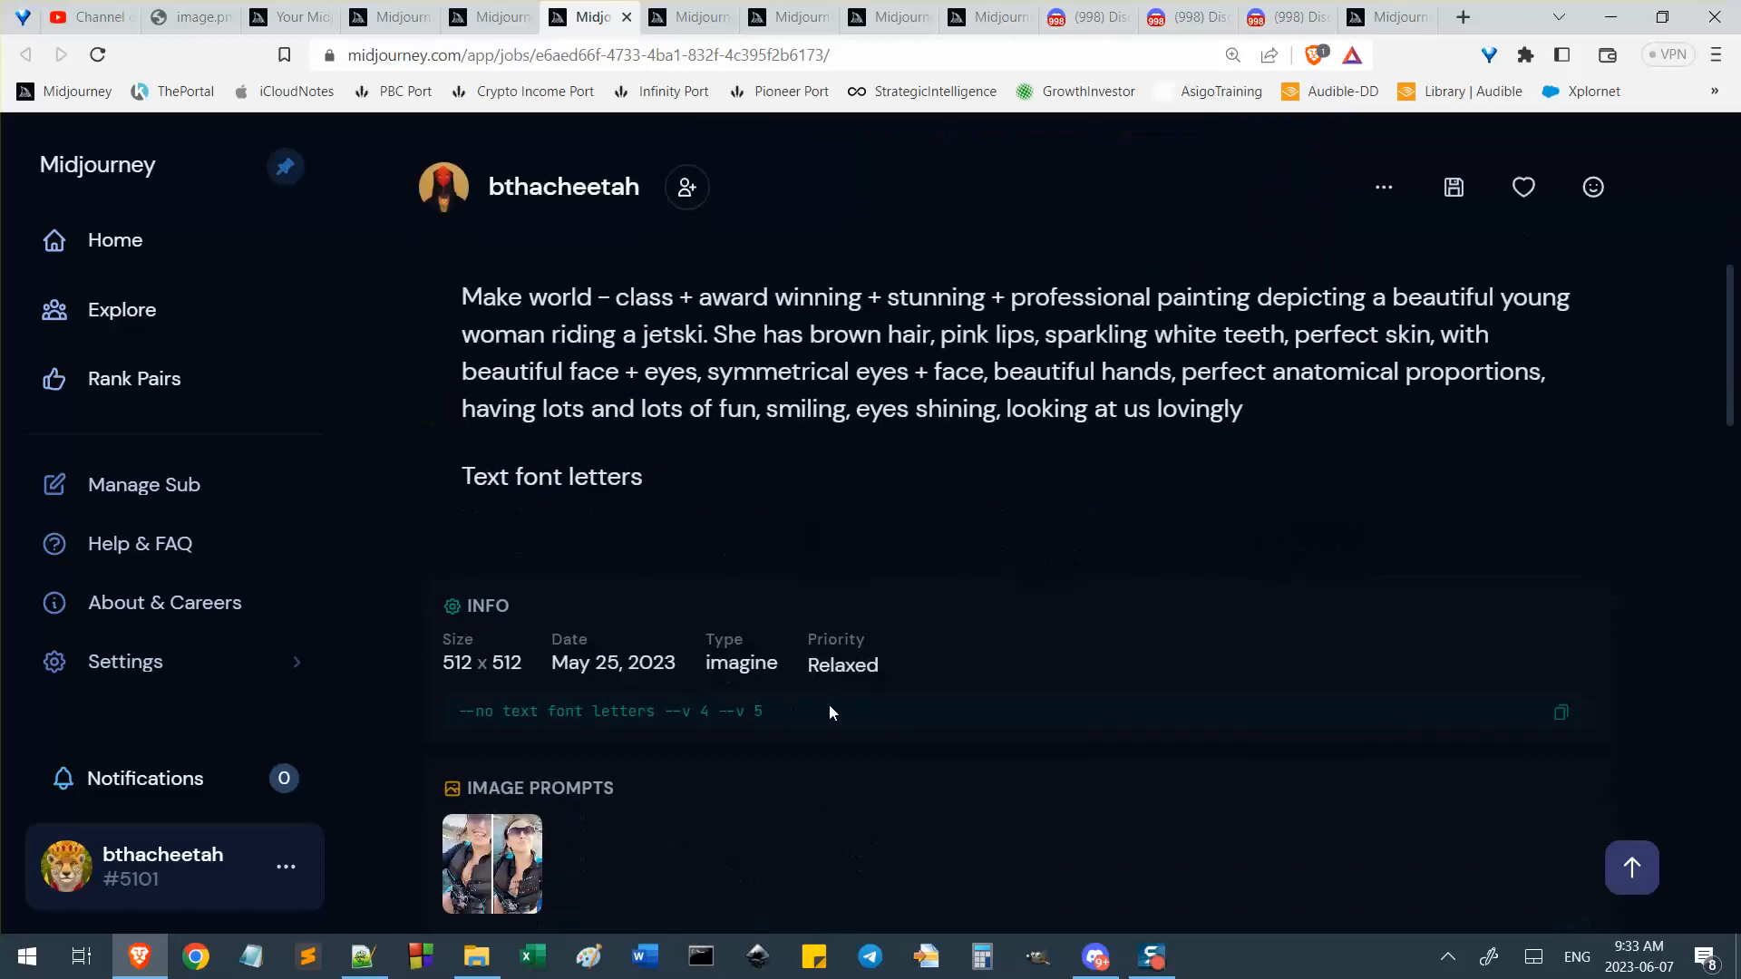
drag(830, 713, 429, 716)
scroll(446, 710, down, 4)
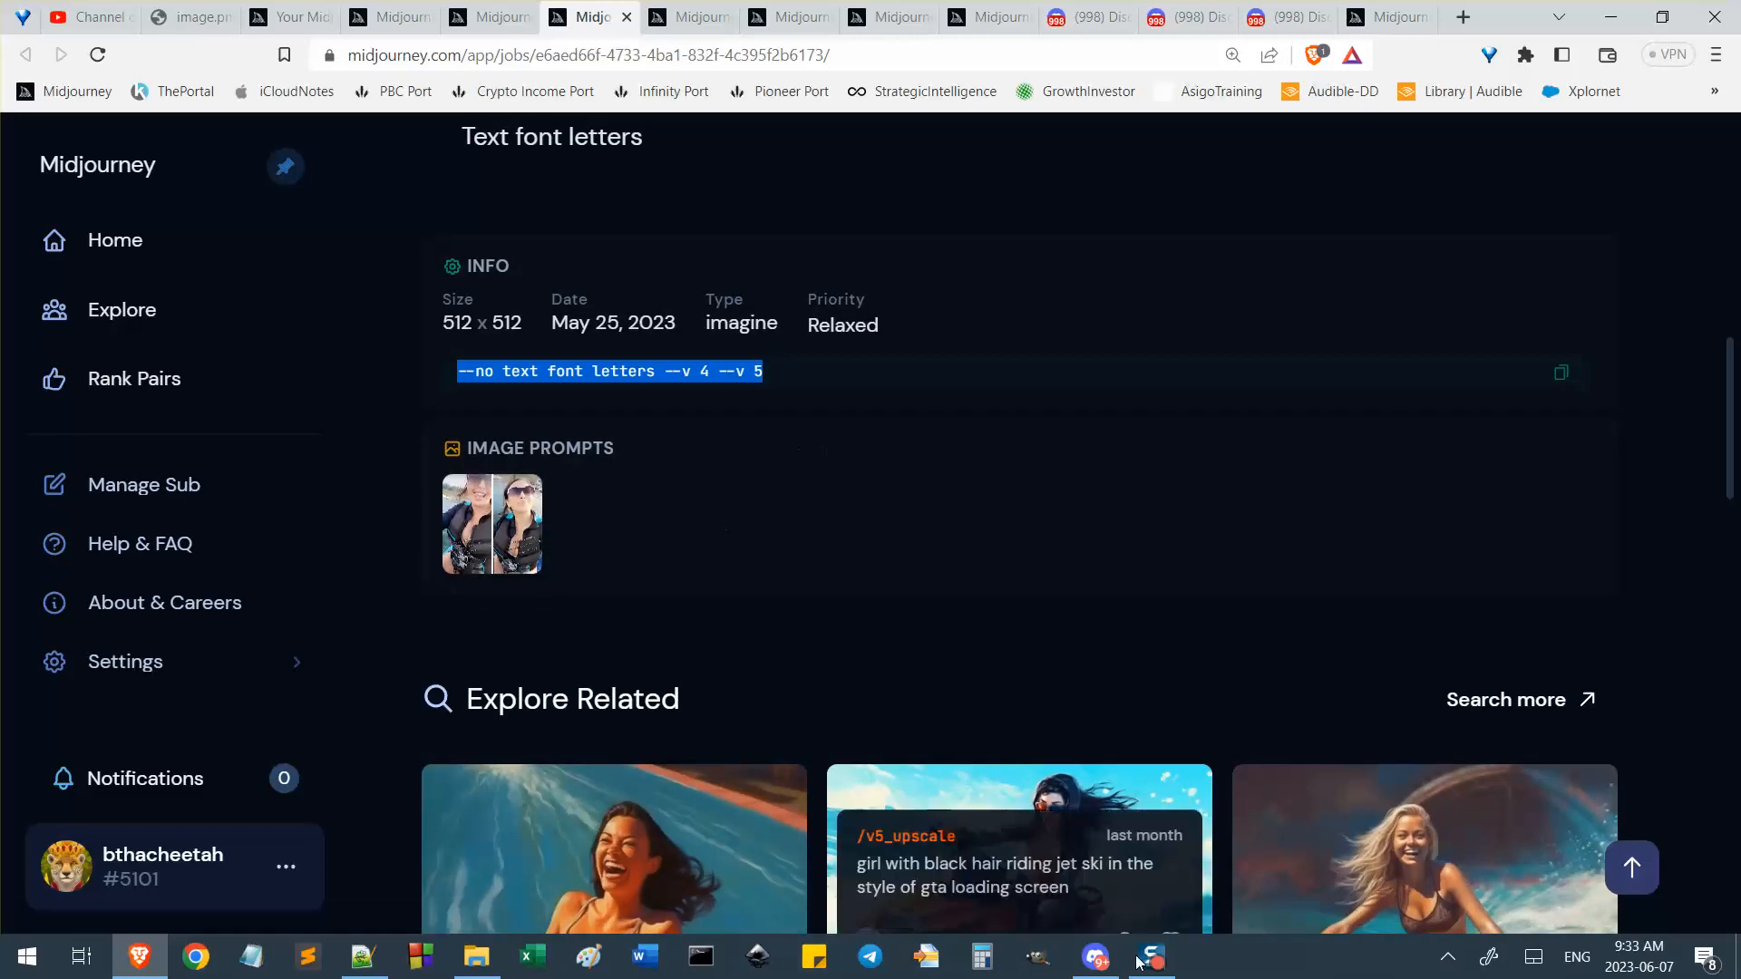
drag(663, 372, 832, 379)
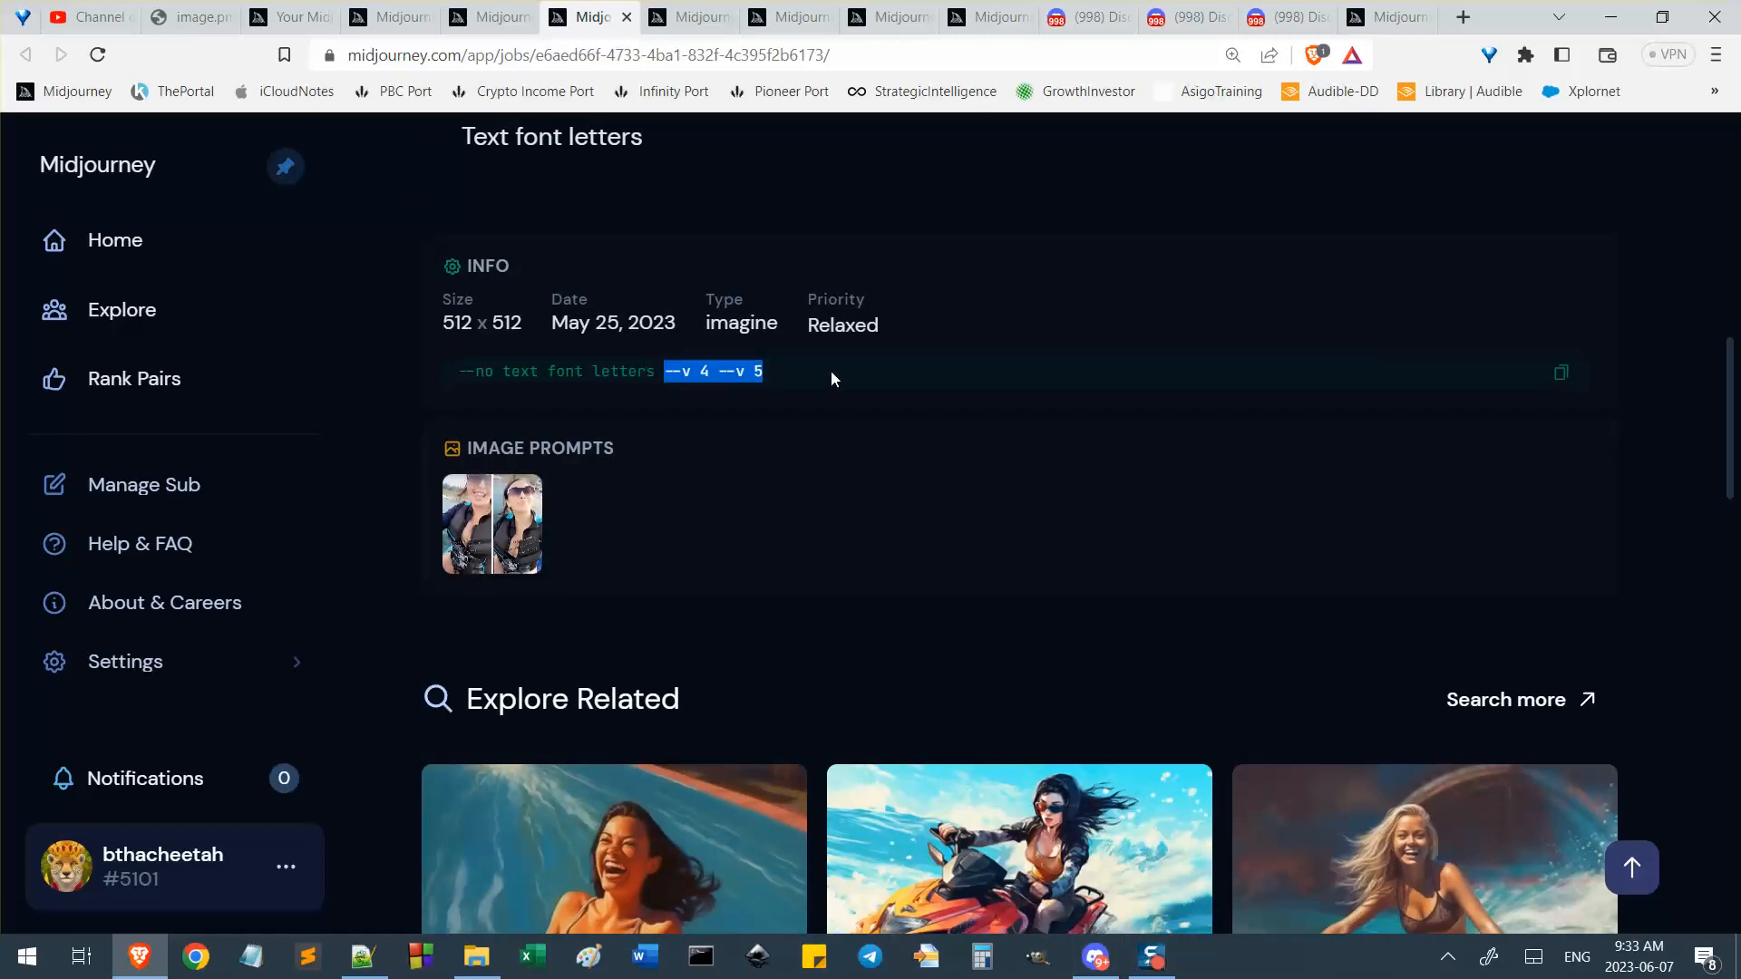
Switch to Discord and compare the settings message's current suffix with the prompt of the new jet ski job.
click(1095, 957)
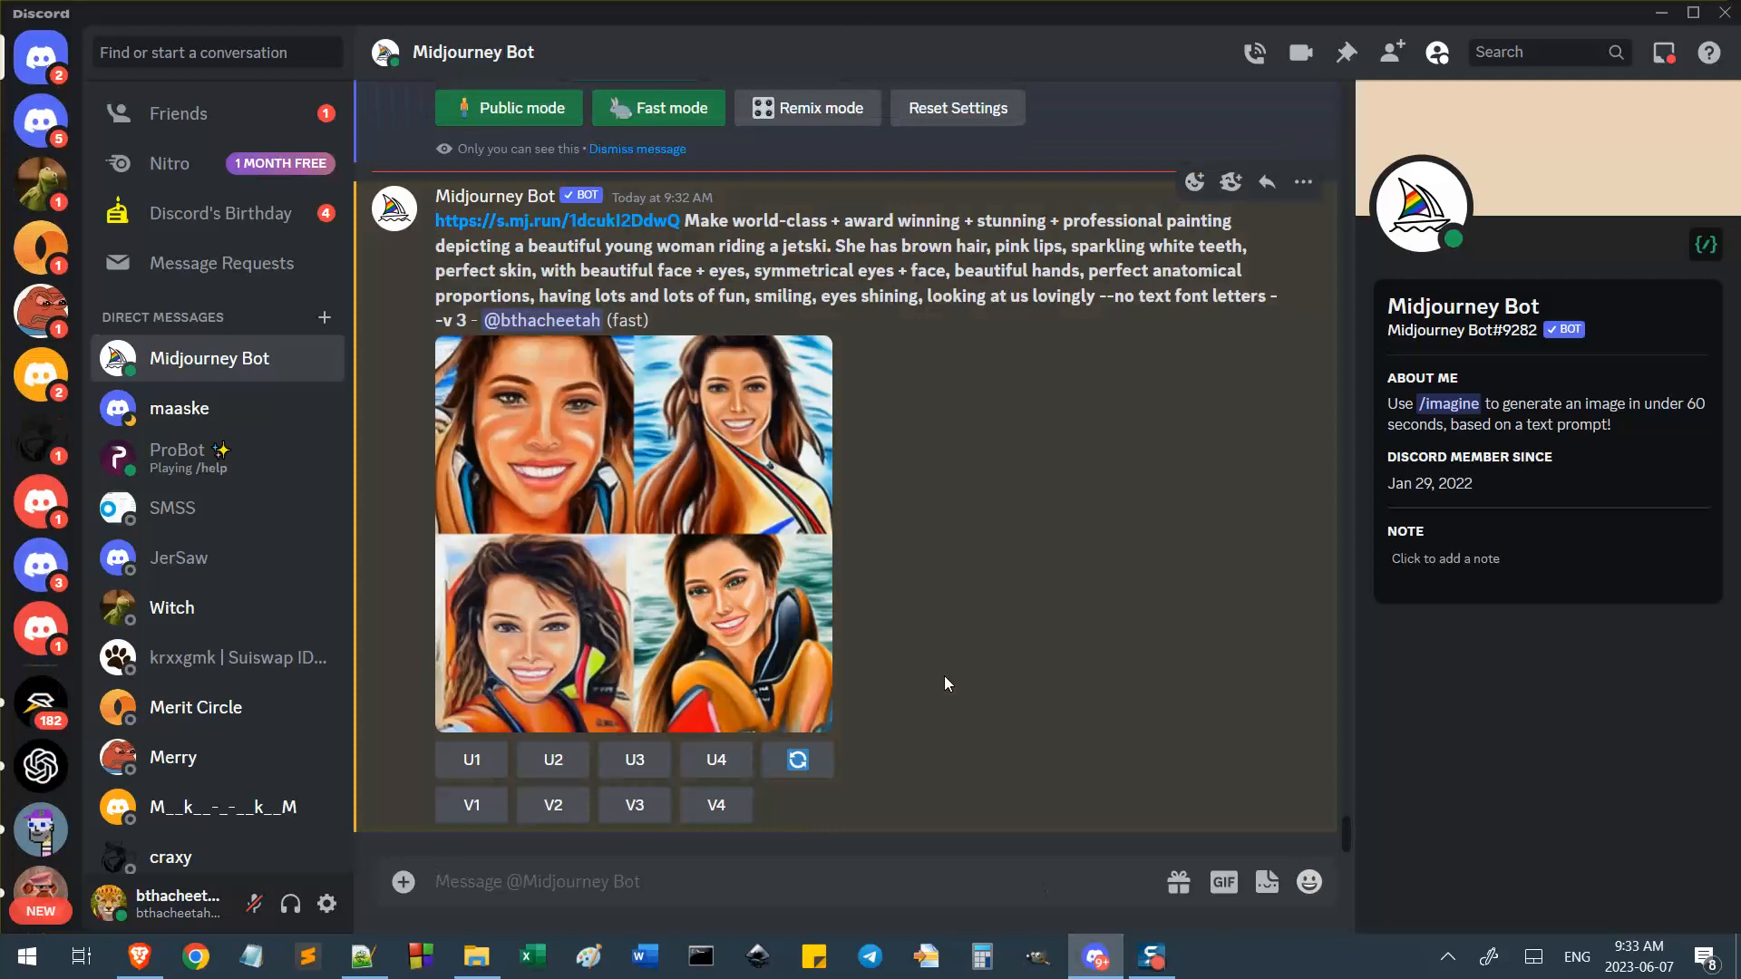
scroll(944, 676, up, 3)
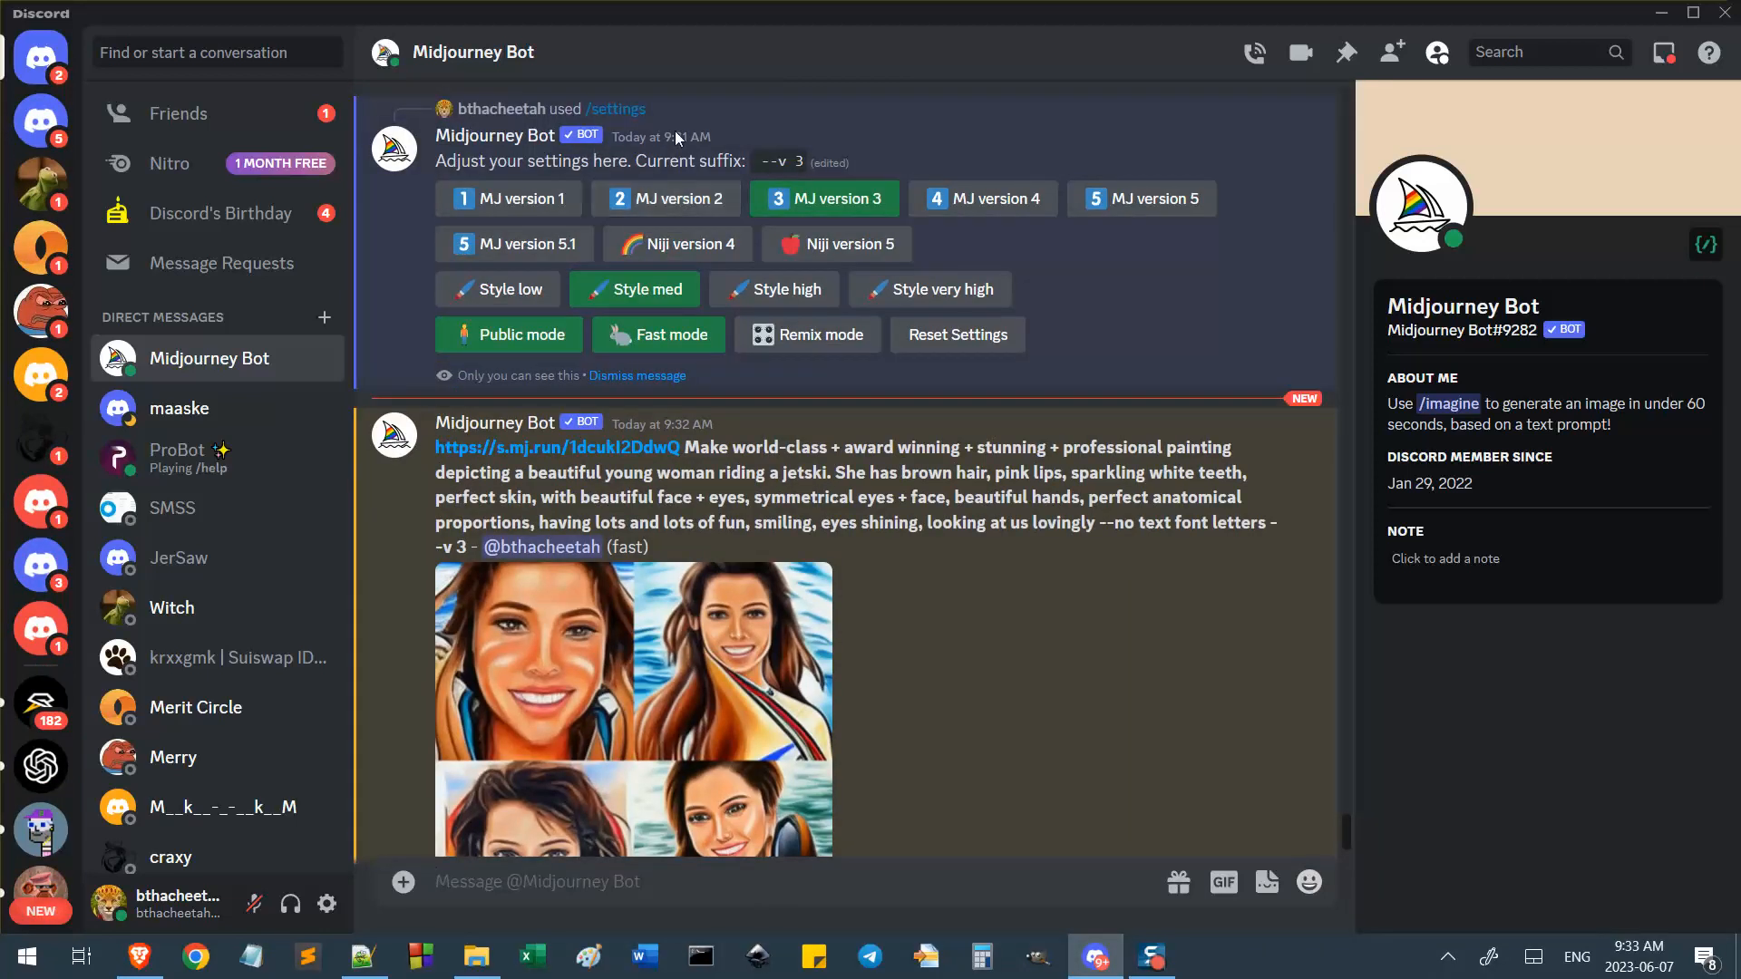
drag(809, 163, 762, 161)
click(694, 160)
drag(636, 161, 795, 158)
click(720, 162)
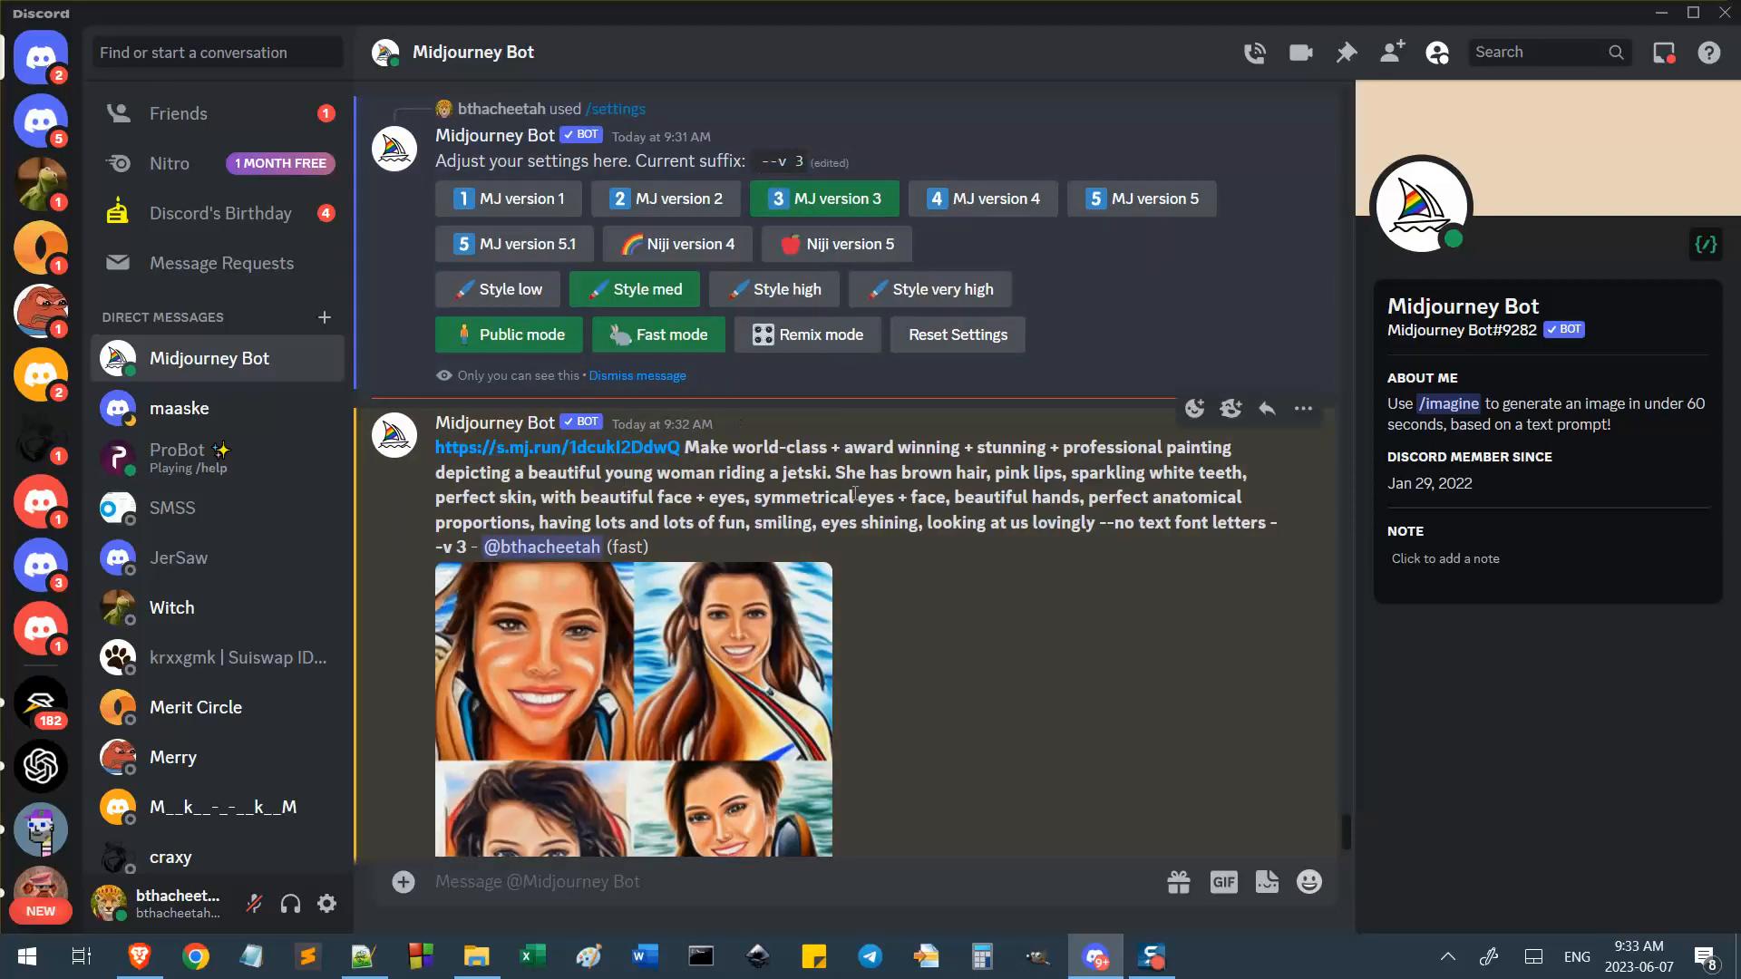
drag(1265, 524, 424, 463)
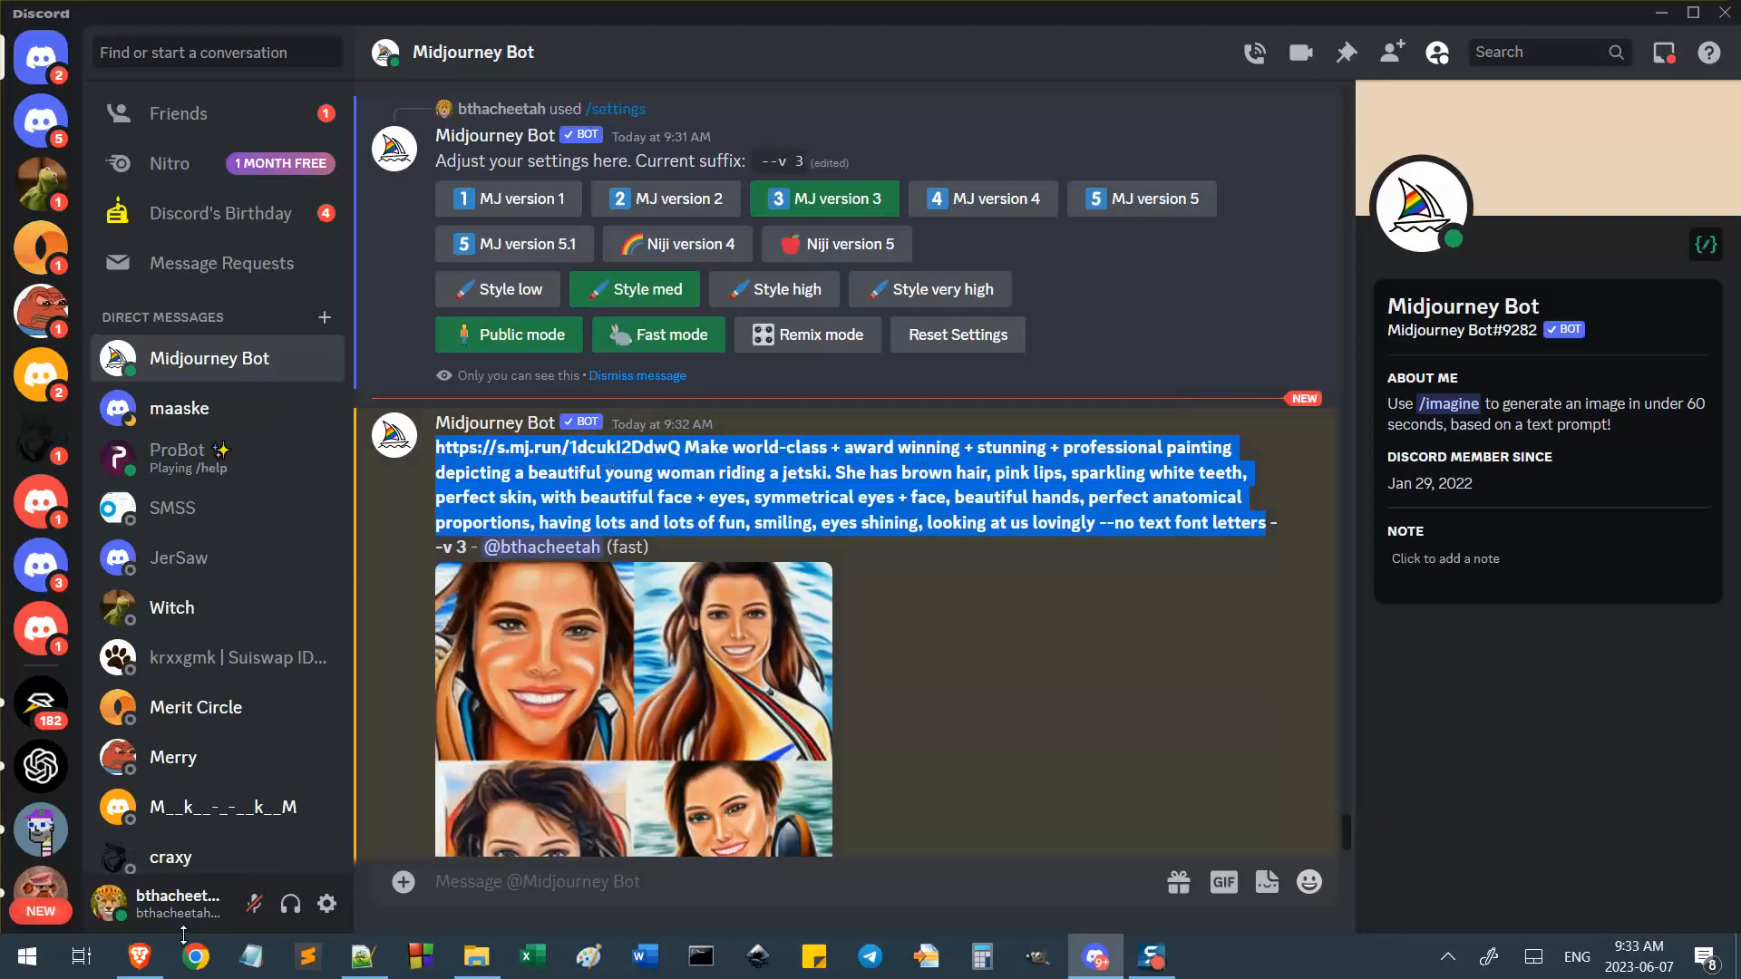
Open the reference image link from the new job's prompt in the browser and return to Discord.
click(581, 450)
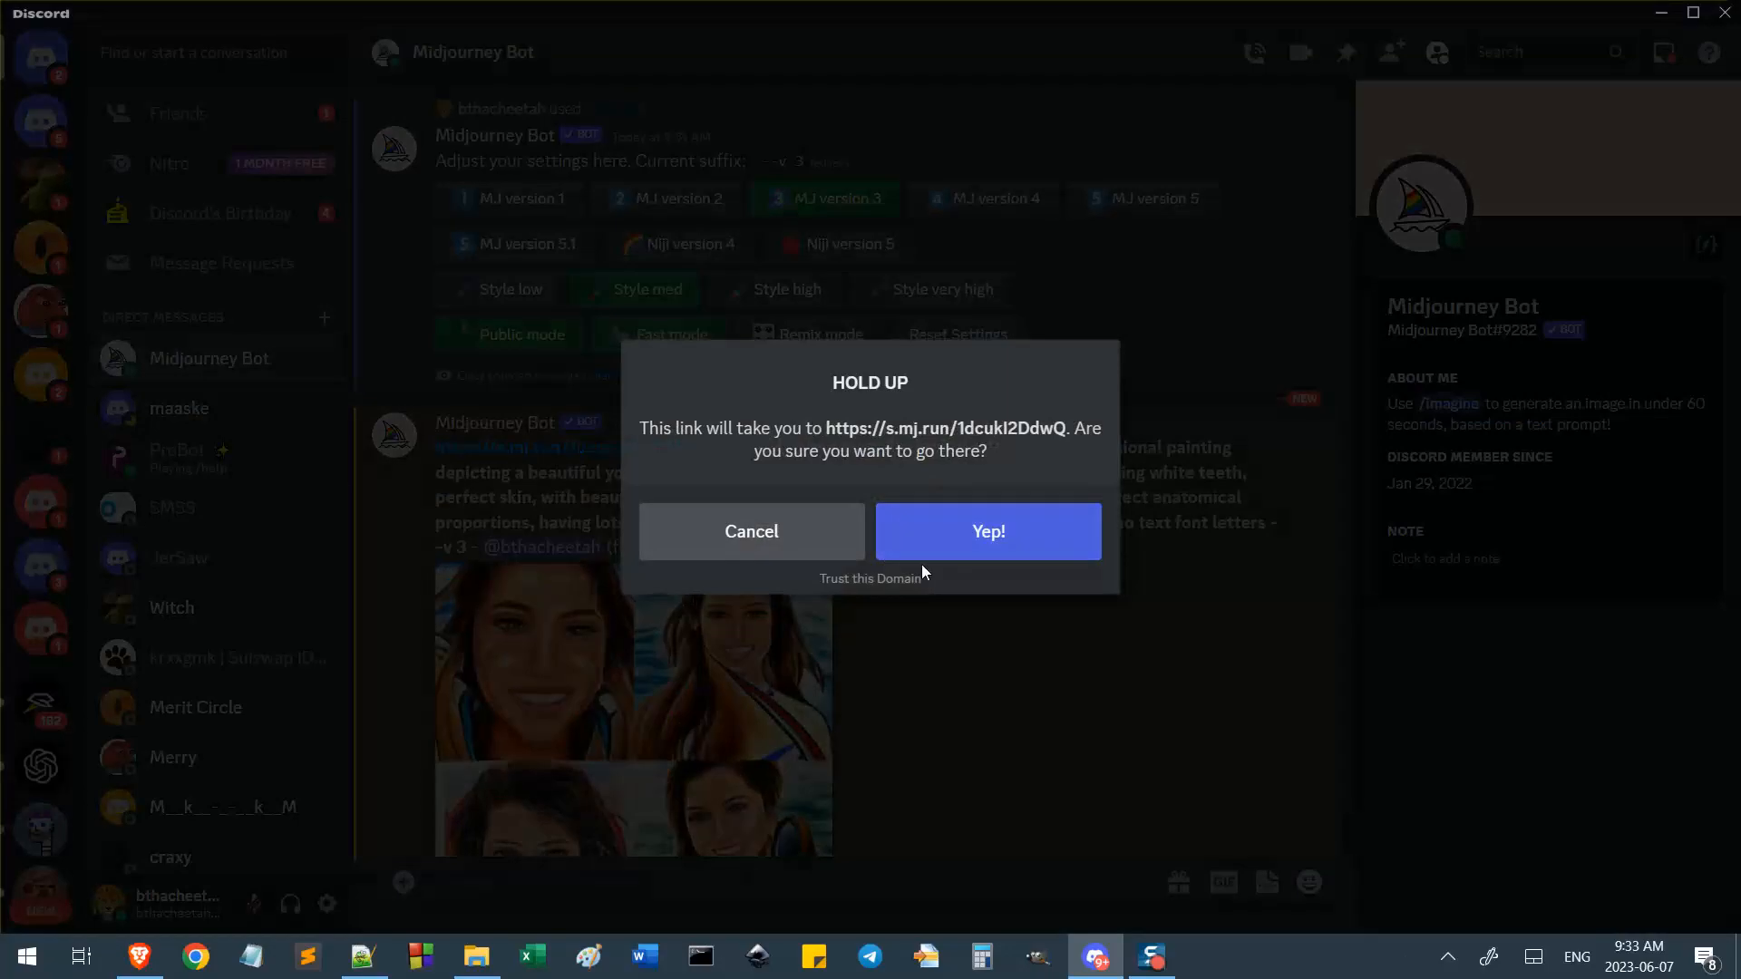
click(983, 534)
click(1096, 957)
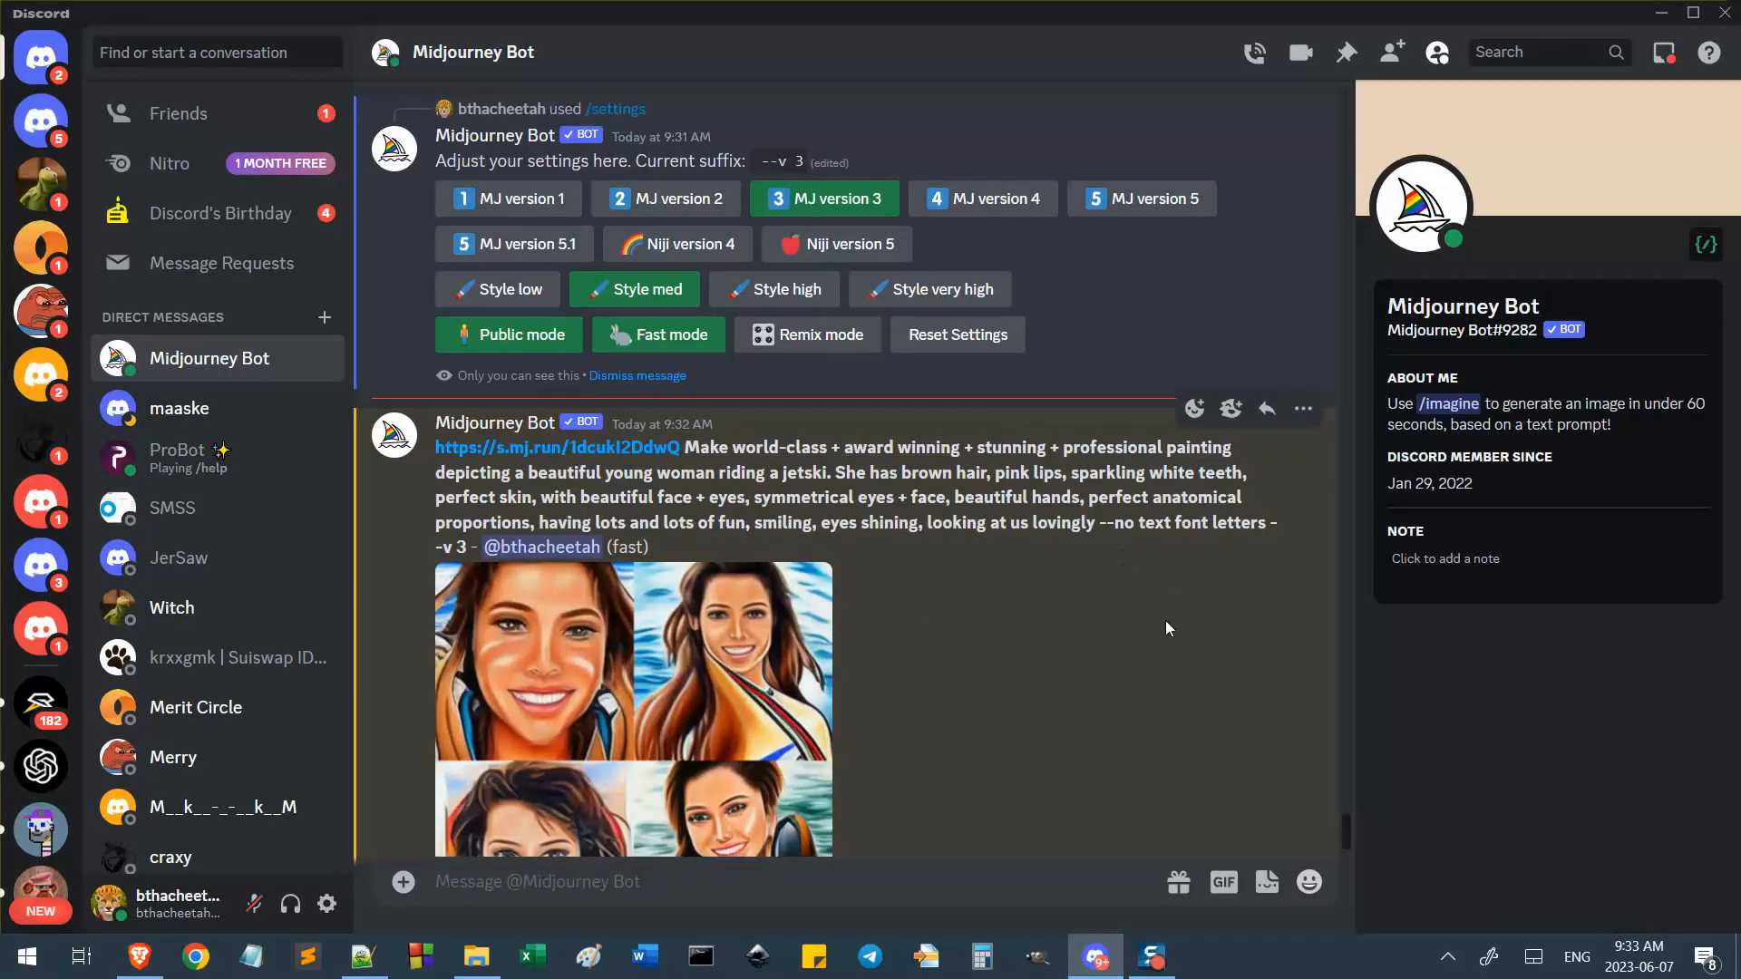
Examine the --no text font letters parameter in the new job's prompt and its four generated images.
drag(1118, 524, 1233, 524)
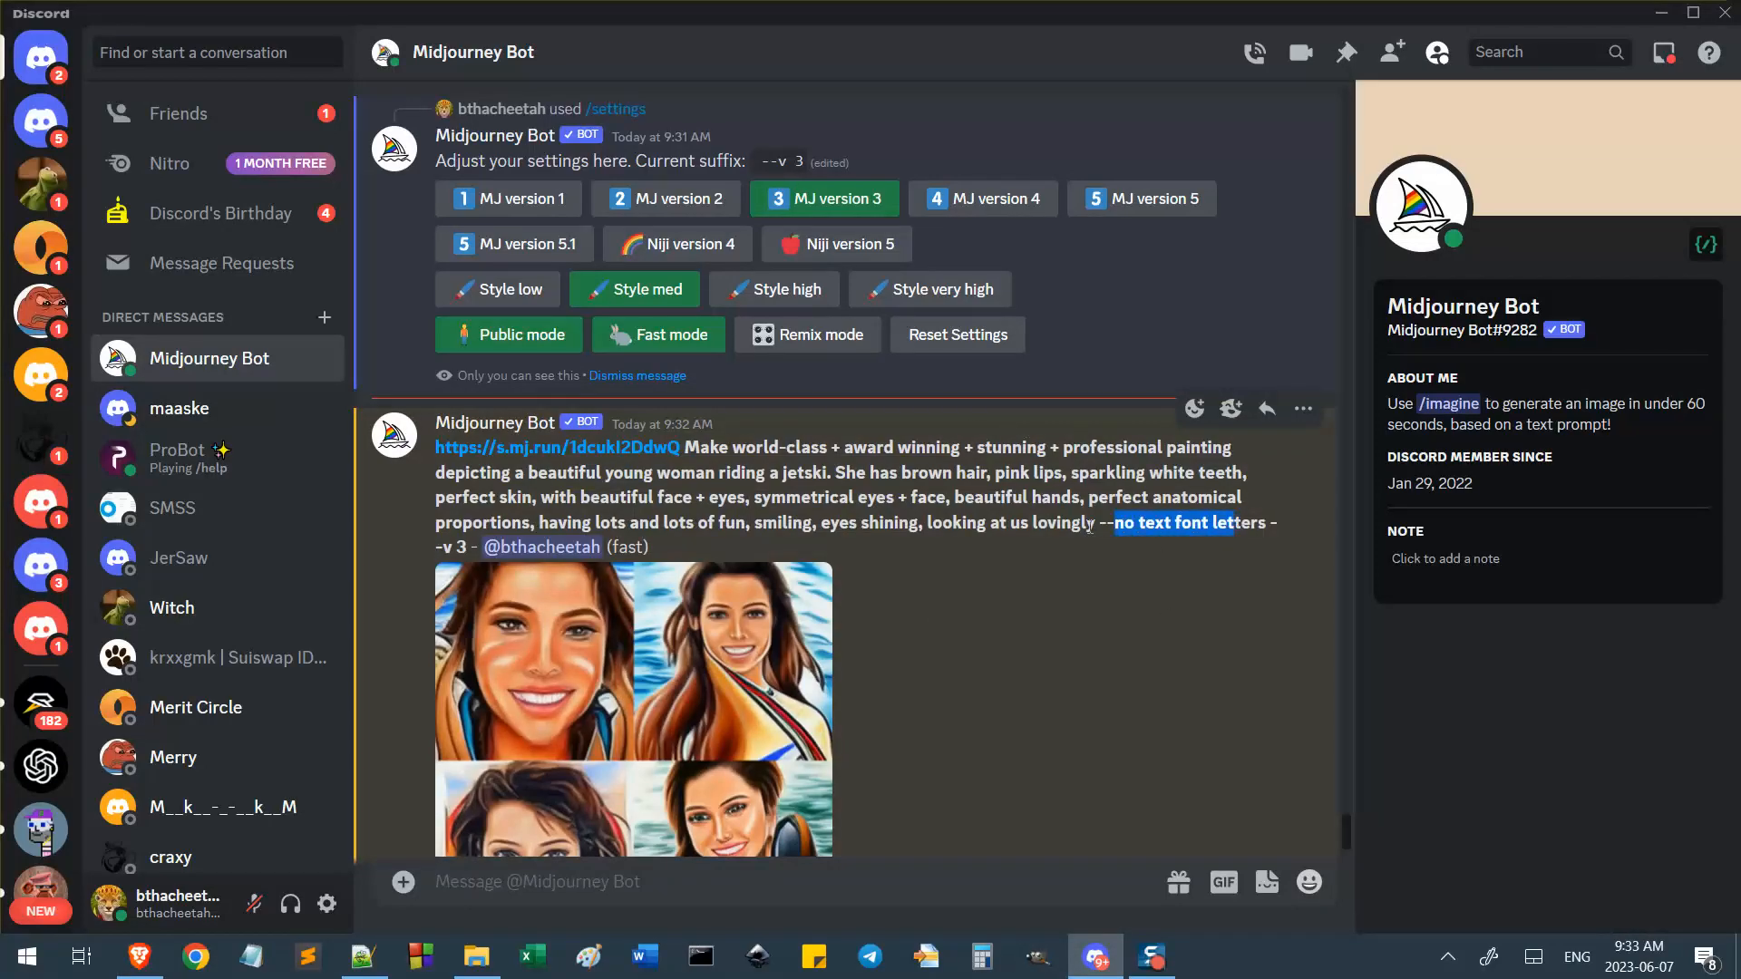
drag(1094, 524, 1256, 531)
click(988, 508)
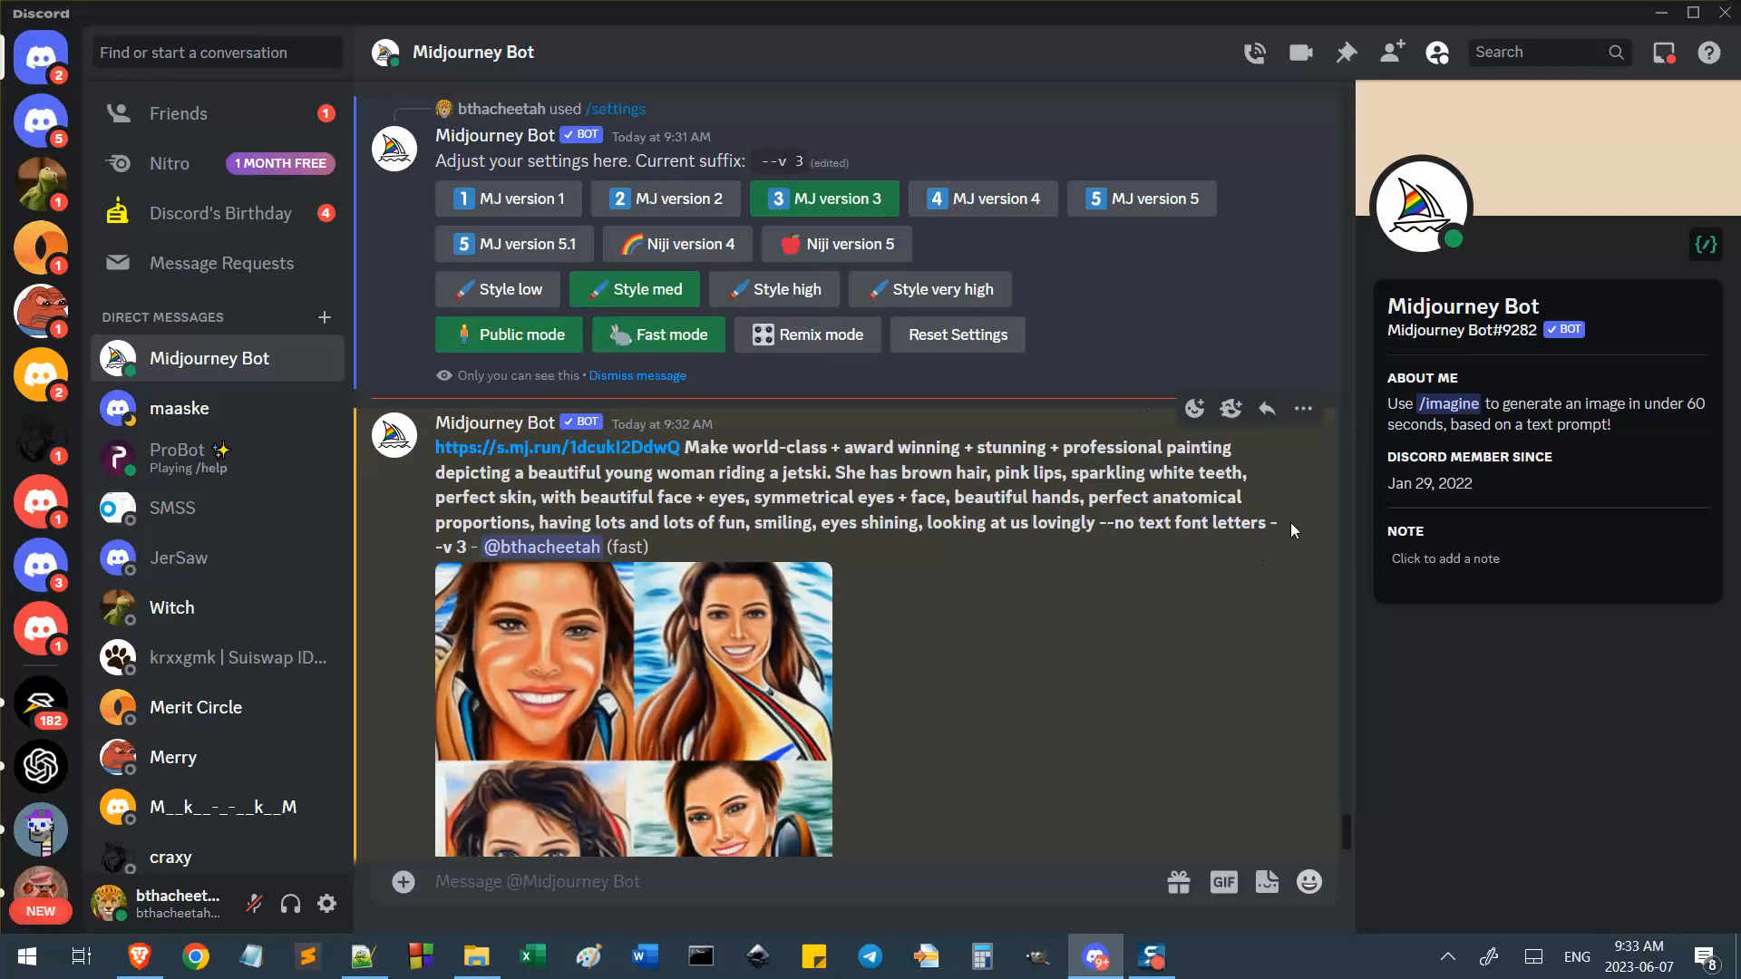
drag(1268, 523, 468, 539)
click(921, 509)
scroll(1032, 514, down, 3)
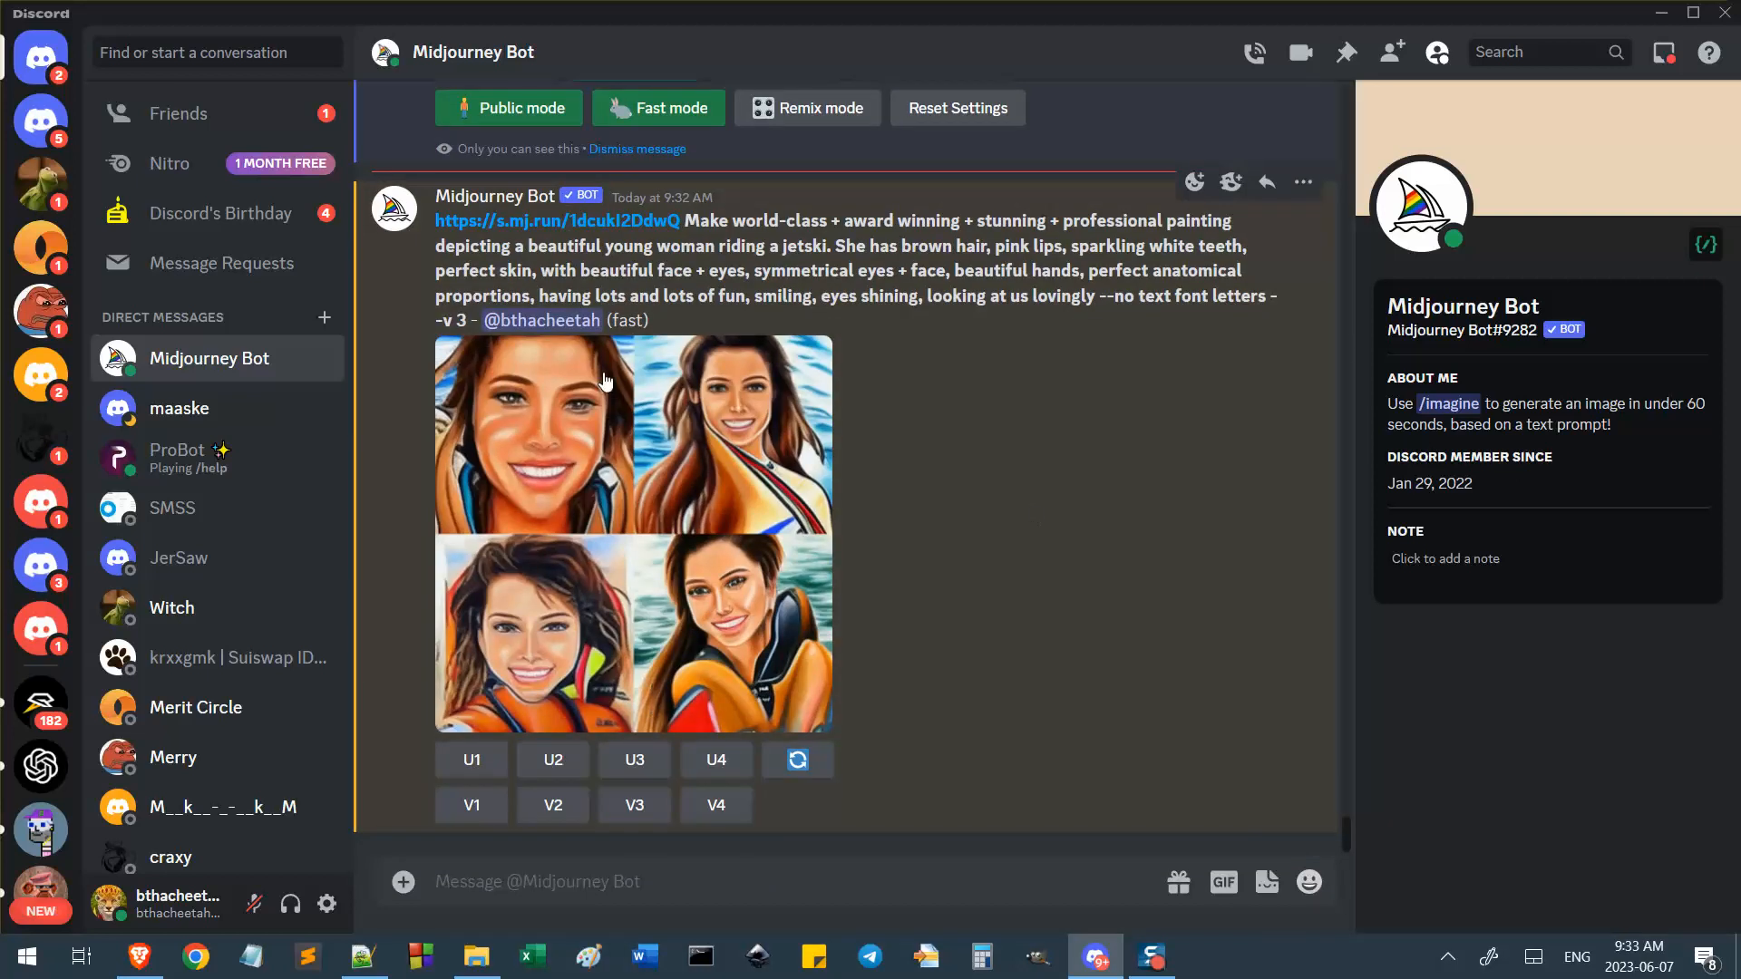
Switch to the browser, close the reference image tab and go back through the open Midjourney job tabs to the second job.
click(139, 957)
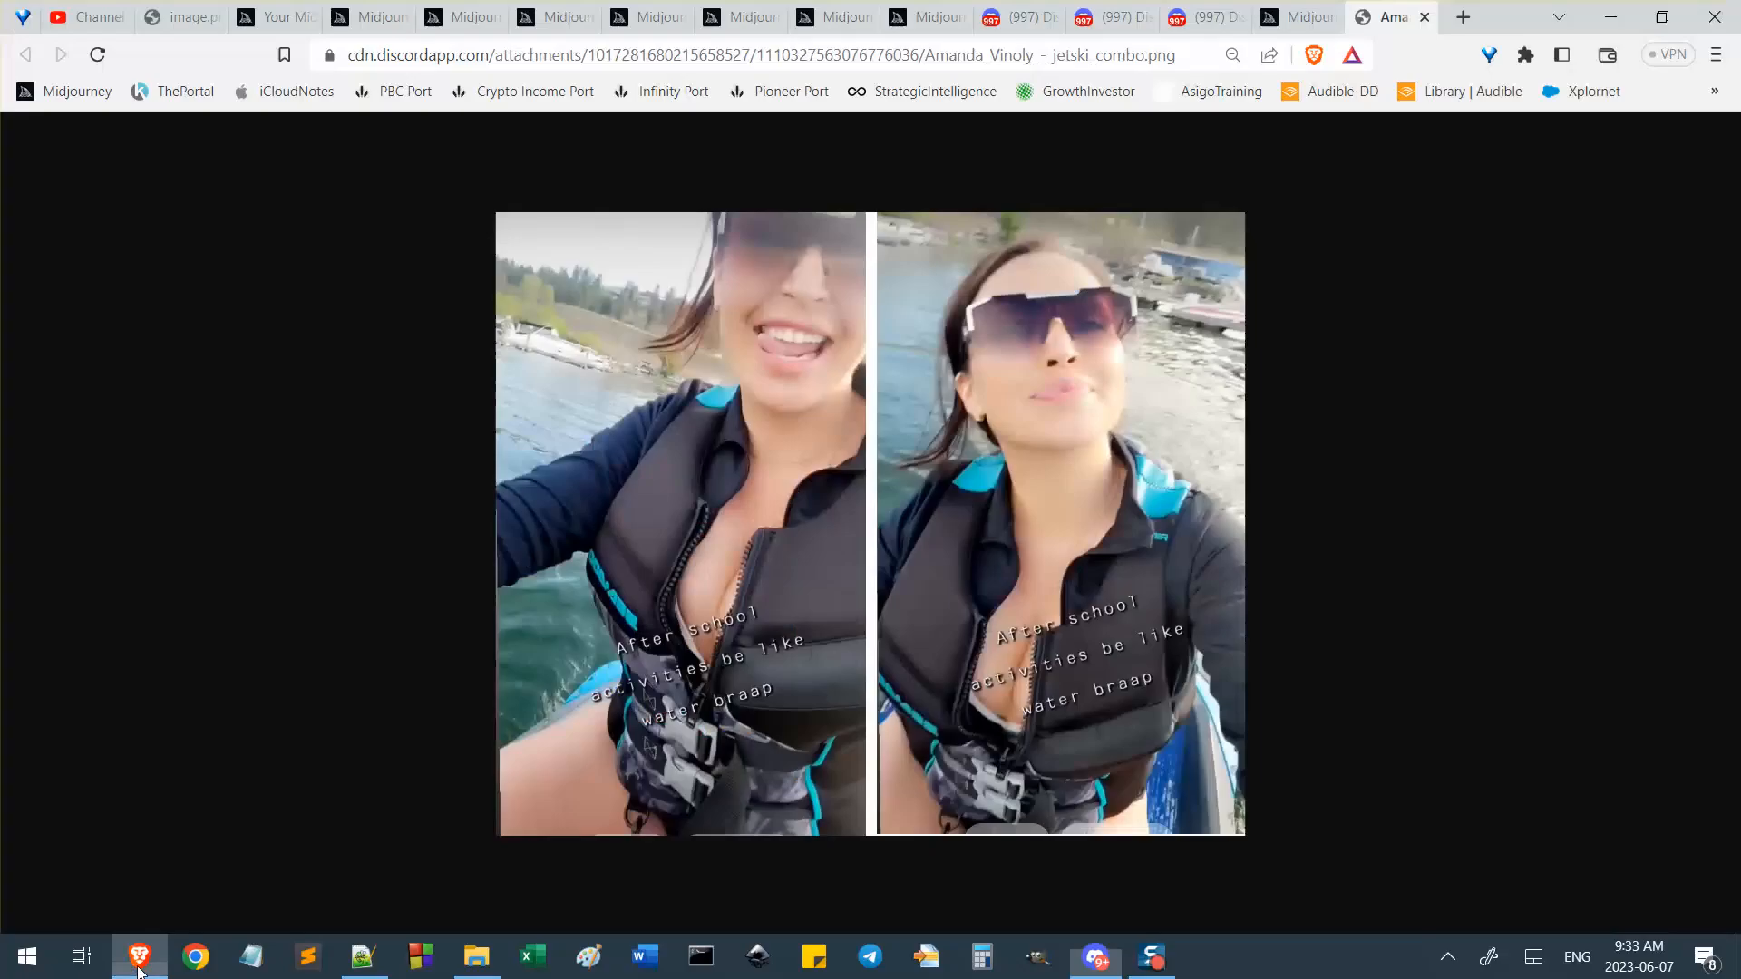
click(1424, 18)
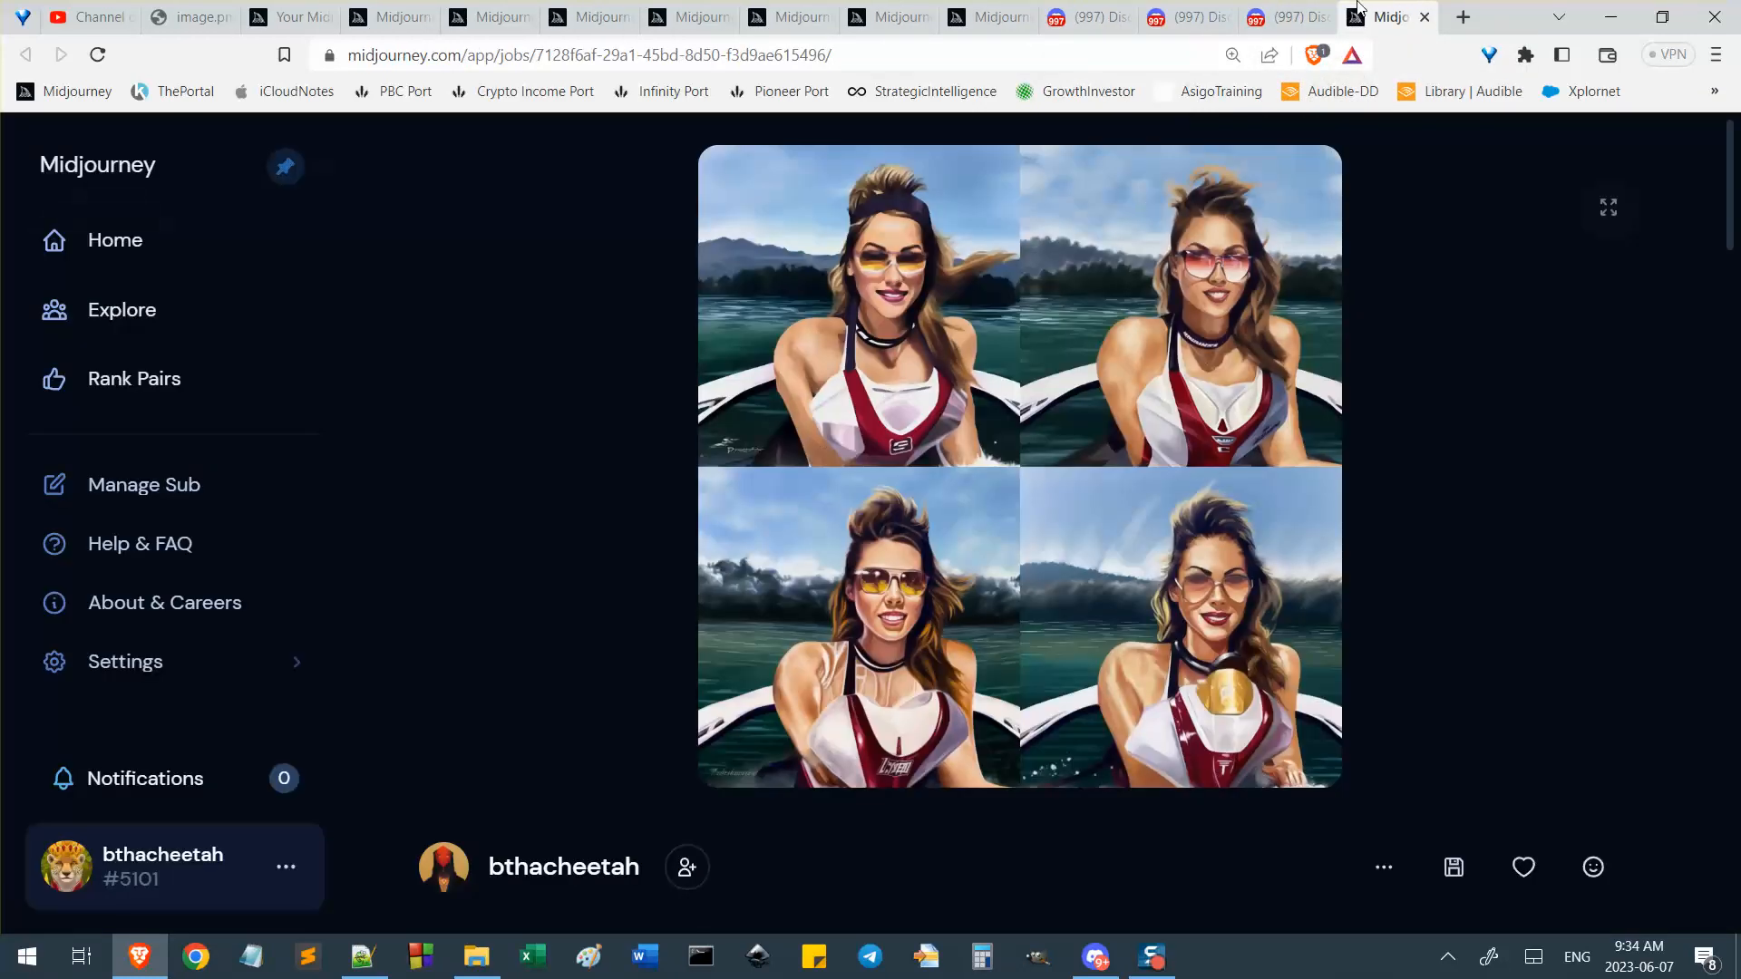
click(140, 960)
click(144, 966)
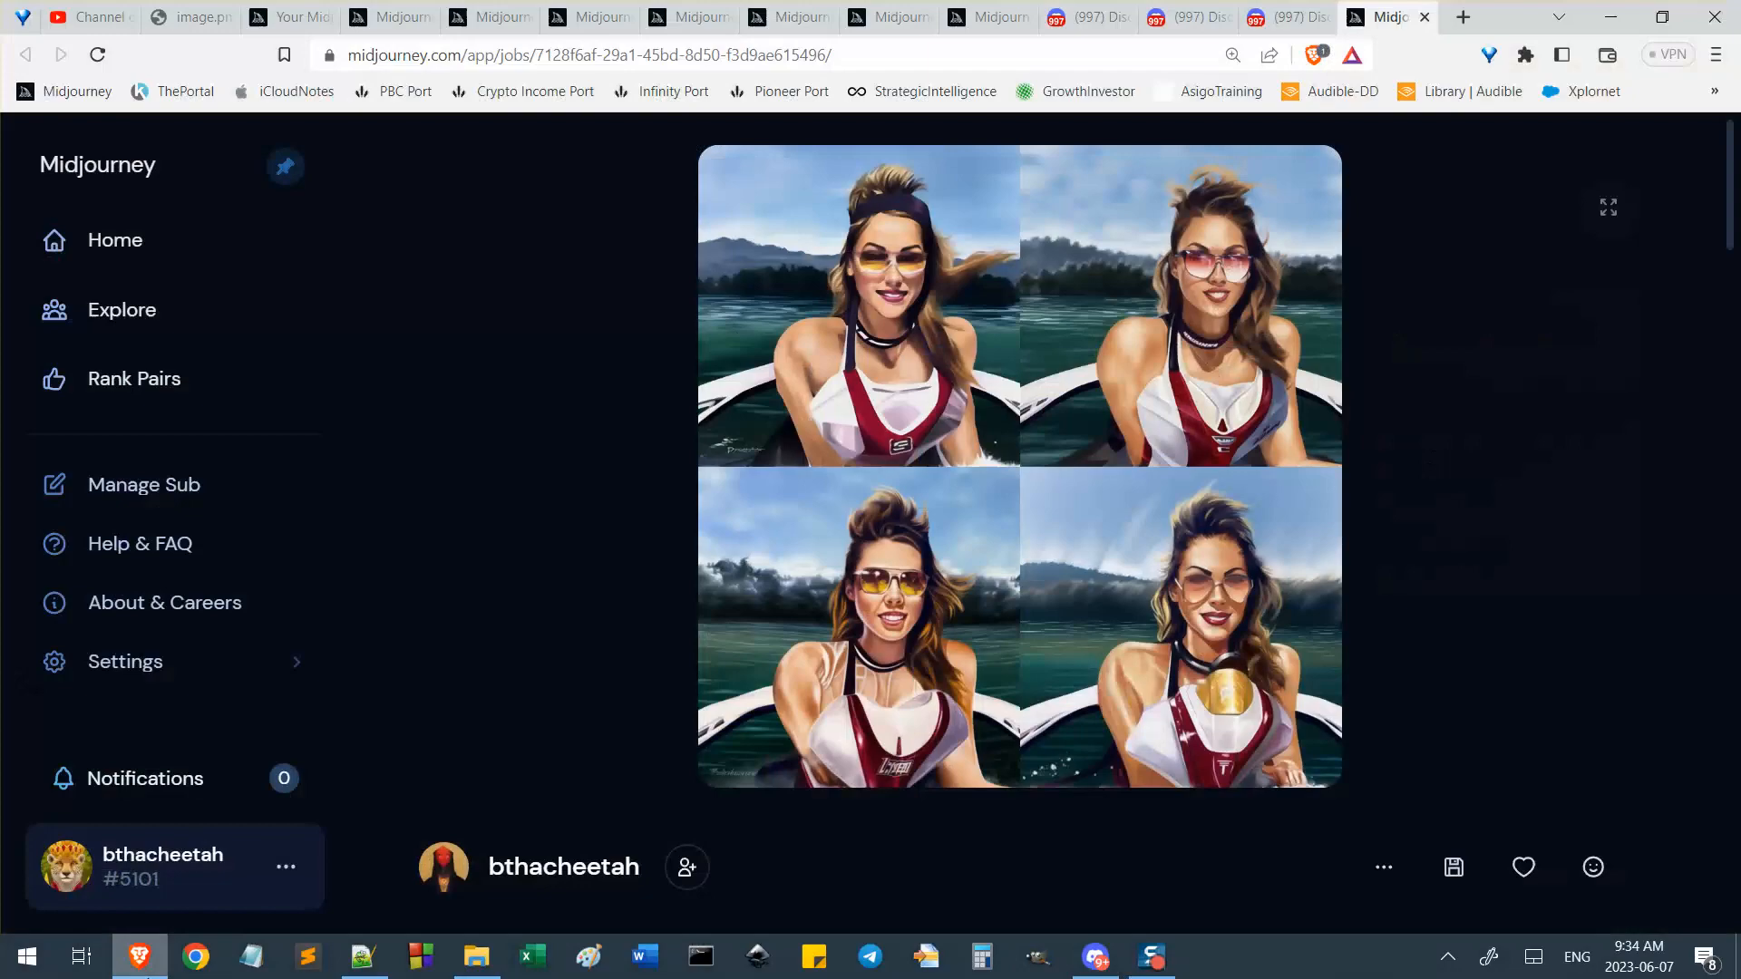
click(990, 17)
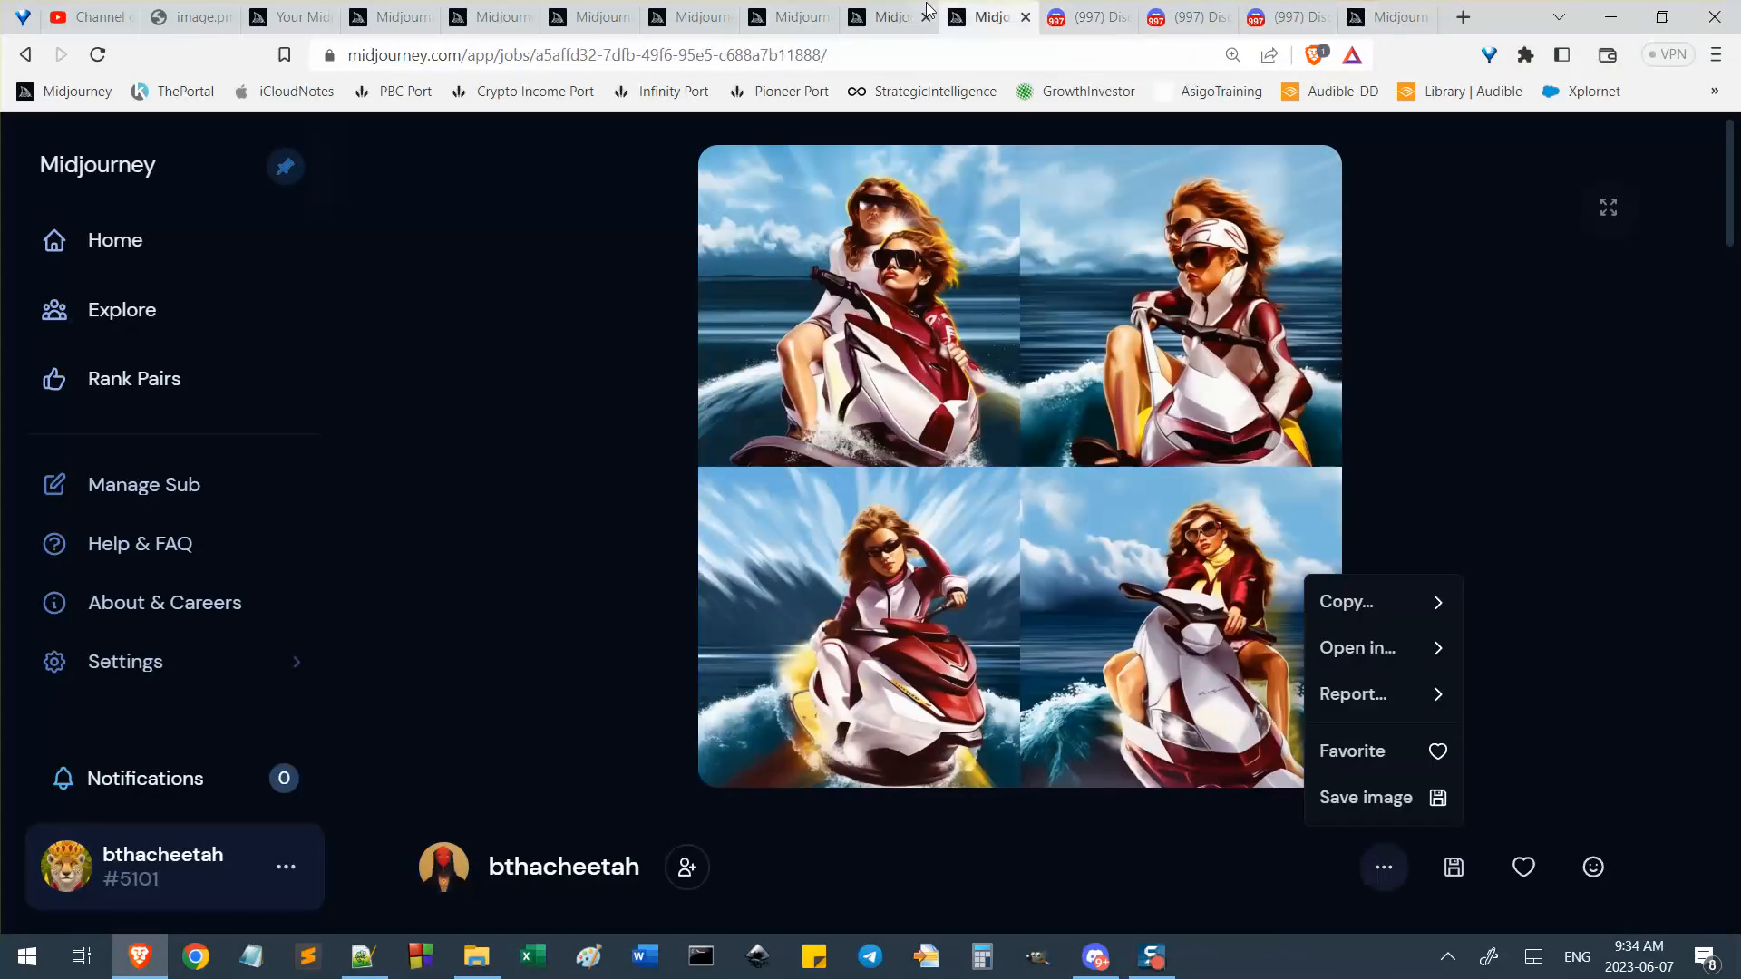
click(898, 16)
click(787, 16)
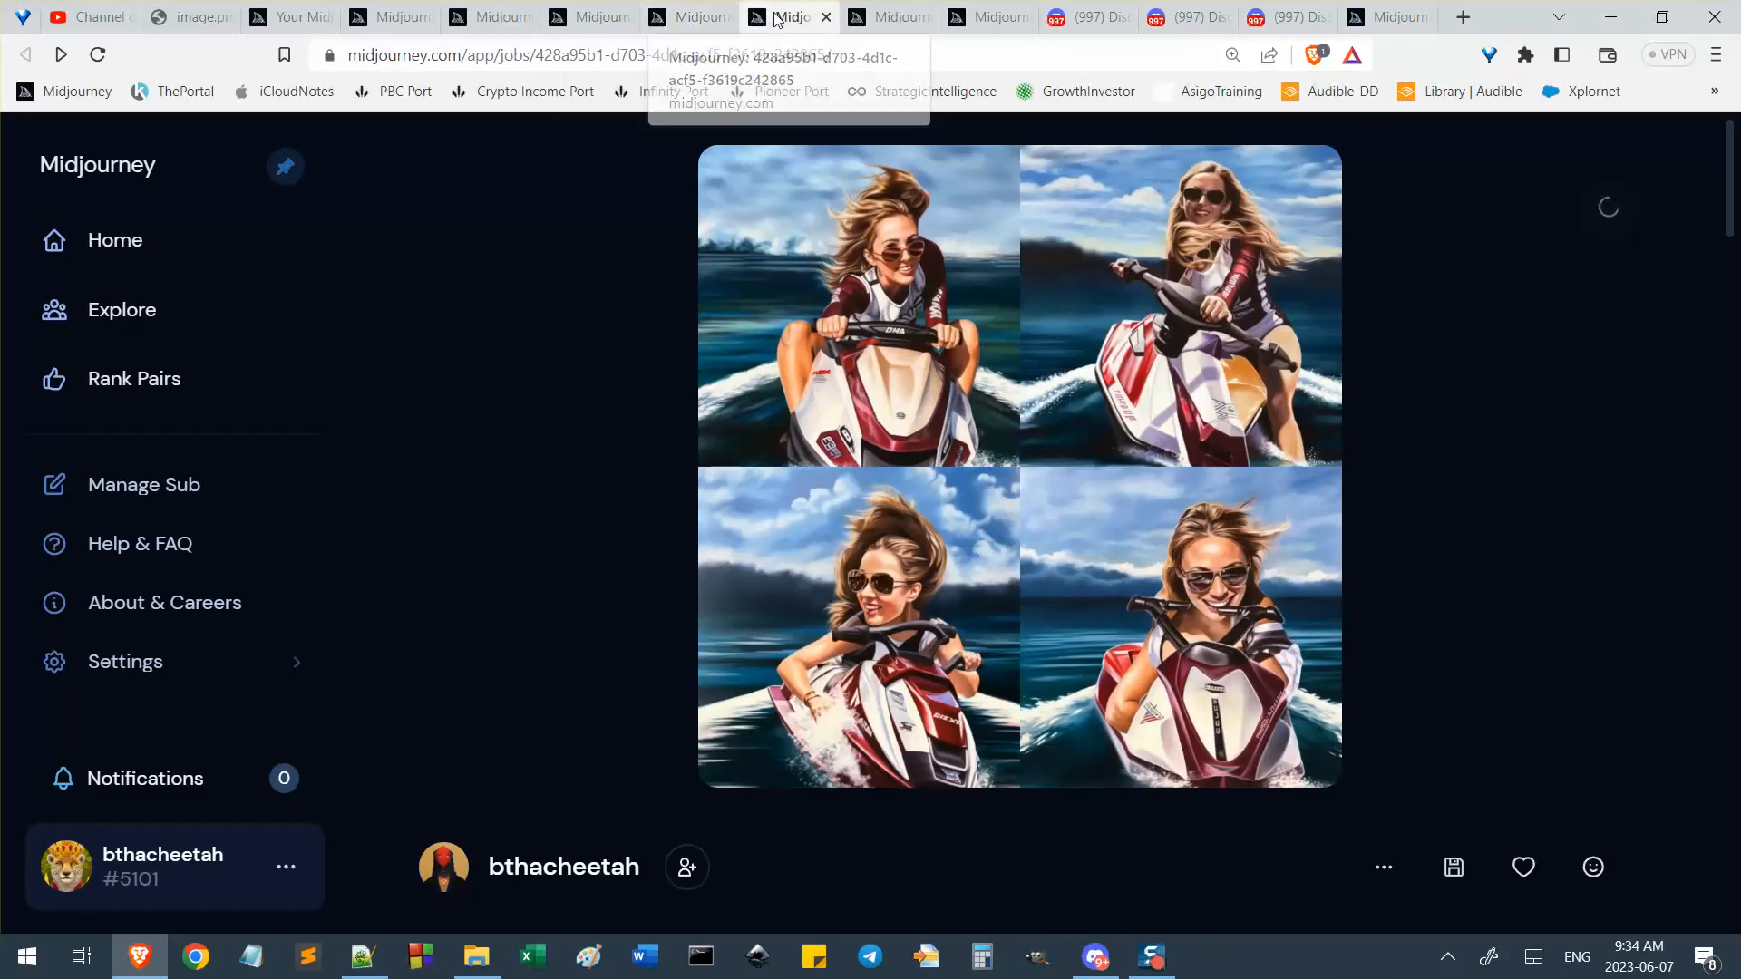
click(689, 17)
click(589, 17)
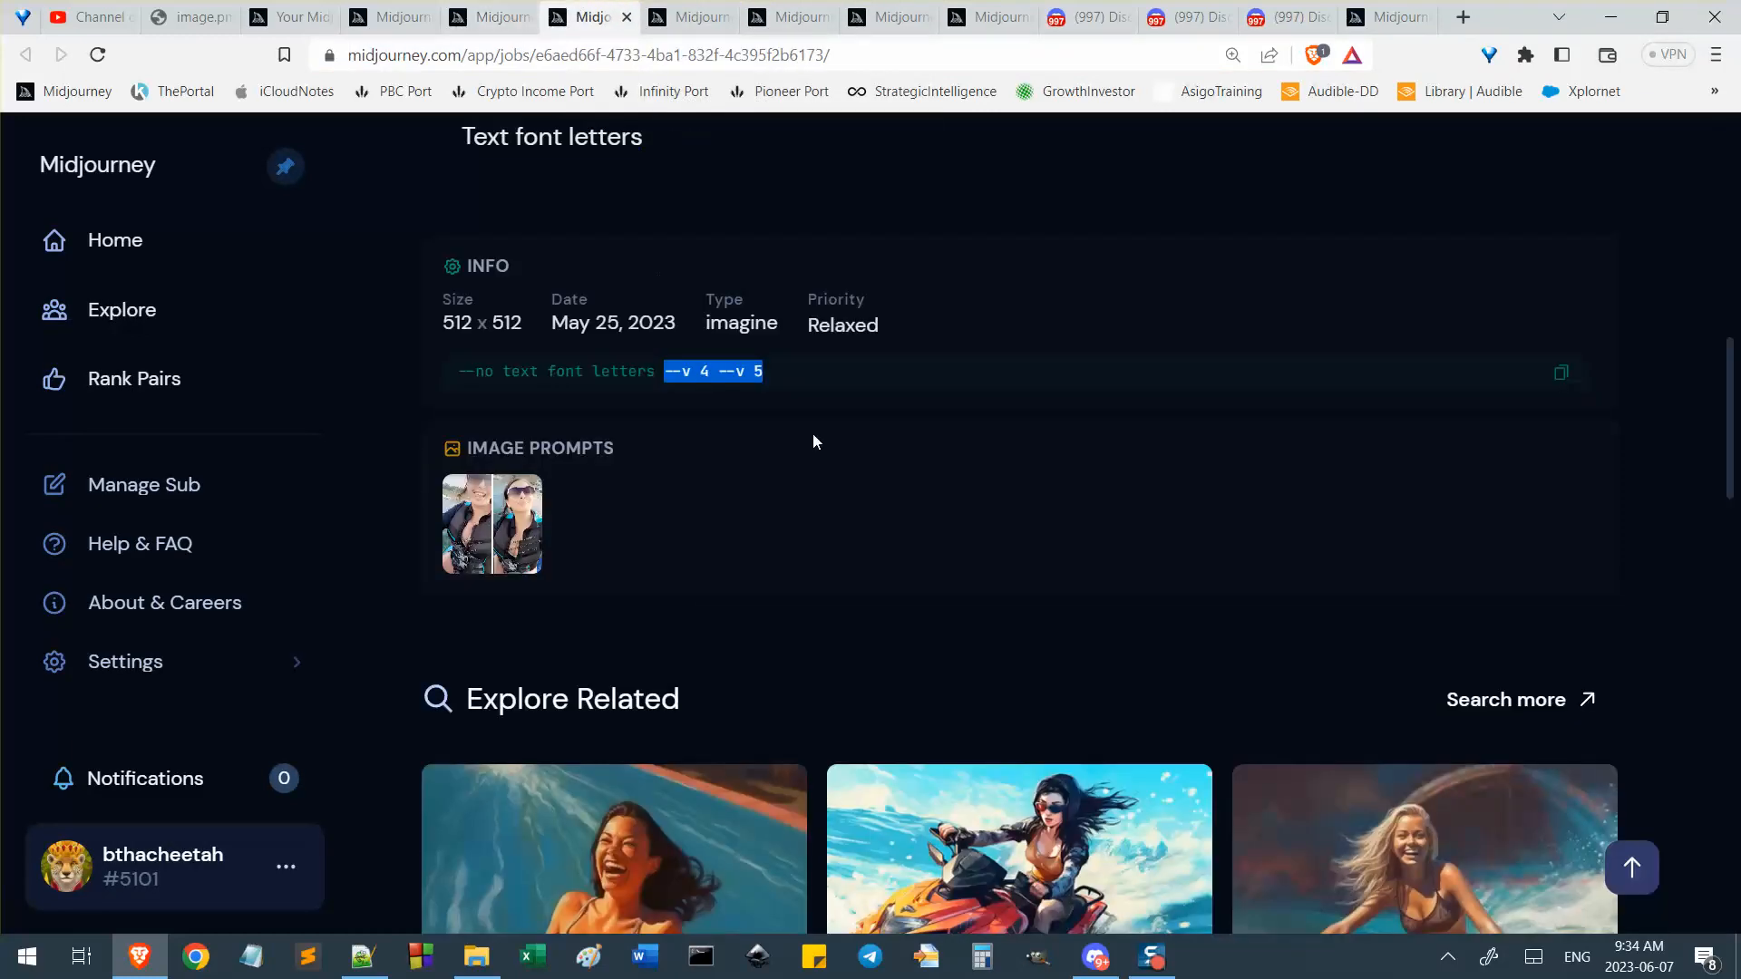
Examine the second job's image grid together with the --v 4 and --v 5 parameters in its info.
scroll(995, 622, up, 10)
scroll(672, 641, down, 3)
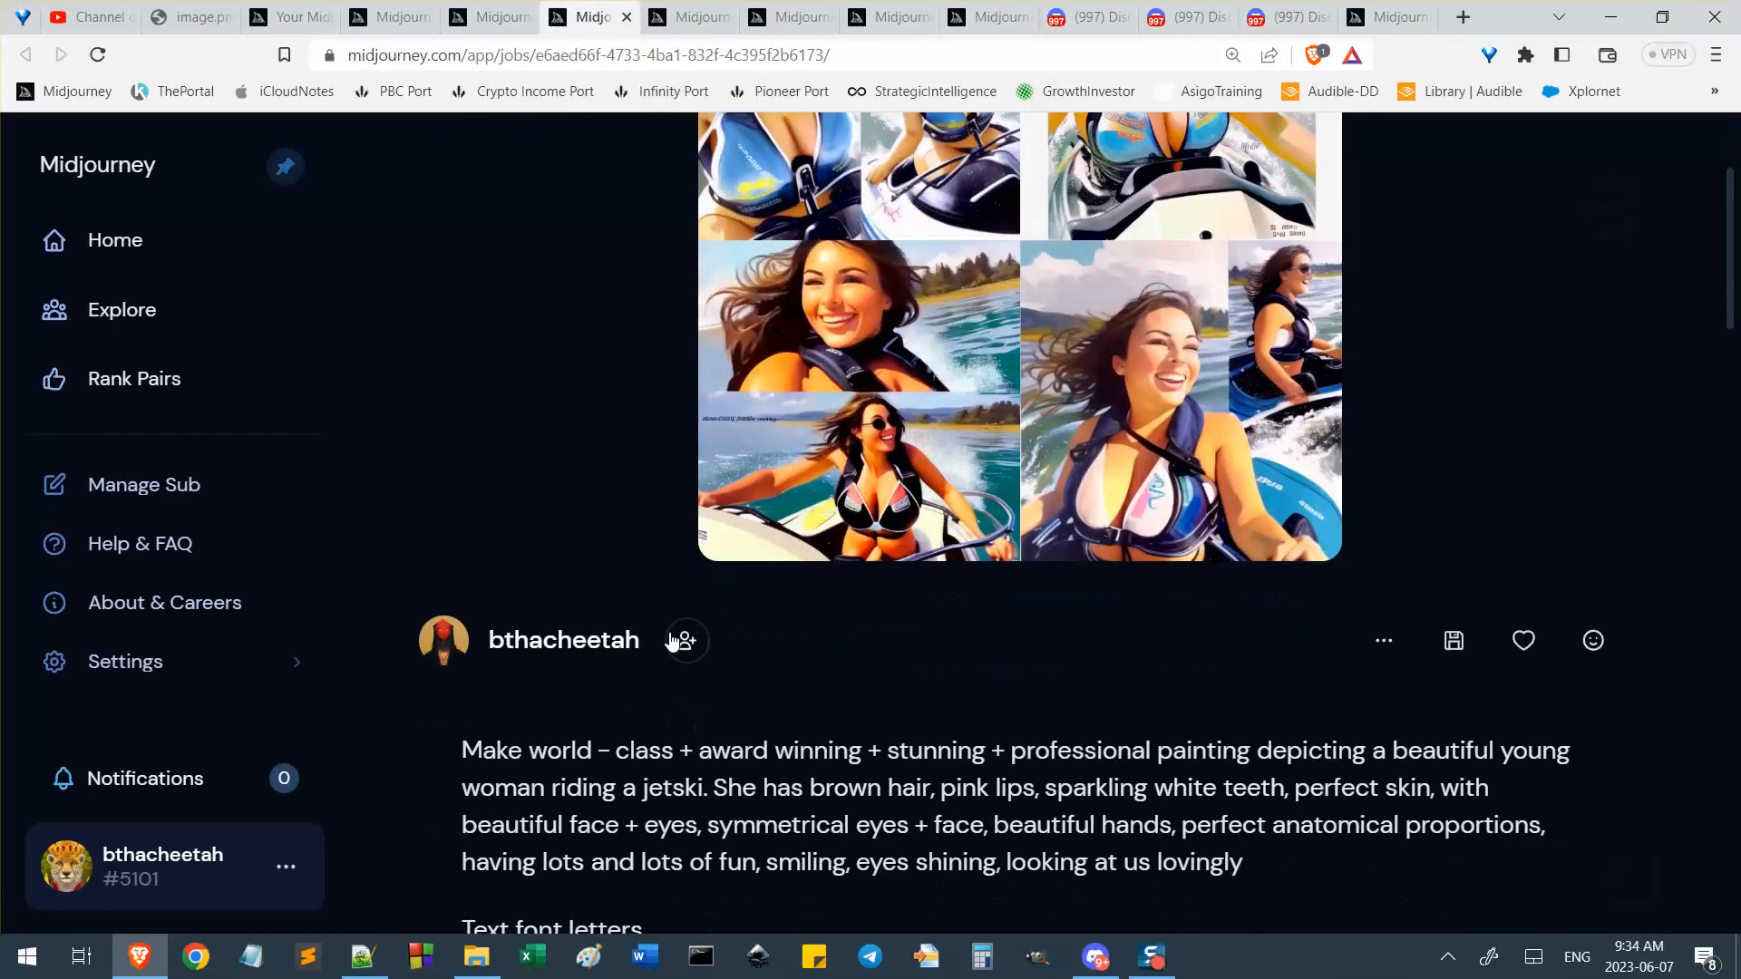
scroll(672, 641, up, 2)
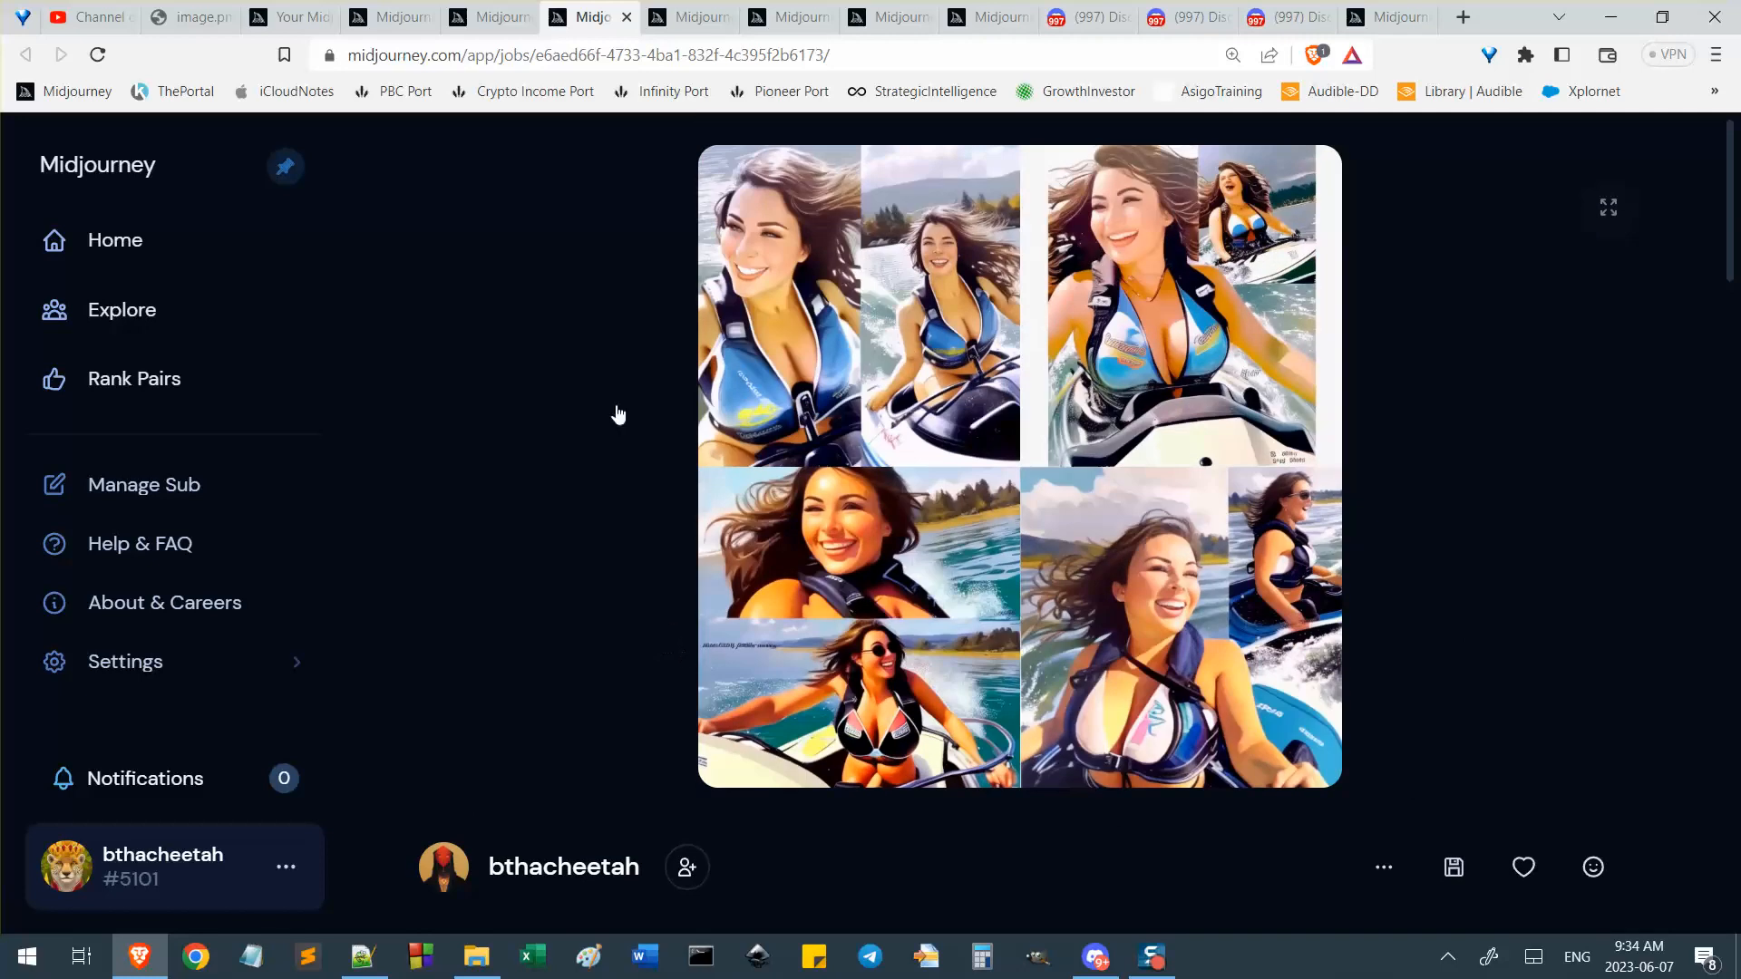
scroll(616, 519, down, 5)
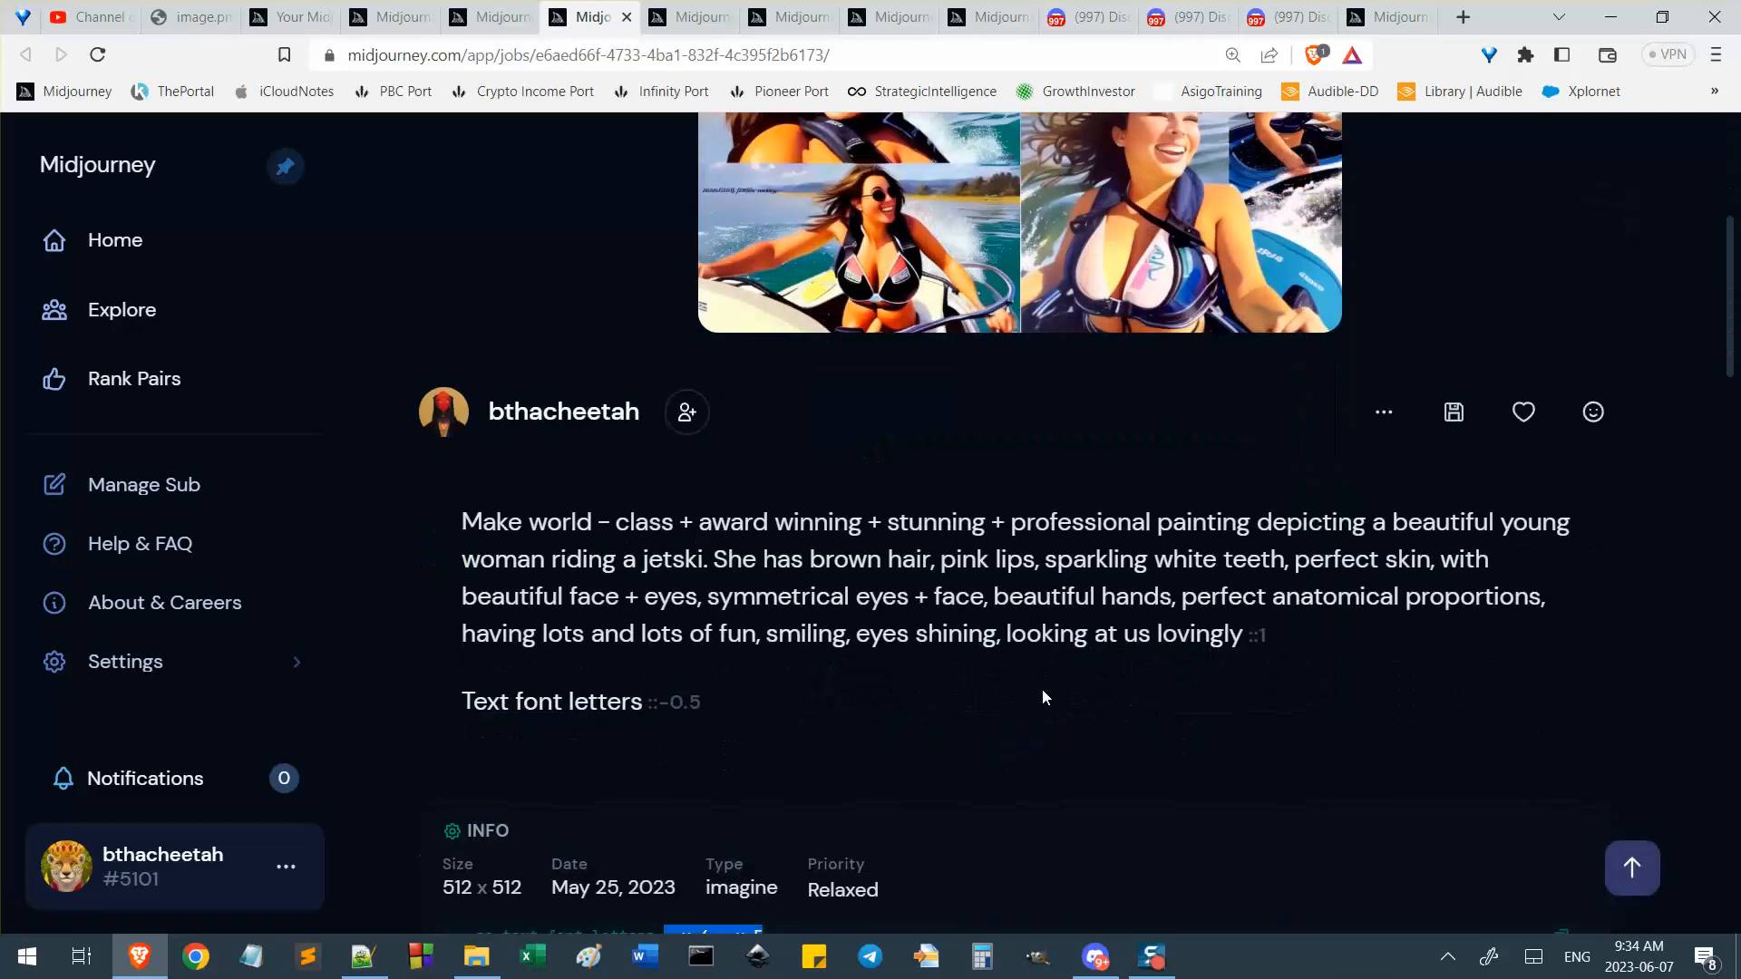
scroll(925, 734, down, 2)
drag(766, 712, 713, 713)
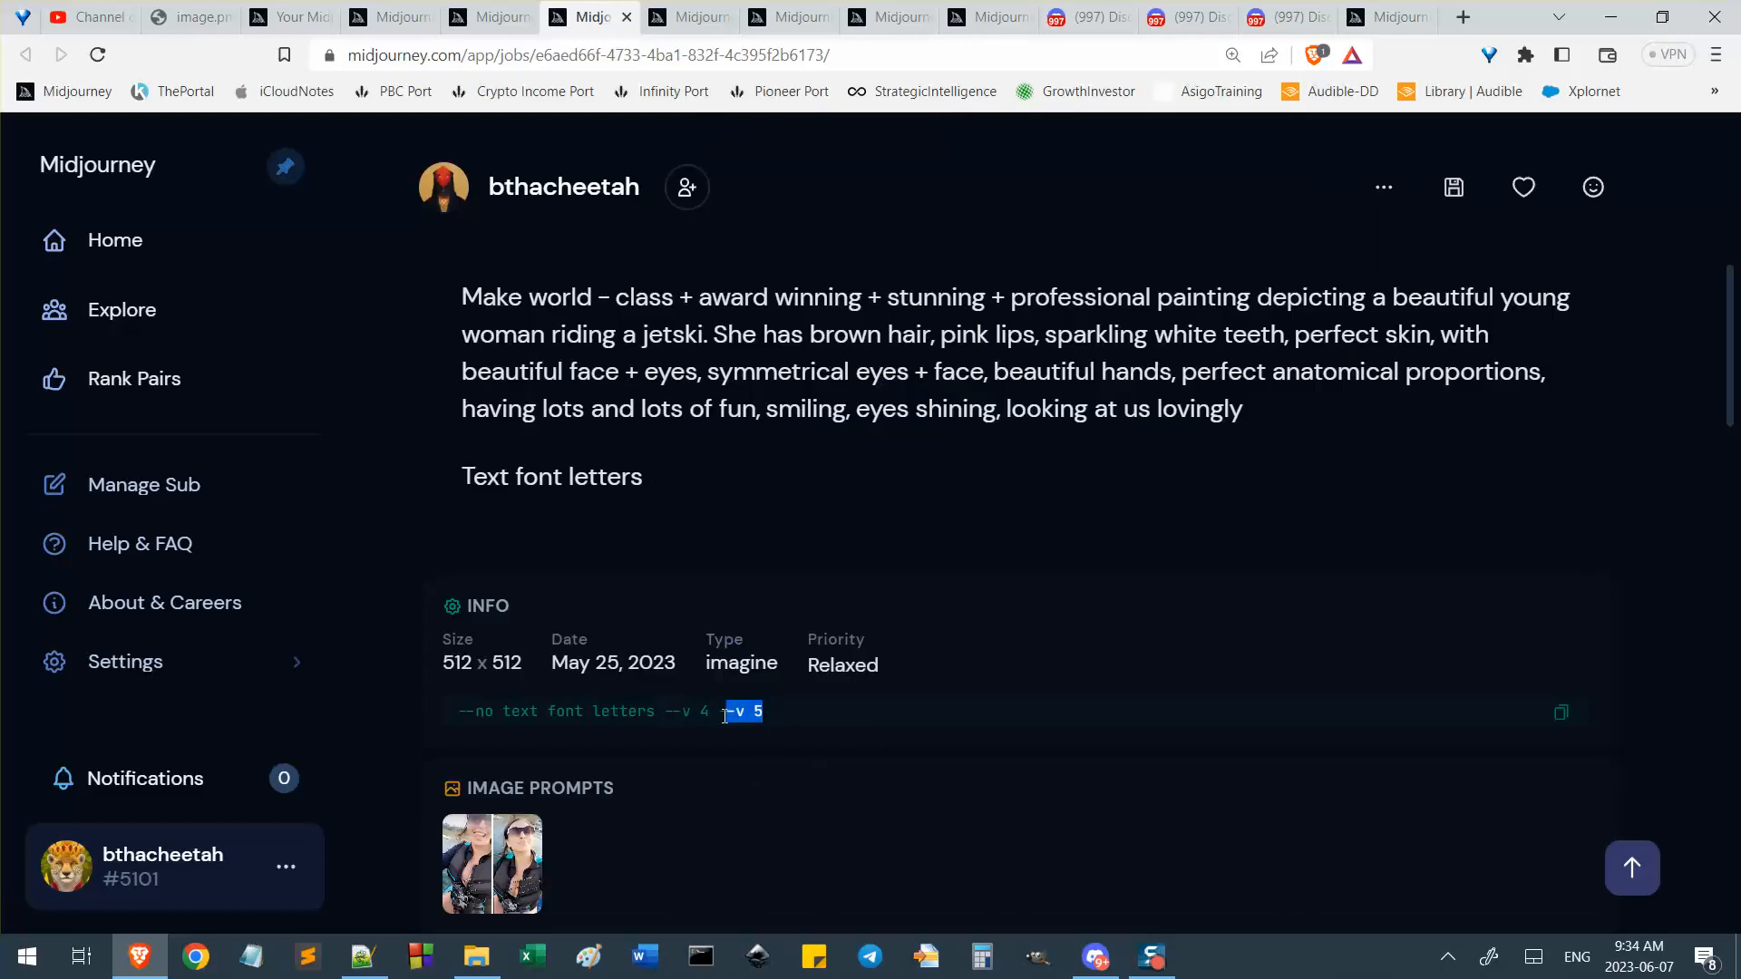
click(744, 698)
drag(704, 710, 787, 725)
scroll(834, 609, up, 3)
scroll(777, 668, up, 2)
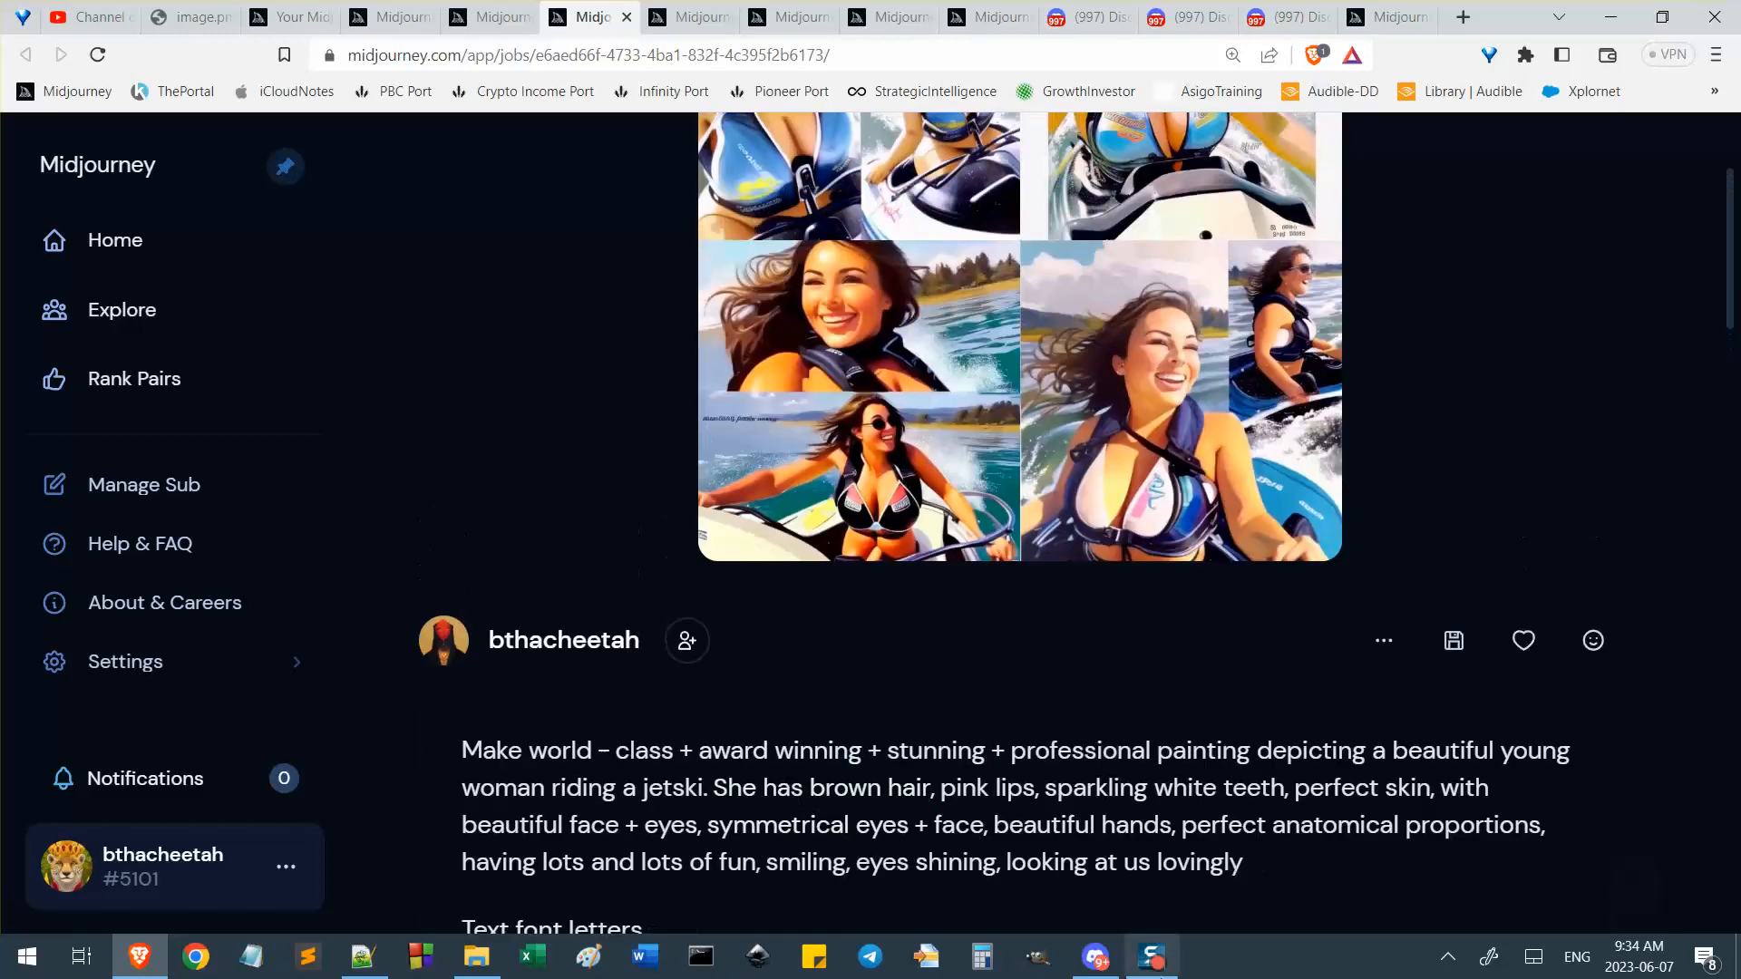
Switch to Discord, select MJ version 5 in the Midjourney Bot settings and return to the version 3 jet ski job.
click(1095, 957)
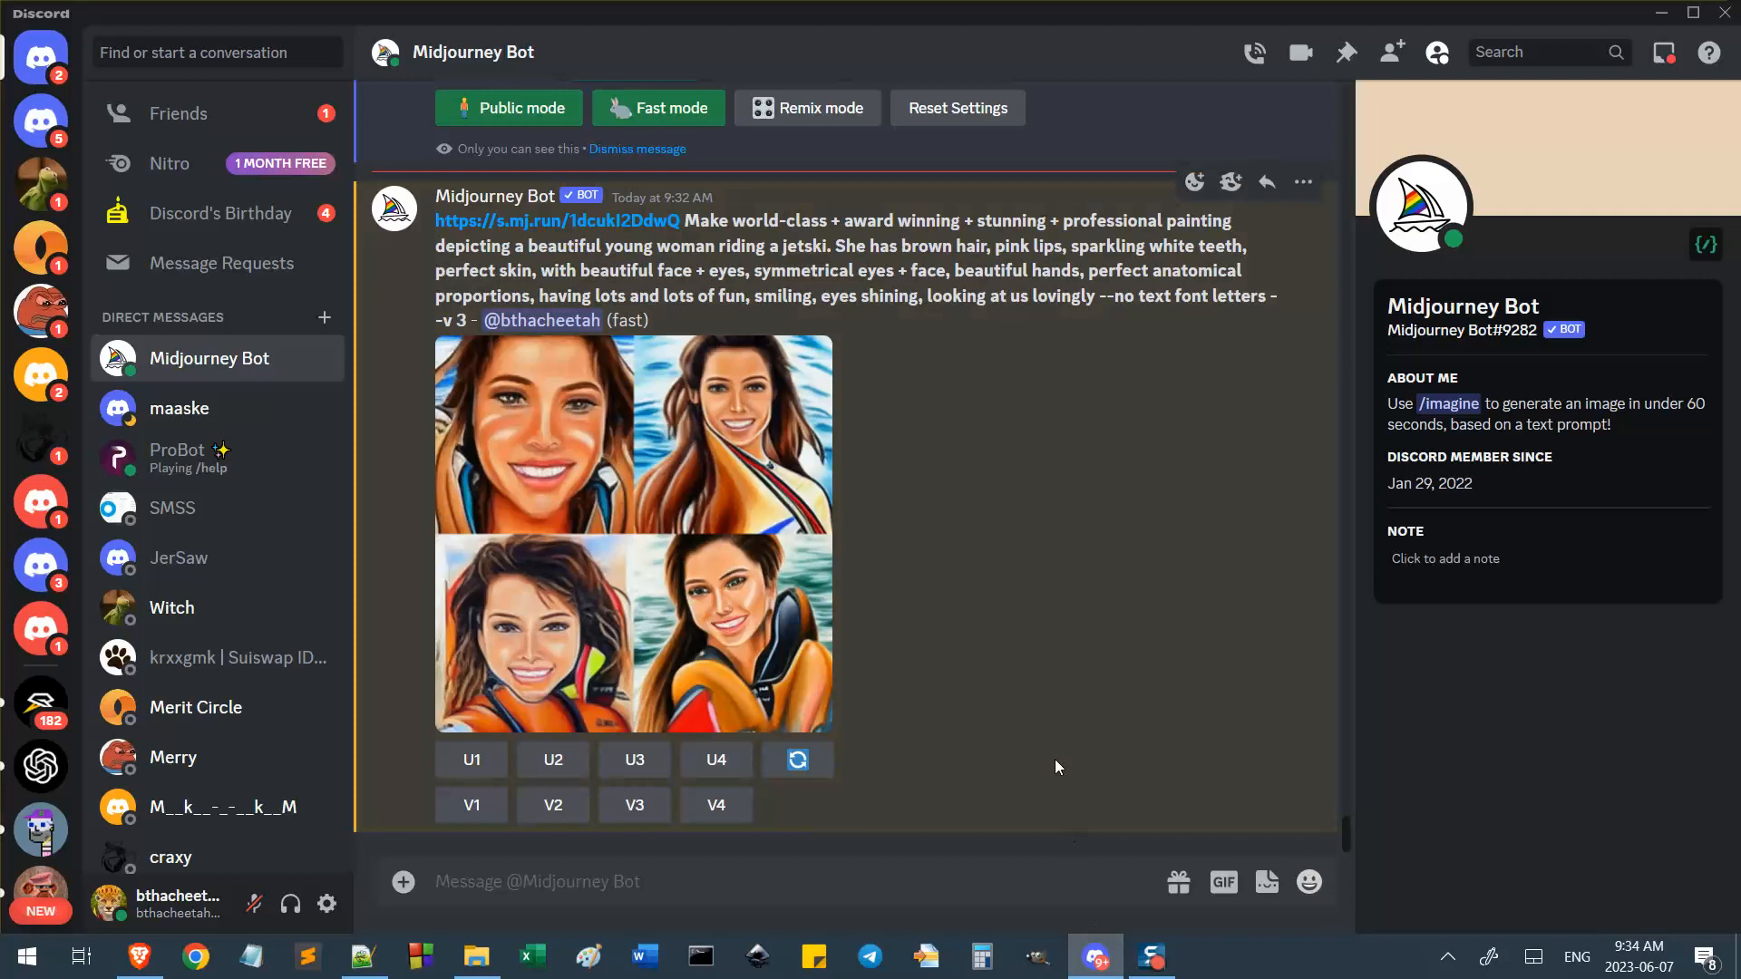
scroll(1001, 581, up, 3)
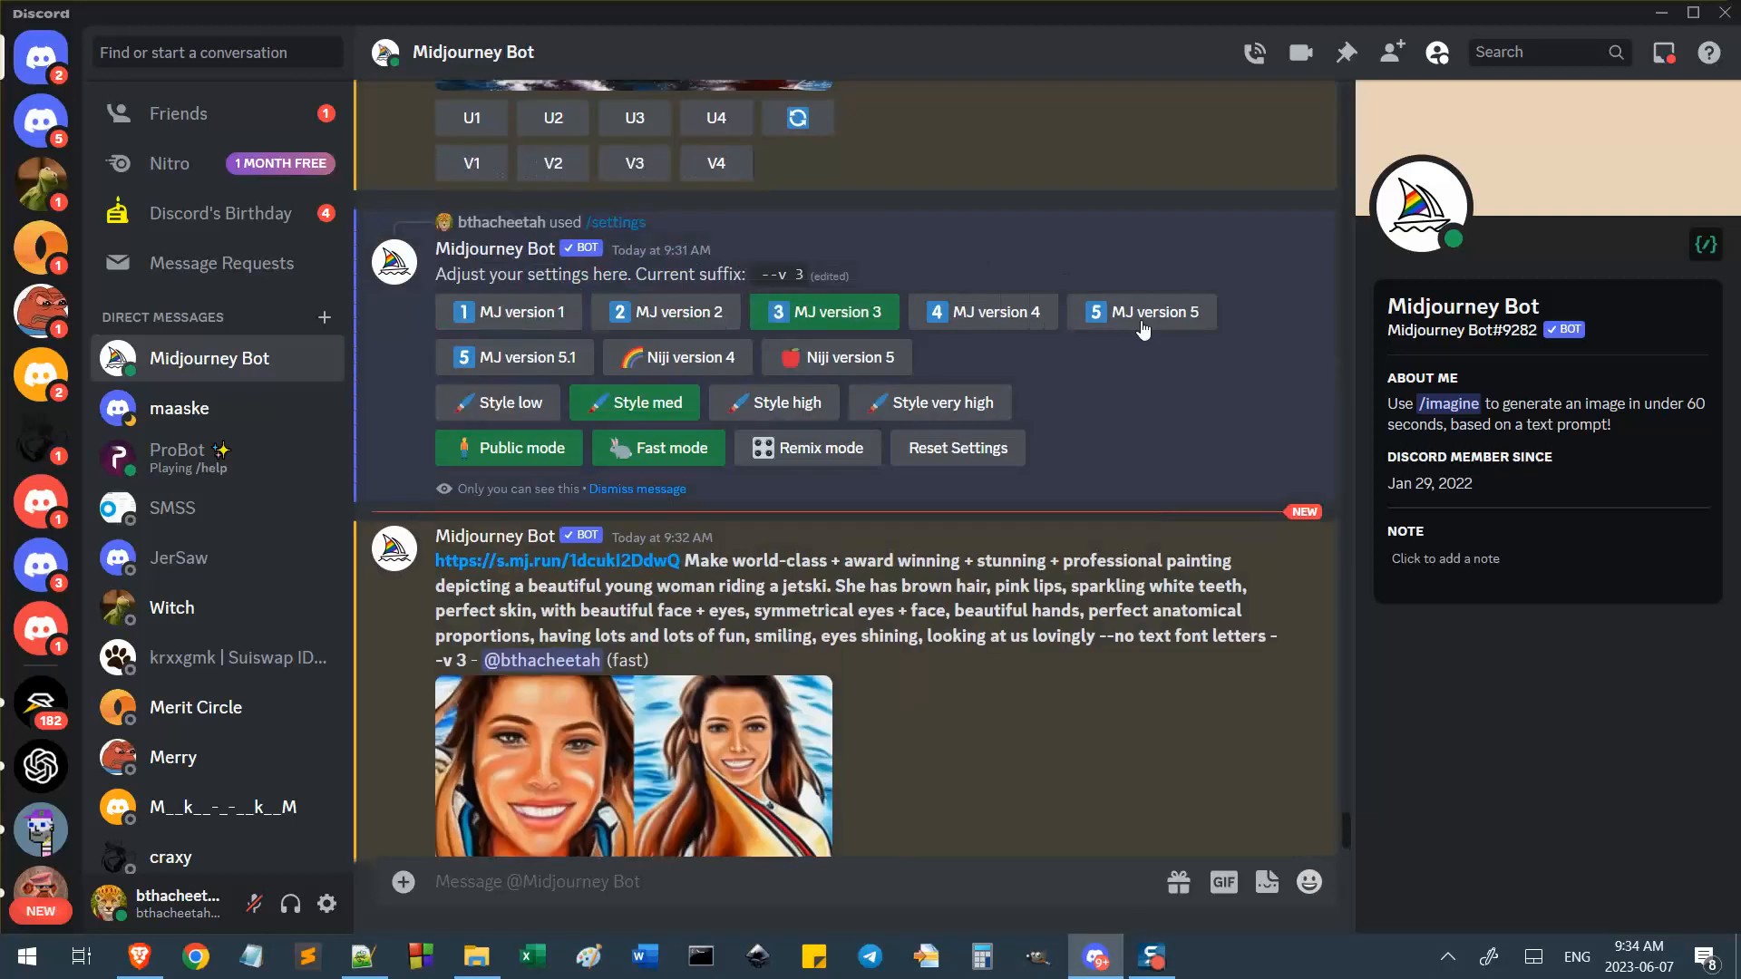
click(1146, 317)
scroll(847, 602, down, 2)
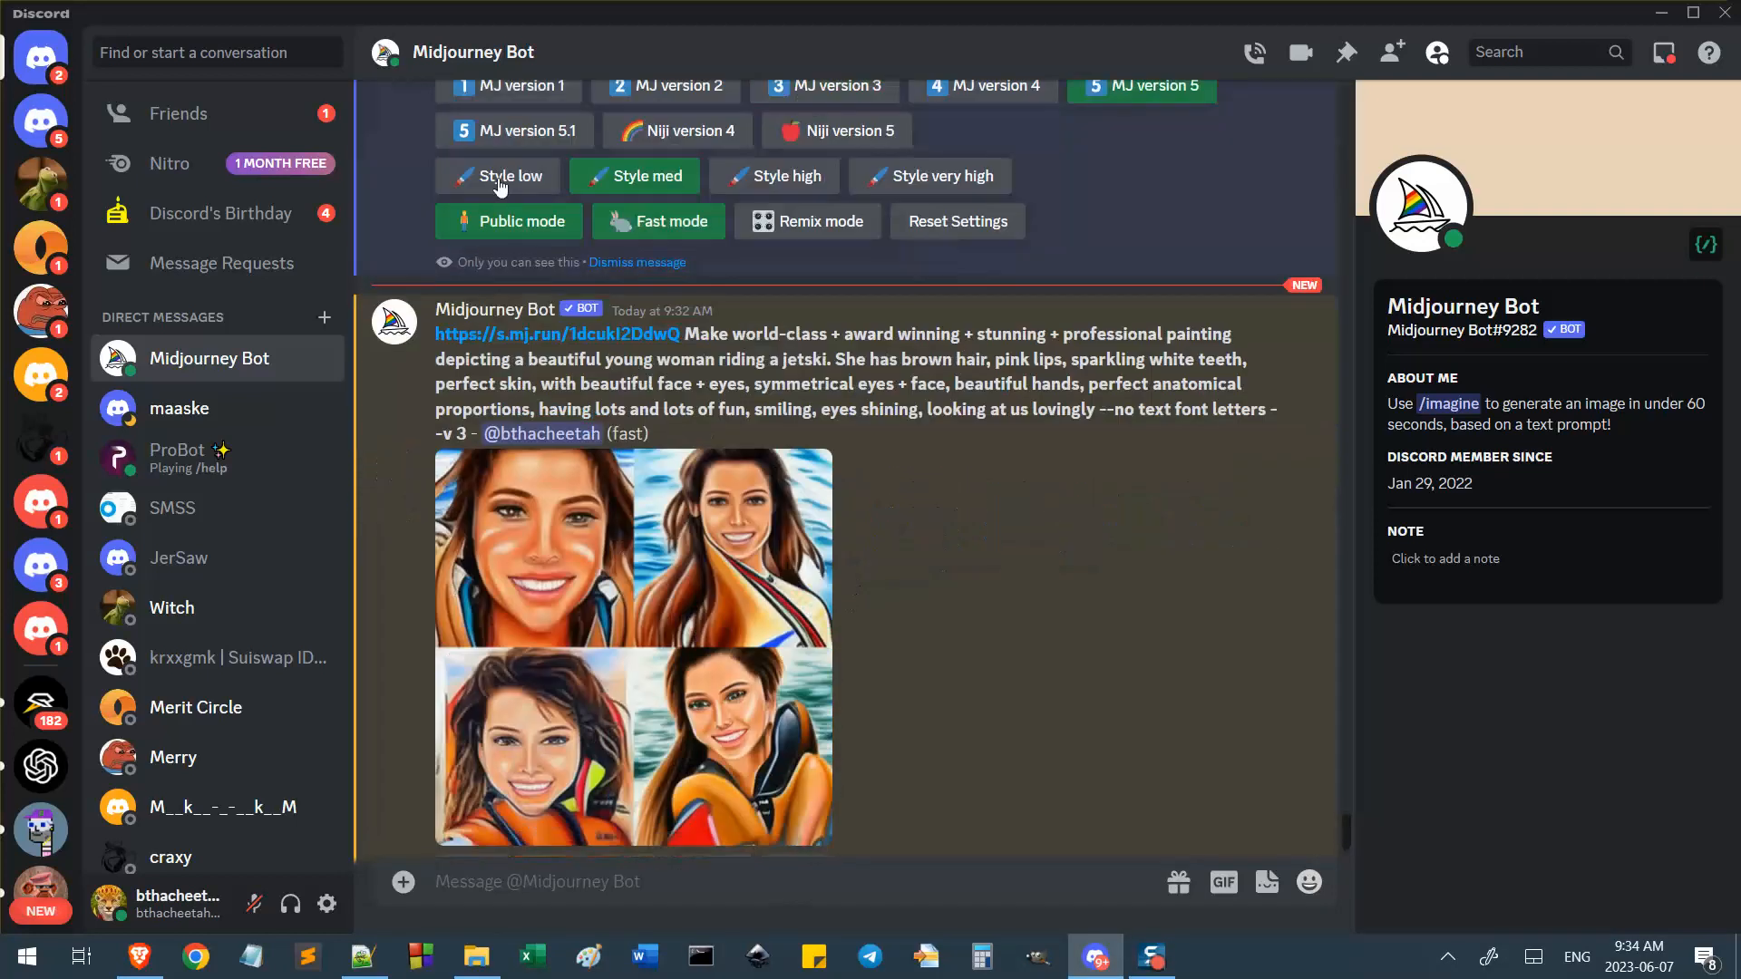
scroll(1063, 562, up, 1)
scroll(1063, 563, up, 2)
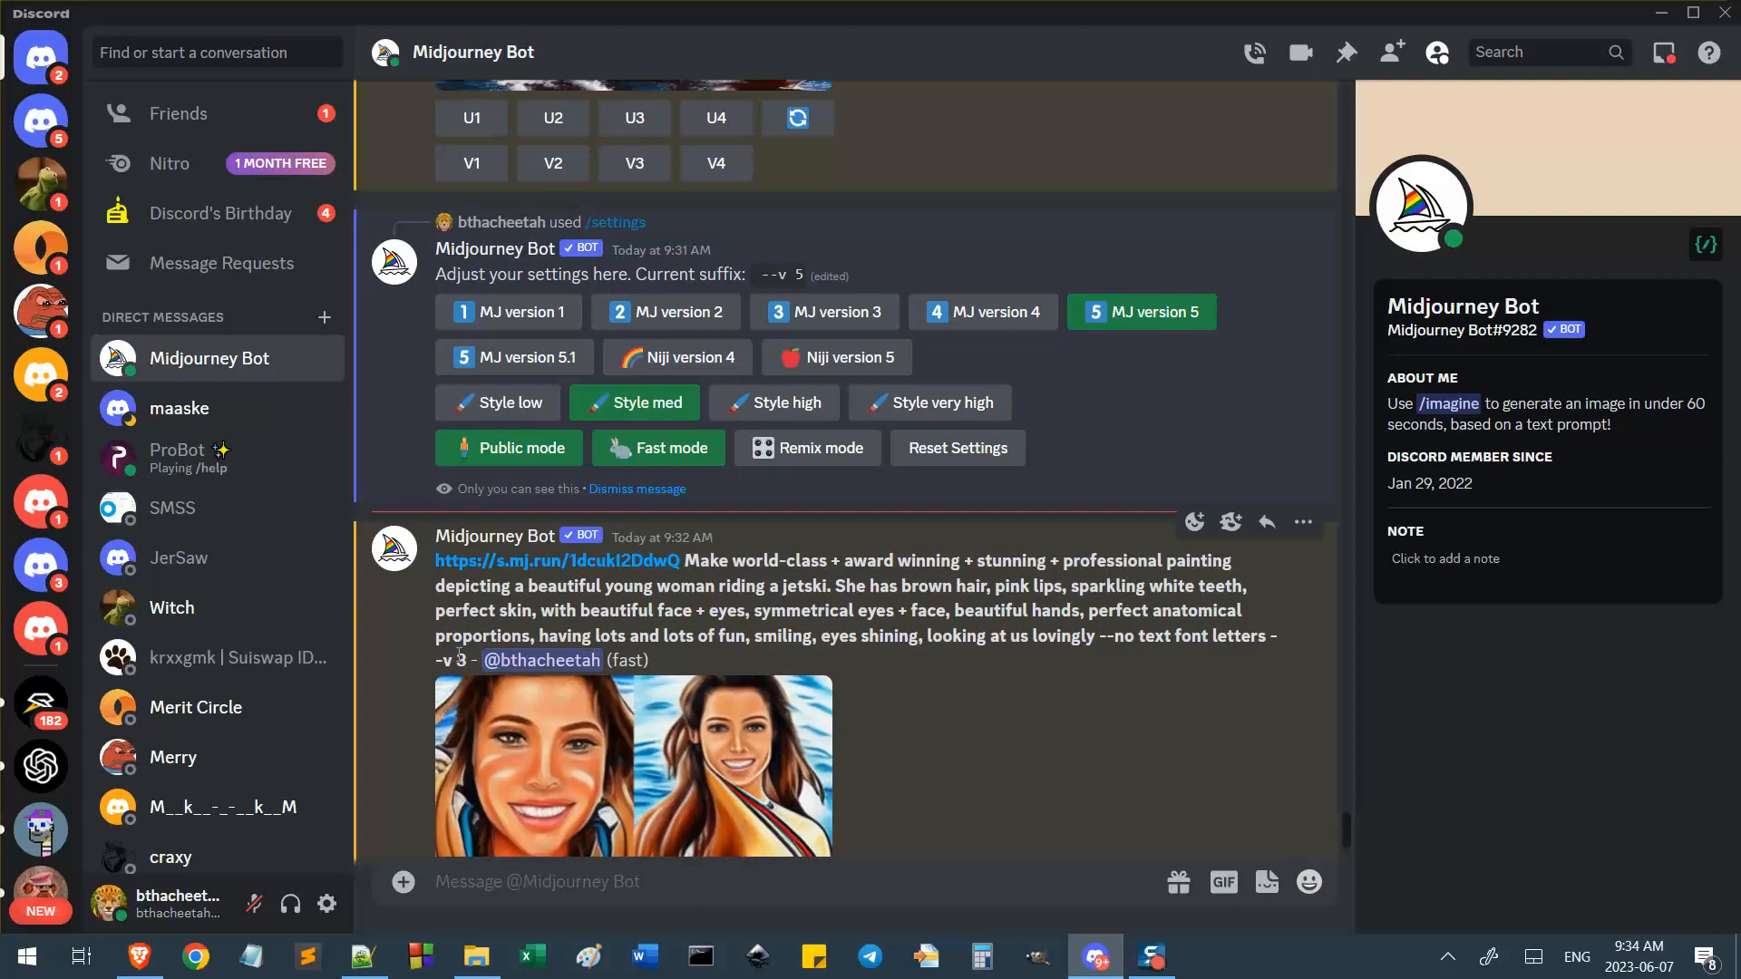
scroll(845, 613, down, 4)
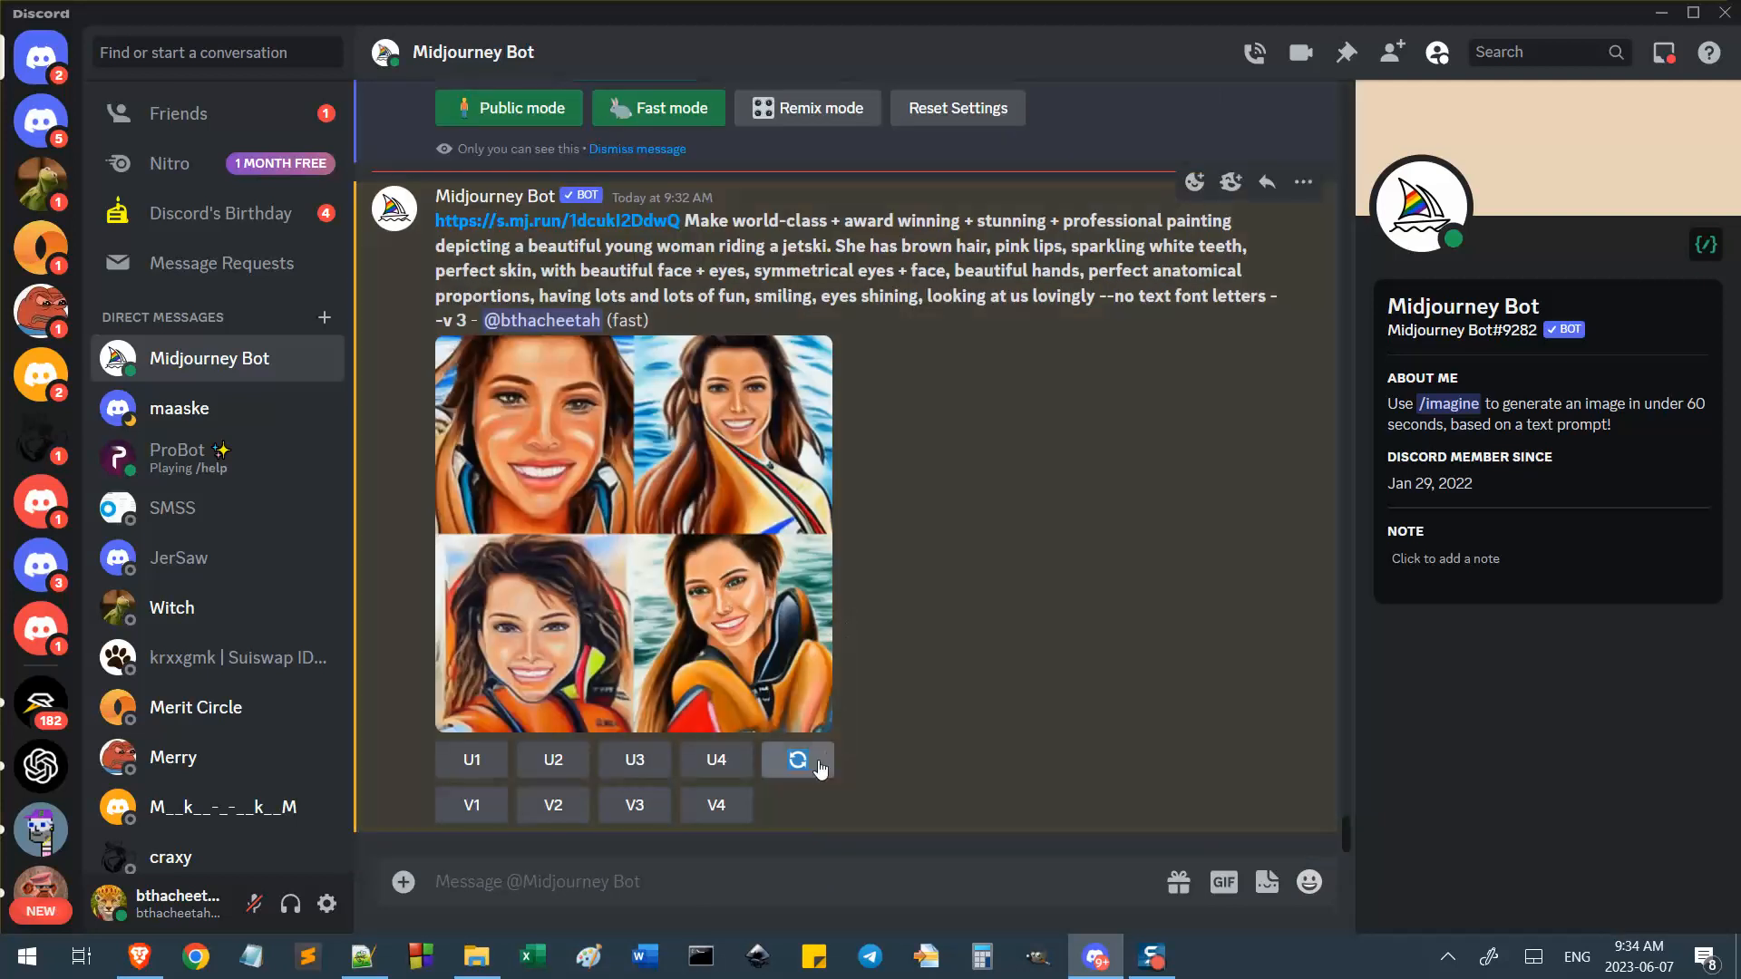
Rerun the version 3 jet ski job and copy its prompt from the image link through --no text font letters, without the version parameter.
click(785, 758)
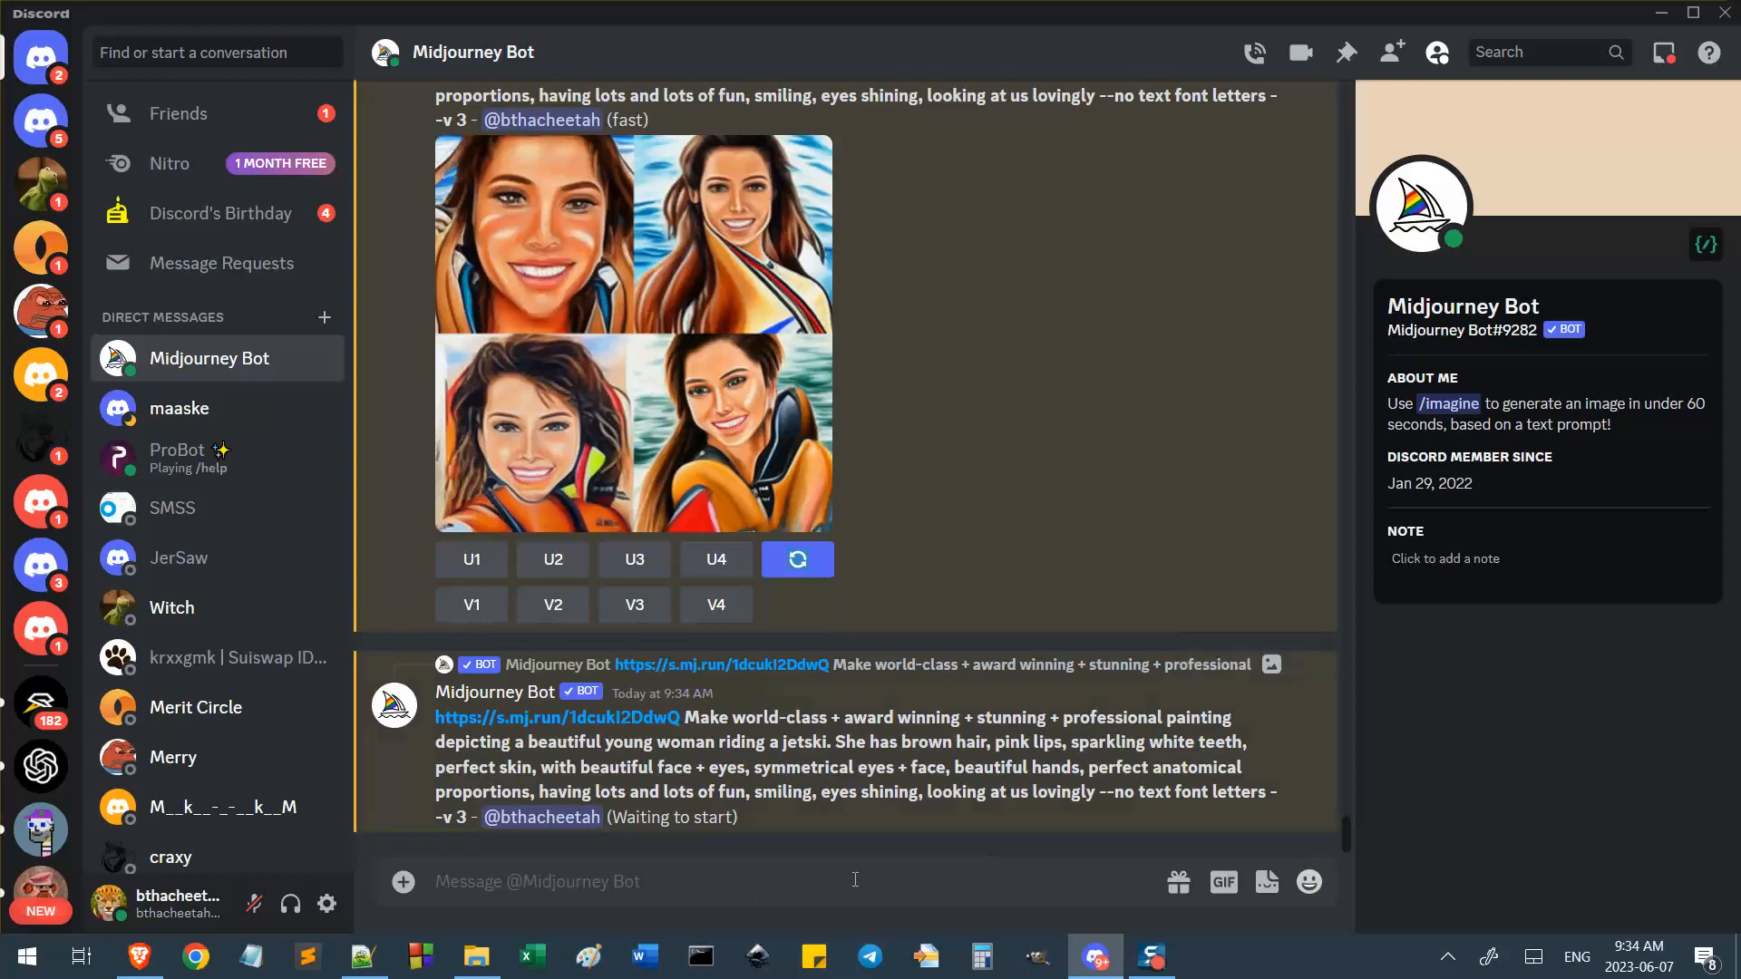
scroll(845, 753, up, 5)
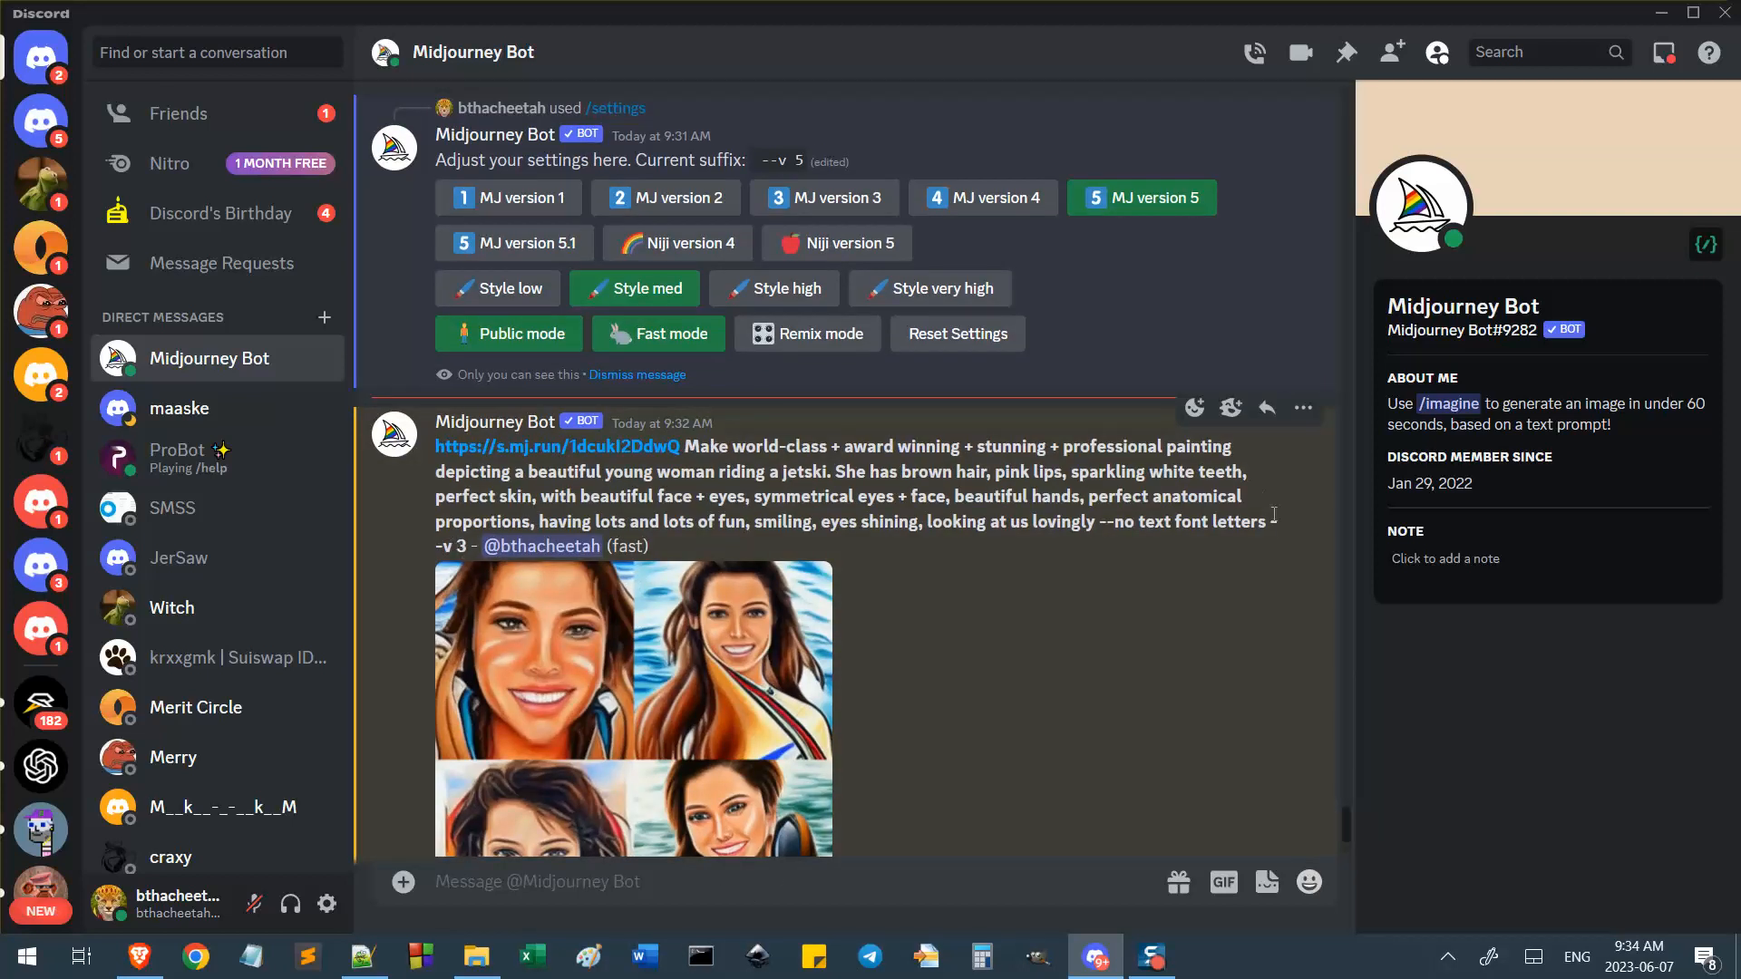
drag(1265, 524, 436, 446)
key(ctrl+c)
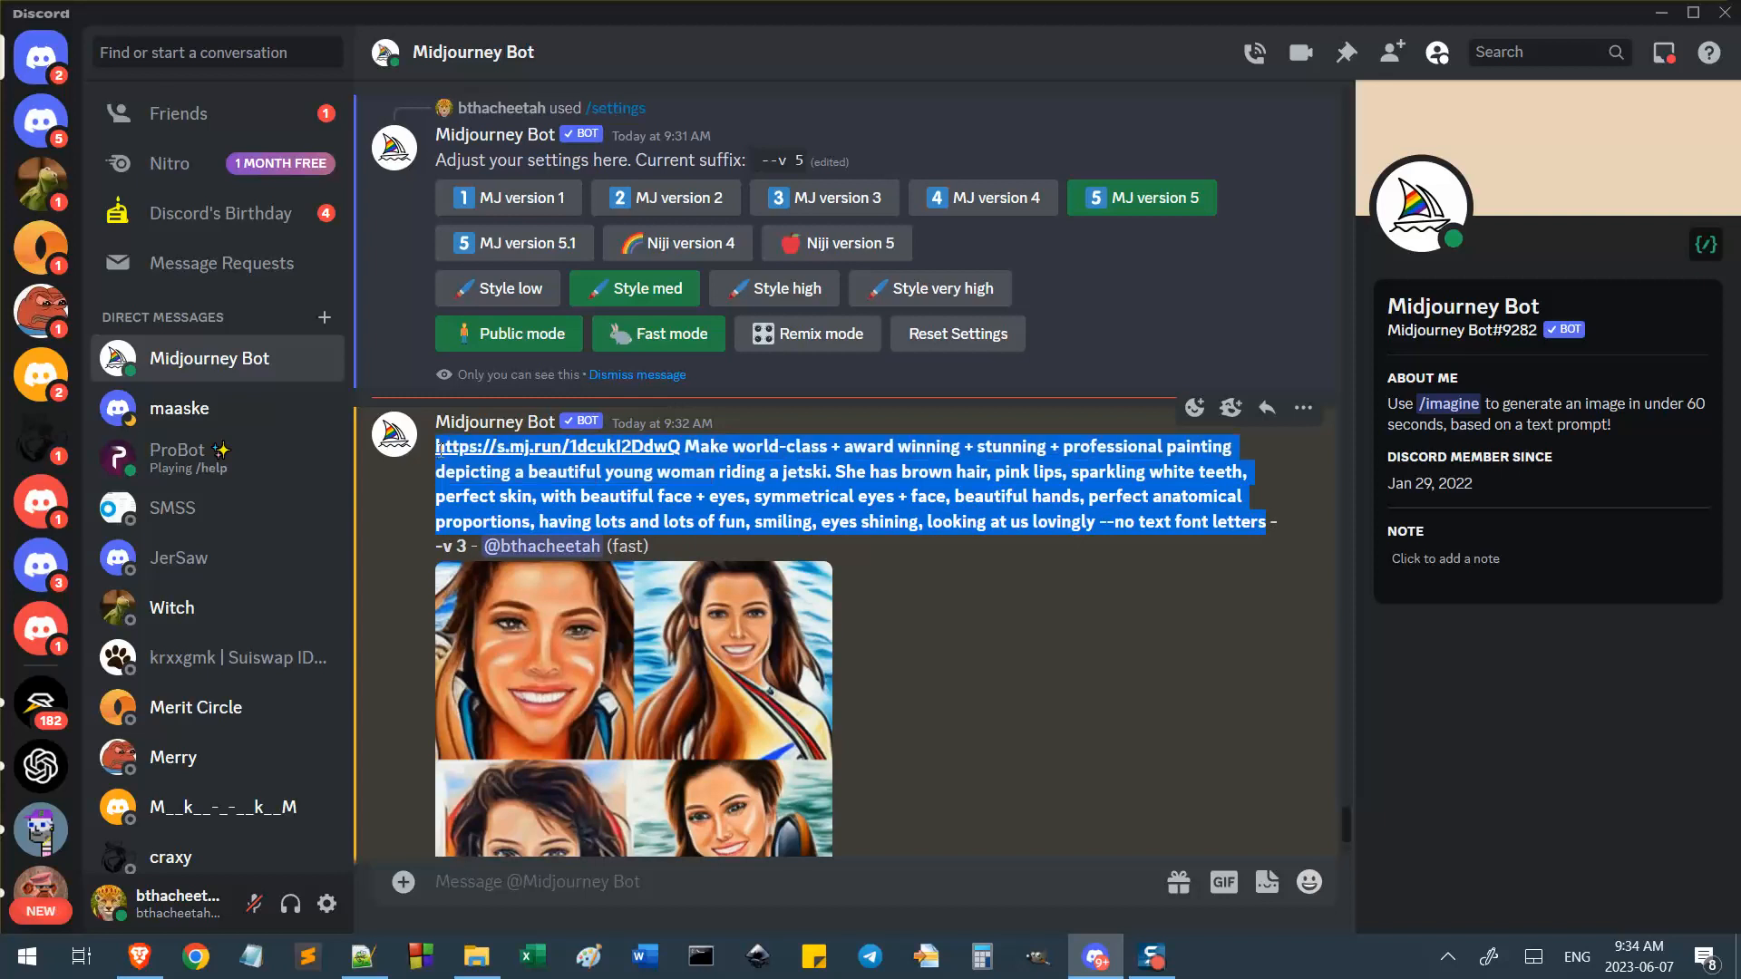
Submit the copied jet ski prompt as a new /imagine job.
scroll(714, 679, down, 4)
click(596, 881)
text(/im)
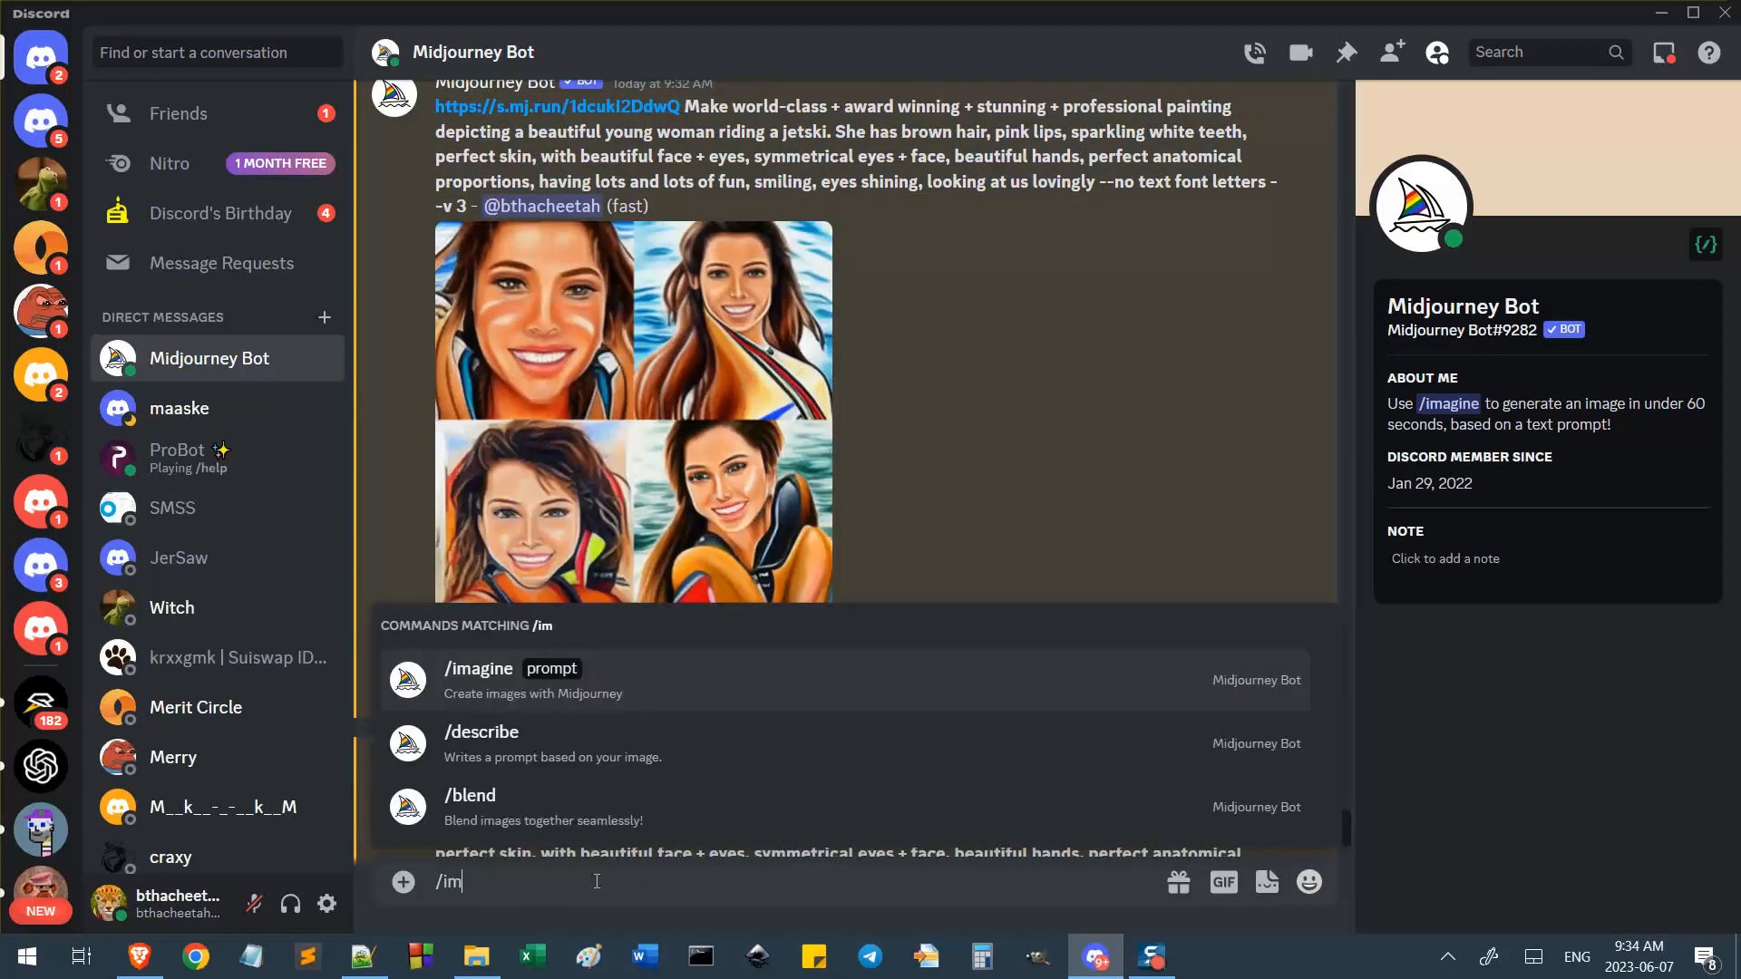
key(Tab)
key(ctrl+v)
key(Return)
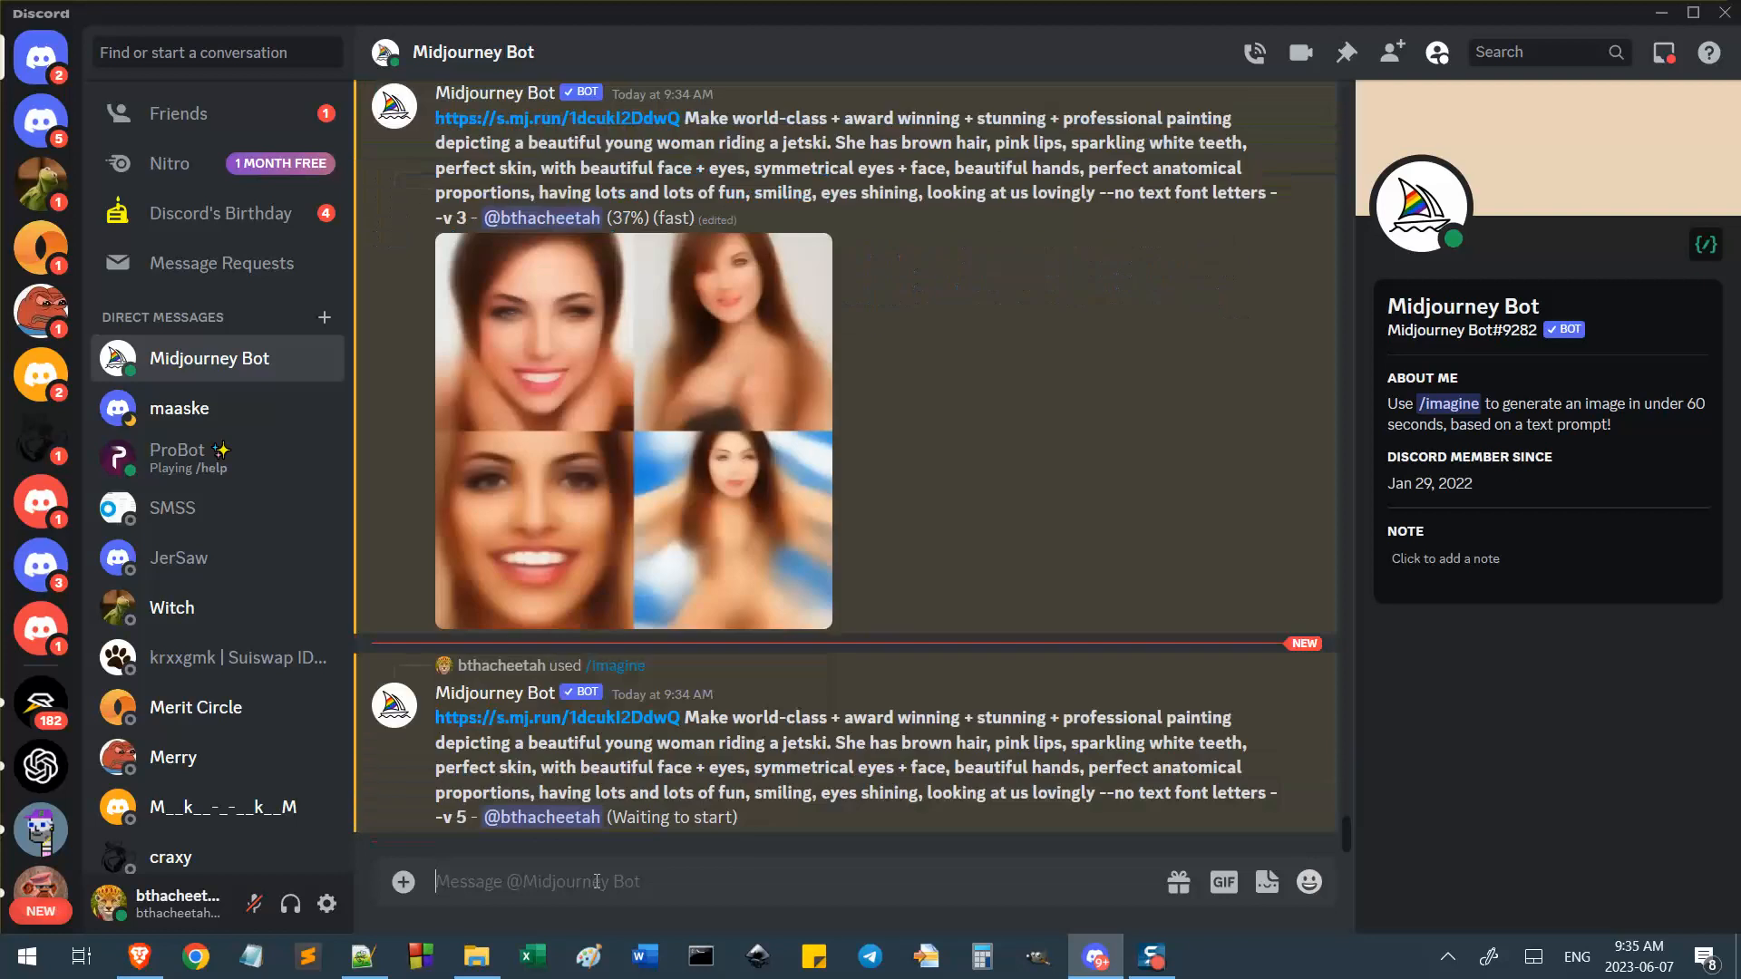
Check the selected version in the bot settings and view the original version 3 jet ski grid enlarged.
scroll(1103, 647, up, 10)
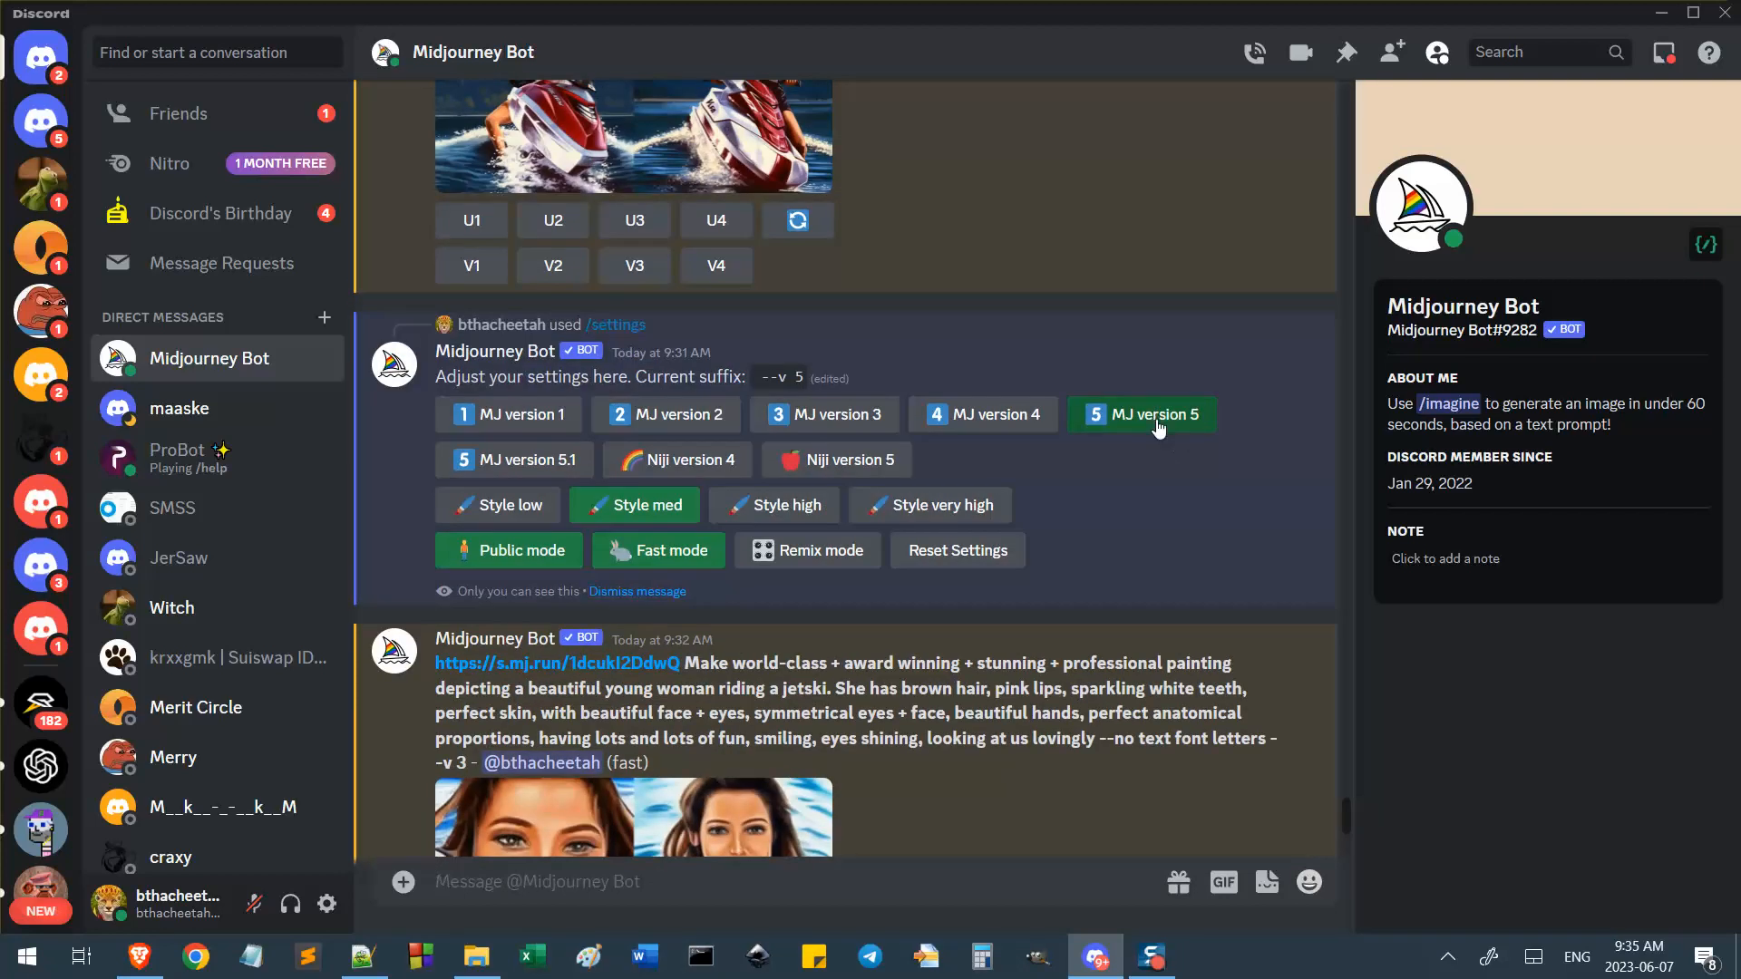
scroll(1108, 495, down, 6)
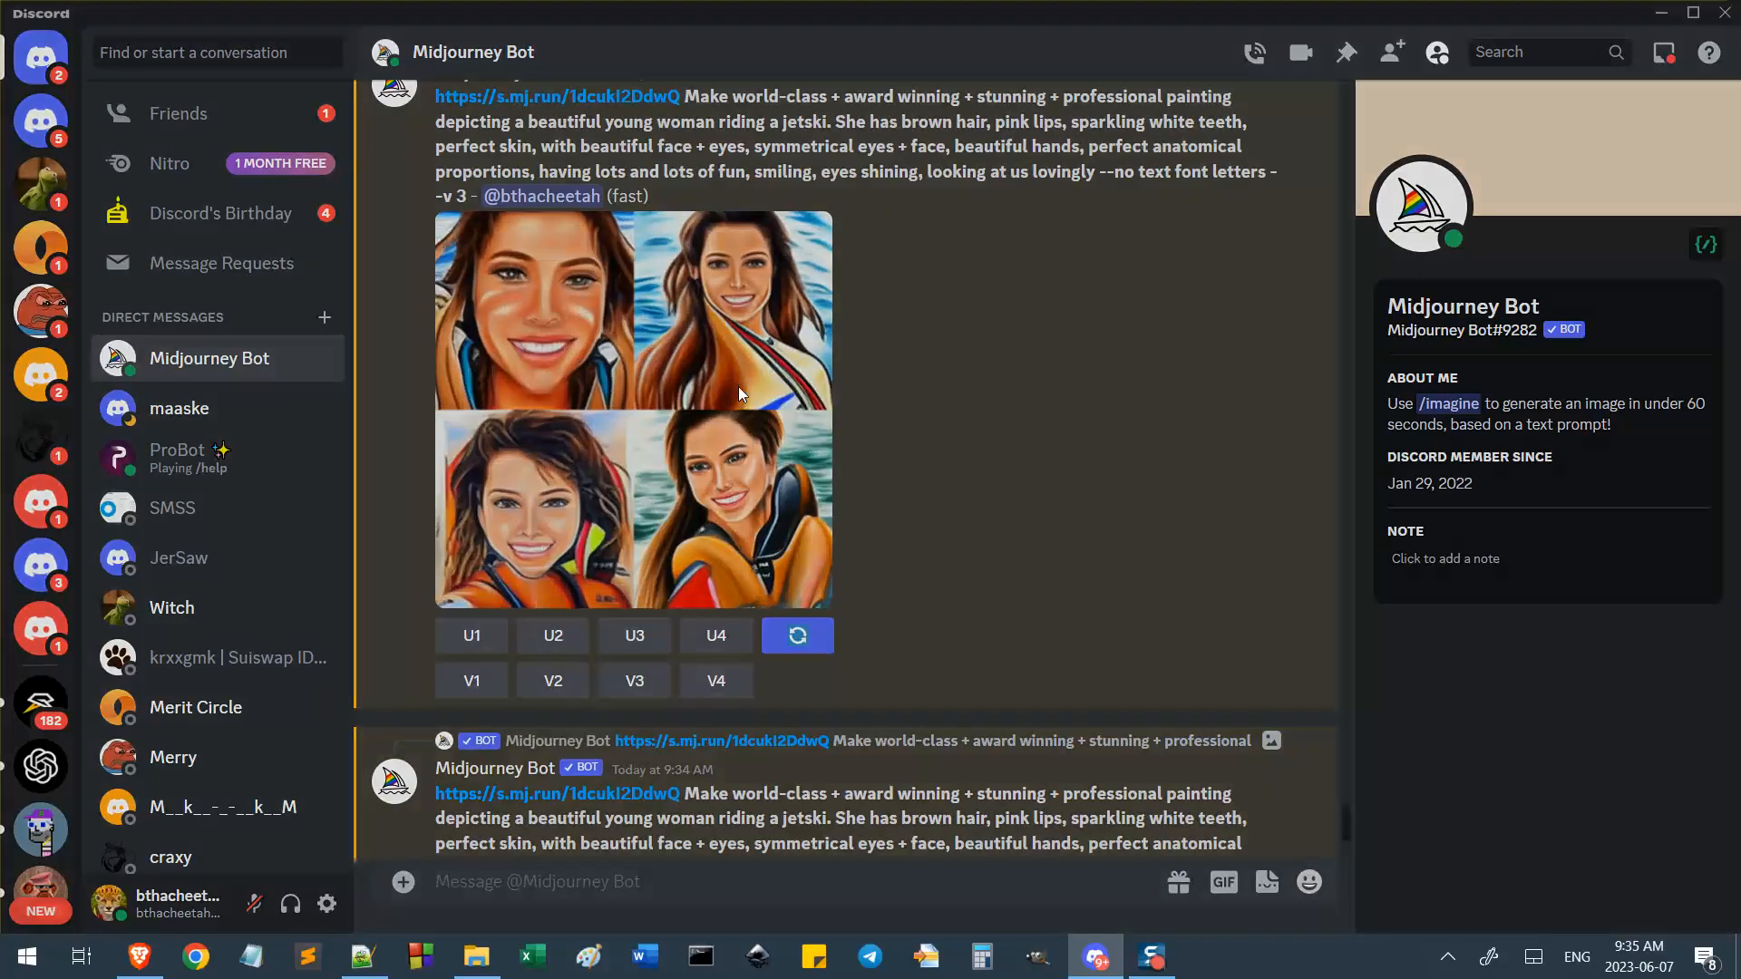
click(739, 386)
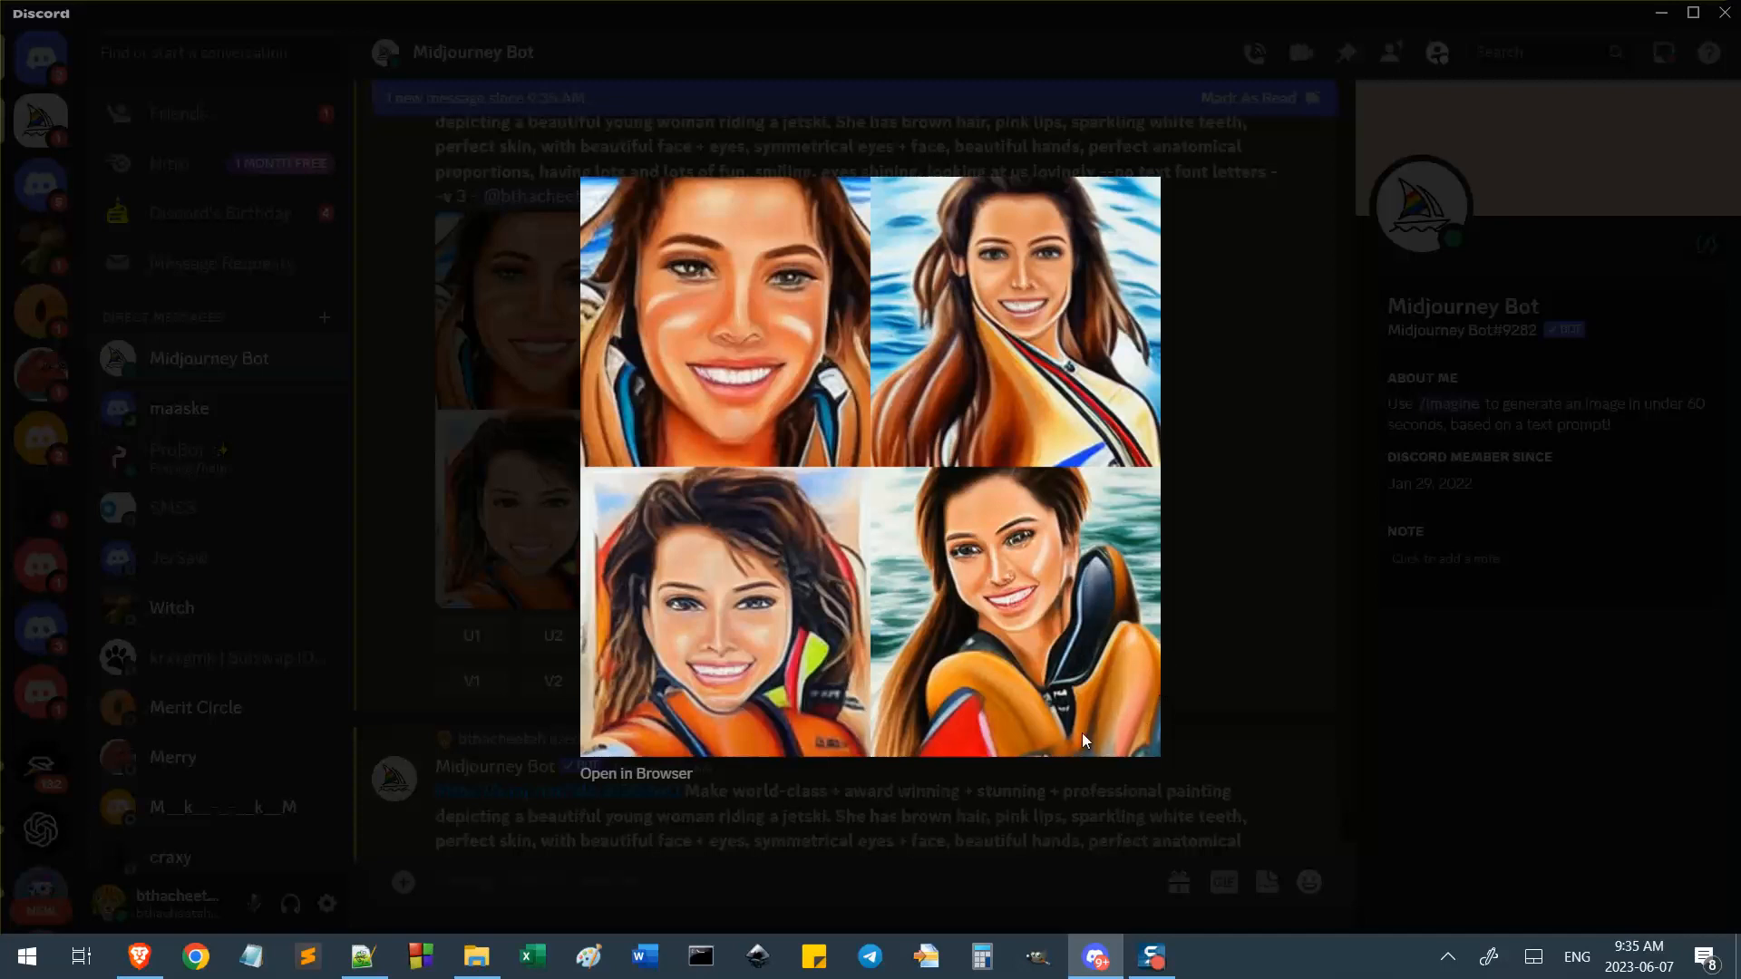
click(1292, 613)
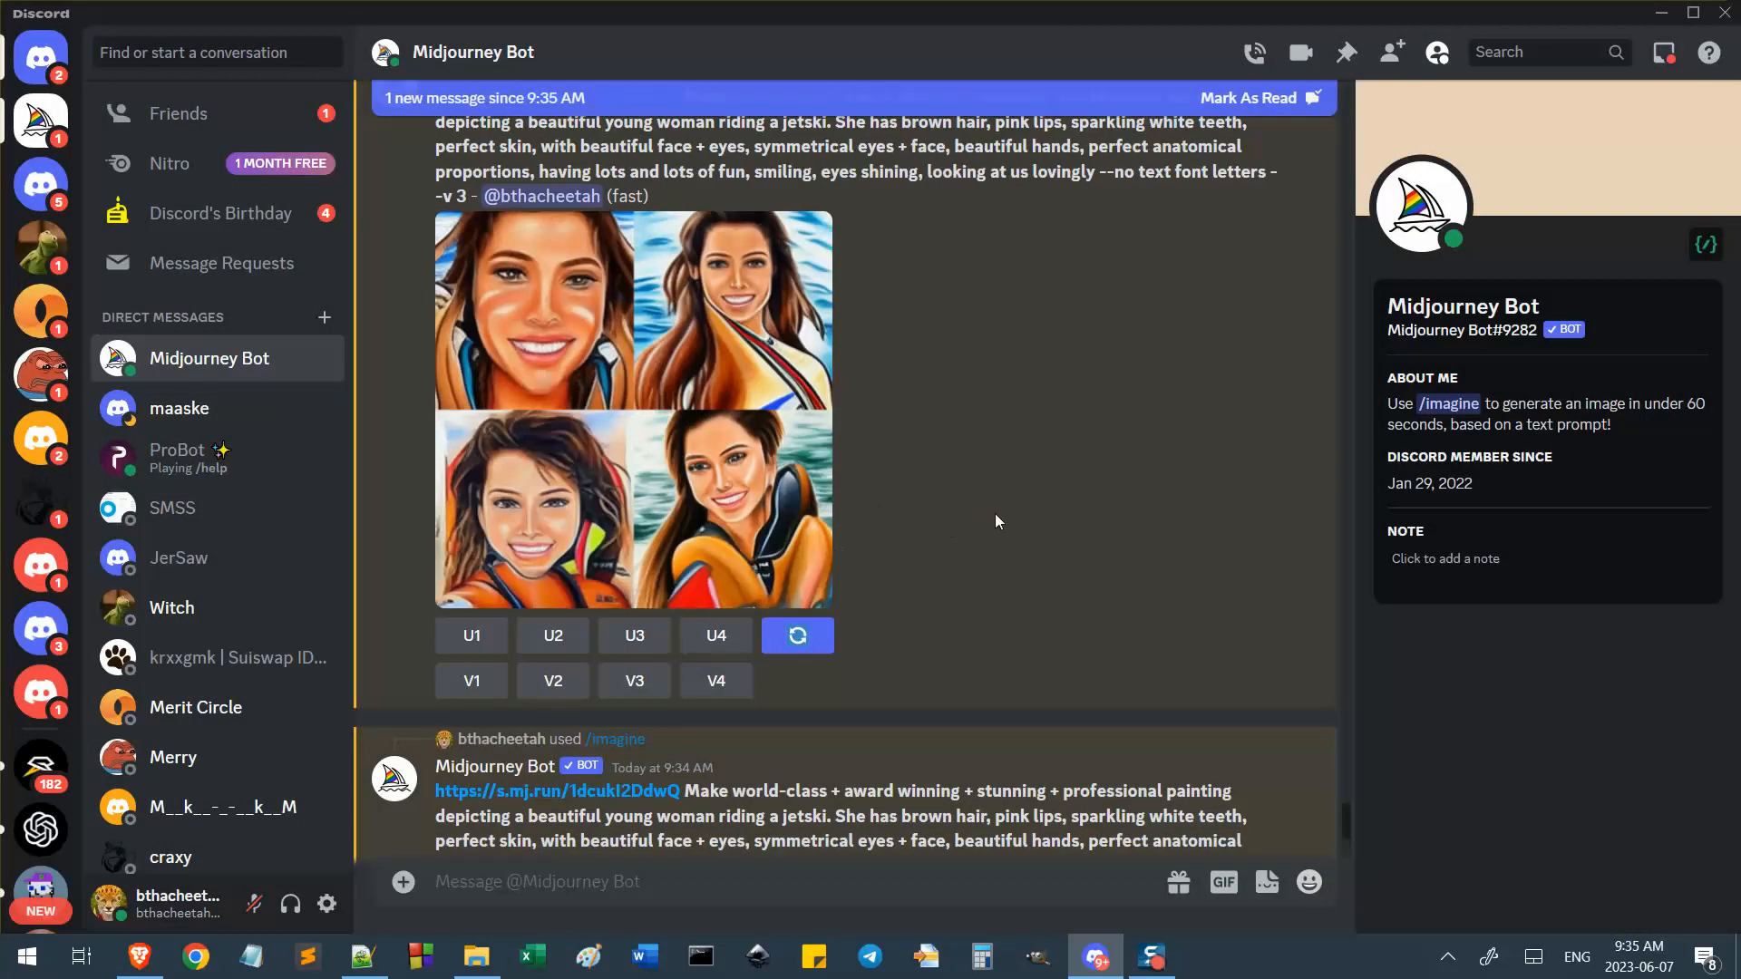
Compare the original version 3 grid with the version 5 grid in progress and the rerun version 3 grid.
scroll(982, 585, up, 3)
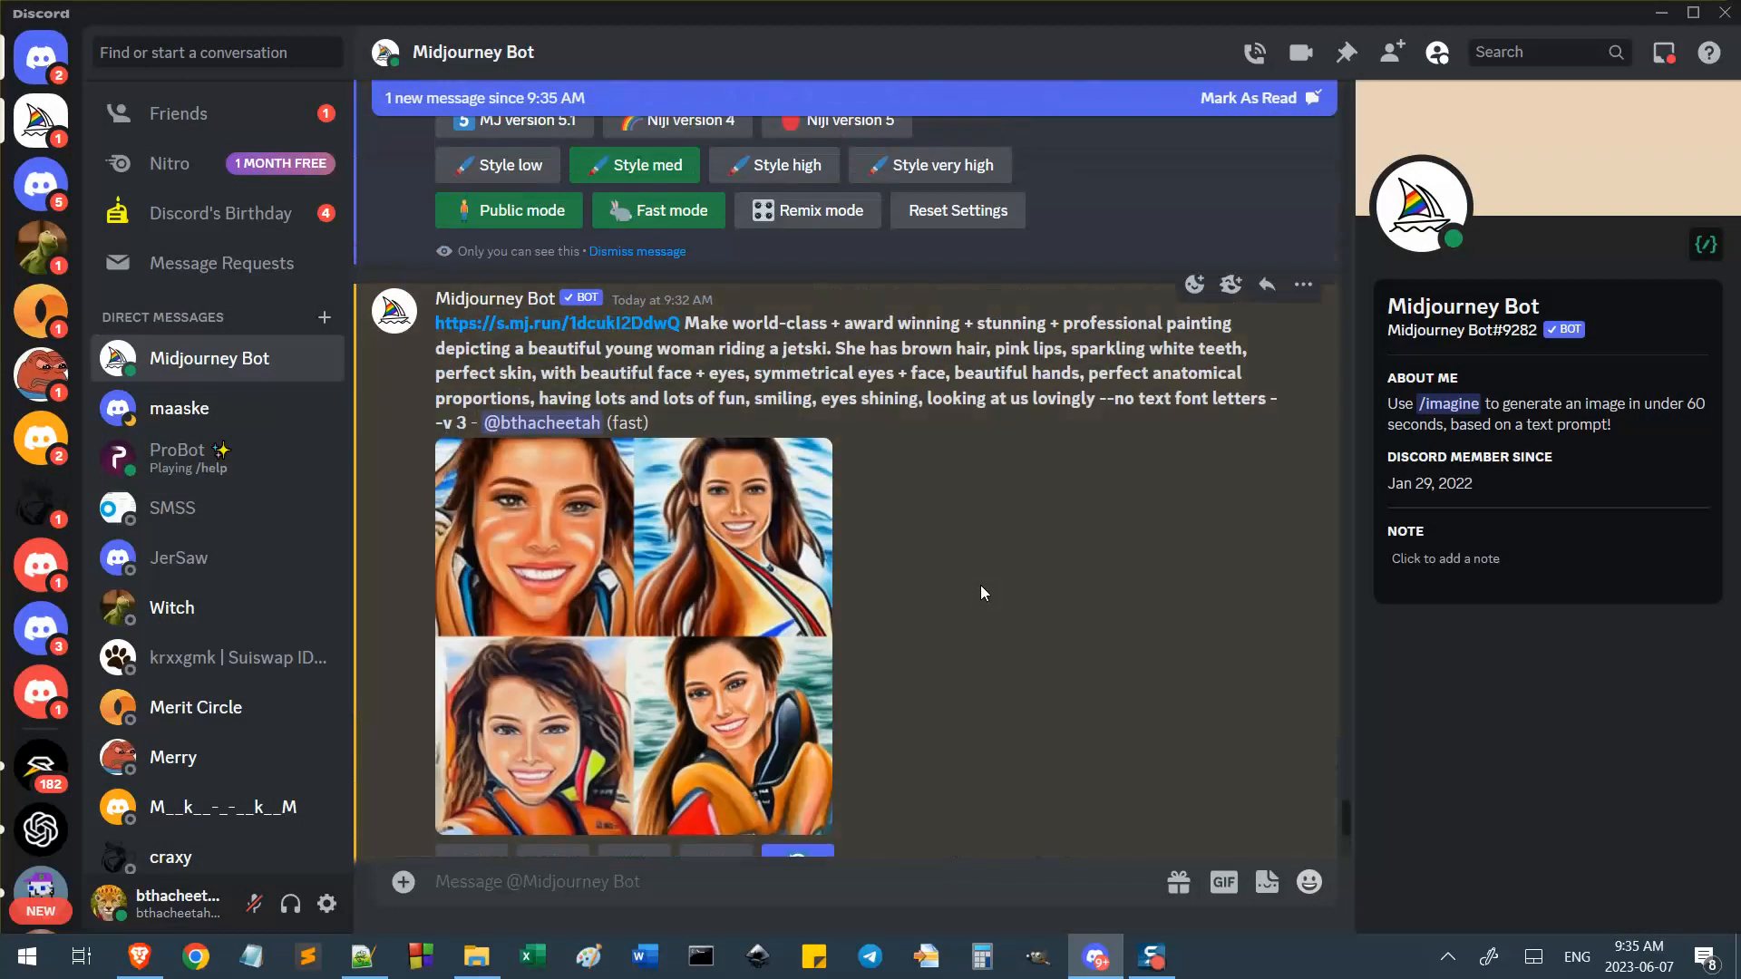
scroll(981, 585, down, 5)
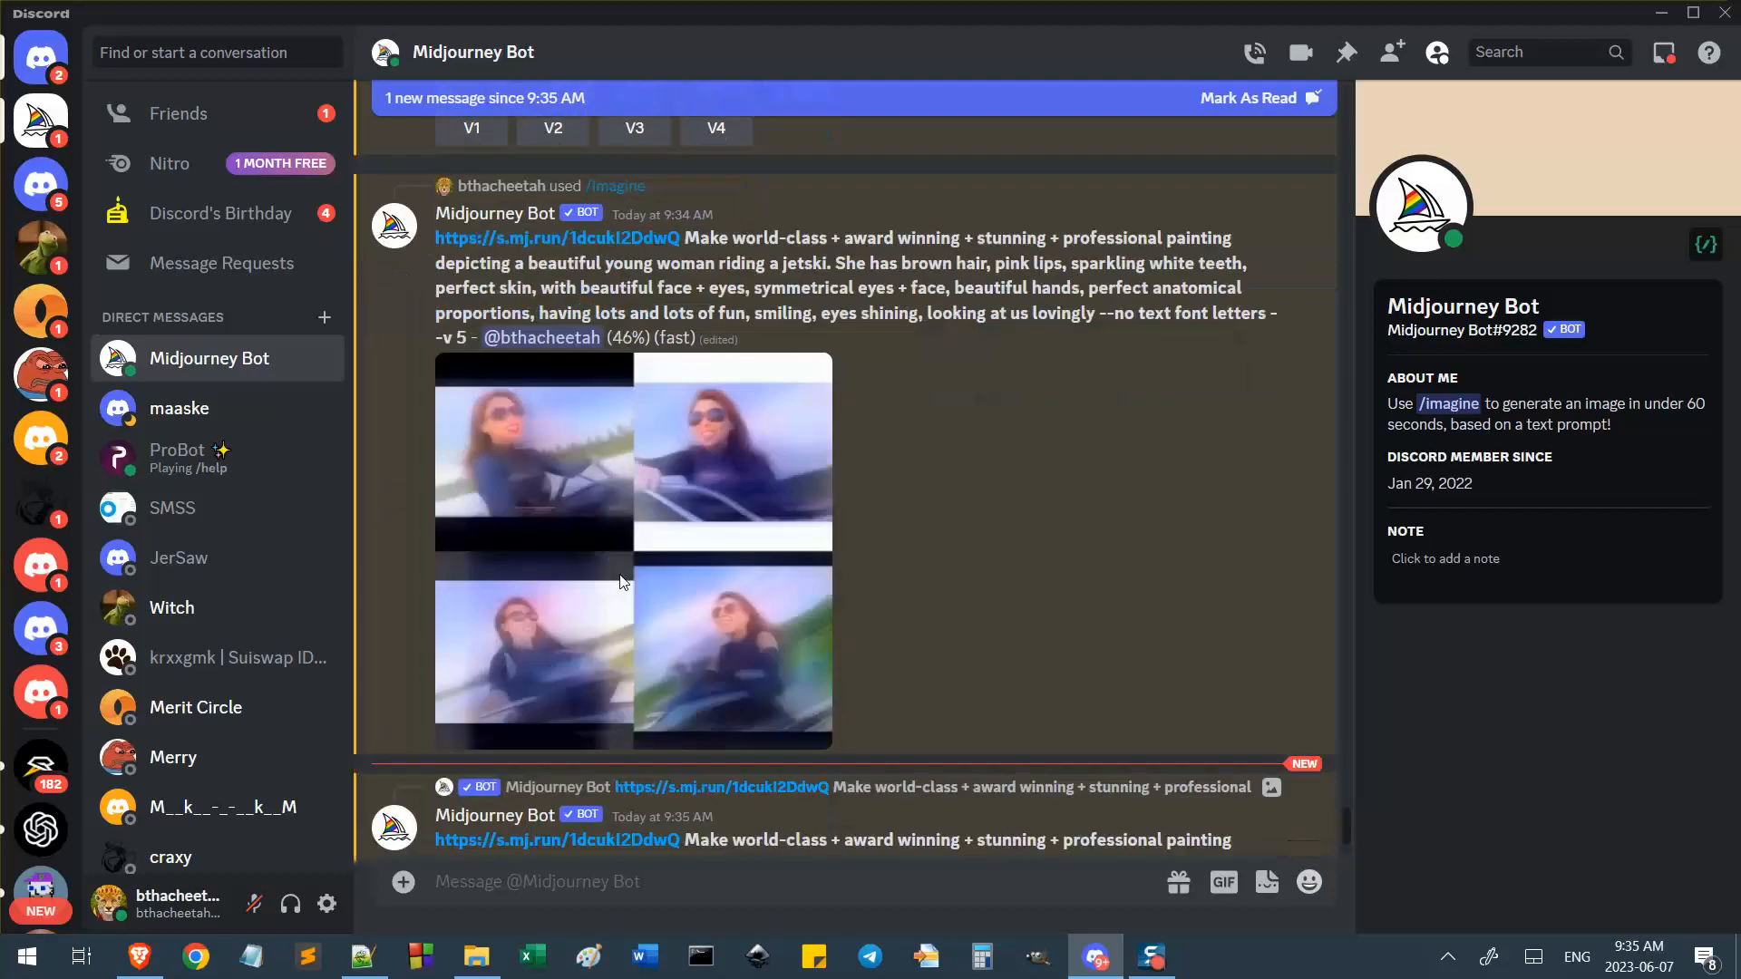
scroll(635, 553, up, 3)
scroll(646, 563, up, 2)
scroll(679, 422, down, 4)
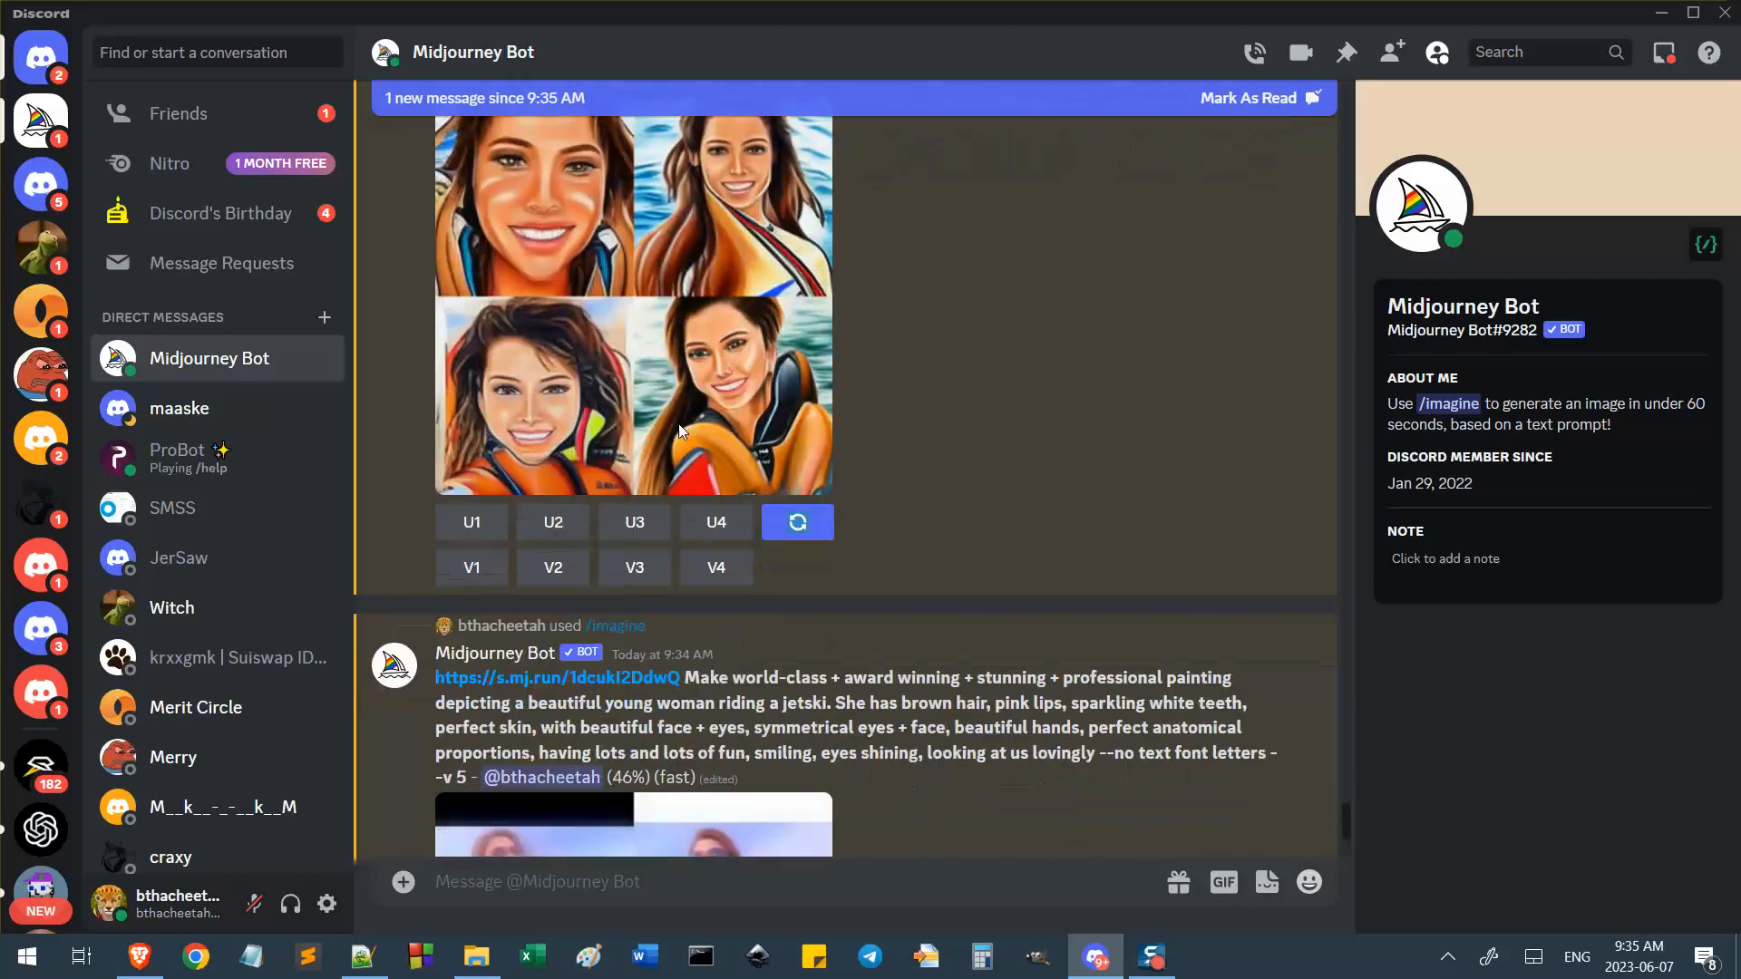
scroll(929, 542, down, 3)
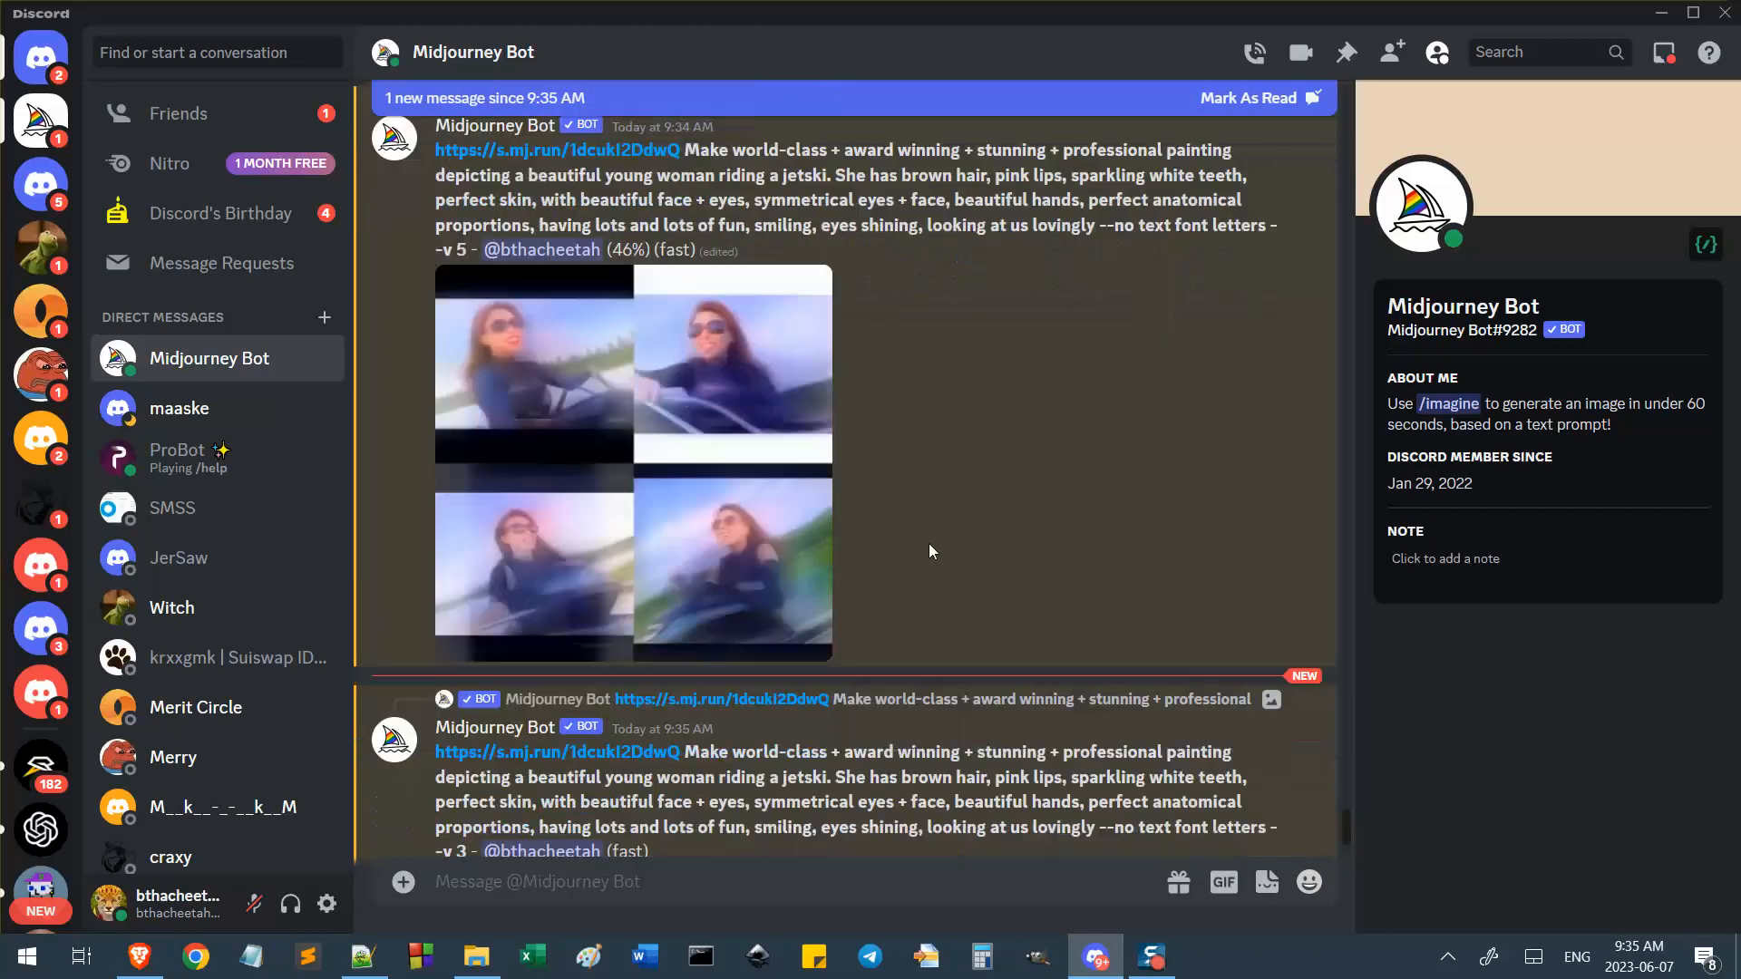
scroll(929, 542, up, 3)
scroll(927, 551, up, 5)
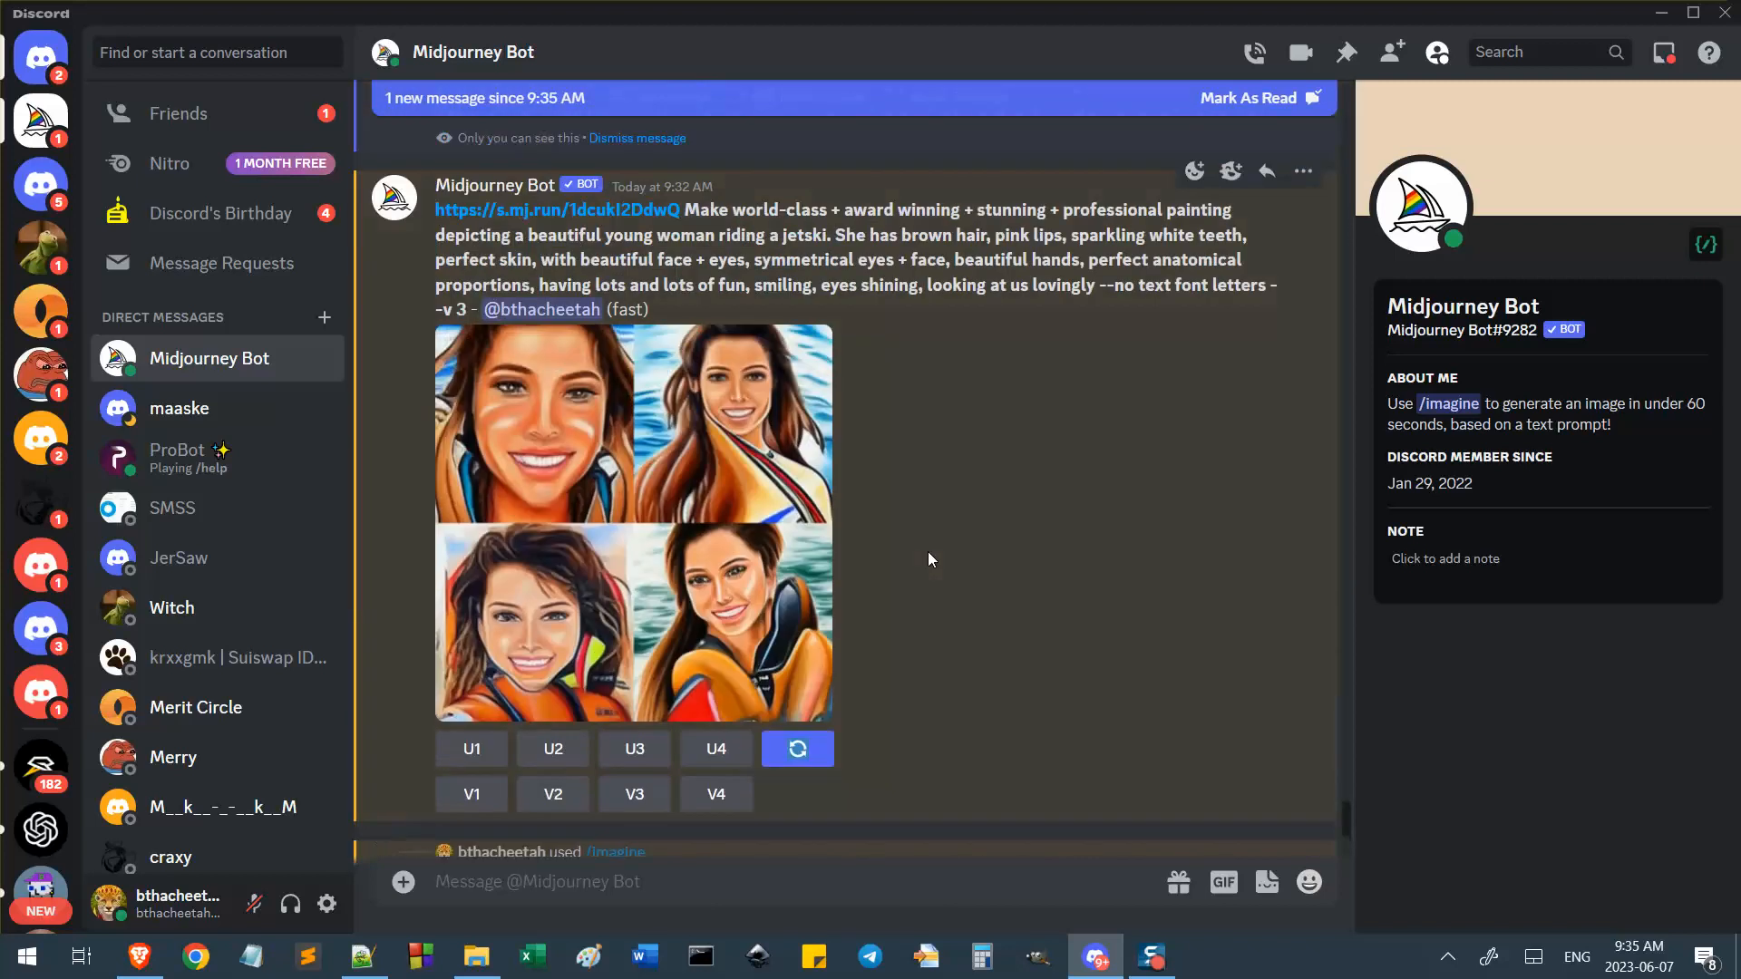
scroll(928, 551, down, 7)
scroll(923, 563, down, 4)
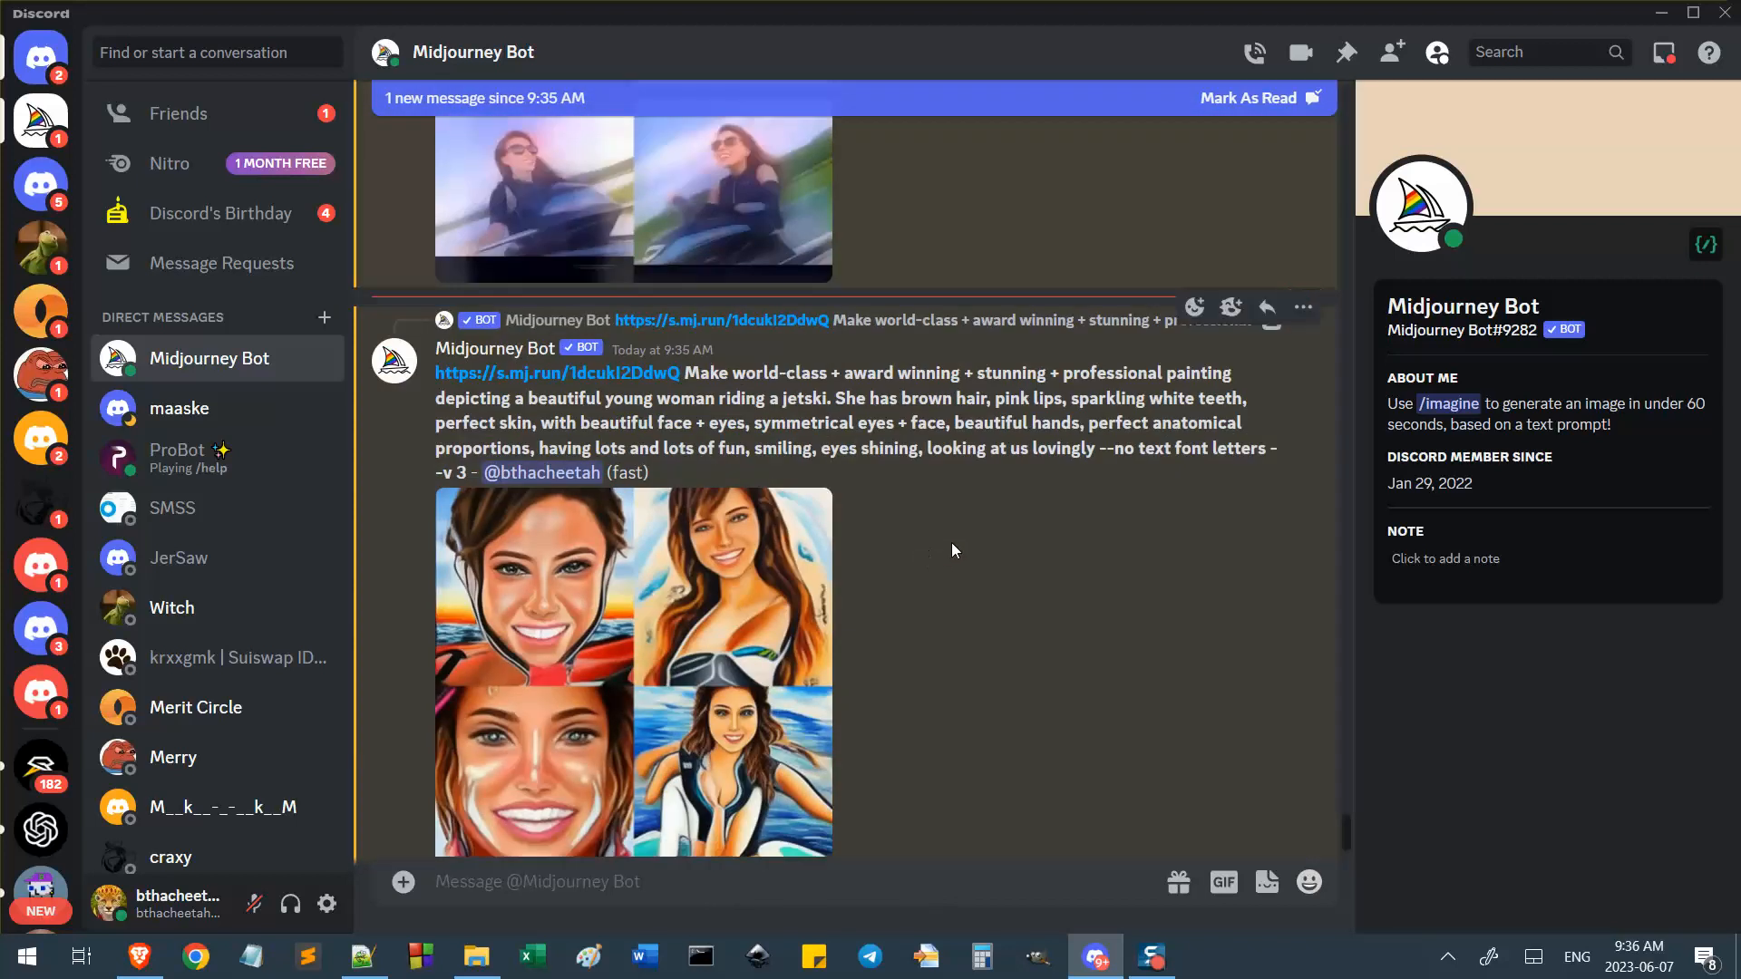
View the version 5 jet ski grid enlarged and close the preview.
scroll(951, 542, up, 6)
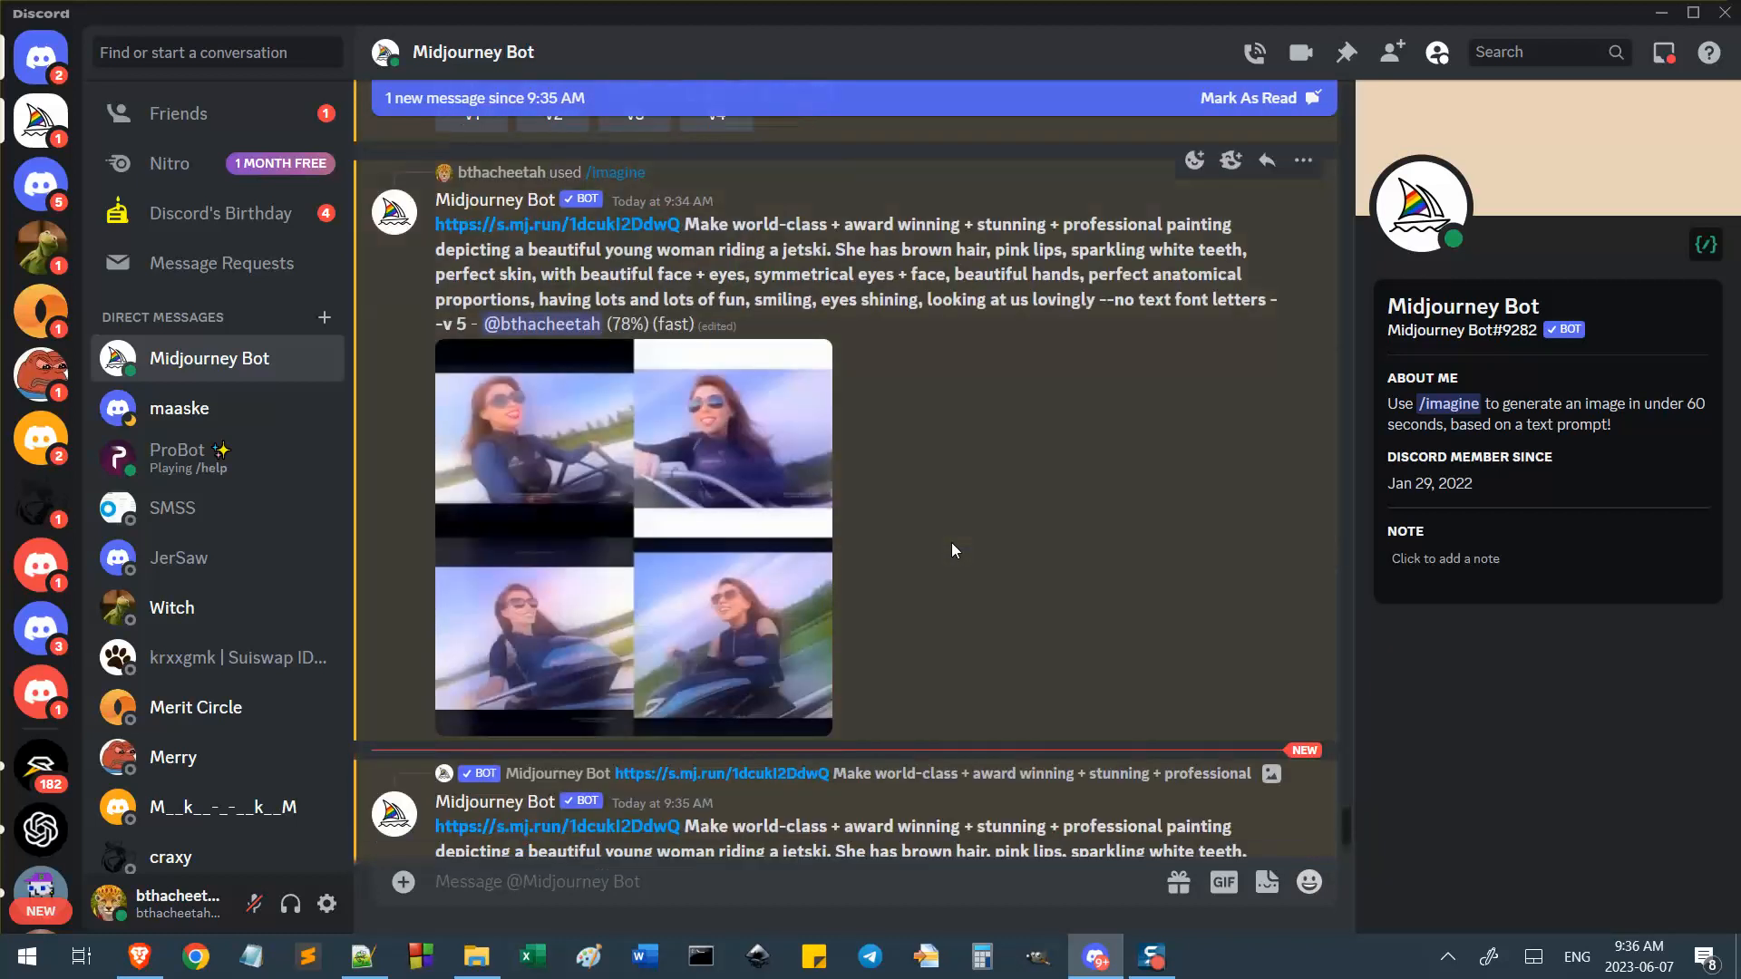
click(765, 411)
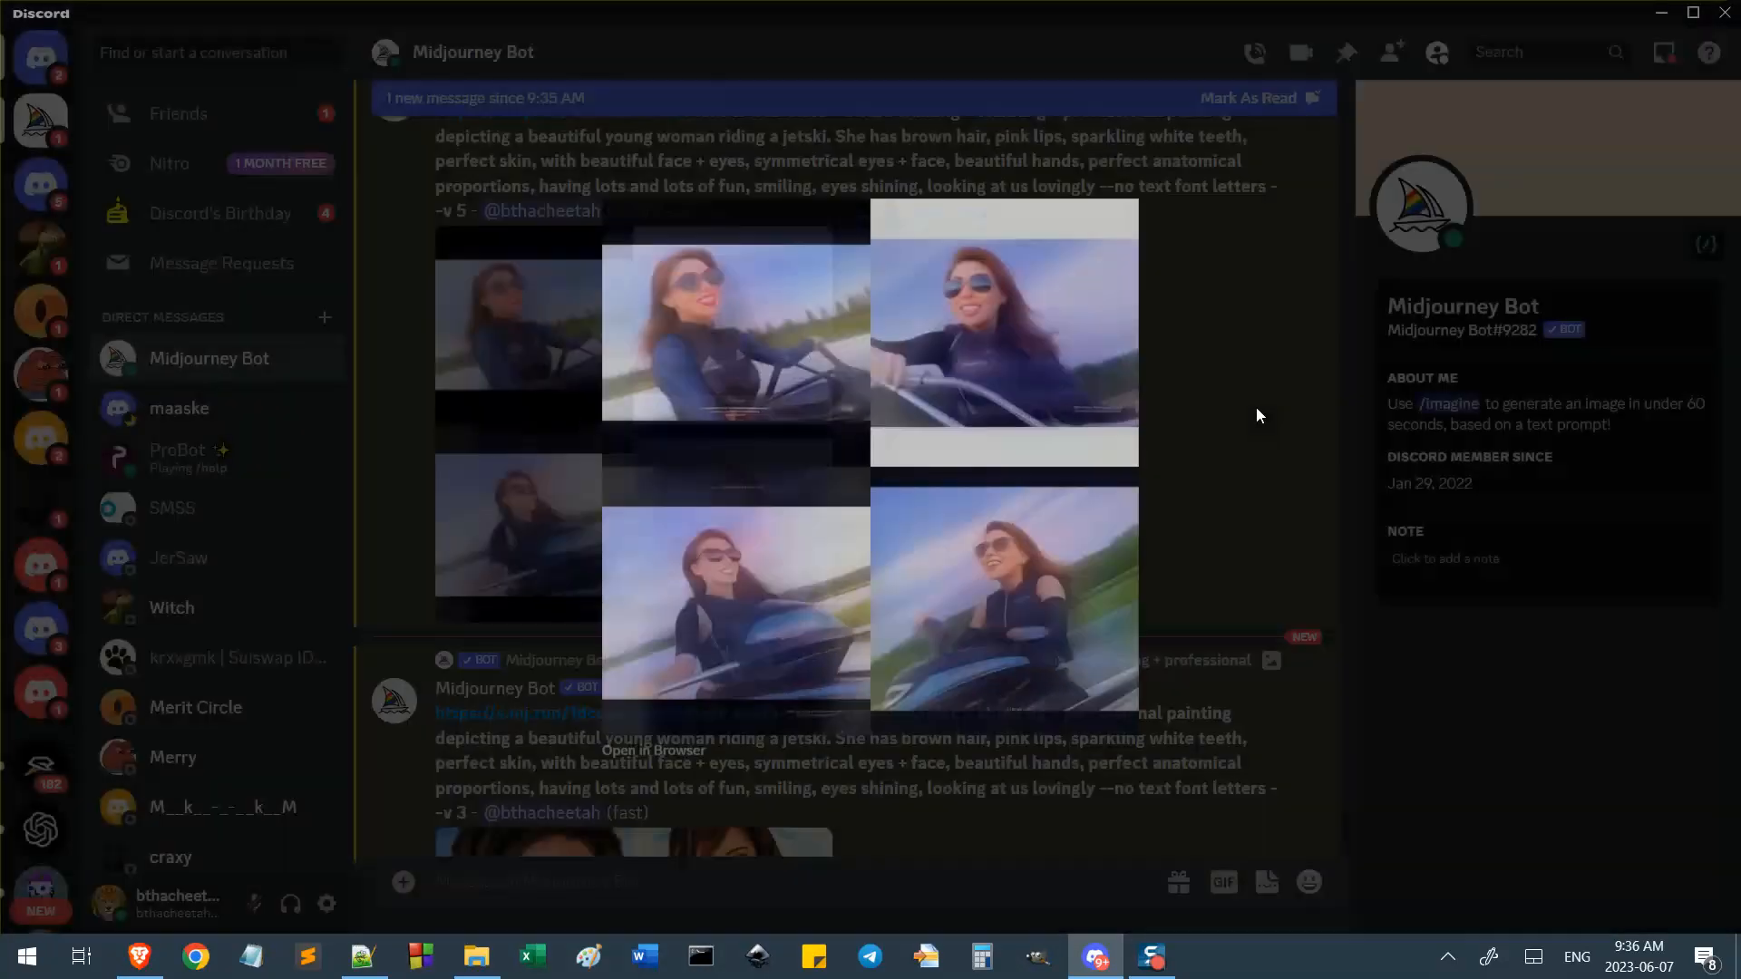
click(1257, 416)
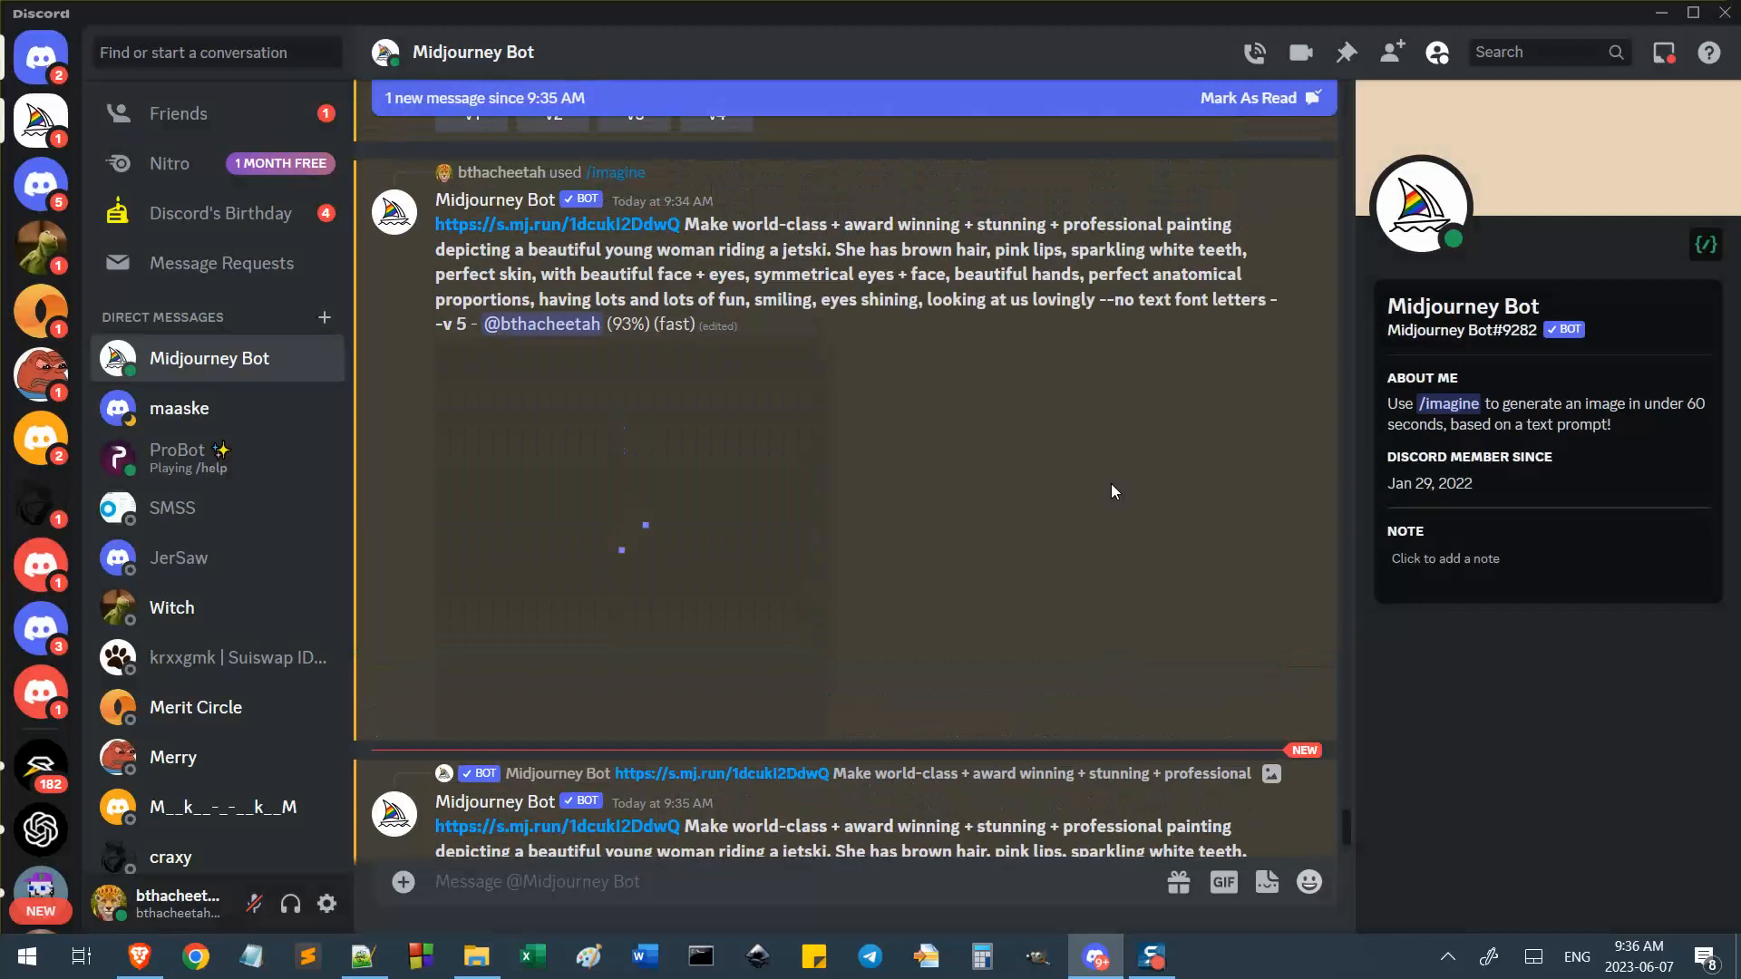
Switch to the browser and examine the second job's parameters and image prompt.
click(139, 954)
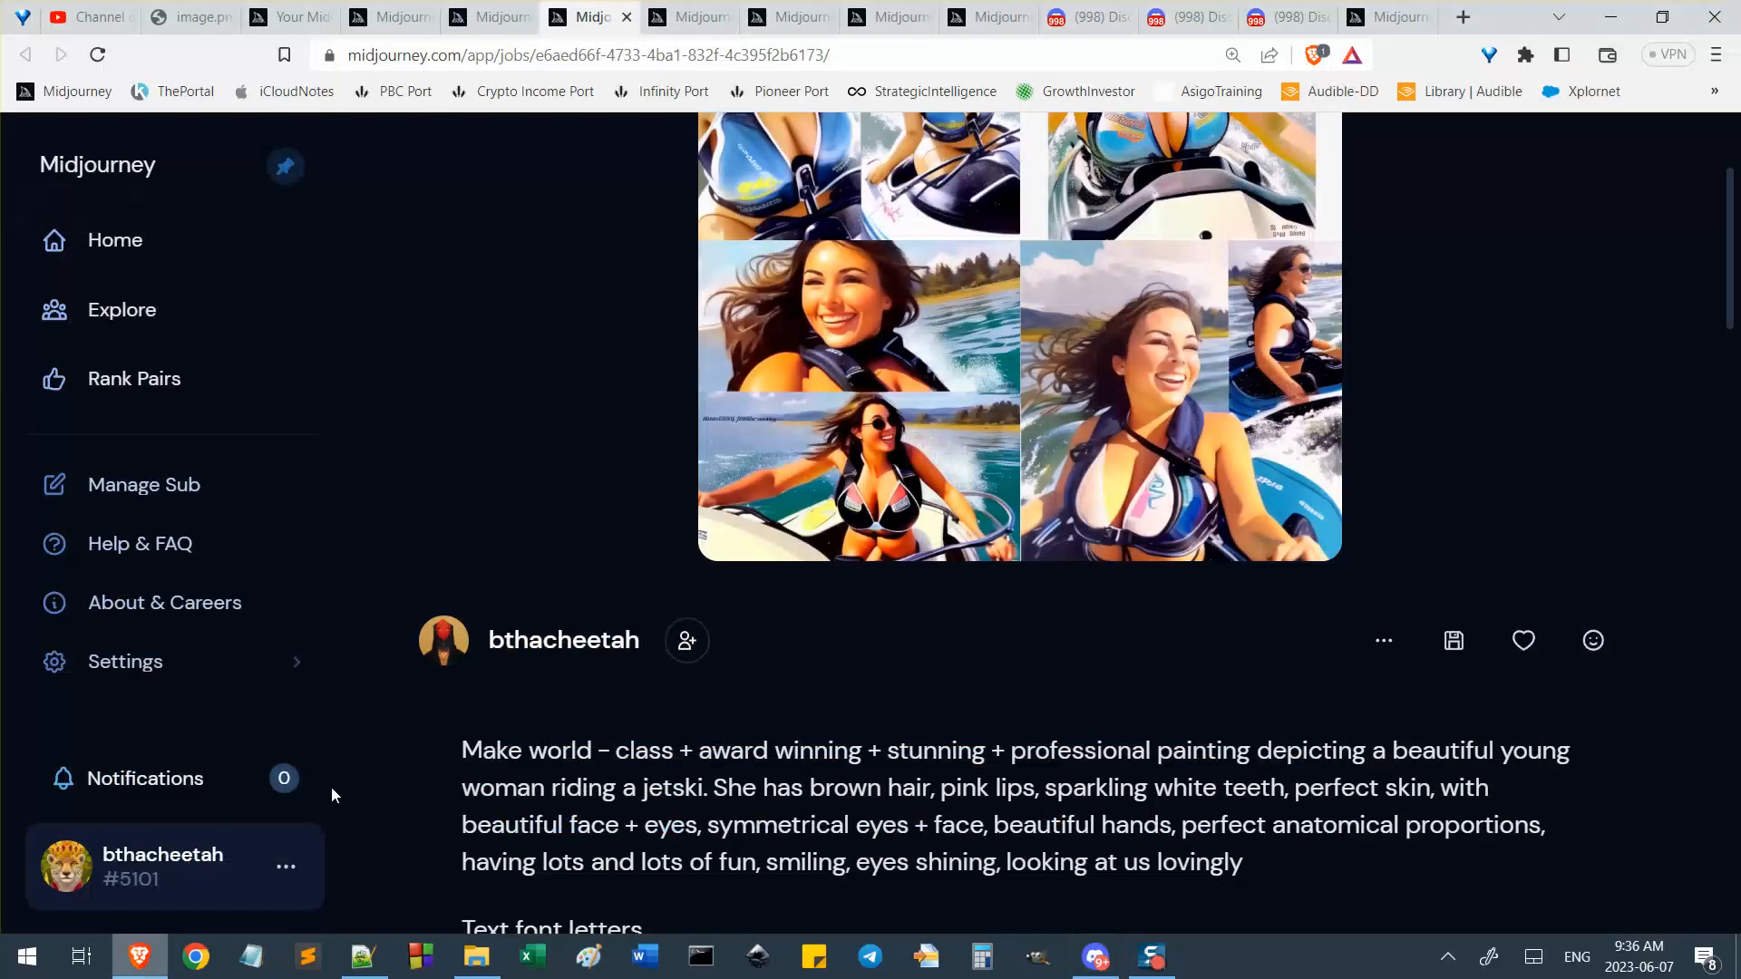
scroll(665, 642, down, 7)
scroll(665, 642, down, 2)
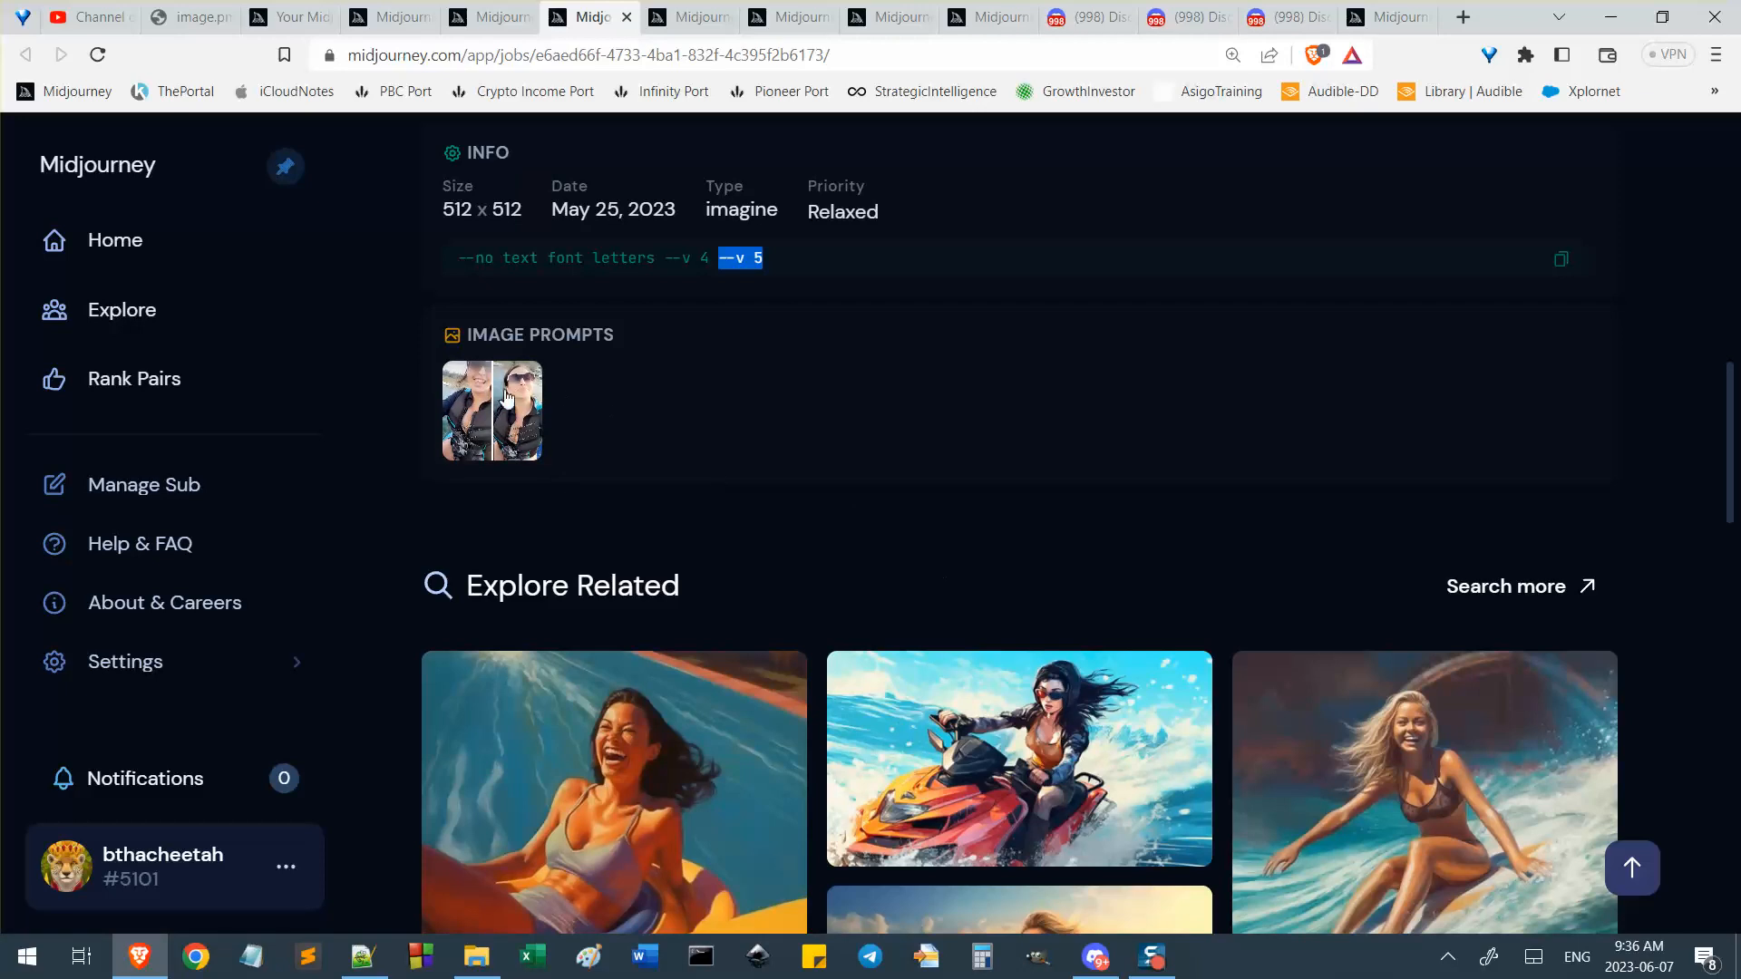
Switch to File Explorer and find the pyramid portraits in the pyramid,nature,babe folder.
click(476, 957)
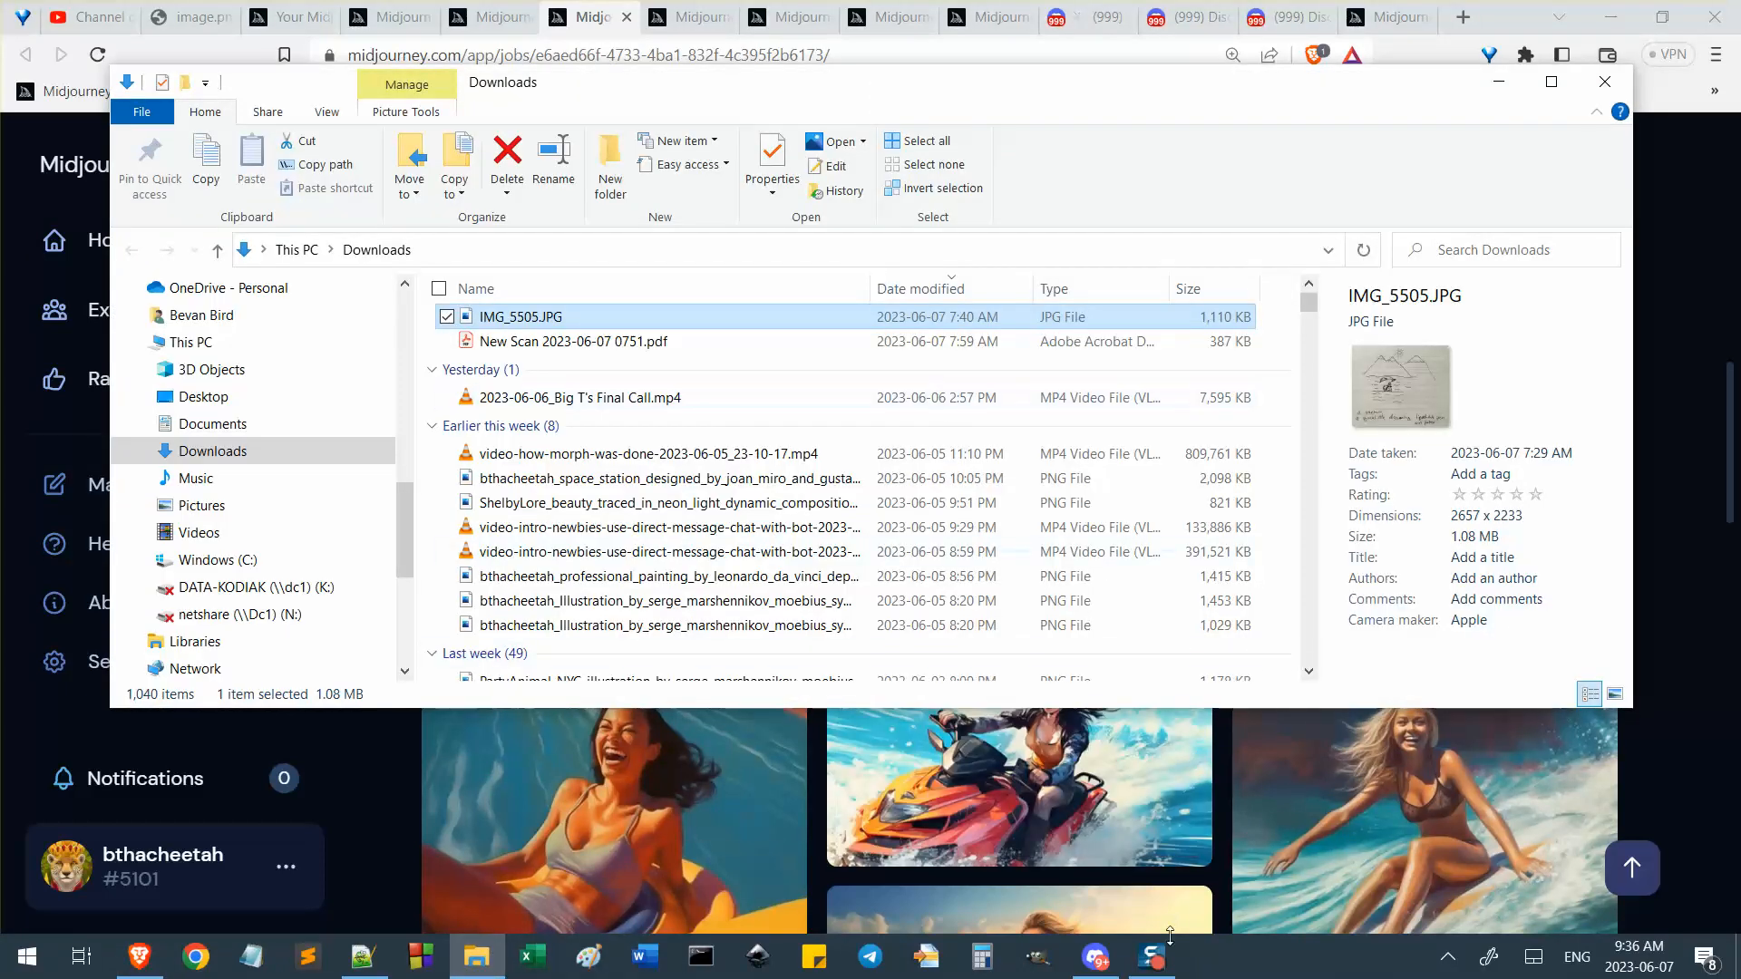
click(1154, 966)
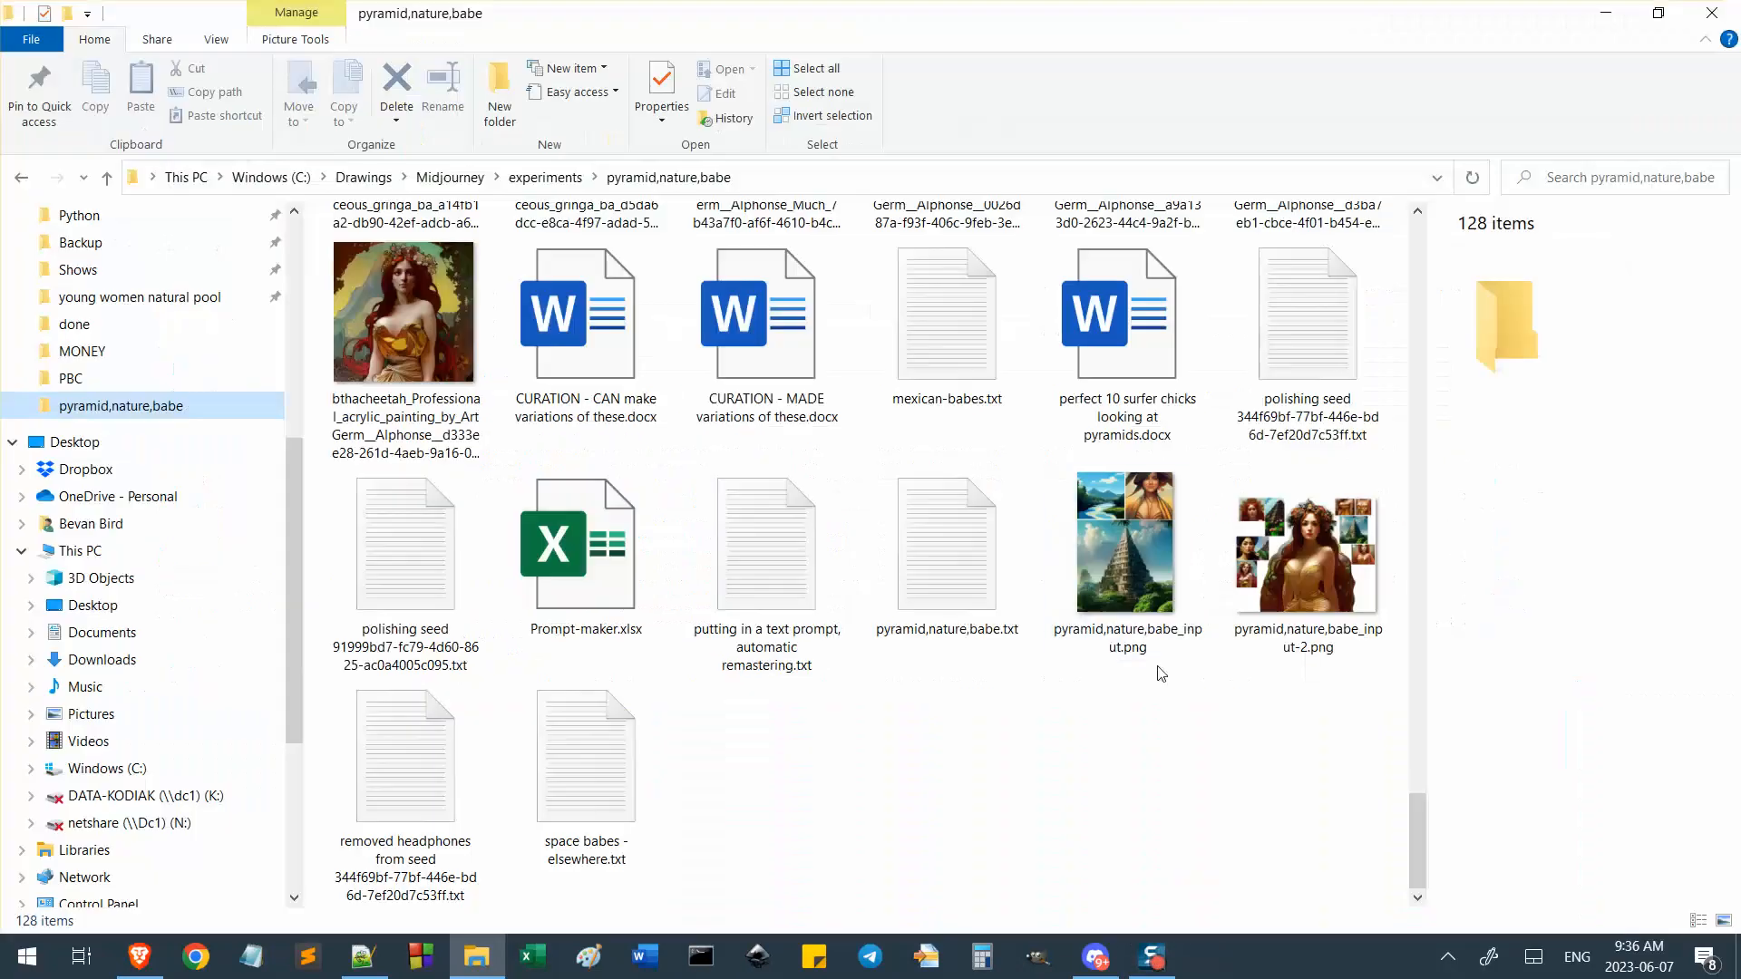
scroll(1158, 668, up, 10)
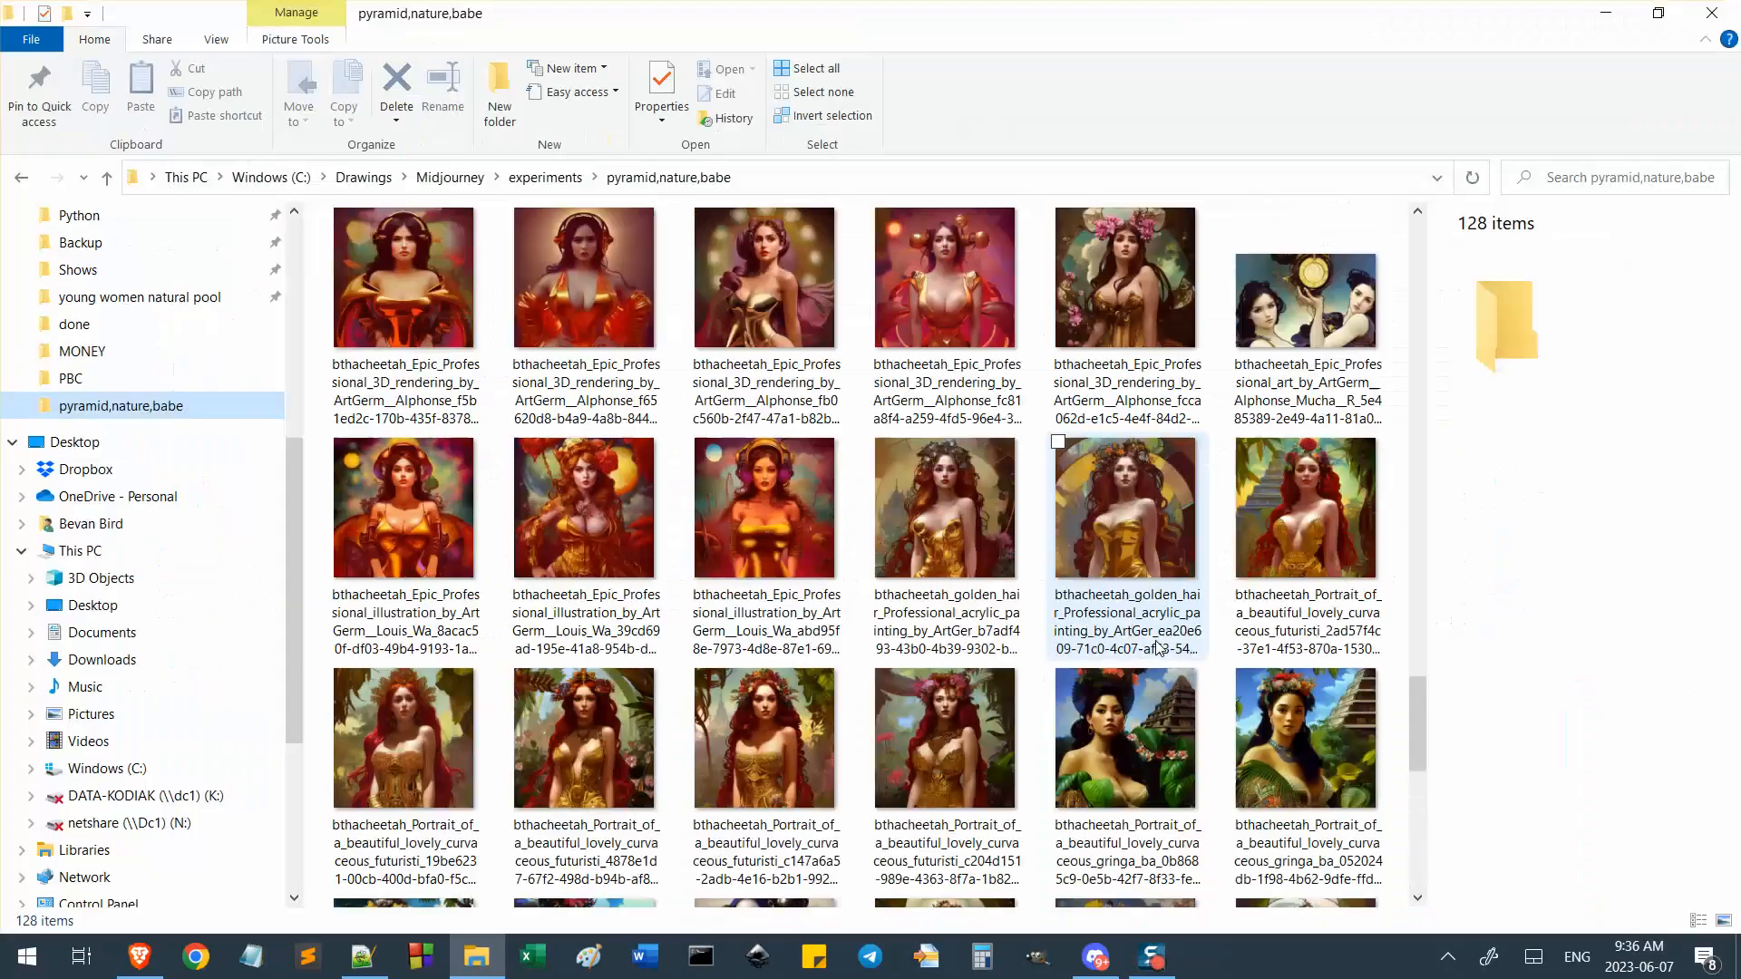
scroll(1158, 649, down, 7)
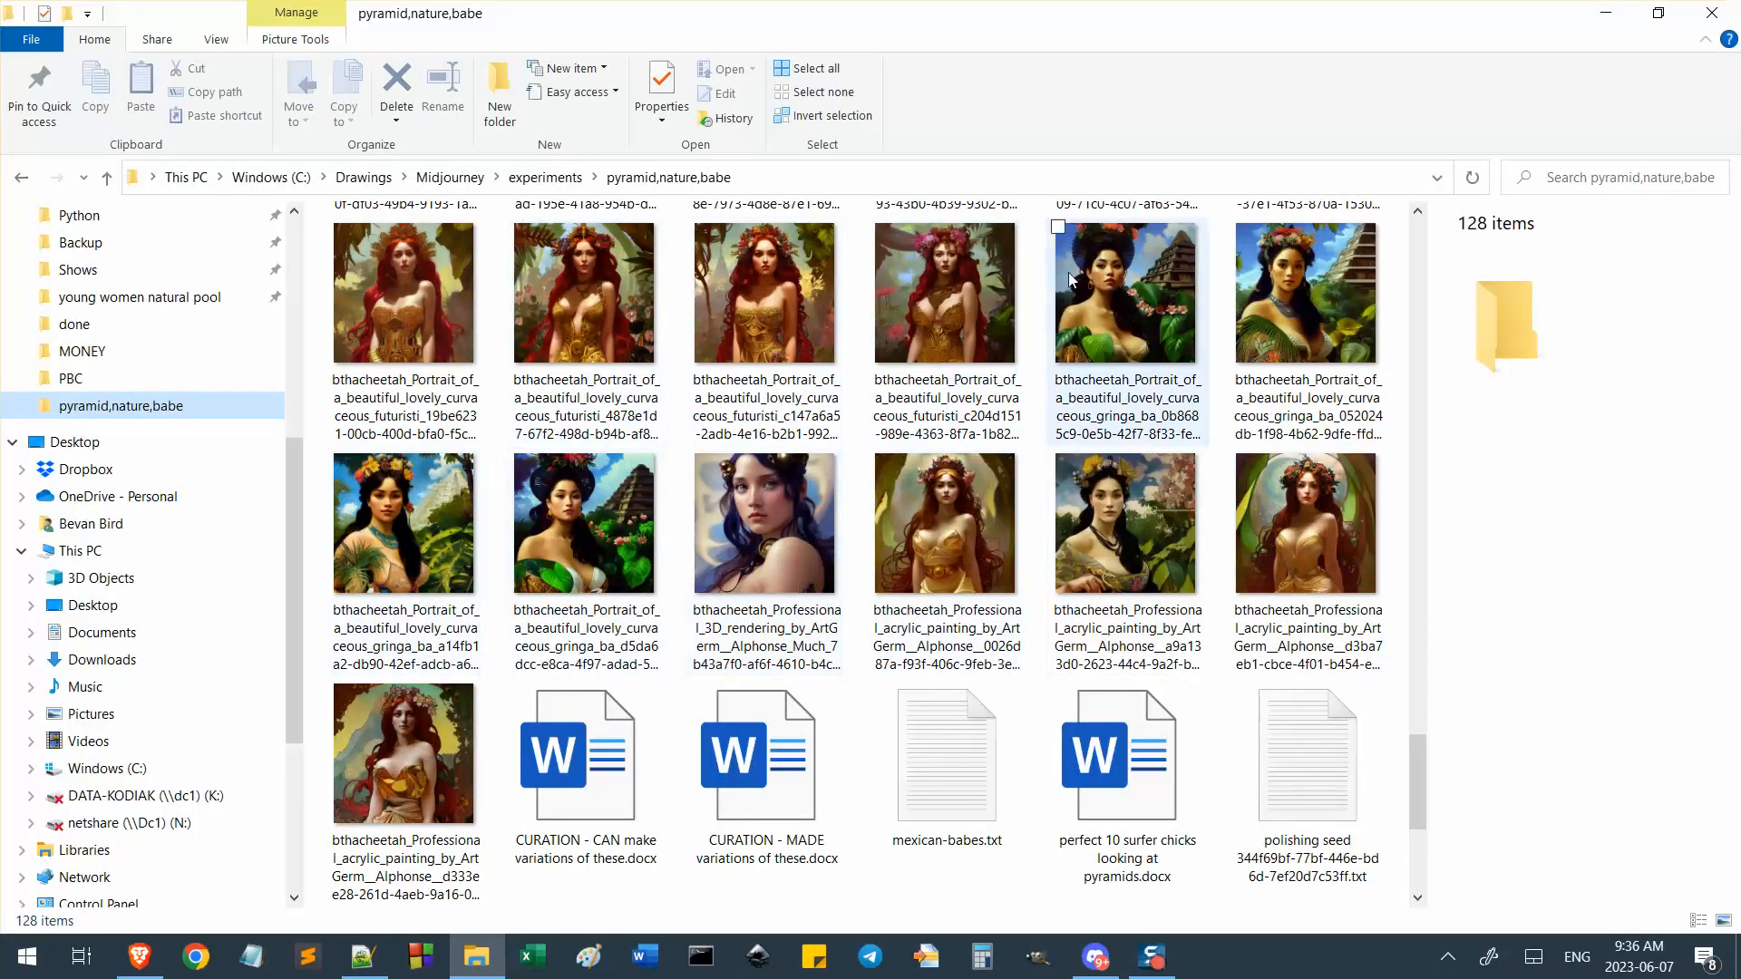
Open the first dark-haired portrait with a pyramid, browse through its neighbouring variations and back, and close the viewer.
double_click(1103, 272)
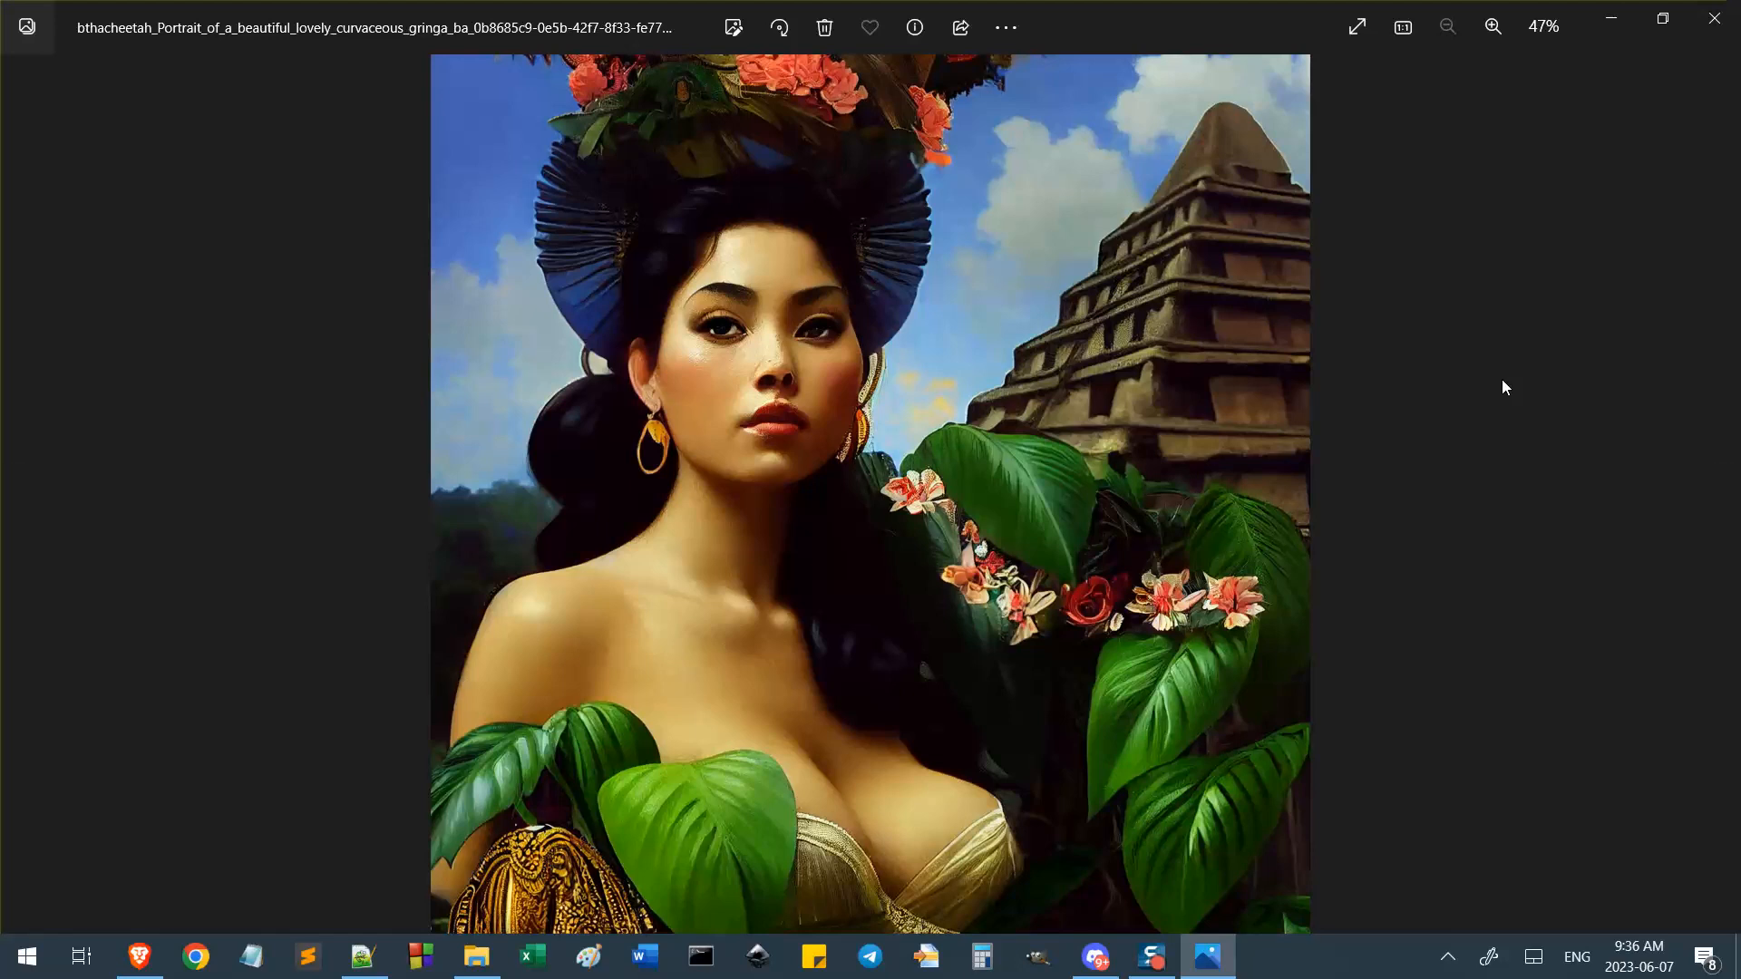
key(Right)
key(Right)
key(Right)
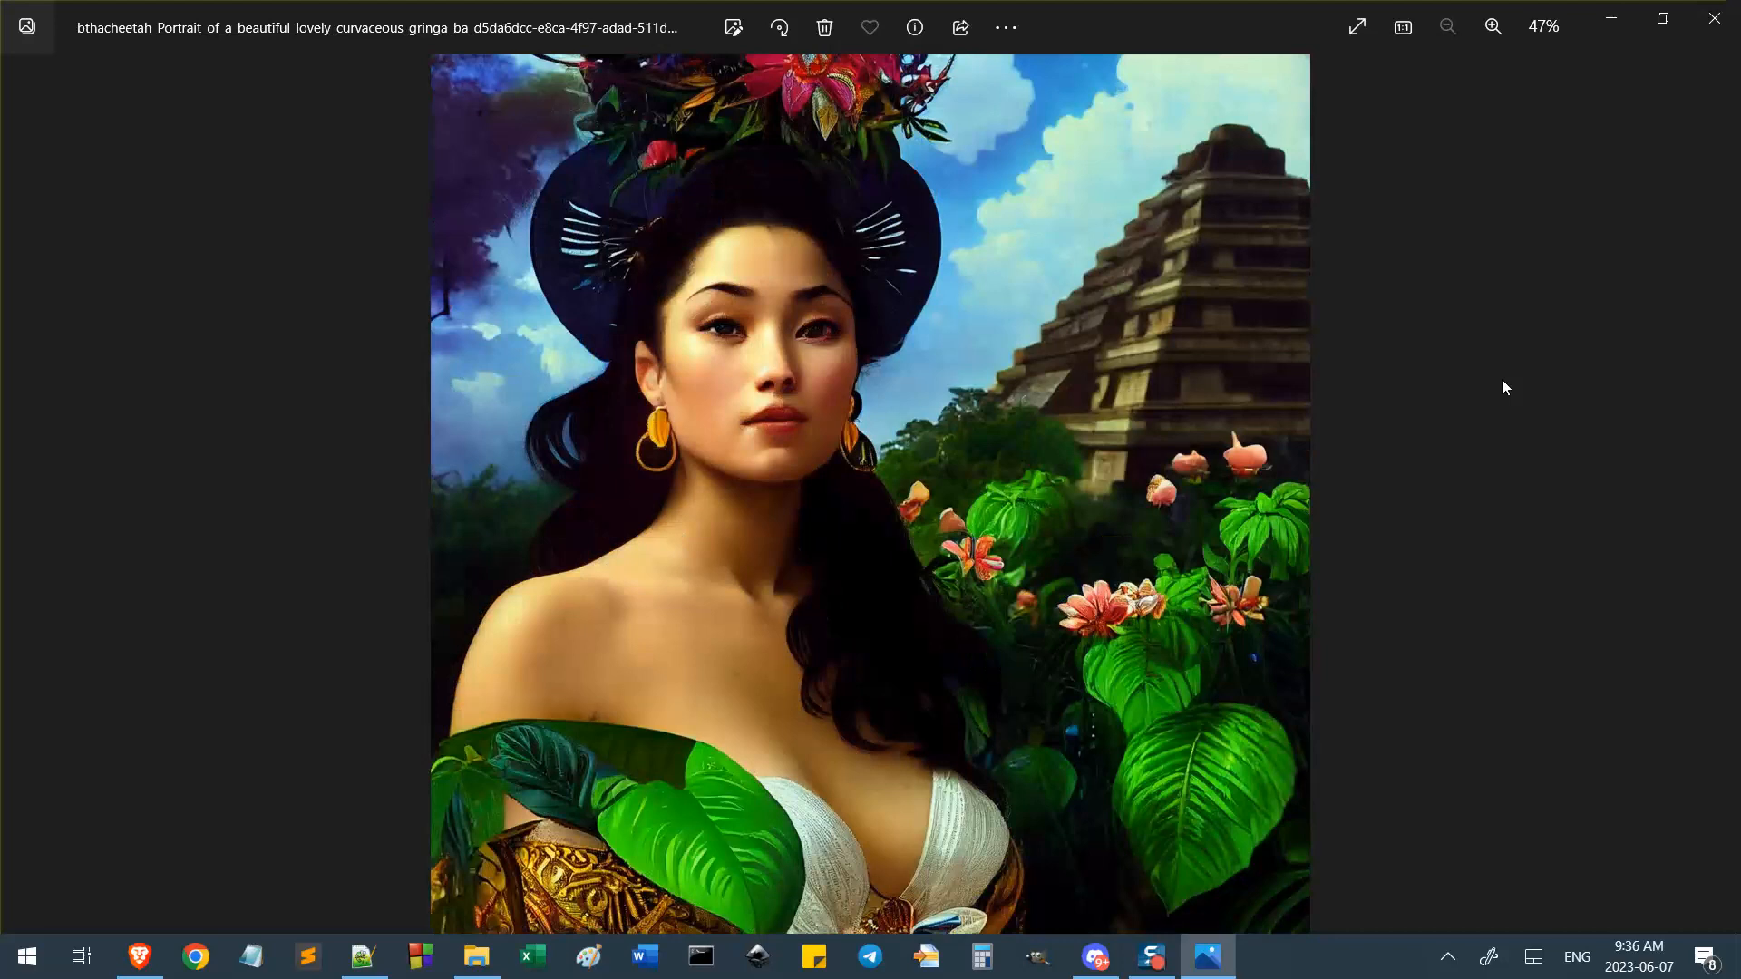
key(Left)
key(Left)
key(Left)
click(1714, 18)
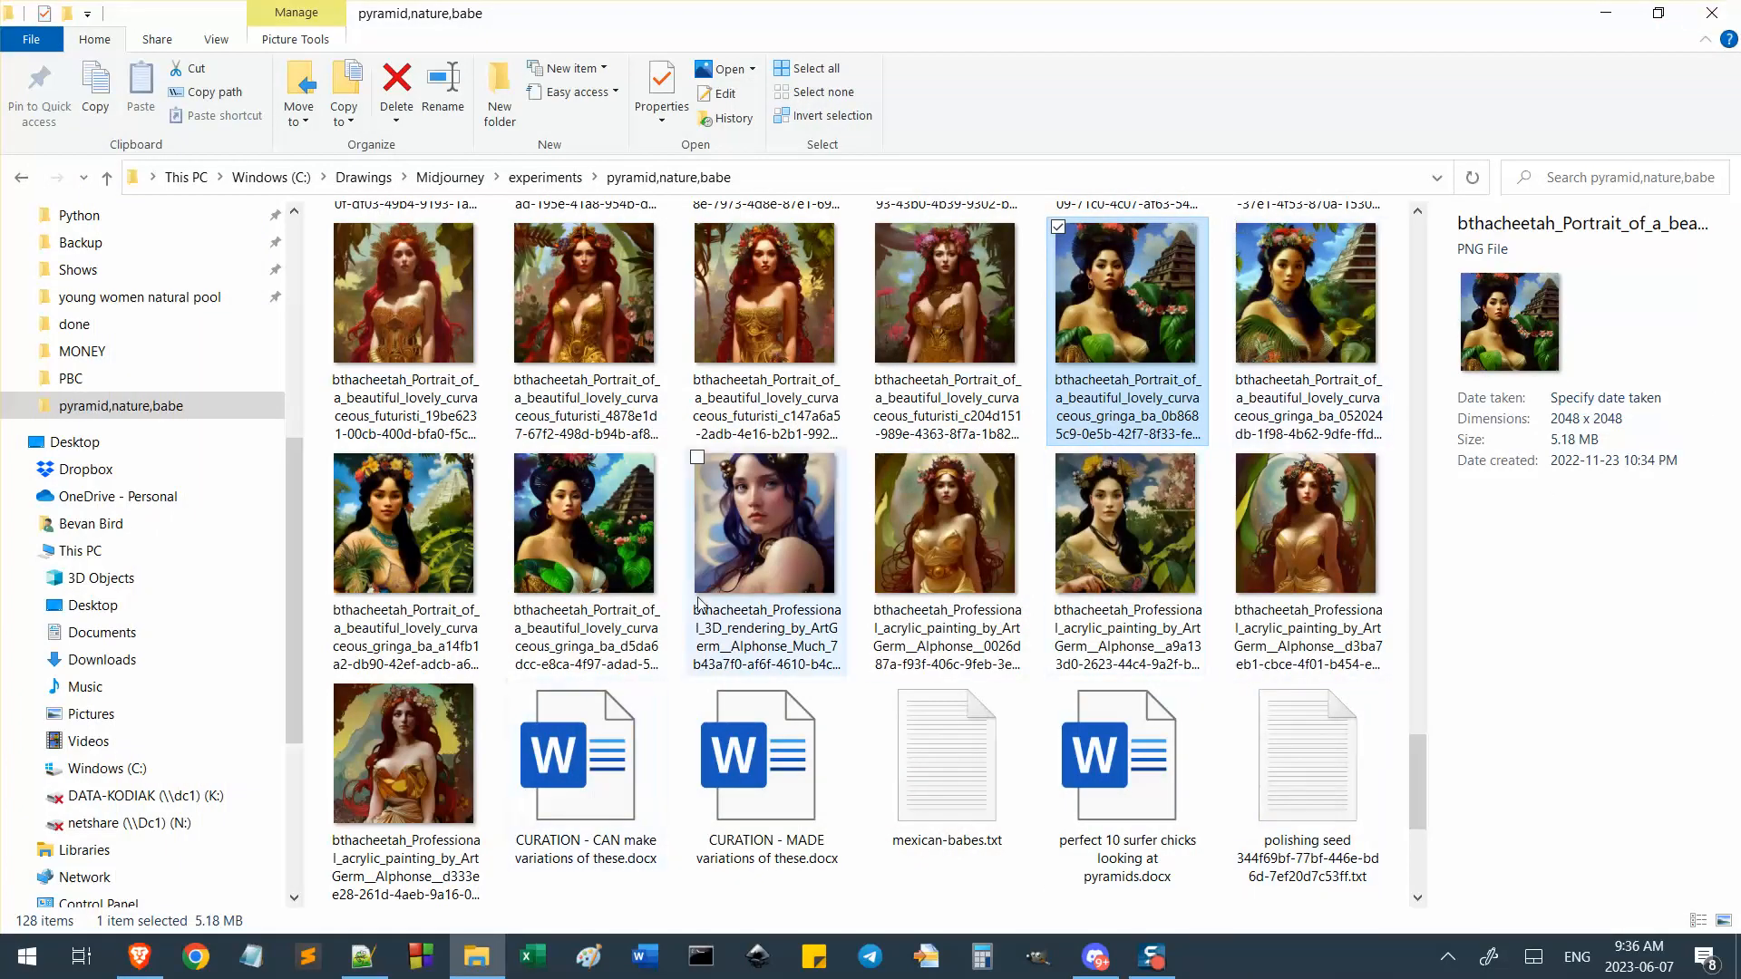
View the collage pyramid,nature,babe_input.png used as the input image and close it.
scroll(706, 497, down, 5)
click(1119, 569)
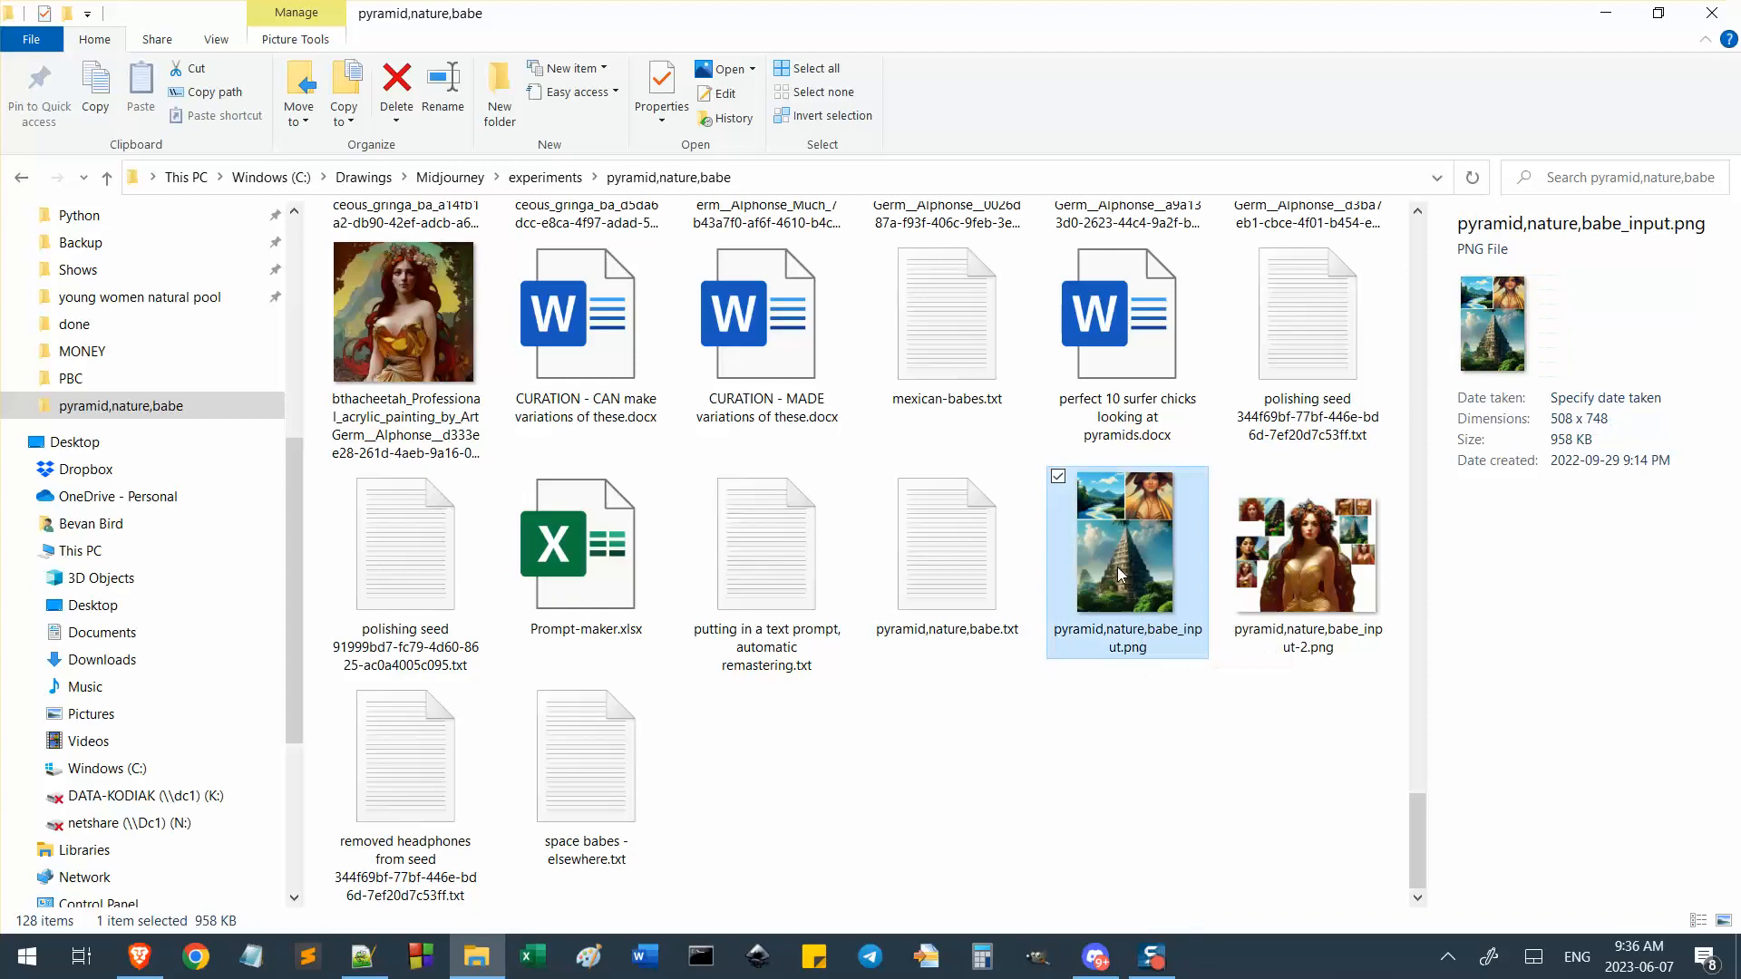
double_click(1117, 567)
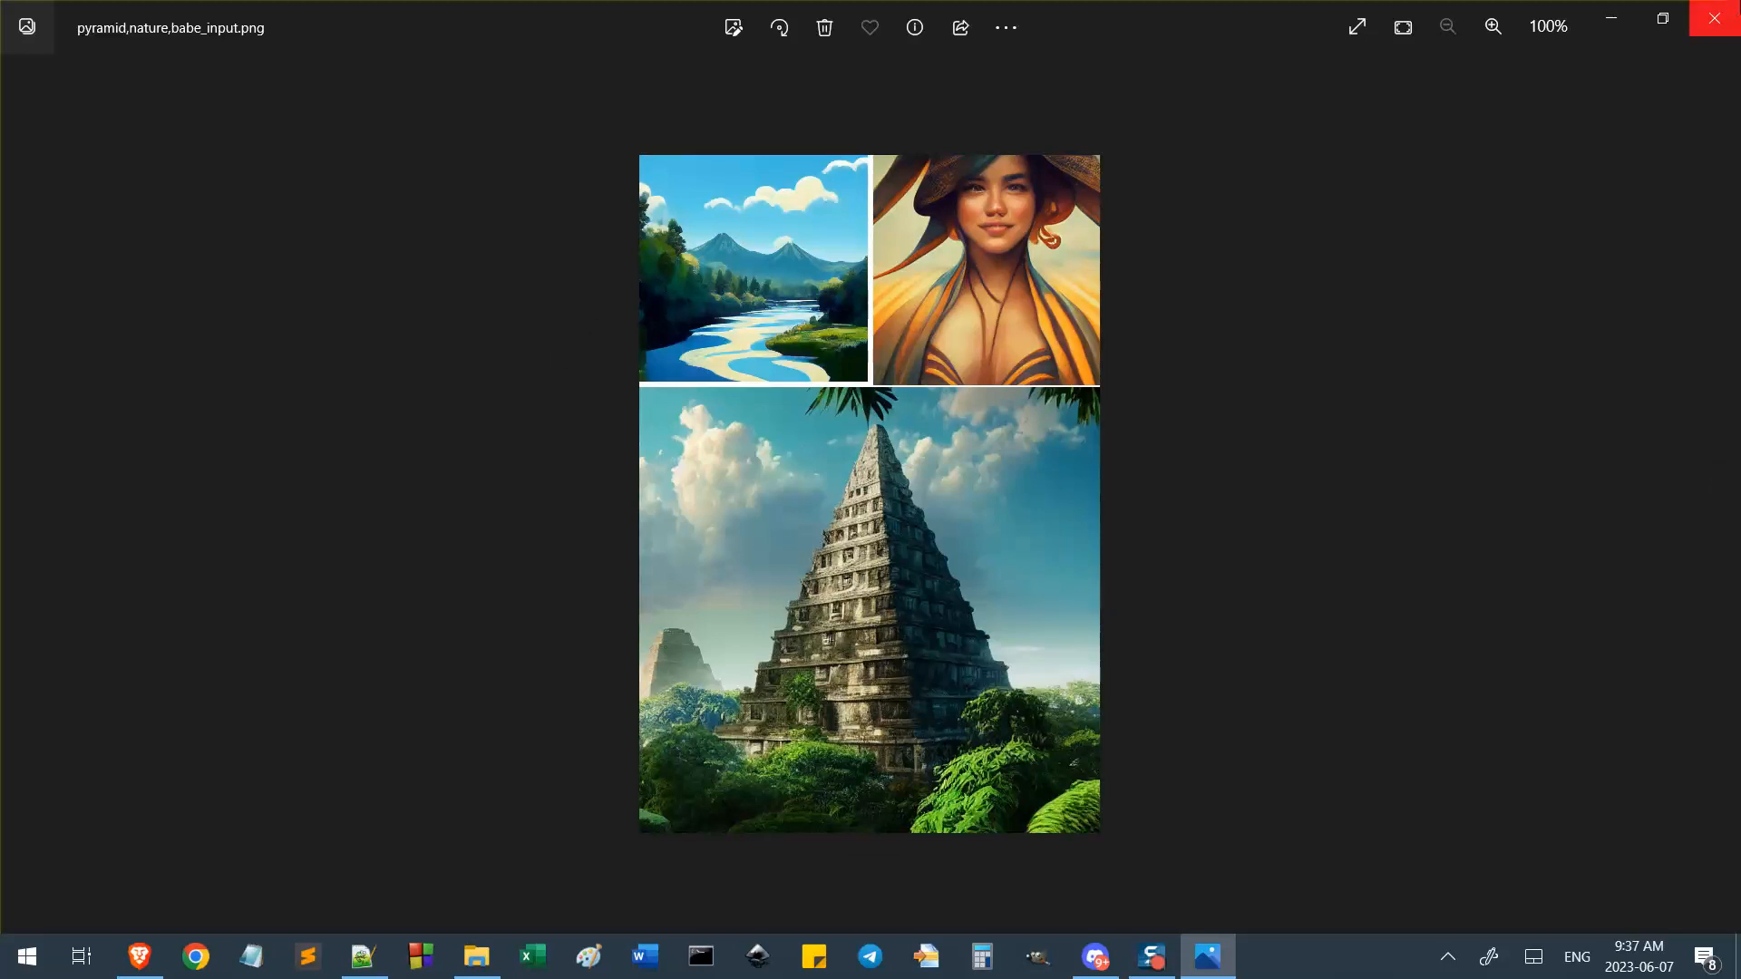
click(1714, 18)
Go back to the generated images and view the first dark-haired pyramid portrait again, closing it when done.
scroll(1058, 530, down, 5)
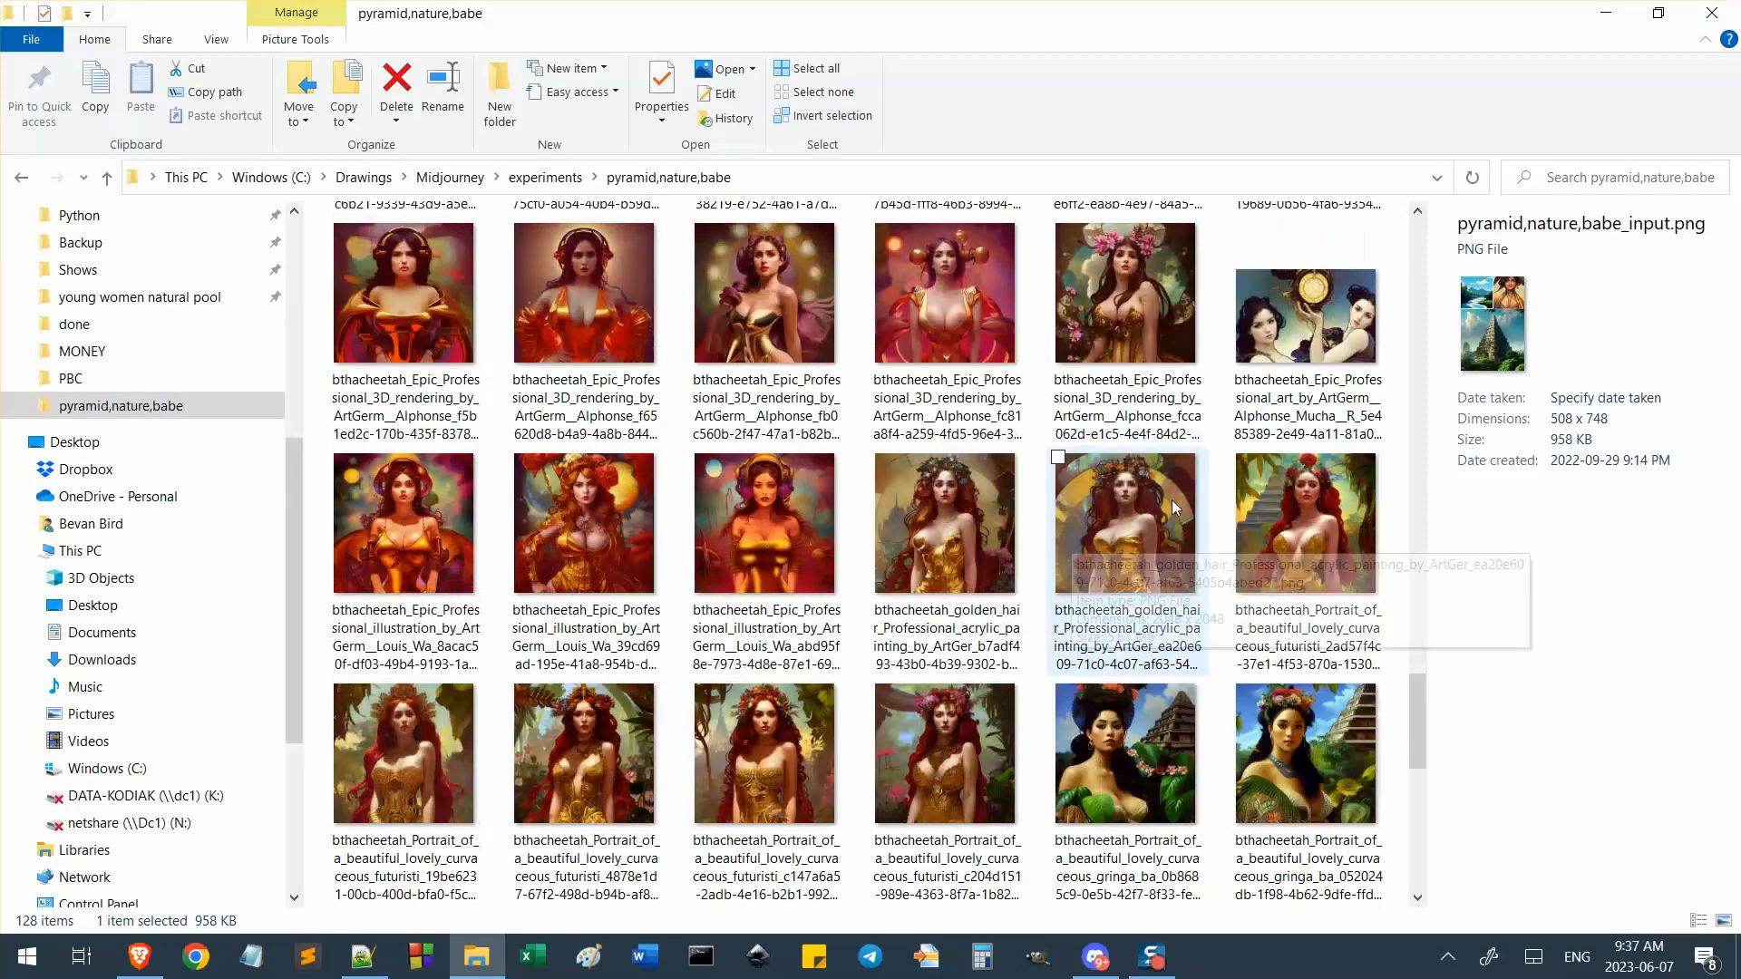
scroll(617, 771, down, 8)
scroll(1117, 308, up, 8)
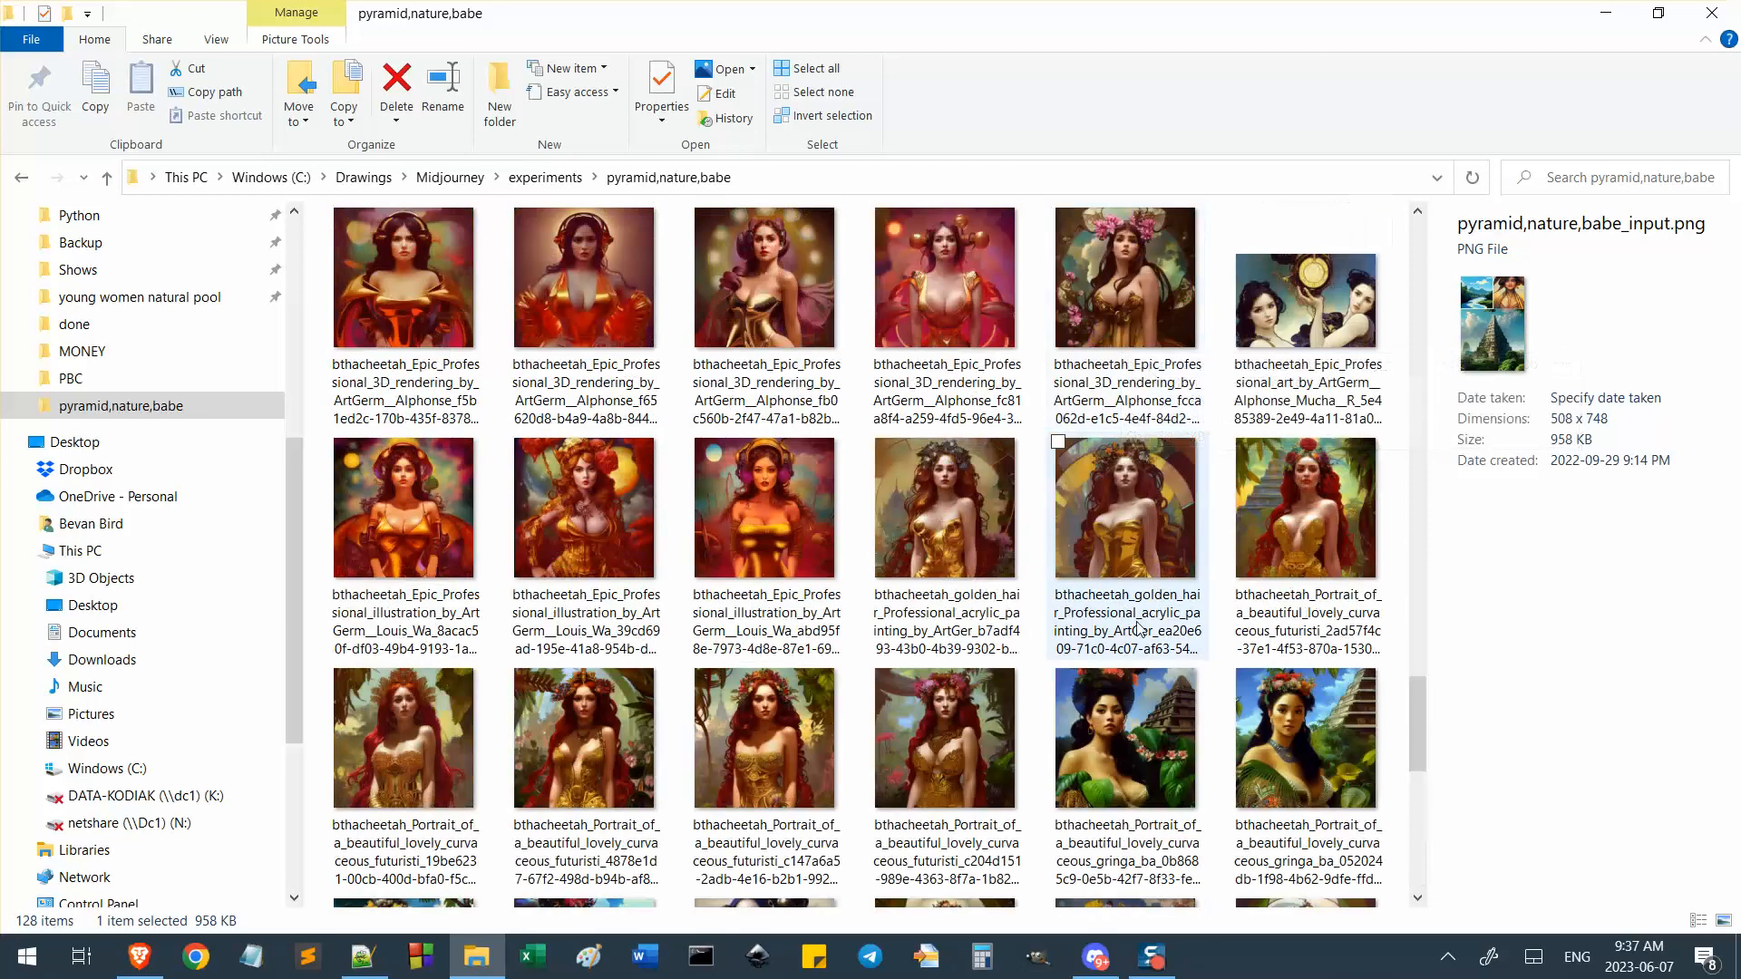
double_click(1134, 693)
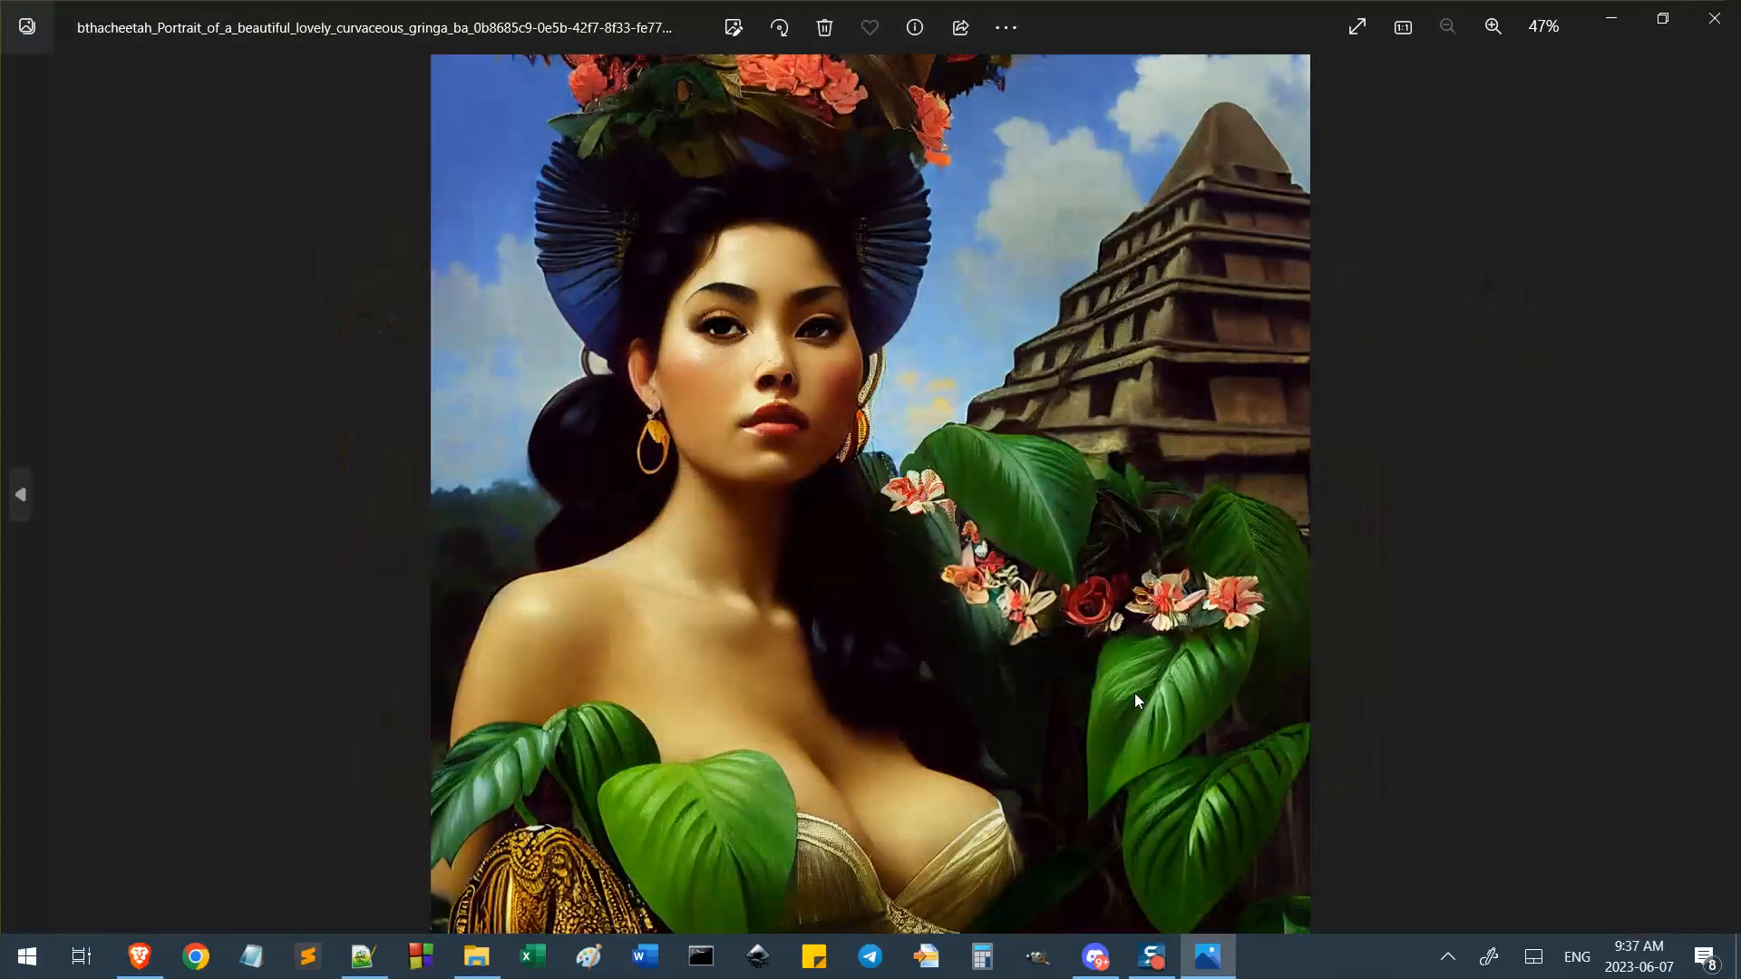
click(1714, 19)
Reopen pyramid,nature,babe_input.png to compare its landscape, woman and pyramid with the generated portrait, and close the viewer.
scroll(1149, 632, down, 10)
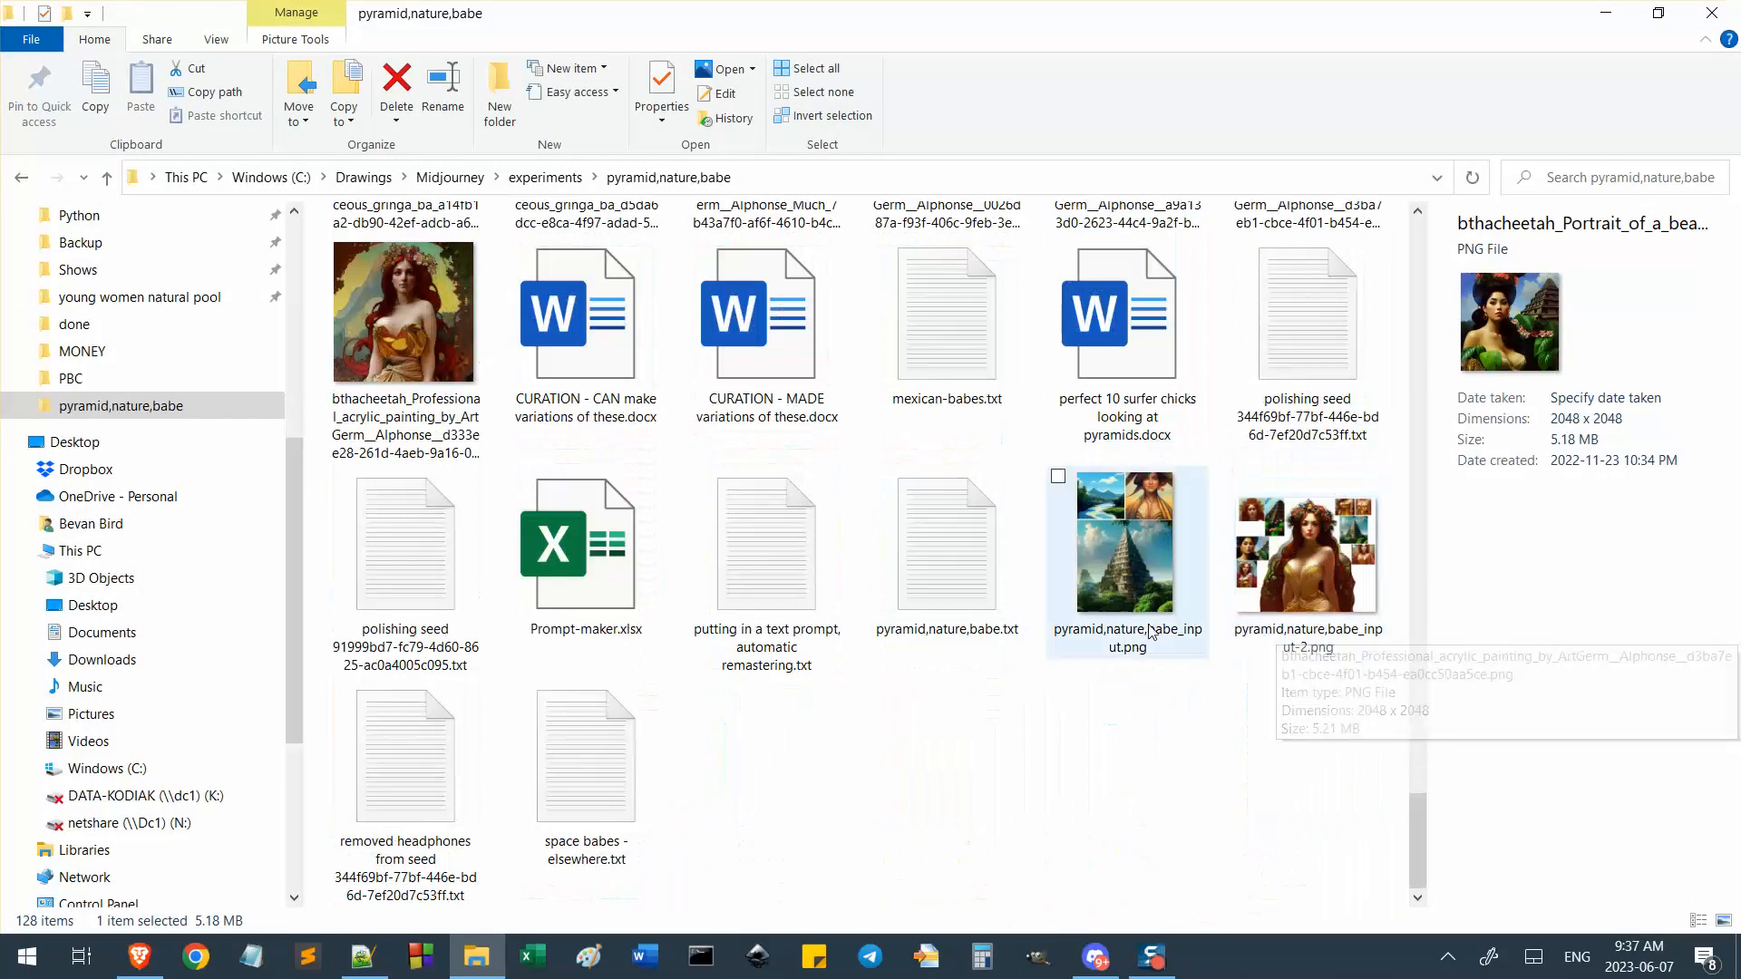
double_click(1135, 541)
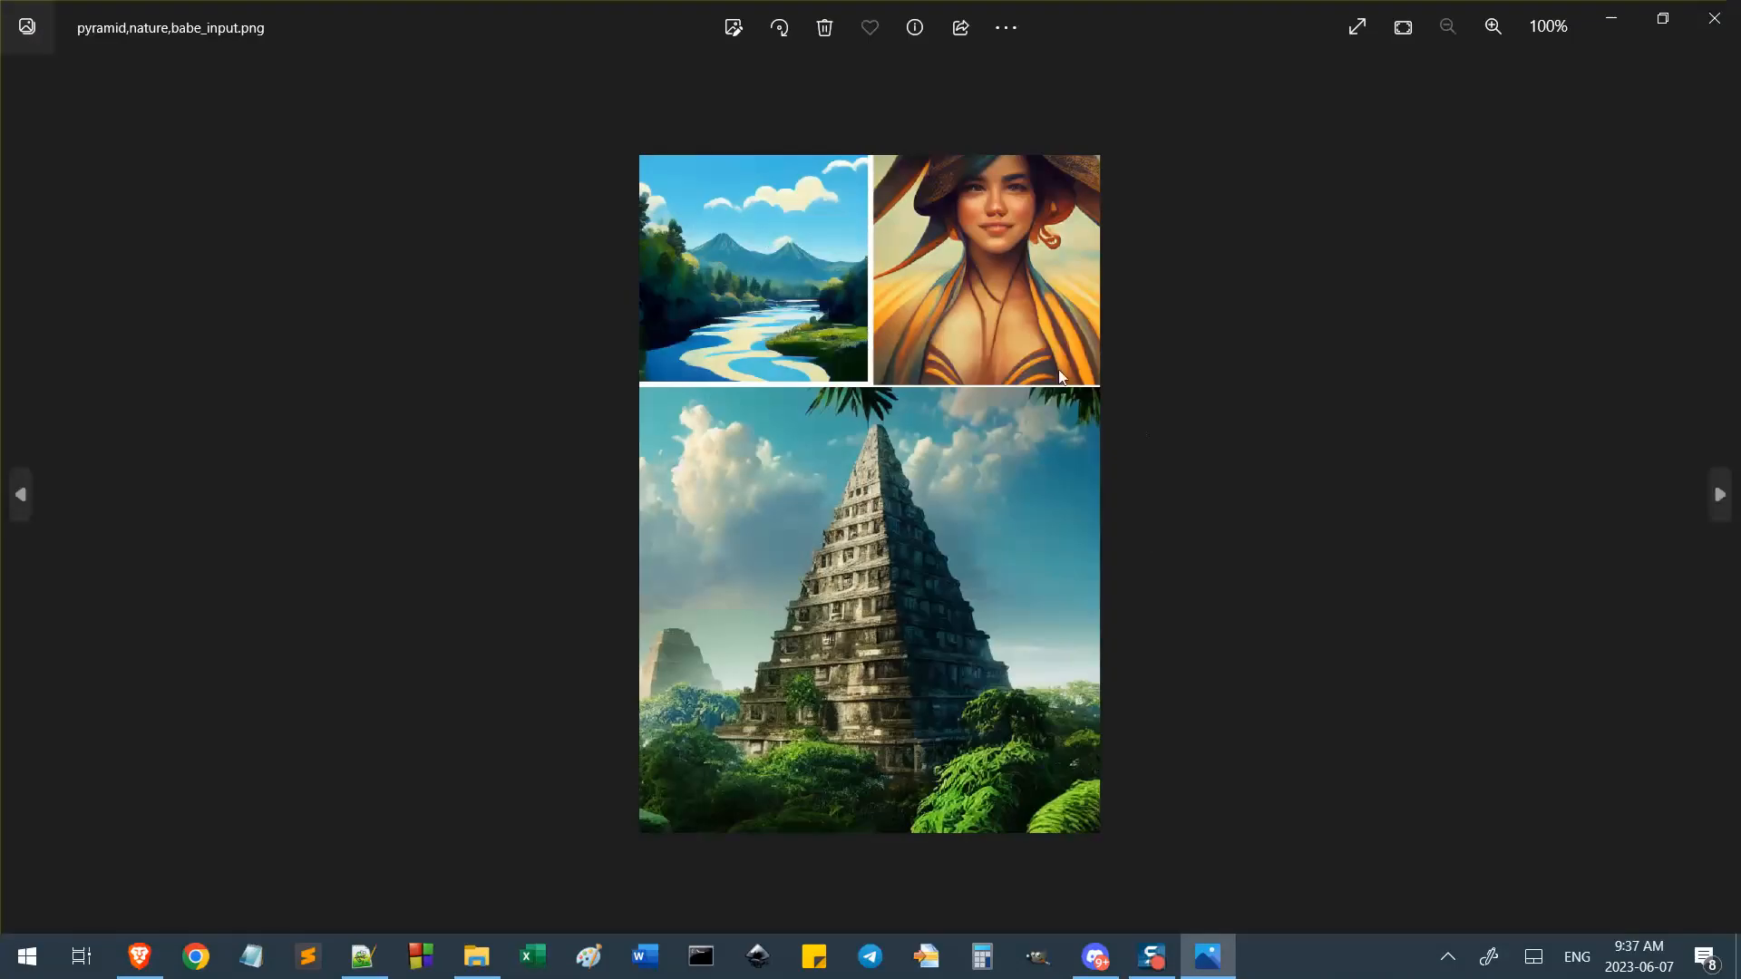
click(1714, 18)
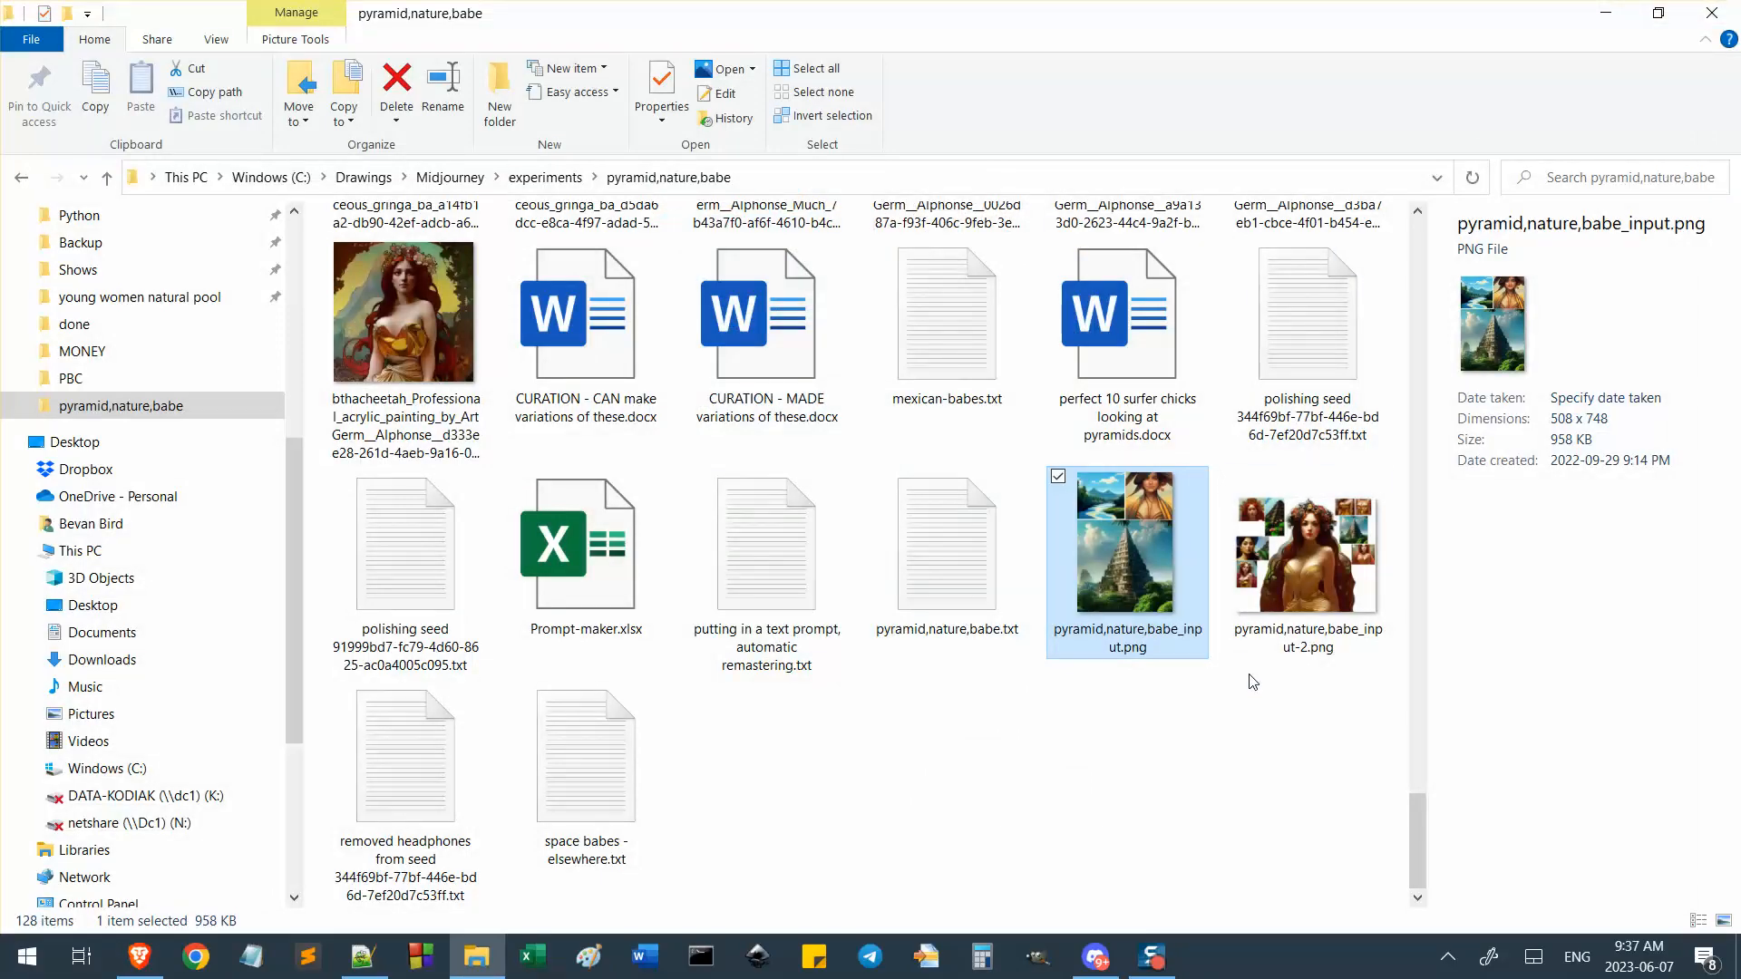
View the second collage pyramid,nature,babe_input-2.png, close it, and look over the generated portraits in the same folder.
double_click(1313, 537)
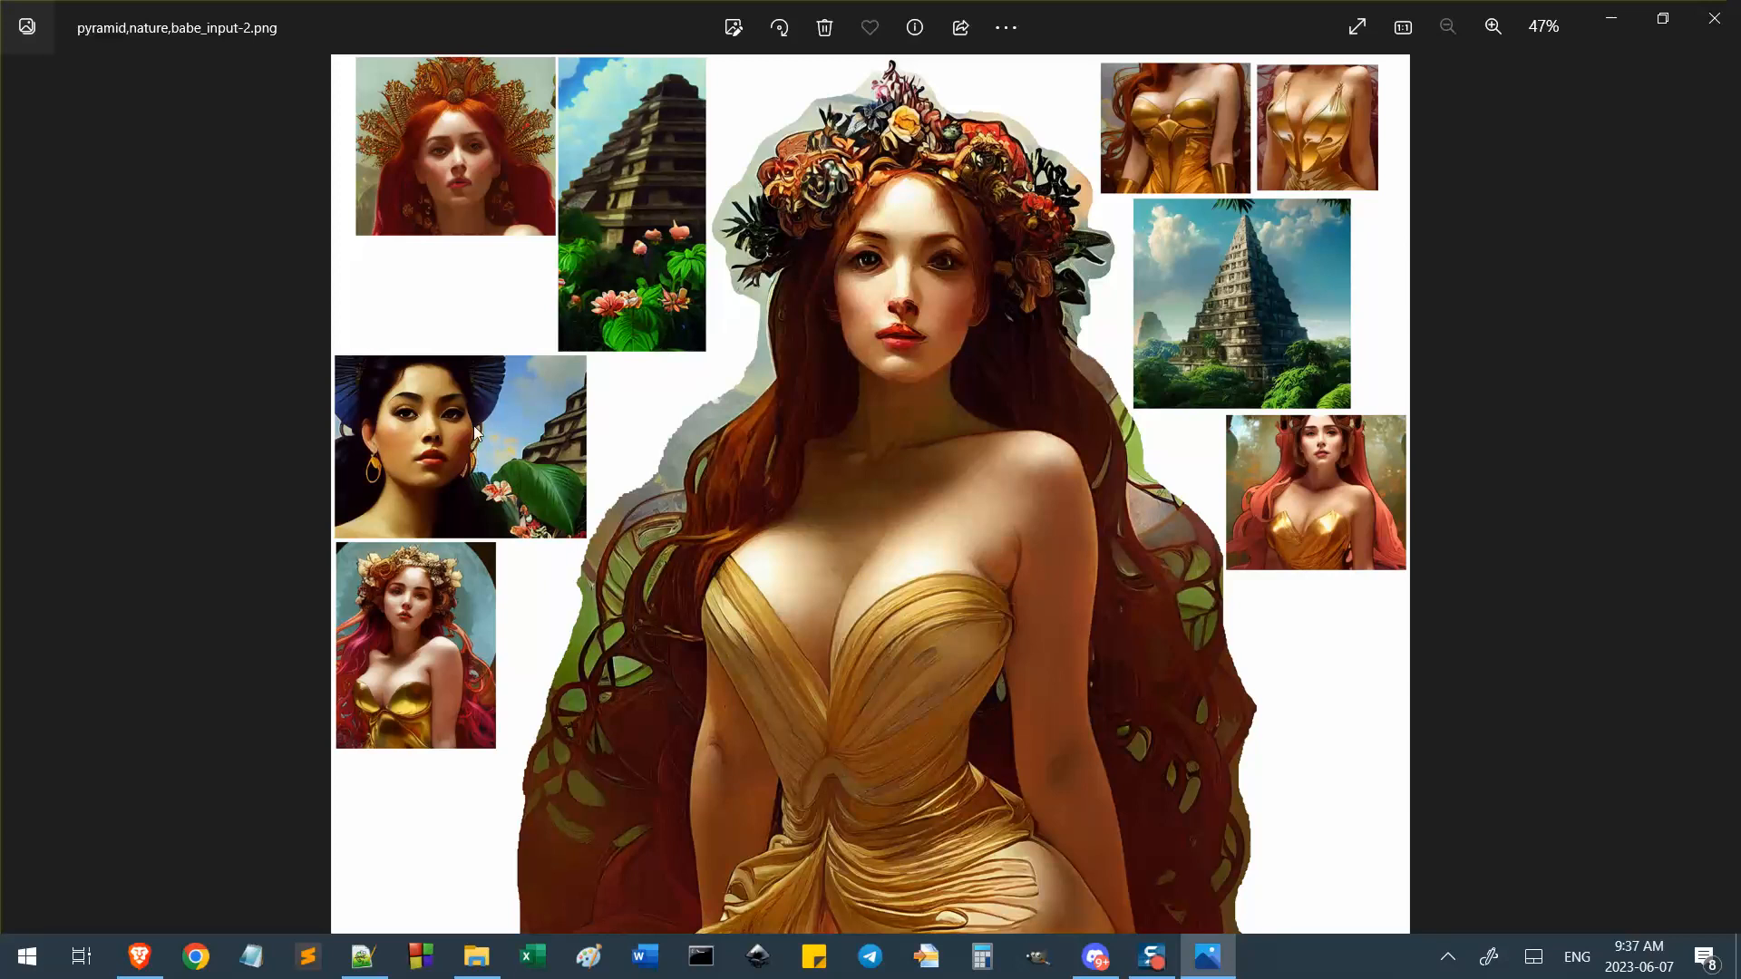
click(1714, 18)
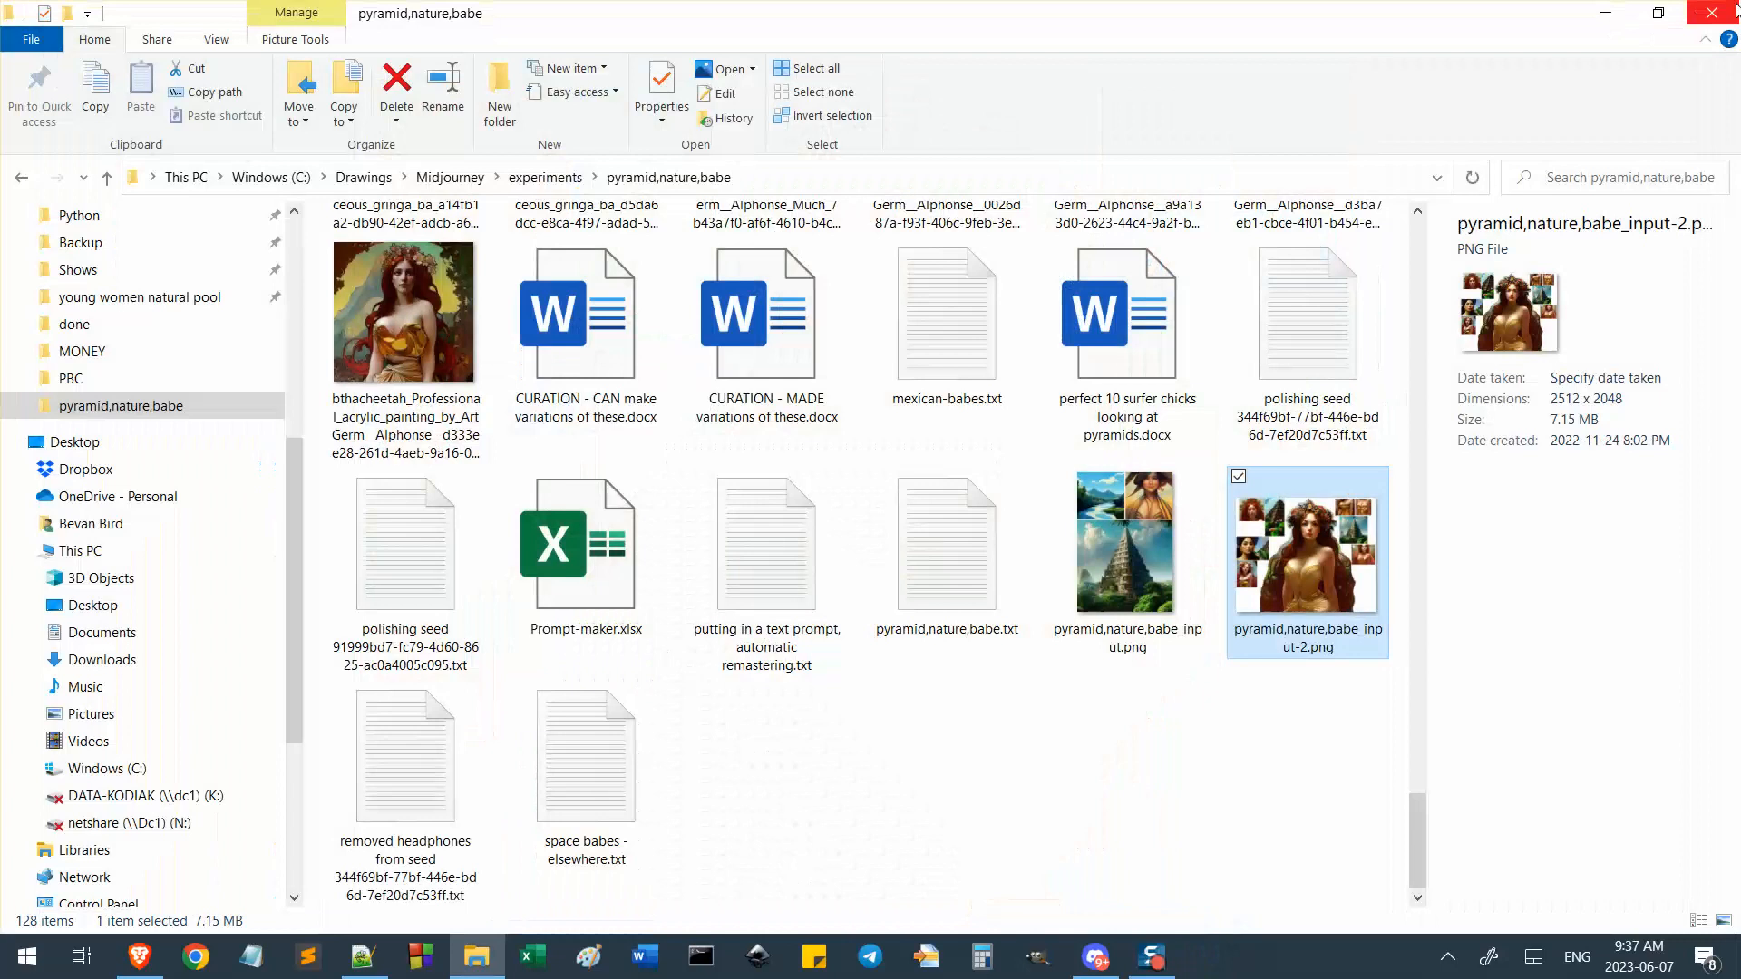
click(1299, 905)
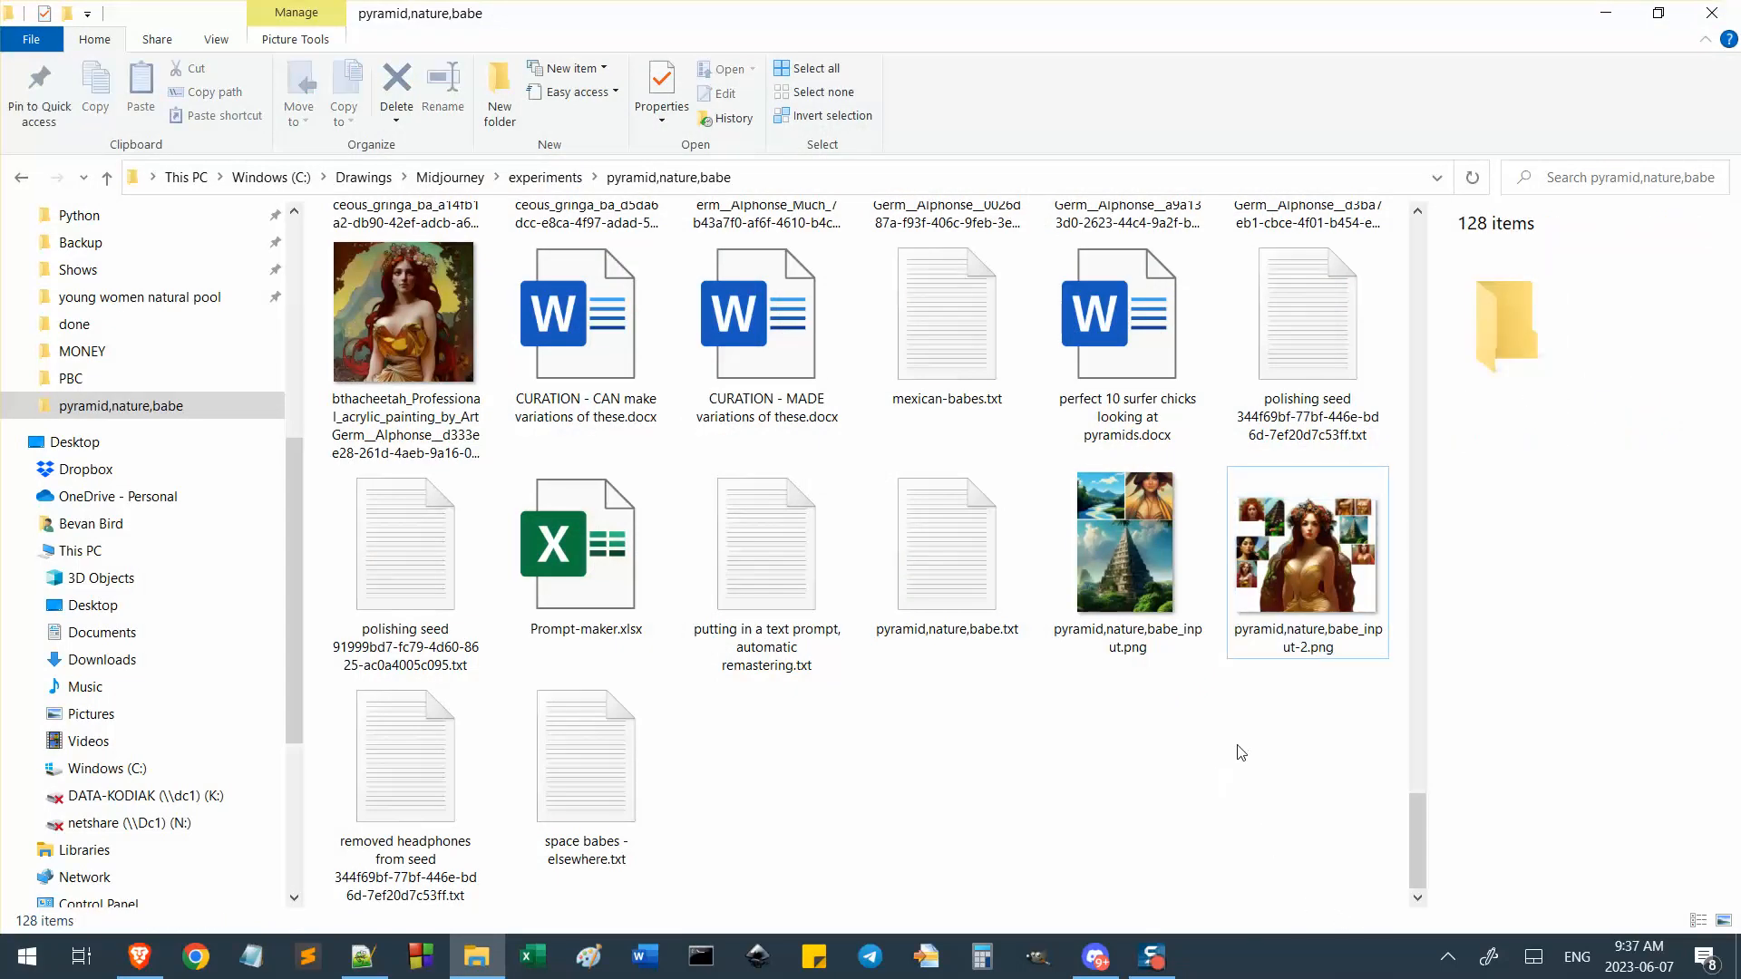
scroll(1241, 752, up, 5)
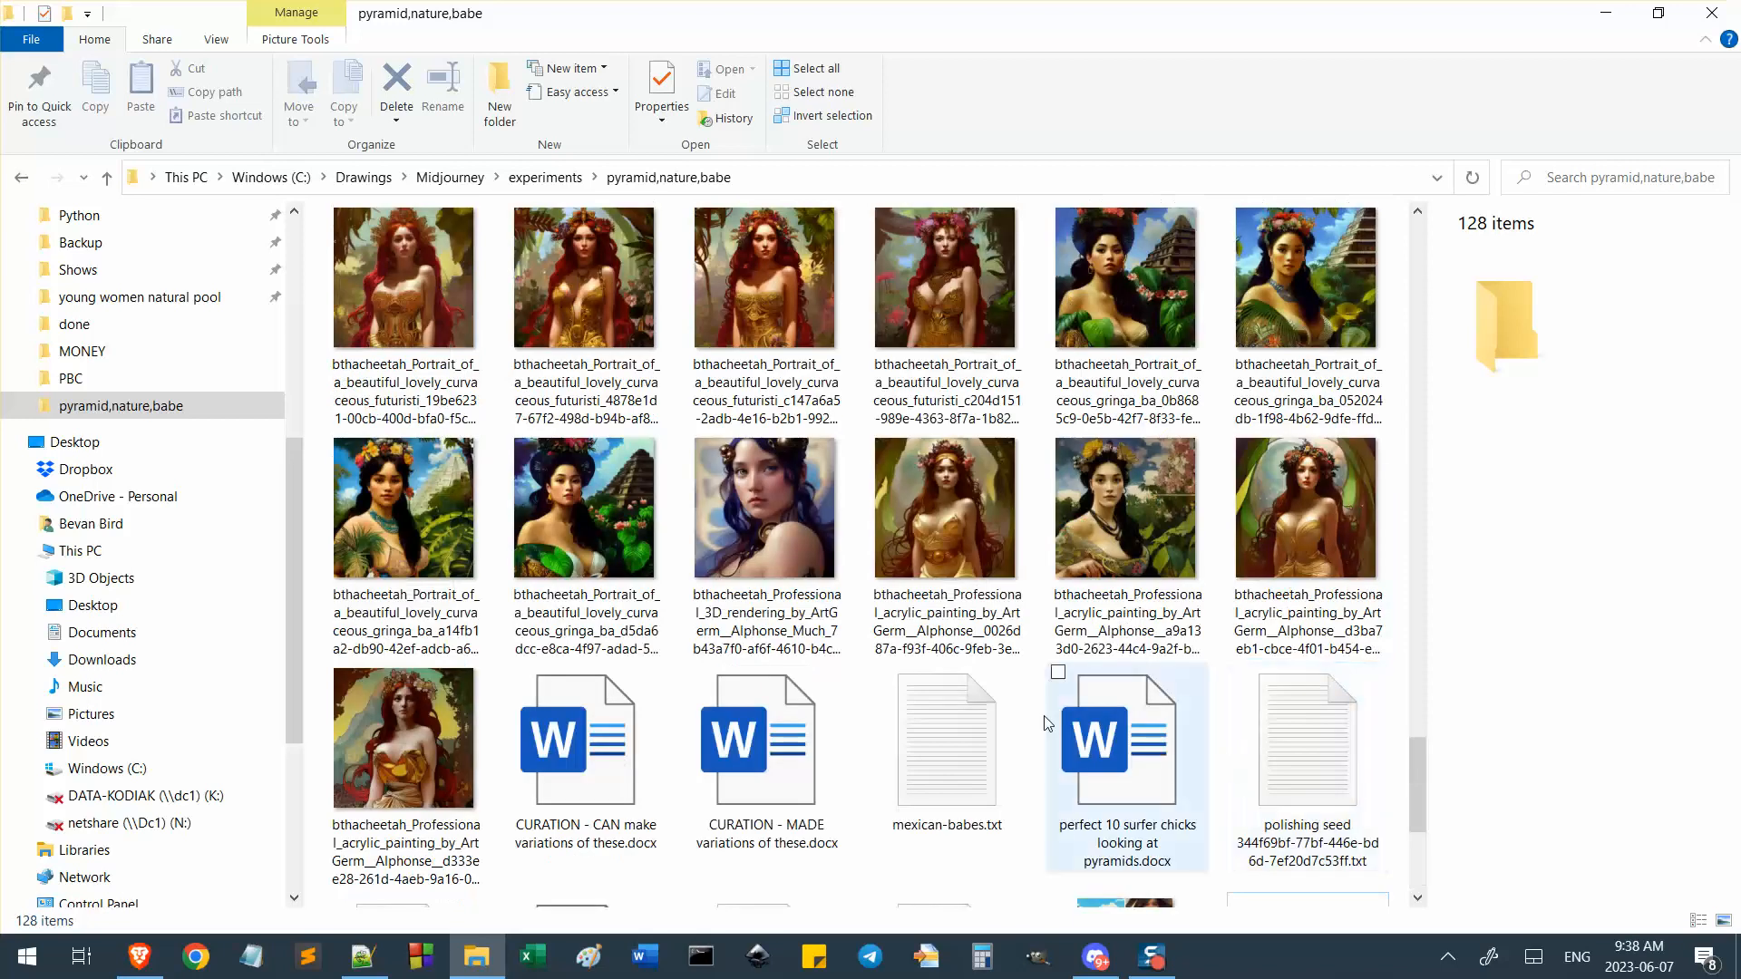
scroll(992, 695, down, 5)
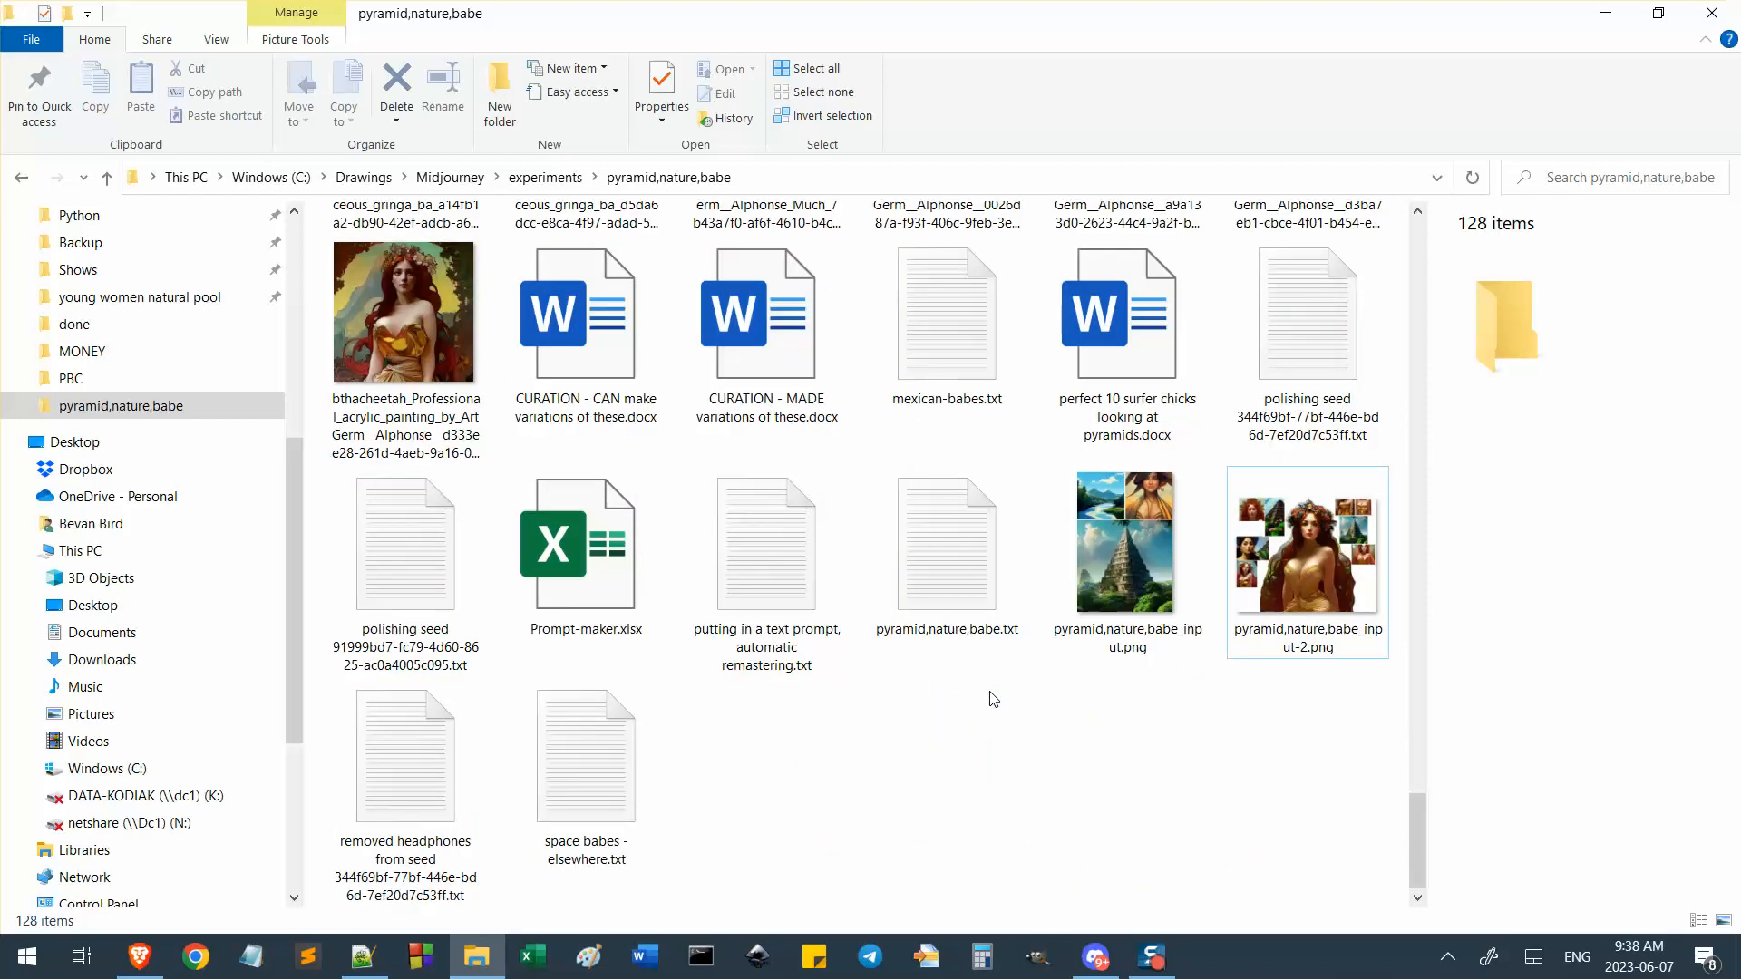
scroll(952, 738, up, 5)
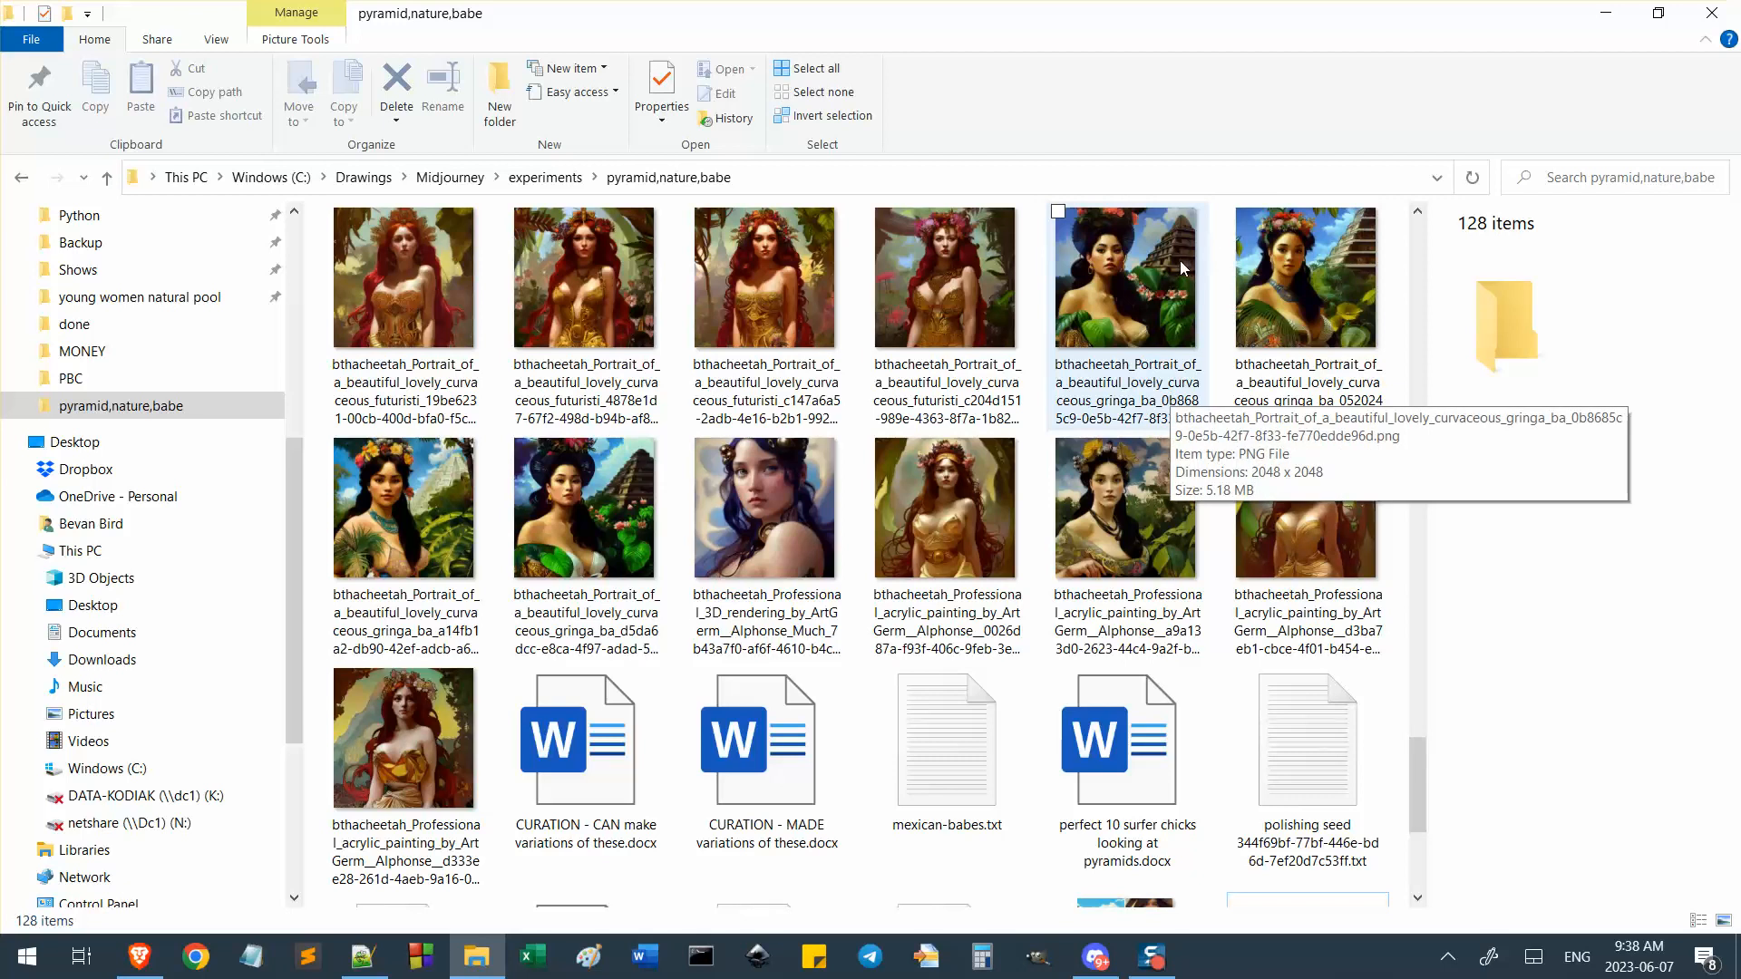
Switch to the Midjourney job page in Brave, compare the jet ski image grid with its prompt details, and open the image prompt photo.
click(153, 965)
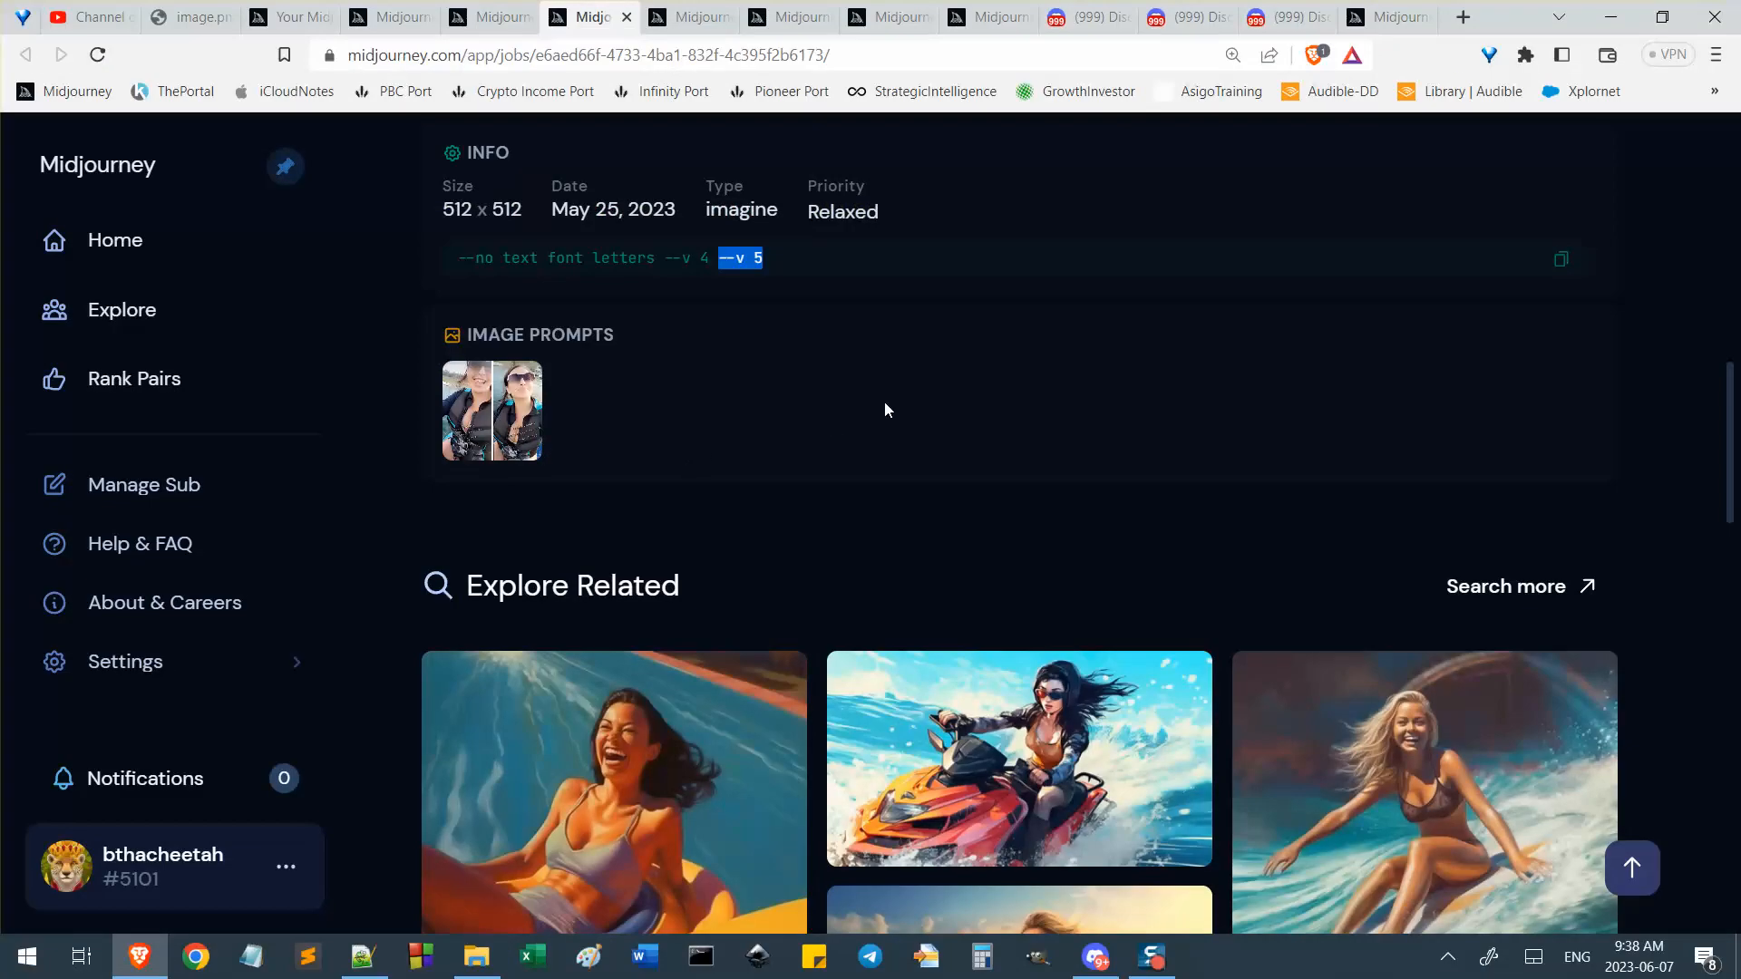
scroll(1026, 445, down, 3)
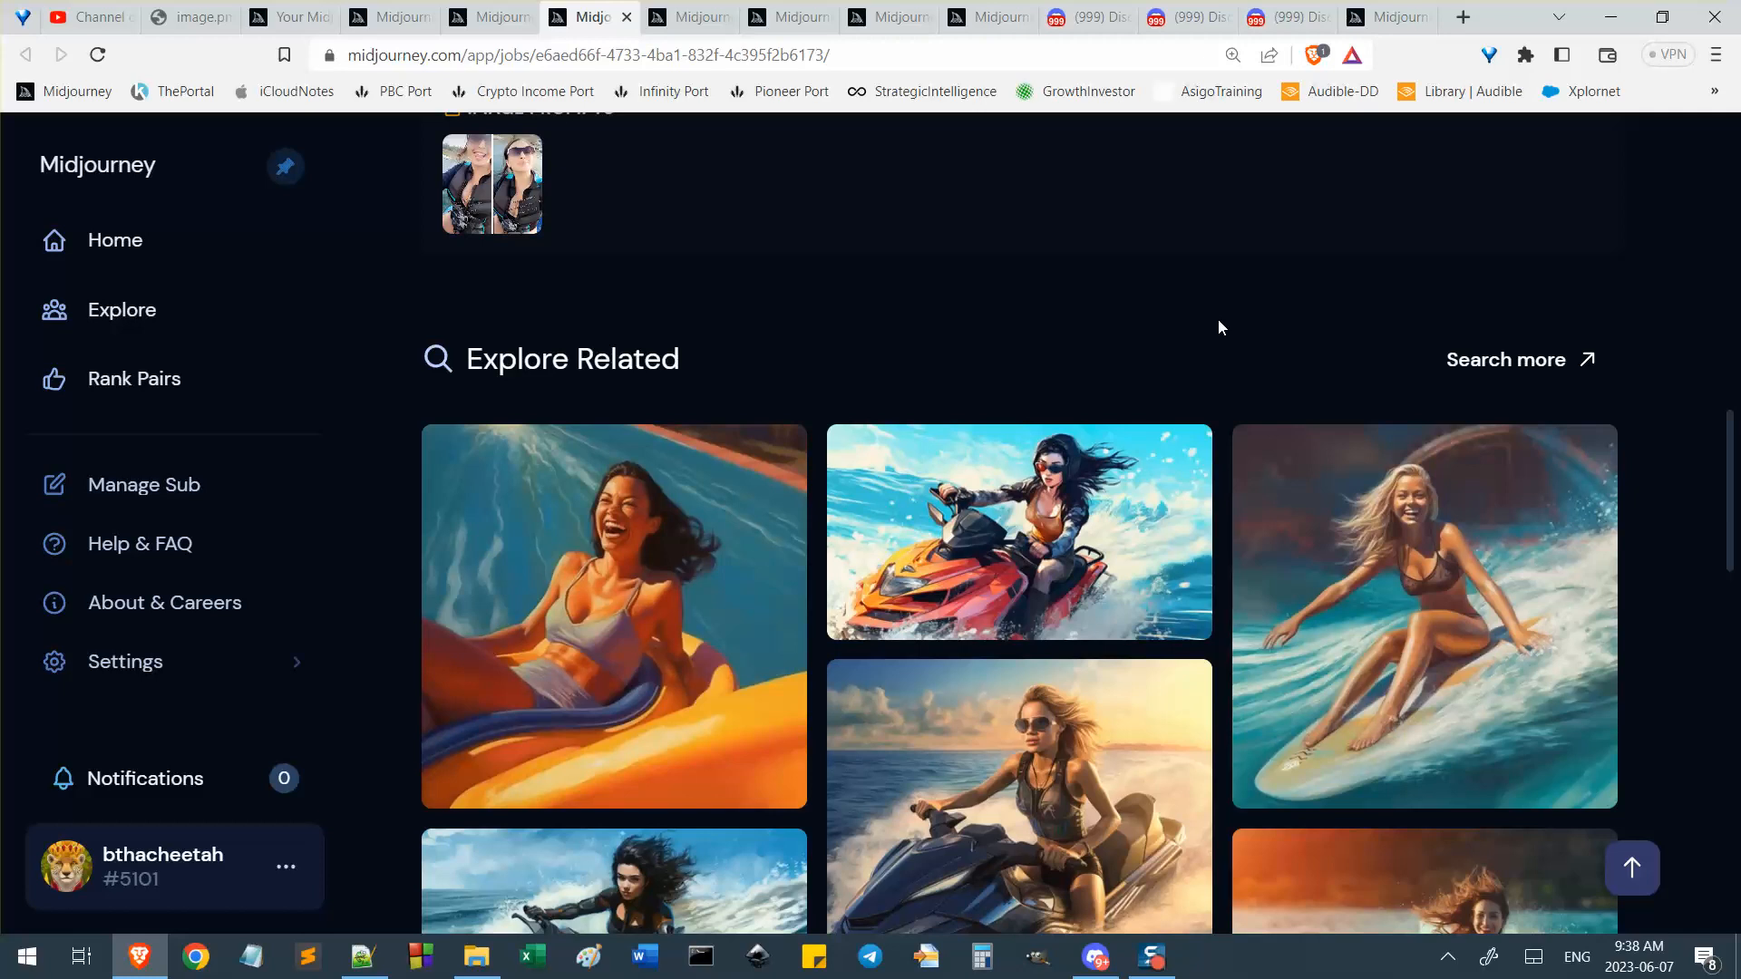
scroll(1219, 326, up, 15)
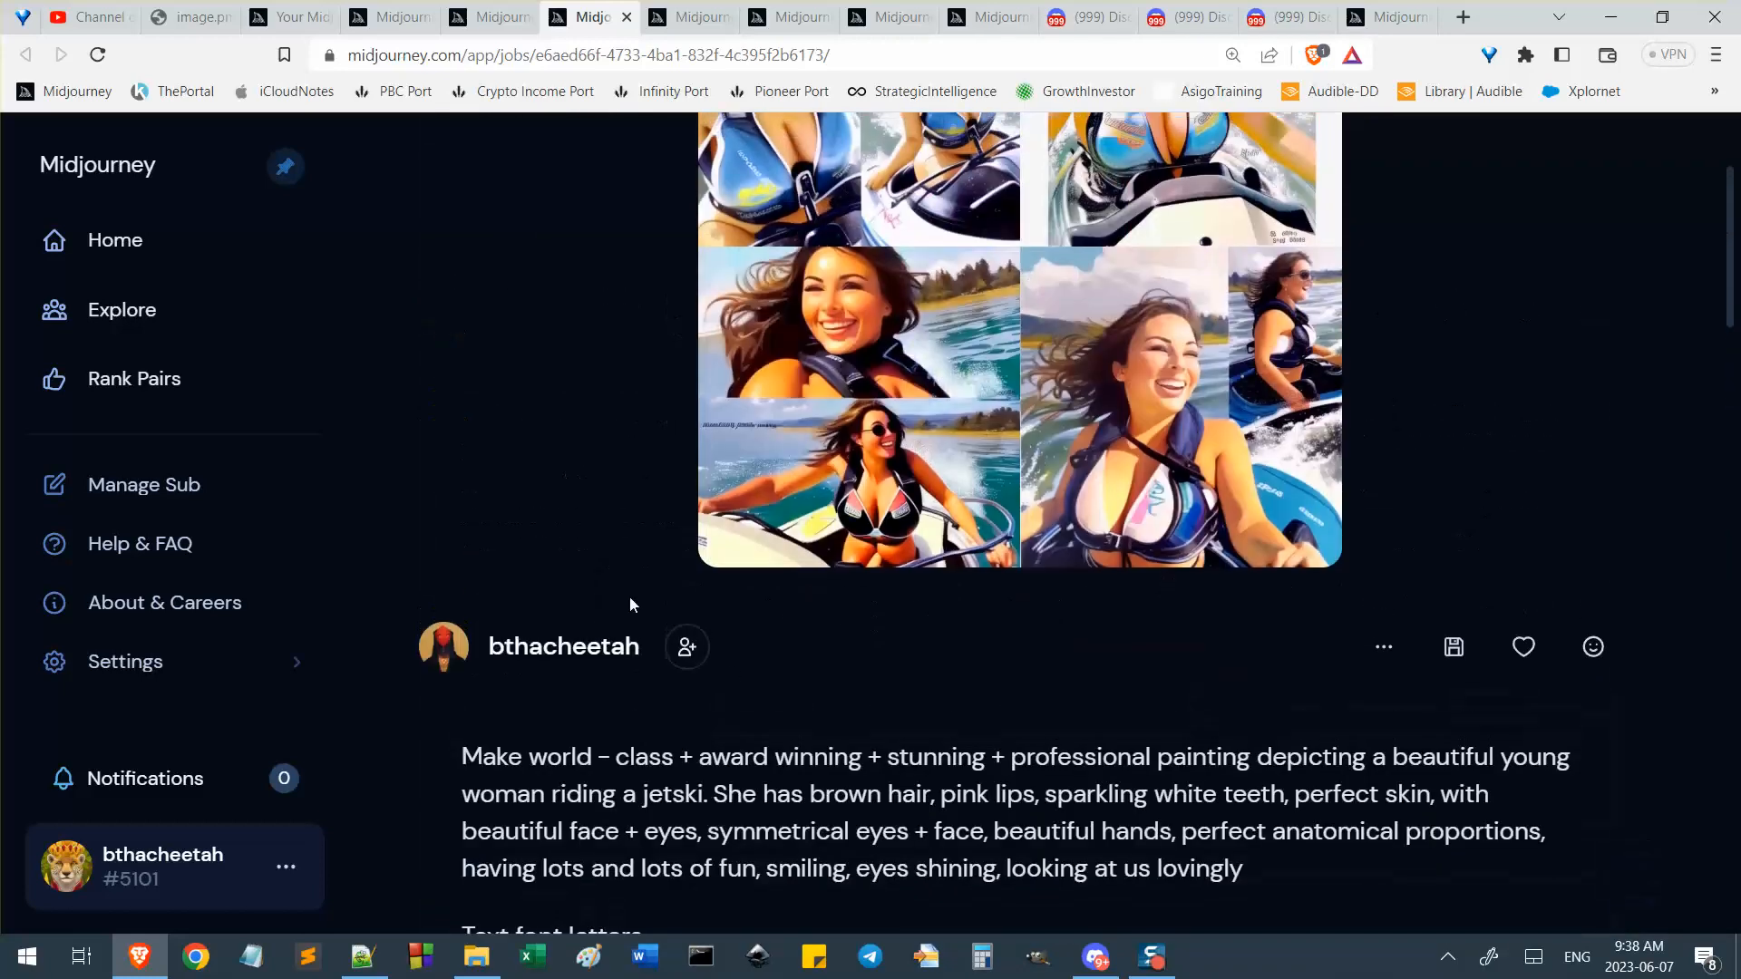
scroll(629, 602, up, 3)
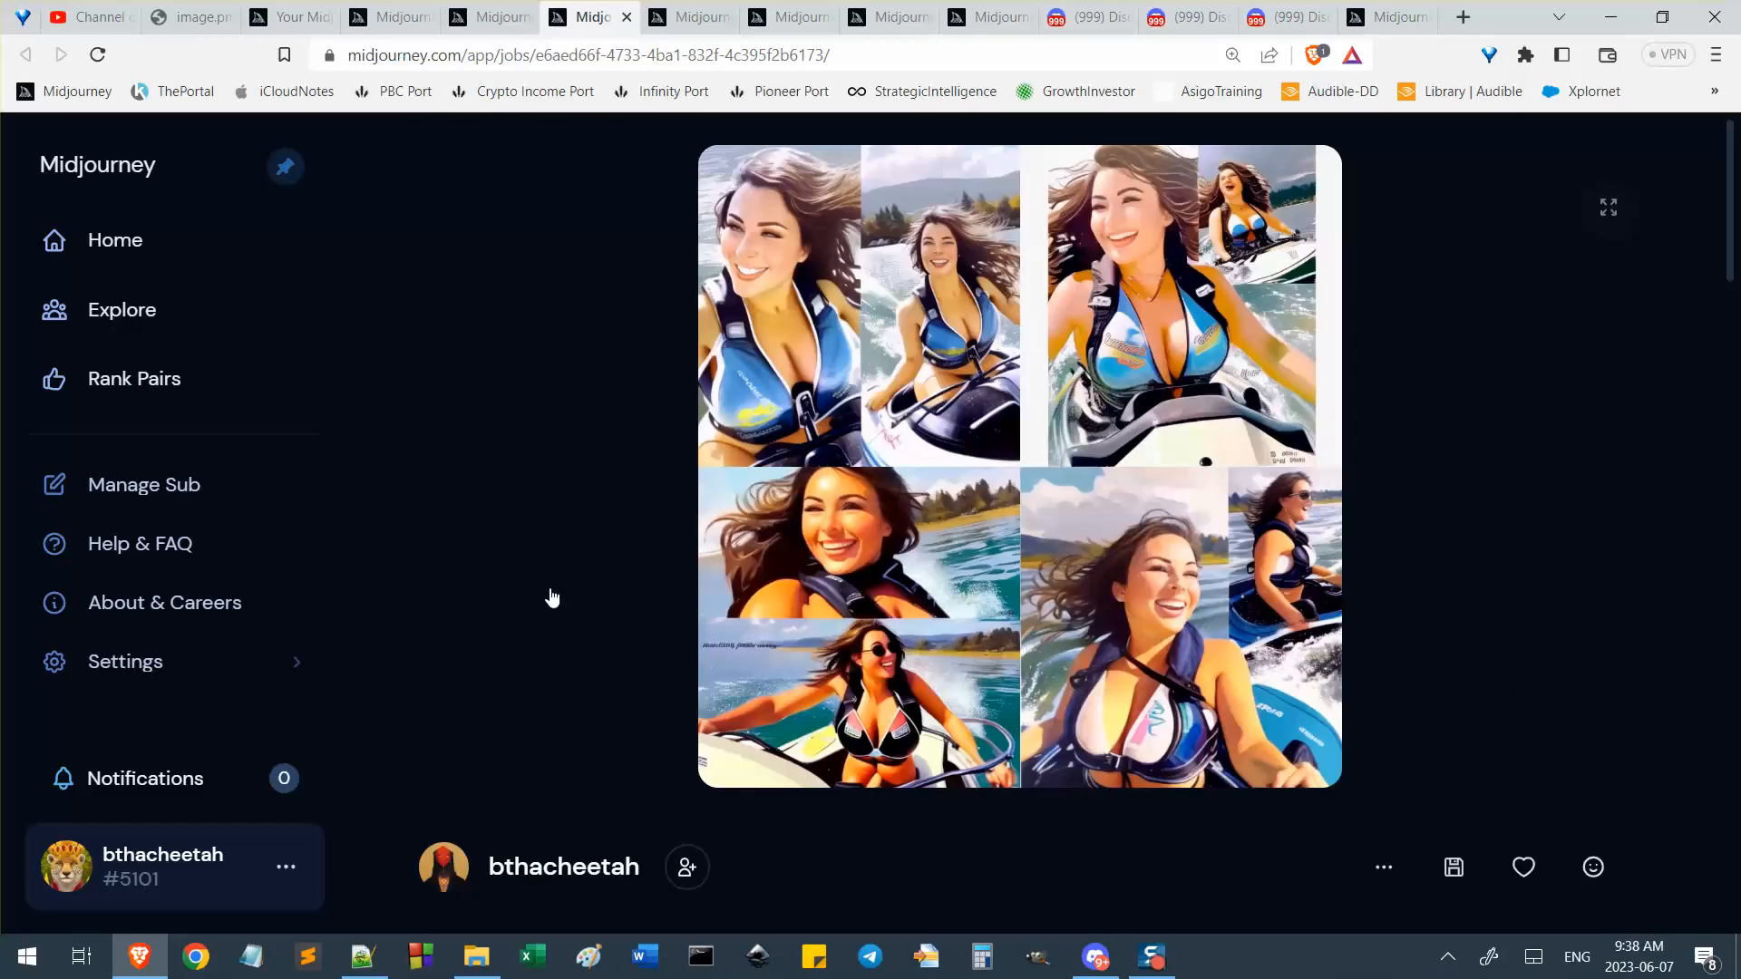
scroll(551, 596, down, 12)
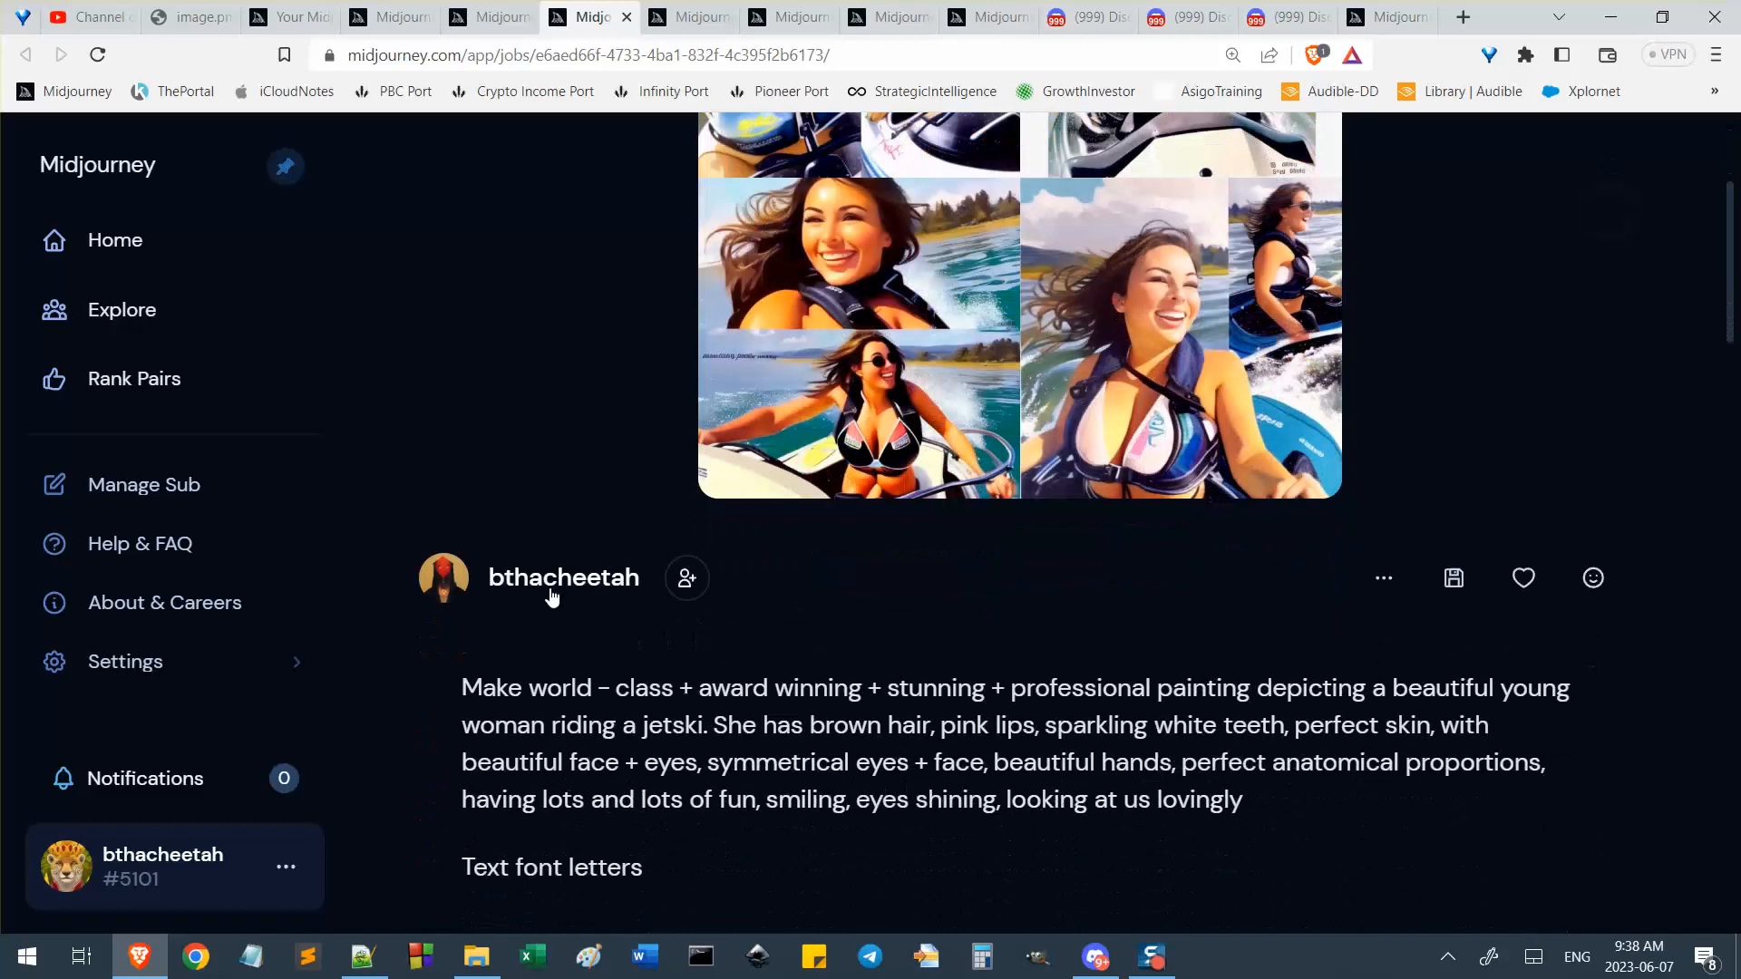
scroll(552, 594, down, 3)
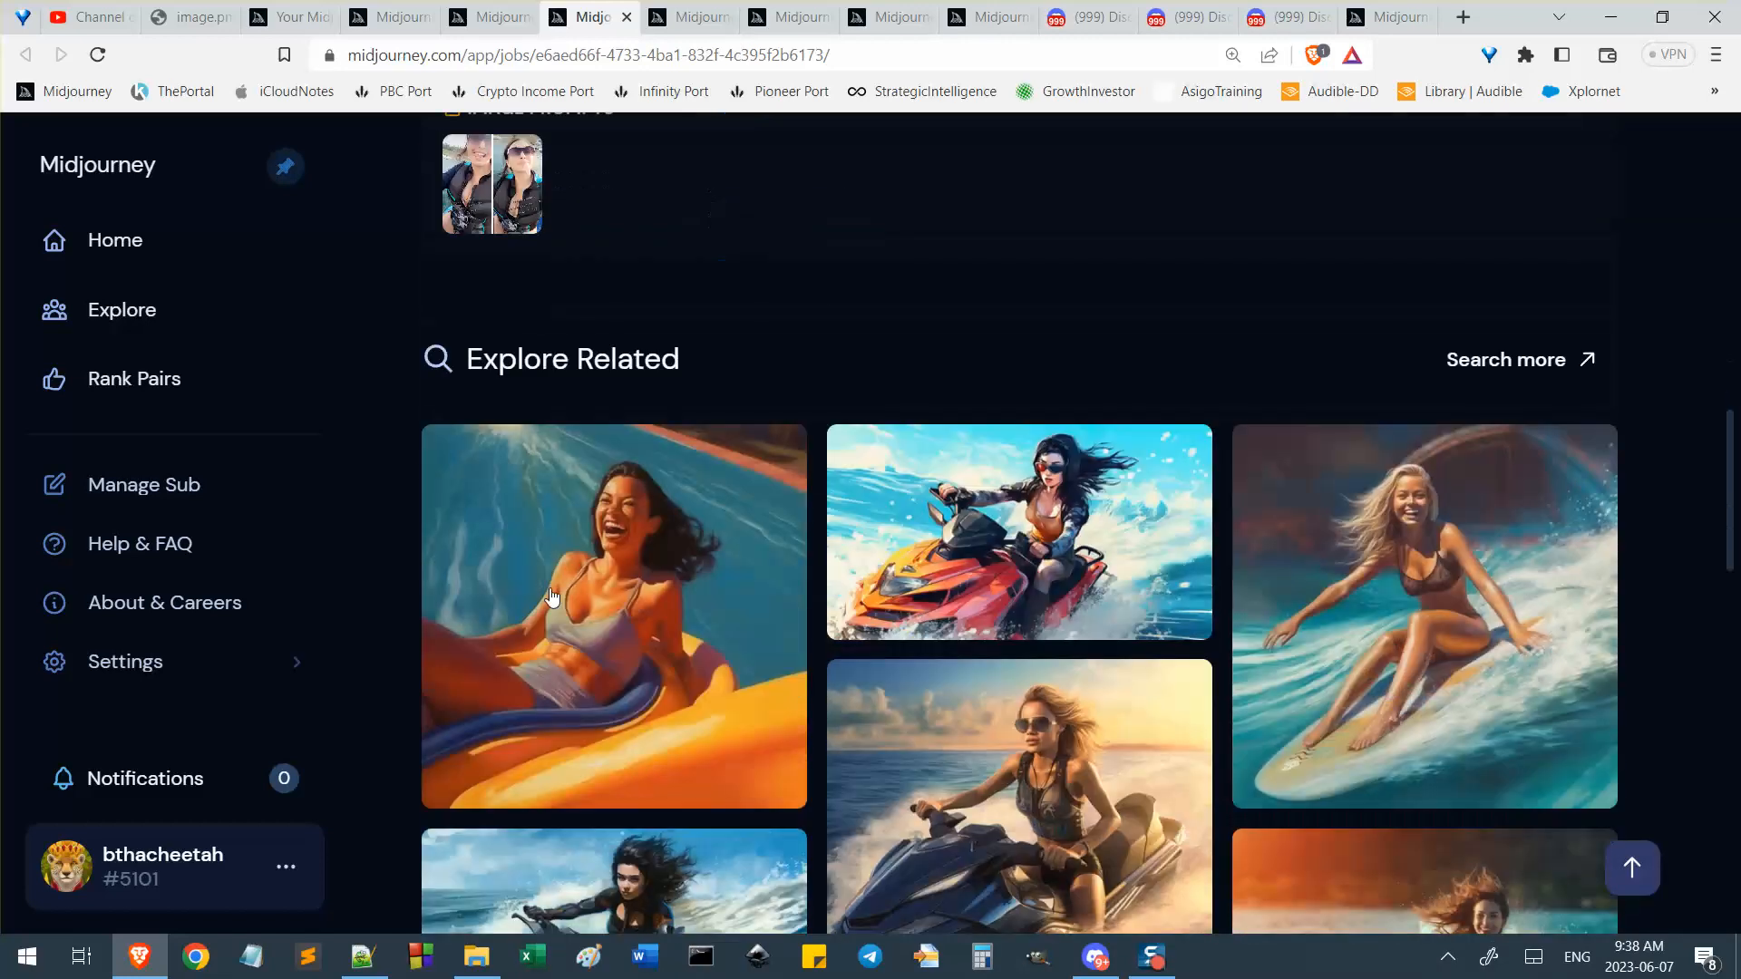
scroll(549, 594, up, 10)
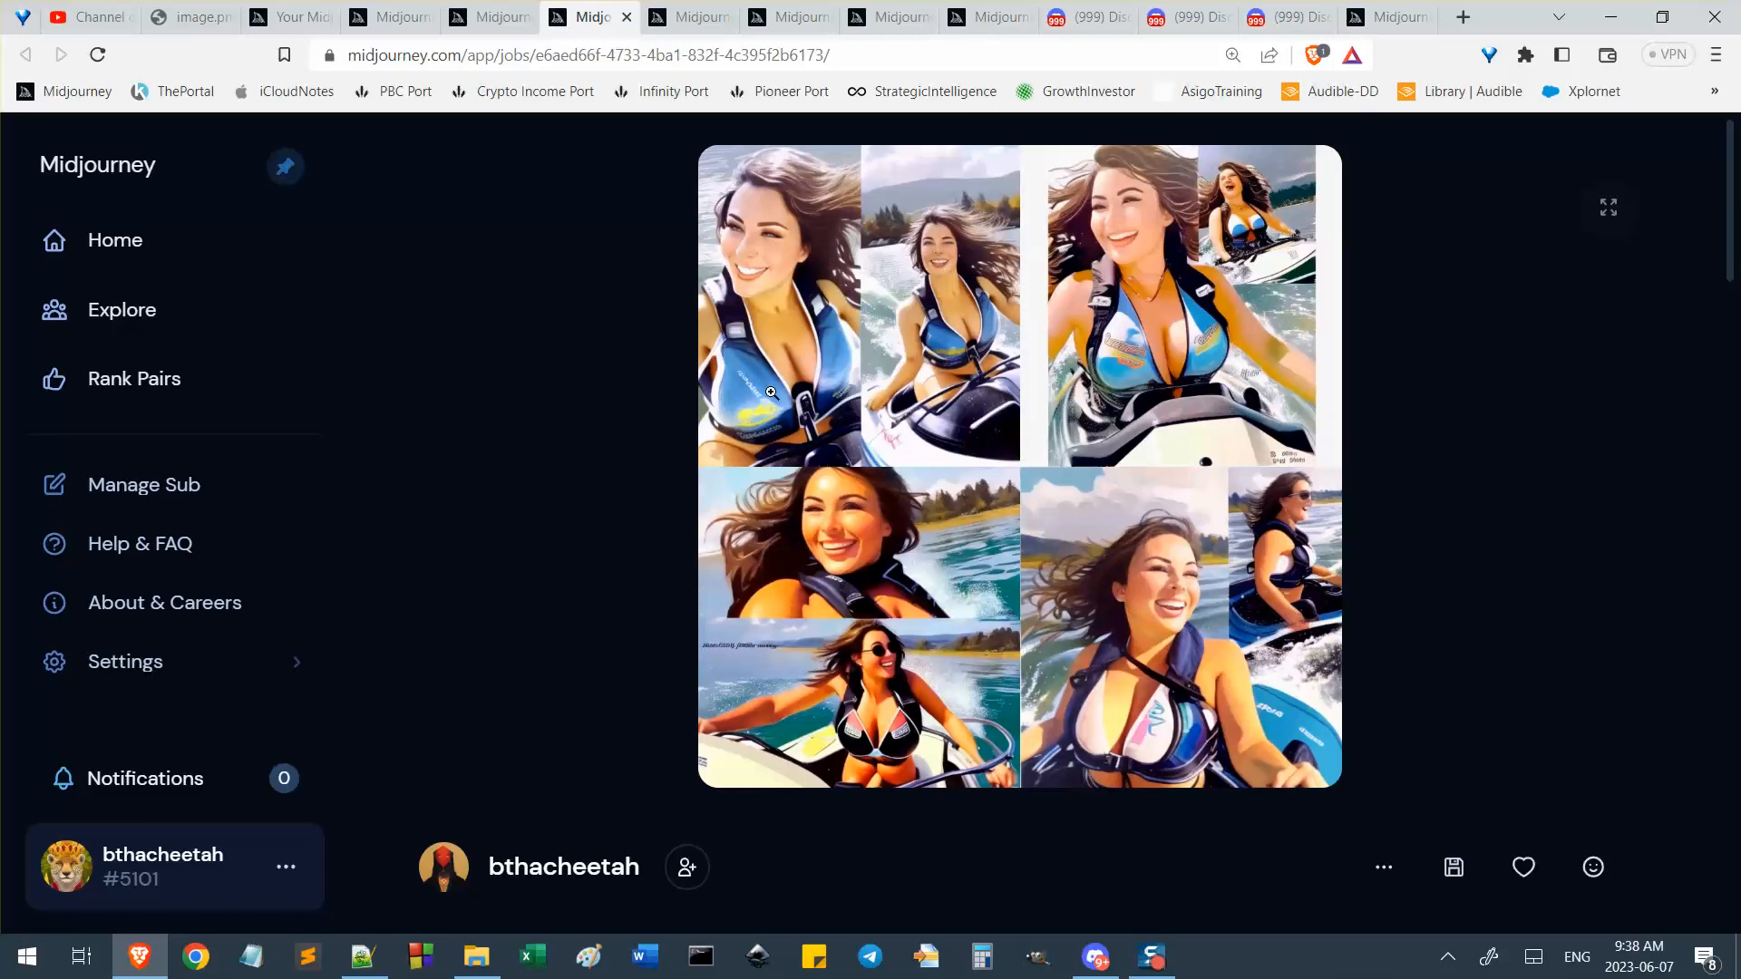
scroll(740, 272, down, 10)
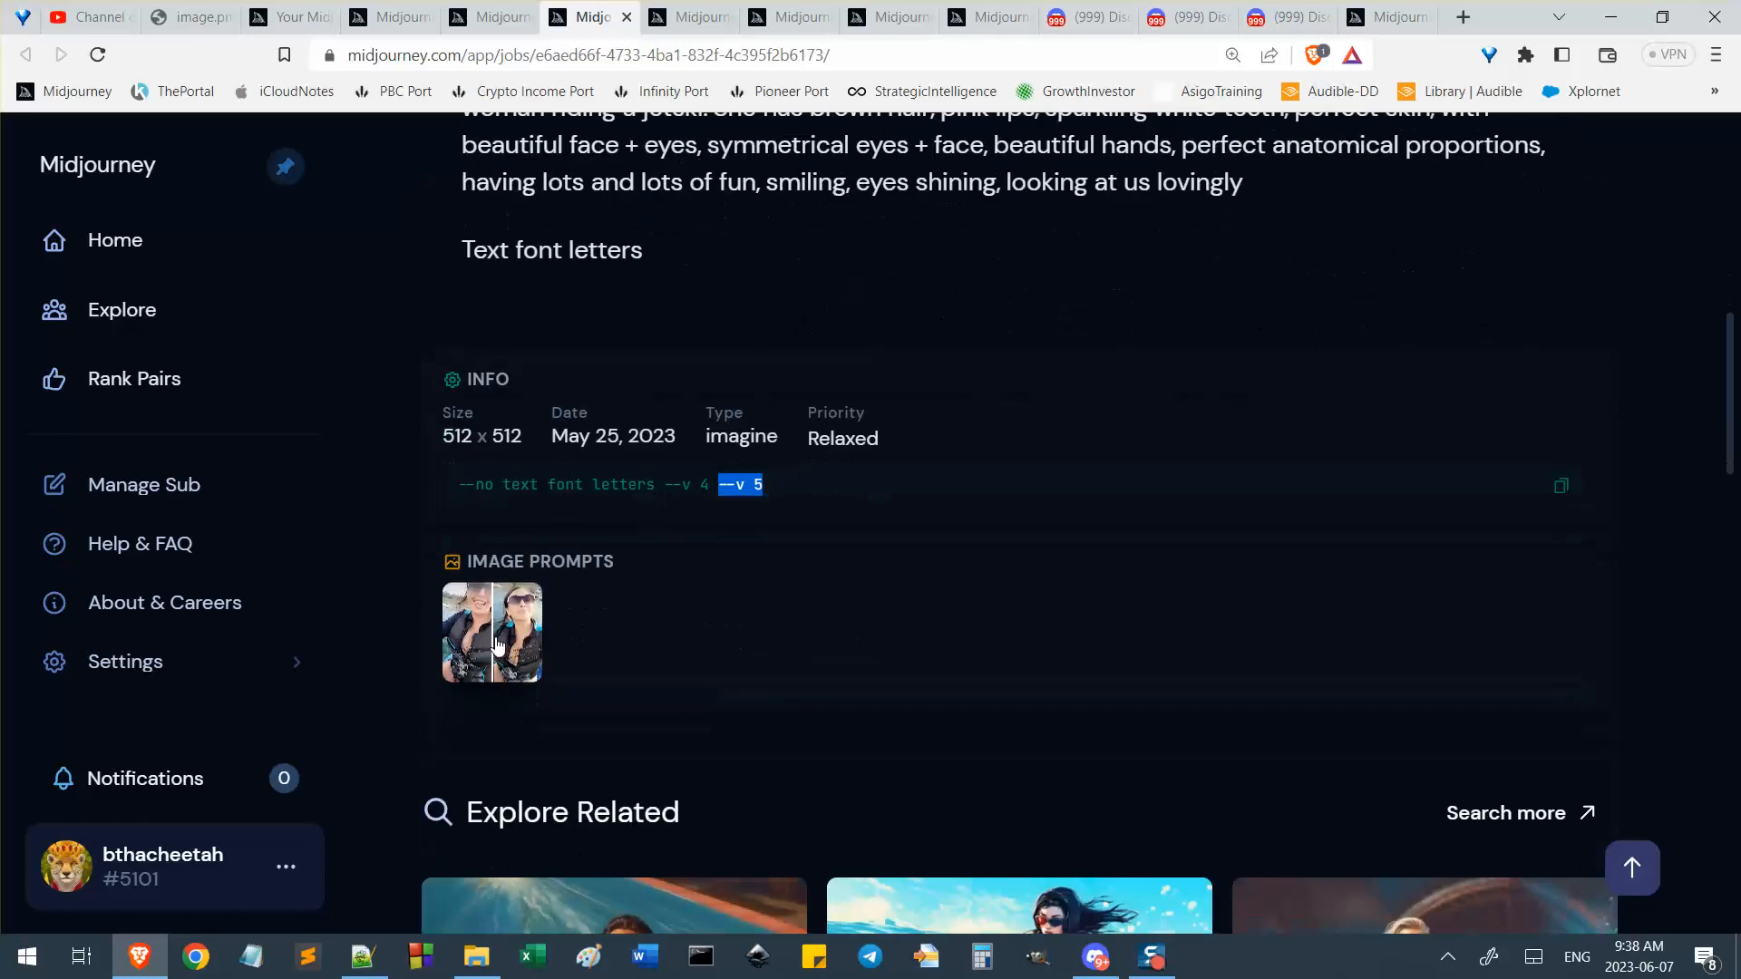
click(528, 684)
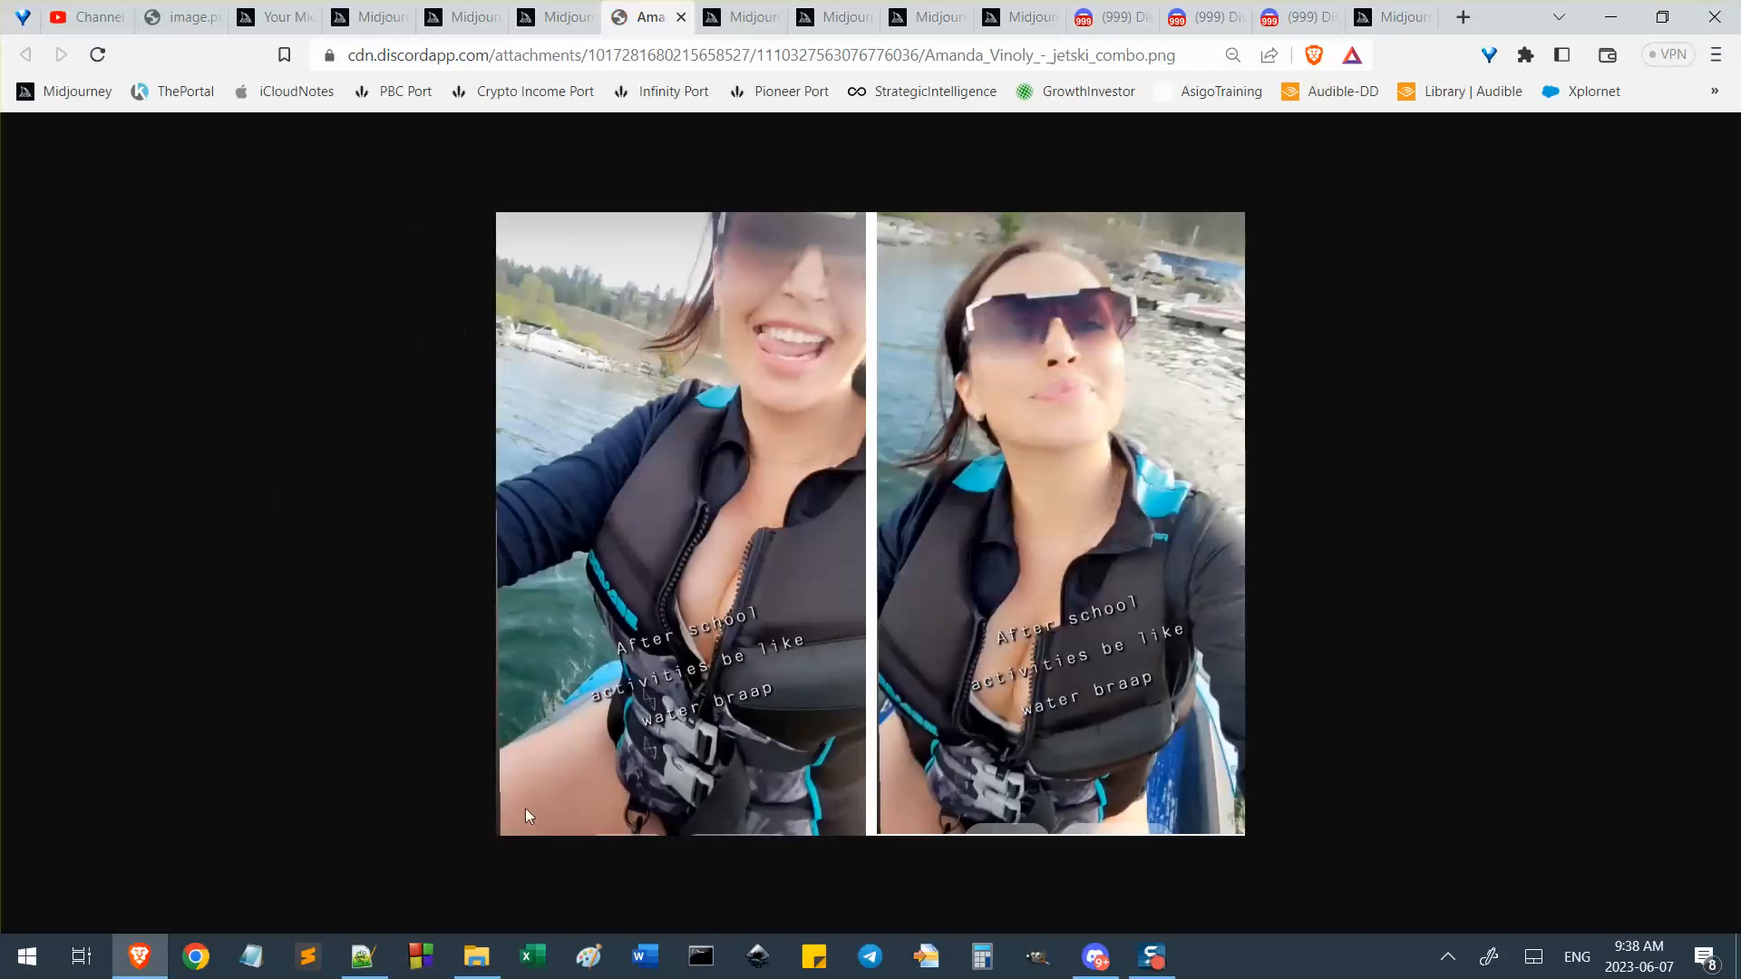
Return to the pyramid,nature,babe folder in File Explorer and view pyramid,nature,babe_input.png and pyramid,nature,babe_input-2.png one after the other, closing each.
click(476, 957)
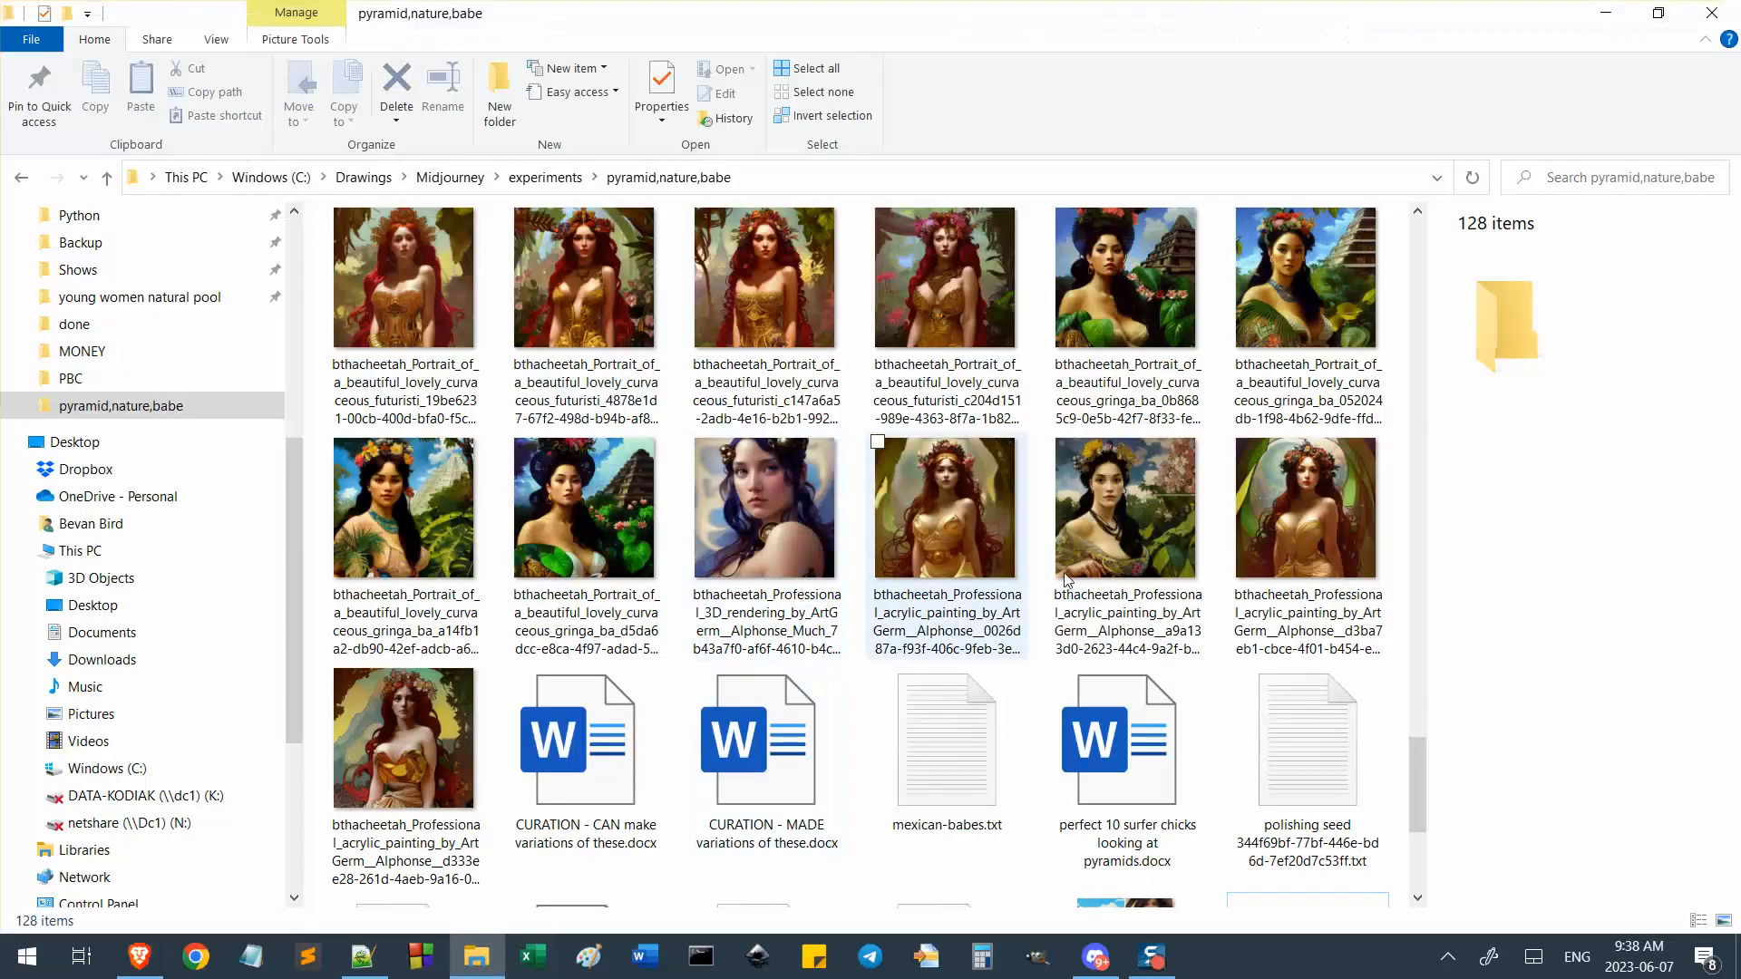
scroll(1124, 544, down, 3)
double_click(1115, 547)
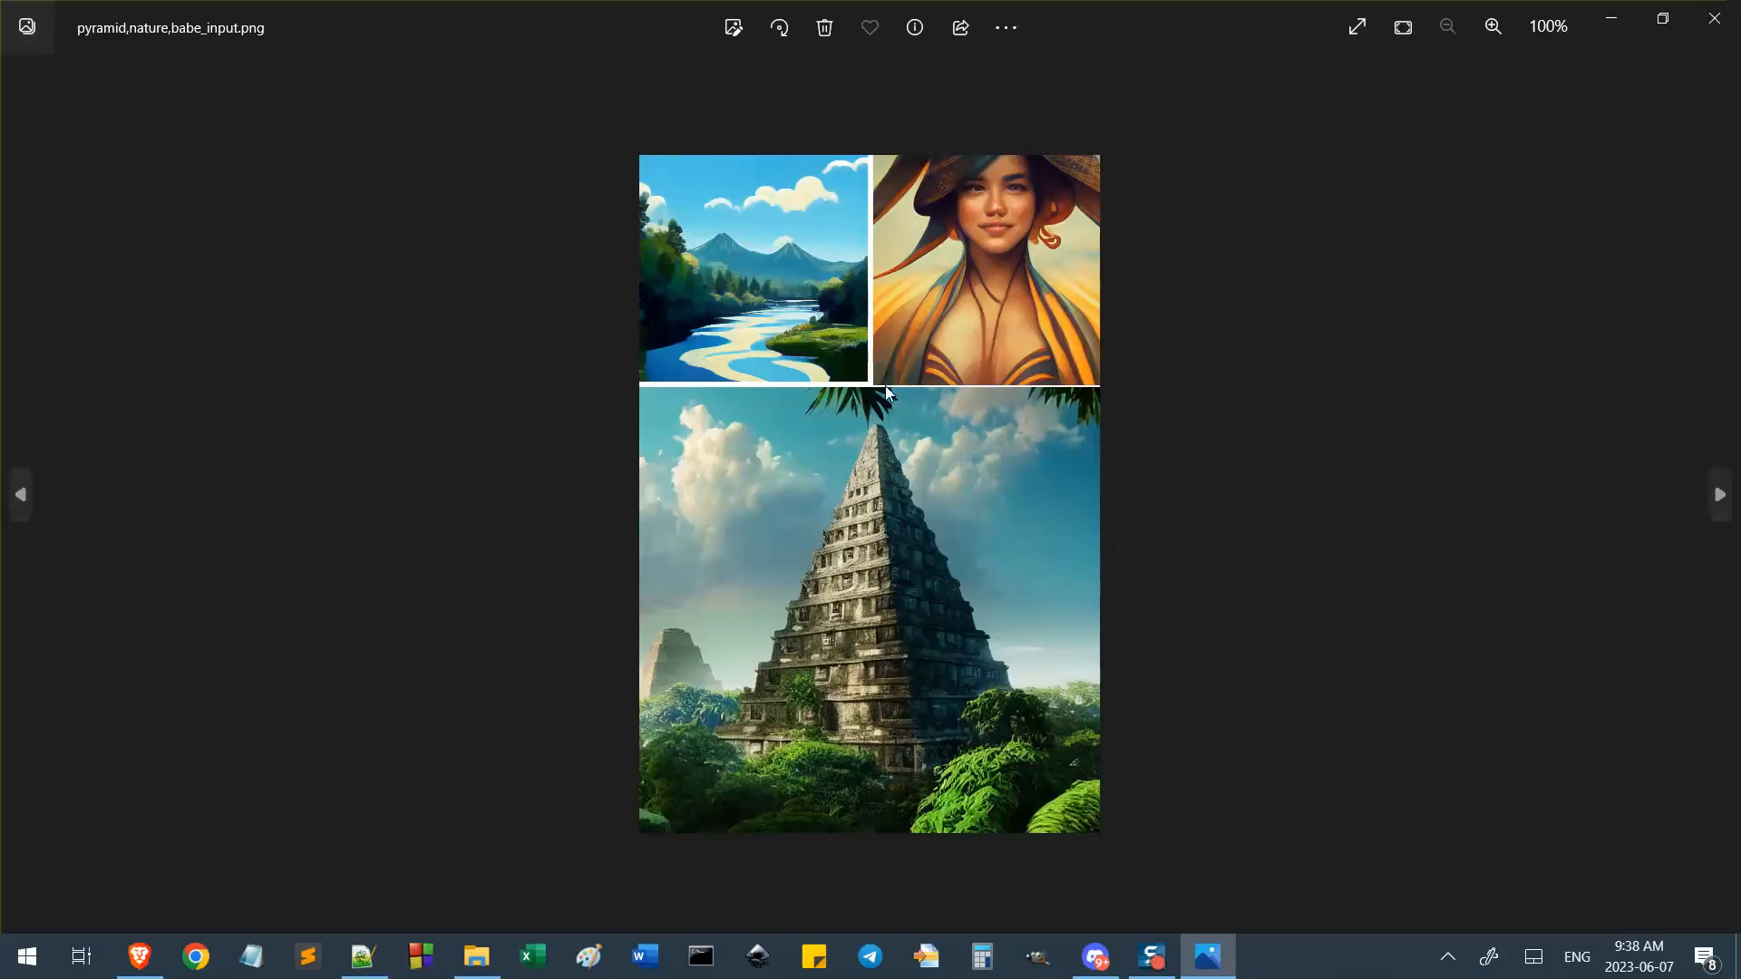
click(1714, 18)
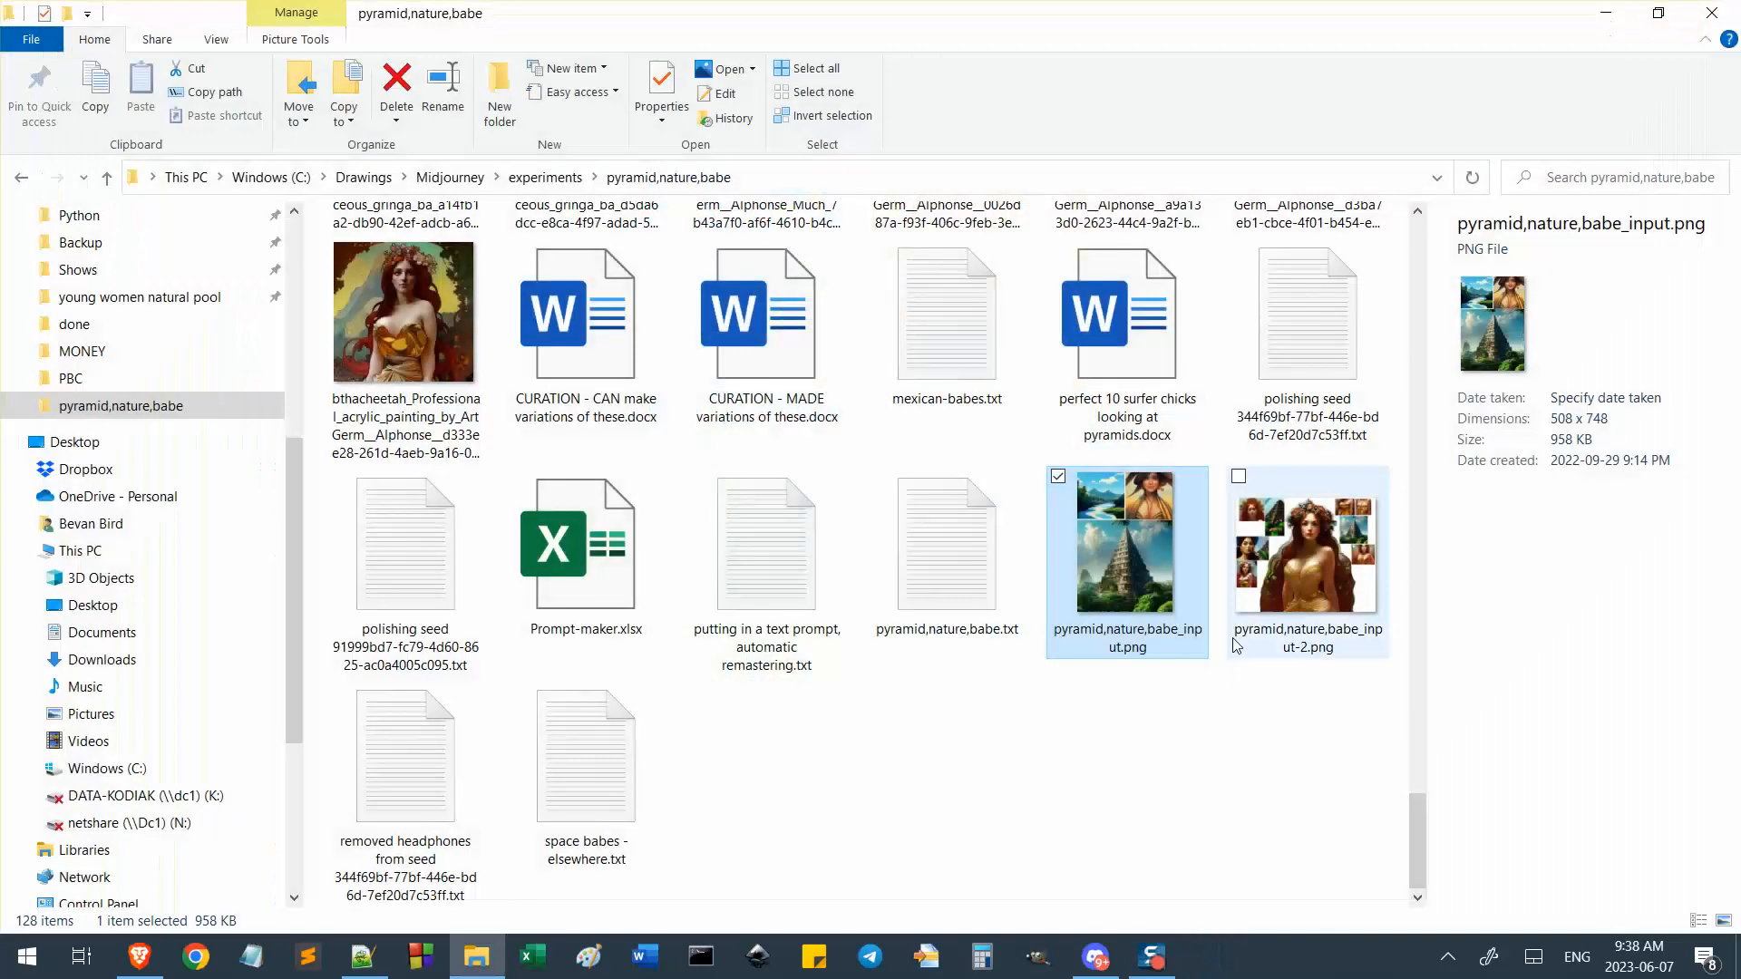
double_click(1298, 580)
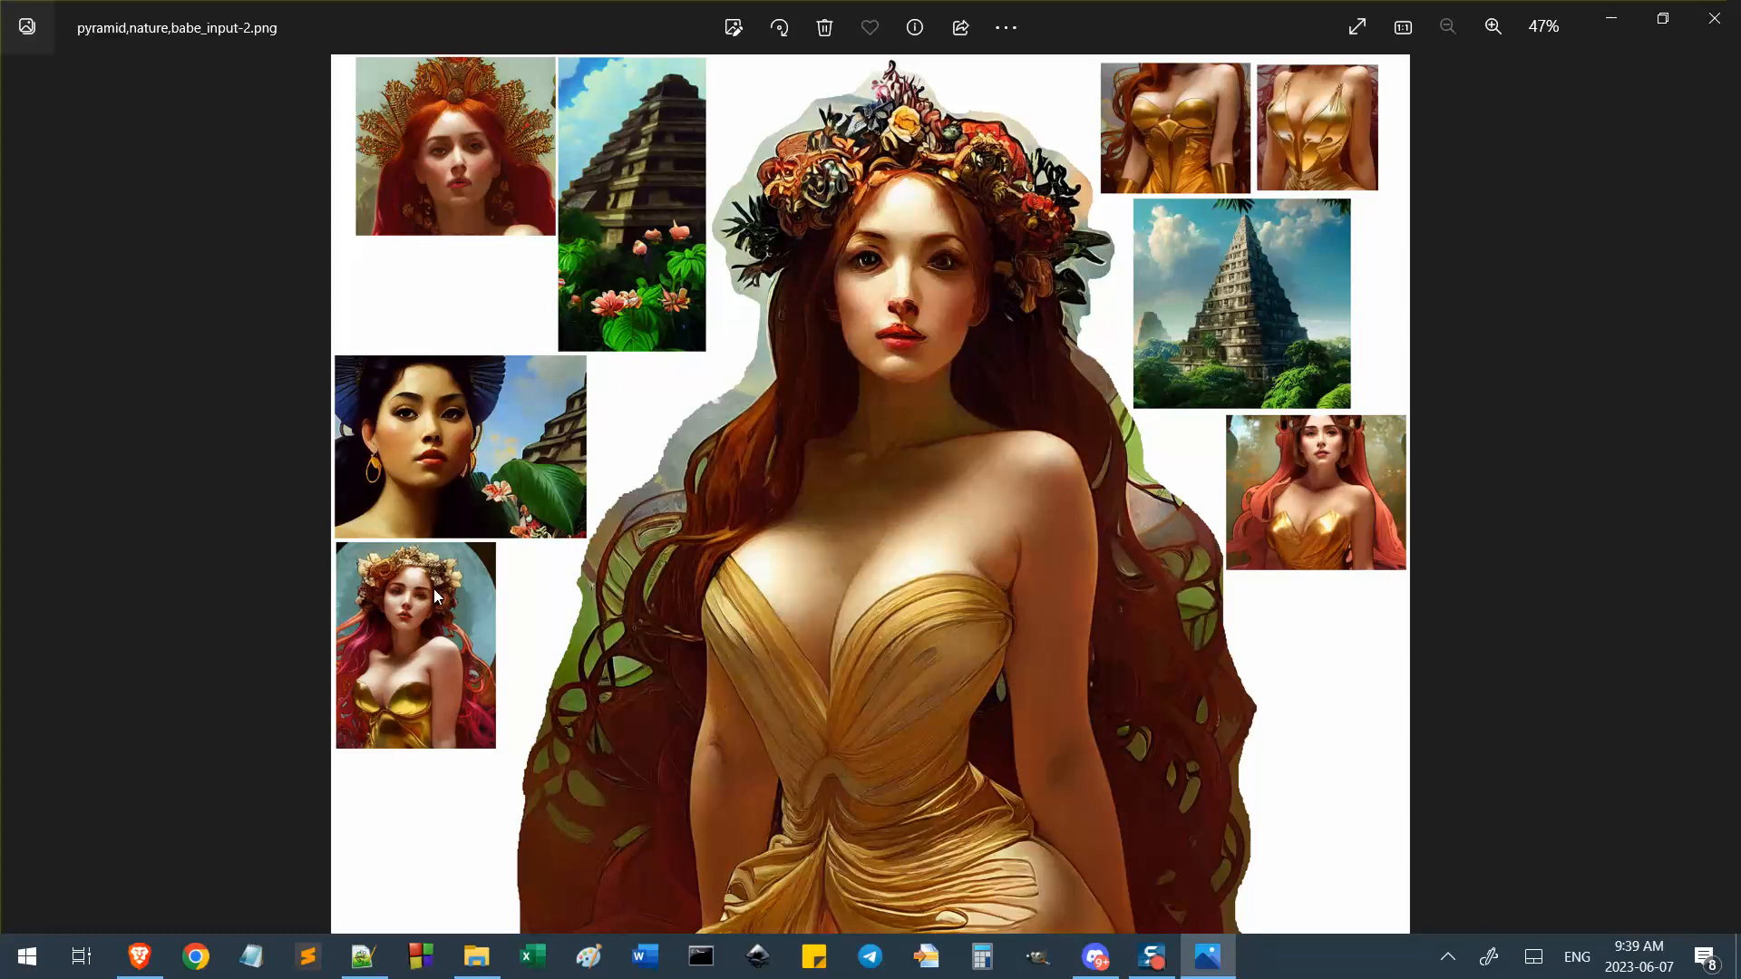
click(1714, 18)
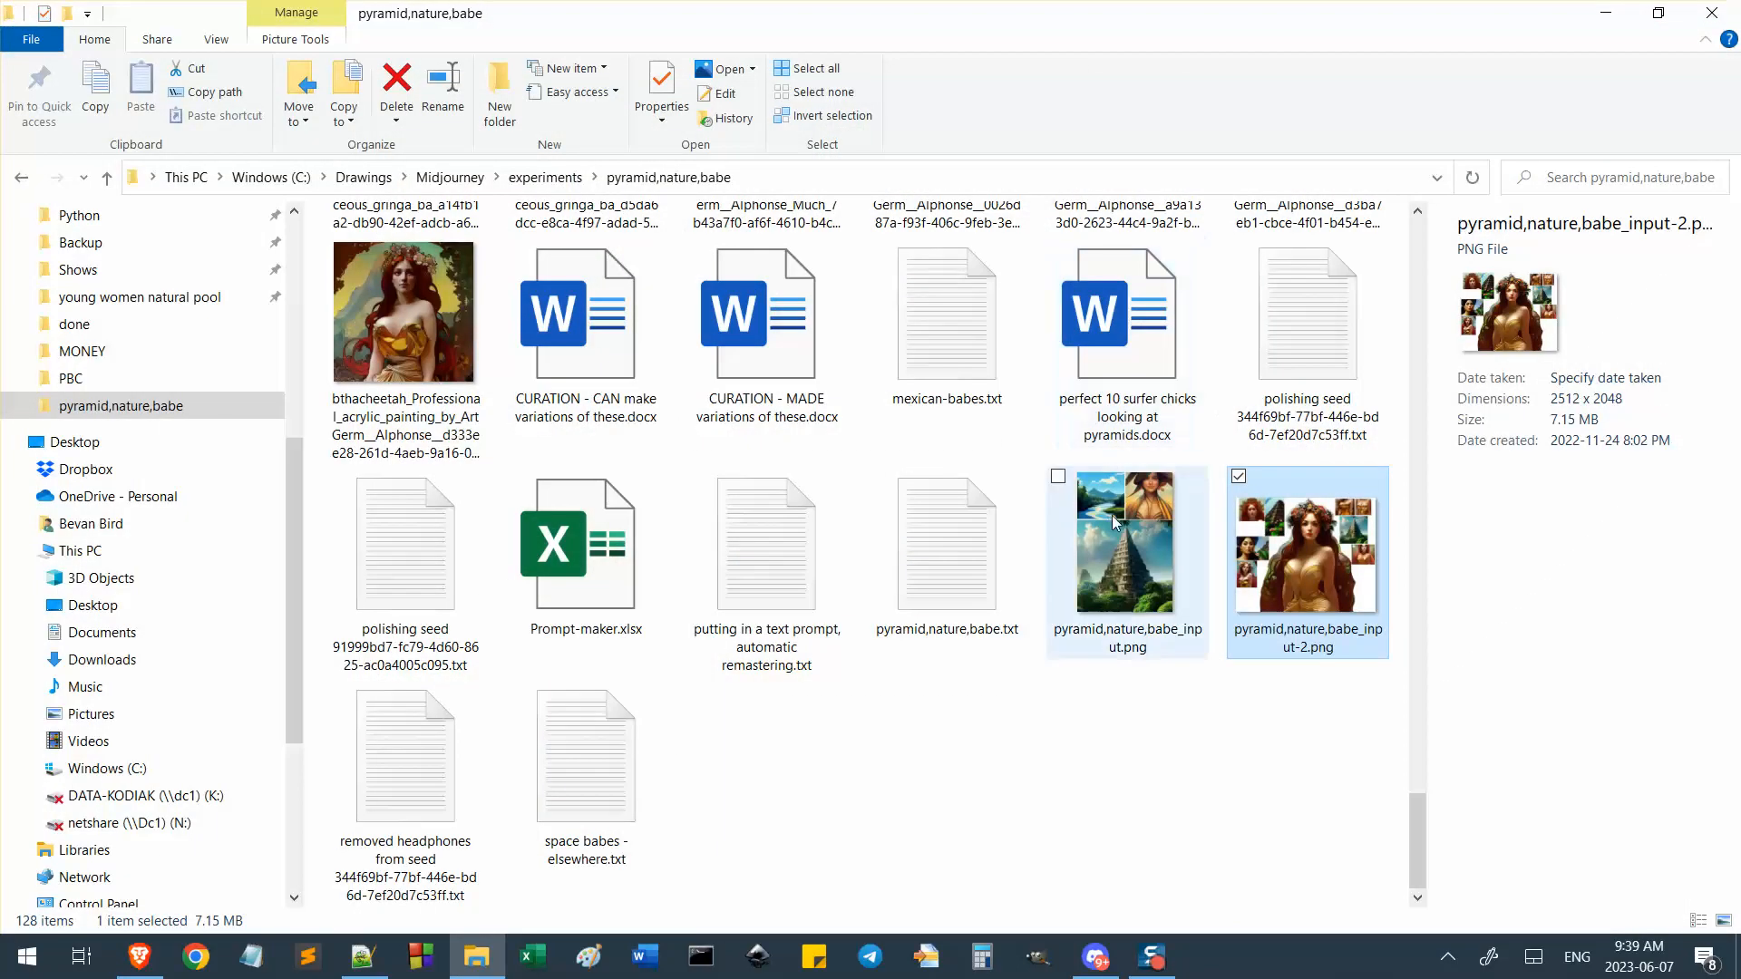
View pyramid,nature,babe_input.png again, compare it with the first dark-haired pyramid portrait, and close the viewer.
double_click(1145, 548)
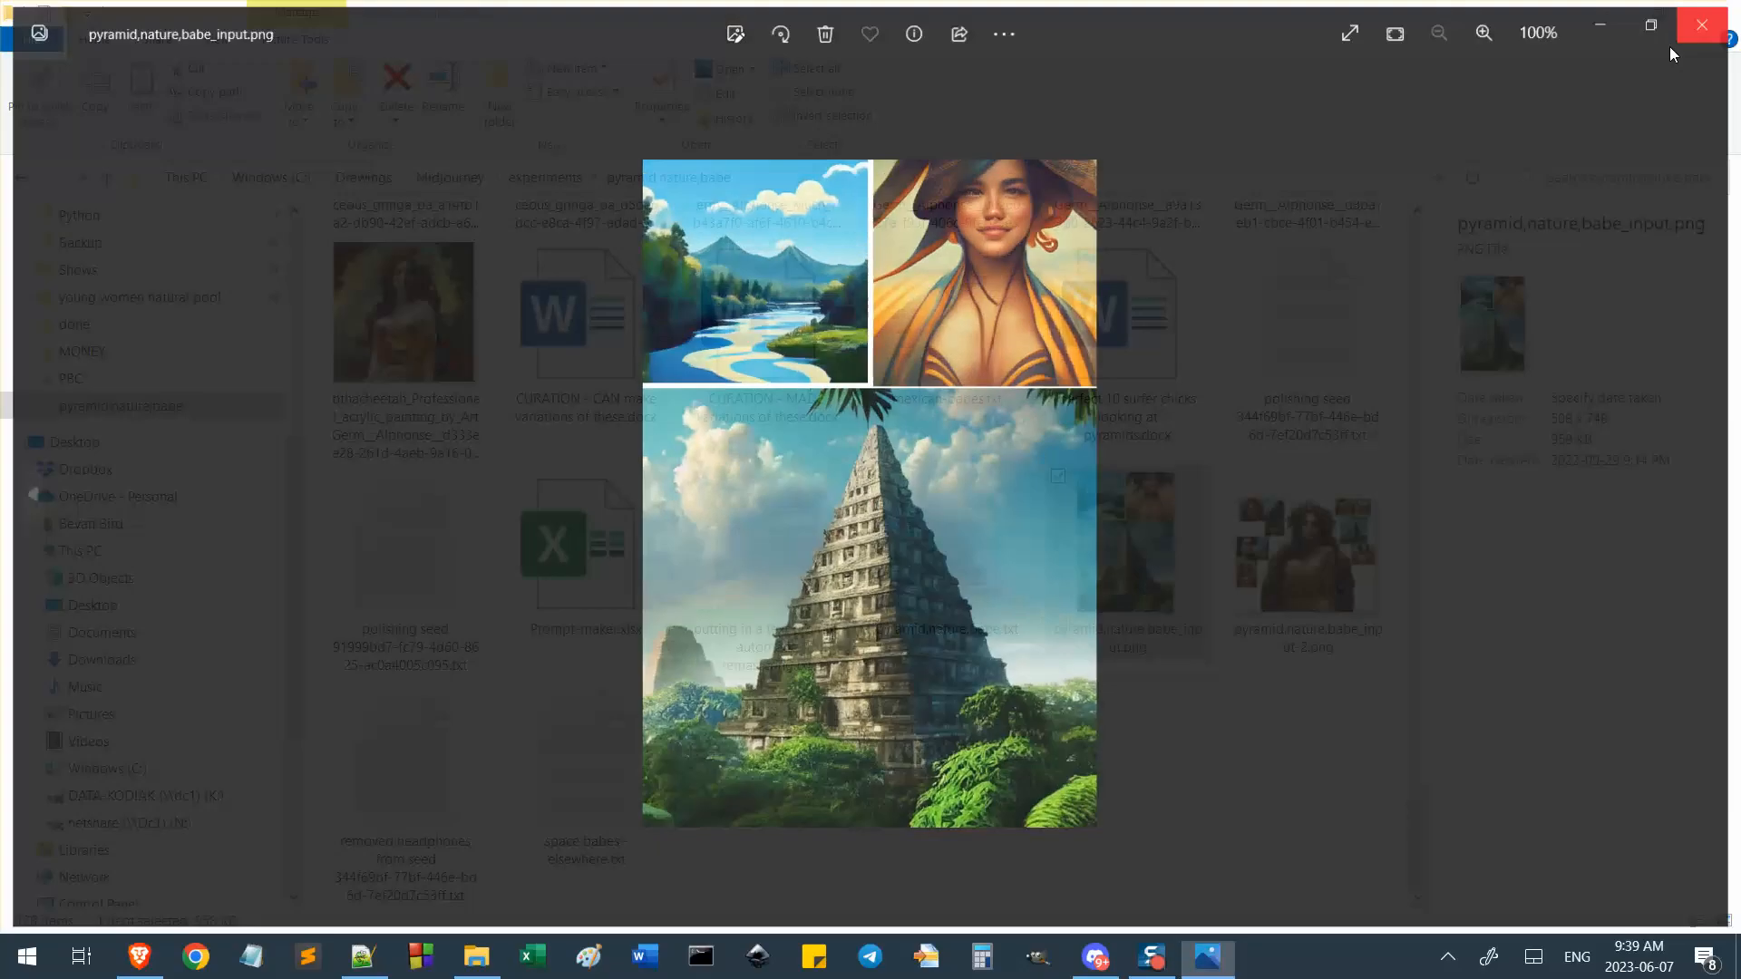
scroll(1108, 585, up, 5)
scroll(1117, 655, down, 3)
double_click(1108, 747)
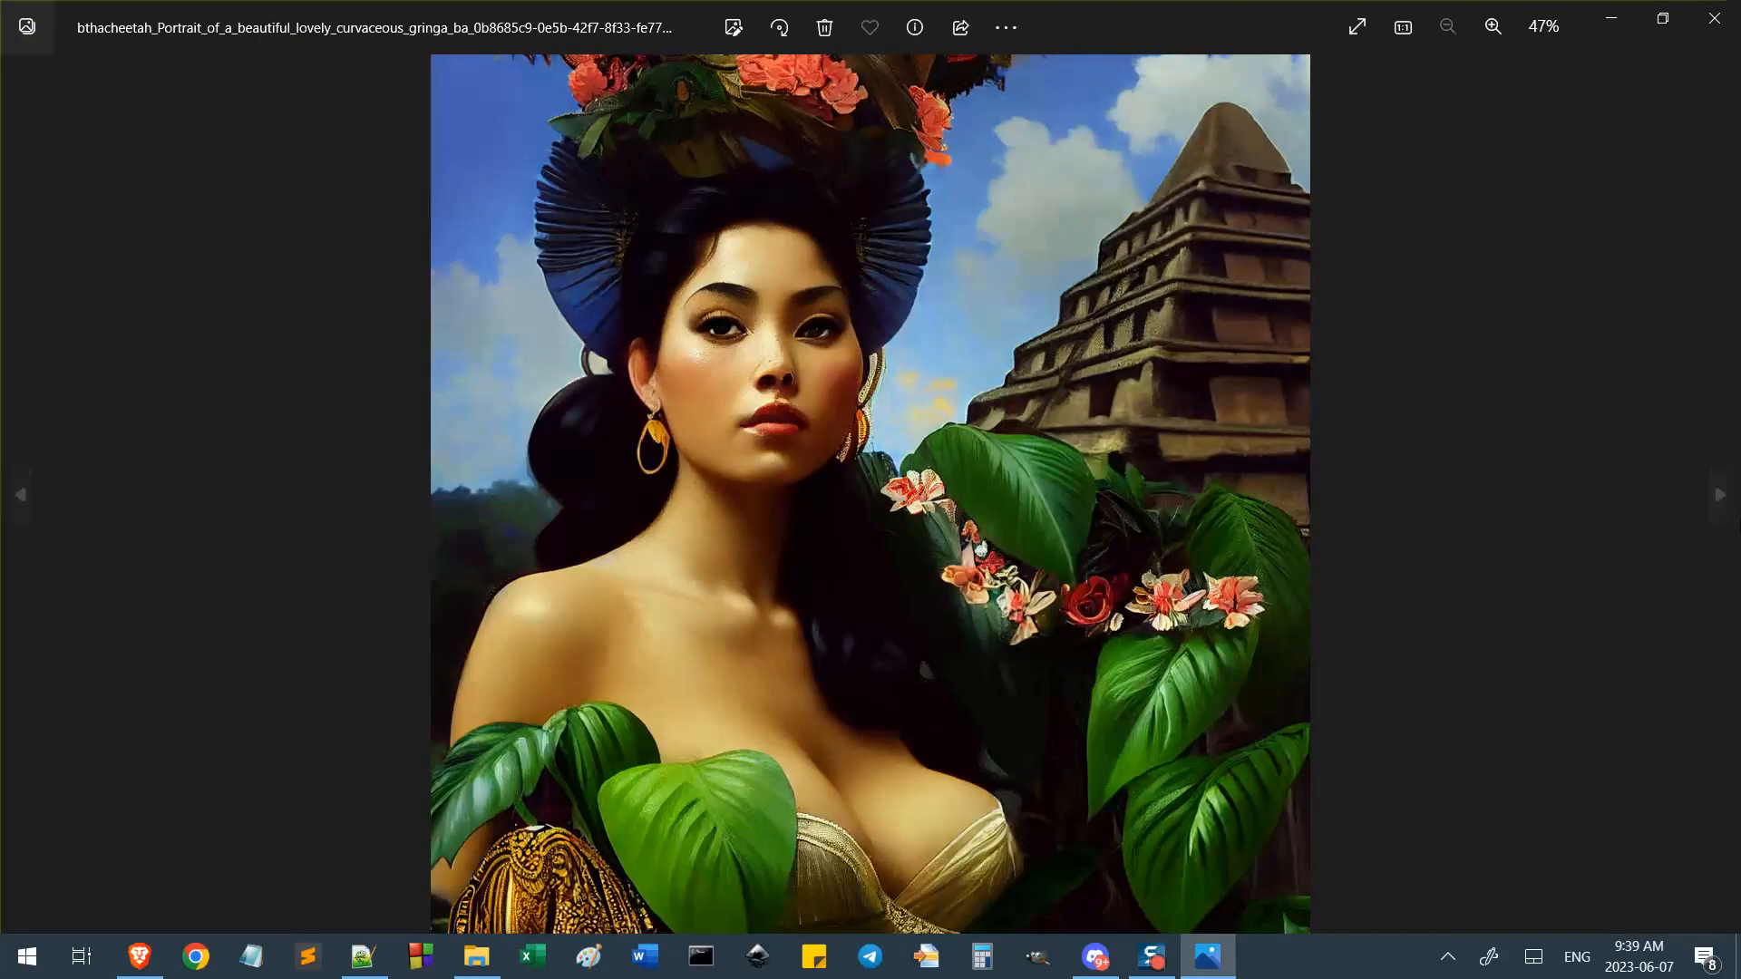
click(1714, 18)
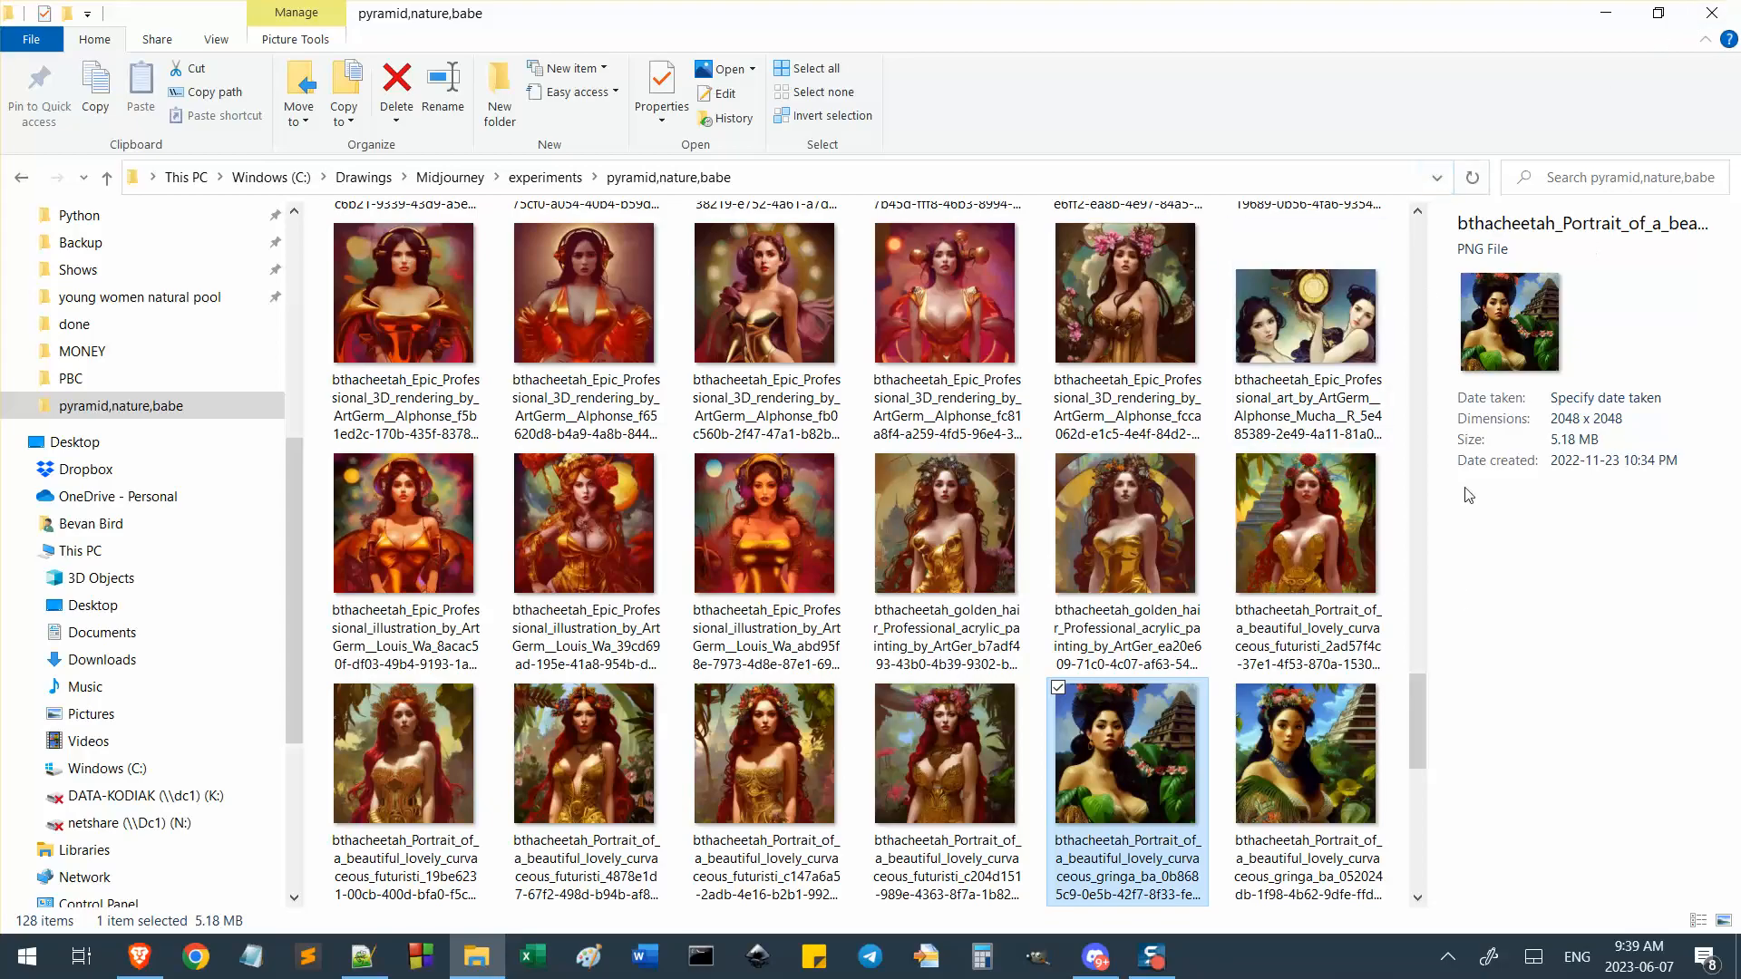
View the image of two women holding up a clock, close it, and reopen and close the first dark-haired pyramid portrait.
double_click(1304, 316)
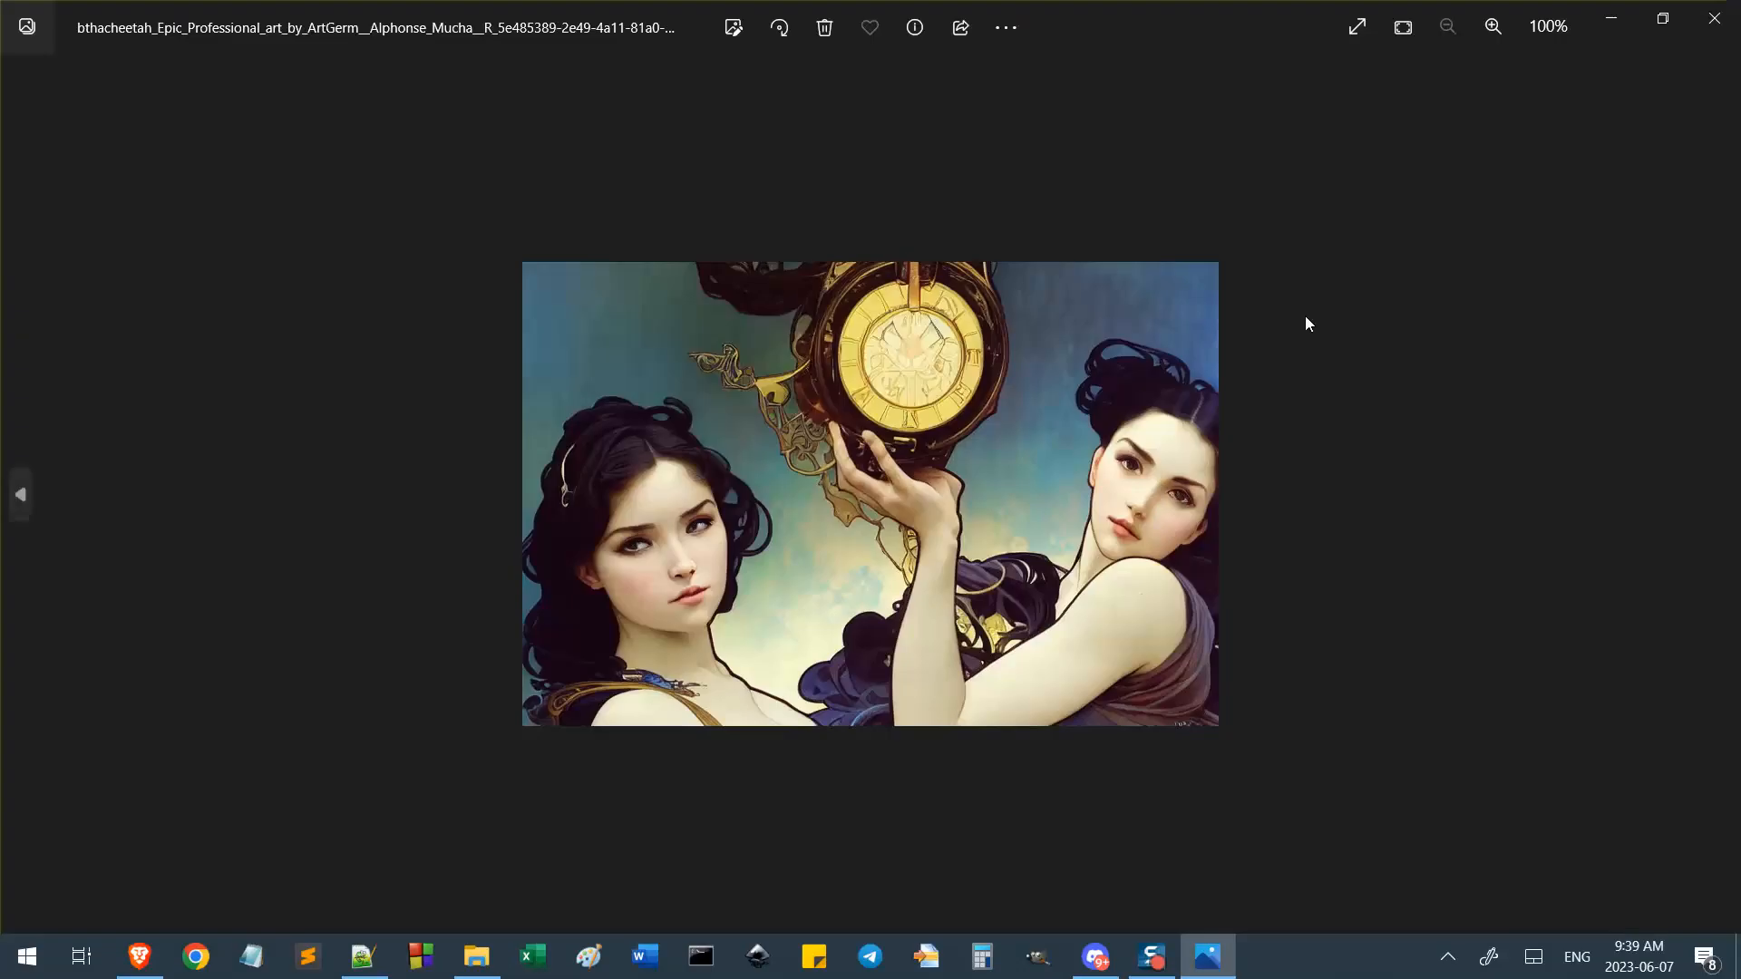
click(1714, 18)
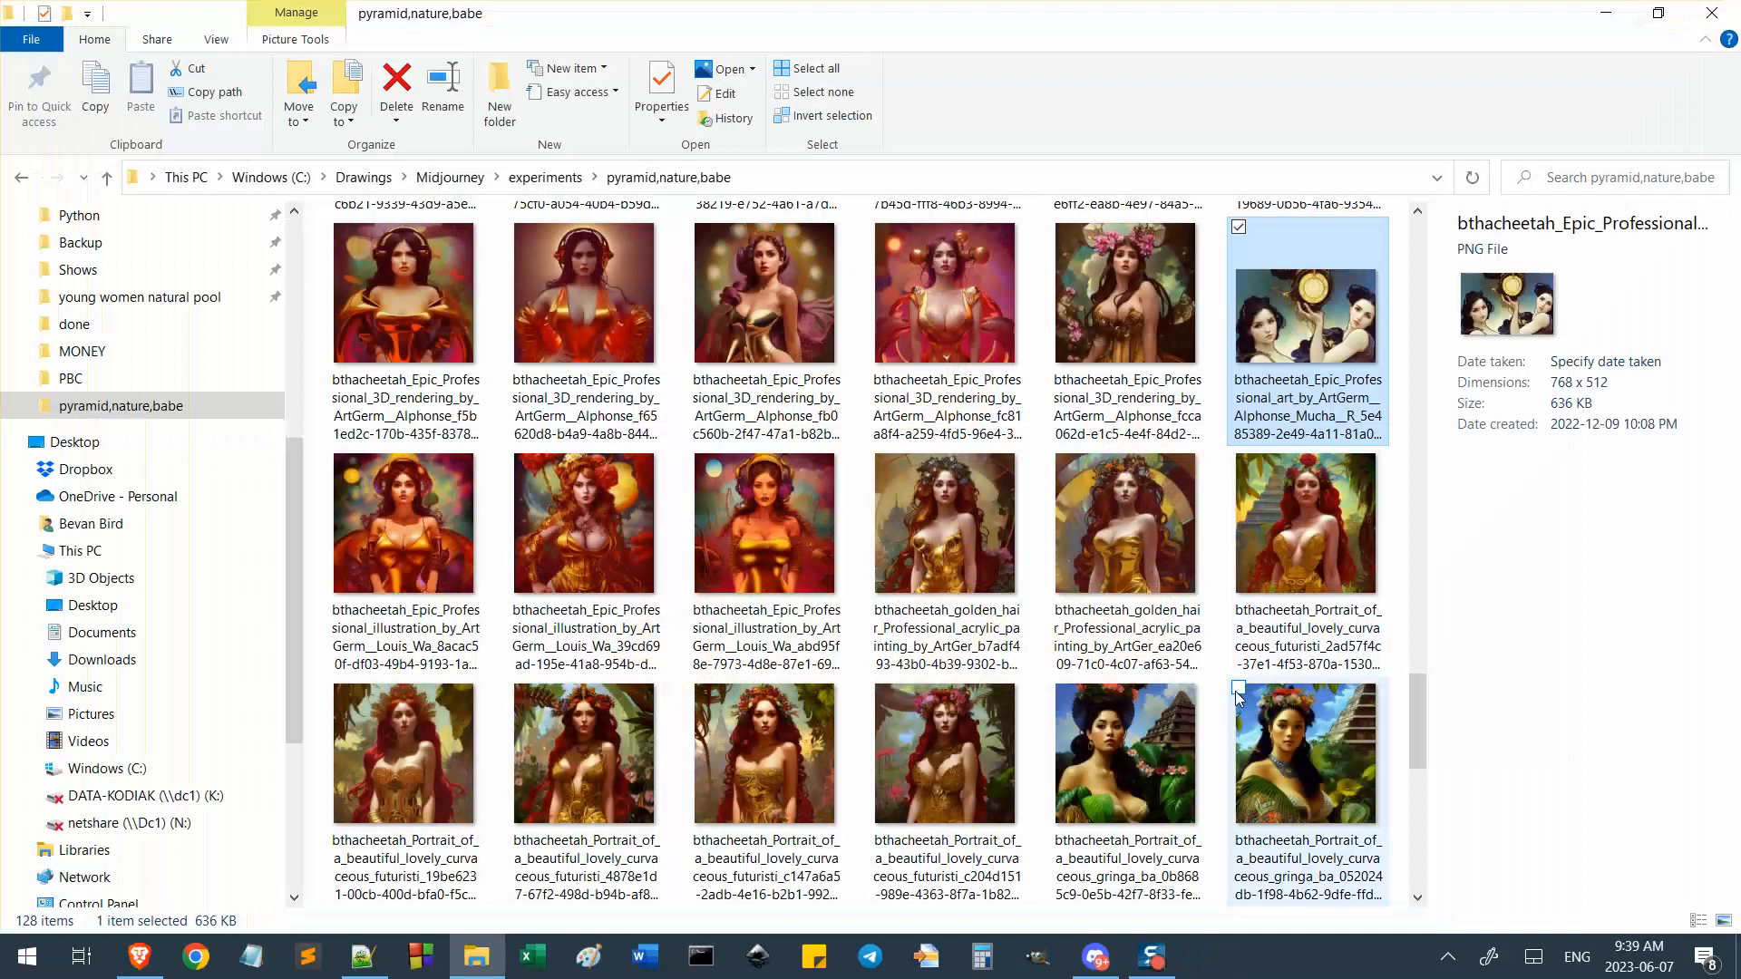
scroll(1218, 707, up, 5)
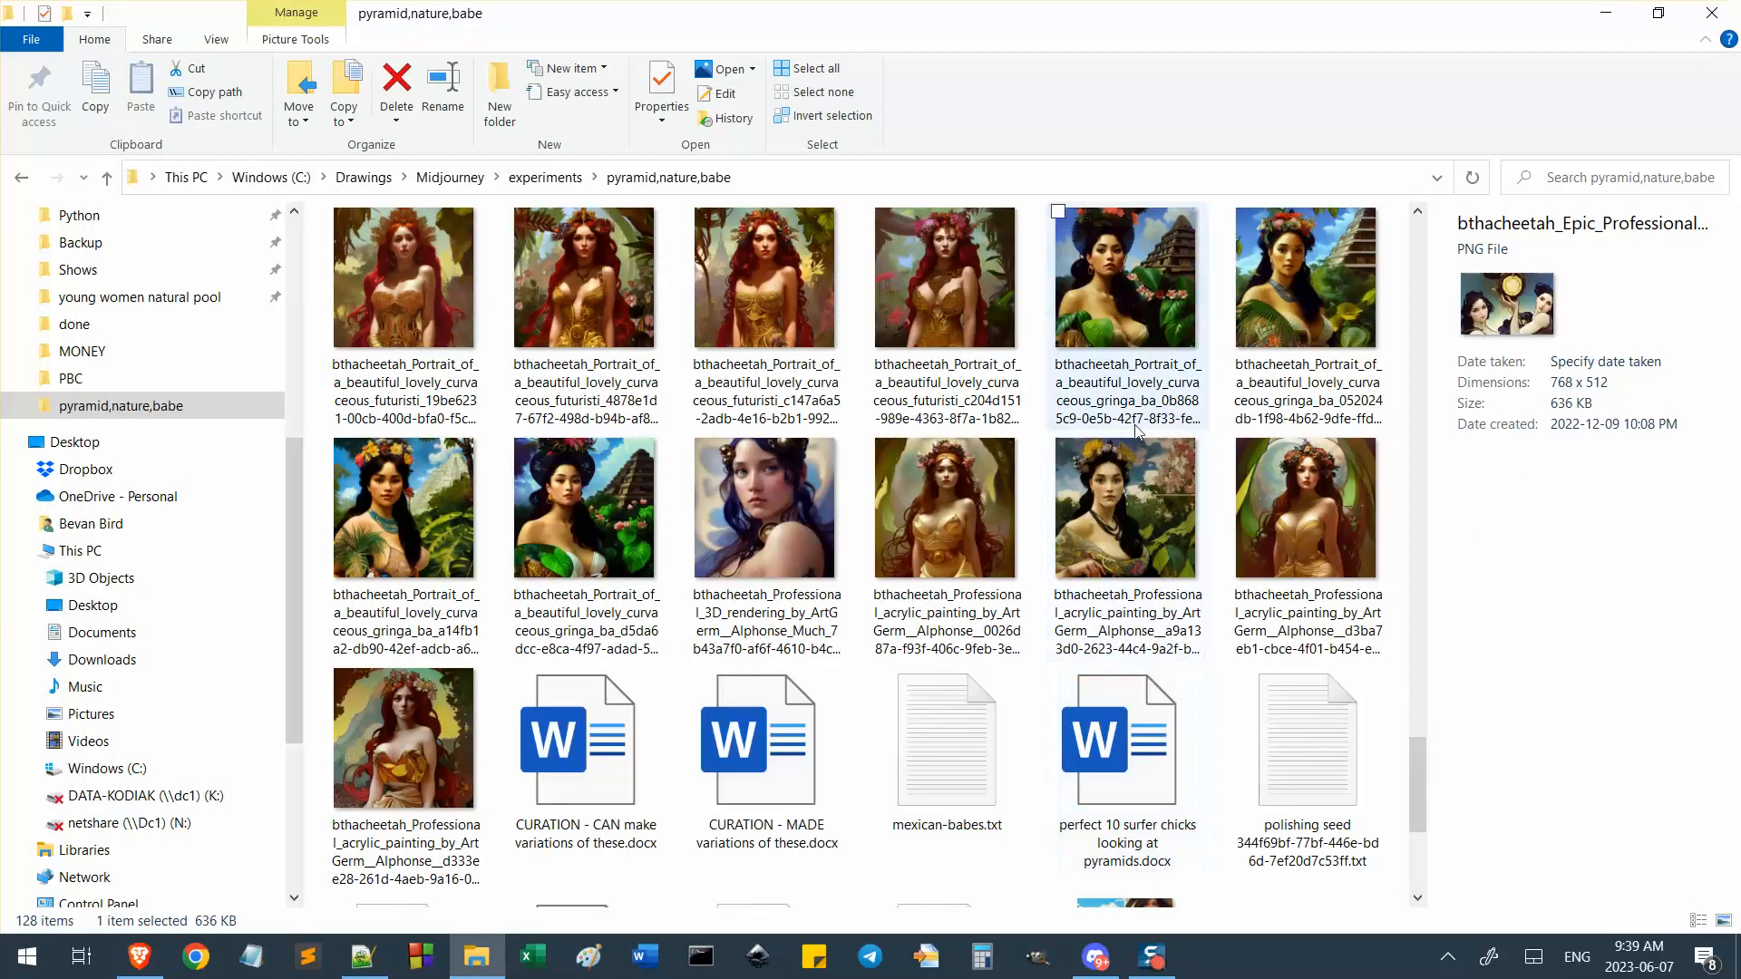
double_click(1117, 303)
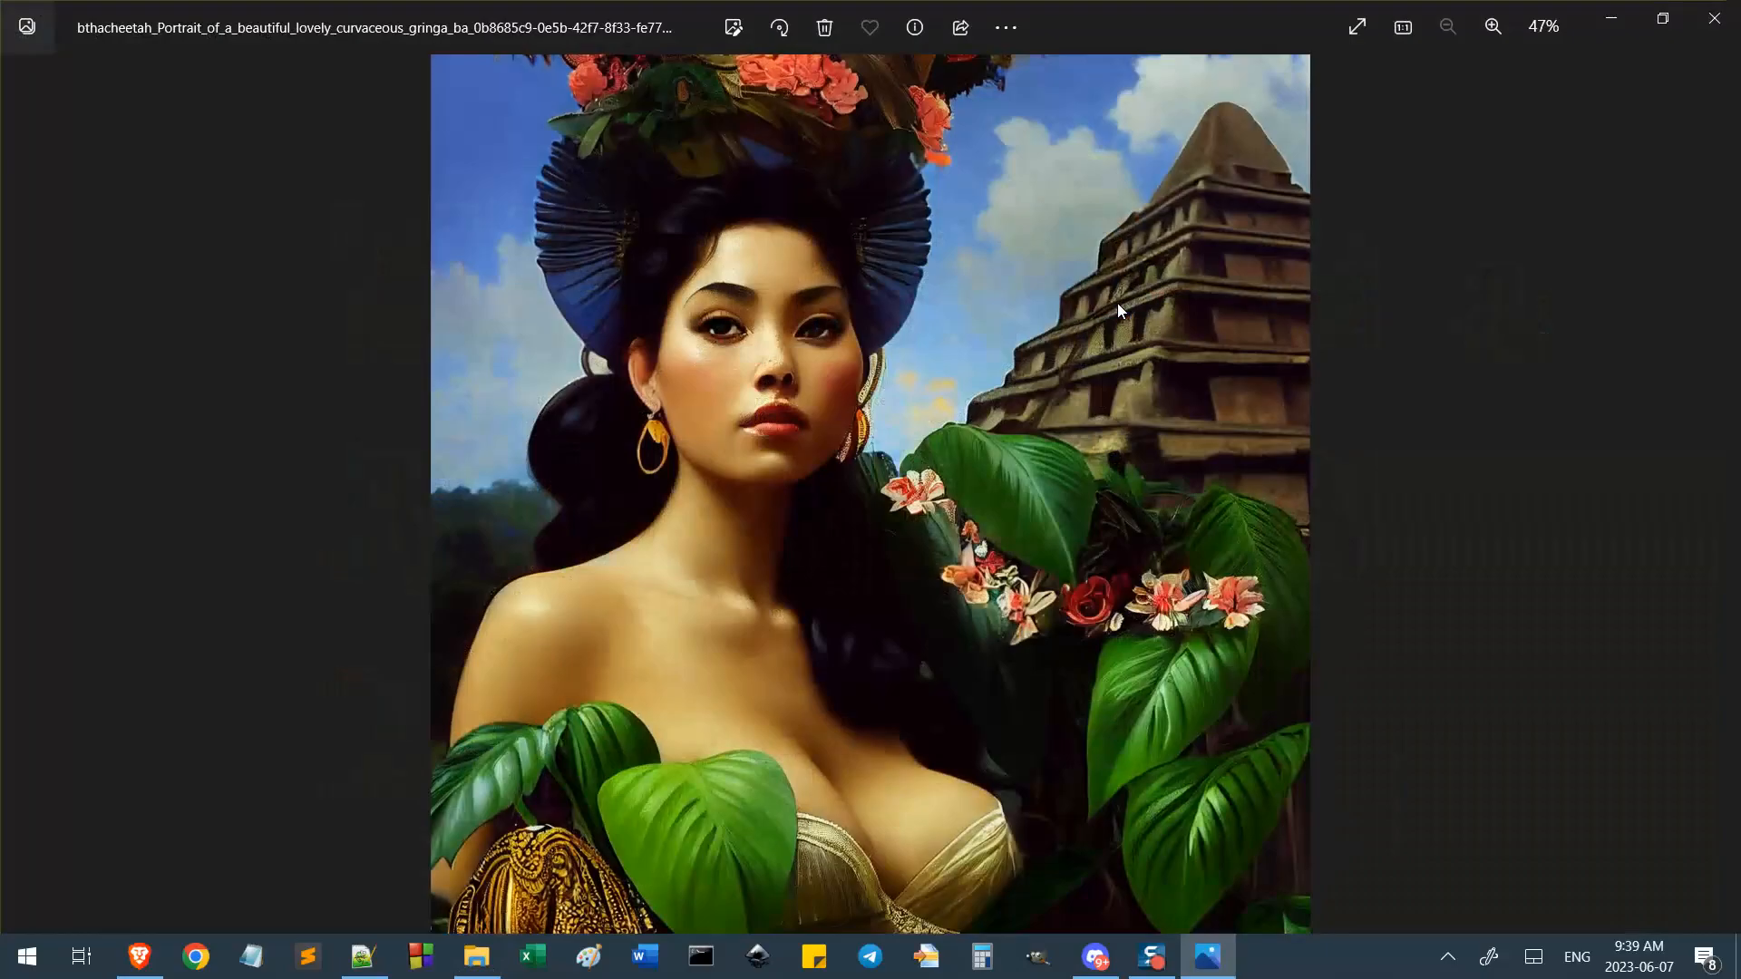
click(1714, 18)
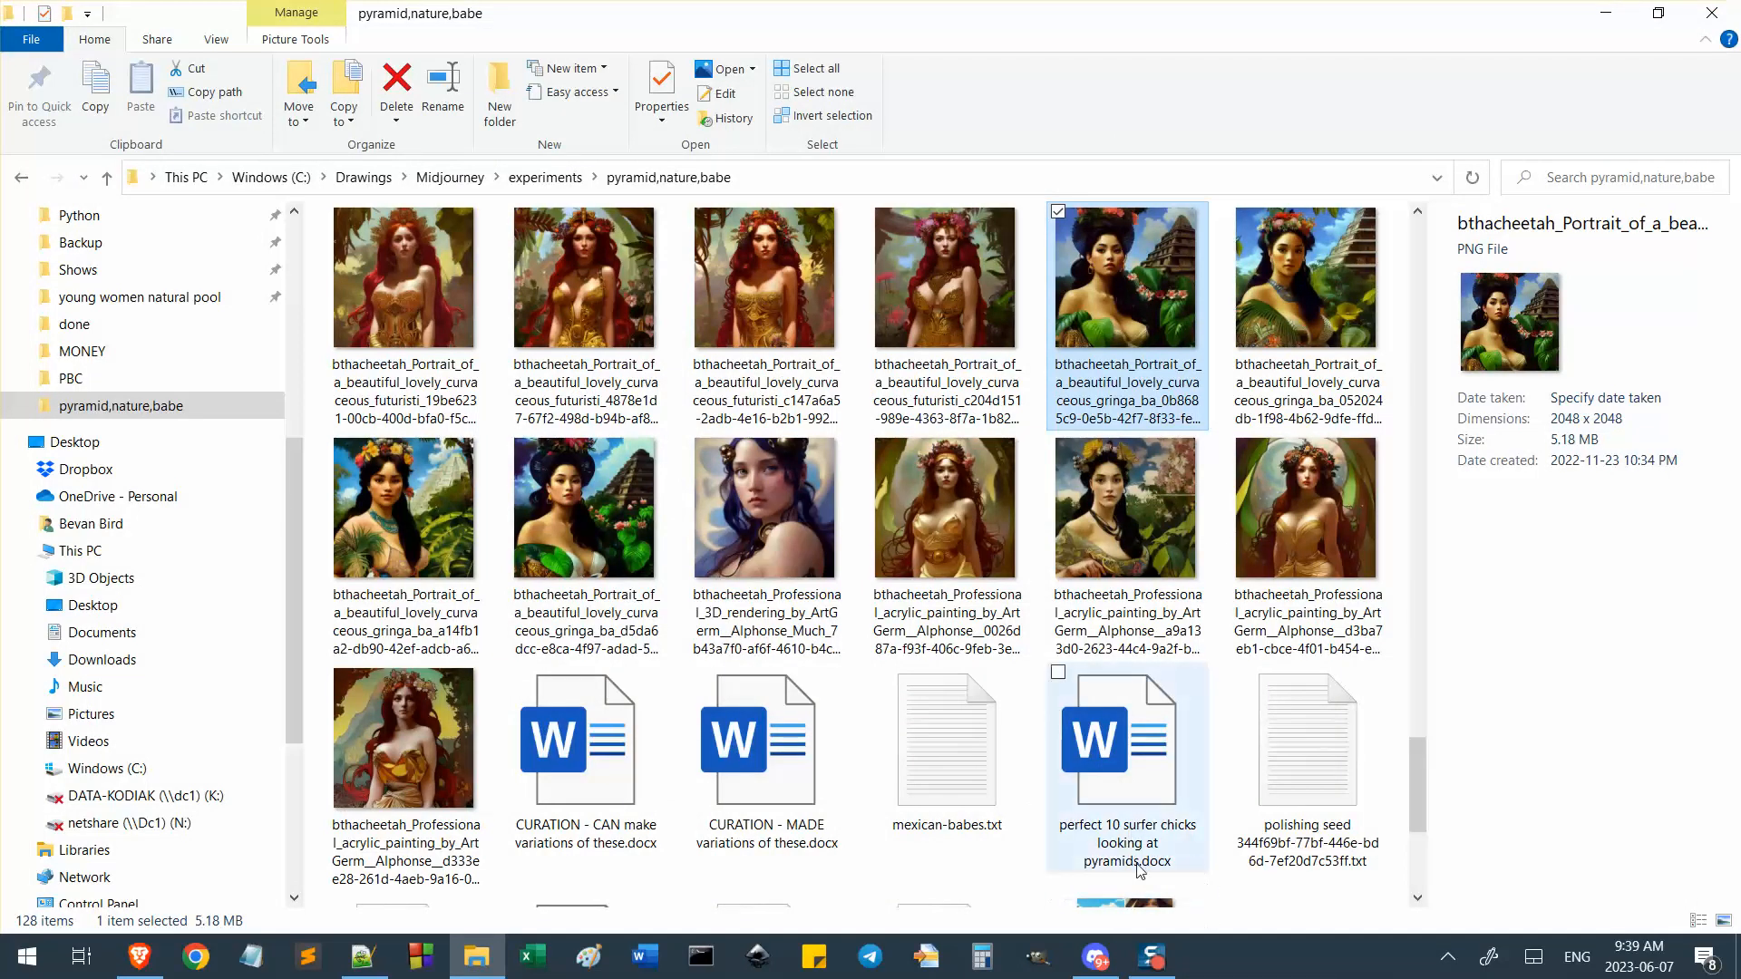
Switch back to Brave, close the two-photo jet ski image, and compare the job's generated grid with its image prompt thumbnail.
click(141, 960)
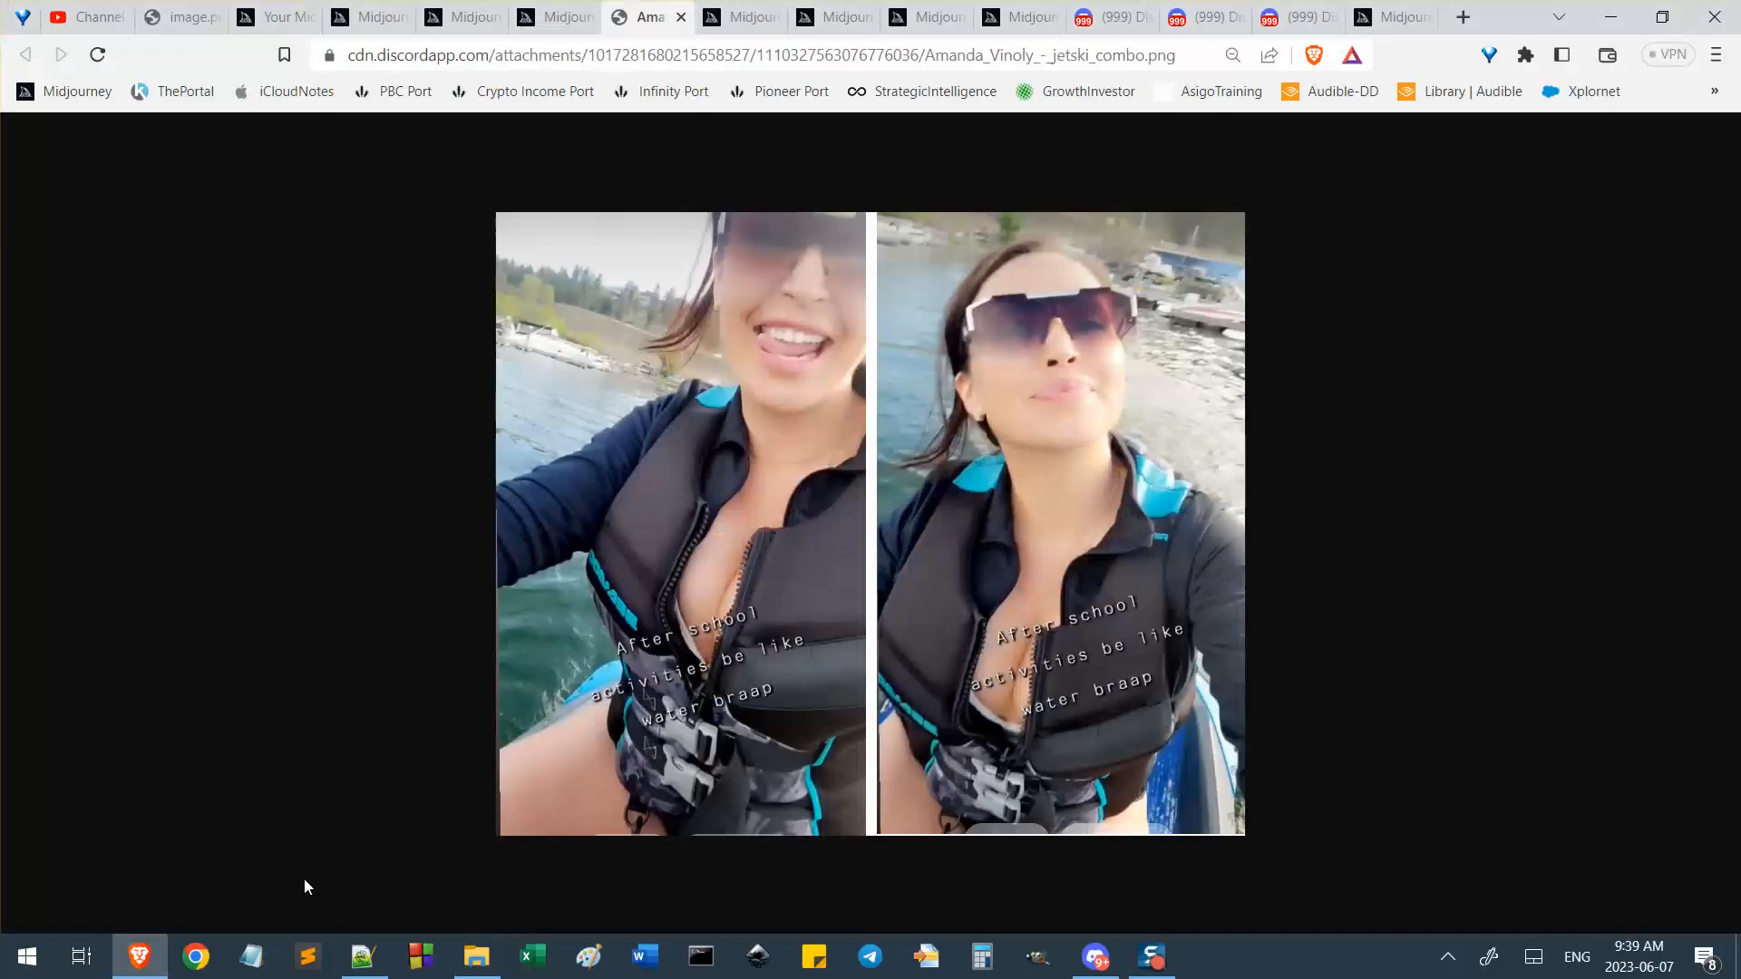
click(681, 17)
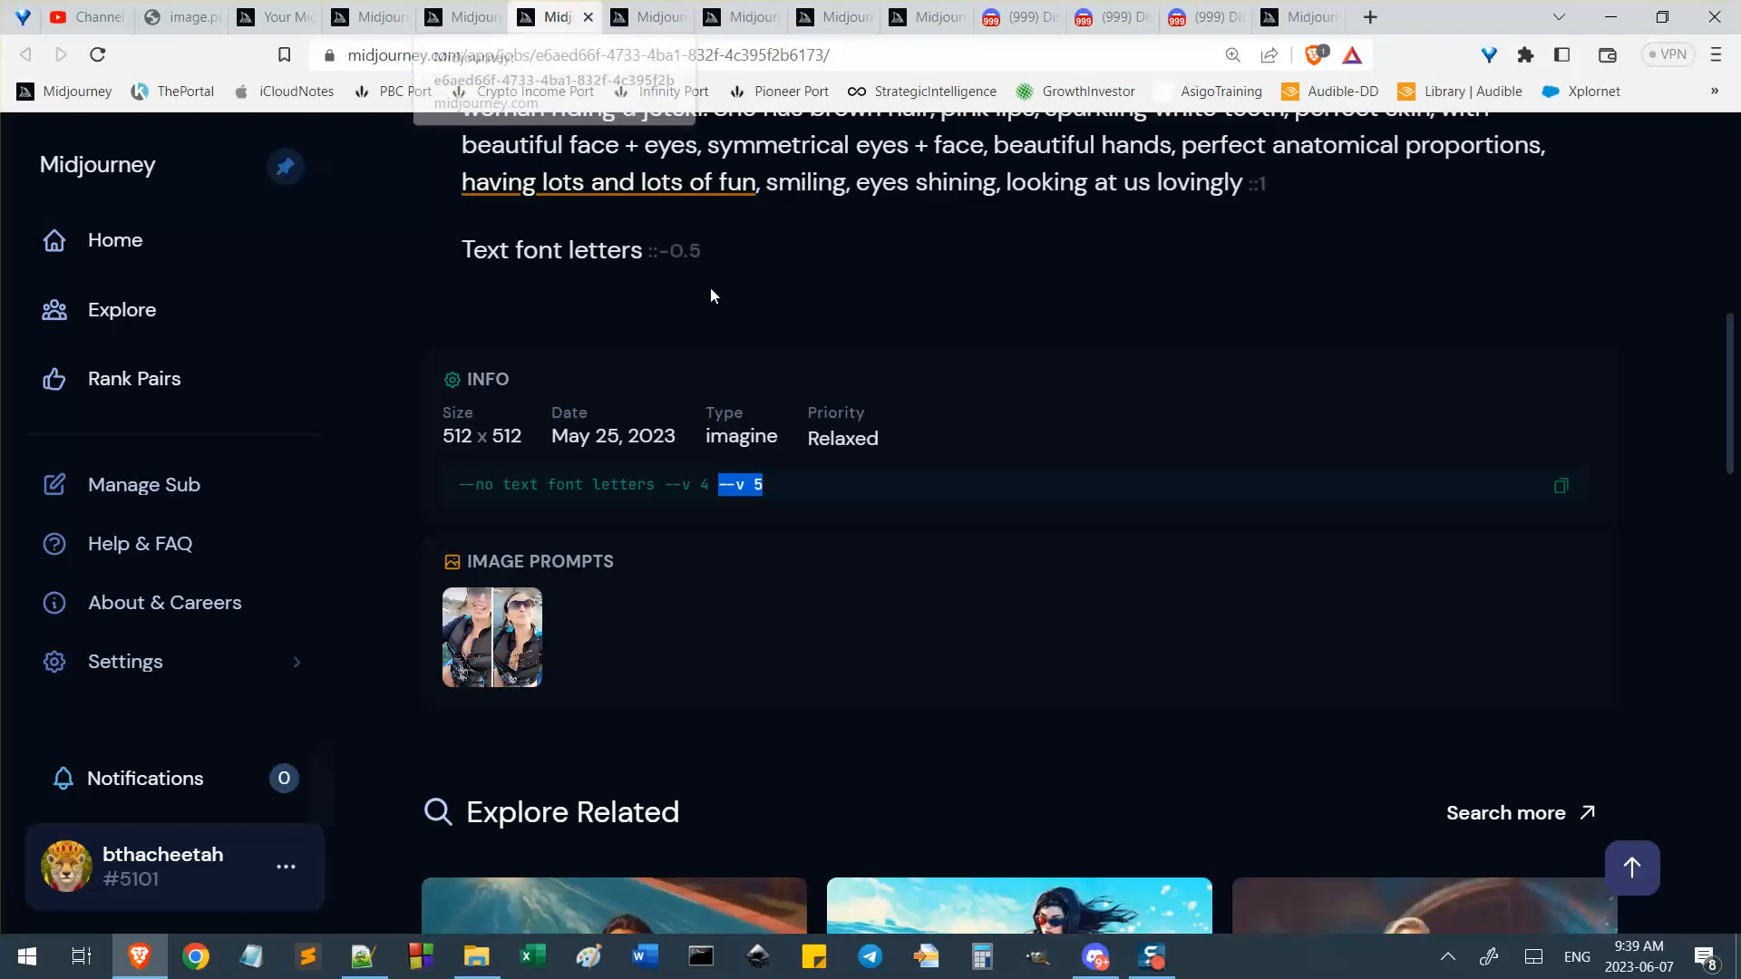
scroll(738, 358, up, 4)
scroll(740, 379, up, 6)
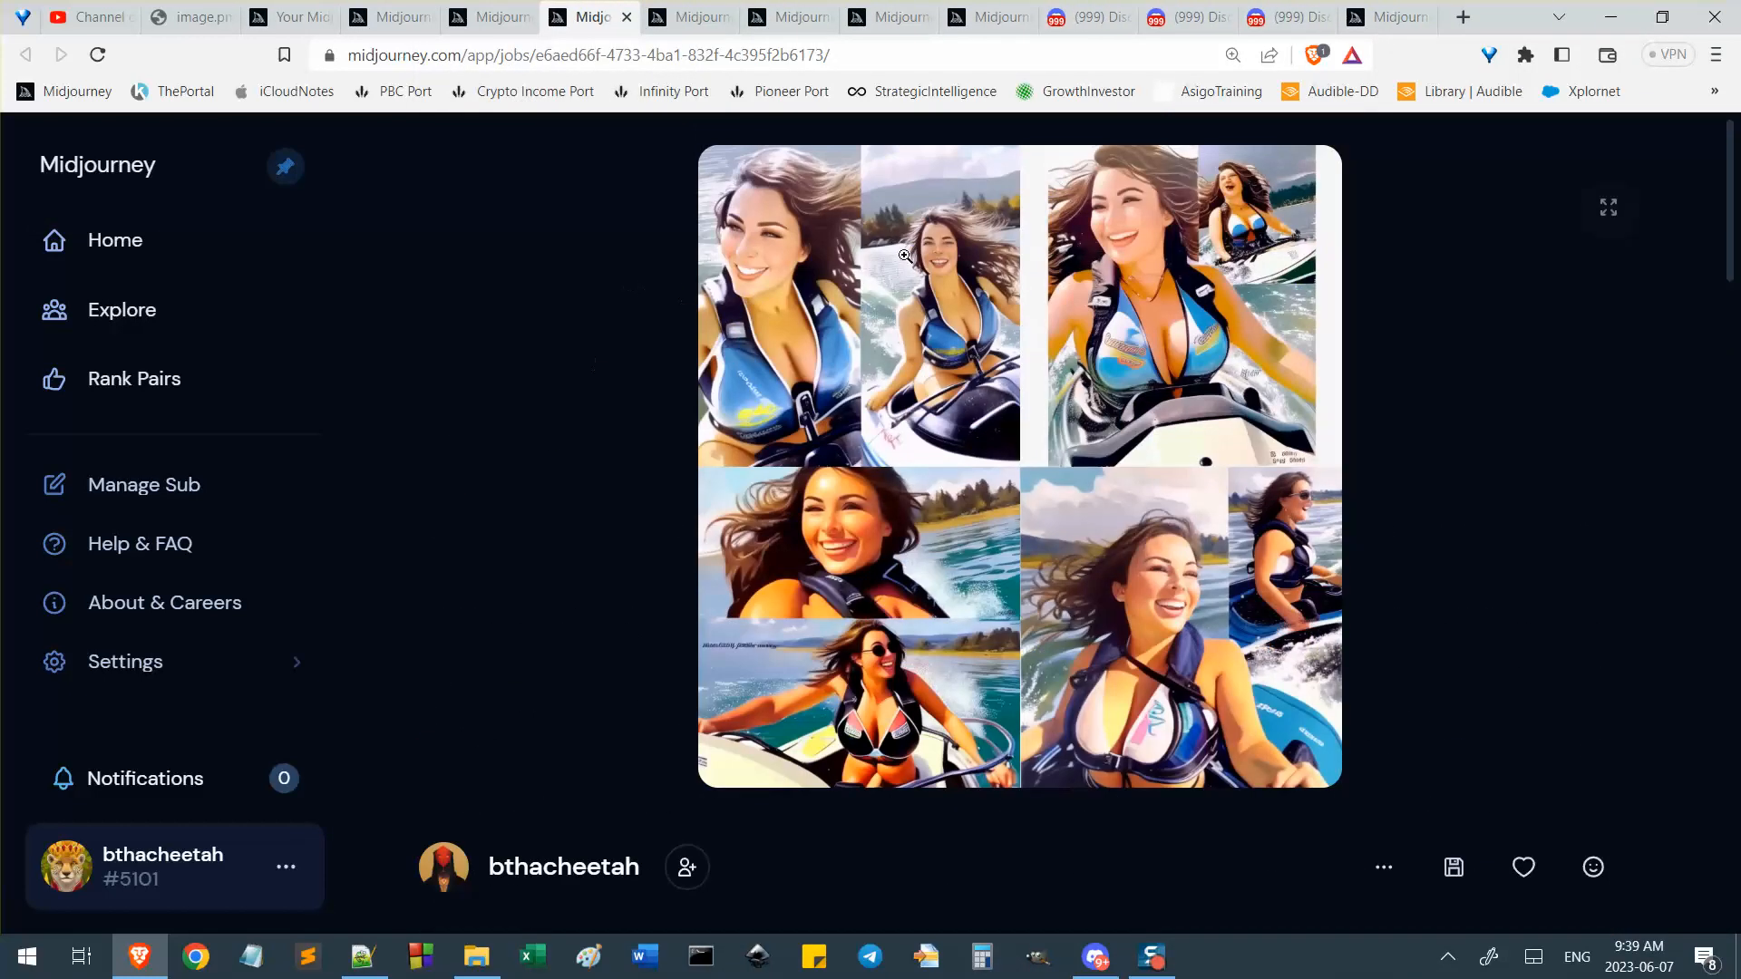
scroll(796, 384, down, 9)
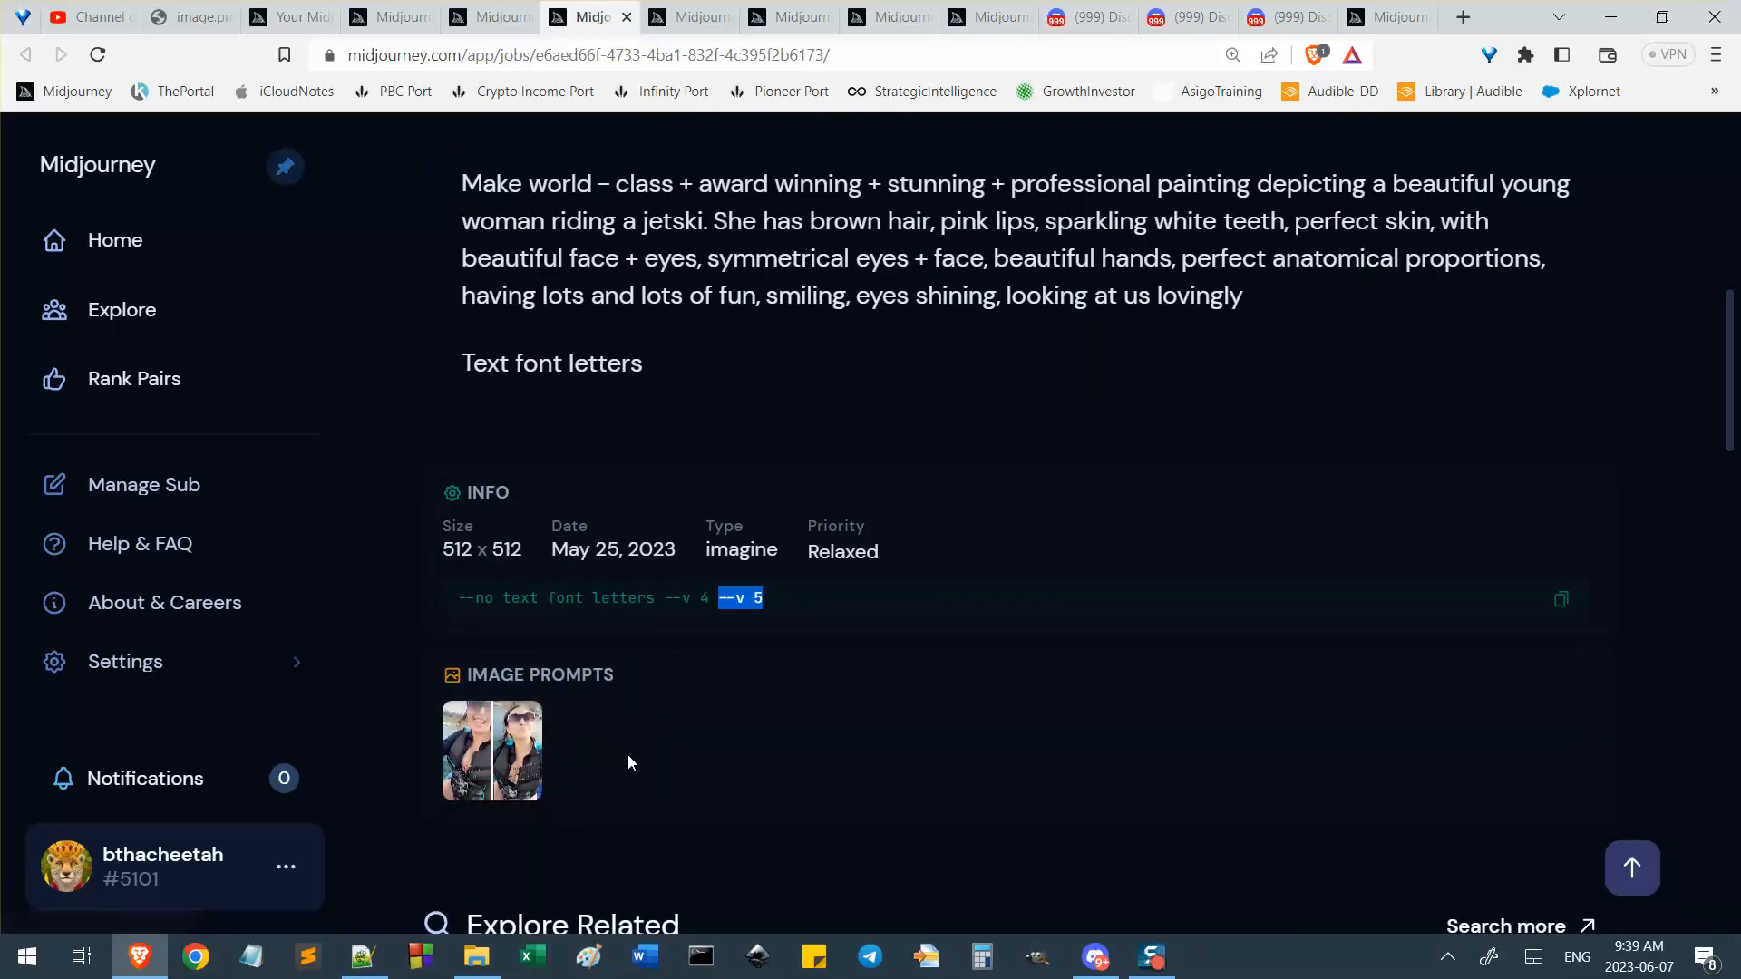
scroll(627, 753, up, 8)
scroll(671, 727, up, 1)
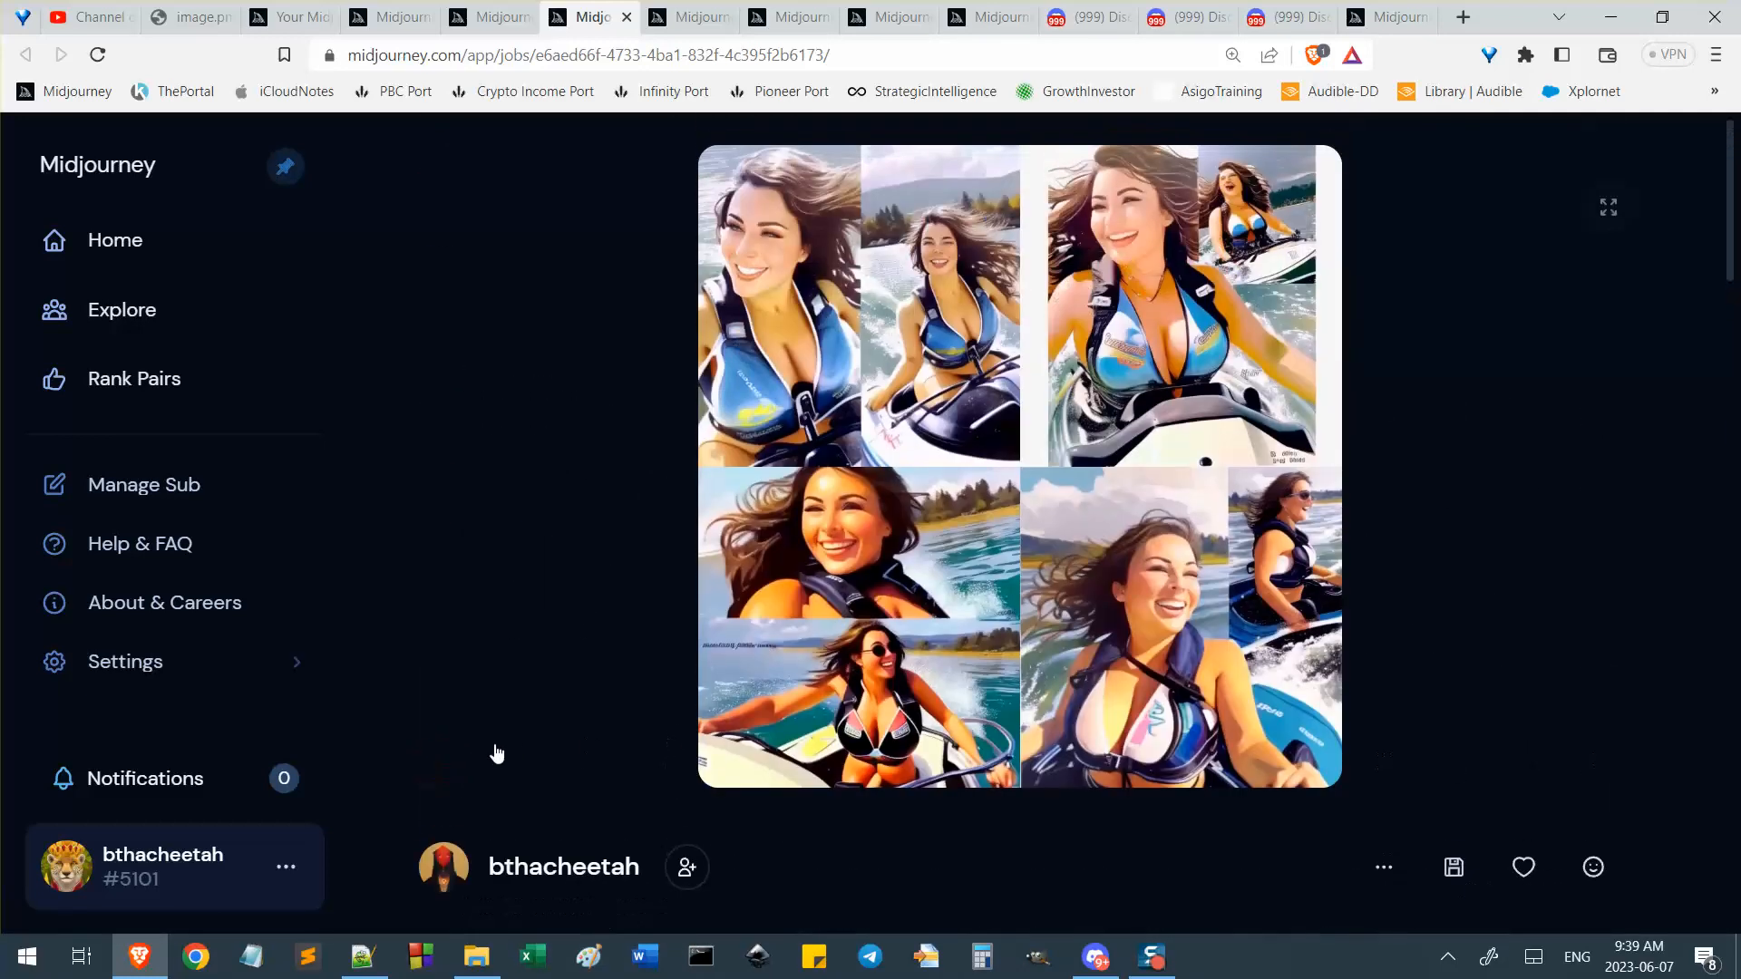
scroll(420, 757, down, 9)
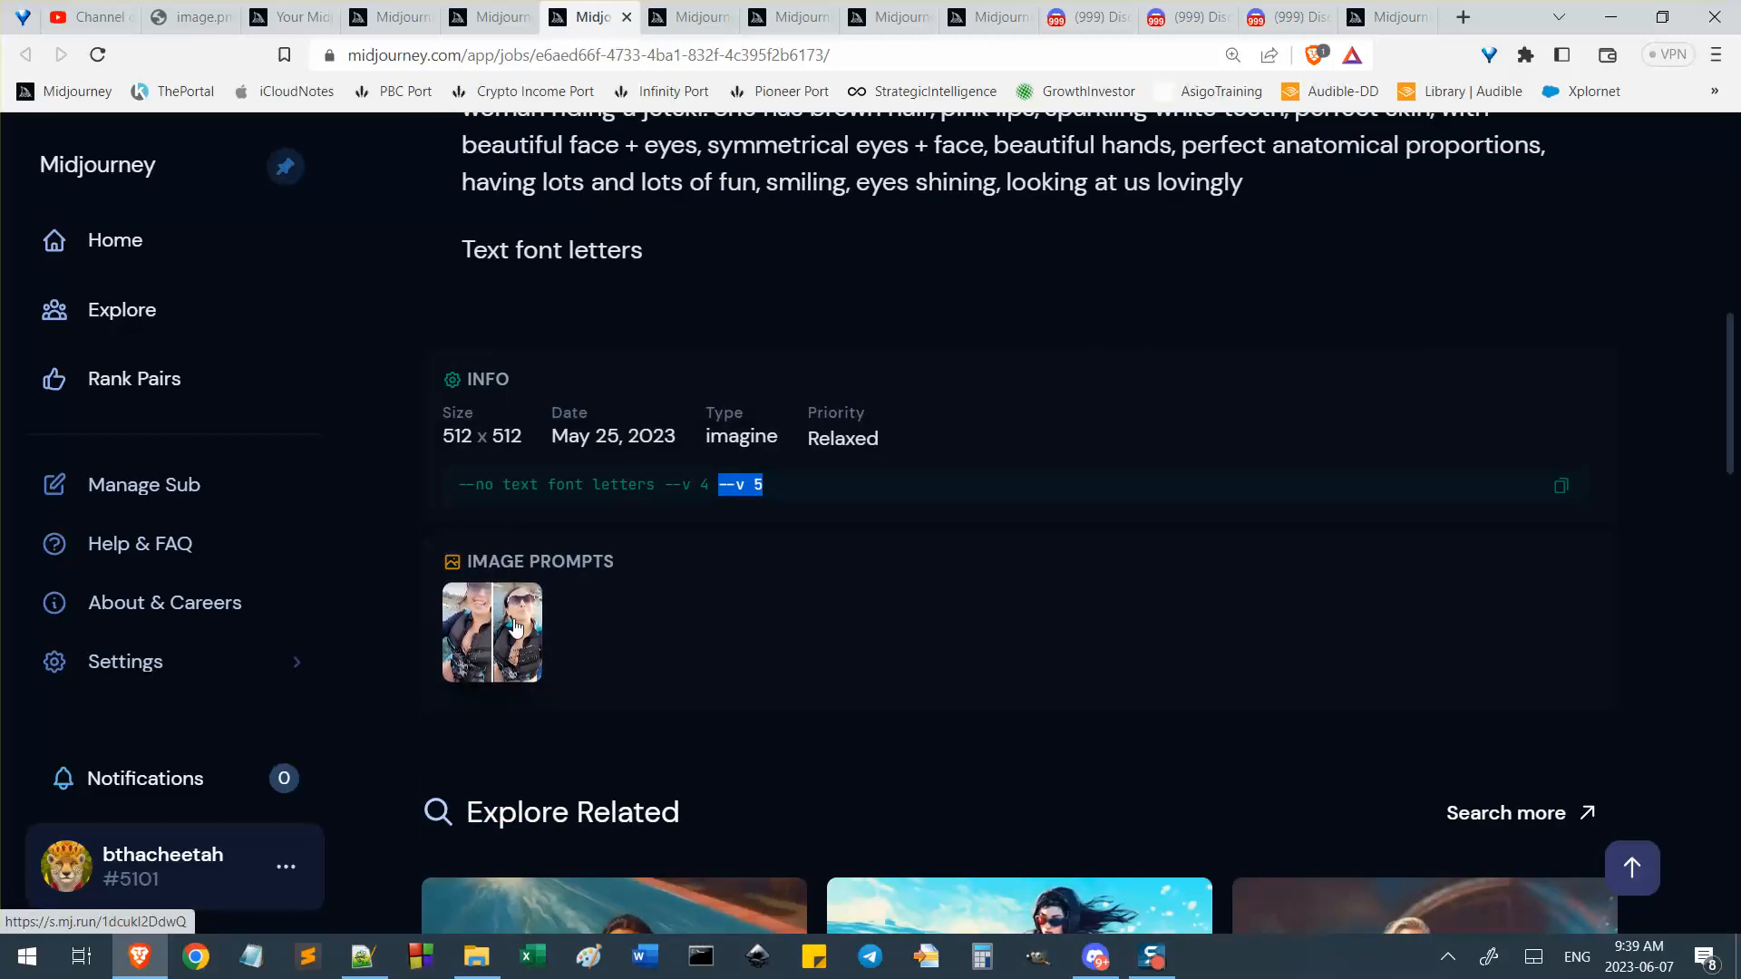
scroll(721, 499, up, 2)
scroll(721, 499, up, 6)
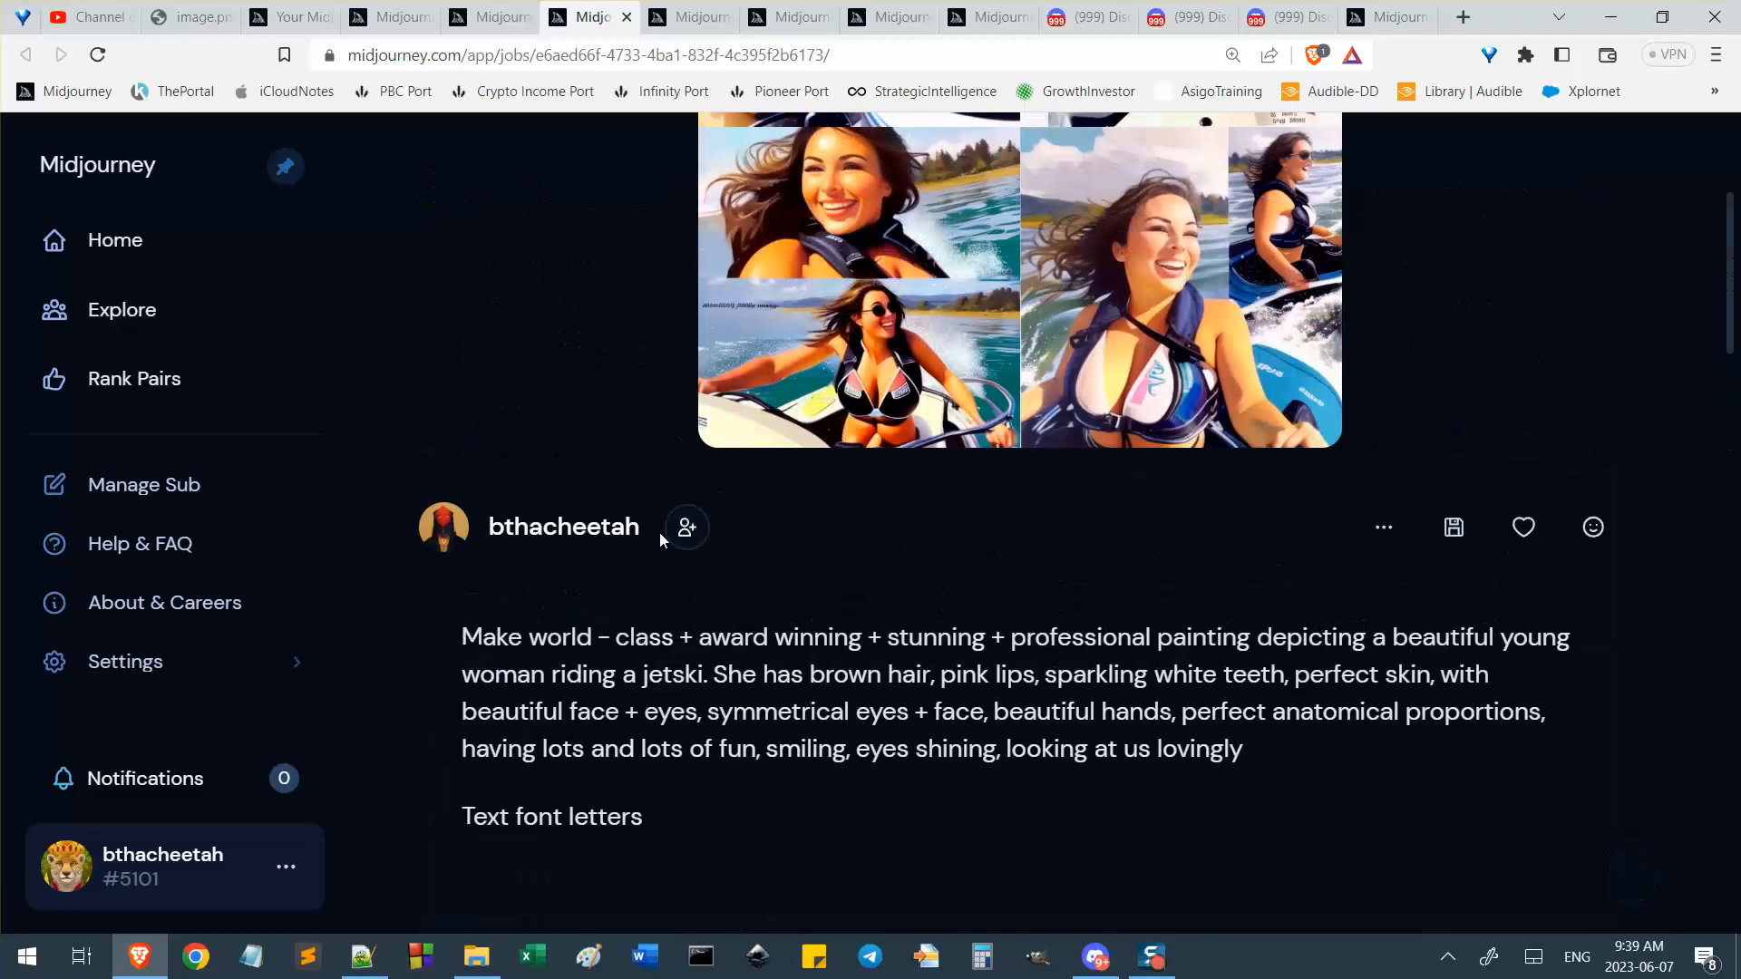
Highlight the jet ski job's main prompt paragraph and examine its version parameters and image prompt.
scroll(662, 535, down, 3)
drag(463, 633, 836, 795)
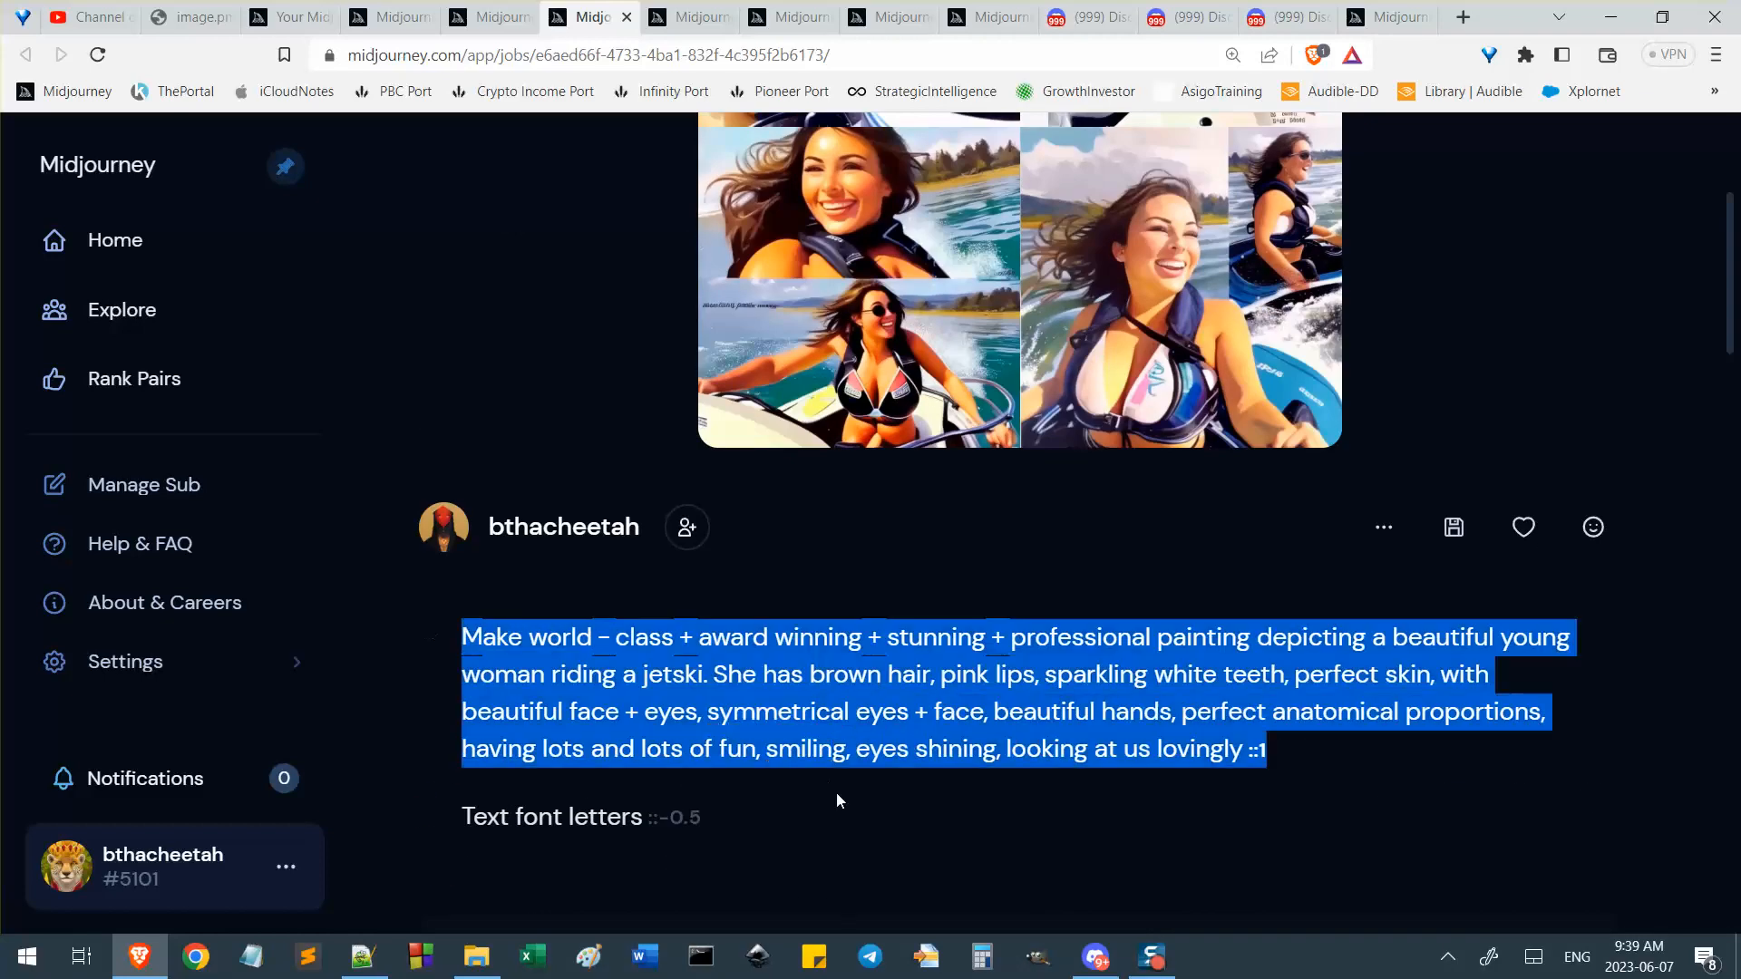
scroll(971, 786, down, 2)
scroll(622, 769, down, 4)
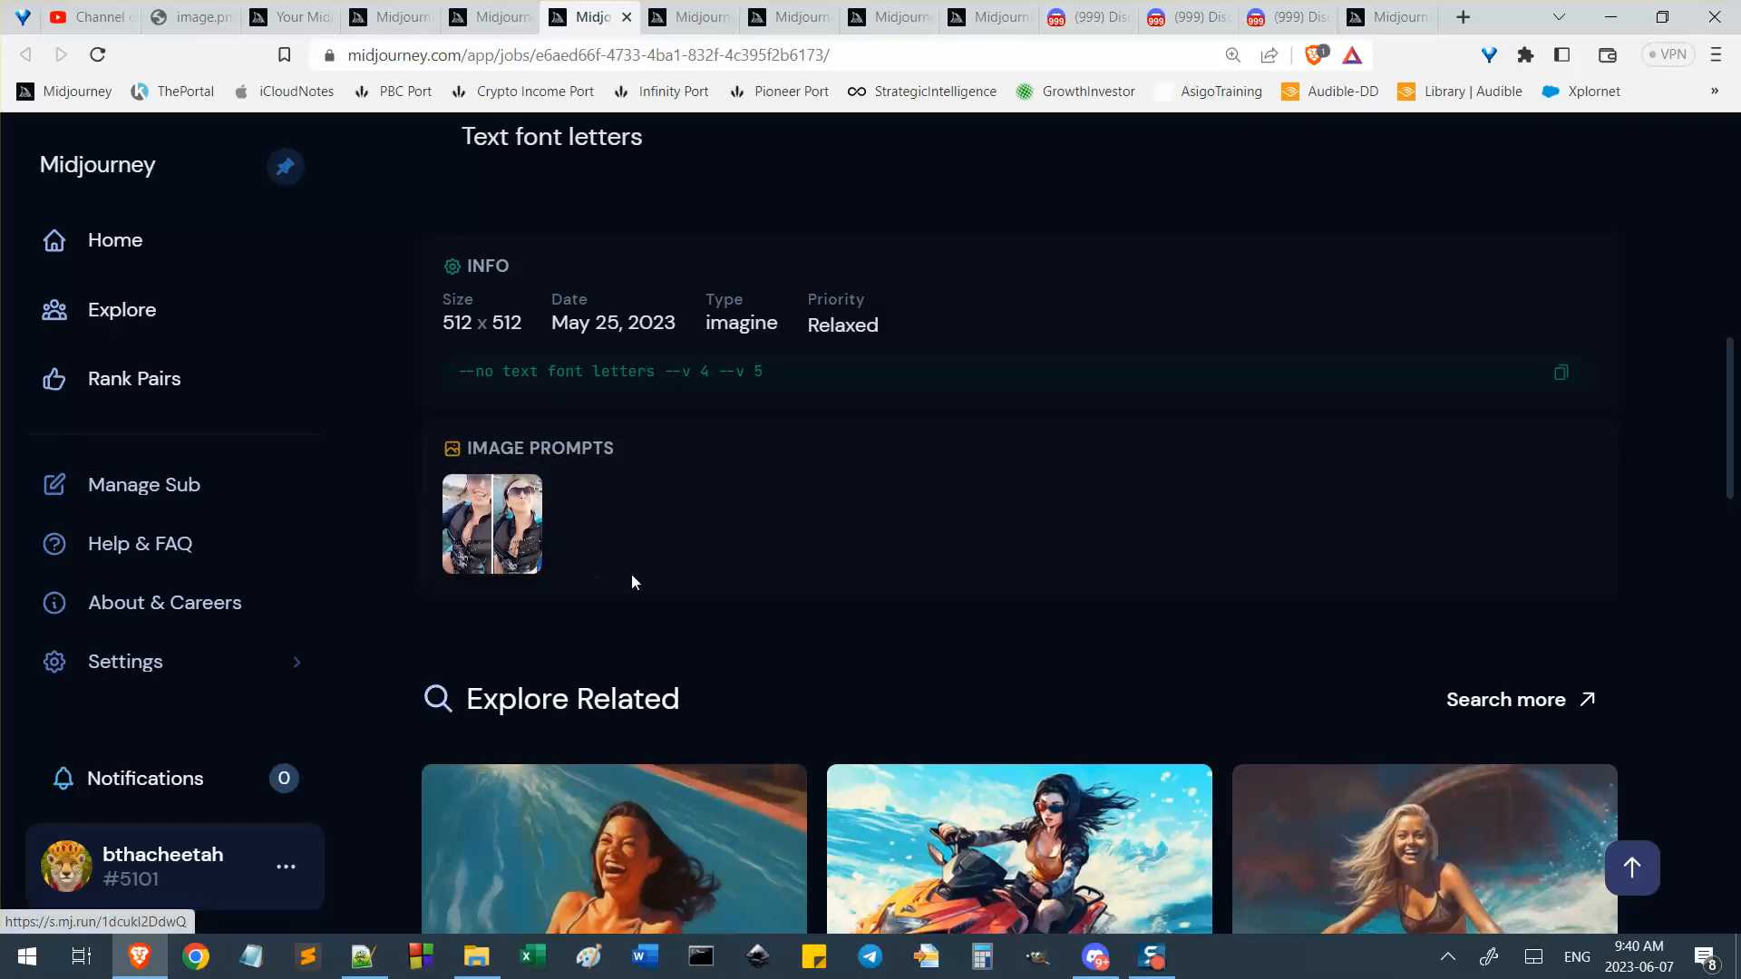
scroll(651, 530, down, 1)
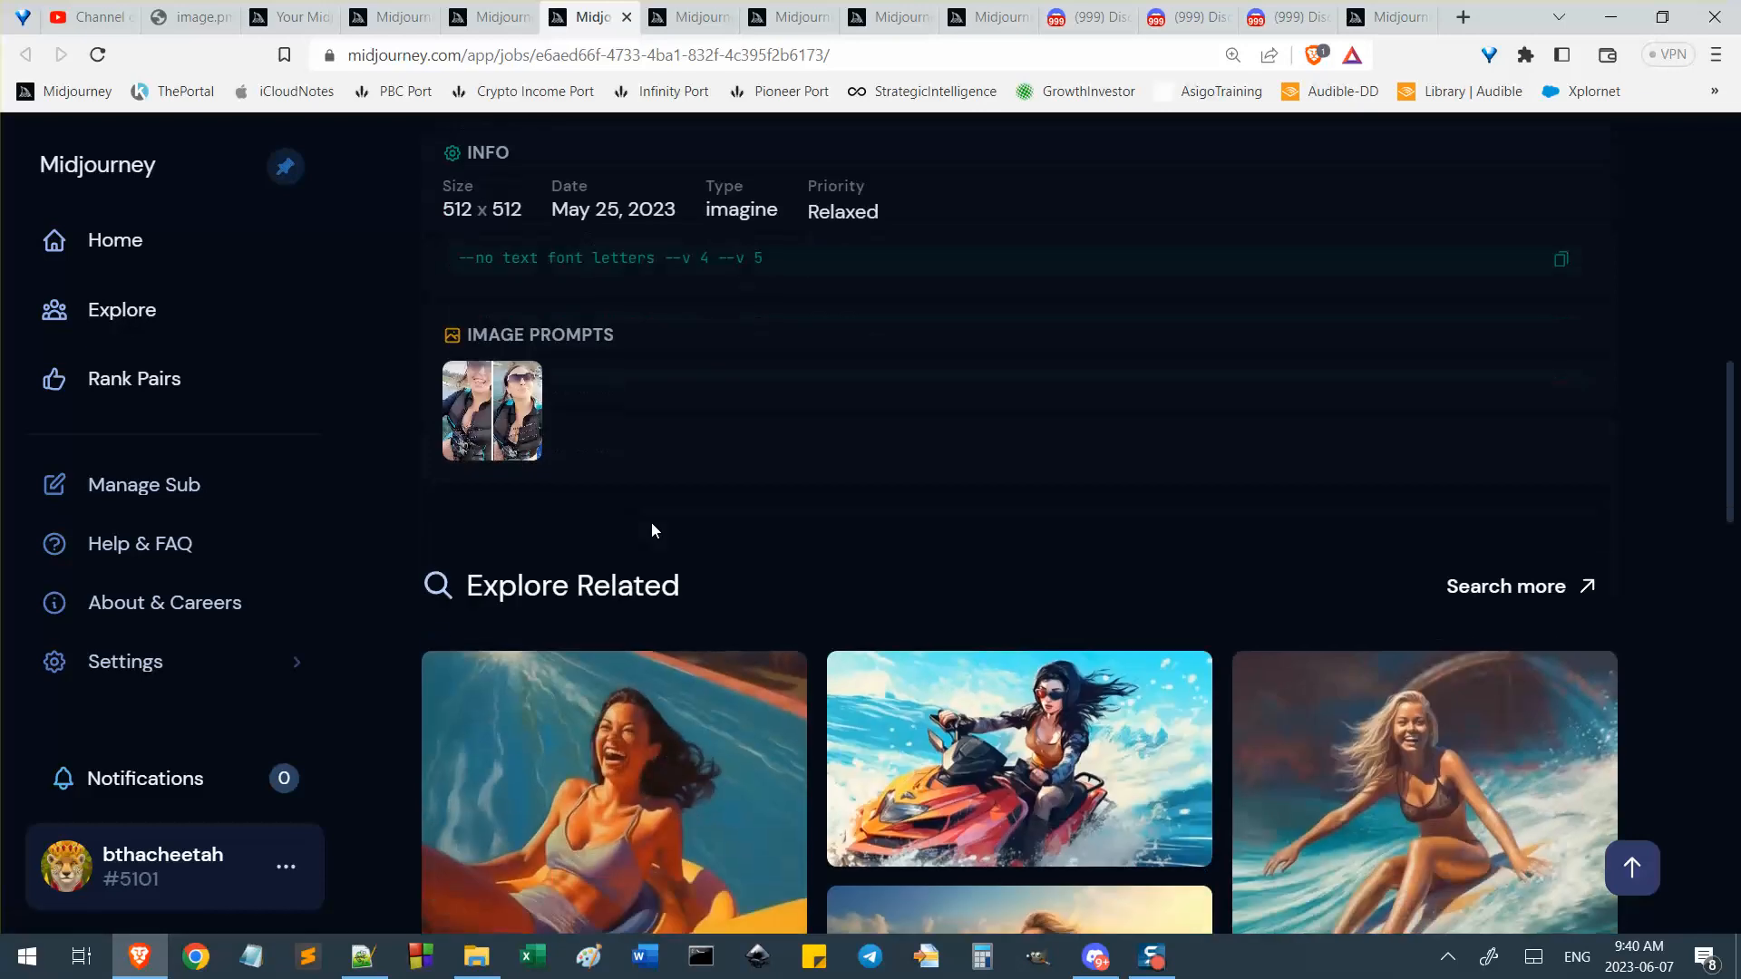
Compare the generated jet ski grid once more with the highlighted prompt and the two-photo image prompt thumbnail.
scroll(719, 555, up, 3)
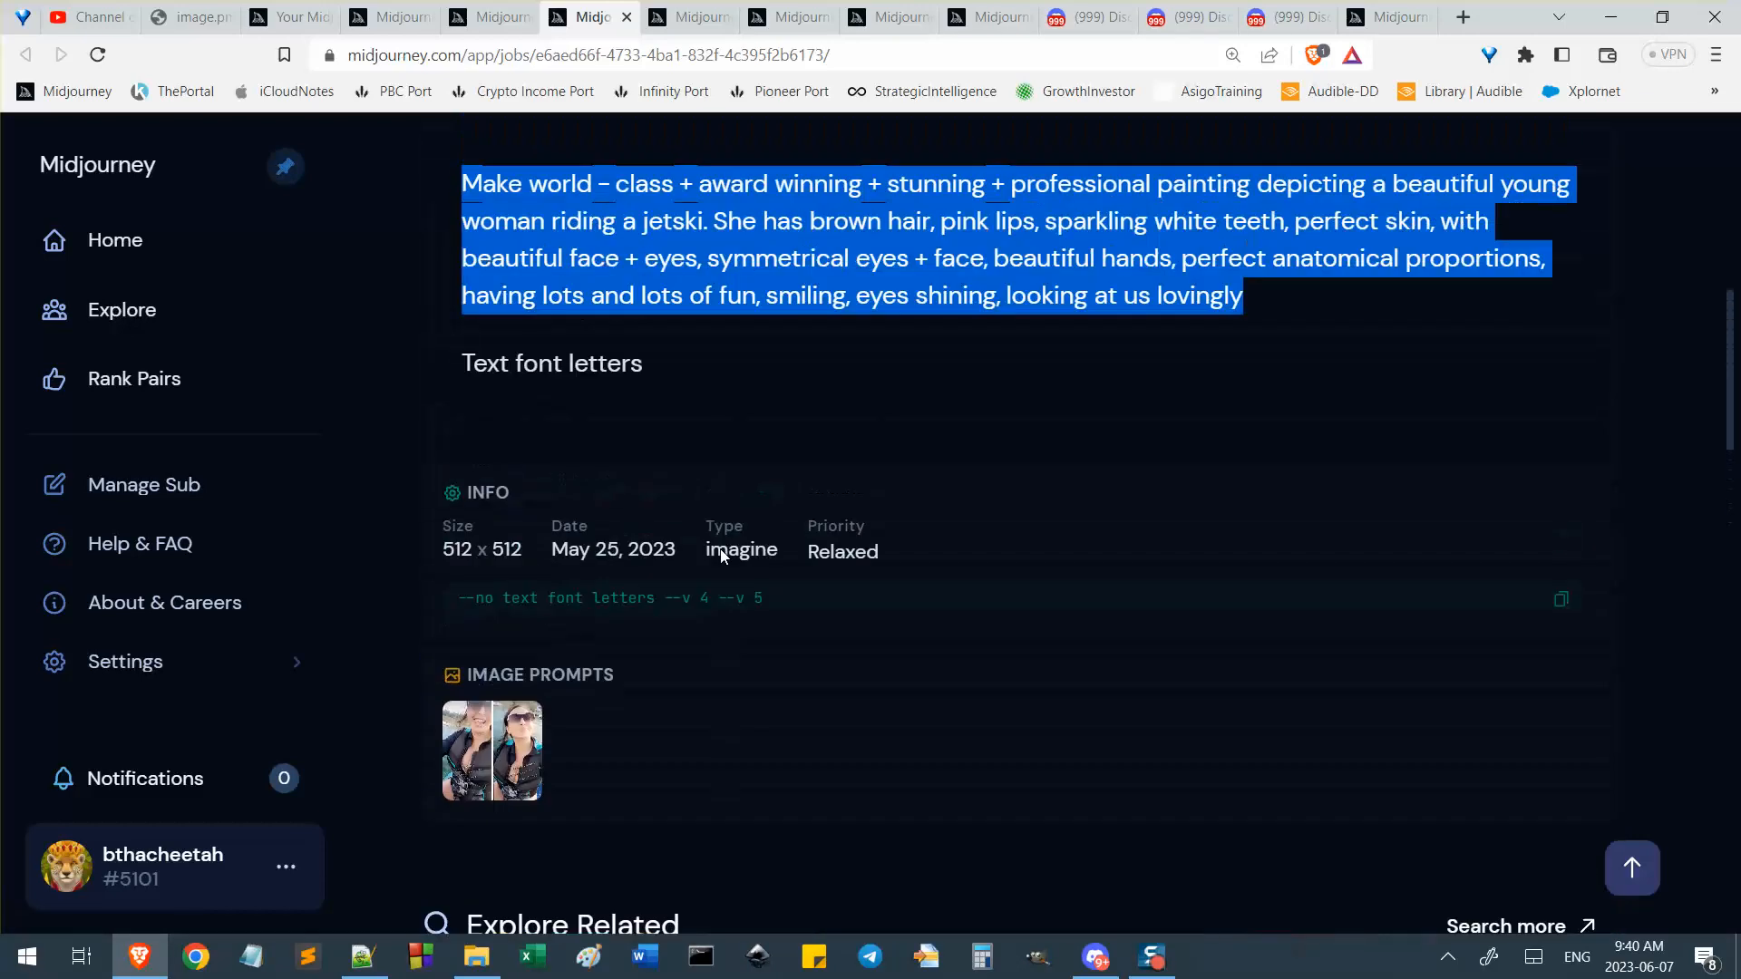
scroll(835, 722, up, 7)
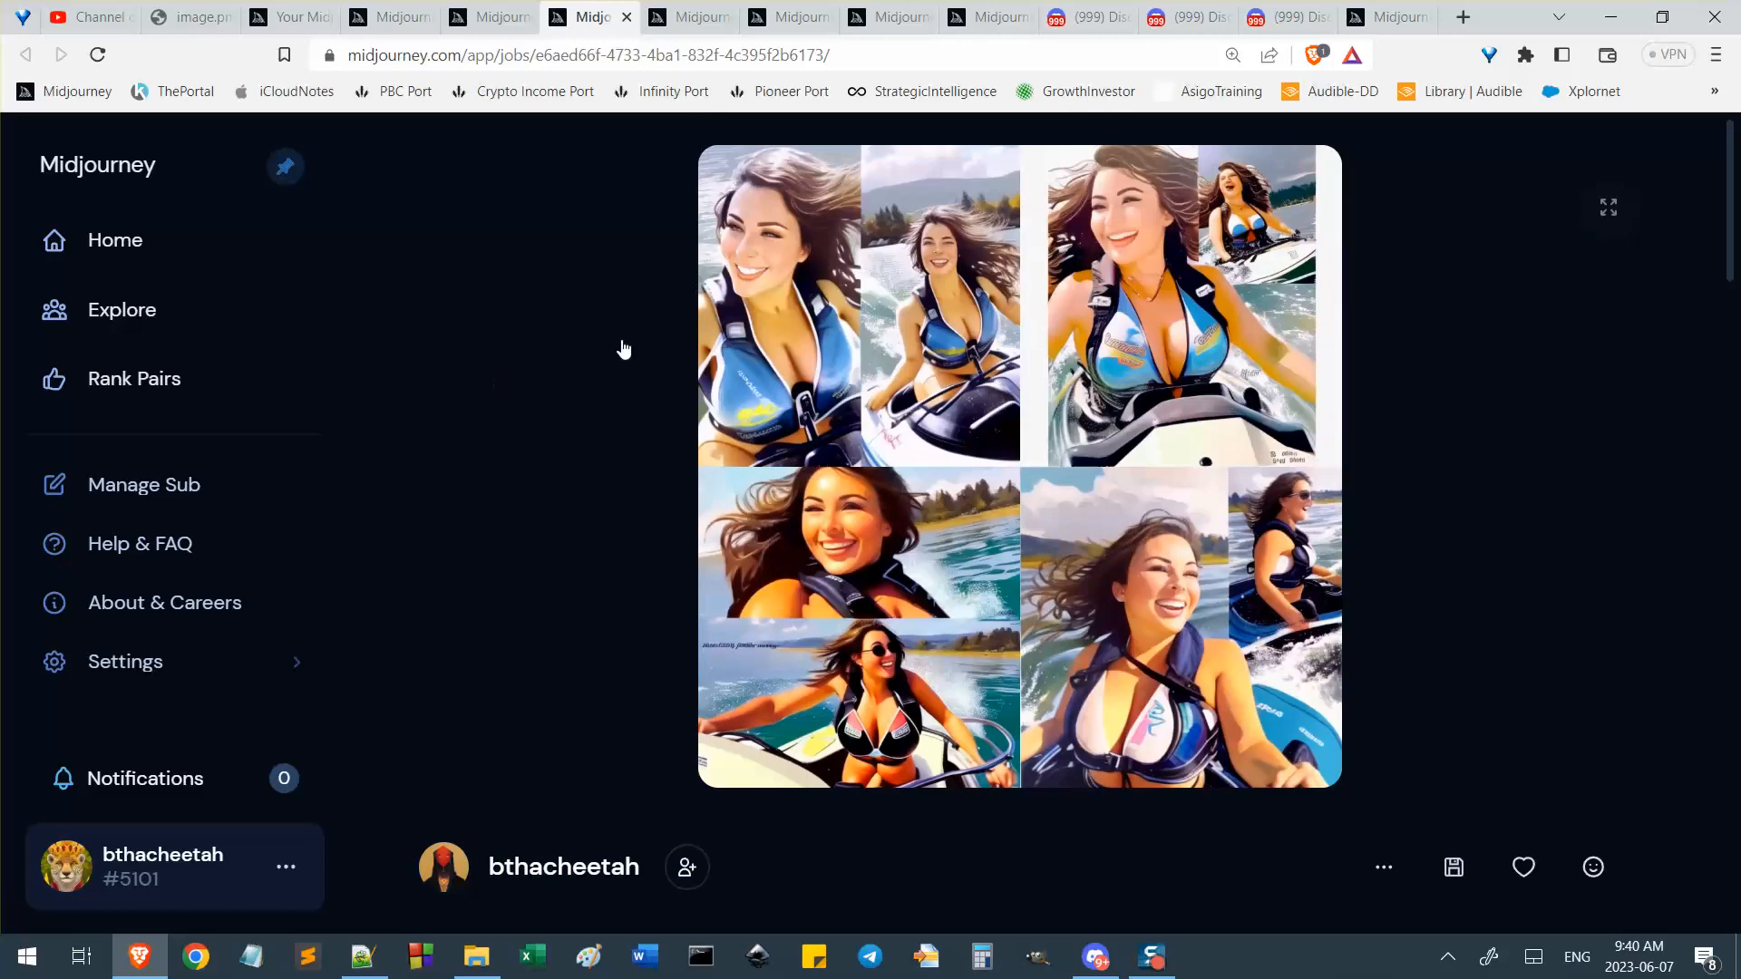
scroll(481, 524, down, 5)
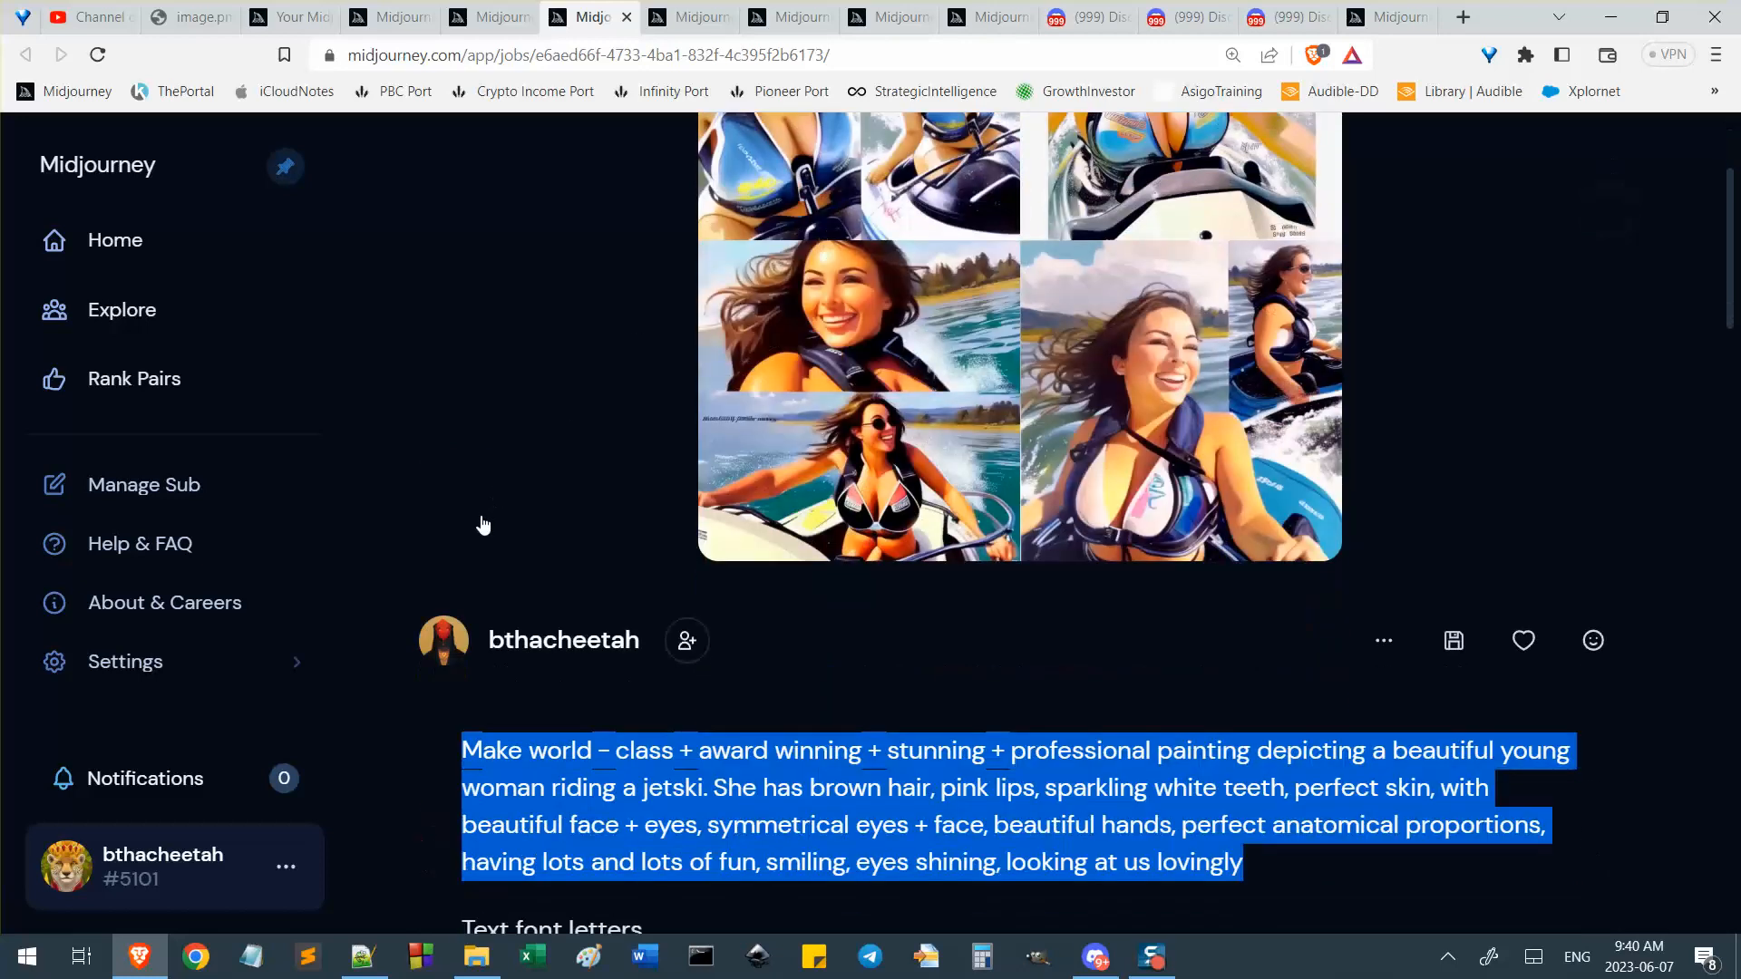
scroll(485, 531, down, 2)
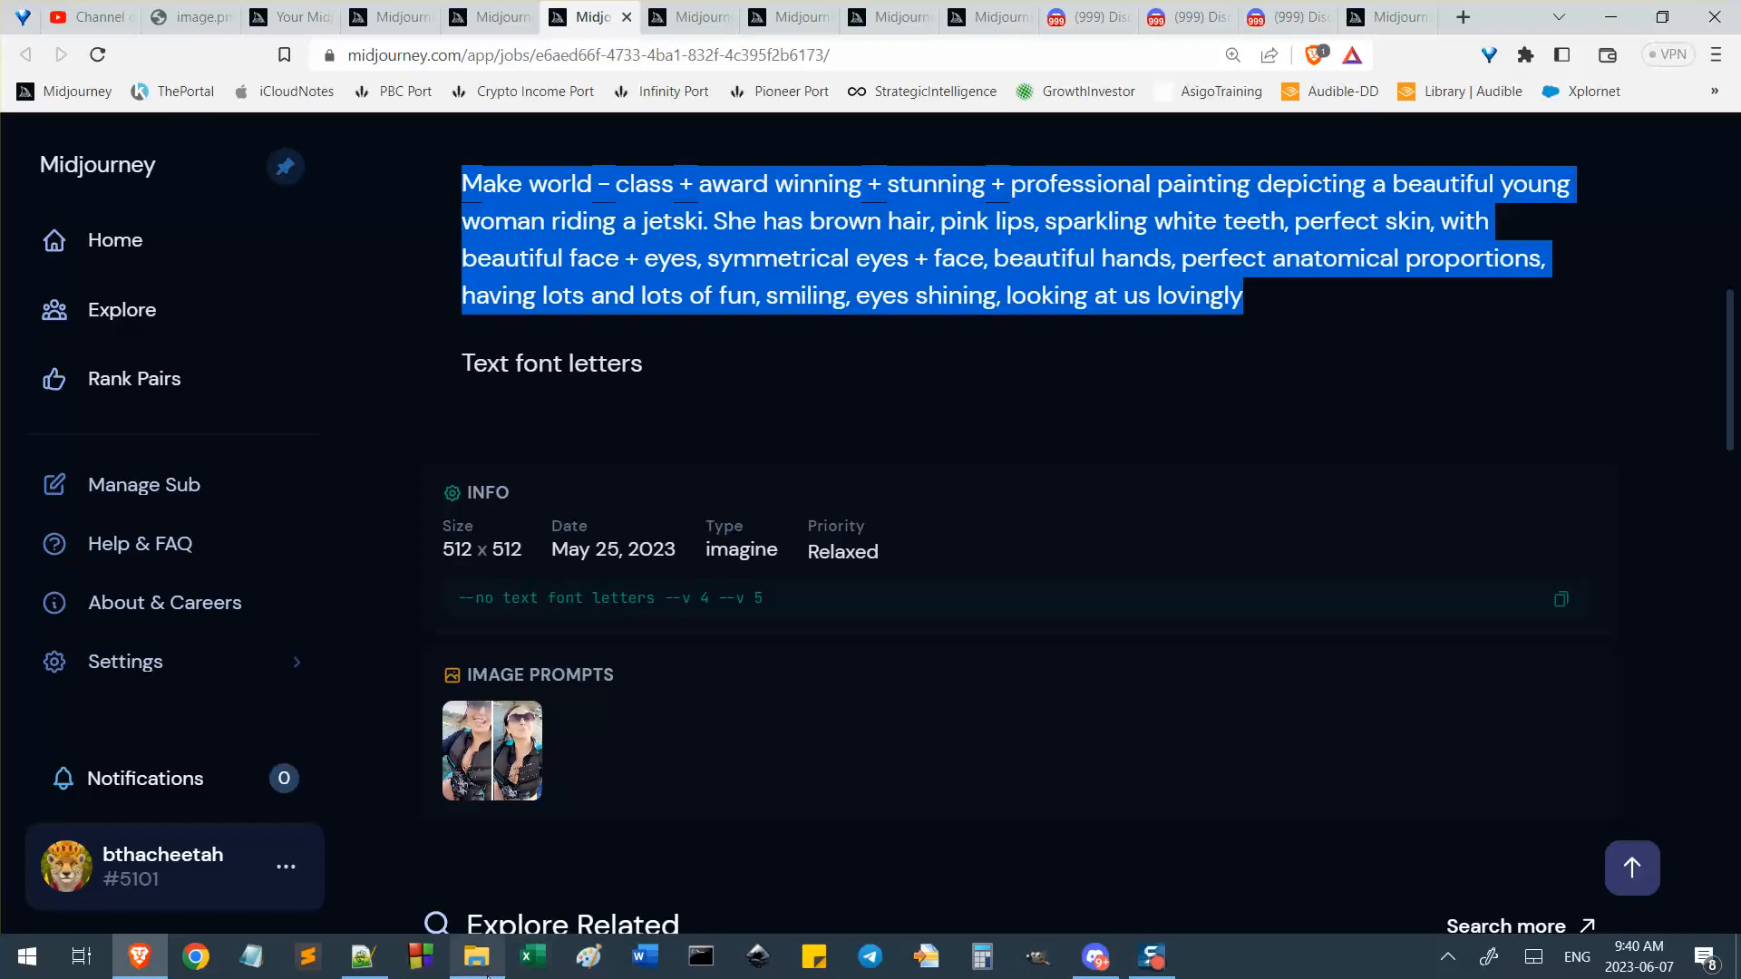
Switch to the pyramid,nature,babe folder in File Explorer, view pyramid,nature,babe_input.png again, and close it.
mouse_move(487, 975)
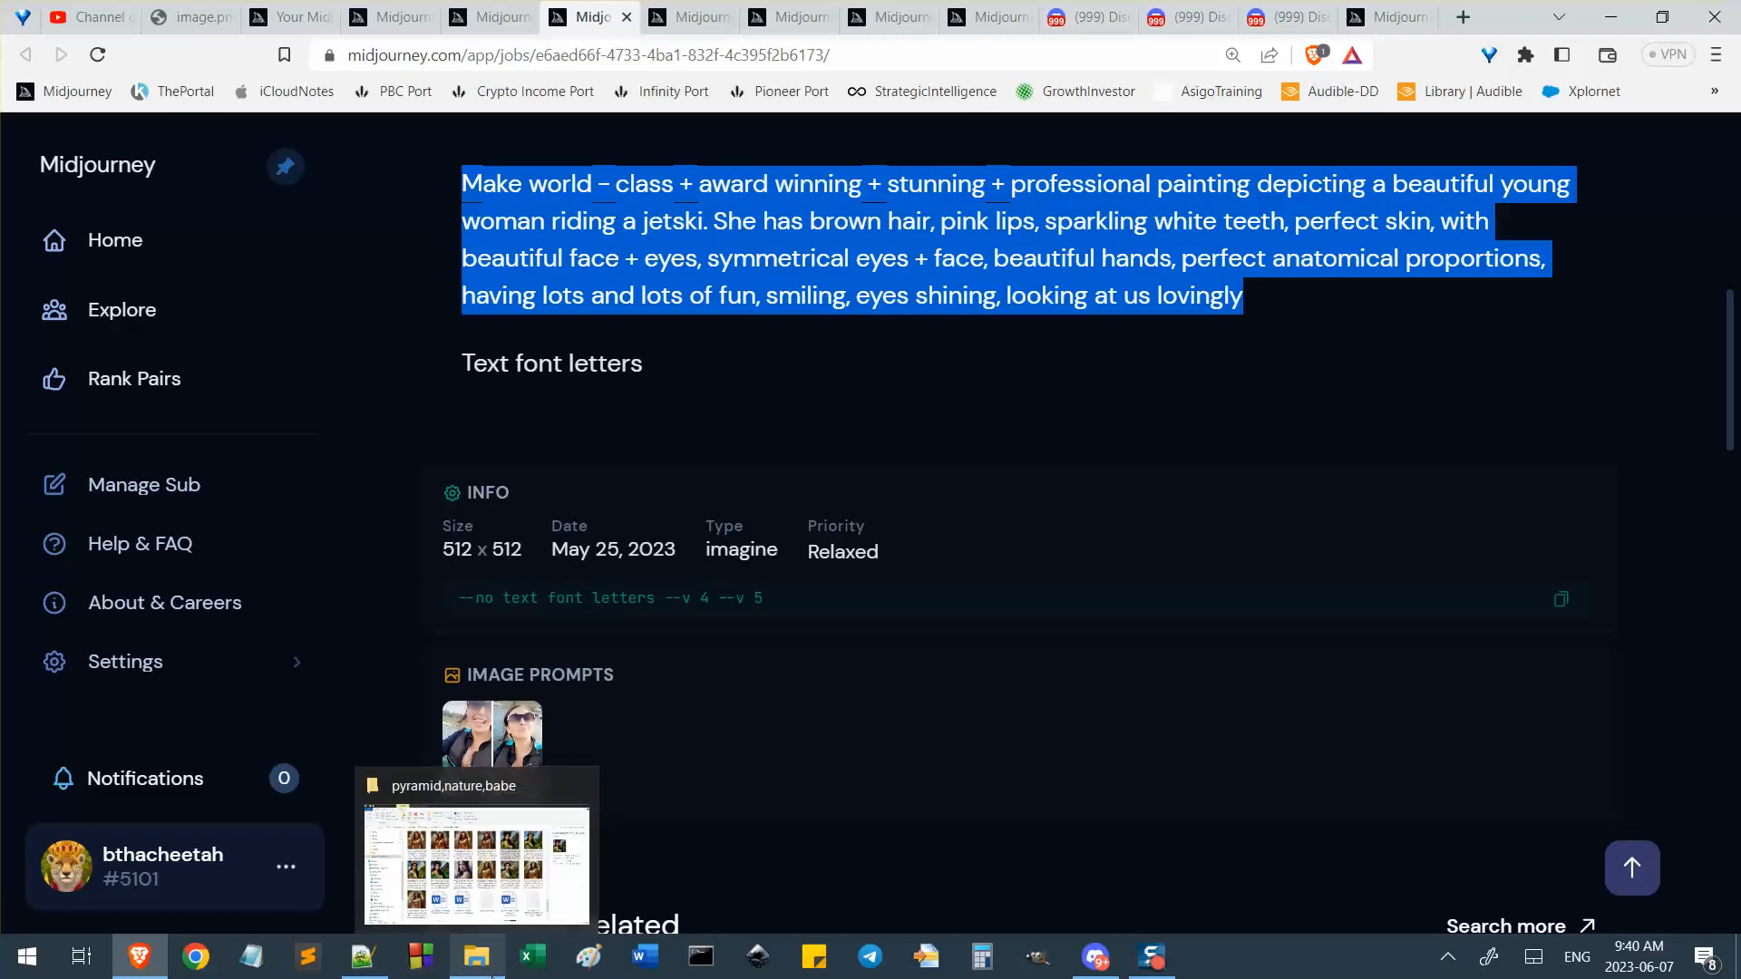
click(498, 975)
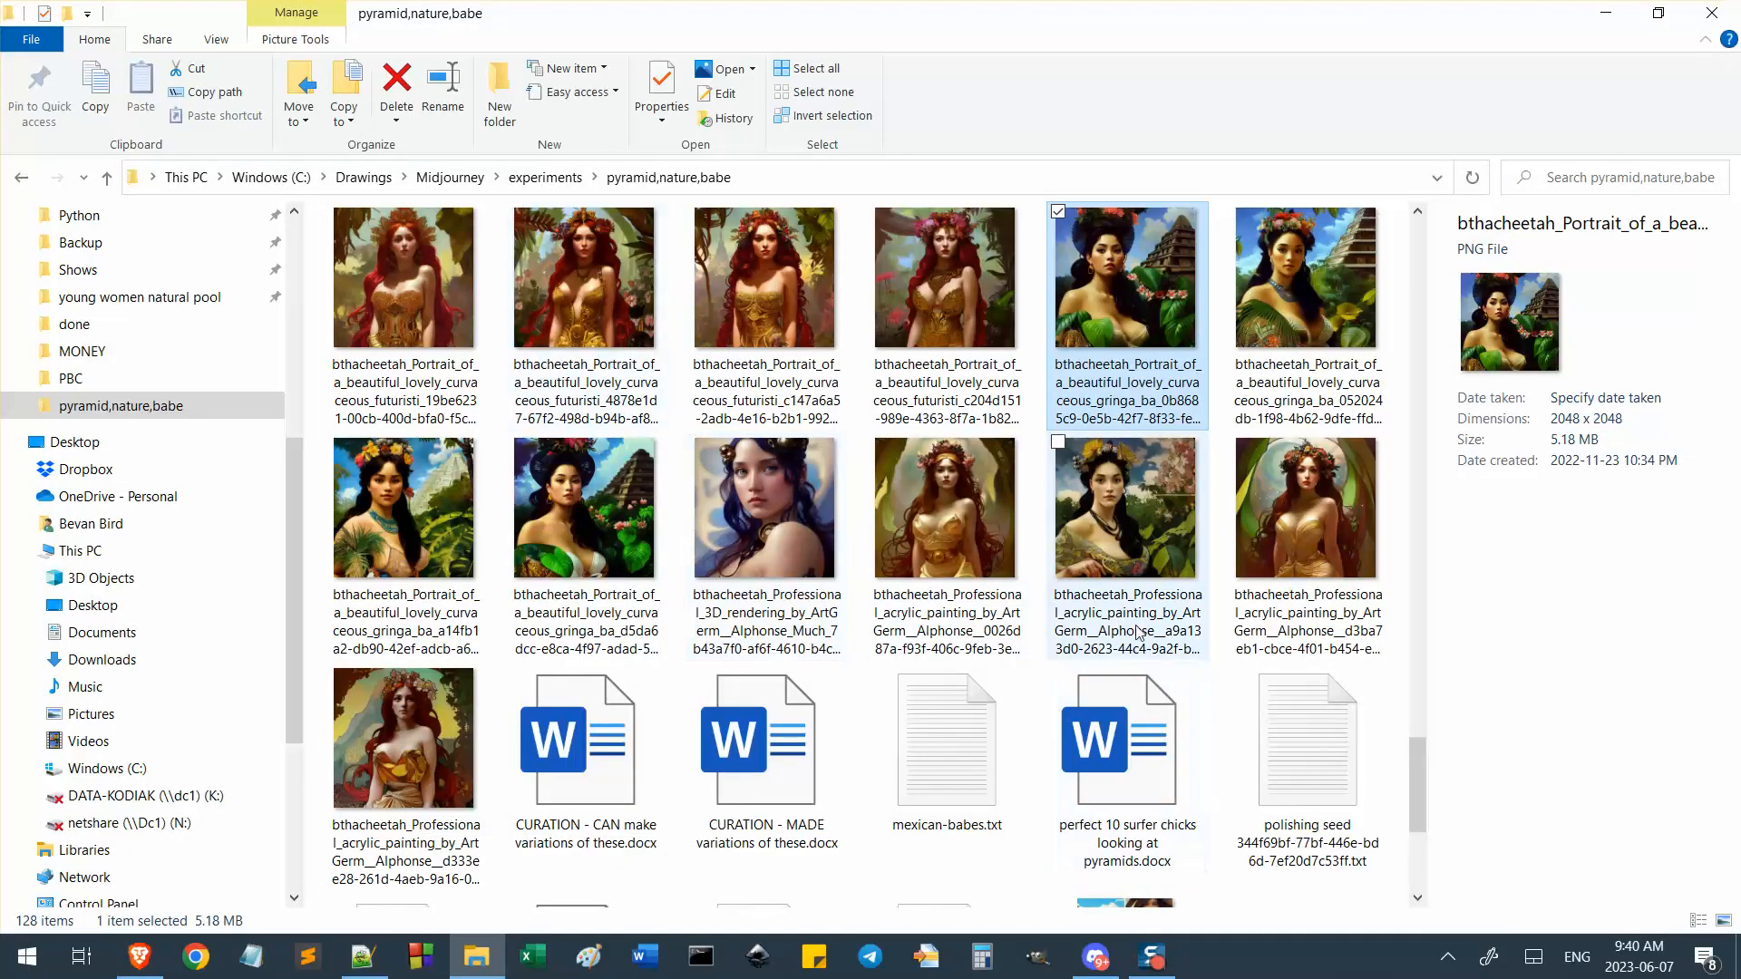
scroll(1155, 666, down, 5)
double_click(1145, 541)
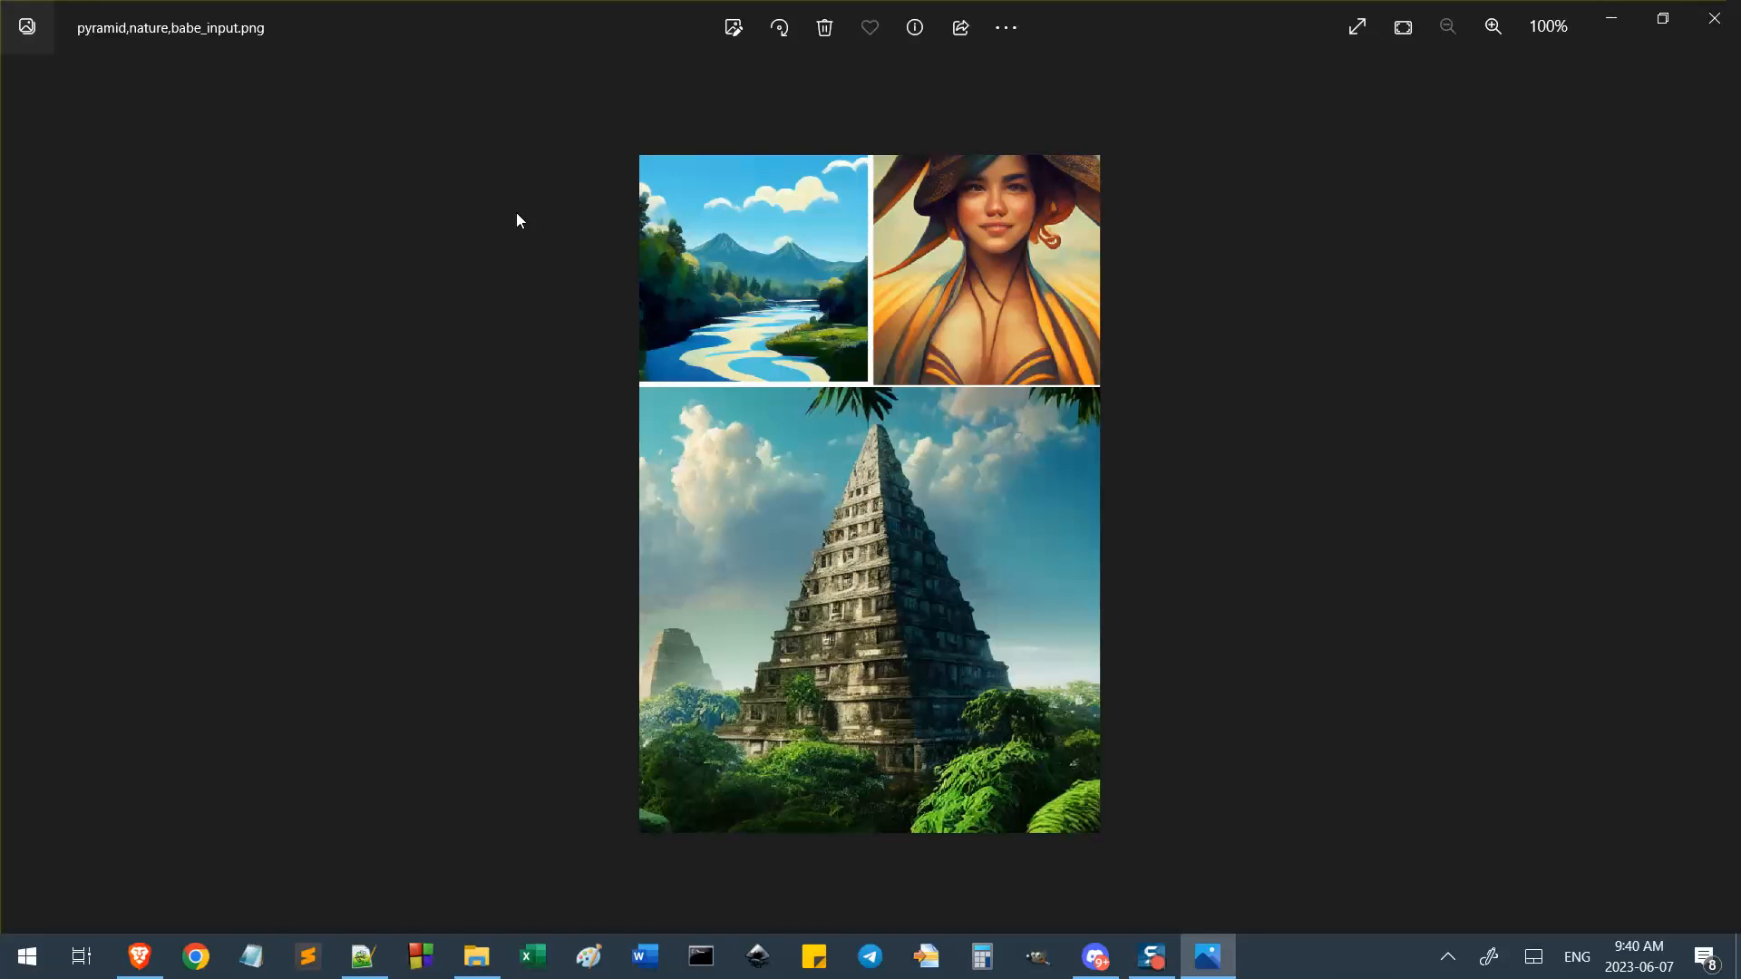
click(1714, 18)
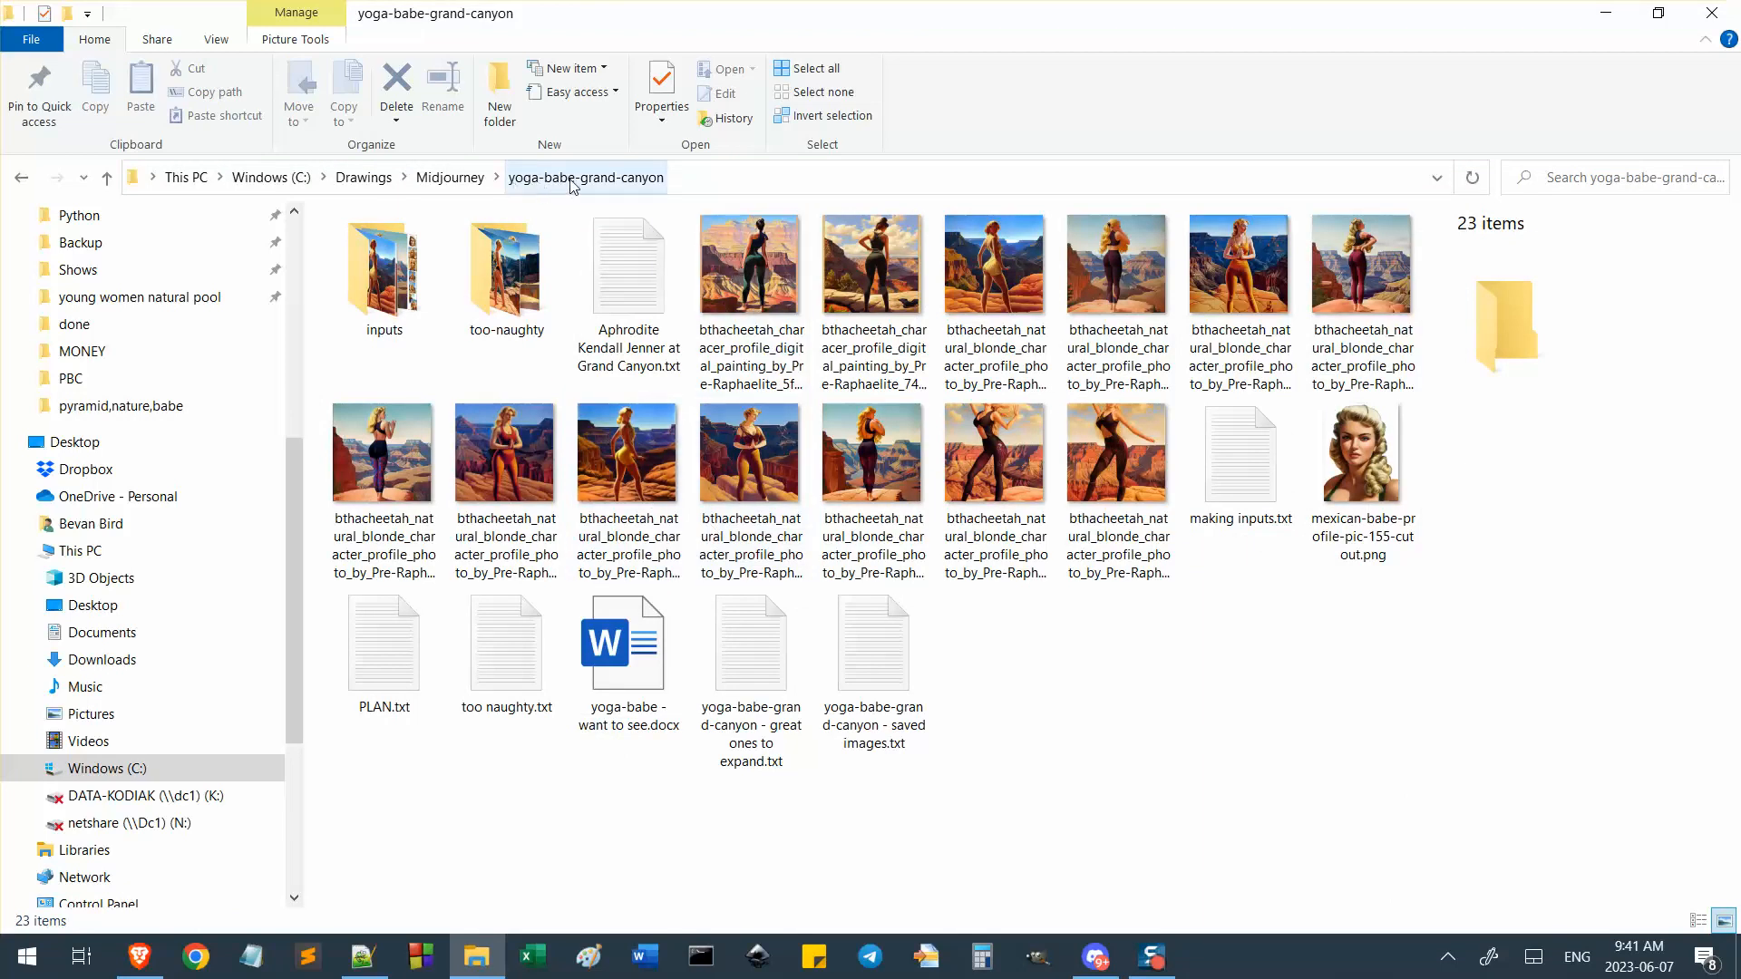
Go through the generated Grand Canyon images in the yoga-babe-grand-canyon folder, starting with the first digital painting, and close the viewer.
double_click(790, 319)
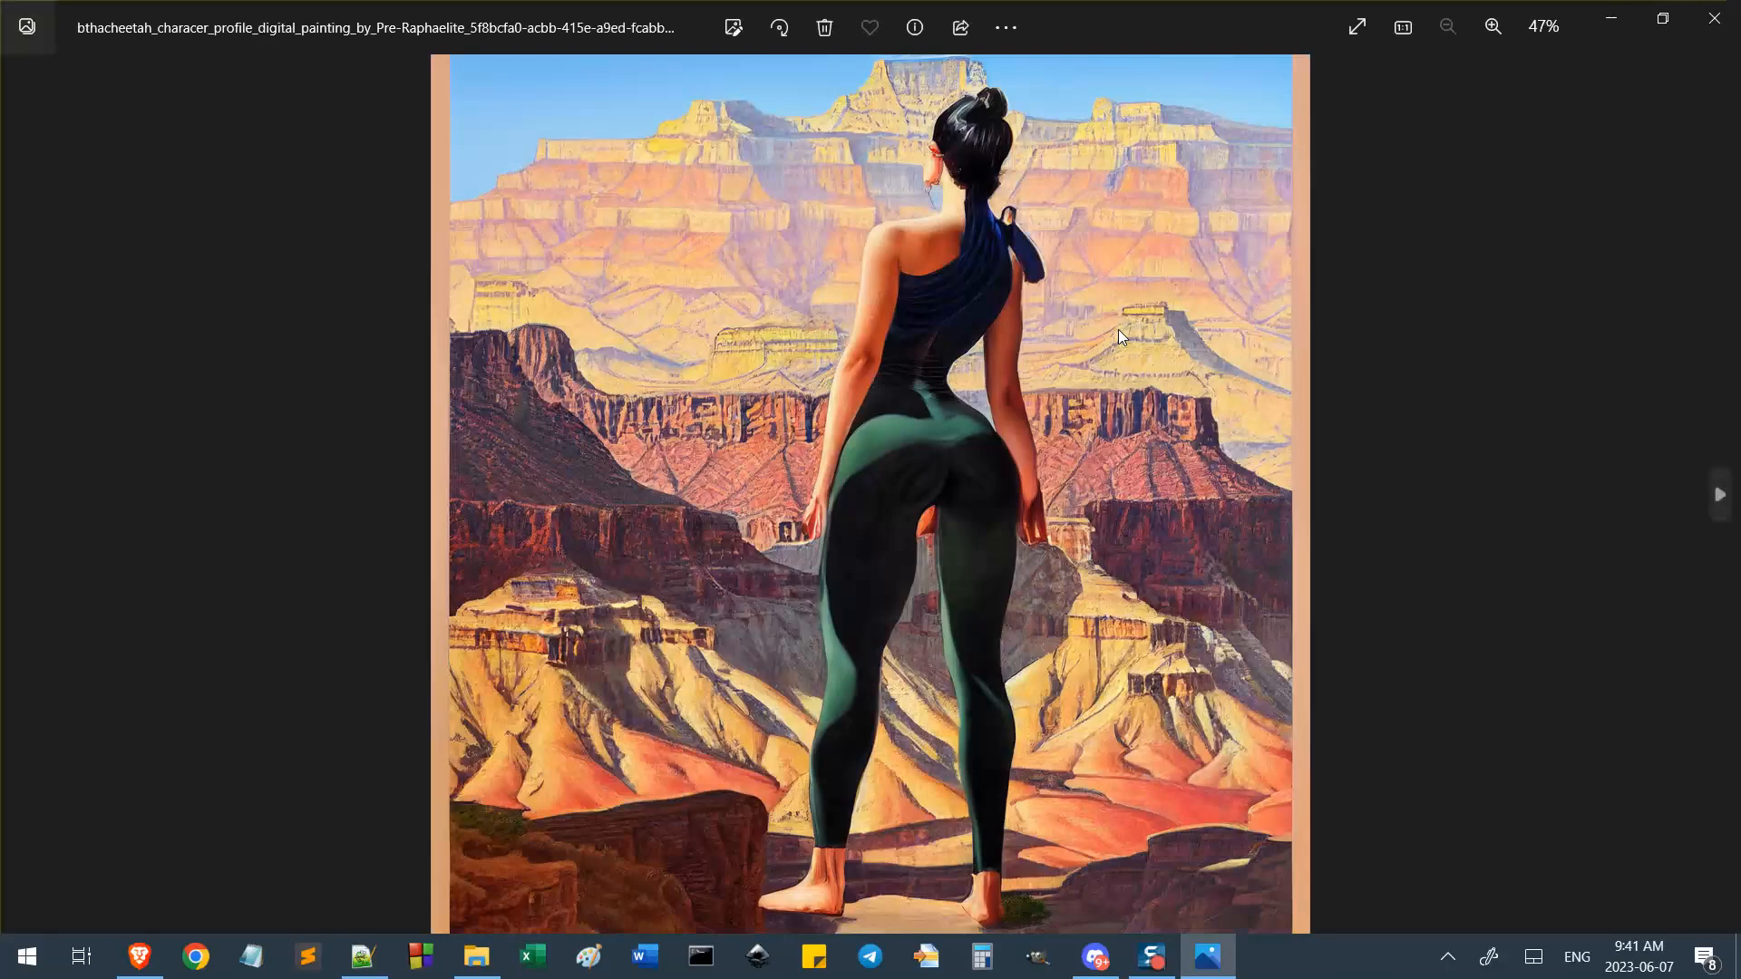
key(Right)
key(Right)
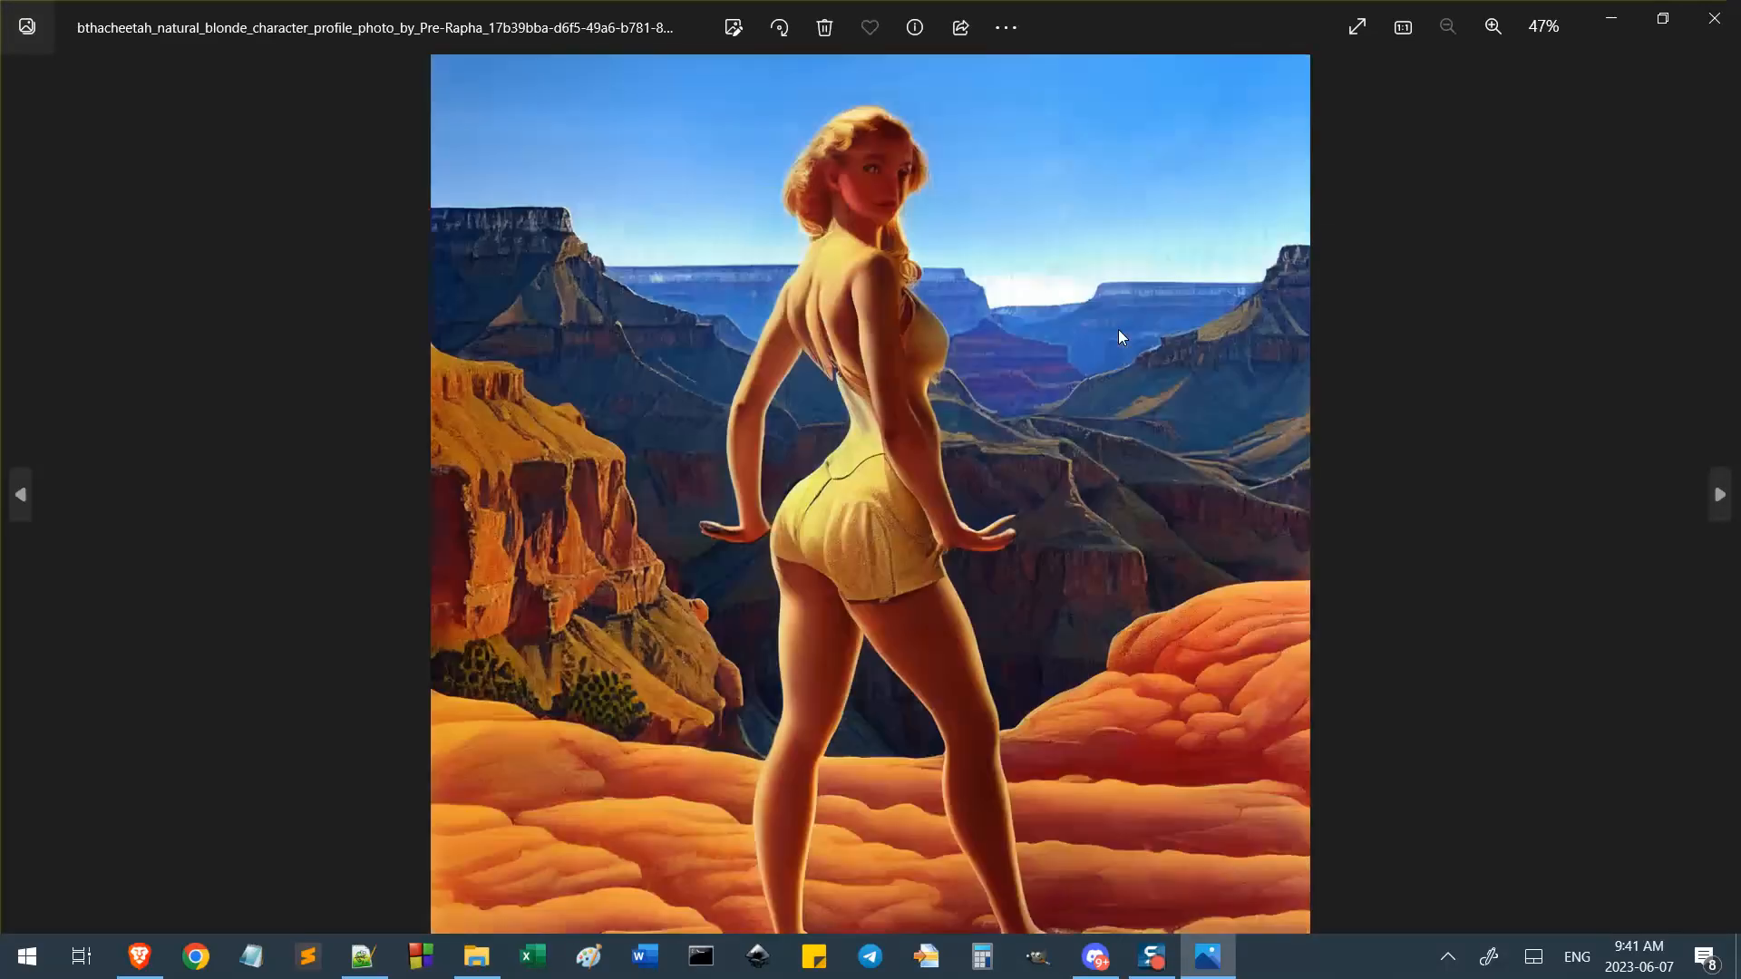
key(Right)
key(Right)
key(Right)
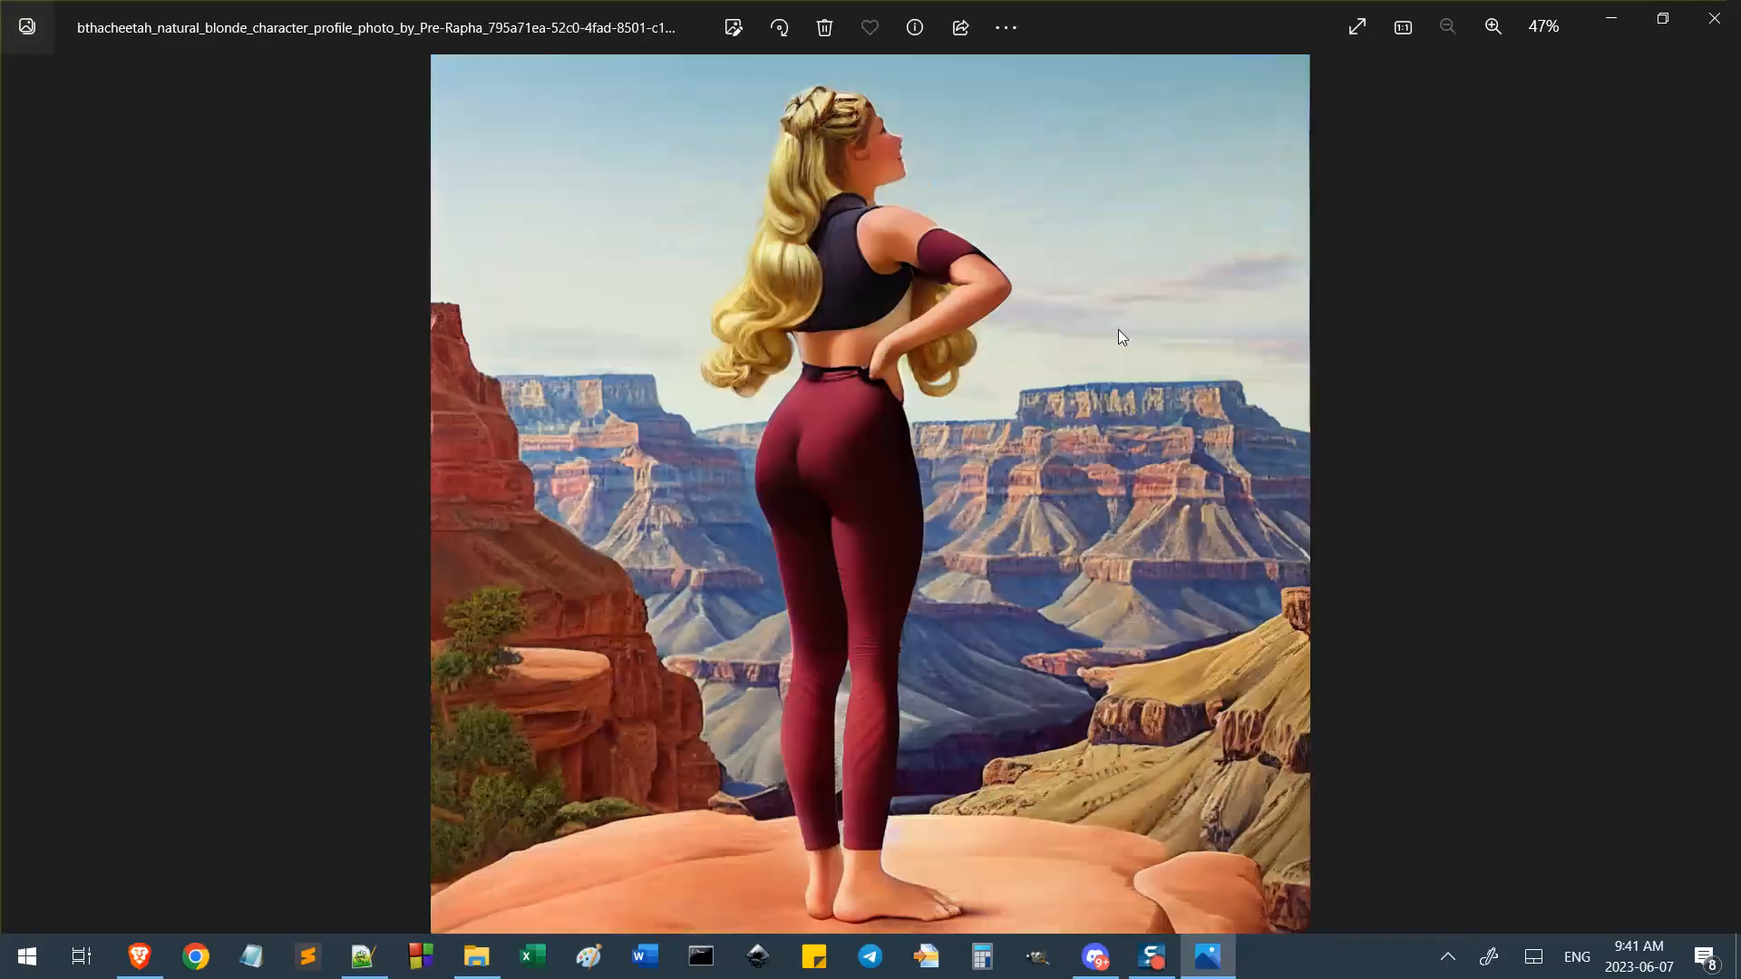
key(Left)
key(Right)
key(Right)
key(Right)
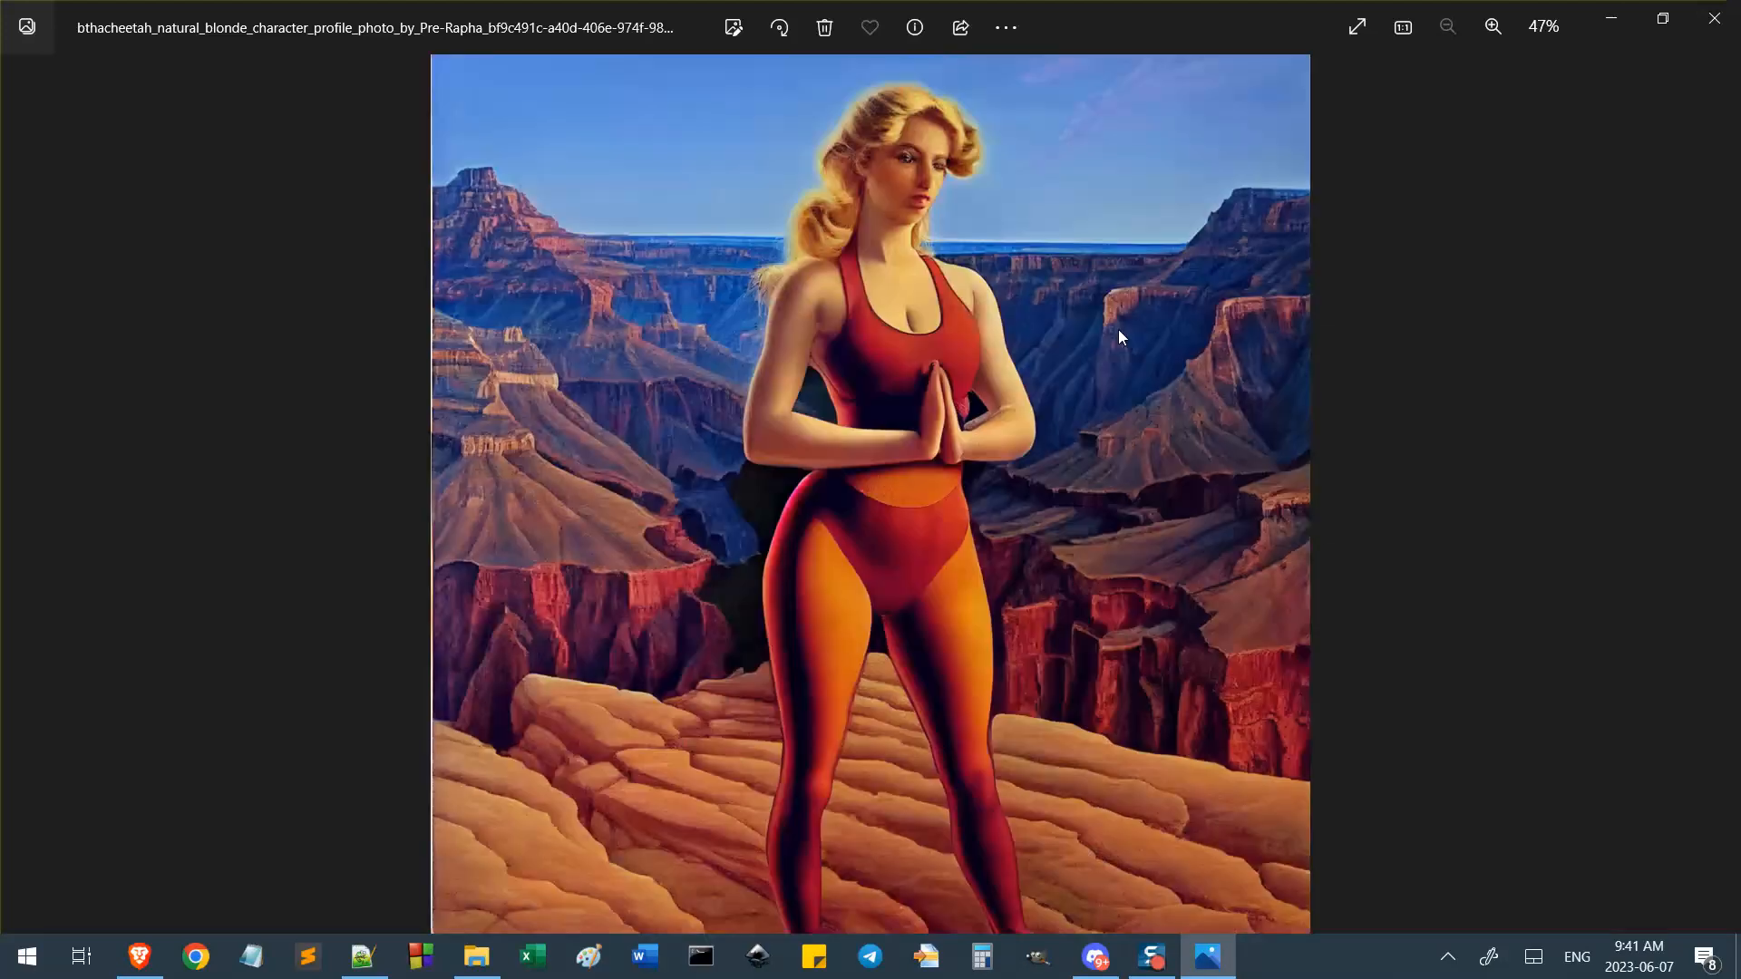
key(Right)
key(Right)
key(Right)
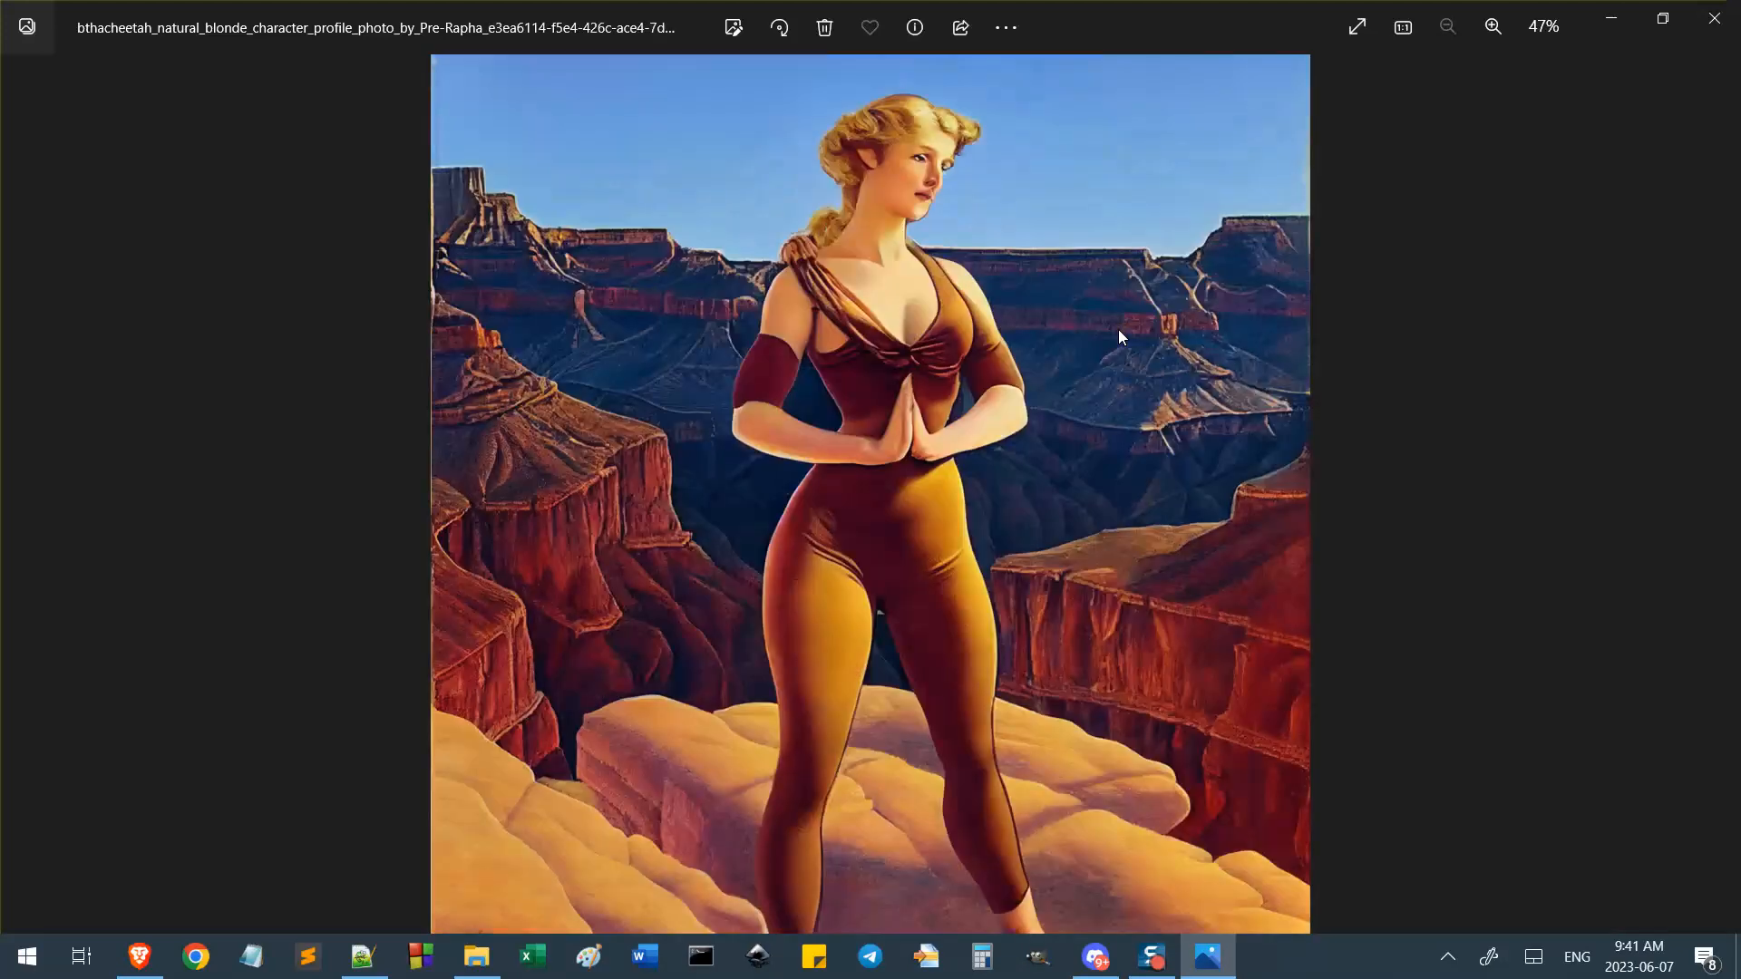
key(Right)
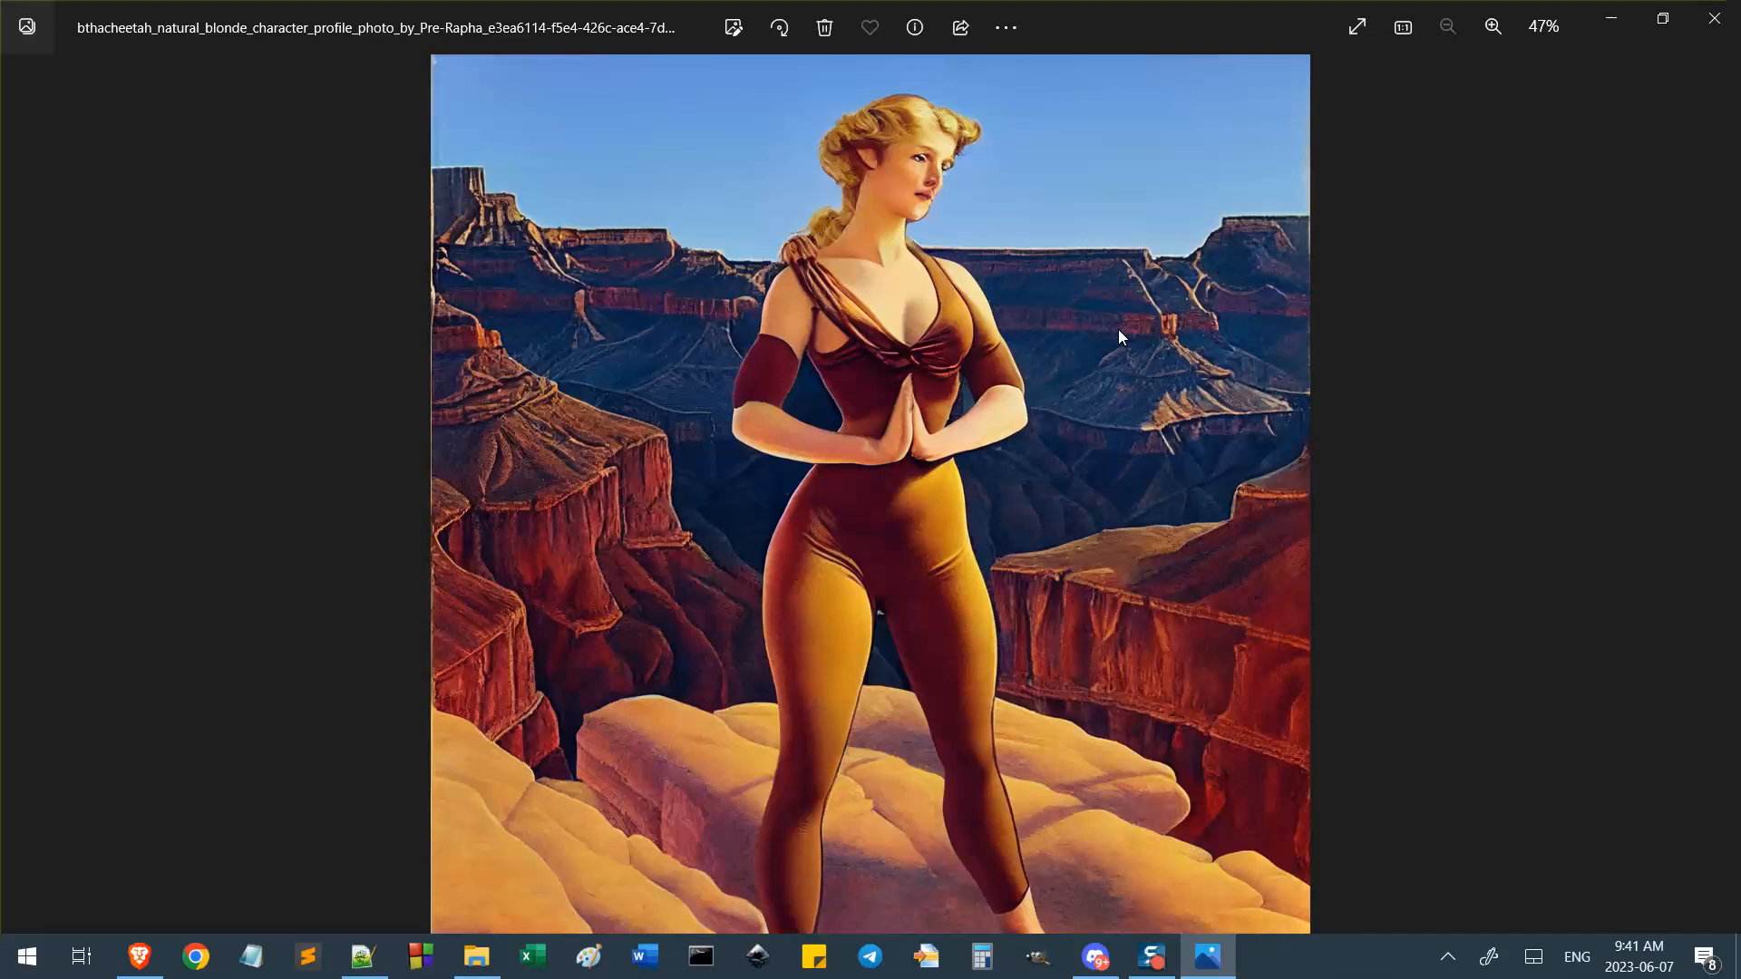
key(Right)
key(Right)
key(Right)
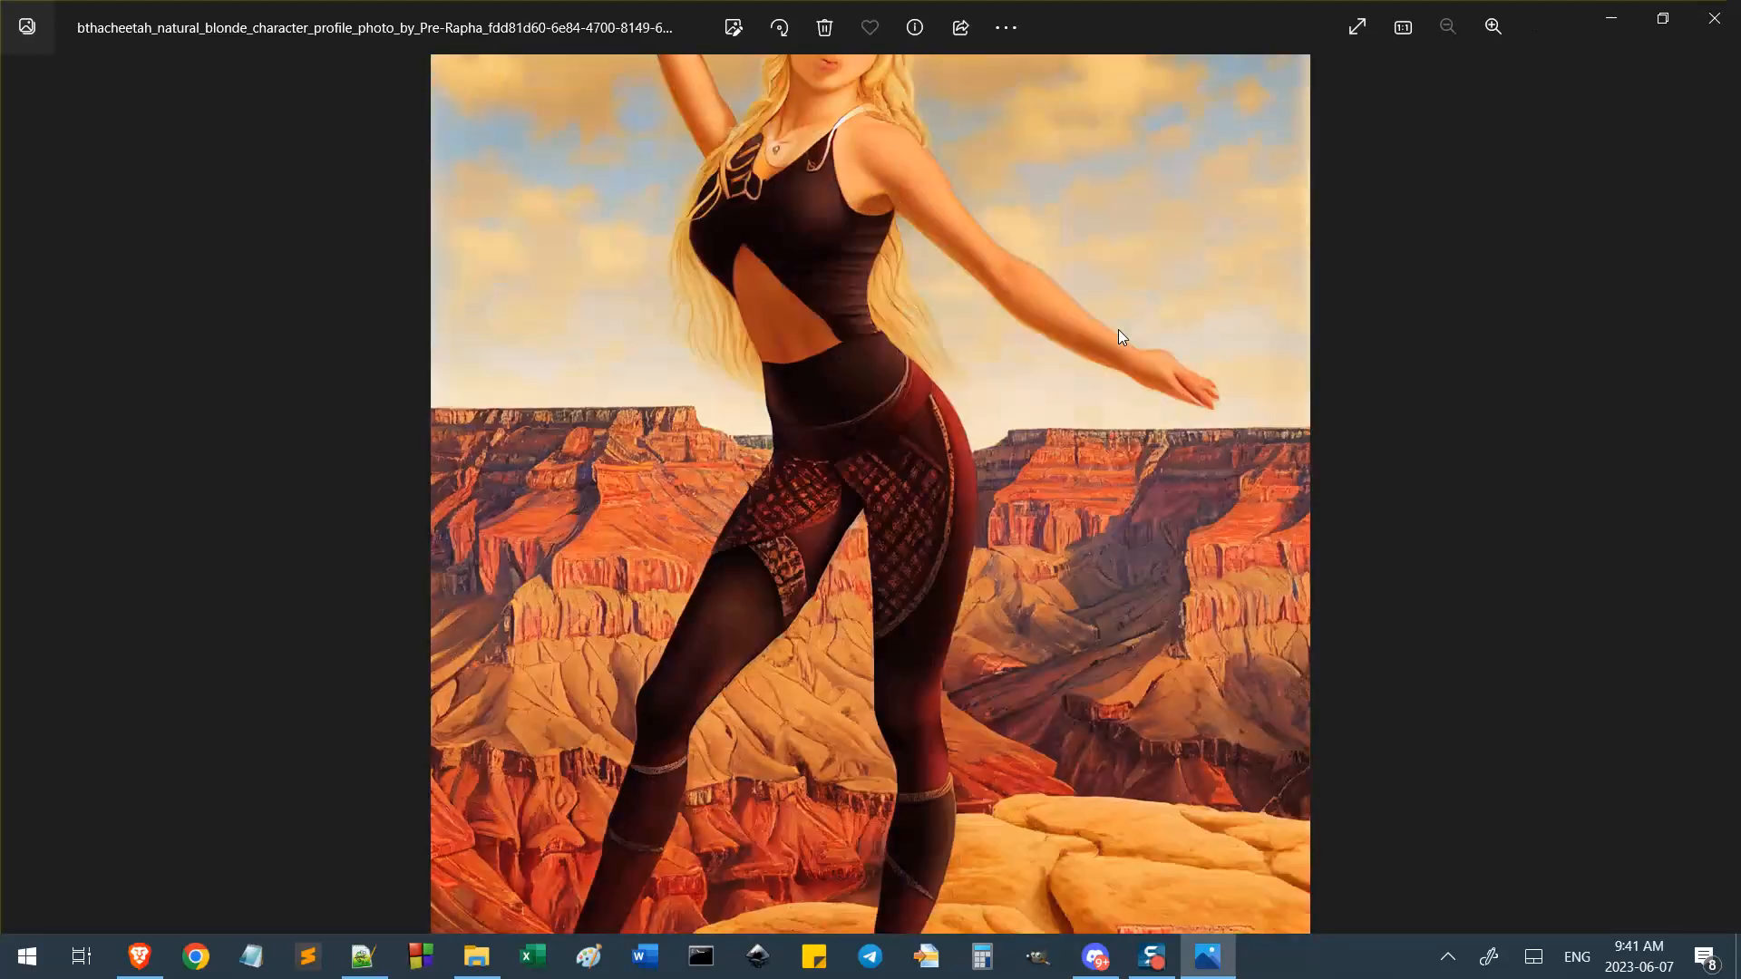
key(Right)
key(Left)
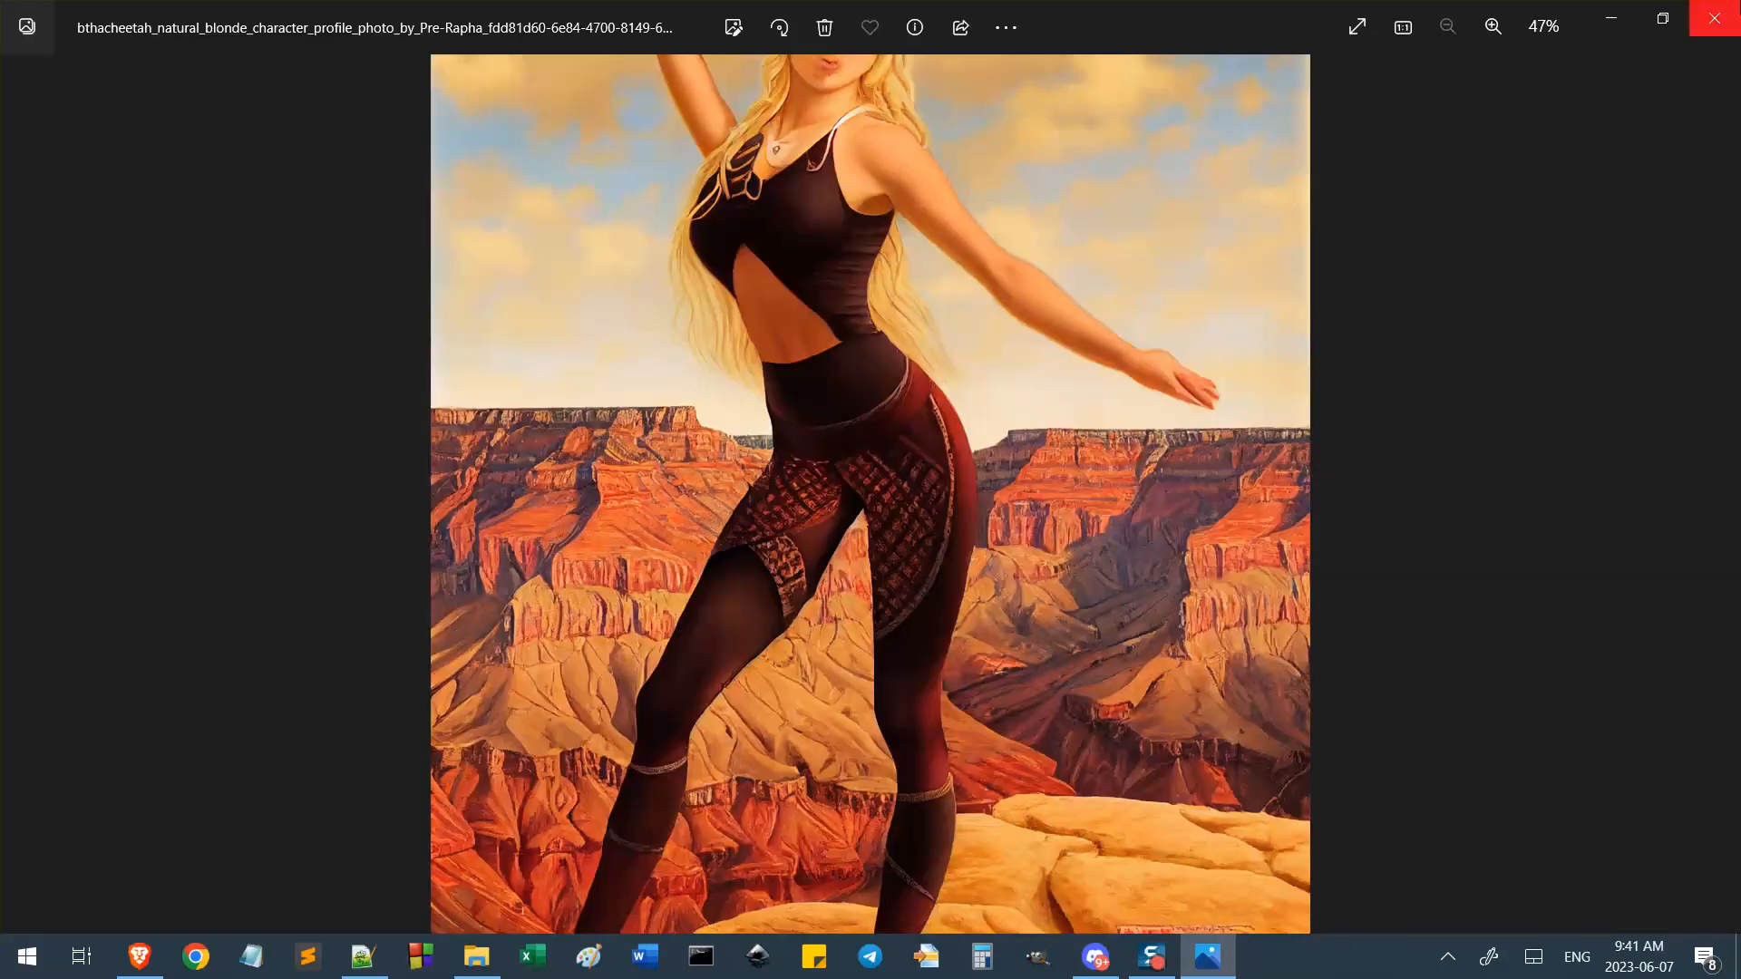
key(alt+F4)
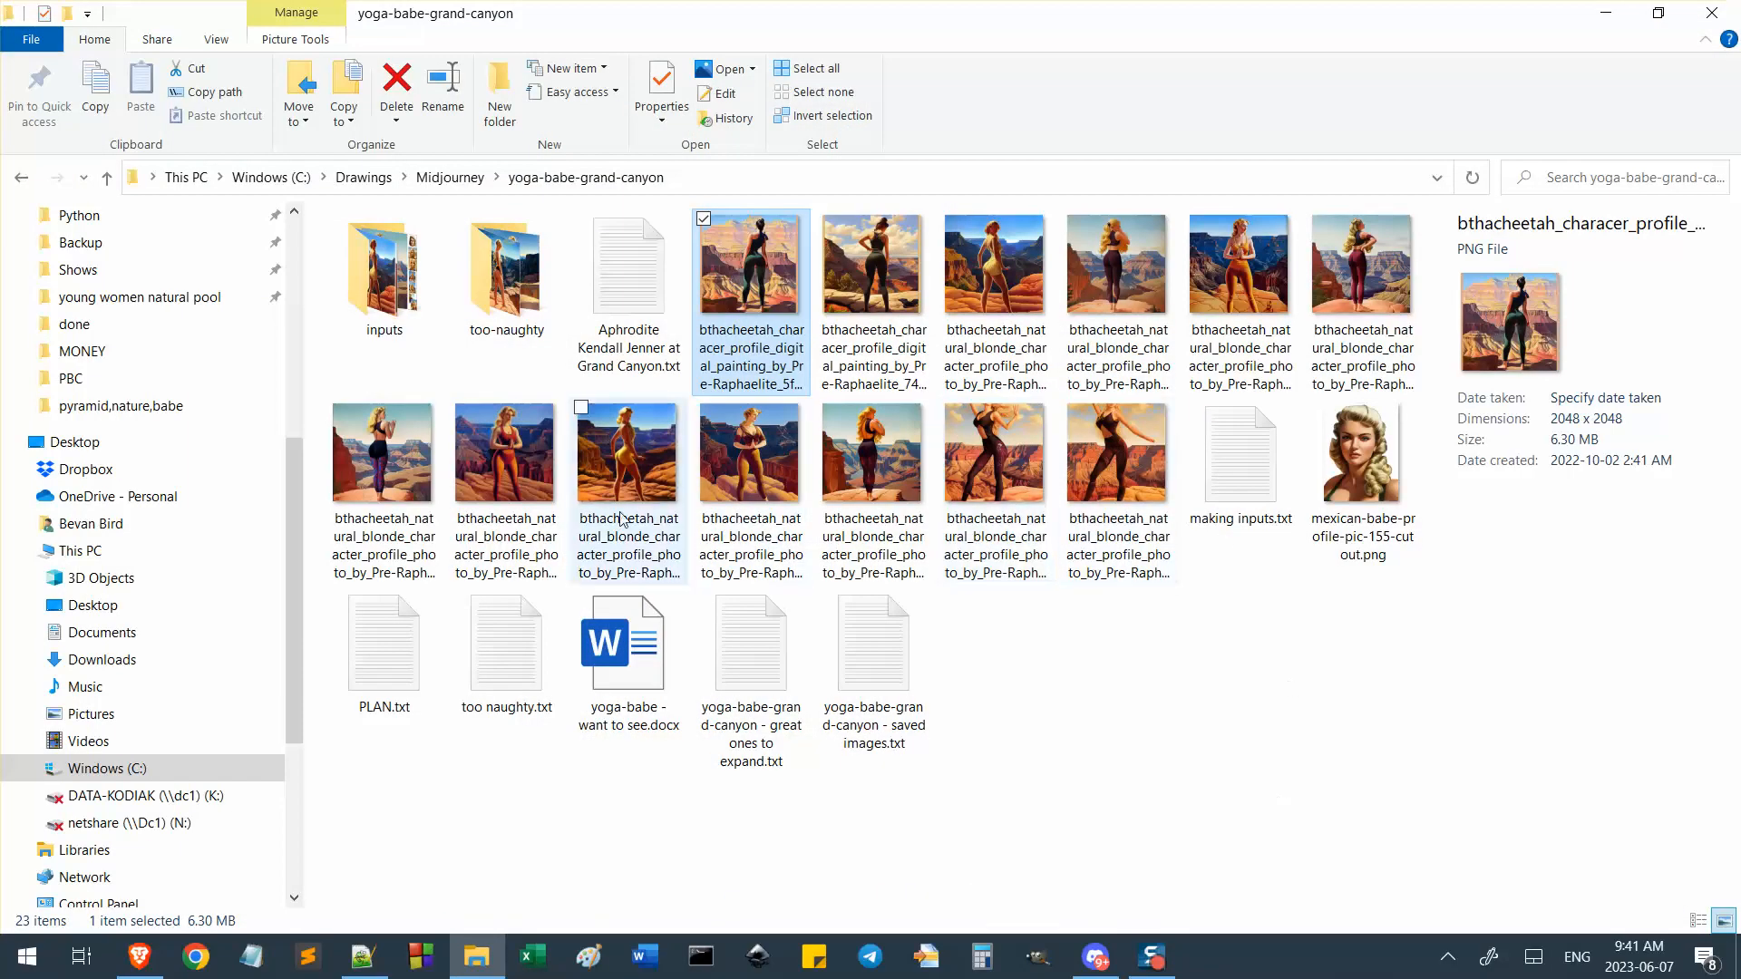
Open the inputs subfolder, inspect the white silhouette collage yoga-babe-grand-canyon-8c.png up close and in full, and close it.
double_click(392, 268)
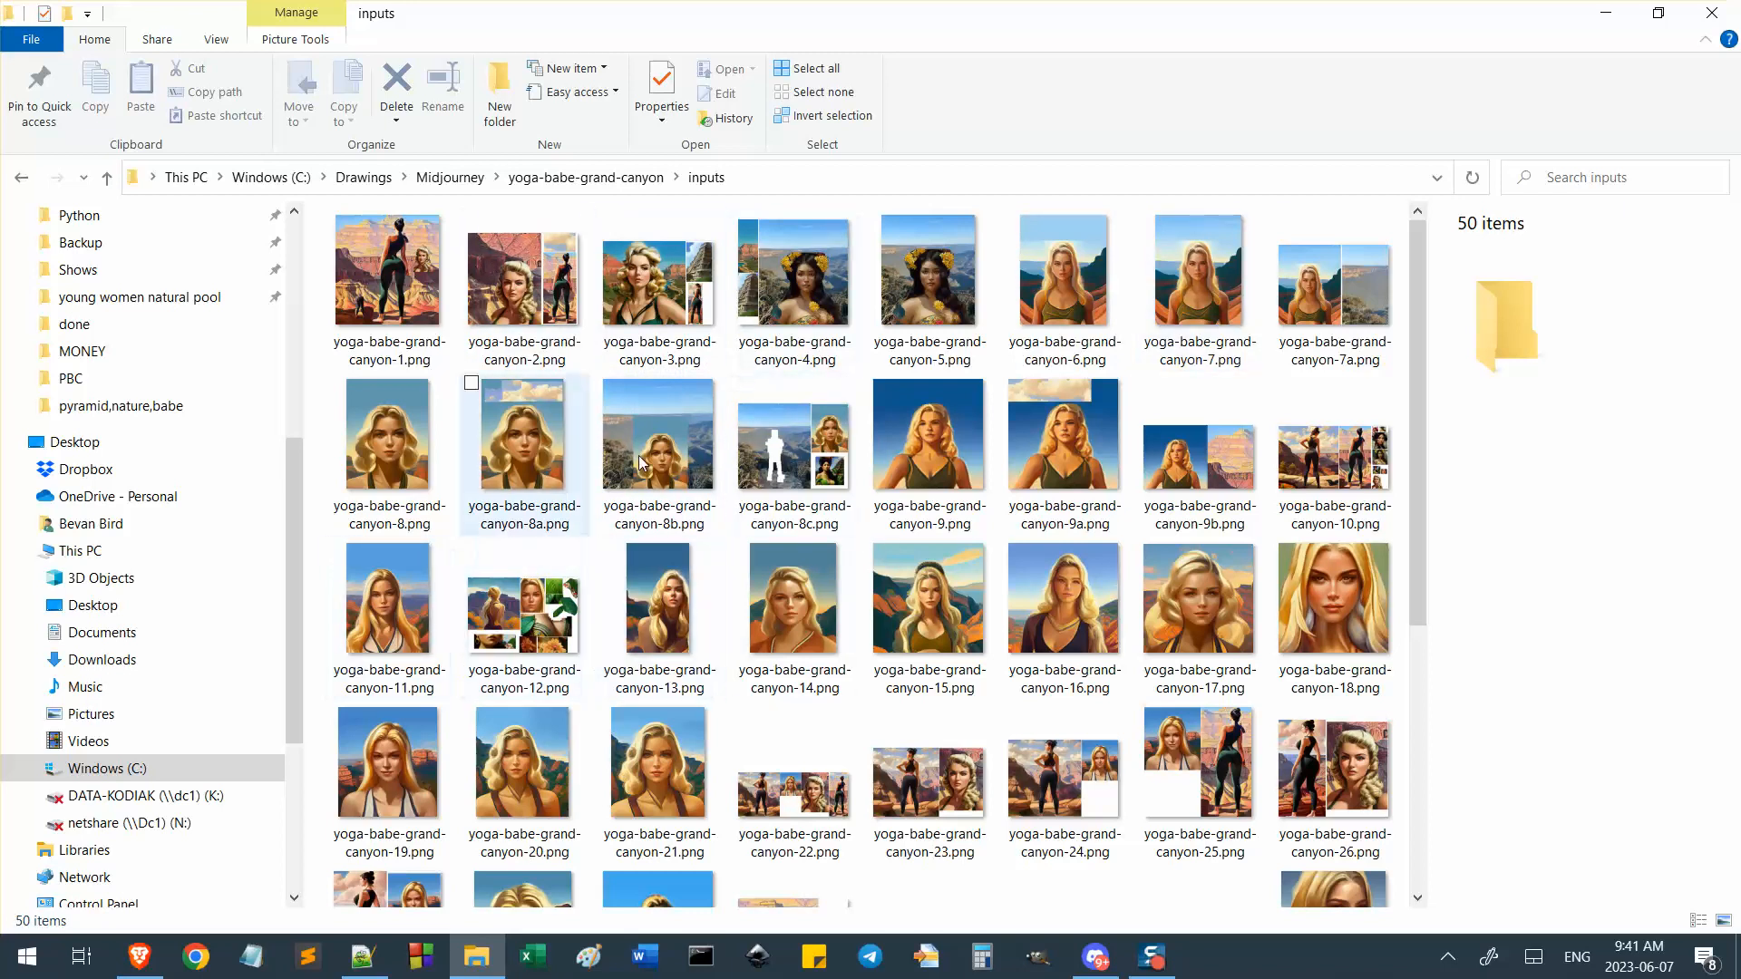
double_click(794, 448)
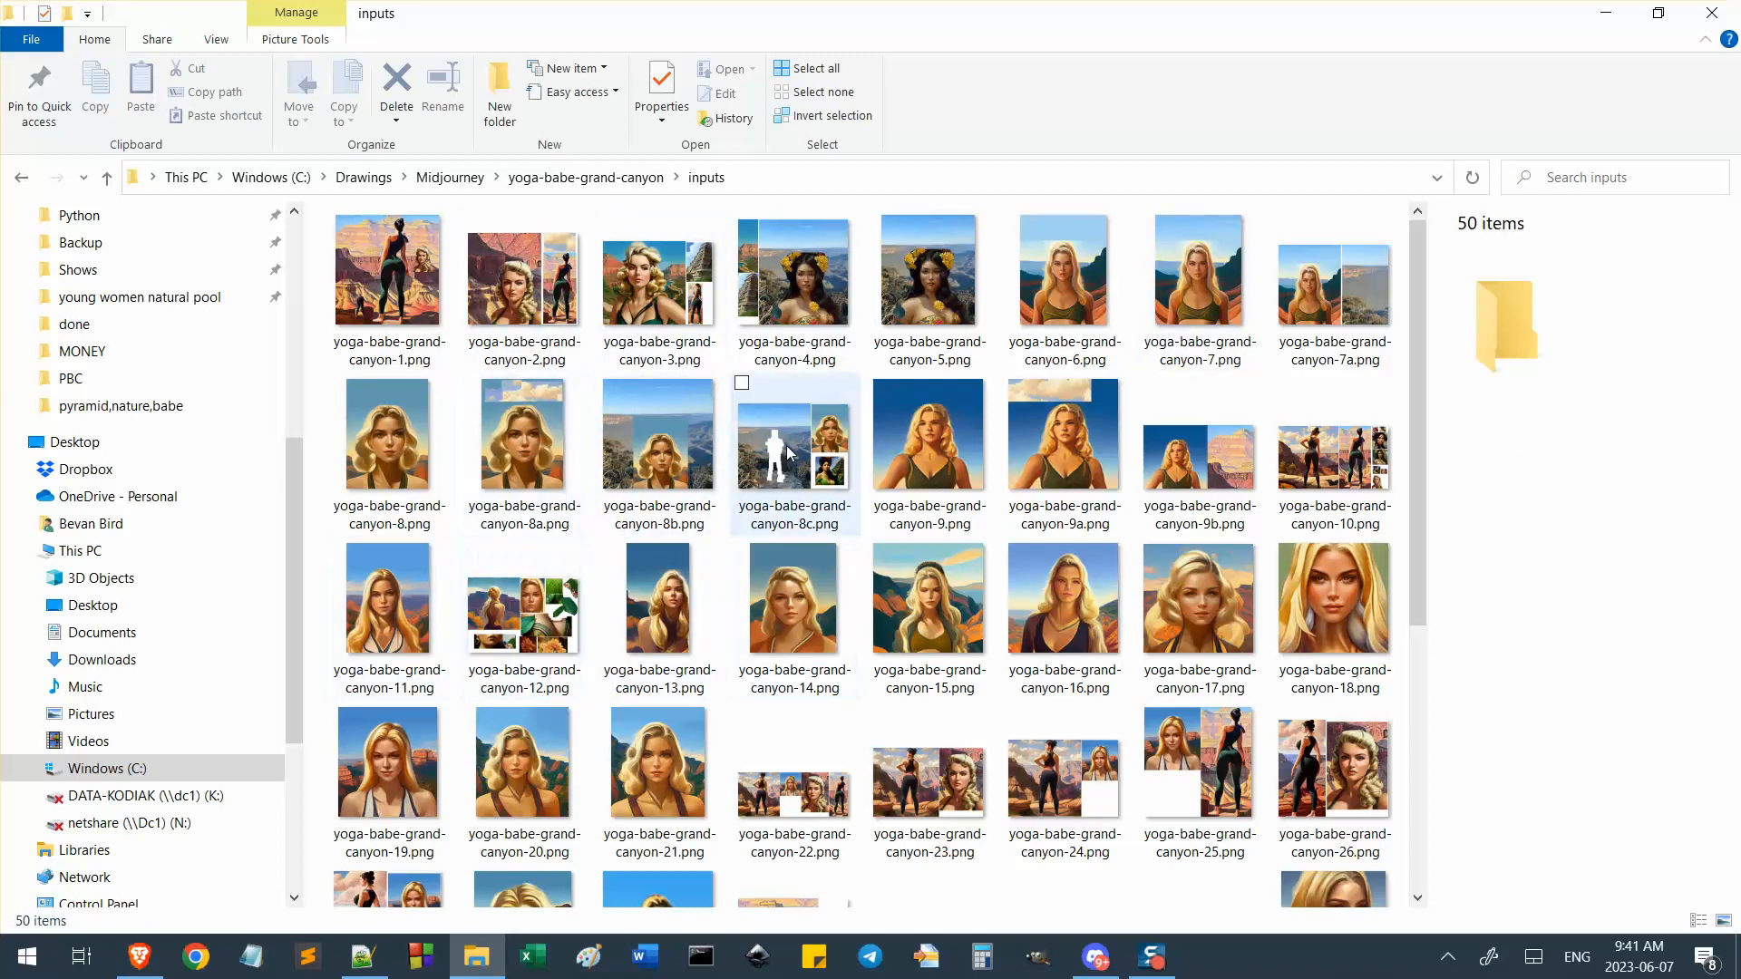
scroll(548, 552, up, 4)
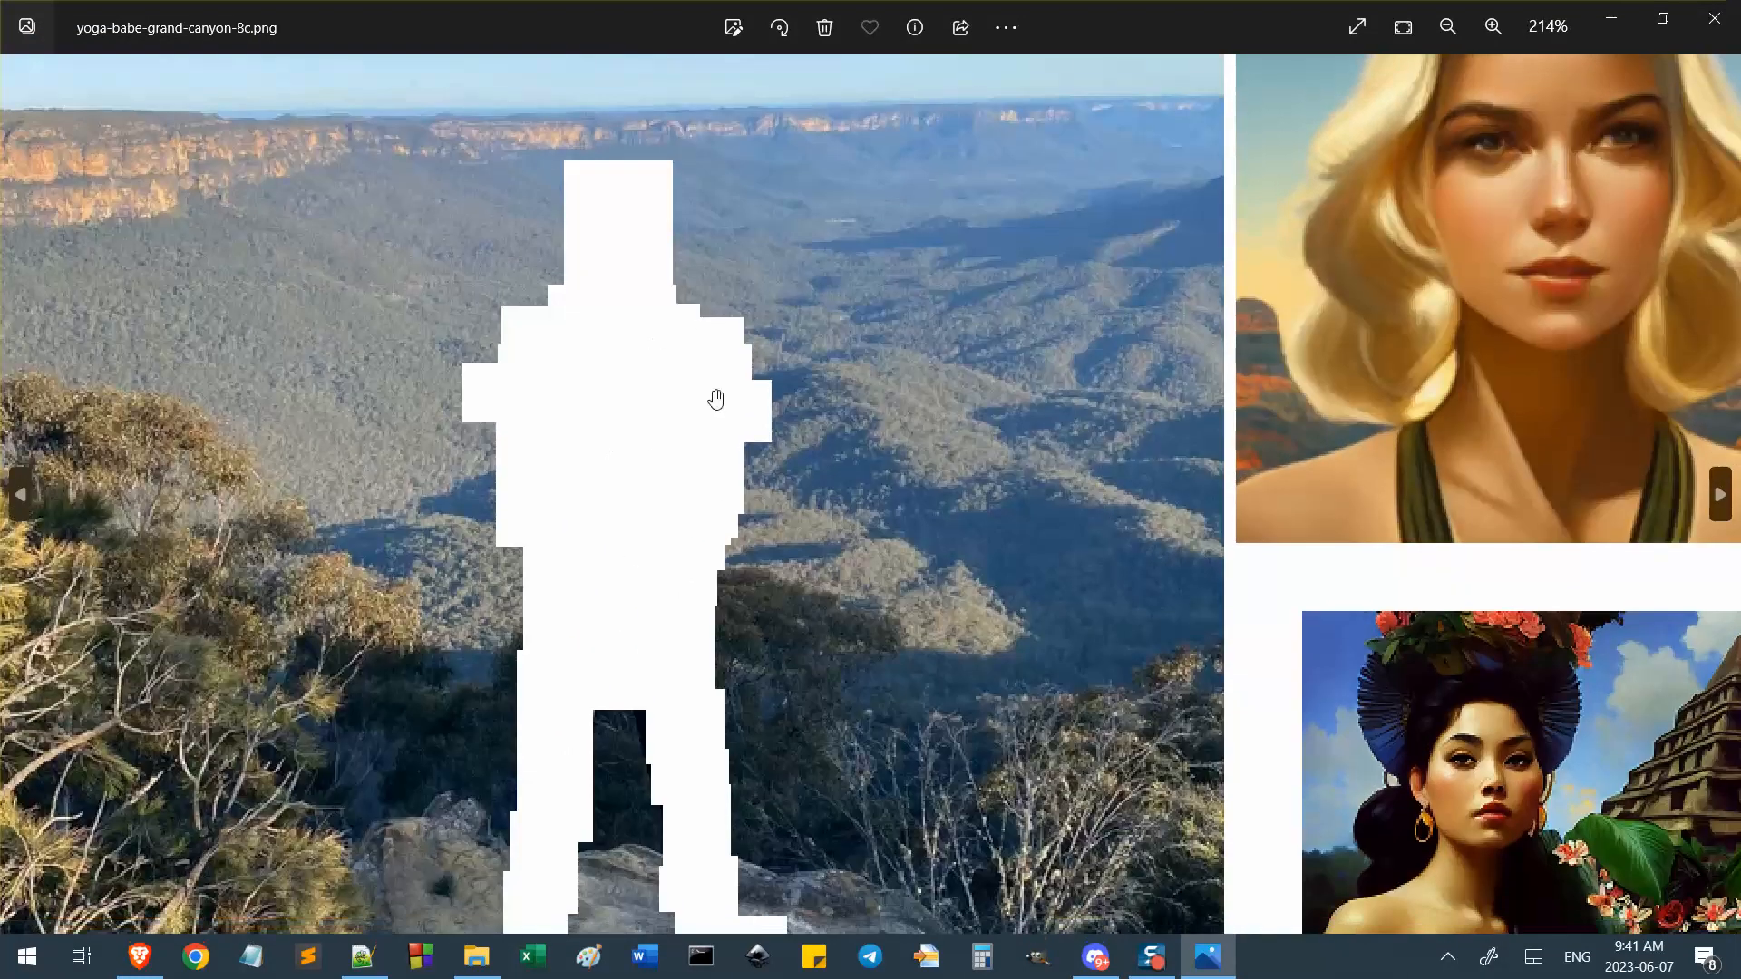
scroll(798, 671, down, 1)
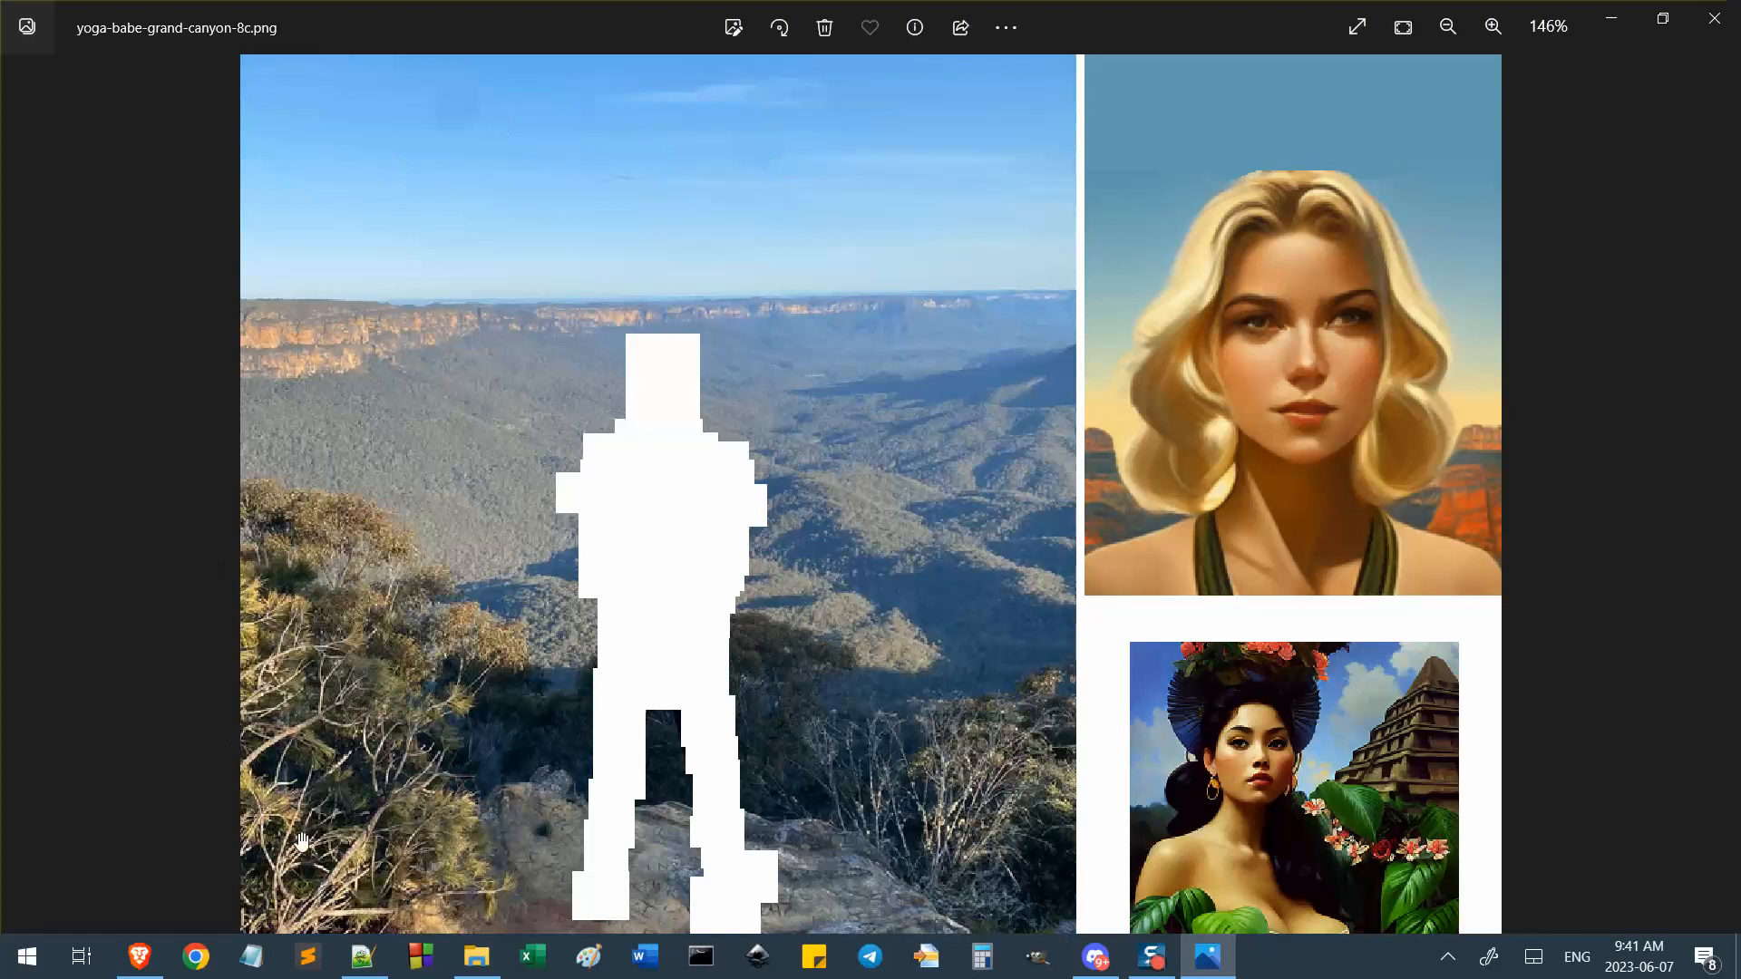
scroll(538, 737, down, 2)
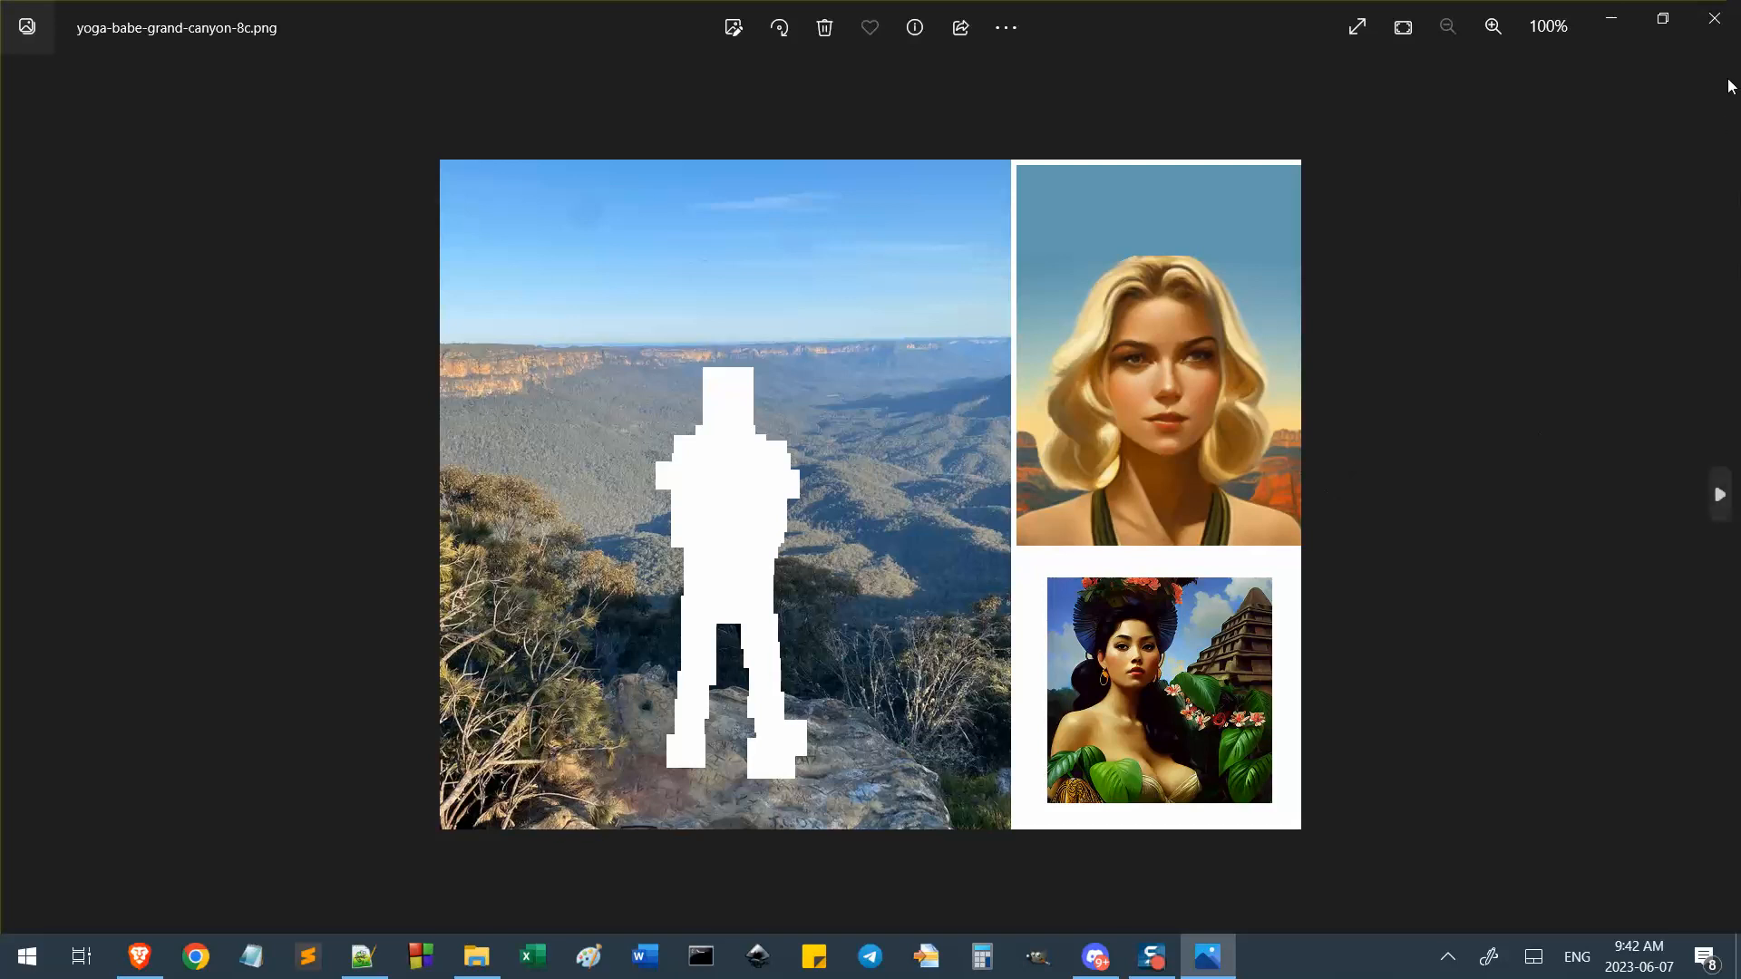
click(1714, 18)
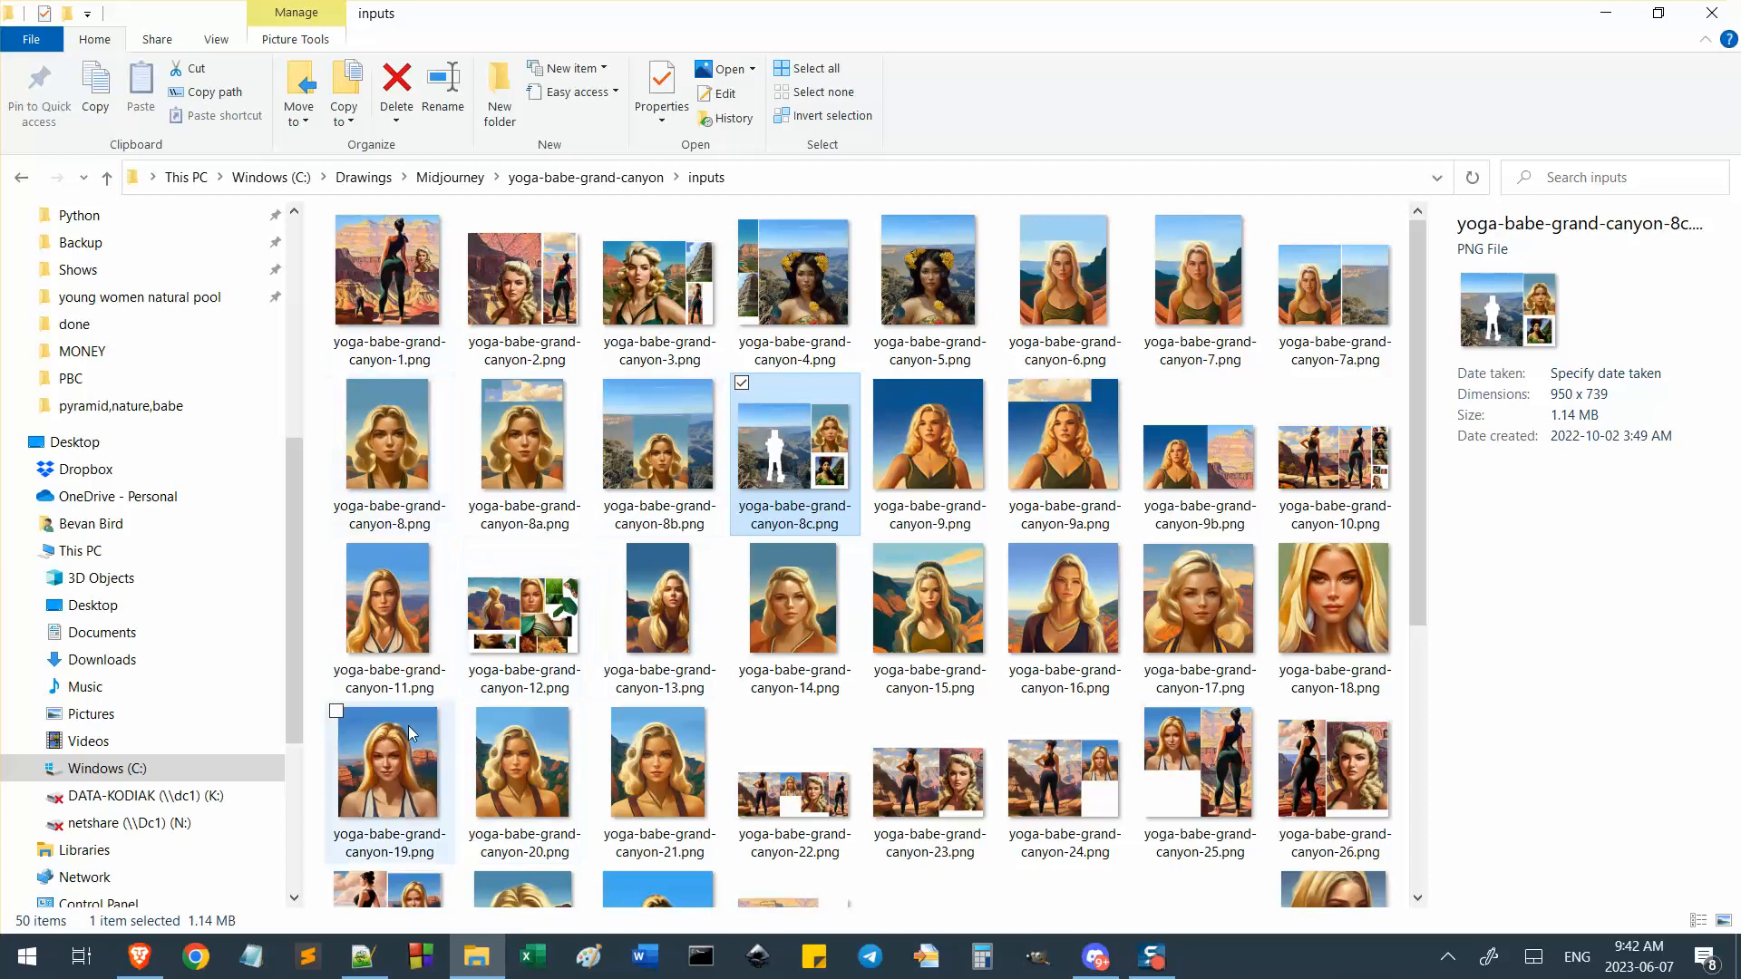
Browse the inputs folder, inspect the blonde portrait cutout in yoga-babe-grand-canyon-1.png up close, and compare the collage with yoga-babe-grand-canyon-2.png.
scroll(522, 762, down, 5)
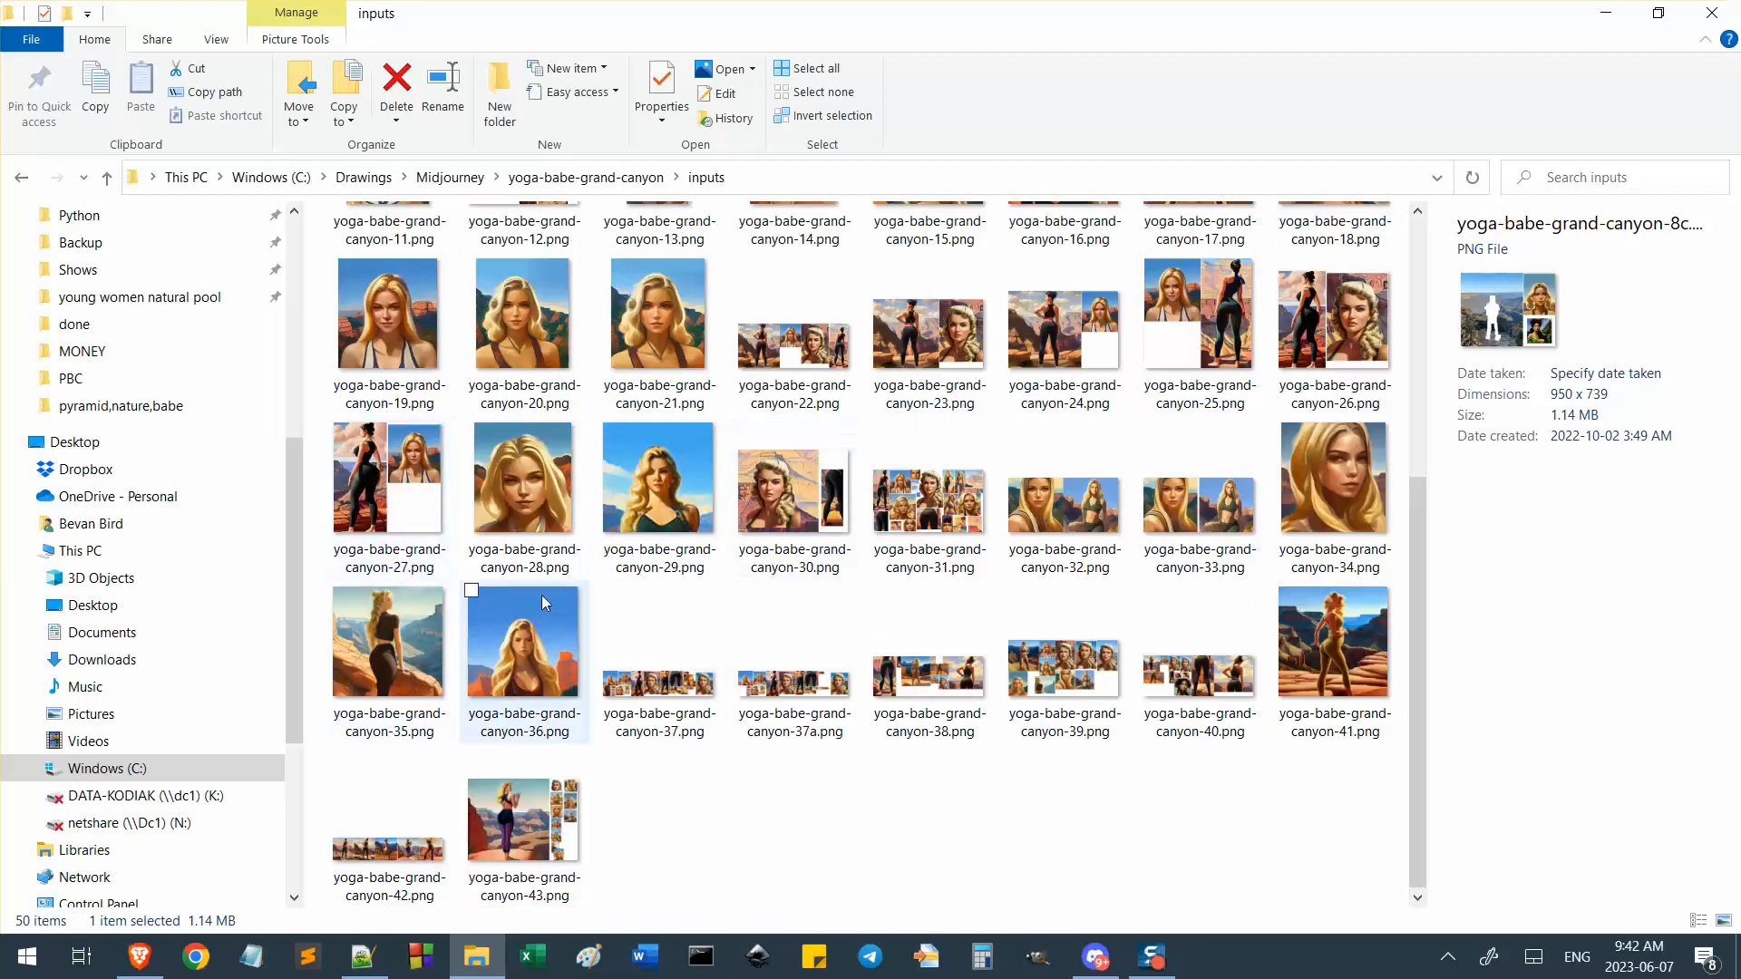
scroll(470, 712, up, 5)
scroll(449, 567, down, 5)
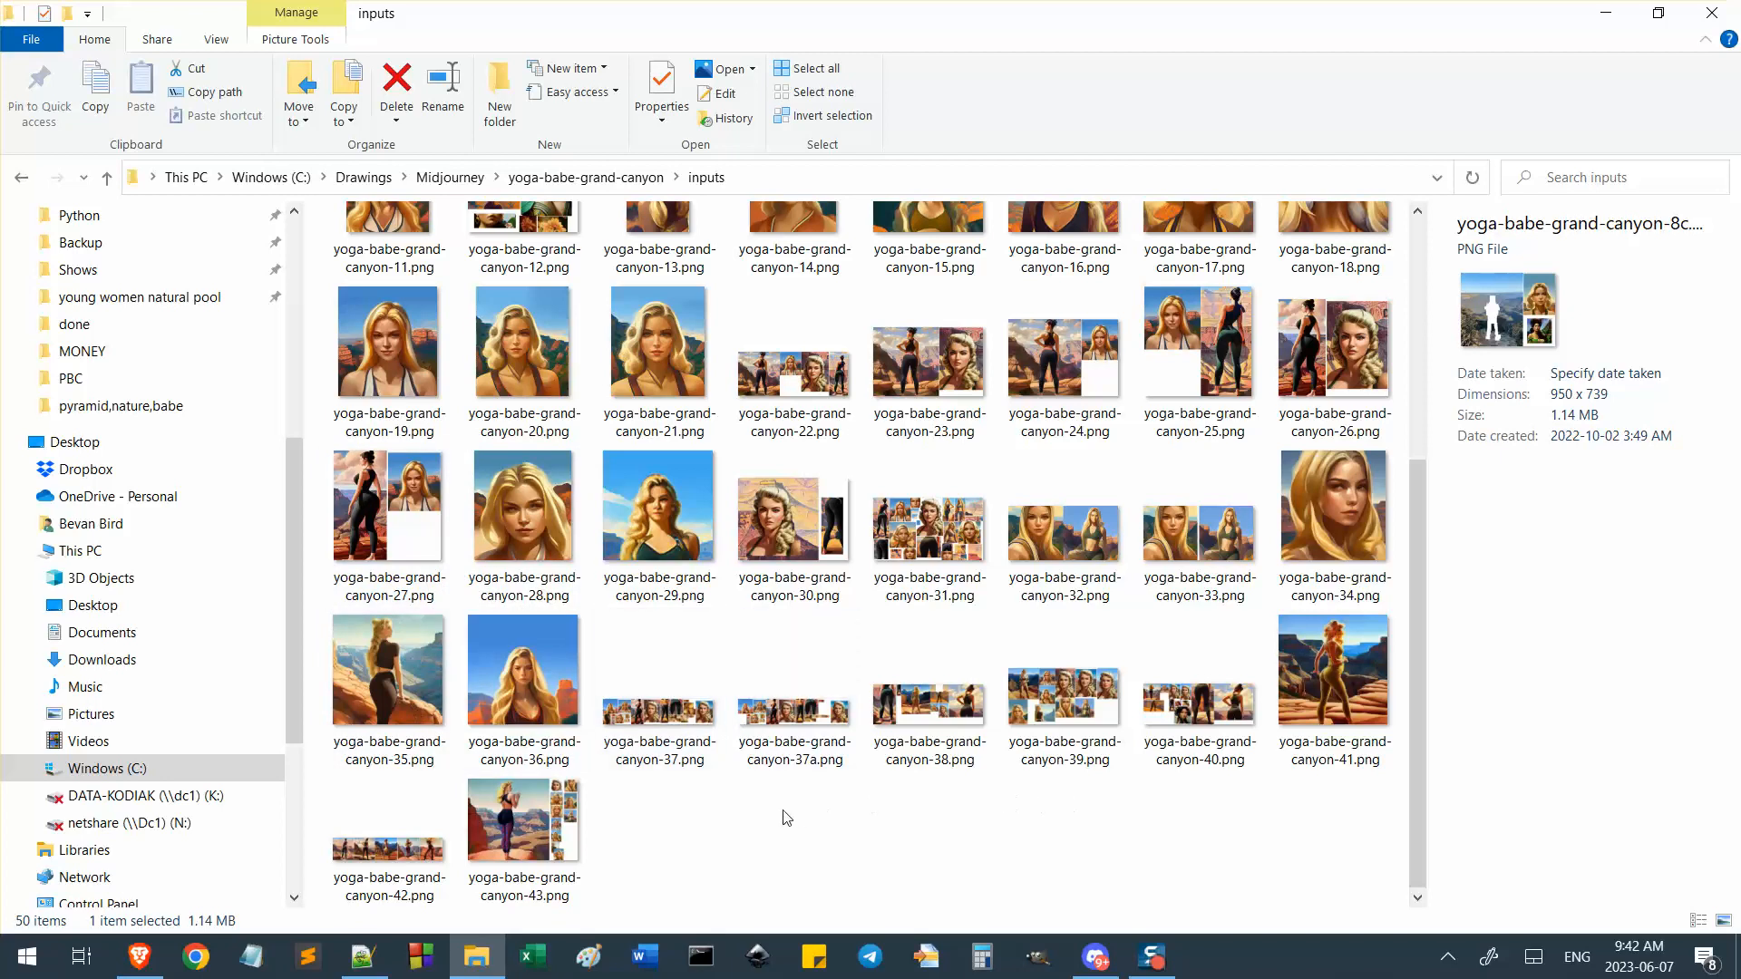
scroll(744, 825, up, 5)
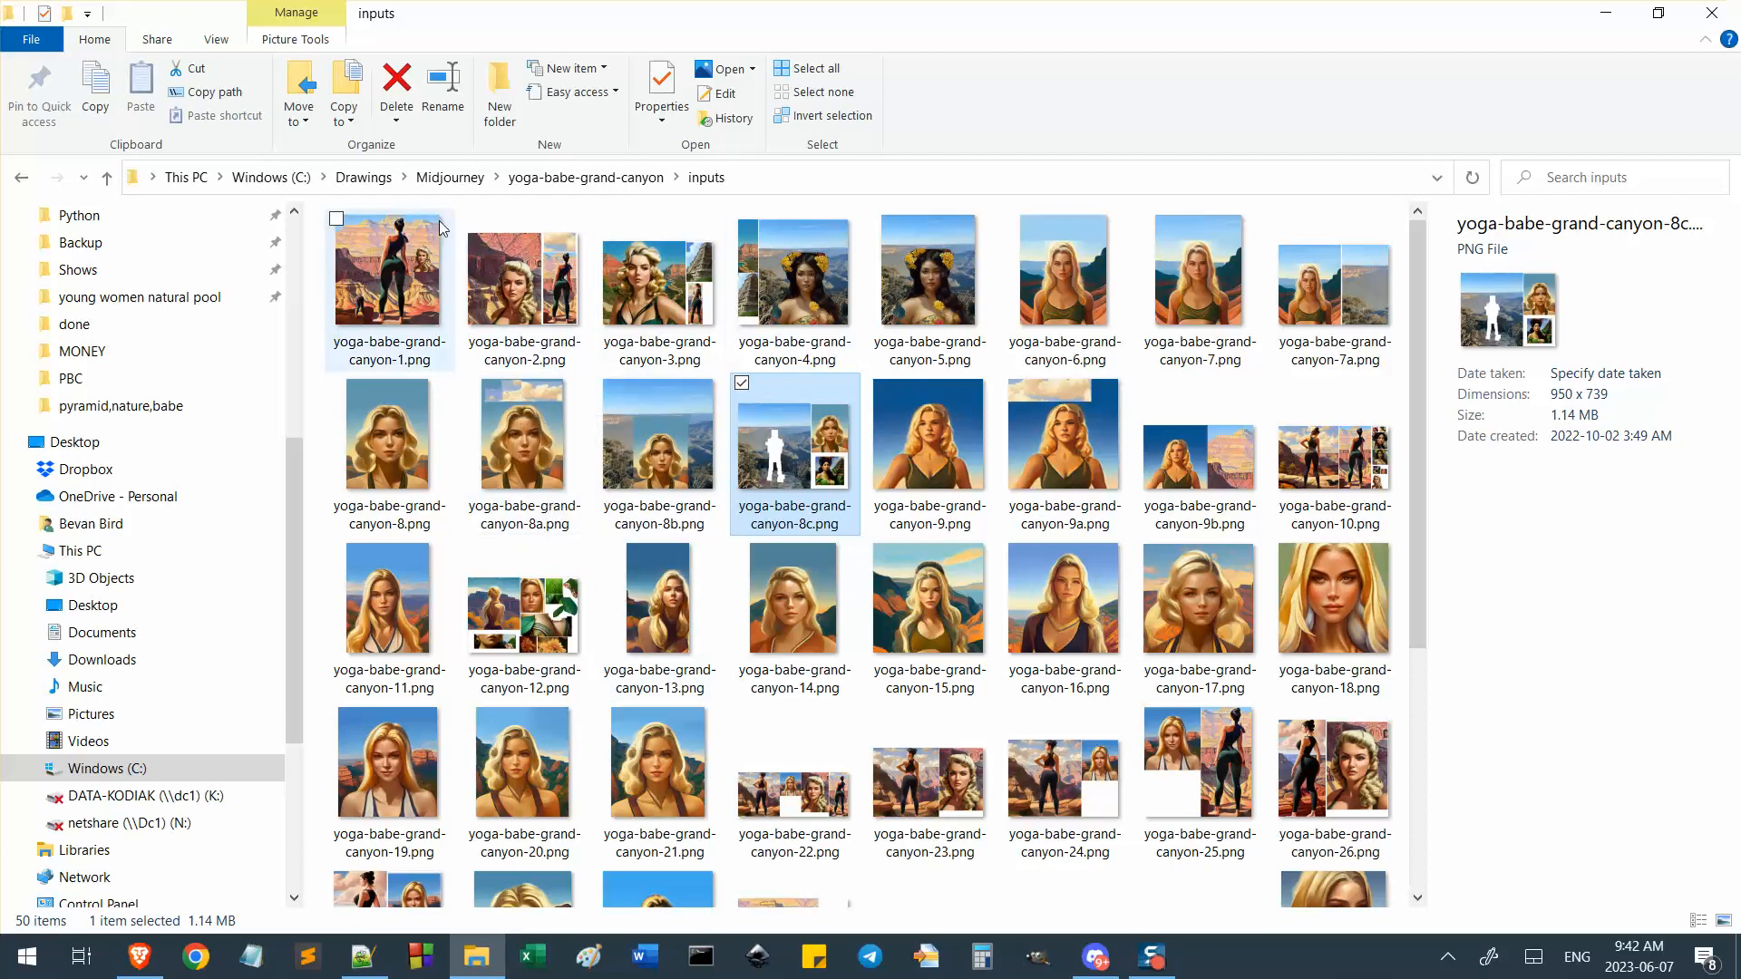
double_click(392, 293)
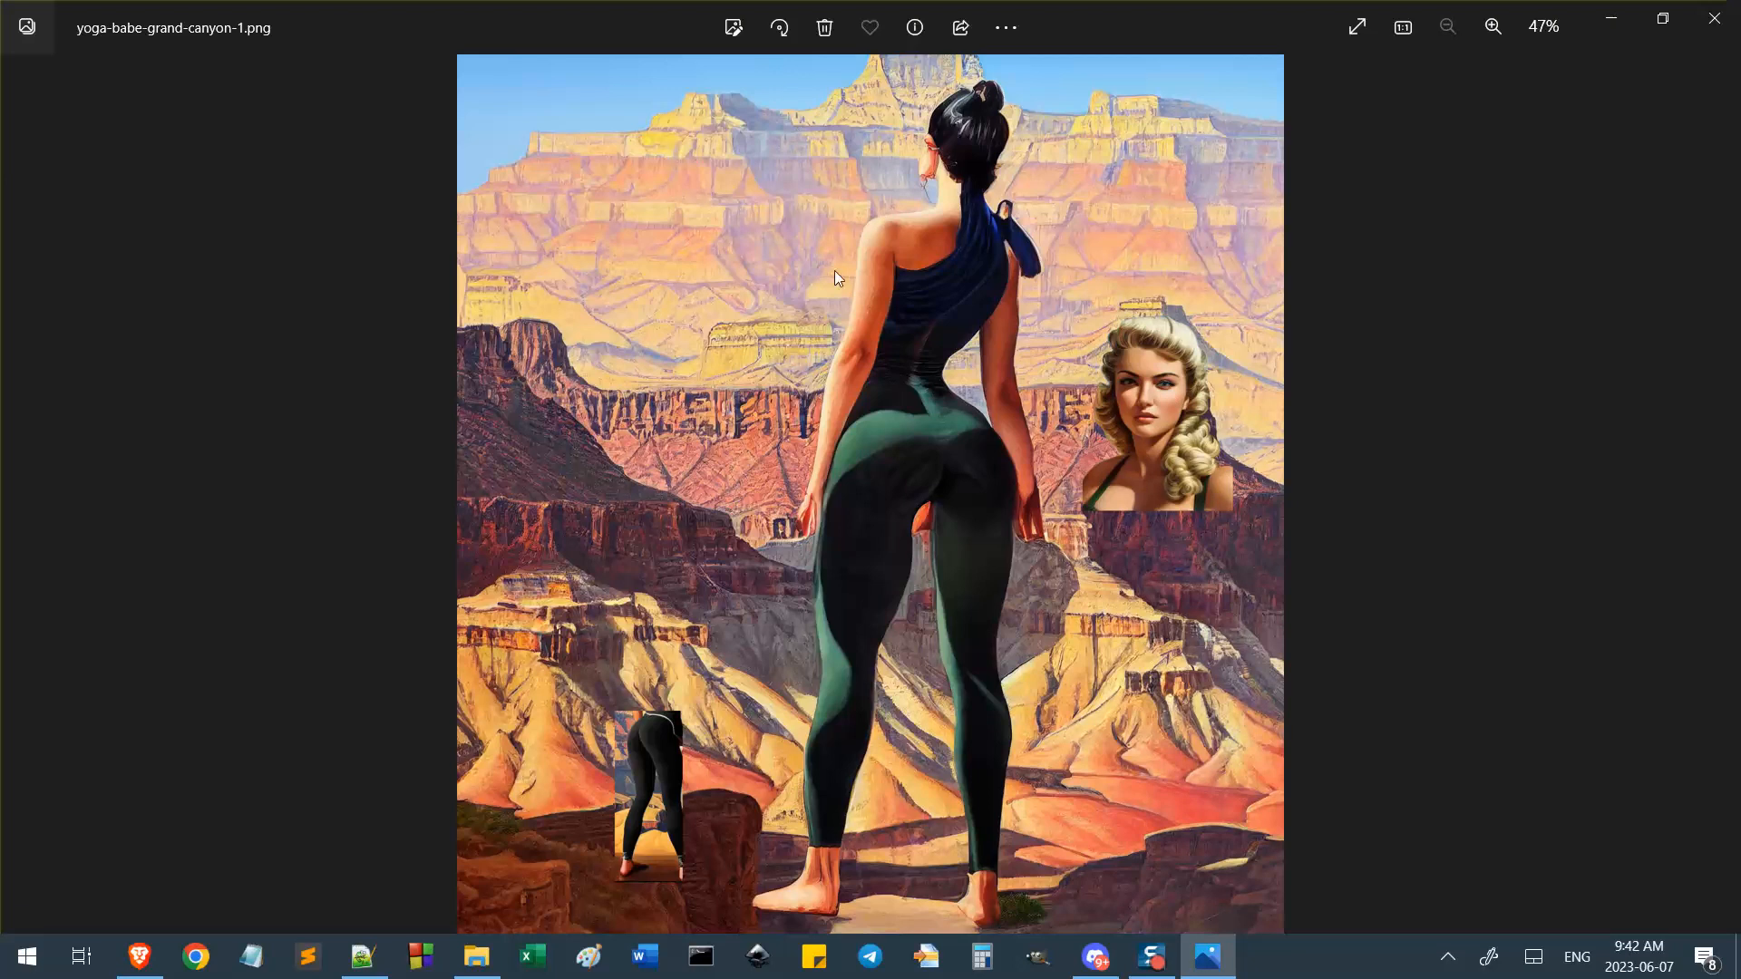
scroll(1166, 359, up, 8)
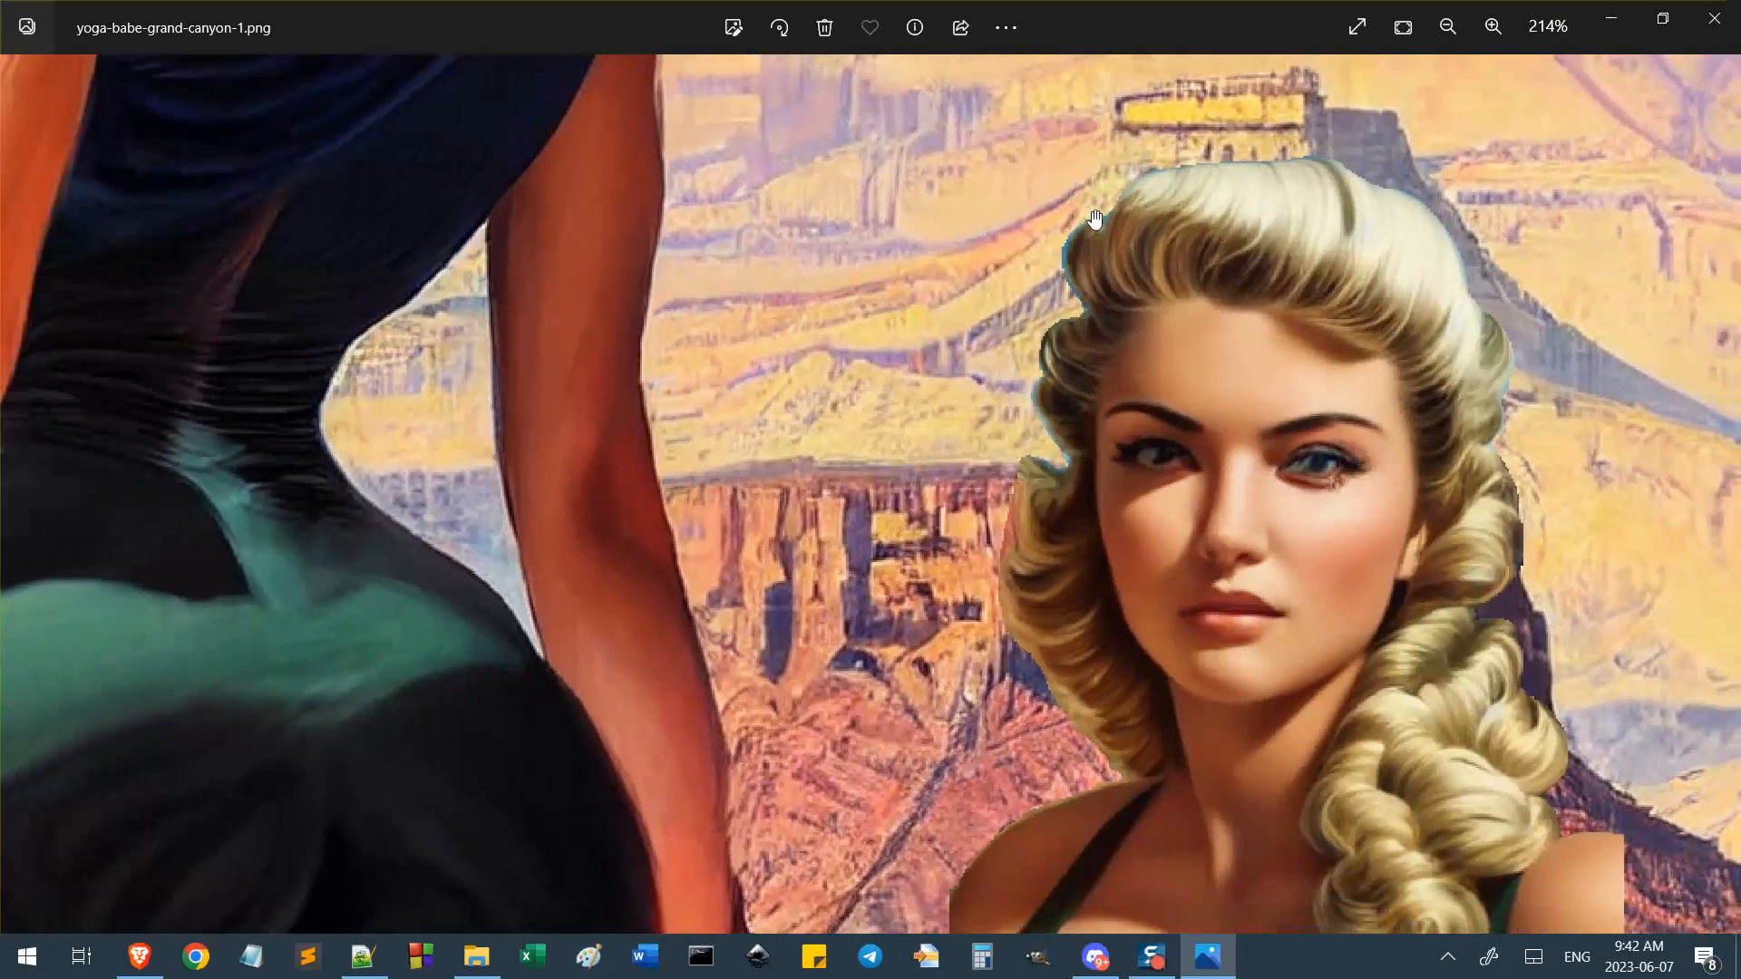
scroll(998, 526, down, 2)
scroll(997, 526, down, 4)
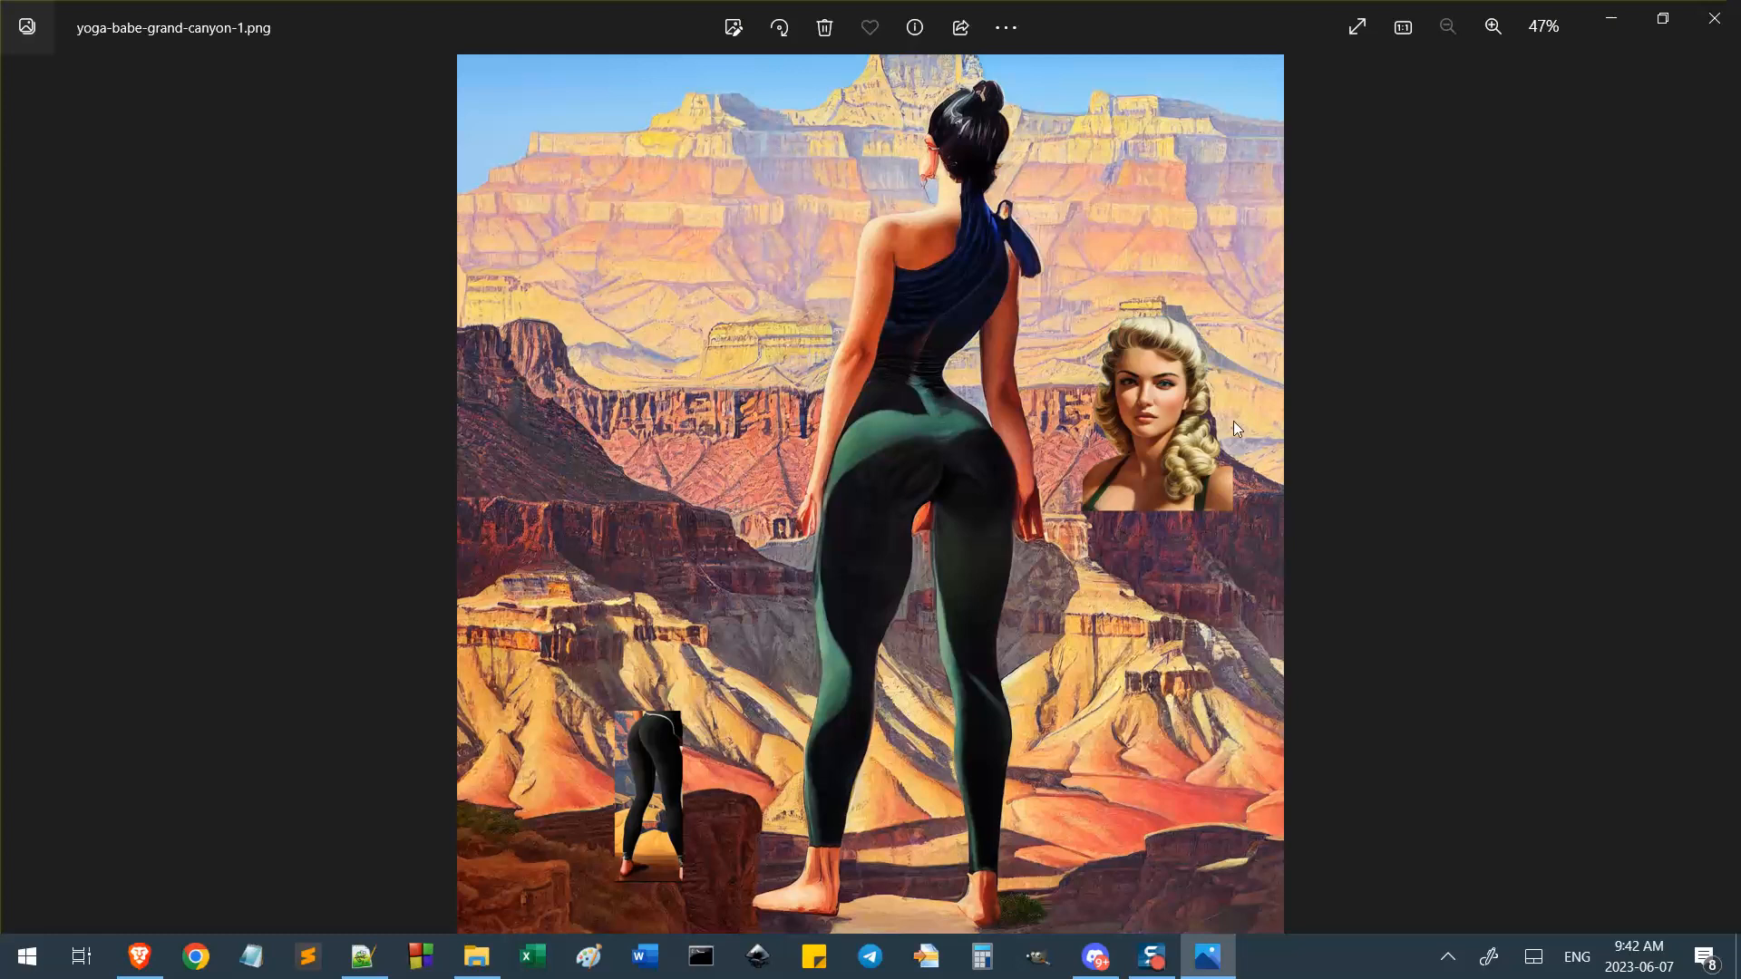
scroll(1206, 403, up, 6)
scroll(1503, 381, down, 6)
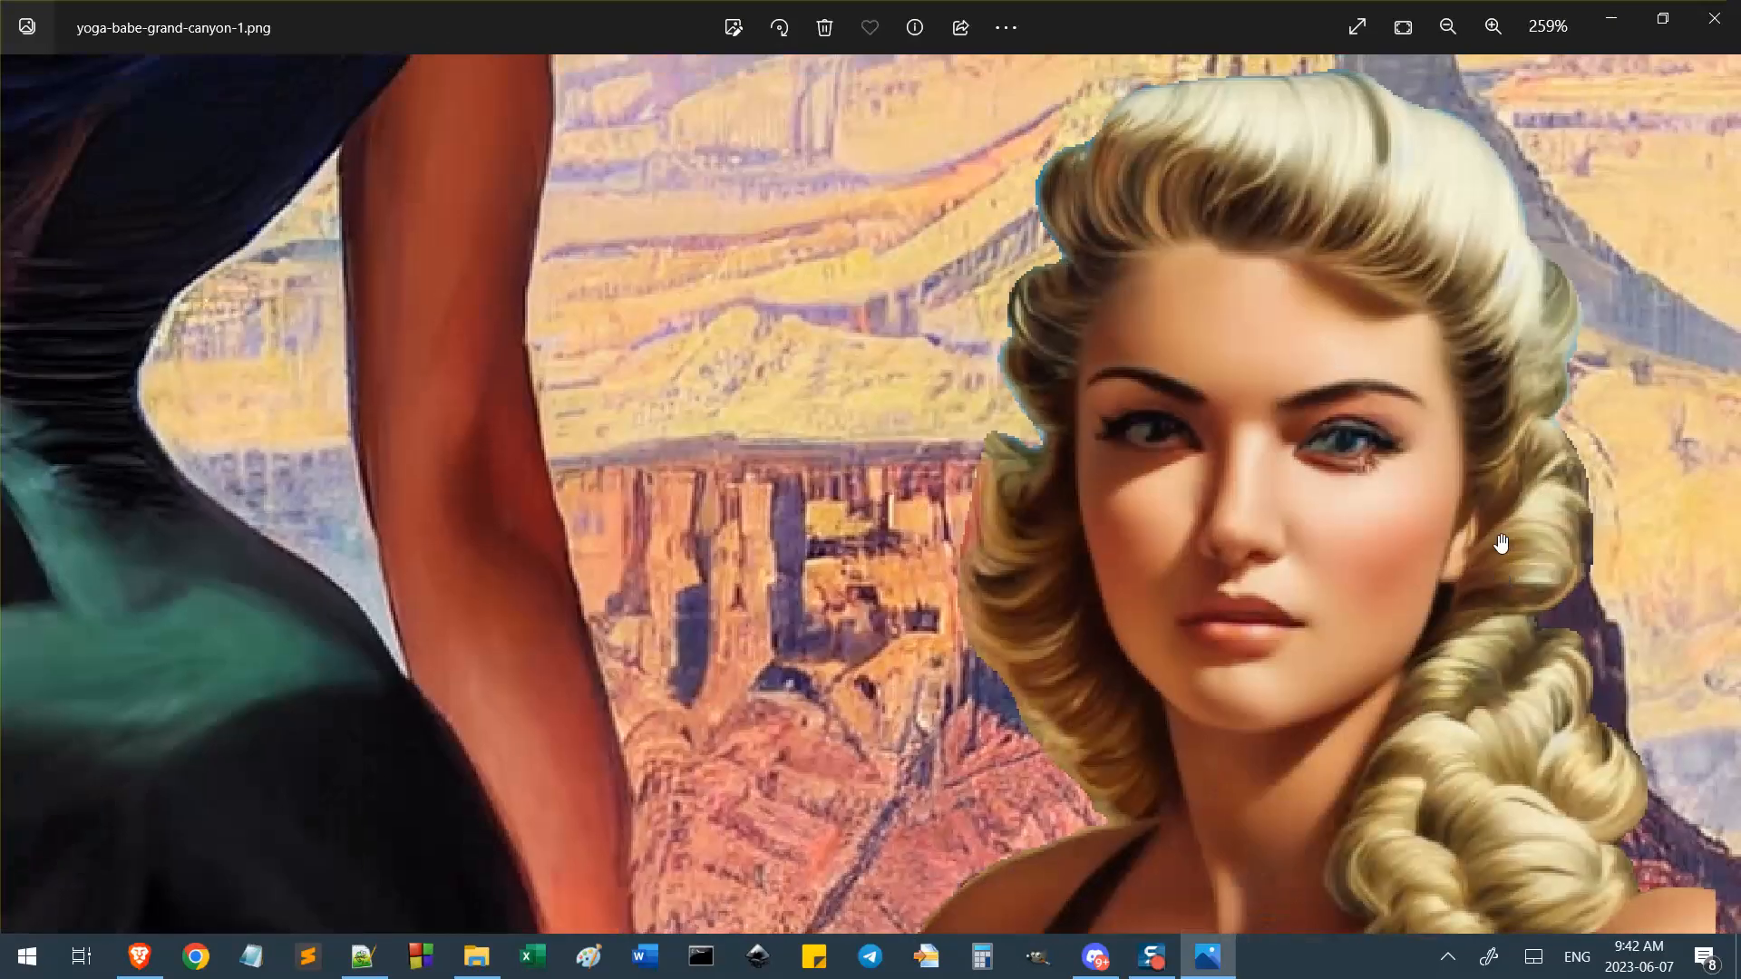
key(Right)
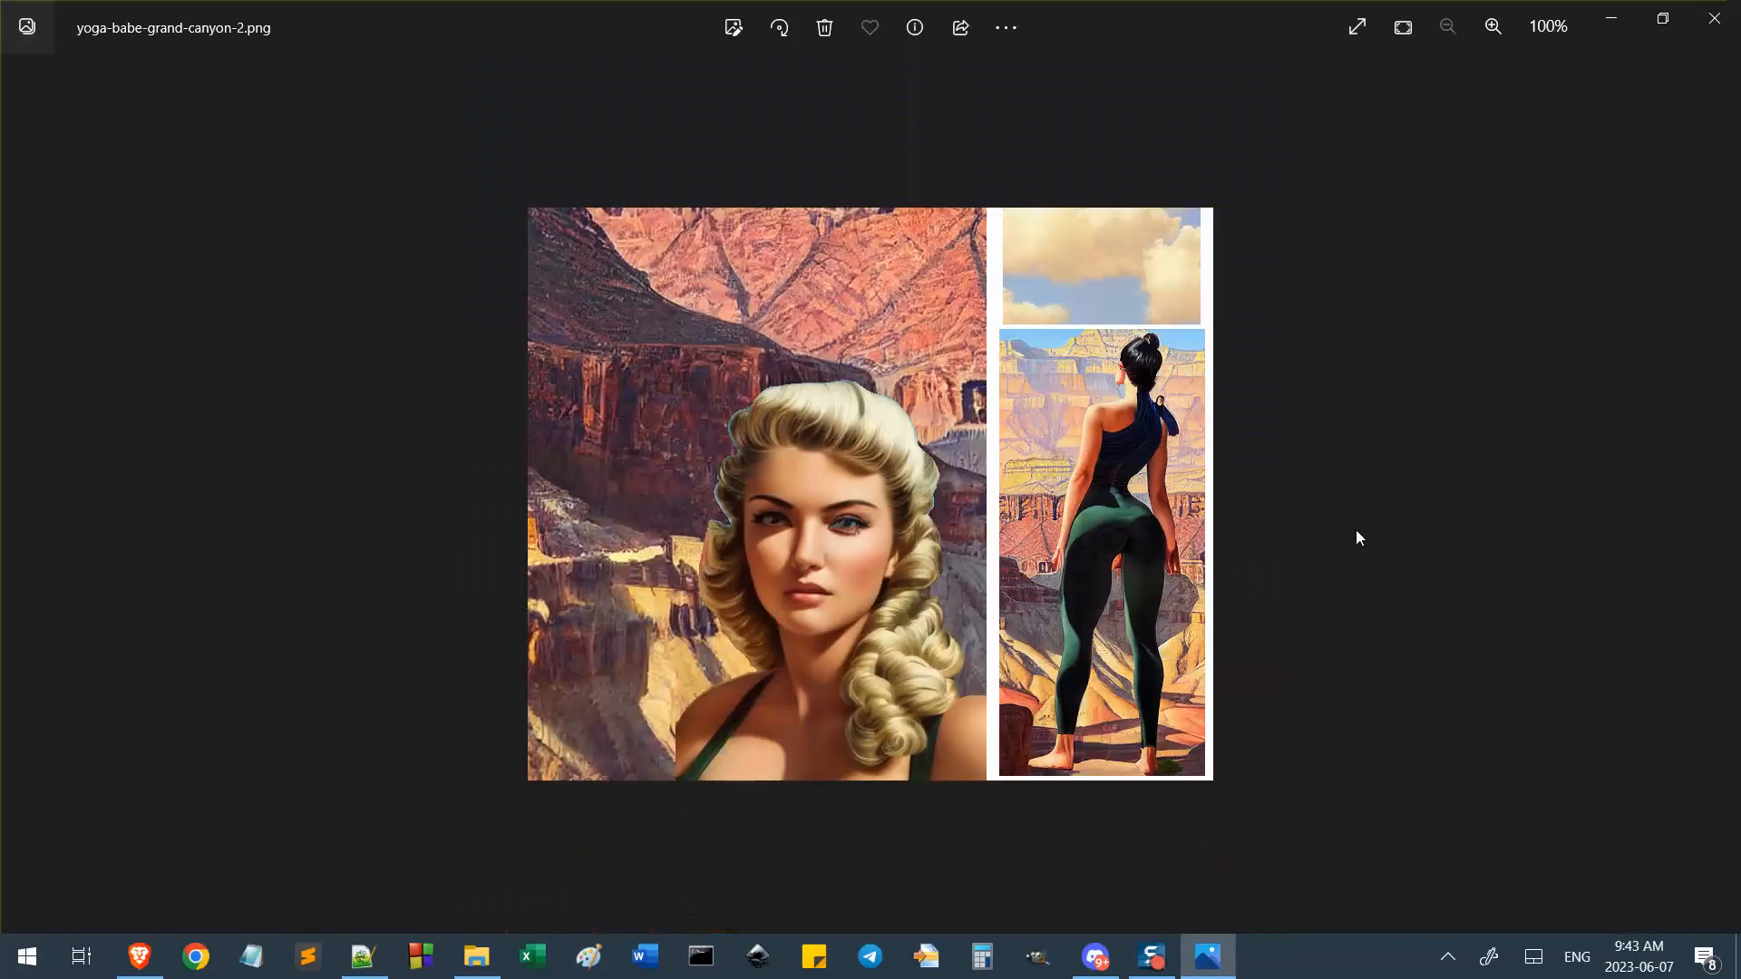
key(Left)
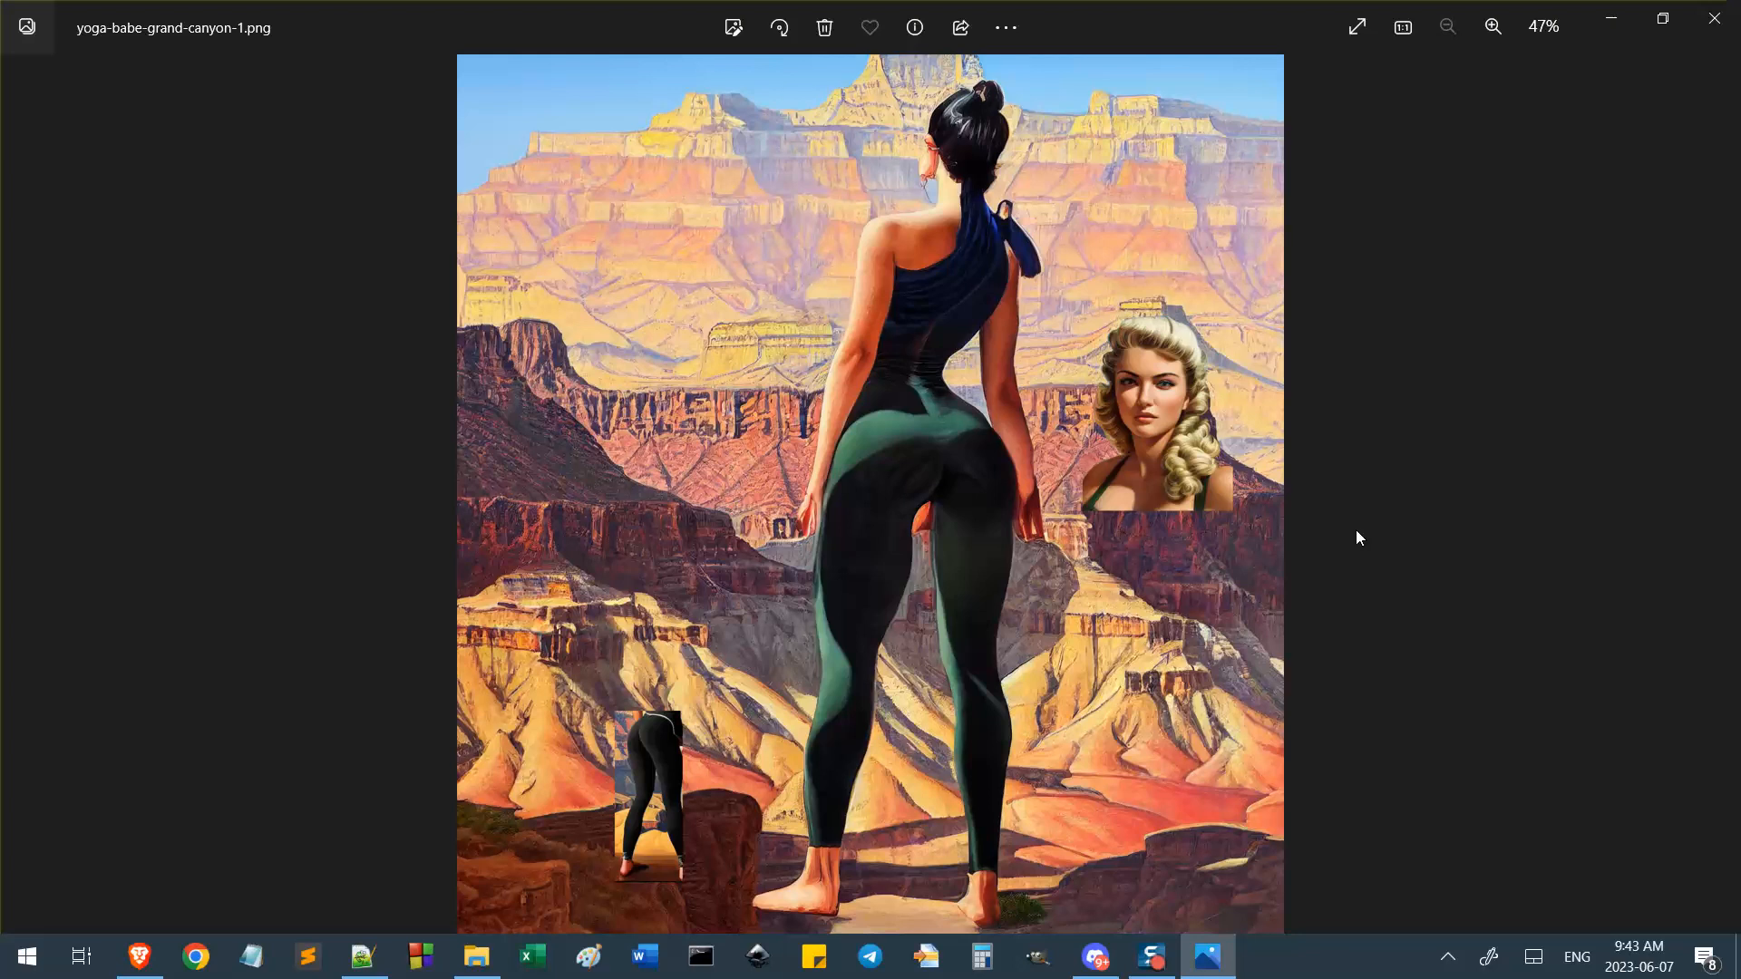
Close the open collage, view the white silhouette collage yoga-babe-grand-canyon-8c.png again, and close it.
click(1714, 18)
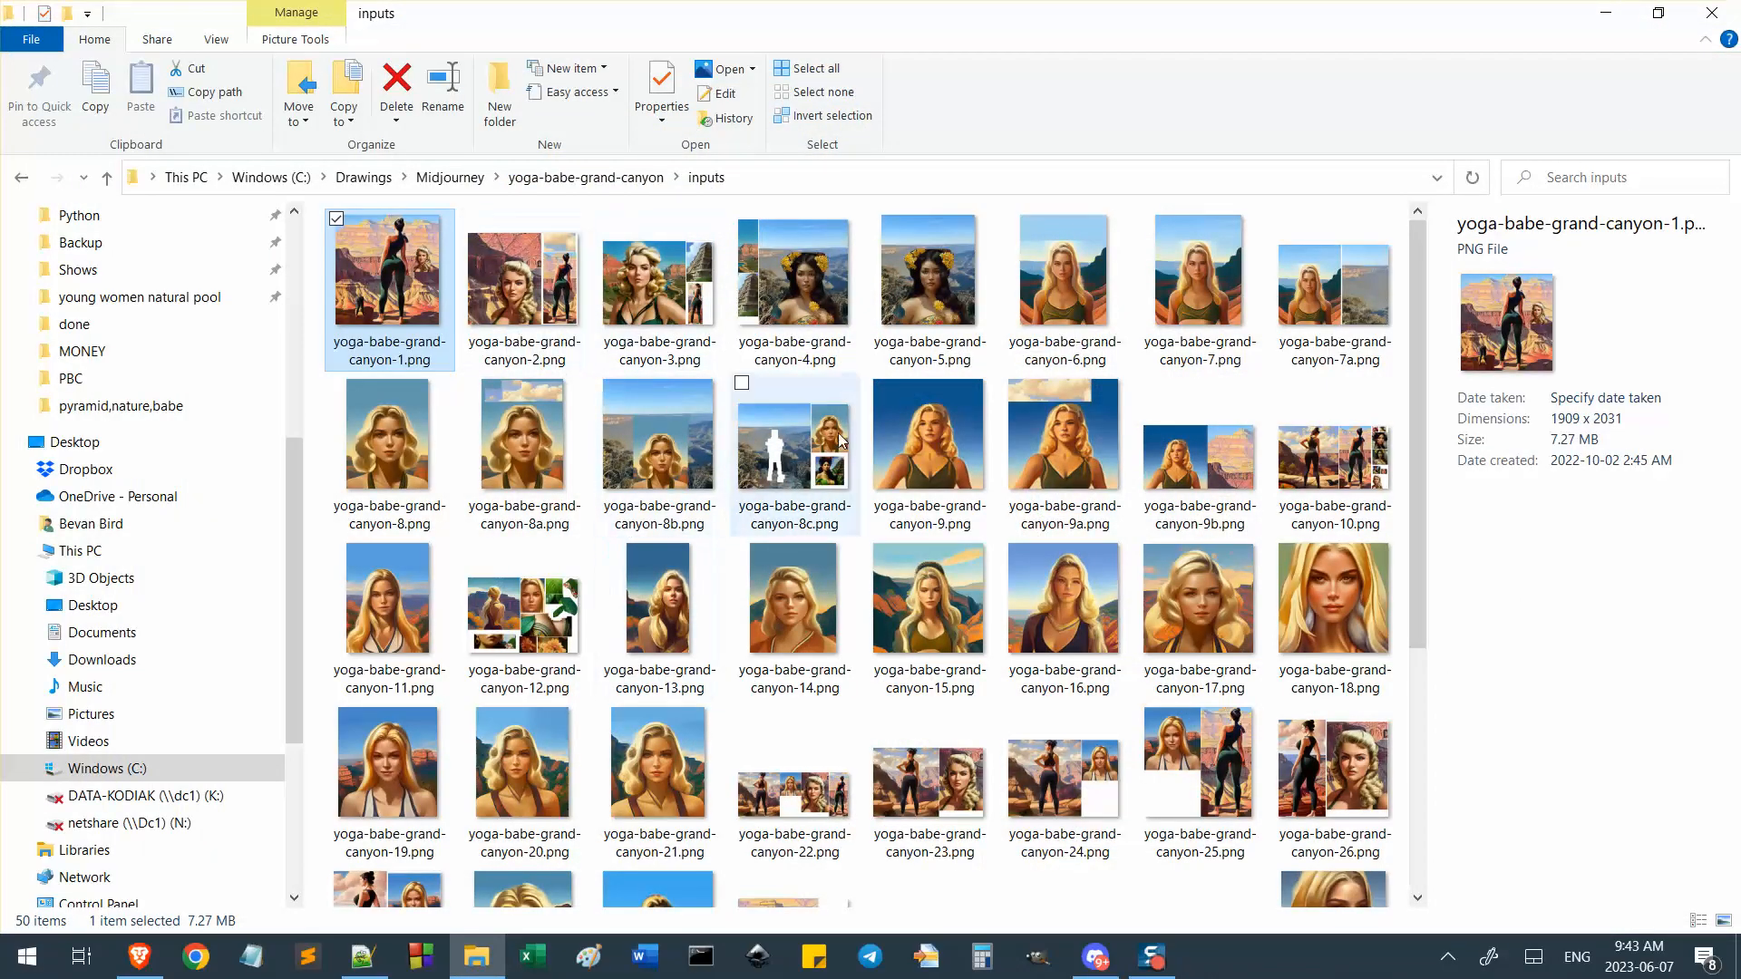
double_click(807, 446)
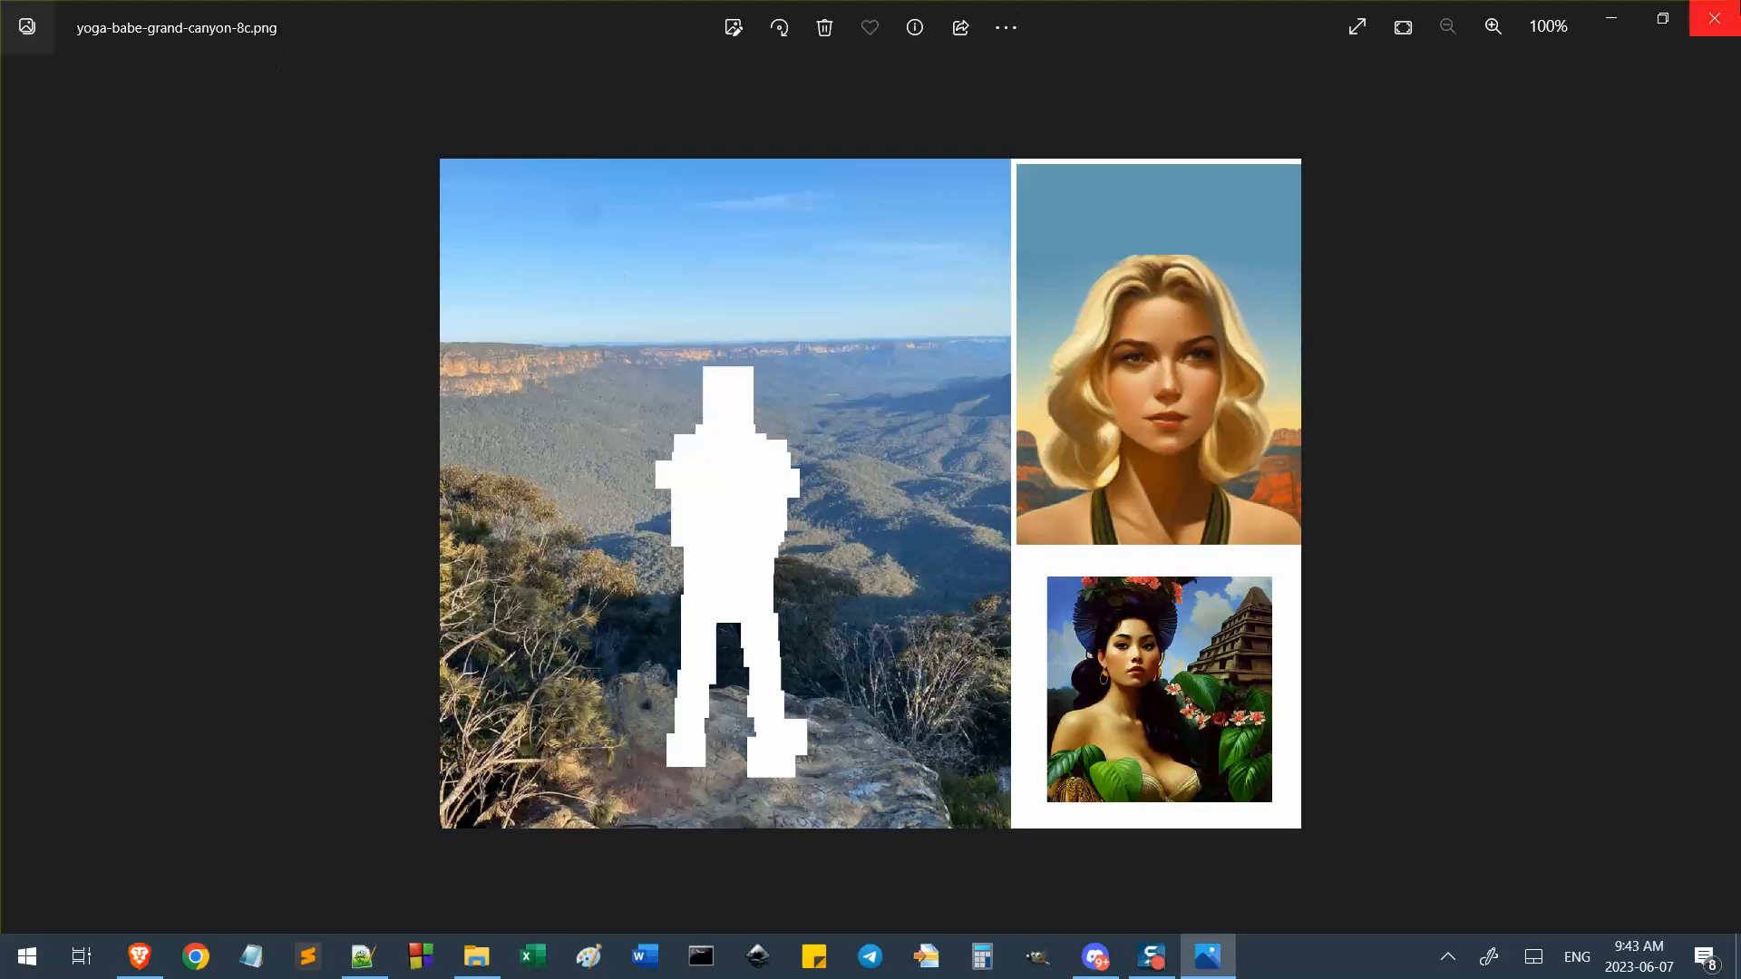
click(1714, 19)
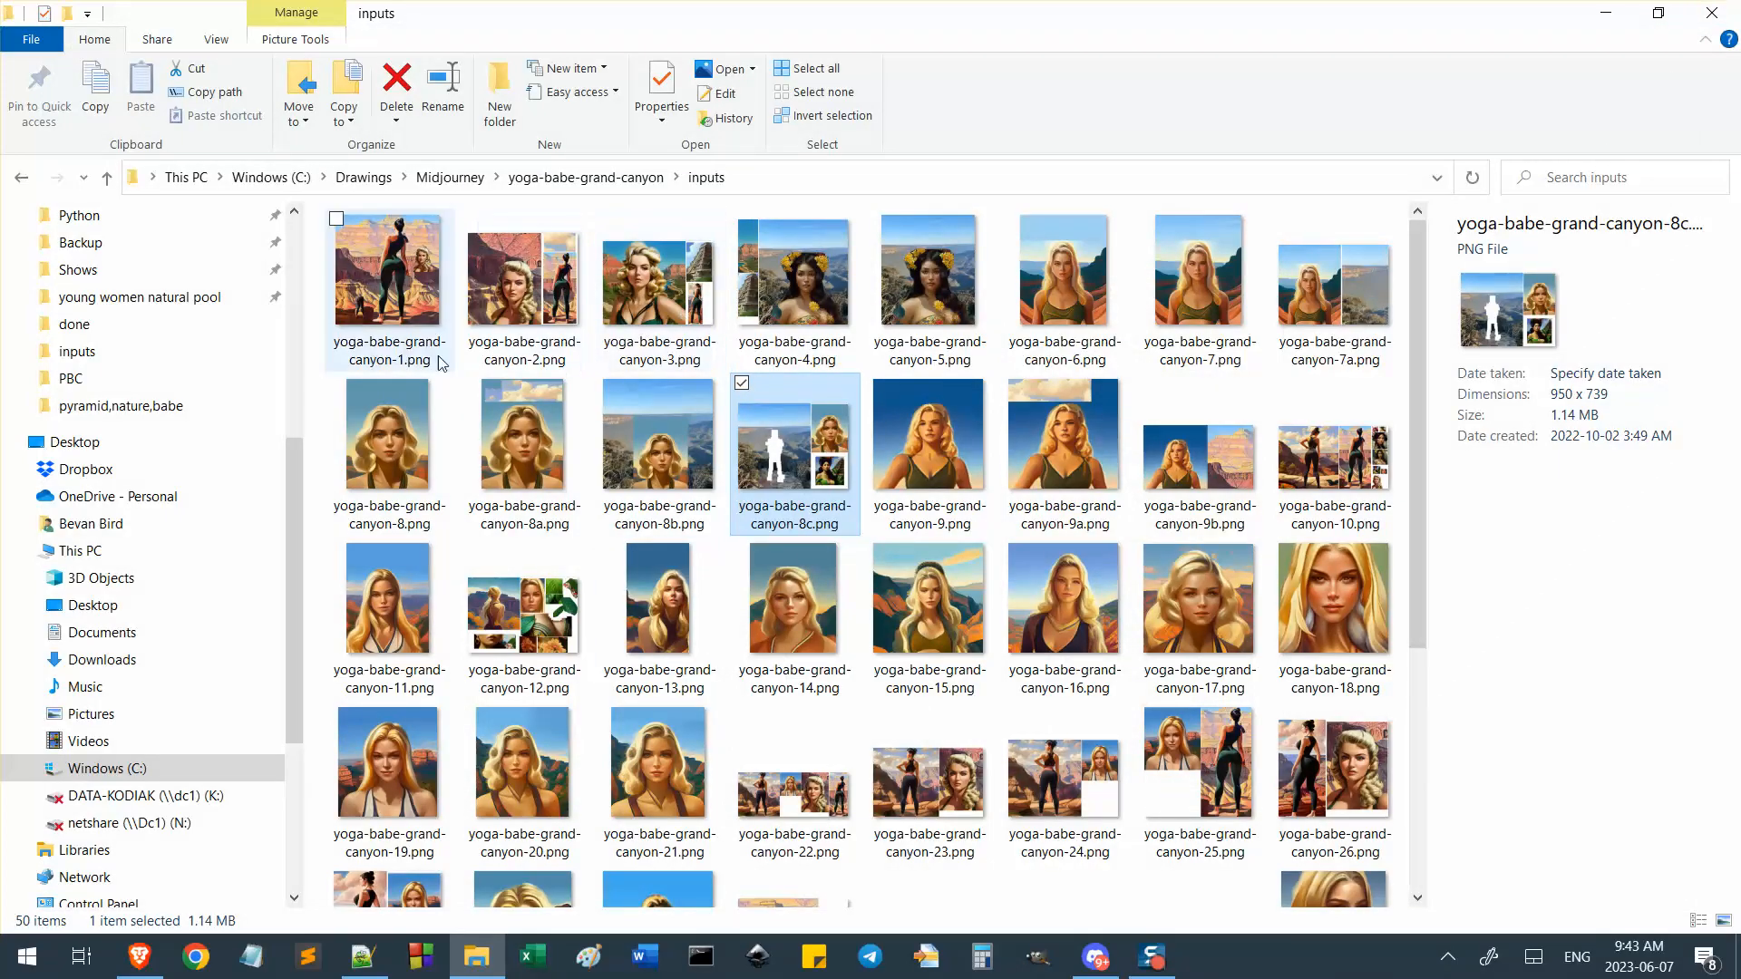
Browse the inputs folder, reopen it from yoga-babe-grand-canyon, and view the yoga-babe-grand-canyon-1.png collage once more before closing it.
scroll(548, 635, down, 5)
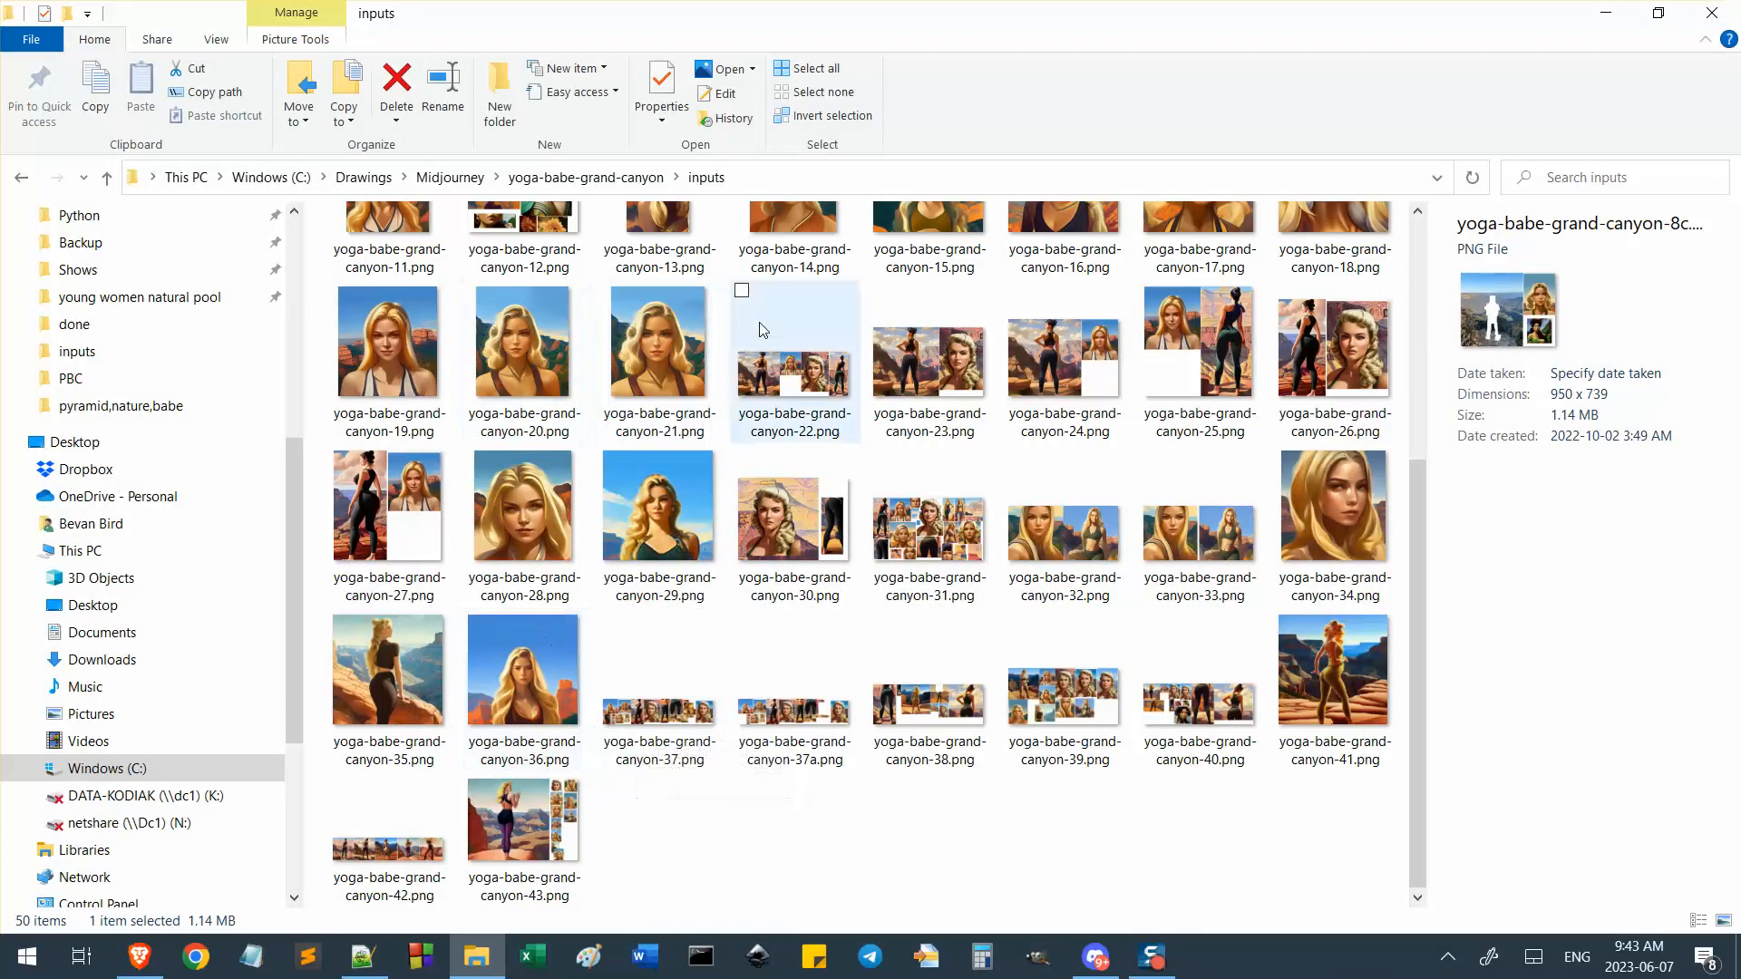
click(660, 182)
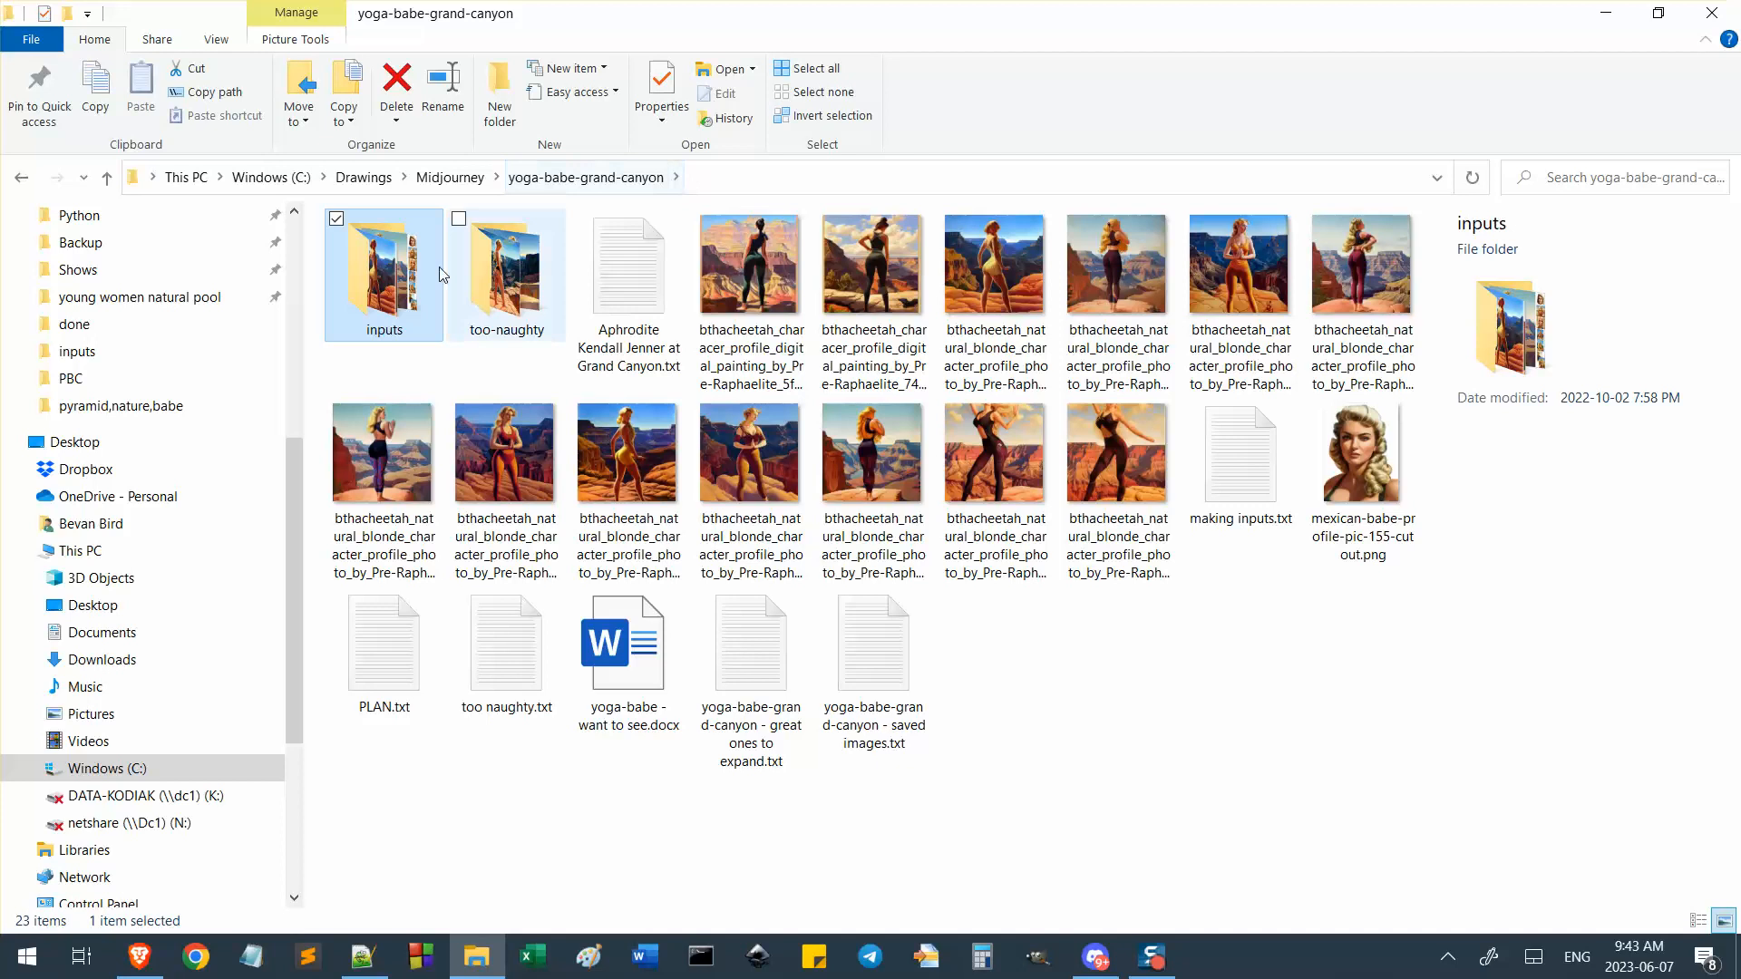
double_click(395, 273)
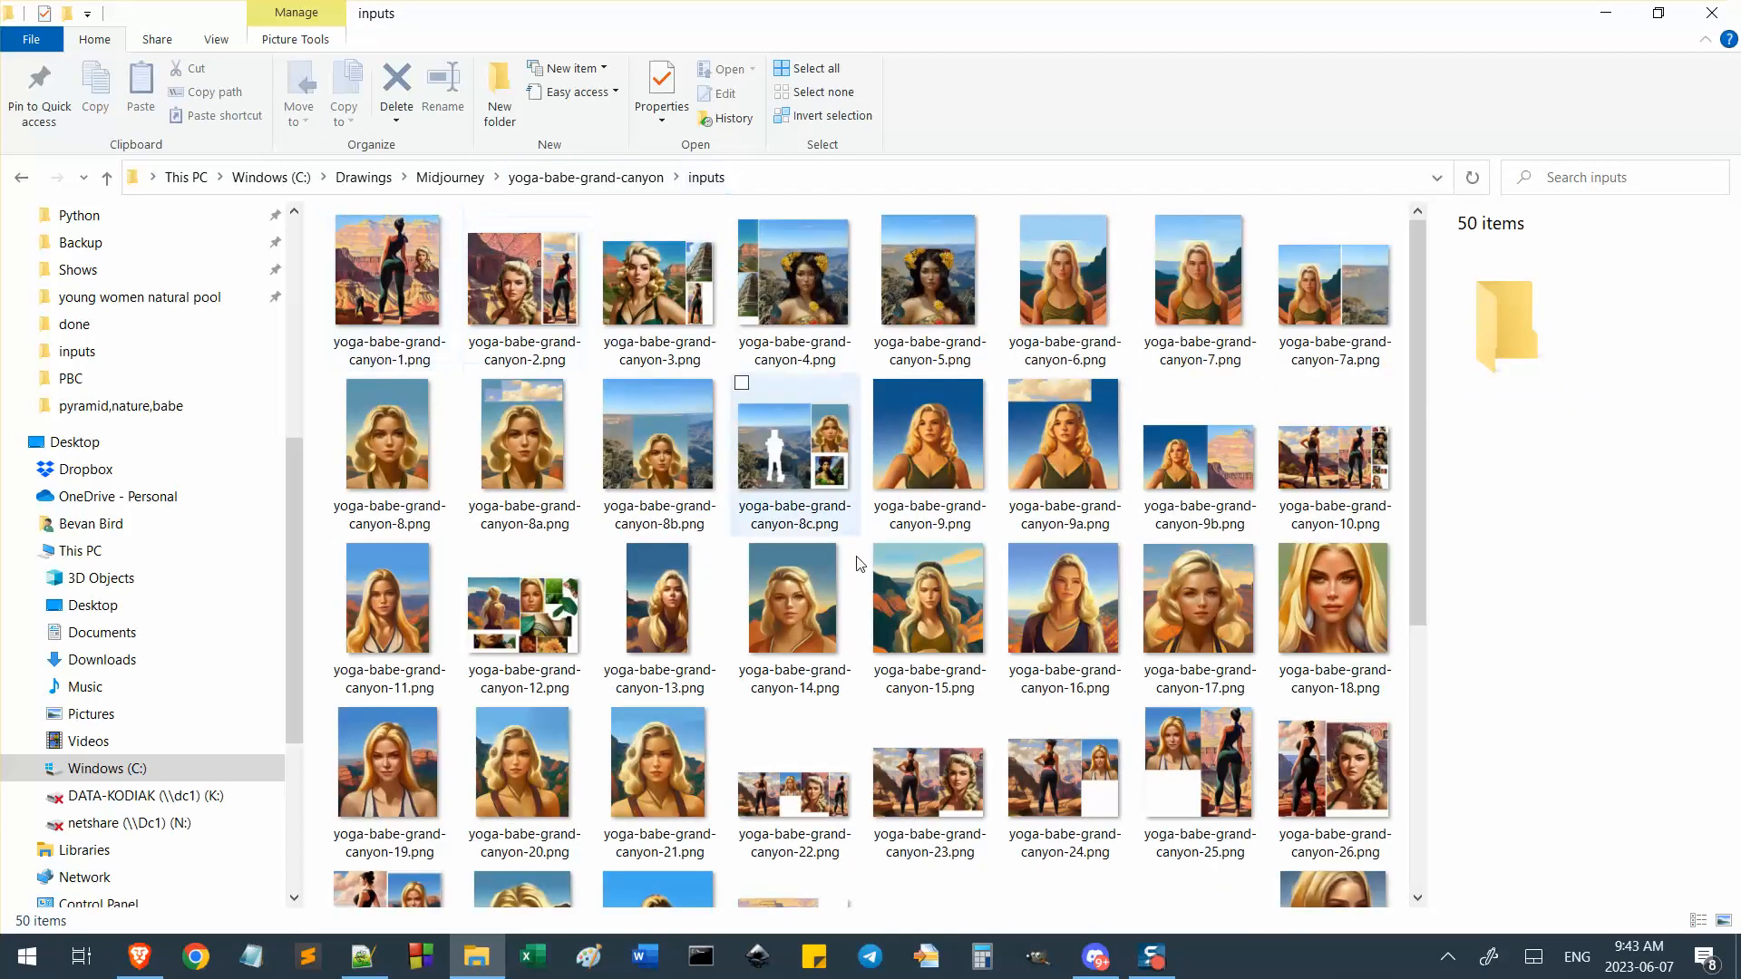
double_click(400, 308)
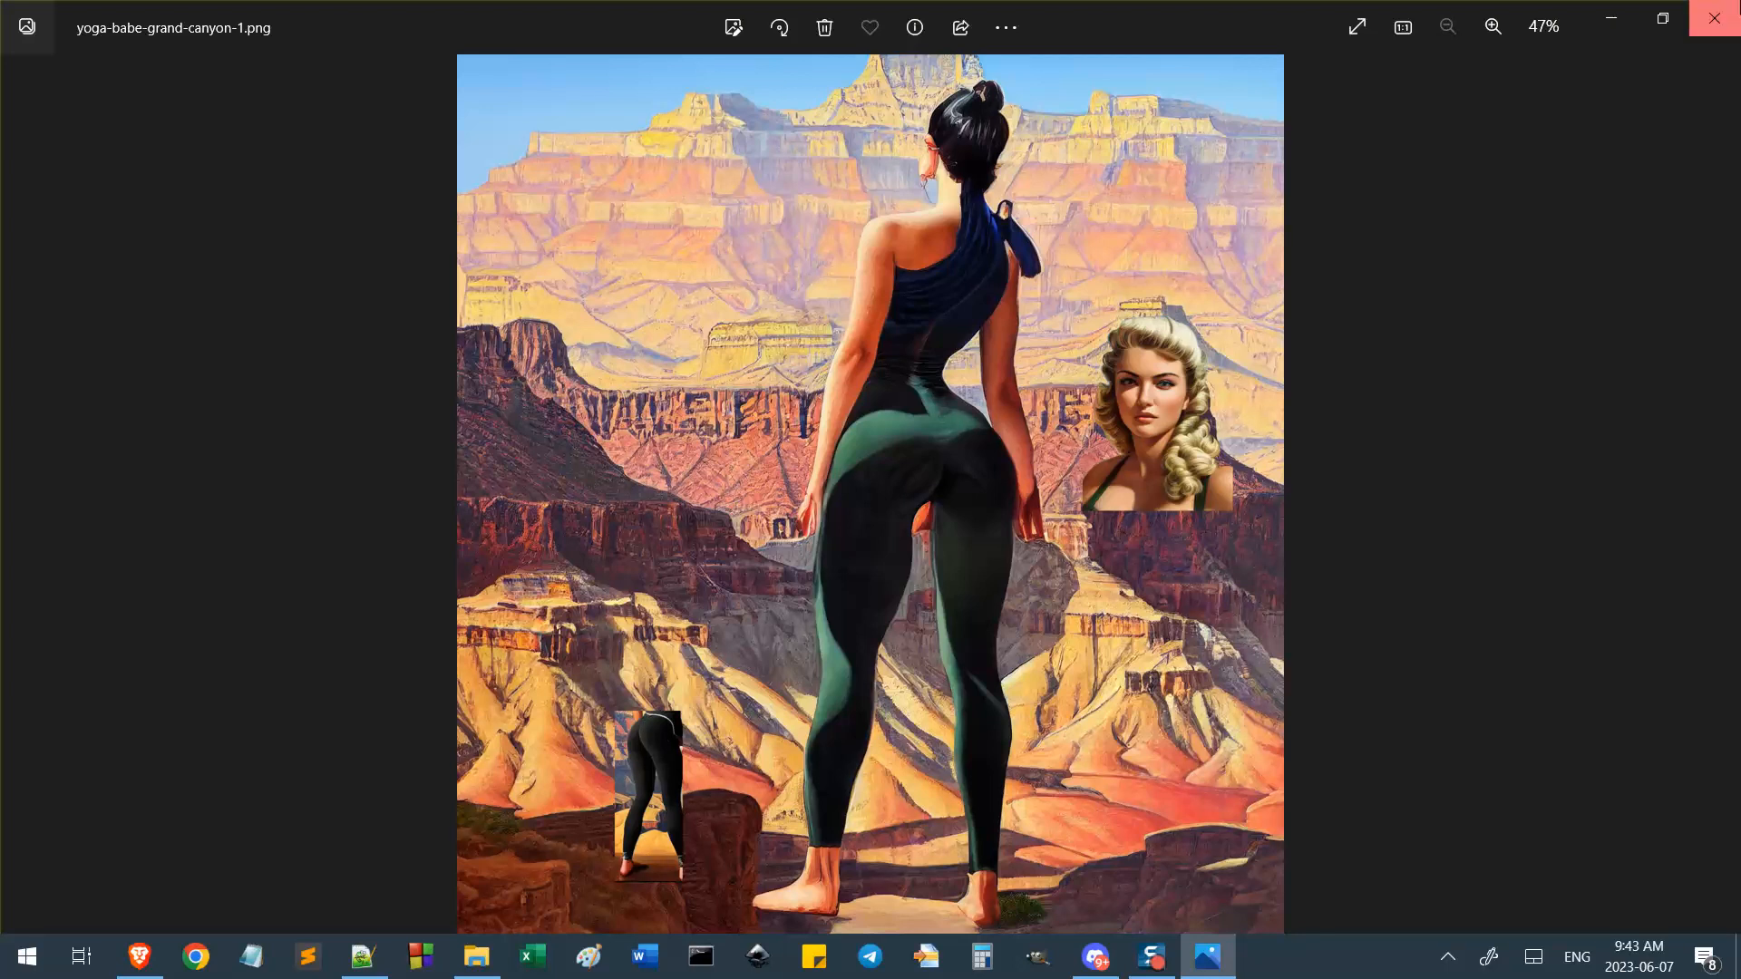
click(1714, 18)
Return to the yoga-babe-grand-canyon folder, view the portrait cutout mexican-babe-profile-pic-155-cutout.png, and close it.
click(613, 178)
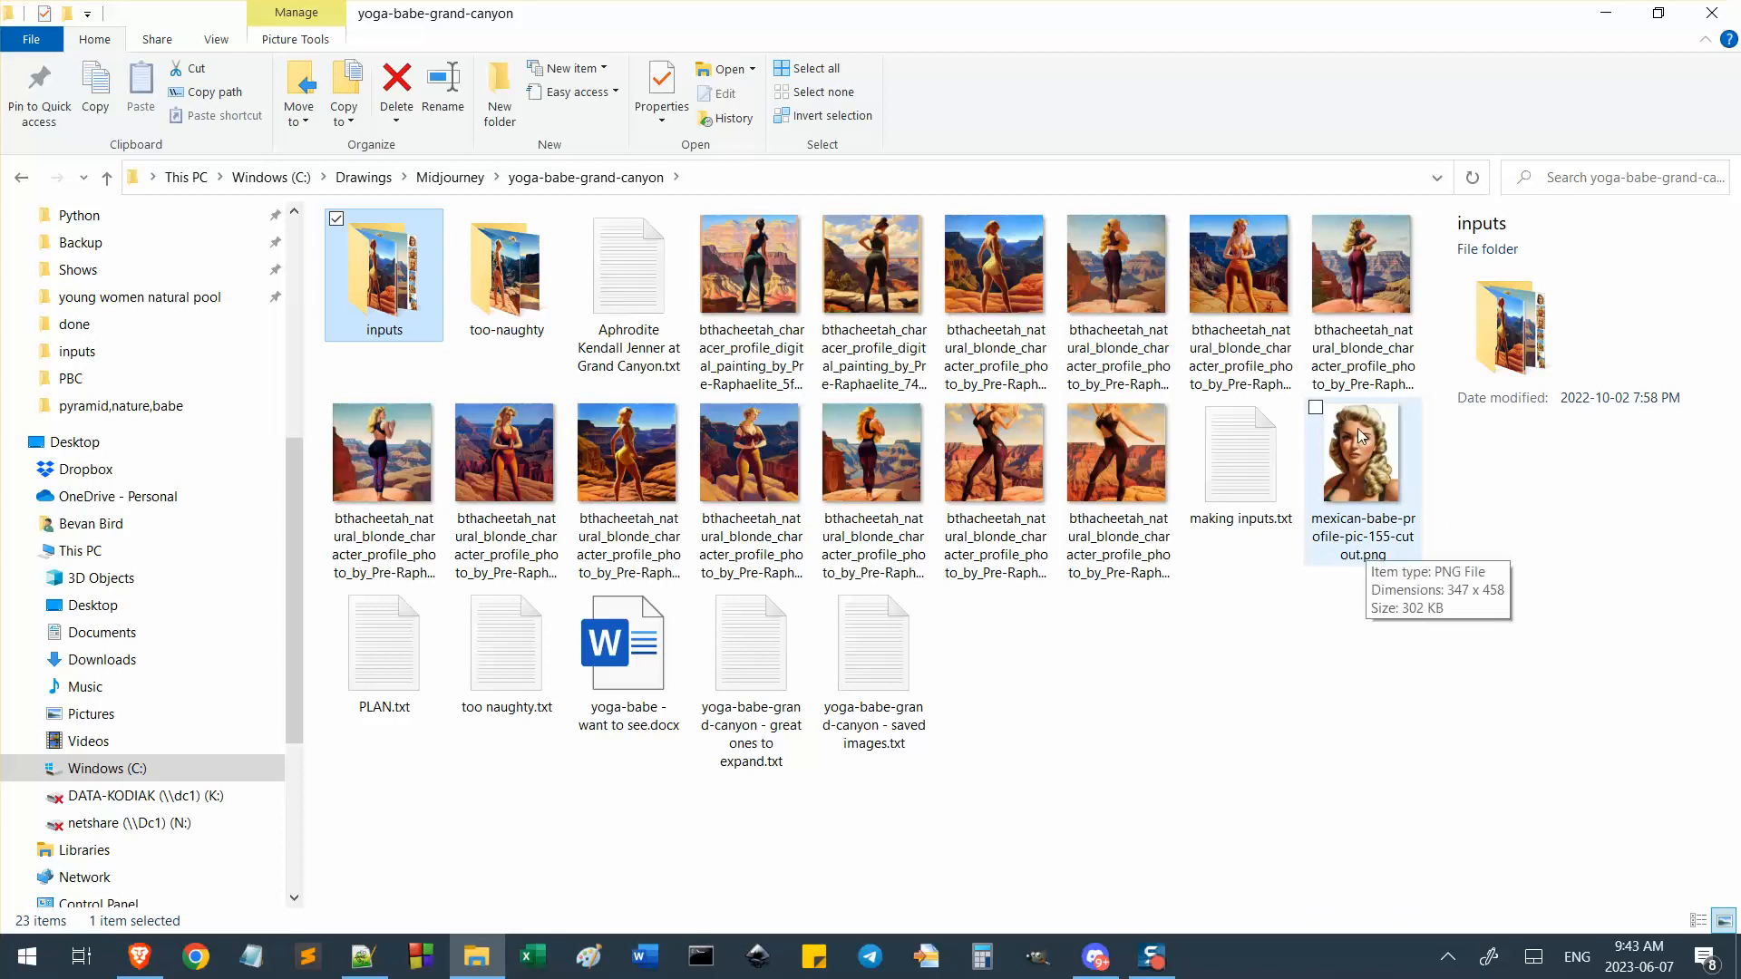
double_click(1360, 476)
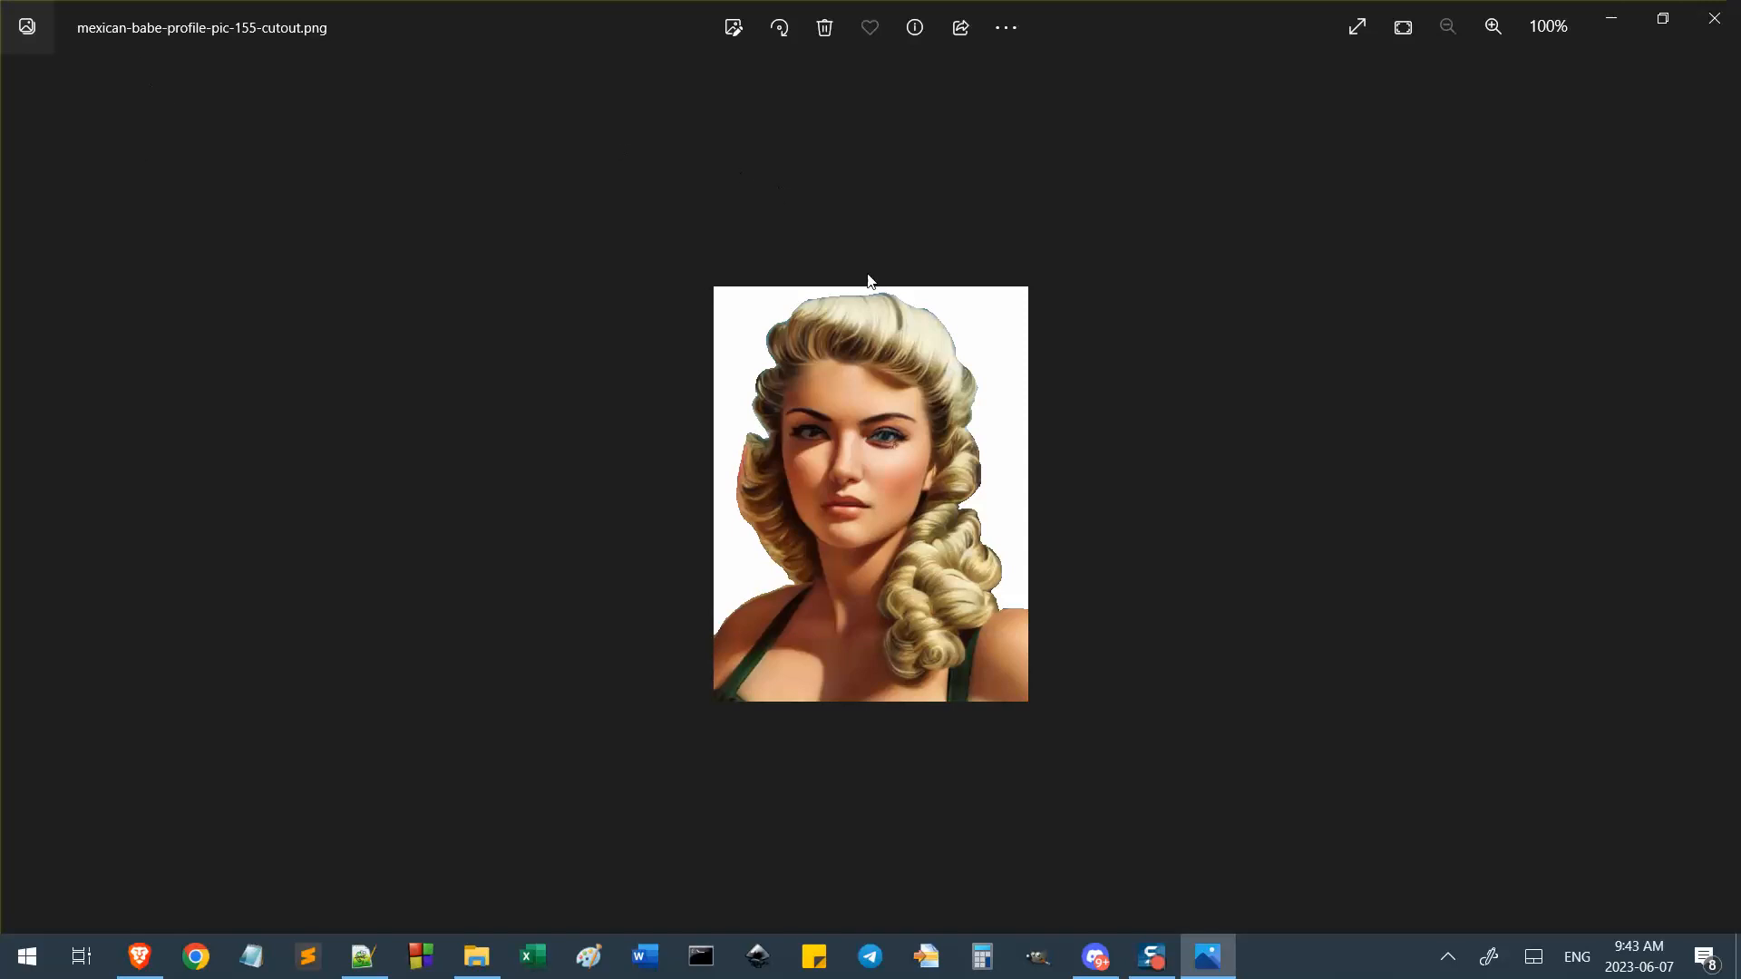
click(1714, 18)
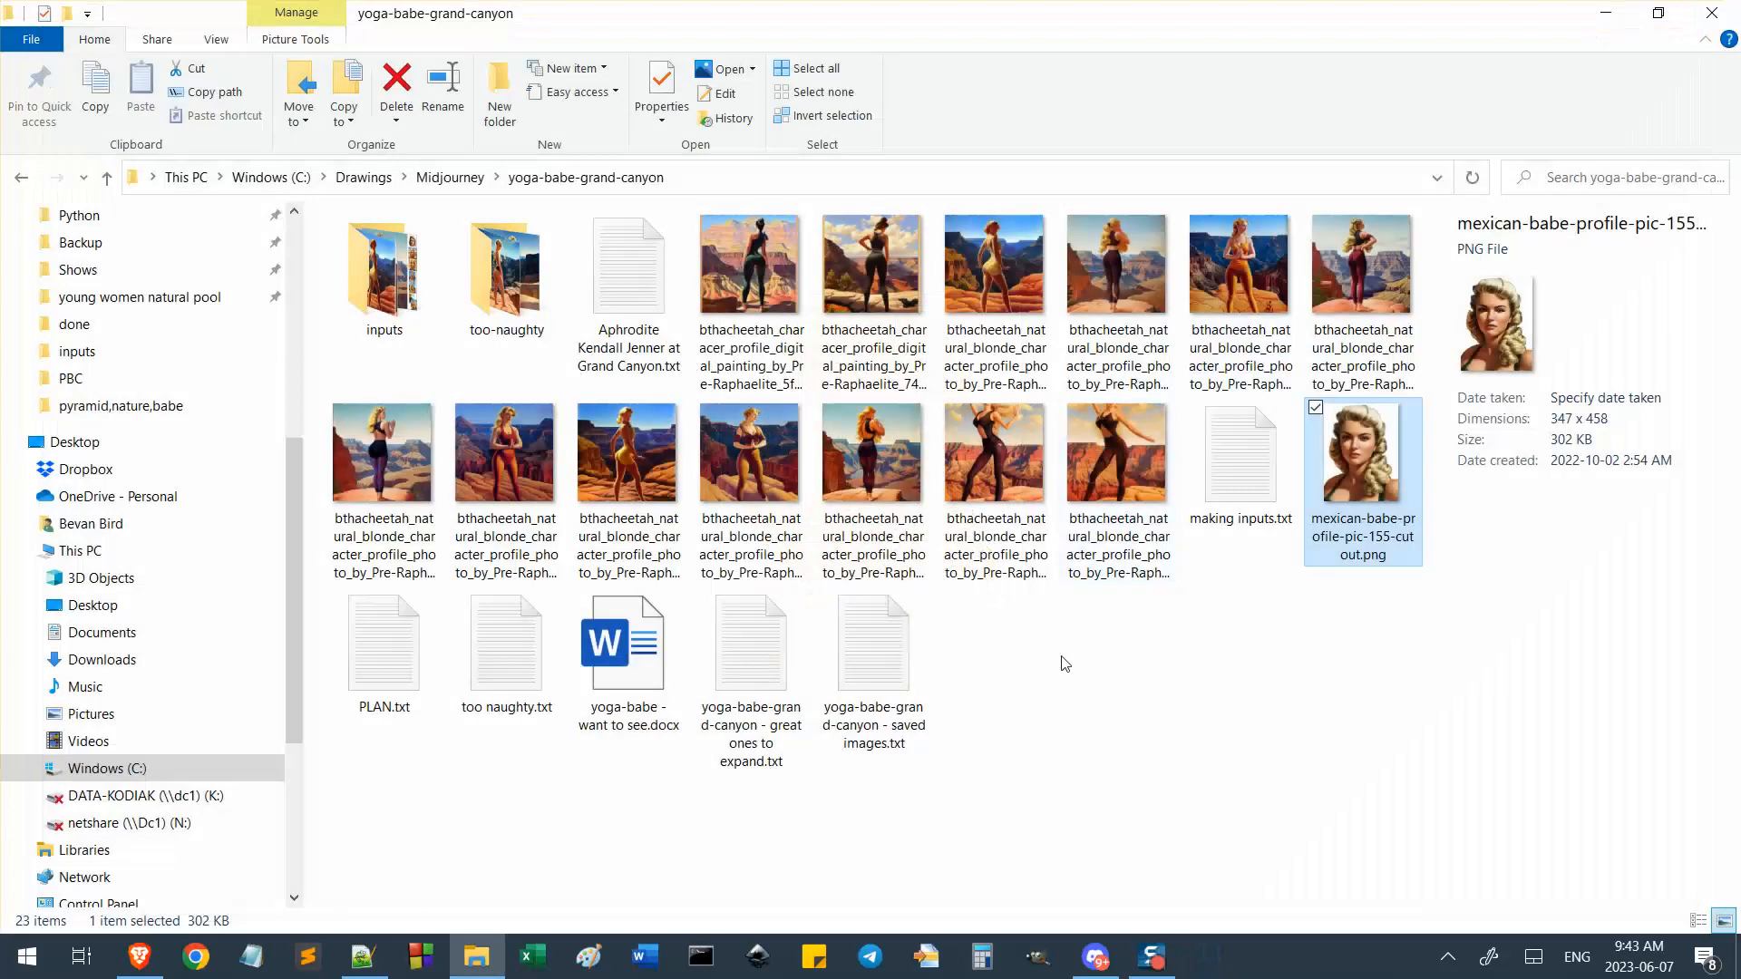
Go up to the Midjourney folder and open the pyramid,nature,babe folder inside experiments.
click(451, 178)
click(650, 551)
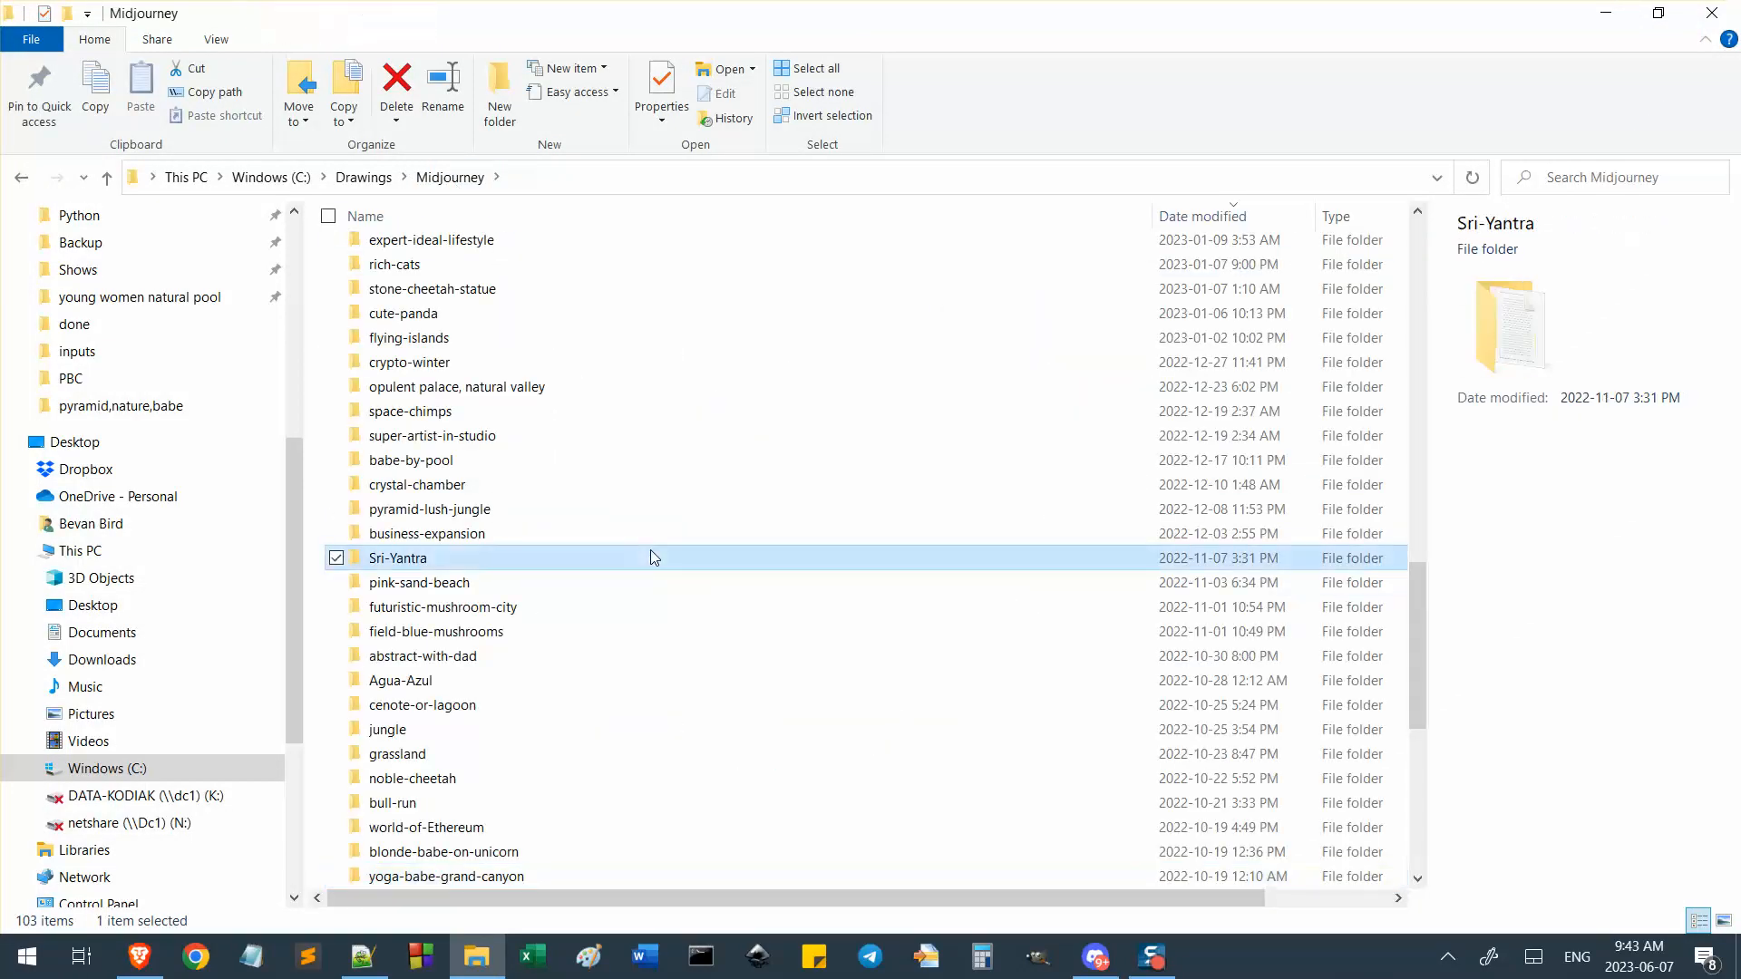
key(Home)
key(Return)
scroll(612, 624, down, 9)
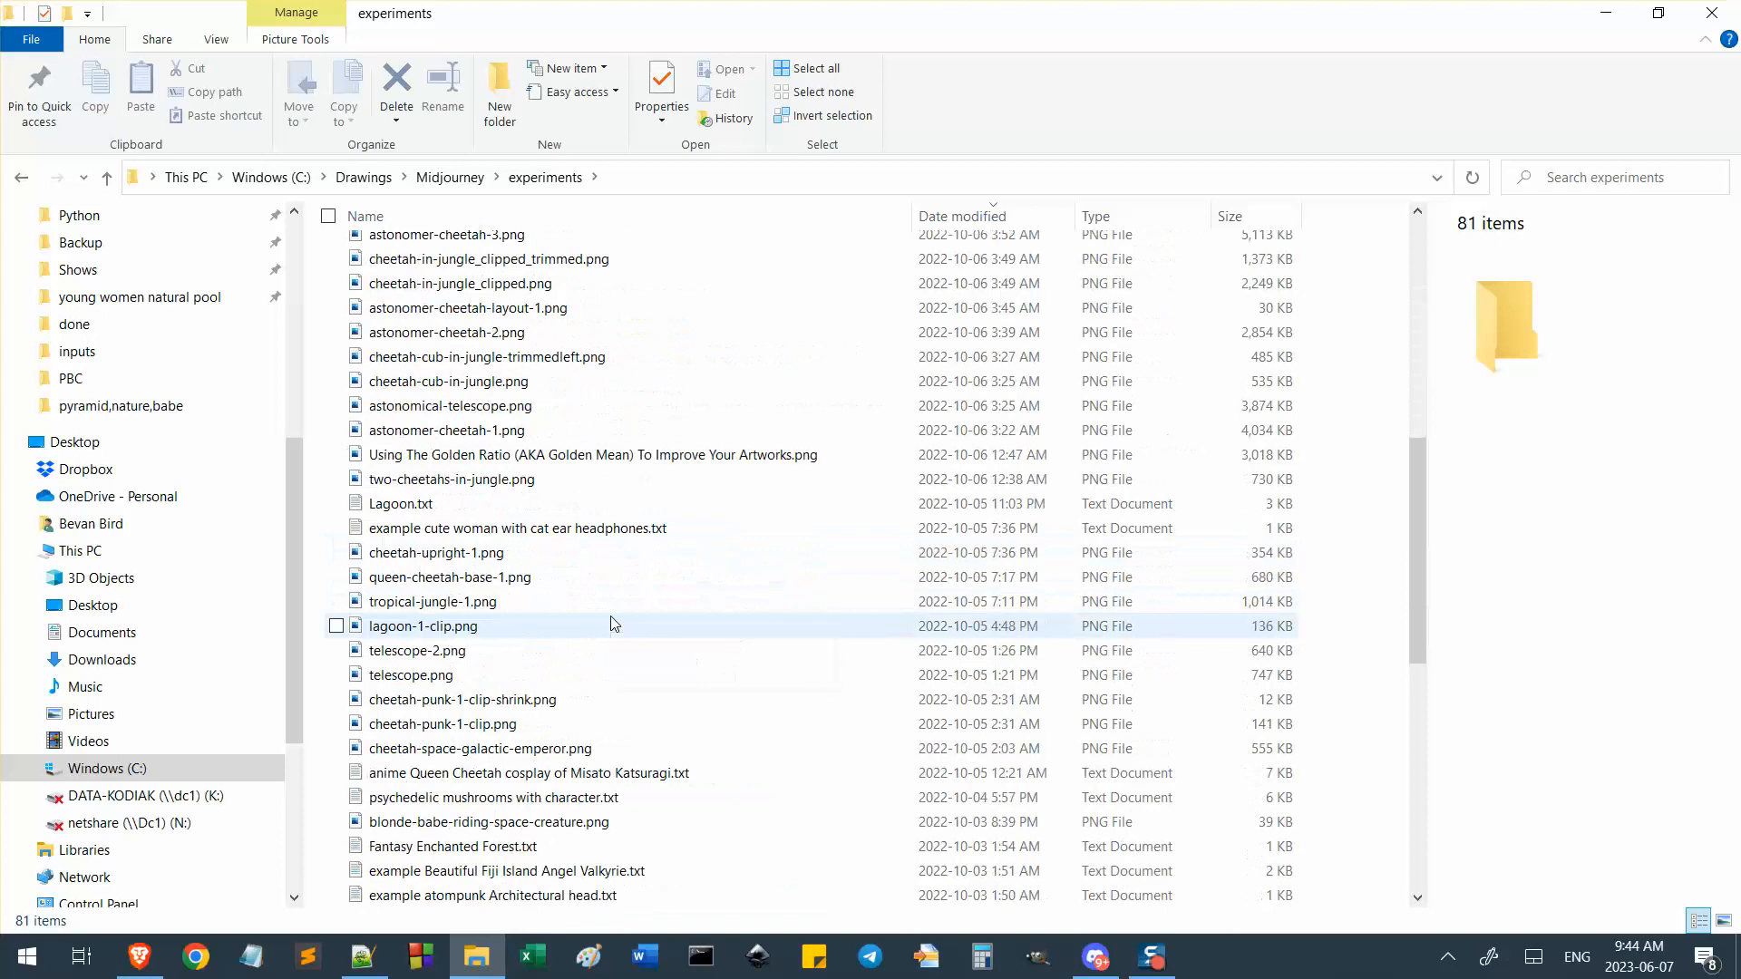
click(590, 620)
text(py)
key(Return)
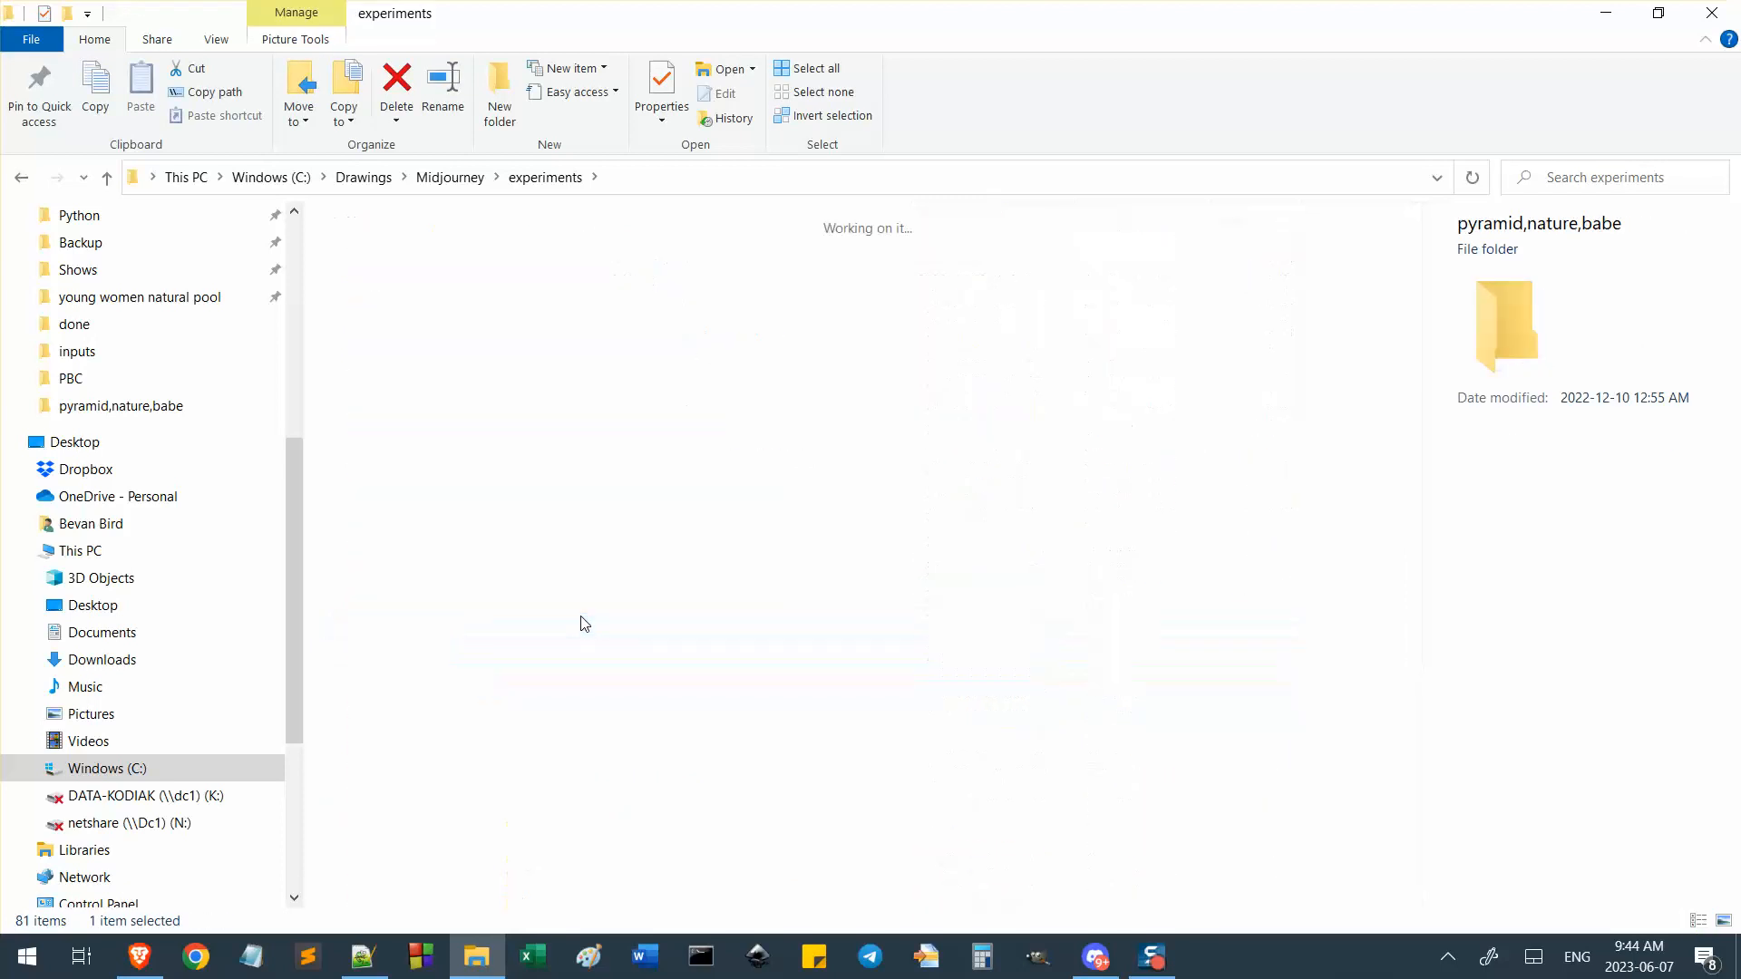
Find the portraits with a pyramid background, compare the flower-crowned variations with one another, and close the viewer.
scroll(1194, 545, down, 20)
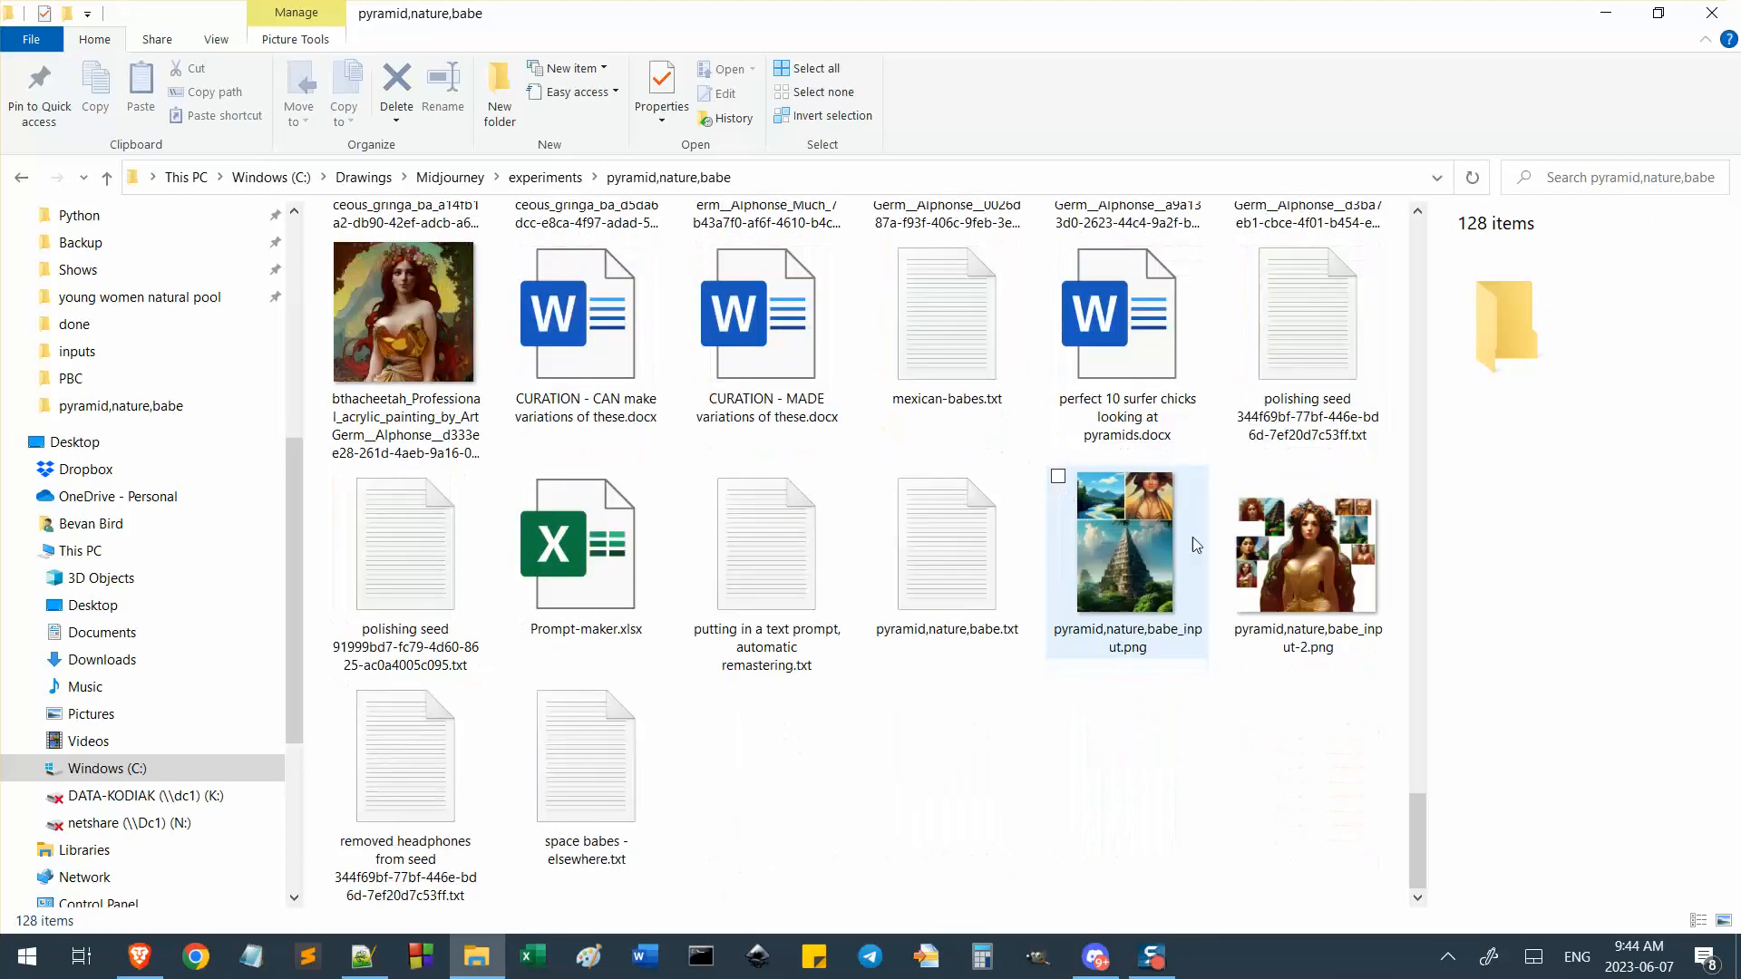
scroll(1194, 537, up, 10)
click(1106, 723)
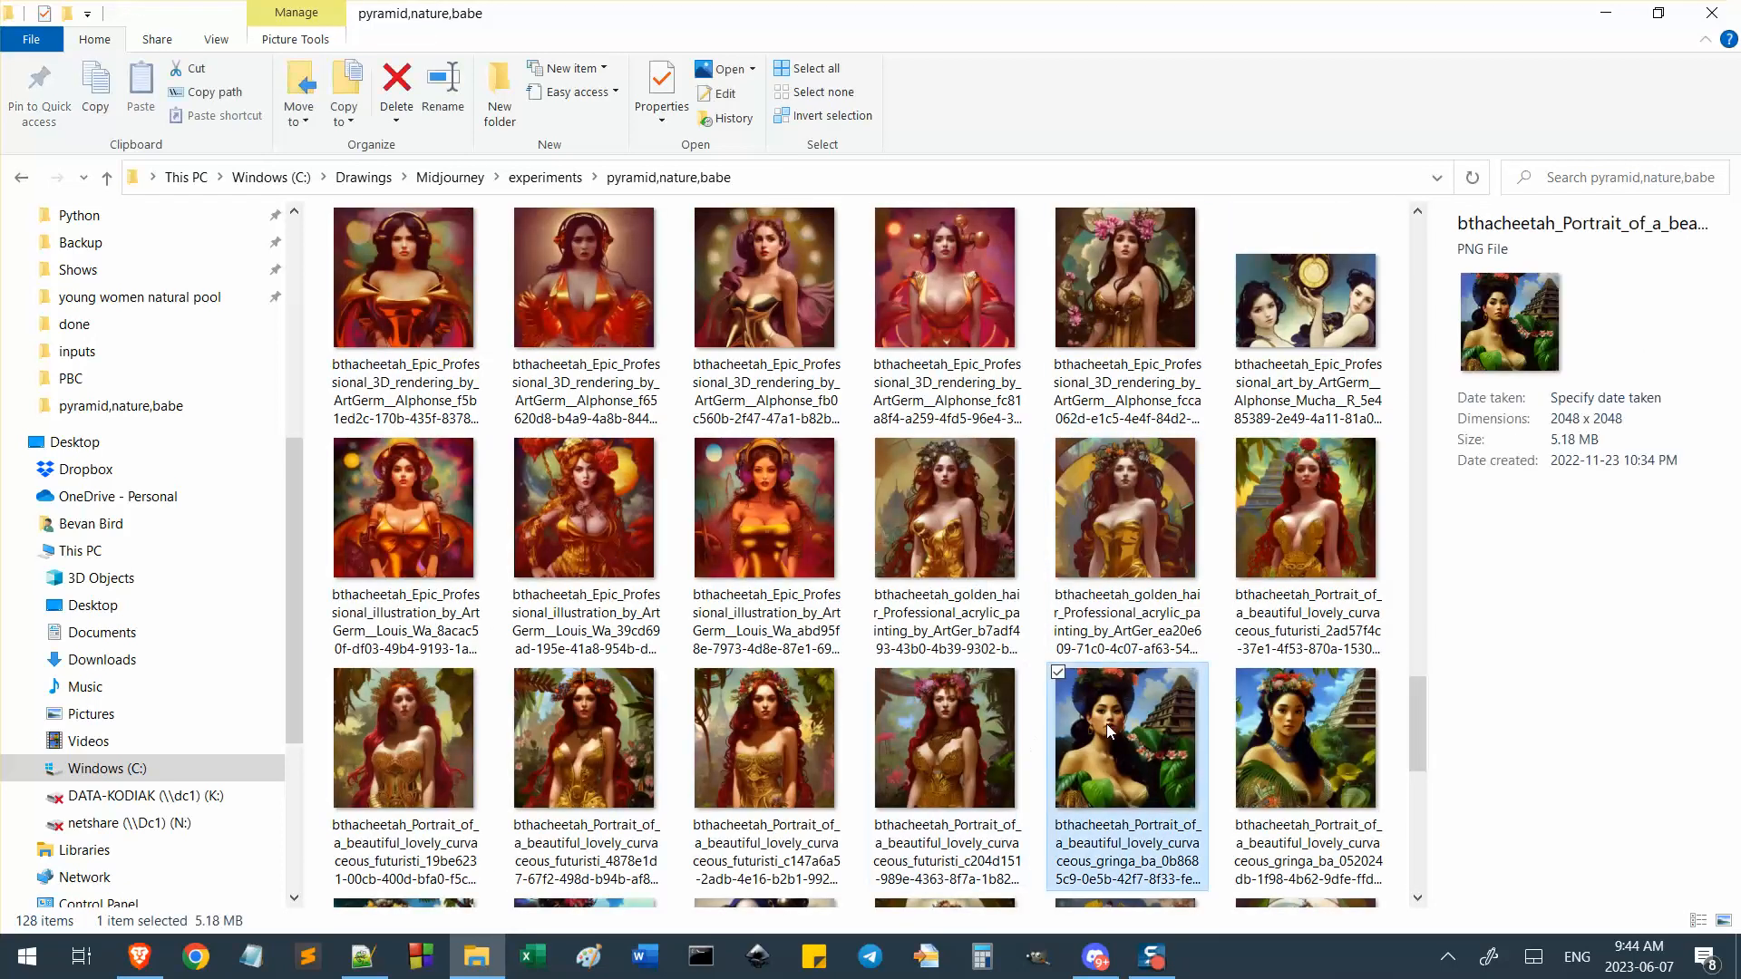
double_click(1106, 723)
key(Right)
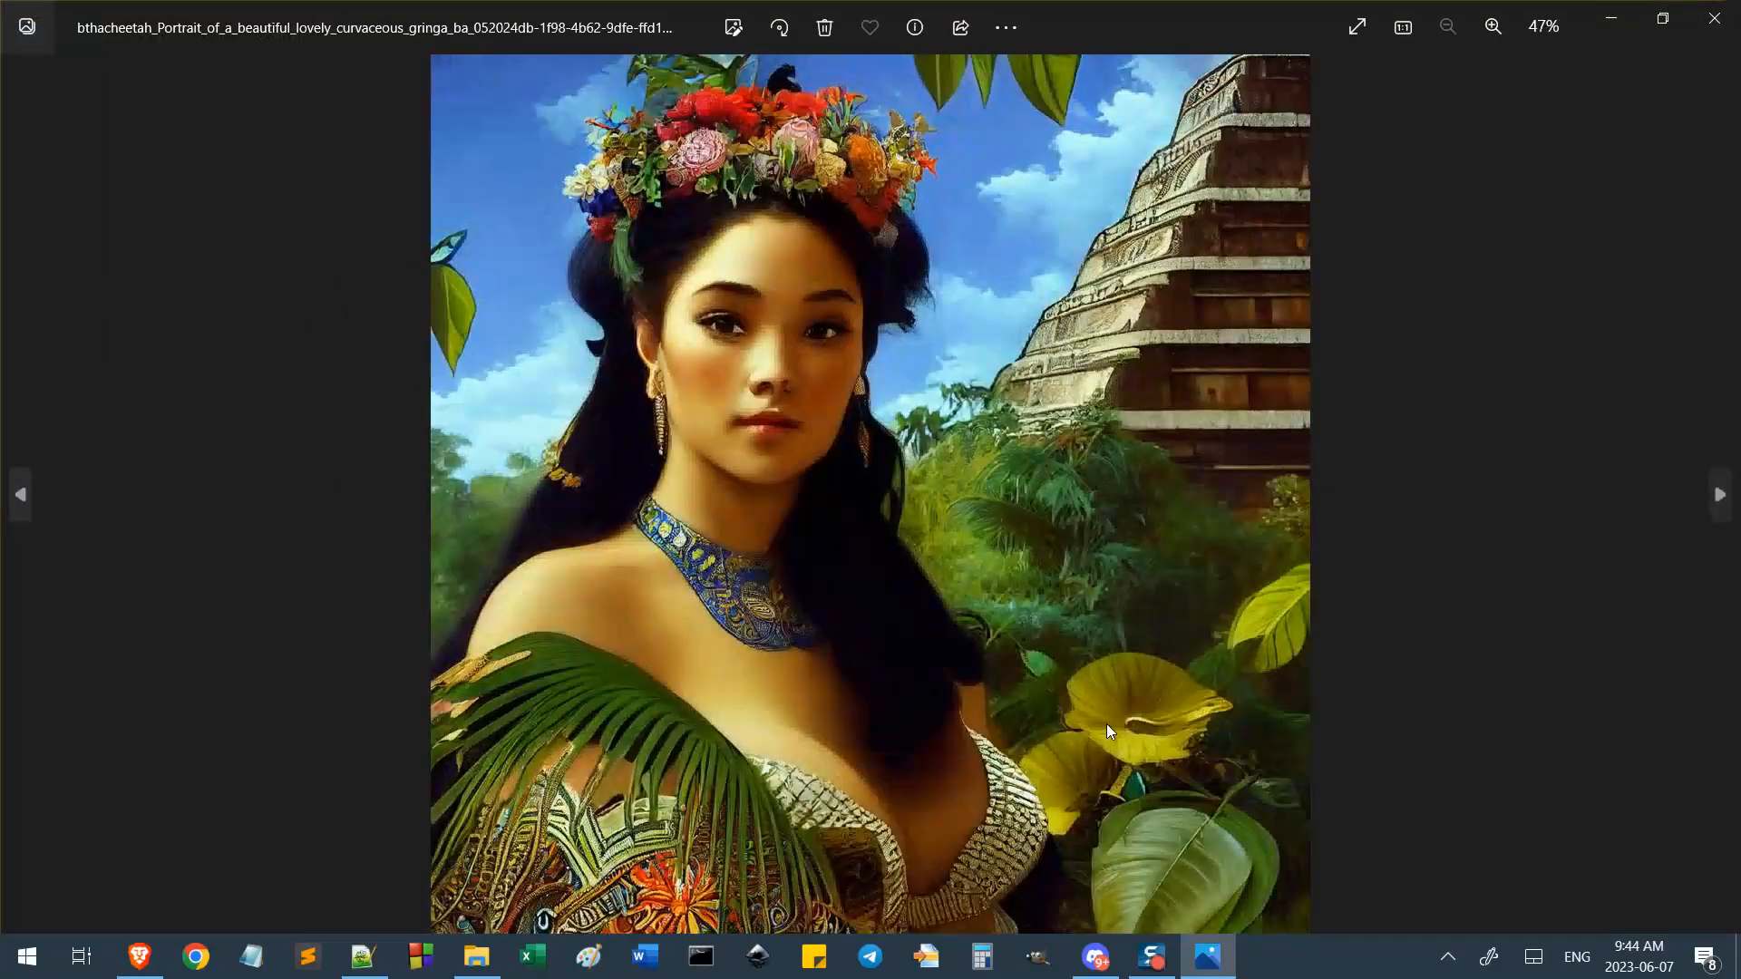
key(Right)
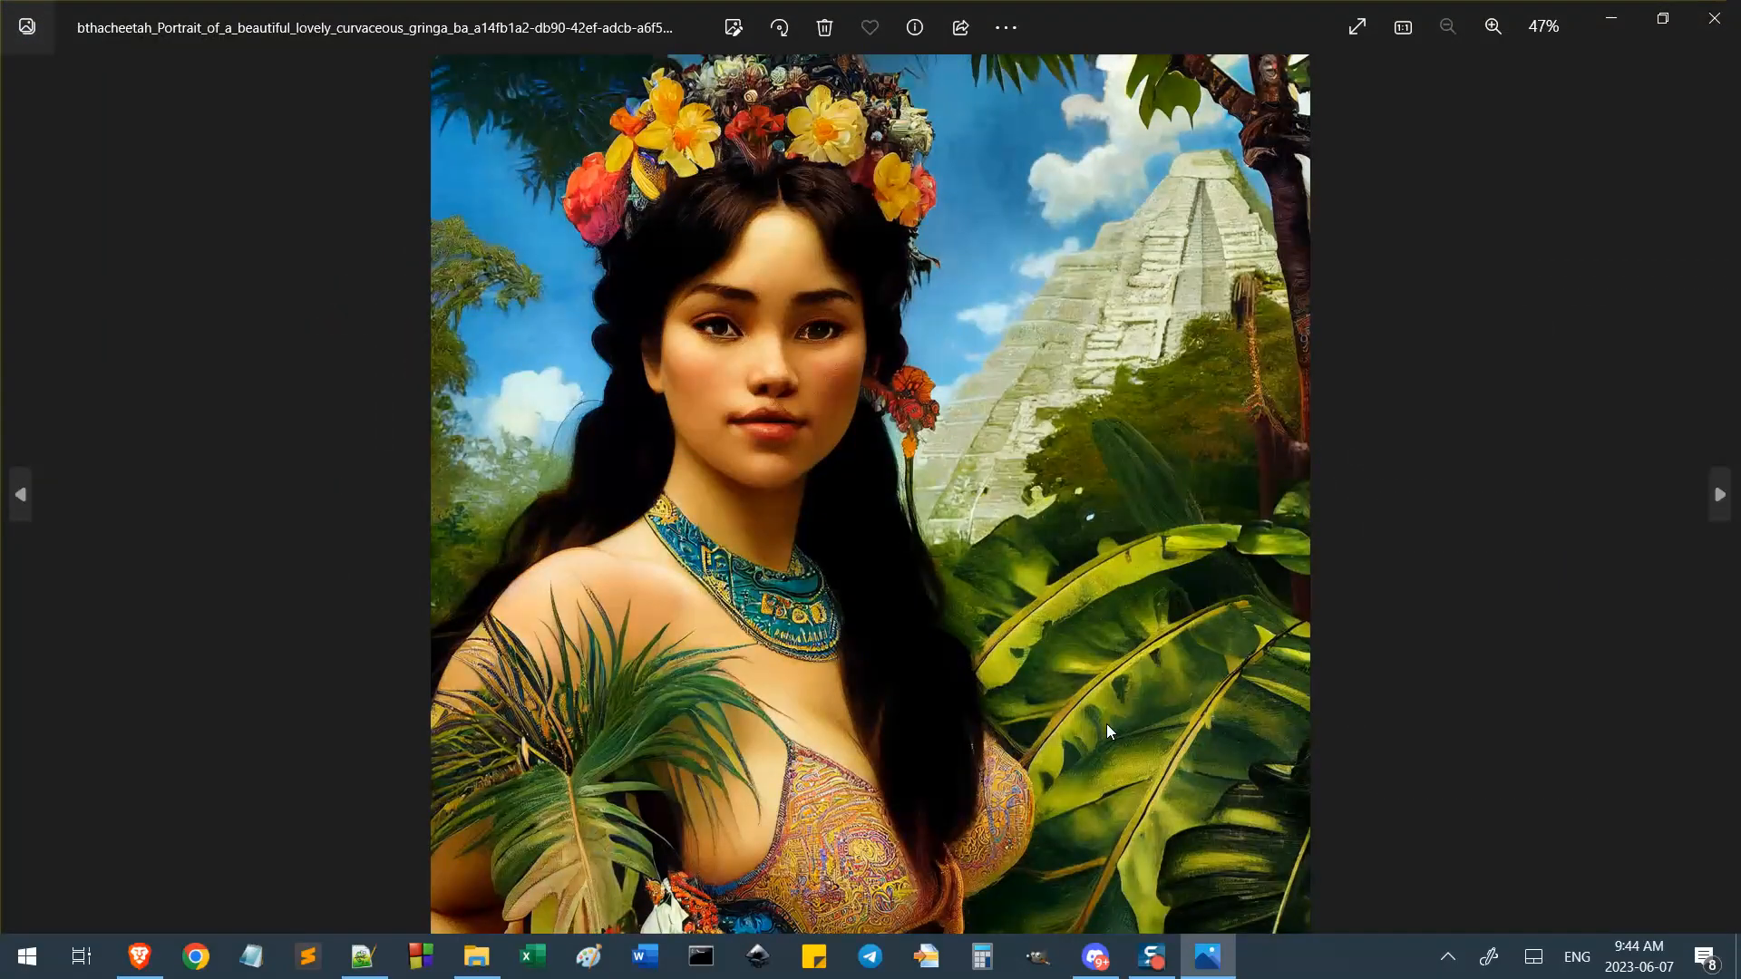
key(Right)
key(Right)
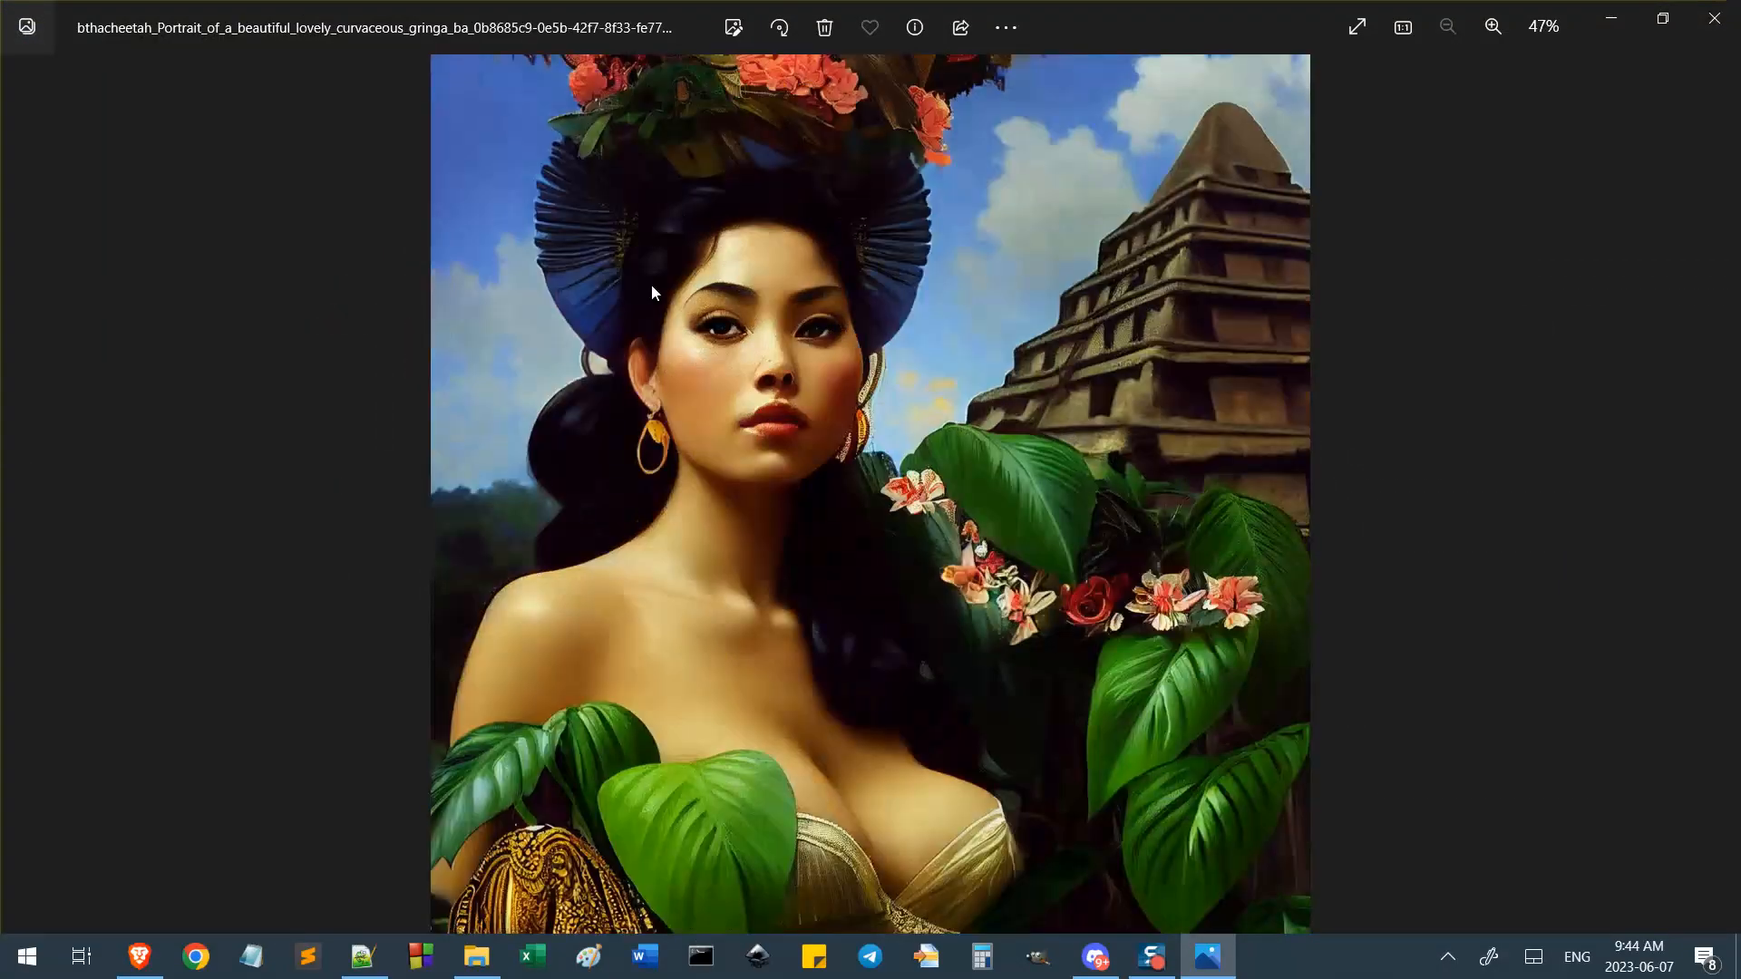
key(Left)
key(Left)
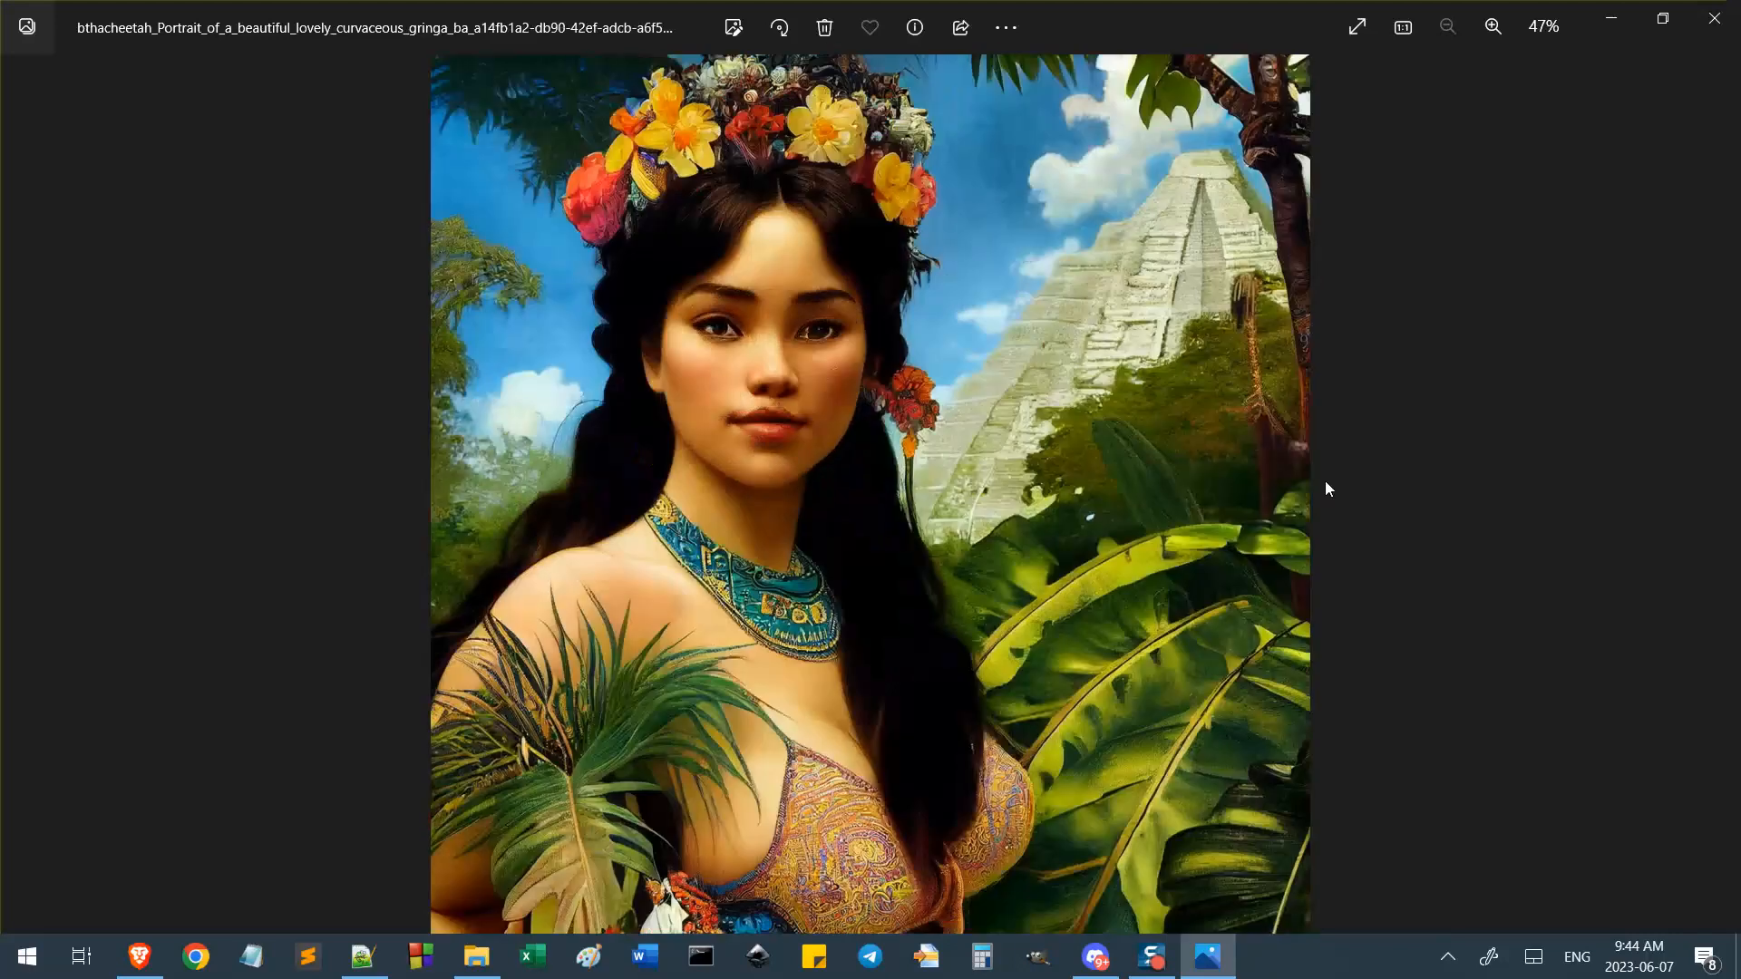
key(Right)
click(1714, 18)
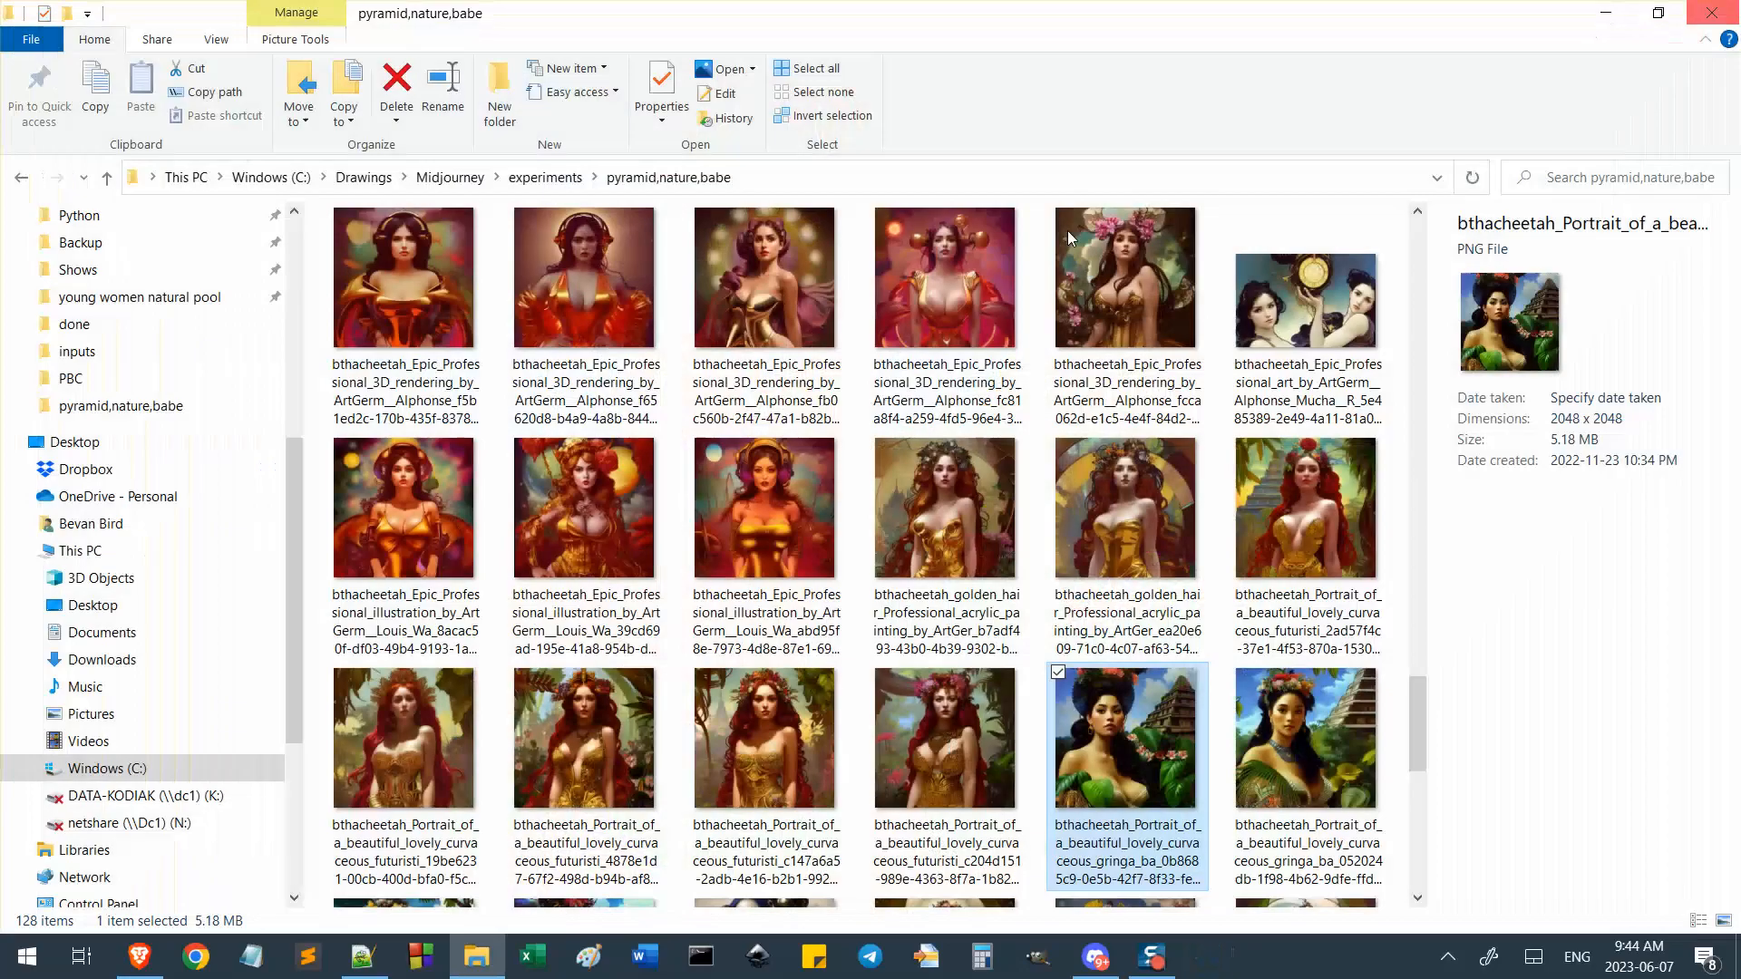
Go back to the experiments folder and open its mexican-babes subfolder.
click(545, 177)
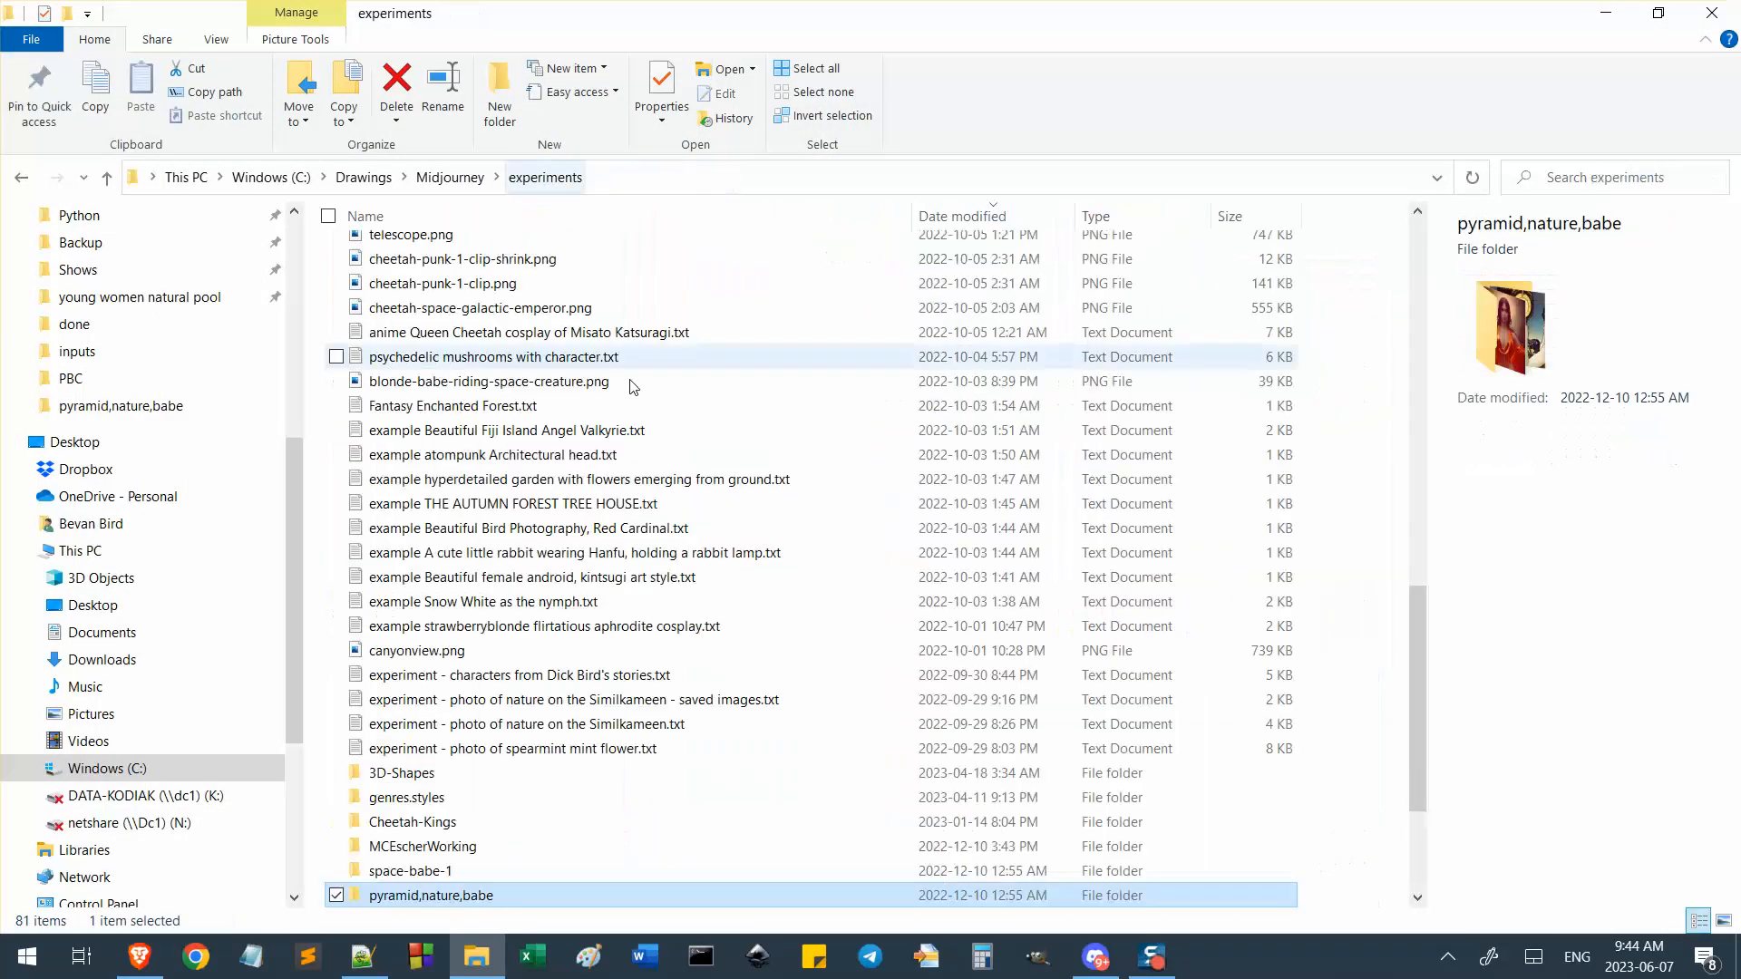
click(613, 638)
key(m)
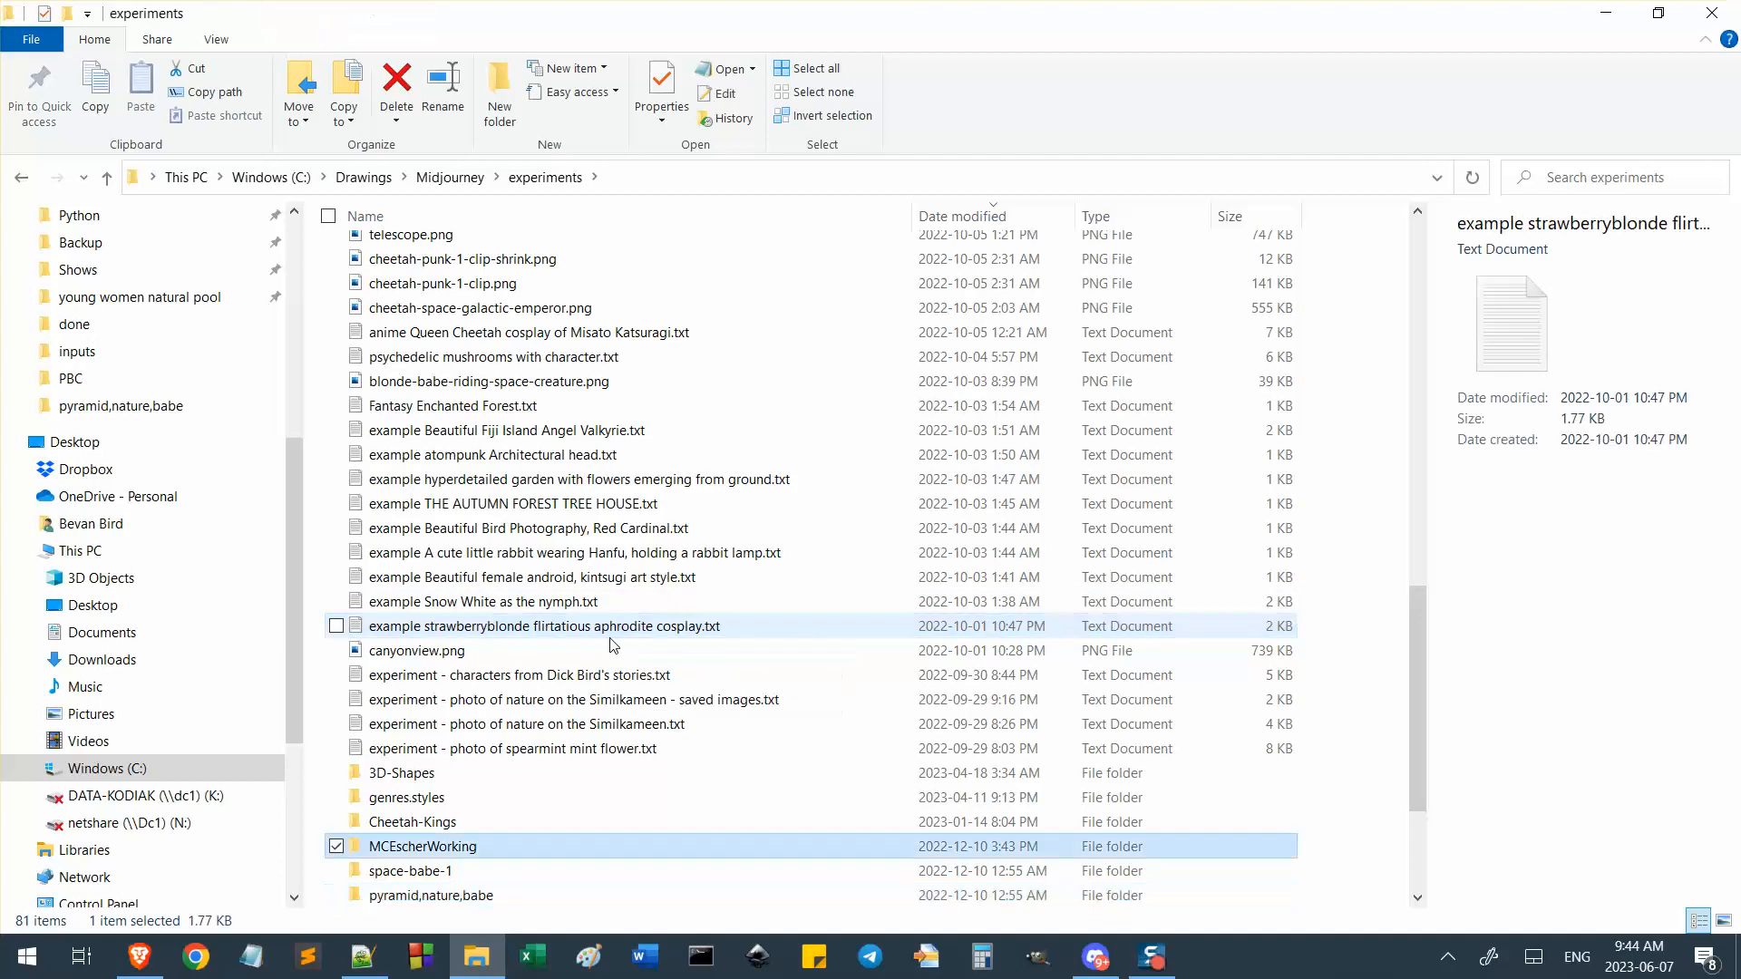
key(m)
double_click(448, 848)
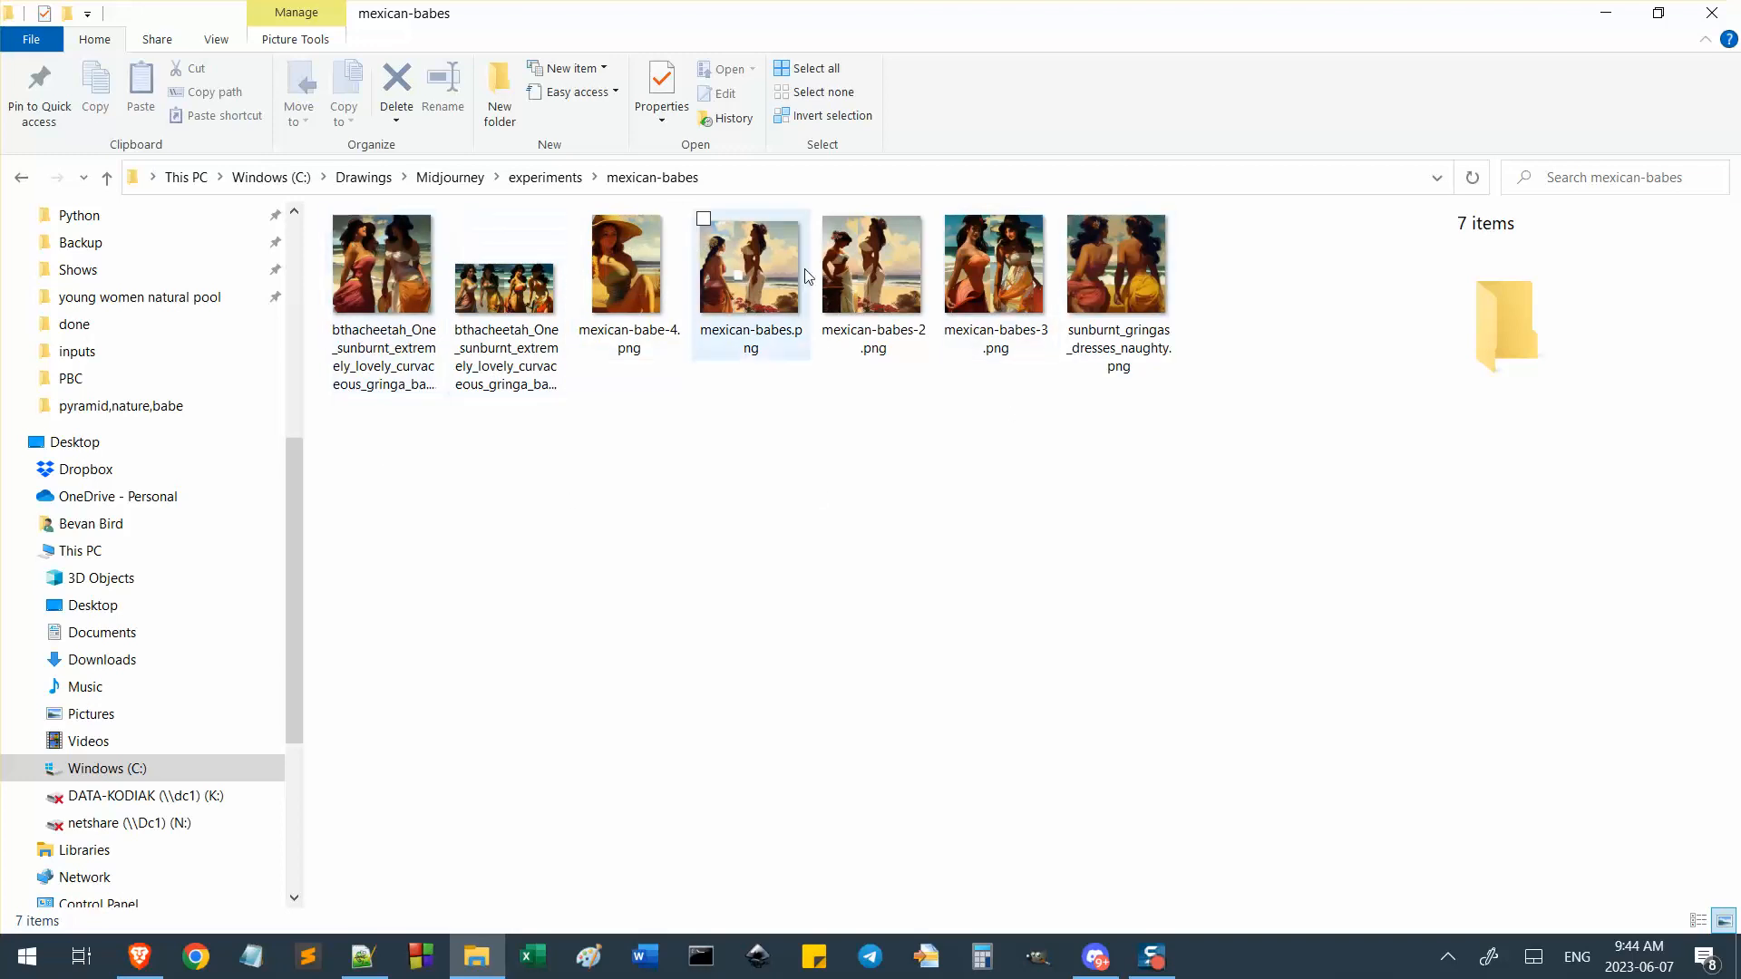
Go through the beach images in the mexican-babes folder, inspect the mexican-babes.png collage up close, and close the viewer.
double_click(381, 263)
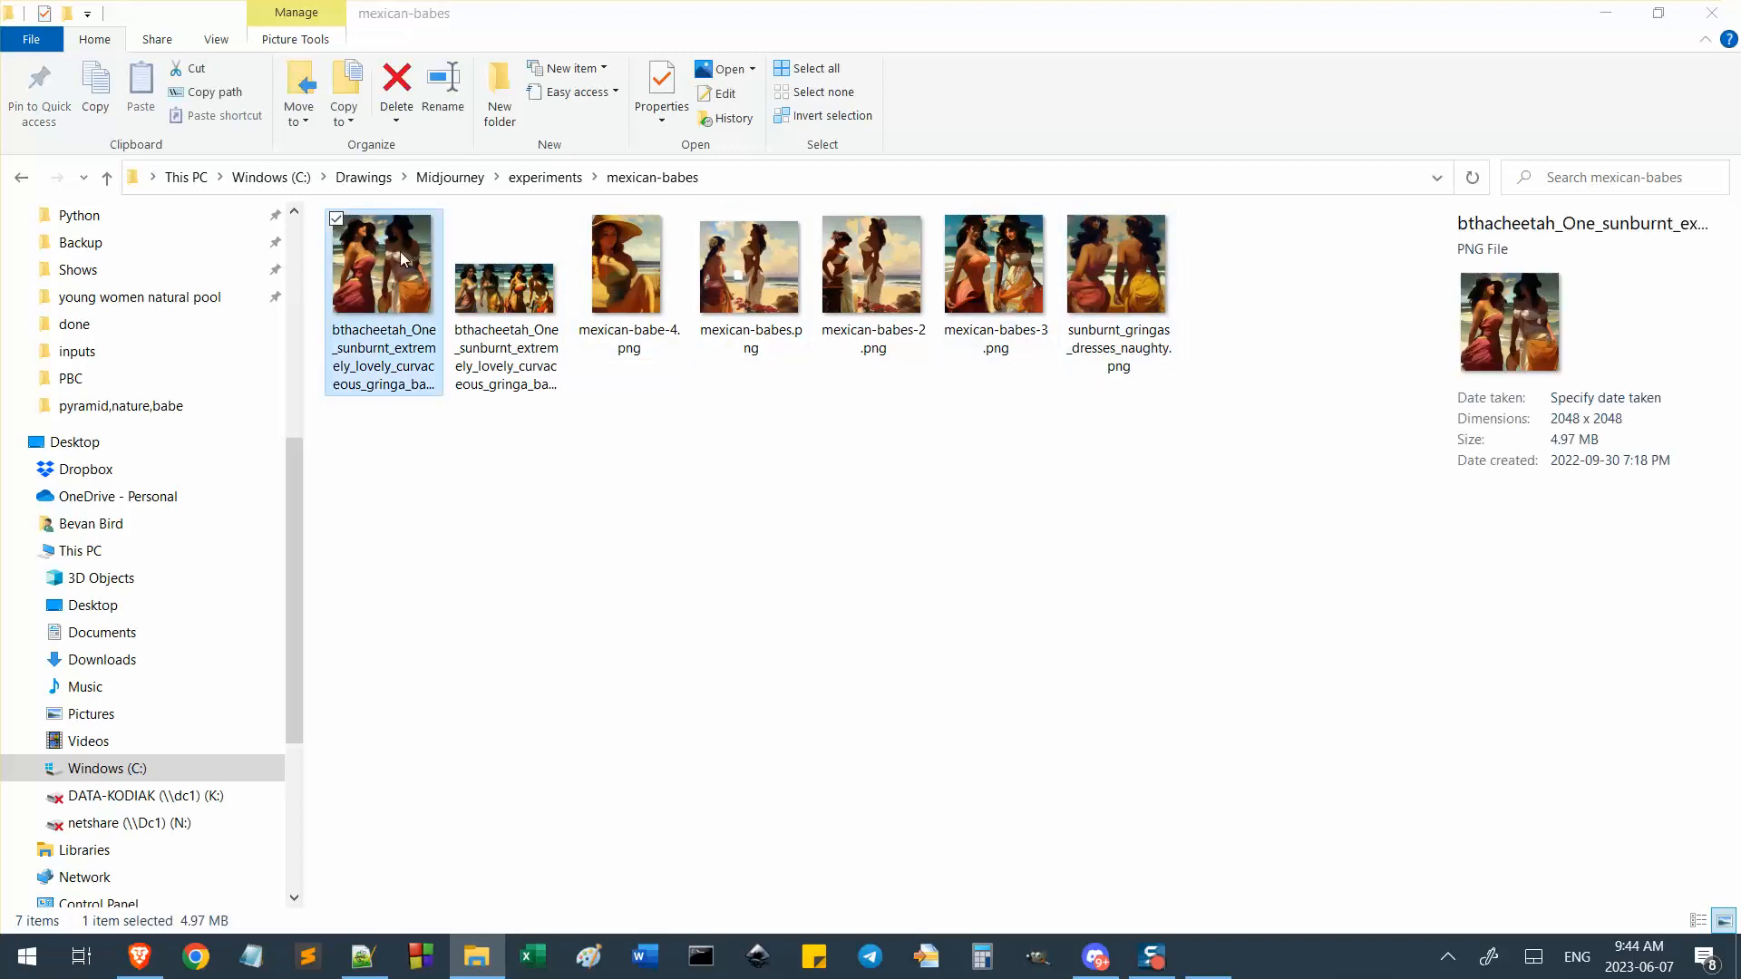
key(Right)
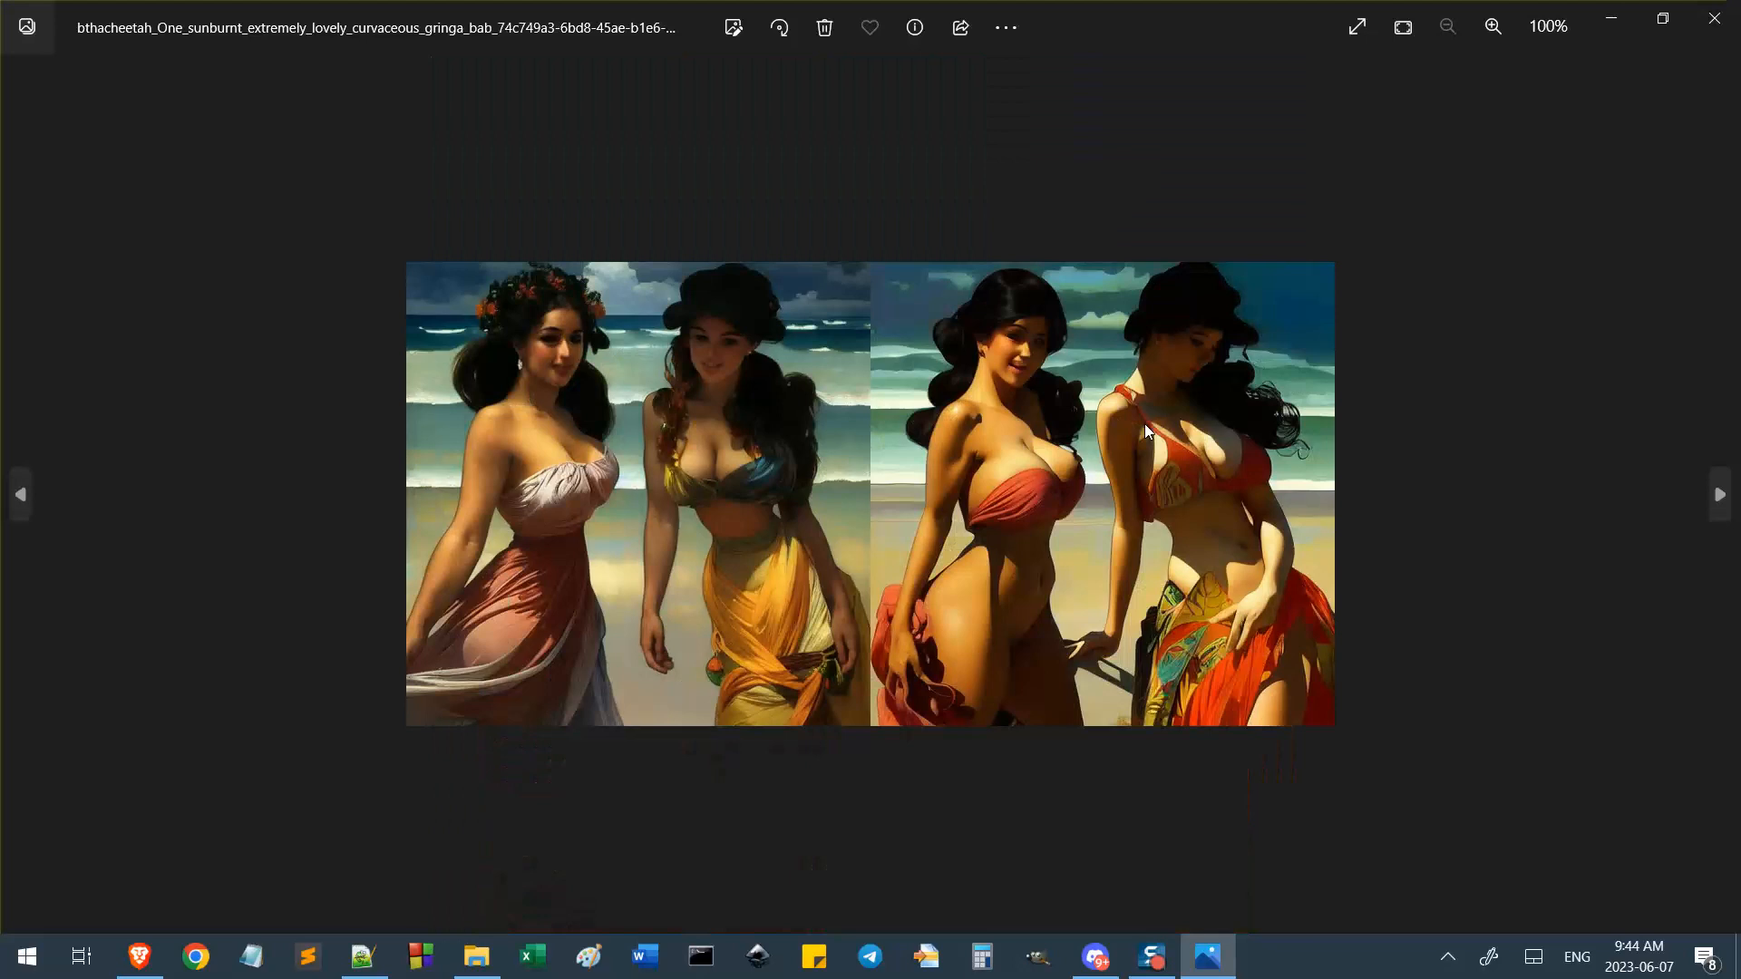
key(Right)
key(Left)
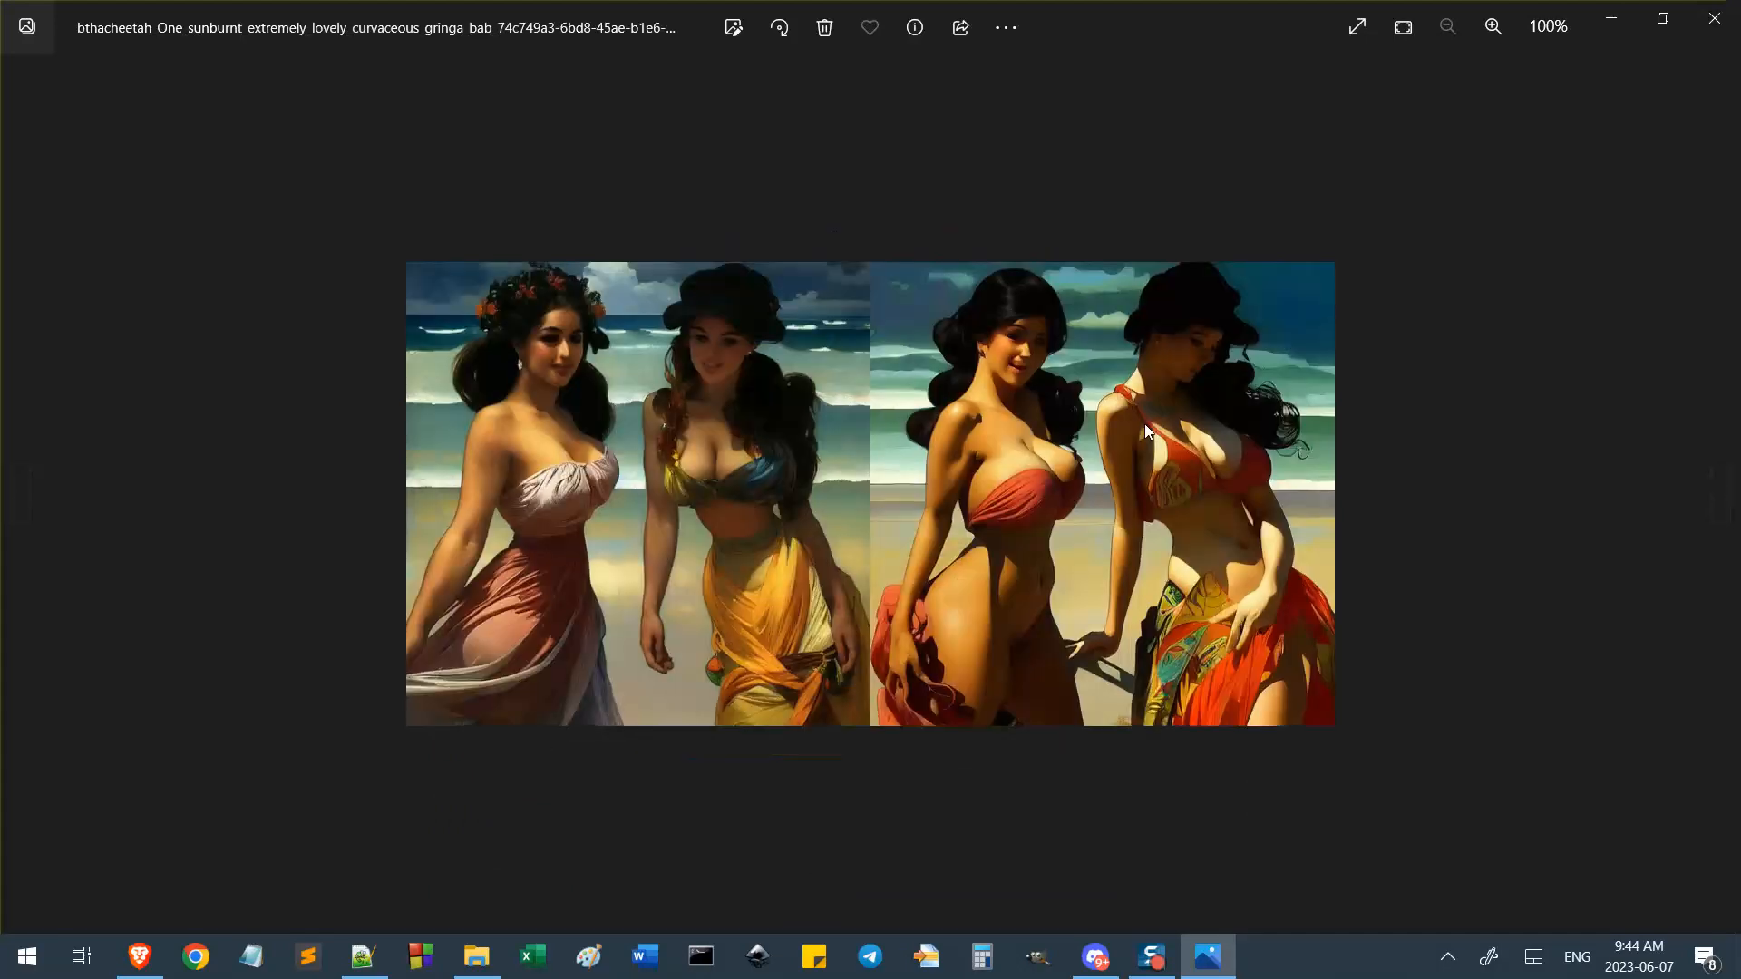
key(Right)
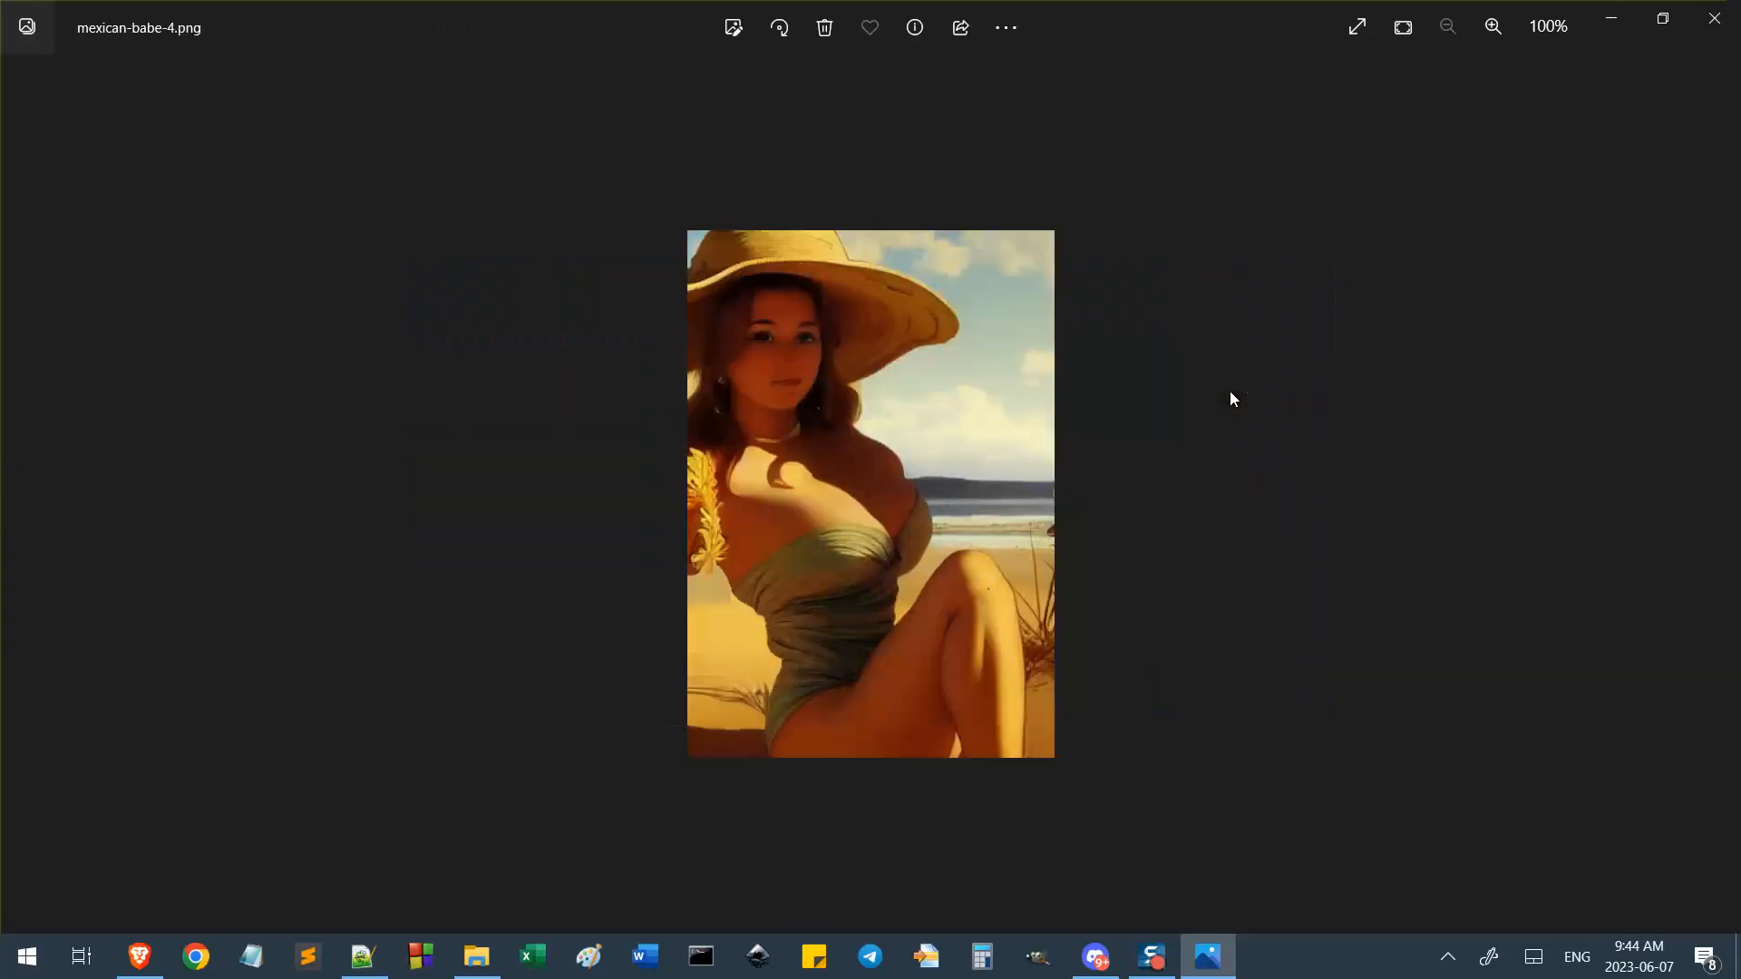
key(Right)
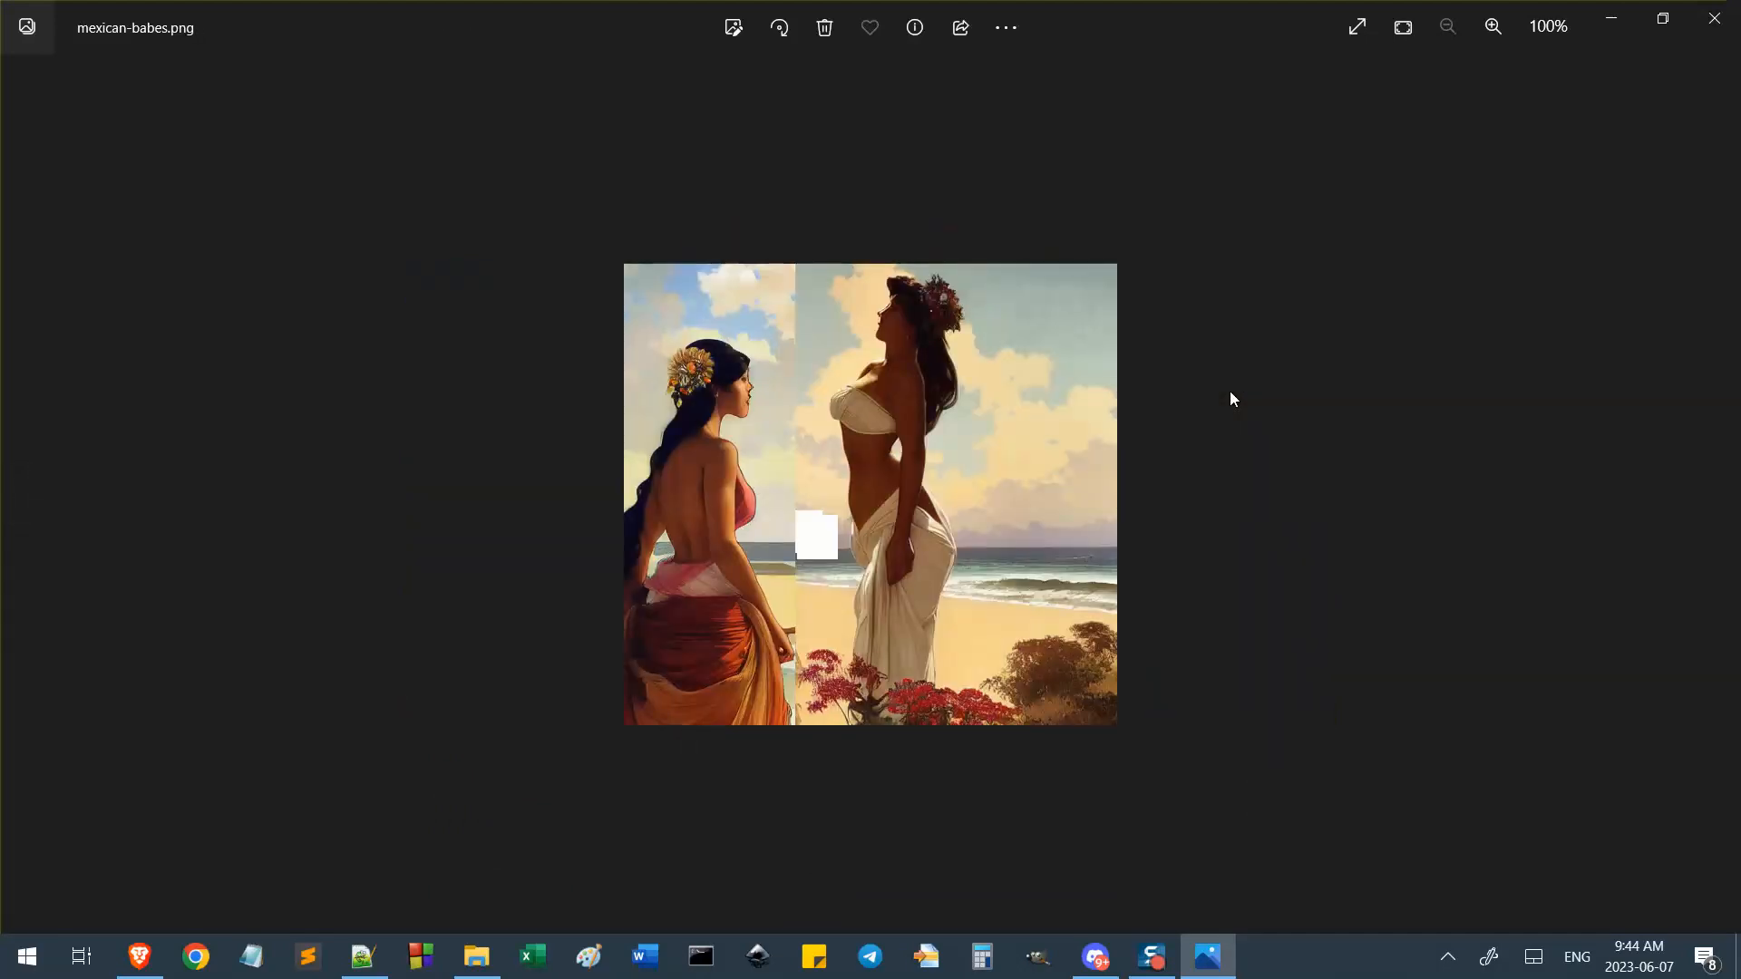
key(Right)
key(Left)
scroll(789, 523, up, 4)
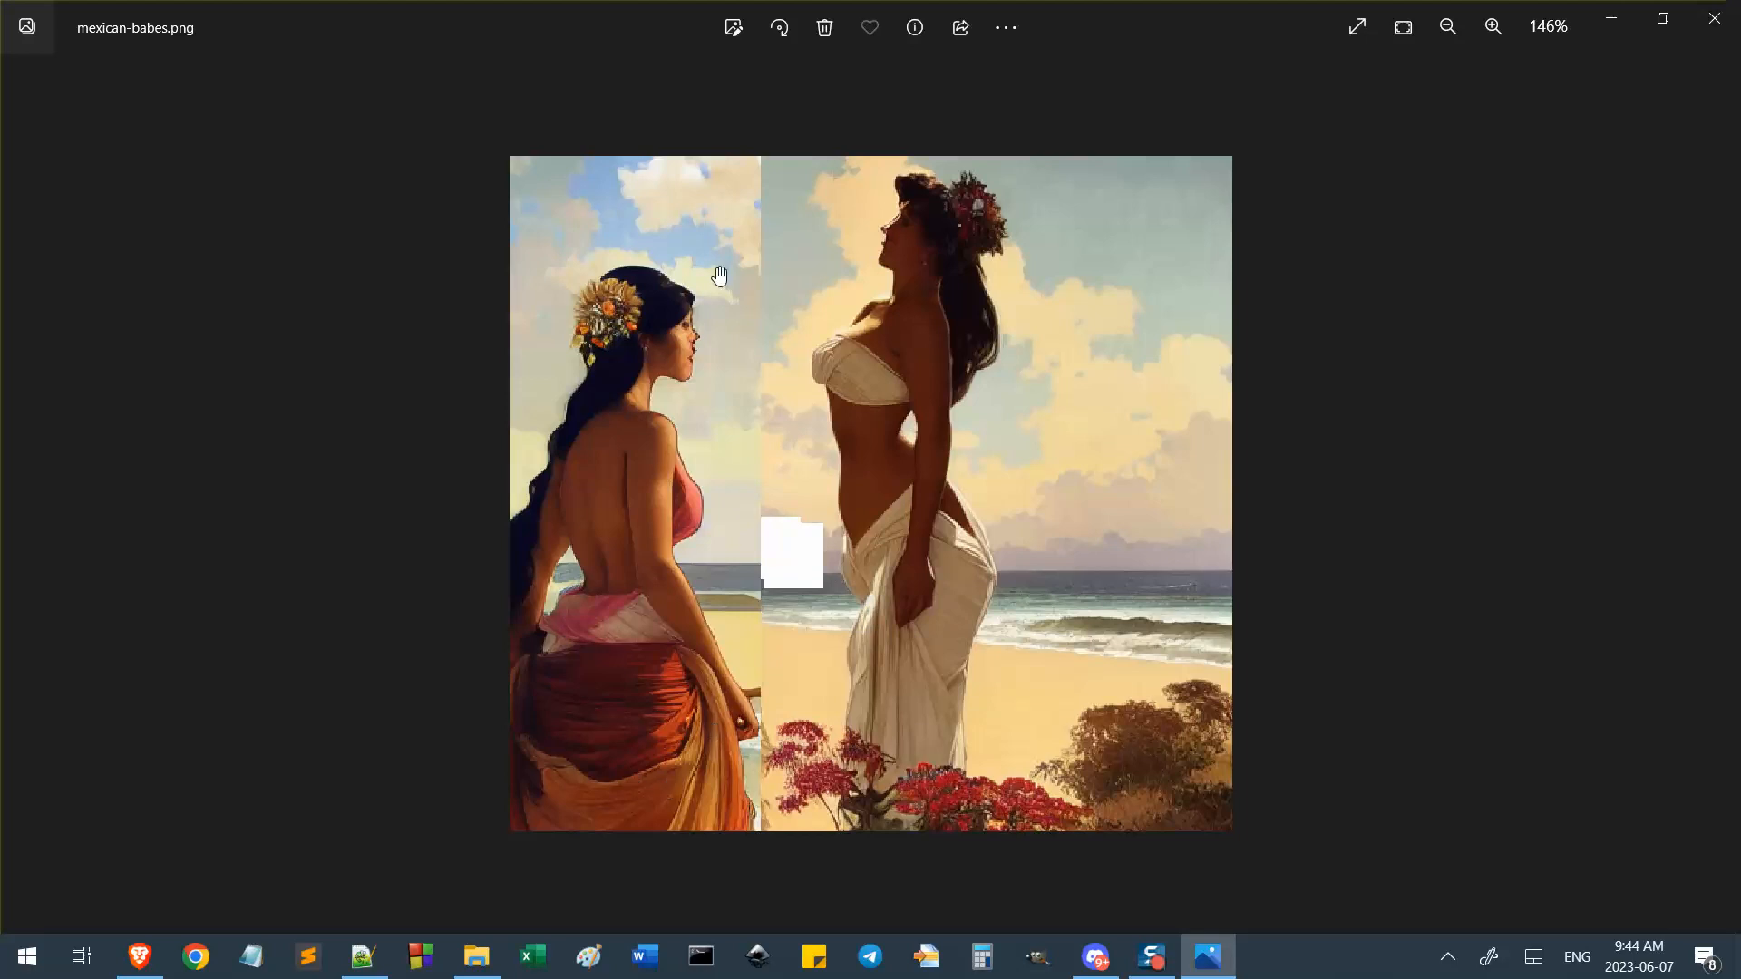
click(1714, 19)
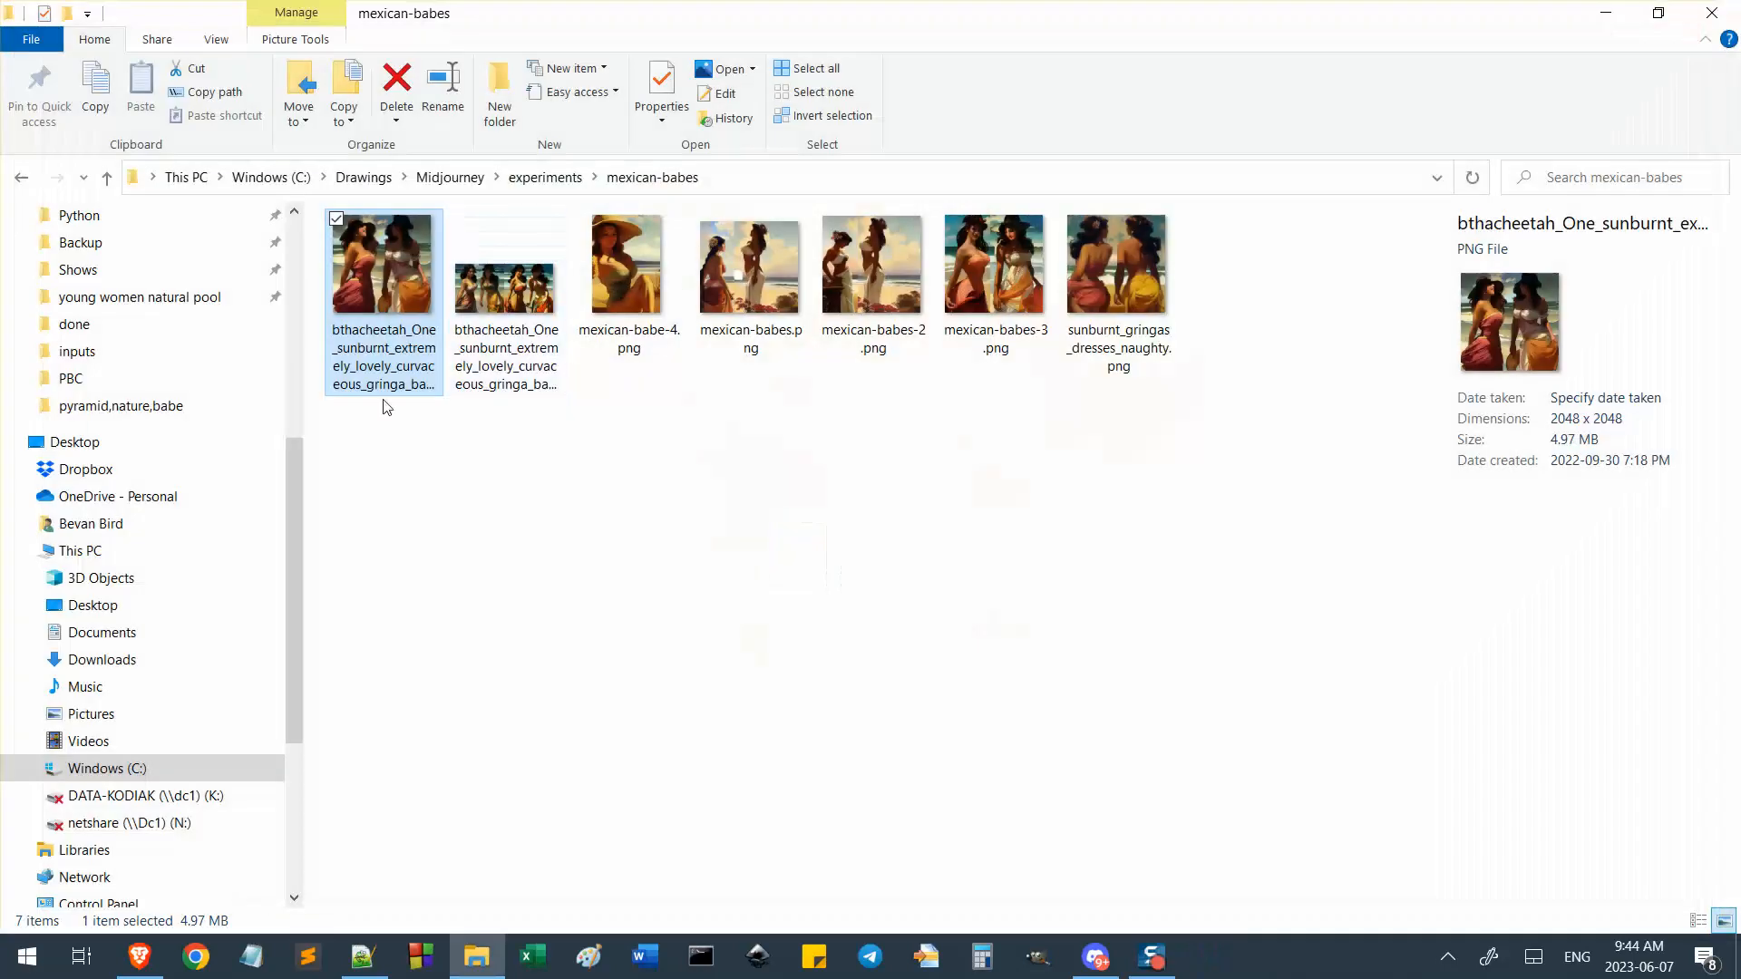
Open the wide 1024 x 512 beach image, inspect the two women in its first half up close, and close it.
double_click(505, 286)
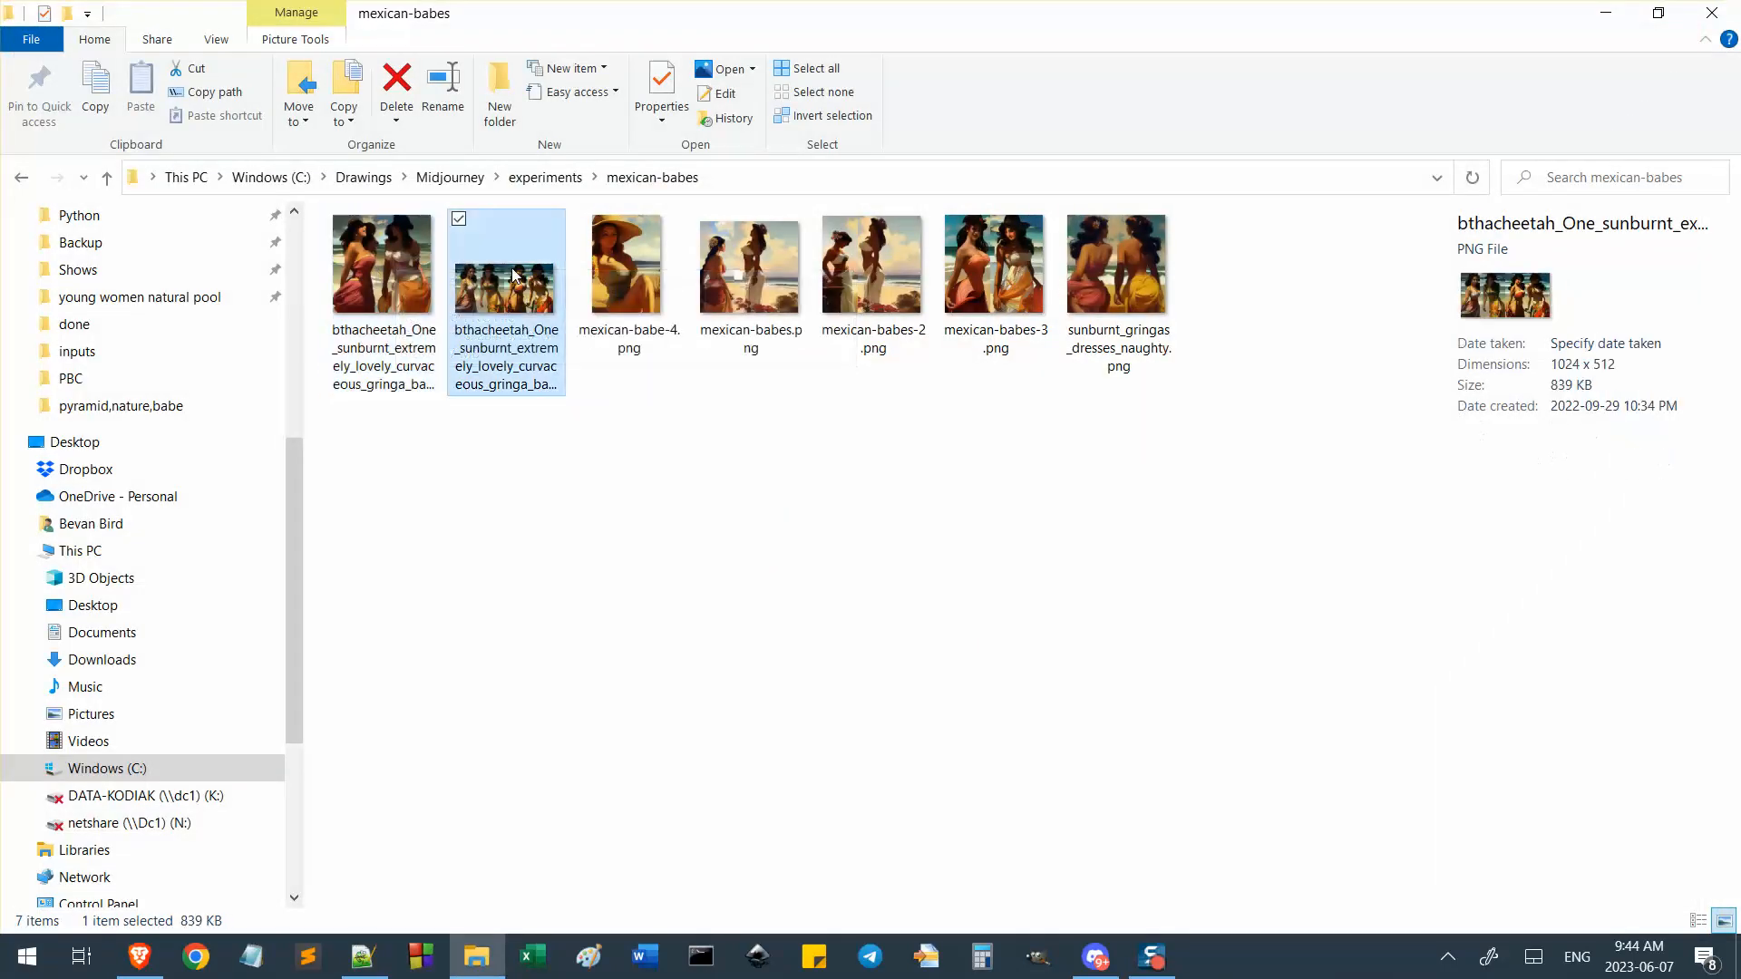
scroll(909, 458, up, 6)
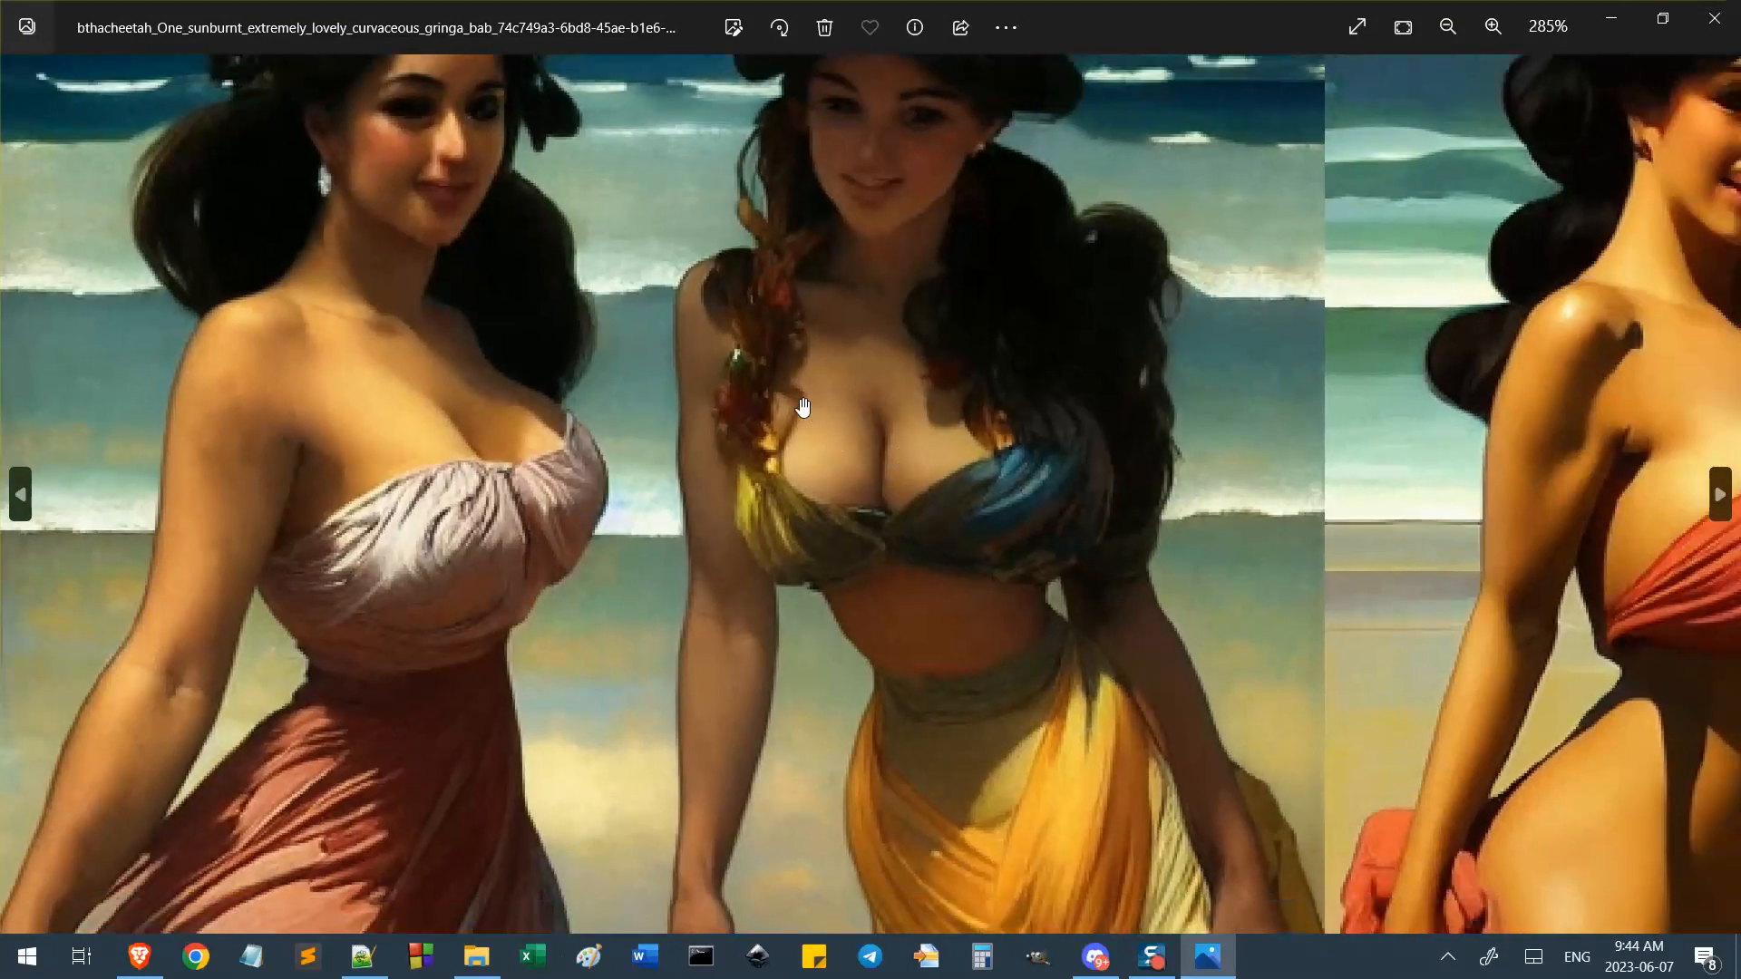
scroll(801, 400, up, 3)
drag(618, 400, 1074, 496)
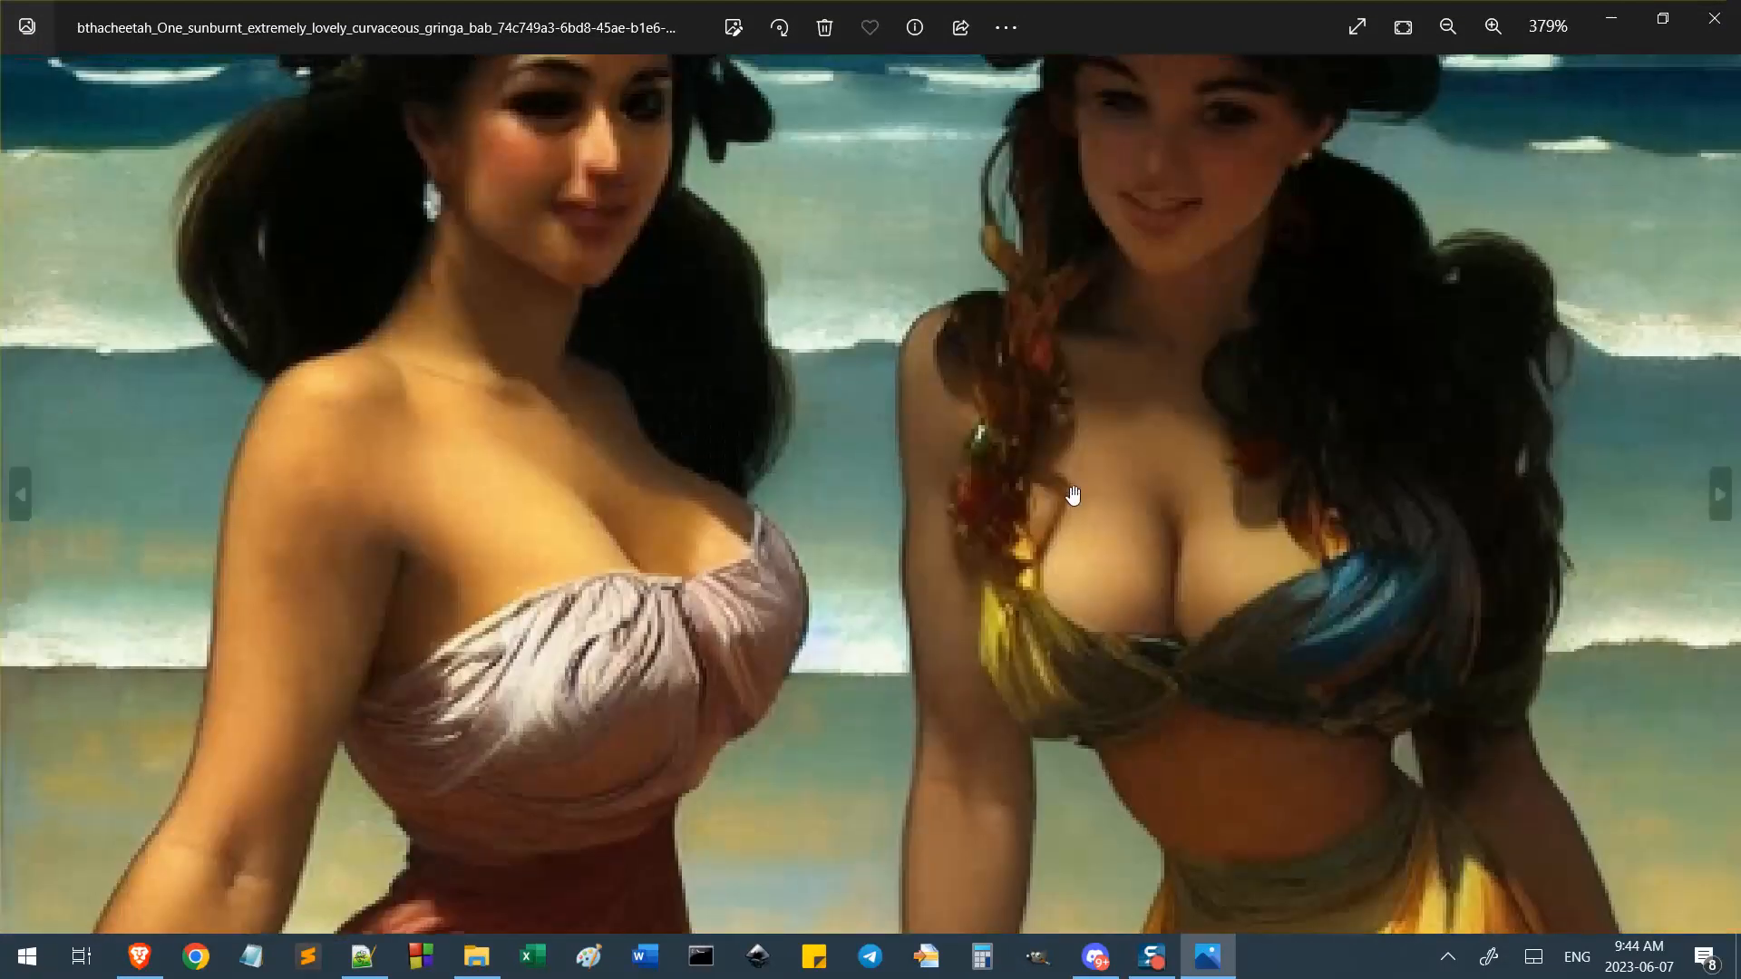
scroll(1075, 496, down, 1)
click(1714, 18)
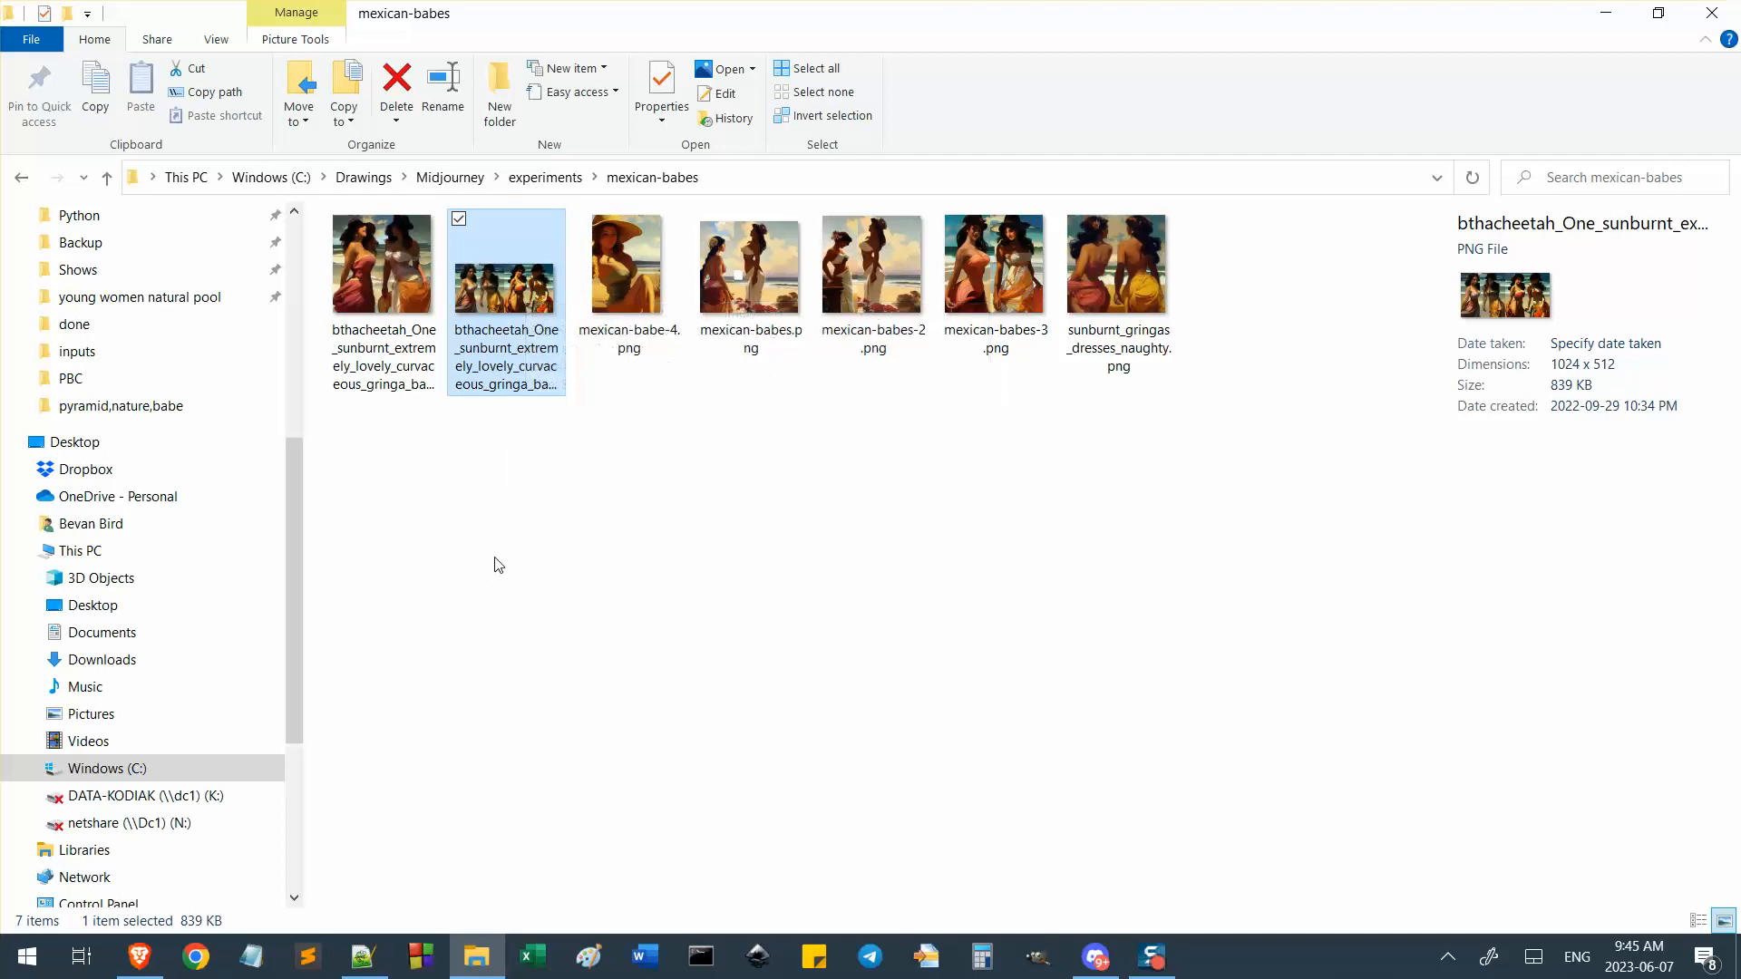
click(538, 173)
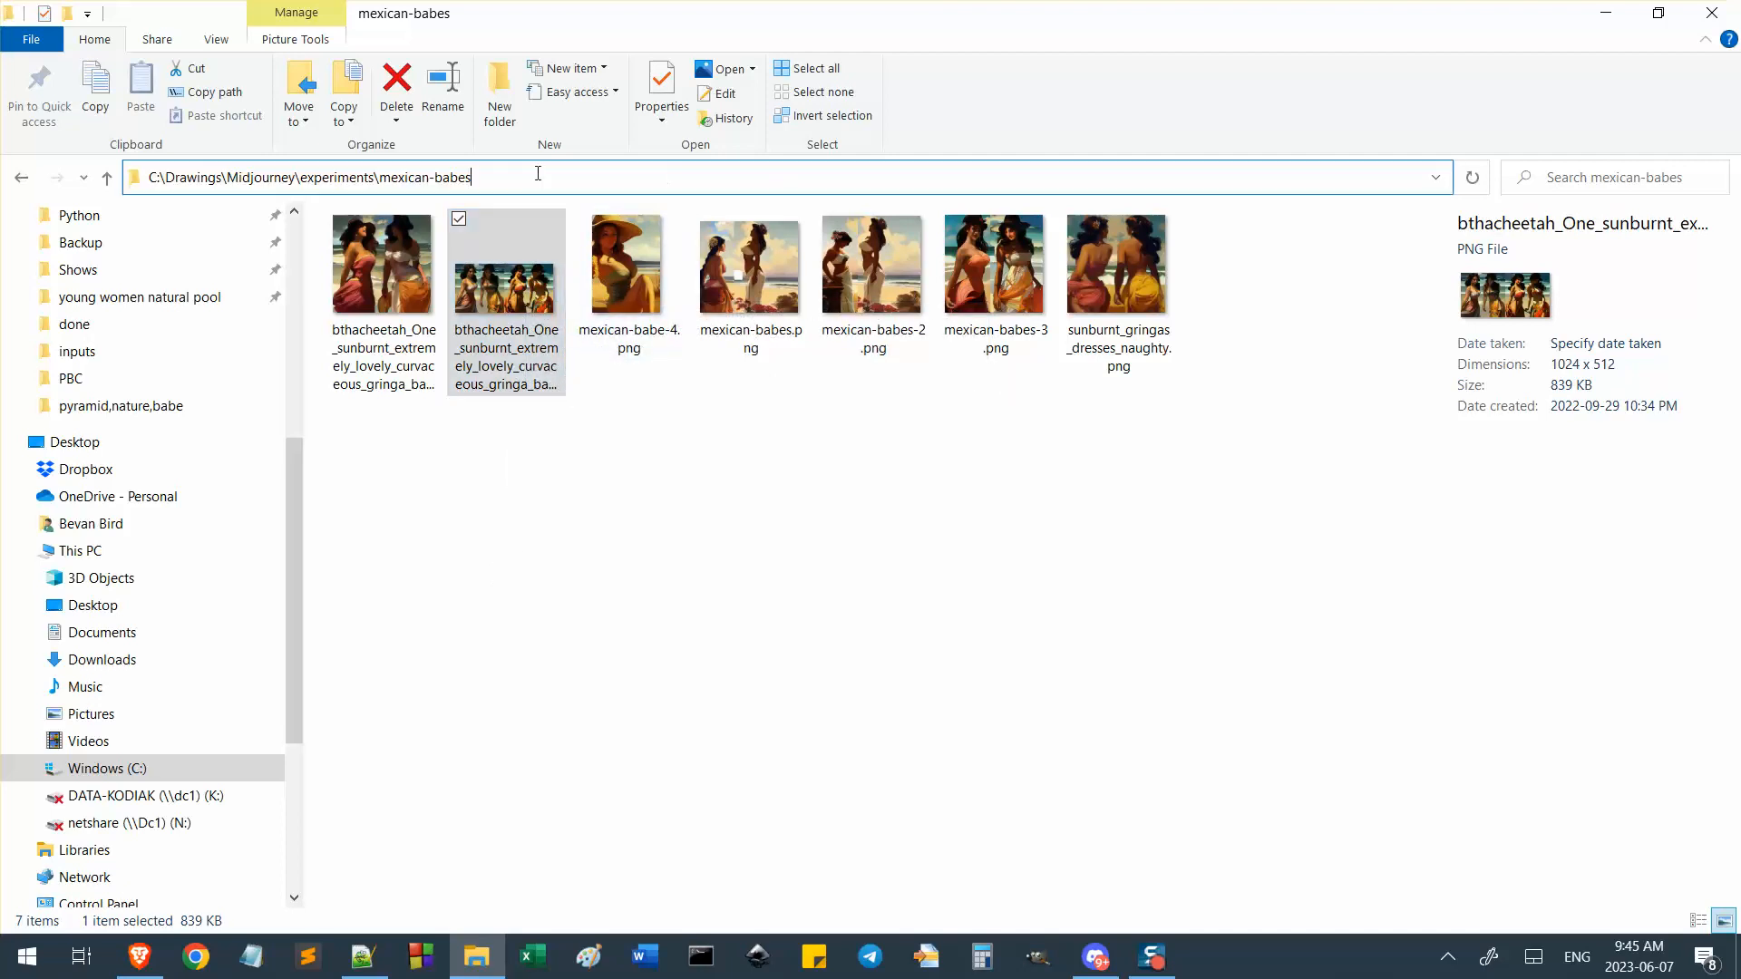
double_click(440, 176)
click(544, 412)
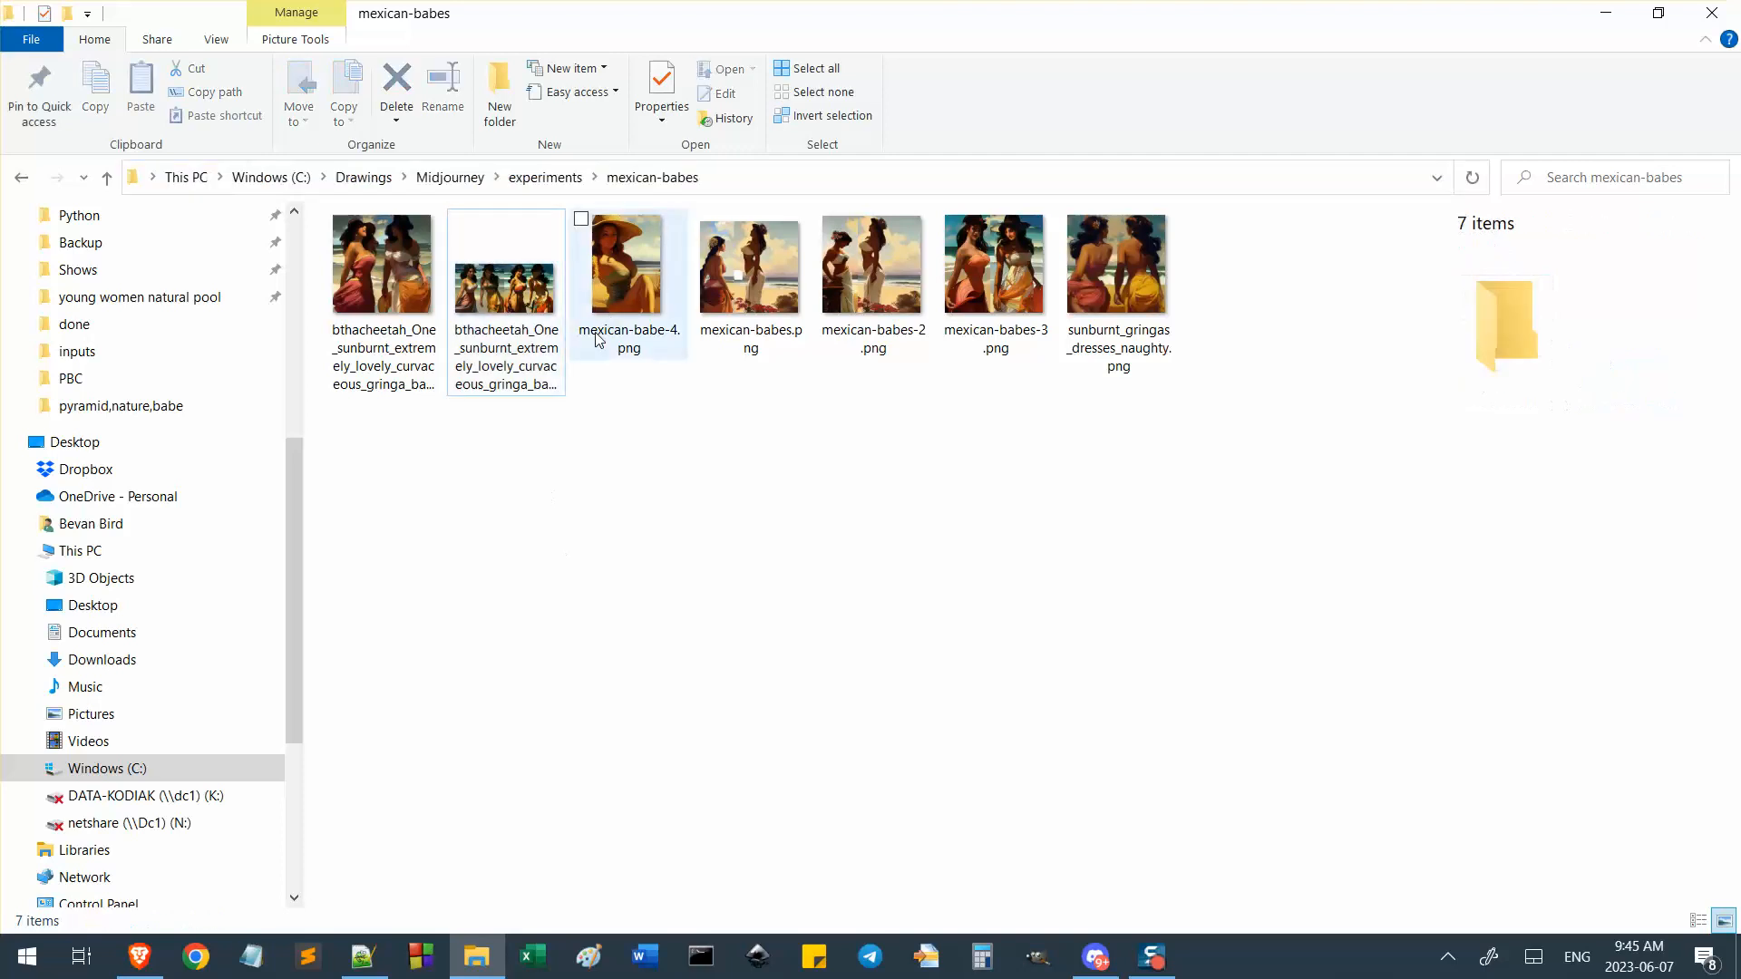
View the 2048 x 2048 beach image of two women in hats, close it, and reopen and close the wide 1024 x 512 image.
click(522, 297)
double_click(369, 245)
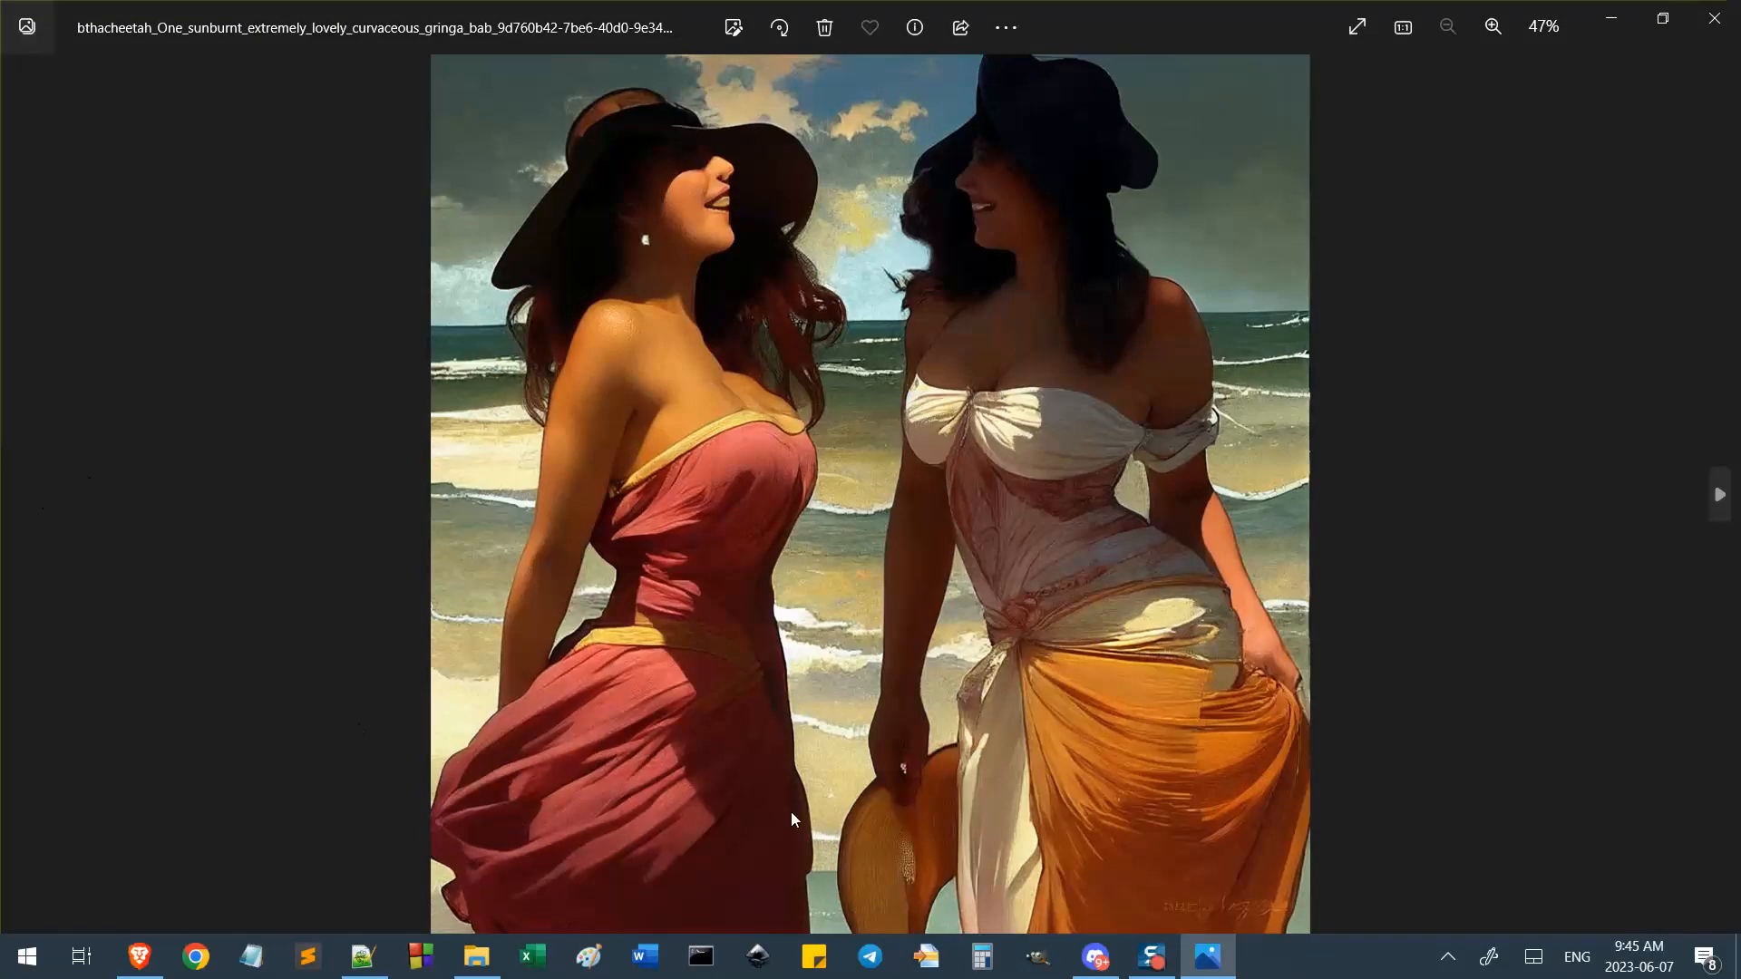
click(1714, 18)
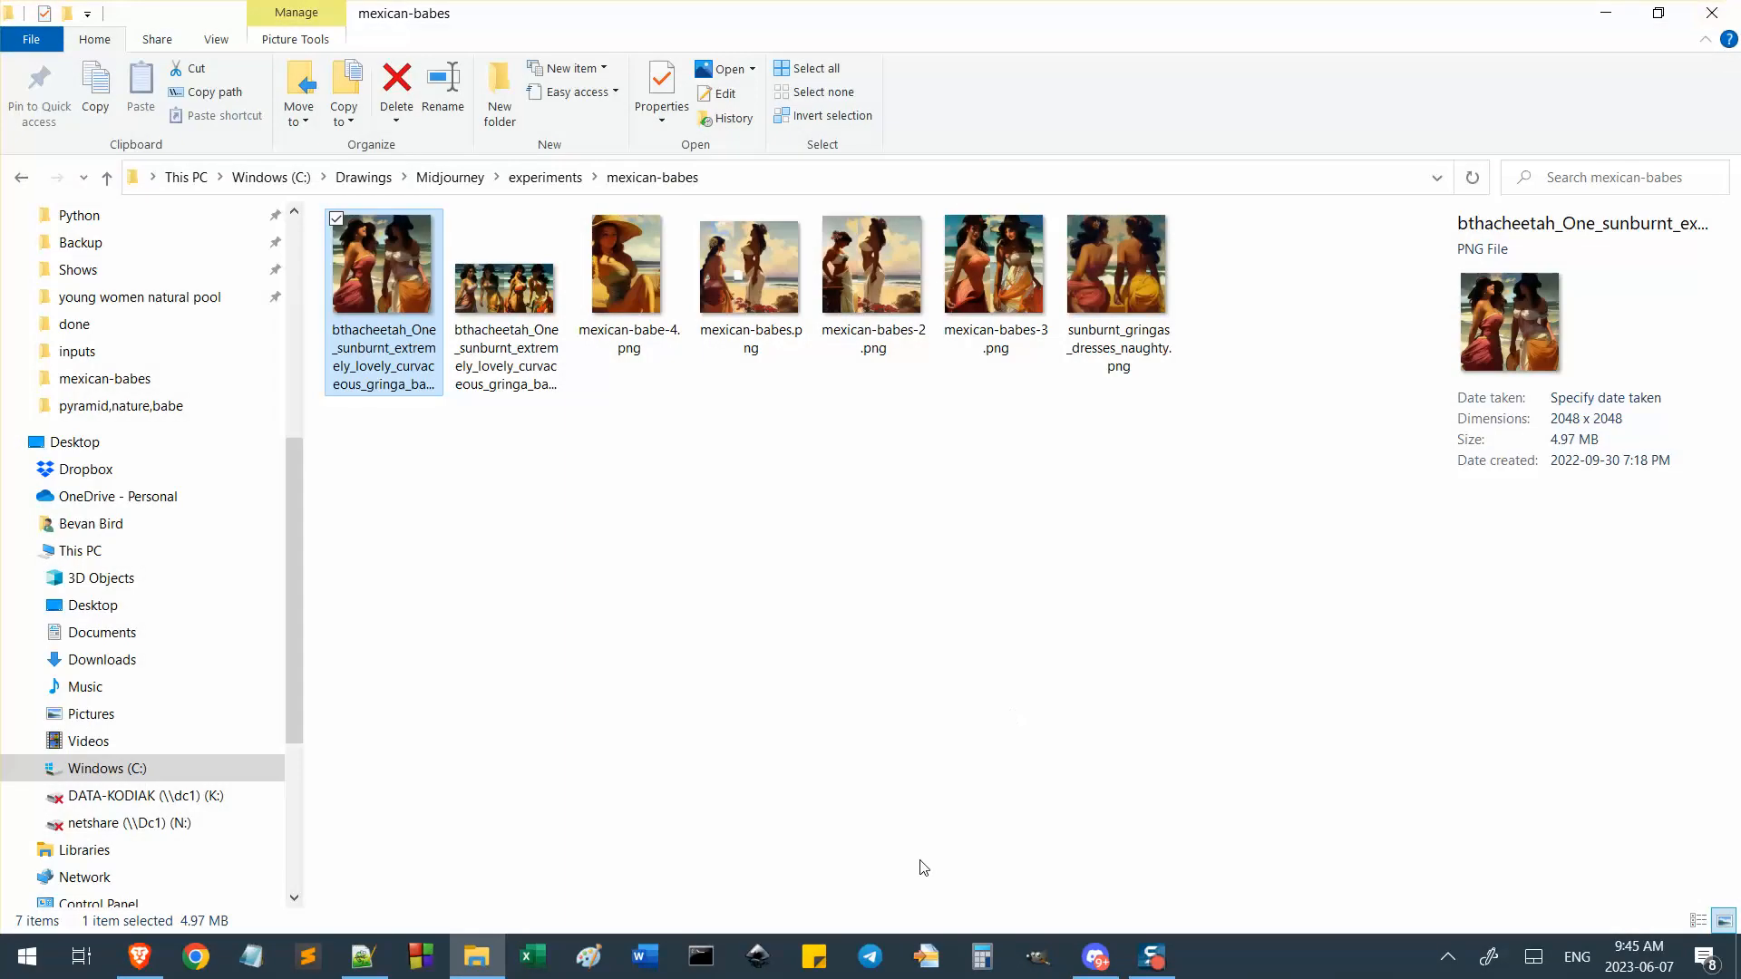
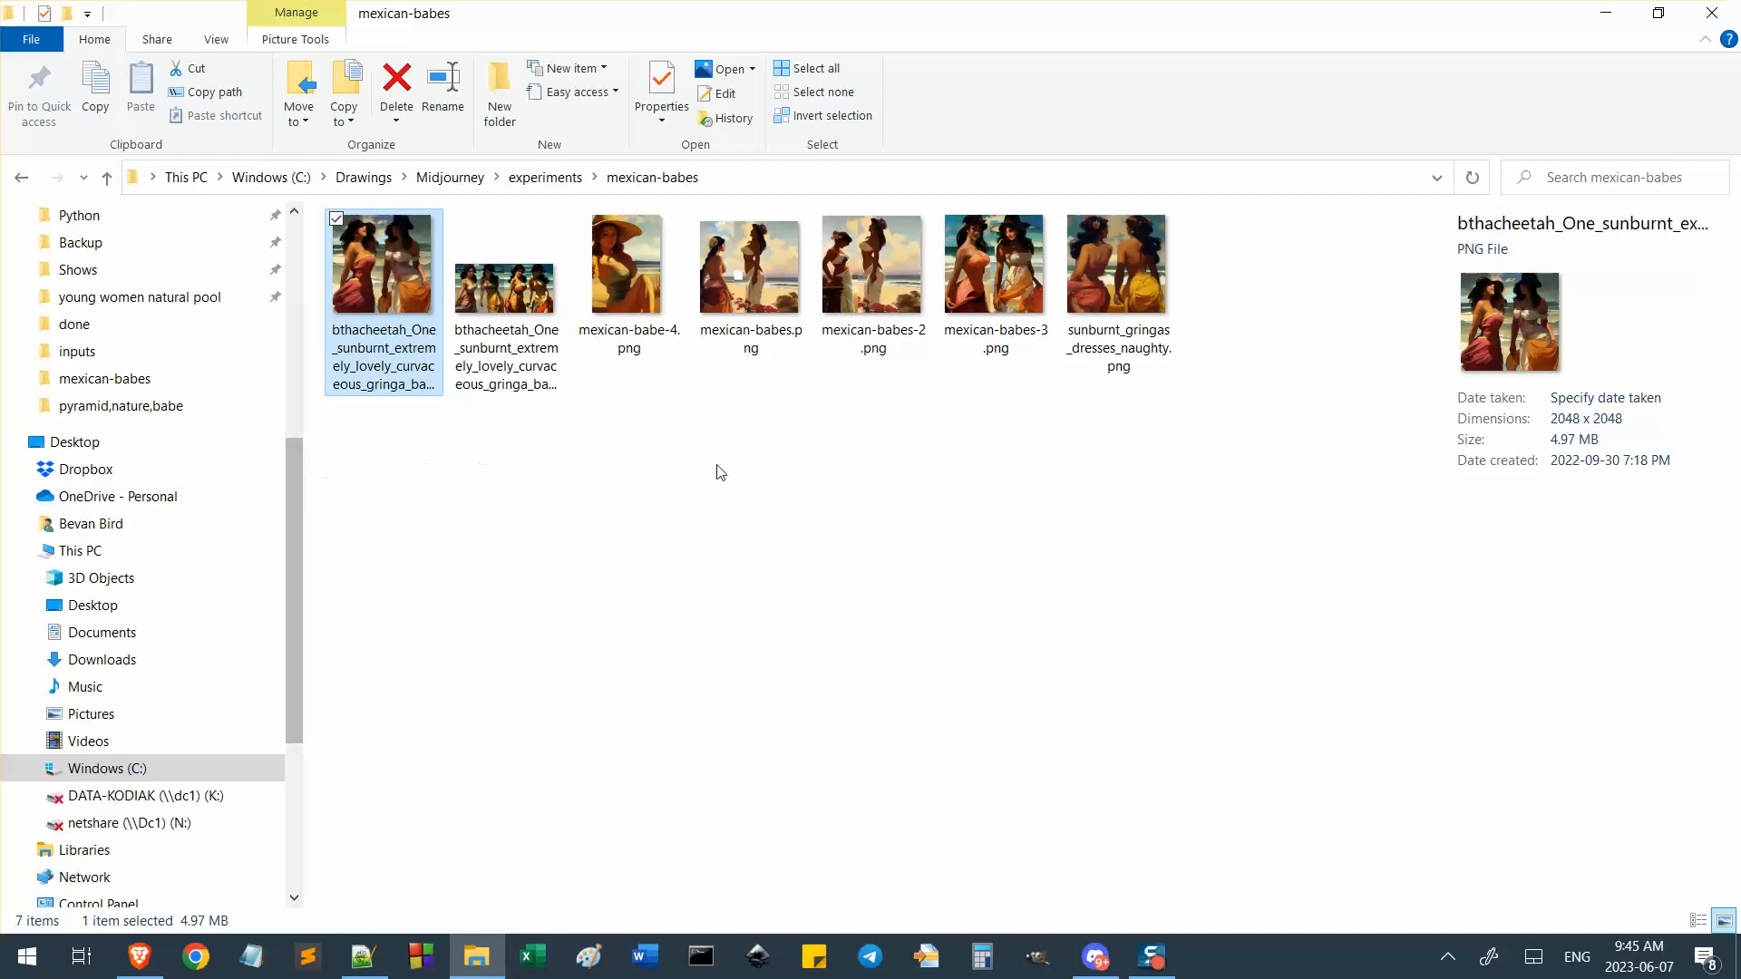
double_click(505, 281)
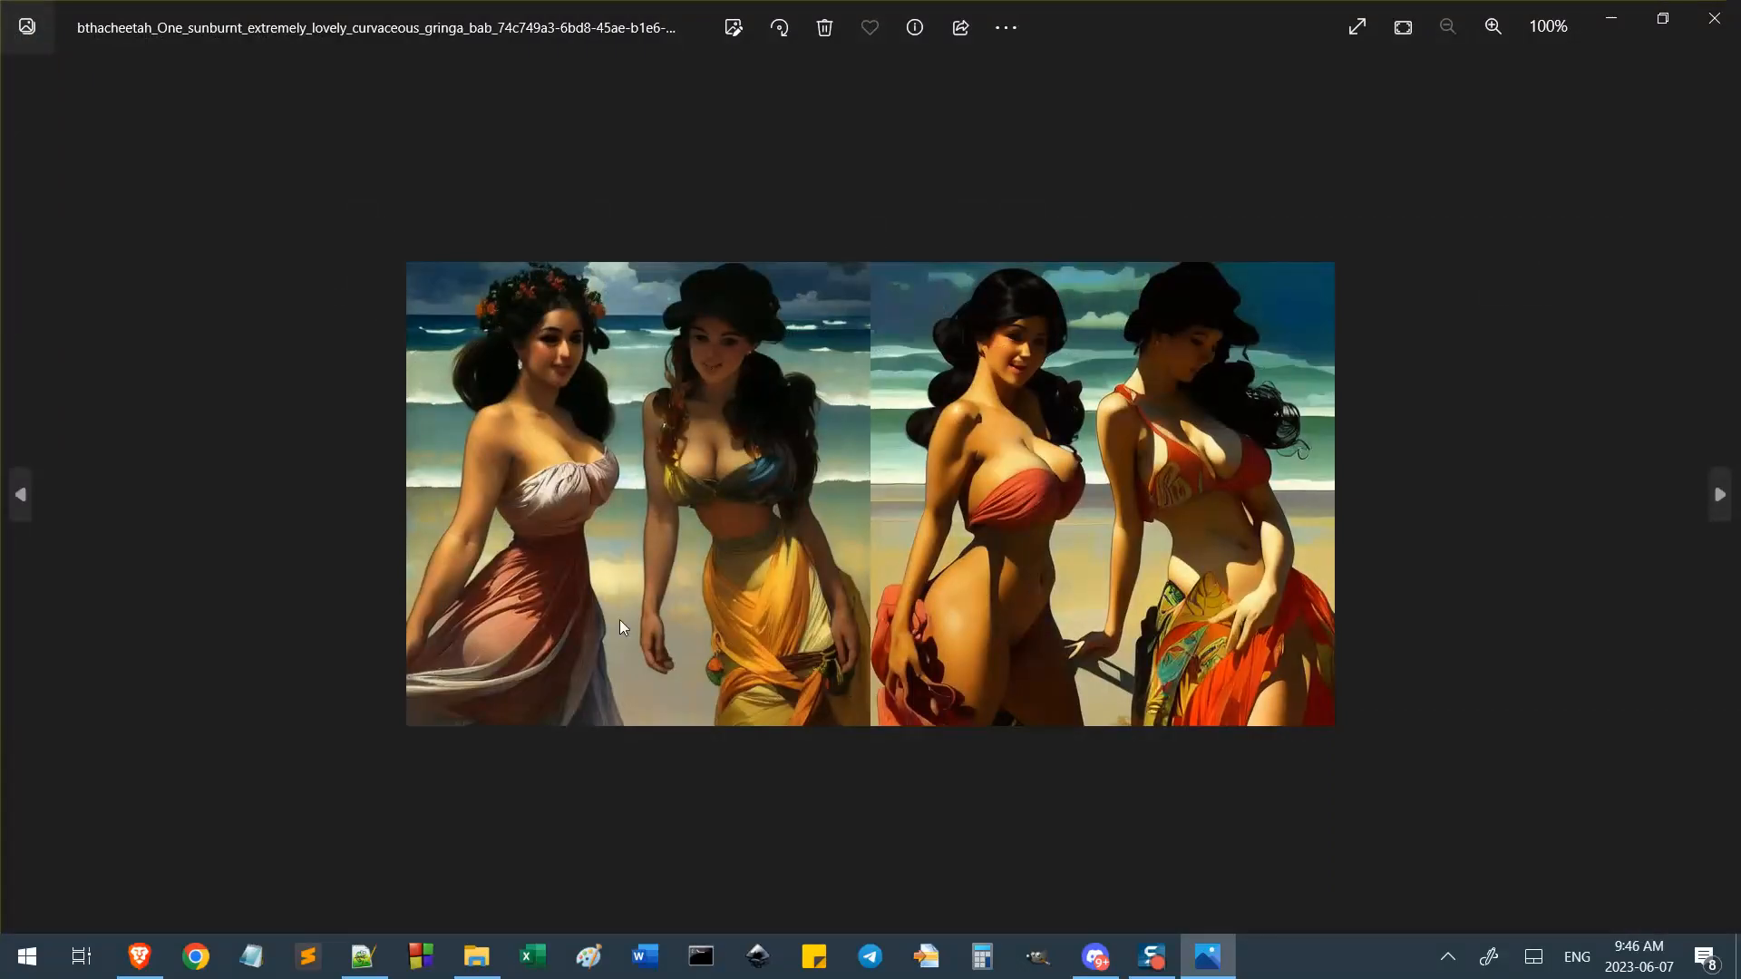
click(1714, 18)
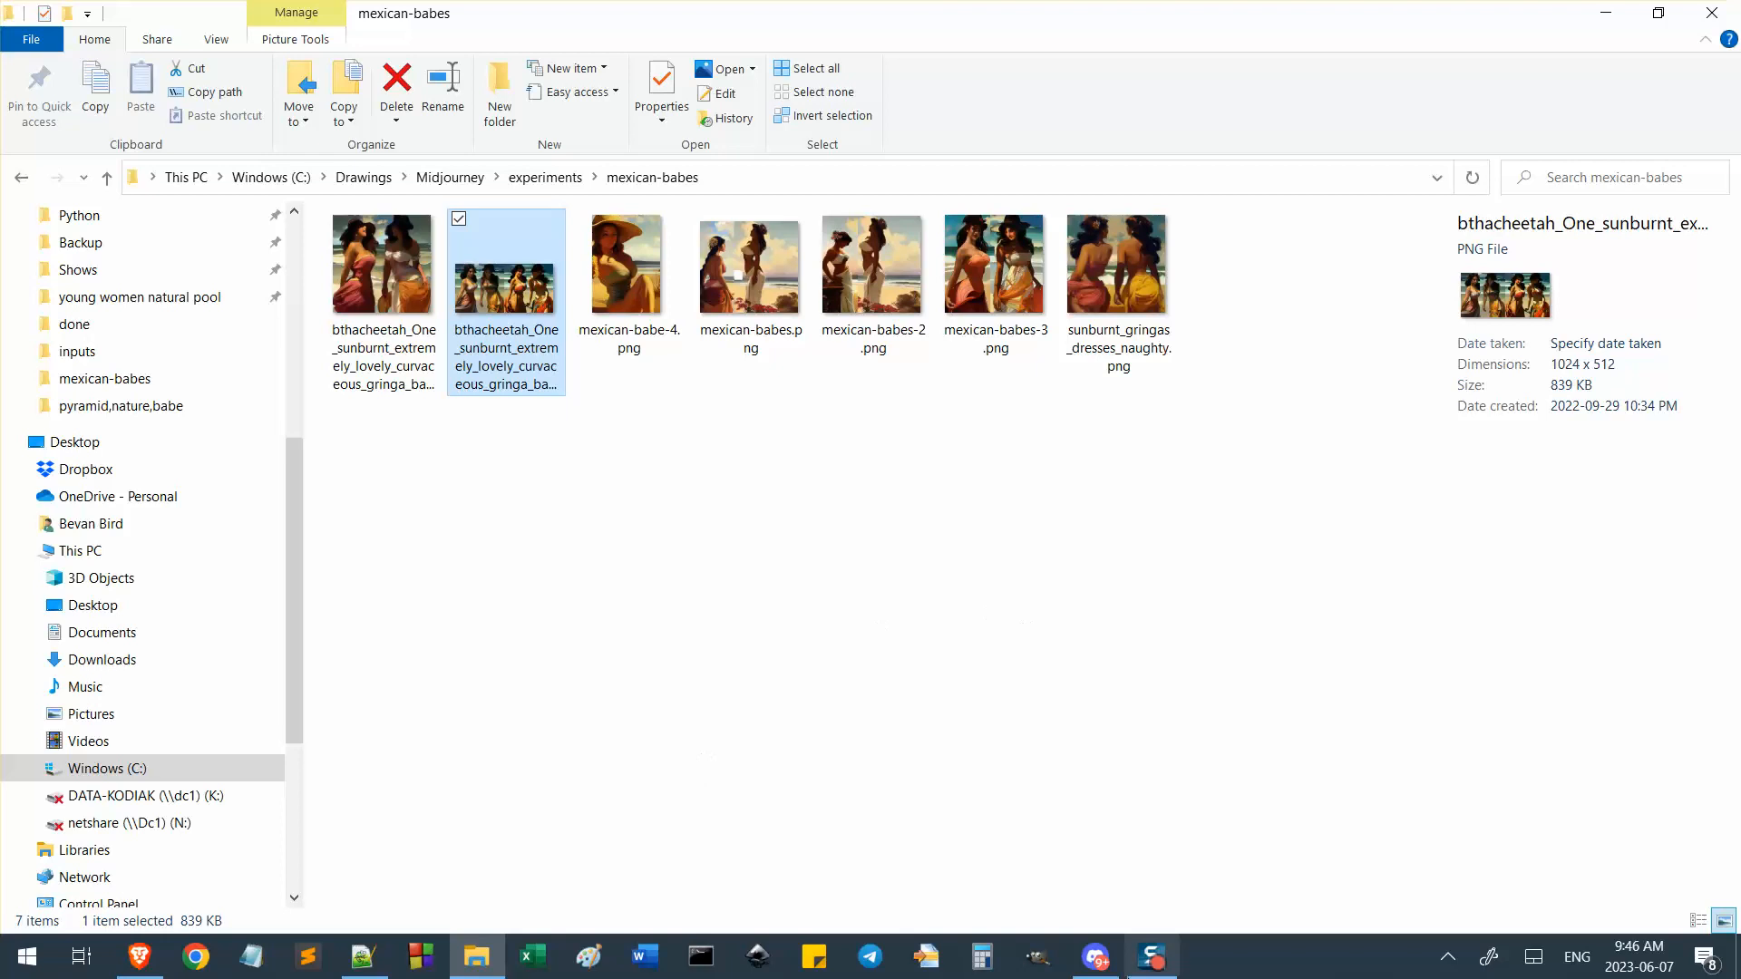
Switch to Discord and look at the reaction options for the Midjourney Bot's v 3 jetski result without choosing one.
click(1098, 959)
scroll(1296, 296, down, 5)
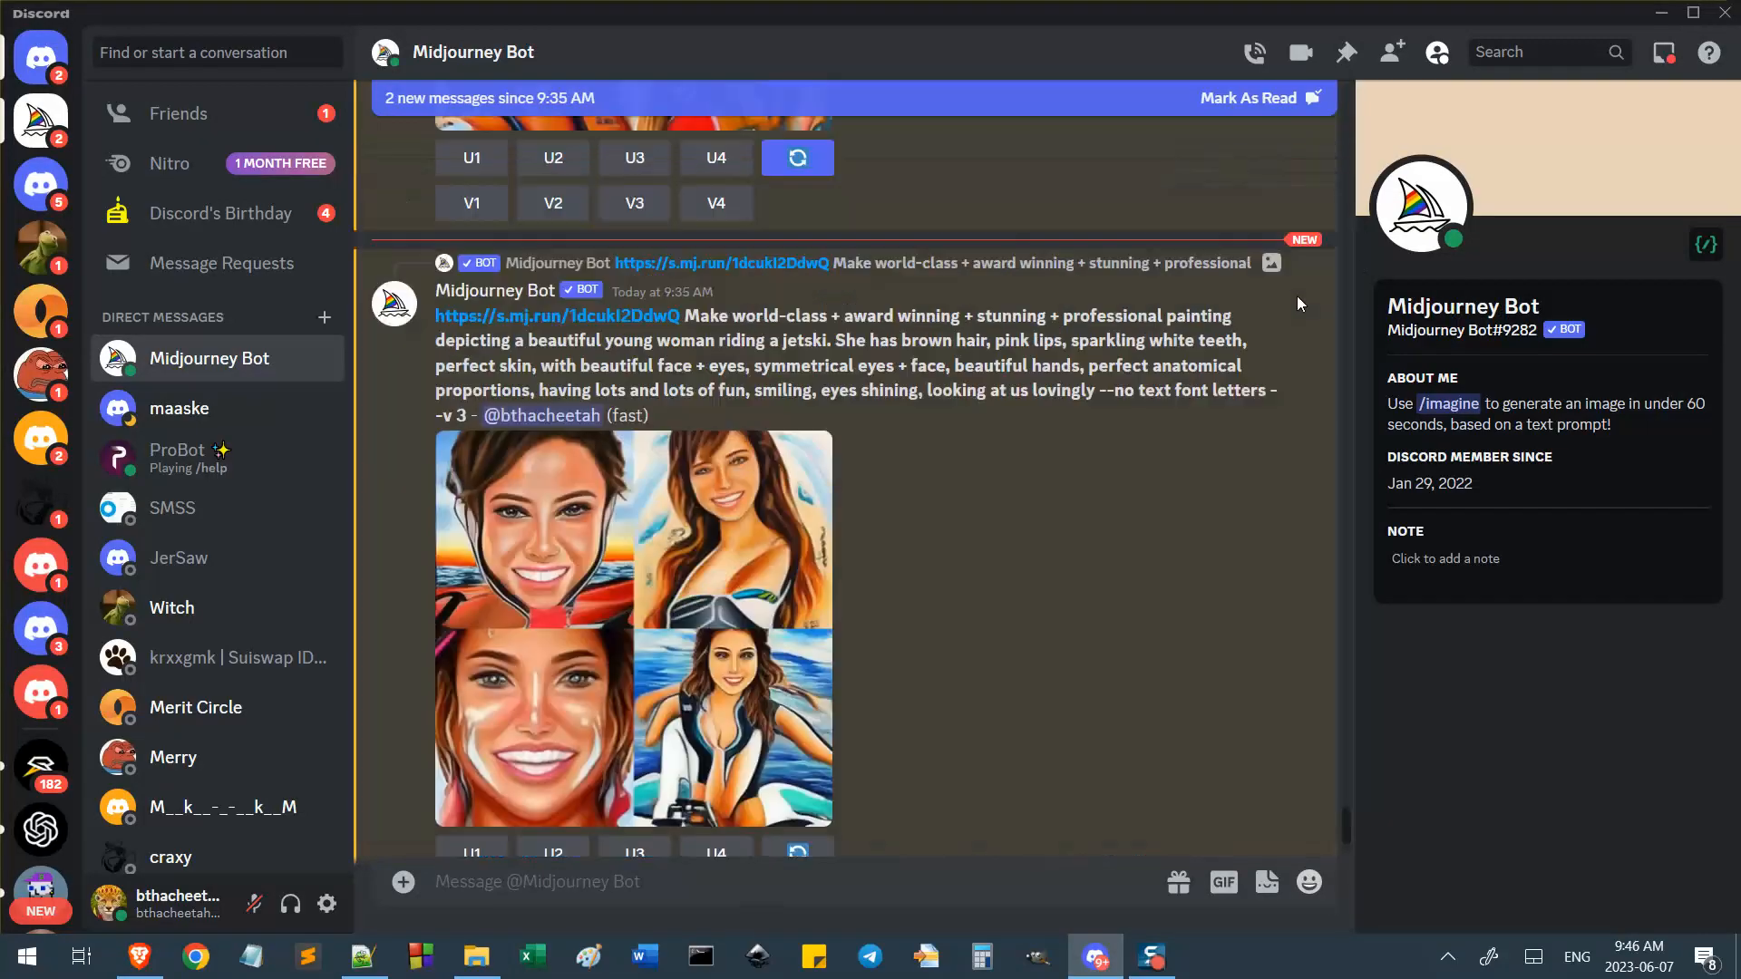
click(1306, 277)
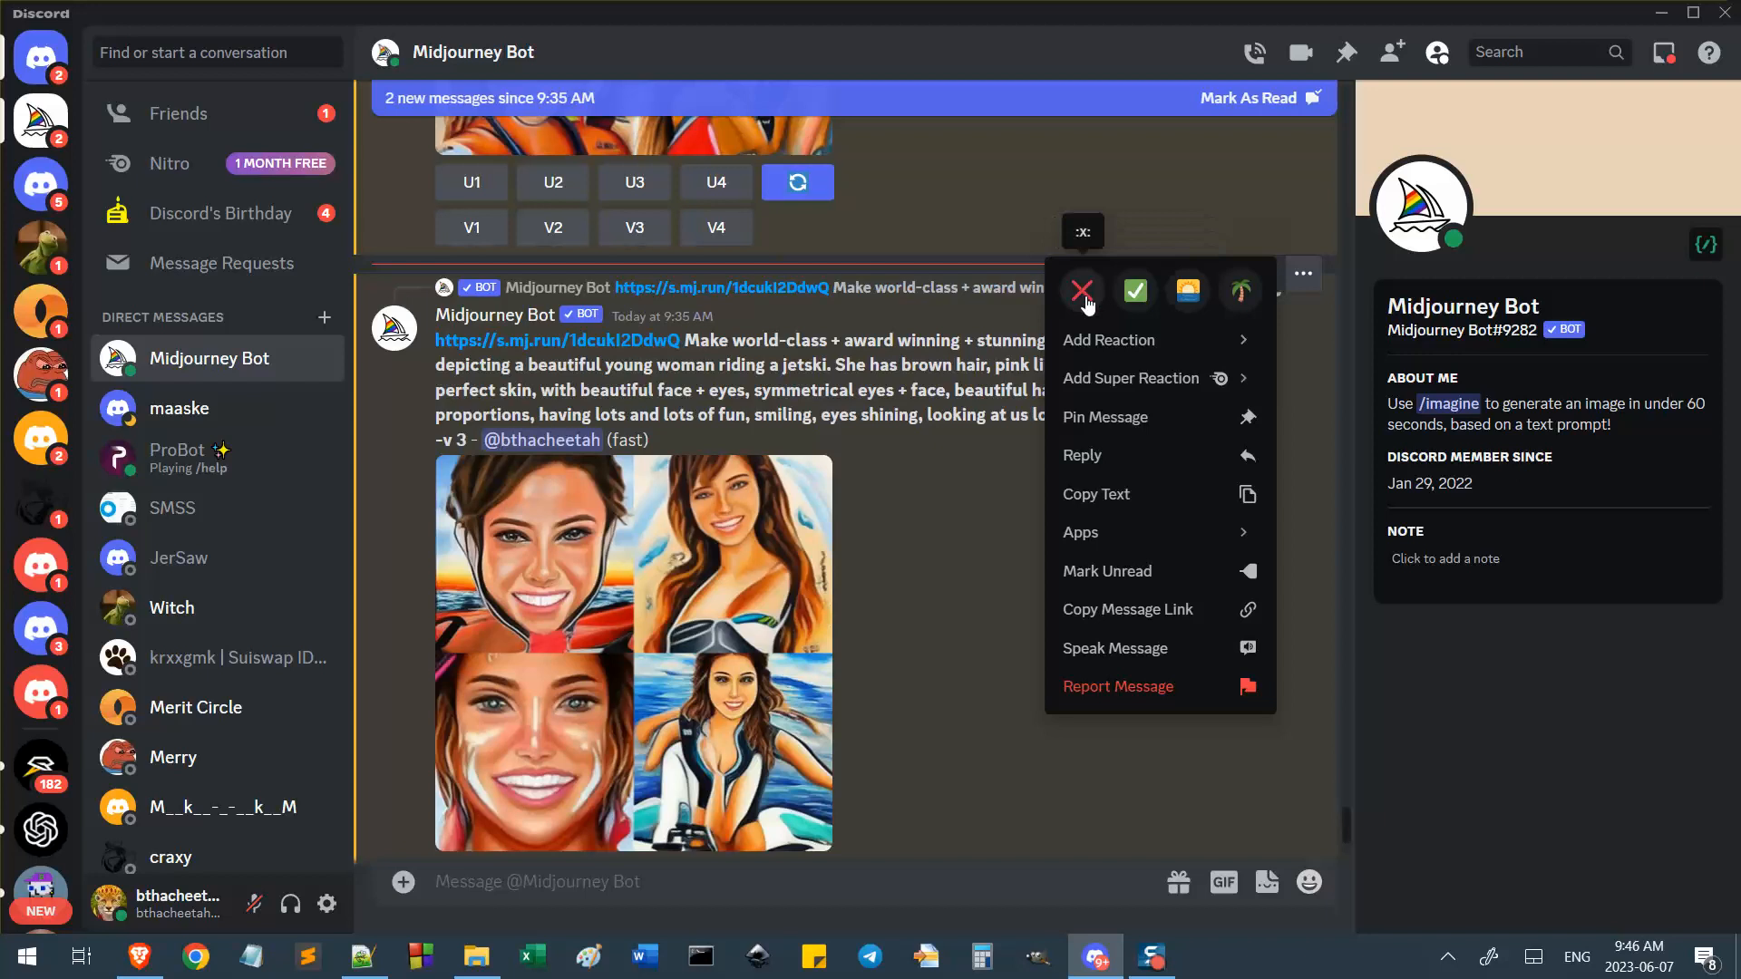
click(1002, 320)
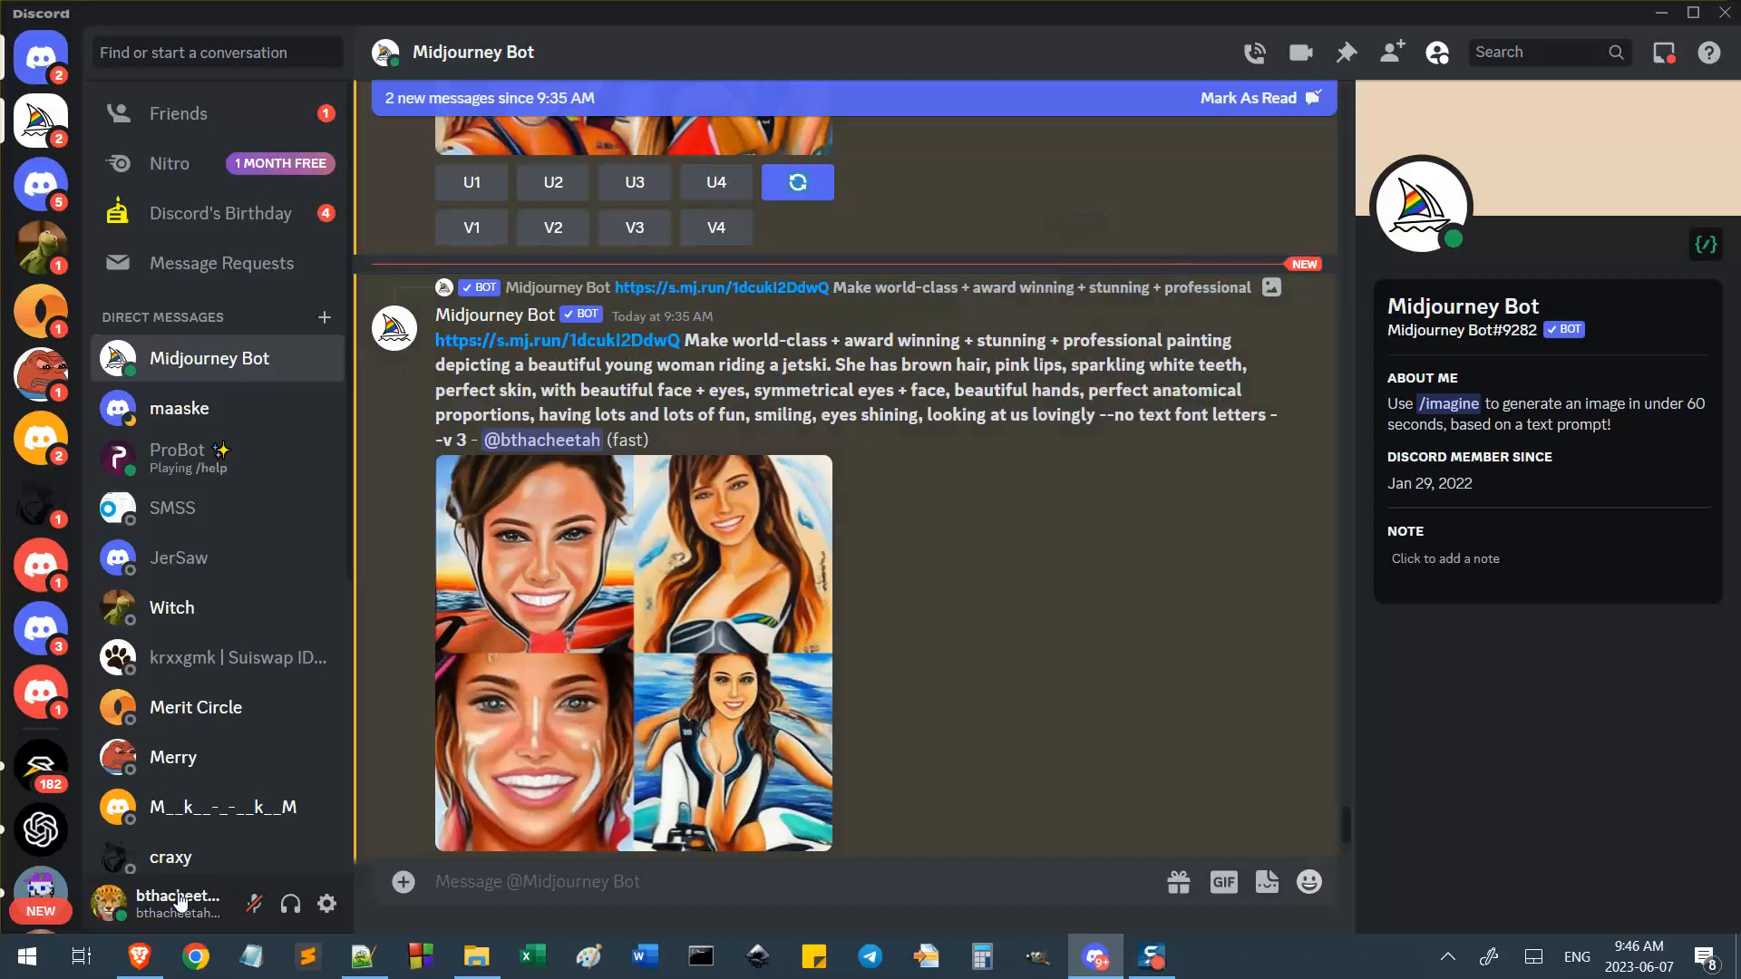
Switch to the browser and look over the newest jetski grids and their rating filters on the Midjourney profile page.
click(151, 967)
click(281, 16)
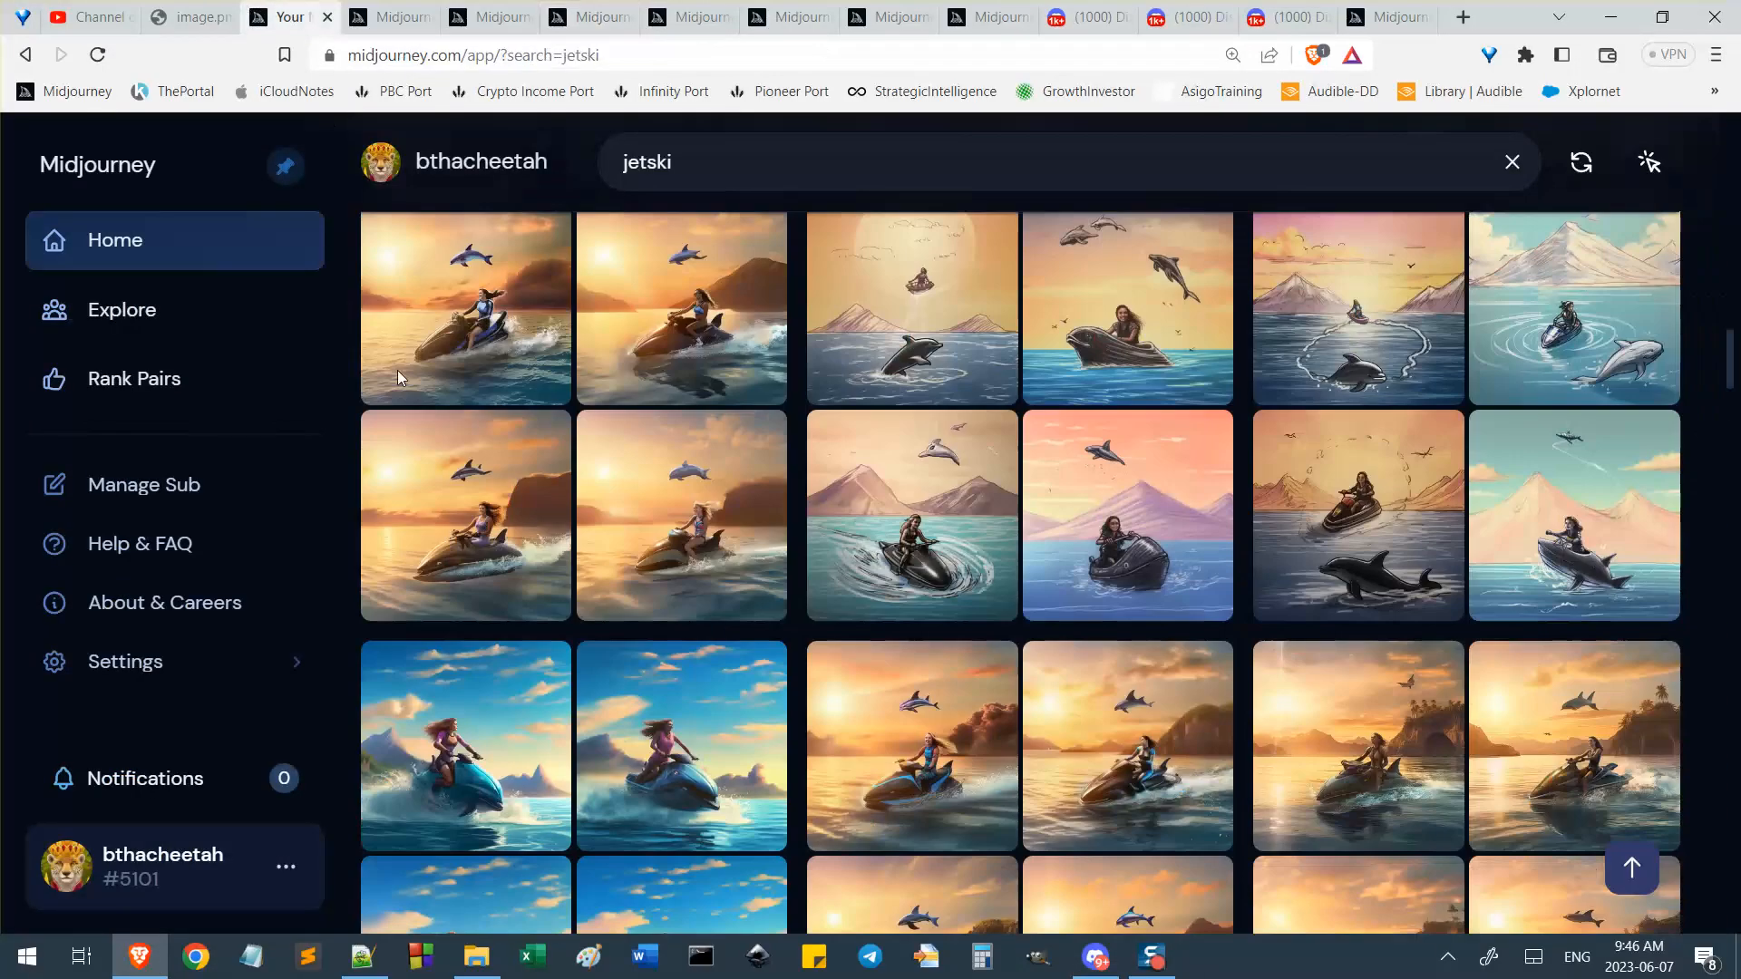
scroll(666, 470, up, 10)
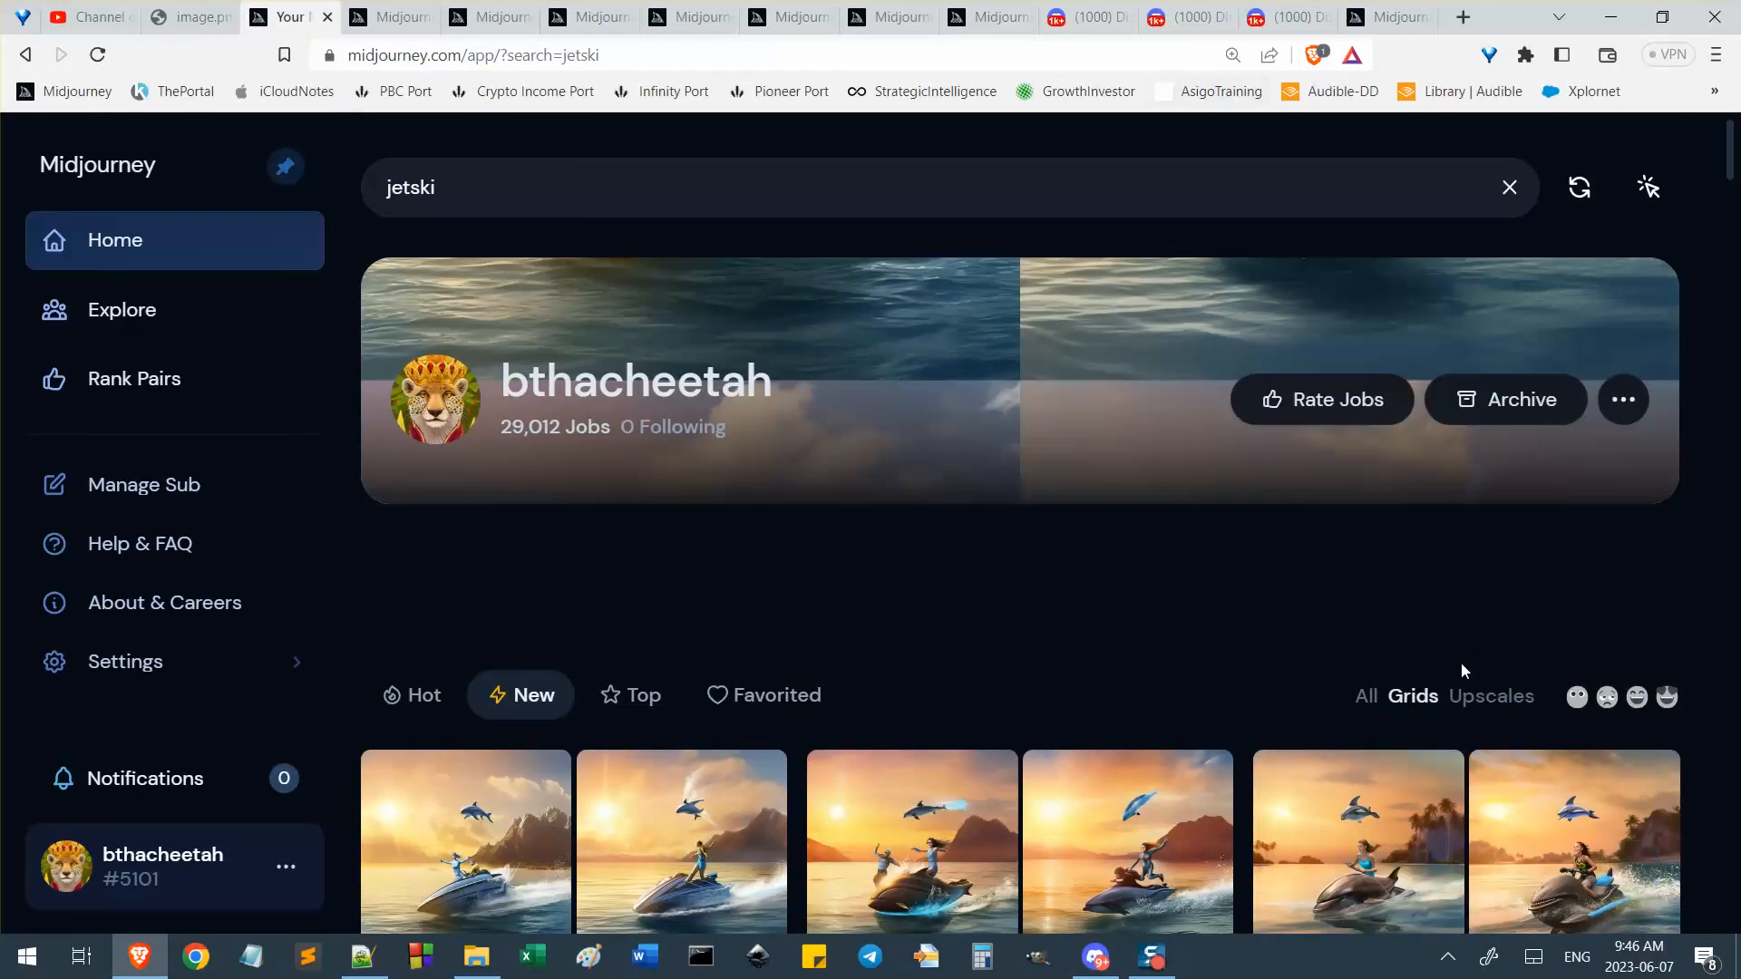
scroll(1333, 731, down, 3)
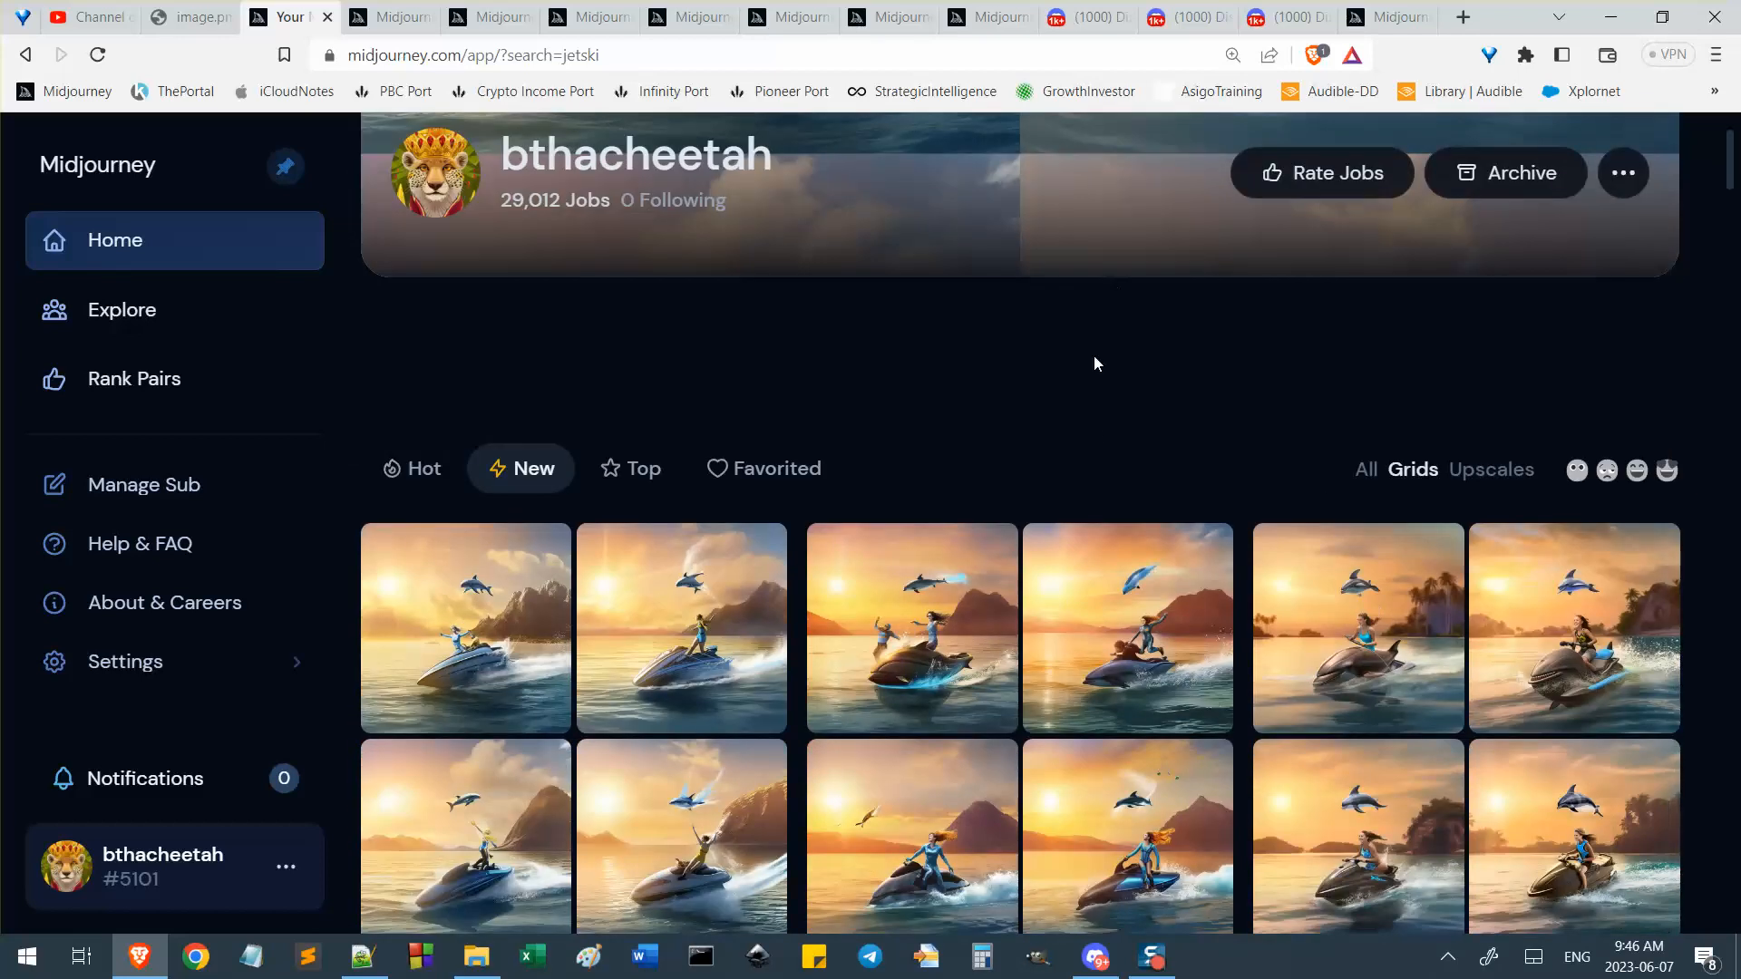
scroll(1121, 463, down, 1)
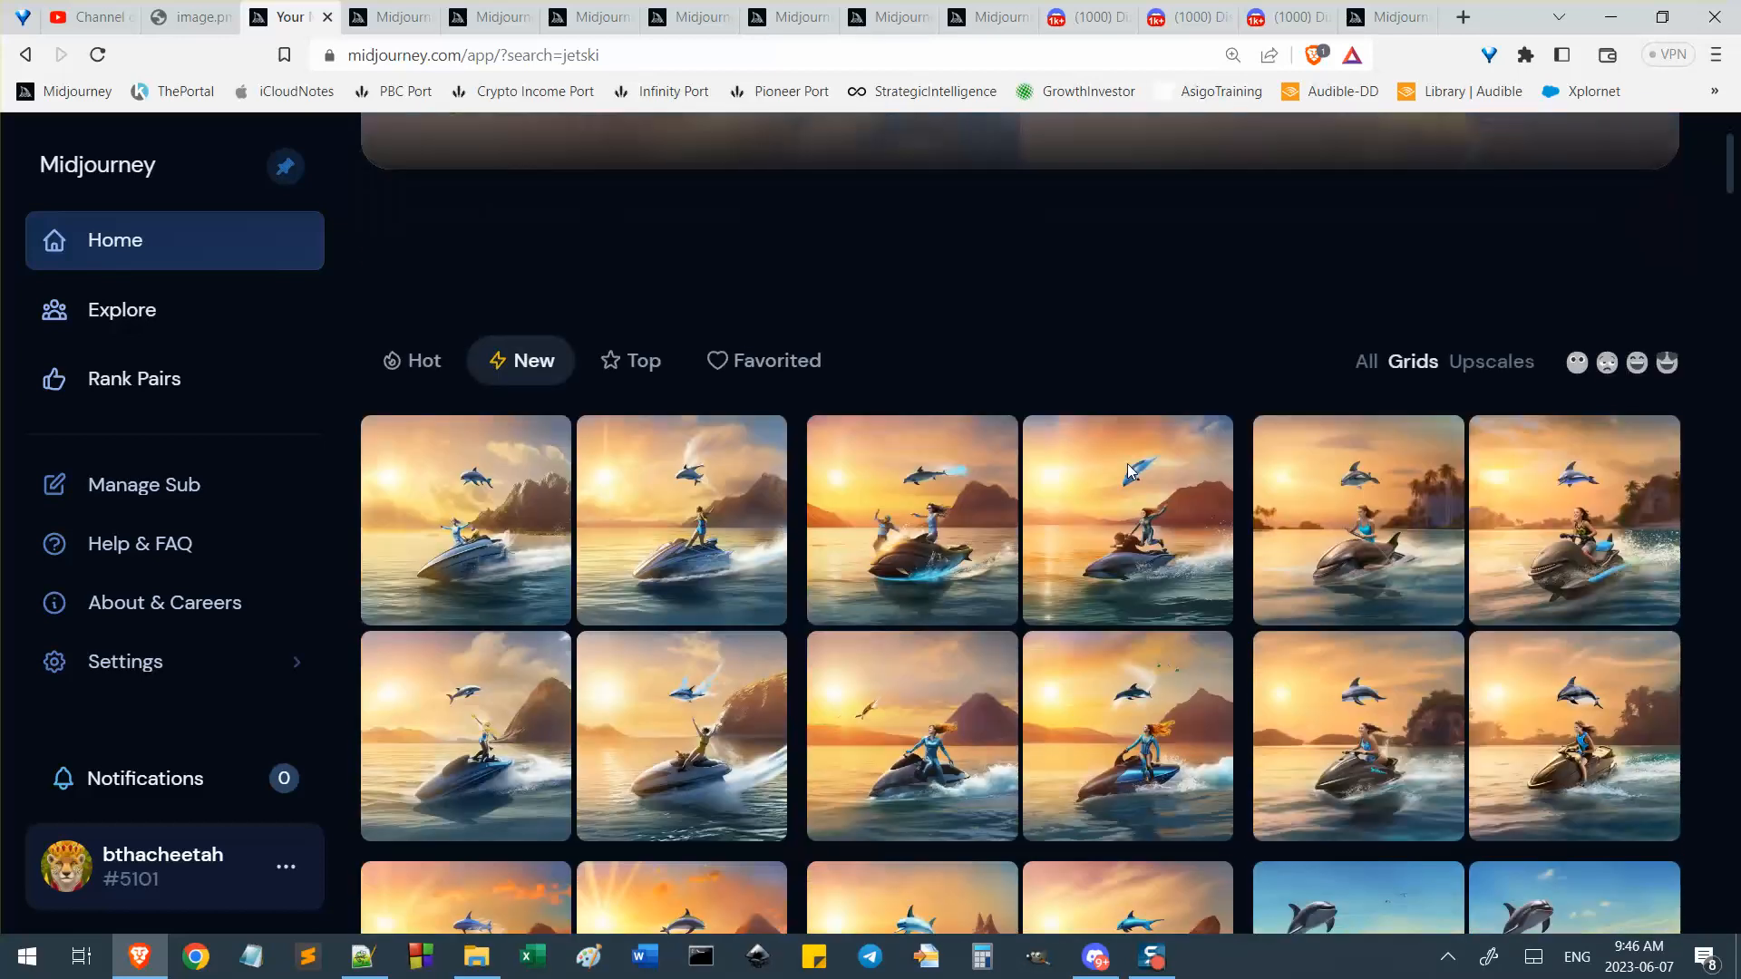
Return to Discord, recheck the reaction emojis available on the v 3 jetski message, and view down to the v 5 result.
click(1096, 958)
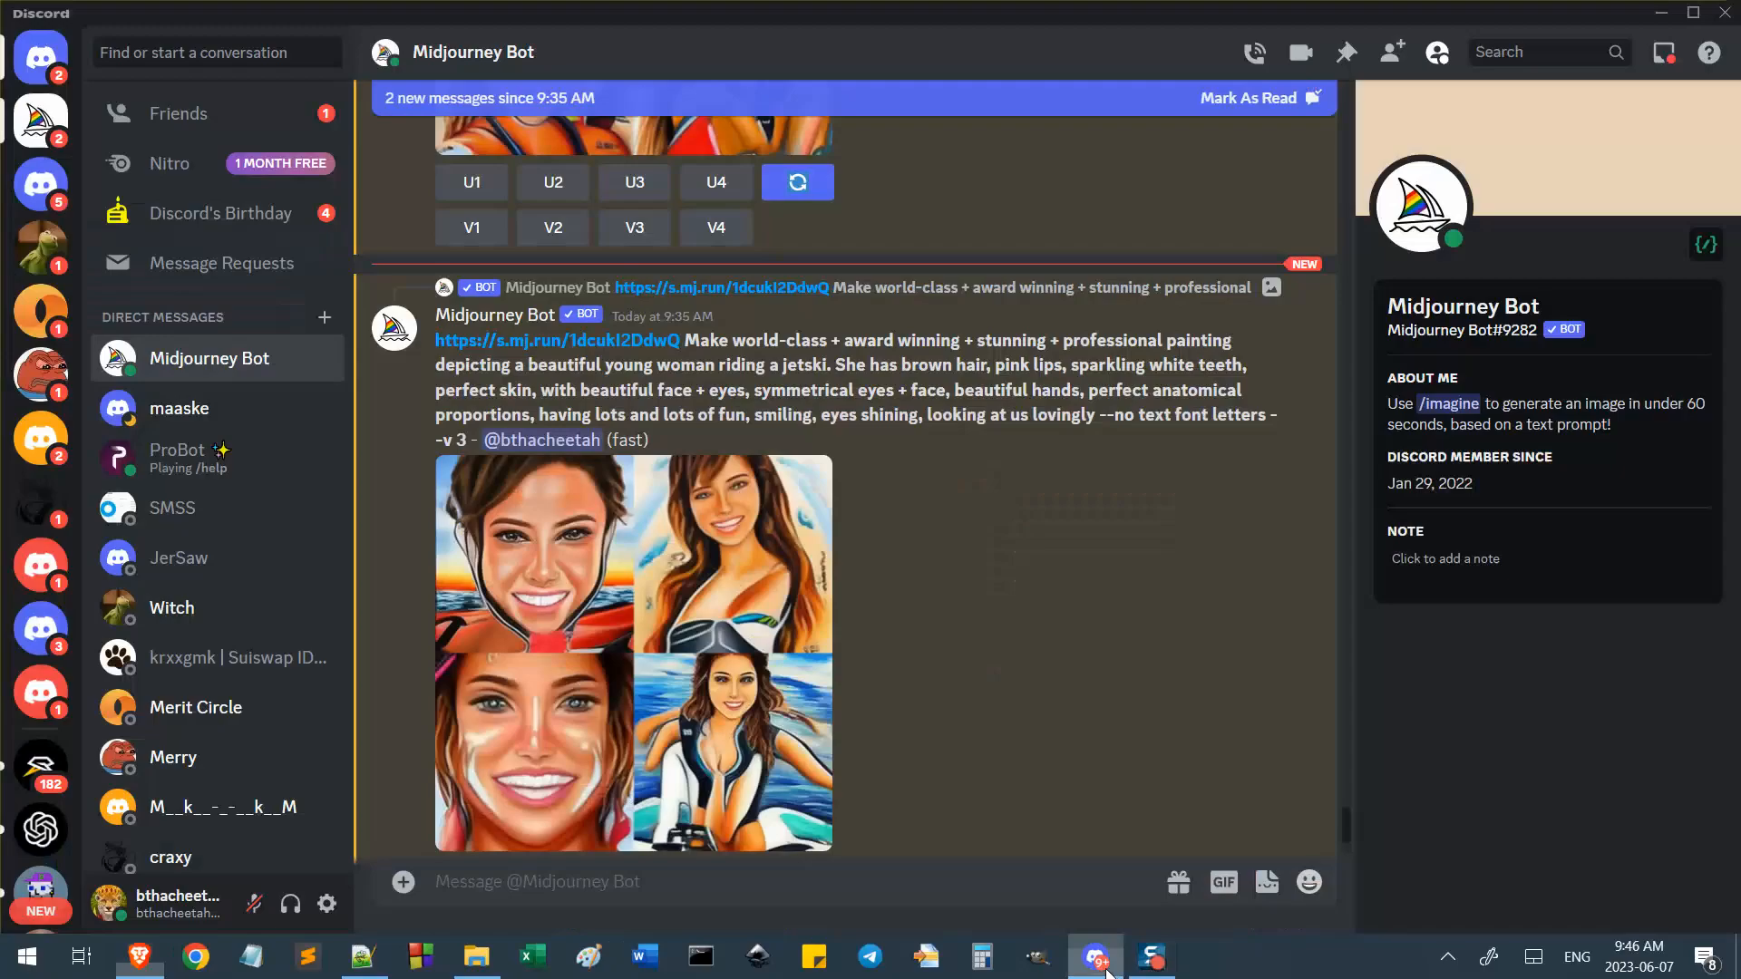
scroll(1199, 403, down, 1)
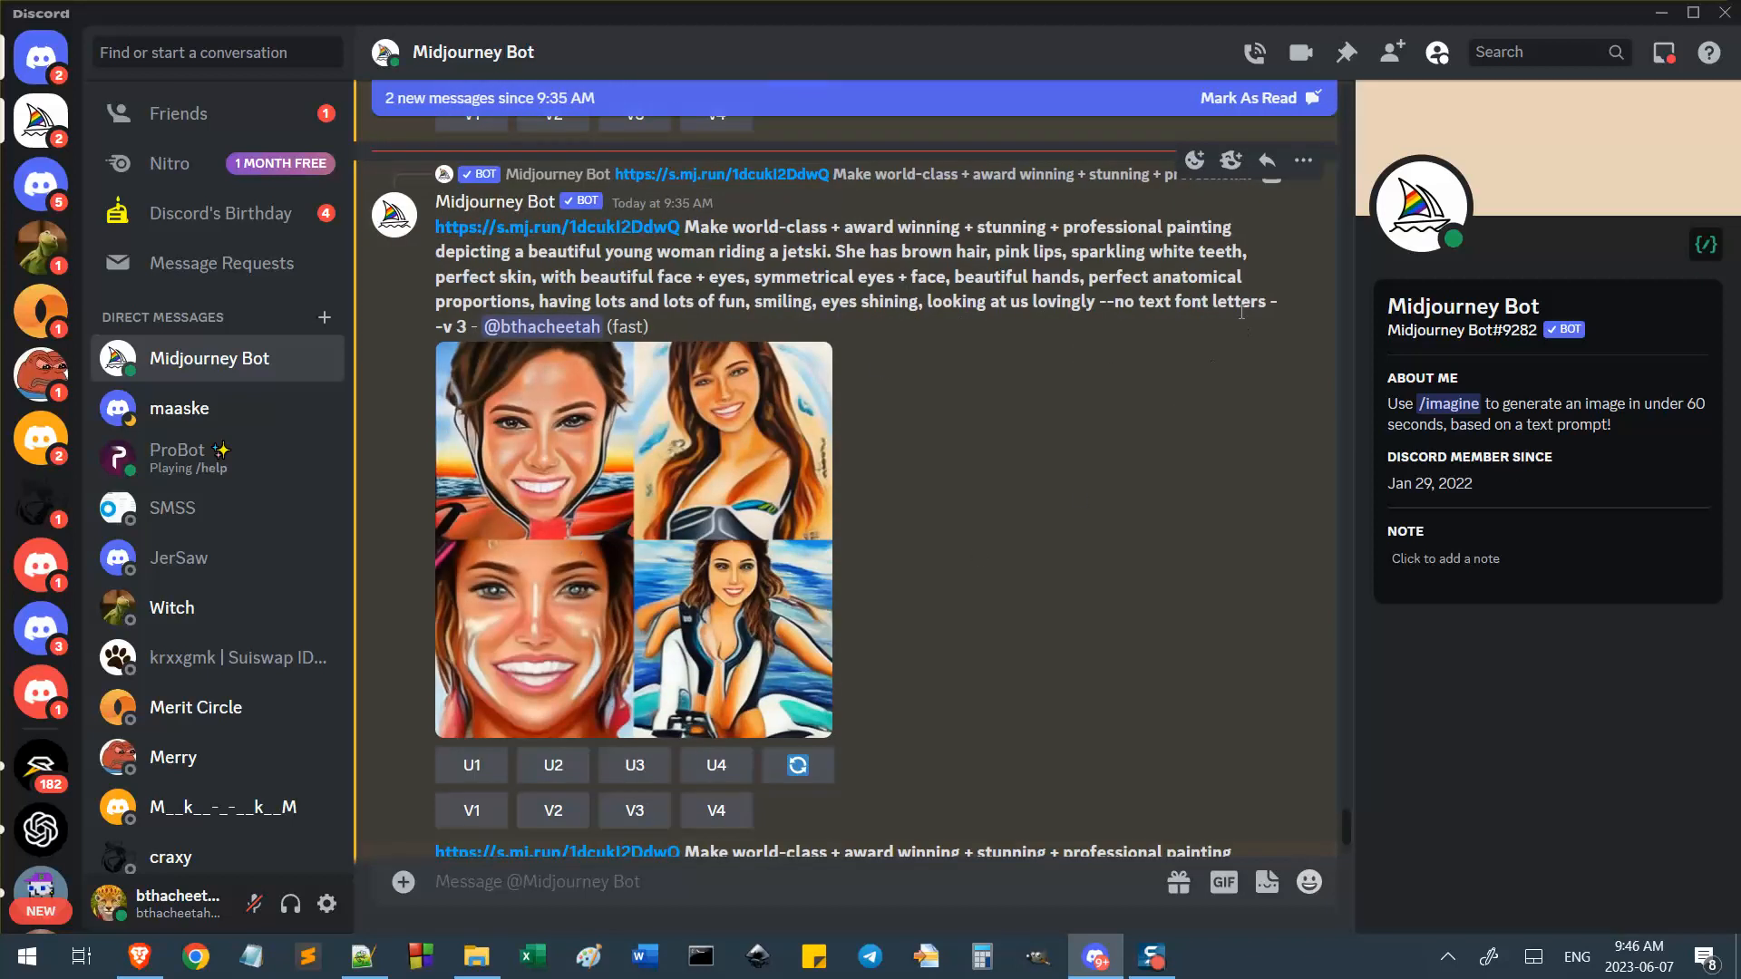
click(1303, 160)
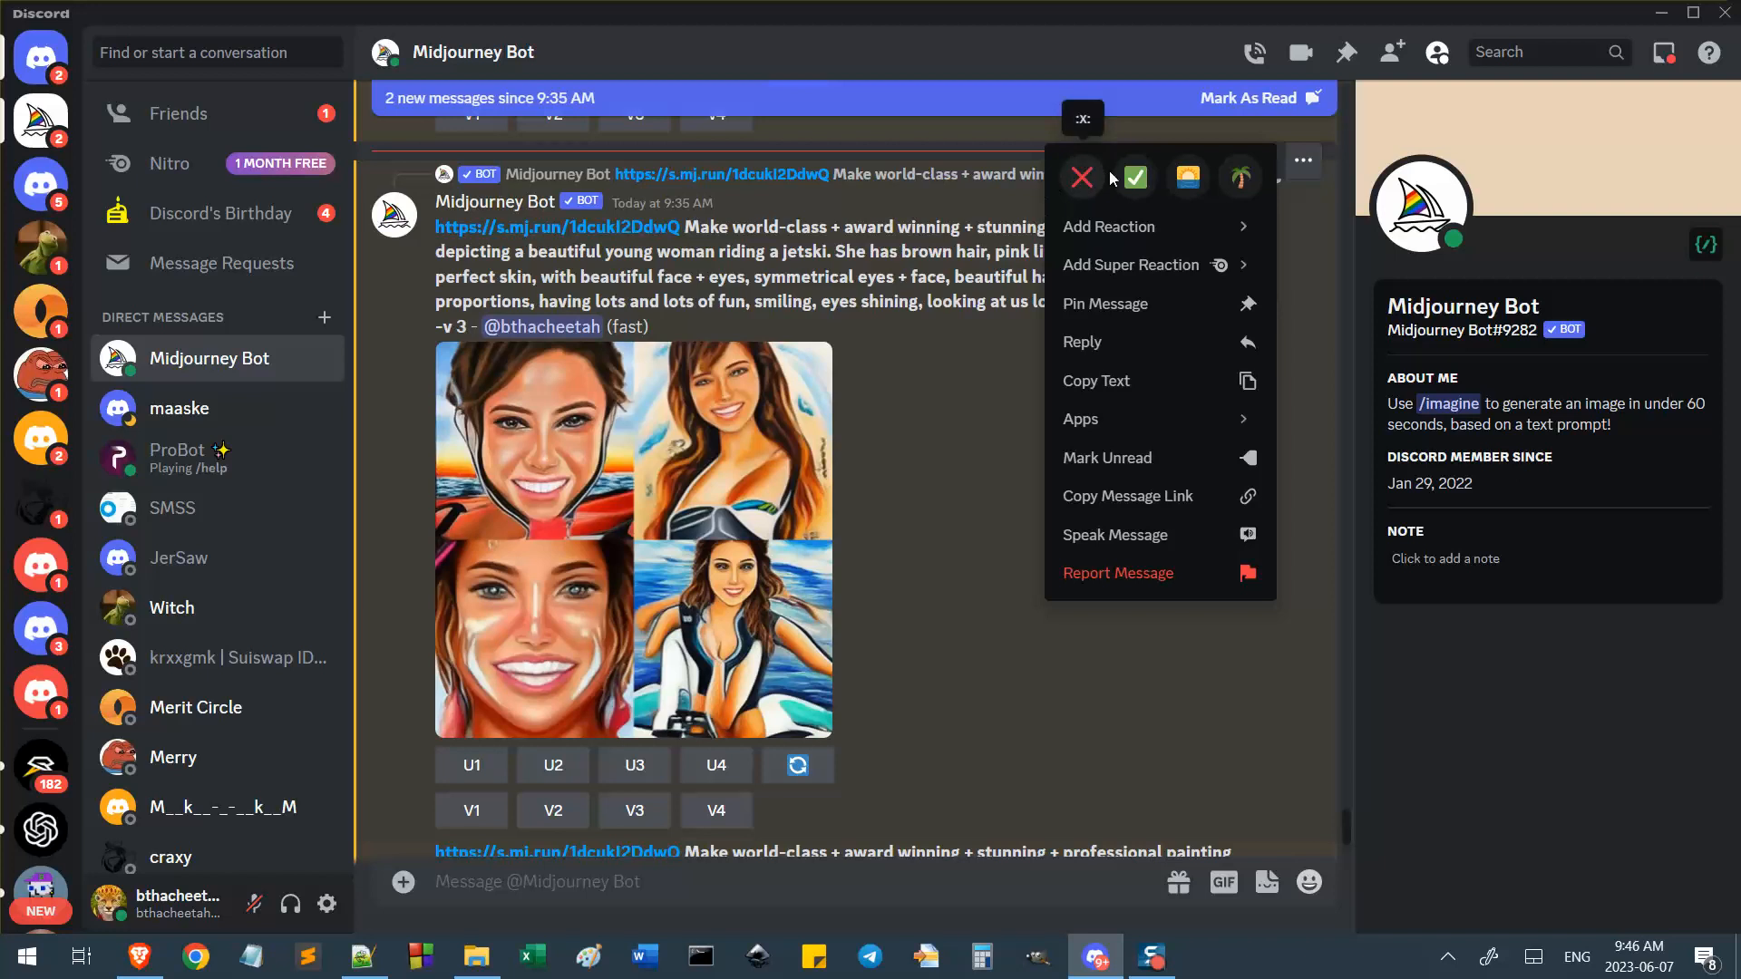
click(1040, 227)
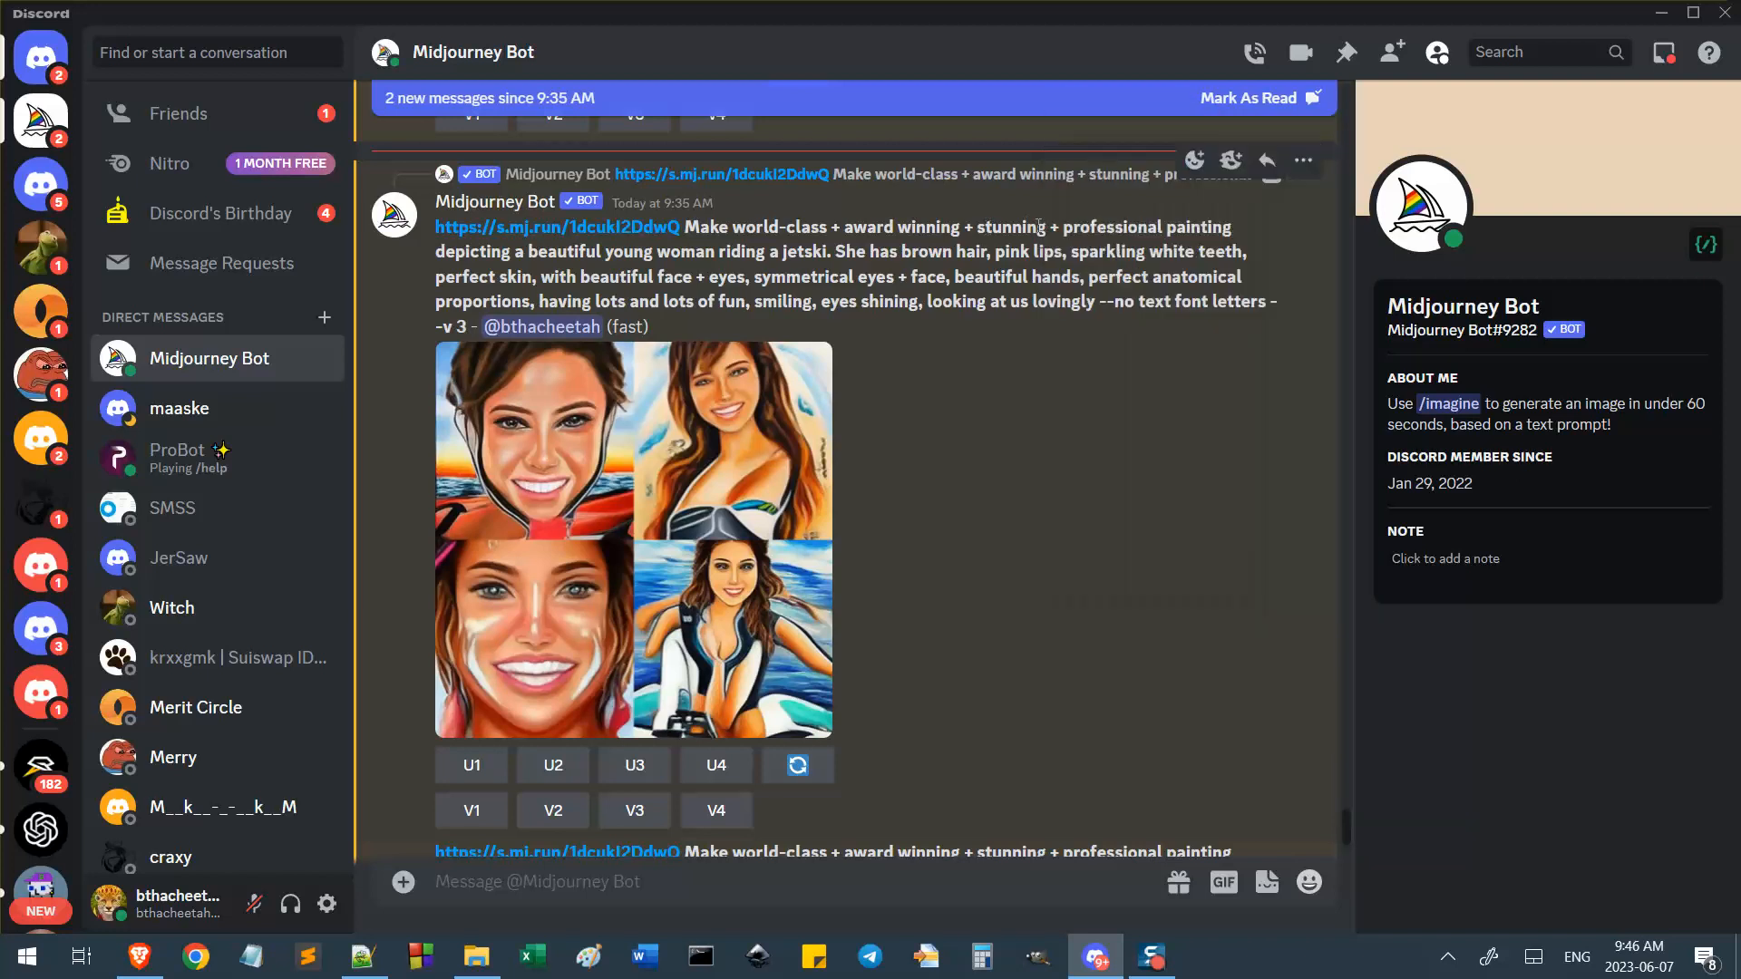
scroll(998, 590, down, 3)
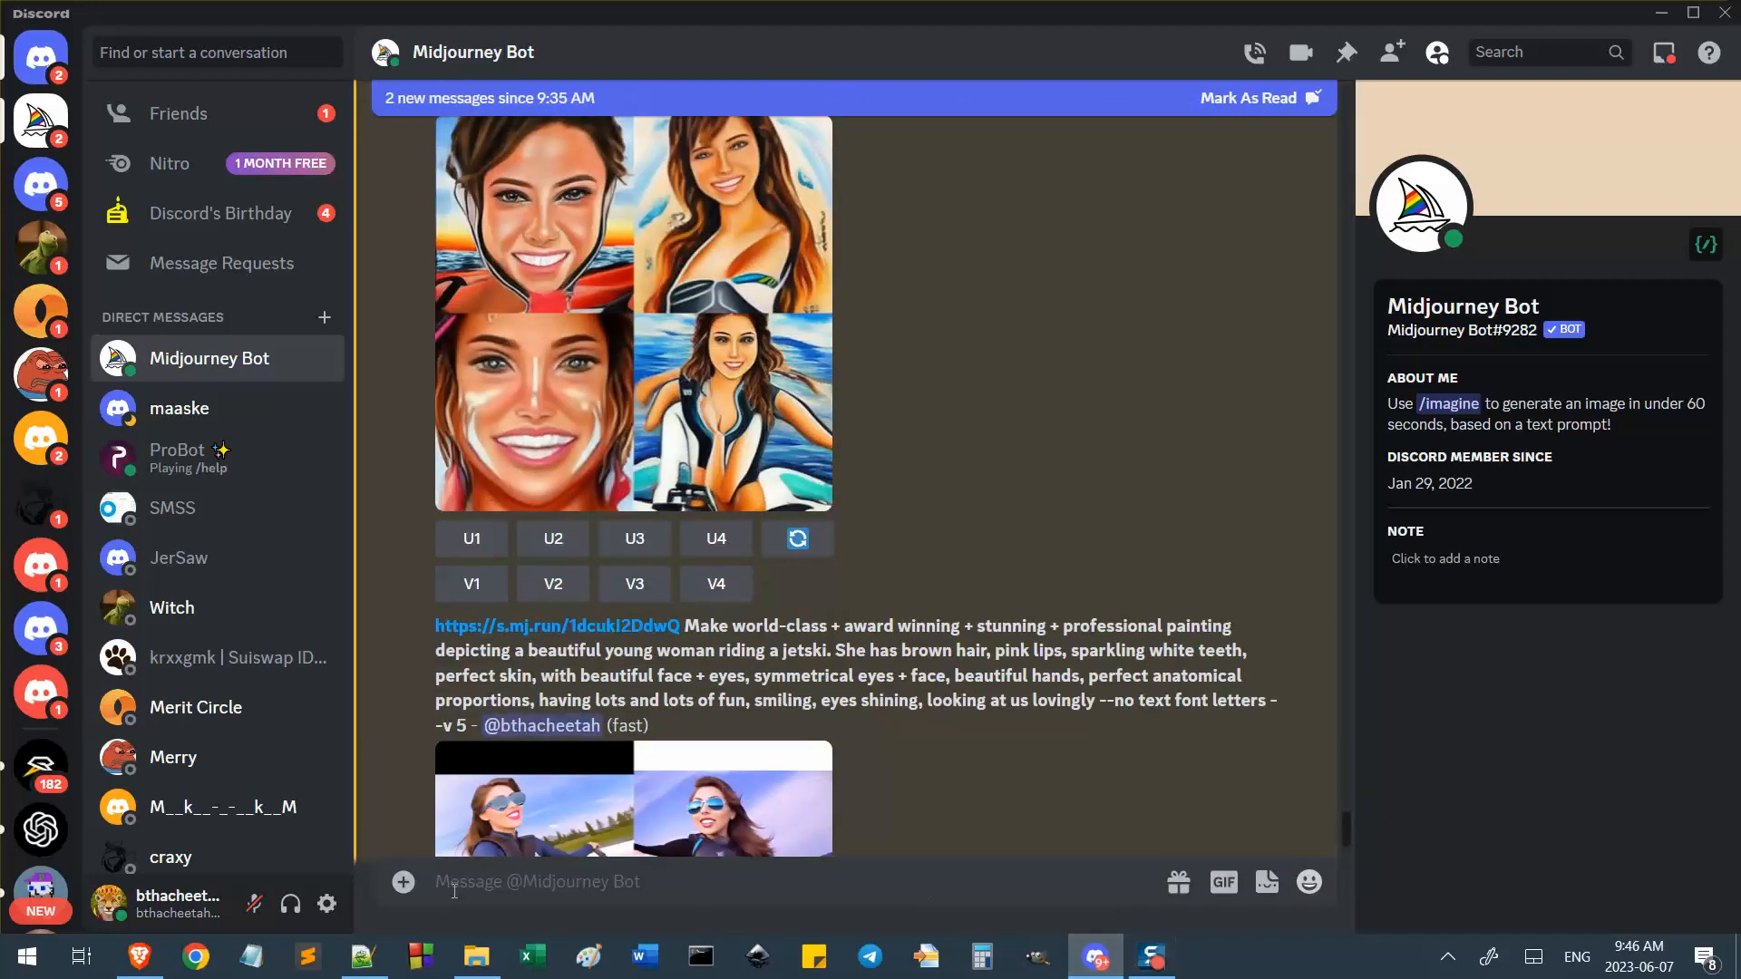
Go back to the mexican-babes folder in File Explorer, open mexican-babes.png and inspect the join between its two women up close.
click(139, 956)
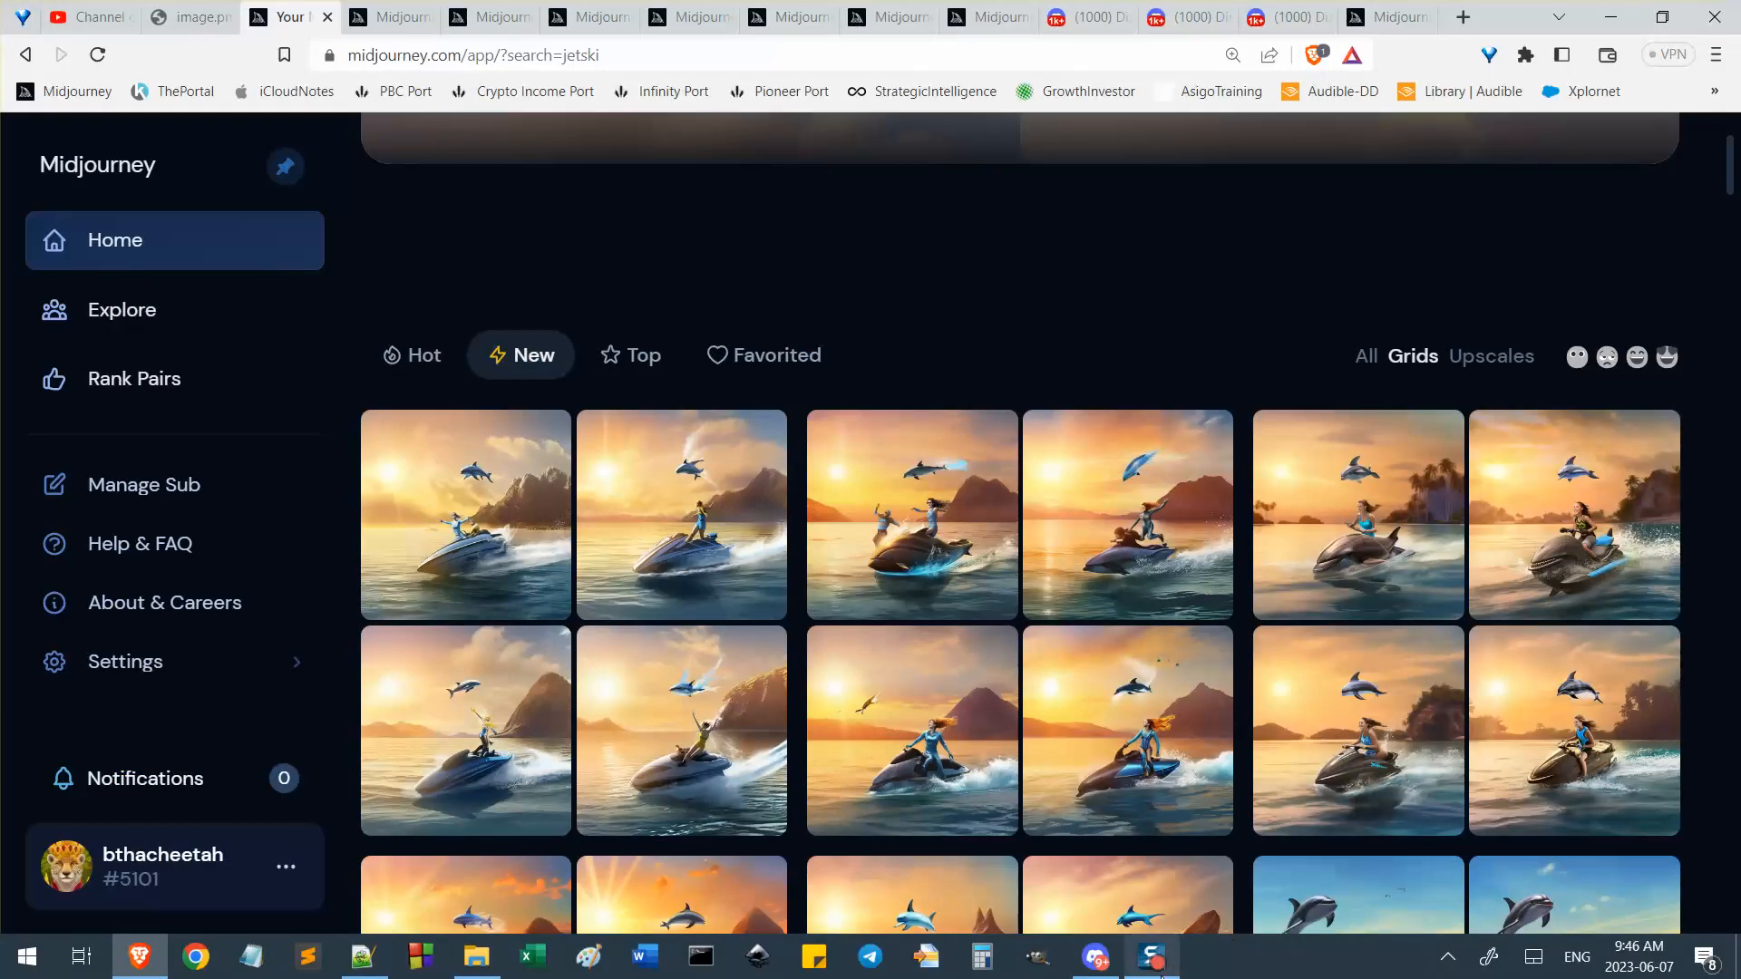
click(490, 956)
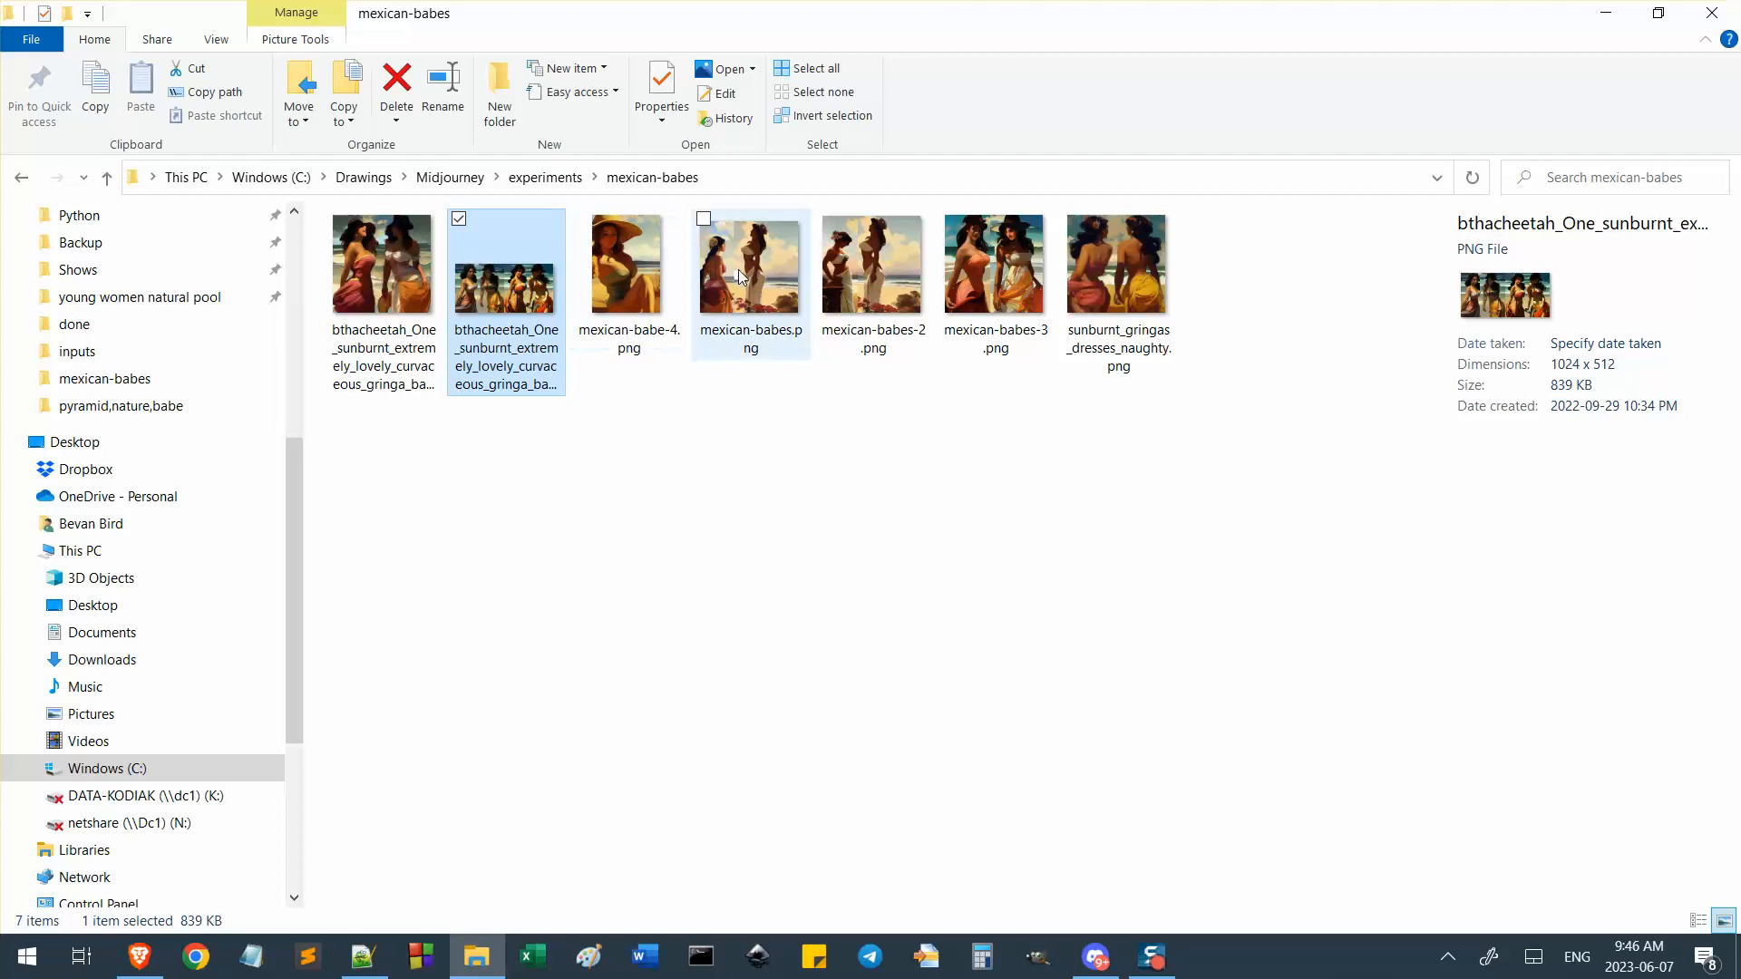
double_click(738, 269)
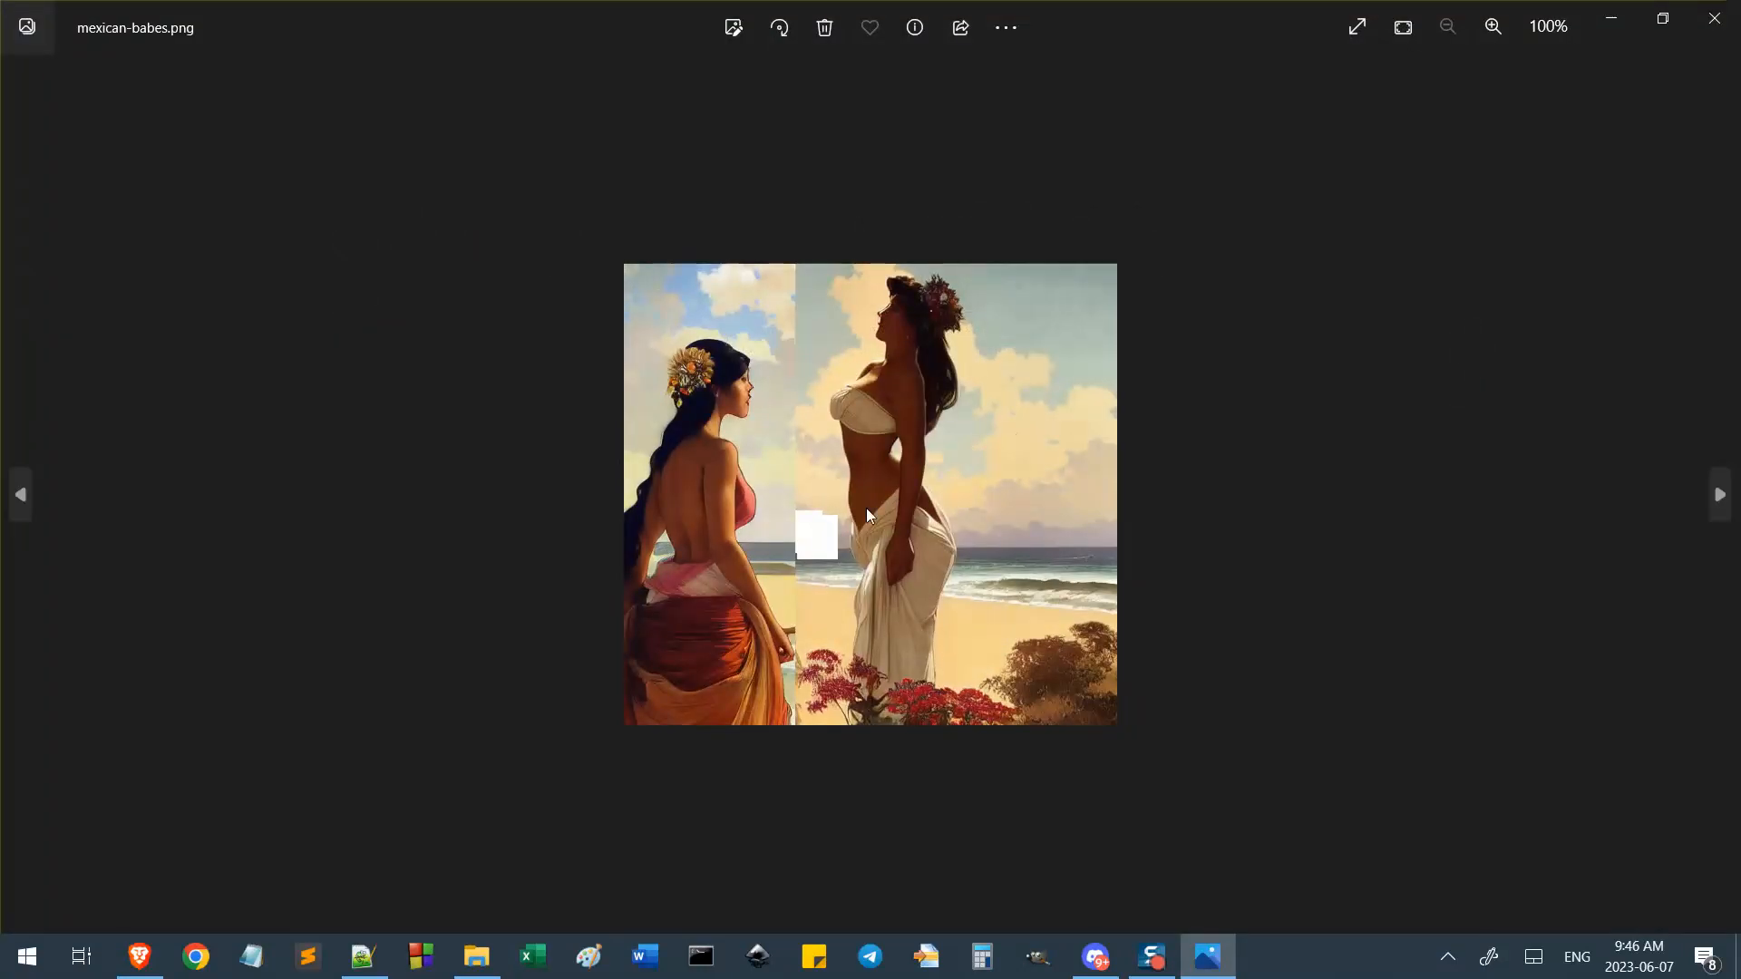
scroll(731, 467, up, 2)
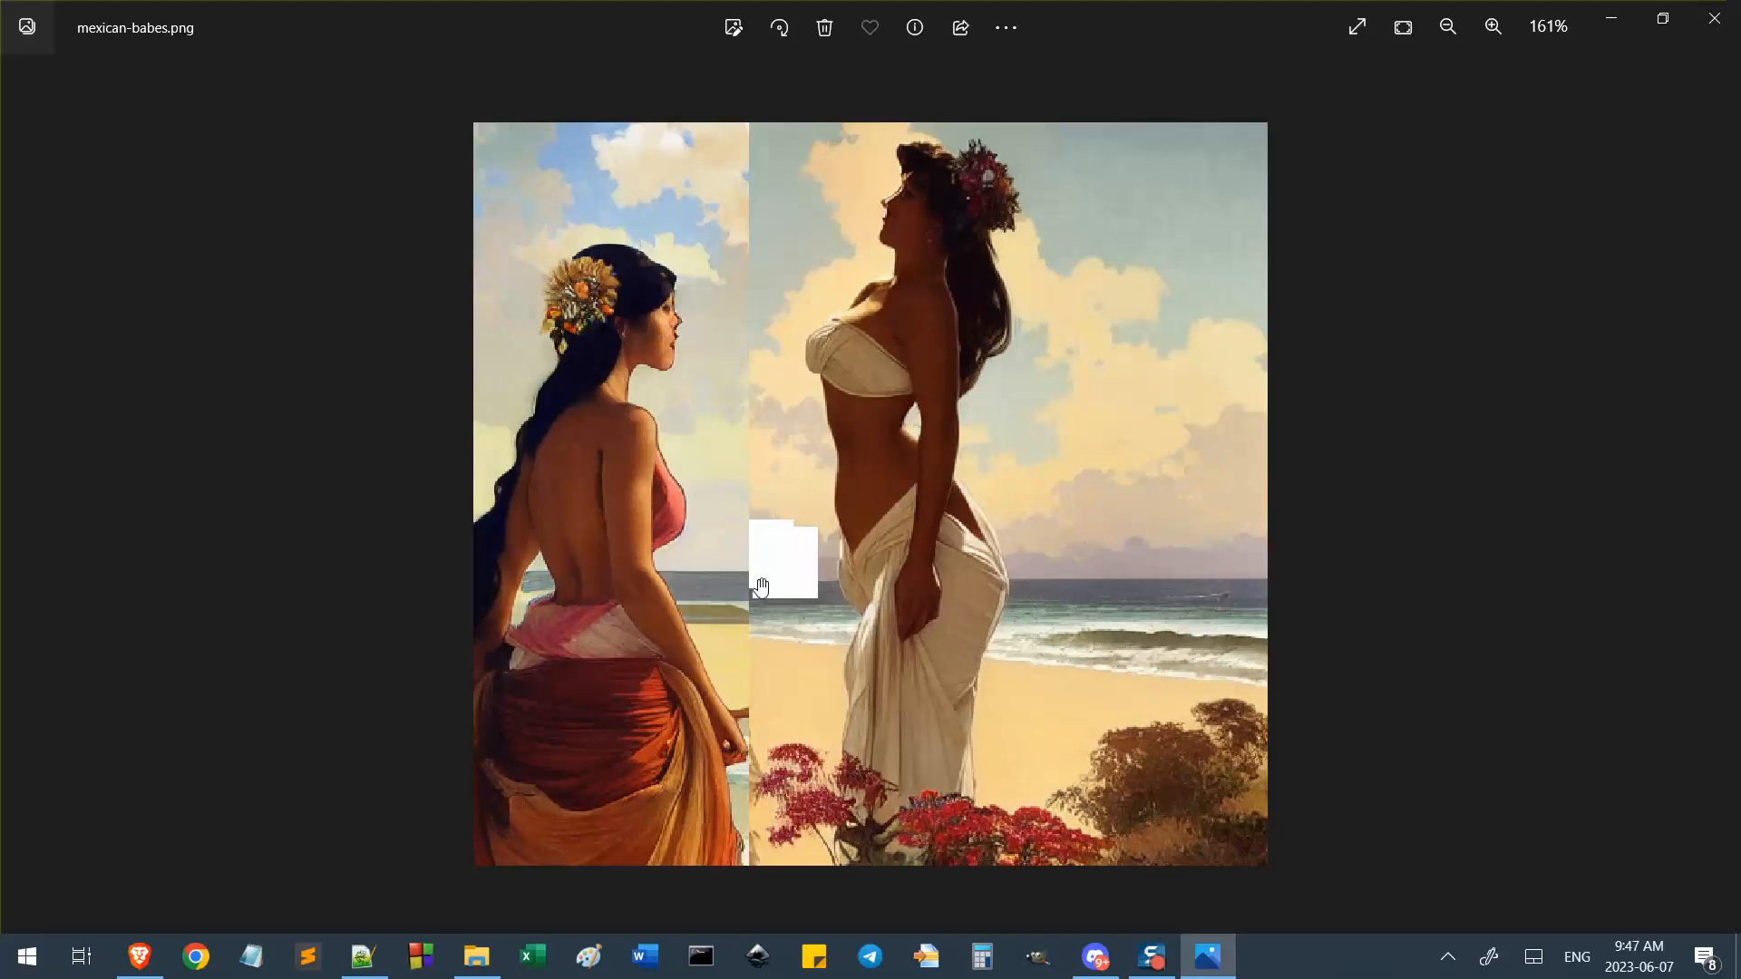
scroll(761, 588, down, 4)
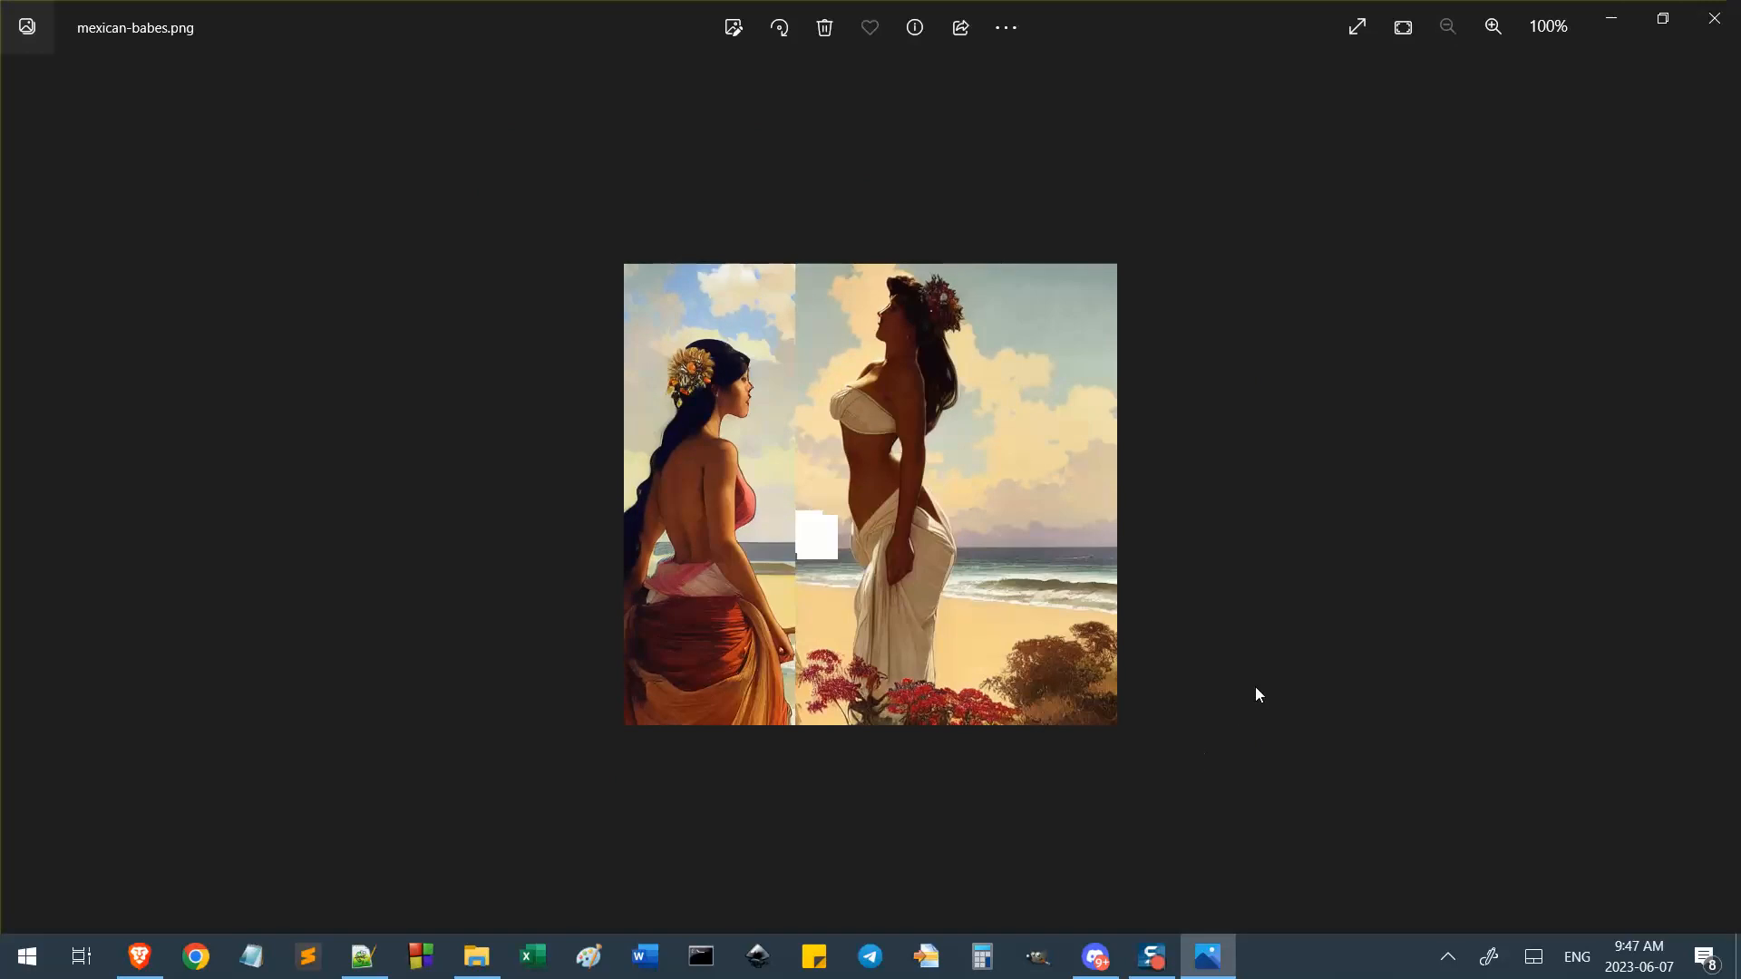
Compare mexican-babes-2.png with mexican-babes.png, inspect the second collage up close, and close the viewer.
key(Right)
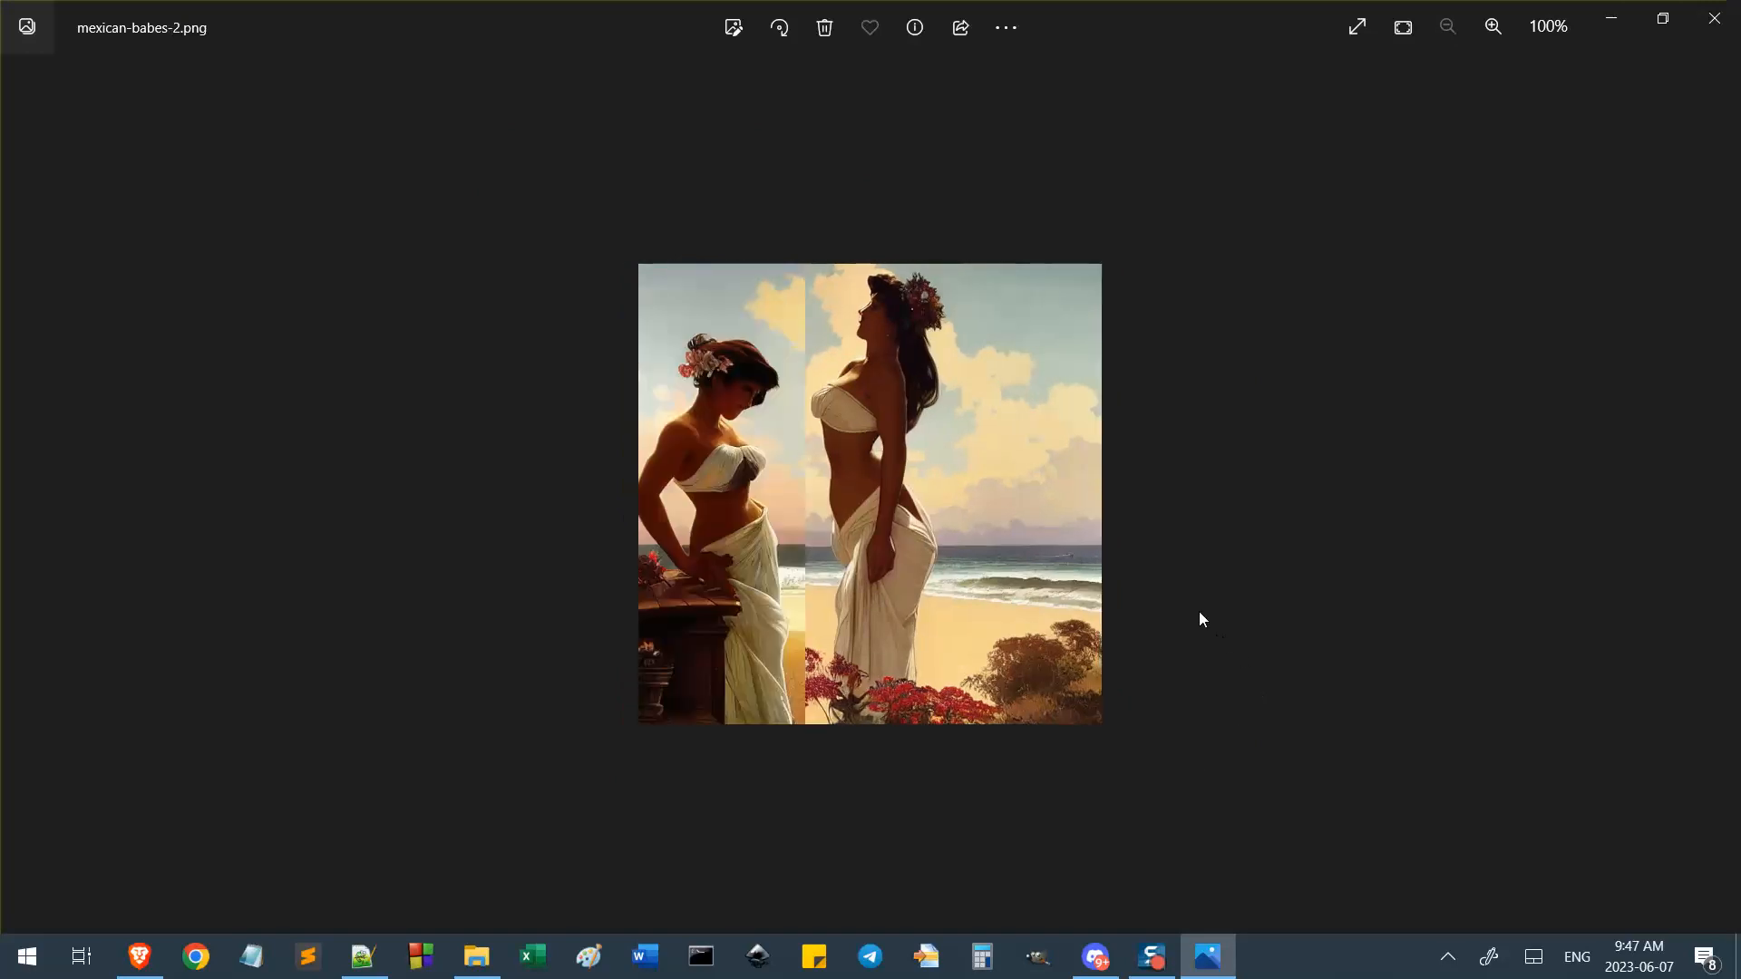
key(Left)
key(Right)
key(Left)
key(Right)
scroll(715, 534, up, 4)
scroll(813, 519, down, 1)
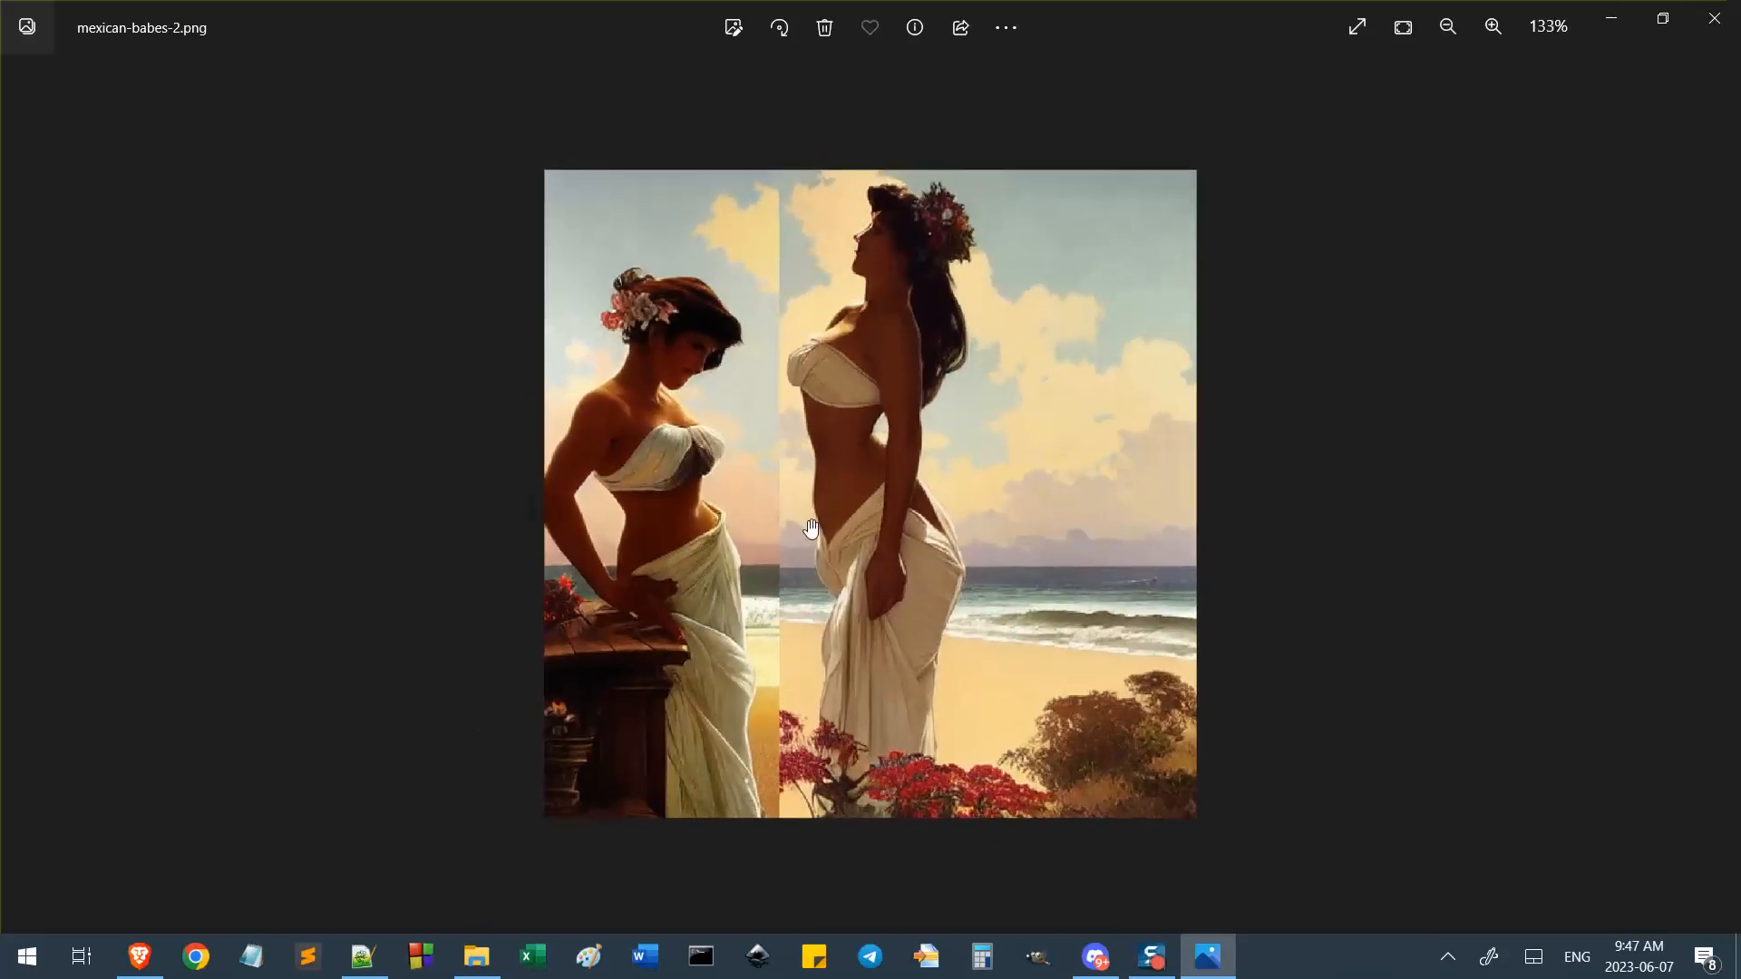
scroll(795, 603, down, 2)
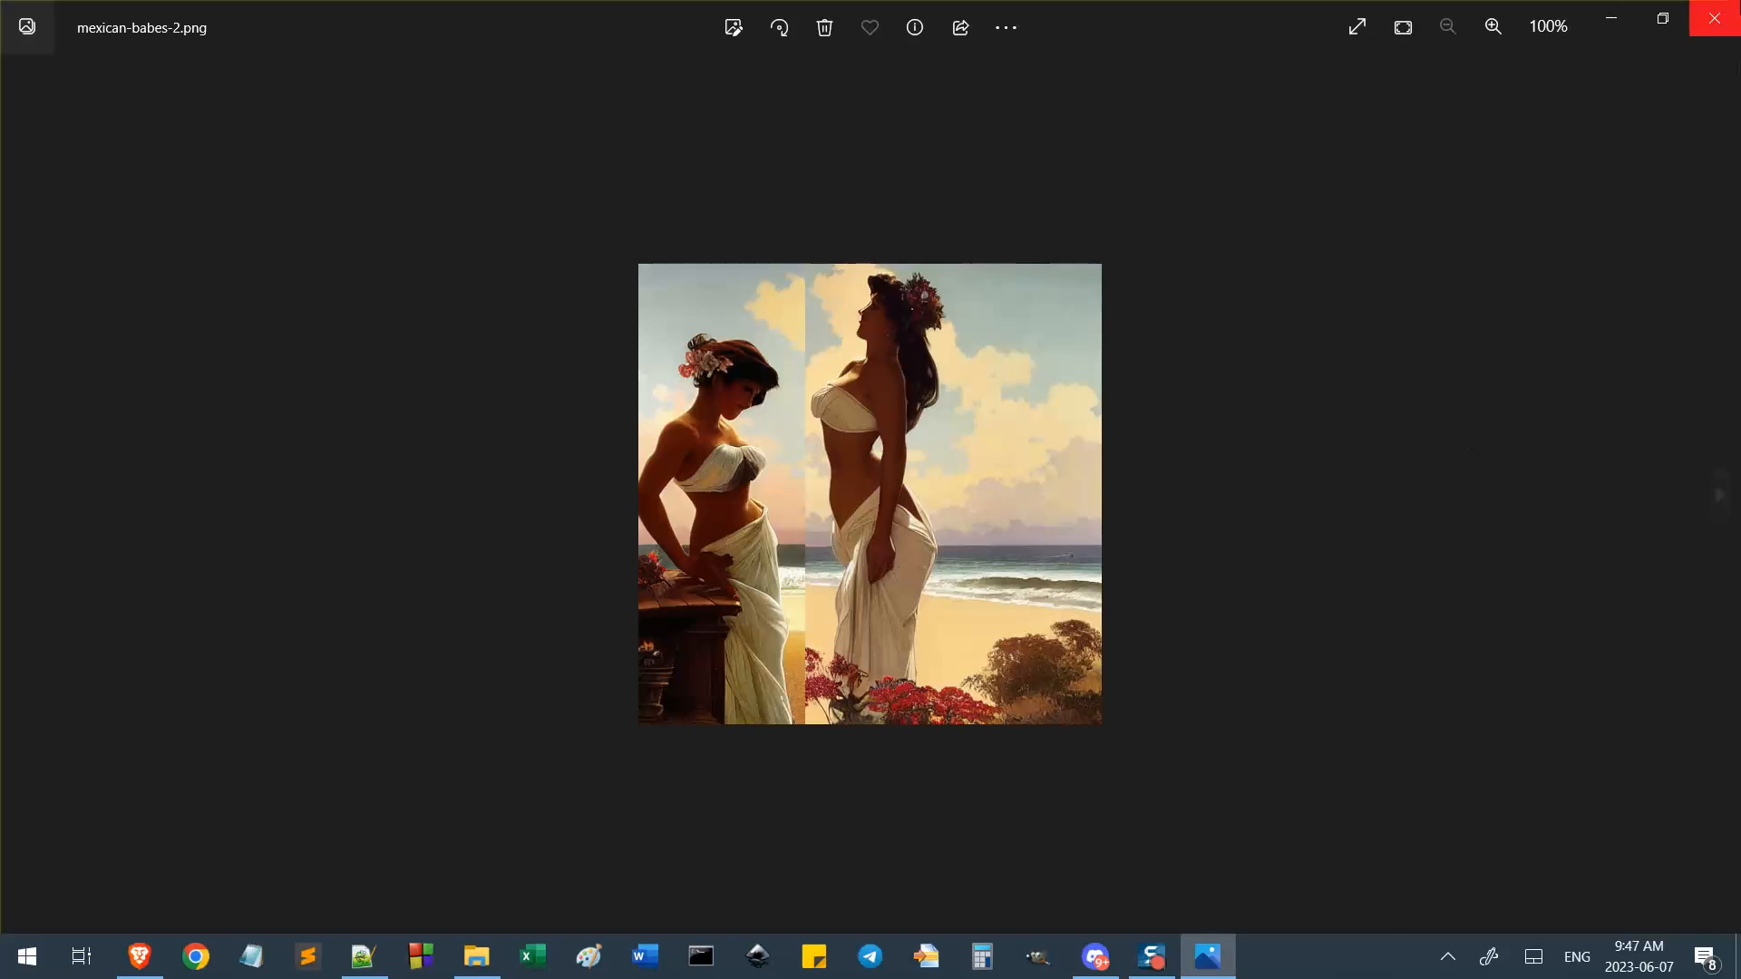
click(1714, 18)
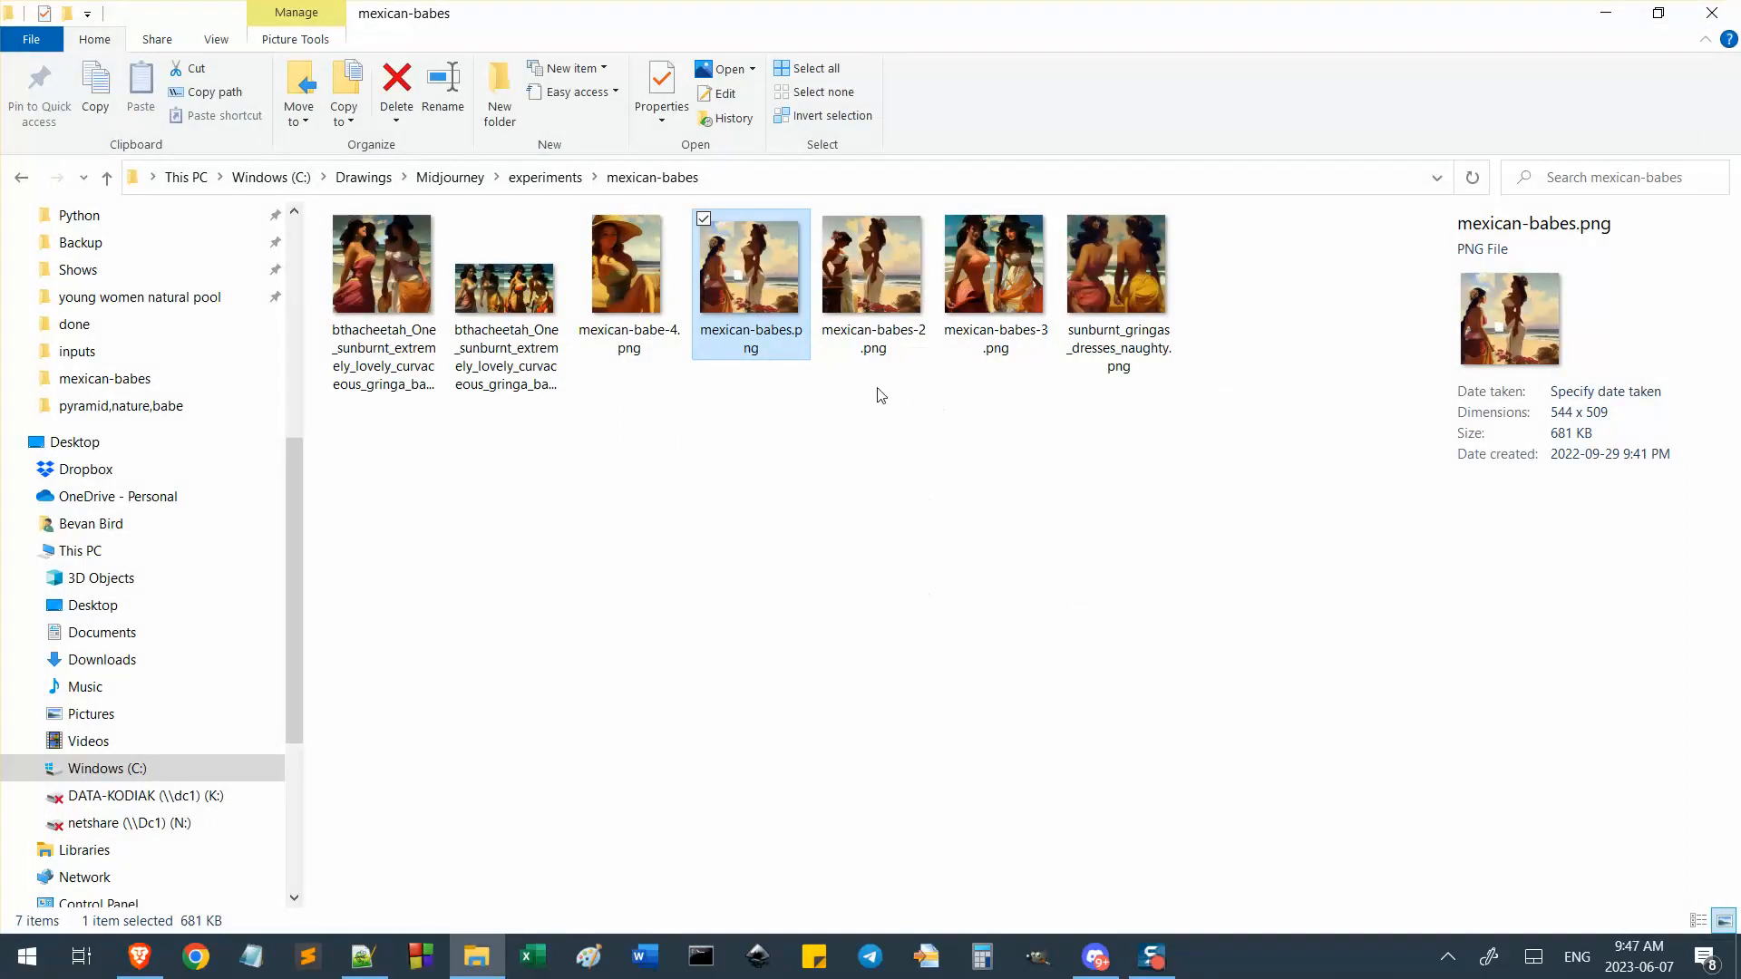
Open mexican-babes-3.png, inspect the two joined women up close, and close it.
double_click(1005, 284)
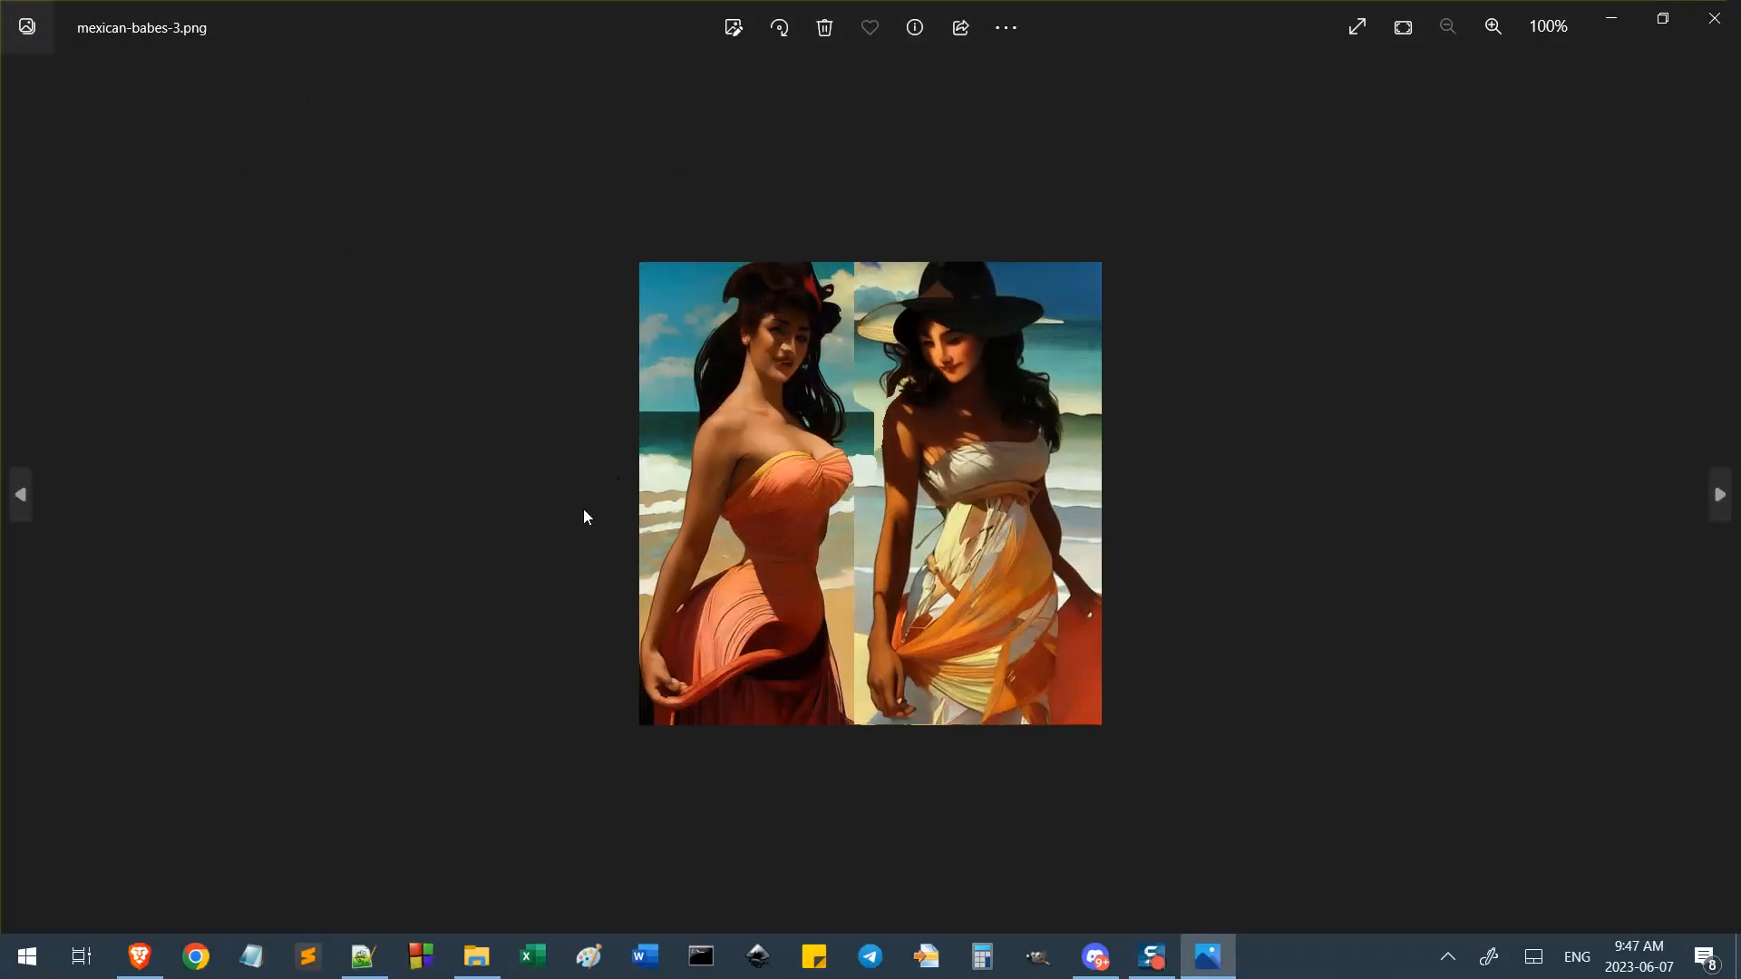
key(ctrl+plus)
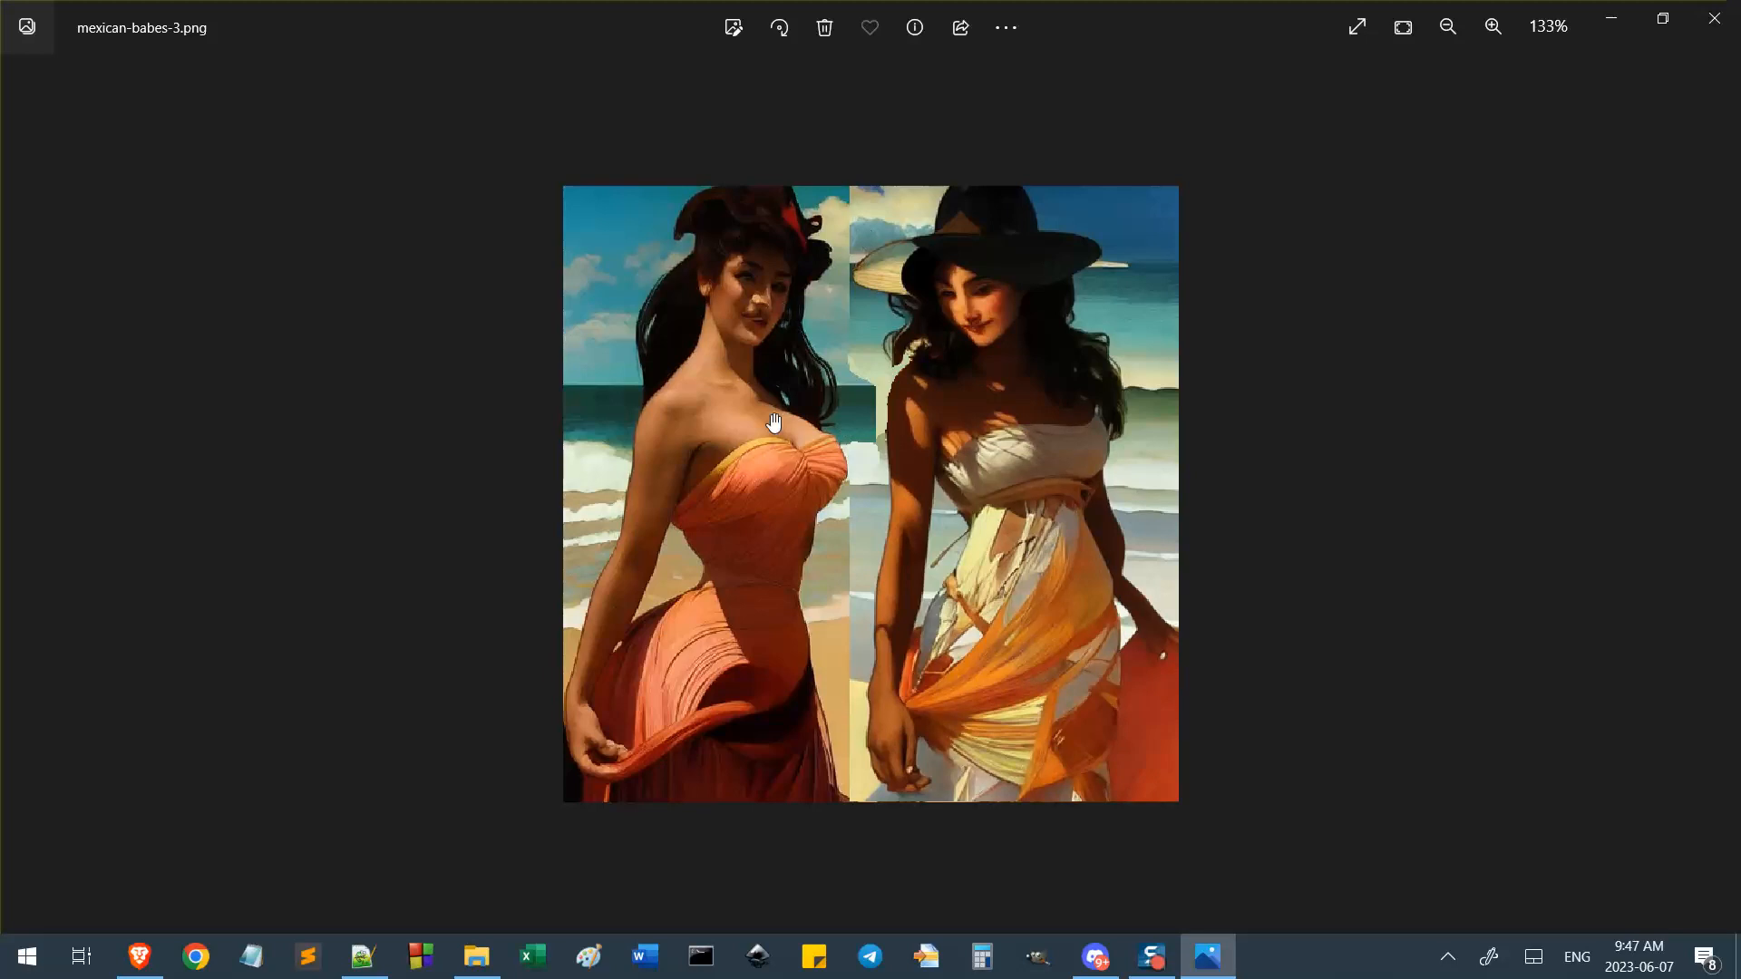
key(ctrl+minus)
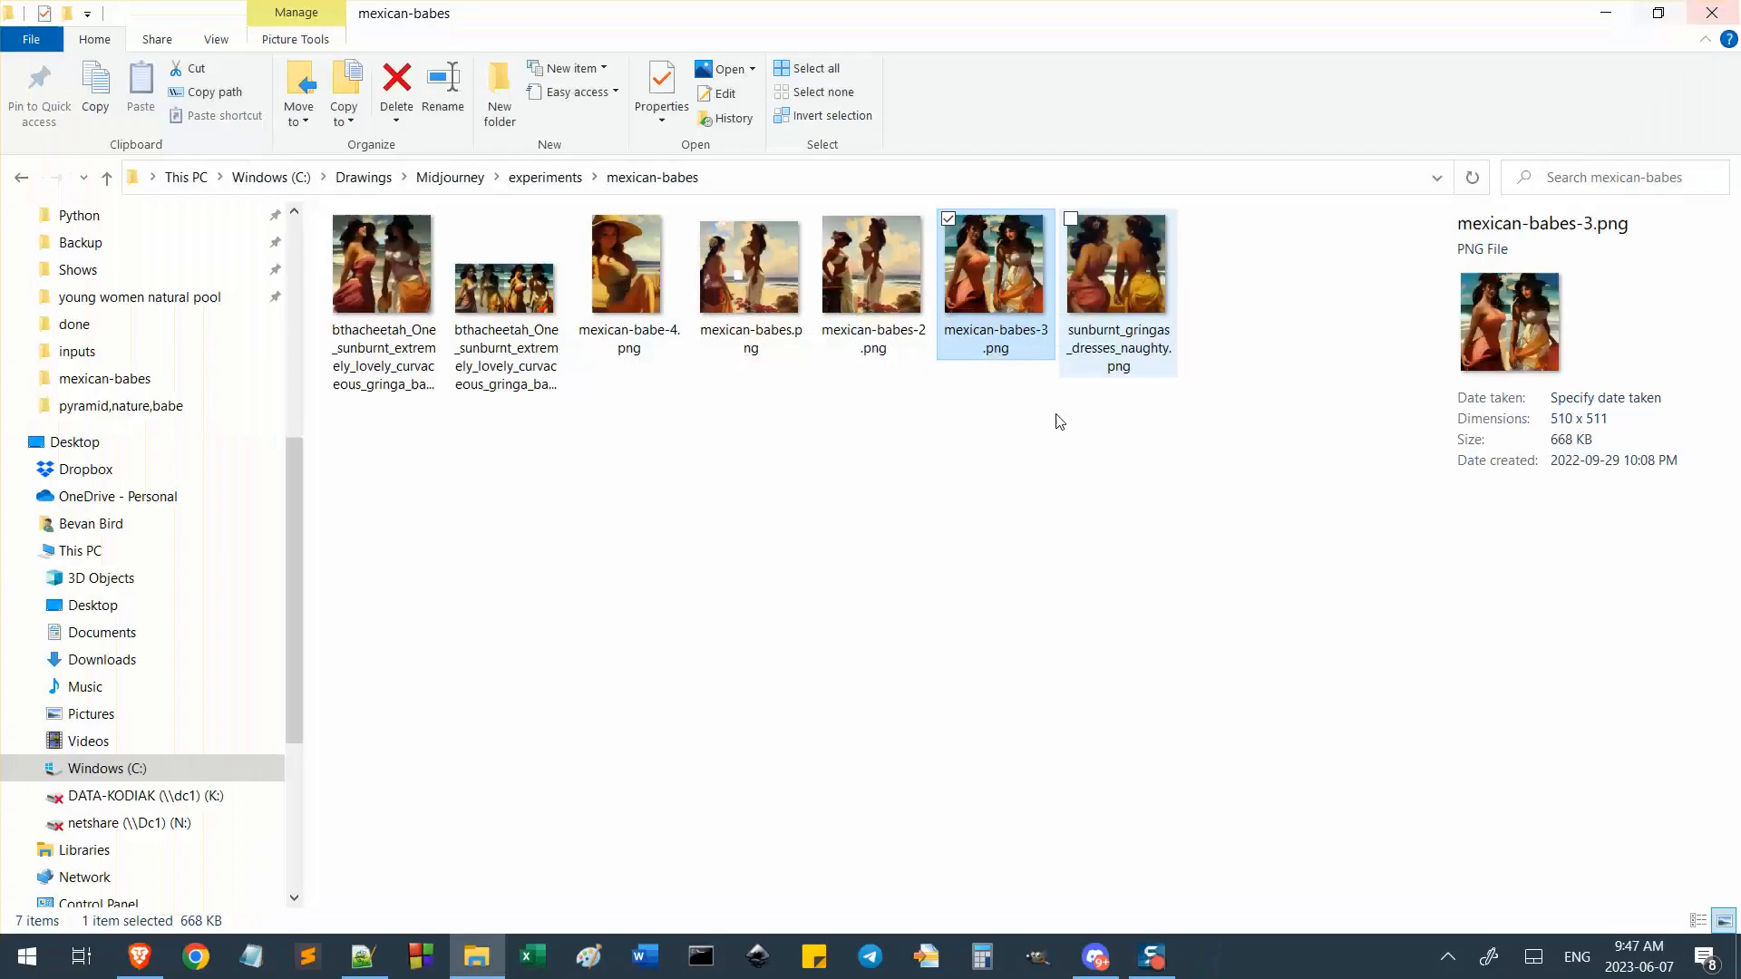
click(1714, 18)
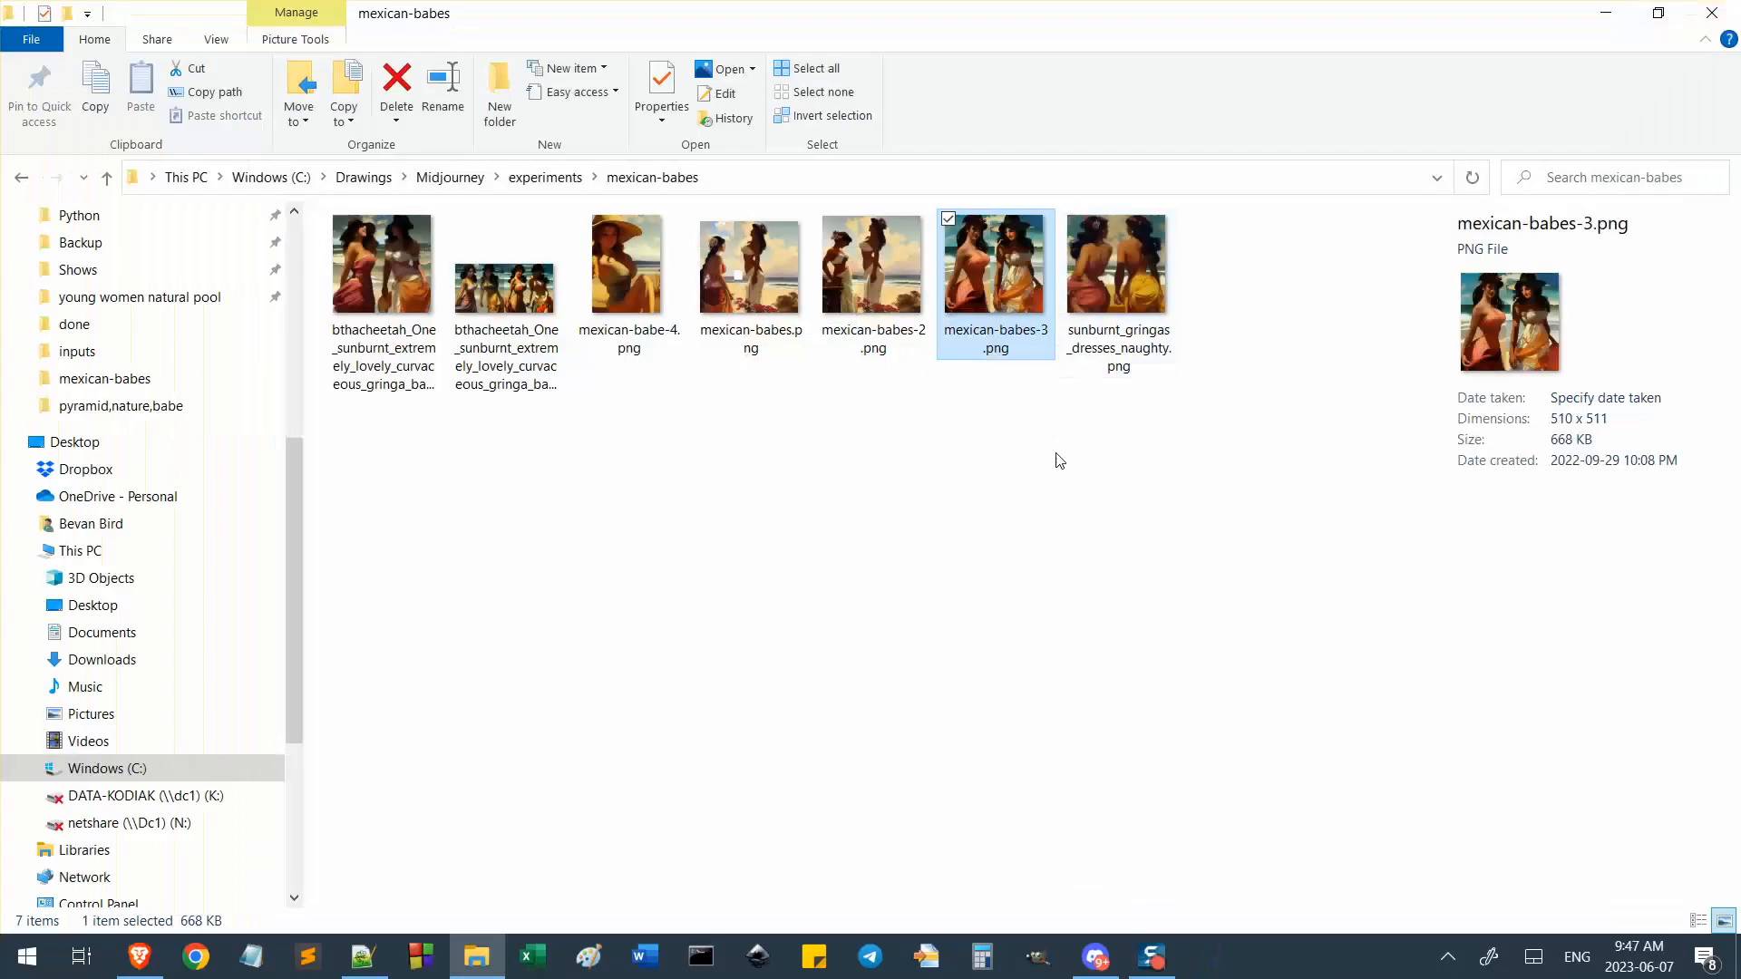
Open sunburnt_gringas_dresses_naughty.png and inspect the two women seen from behind up close.
double_click(1114, 295)
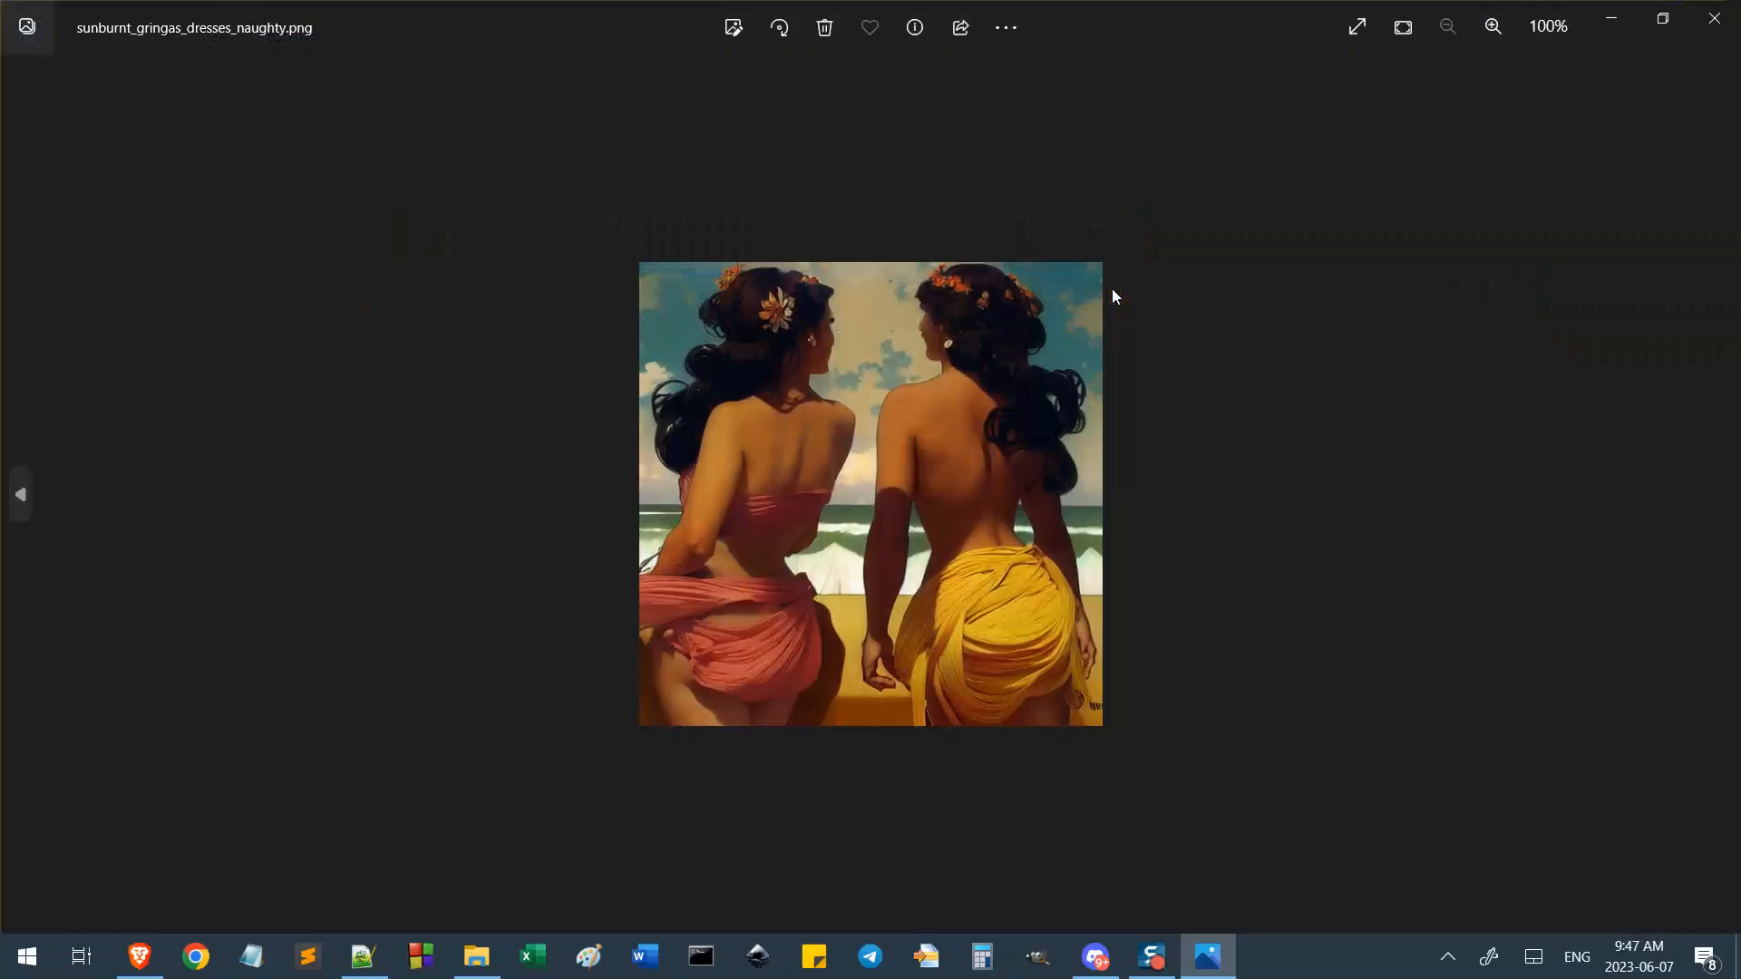
key(ctrl+plus)
key(ctrl+plus)
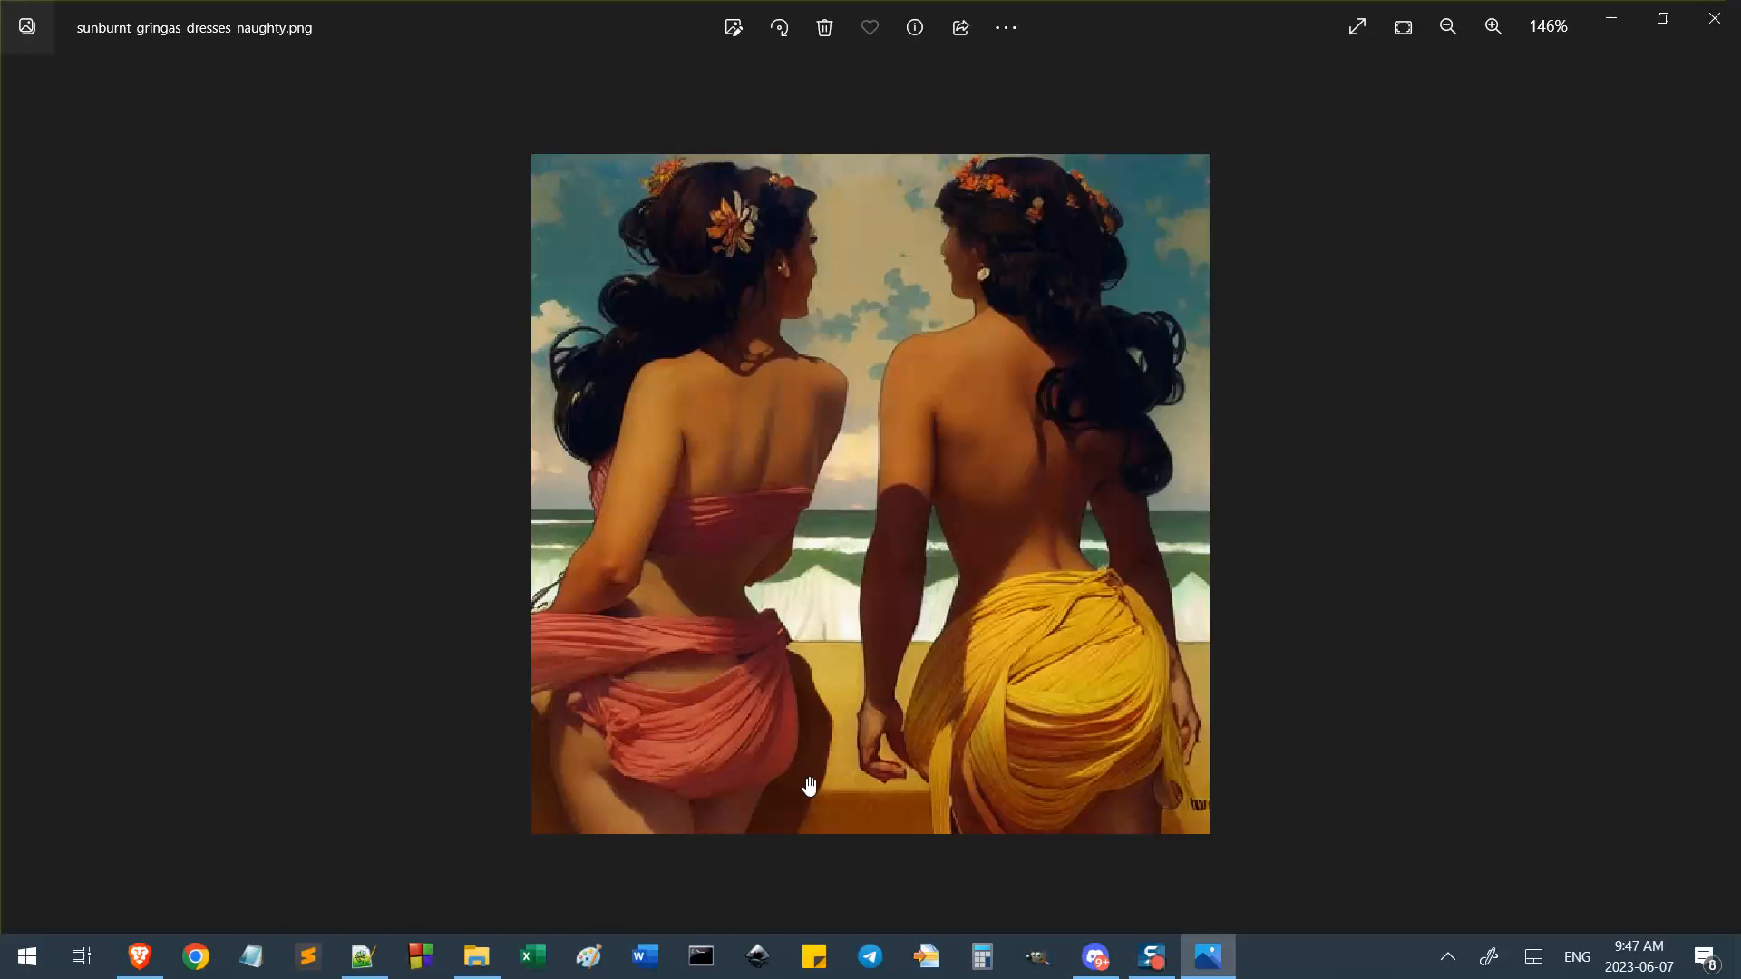
key(ctrl+minus)
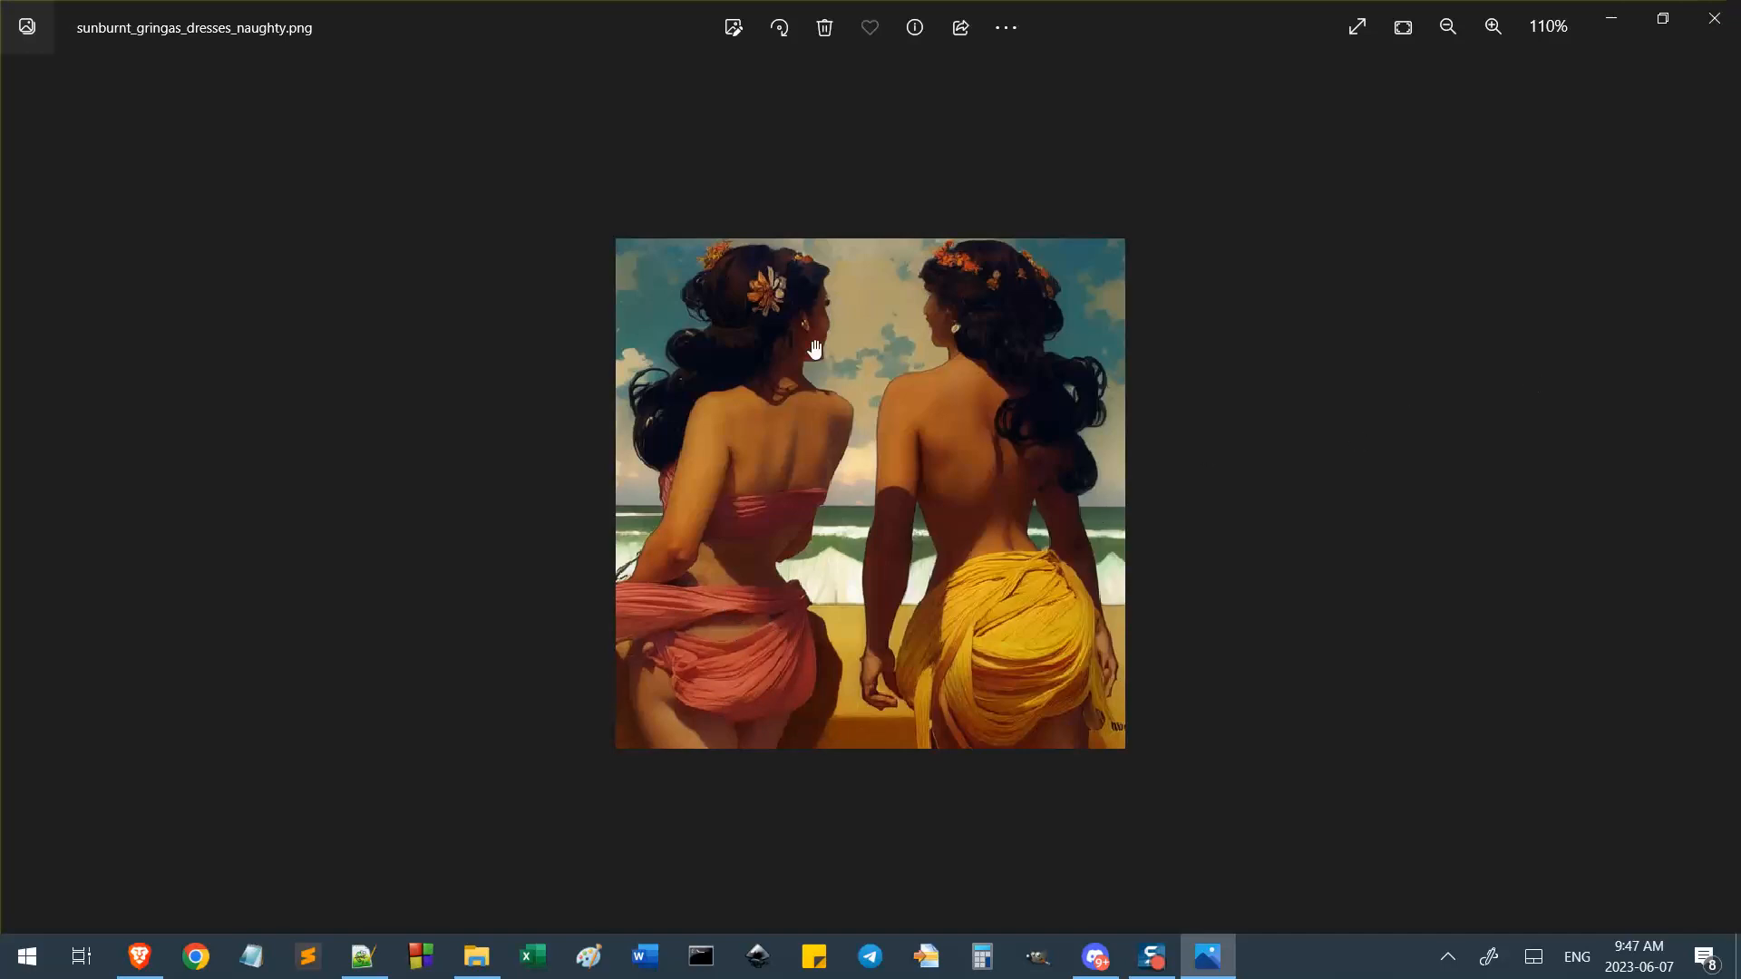
Examine the woman in pink and the woman in yellow at several magnifications, then close sunburnt_gringas_dresses_naughty.png.
key(ctrl+plus)
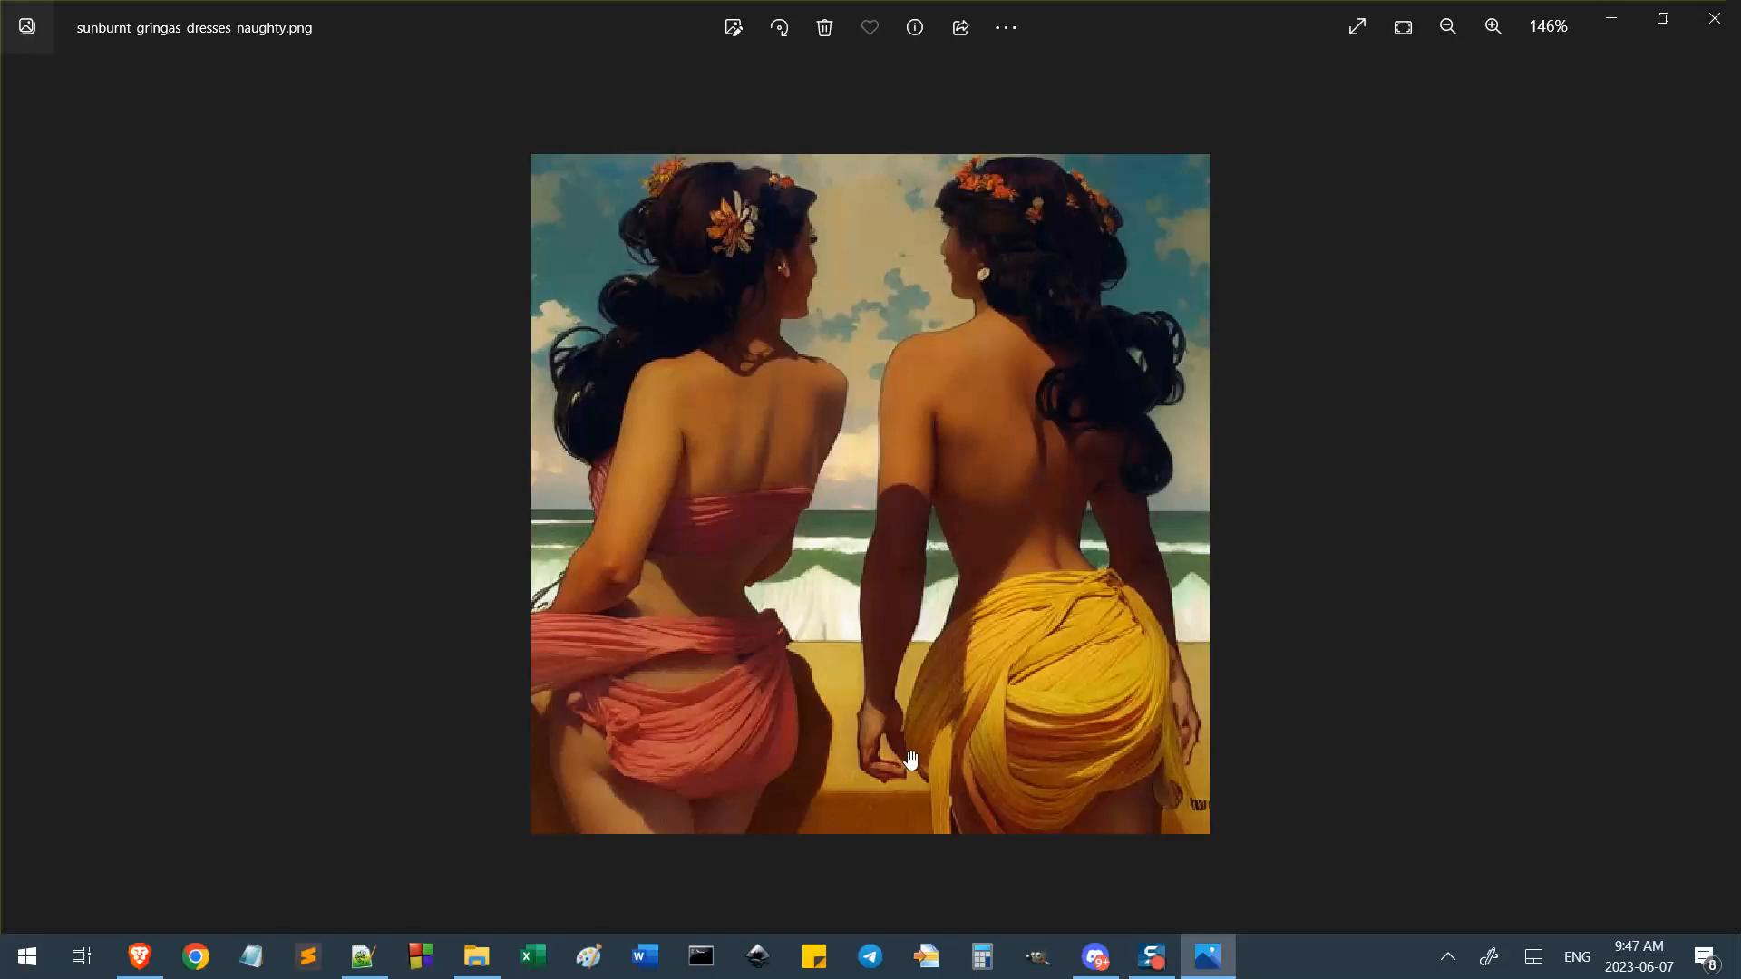
scroll(1491, 394, down, 4)
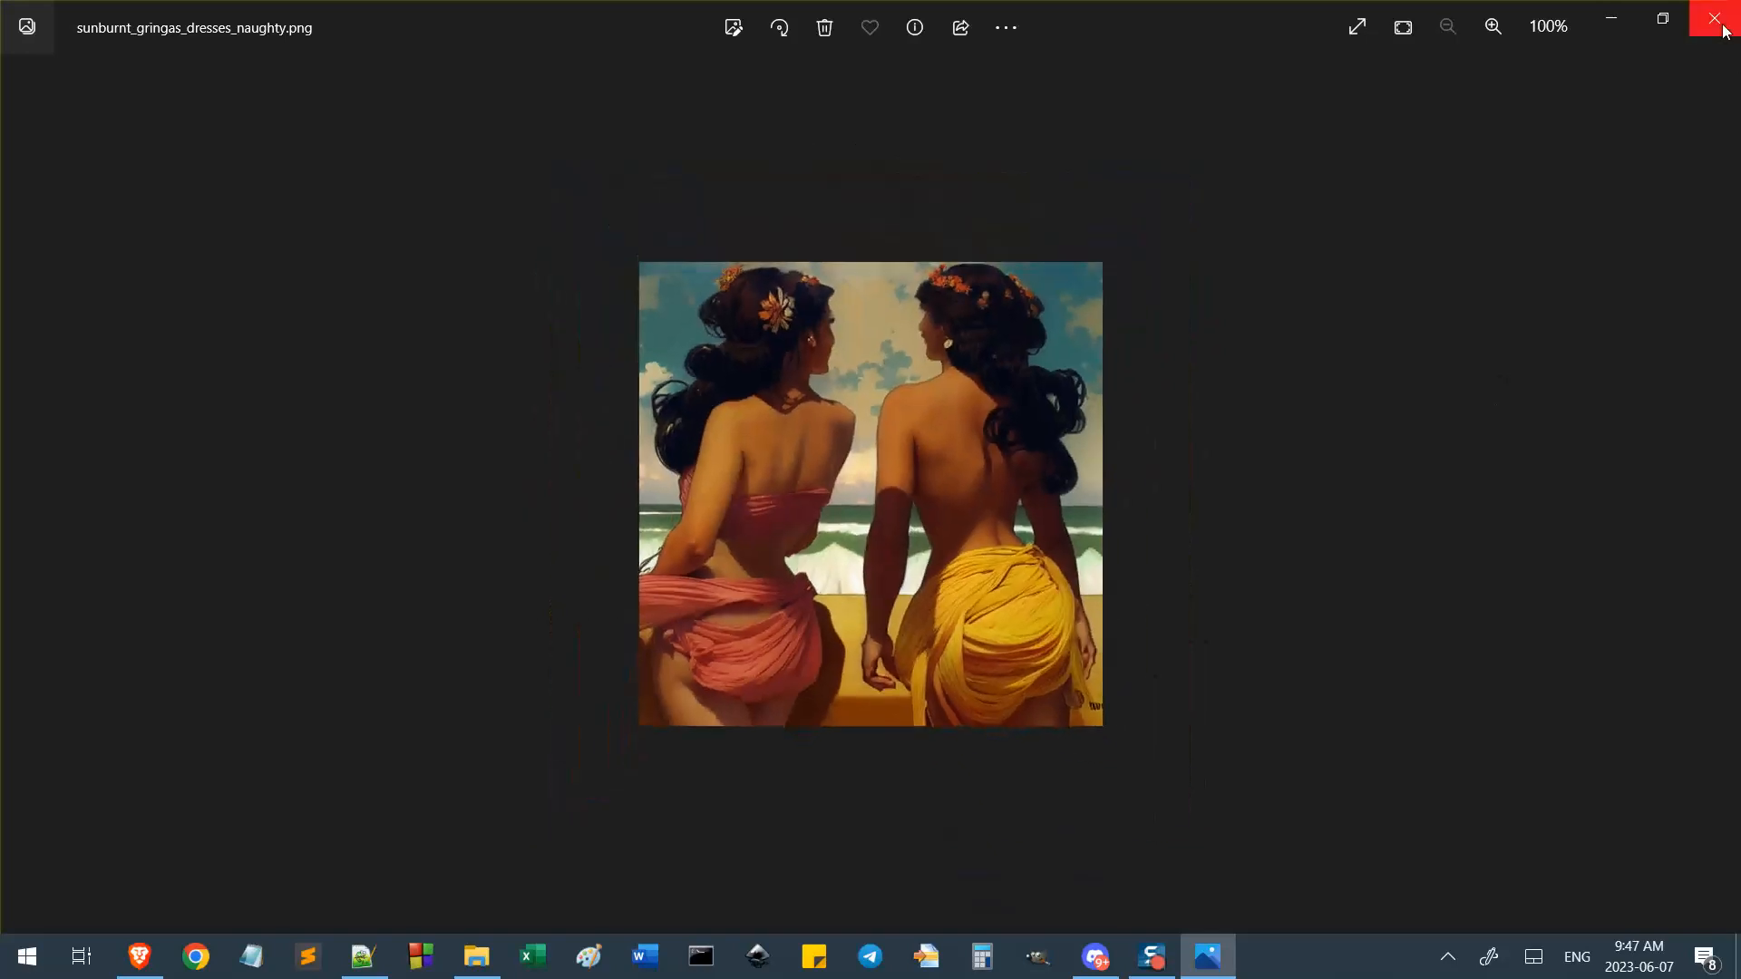
scroll(837, 388, up, 3)
scroll(837, 388, up, 2)
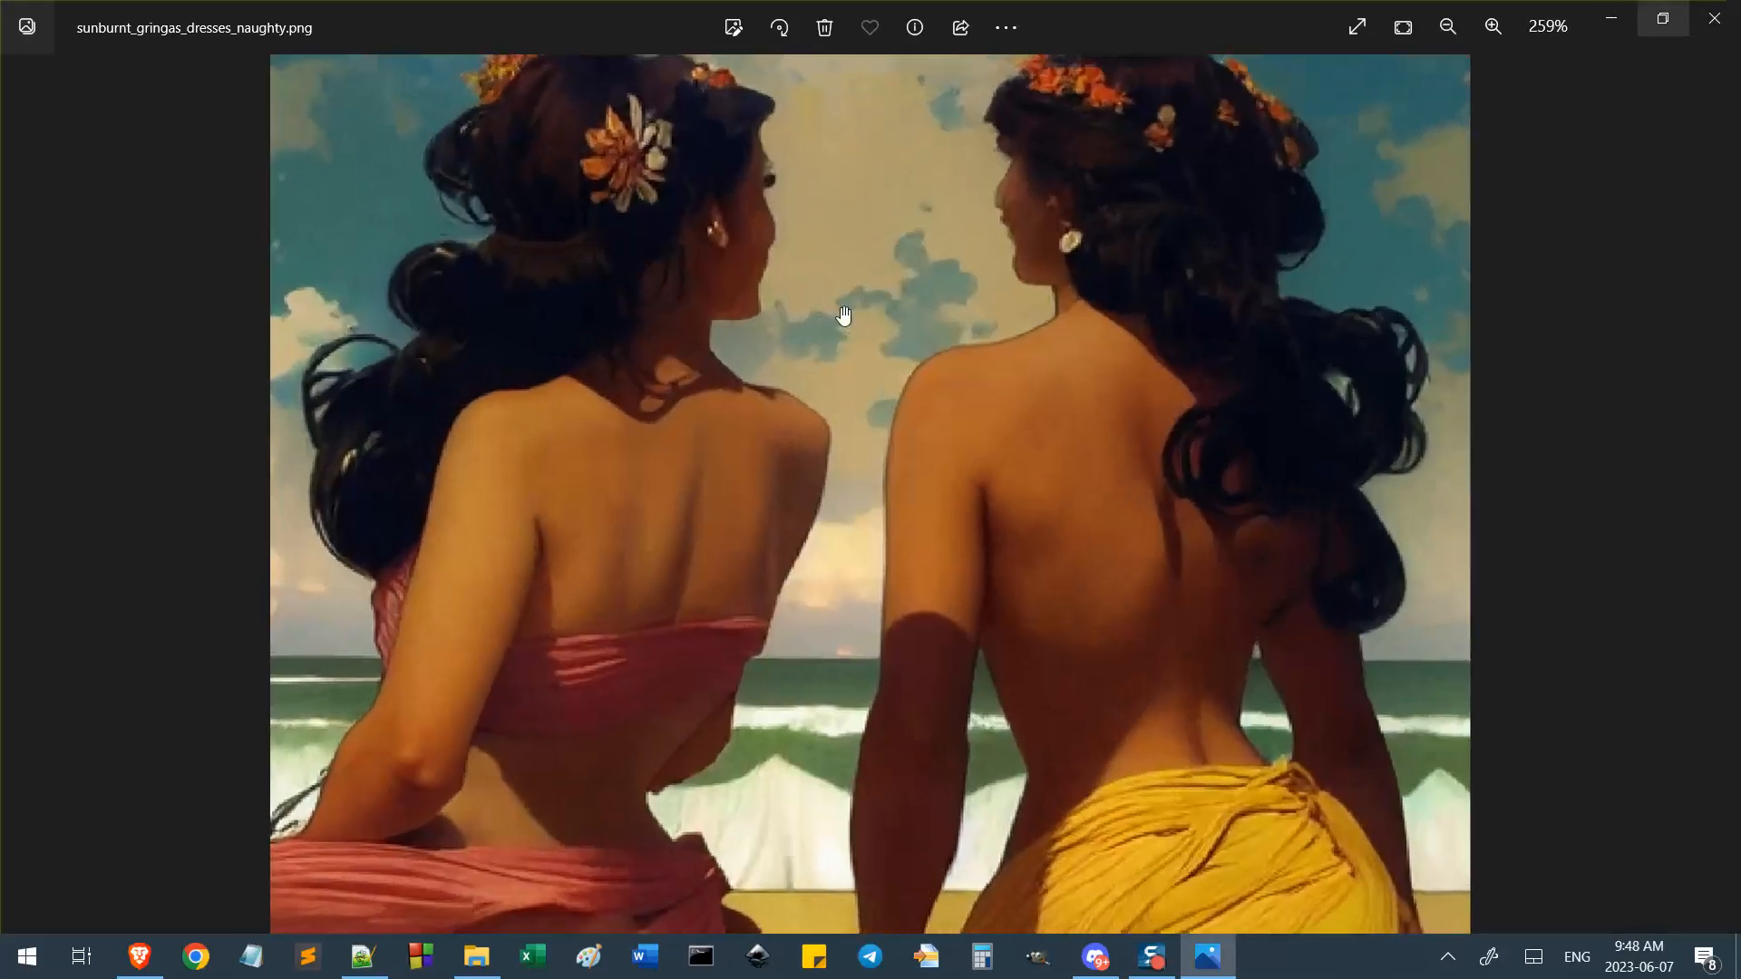
scroll(847, 307, down, 1)
click(1714, 19)
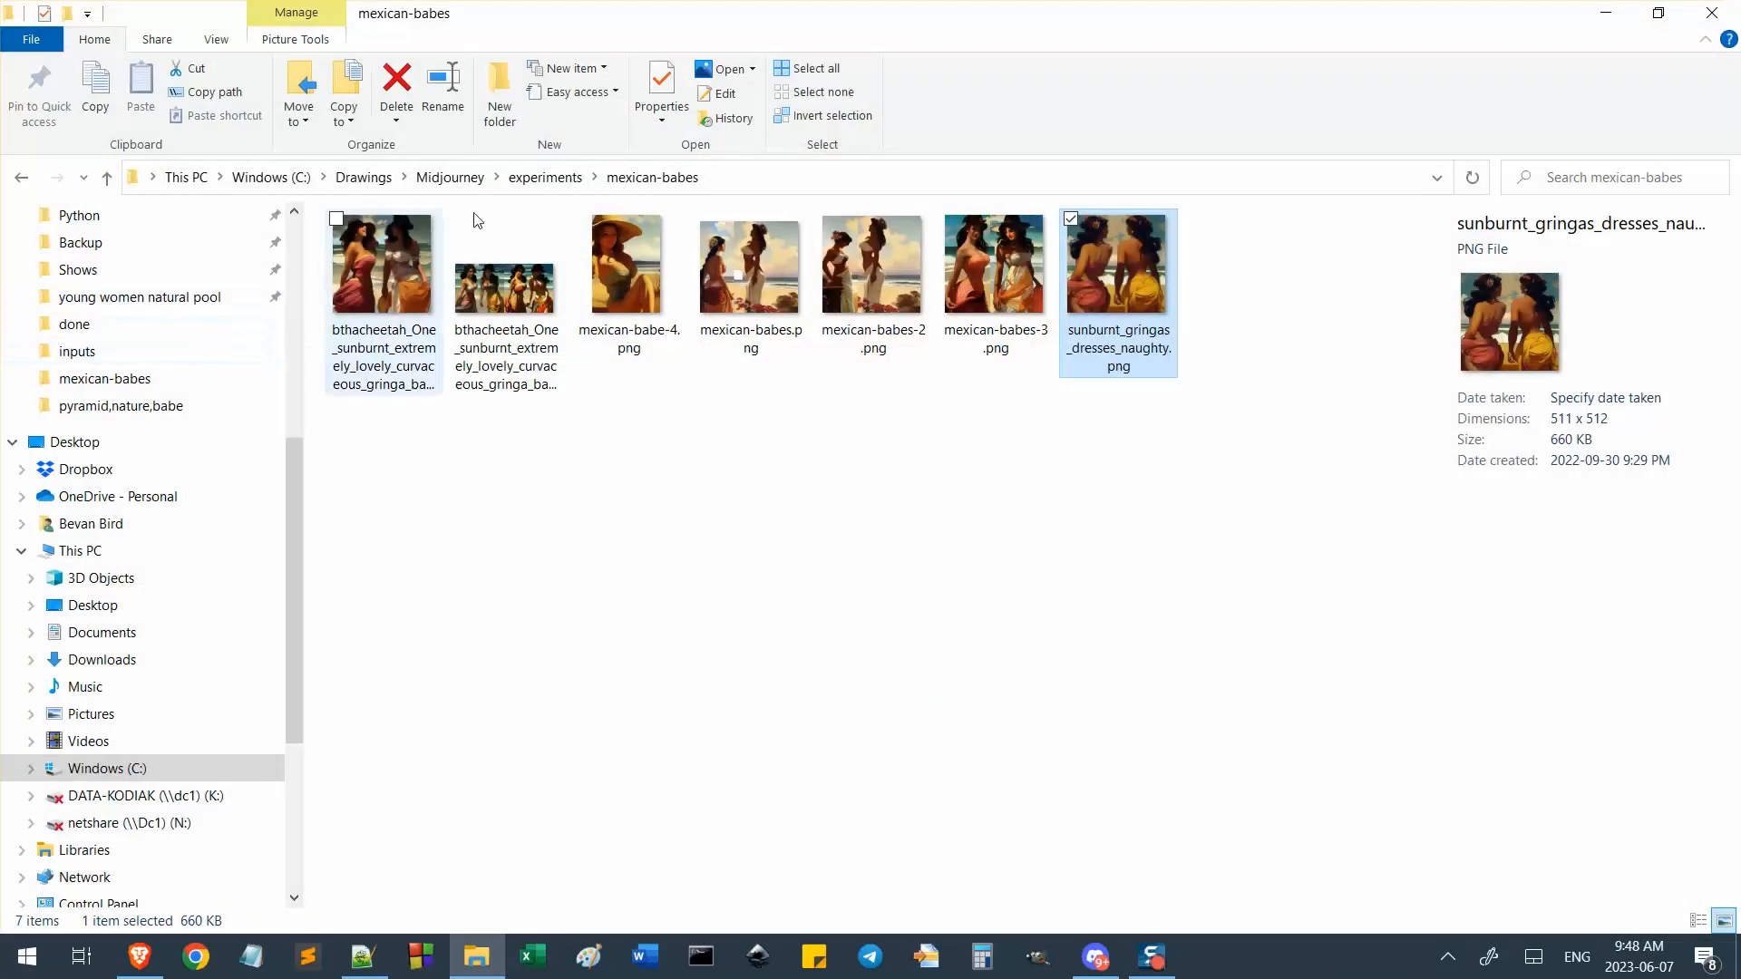
View the first image in mexican-babes, showing two women in hats, close it, and go up to the experiments folder.
double_click(379, 280)
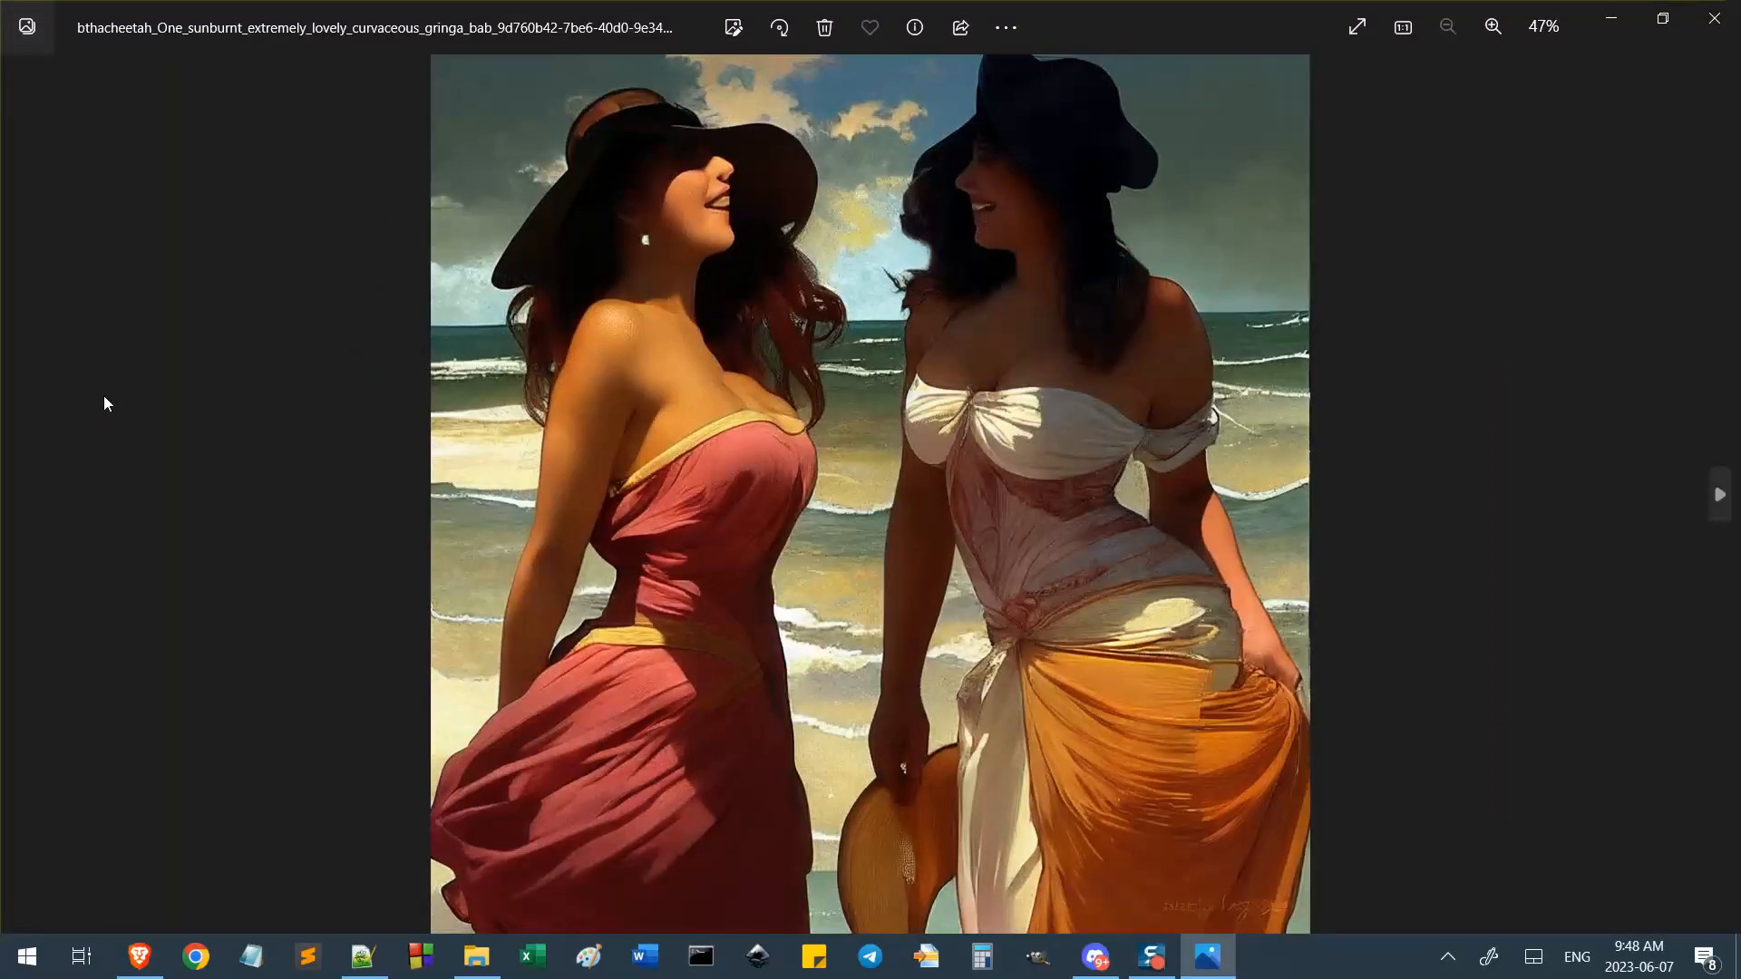
click(1714, 18)
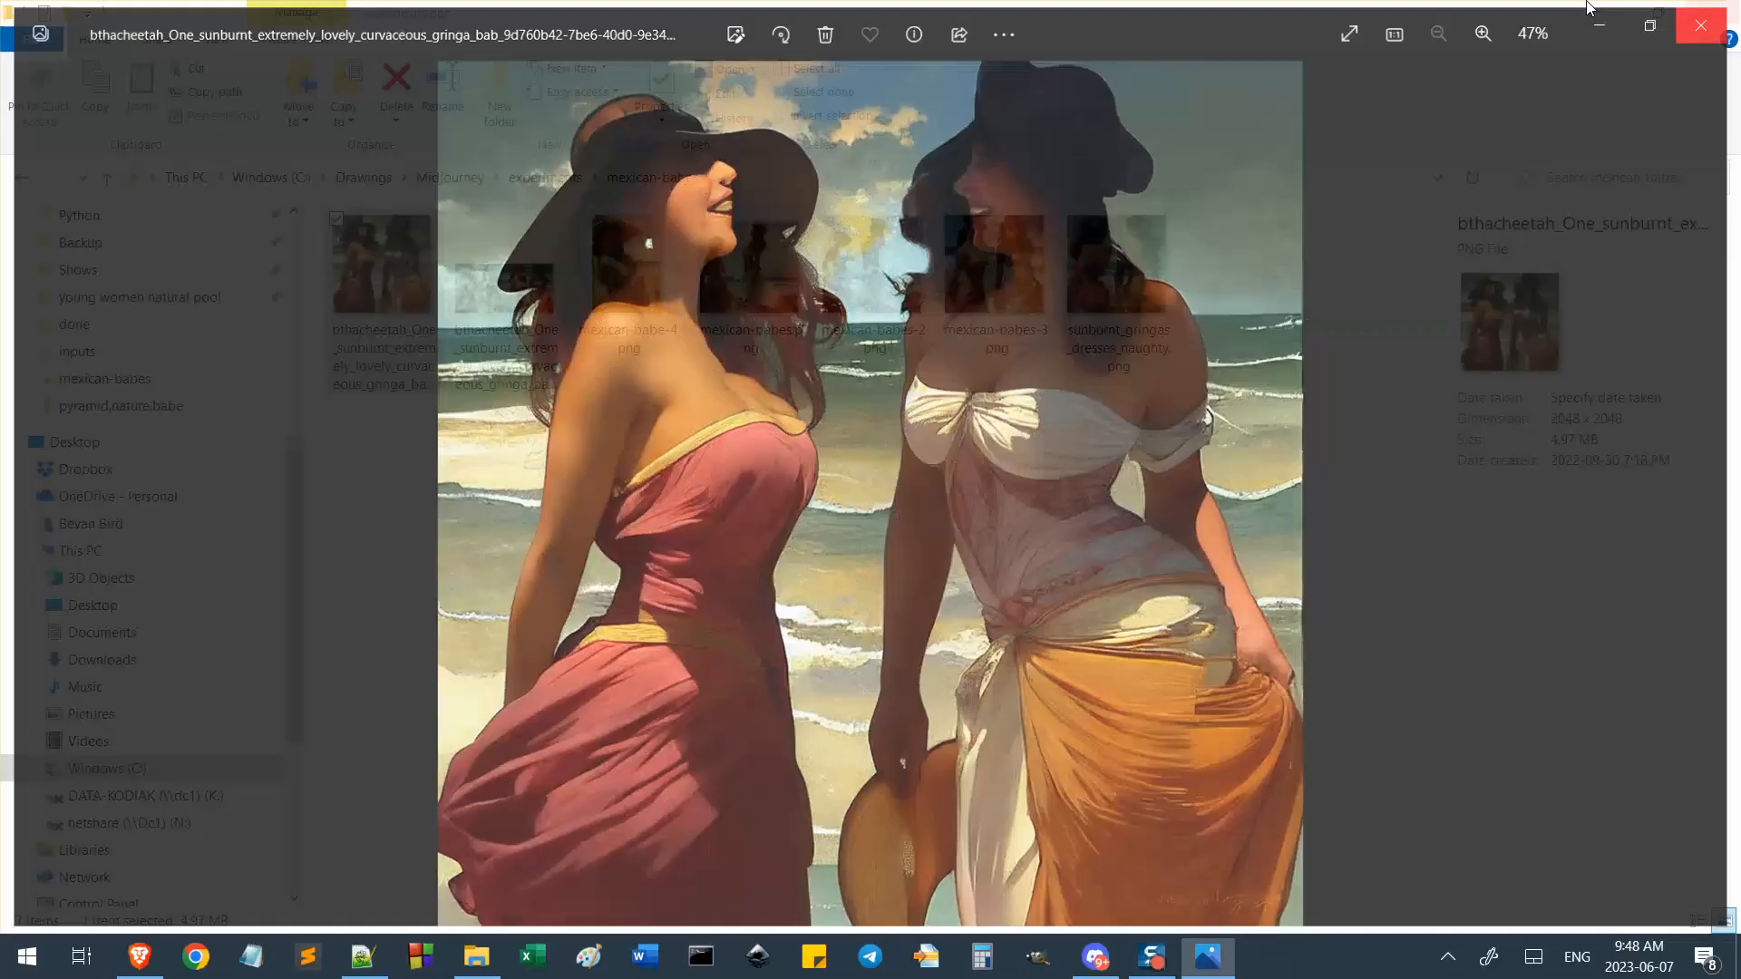
click(514, 181)
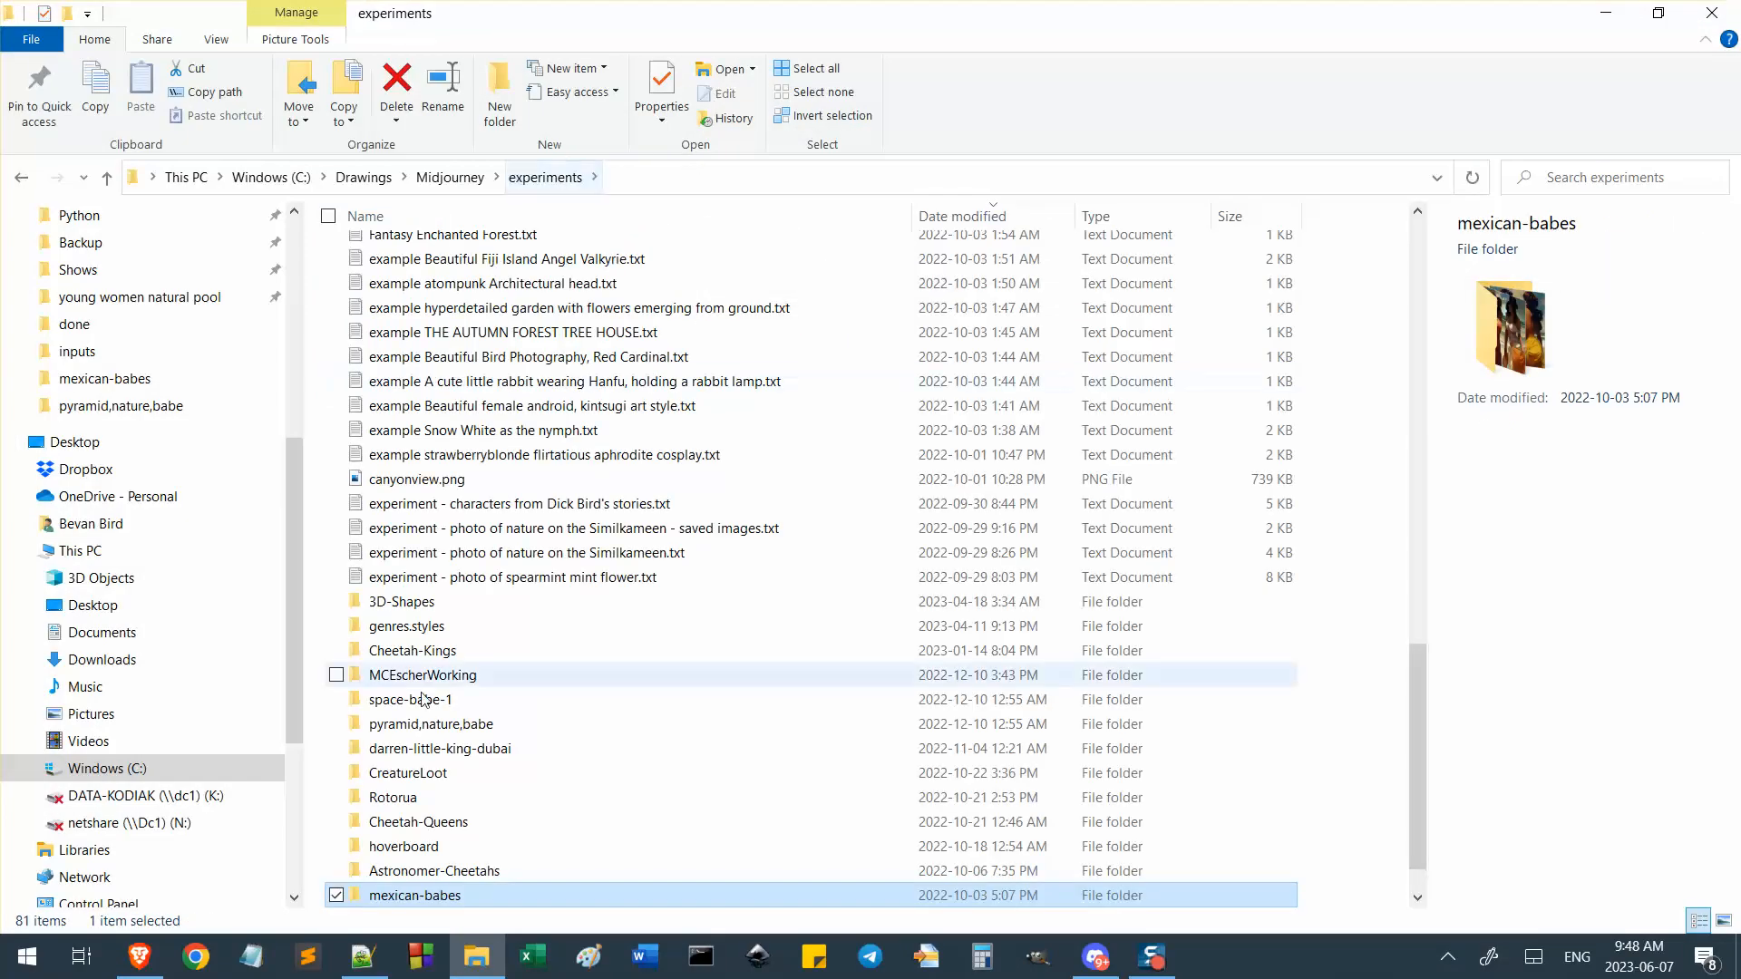
scroll(472, 690, down, 1)
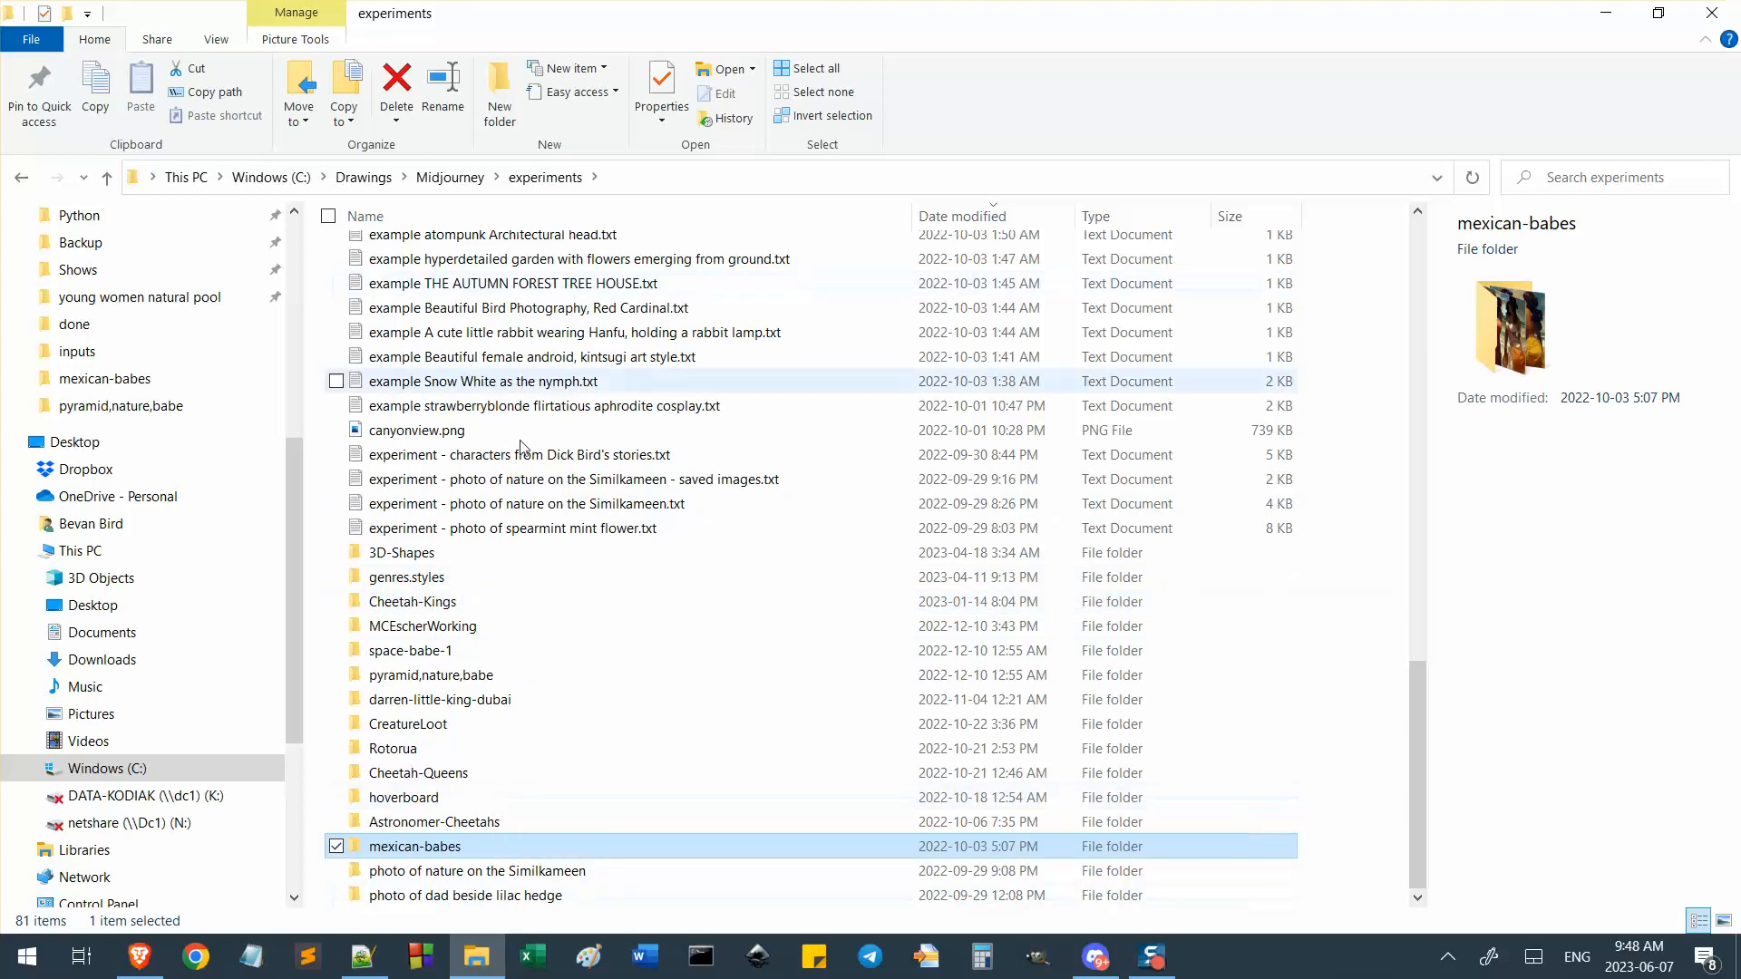
Switch to the babe-profile-pic inputs folder, look over its first images, check the parent folder and reopen inputs.
click(1158, 966)
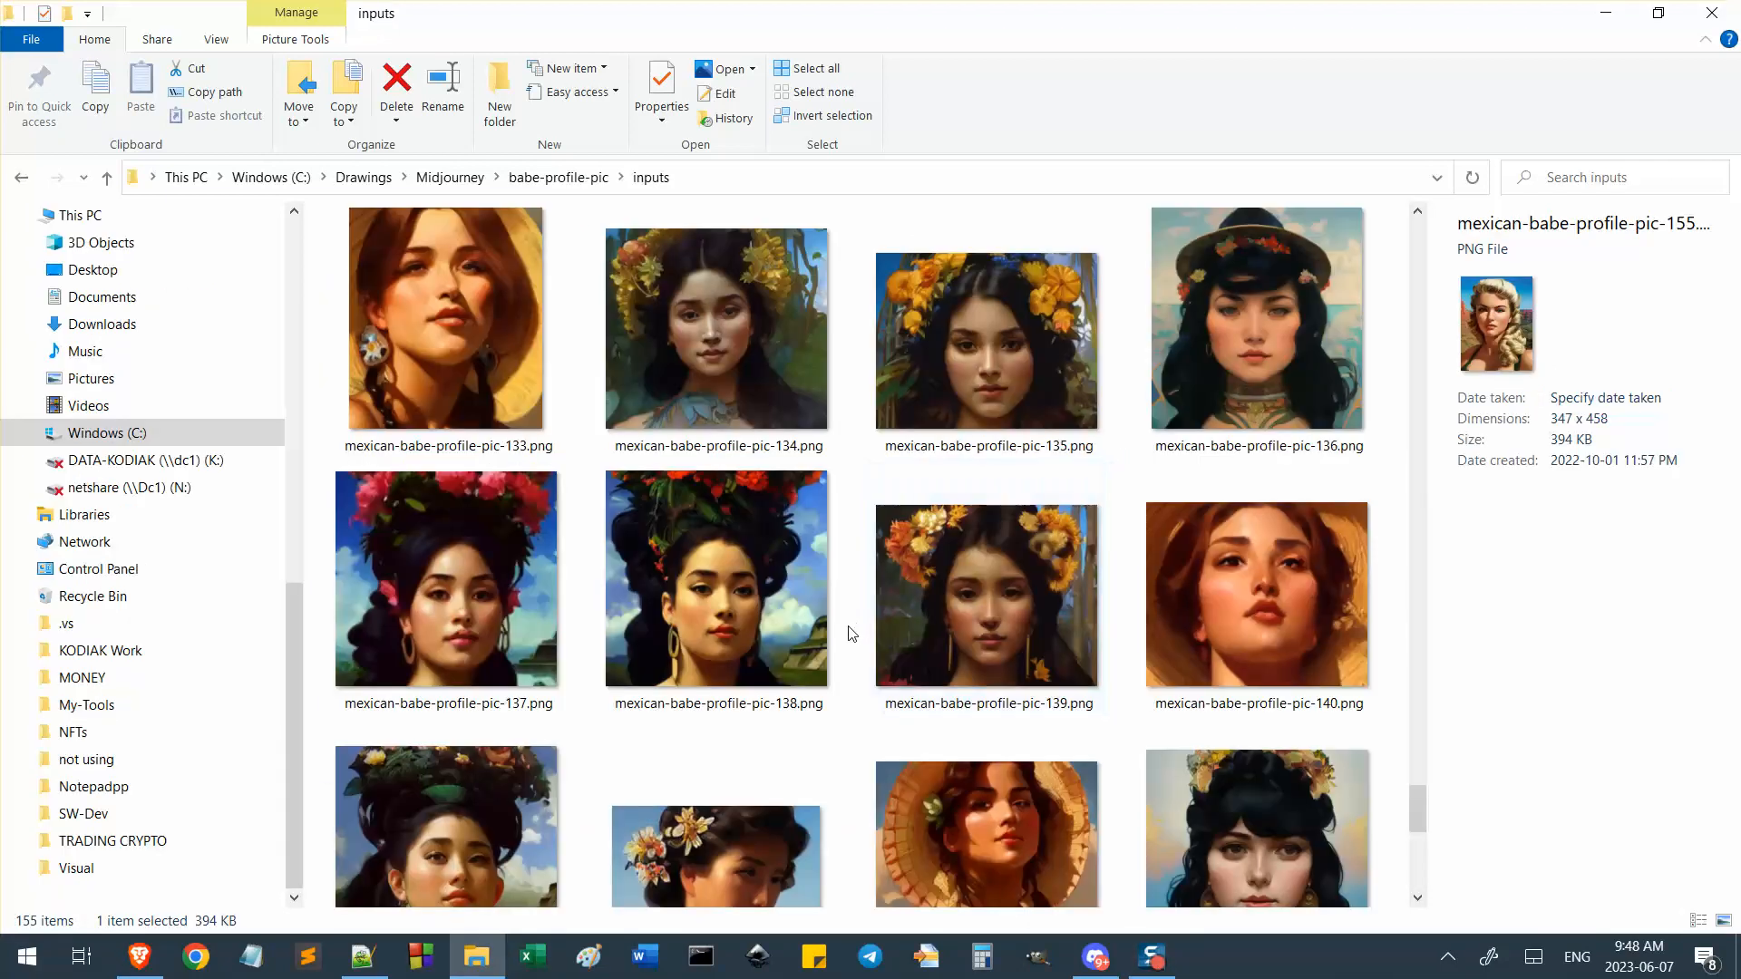
scroll(851, 633, up, 20)
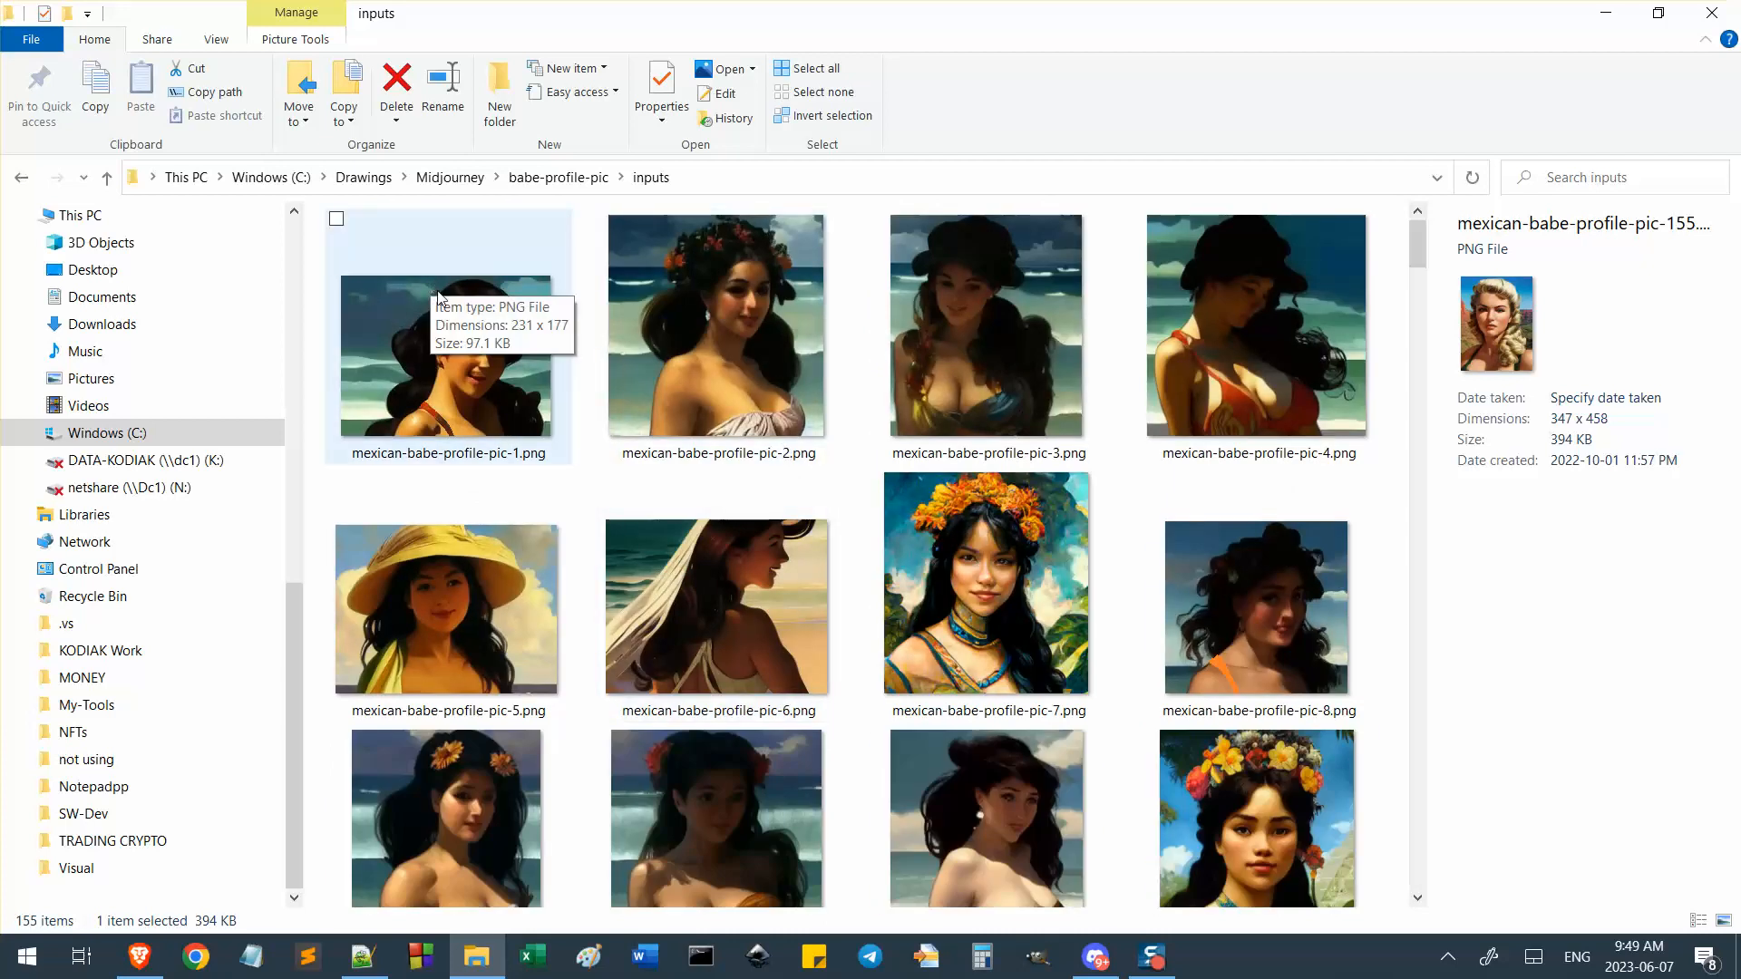
click(571, 178)
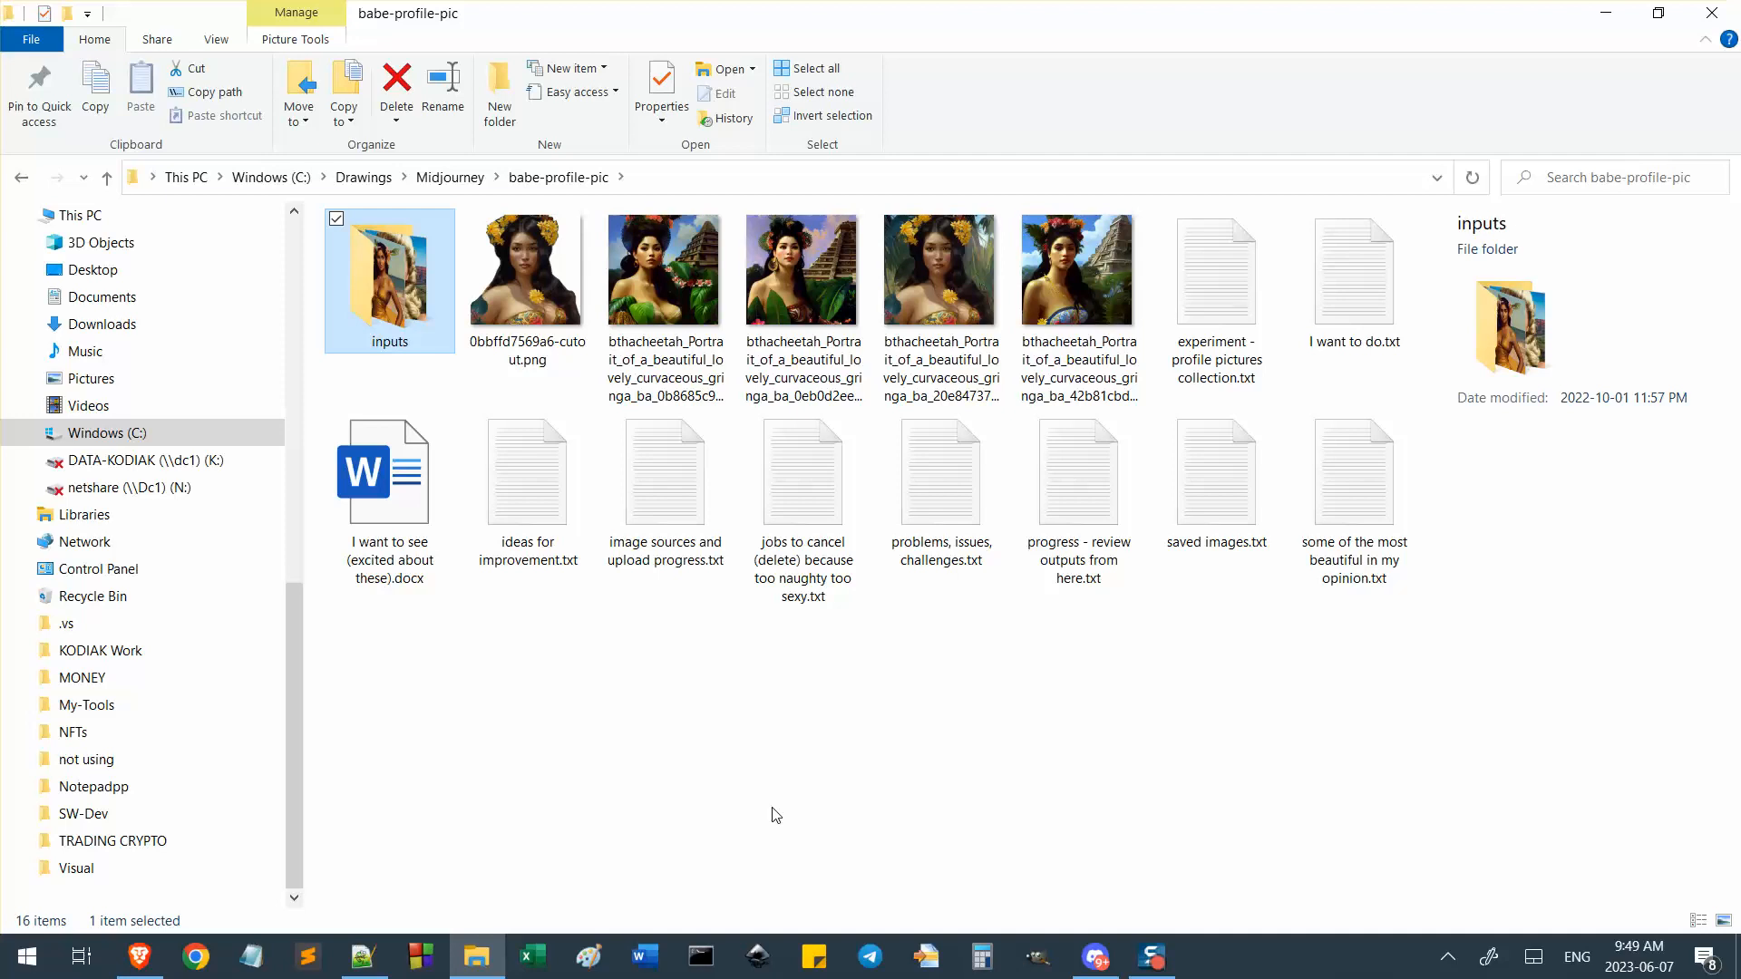
click(551, 180)
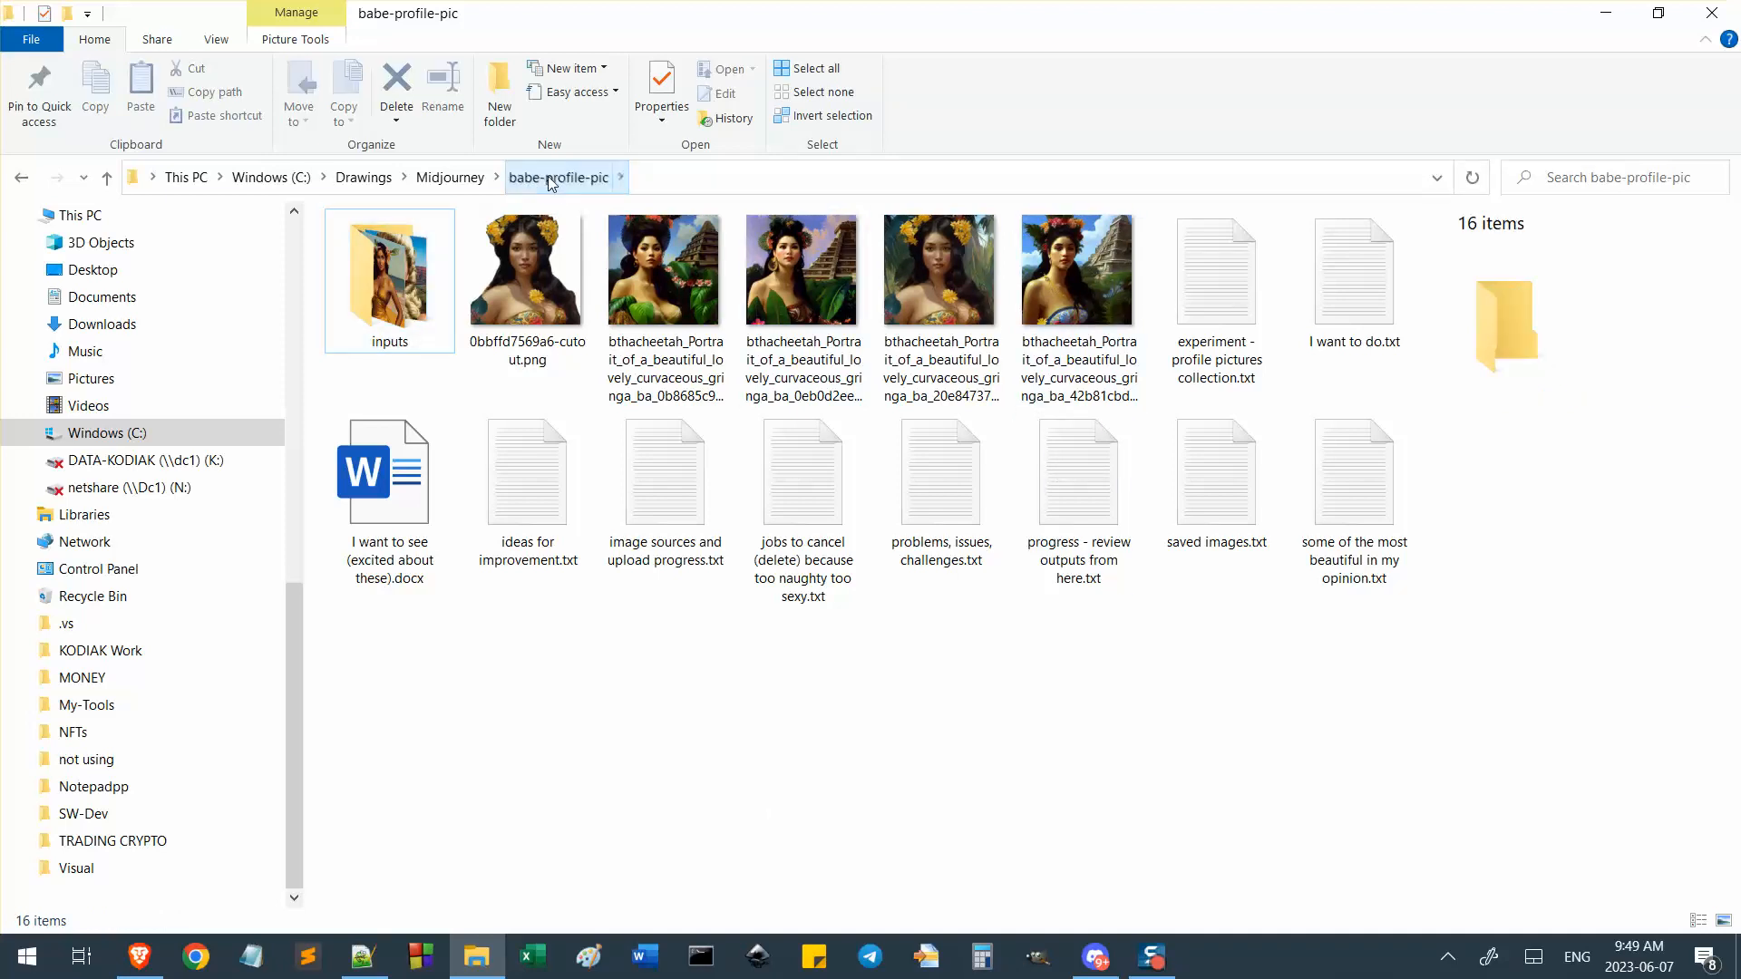
double_click(410, 274)
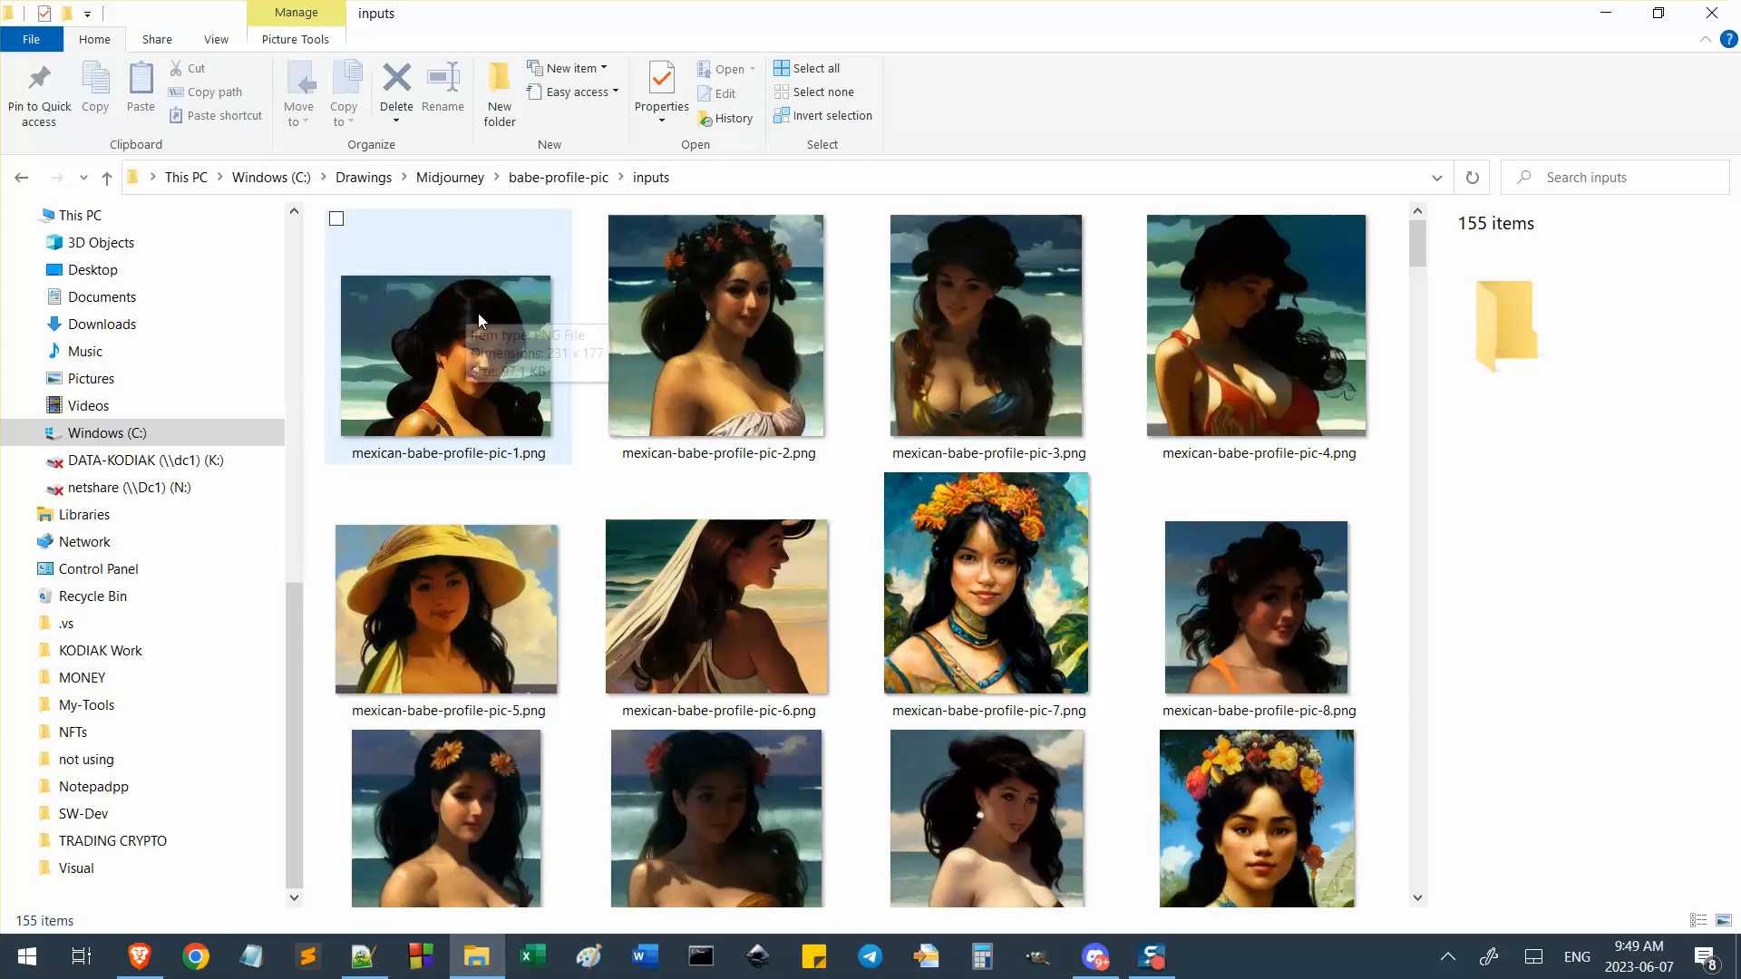
Open mexican-babe-profile-pic-1.png, inspect the pixelated red strap on the woman's shoulder up close, and return to the full picture.
double_click(520, 280)
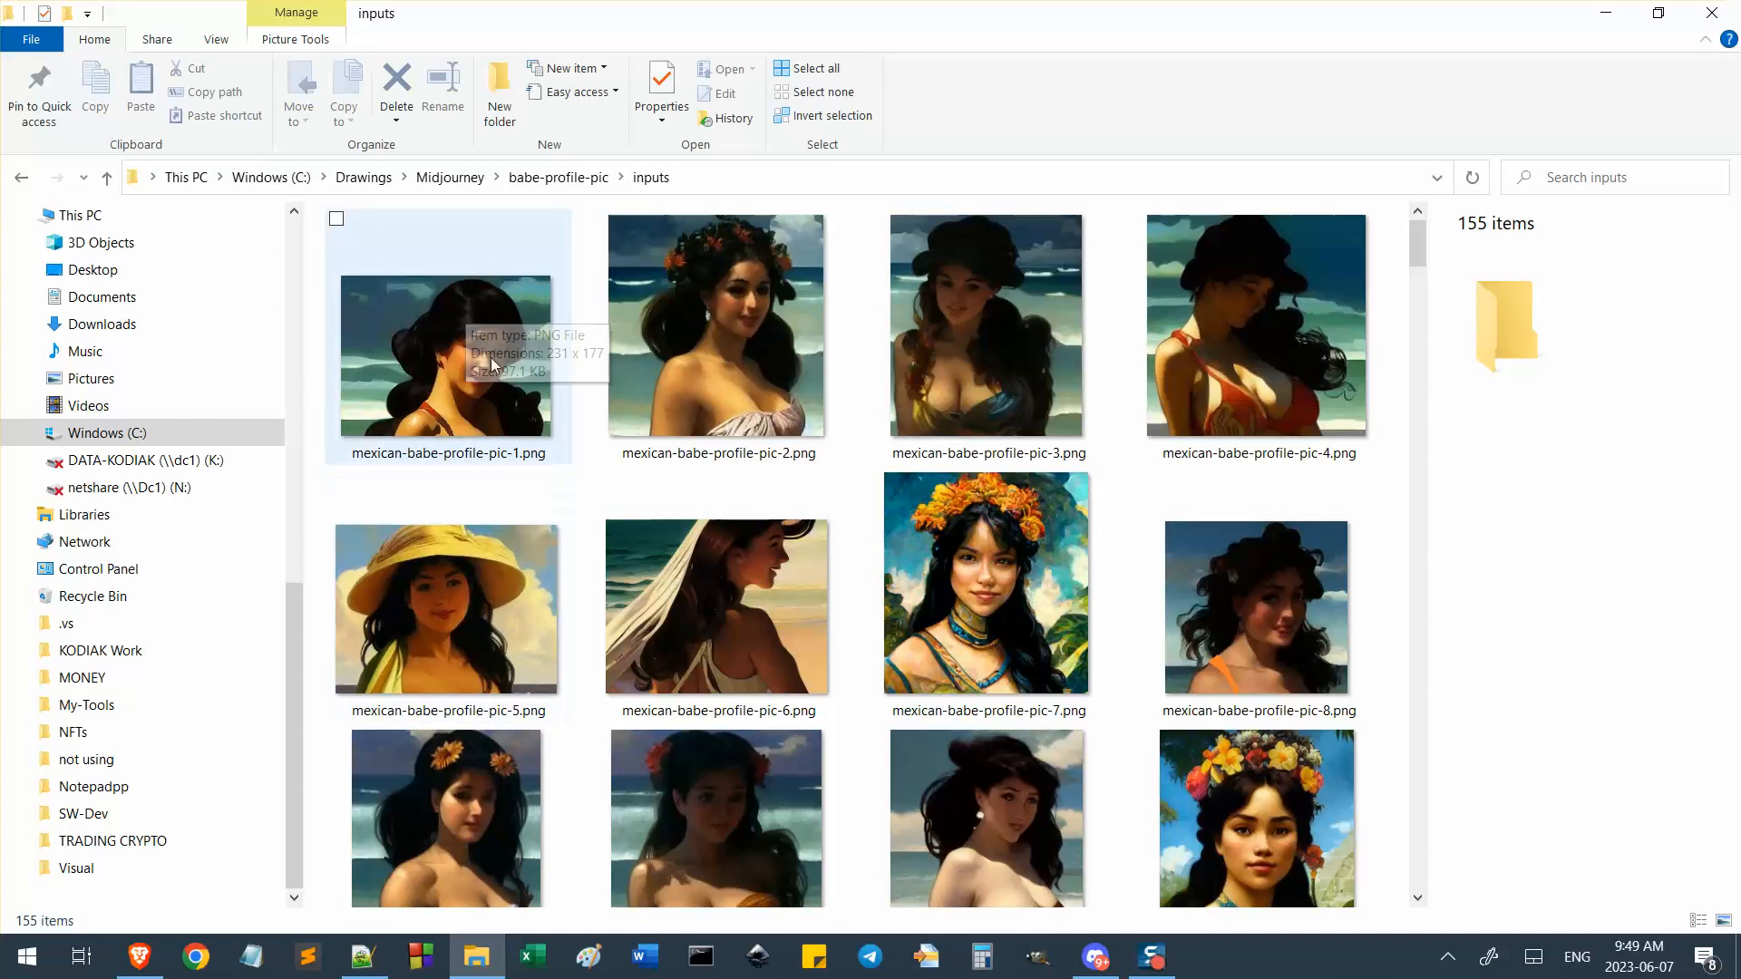
scroll(1068, 519, up, 5)
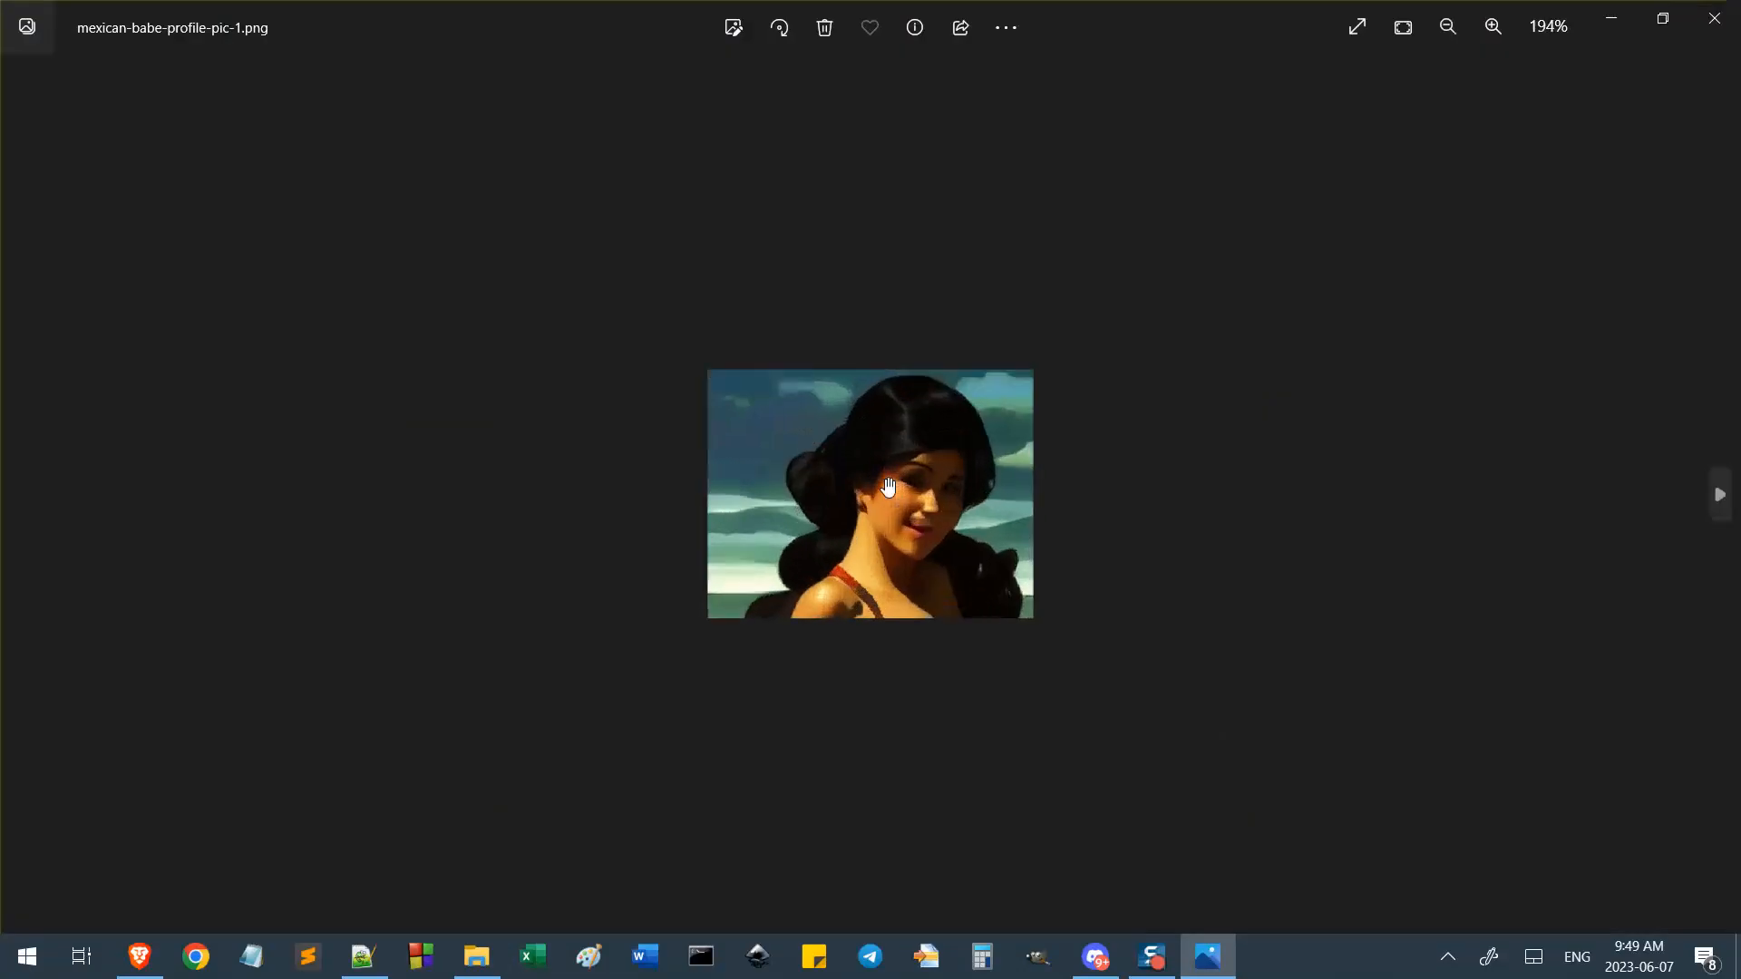
scroll(979, 760, down, 1)
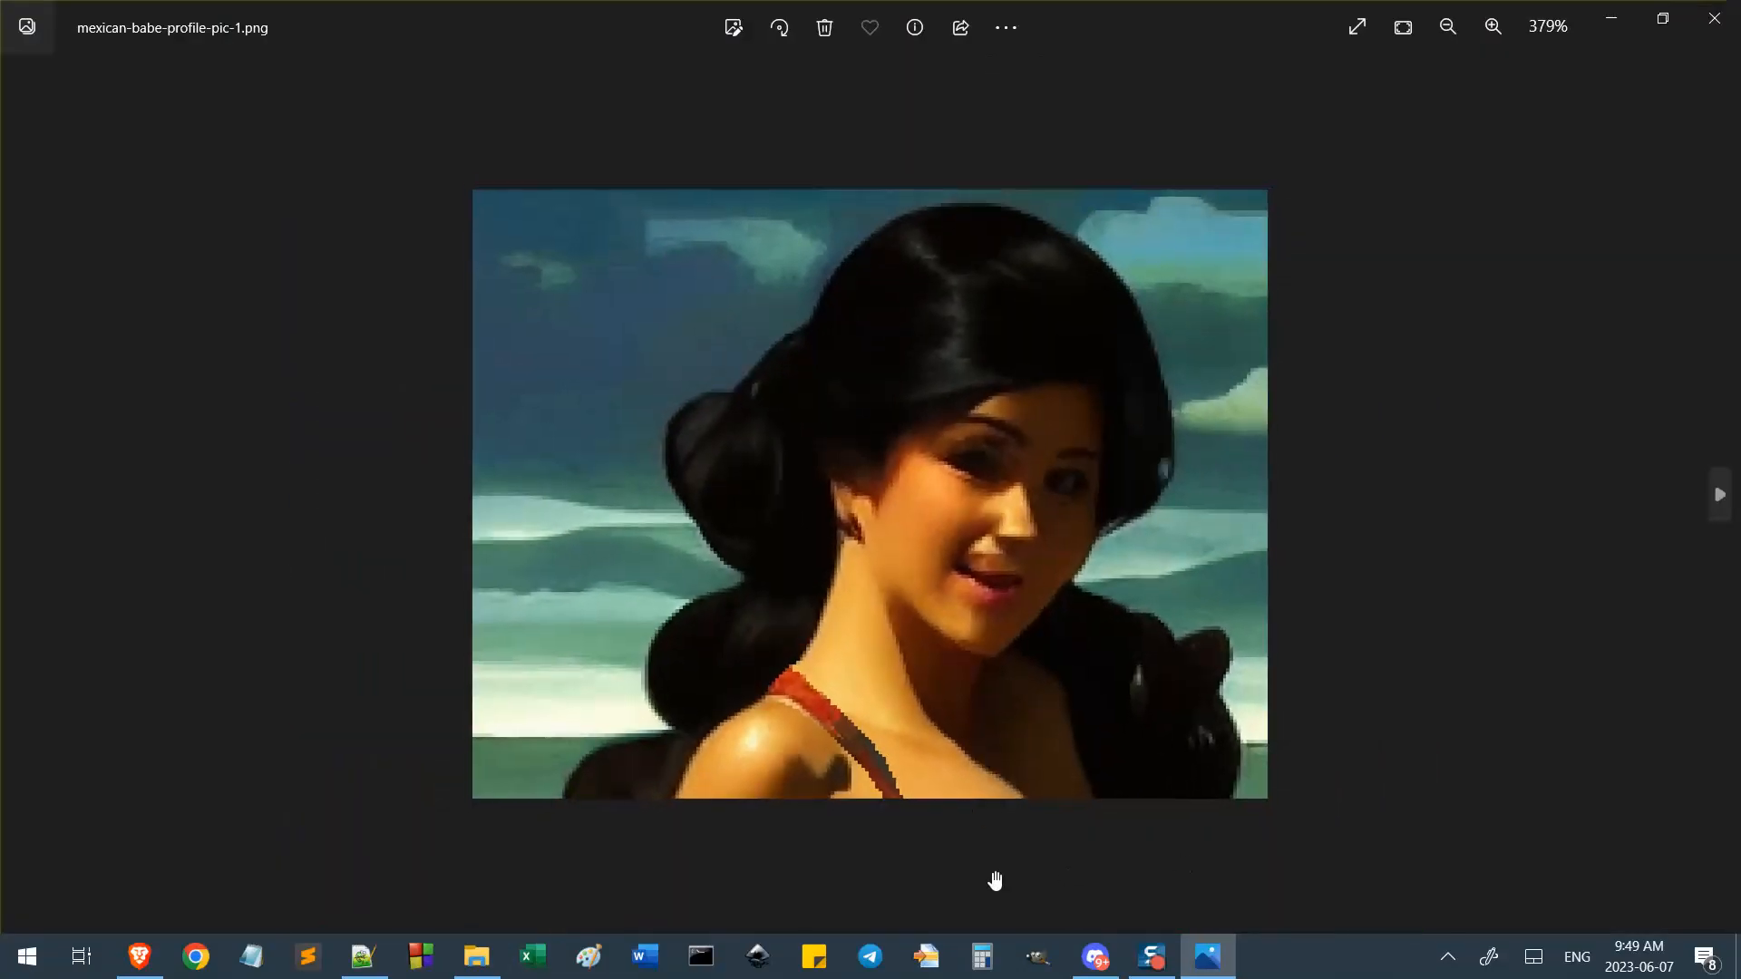
scroll(998, 880, down, 2)
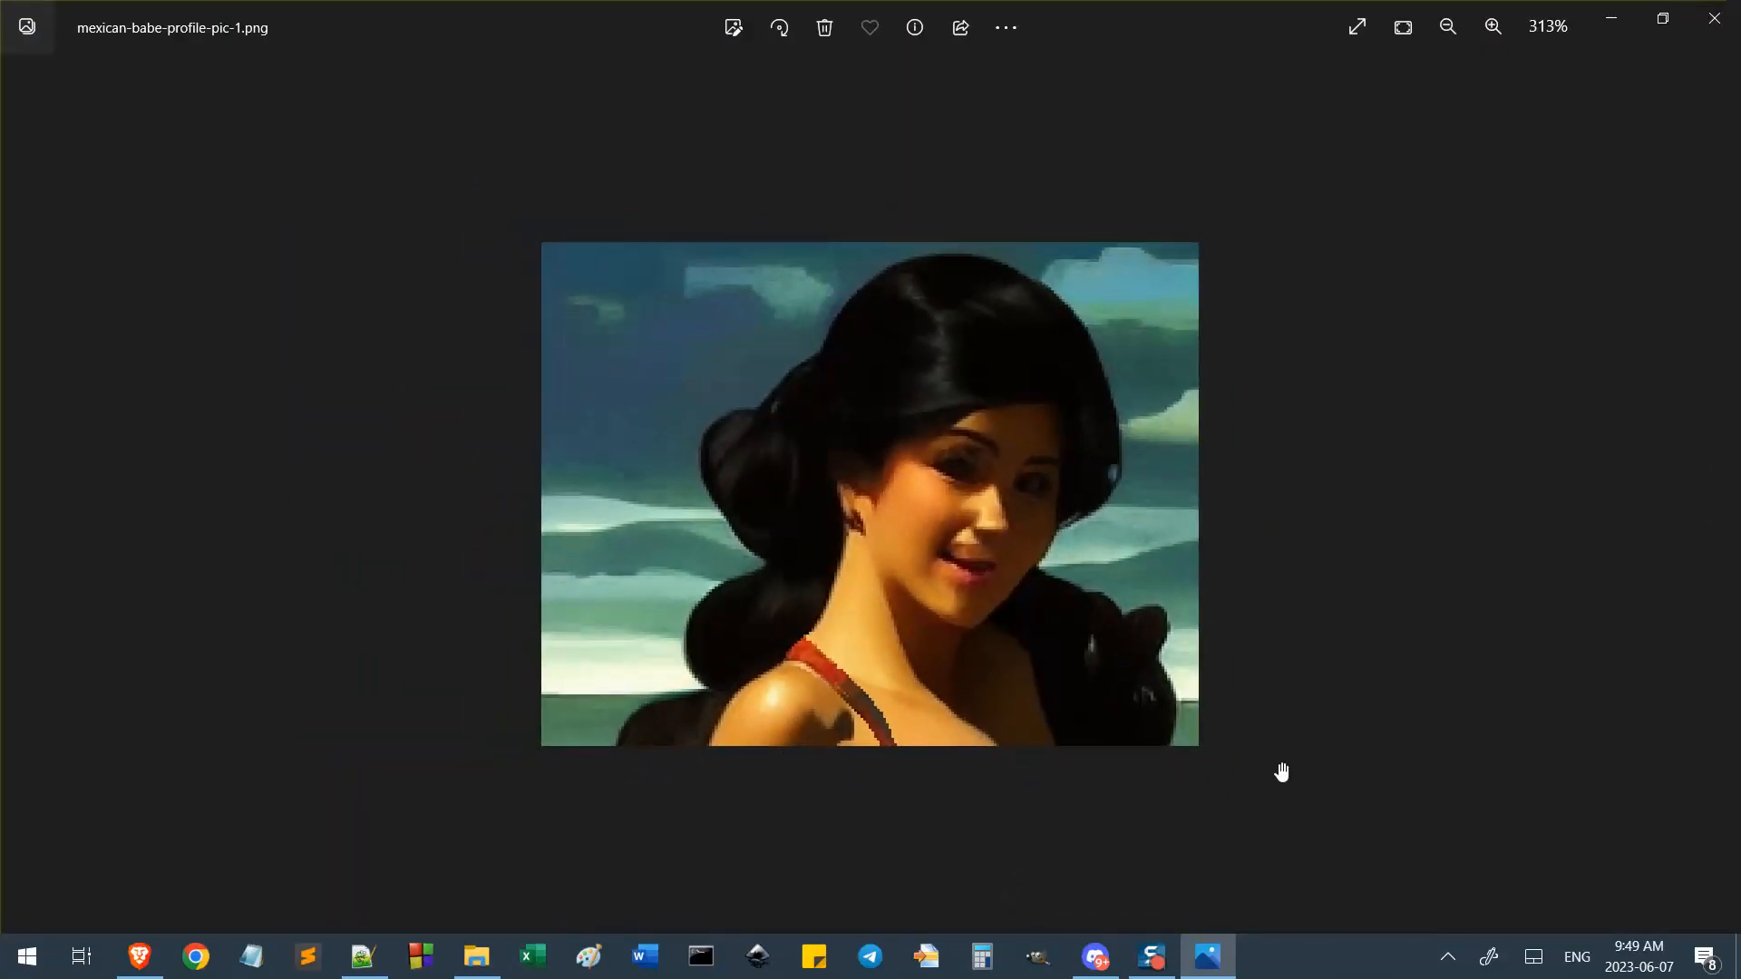
scroll(843, 762, up, 9)
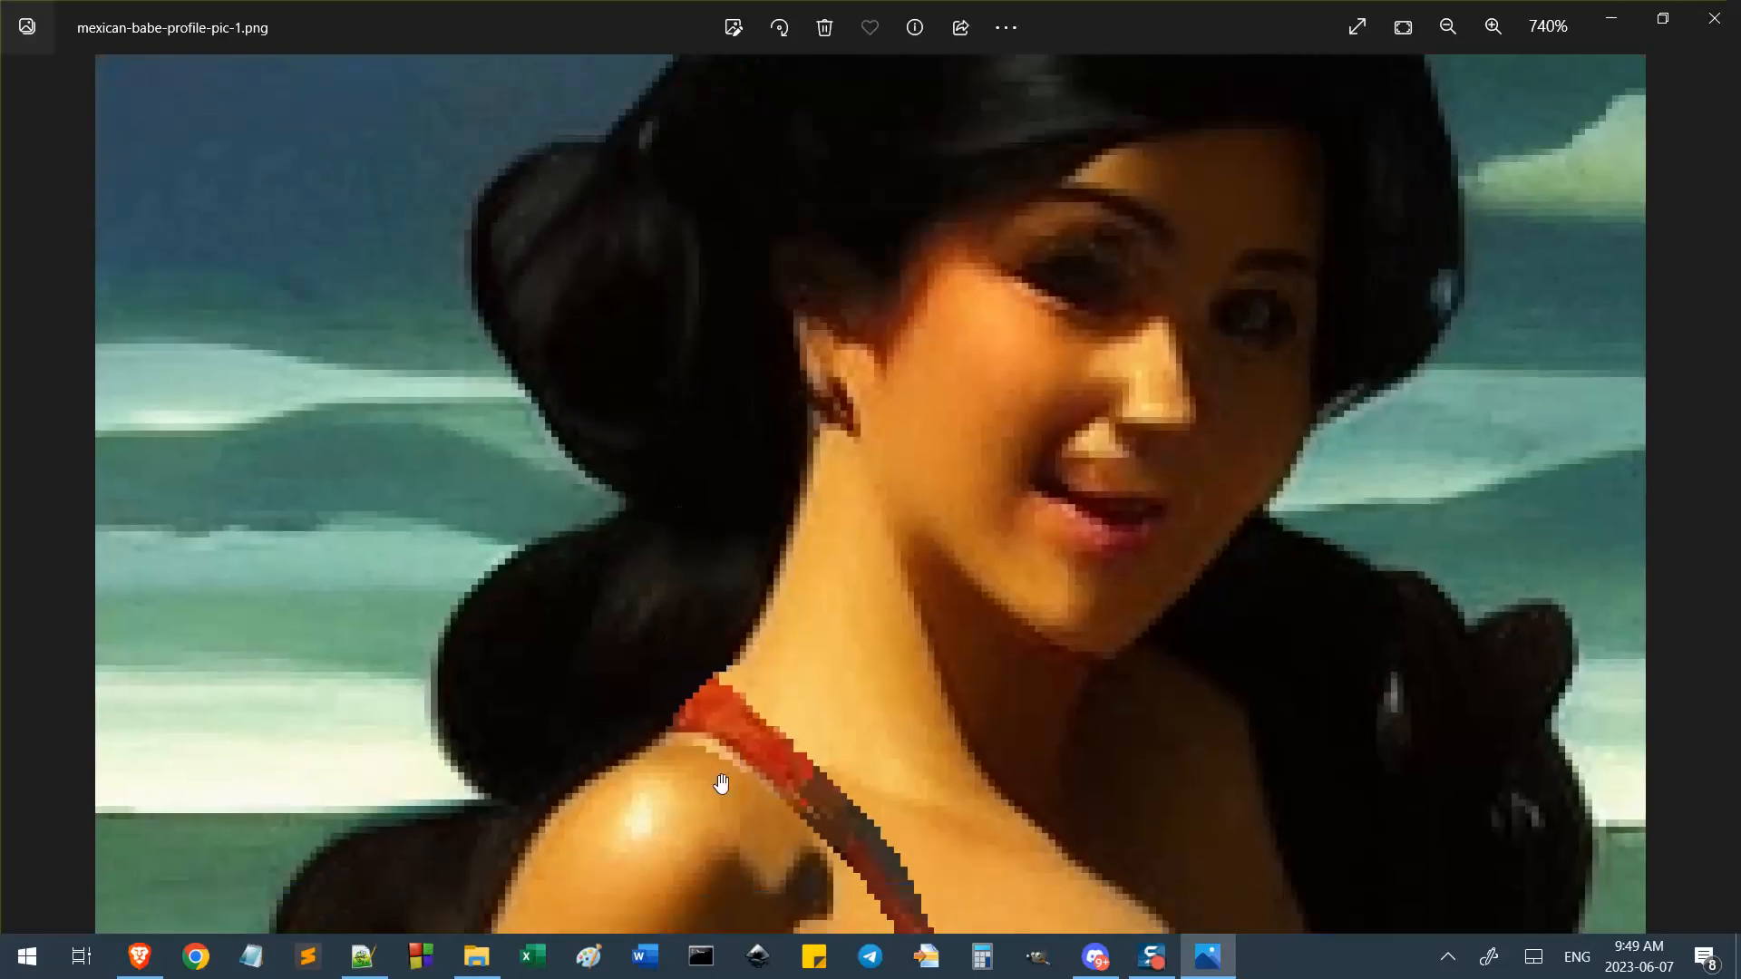
scroll(831, 653, up, 5)
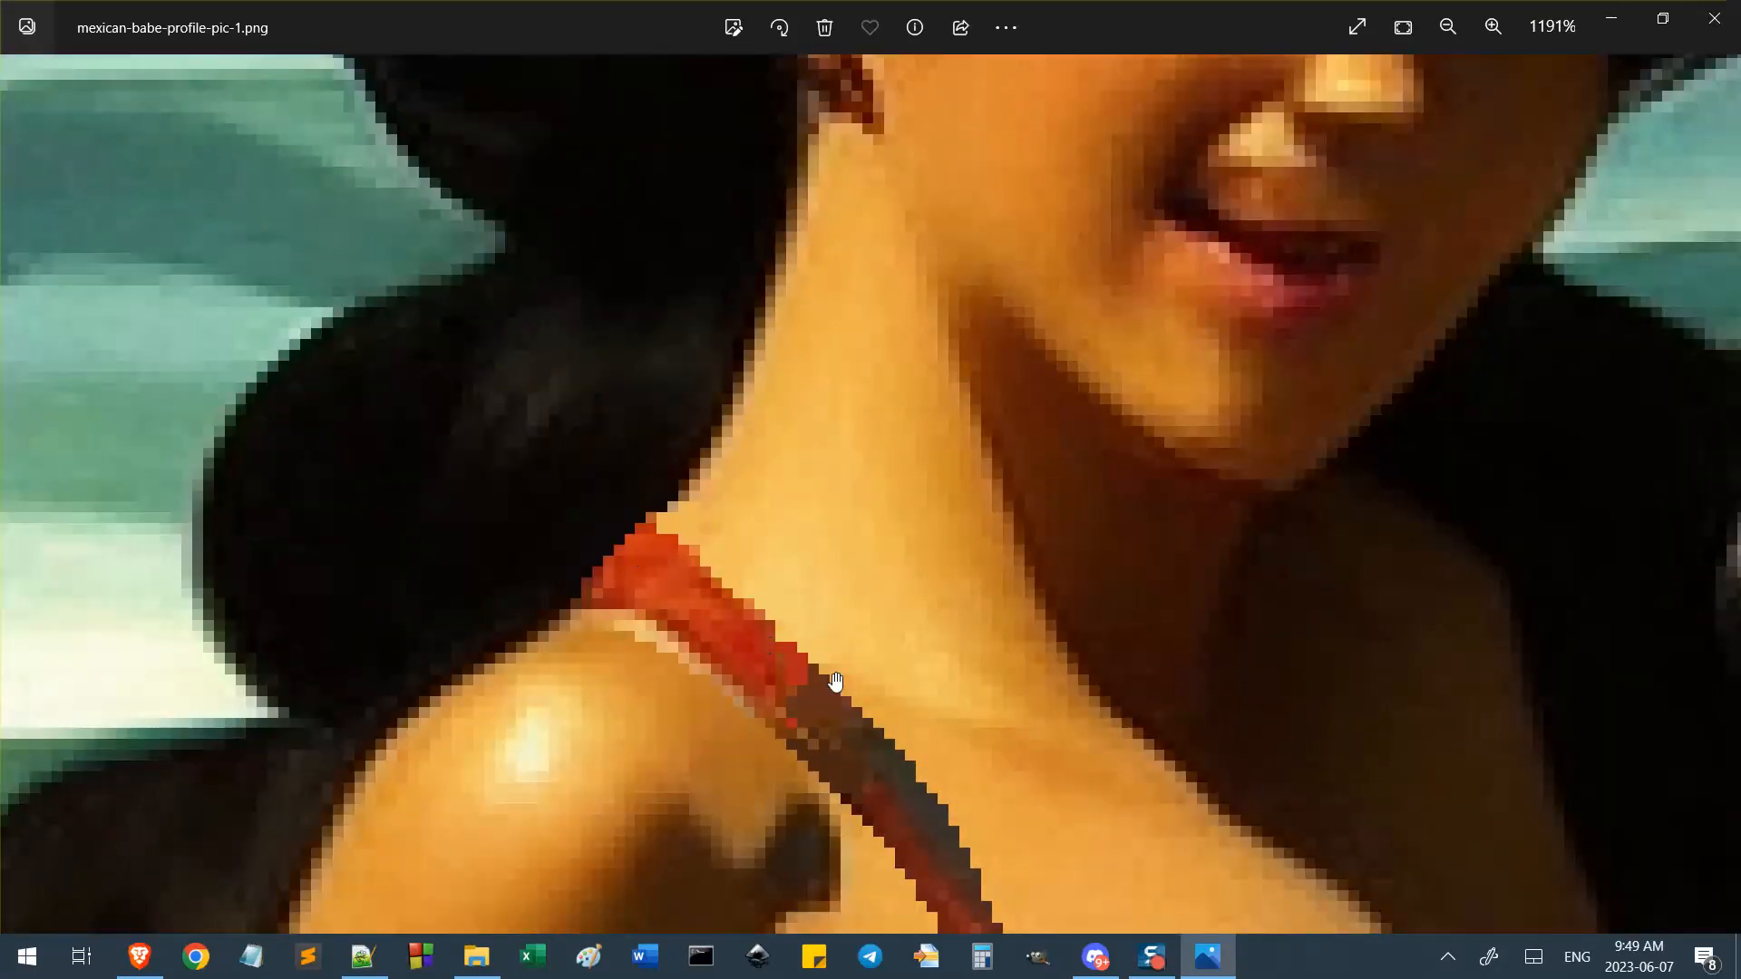
scroll(835, 681, down, 8)
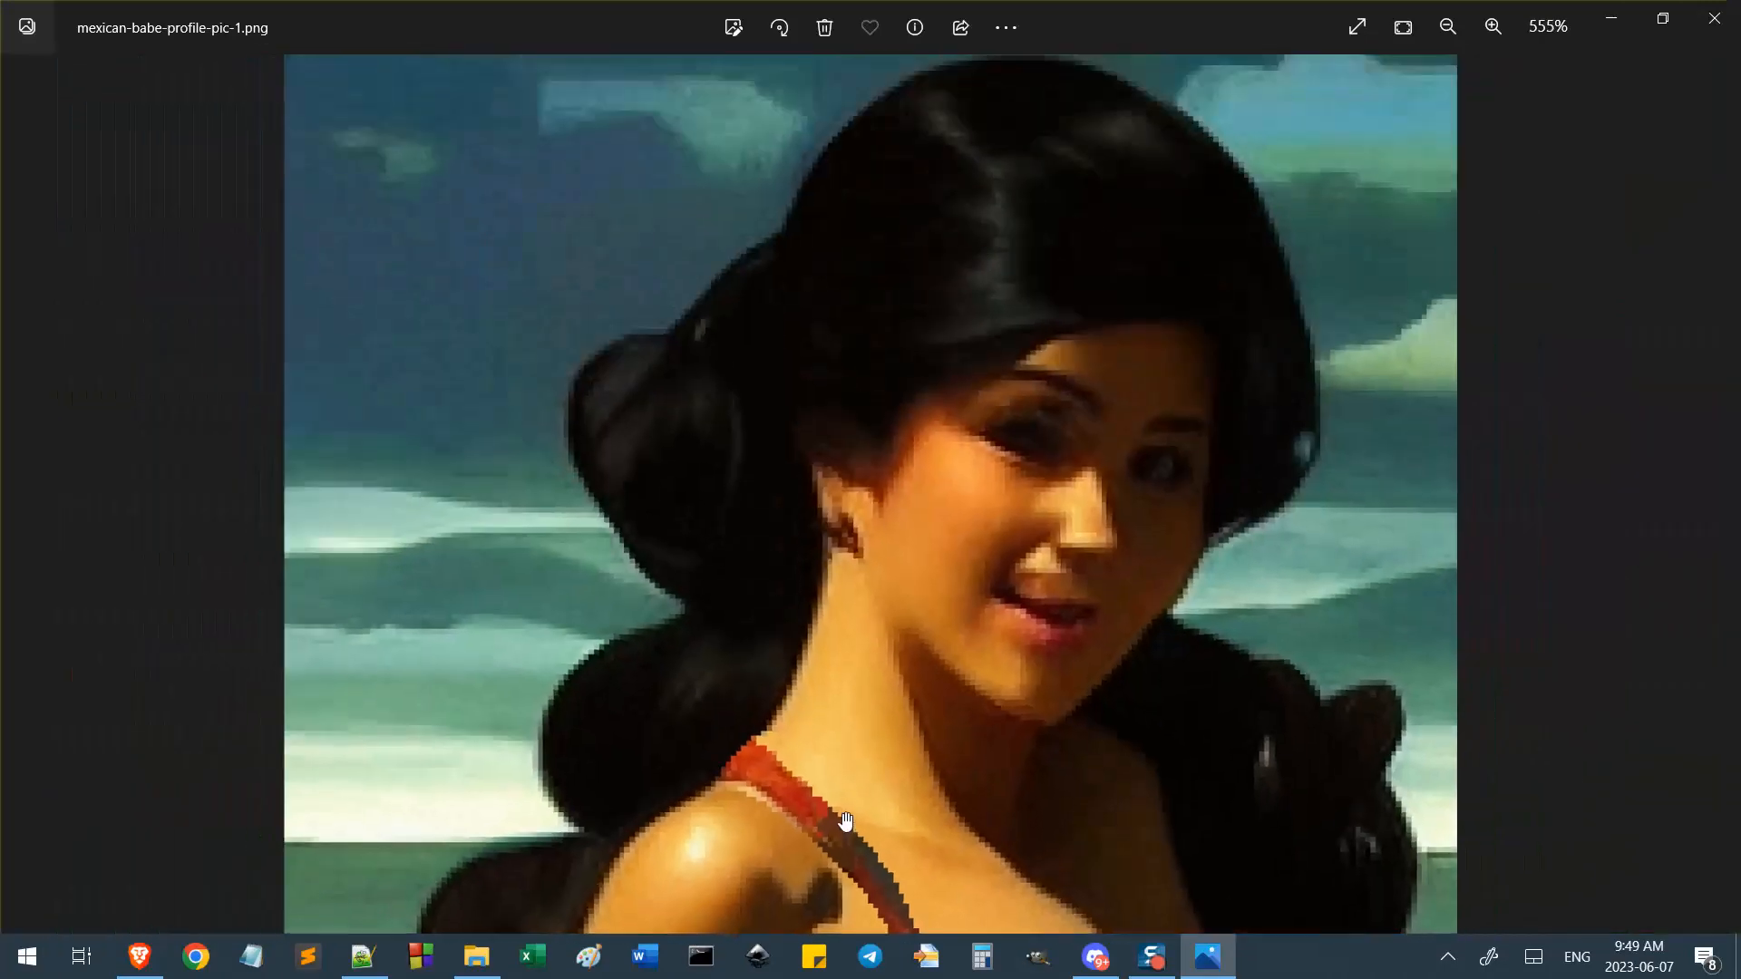
scroll(844, 819, down, 7)
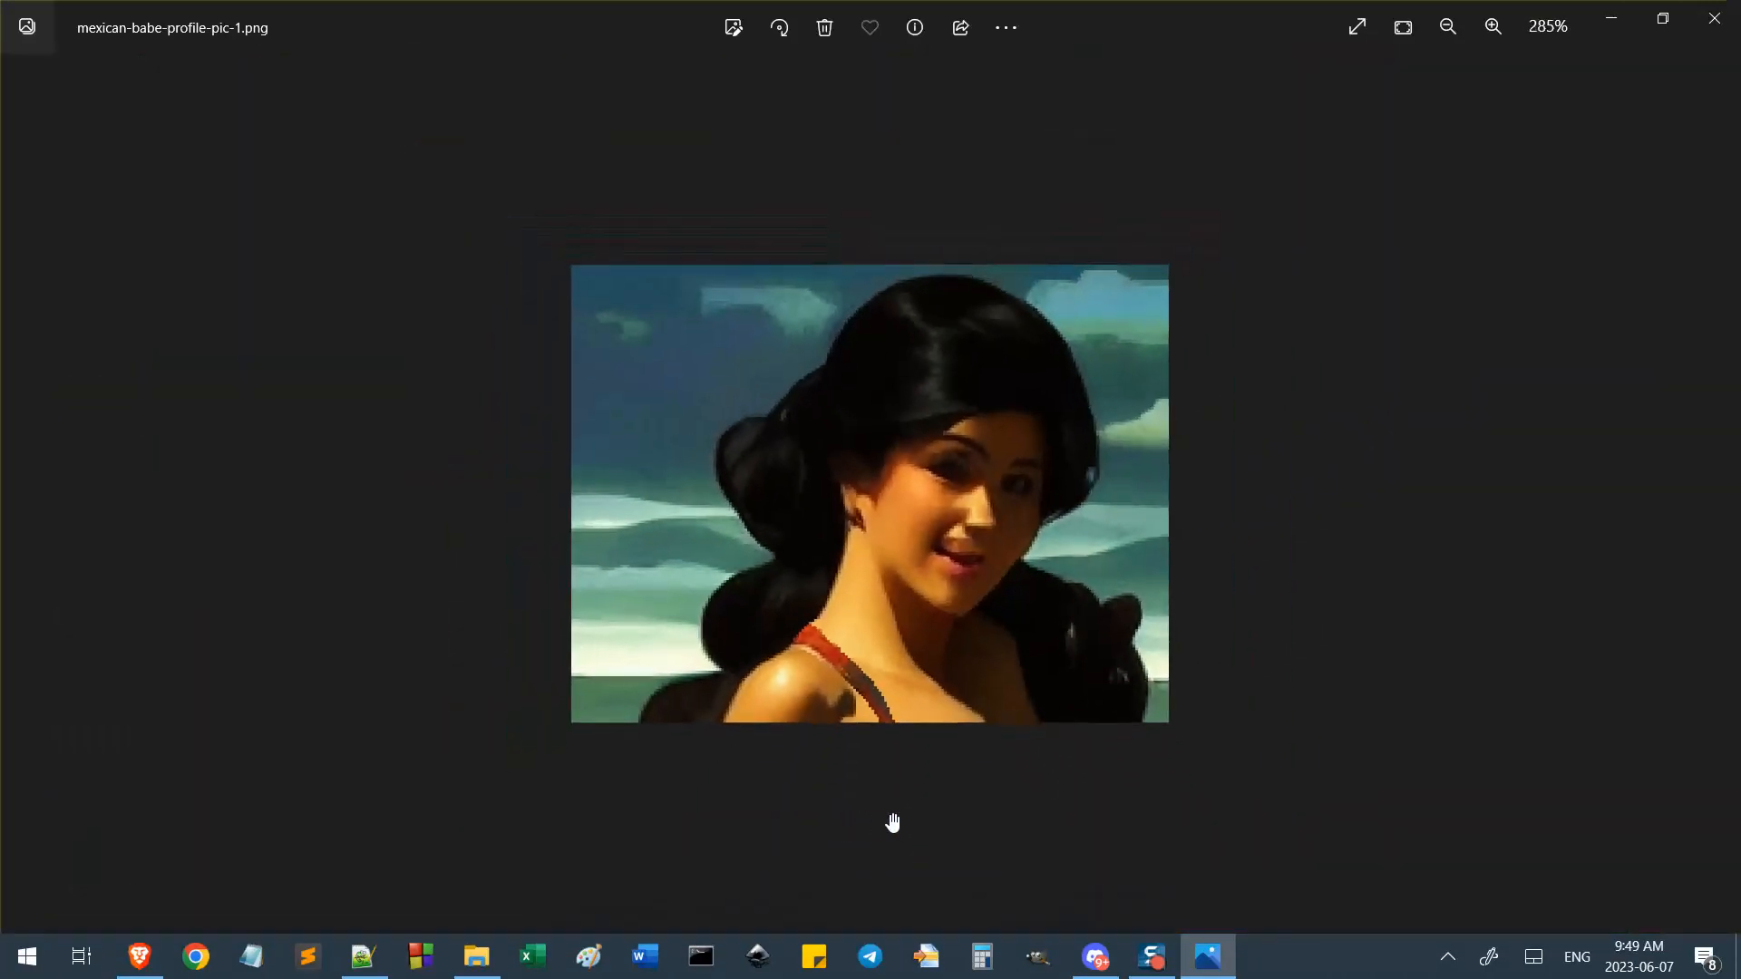
scroll(862, 692, down, 6)
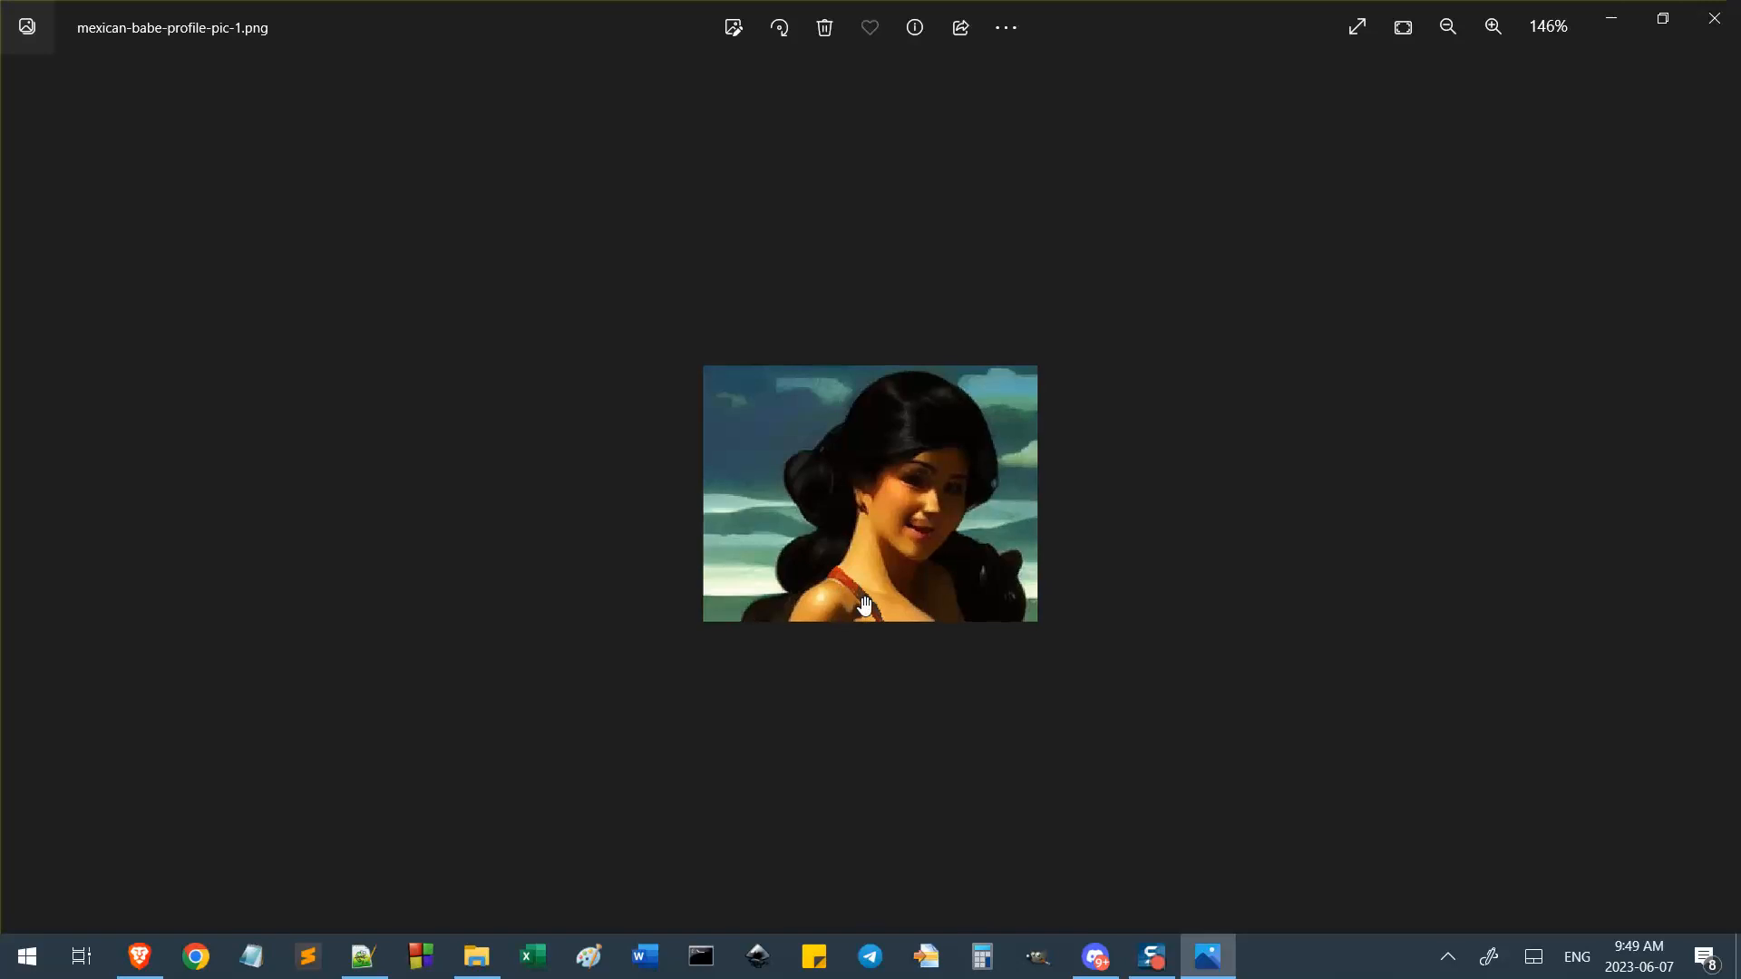
scroll(869, 613, down, 2)
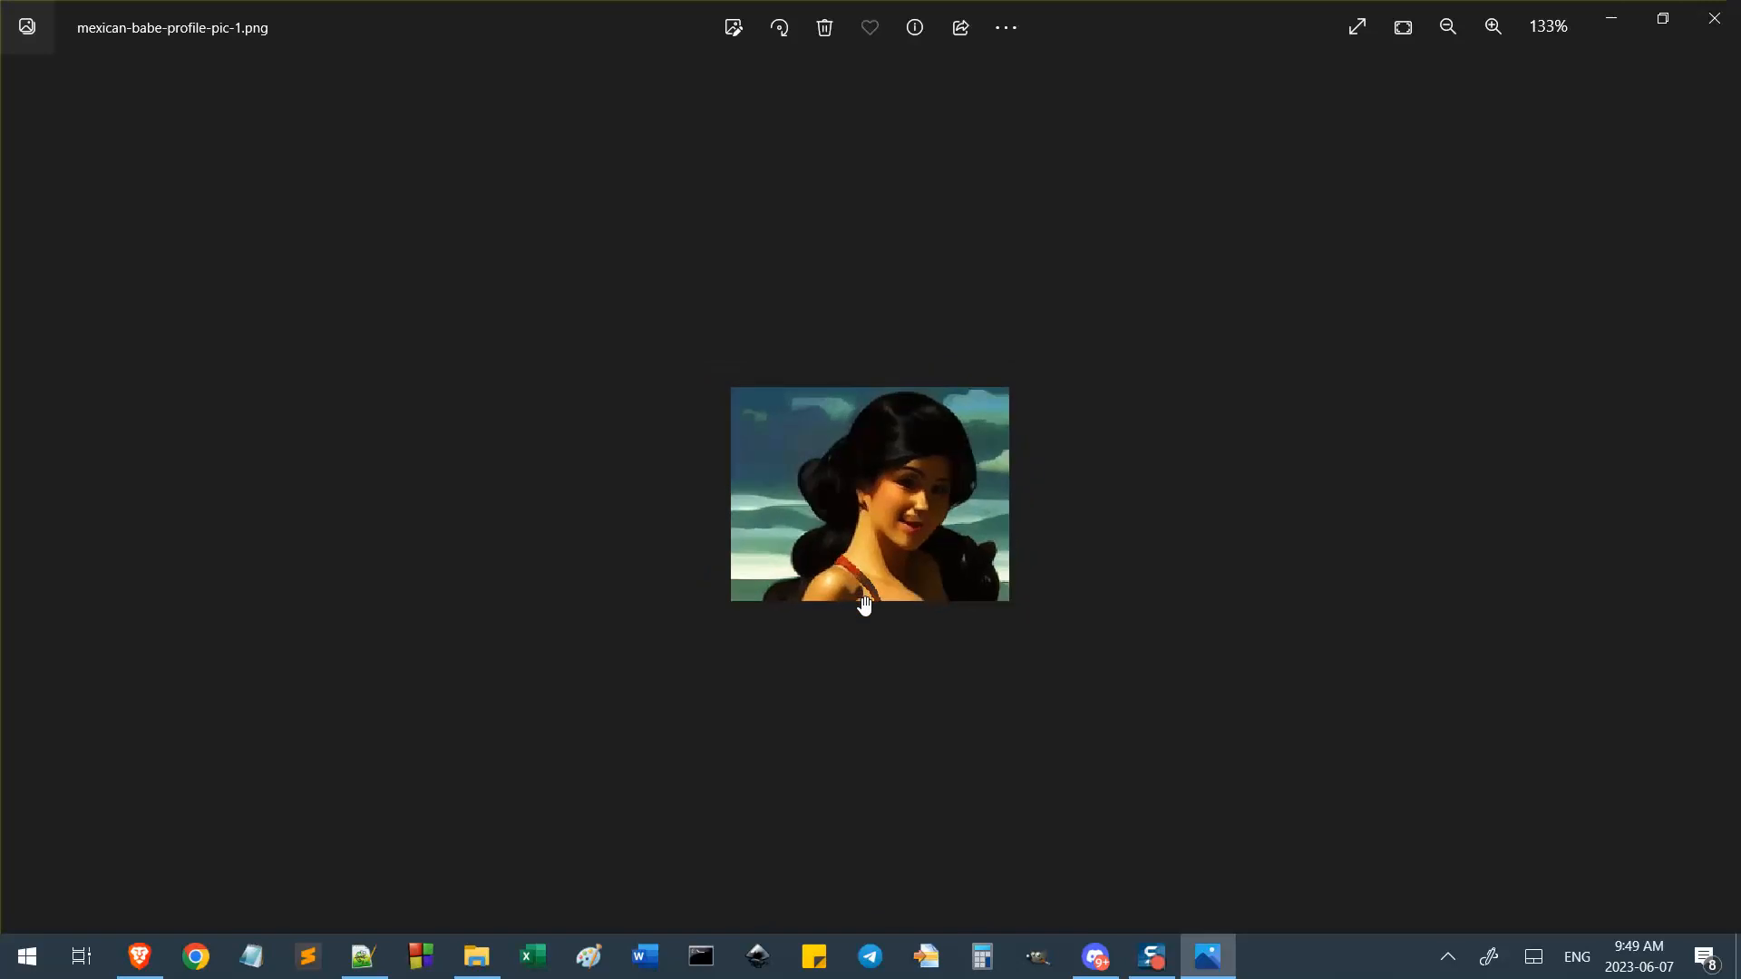
double_click(875, 549)
Browse forward through the profile pictures to mexican-babe-profile-pic-7.png and inspect the woman with the orange flower crown up close.
key(Right)
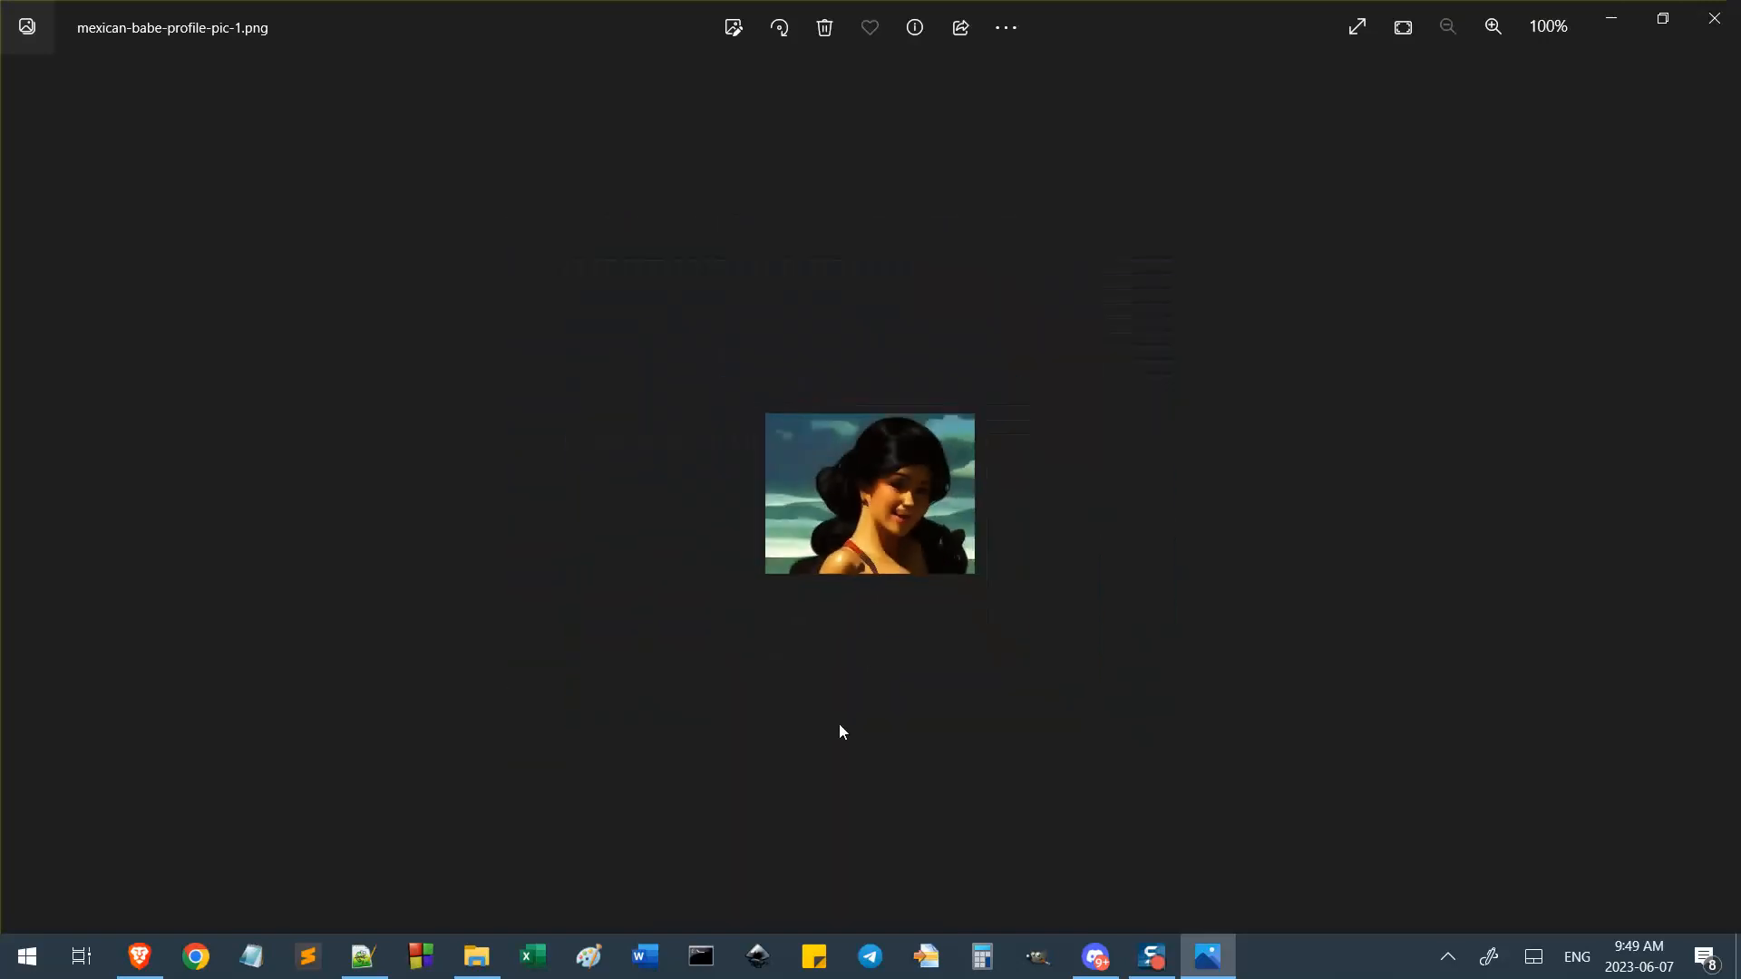
key(Right)
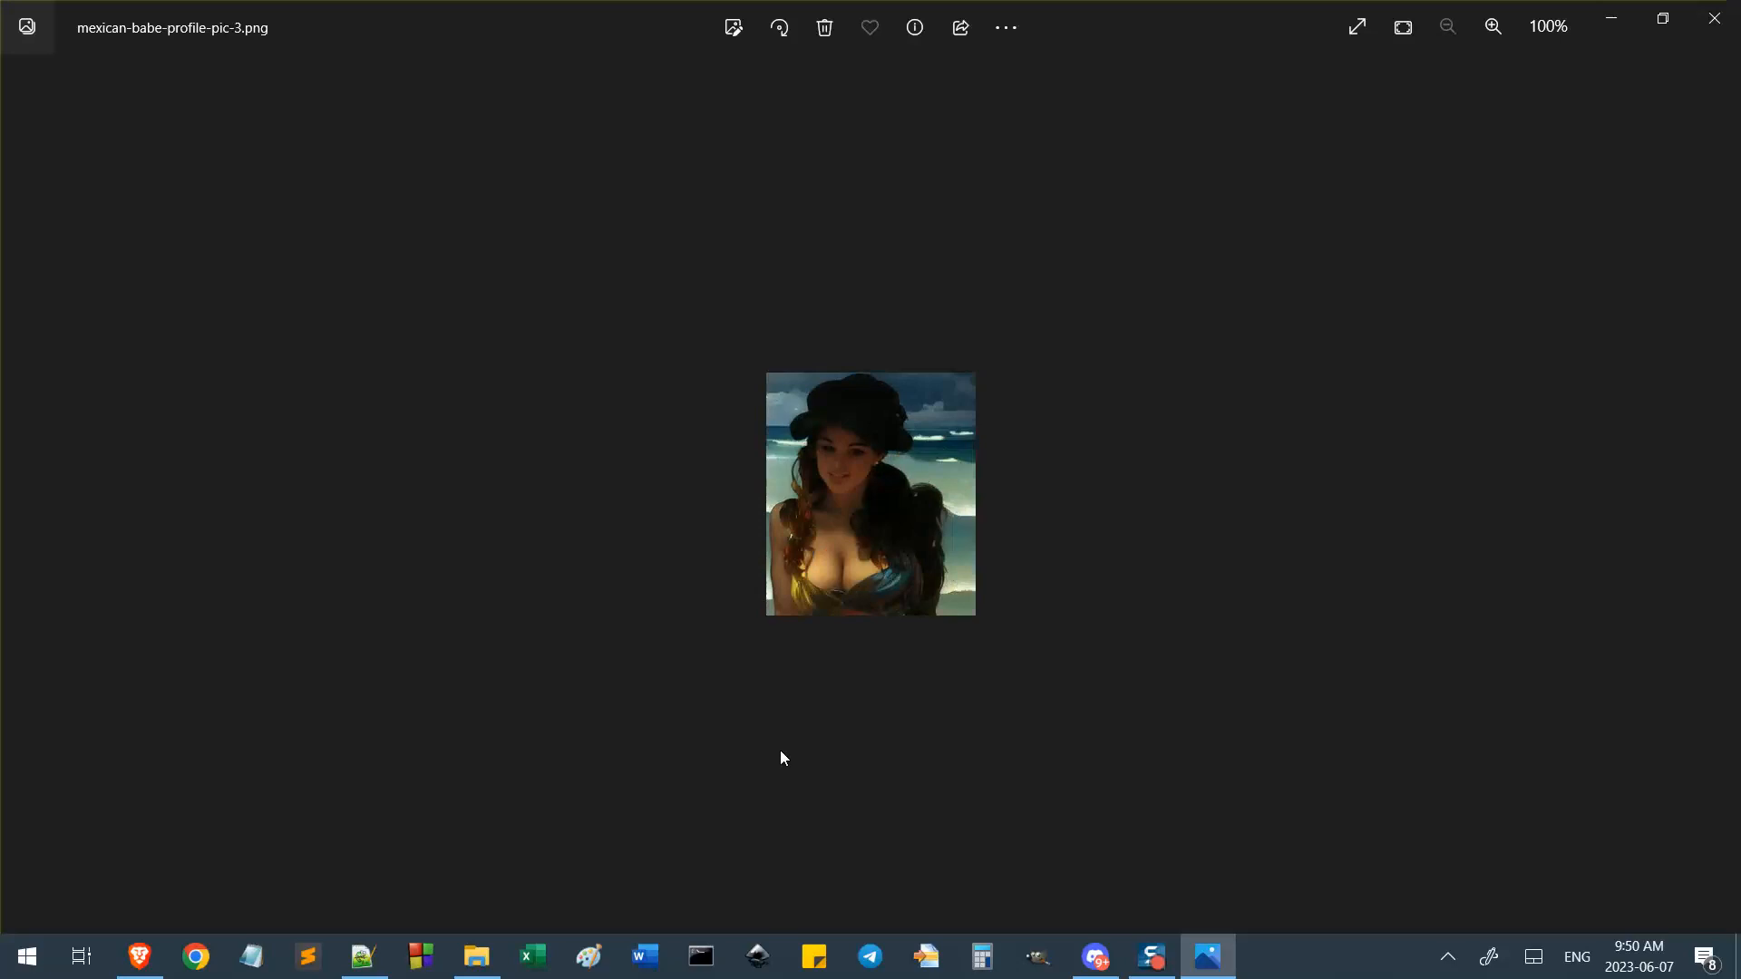
key(Right)
key(Right)
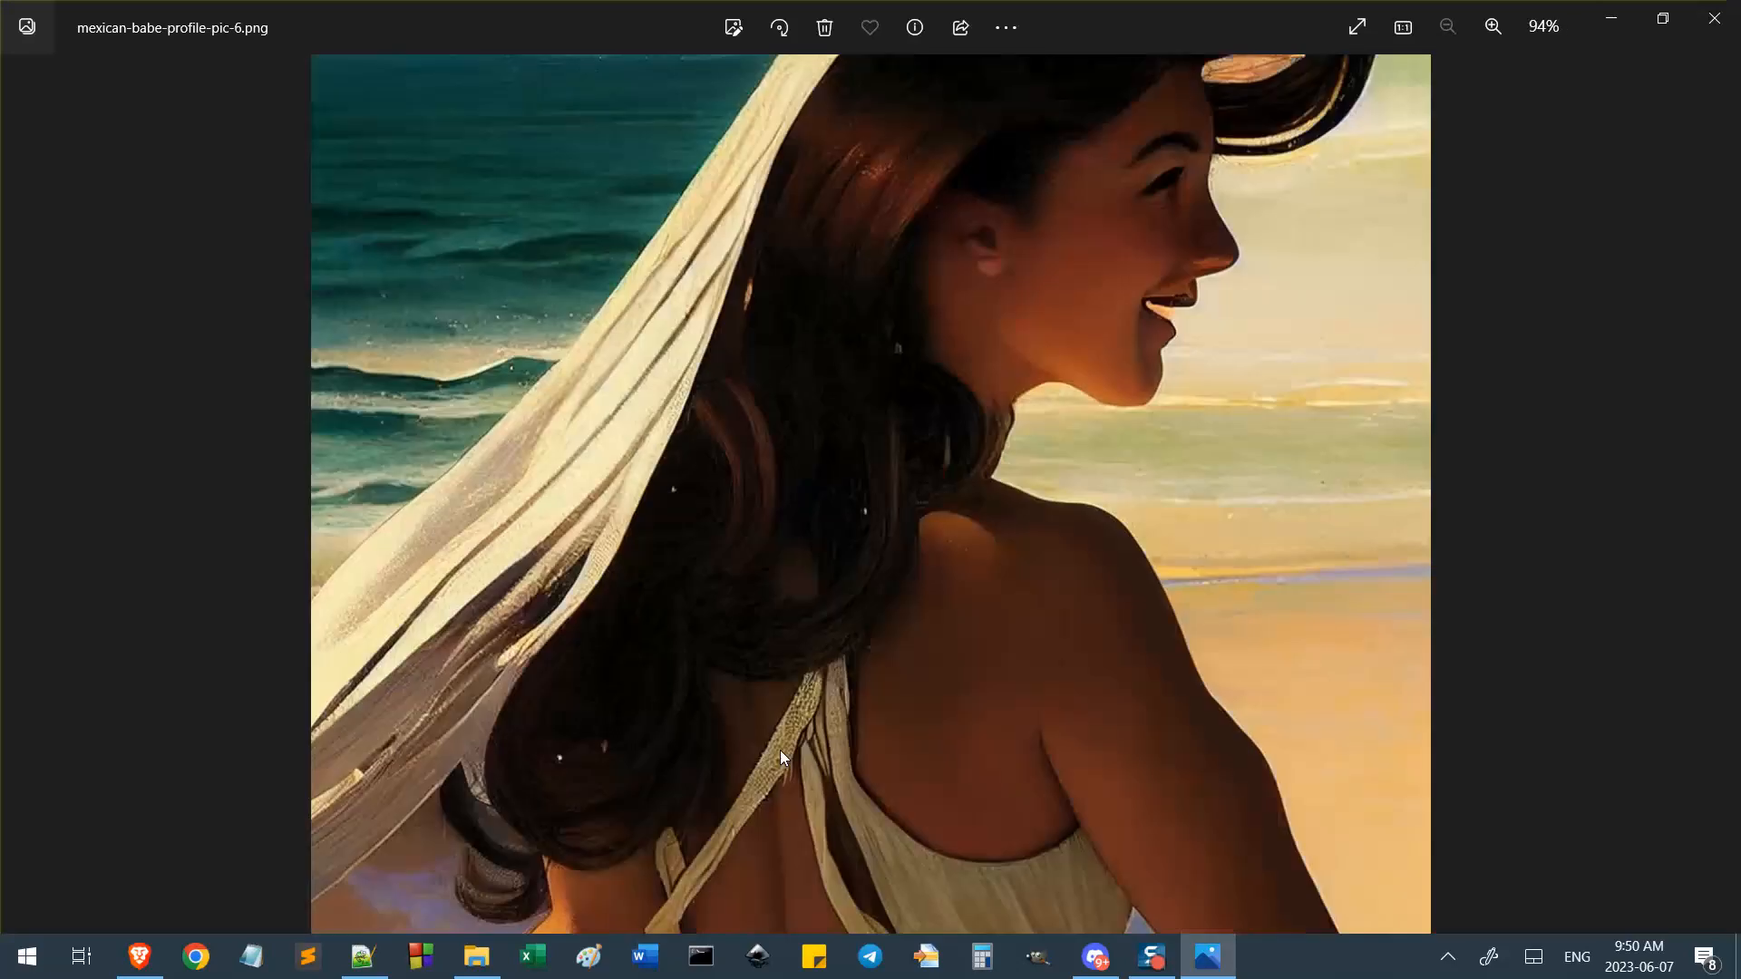
key(Right)
key(Right)
key(Right)
key(Right)
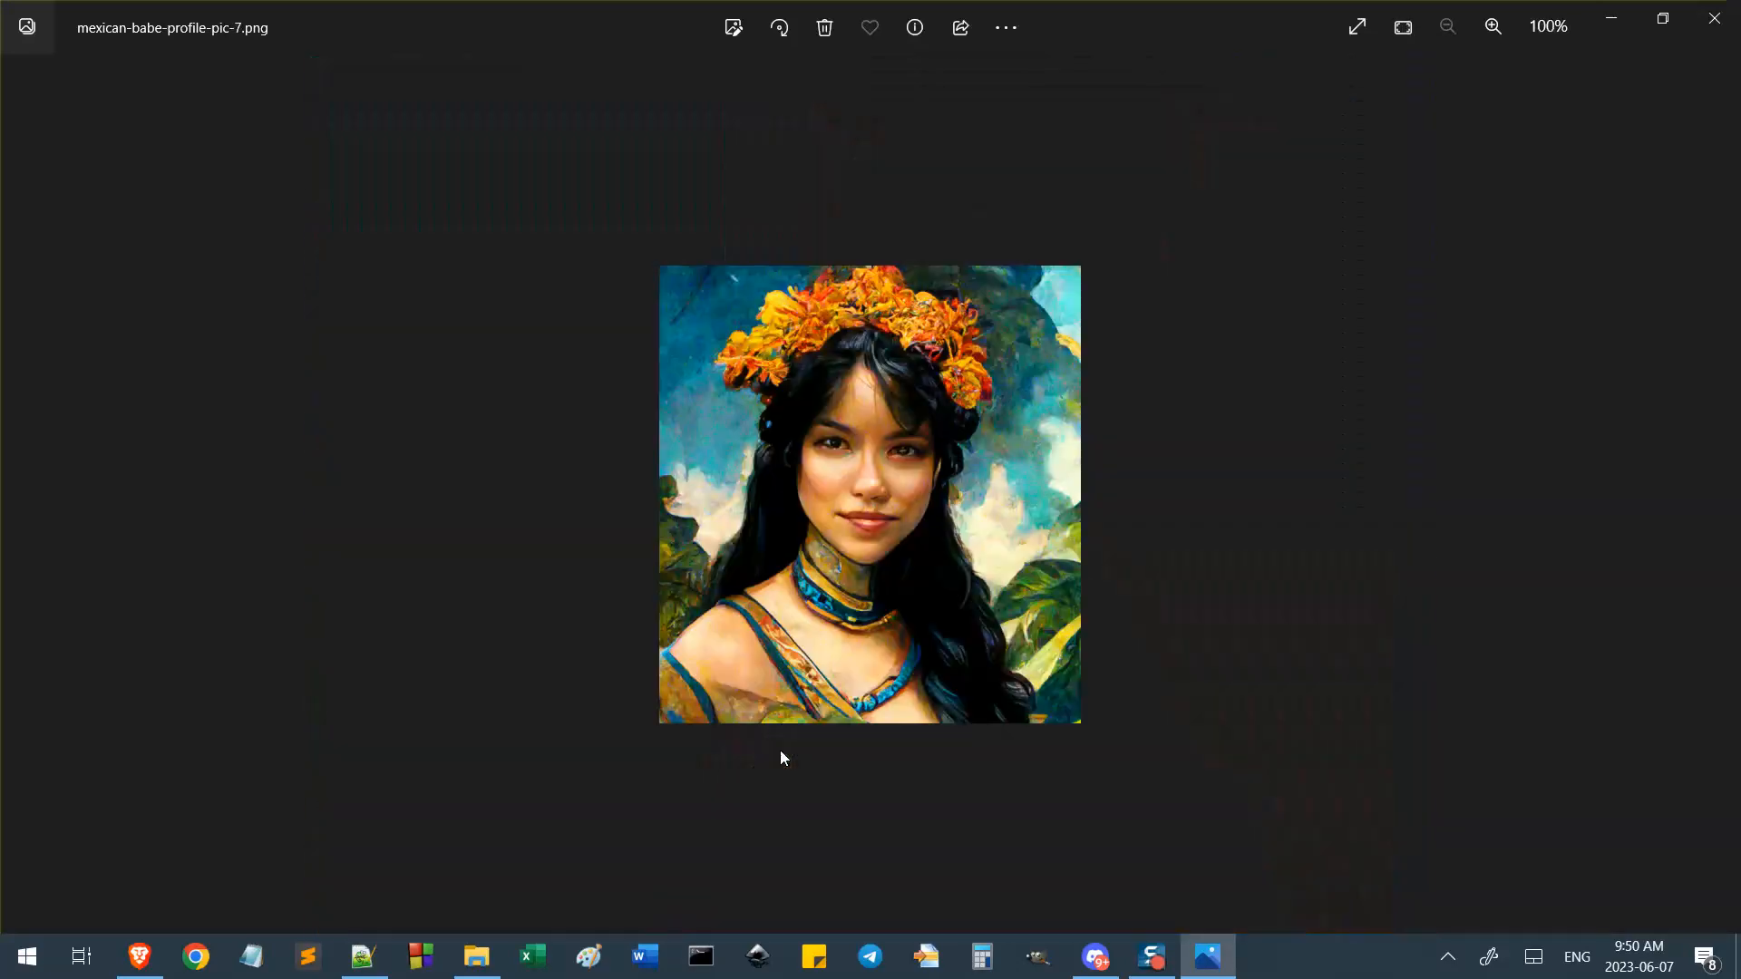
key(Left)
key(Left)
scroll(841, 580, up, 4)
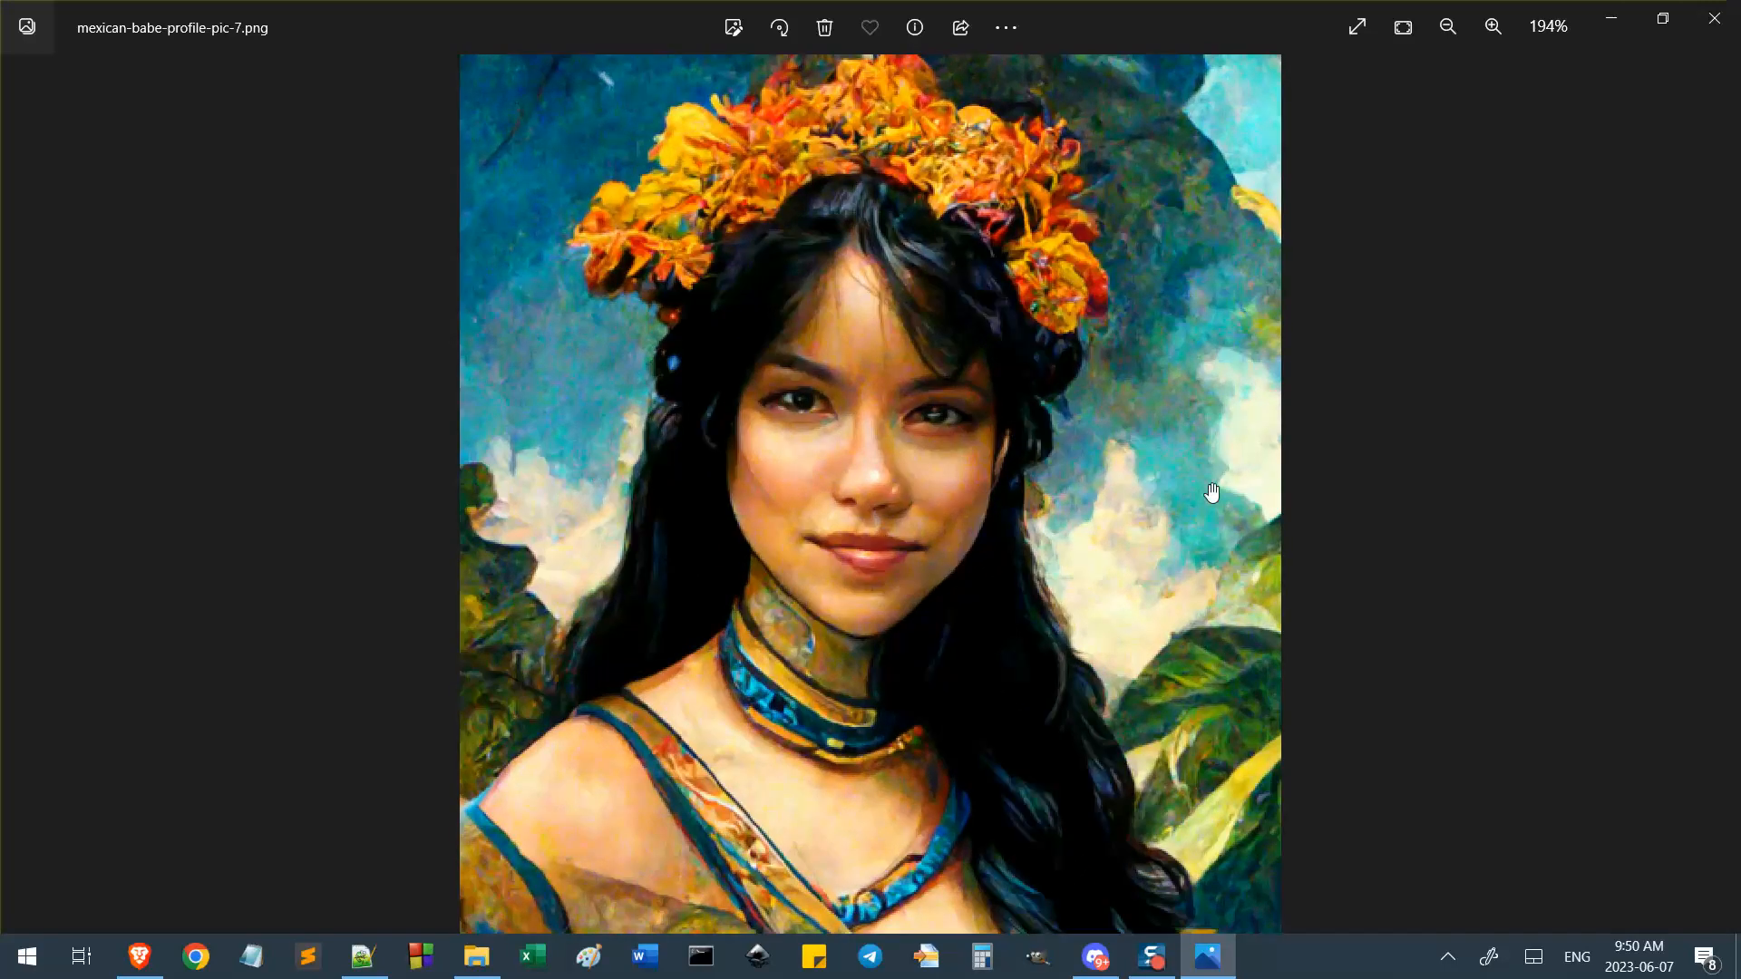
scroll(1557, 456, down, 4)
Continue through the profile pictures to mexican-babe-profile-pic-10.png and view the woman with red hair flowers enlarged.
key(Right)
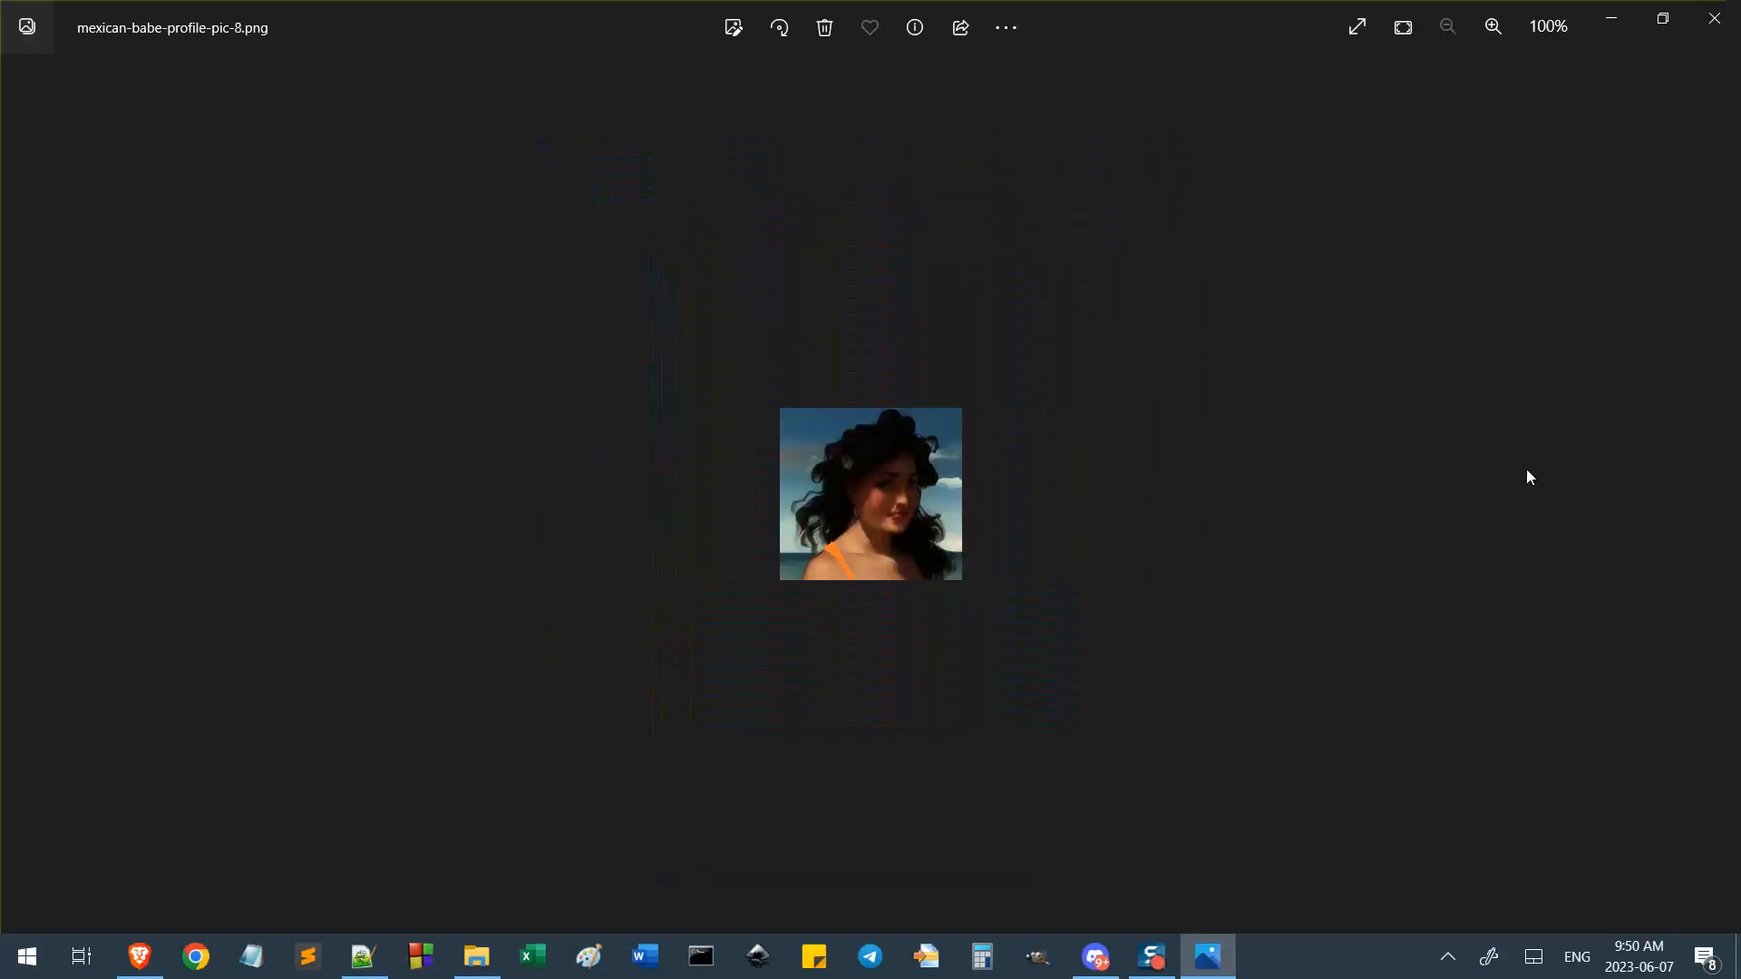
key(Right)
key(Right)
key(Right)
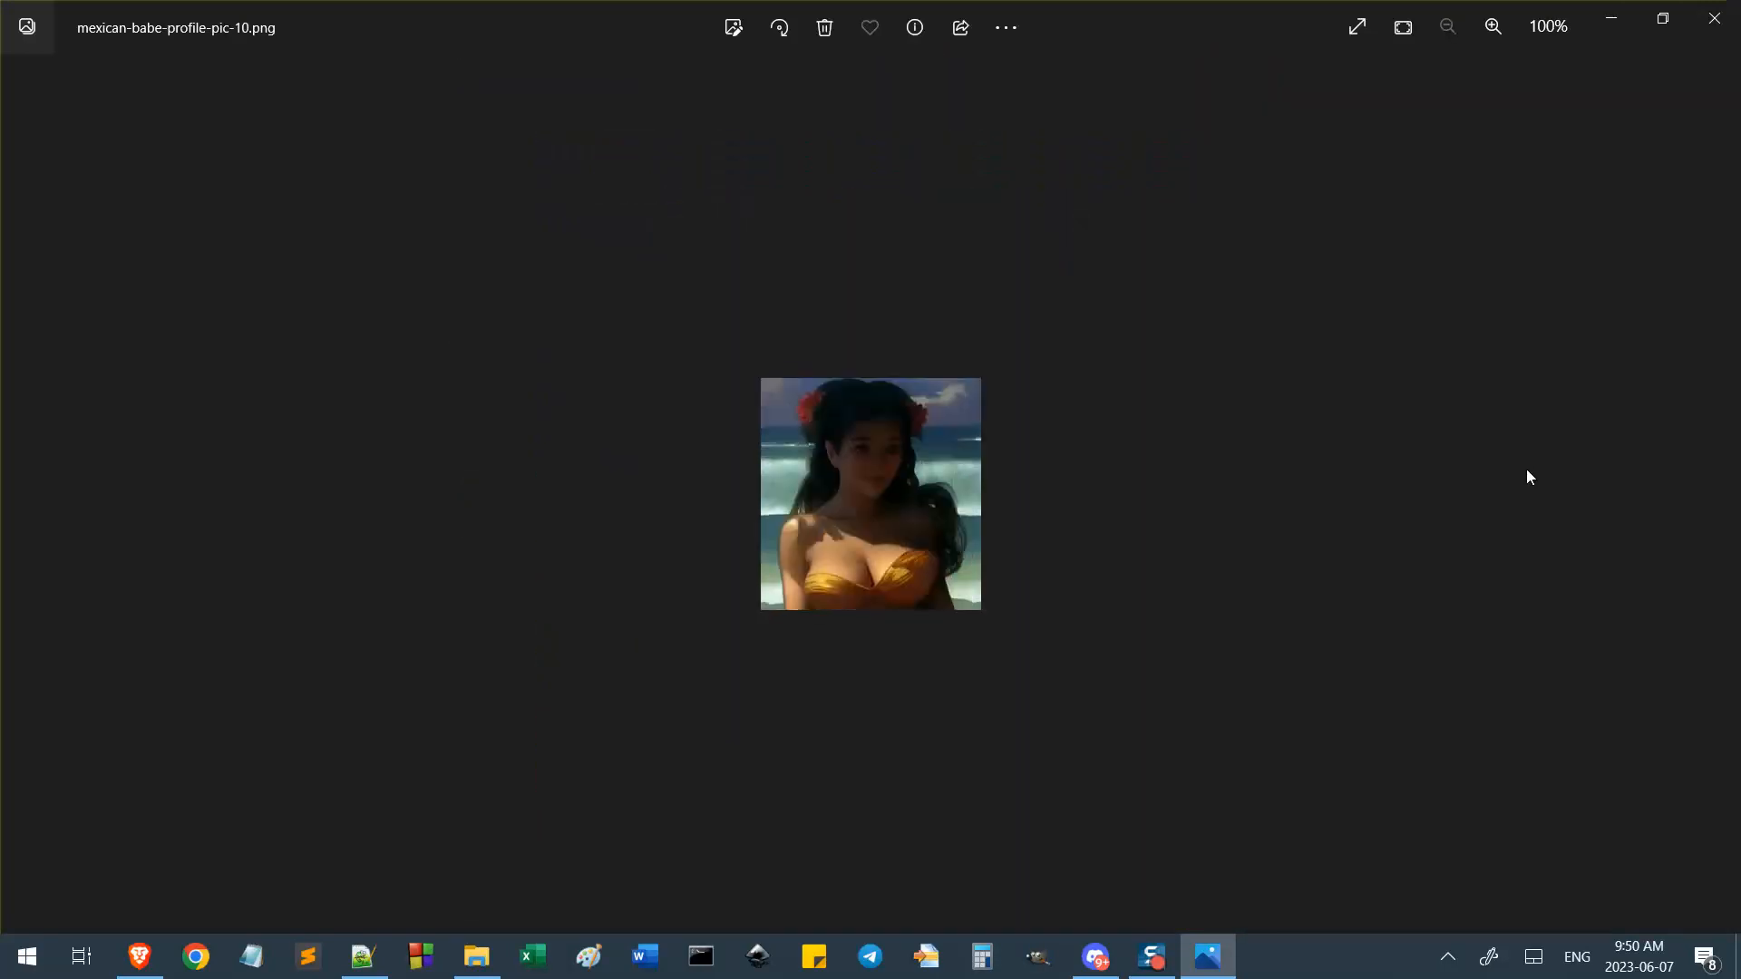
key(Left)
scroll(868, 519, up, 4)
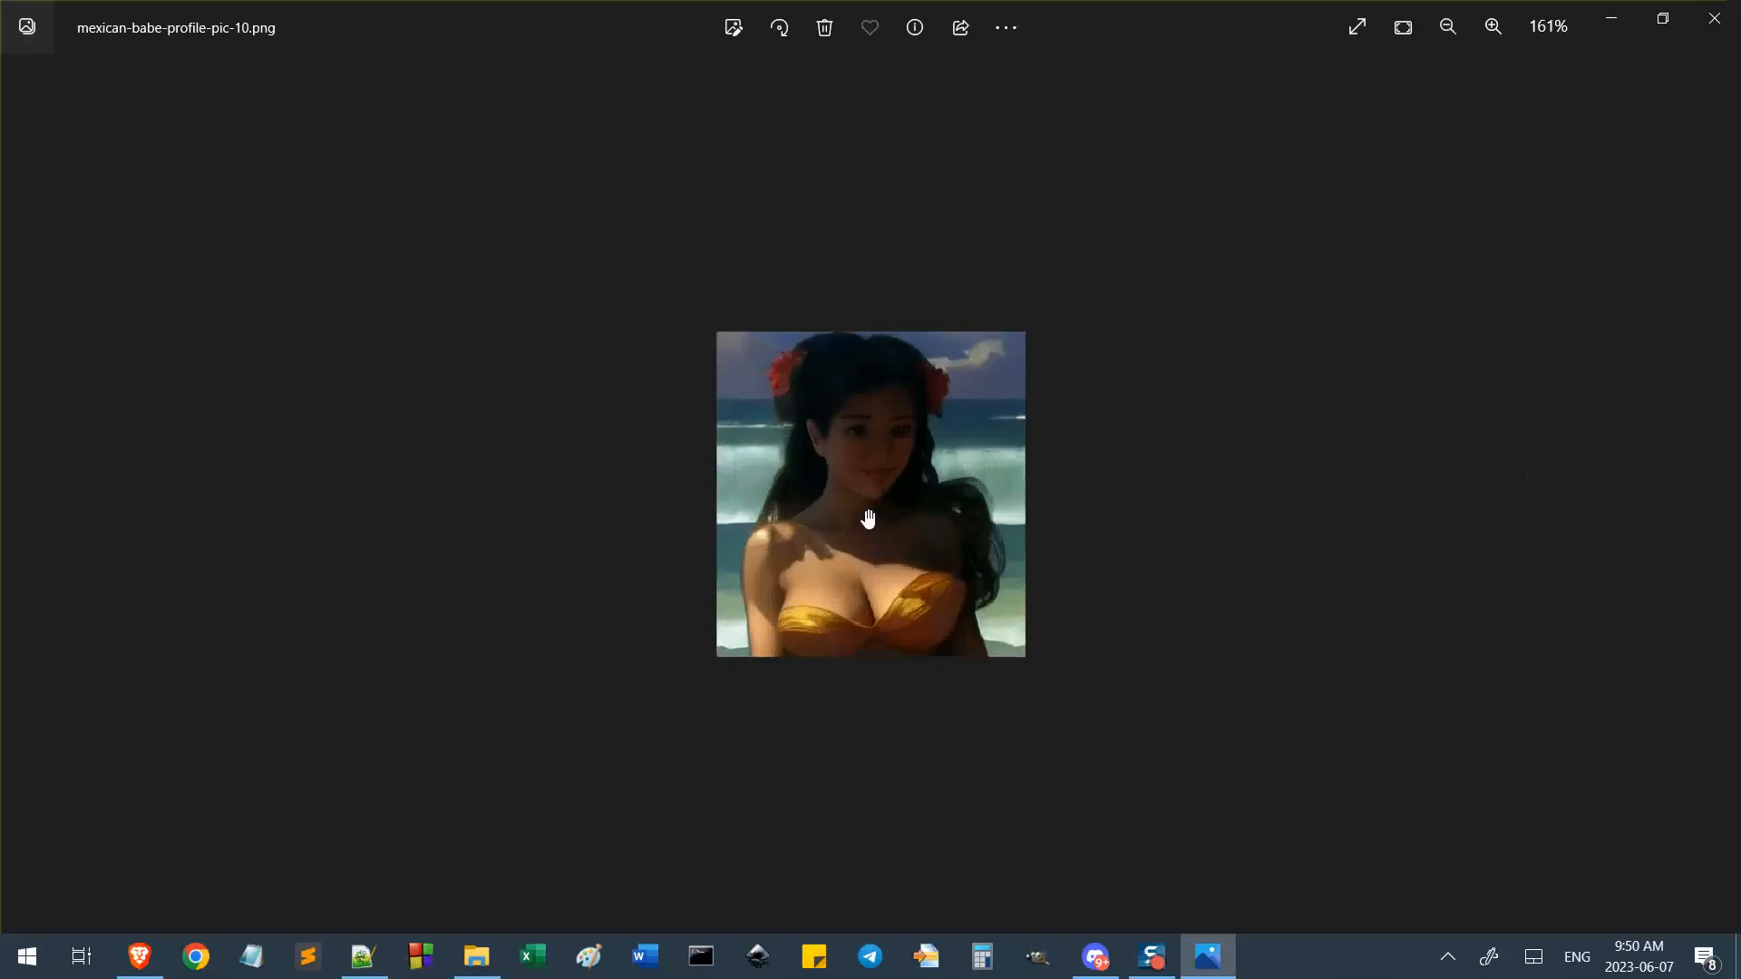
scroll(1301, 526, down, 4)
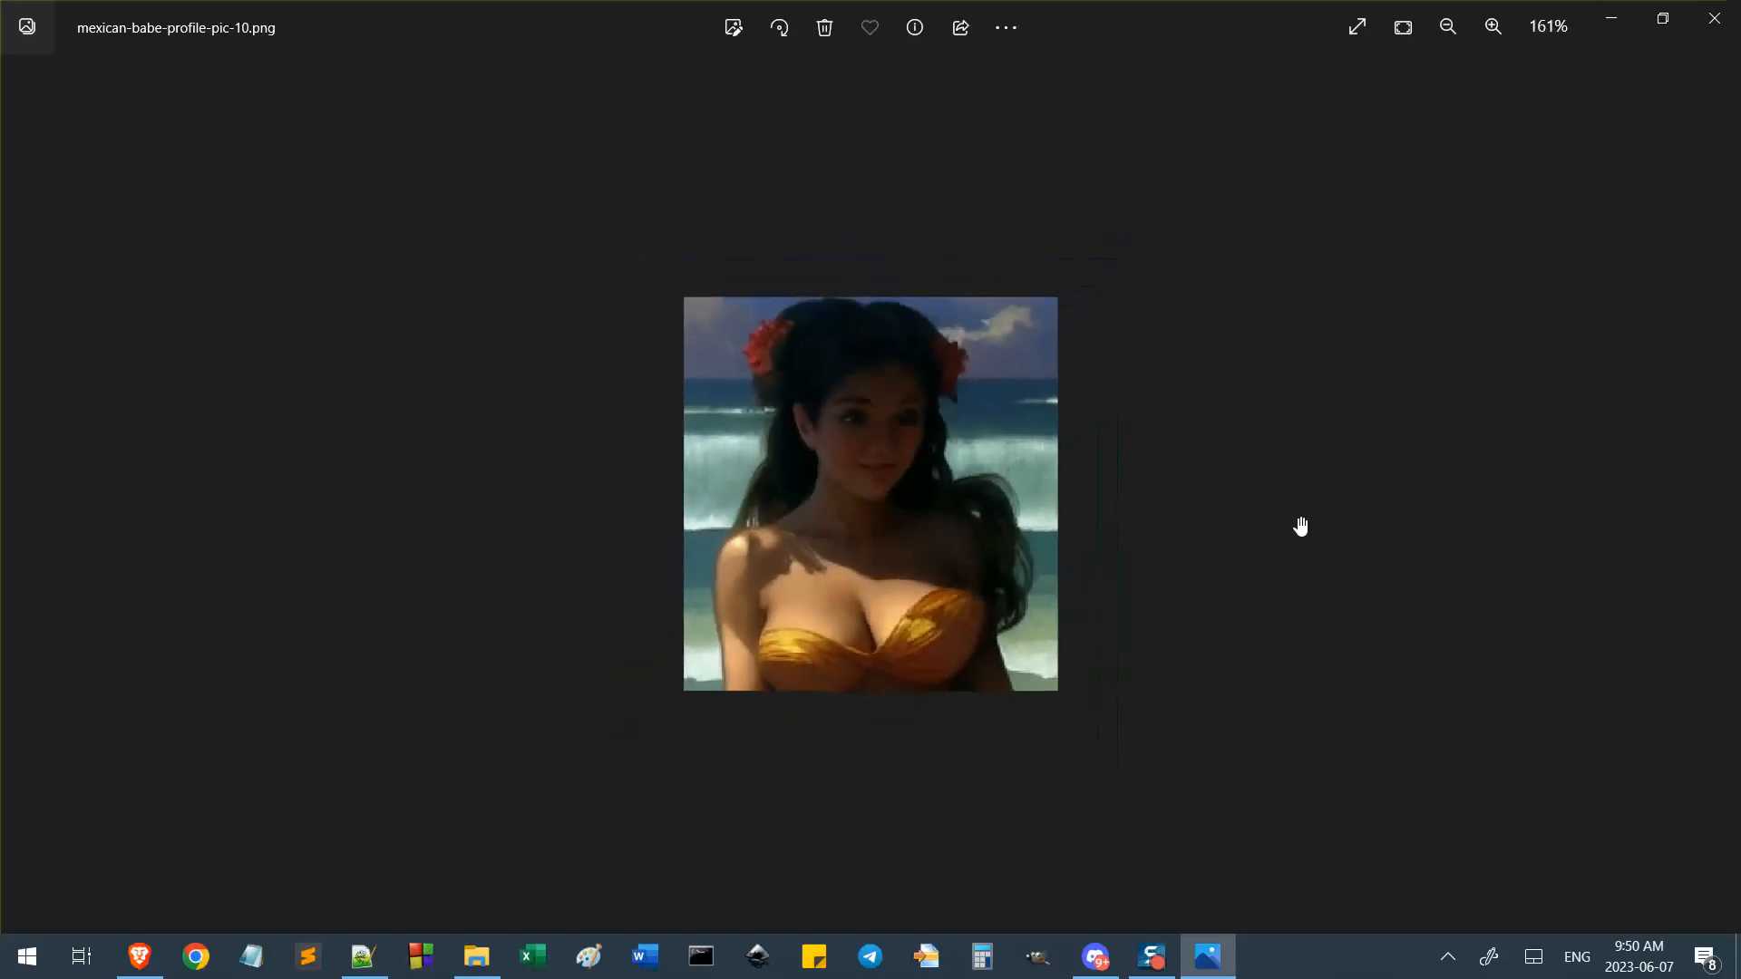
Browse on to mexican-babe-profile-pic-17.png and enlarge the portrait of the woman beside the pyramid.
key(Right)
key(Right)
key(Right)
key(Right)
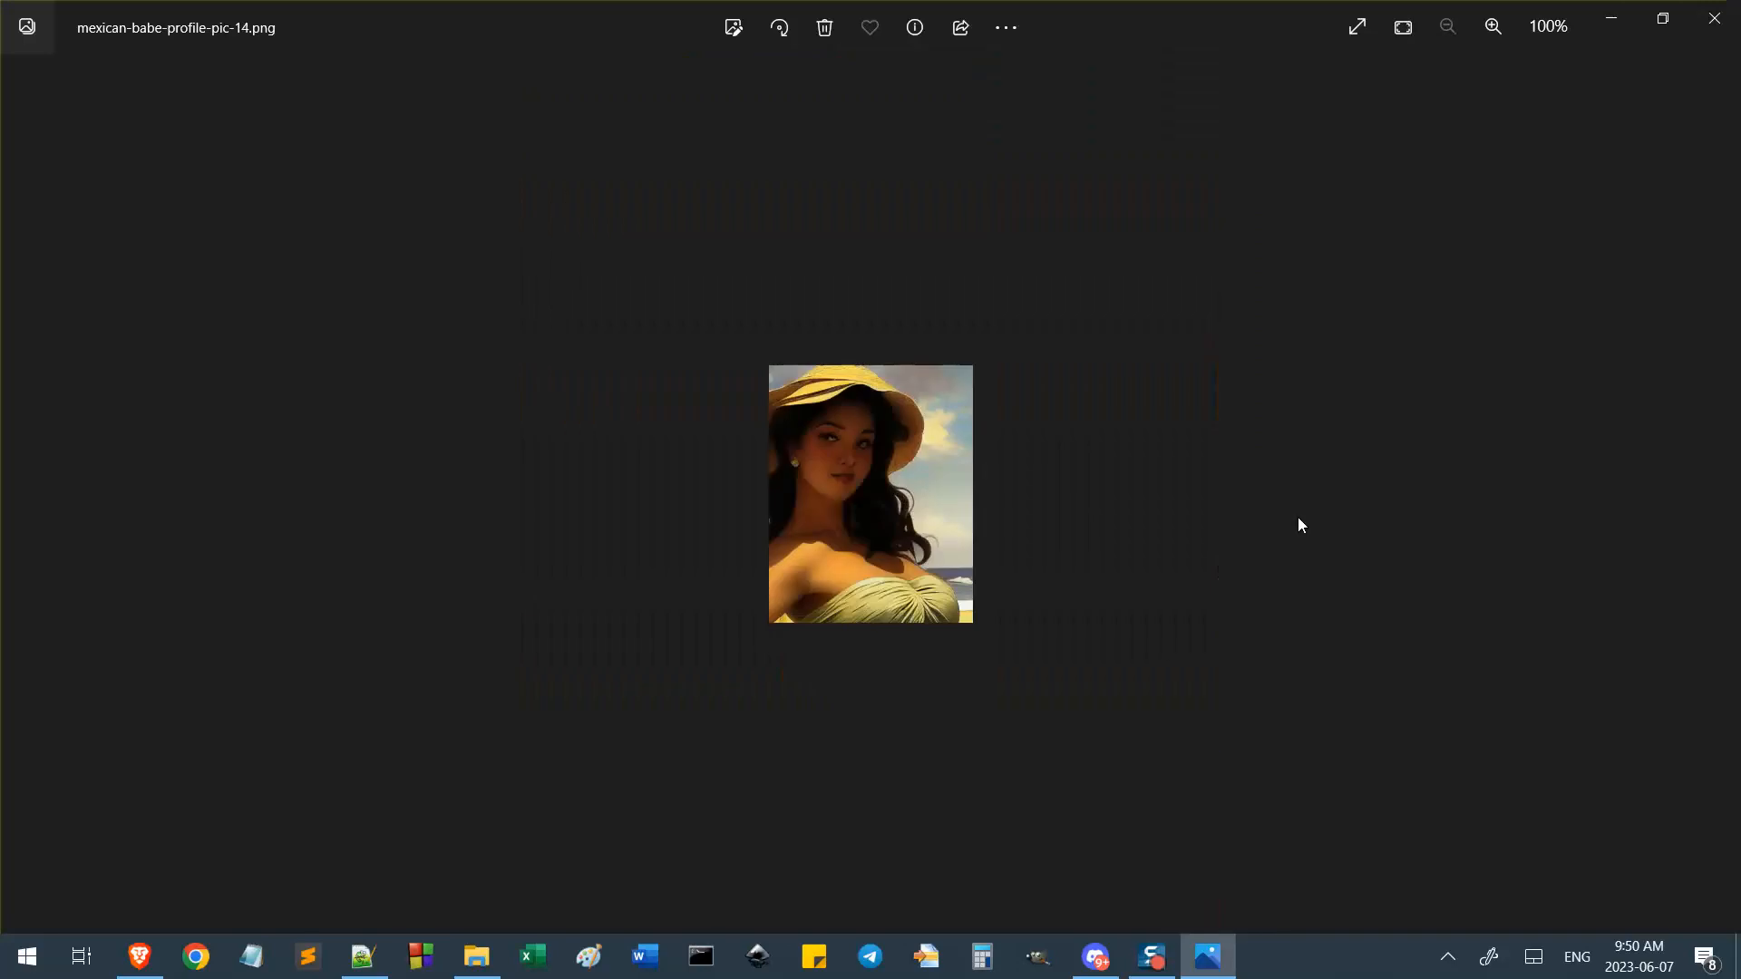
key(Right)
key(Right)
key(Right)
key(Right)
key(Right)
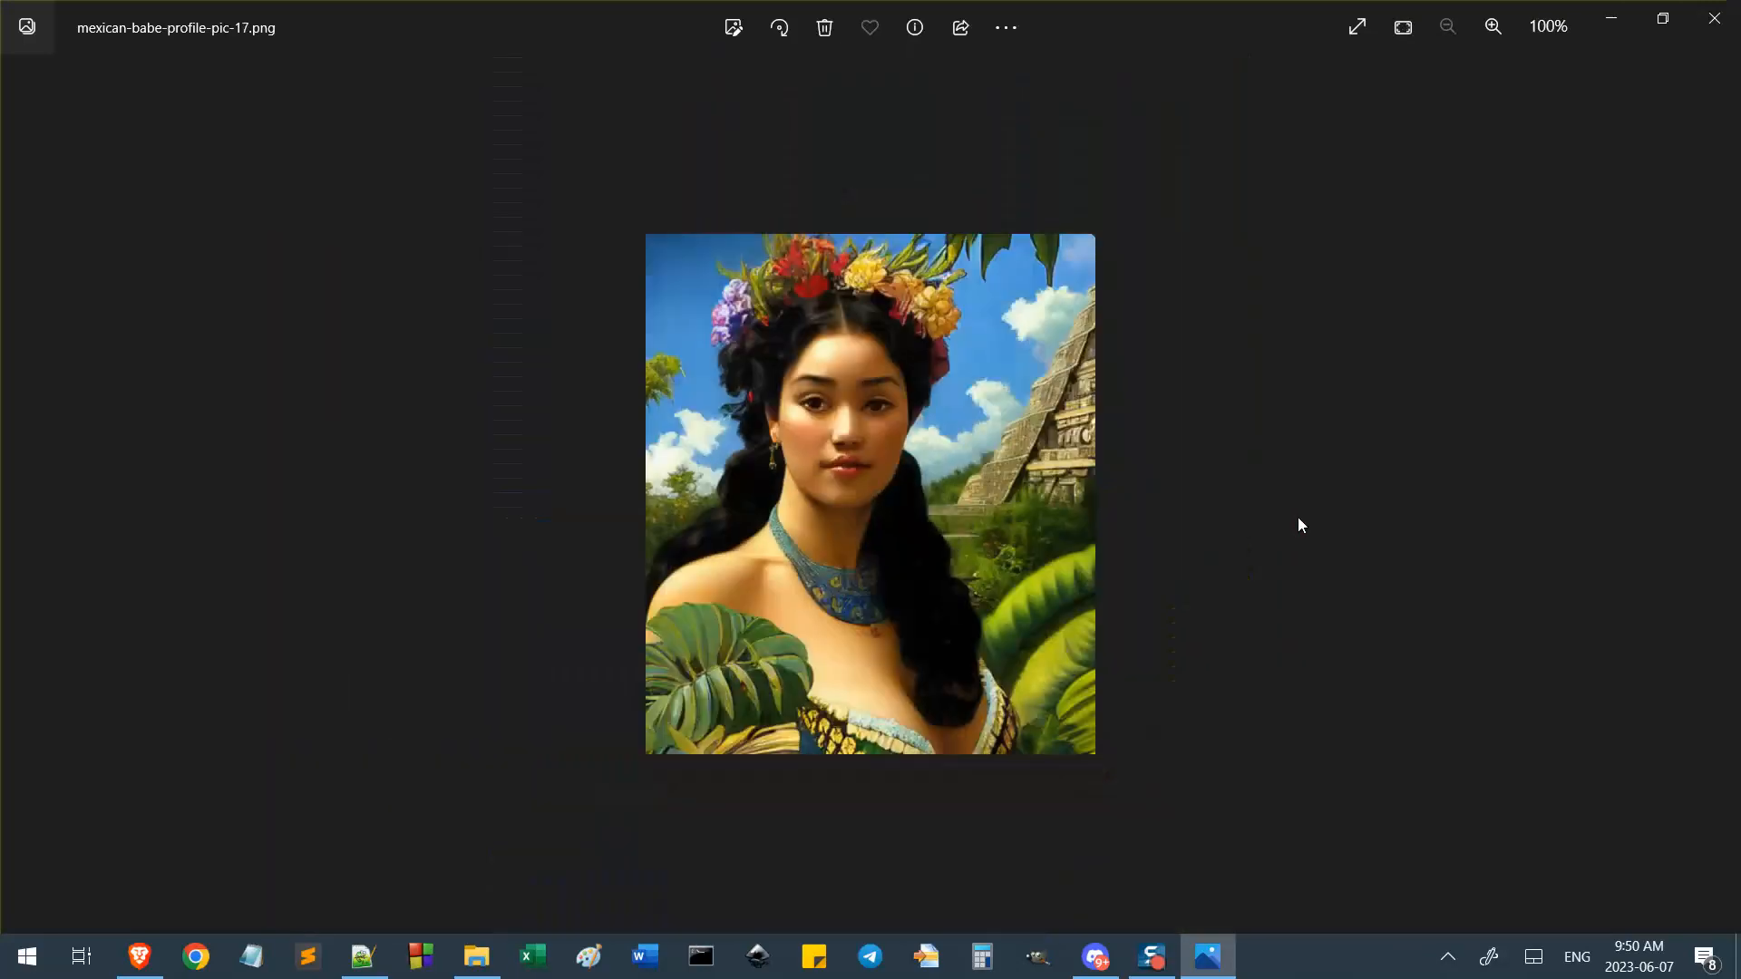
key(Left)
key(Left)
scroll(918, 422, up, 3)
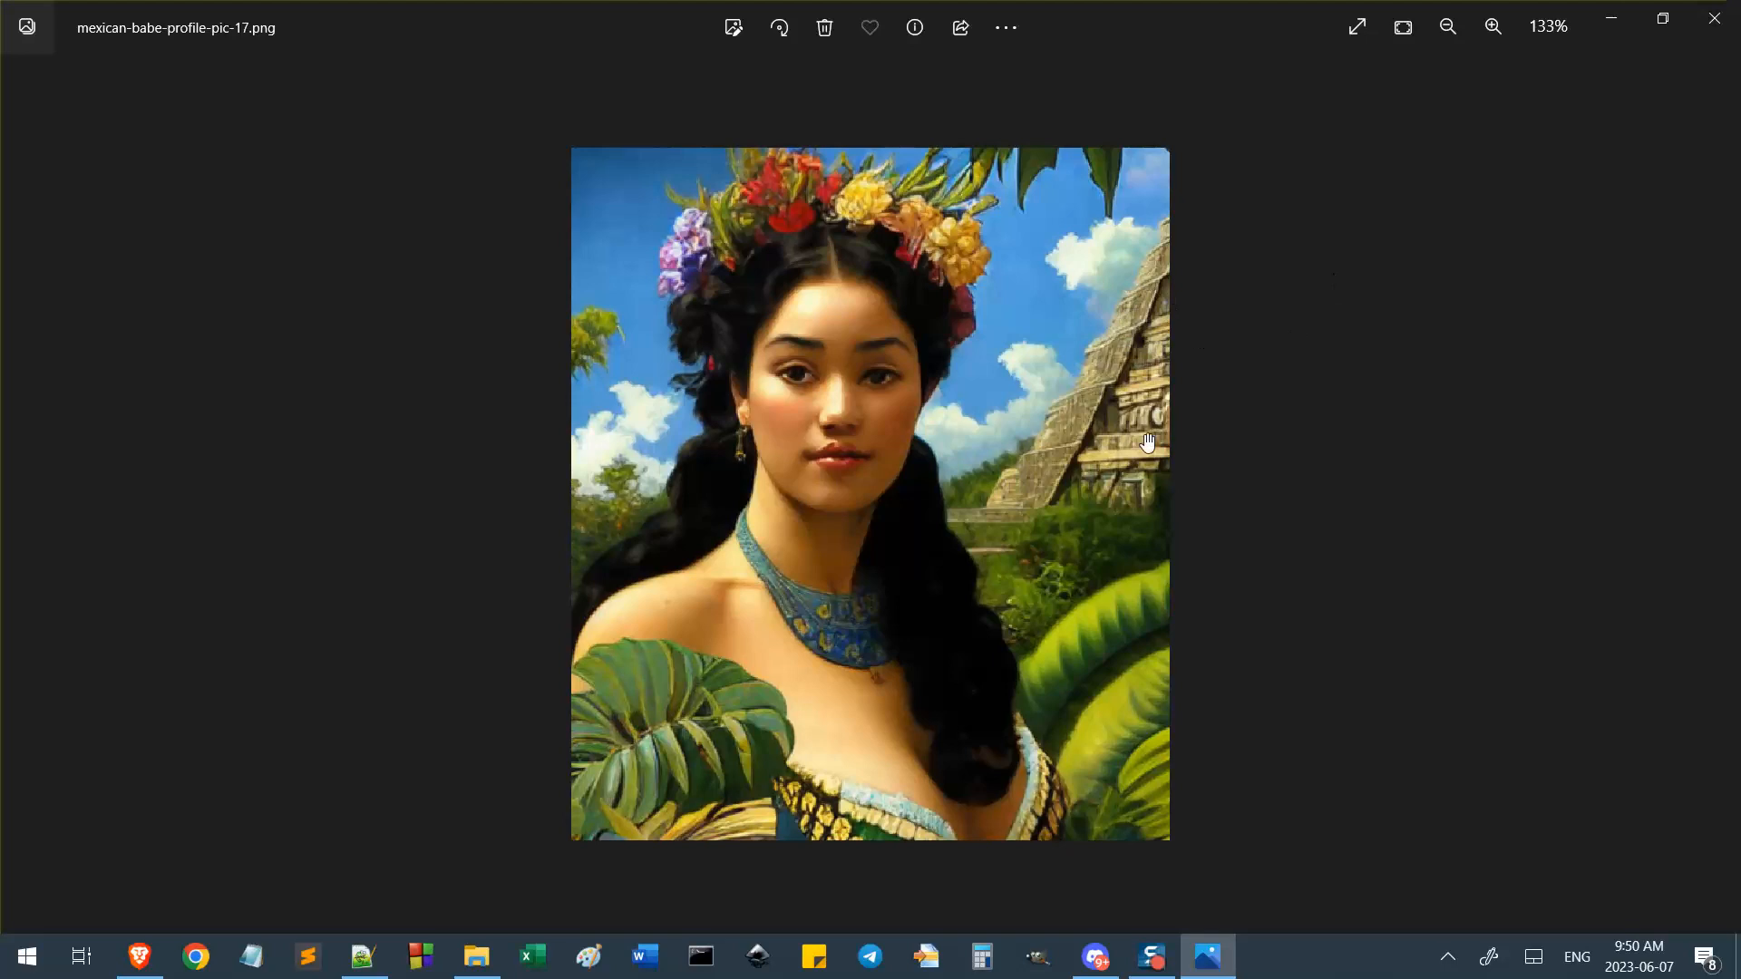
Browse forward through the profile pictures to mexican-babe-profile-pic-22.png and enlarge the woman in the orange halter top.
scroll(1148, 442, down, 3)
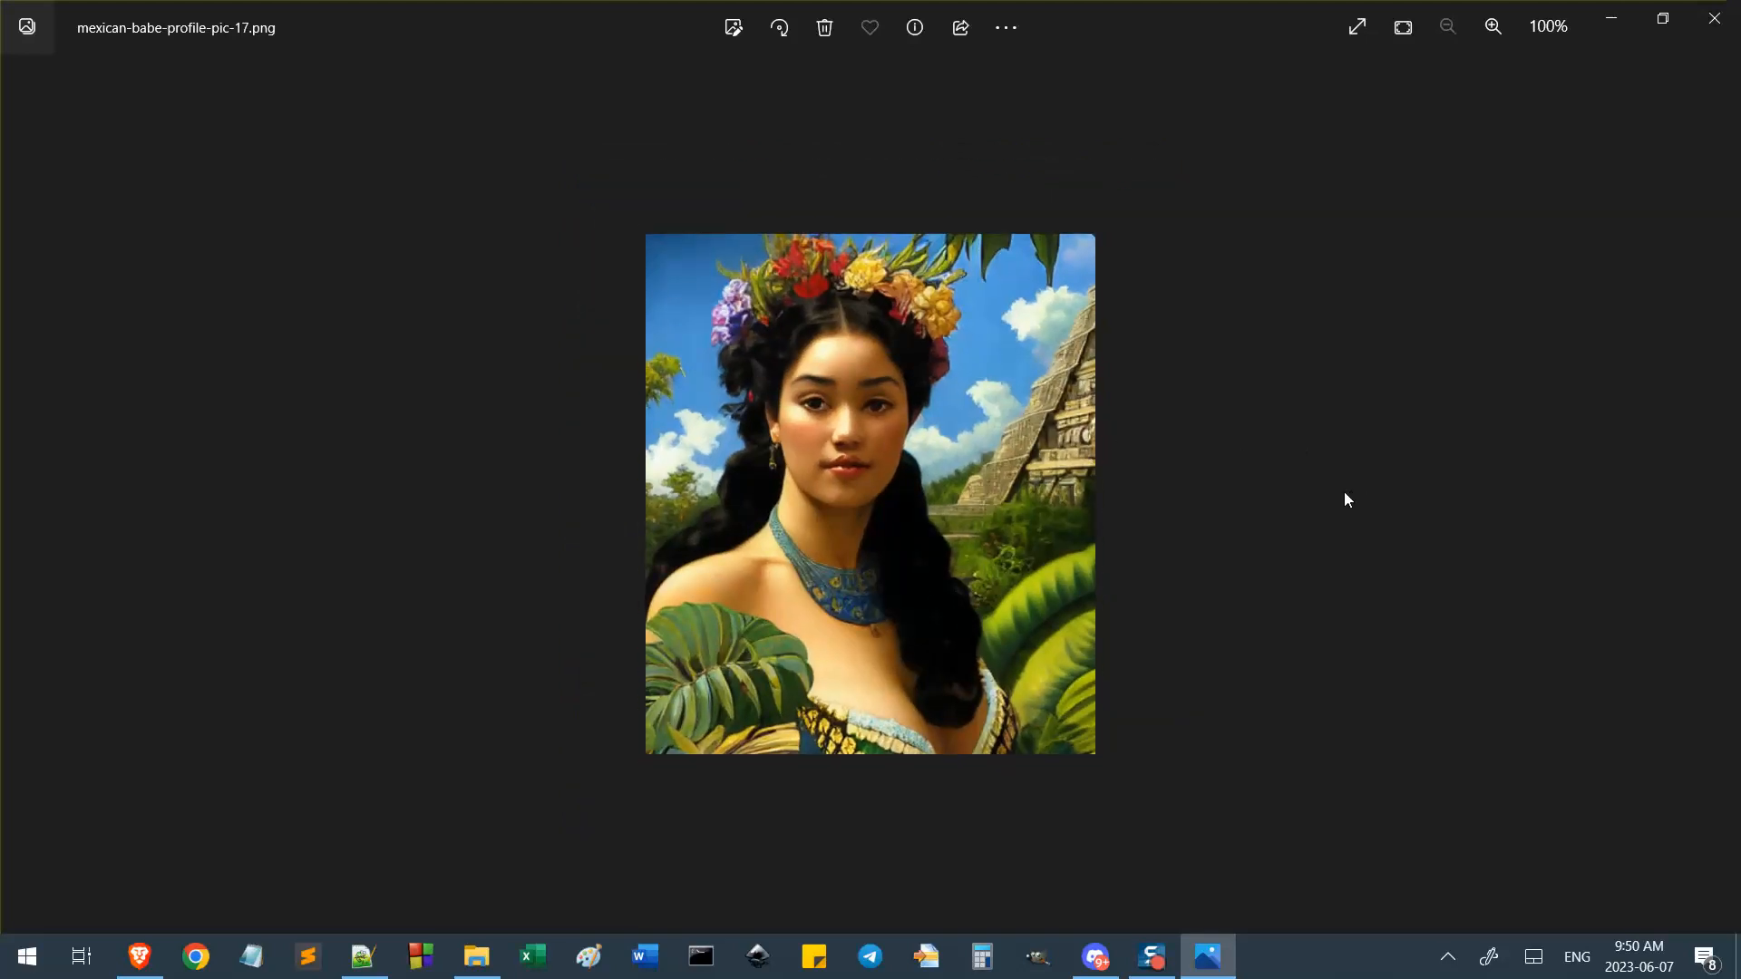
key(Right)
key(Right)
key(Right)
key(Right)
key(Right)
key(Right)
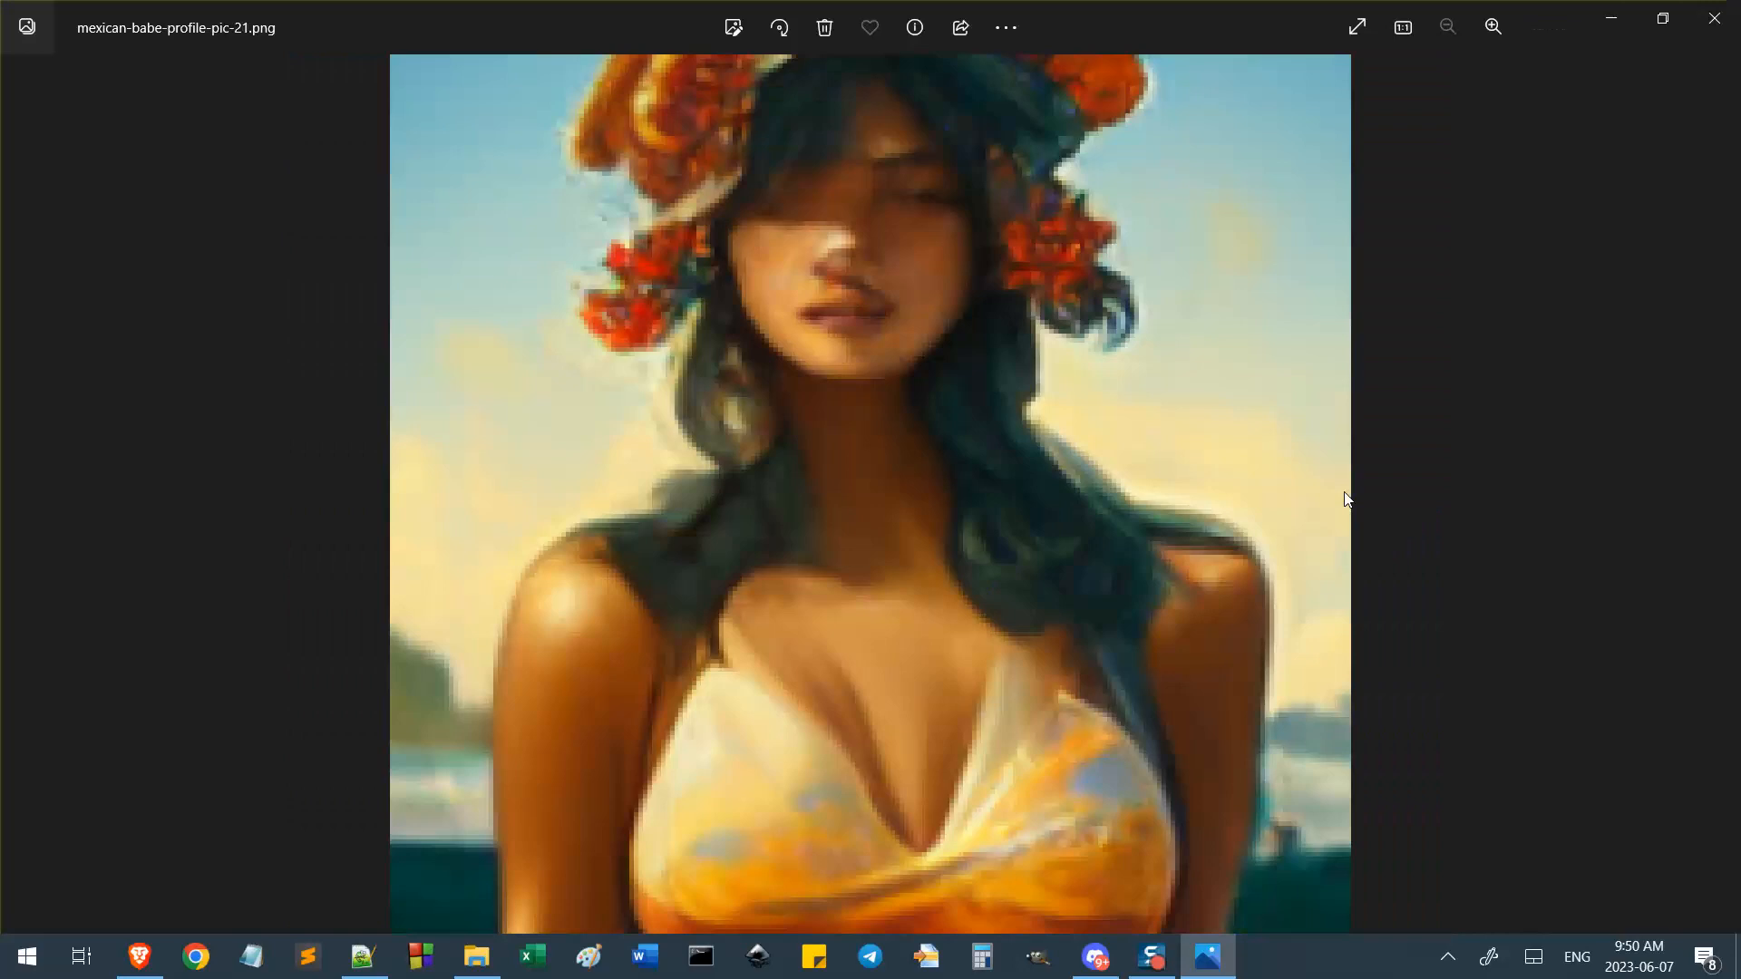
scroll(1344, 491, down, 3)
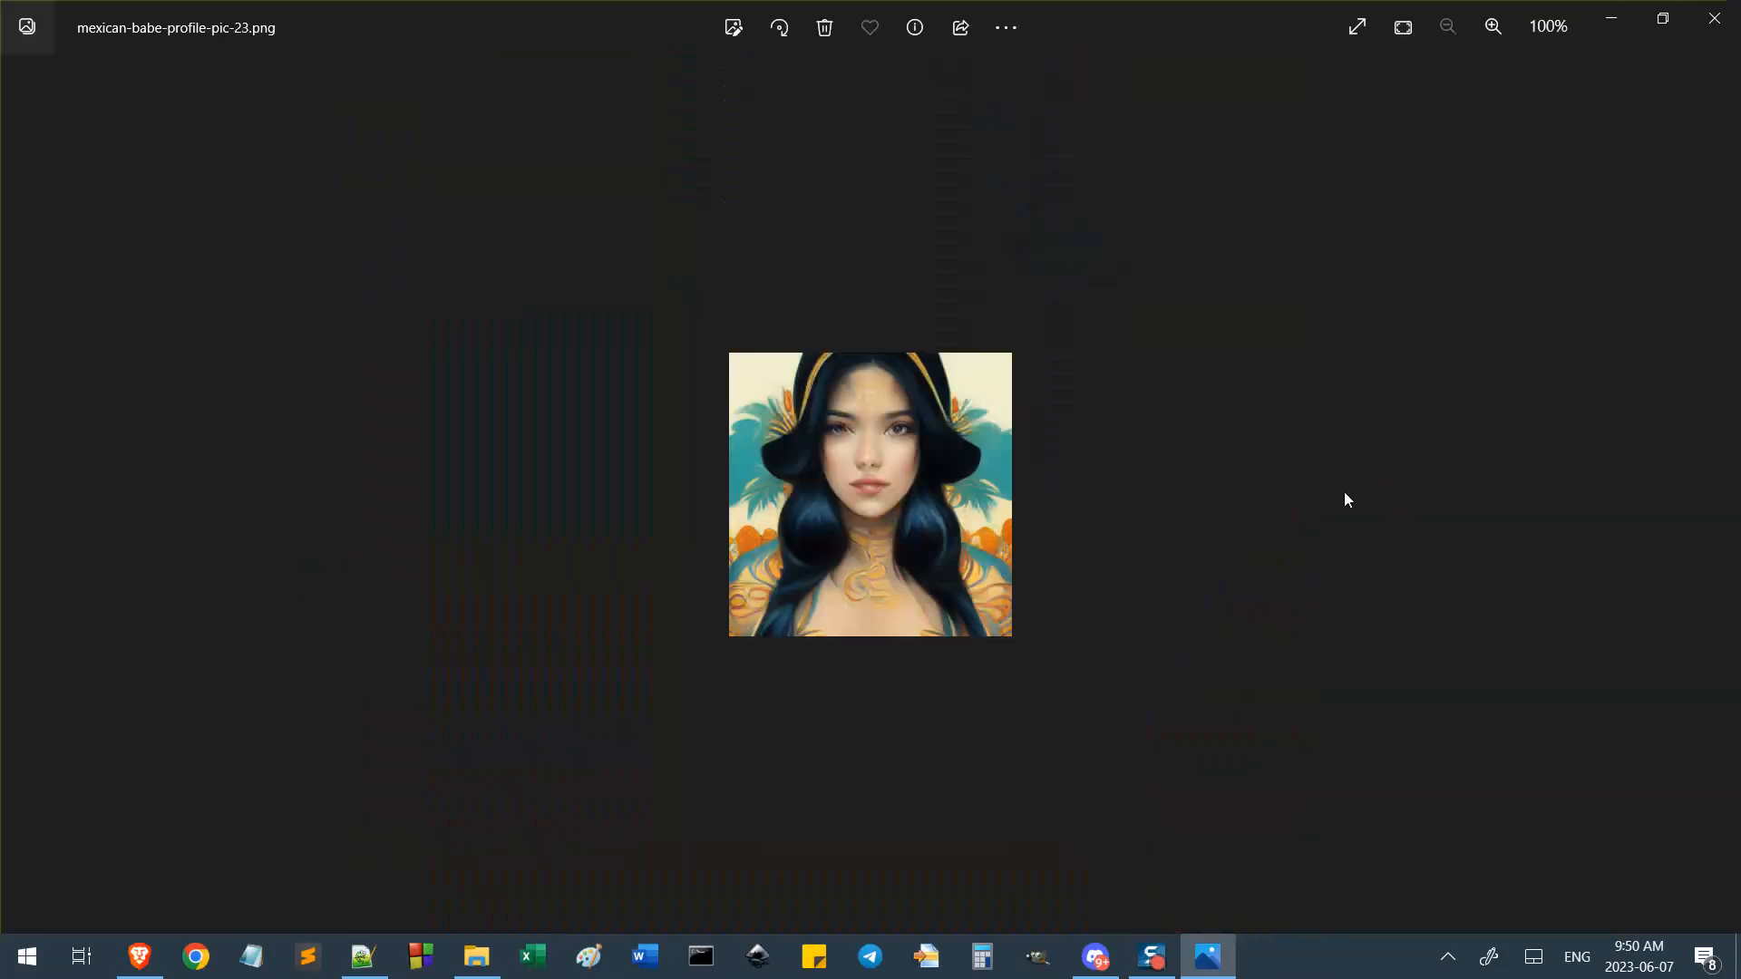
key(Left)
scroll(893, 421, up, 3)
scroll(893, 421, up, 2)
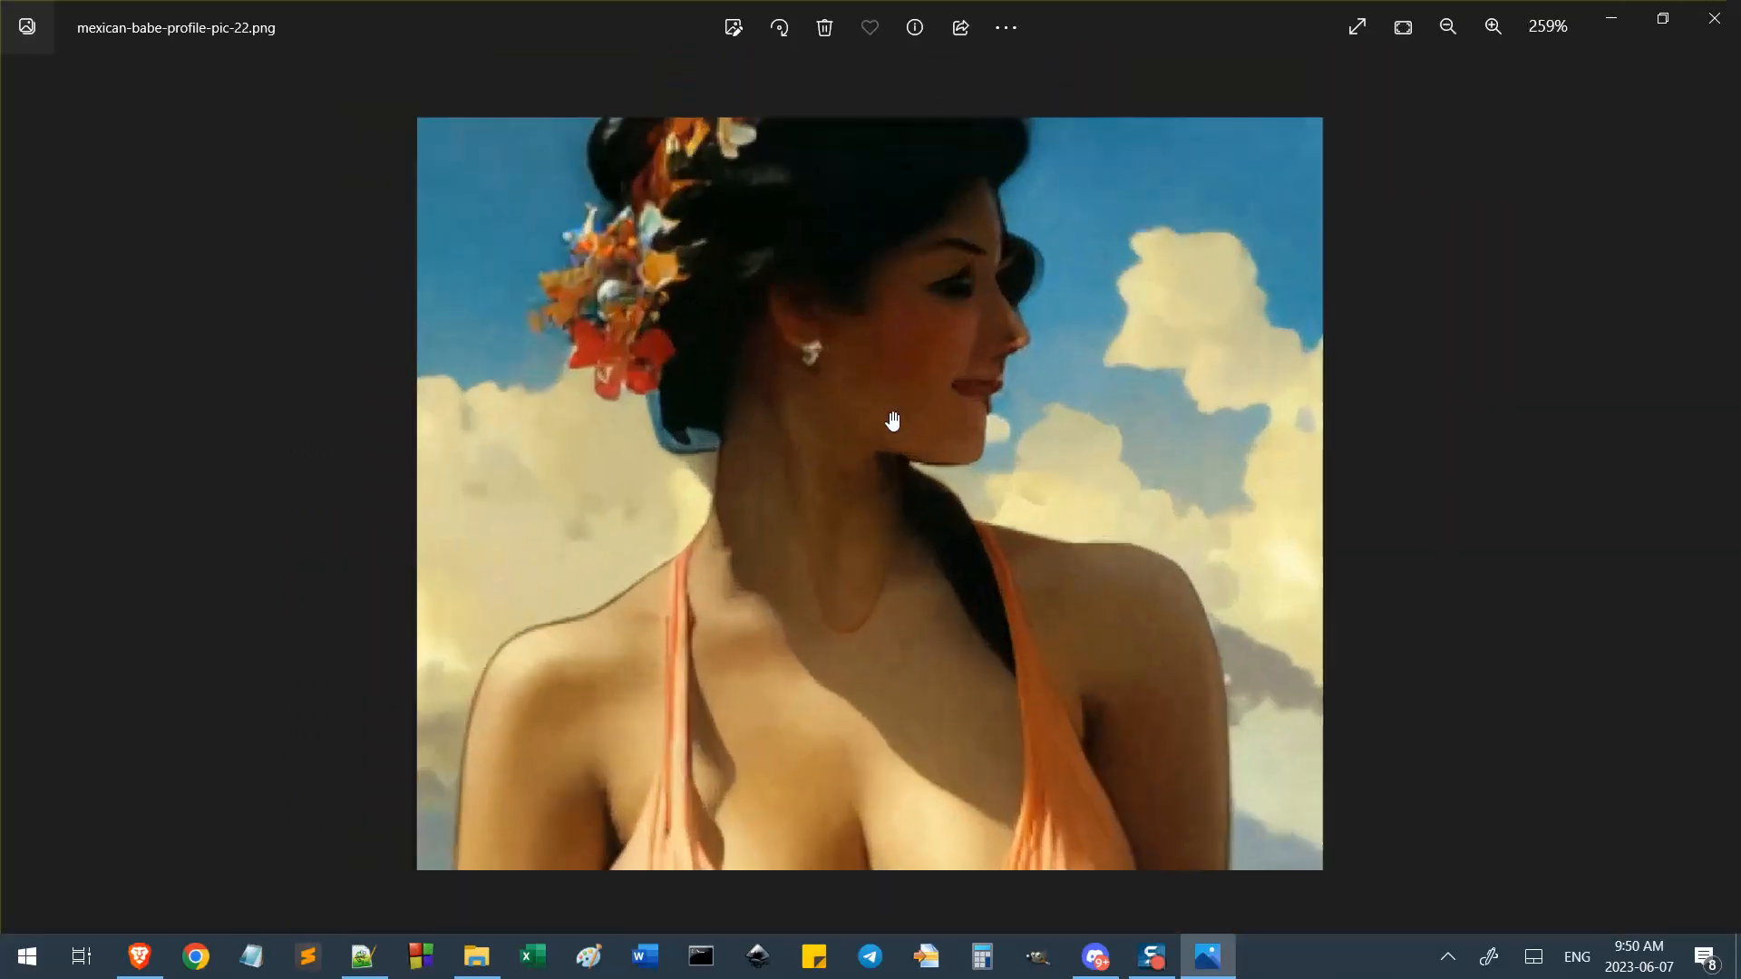
Return to the full picture and browse on to mexican-babe-profile-pic-29.png, the red-haired woman with the gold crown.
scroll(893, 420, down, 4)
key(Right)
key(Right)
key(Right)
key(Right)
key(Right)
key(Right)
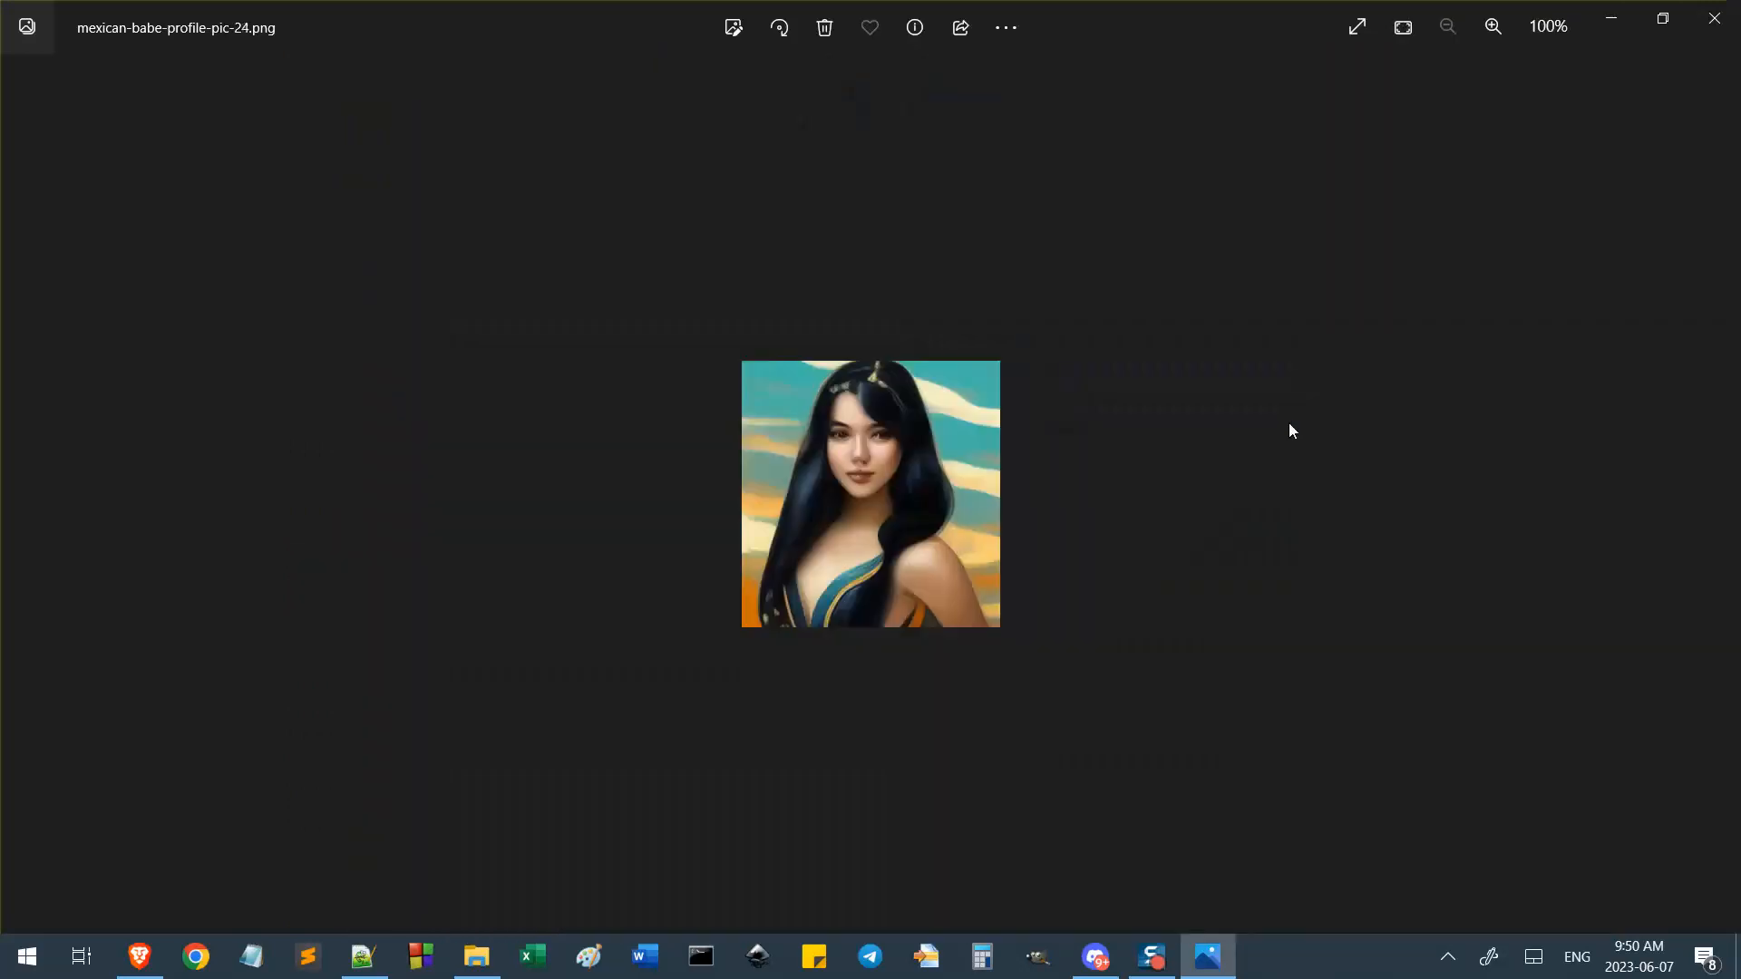
key(Right)
key(Right)
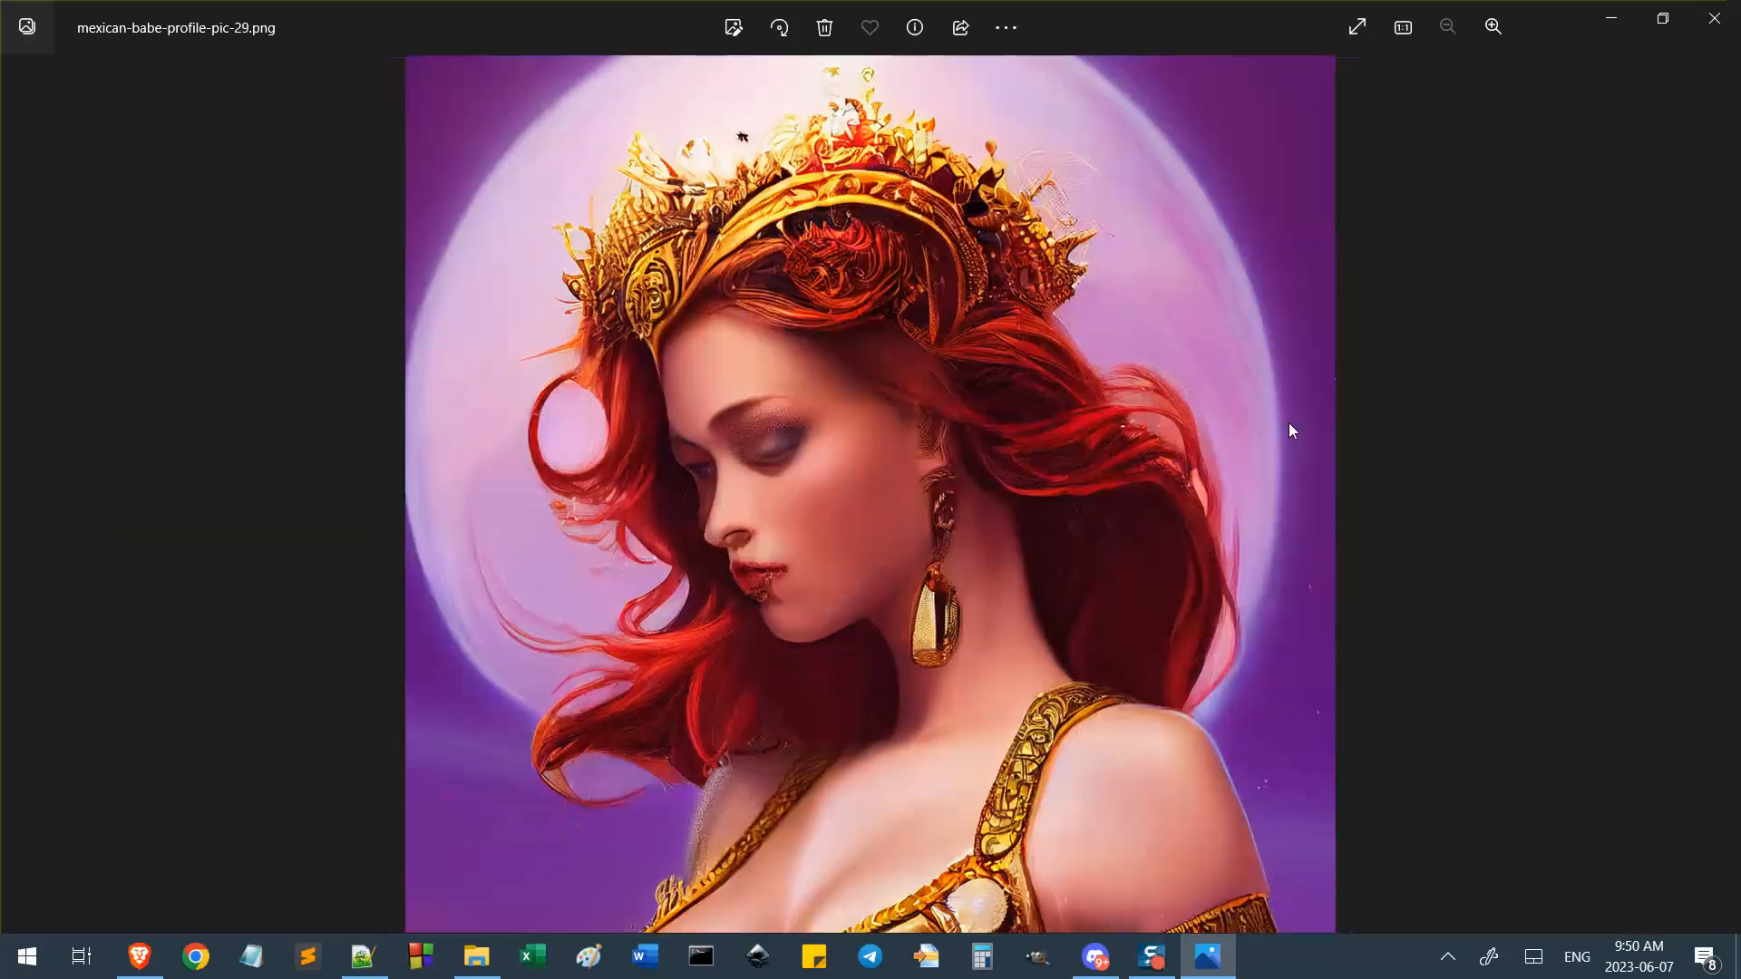
Compare the two red-haired moon portraits, mexican-babe-profile-pic-28.png and mexican-babe-profile-pic-29.png, by switching back and forth between them.
key(Left)
key(Left)
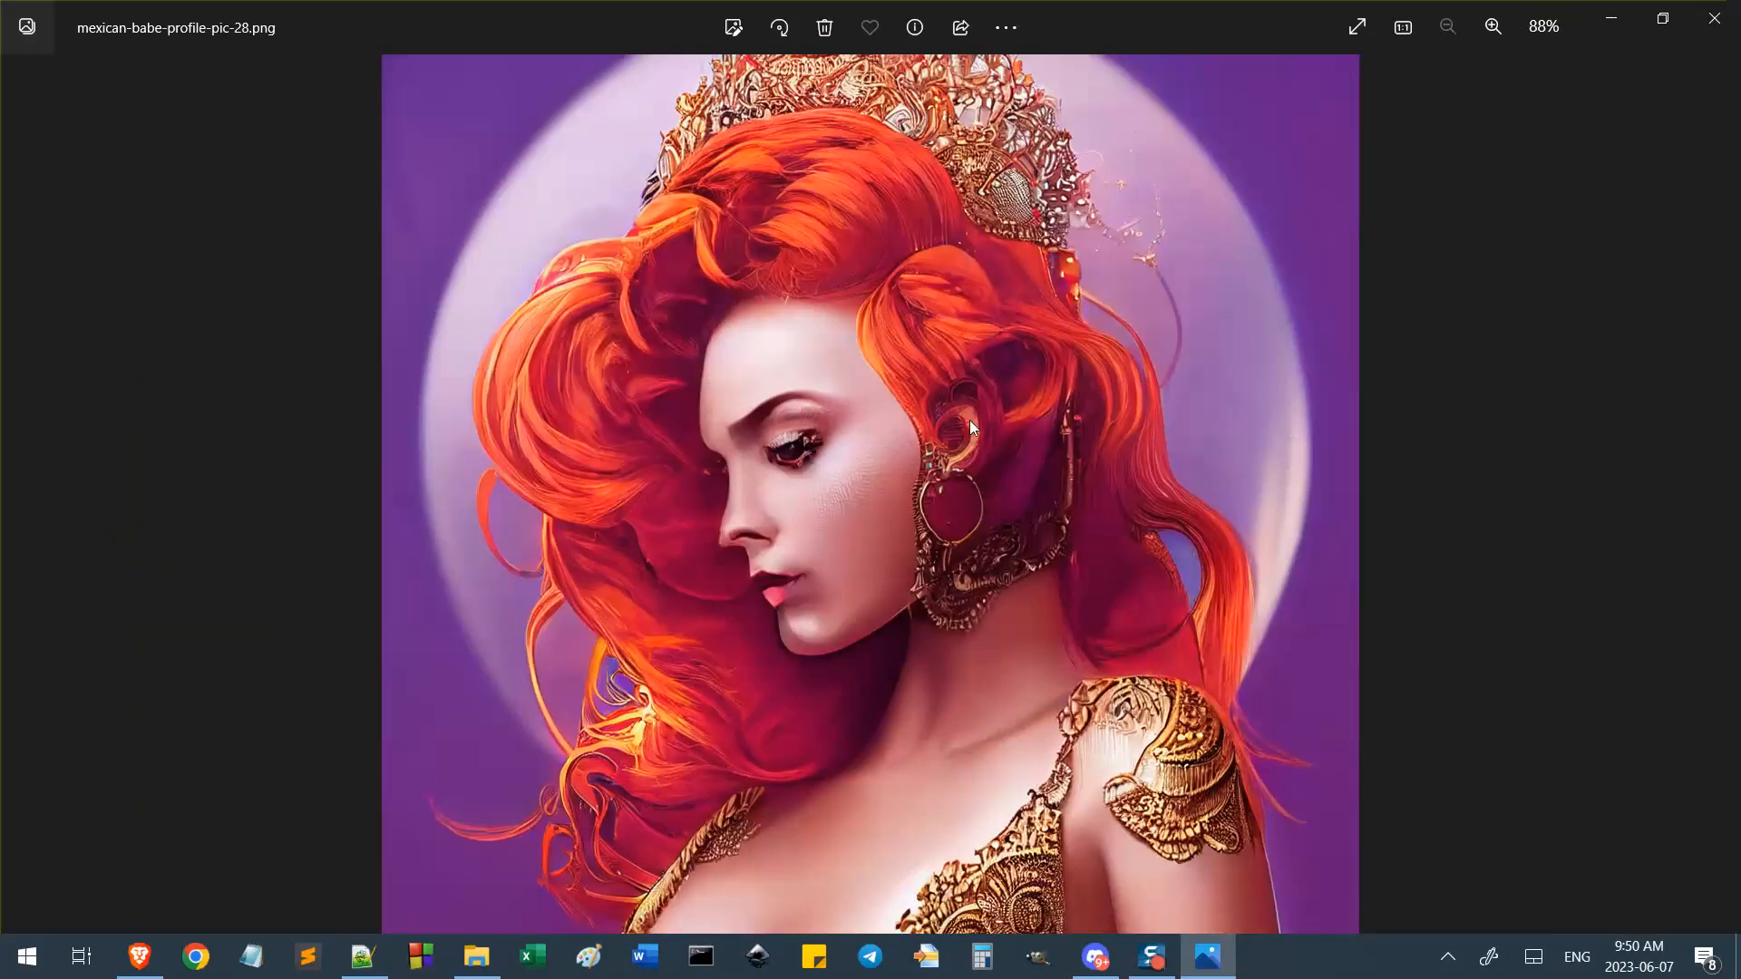
key(Right)
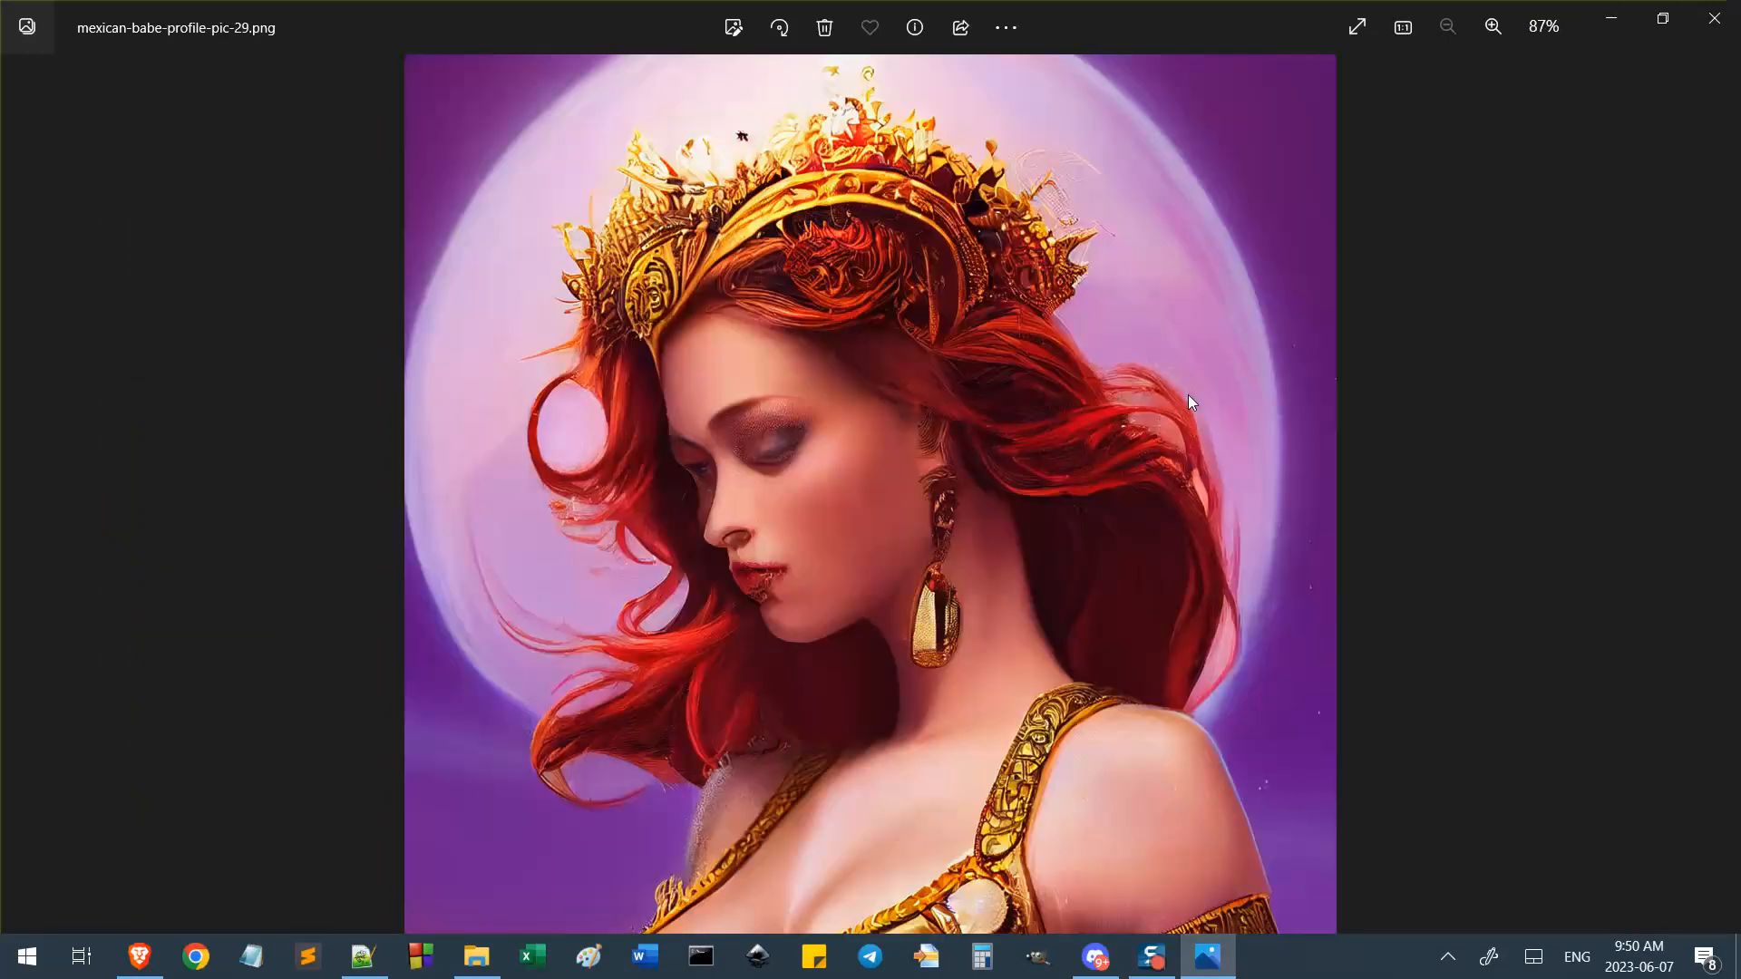
key(Right)
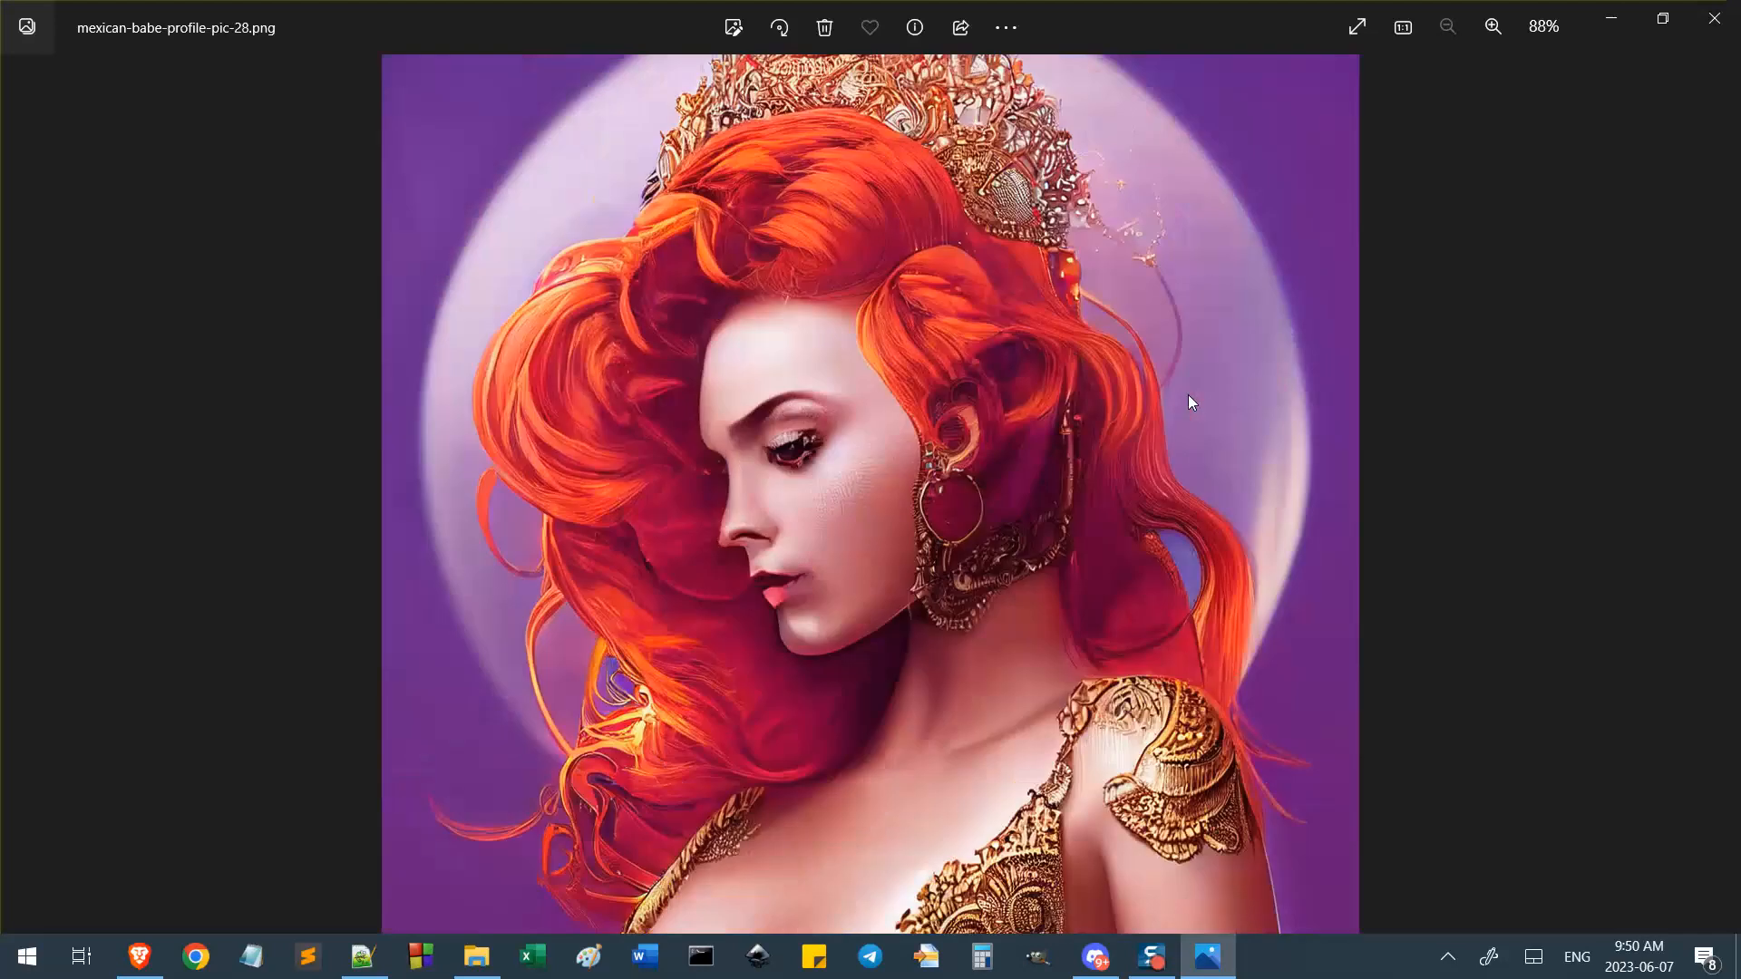
key(Left)
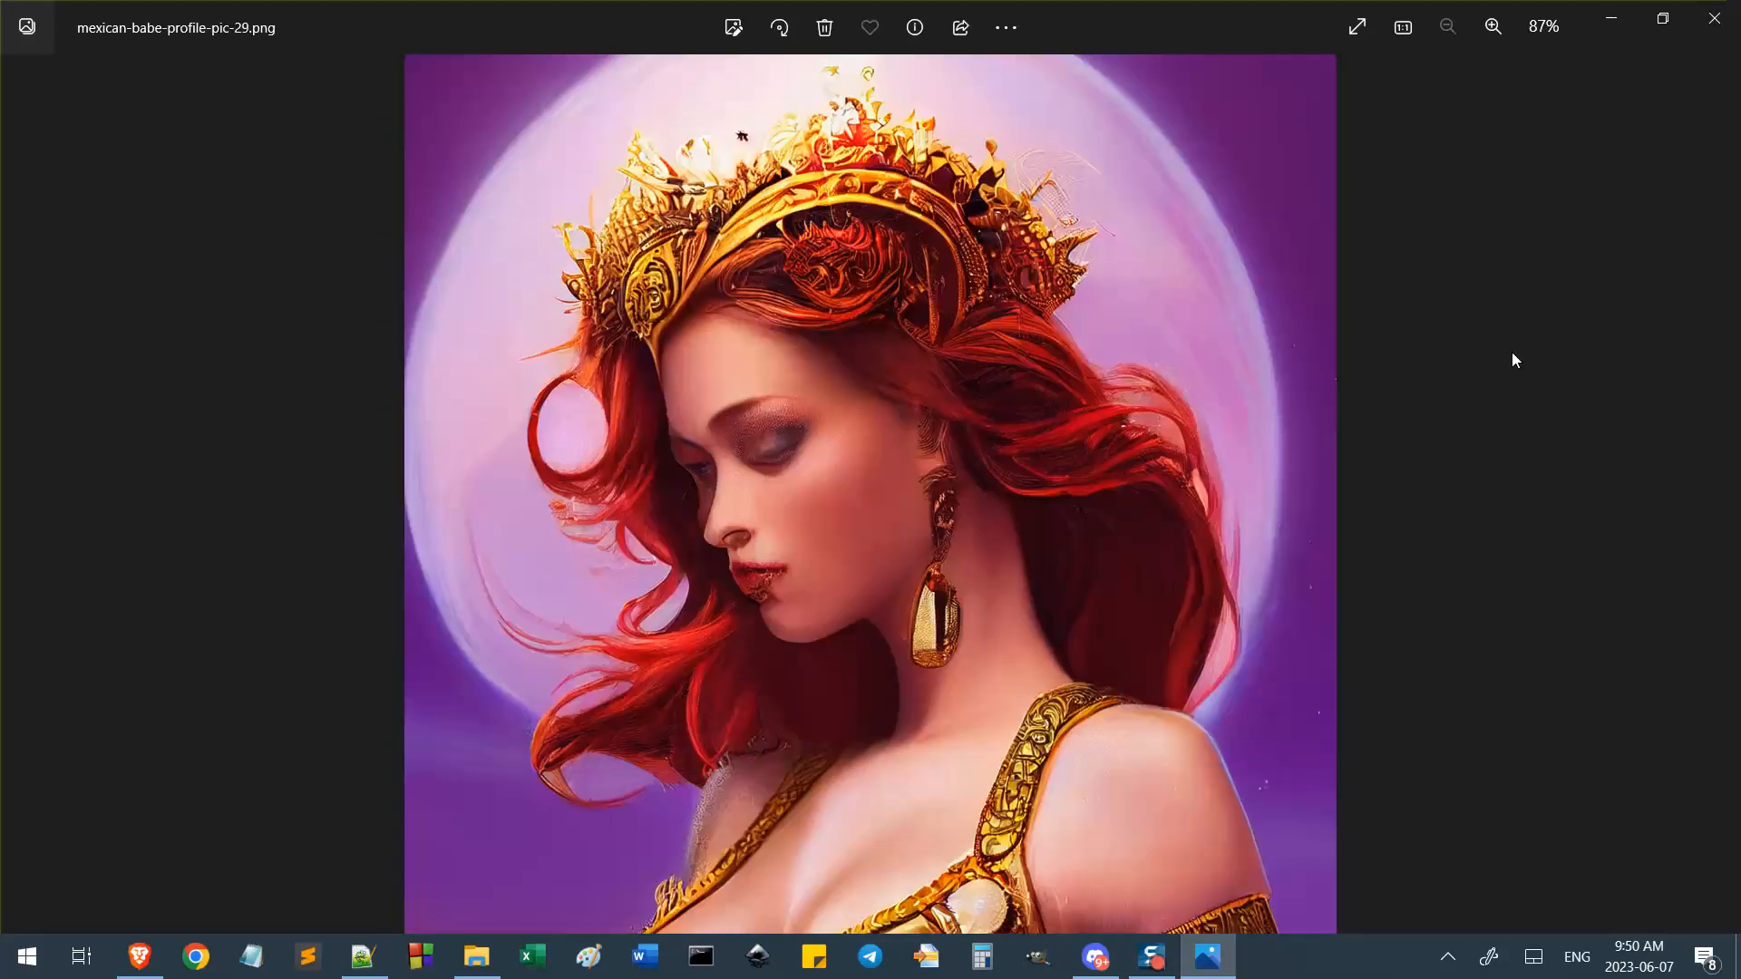
key(Right)
key(Left)
key(Left)
key(Right)
key(Right)
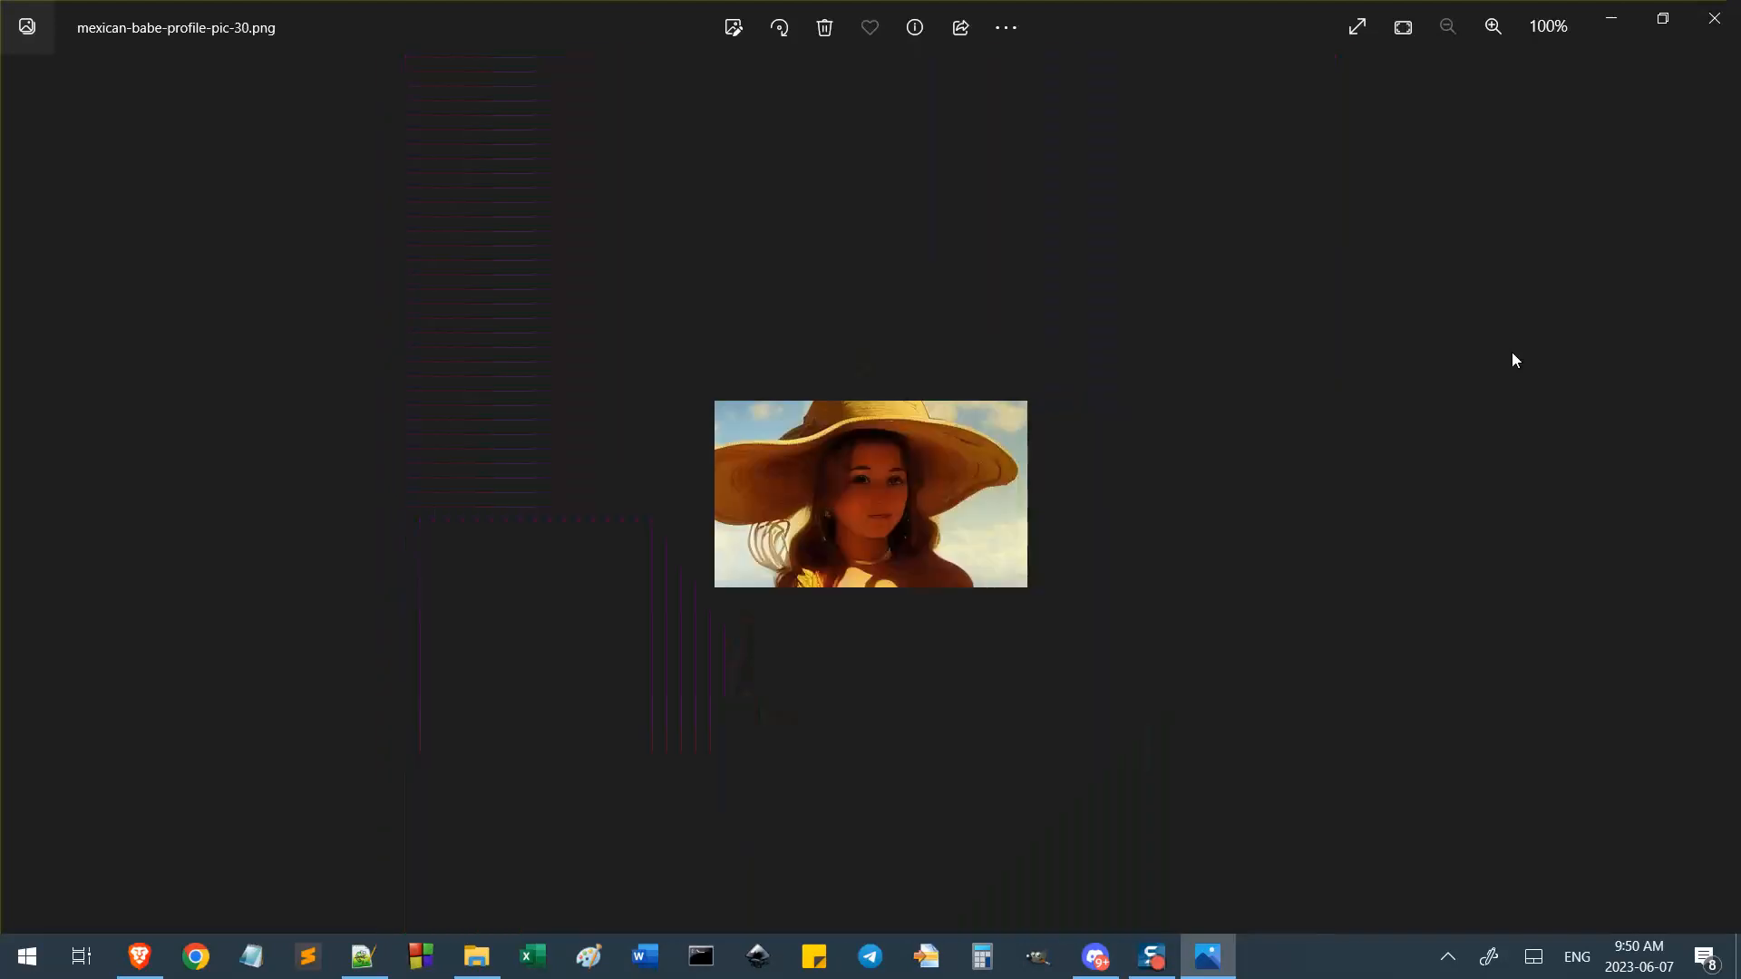
key(Left)
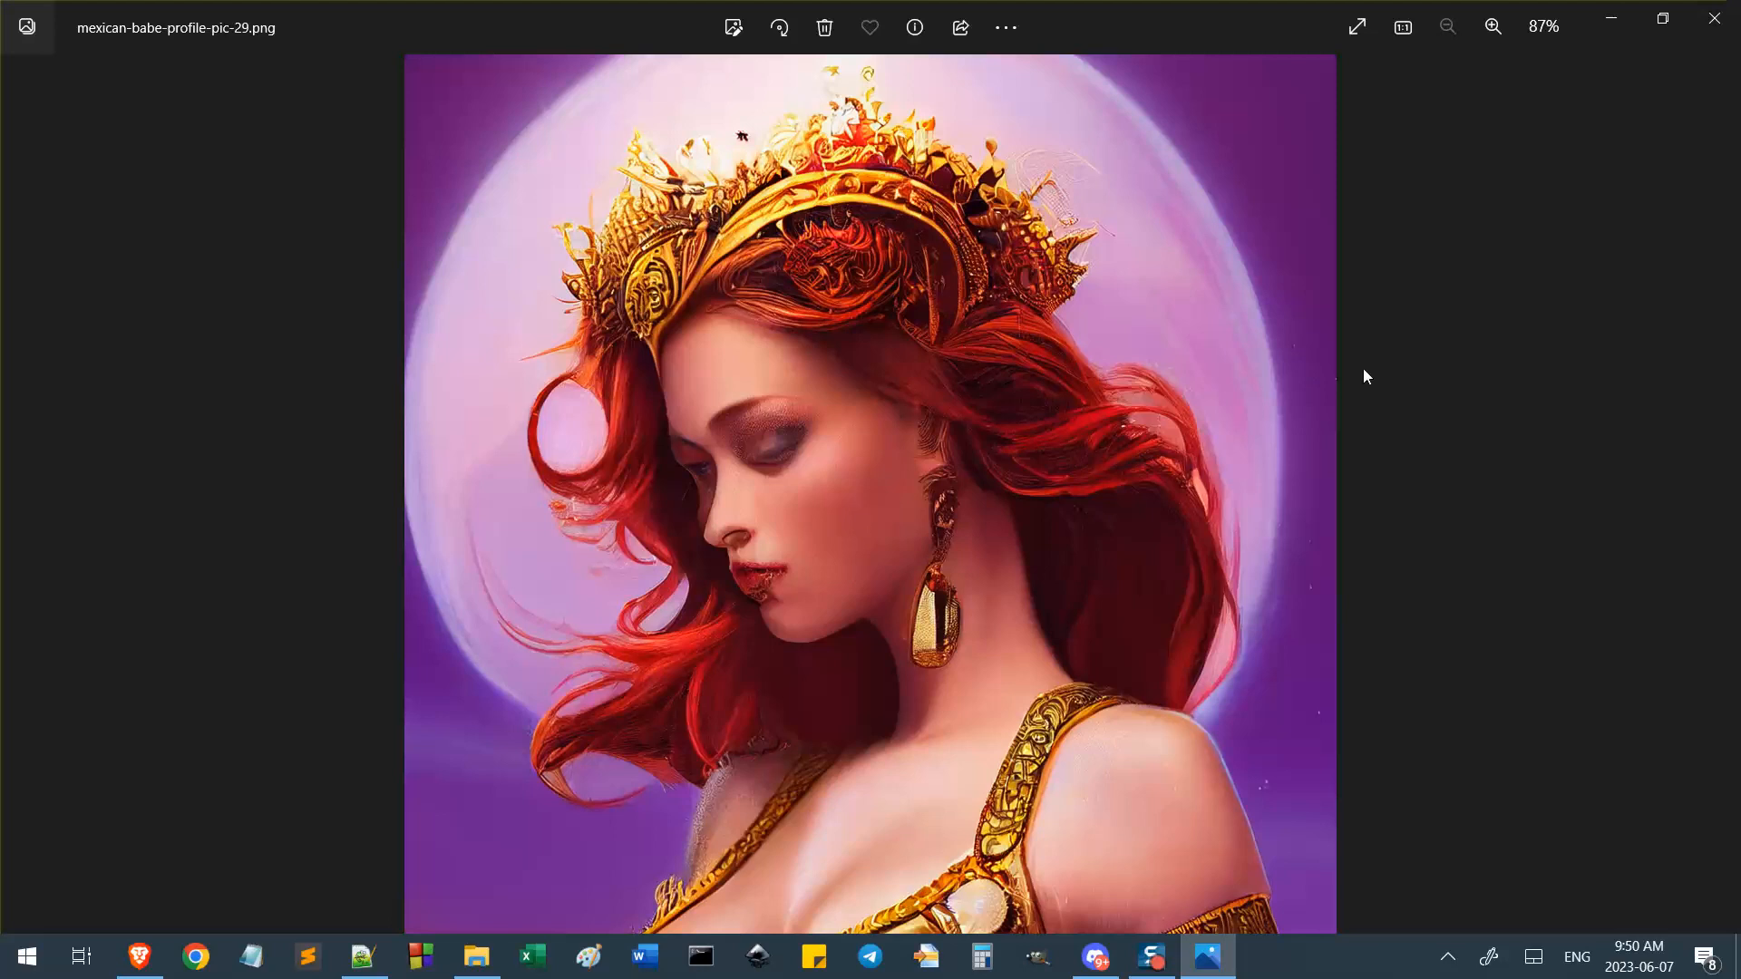
Browse forward through the profile pictures to mexican-babe-profile-pic-39.png, the woman with the patterned choker.
key(Right)
key(Right)
key(Right)
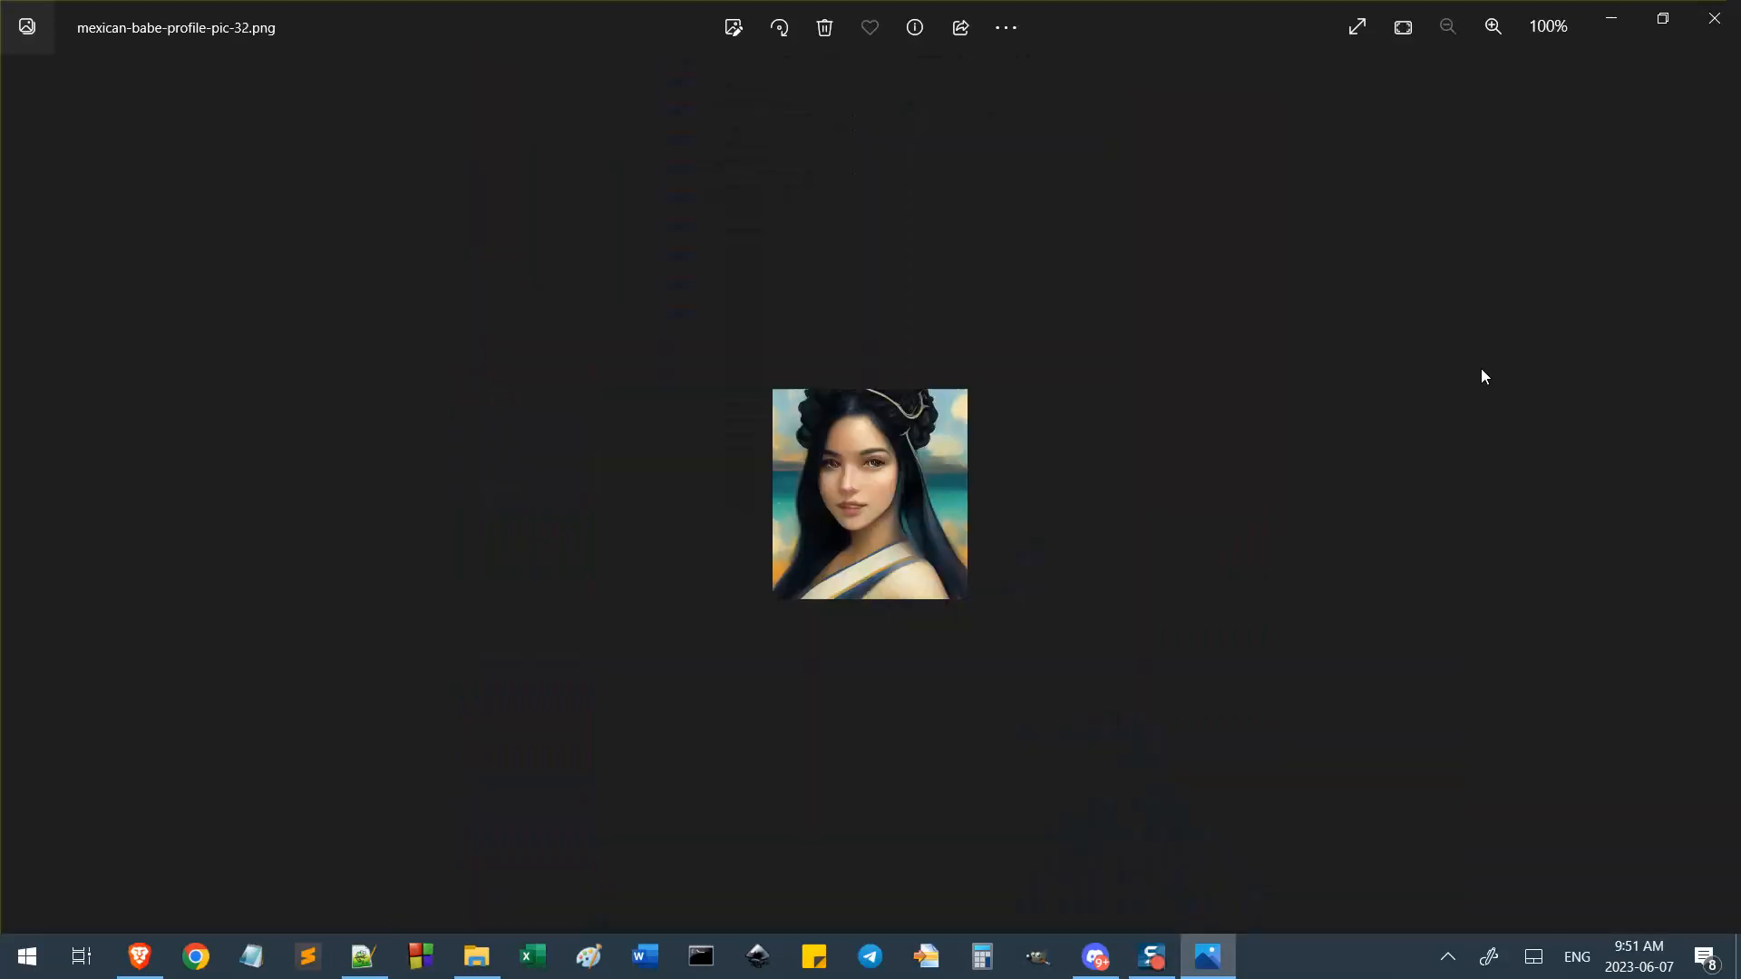
key(Right)
key(Right)
key(Right)
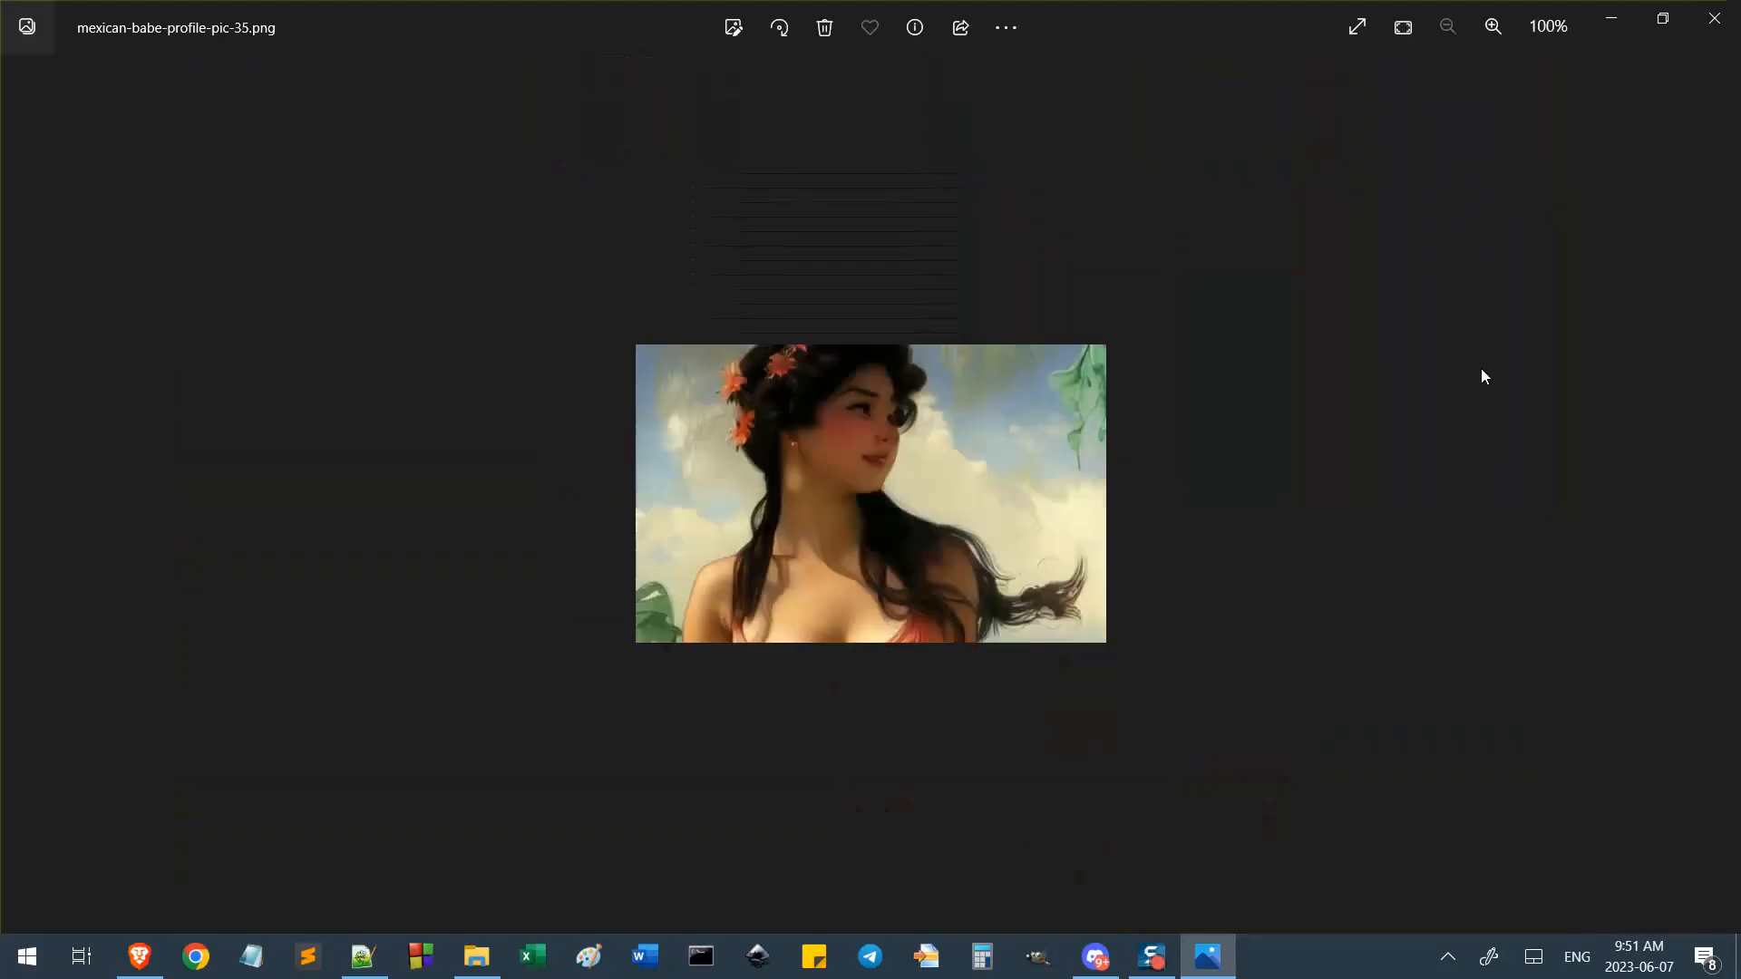
key(Right)
key(Right)
key(Right)
key(Right)
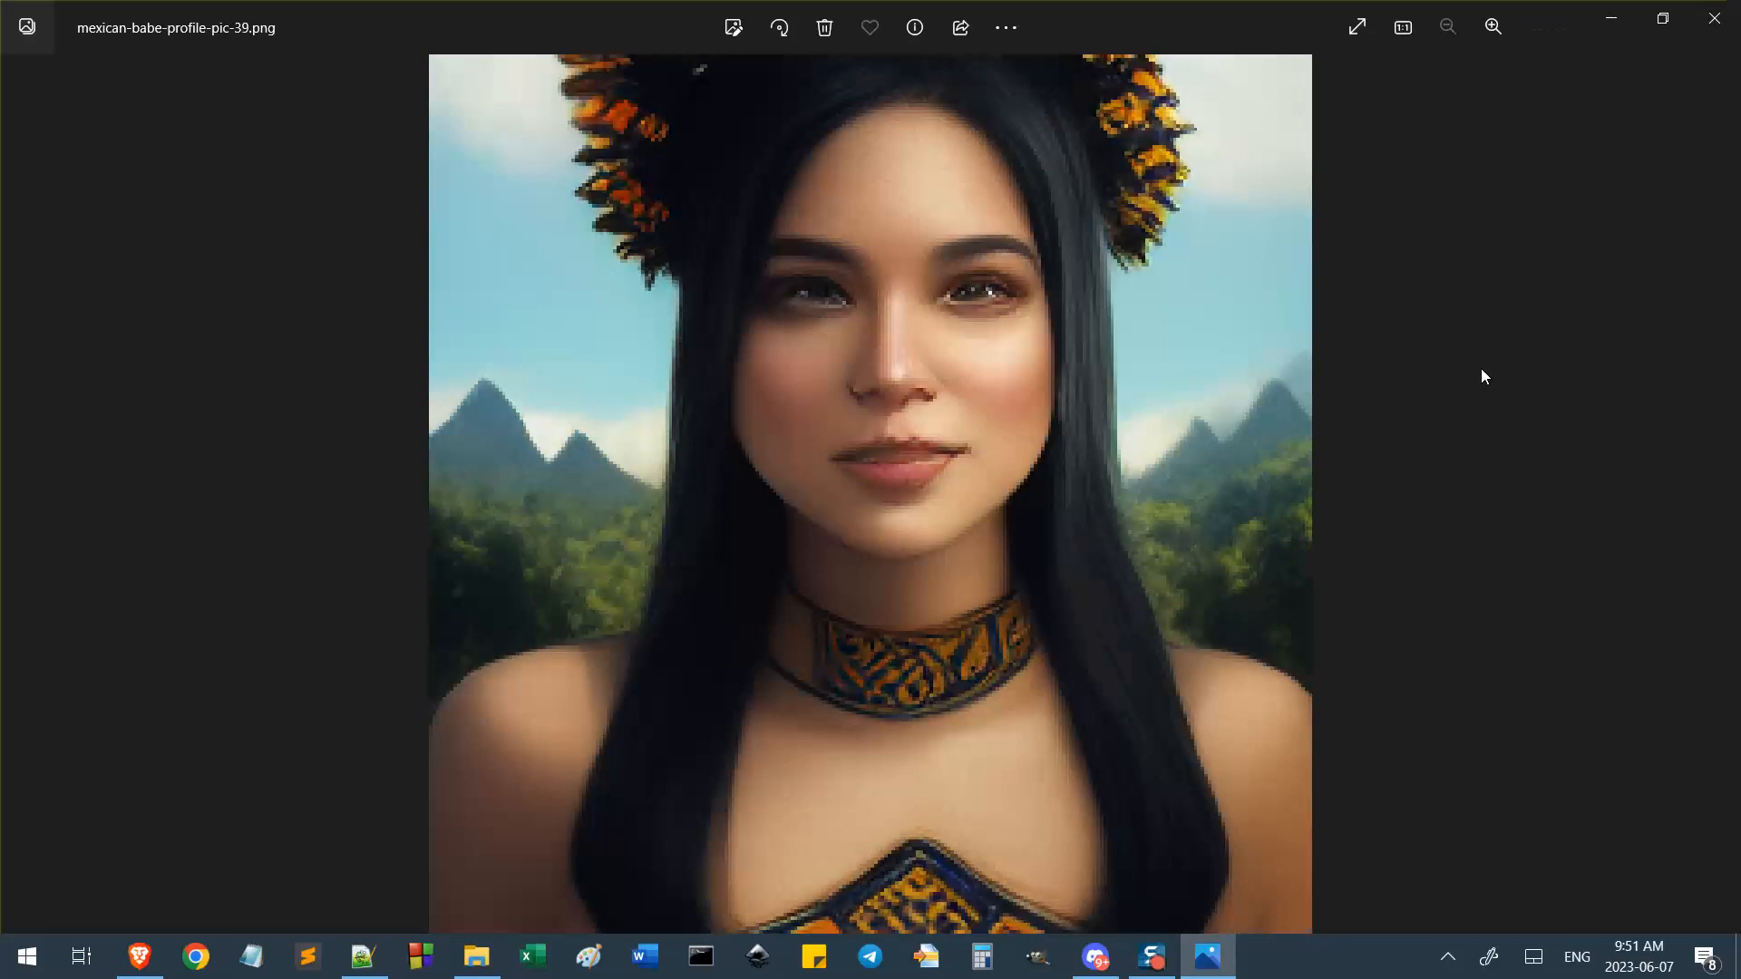
Continue forward to mexican-babe-profile-pic-50.png, the flower-crowned woman in front of the pyramid.
key(Right)
key(Right)
key(Right)
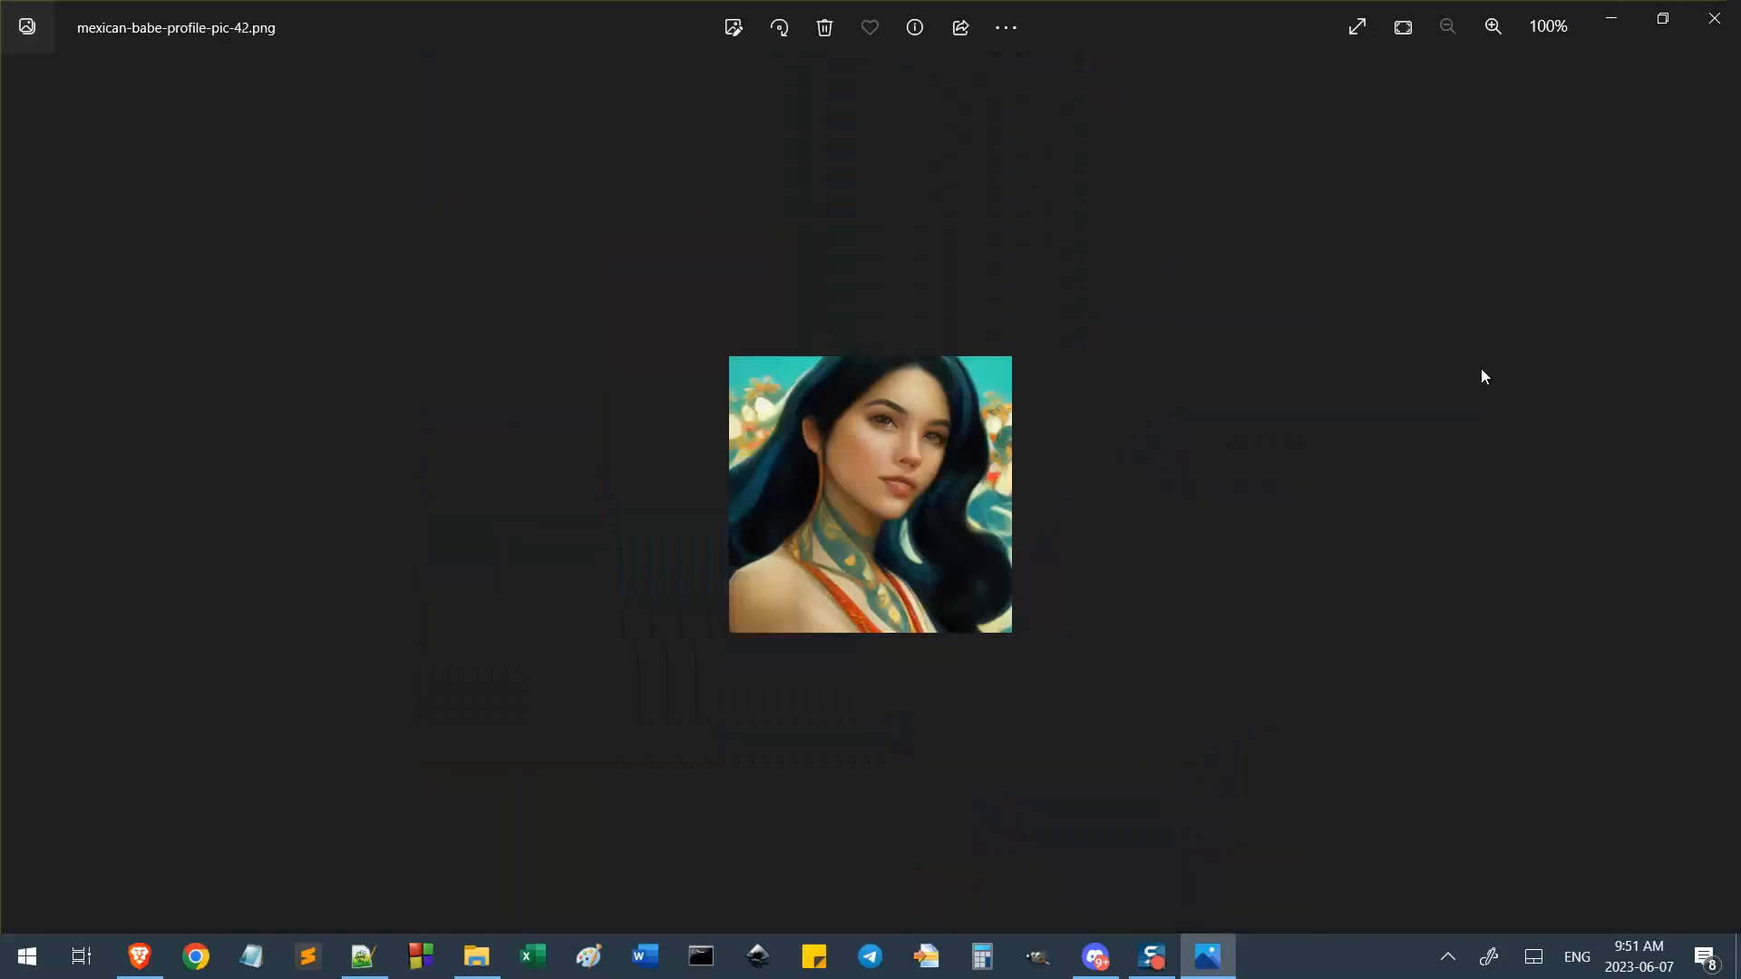
key(Right)
key(Right)
key(Right)
key(Right)
key(Right)
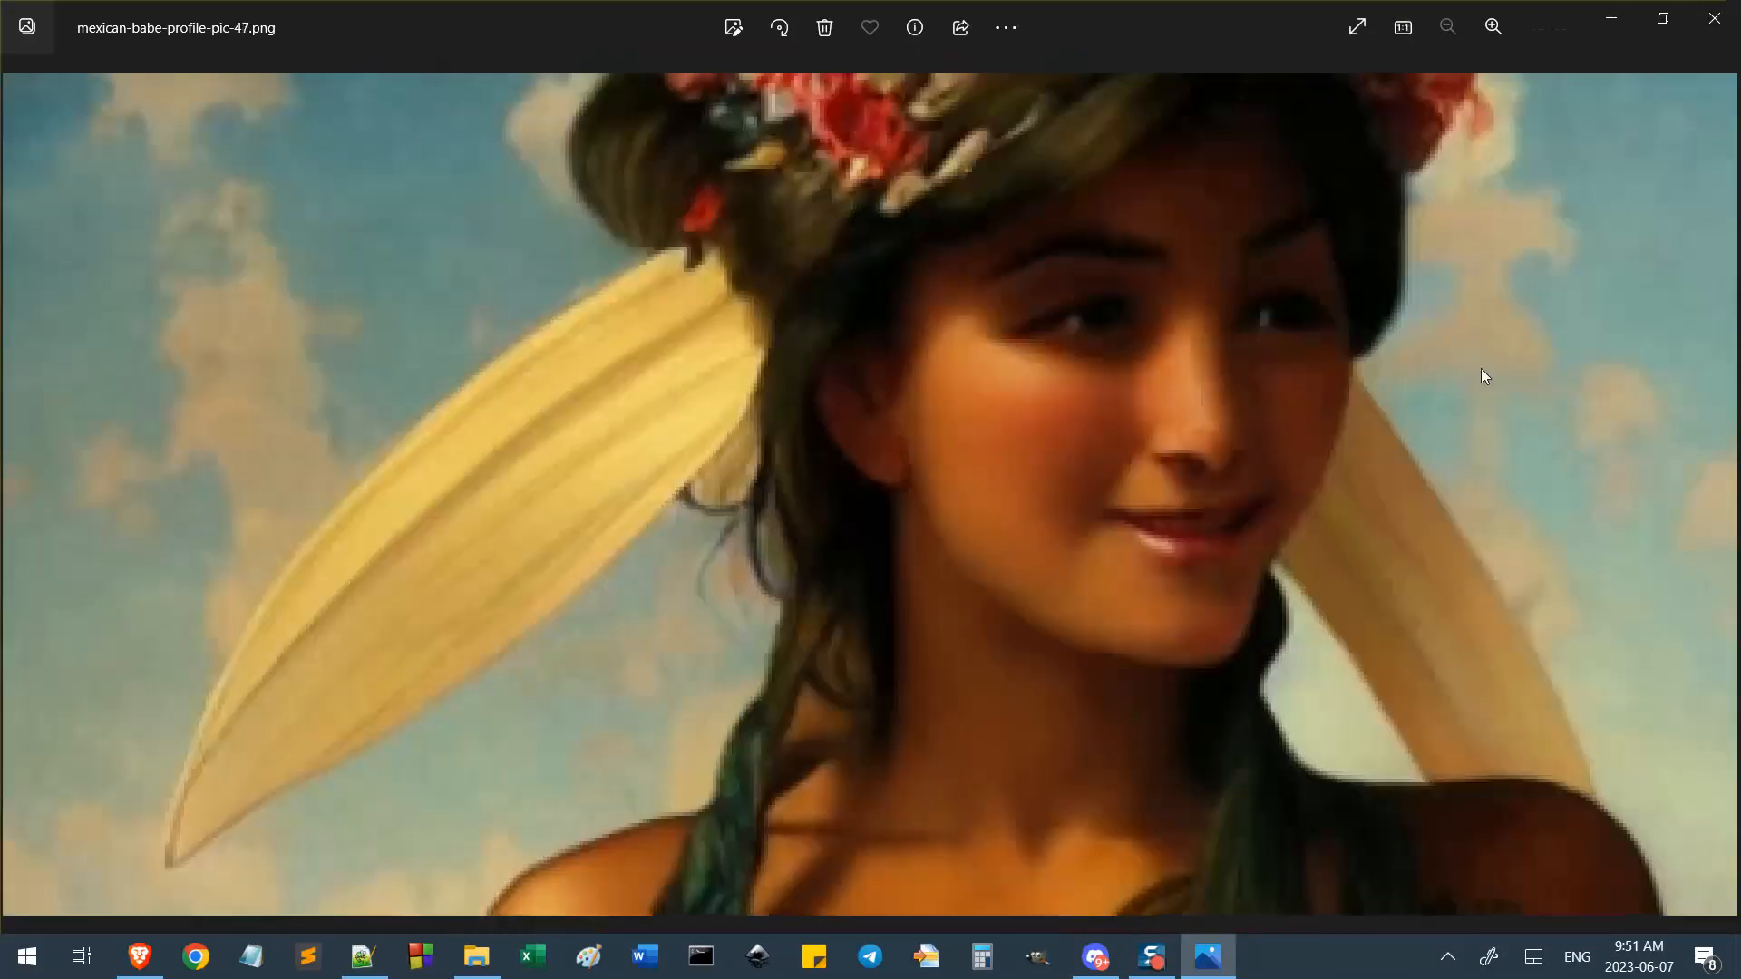
key(Right)
key(Right)
key(Right)
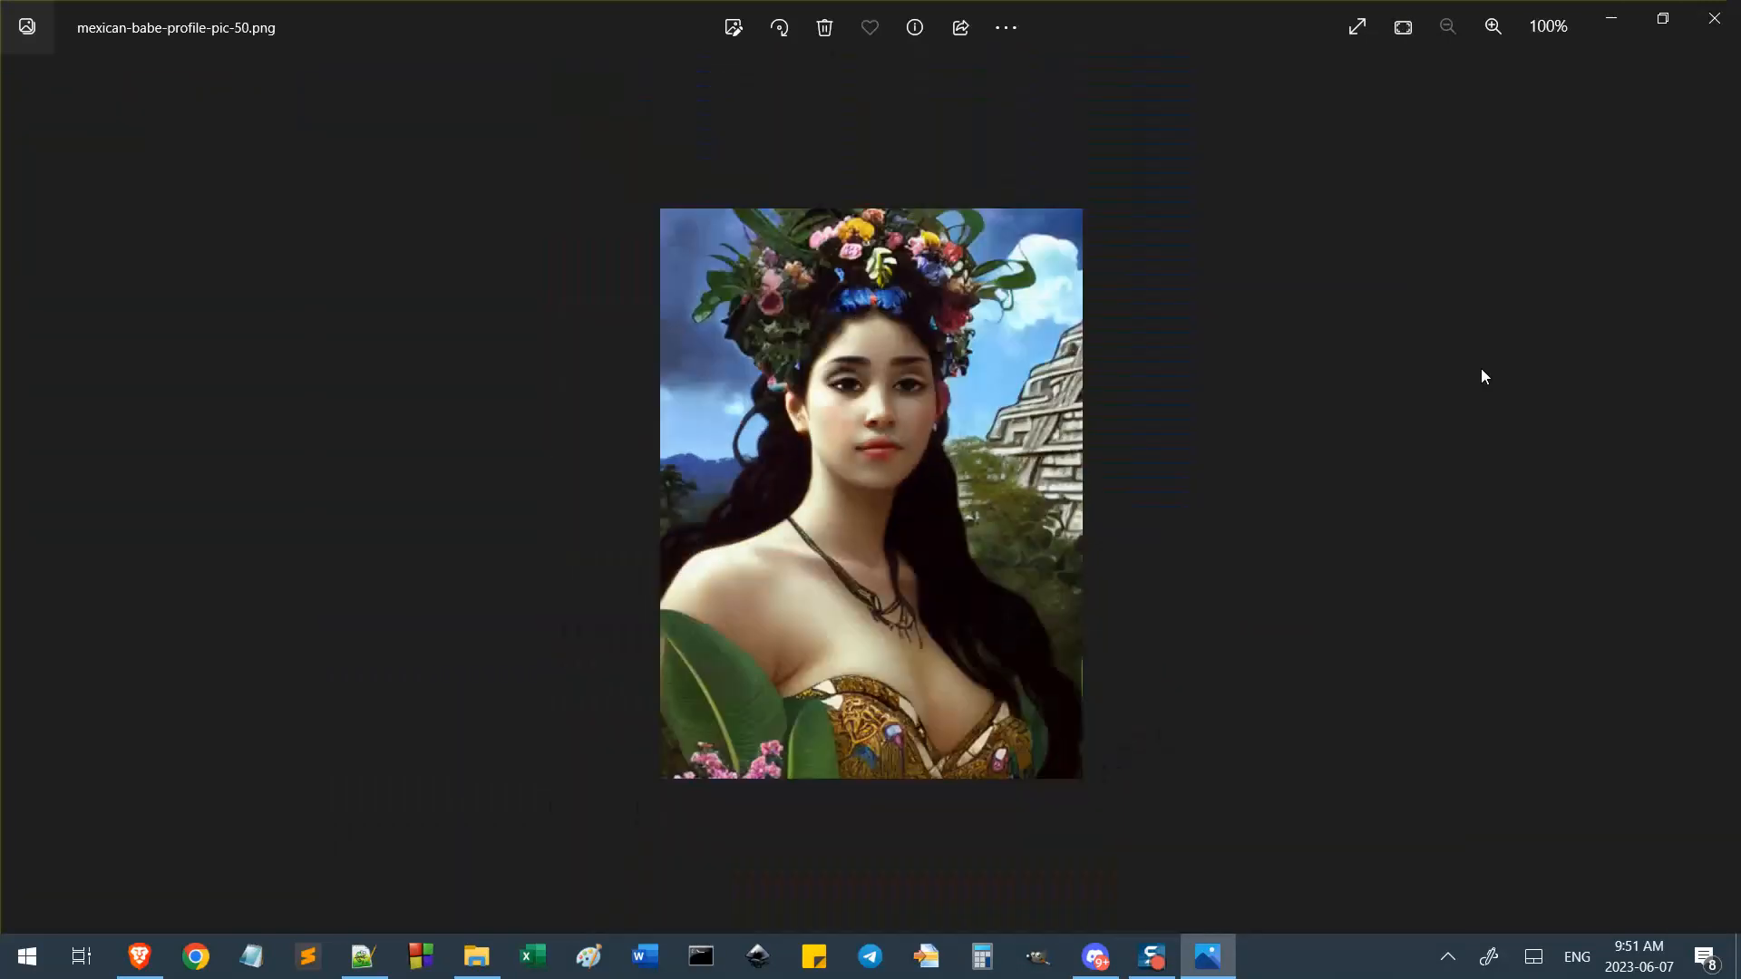
Look through the following profile pictures up to mexican-babe-profile-pic-59.png, the woman with black roses in her hair.
key(Right)
key(Right)
key(Right)
key(Right)
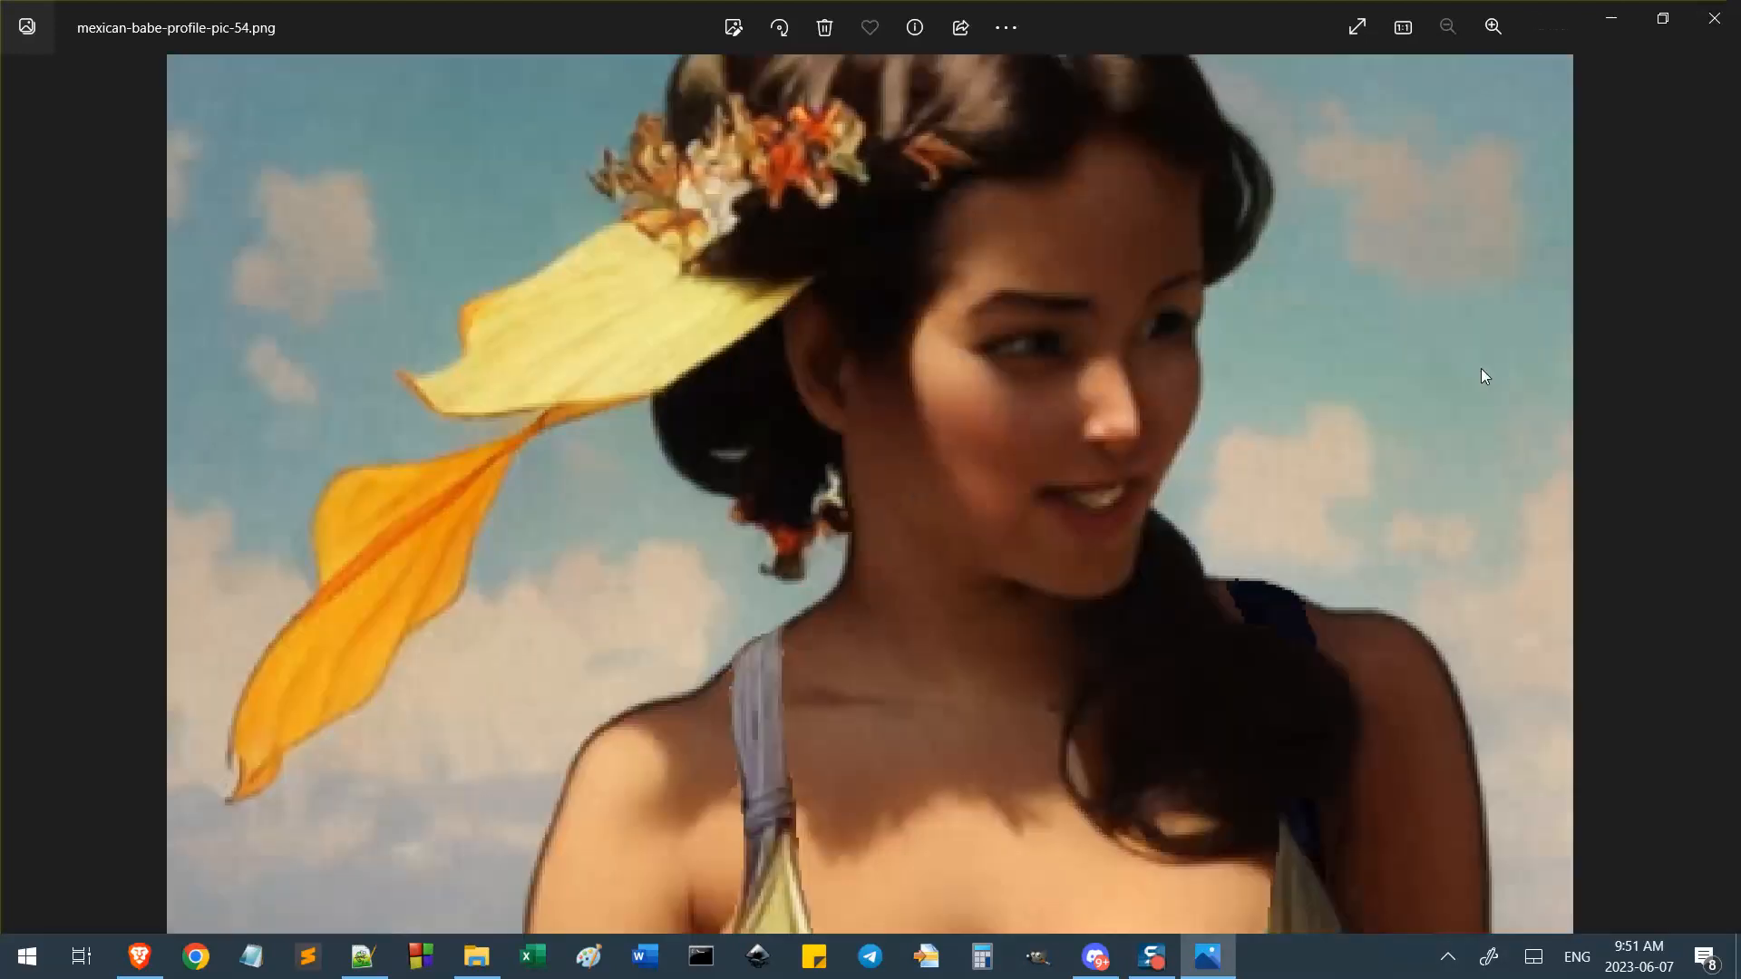
key(Right)
key(Right)
key(Right)
key(Right)
key(Right)
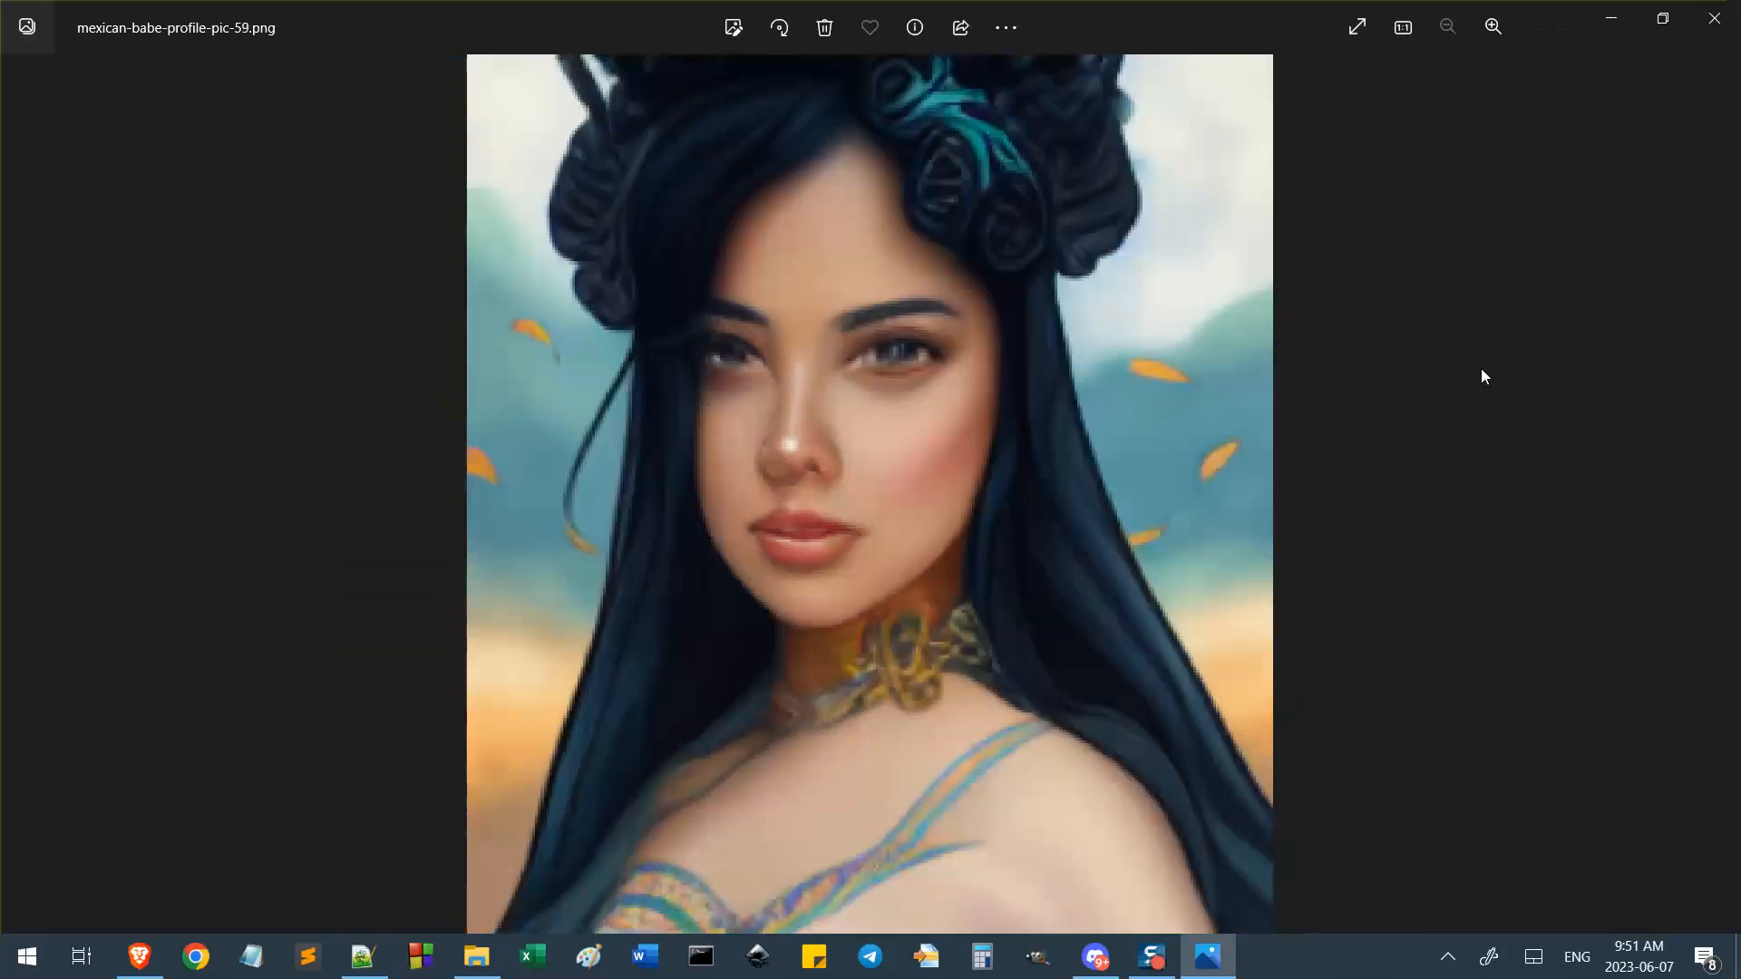
View the profile pictures up to mexican-babe-profile-pic-67.png and close the image viewer.
key(Right)
key(Right)
key(Right)
key(Right)
key(Right)
key(Right)
key(Right)
key(Right)
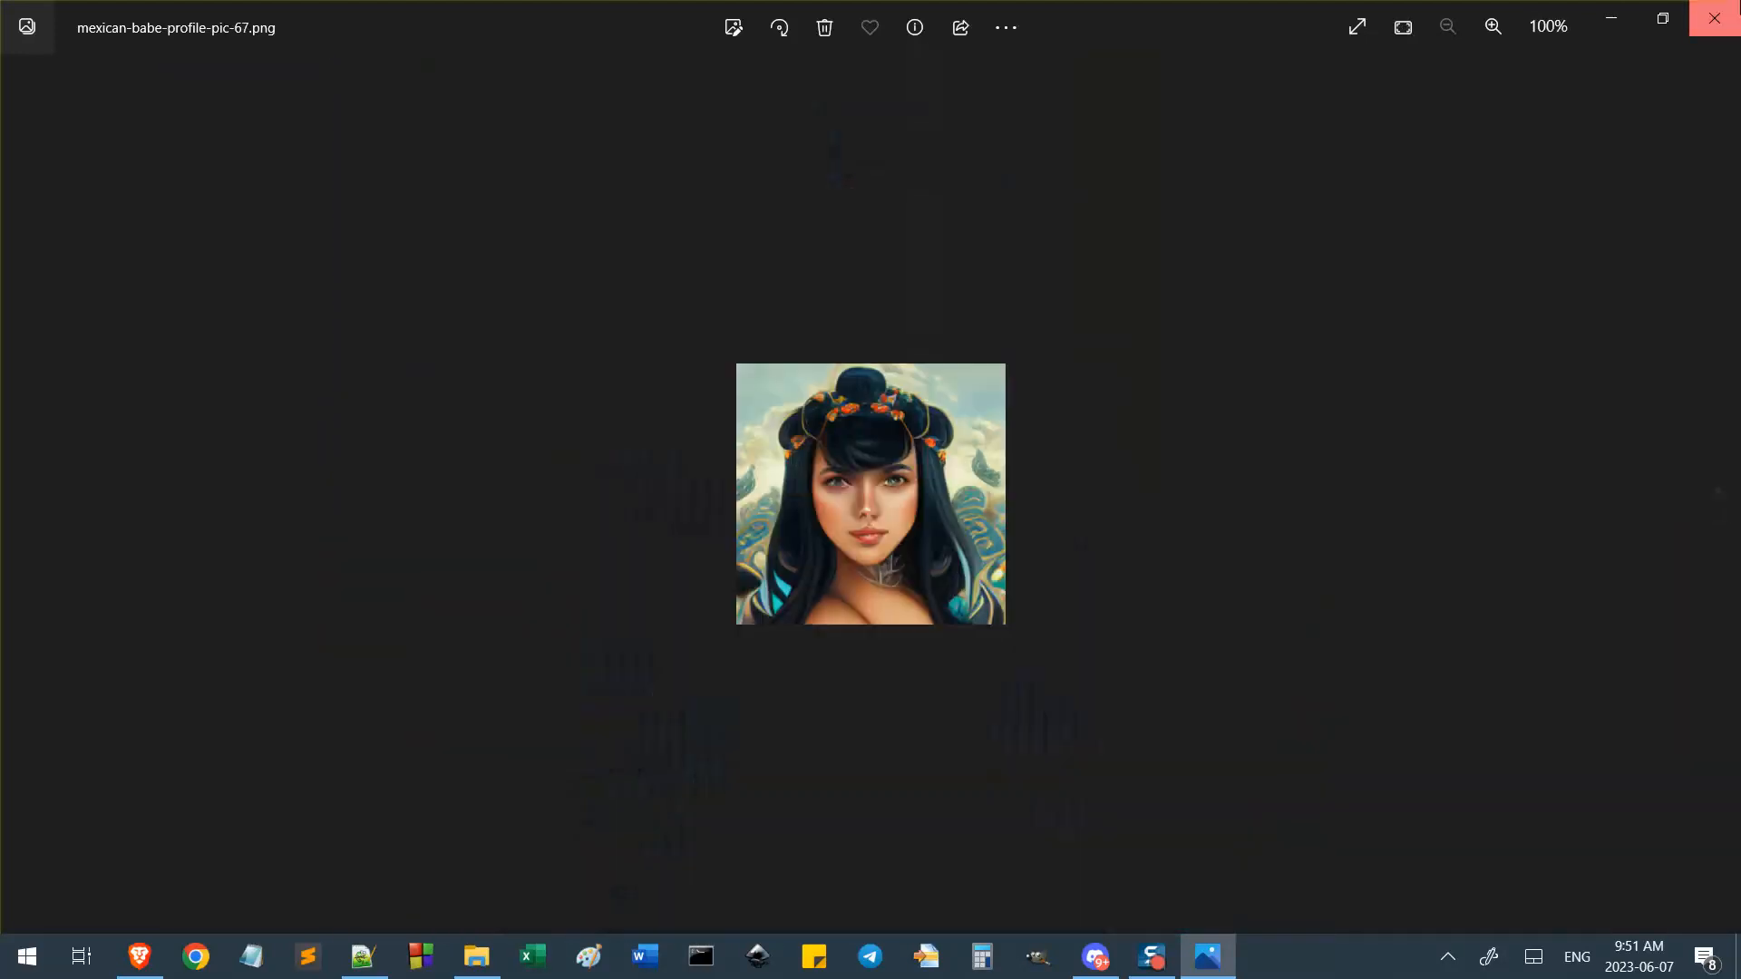
click(1714, 18)
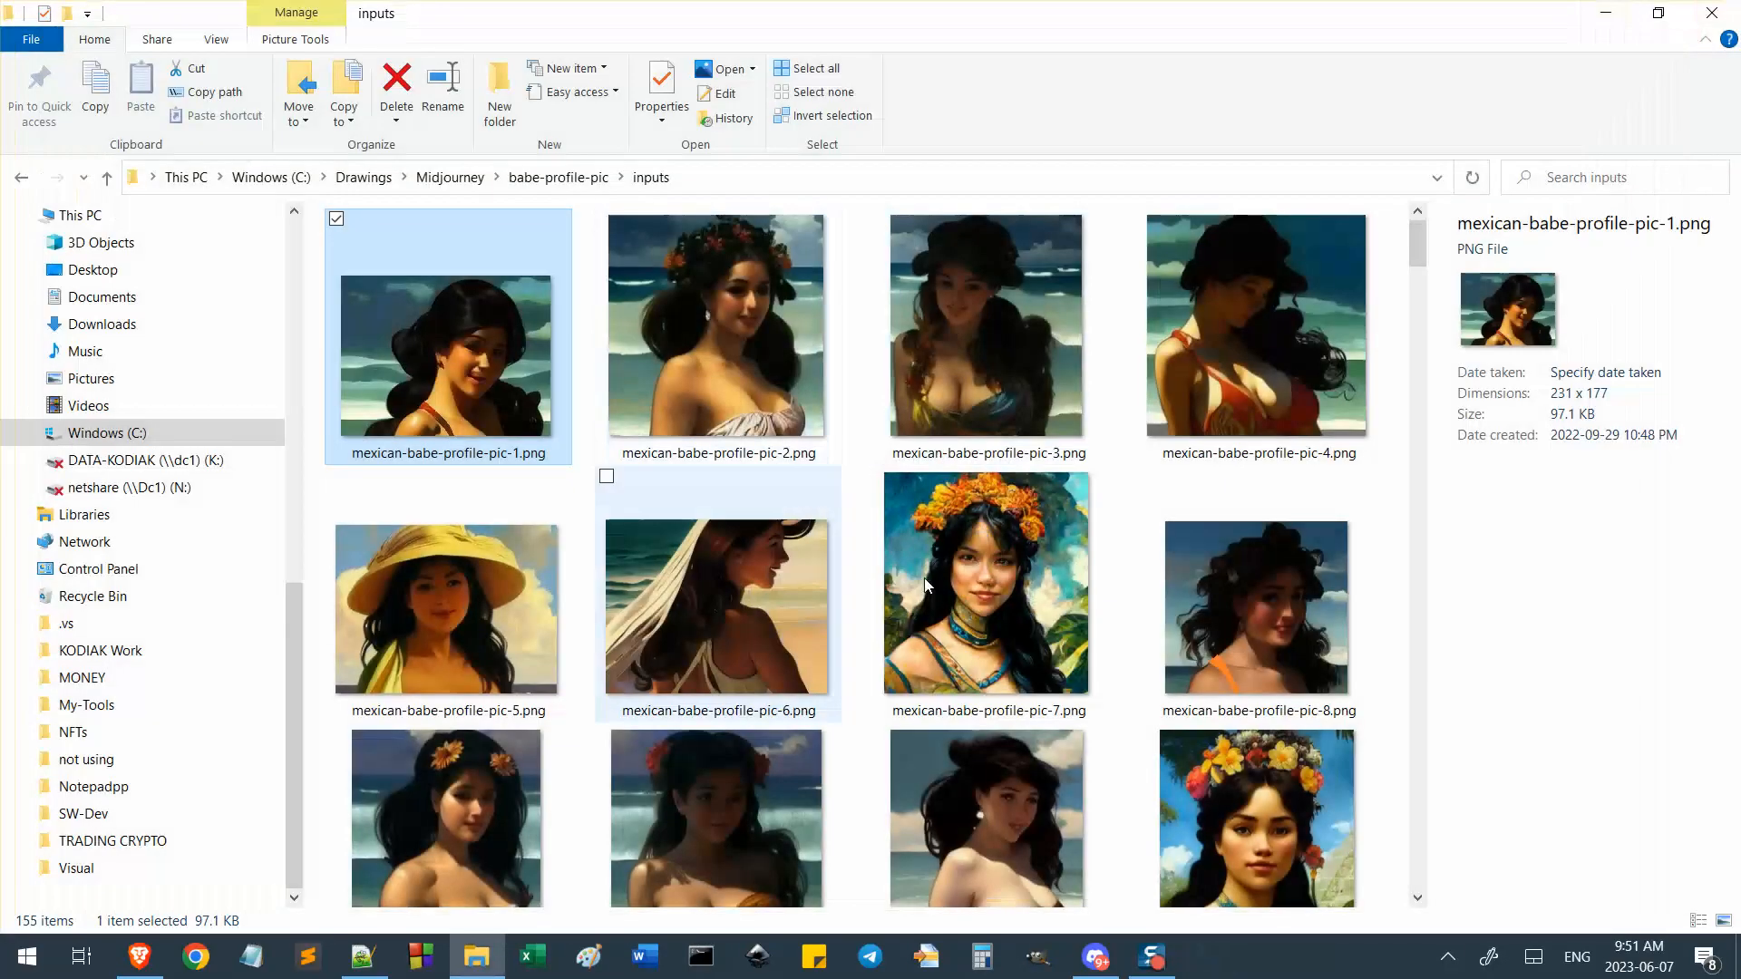
Open the last input picture, mexican-babe-profile-pic-155.png, inspect the blonde woman up close, and return to the full picture.
scroll(994, 582, down, 20)
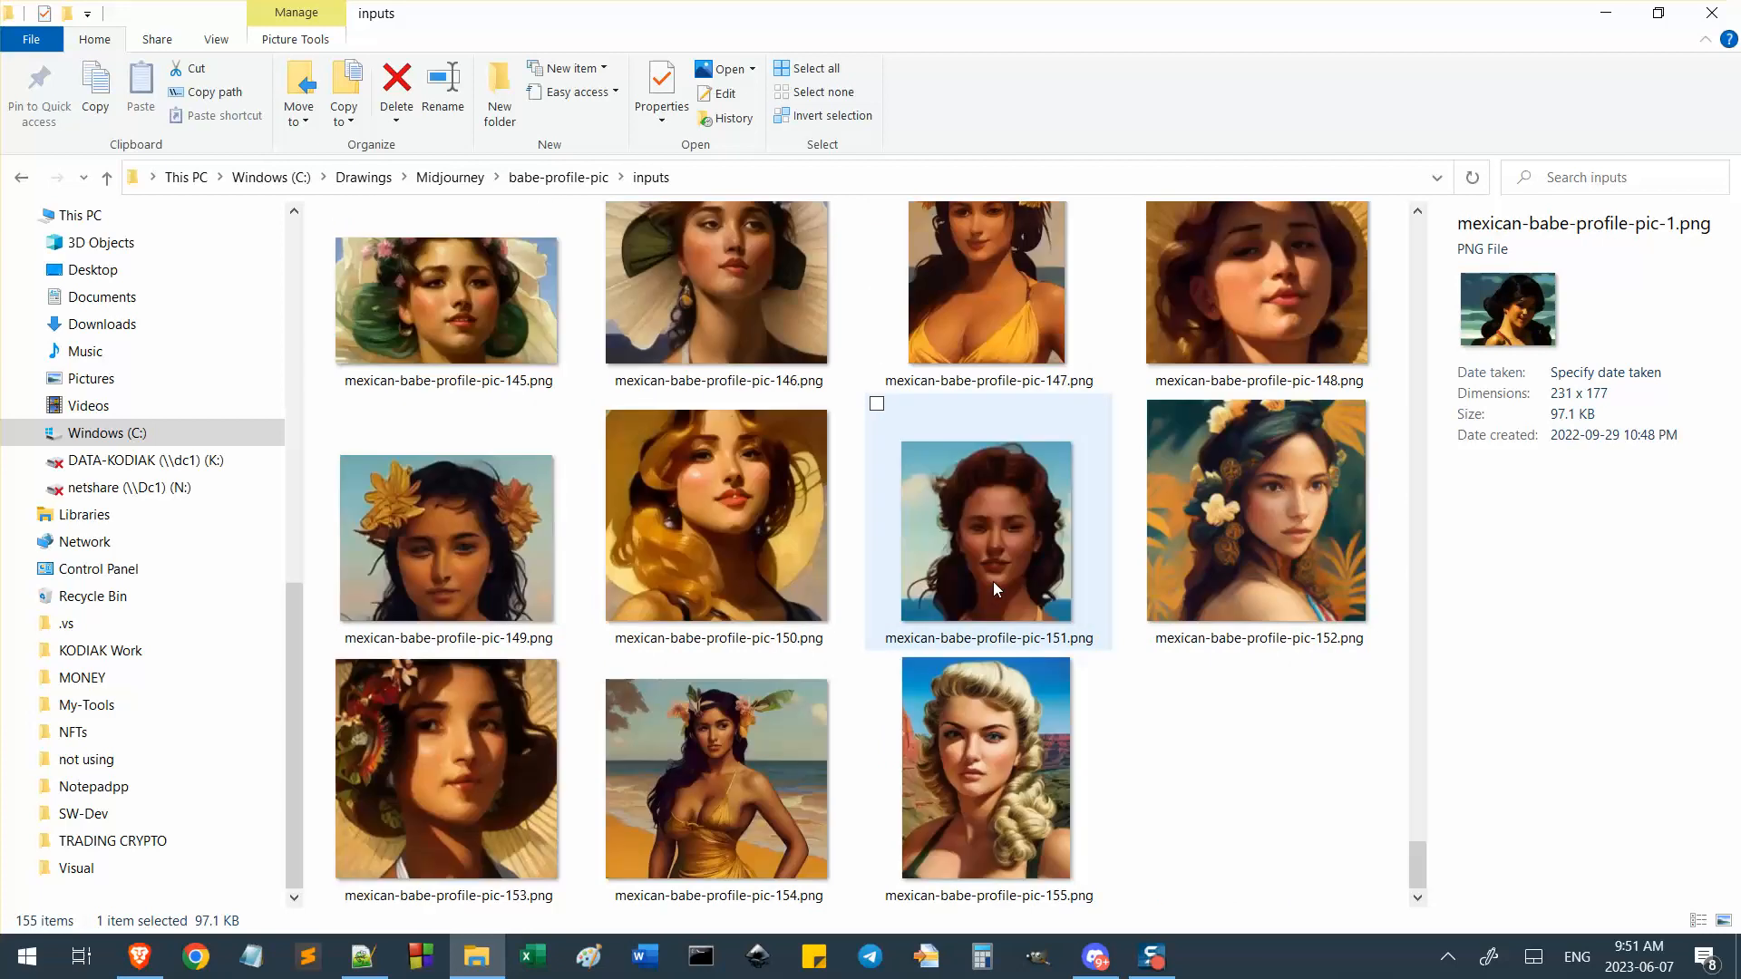
double_click(1004, 777)
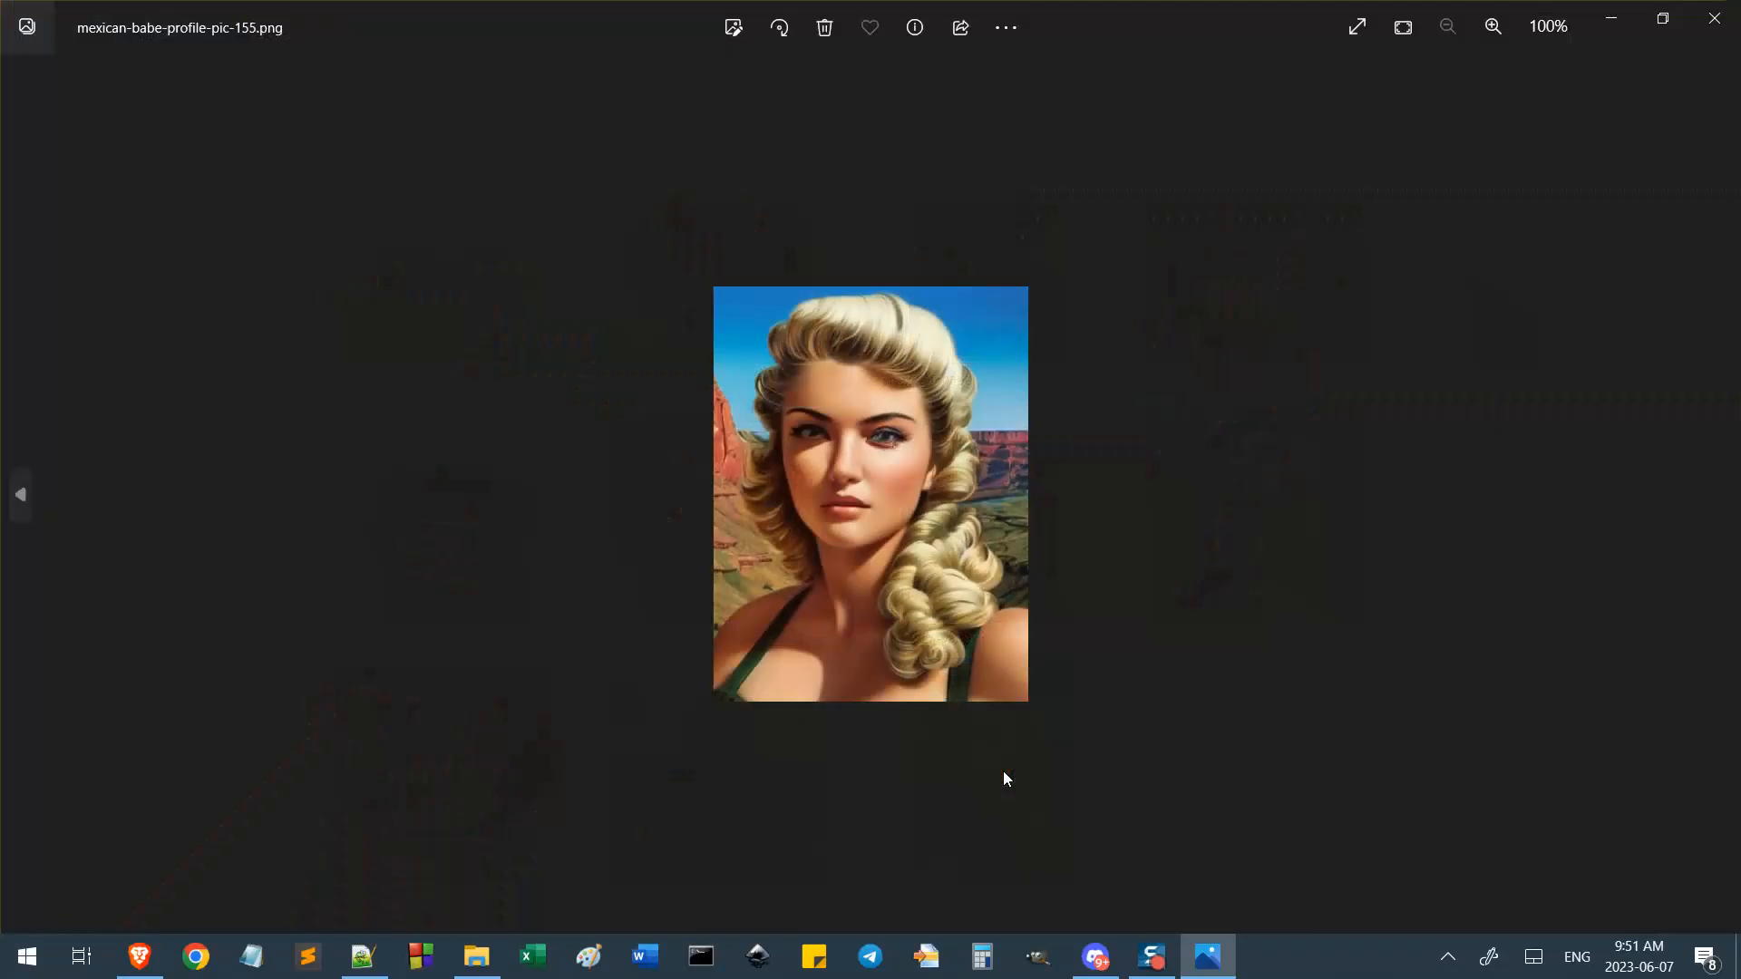
scroll(817, 492, up, 4)
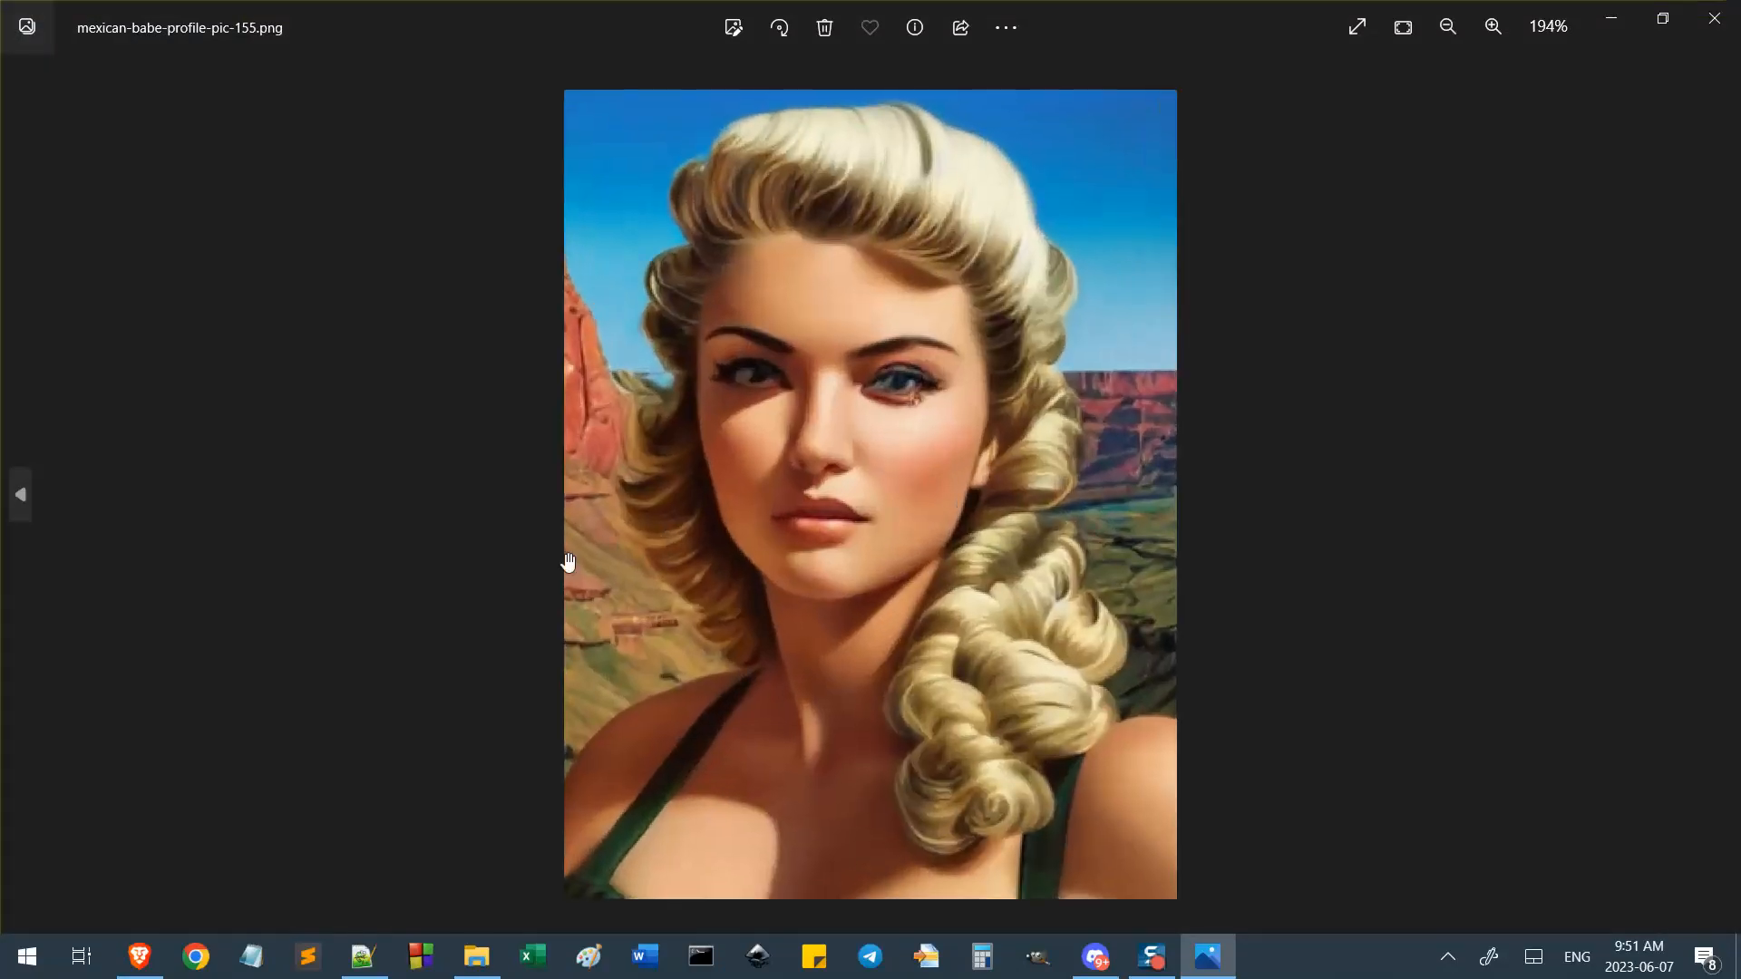
scroll(1184, 399, down, 4)
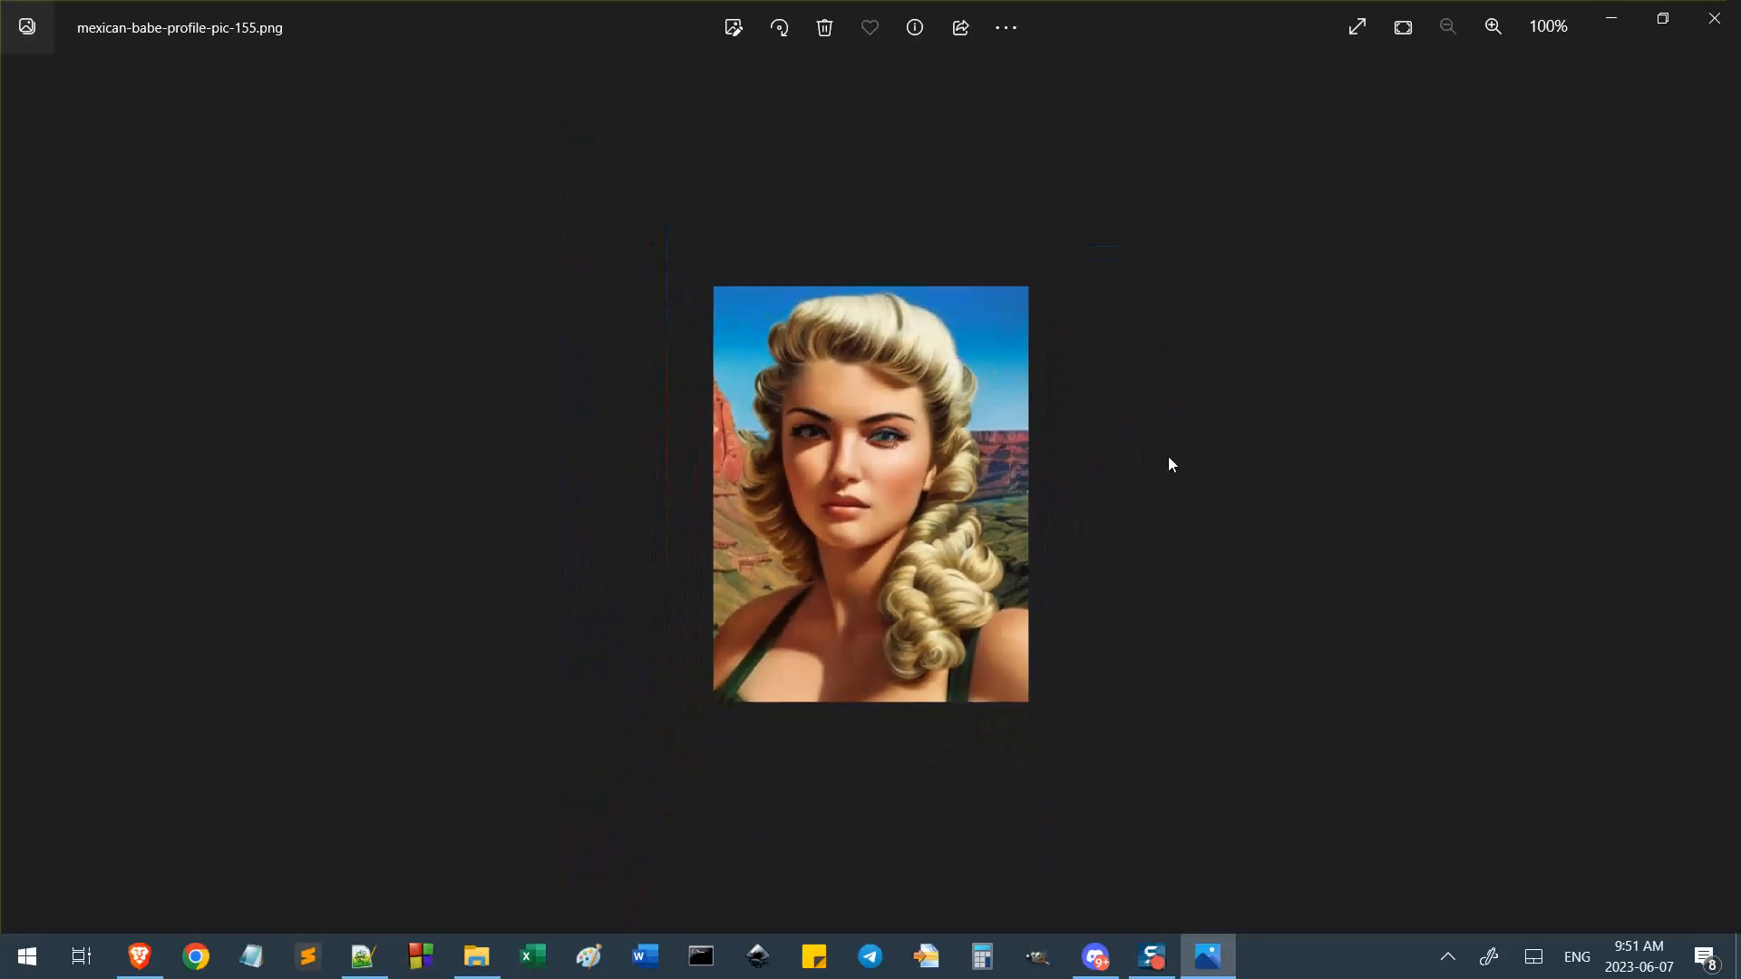
Browse backward through the profile pictures to mexican-babe-profile-pic-145.png, the woman with pink hair flowers.
key(Left)
key(Left)
key(Left)
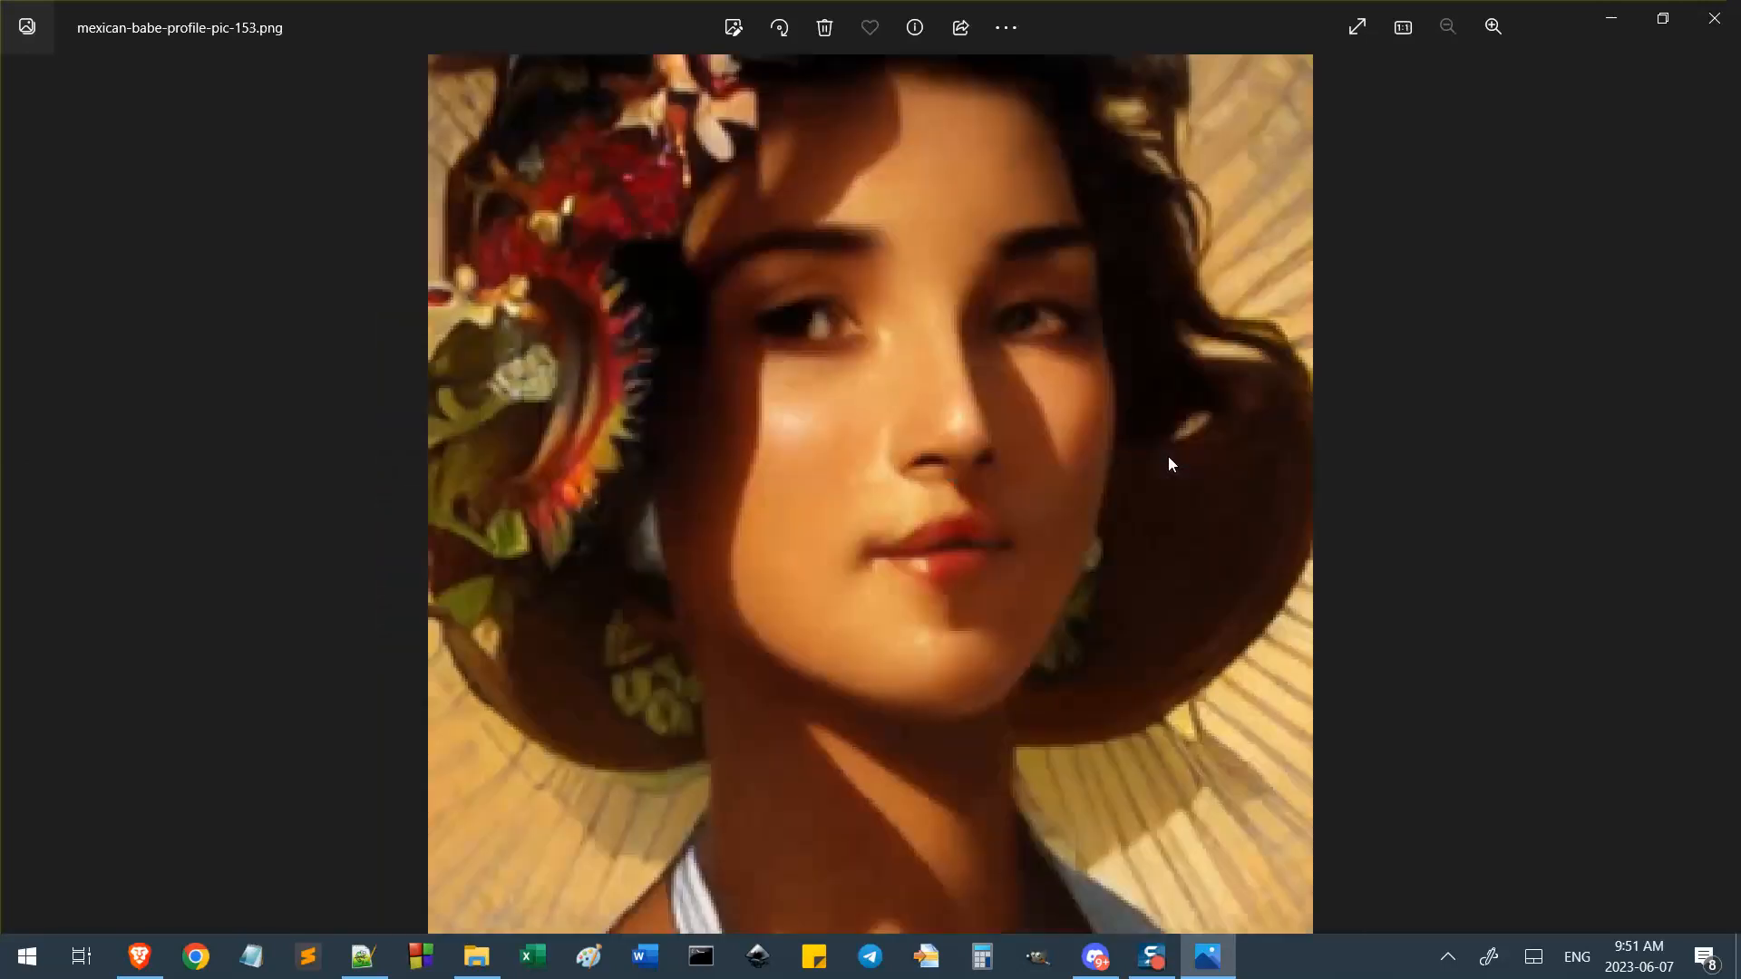
key(Left)
key(Left)
key(Left)
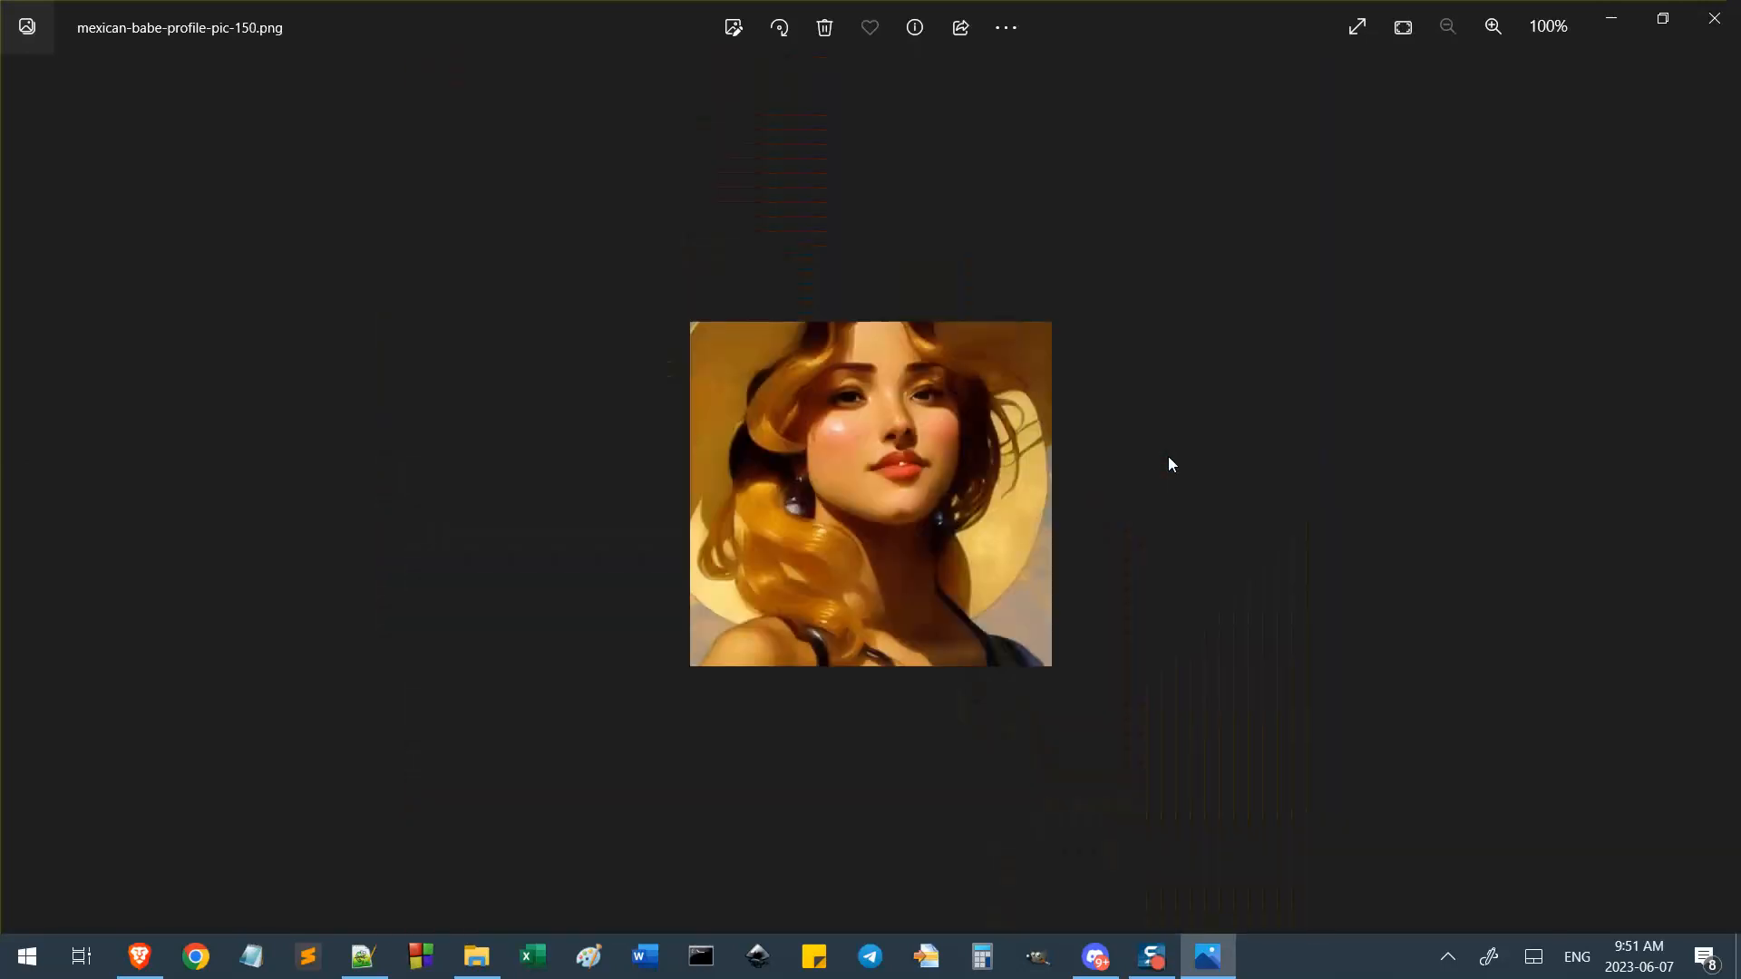
key(Left)
key(Left)
key(Left)
key(Left)
key(Left)
key(Left)
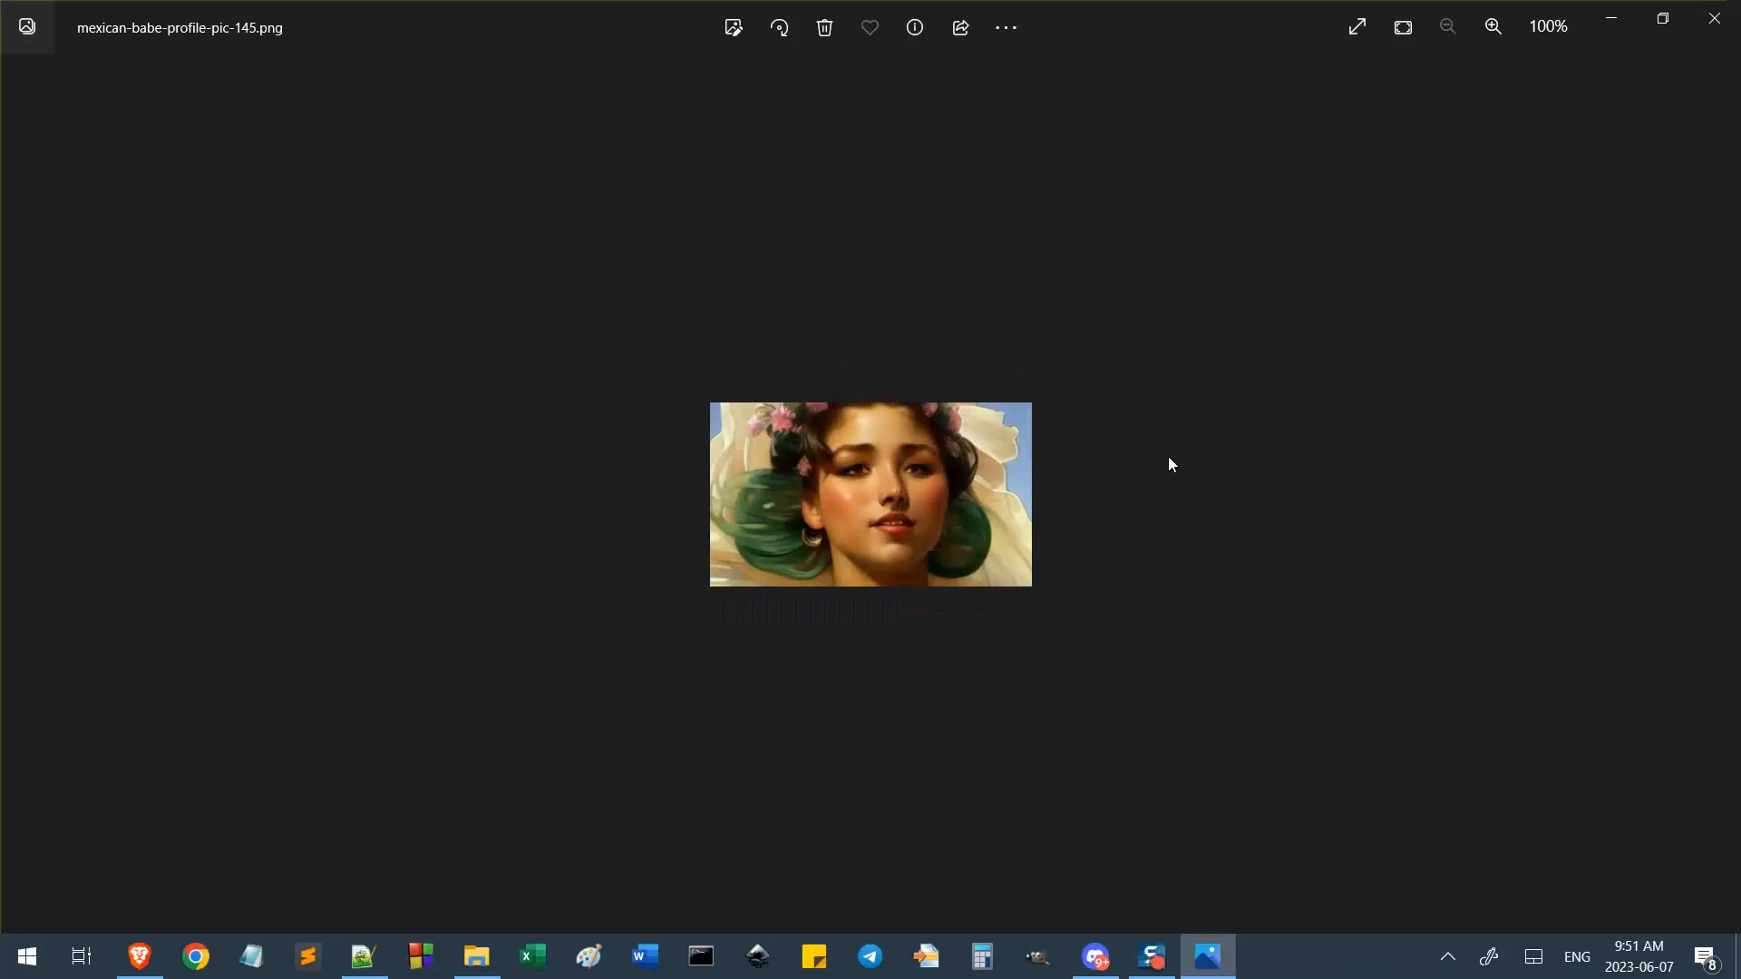
Continue backward past mexican-babe-profile-pic-139.png to view the portrait of the woman with red flowers piled on her hair.
key(Left)
key(Left)
key(Left)
key(Left)
key(Left)
key(Left)
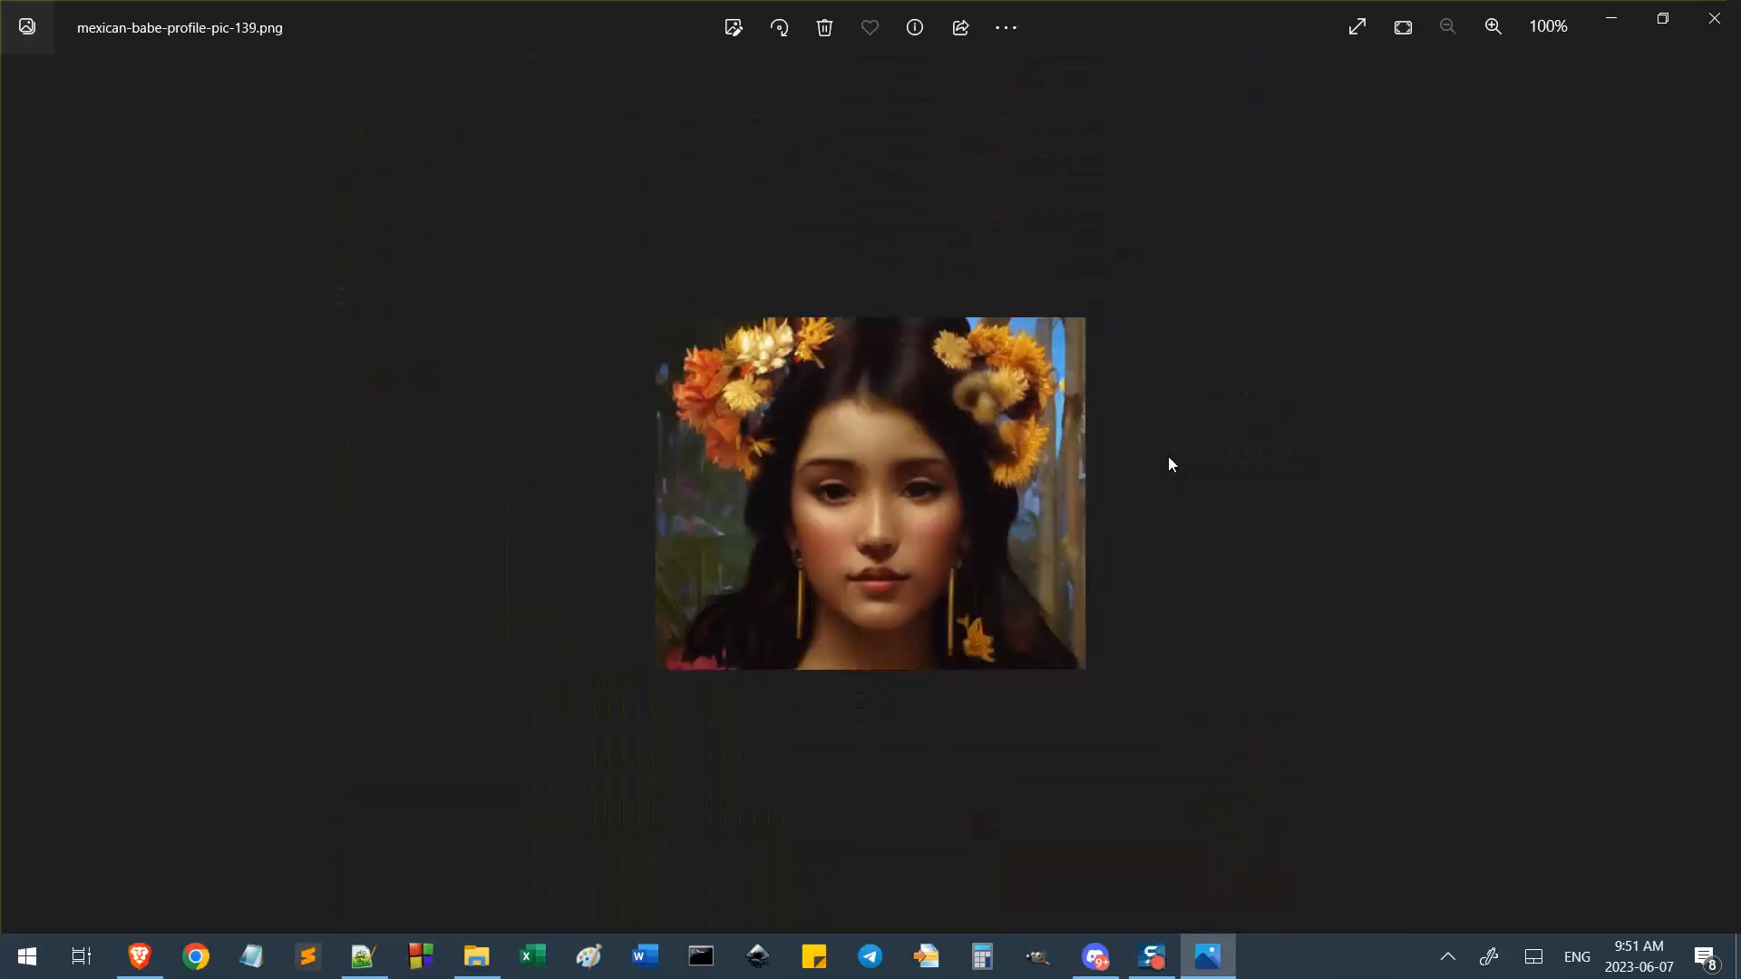
key(Left)
key(Right)
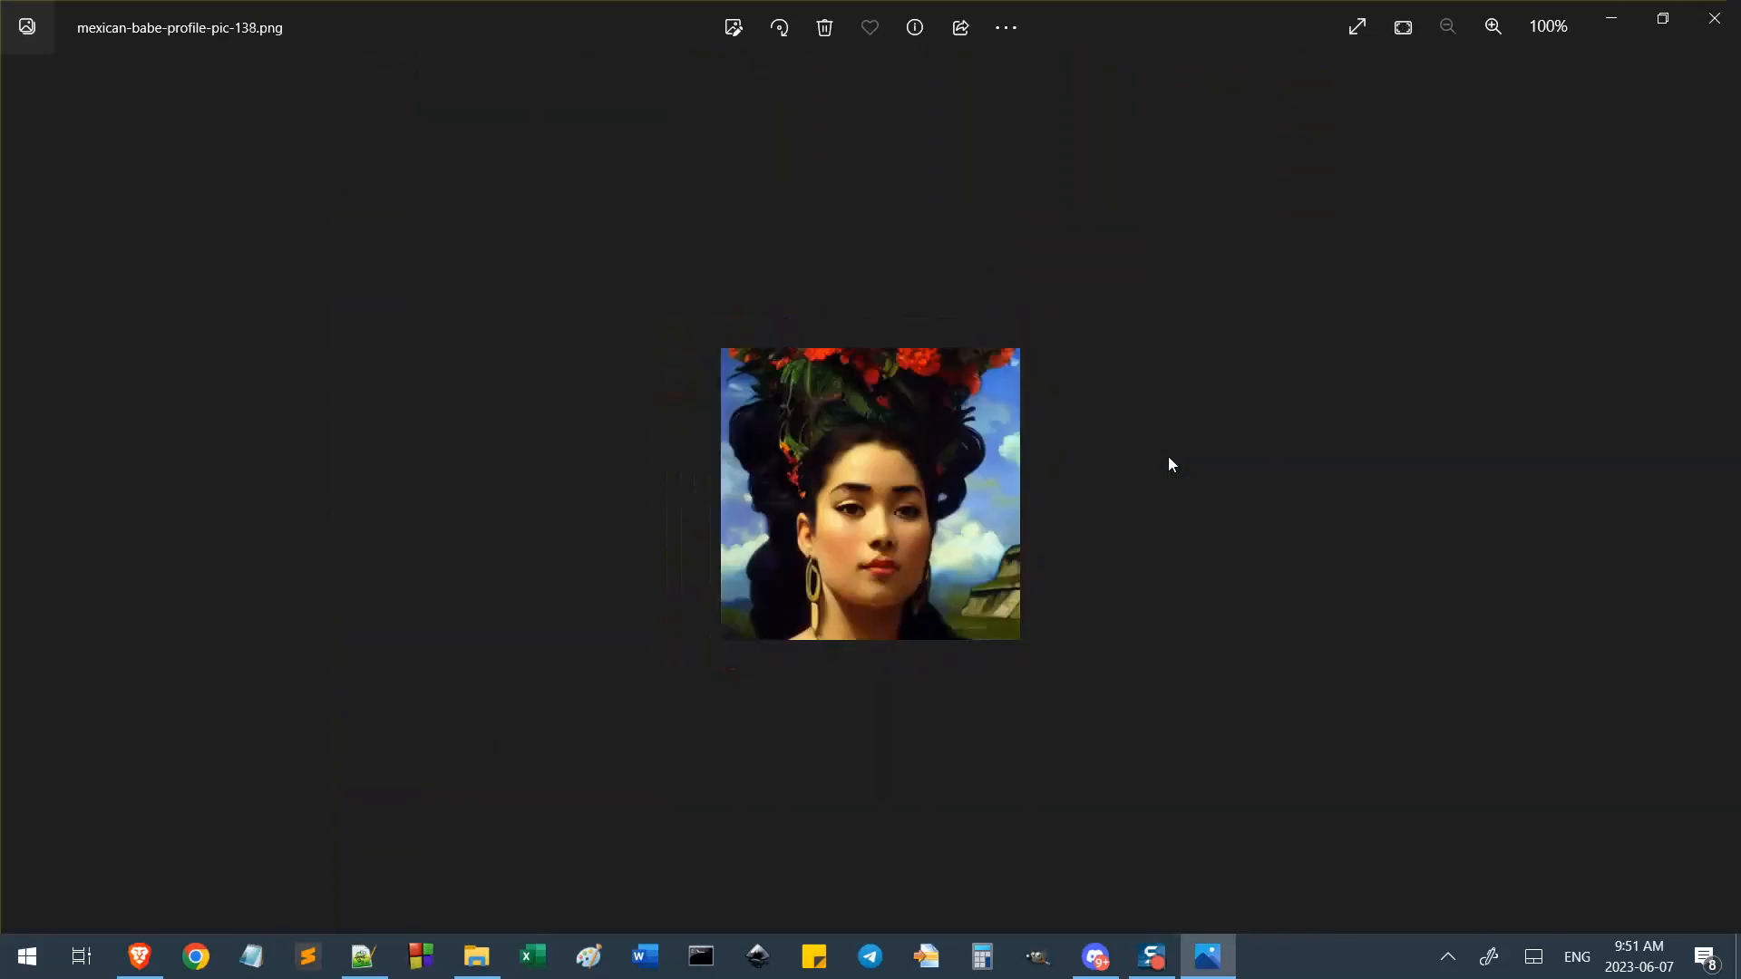
Step back through the earlier portraits to mexican-babe-profile-pic-130.png, the close crop of the woman with the gold collar.
key(Left)
key(Left)
key(Left)
key(Left)
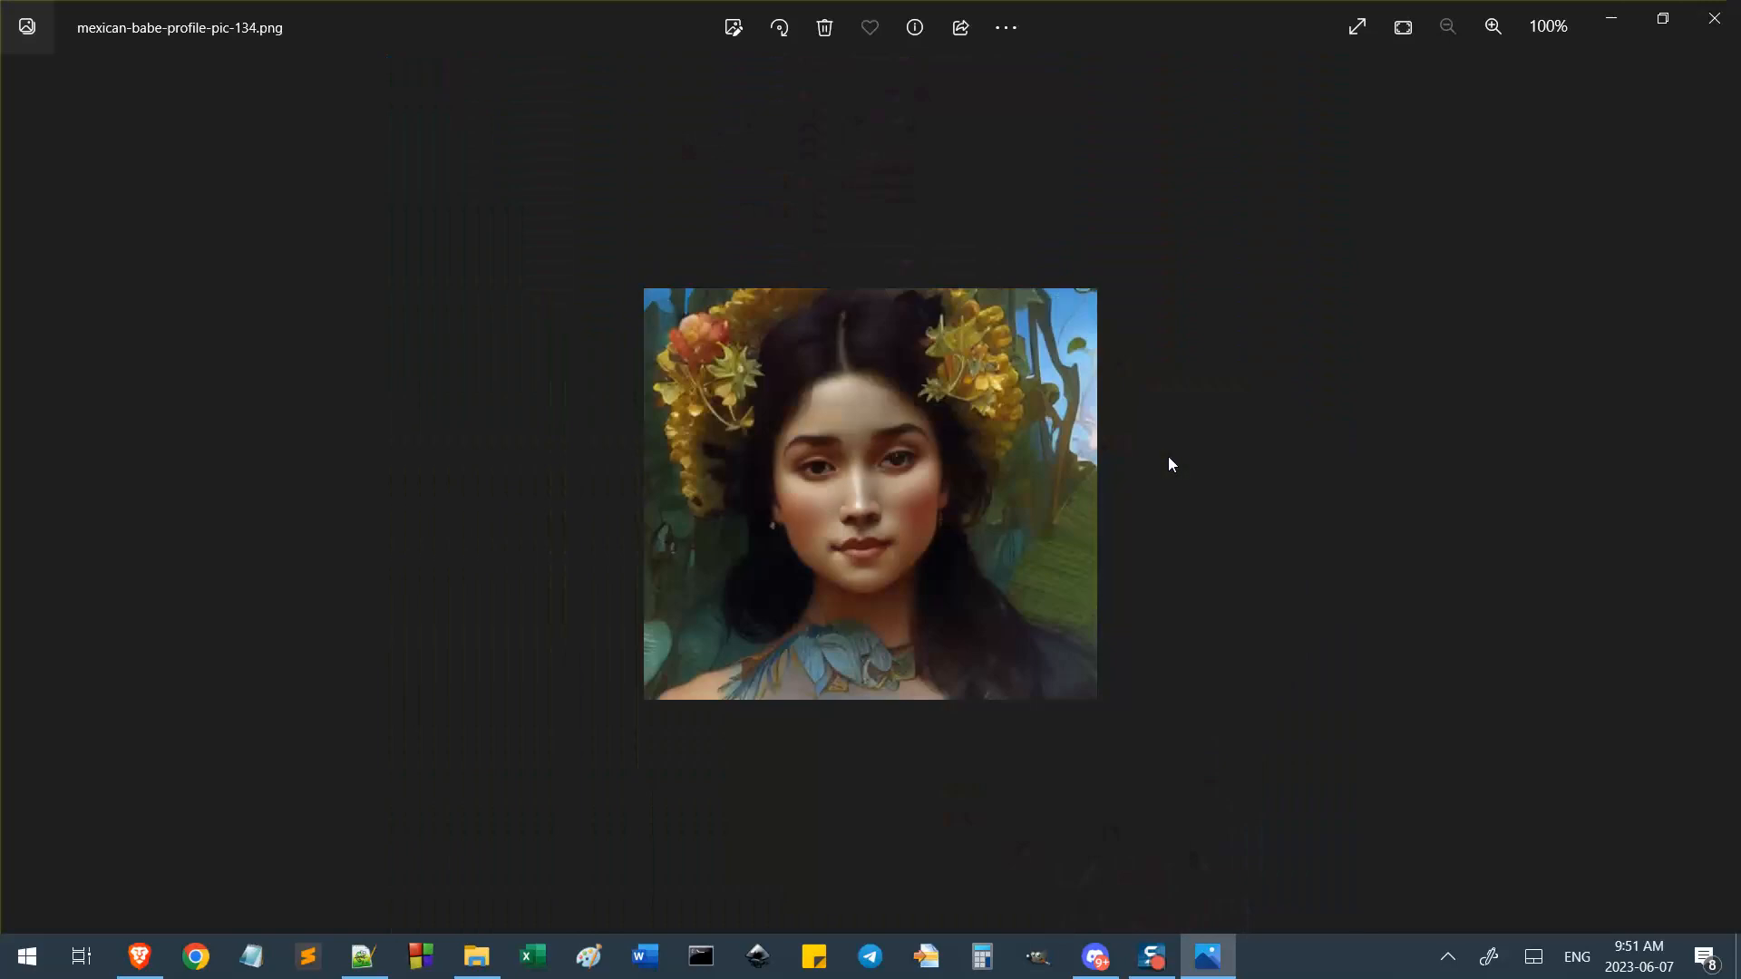
key(Left)
key(Left)
key(Left)
key(Left)
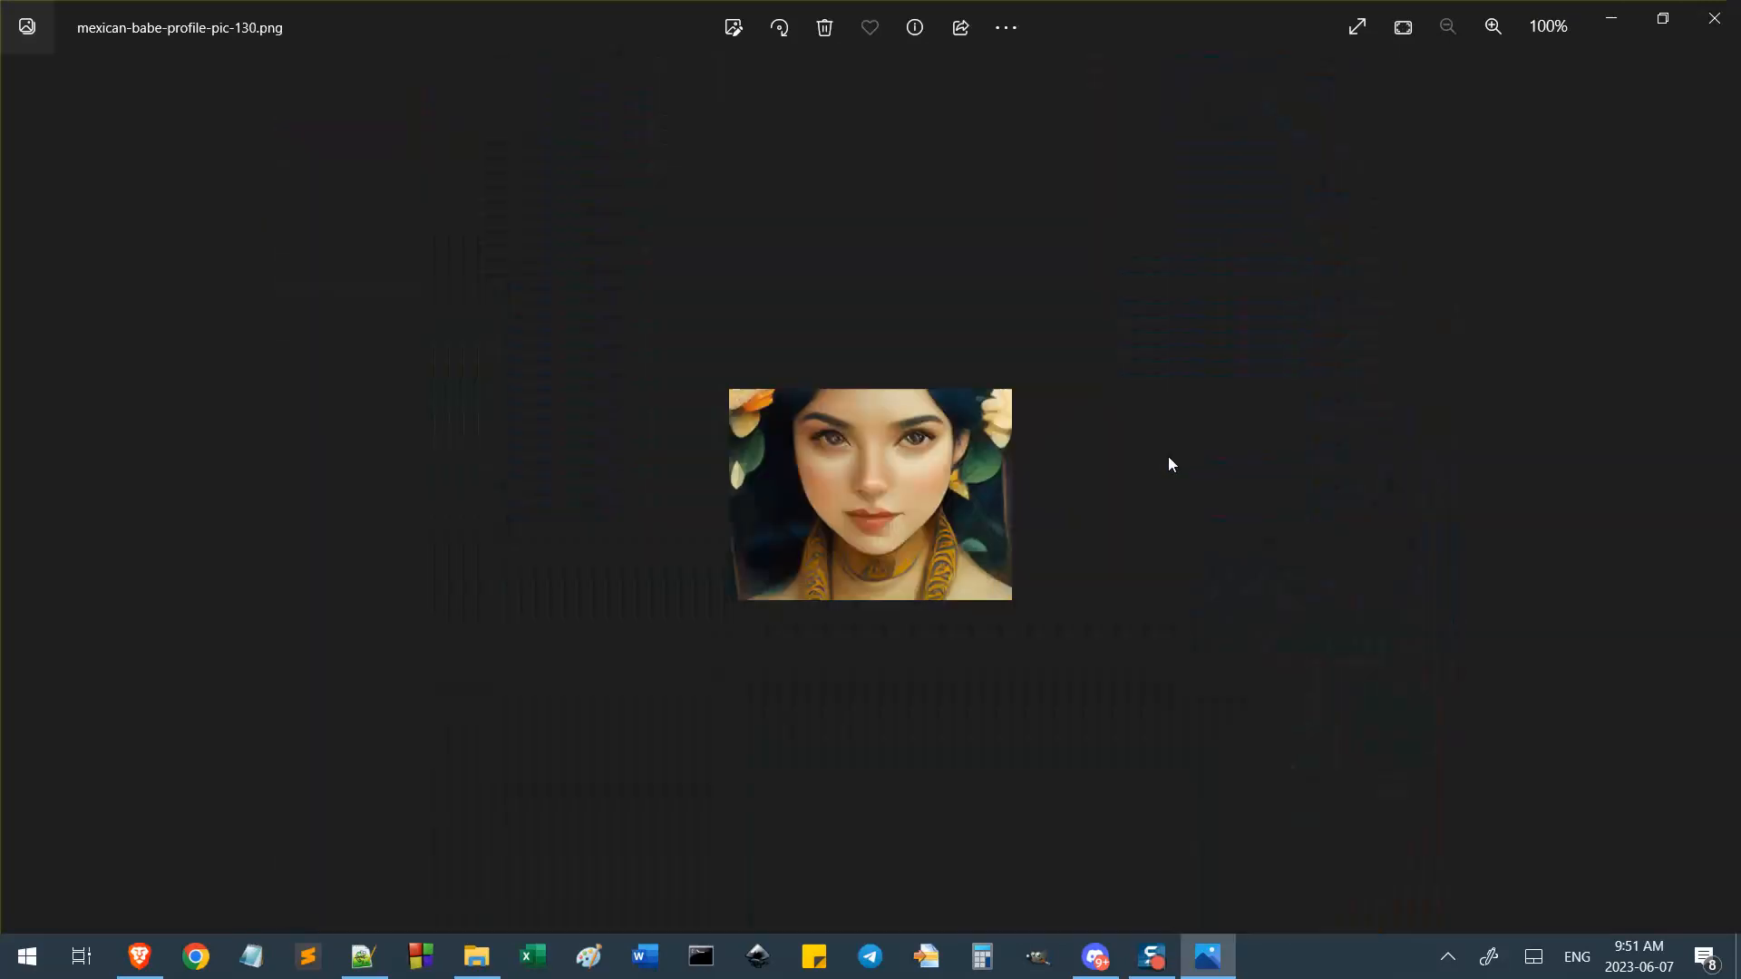
Go back to mexican-babe-profile-pic-128.png and enlarge the woman's face and the ruins behind her.
key(Left)
key(Left)
key(Right)
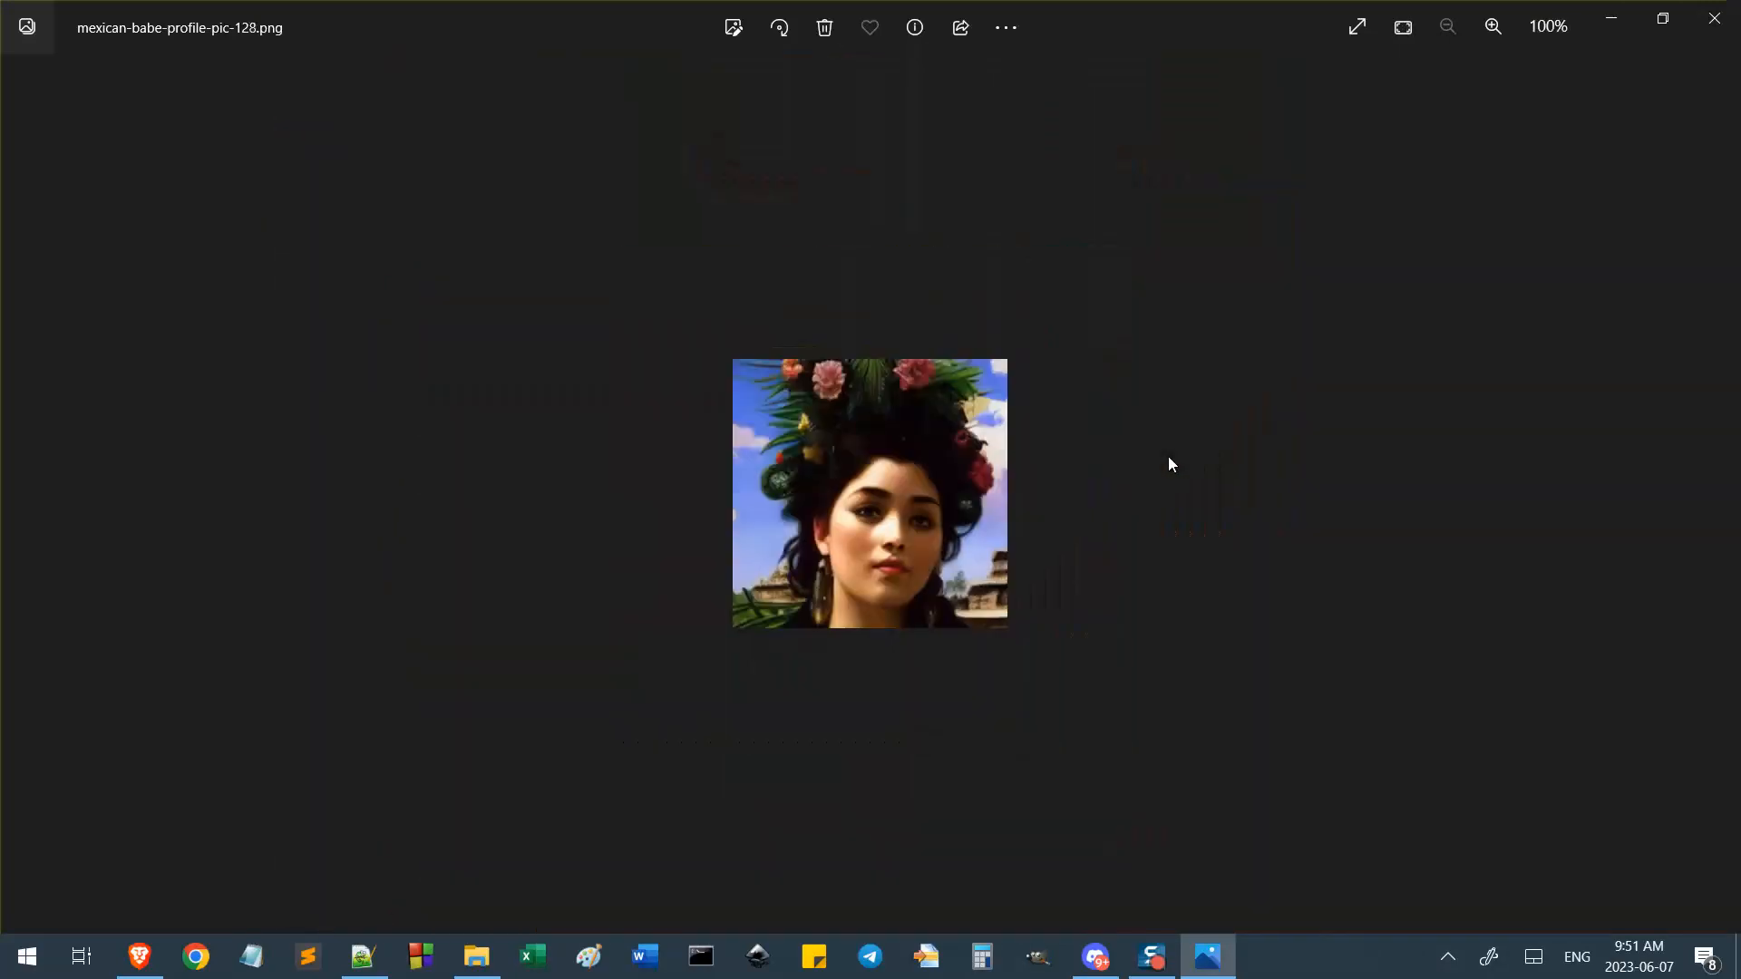
scroll(1033, 604, up, 11)
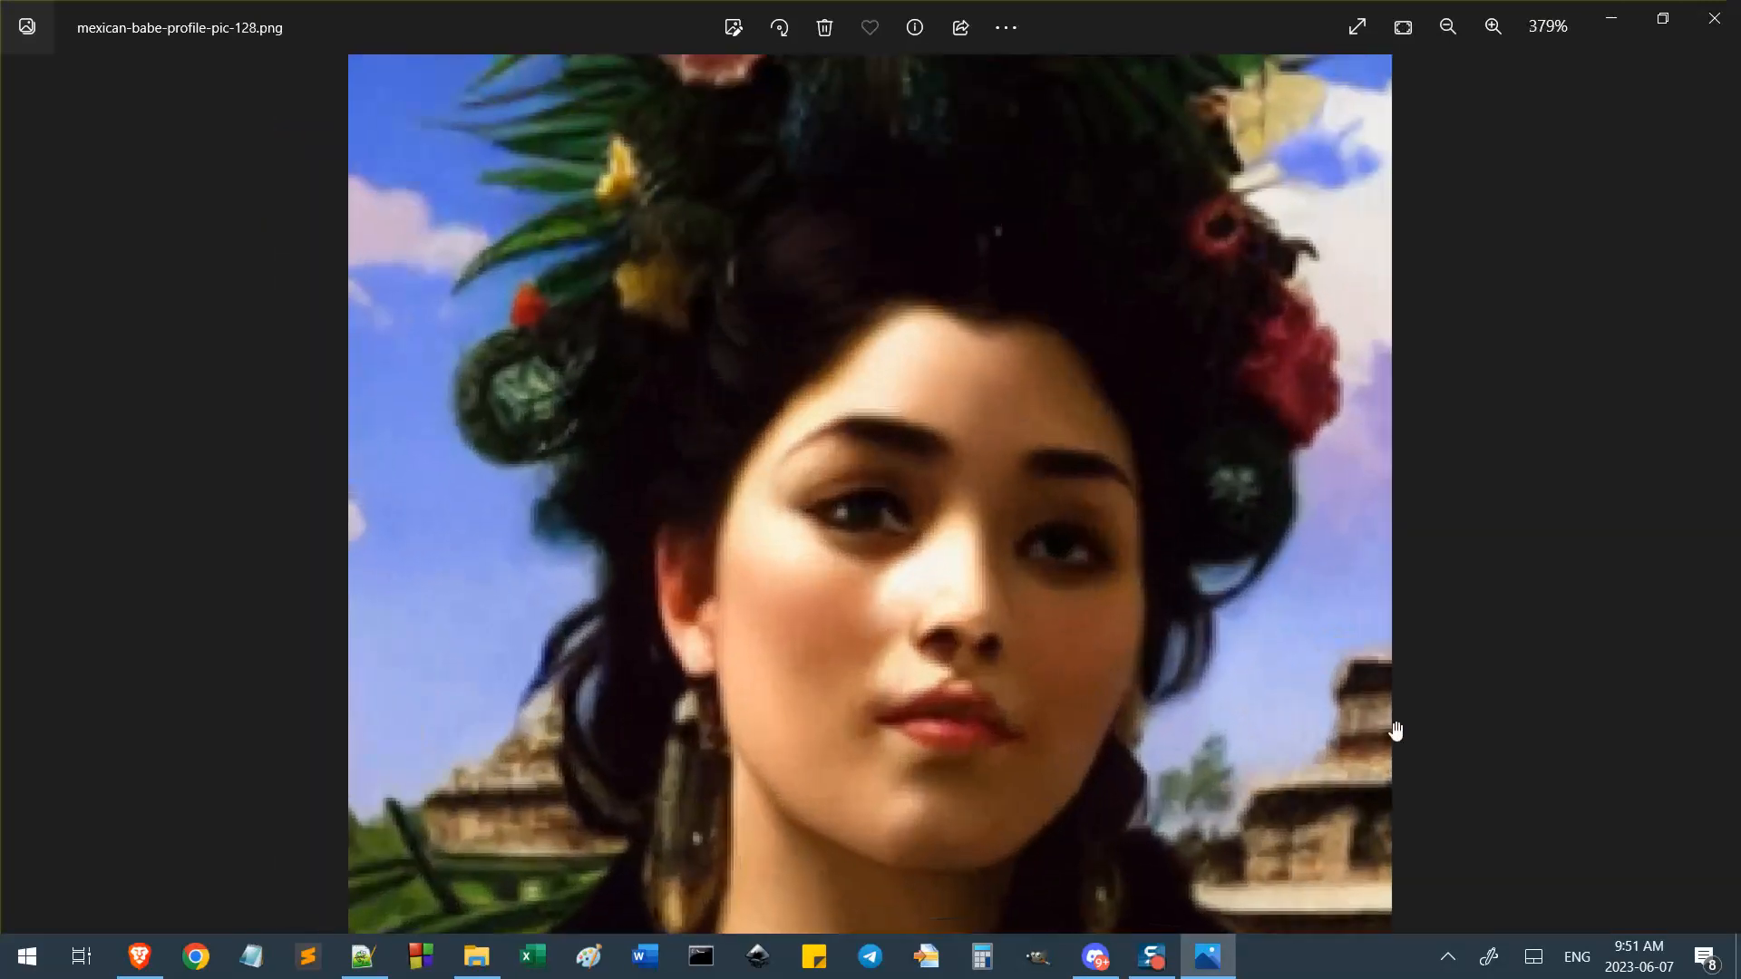
Reset the zoom and step back to mexican-babe-profile-pic-126.png, the dark-haired woman with orange flowers and round gold earrings.
scroll(1327, 775, down, 12)
key(Left)
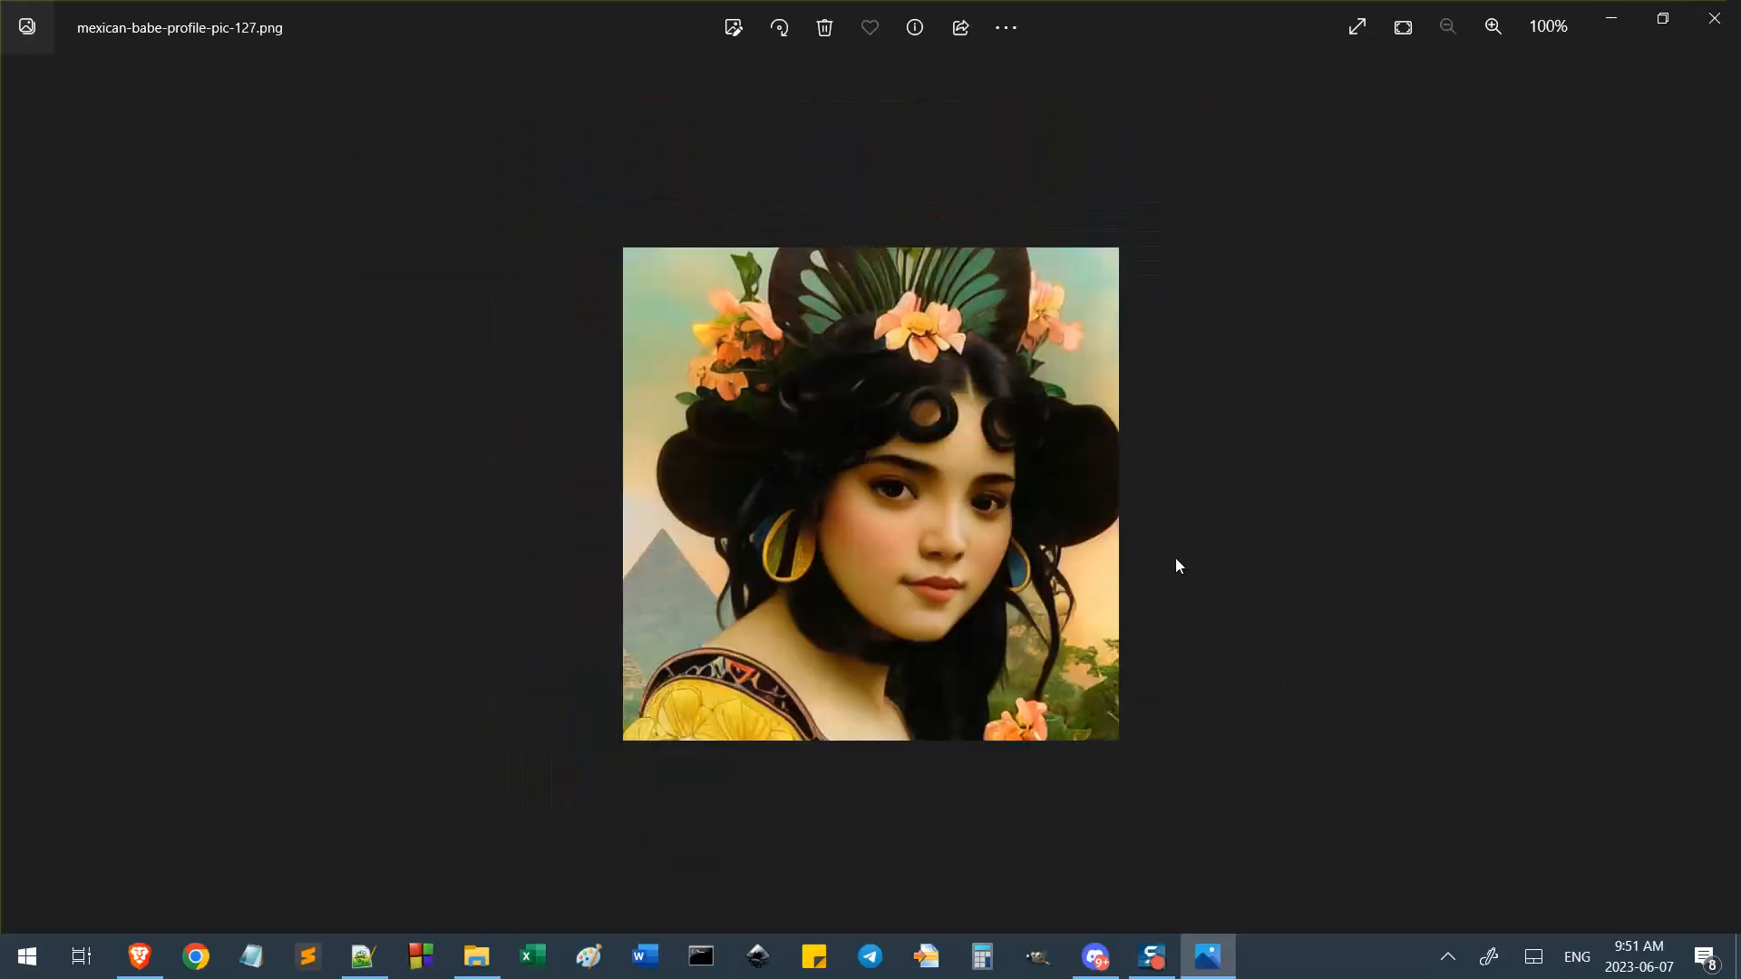
key(Left)
key(Left)
key(Right)
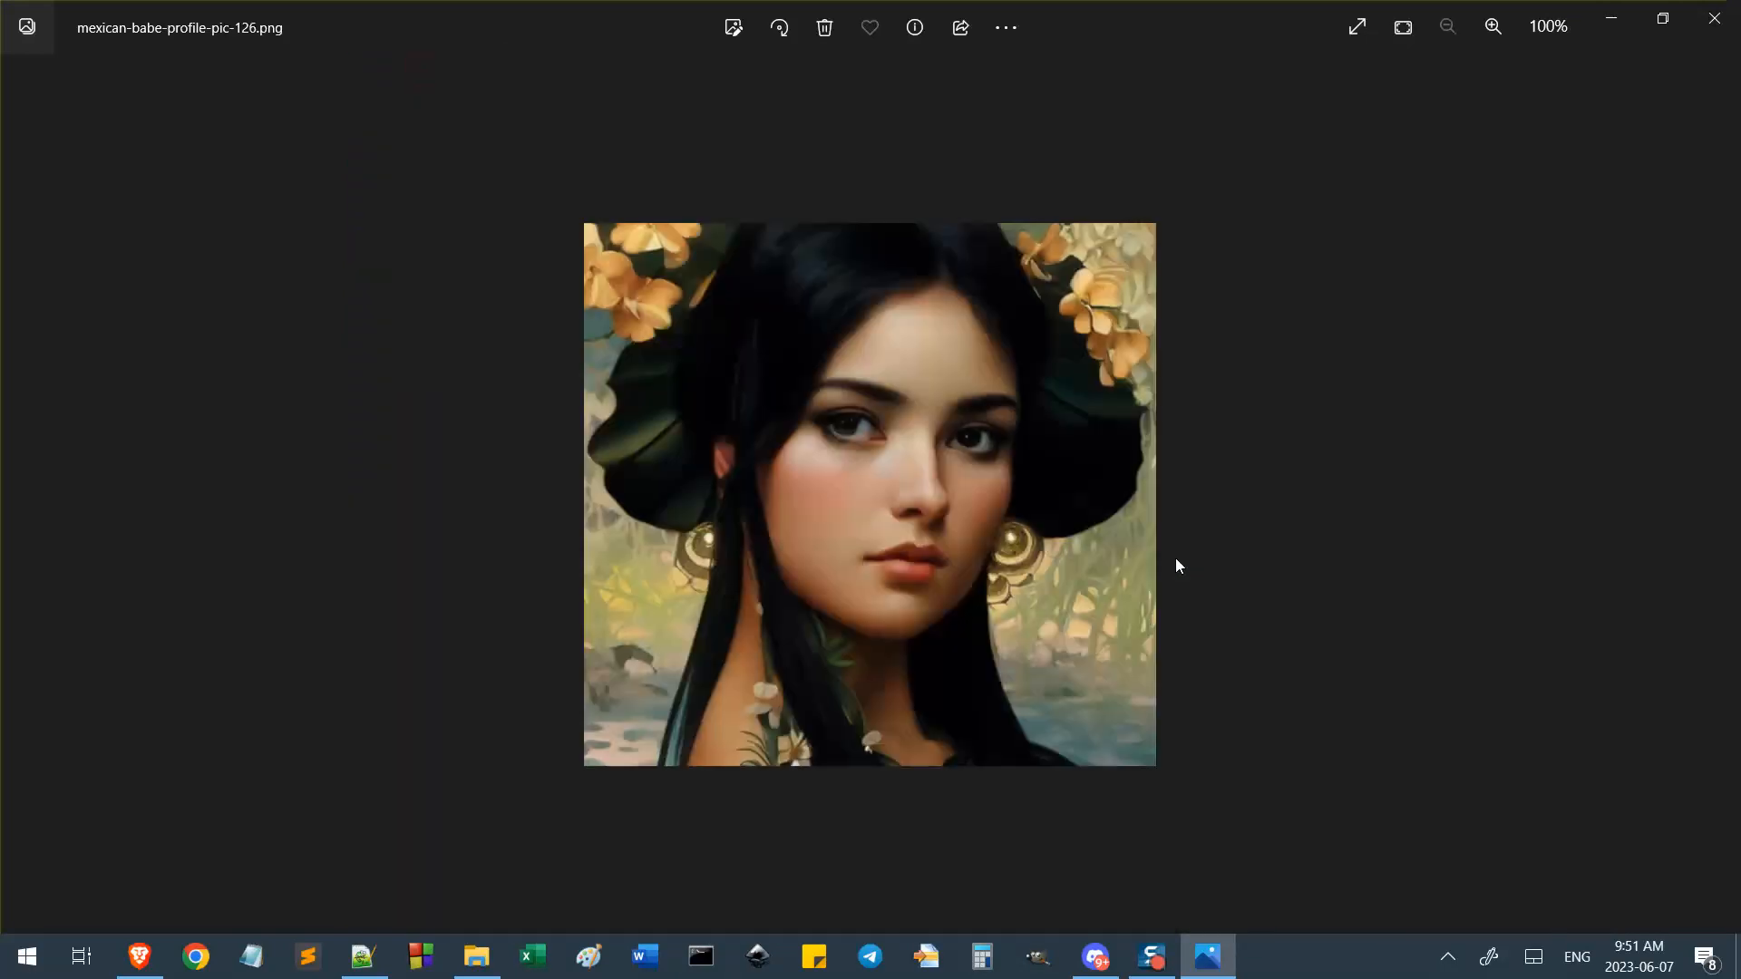
Continue backward through the portraits to mexican-babe-profile-pic-123.png, the woman crowned with orange flowers.
key(Left)
key(Left)
key(Left)
key(Left)
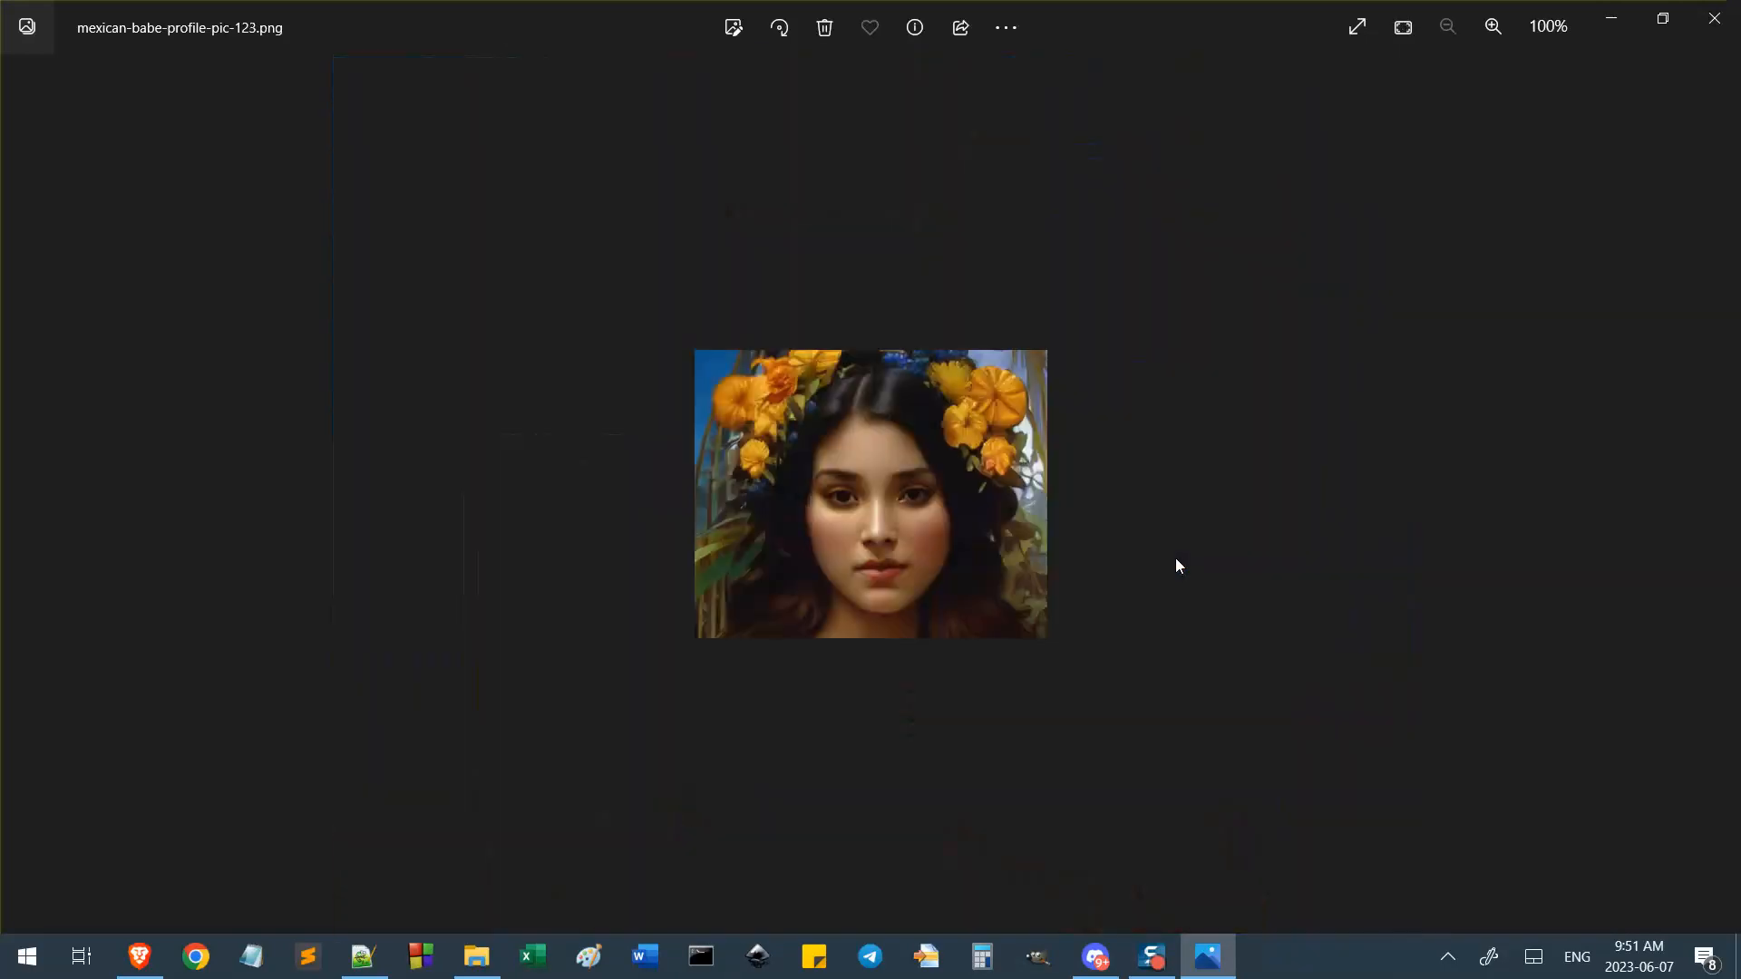
Browse back past mexican-babe-profile-pic-122.png to the portrait of the woman with yellow and pink flowers, mexican-babe-profile-pic-118.png.
key(Left)
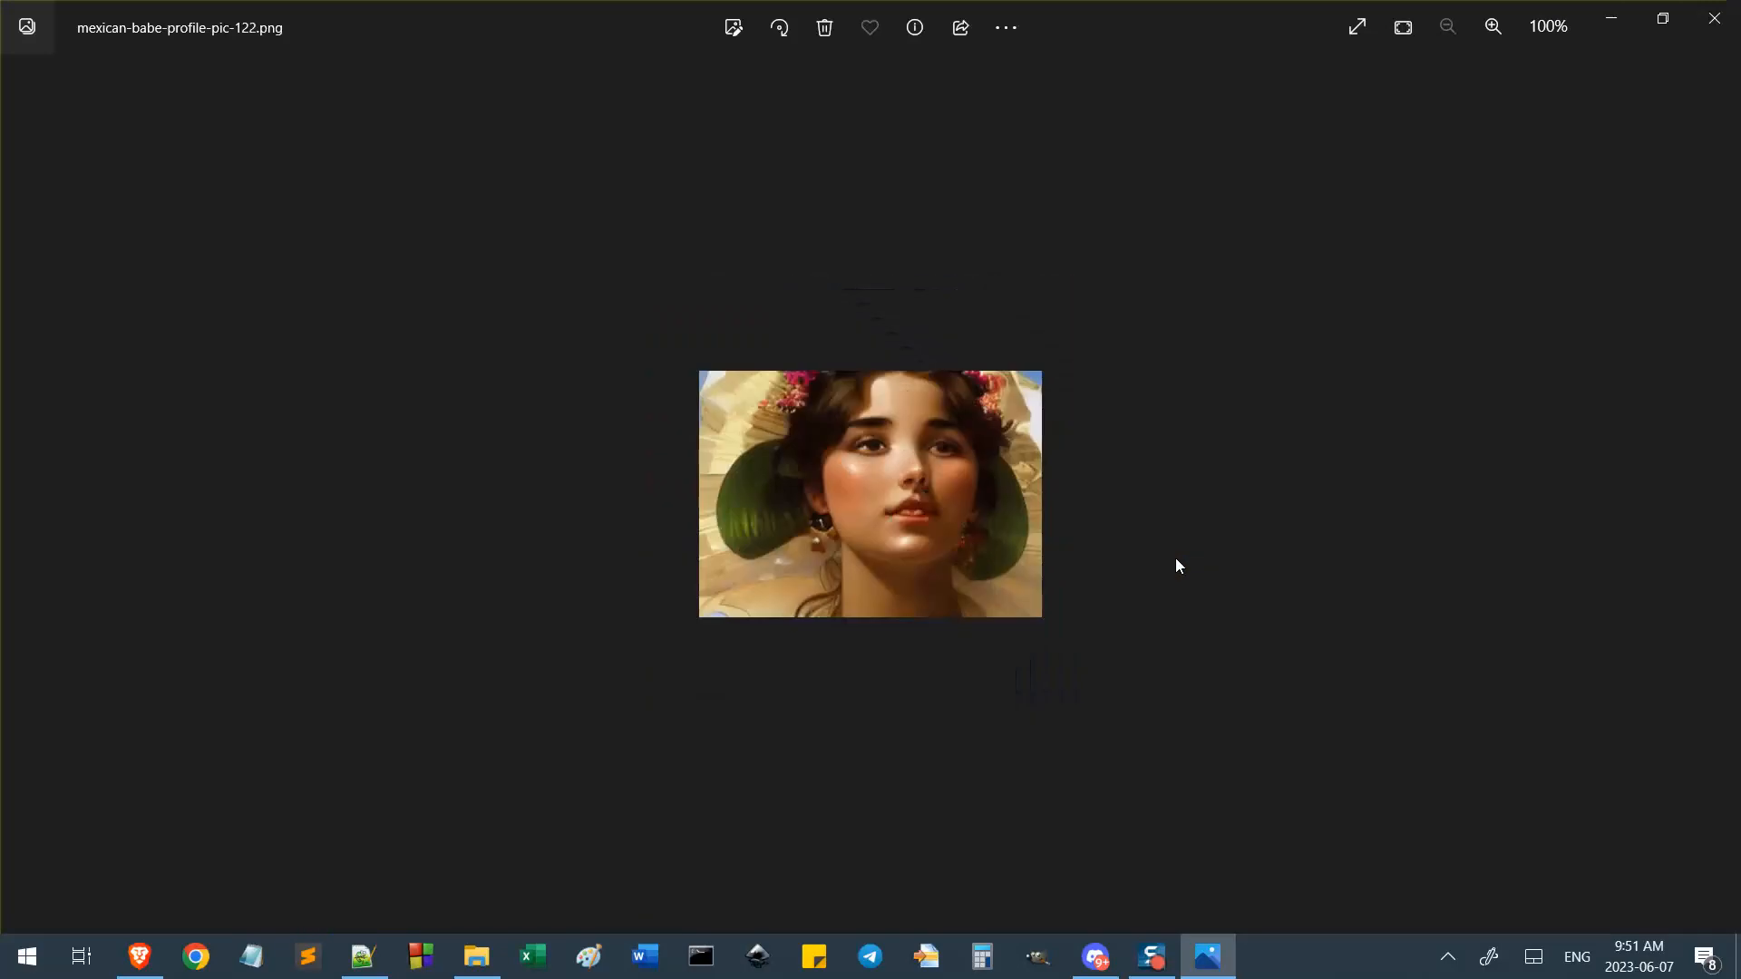
key(Left)
key(Left)
key(Left)
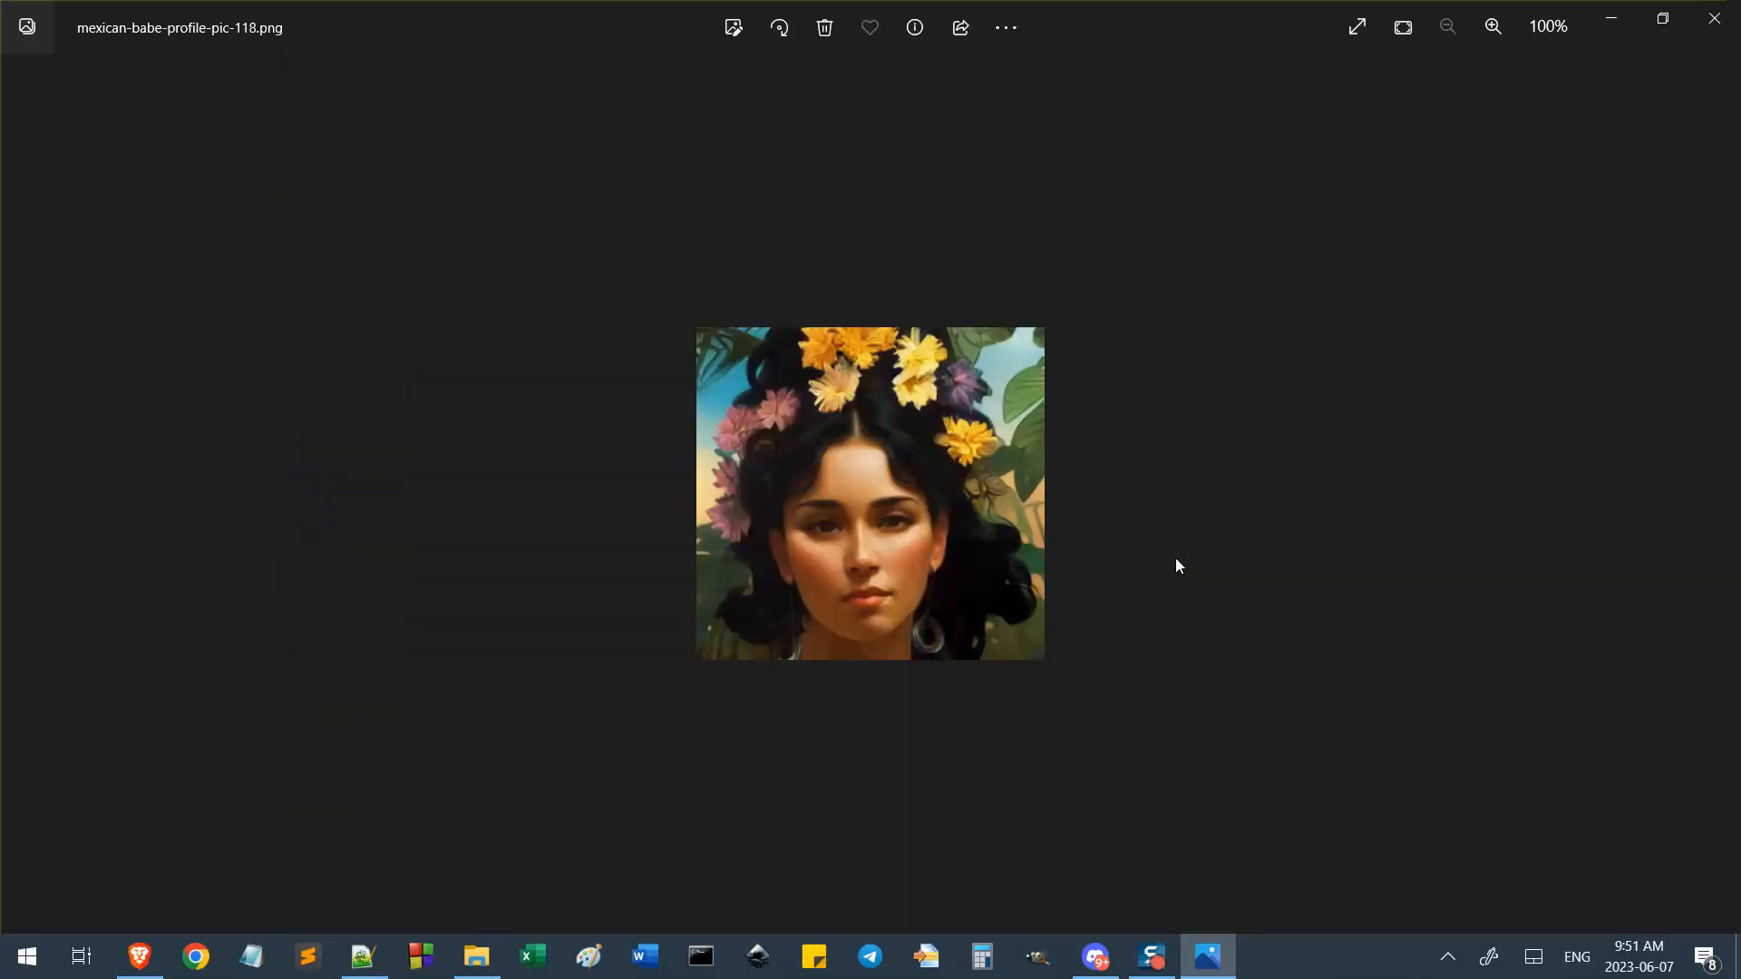
key(Left)
Return to the inputs folder and briefly view mexican-babe-profile-pic-154.png, the beach portrait in the gold dress.
click(1714, 18)
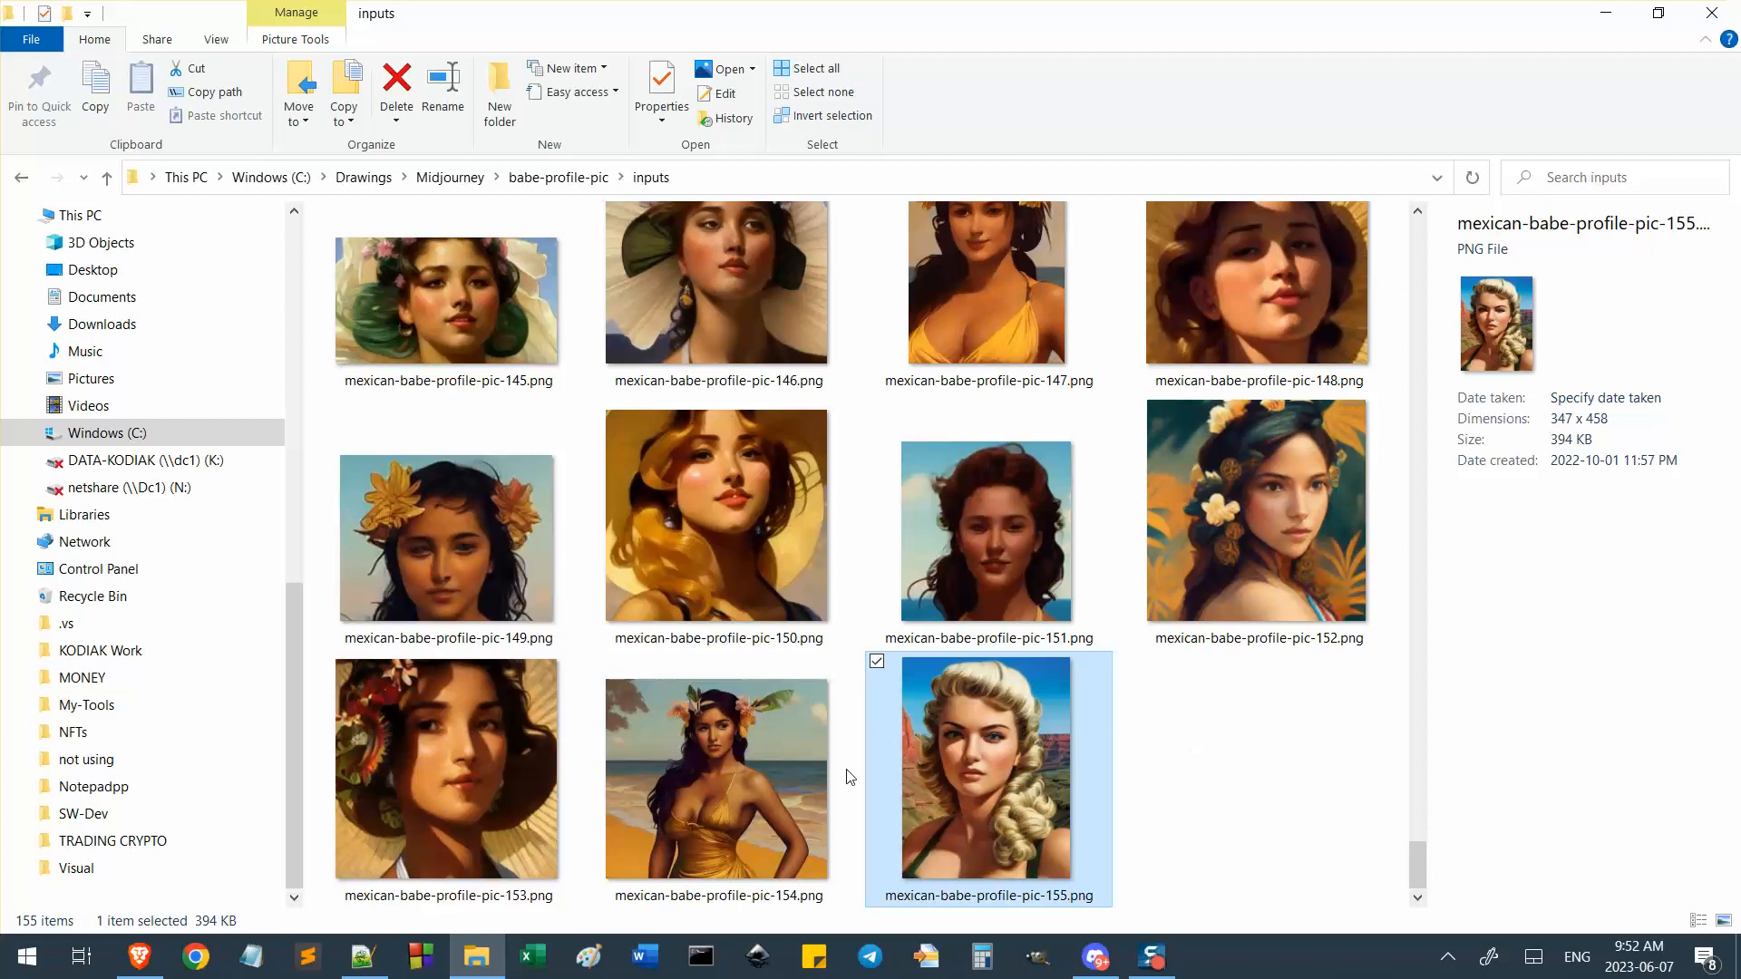
double_click(822, 775)
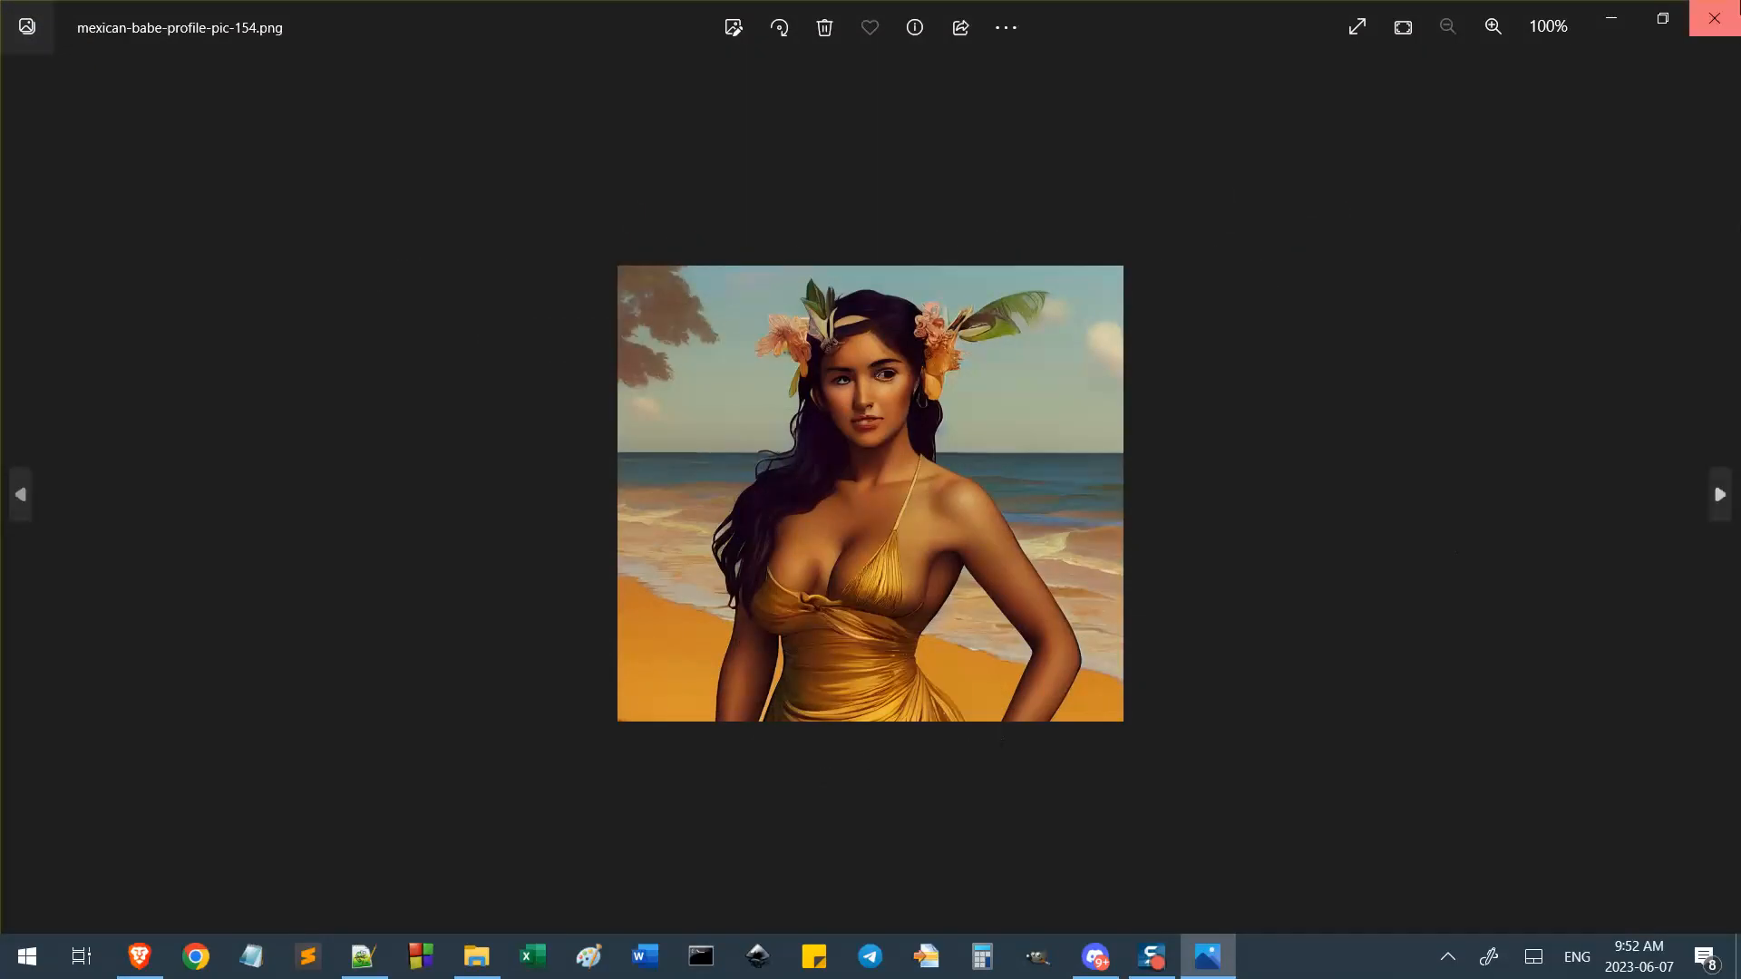
key(alt+F4)
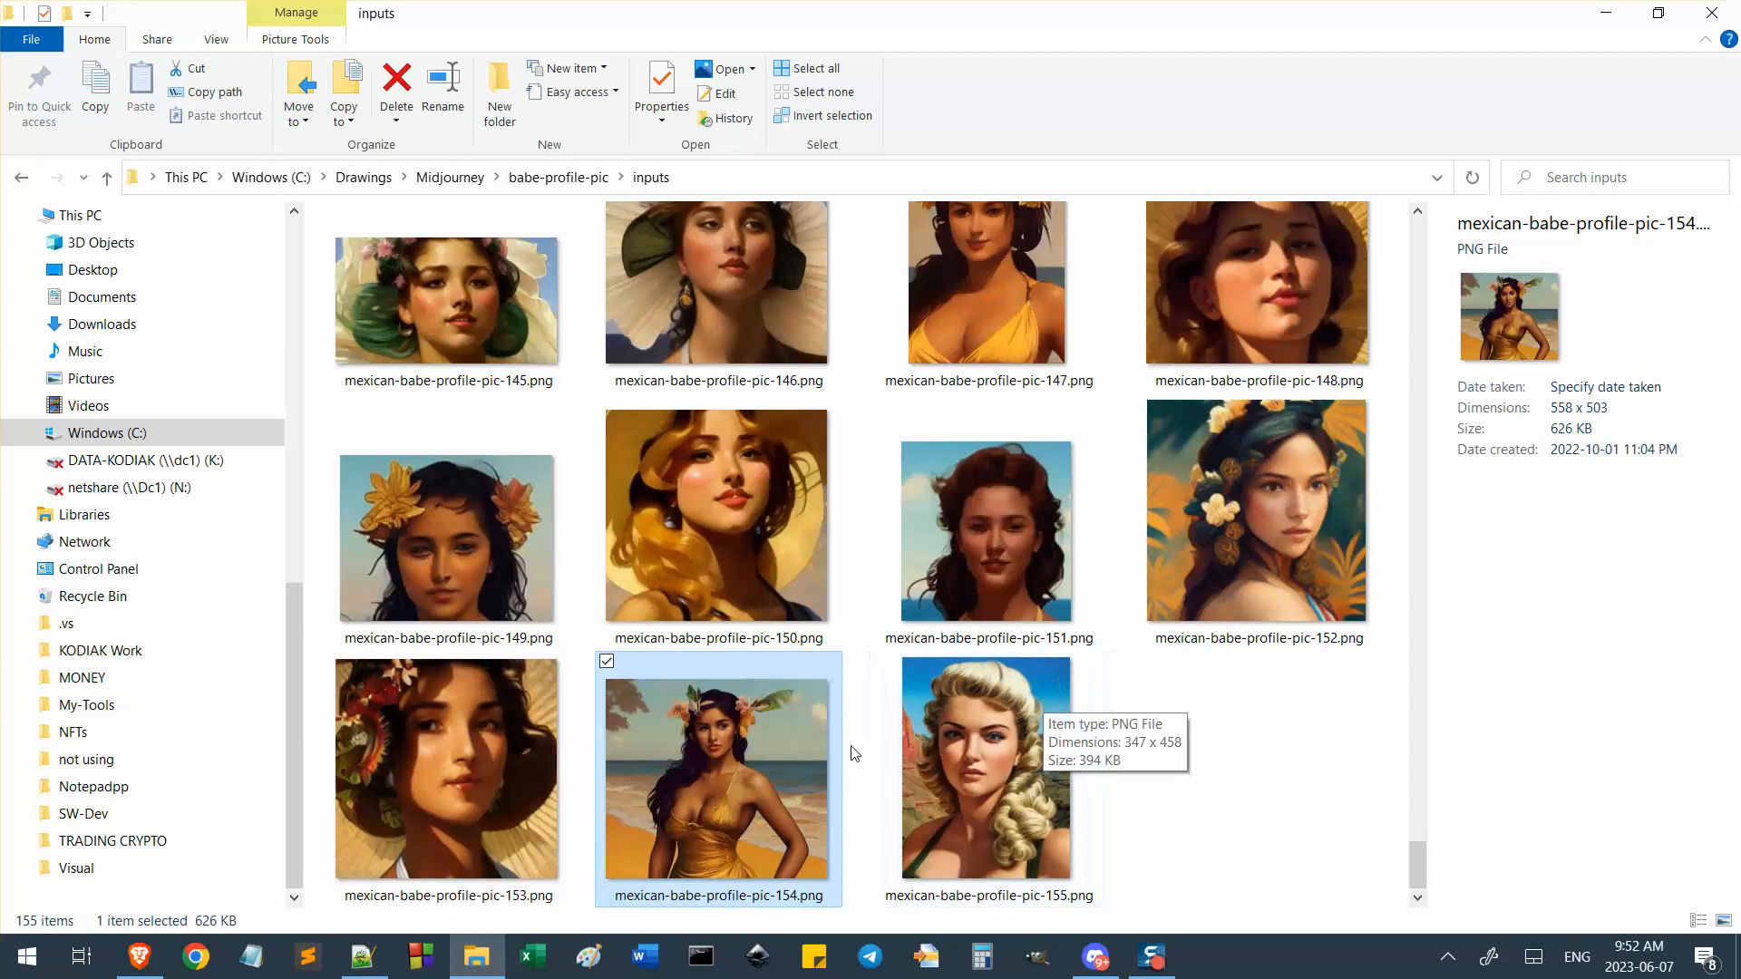
Find mexican-babe-profile-pic-138.png among the earlier thumbnails, view it in the image viewer and close it.
scroll(853, 753, up, 5)
scroll(853, 753, up, 3)
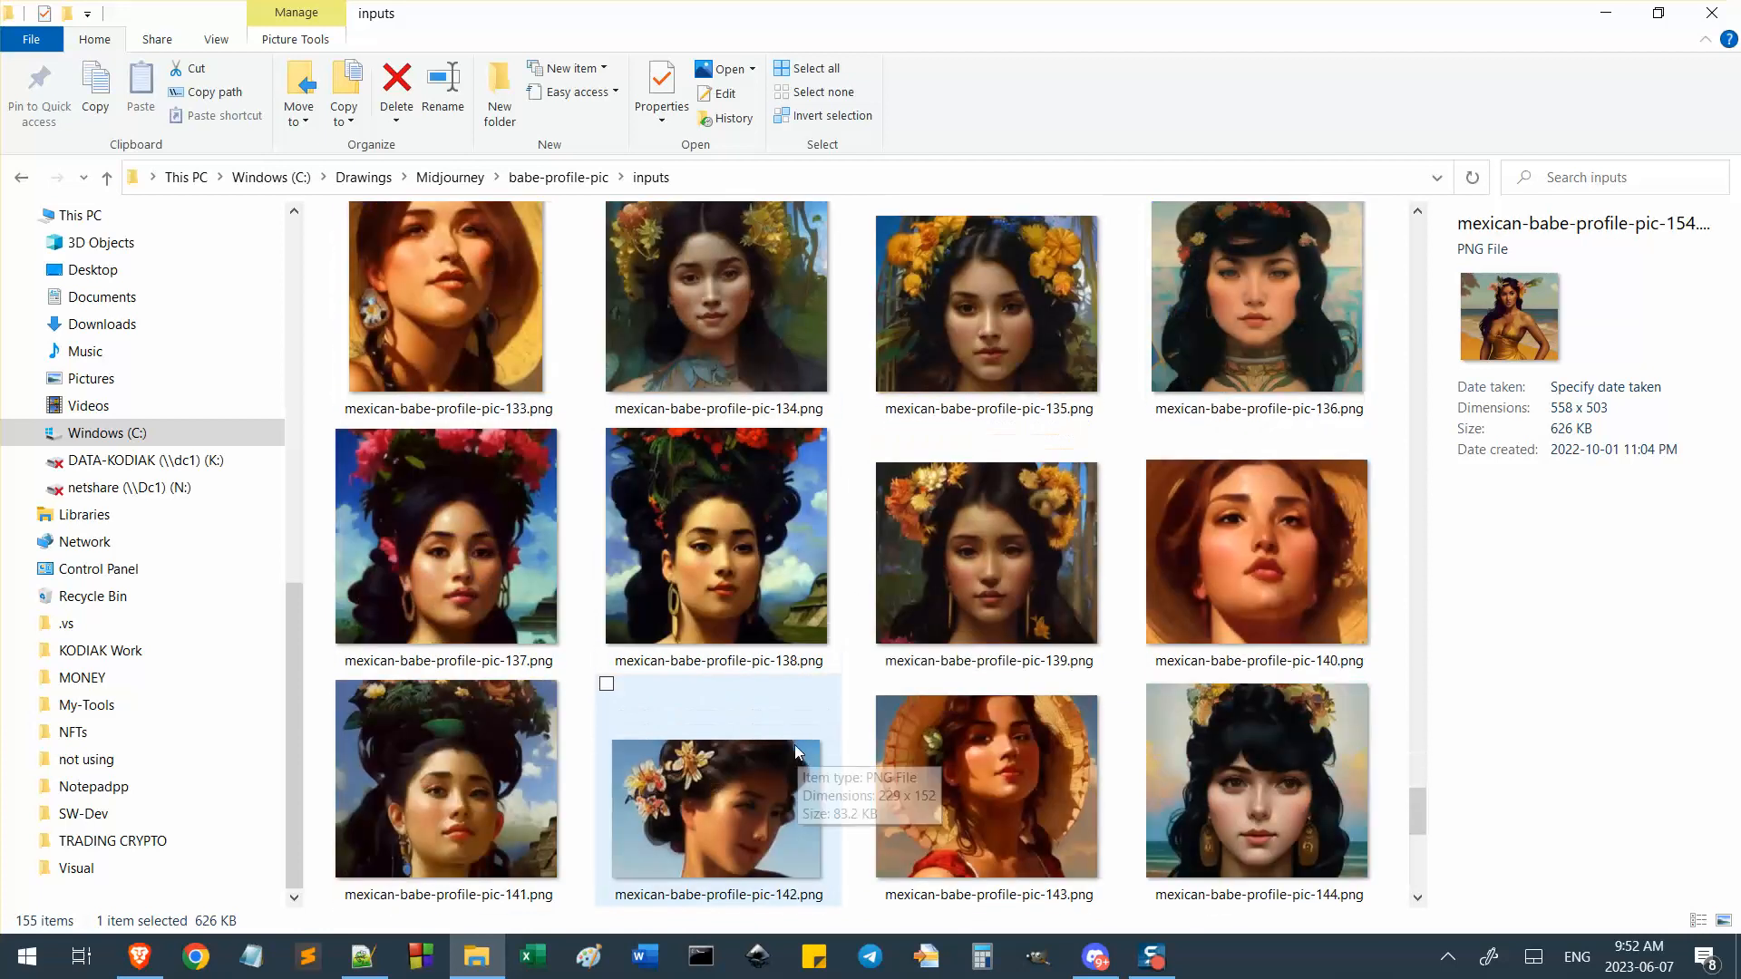
click(796, 600)
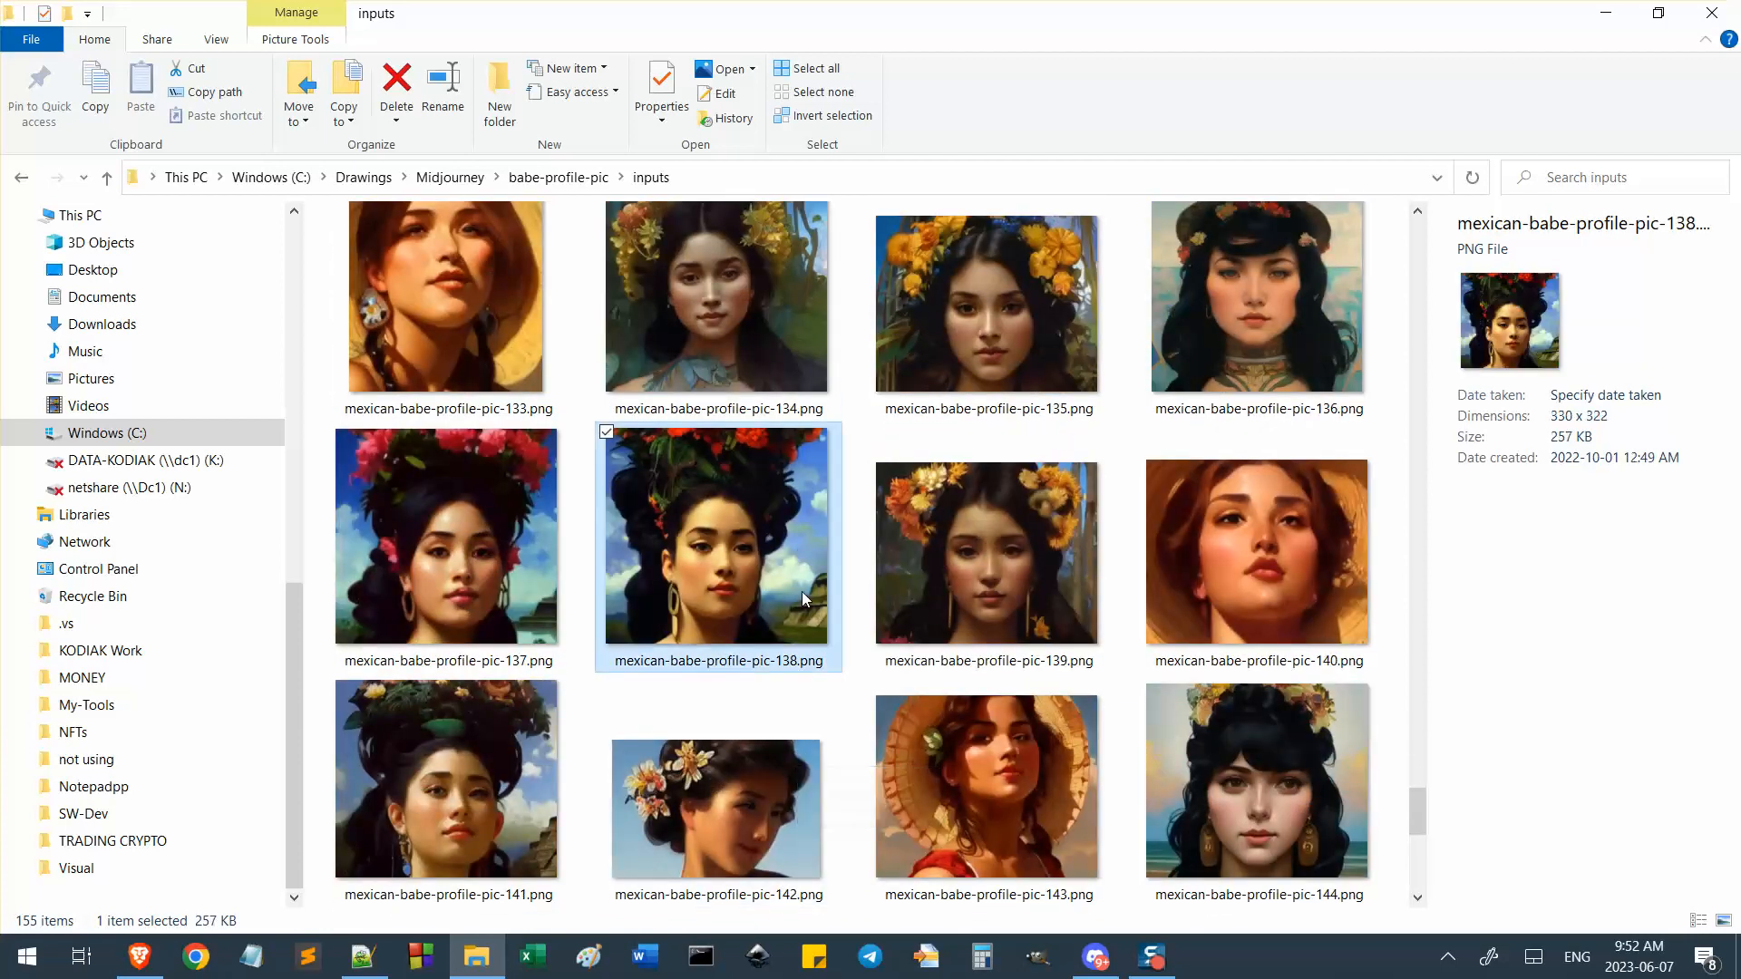
double_click(798, 590)
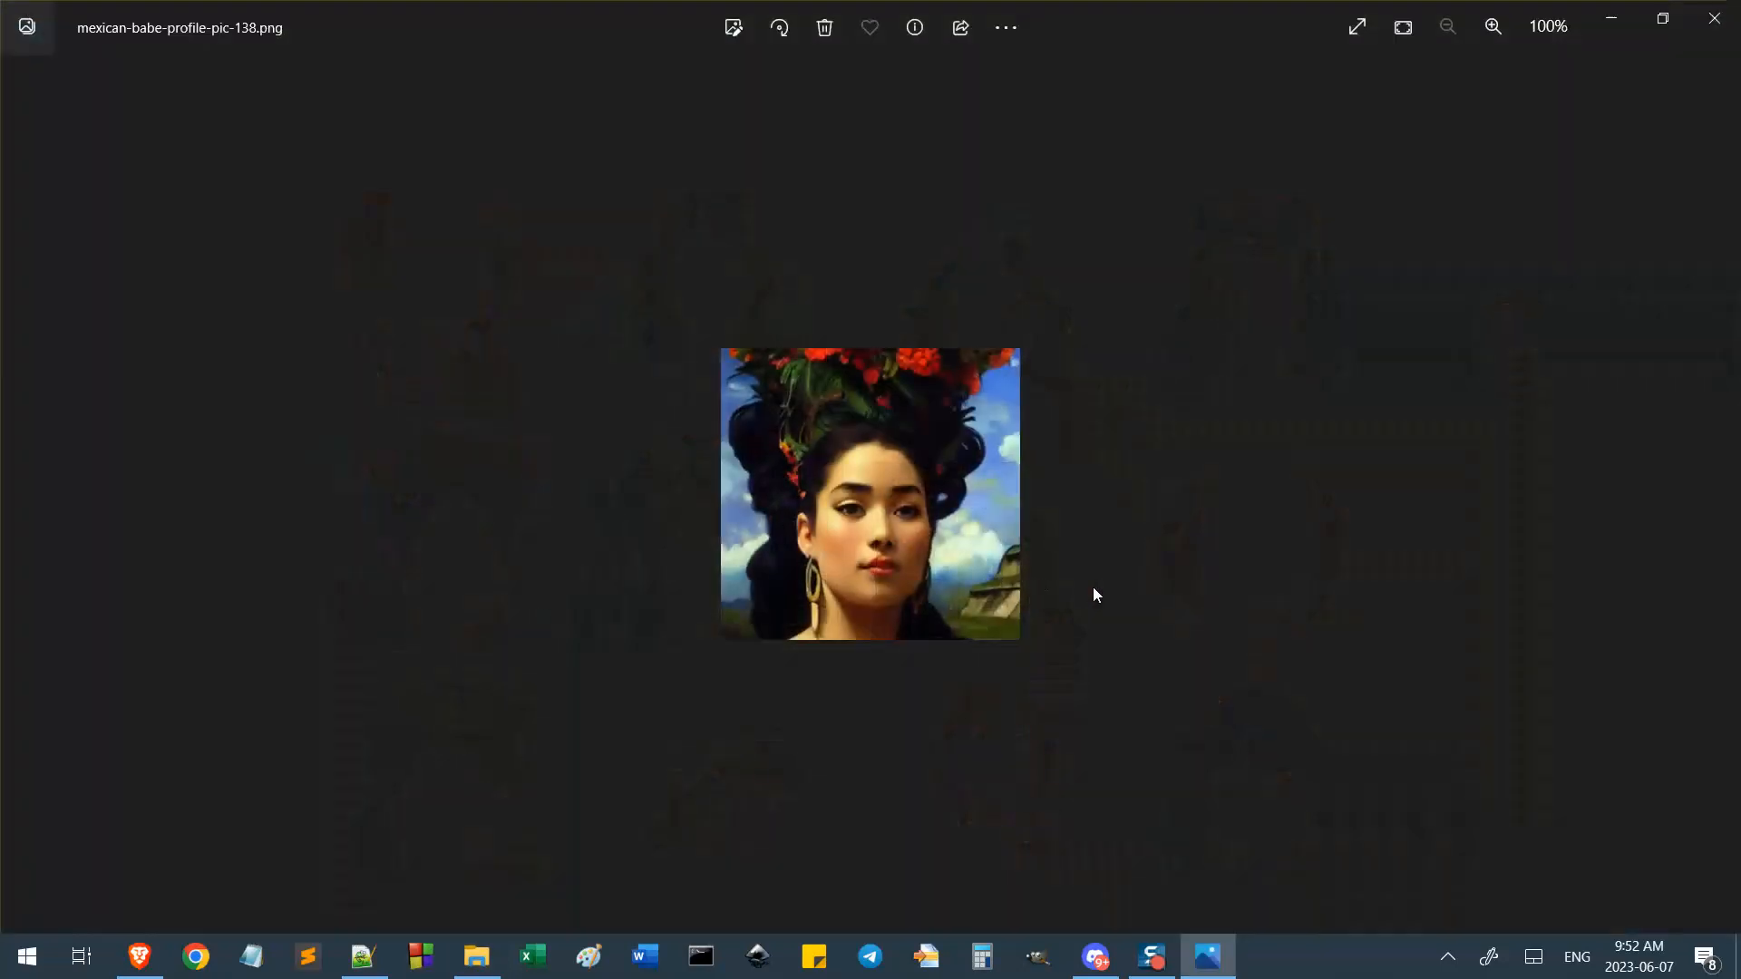
key(Escape)
Open mexican-babe-profile-pic-87.png from the earlier thumbnails, enlarge it to inspect the portrait and return it to 100% zoom.
scroll(907, 504, up, 10)
scroll(949, 504, up, 10)
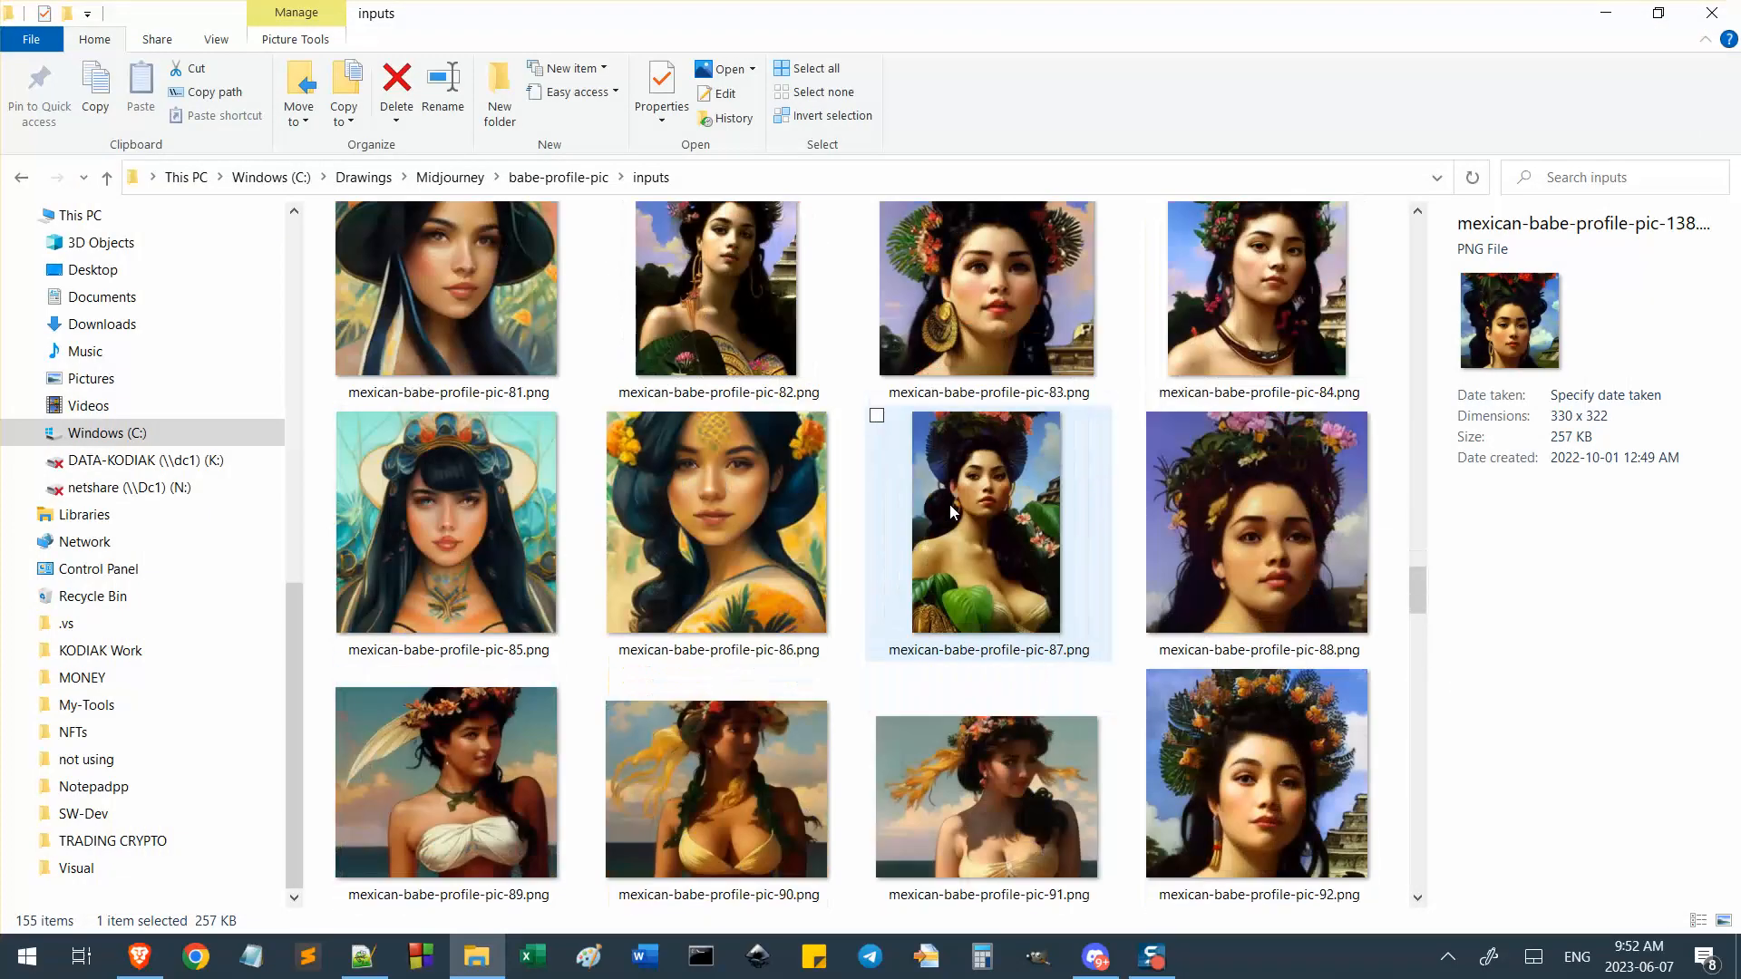
double_click(949, 504)
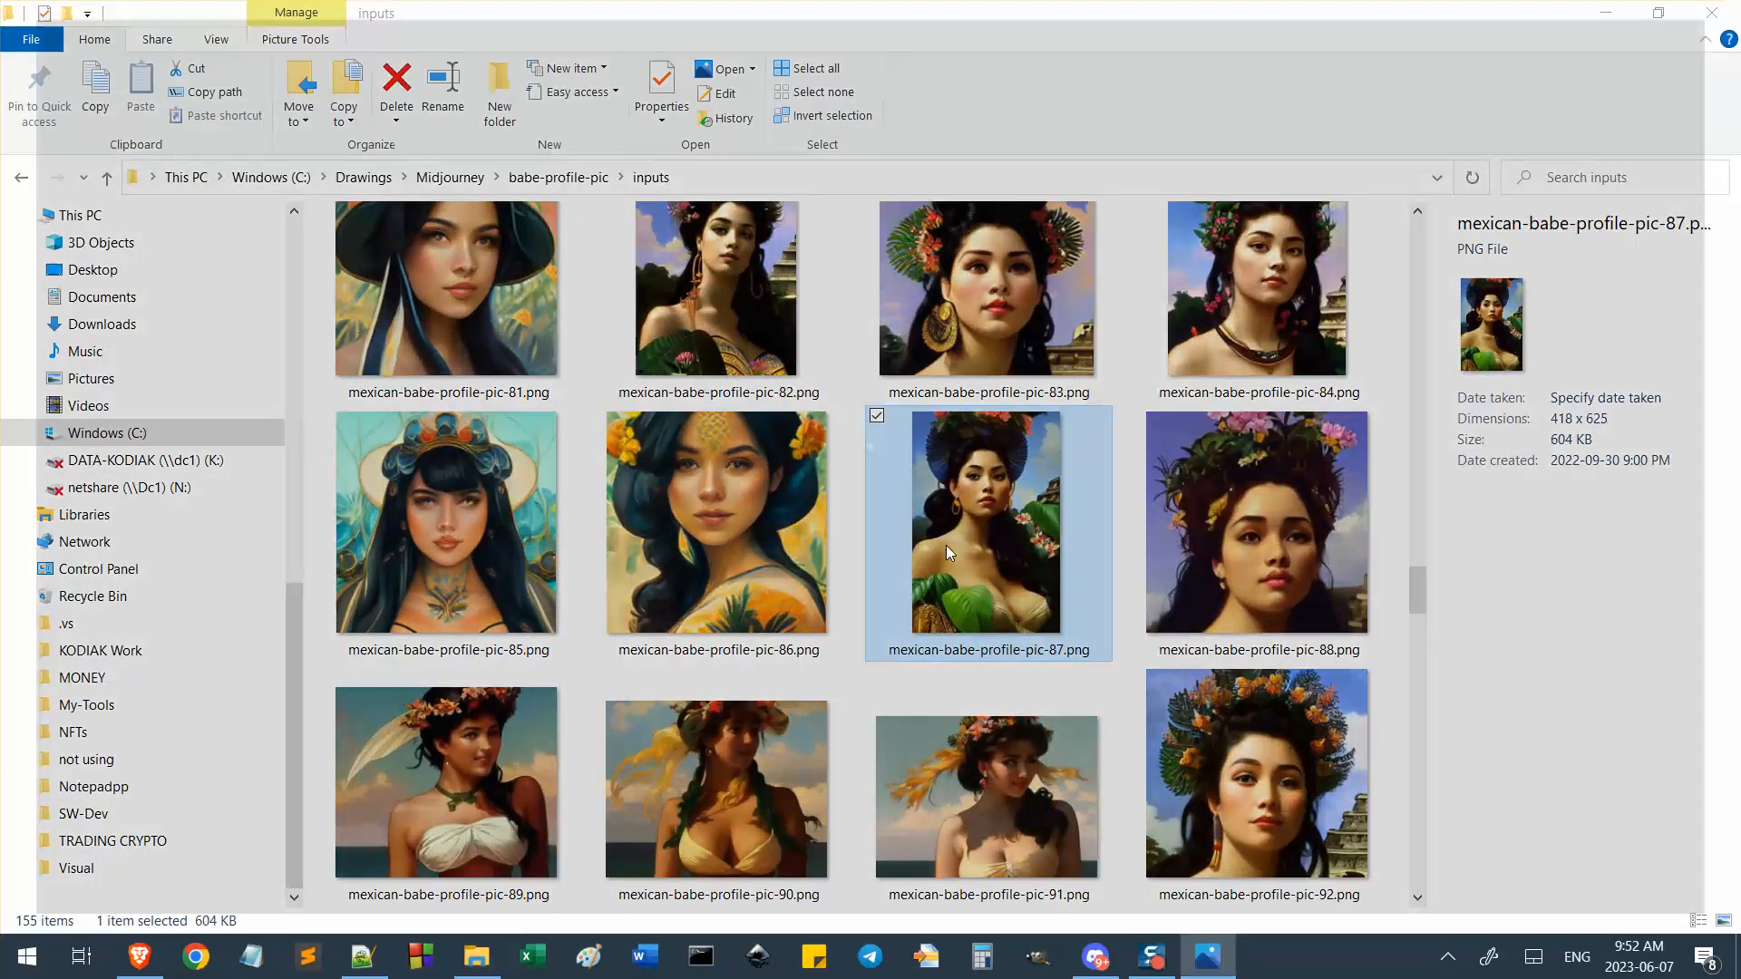
scroll(1088, 377, up, 5)
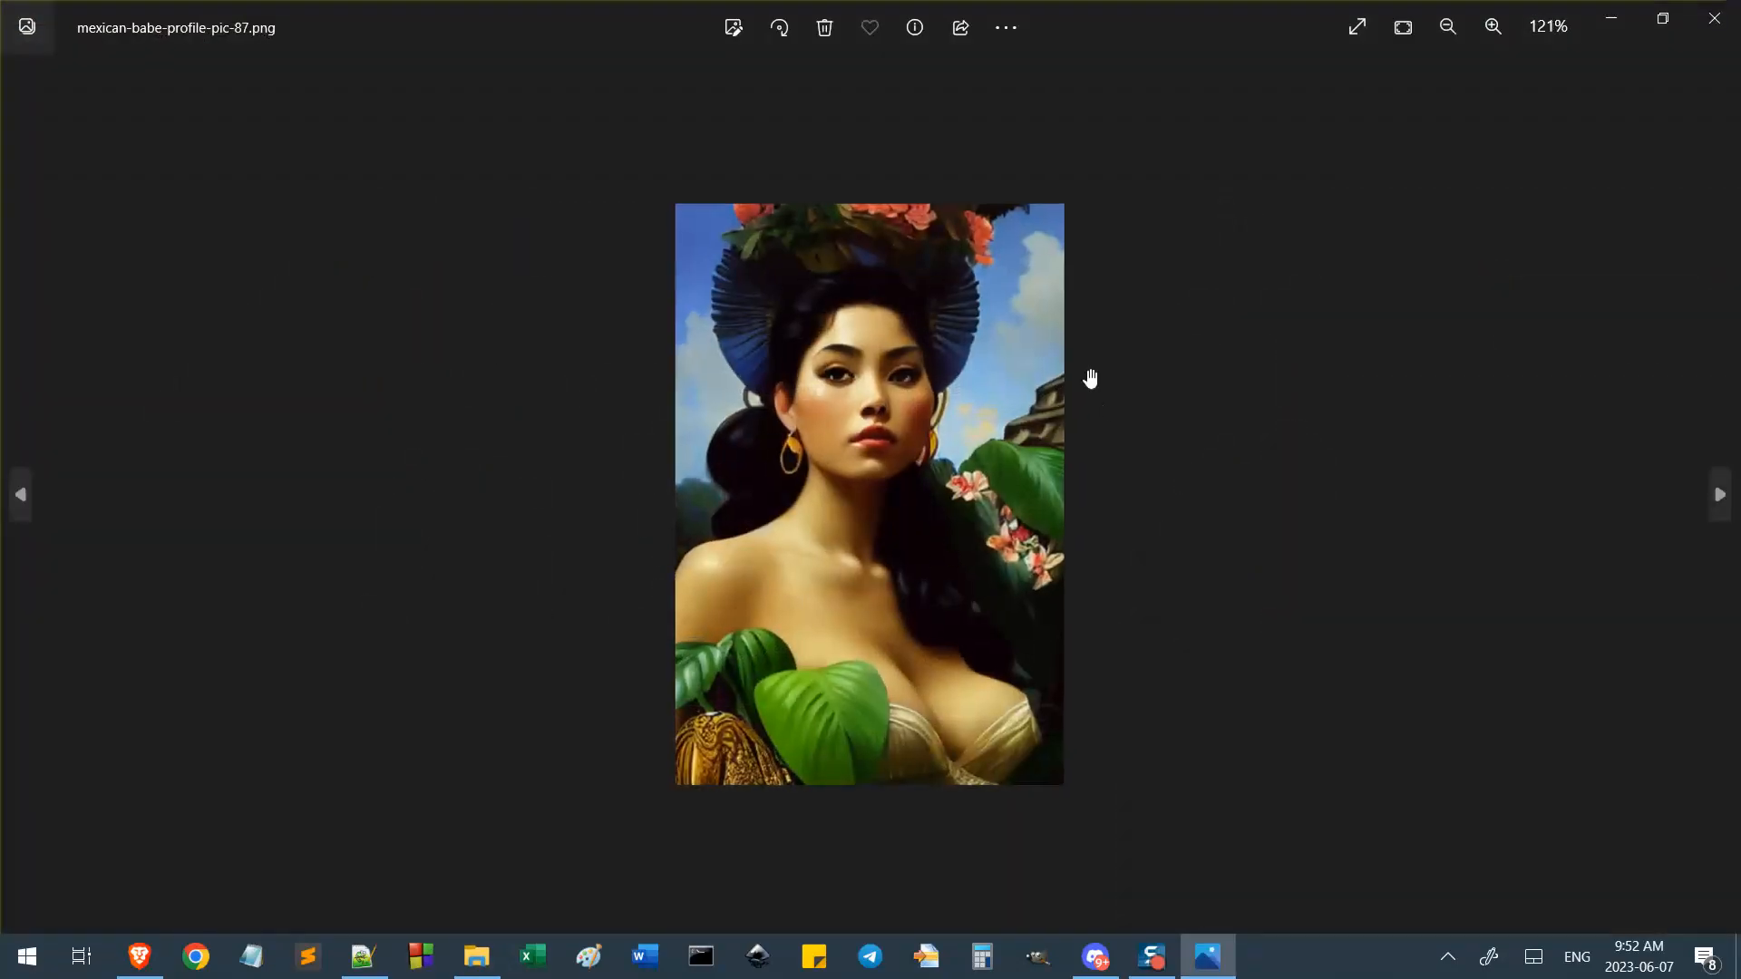
scroll(1157, 402, down, 5)
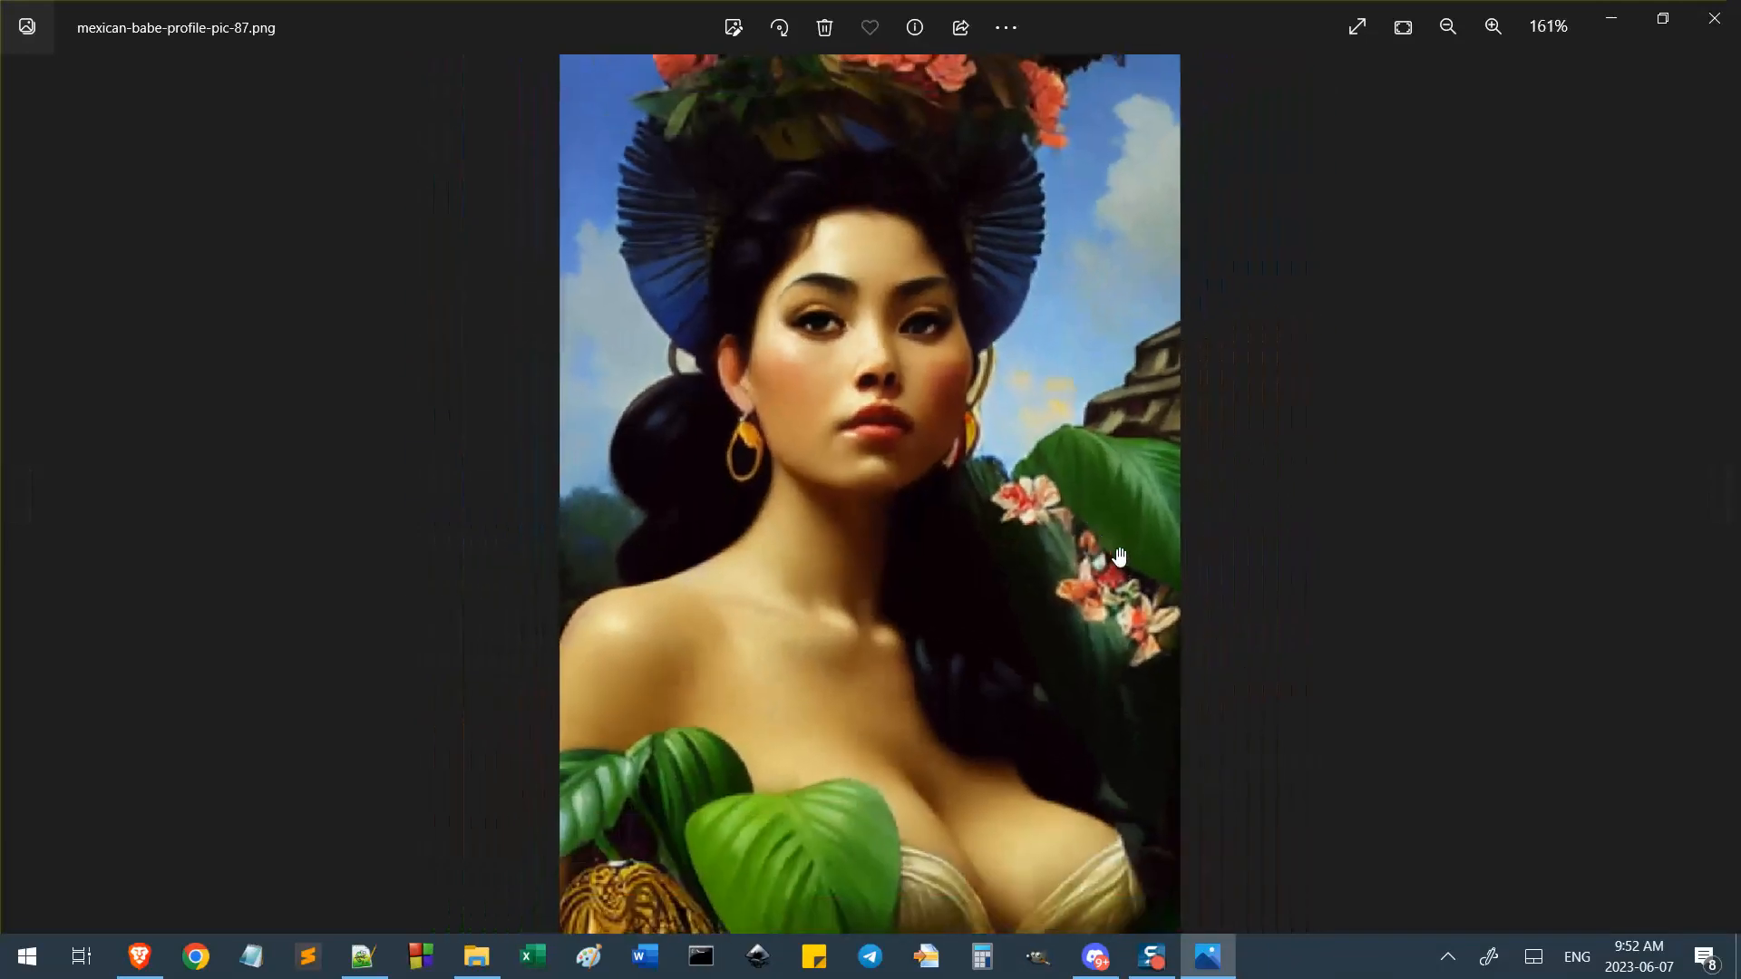
scroll(1135, 605, down, 1)
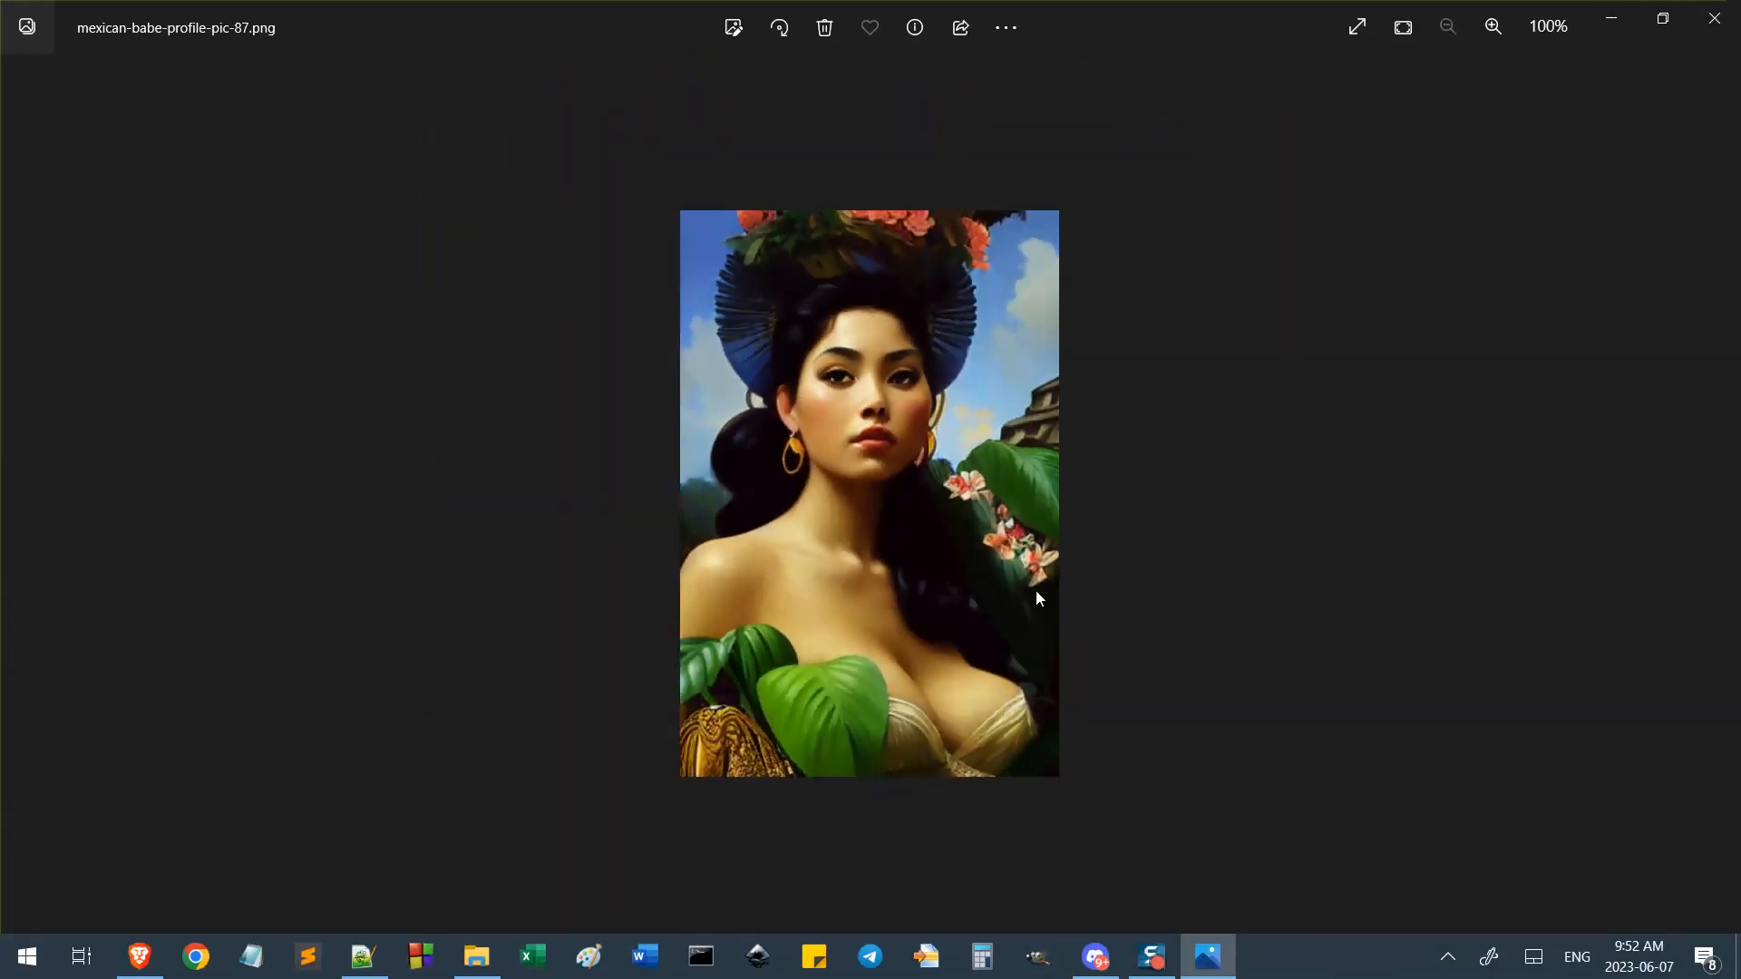
Leave the current picture and view mexican-babe-profile-pic-155.png from the same inputs folder at an enlarged scale.
key(alt+F4)
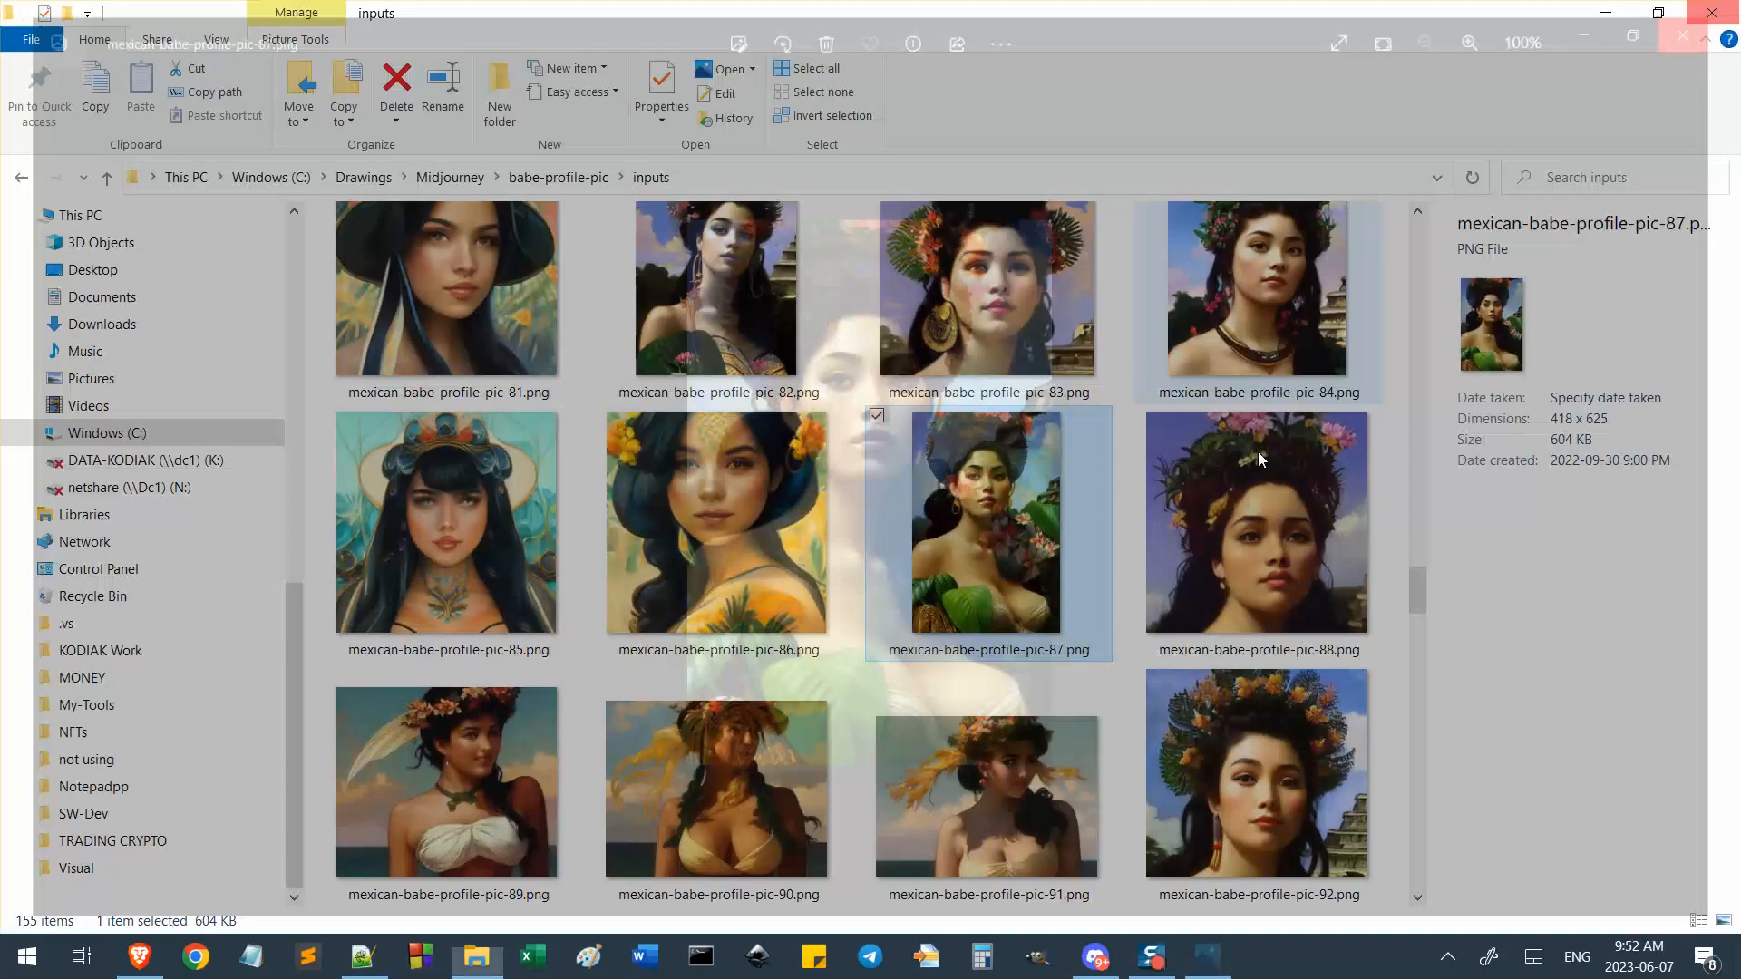
scroll(1163, 535, down, 15)
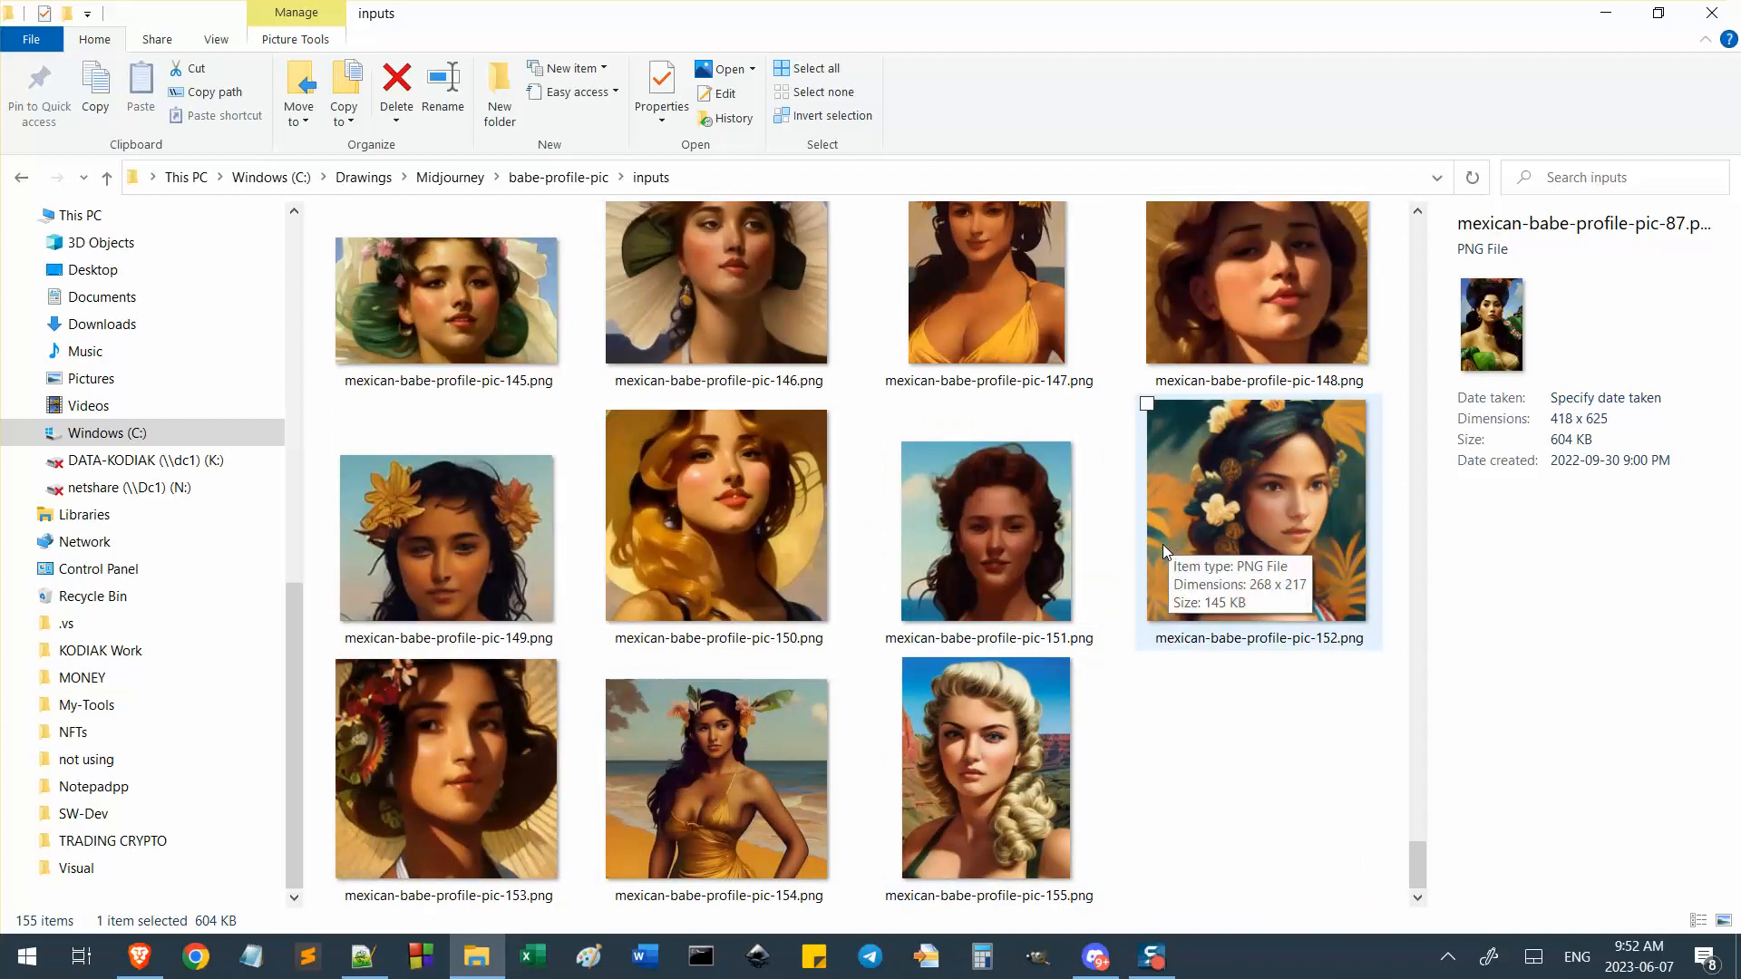
double_click(1010, 793)
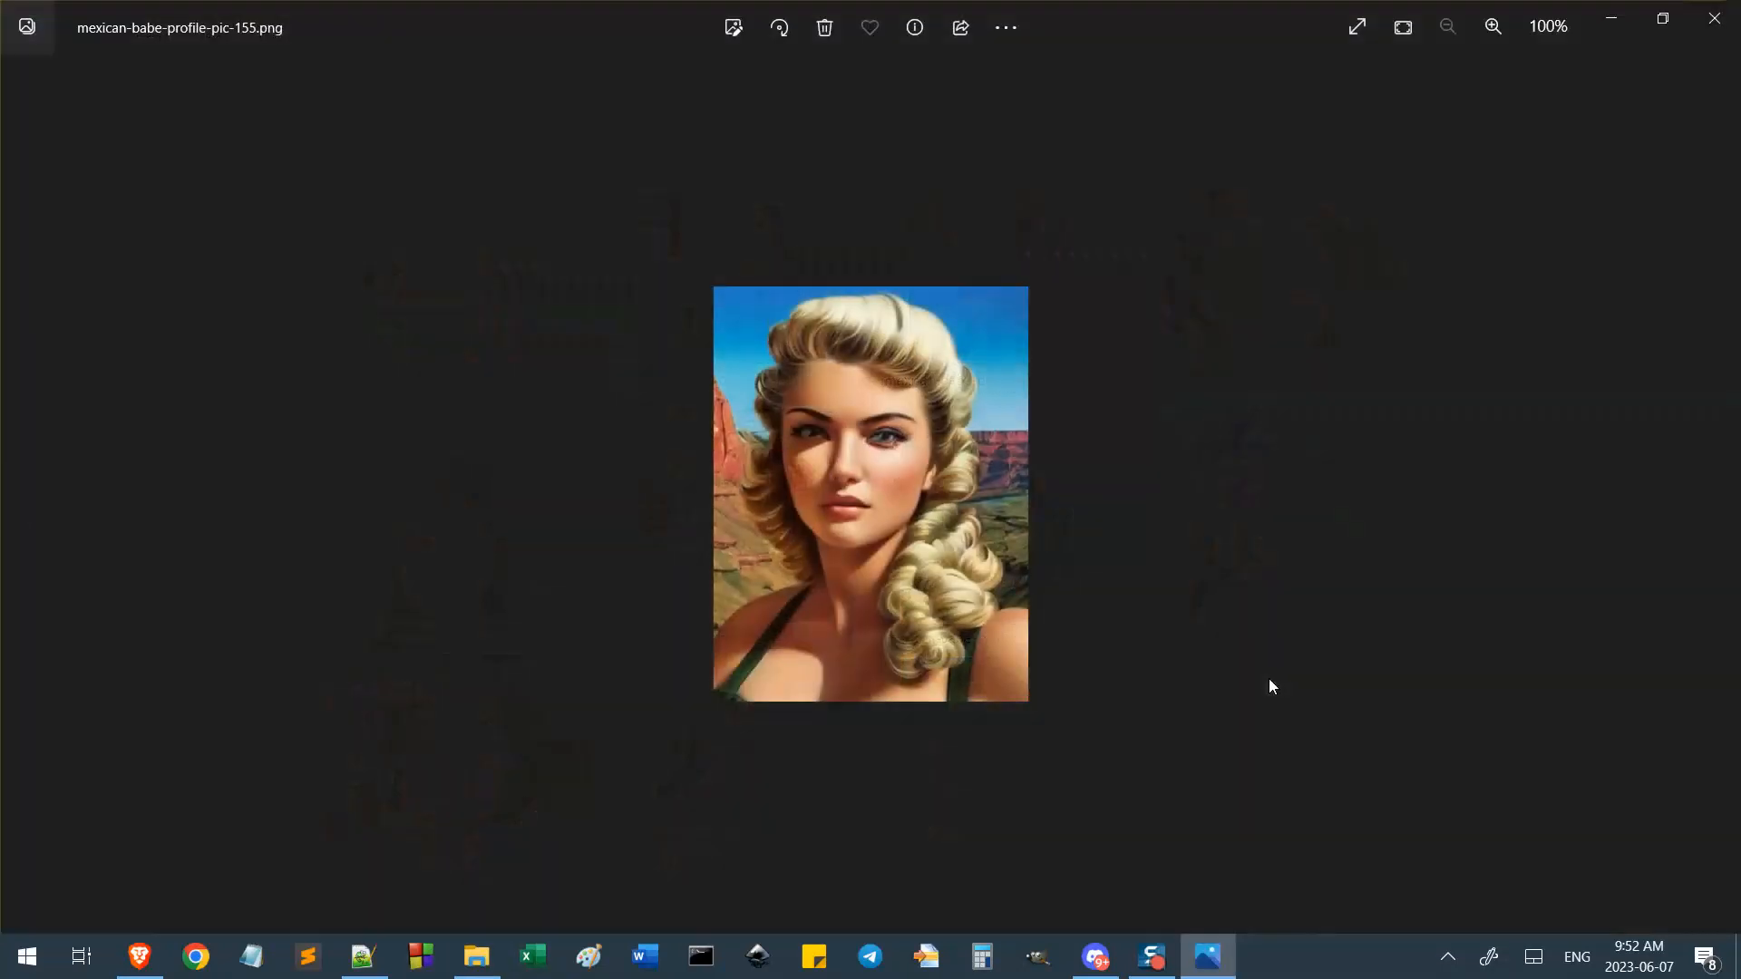
scroll(993, 563, up, 3)
scroll(993, 563, up, 2)
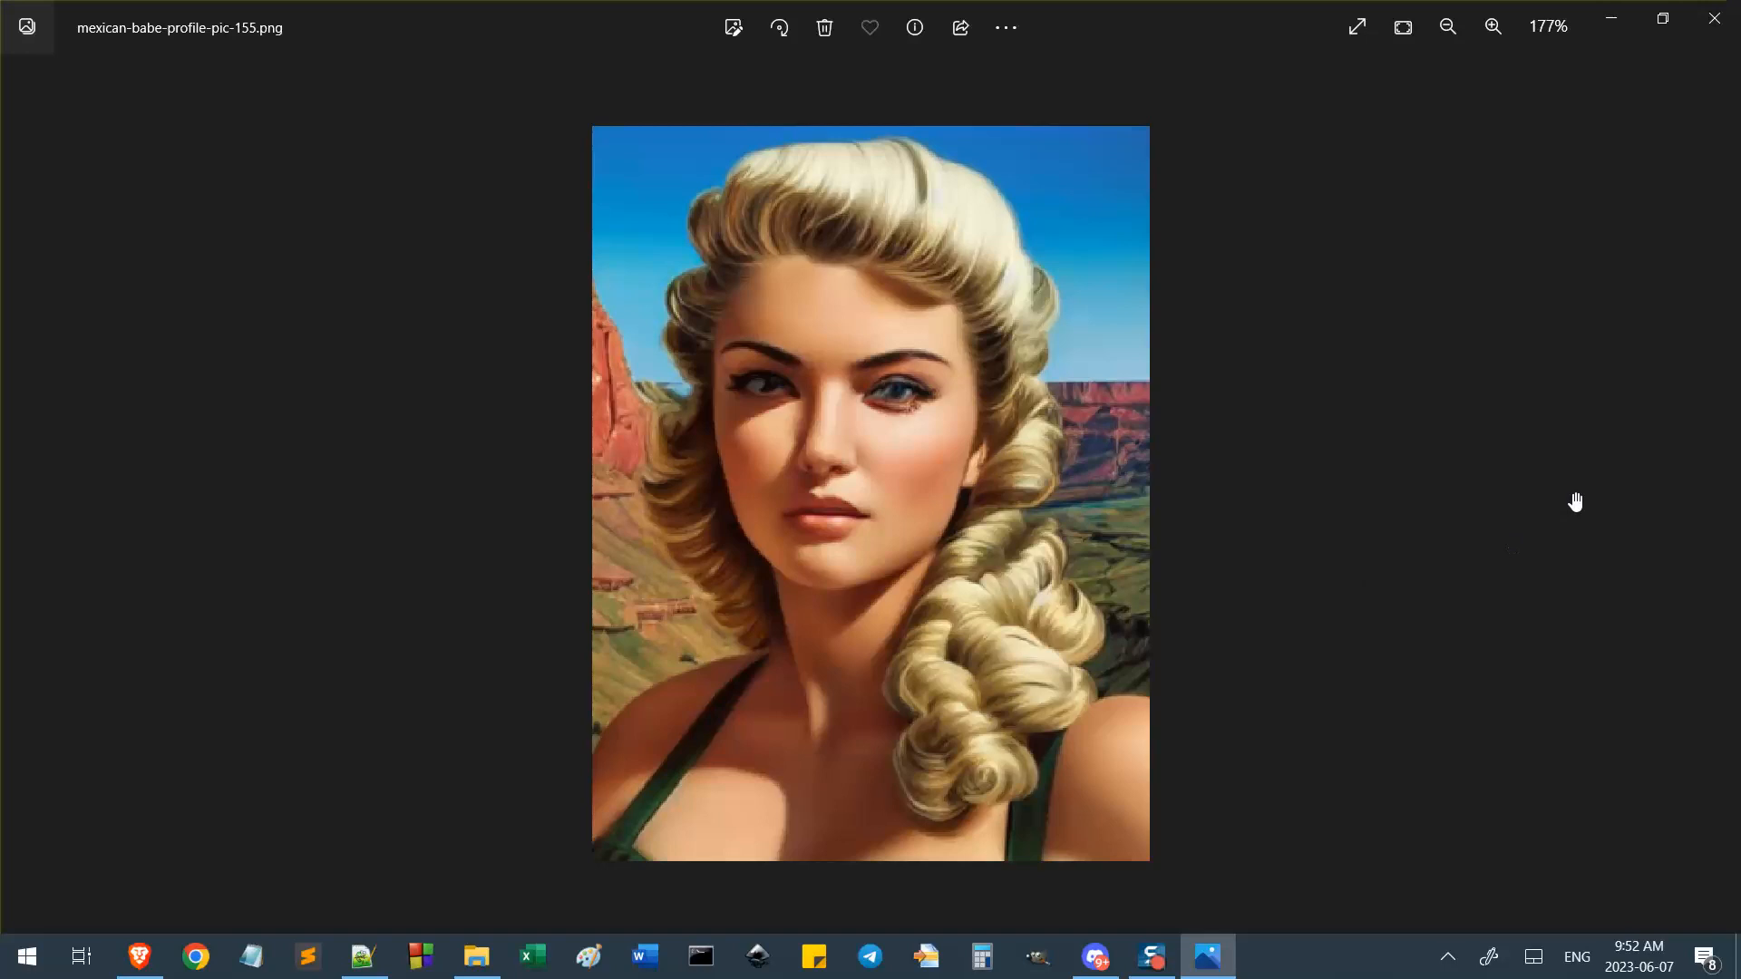
click(1719, 18)
Go to the yoga-babe-grand-canyon folder inside Midjourney, checking its inputs subfolder on the way.
click(541, 178)
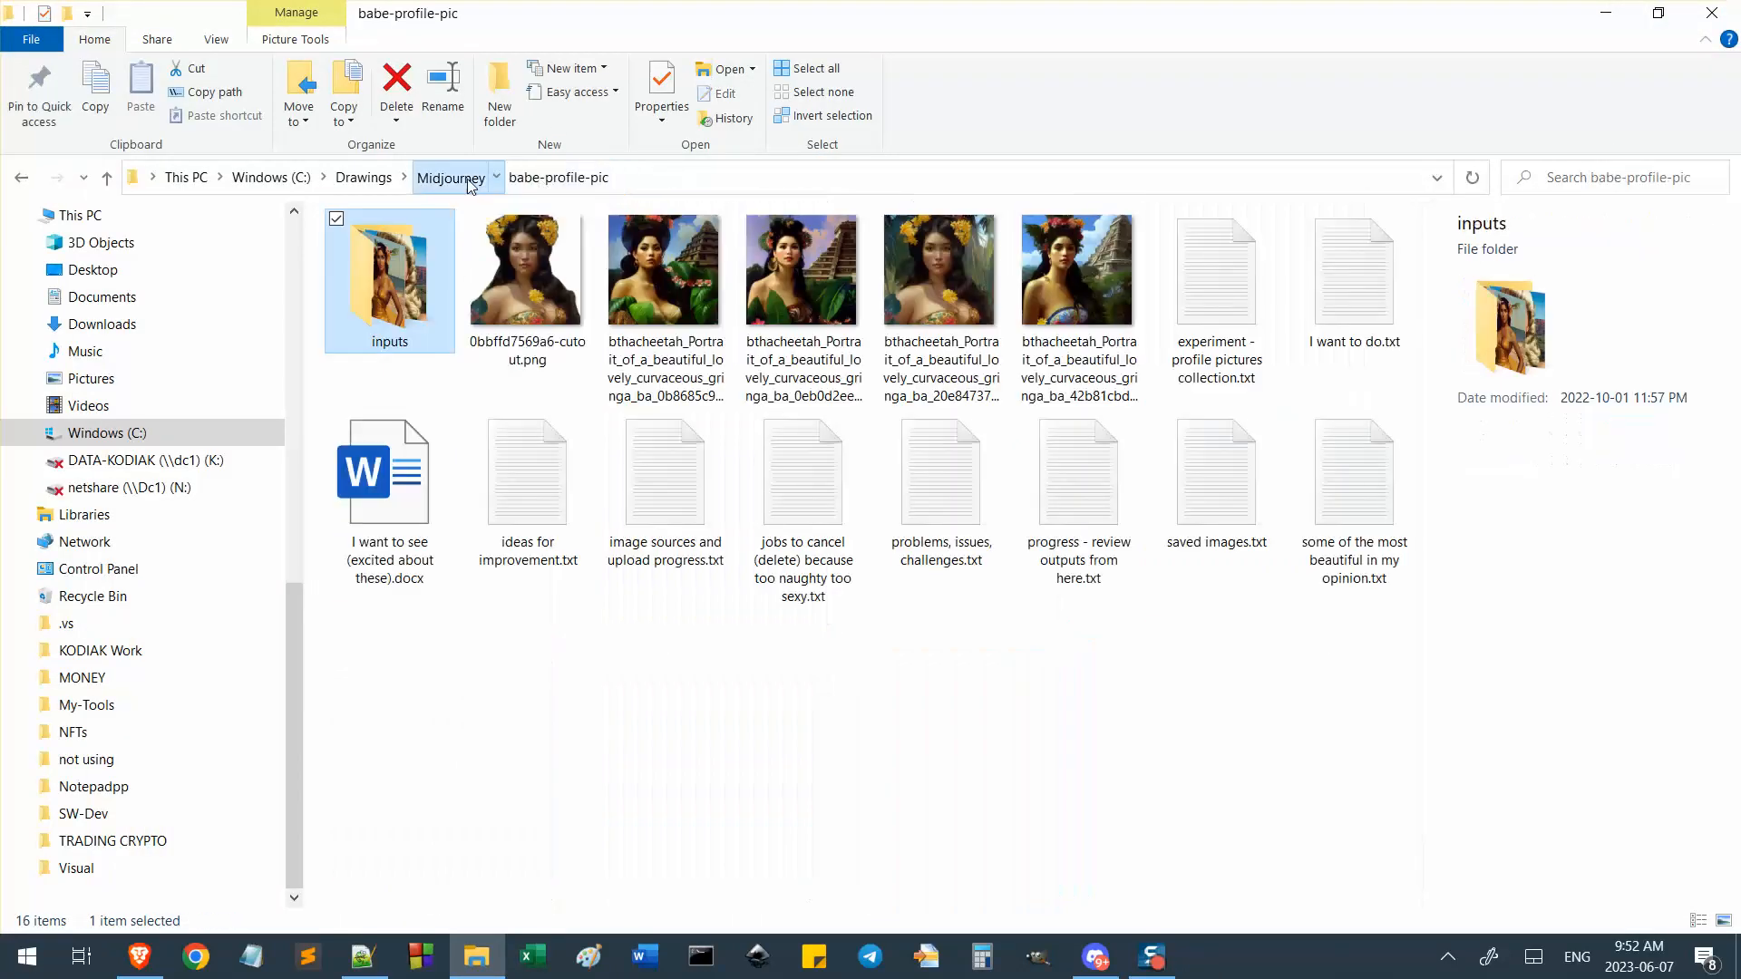
click(450, 177)
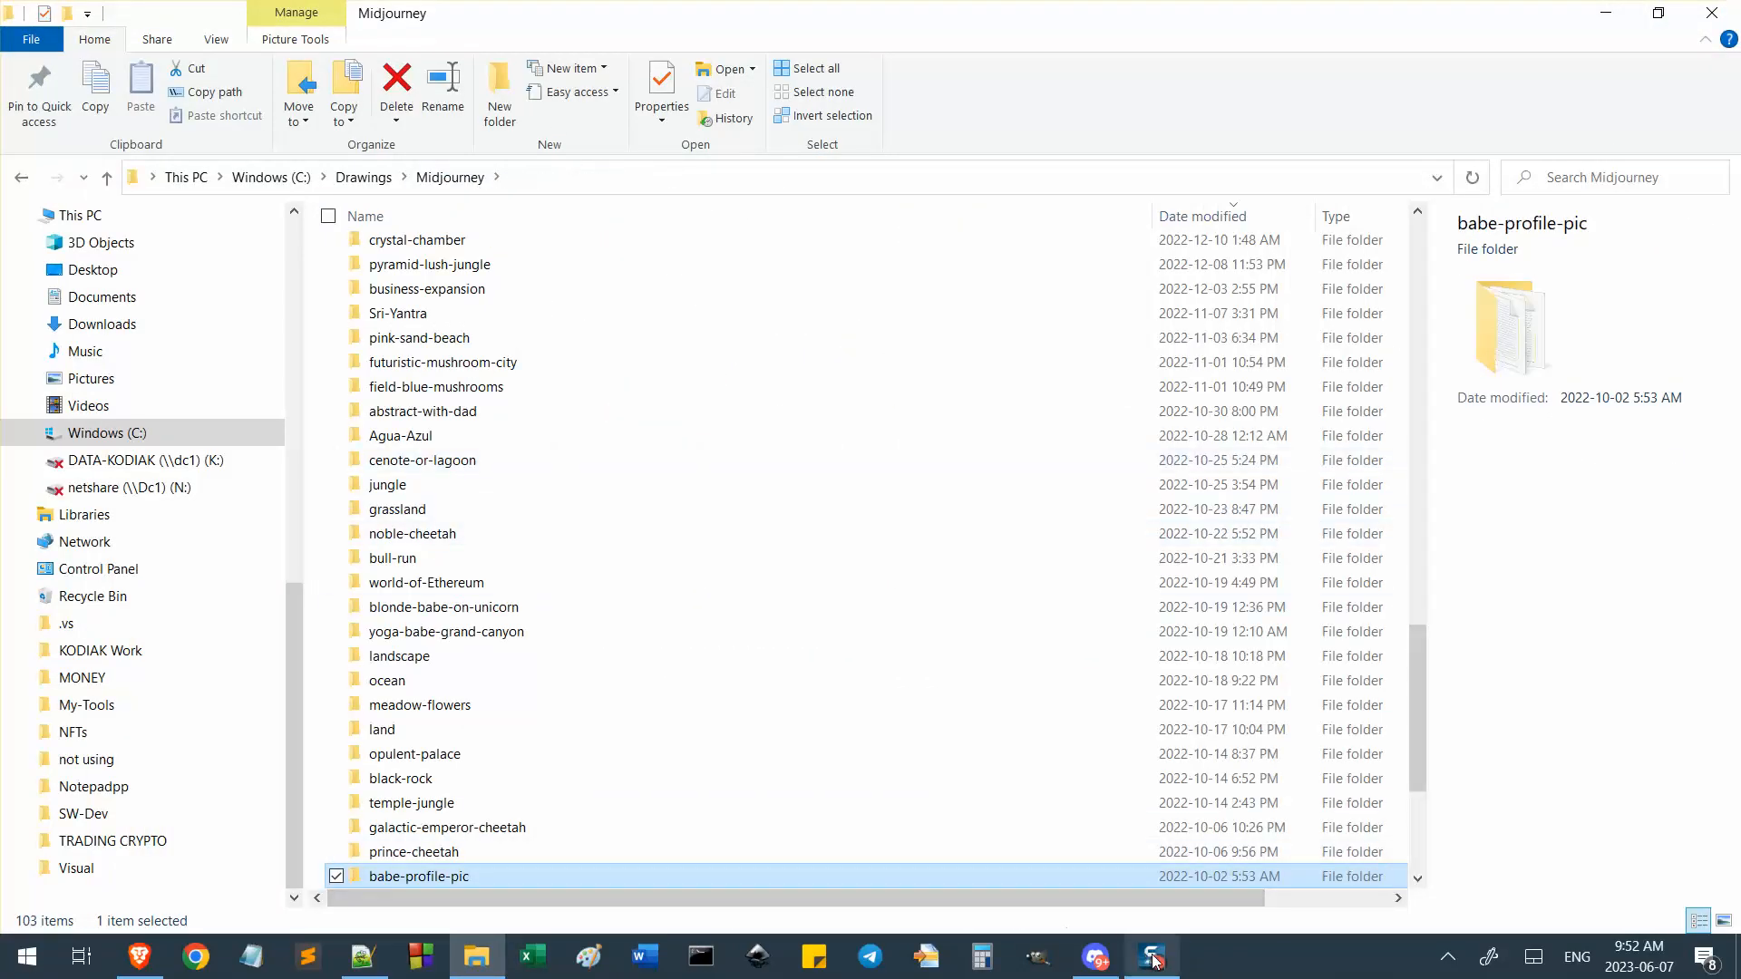
double_click(481, 632)
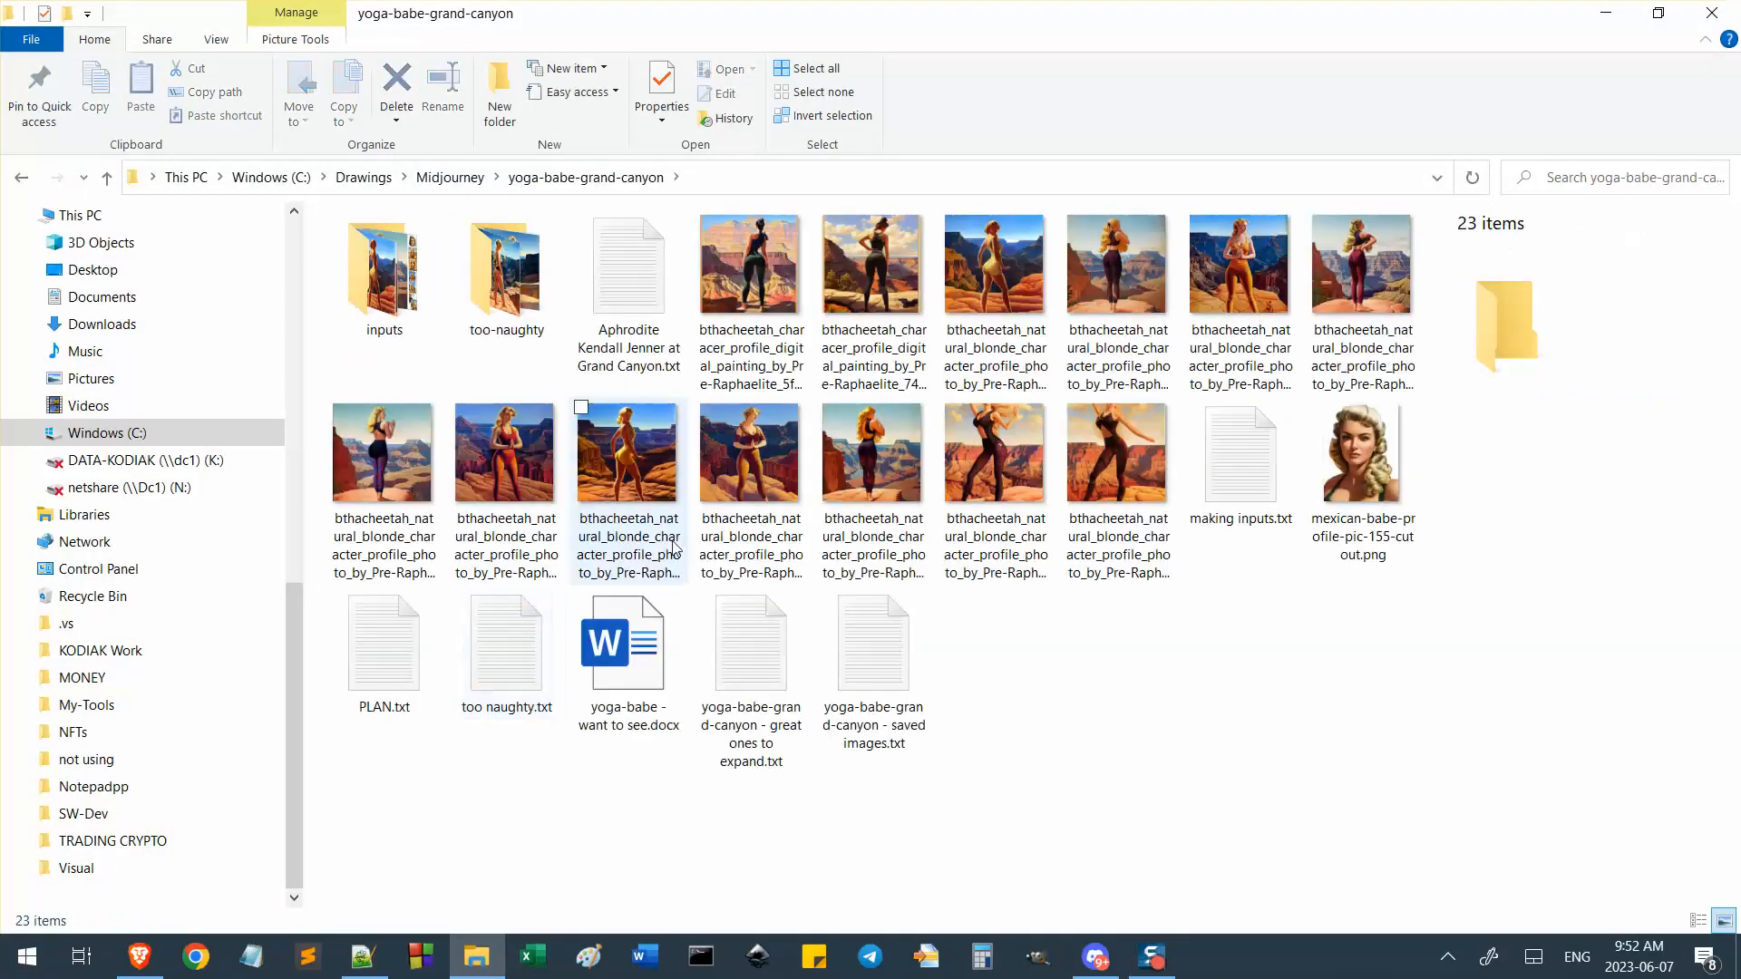
double_click(395, 290)
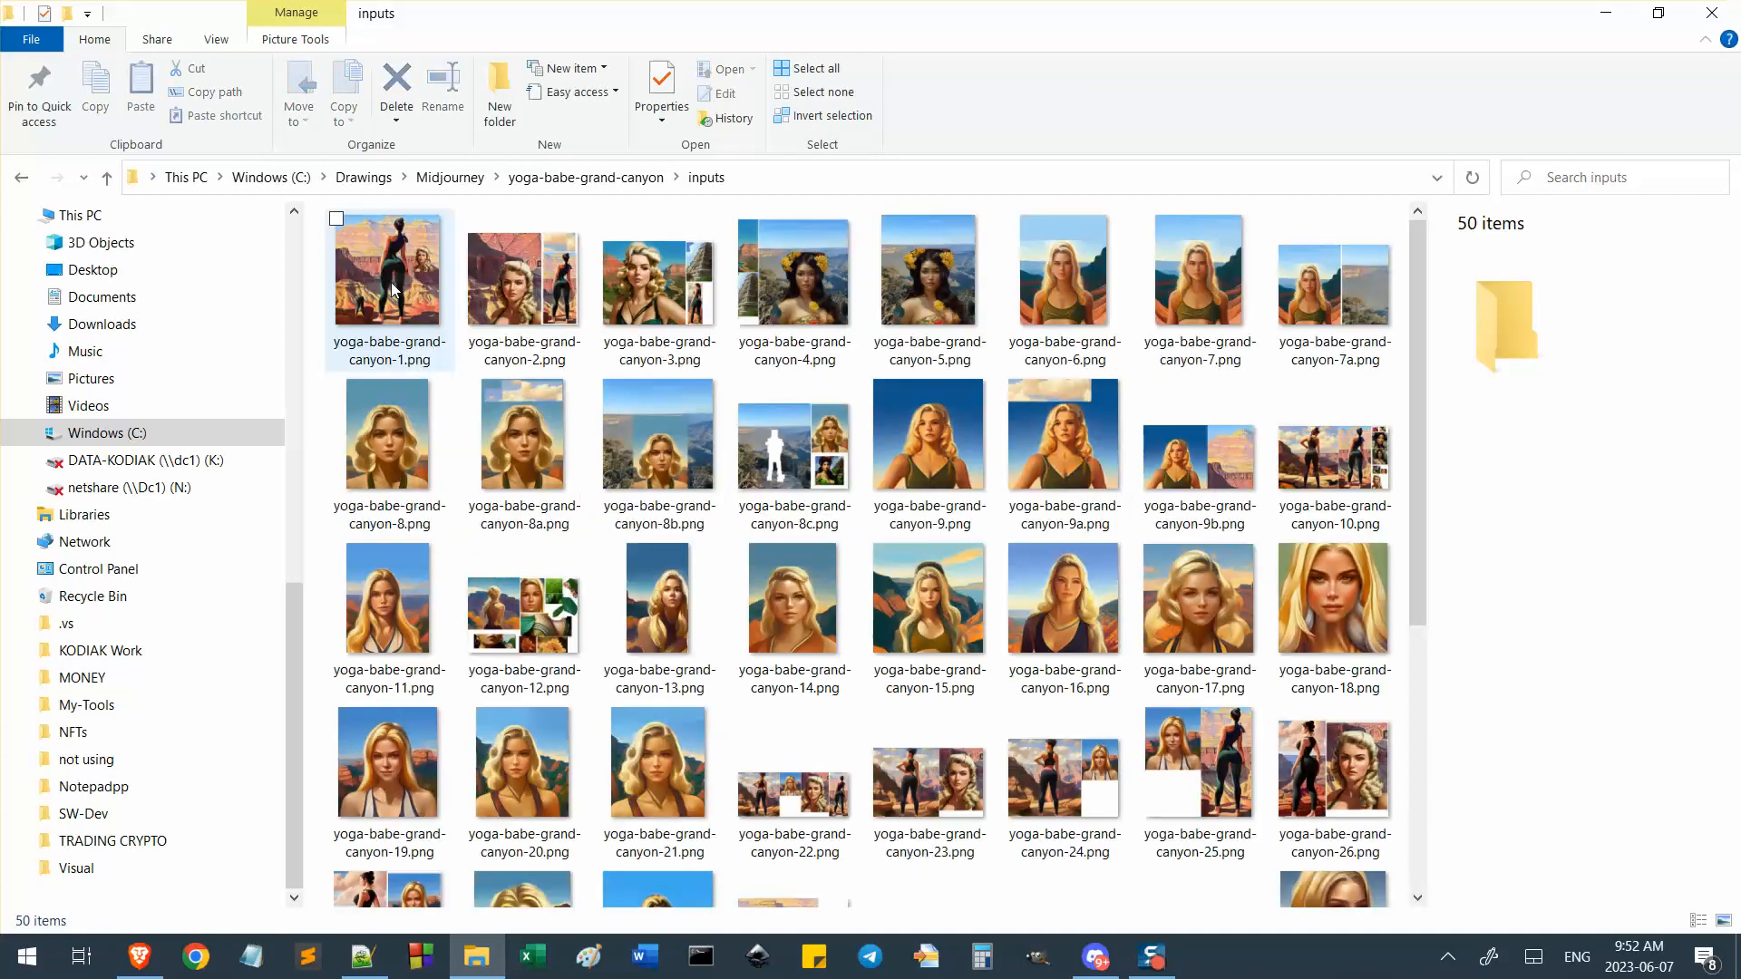
click(574, 179)
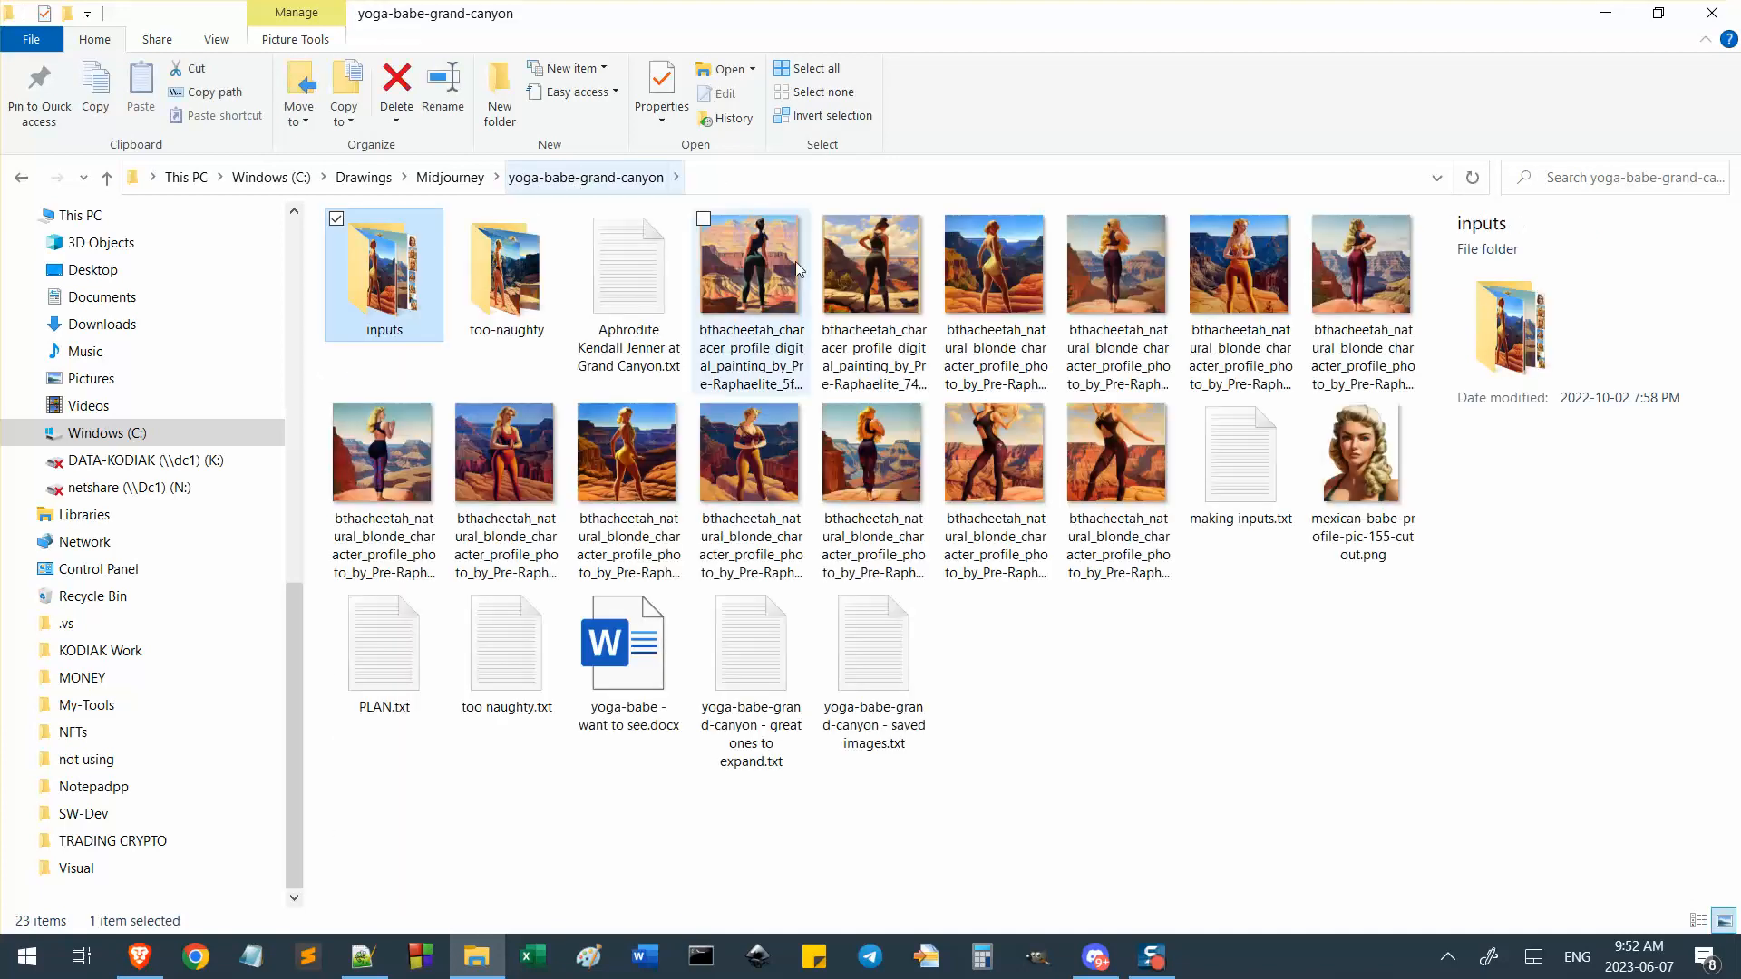
View the cutout version of the blonde portrait, mexican-babe-profile-pic-155-cutout.png, and return to the folder.
double_click(1390, 471)
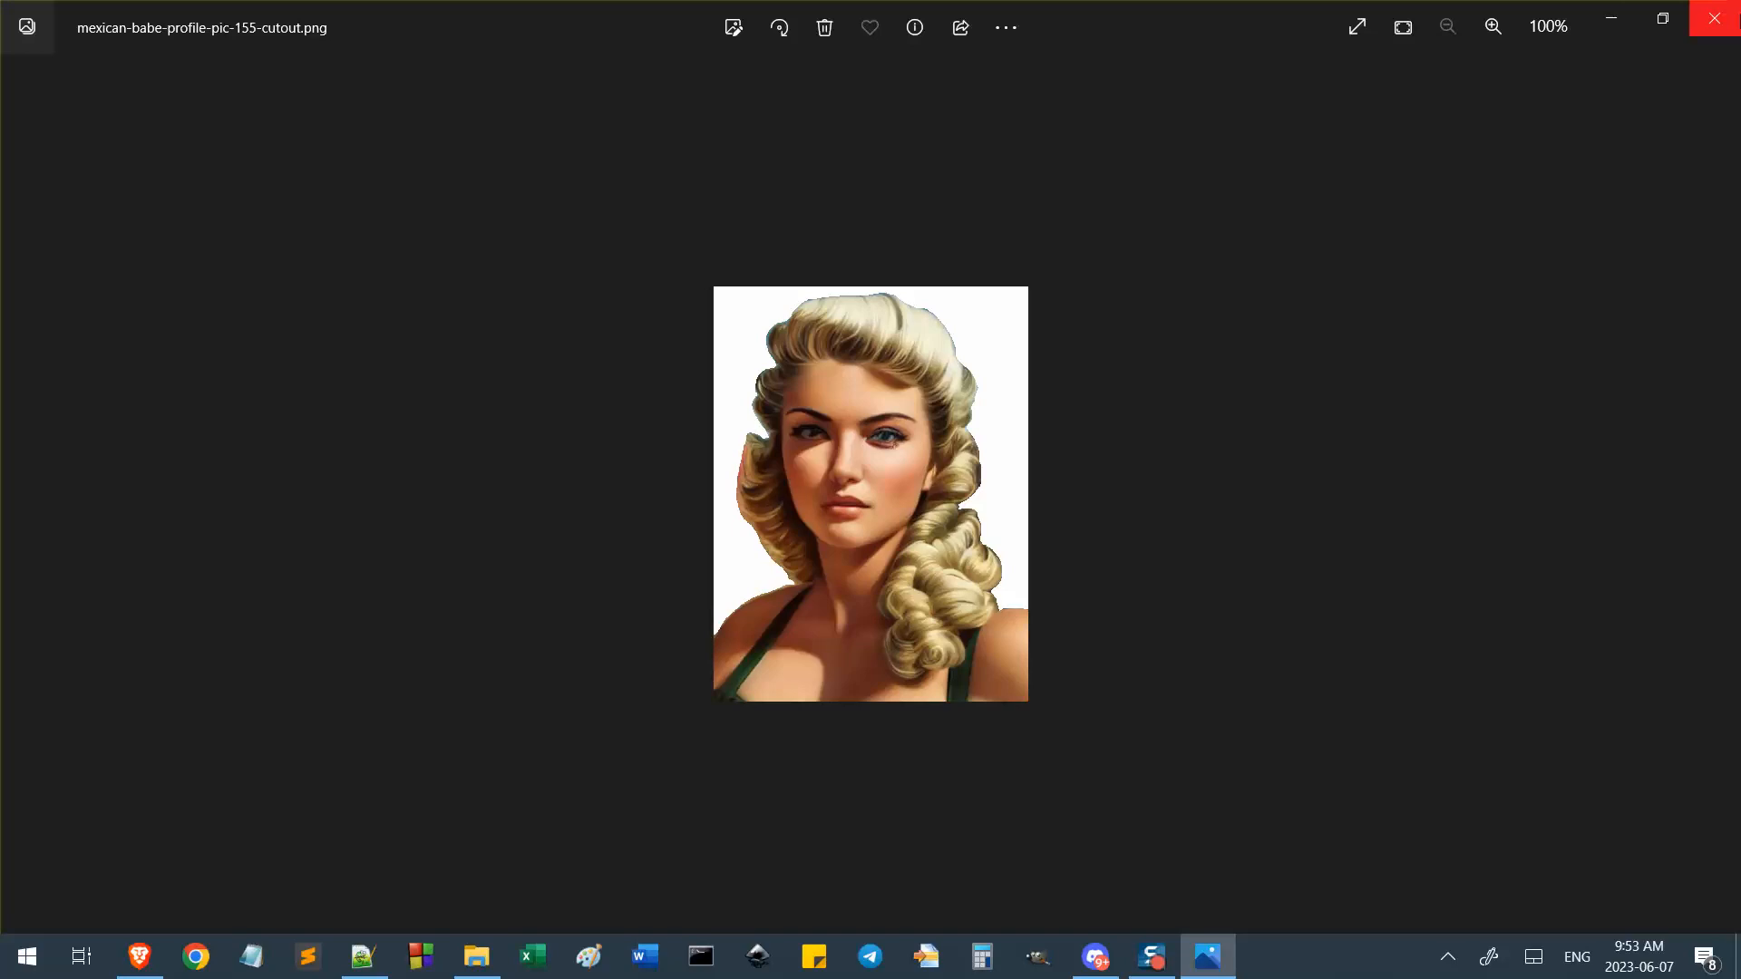
click(1714, 18)
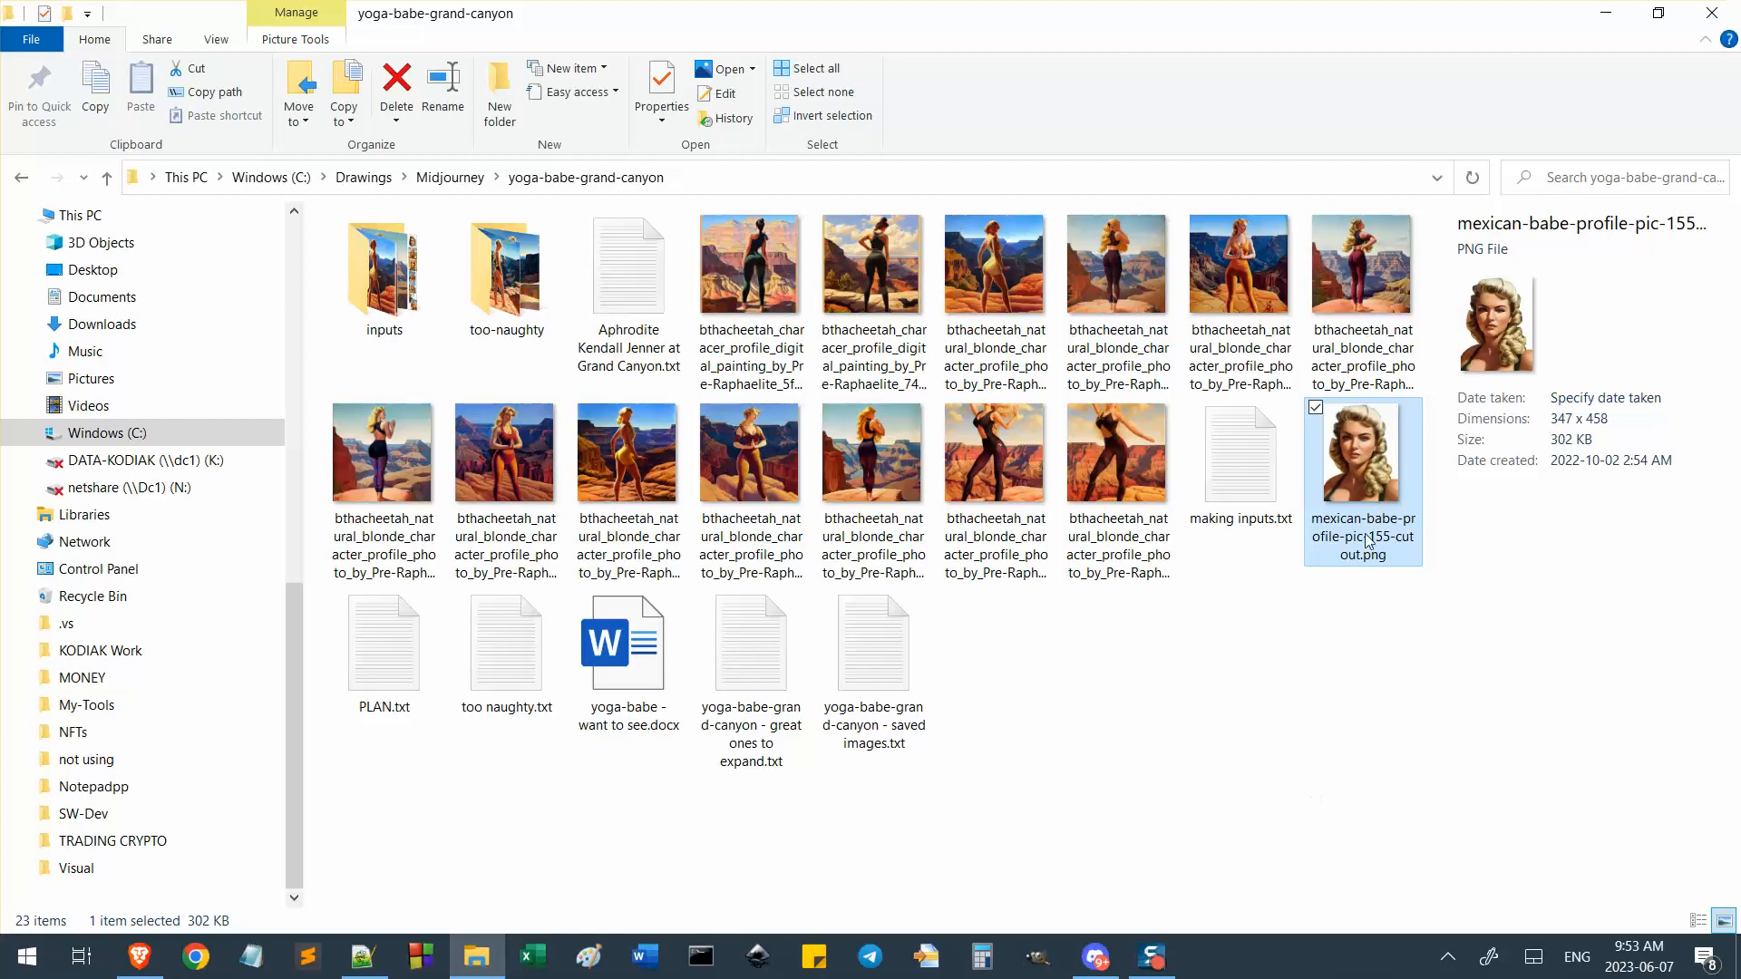
double_click(1367, 459)
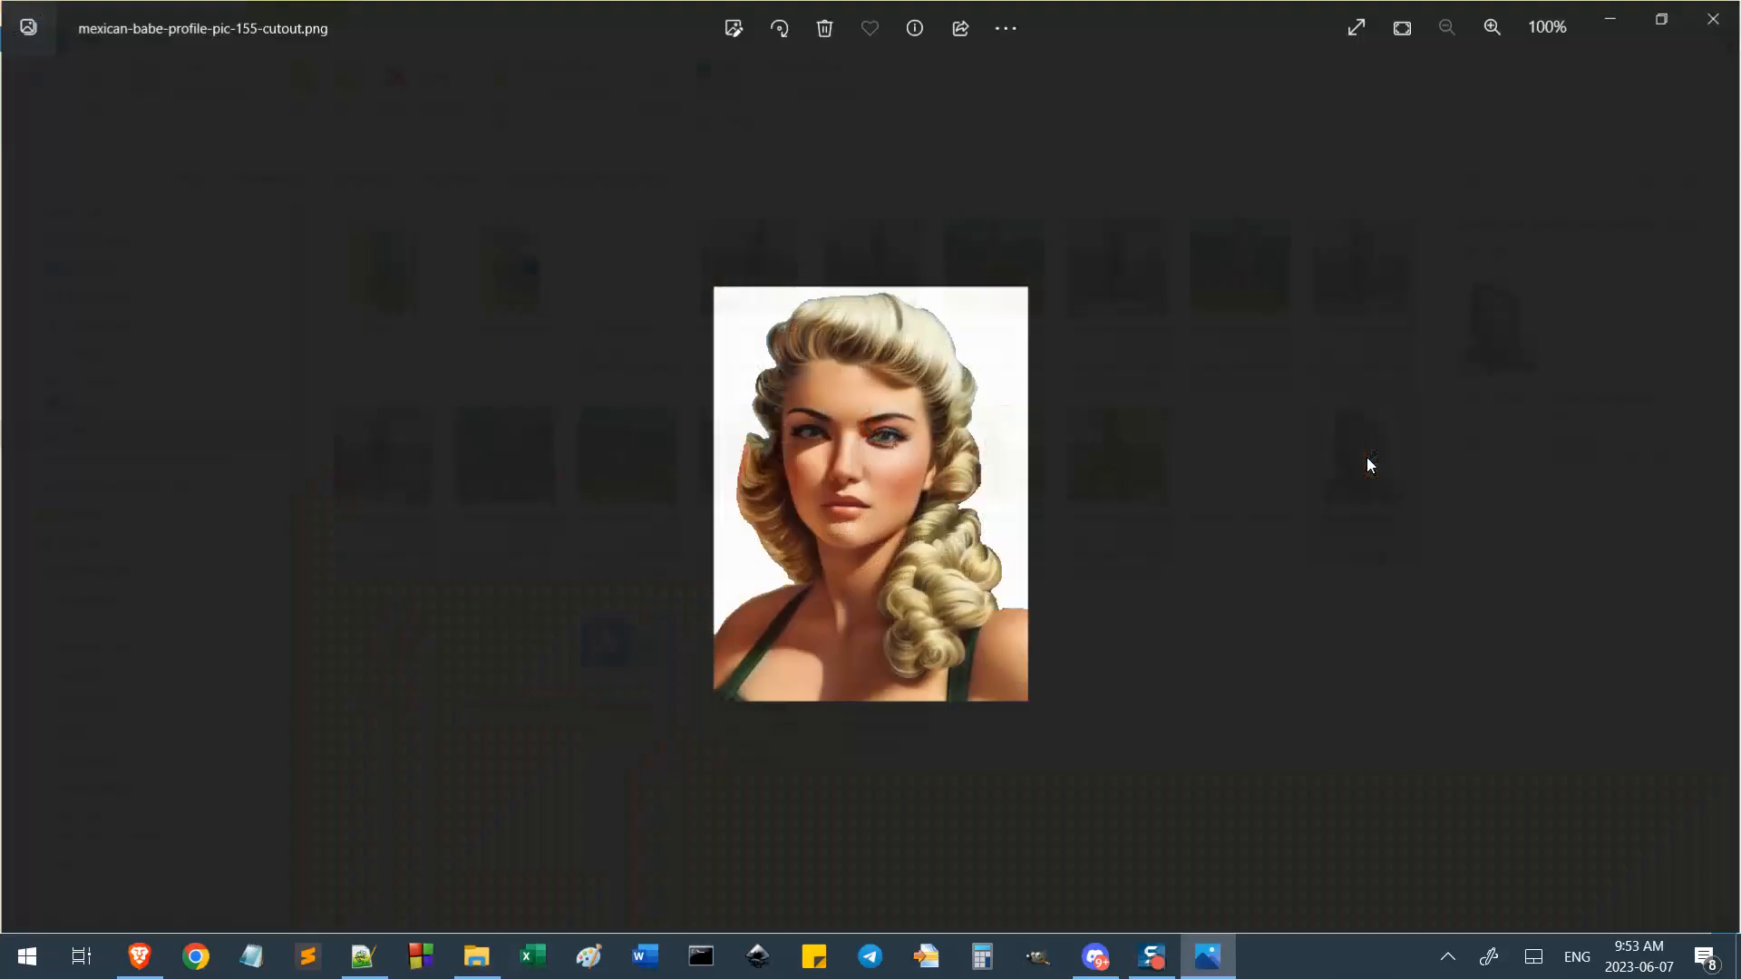
key(Escape)
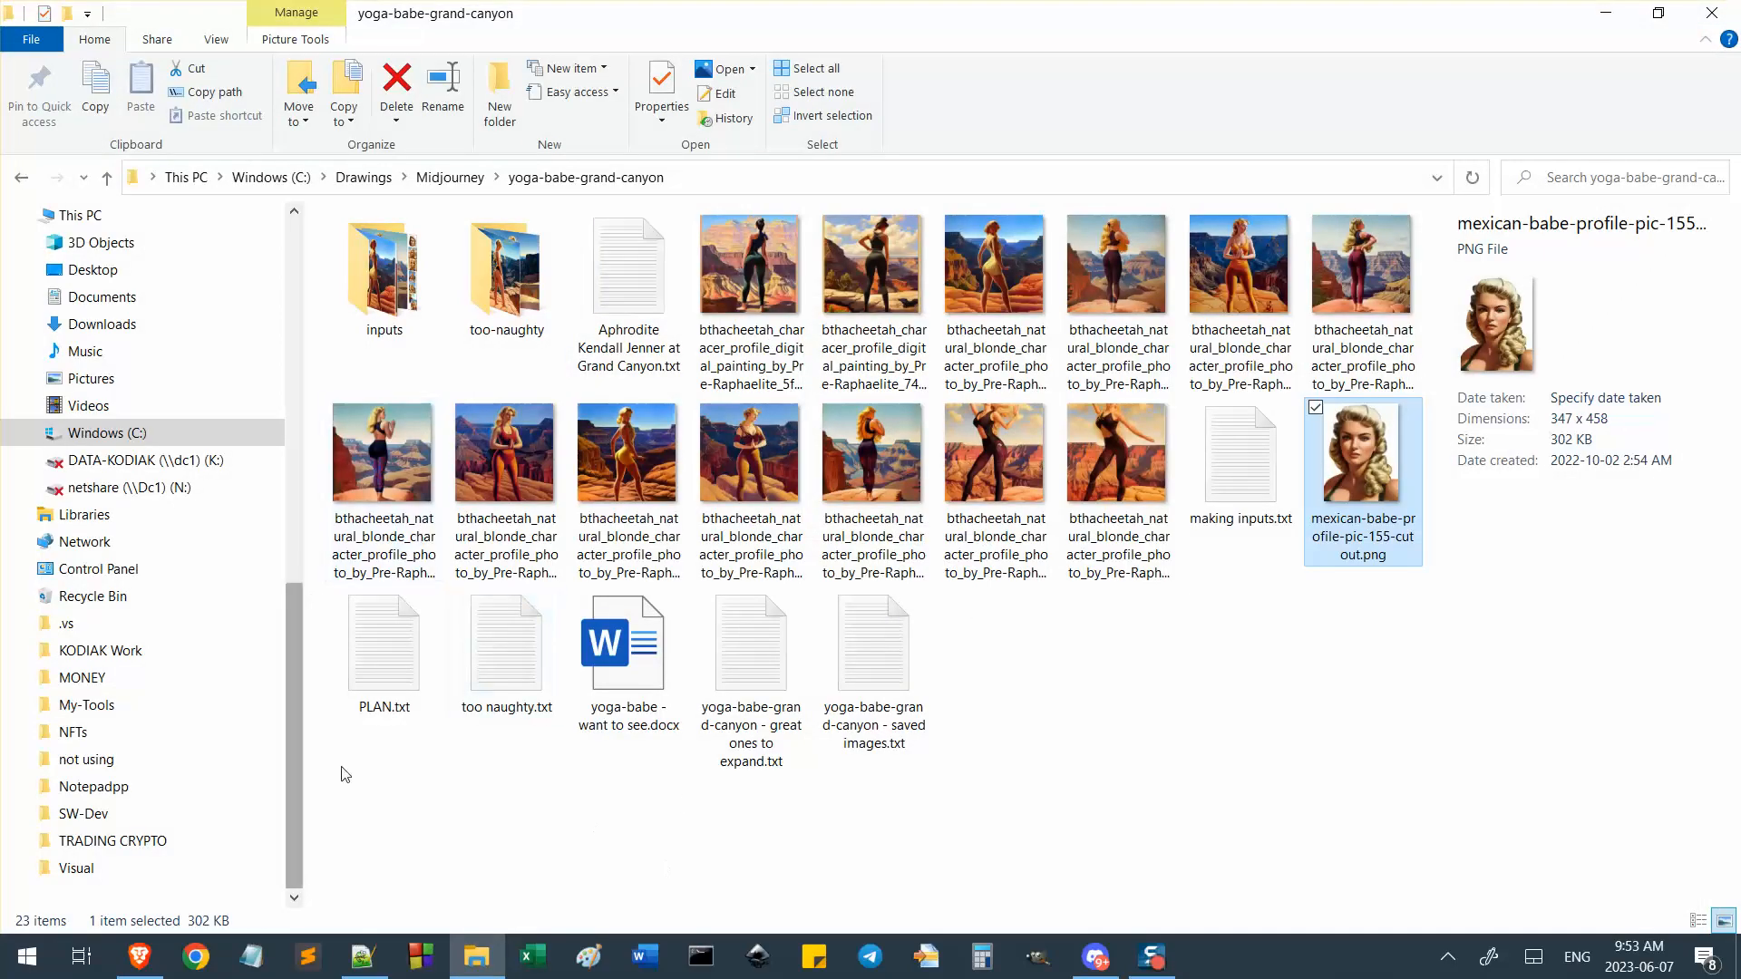
Review the prompt notes in Aphrodite Kendall Jenner at Grand Canyon.txt and view the first character profile digital painting.
click(615, 323)
double_click(615, 324)
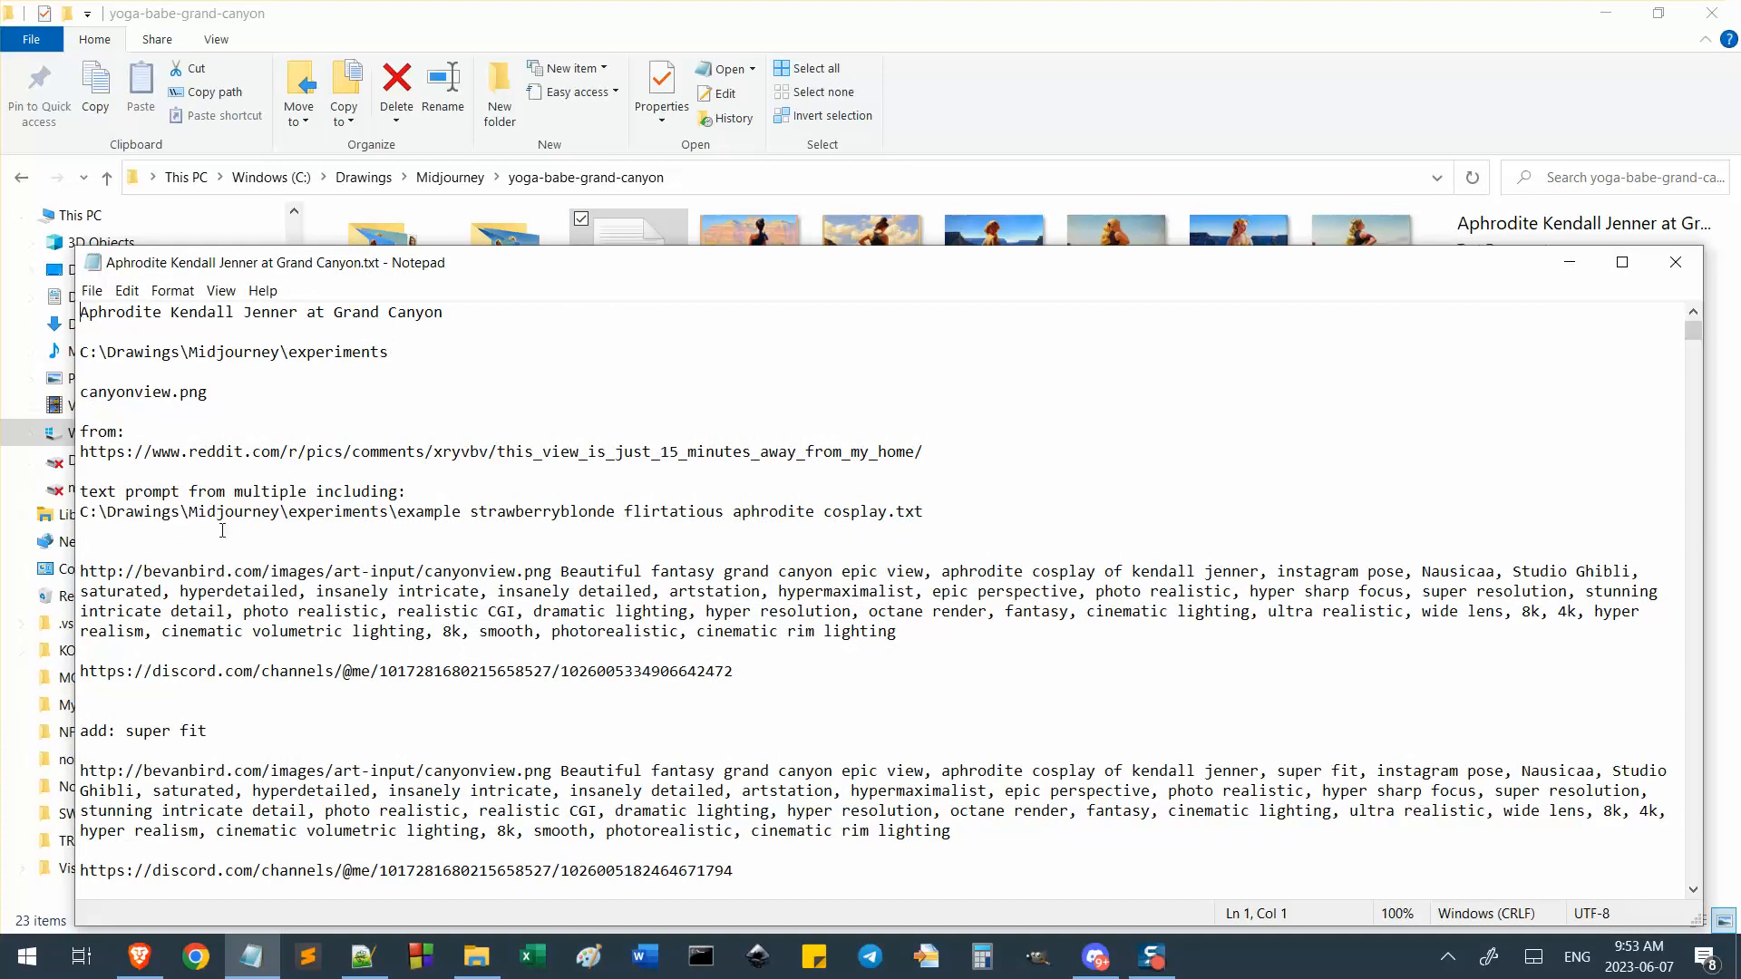
double_click(84, 263)
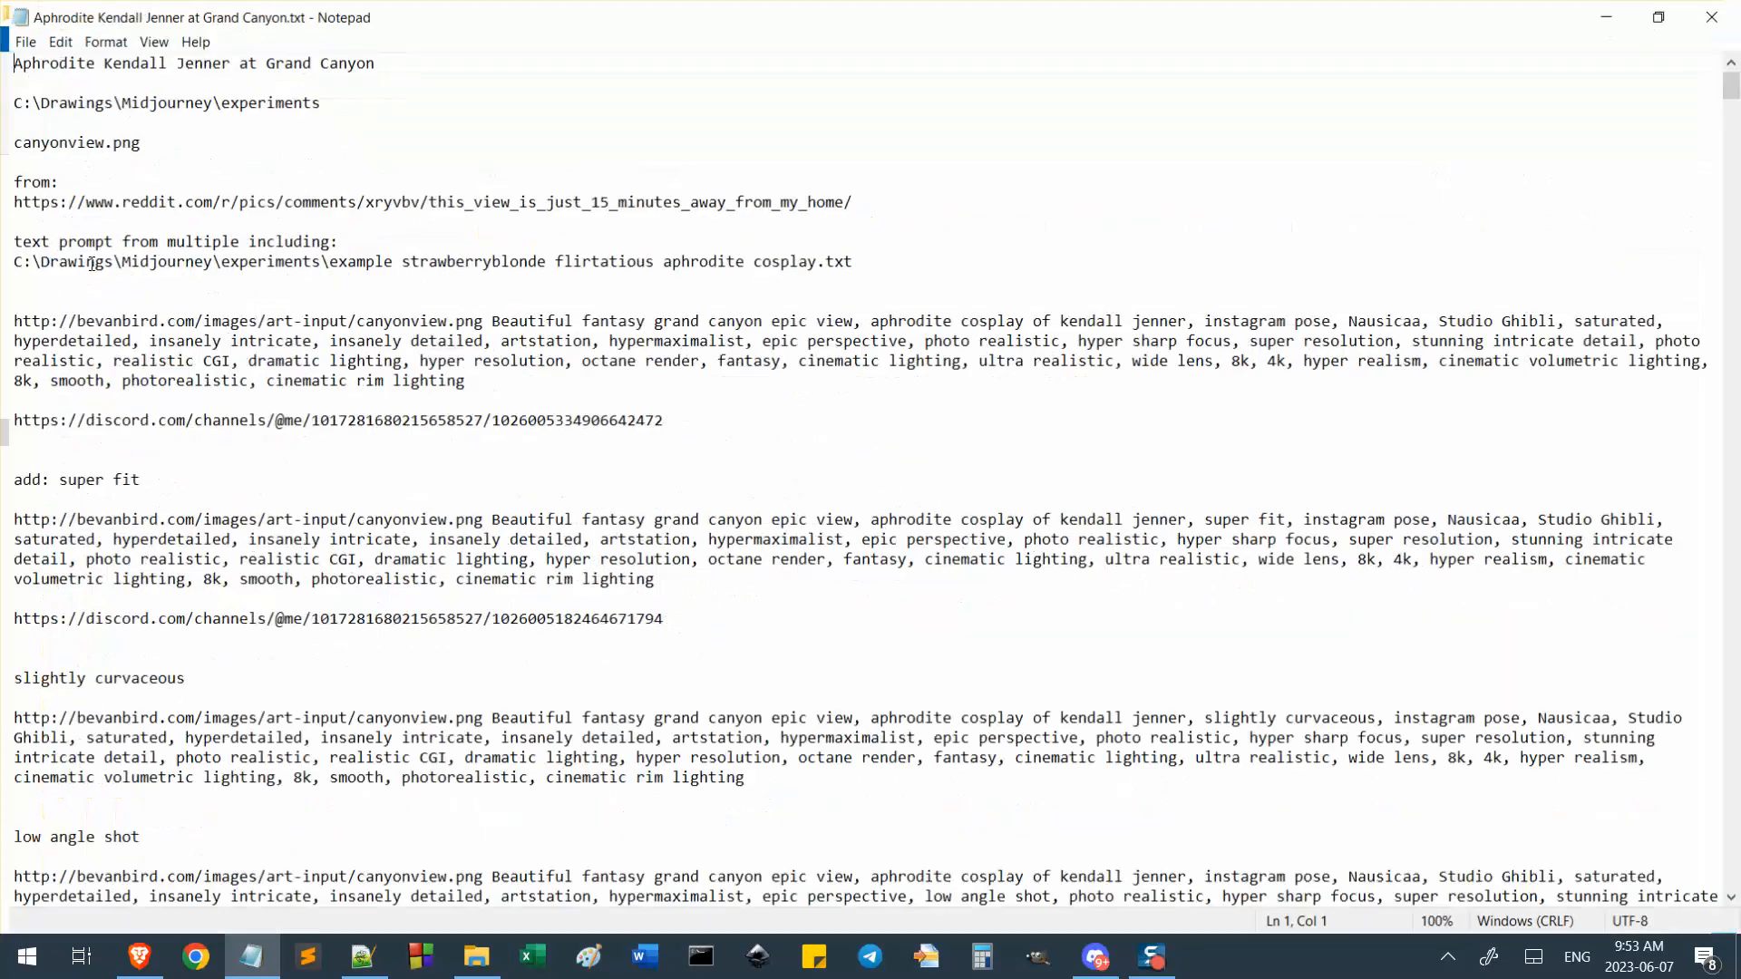
double_click(4, 6)
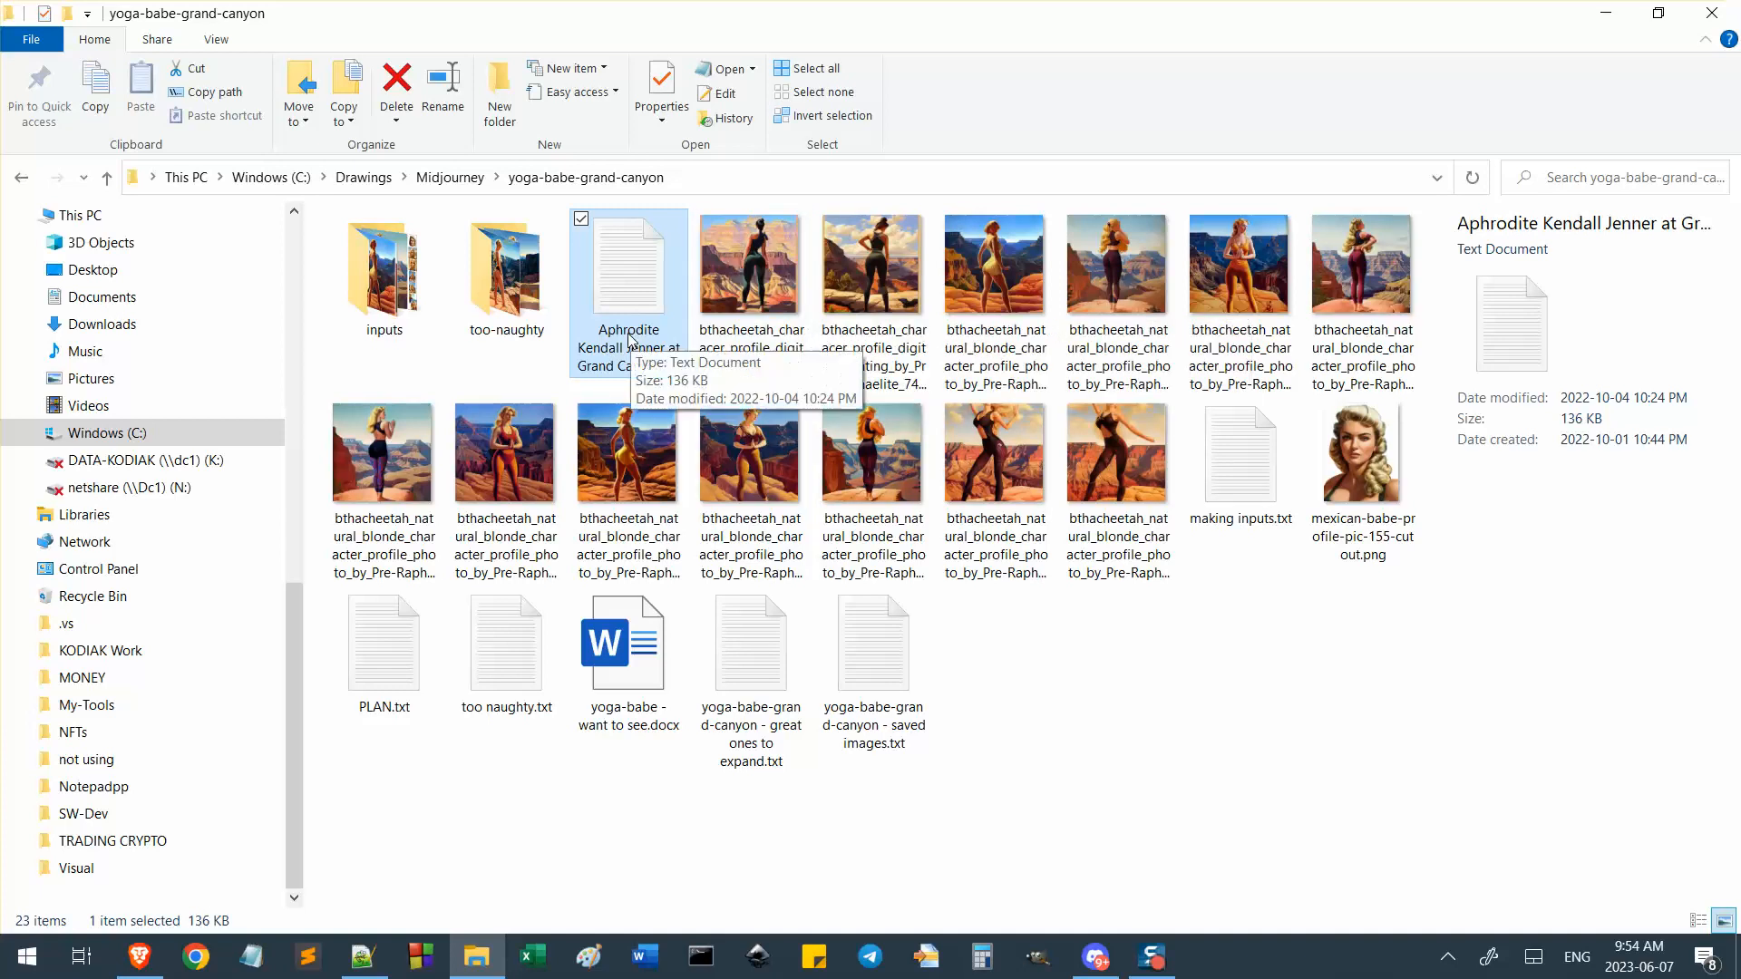
double_click(749, 268)
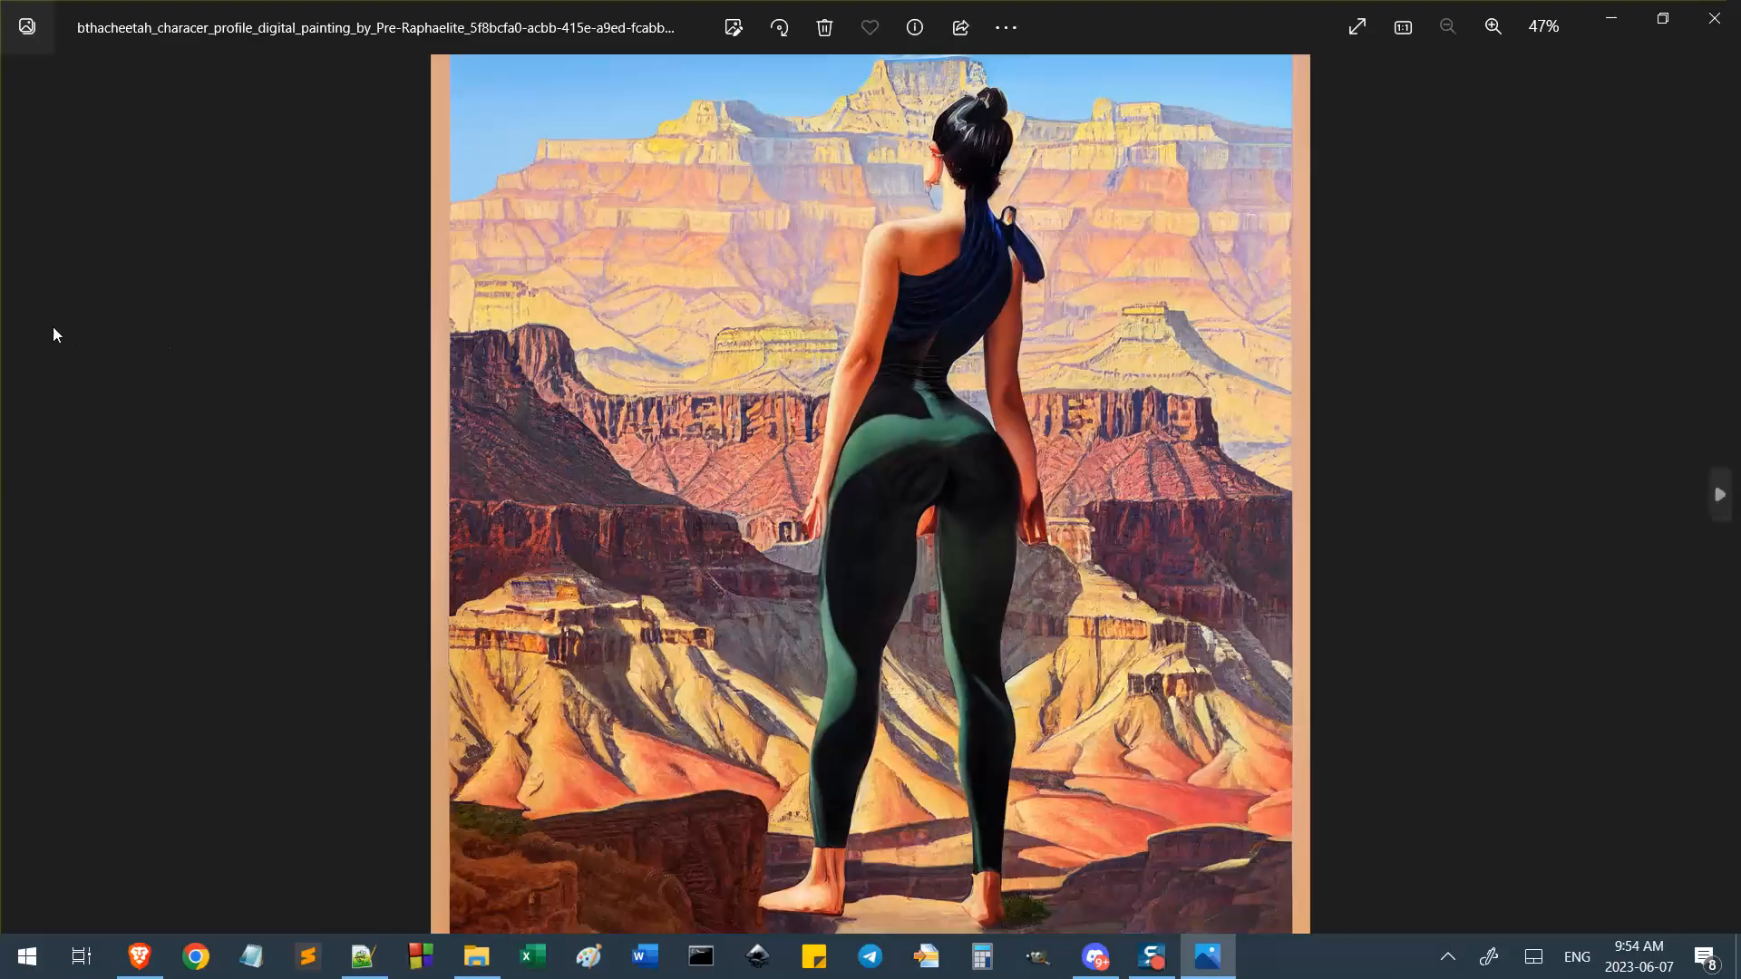
click(1714, 18)
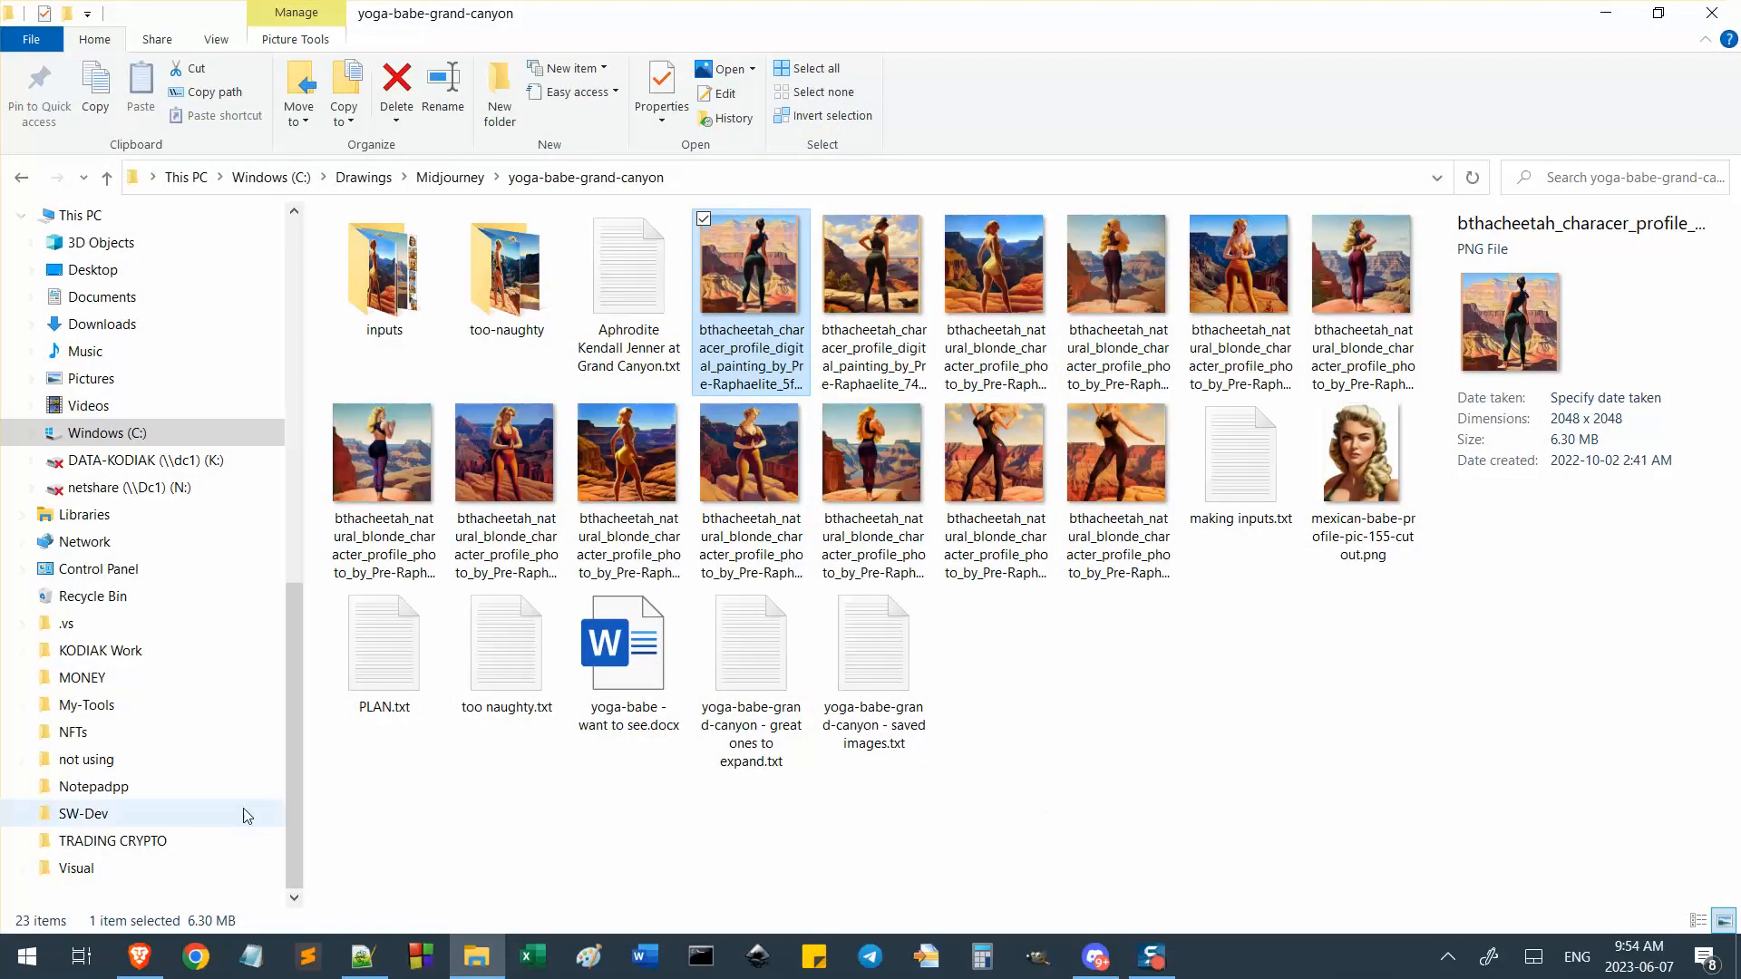
Open yoga-babe-grand-canyon-2.png from the inputs folder and examine the cutout edges around the blonde woman's hair and shoulders up close.
double_click(391, 312)
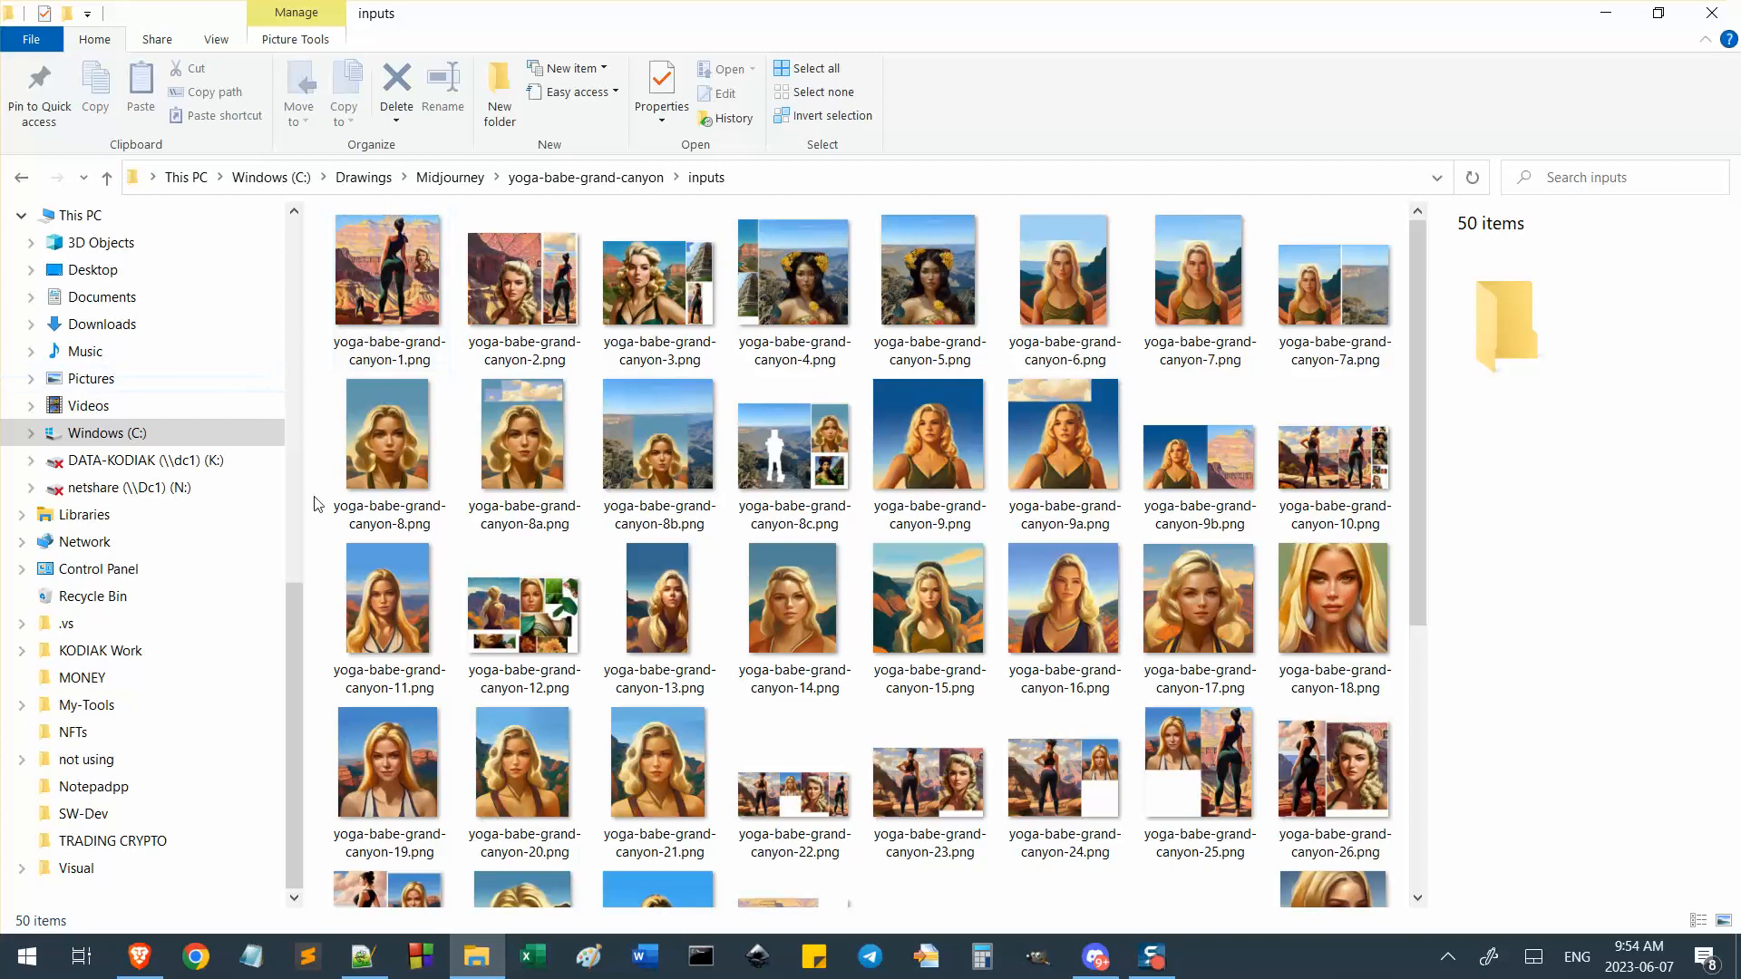
double_click(529, 312)
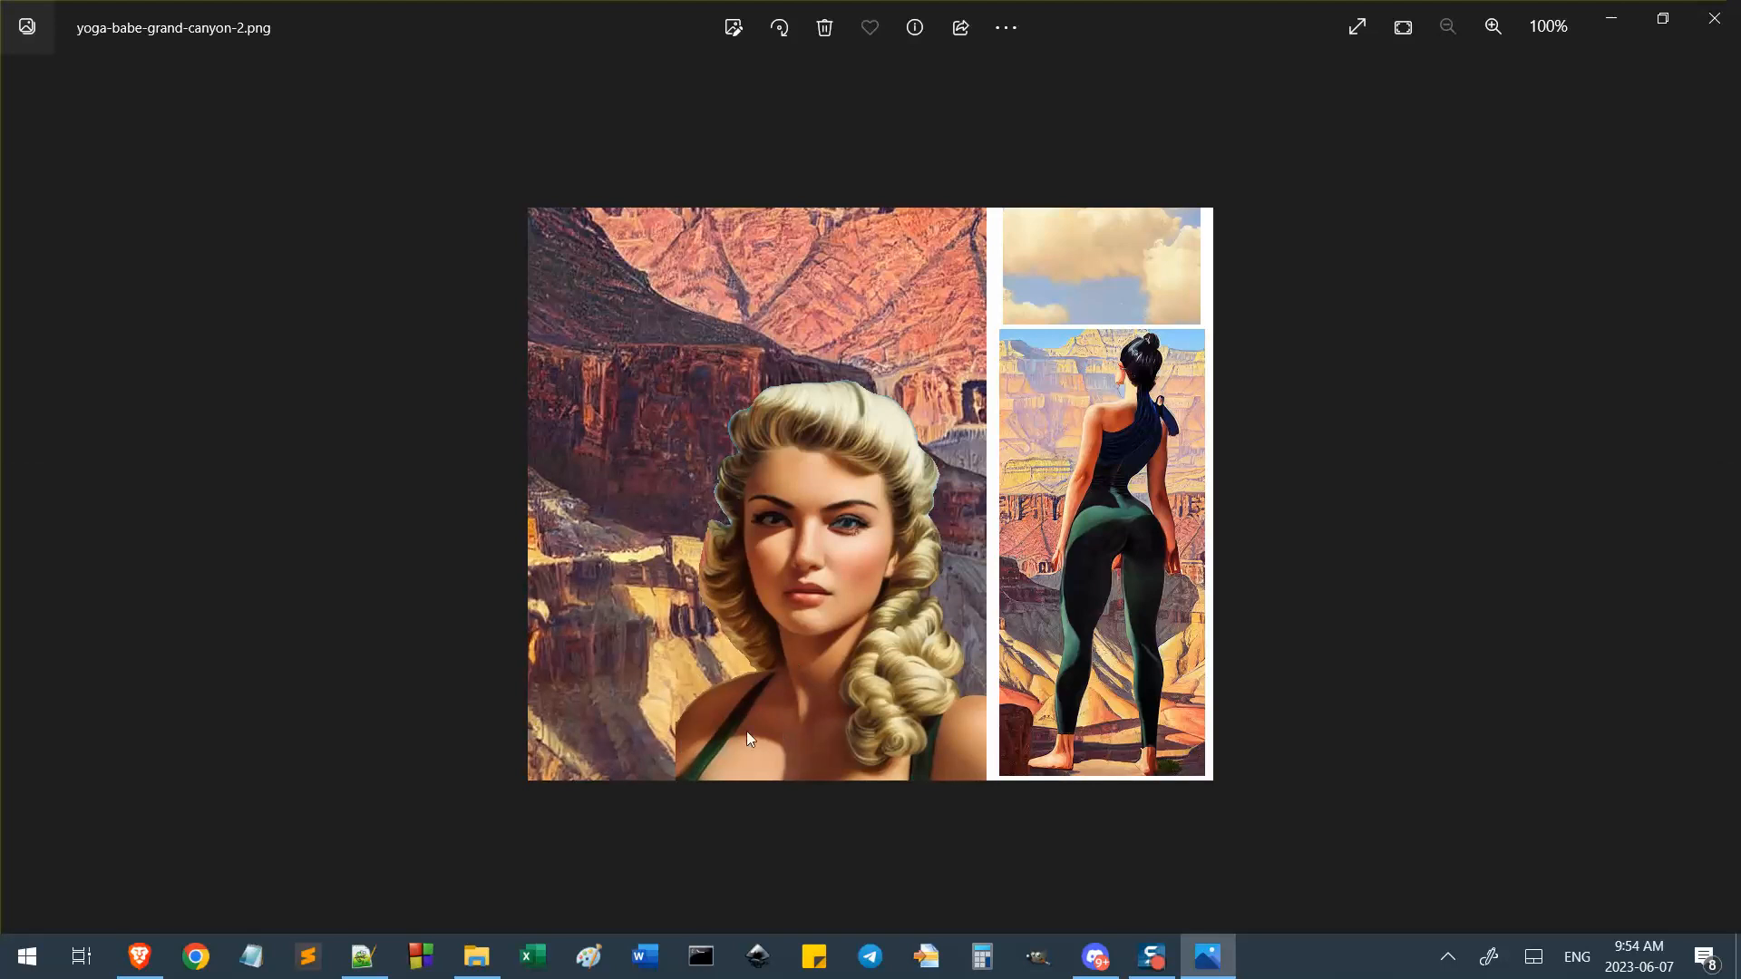
scroll(747, 731, up, 6)
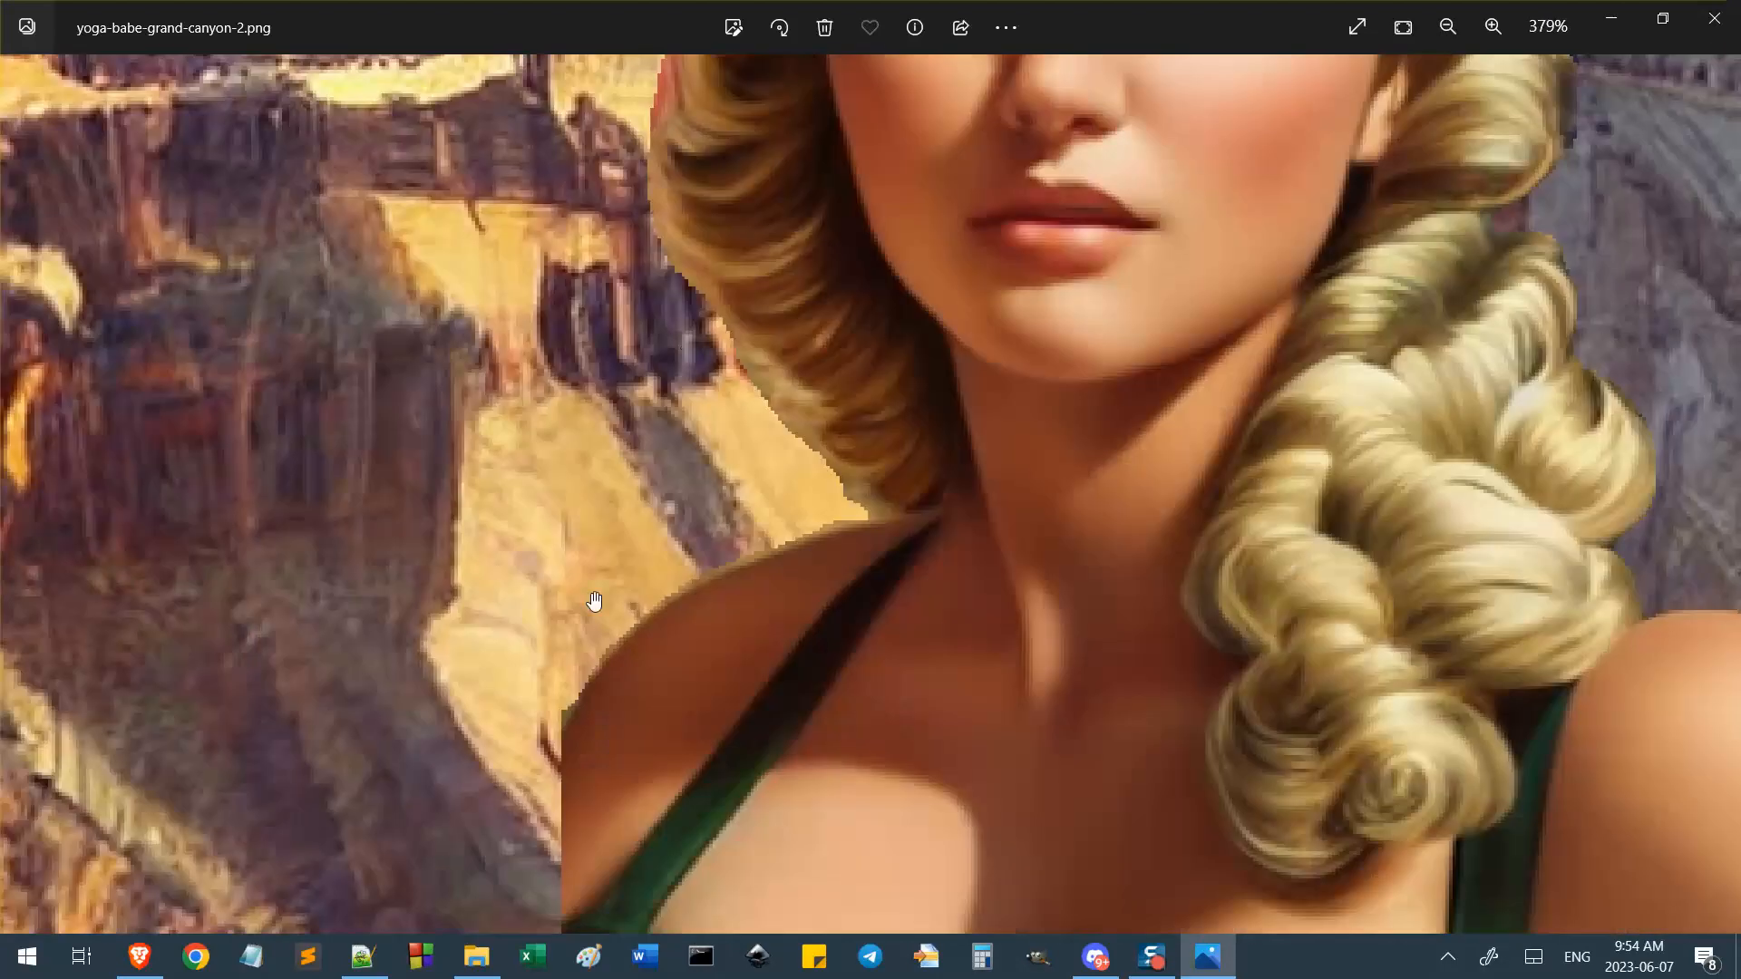
scroll(594, 601, up, 2)
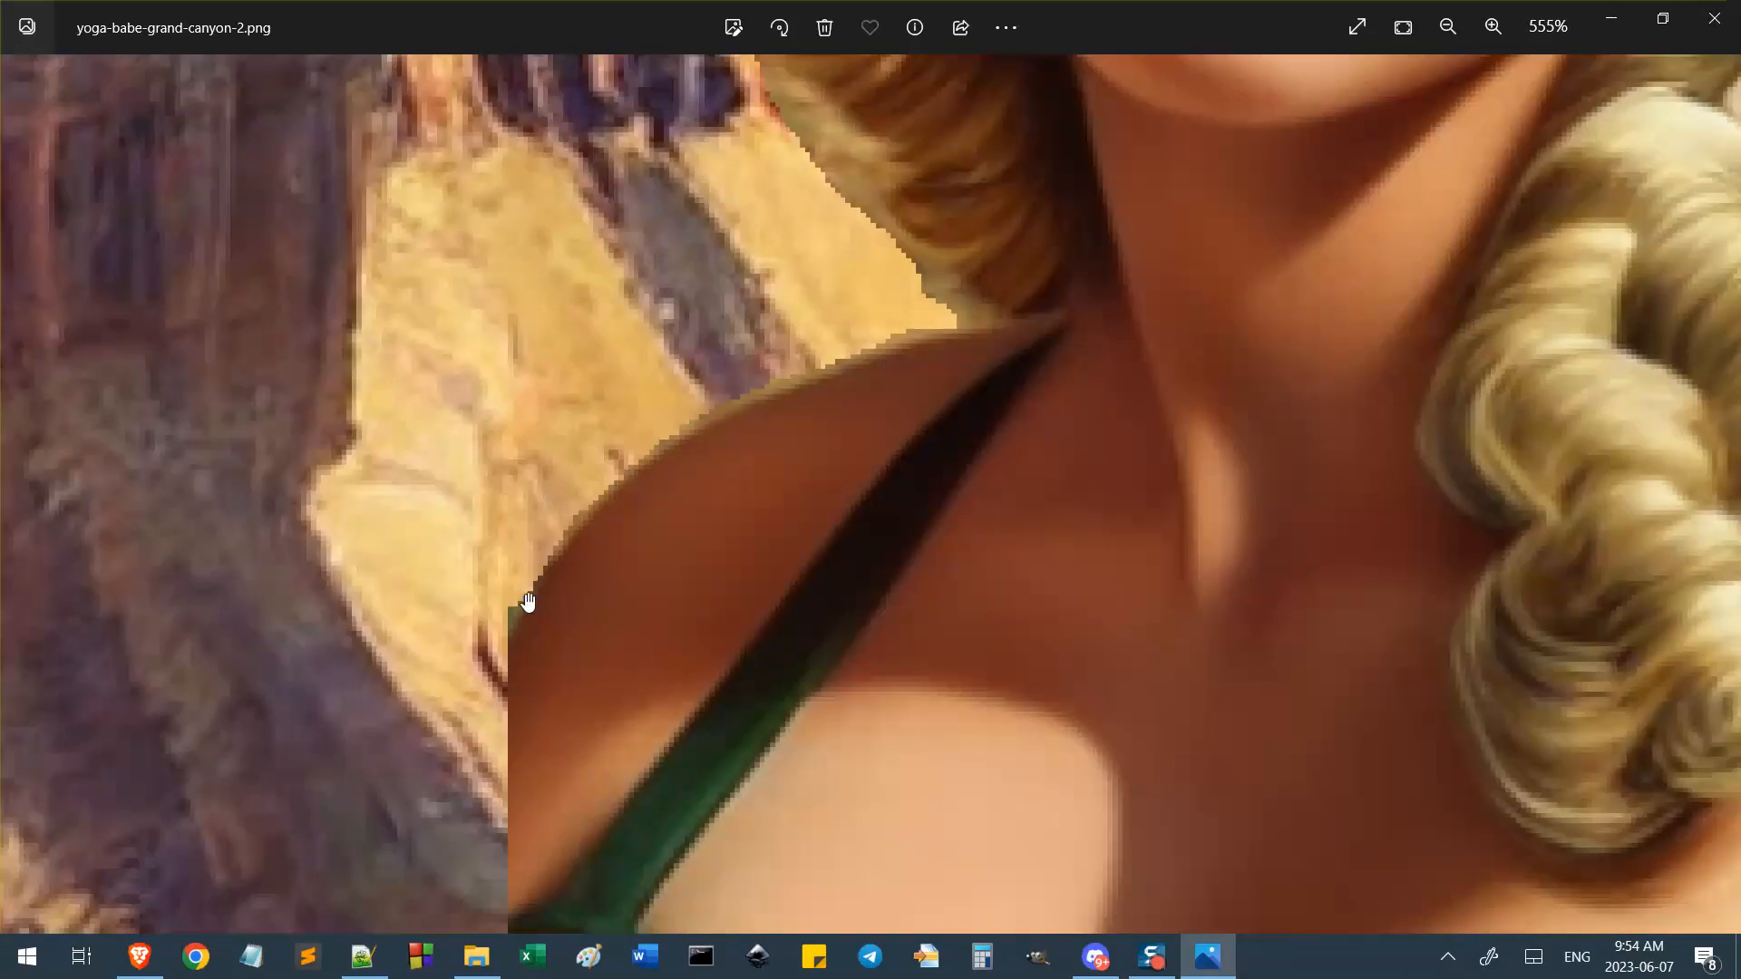
scroll(505, 653, down, 4)
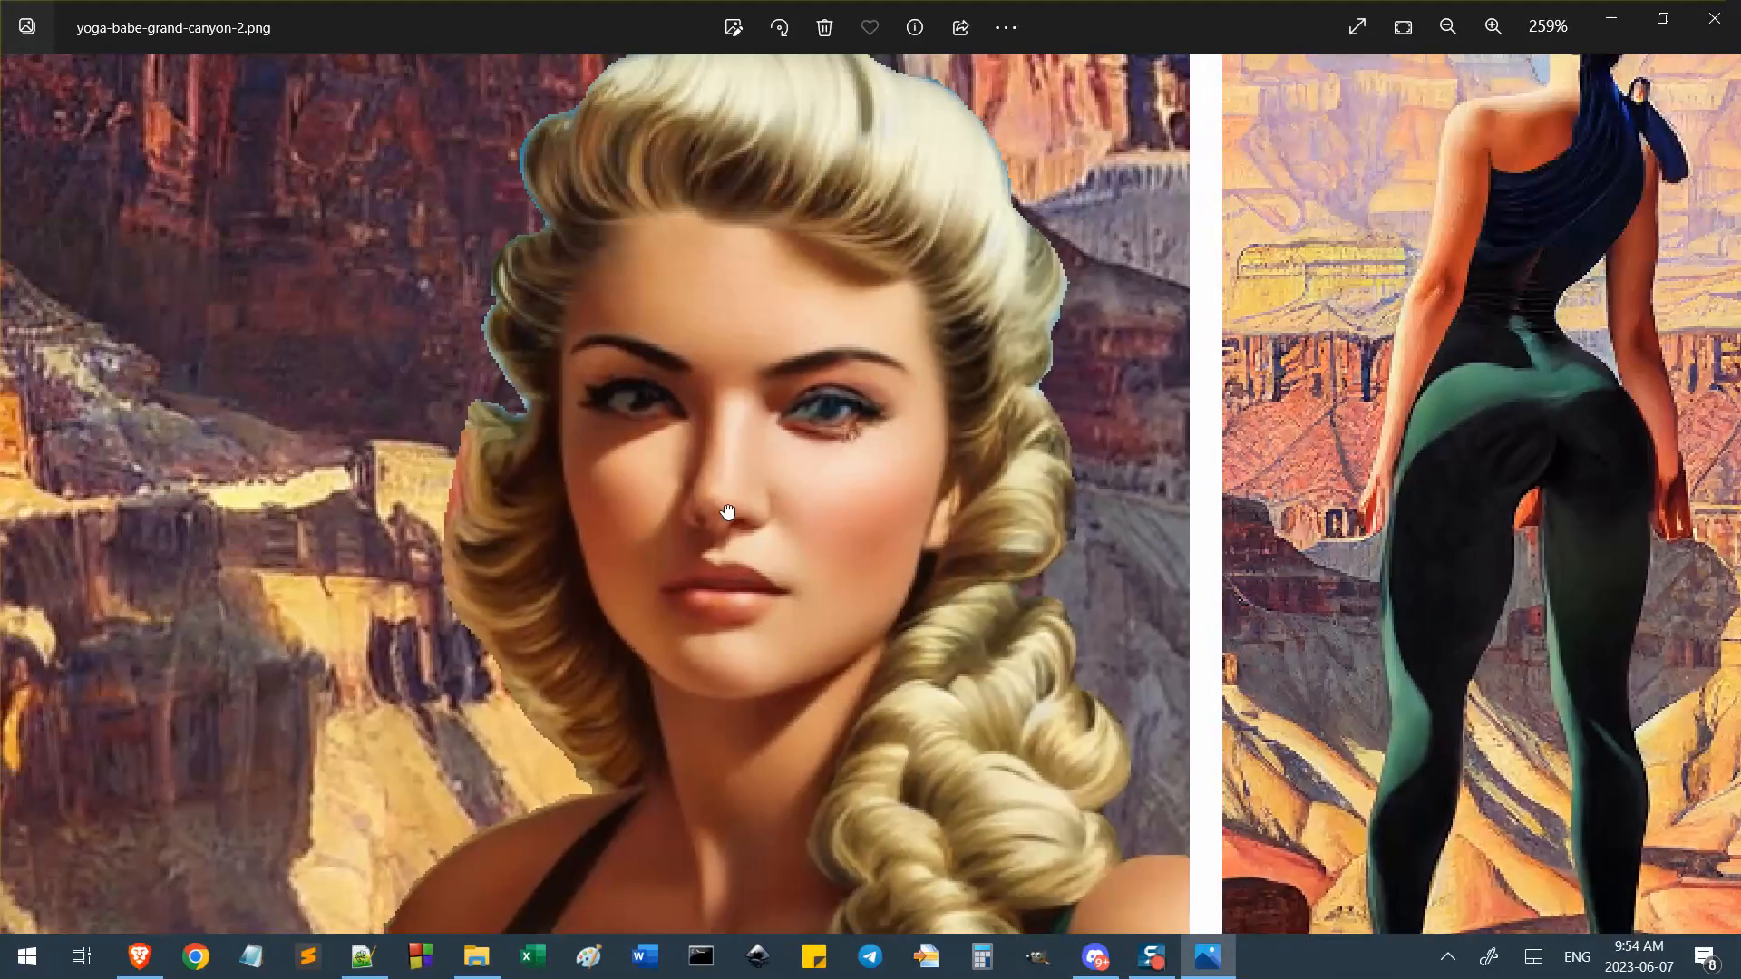
scroll(635, 453, up, 3)
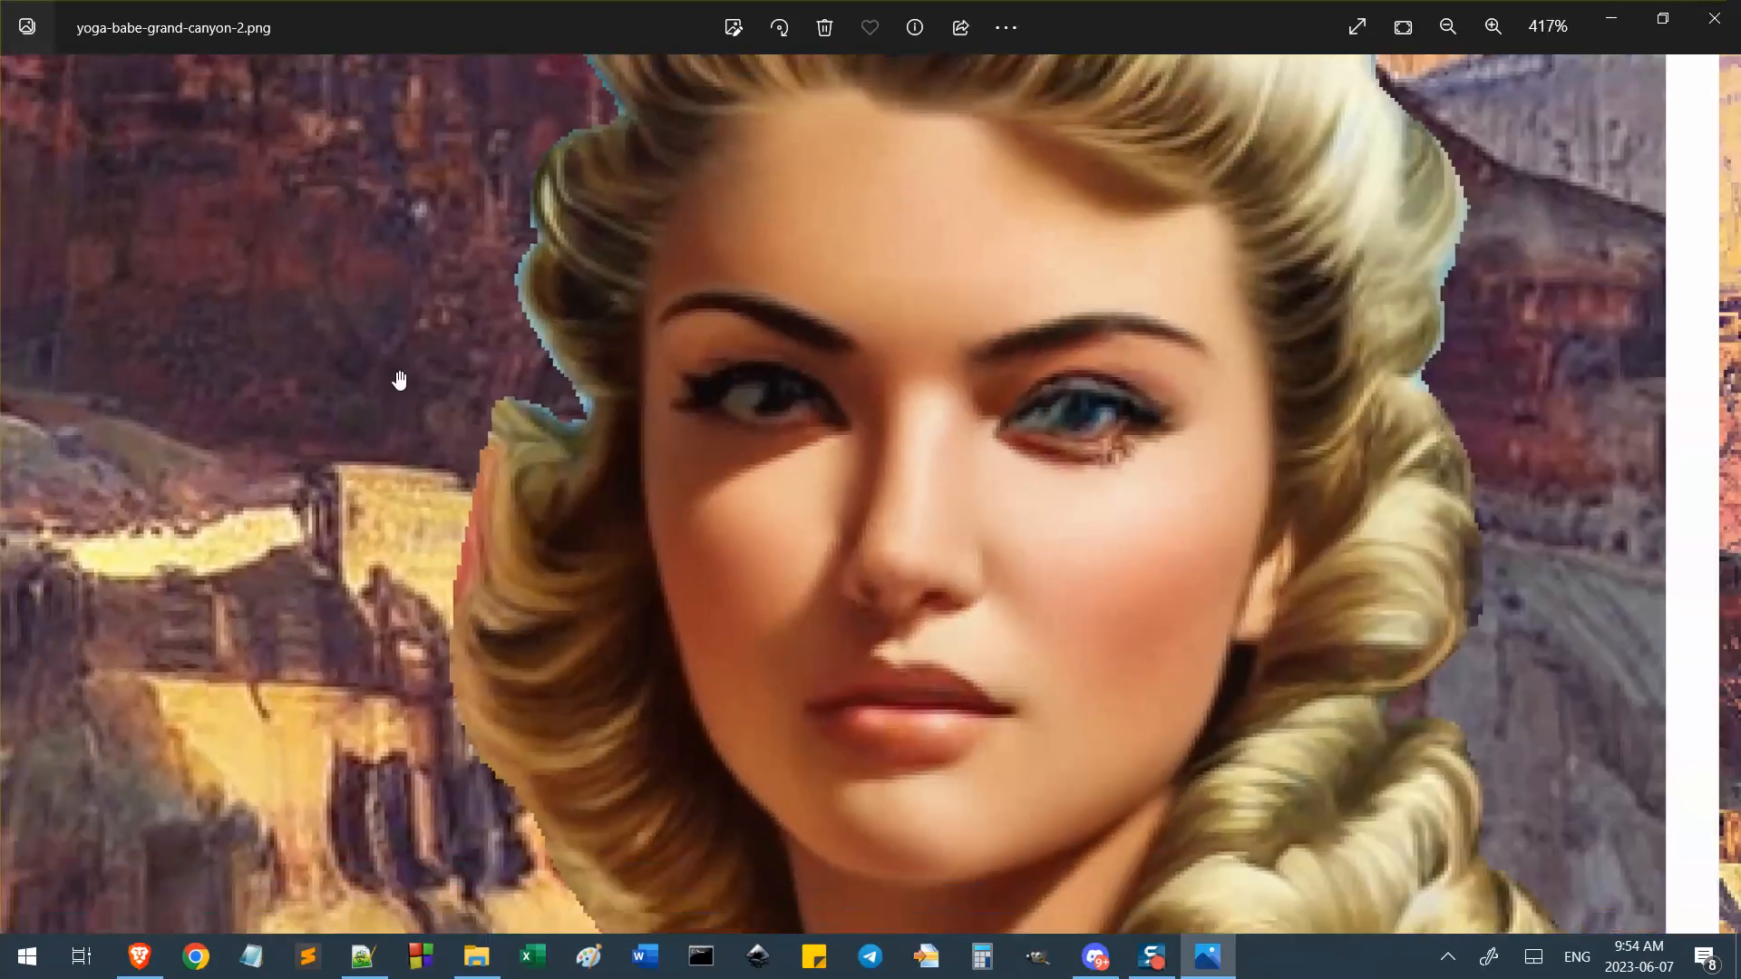
drag(400, 380, 621, 185)
drag(588, 618, 455, 297)
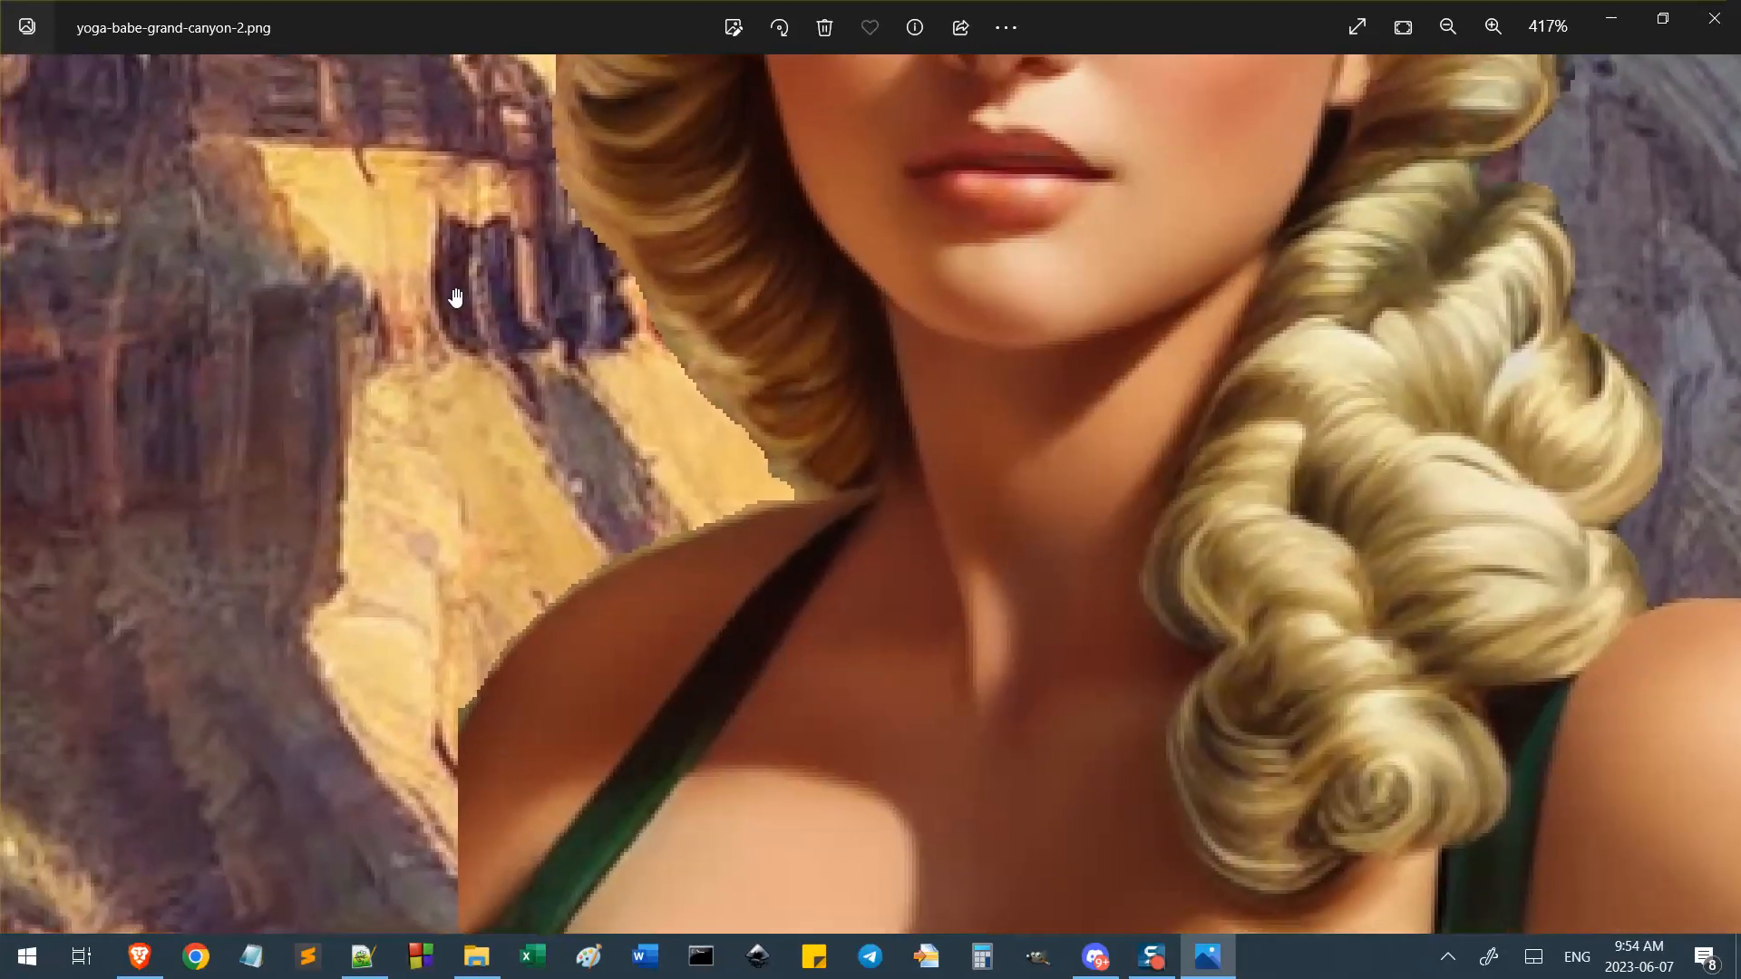
scroll(404, 617, down, 1)
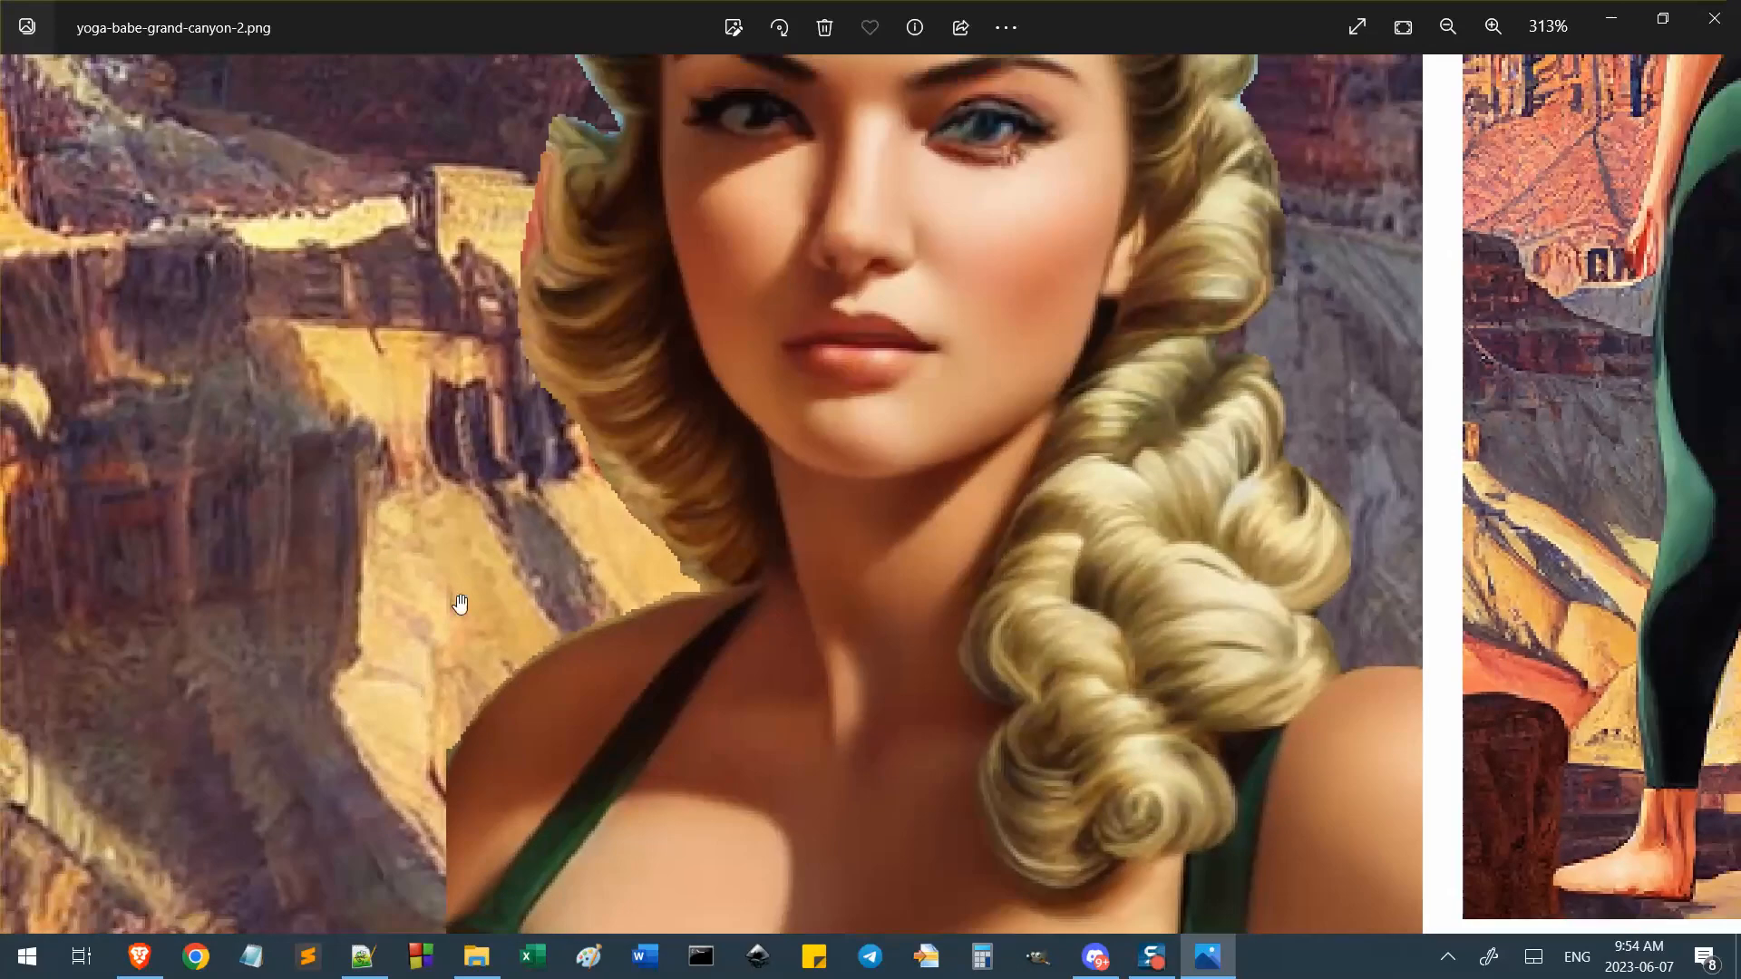
scroll(459, 603, down, 3)
scroll(482, 816, up, 2)
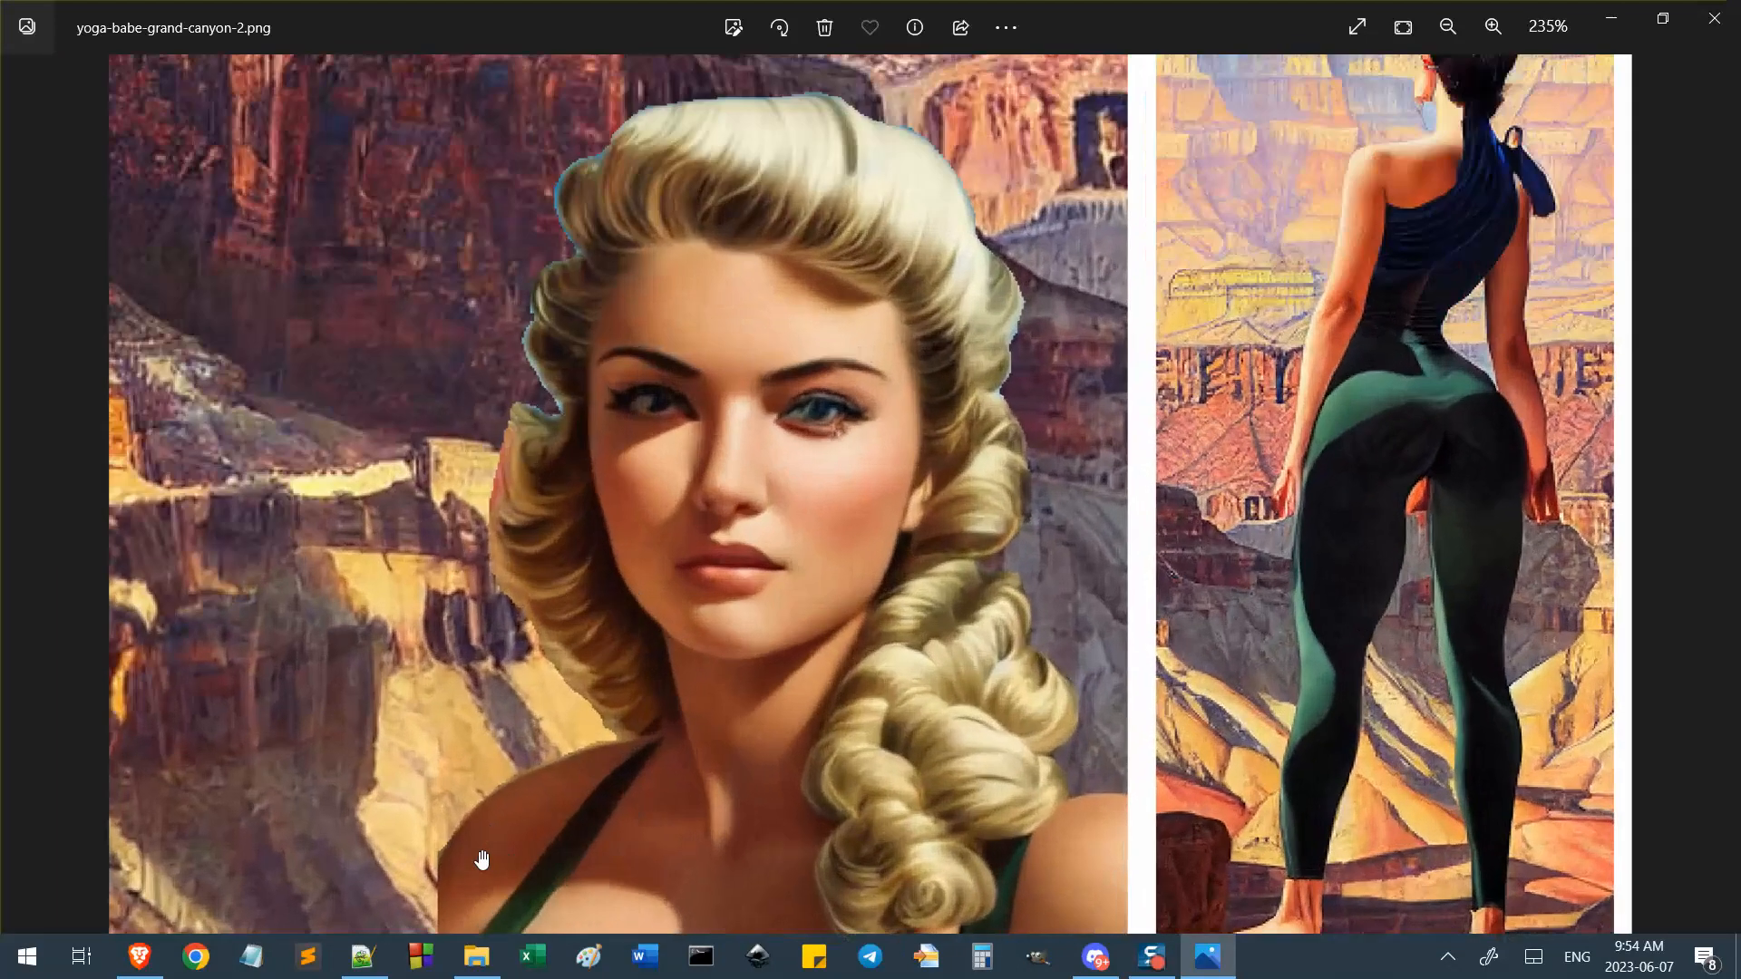
scroll(482, 859, down, 2)
scroll(335, 864, down, 1)
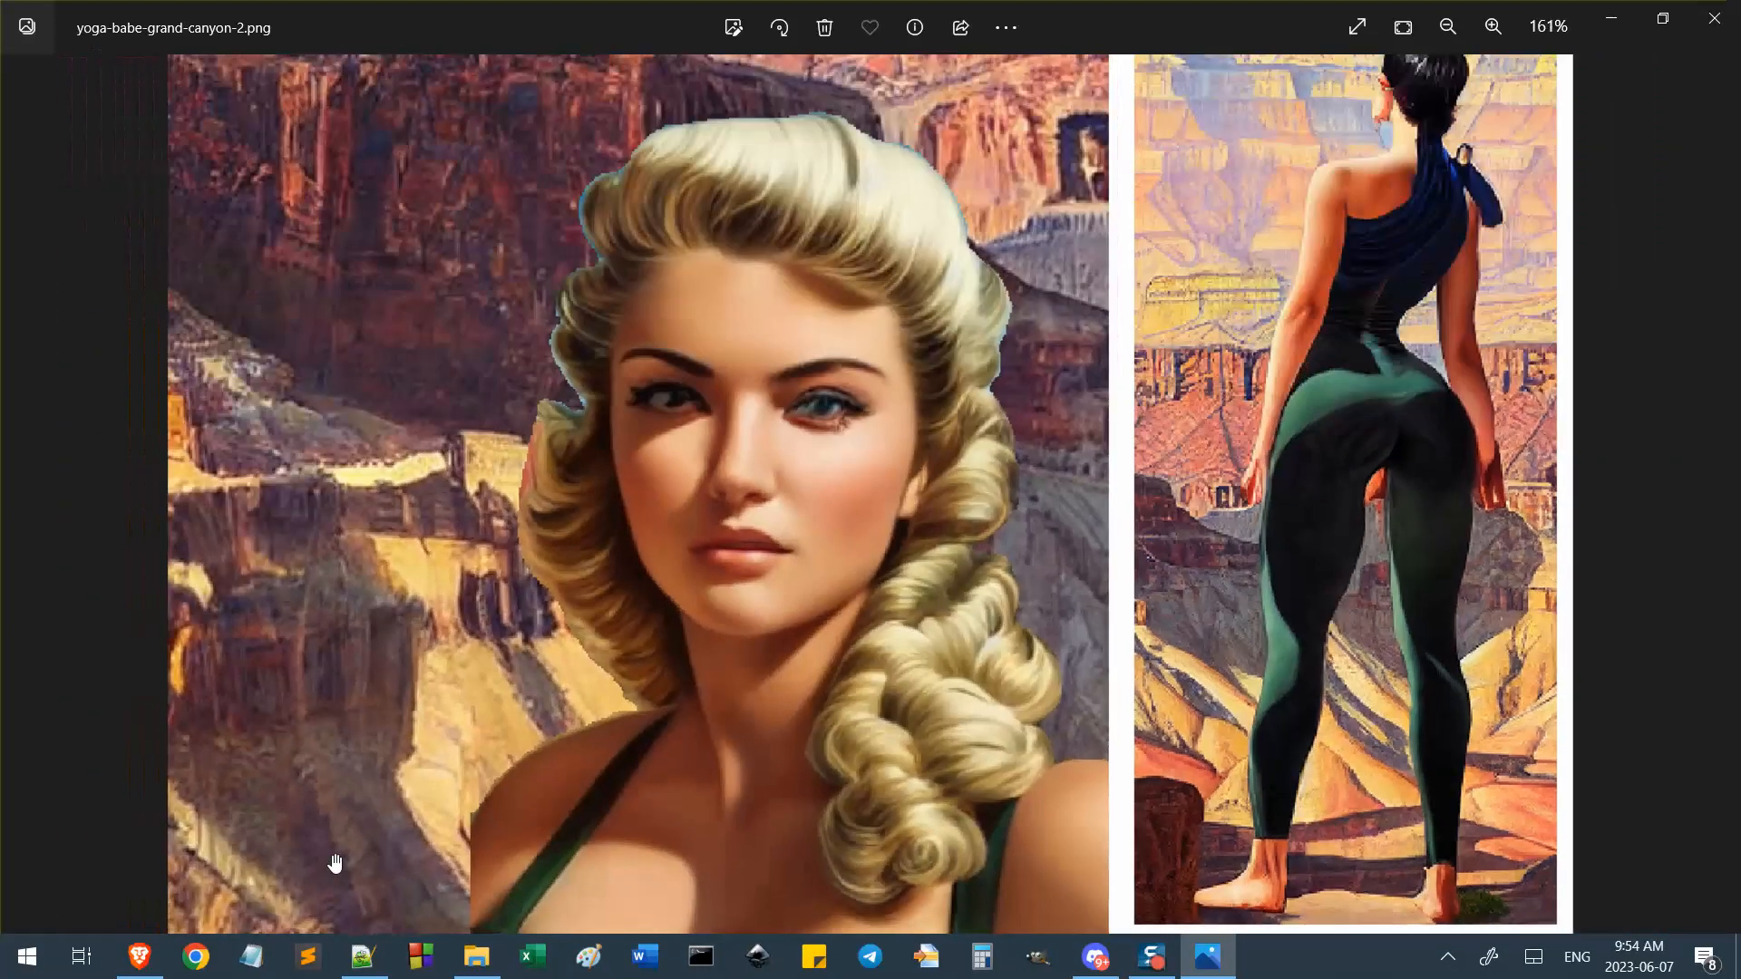
scroll(334, 863, down, 1)
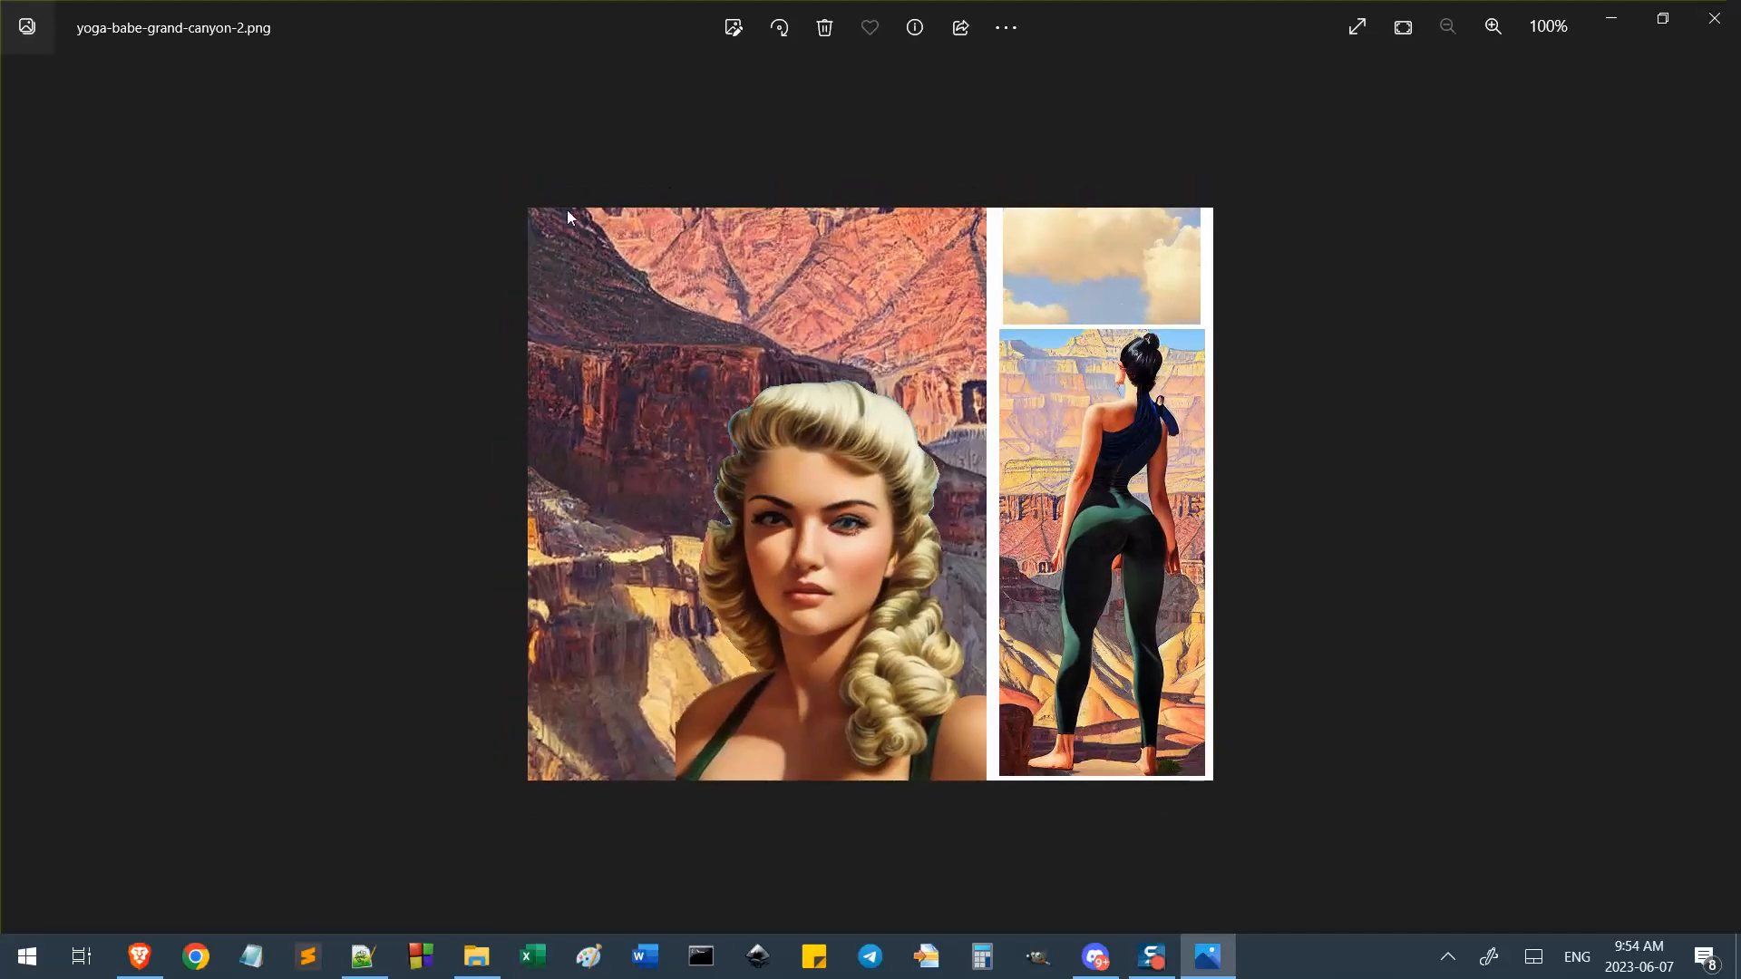
Copy the collage into a blank Paint canvas and shift it up and left so the surplus canyon background falls outside the canvas.
right_click(814, 226)
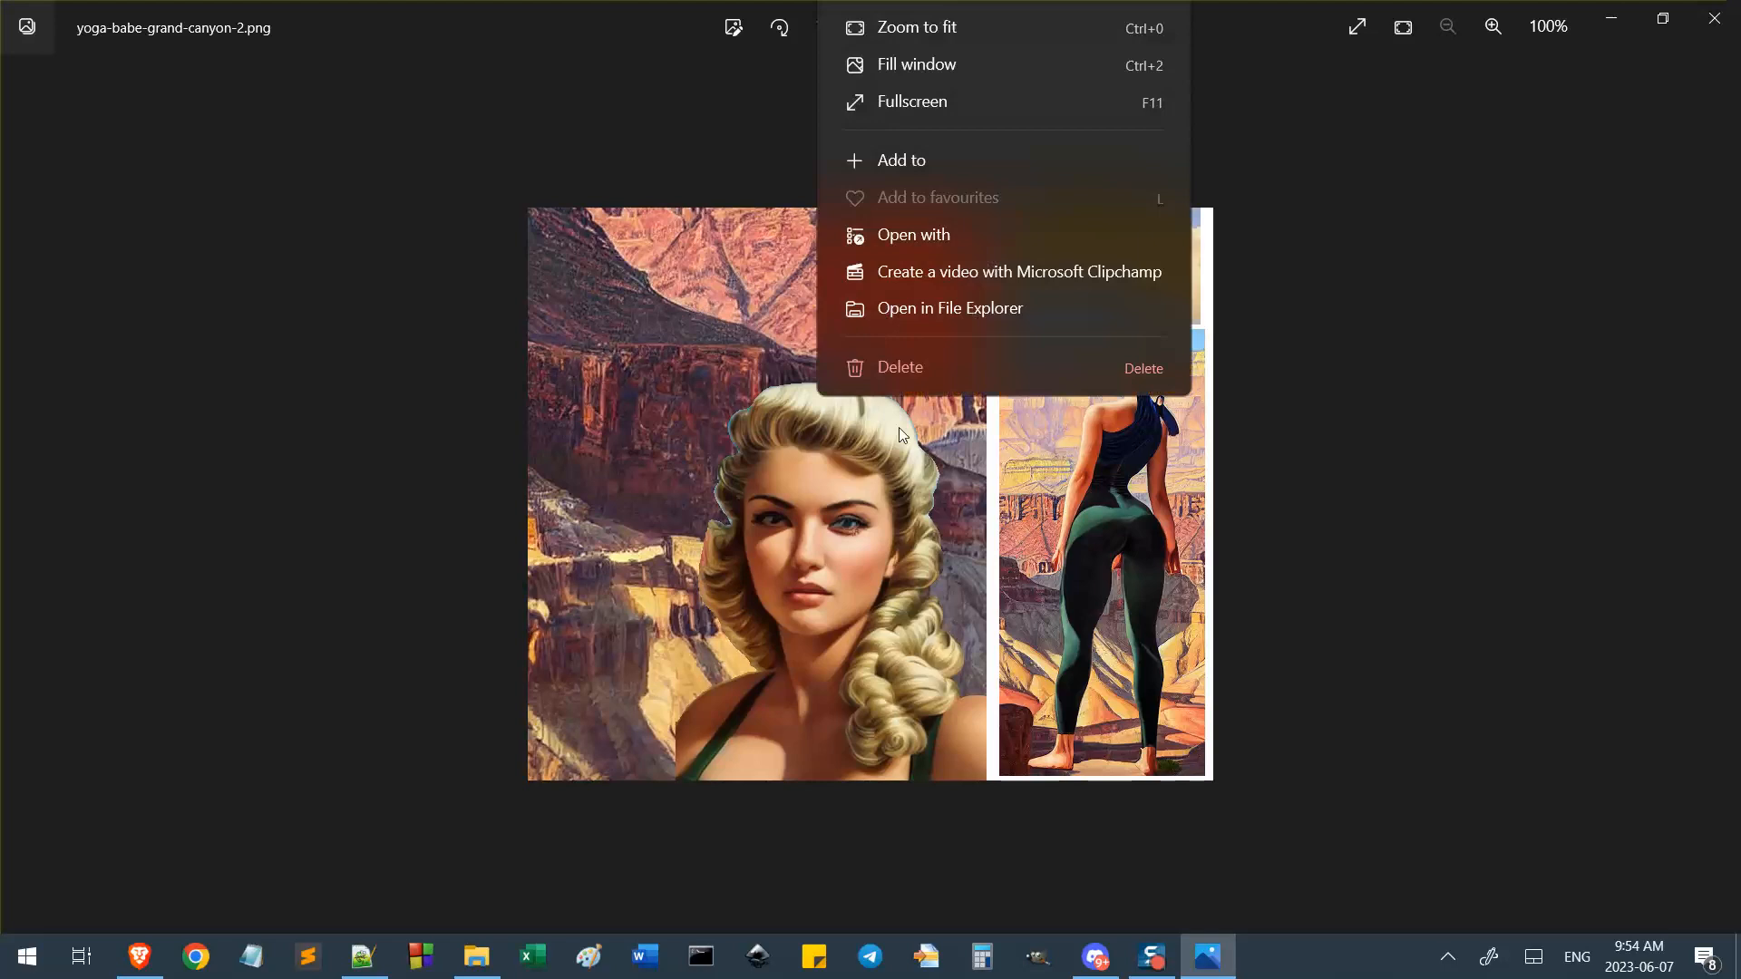
click(902, 144)
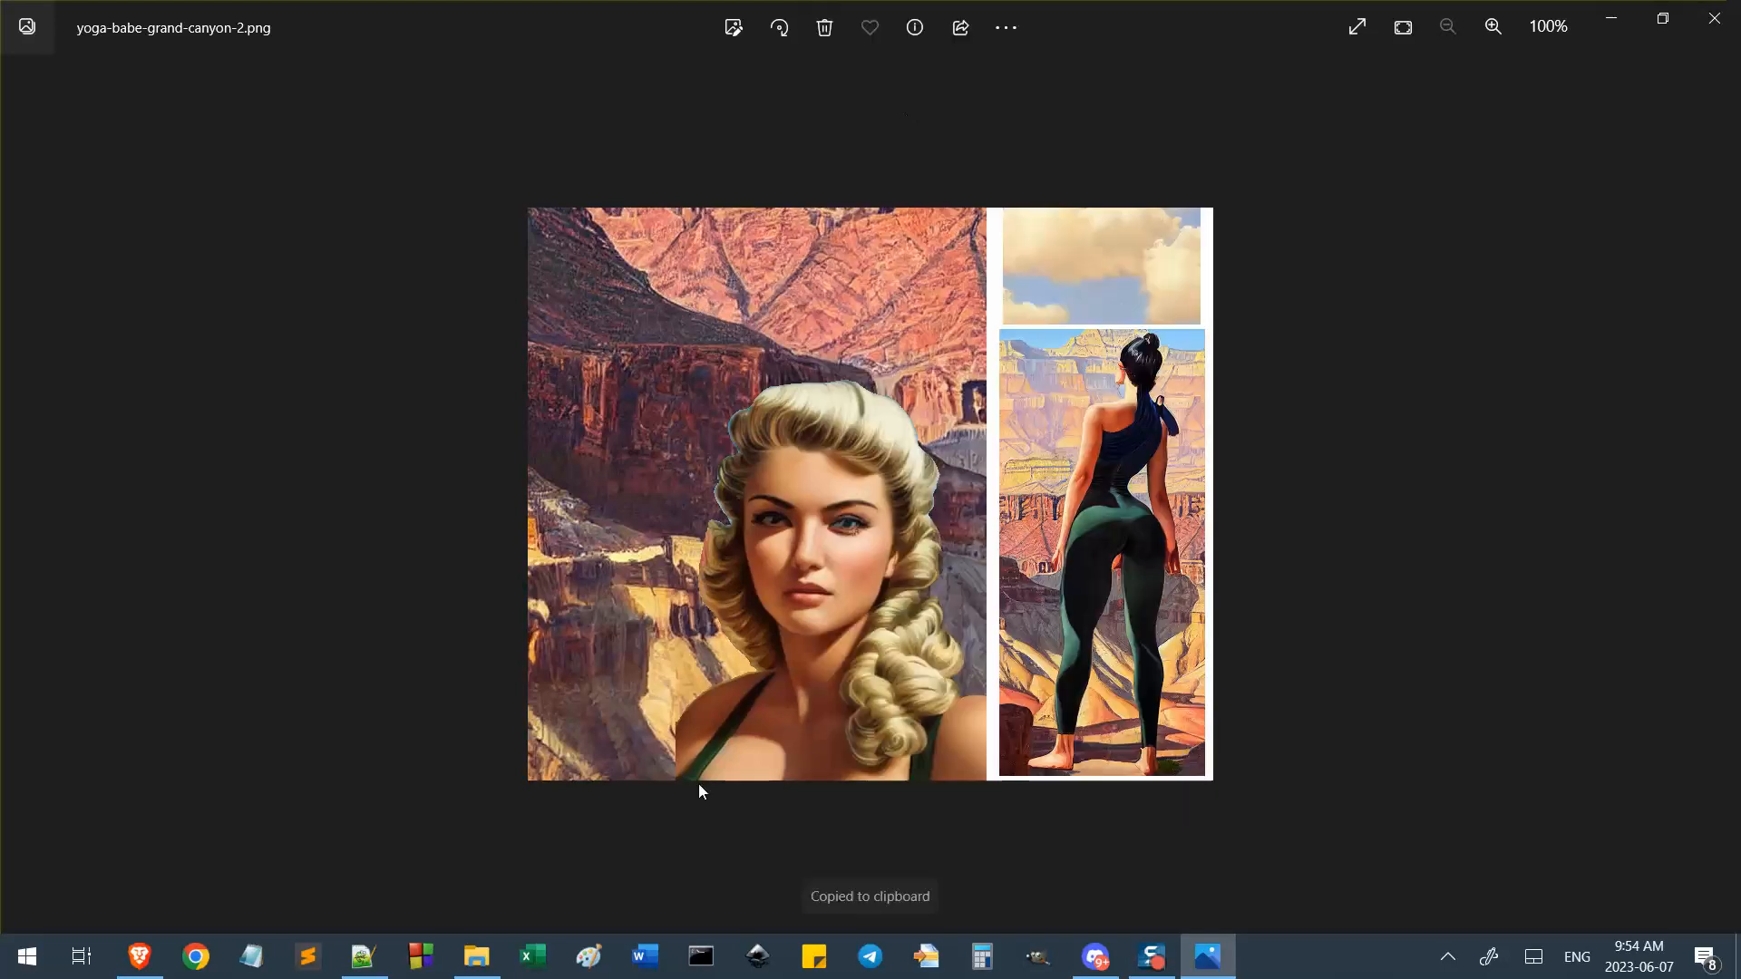
click(588, 956)
key(ctrl+v)
drag(479, 393, 327, 361)
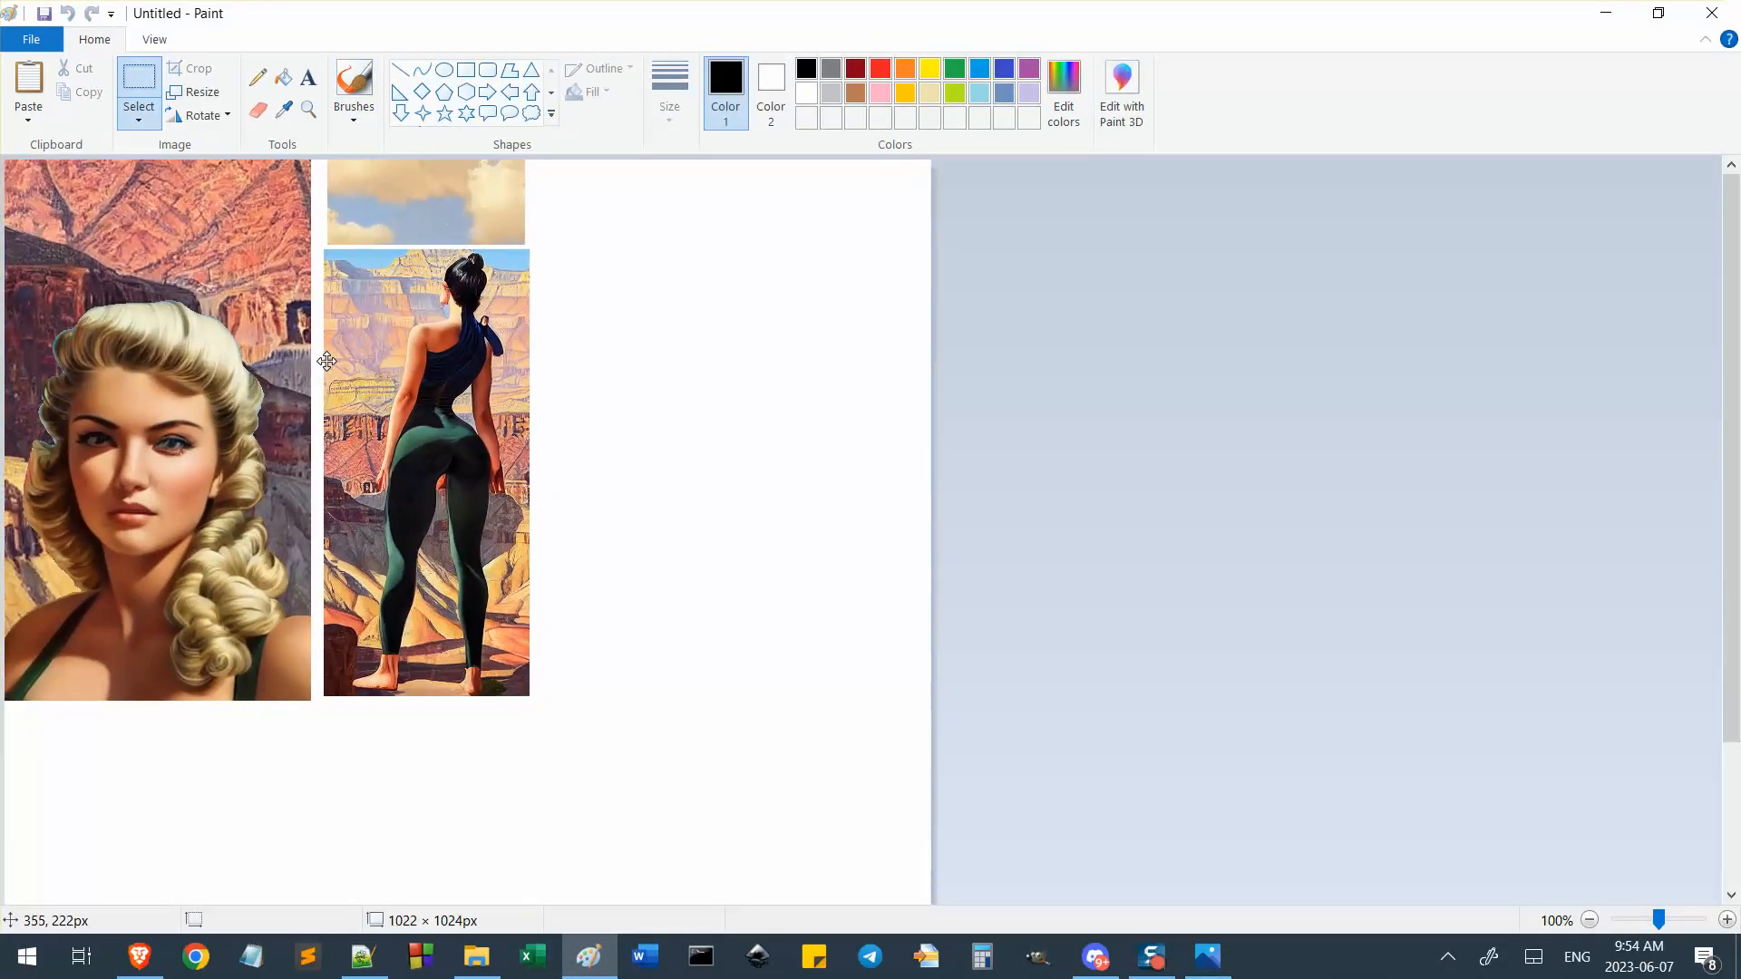
click(789, 424)
Shrink the canvas to 338 × 600 px so only the blonde portrait with its canyon background remains.
scroll(910, 659, down, 2)
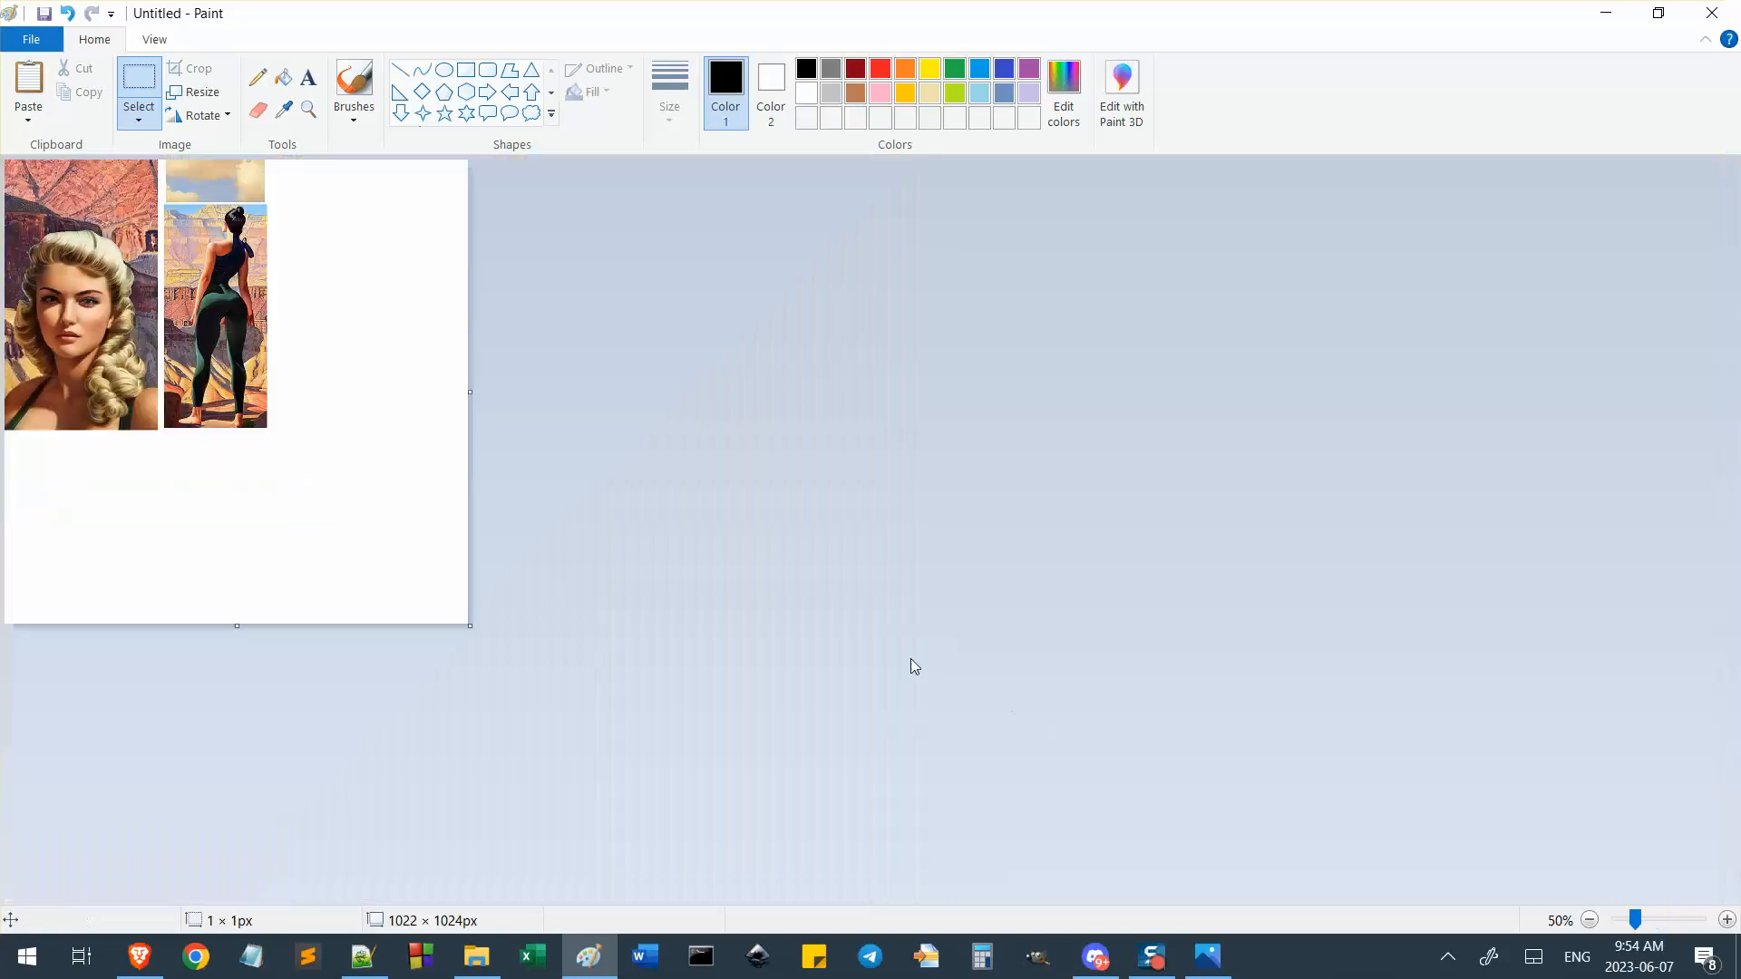
scroll(531, 451, up, 1)
drag(481, 401, 270, 332)
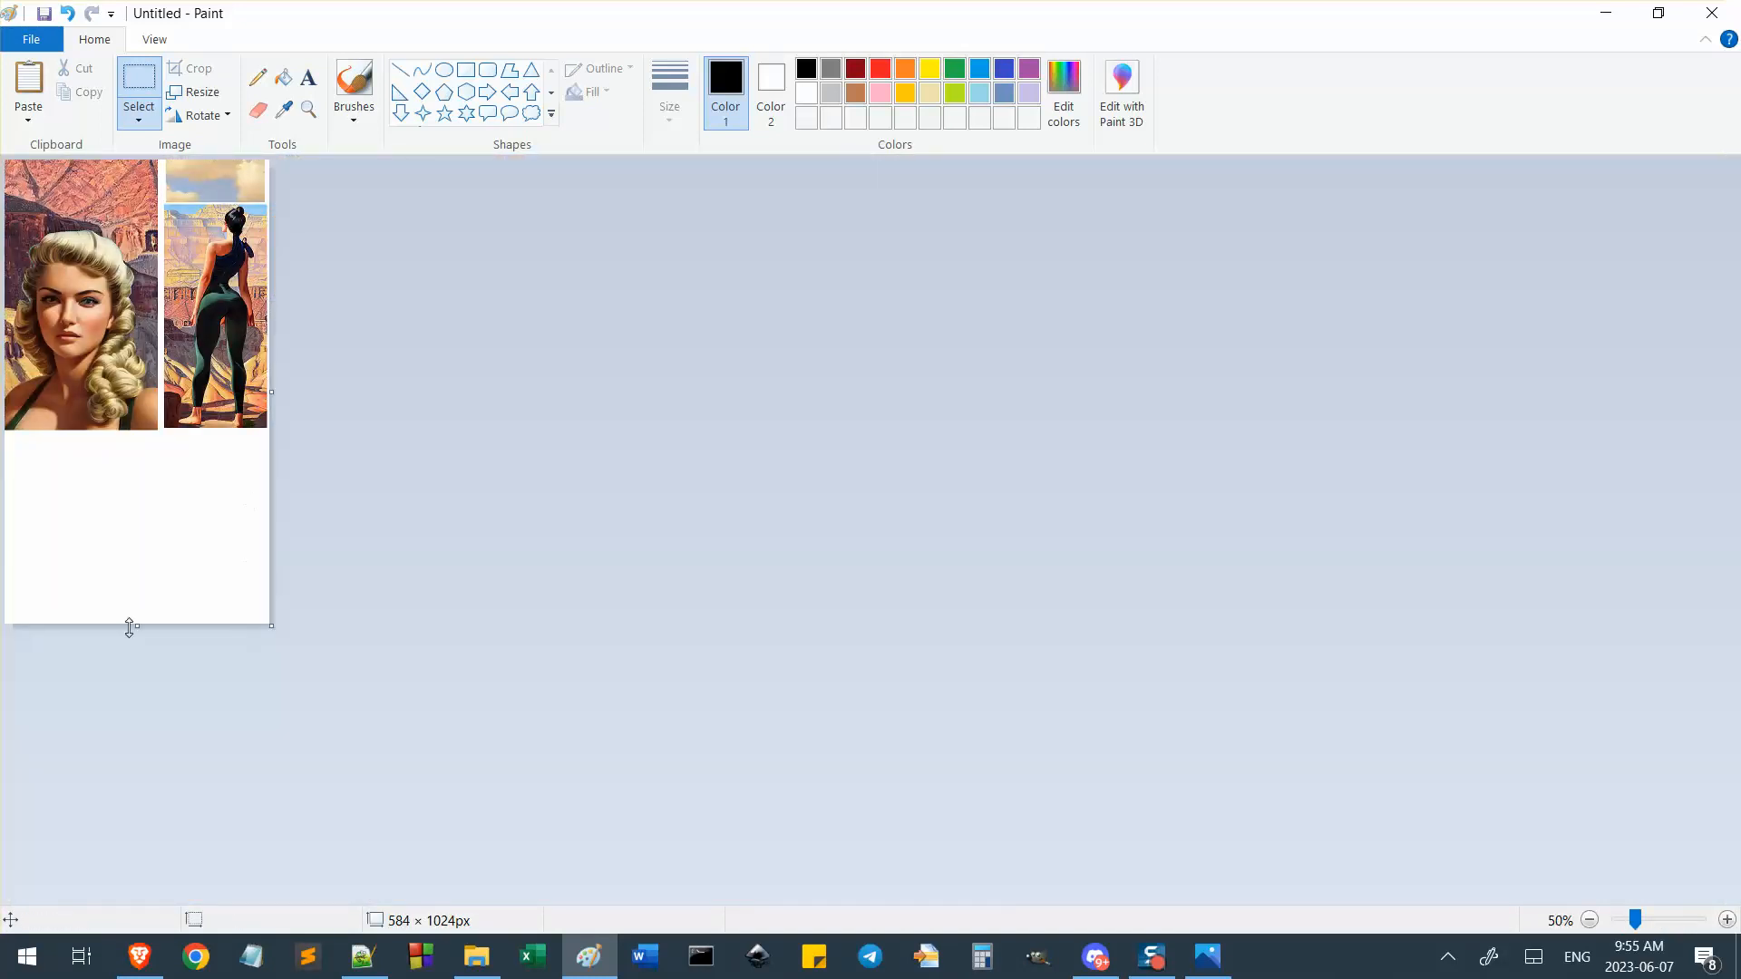
drag(137, 625, 181, 434)
drag(276, 296, 158, 281)
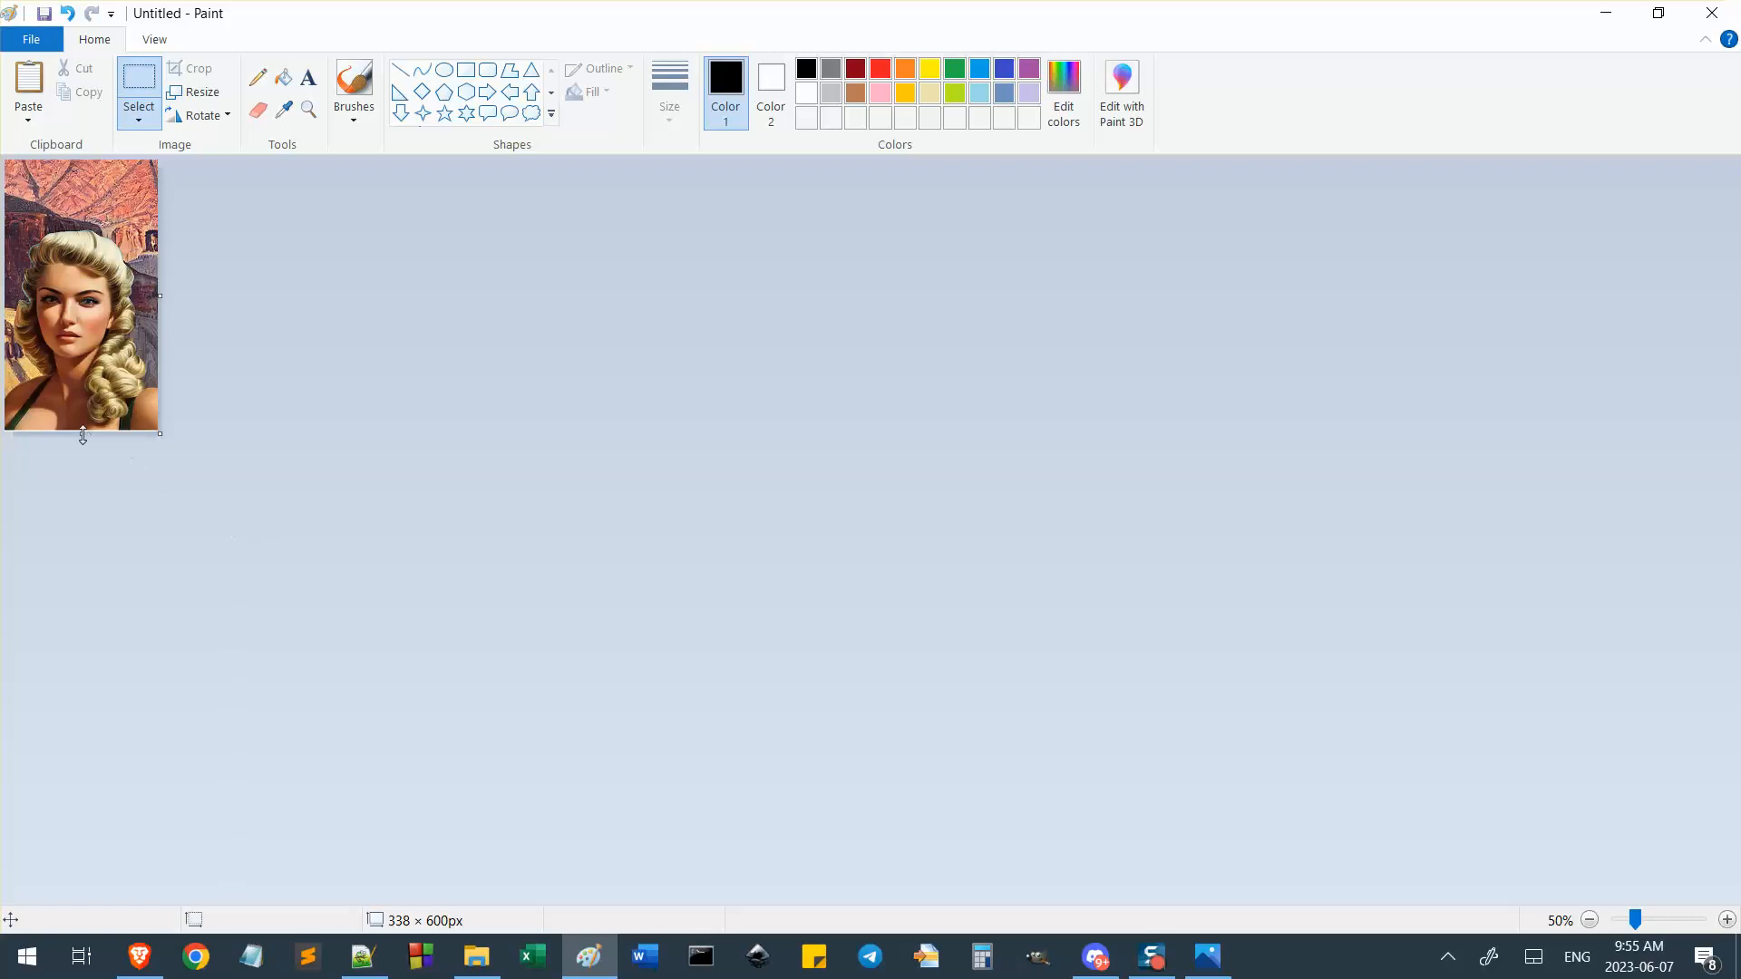
Trim the bottom edge of the canvas so it measures 338 × 595 px.
drag(83, 436, 91, 432)
scroll(134, 273, up, 1)
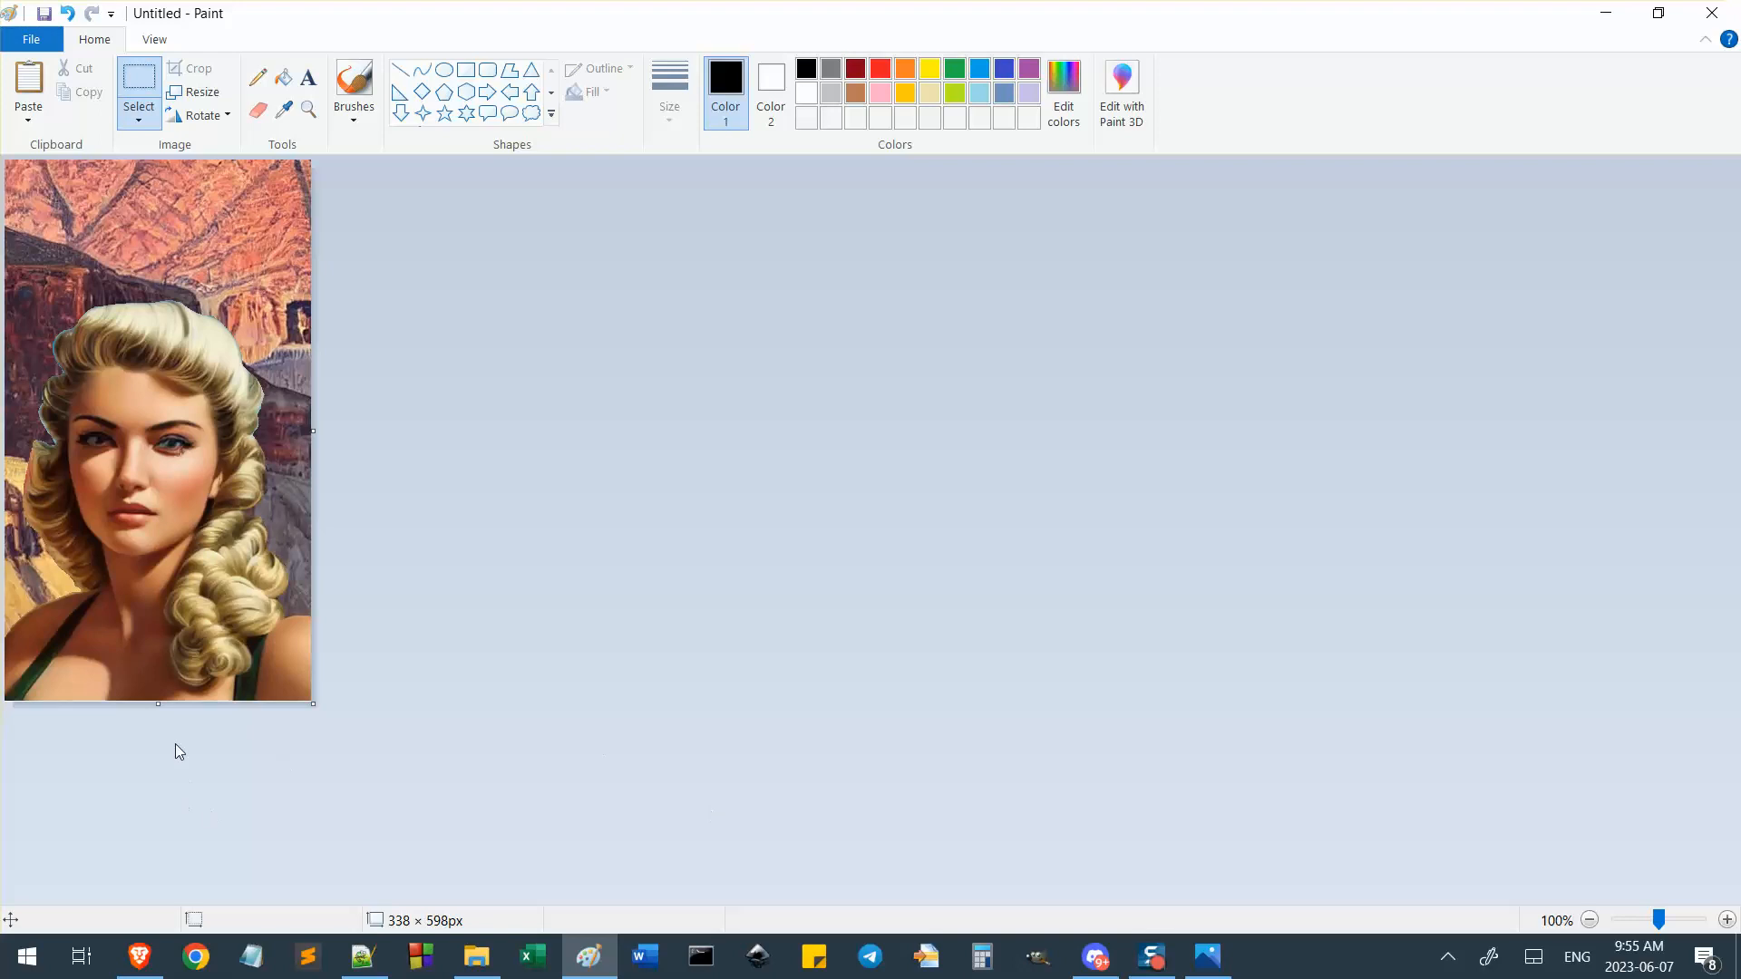
drag(156, 710, 156, 708)
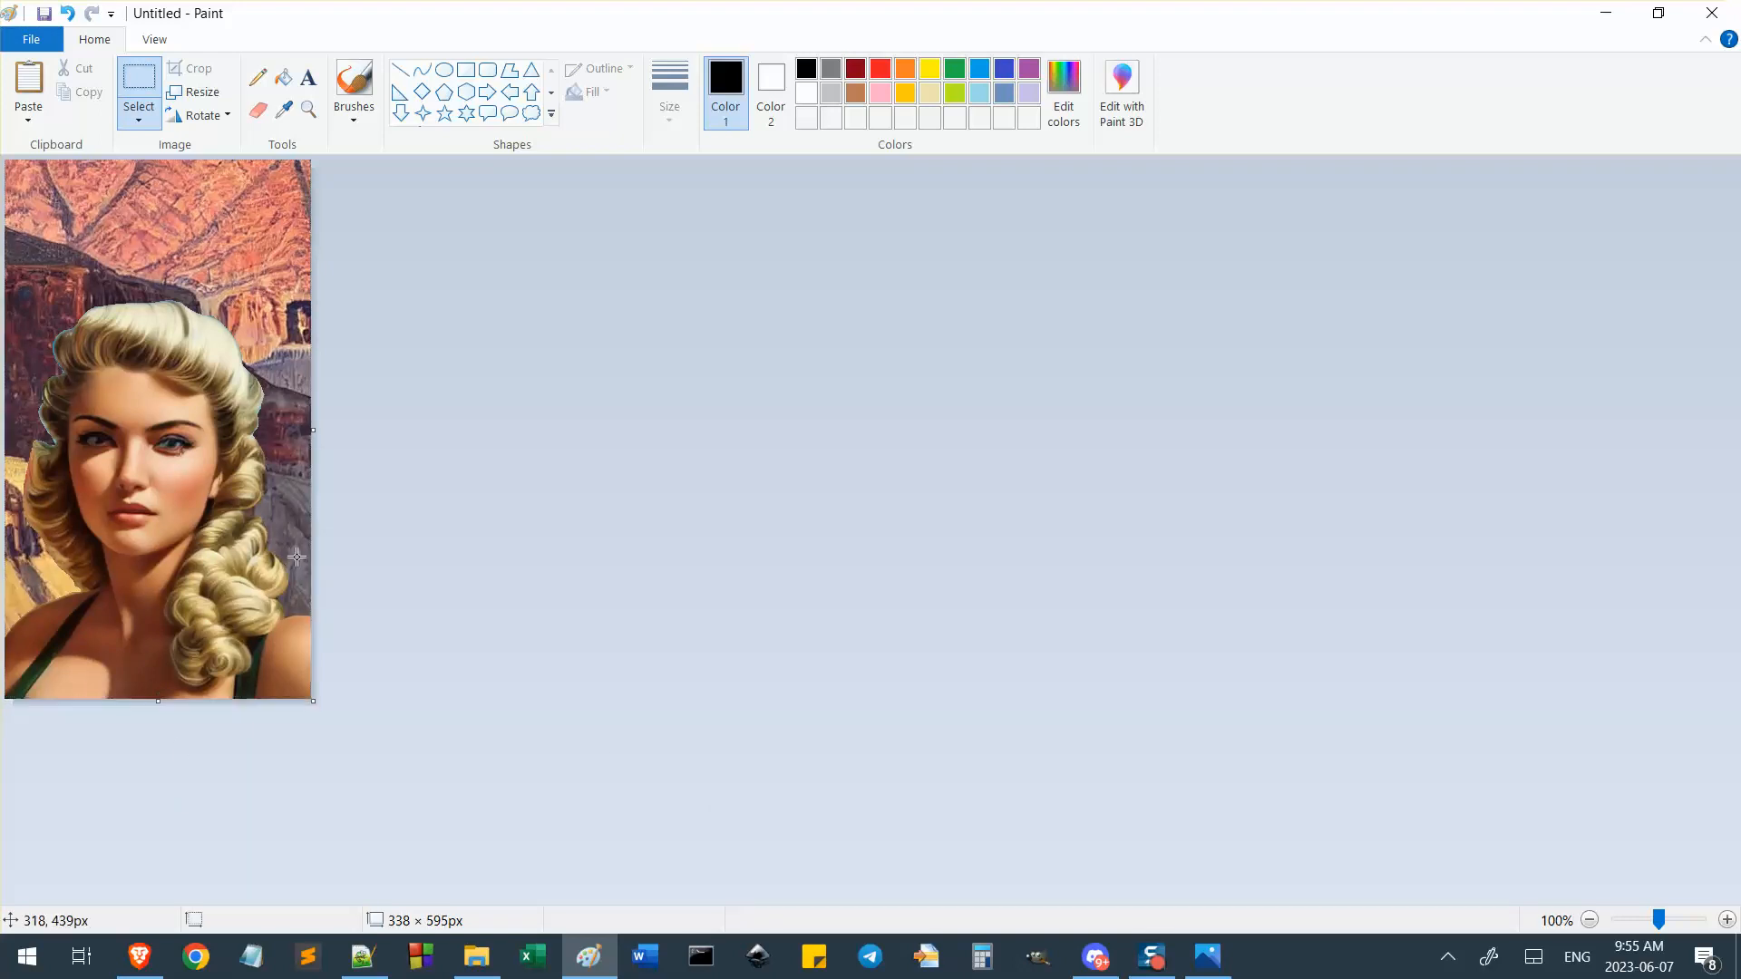
Start saving the portrait, check the numbering of existing files in the inputs folder, and set that folder as the save location.
key(ctrl+s)
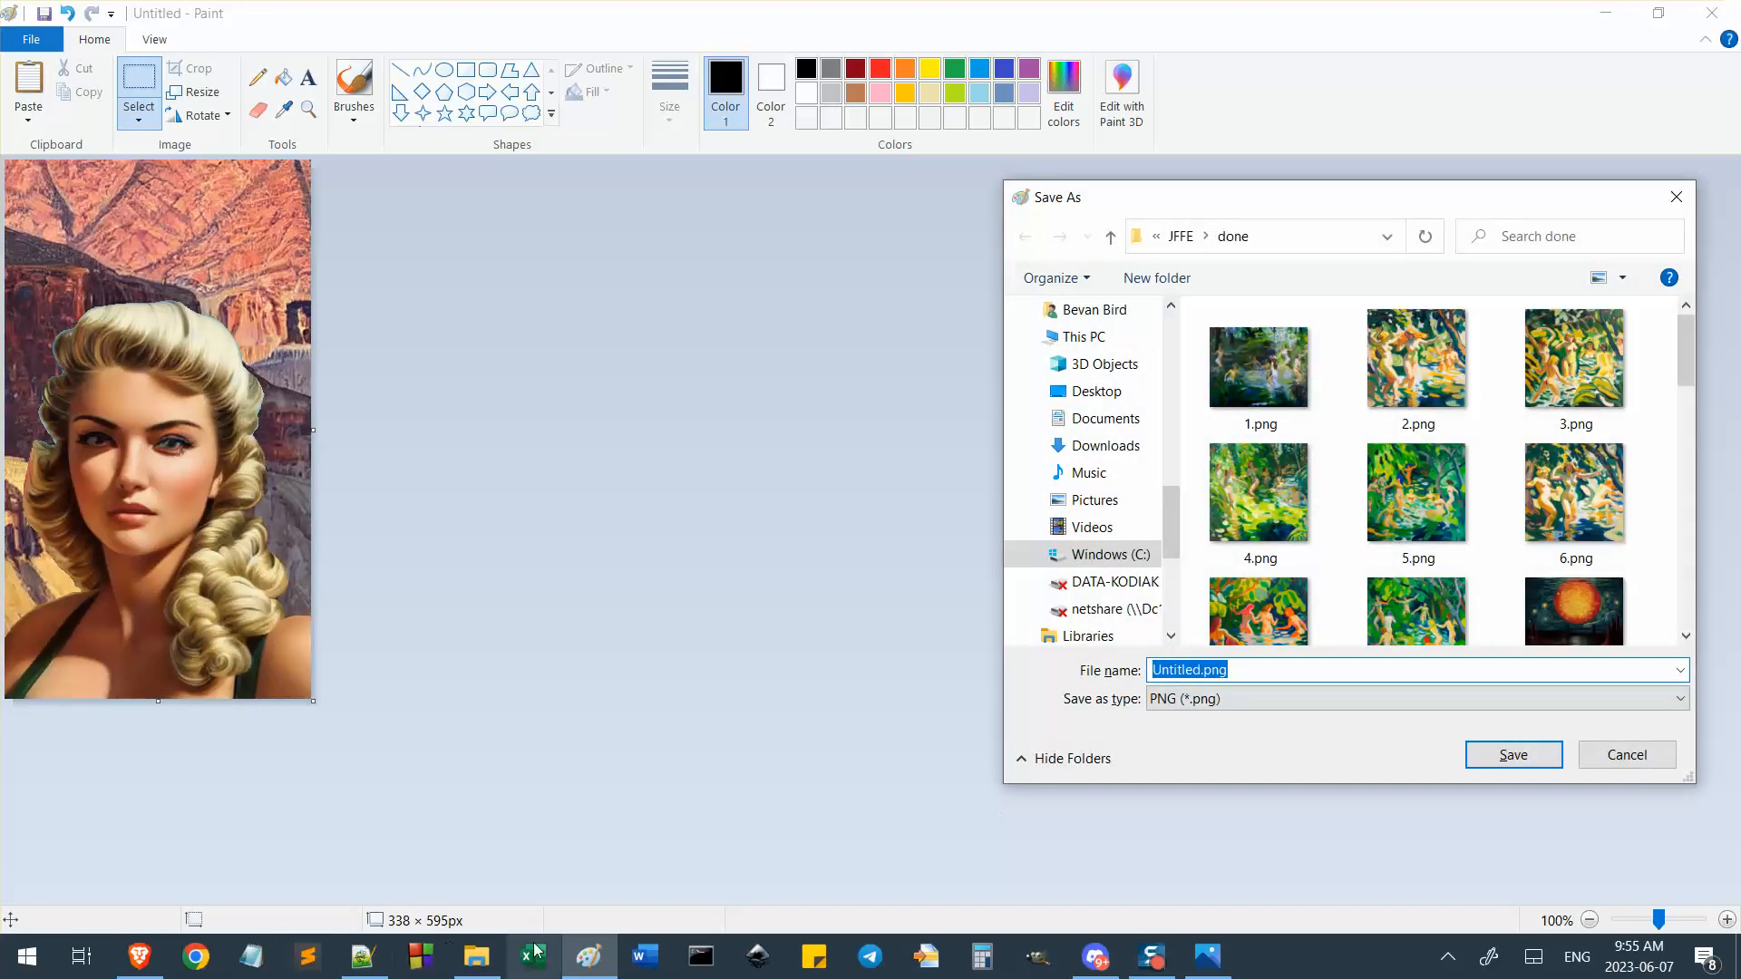
click(476, 957)
scroll(1314, 804, down, 5)
scroll(1314, 805, up, 5)
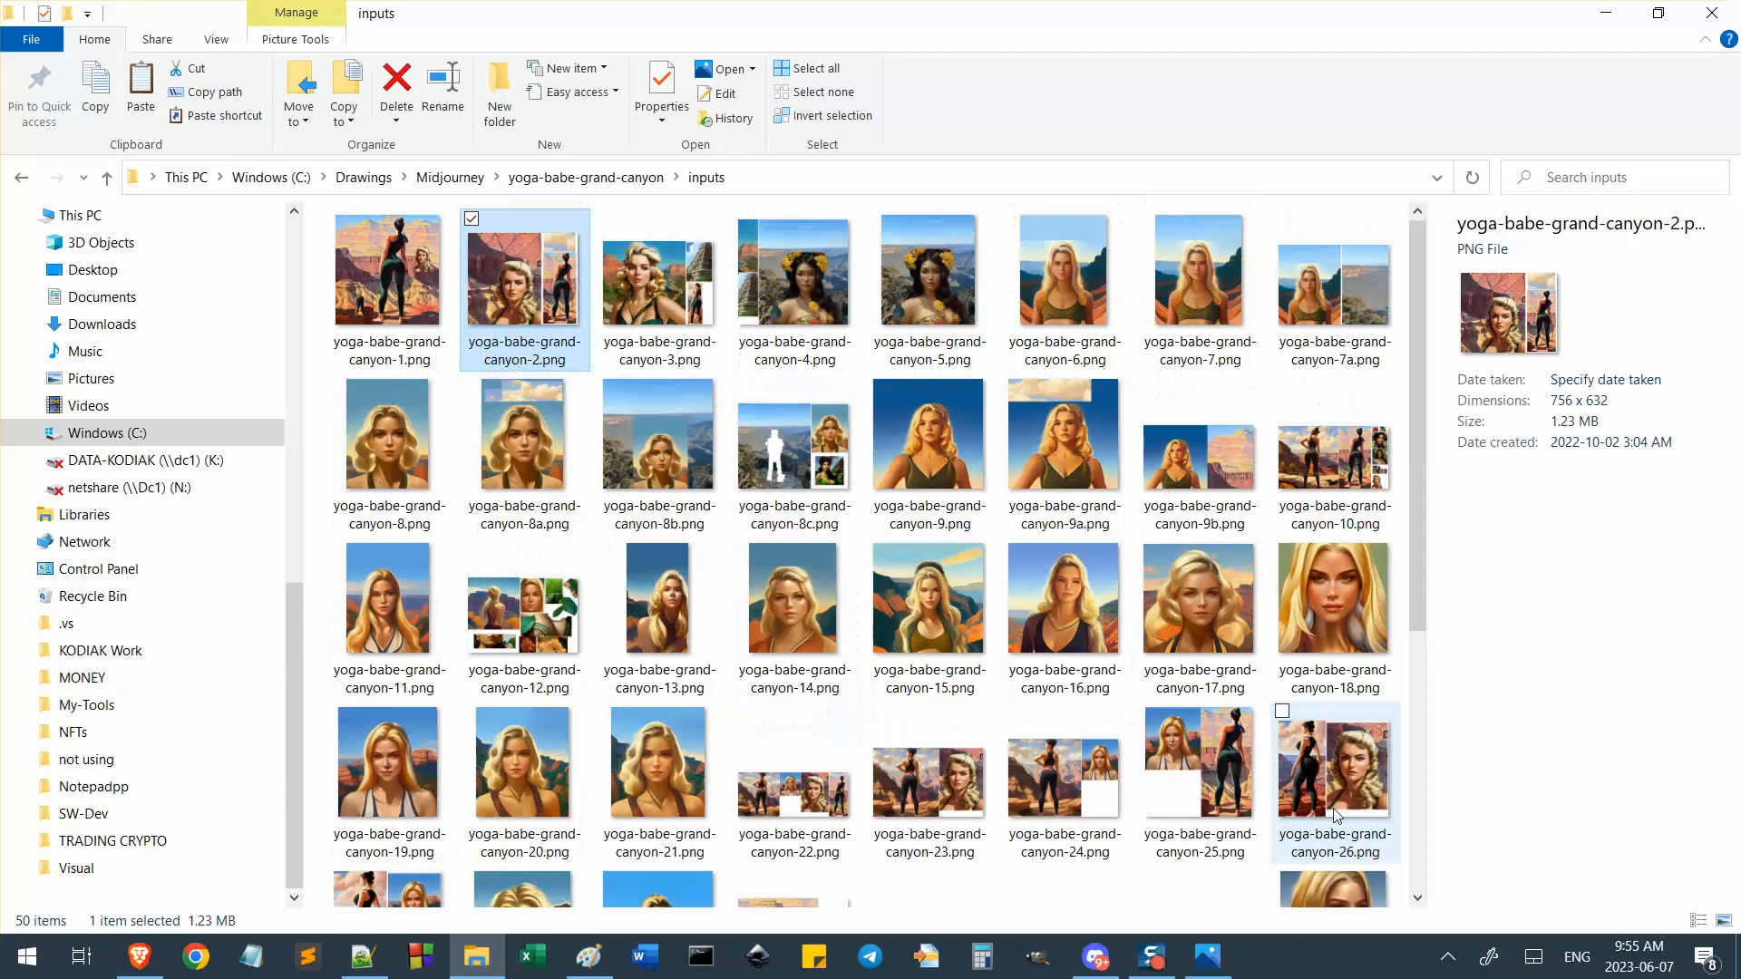
scroll(1314, 805, down, 5)
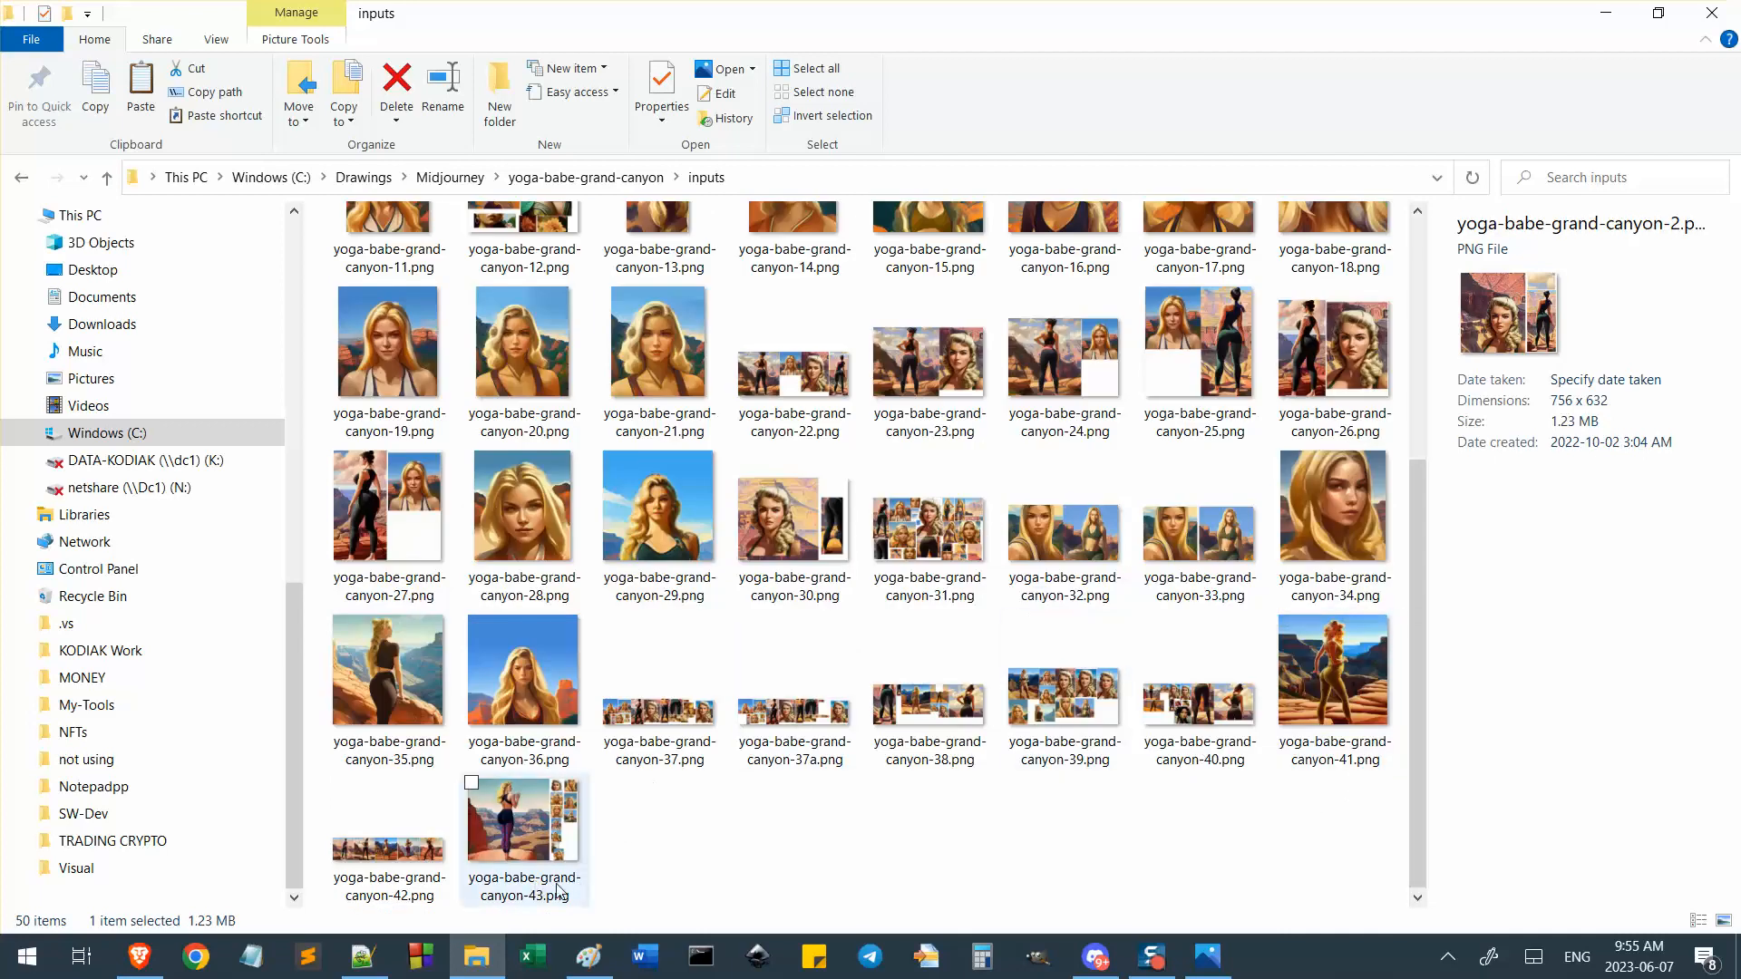
key(alt+Tab)
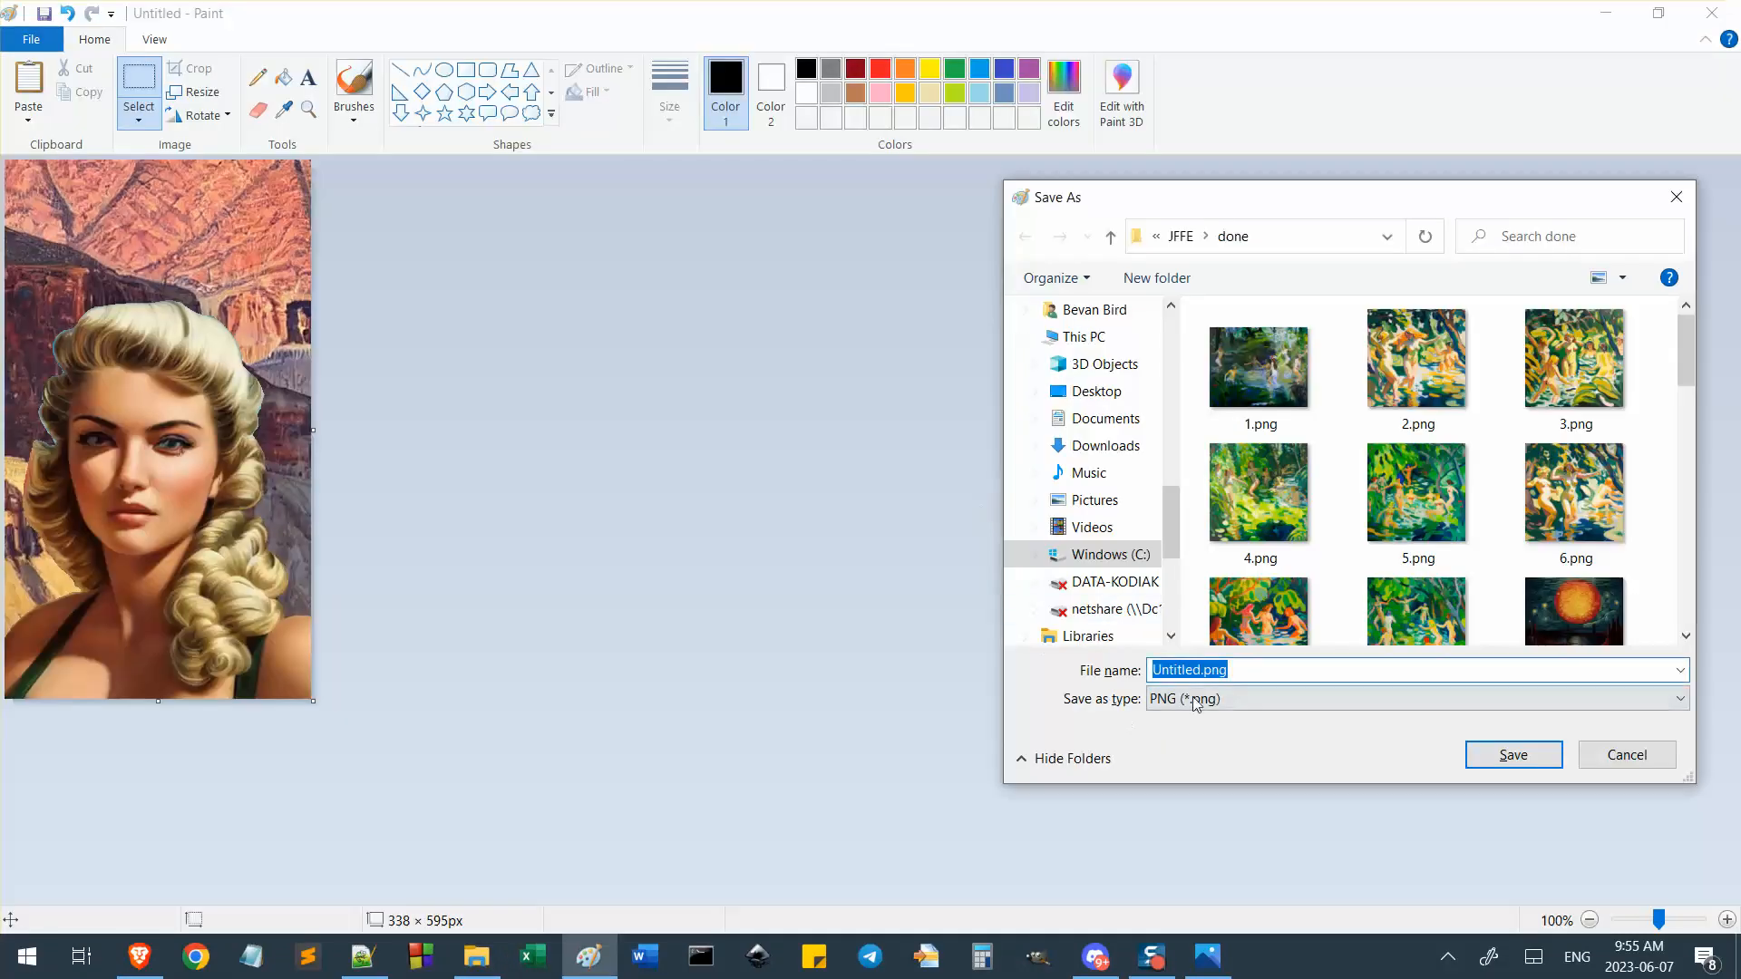
key(ctrl+v)
key(Return)
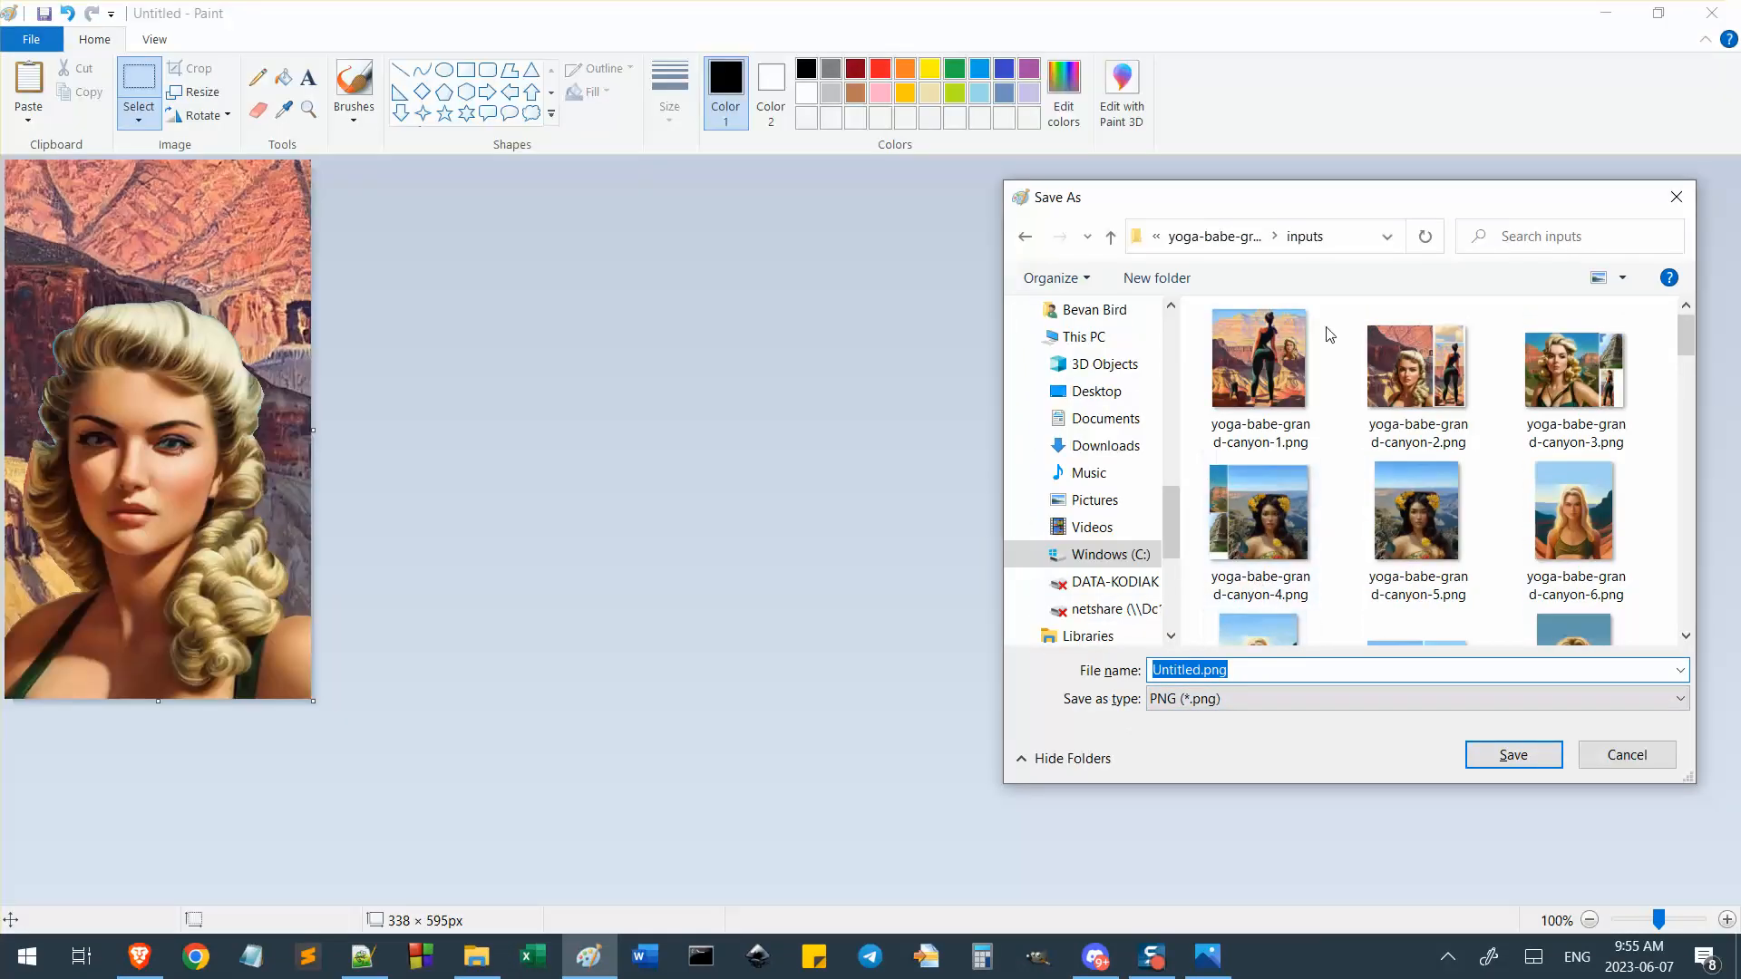
Save the portrait as yoga-babe-grand-canyon-44.png, declining to replace the existing file numbered 41, and close Paint.
click(1279, 360)
click(1313, 671)
click(1313, 671)
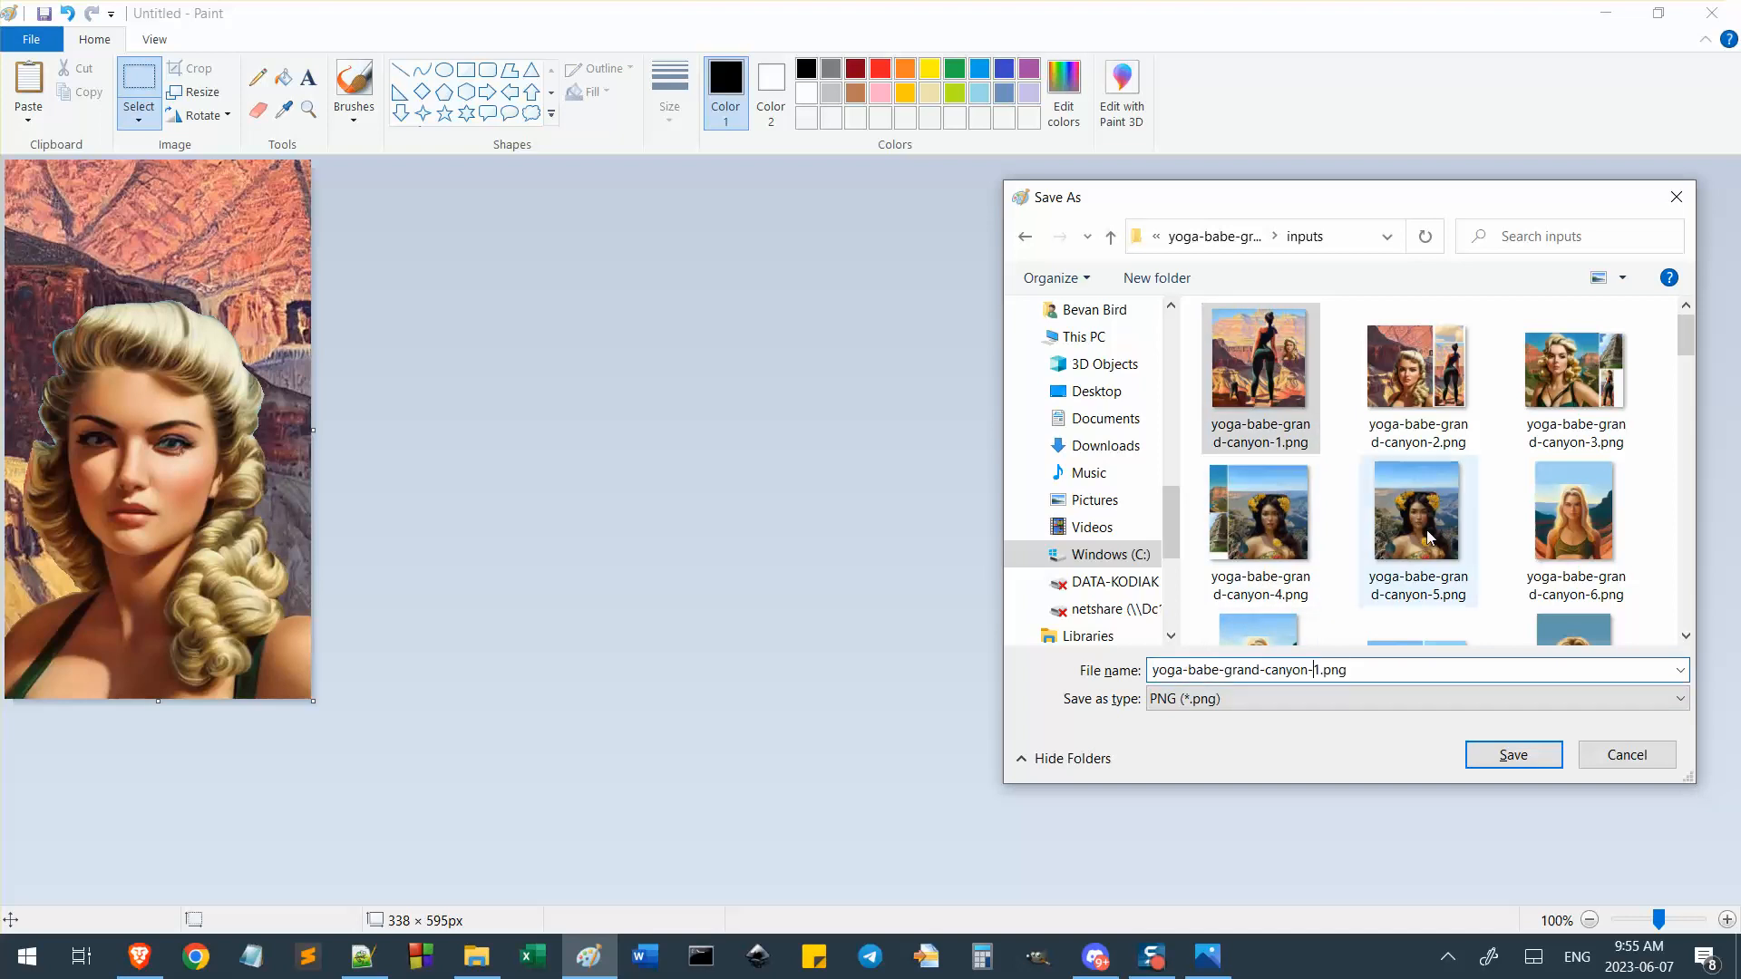
text(4)
key(Return)
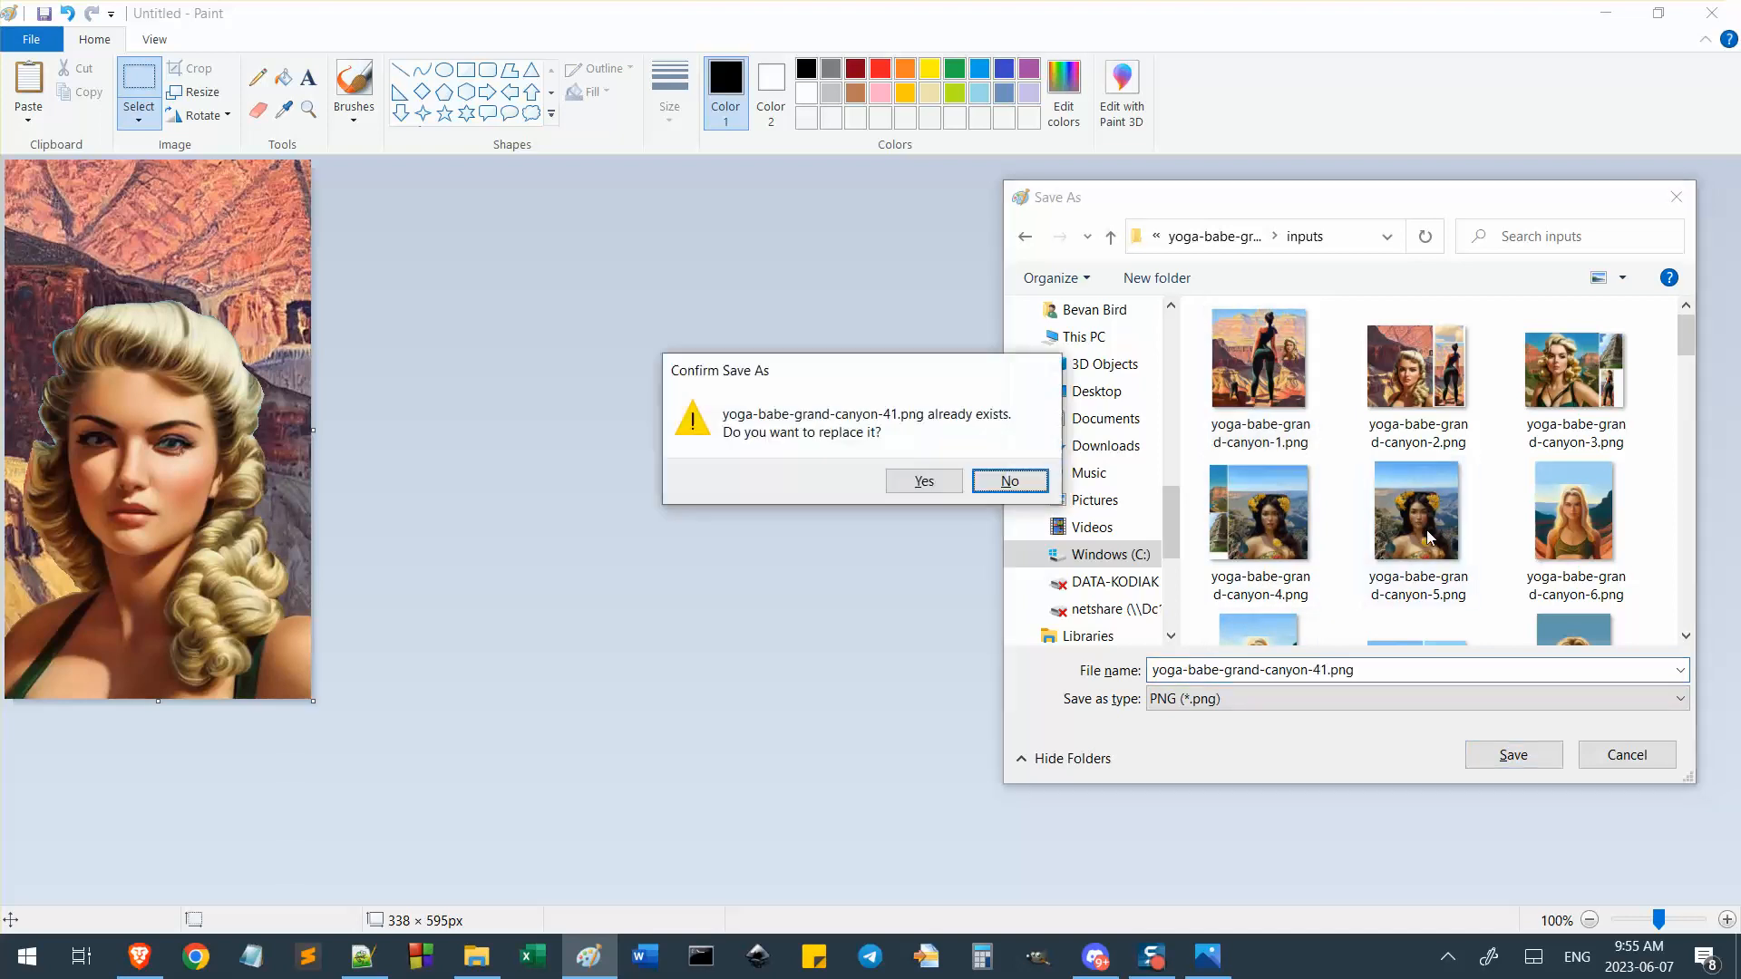
click(975, 486)
click(1340, 670)
scroll(1391, 577, down, 15)
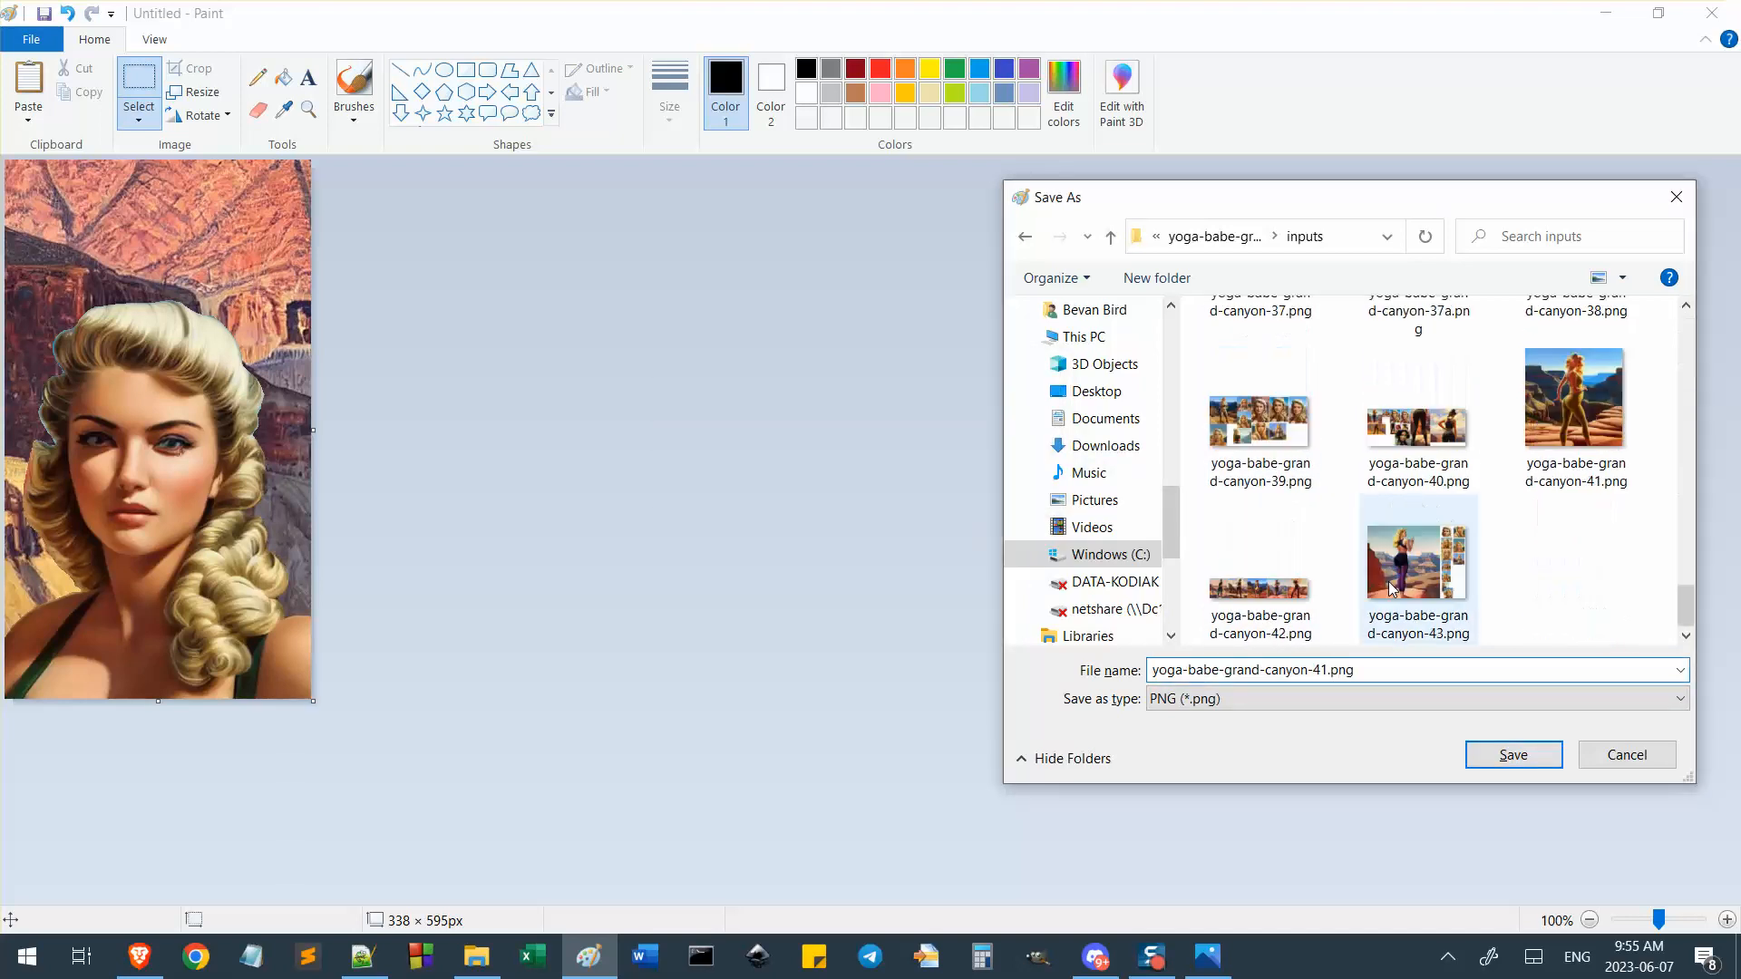
key(BackSpace)
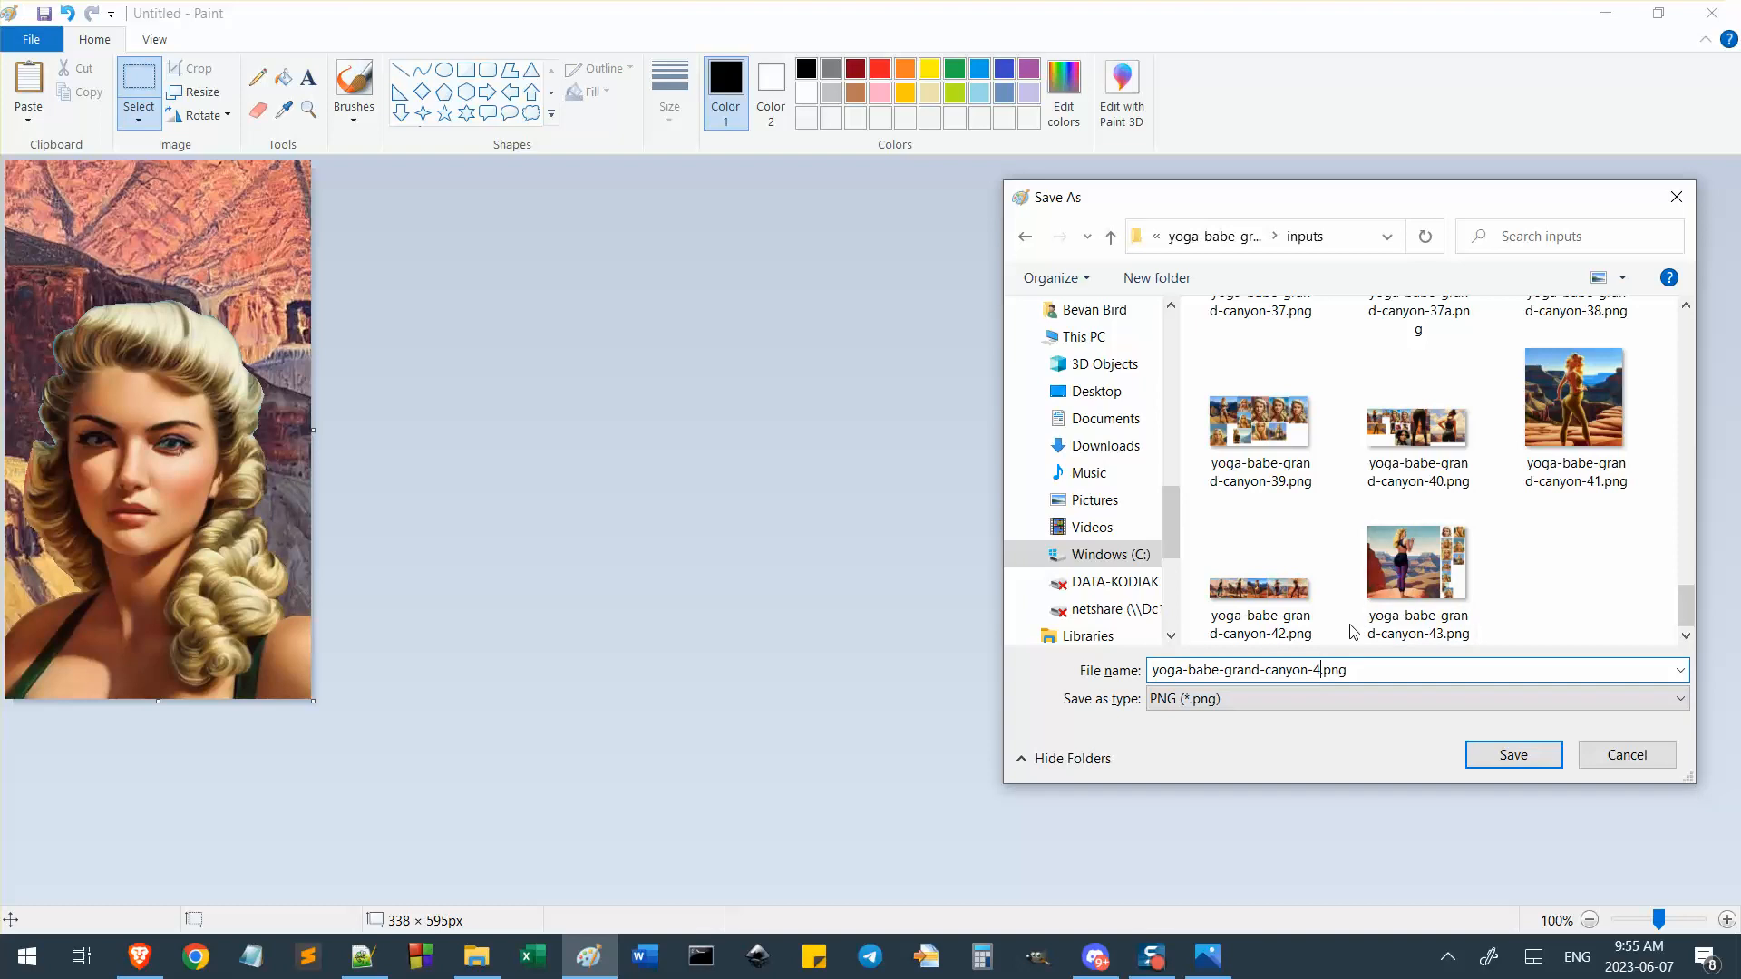
text(4)
key(Return)
click(1738, 6)
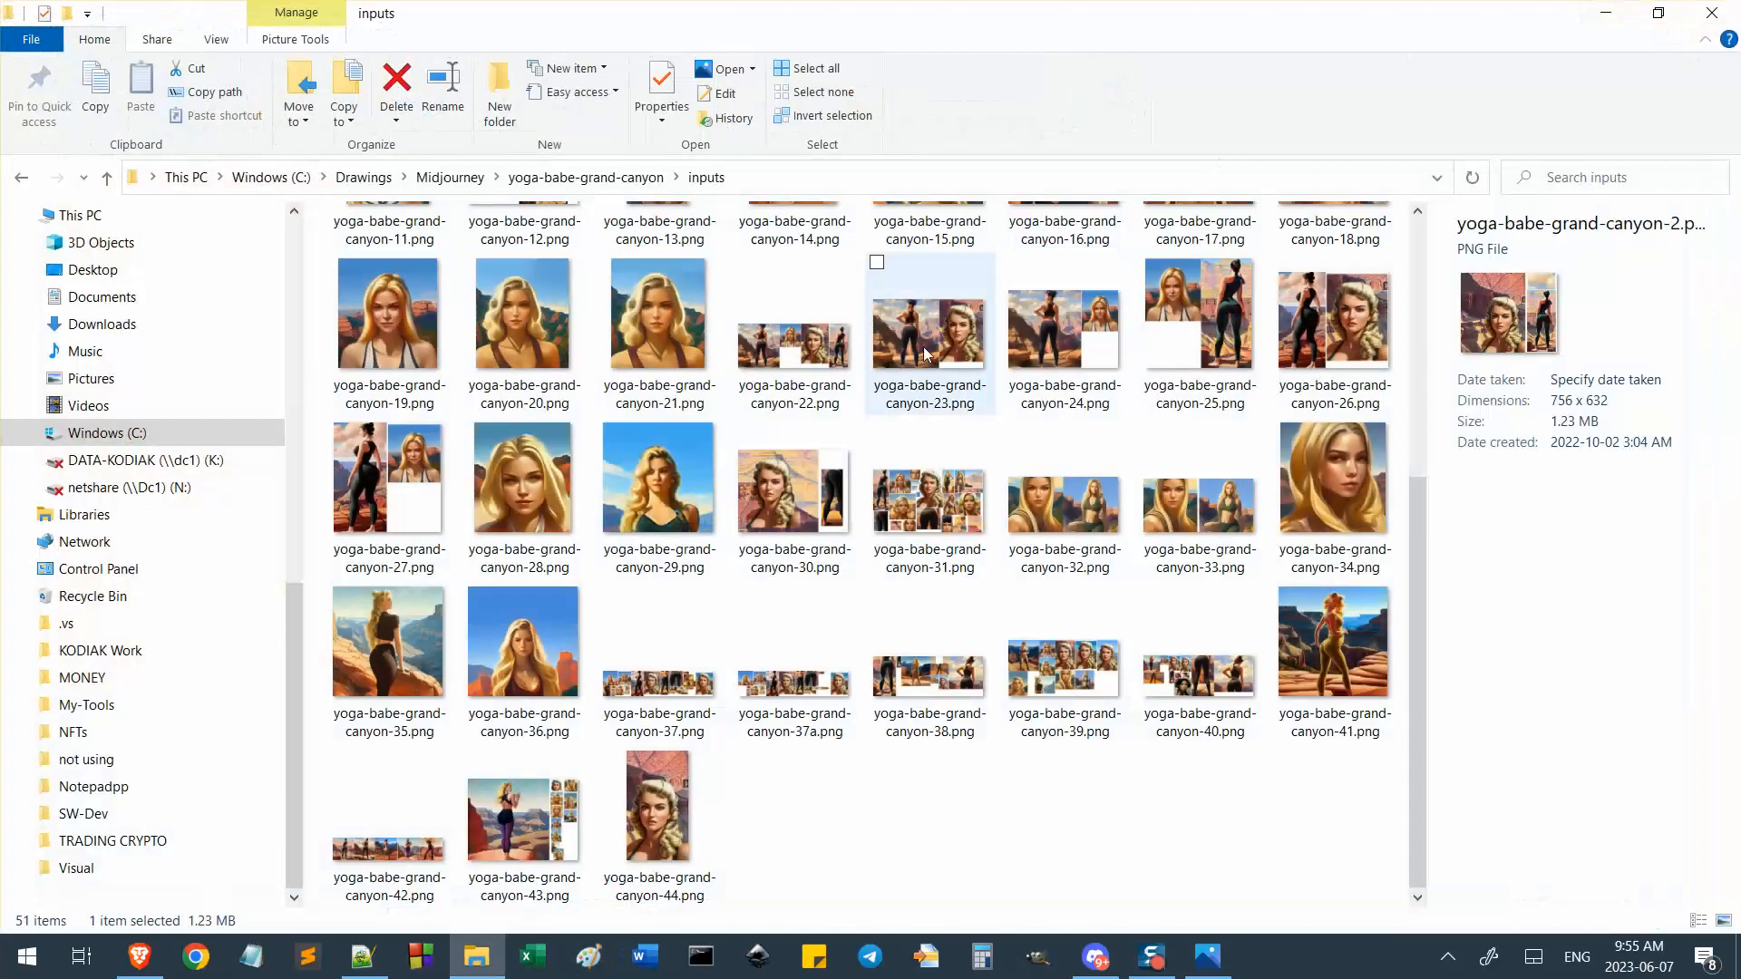
Open yoga-babe-grand-canyon-2.png from the inputs folder and compare it with yoga-babe-grand-canyon-3.png, examining the curly-haired portrait and canyon up close.
click(1154, 963)
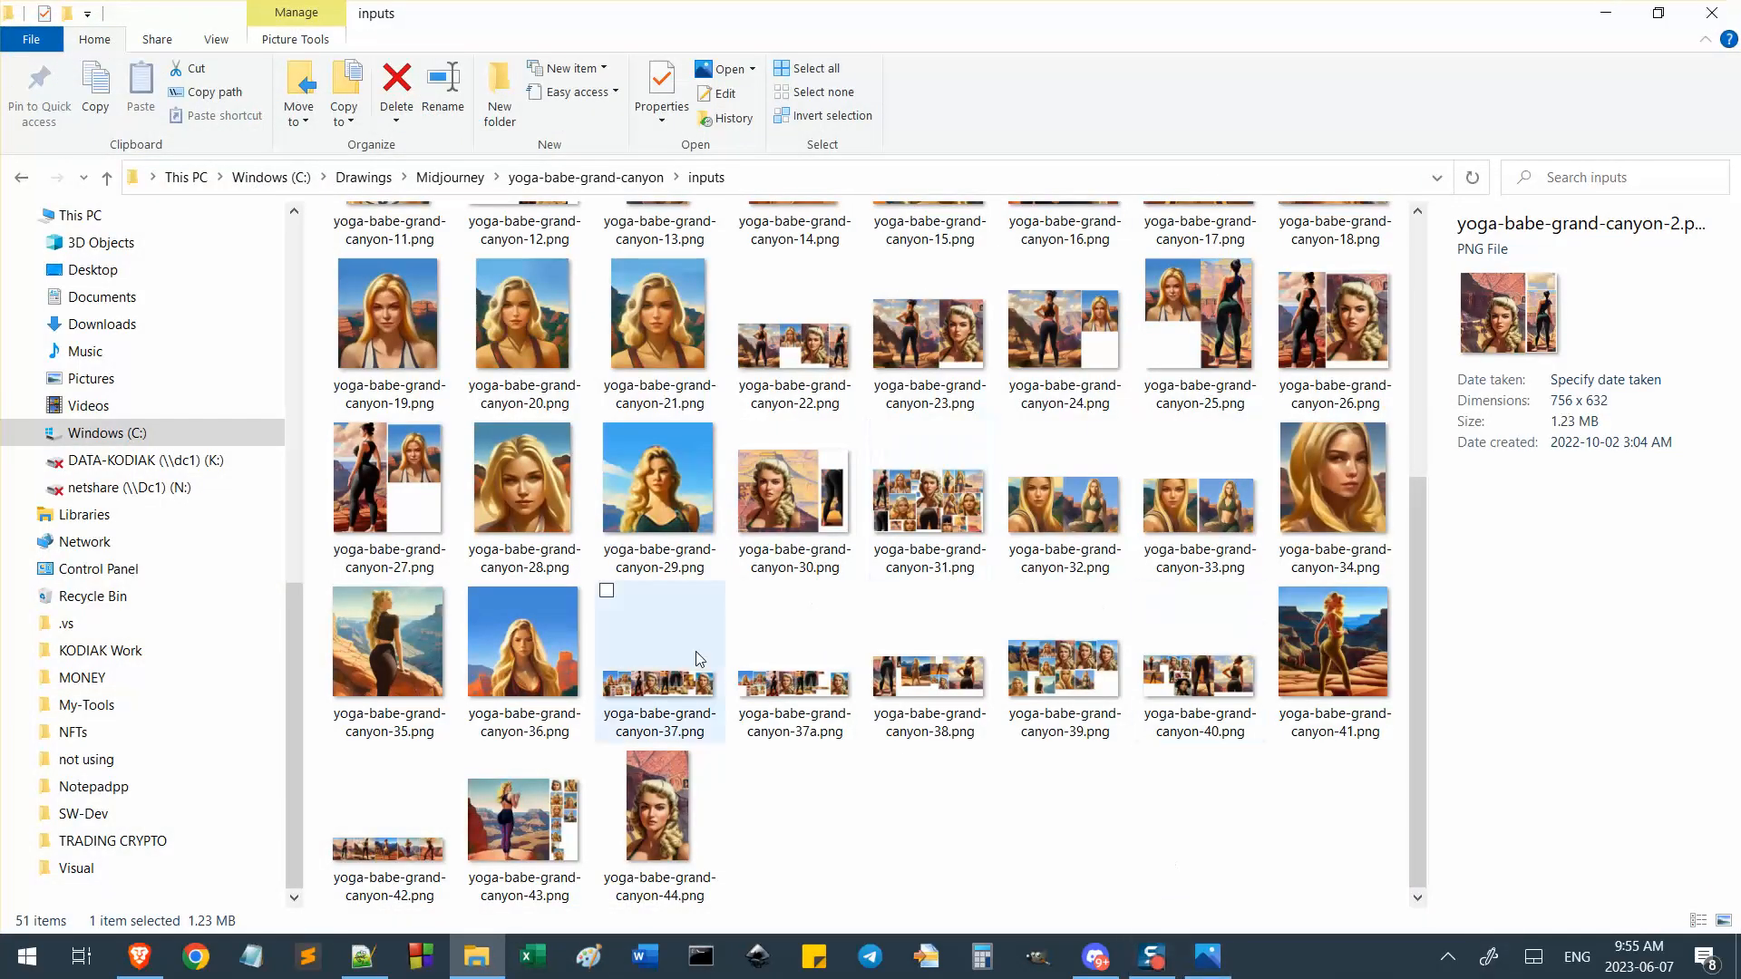
scroll(633, 686, up, 5)
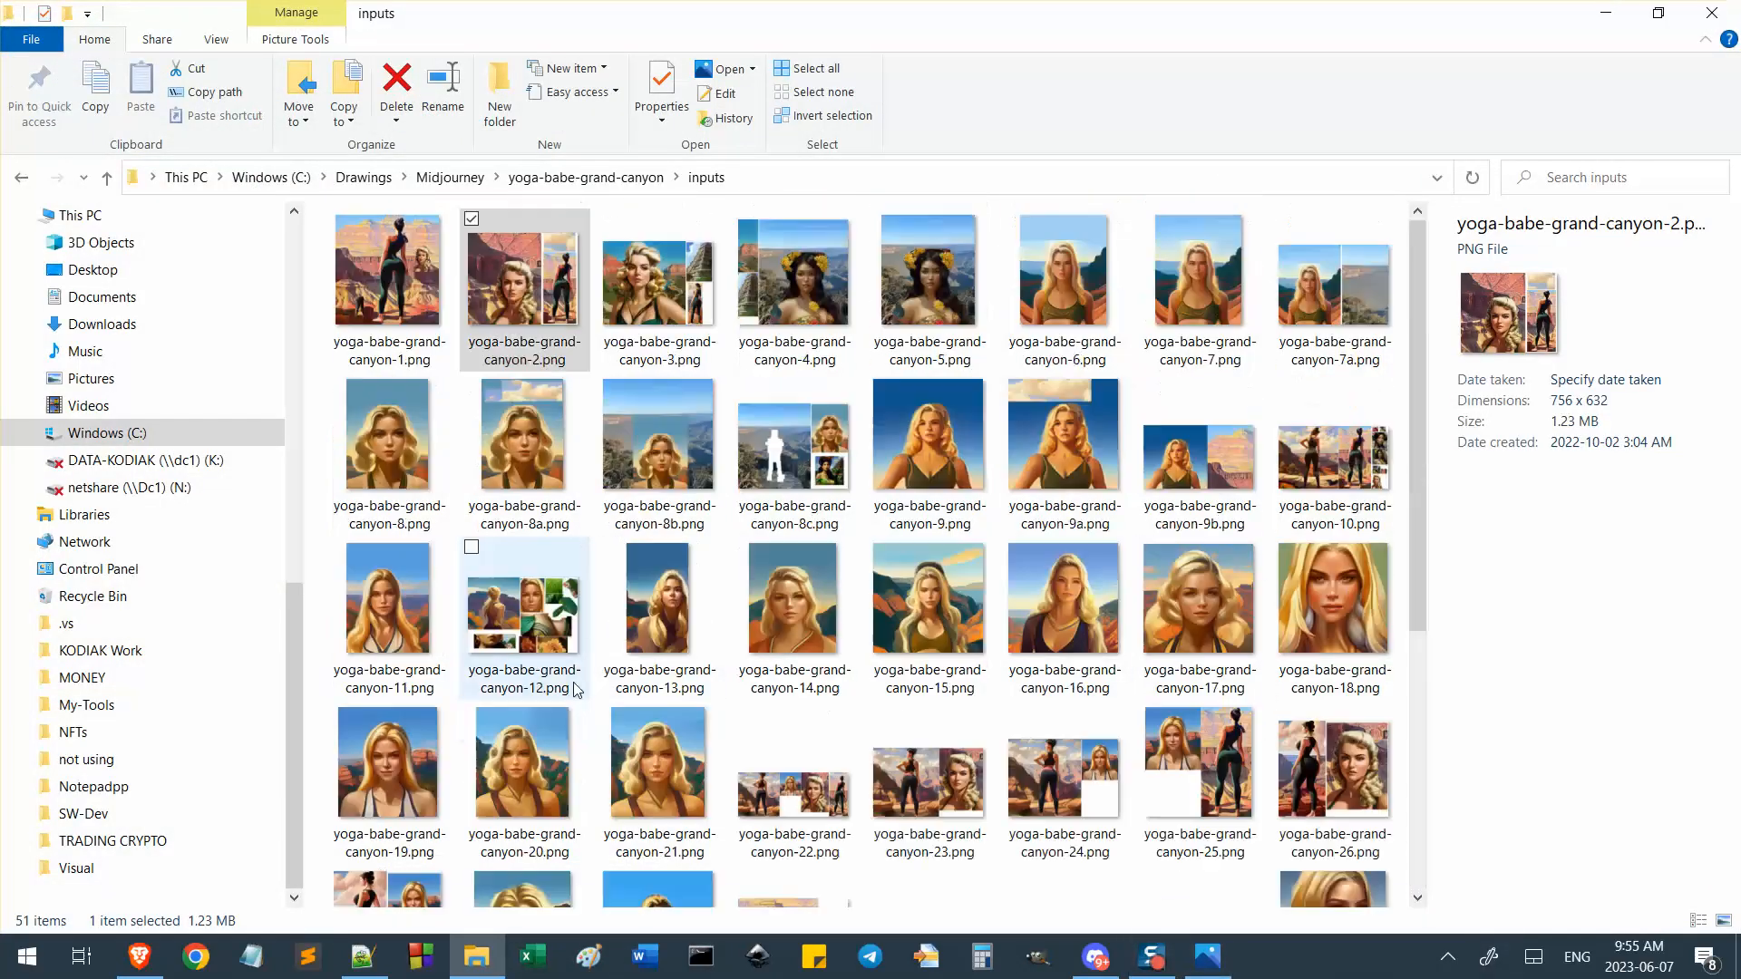
double_click(556, 302)
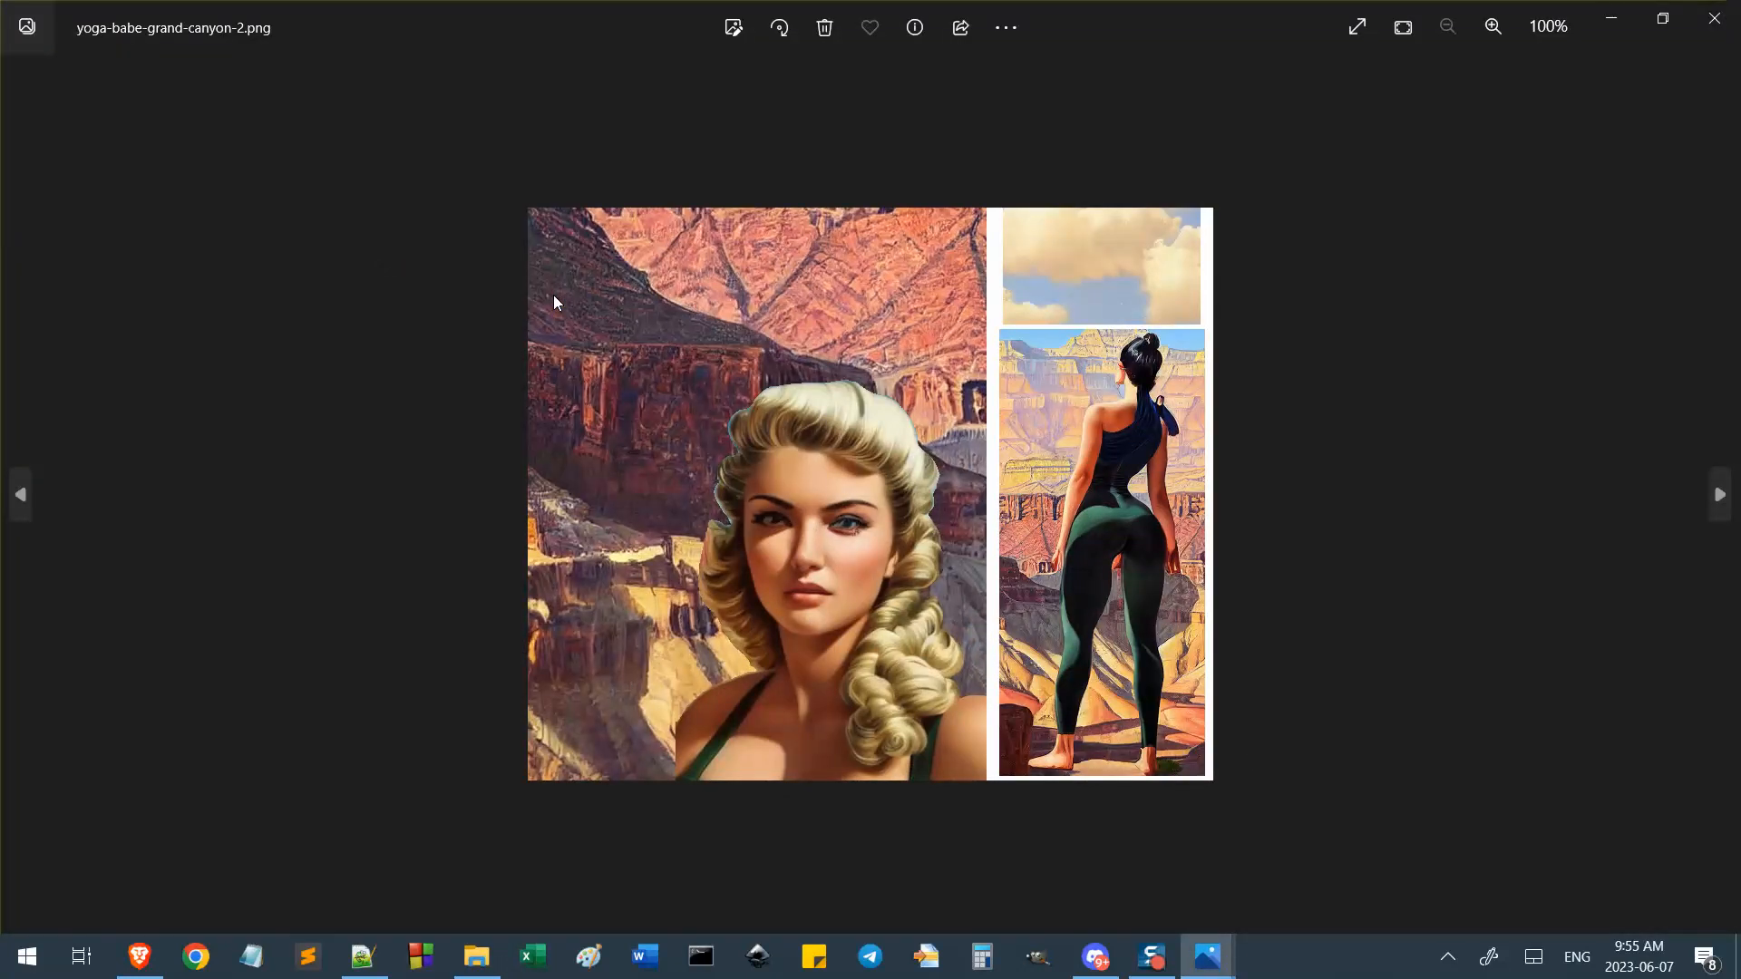
key(Right)
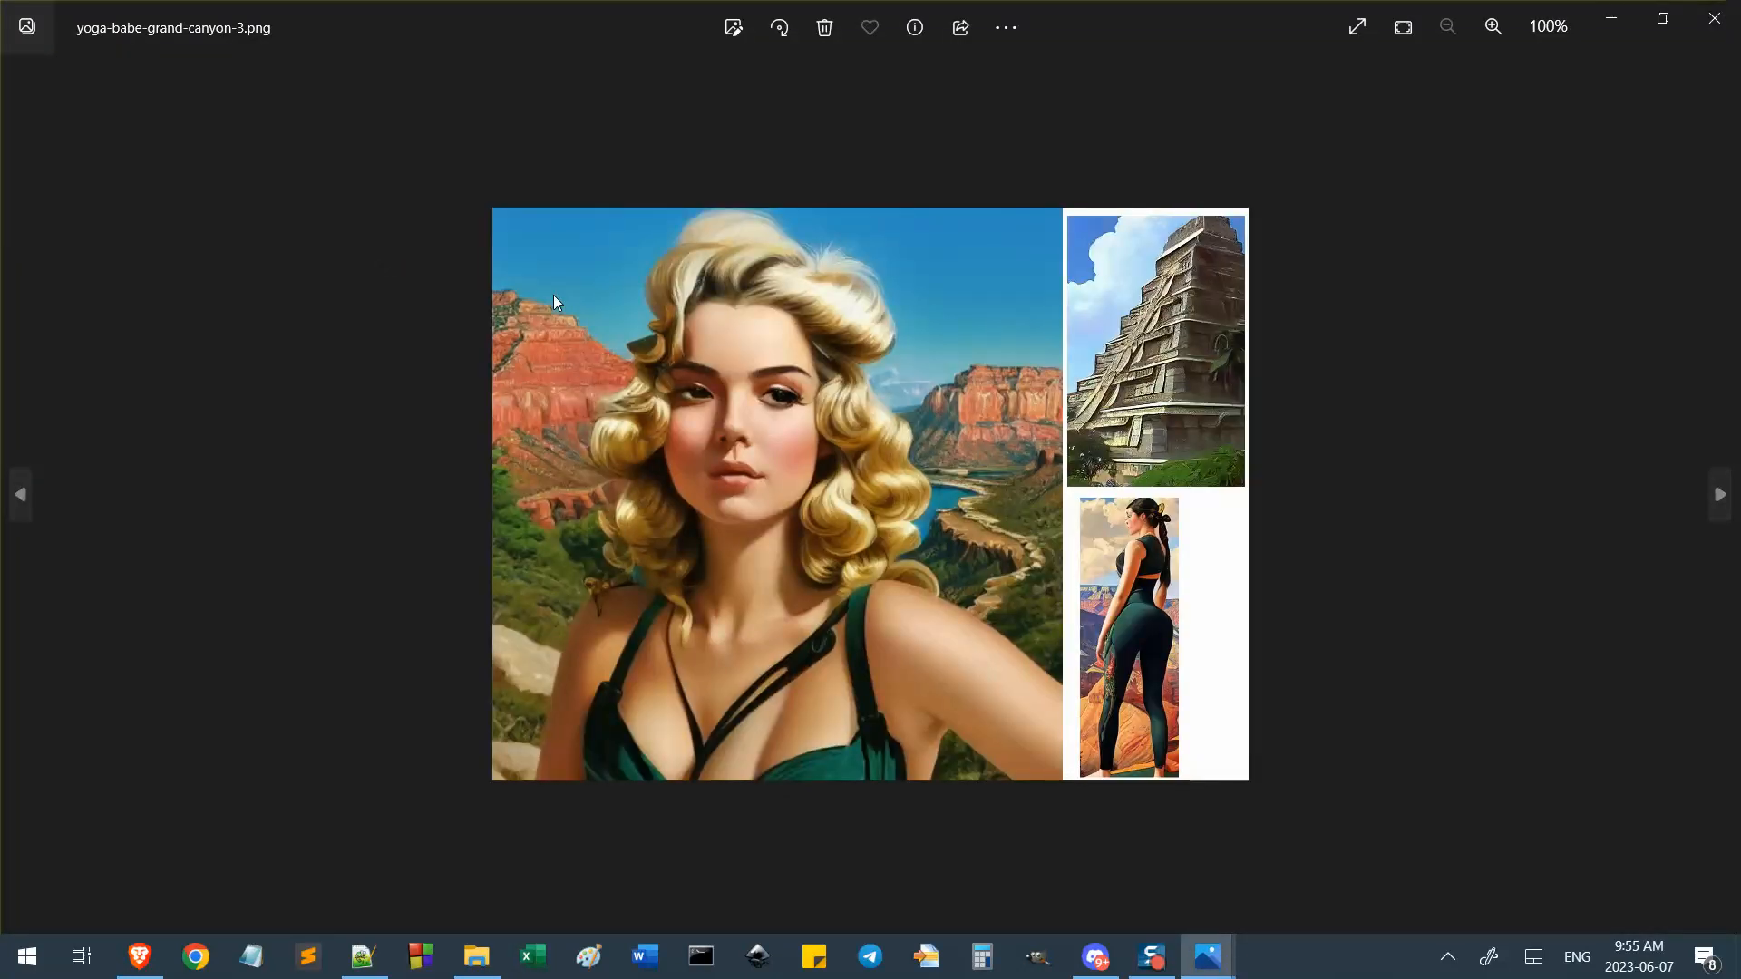
scroll(620, 413, up, 7)
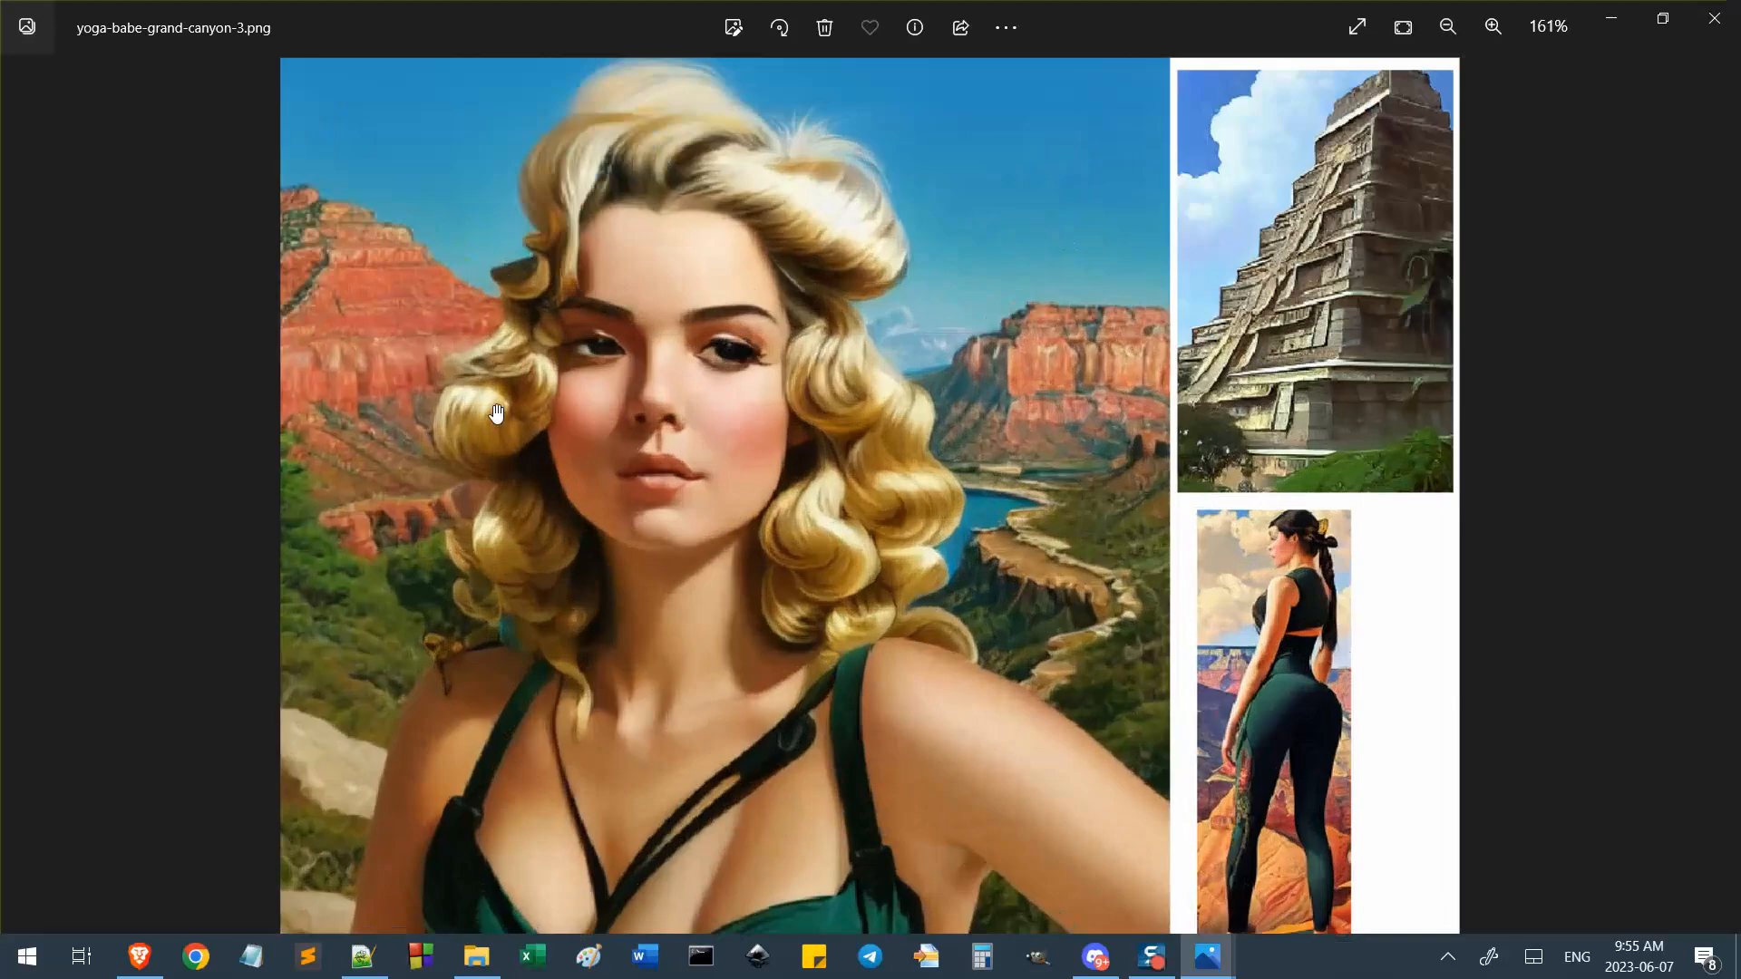
drag(688, 405, 1091, 365)
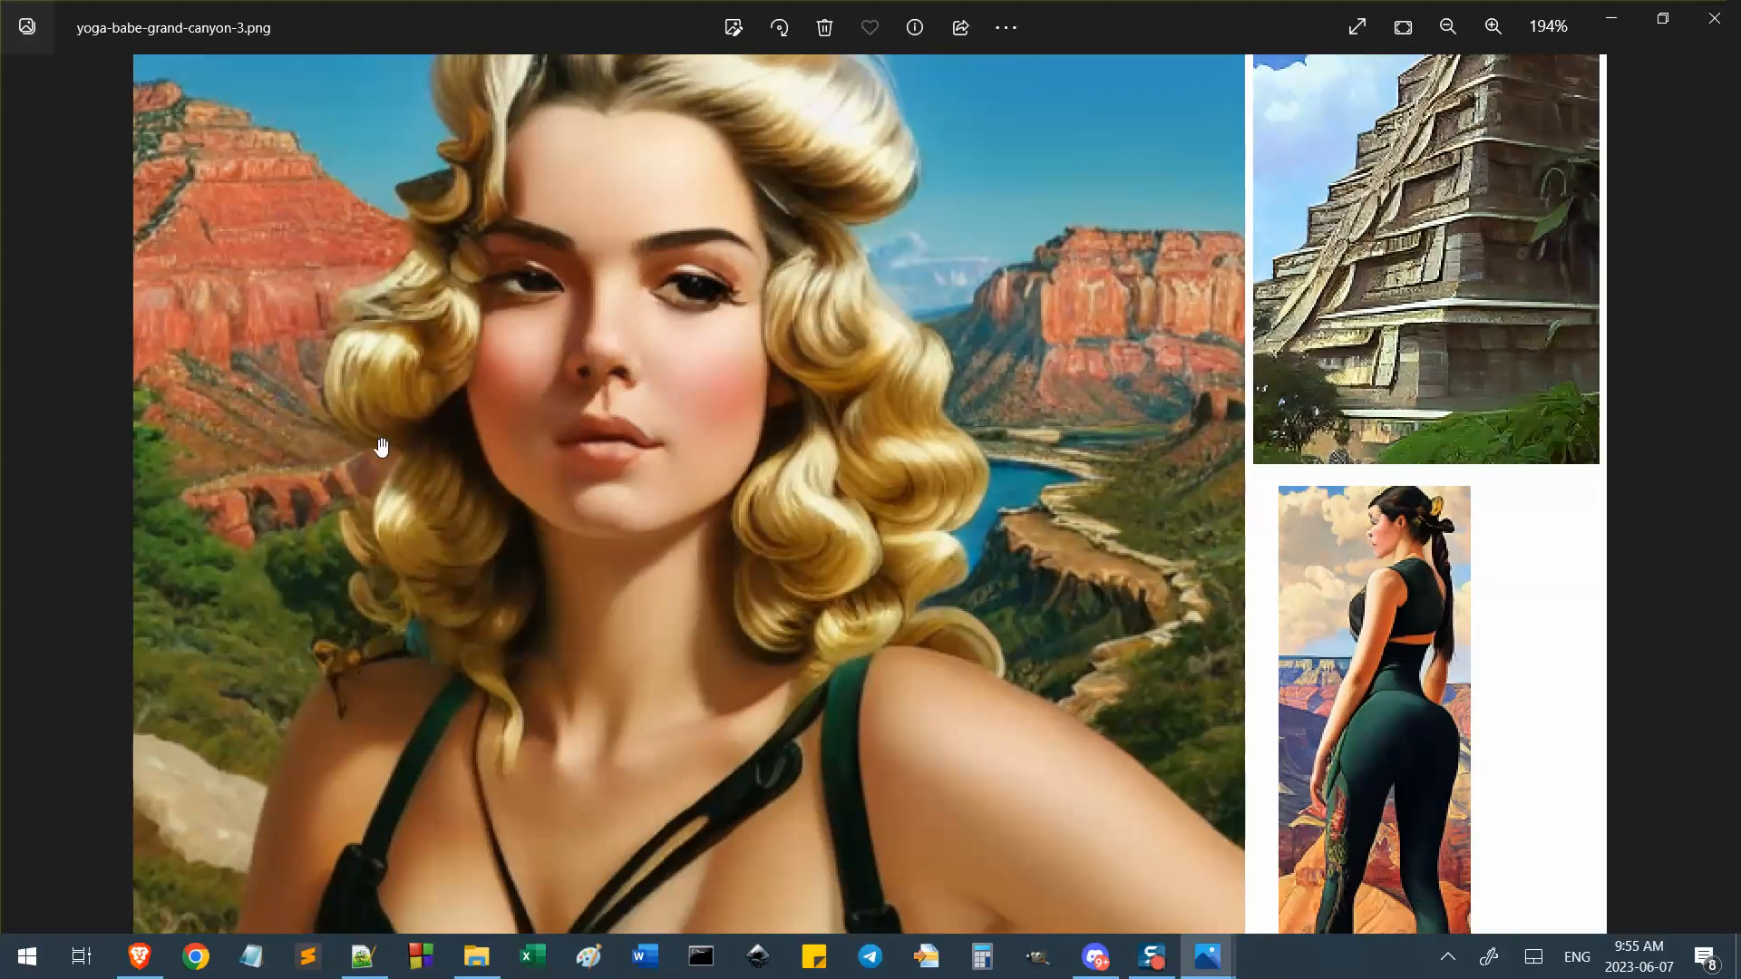
scroll(536, 512, down, 7)
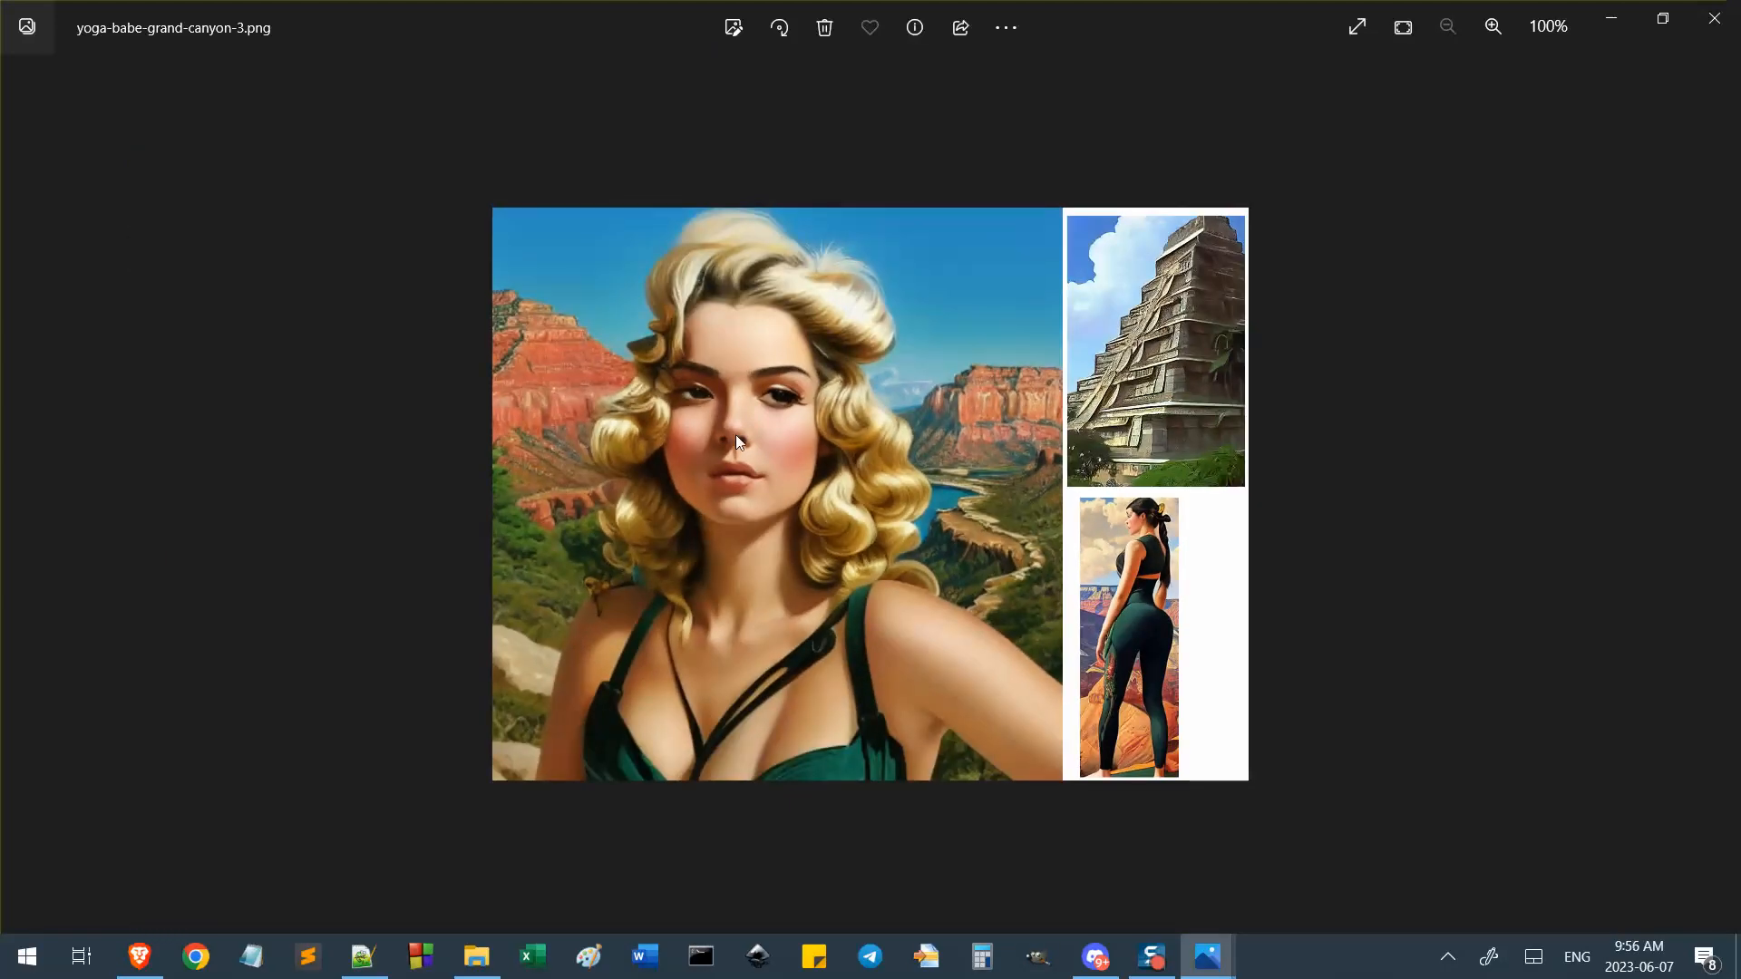
key(Left)
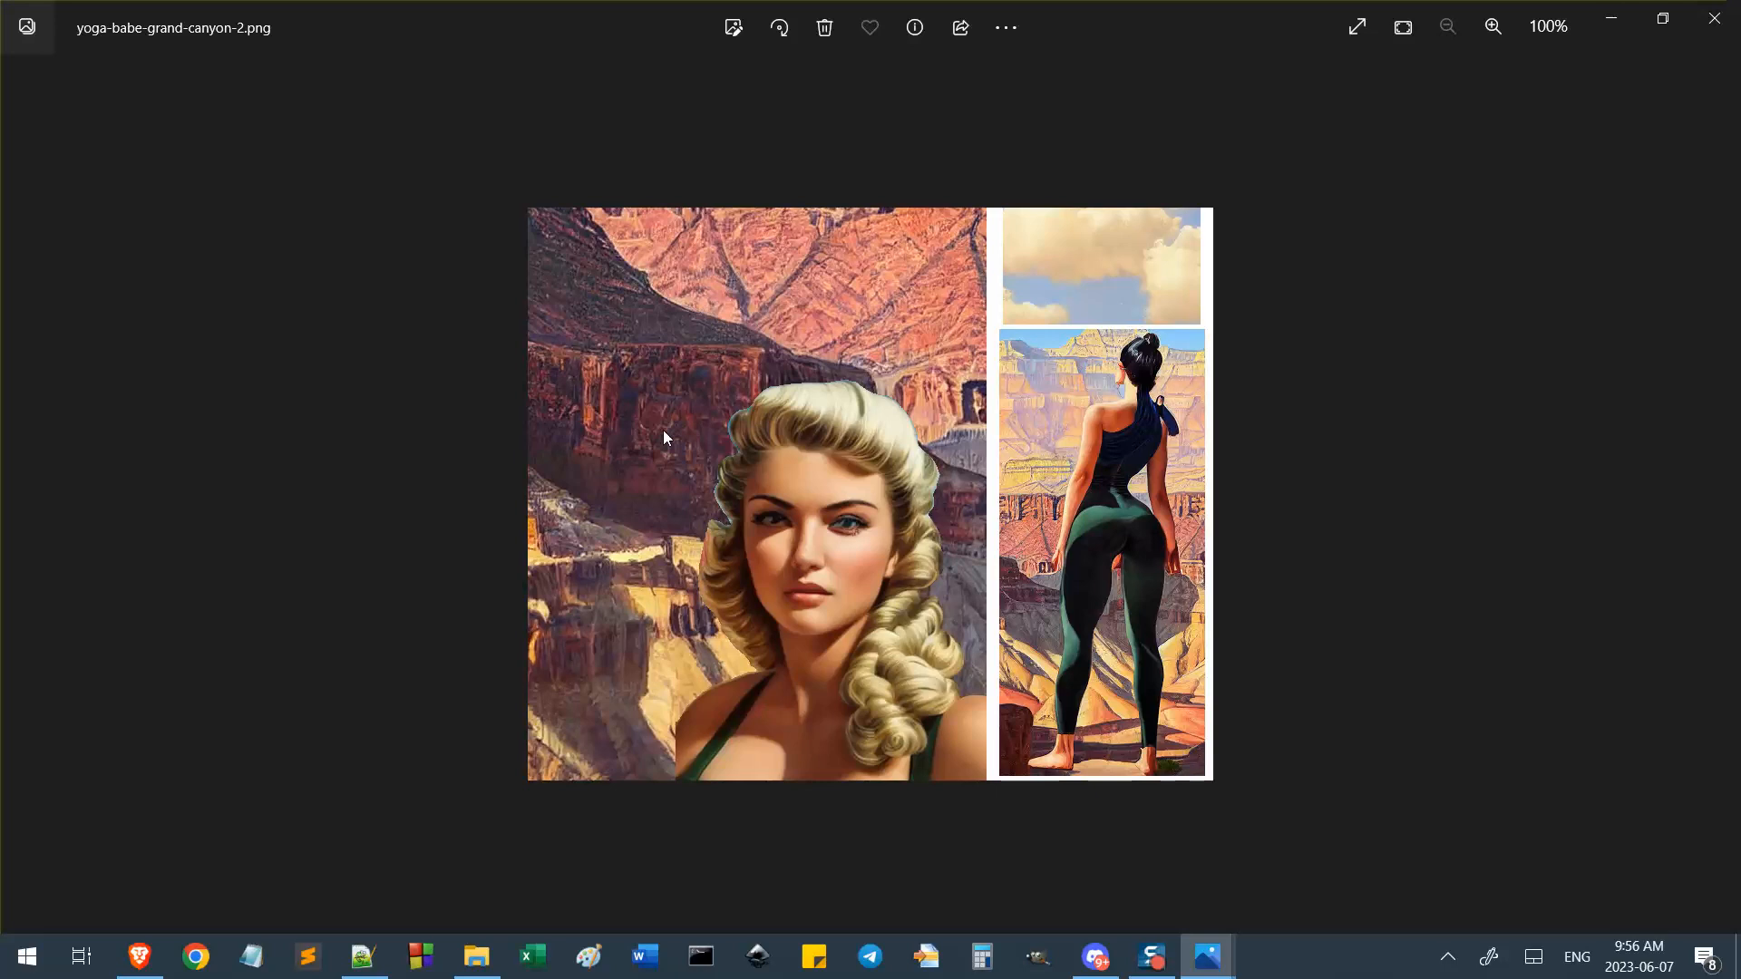
key(Right)
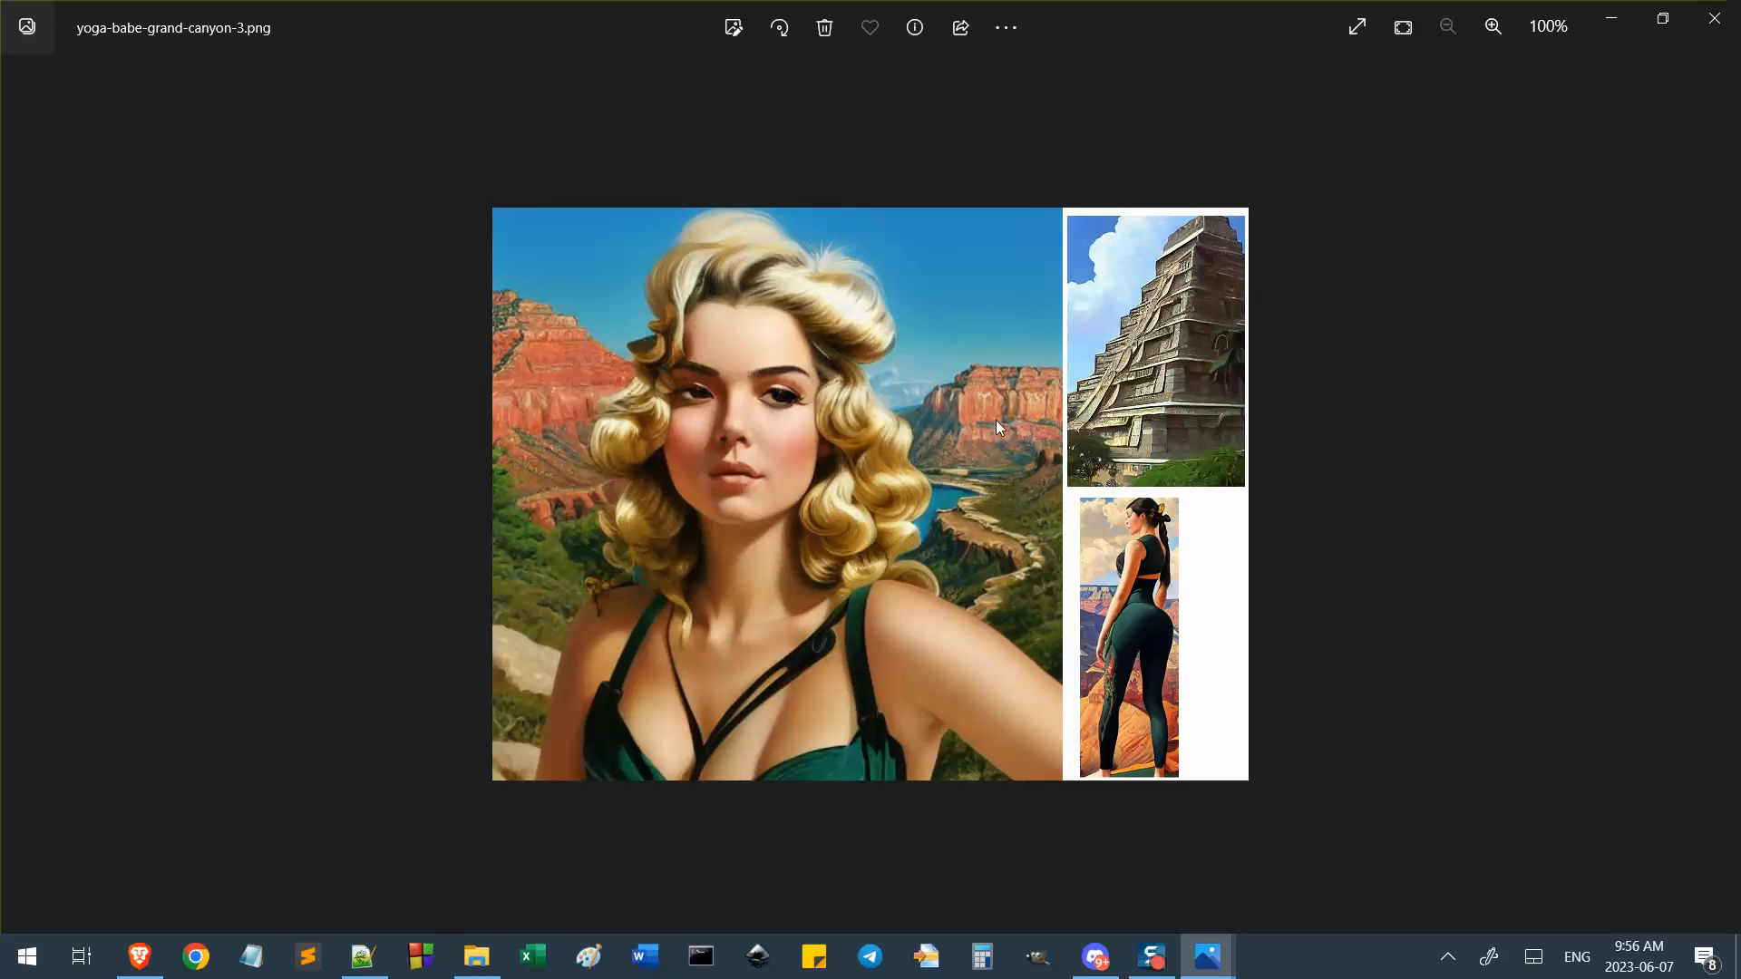
Compare the collage yoga-babe-grand-canyon-4.png with its cropped version yoga-babe-grand-canyon-5.png.
key(Right)
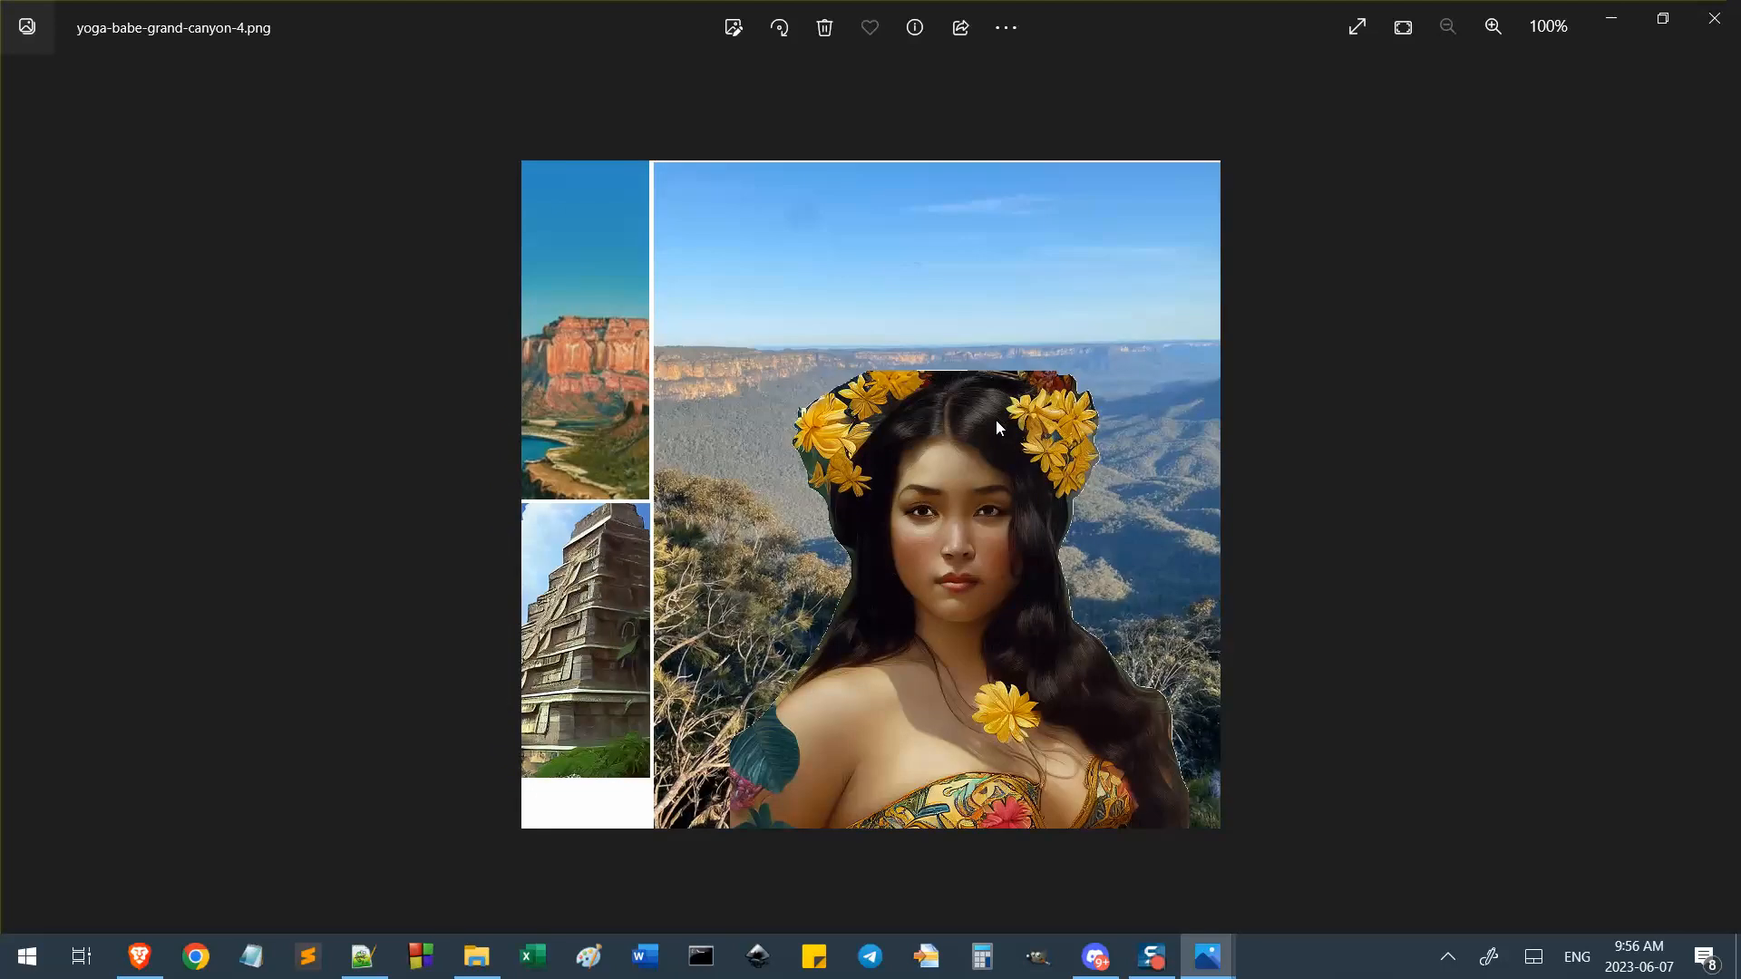
key(Right)
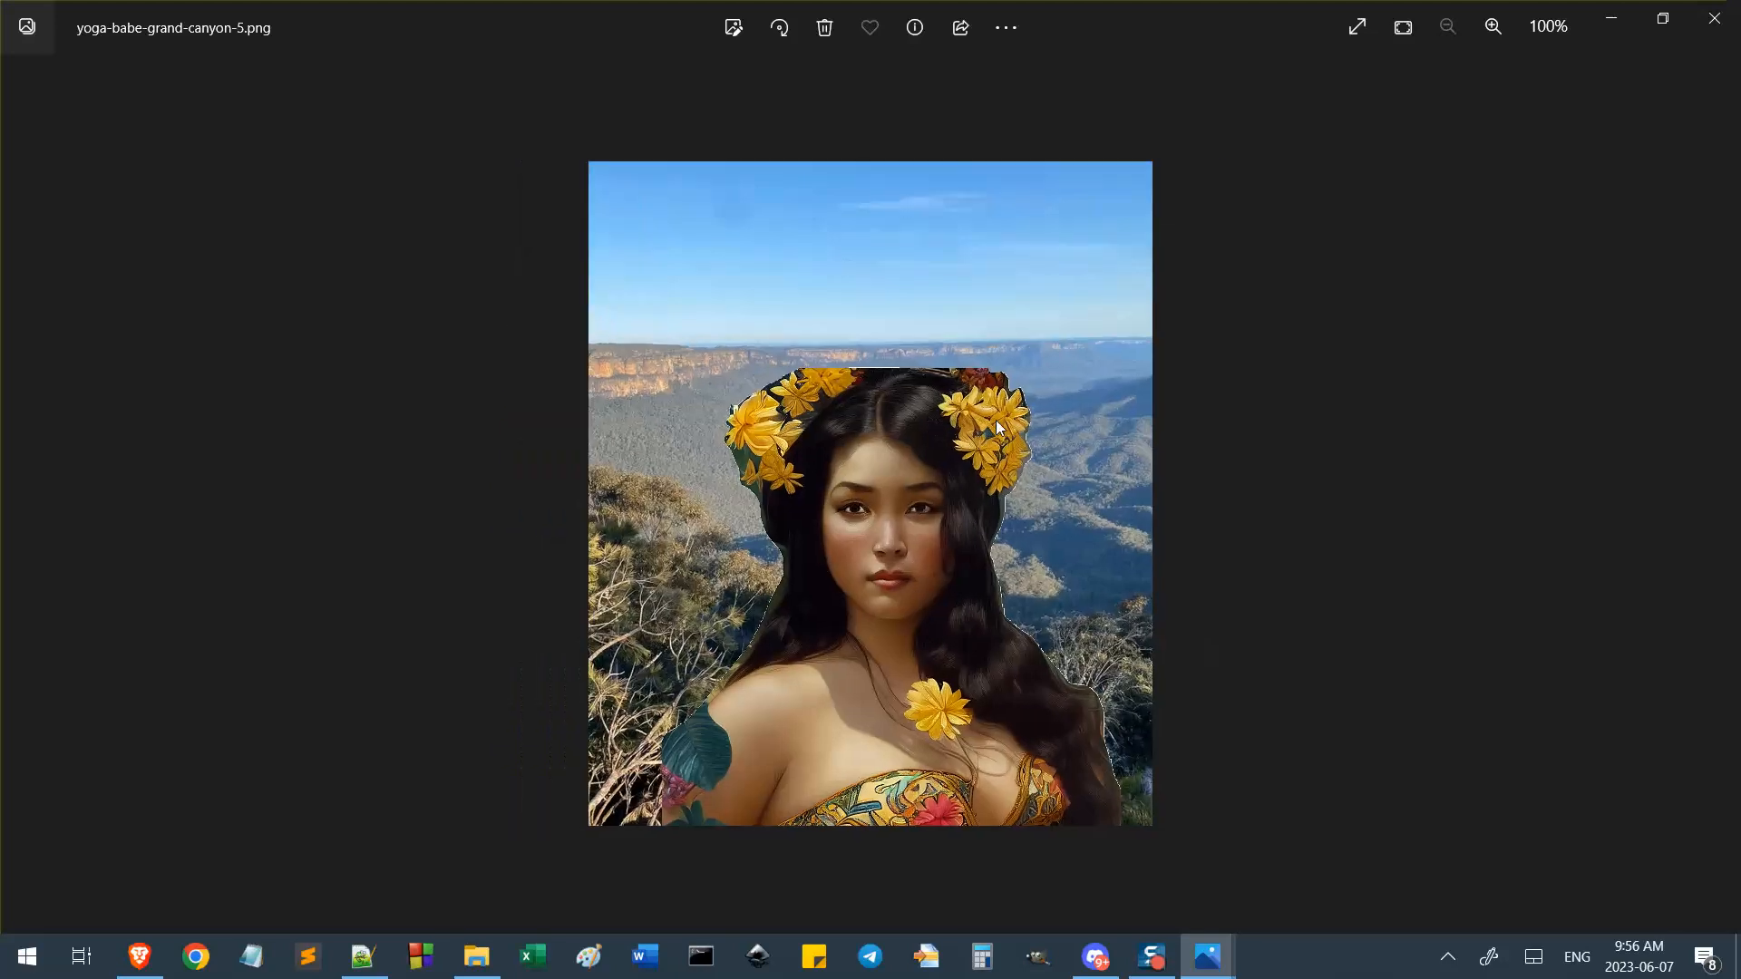
key(Left)
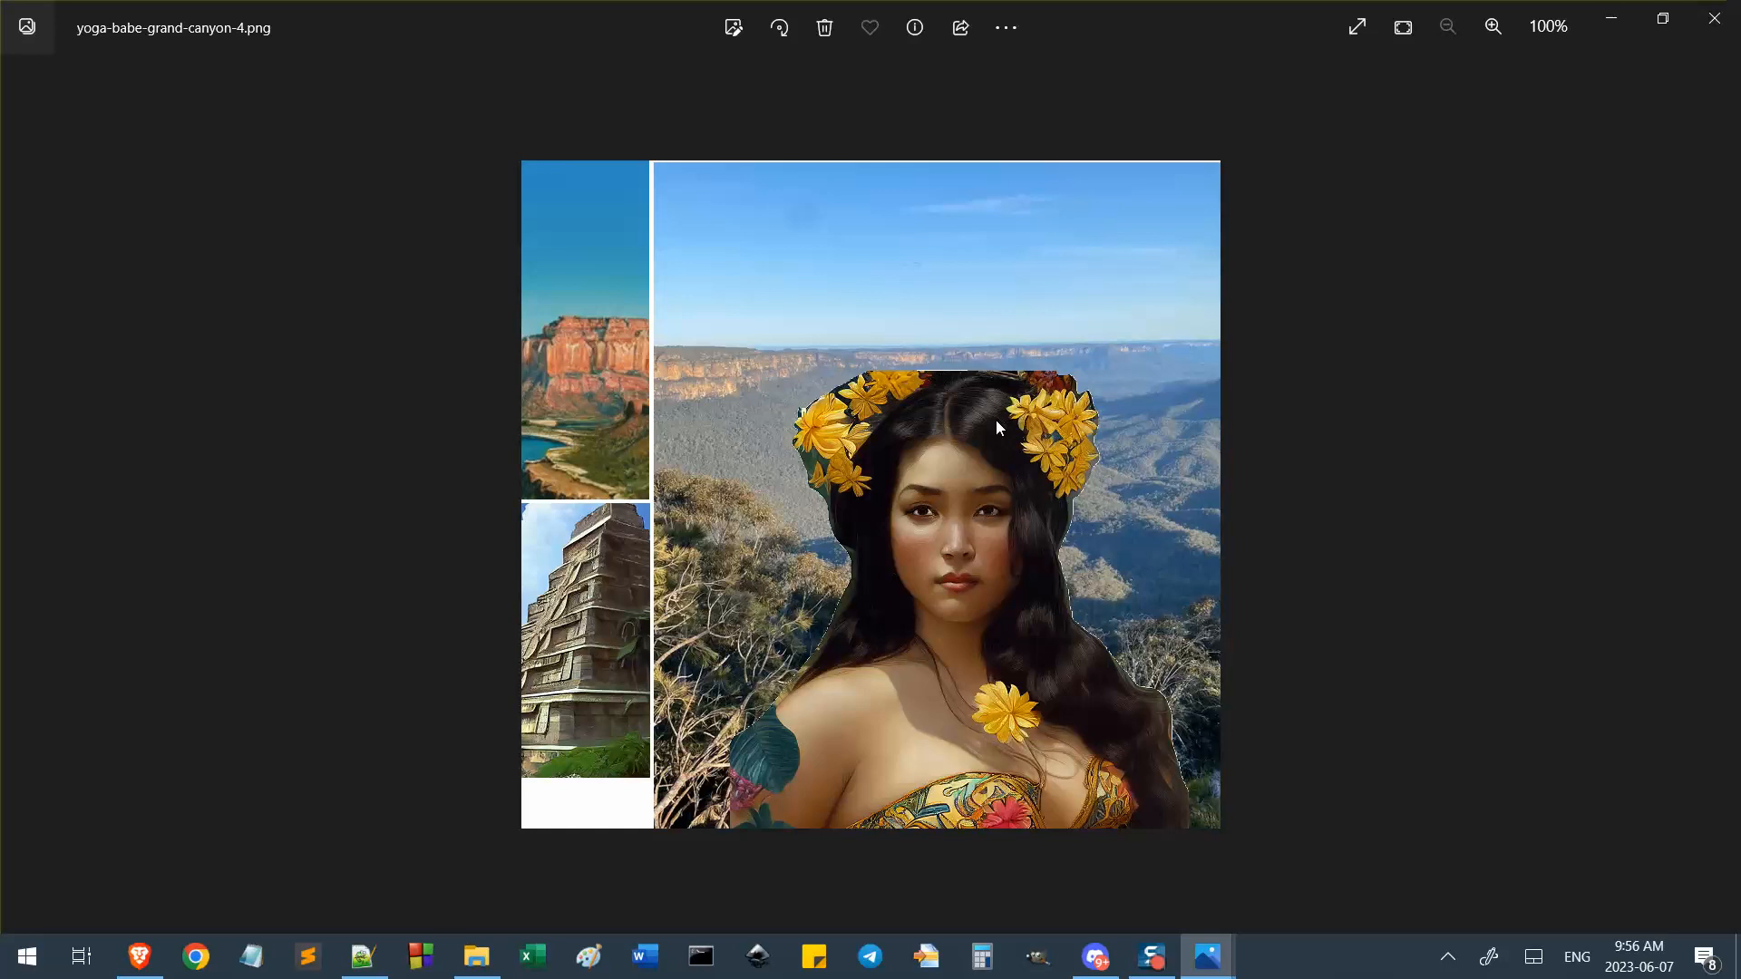
key(Right)
Compare the sky above the blonde woman in yoga-babe-grand-canyon-6.png and yoga-babe-grand-canyon-7.png.
key(Right)
key(Right)
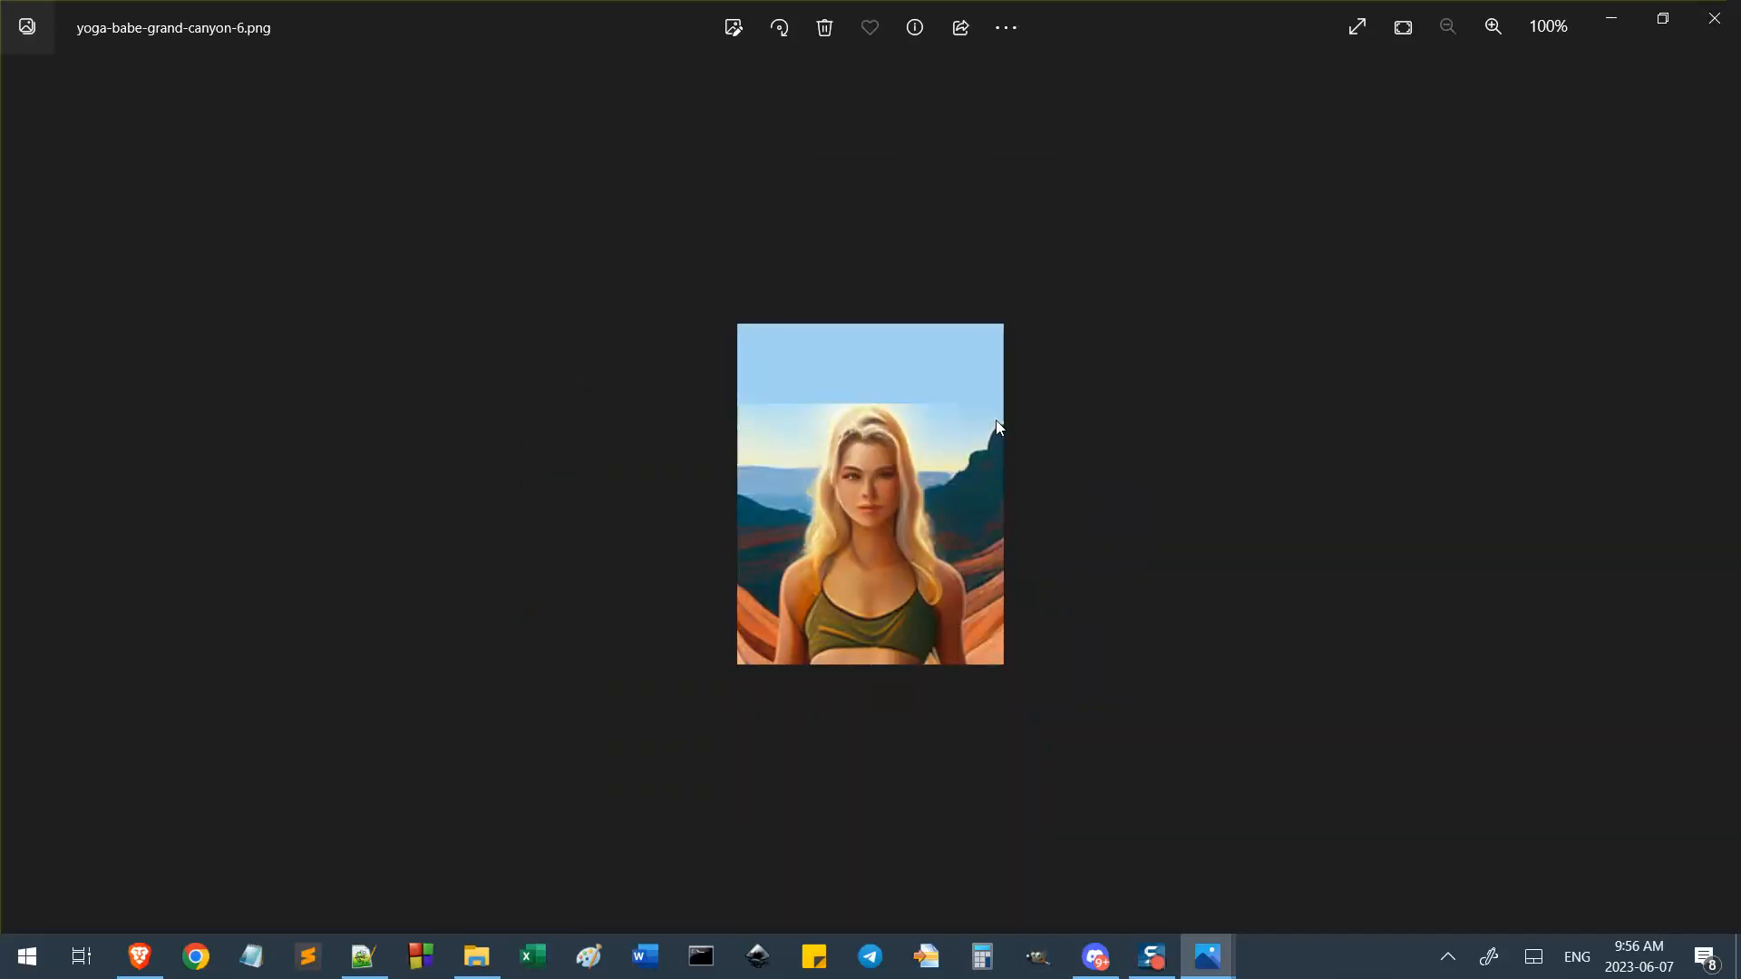
key(Left)
key(Right)
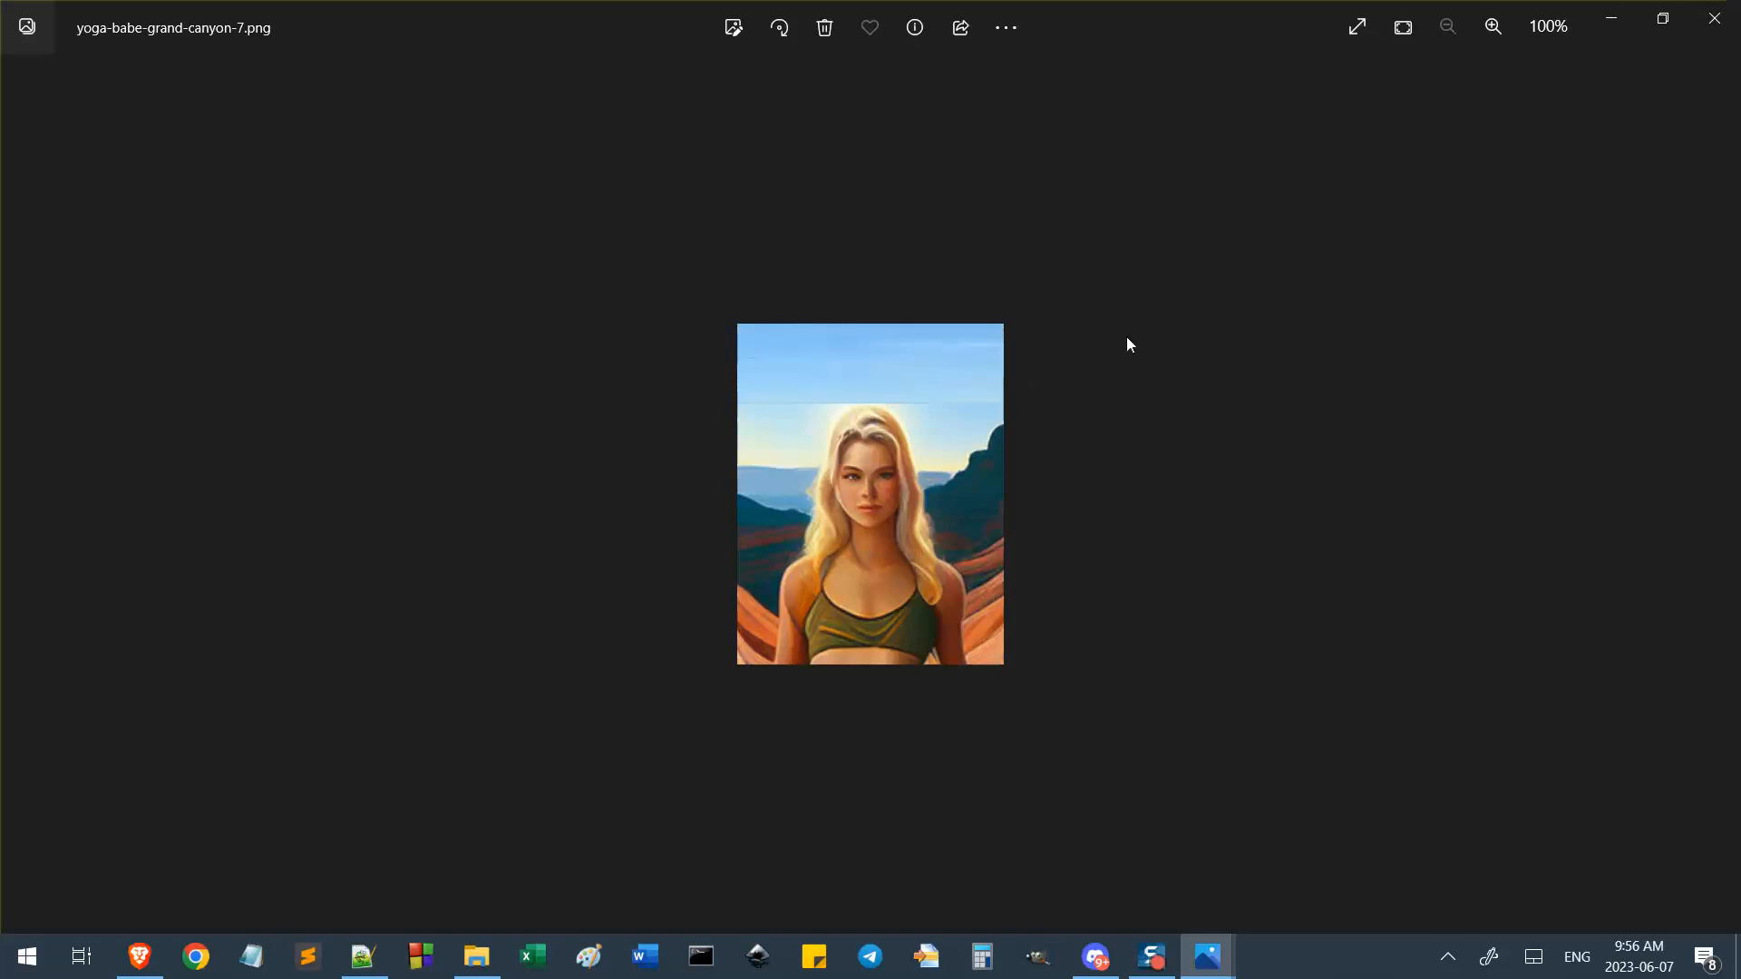
scroll(1088, 346, up, 1)
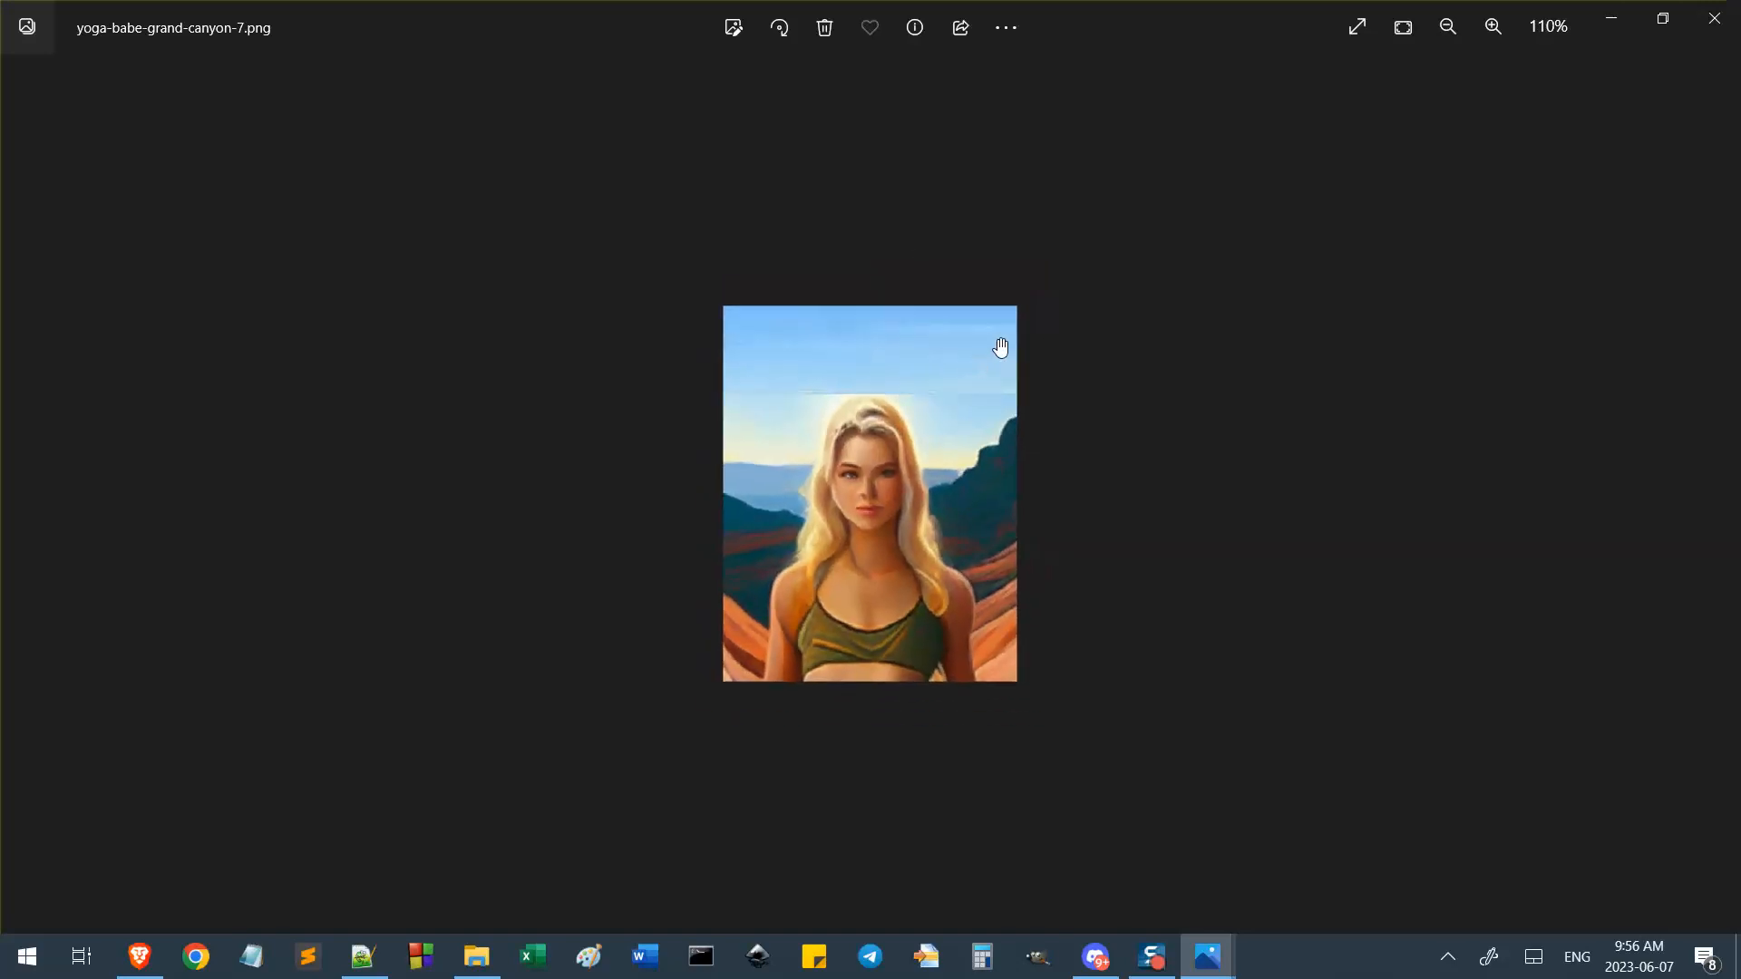
scroll(1104, 396, down, 1)
Compare yoga-babe-grand-canyon-7a.png with yoga-babe-grand-canyon-8.png and view the added clouds in yoga-babe-grand-canyon-8a.png.
key(Right)
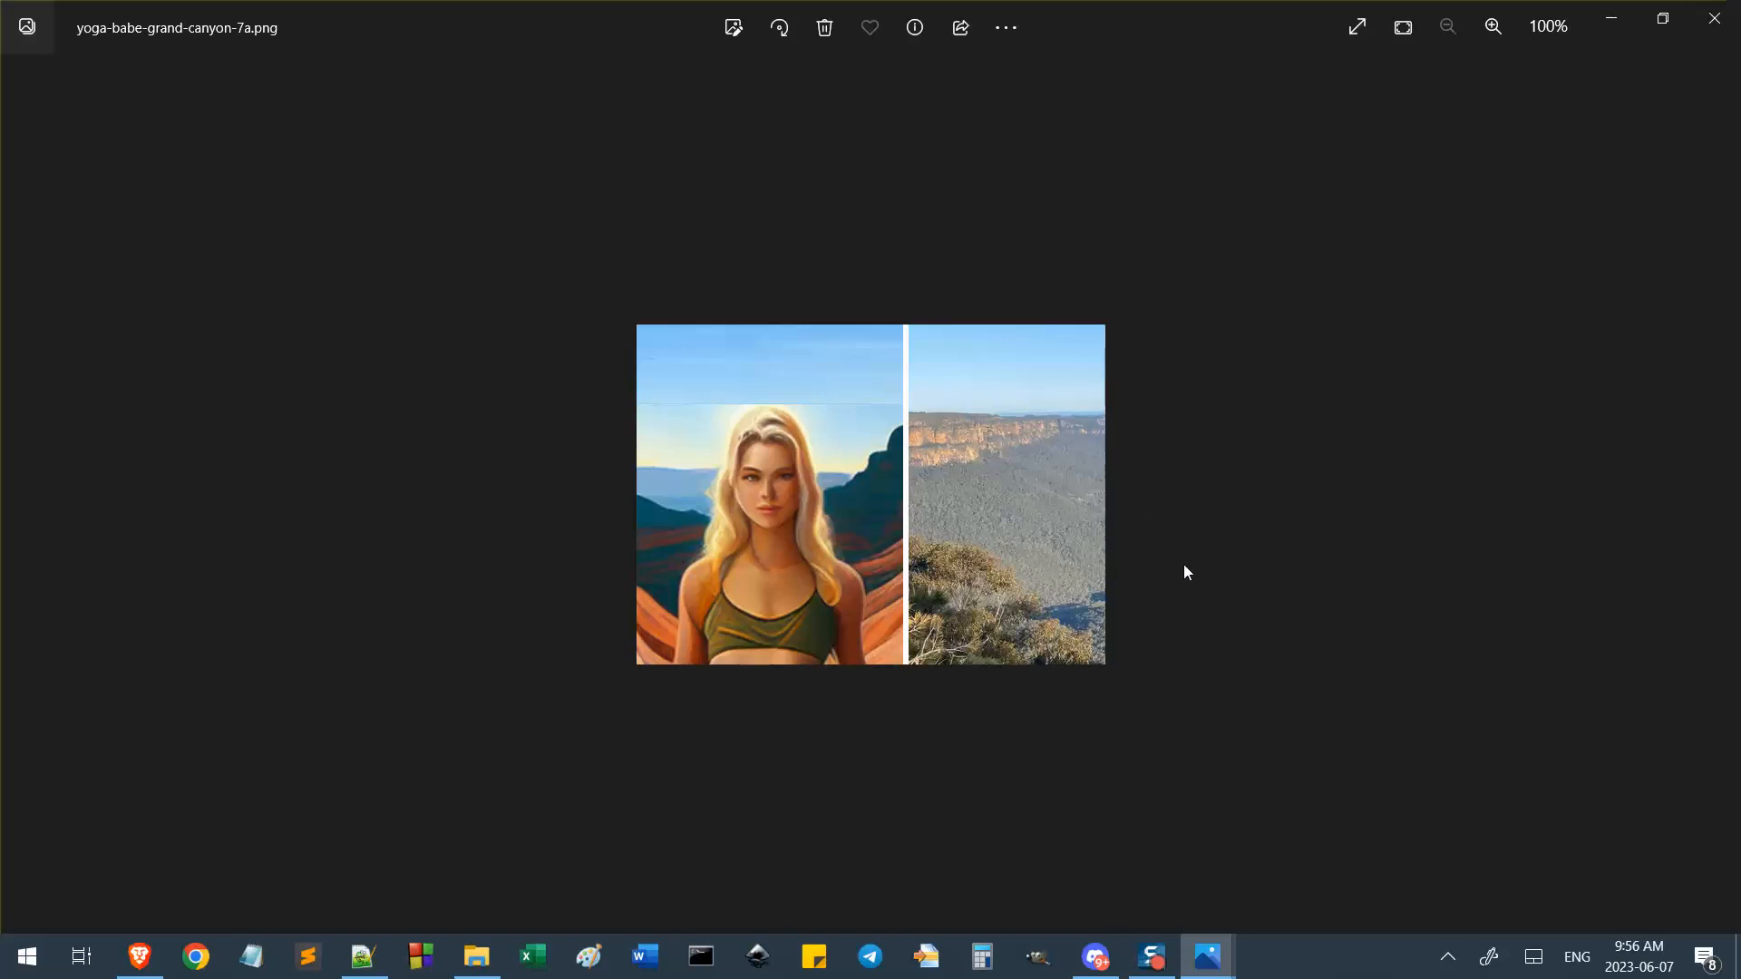
key(Right)
key(Left)
key(Right)
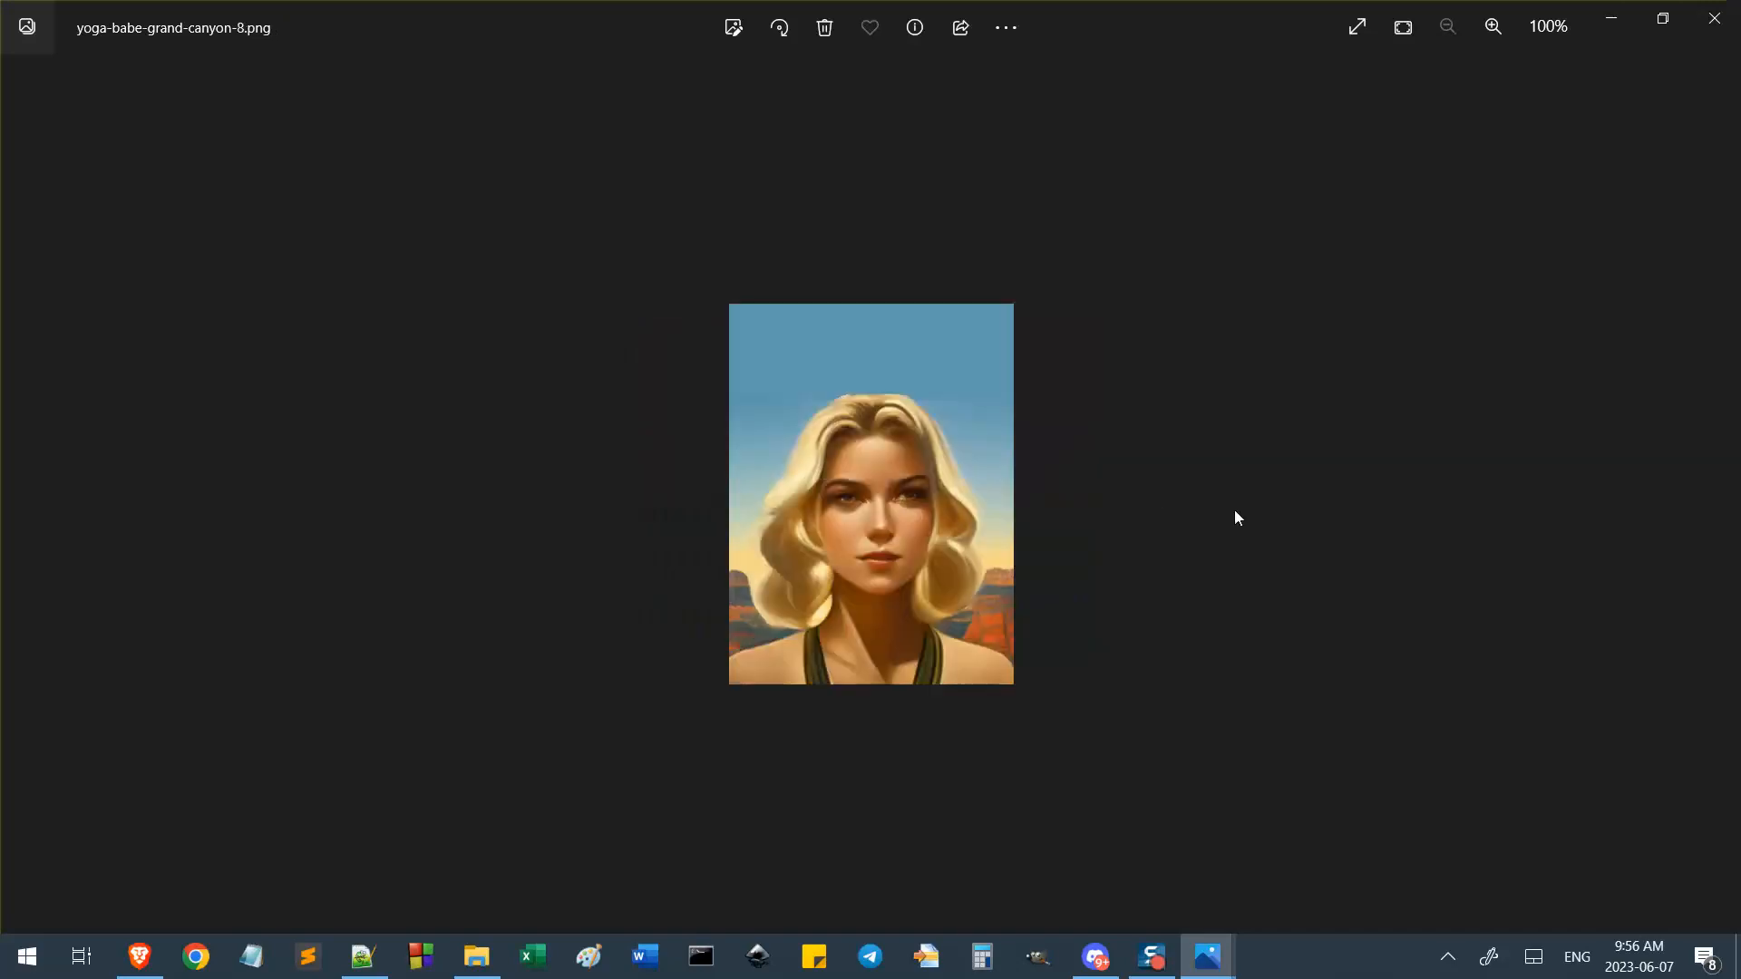
key(Left)
key(Left)
key(Right)
key(Right)
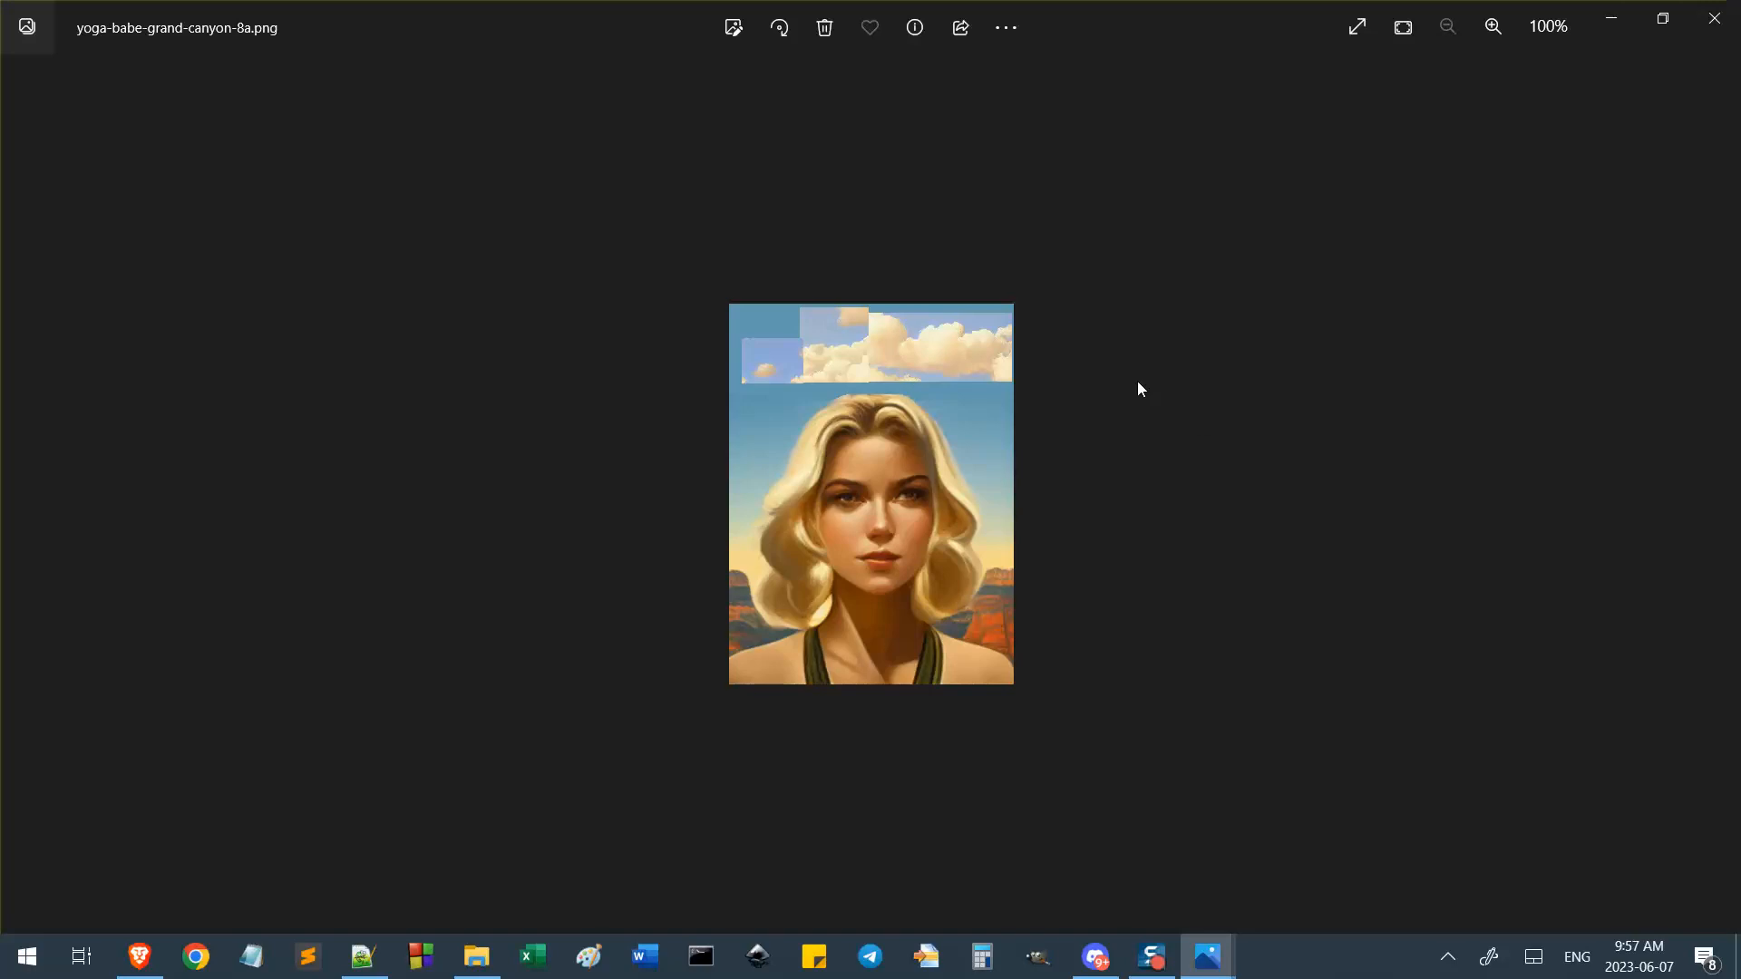
View the following input images from yoga-babe-grand-canyon-8b.png through yoga-babe-grand-canyon-9b.png.
key(Right)
key(Right)
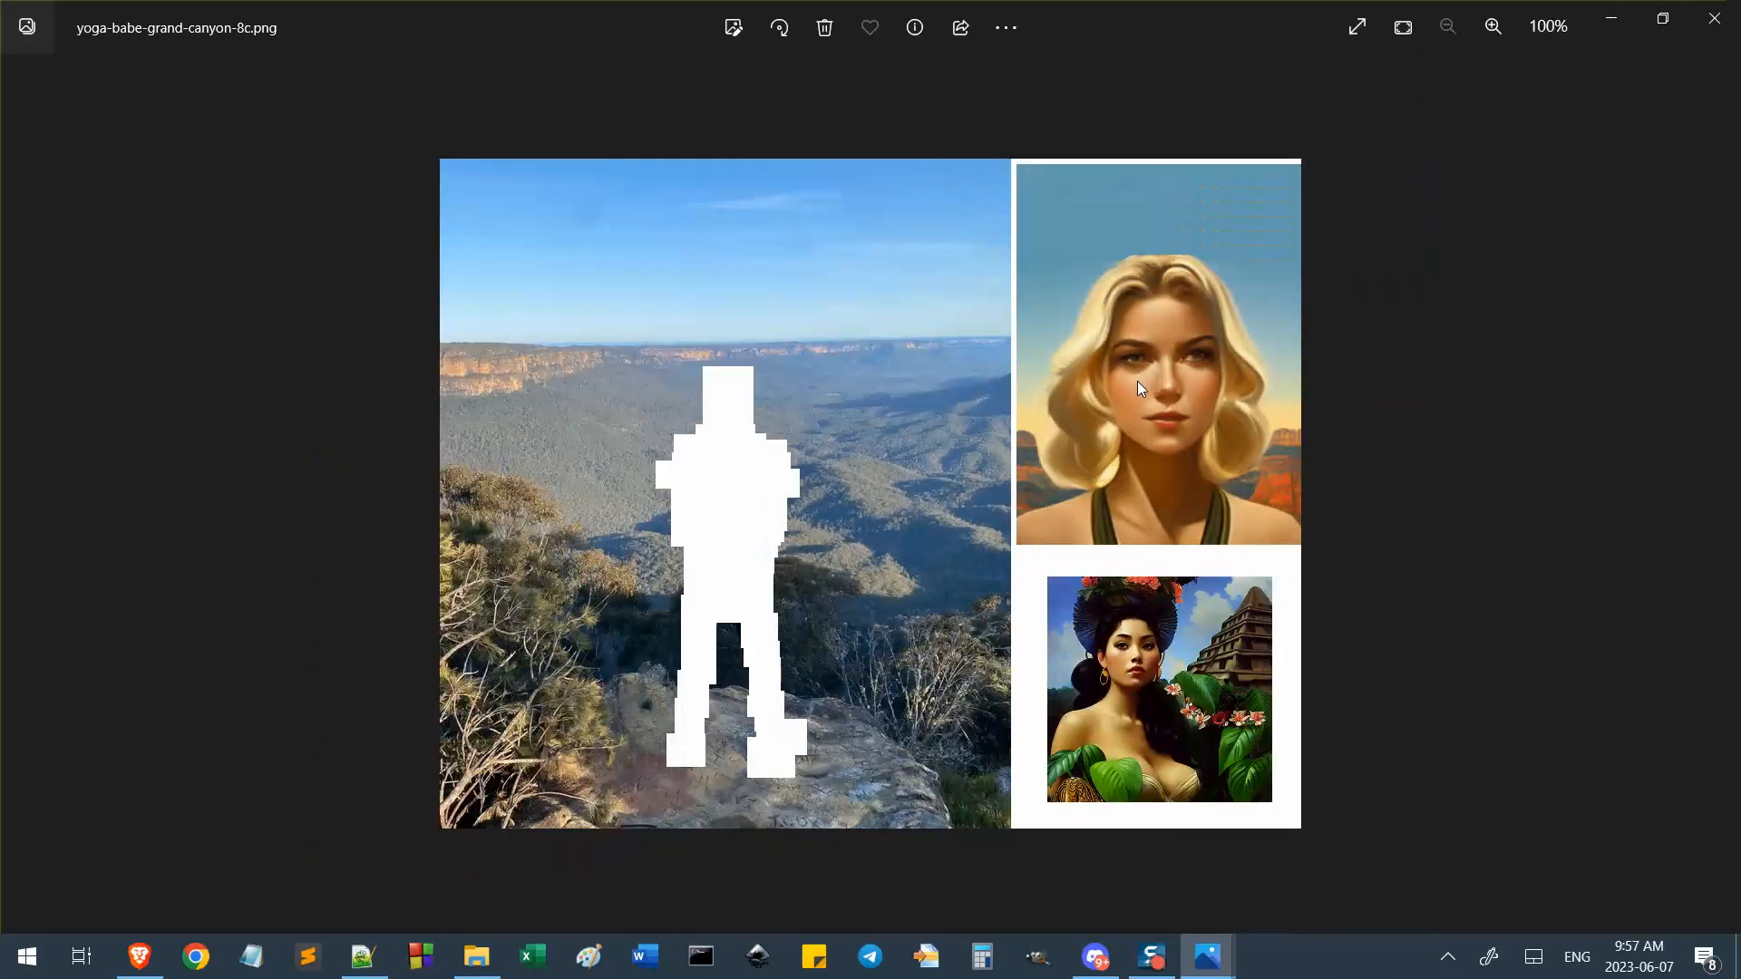
key(Right)
key(Right)
key(Right)
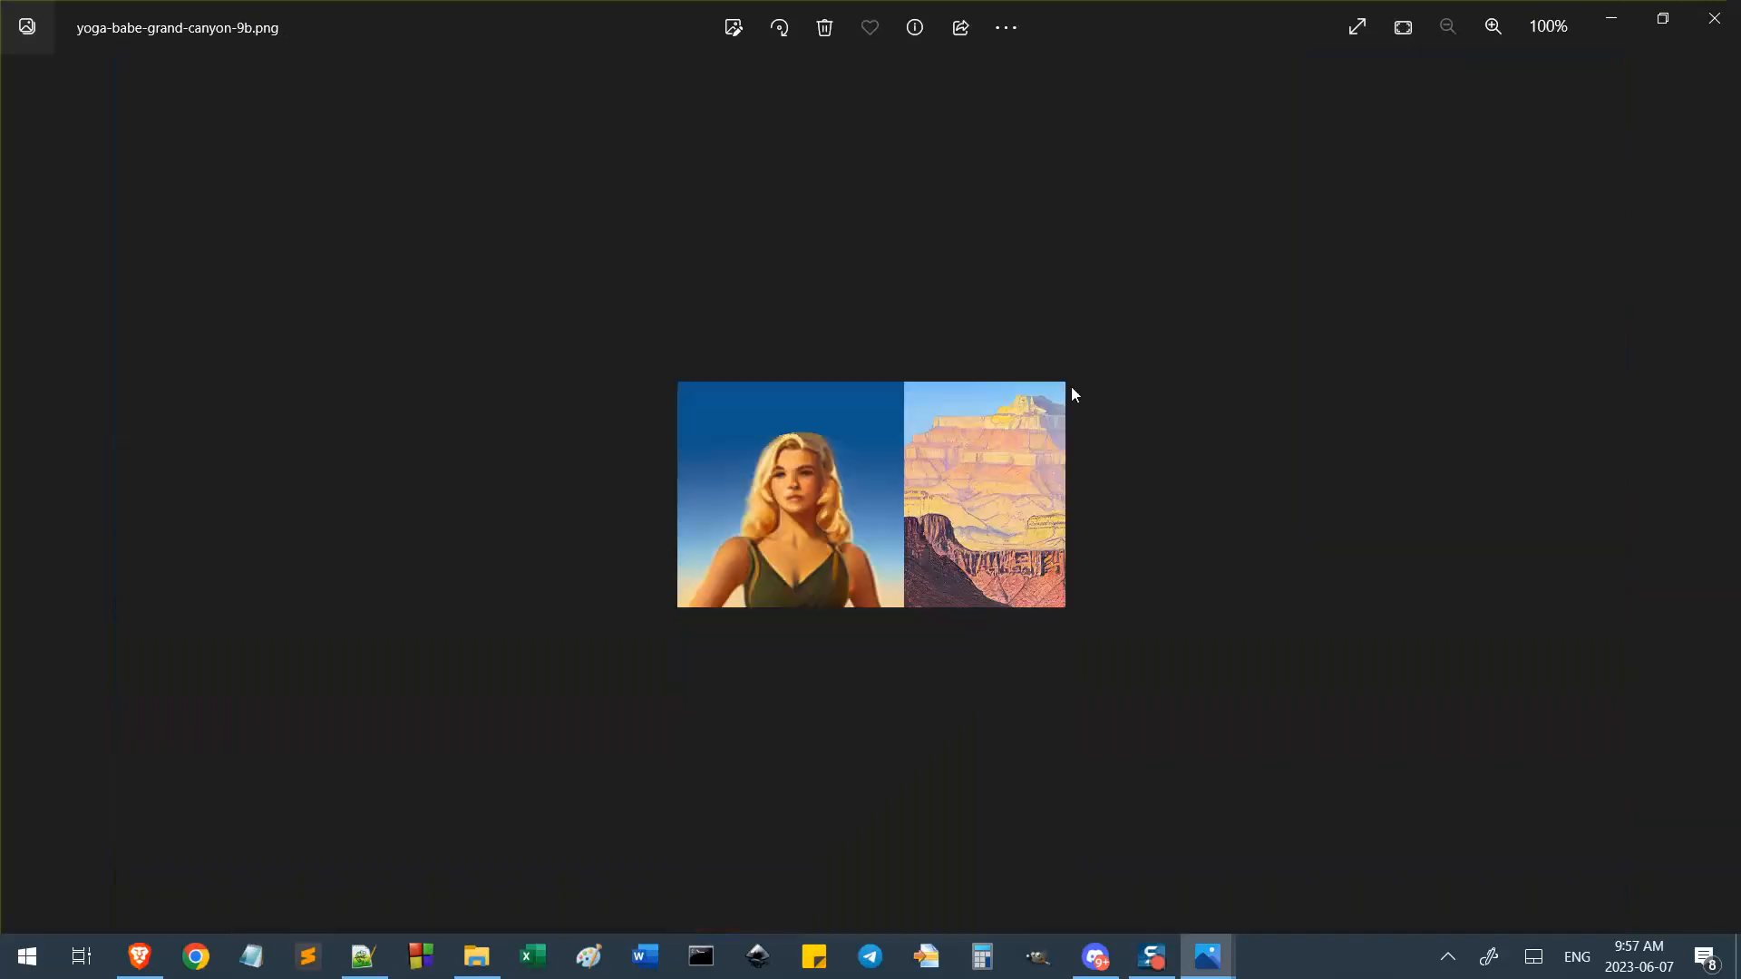
View the collages in yoga-babe-grand-canyon-10.png and yoga-babe-grand-canyon-12.png, ending on the portrait yoga-babe-grand-canyon-13.png.
key(Right)
key(Left)
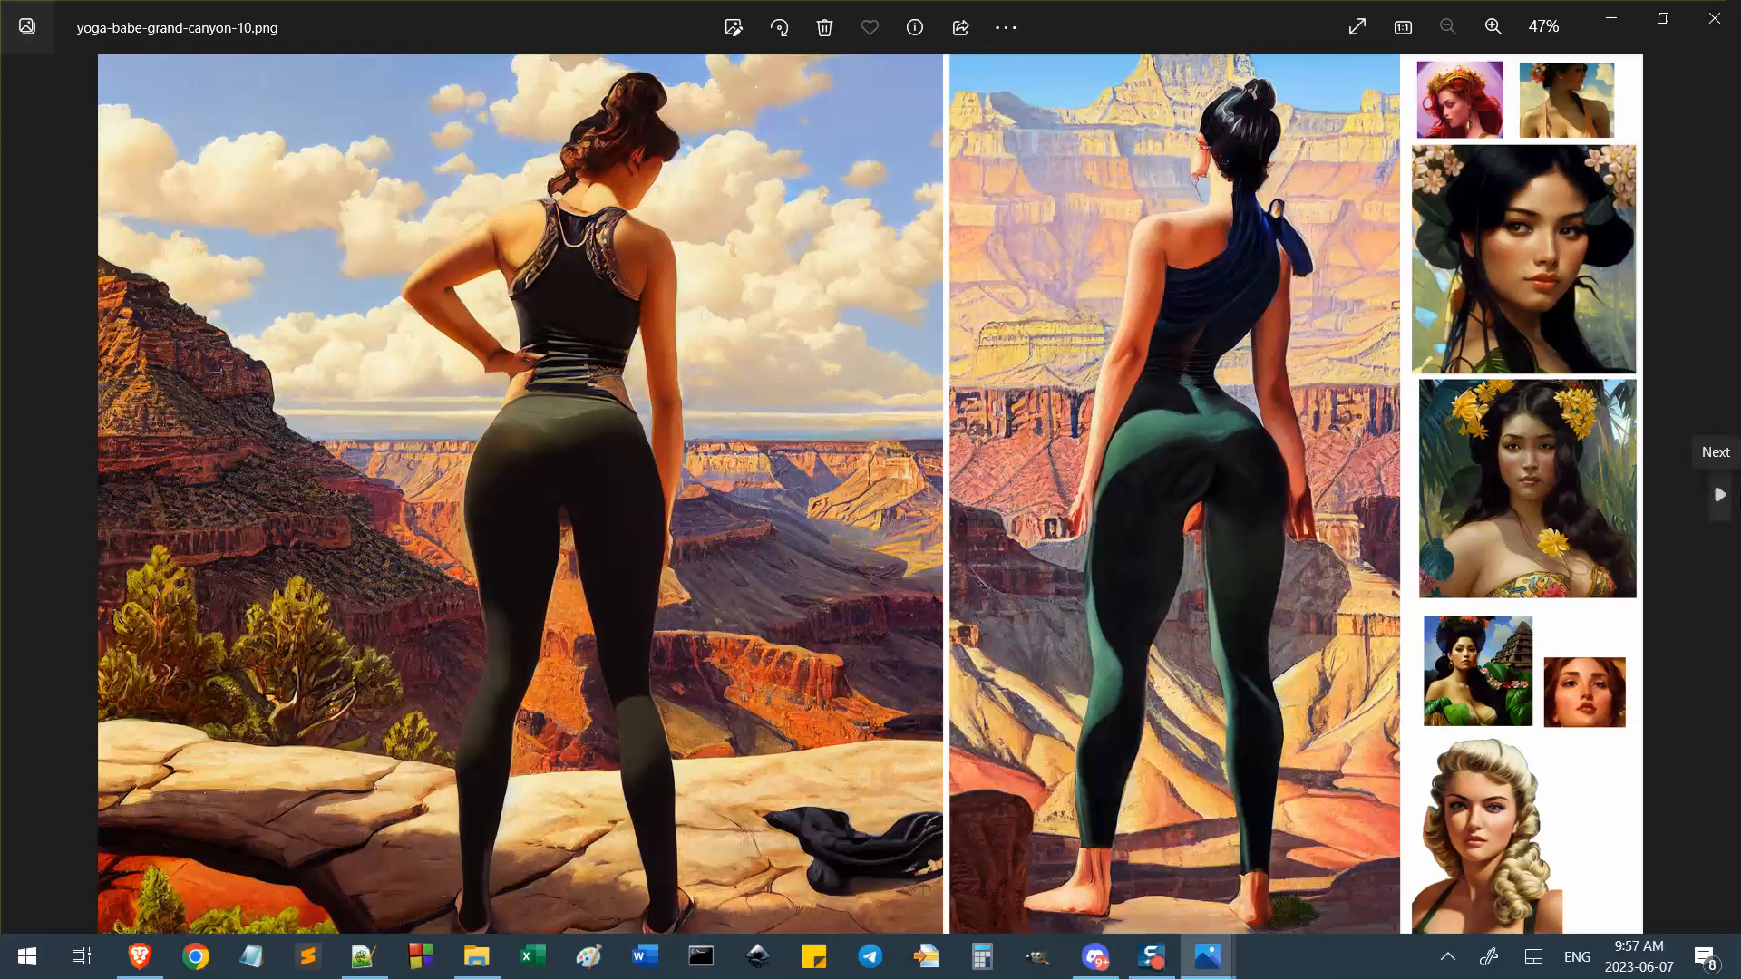
click(1719, 495)
click(1719, 494)
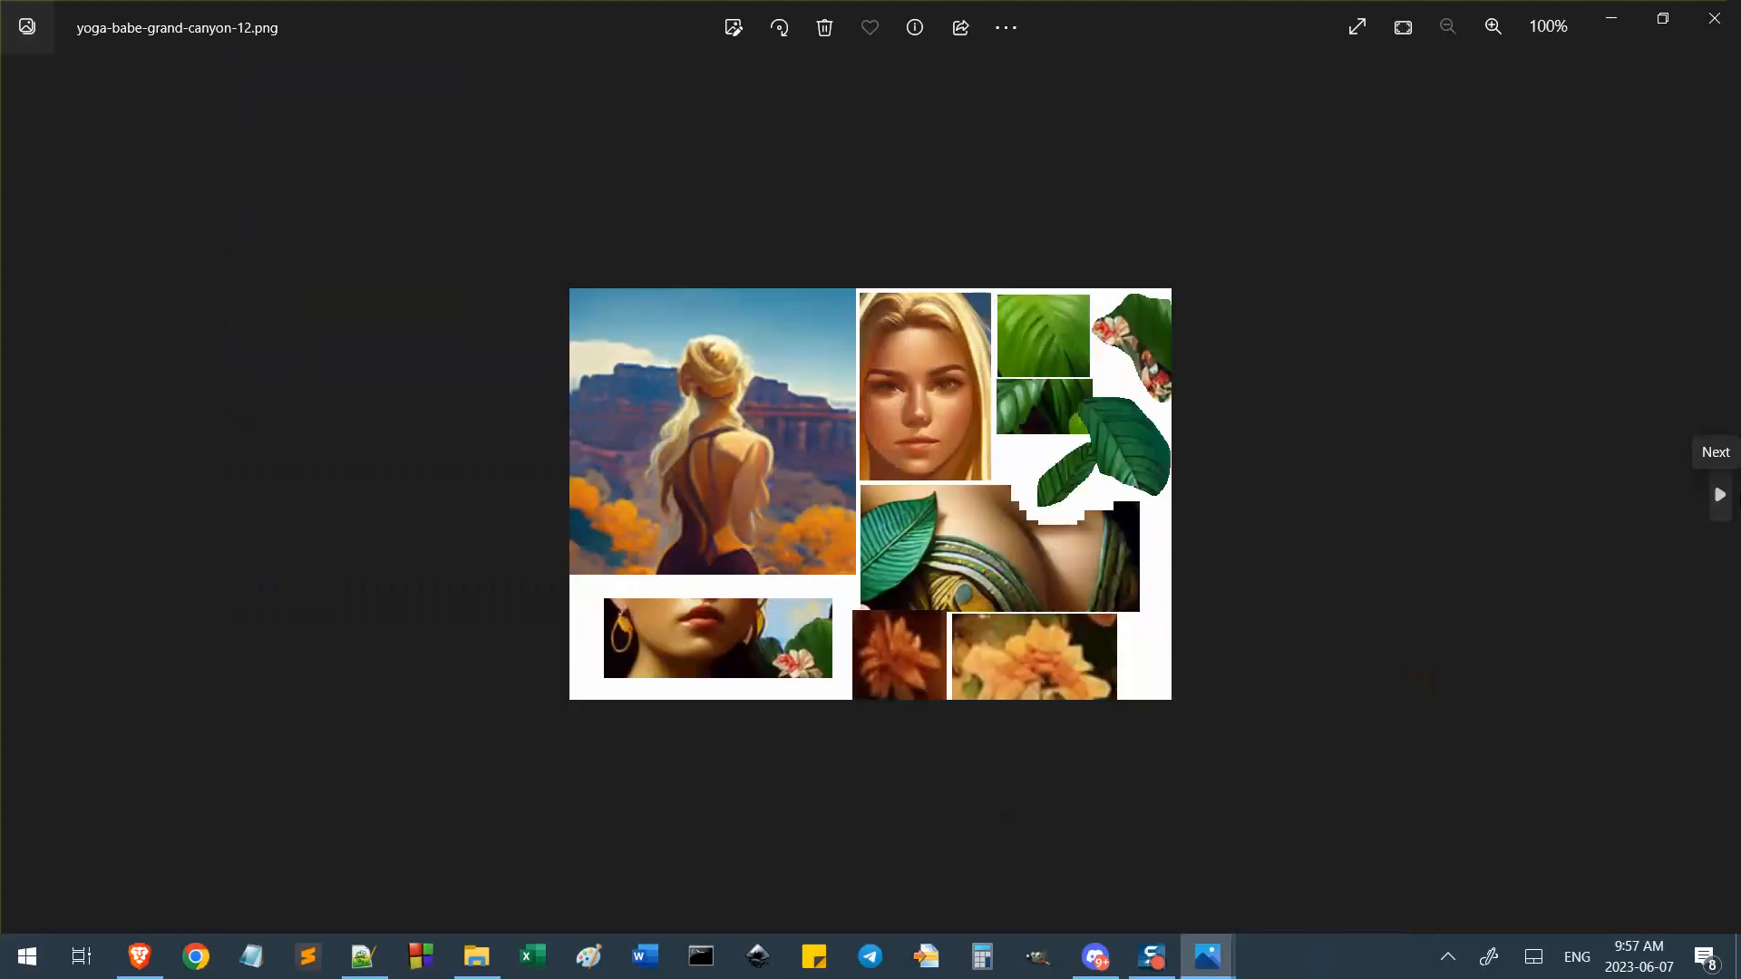
click(1720, 494)
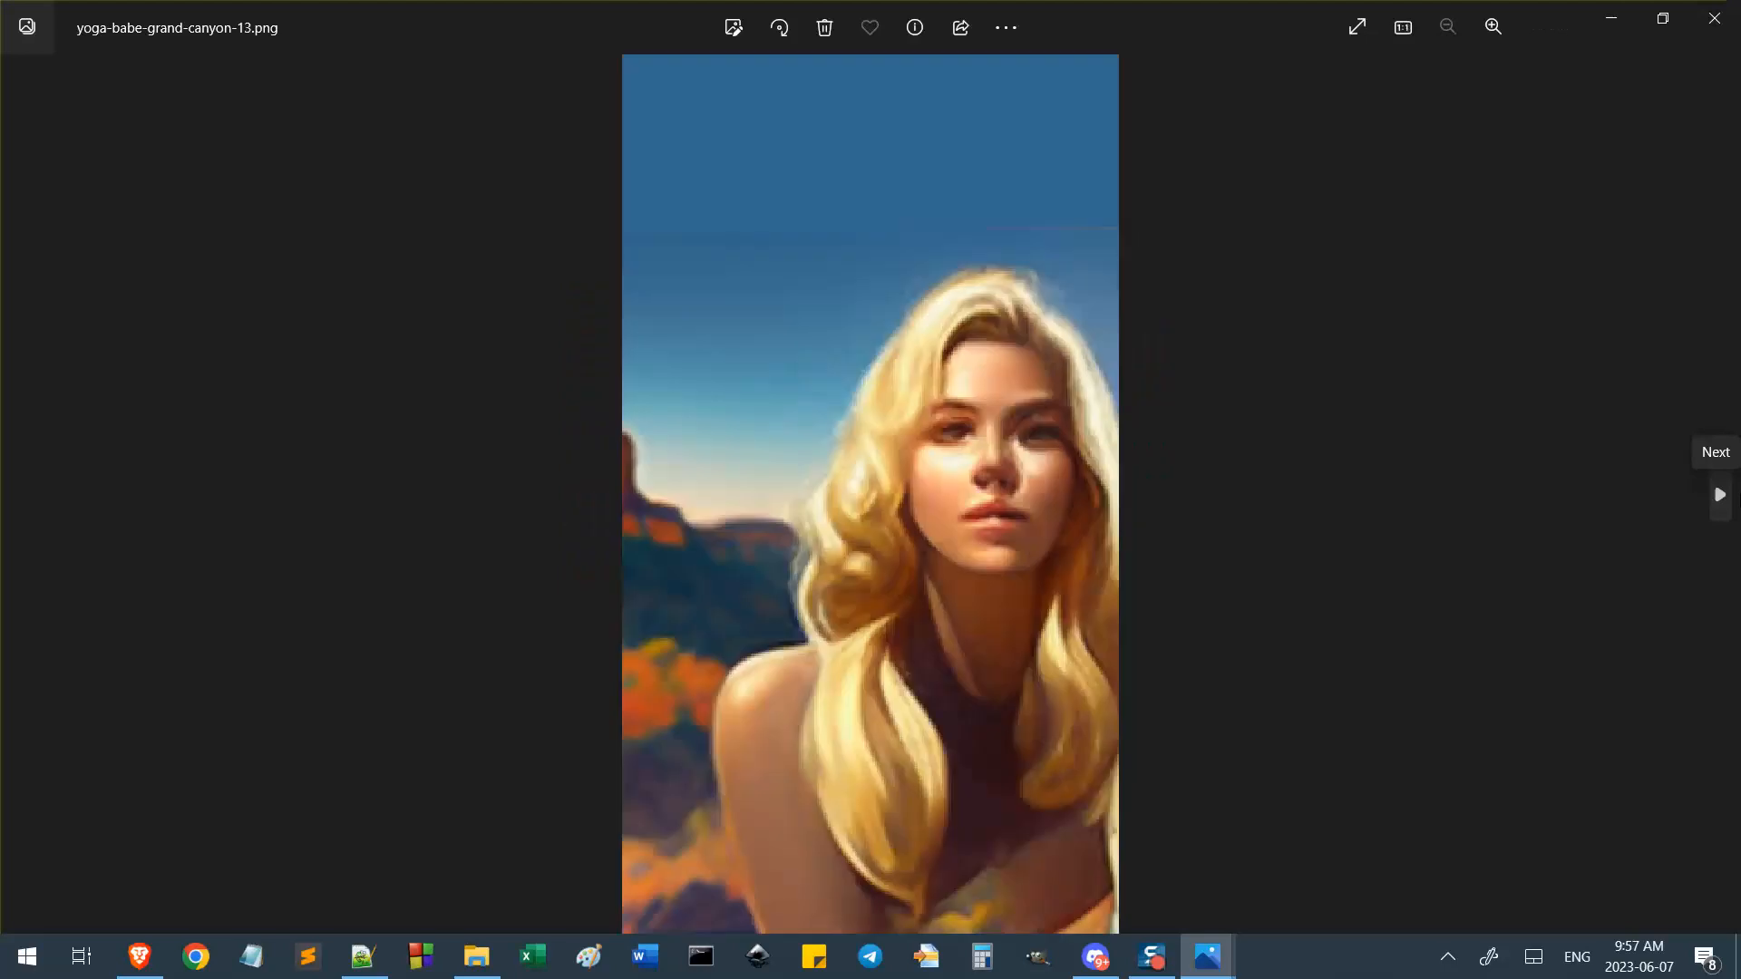
View the input images that follow yoga-babe-grand-canyon-13.png, through yoga-babe-grand-canyon-16.png and onward.
click(1720, 494)
click(1719, 495)
click(1720, 495)
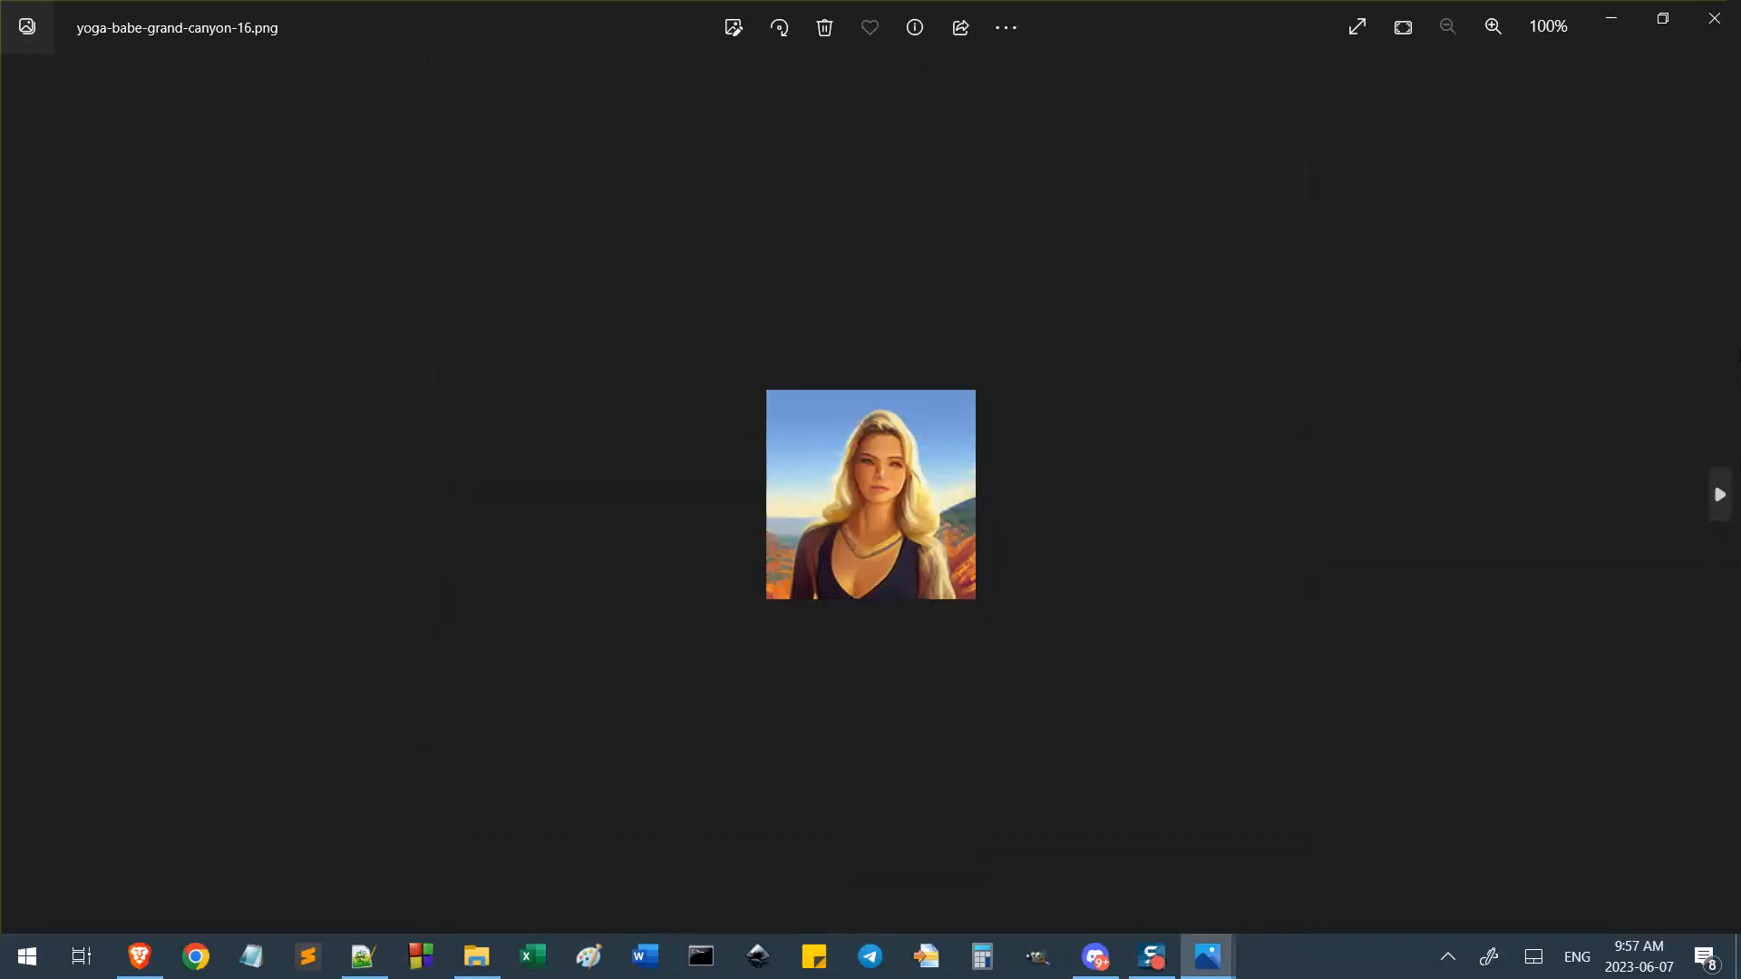
click(1720, 495)
Switch to the Midjourney gallery in the browser and look over the jetski image grids.
key(alt+Tab)
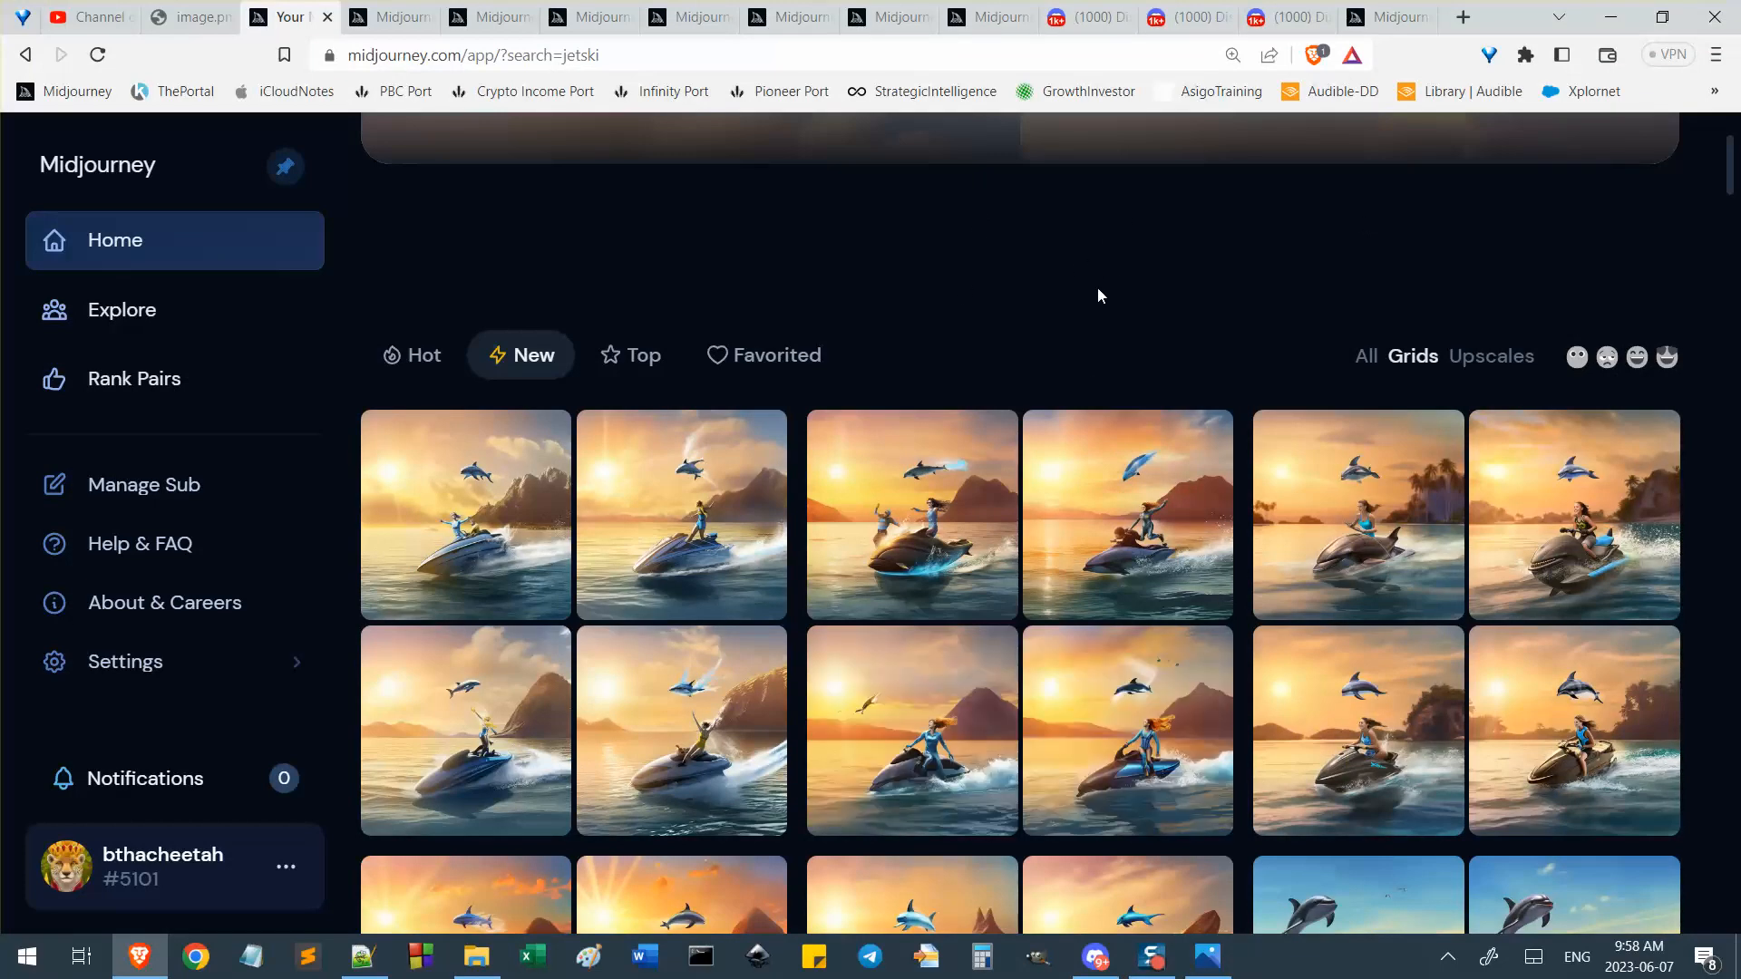
scroll(1098, 292, down, 3)
scroll(1293, 388, down, 4)
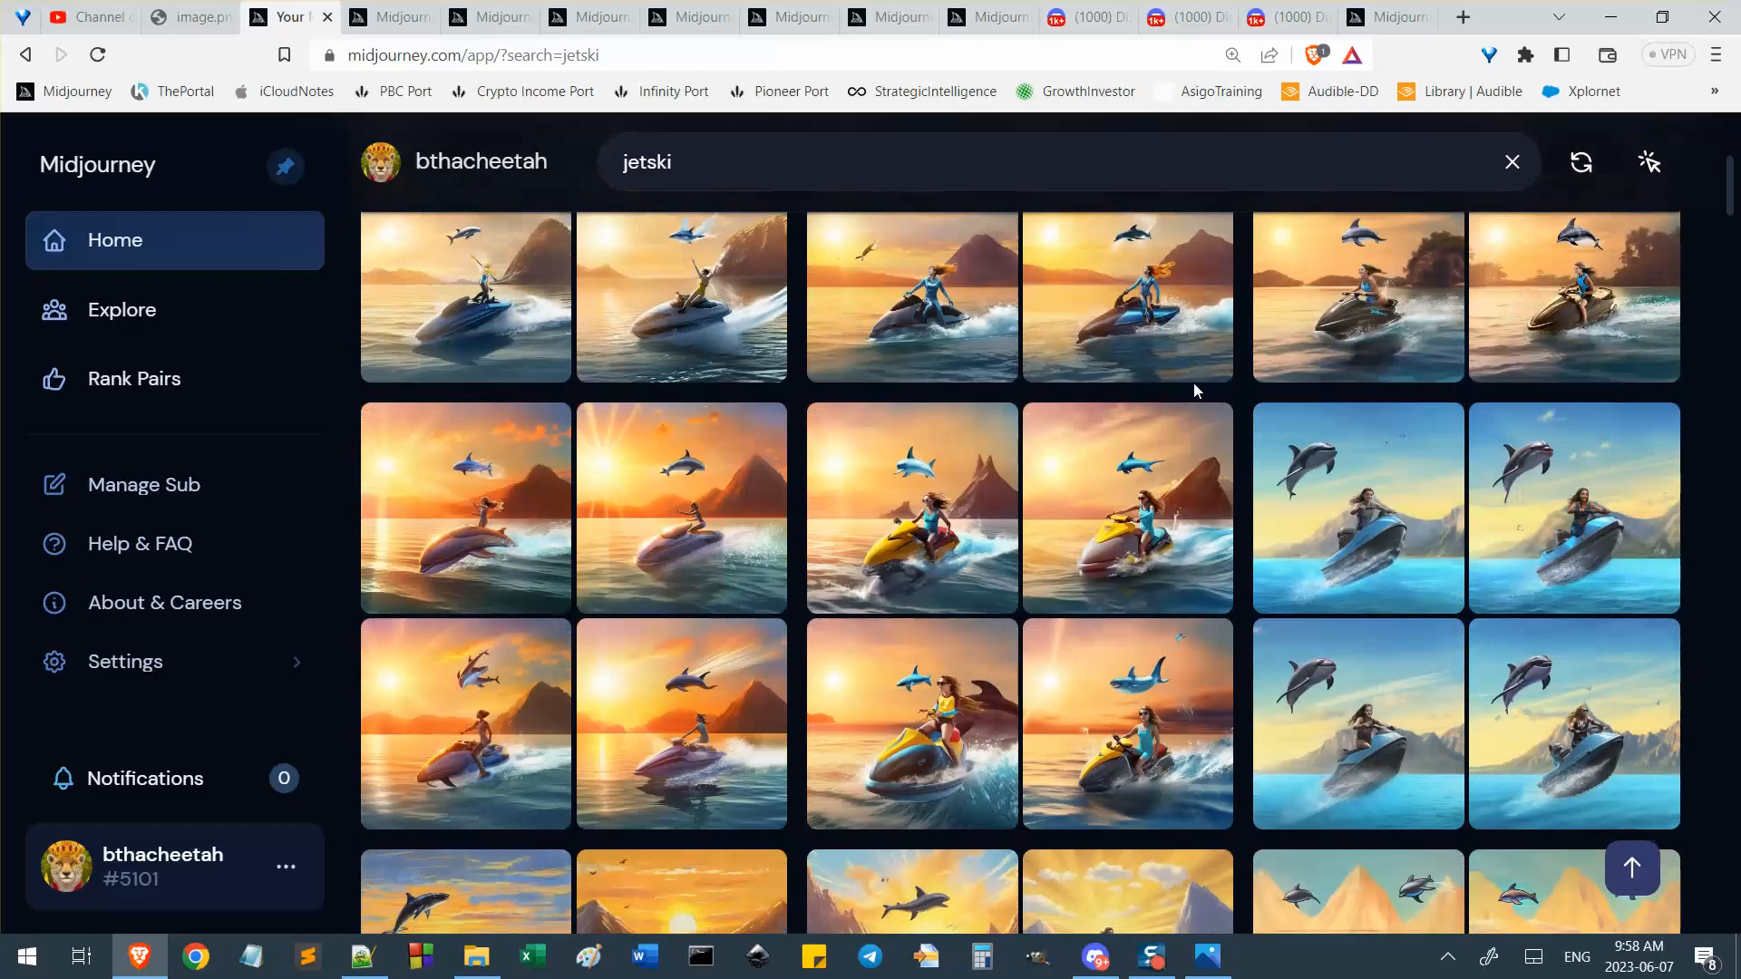
scroll(1374, 453, down, 4)
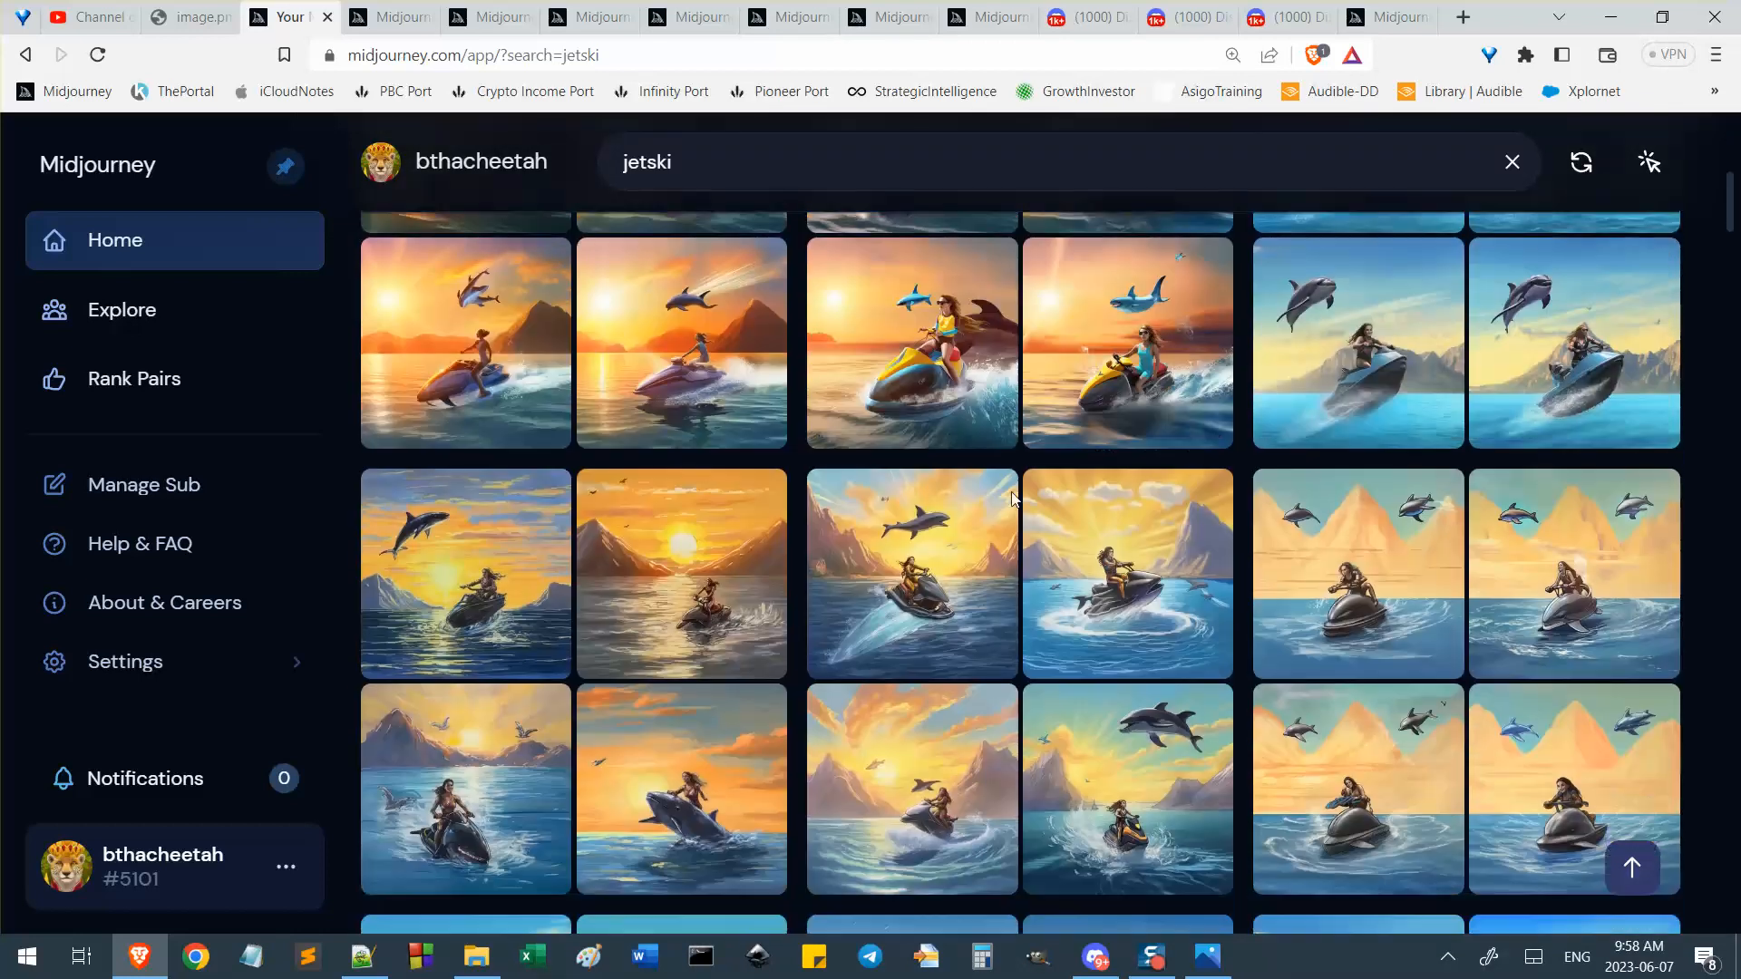
scroll(1079, 513, up, 10)
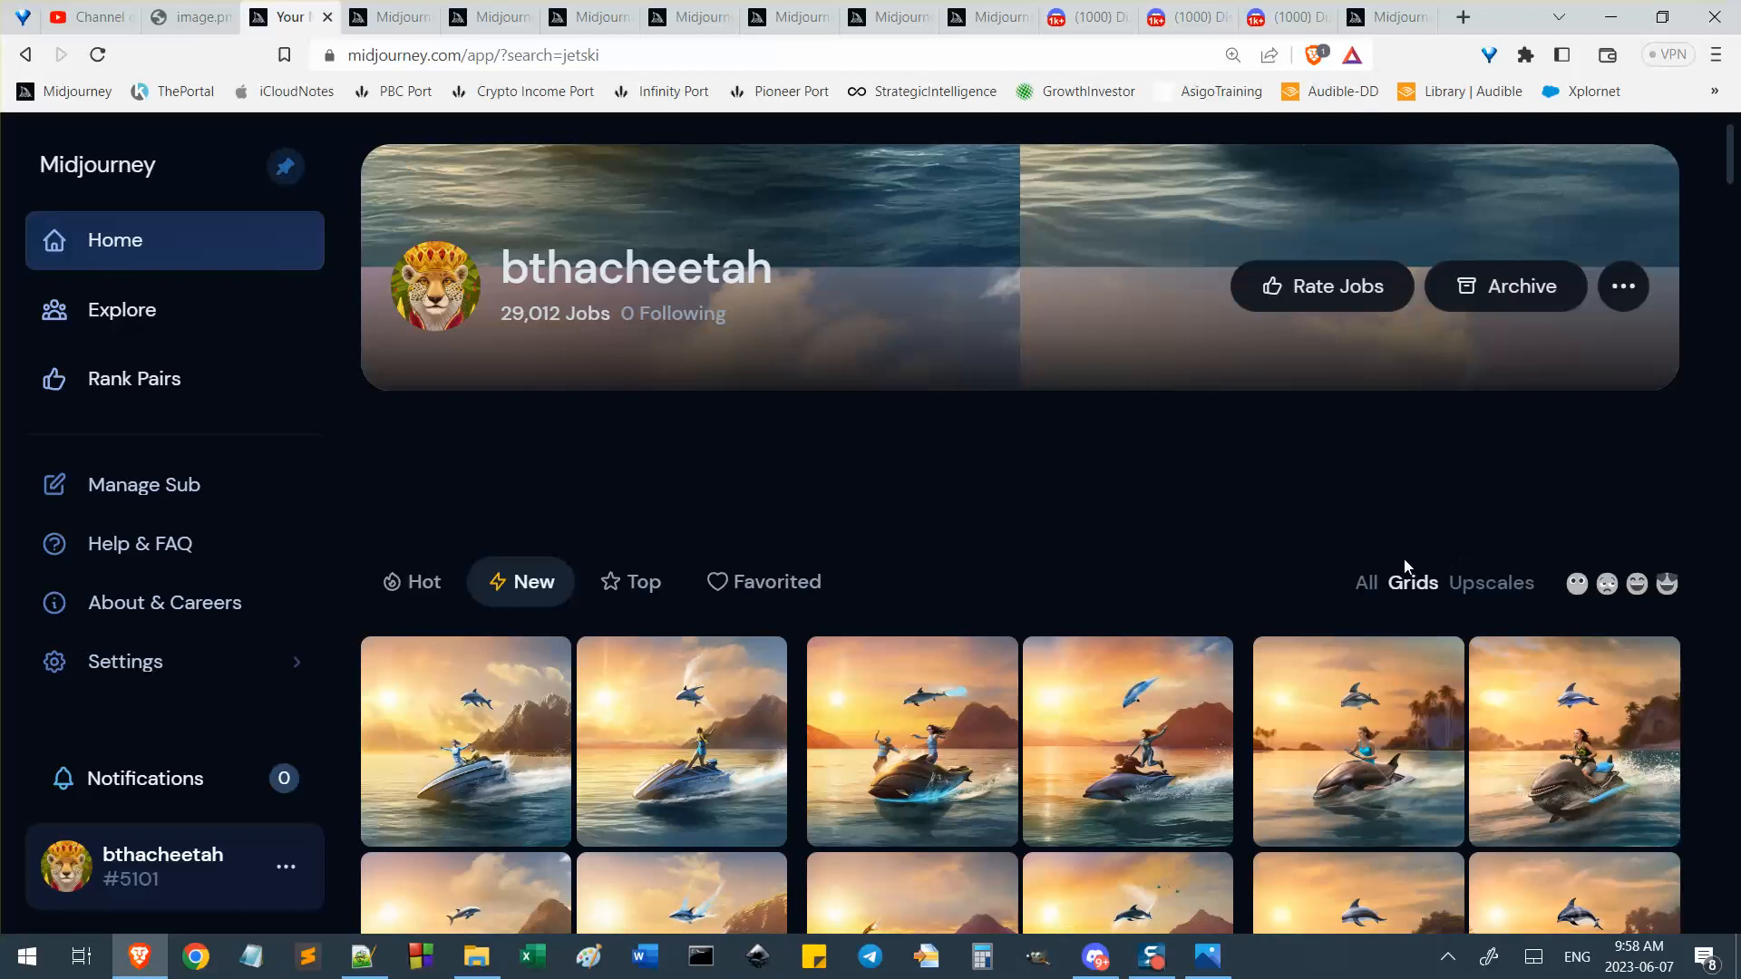
scroll(1197, 445, down, 5)
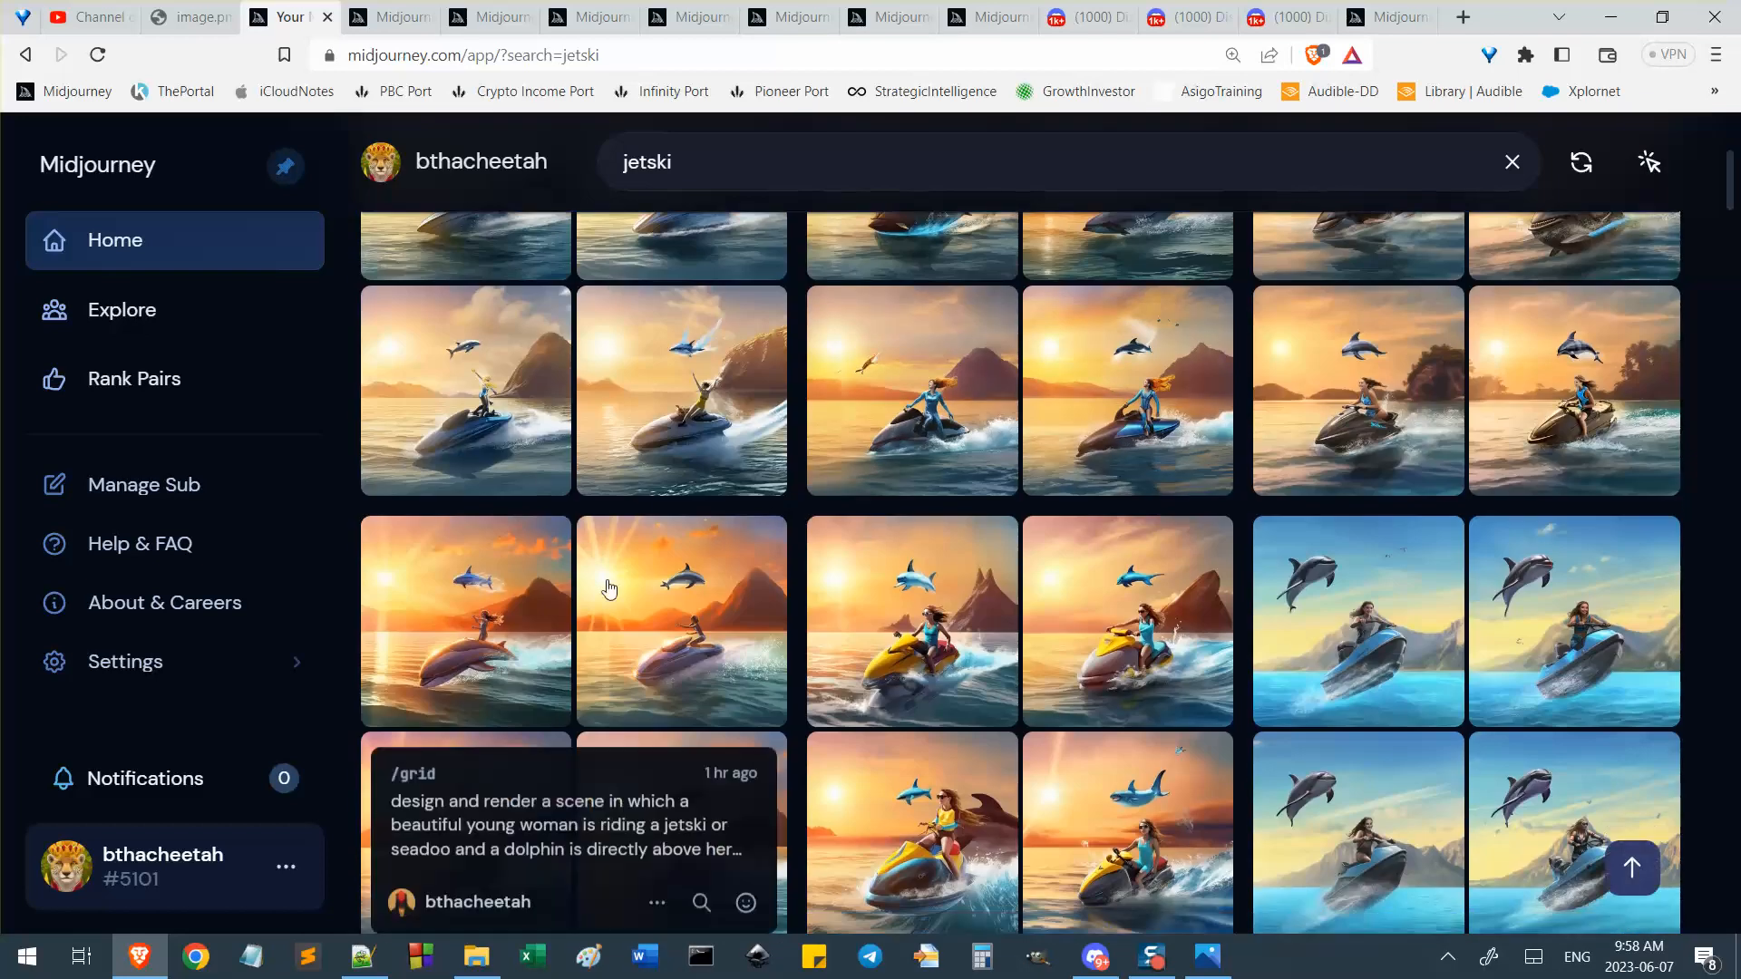
scroll(1172, 393, up, 2)
scroll(1173, 393, up, 4)
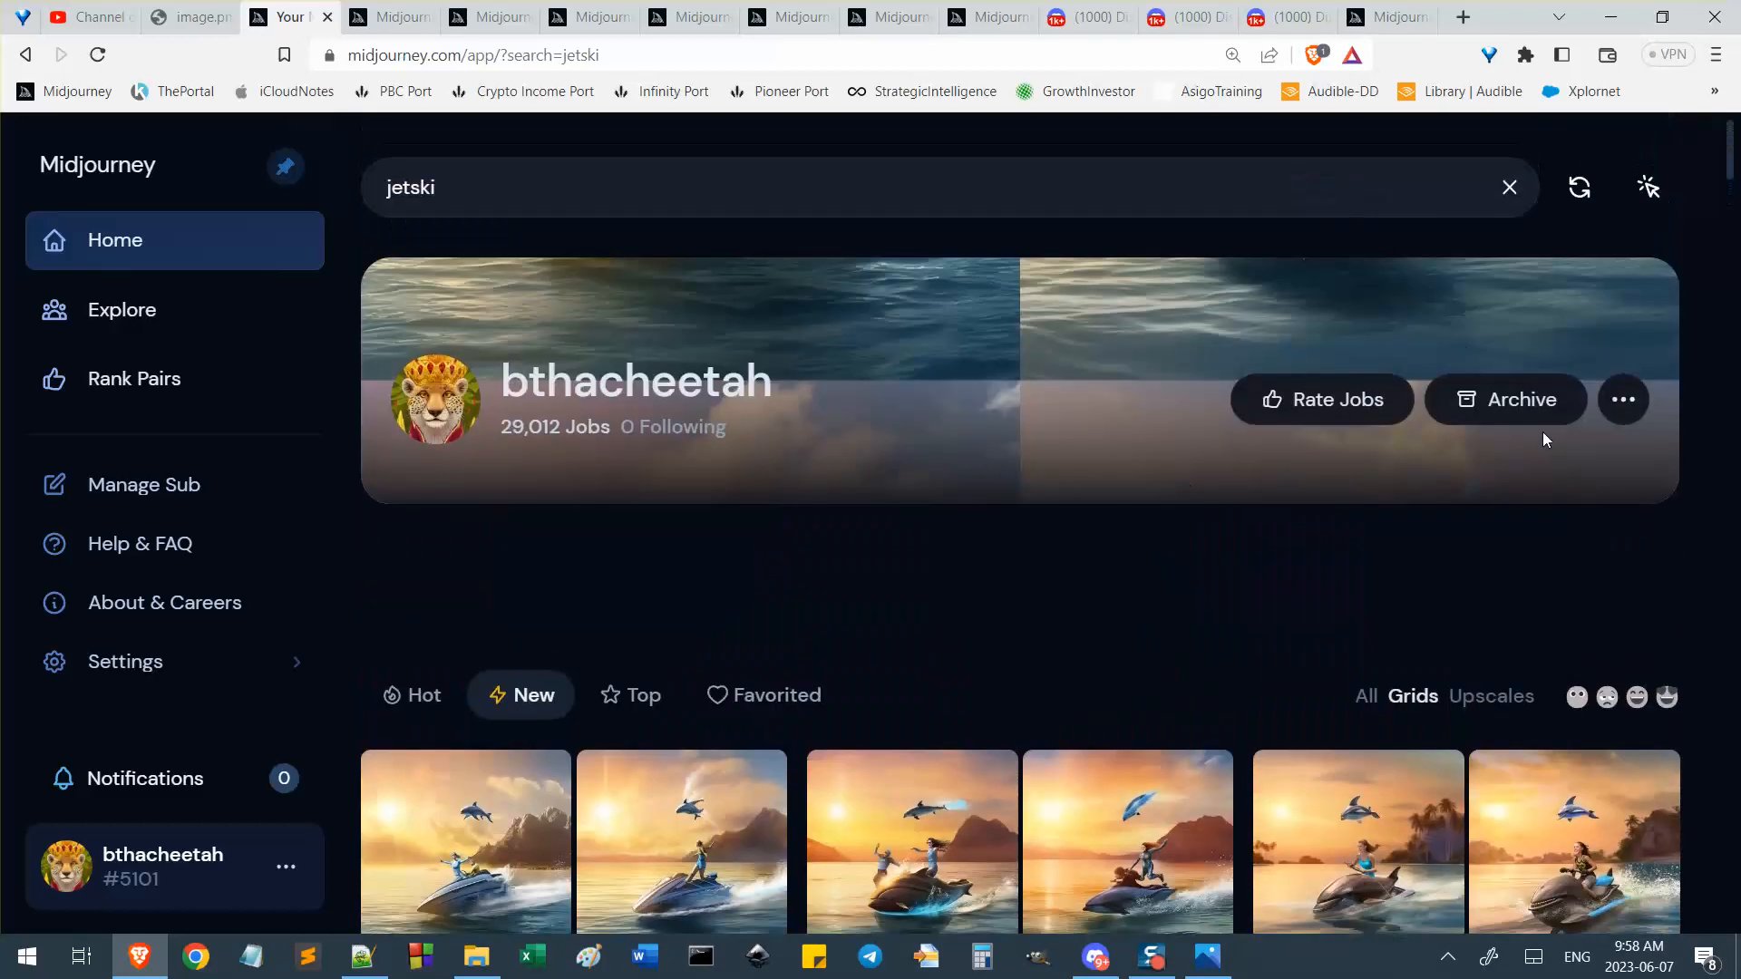
Refresh the gallery's jetski search results.
click(1580, 189)
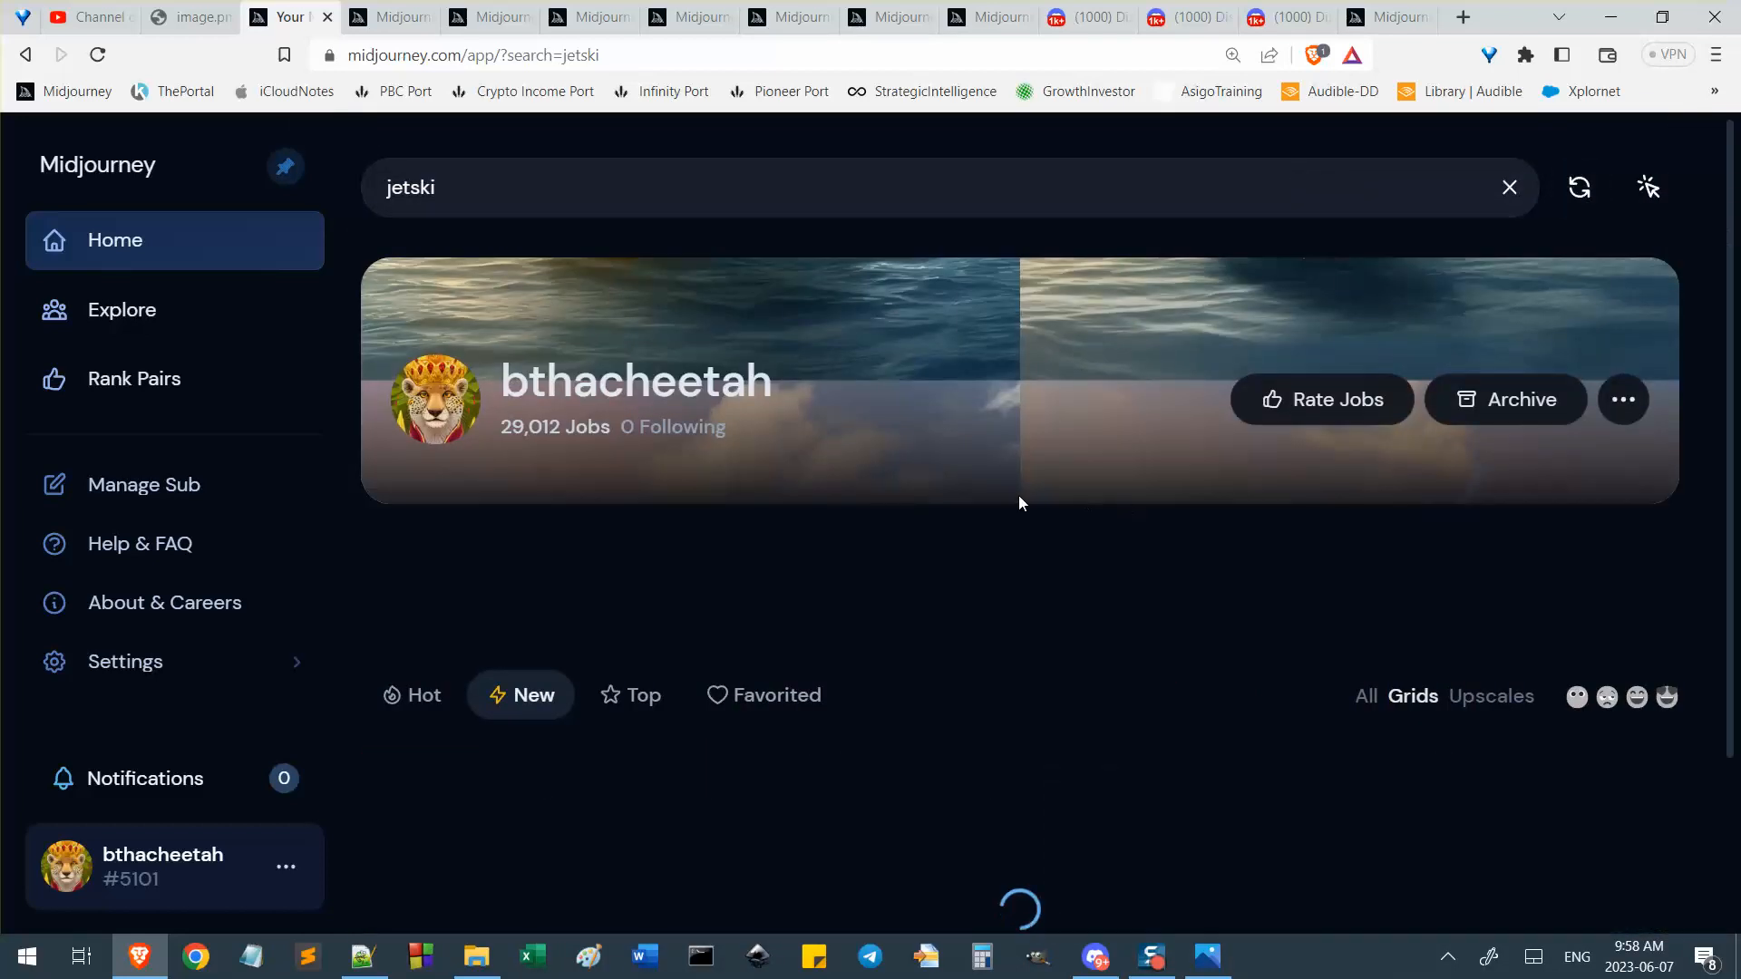
scroll(1020, 494, down, 2)
scroll(1020, 493, up, 1)
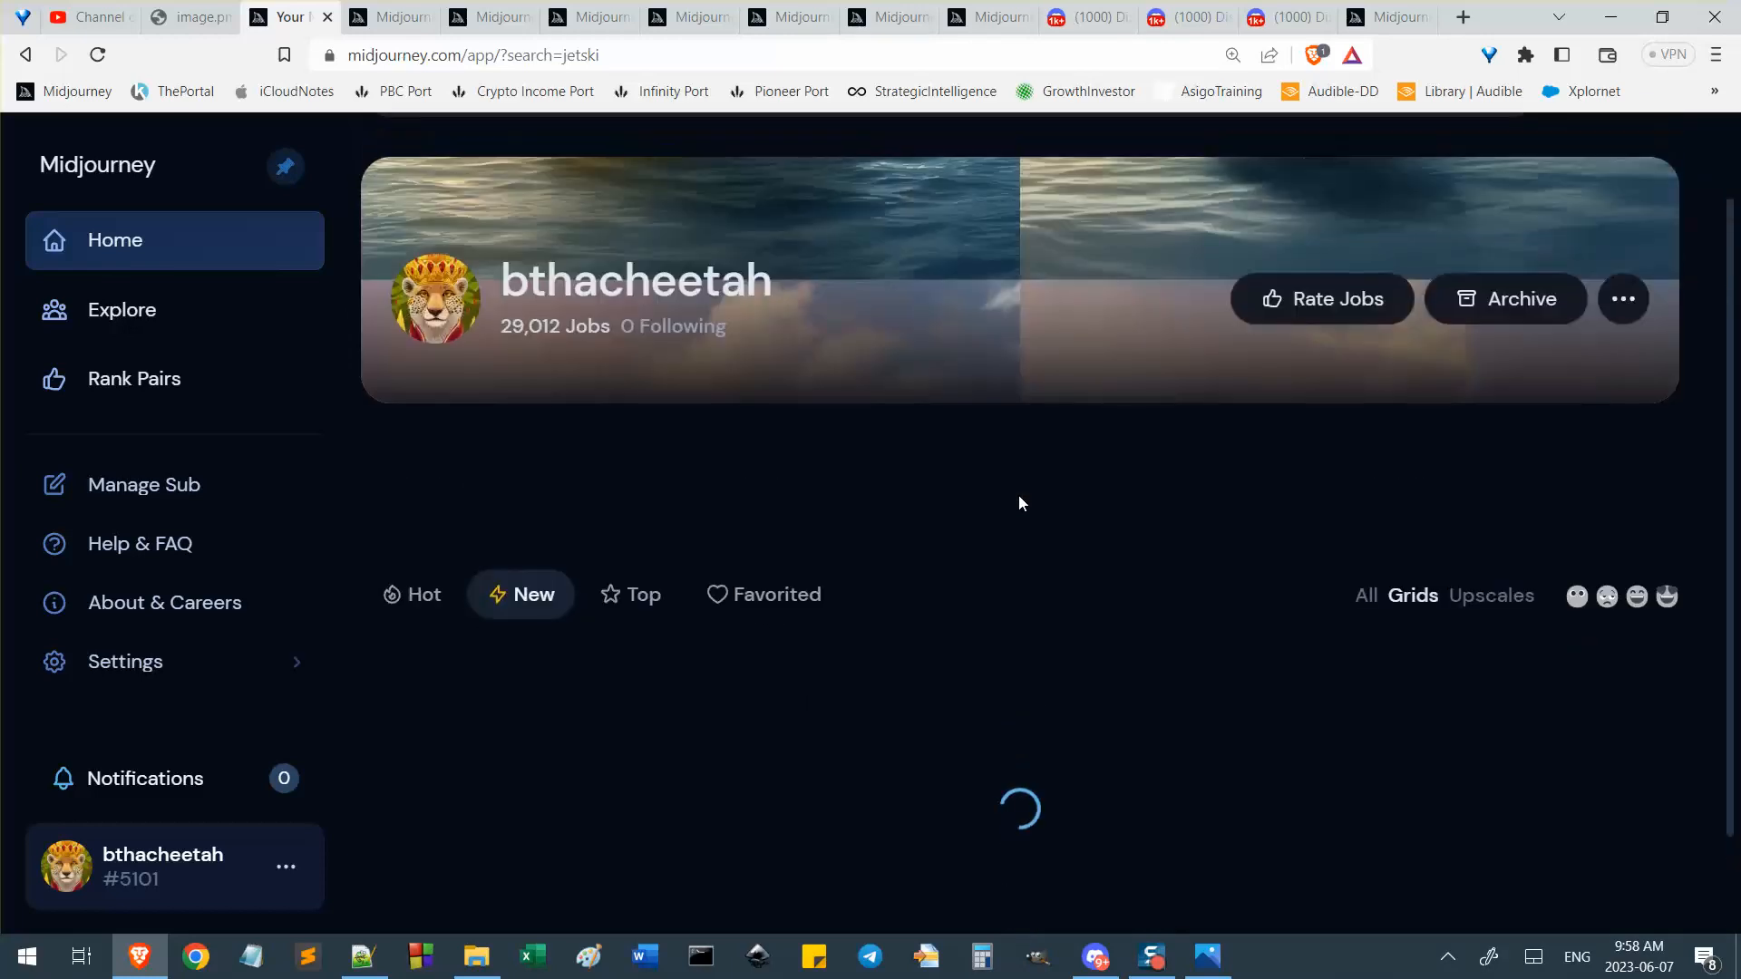
Check the jetski paintings in the open Discord conversations with Midjourney Bot and return to the Midjourney gallery.
click(1097, 17)
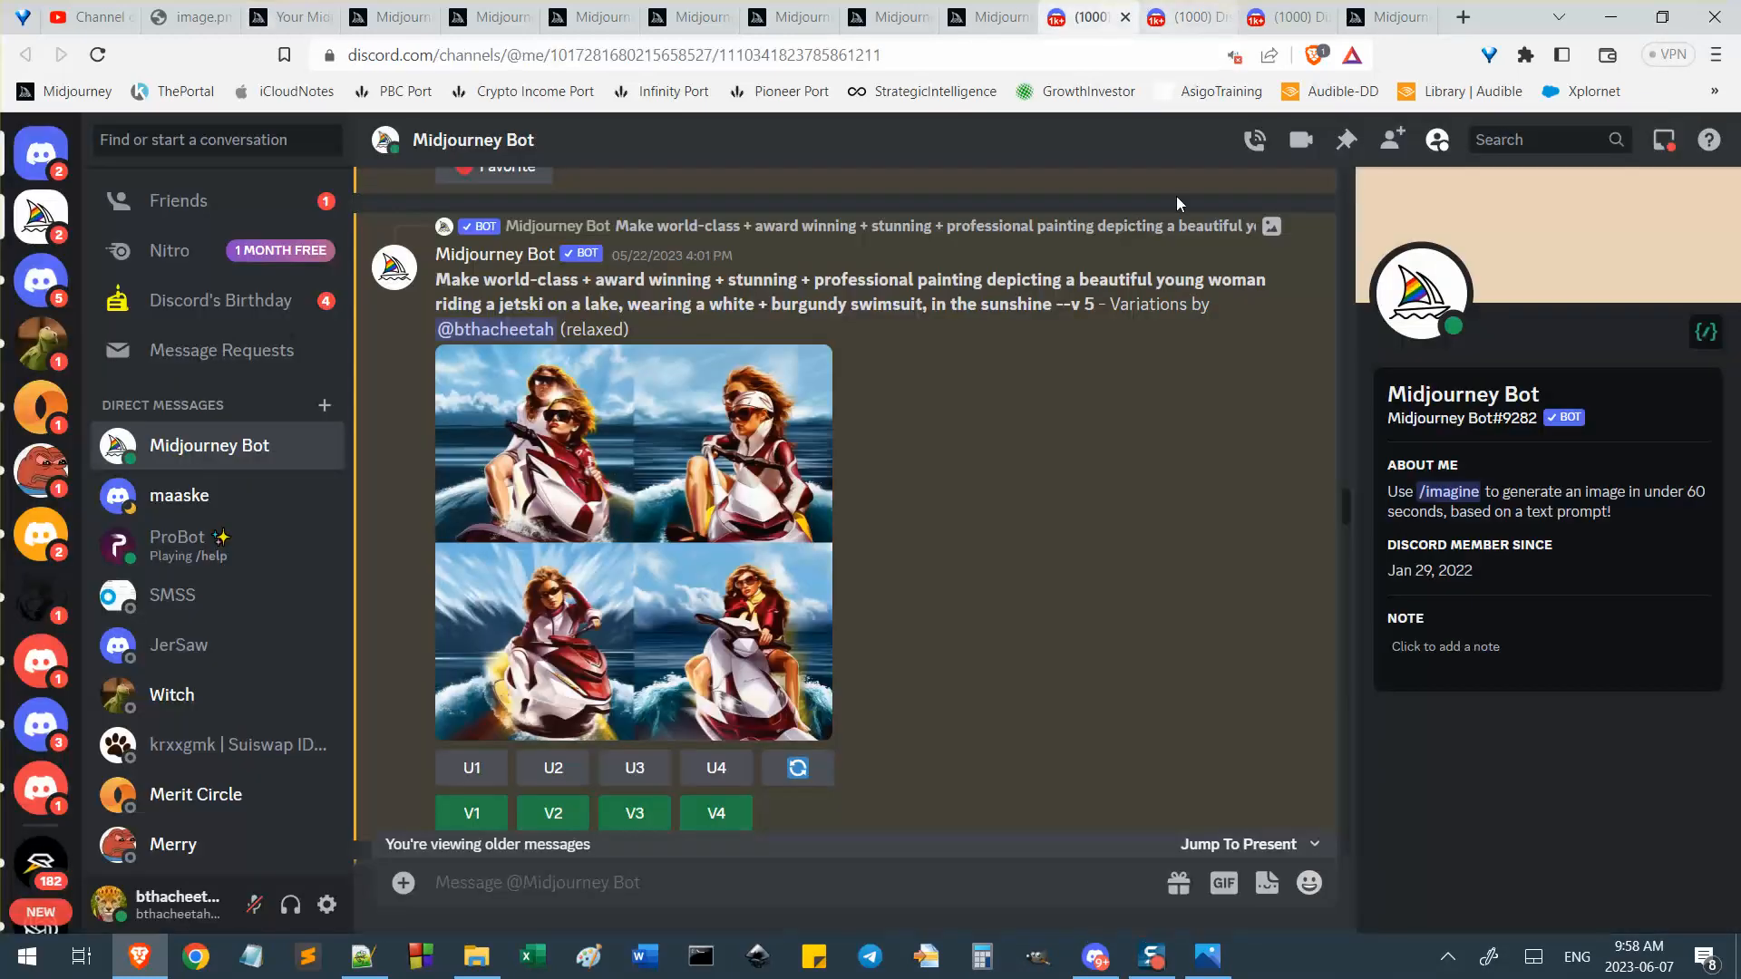
click(1179, 11)
click(1290, 15)
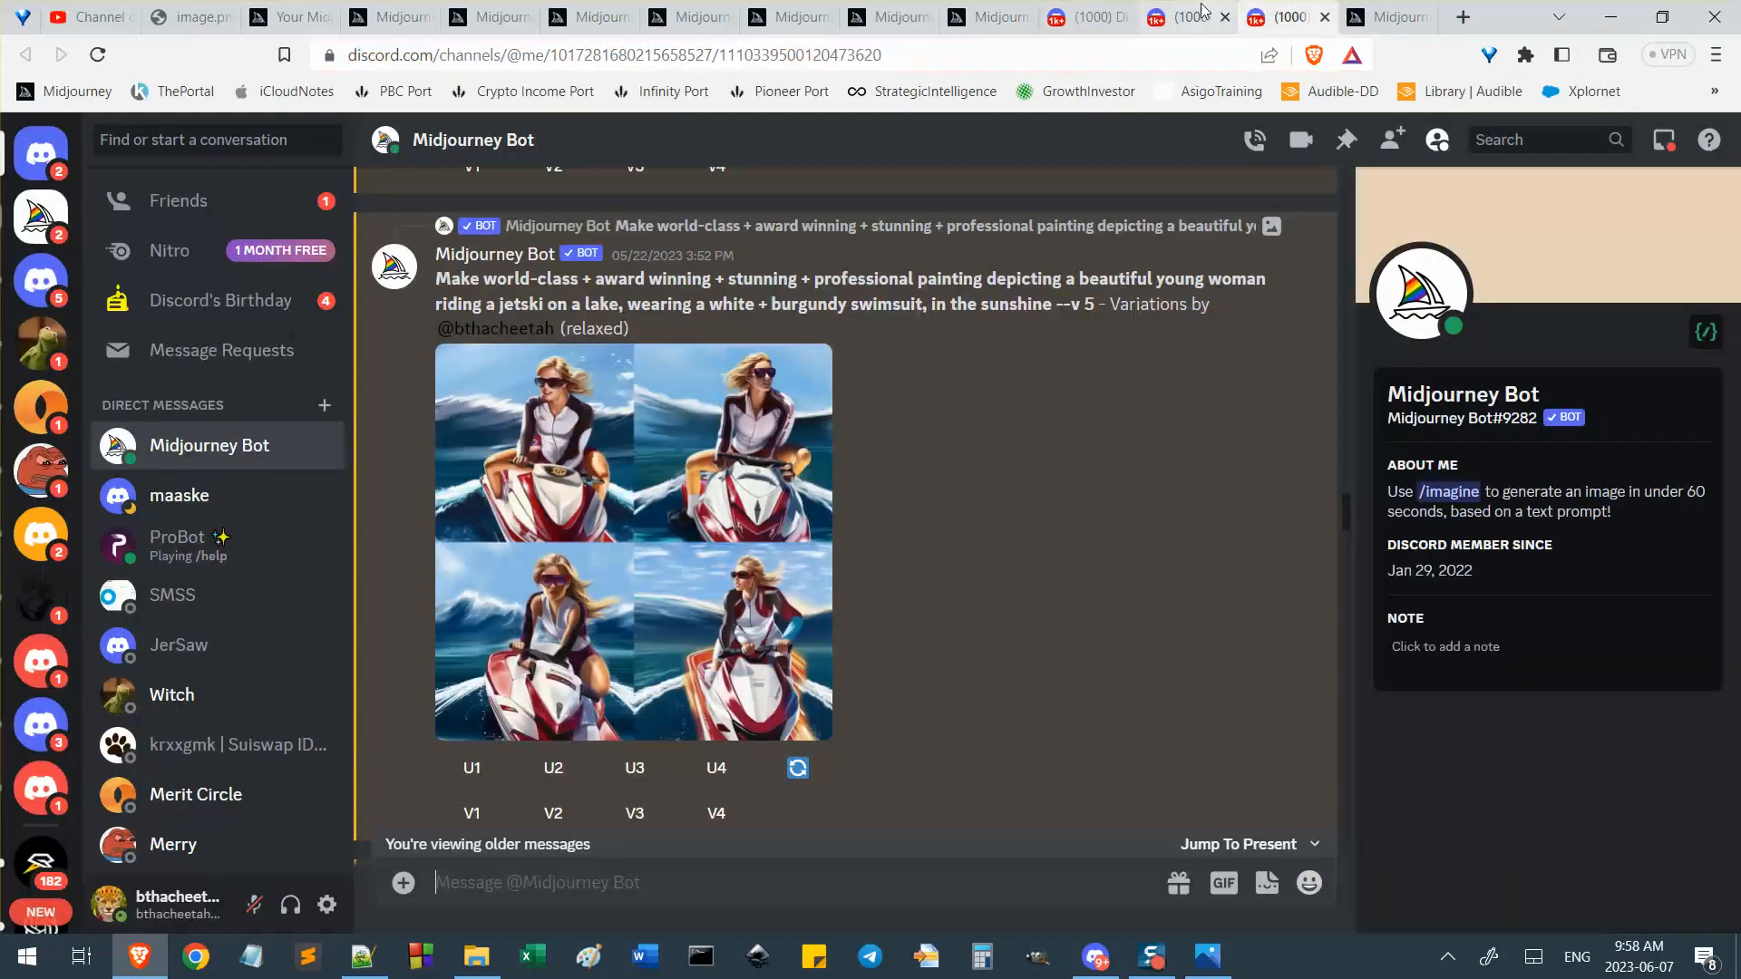
click(292, 16)
Examine the newest jetski grids, from the portraits and burgundy jetski paintings to the first dolphin sunset scenes.
scroll(961, 497, down, 1)
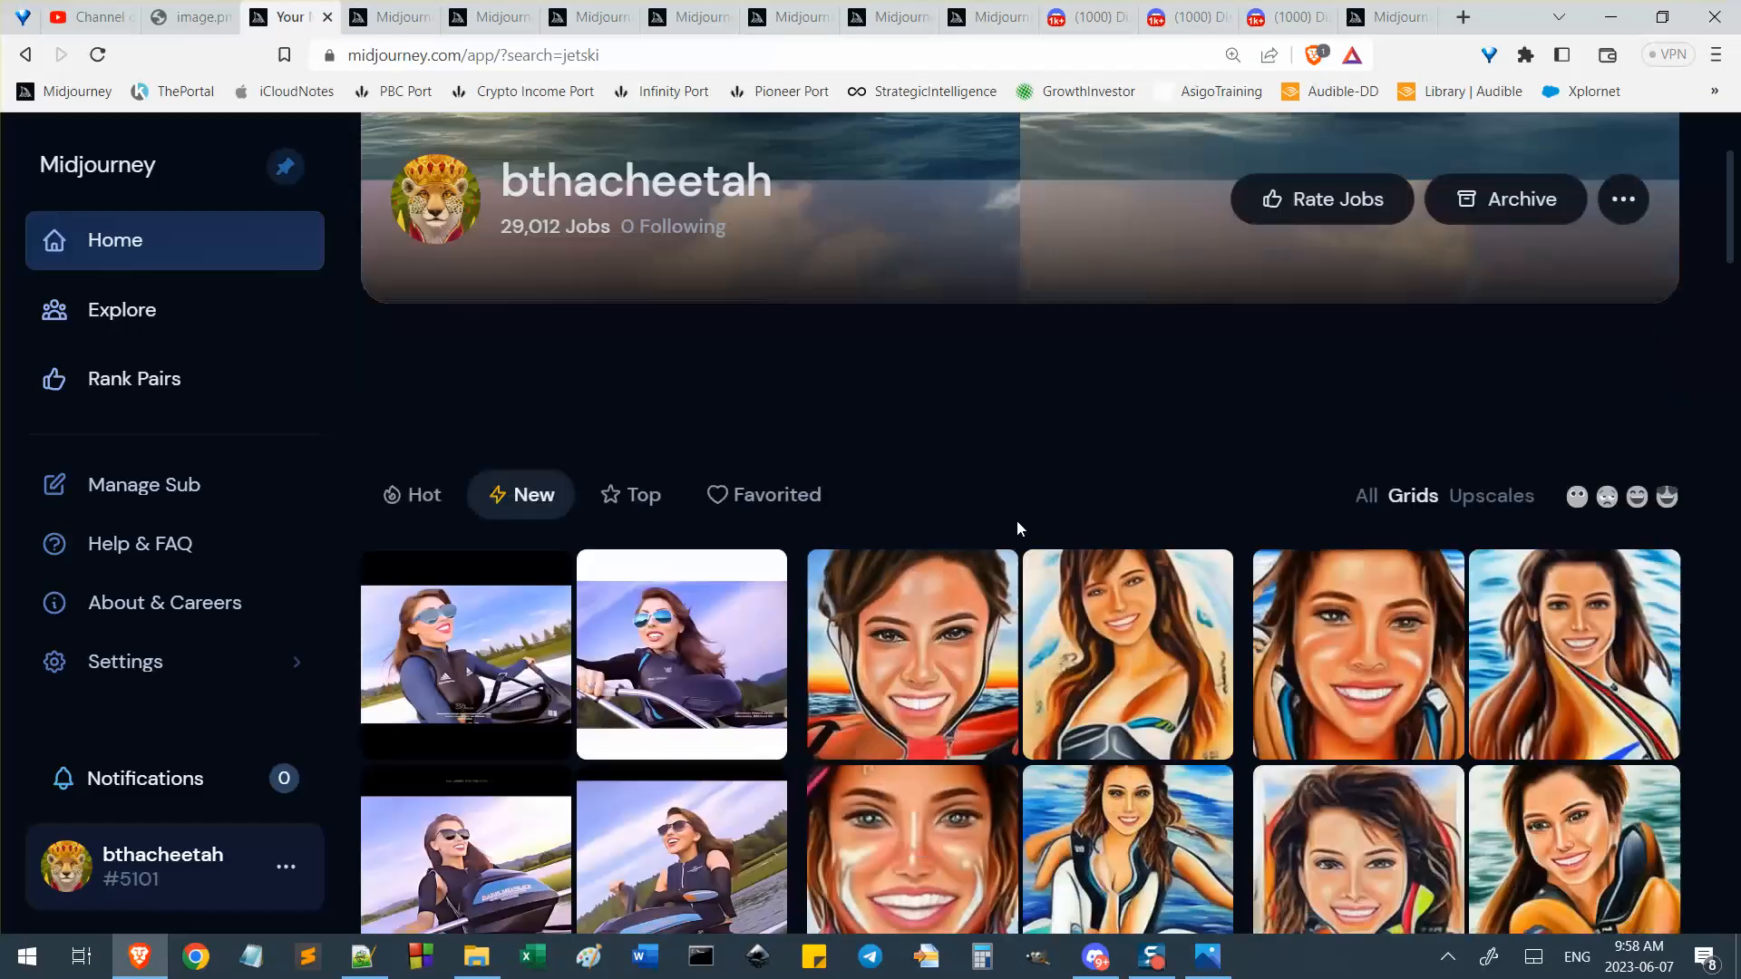
scroll(1326, 386, up, 2)
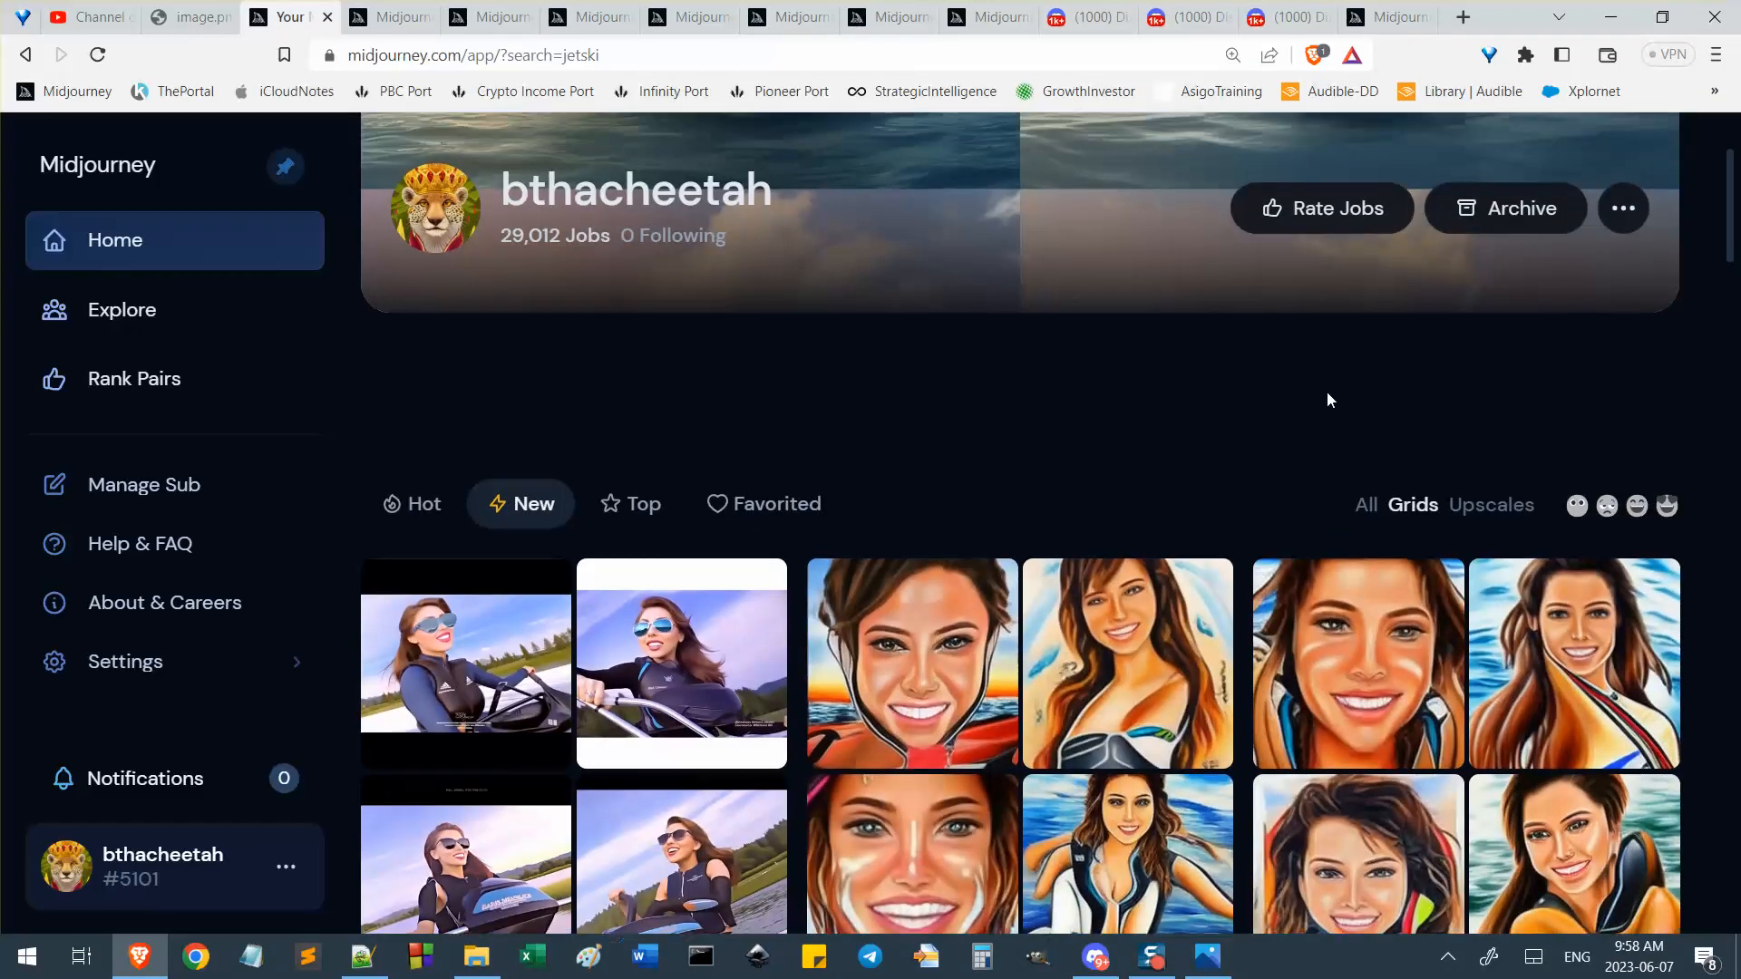
scroll(1329, 399, down, 3)
scroll(1274, 226, down, 1)
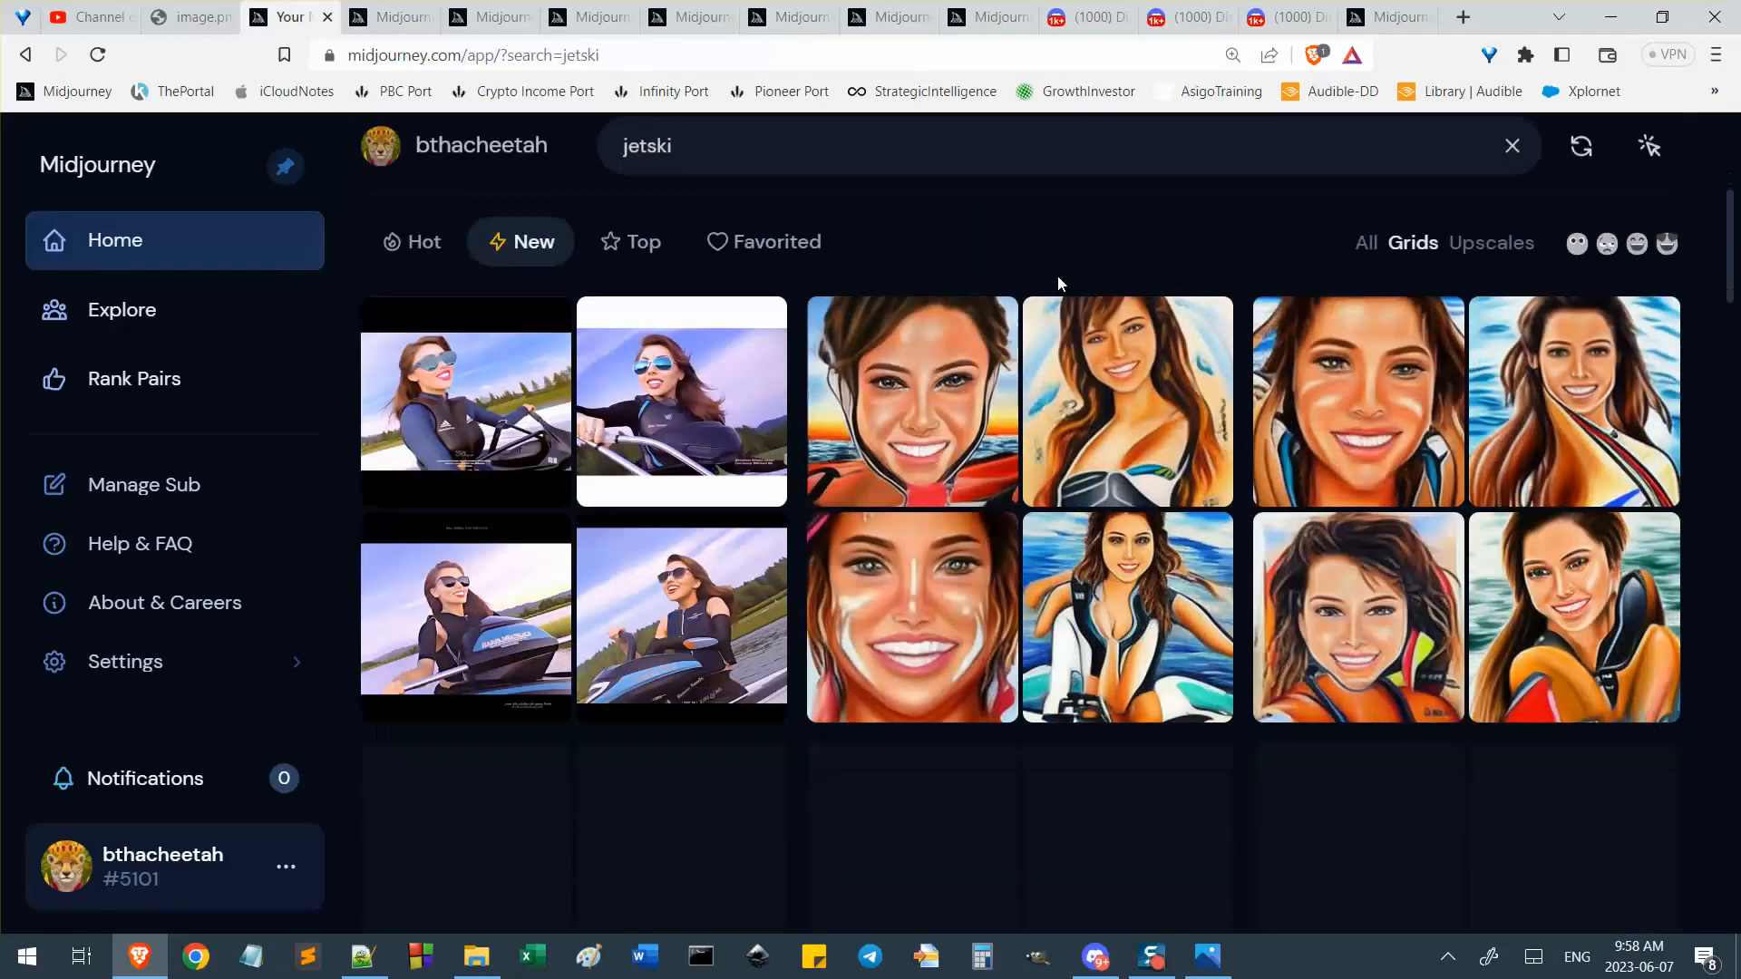
mouse_move(609, 381)
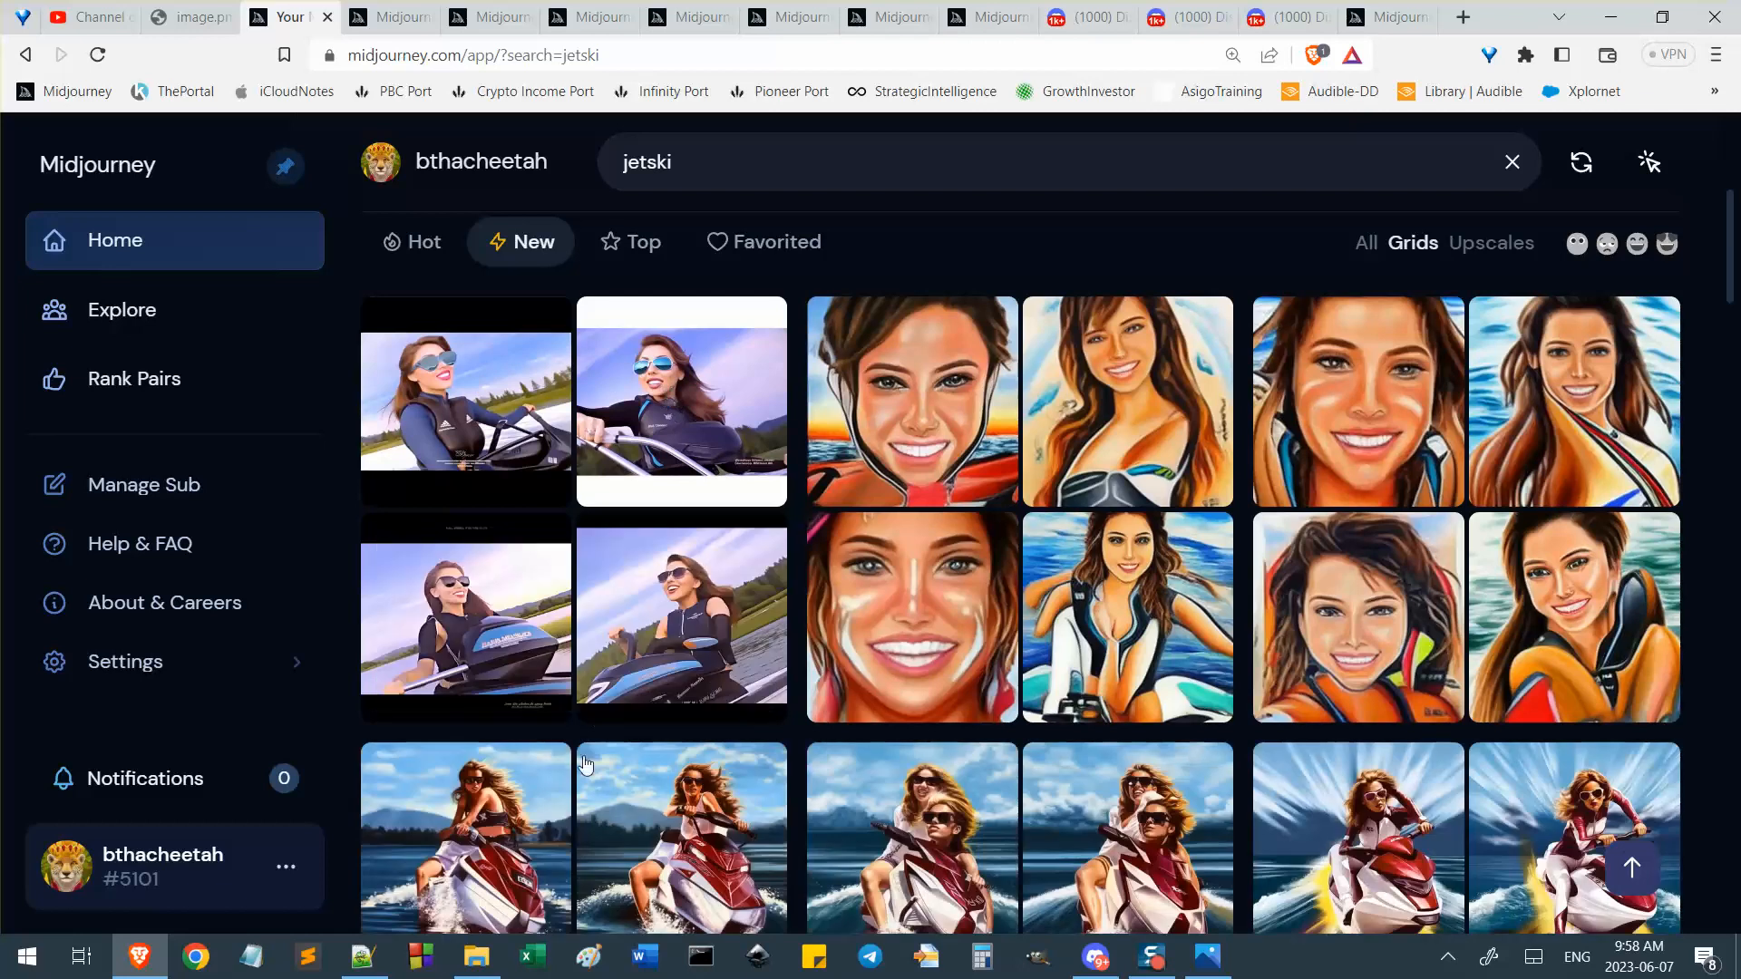
scroll(907, 635, down, 4)
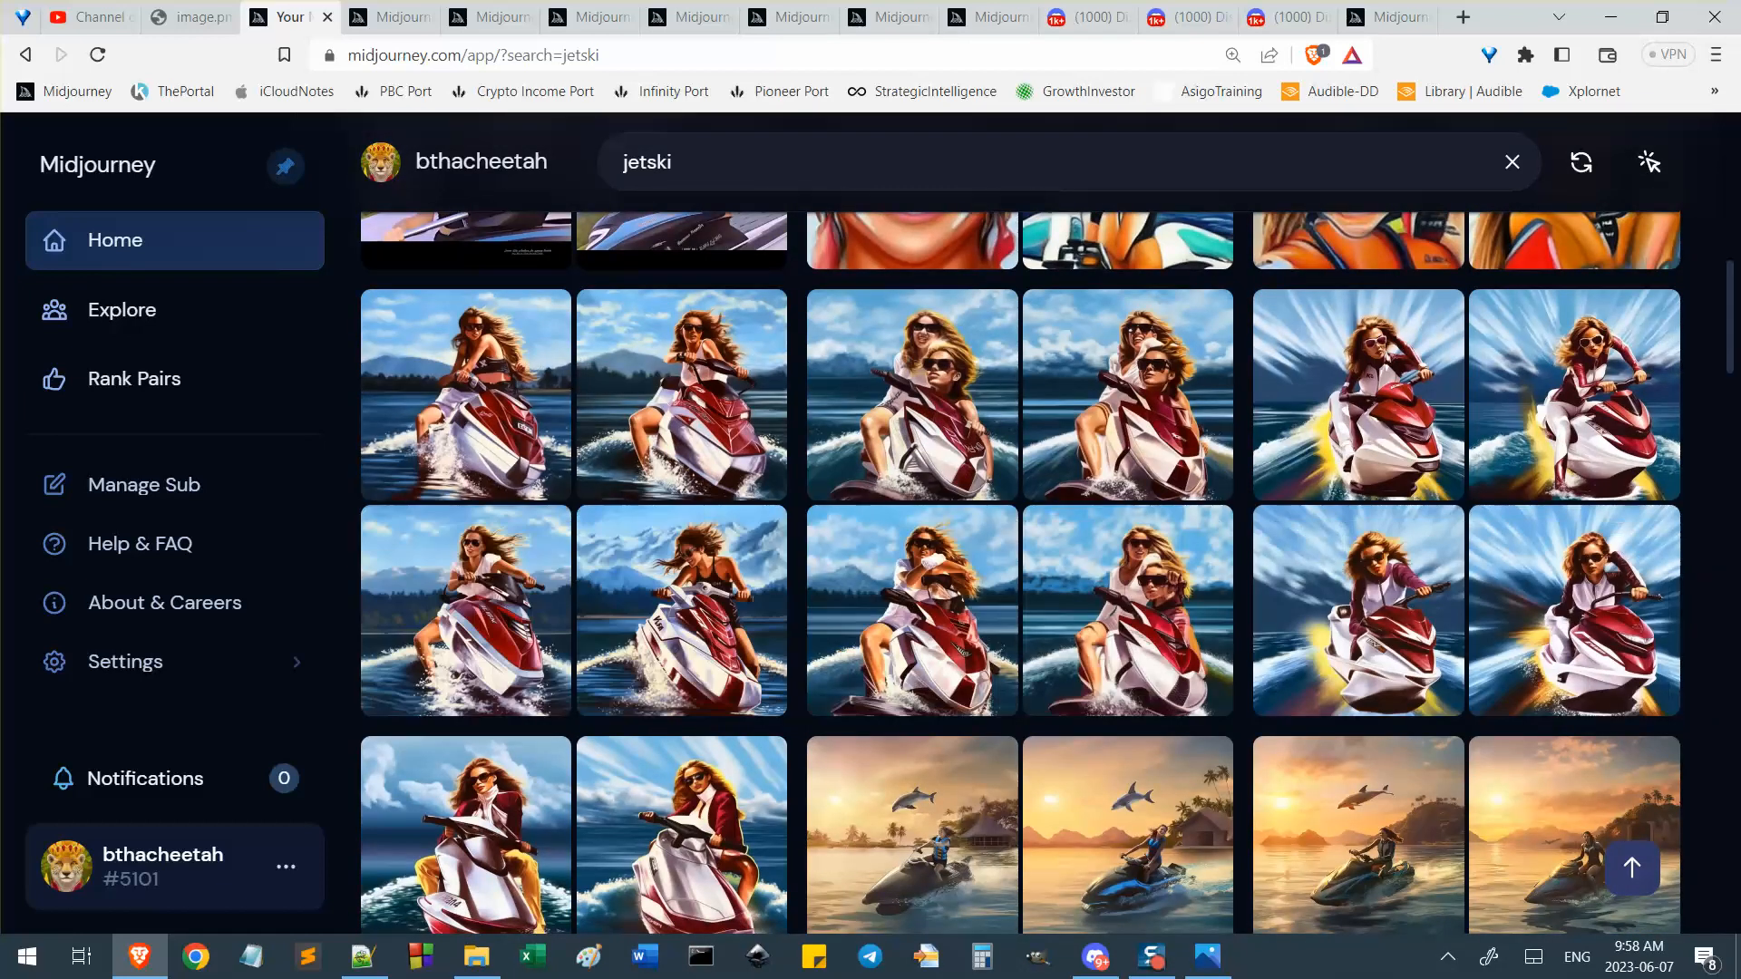
scroll(572, 544, down, 2)
scroll(1512, 426, down, 3)
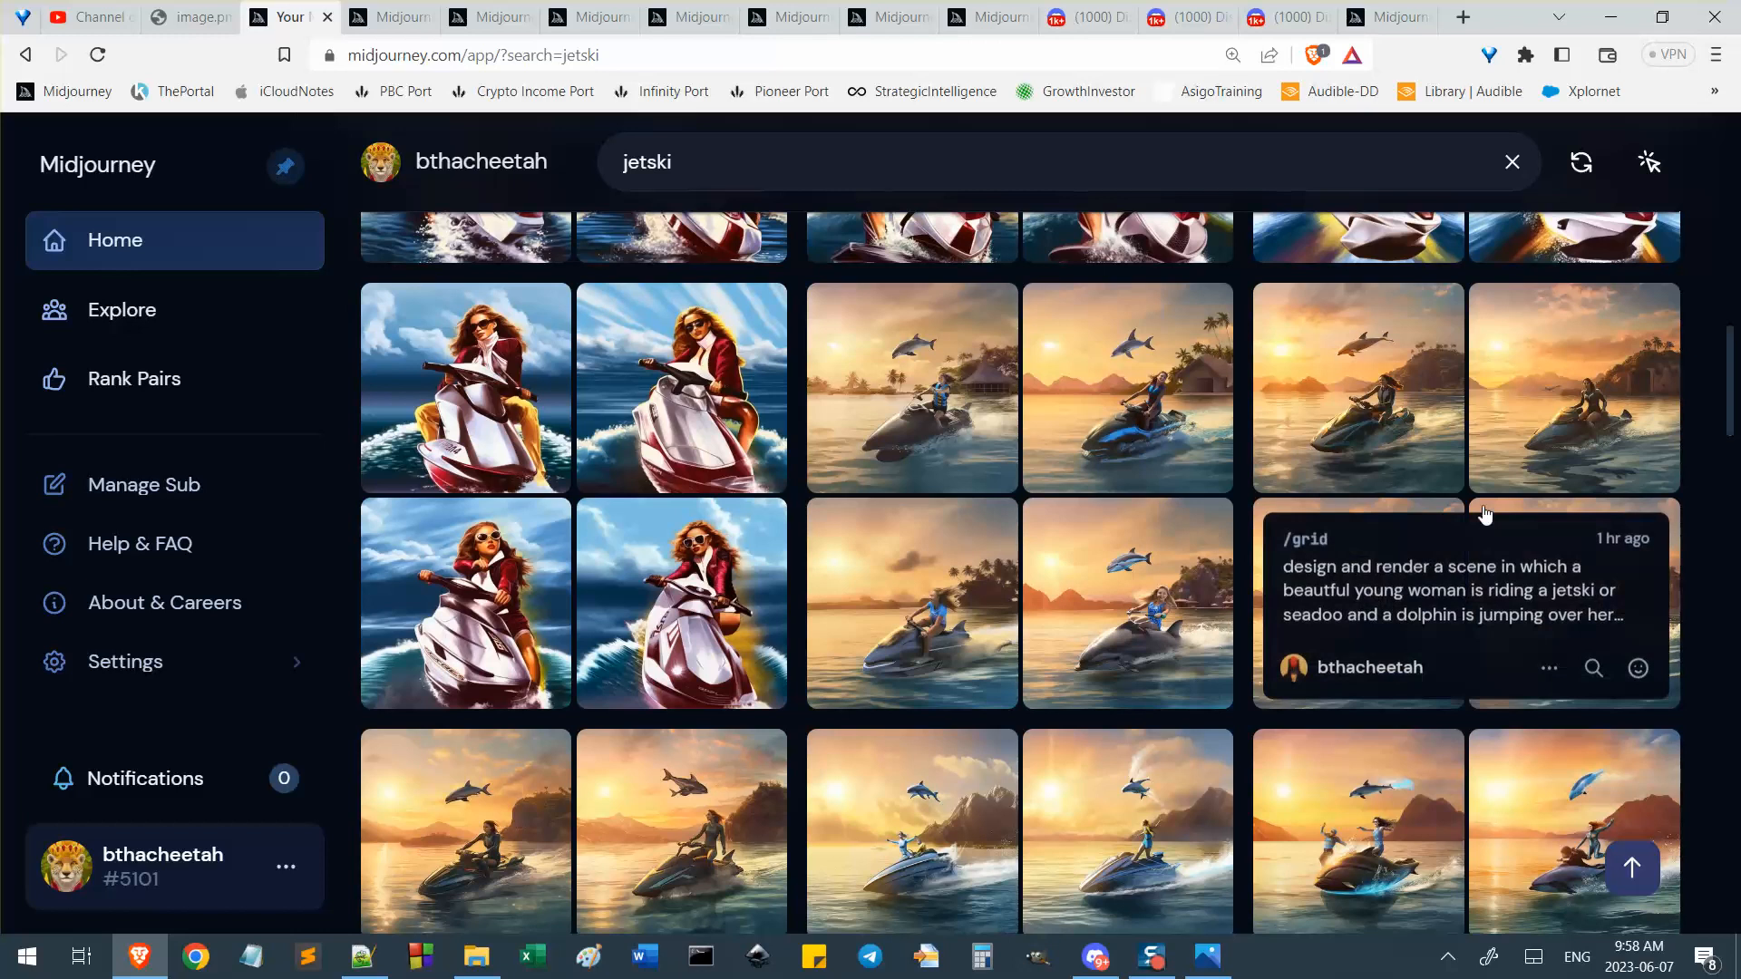
scroll(983, 354, up, 1)
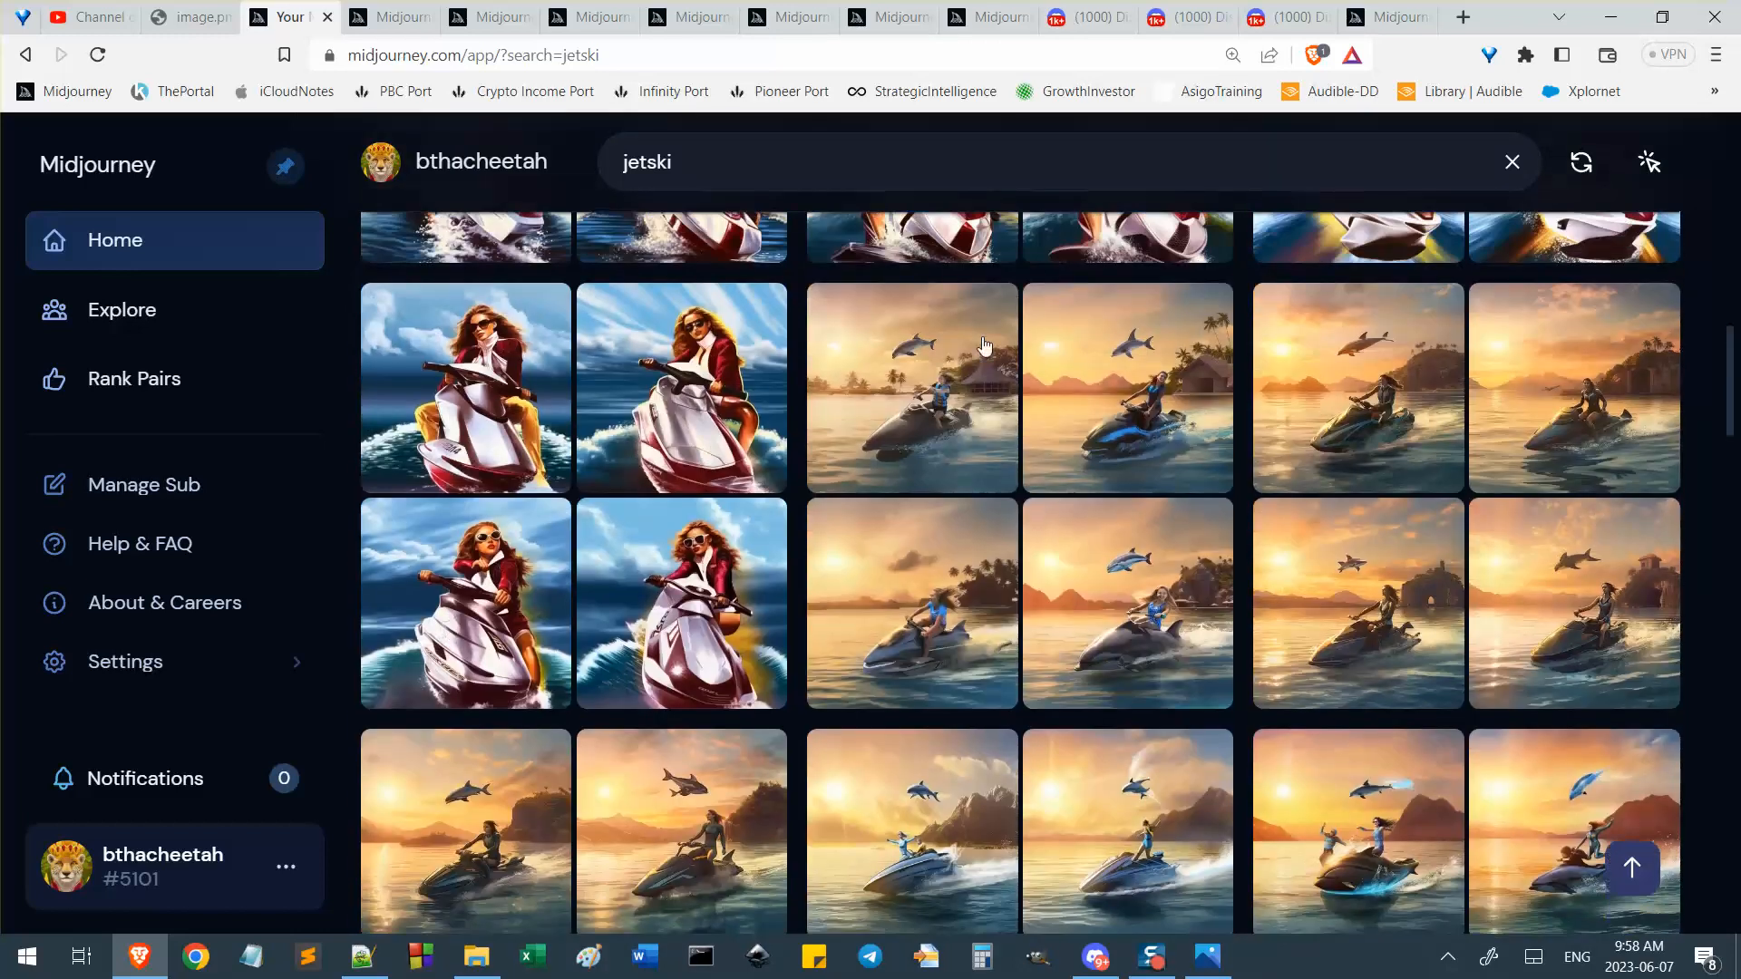
Browse the older dolphin-and-jetski grids as far as the photorealistic-style prompt with two dolphins over orange mountains.
scroll(1473, 356, down, 5)
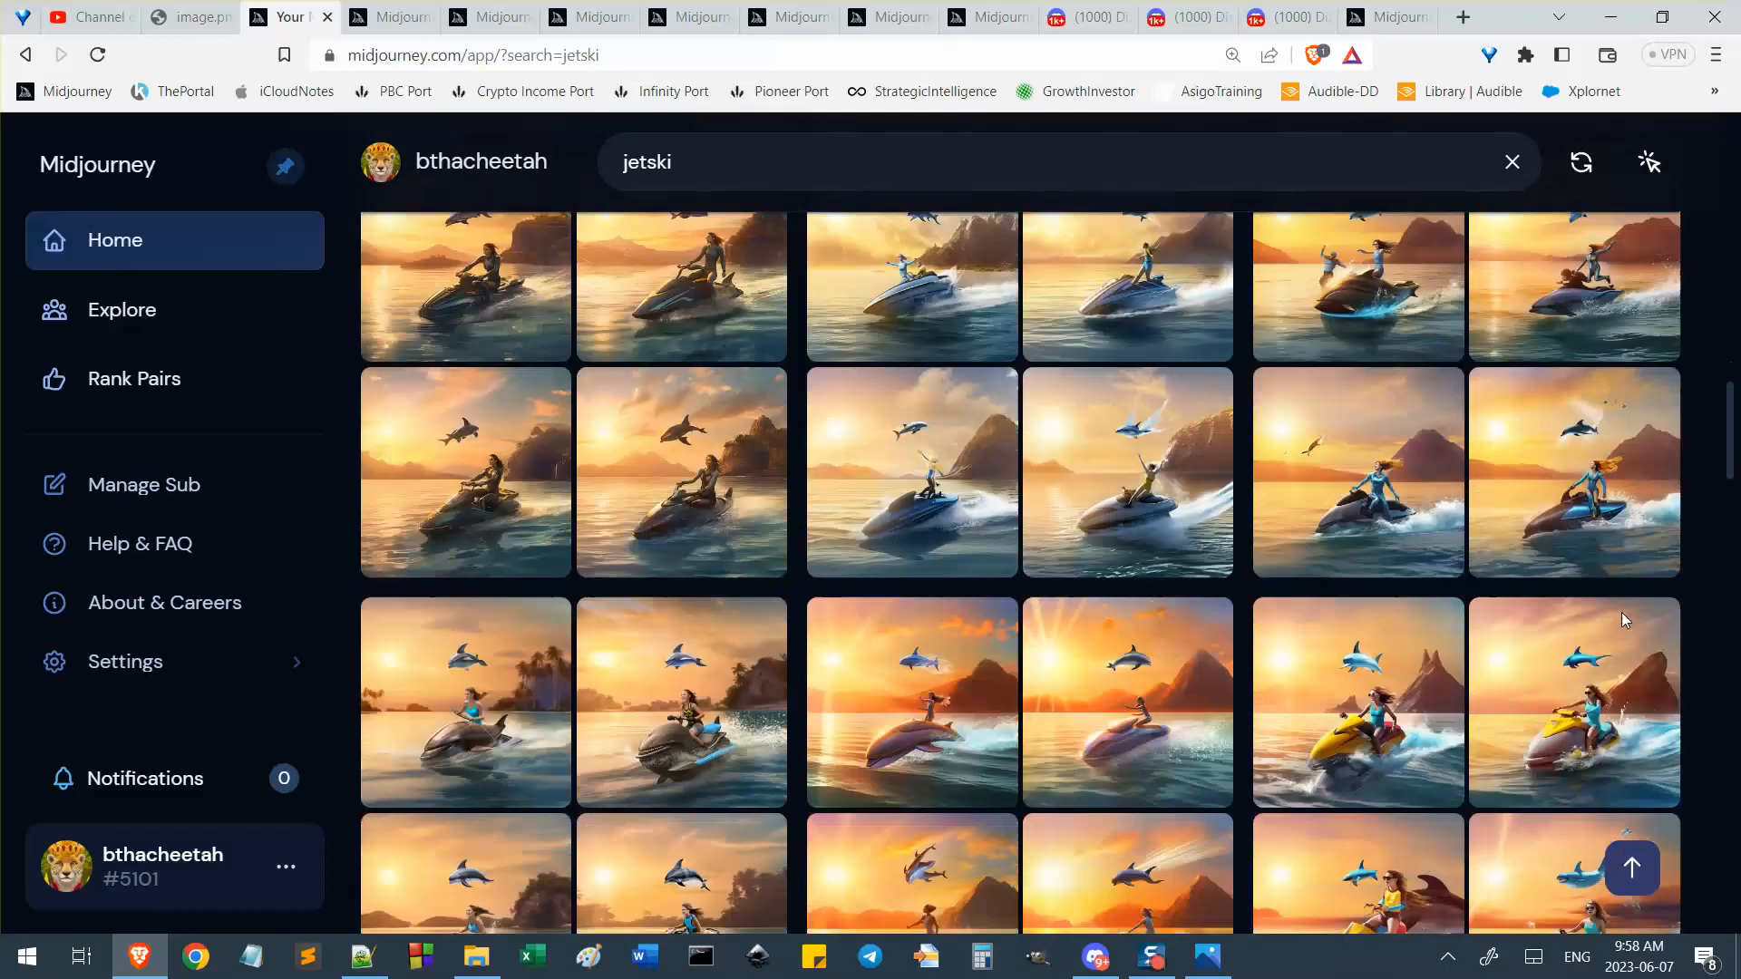
scroll(1637, 621, down, 4)
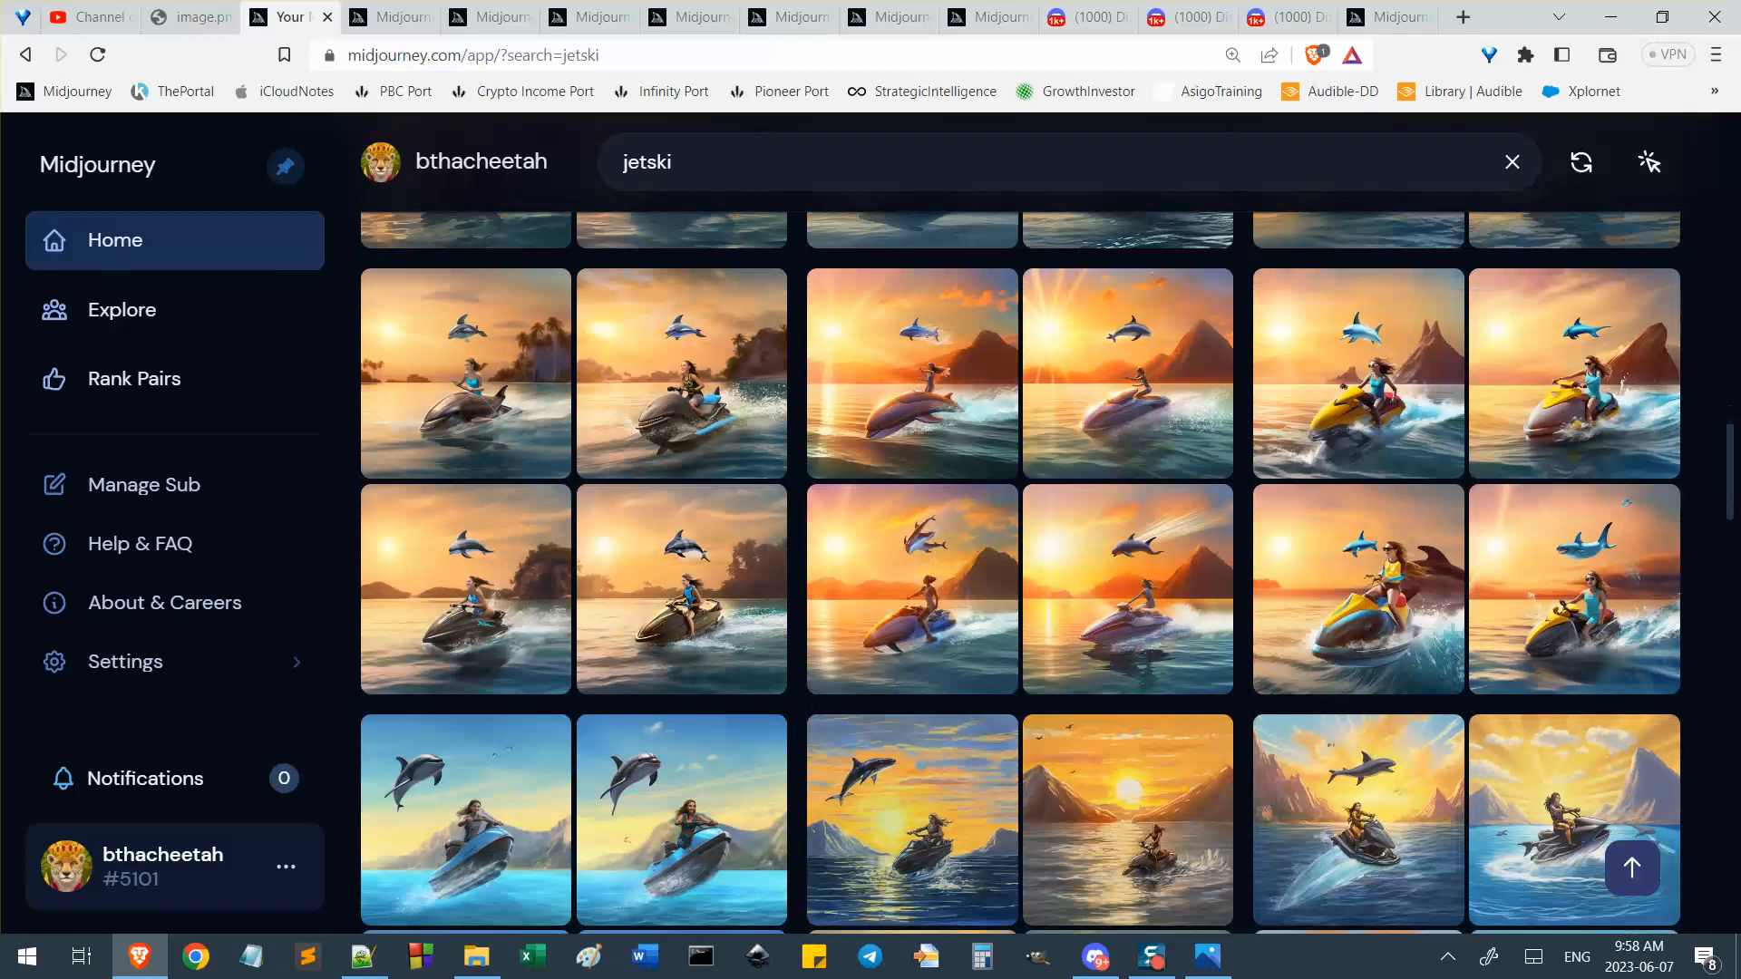
scroll(1048, 572, down, 3)
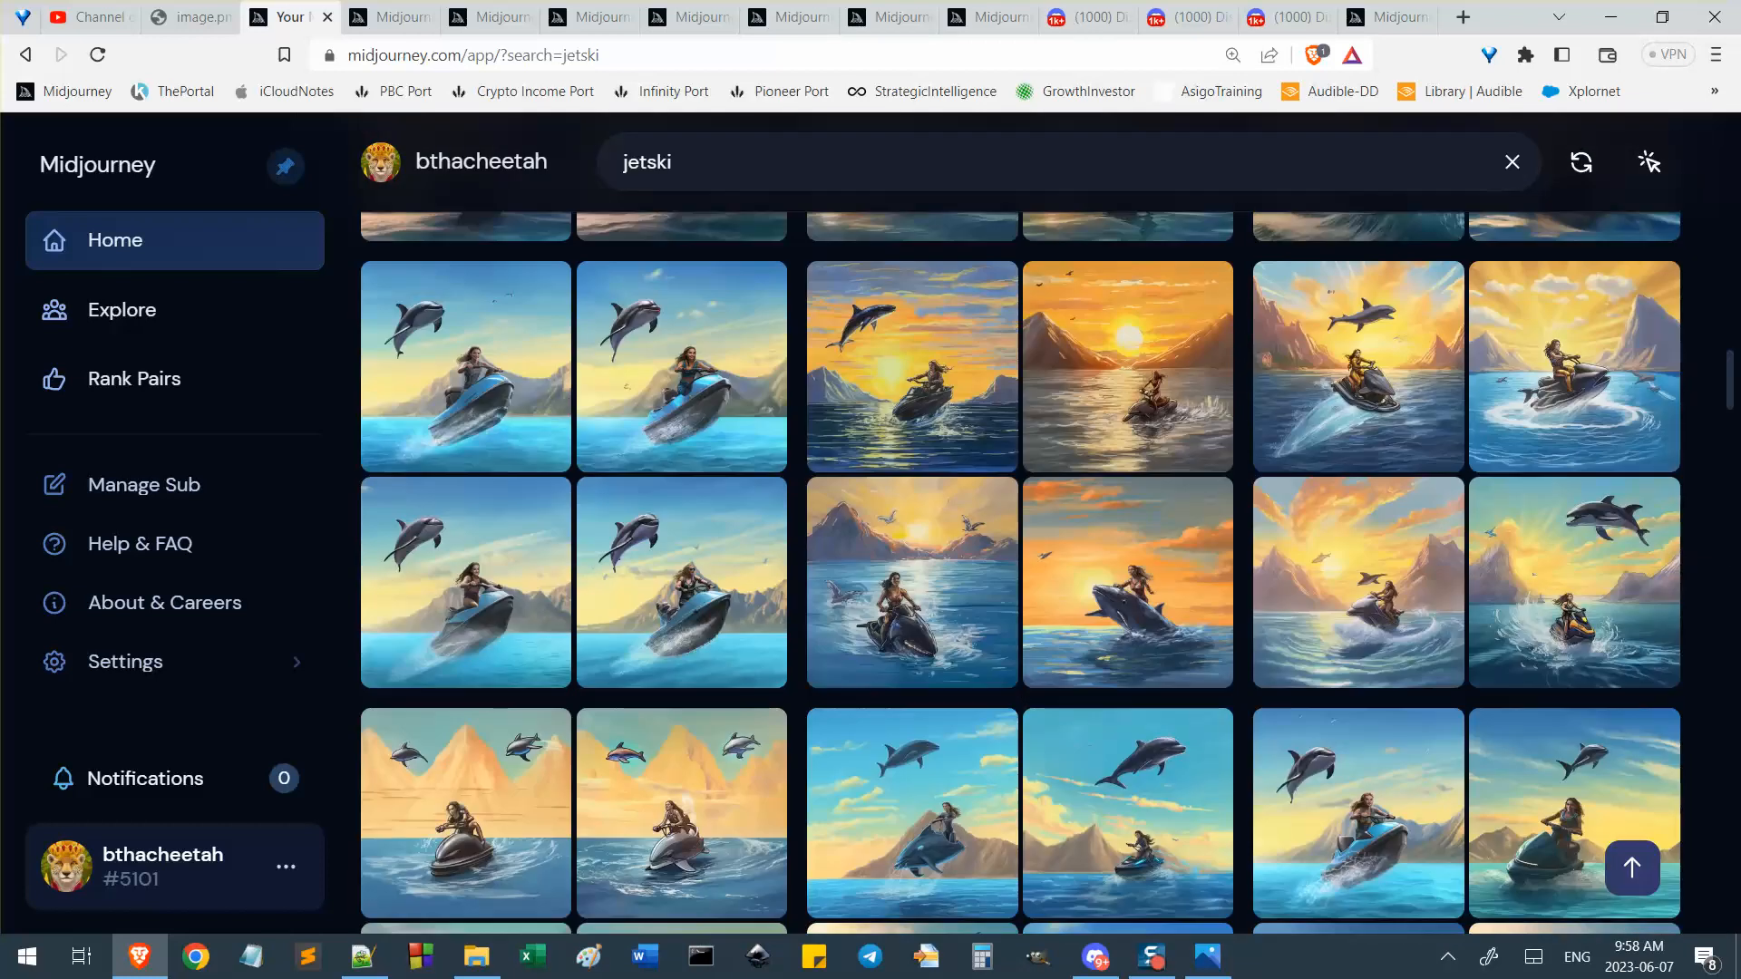
scroll(1703, 485, down, 4)
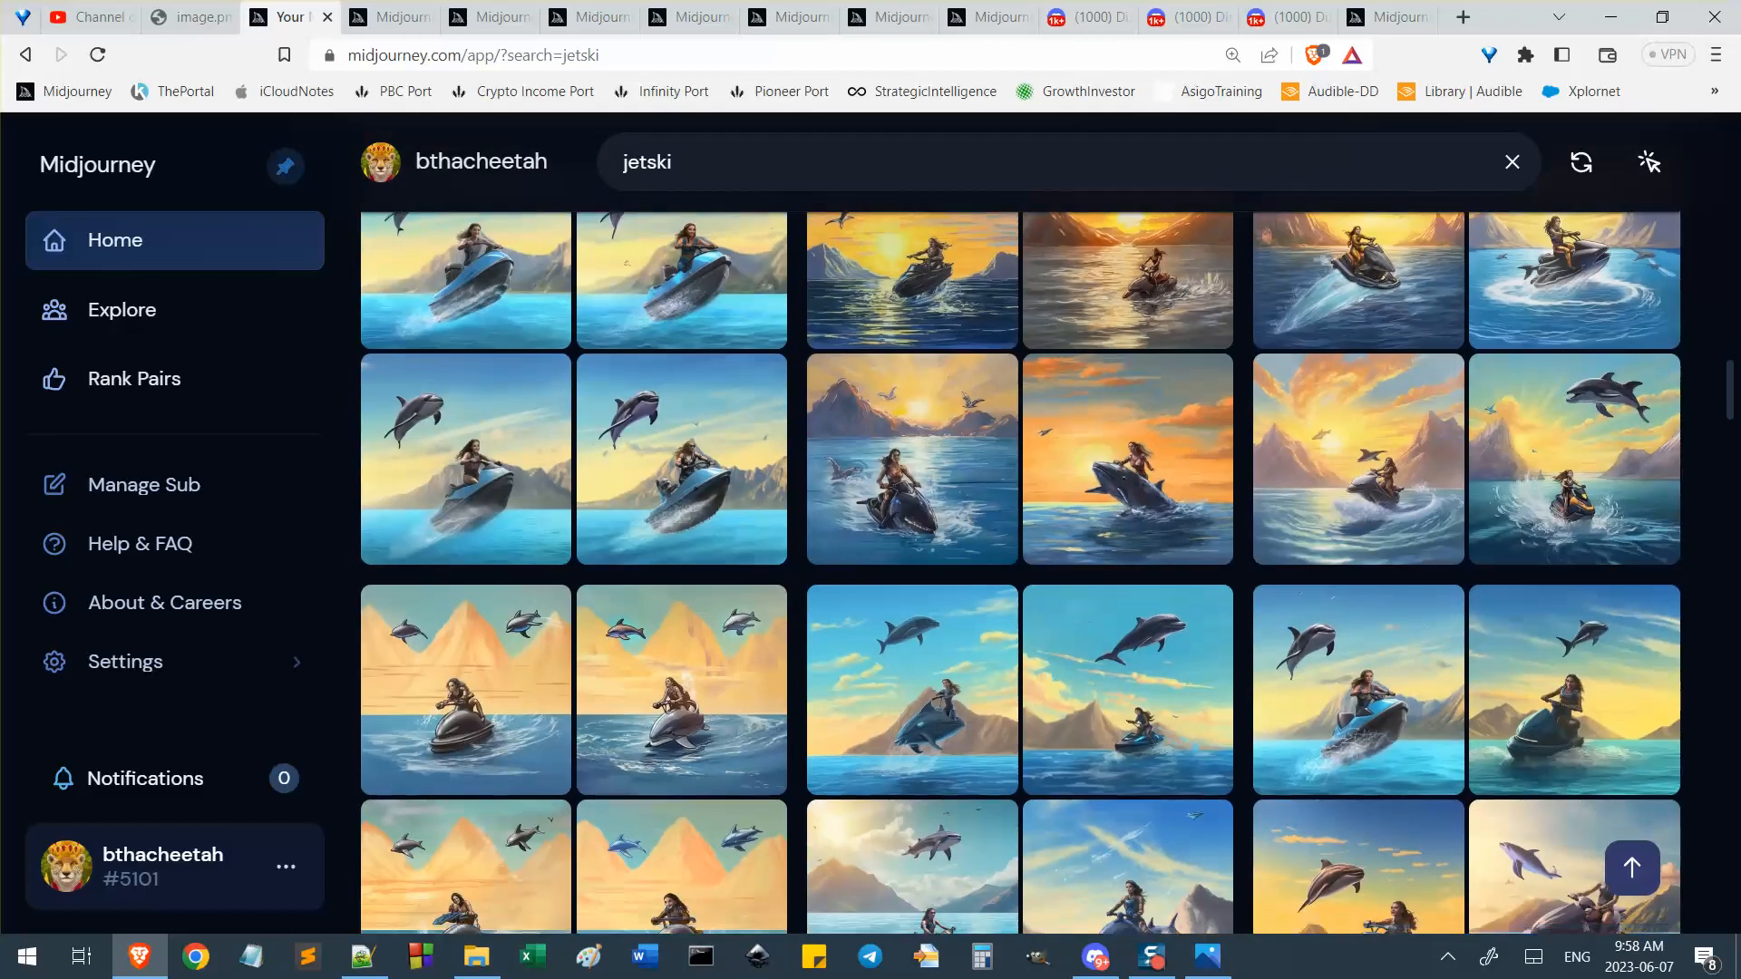
scroll(1703, 485, down, 3)
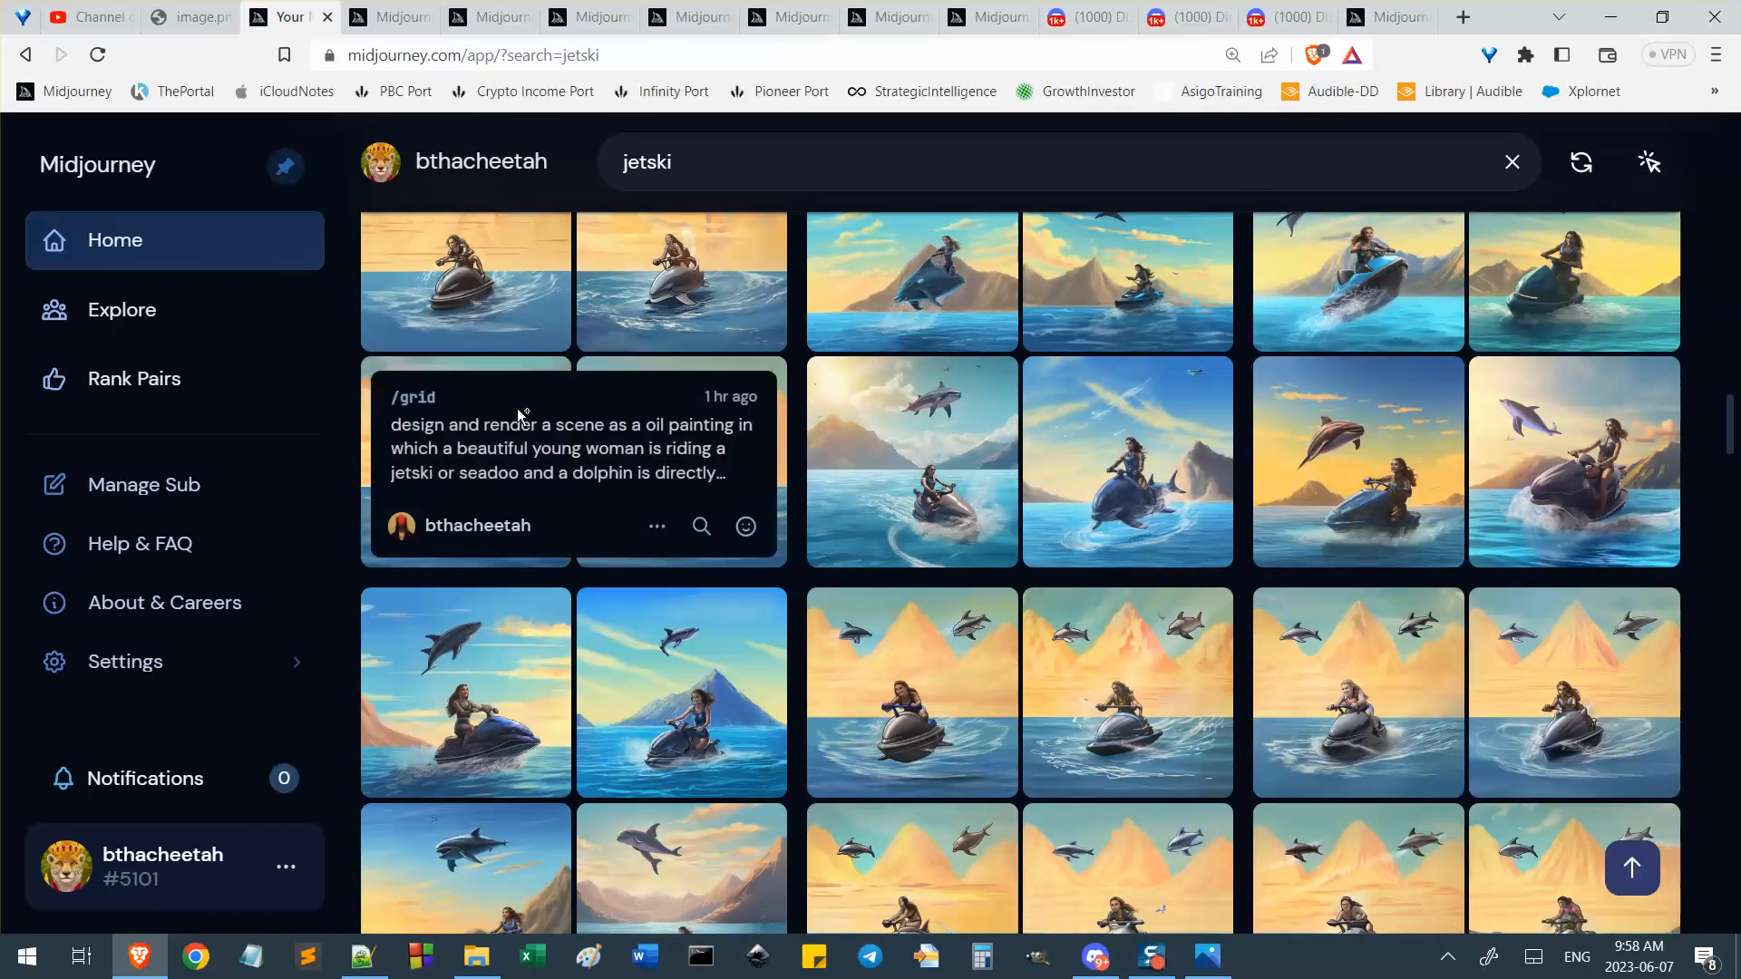
scroll(1421, 505, down, 5)
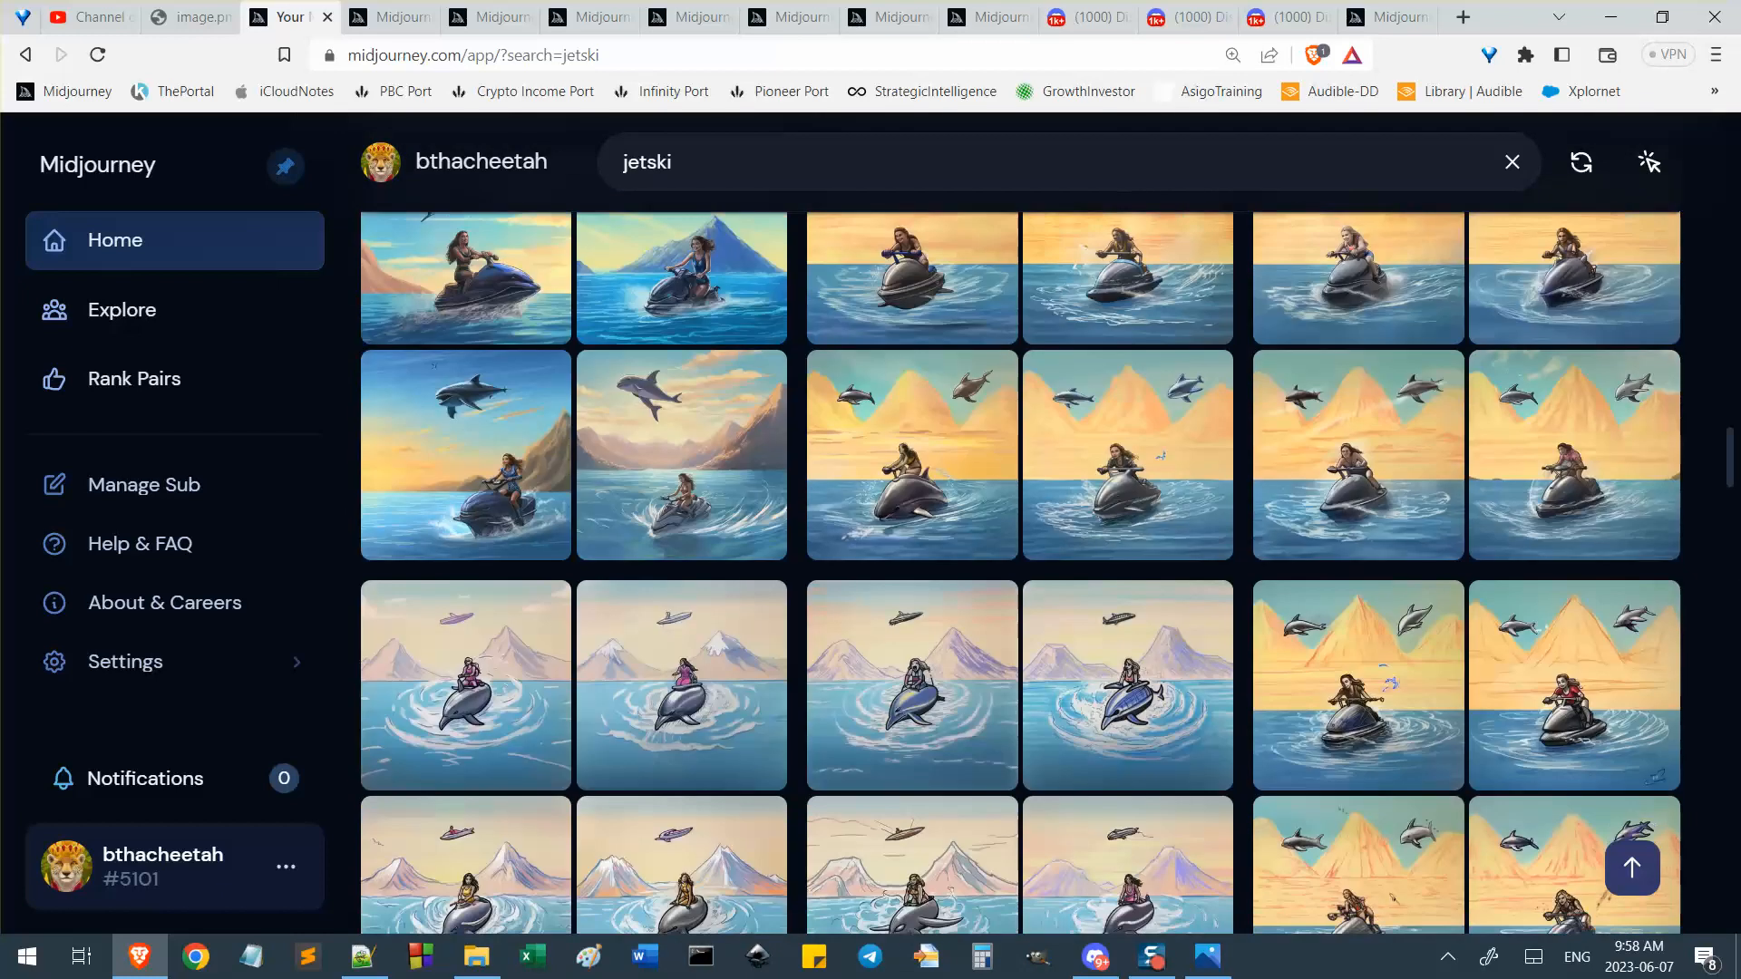
scroll(1427, 292, up, 1)
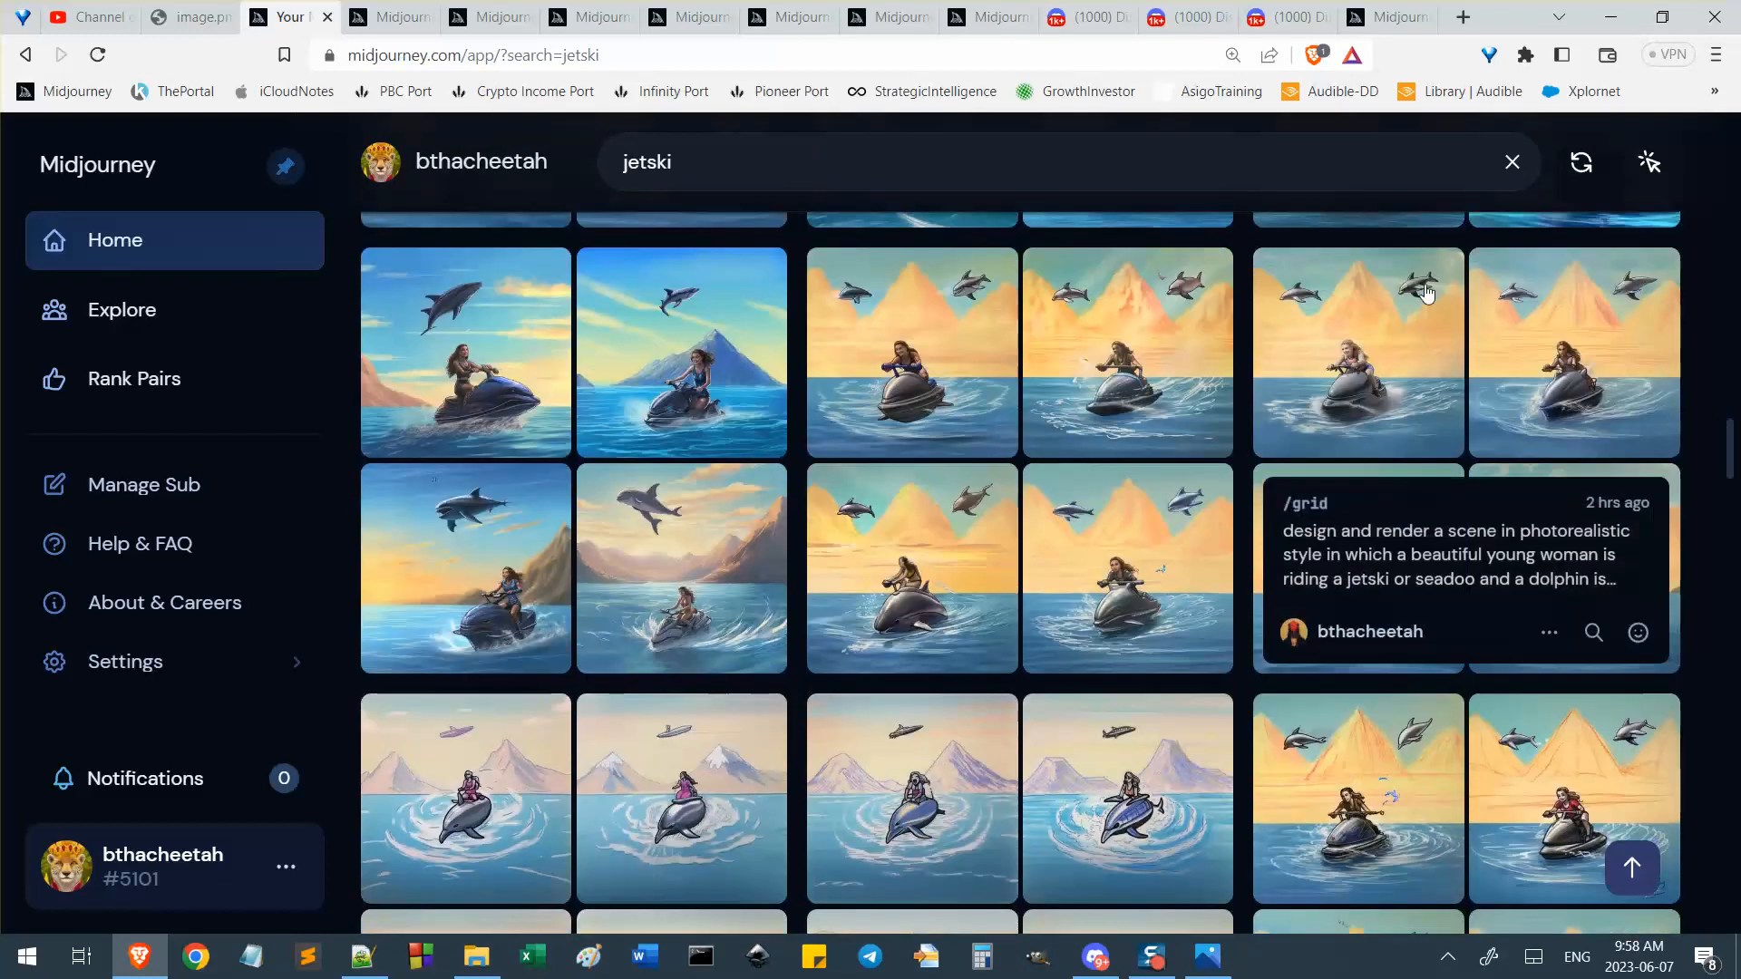
Open the photorealistic-style jetski grid with orange mountains and examine its four images and full prompt.
click(1372, 352)
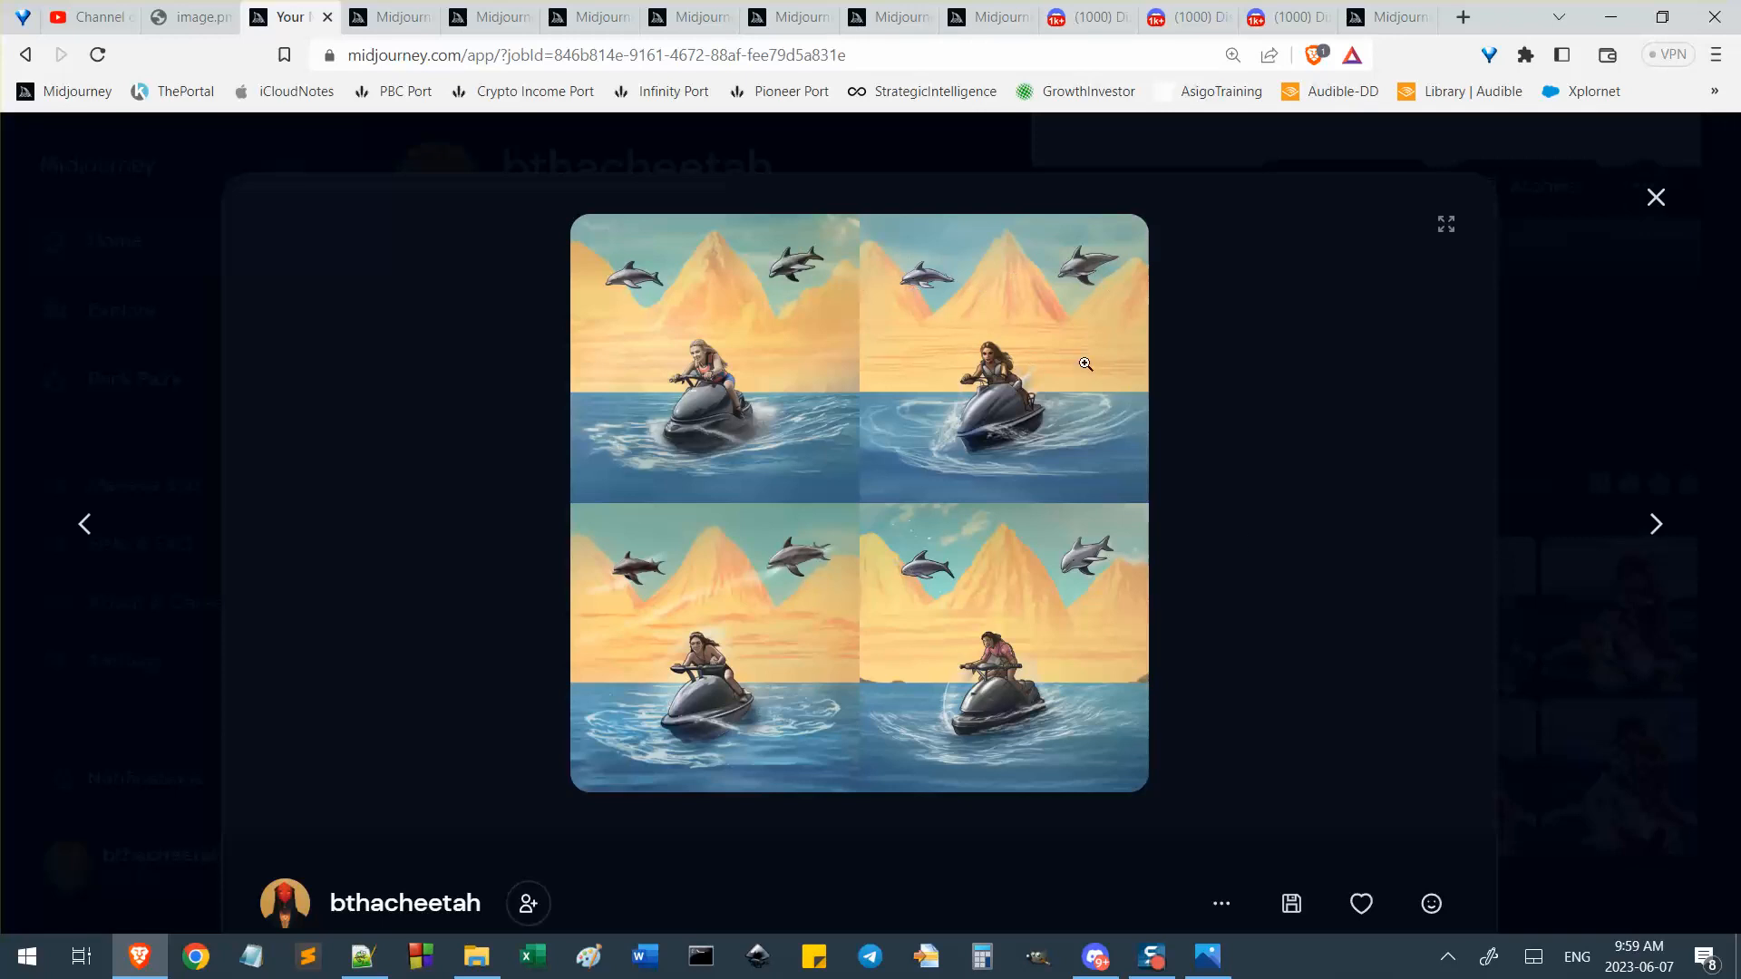
scroll(1162, 459, down, 4)
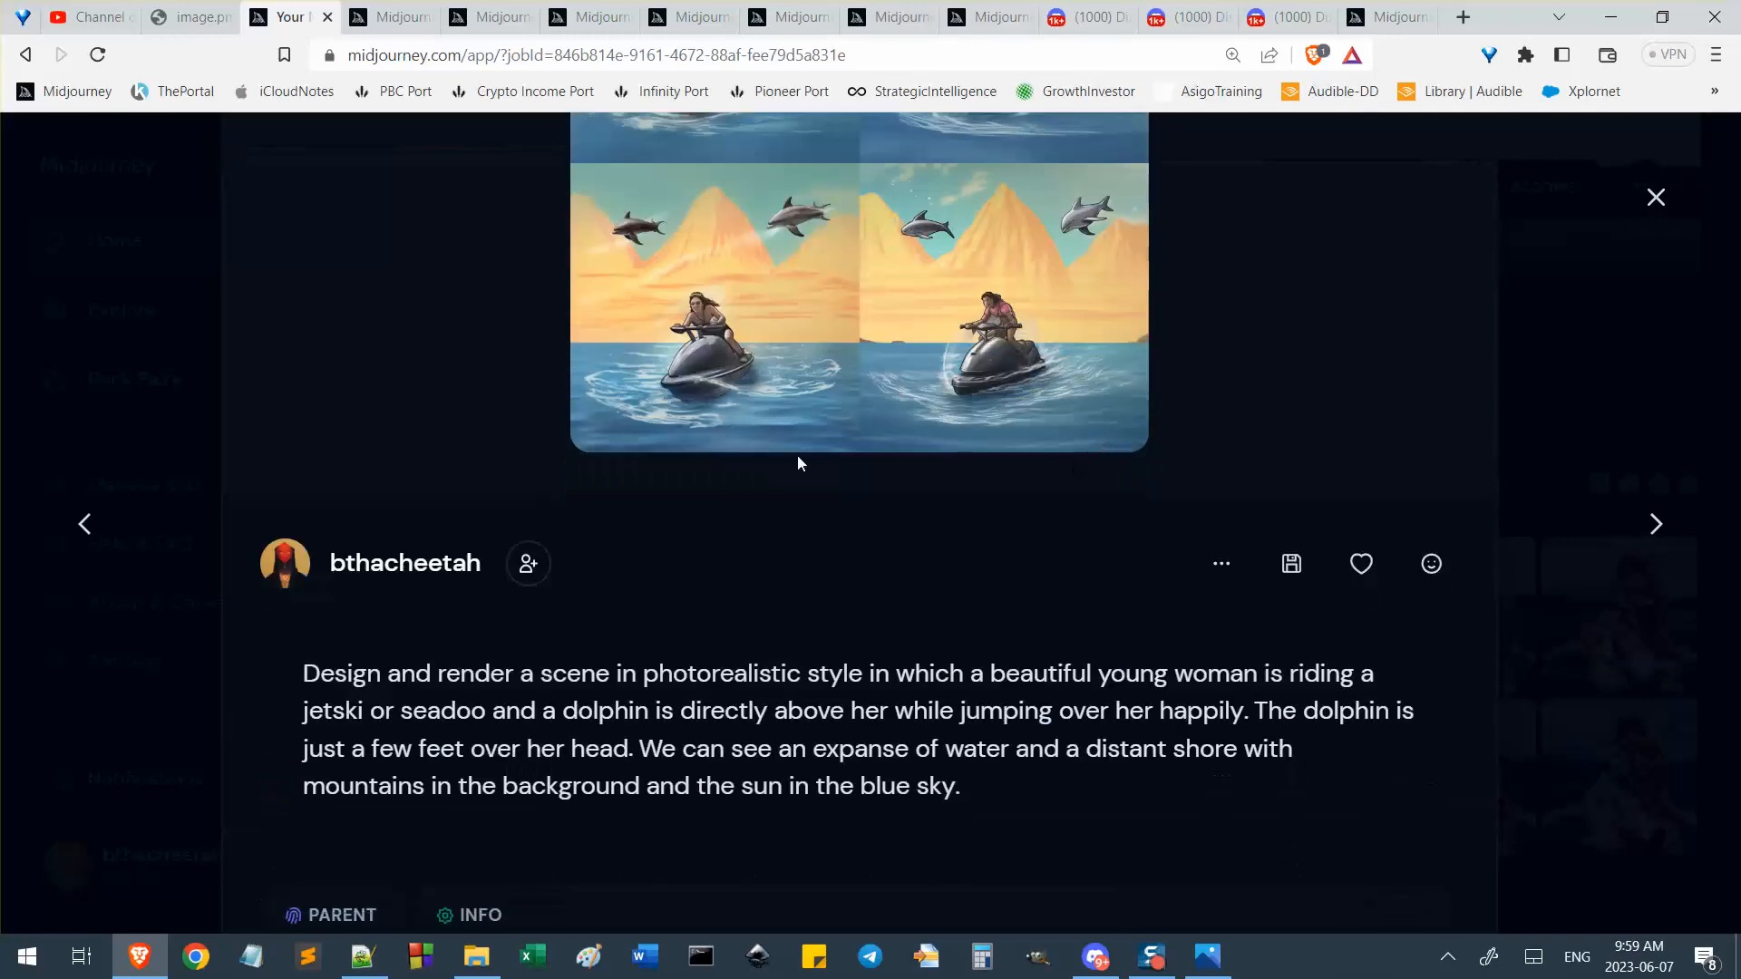
scroll(1111, 380, up, 1)
scroll(1112, 380, up, 3)
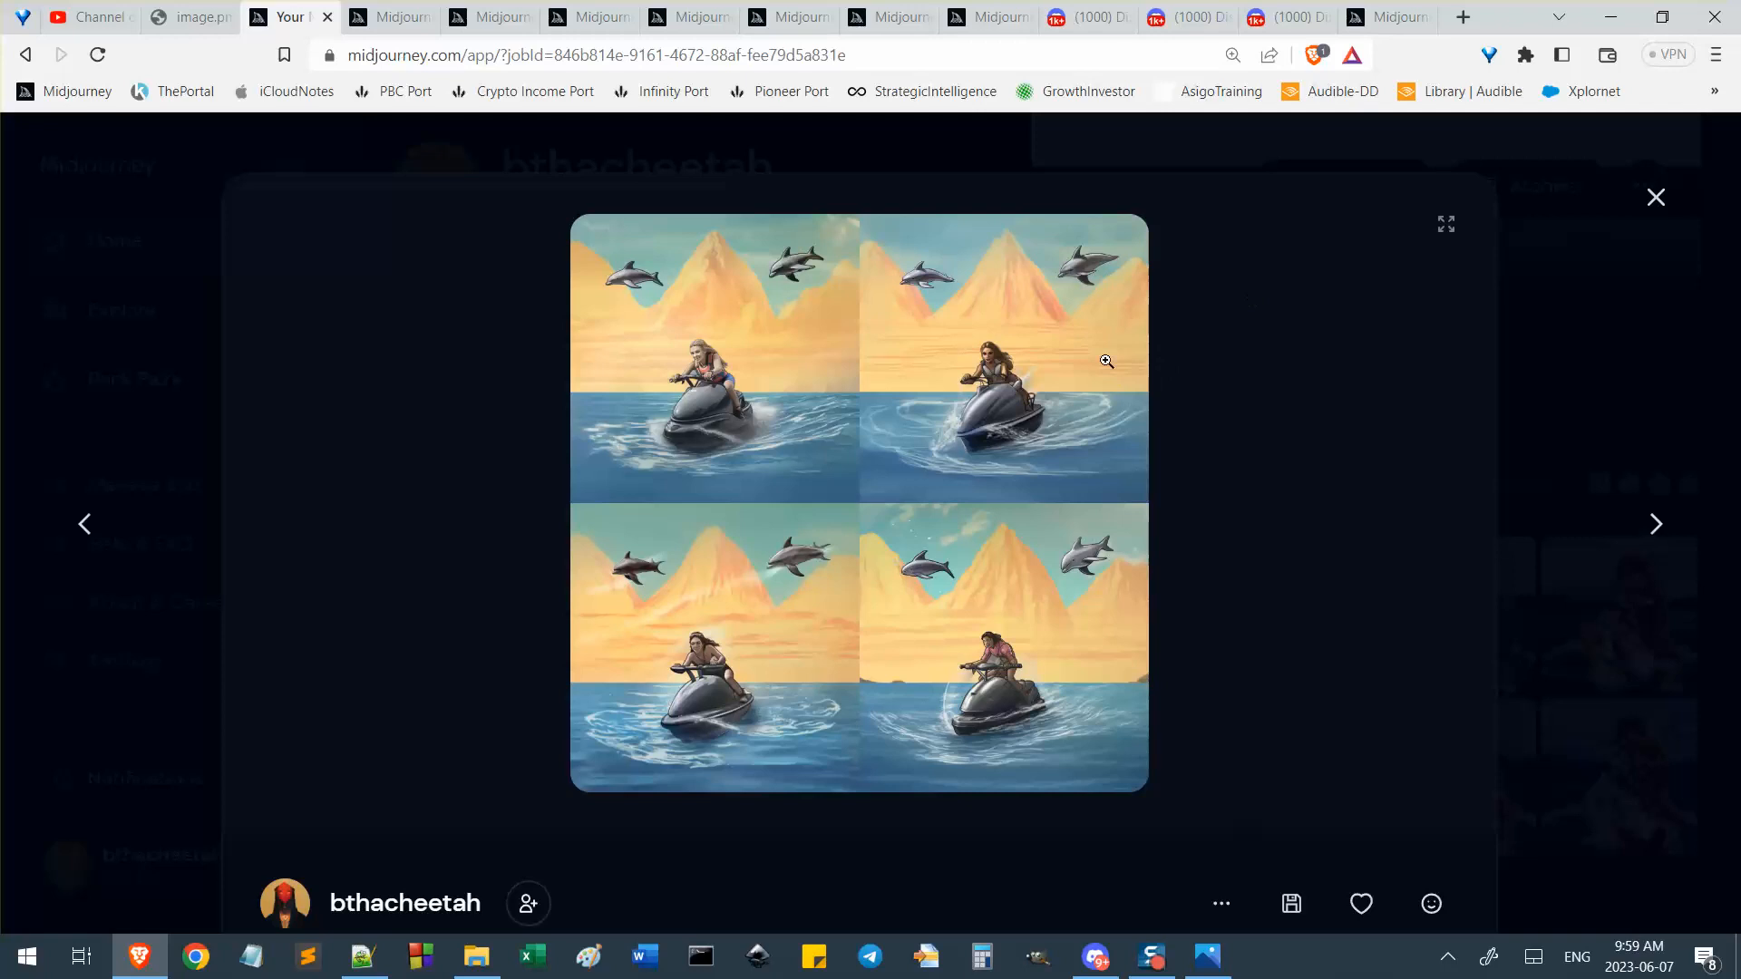
scroll(1033, 436, down, 1)
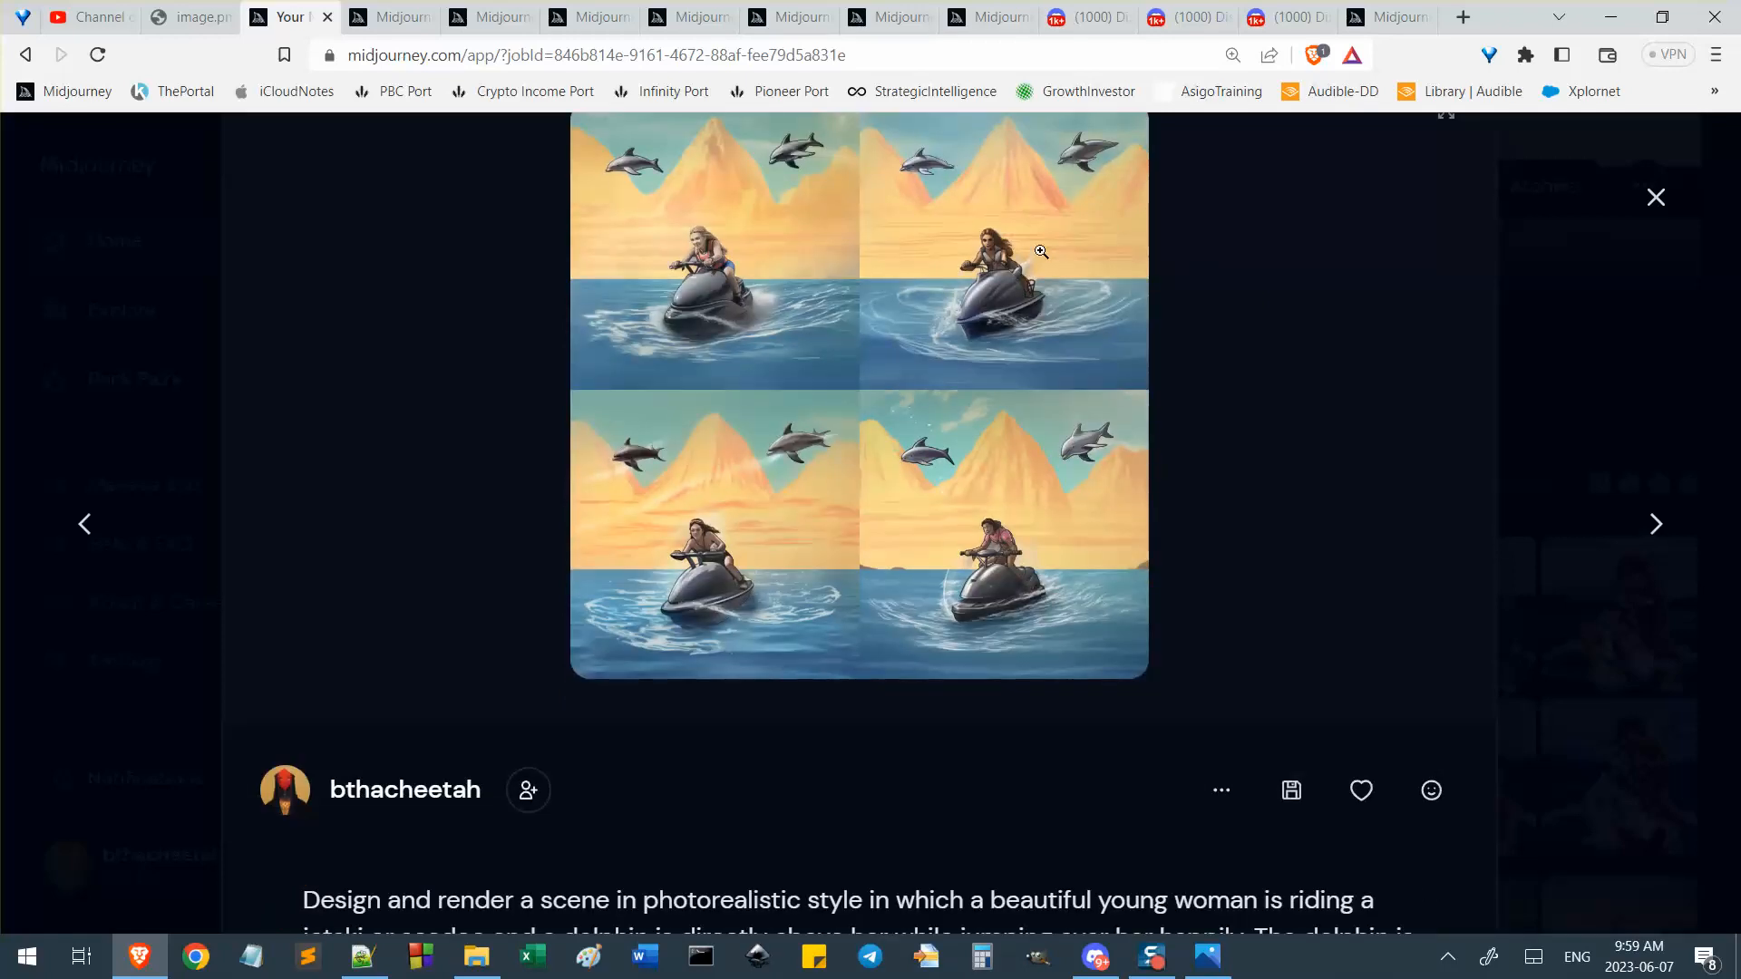
scroll(986, 300, up, 1)
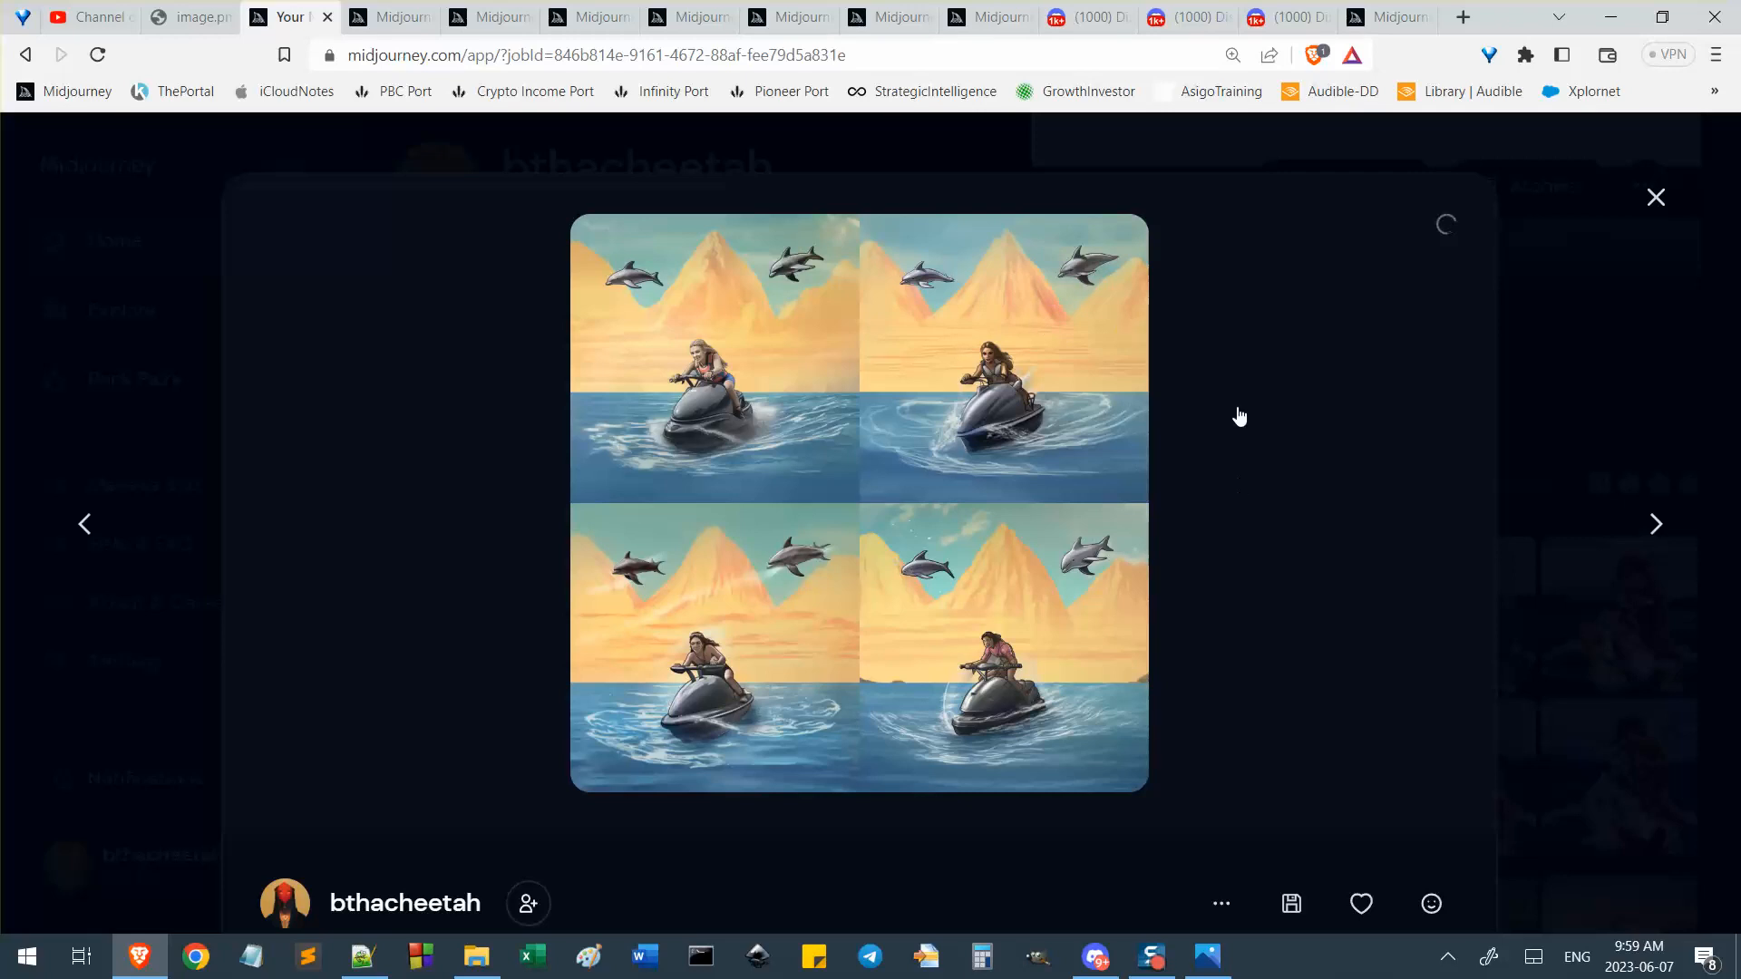
Open this jetski job in Discord in a new tab and return to the Midjourney gallery.
scroll(1127, 388, down, 1)
click(1239, 786)
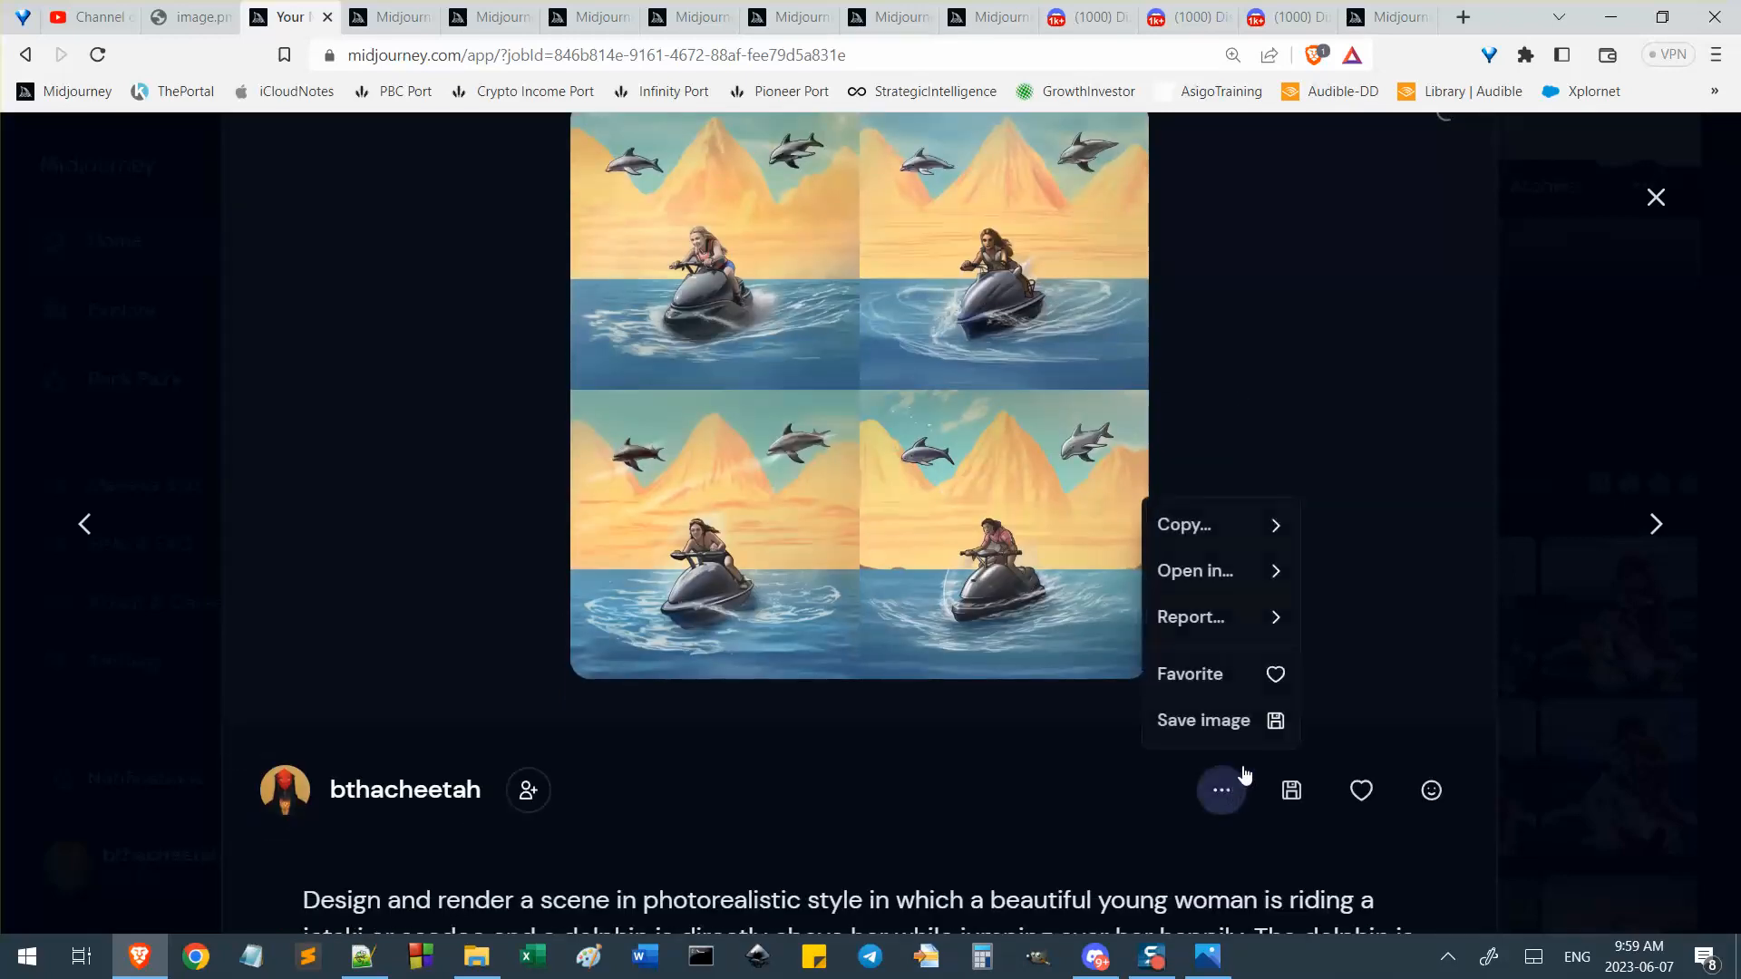
click(1354, 563)
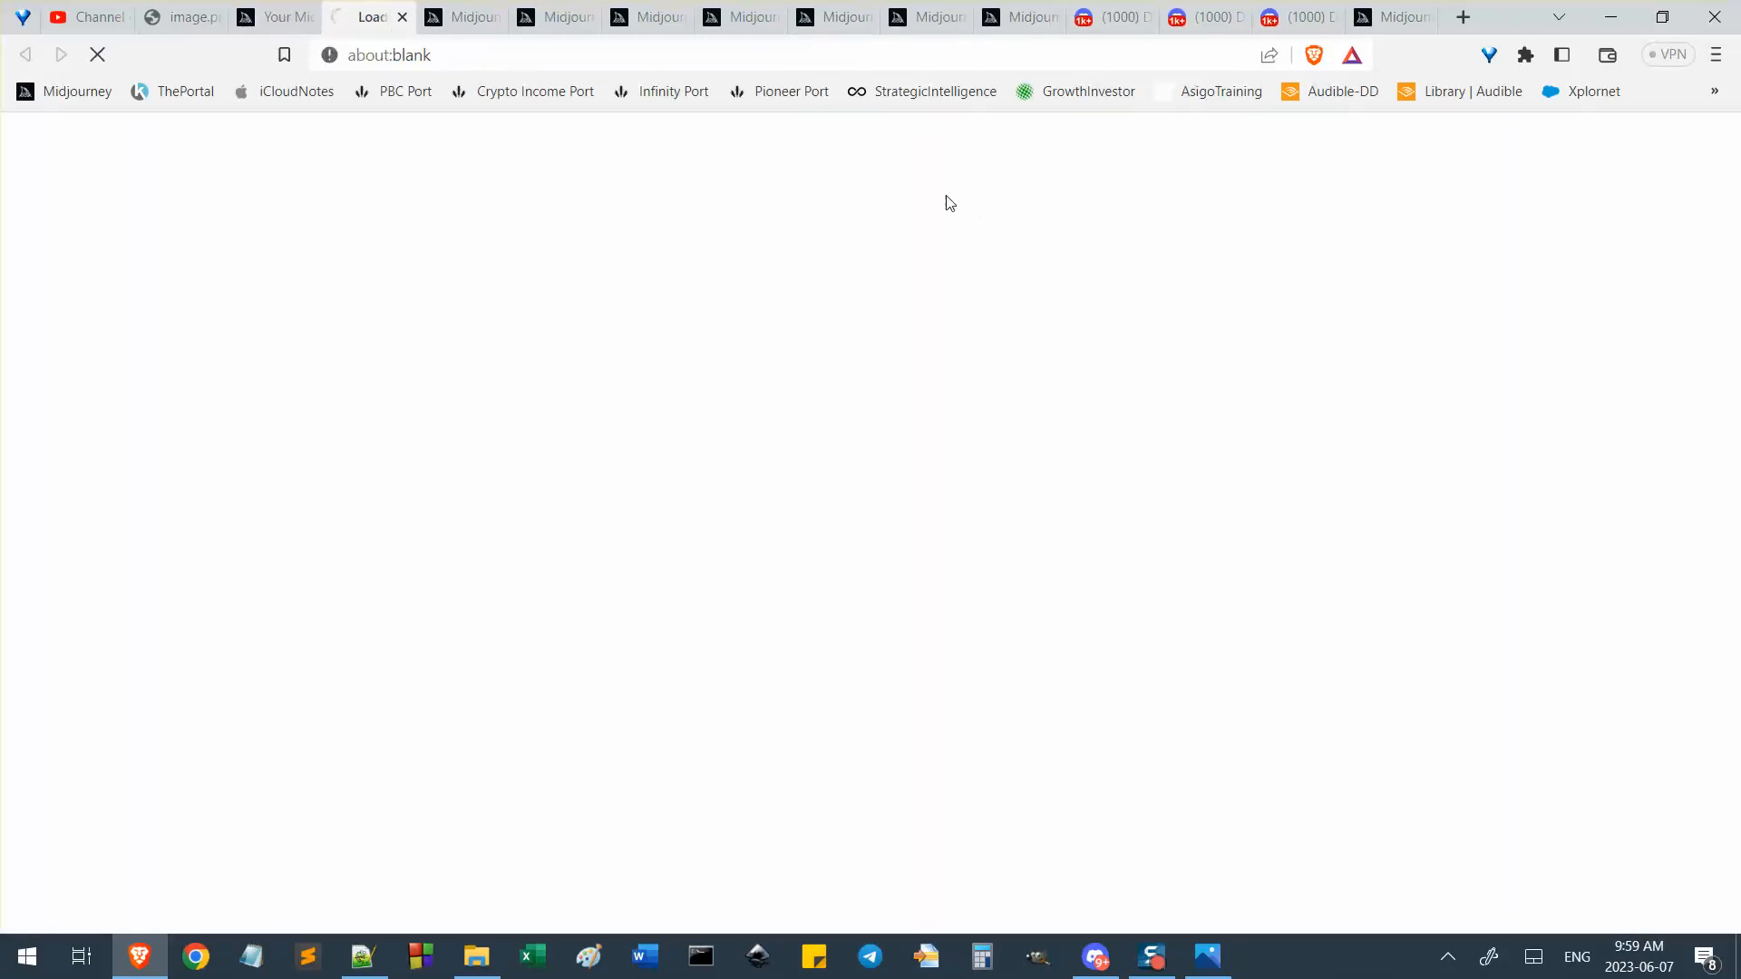
click(272, 17)
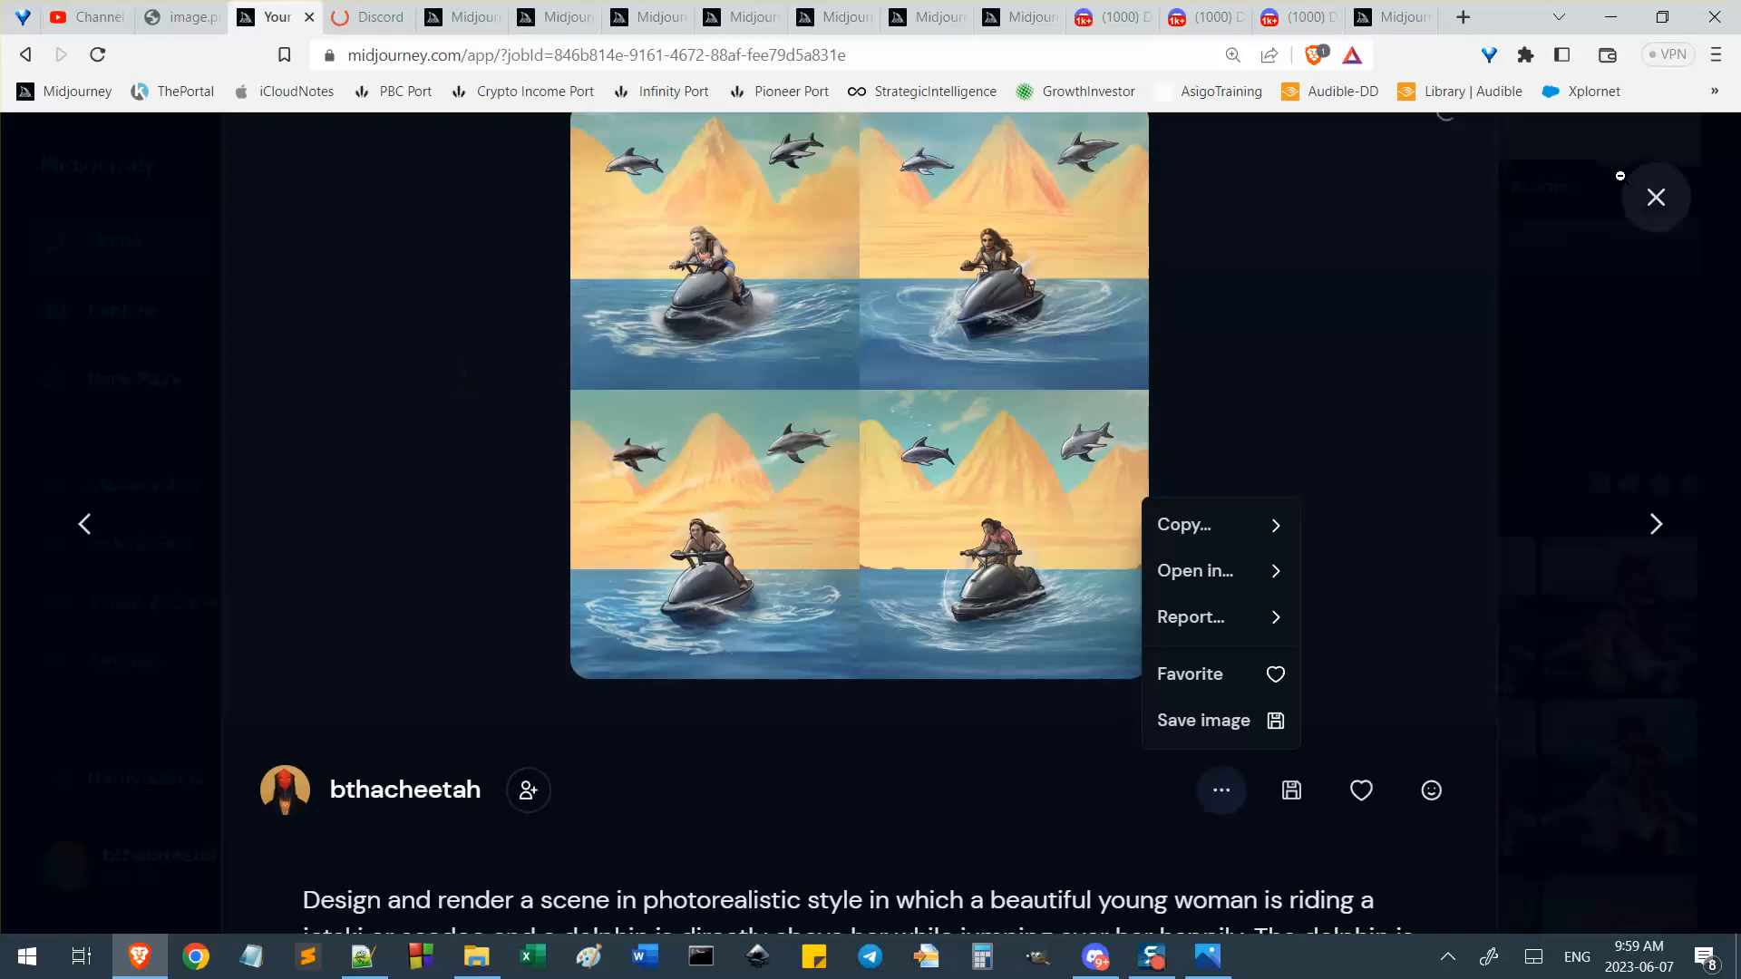
Close the job view and browse the jetski grids from the orange-mountain scenes to the older sunset dolphin scenes.
click(1656, 197)
scroll(869, 380, down, 15)
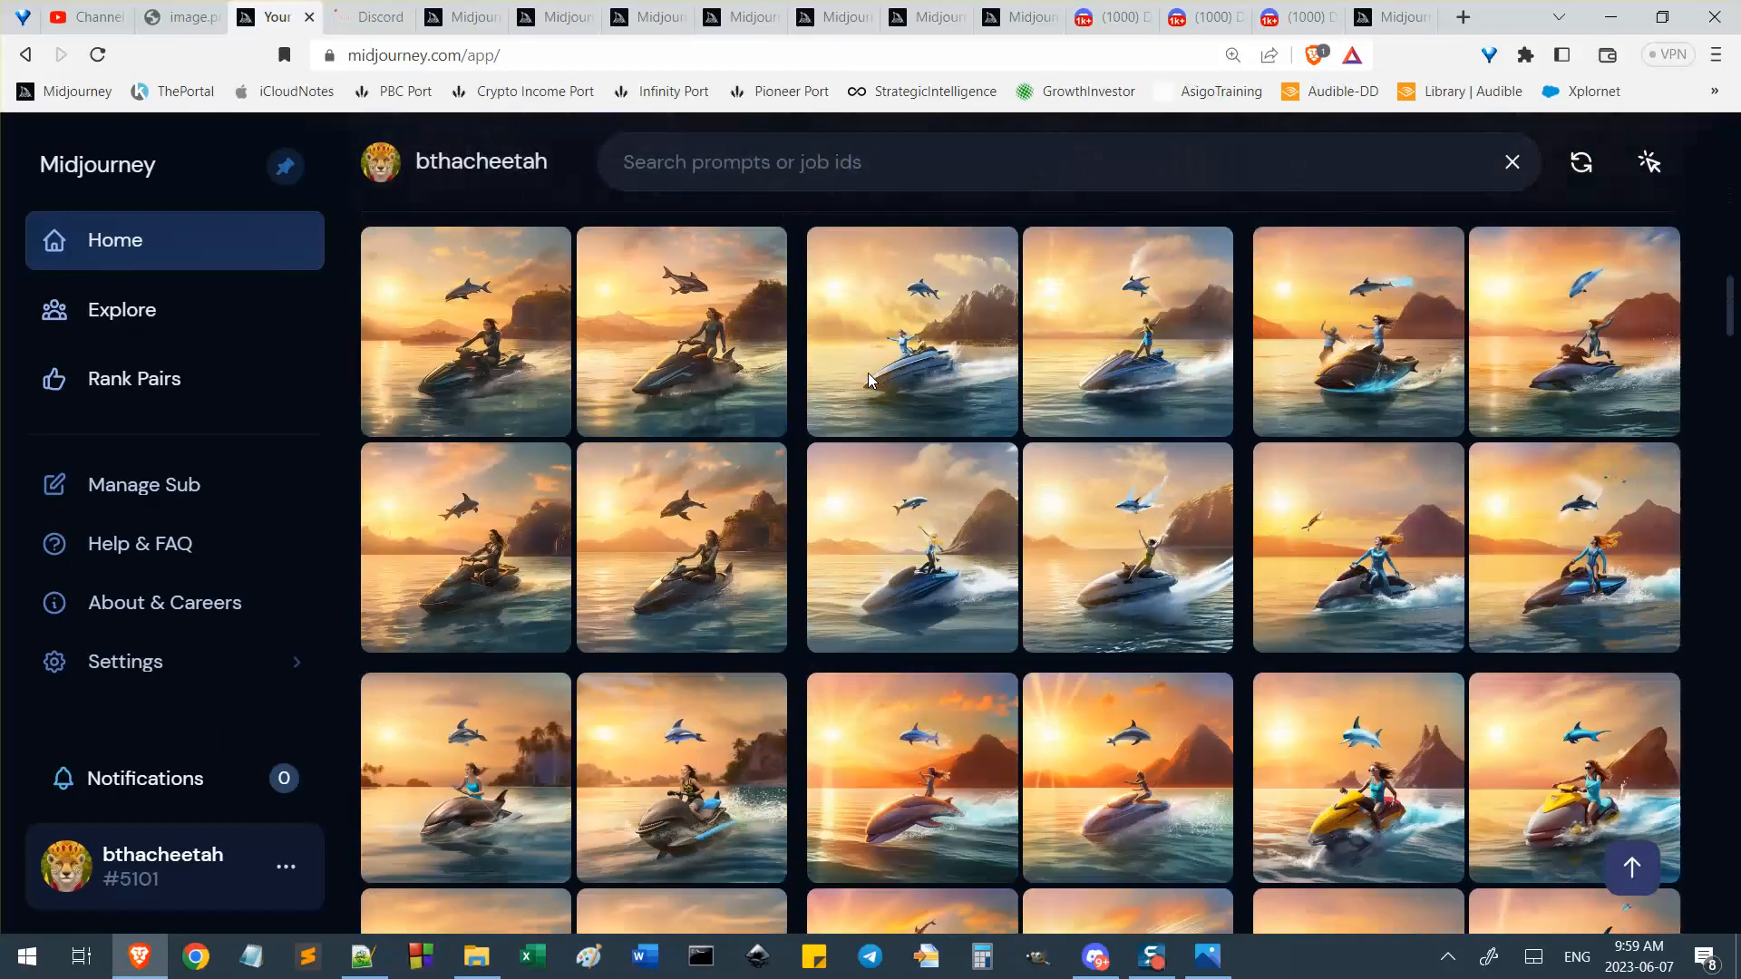
scroll(1173, 375, up, 4)
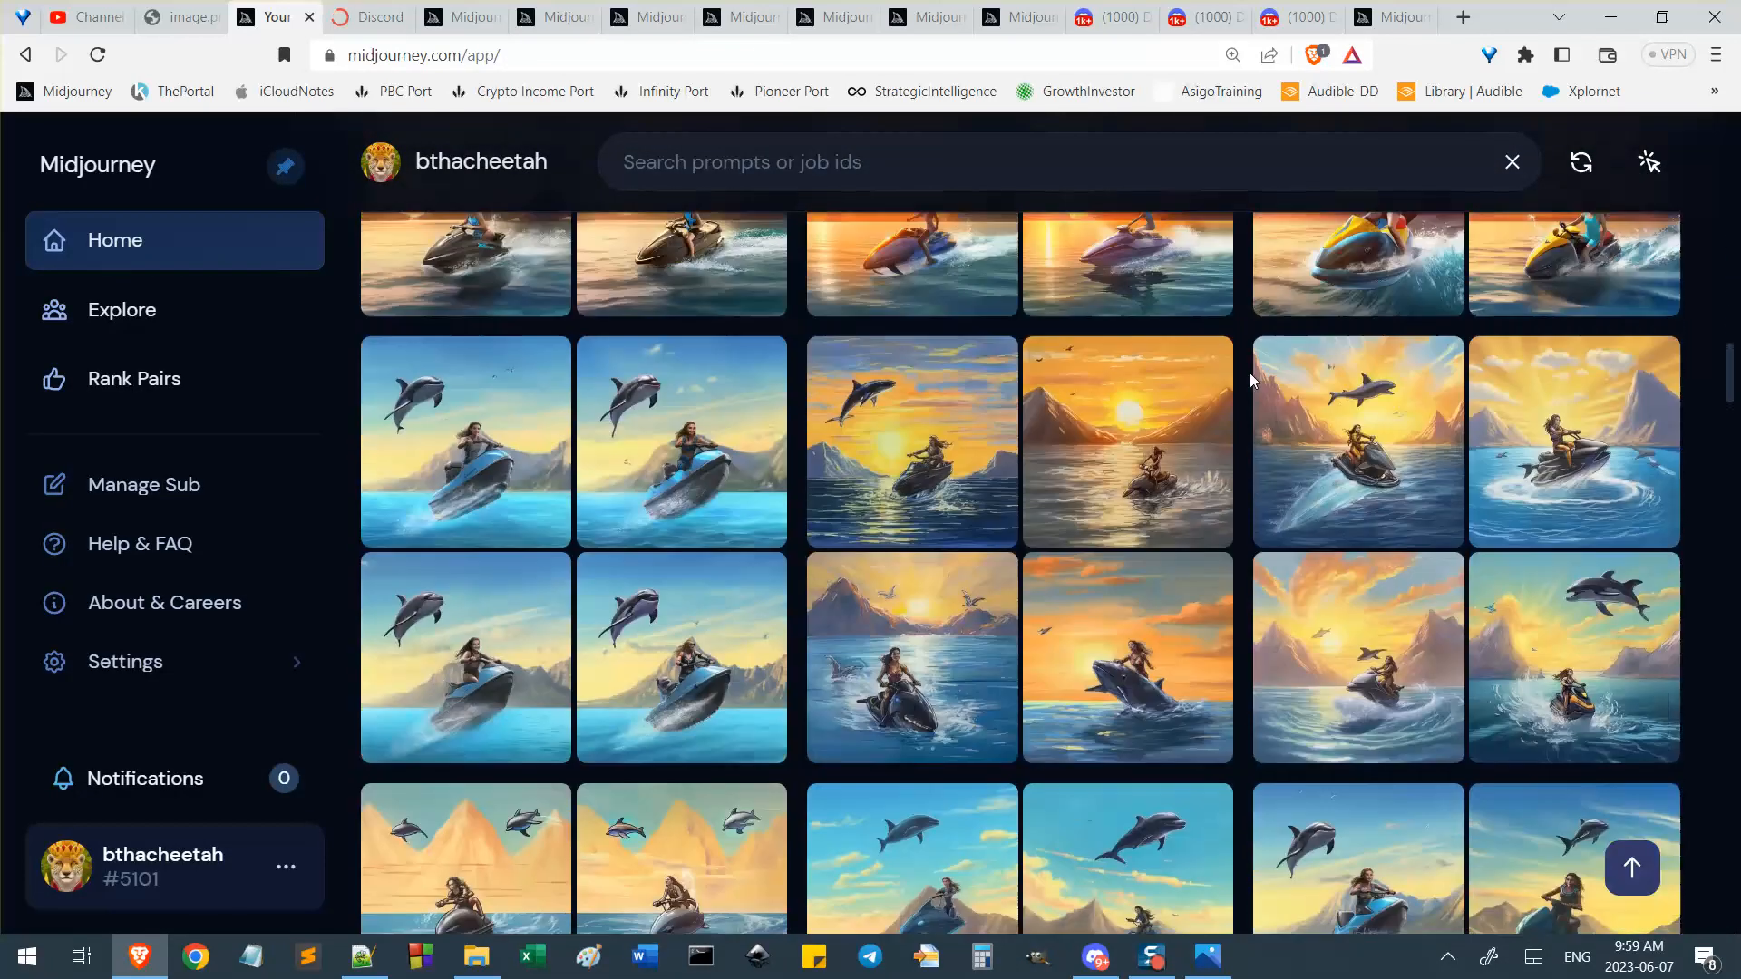
scroll(1451, 730, up, 2)
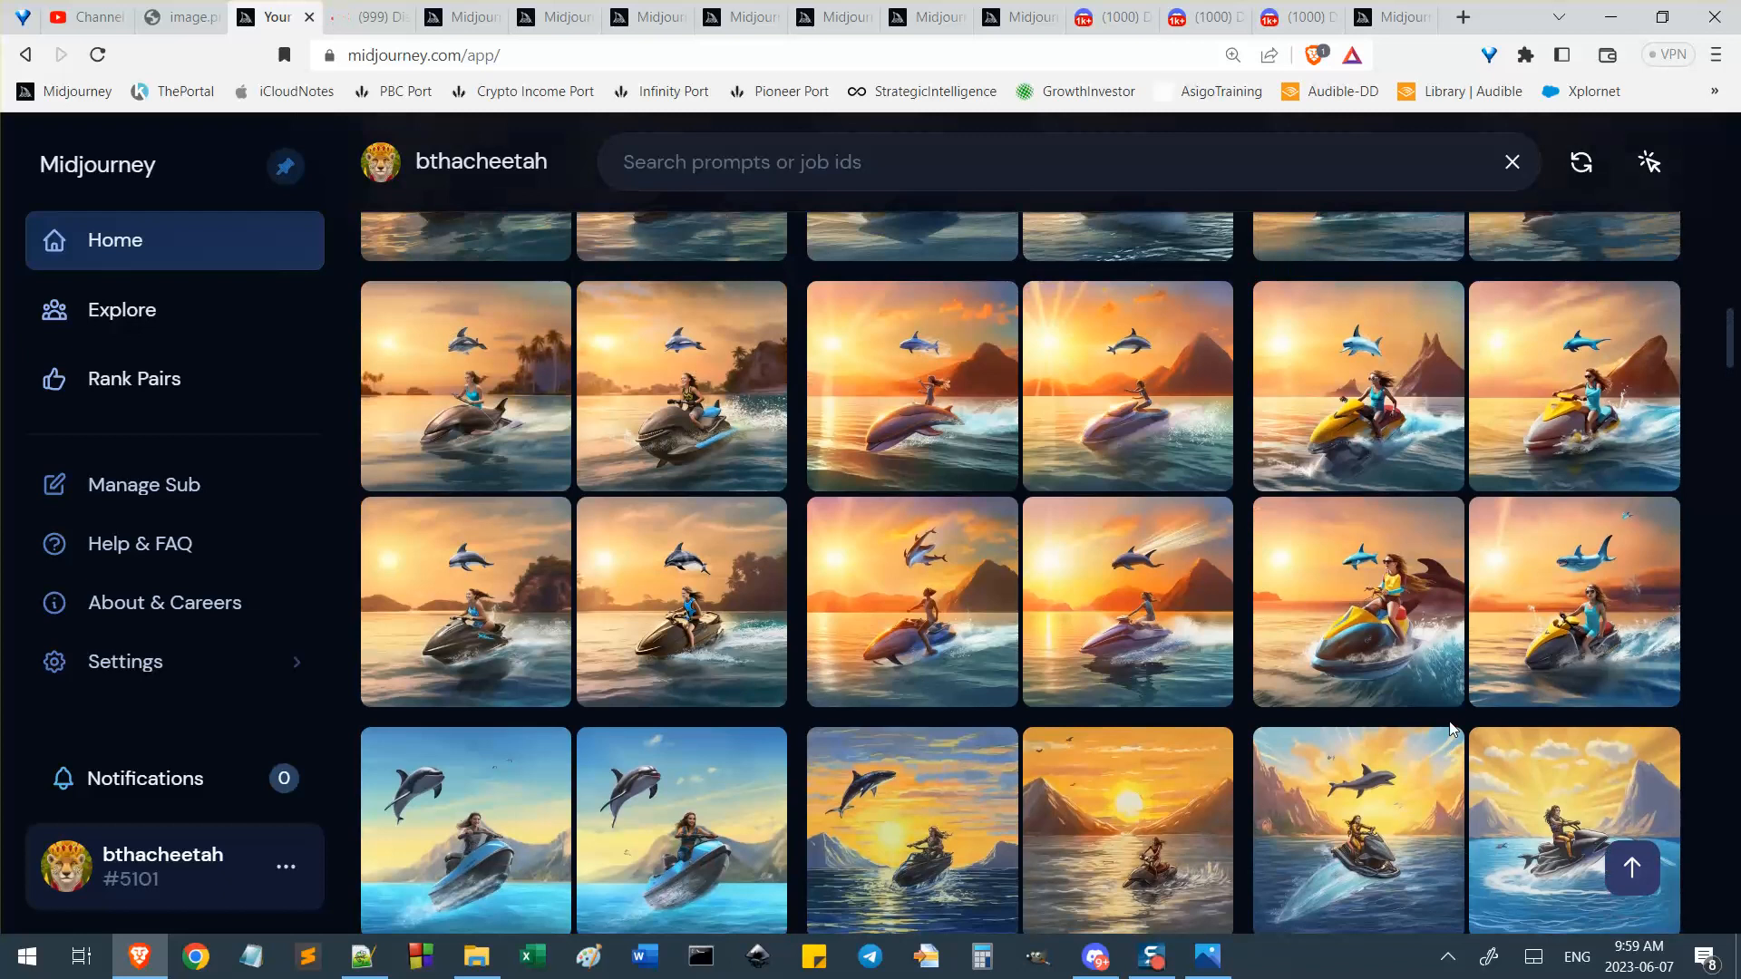
scroll(1236, 490, down, 6)
scroll(689, 535, down, 8)
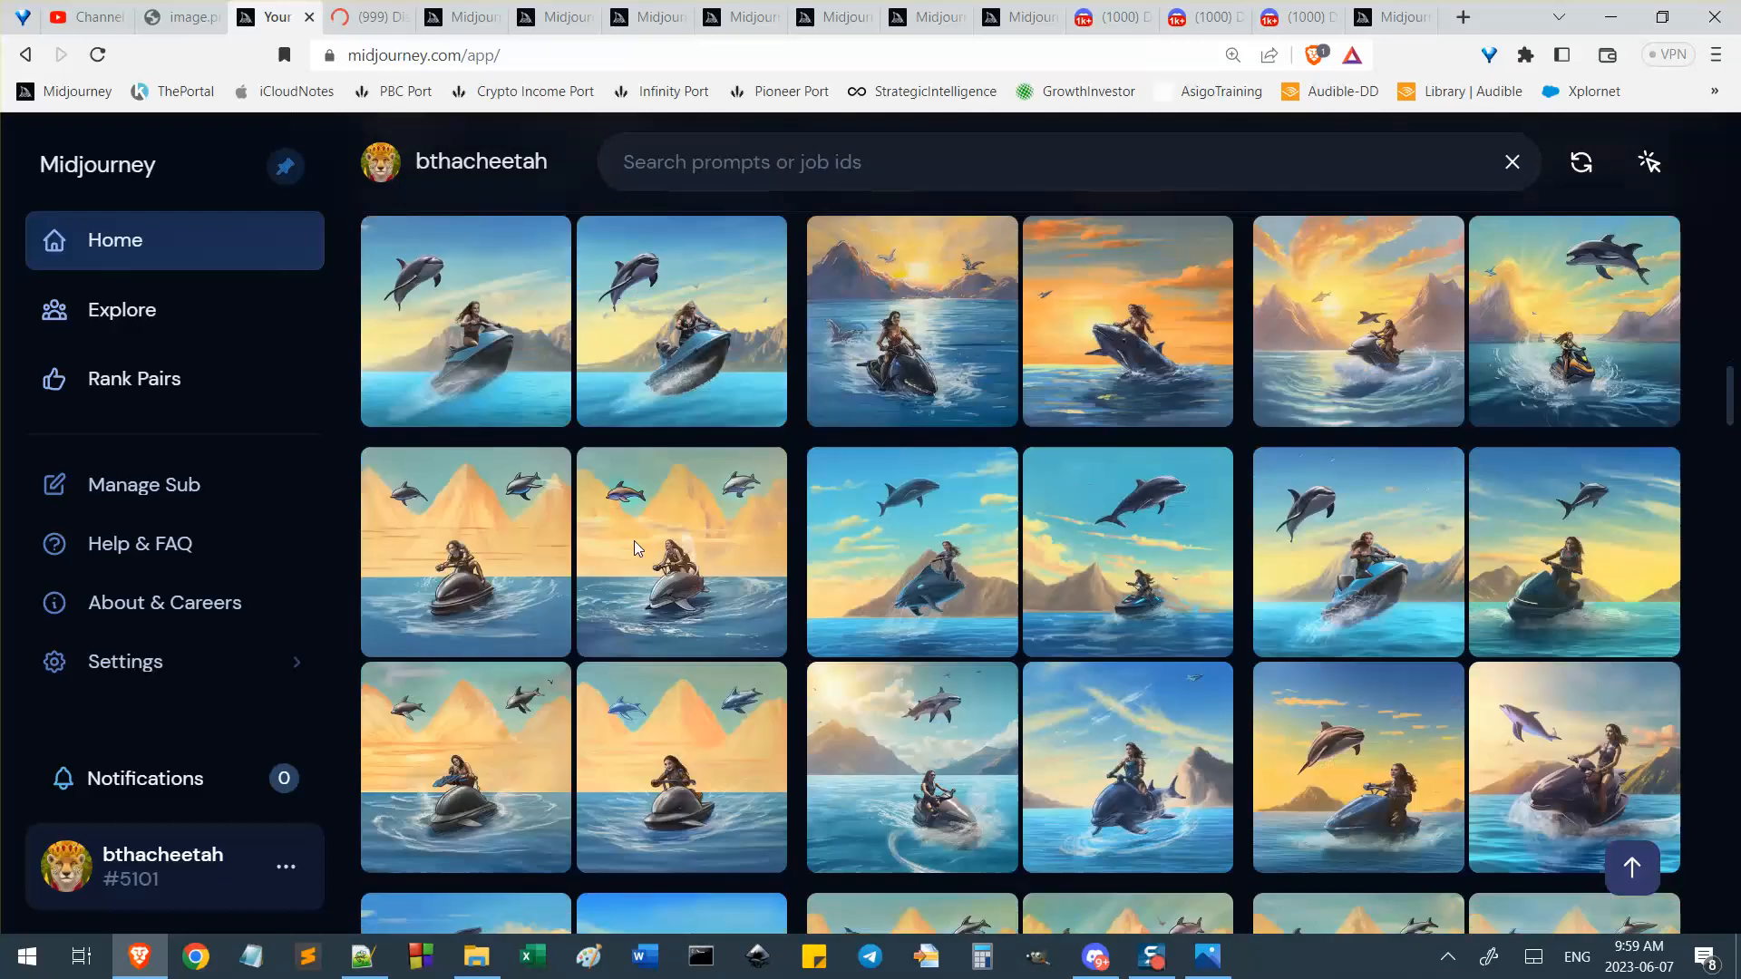
scroll(843, 442, down, 4)
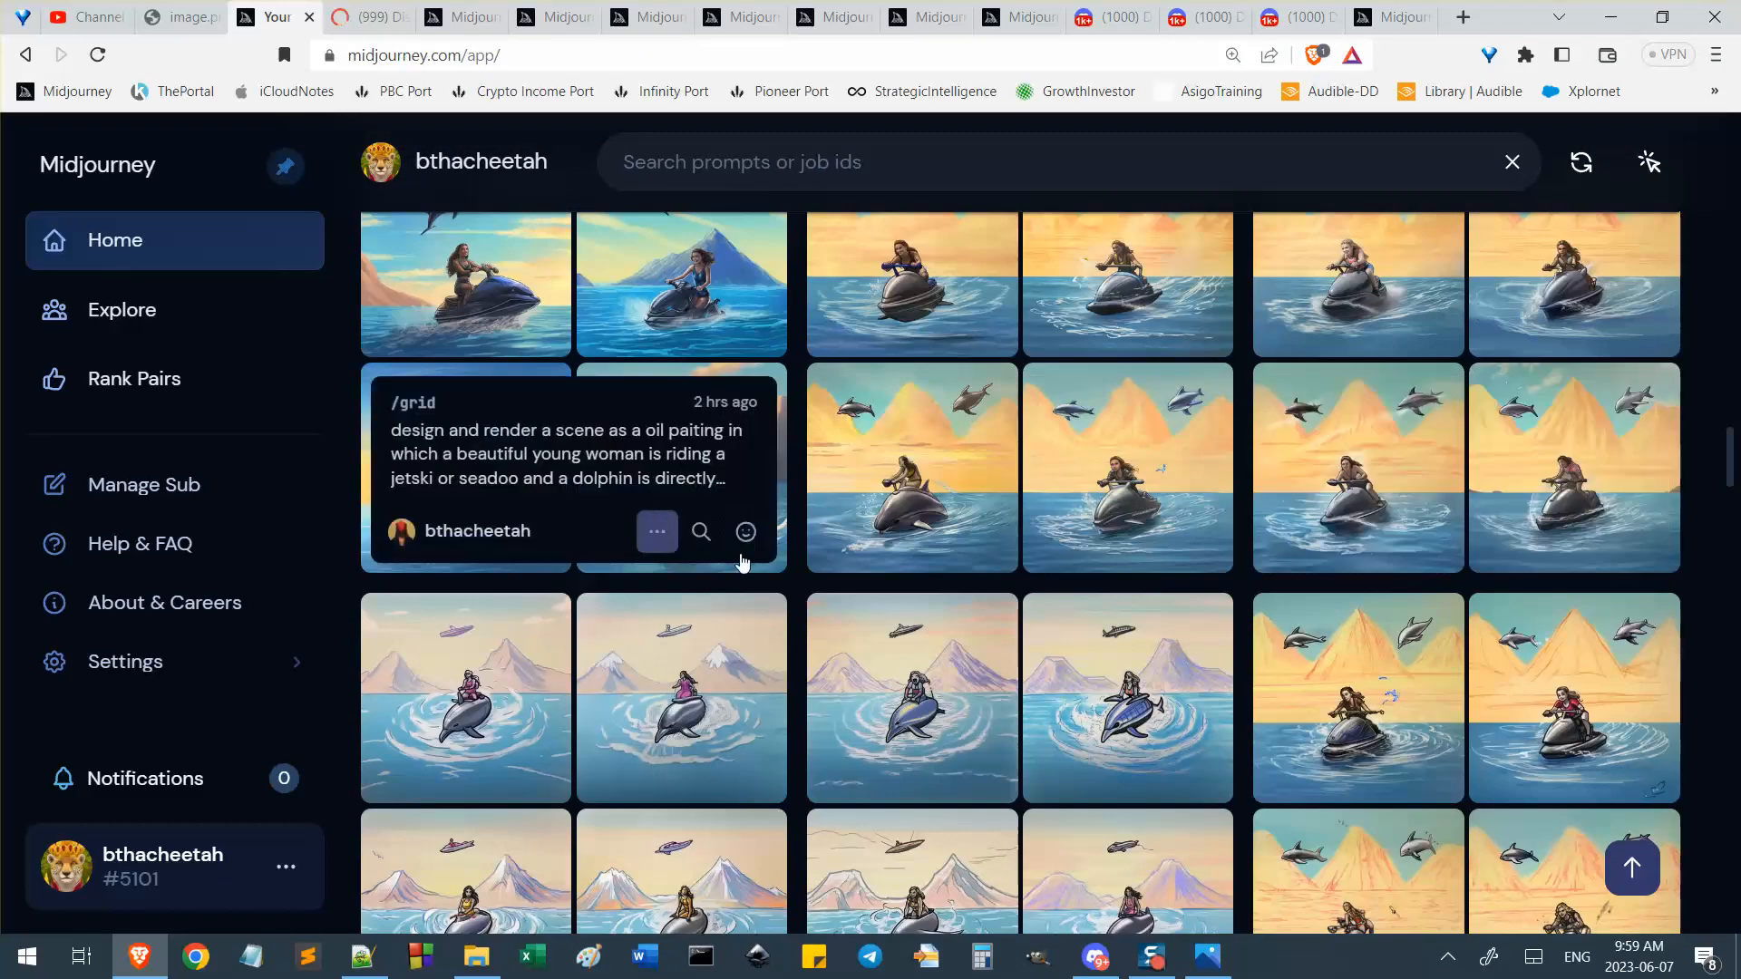
scroll(771, 535, down, 6)
scroll(869, 607, down, 3)
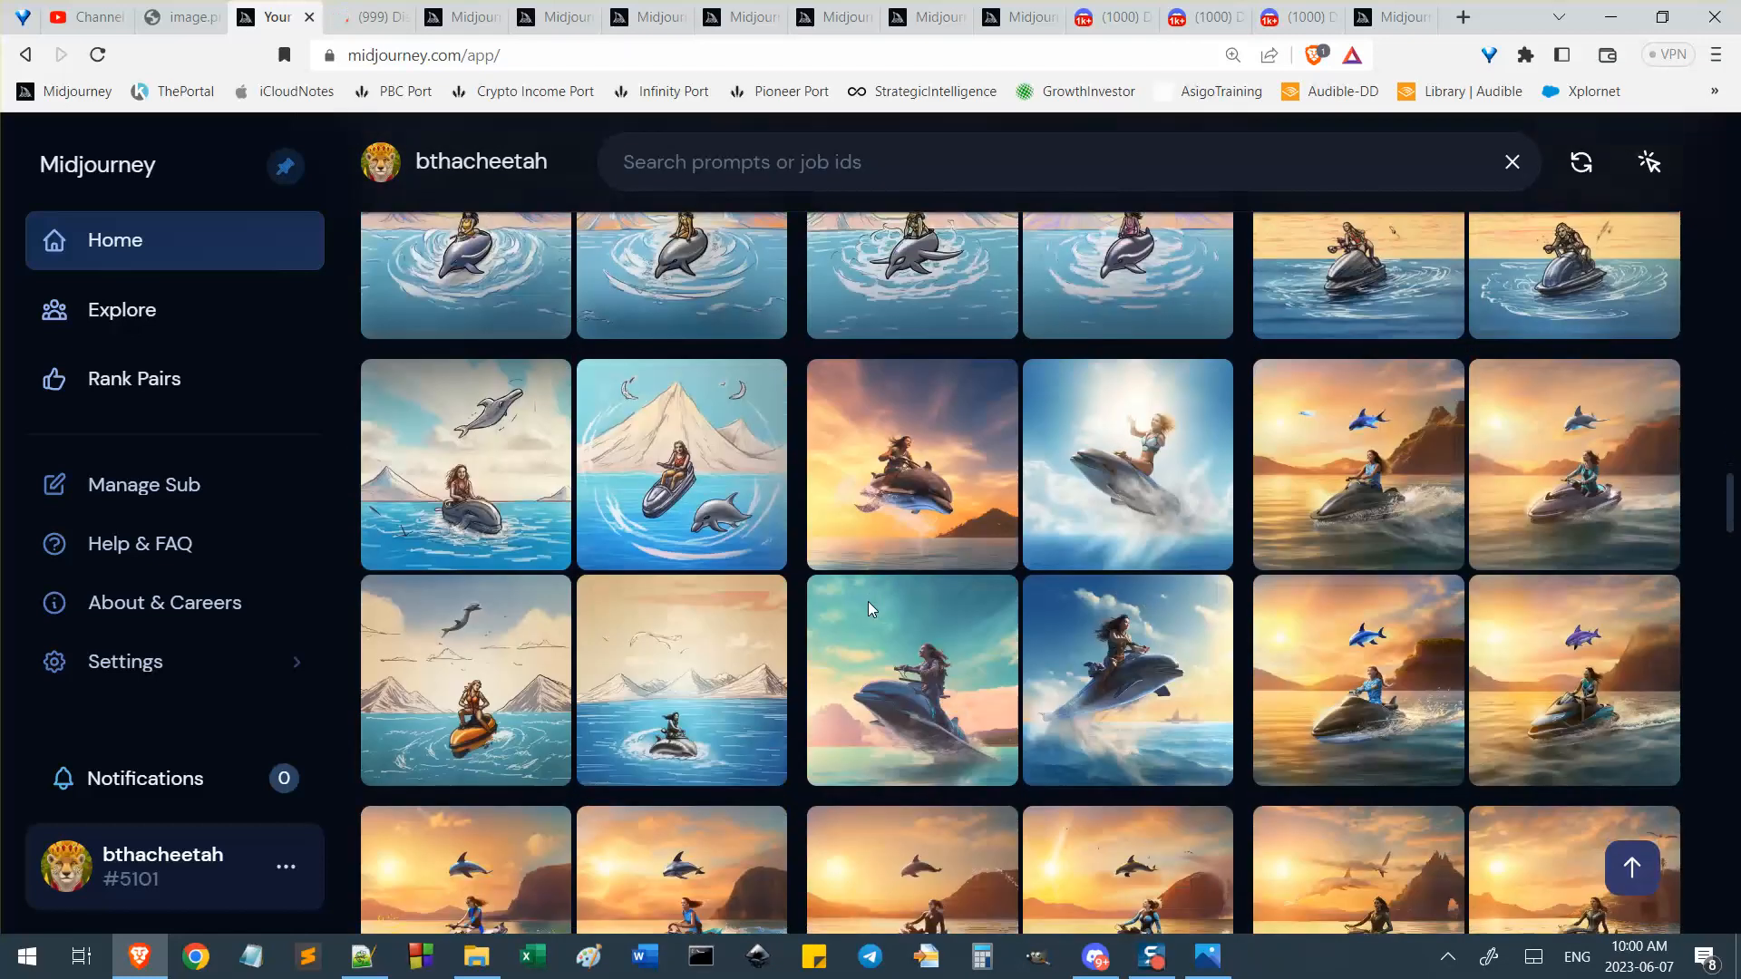
scroll(640, 585, down, 5)
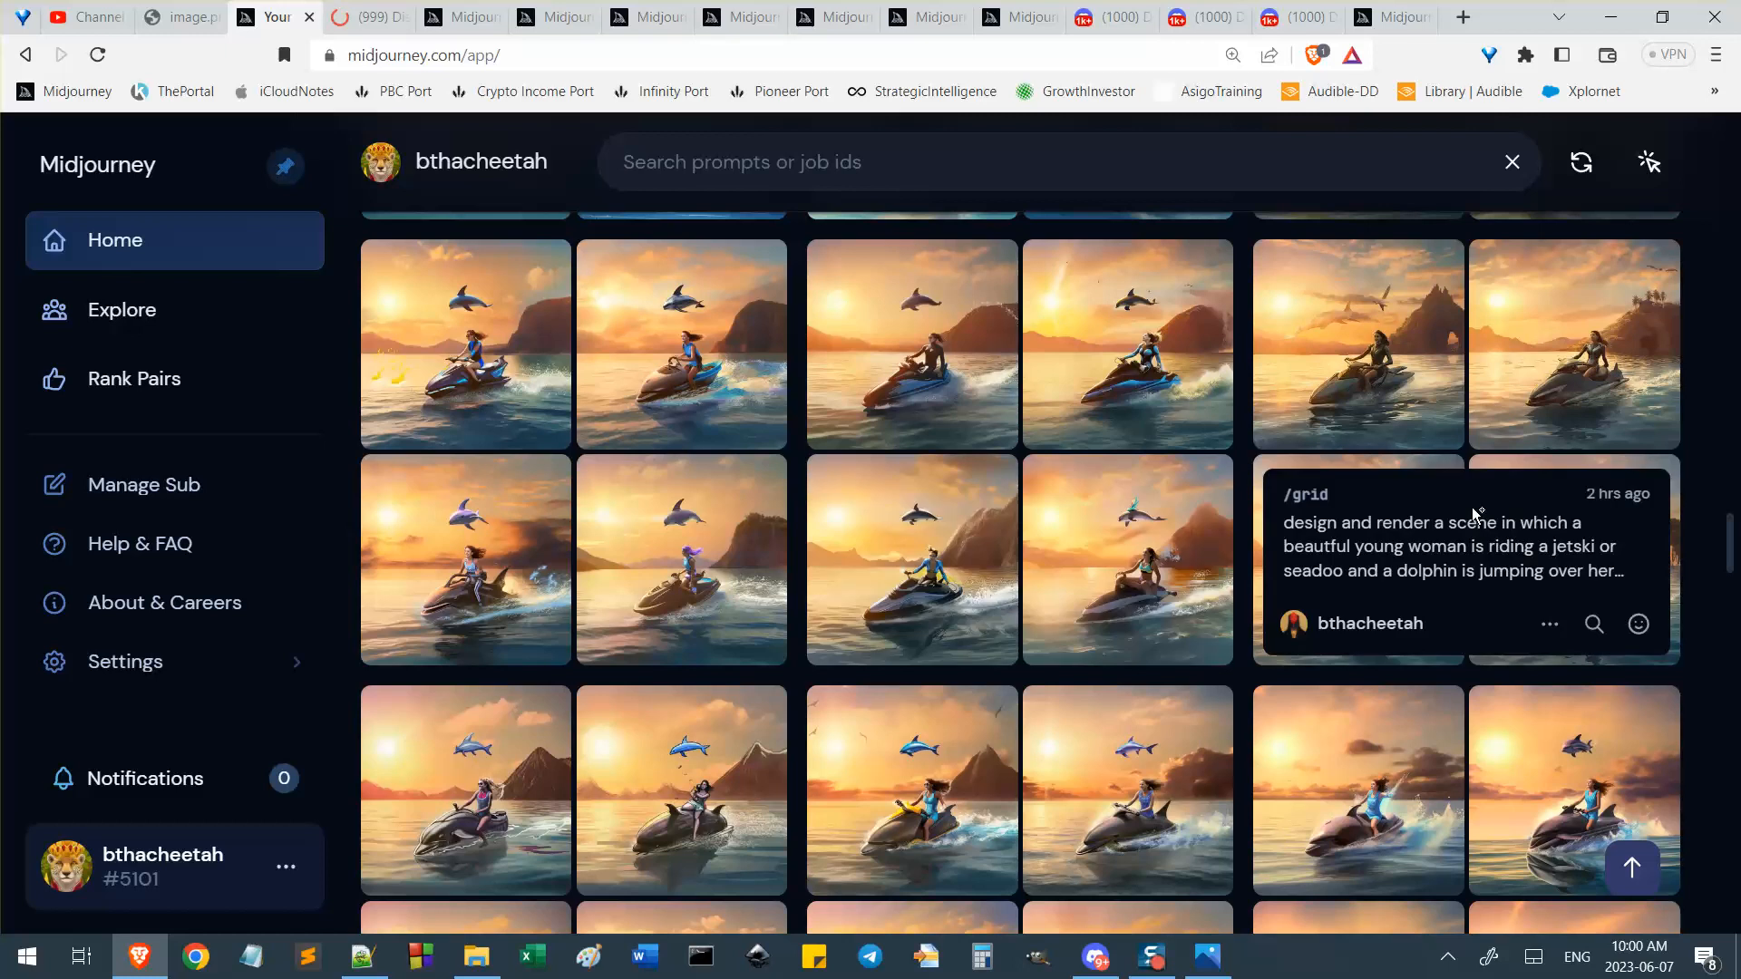
scroll(1474, 514, down, 3)
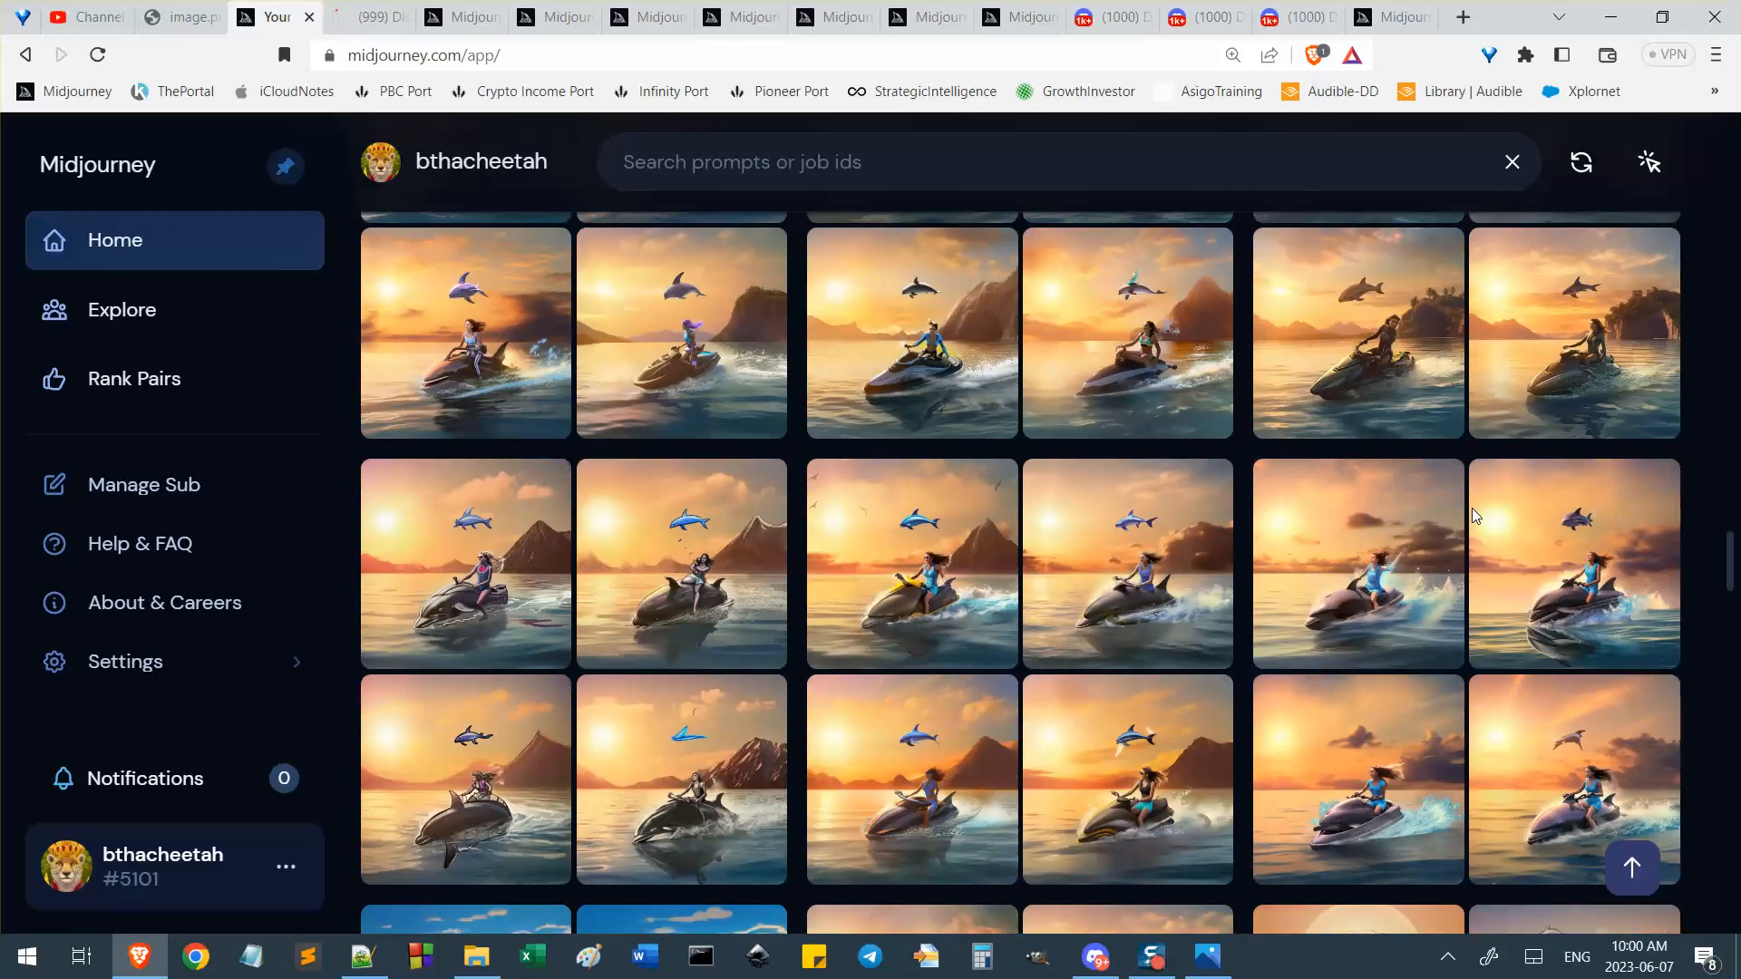
scroll(1474, 514, down, 1)
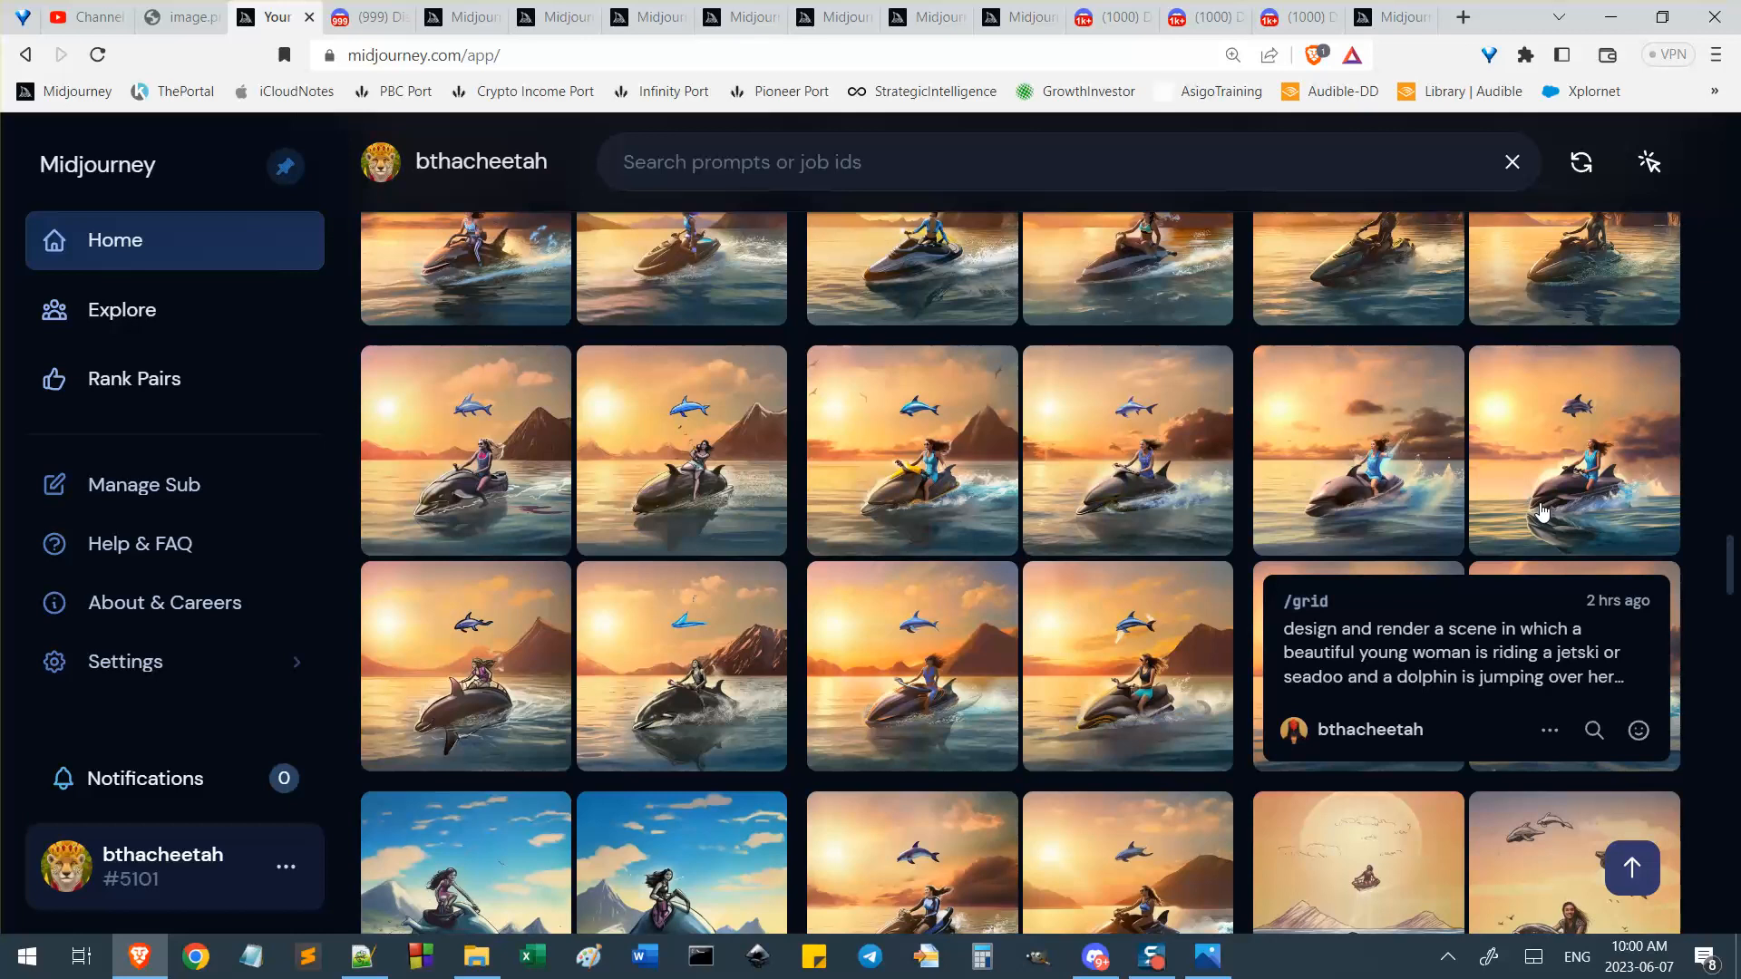
scroll(1297, 513, down, 1)
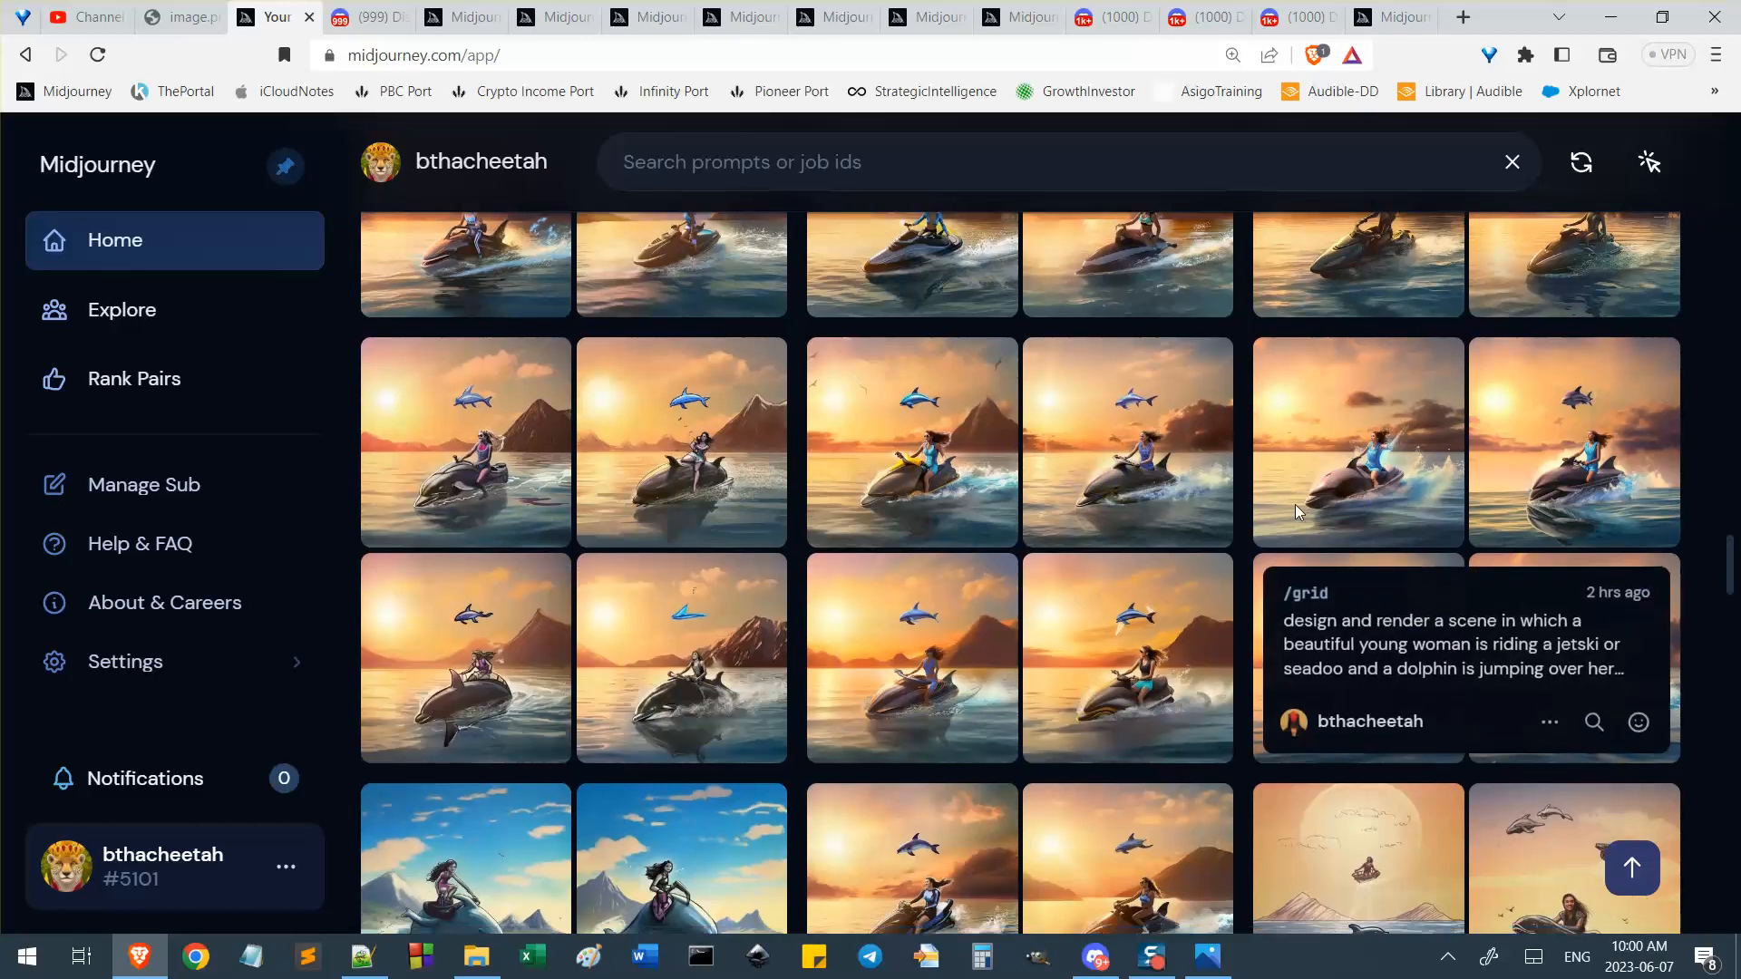
Examine the earliest dolphin-and-jetski grids, from the sketch-like and blue-sky versions as far as the purple-winged flying women.
scroll(1297, 512, down, 5)
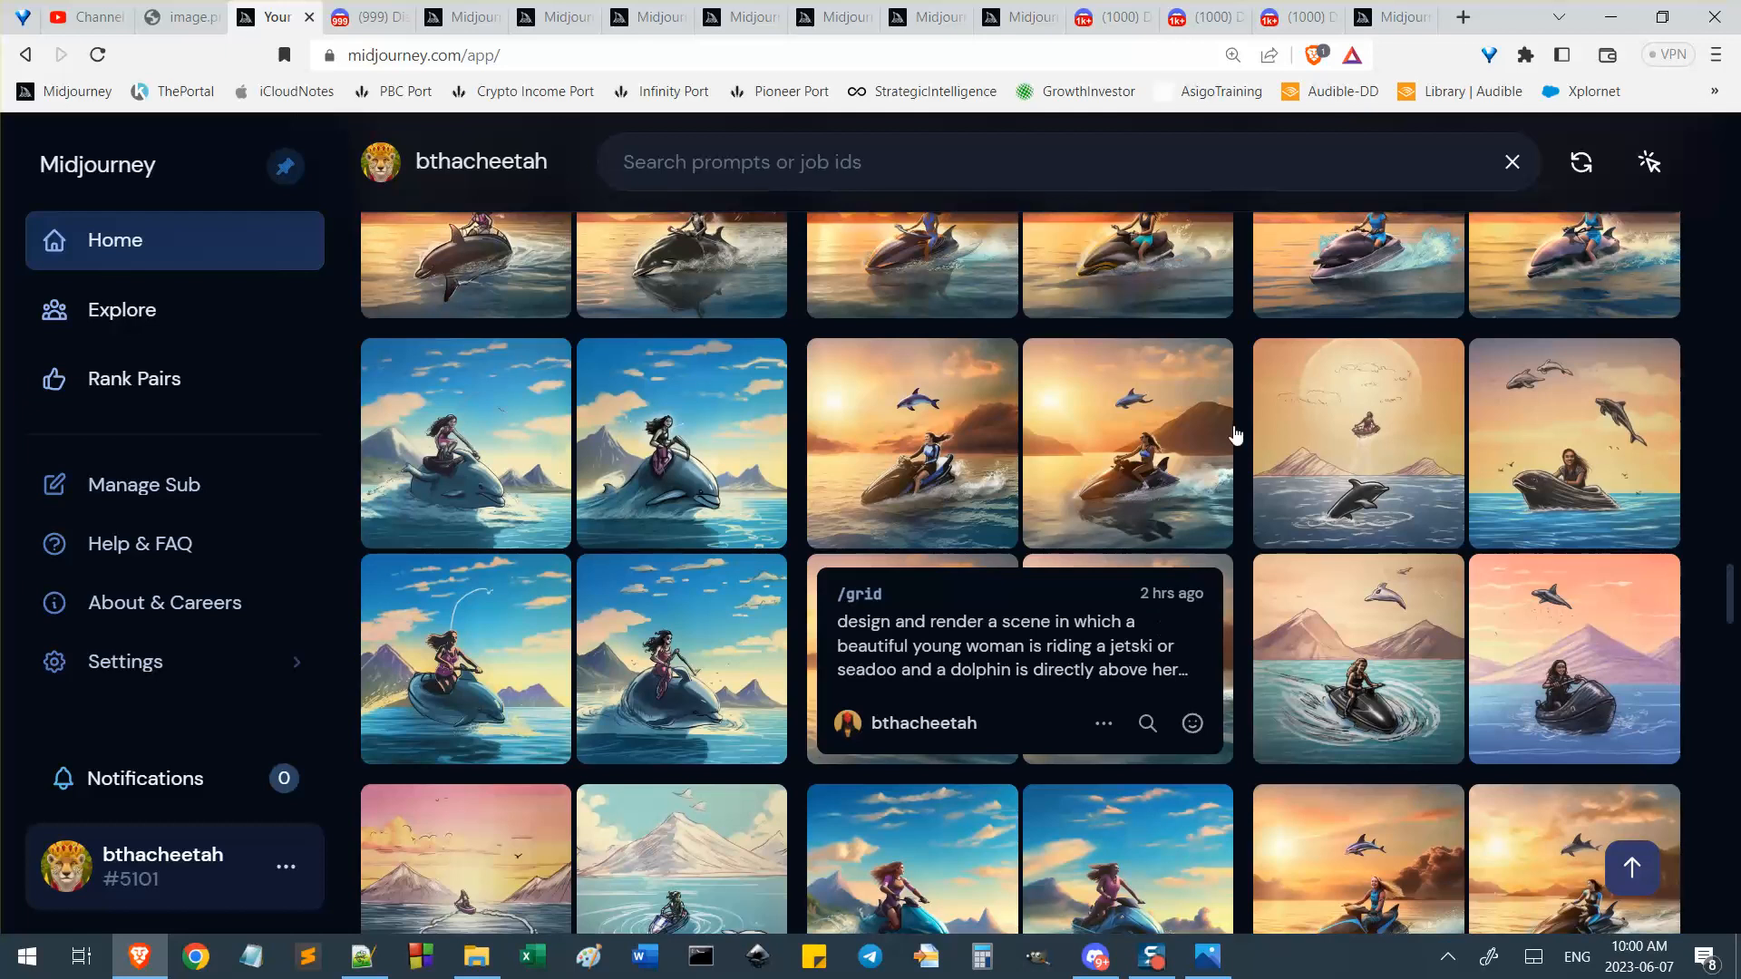
scroll(907, 571, down, 4)
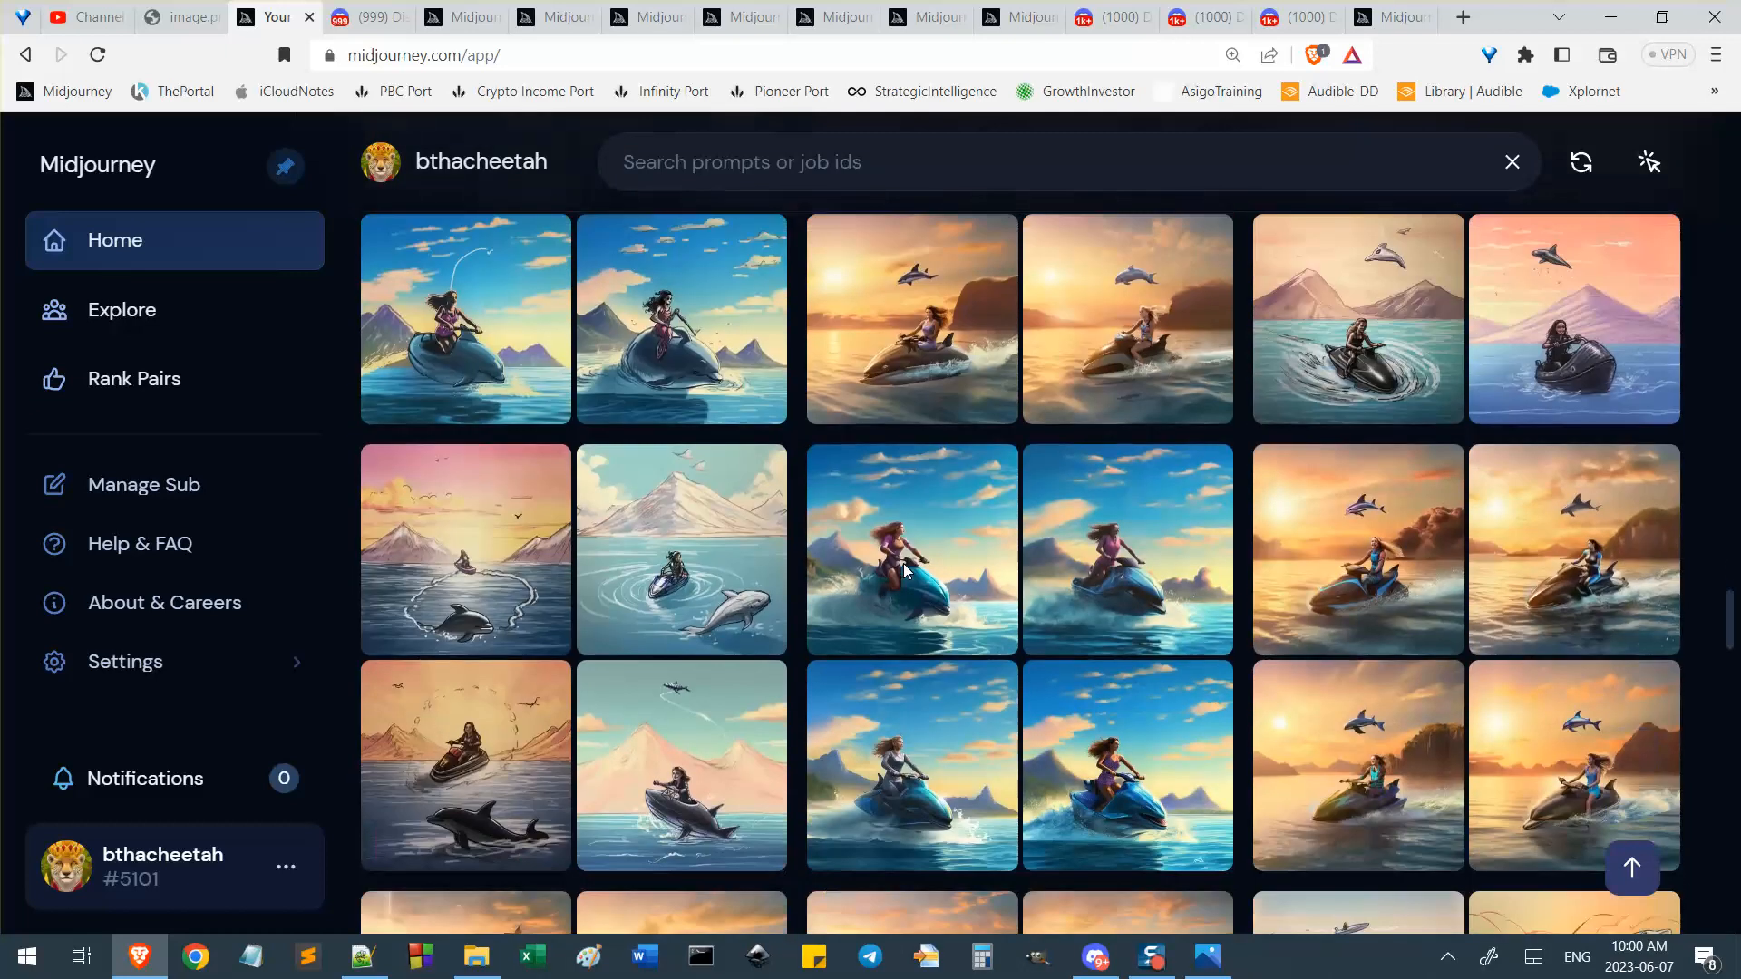
scroll(904, 569, down, 1)
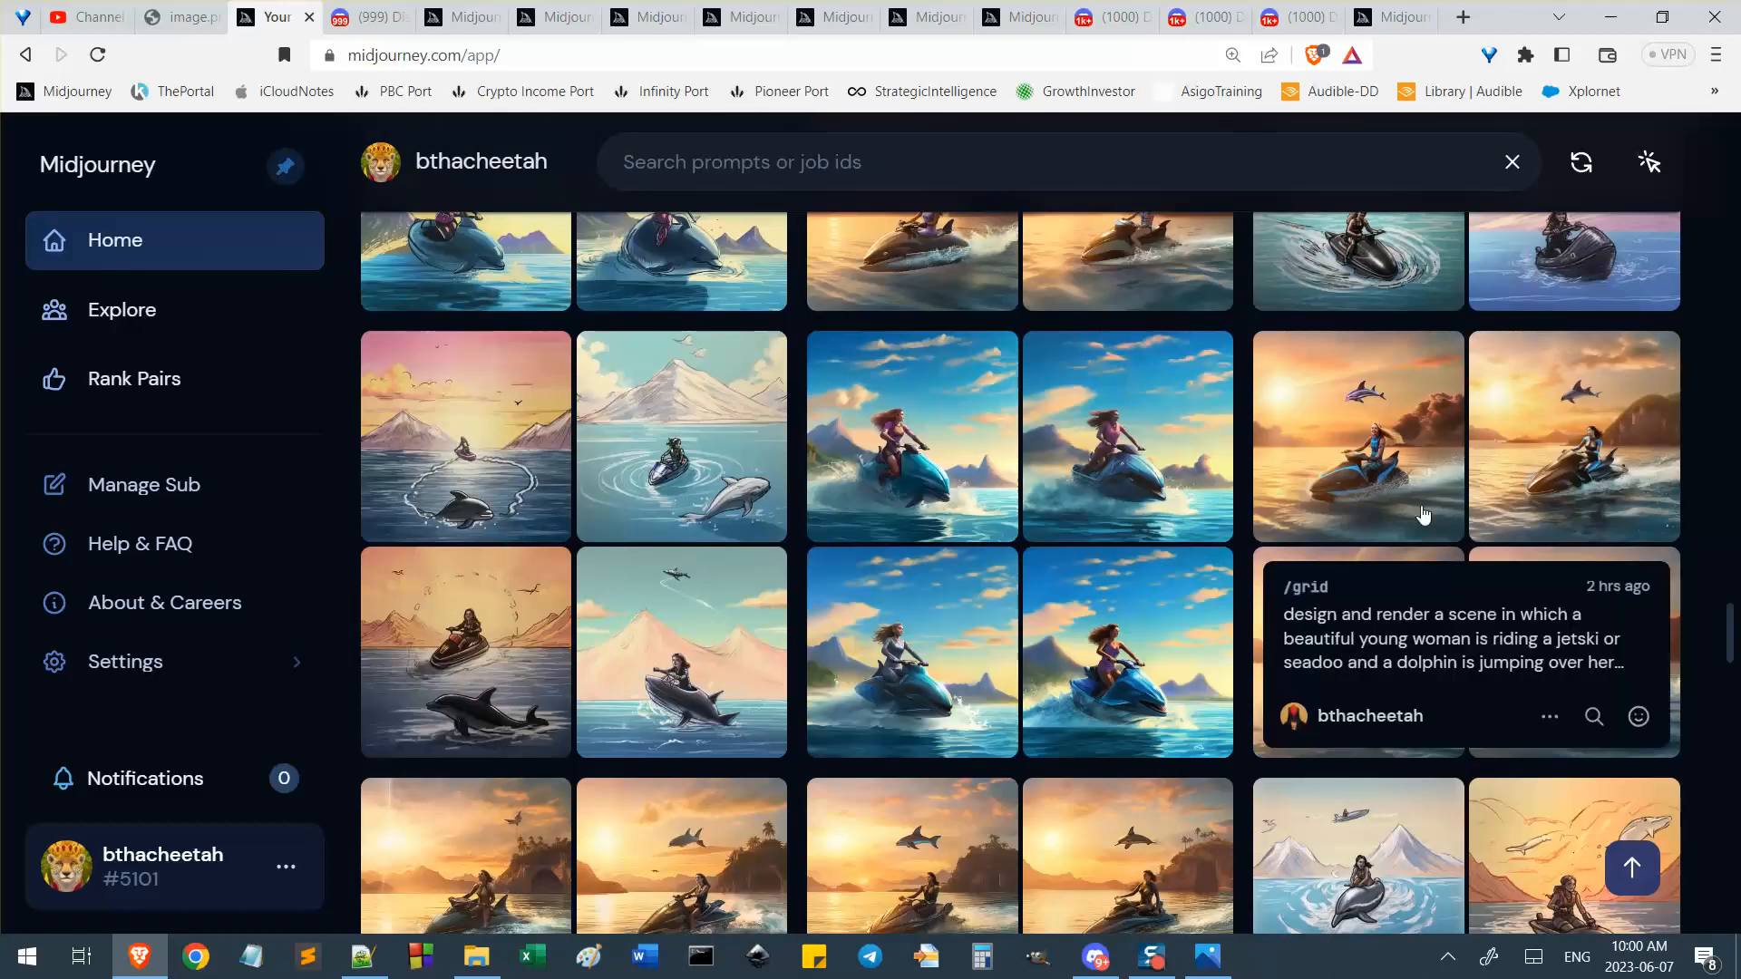
scroll(1423, 515, down, 1)
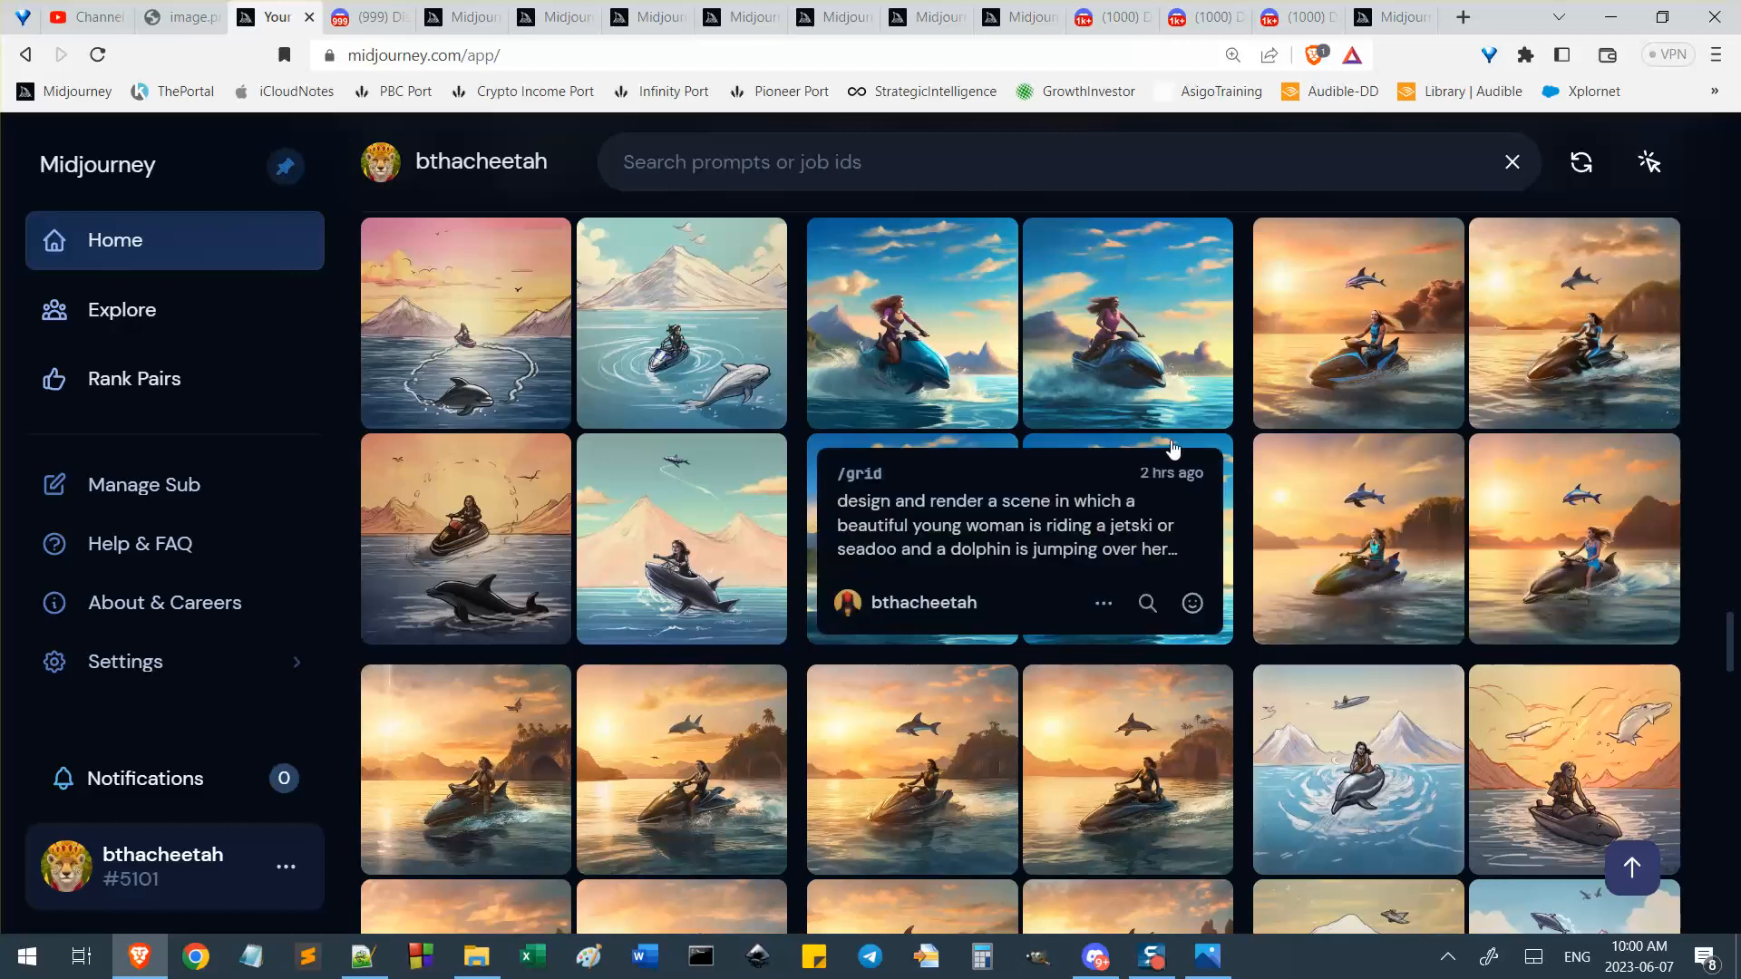
scroll(1176, 431, down, 1)
scroll(1176, 428, down, 6)
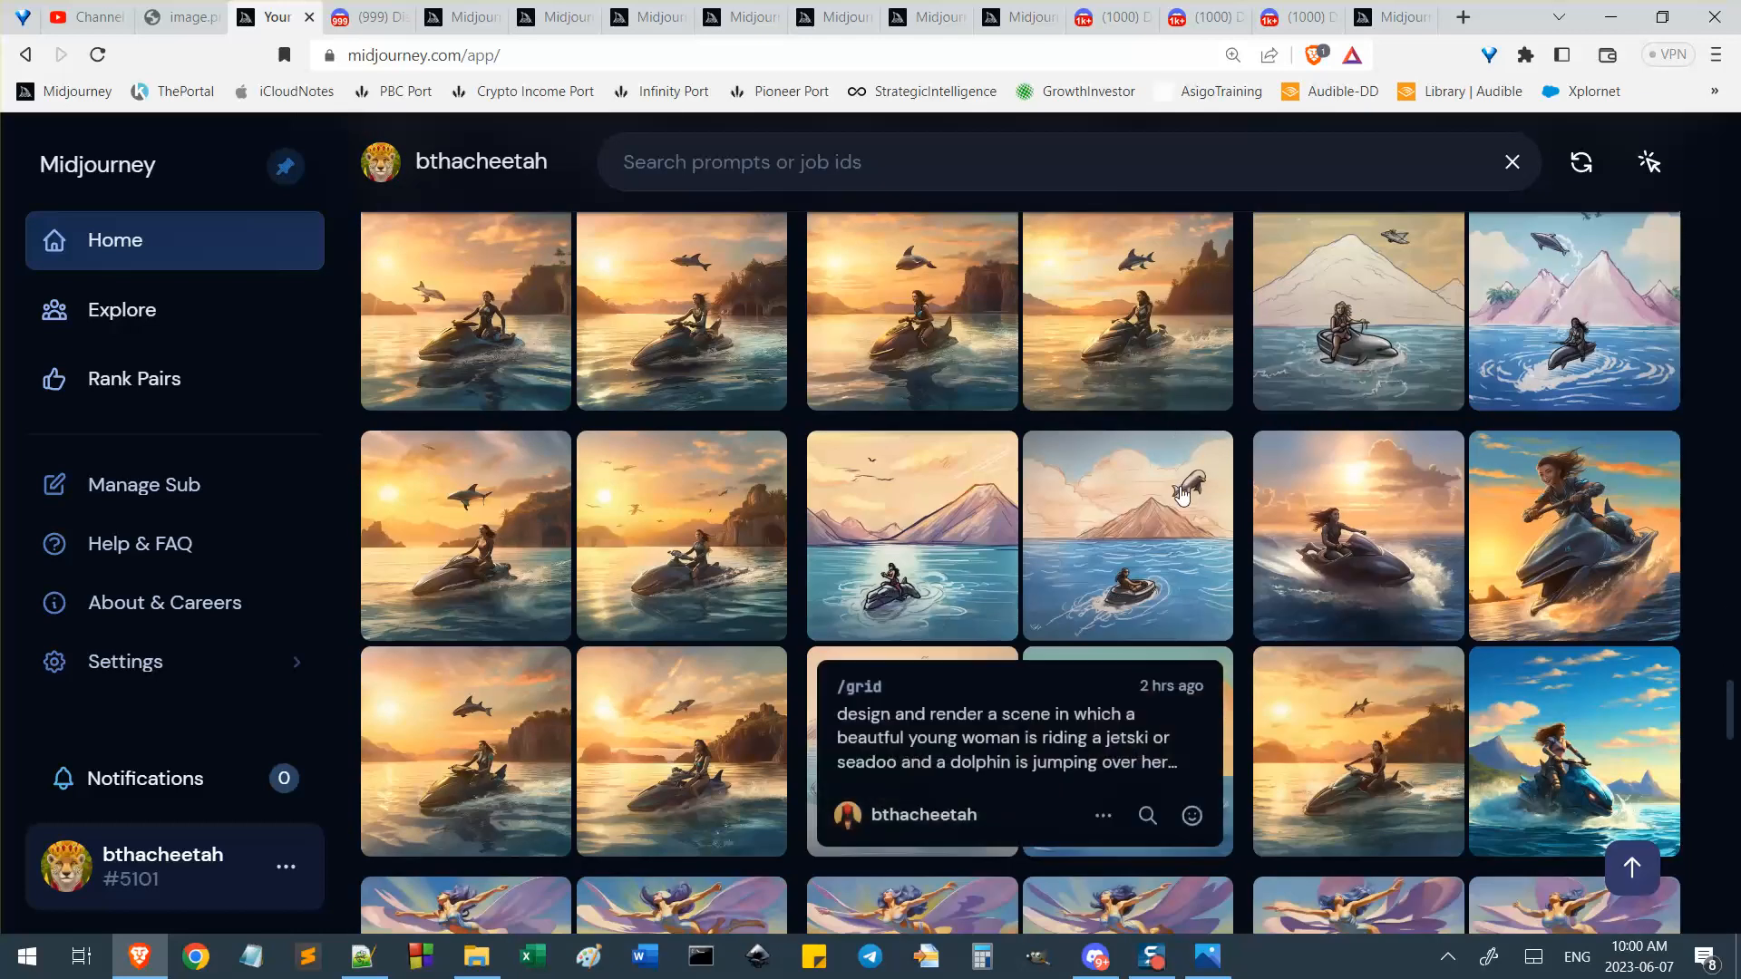
scroll(962, 580, down, 1)
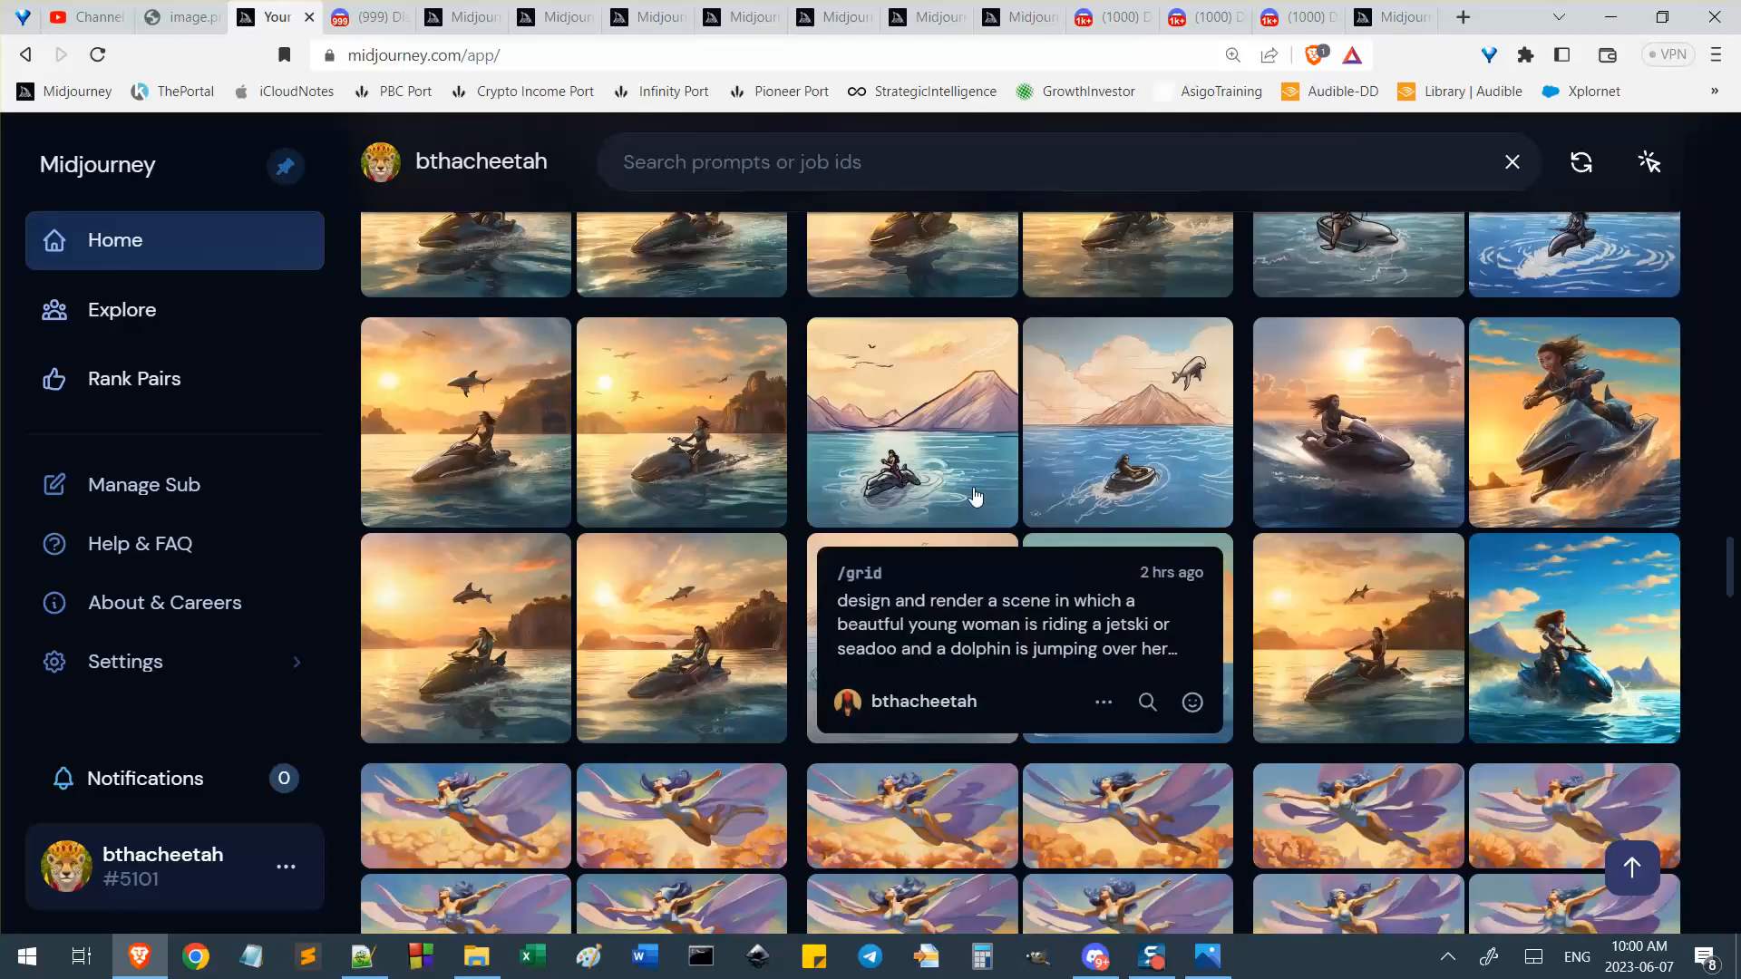
scroll(978, 490, up, 3)
scroll(1052, 520, down, 3)
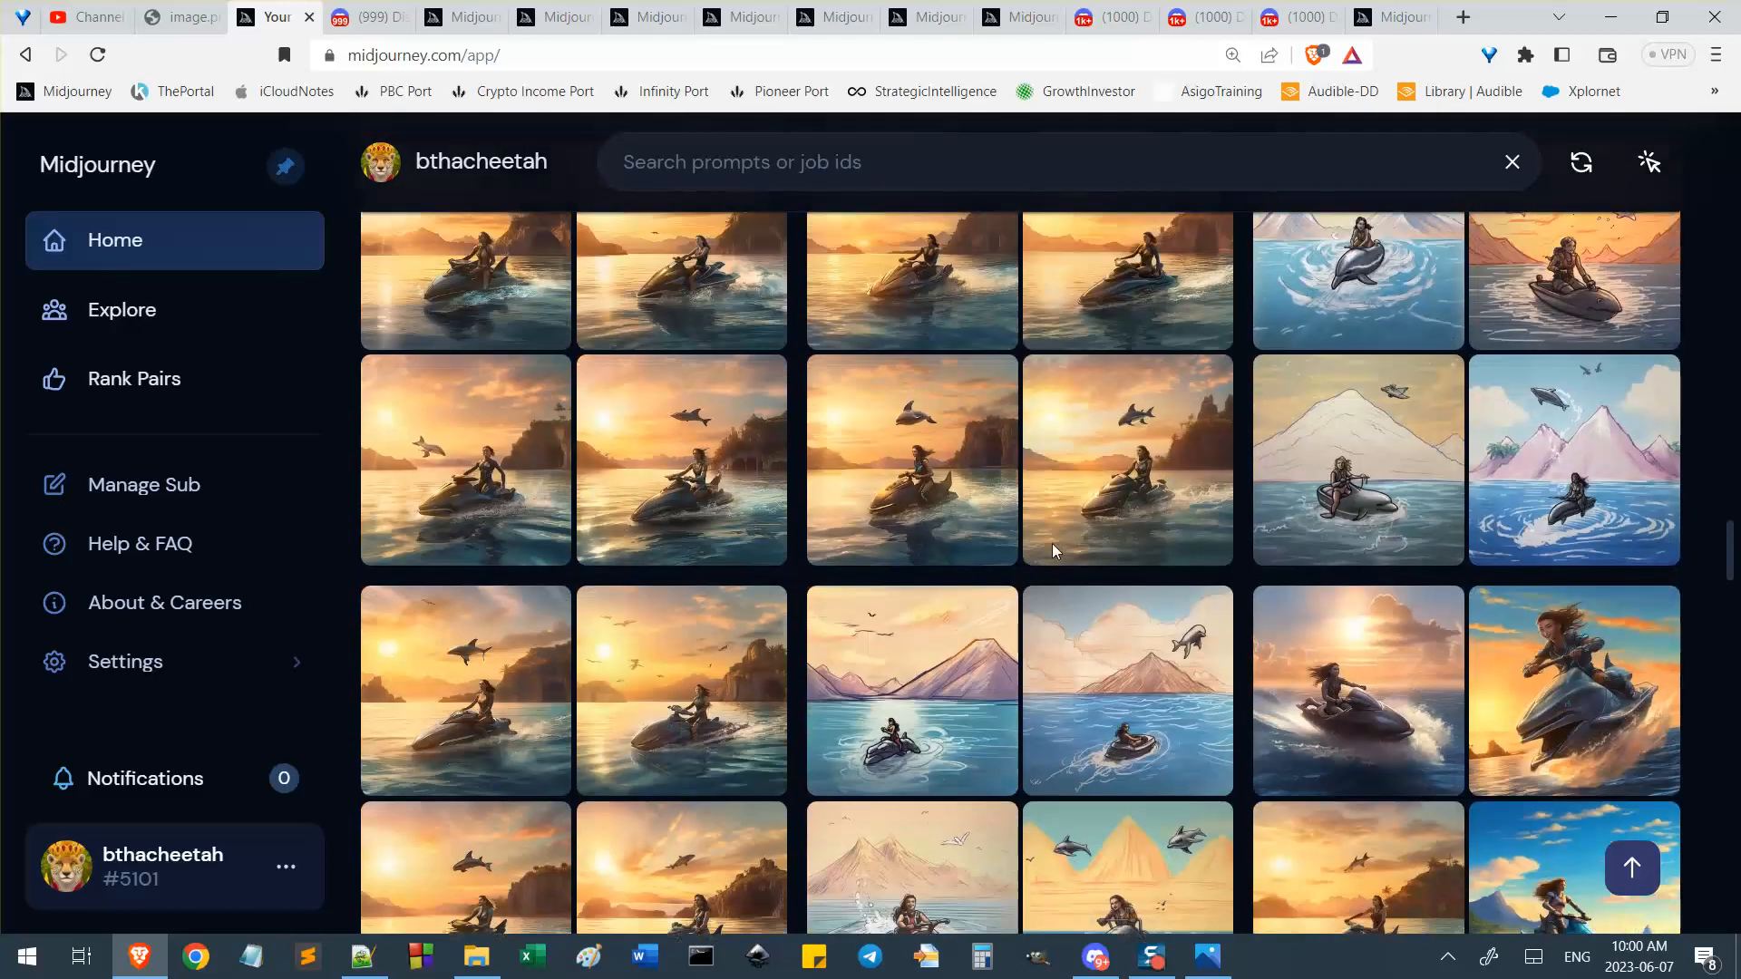
scroll(1053, 551, down, 1)
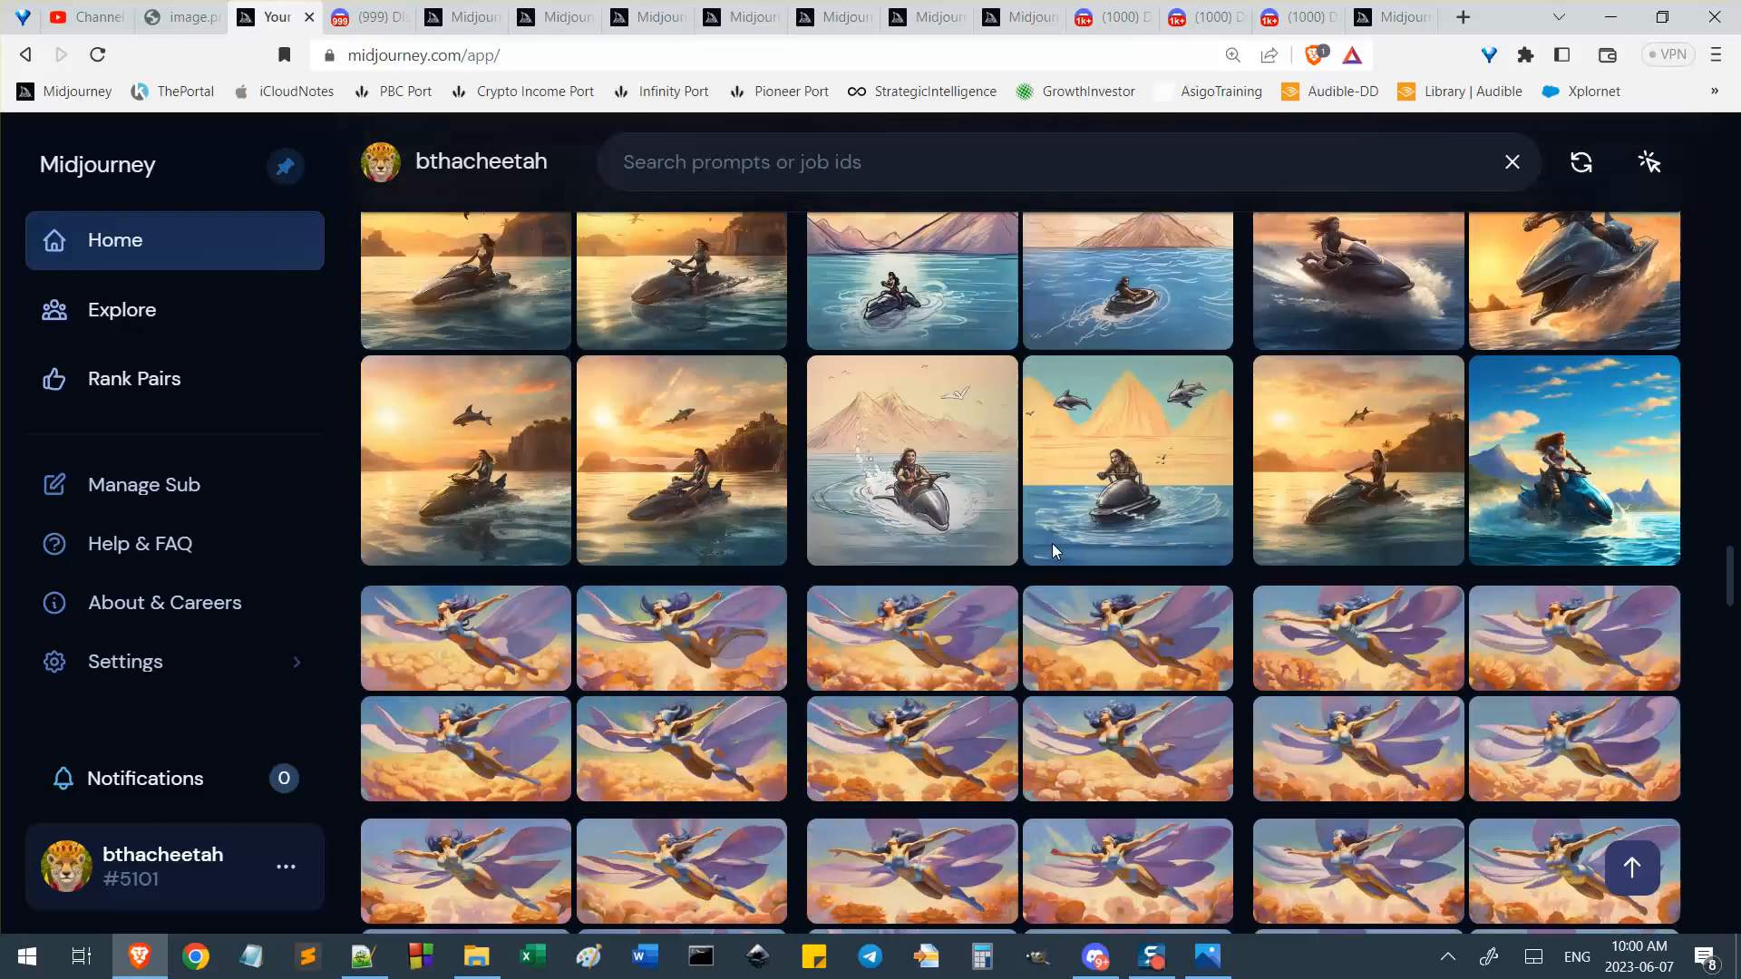
scroll(1053, 544, up, 3)
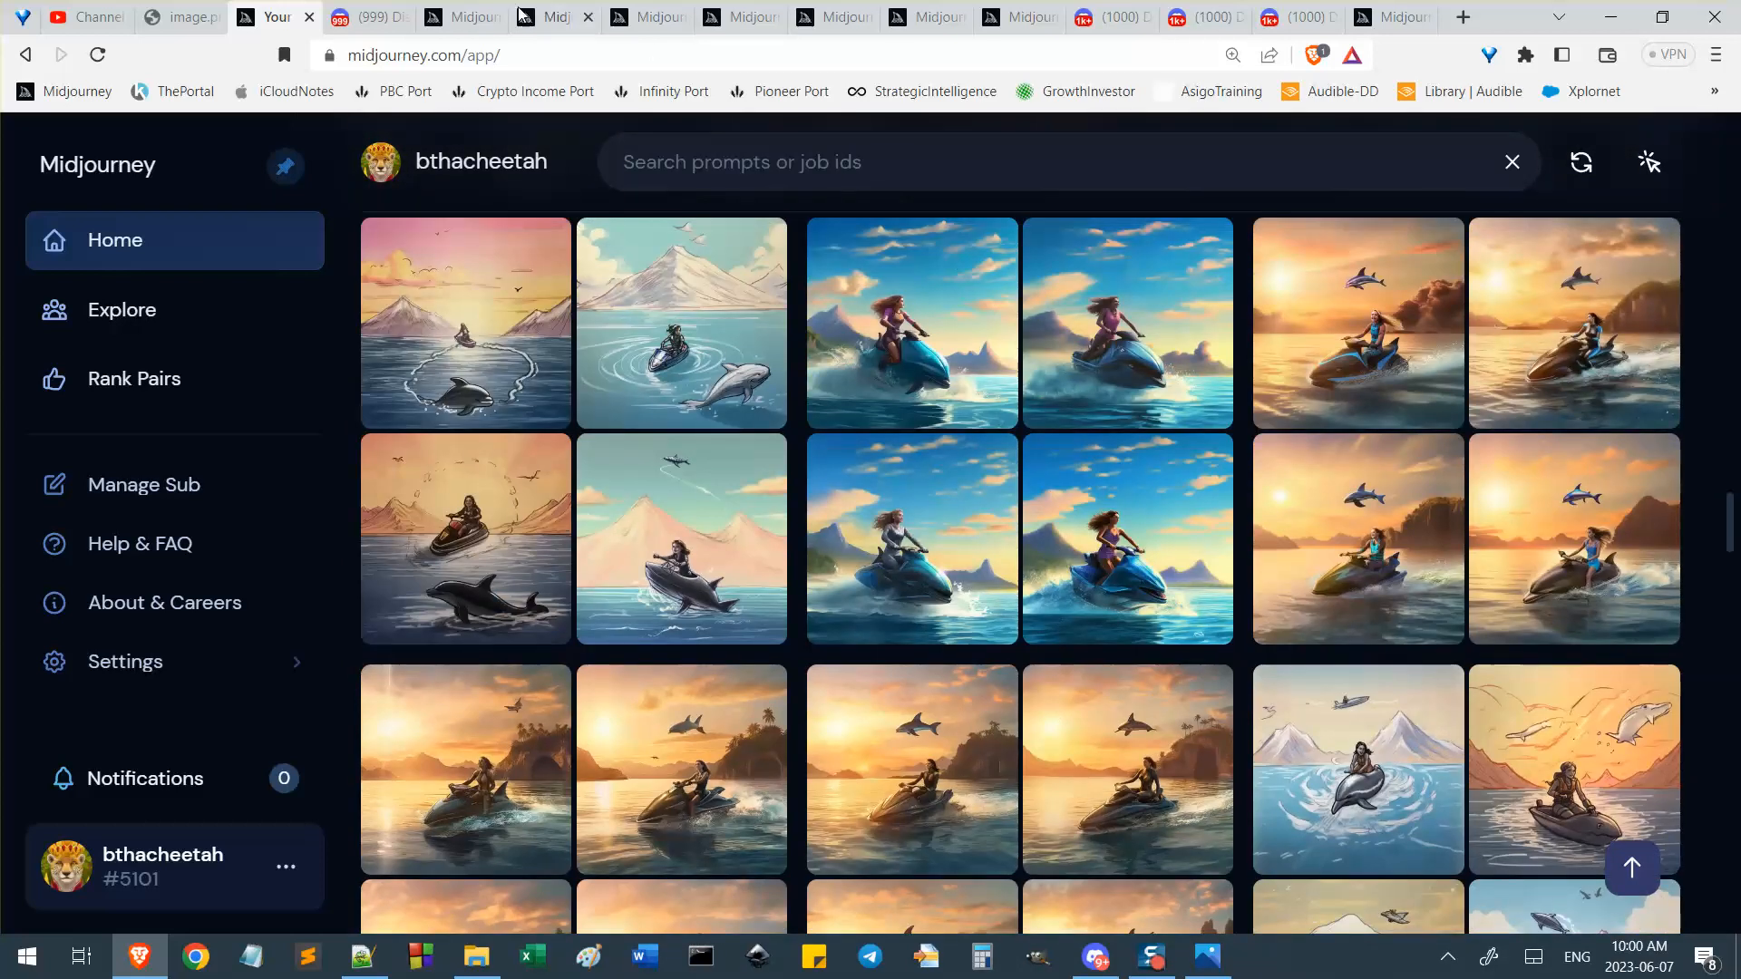
In the Discord message of the orange-mountain job, request an upscale of the second image and view the grid enlarged.
click(370, 14)
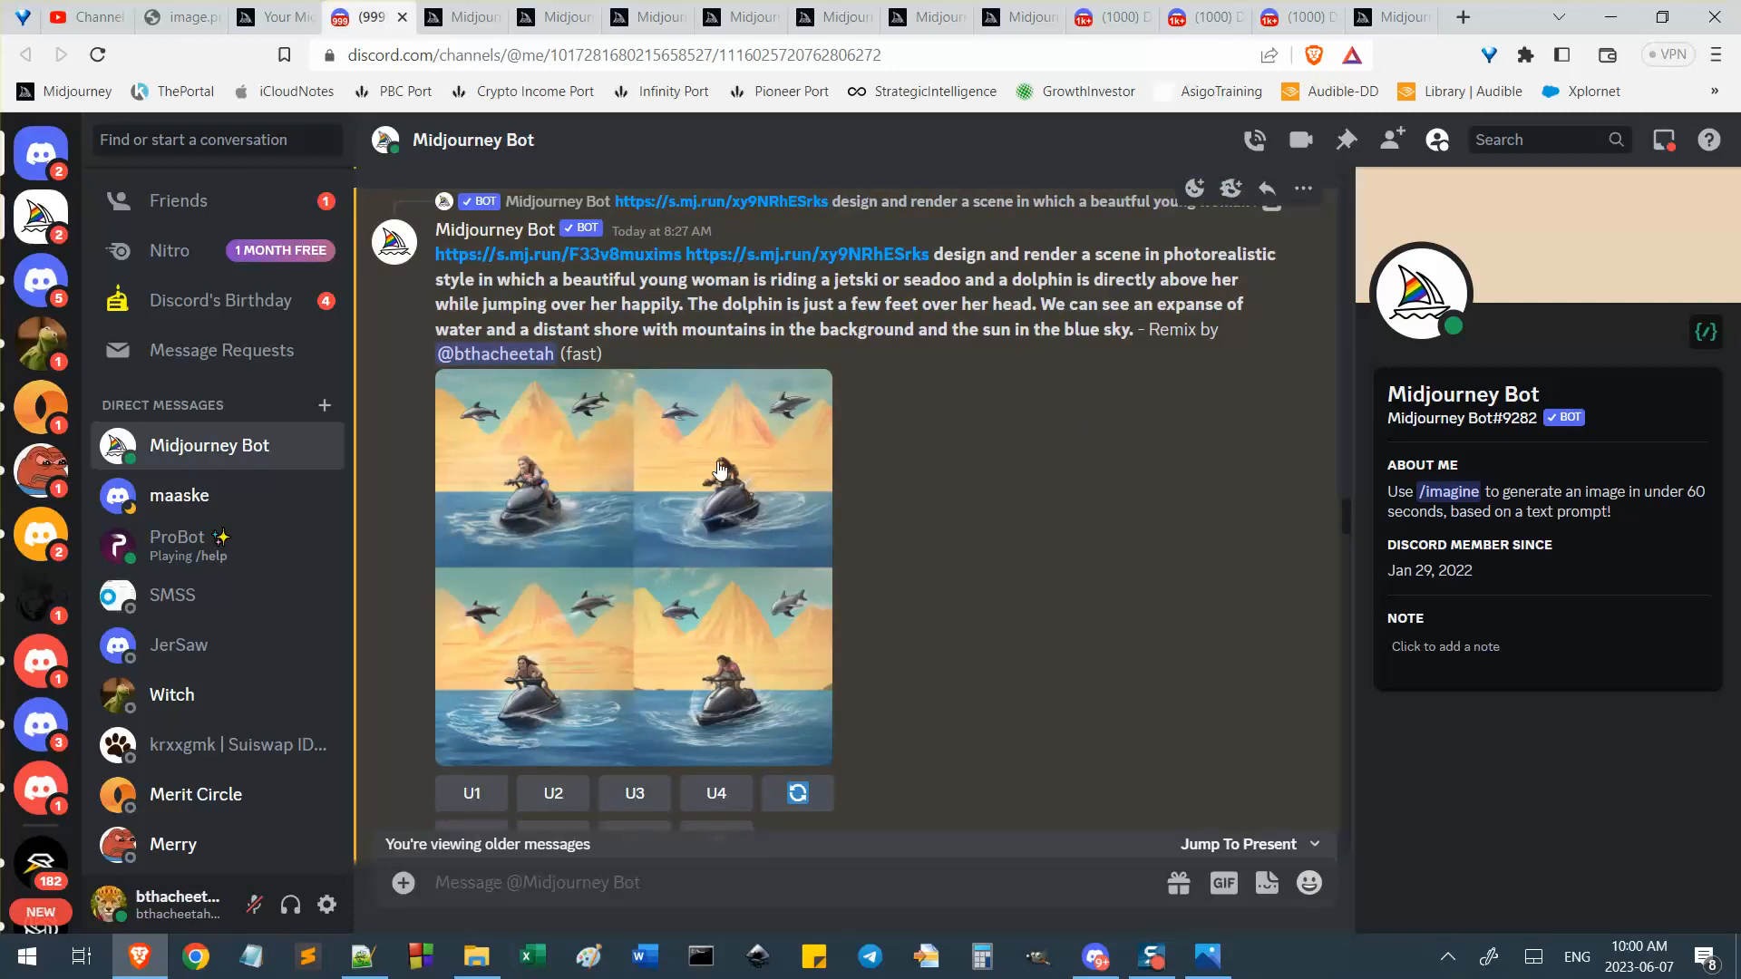
scroll(674, 590, down, 1)
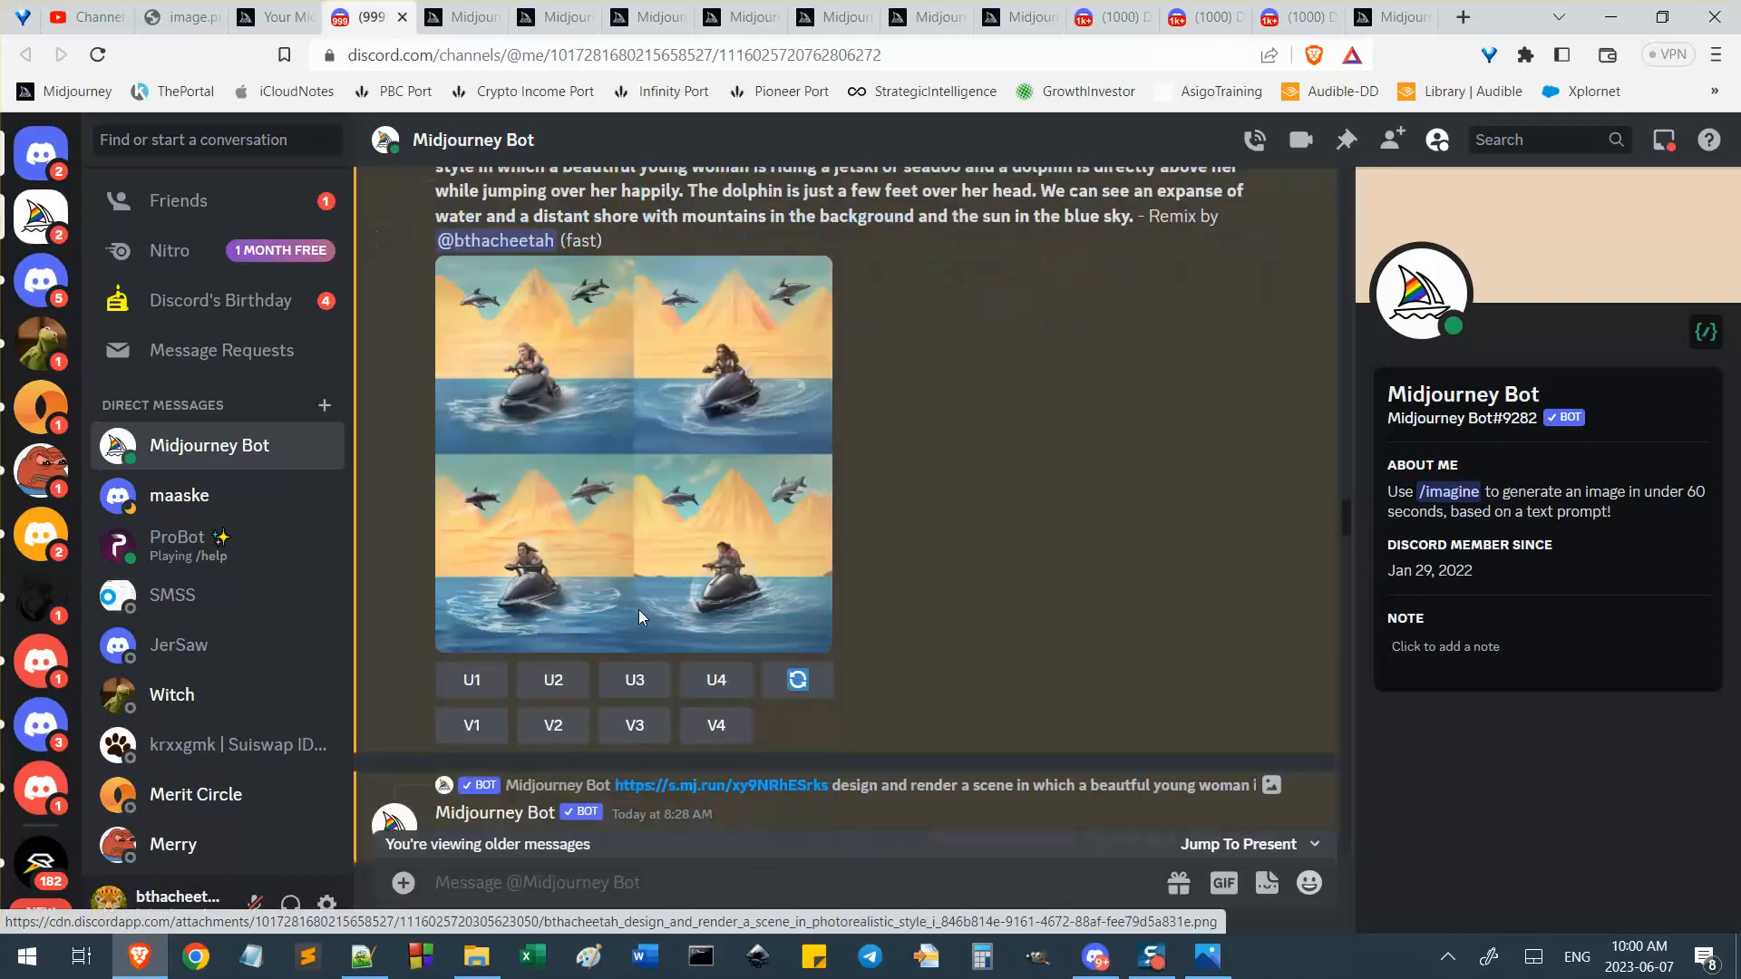
scroll(694, 529, up, 1)
click(726, 517)
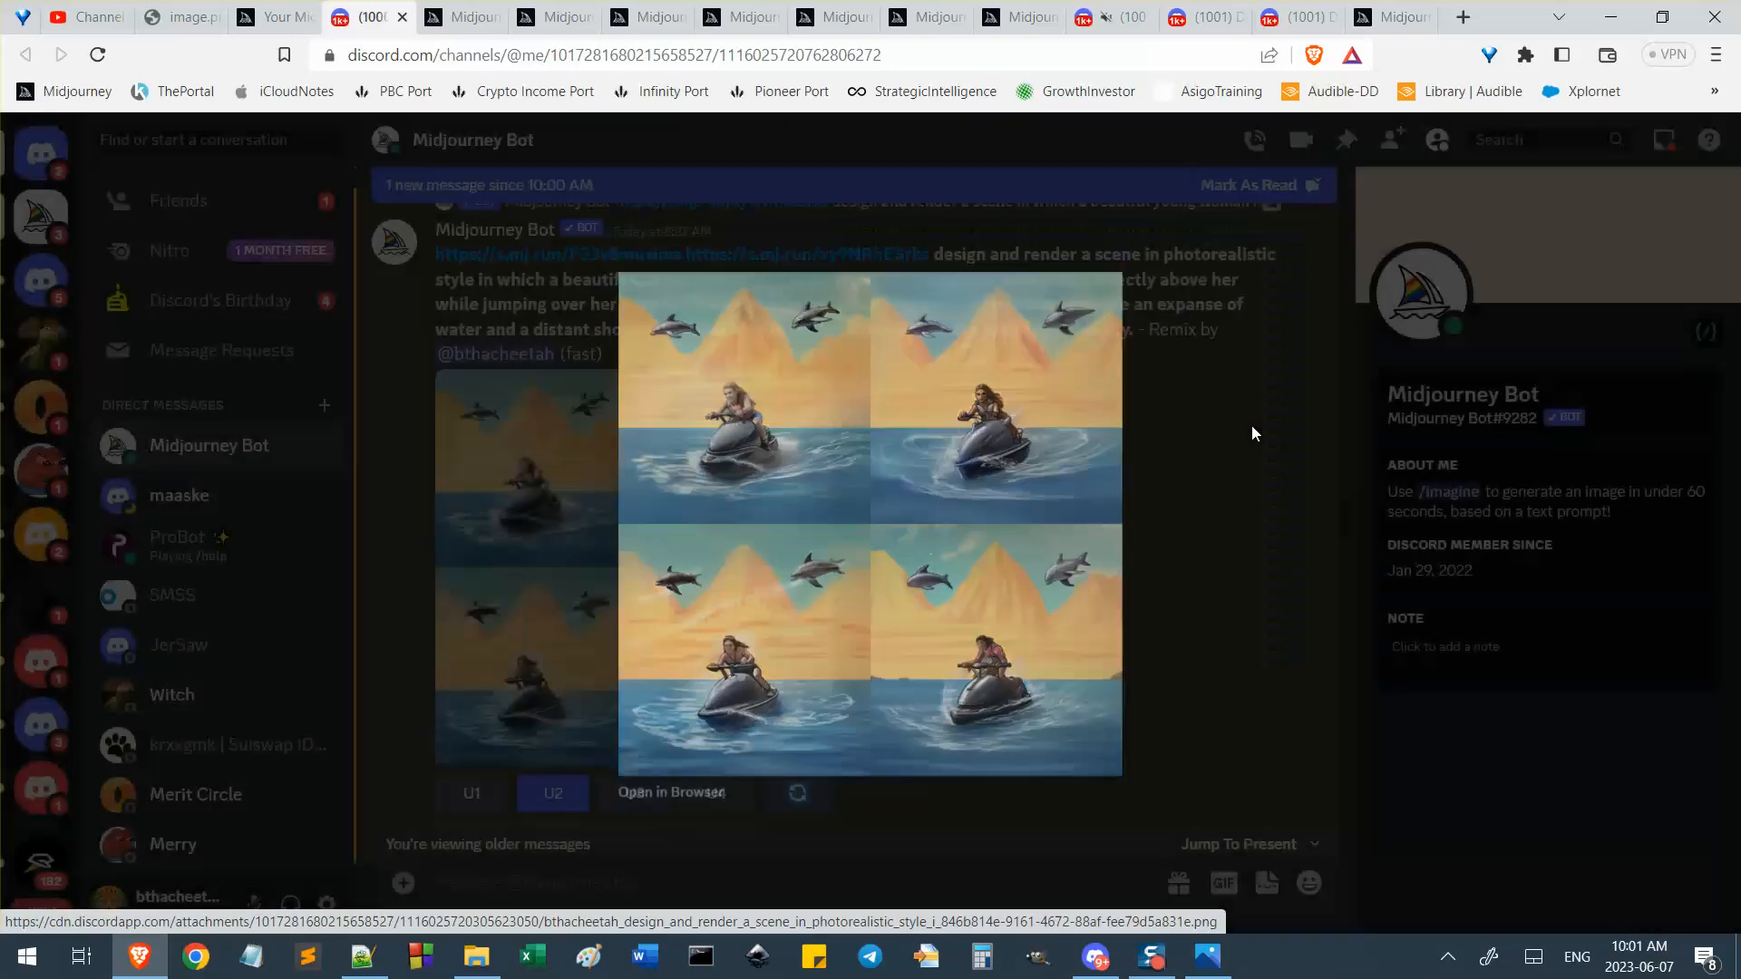
click(1251, 426)
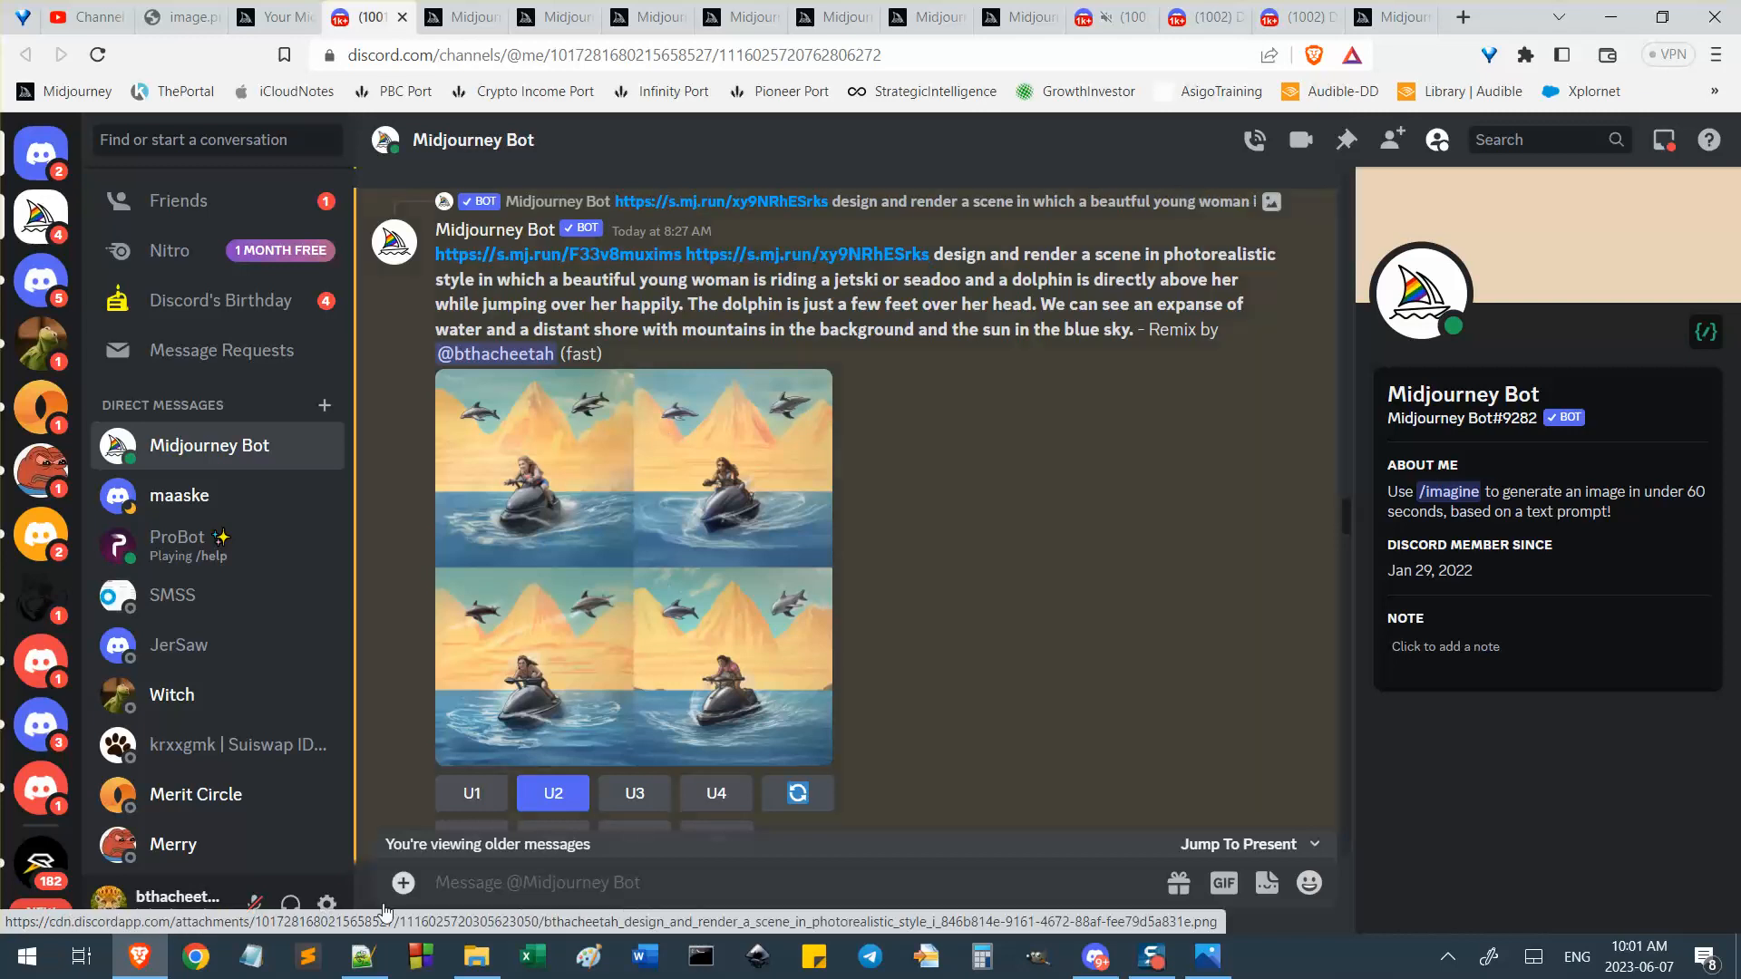
Switch to Notepad++ and locate the reference image links in the note new 534.
click(363, 957)
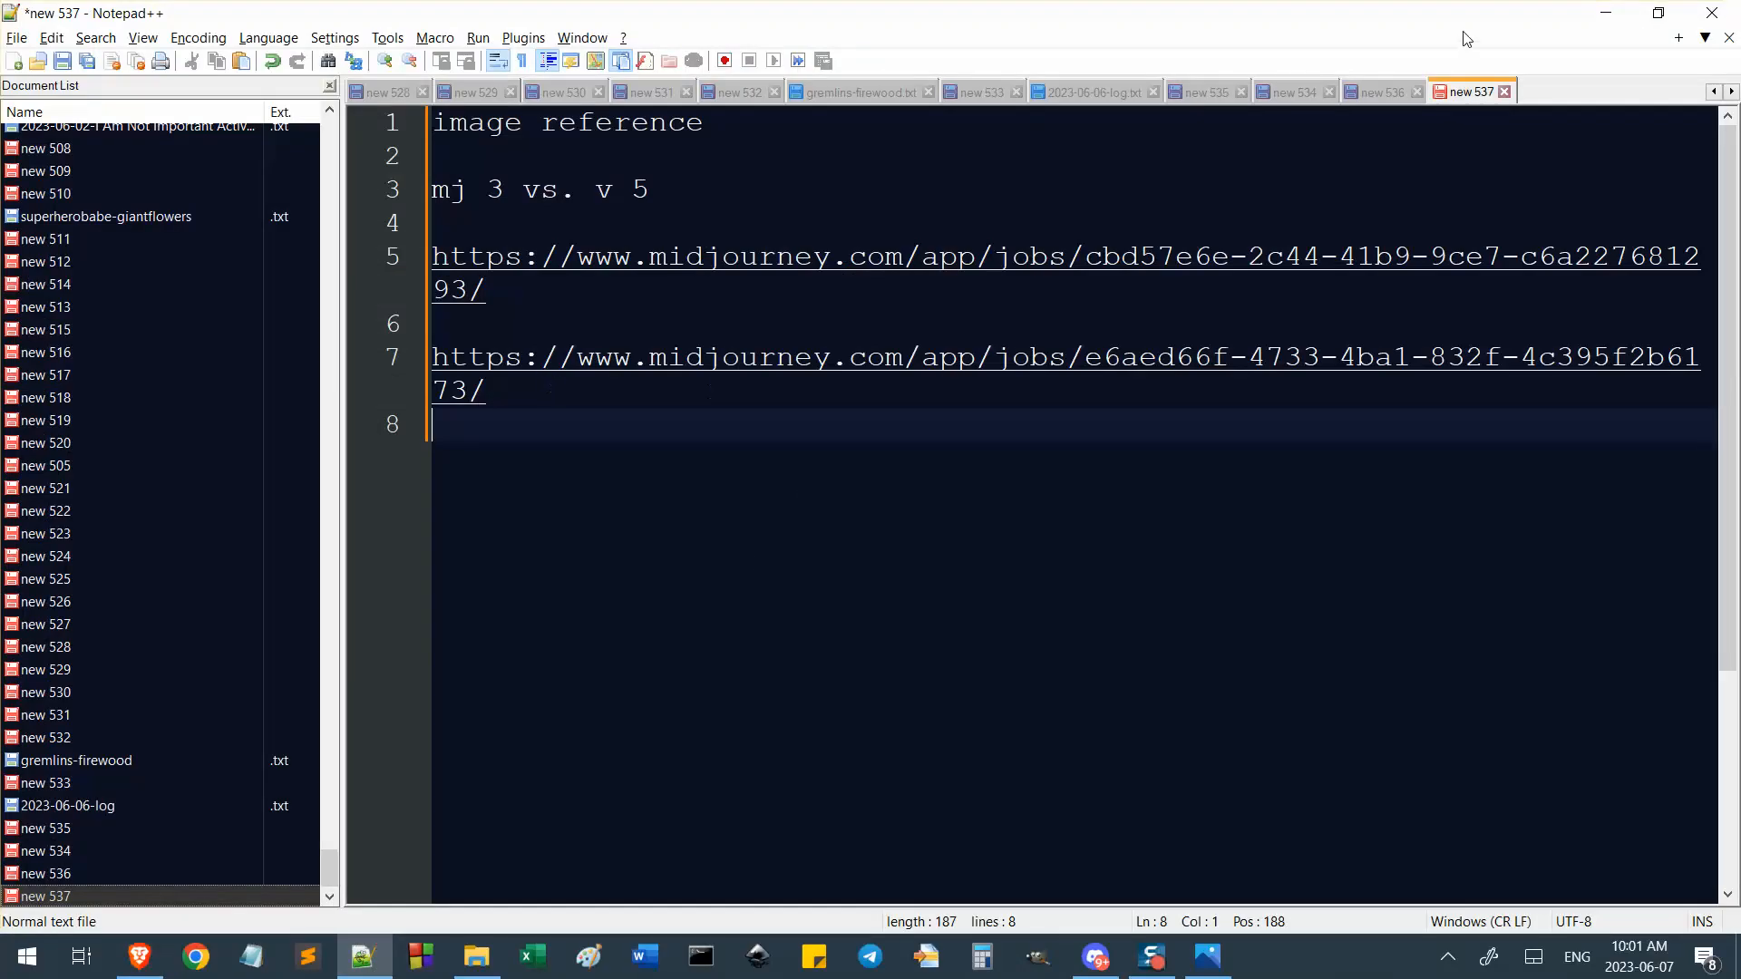
click(1375, 93)
click(1301, 94)
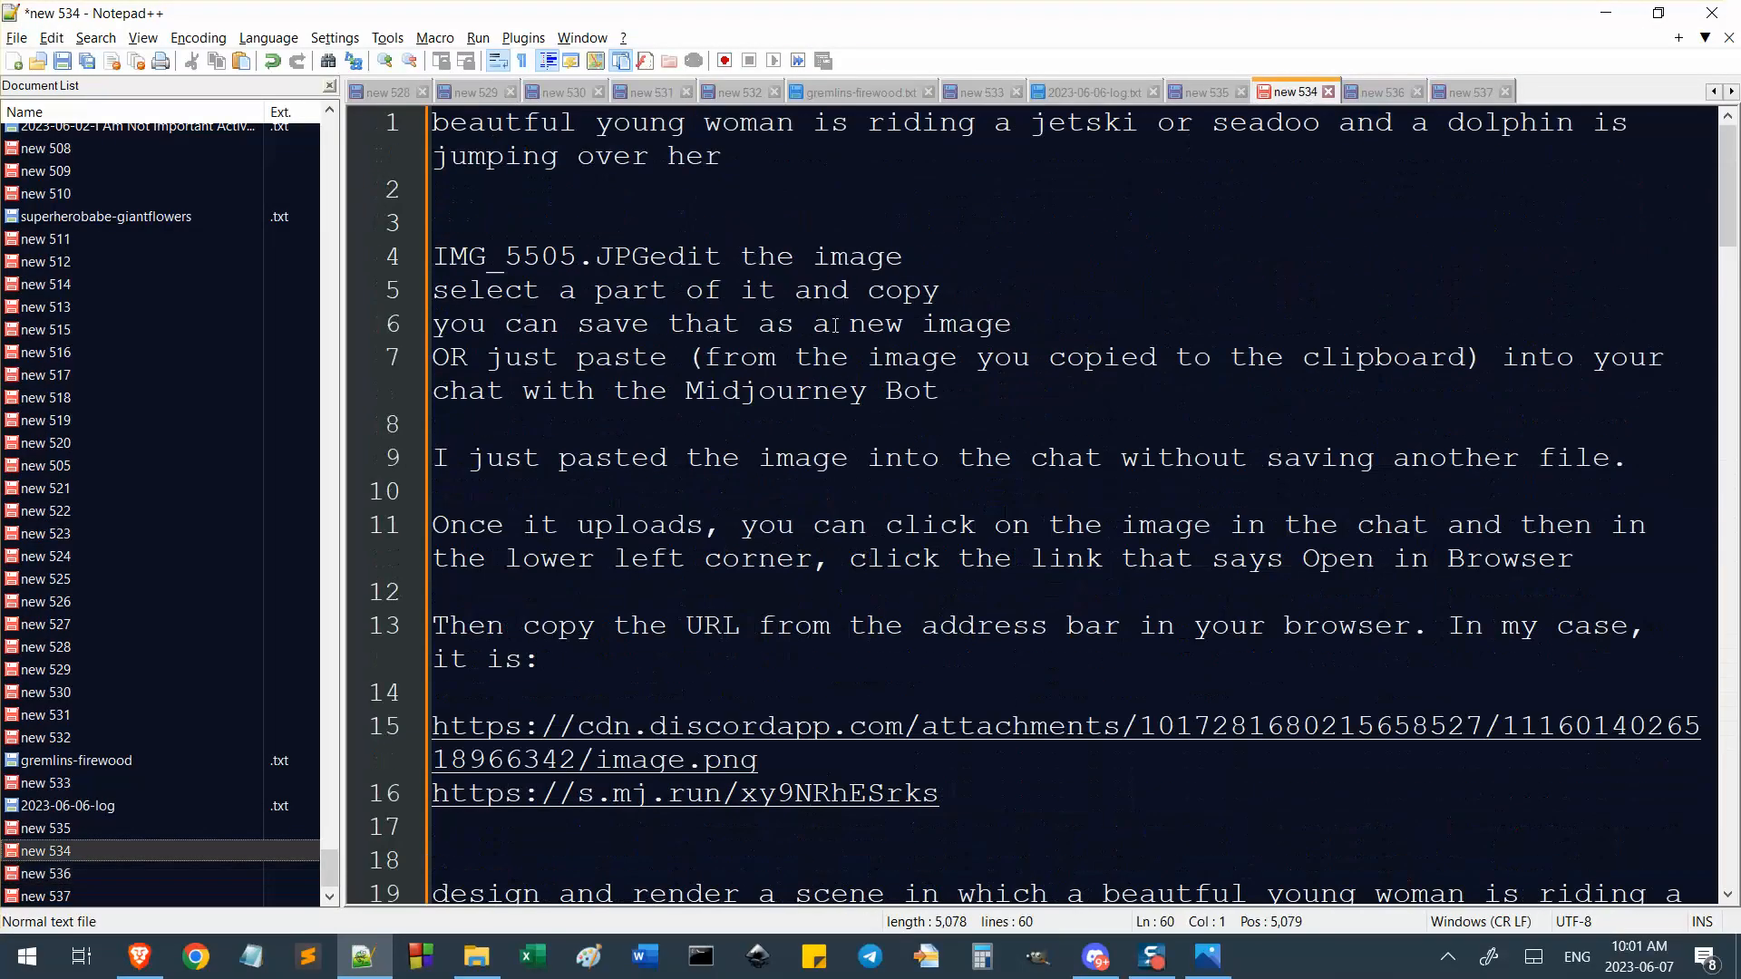
scroll(739, 451, down, 1)
drag(978, 687, 796, 693)
click(875, 758)
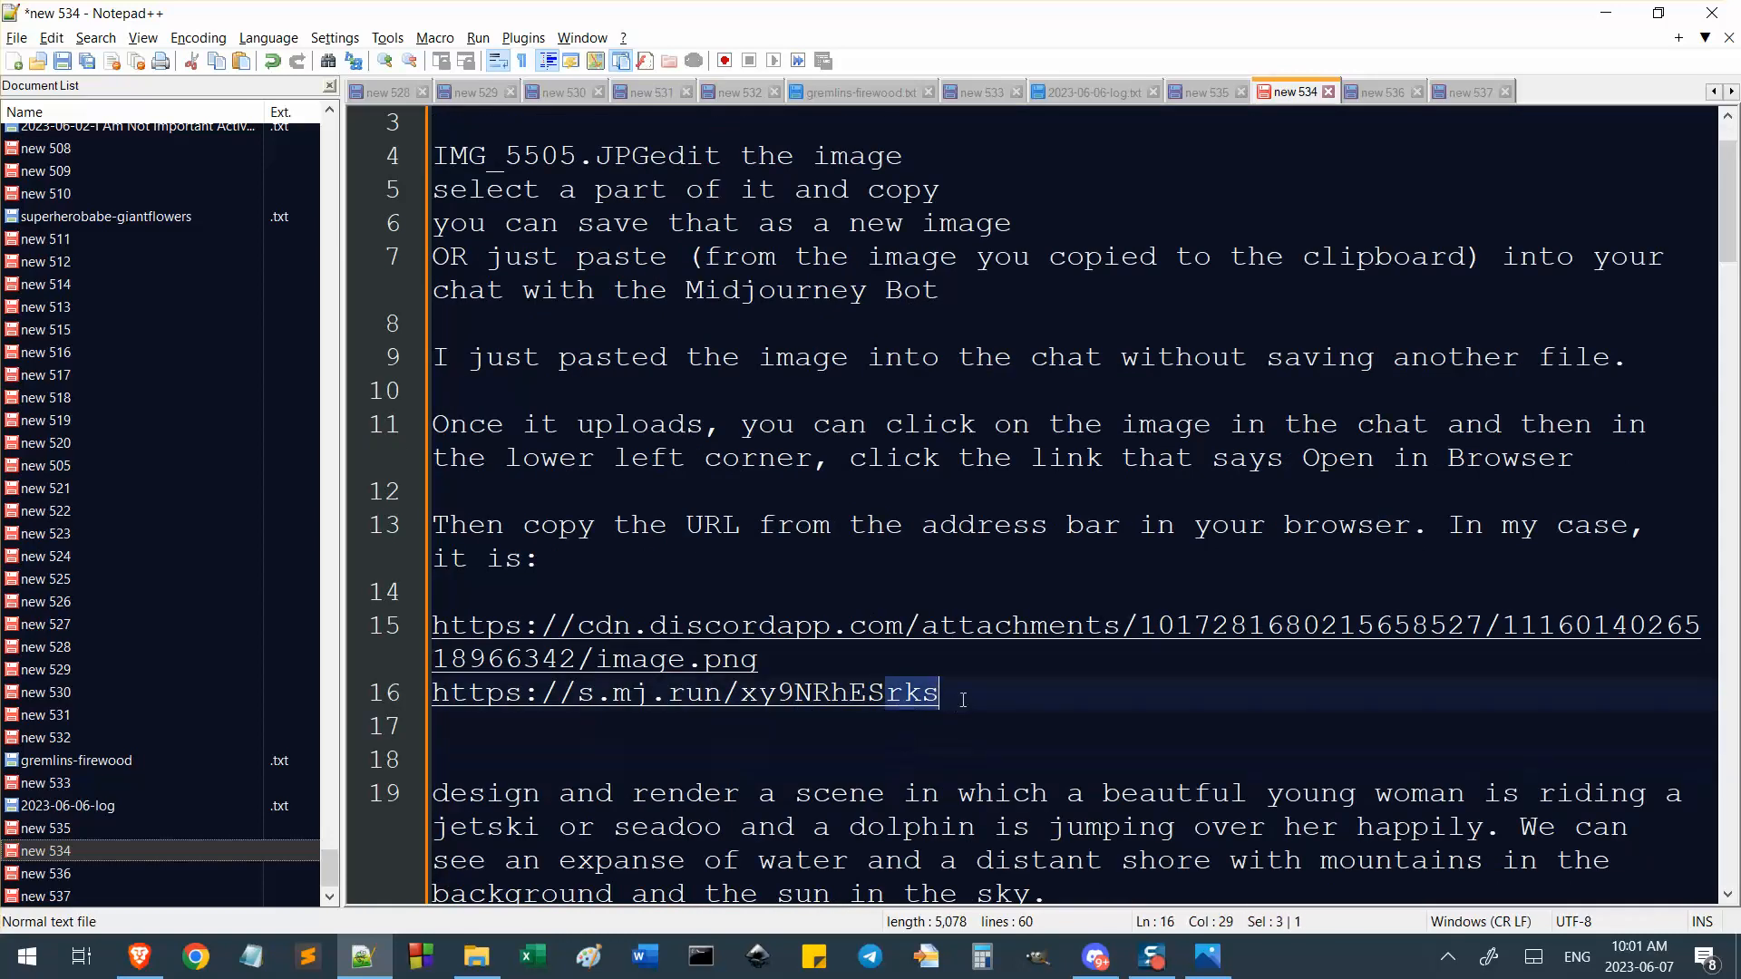
click(922, 739)
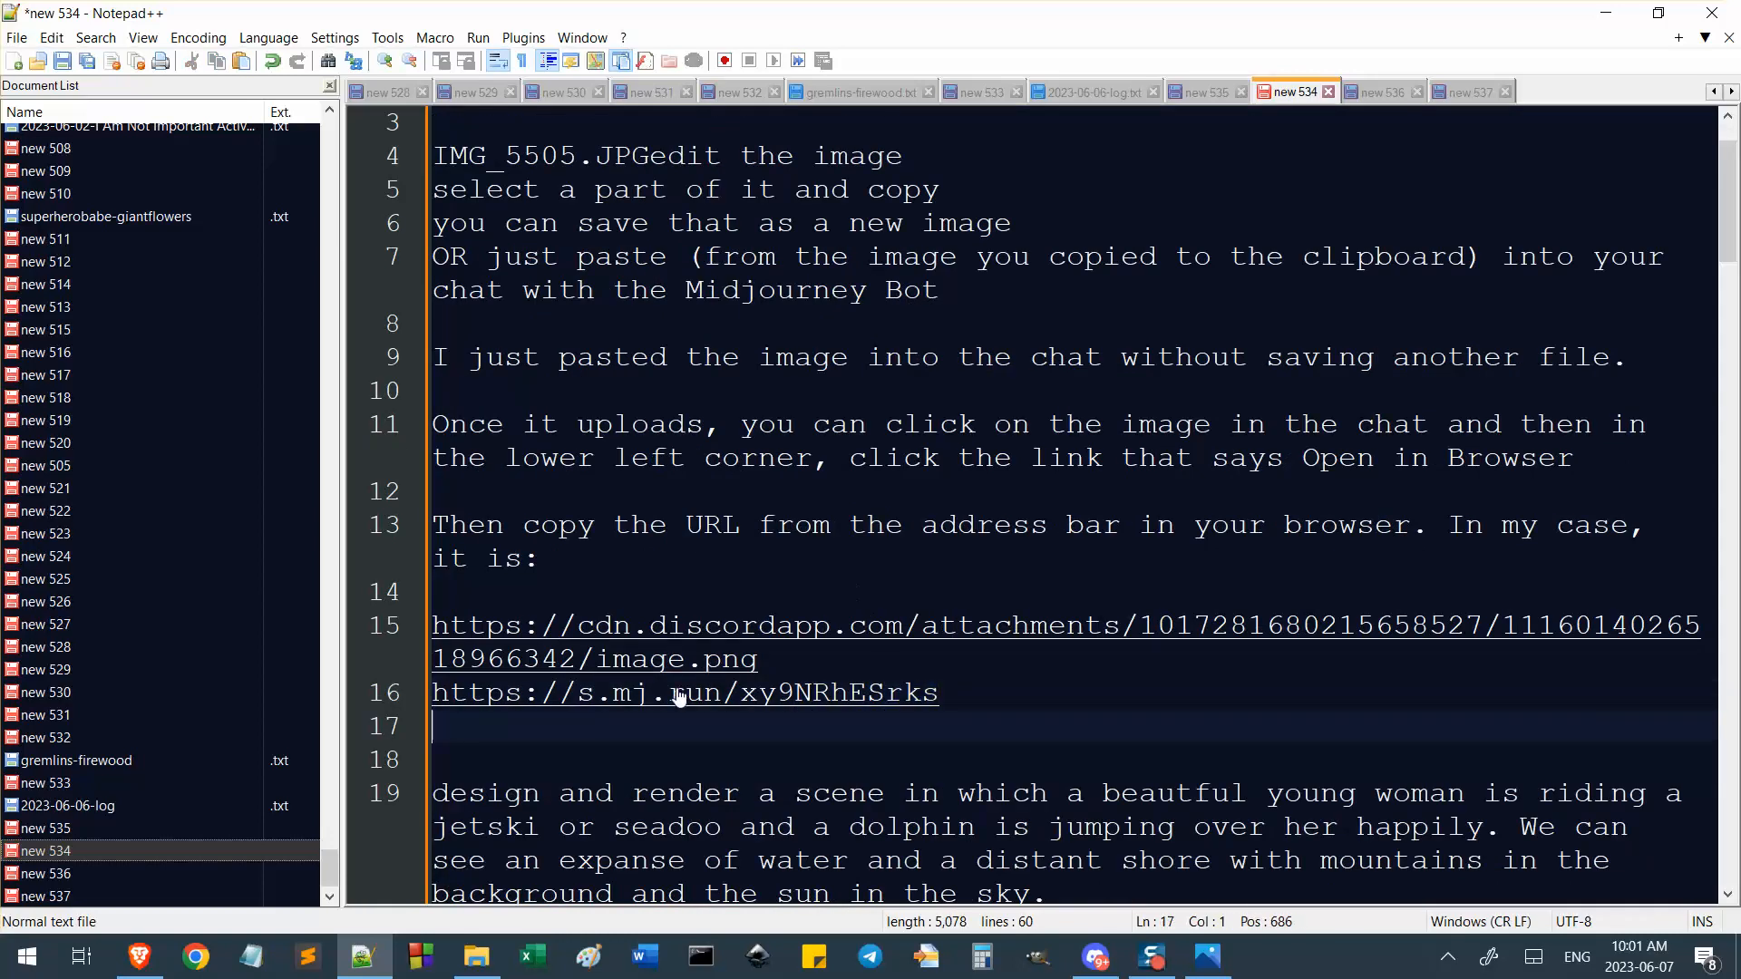
Open the cdn.discordapp.com image.png link from the note, view the hand-drawn sketch, and close its page.
scroll(679, 697, down, 1)
double_click(700, 567)
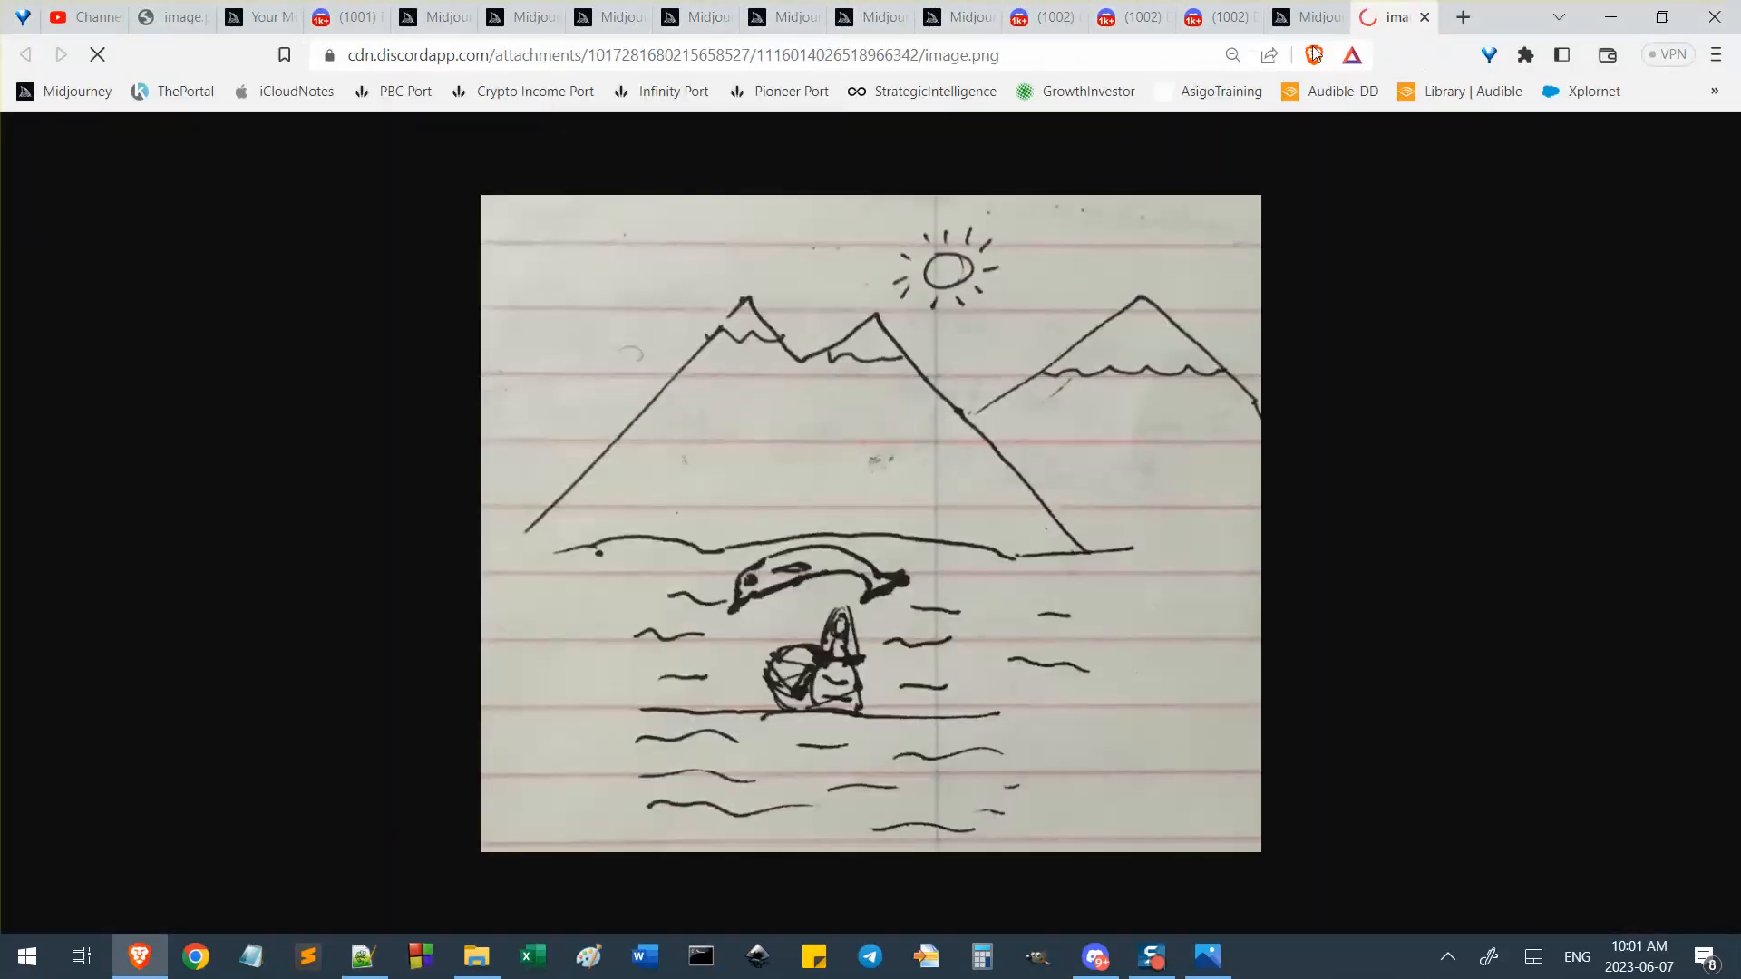
click(1425, 16)
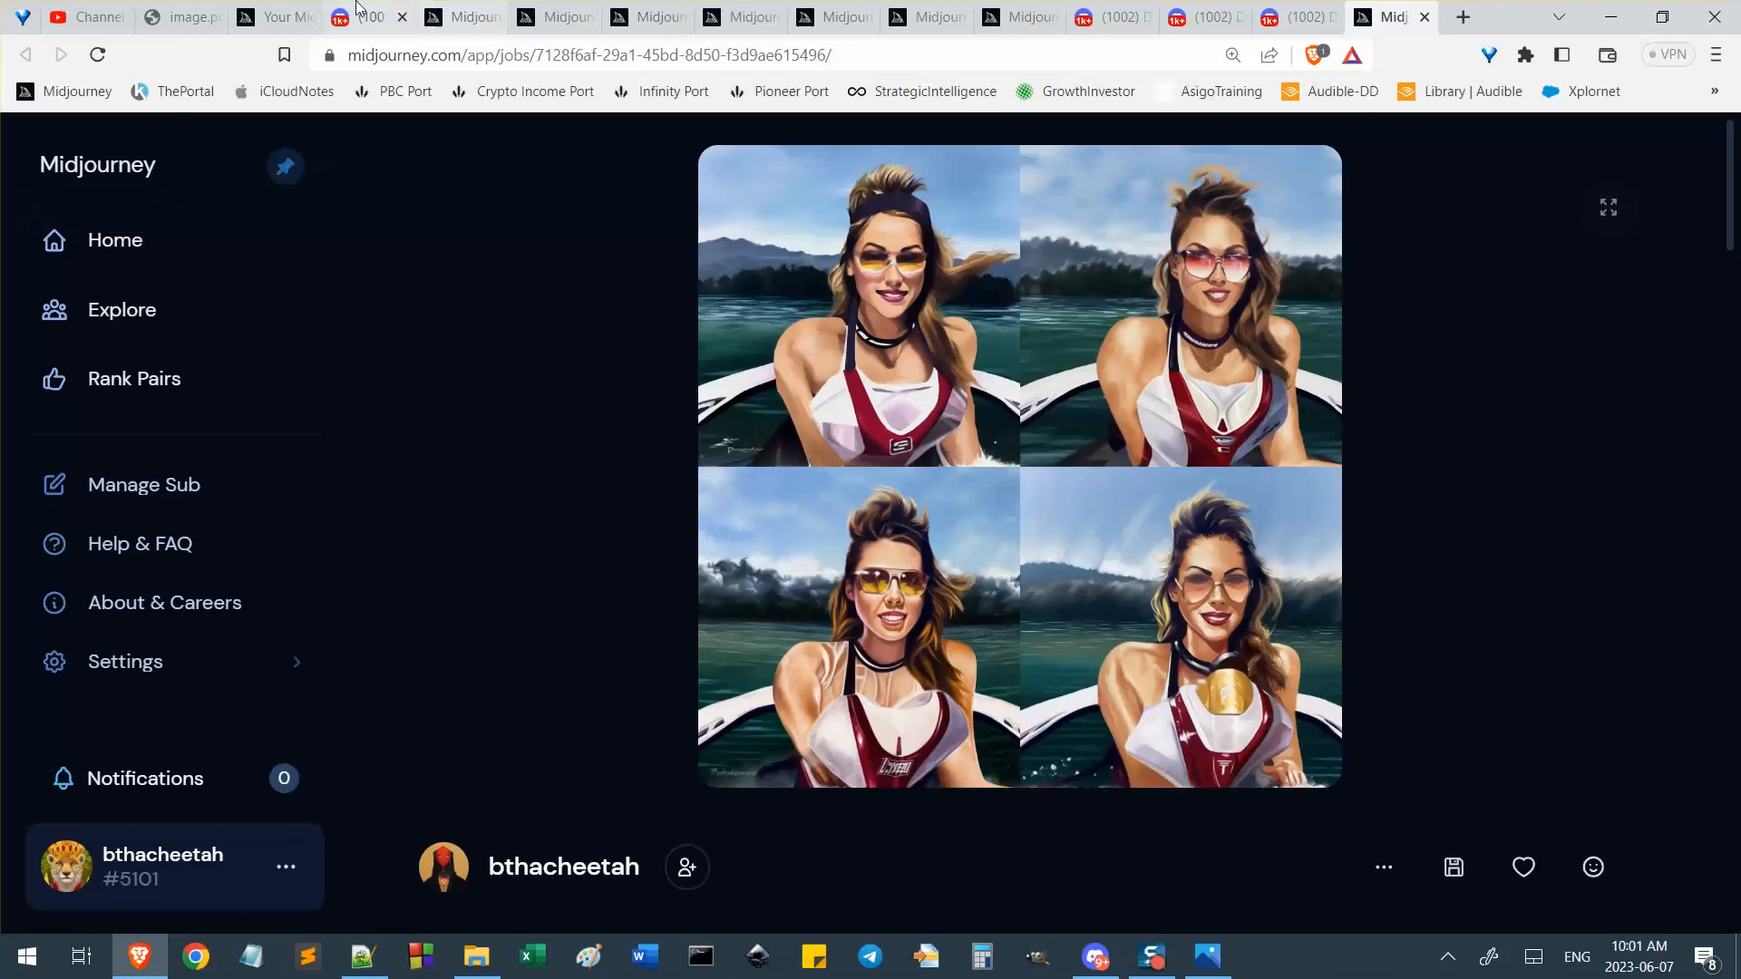
Return to the orange-mountain grid in Discord and generate variations of its second image.
click(358, 10)
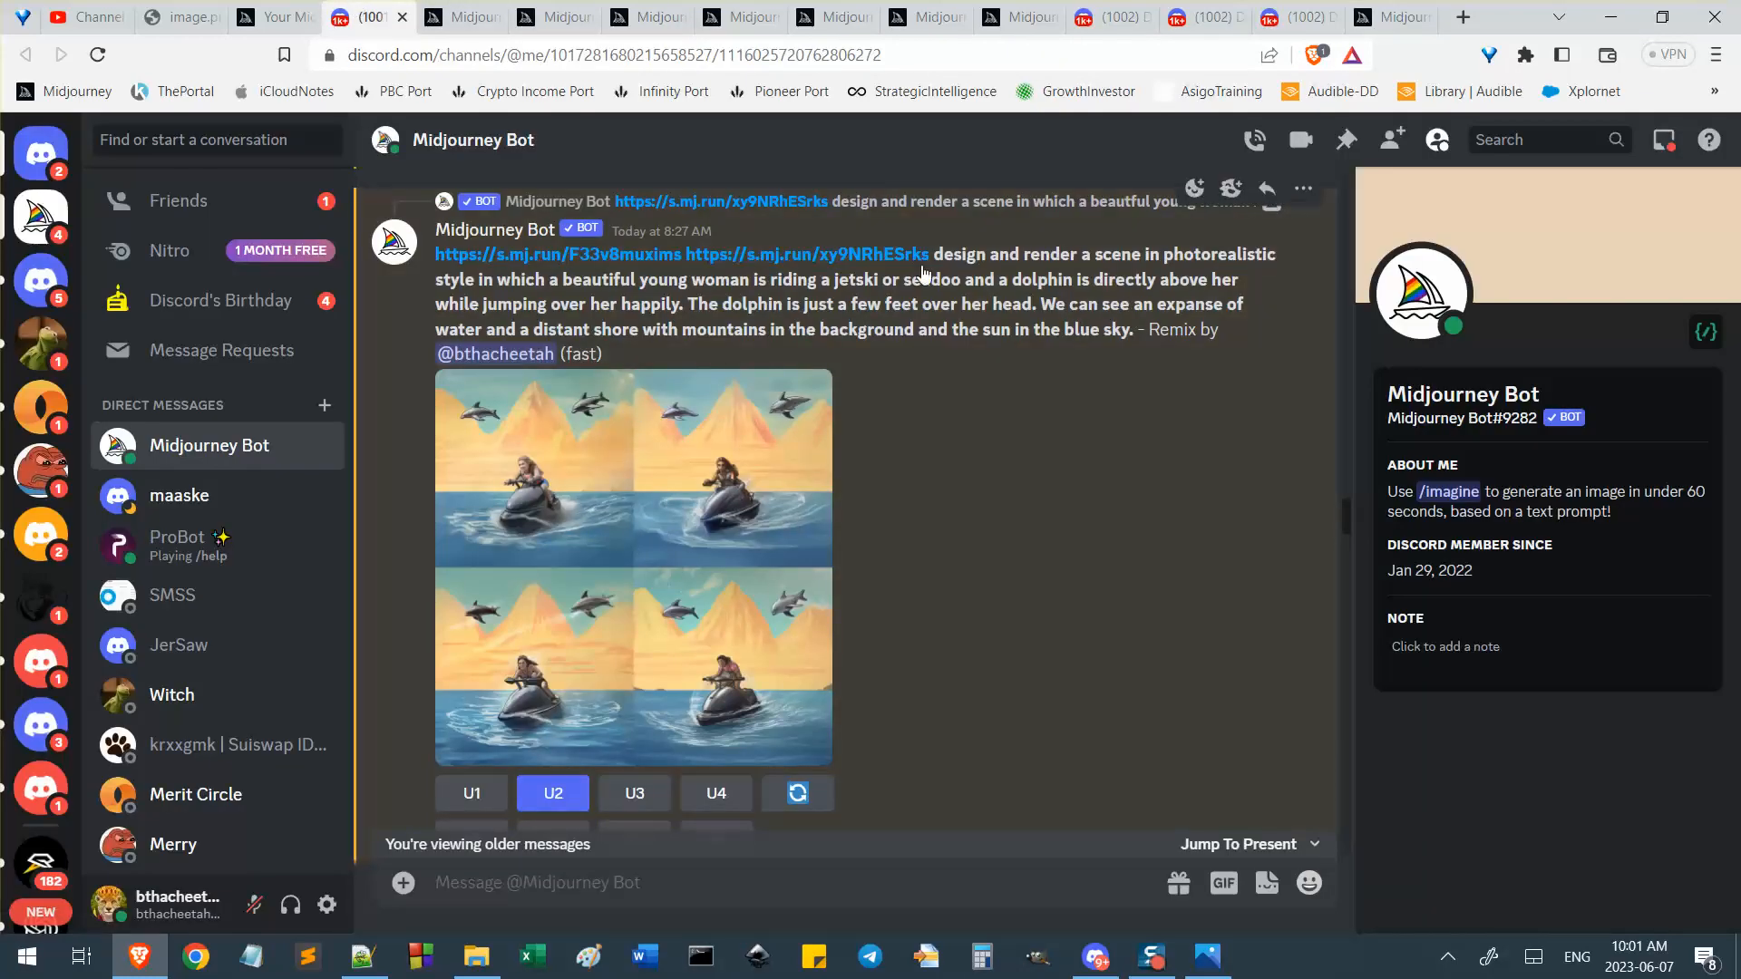
scroll(611, 725, down, 1)
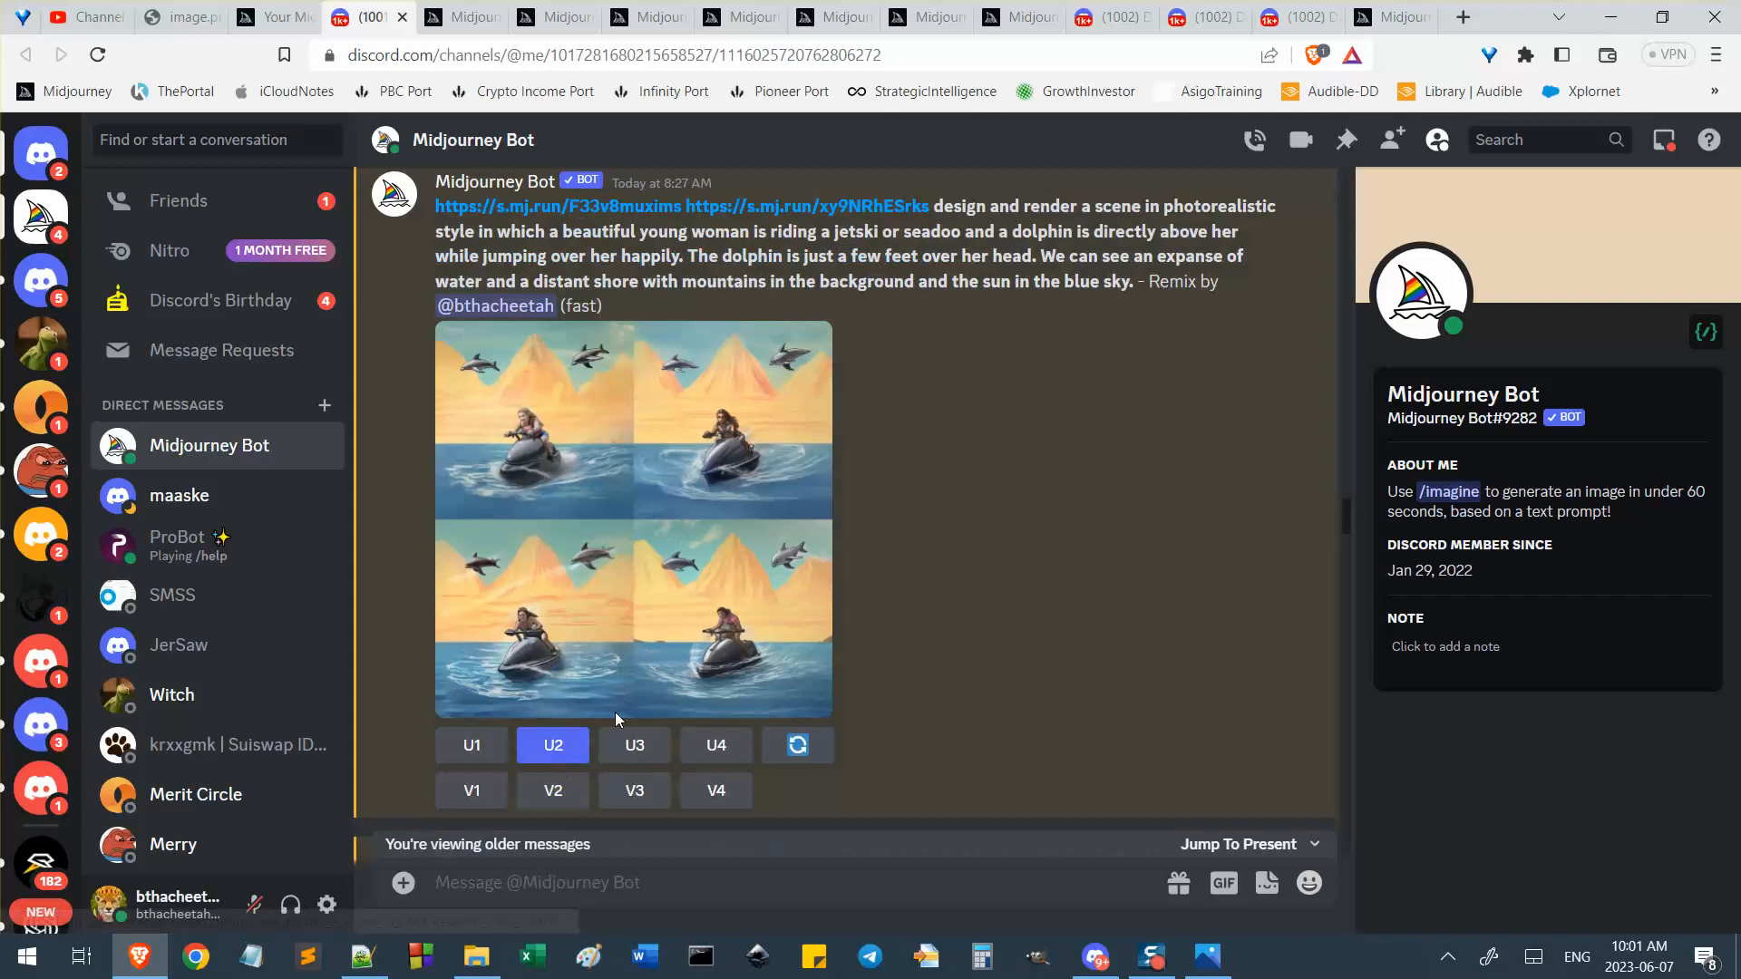
click(564, 733)
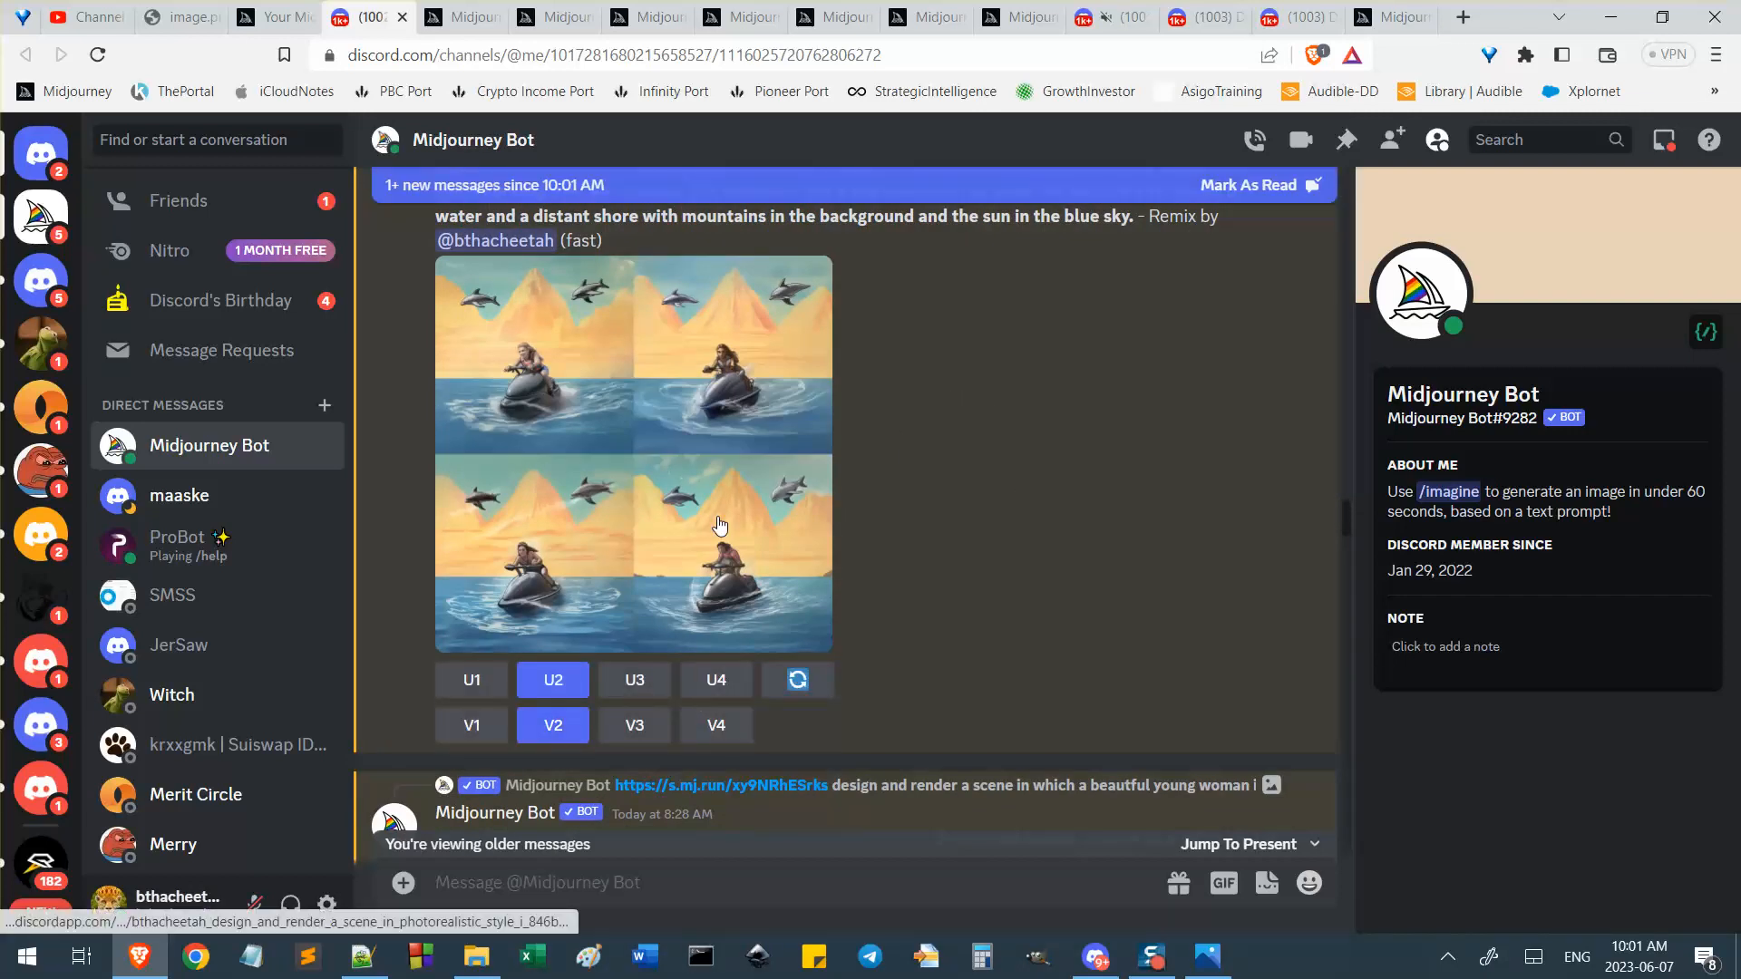
Switch to the Discord desktop app and toggle remix mode with the /prefer remix command in the Midjourney Bot chat.
click(1096, 956)
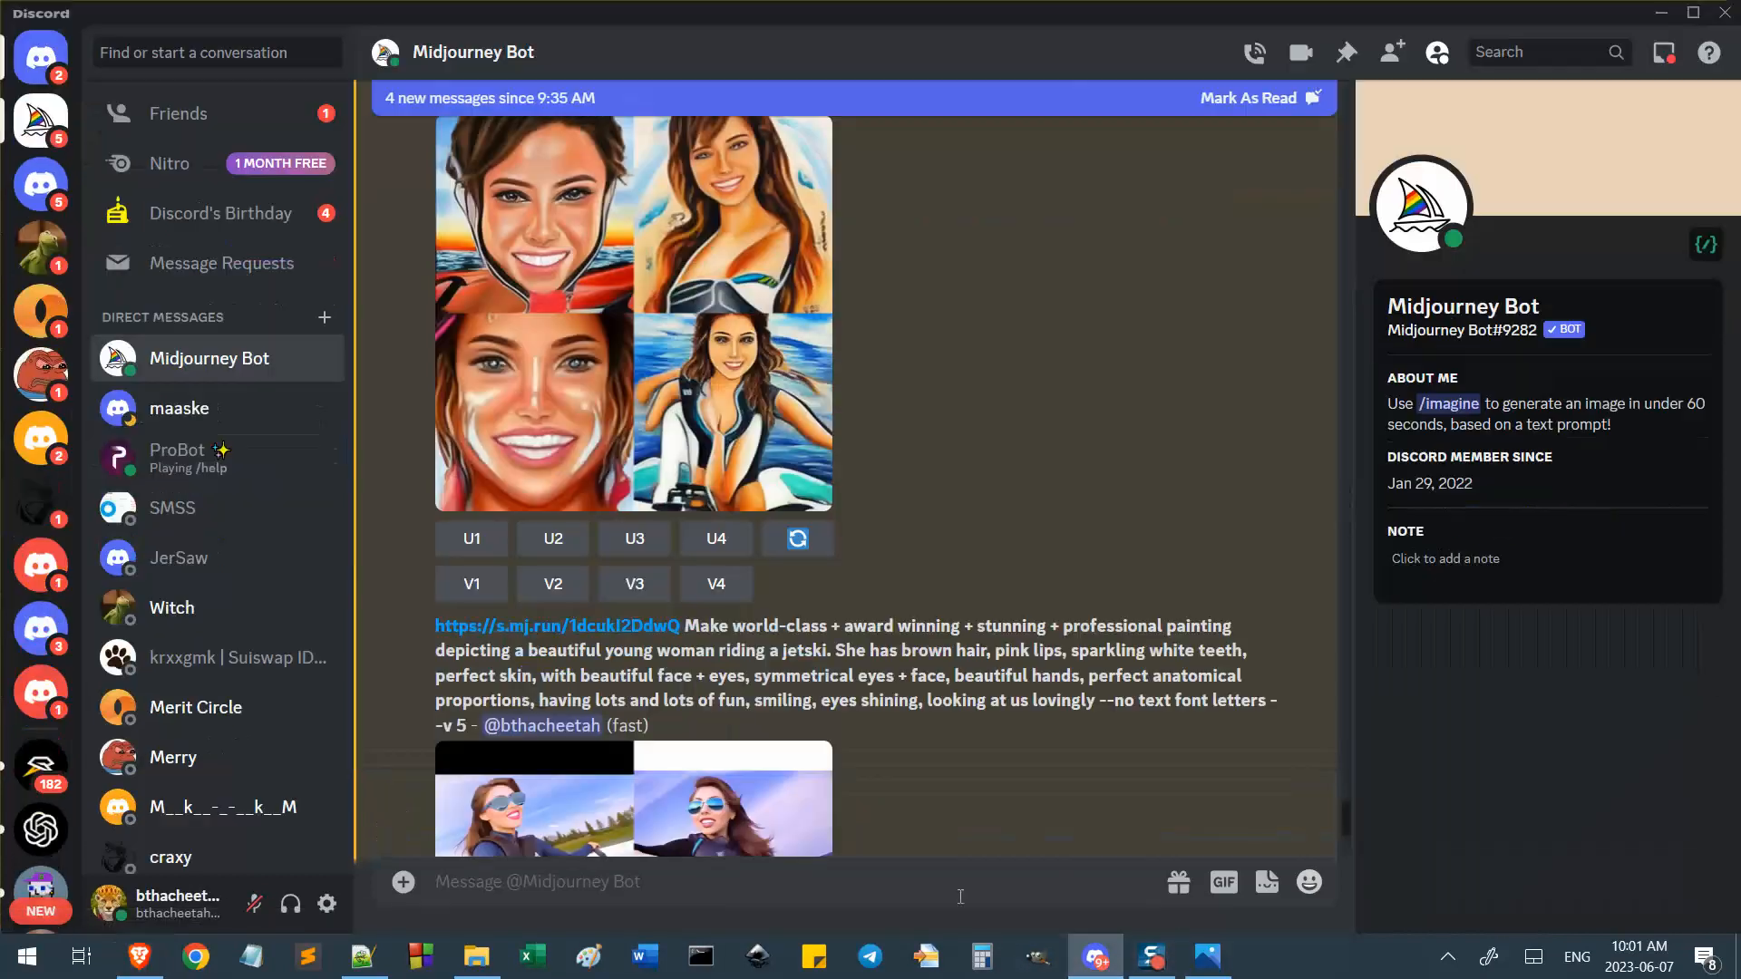
text(/remix)
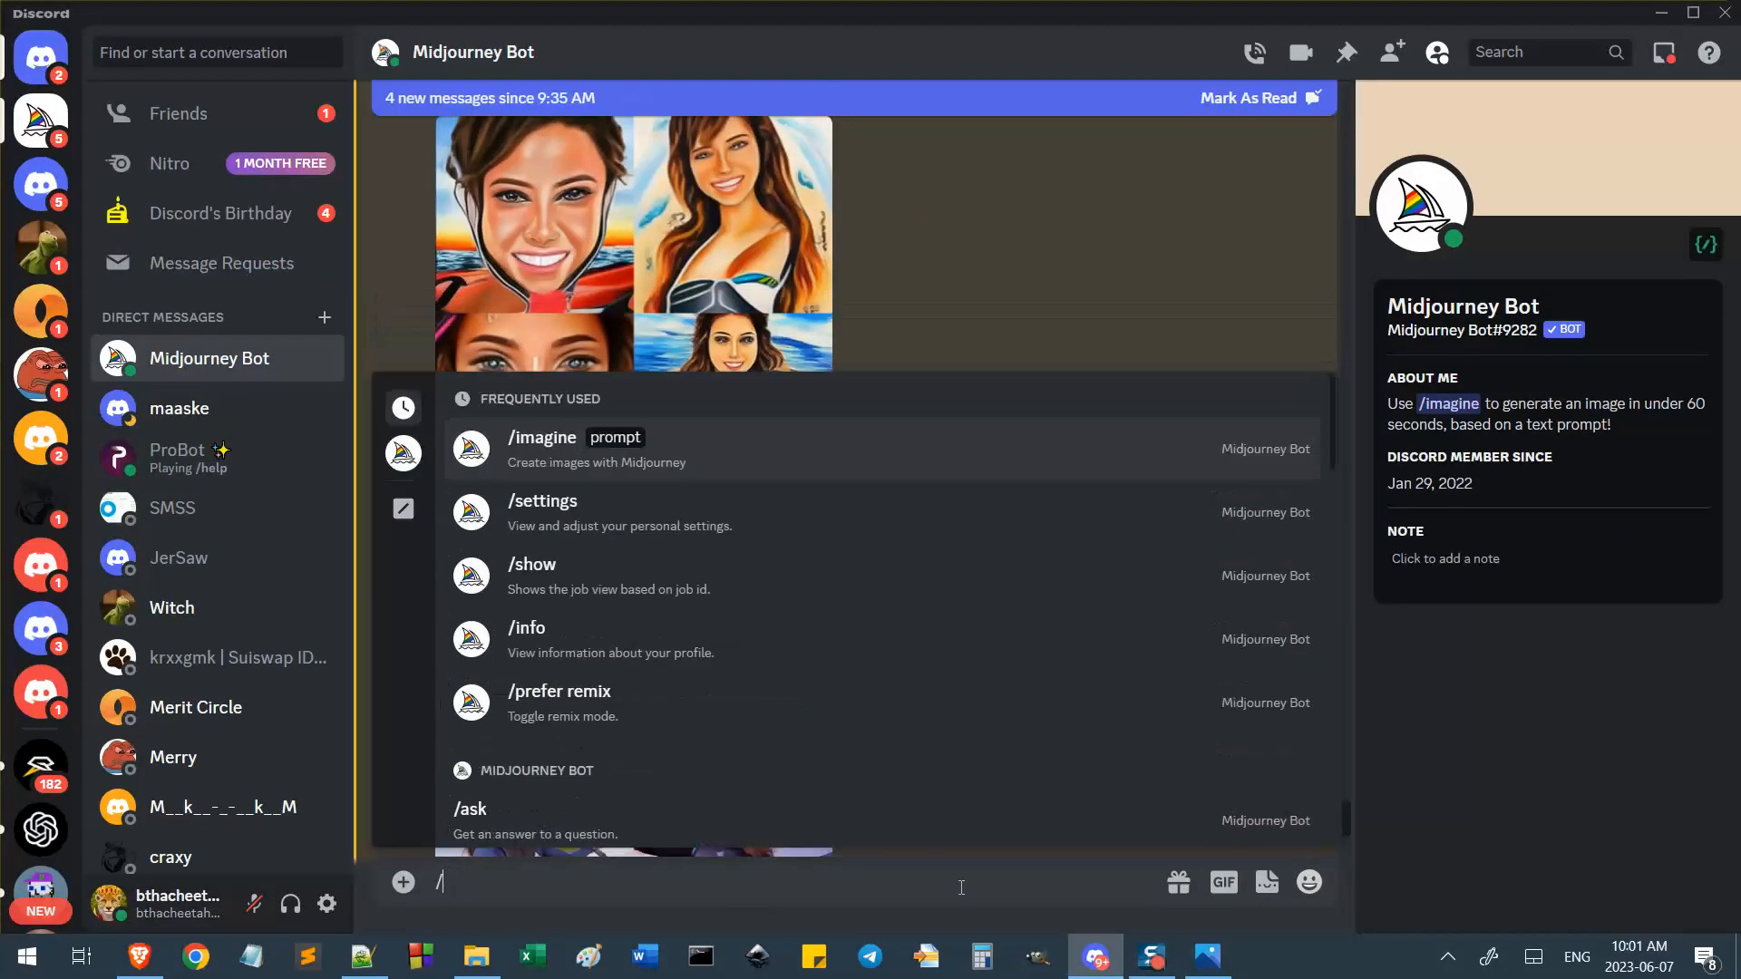
key(Return)
key(Return)
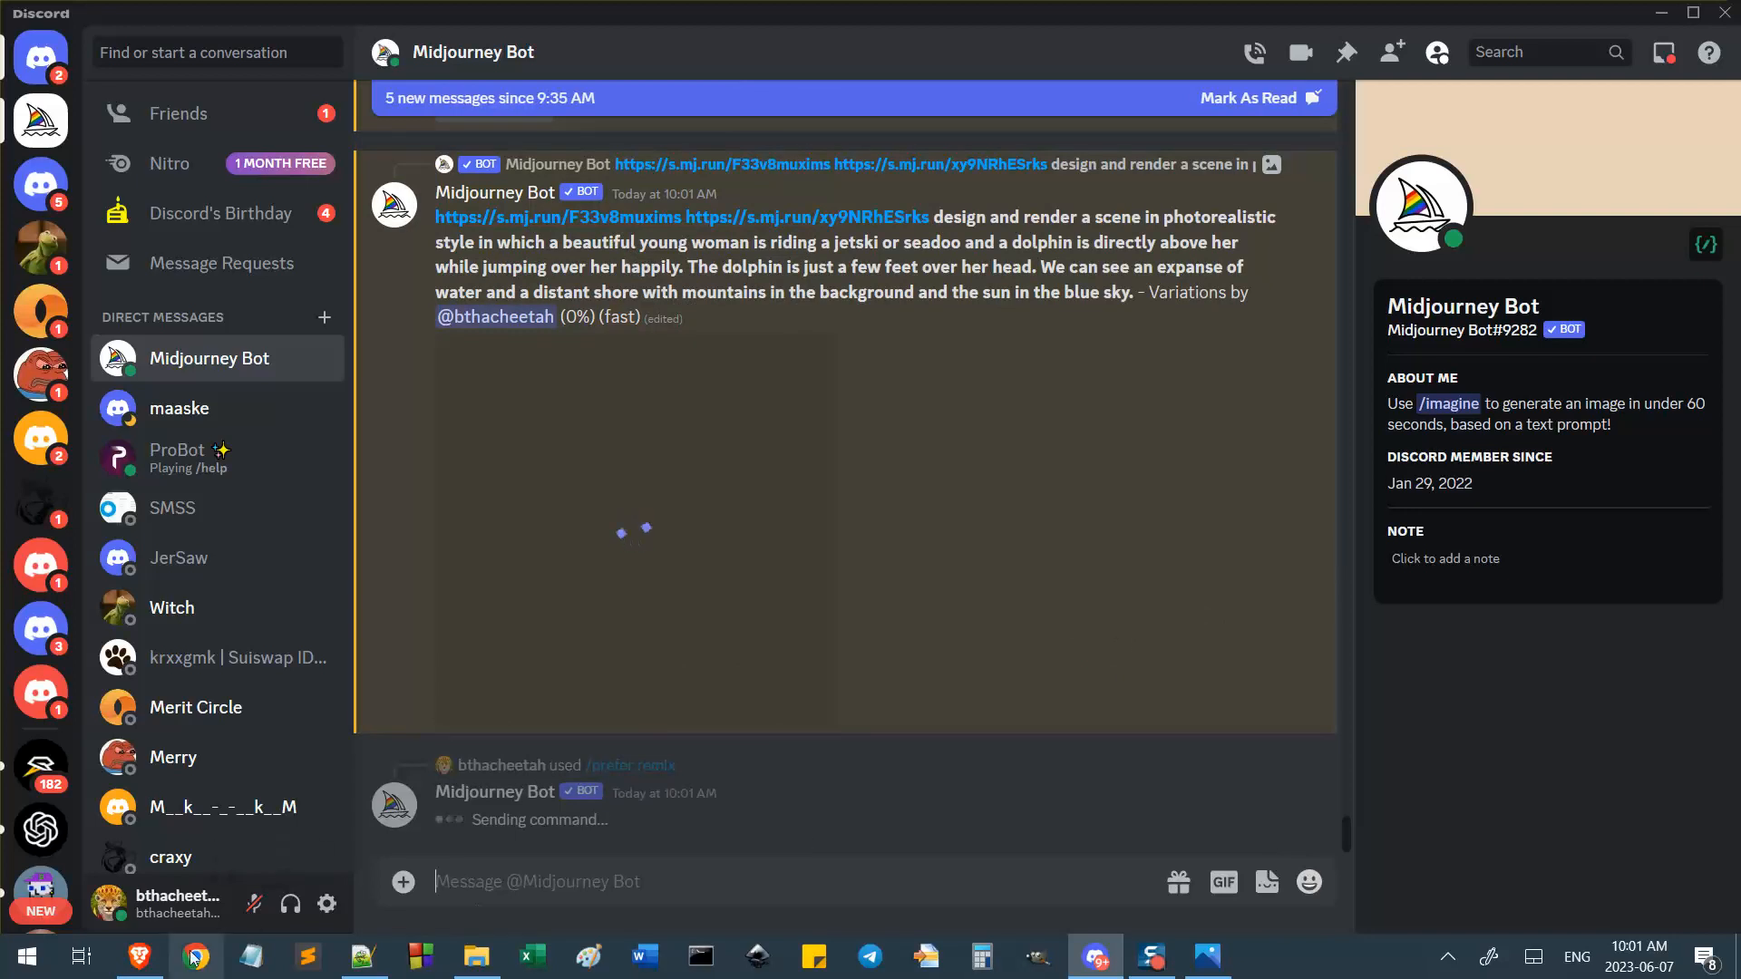
In the browser's Discord, remix the orange-mountain grid's second image with the xy9NRhESrks link removed, copying the edited prompt before submitting.
click(139, 957)
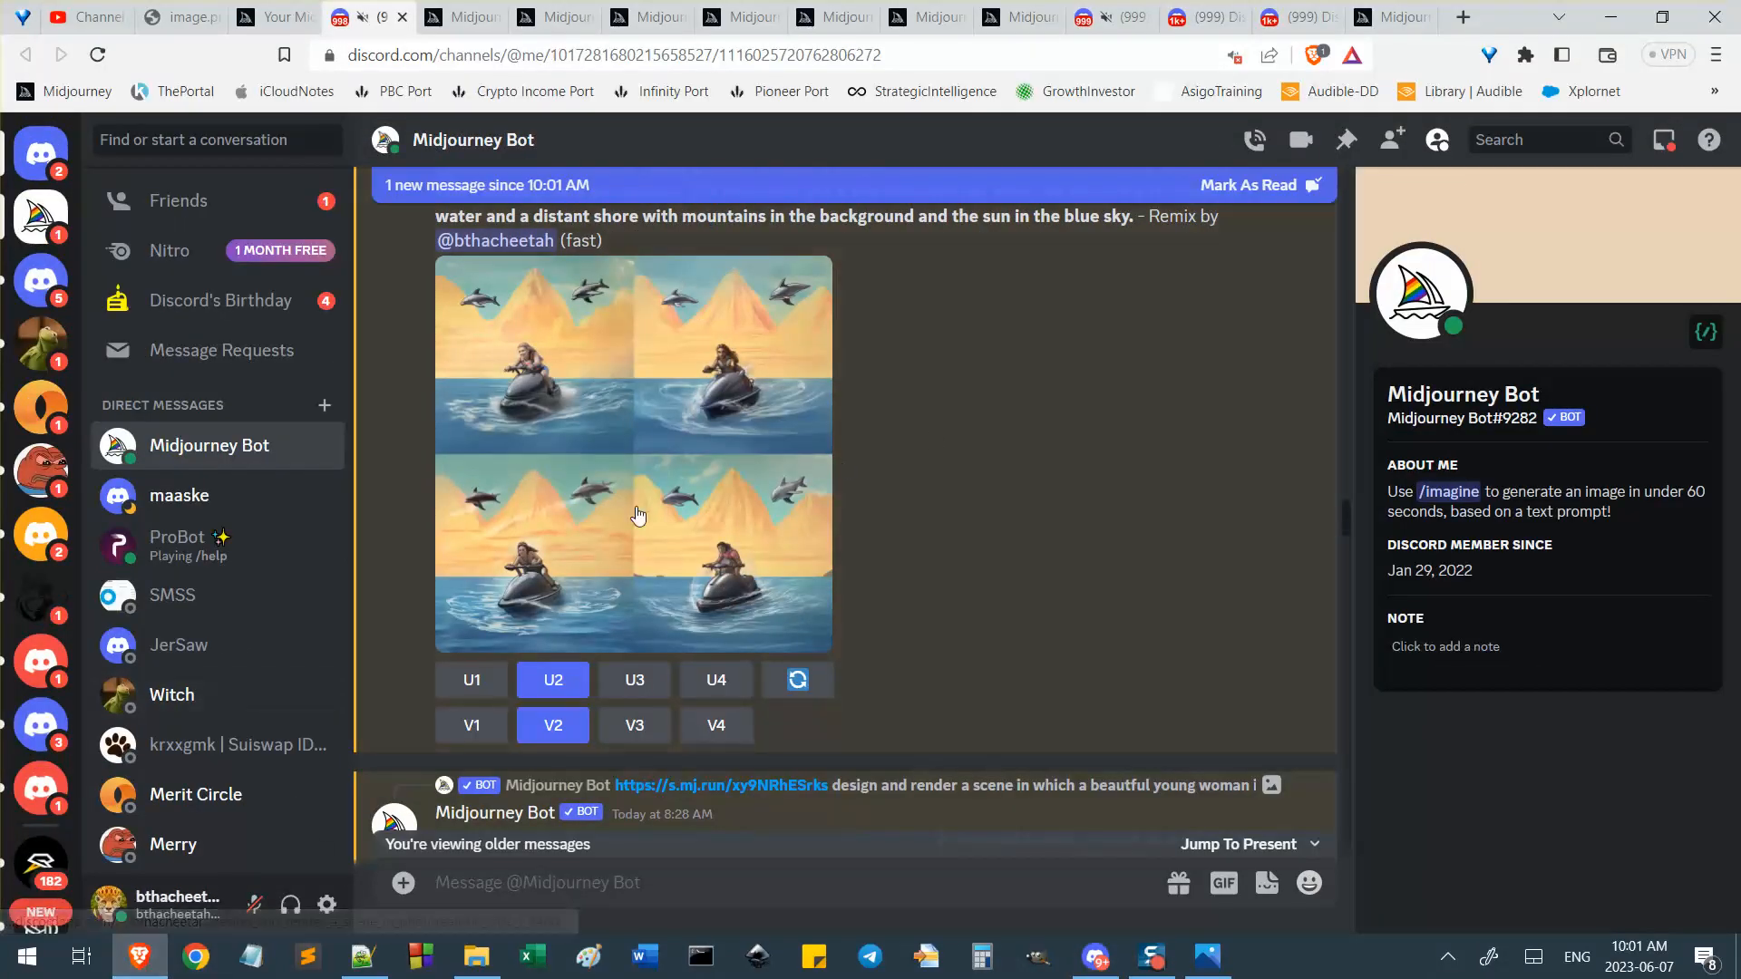
click(555, 725)
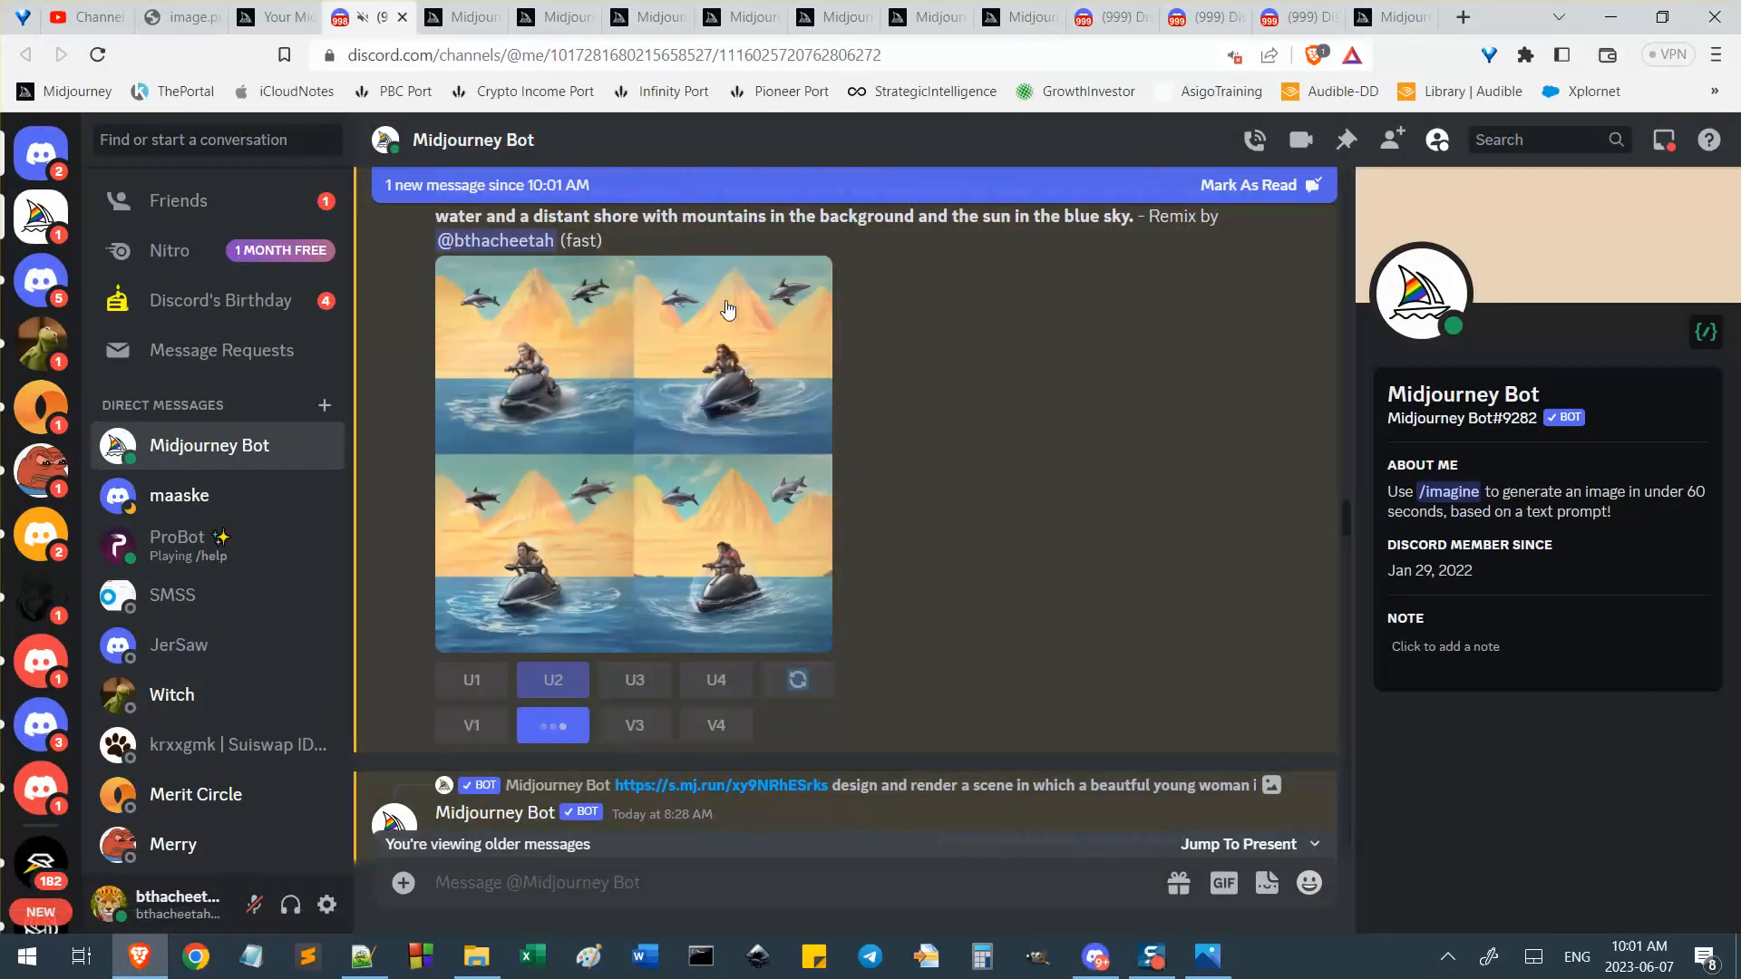
scroll(729, 313, up, 2)
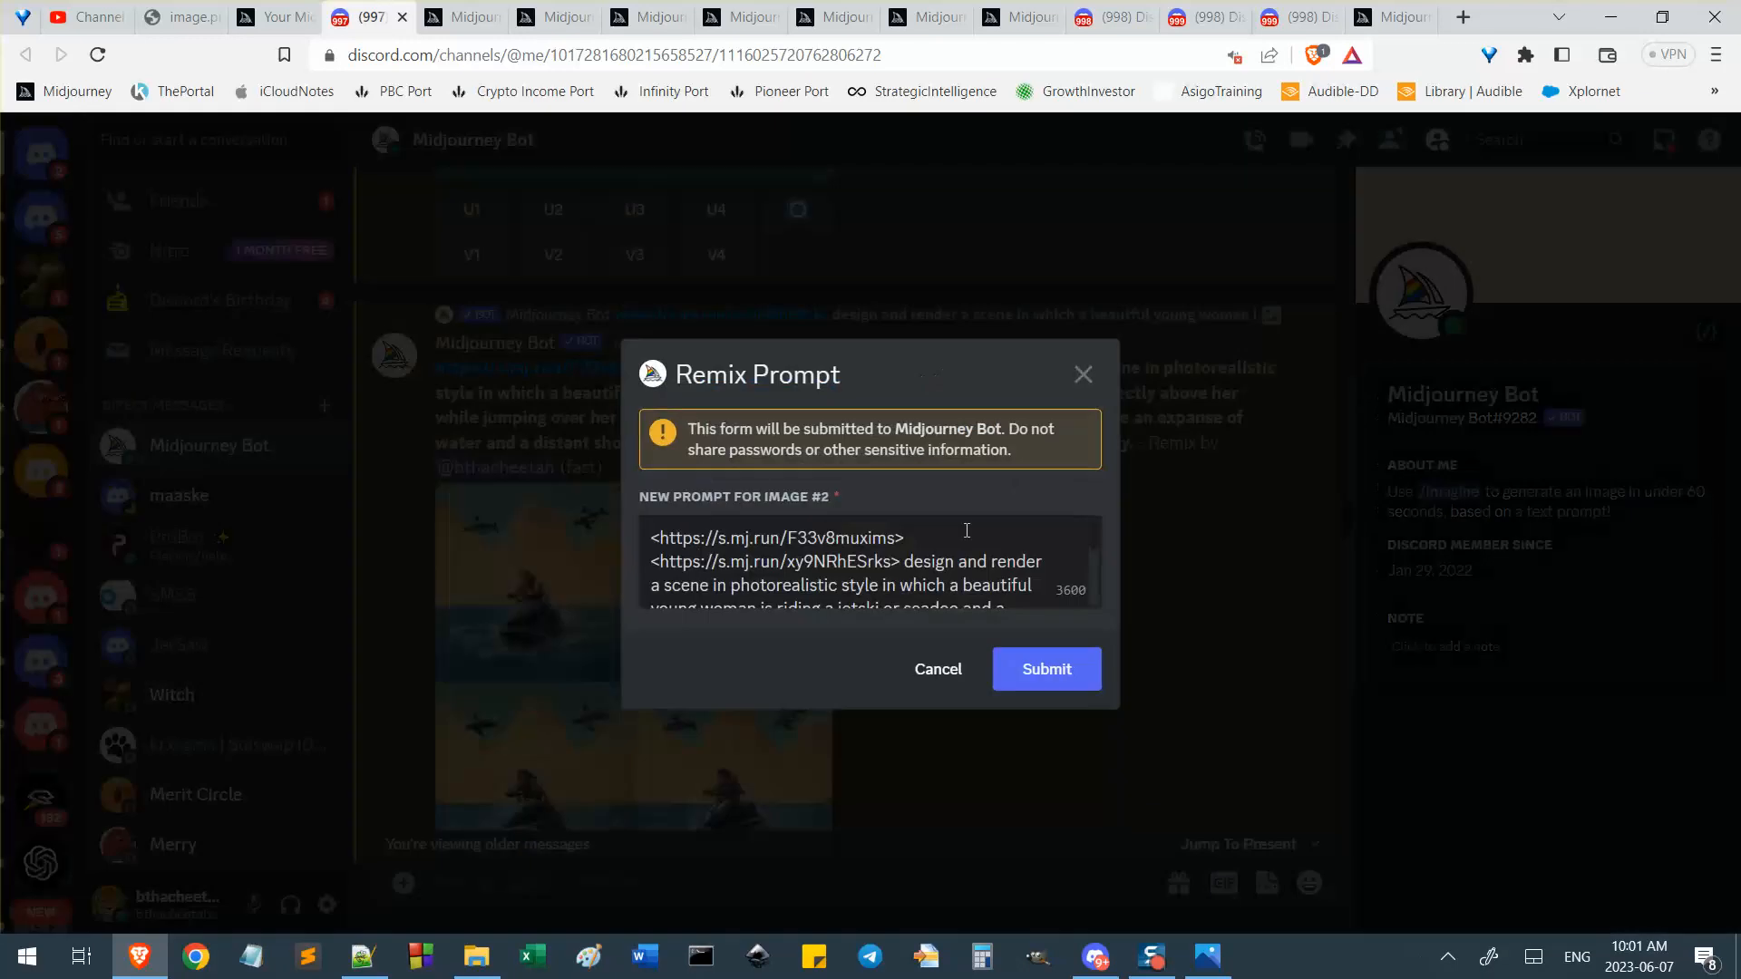
drag(903, 566, 629, 570)
key(BackSpace)
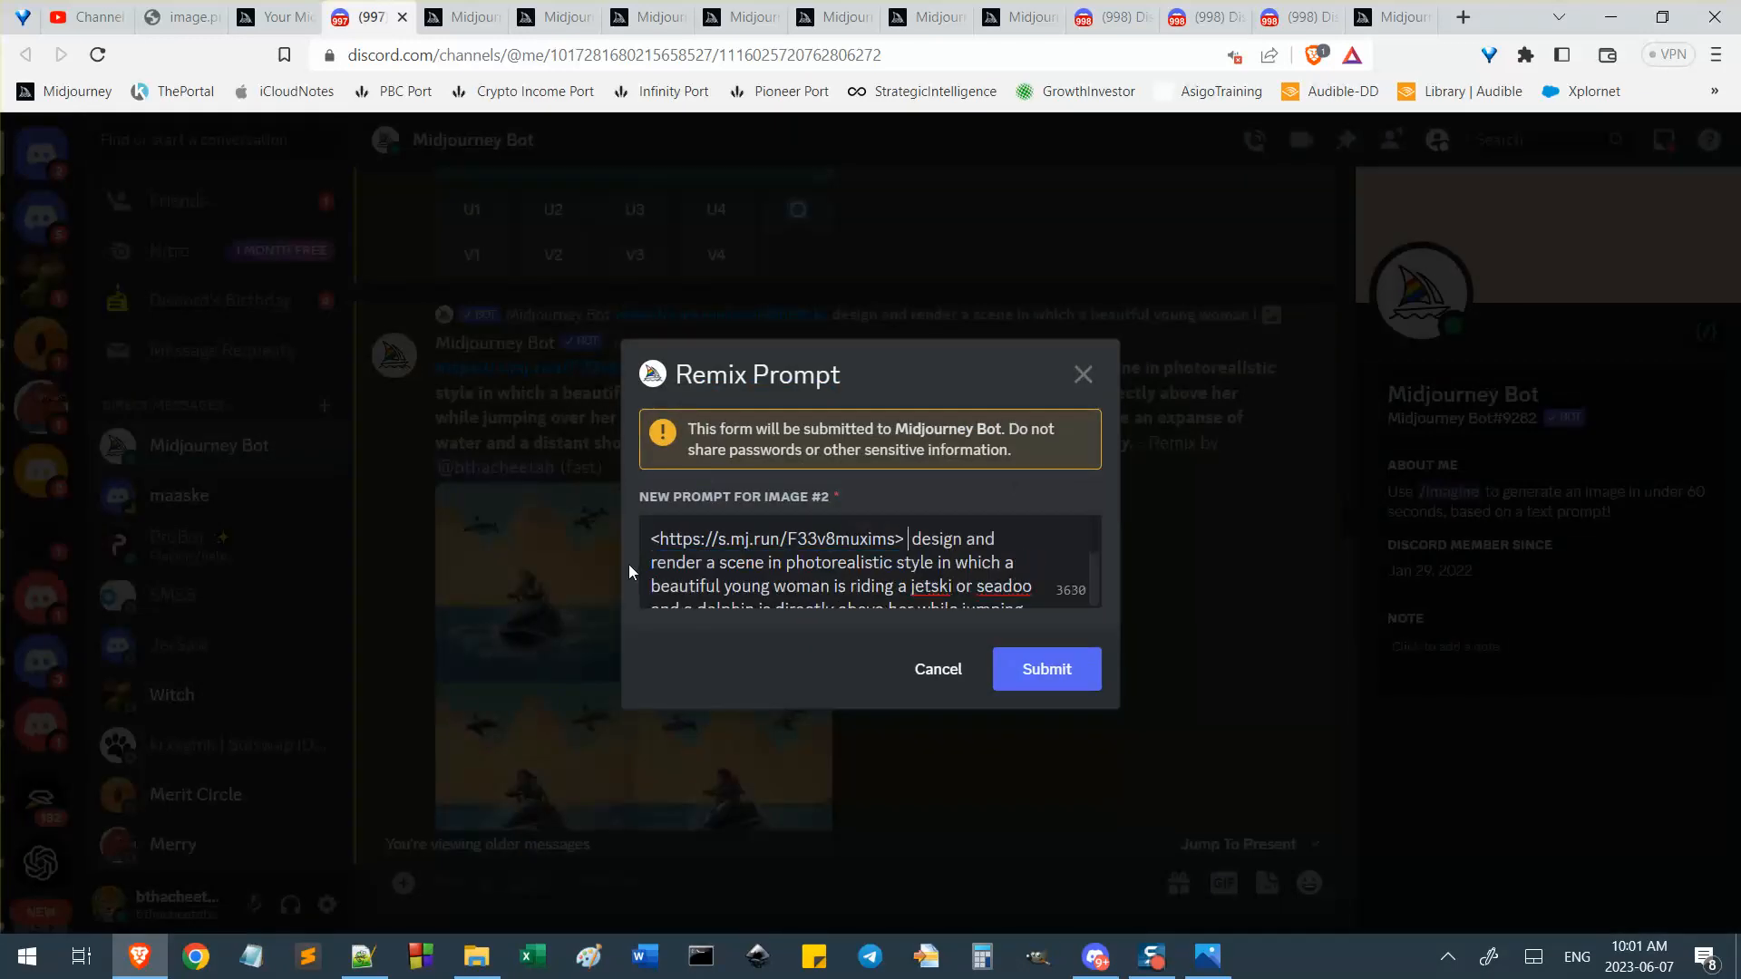
key(BackSpace)
key(ctrl+a)
key(ctrl+c)
click(1067, 670)
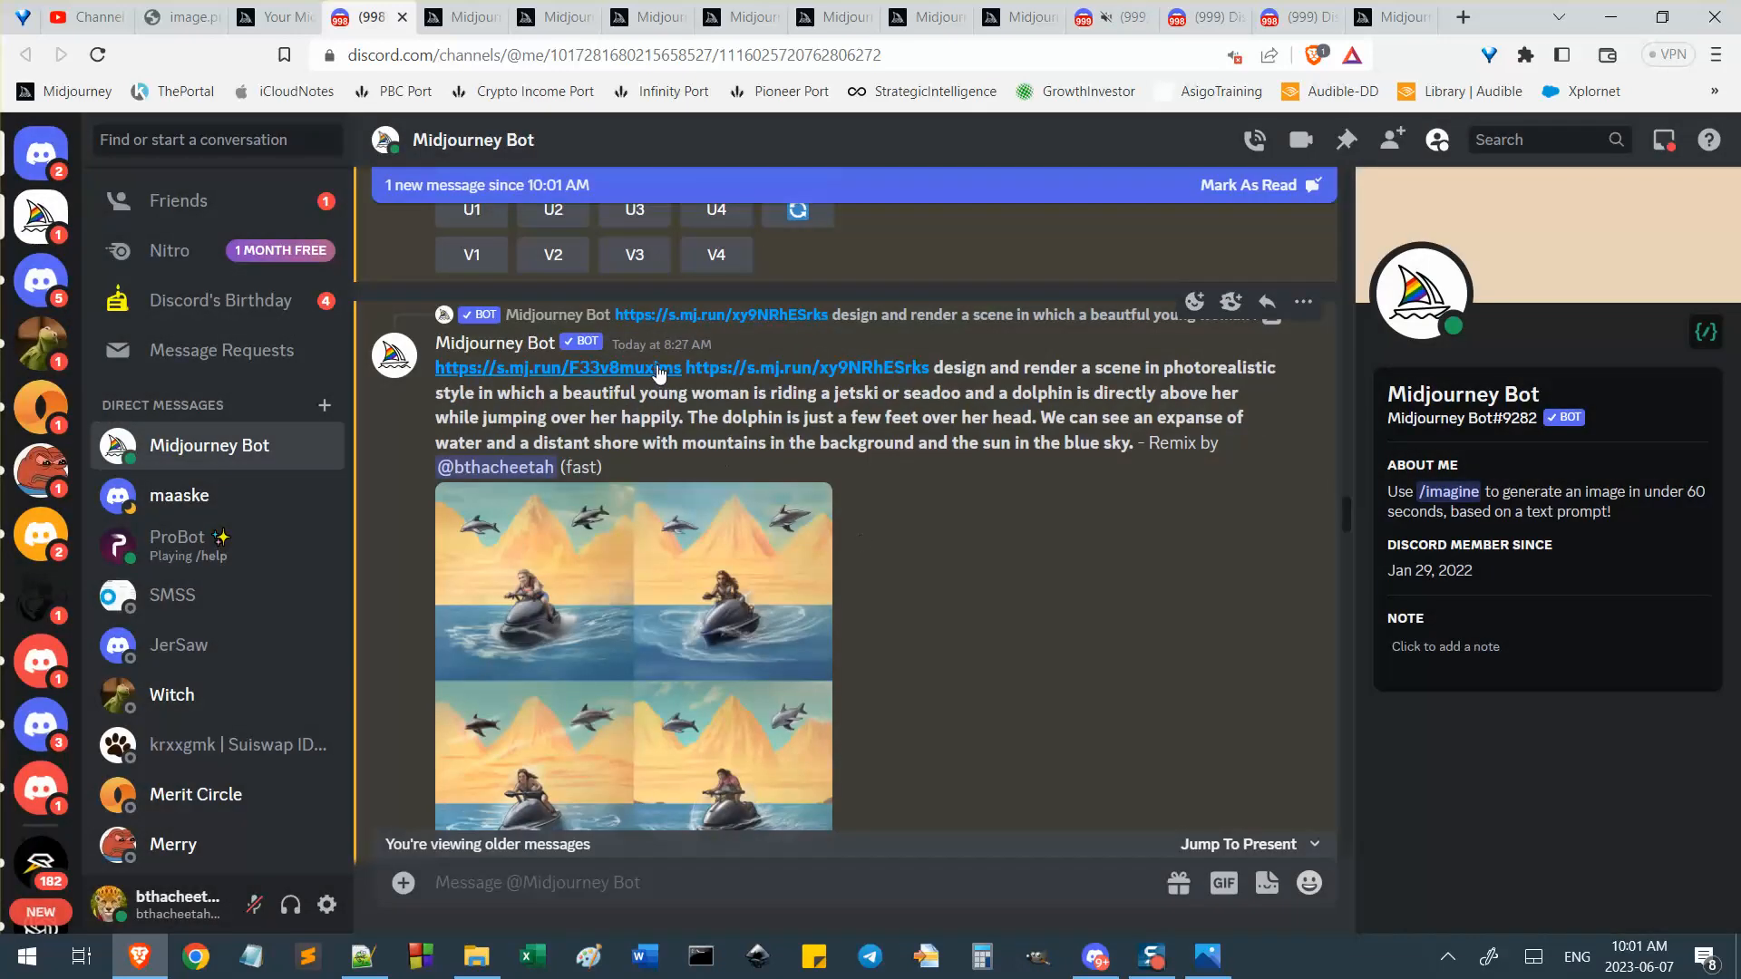
Open the s.mj.run/F33v8muxims reference link from the grid's message, view the image, and close its page.
click(660, 370)
click(970, 585)
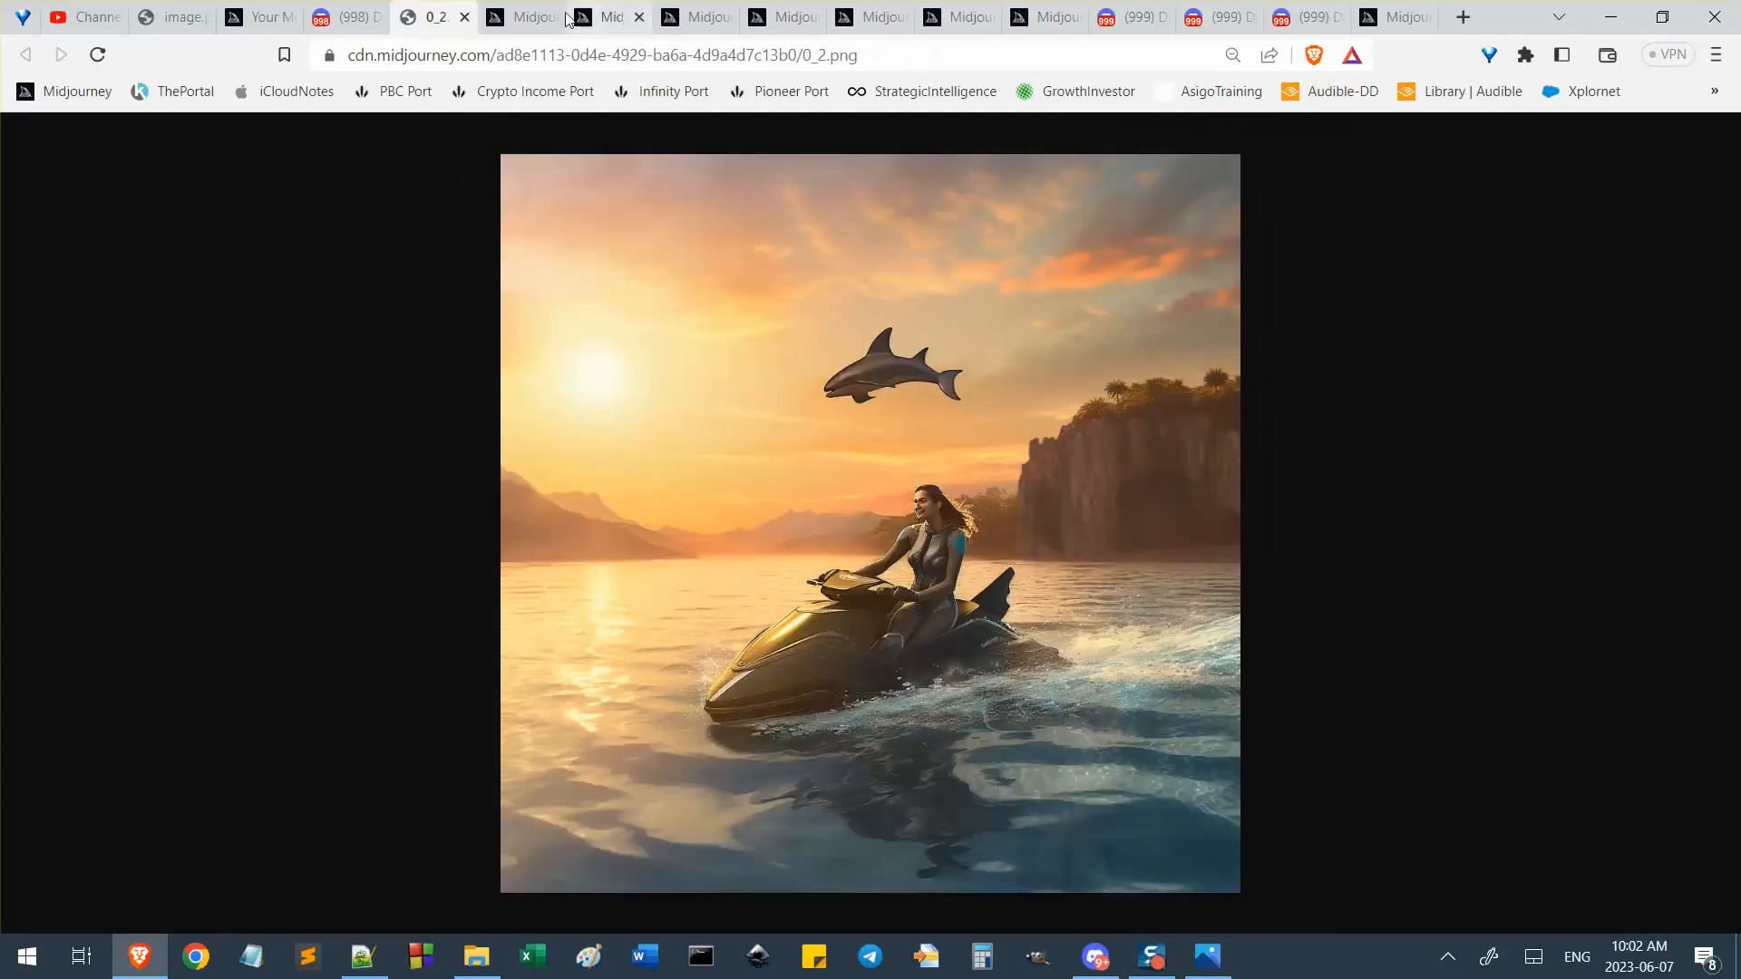
click(465, 16)
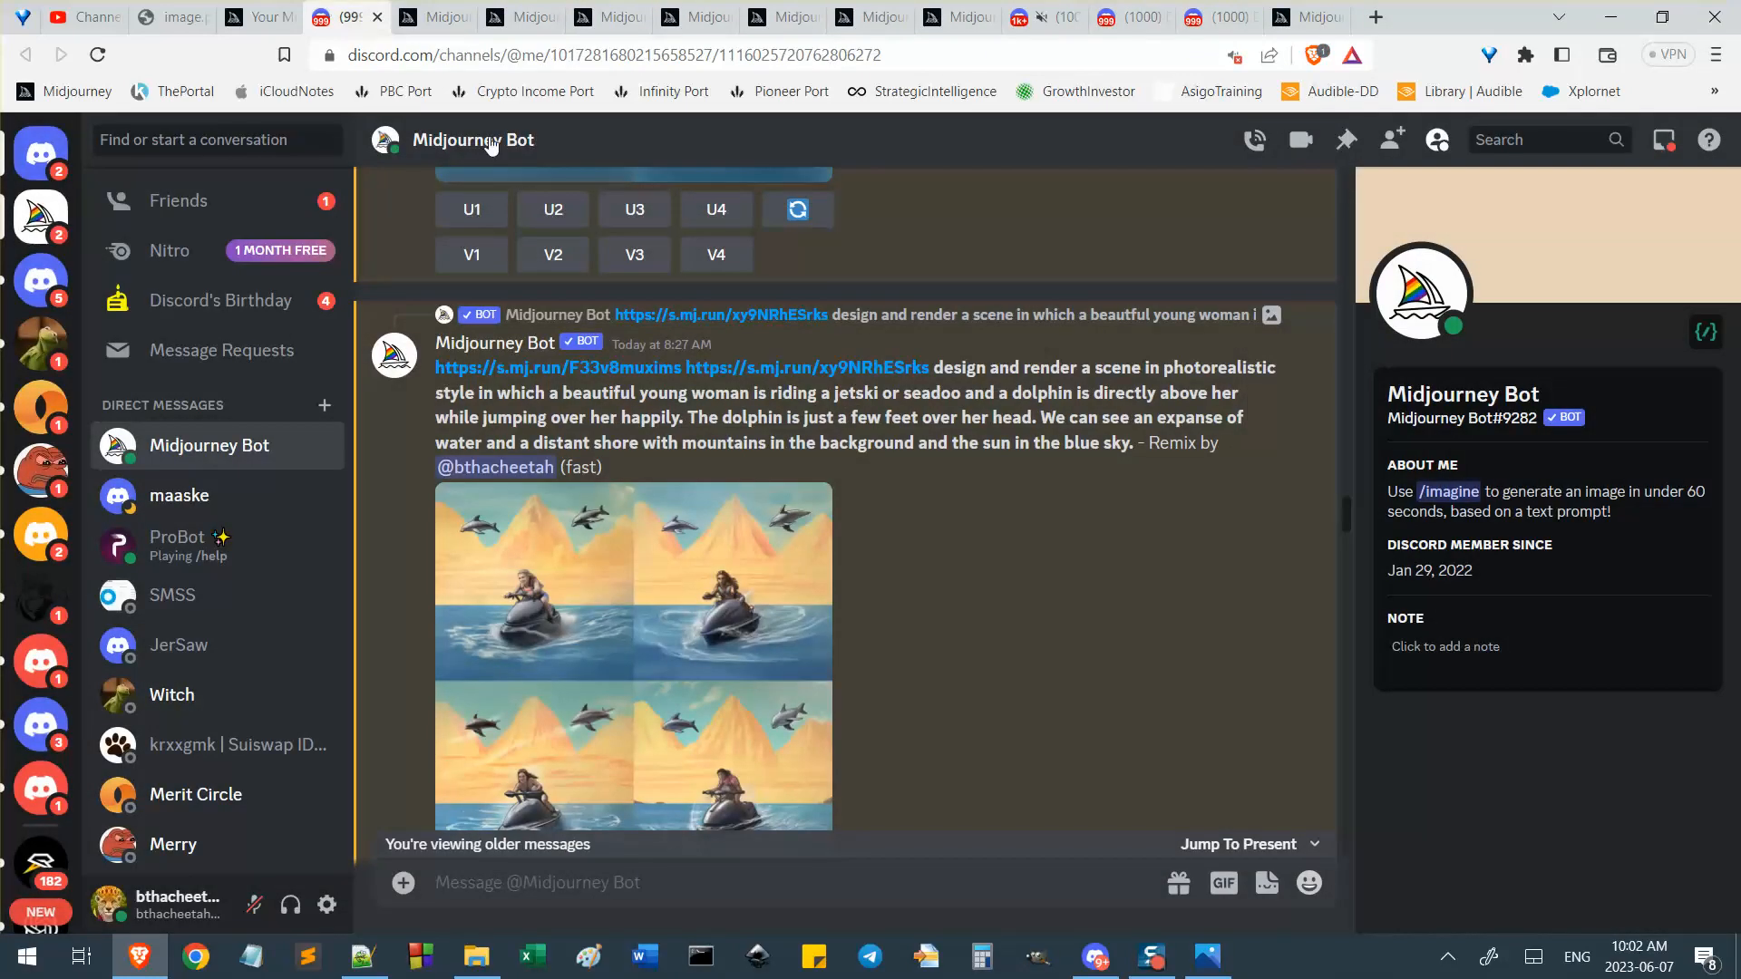
Remix the second image again using the copied prompt with the F33v8muxims link removed, leaving only the text description, and submit it.
scroll(544, 589, down, 3)
click(553, 726)
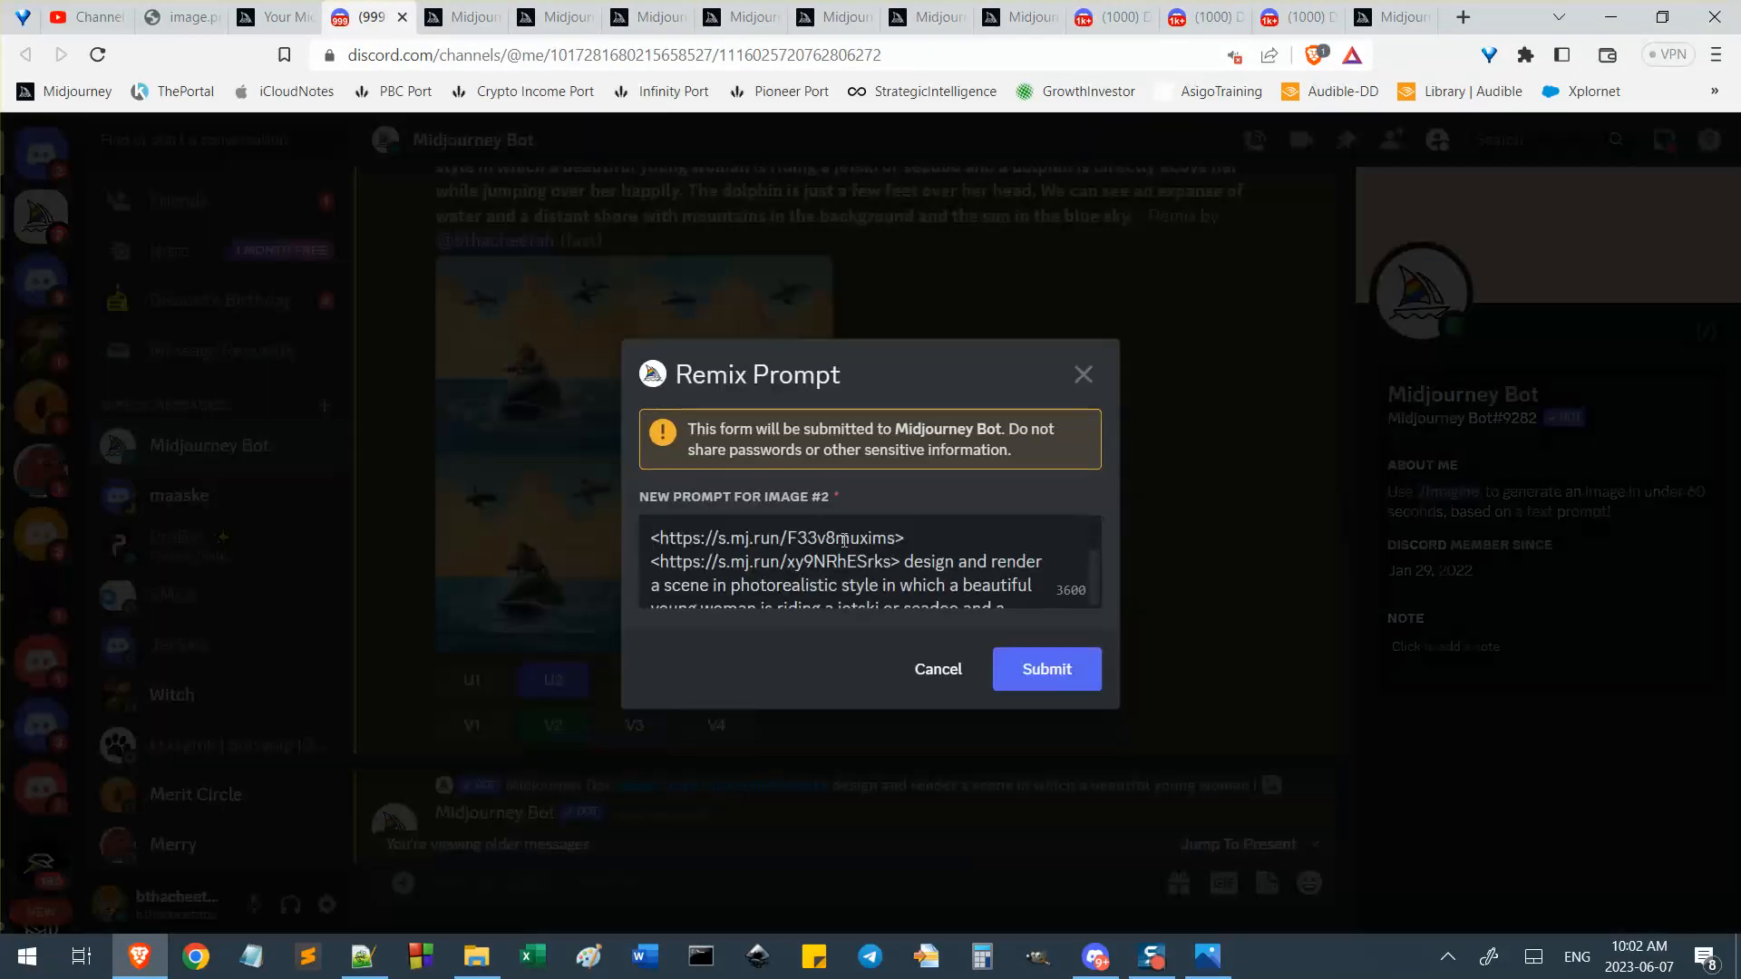
key(ctrl+a)
key(ctrl+v)
scroll(855, 577, up, 3)
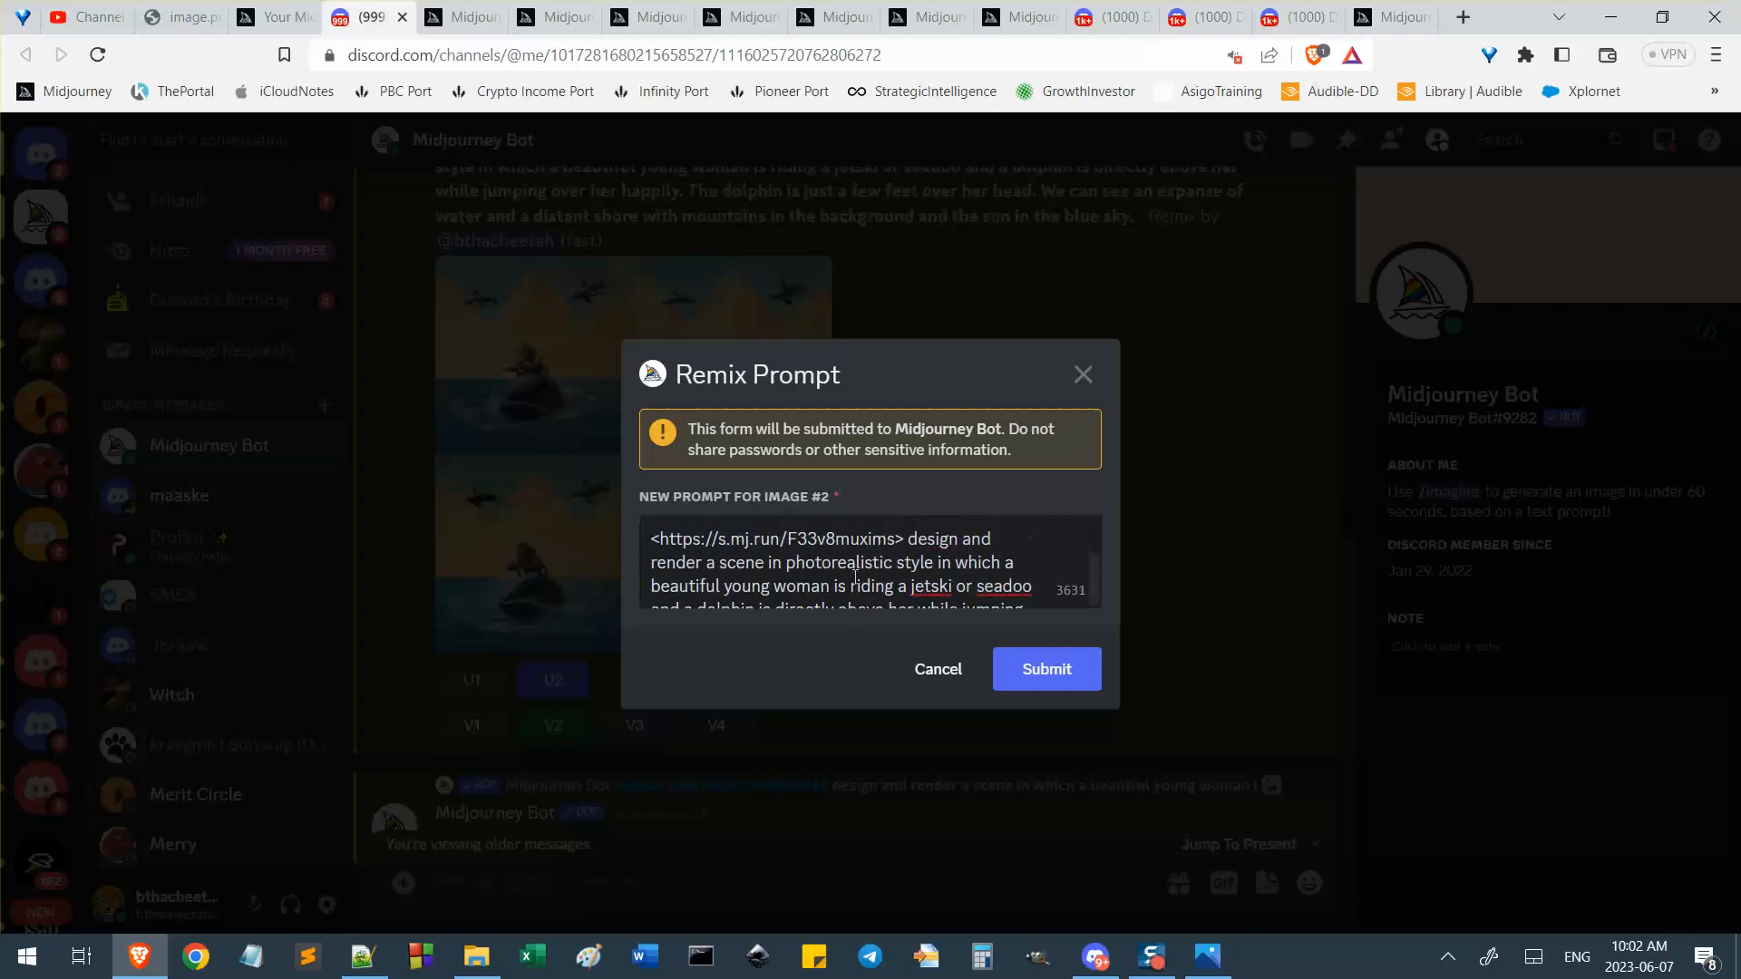
drag(910, 537, 289, 506)
key(BackSpace)
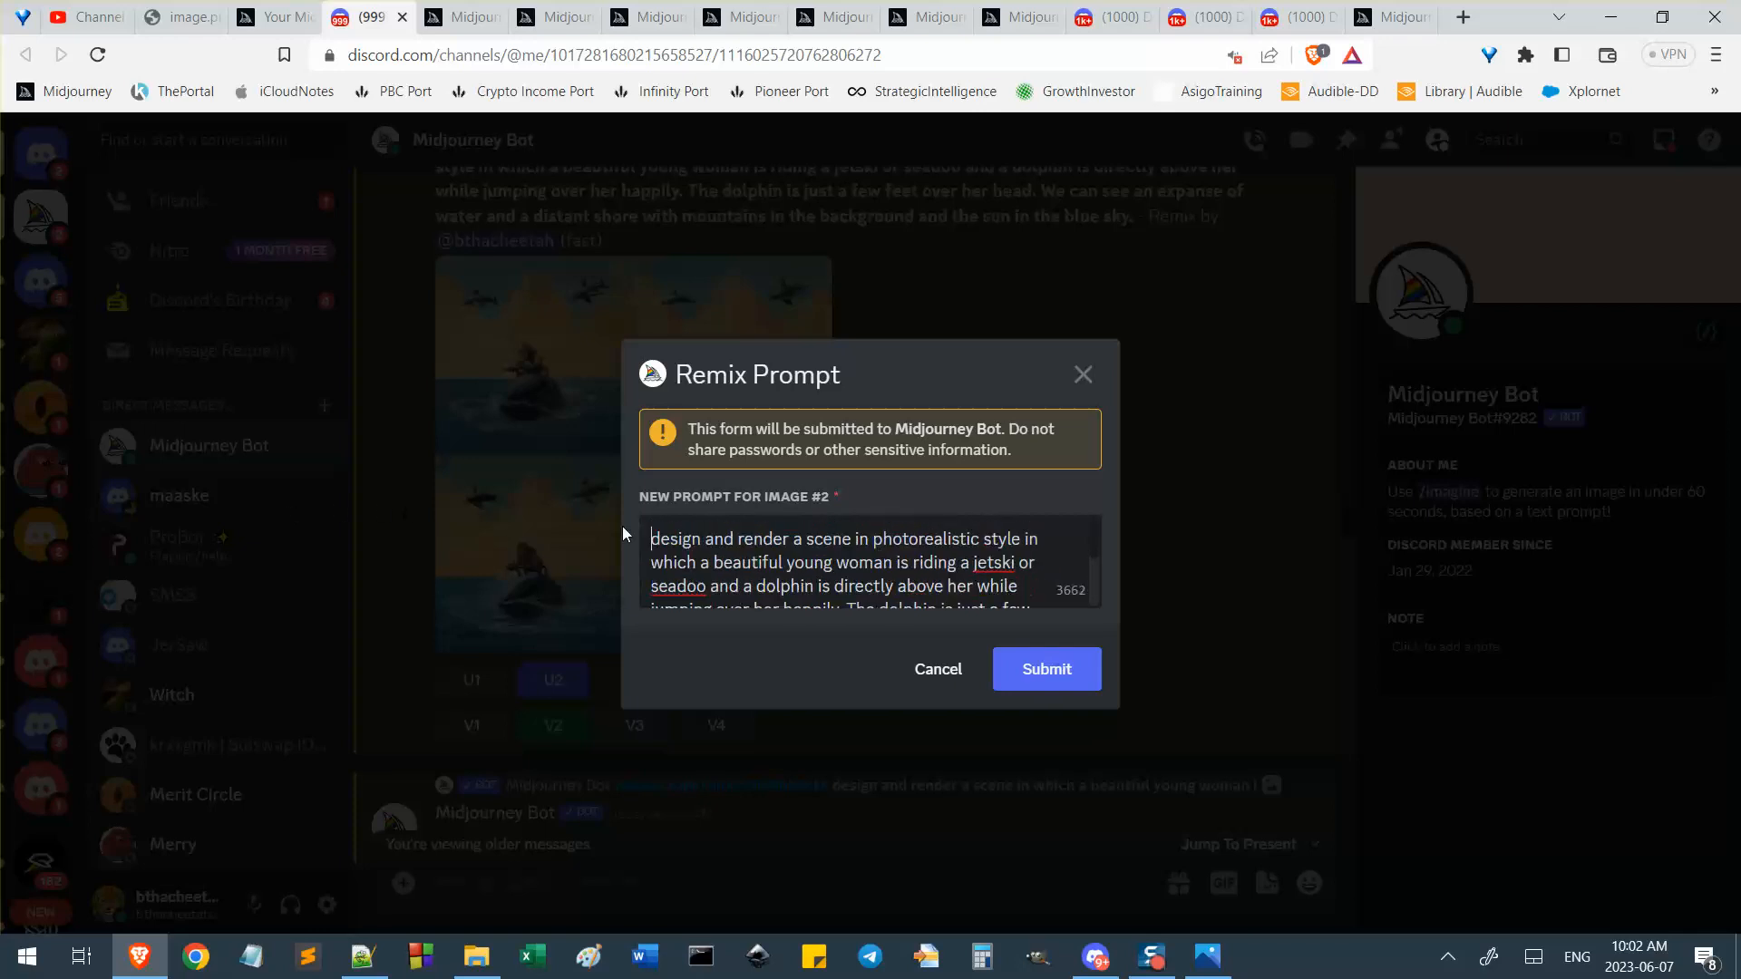
click(1043, 669)
Start another remix of the second image and delete both reference links from its prompt.
scroll(913, 555, down, 3)
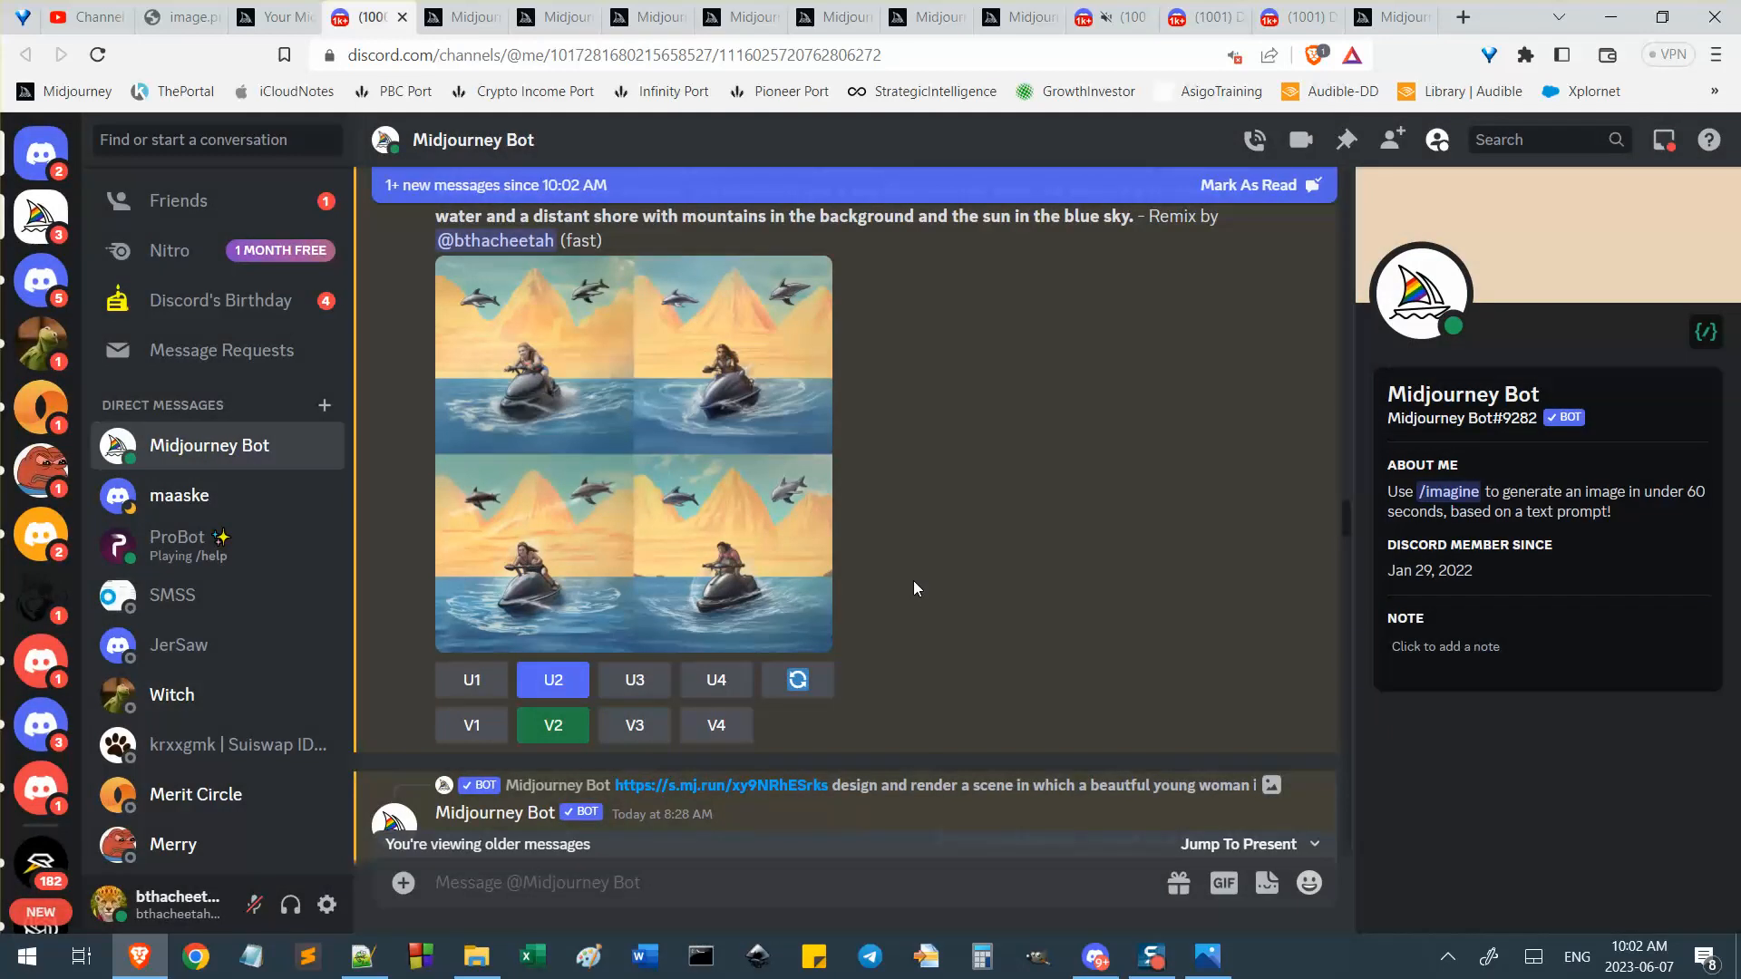
click(553, 725)
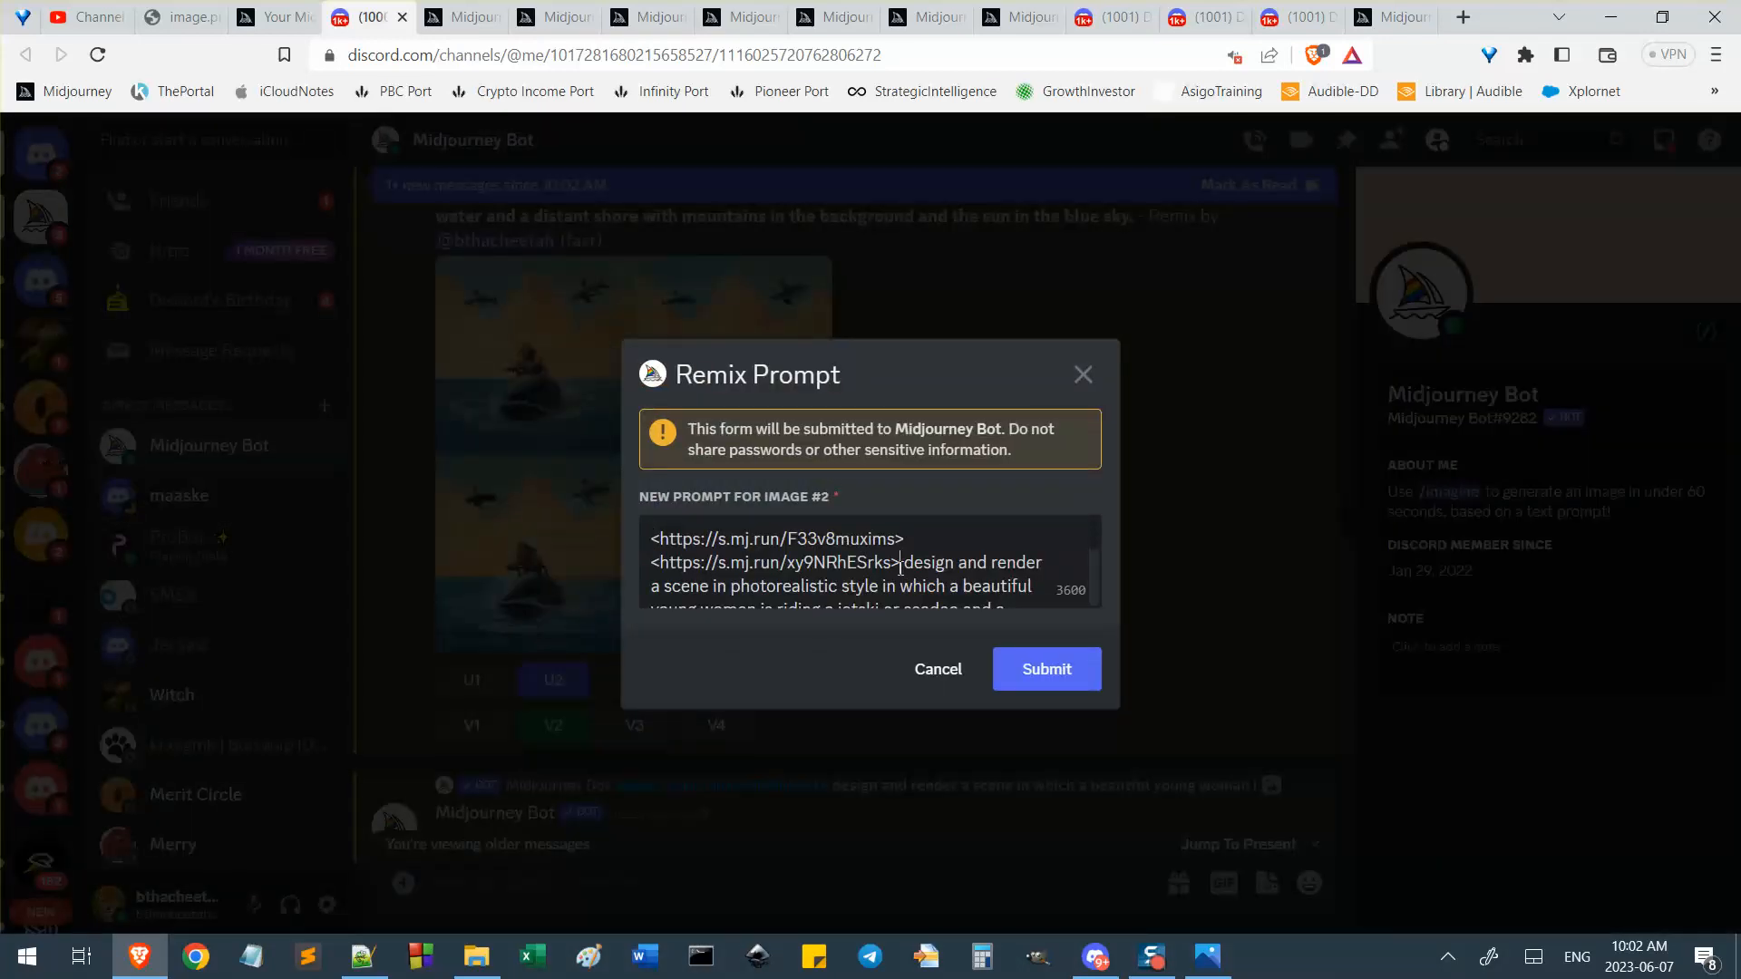
drag(900, 567, 791, 527)
key(BackSpace)
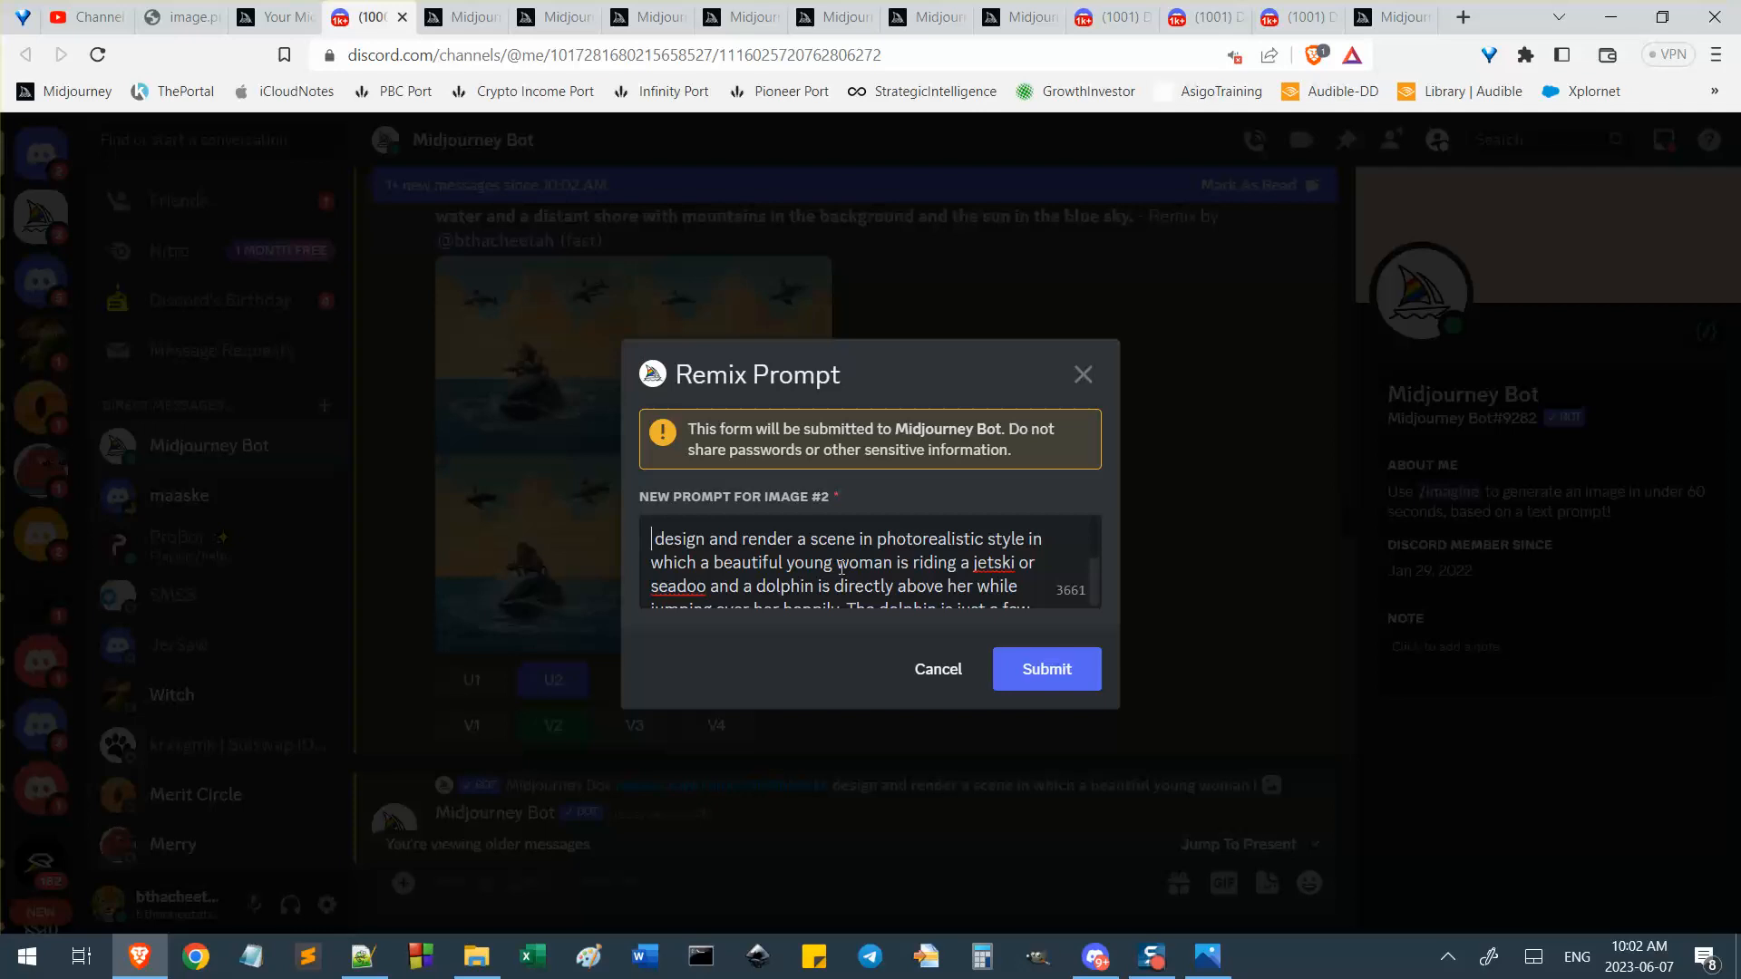
Switch to Notepad++, open the note new 536, and select the dolphin-alongside description that follows the two links.
click(363, 955)
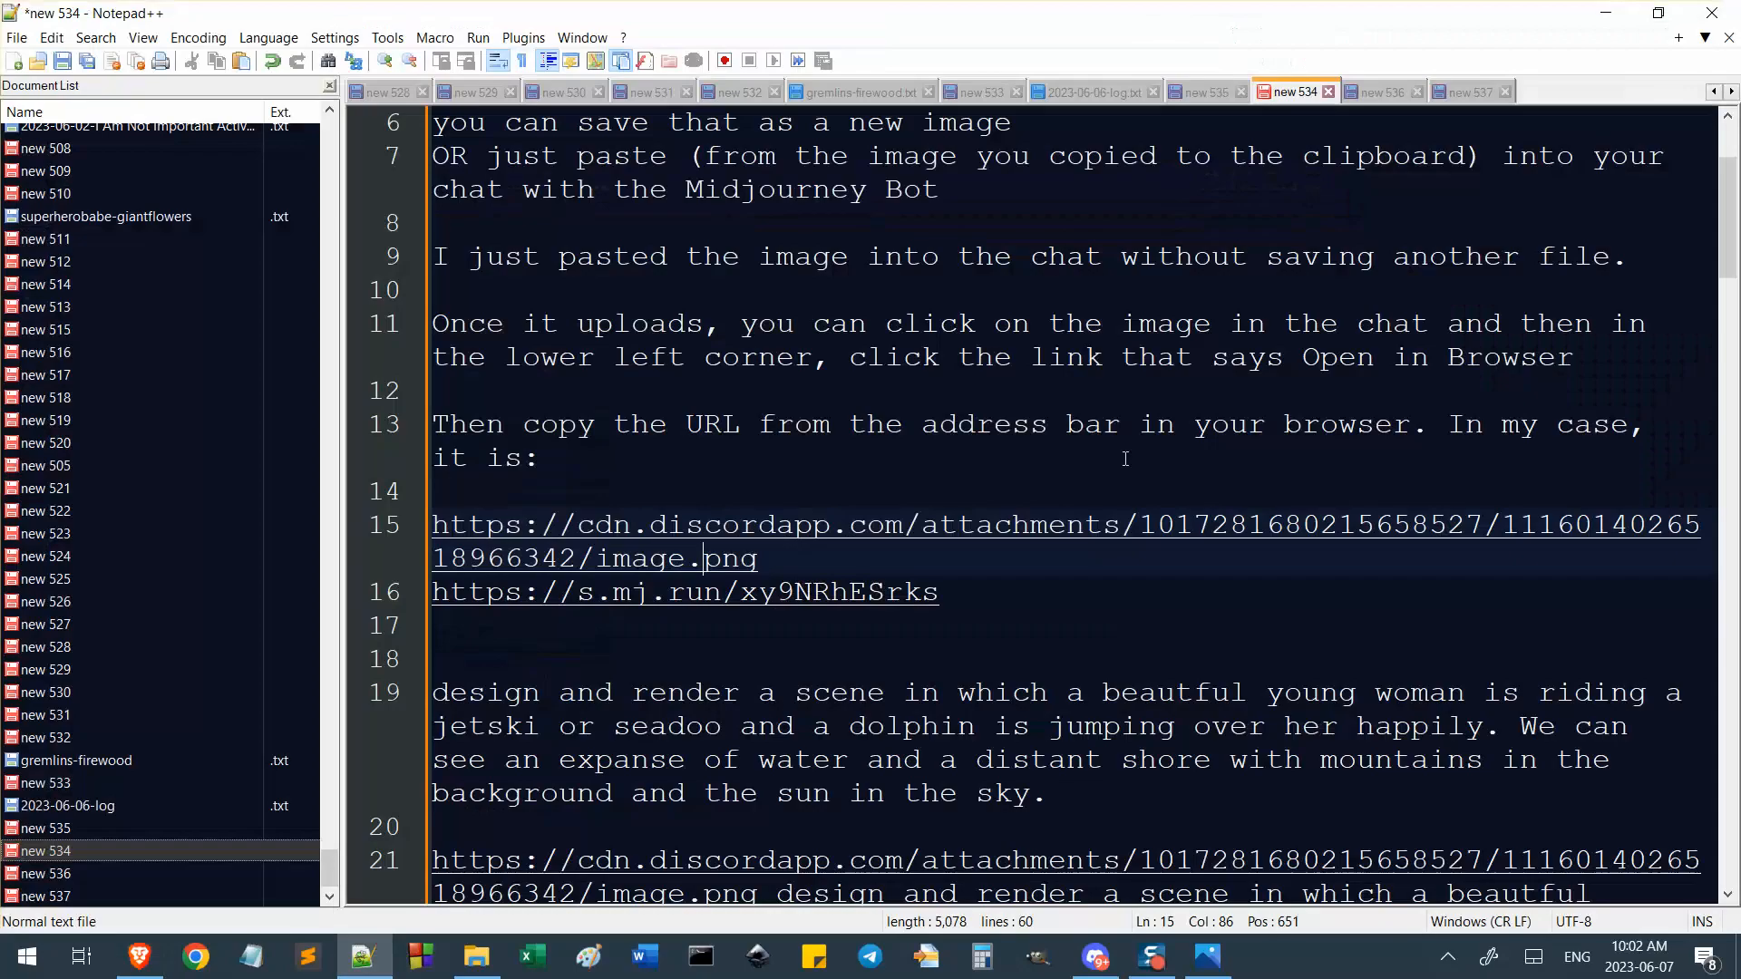
click(1383, 92)
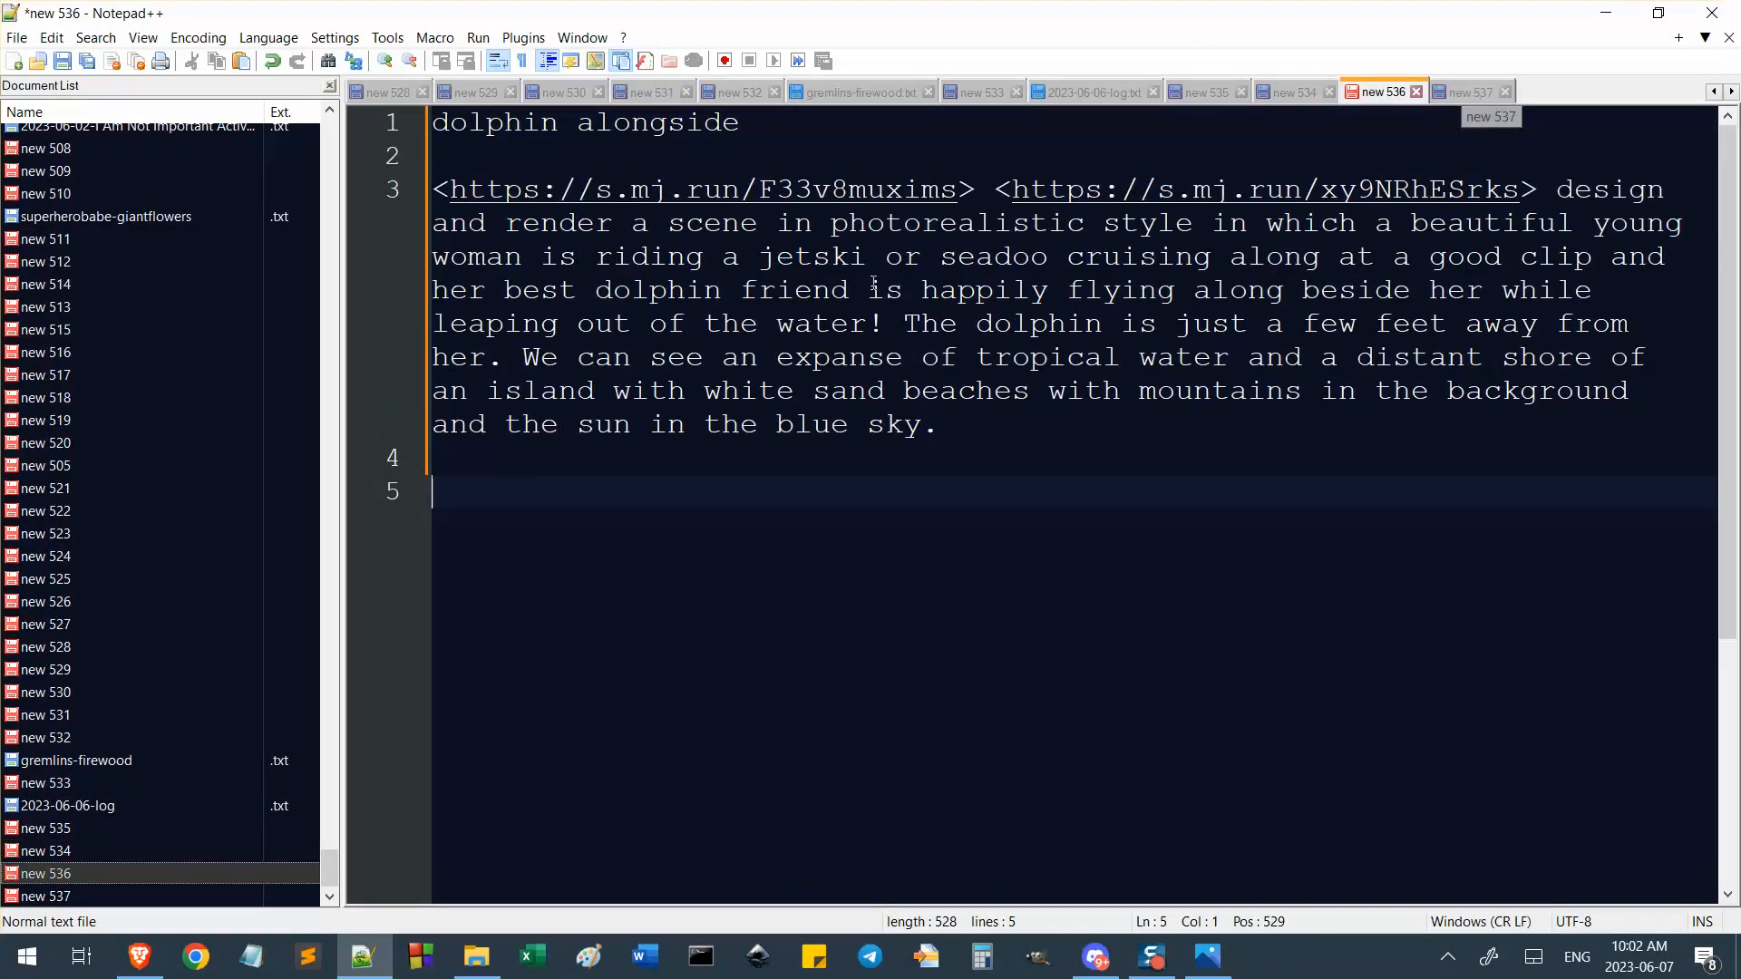
drag(984, 424, 438, 189)
click(1539, 189)
click(776, 189)
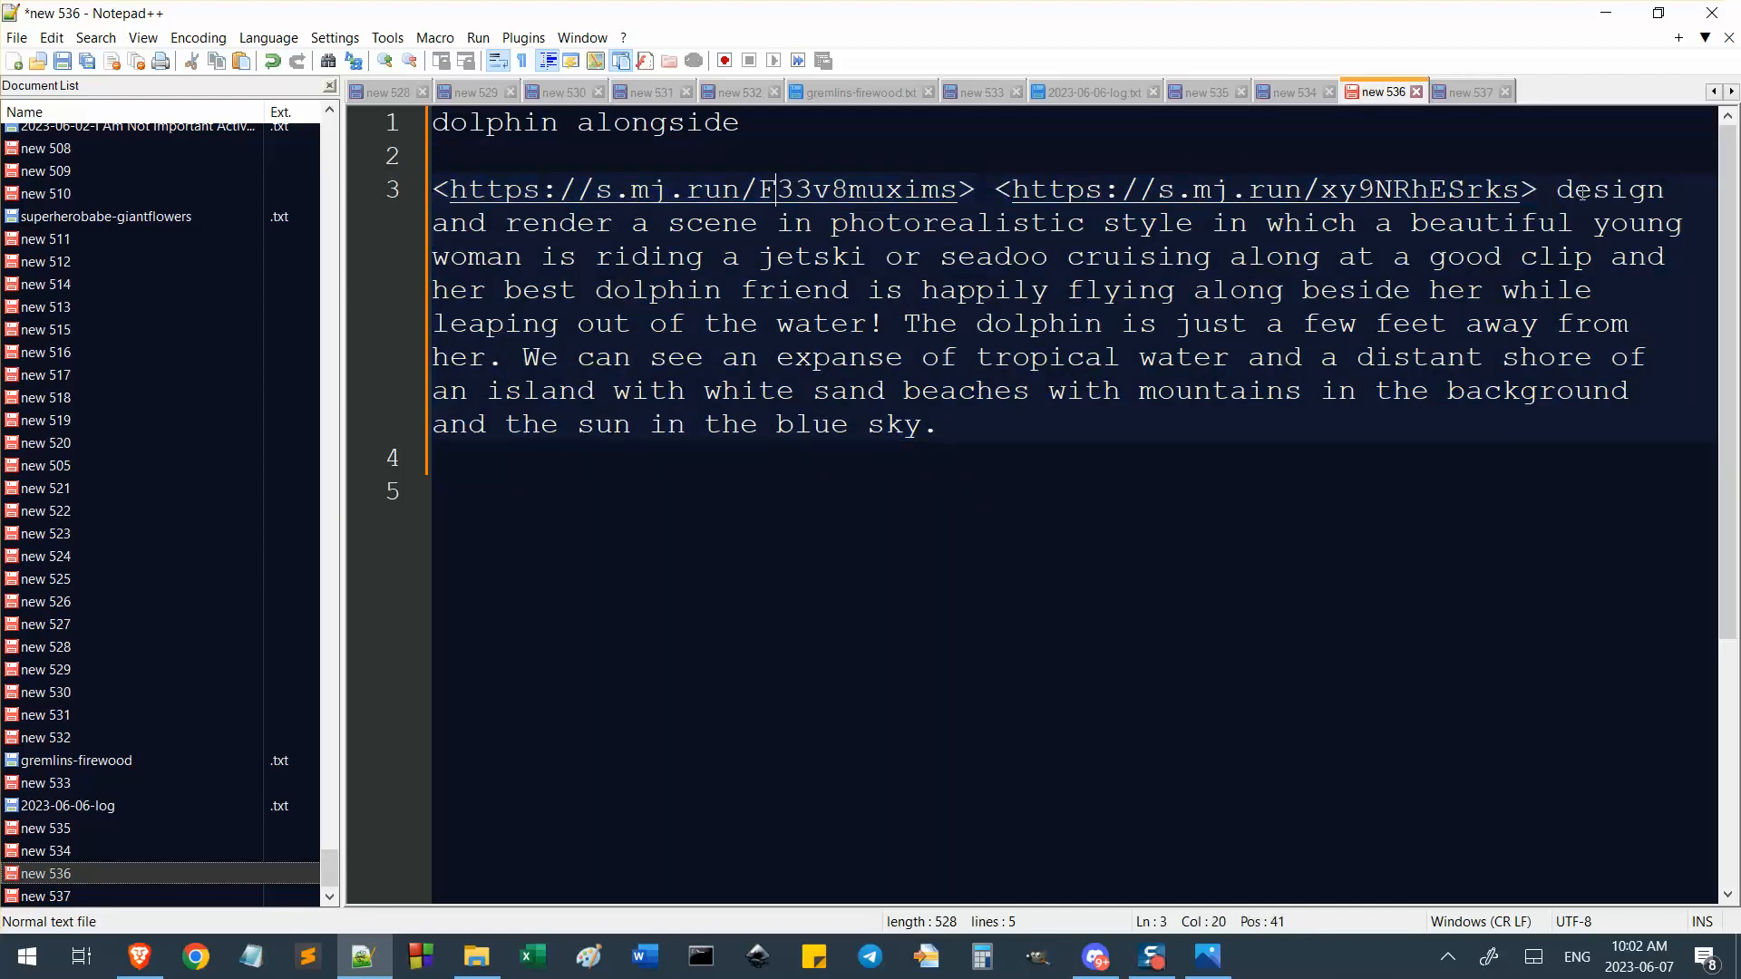
drag(1557, 190, 1467, 418)
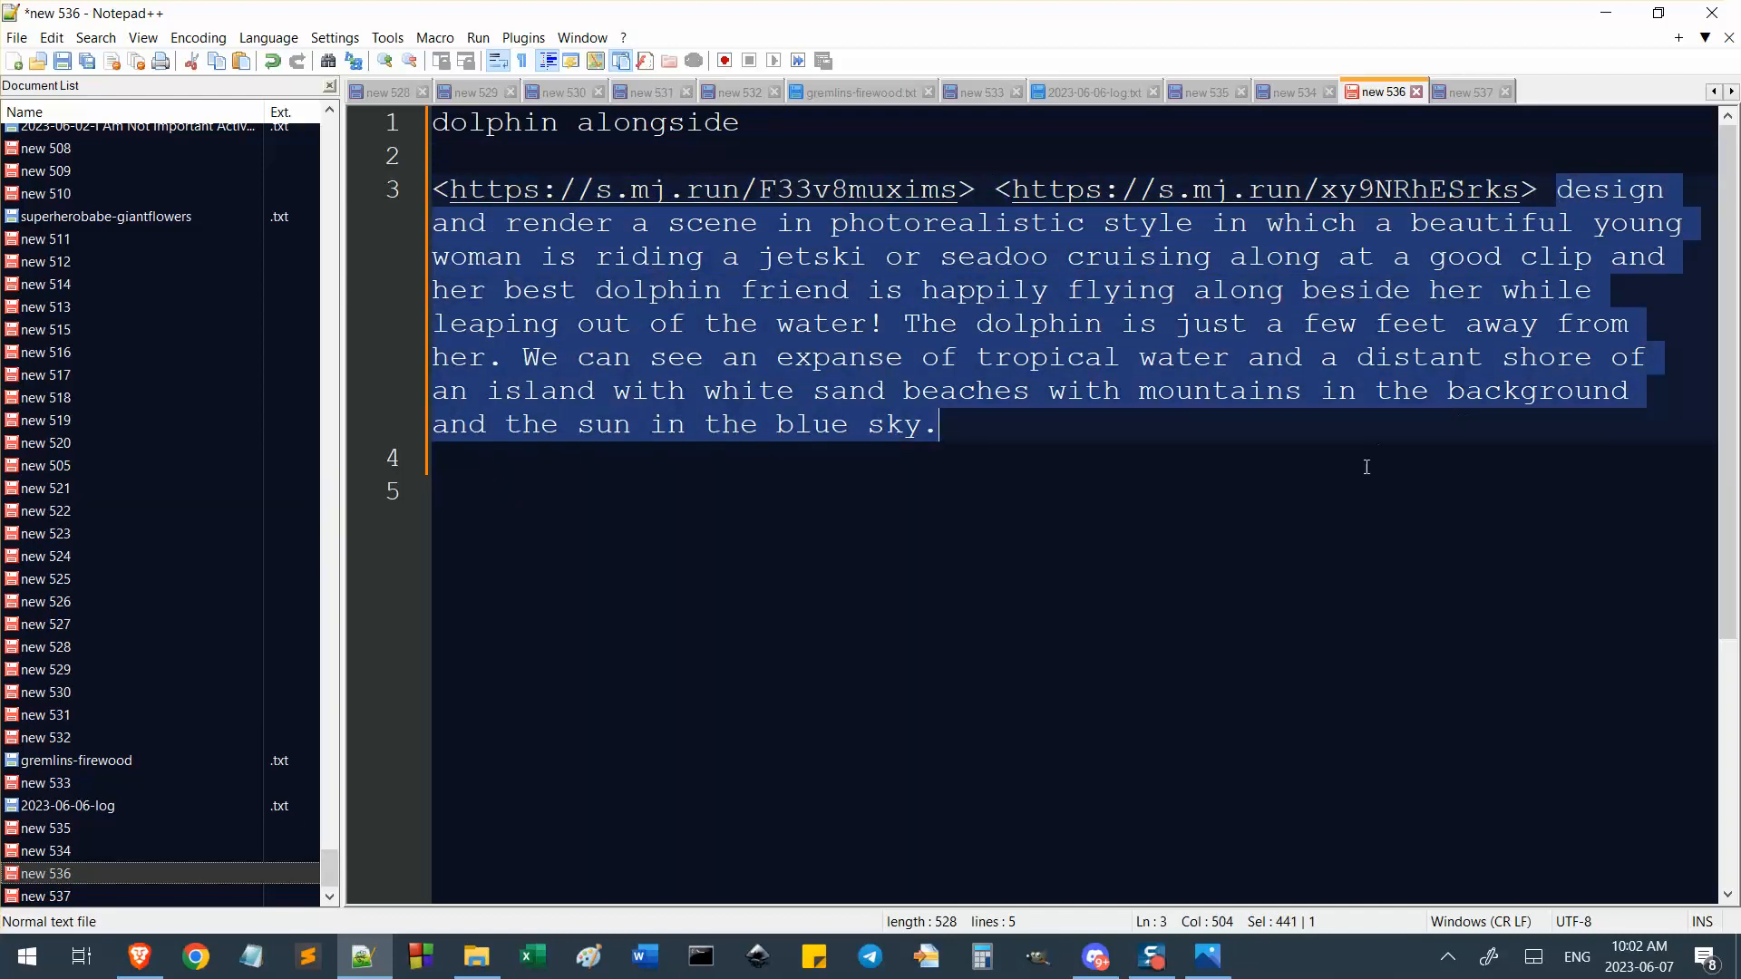
Create a blank workbook in Excel, checking the open remix prompt in the browser while it loads.
click(532, 964)
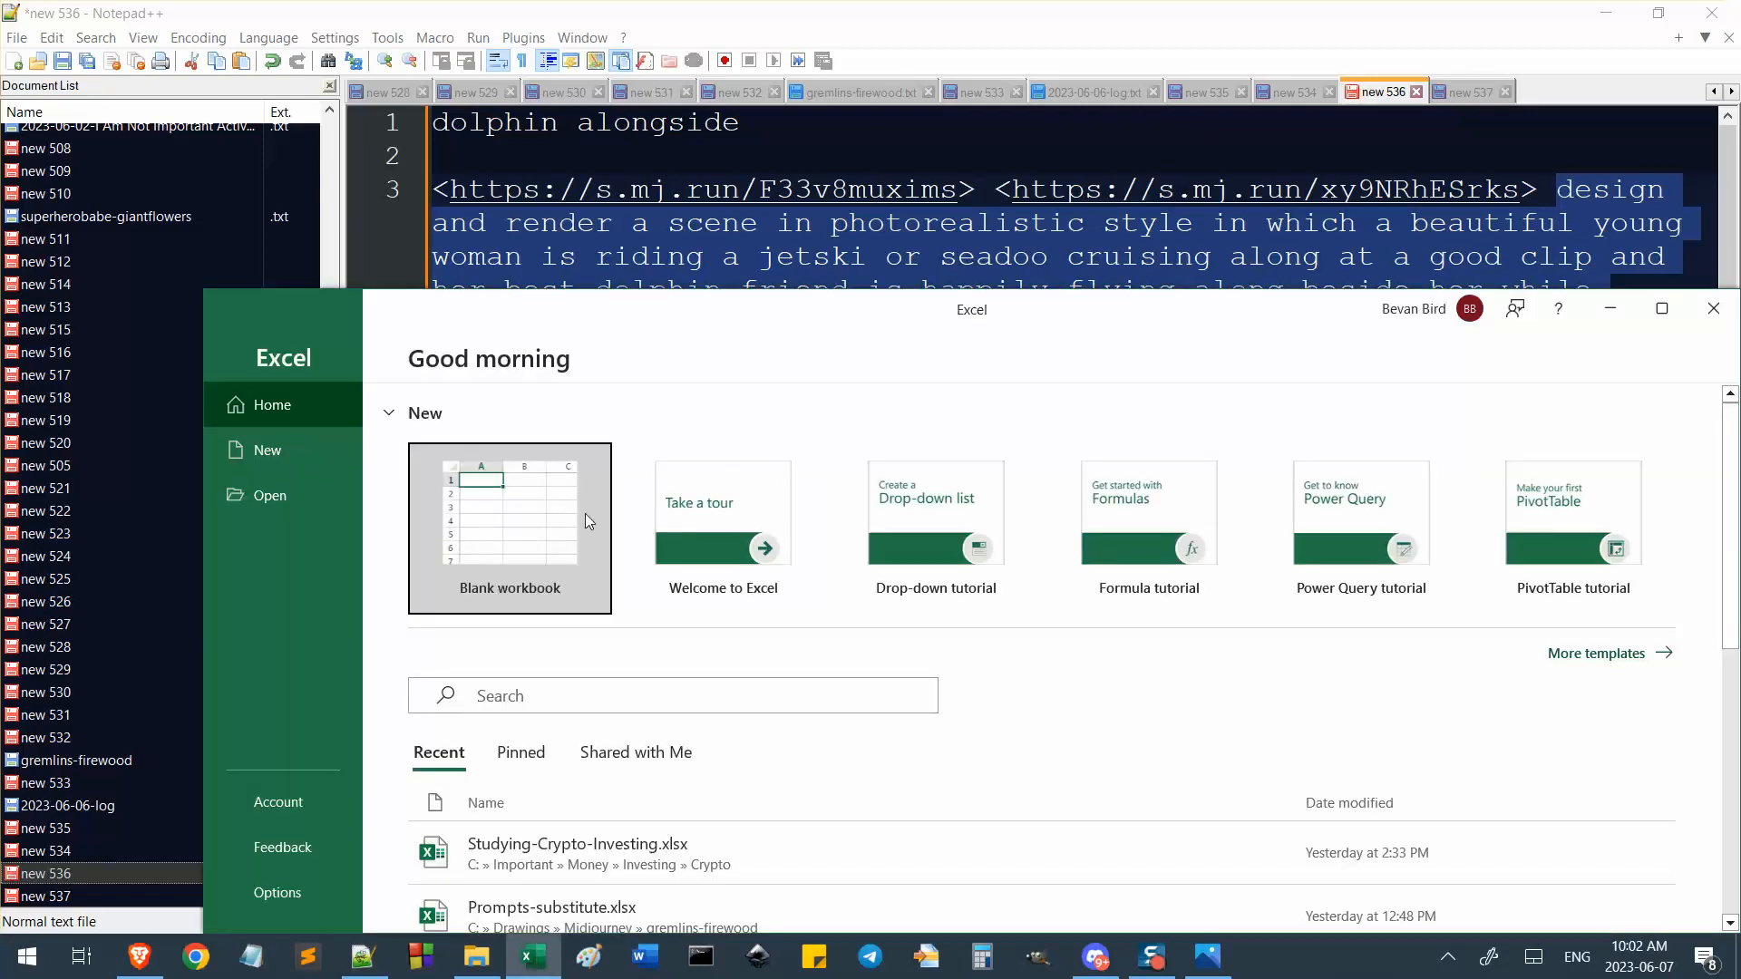
click(581, 523)
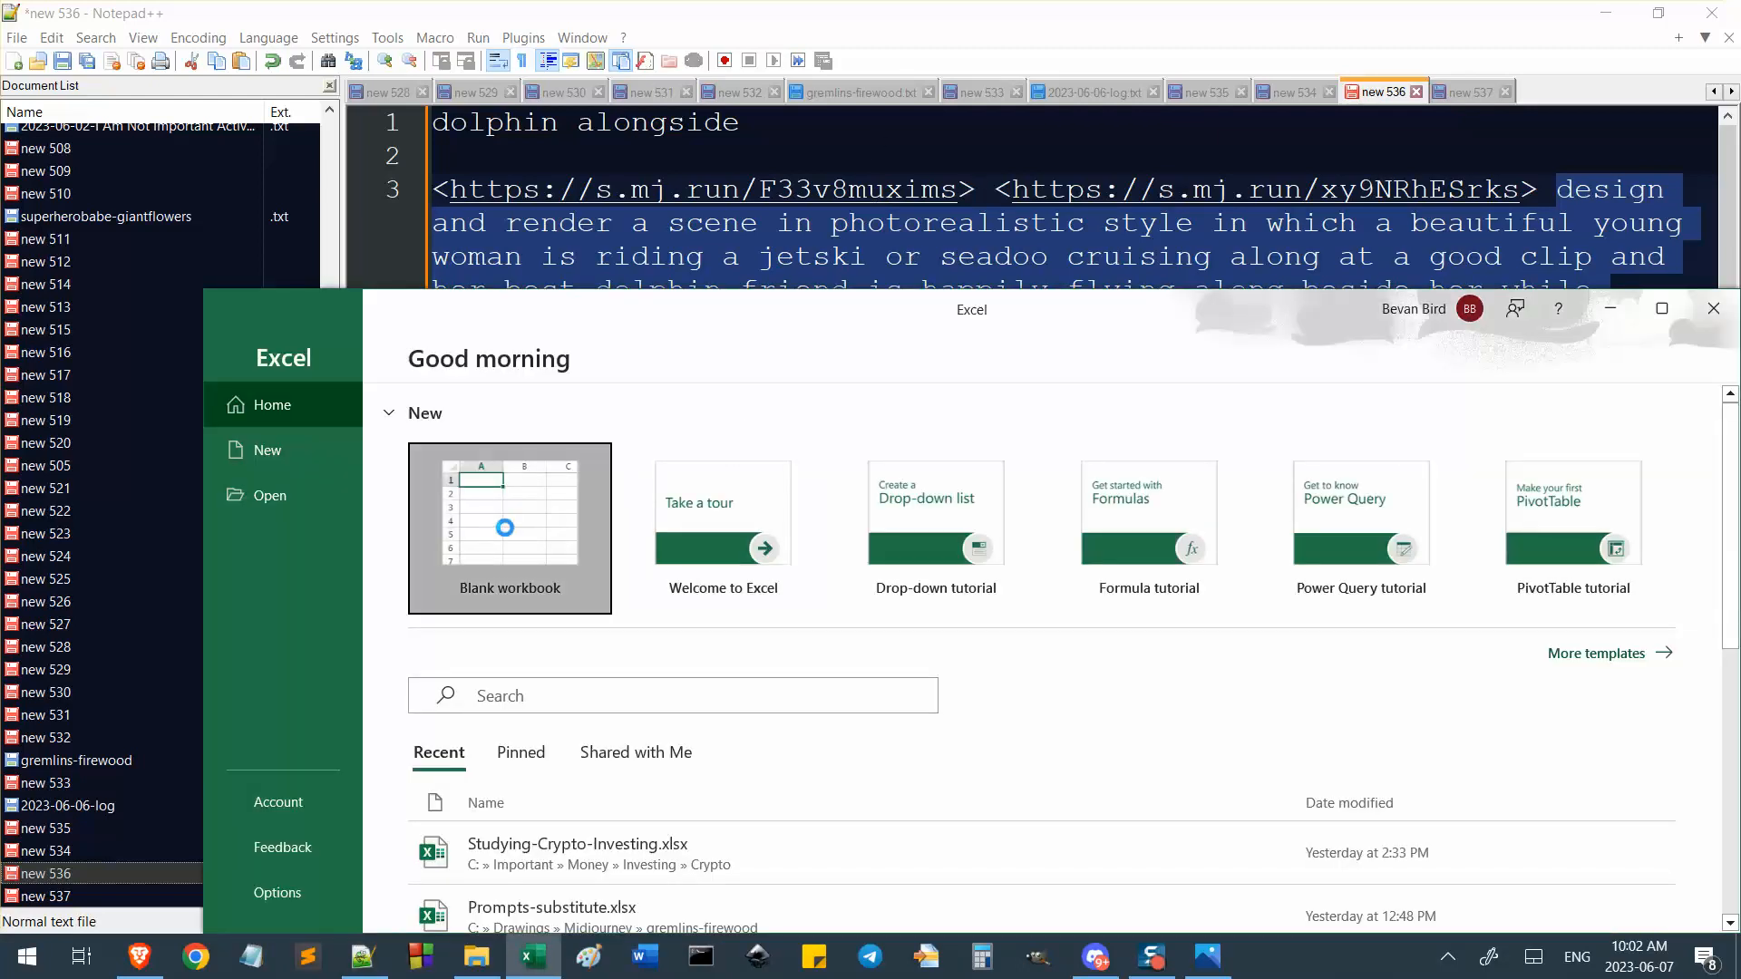
click(143, 954)
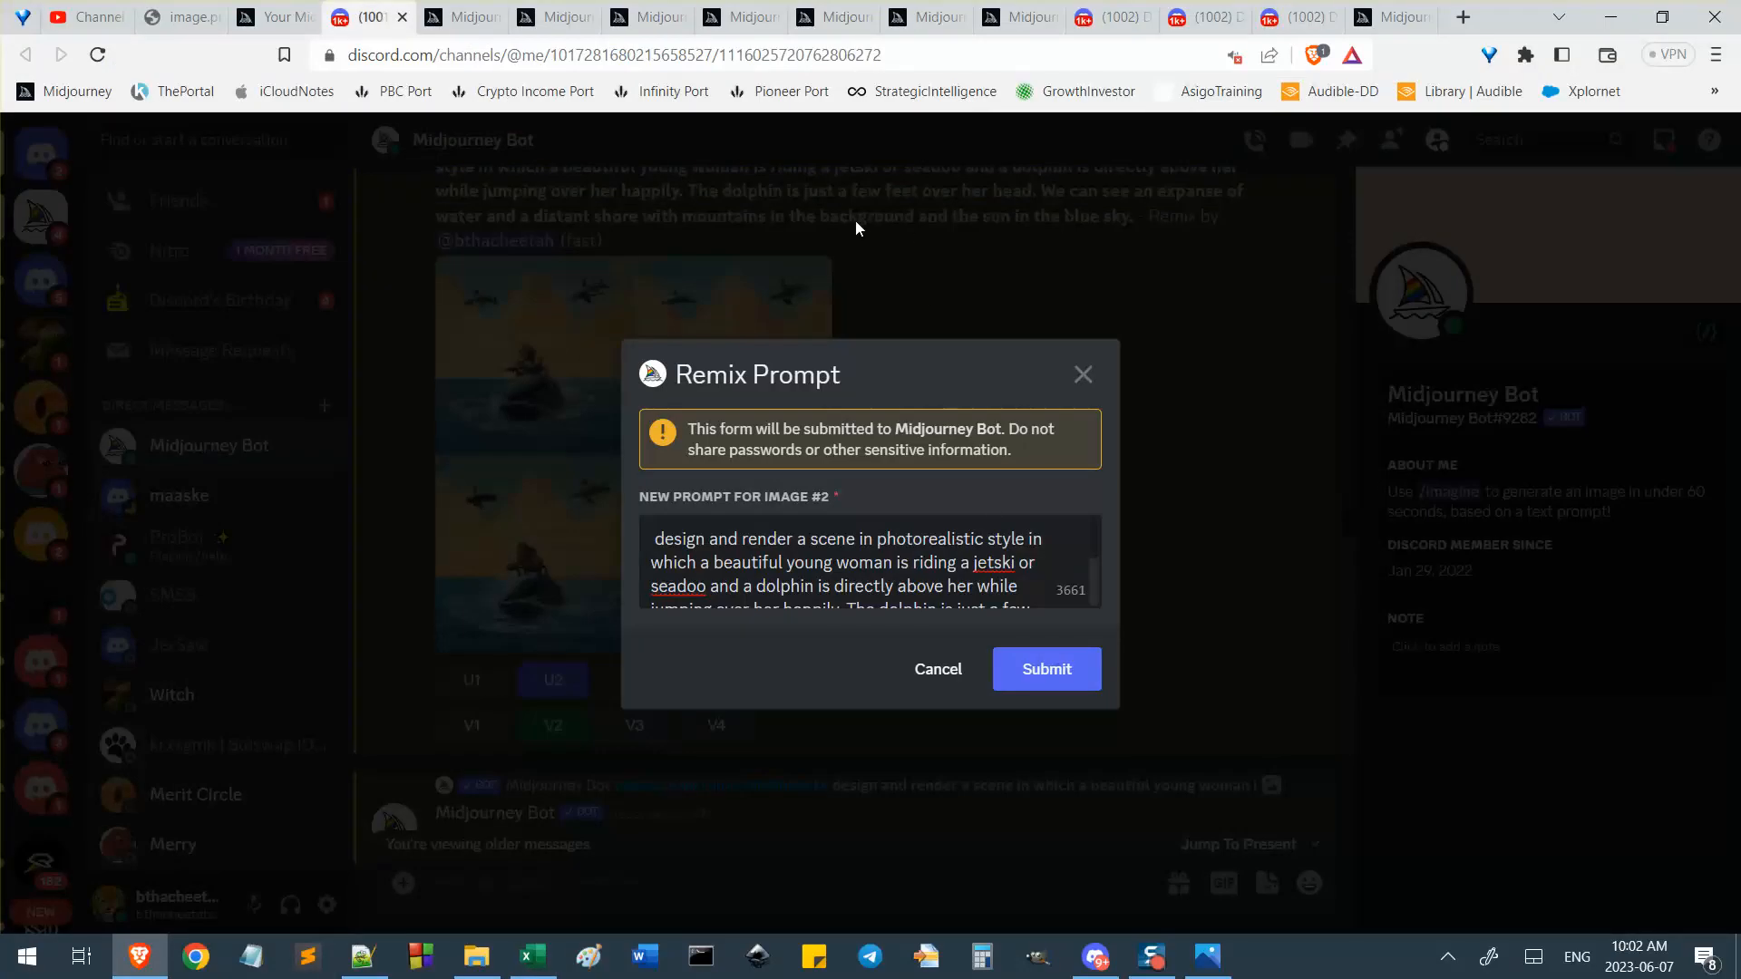
key(alt+Tab)
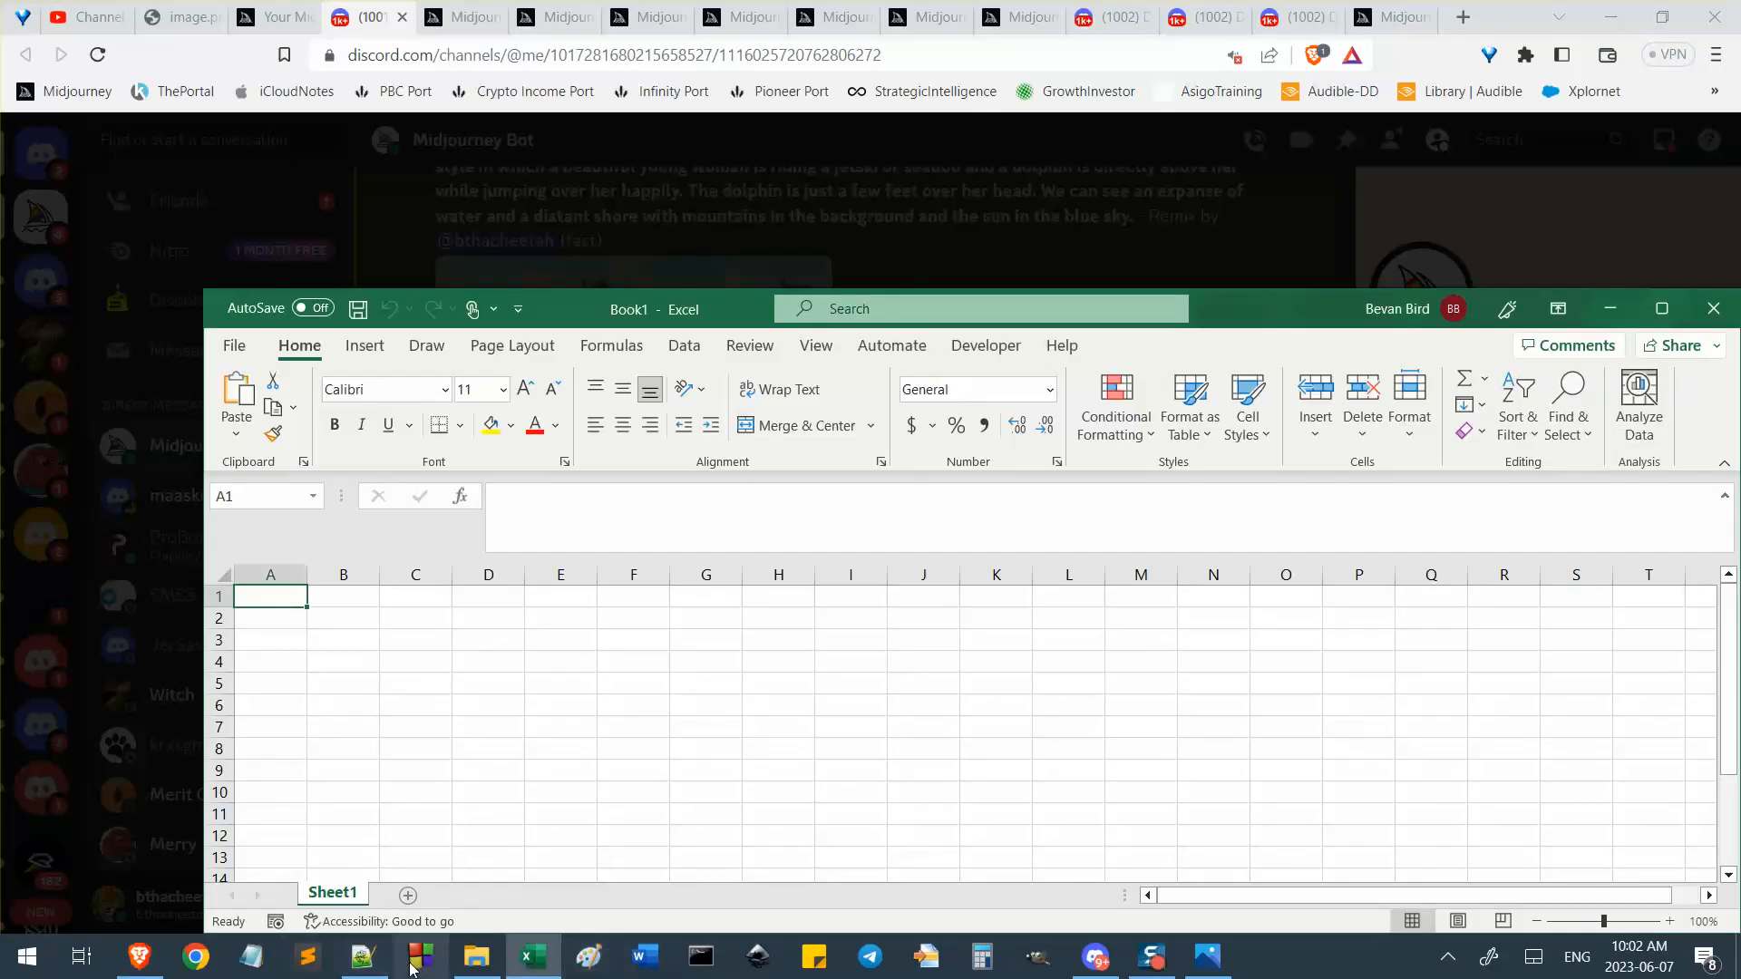
Return to Notepad++ and copy the description after the two links in note new 536.
click(363, 957)
click(885, 423)
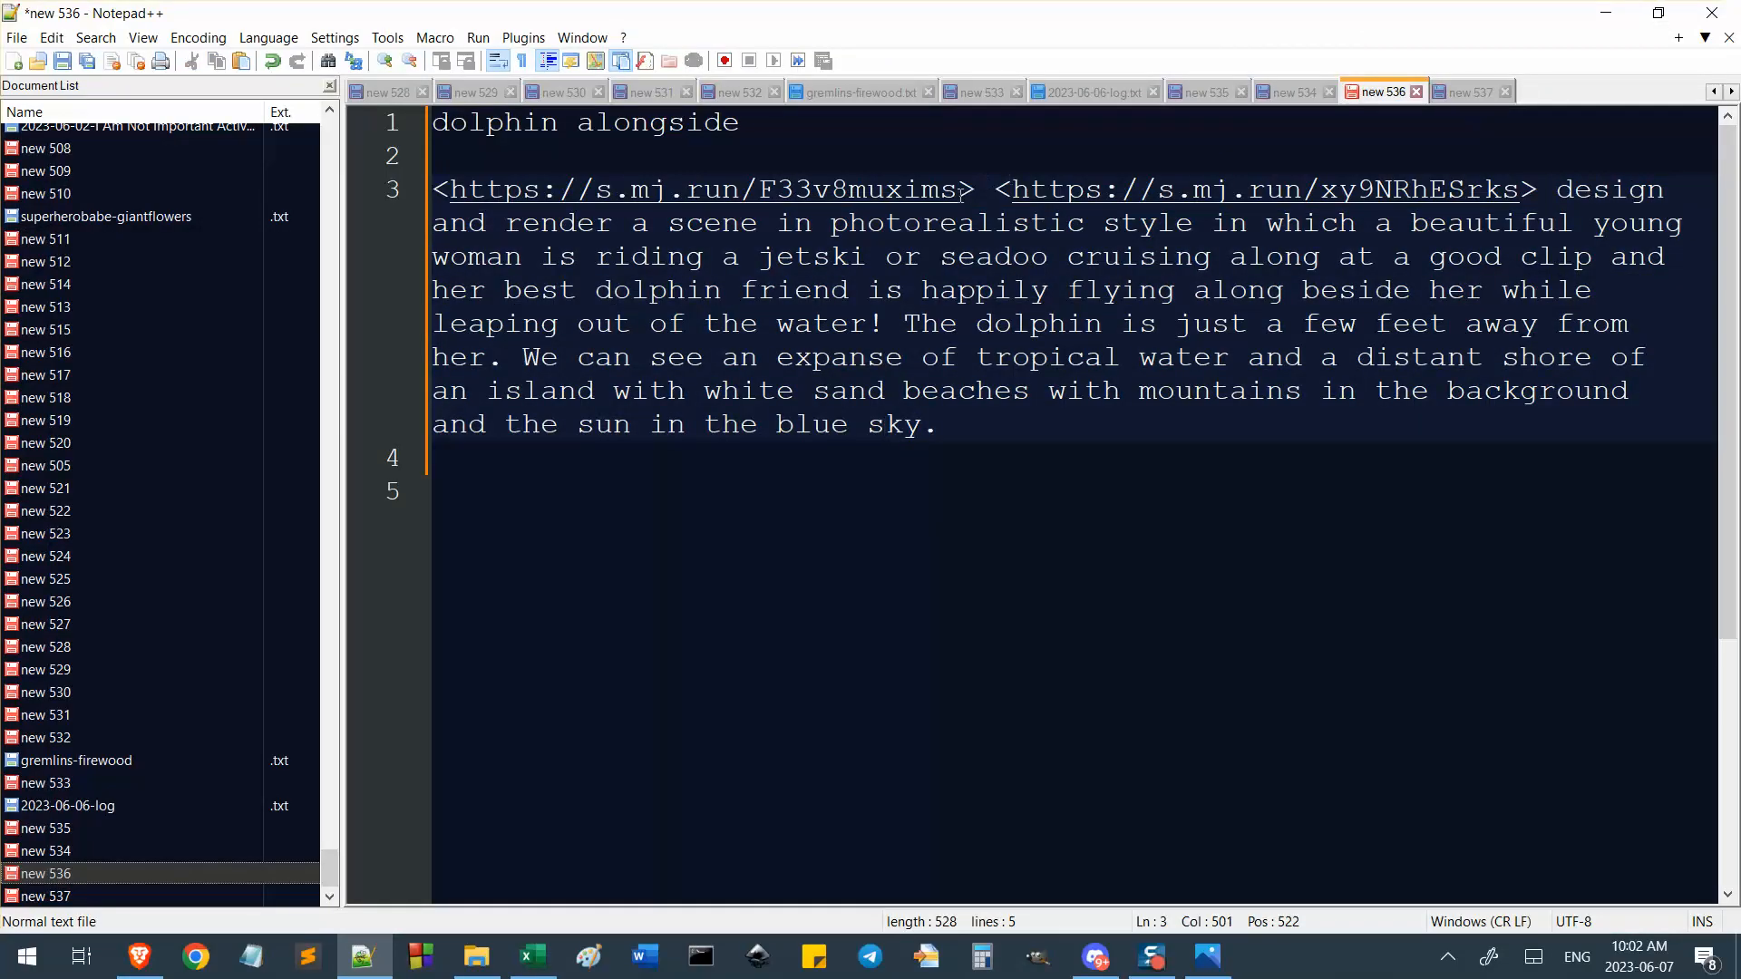
drag(962, 193, 772, 193)
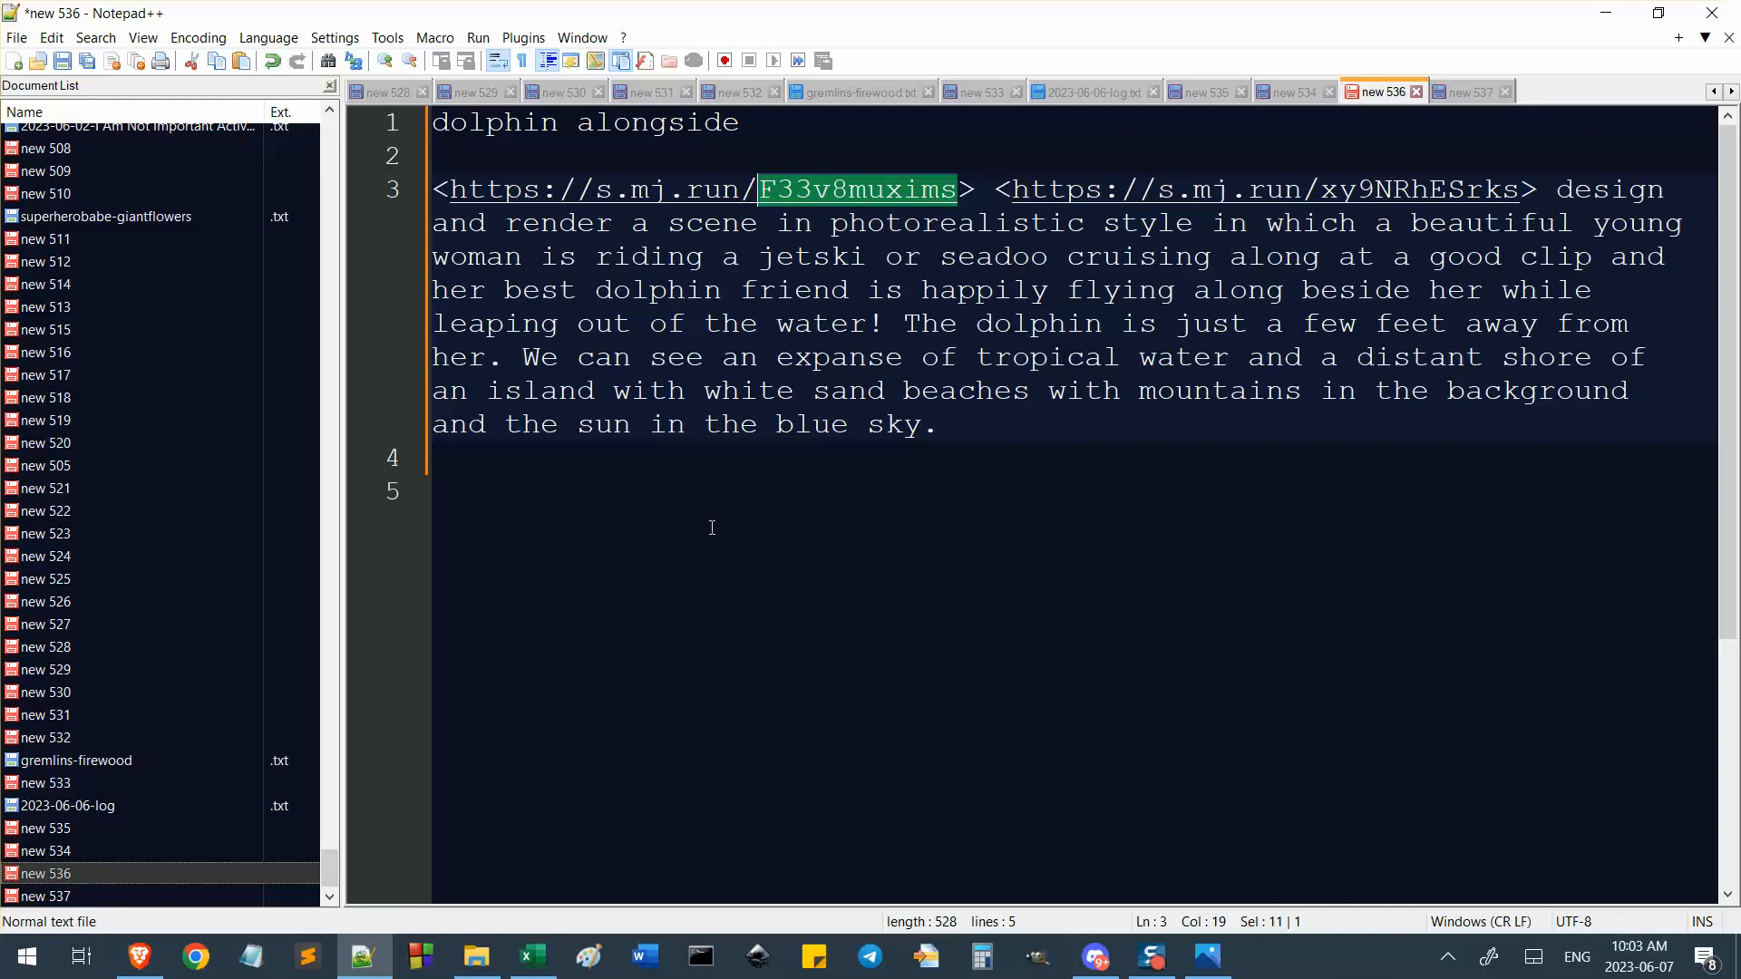
click(855, 574)
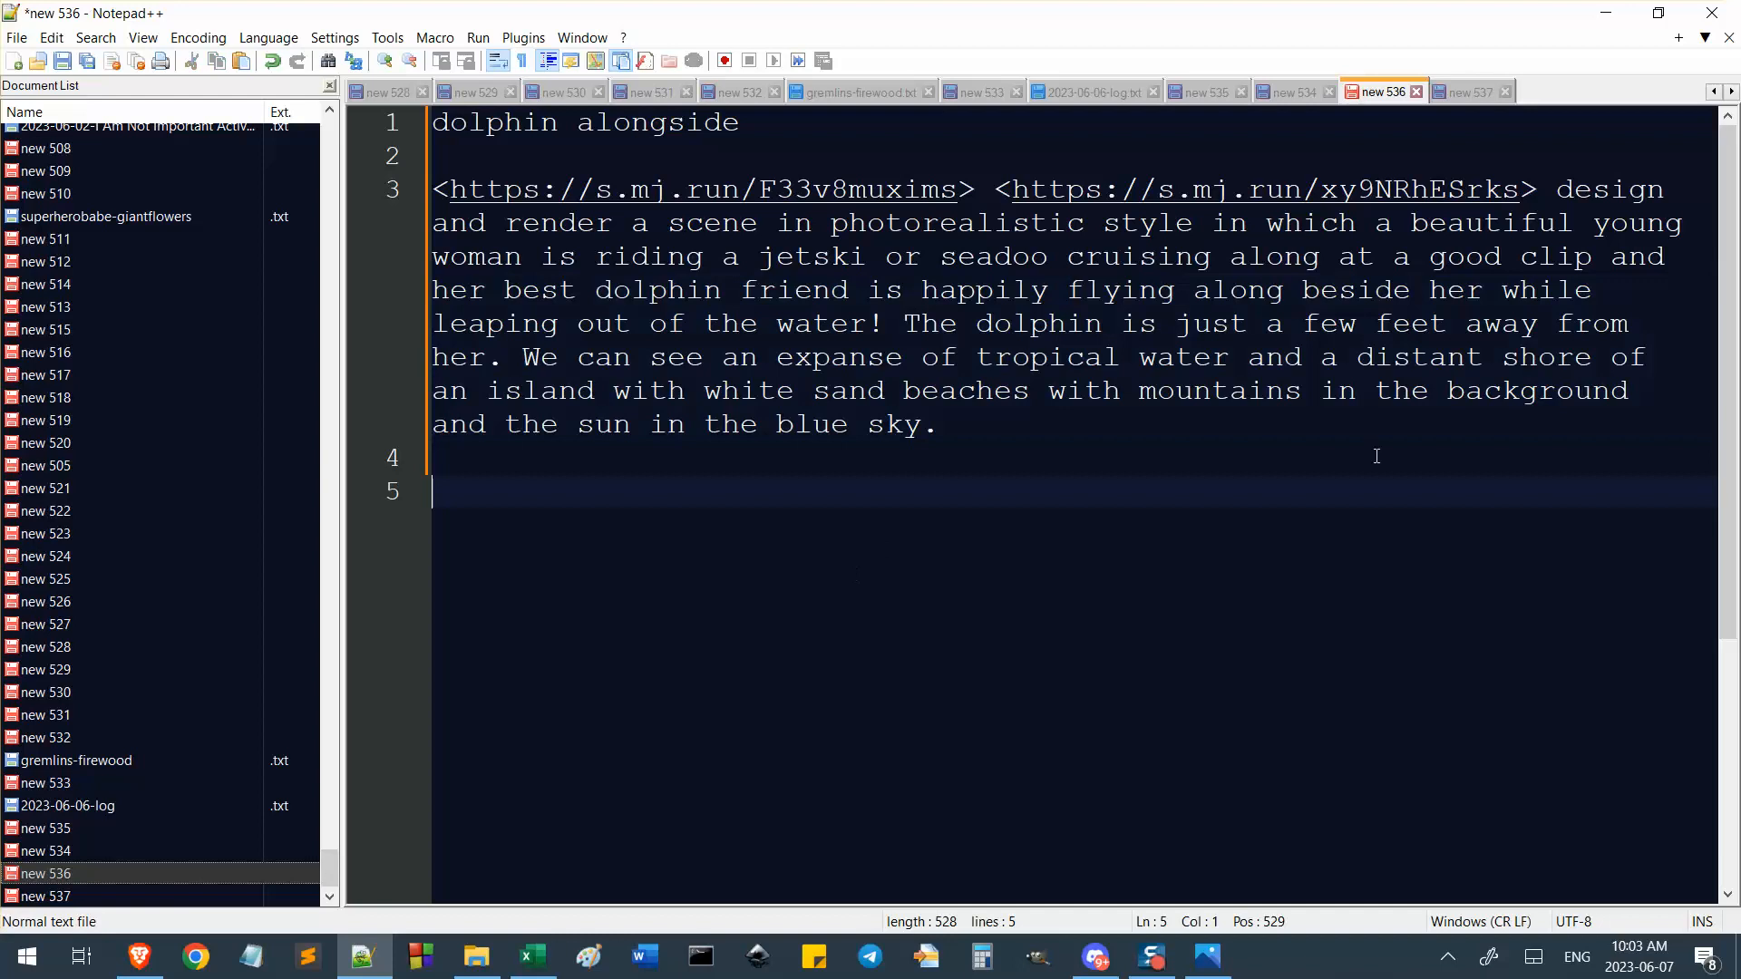
drag(1214, 431, 1557, 191)
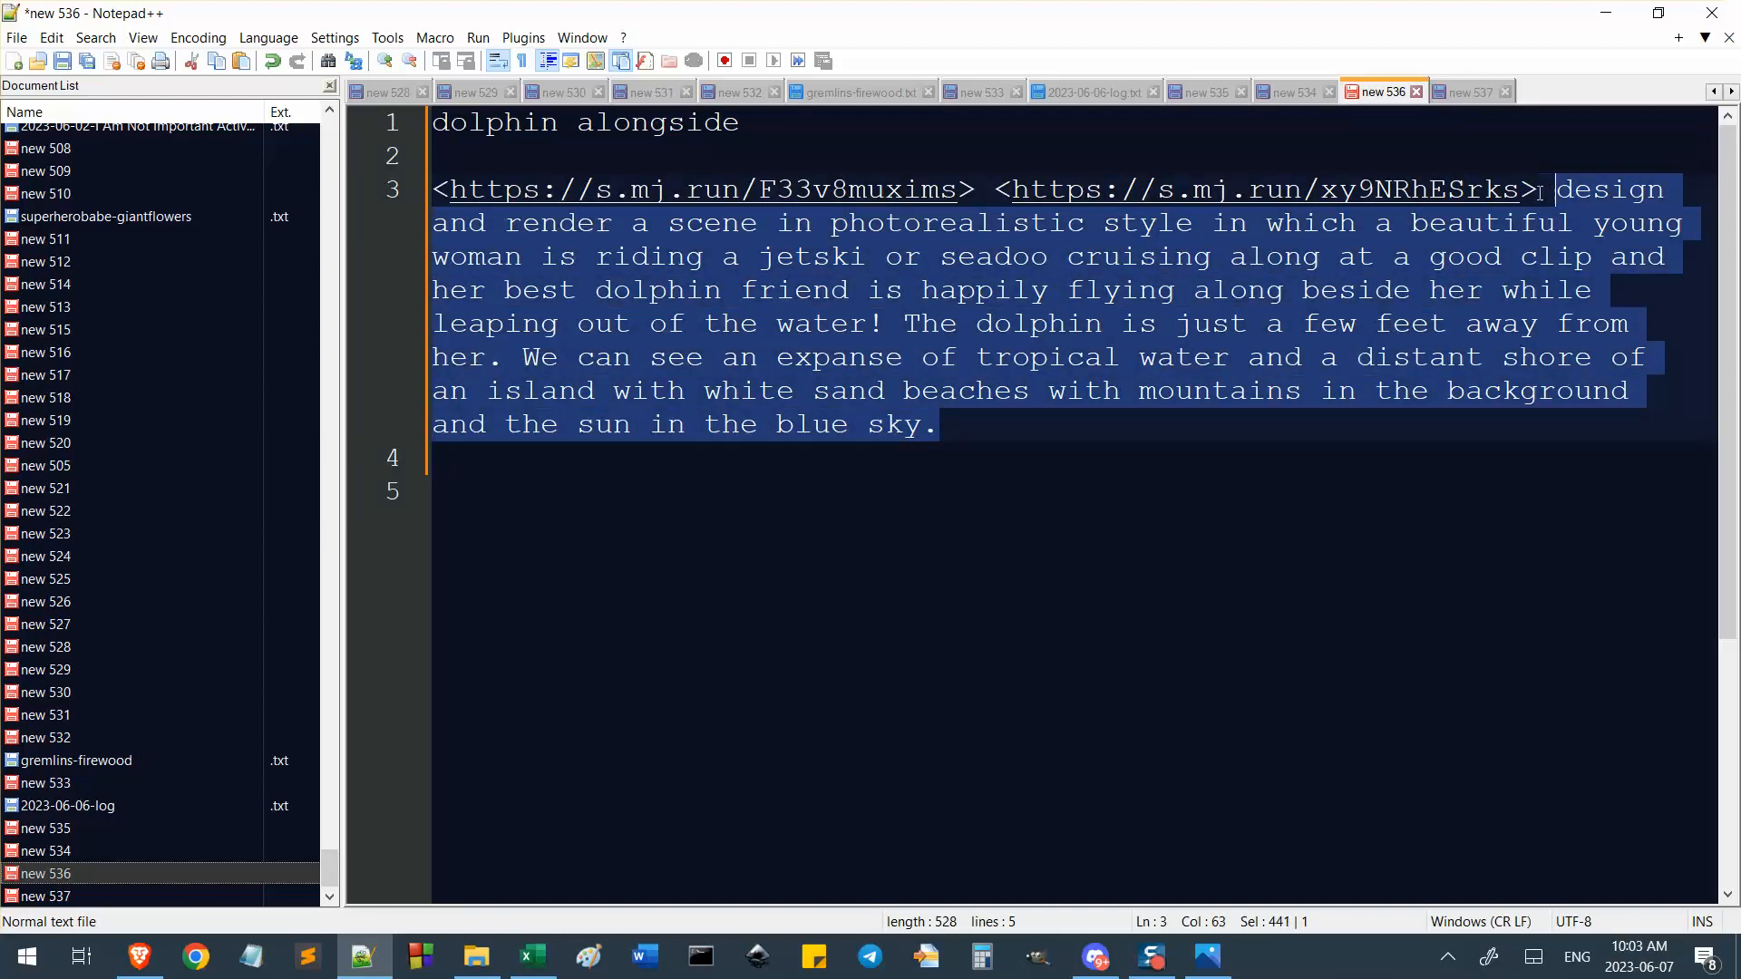
Return to the browser, replace the second image's remix prompt with the copied dolphin-alongside description, and submit it.
click(1093, 959)
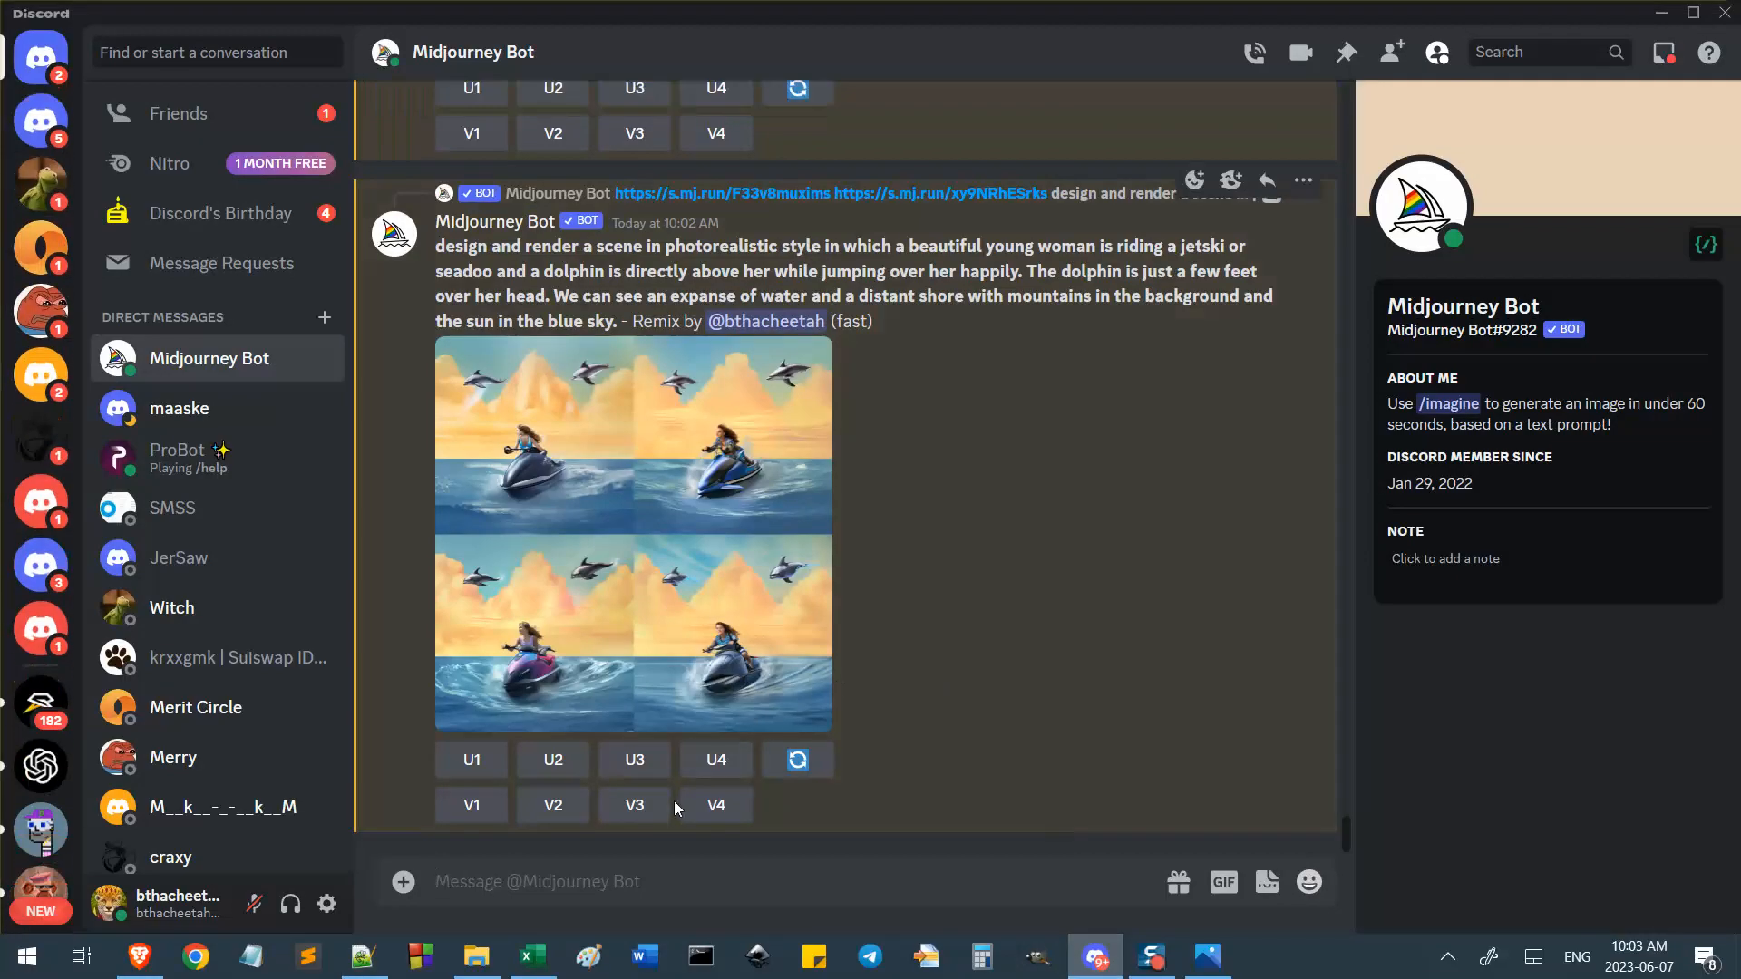
click(139, 957)
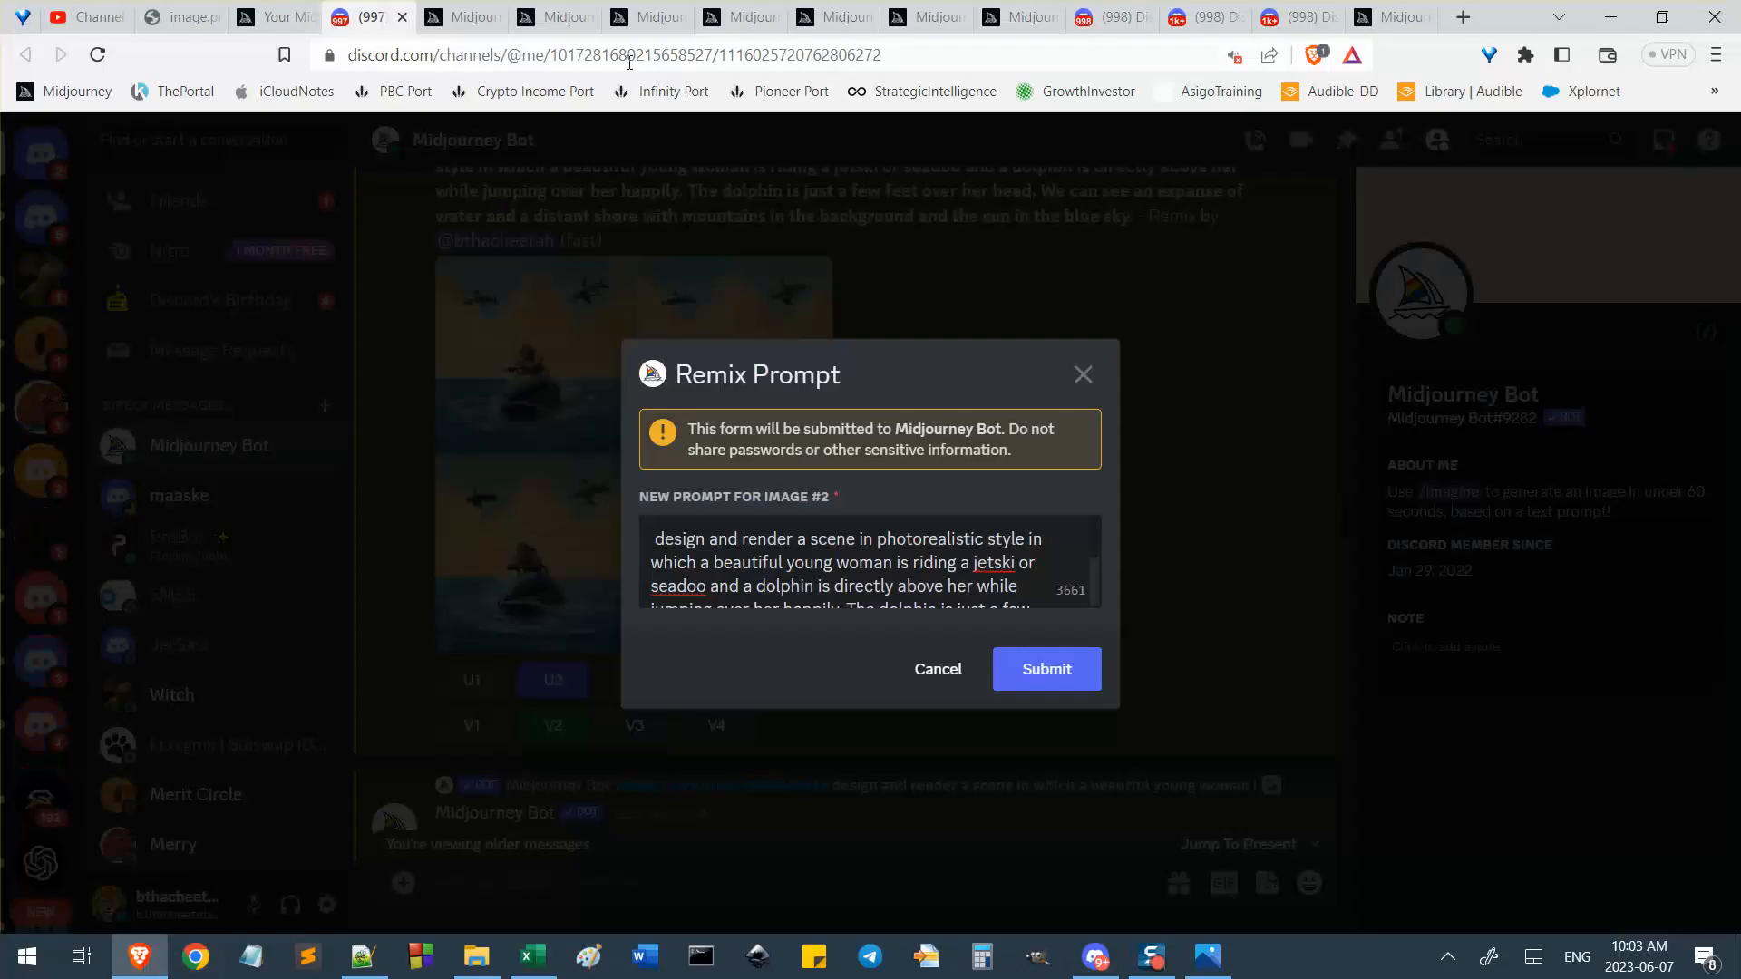
key(ctrl+a)
key(ctrl+v)
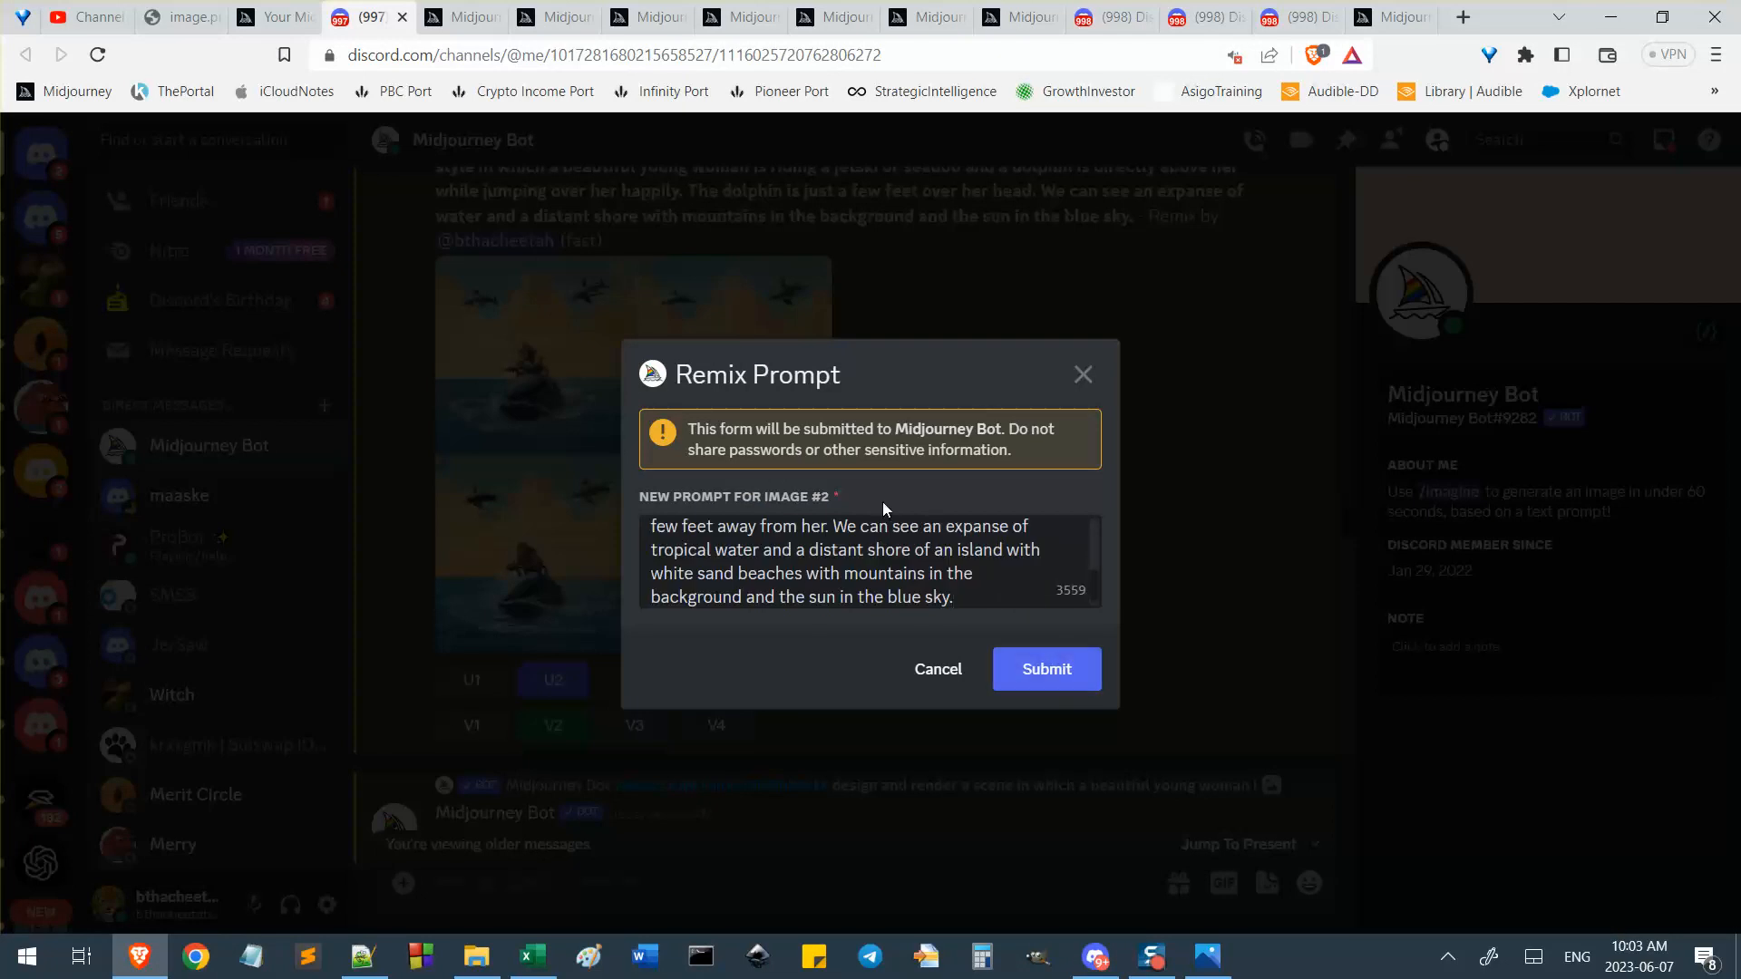
scroll(896, 550, up, 3)
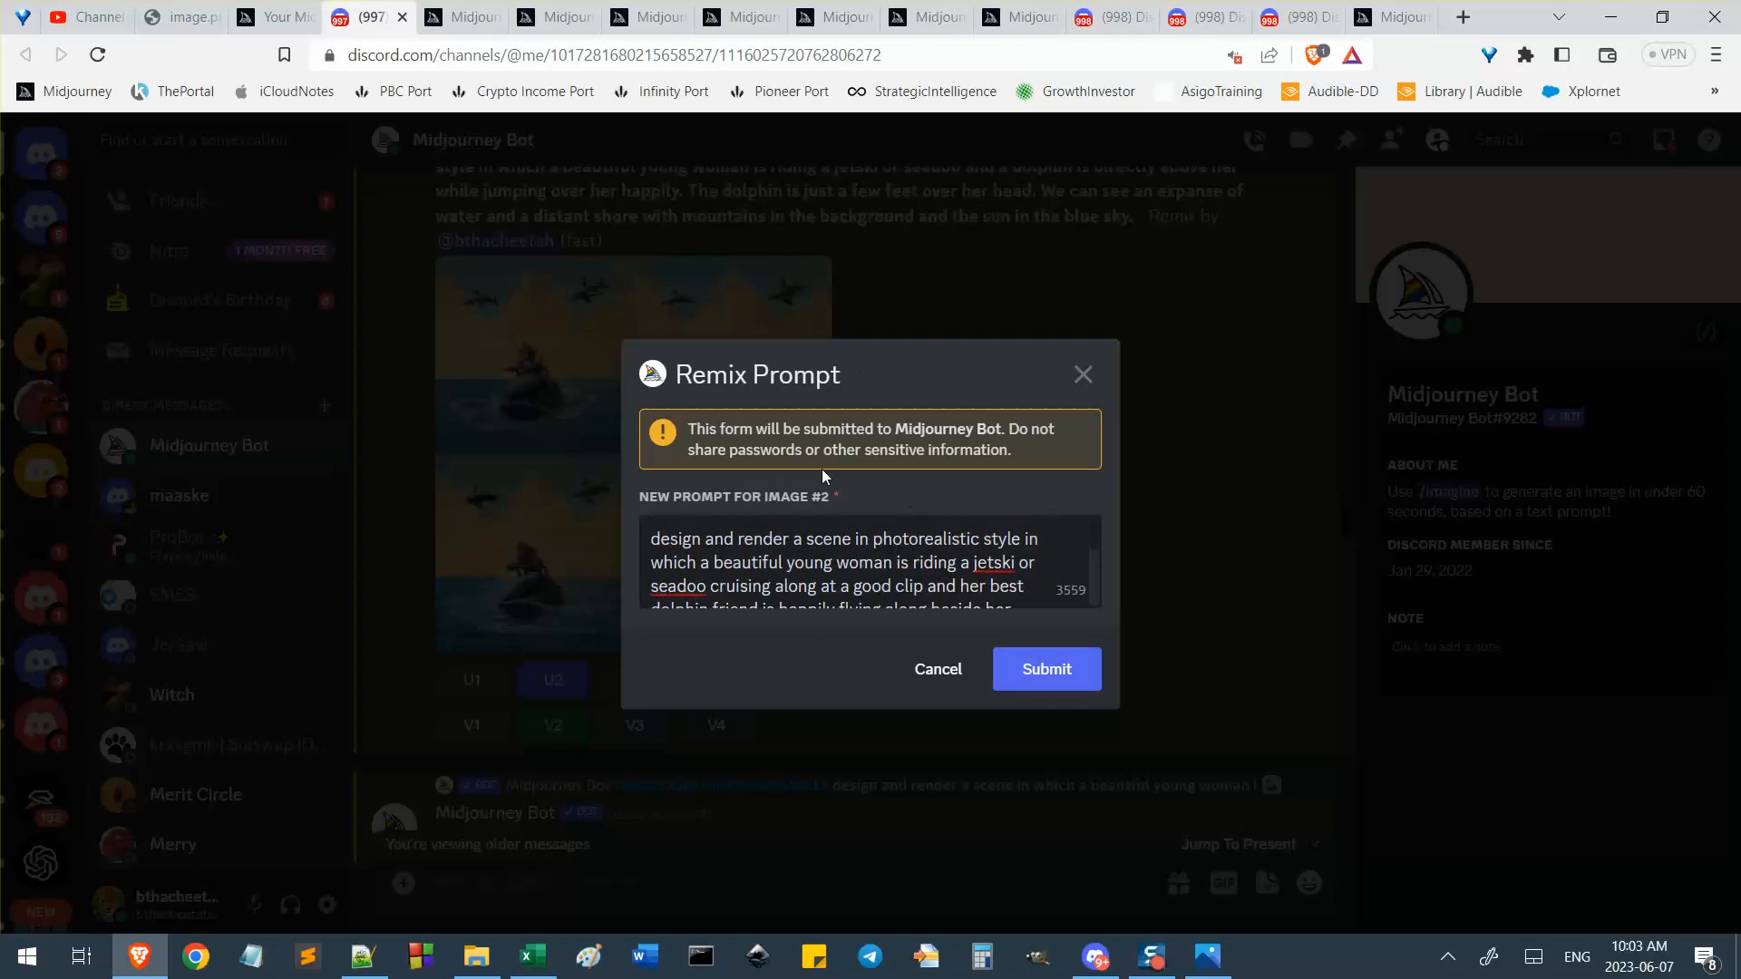
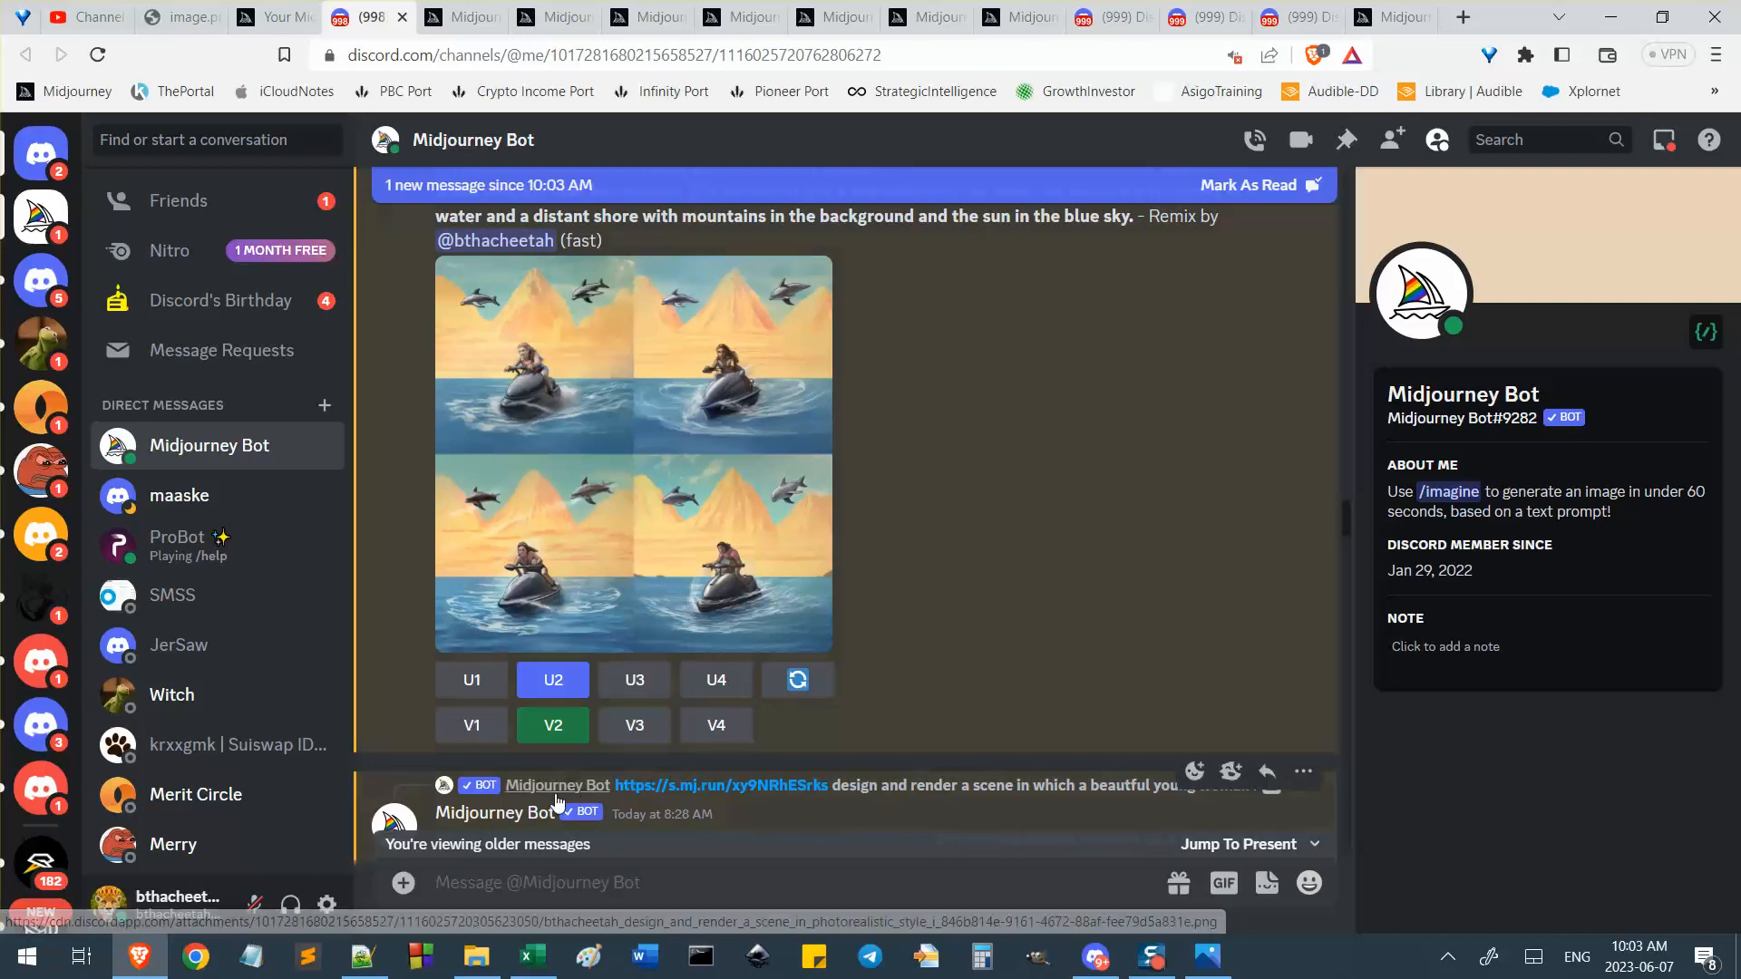
Submit one more remix of the second image using the same copied dolphin-alongside description without reference links.
click(568, 723)
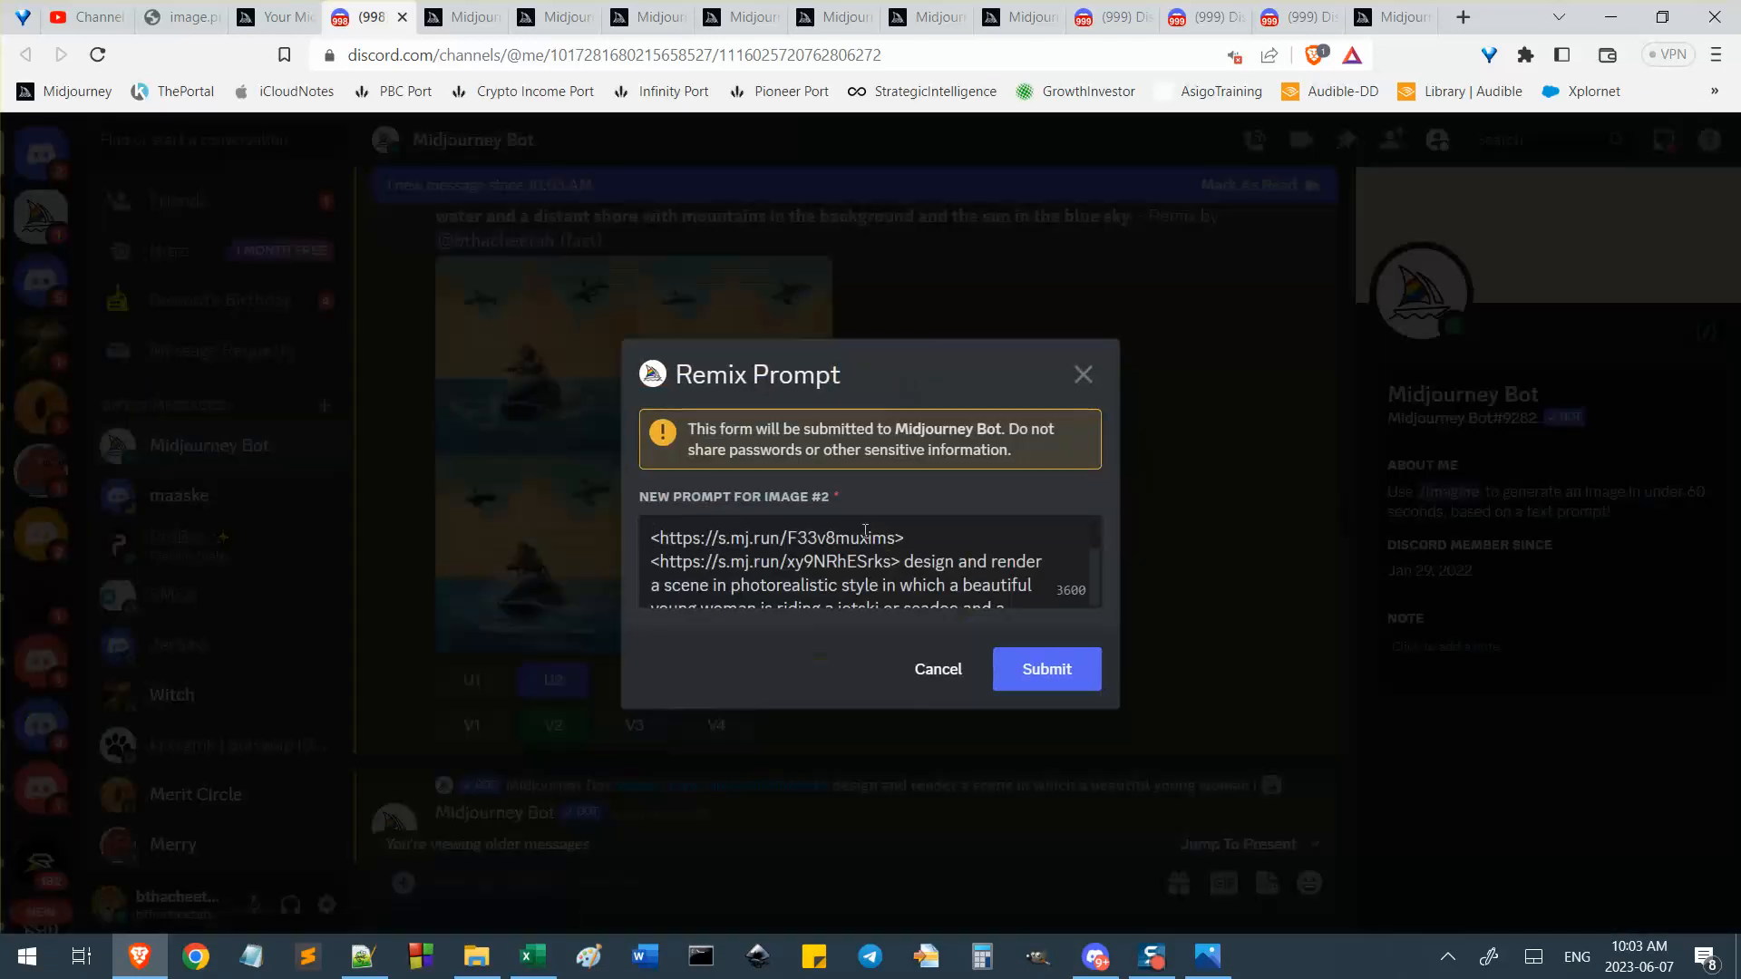
click(855, 590)
key(ctrl+a)
key(ctrl+v)
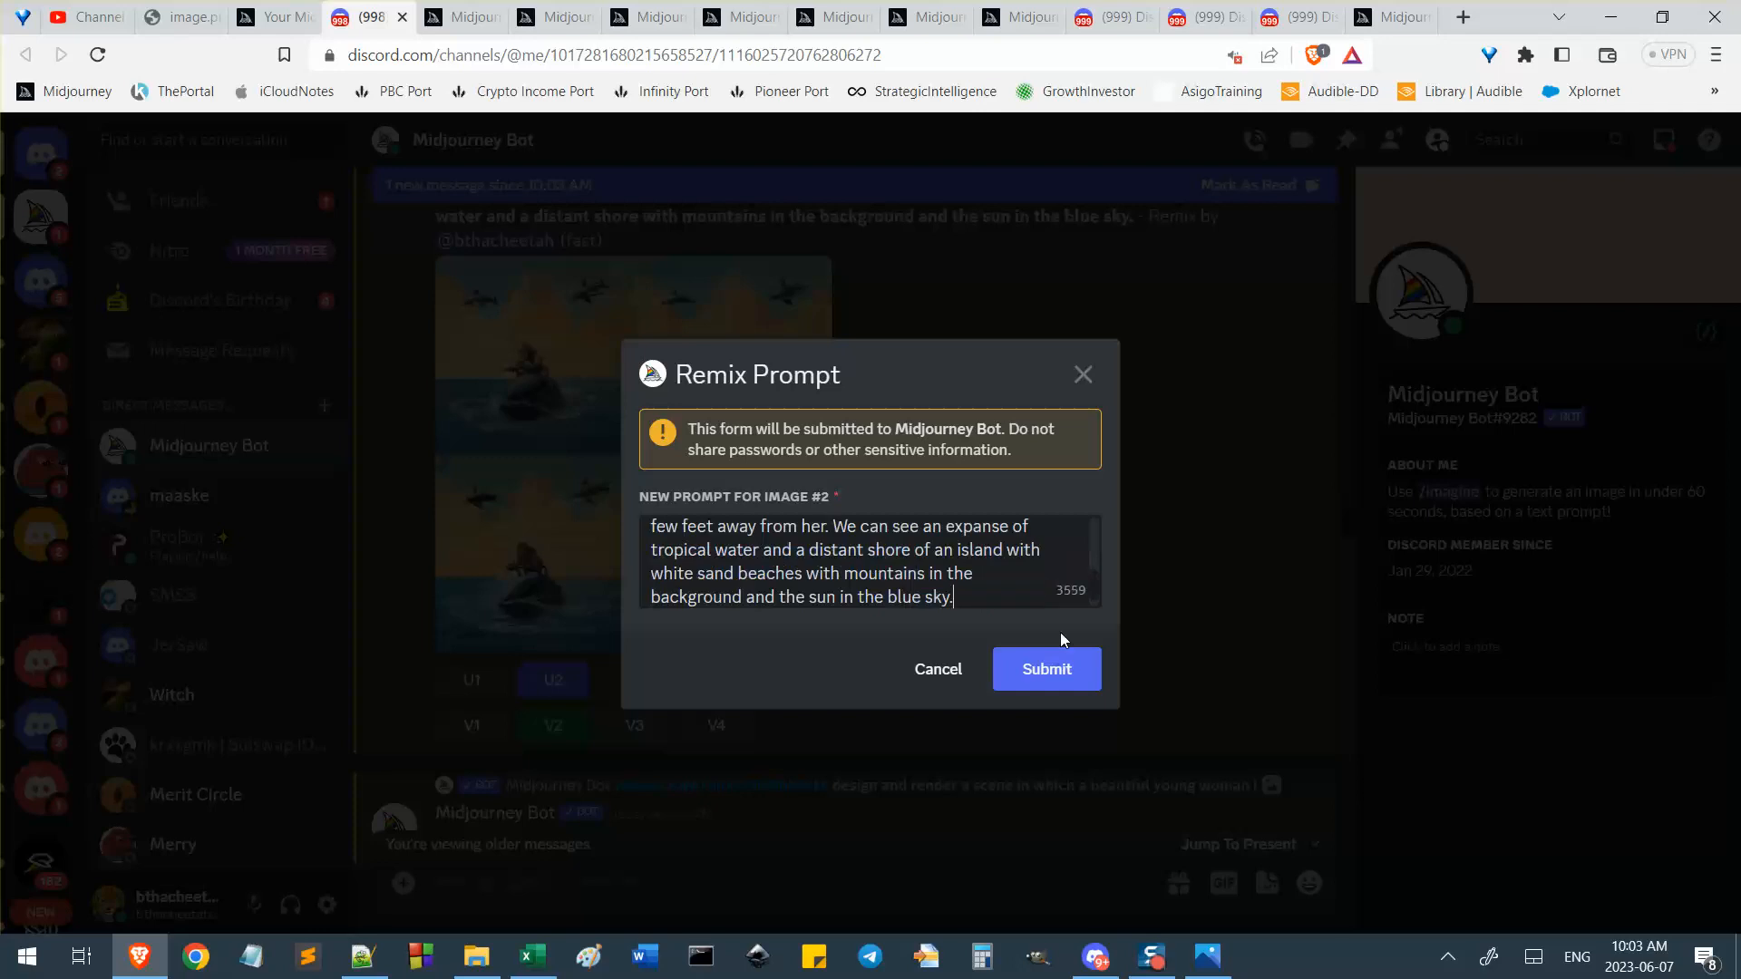
click(1052, 679)
scroll(792, 552, up, 1)
scroll(792, 552, up, 1)
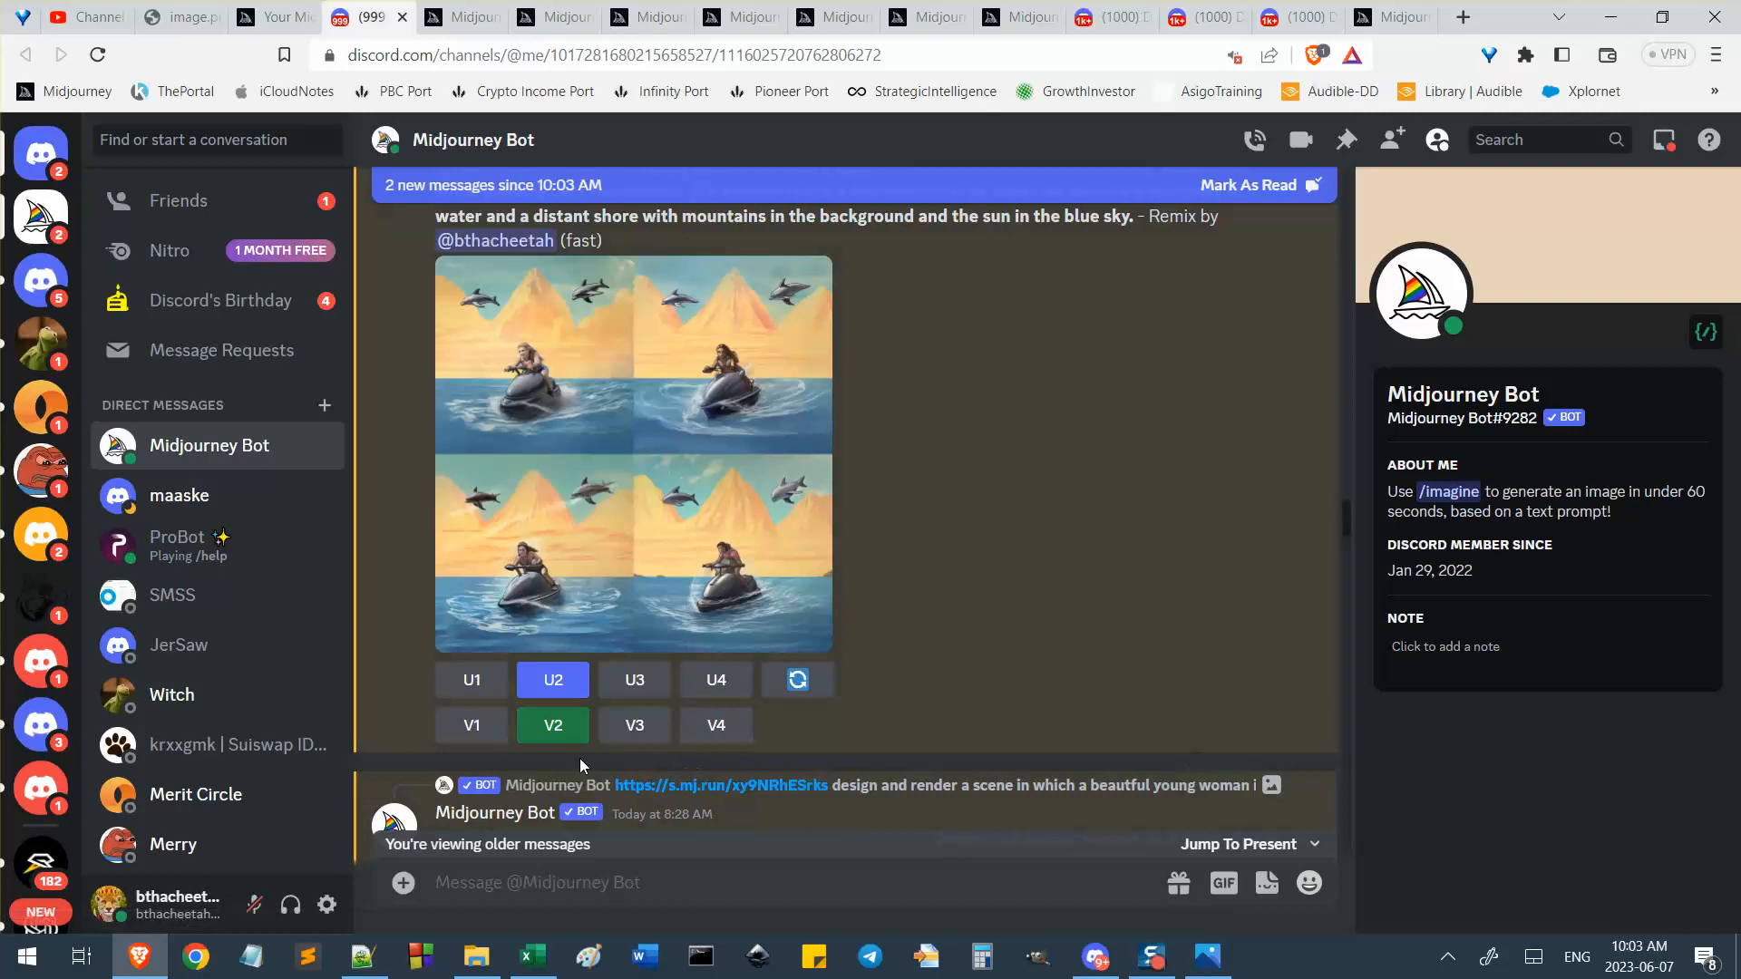
Open the second image's remix prompt, switch to Notepad++, and copy the description after the two links under "this worked well" in note new 534.
click(555, 736)
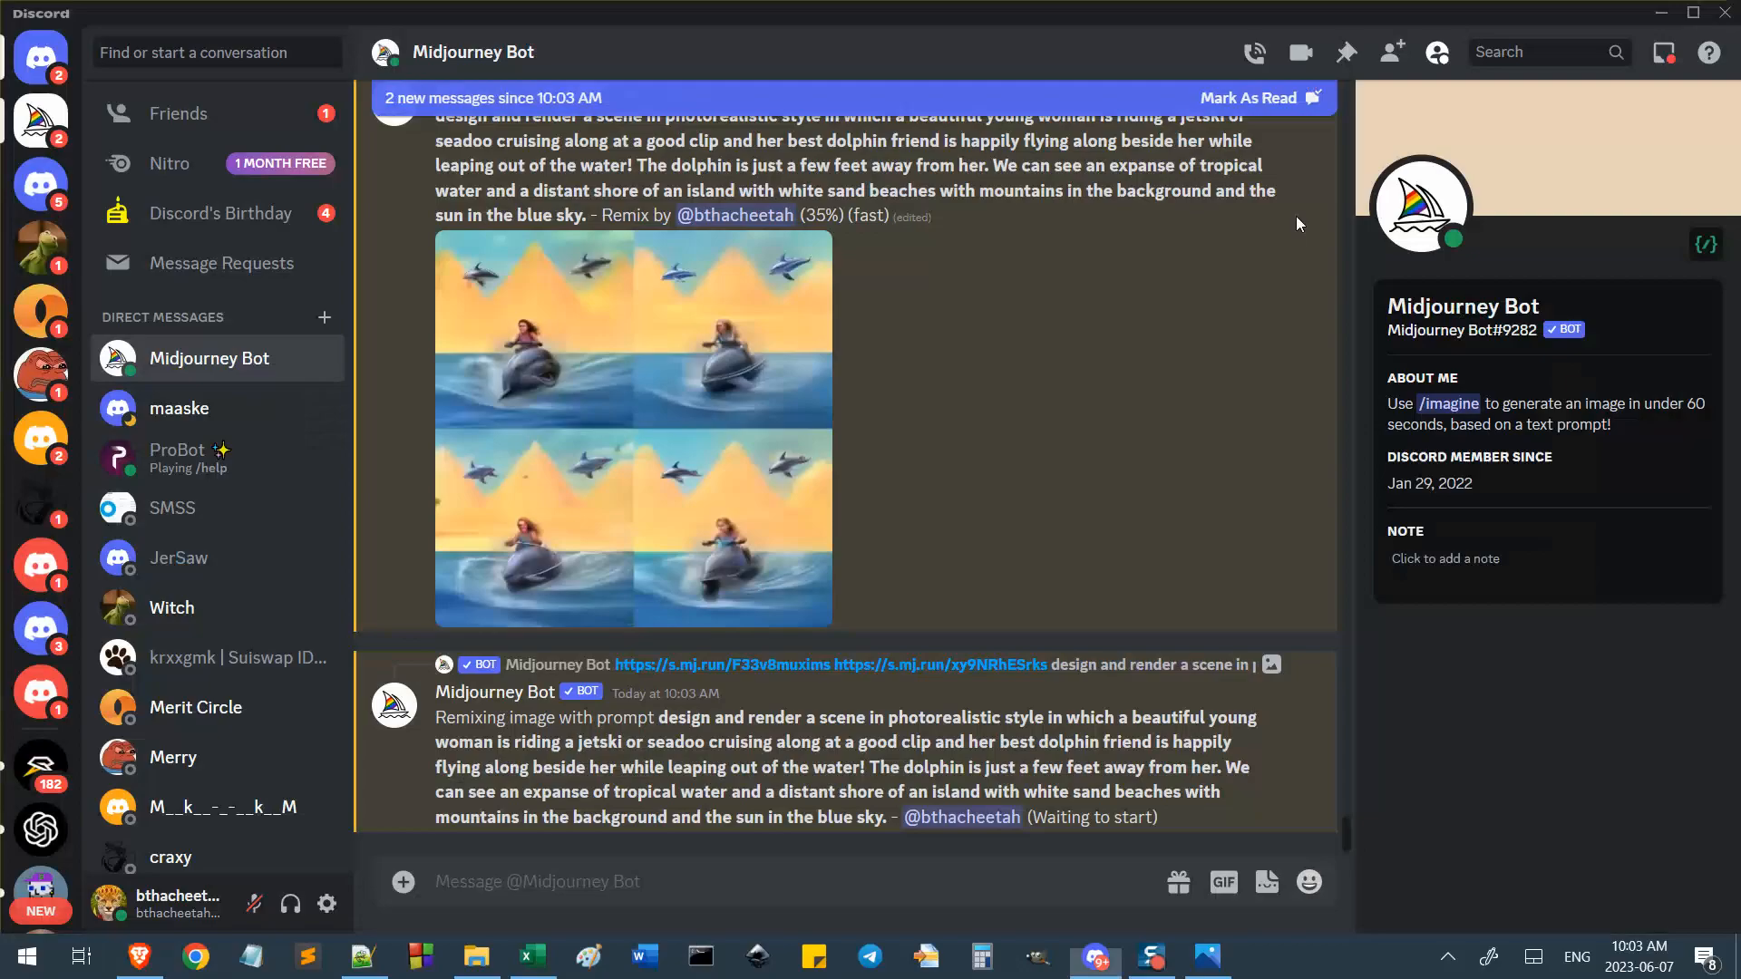
click(363, 956)
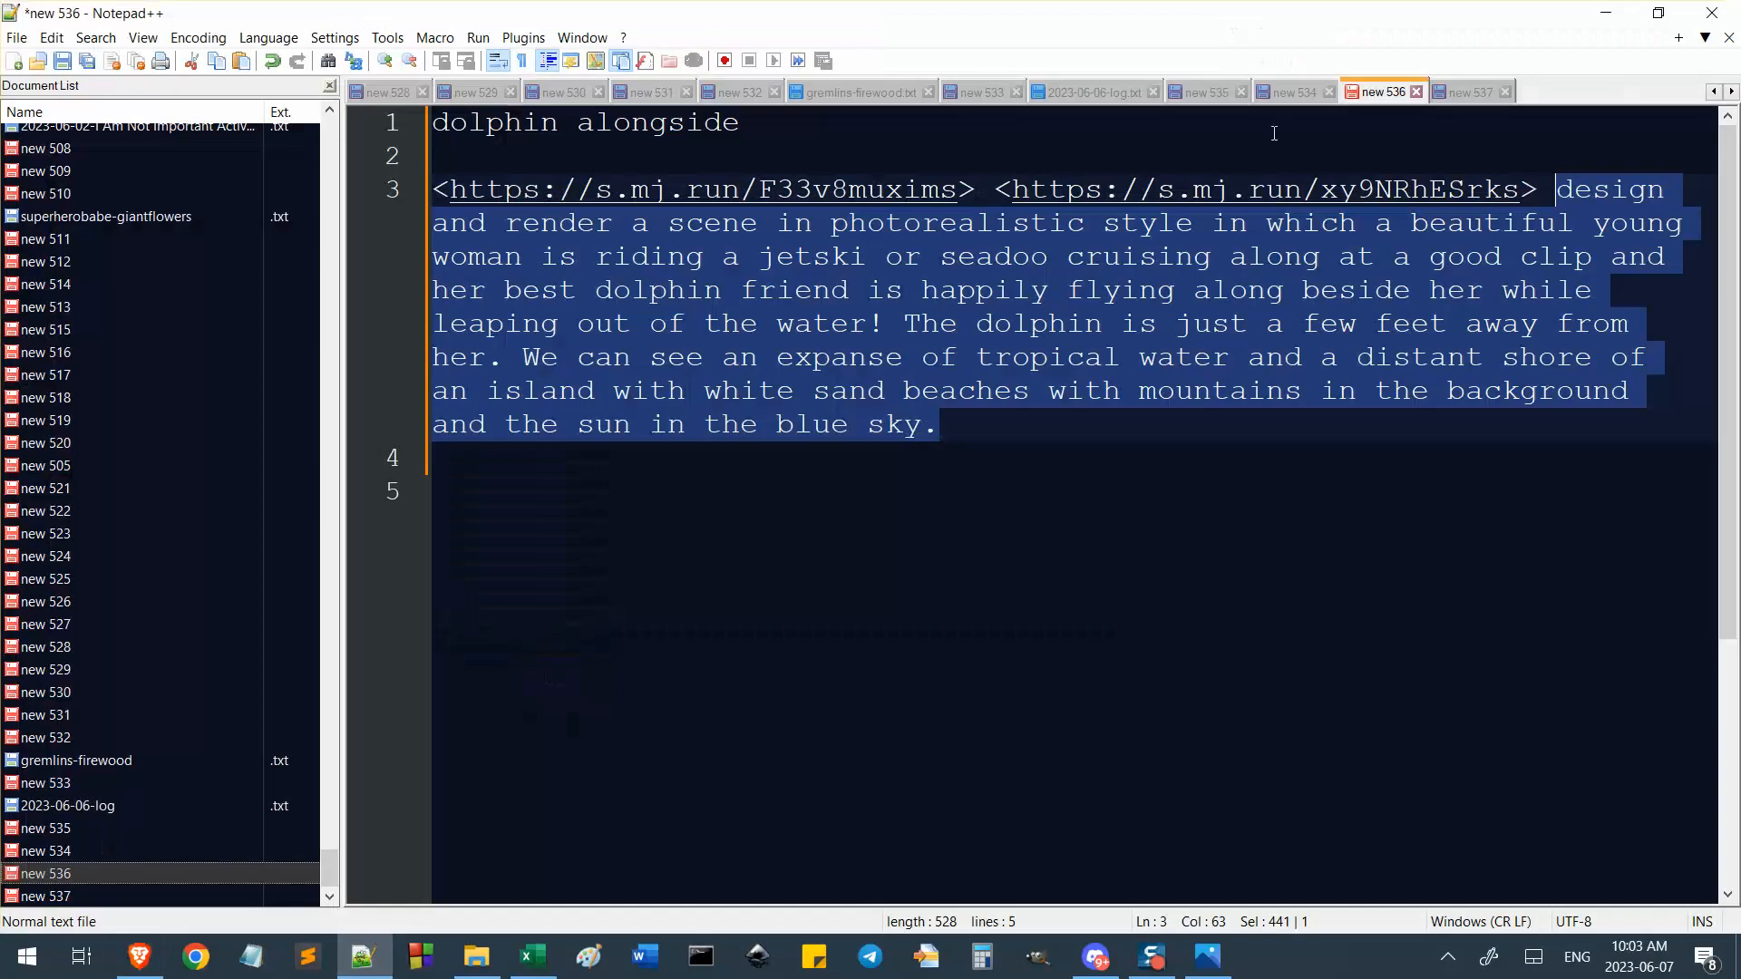
click(1292, 91)
scroll(992, 583, down, 8)
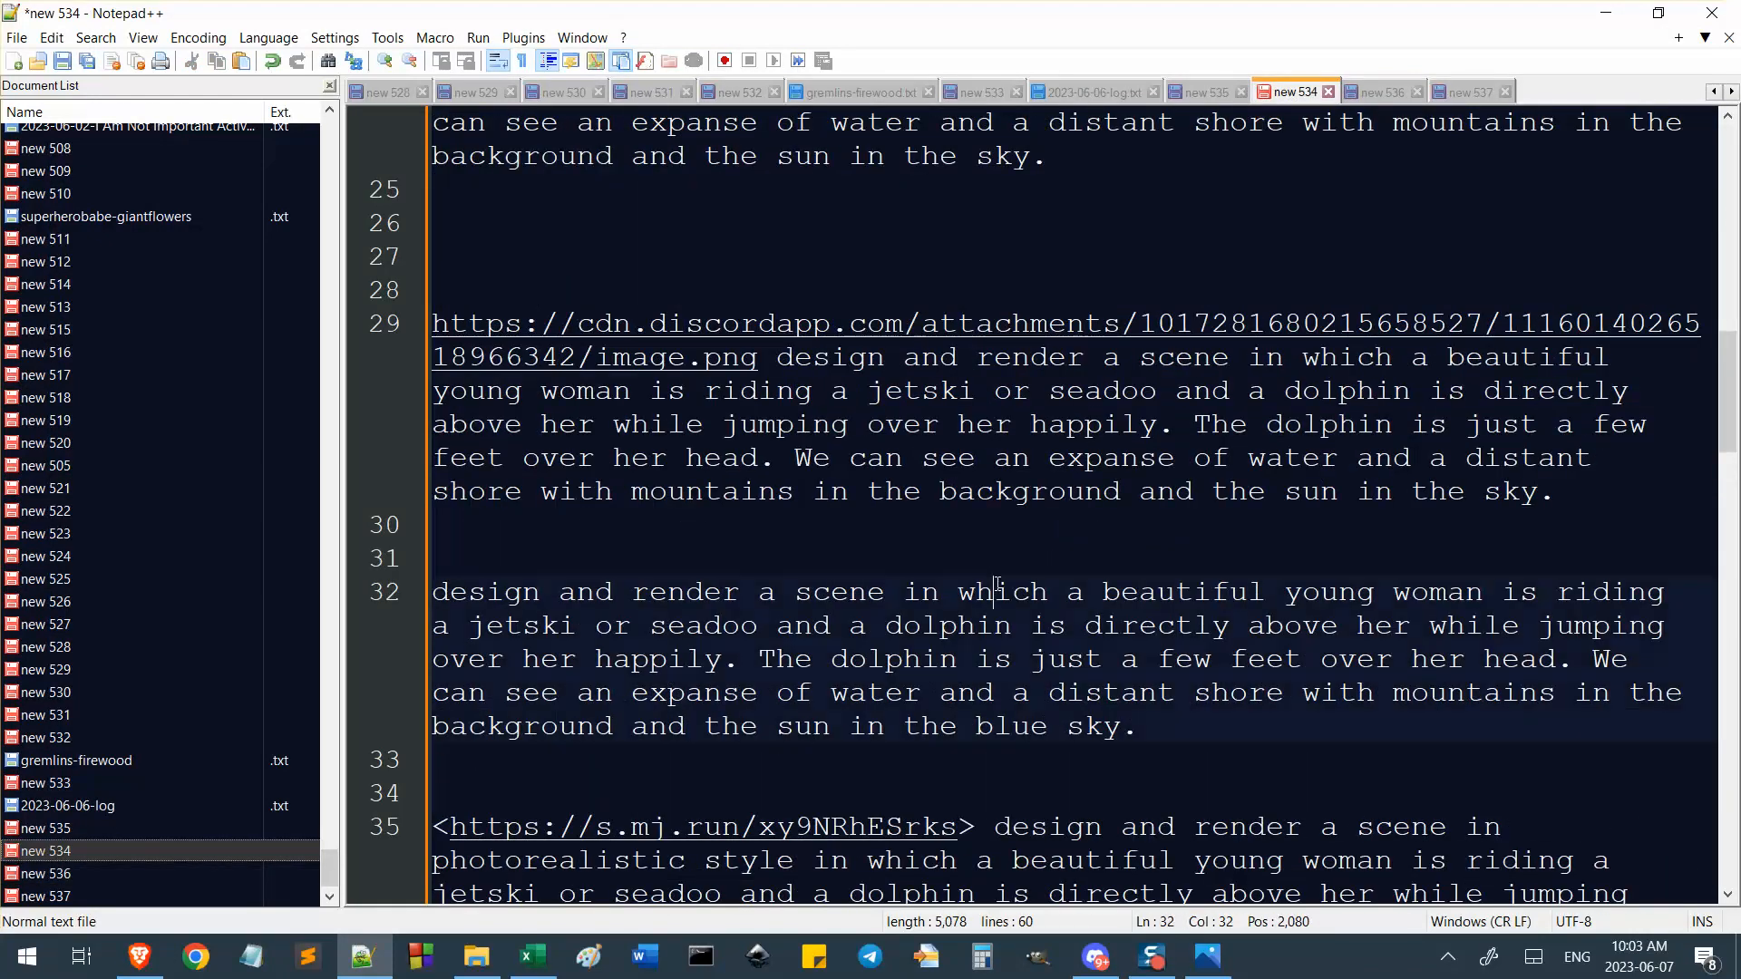
scroll(992, 583, down, 10)
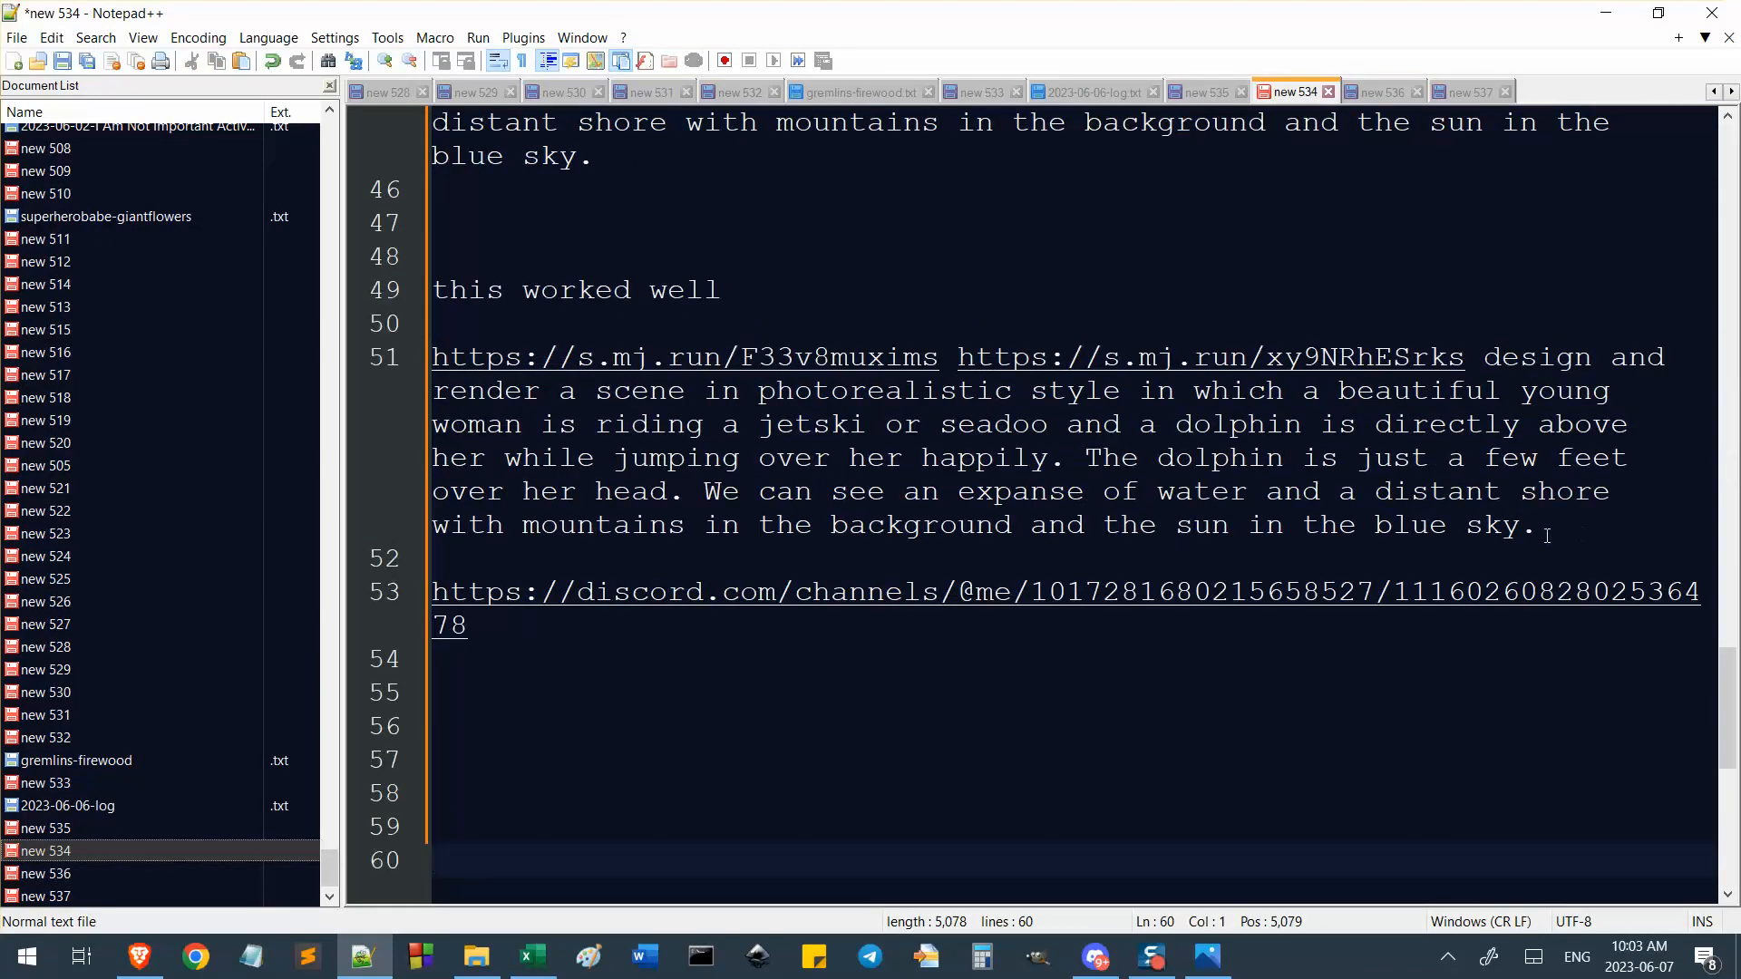
drag(1548, 535, 1485, 361)
key(ctrl+c)
key(alt+Tab)
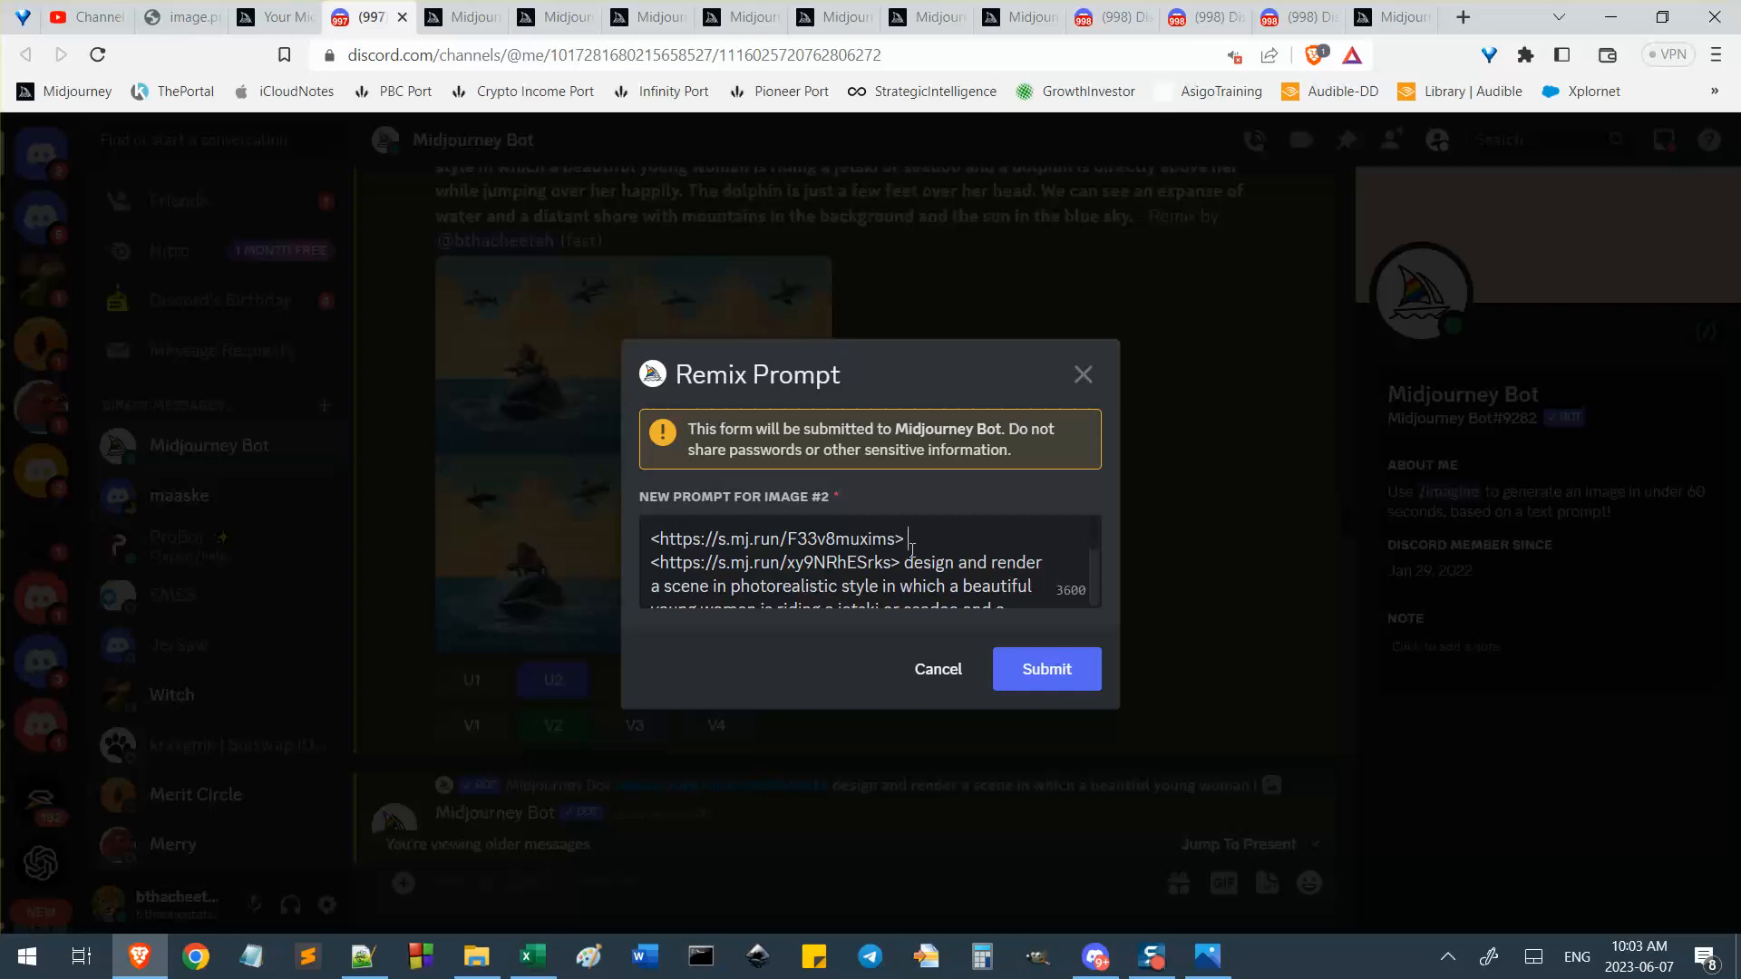
Return to the browser and replace everything after the F33v8muxims link in the remix prompt with the copied dolphin-above description.
drag(911, 548, 1166, 711)
key(ctrl+v)
scroll(907, 599, up, 3)
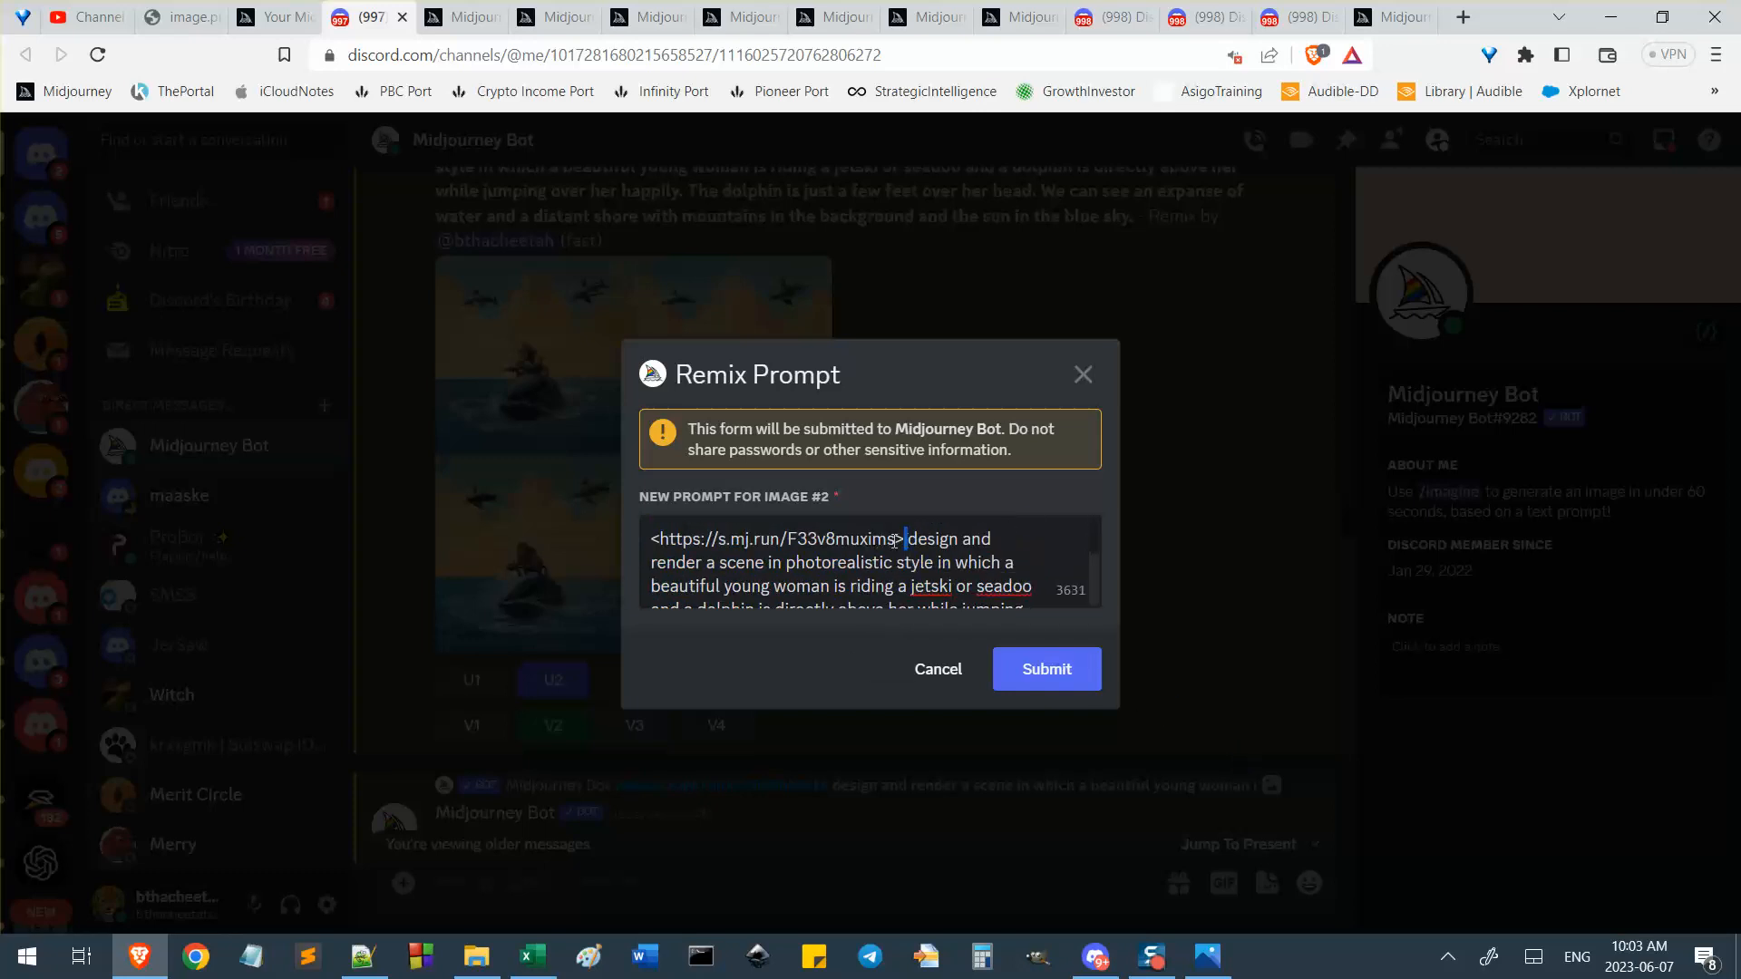
drag(895, 540, 726, 538)
click(726, 536)
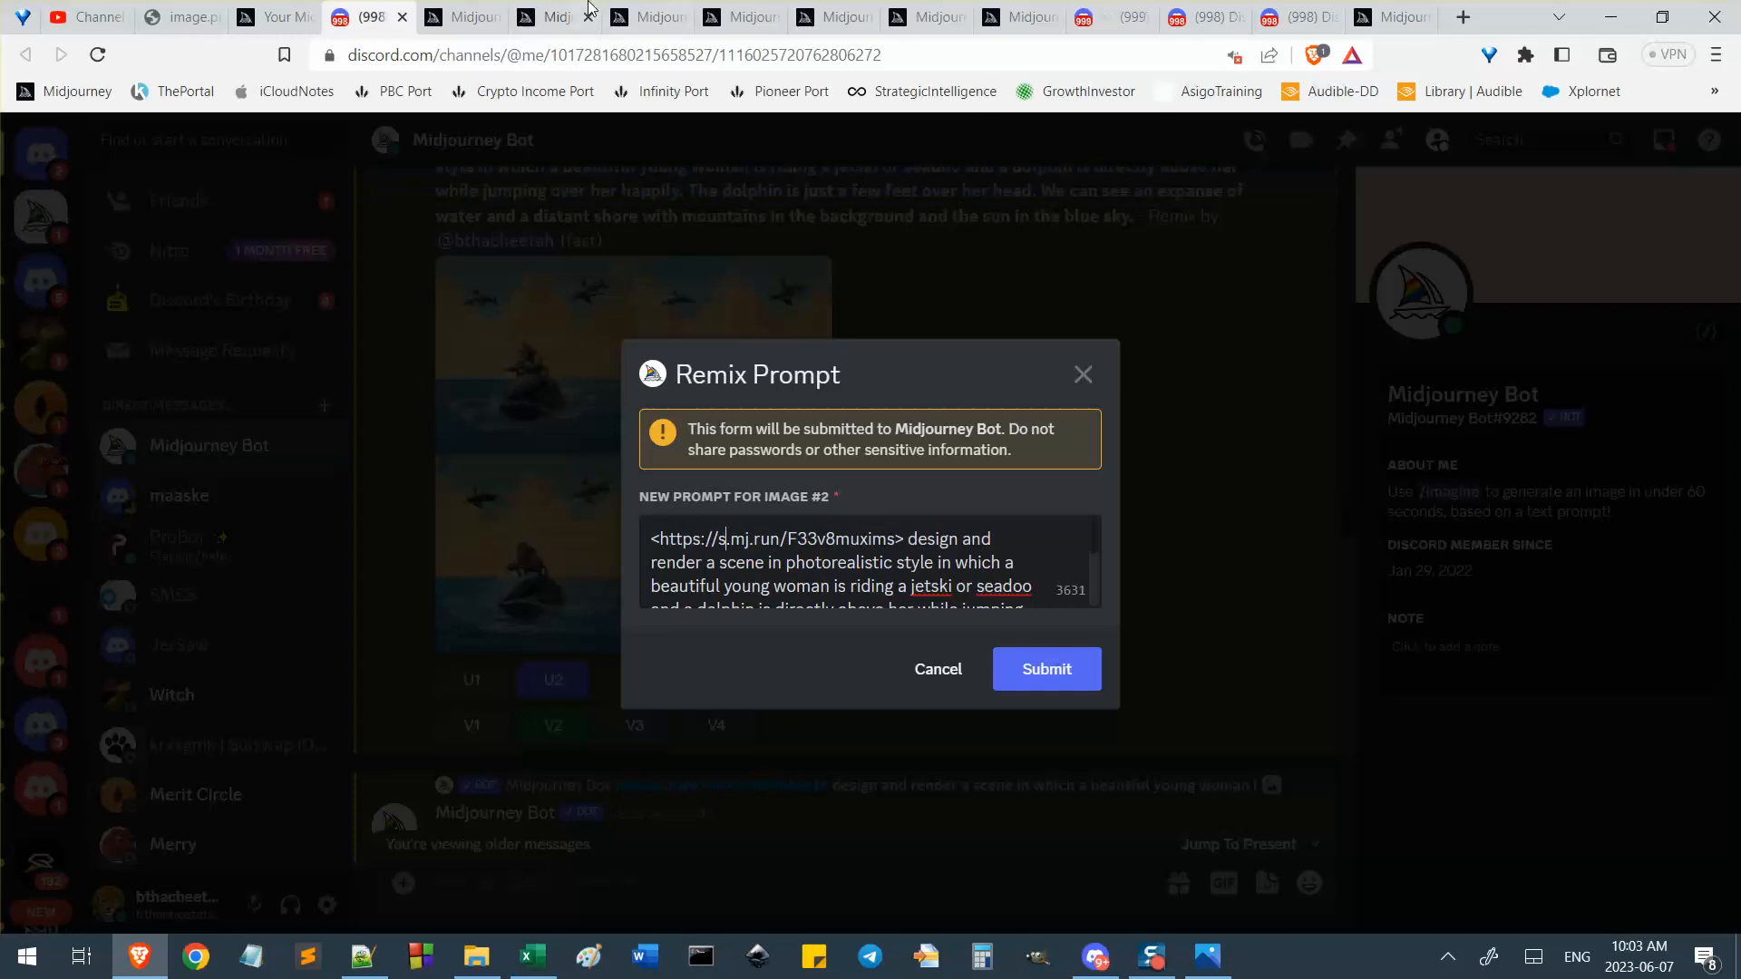
Find the Midjourney job with the jetski selfie collages, enlarge its grid, and snip the close-up of the smiling woman in the lower-left image.
click(439, 9)
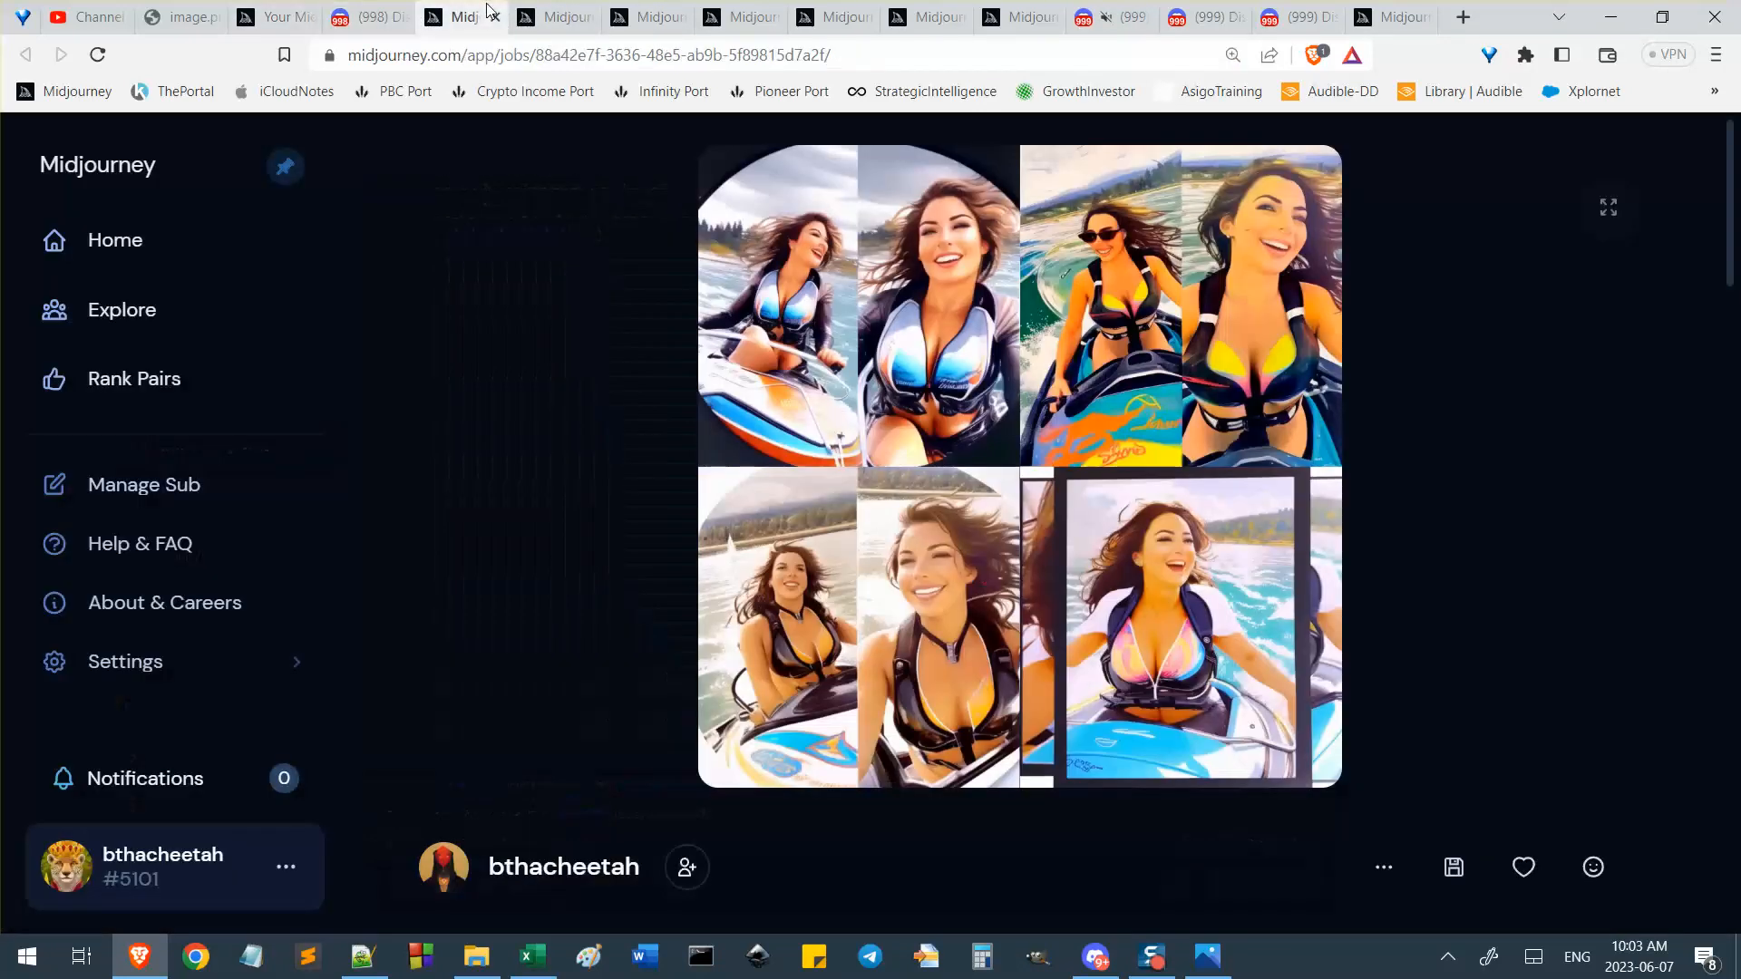
click(283, 9)
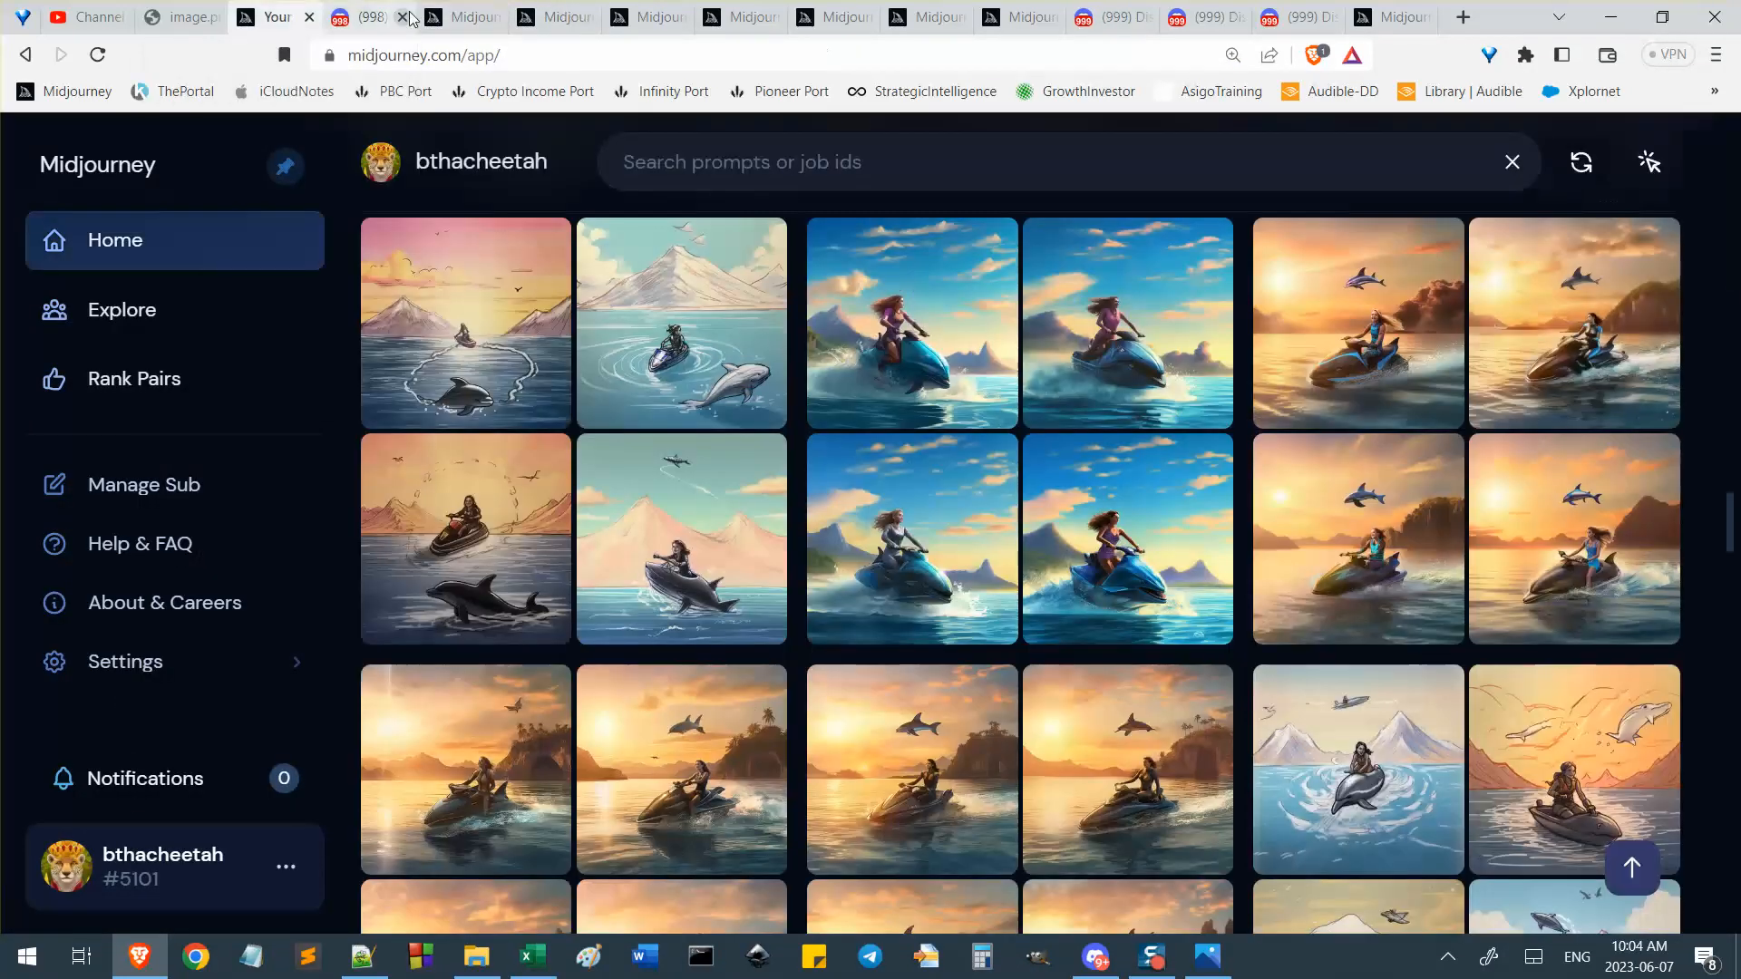
click(456, 16)
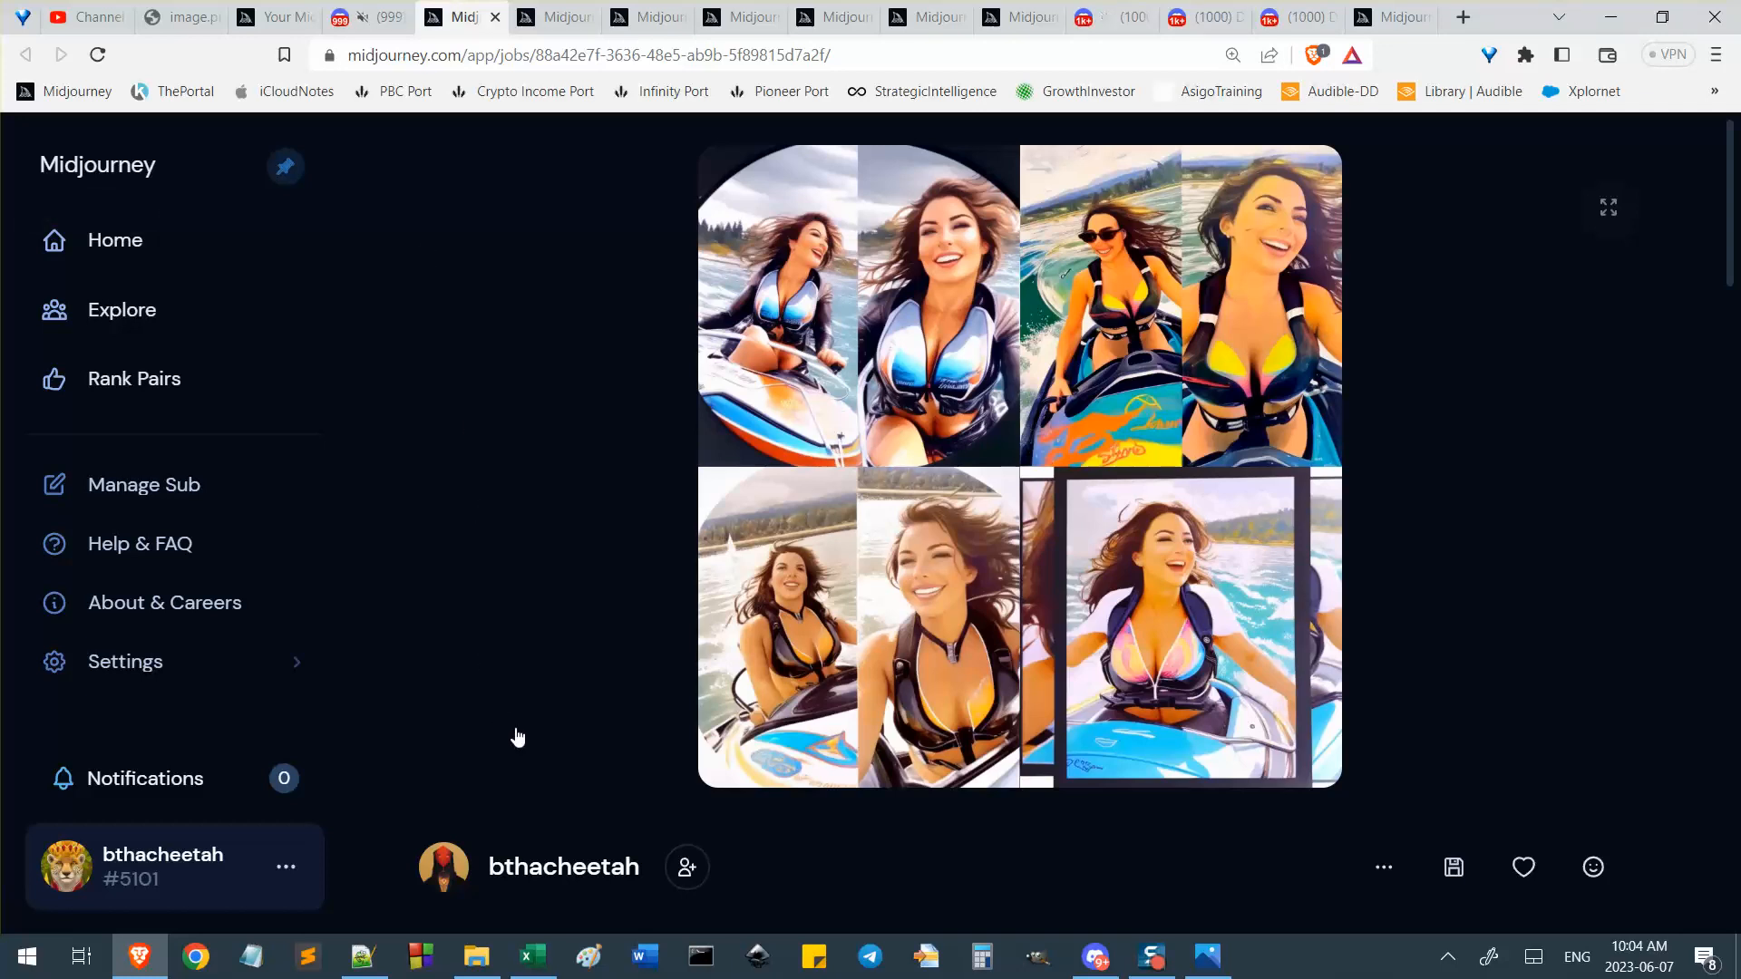
click(944, 562)
scroll(980, 364, down, 4)
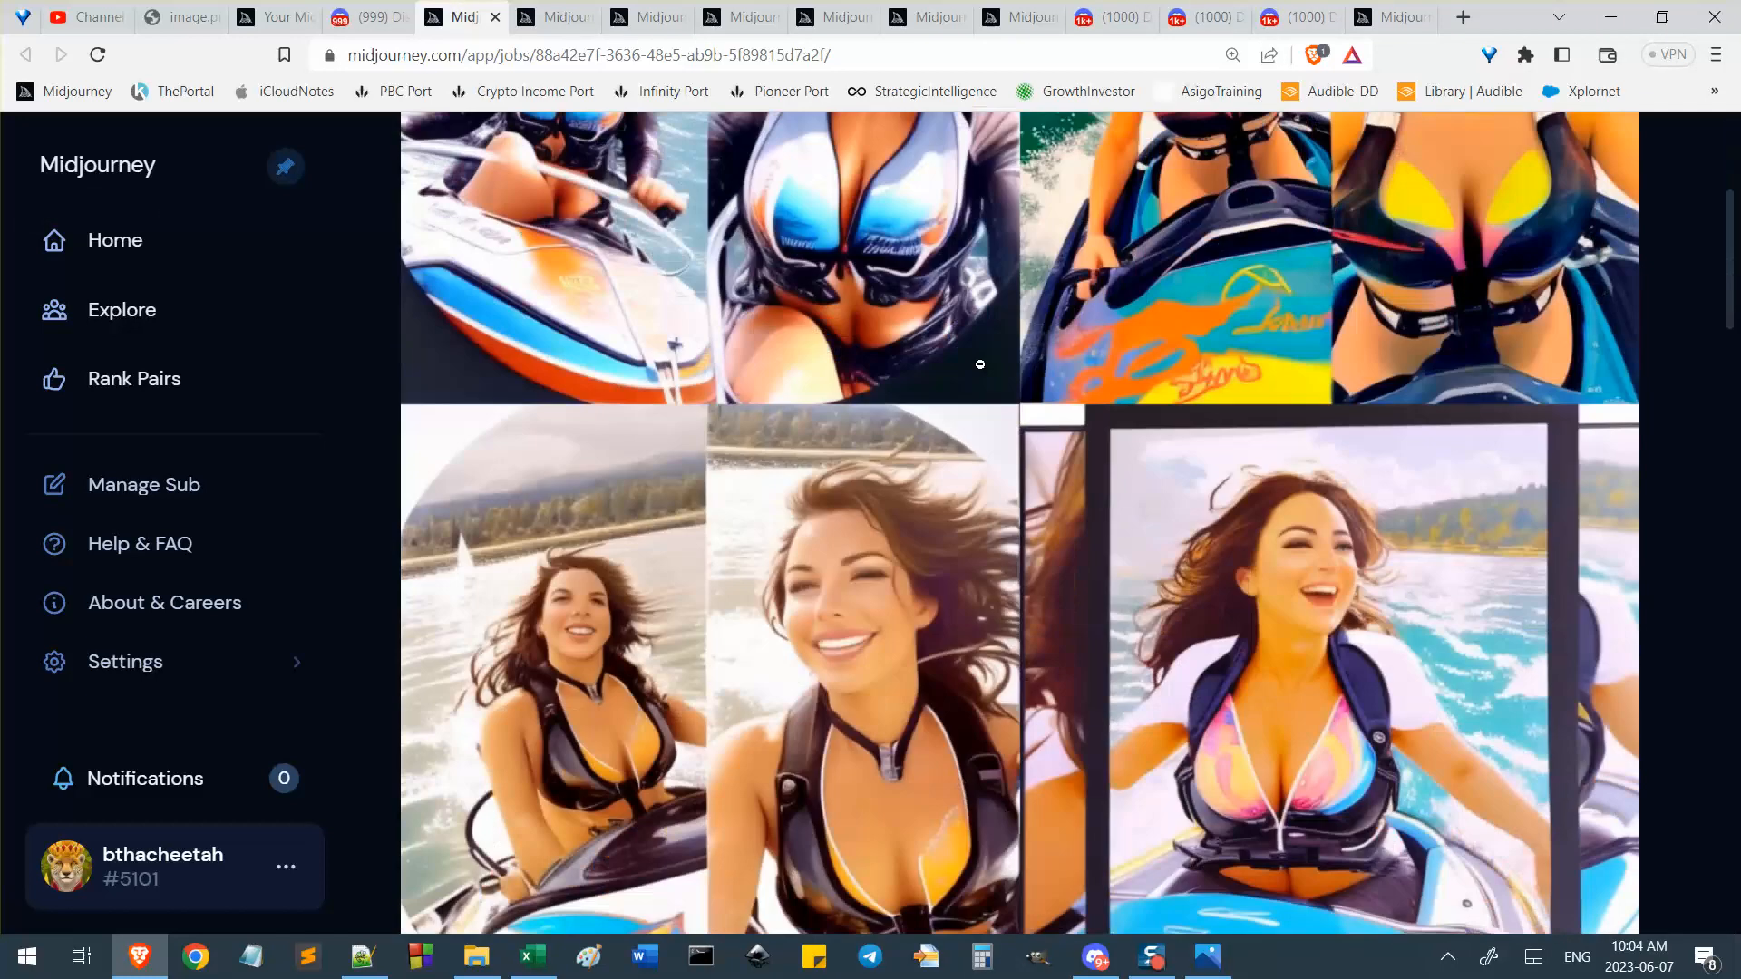
scroll(1131, 410, down, 2)
key(super+shift+s)
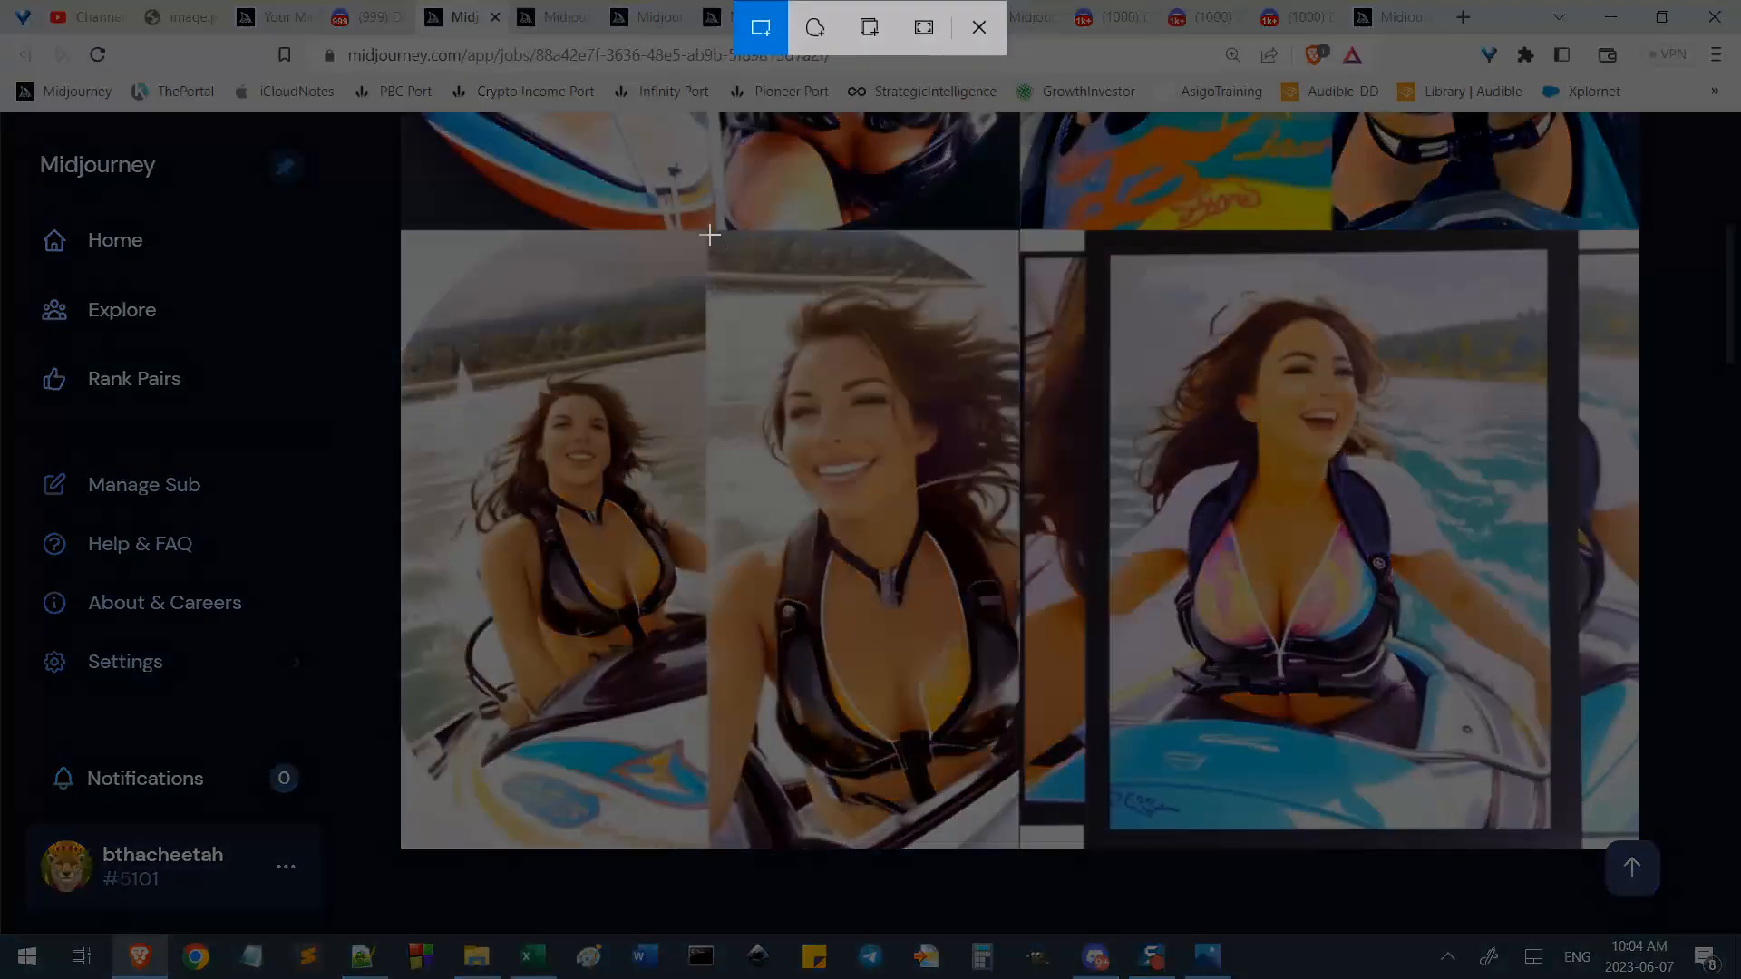
drag(710, 235, 1018, 848)
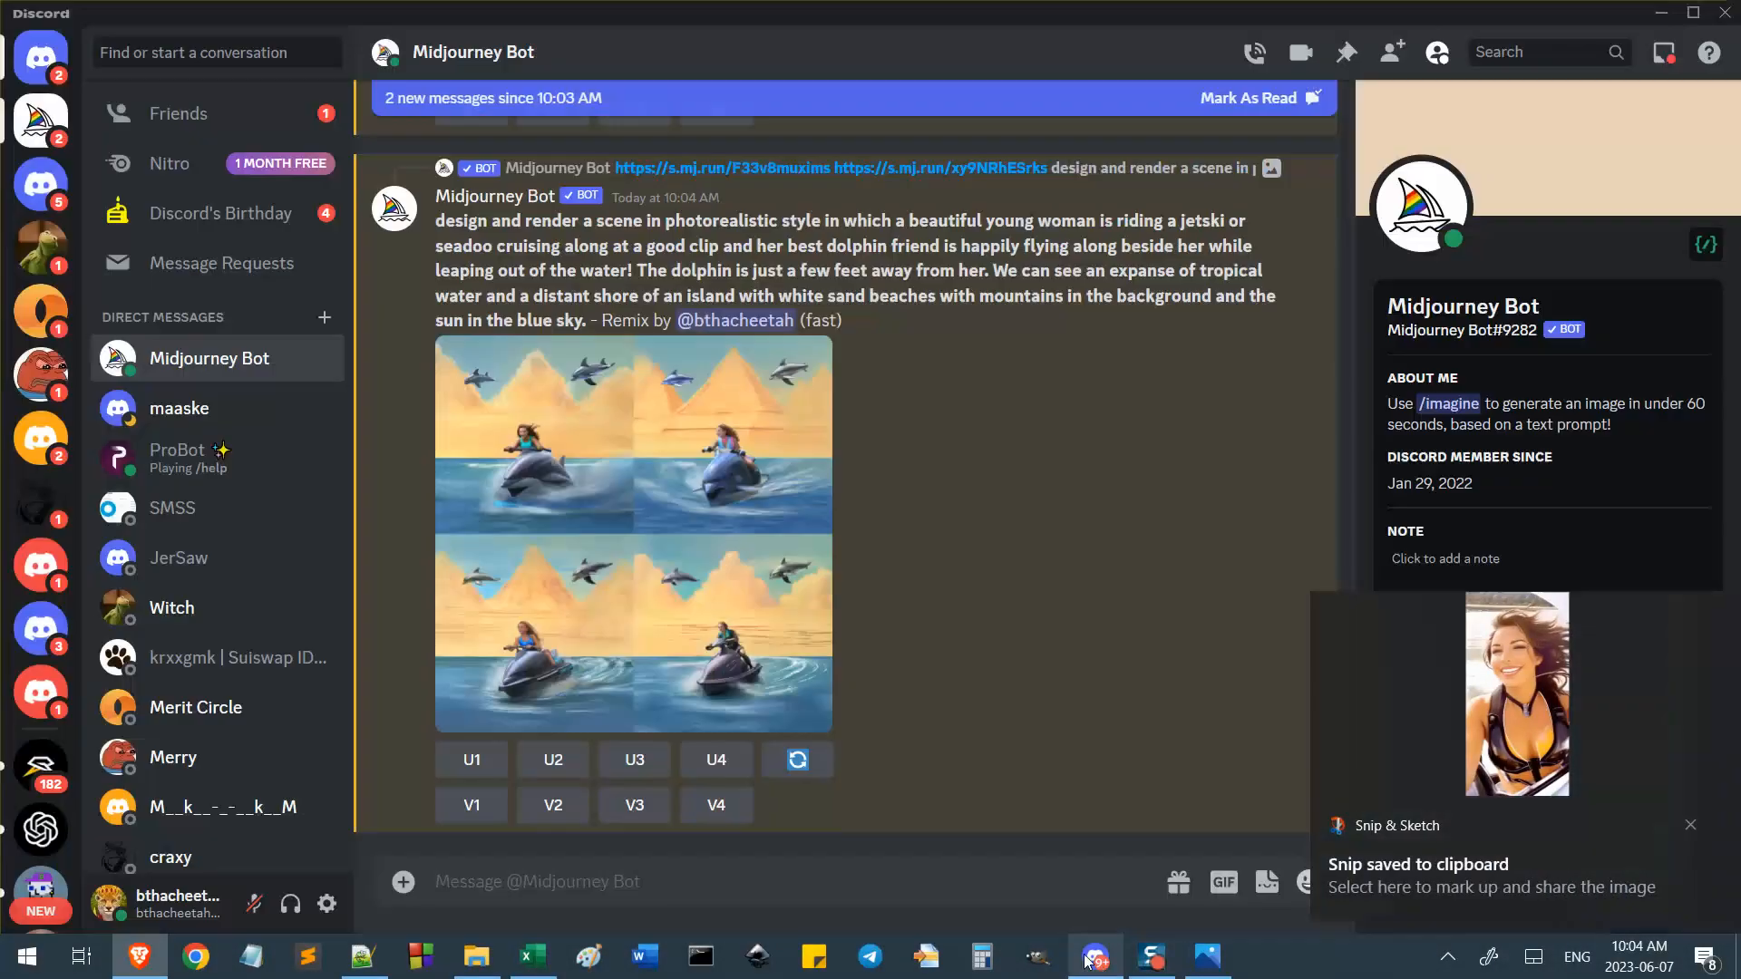
Switch to Discord and send the snipped portrait of the smiling jetski rider to the Midjourney Bot.
click(1095, 956)
click(916, 869)
key(ctrl+v)
key(Return)
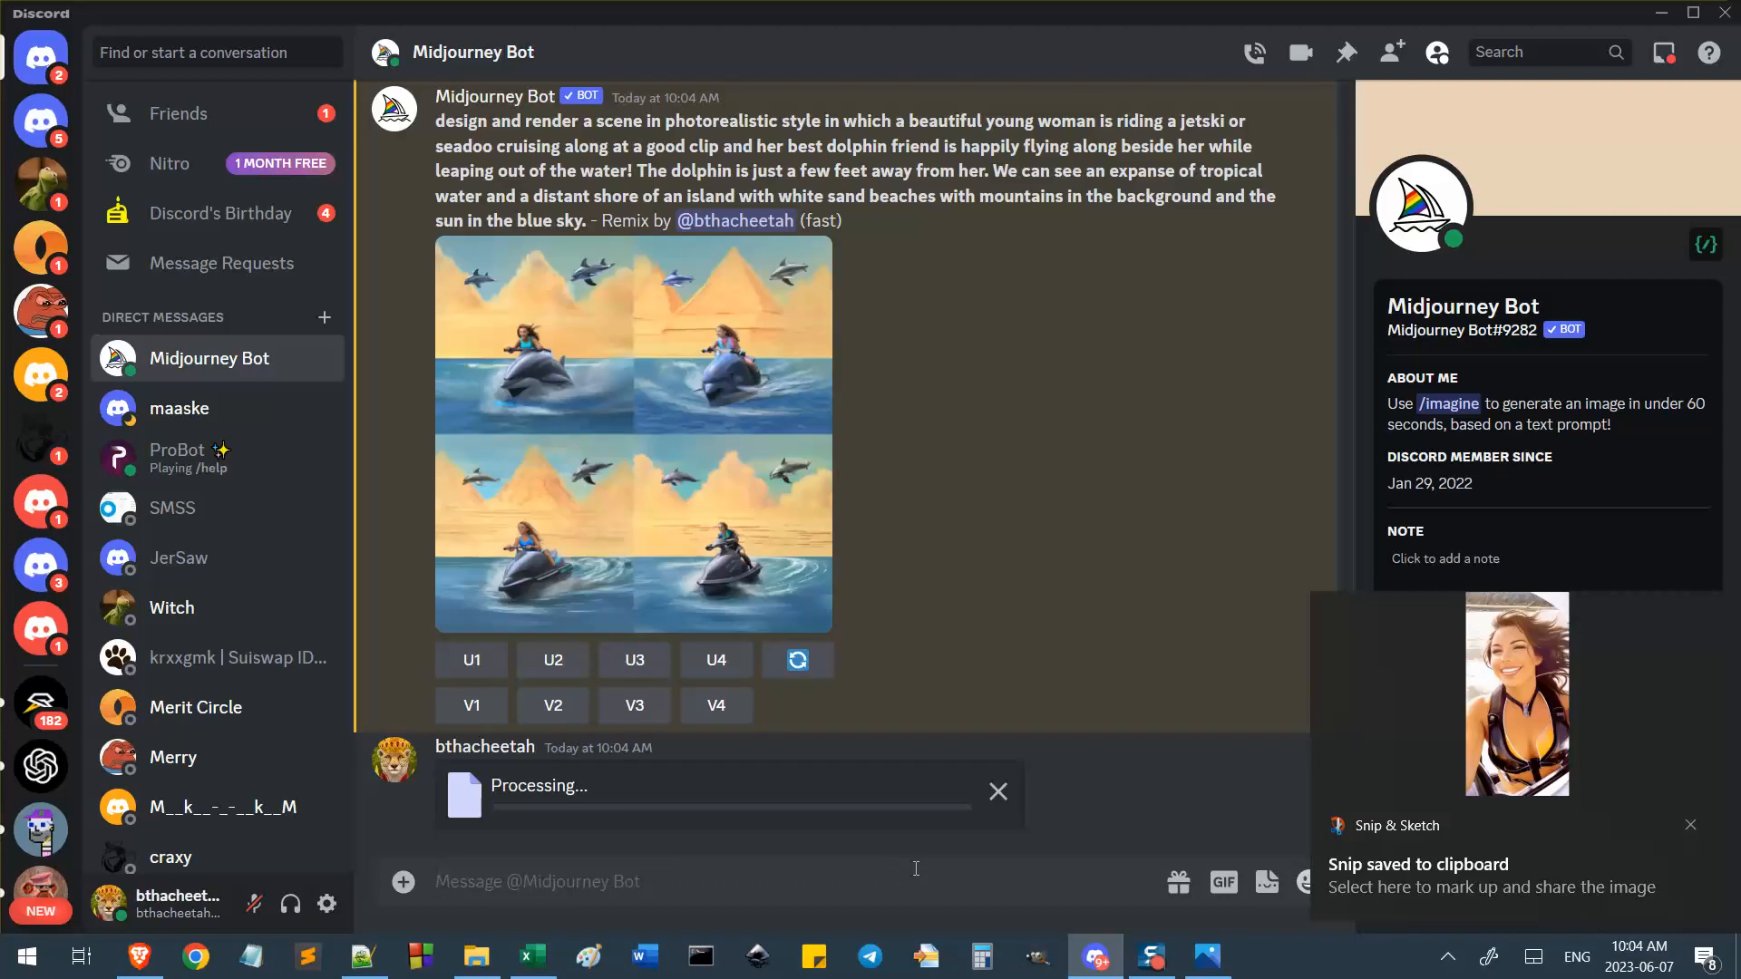
Return to the browser and compare the brown-haired and blonde jetski rider grids in the open Midjourney jobs.
key(alt+Tab)
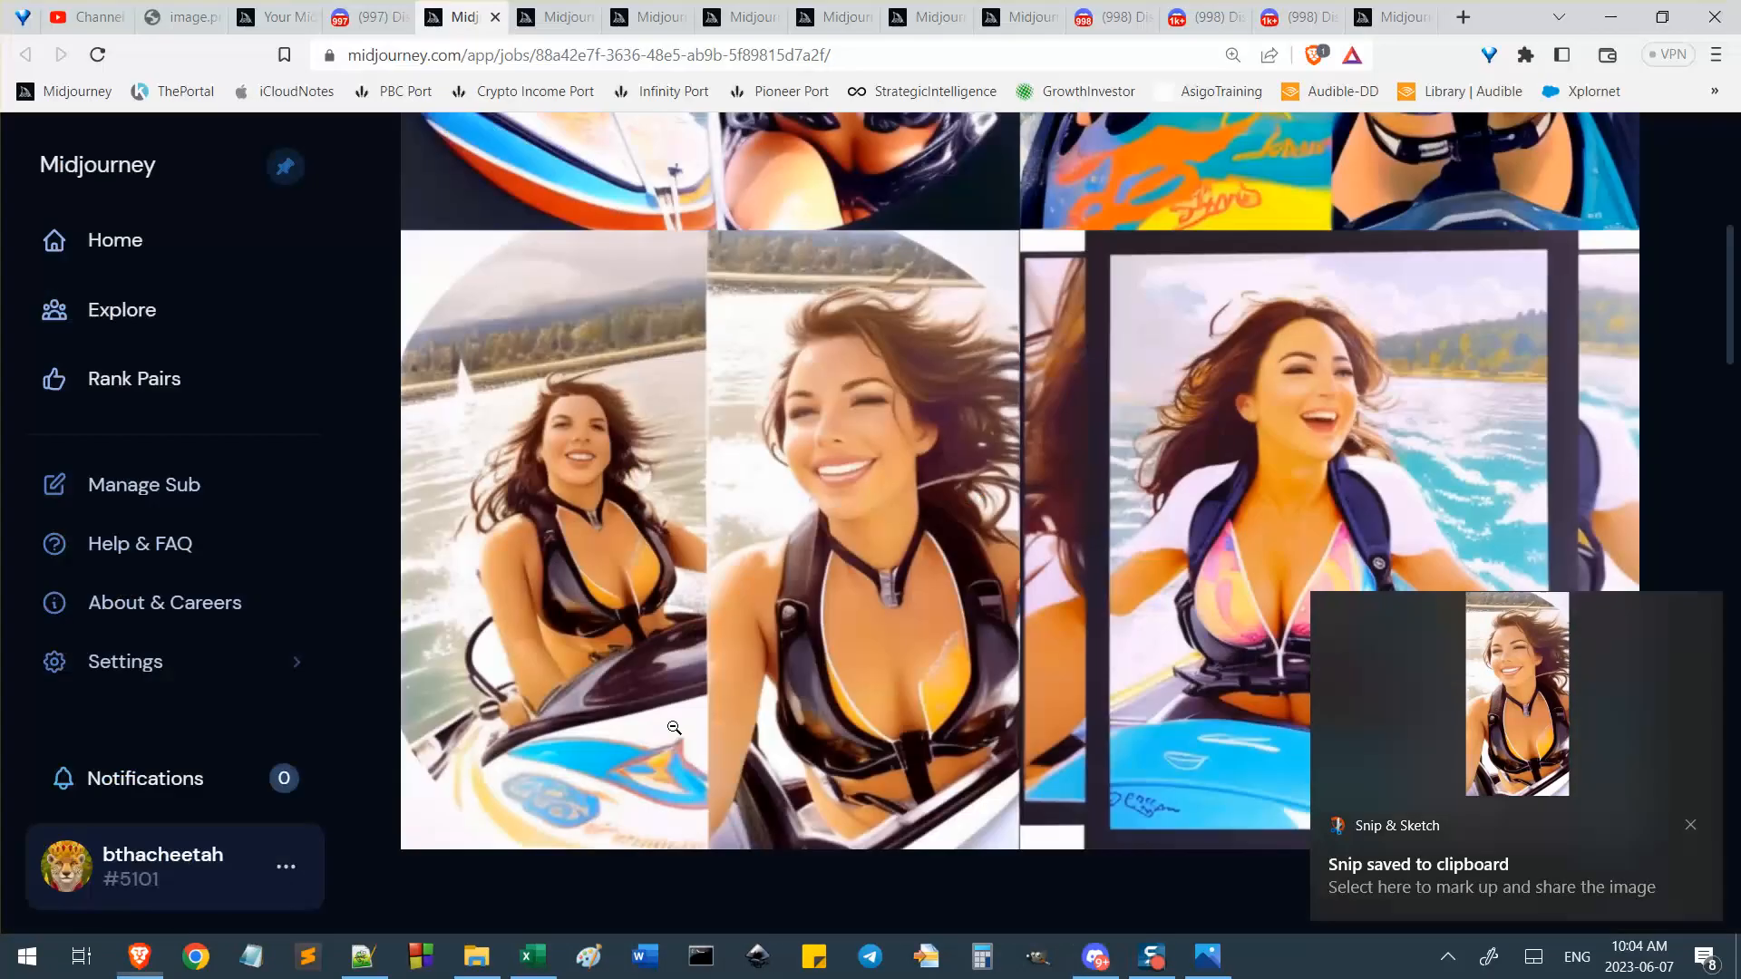
scroll(620, 199, up, 5)
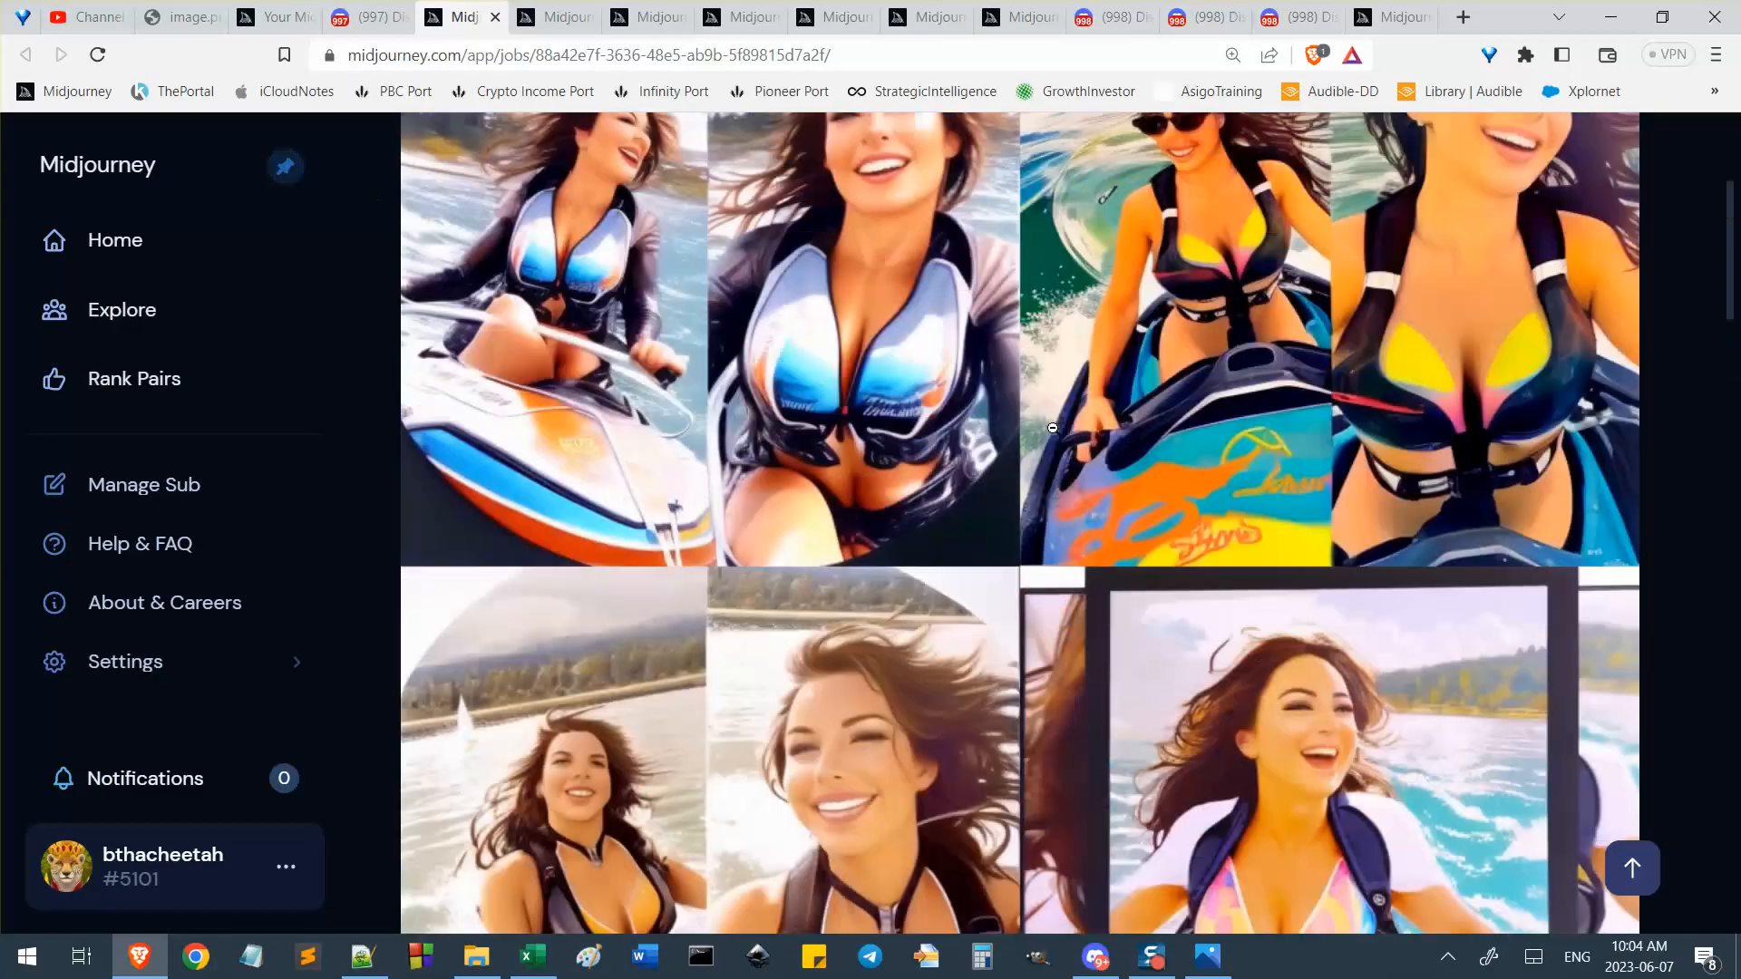
click(1605, 213)
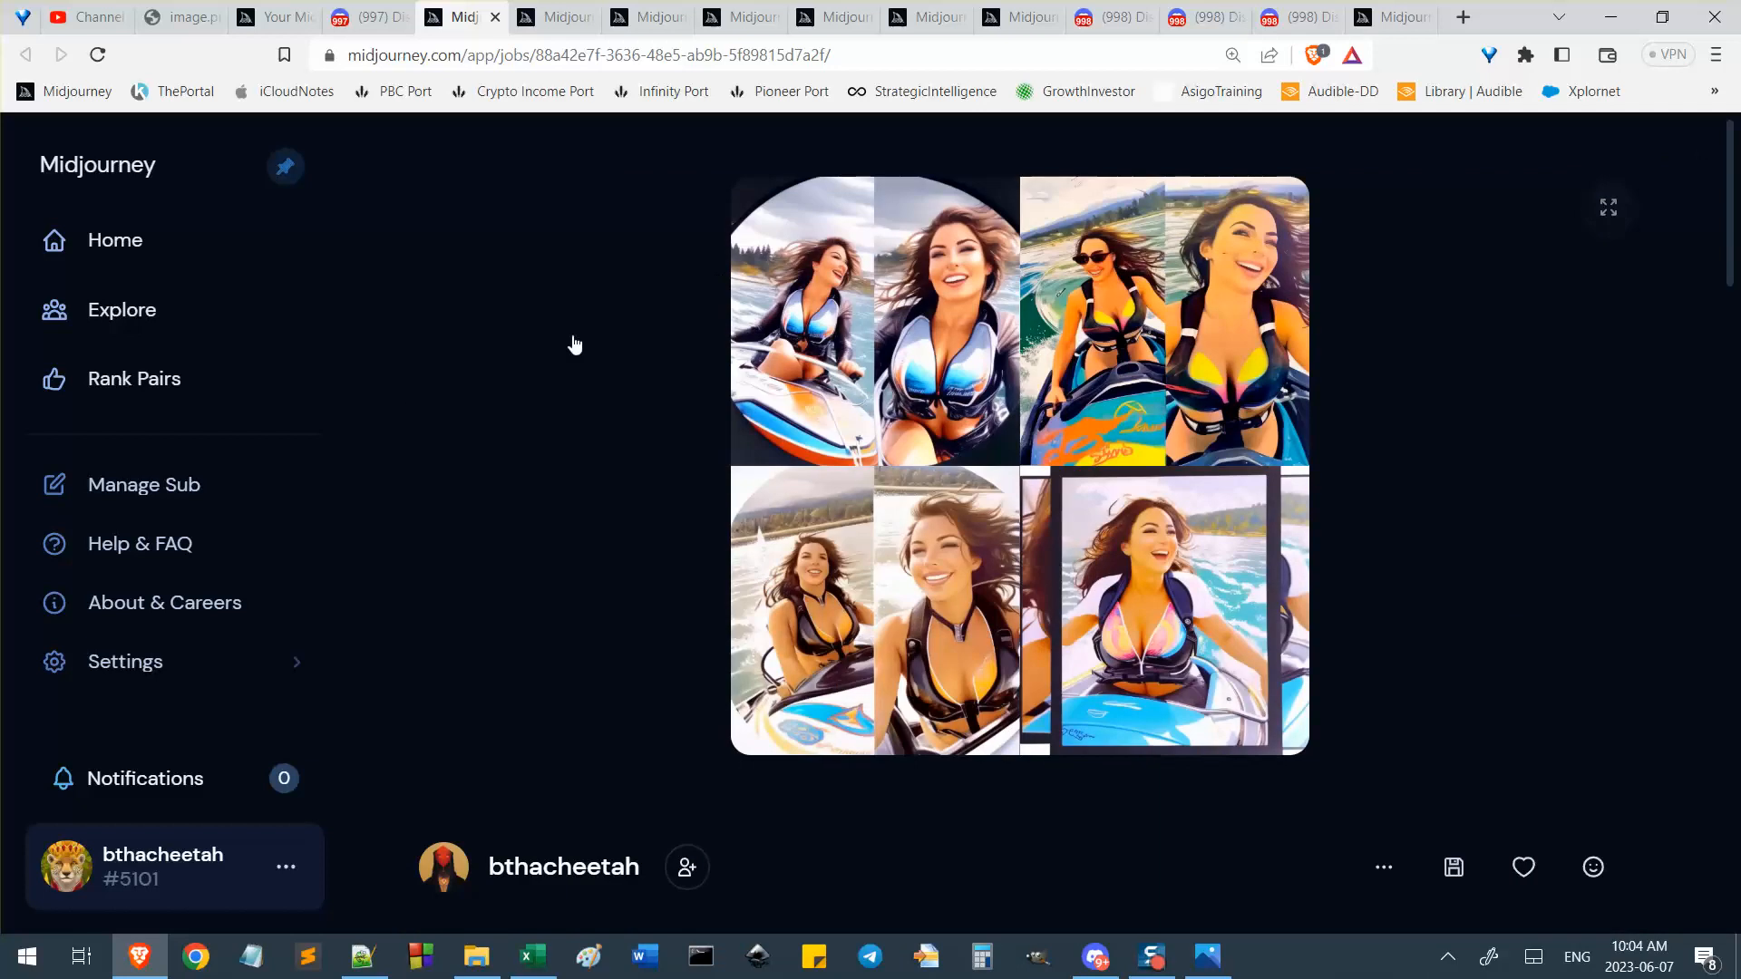
click(572, 17)
click(671, 9)
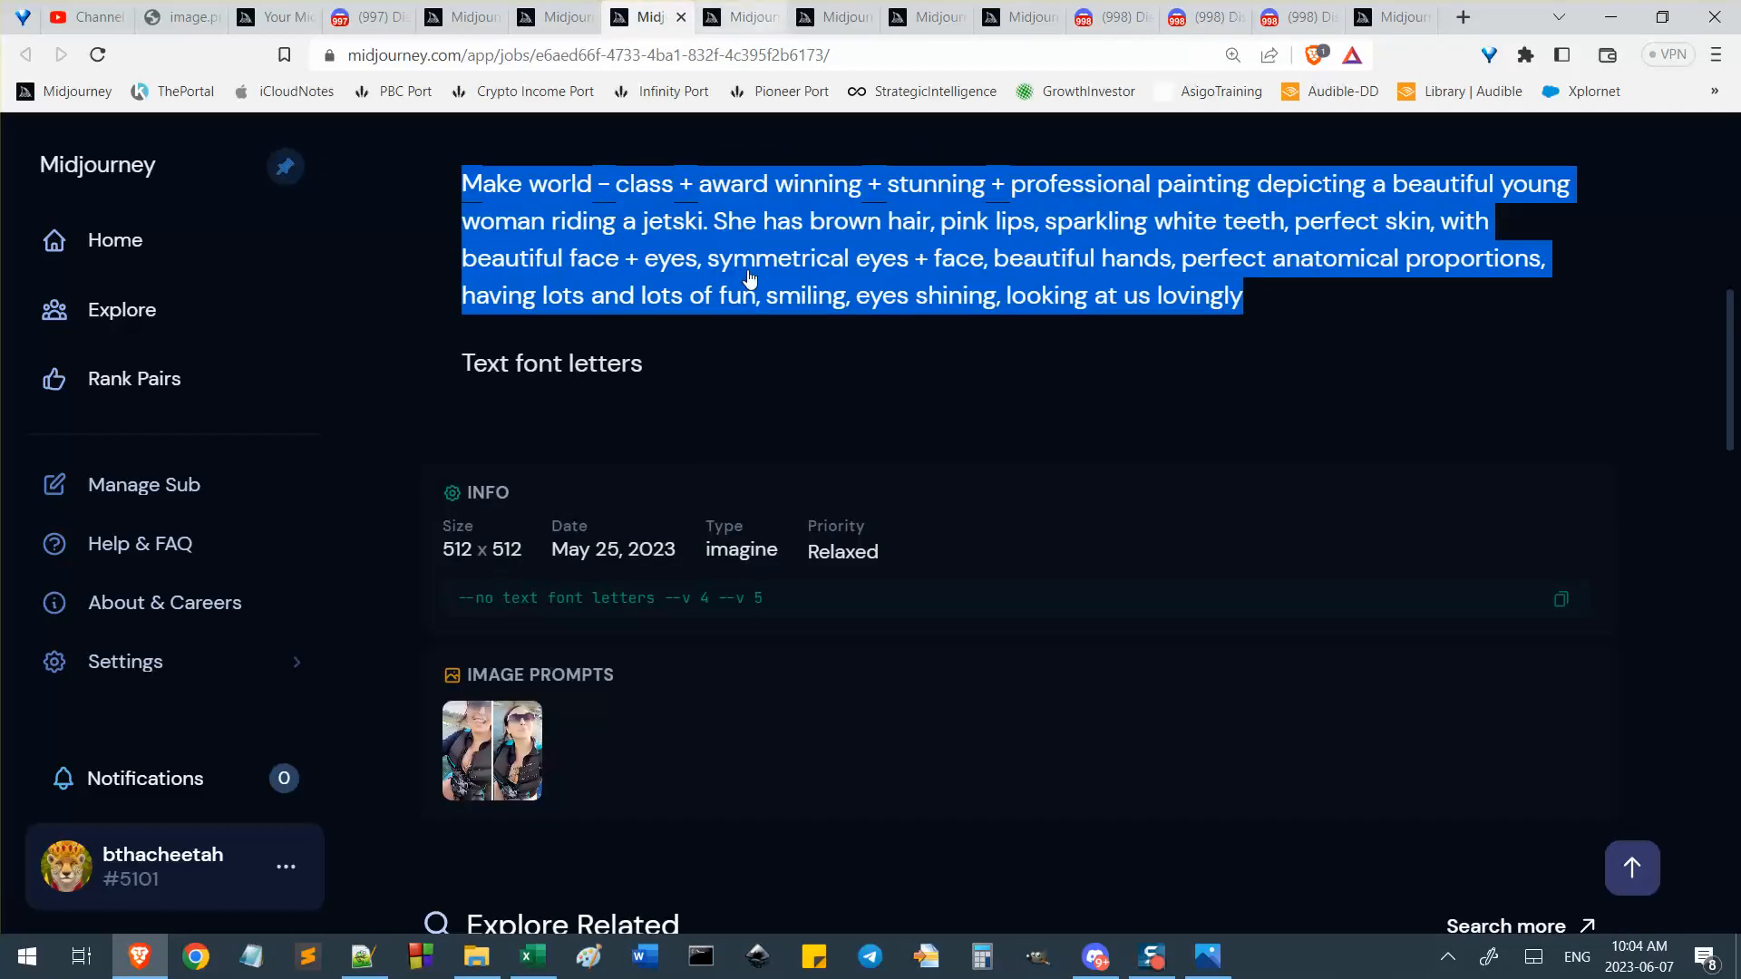
scroll(739, 280, up, 10)
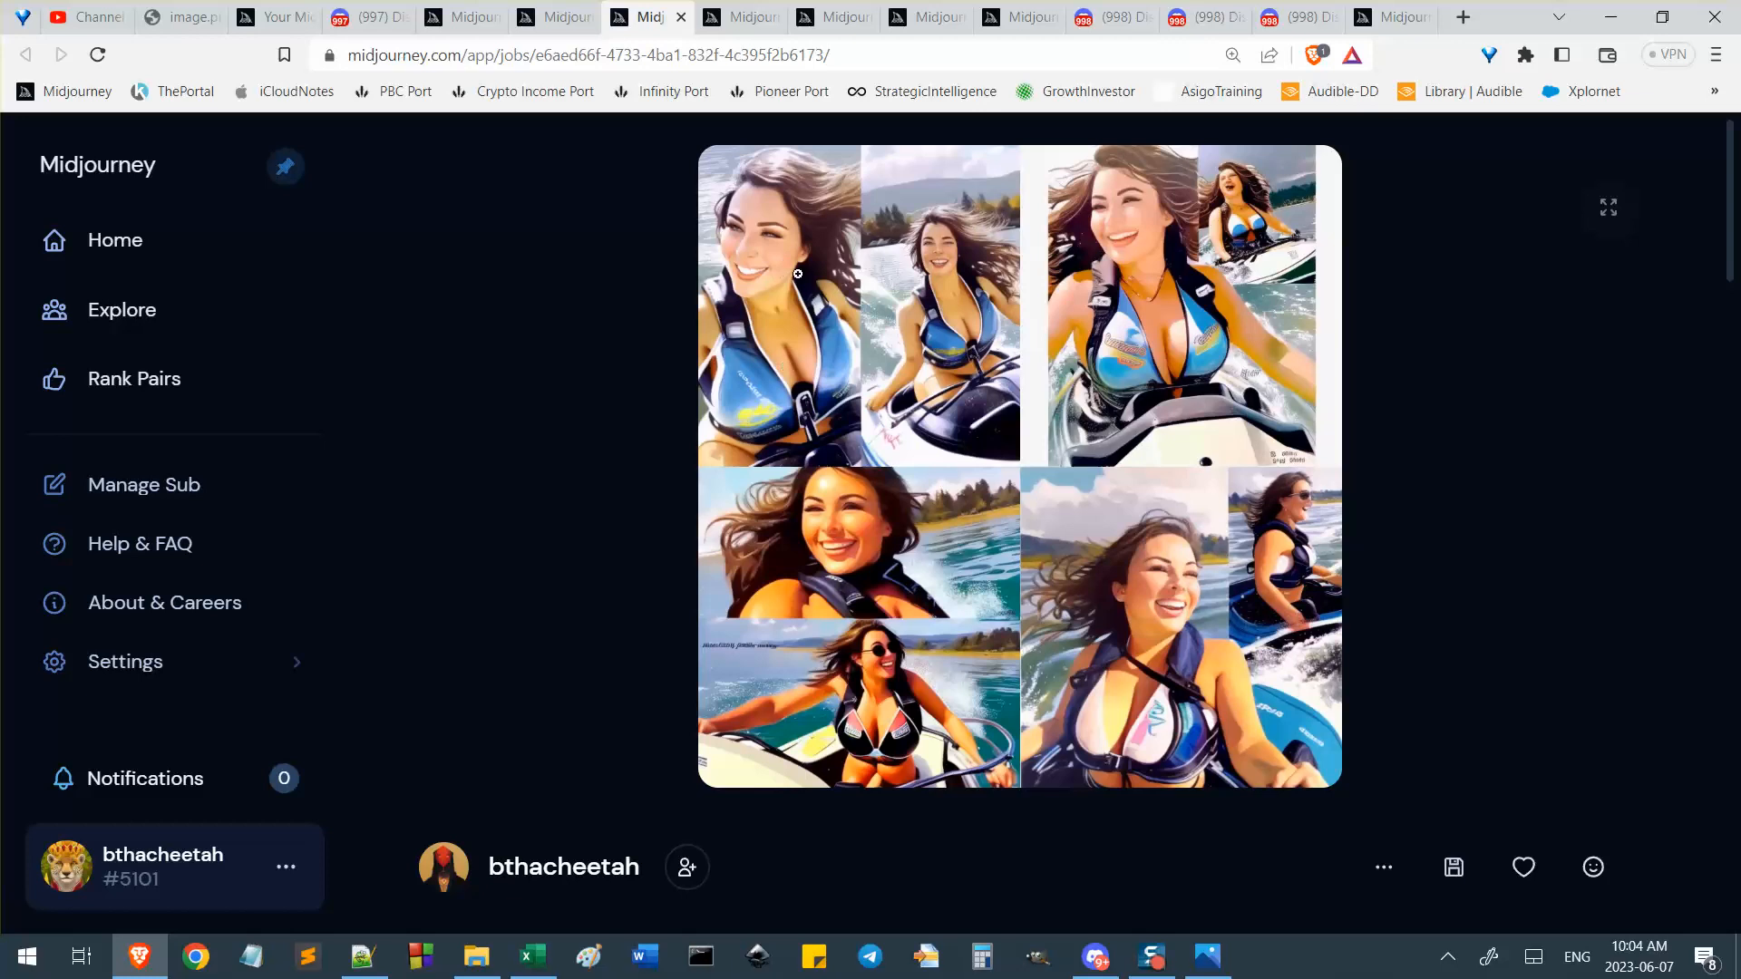
click(744, 11)
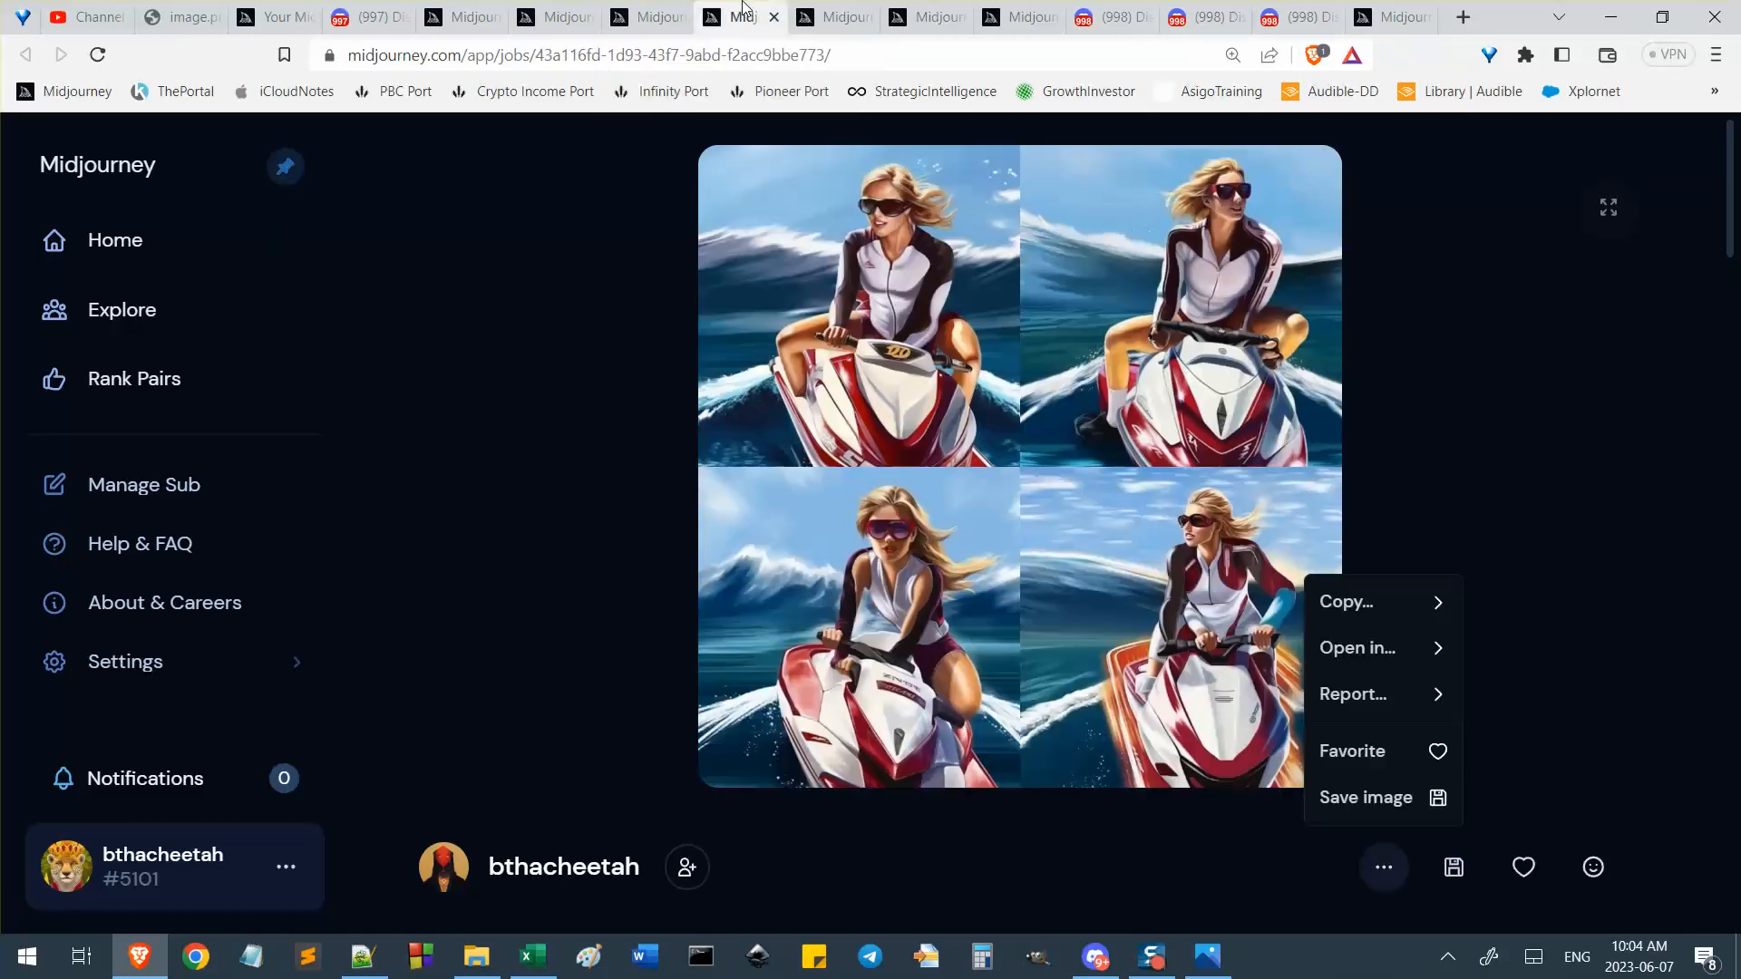
click(646, 16)
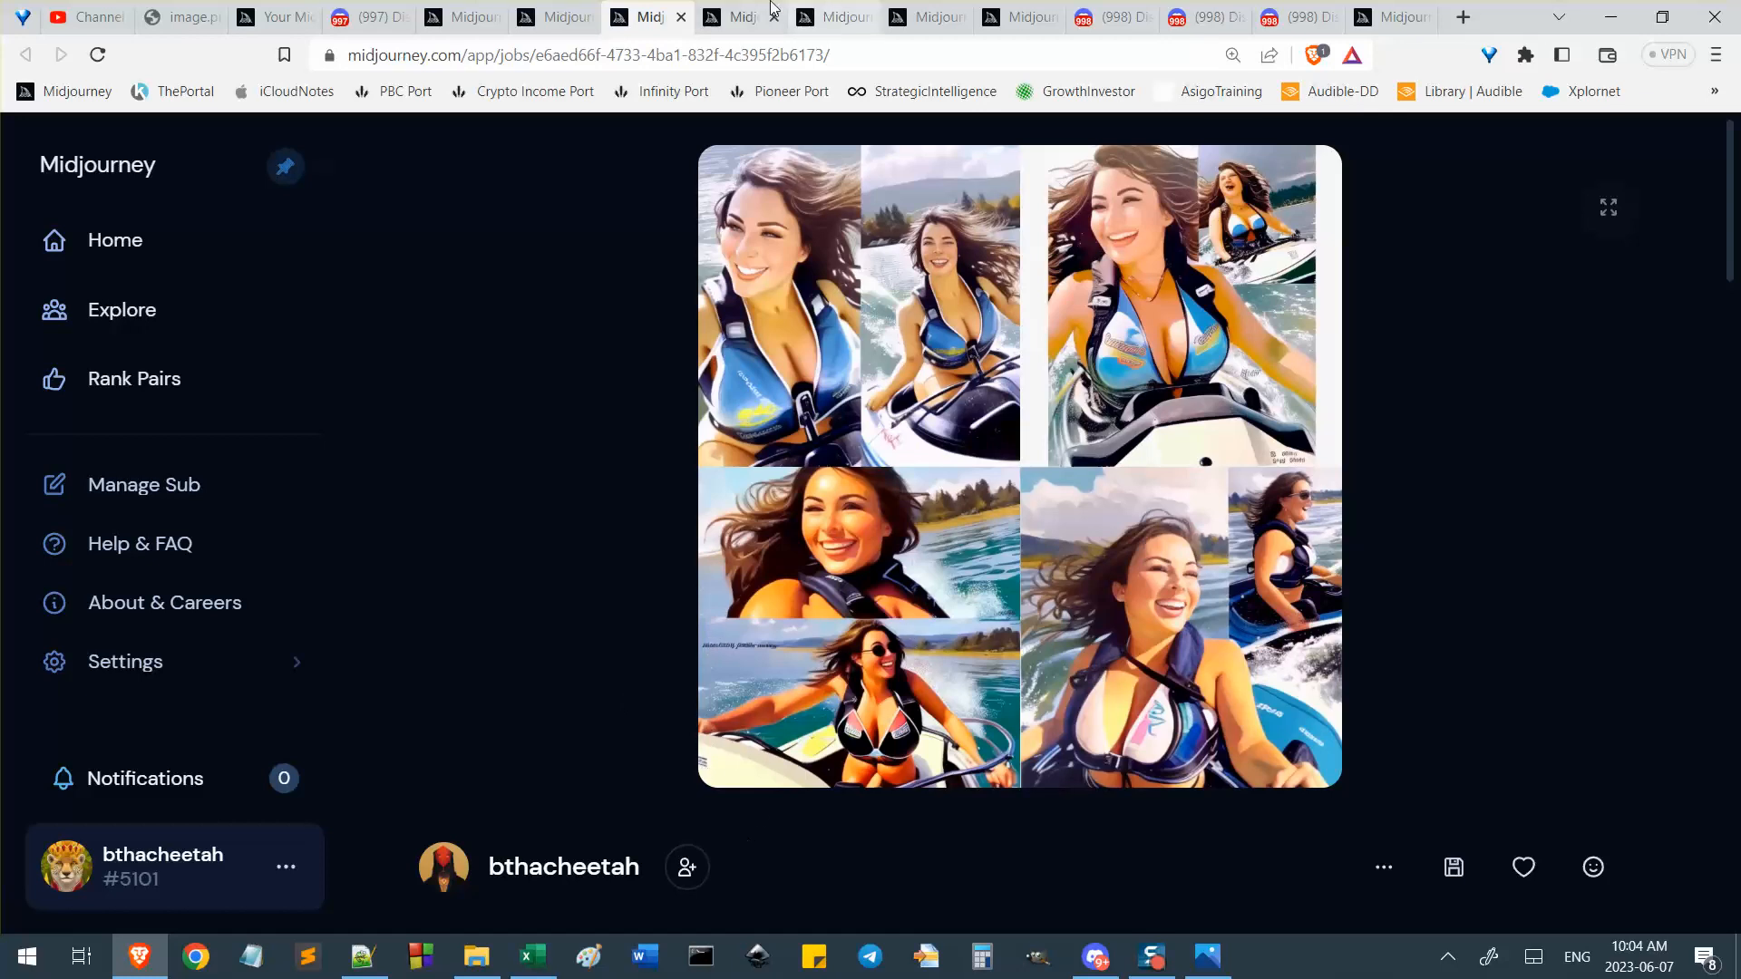
click(733, 9)
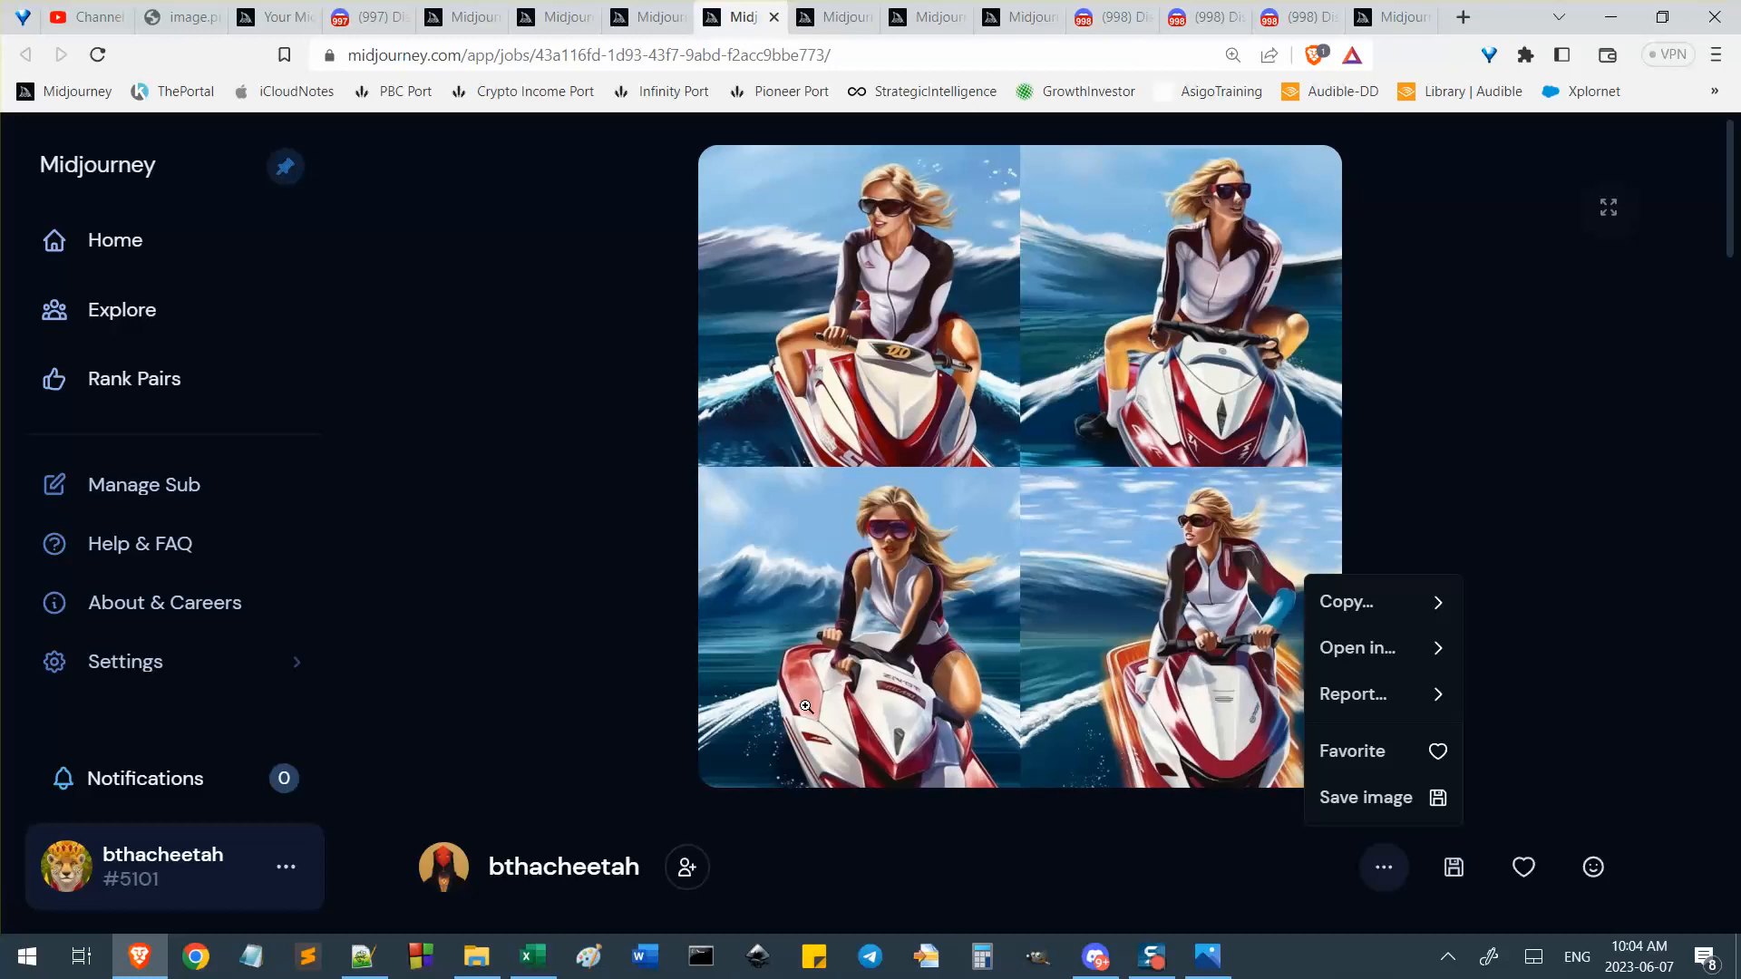
Enlarge the blonde jetski rider grid and snip its lower-left image of the rider wearing purple goggles.
click(860, 595)
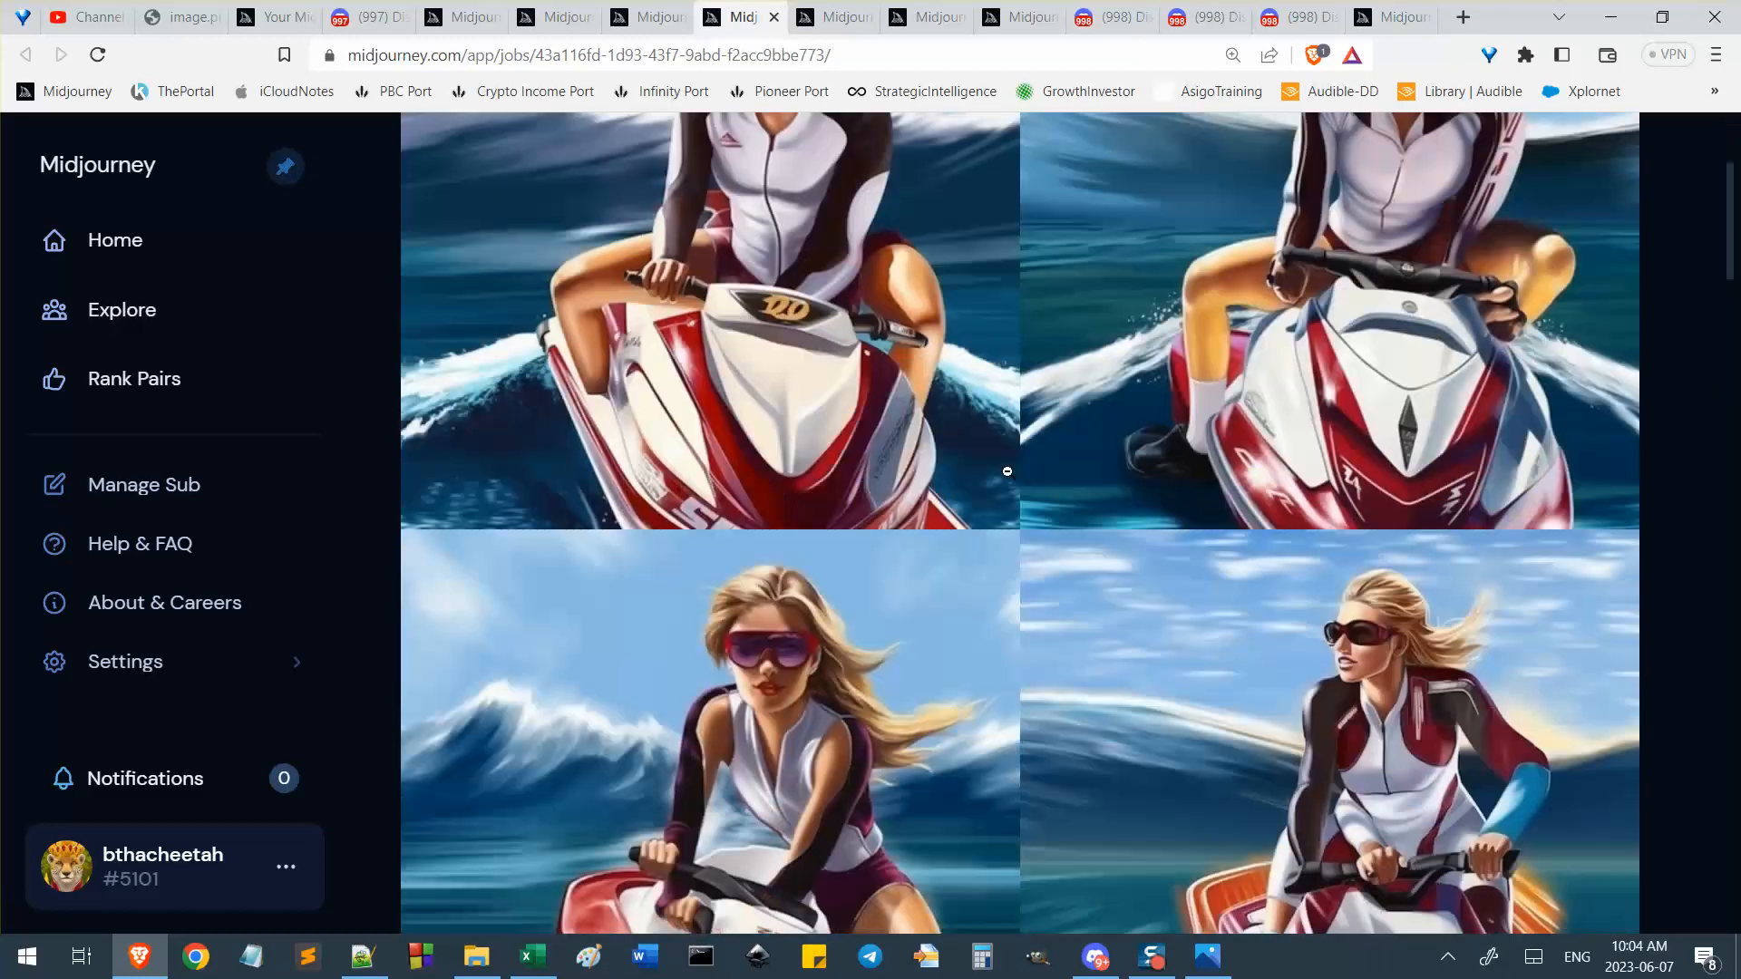
scroll(1007, 471, down, 3)
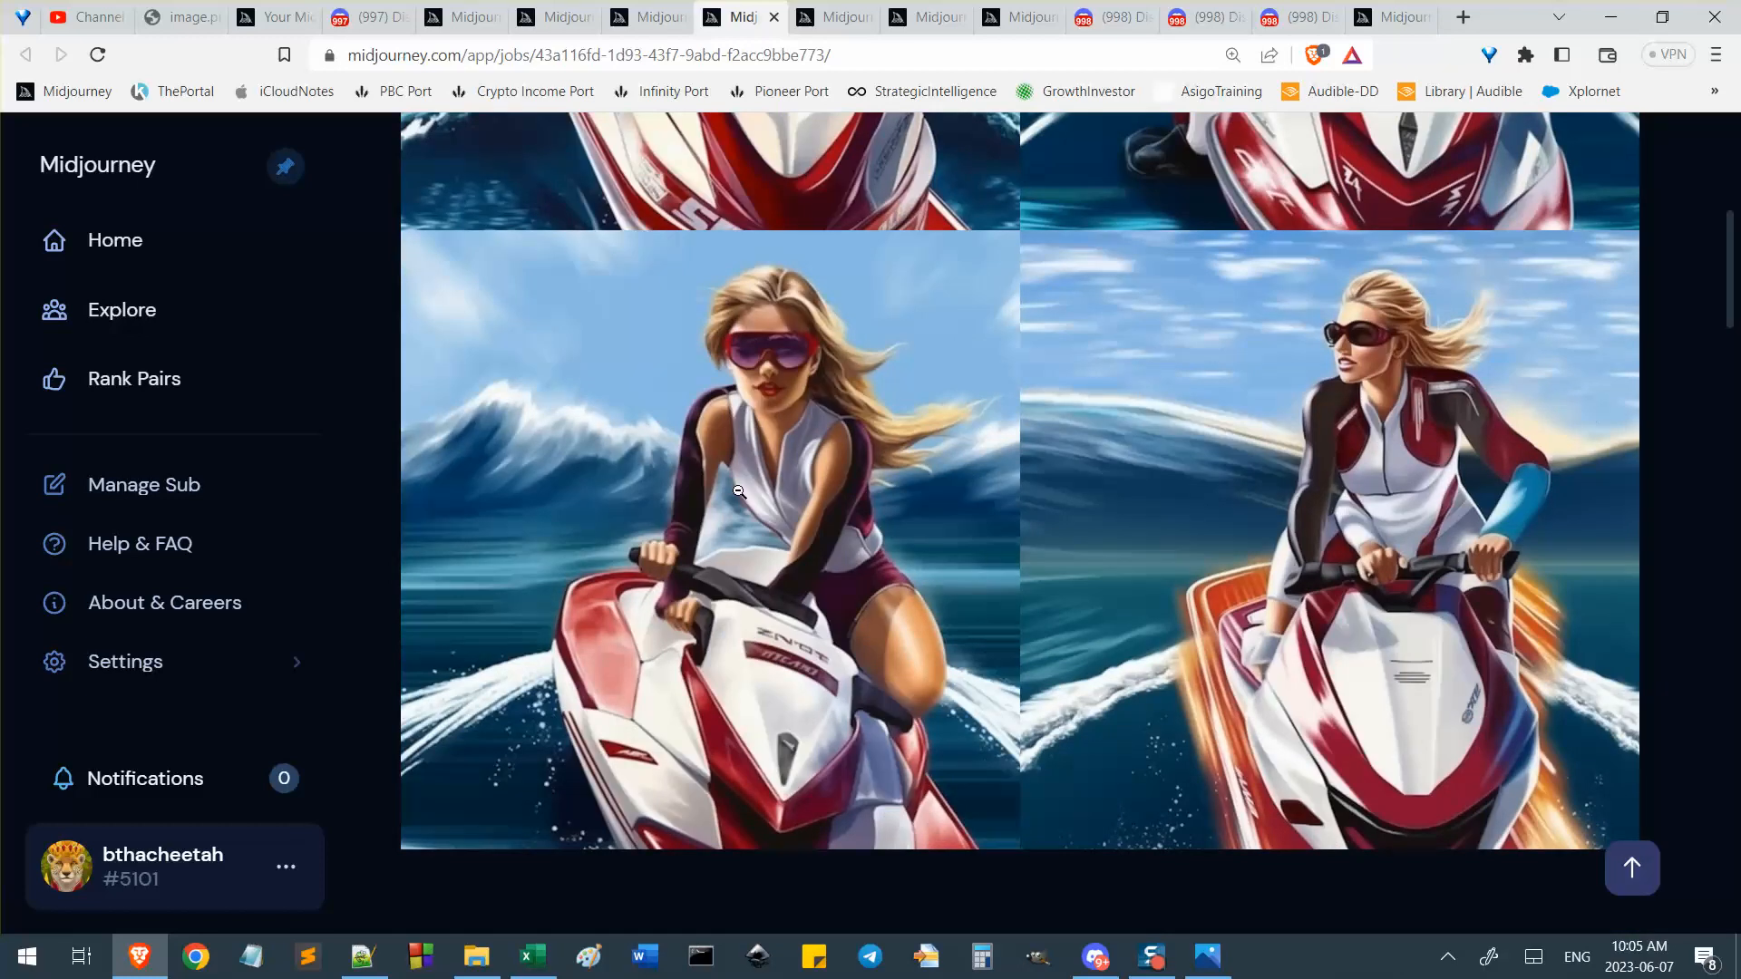
scroll(1676, 478, down, 6)
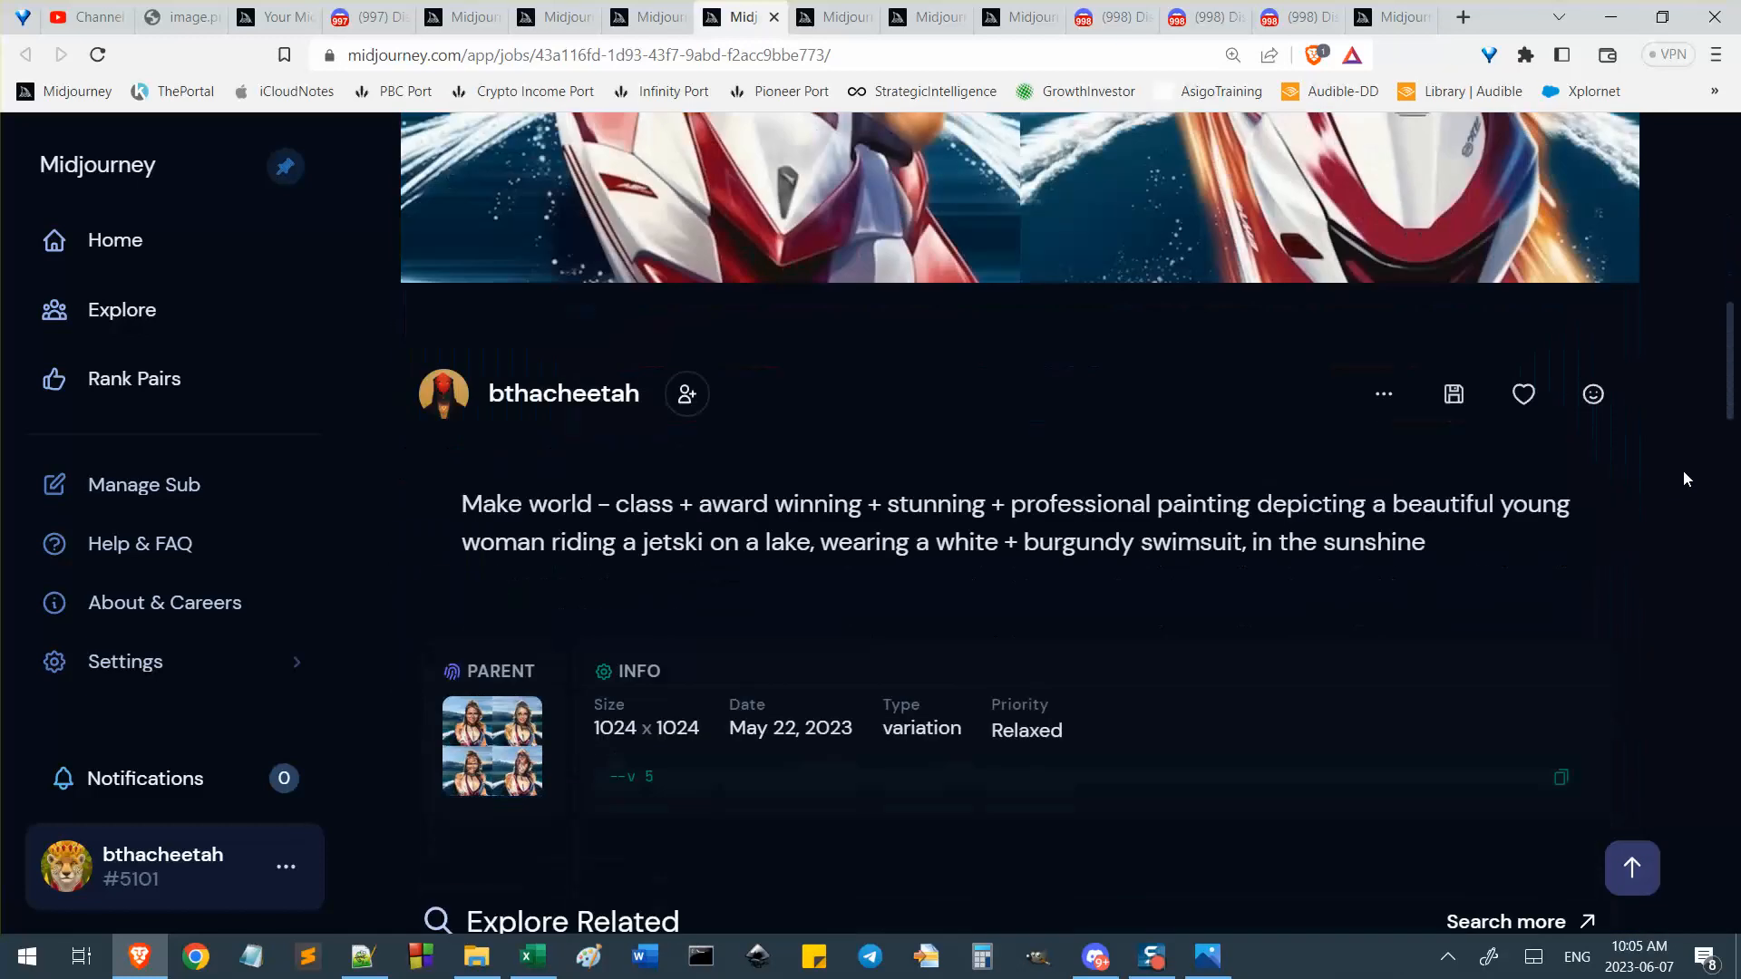
scroll(853, 662, down, 1)
scroll(1017, 360, up, 5)
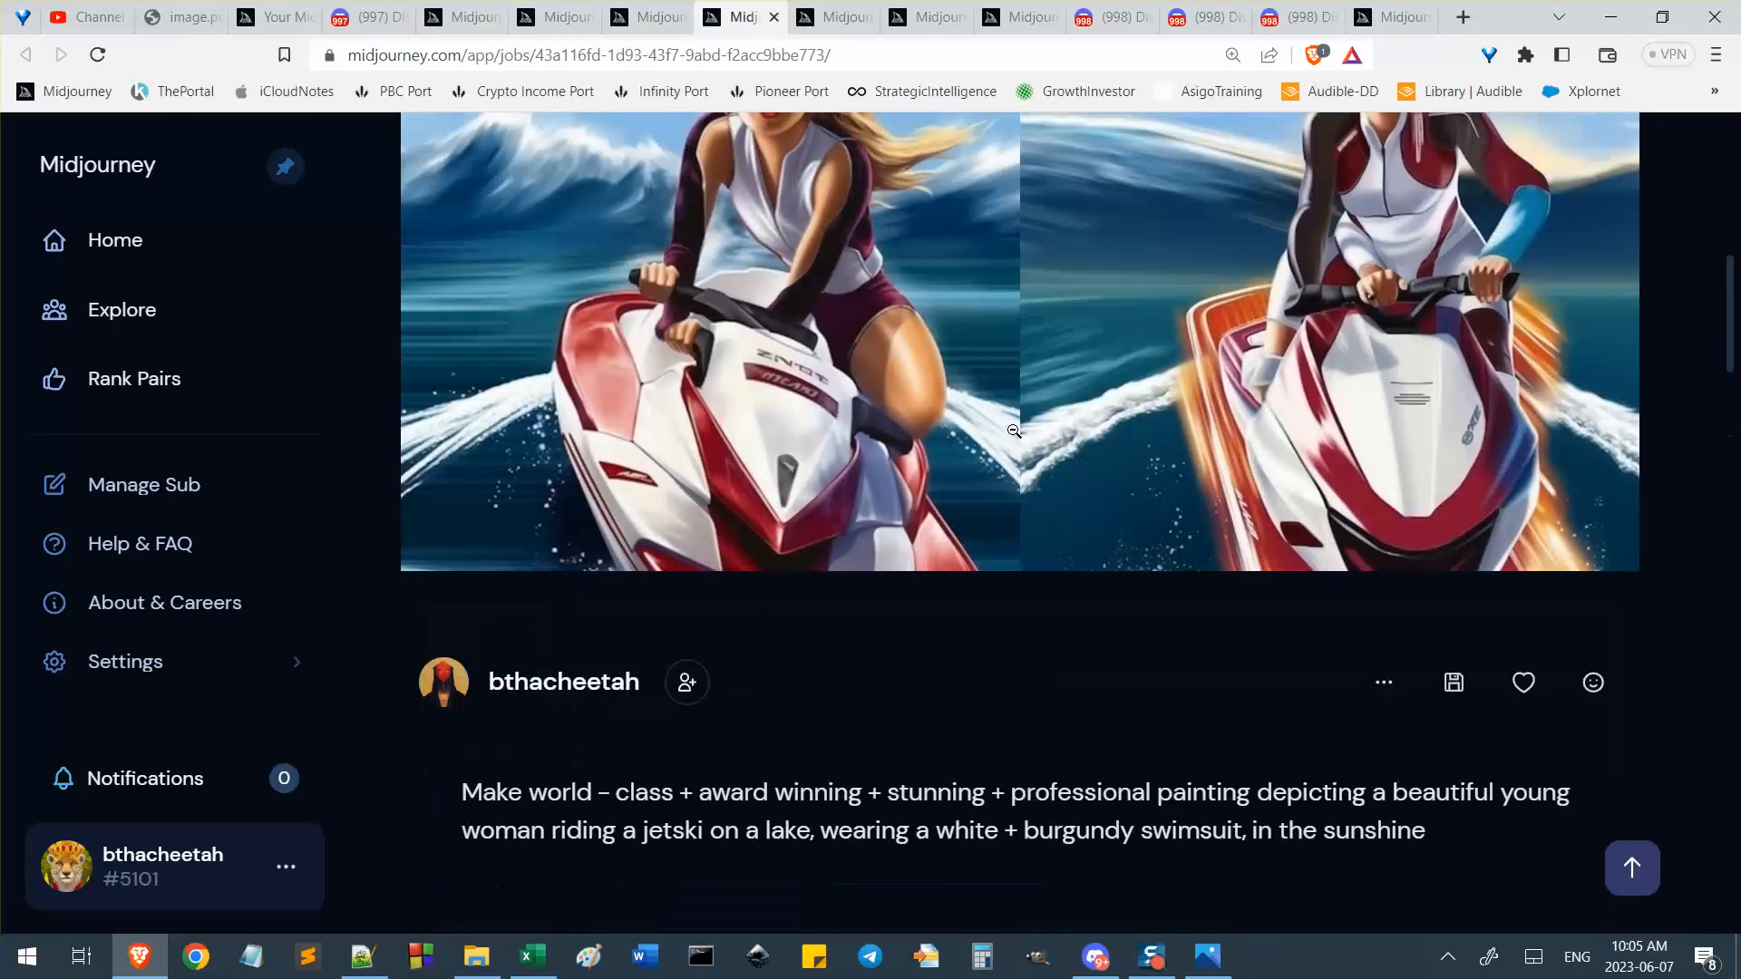
click(1384, 733)
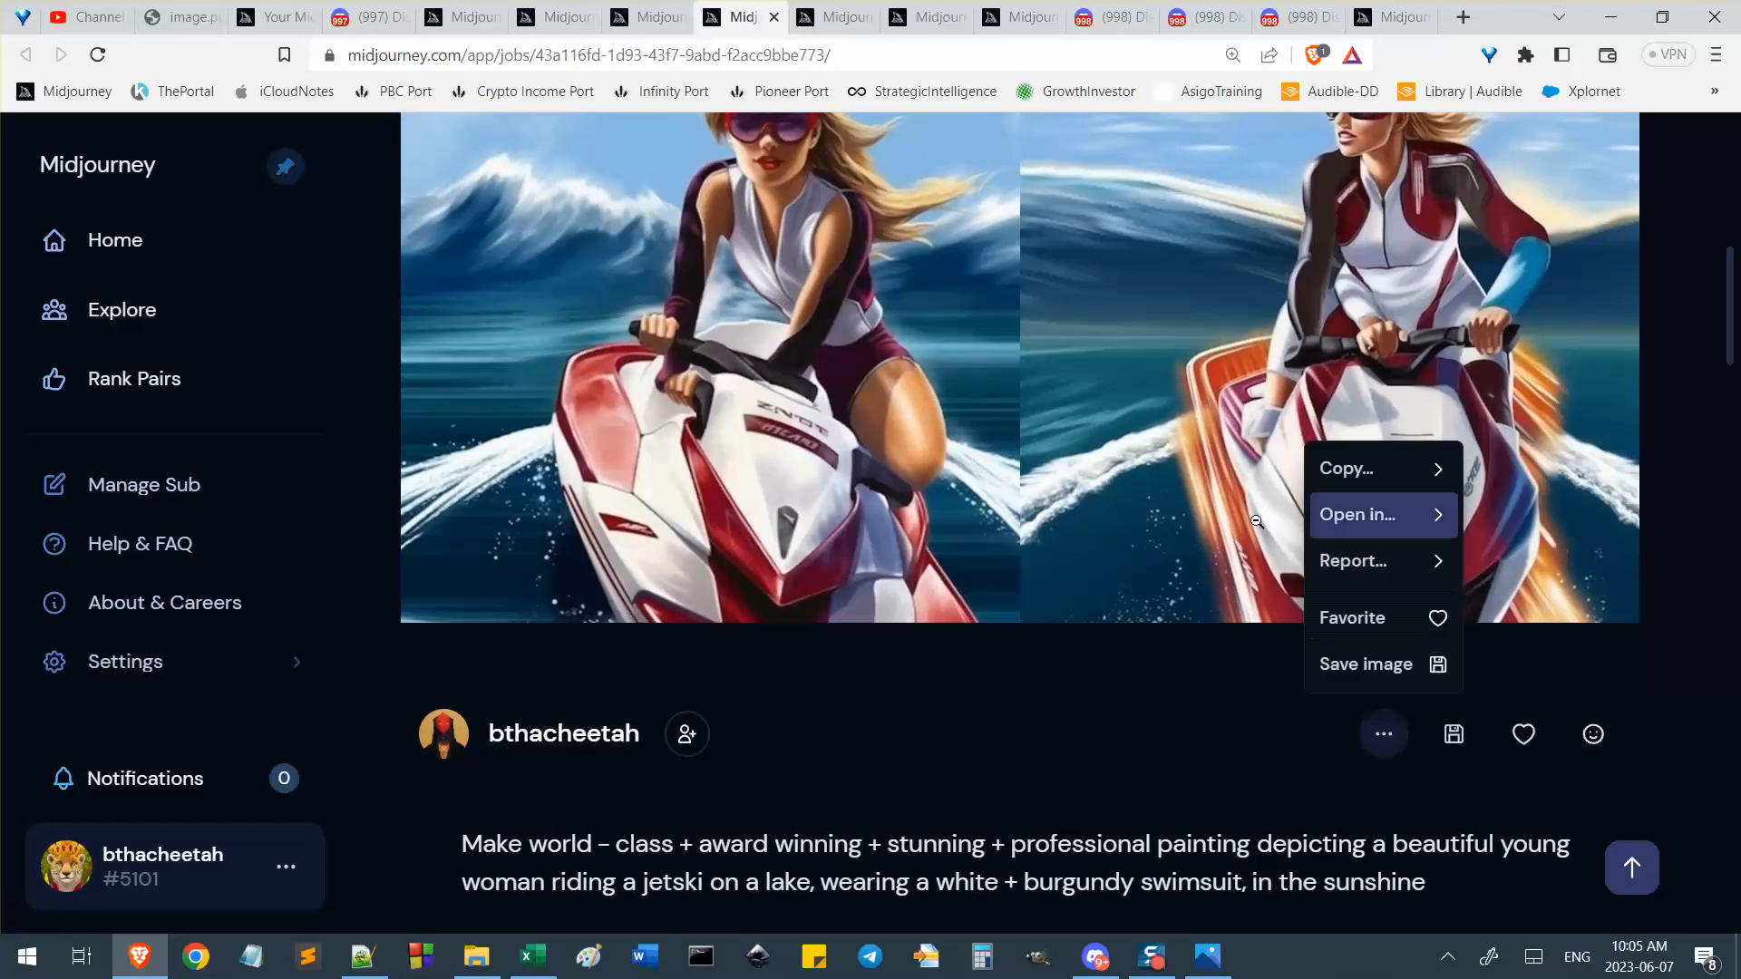
scroll(932, 540, up, 2)
scroll(932, 540, up, 1)
drag(1731, 238, 1663, 262)
key(shift+super+s)
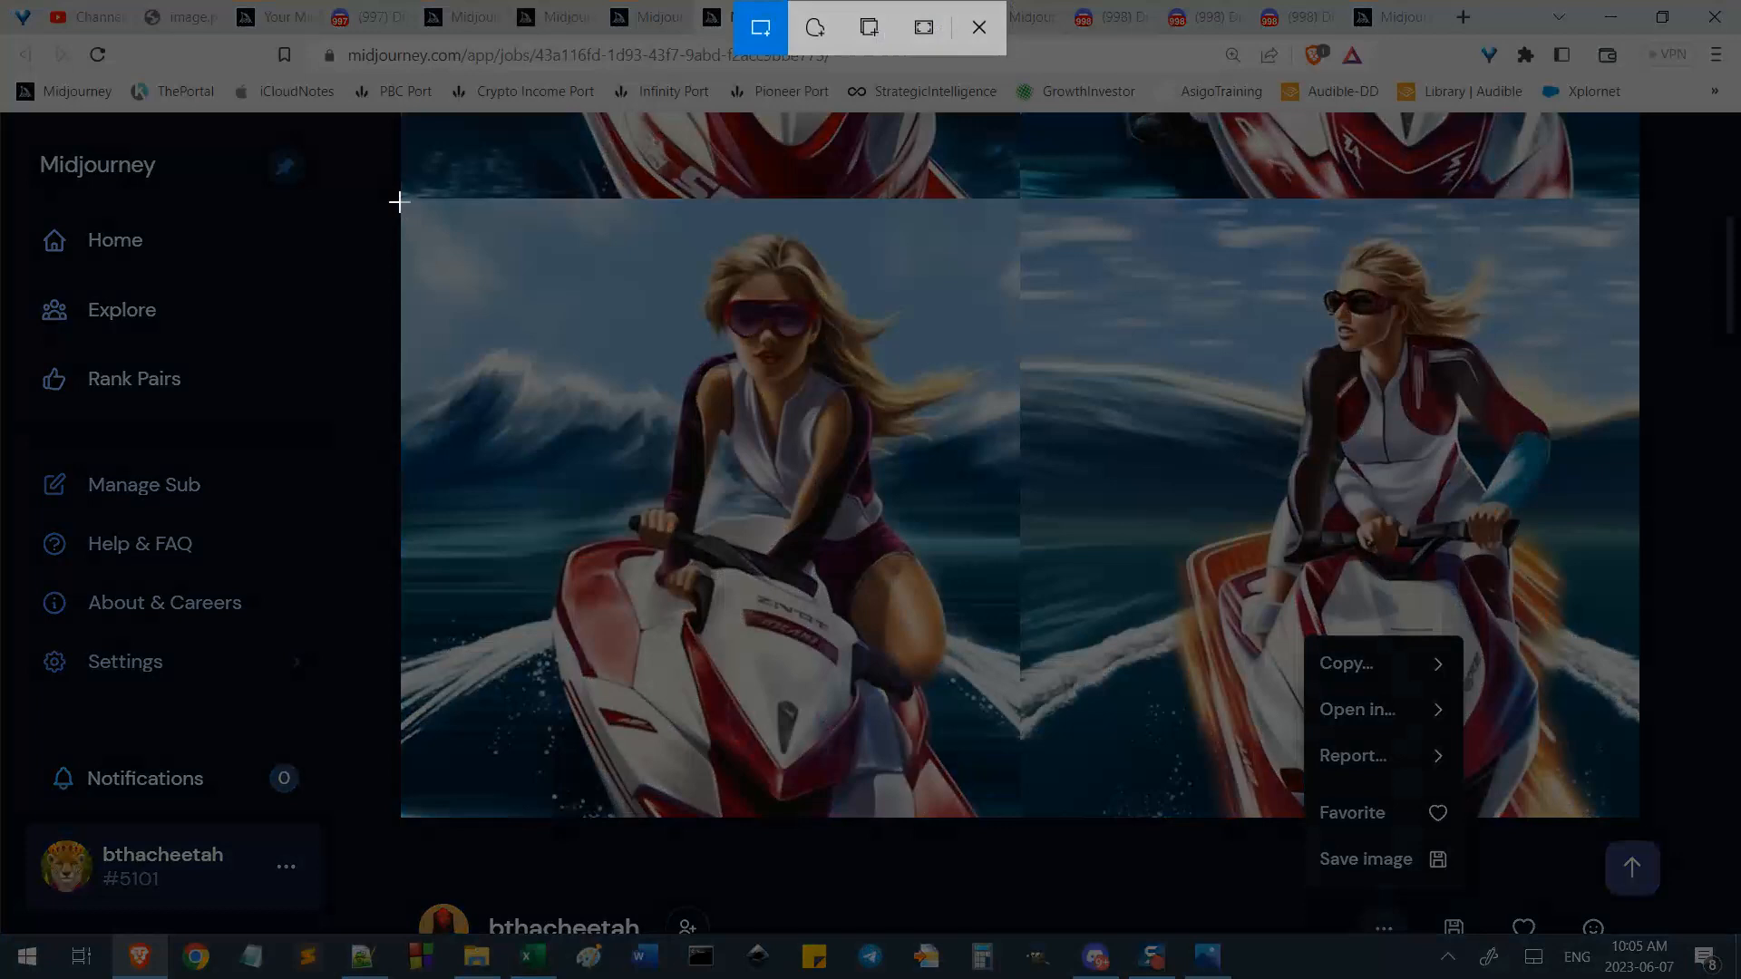
drag(403, 201, 1021, 819)
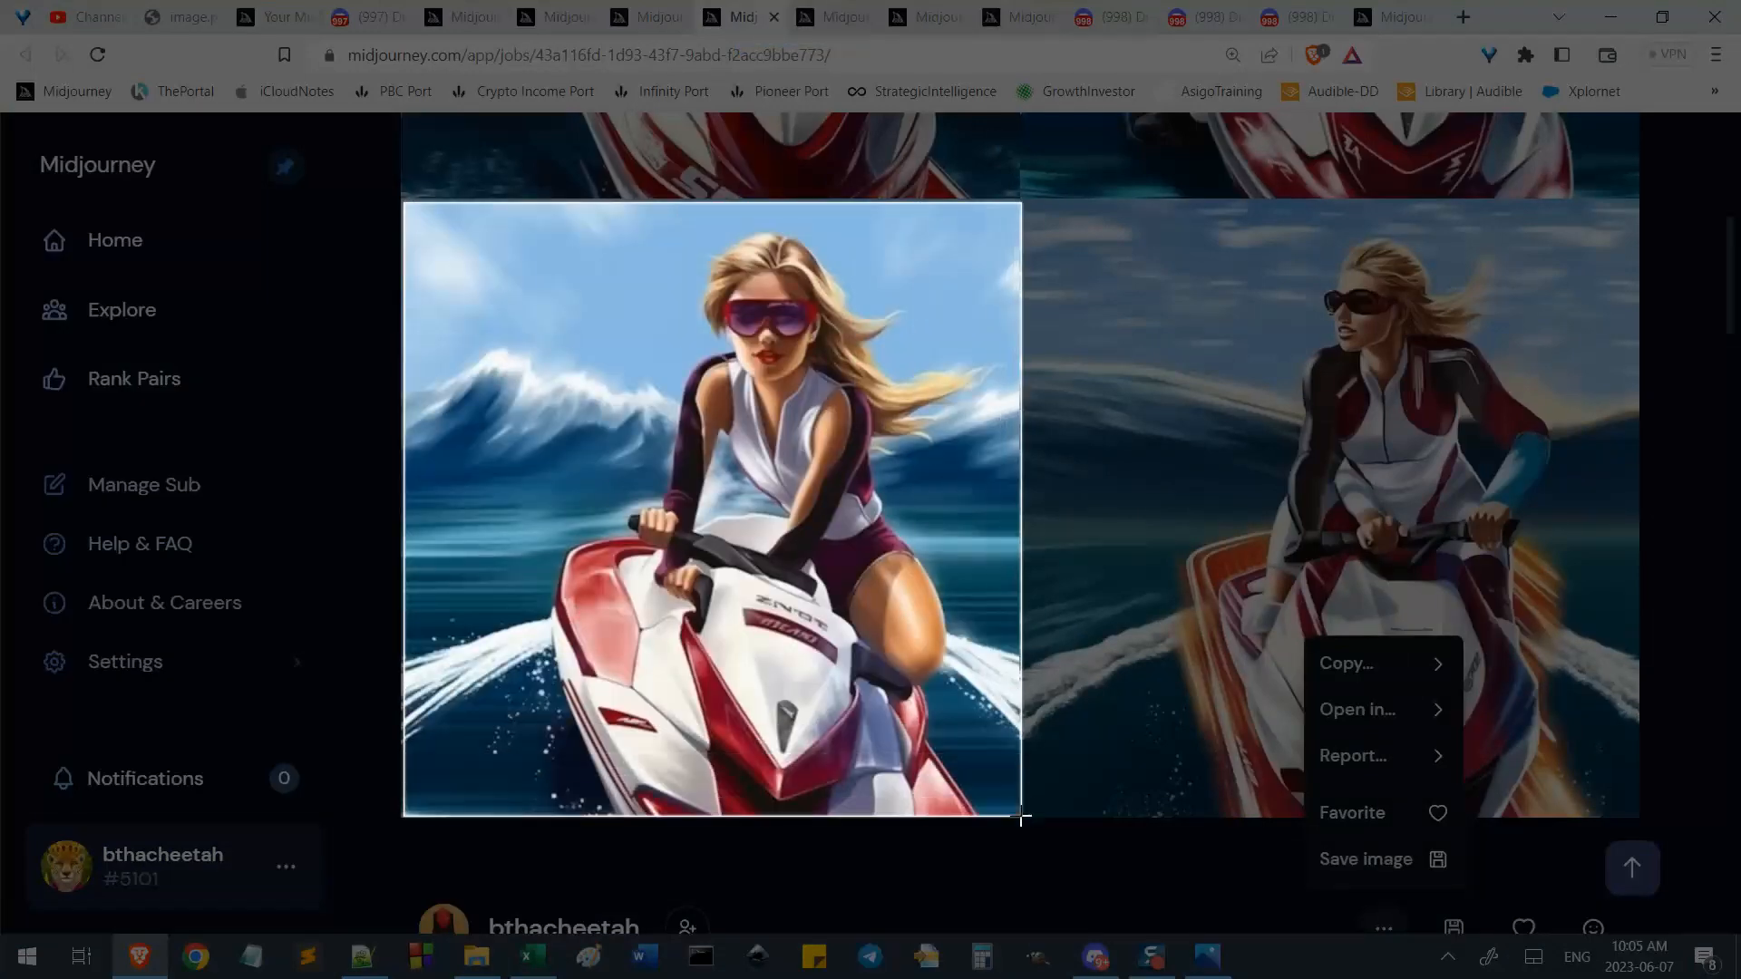
Send the snipped blonde rider image to the Midjourney Bot in Discord and return to the browser.
key(alt+Tab)
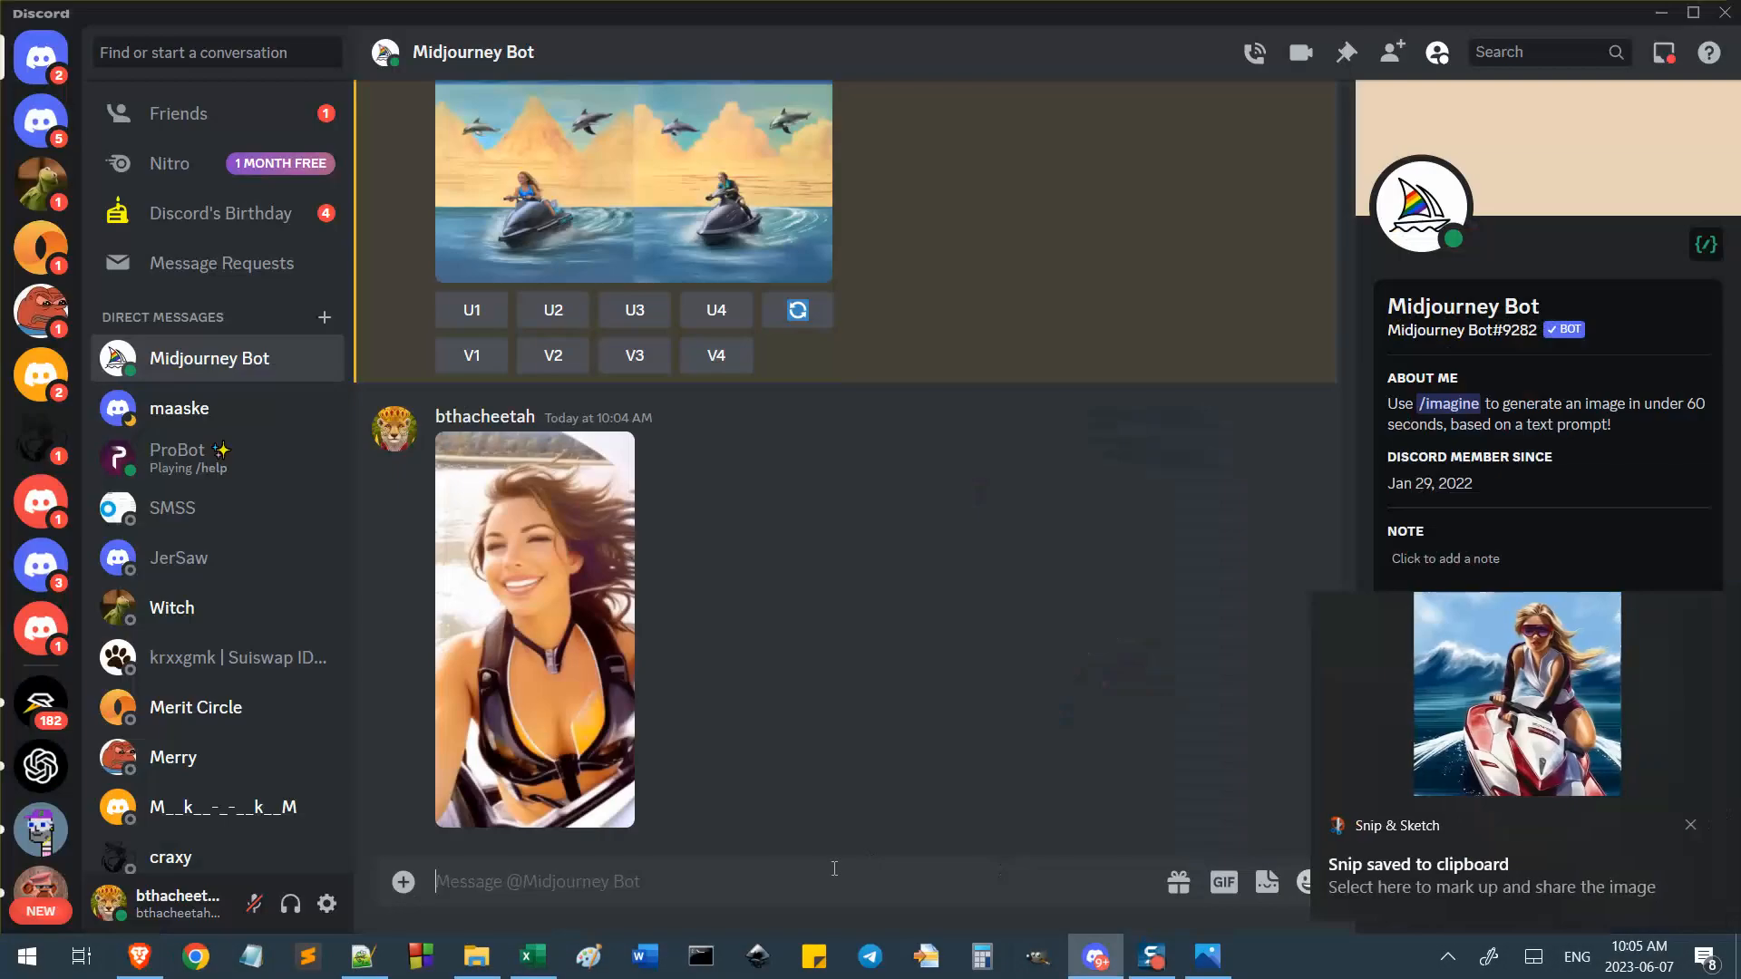
key(ctrl+v)
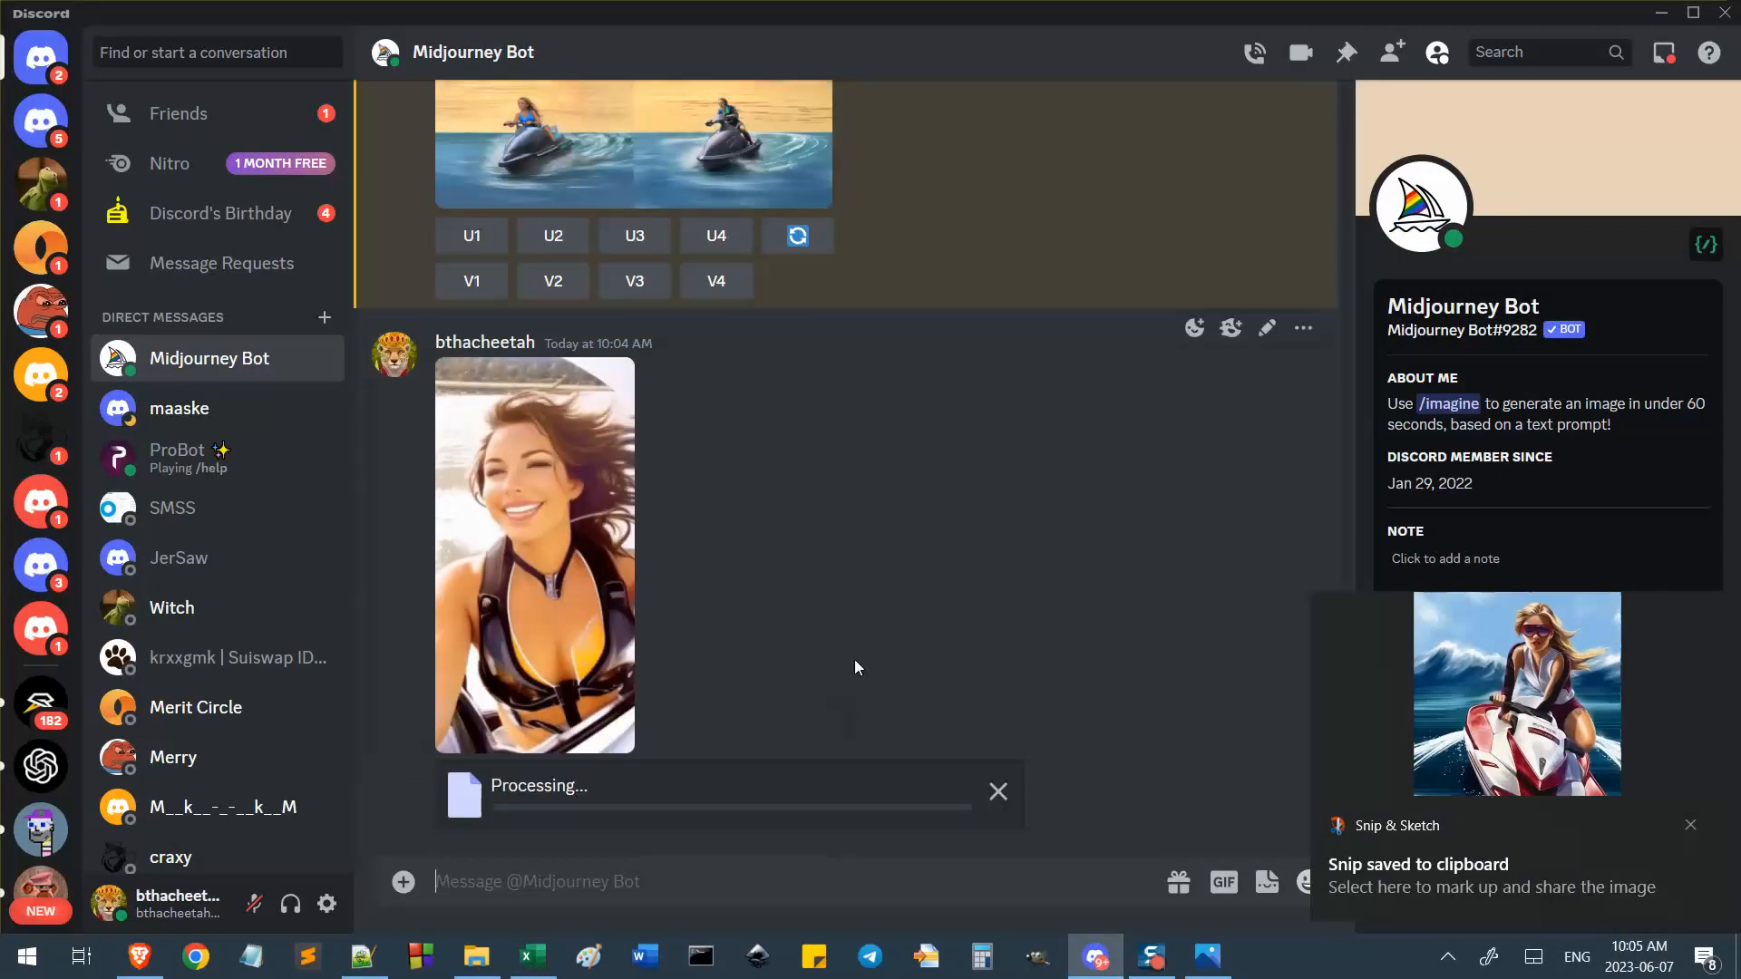
key(alt+Tab)
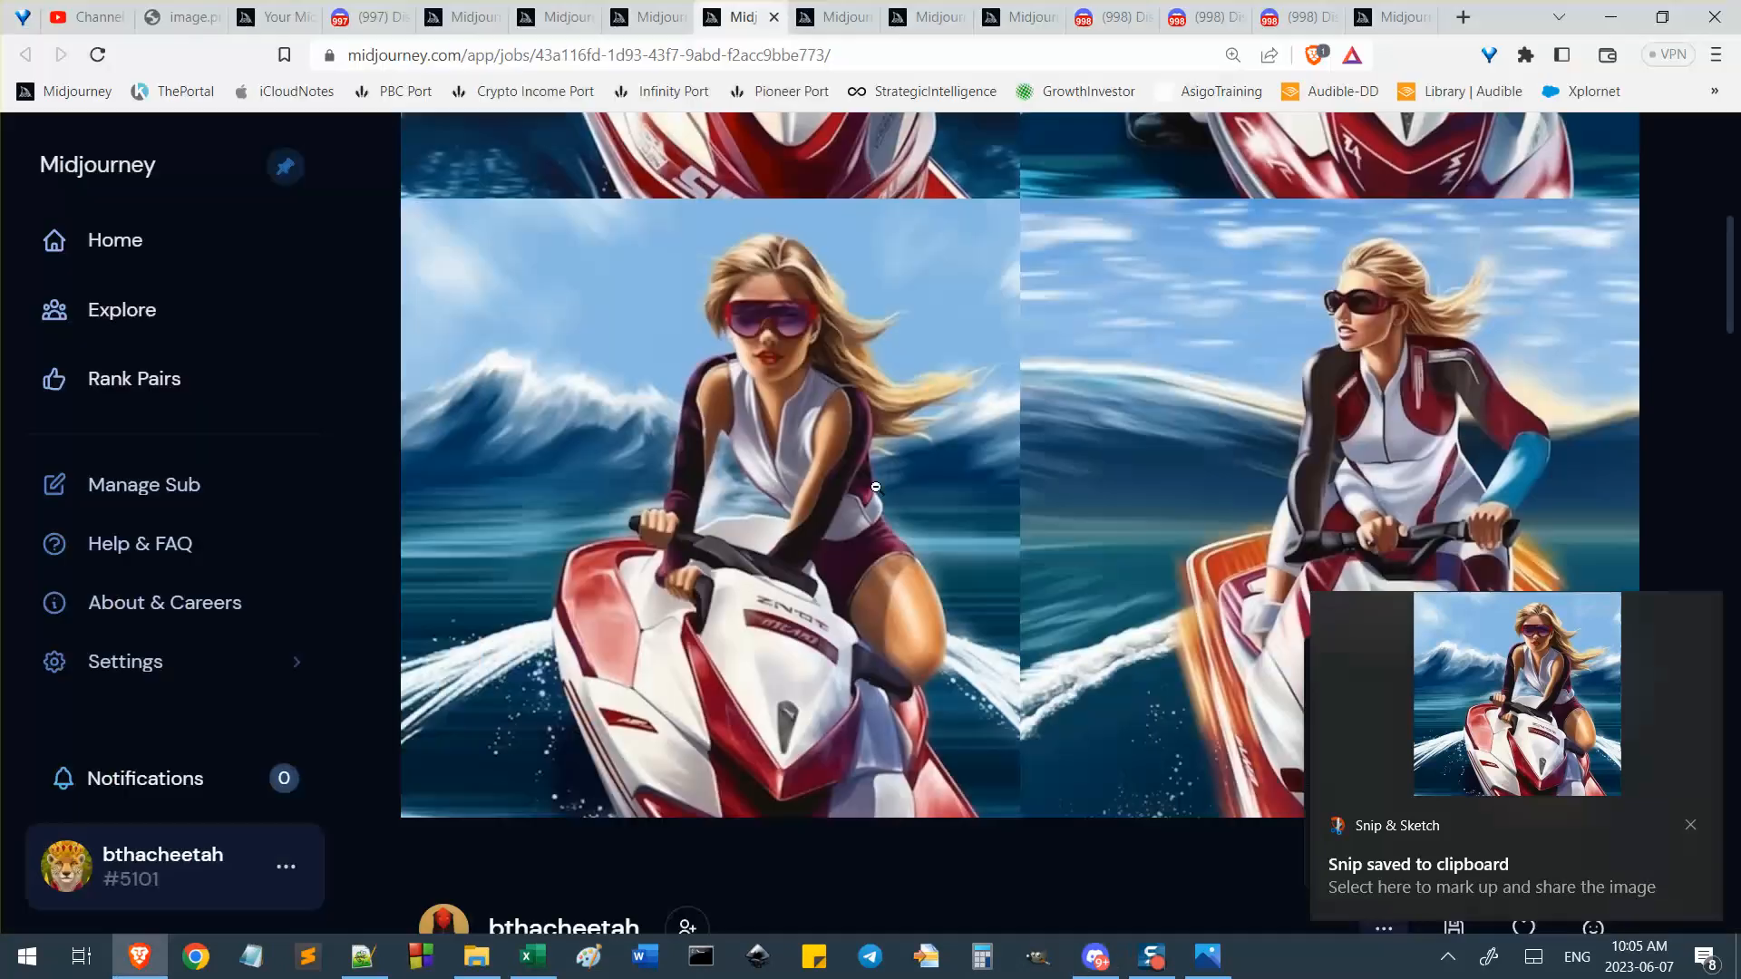
Open the blonde jetski rider job in Discord from the image's options.
scroll(904, 476, up, 3)
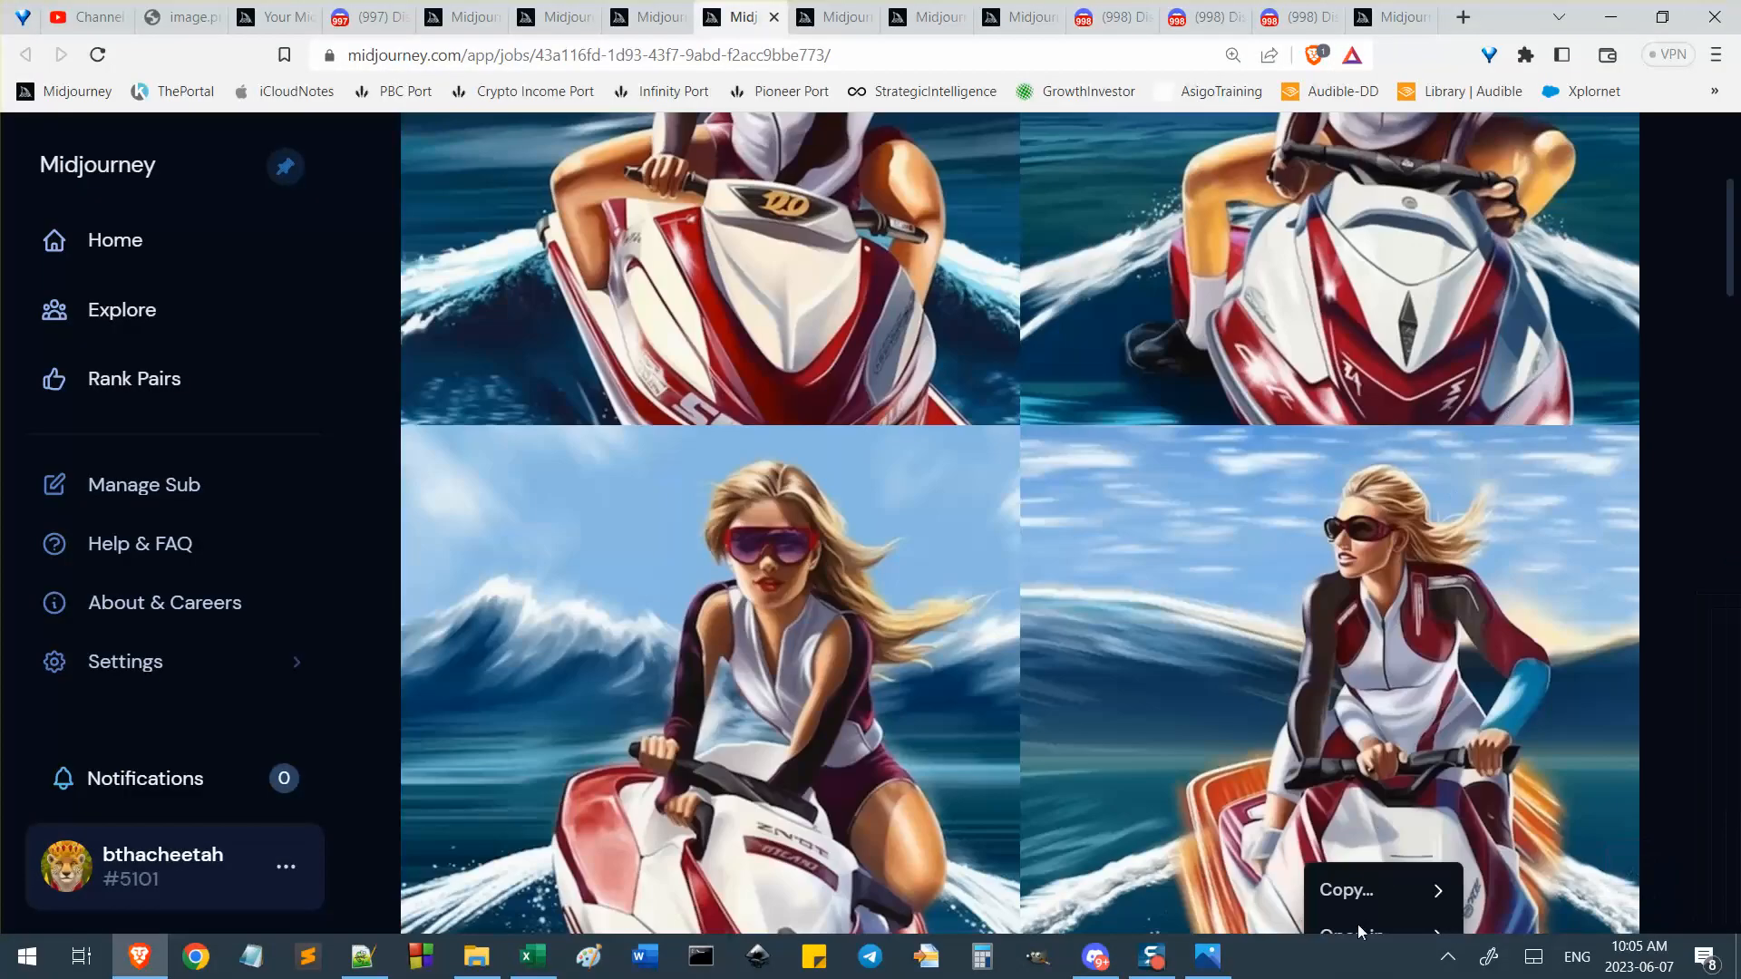
scroll(1577, 780, down, 3)
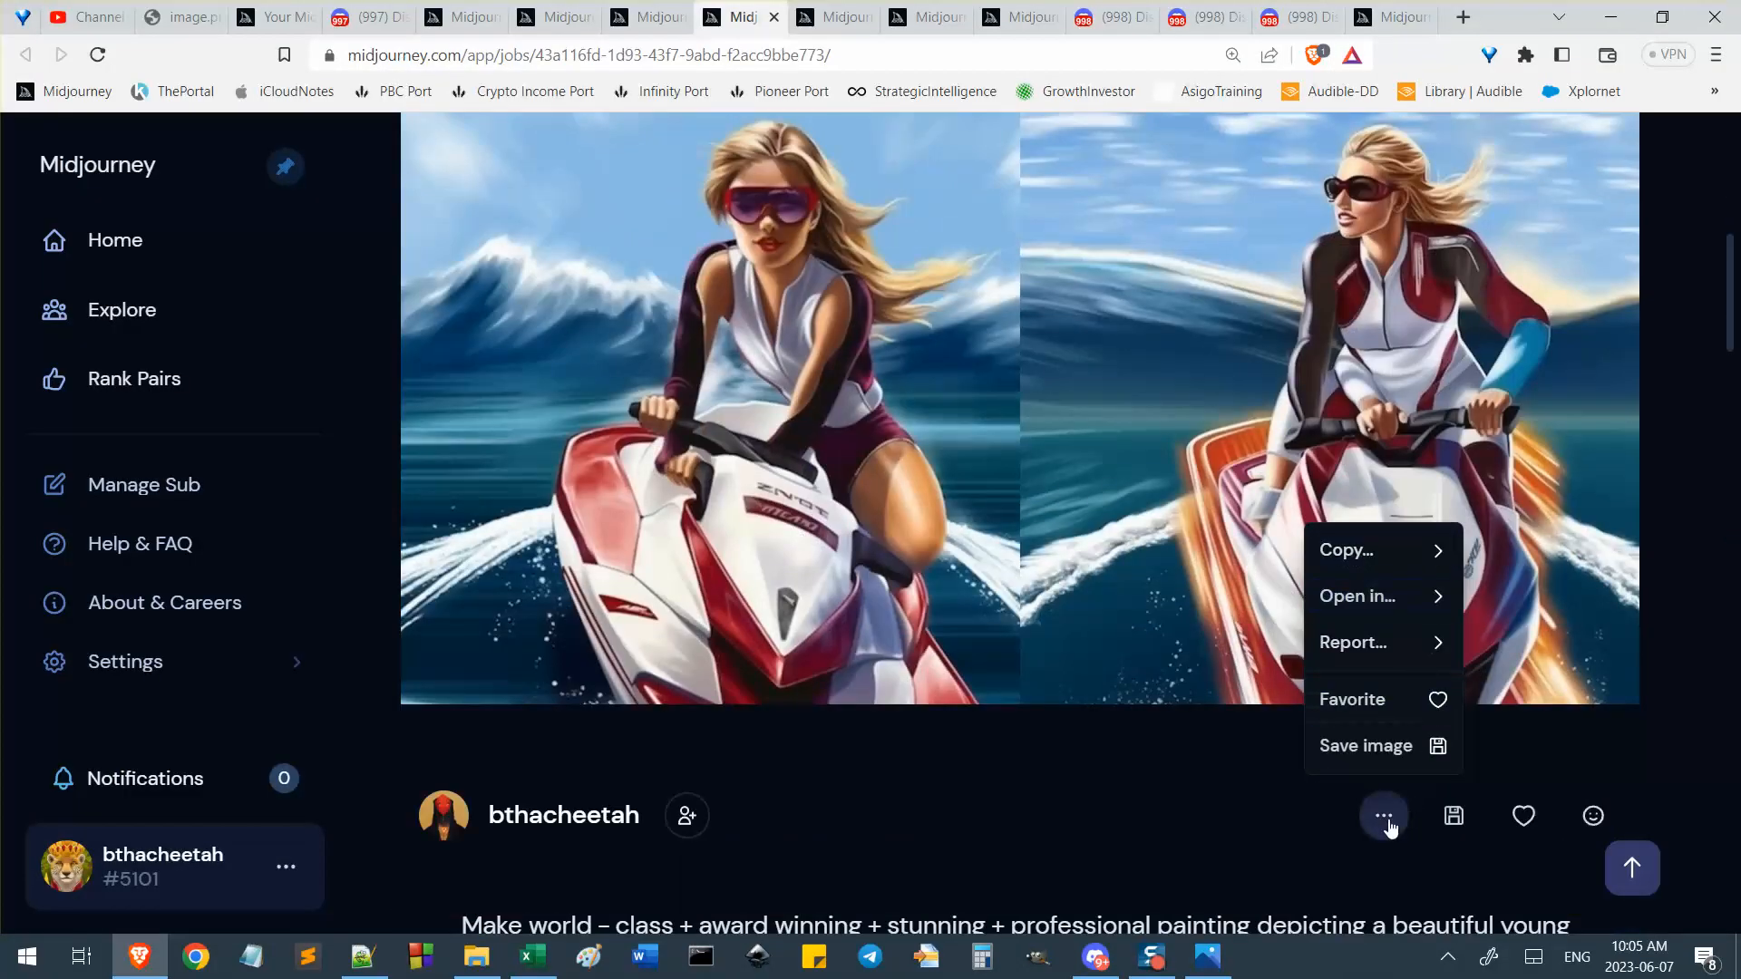
click(1388, 821)
mouse_move(1392, 595)
click(1546, 591)
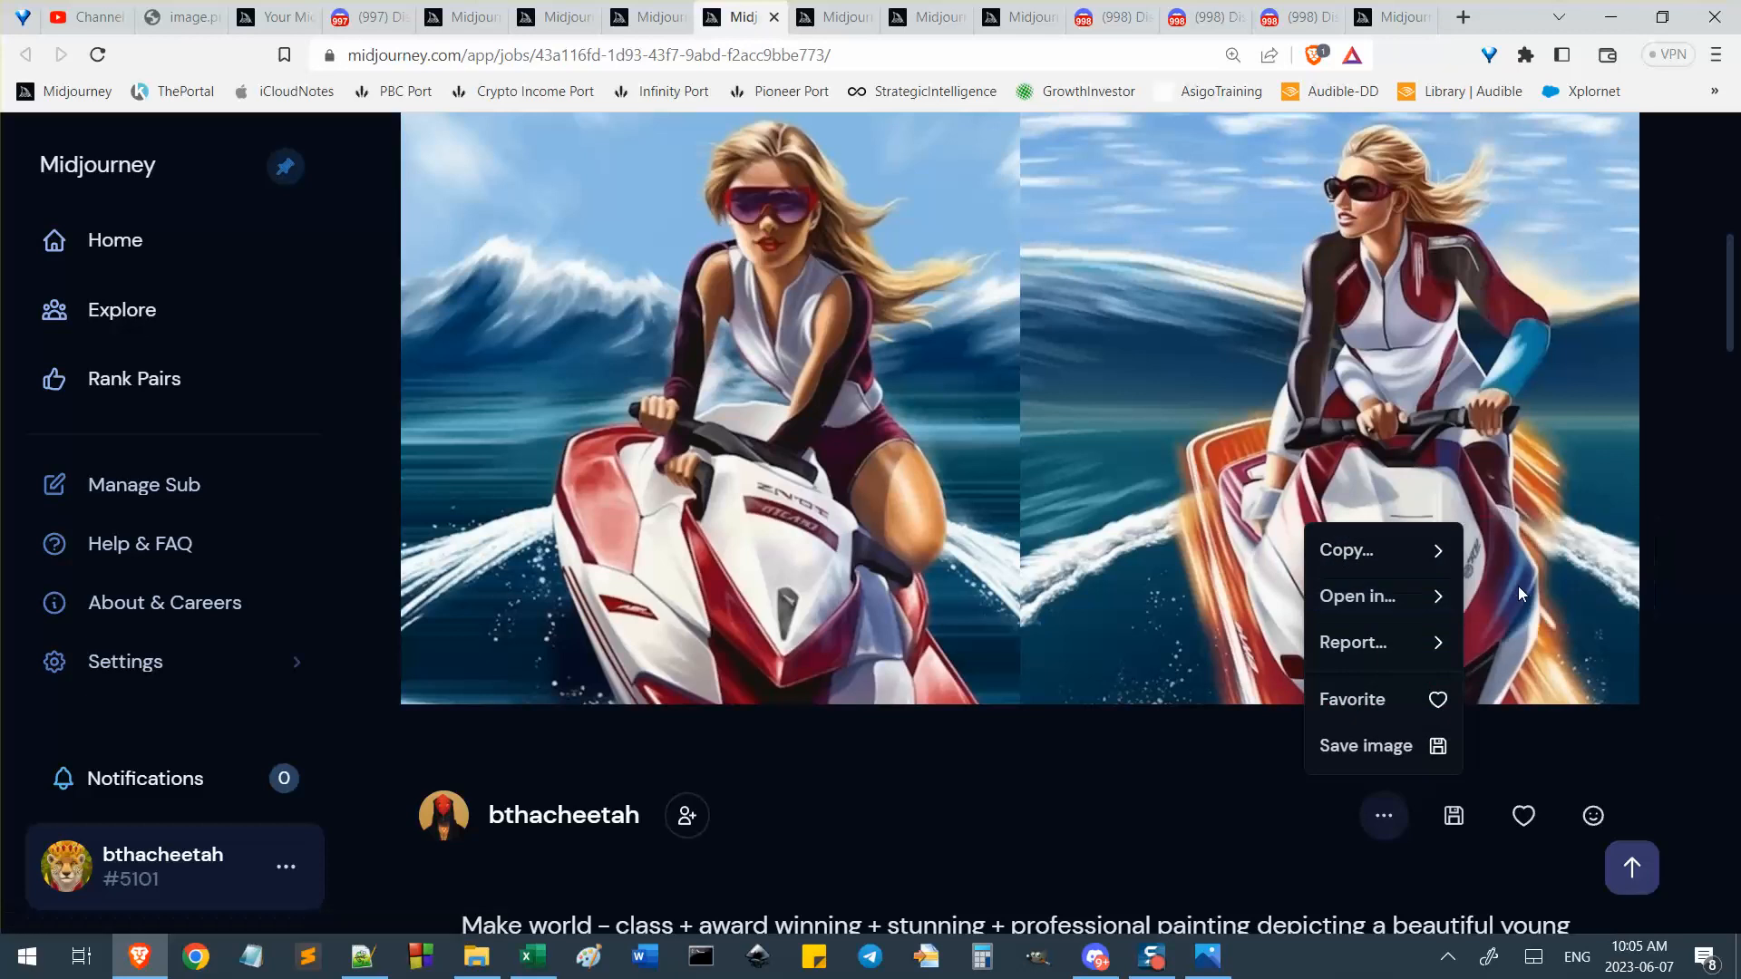
Upscale the third image of the blonde jetski rider grid, the rider wearing purple goggles, in the Discord browser tab.
click(708, 12)
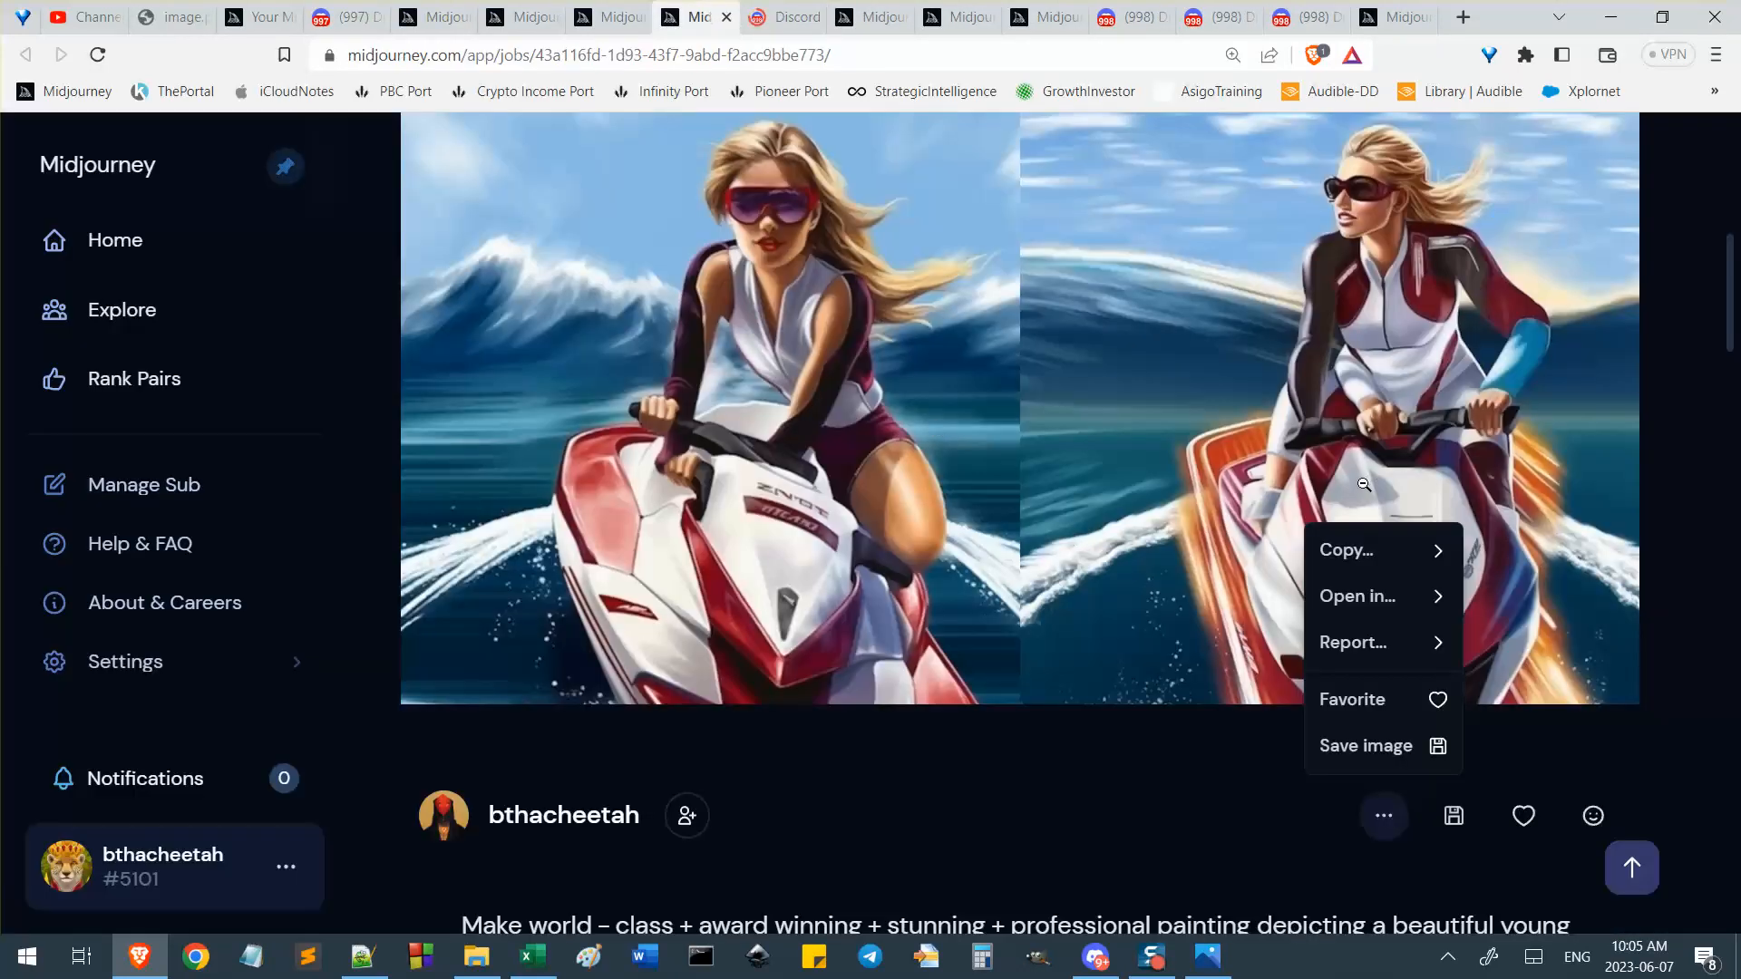
click(871, 343)
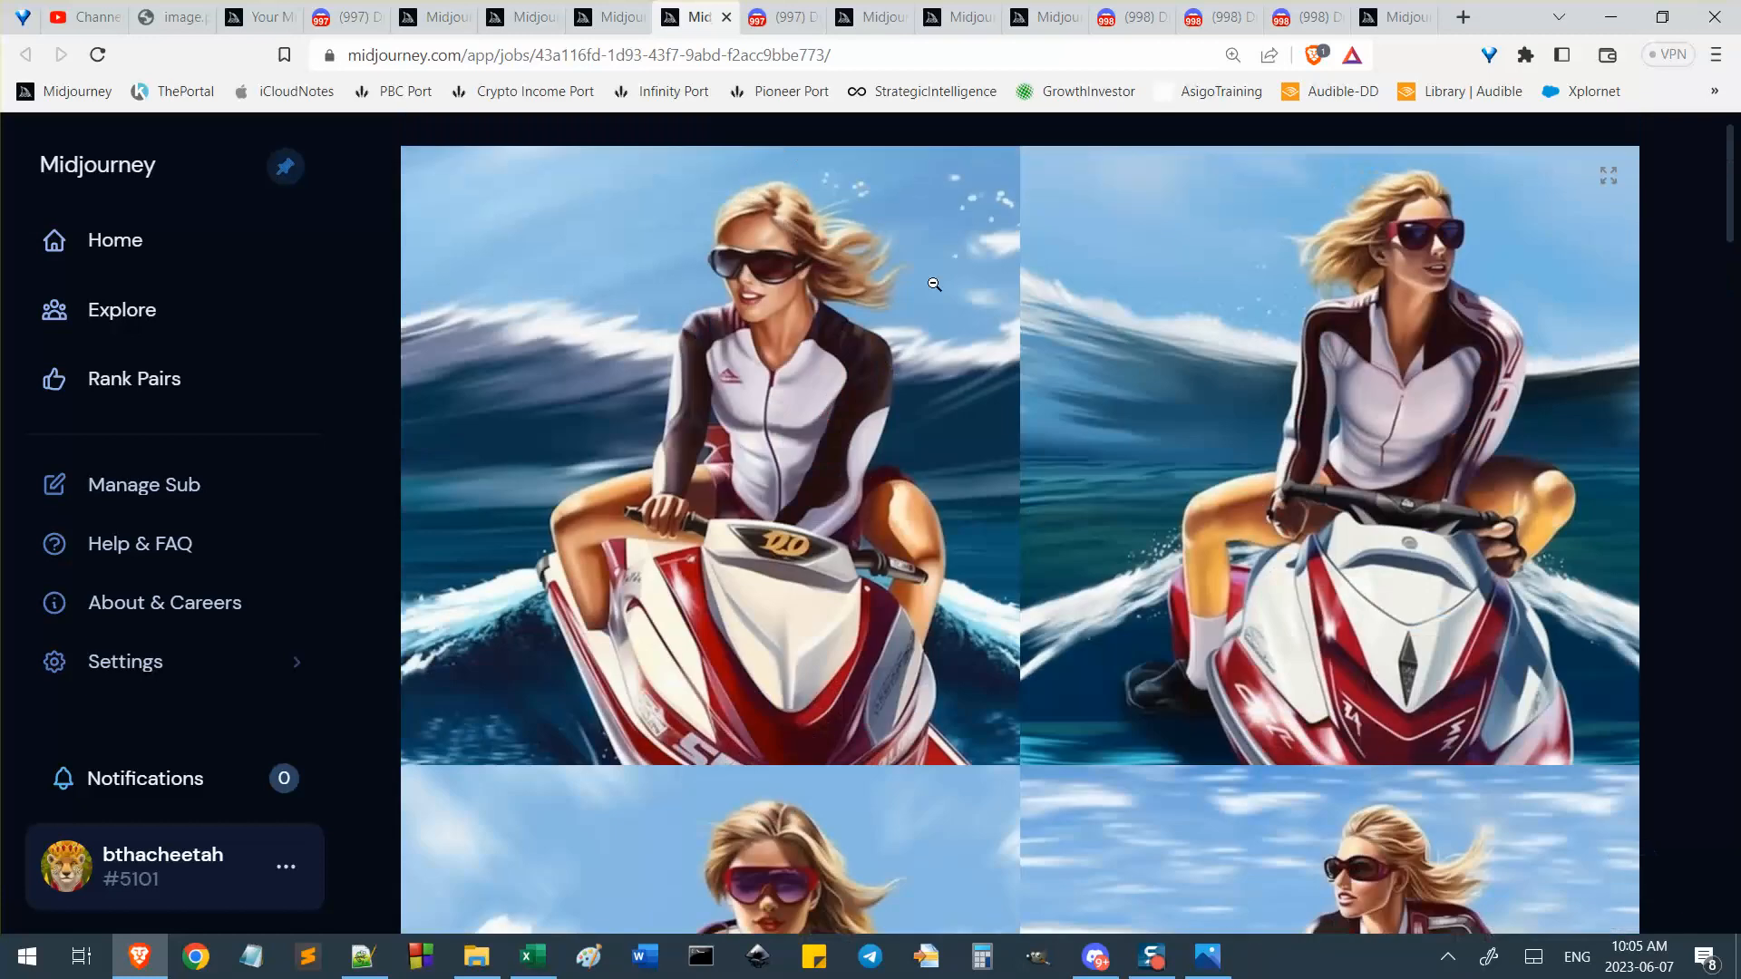
click(880, 259)
click(802, 9)
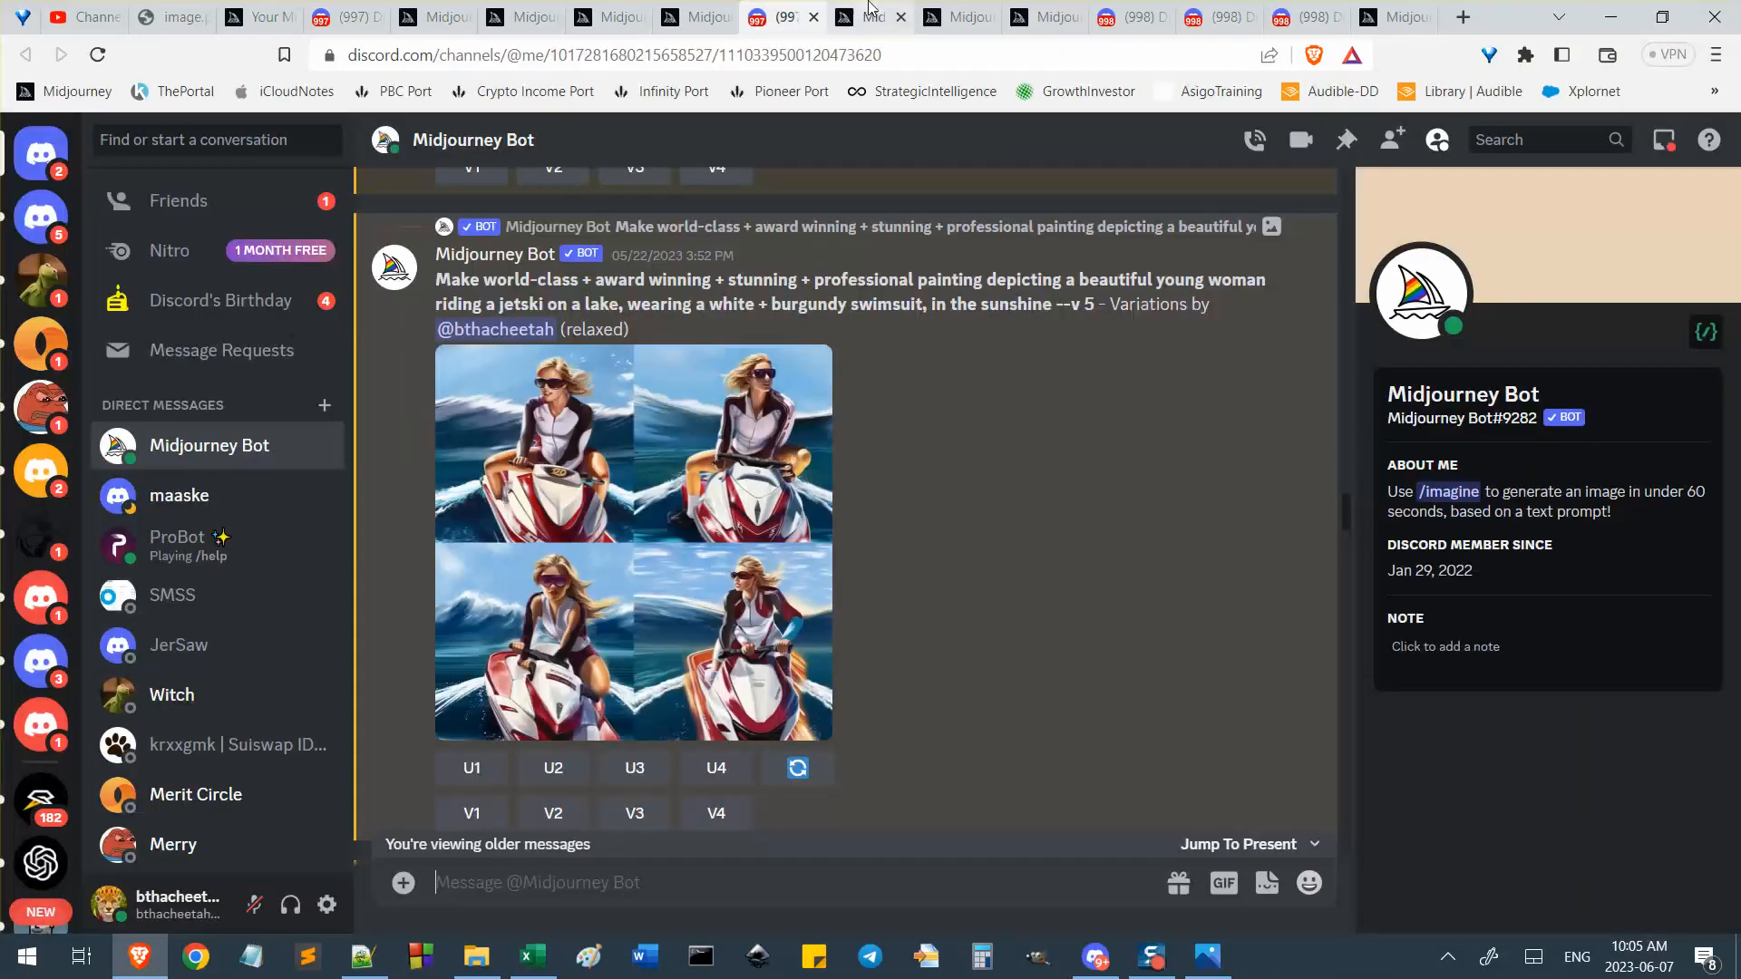
click(635, 768)
Open the burgundy jetski job with the large splashes, enlarge its grid and snip the upper-left image with the light rays.
click(861, 11)
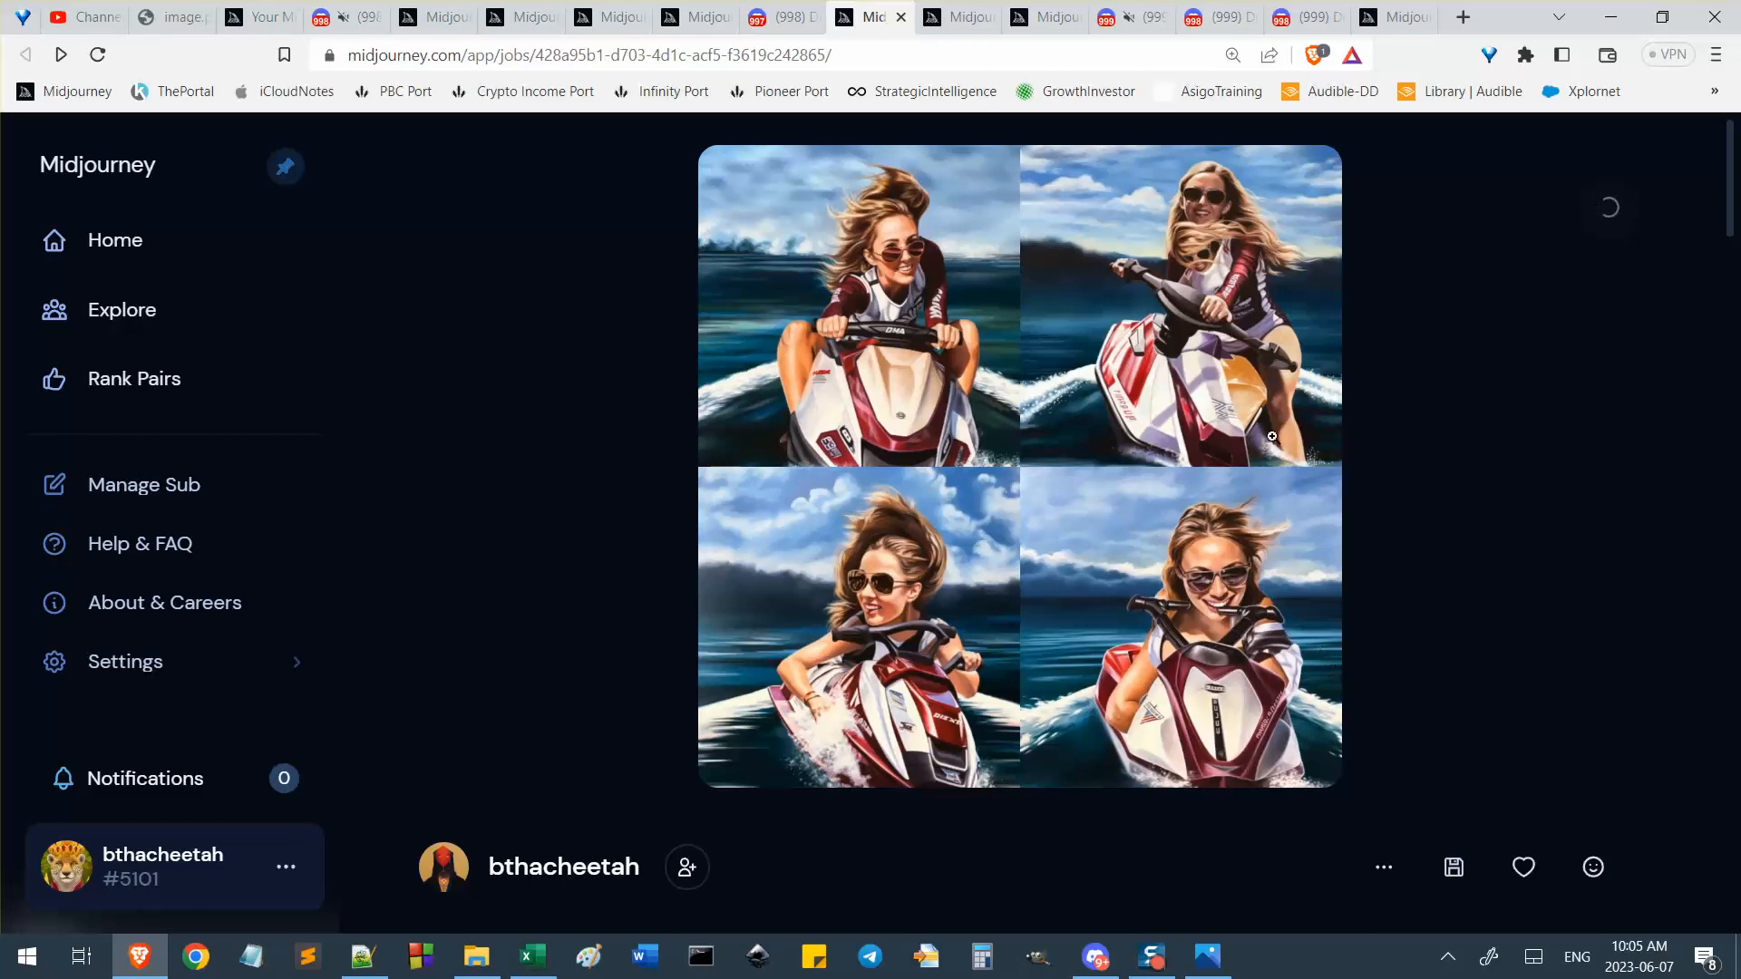
click(961, 17)
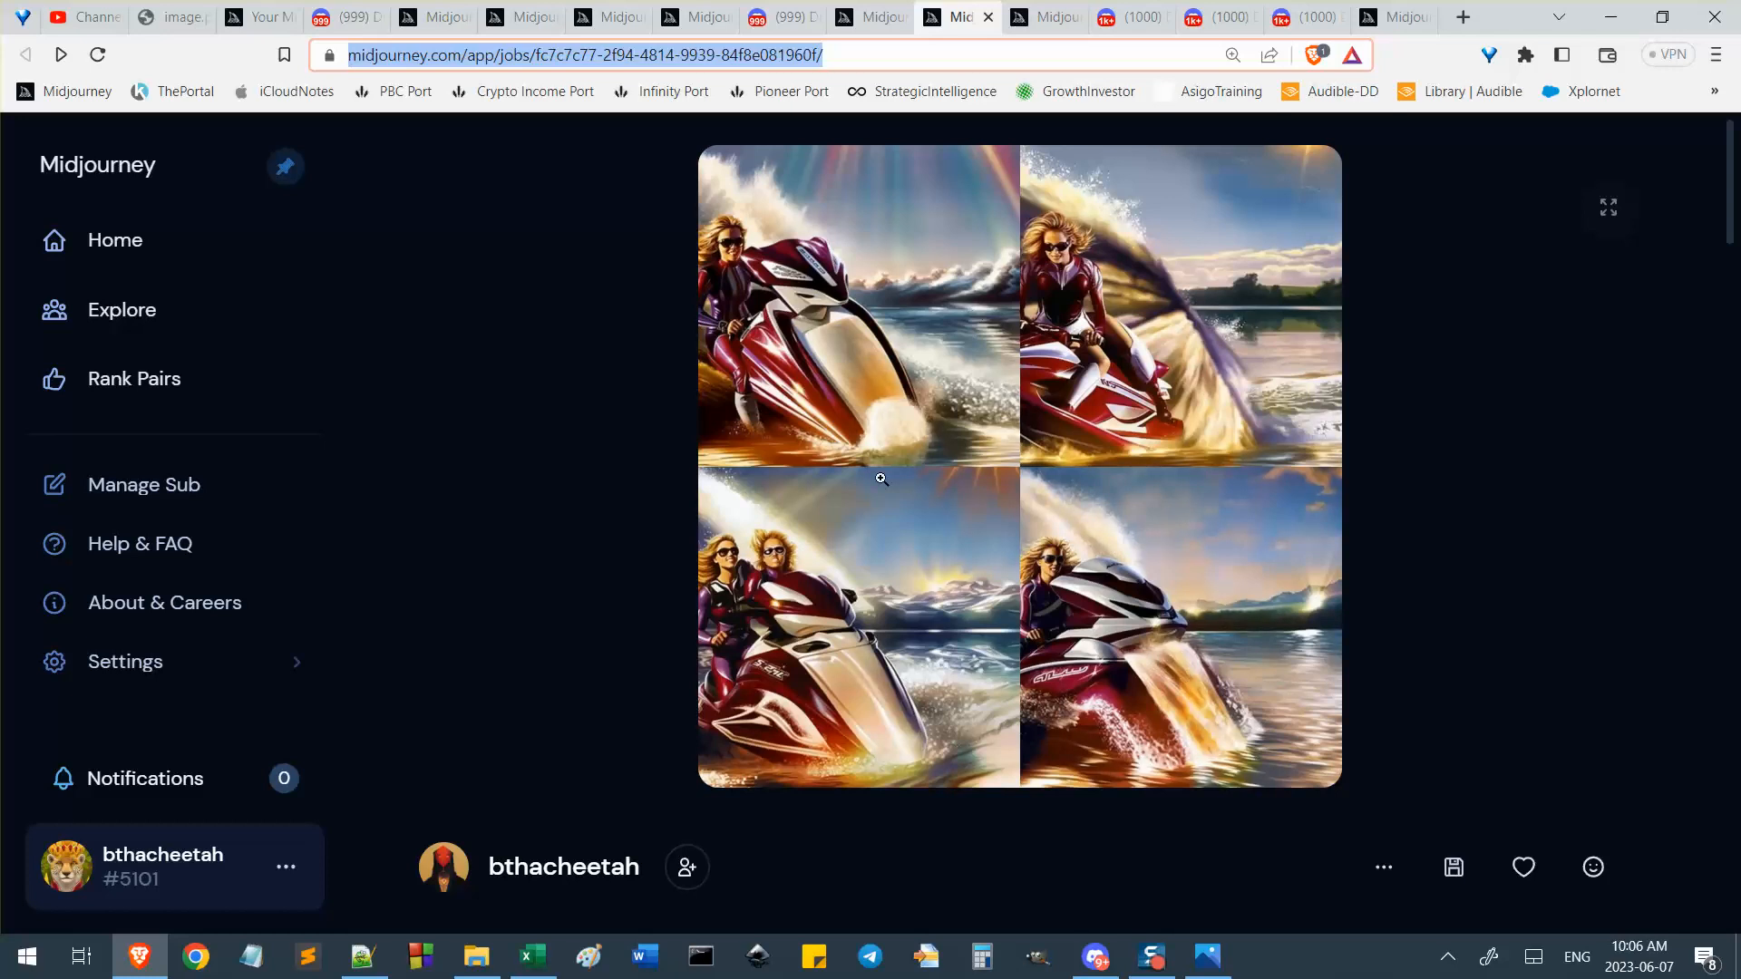
click(879, 327)
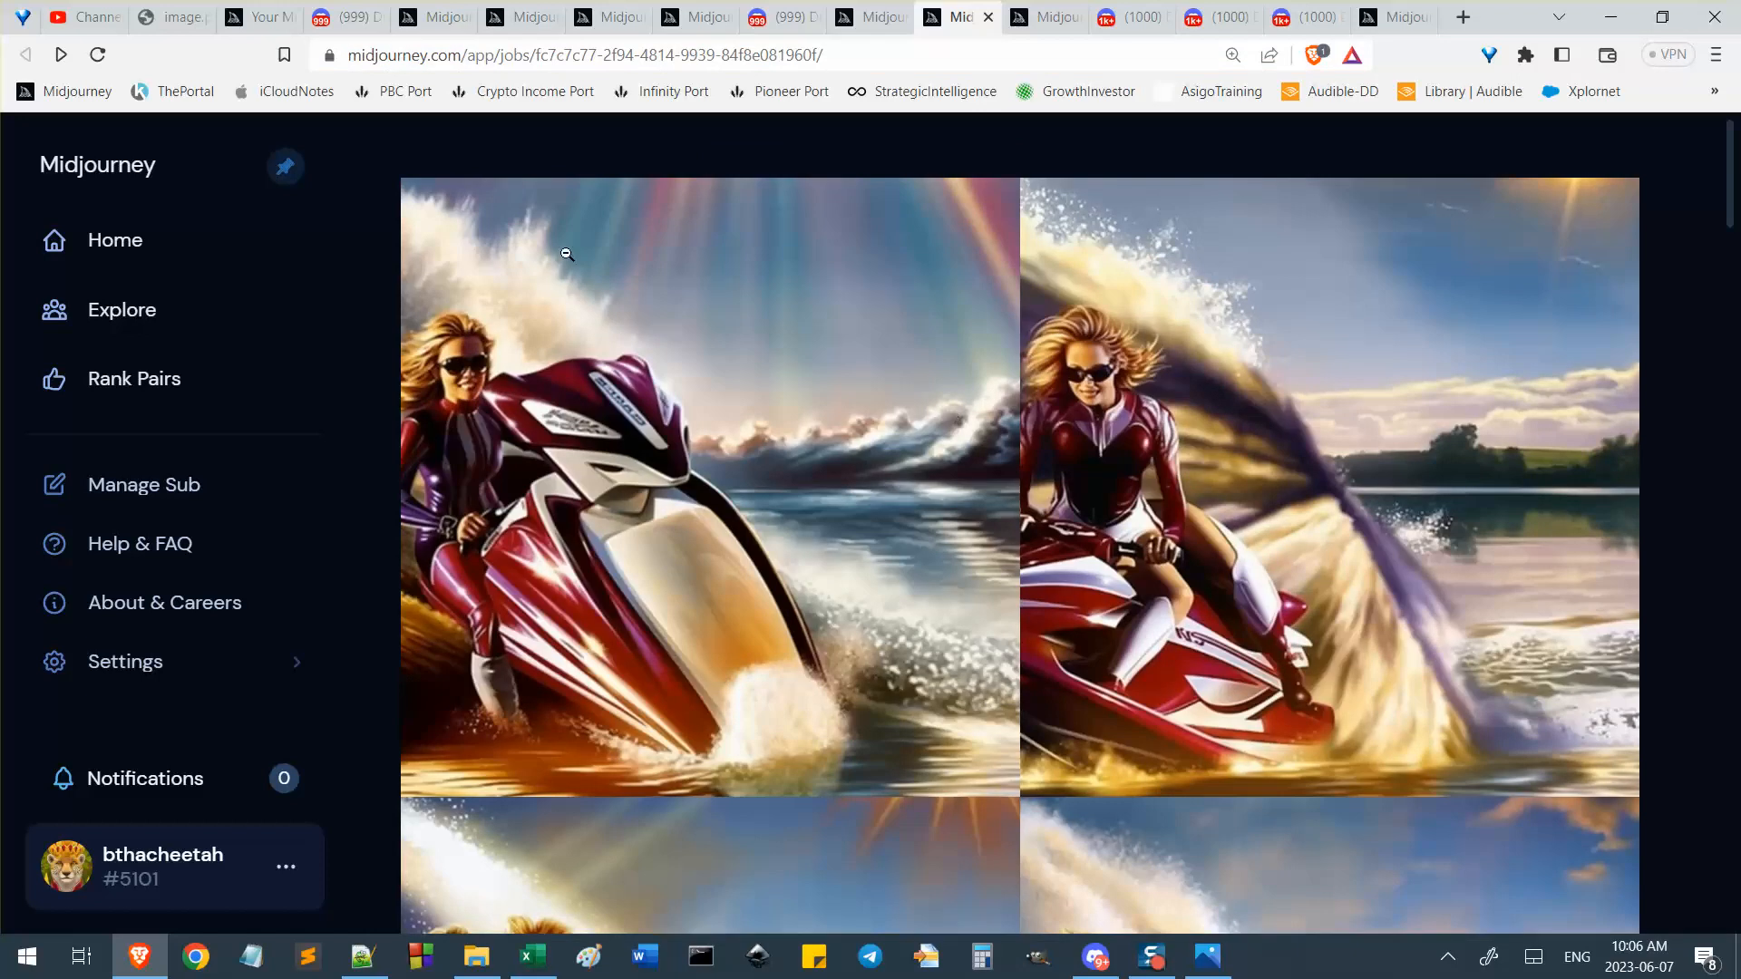
key(super+shift+s)
drag(406, 186, 1016, 788)
Switch to Discord and send the snipped burgundy jetski image to the Midjourney Bot.
key(alt+Tab)
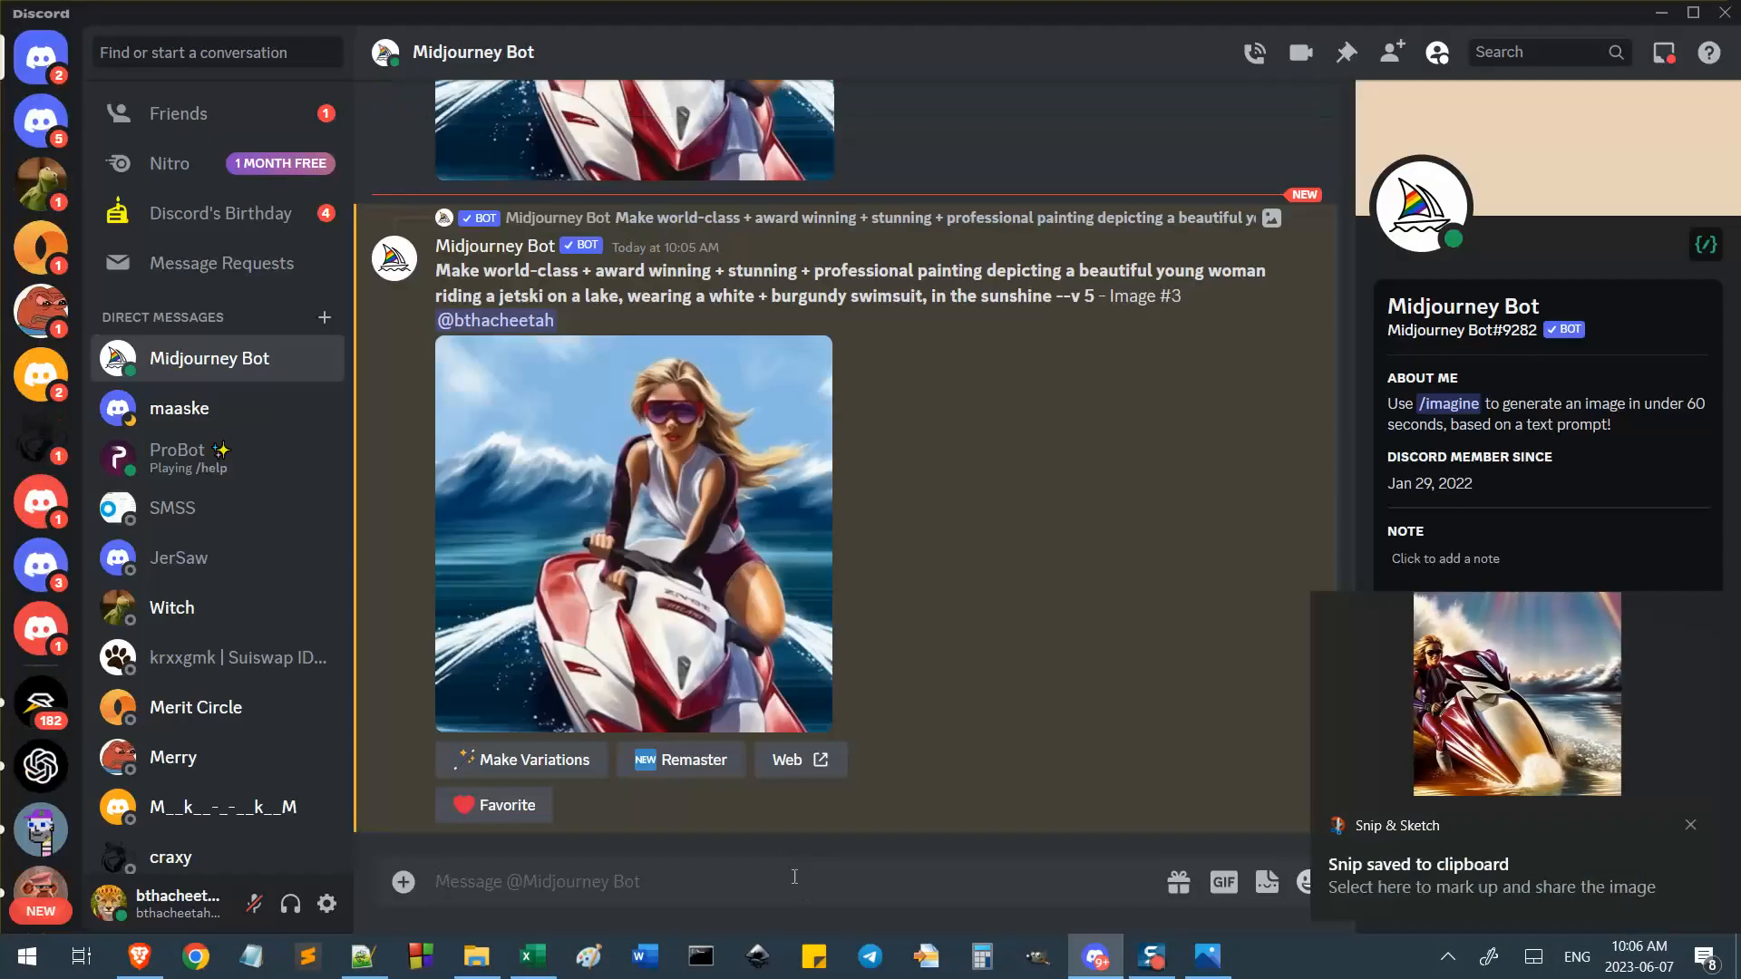
key(ctrl+v)
key(Return)
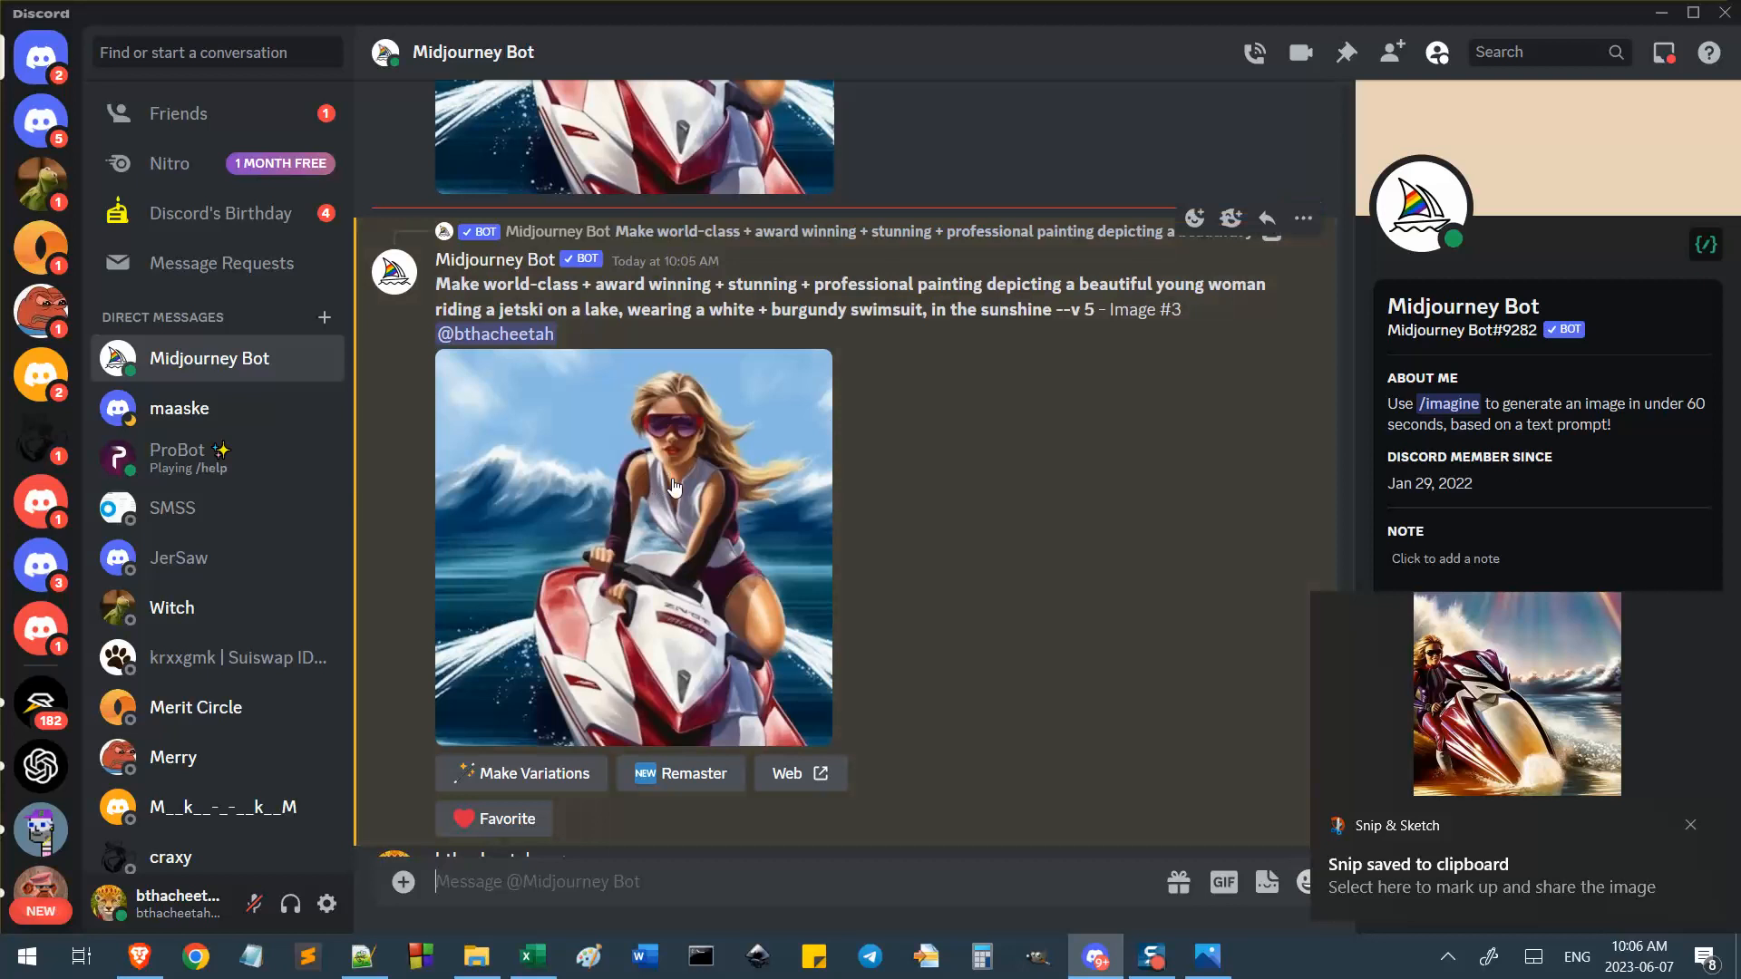
Open the upscaled blonde rider image in the browser and copy its full web address.
scroll(657, 540, up, 6)
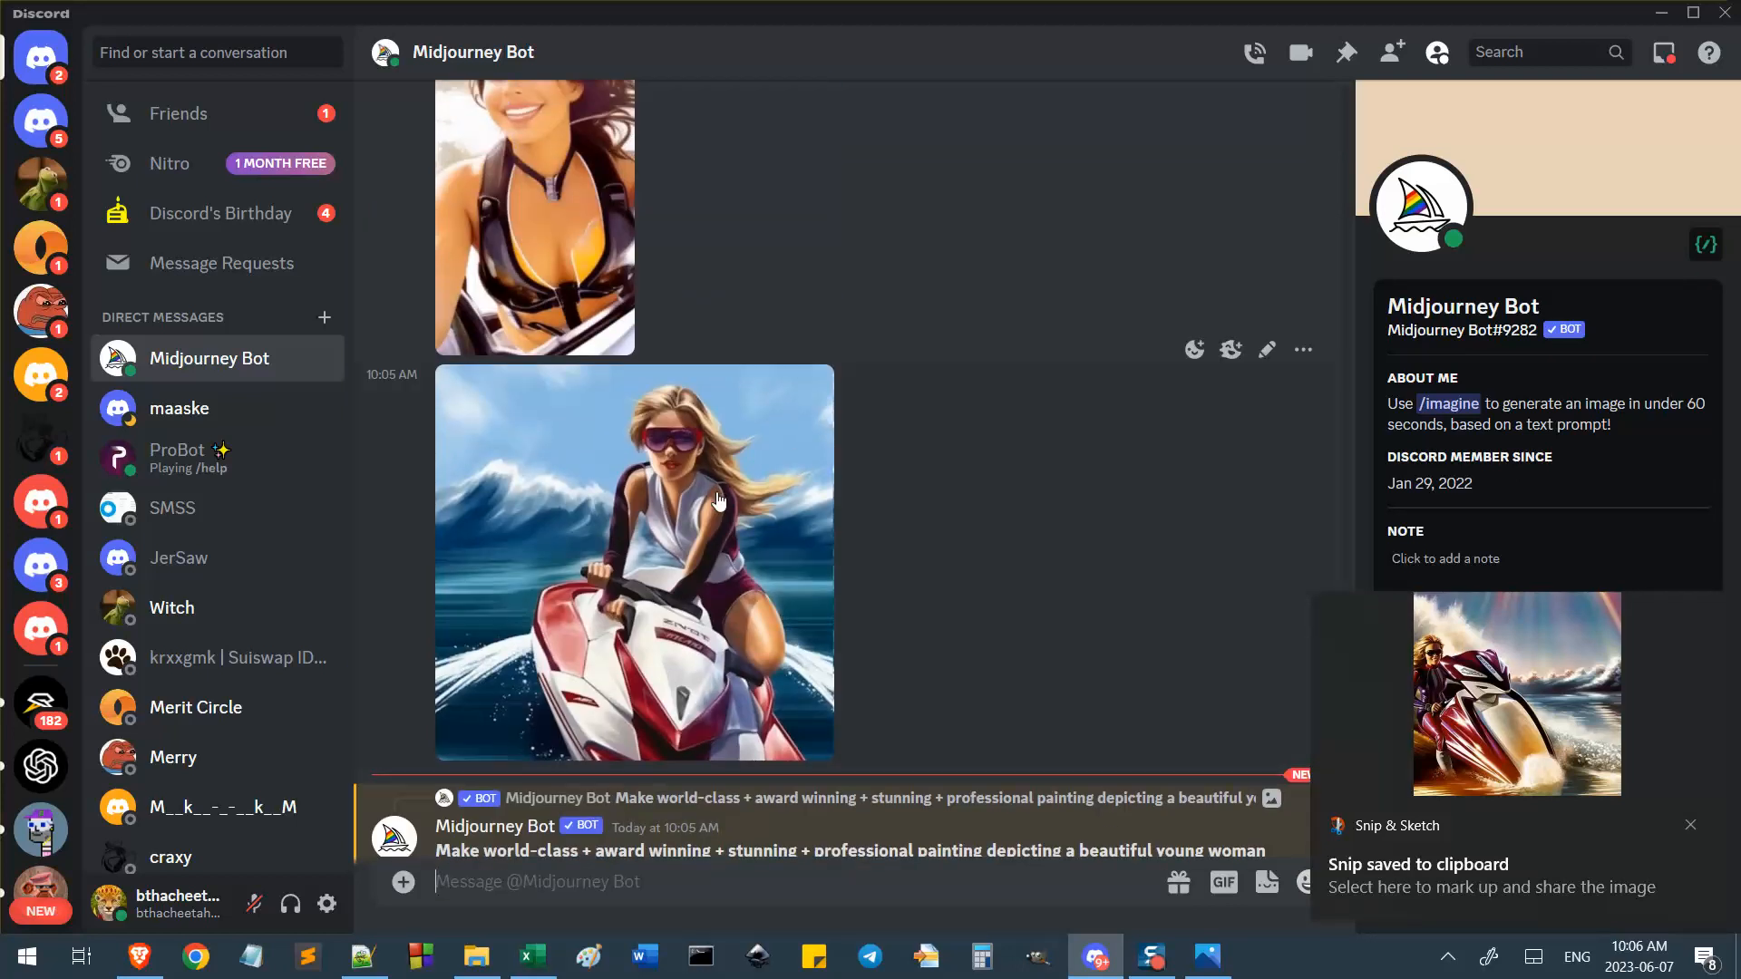
scroll(719, 500, down, 5)
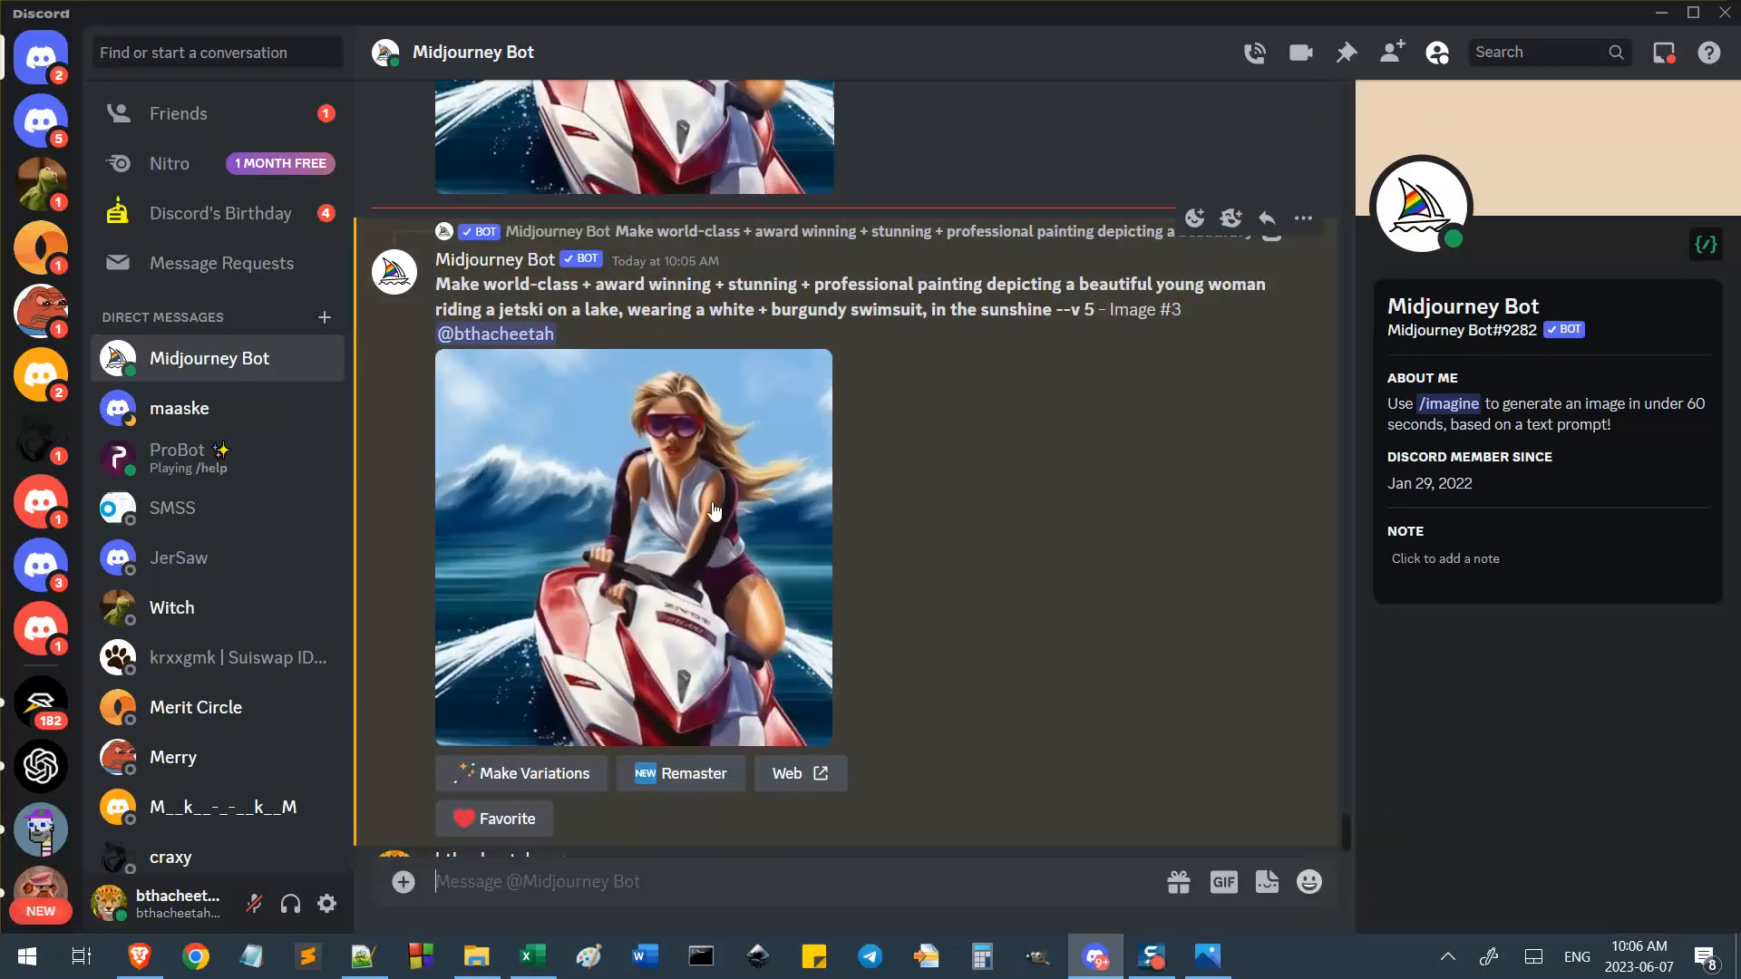
click(715, 510)
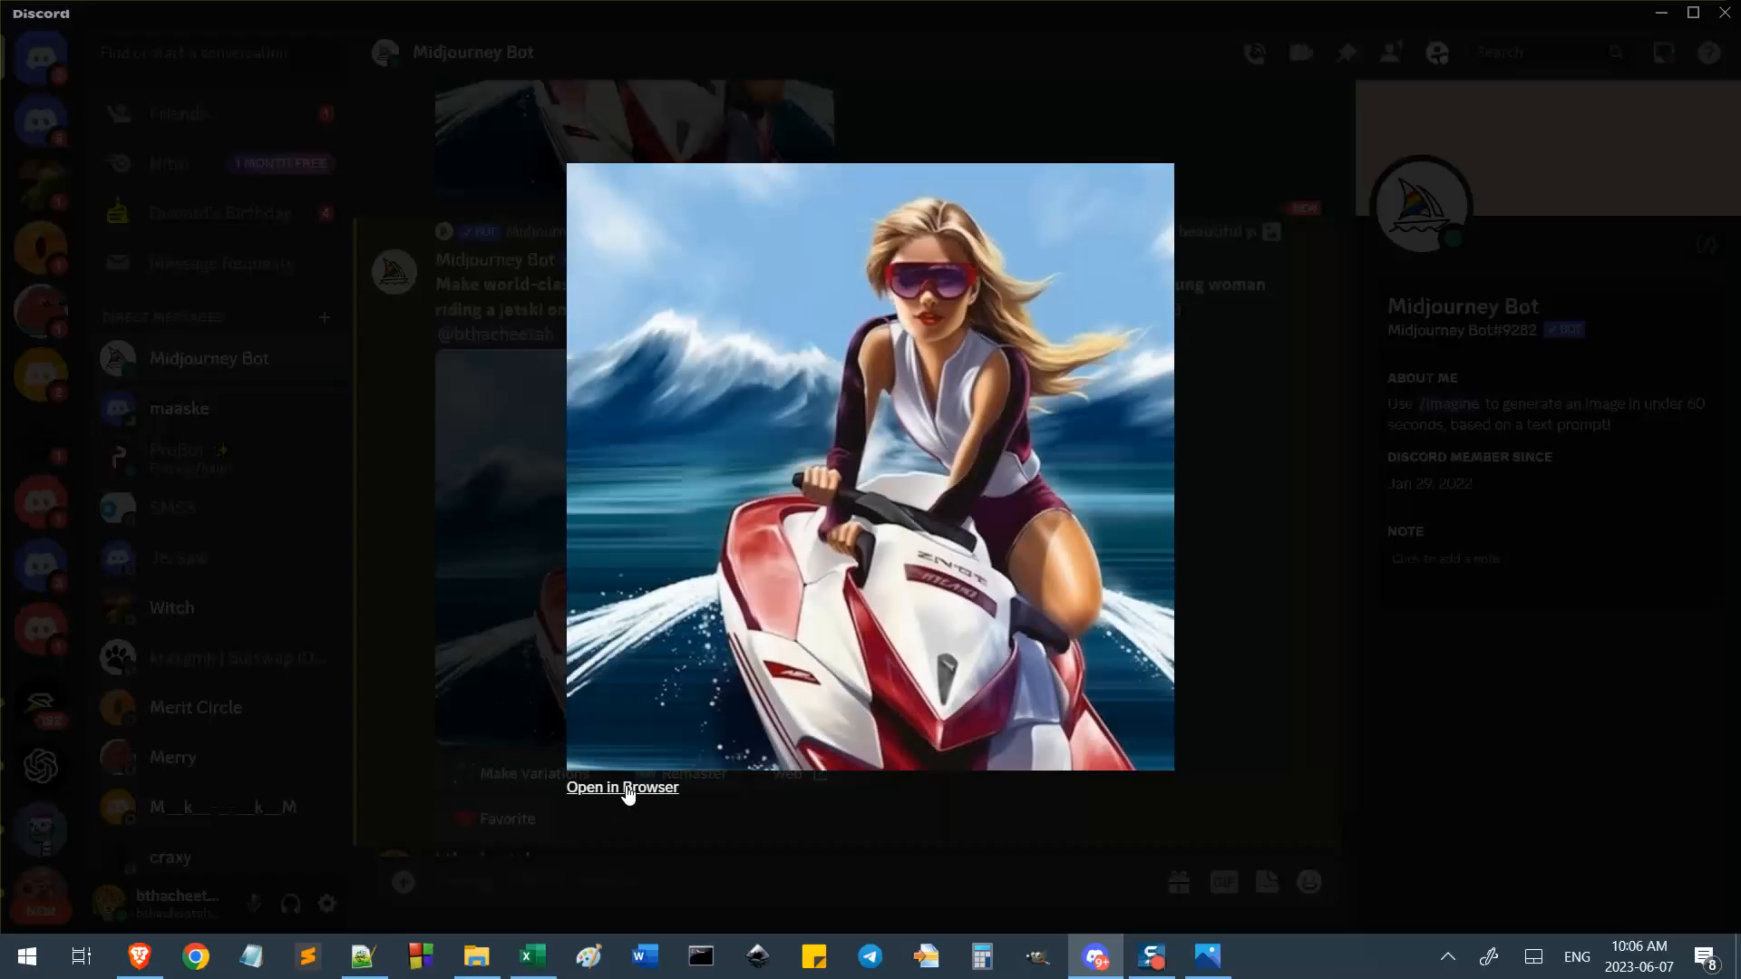
click(626, 785)
click(992, 56)
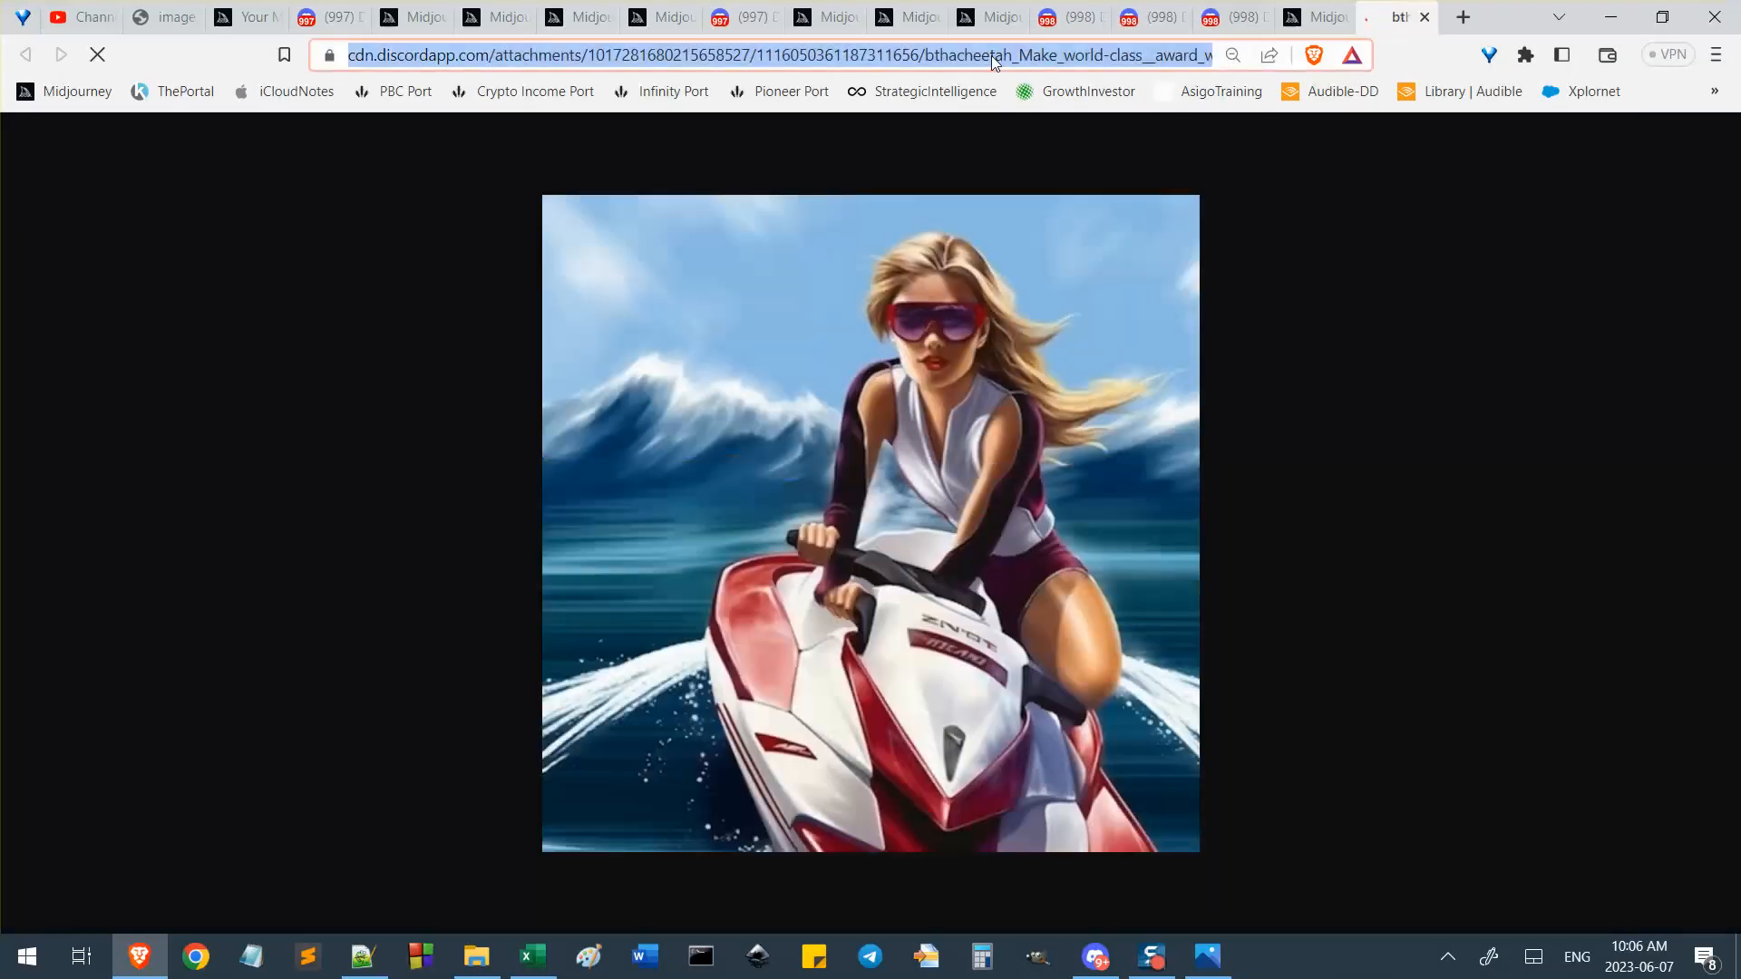
key(BackSpace)
Return to the browser's open Remix Prompt for image #2 and insert the copied image address directly before "design and render a scene".
click(1095, 957)
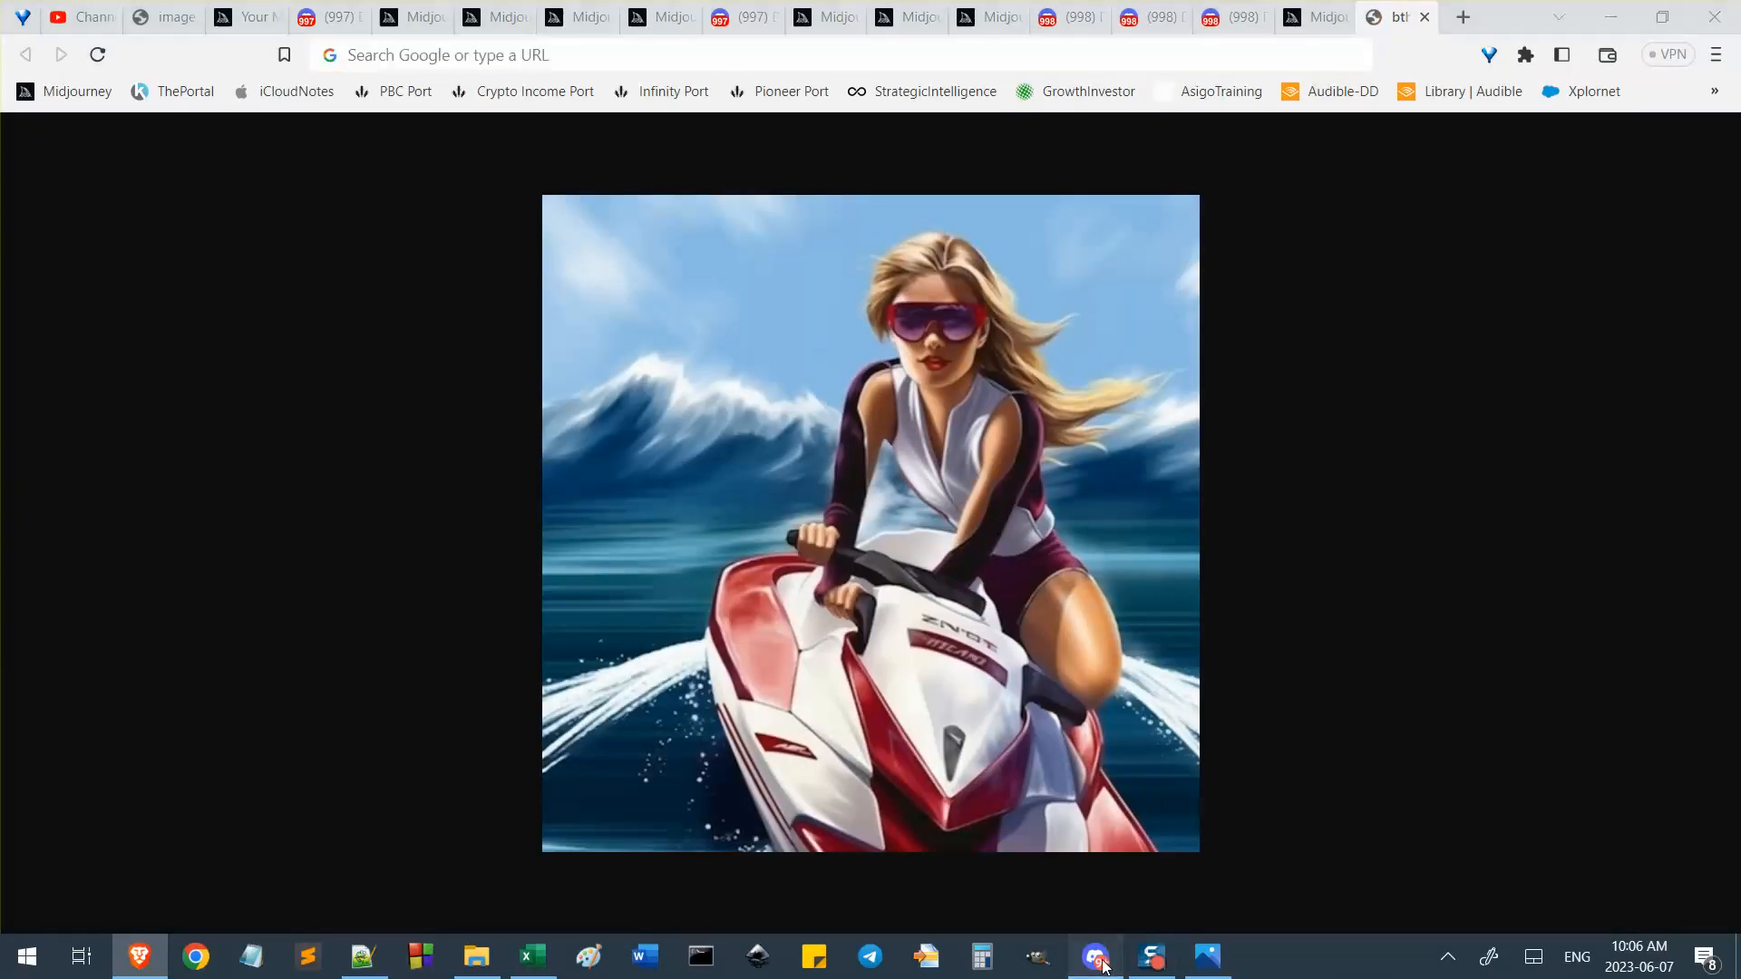
click(1139, 141)
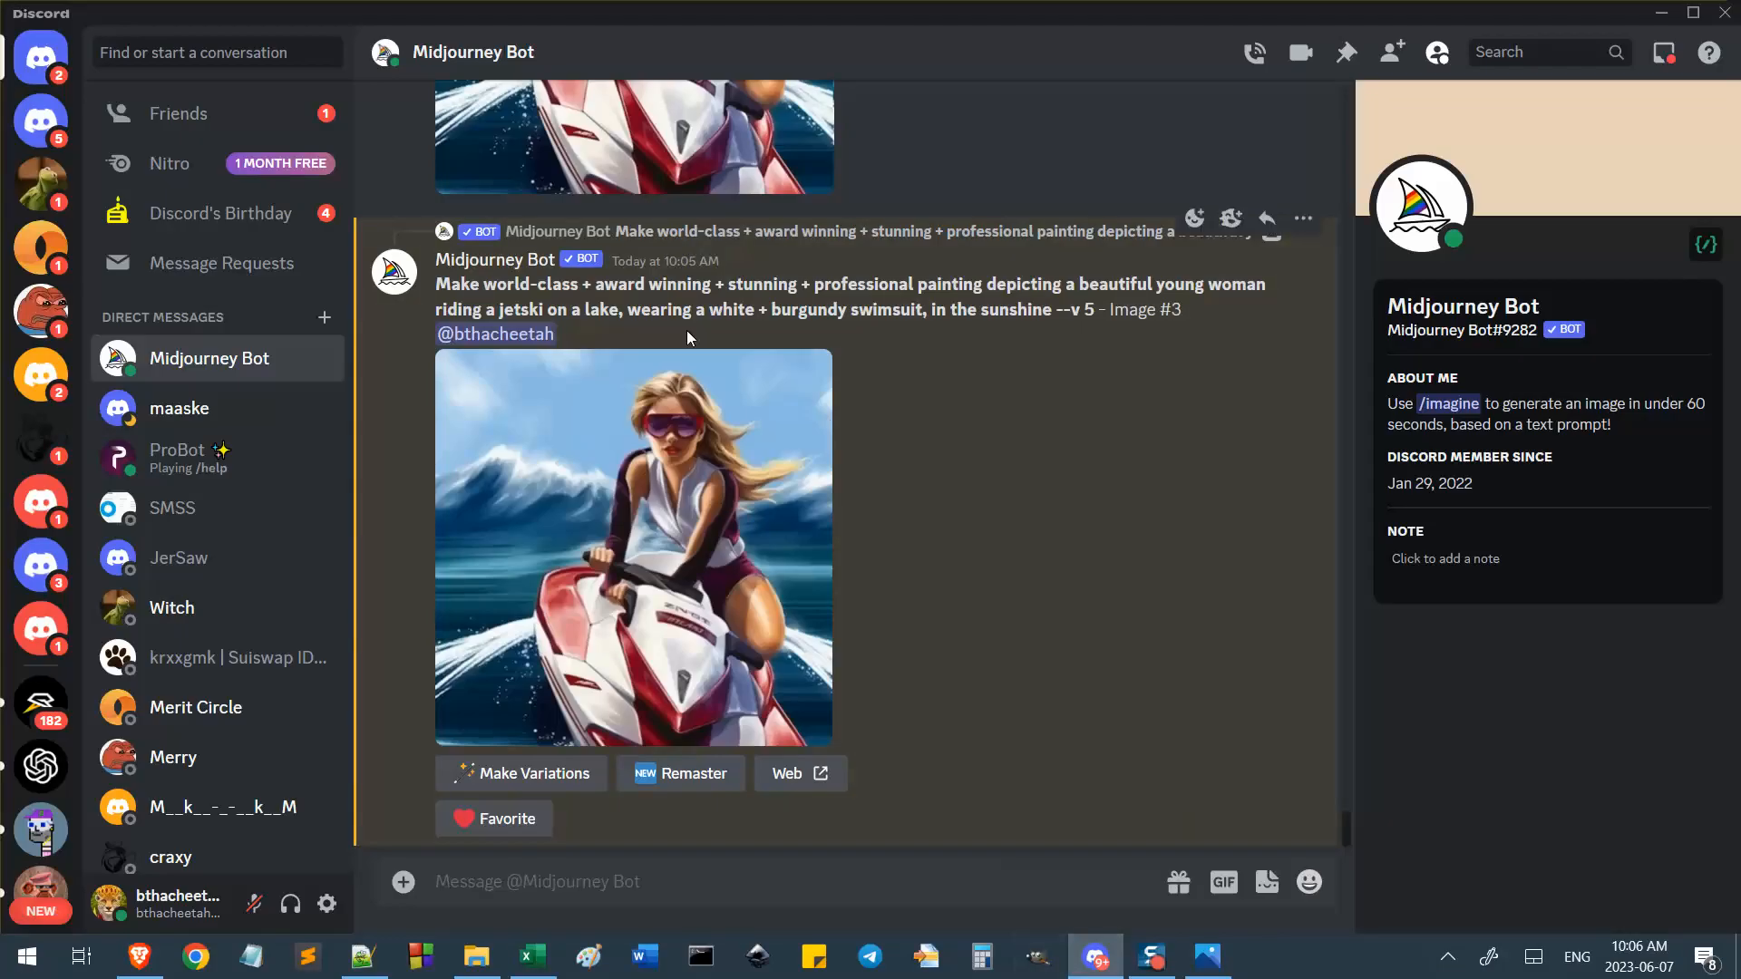
key(alt+Tab)
click(323, 12)
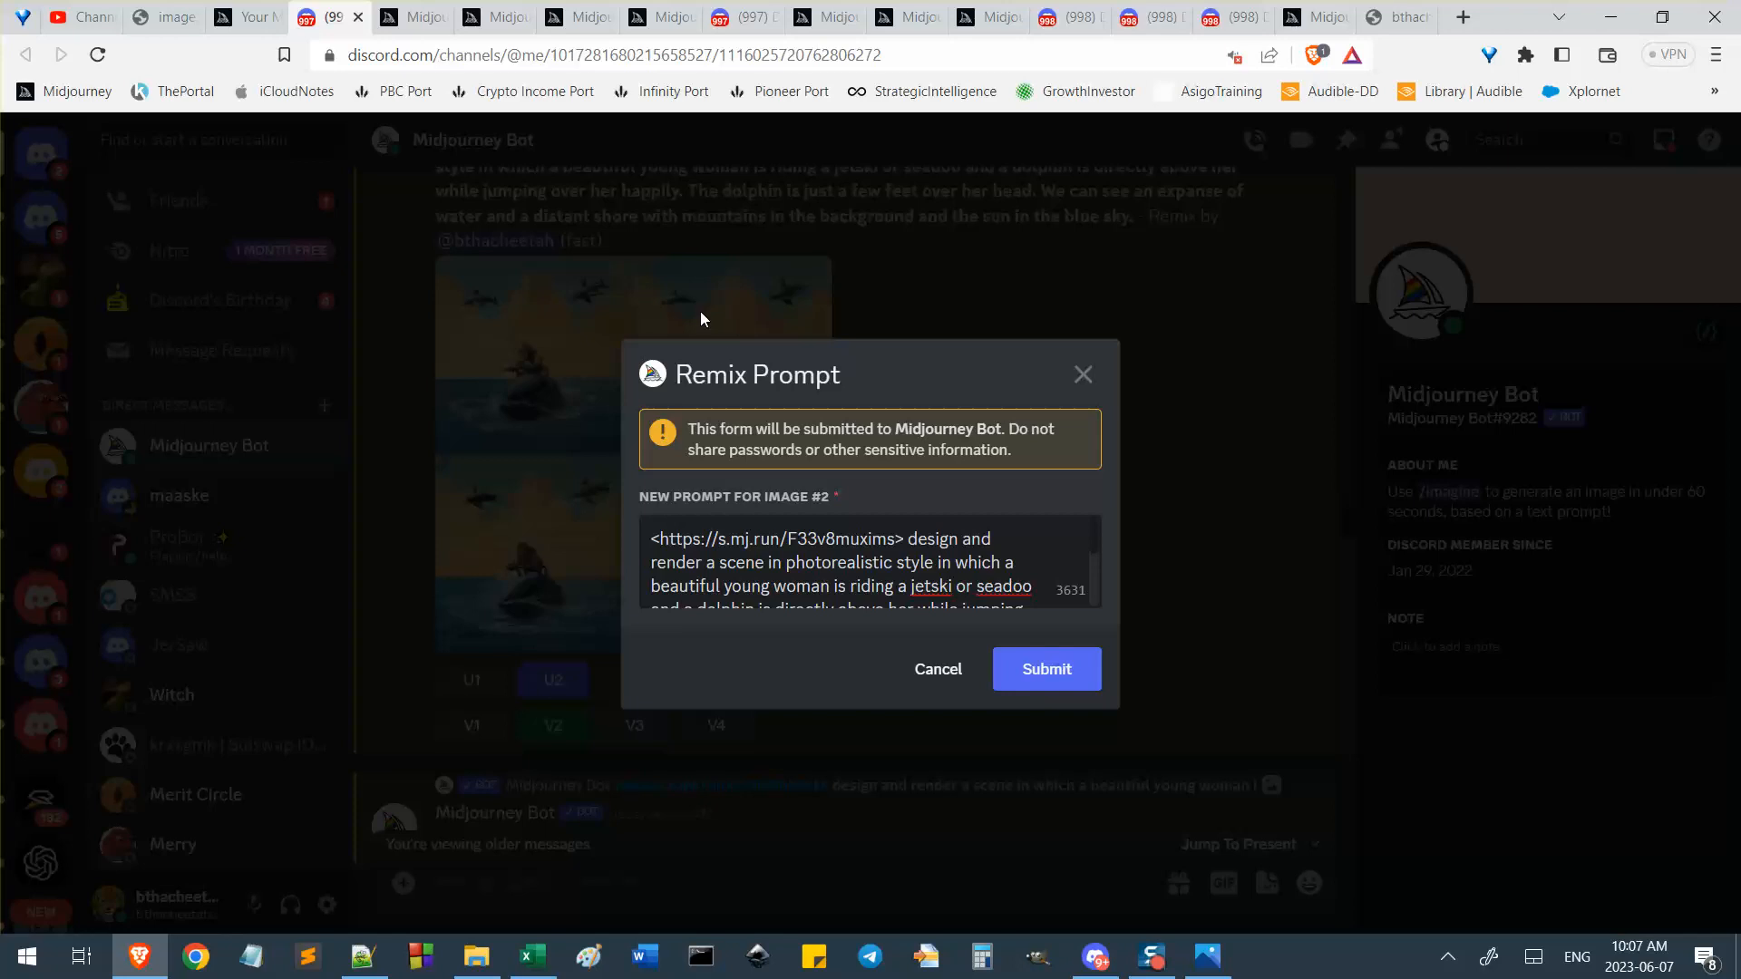
scroll(939, 558, down, 3)
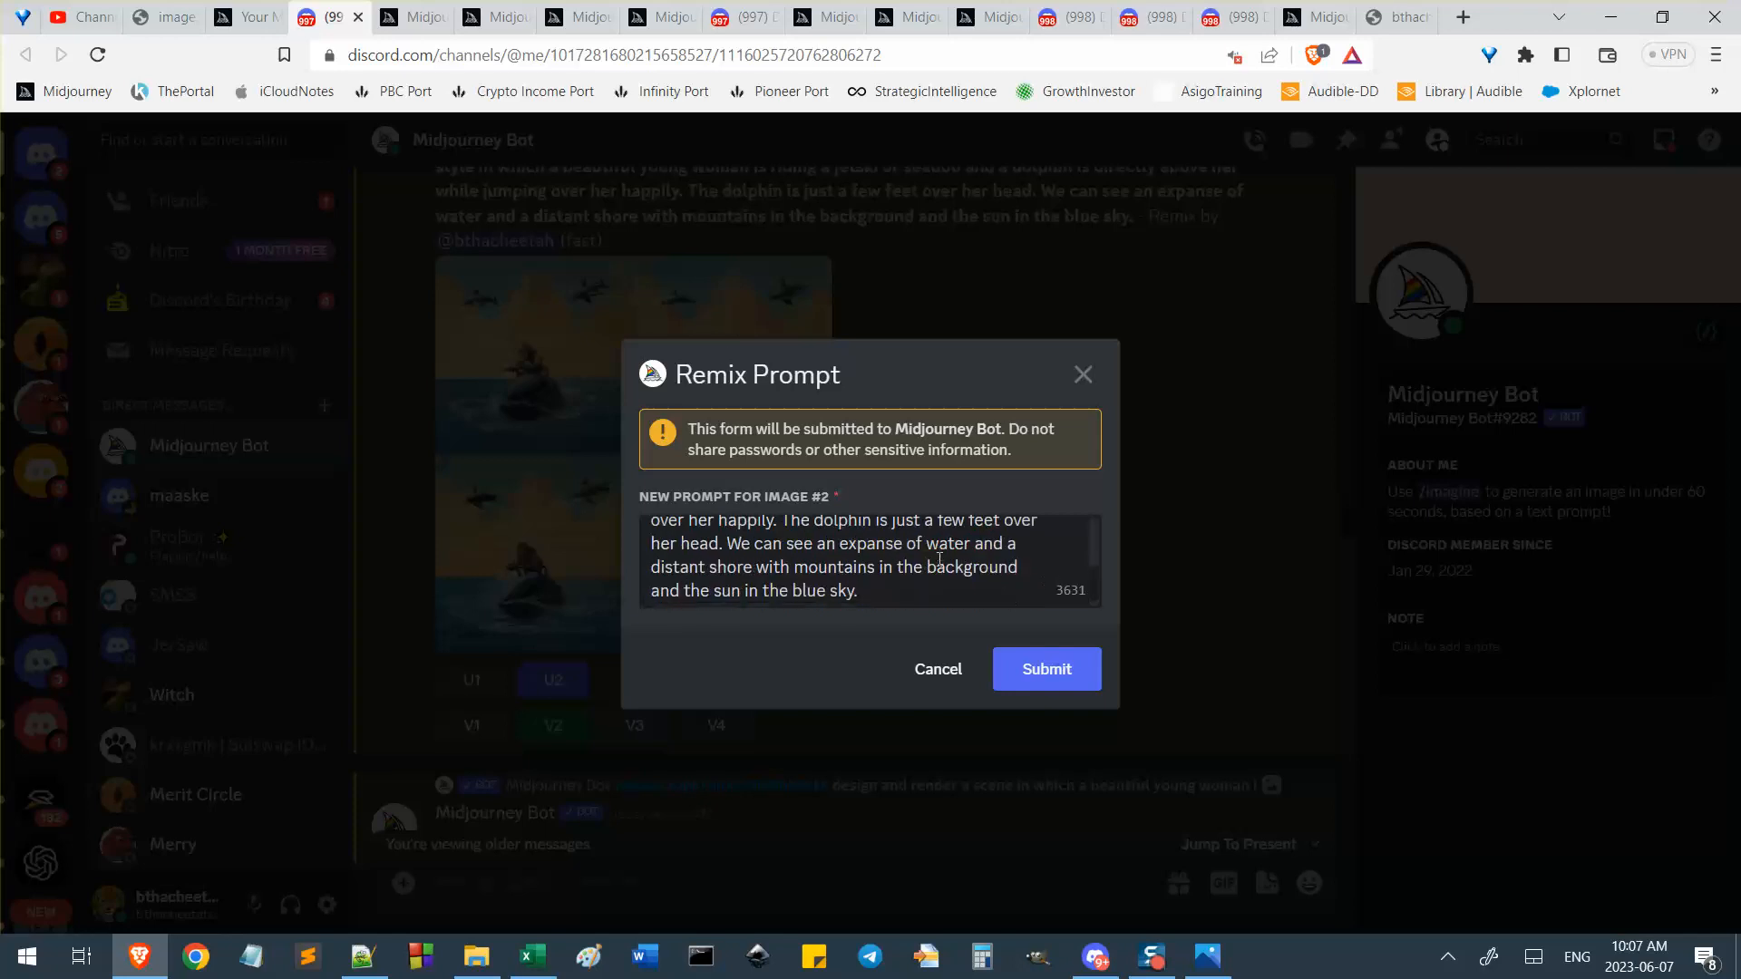
scroll(805, 558, up, 4)
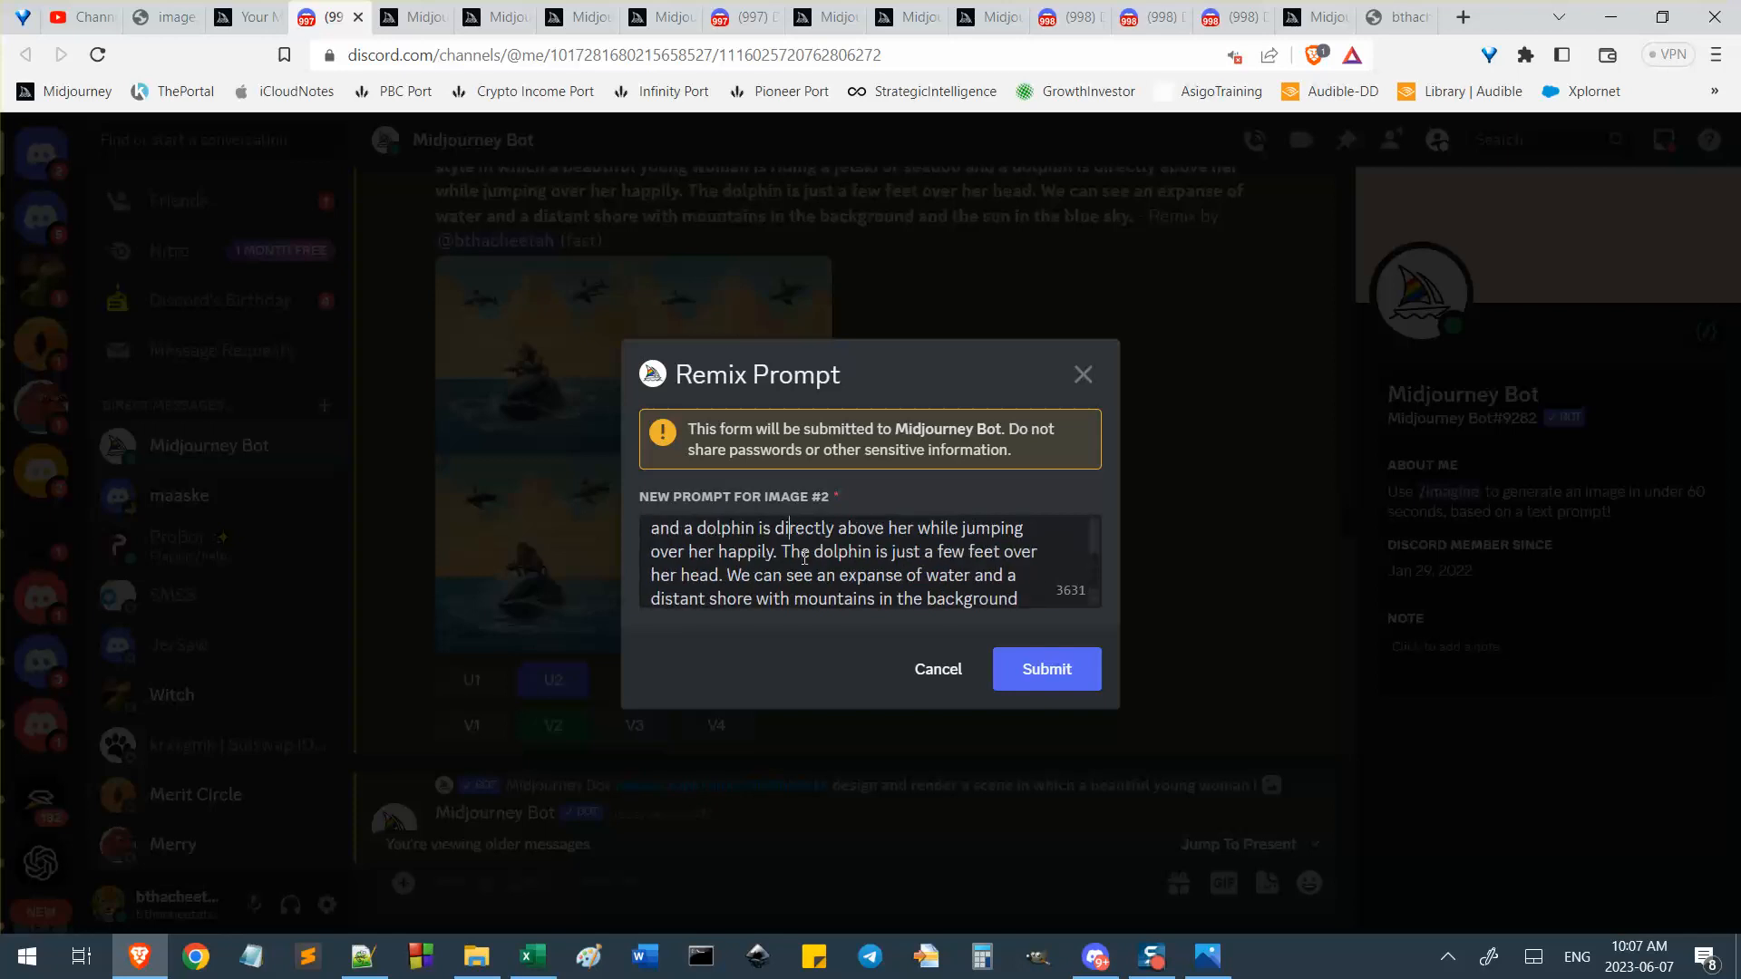
key(ctrl+v)
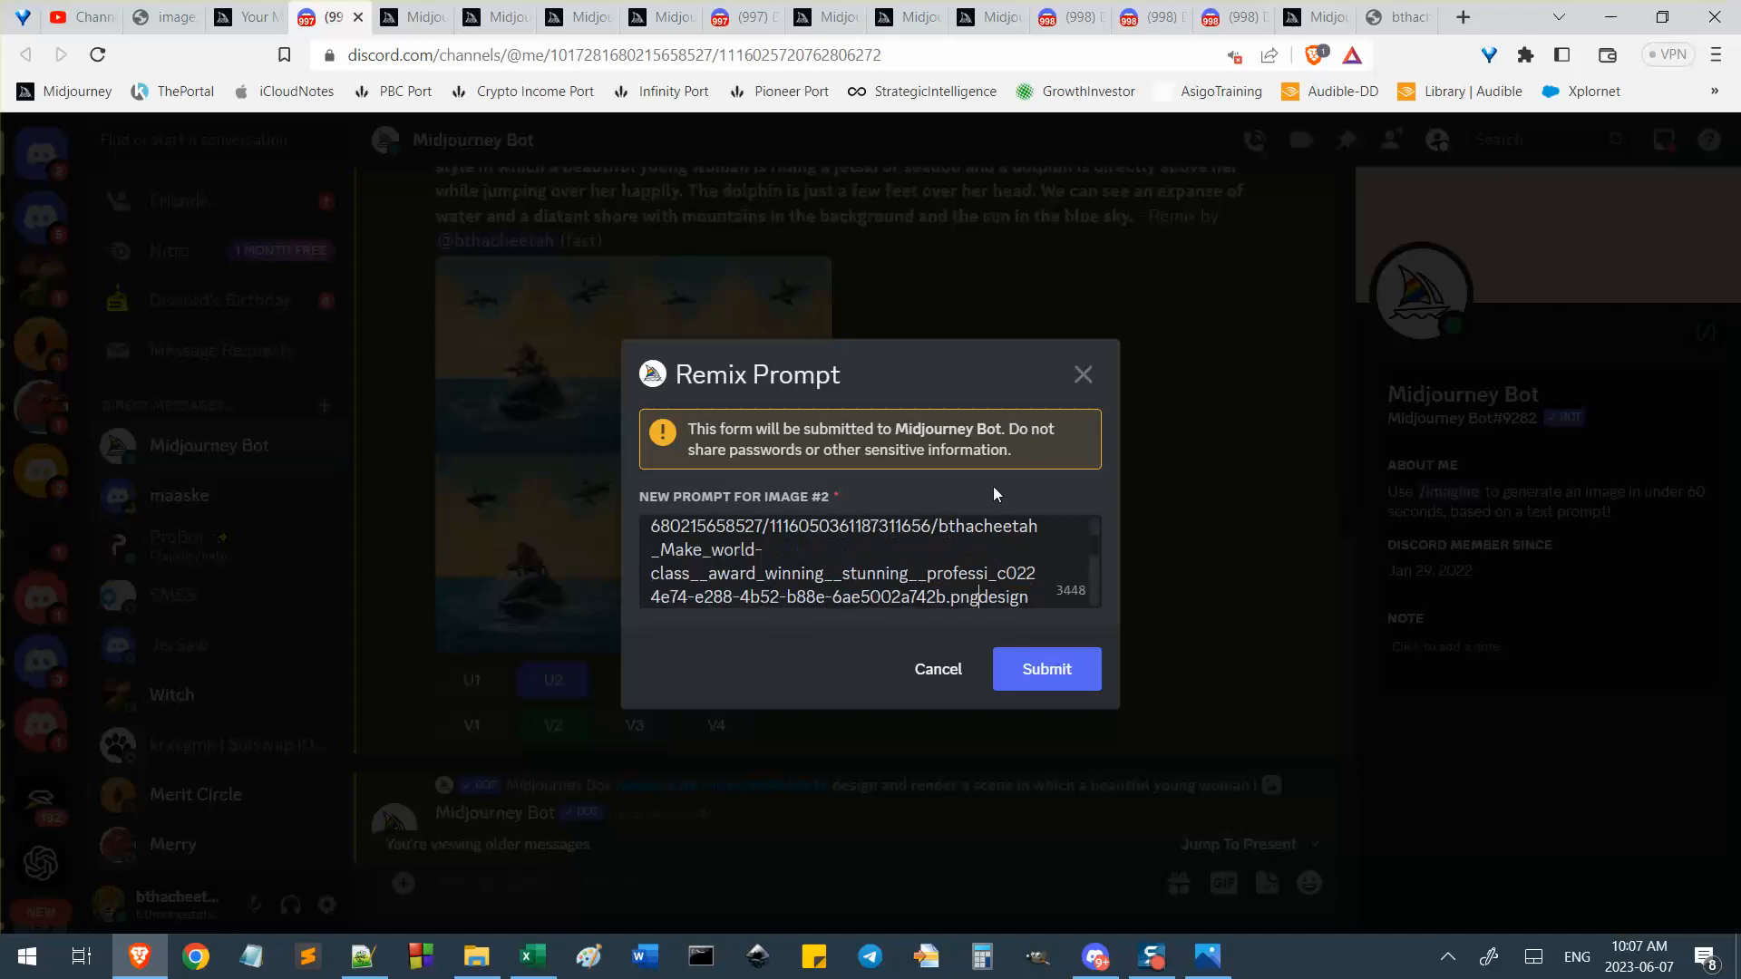
Switch to Discord, open the smiling brown-haired rider portrait in the browser and copy its image address.
key(alt+Tab)
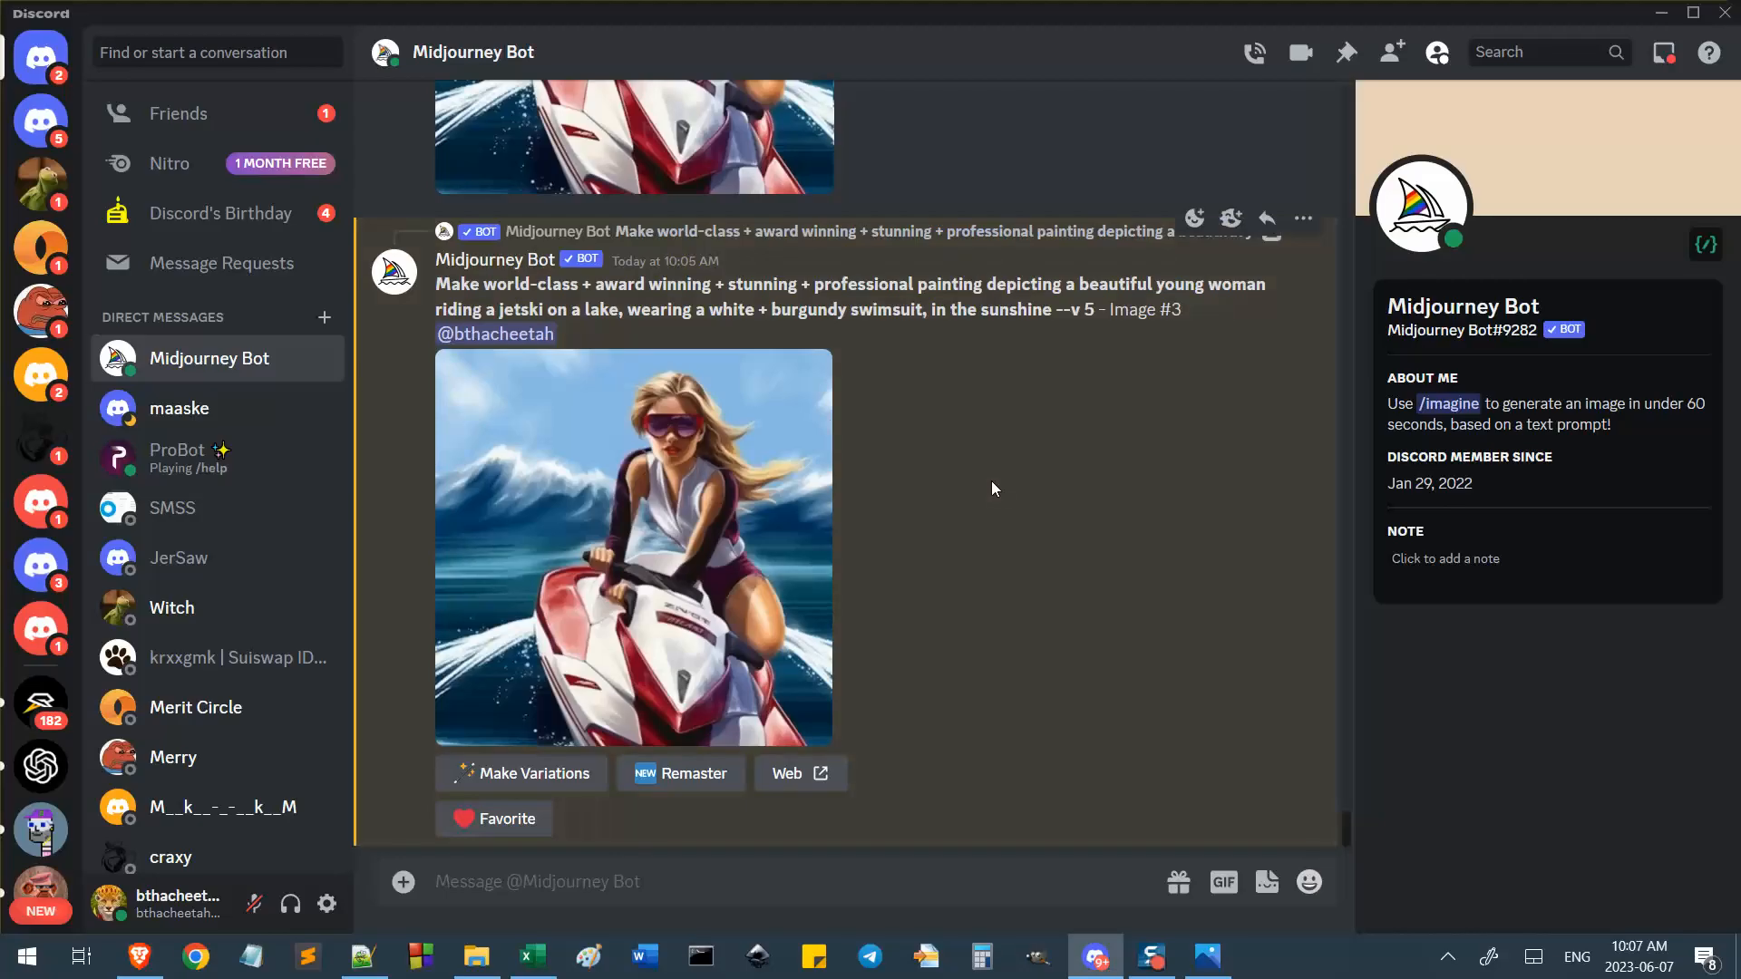
scroll(684, 578, up, 5)
scroll(671, 553, up, 3)
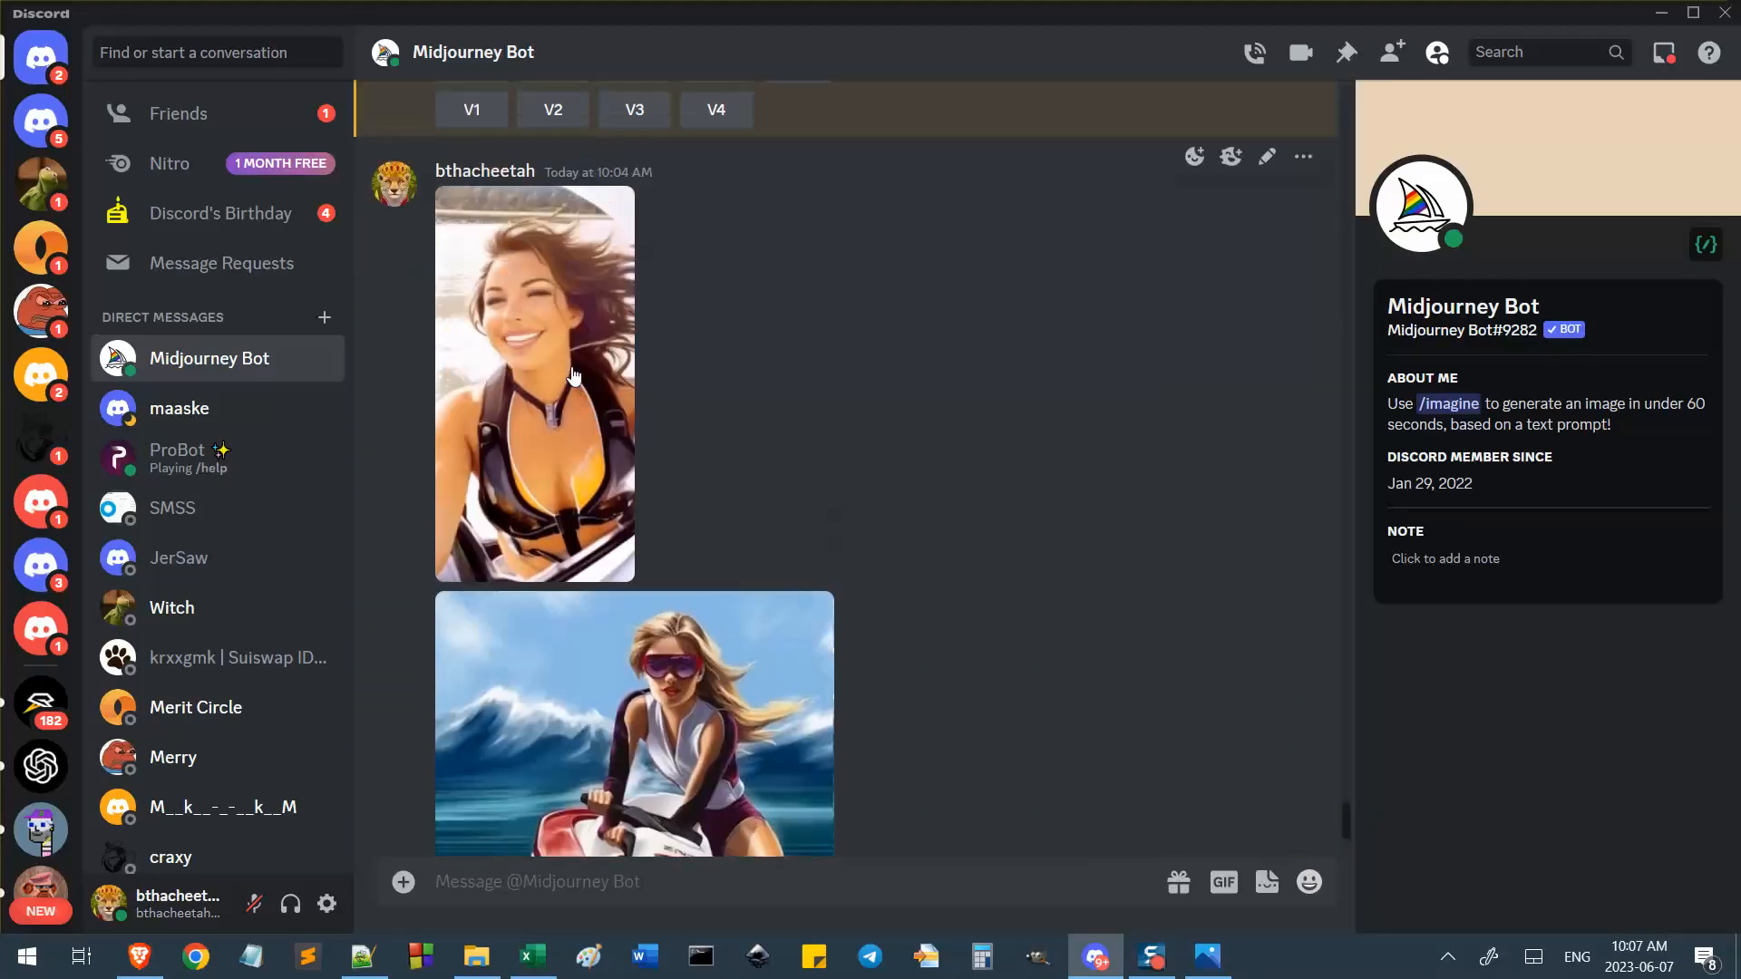
click(570, 374)
click(760, 782)
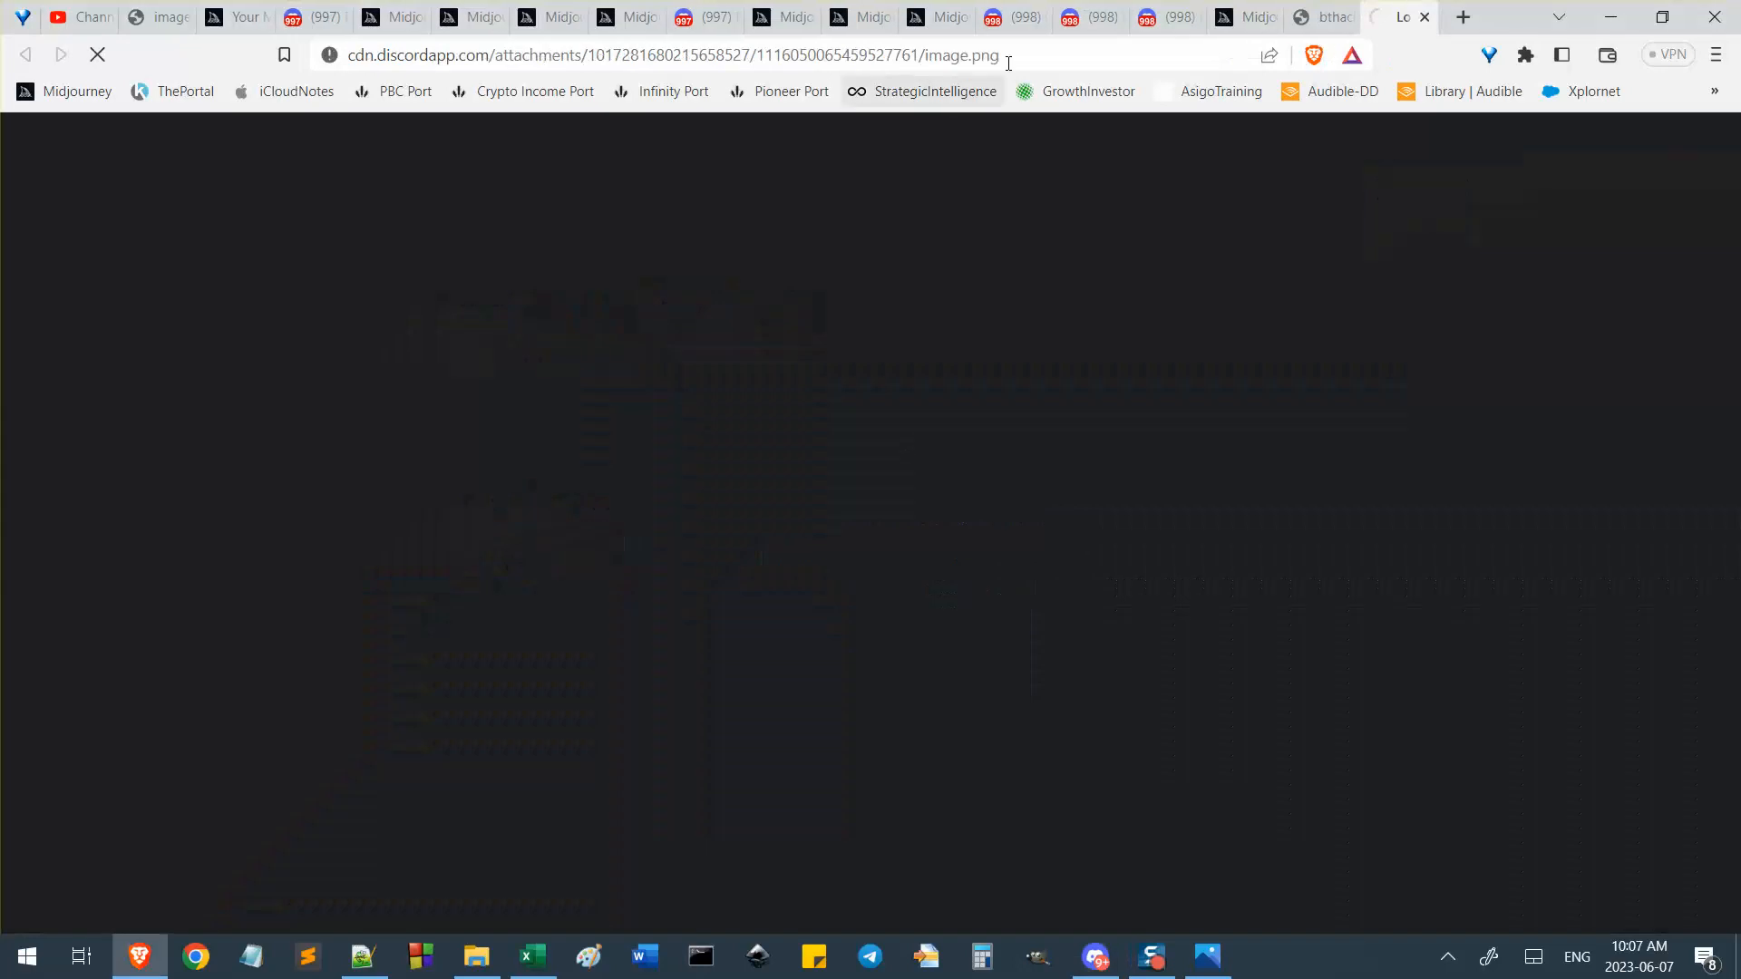
click(1015, 56)
key(ctrl+x)
Check the open Midjourney and Discord browser tabs for the Remix Prompt form.
key(alt+Tab)
key(alt+Tab)
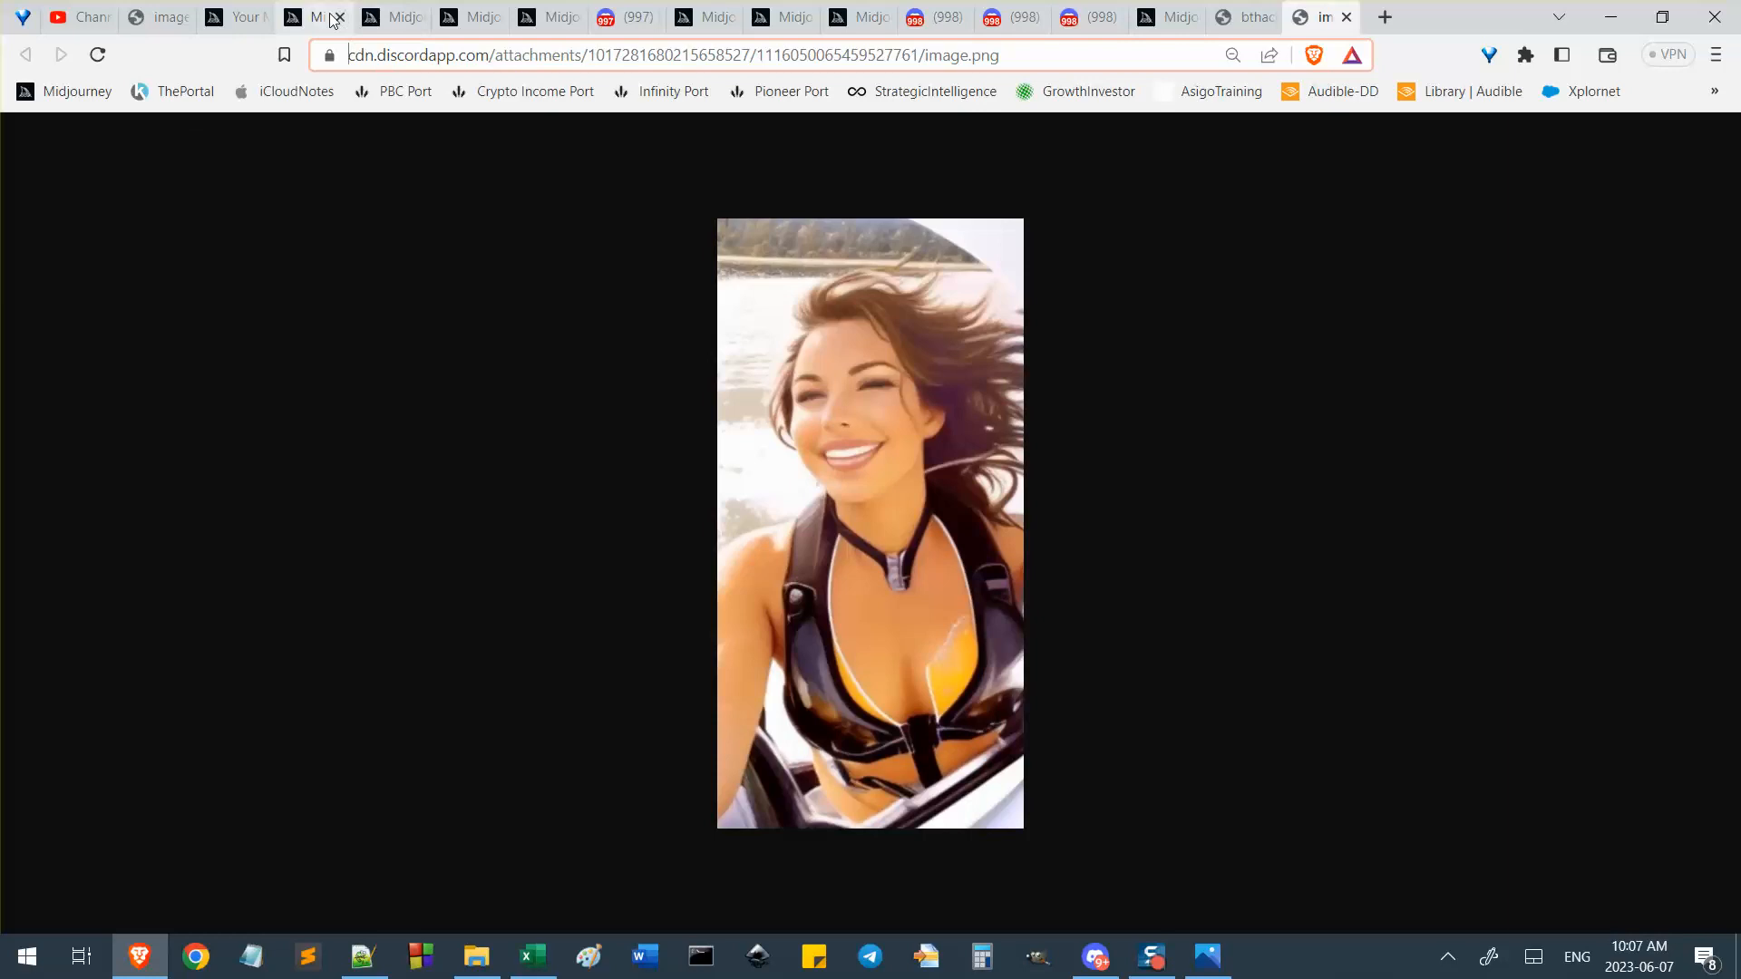
click(313, 20)
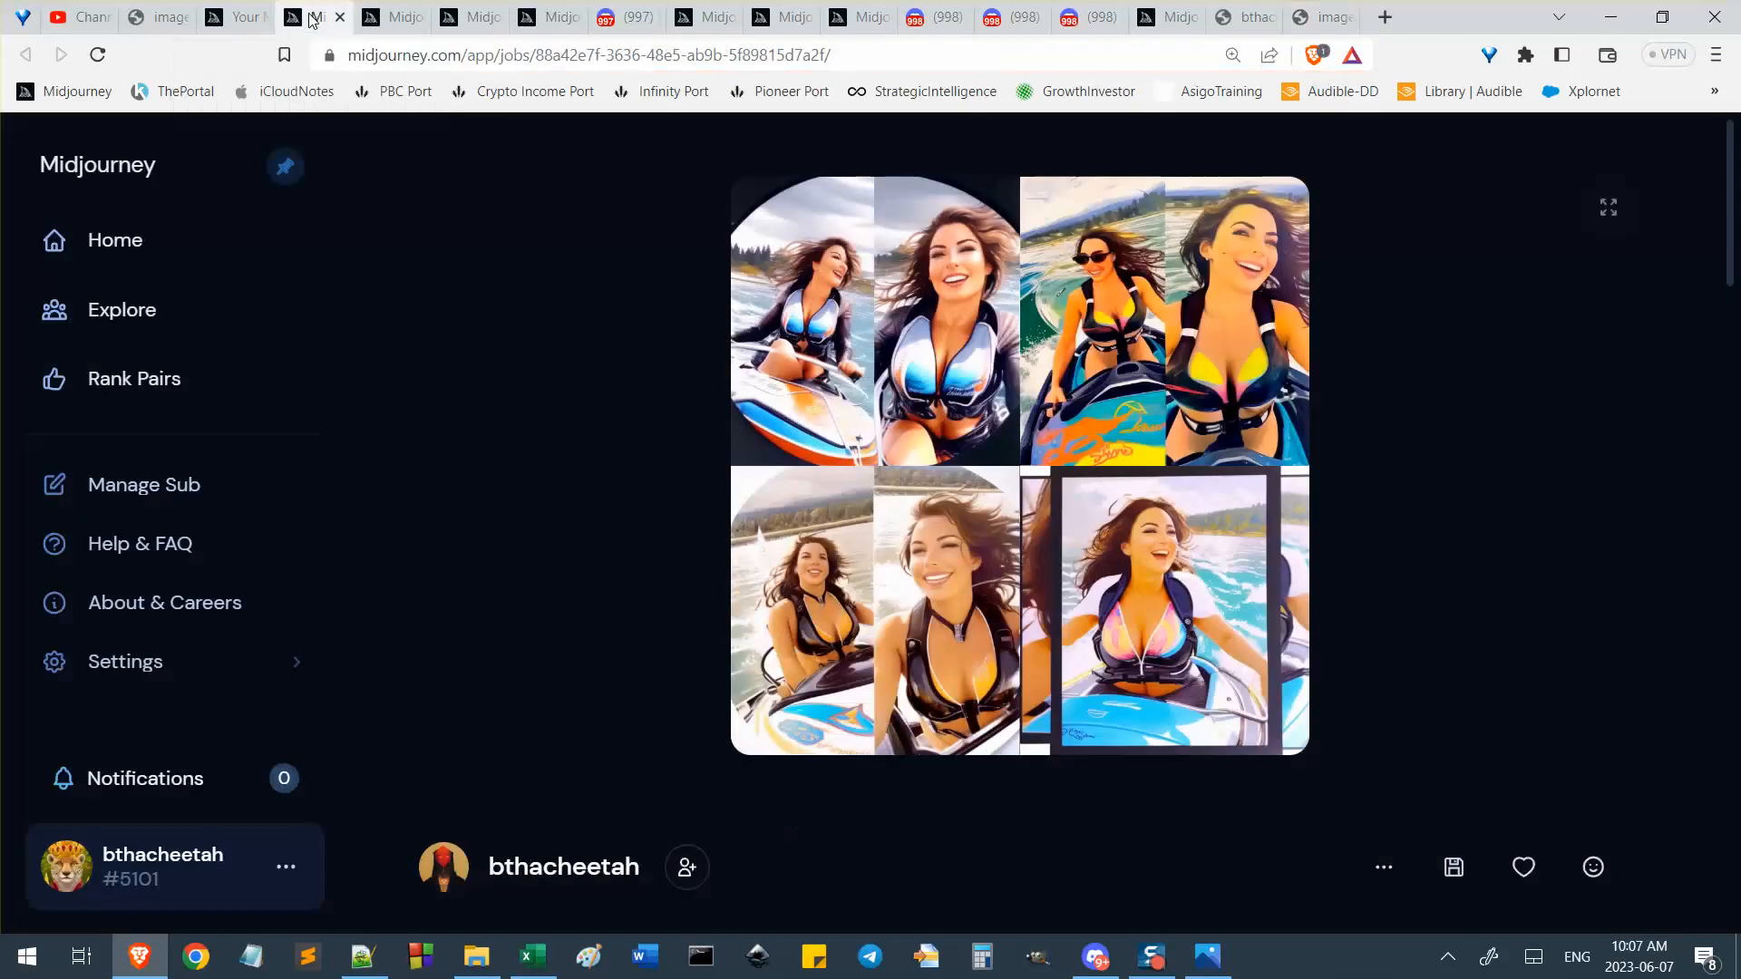
click(614, 20)
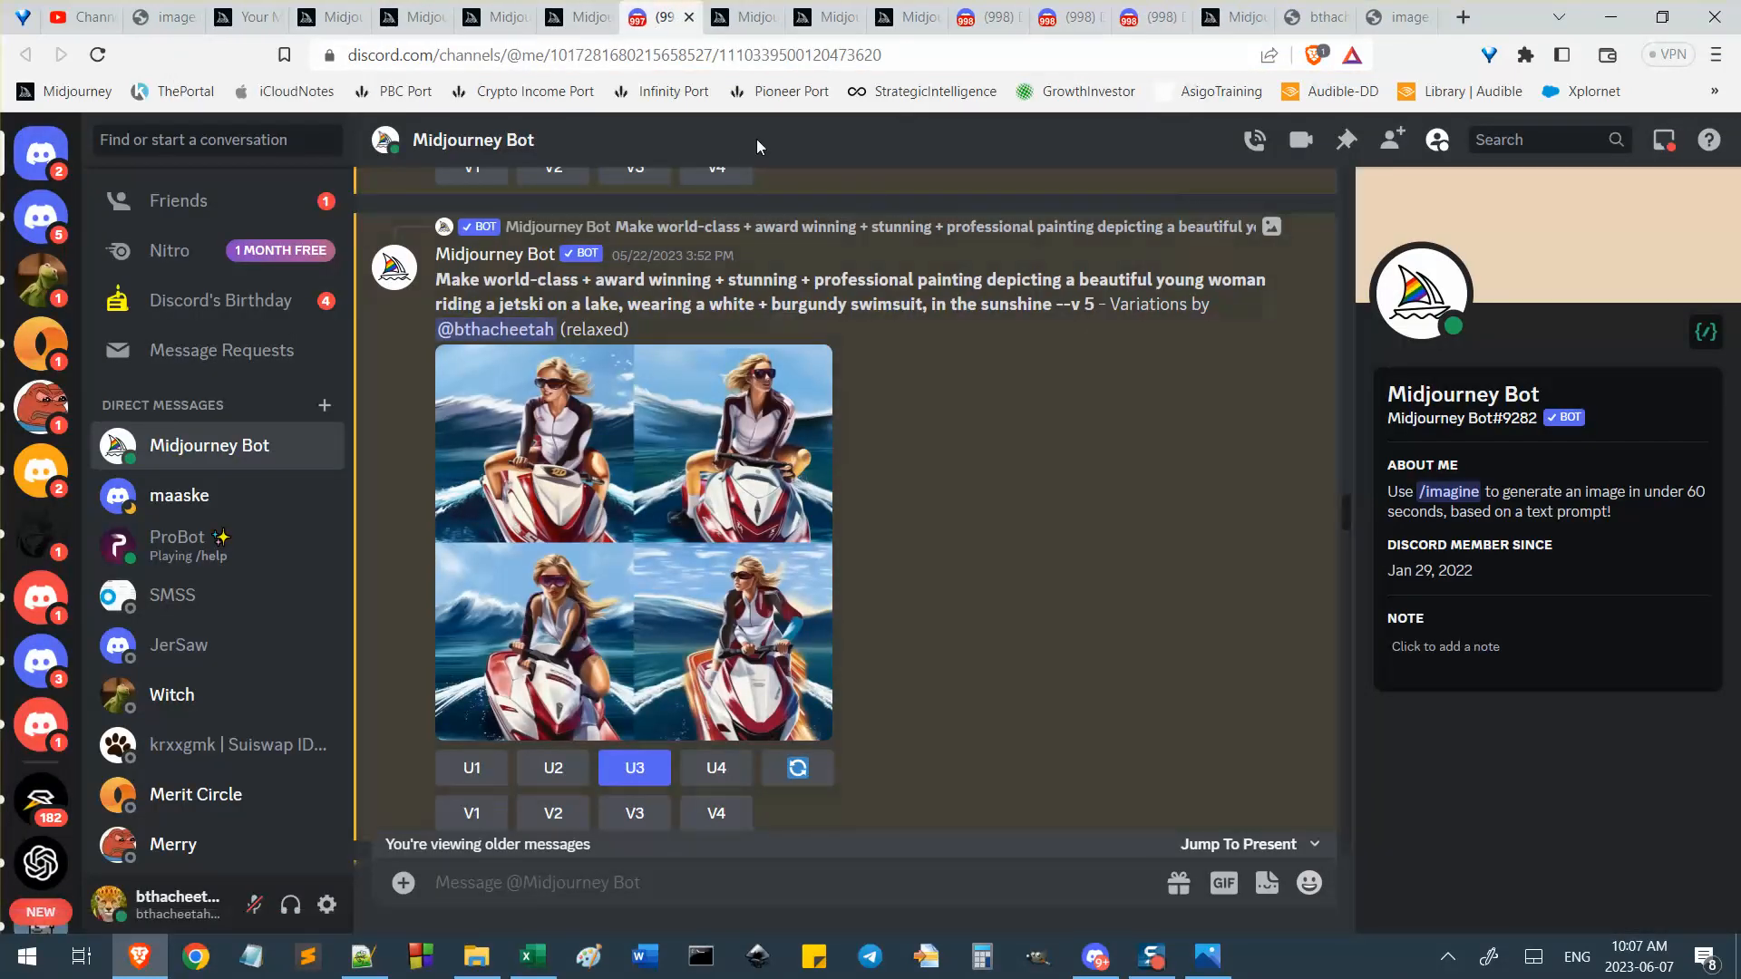
click(332, 18)
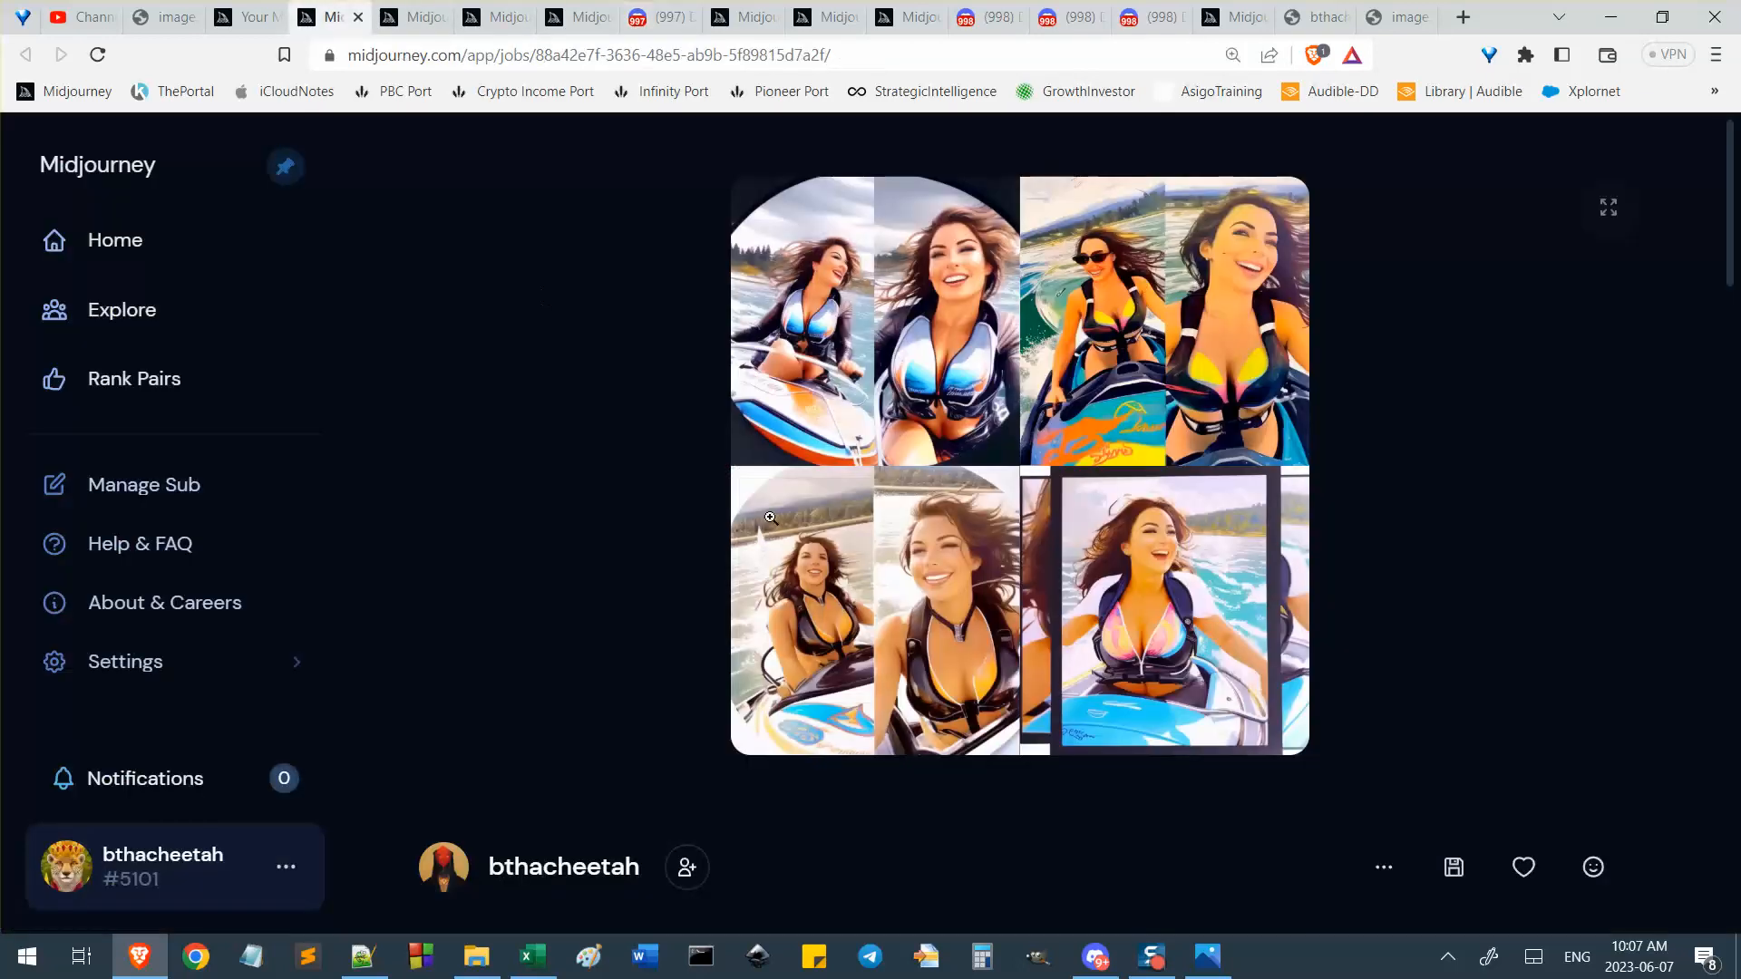
Look through the Midjourney home gallery for the dolphin-and-jetski grid used in the remix.
click(234, 18)
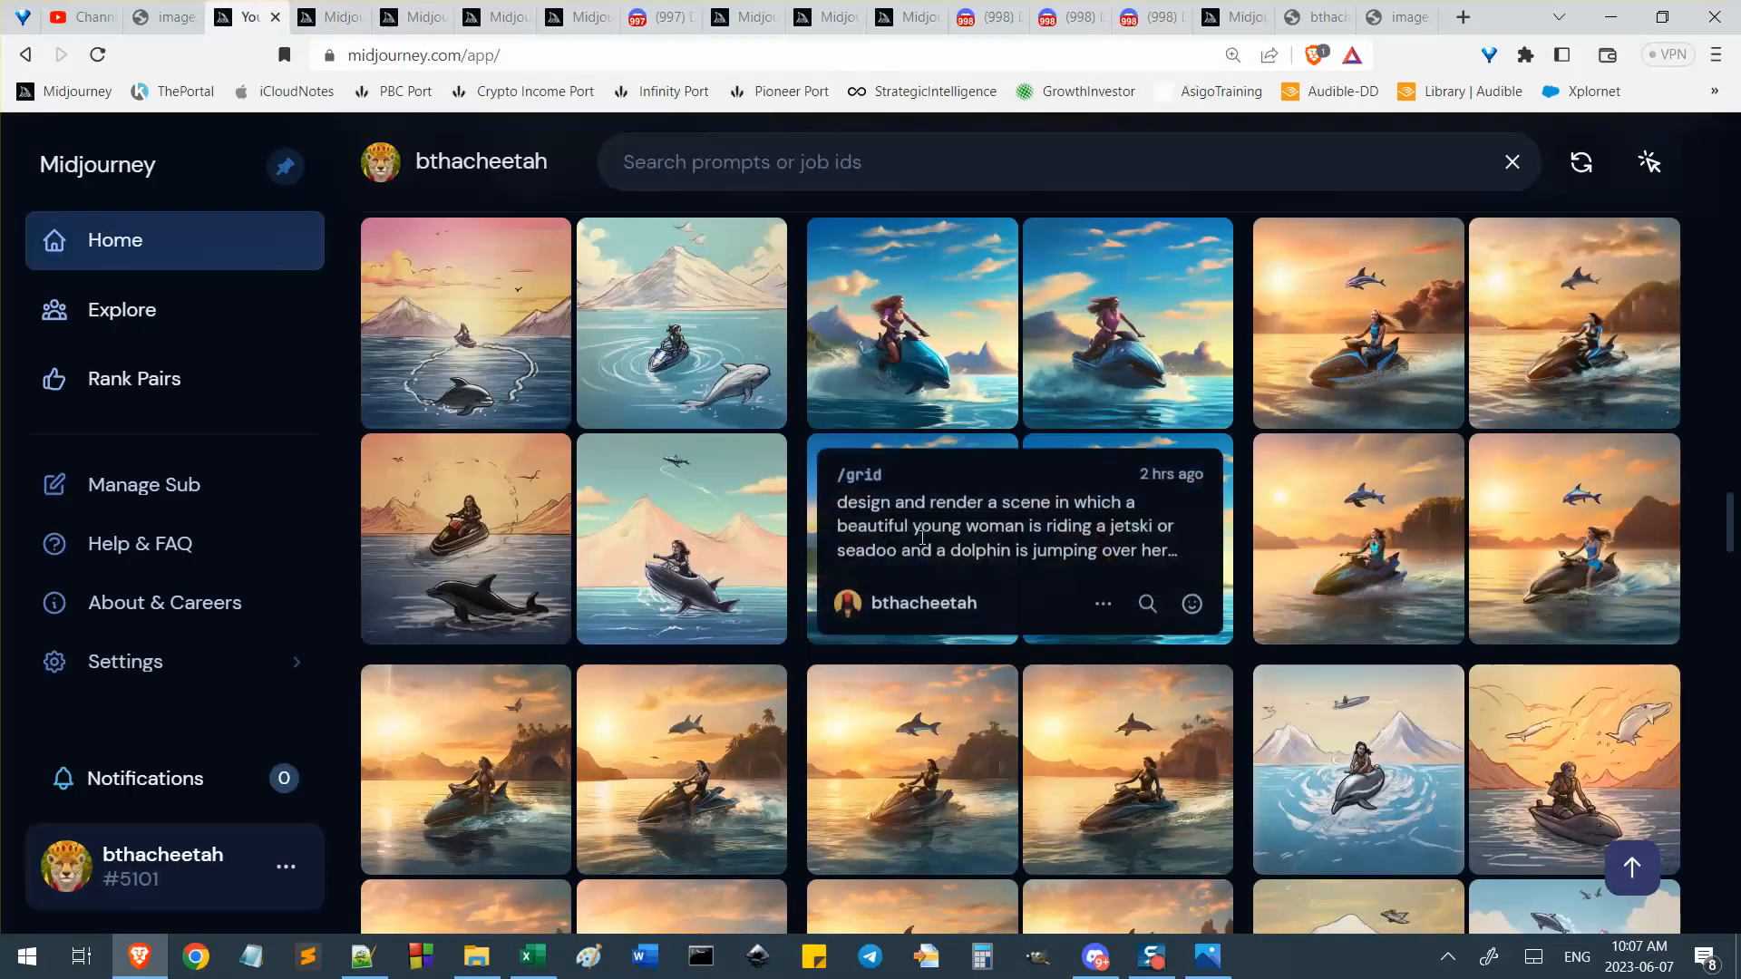
scroll(1283, 598, down, 2)
scroll(1283, 598, down, 3)
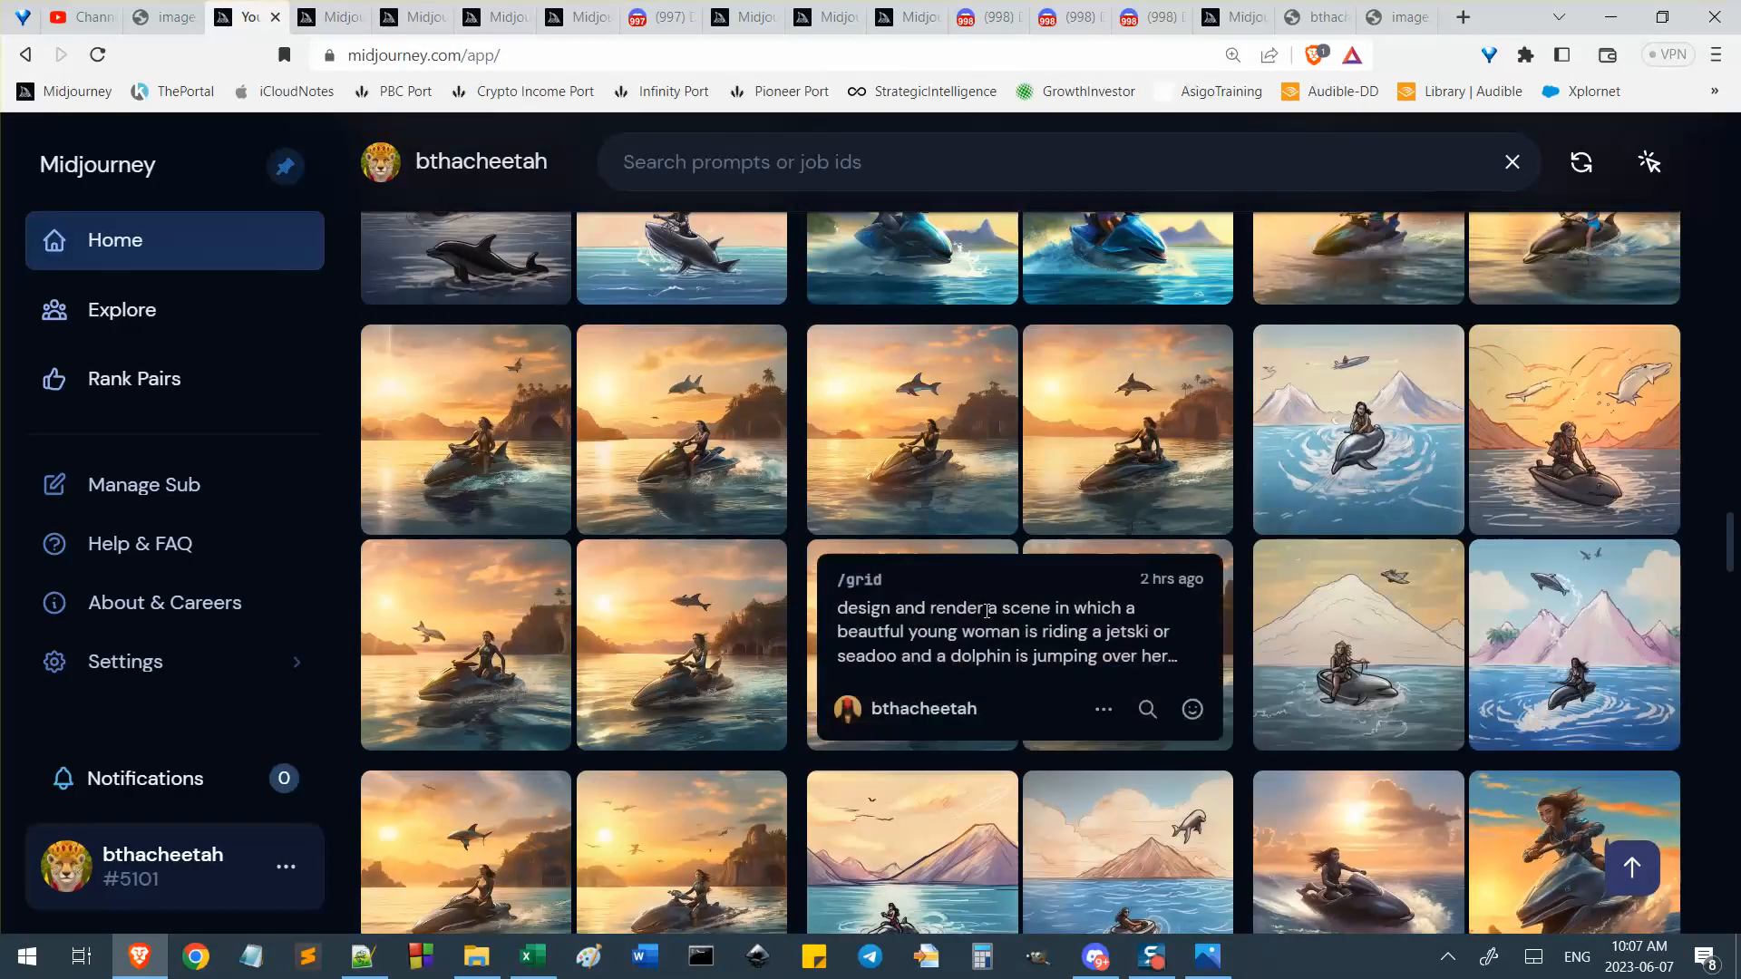
scroll(1168, 638, down, 4)
scroll(1168, 637, down, 10)
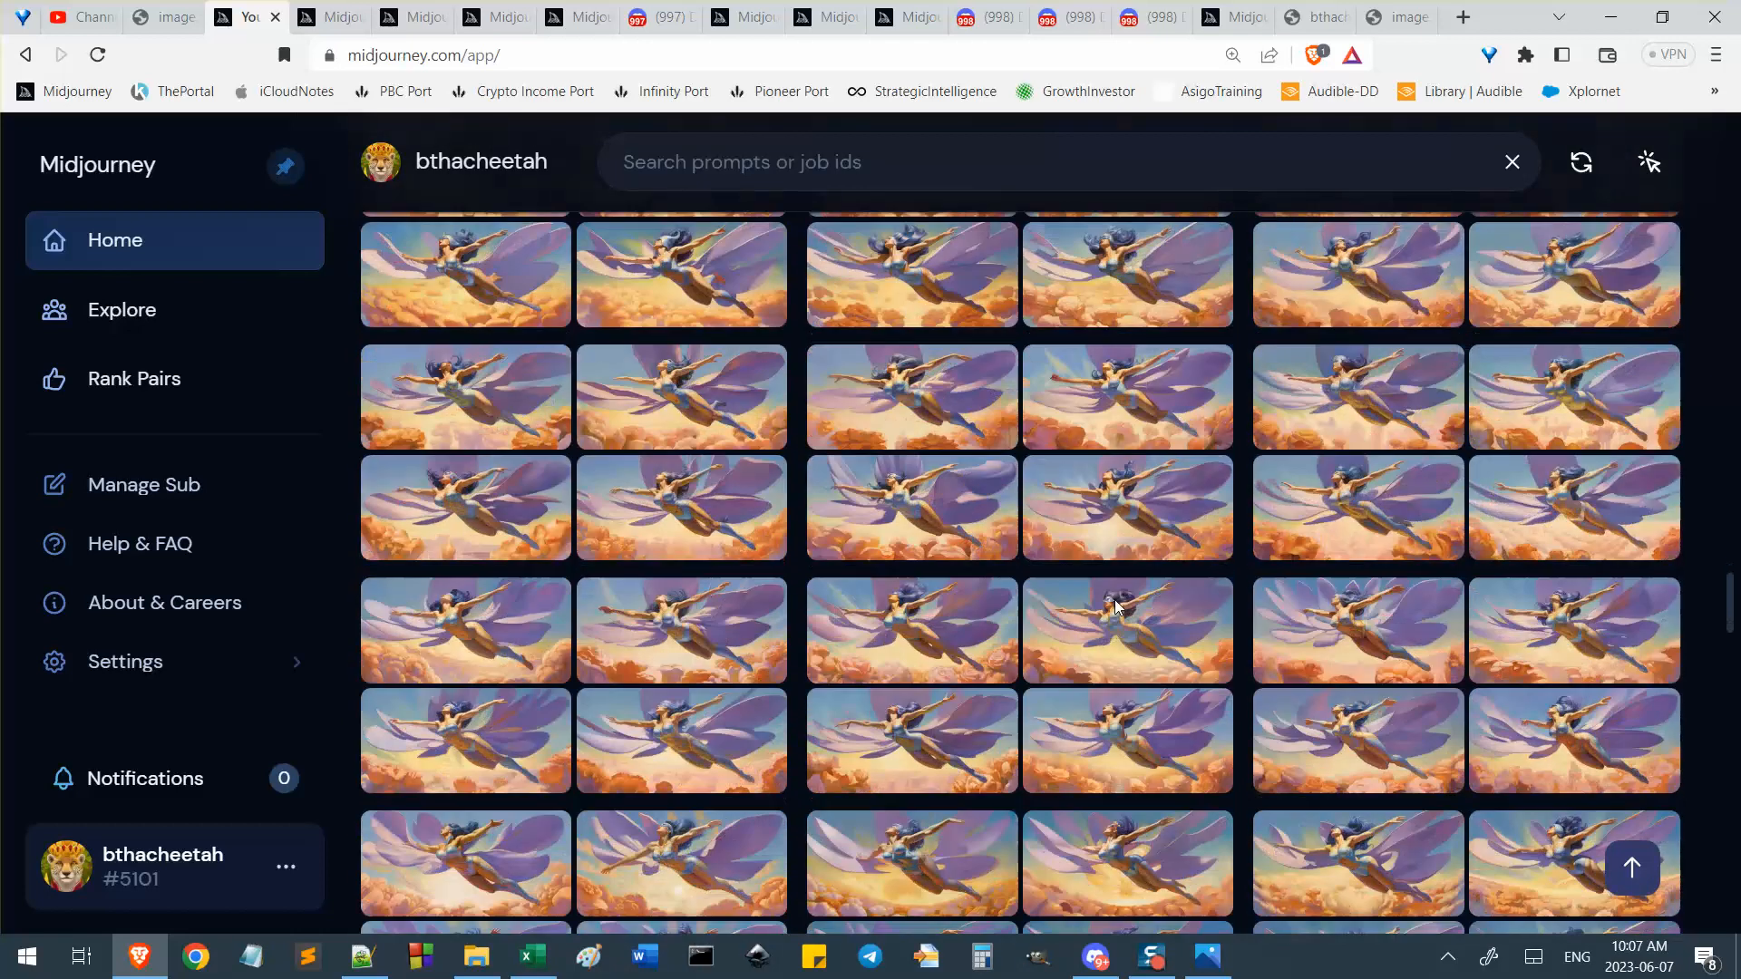
scroll(1128, 642, up, 10)
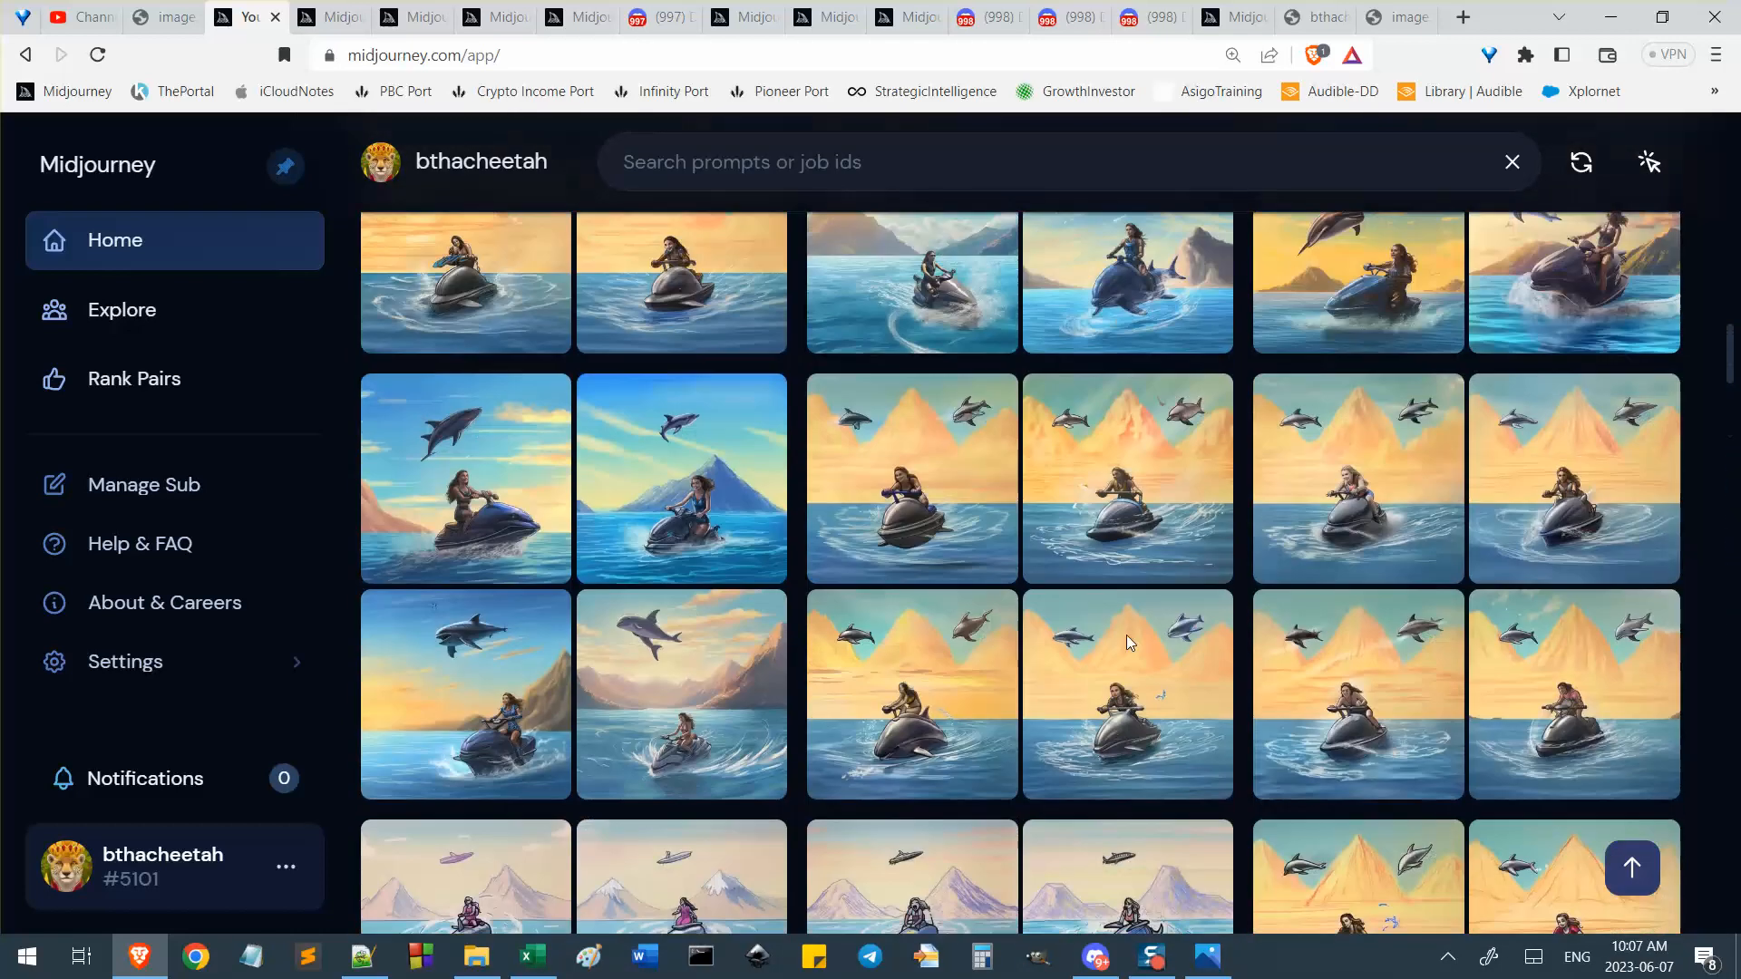
scroll(1128, 642, down, 1)
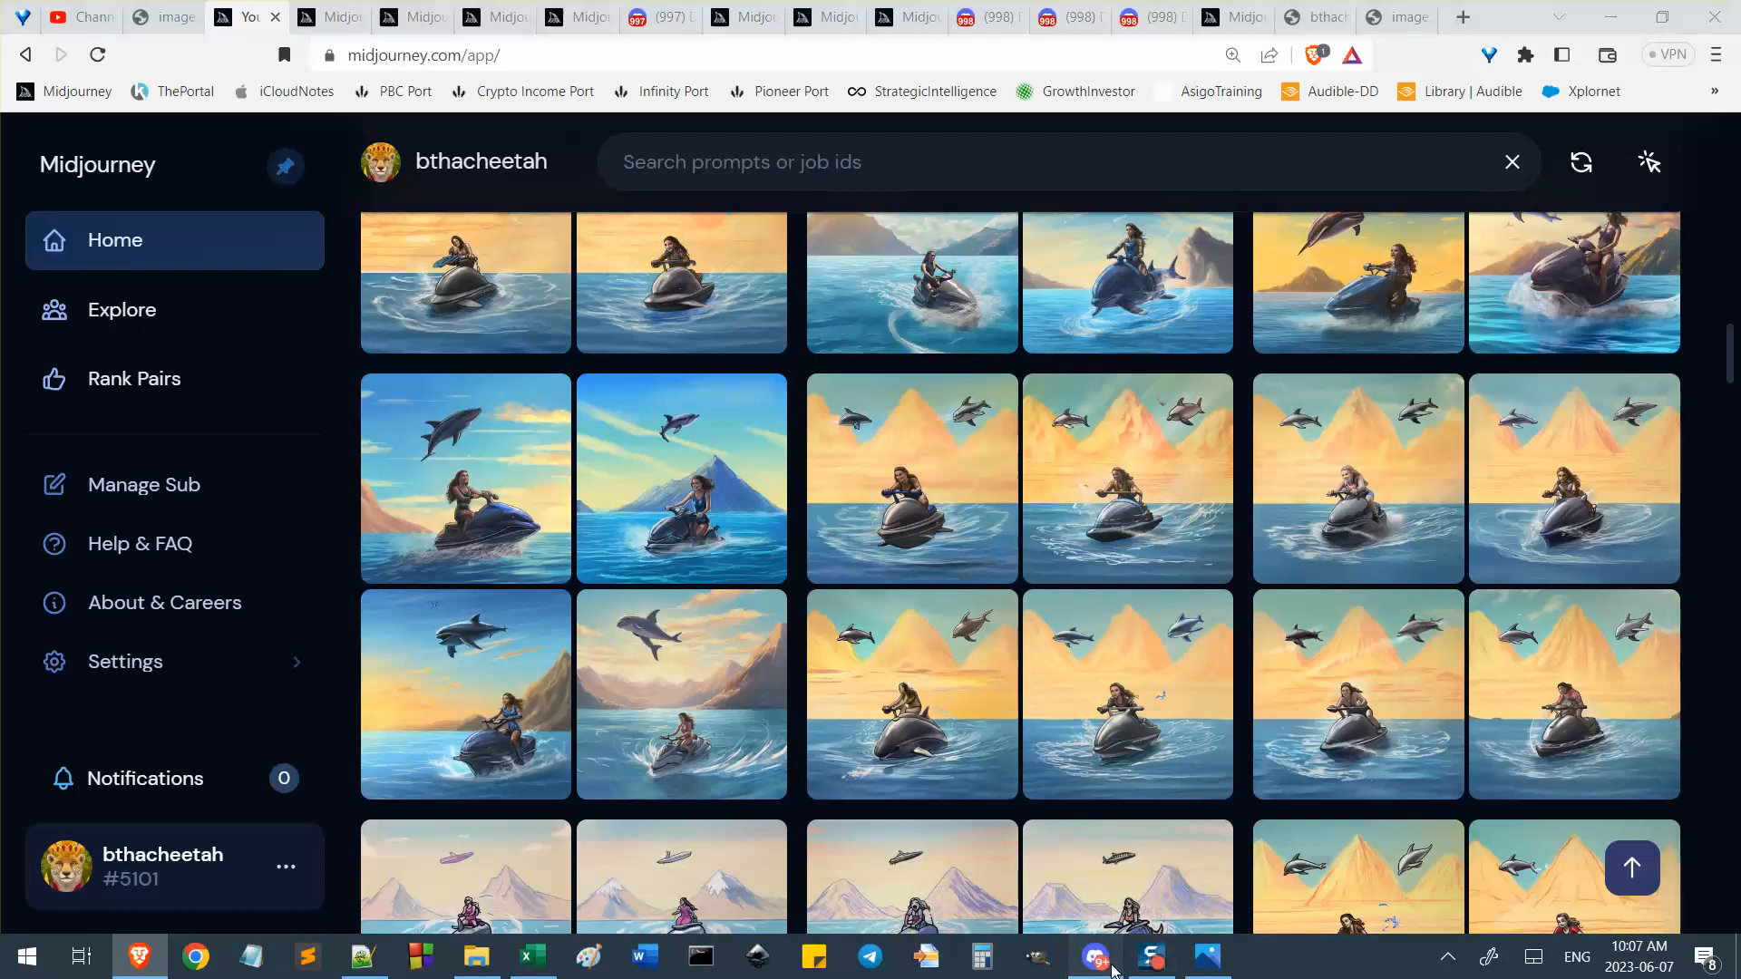
Switch to Discord and look through the Midjourney Bot chat for the earlier photorealistic dolphin-and-jetski remix grid.
click(1096, 957)
click(704, 445)
scroll(780, 649, up, 10)
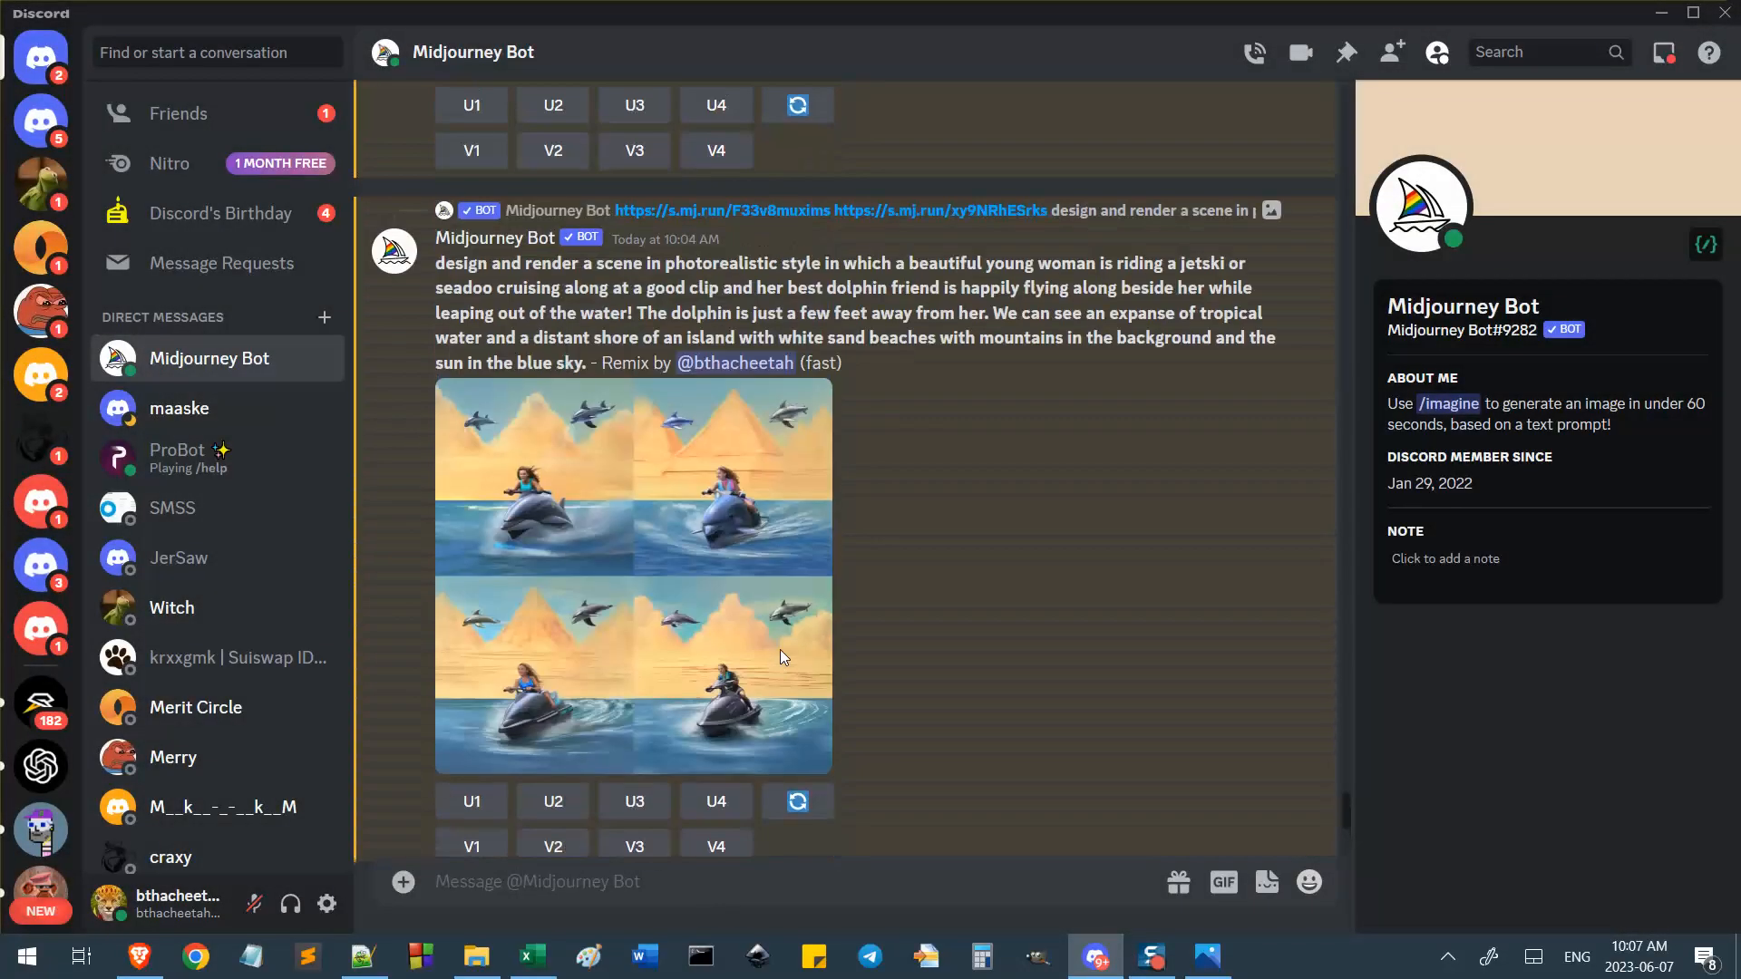
scroll(780, 649, up, 10)
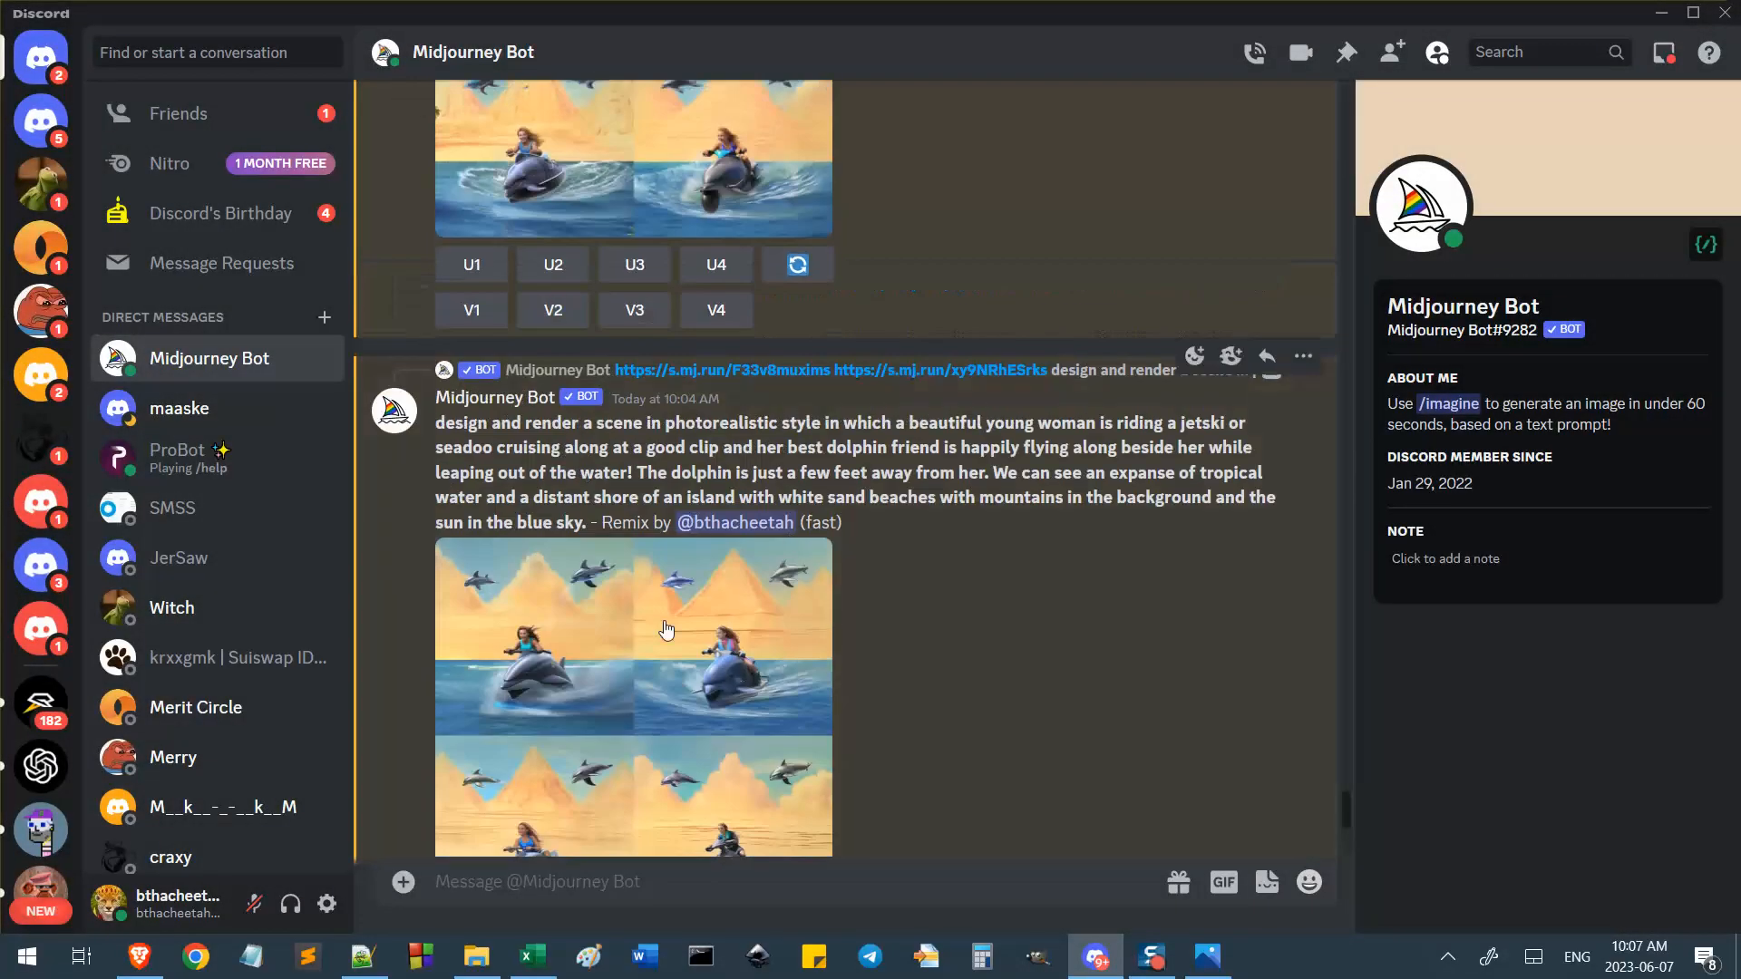
click(716, 347)
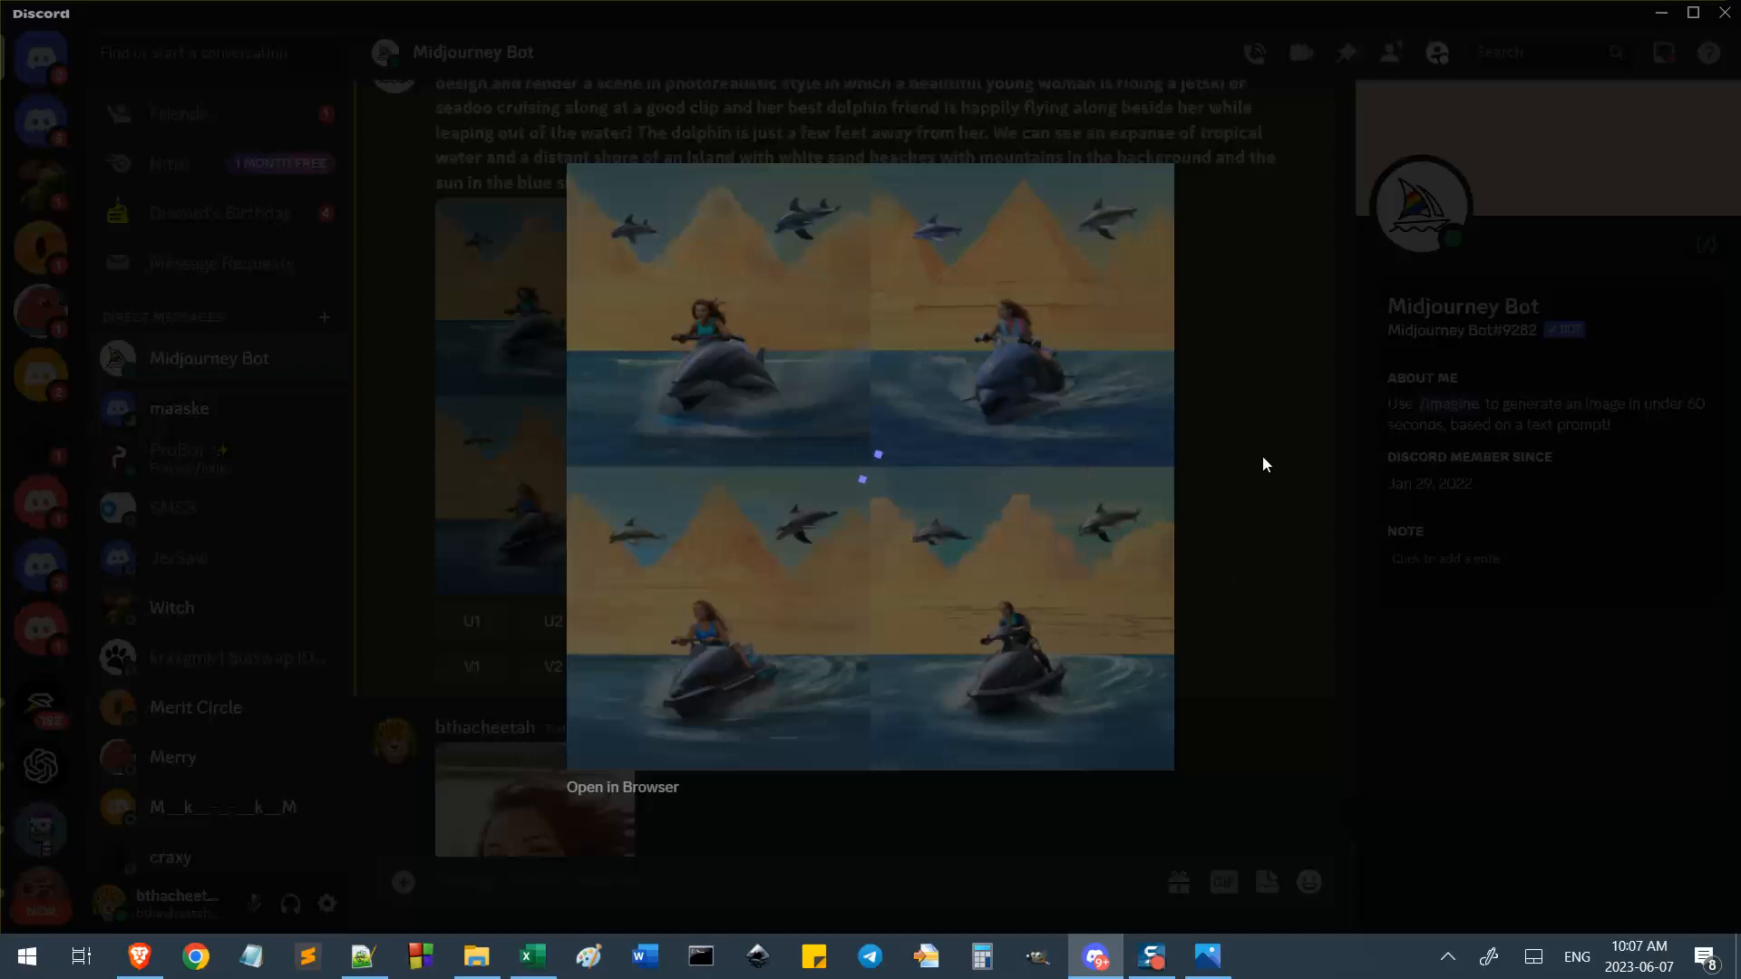
click(1262, 455)
scroll(925, 381, up, 2)
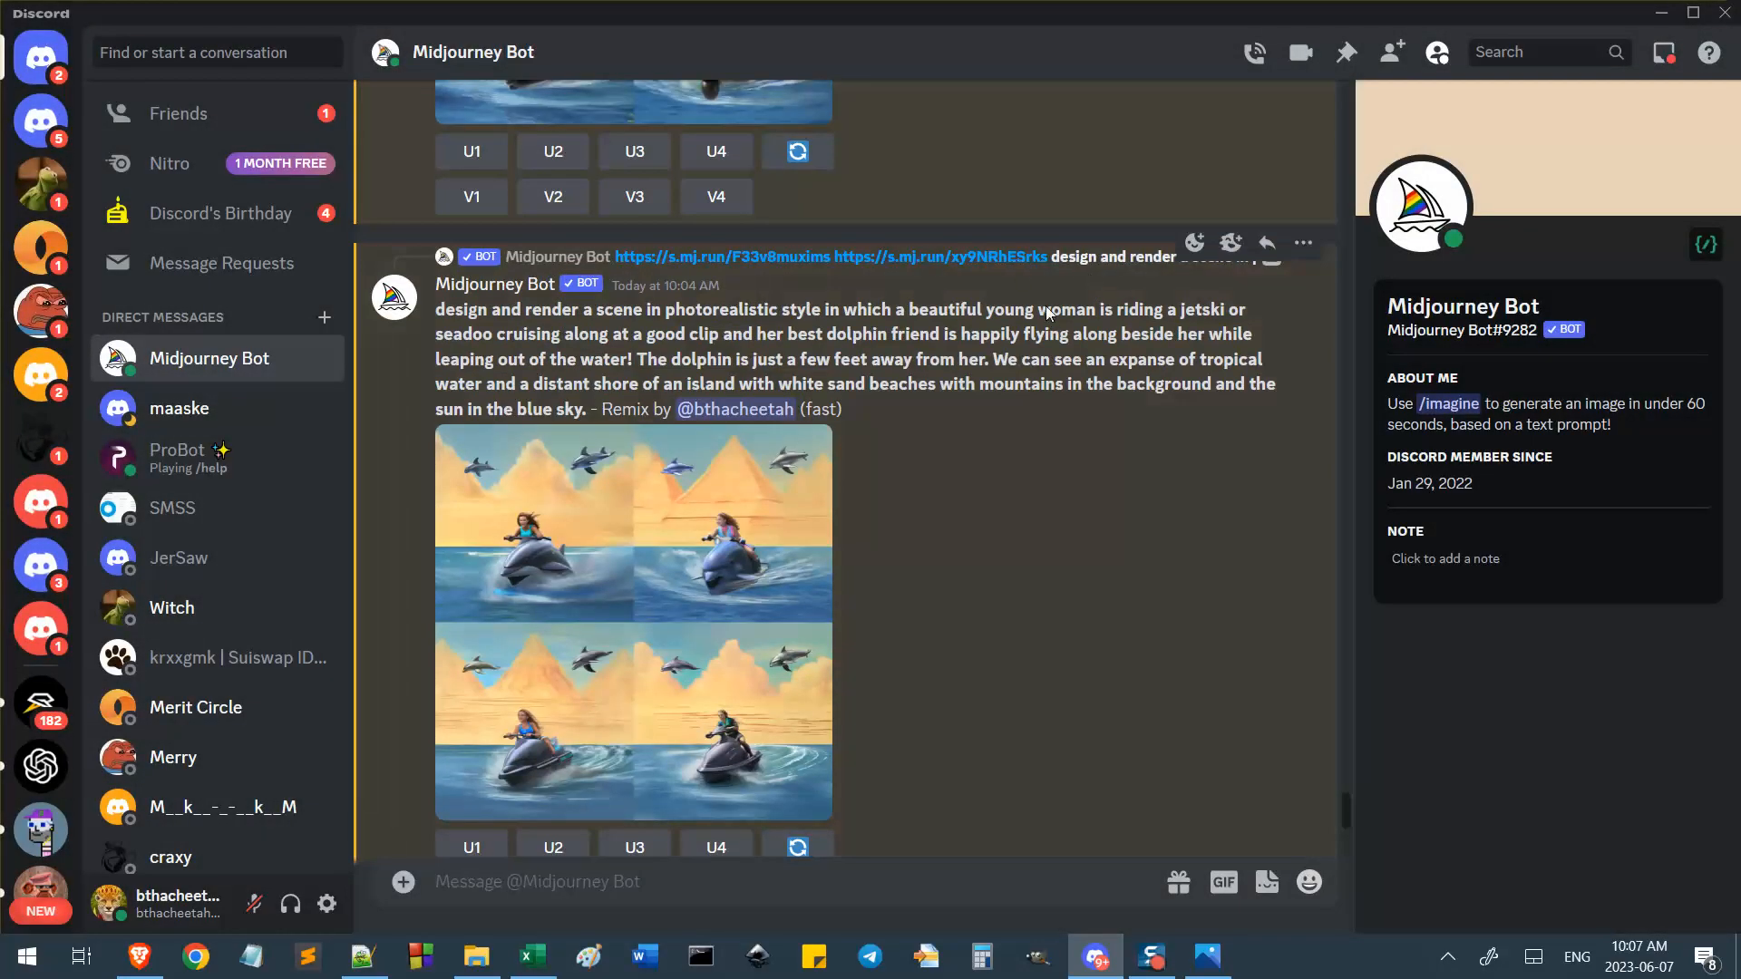
scroll(940, 488, up, 7)
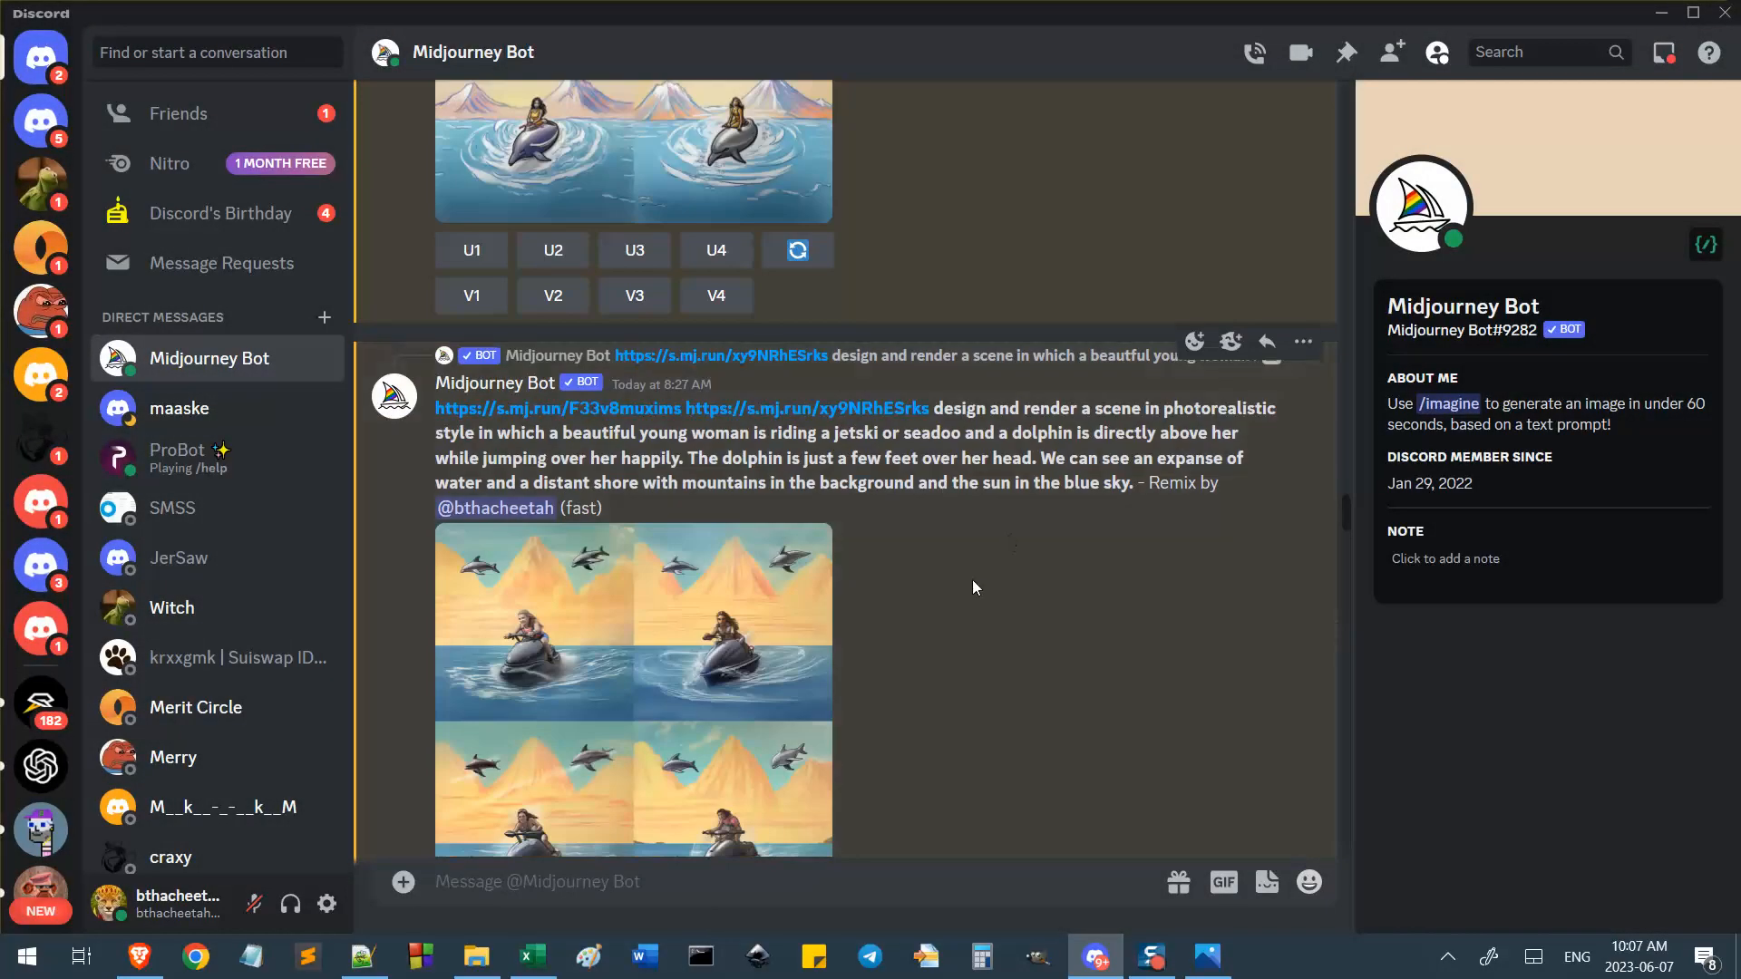
scroll(965, 537, up, 6)
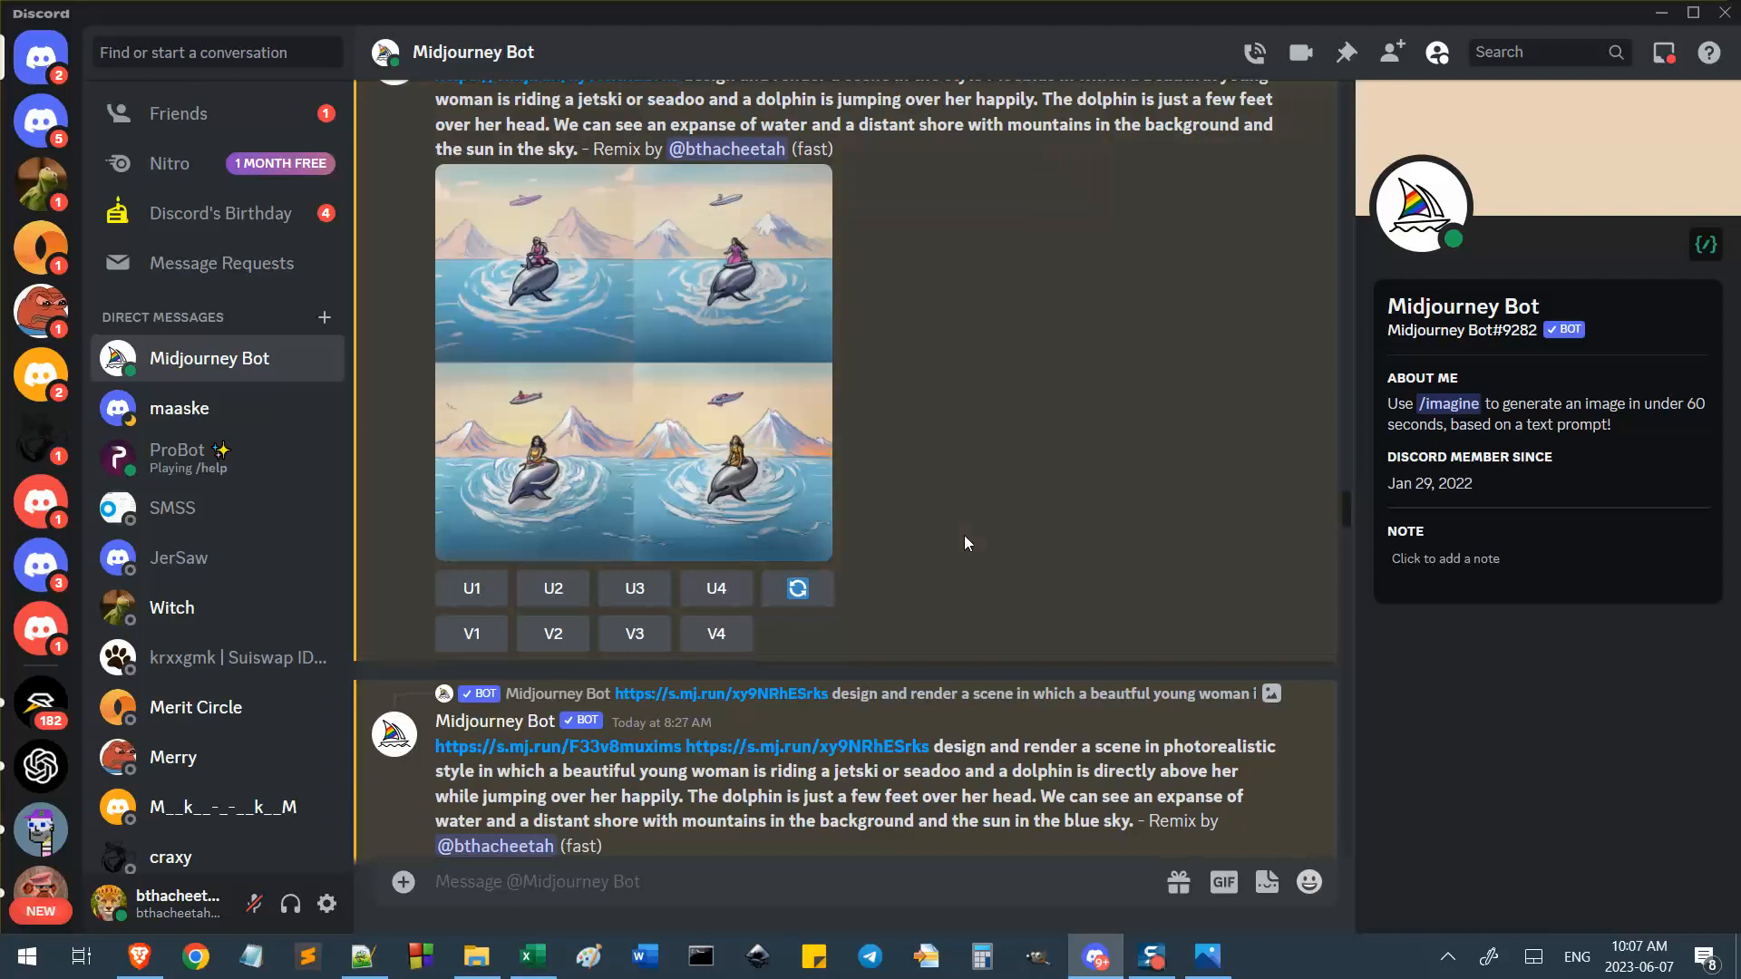
scroll(965, 537, down, 8)
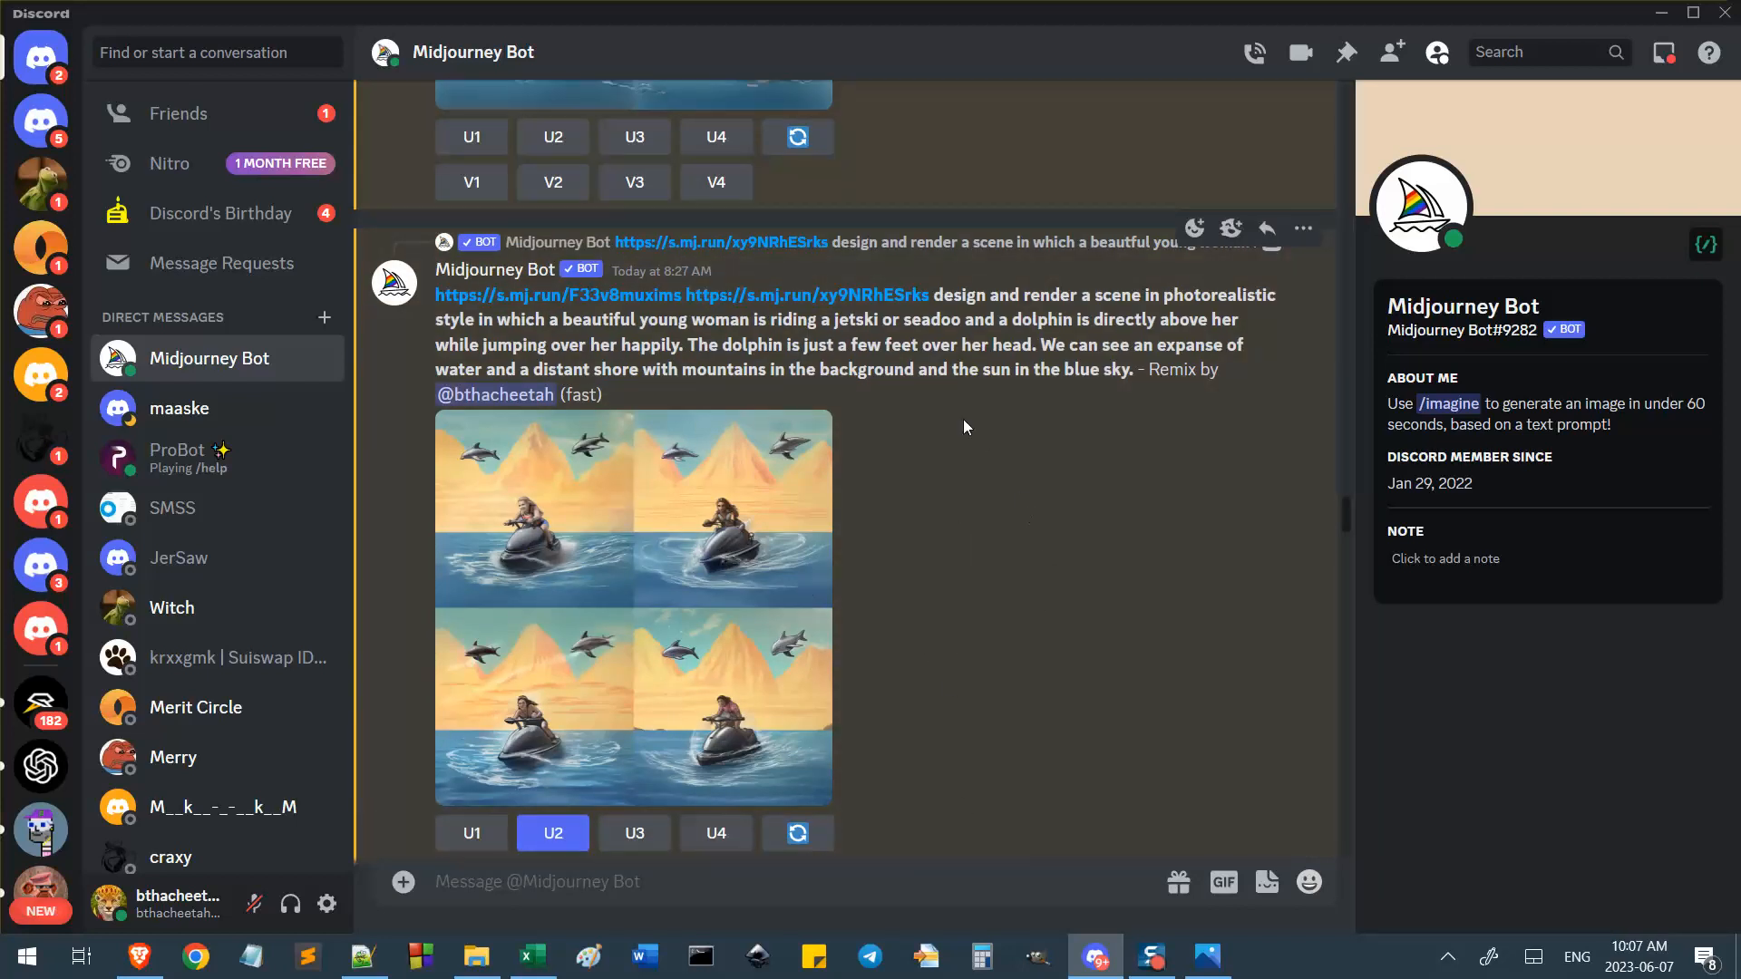
scroll(698, 488, down, 3)
click(560, 661)
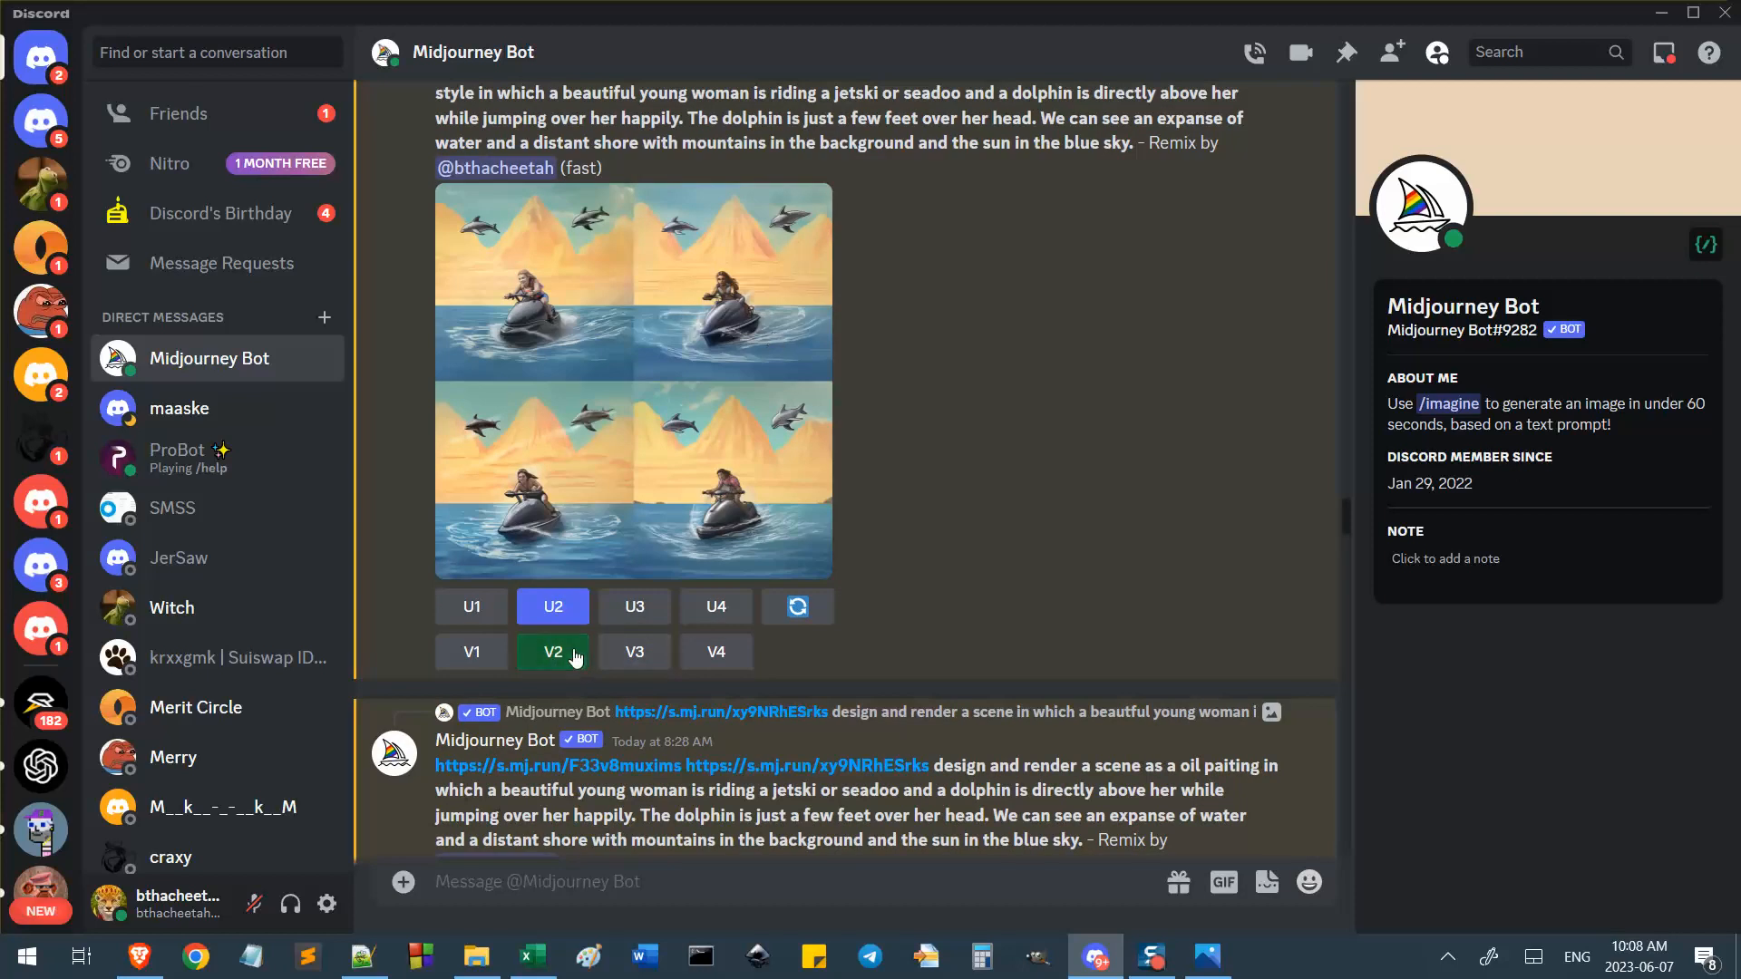
mouse_move(160, 973)
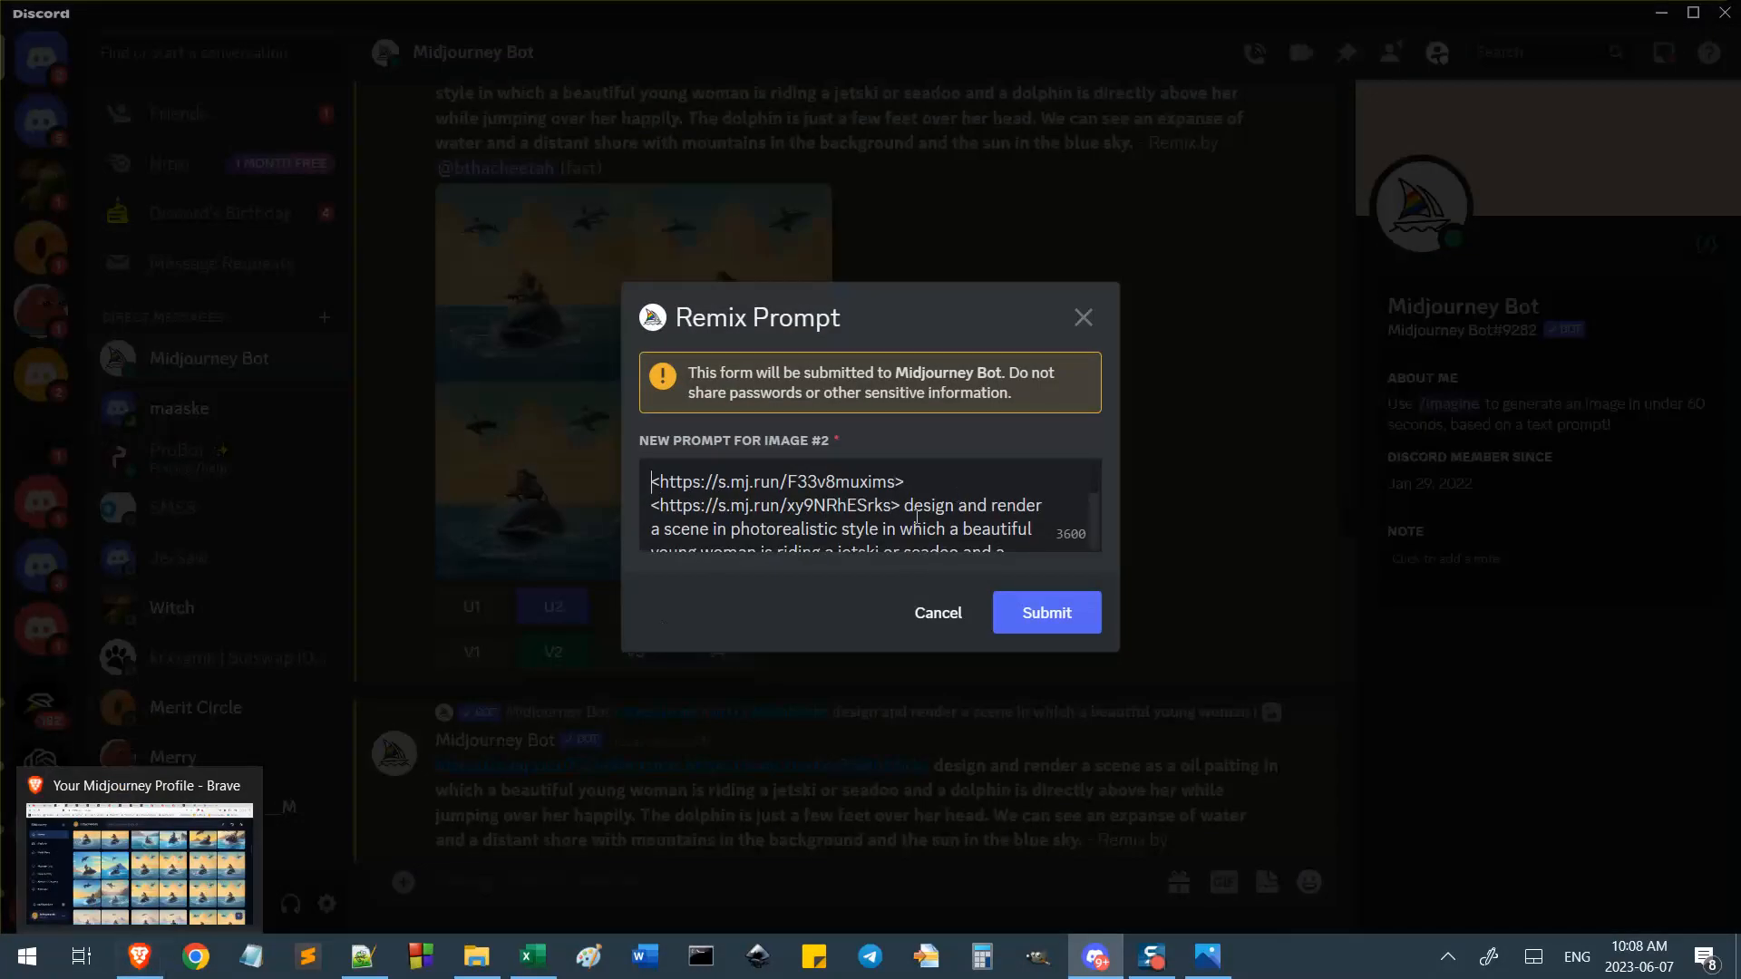
click(916, 614)
scroll(914, 626, up, 5)
scroll(912, 640, down, 5)
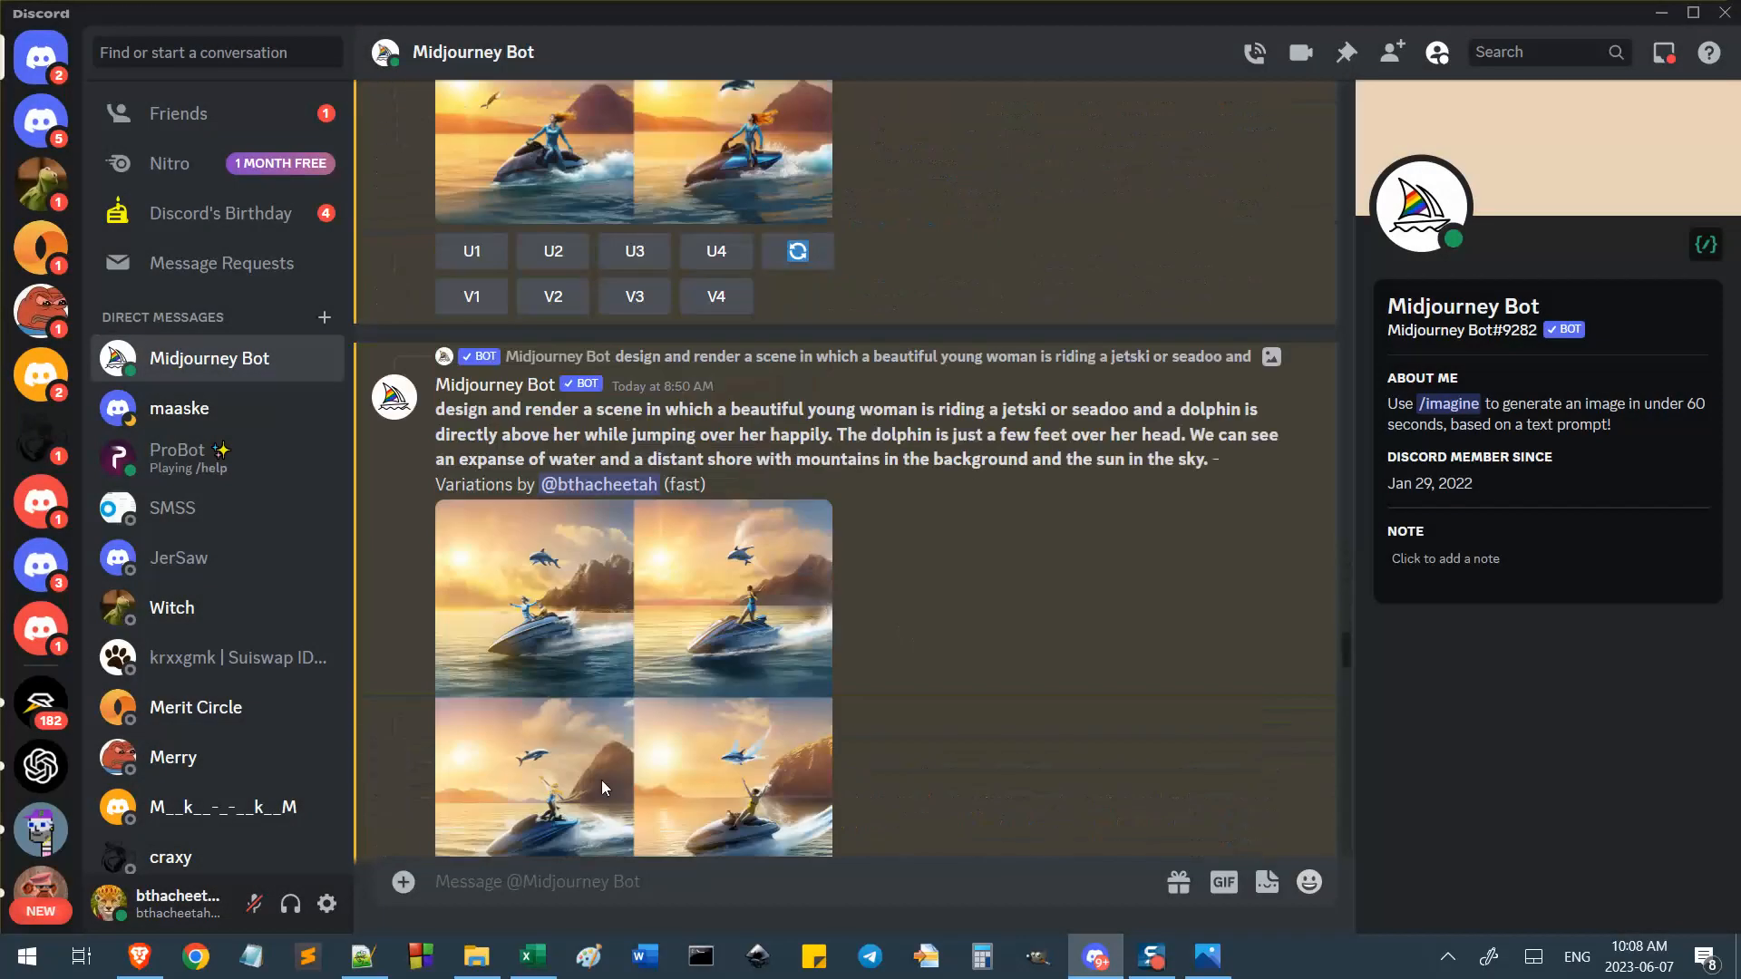
scroll(308, 798, down, 2)
scroll(633, 765, down, 5)
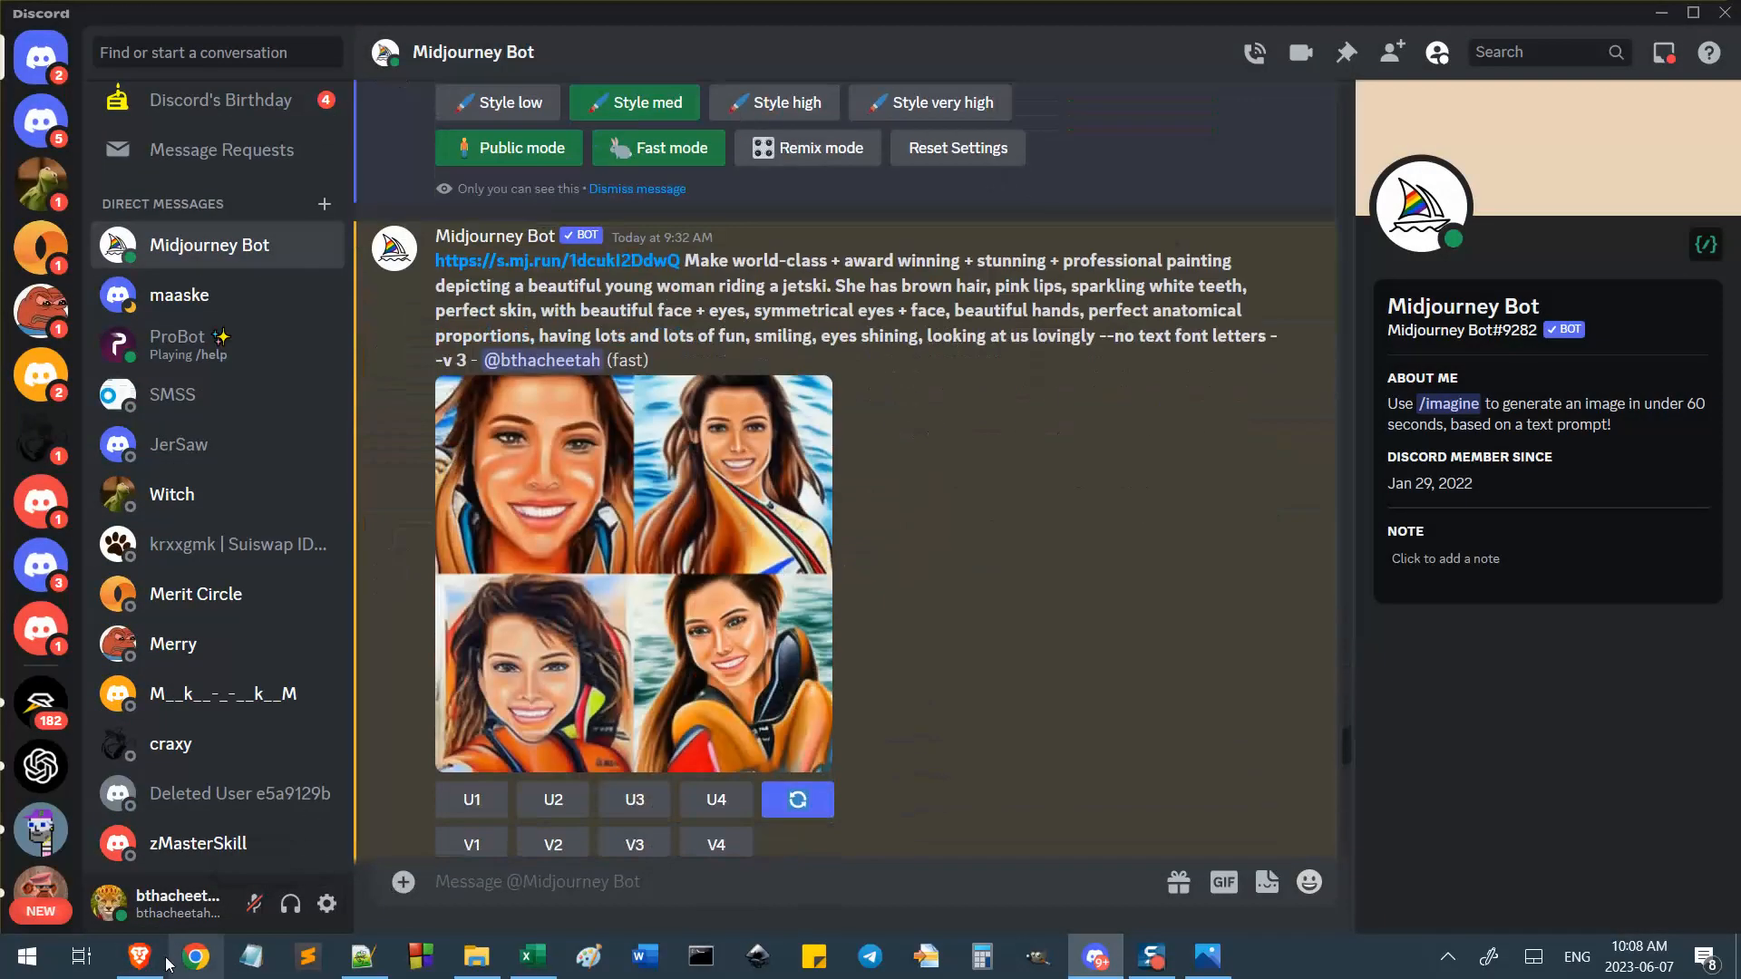
Switch to the browser's blonde jetski rider image, copy its address and paste it into an empty Notepad document.
click(138, 957)
click(1320, 17)
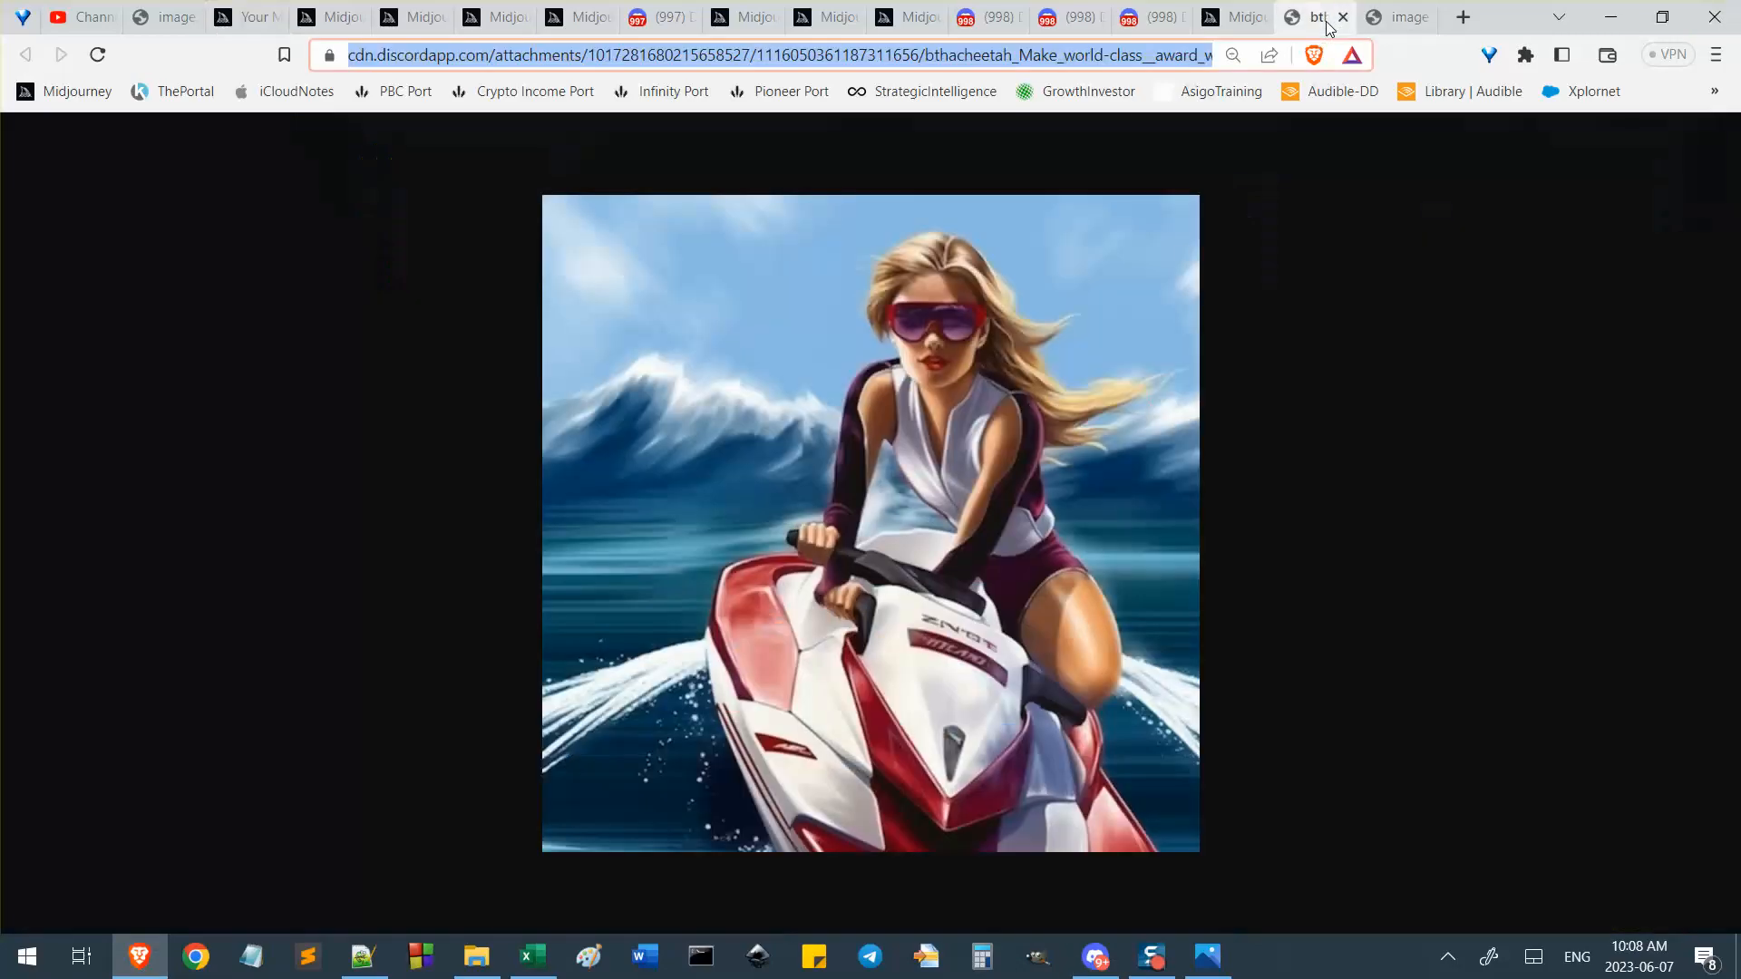
click(251, 957)
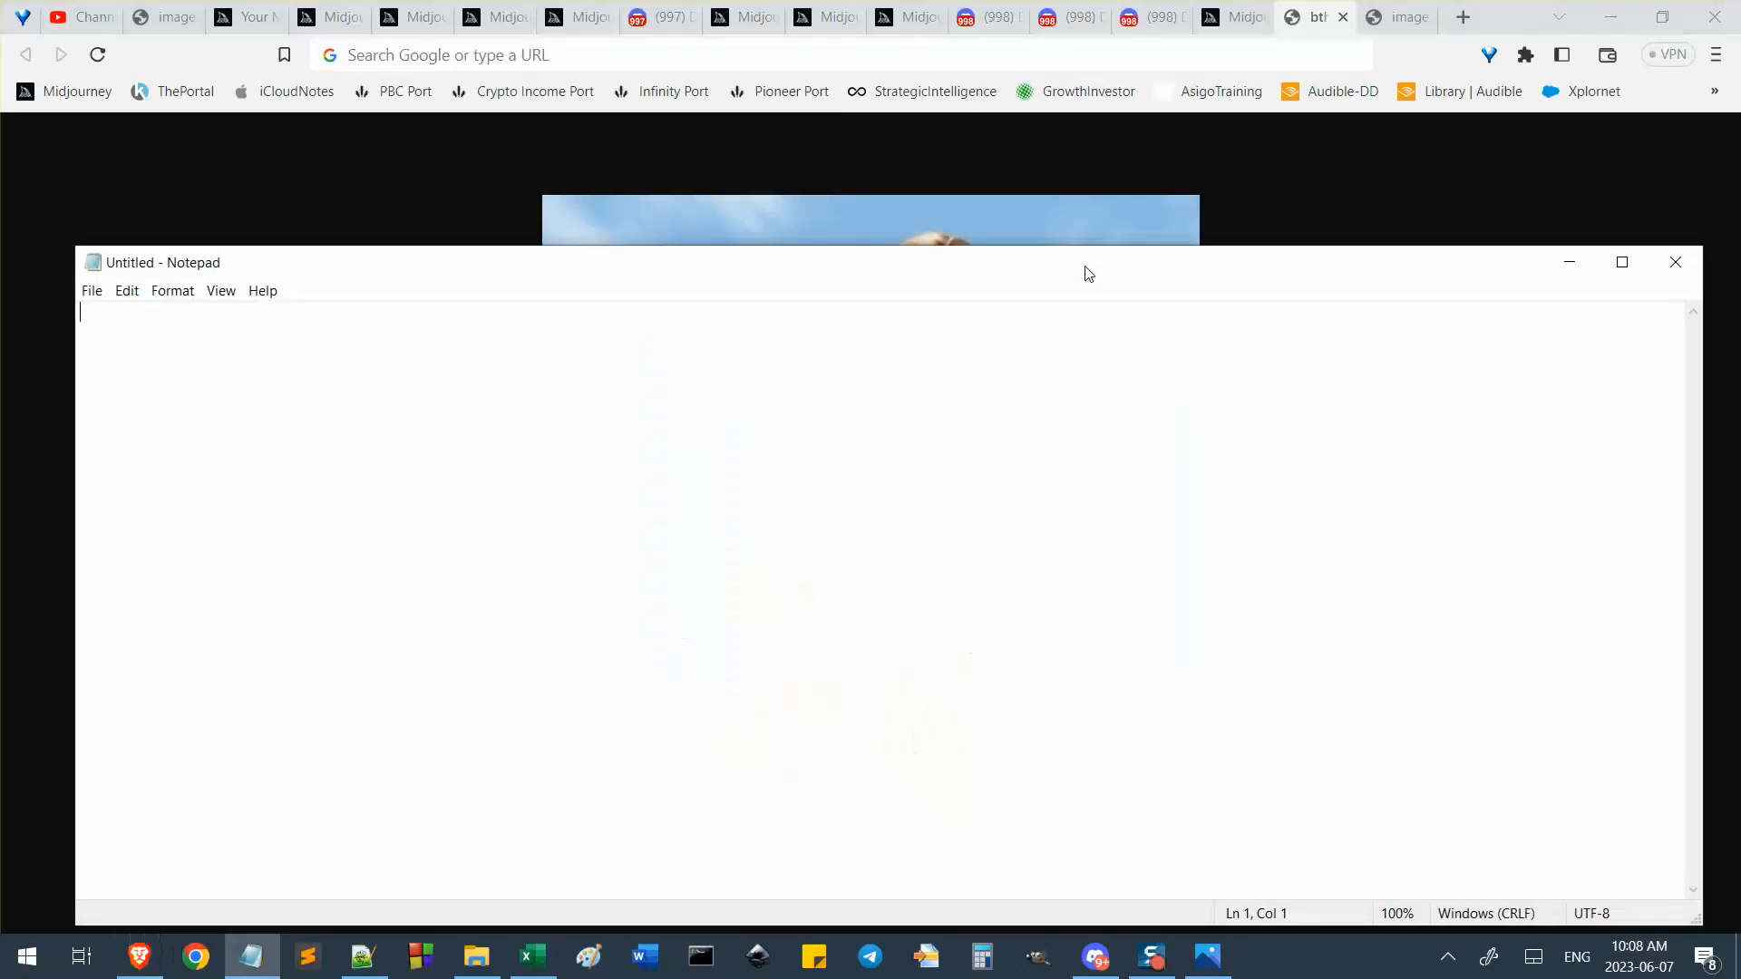
key(ctrl+v)
key(Return)
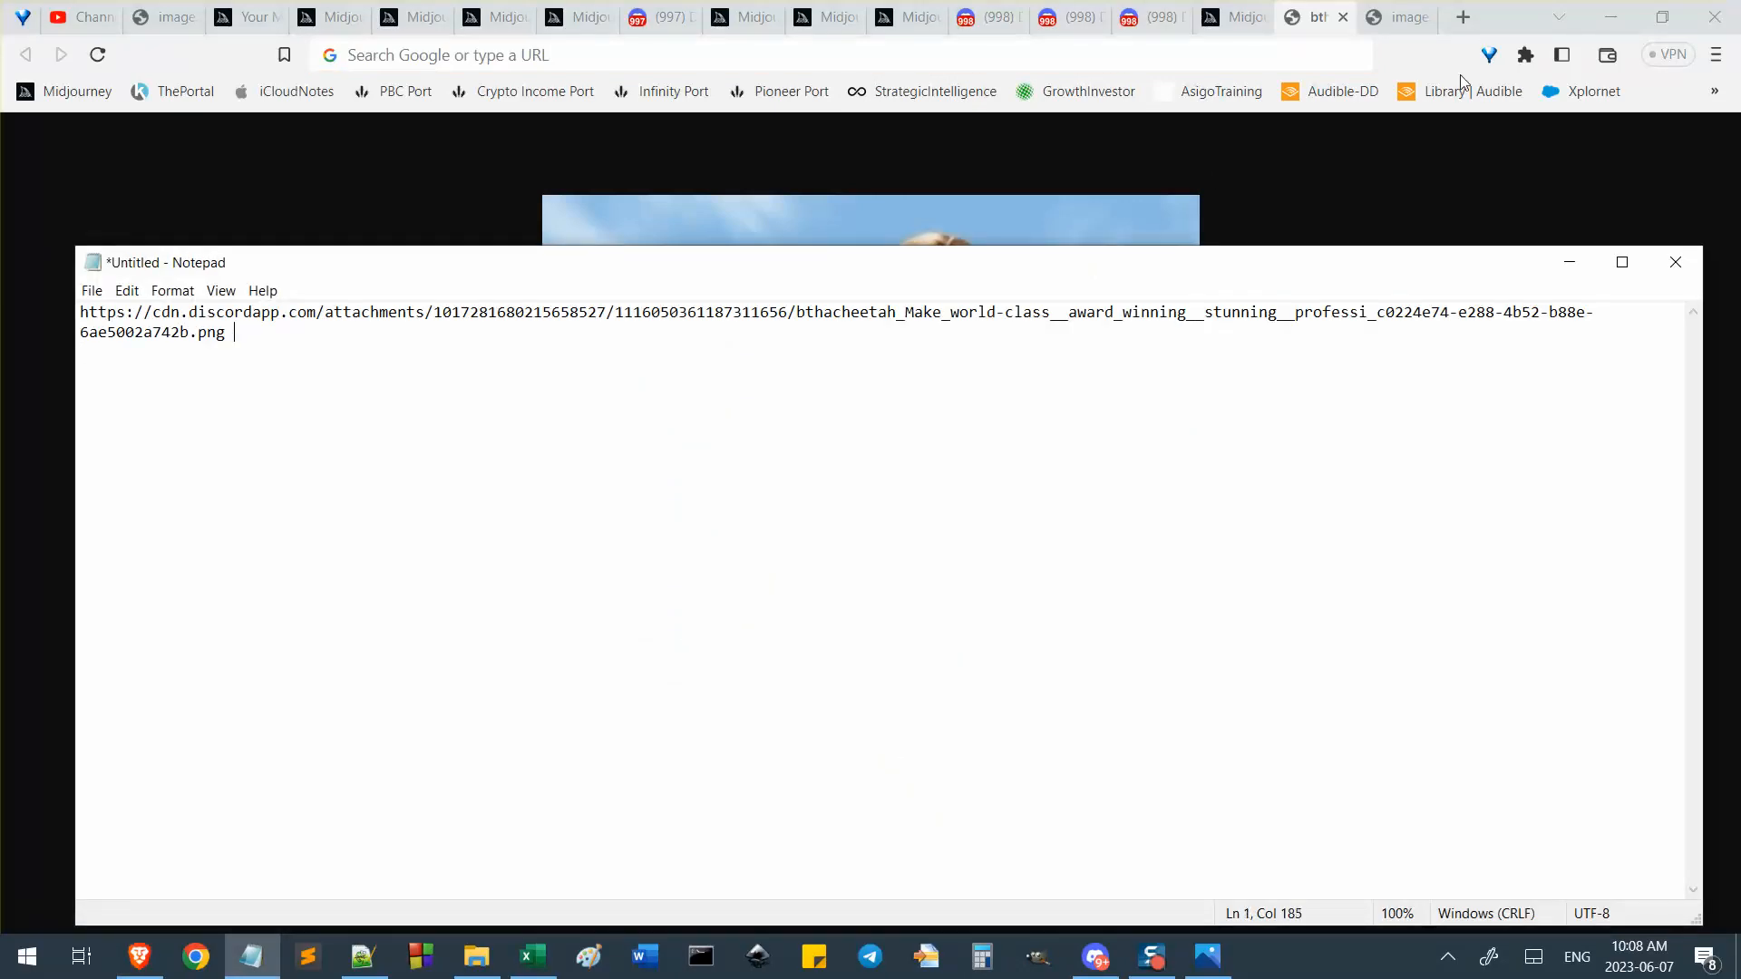
Copy the address of the brown-haired rider portrait in the browser and add it after the first link in Notepad.
click(1402, 16)
click(1133, 55)
key(BackSpace)
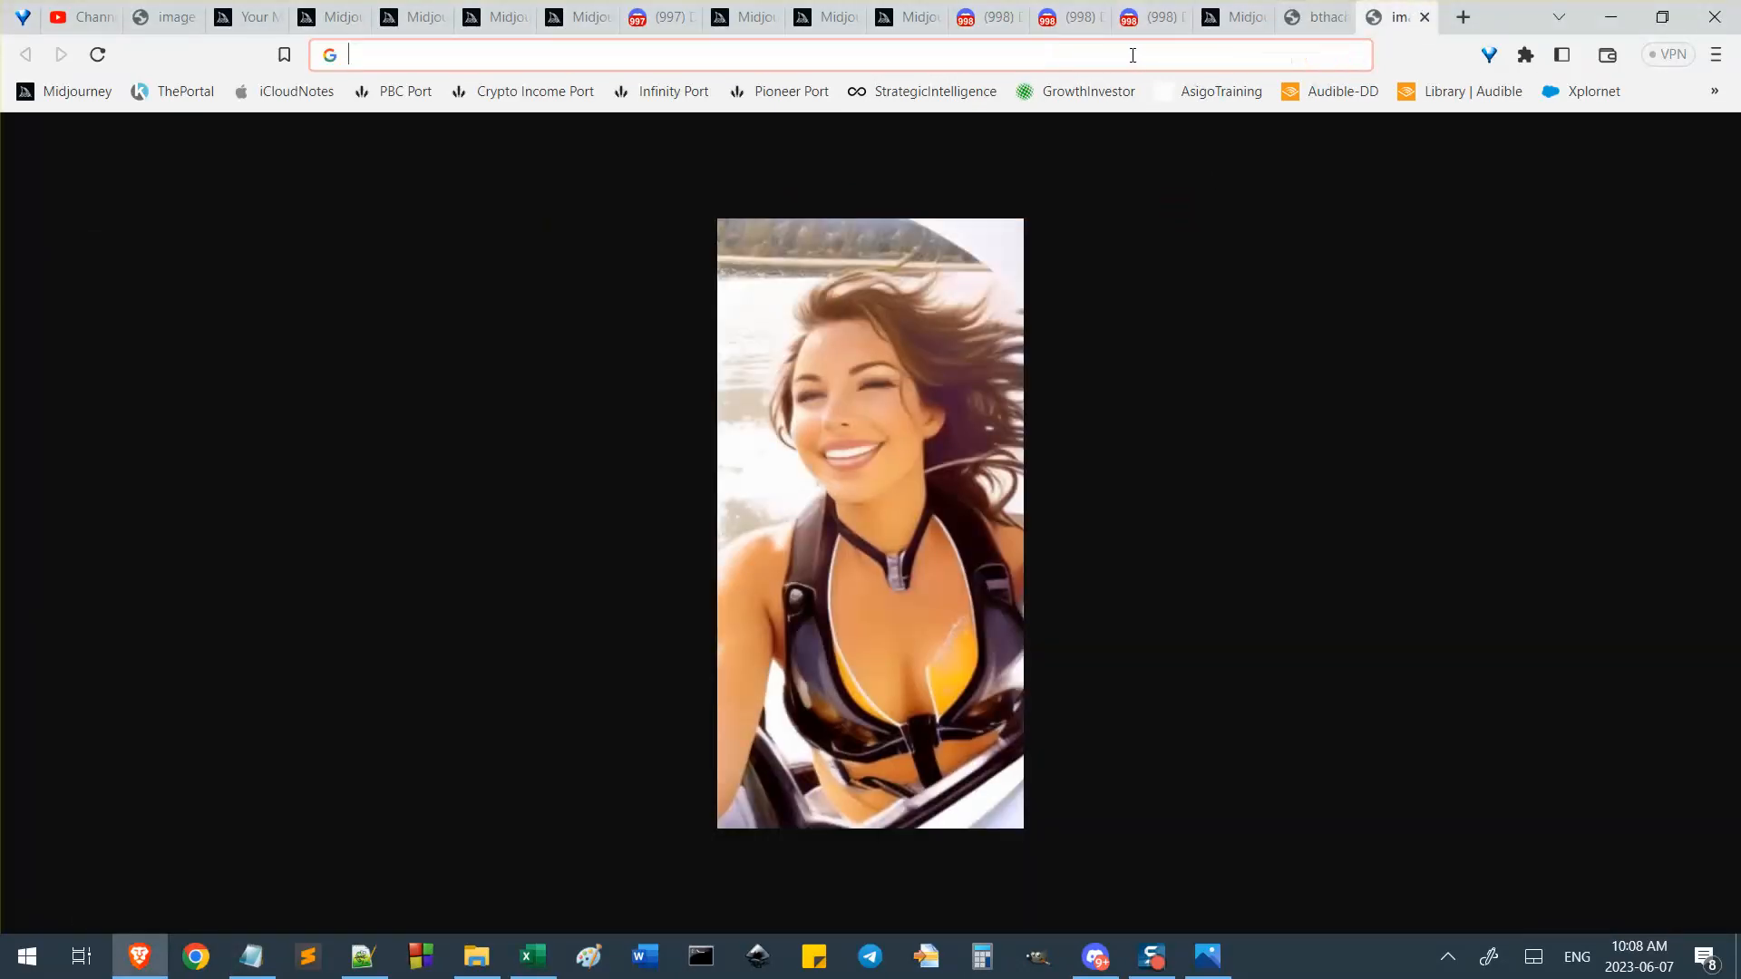
key(alt+Tab)
key(alt+Tab)
Find the sunglasses-wearing rider on the tall red jetski with the rainbow sky and open that image from Discord in the browser.
click(1304, 13)
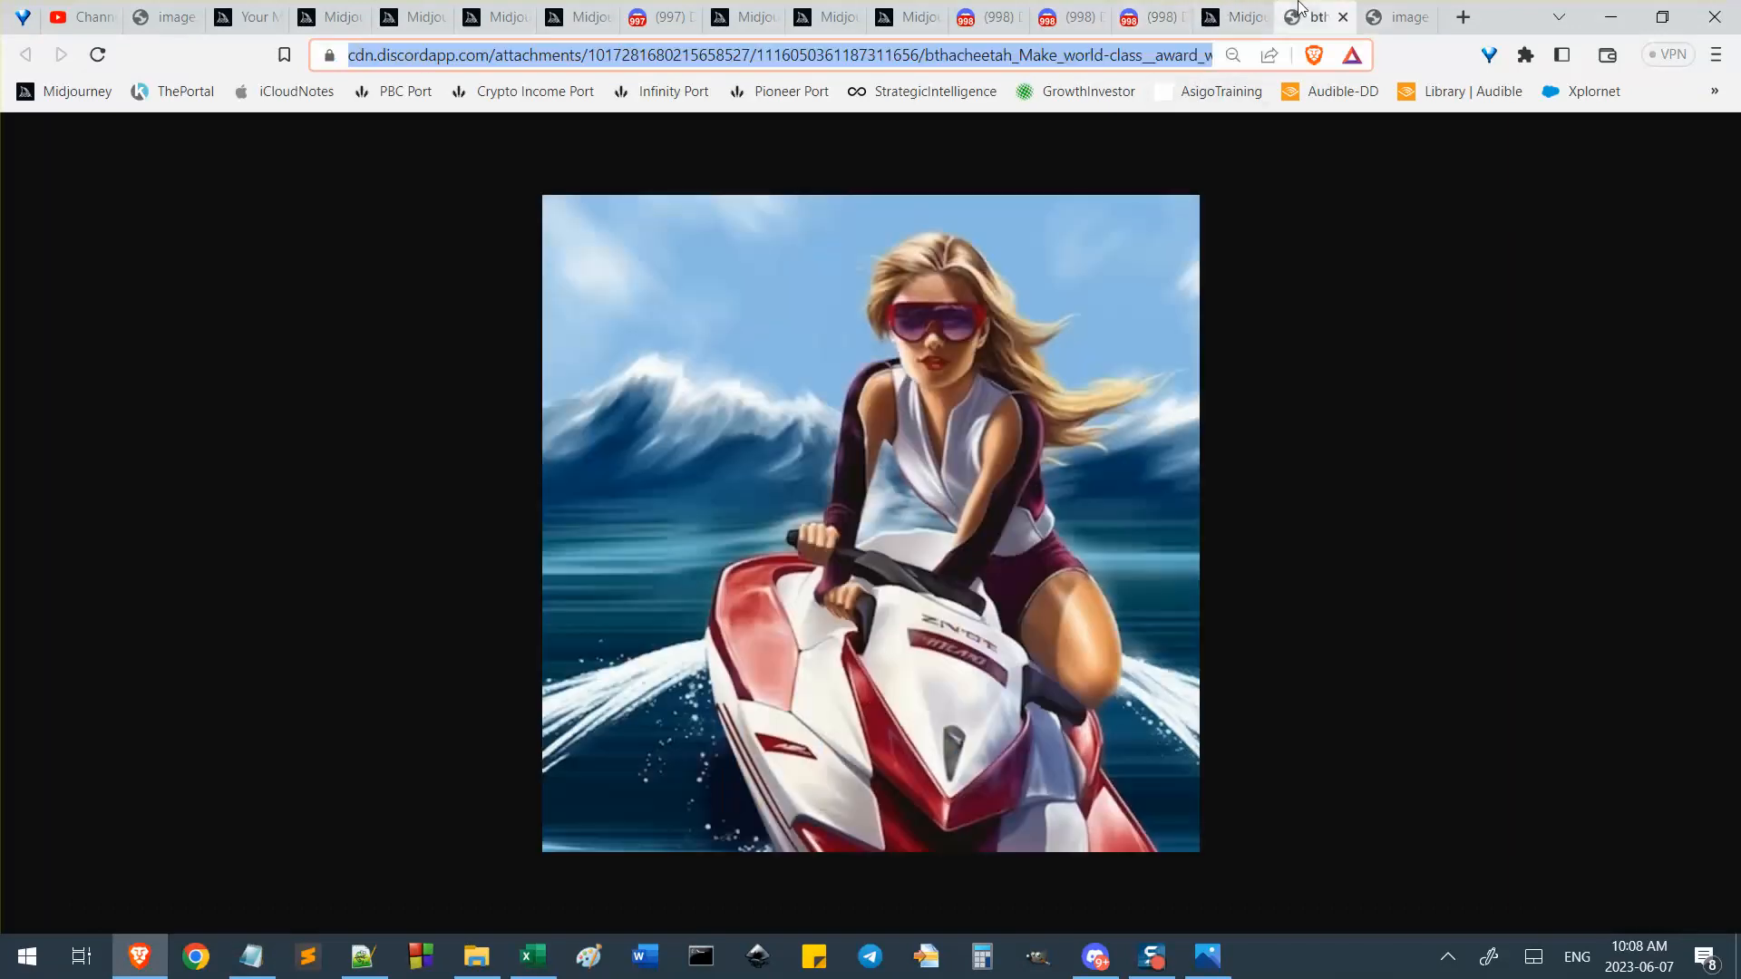
click(1239, 10)
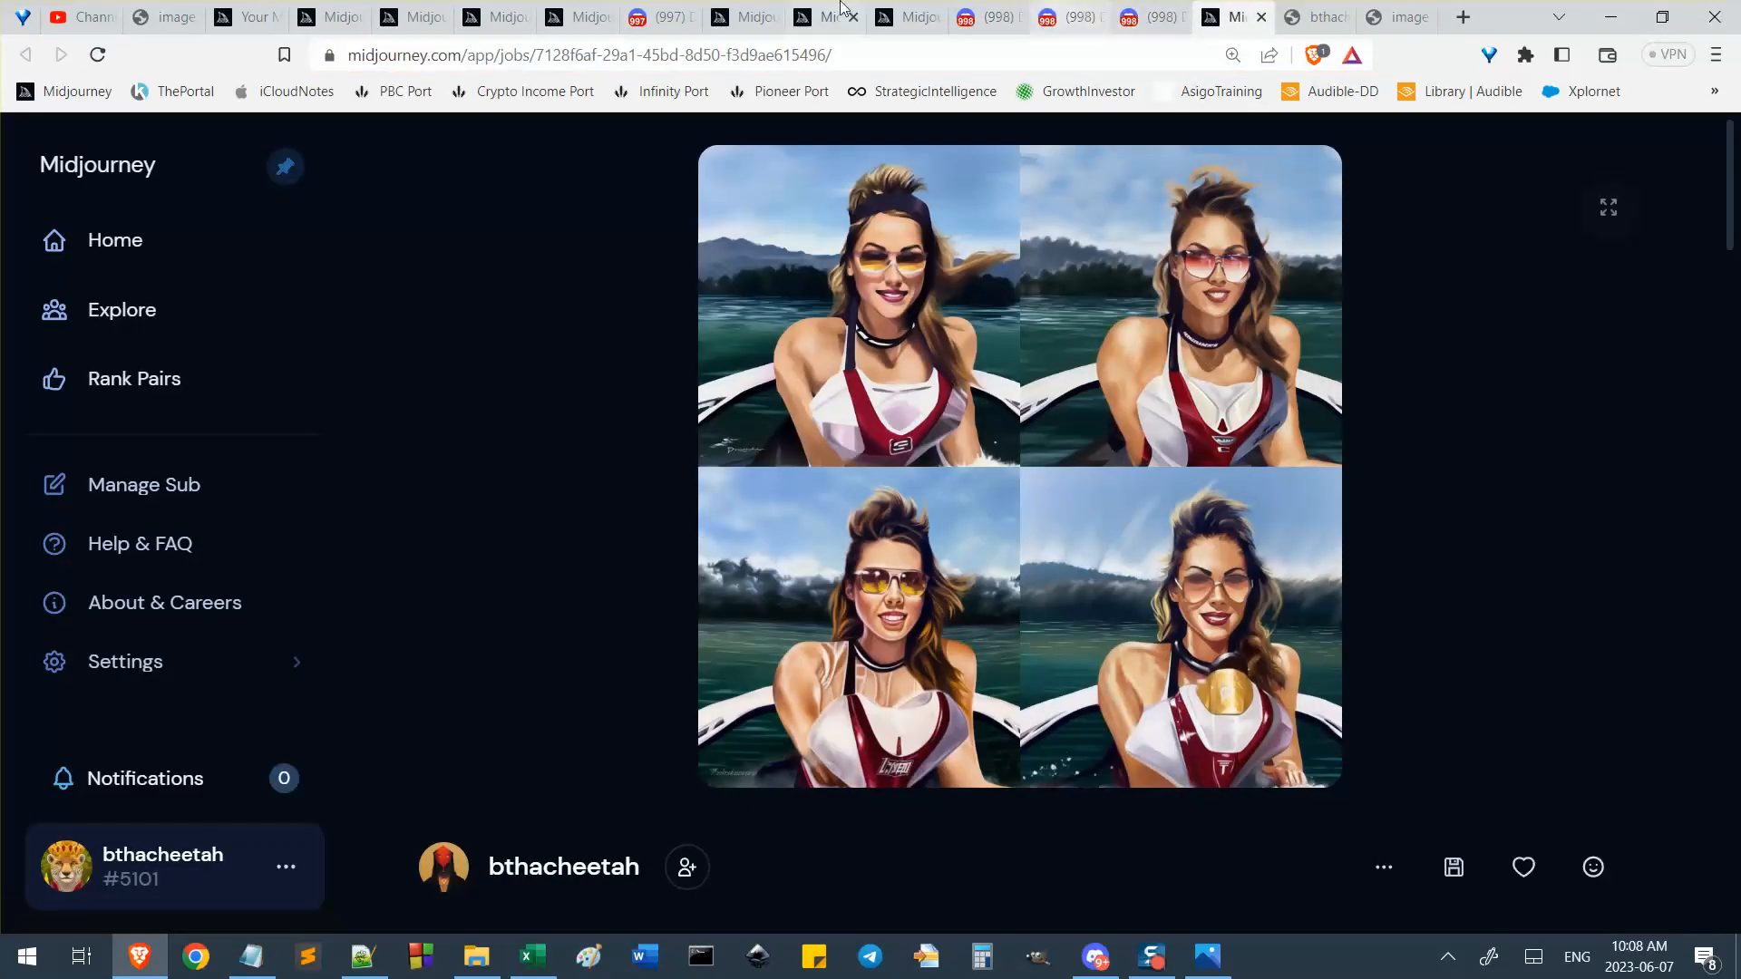
click(890, 9)
click(822, 18)
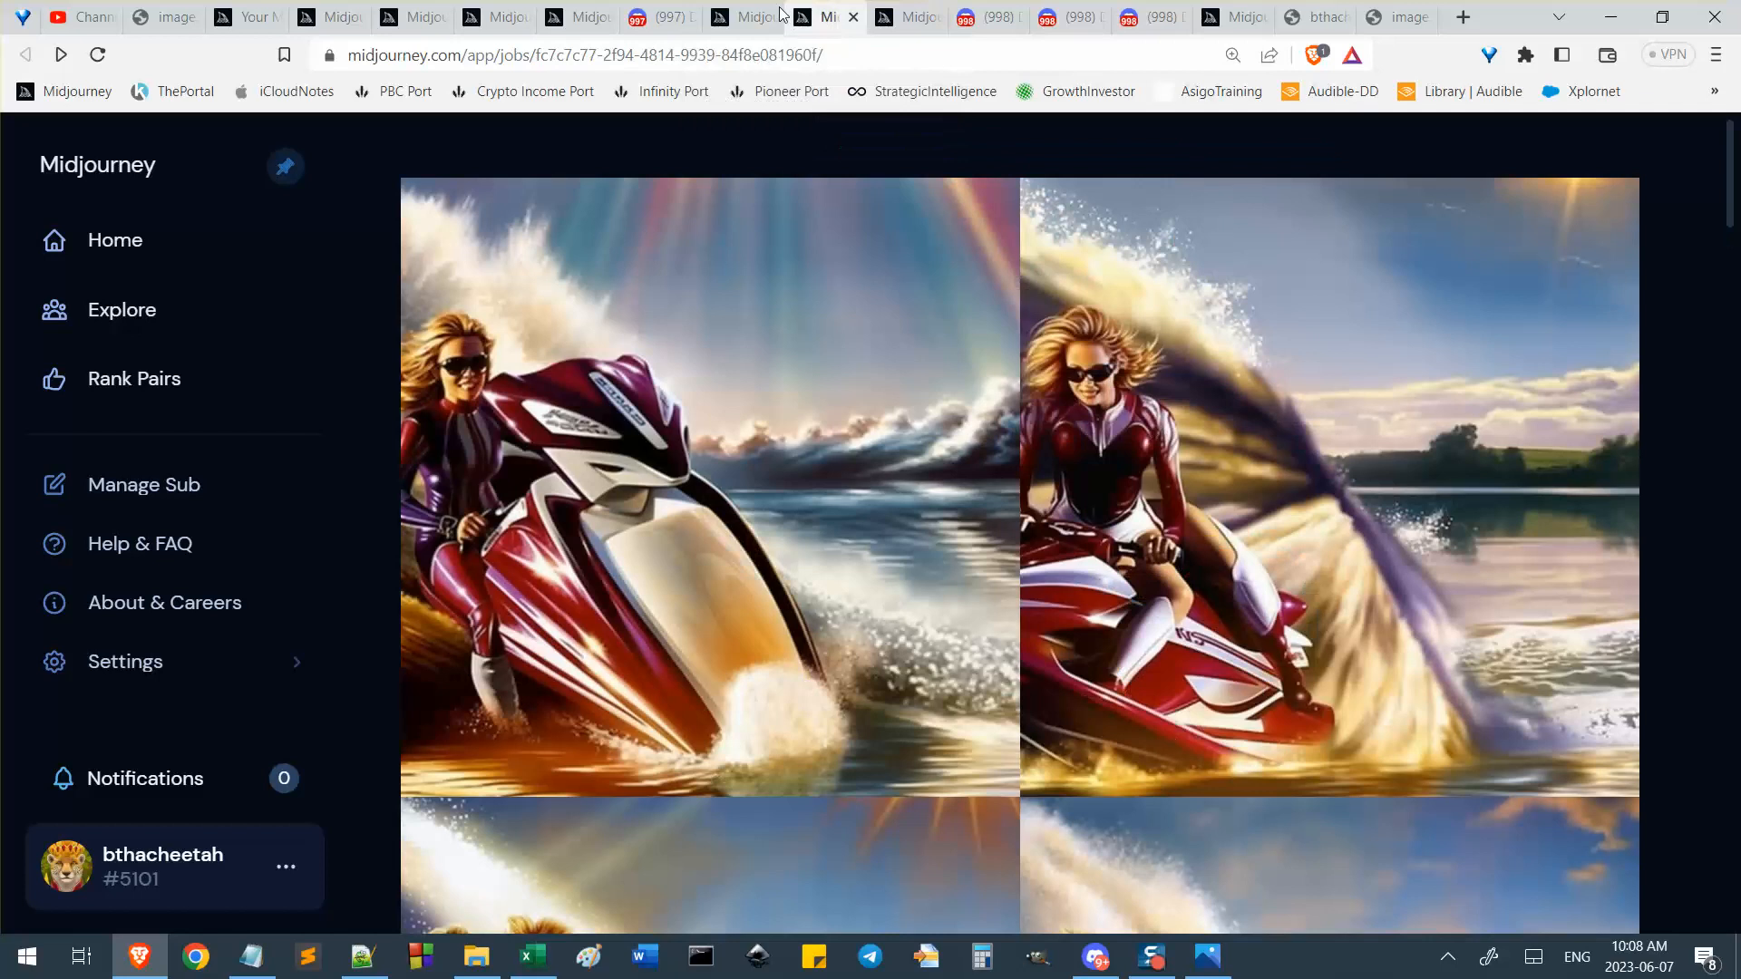
scroll(820, 190, down, 3)
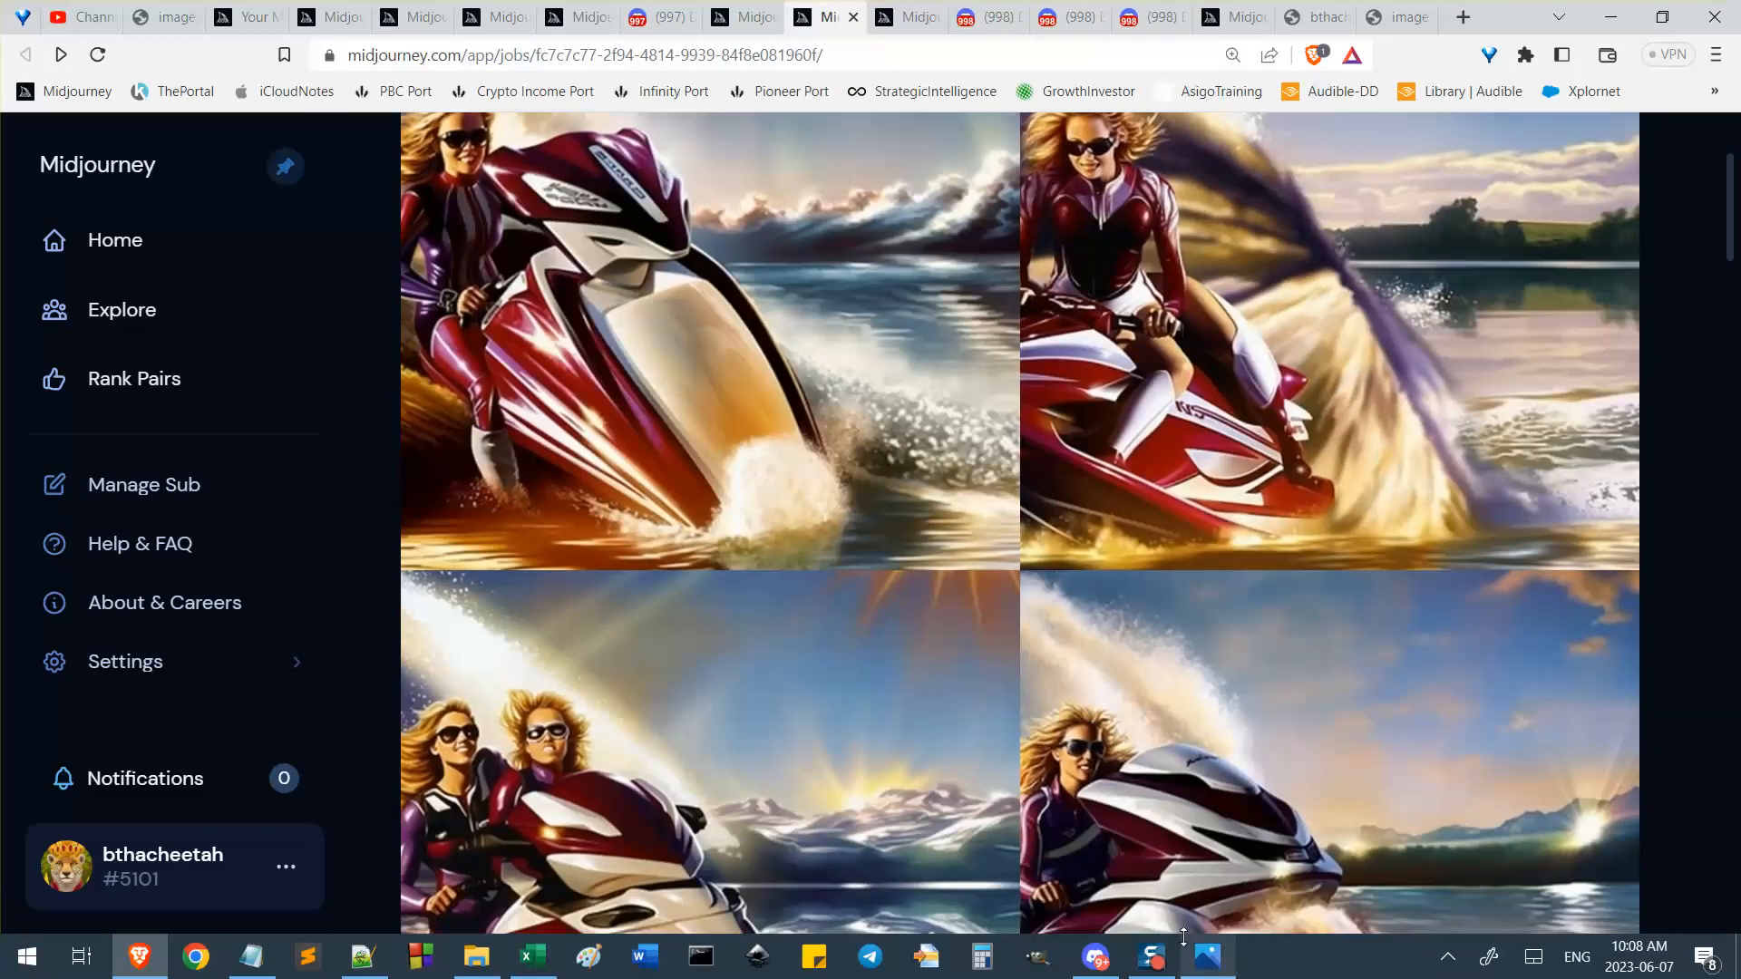
click(1117, 968)
scroll(1037, 471, down, 10)
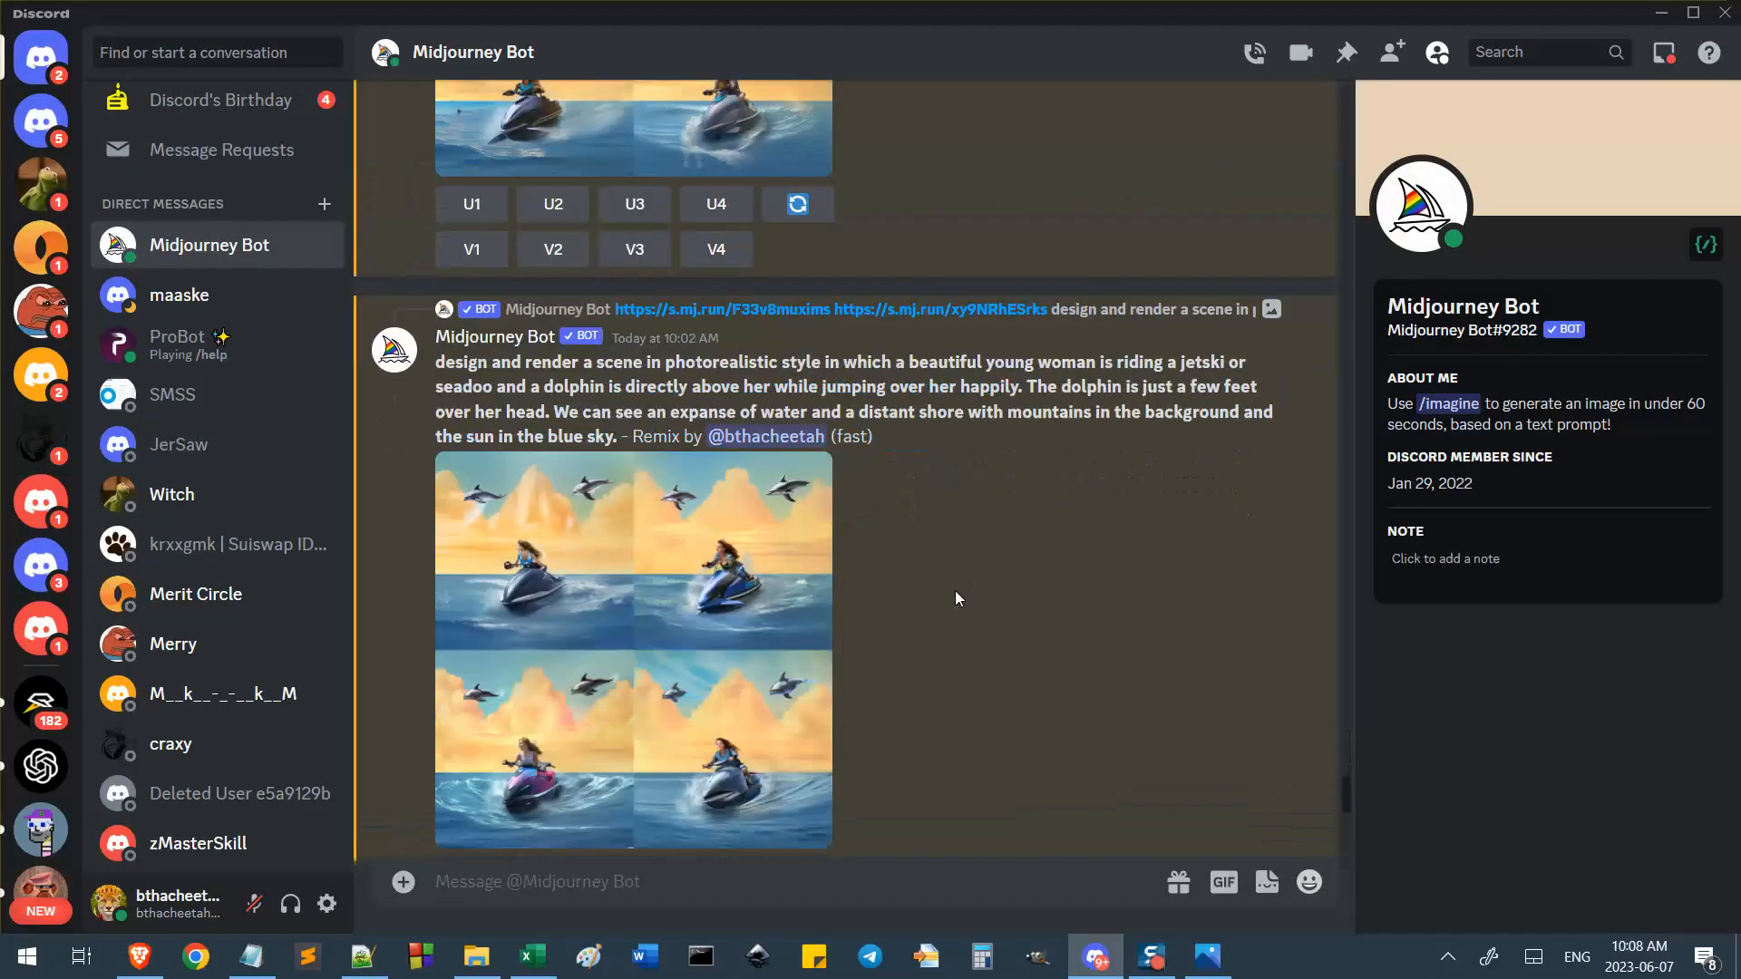
click(573, 619)
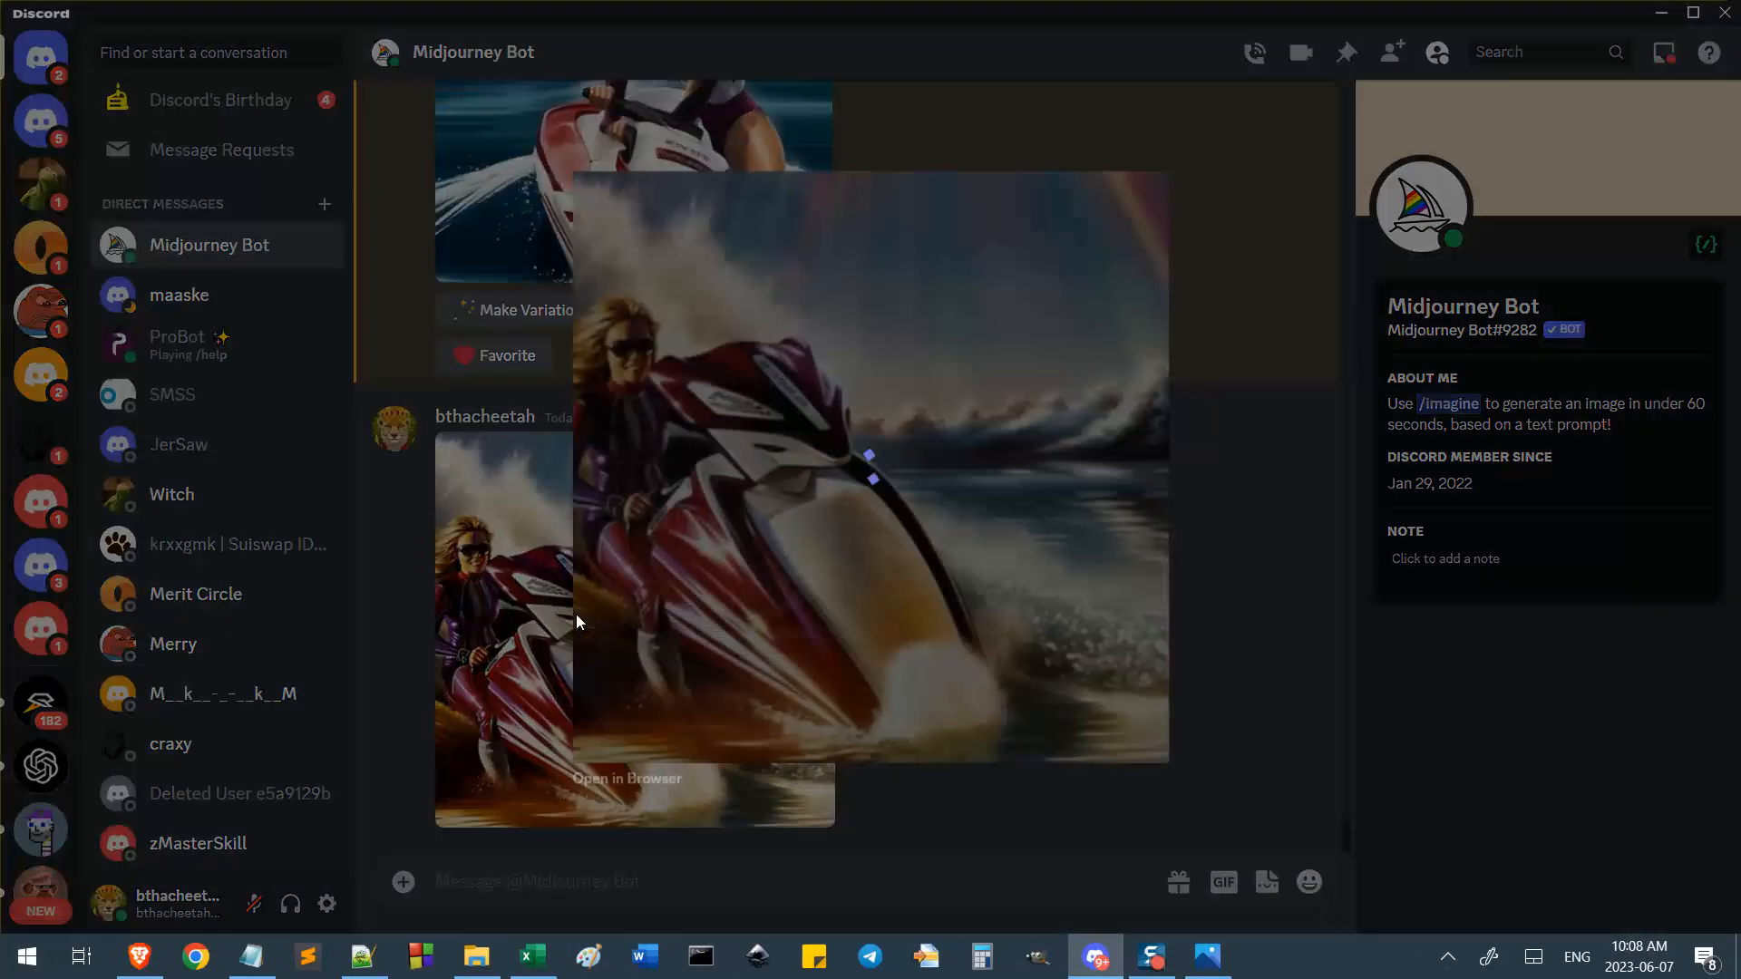
click(628, 788)
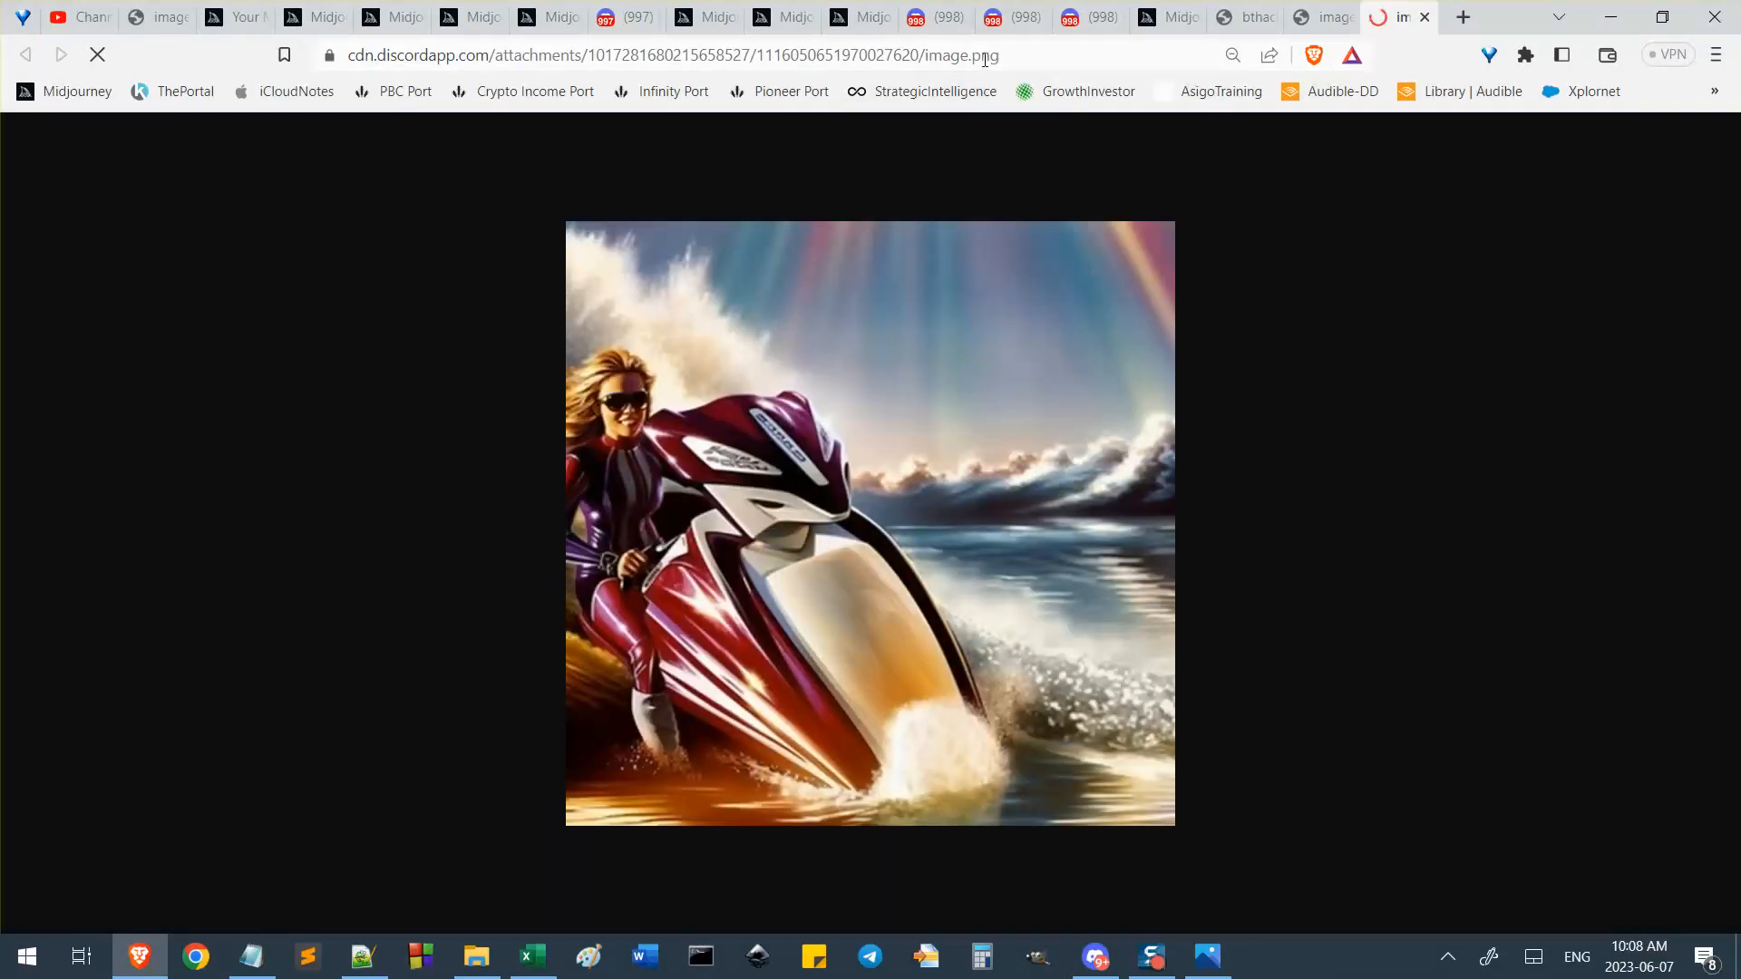
Copy the red jetski image's address, add it as the third link in Notepad and select all the text.
click(1023, 51)
key(ctrl+c)
key(BackSpace)
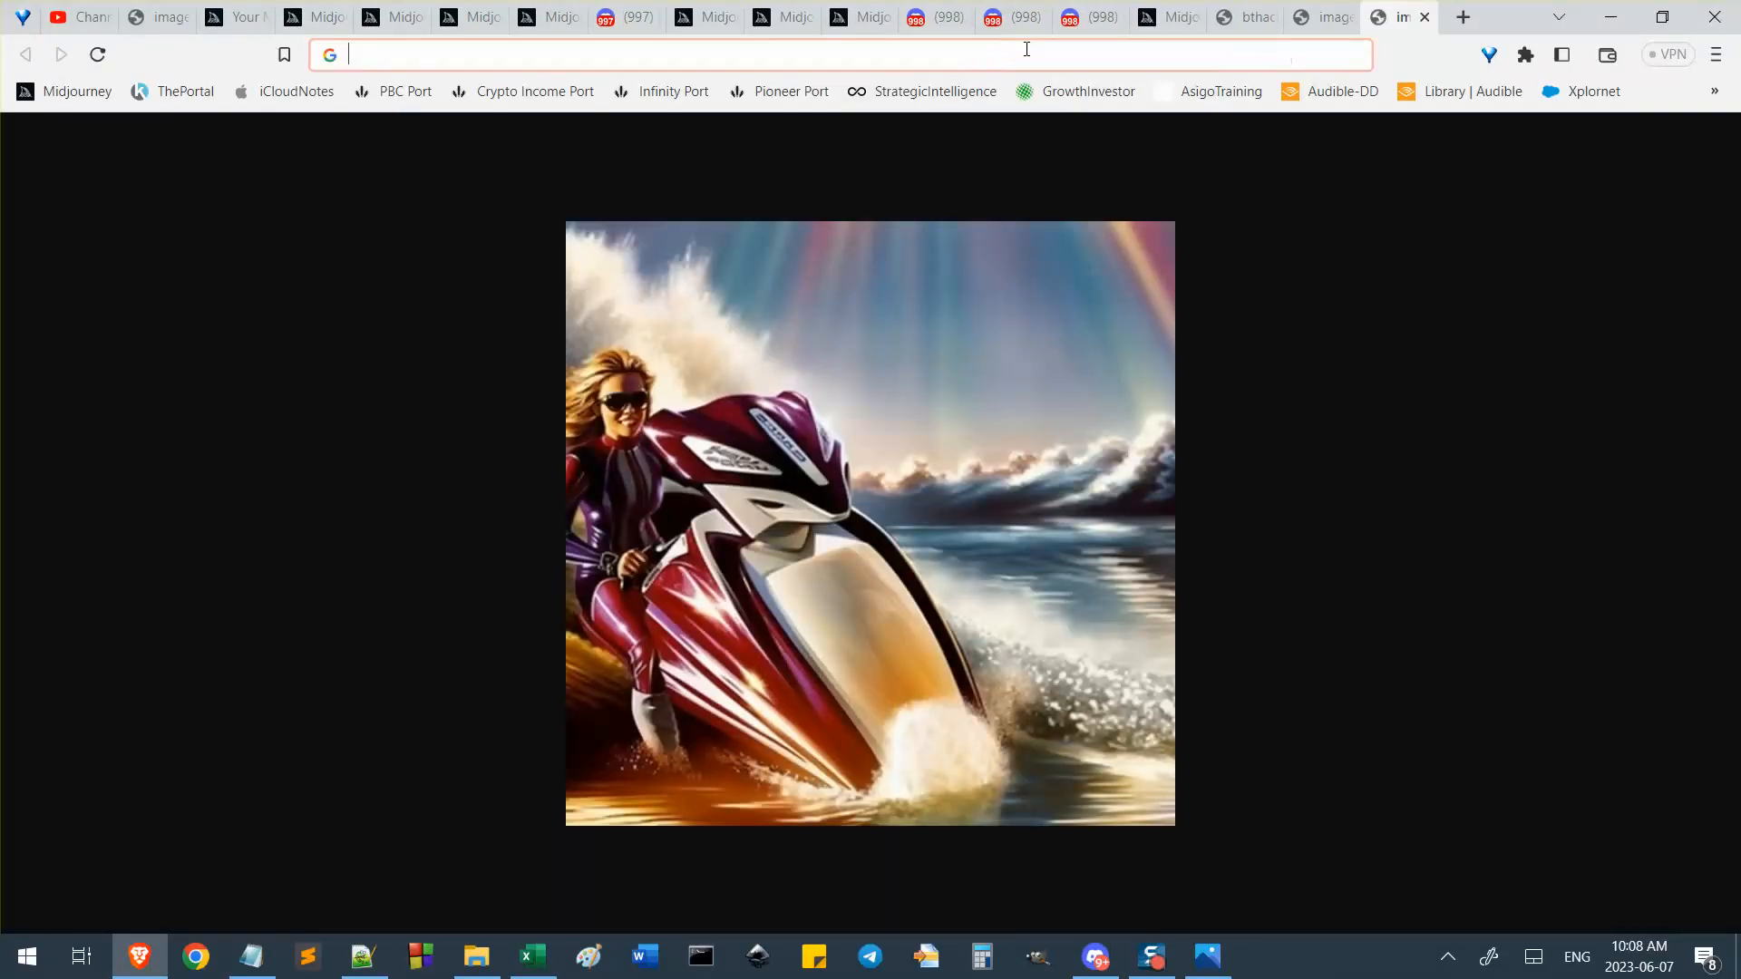
click(1095, 957)
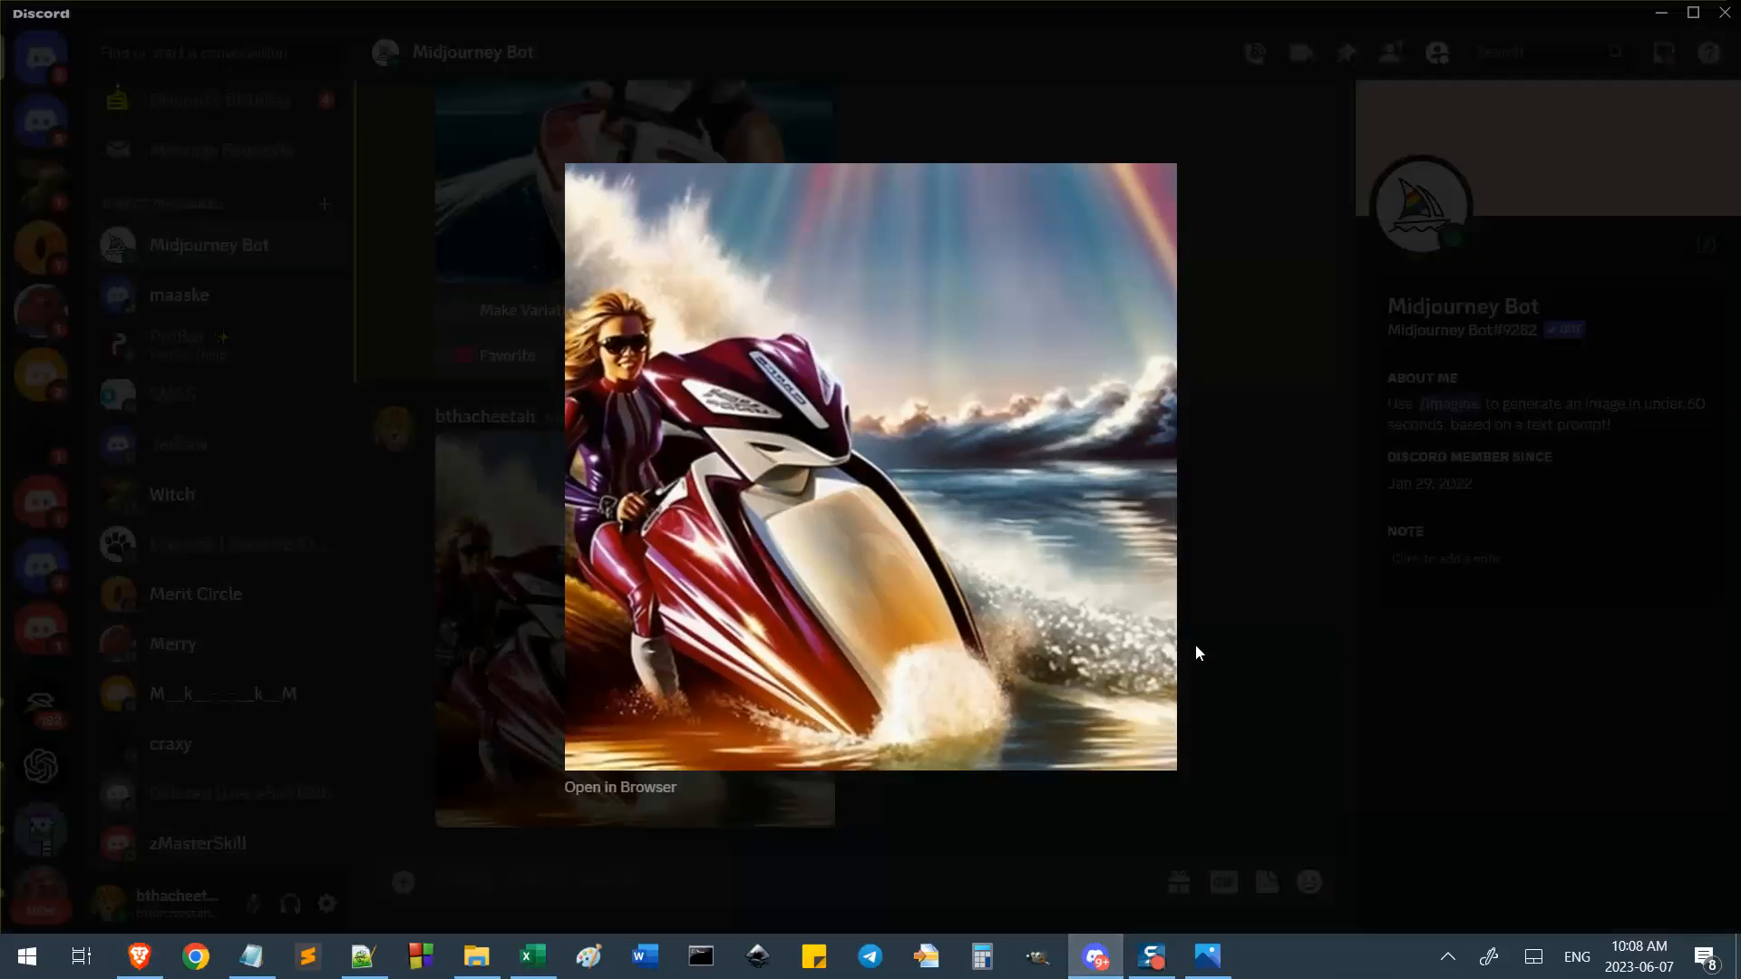
click(1206, 526)
key(alt+Tab)
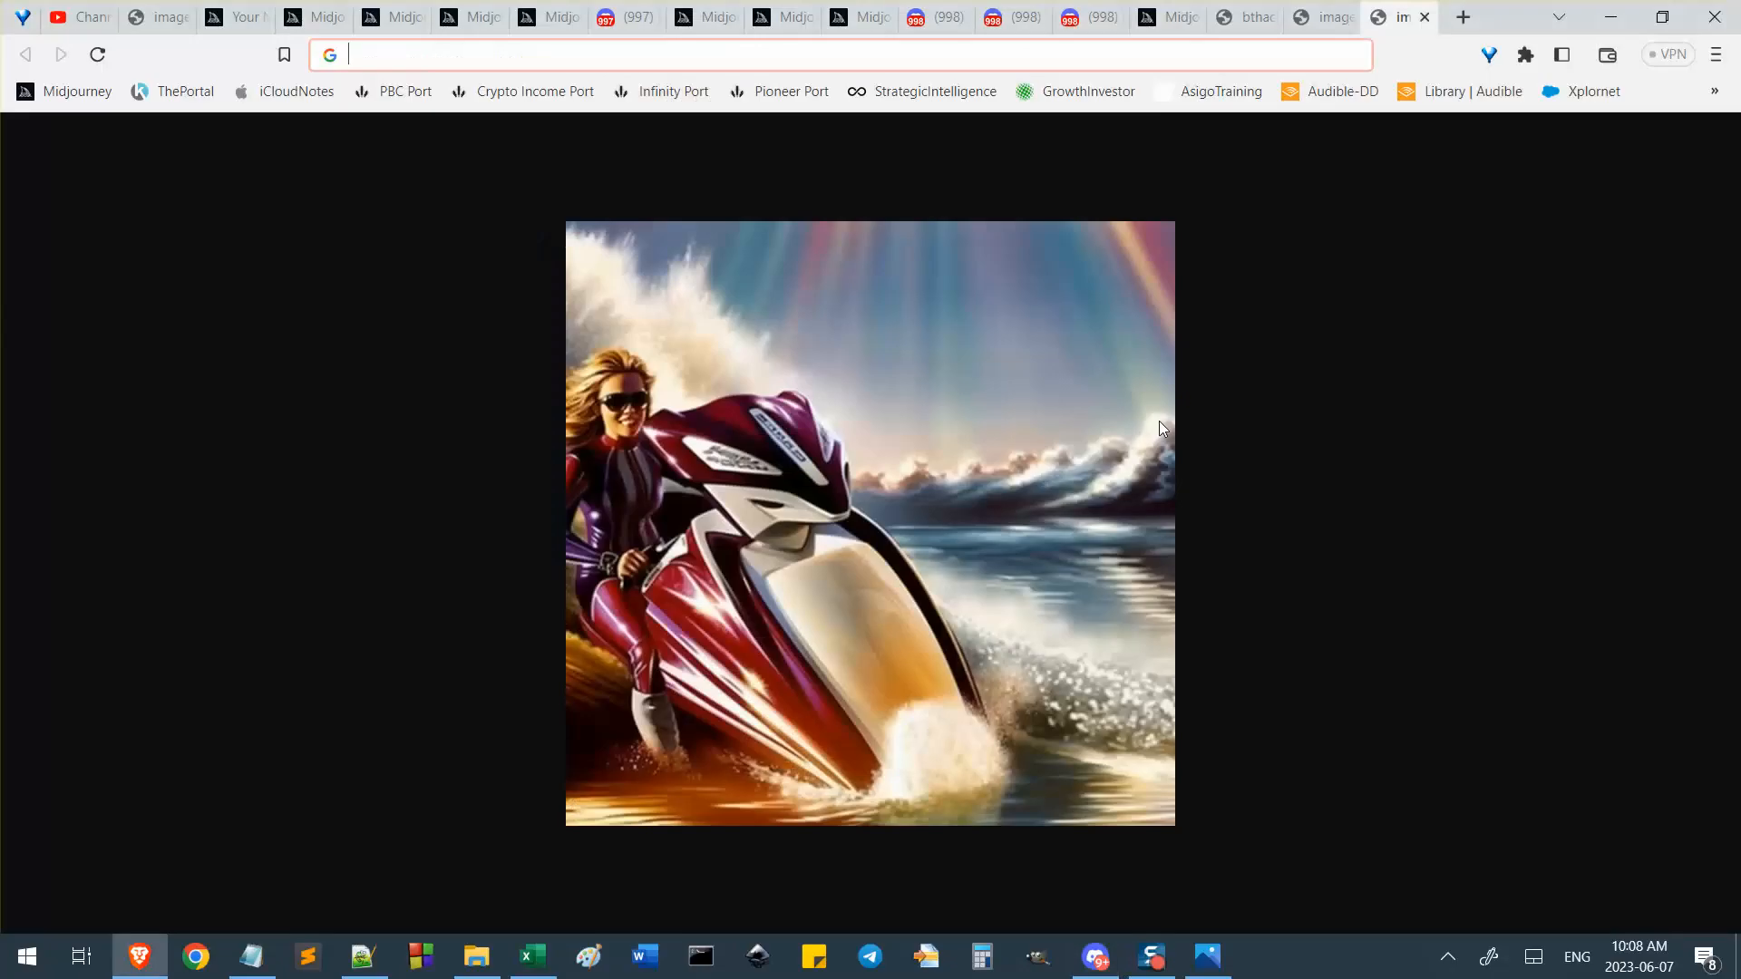
click(251, 957)
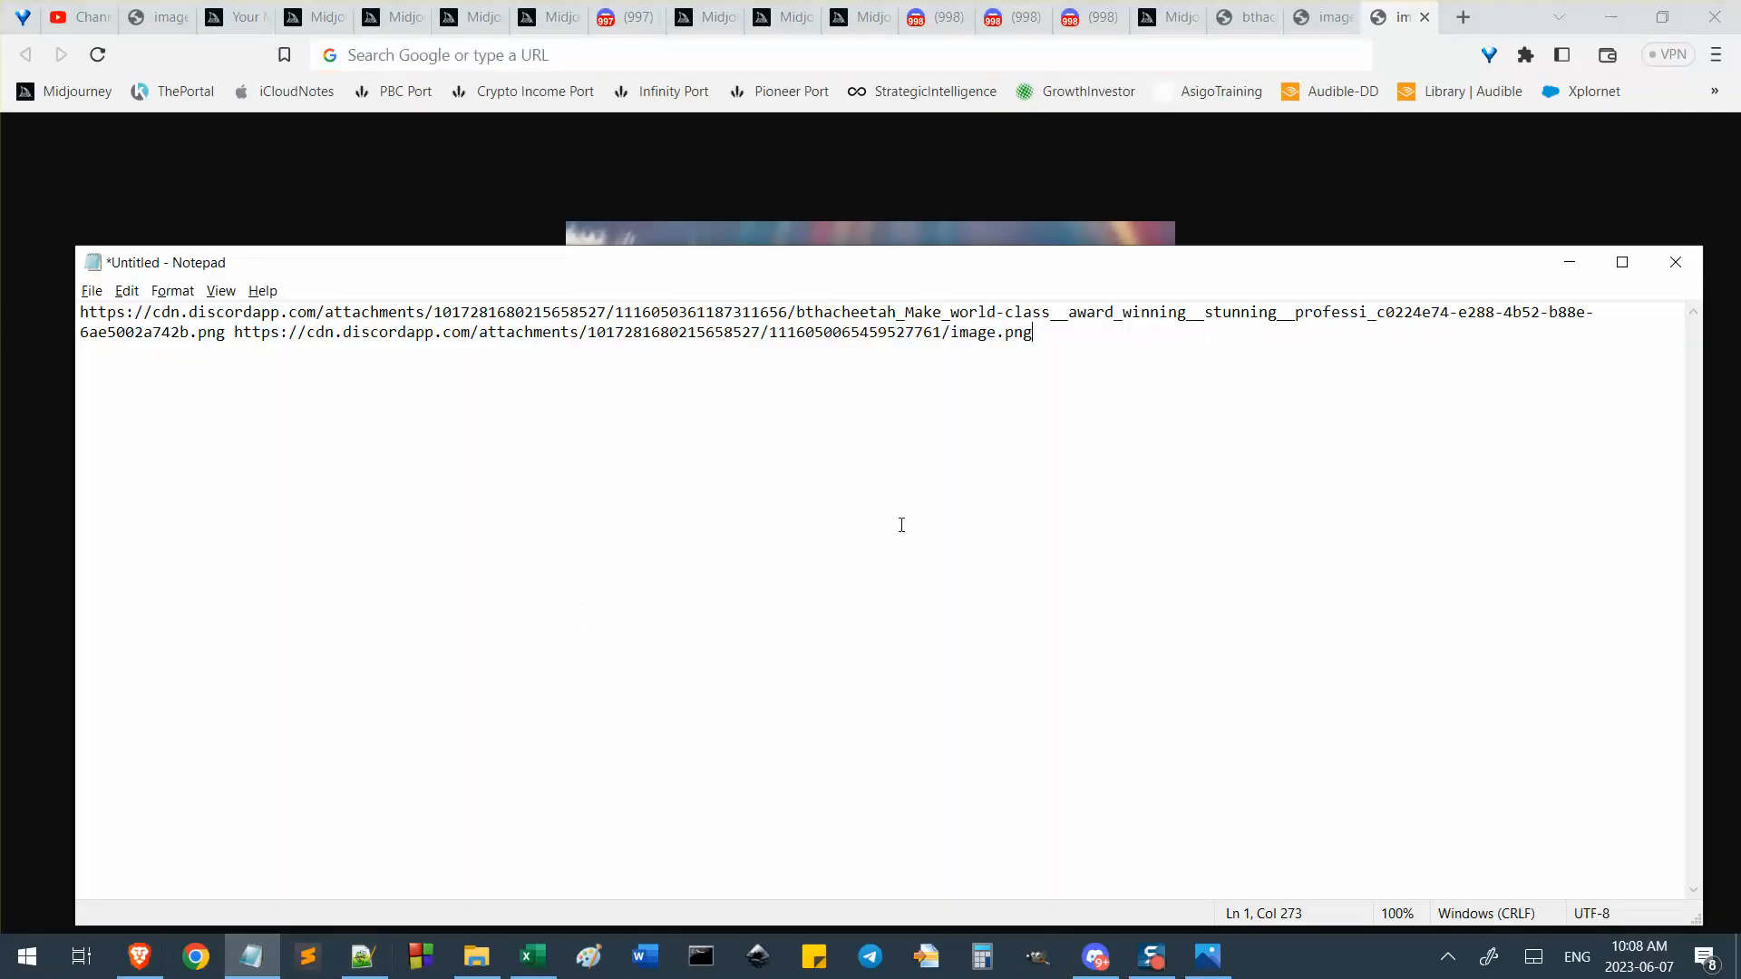
key(ctrl+v)
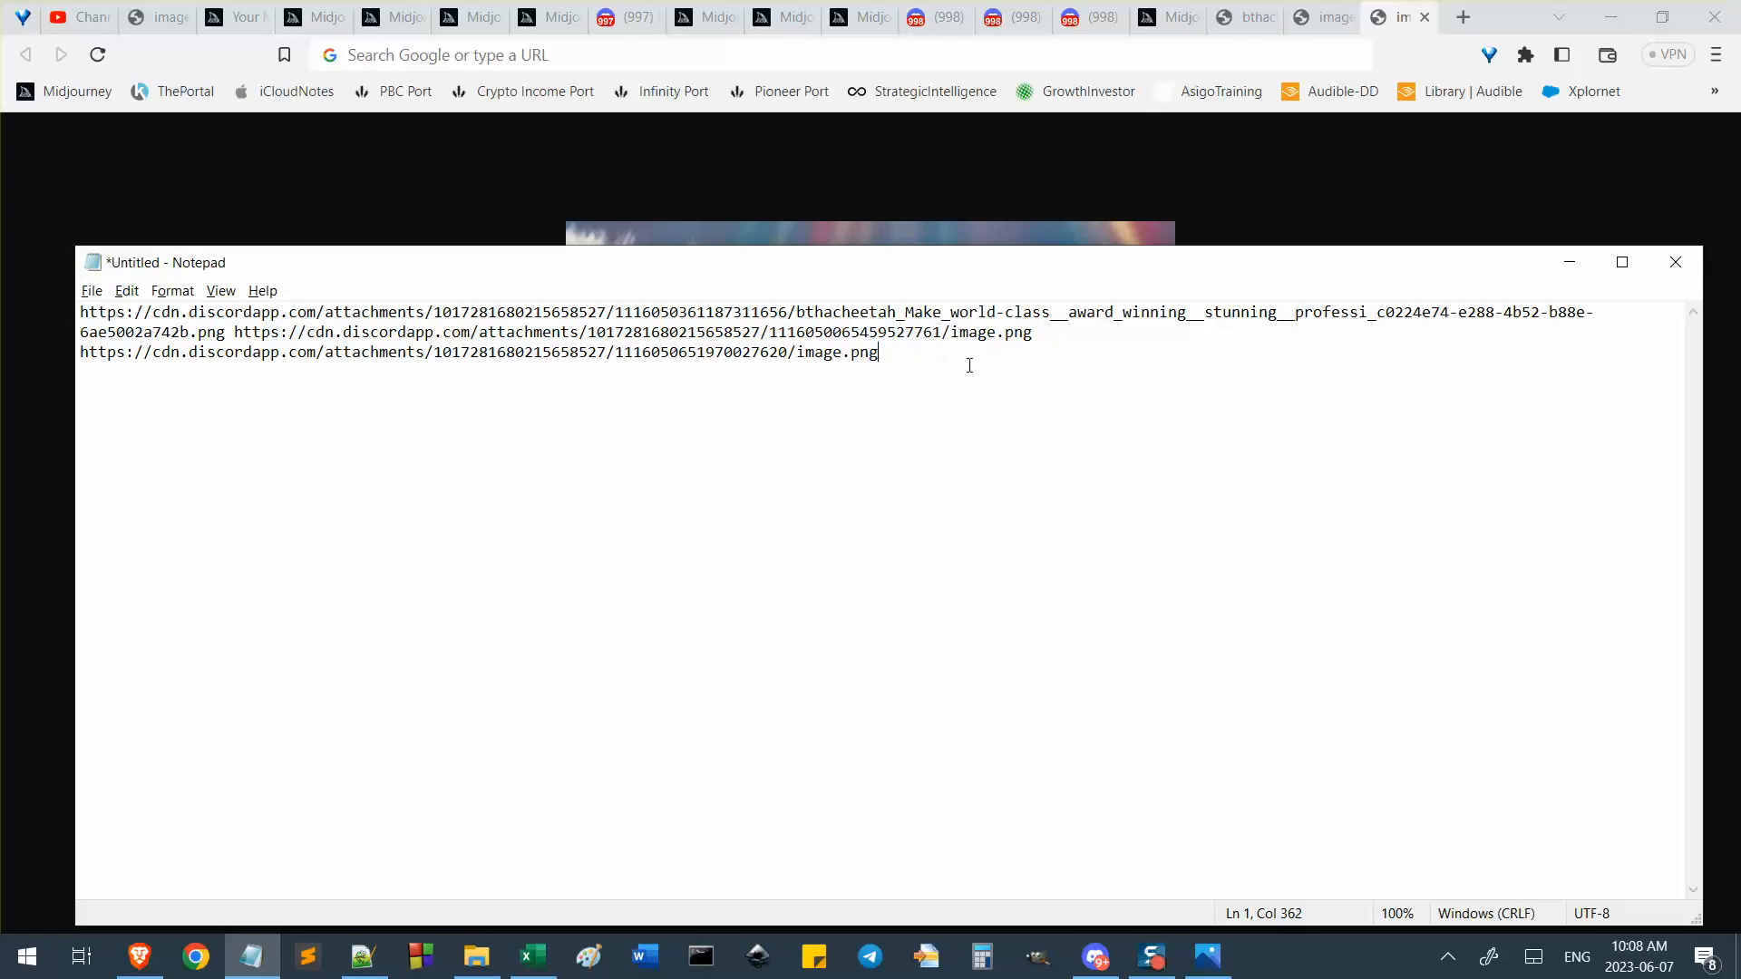
key(ctrl+a)
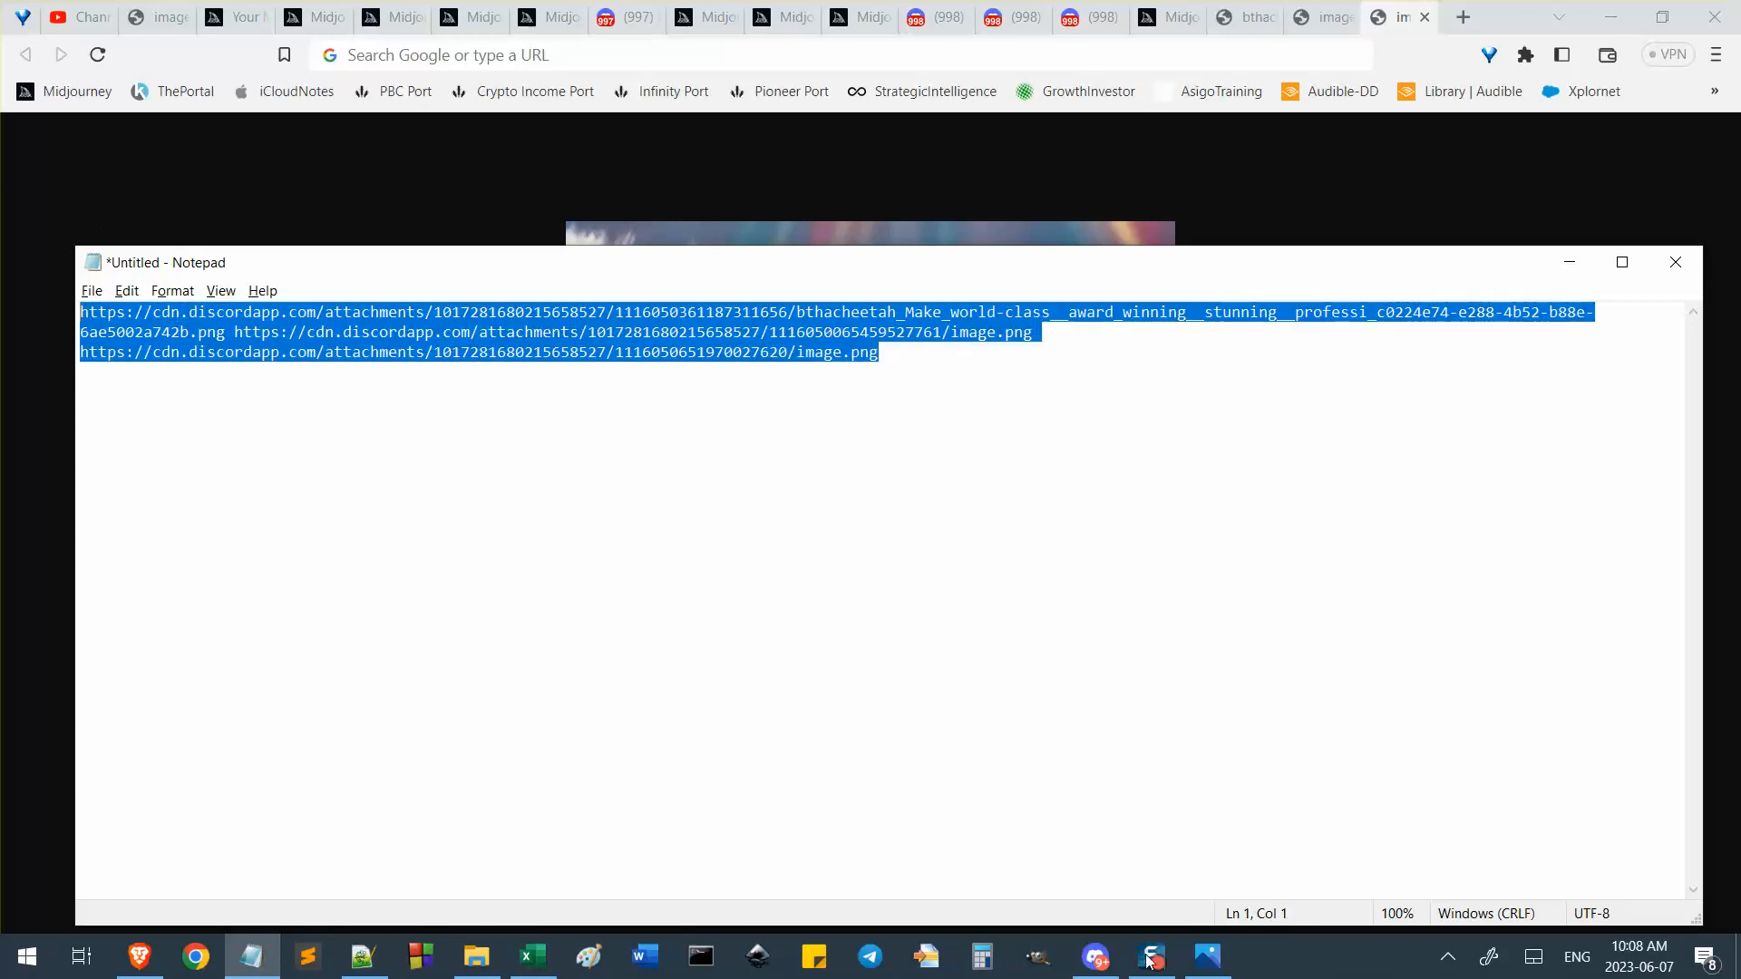
Return to the Midjourney Bot chat in Discord and jump to the original dolphin-and-jetski grid that the 10:03 AM remix replies to.
click(1096, 957)
scroll(702, 705, up, 20)
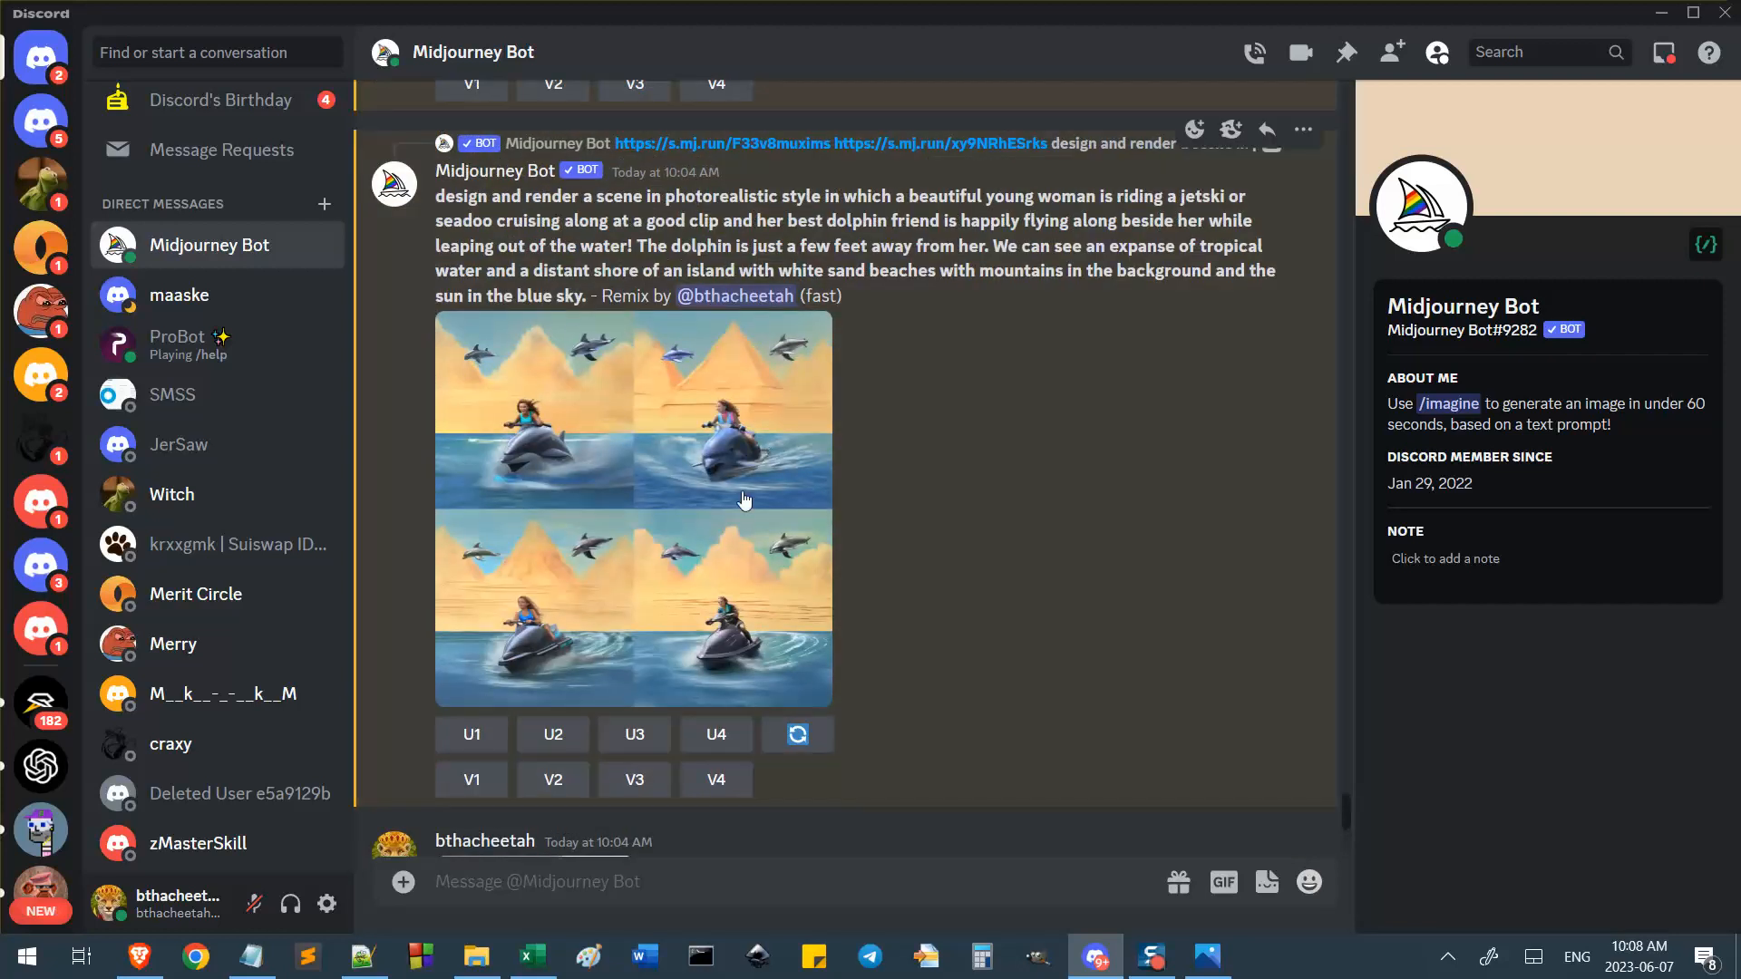
scroll(761, 634, up, 3)
scroll(860, 649, up, 15)
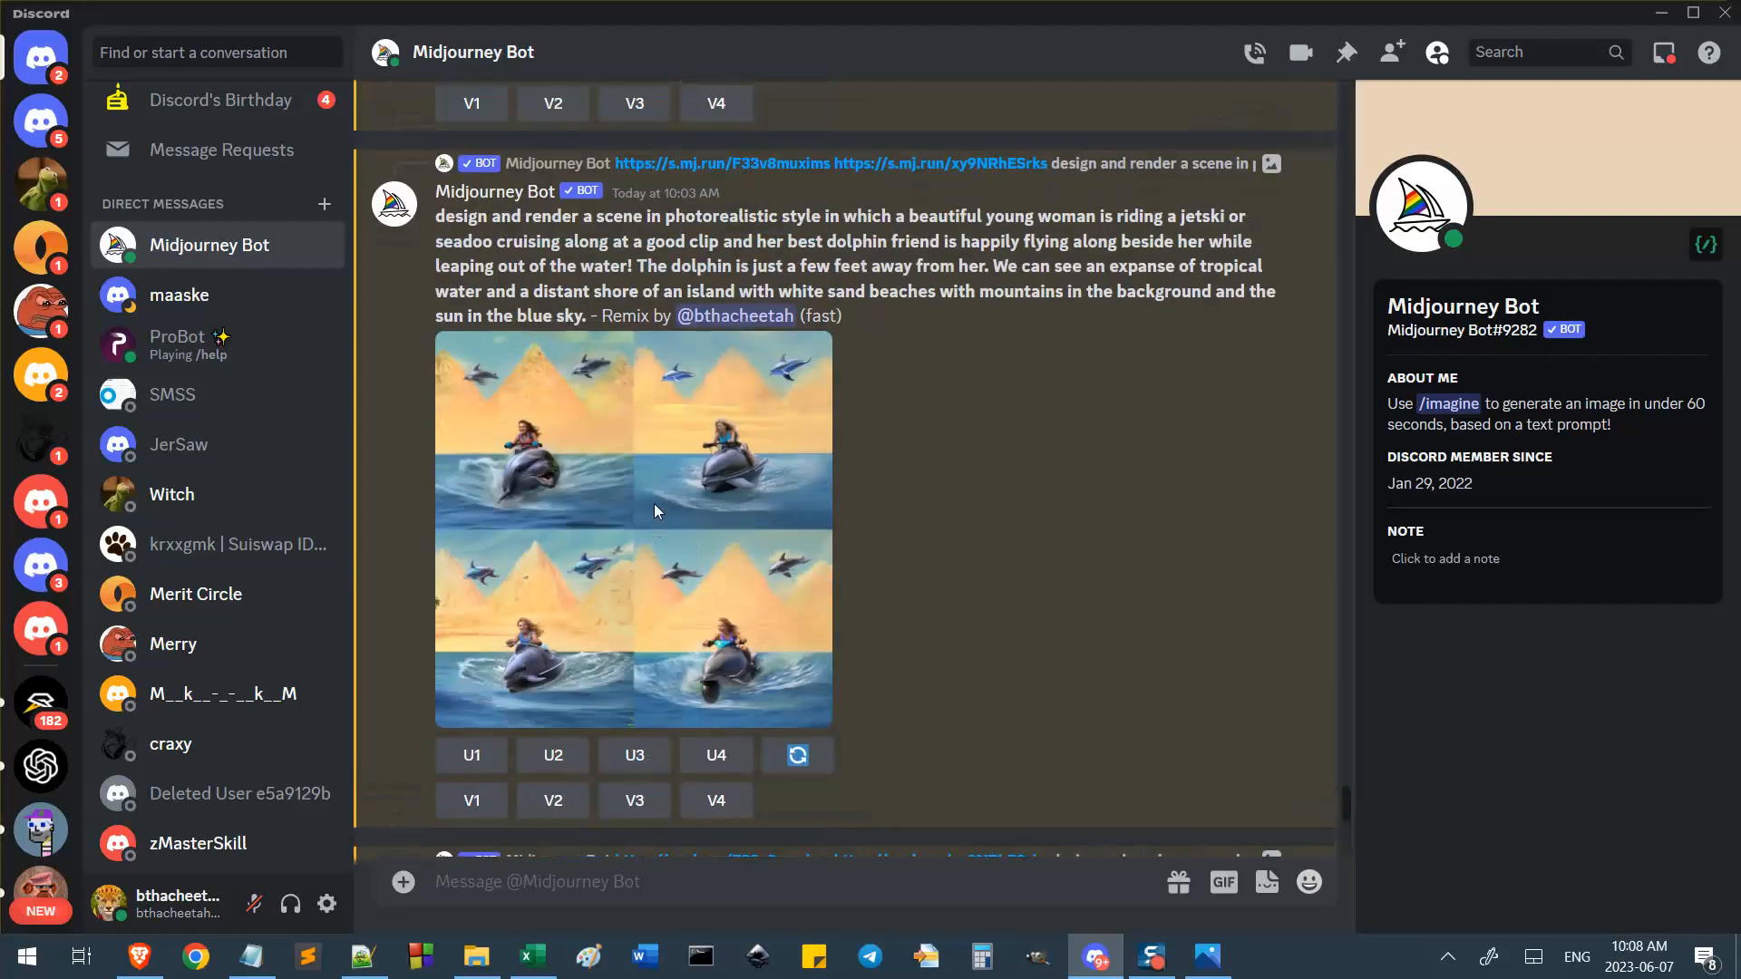
scroll(653, 608, up, 10)
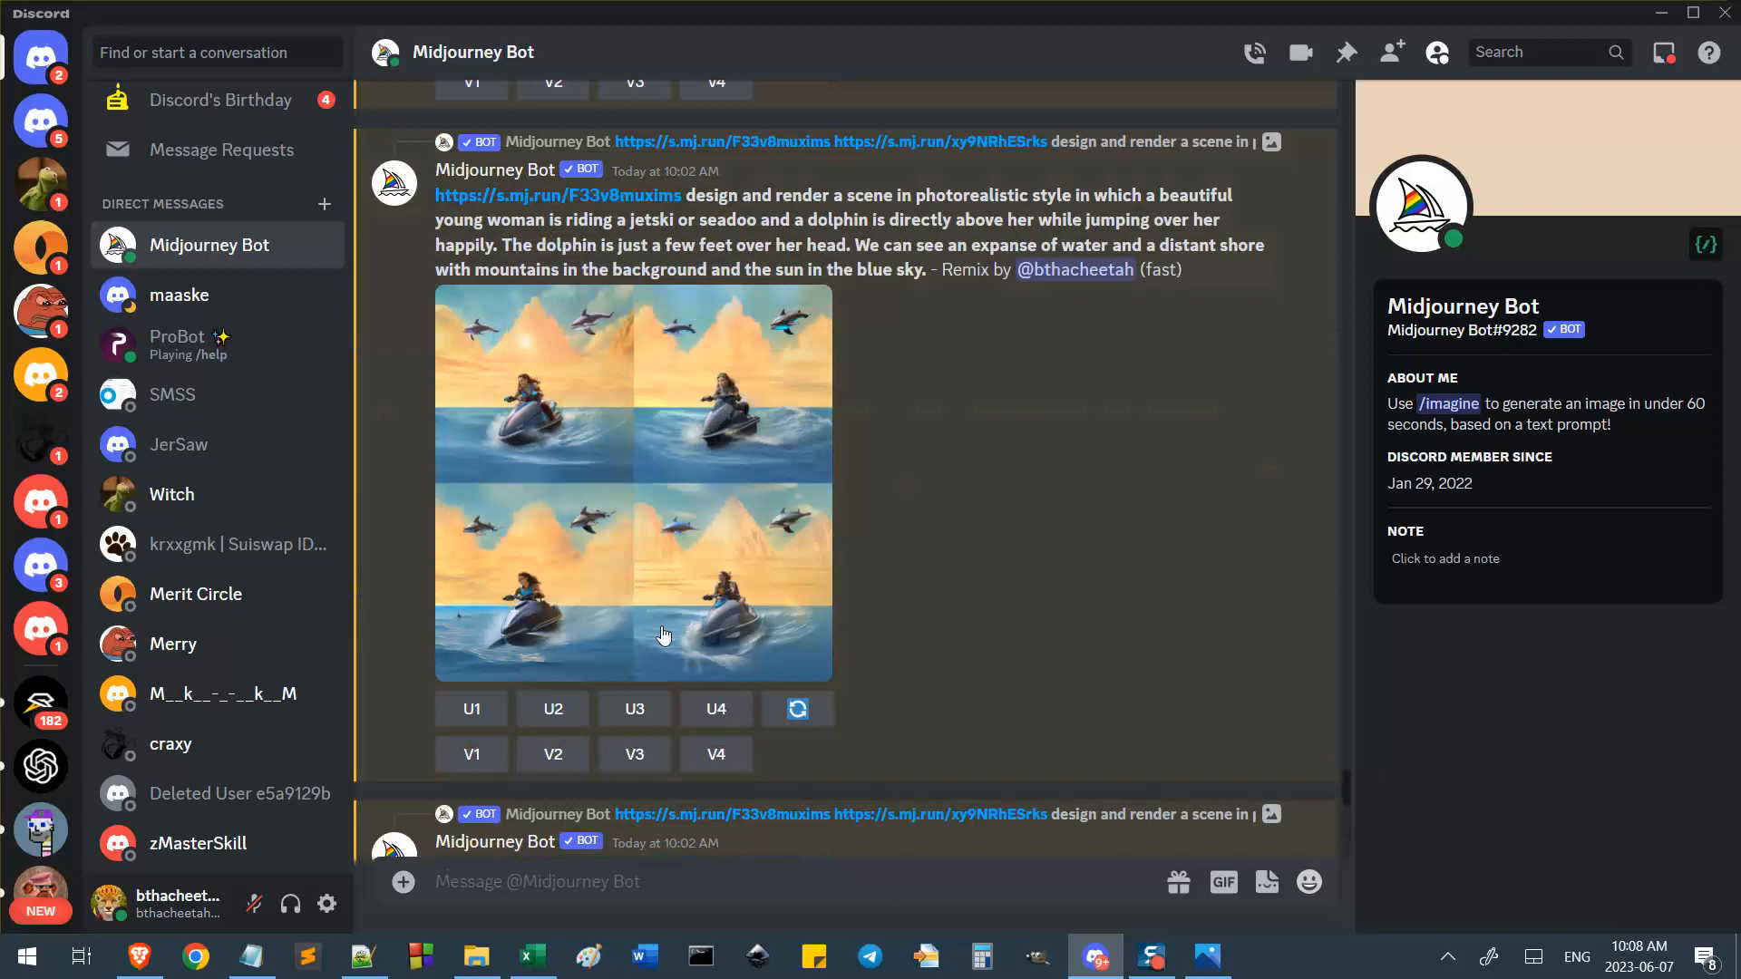
scroll(663, 630, down, 5)
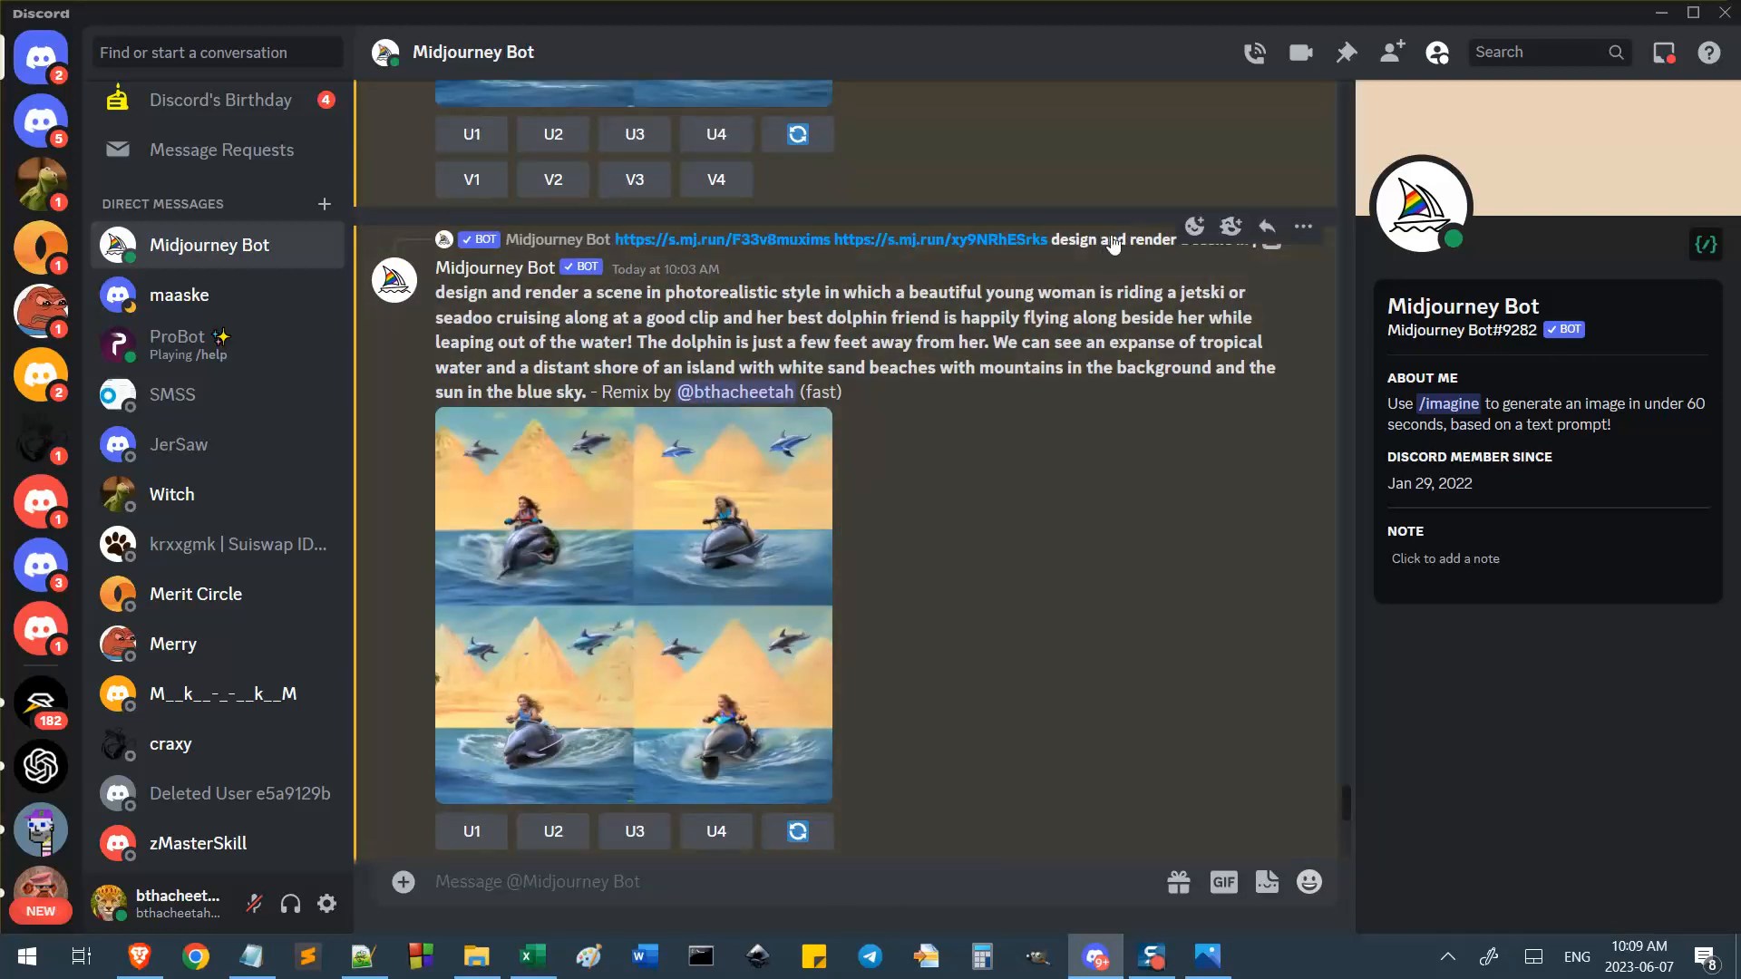
click(1115, 239)
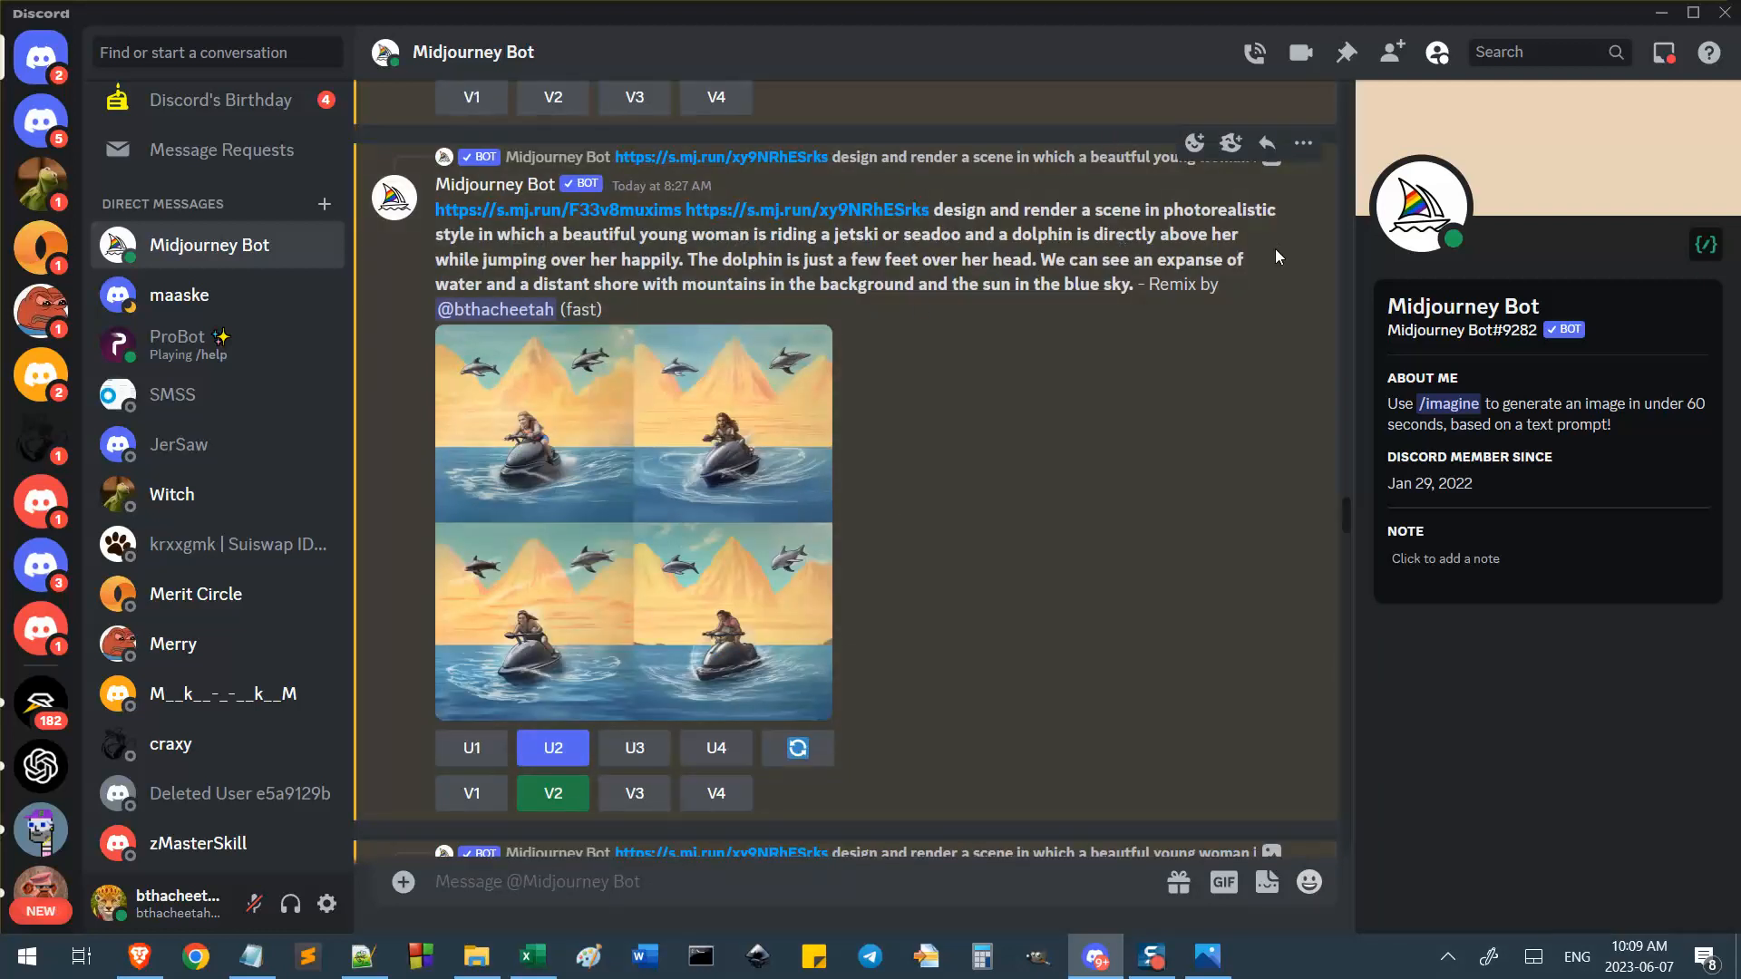
click(1303, 142)
click(1140, 482)
In Notepad, add a "remixing" heading above the three image links and paste the dolphin-and-jetski grid's message link under it.
key(alt+Tab)
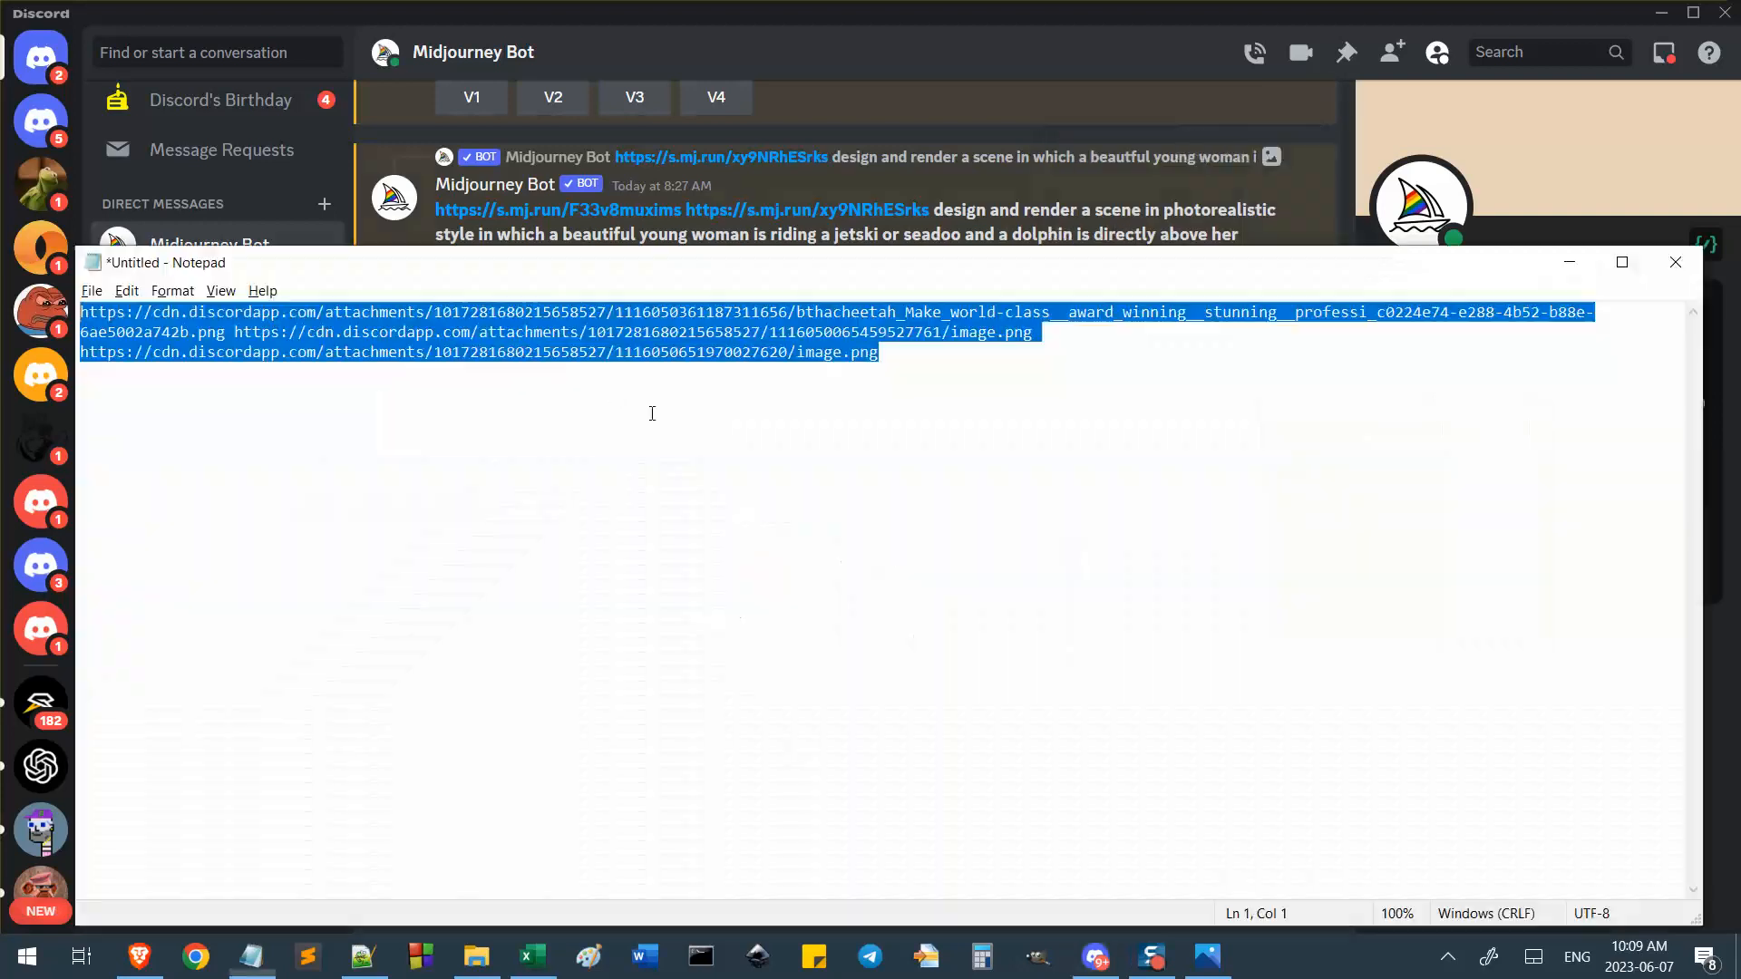
key(ctrl+Home)
text(remixing)
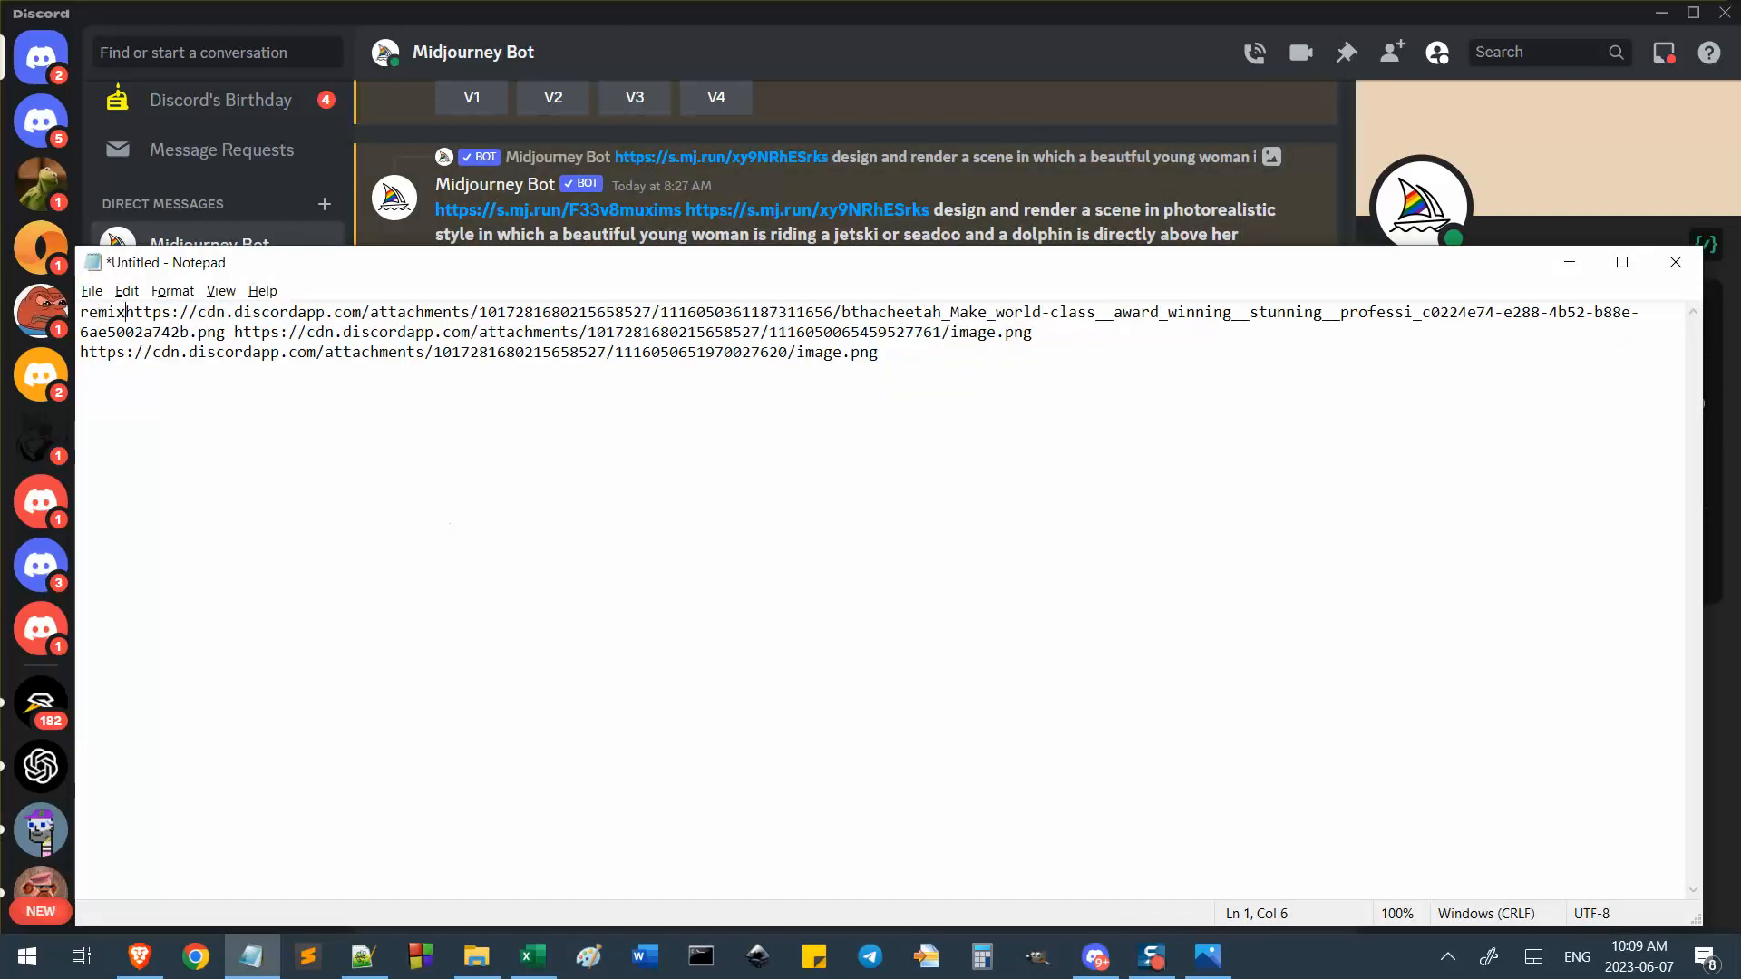
key(Return)
key(ctrl+v)
key(Return)
key(Return)
Start a V2 remix of the dolphin-and-jetski grid in Discord and note "V2" under the message link in Notepad.
key(alt+Tab)
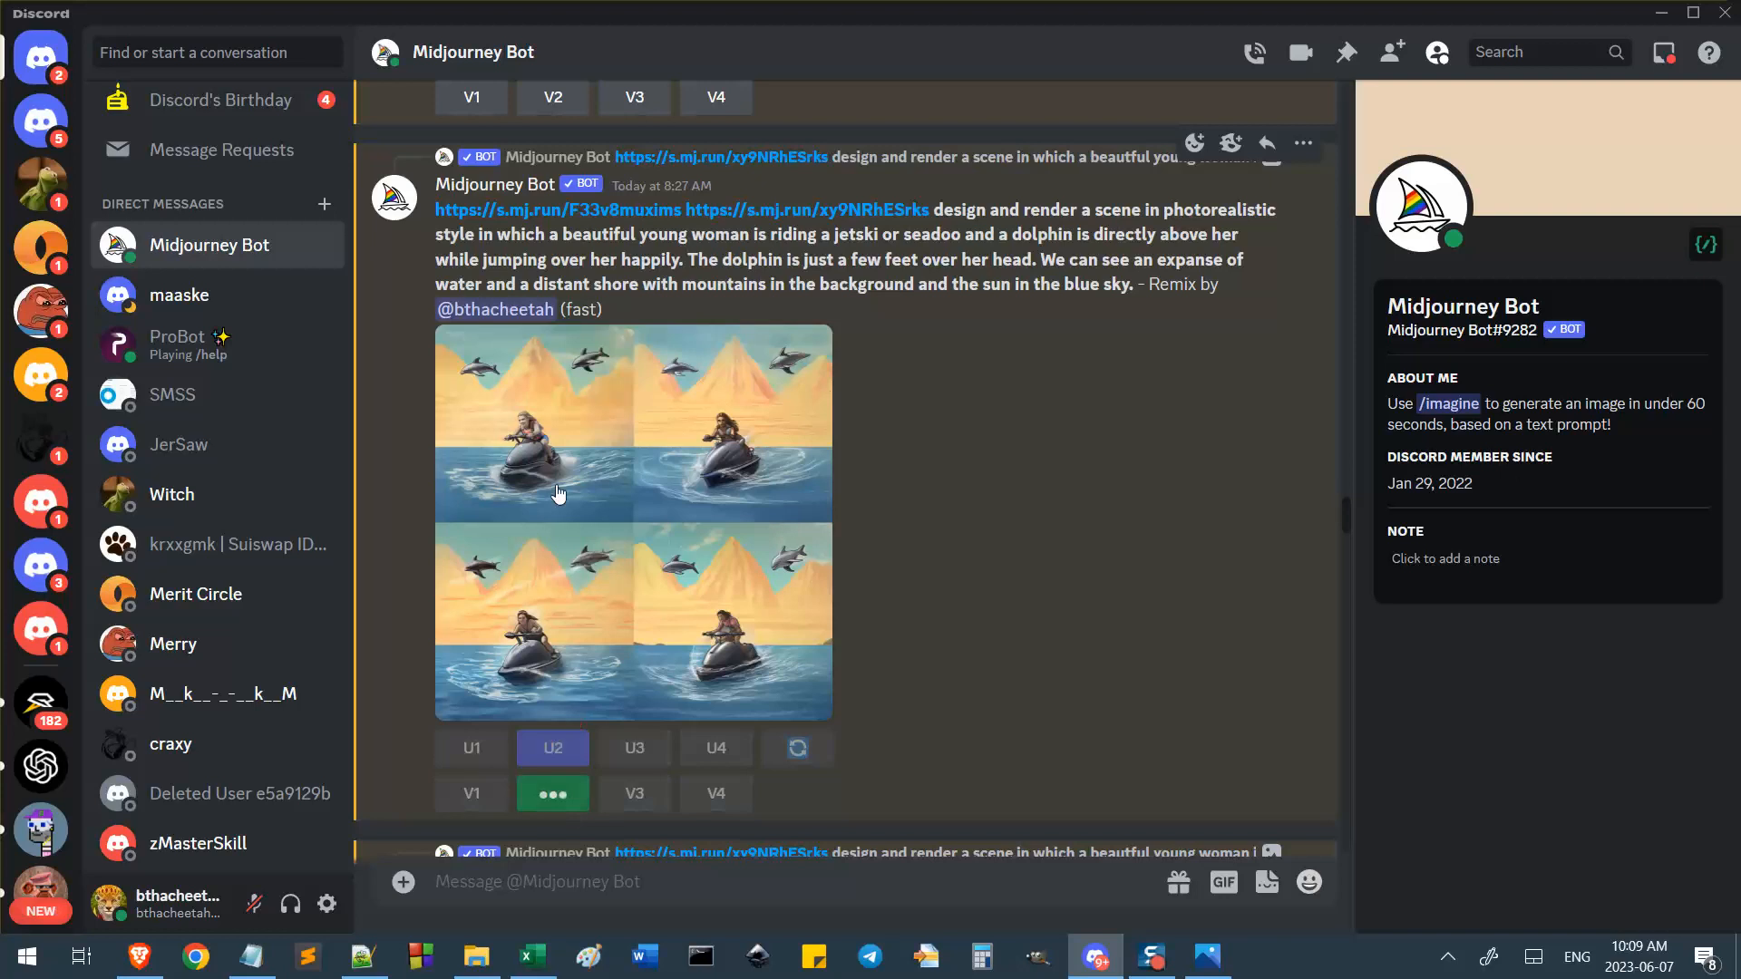
key(alt+Tab)
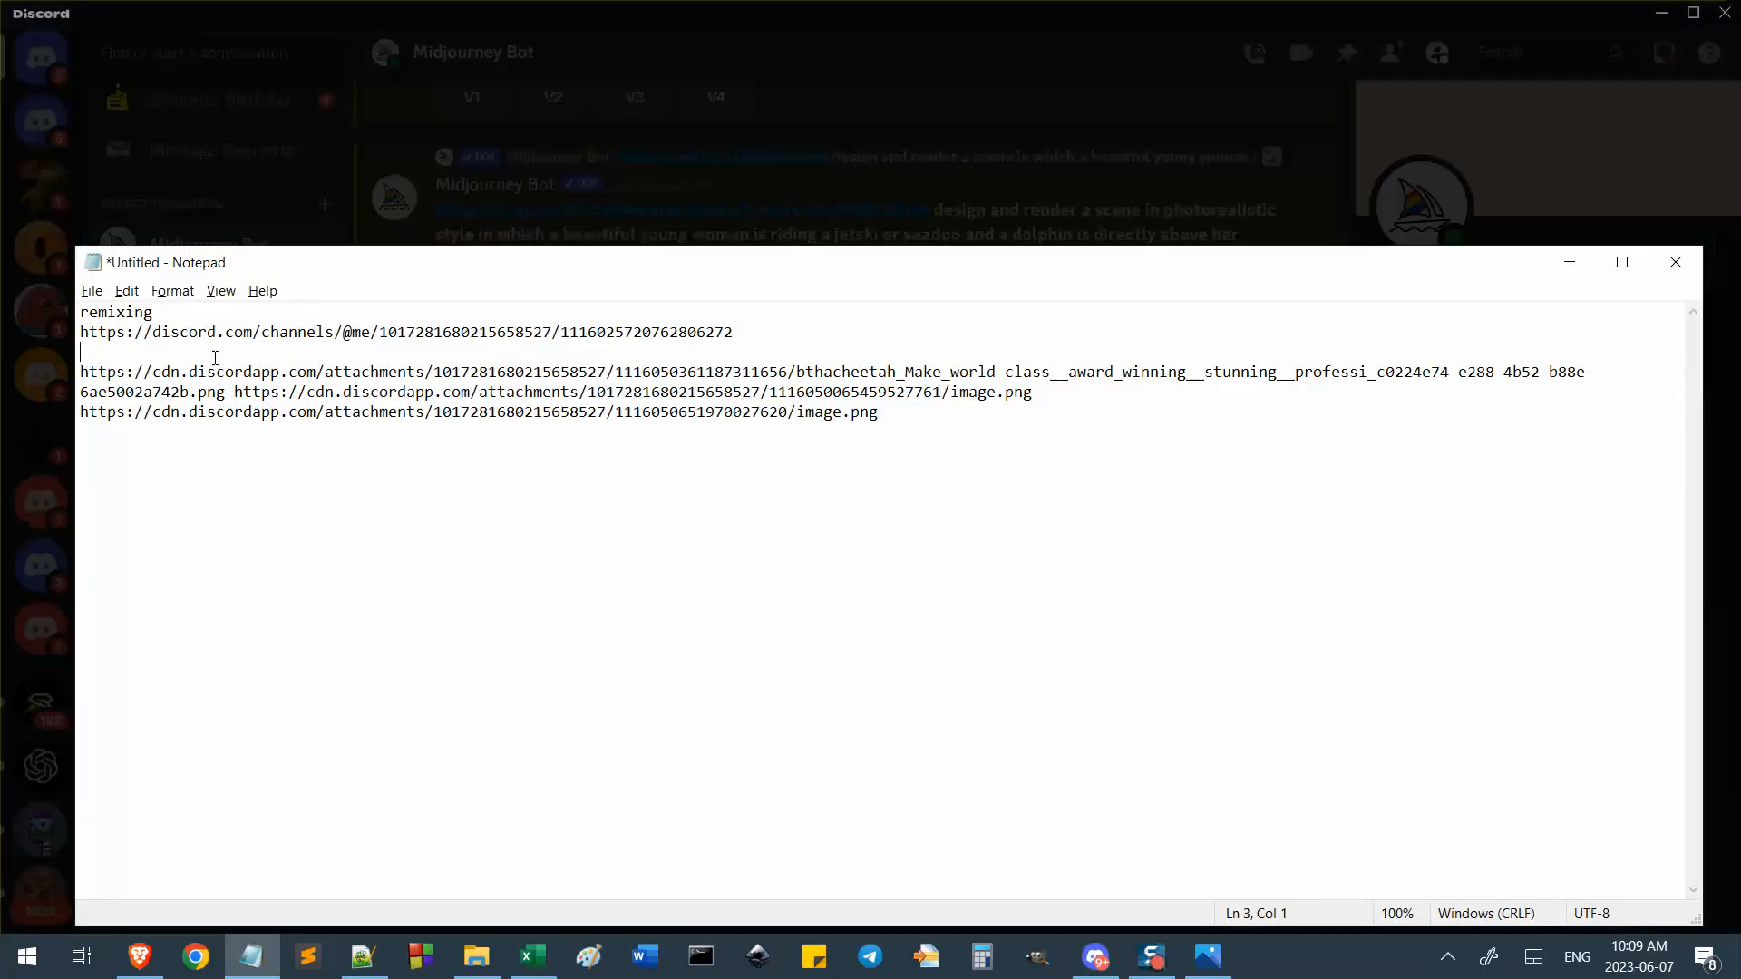
key(Return)
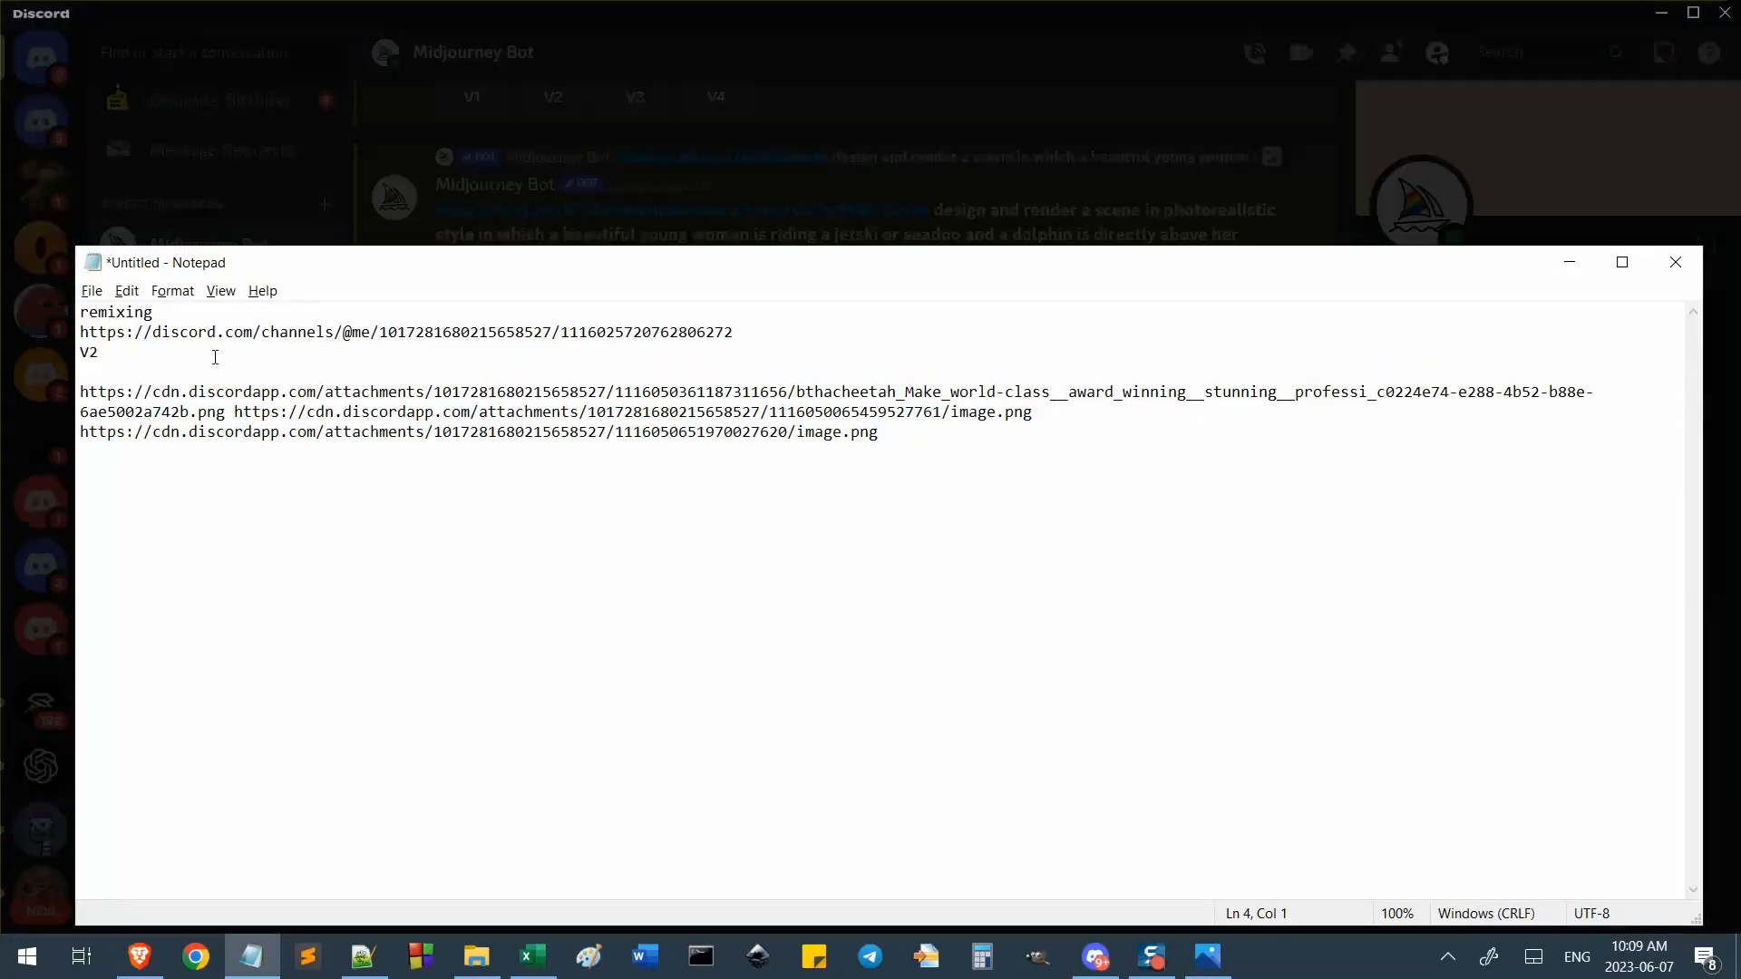
Copy the three image links from Notepad and replace the two image links at the start of the remix prompt with them.
drag(972, 419, 451, 417)
drag(890, 462, 31, 394)
key(alt+Tab)
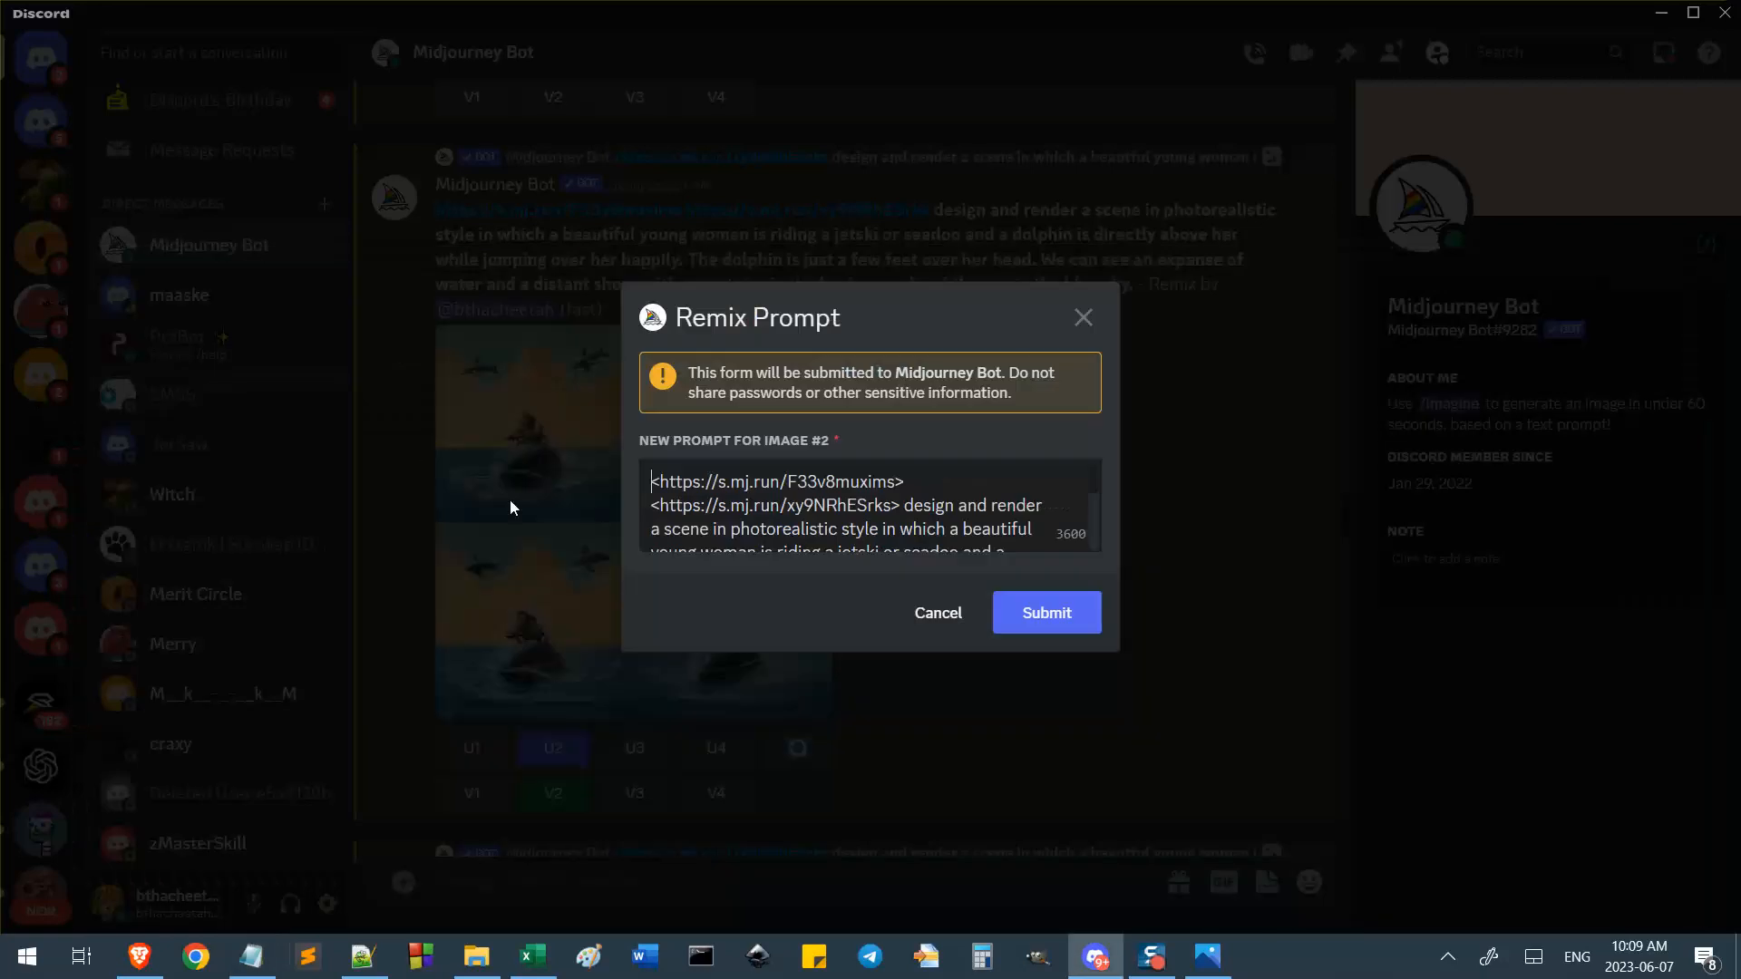
drag(898, 513, 601, 509)
click(896, 511)
drag(898, 505, 269, 400)
key(ctrl+v)
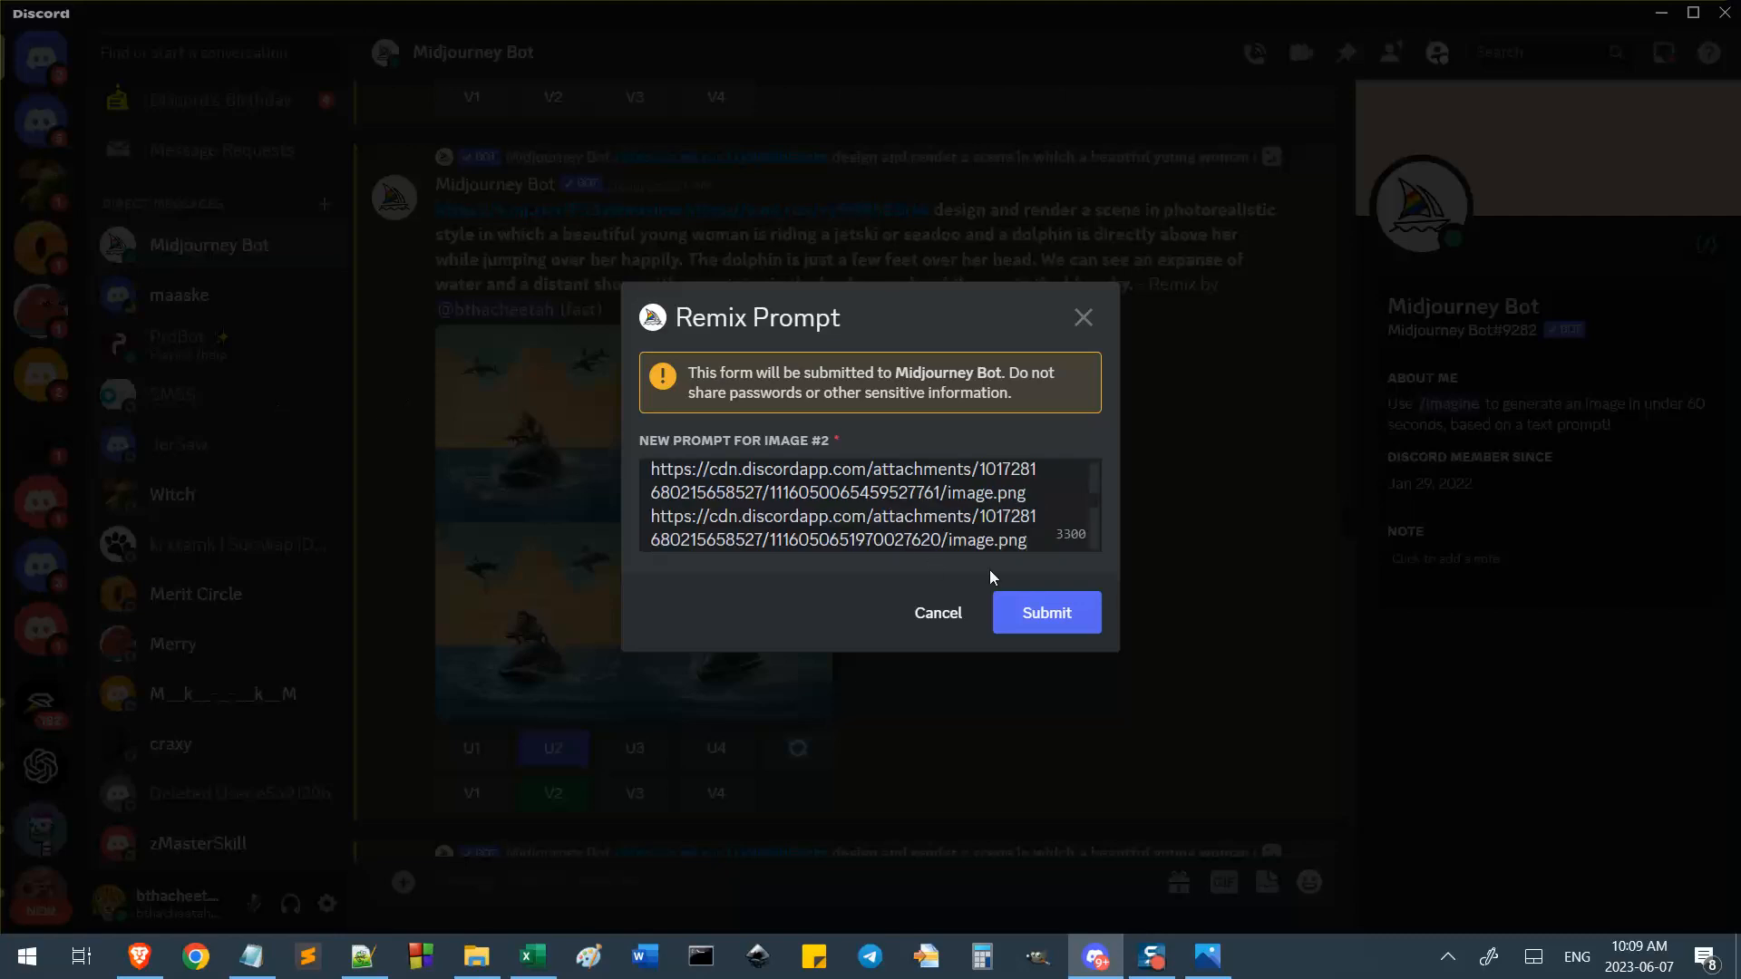
Submit the completed remix prompt for image #2 and keep a copy of its full text below the links in Notepad.
scroll(1000, 526, down, 2)
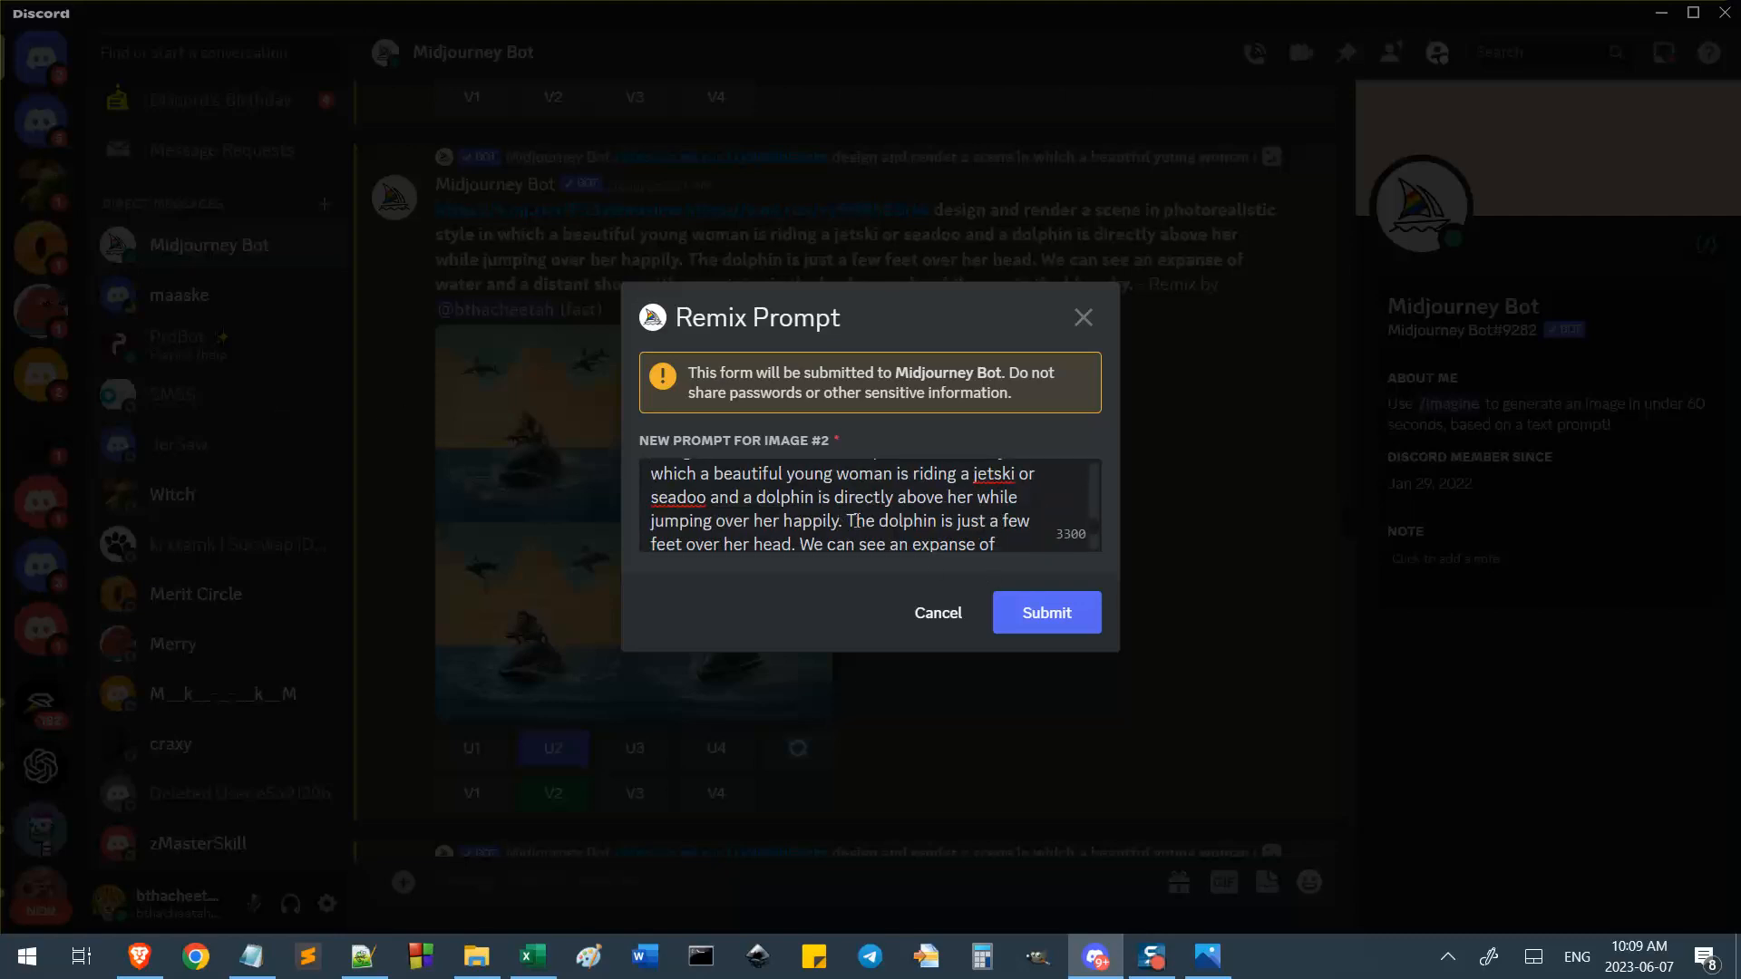
scroll(904, 524, down, 1)
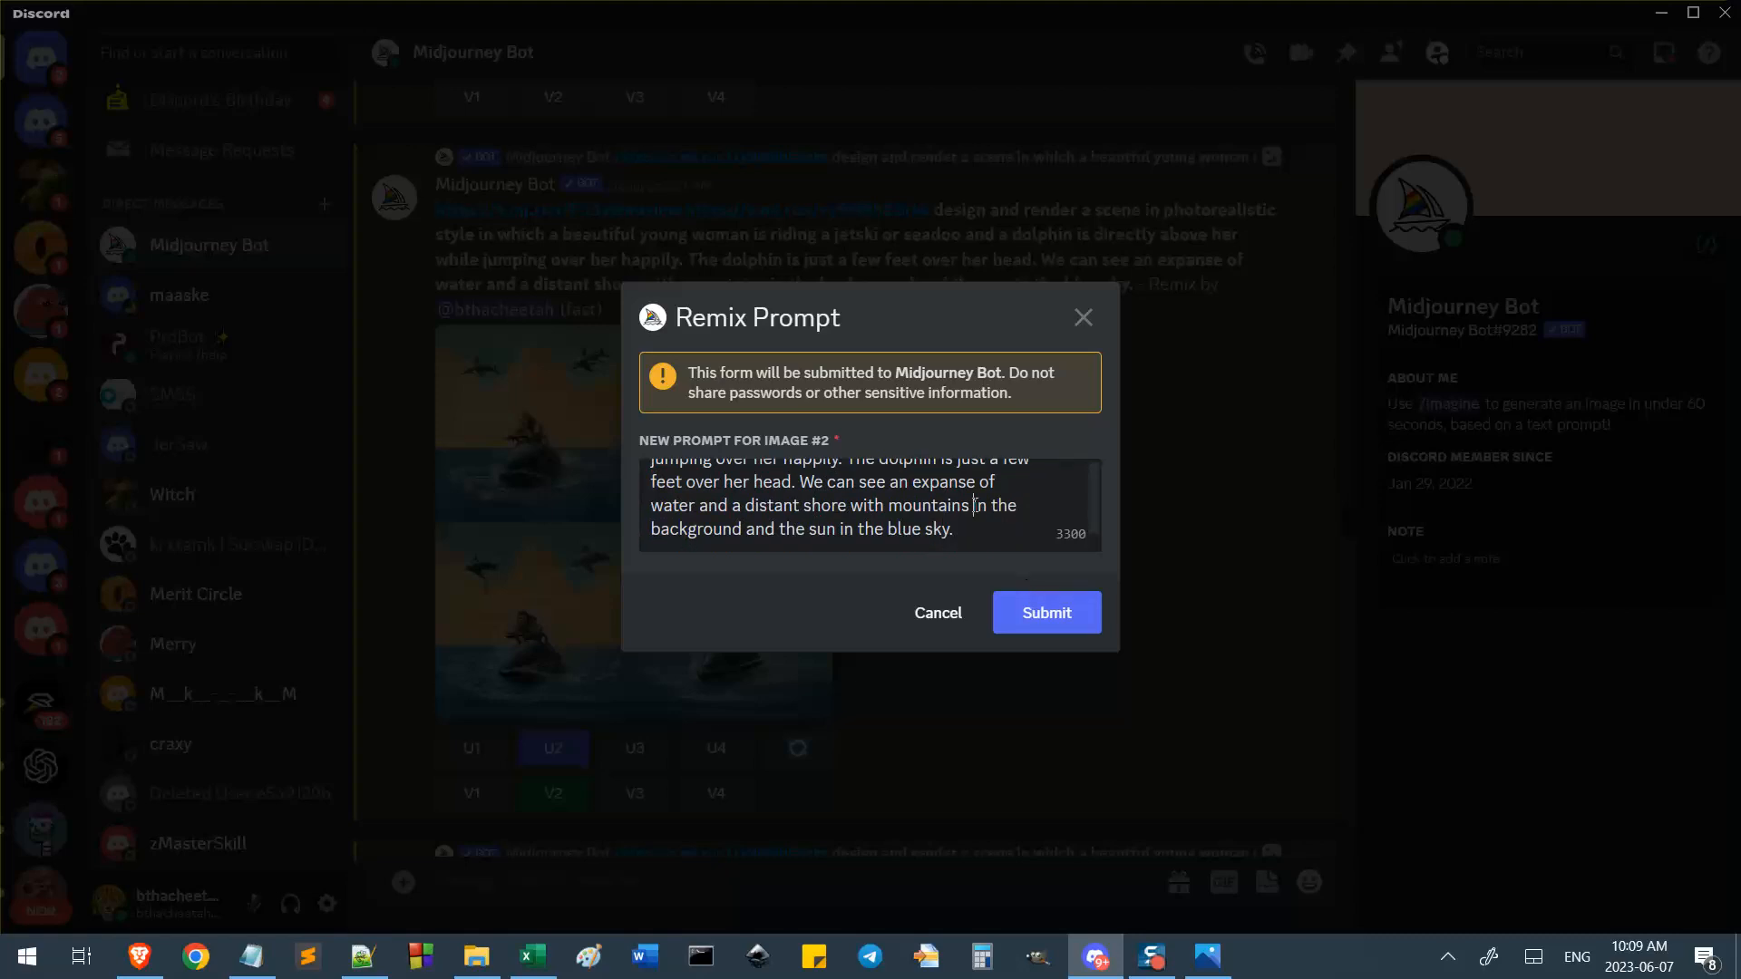
key(ctrl+a)
click(1045, 600)
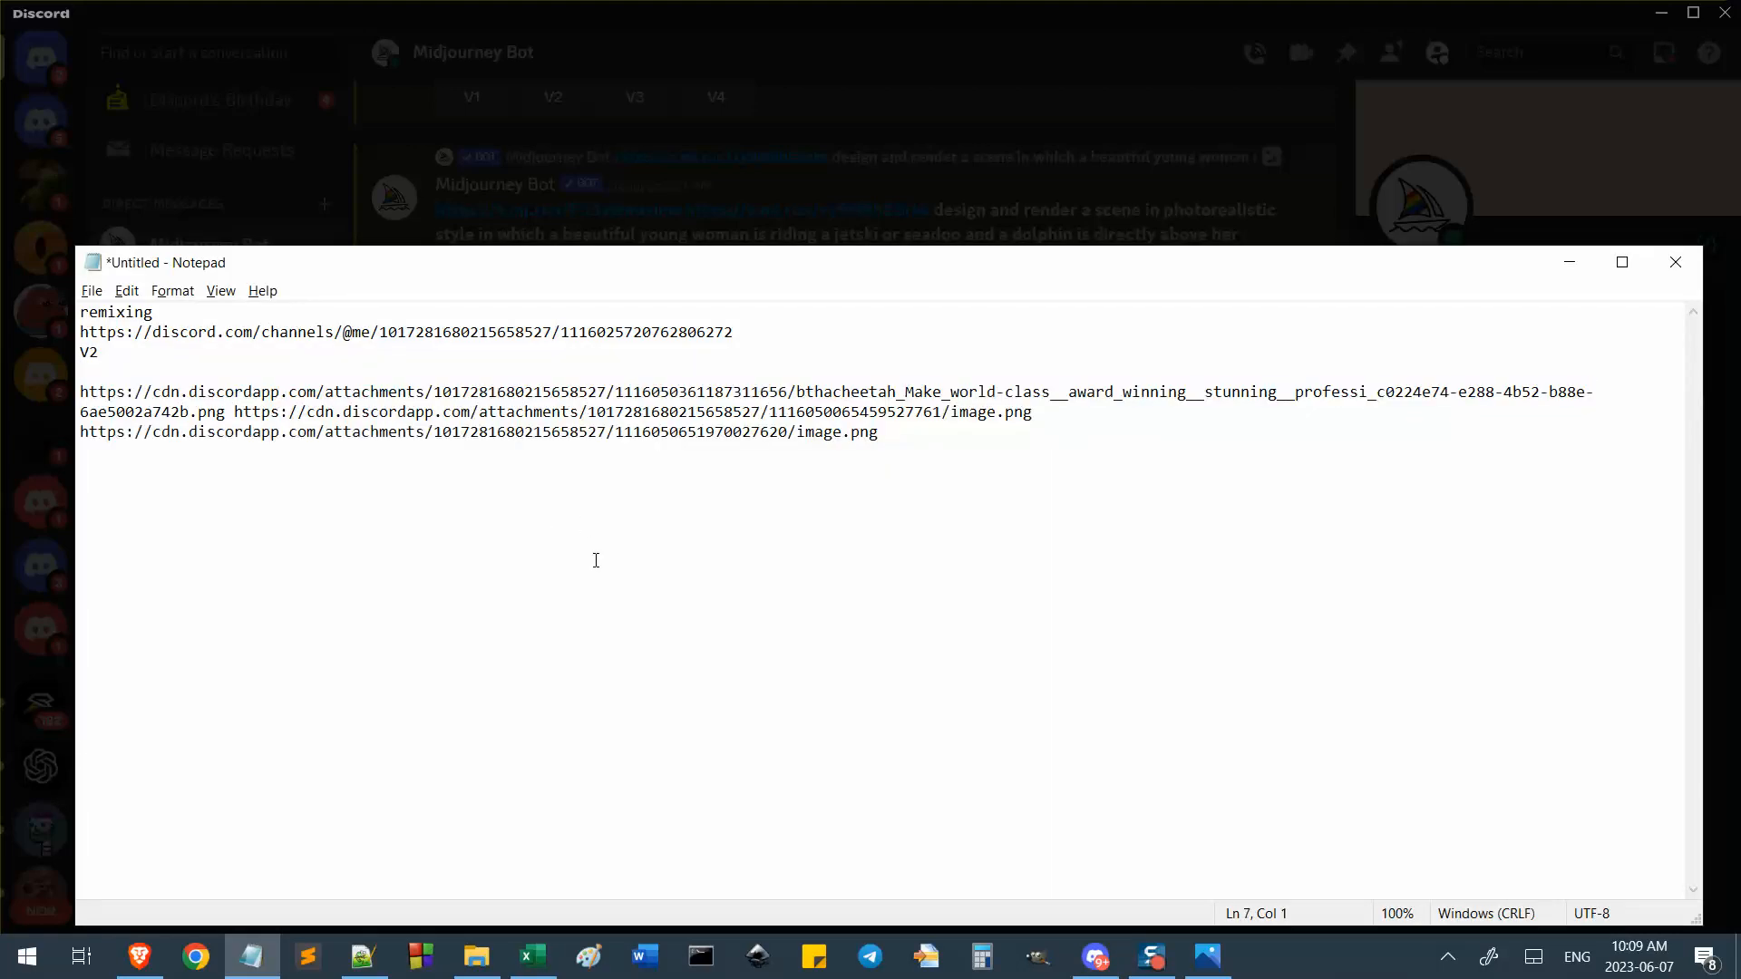
key(ctrl+v)
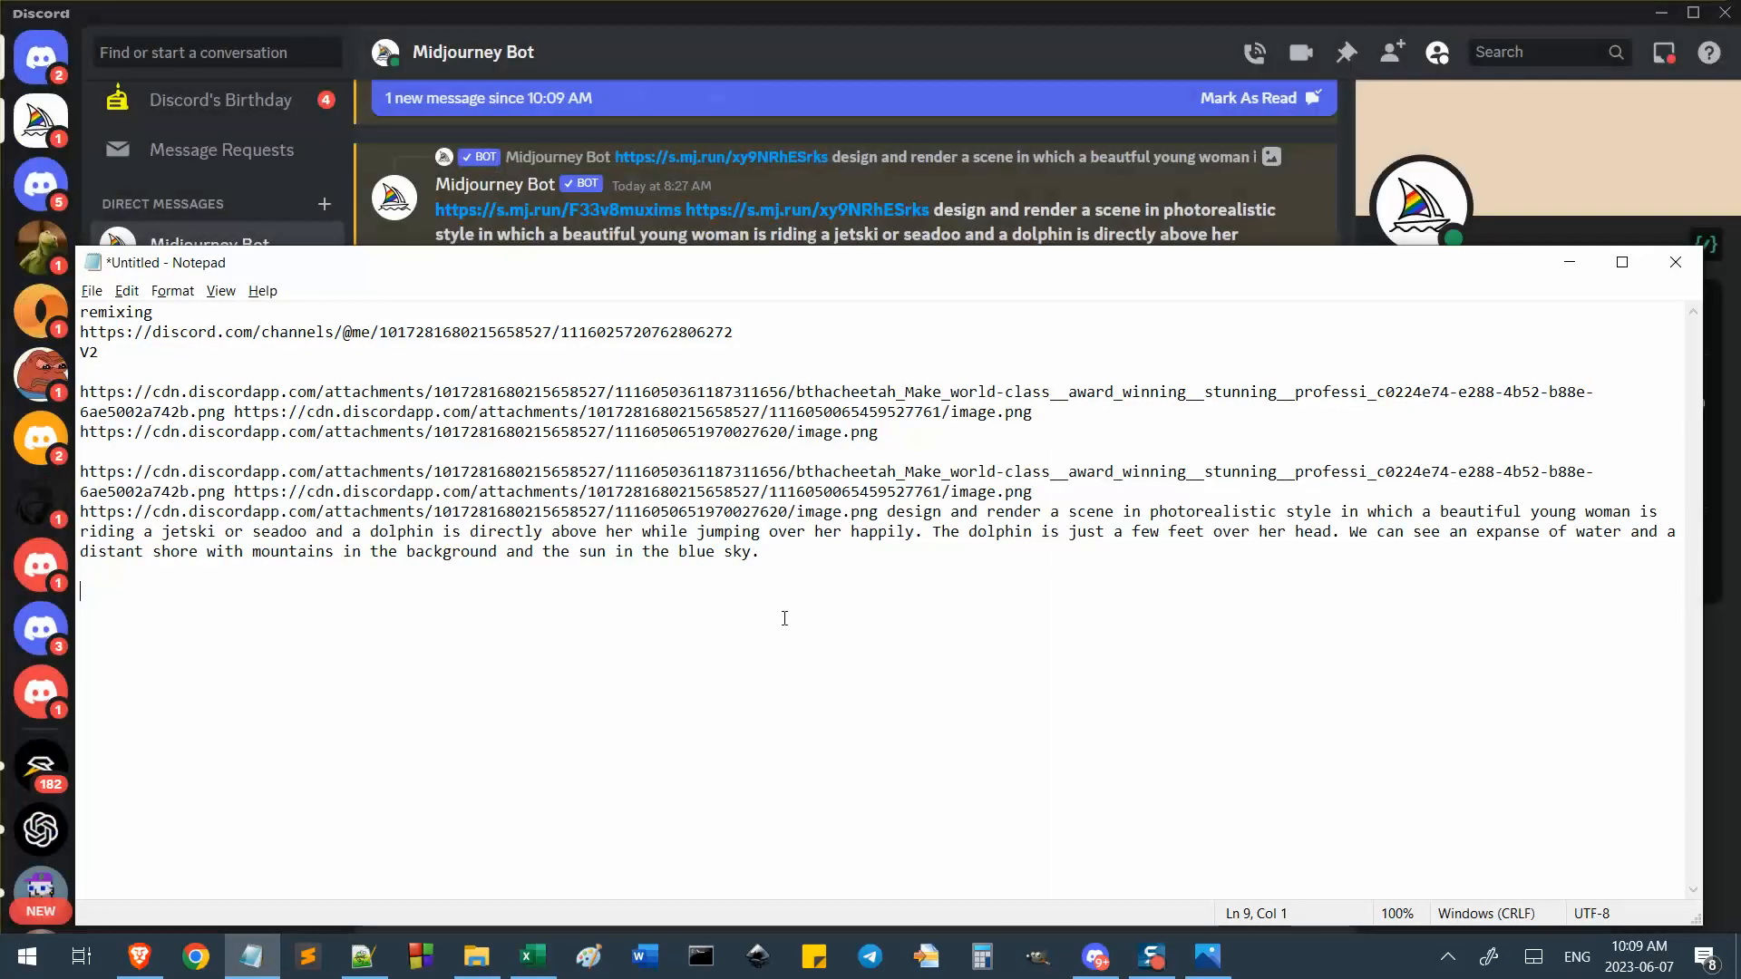
Copy the full prompt with its three image links from Notepad and submit it to Midjourney Bot in Discord with /imagine.
drag(791, 550, 54, 469)
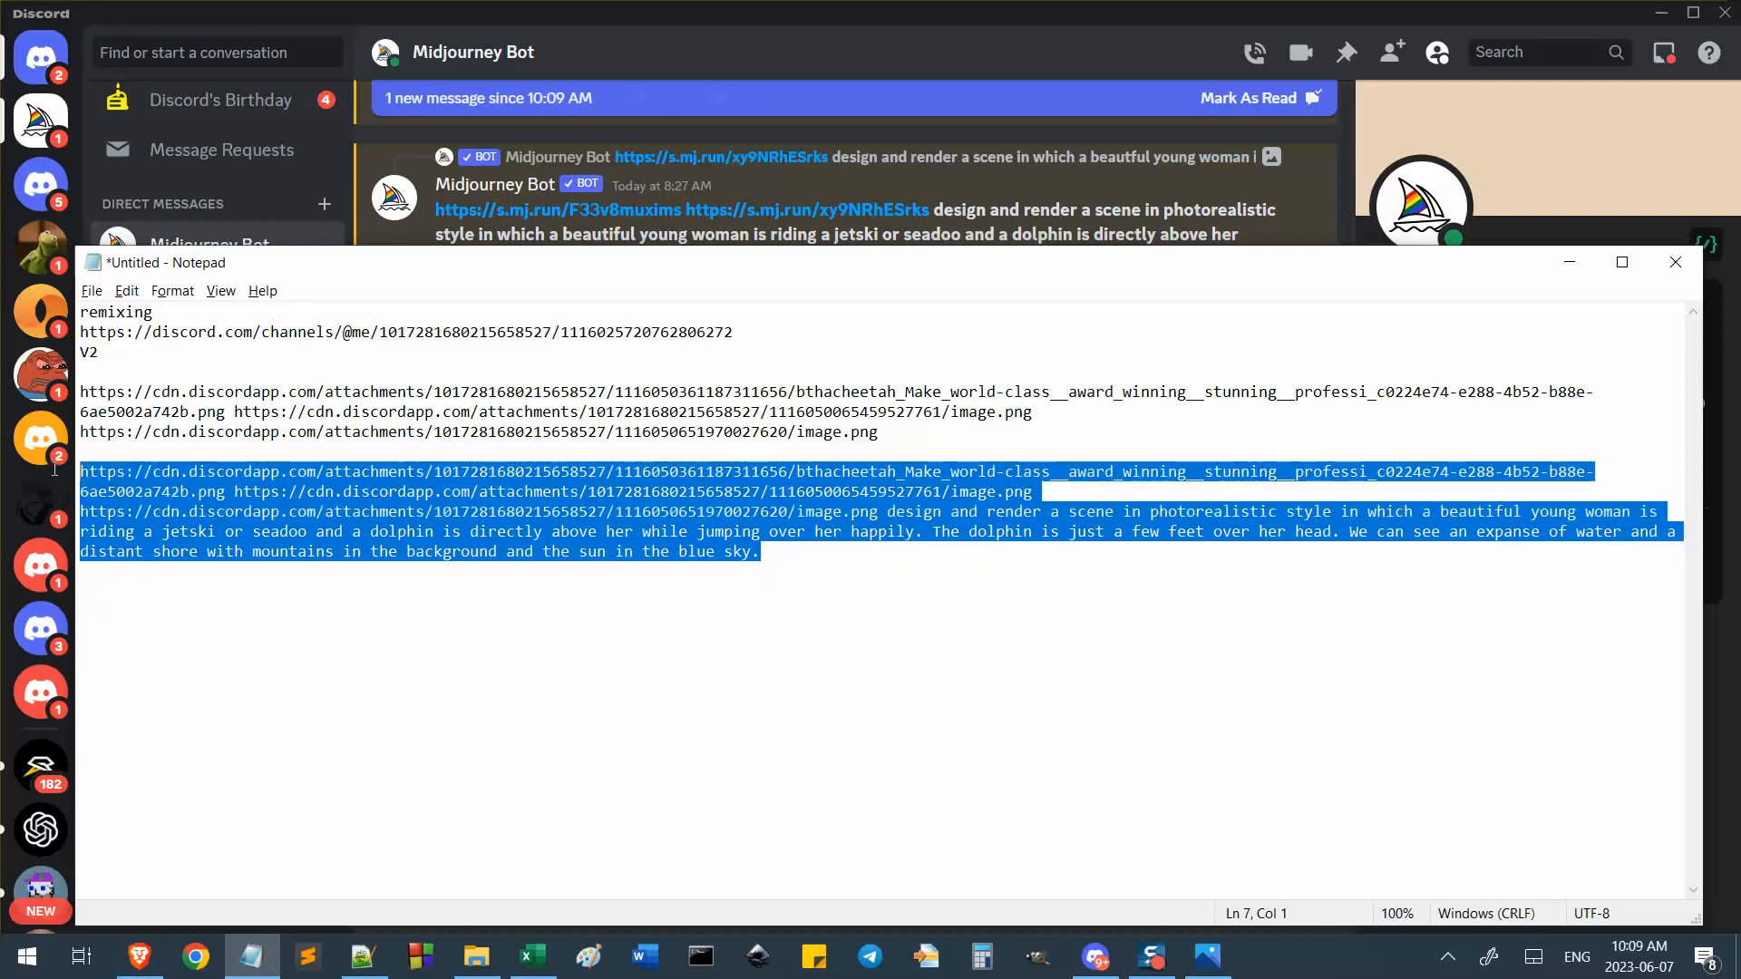
key(alt+Tab)
text(/im)
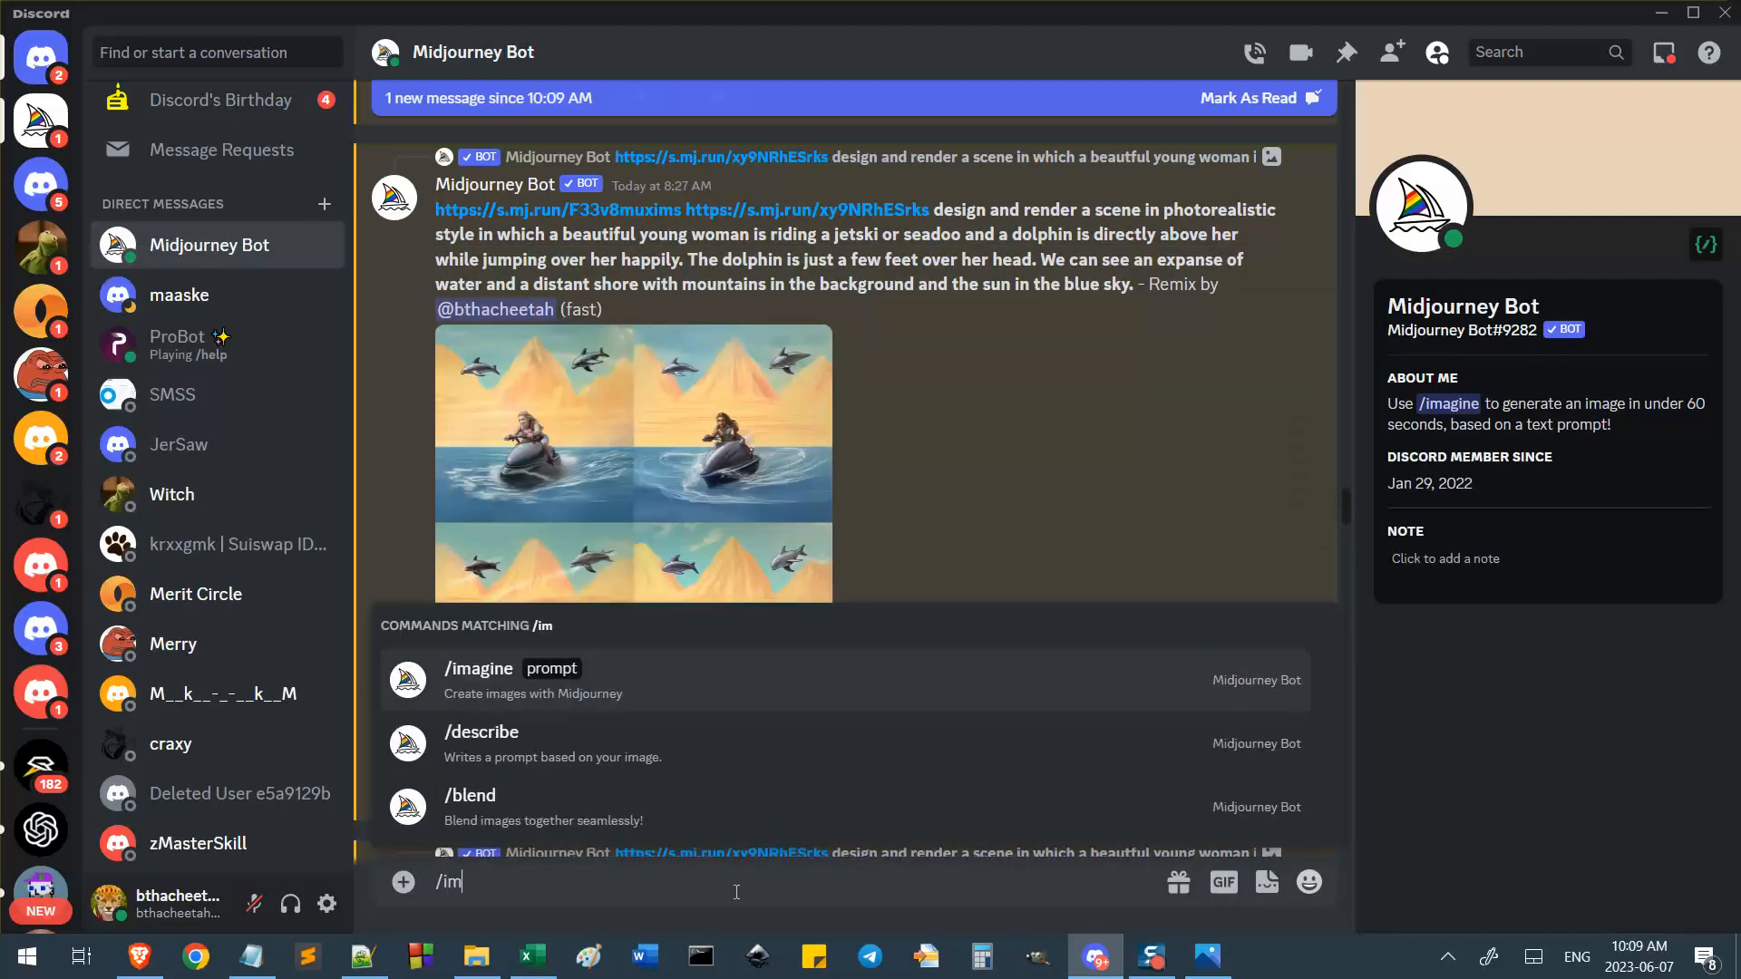
key(Tab)
key(ctrl+v)
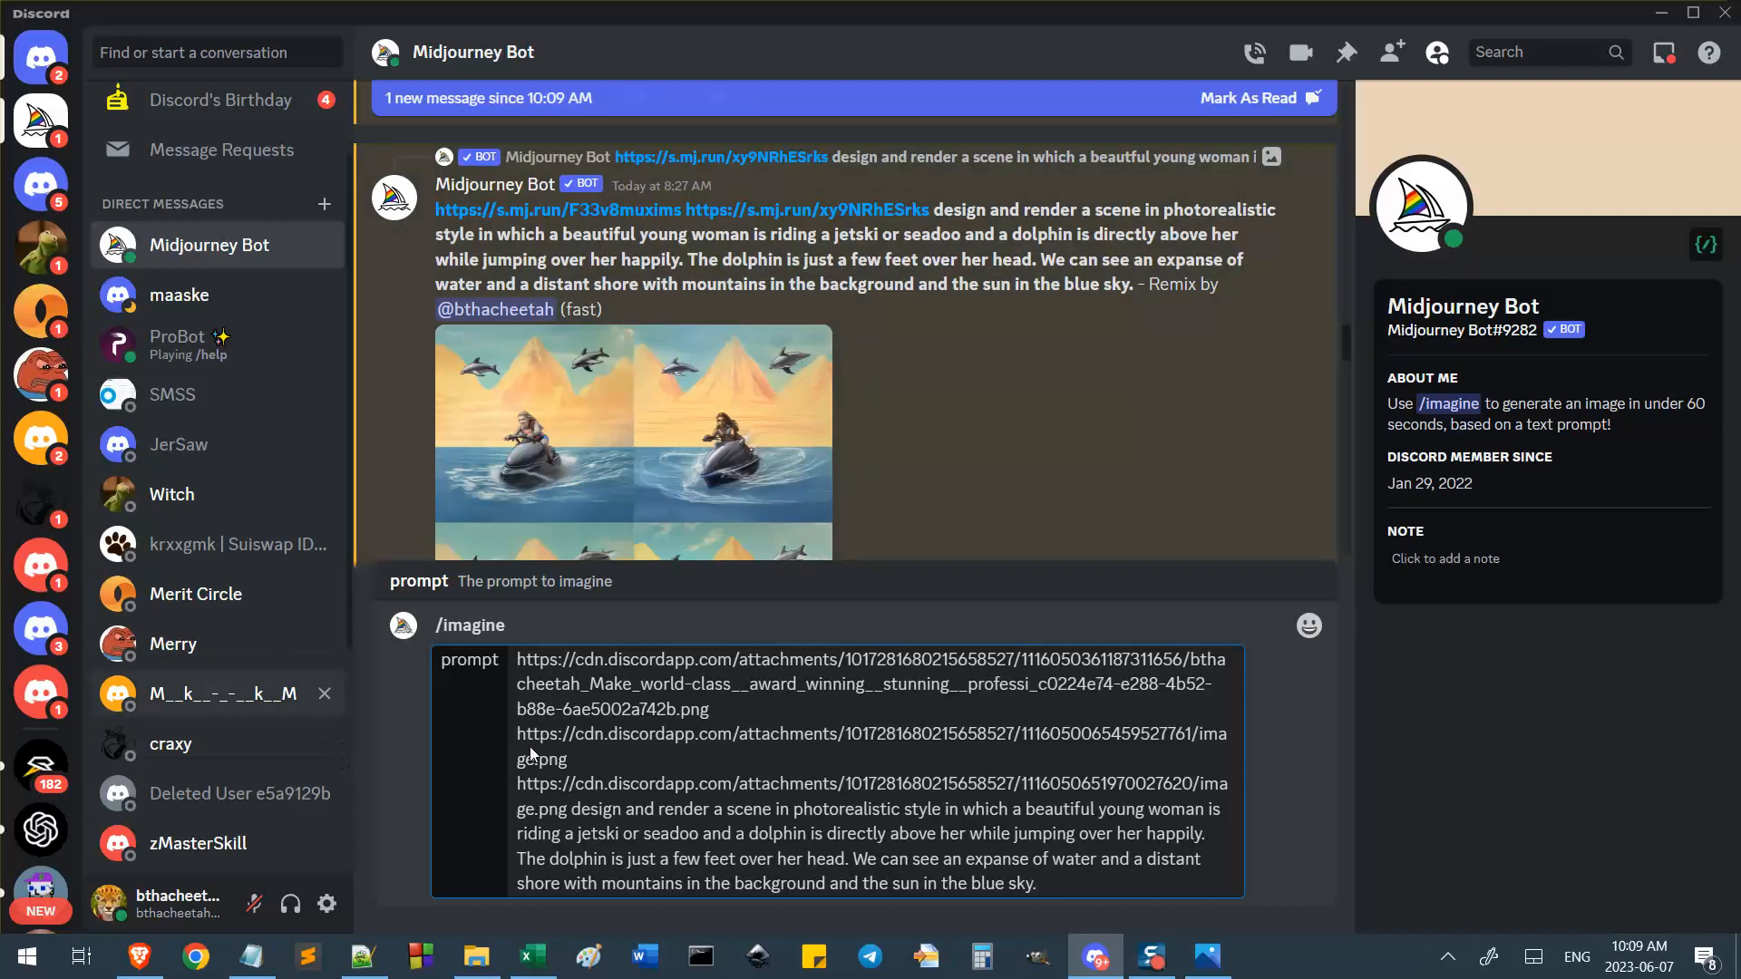
key(Return)
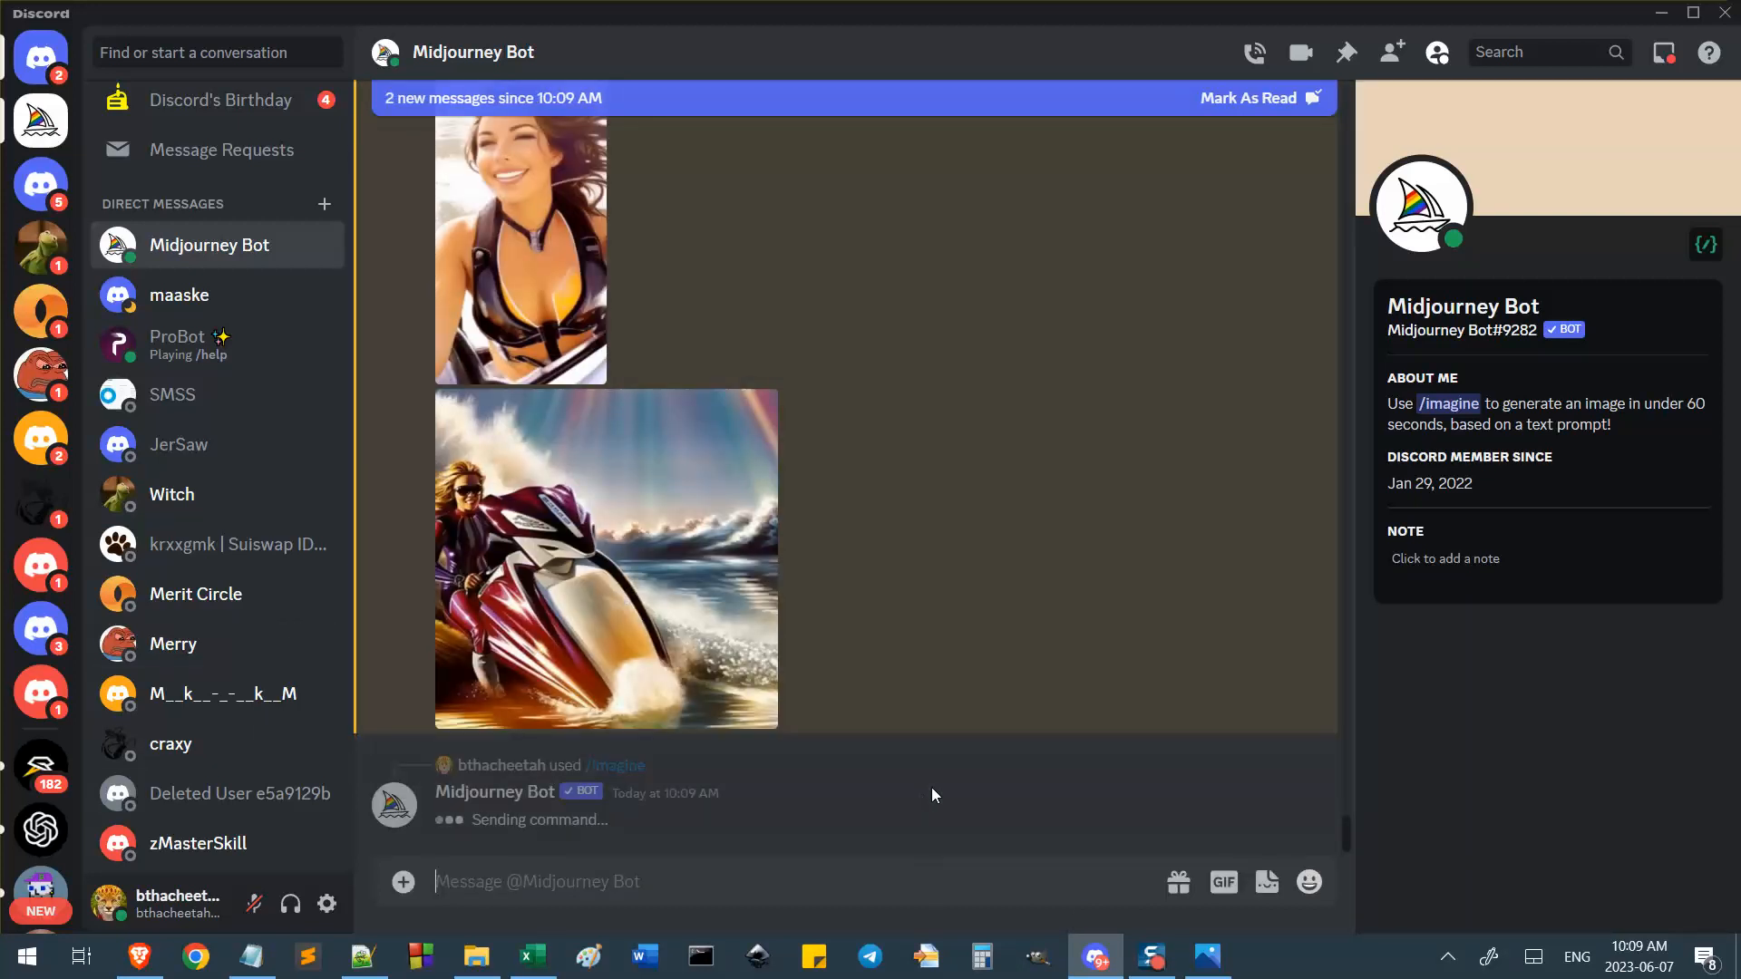
Review the 10:09 AM remix and /imagine jobs in the chat, comparing their prompts and previews with the jetski rider reference images.
scroll(571, 571, up, 4)
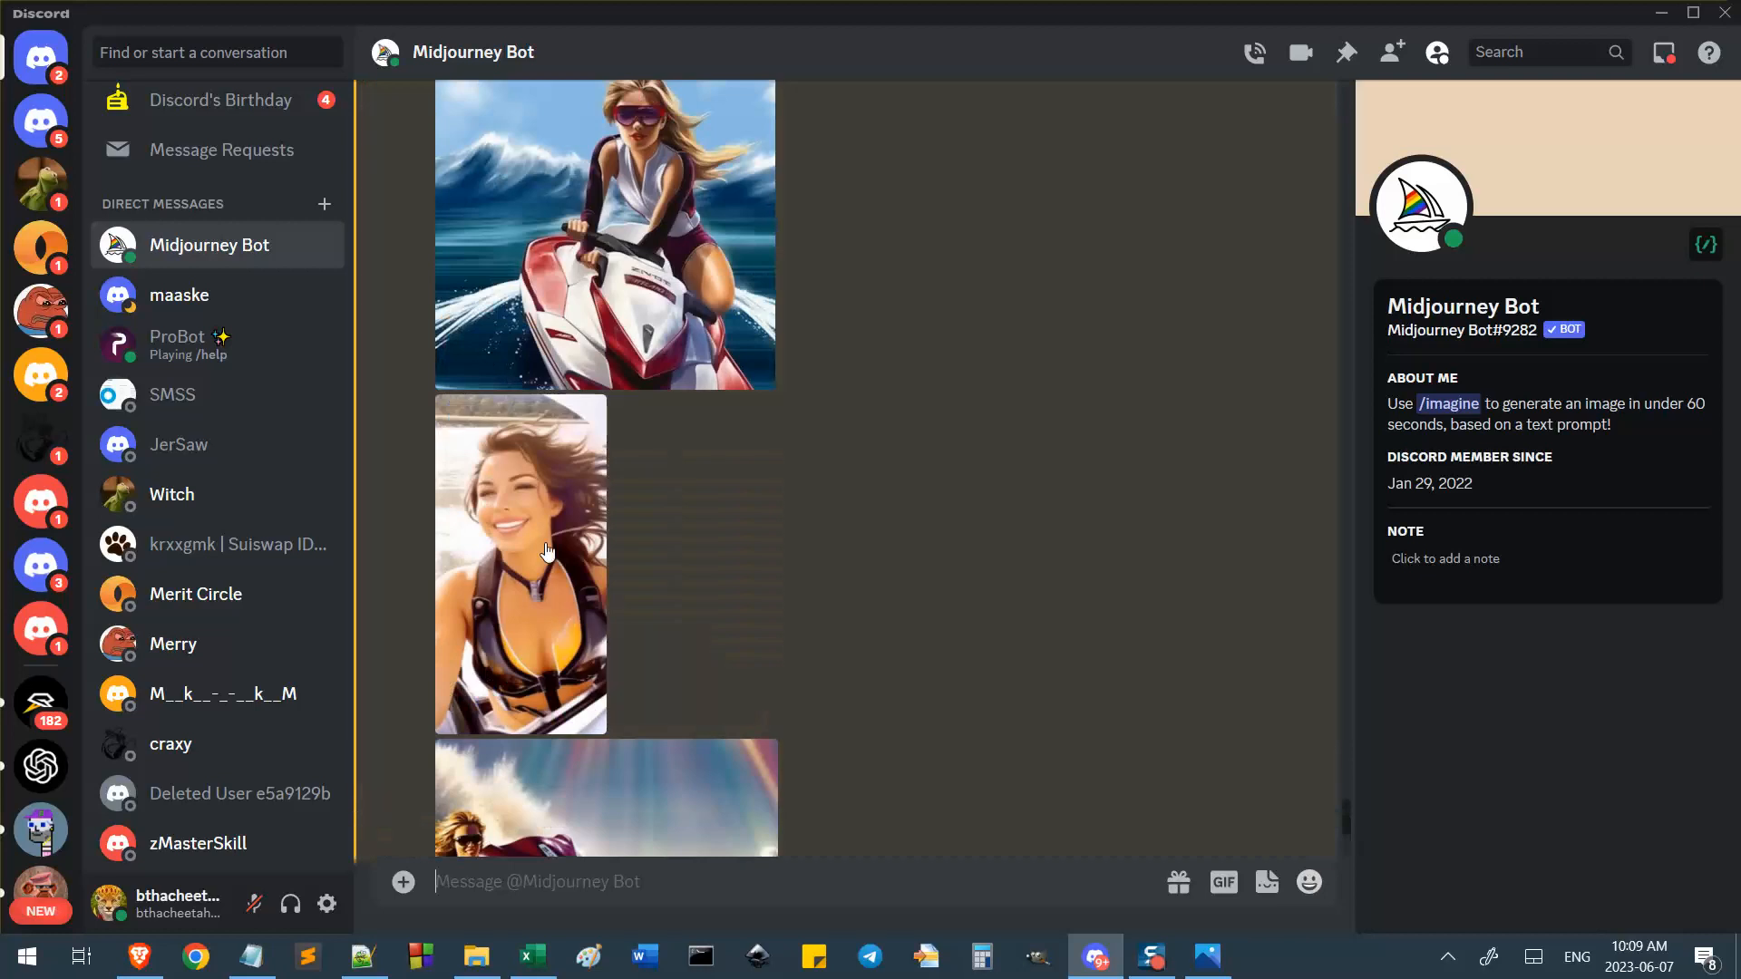
scroll(550, 558, up, 12)
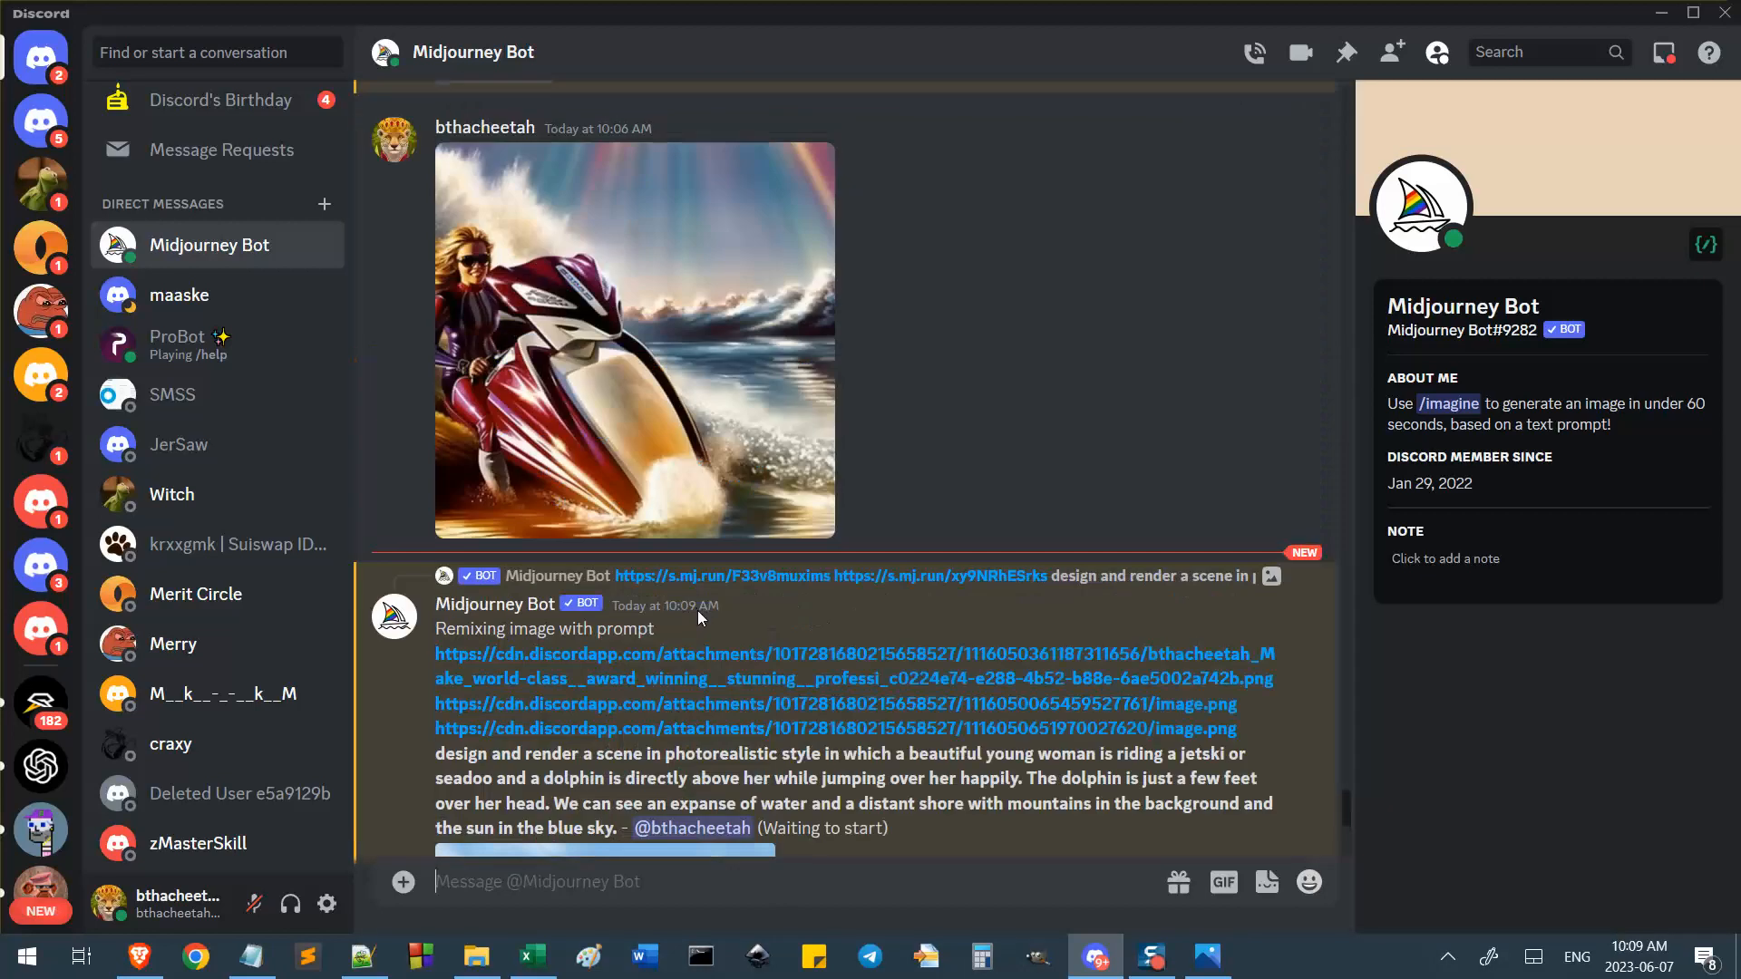
scroll(698, 615, up, 10)
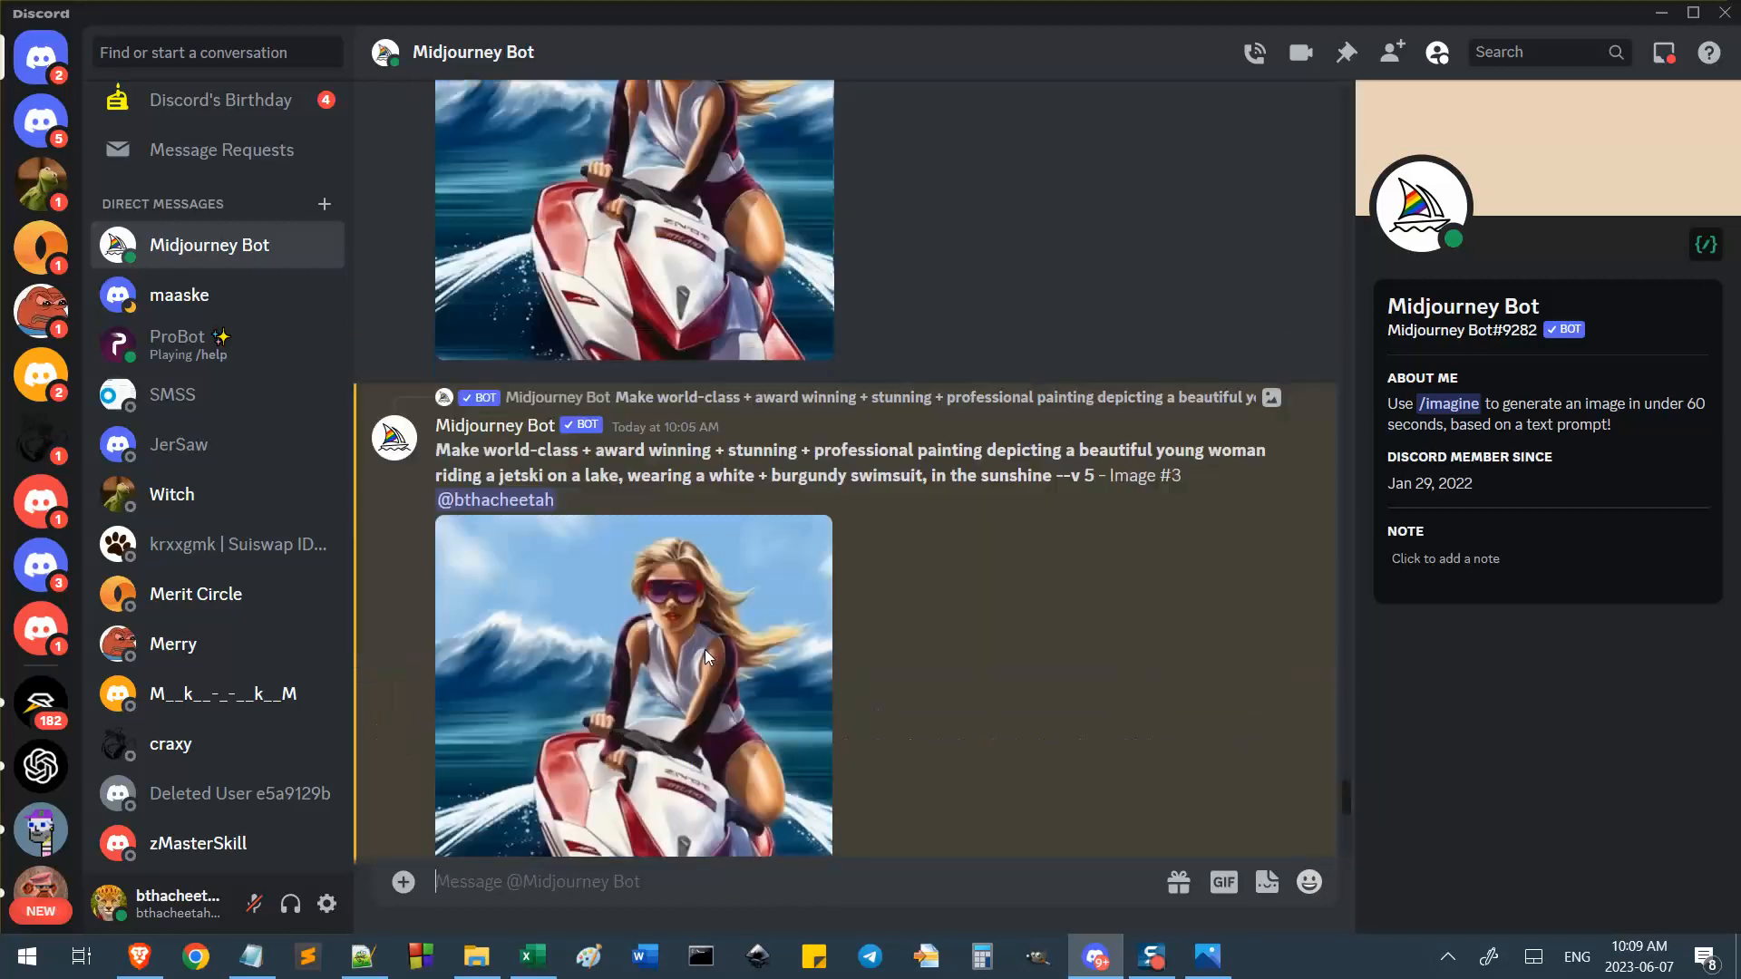
scroll(689, 635, up, 3)
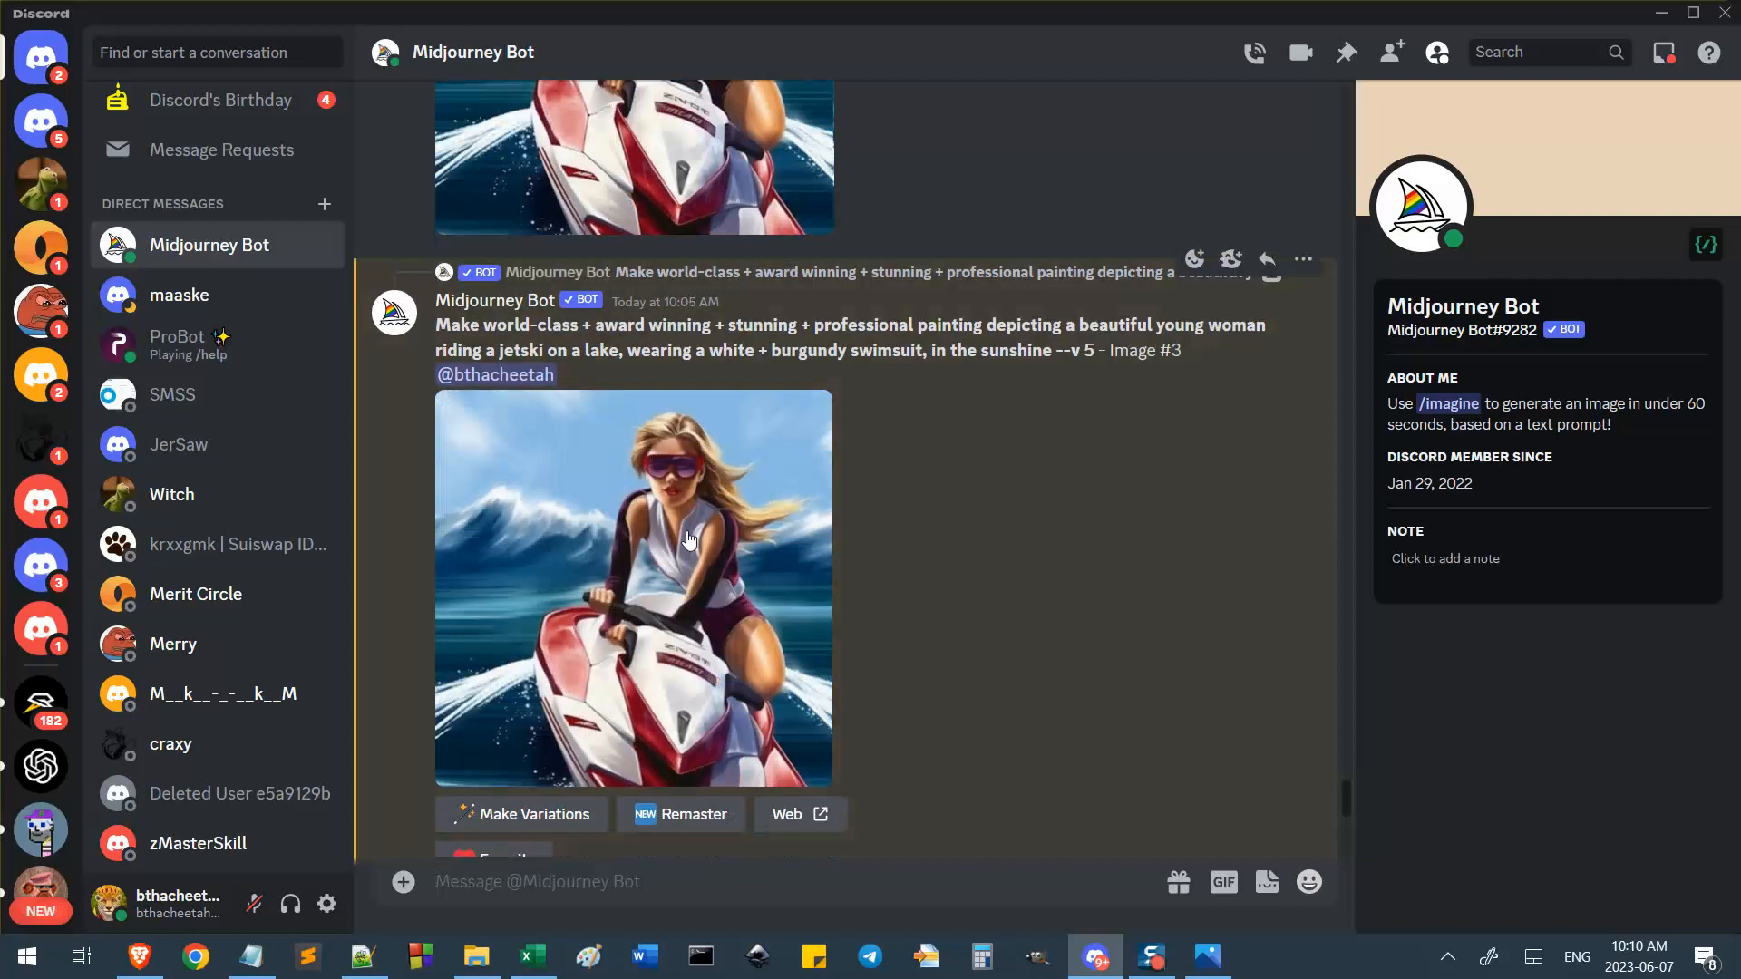
scroll(678, 375, down, 10)
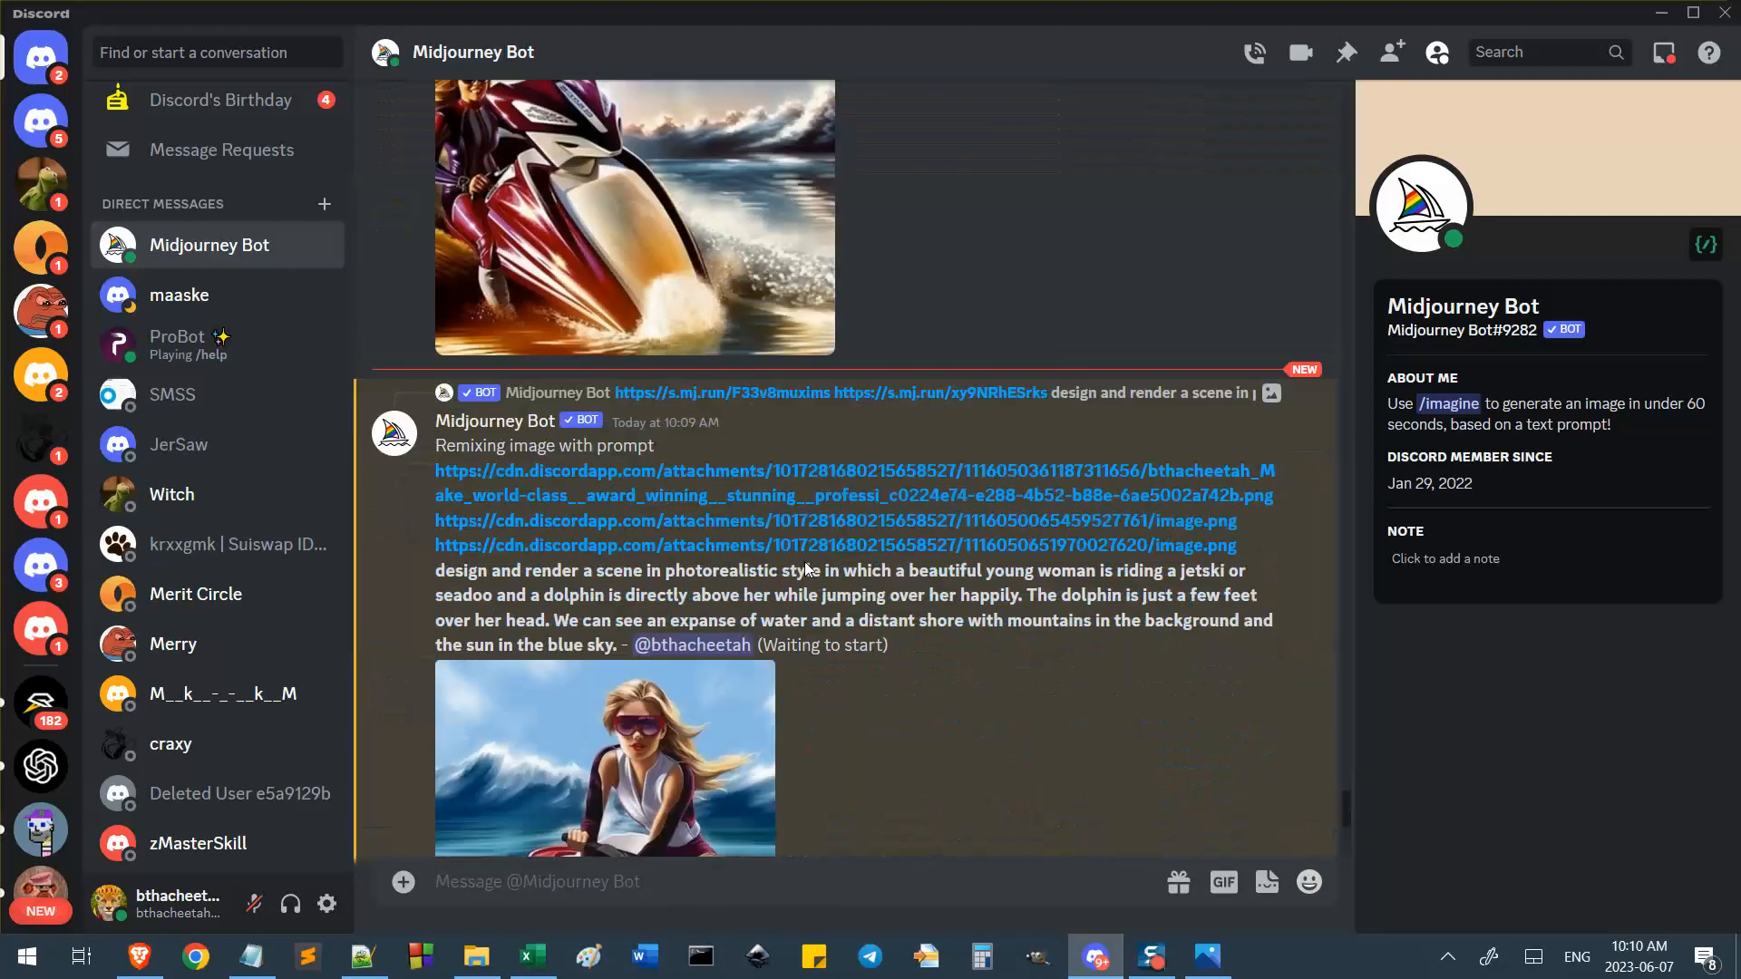
scroll(806, 564, up, 2)
scroll(907, 564, down, 10)
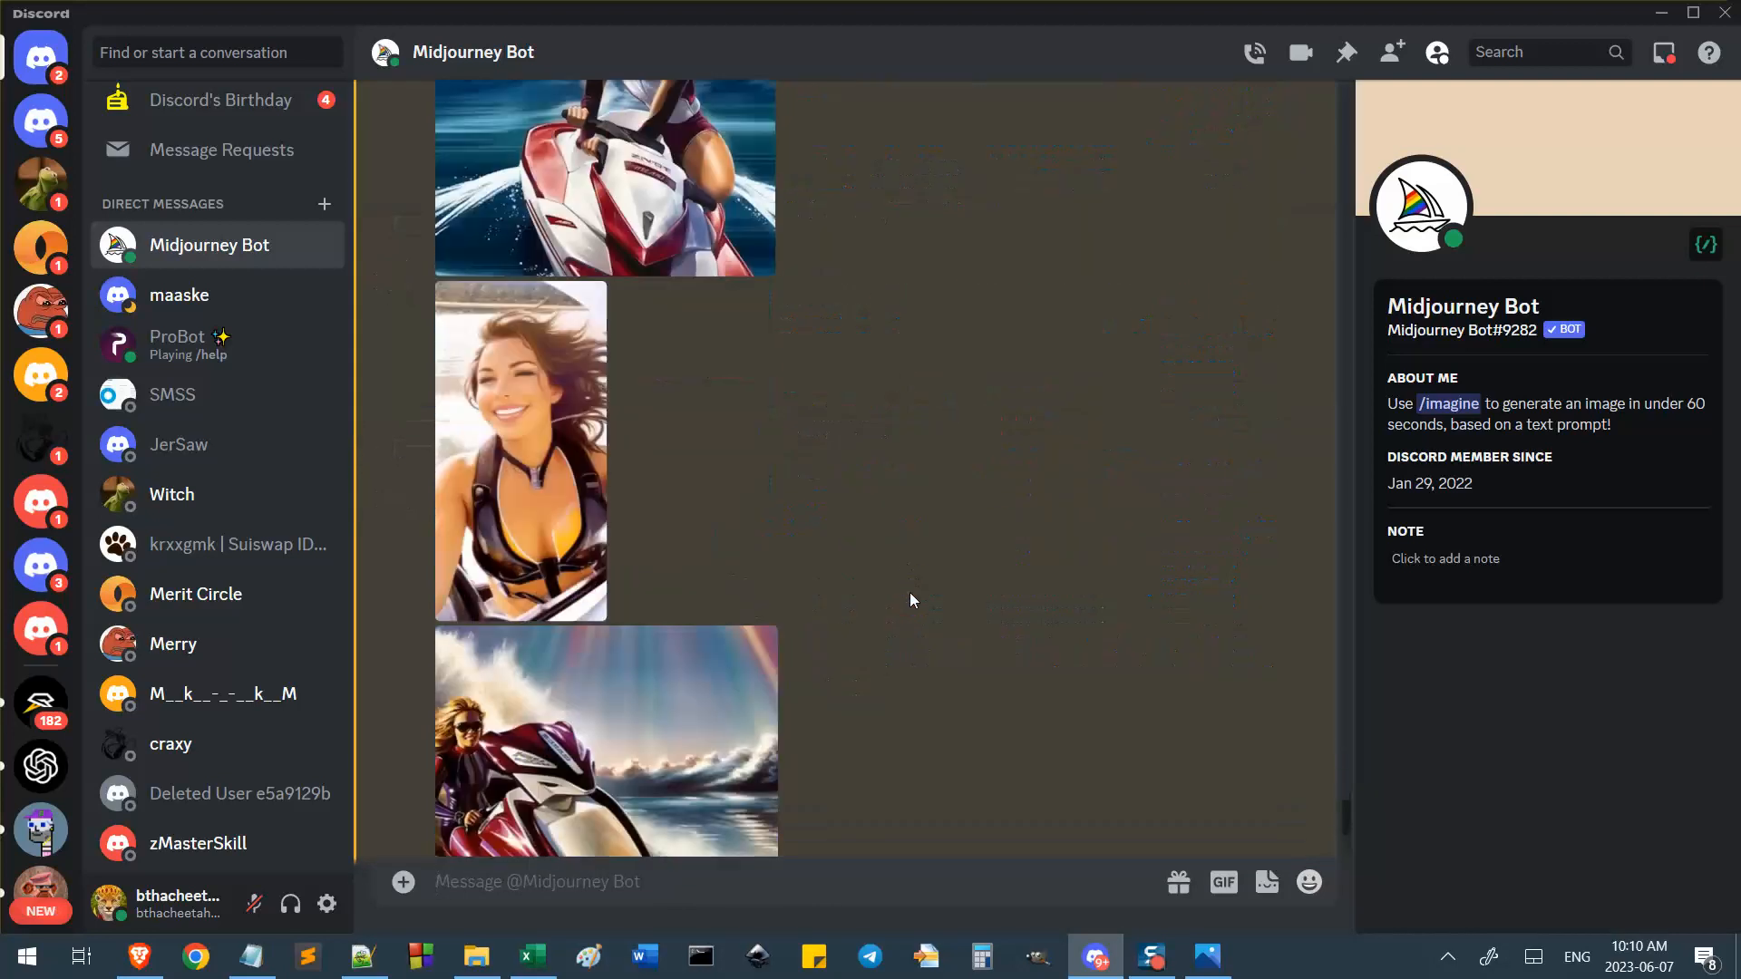
scroll(876, 615, up, 3)
scroll(876, 616, down, 1)
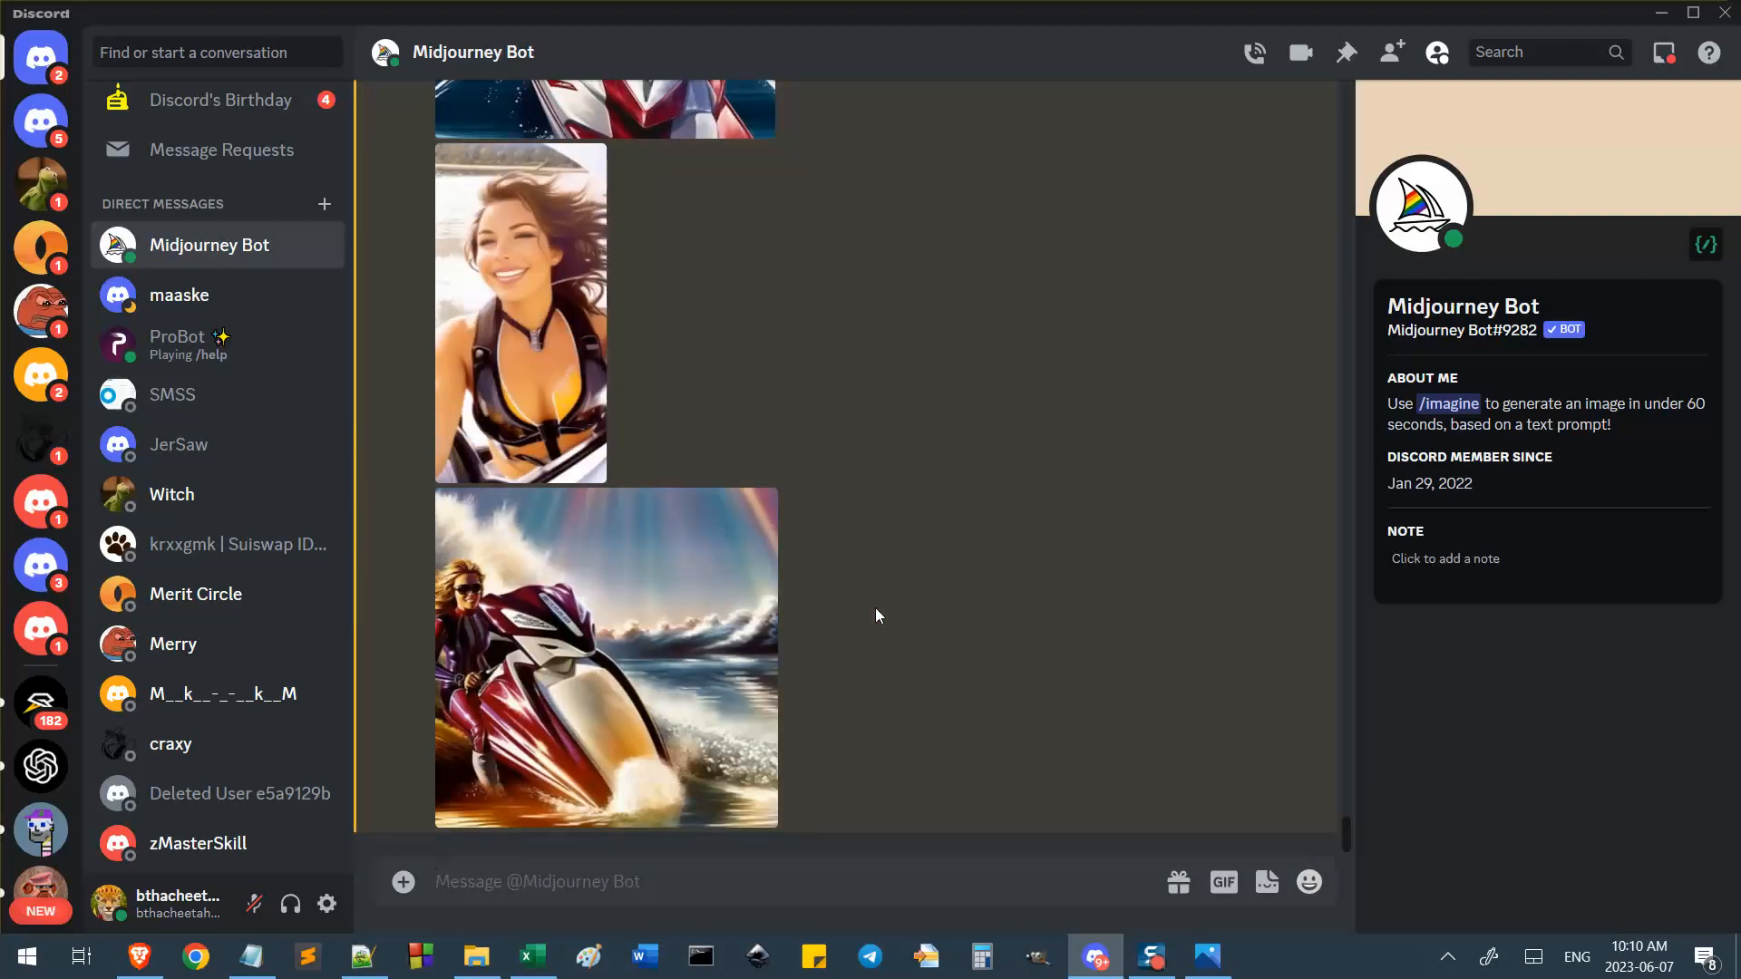
scroll(997, 555, up, 7)
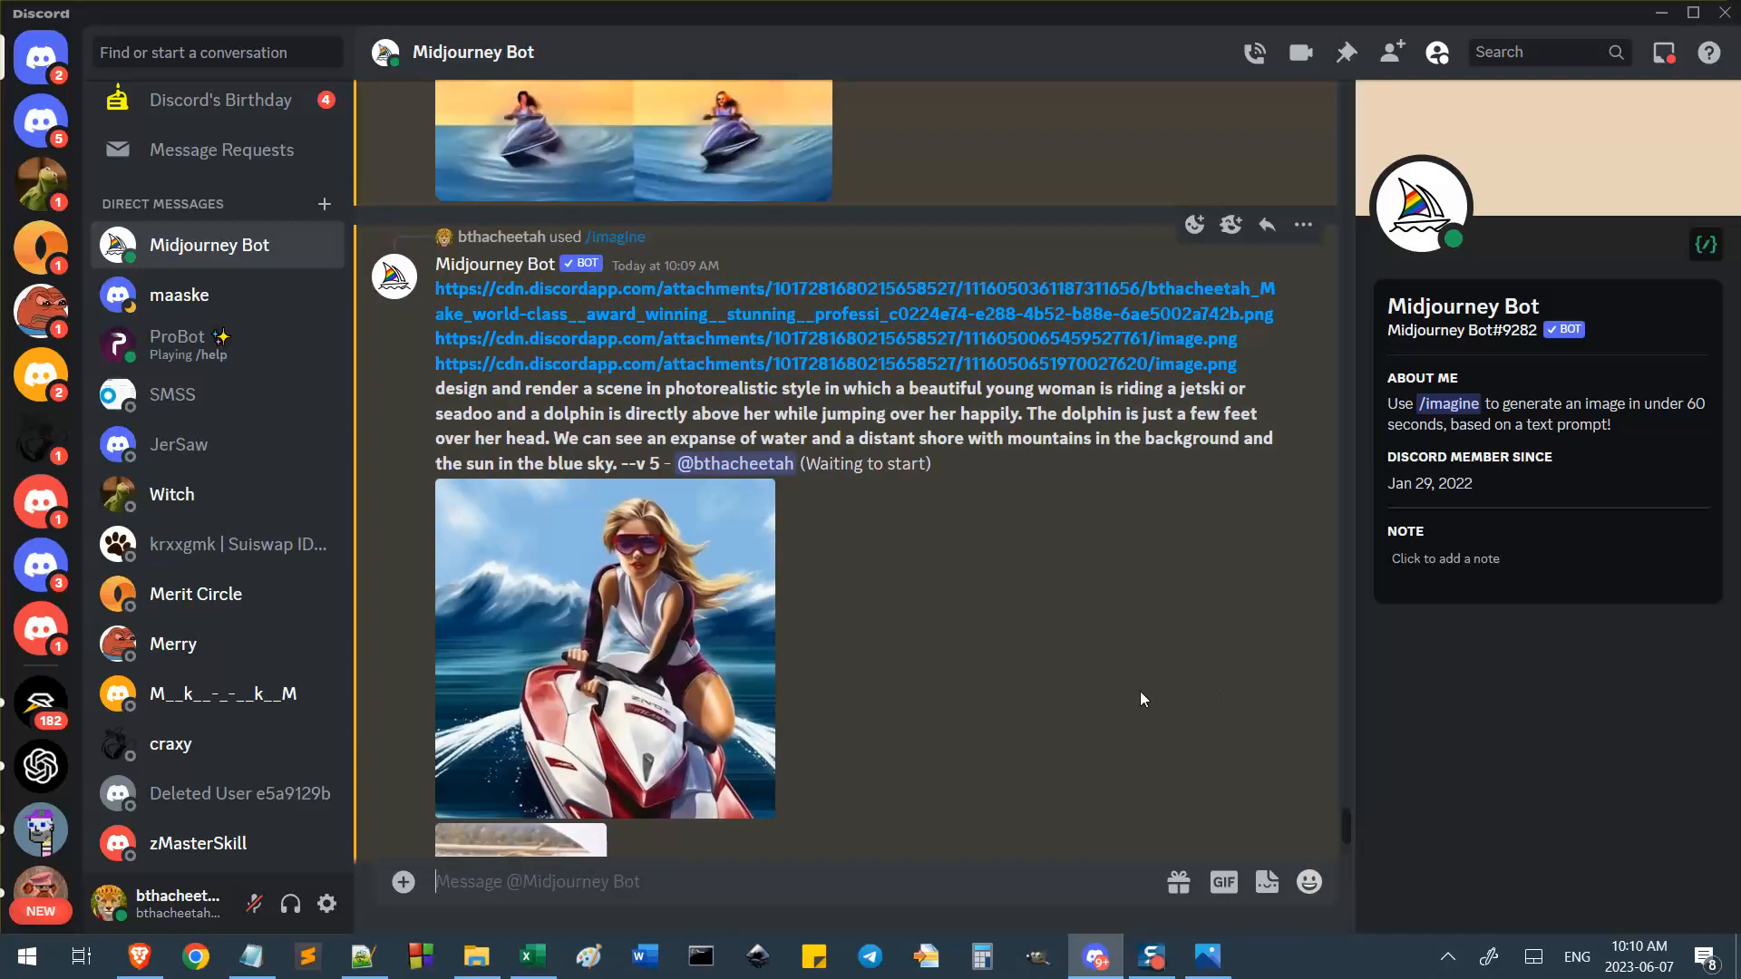
scroll(1115, 698, down, 5)
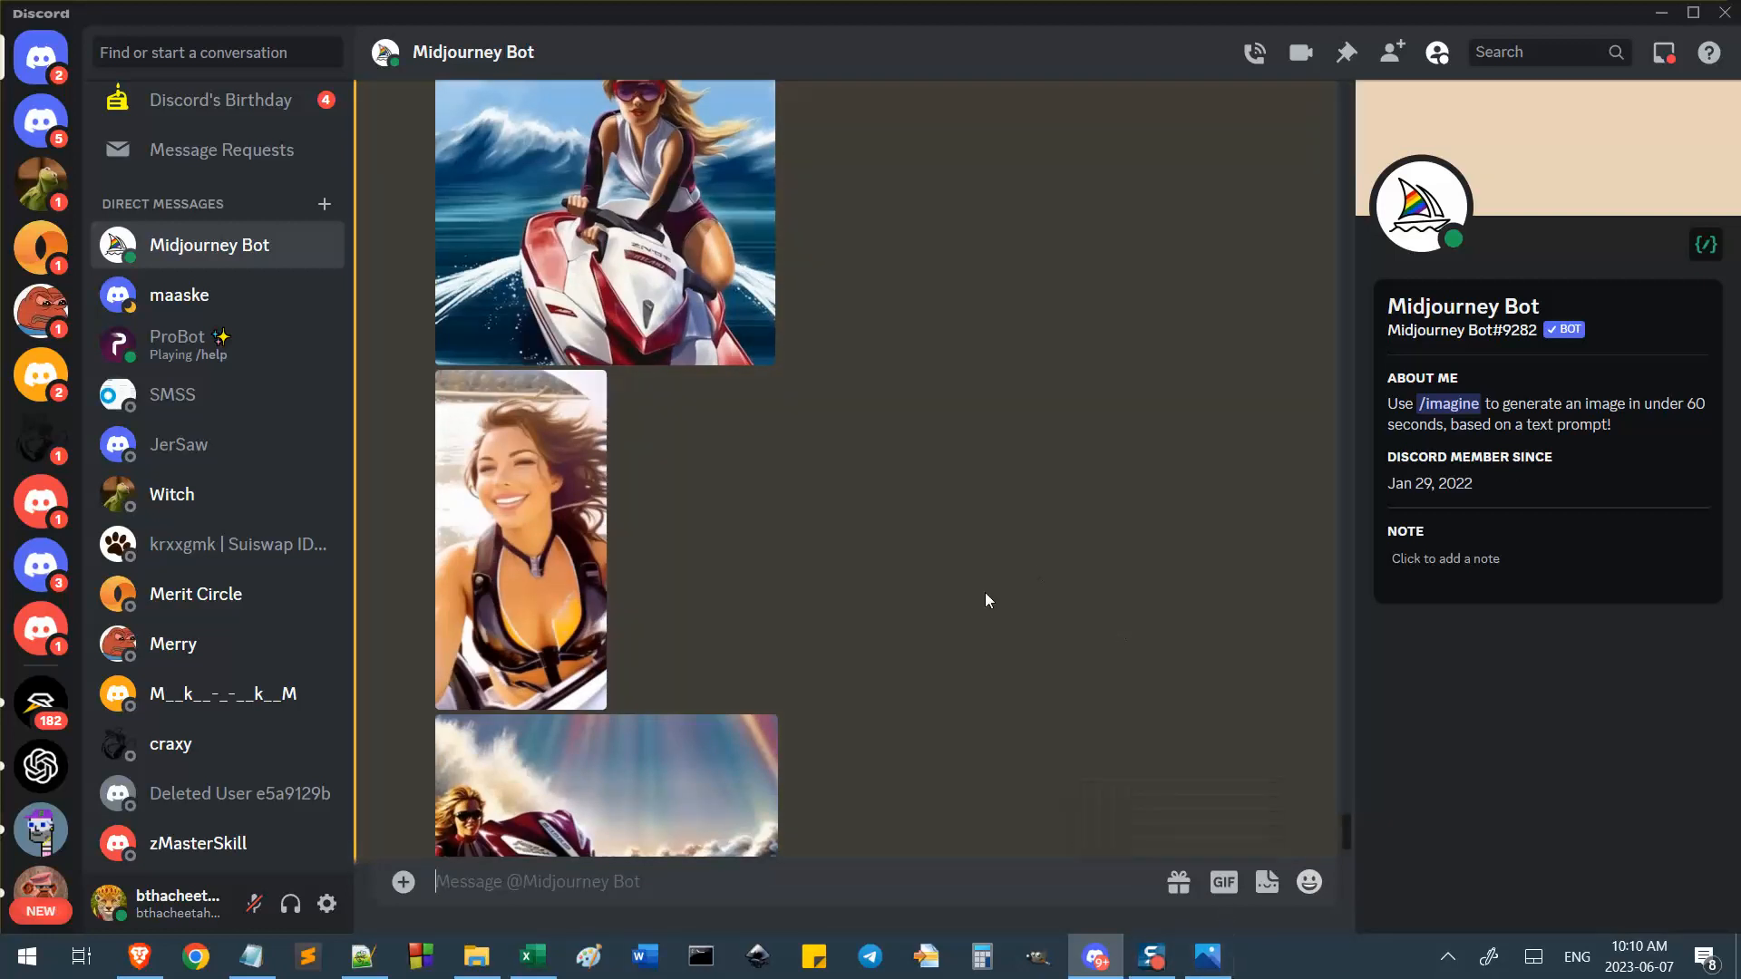
scroll(893, 610, up, 10)
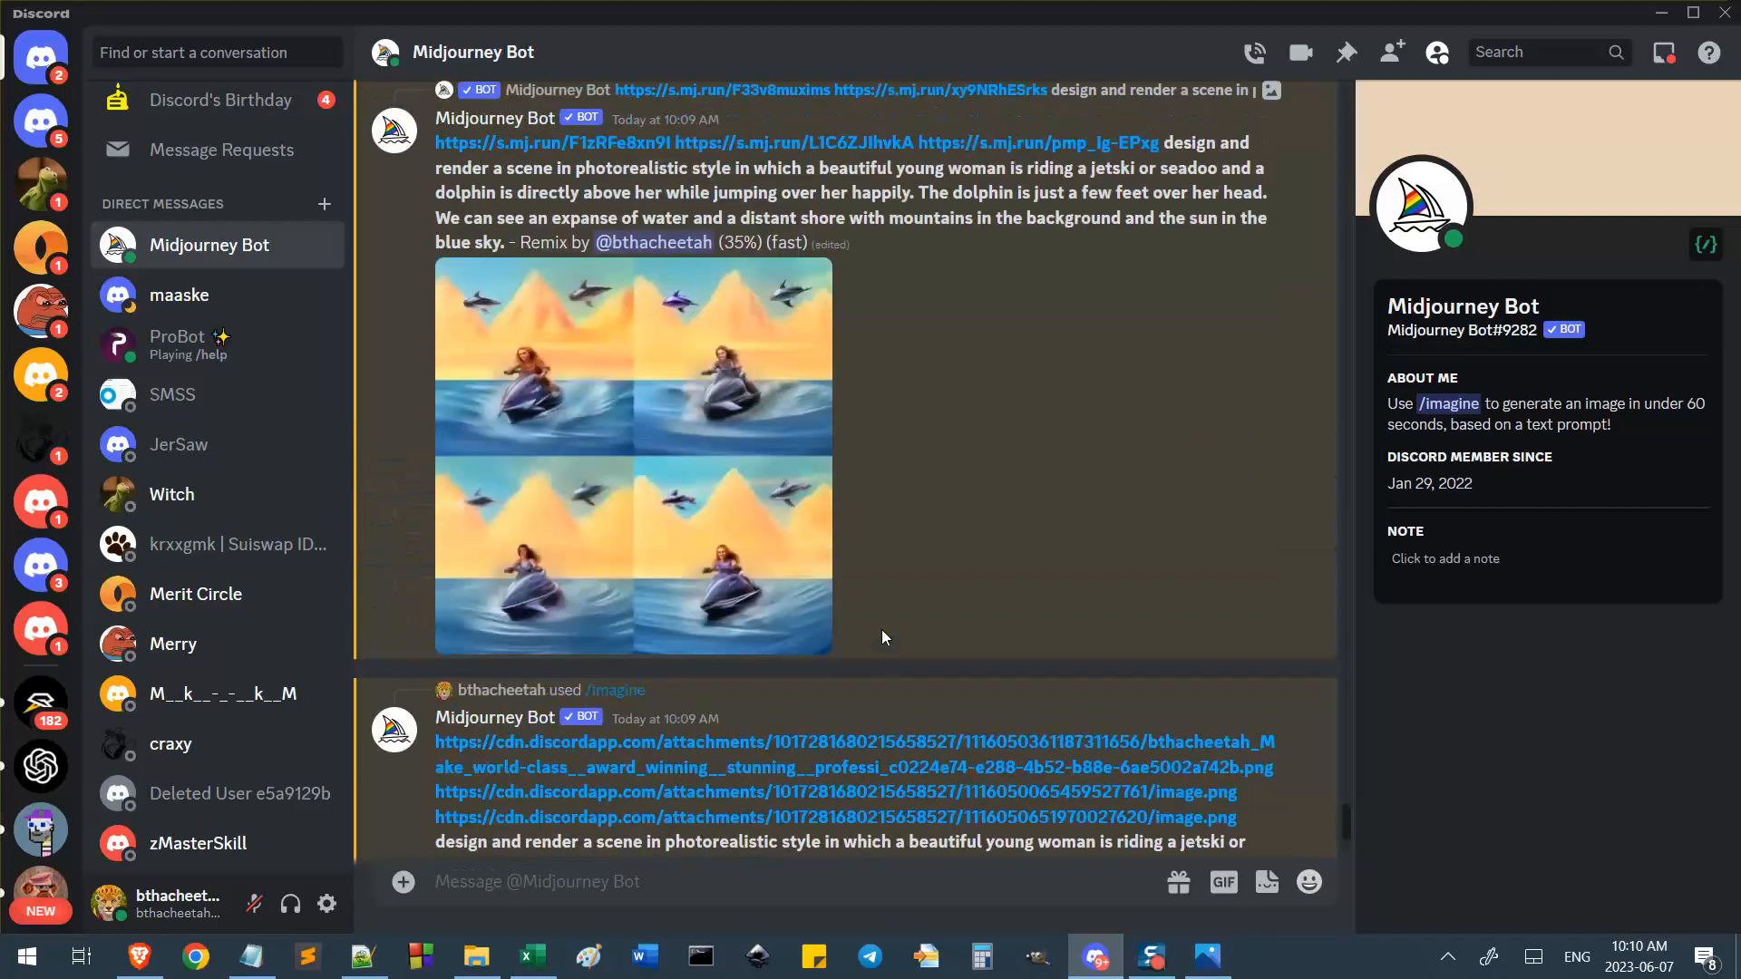
scroll(1072, 661, up, 5)
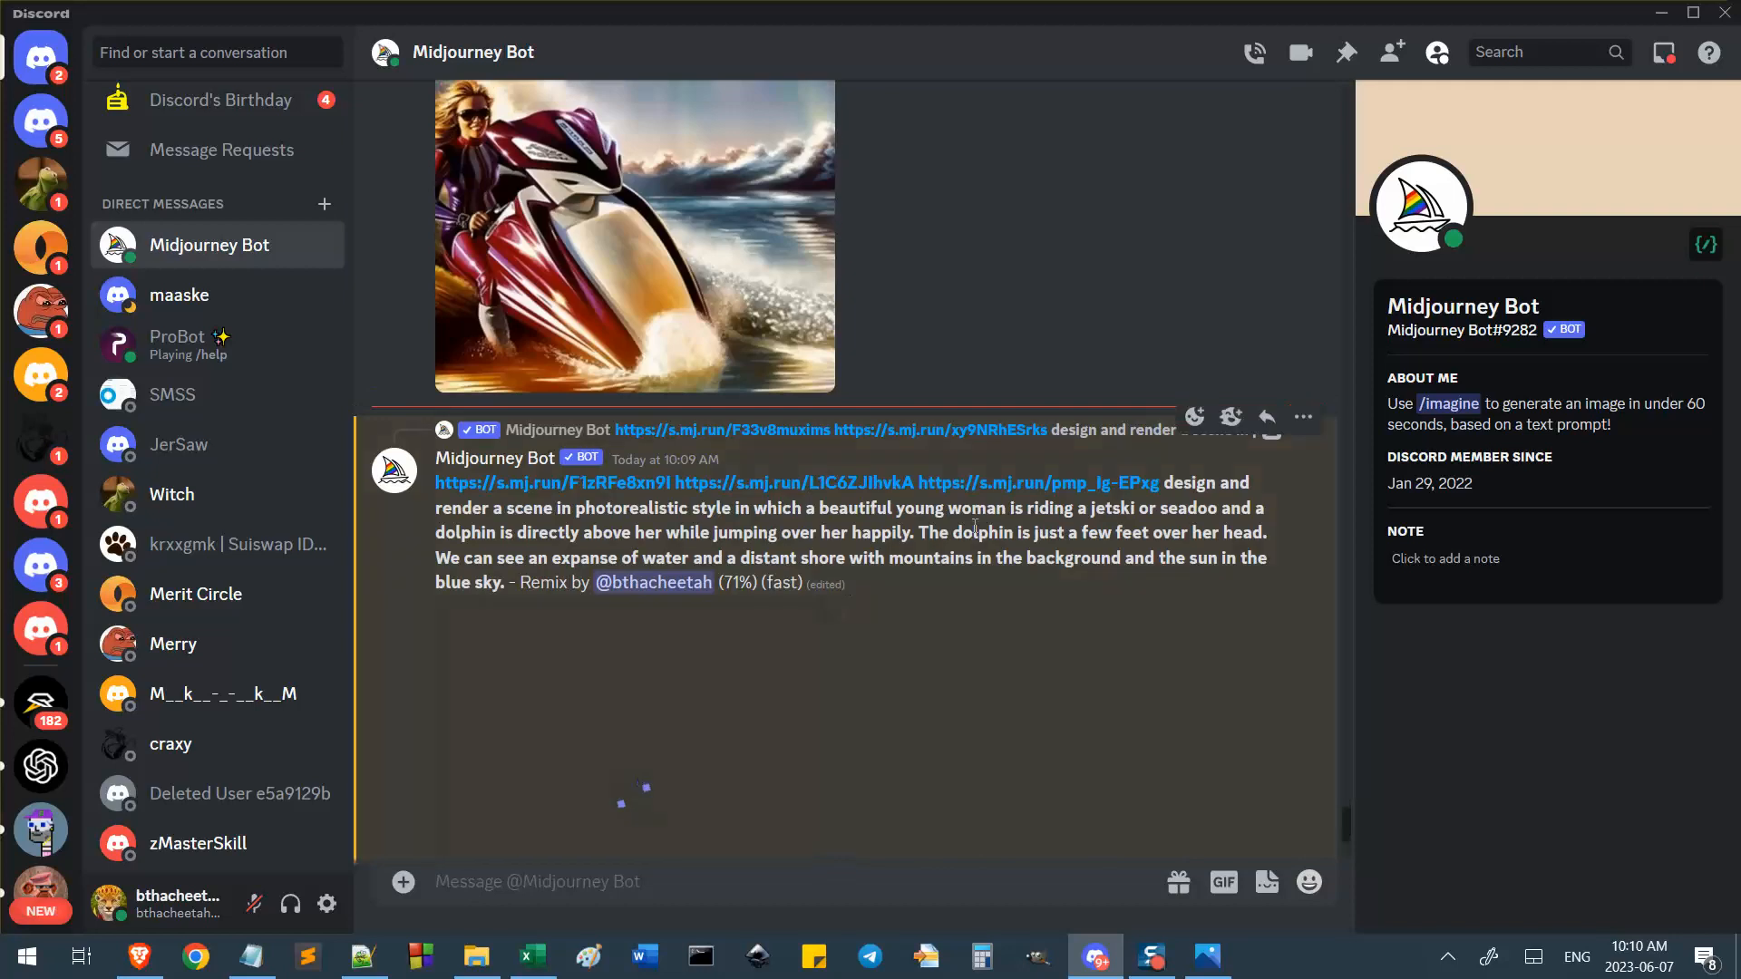
Go back through the chat to the hand-drawn mountain, dolphin and rider sketch posted at 7:41 AM, view it enlarged and close it.
scroll(1025, 591, up, 20)
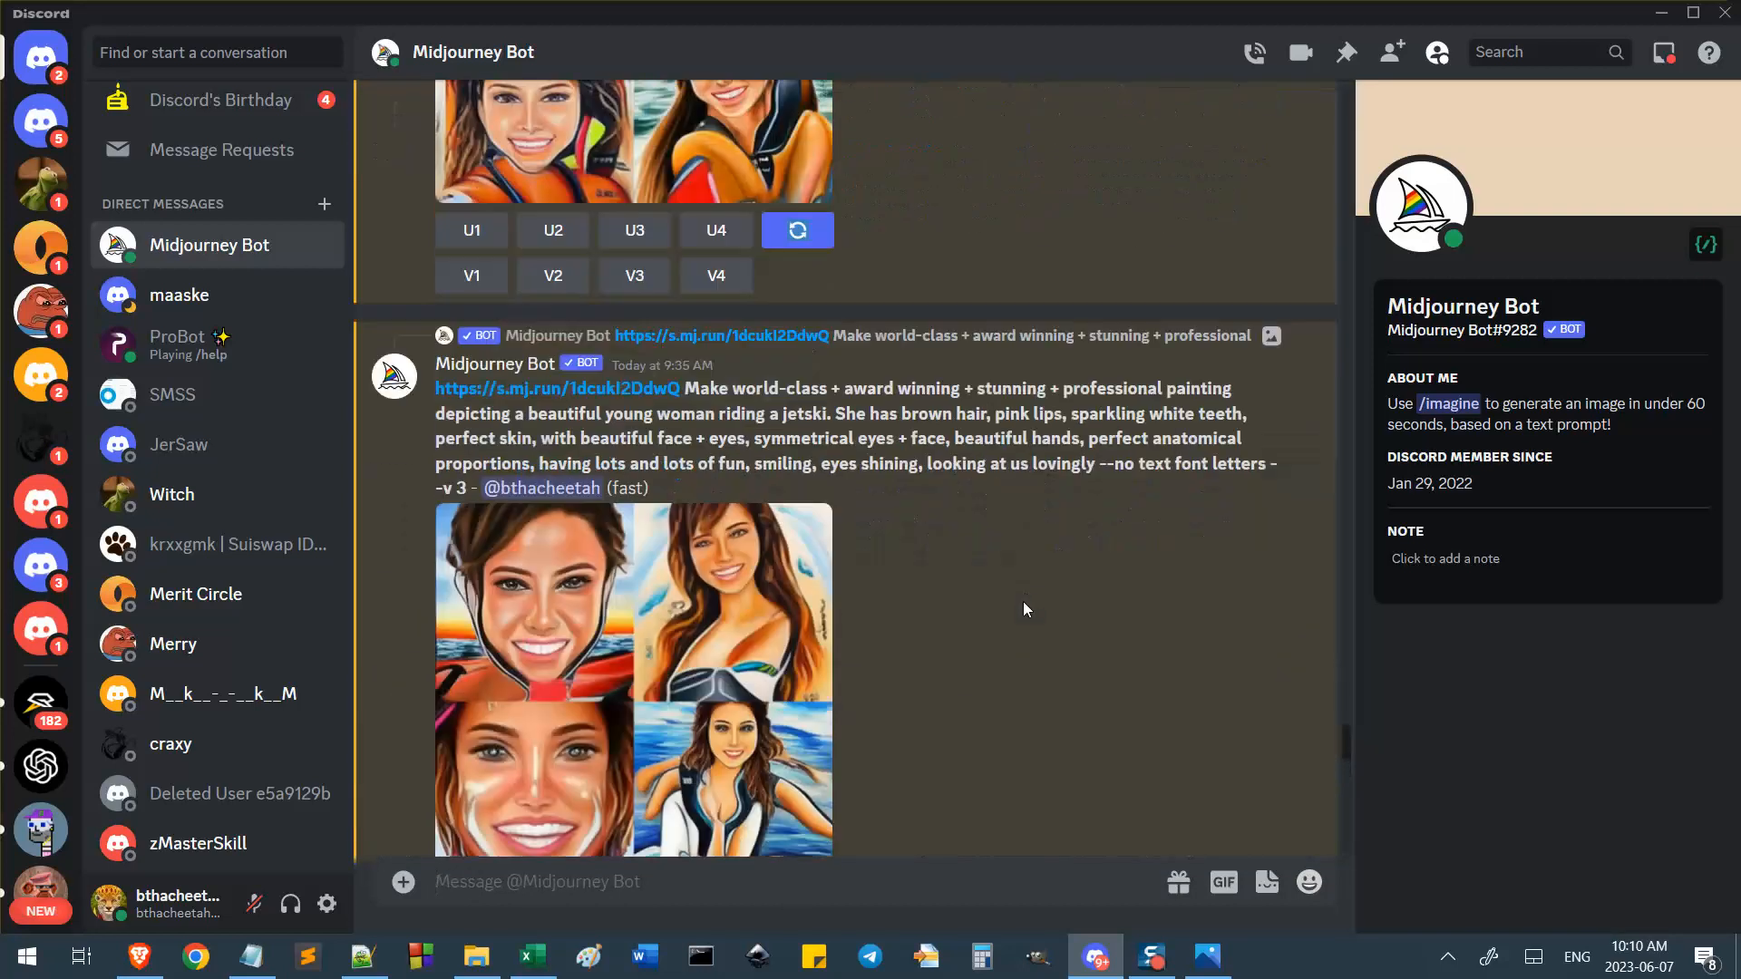
scroll(1016, 618, up, 20)
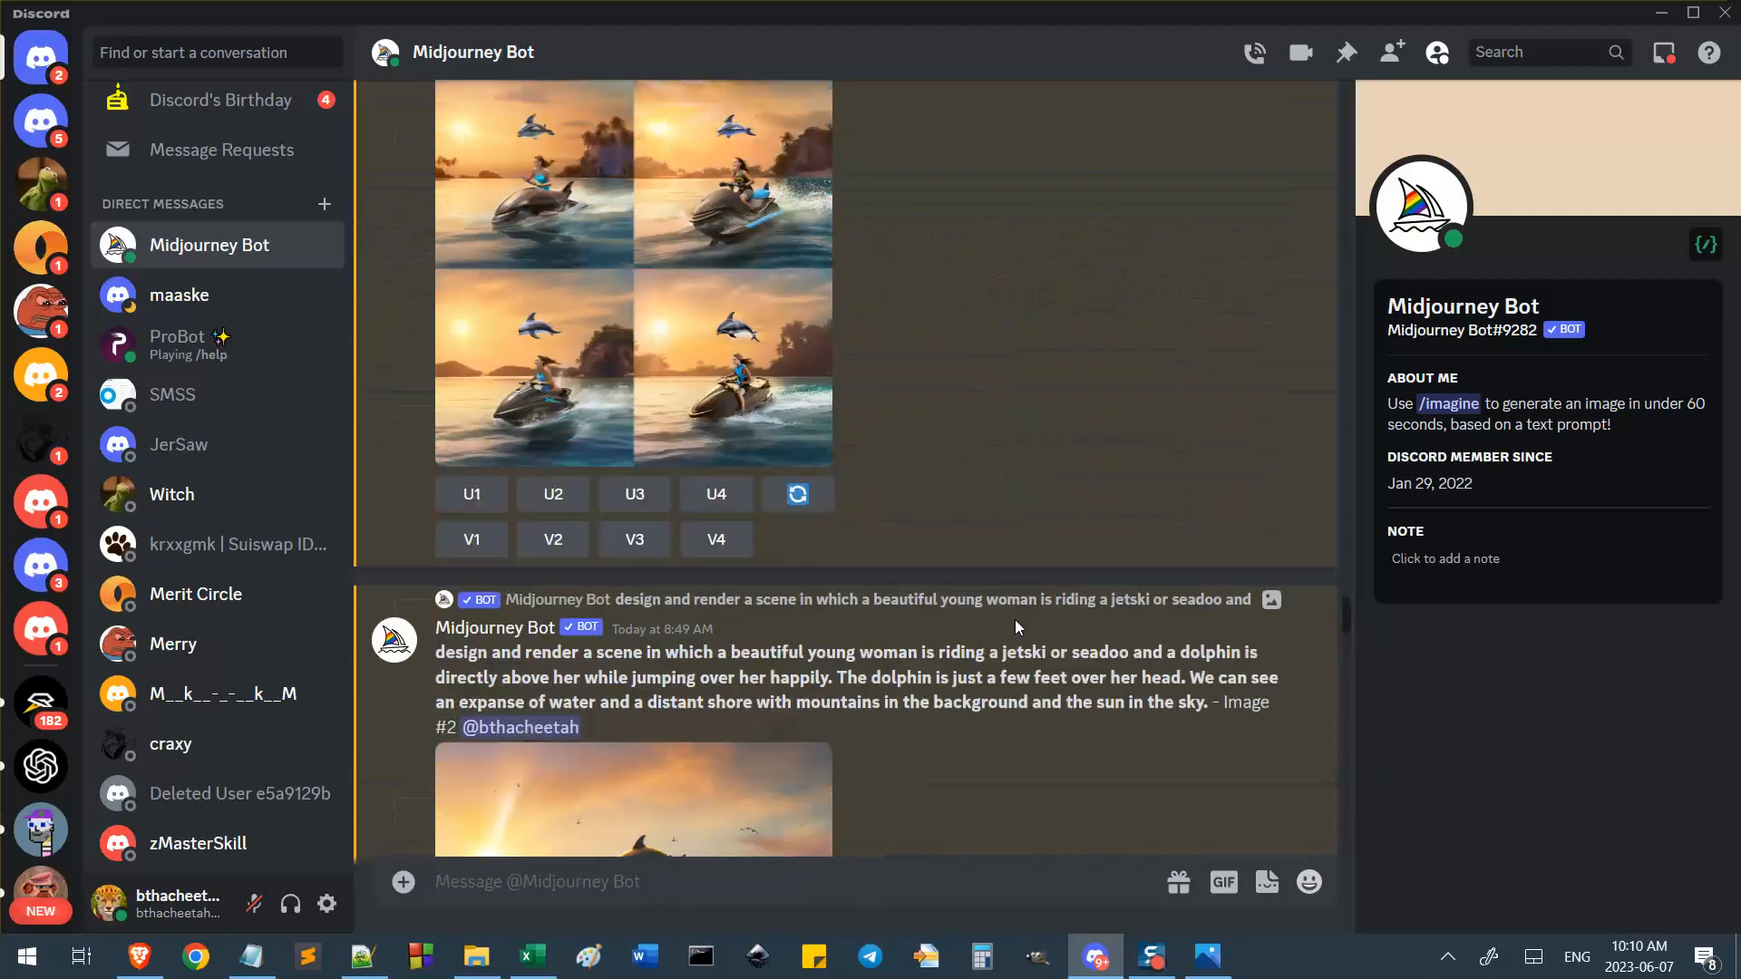
scroll(1009, 626, up, 20)
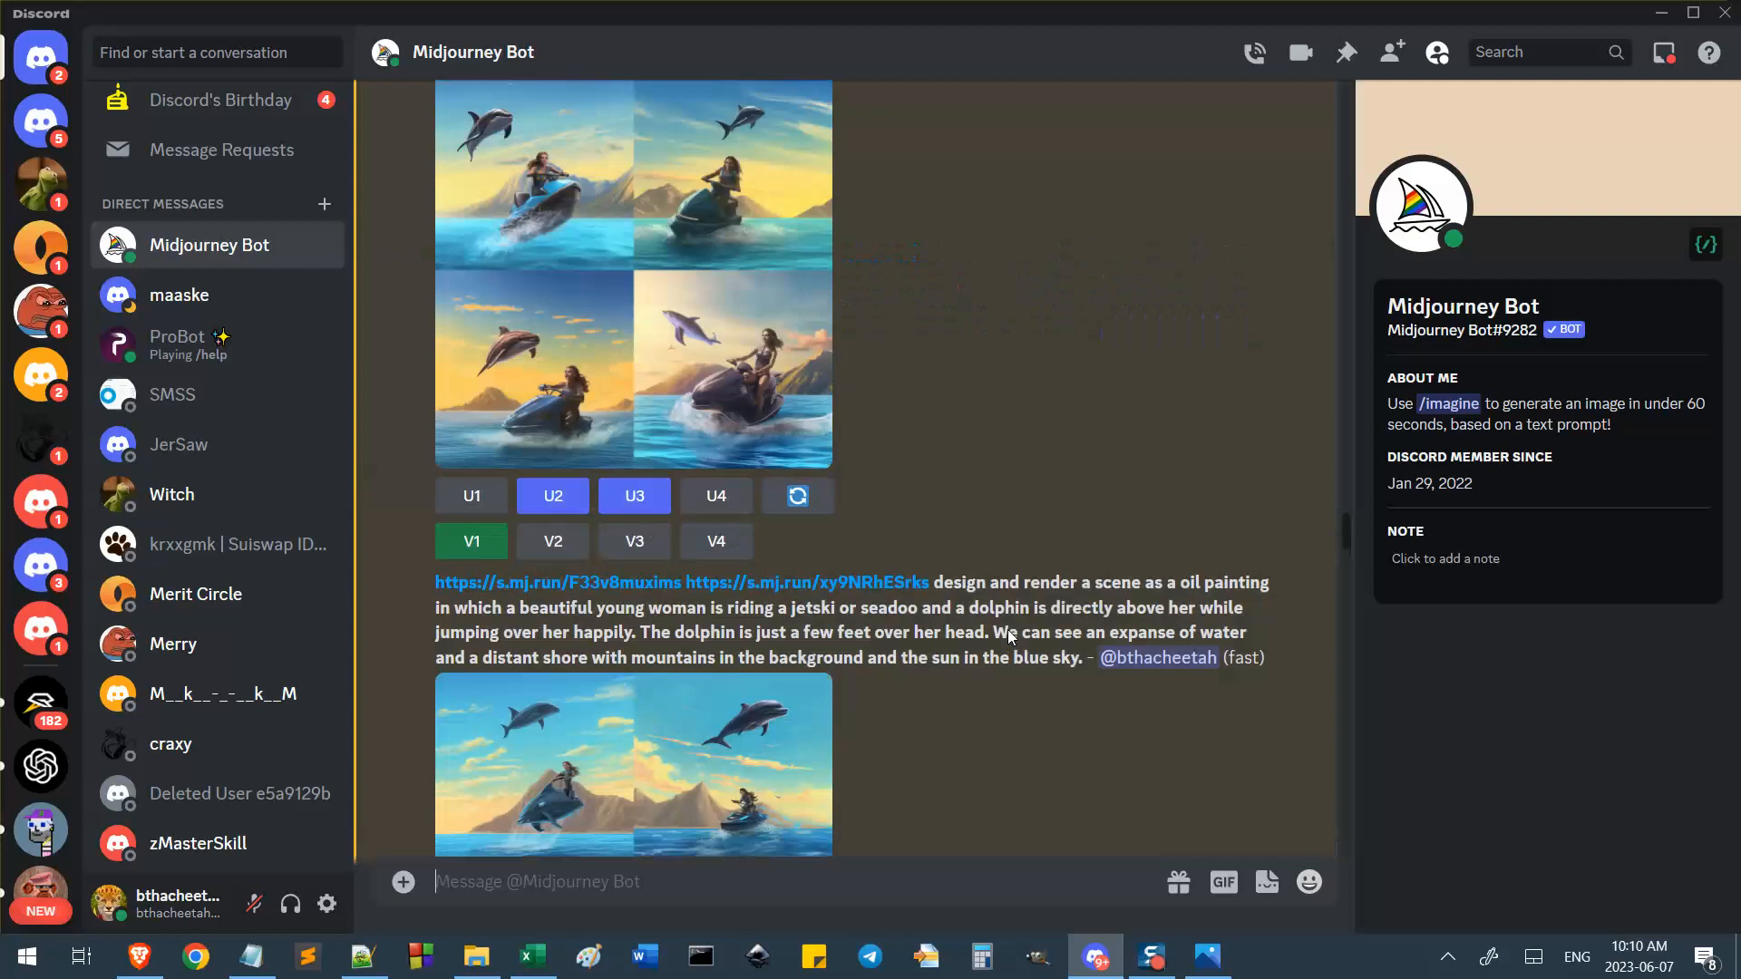
scroll(1009, 635, up, 20)
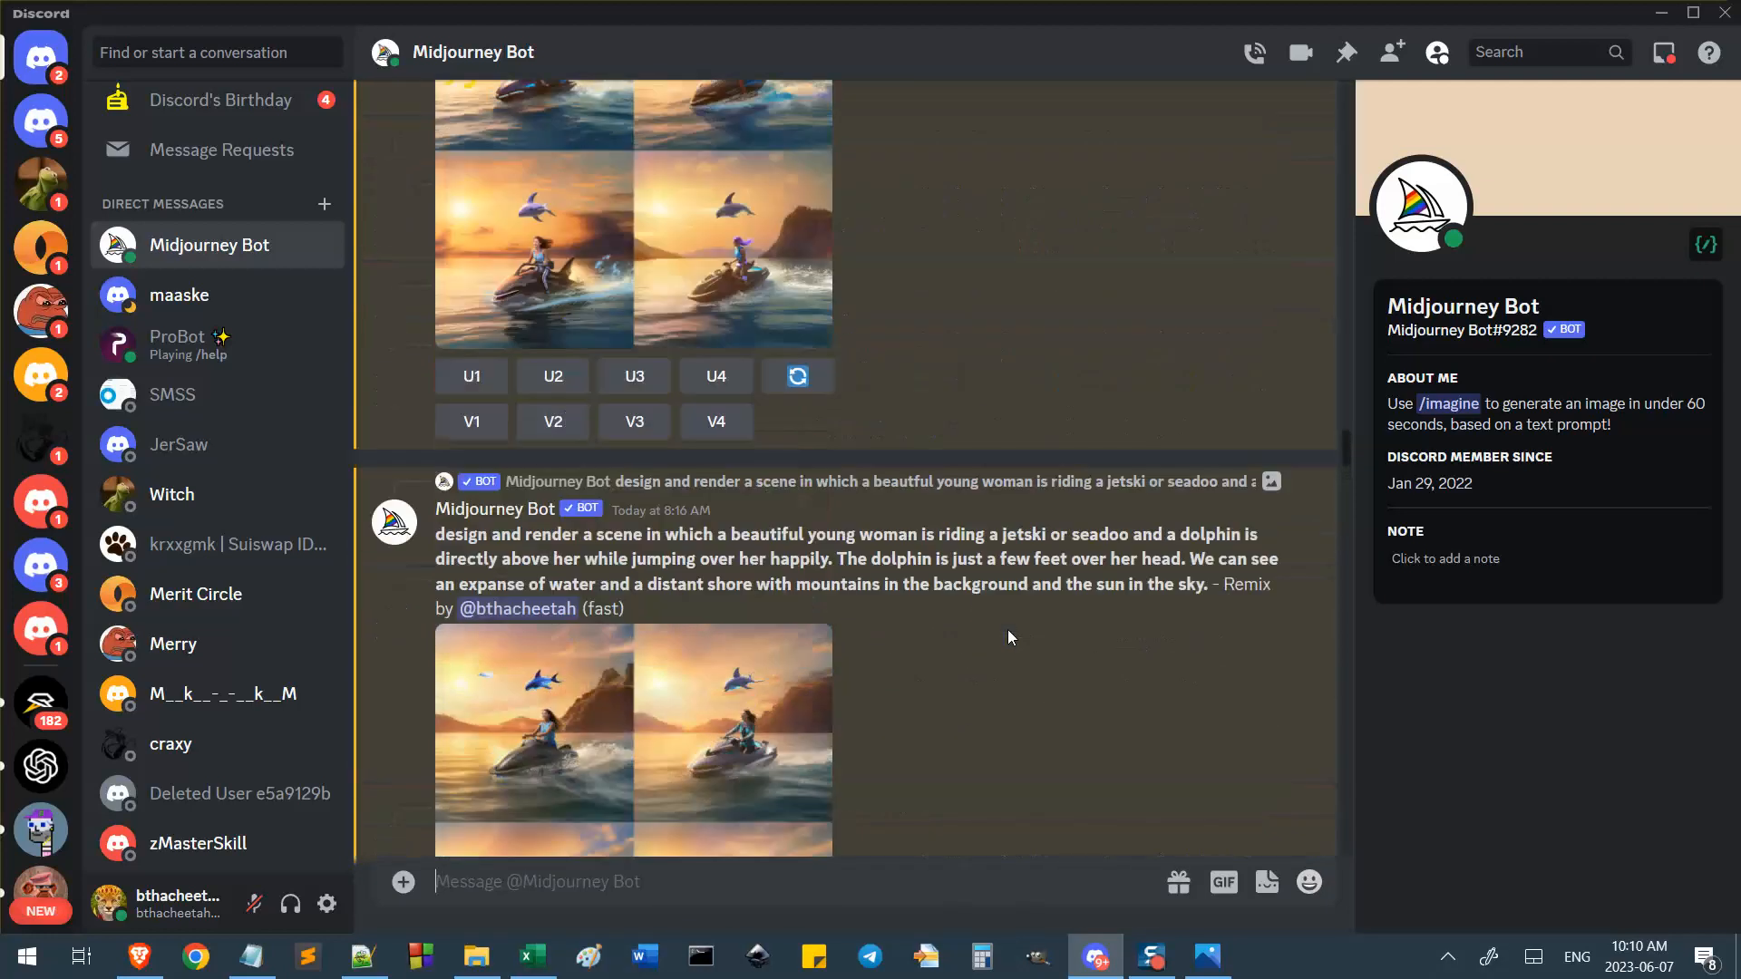
scroll(1009, 638, up, 20)
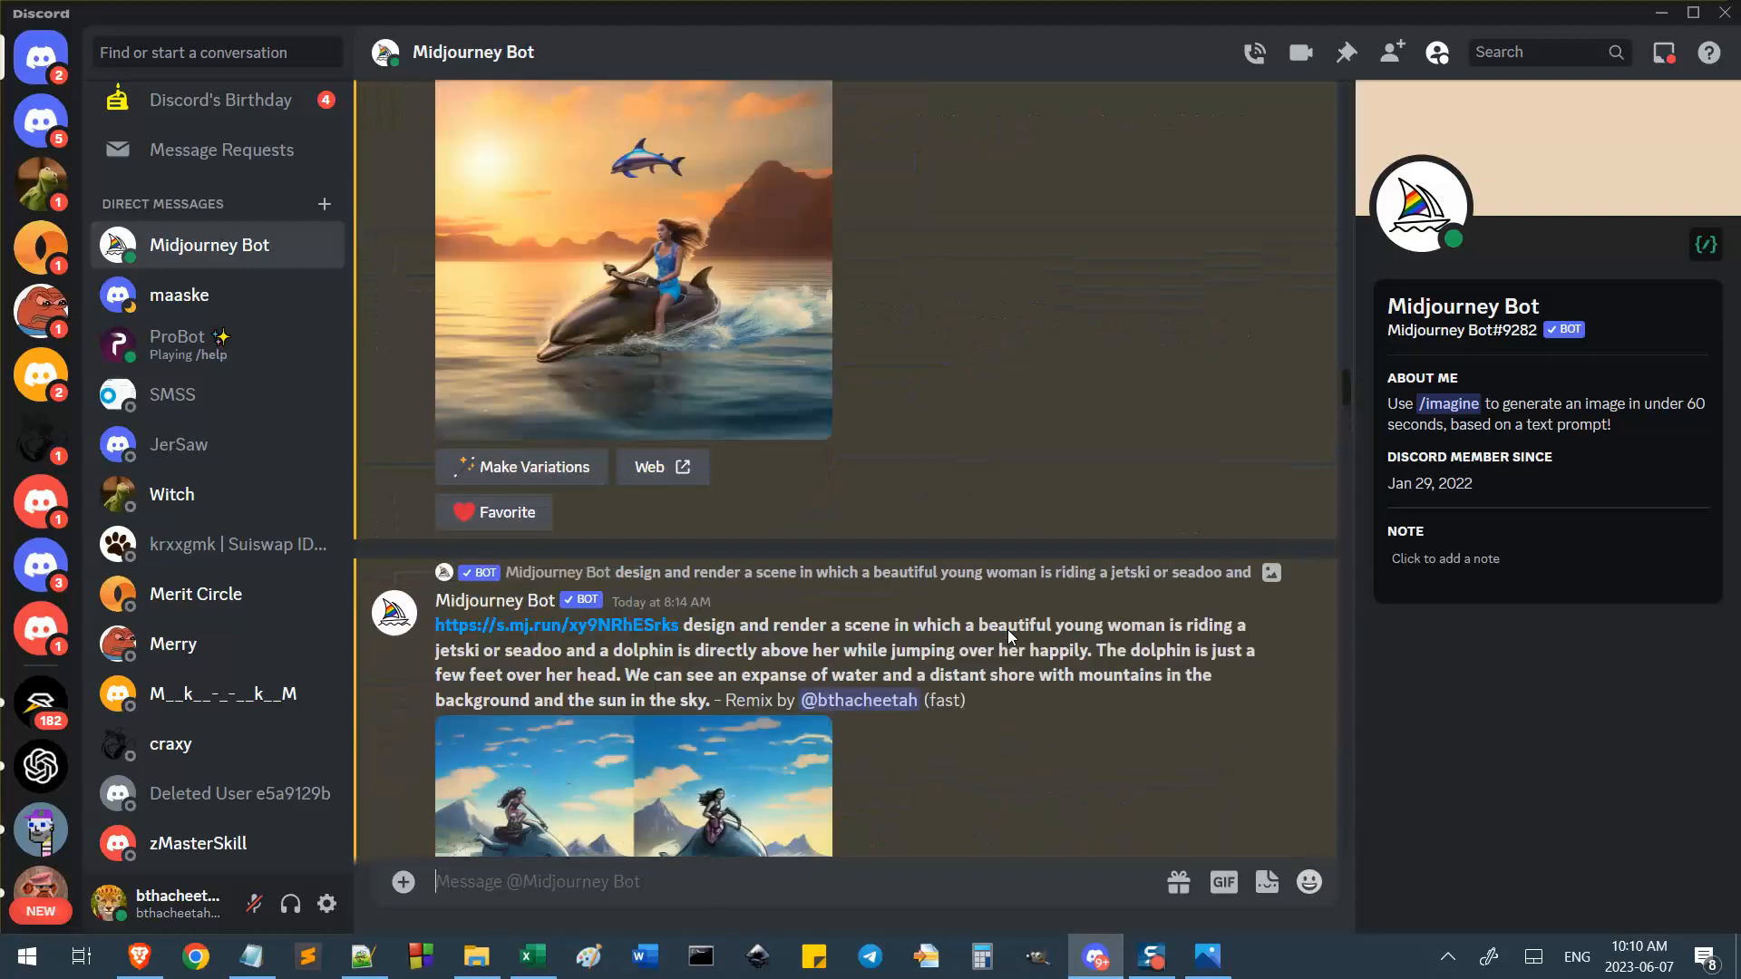
scroll(1008, 635, up, 20)
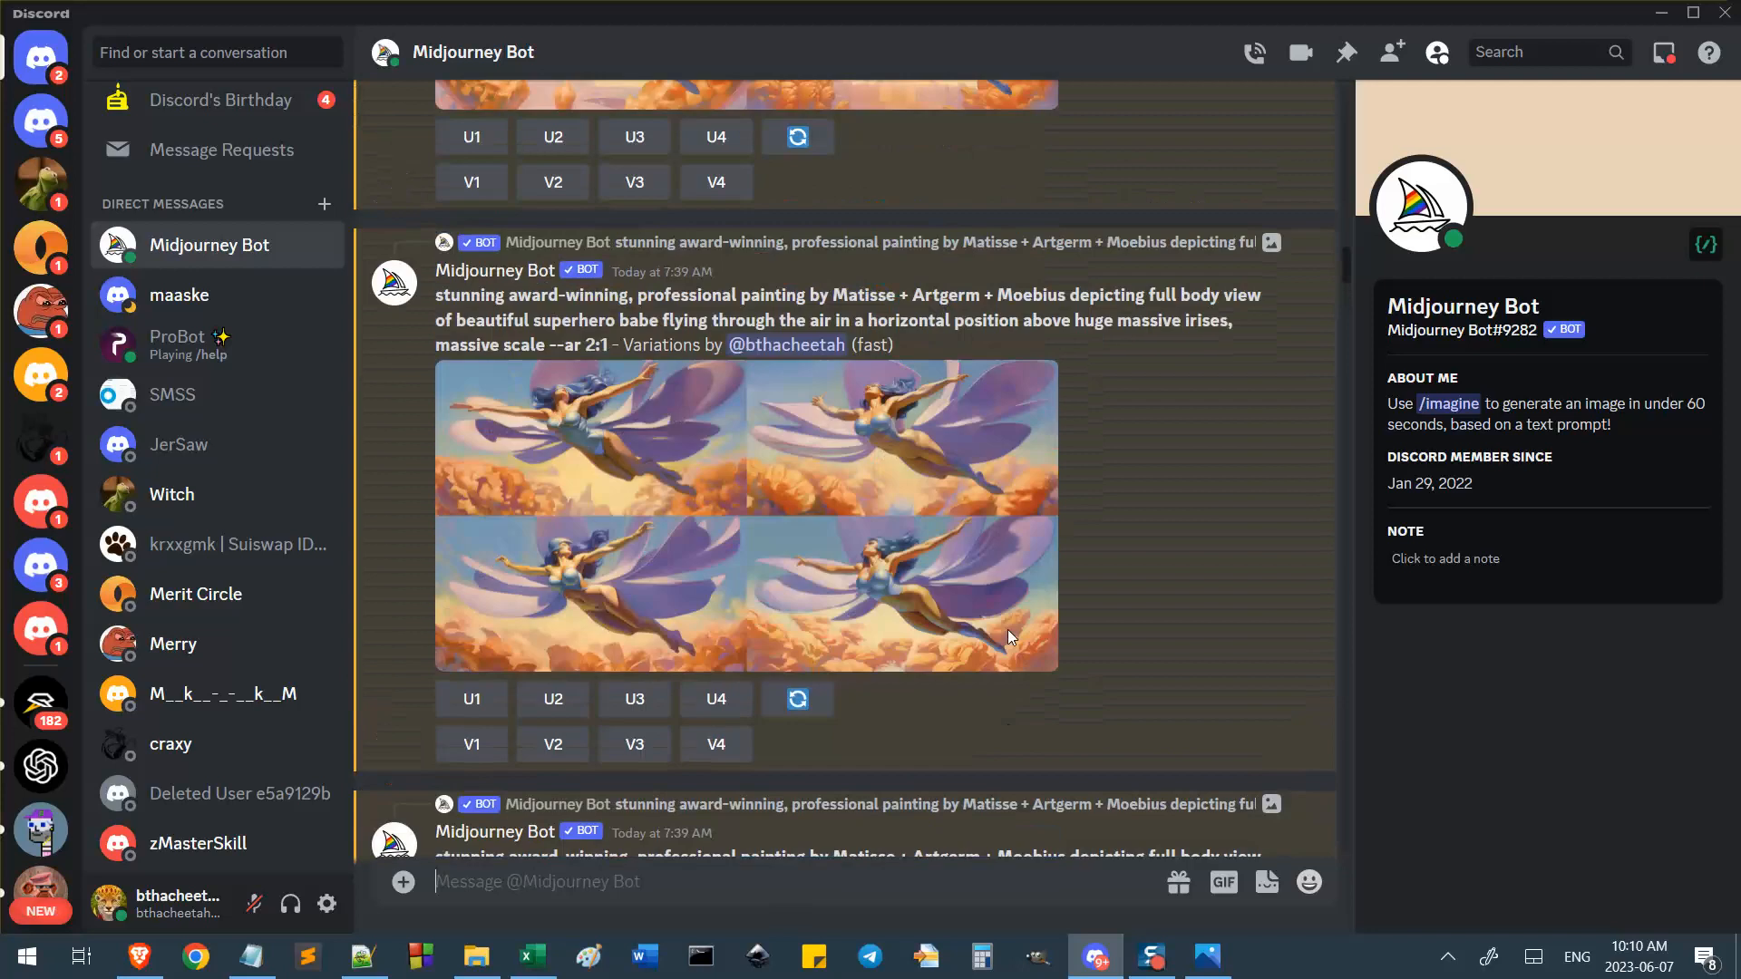
scroll(1008, 635, down, 15)
scroll(1008, 634, up, 6)
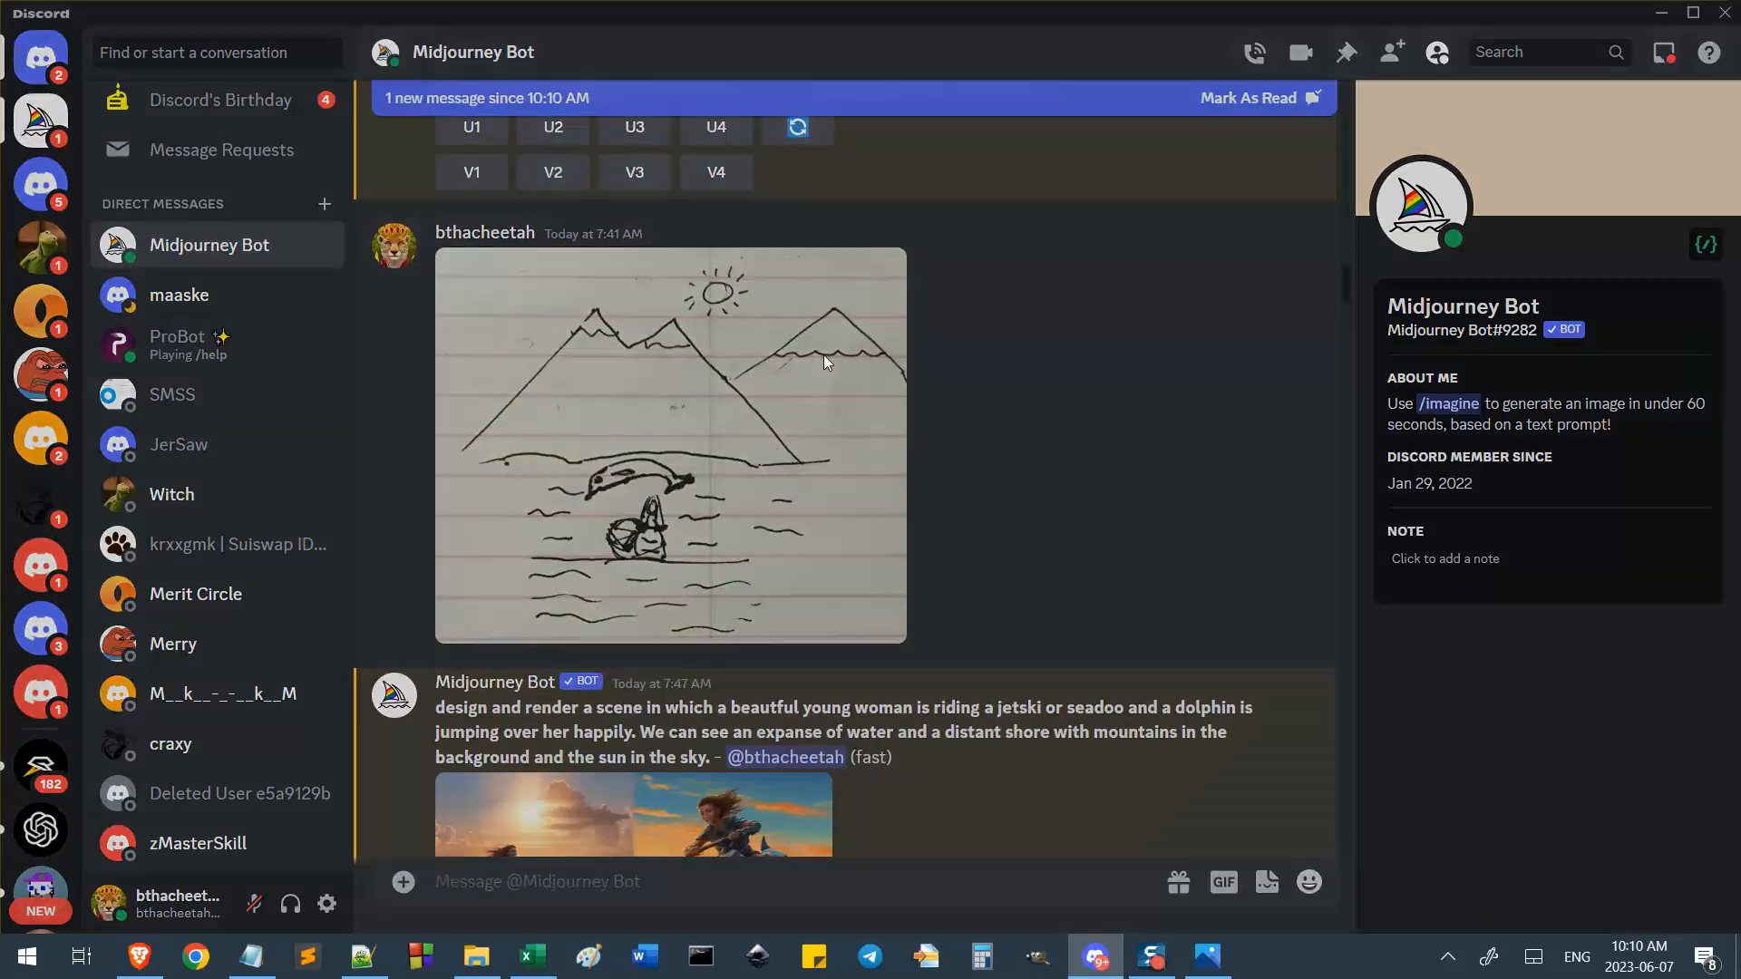
click(824, 356)
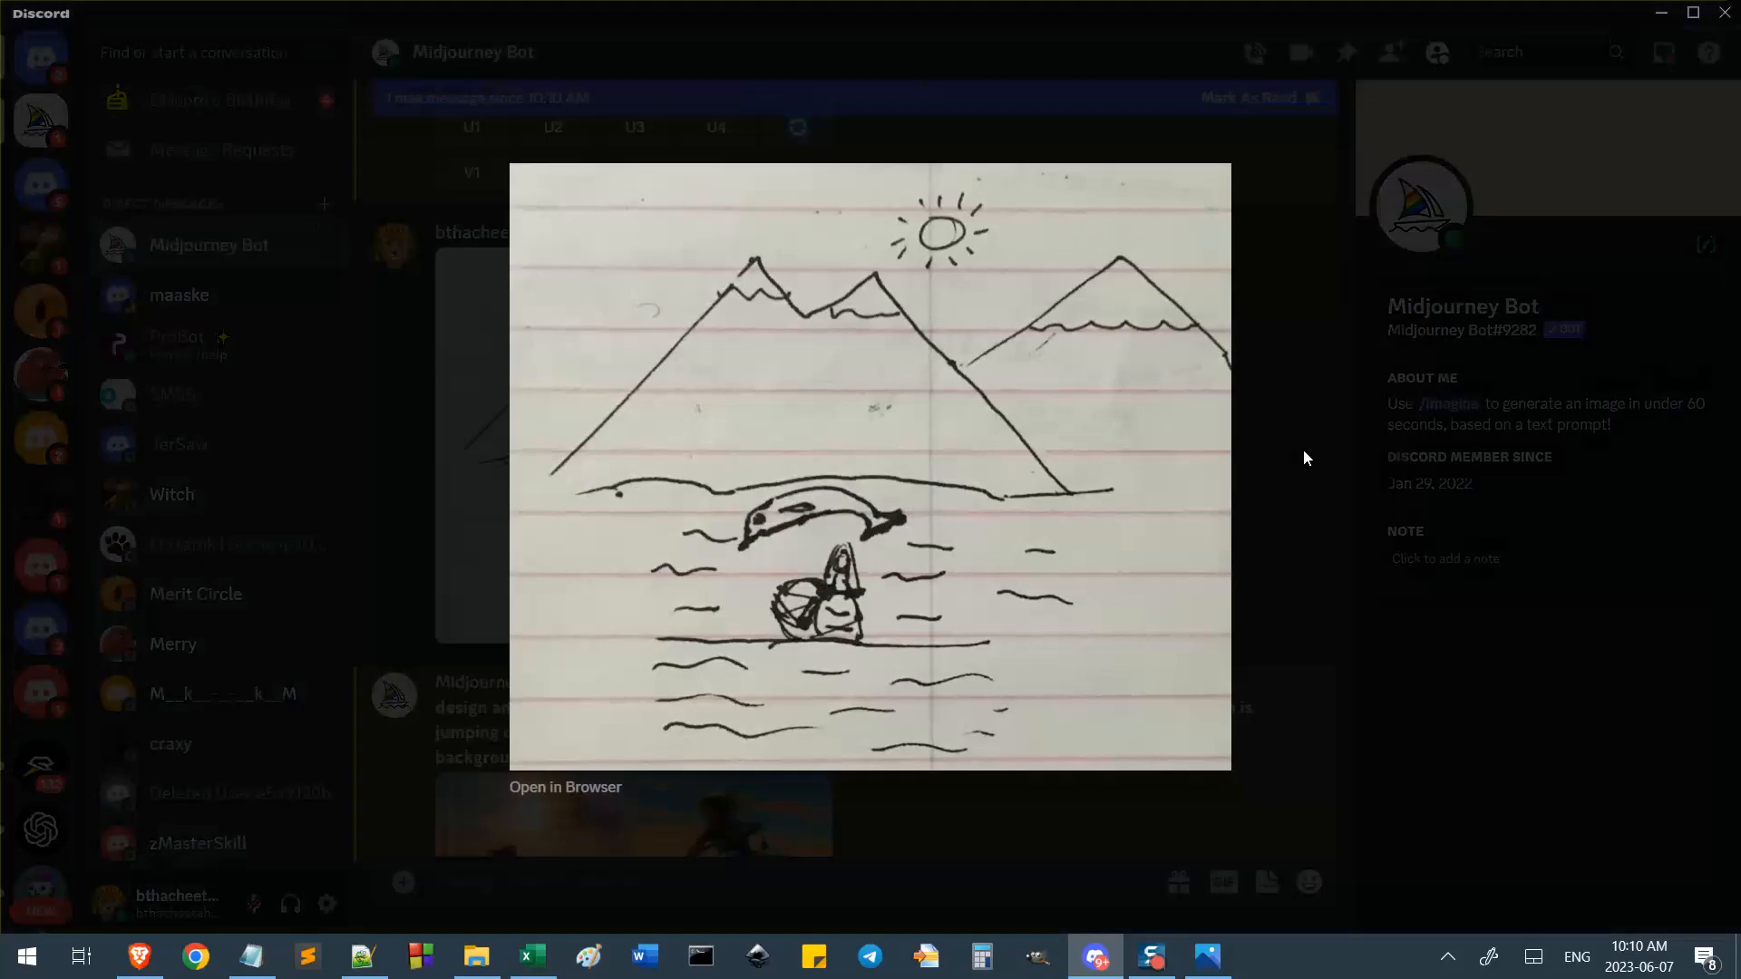
click(1297, 437)
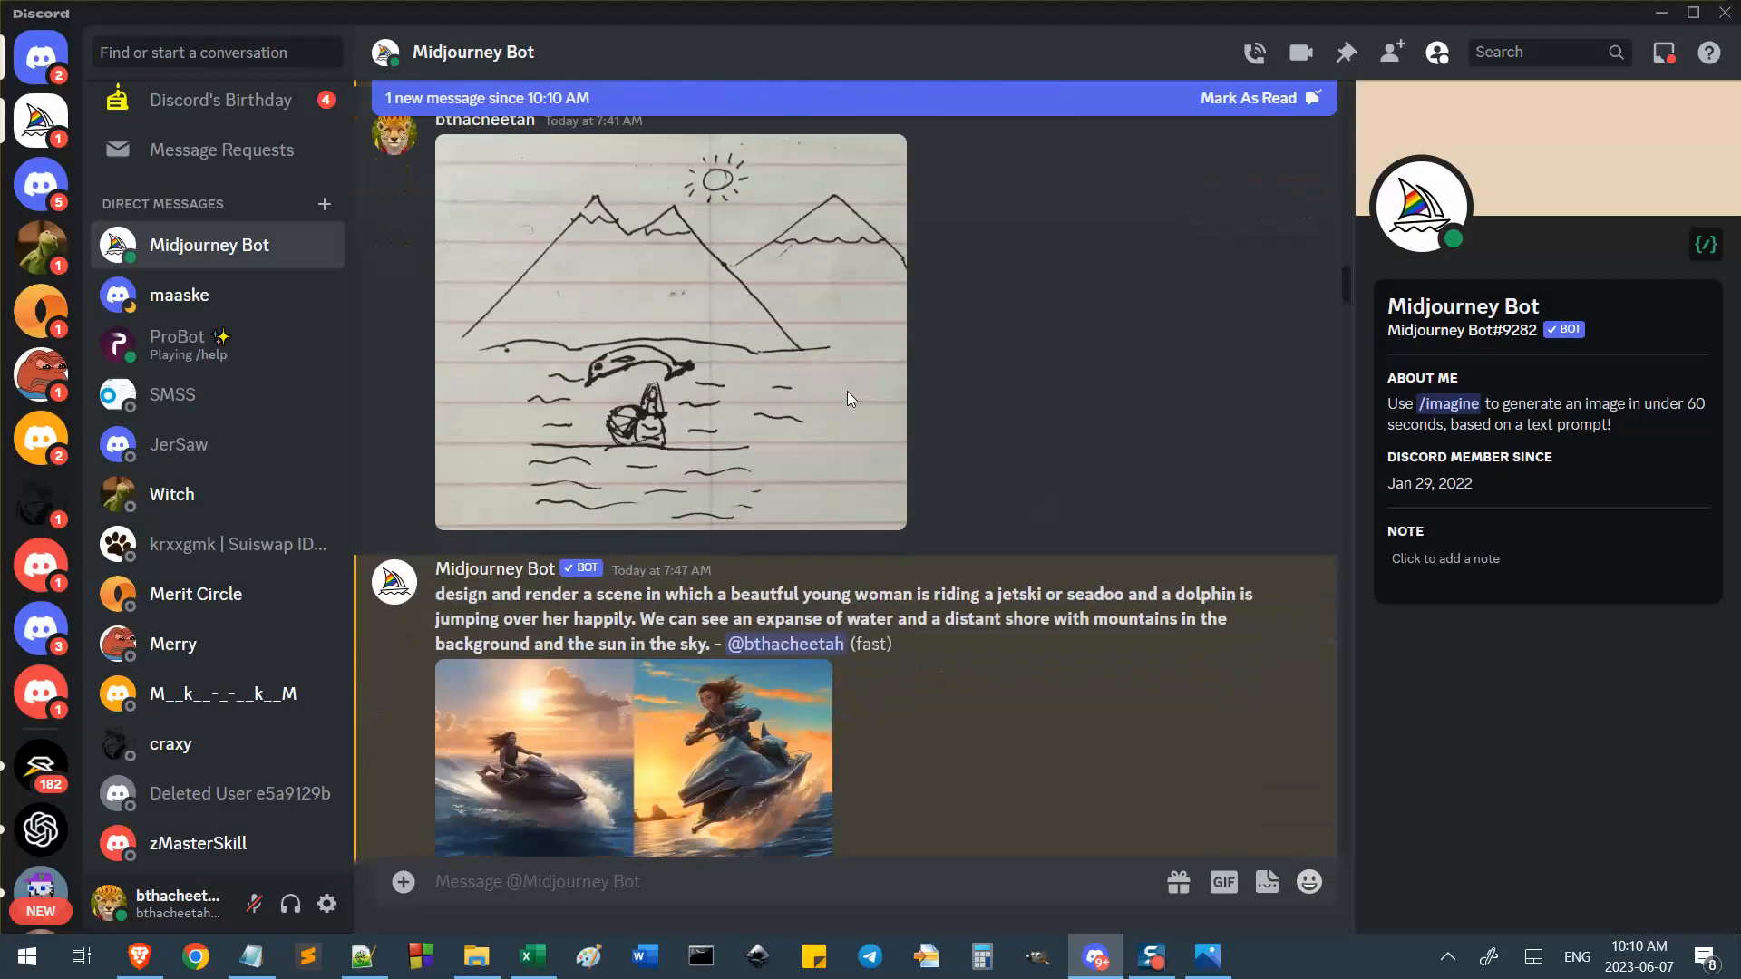
Switch to the Midjourney website in the browser, look through the gallery of dolphin and jetski grids, and return to Discord.
click(139, 957)
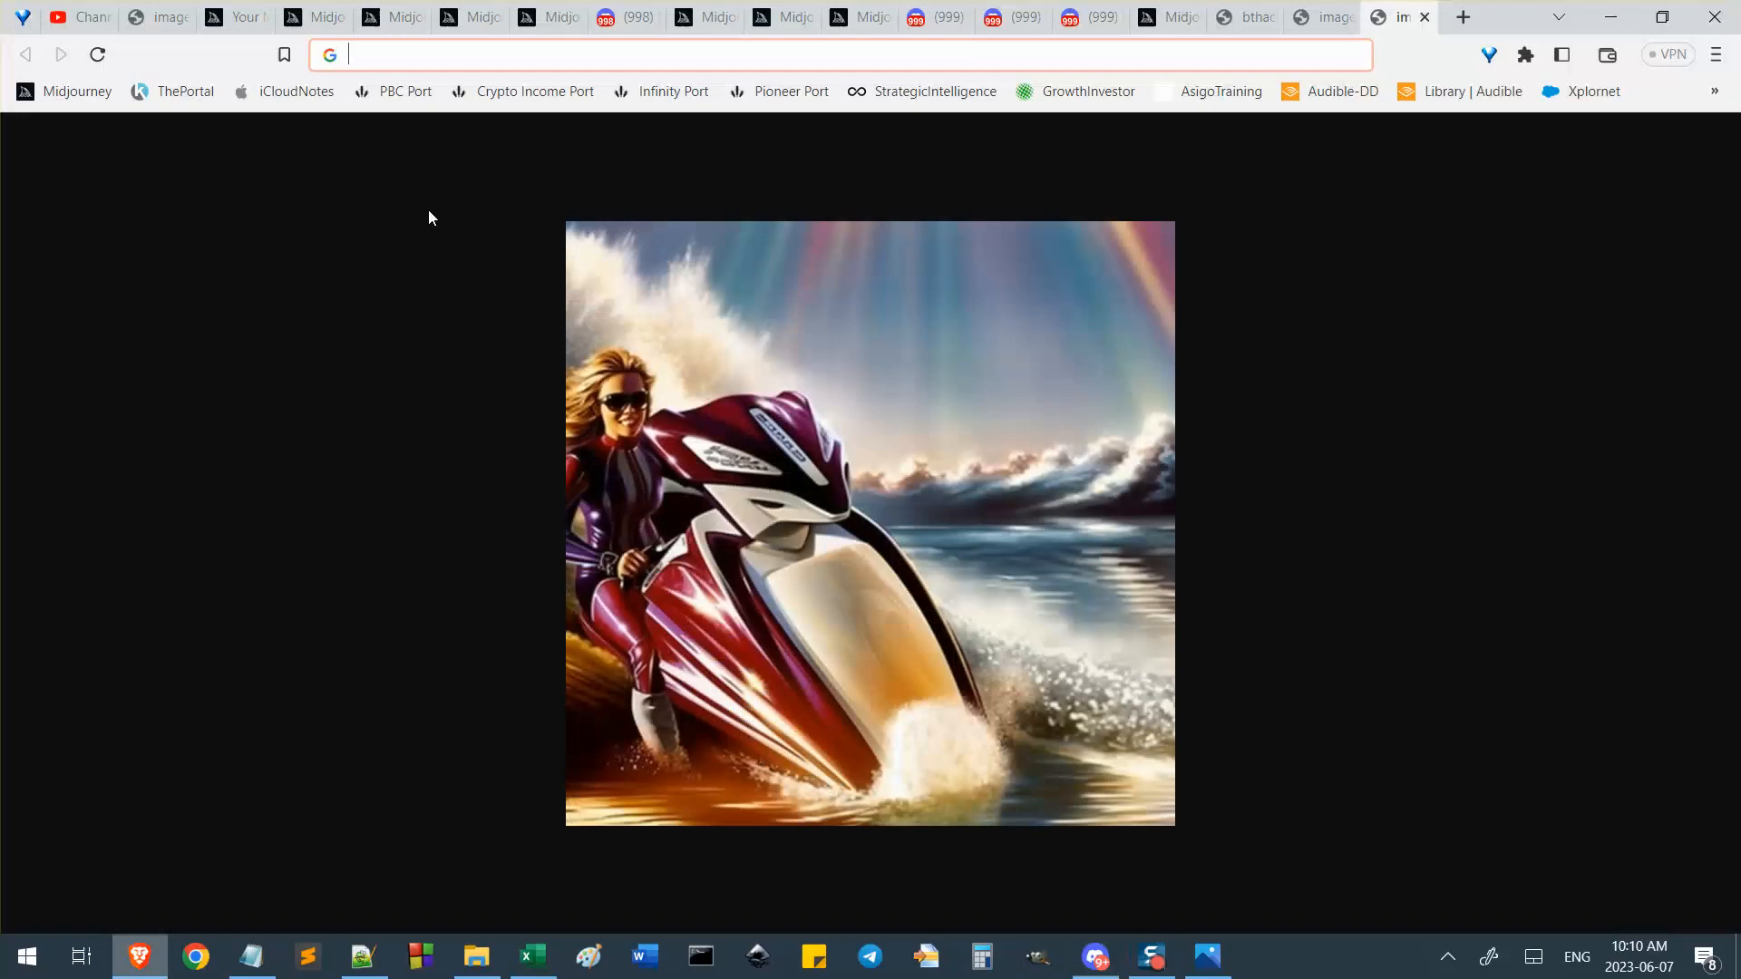
click(236, 17)
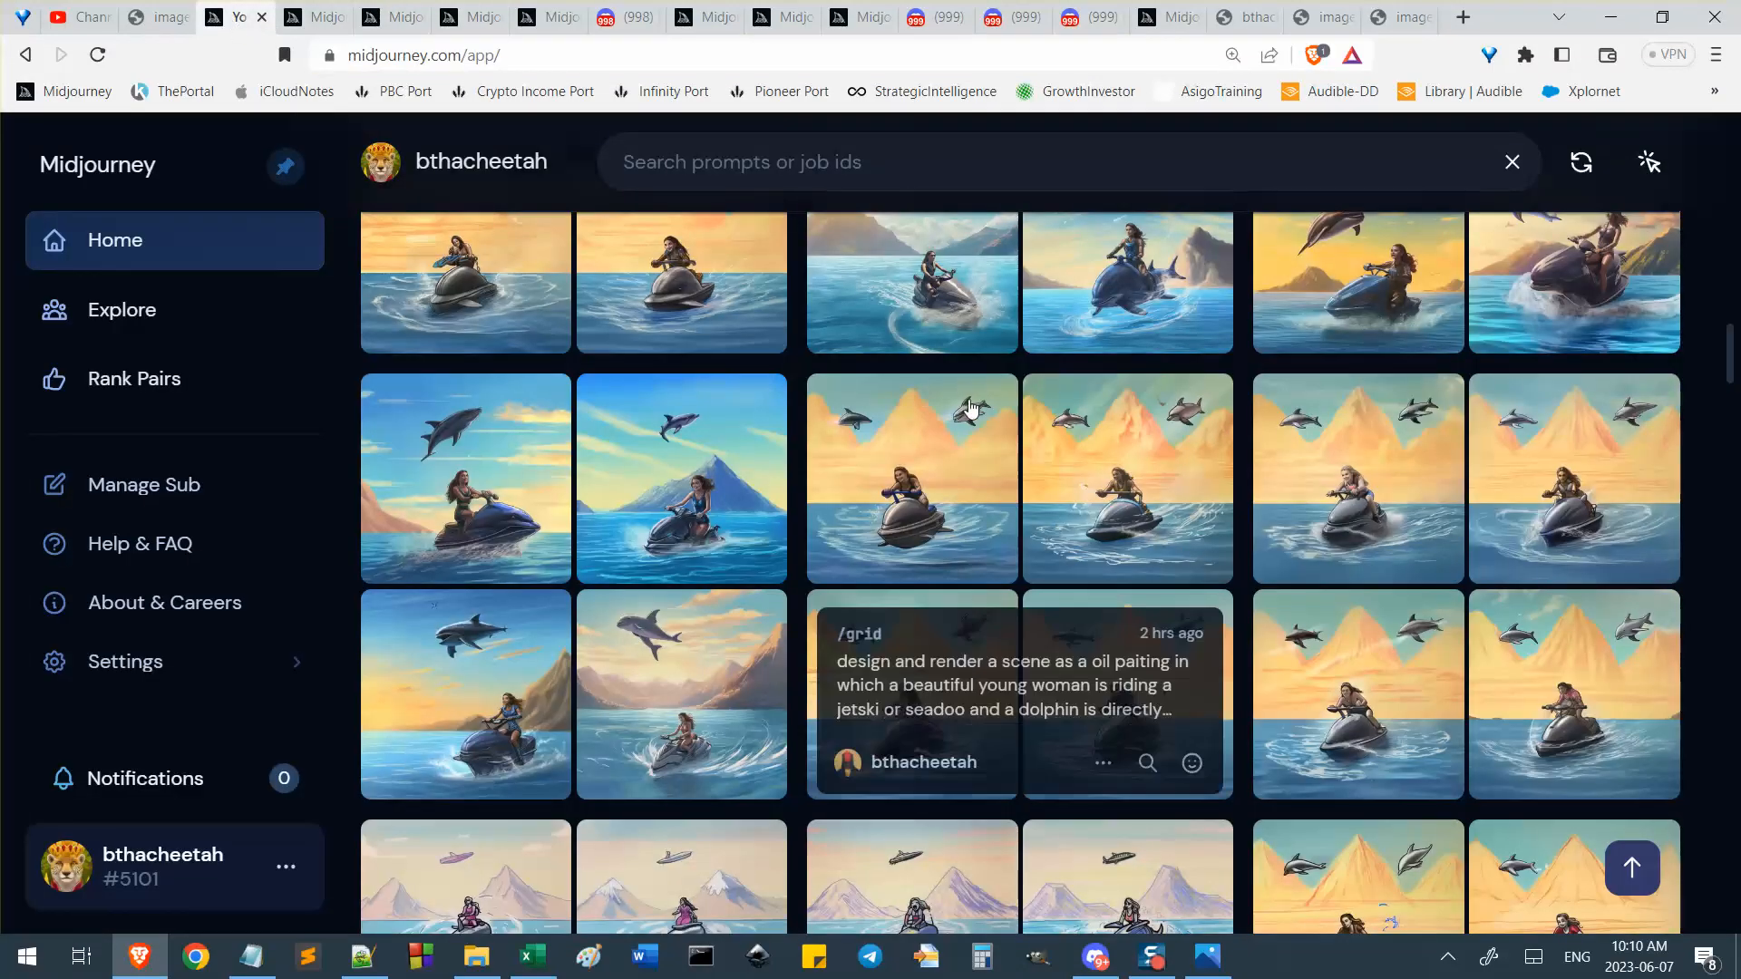
scroll(1363, 526, down, 1)
scroll(1363, 526, up, 8)
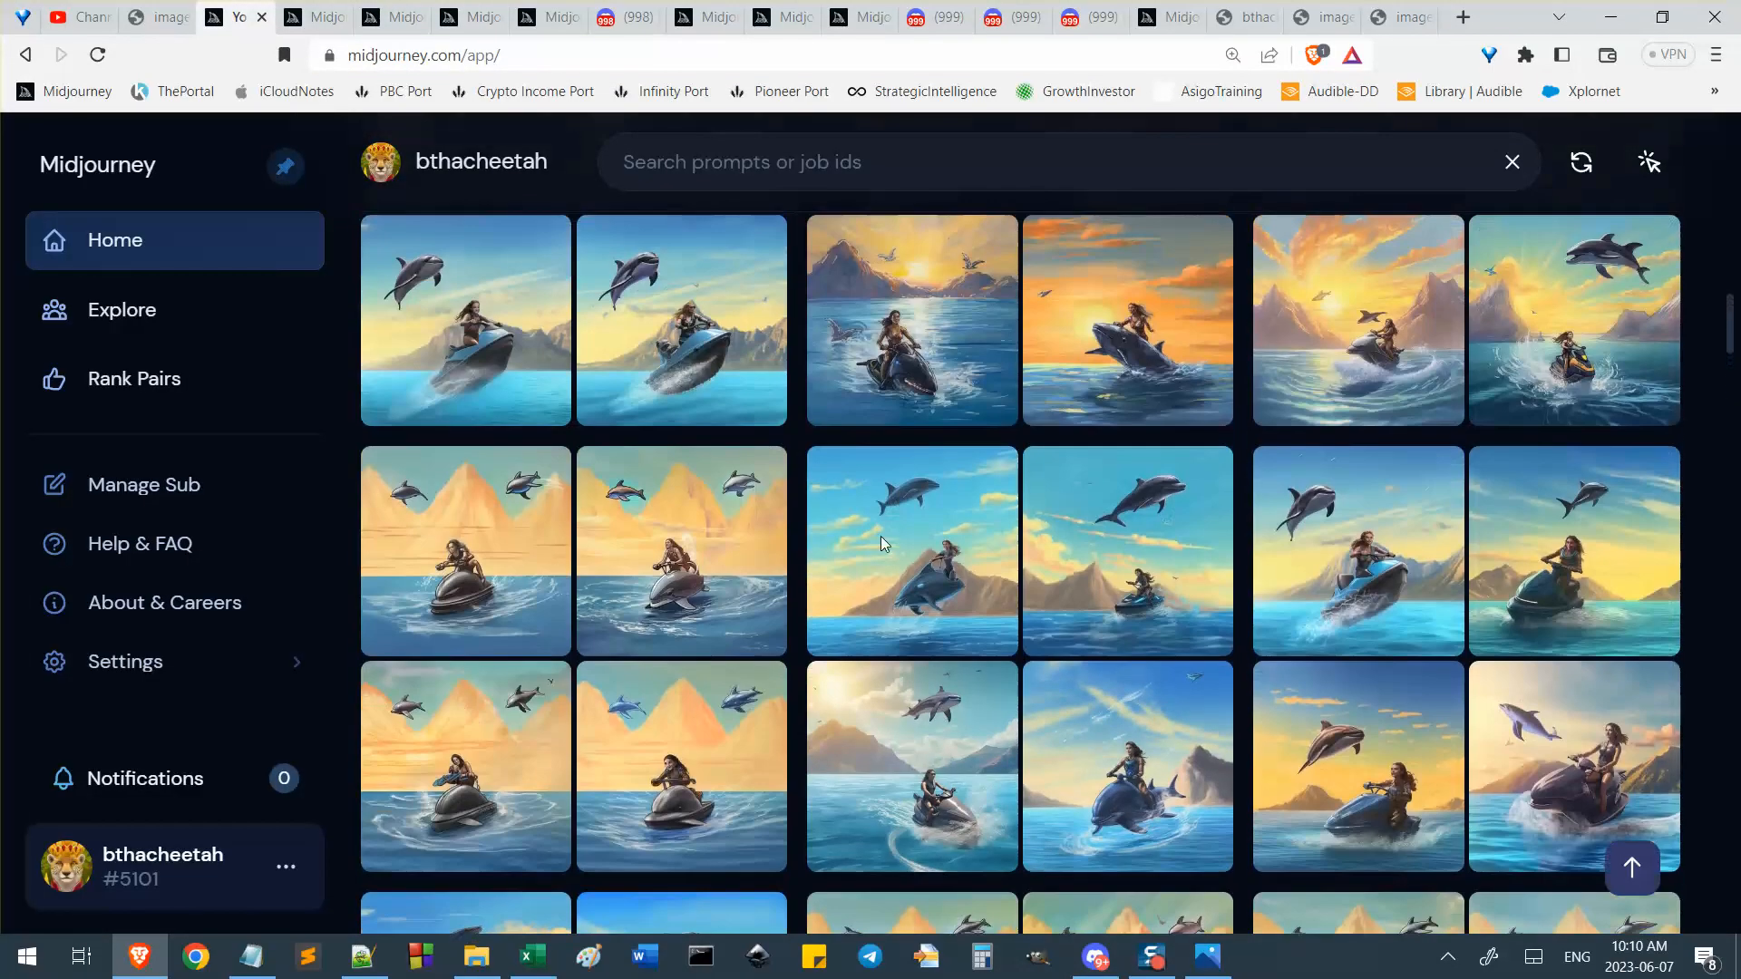
scroll(1314, 603, up, 4)
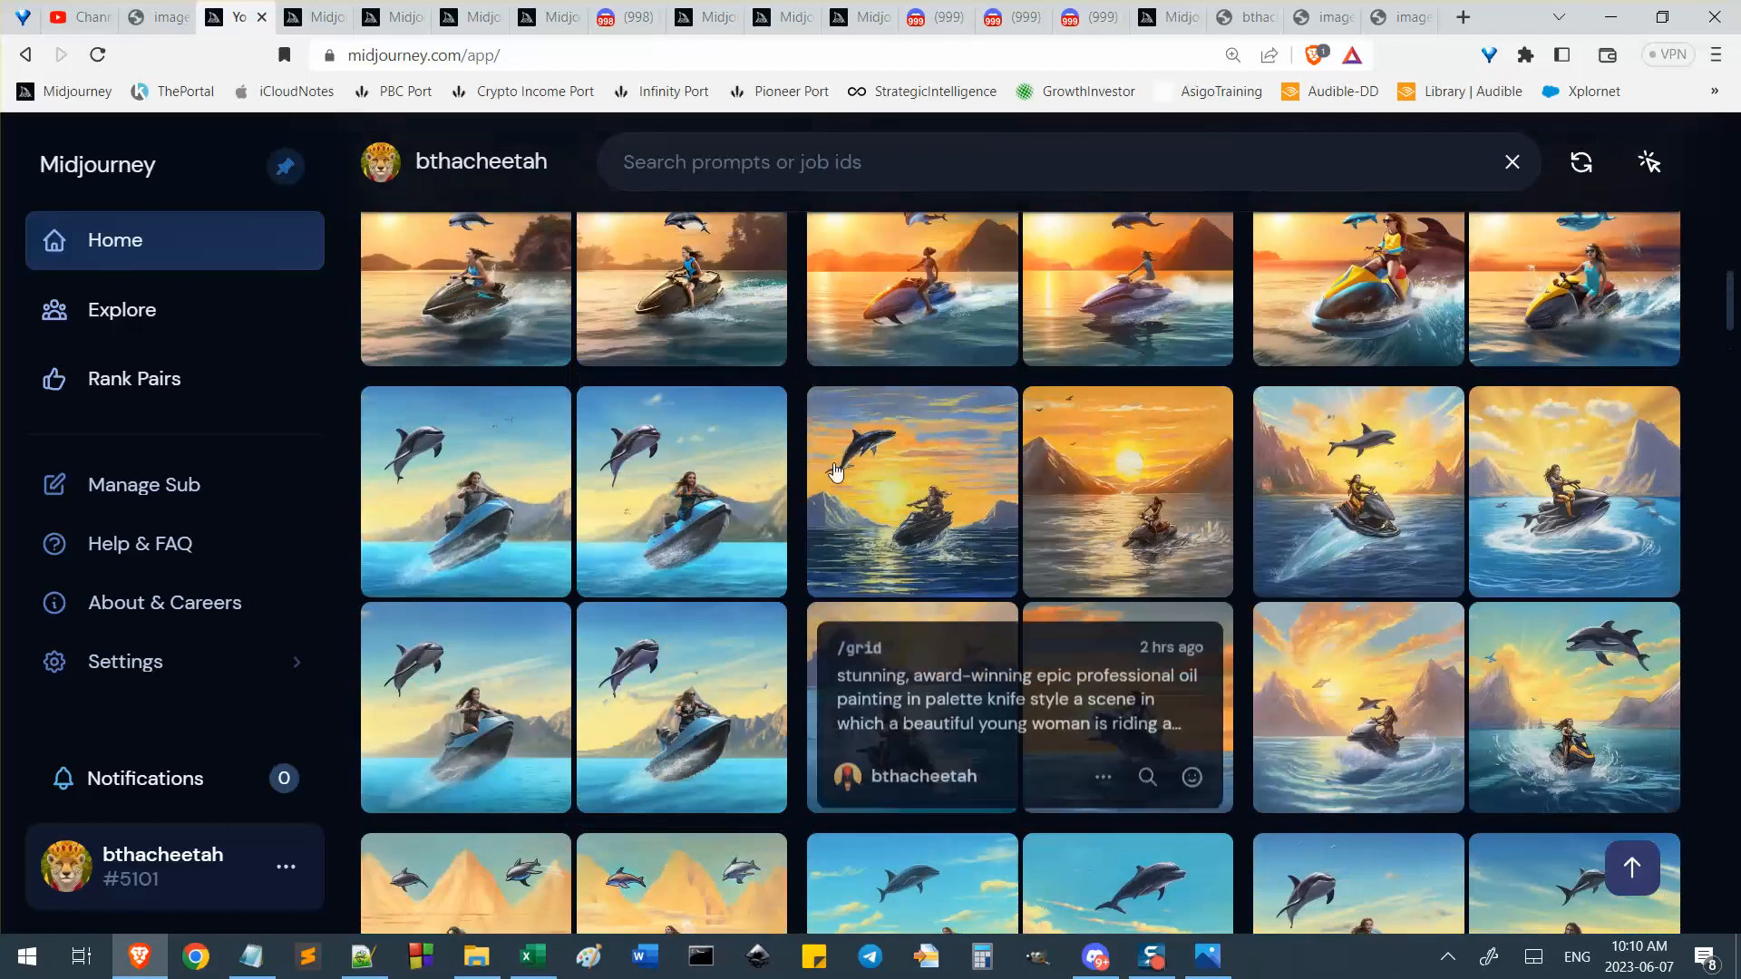
scroll(1256, 460, up, 1)
click(1095, 956)
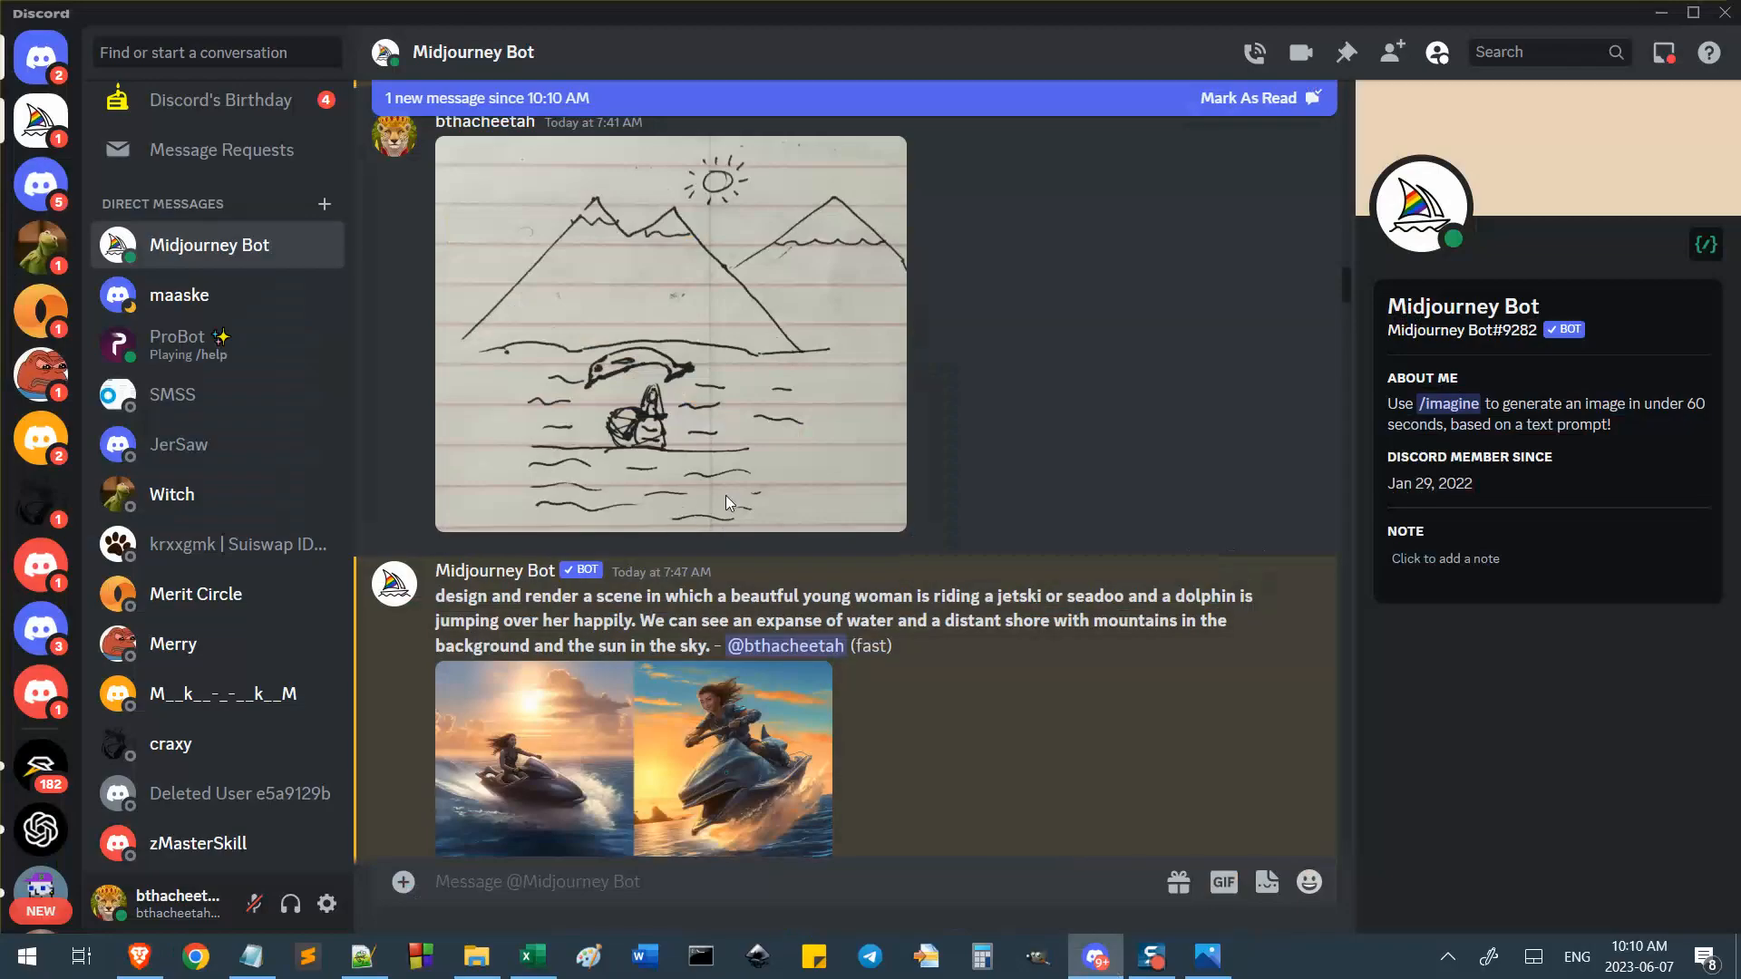
Compare the hand-drawn sketch with the text-only 7:47 AM prompt and its grid, viewing the grid enlarged and closing it.
scroll(849, 458, down, 6)
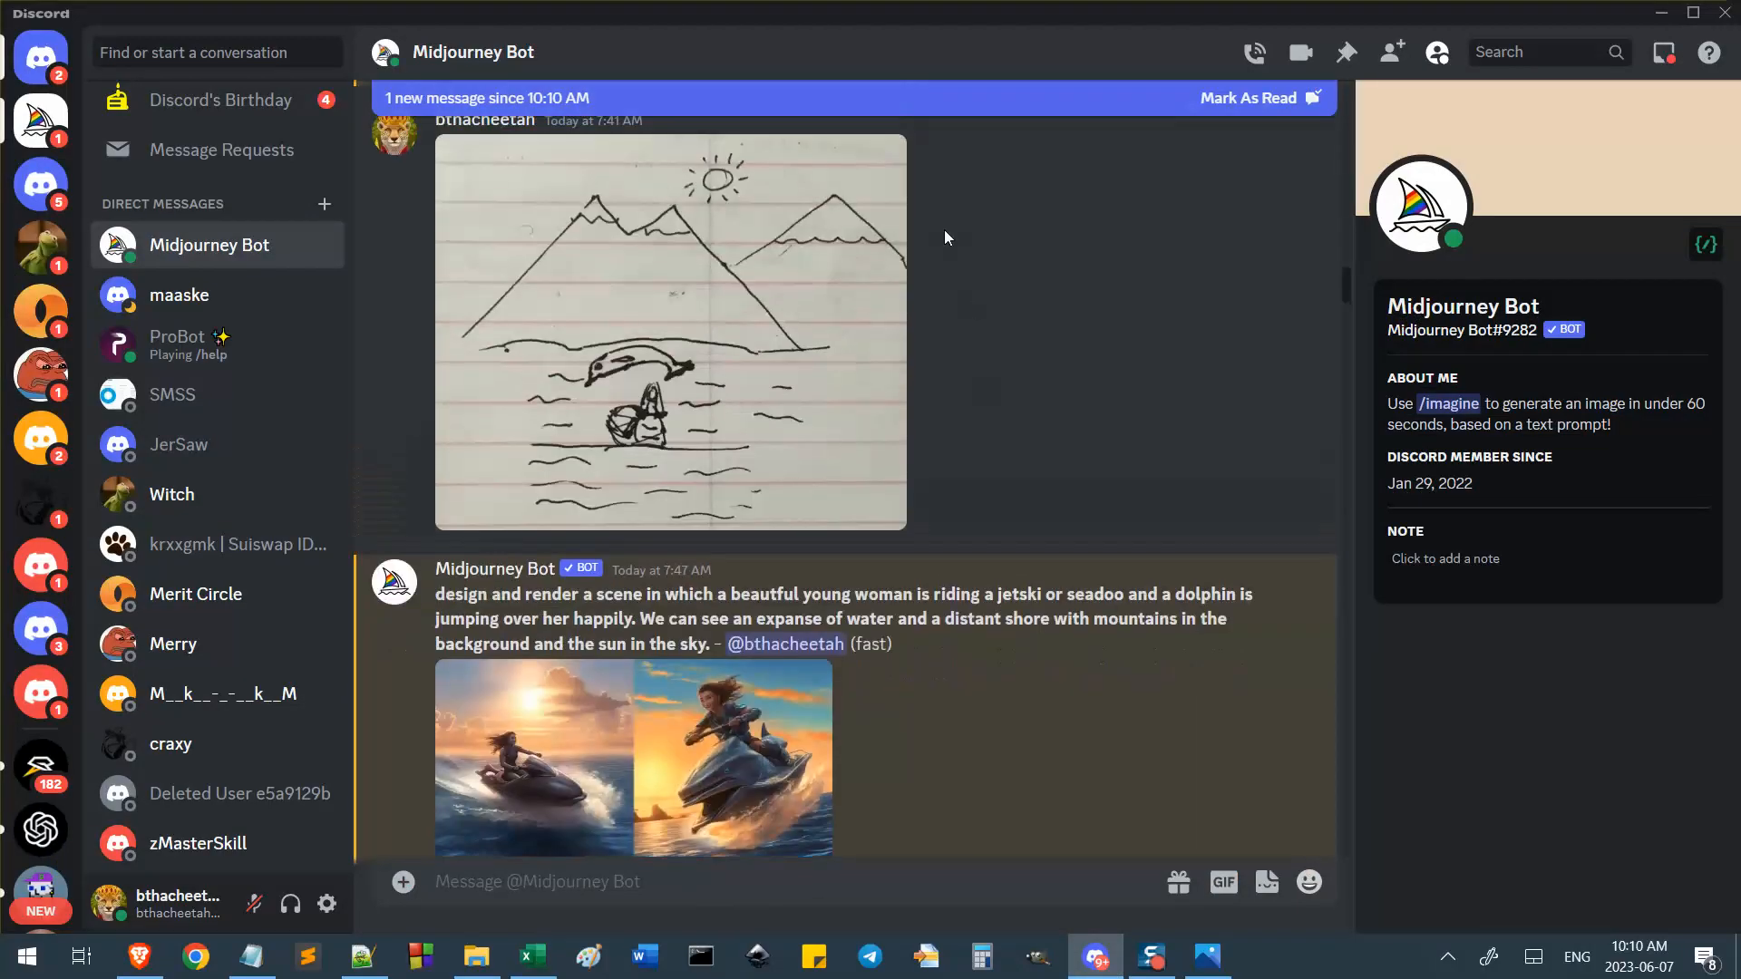
drag(421, 365, 709, 414)
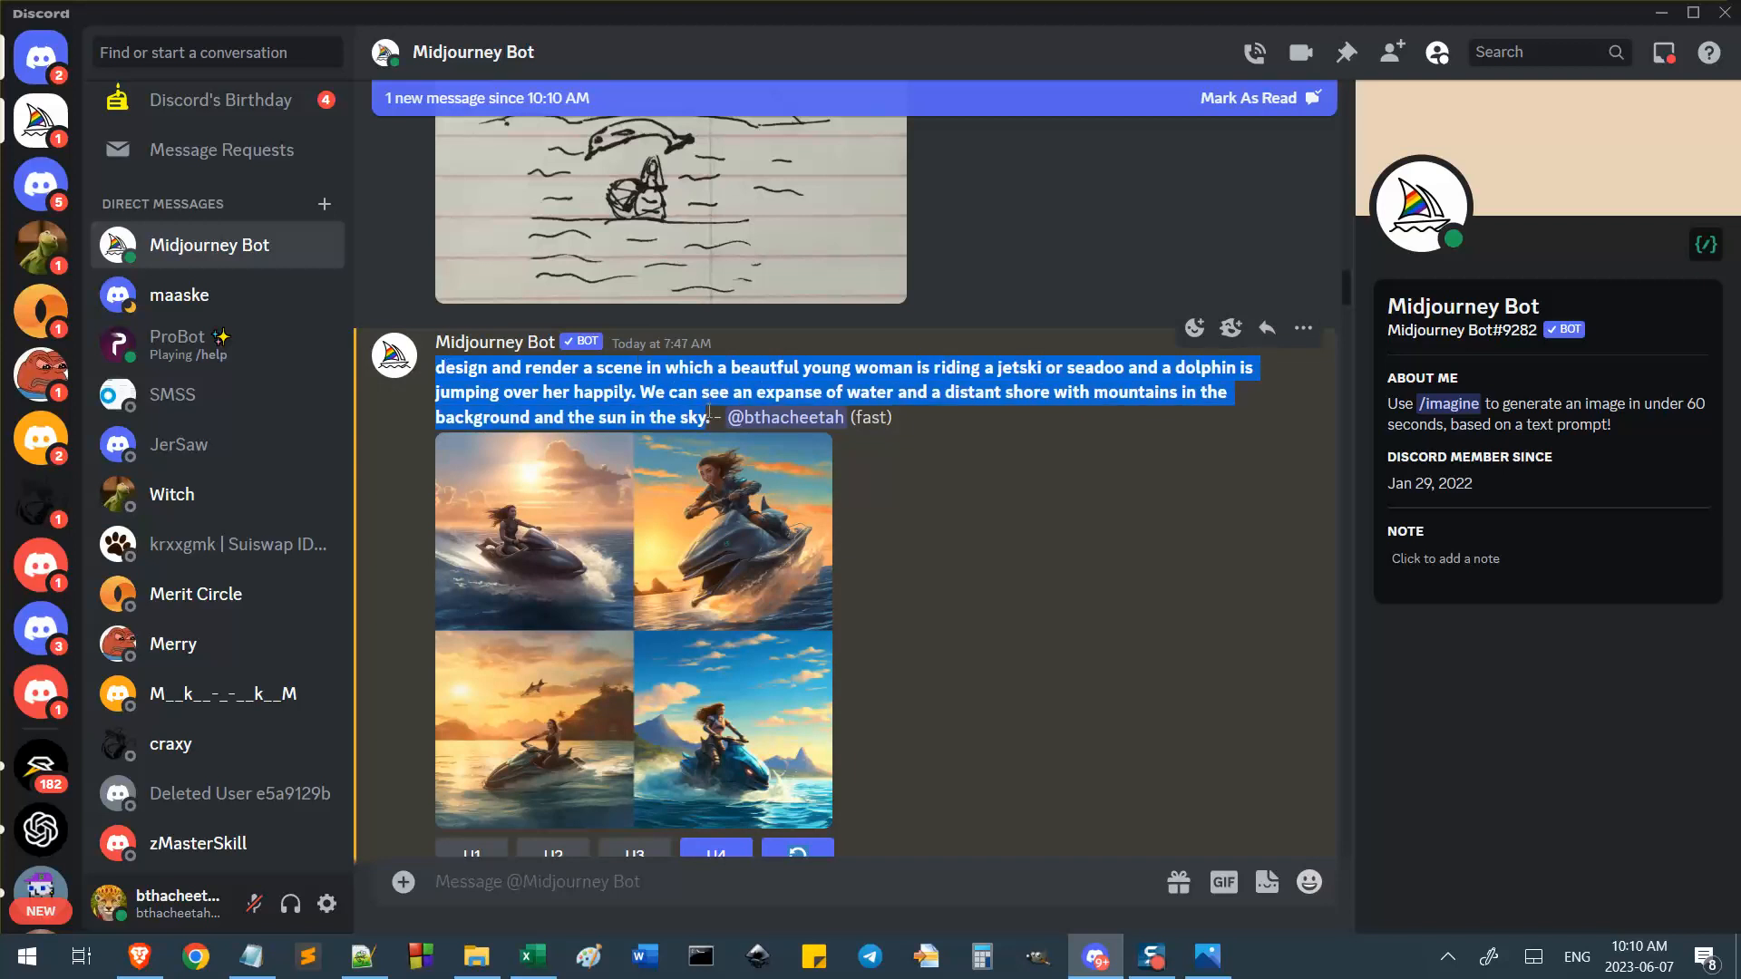
scroll(914, 465, down, 2)
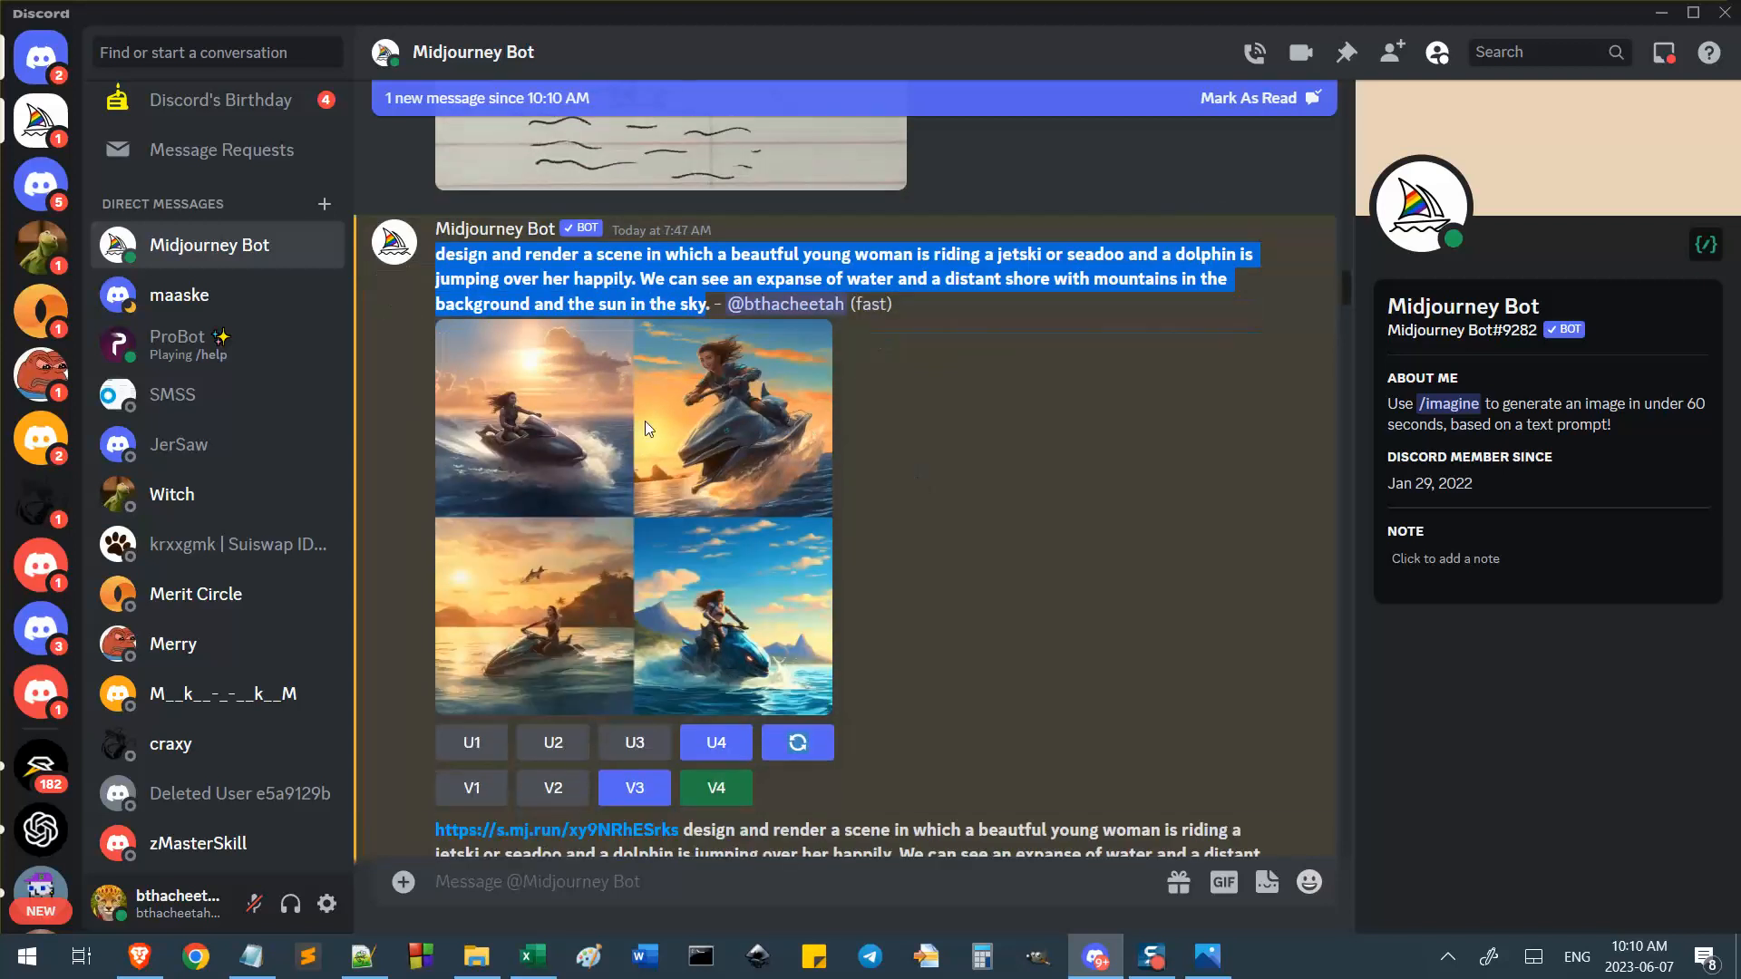
scroll(998, 458, down, 2)
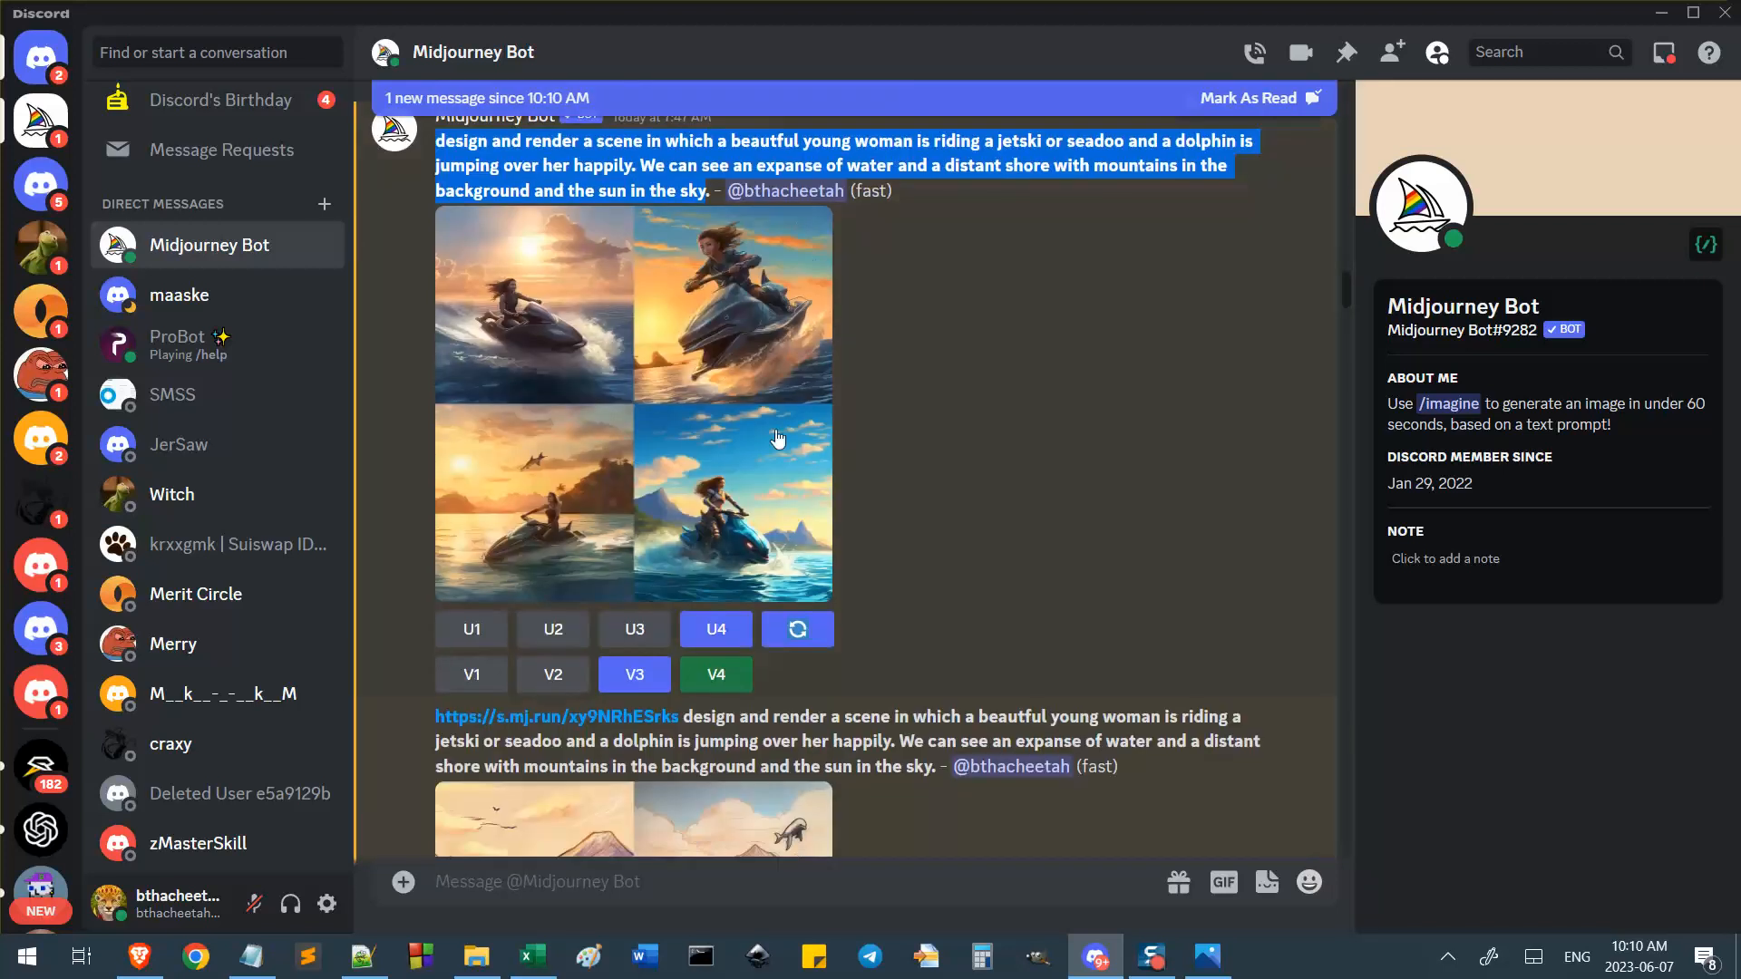
scroll(699, 397, up, 6)
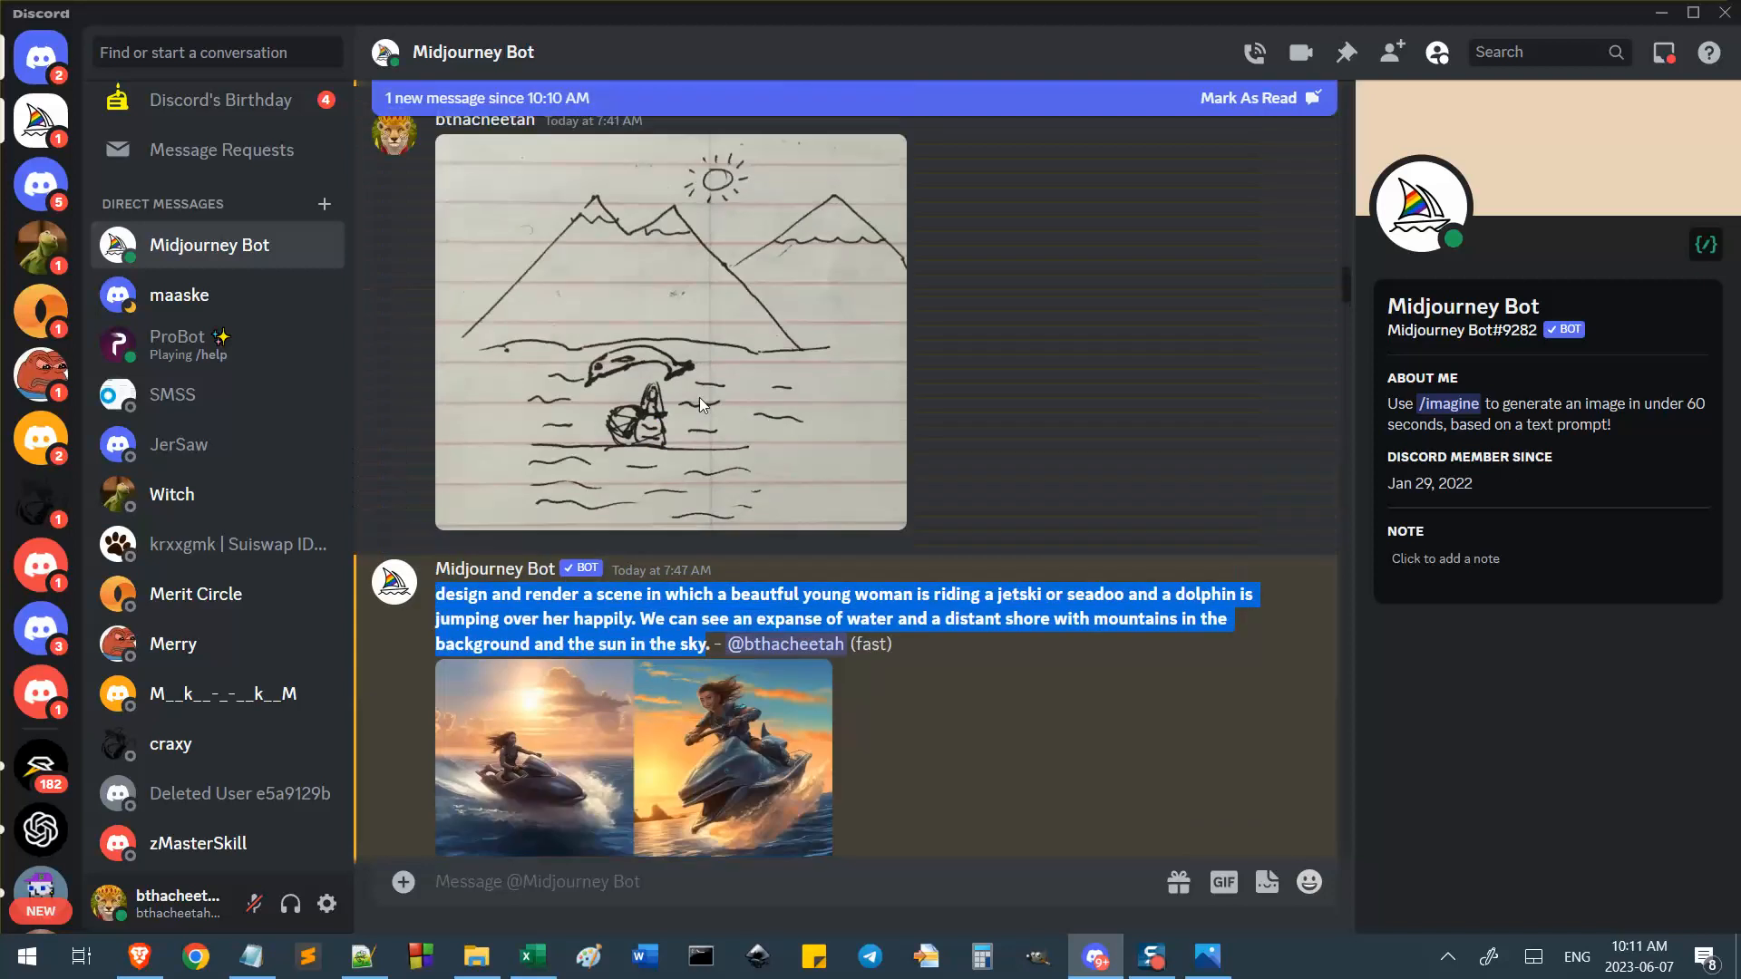
scroll(734, 367, down, 2)
scroll(735, 366, down, 6)
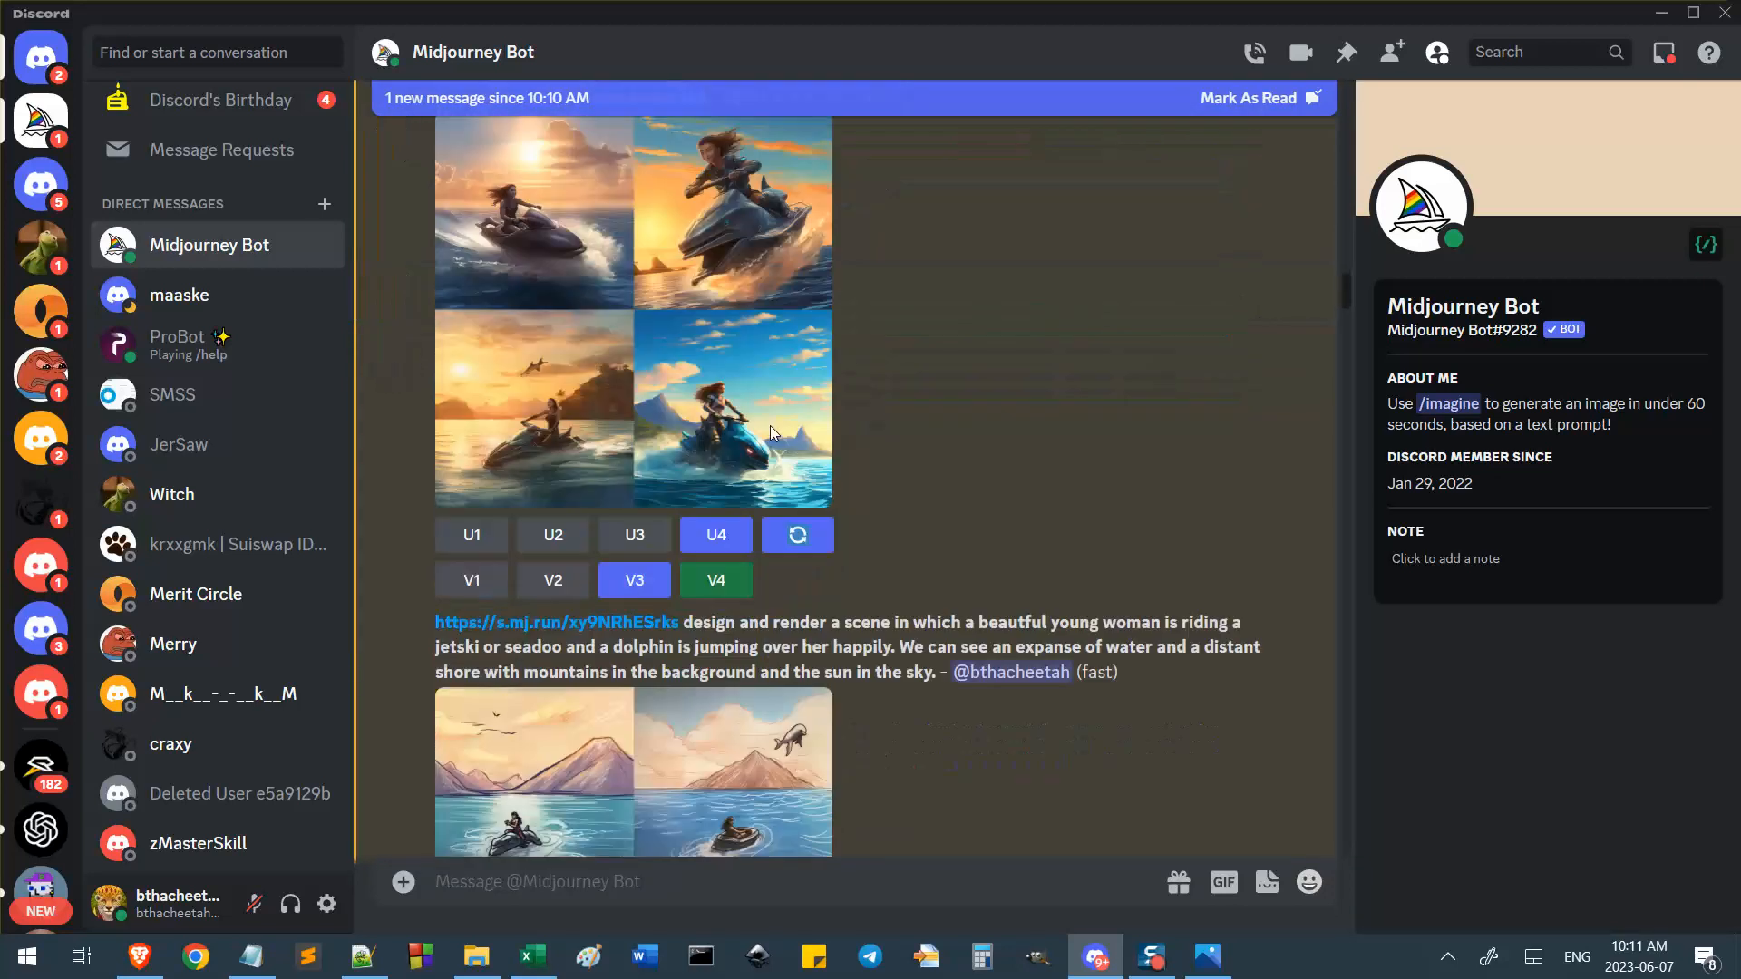
click(726, 301)
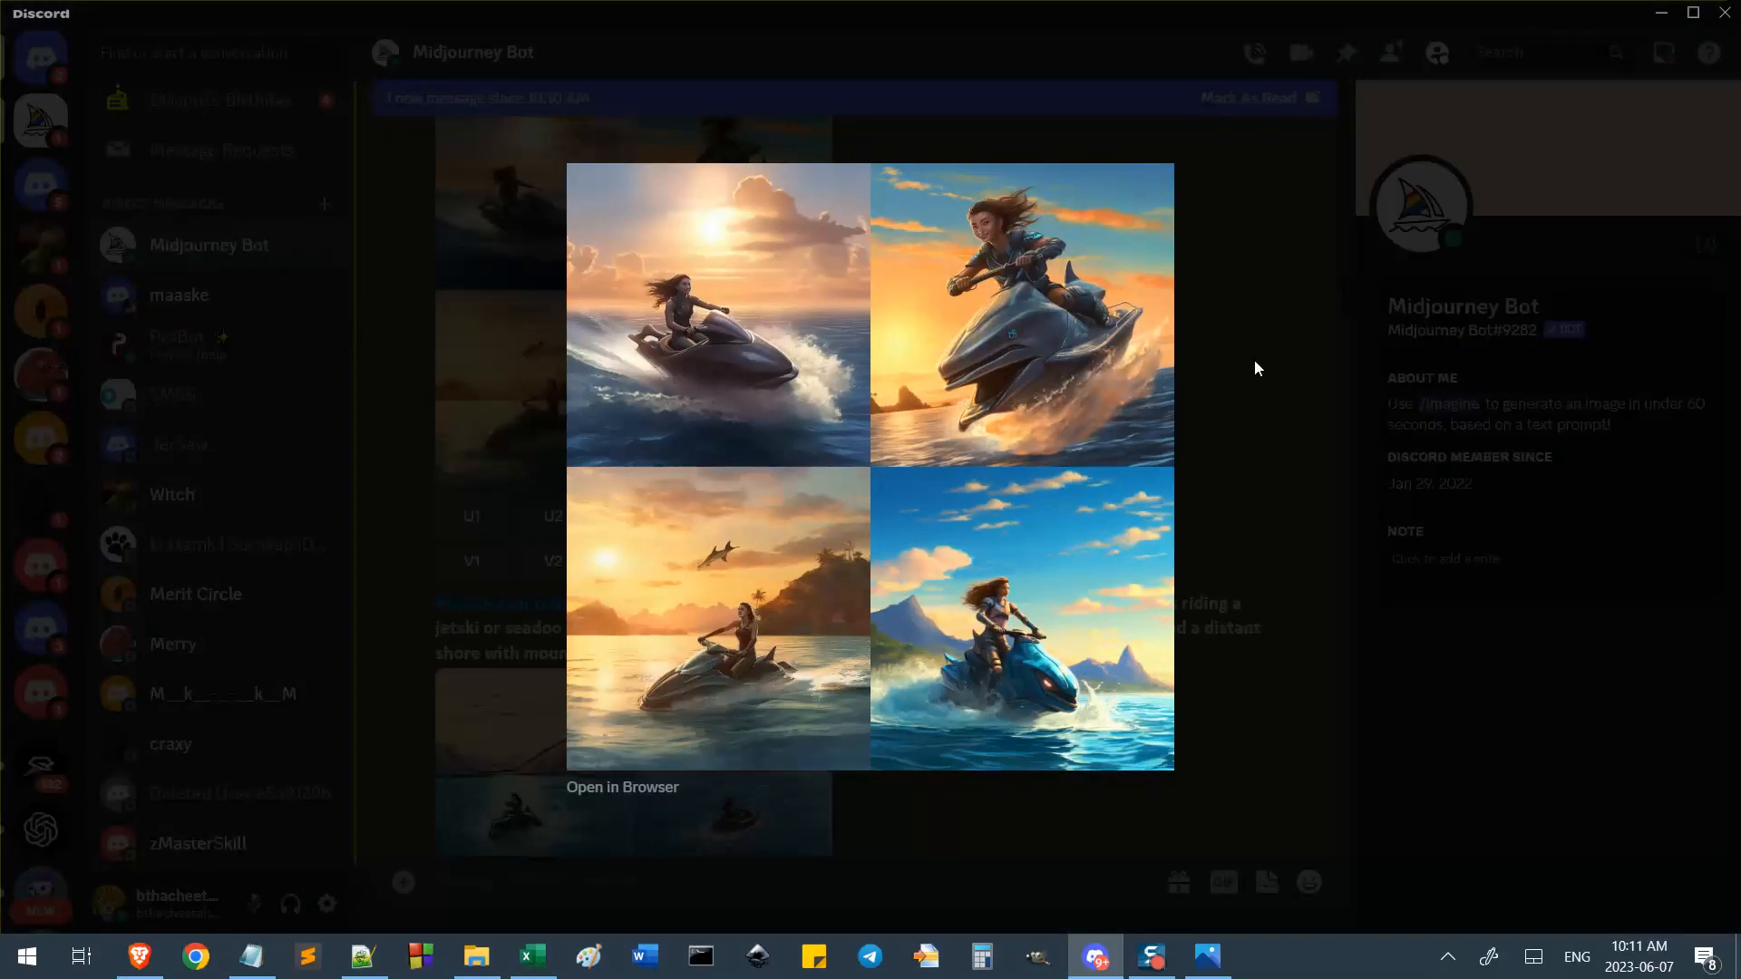
click(1254, 361)
scroll(843, 408, up, 3)
scroll(871, 383, down, 2)
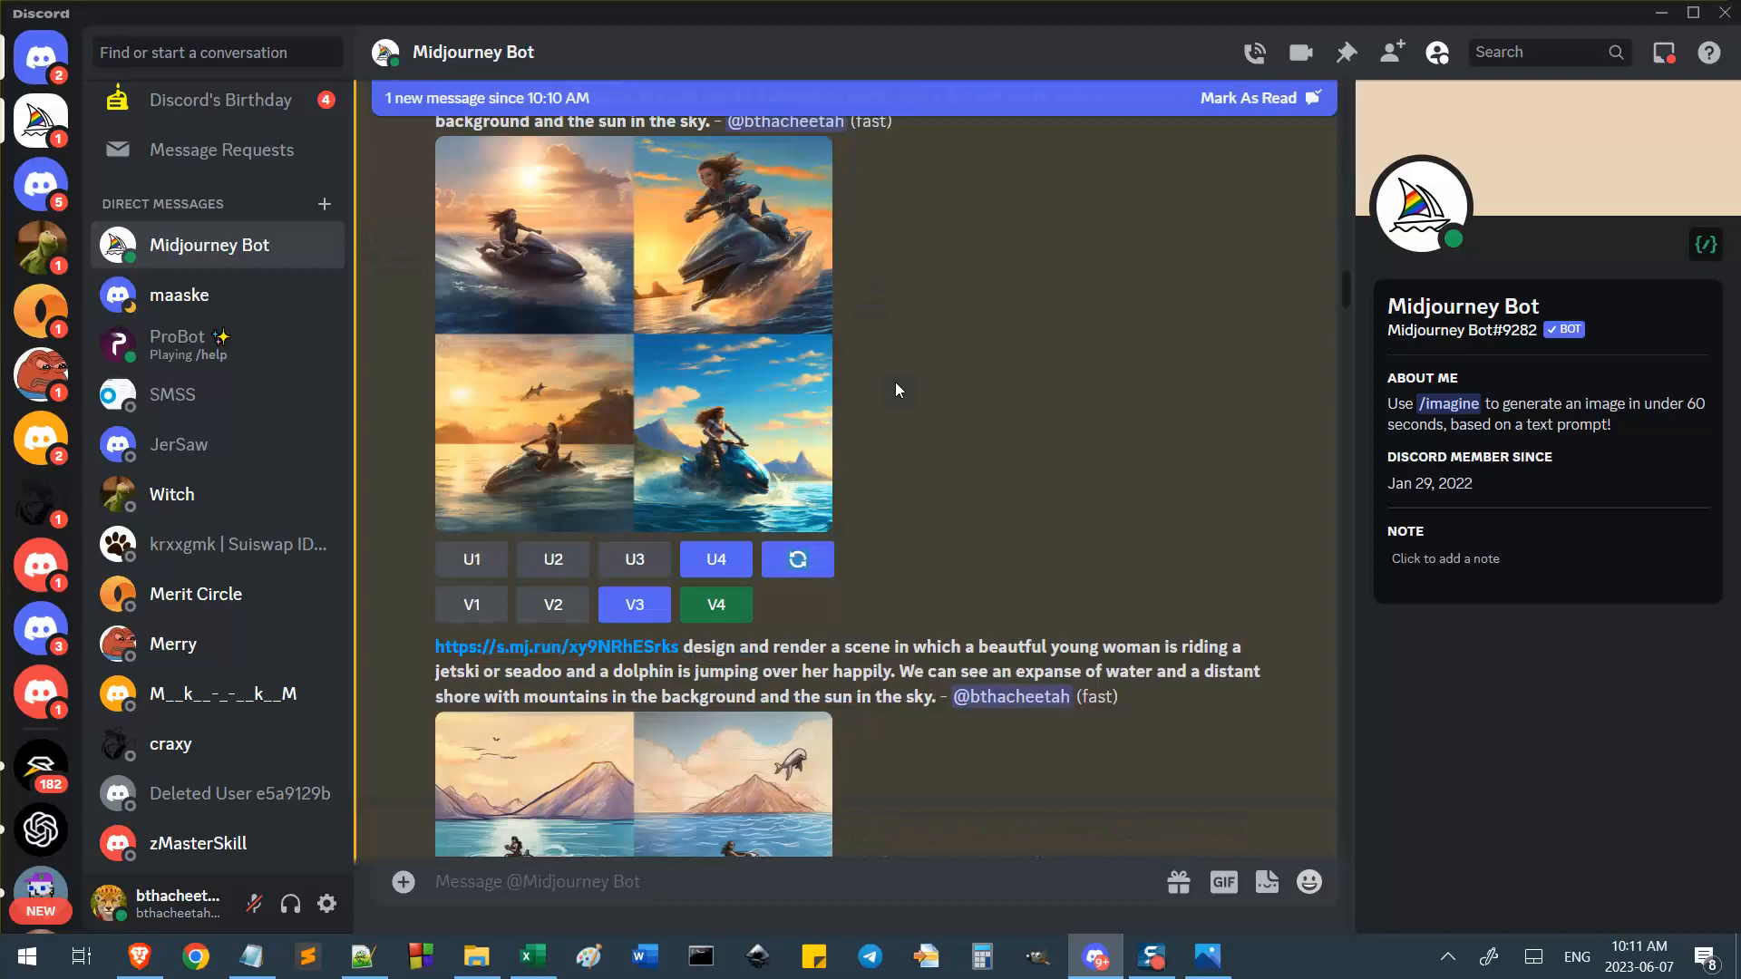
Examine the 7:47 AM grid made with the sketch link, view it enlarged, and compare it with the neighbouring grids.
scroll(889, 395, down, 4)
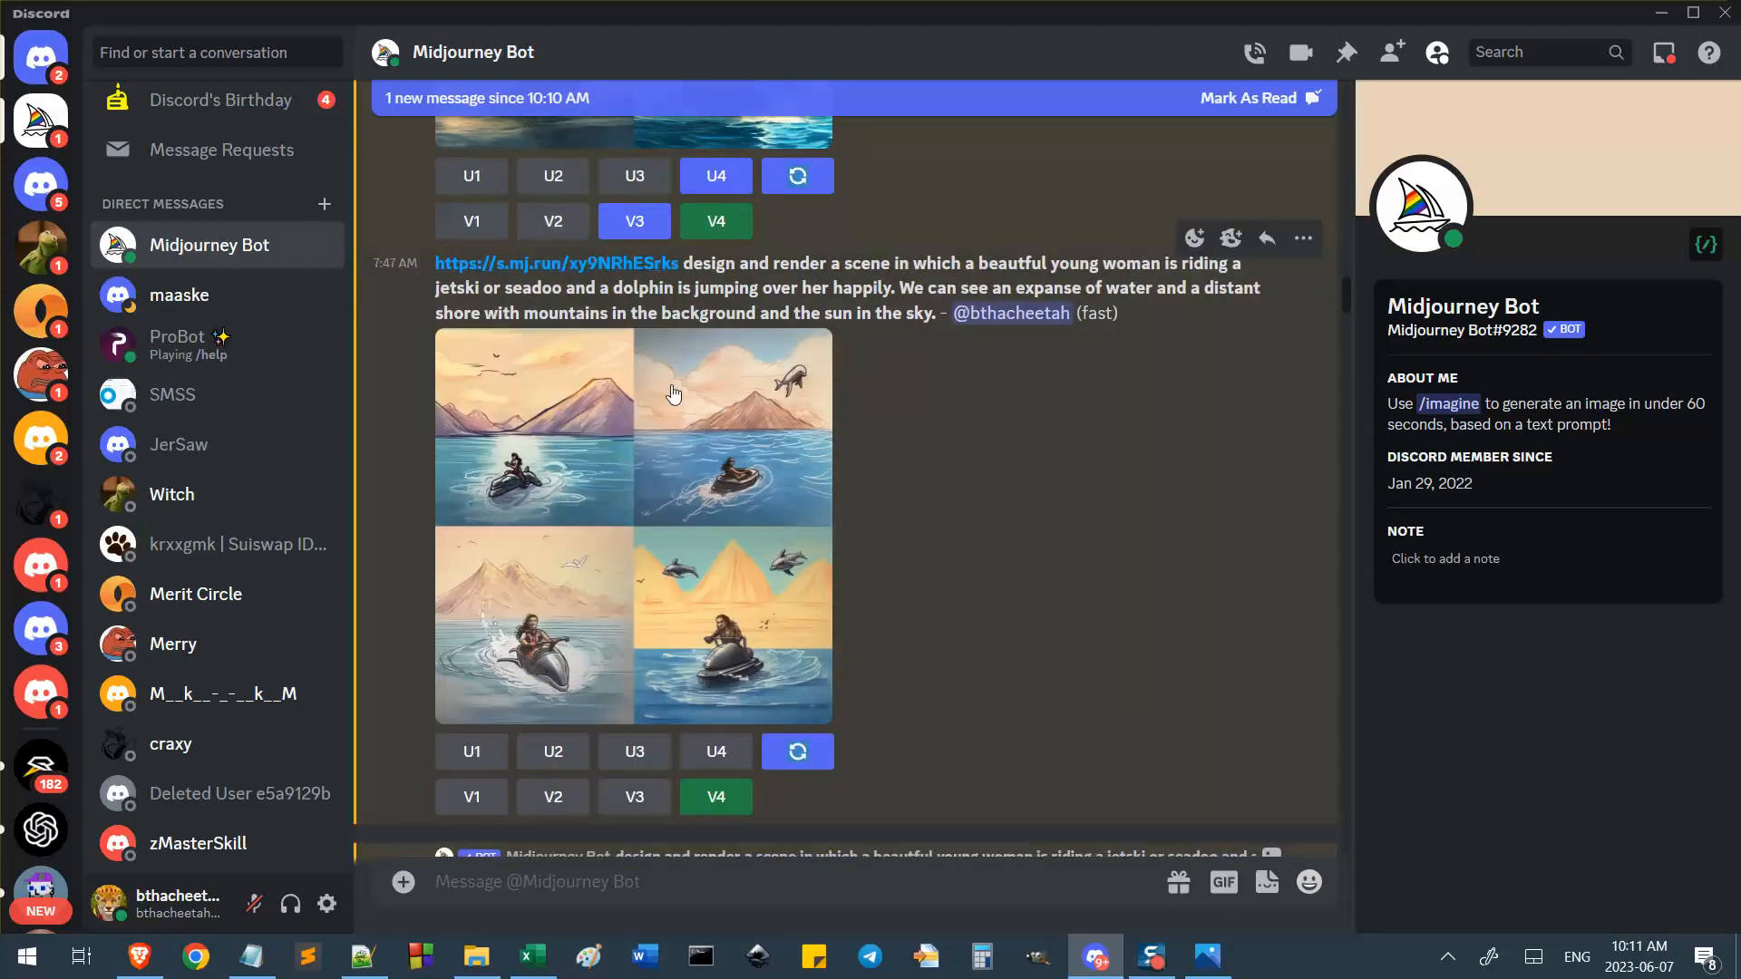
click(816, 438)
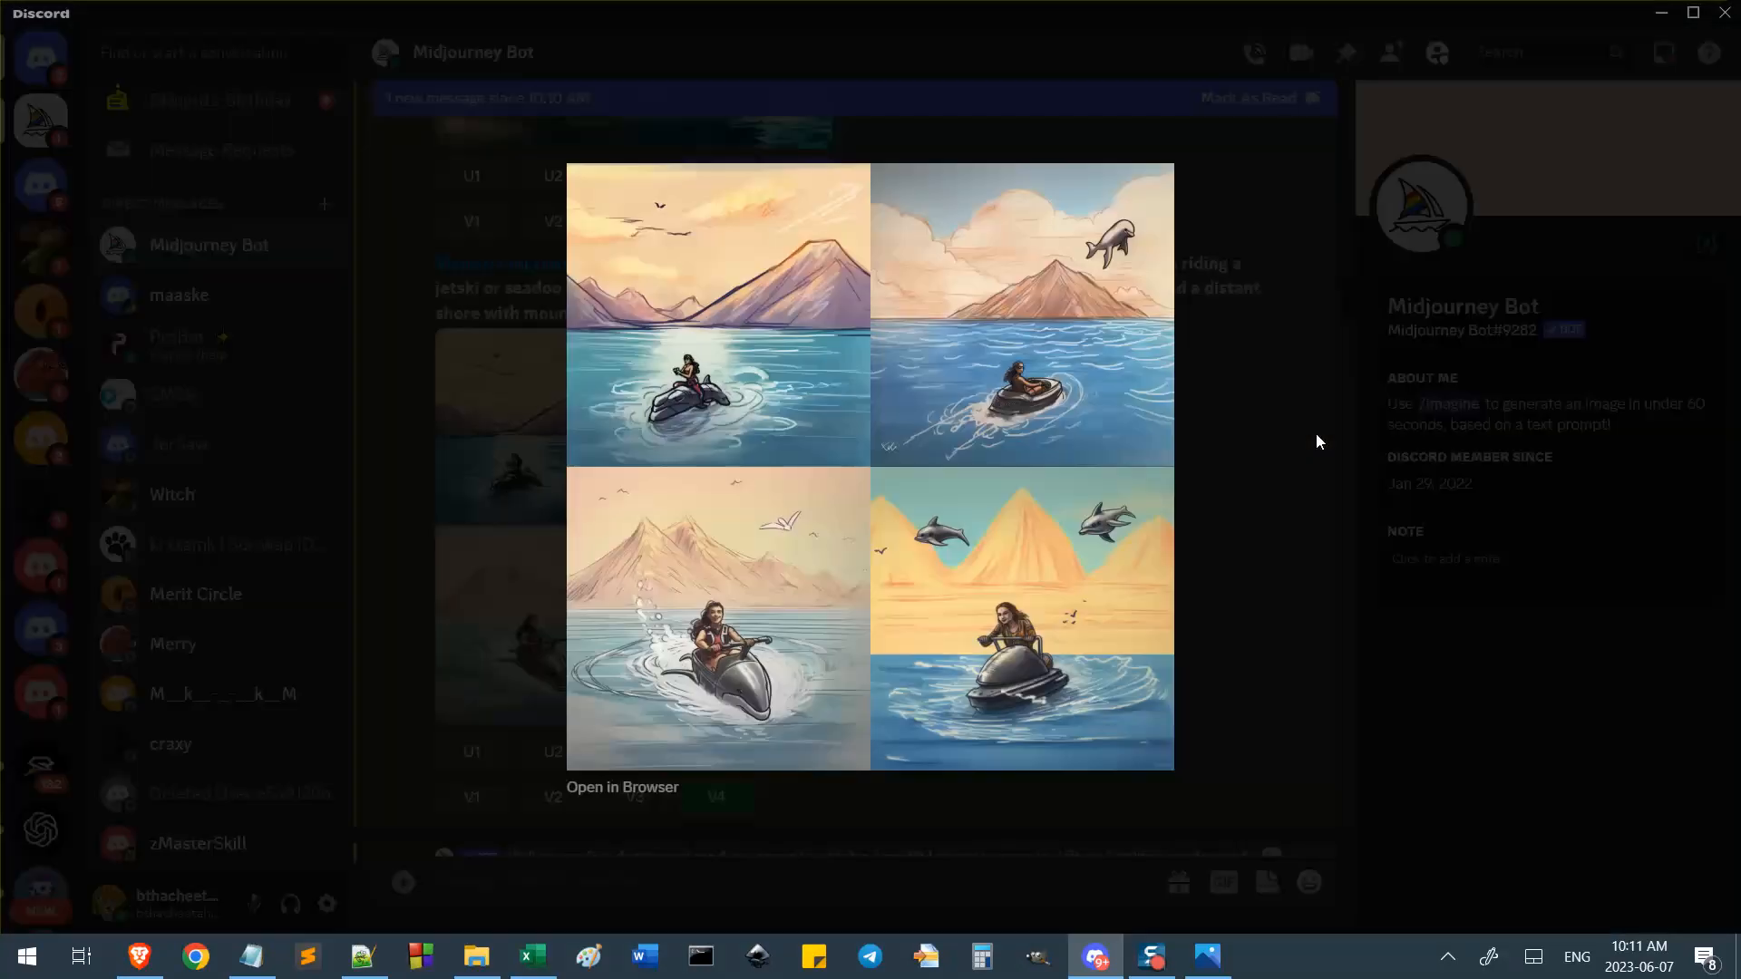
click(1316, 453)
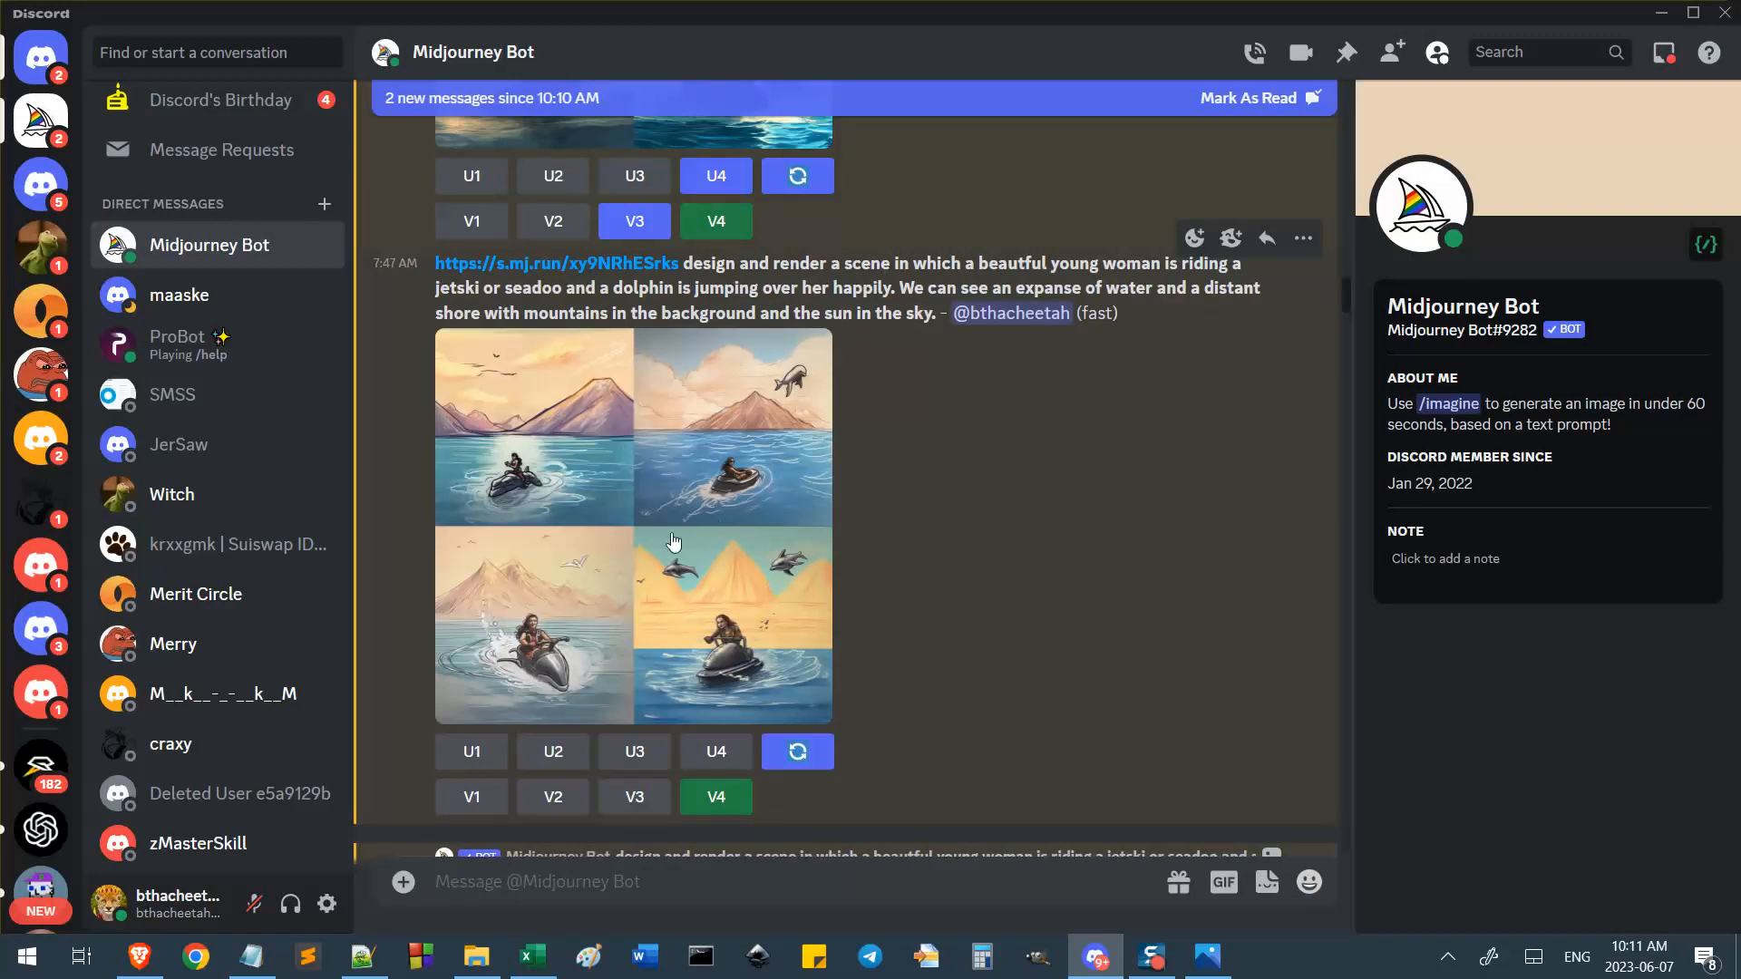
click(576, 524)
click(1222, 346)
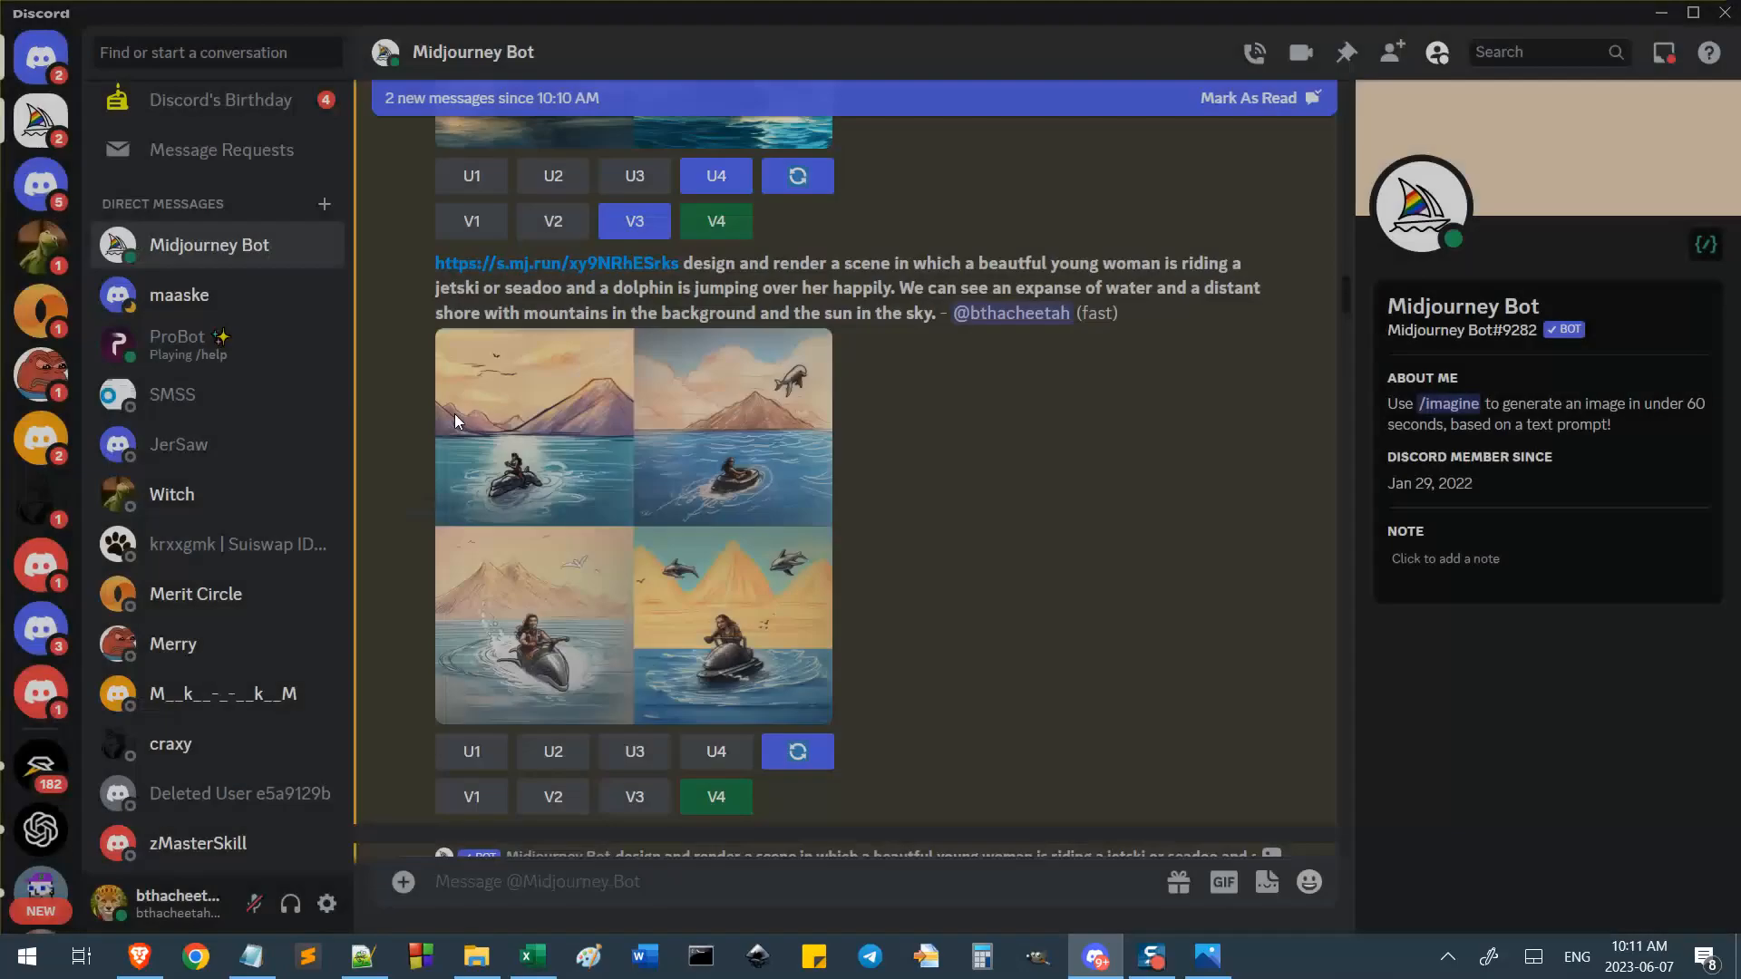
scroll(742, 428, up, 1)
scroll(807, 444, down, 4)
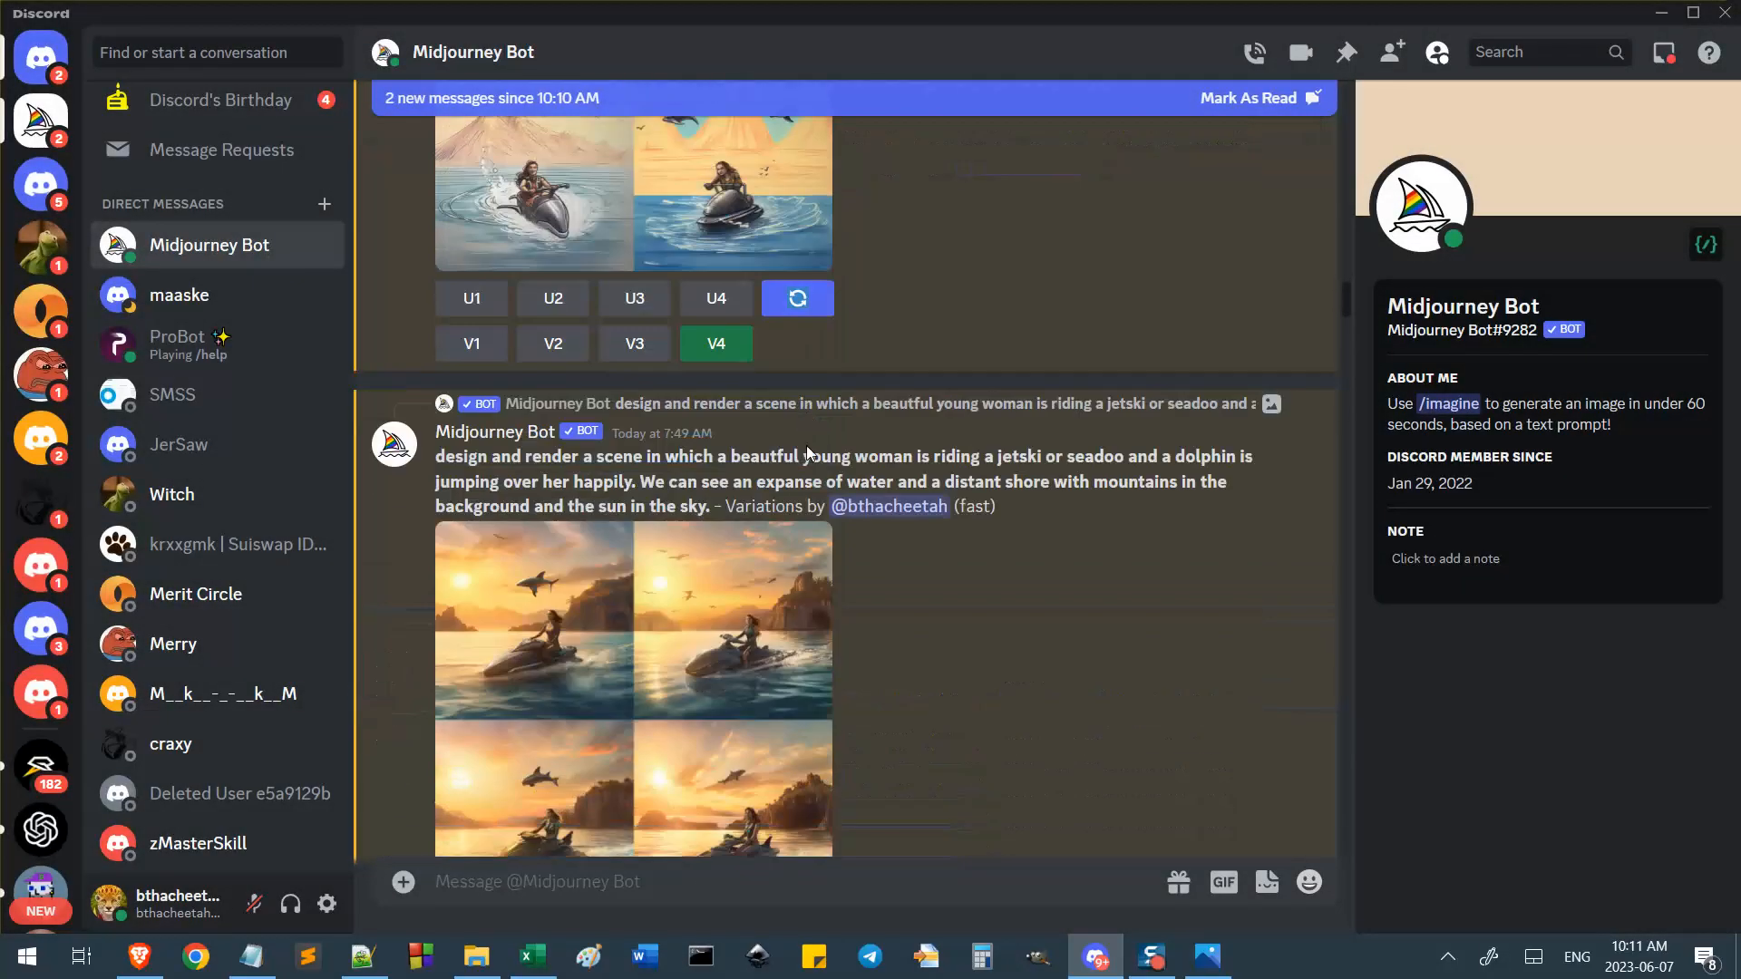
scroll(807, 445, up, 4)
scroll(853, 240, up, 3)
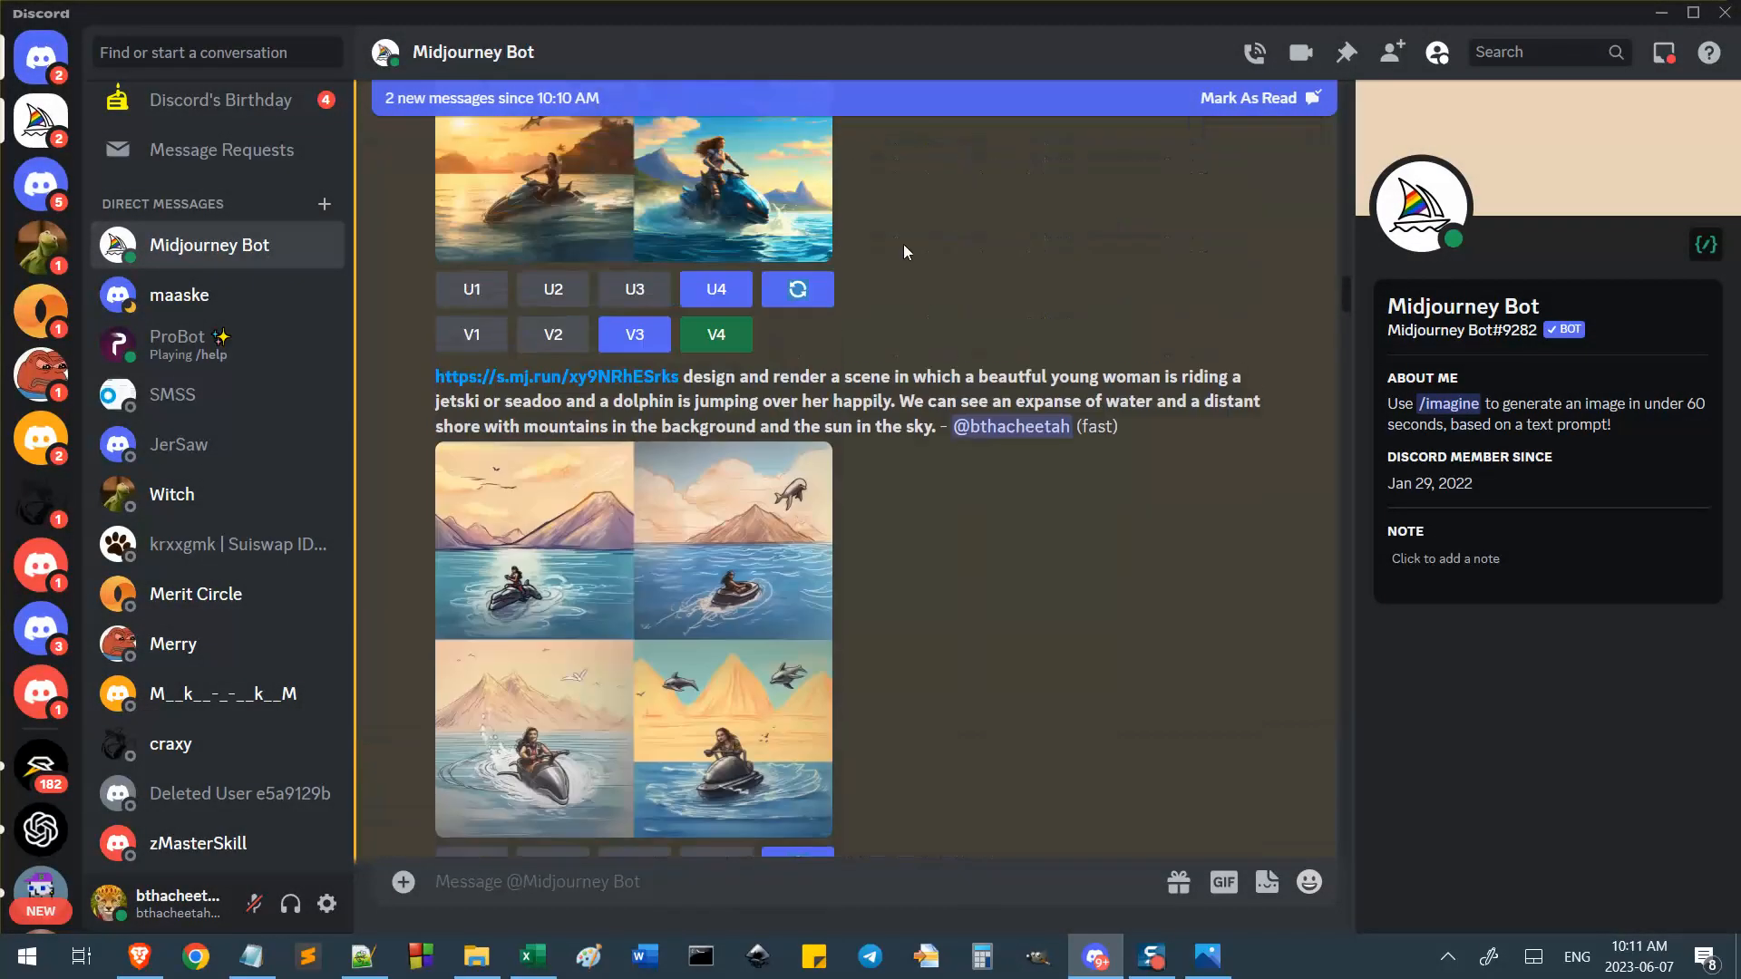
scroll(938, 430, down, 3)
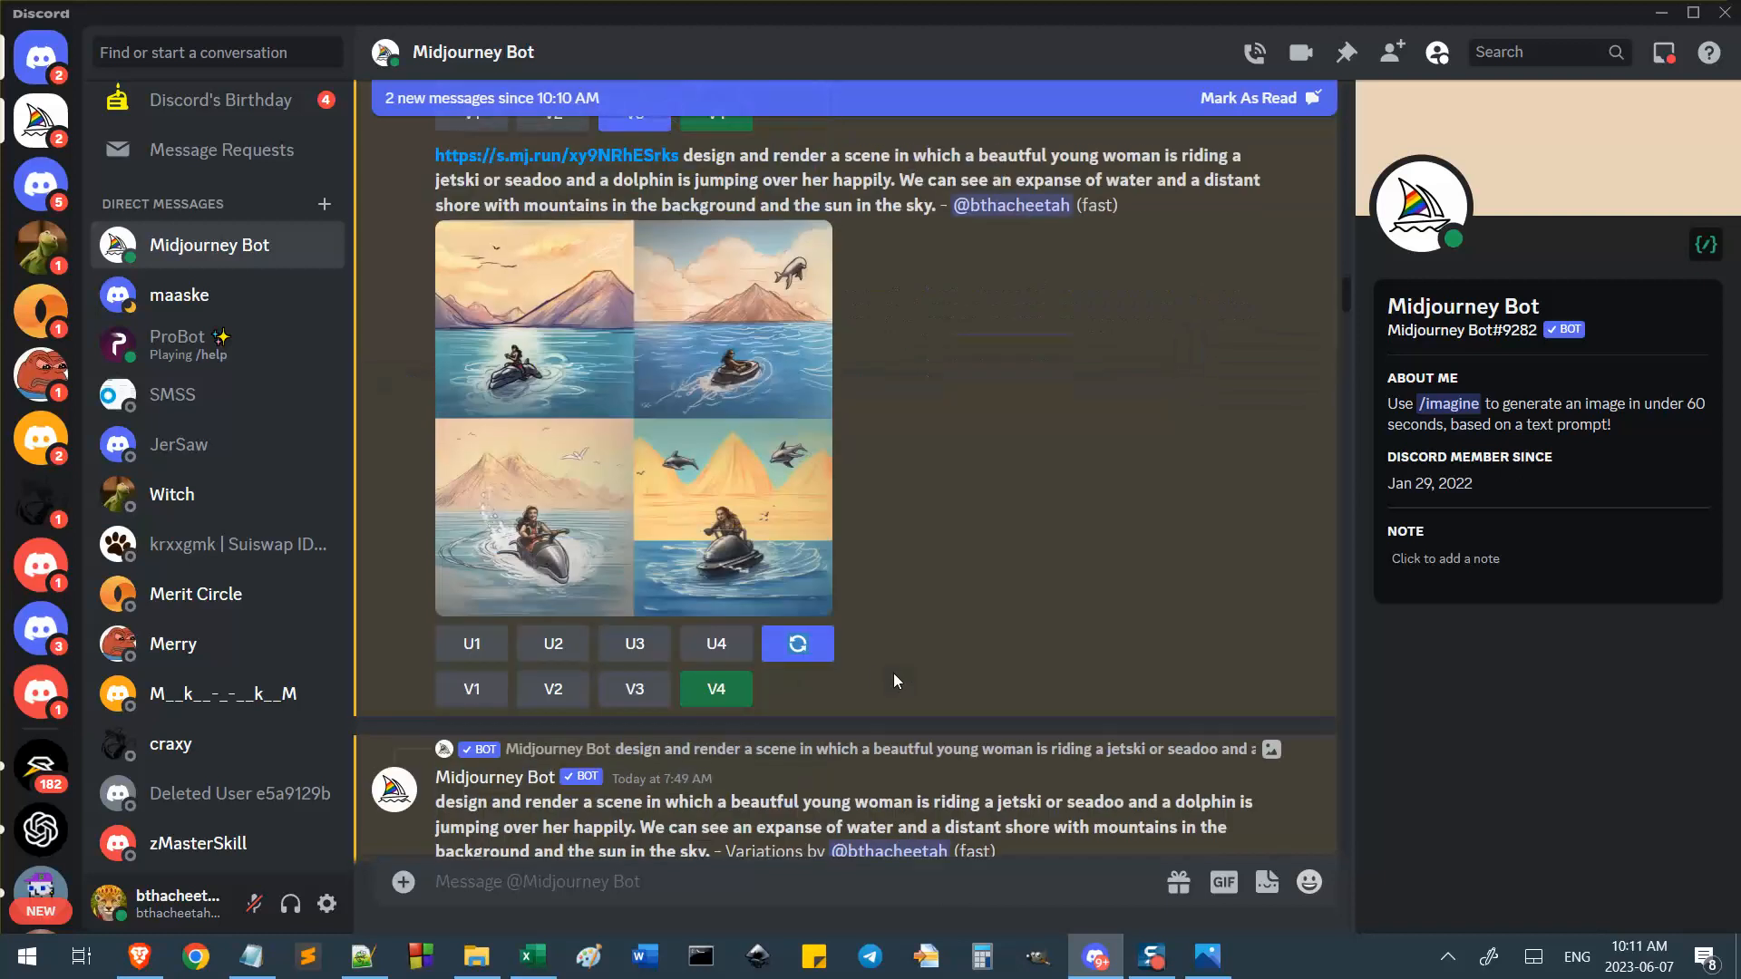
Rerun the sketch-link grid with "in photorealistic style" inserted after "a scene" in the prompt.
click(798, 640)
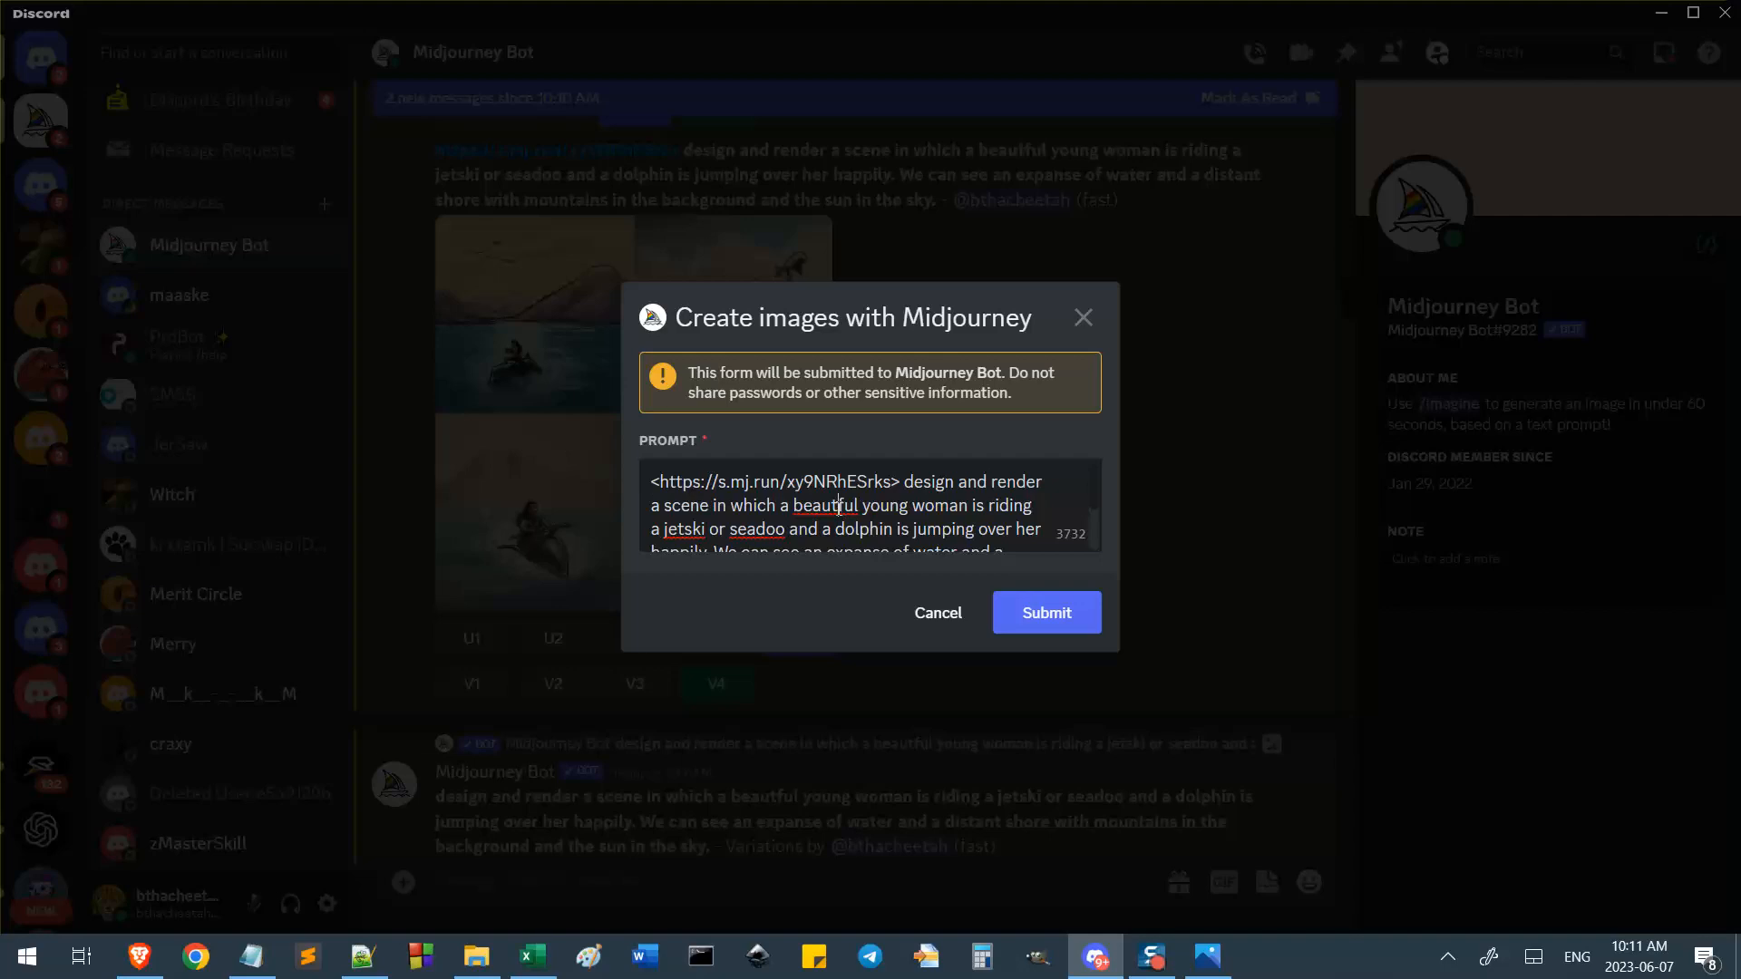
text(i)
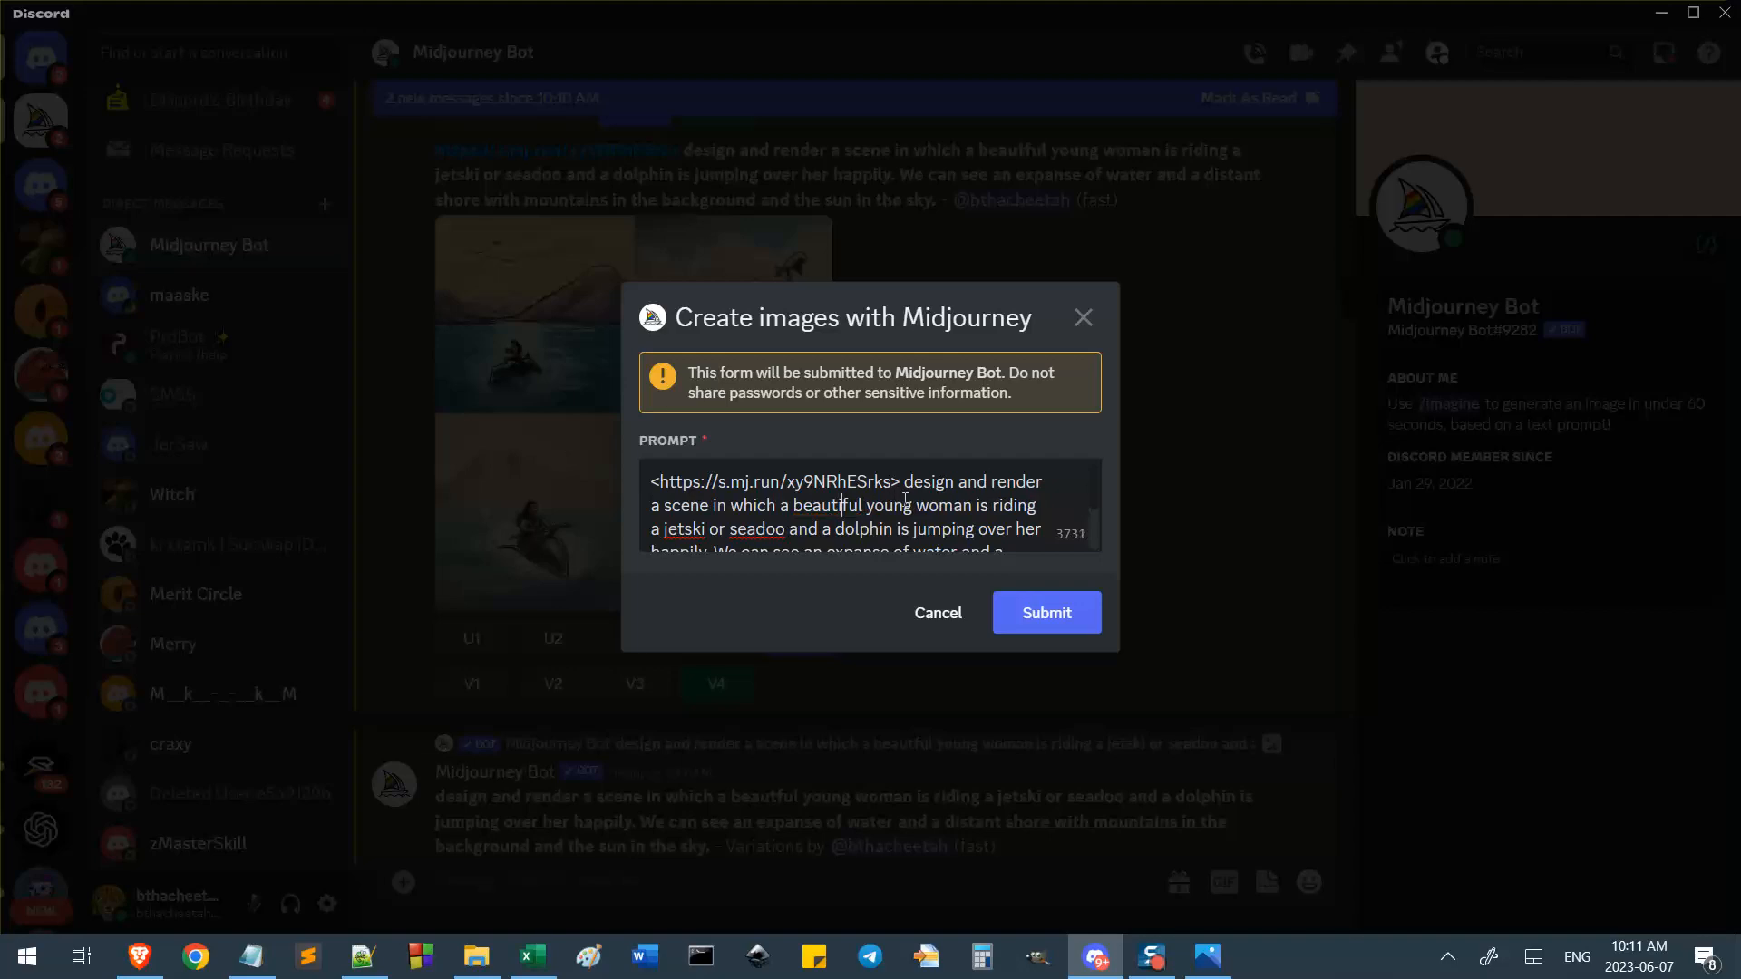
key(BackSpace)
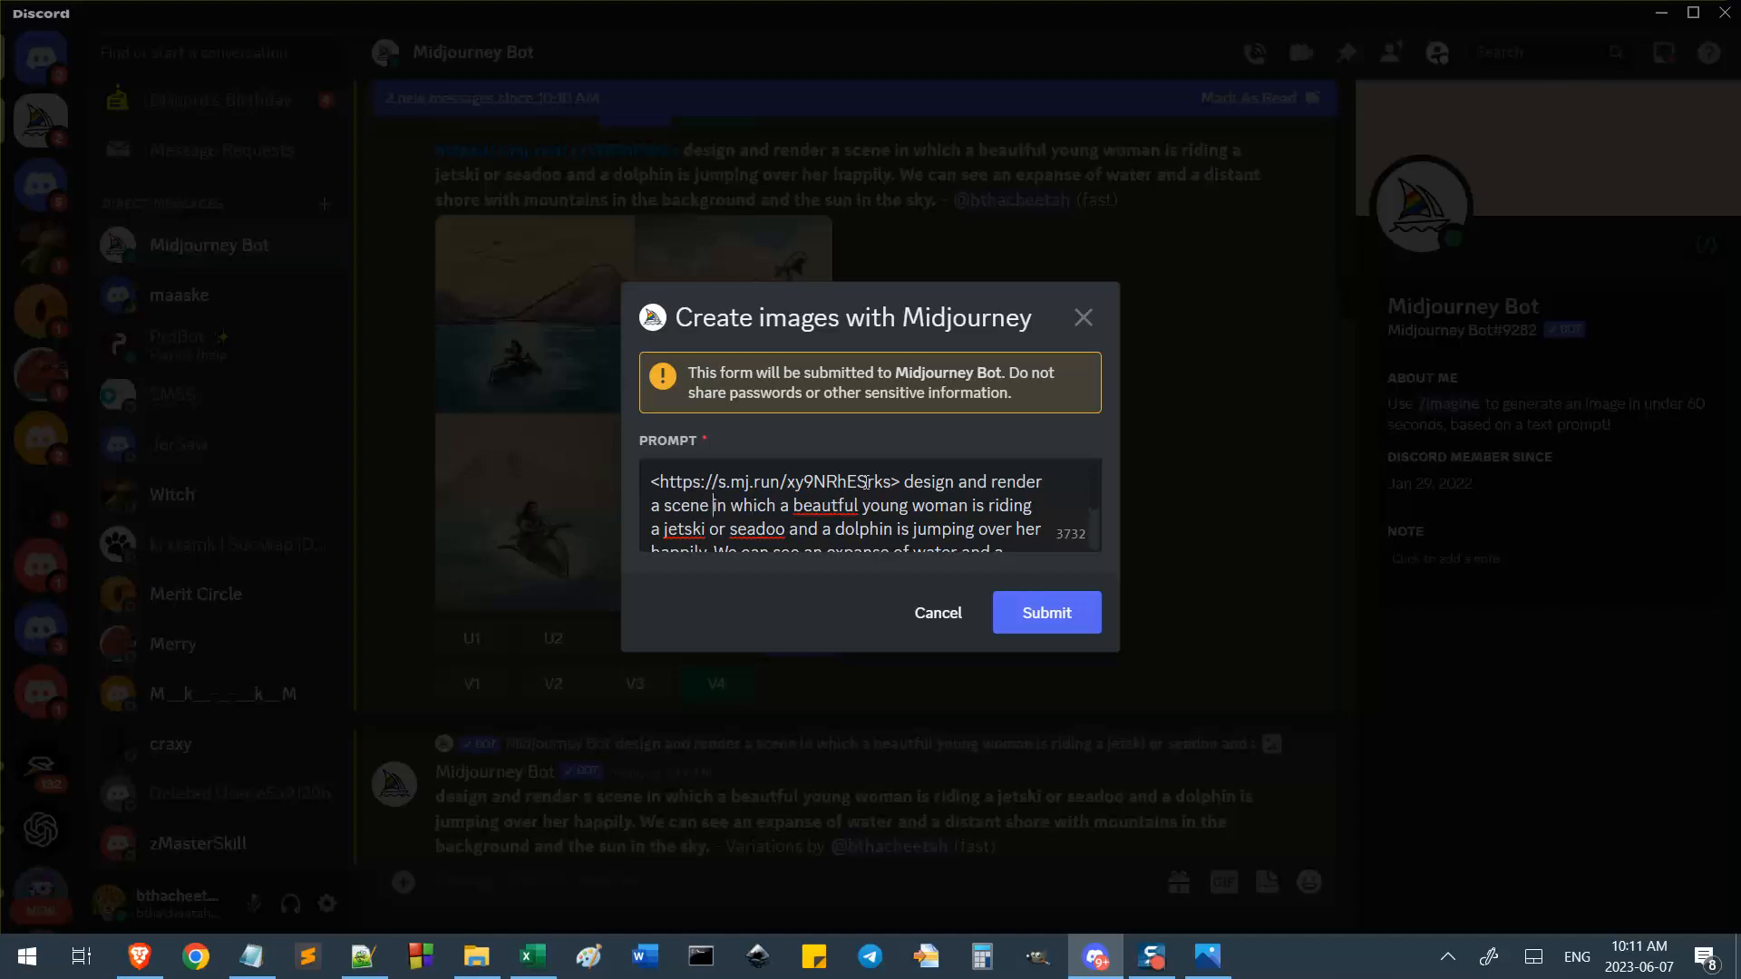
text(in photo)
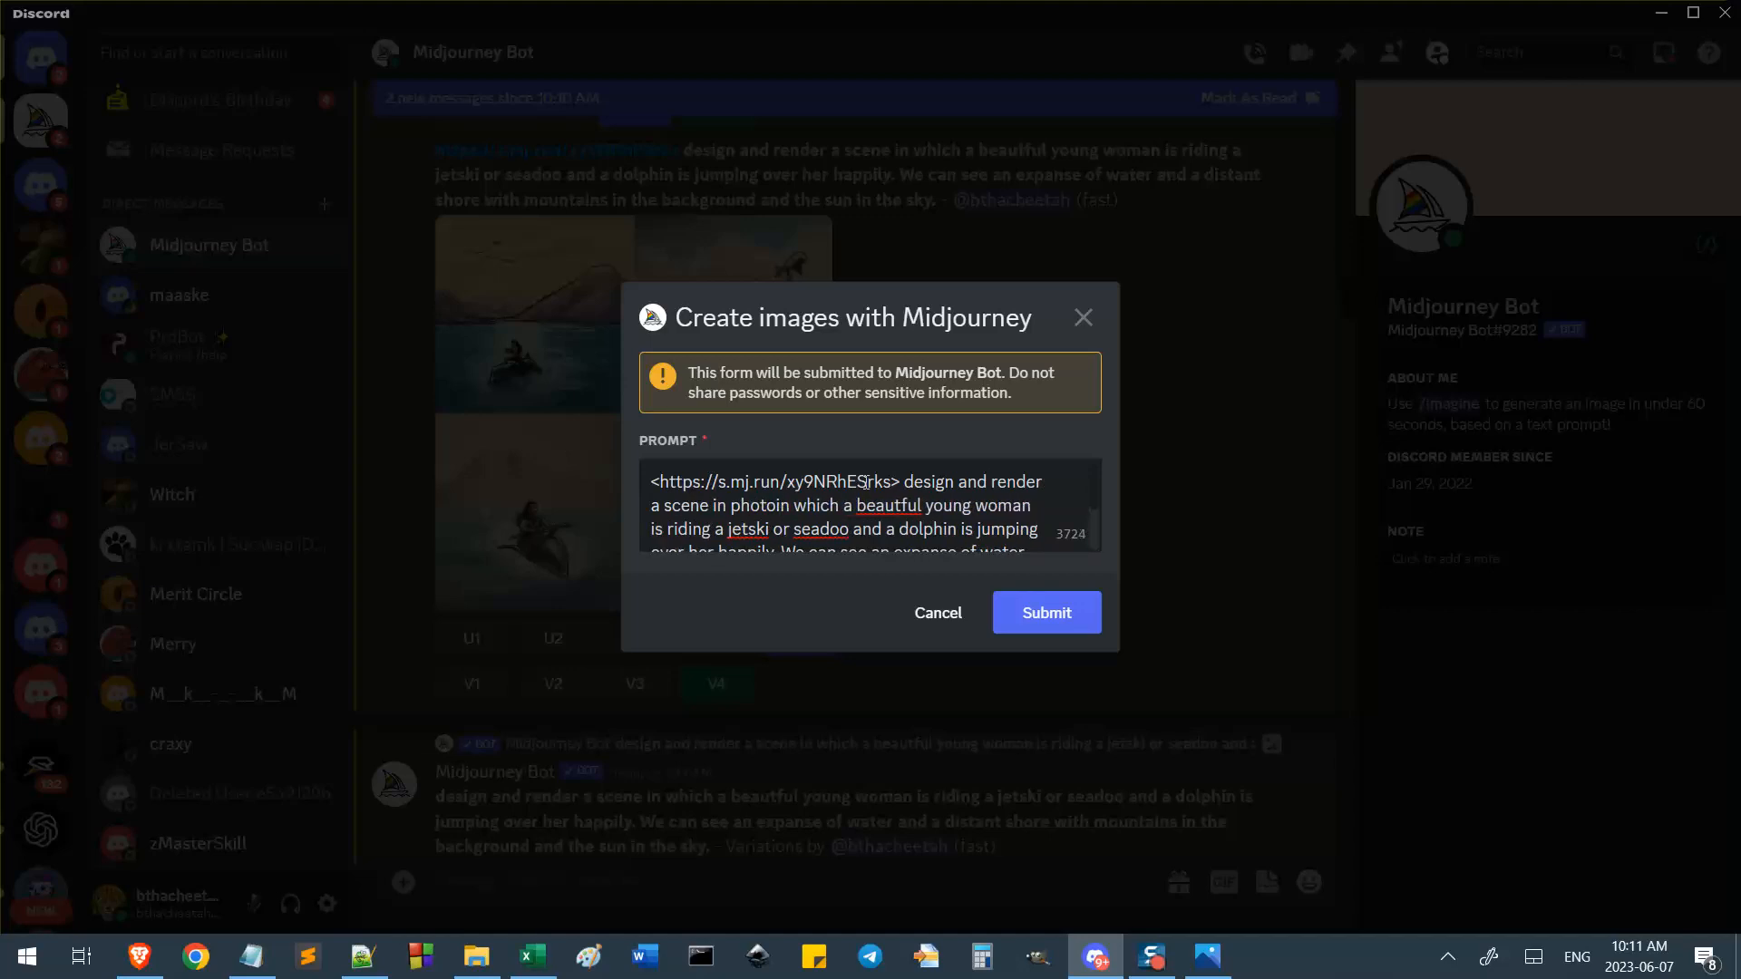
text(realistic st)
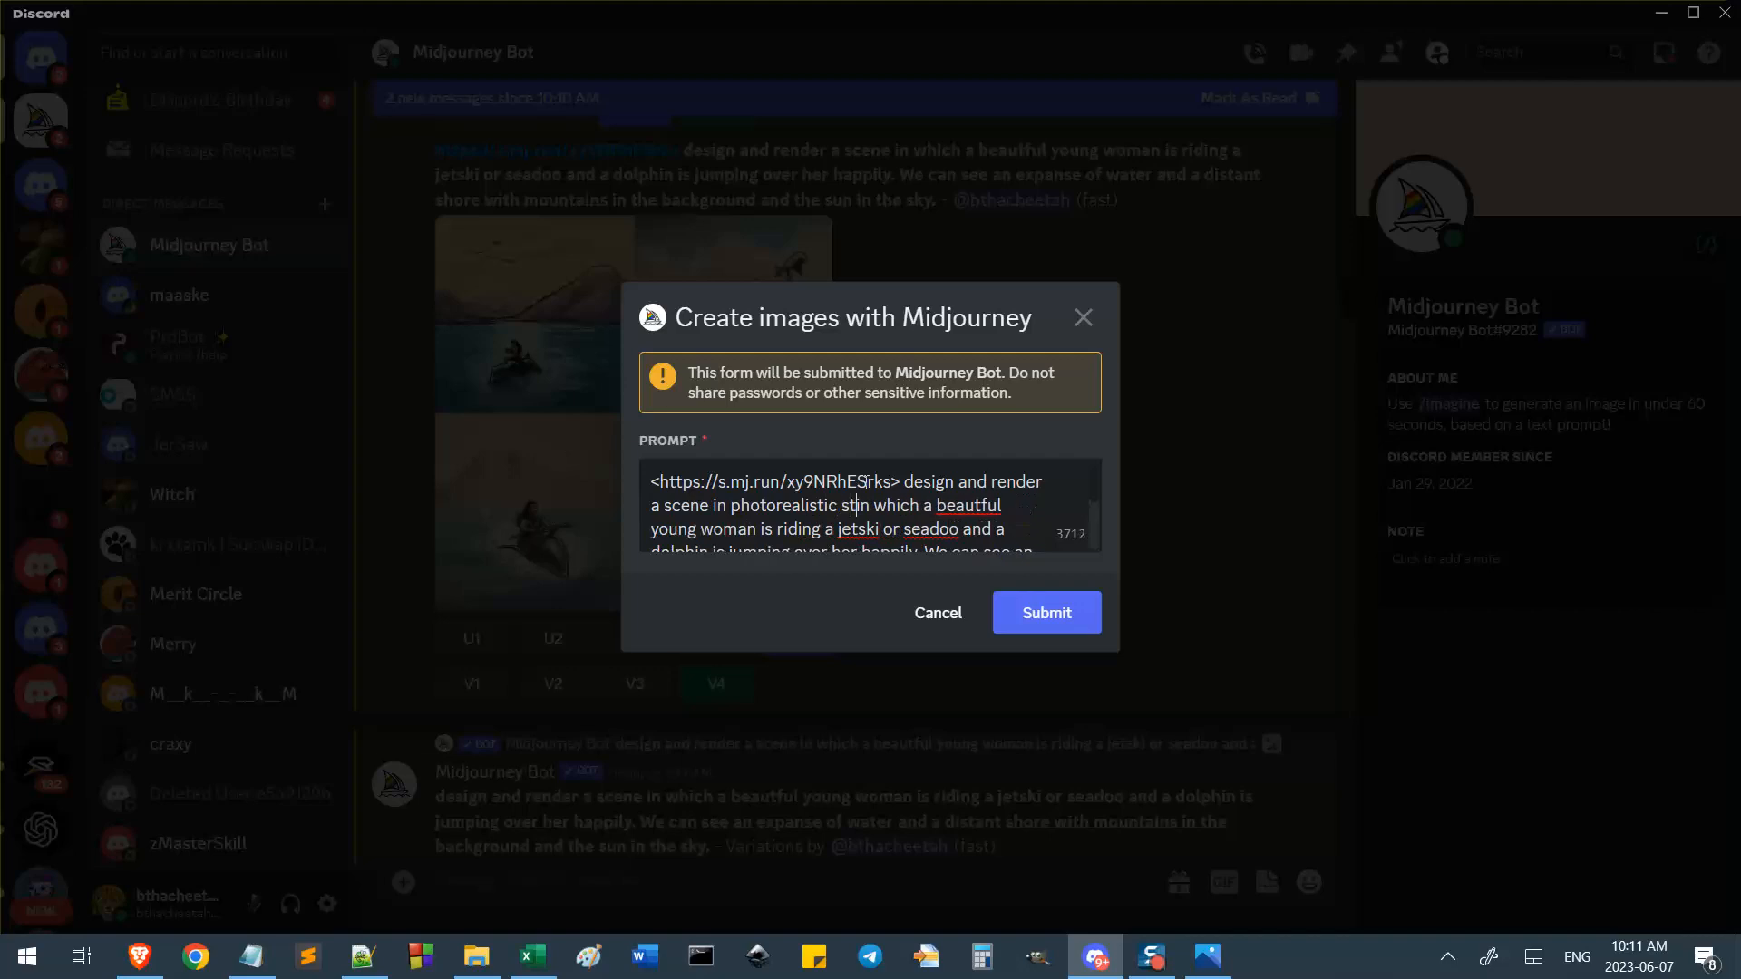
text(yle)
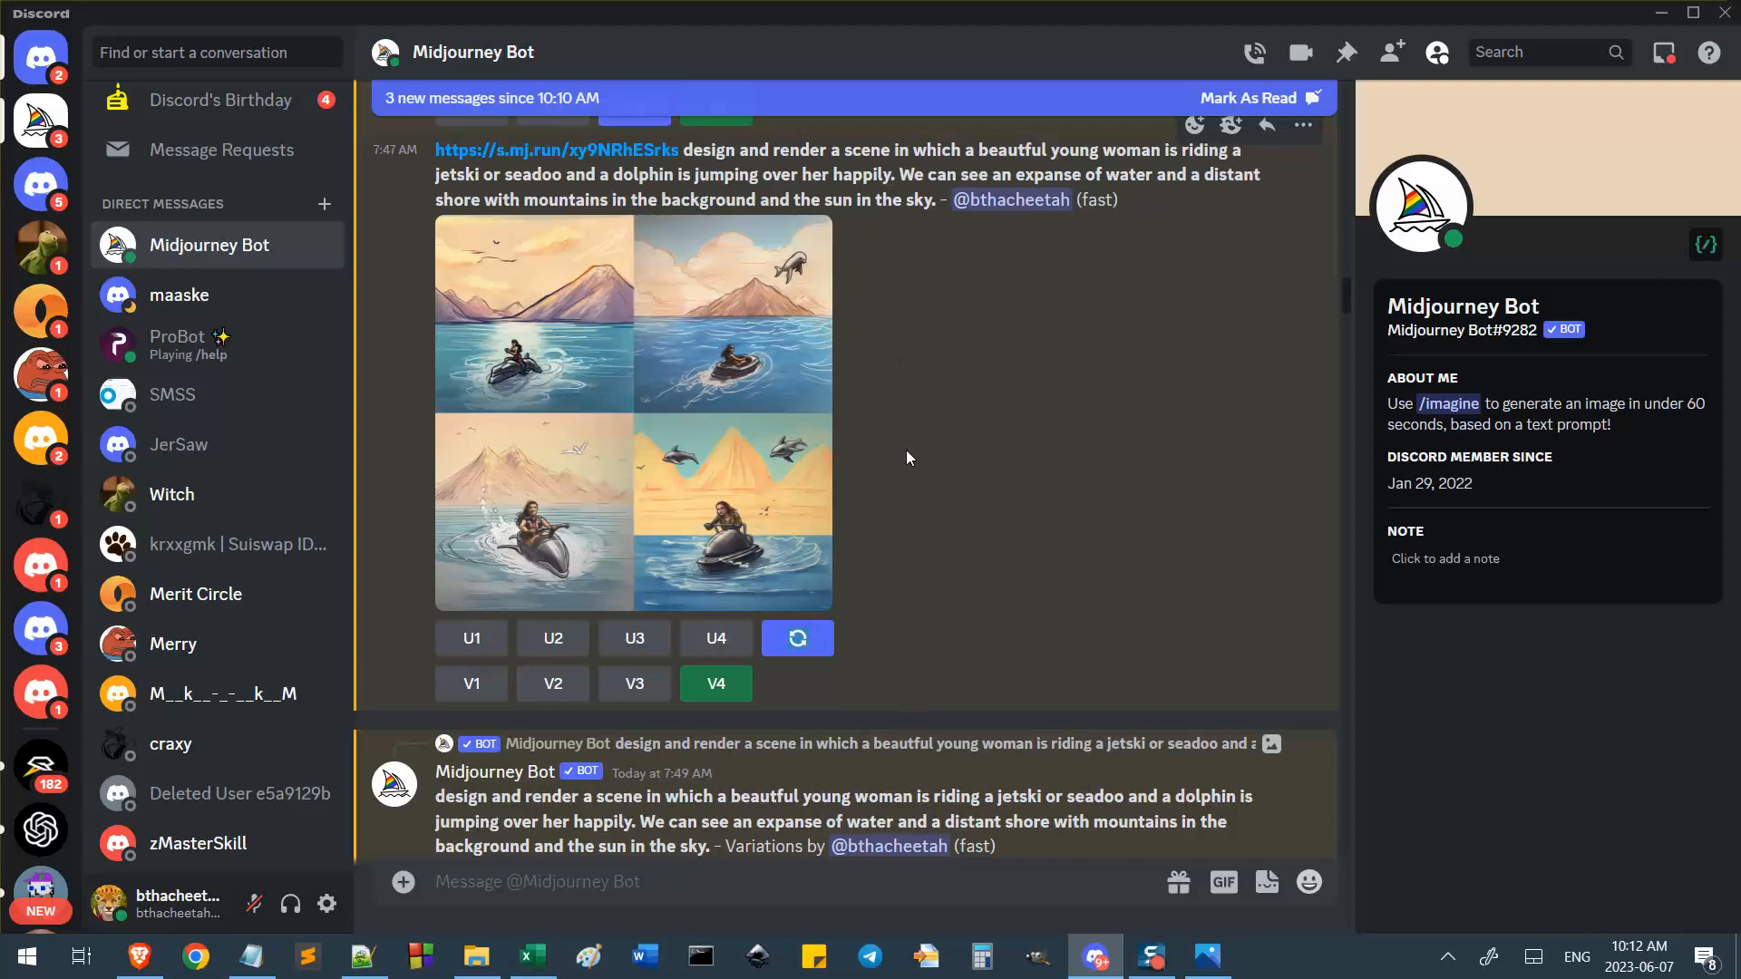
Compare the original sketch, the text-only 7:47 AM grid and the sketch-link grid below it, including their prompts.
scroll(809, 552, up, 3)
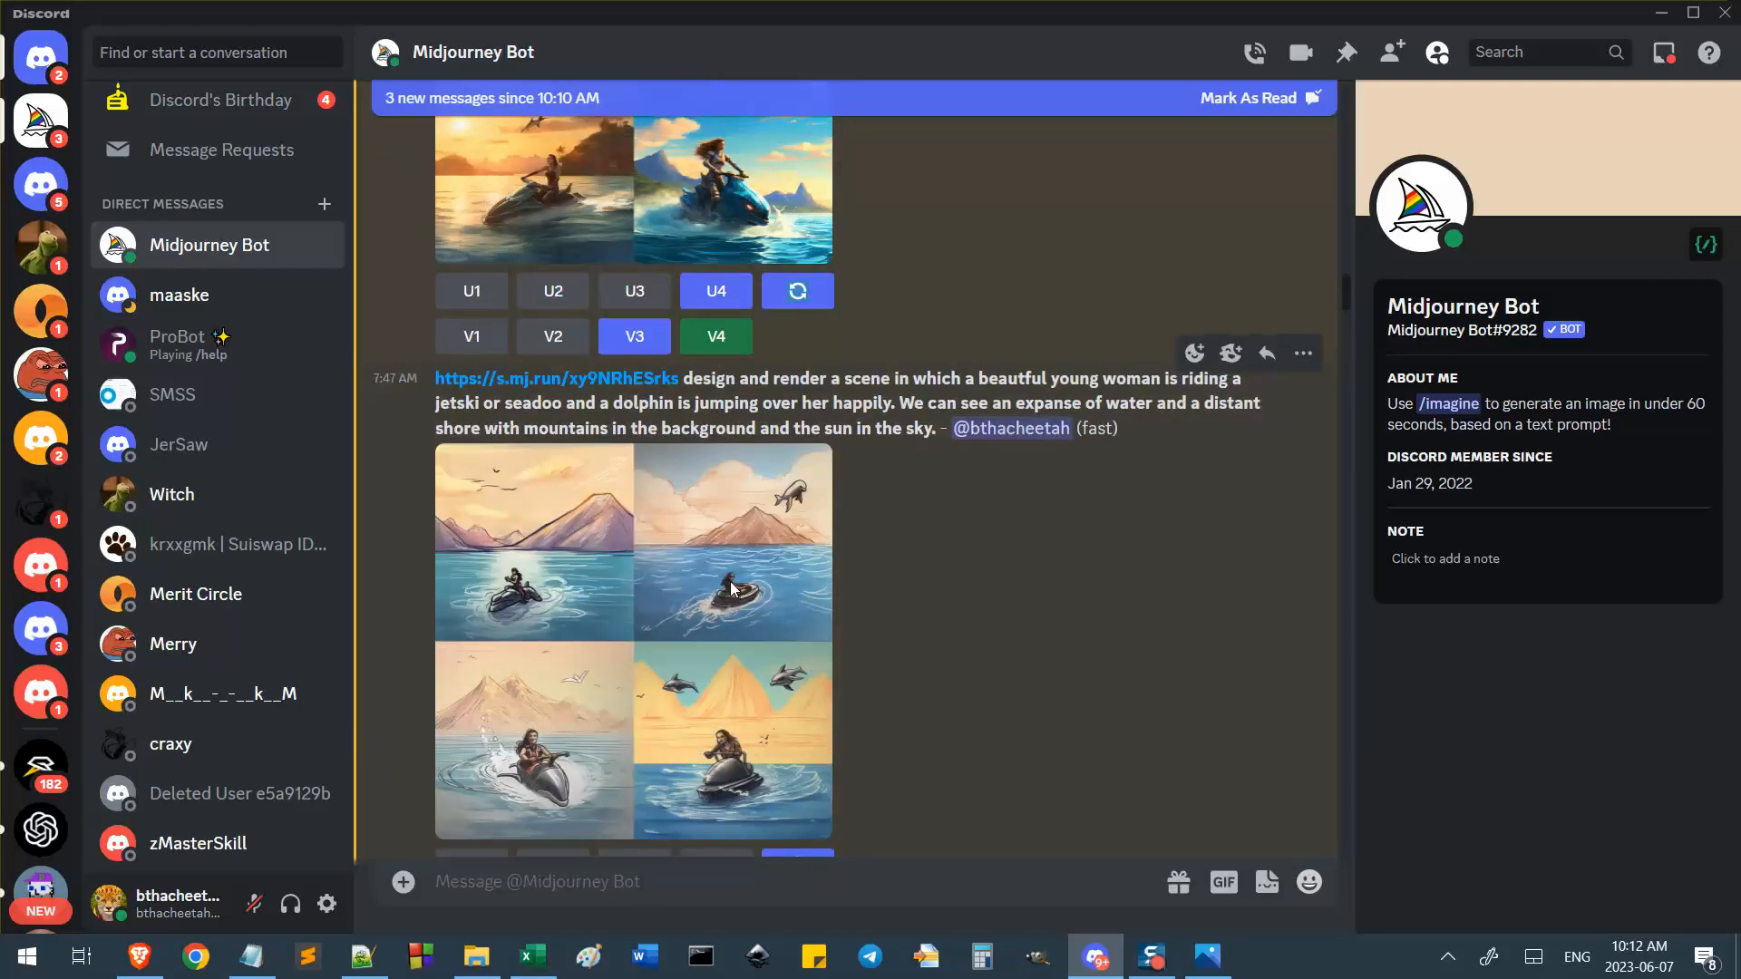
scroll(780, 544, up, 4)
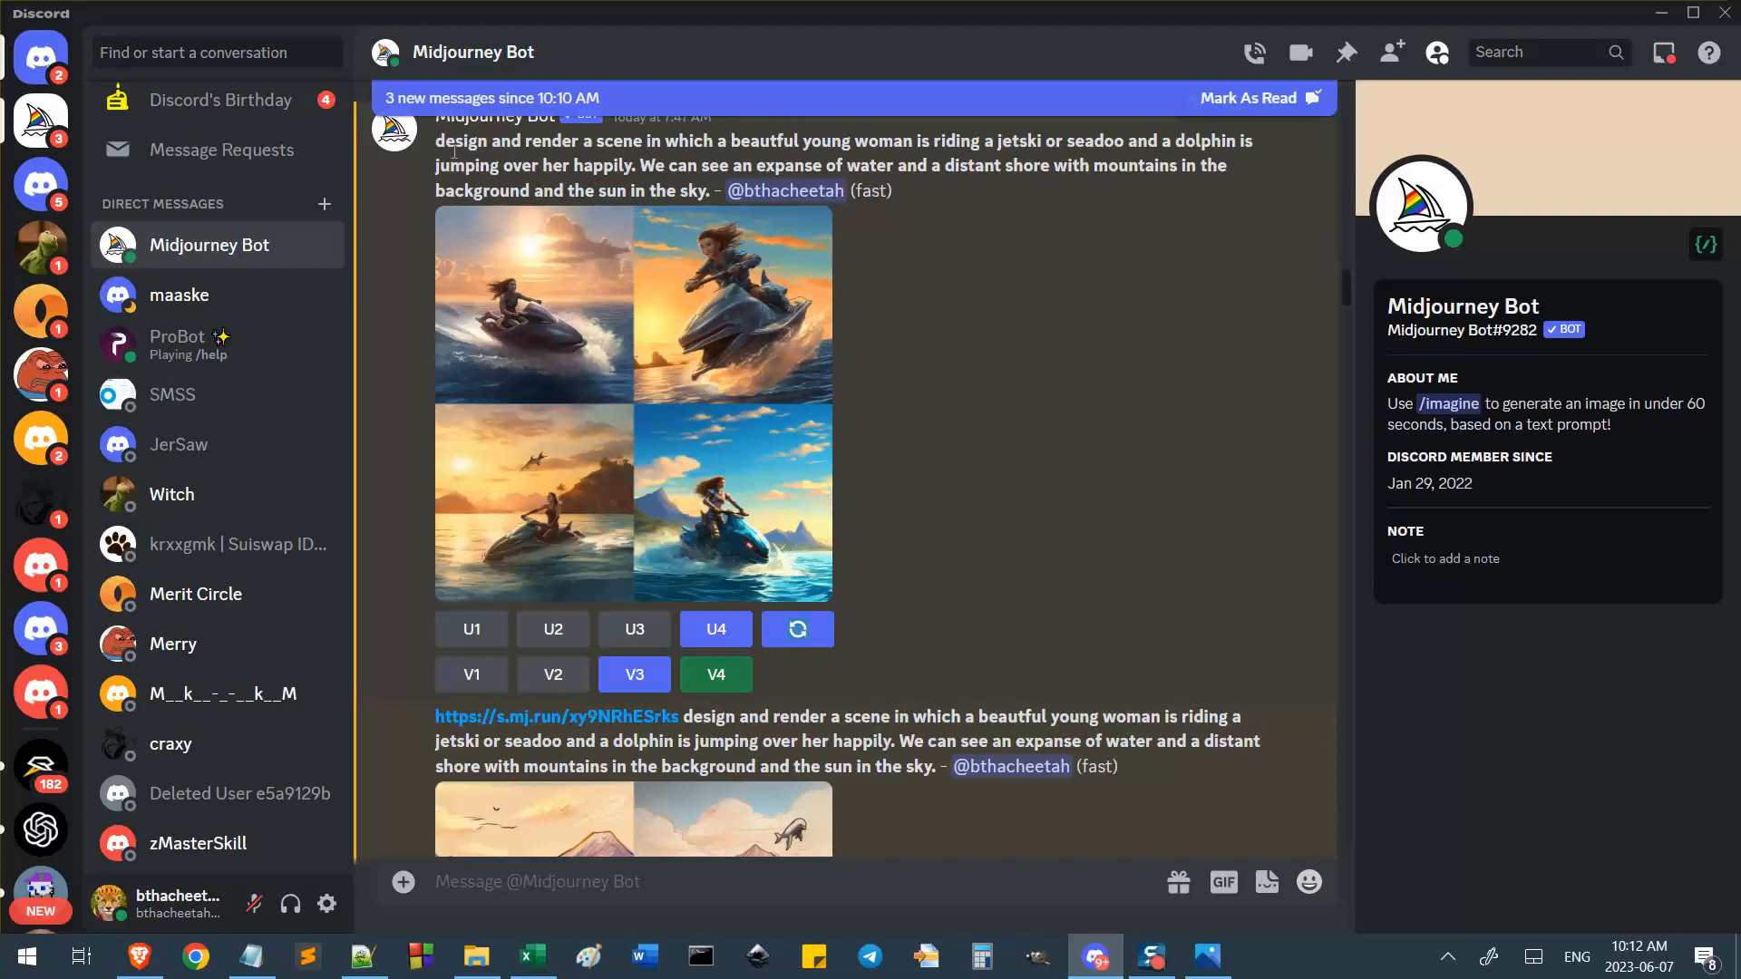
drag(496, 143, 879, 146)
scroll(980, 747, down, 2)
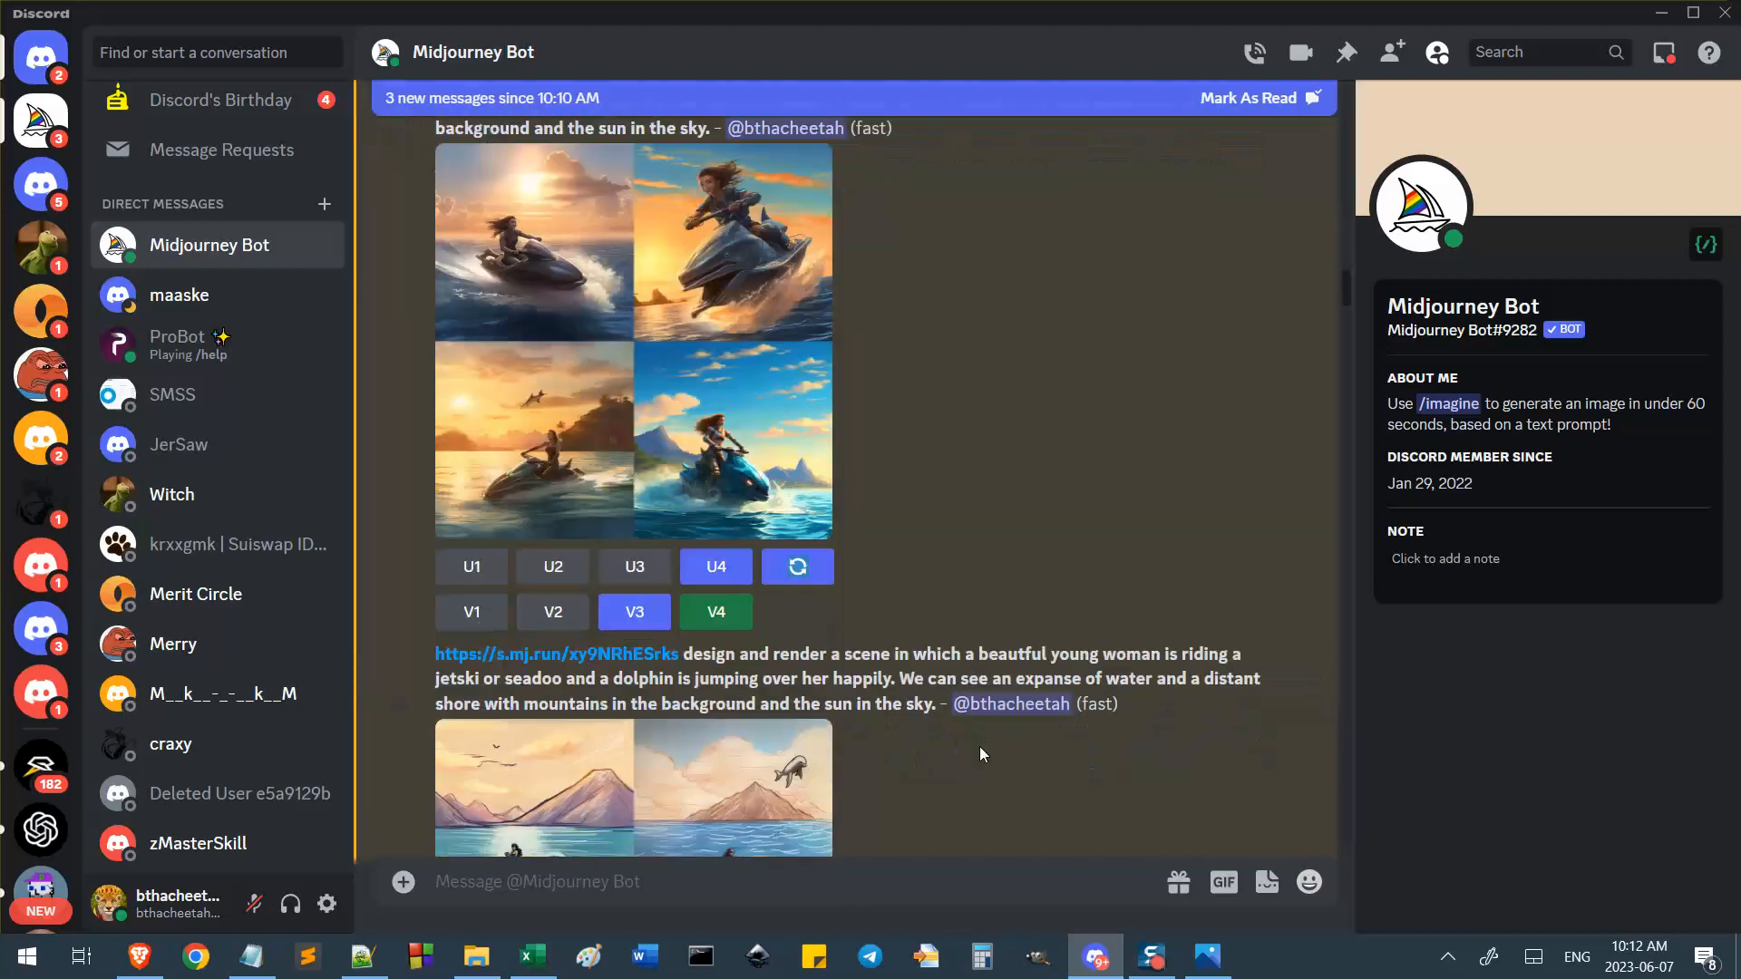
scroll(733, 495, up, 3)
scroll(671, 771, down, 4)
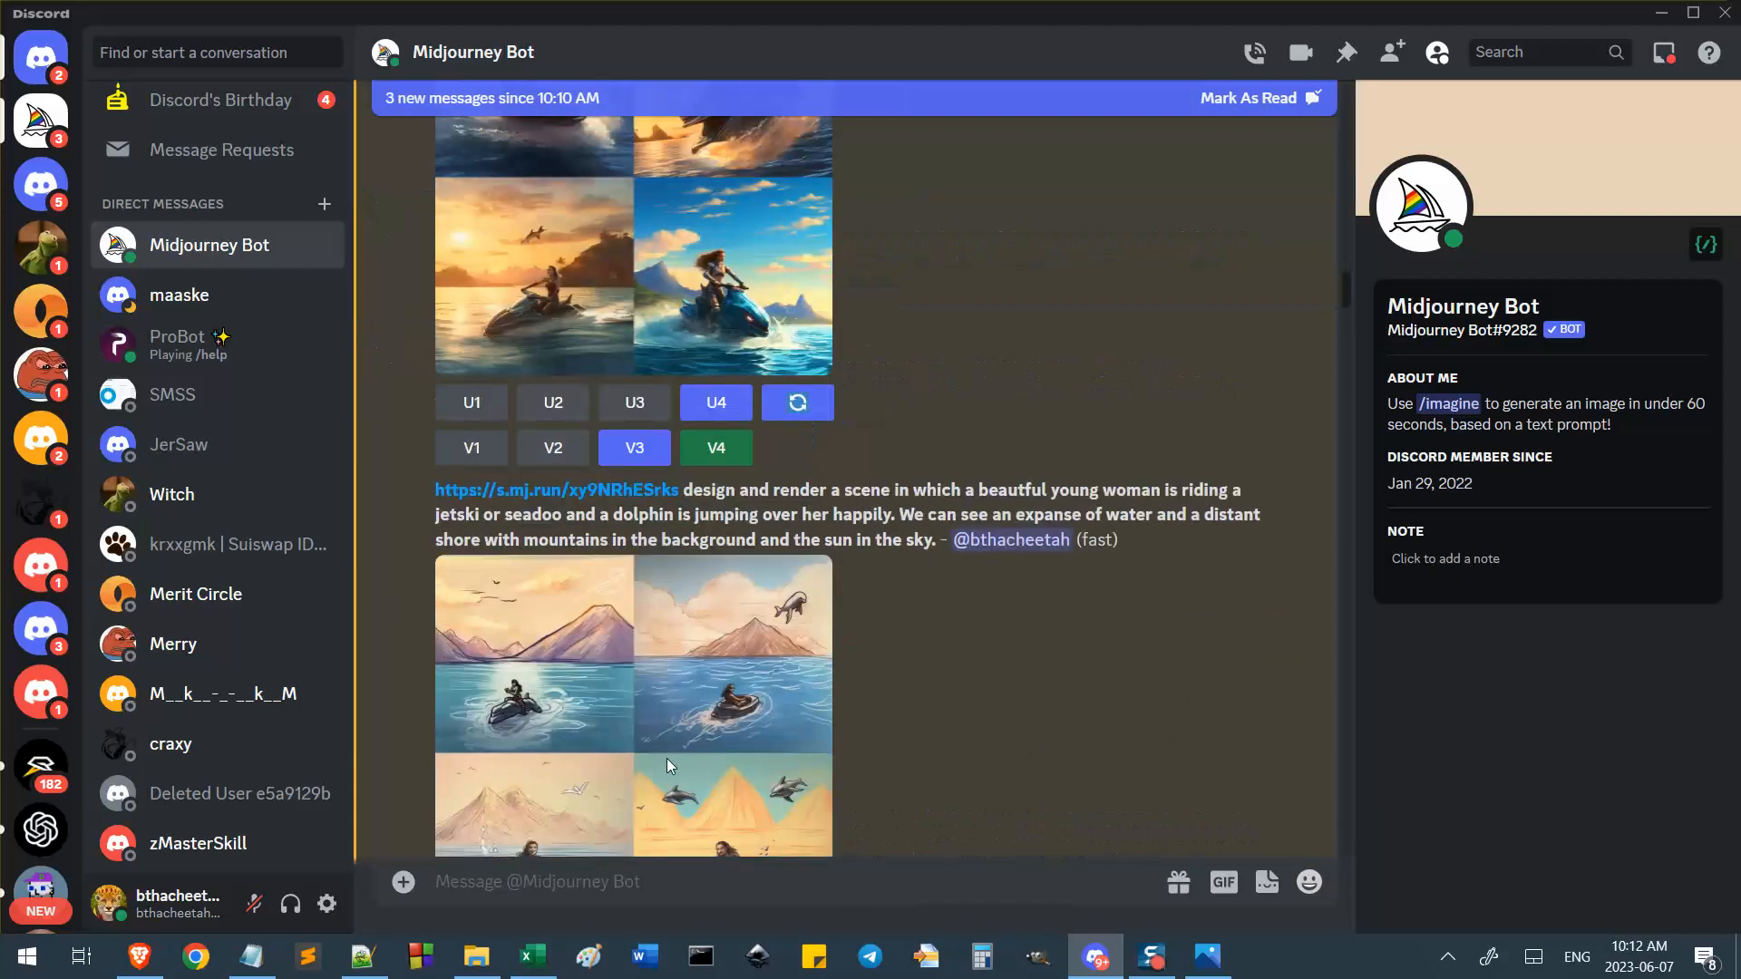
scroll(667, 758, up, 6)
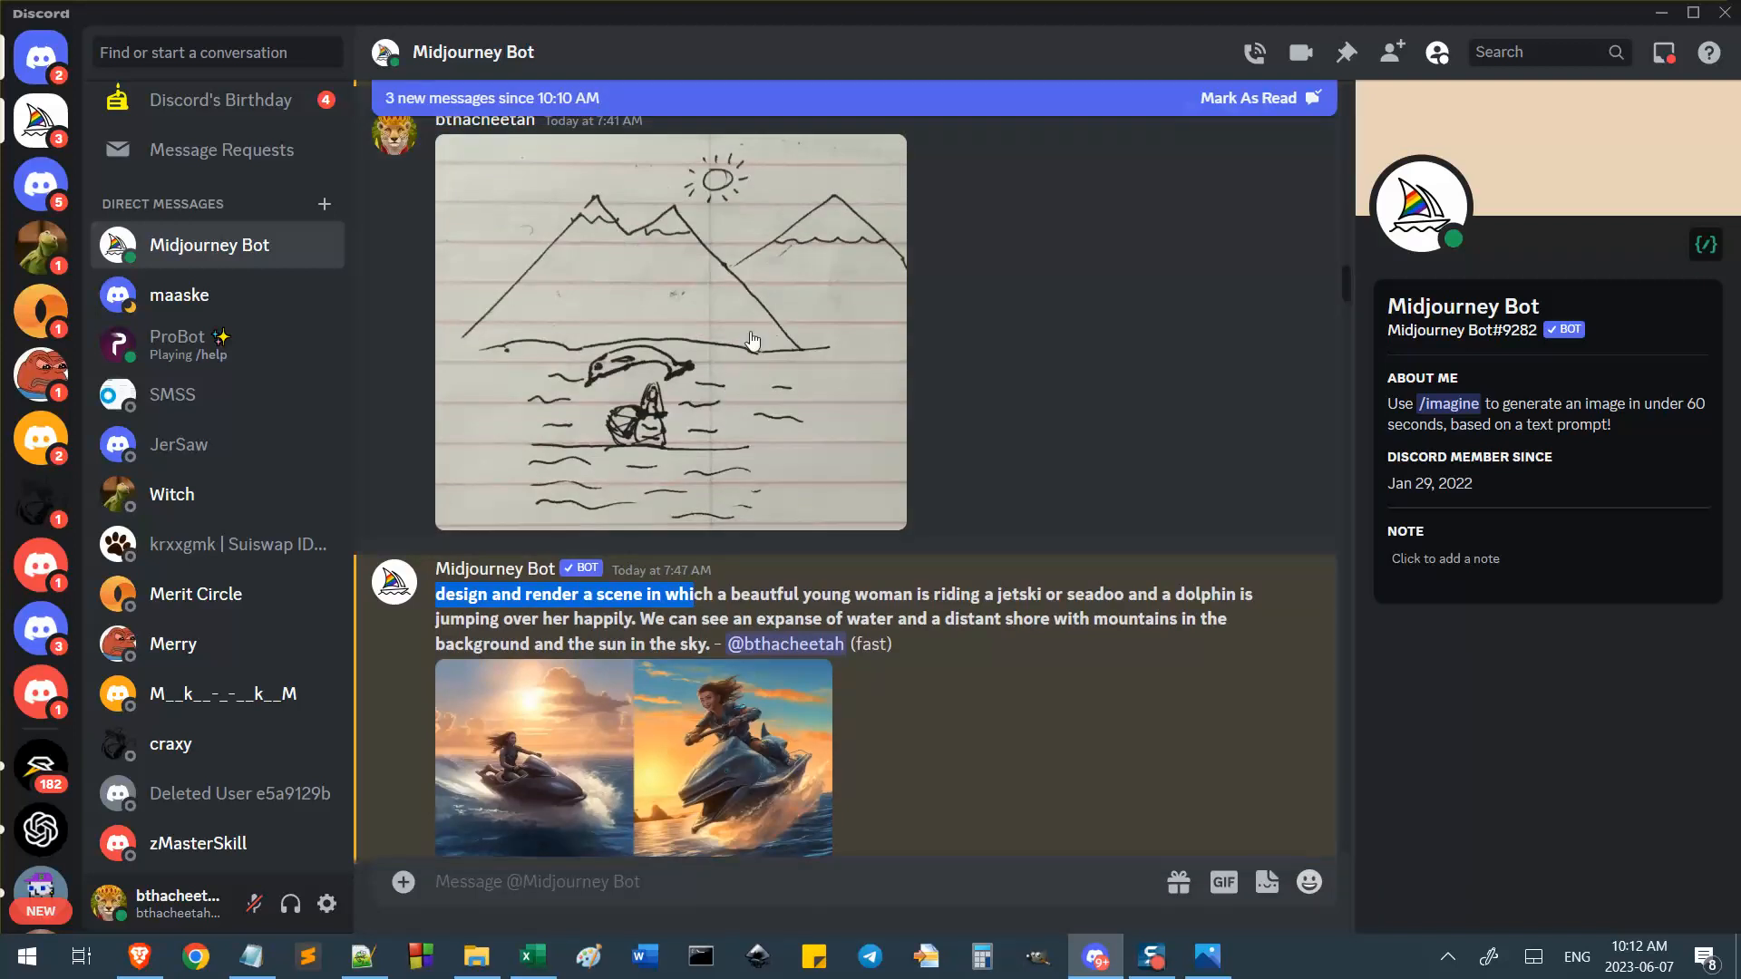
scroll(741, 502, down, 6)
scroll(744, 524, down, 3)
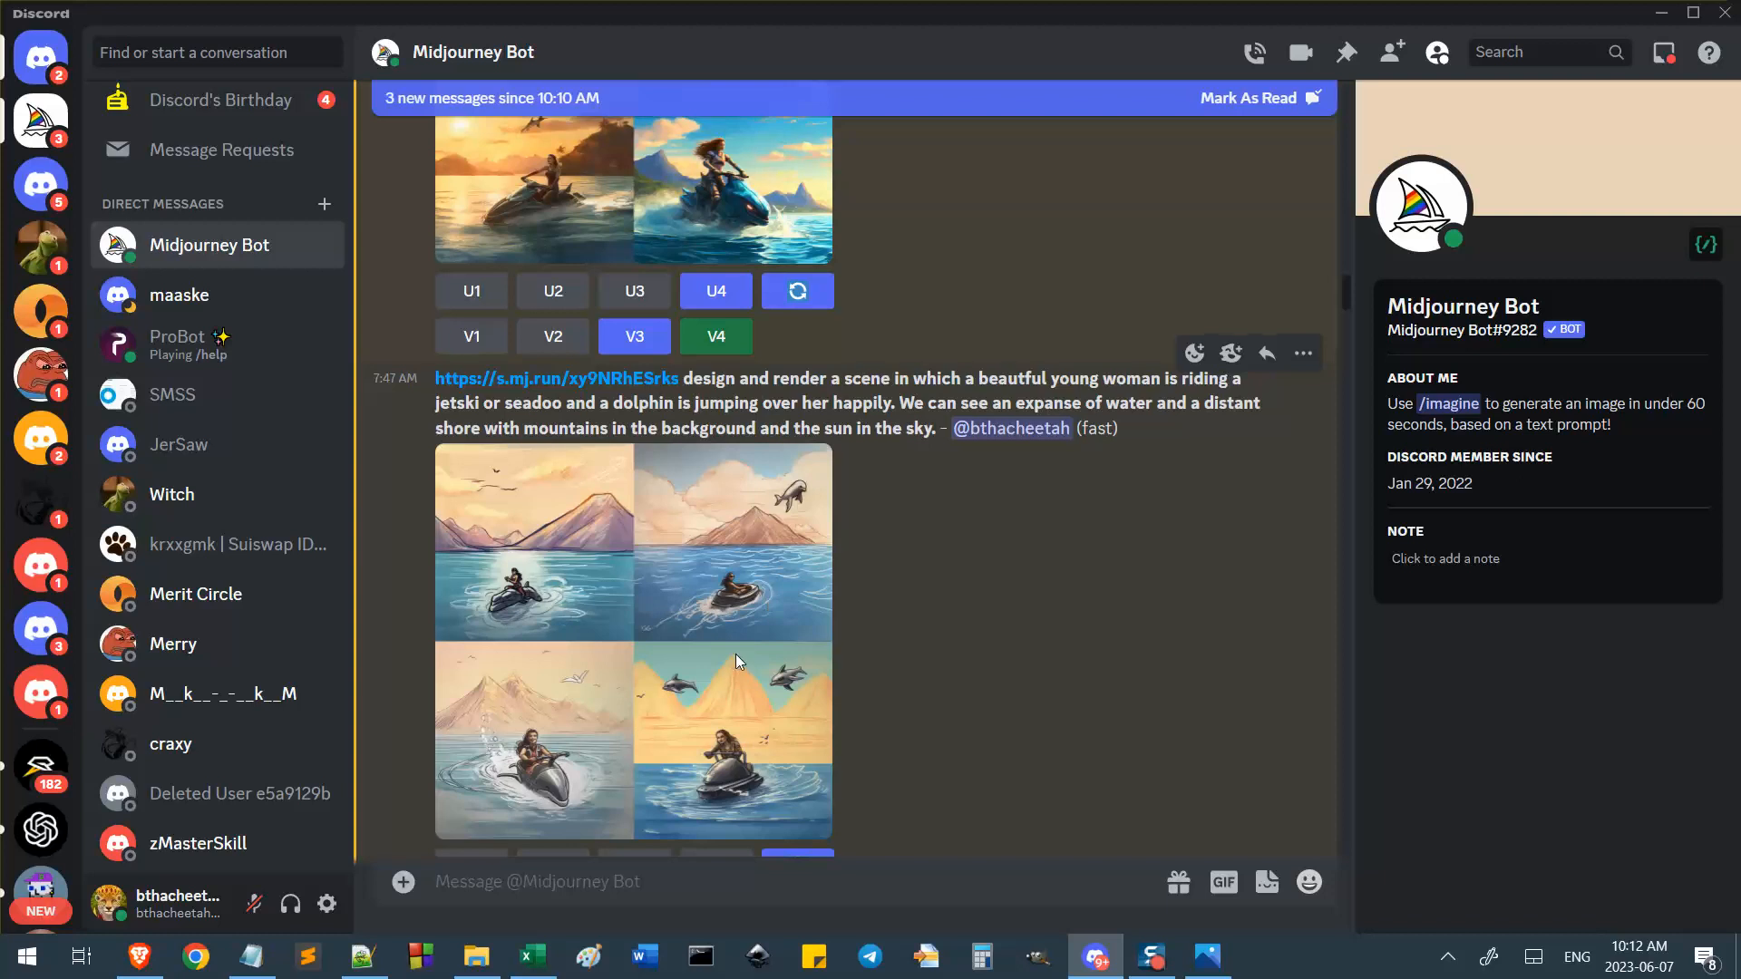
scroll(737, 660, up, 5)
scroll(736, 662, down, 6)
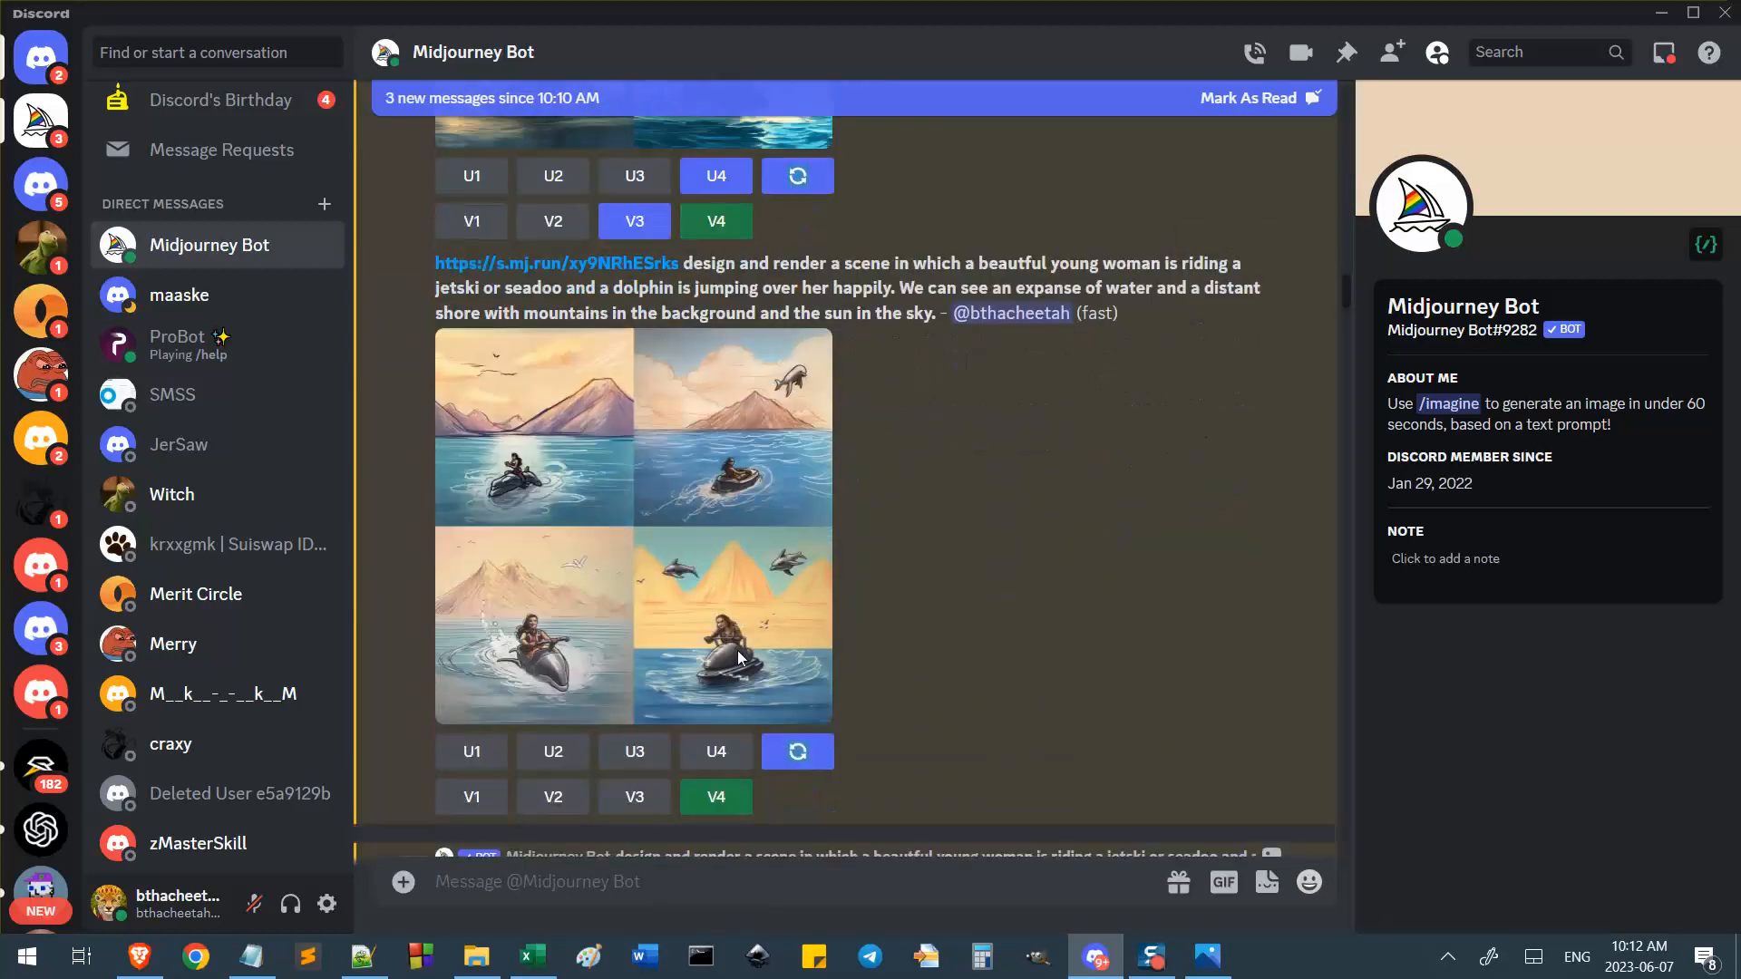
scroll(742, 559, down, 3)
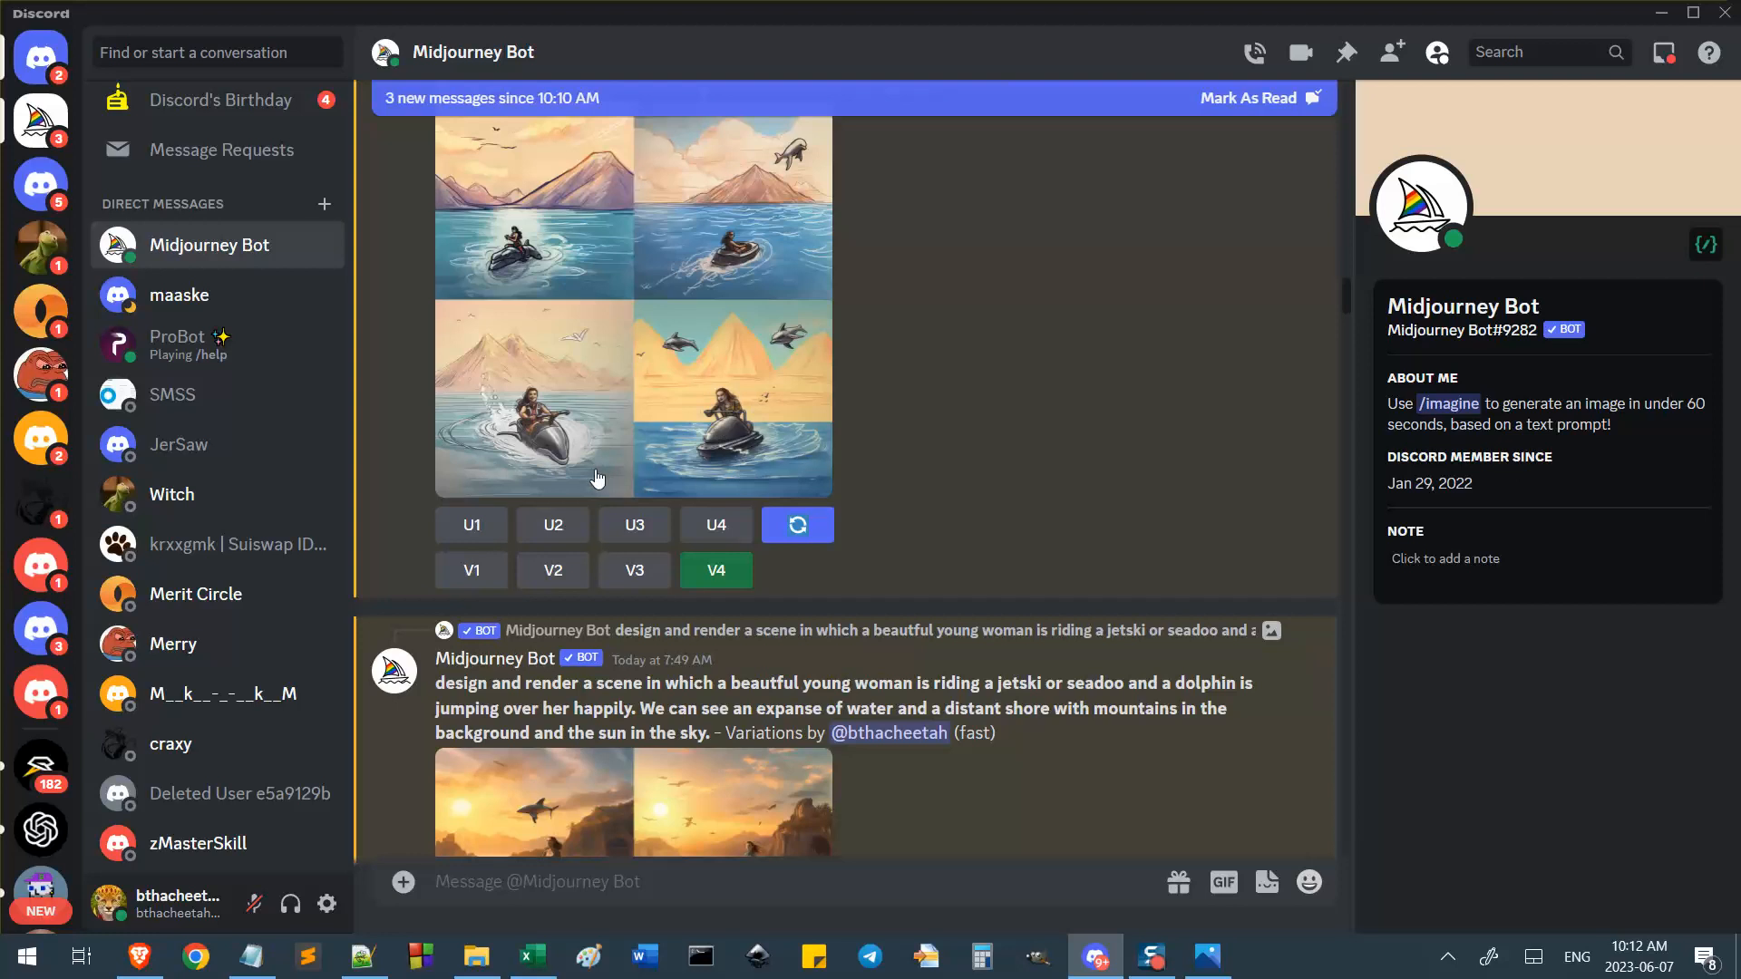
scroll(687, 502, up, 4)
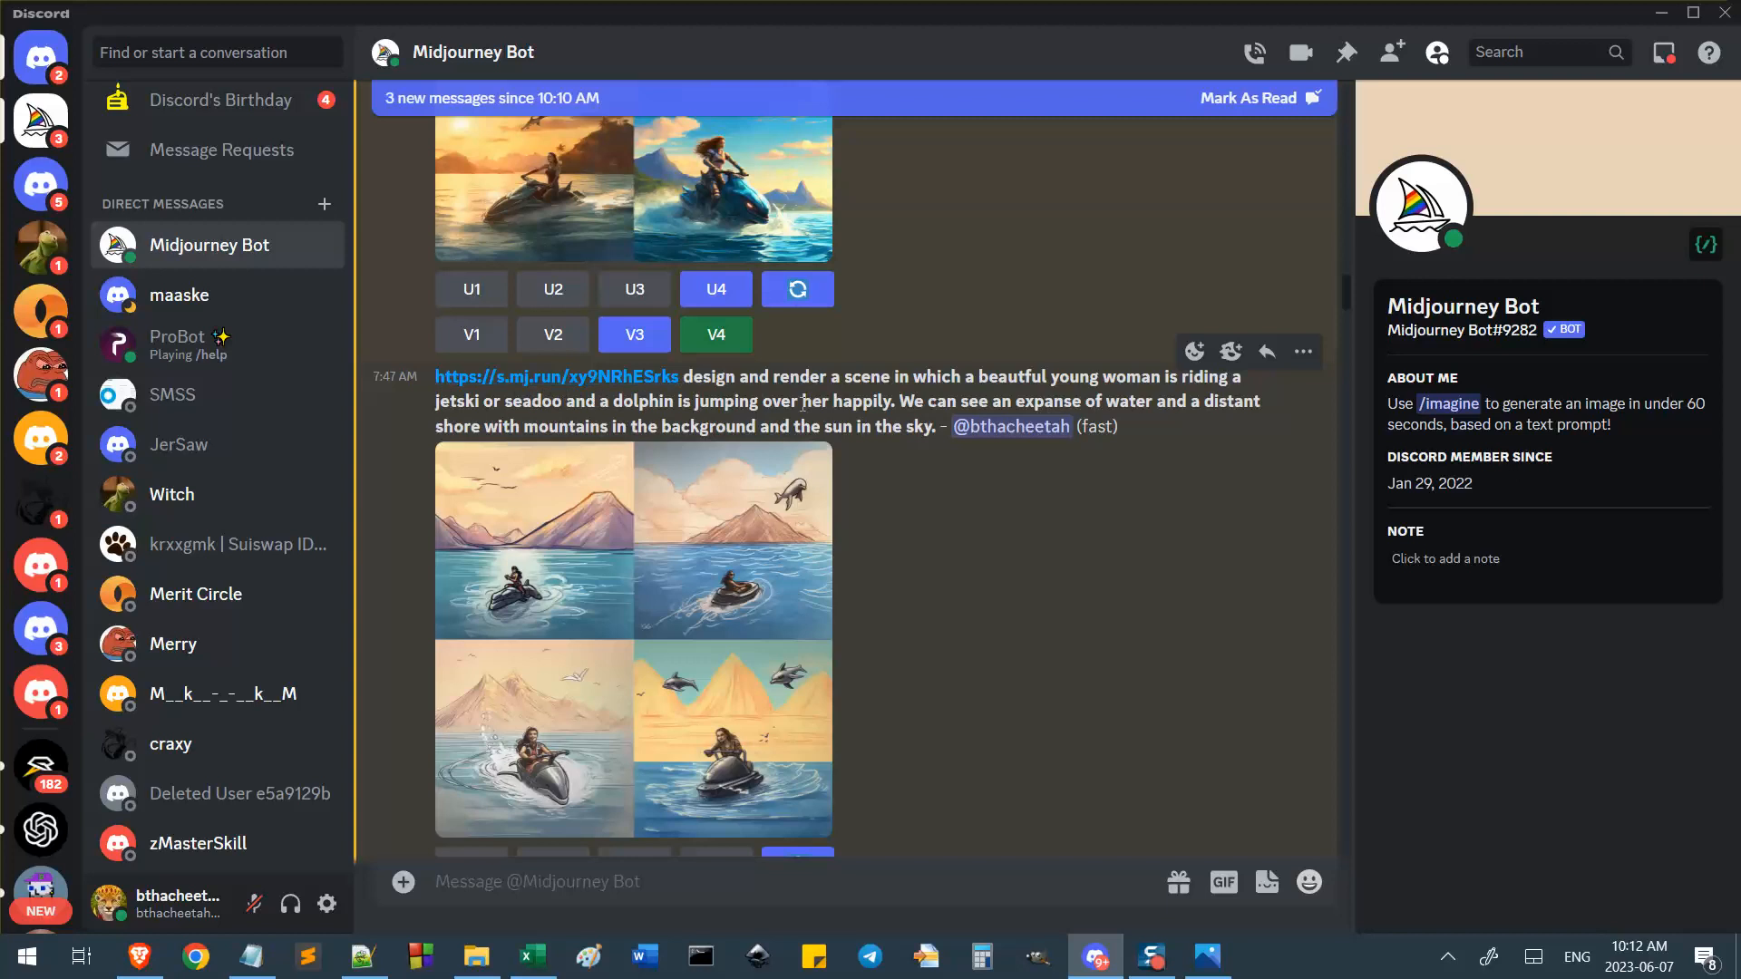
Copy the full 7:47 AM sketch-link prompt and paste it into a new /imagine prompt.
drag(934, 430, 434, 375)
click(875, 892)
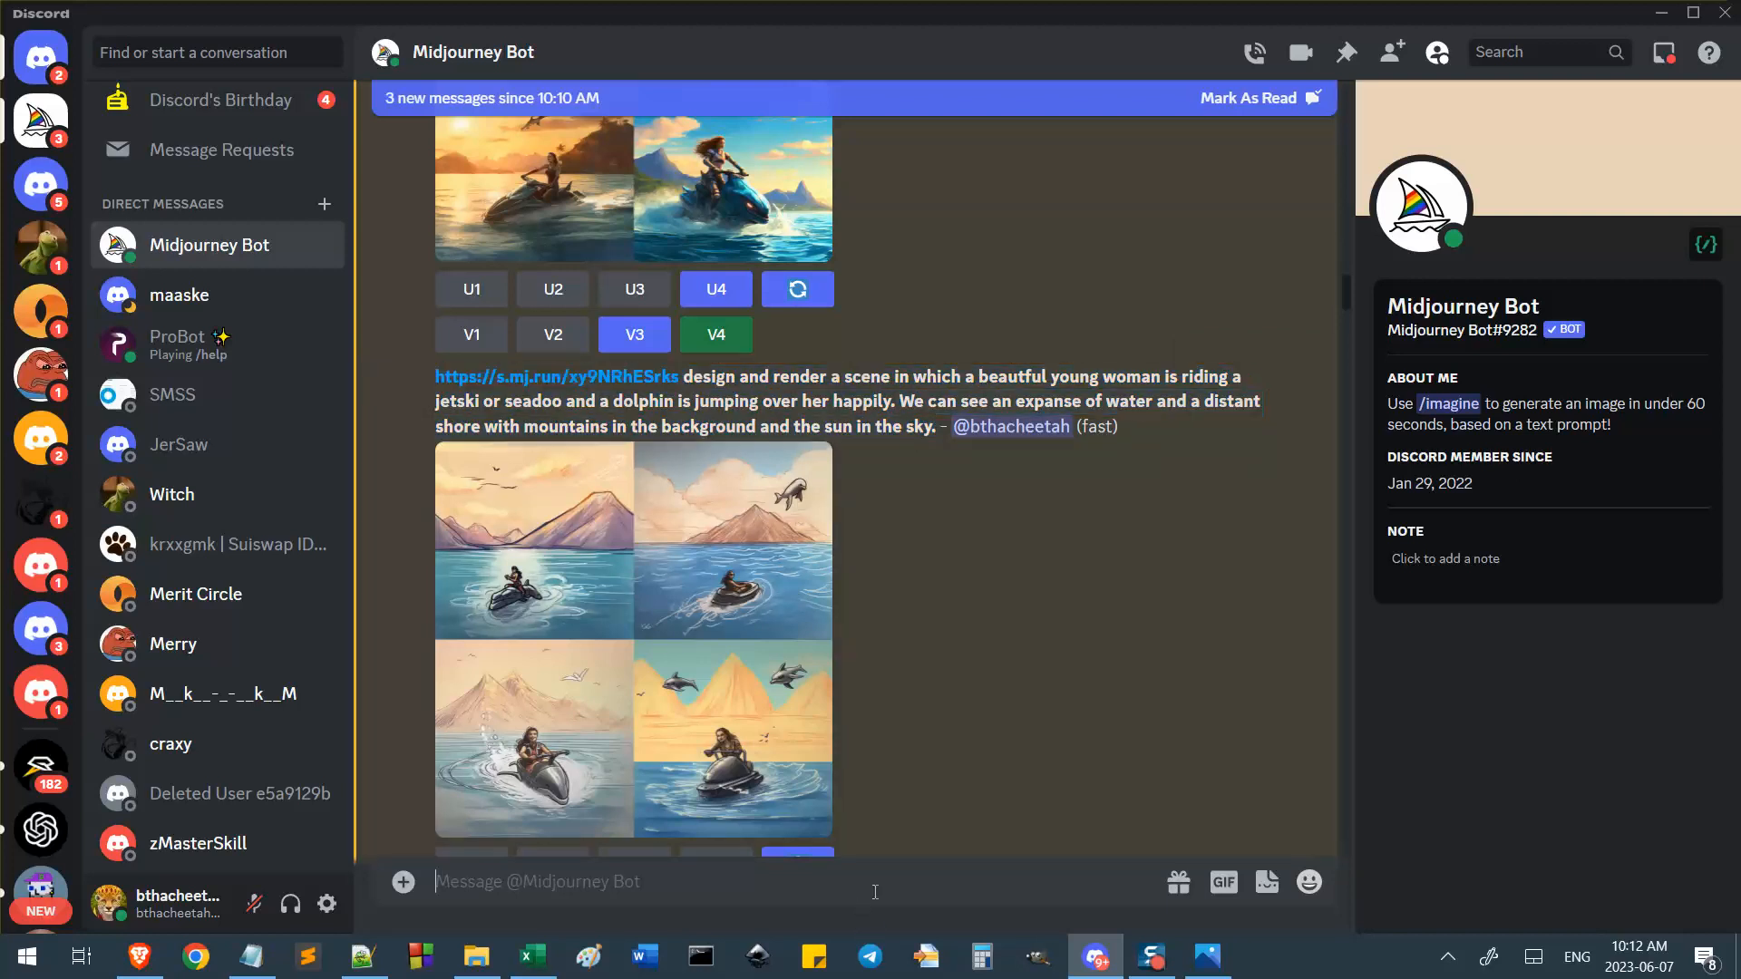
text(/im)
key(Tab)
key(ctrl+v)
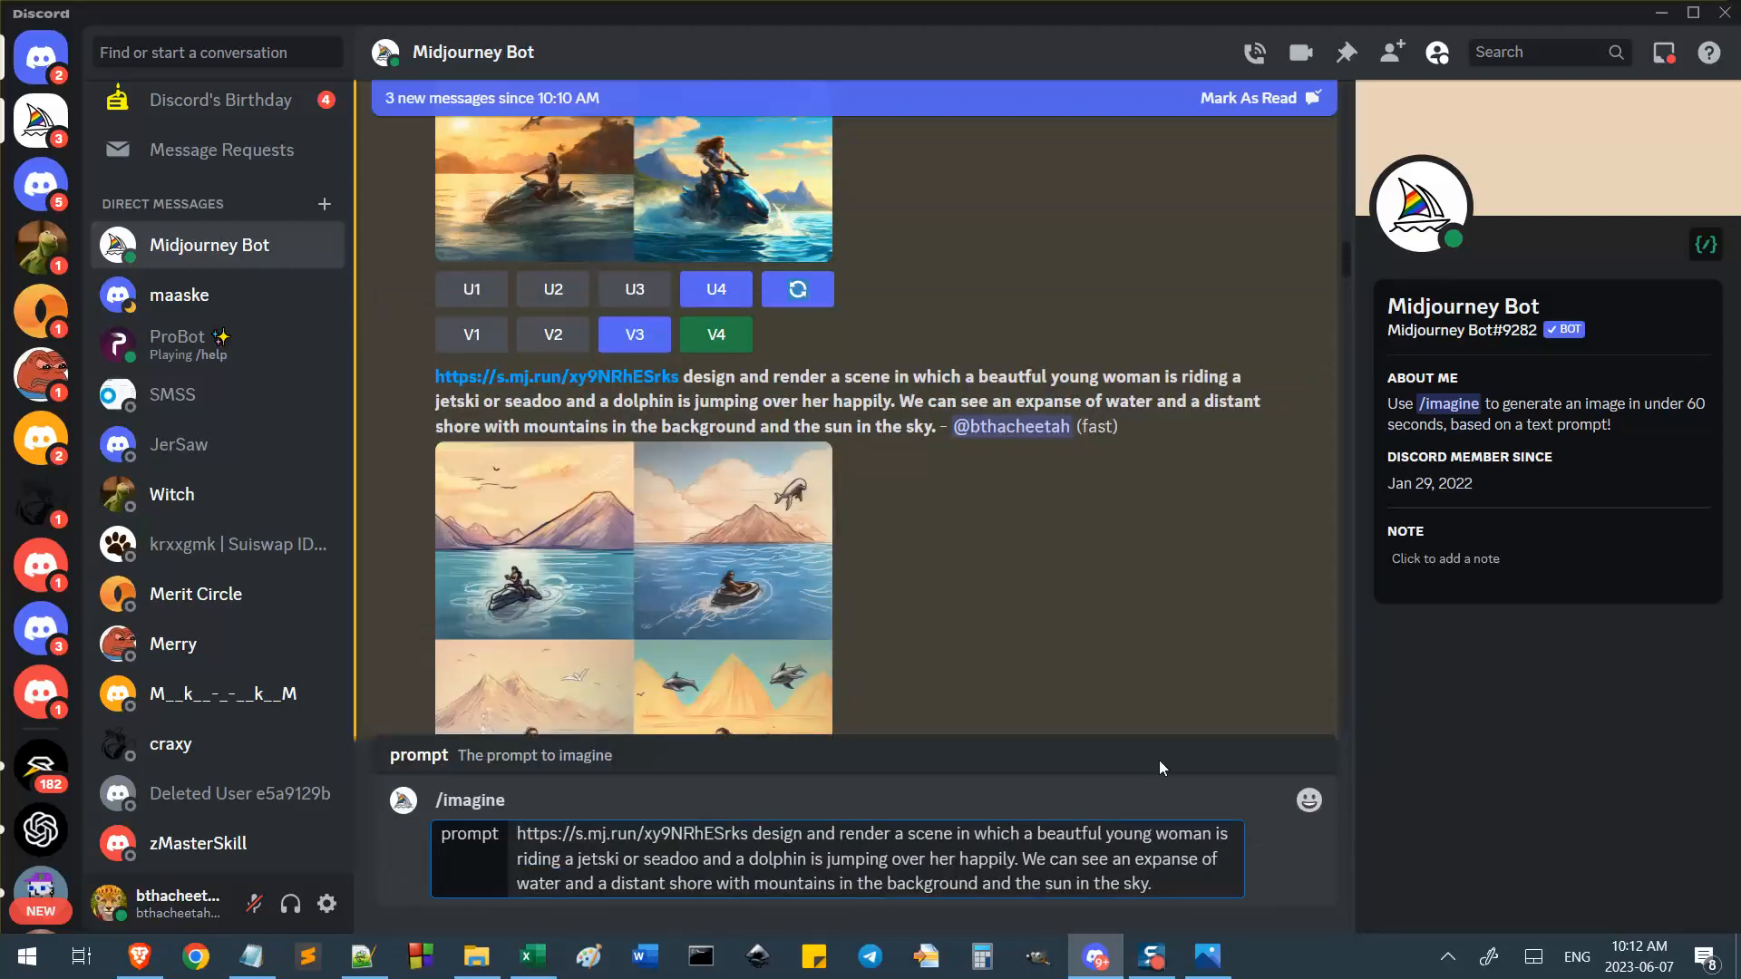
Correct "beautful" to "beautiful" in the sketch-link prompt, copy the whole corrected text and submit it.
click(1090, 827)
text(i)
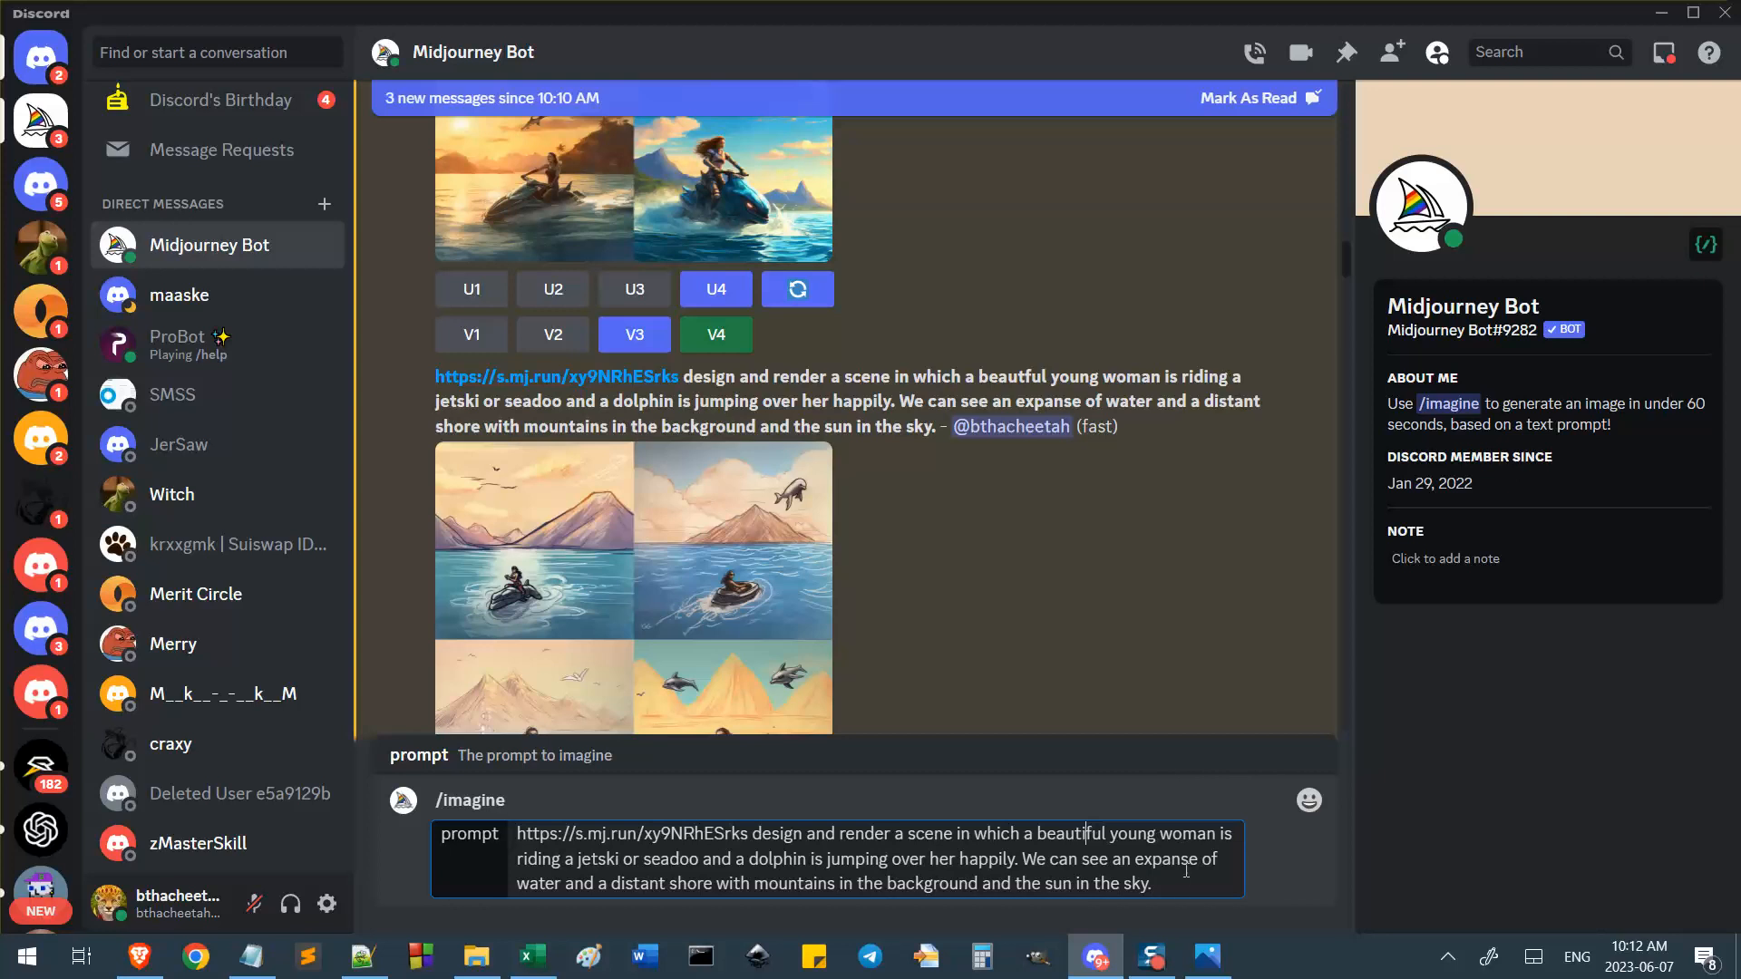
double_click(1089, 827)
click(1089, 827)
key(ctrl+a)
click(1032, 842)
drag(1151, 882, 527, 815)
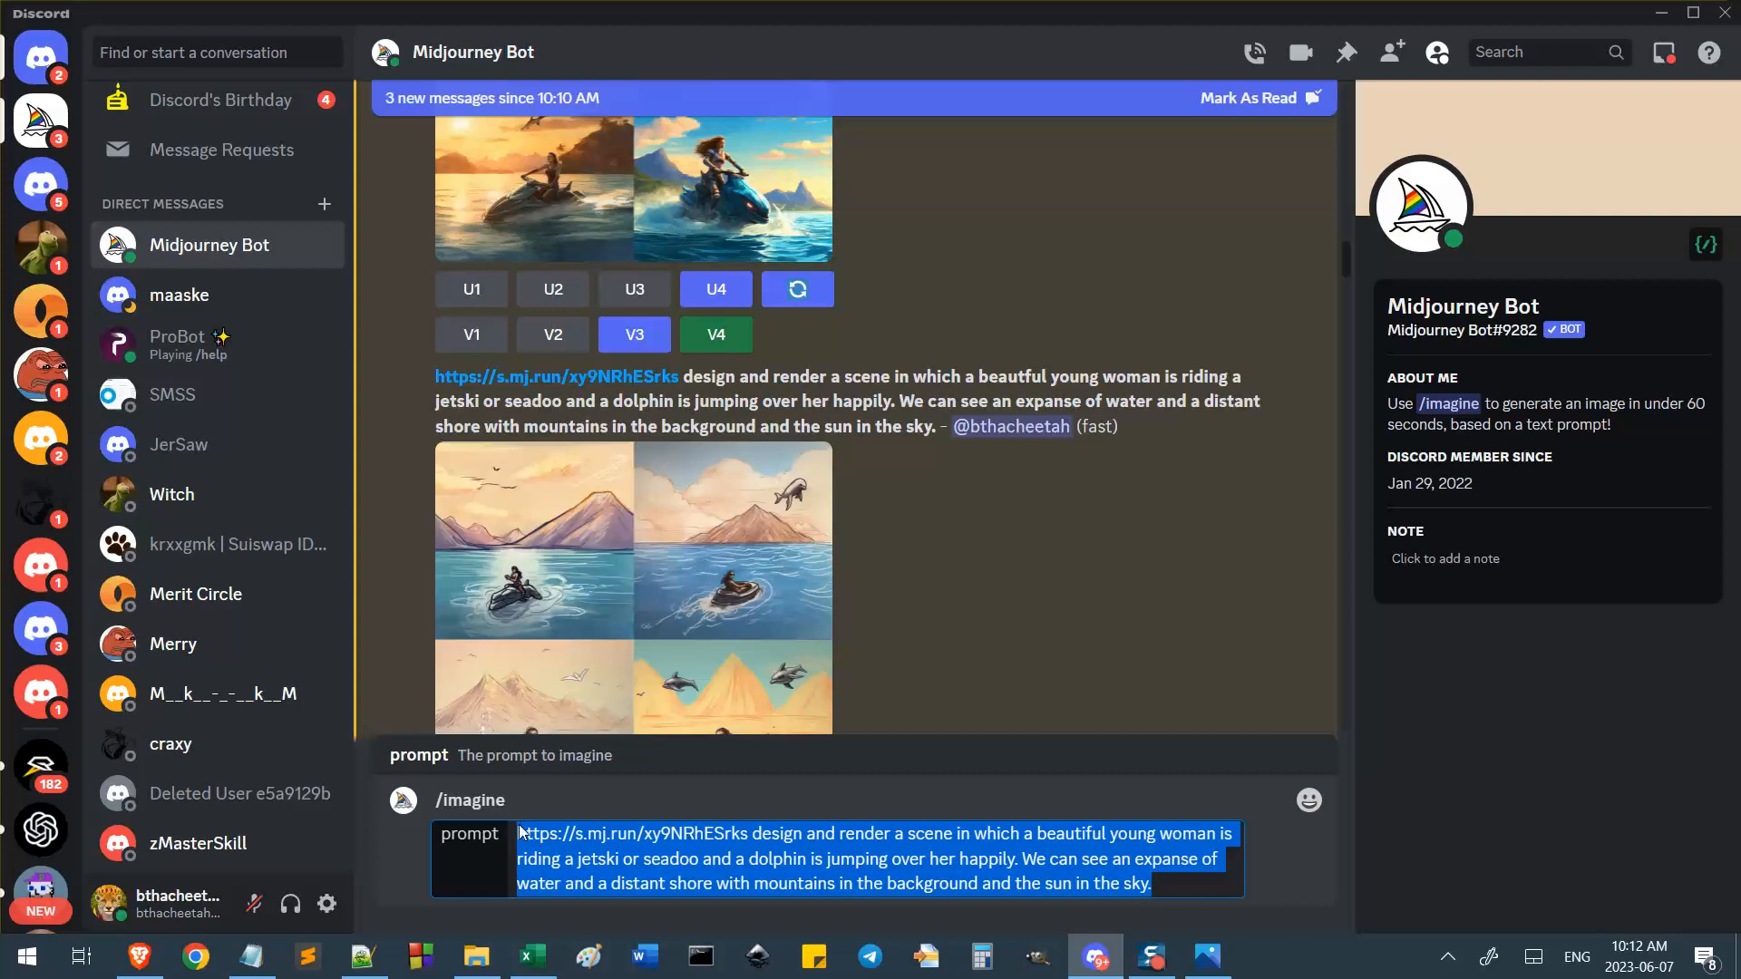
key(Return)
Submit the same corrected sketch-link prompt a second time with /imagine.
text(/im)
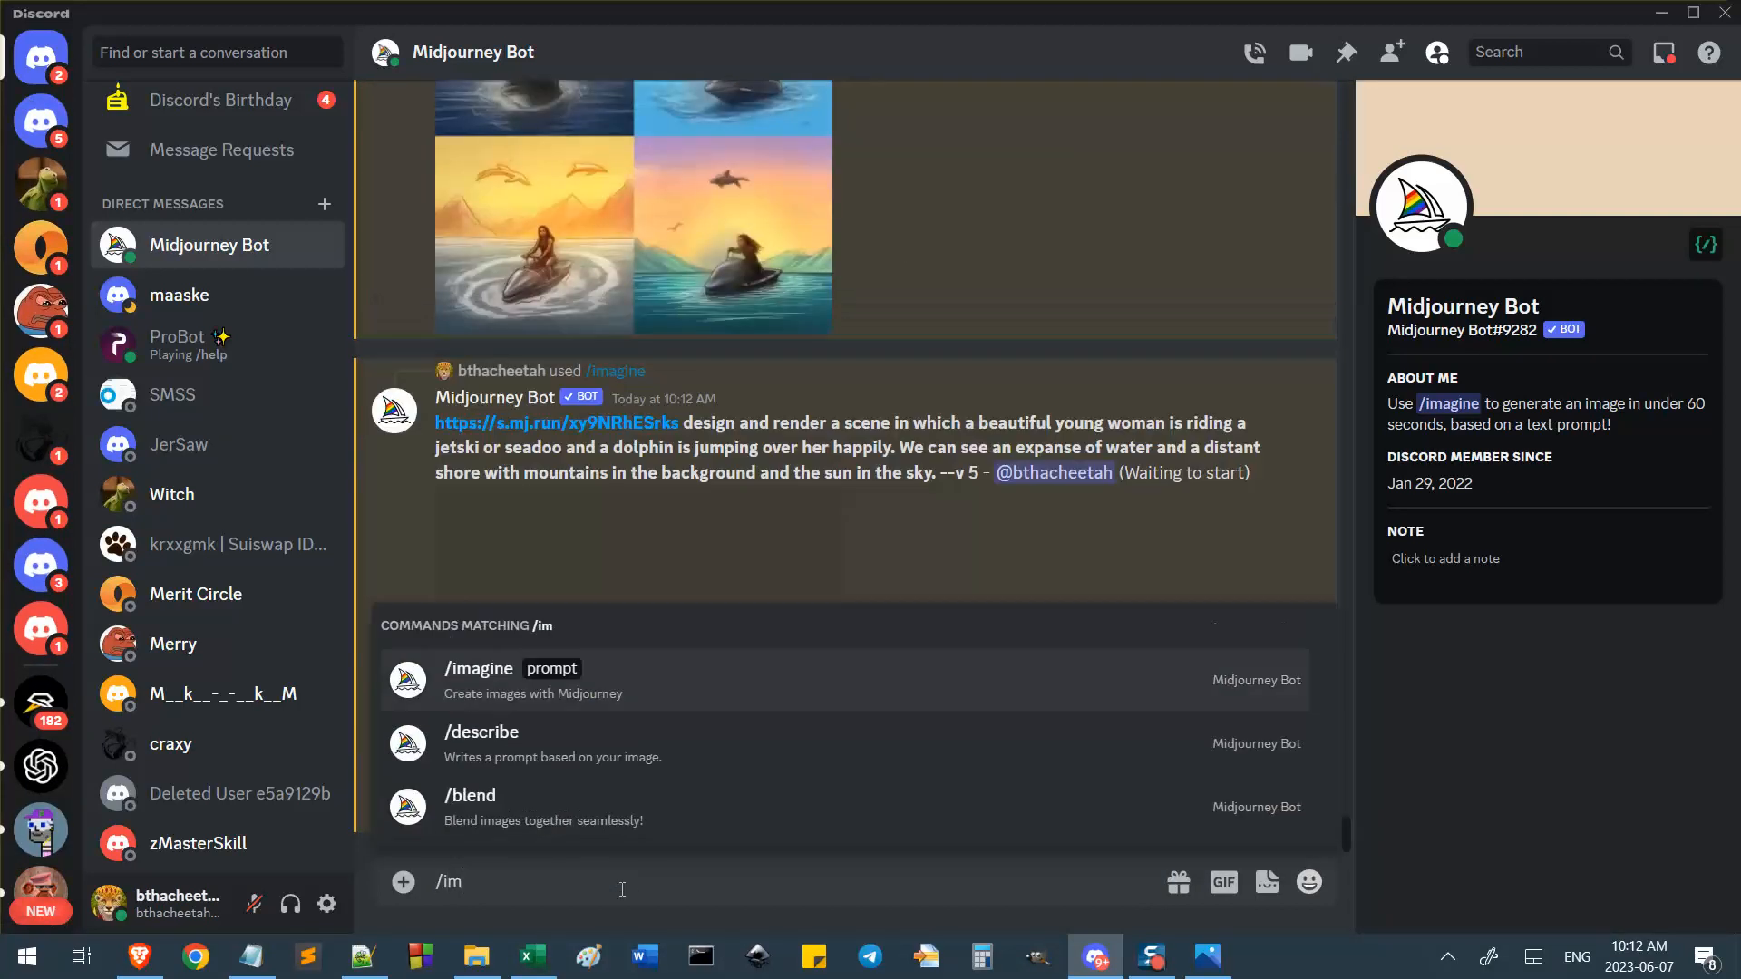
key(Tab)
key(Return)
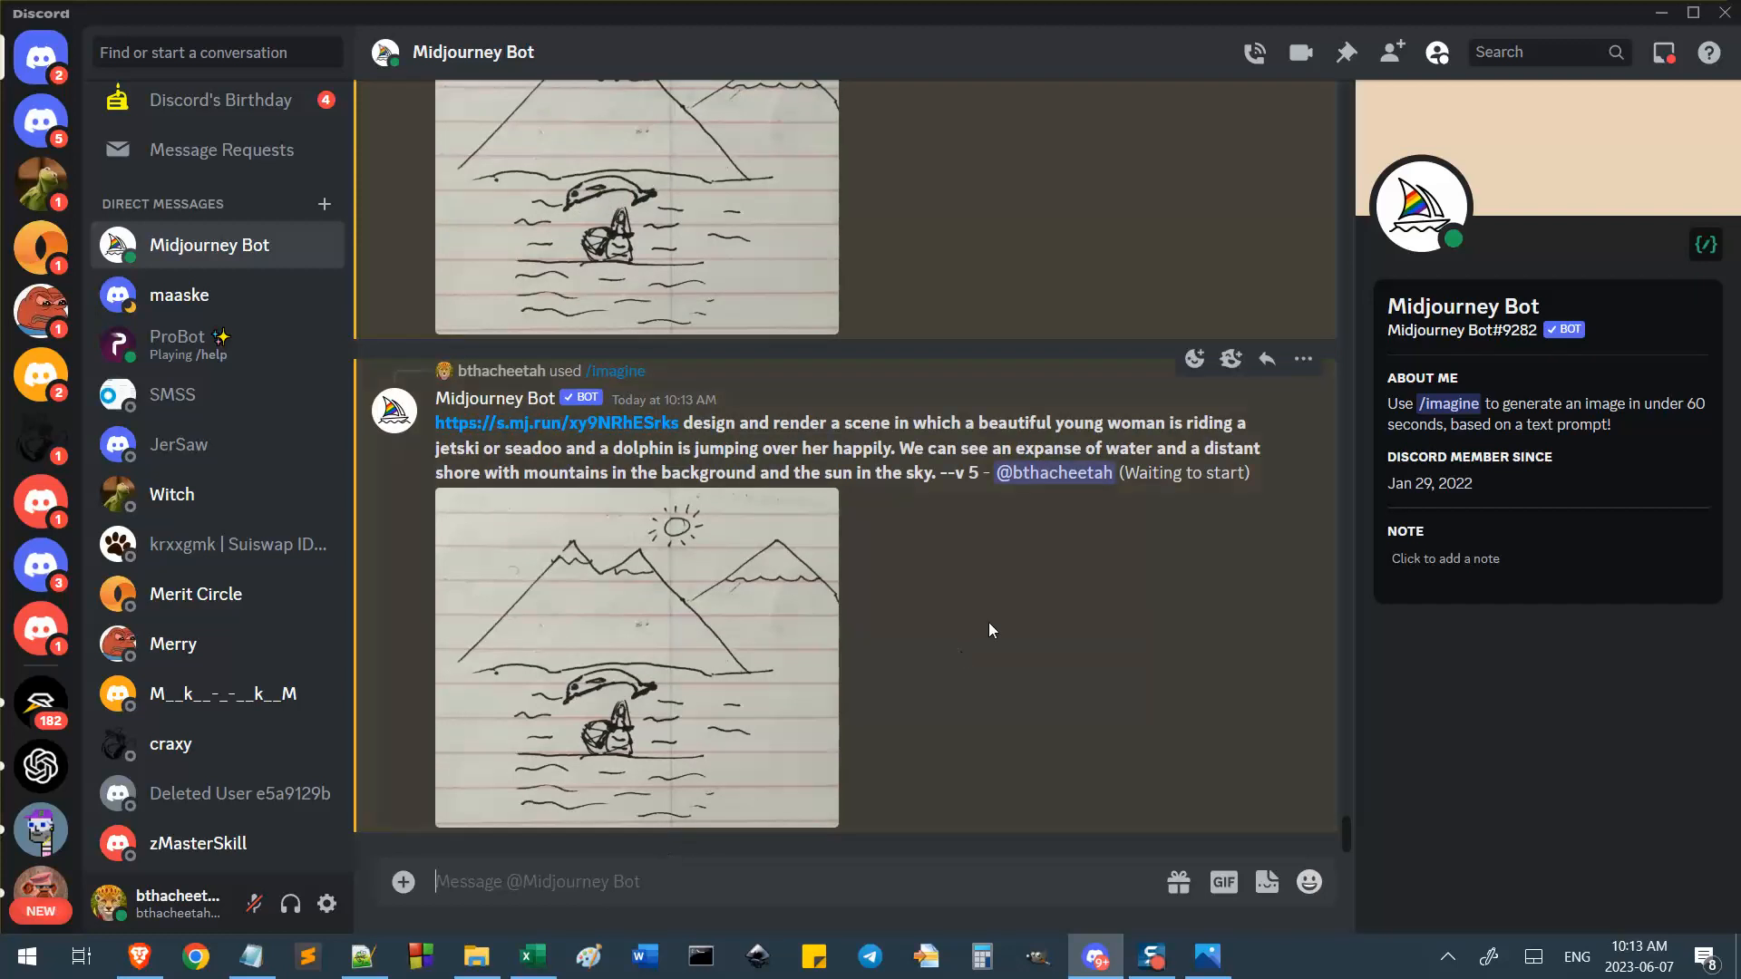
Look over the two newly submitted jobs and the earlier grids above them, glancing at the Midjourney gallery in the browser.
scroll(985, 680, up, 3)
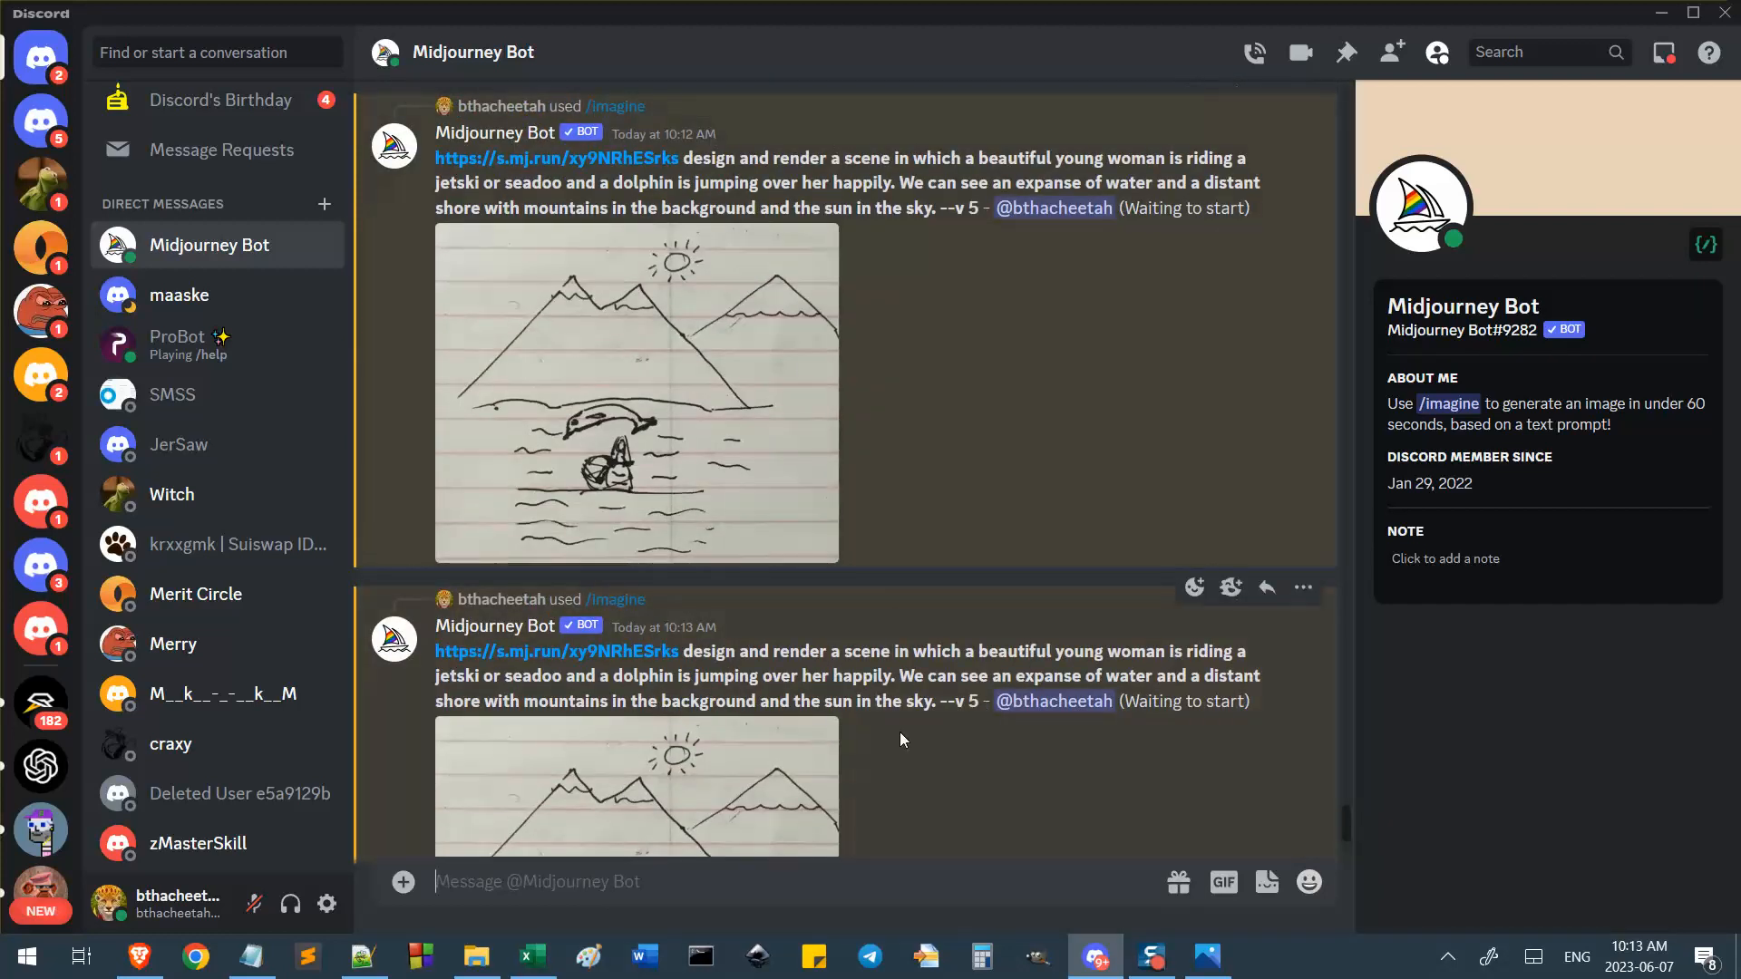
scroll(1036, 610, up, 2)
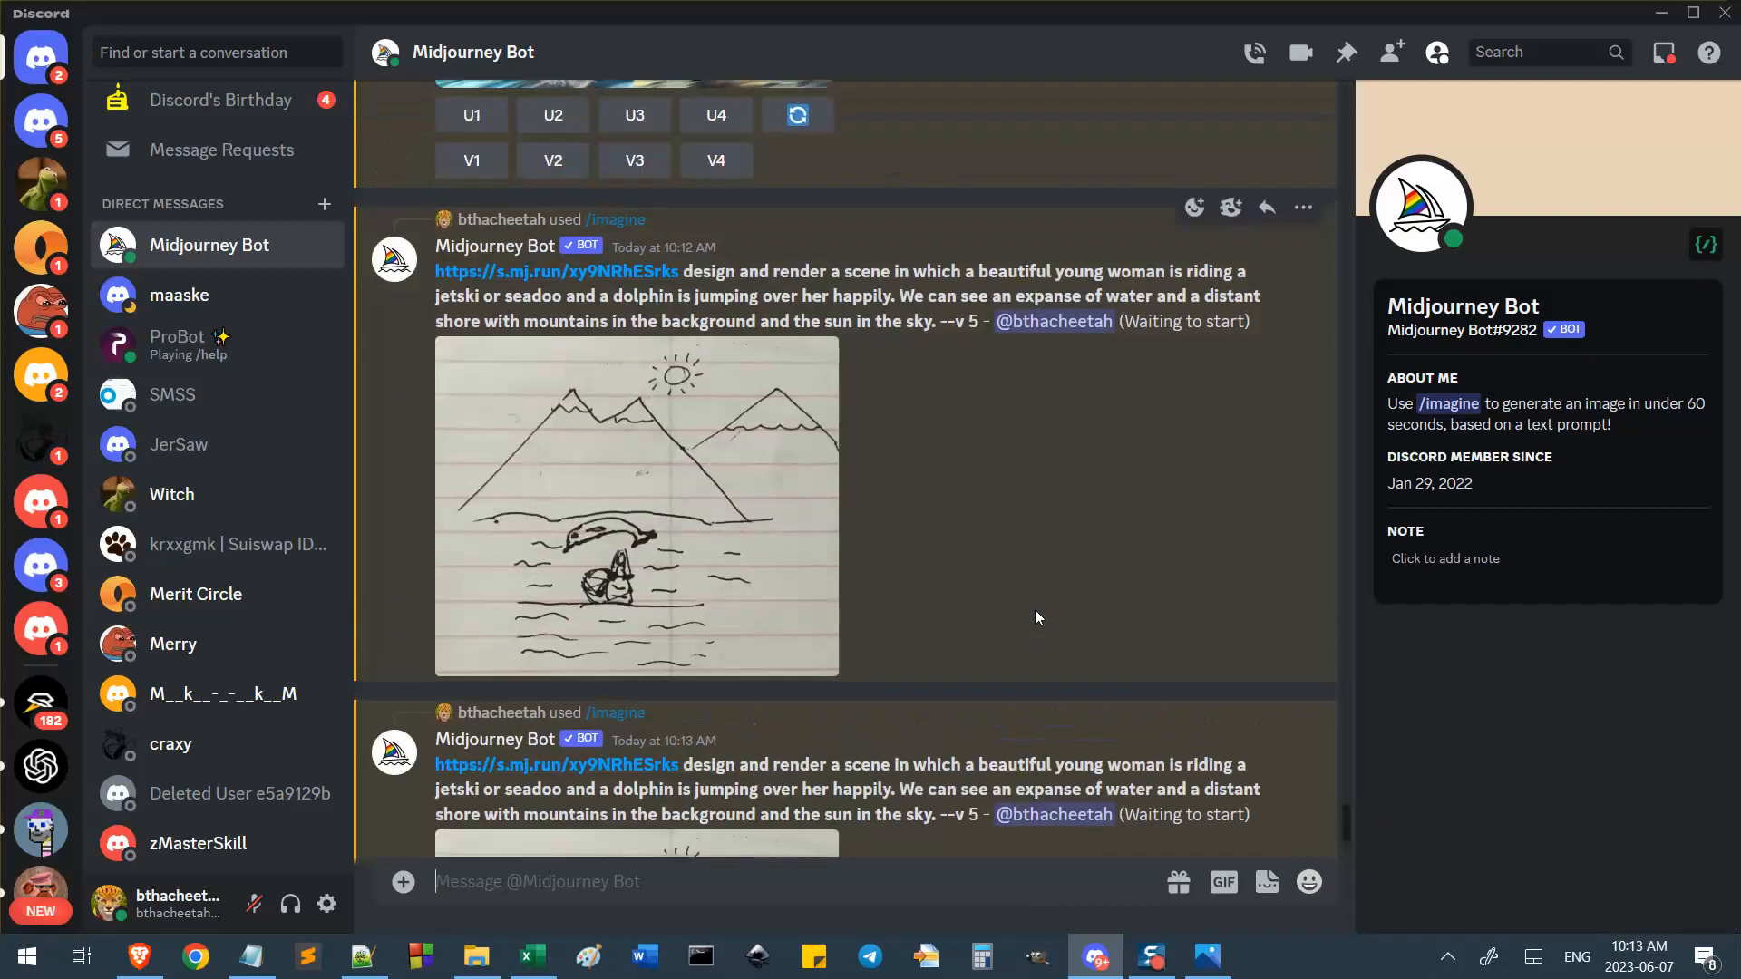
scroll(1036, 609, up, 5)
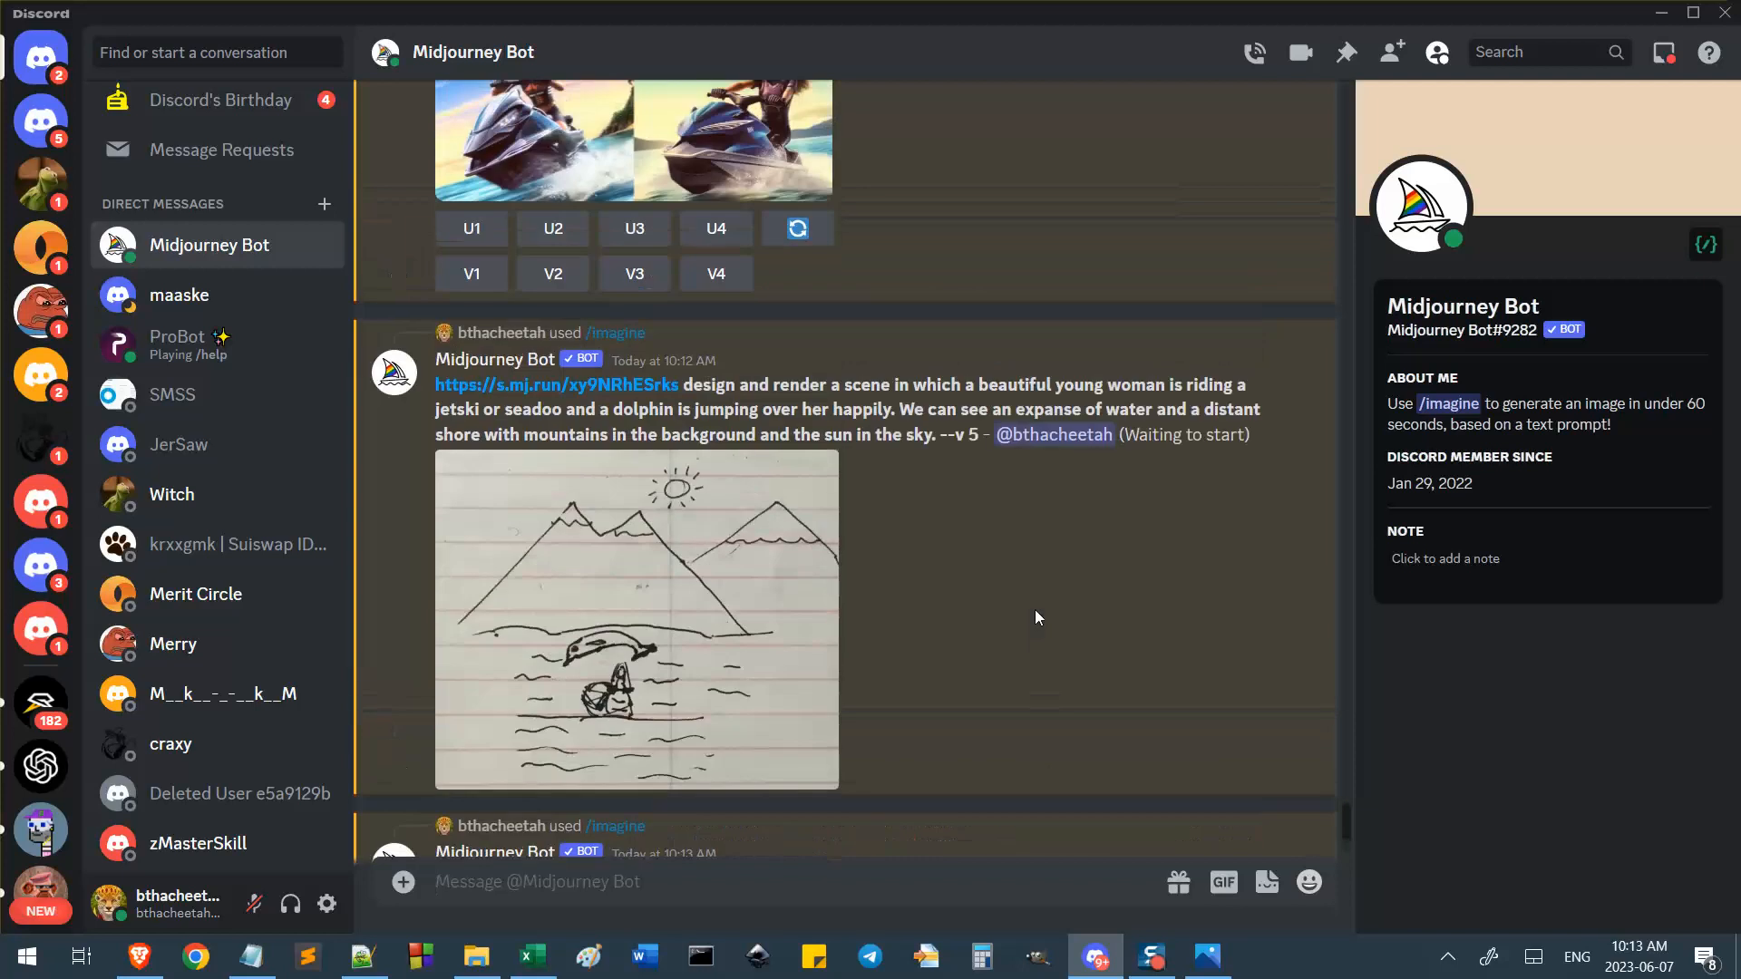
scroll(957, 653, up, 5)
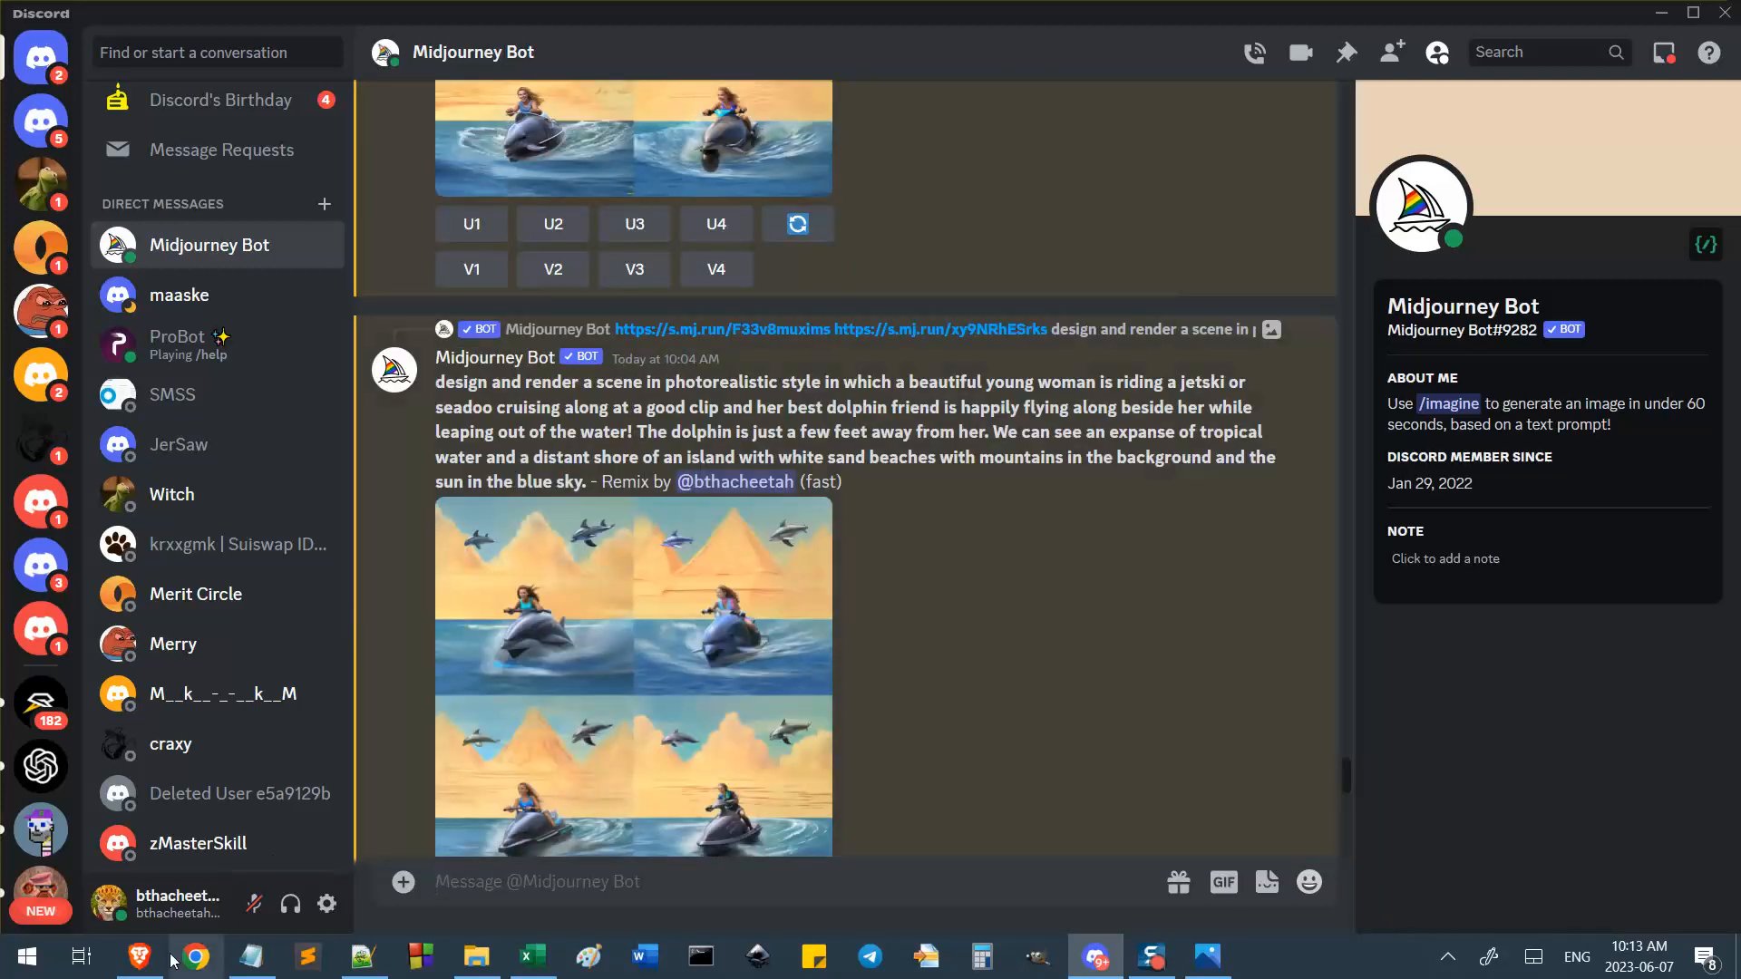
click(138, 957)
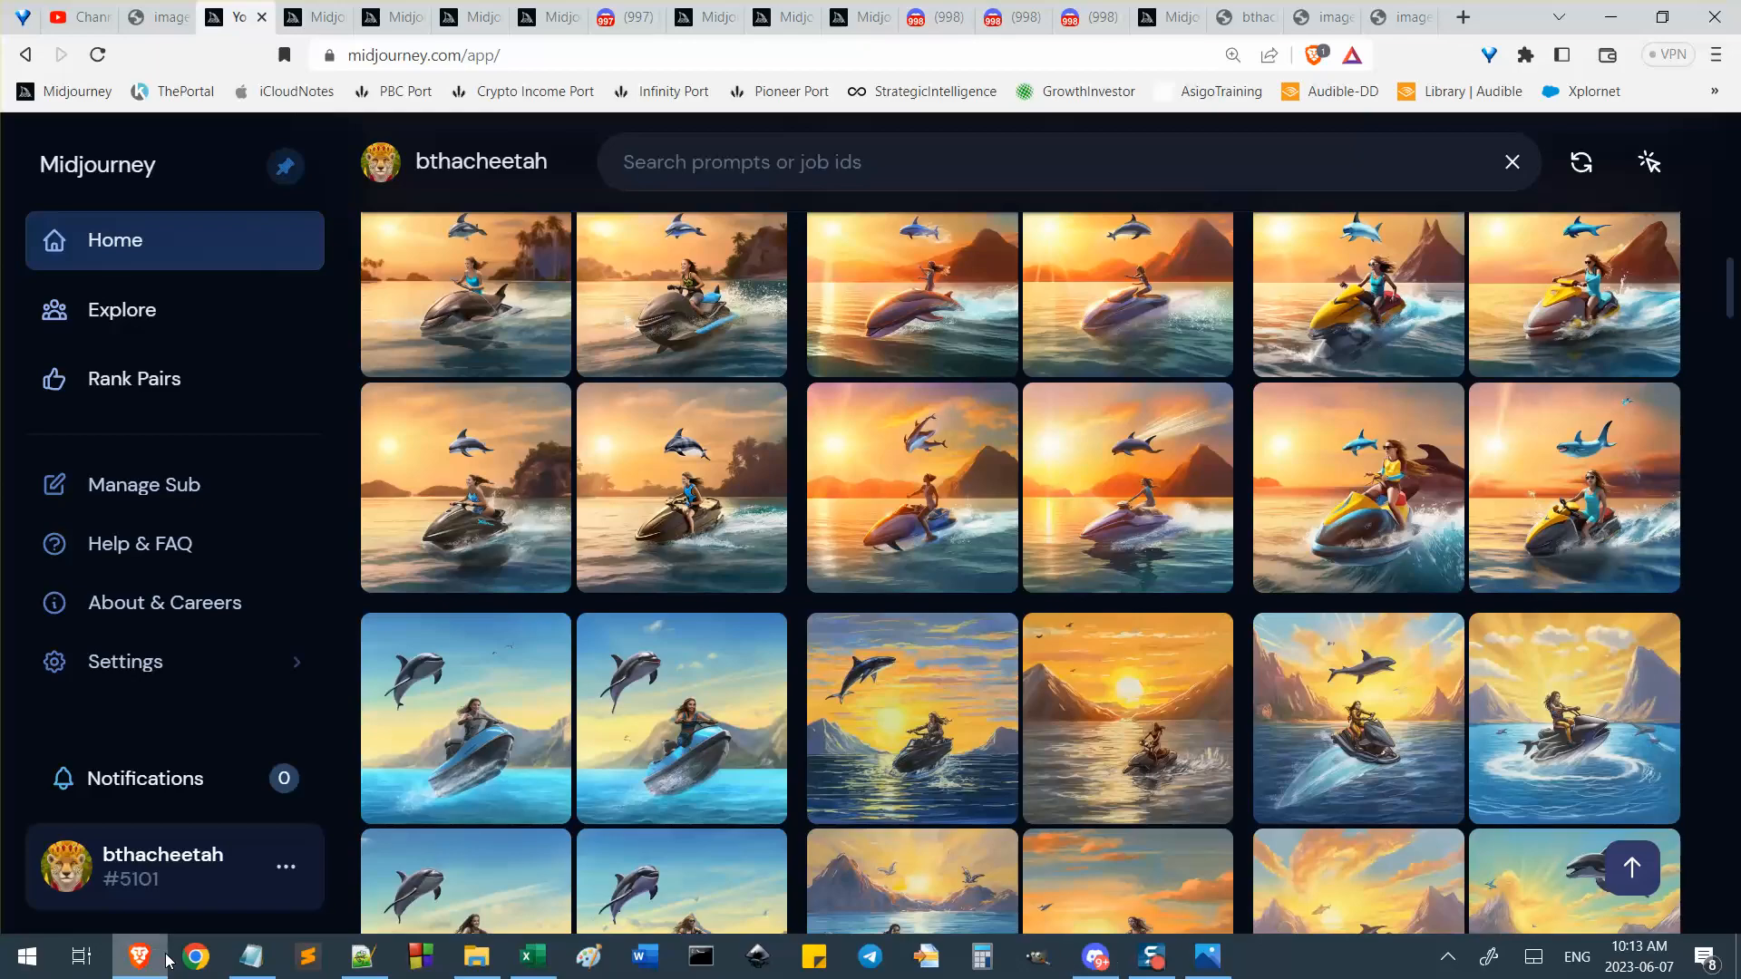
click(1095, 956)
scroll(1175, 590, up, 3)
scroll(1164, 603, up, 15)
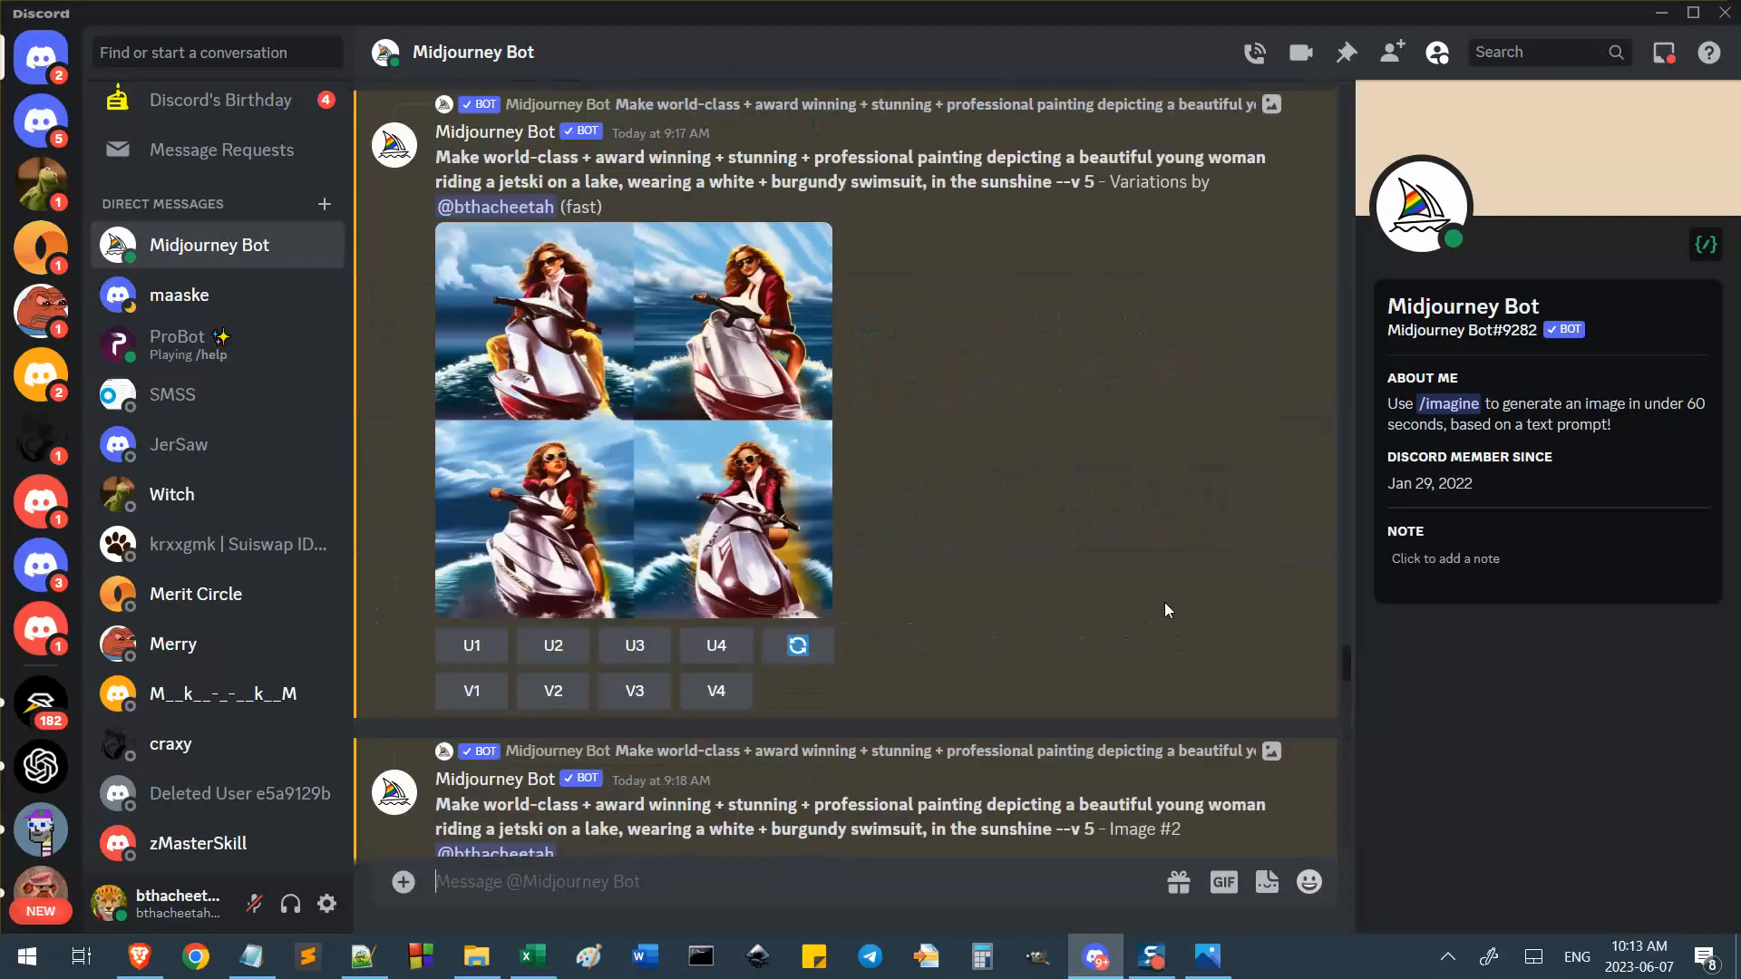
scroll(1134, 663, down, 20)
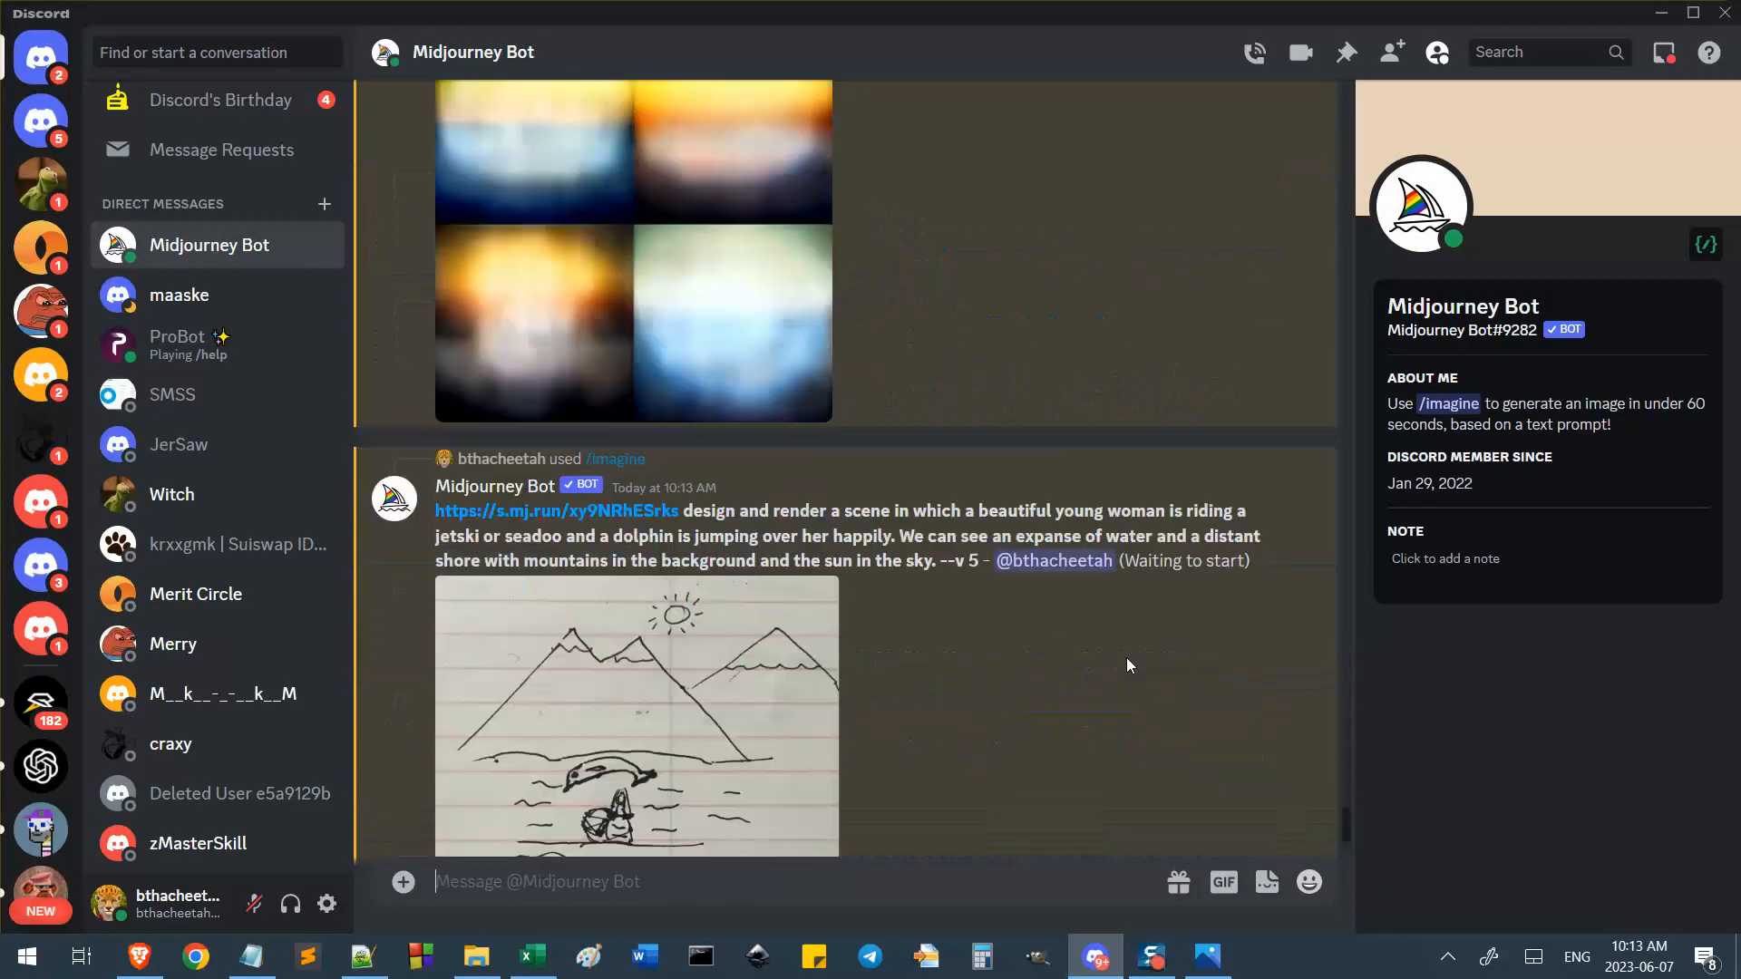
scroll(857, 625, up, 7)
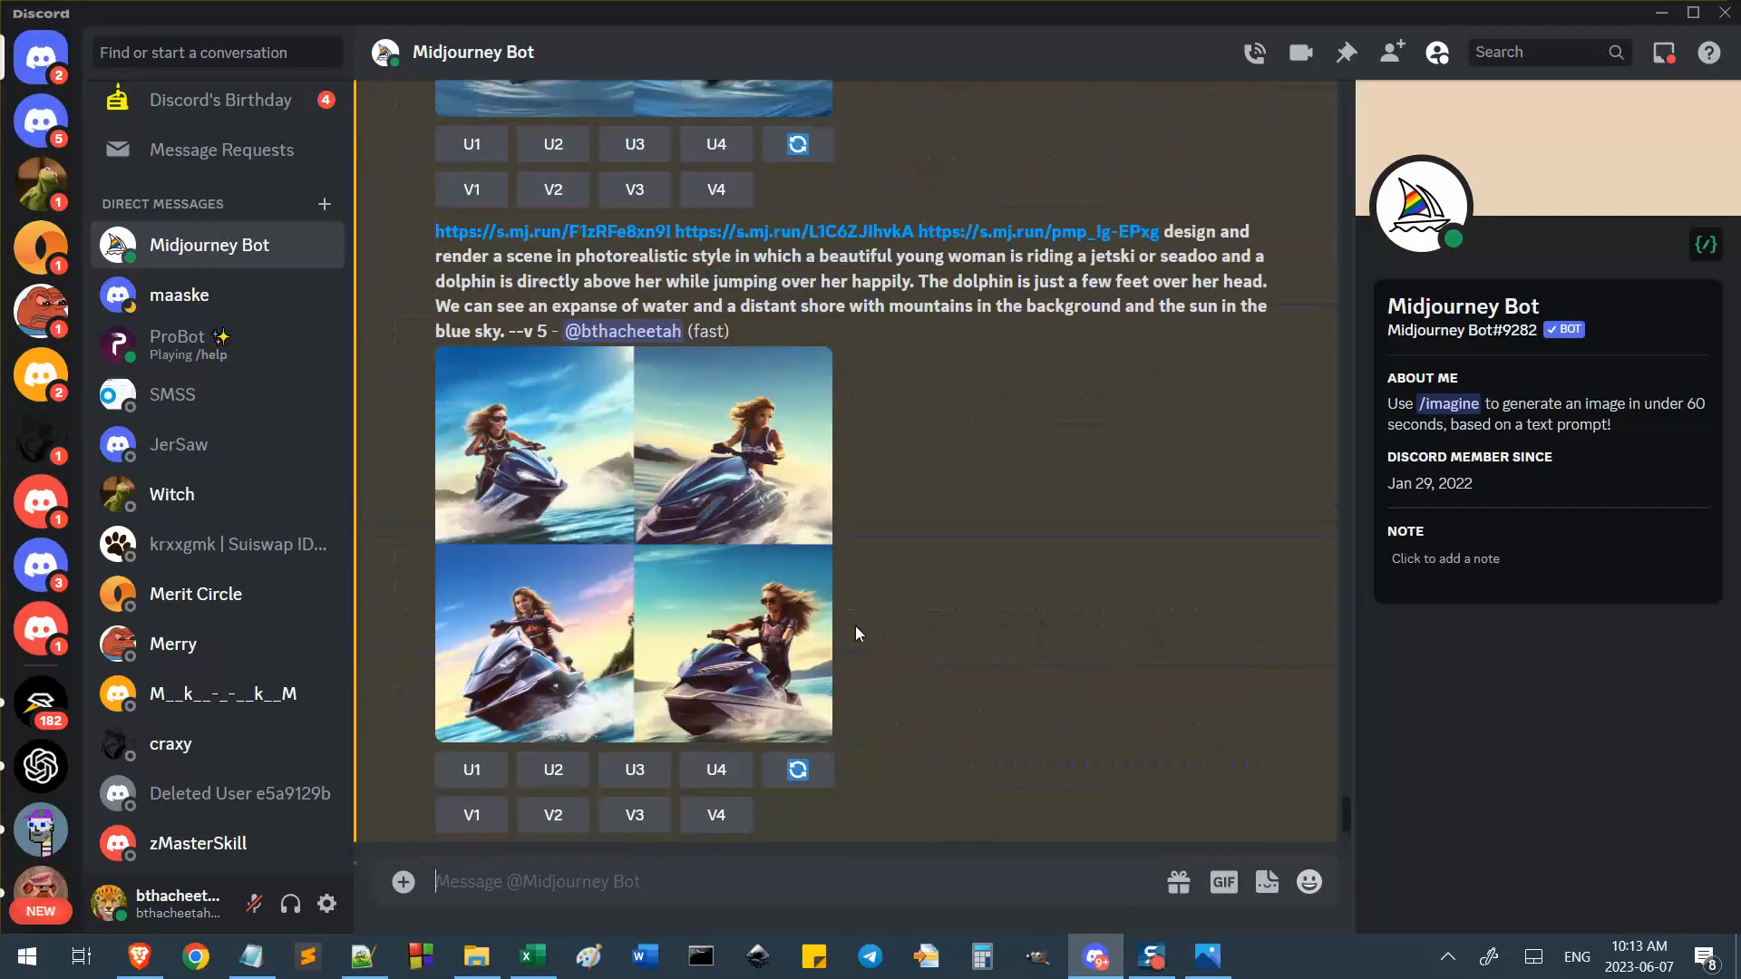
Review the progression from the 7:47 AM text-only and sketch-link grids to the 7:49 AM variations and the 7:51 AM sketch-link grid.
scroll(1041, 372, up, 12)
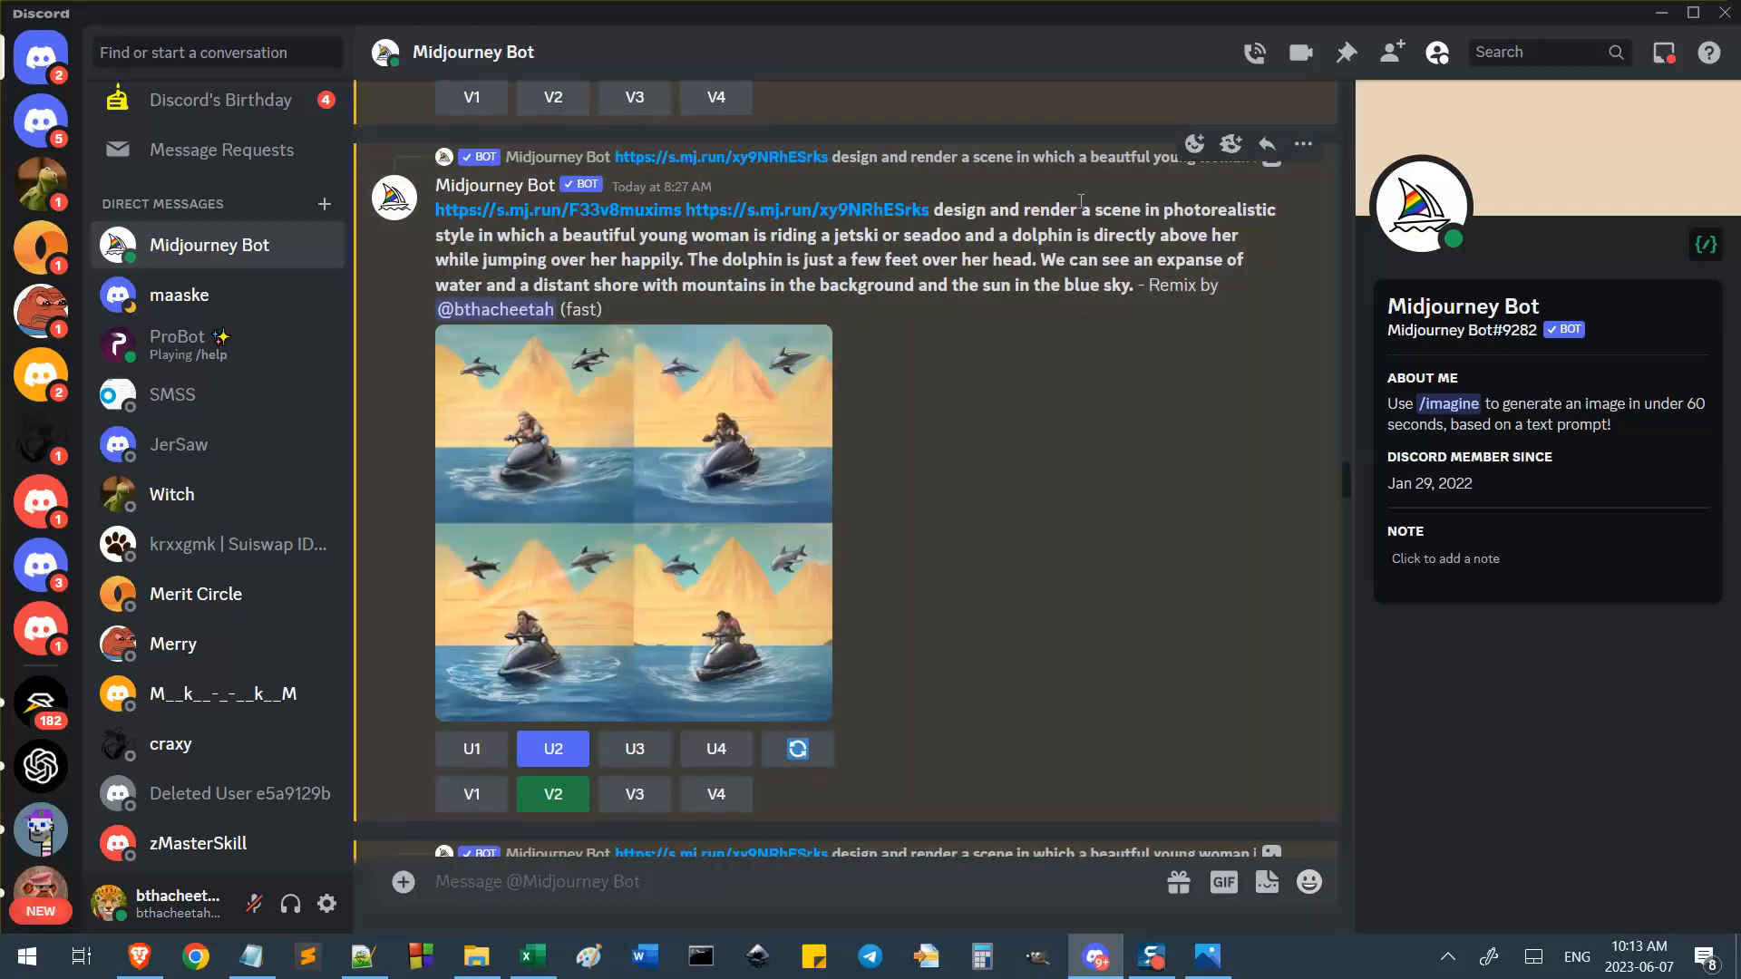
scroll(1031, 156, up, 10)
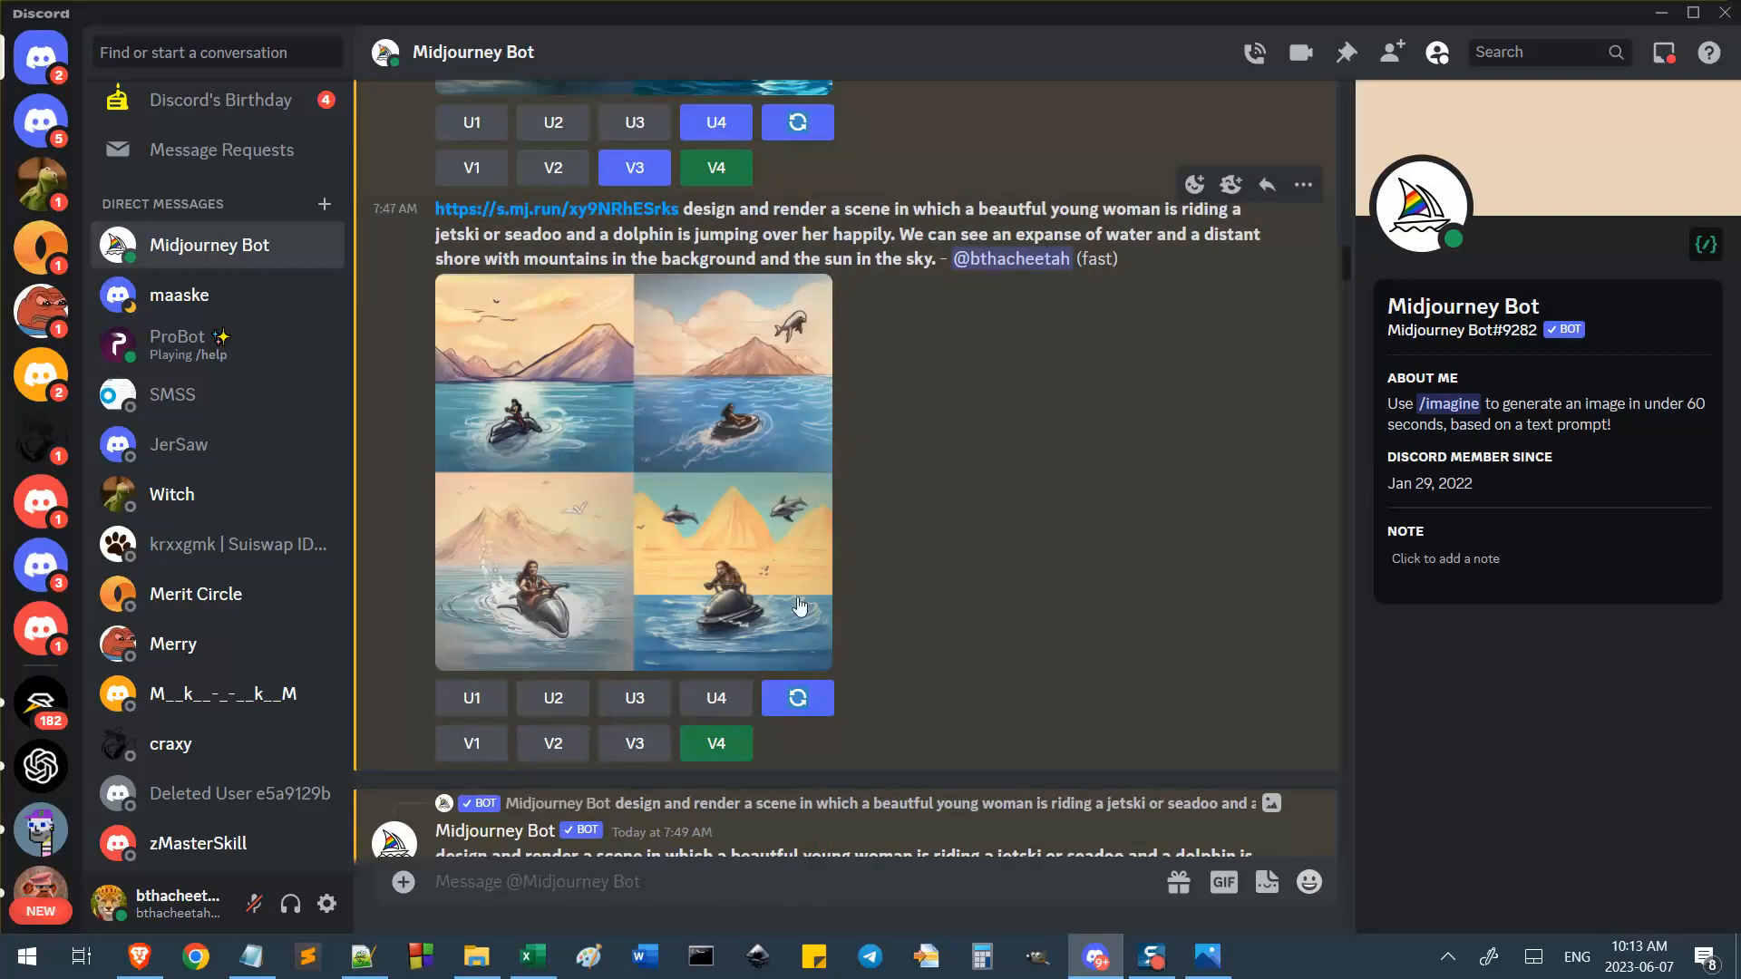
scroll(722, 592, up, 4)
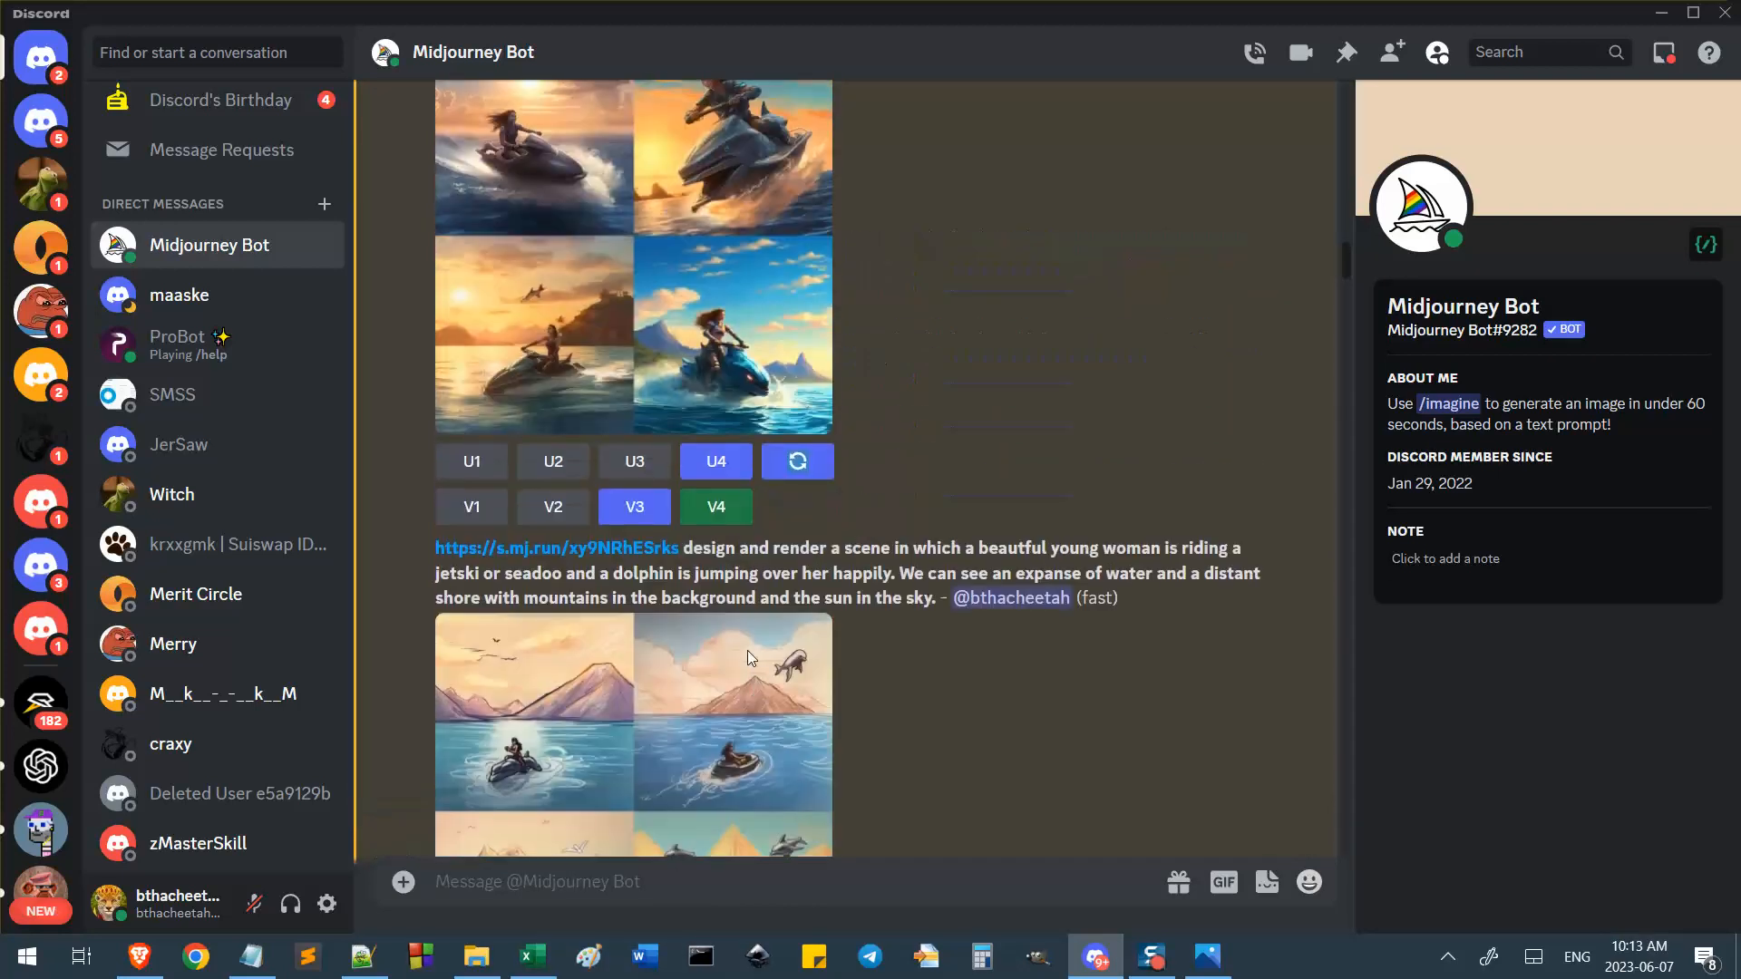
scroll(752, 731, up, 6)
scroll(752, 731, down, 7)
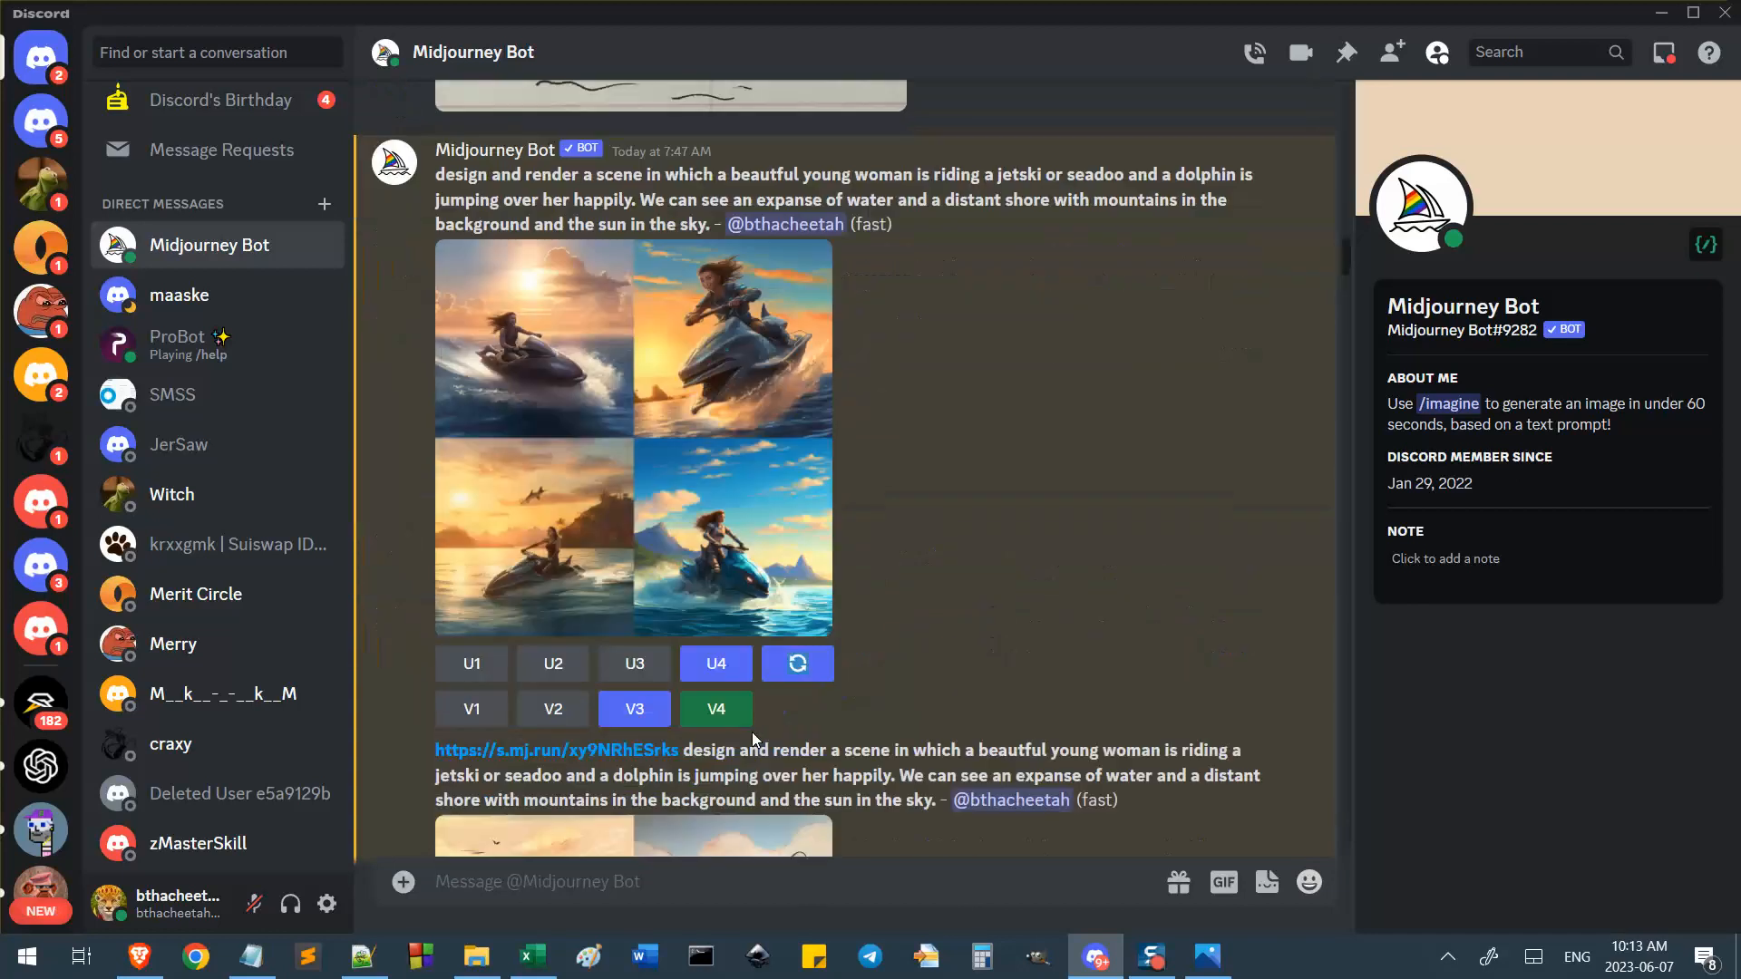
scroll(752, 732, up, 1)
scroll(758, 671, down, 5)
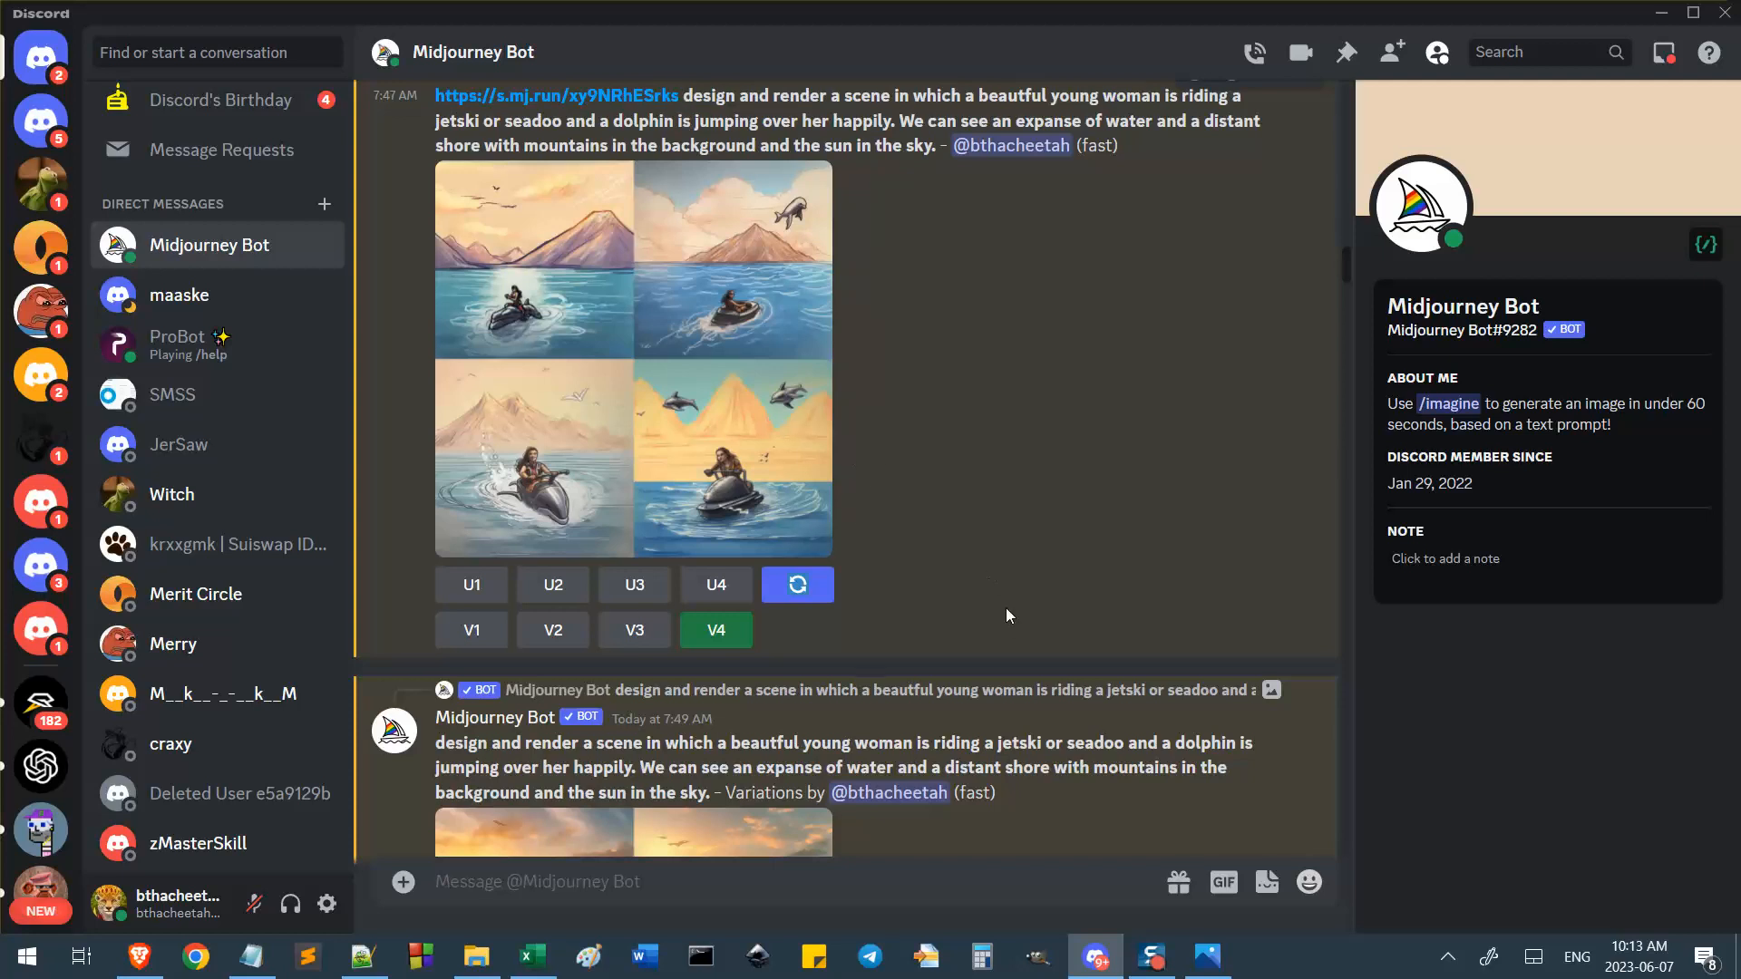
scroll(931, 599, down, 2)
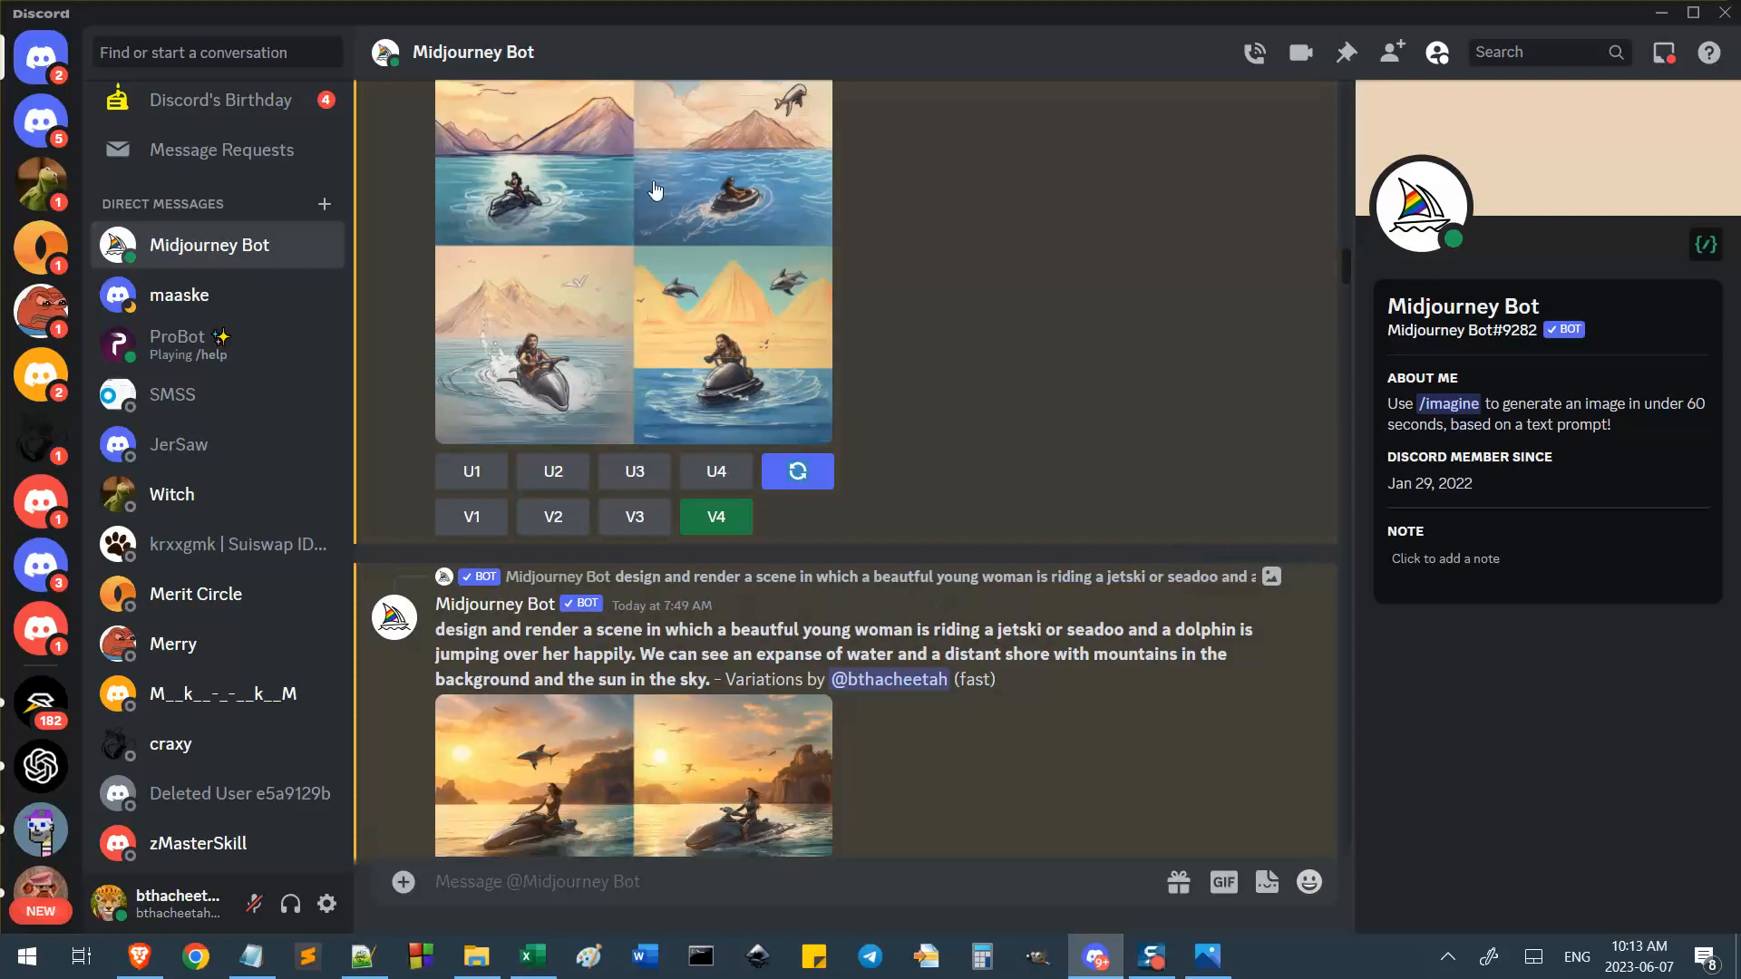
scroll(608, 531, up, 4)
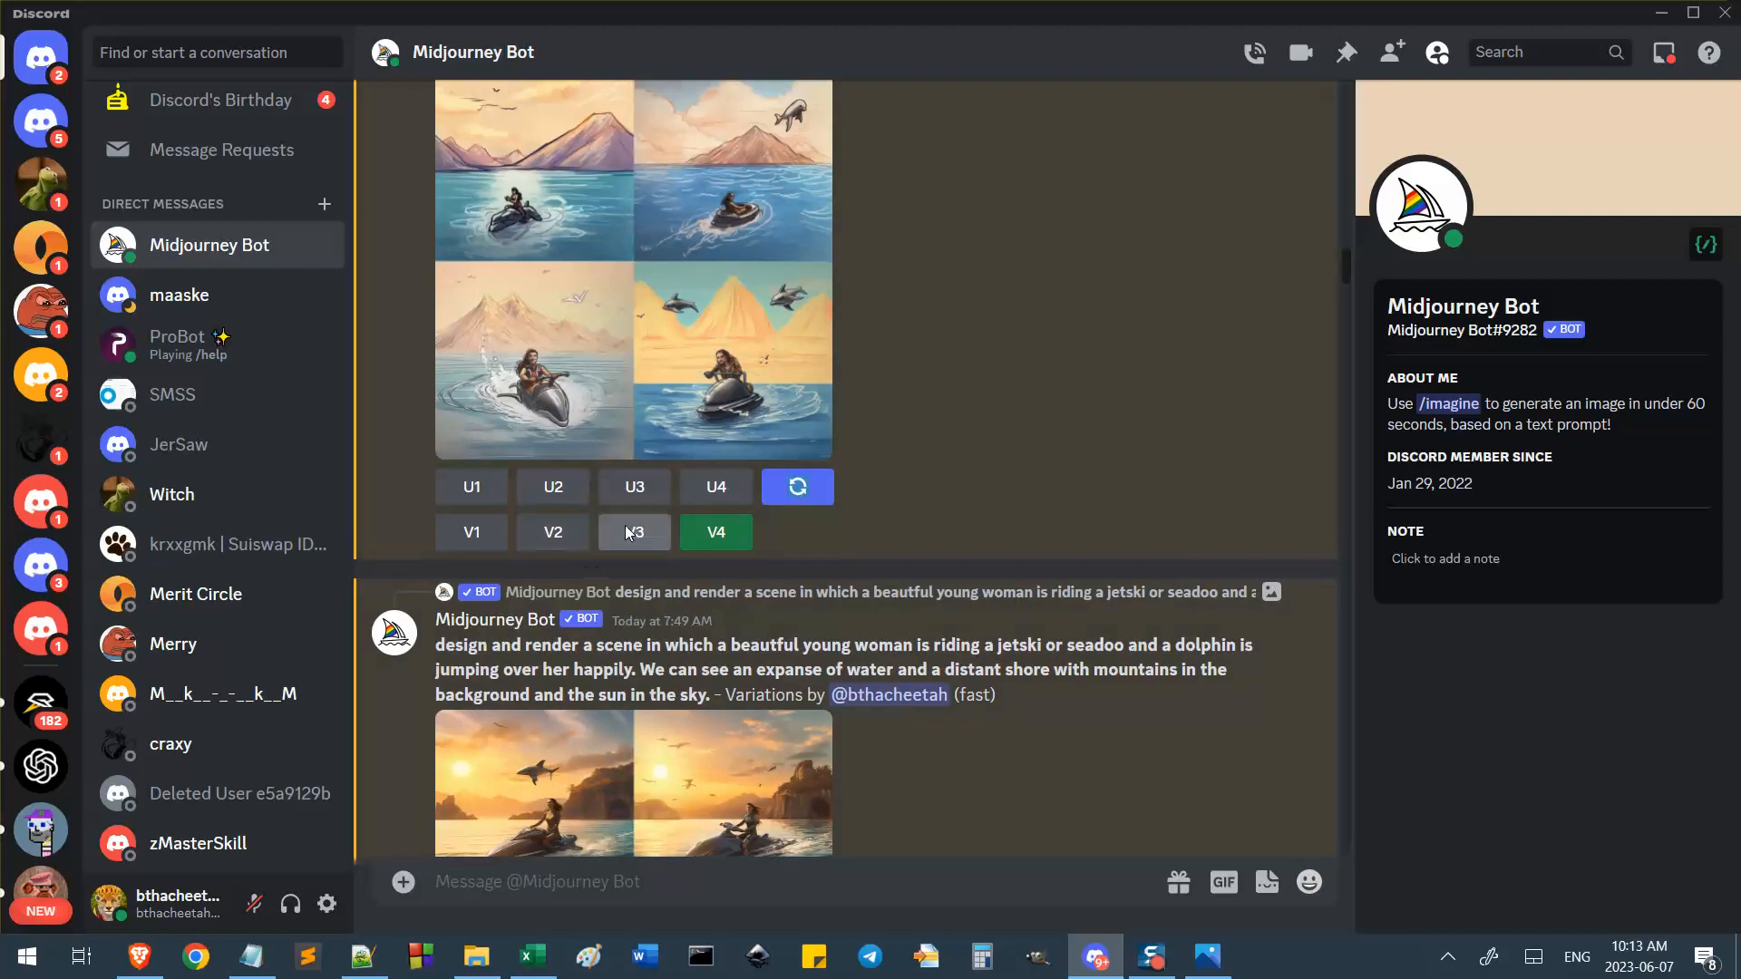
scroll(797, 634, down, 7)
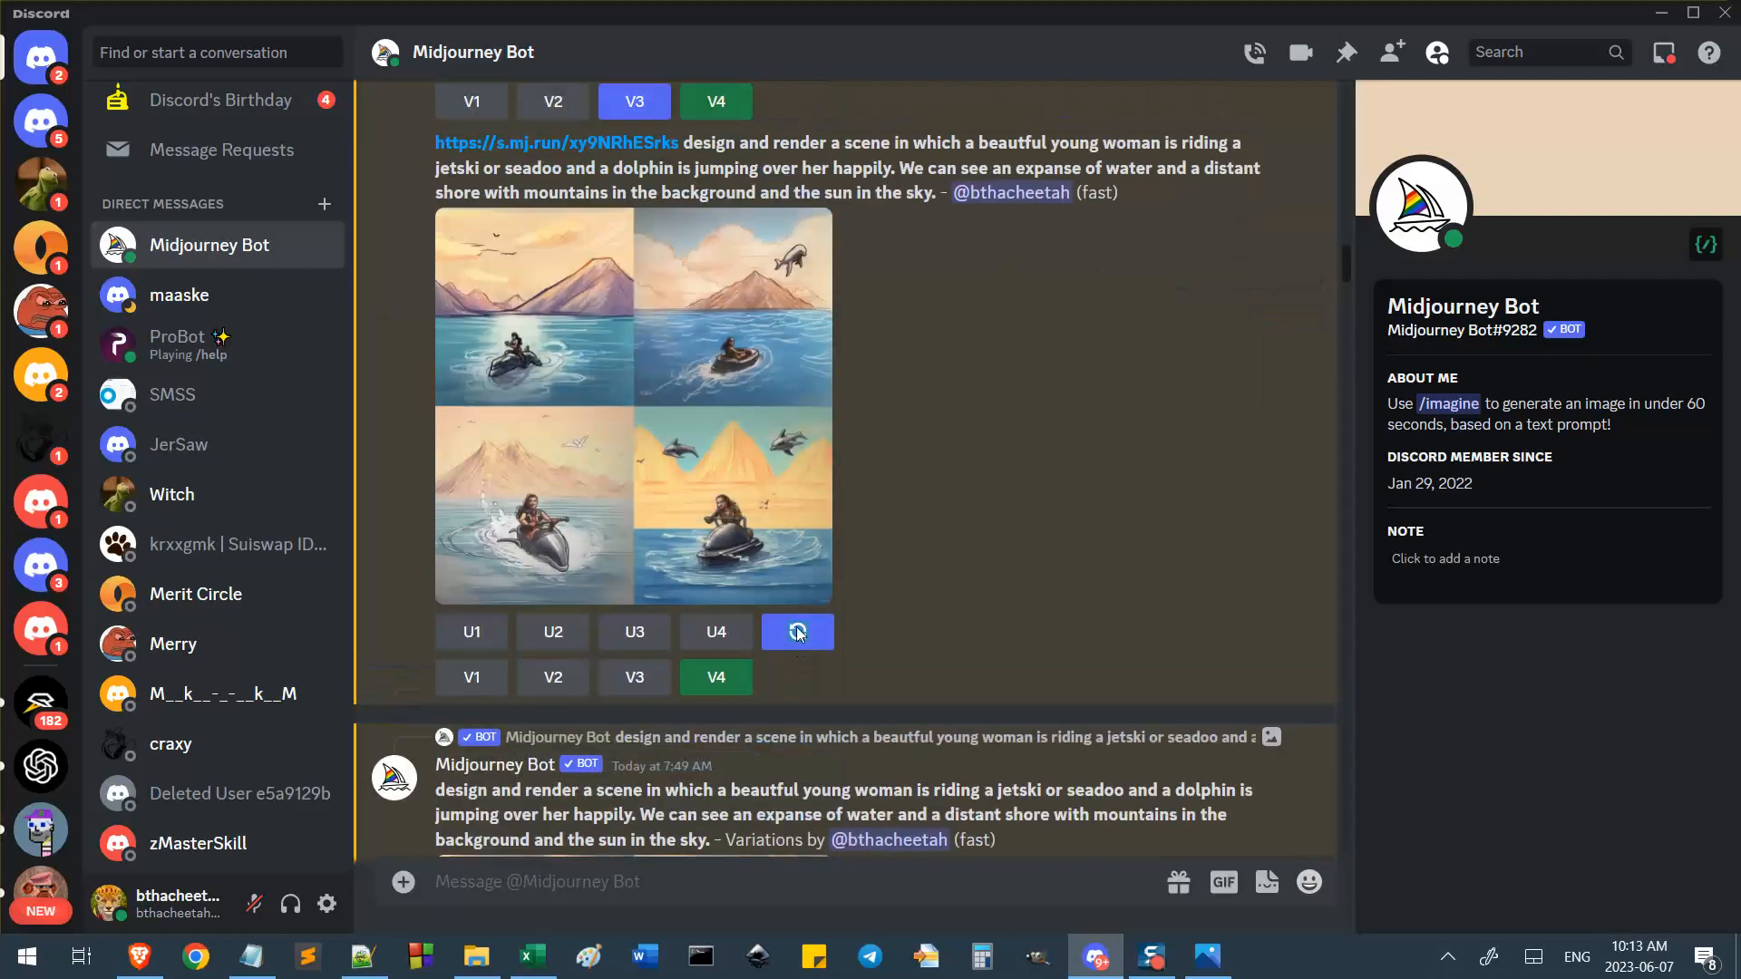
scroll(844, 606, down, 10)
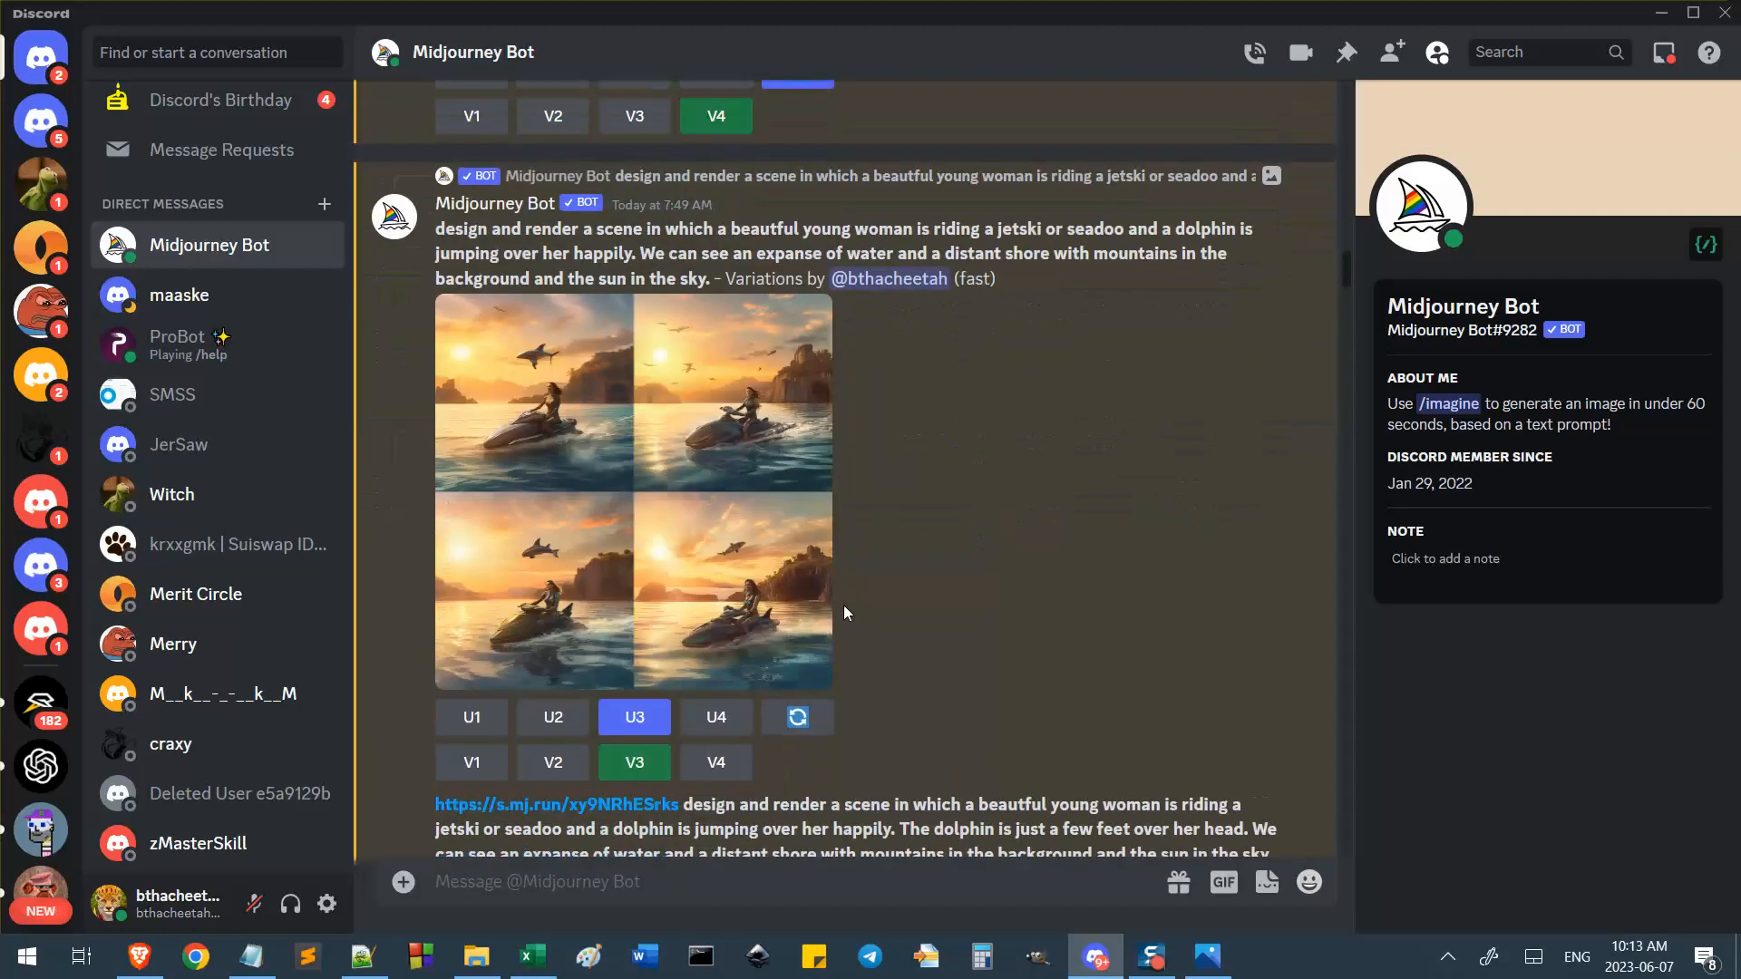
scroll(943, 529, up, 3)
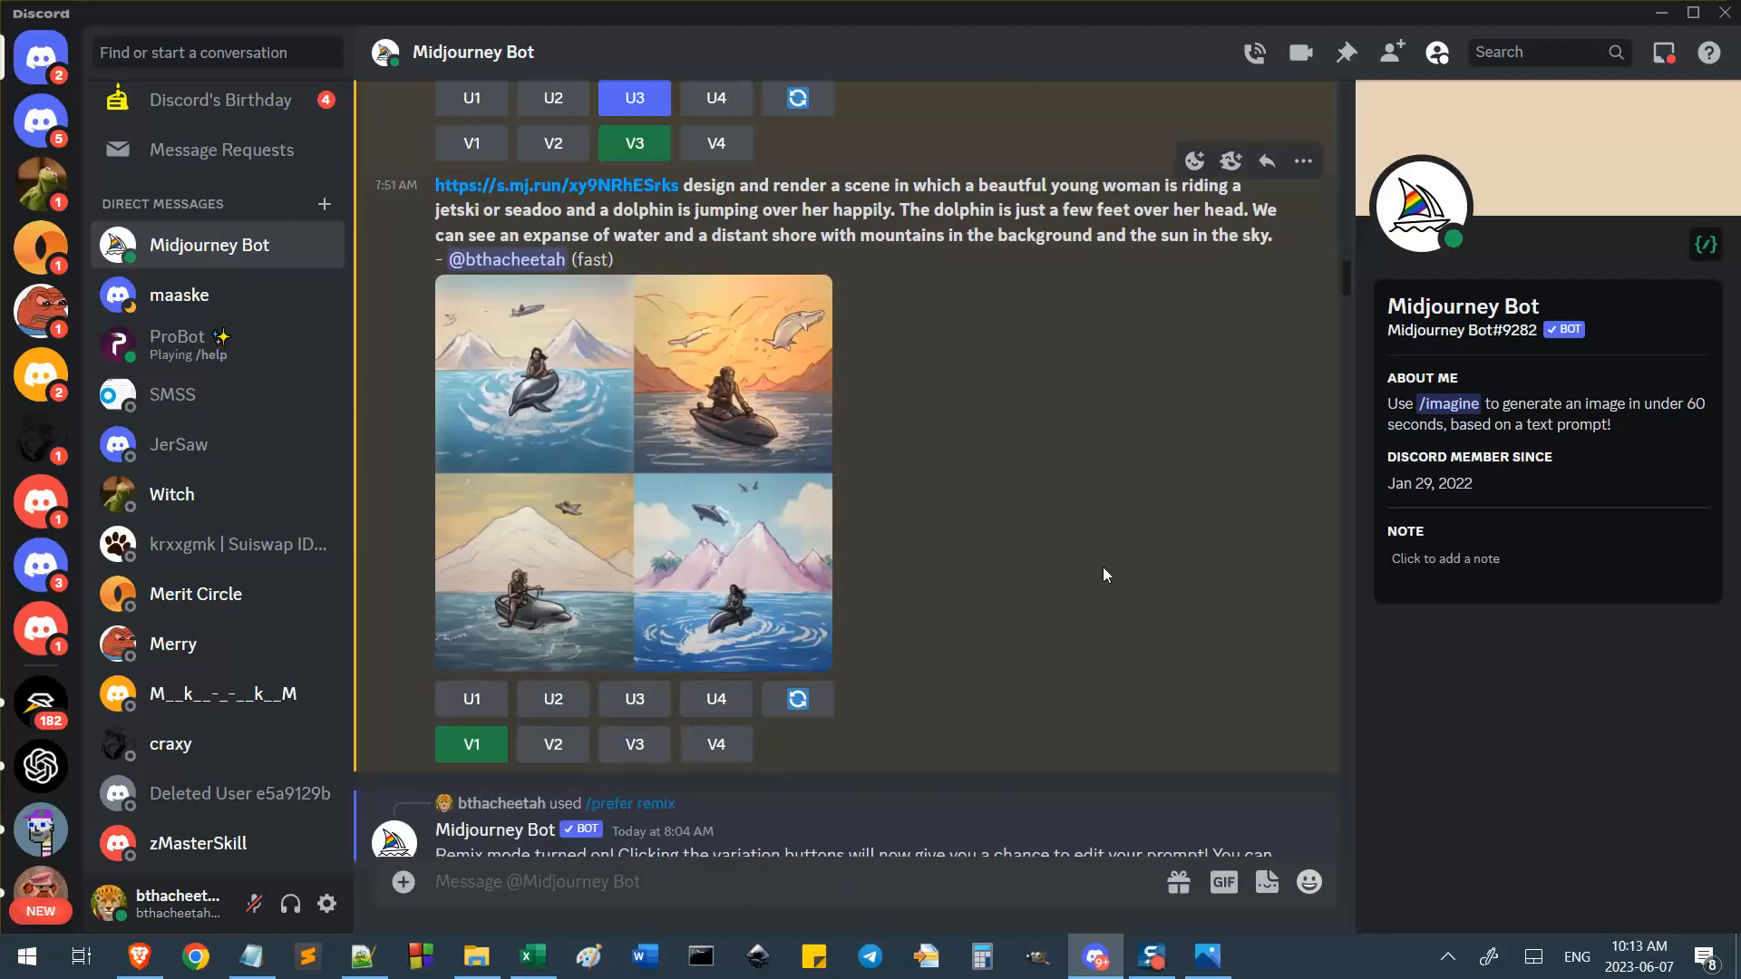
Review the earlier jetski-and-dolphin image grids, going back to the text-only prompt results from 7:47 AM.
scroll(1079, 626, down, 8)
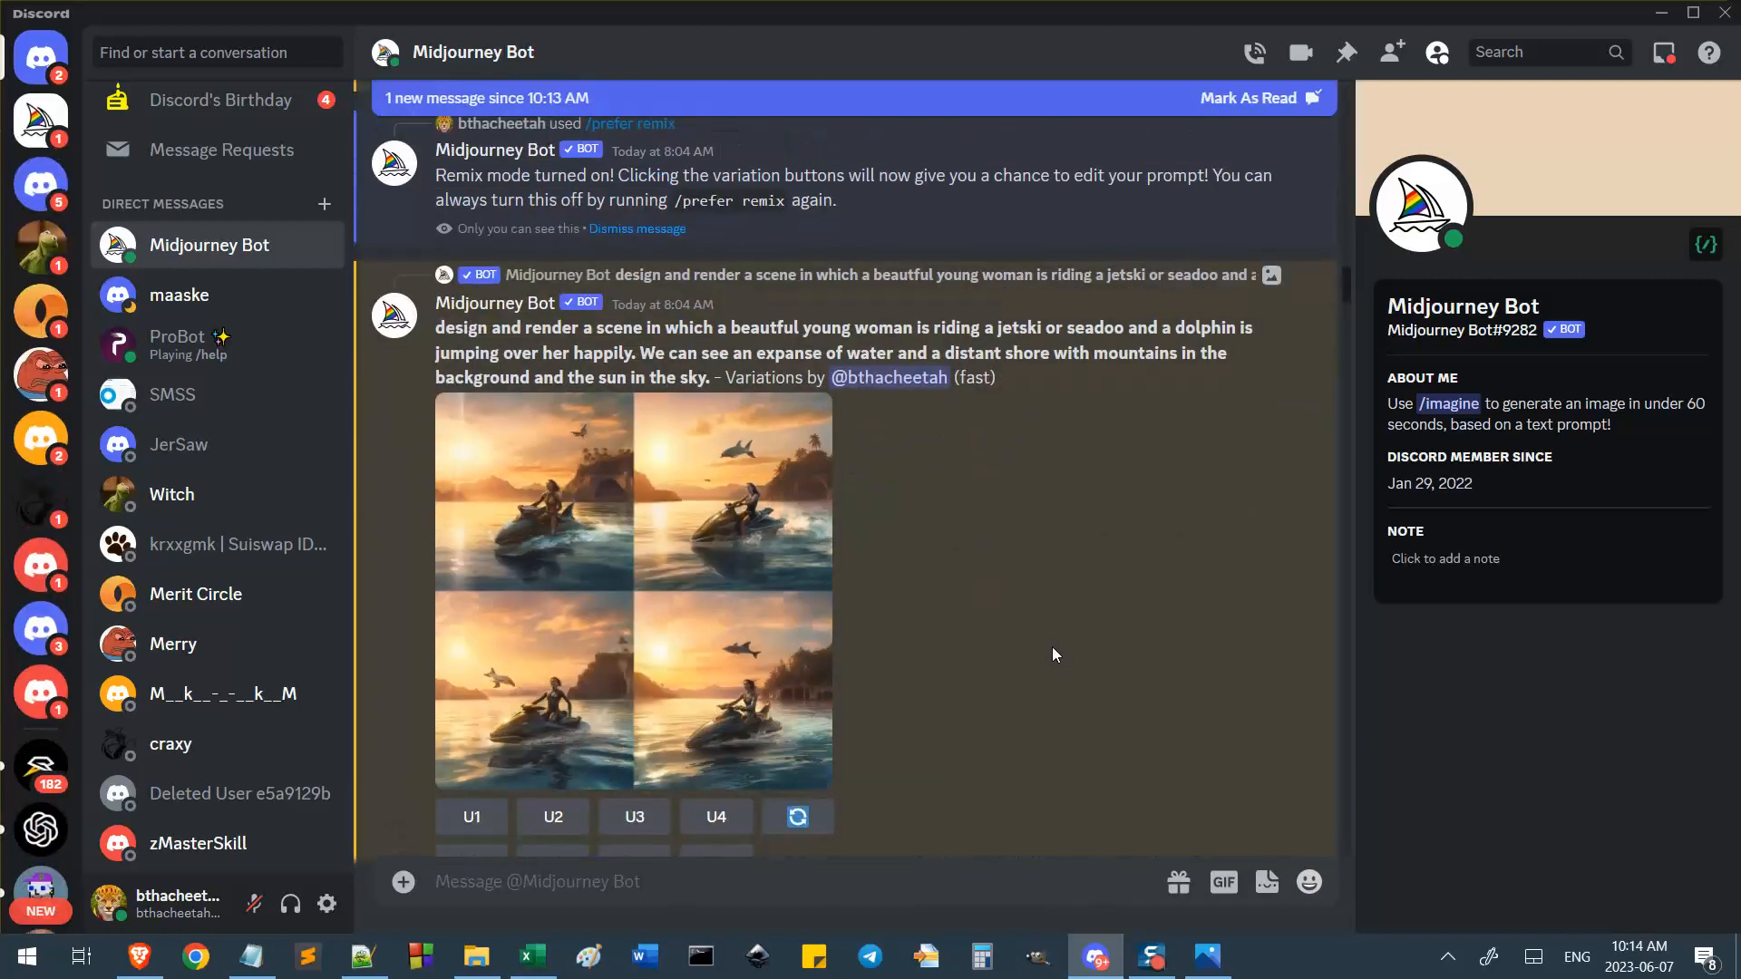
scroll(1052, 645, up, 6)
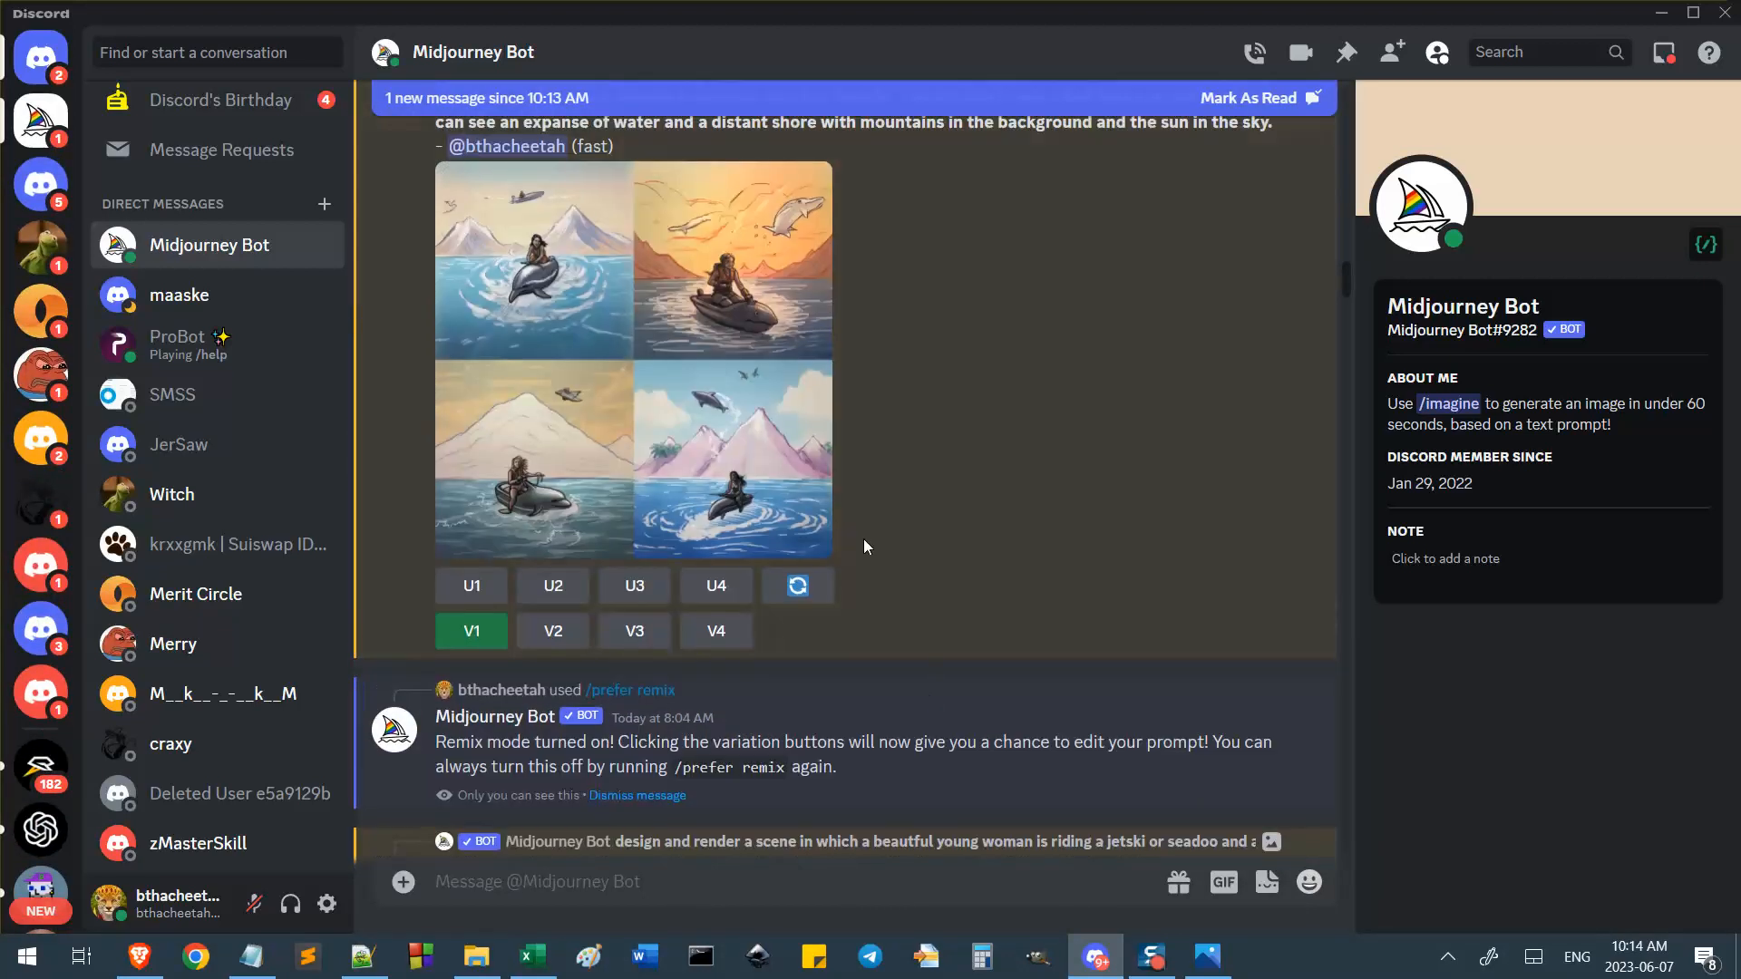
scroll(875, 545, up, 3)
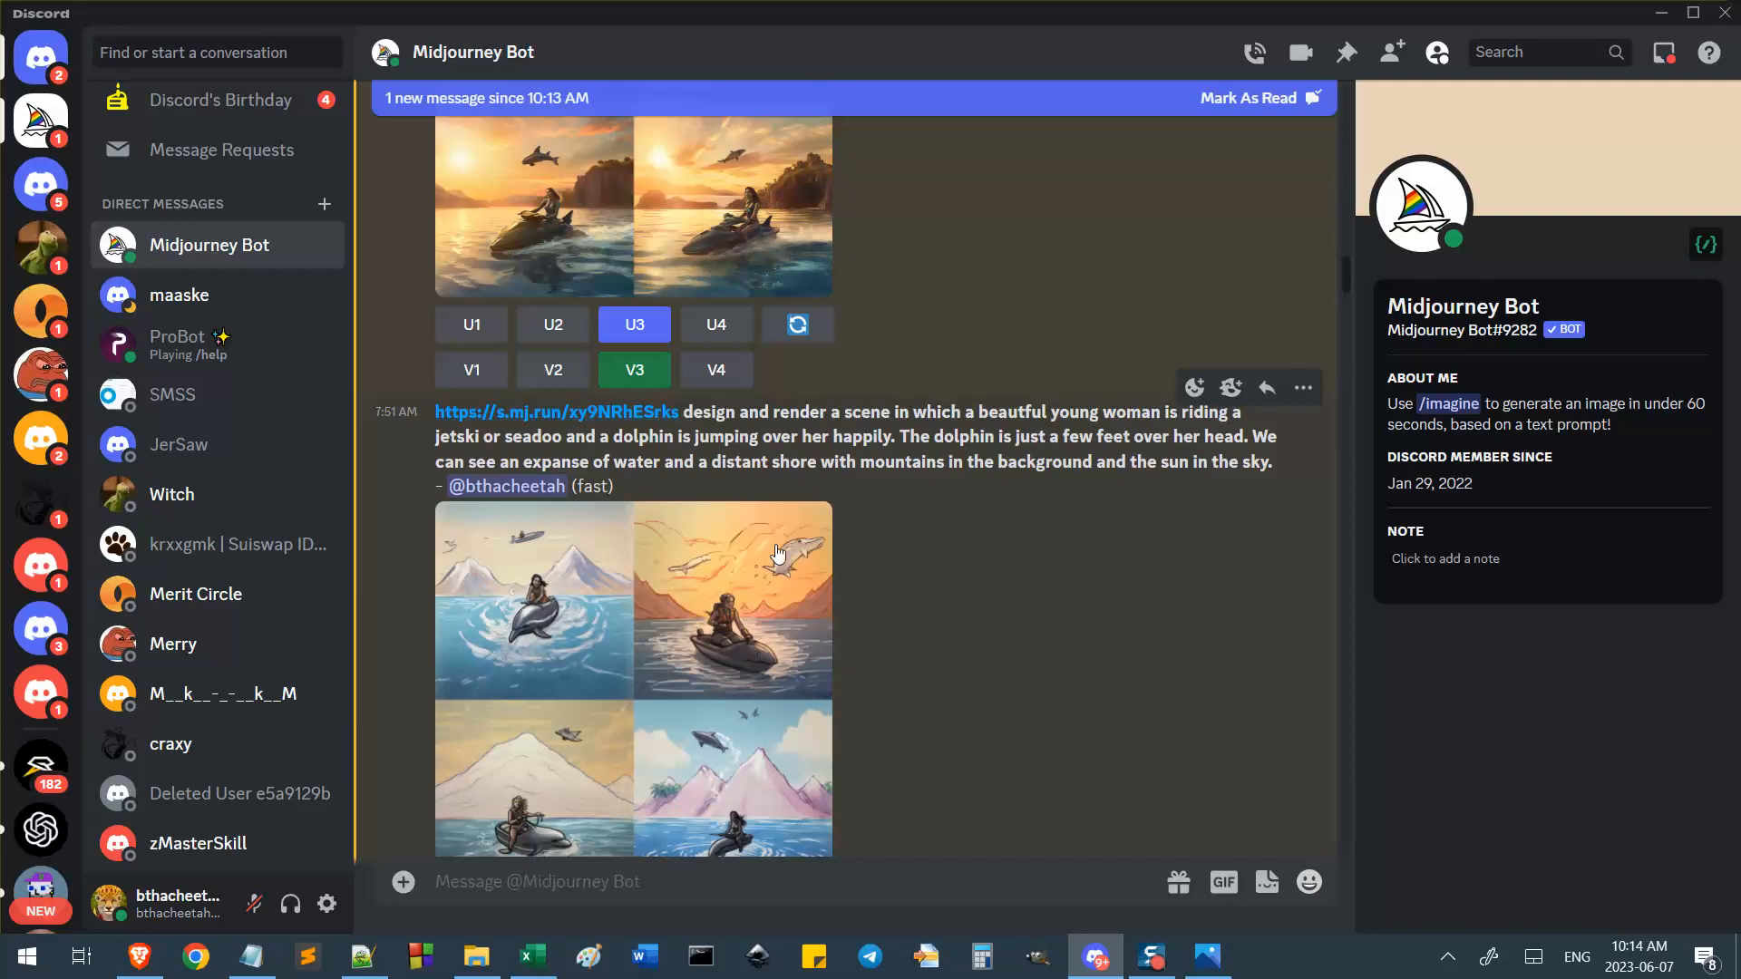
scroll(769, 524, down, 8)
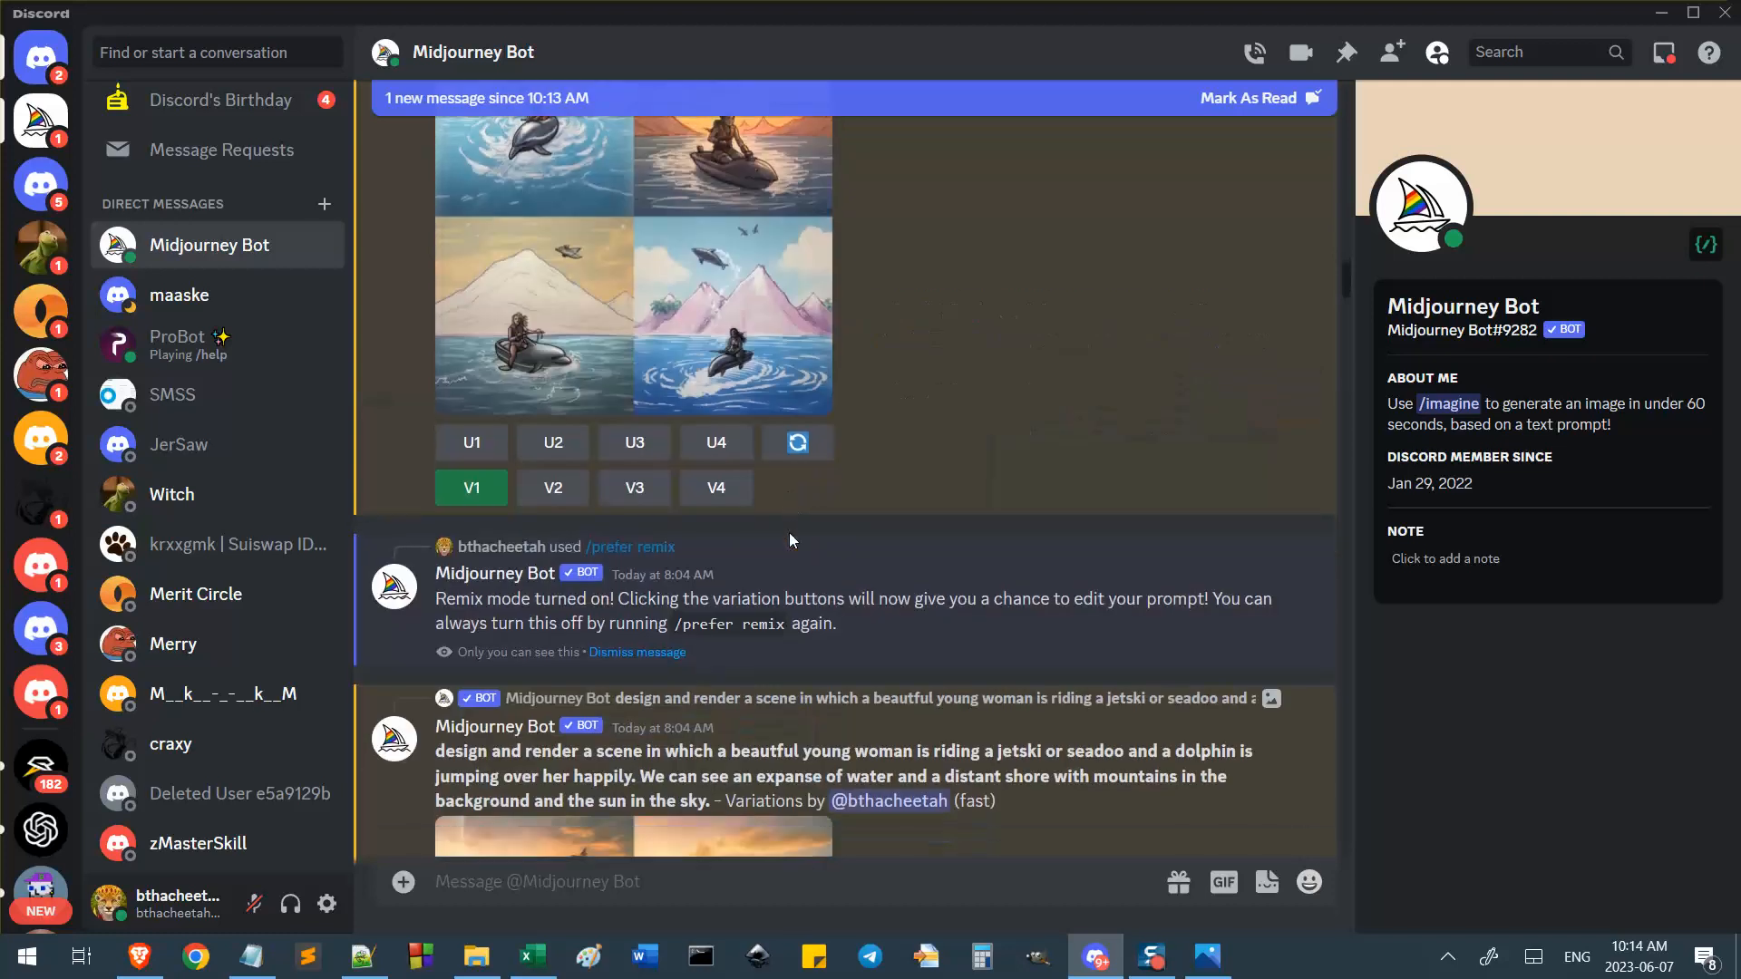
scroll(775, 520, up, 10)
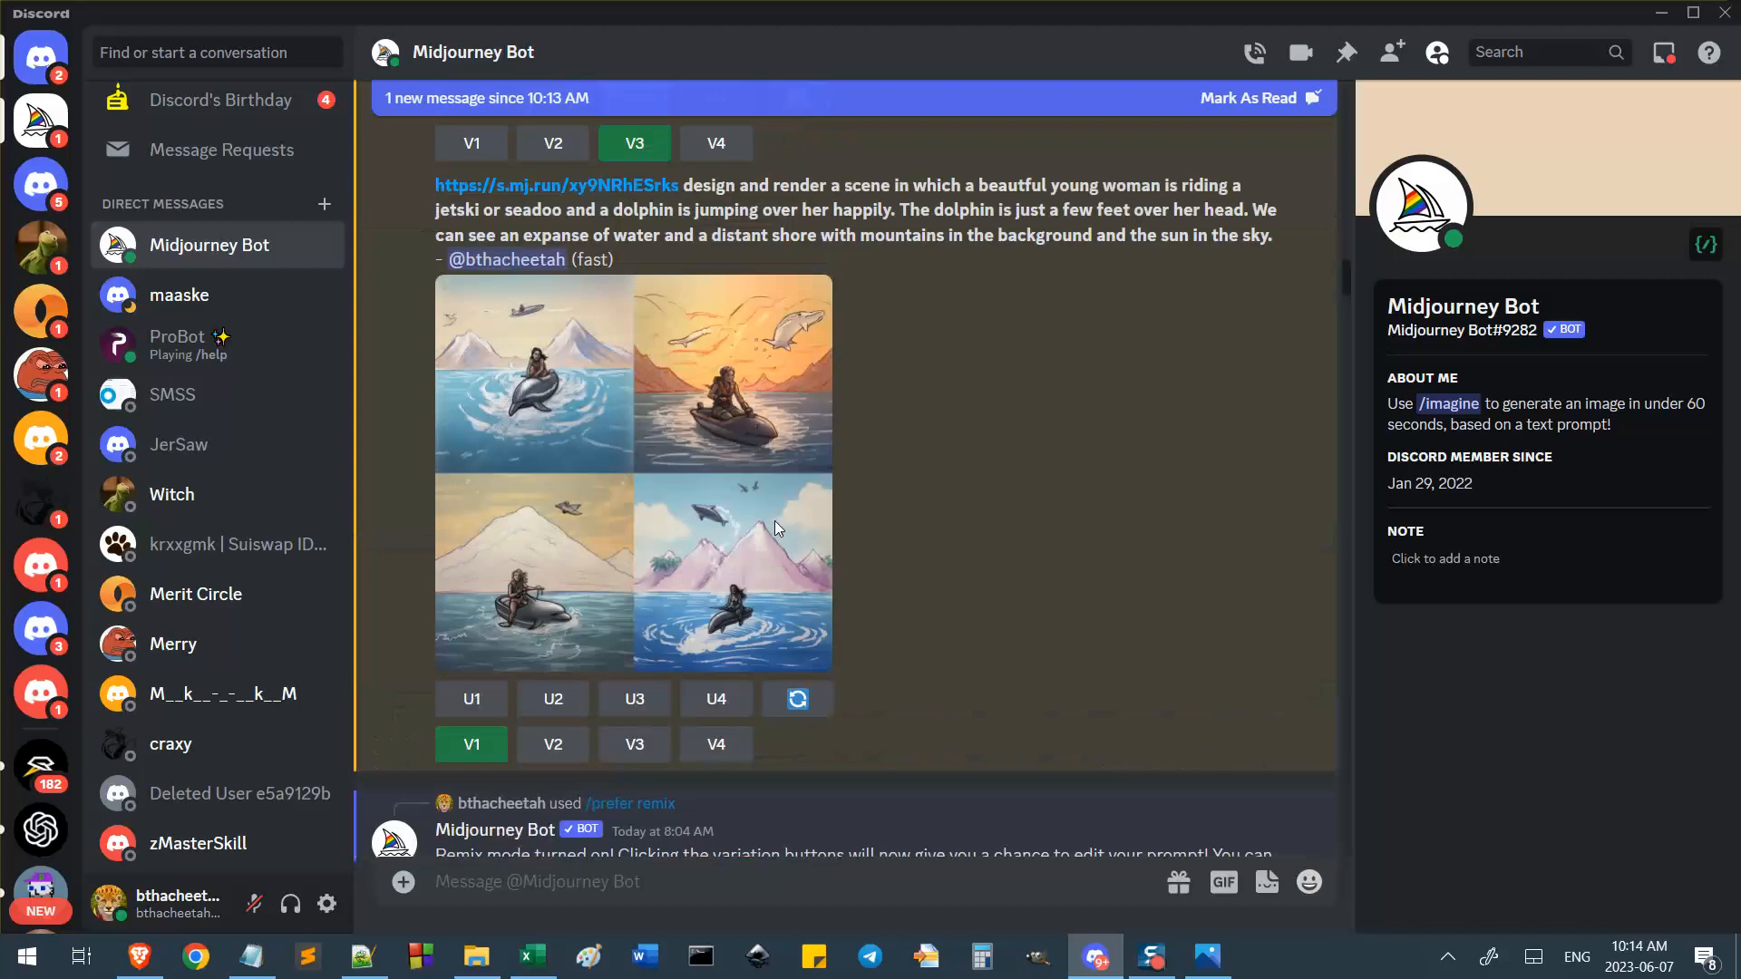
scroll(775, 521, up, 10)
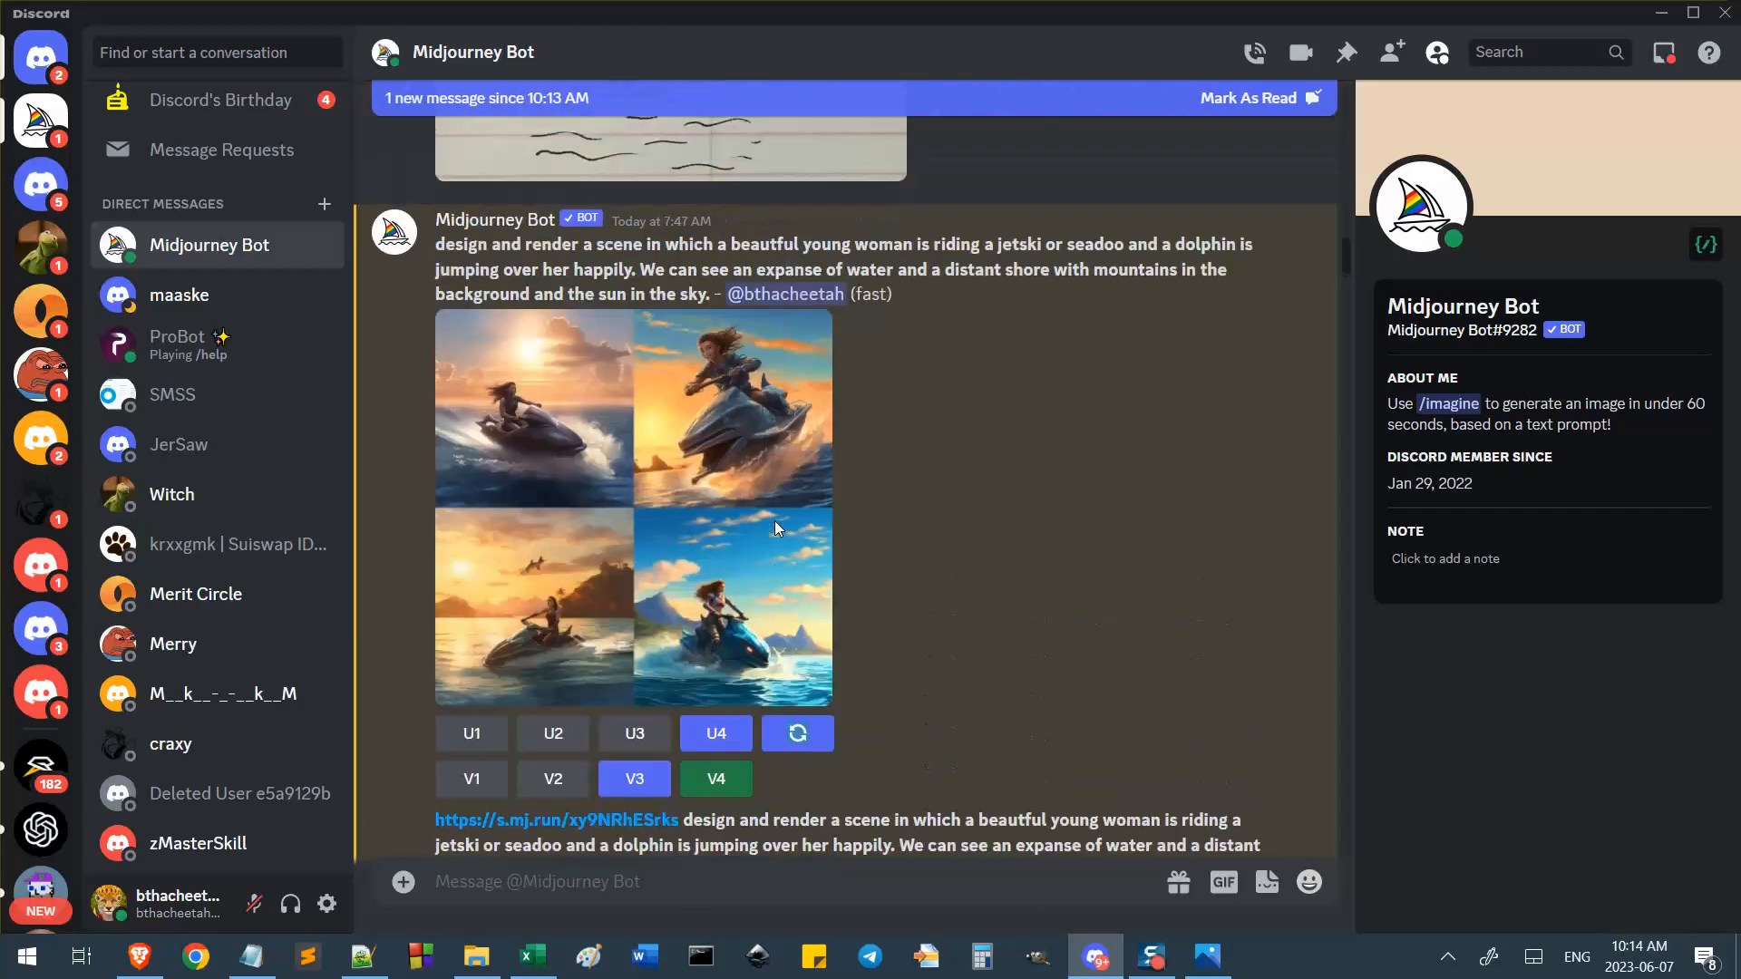
scroll(775, 520, down, 5)
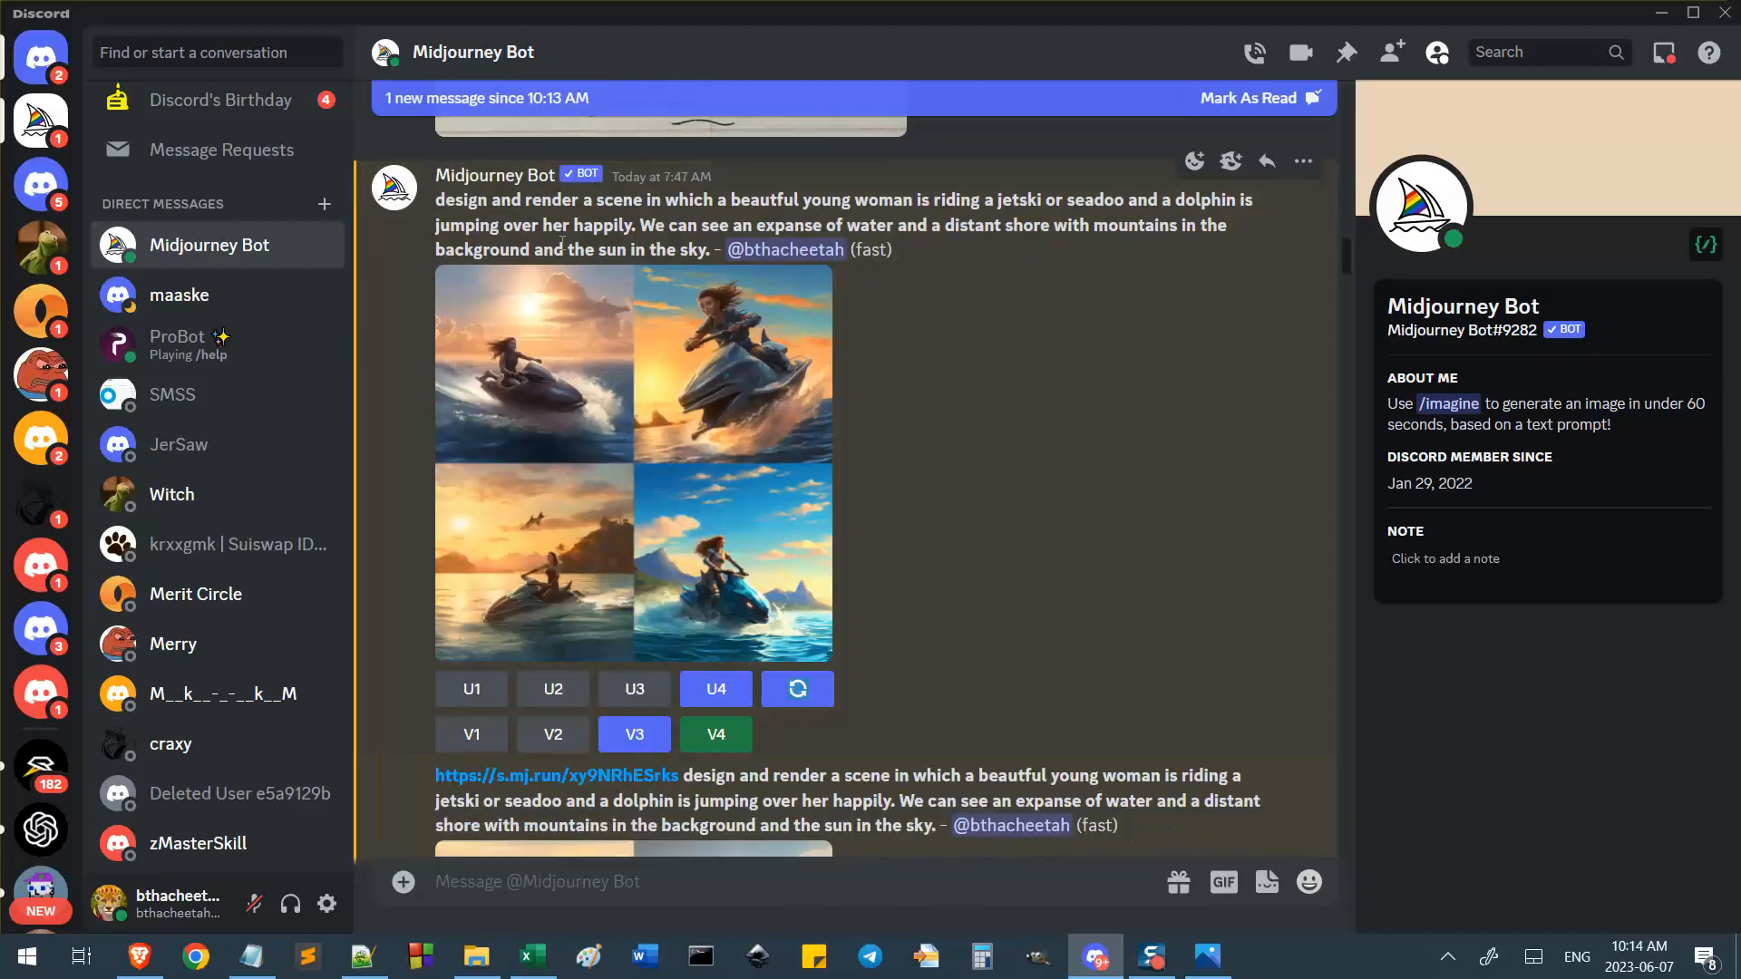
Compare the text-only scene prompt with the one starting with an image link by highlighting each prompt's text and the link.
drag(443, 208, 711, 249)
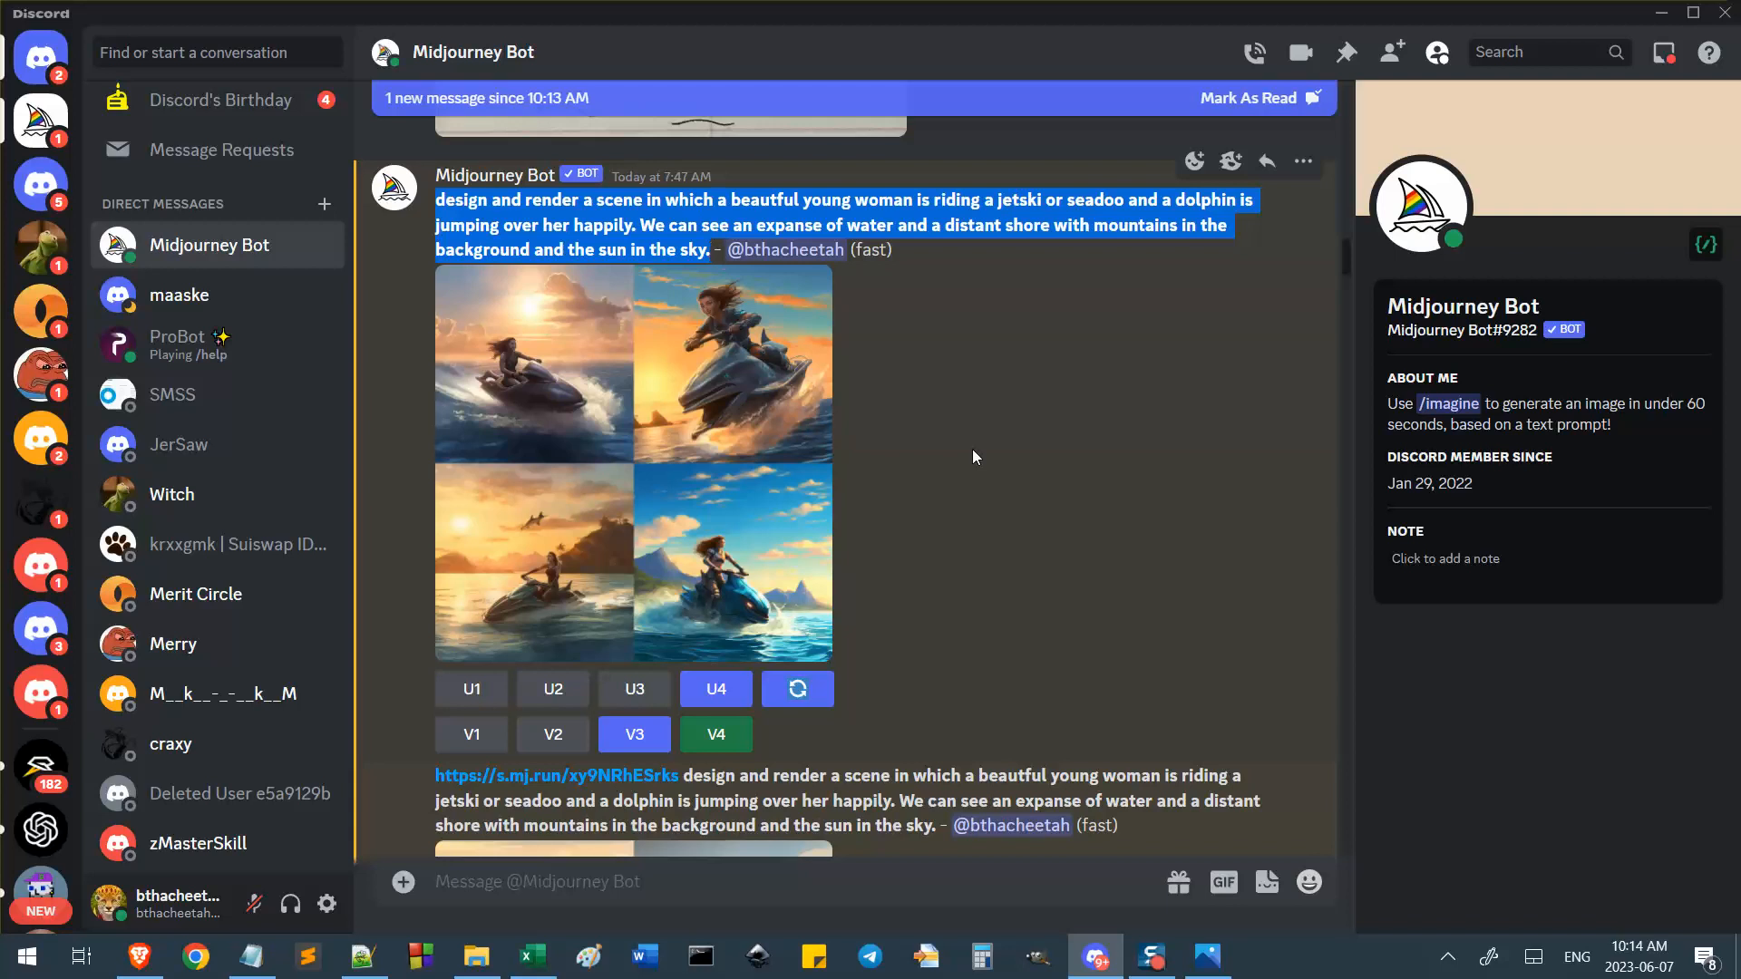
click(607, 240)
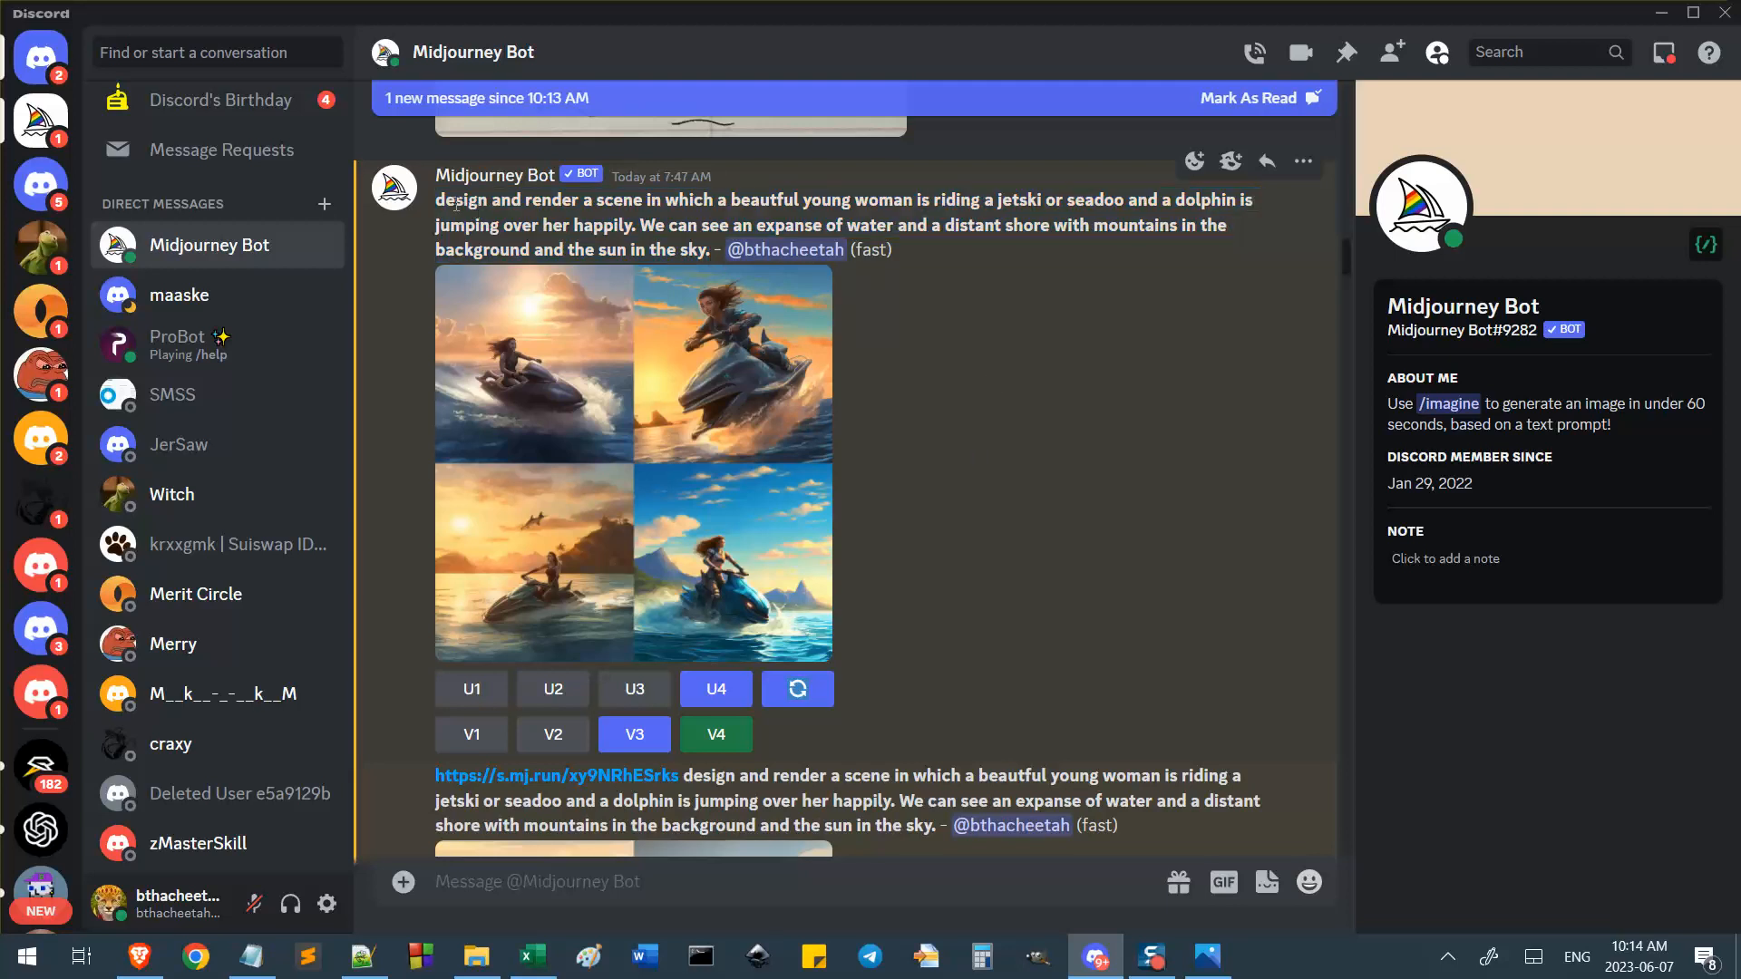
scroll(768, 340, down, 3)
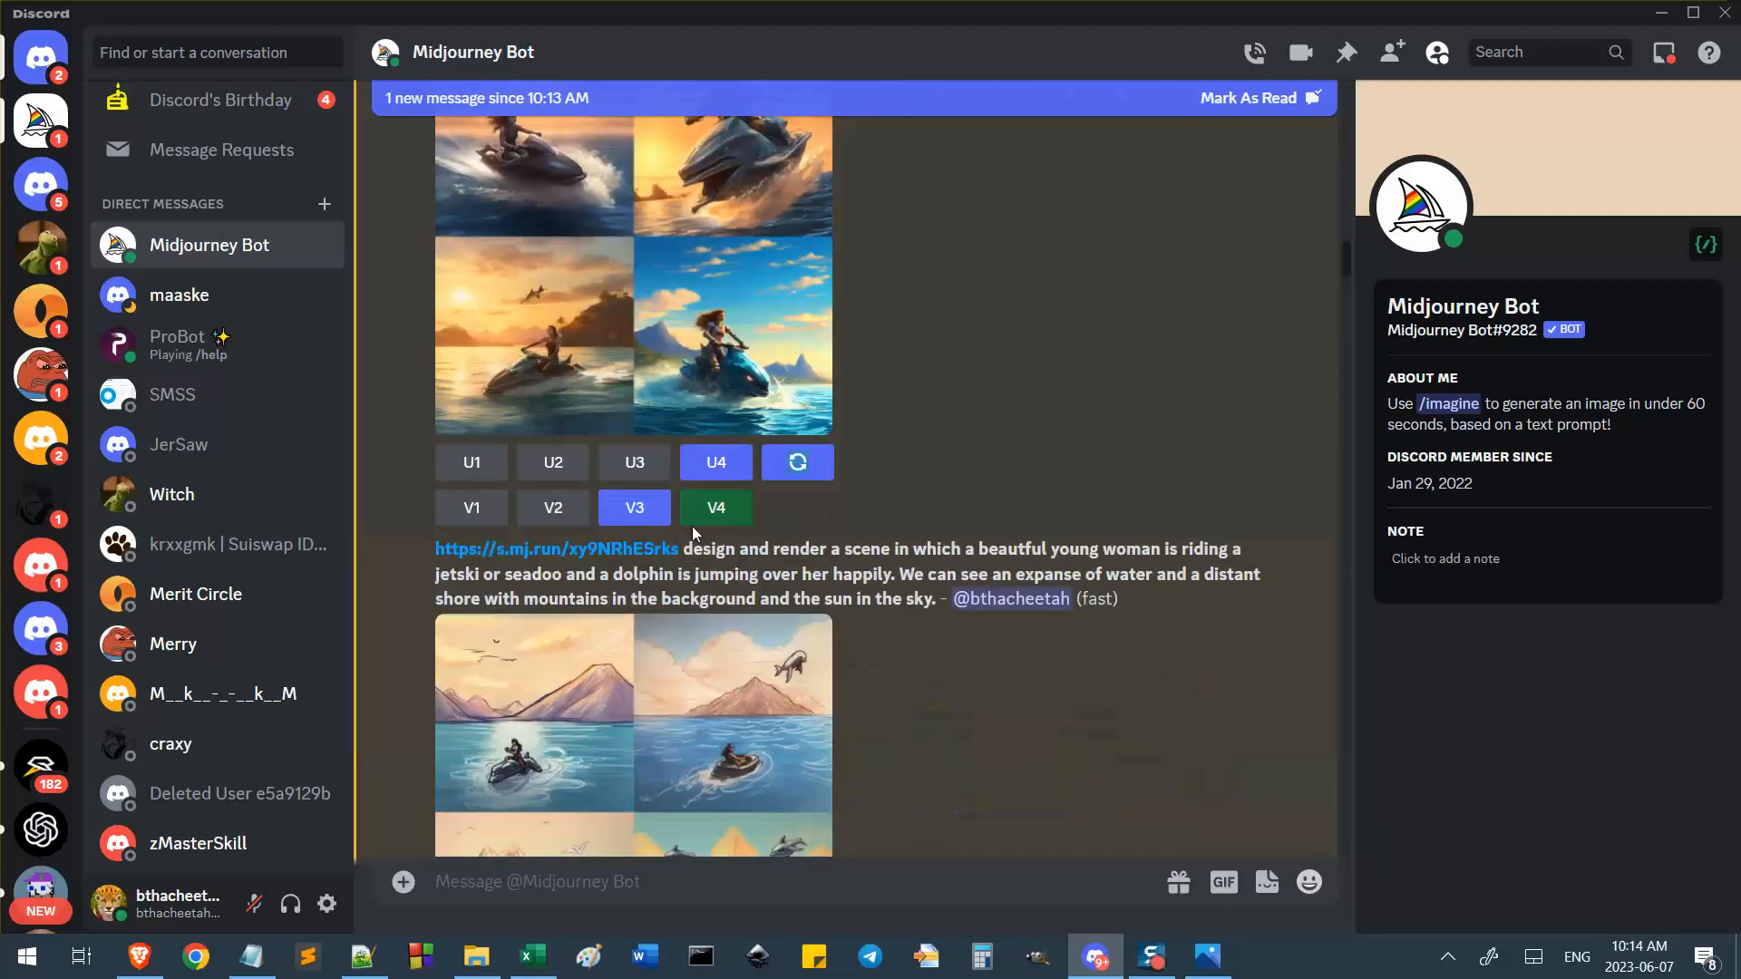
drag(436, 548, 941, 597)
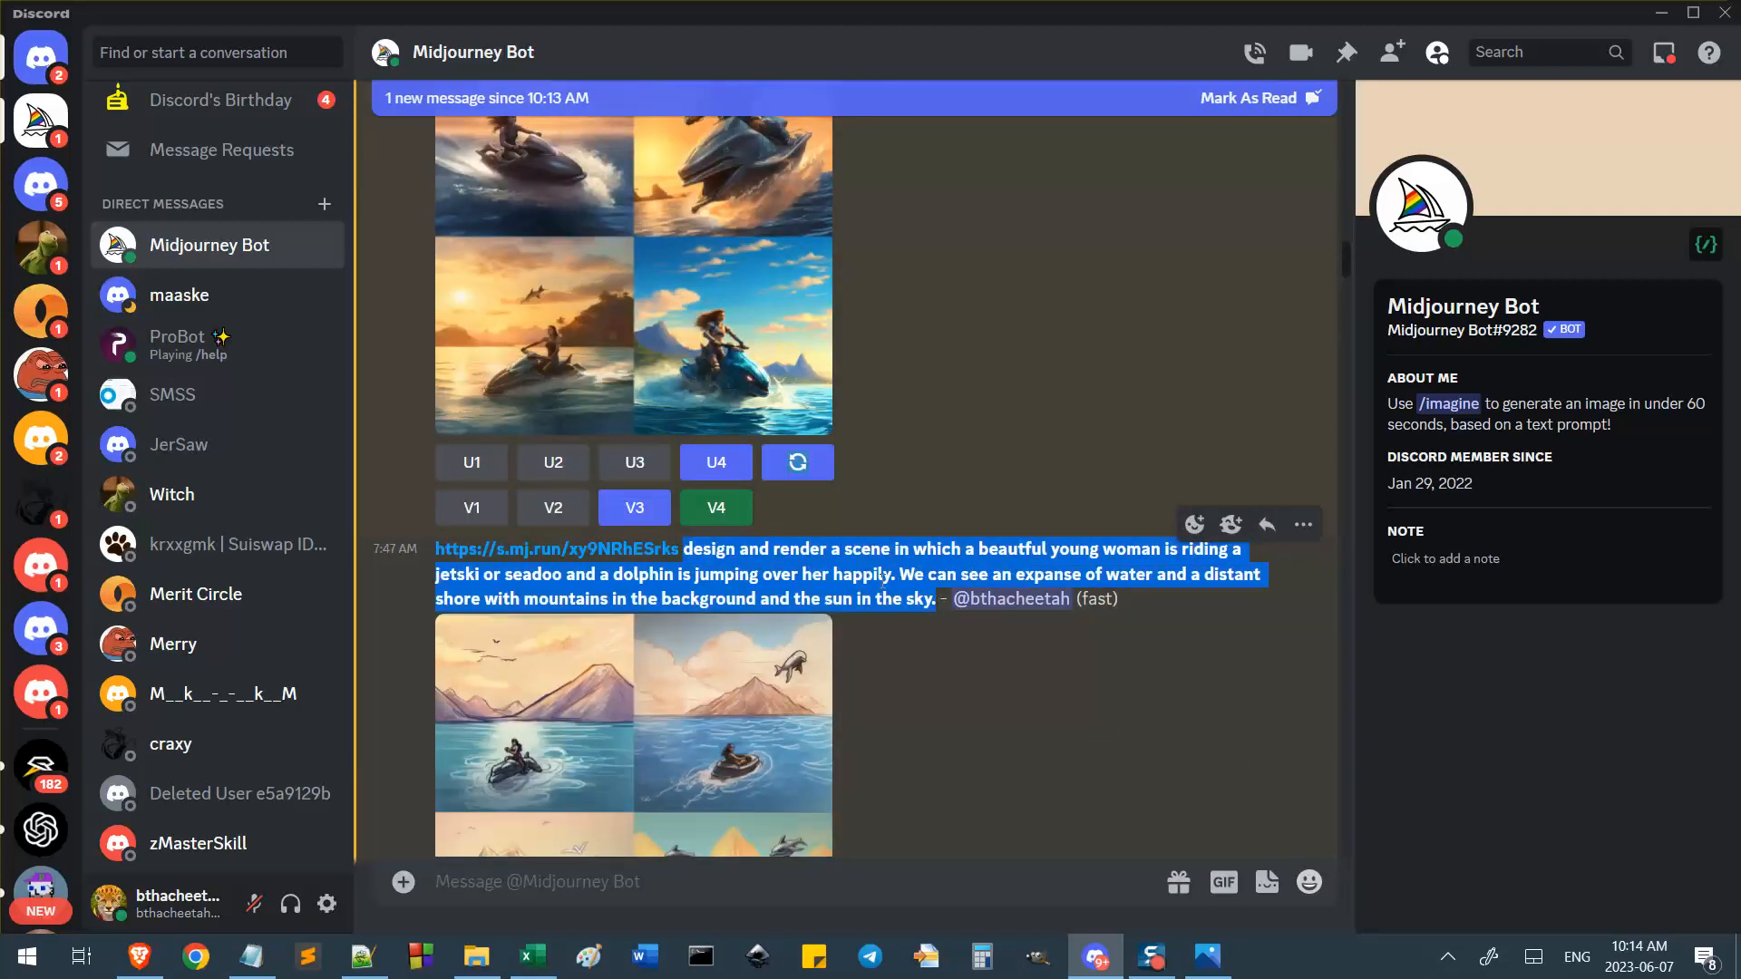
drag(682, 549, 428, 550)
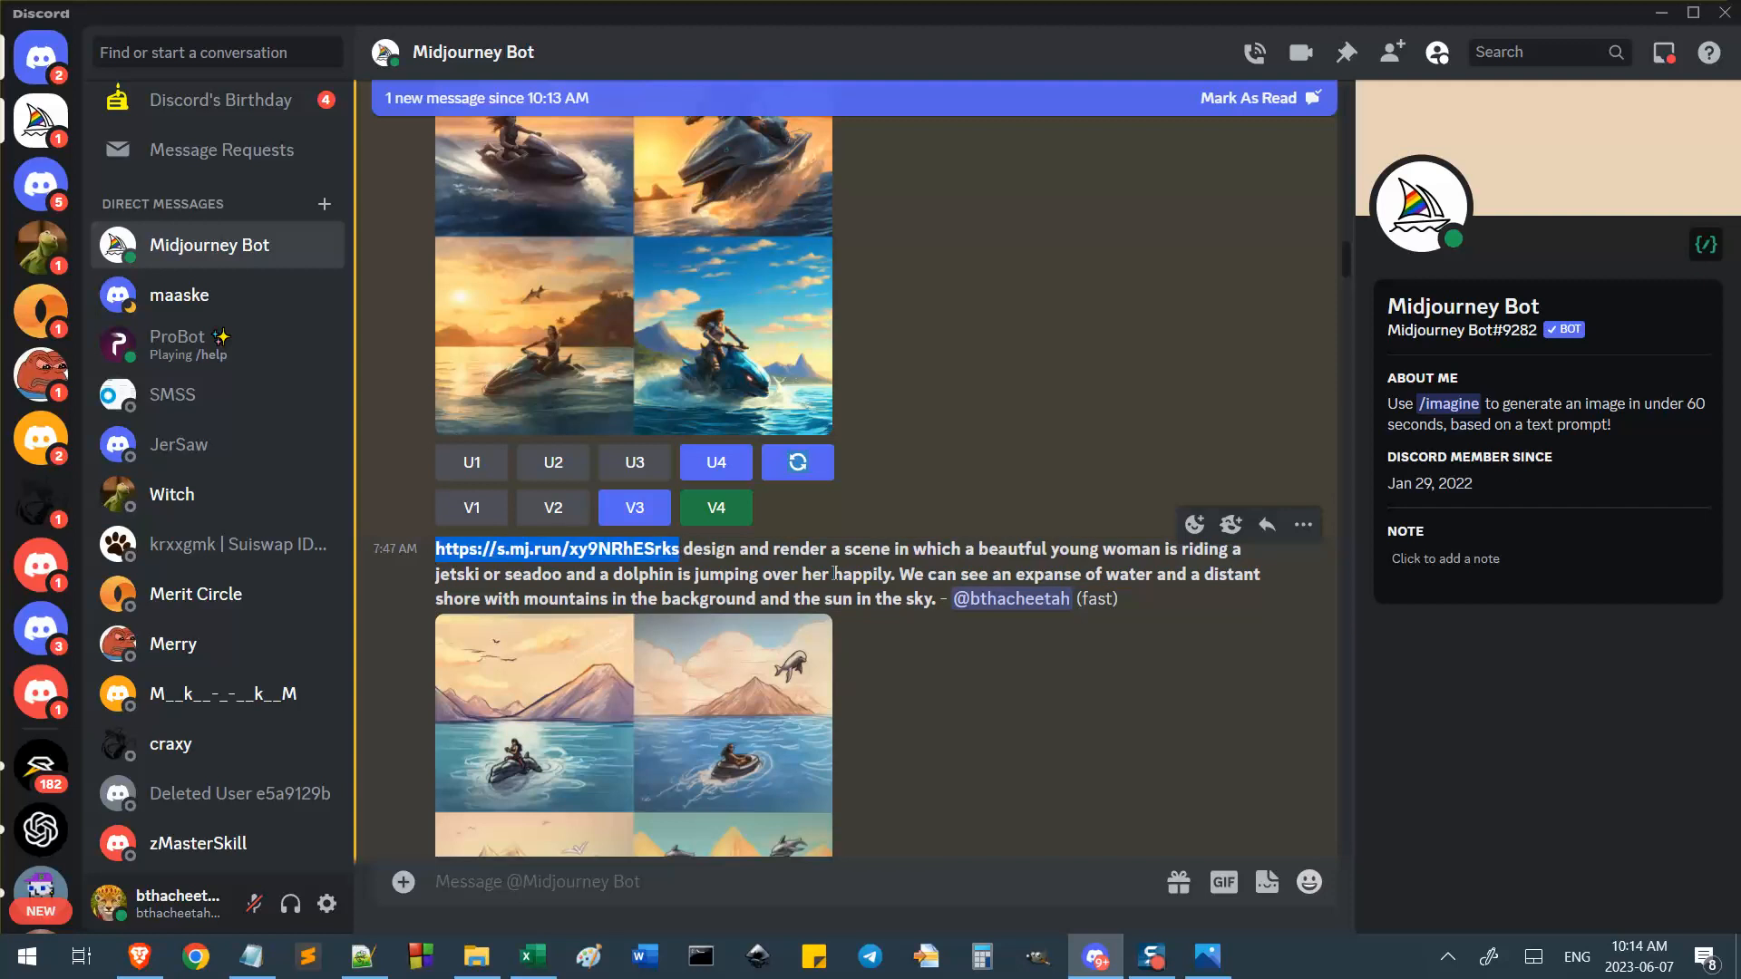
Examine the hand-drawn reference sketch and the grid generated from it, highlighting that grid's complete prompt with the image link.
scroll(840, 693, up, 10)
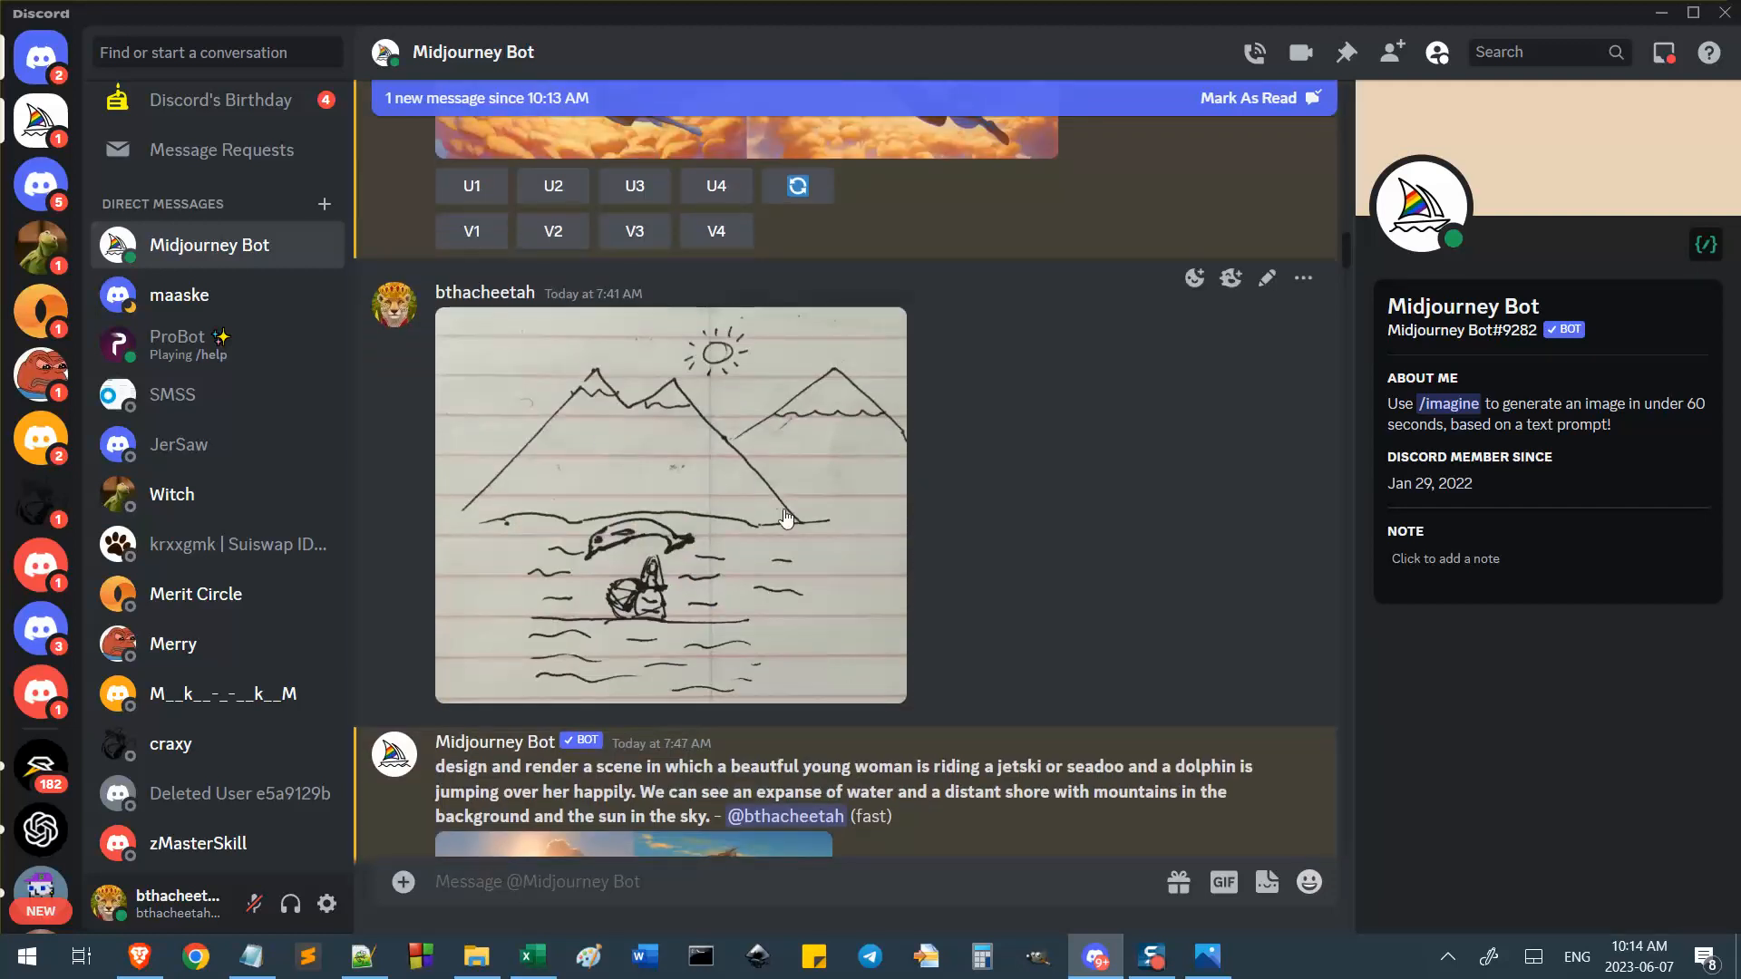
scroll(1007, 491, down, 5)
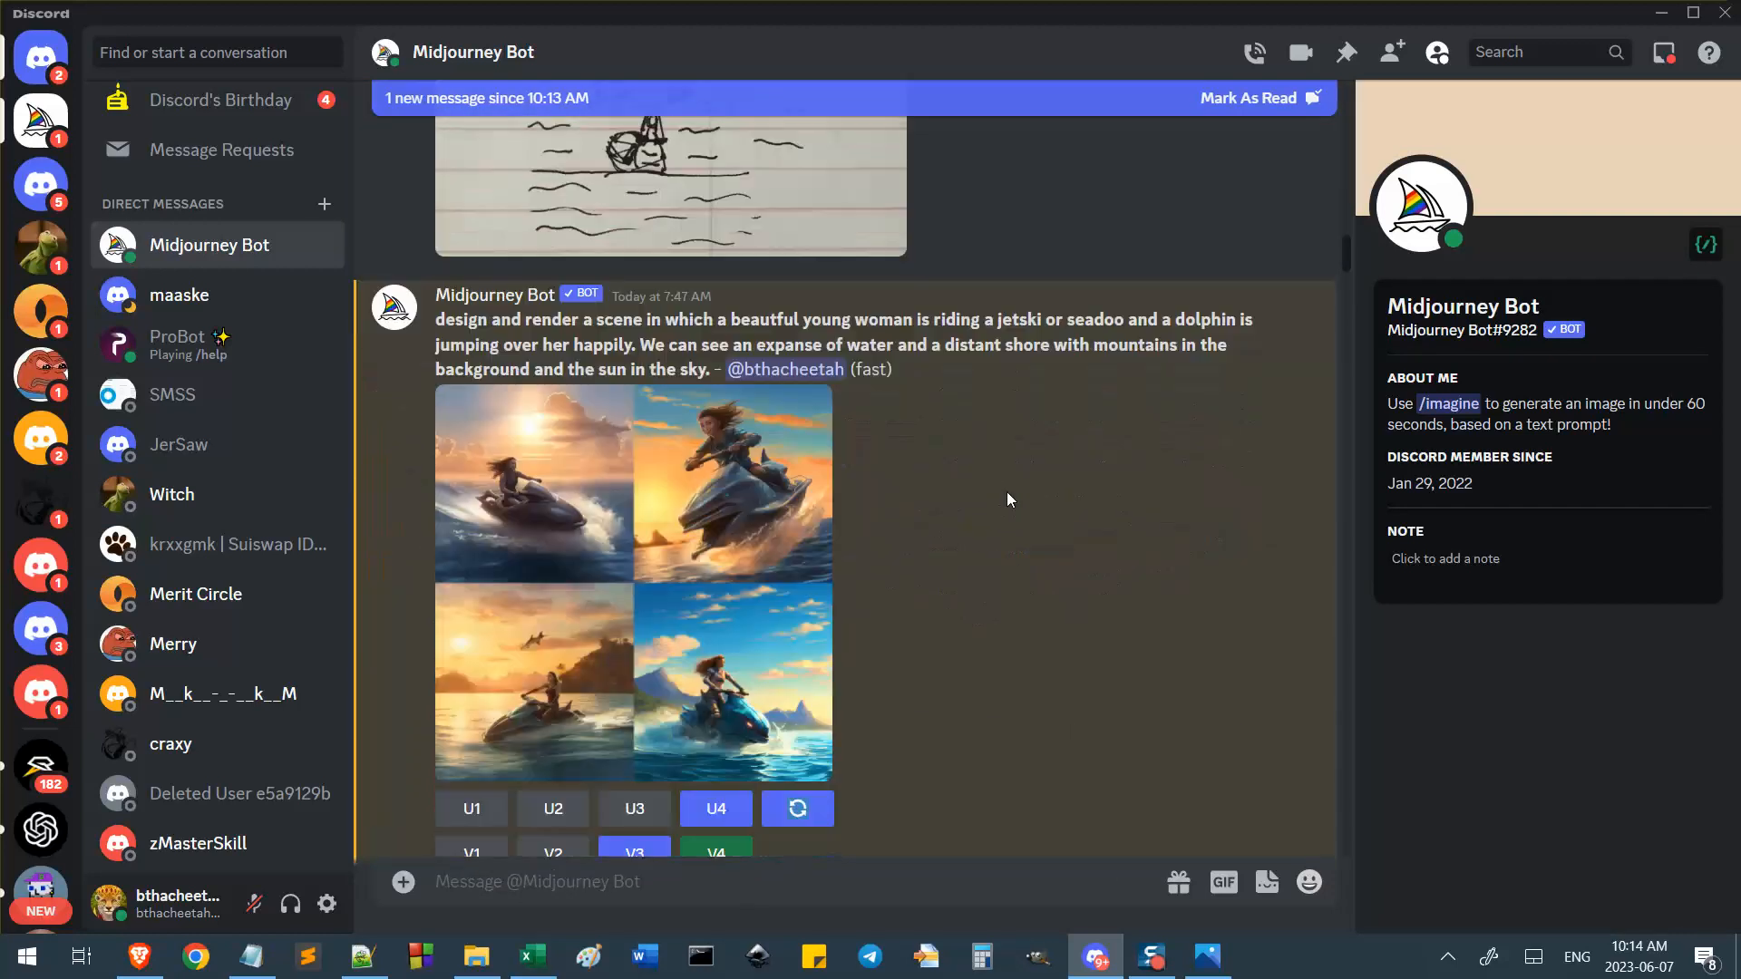
scroll(1006, 492, down, 6)
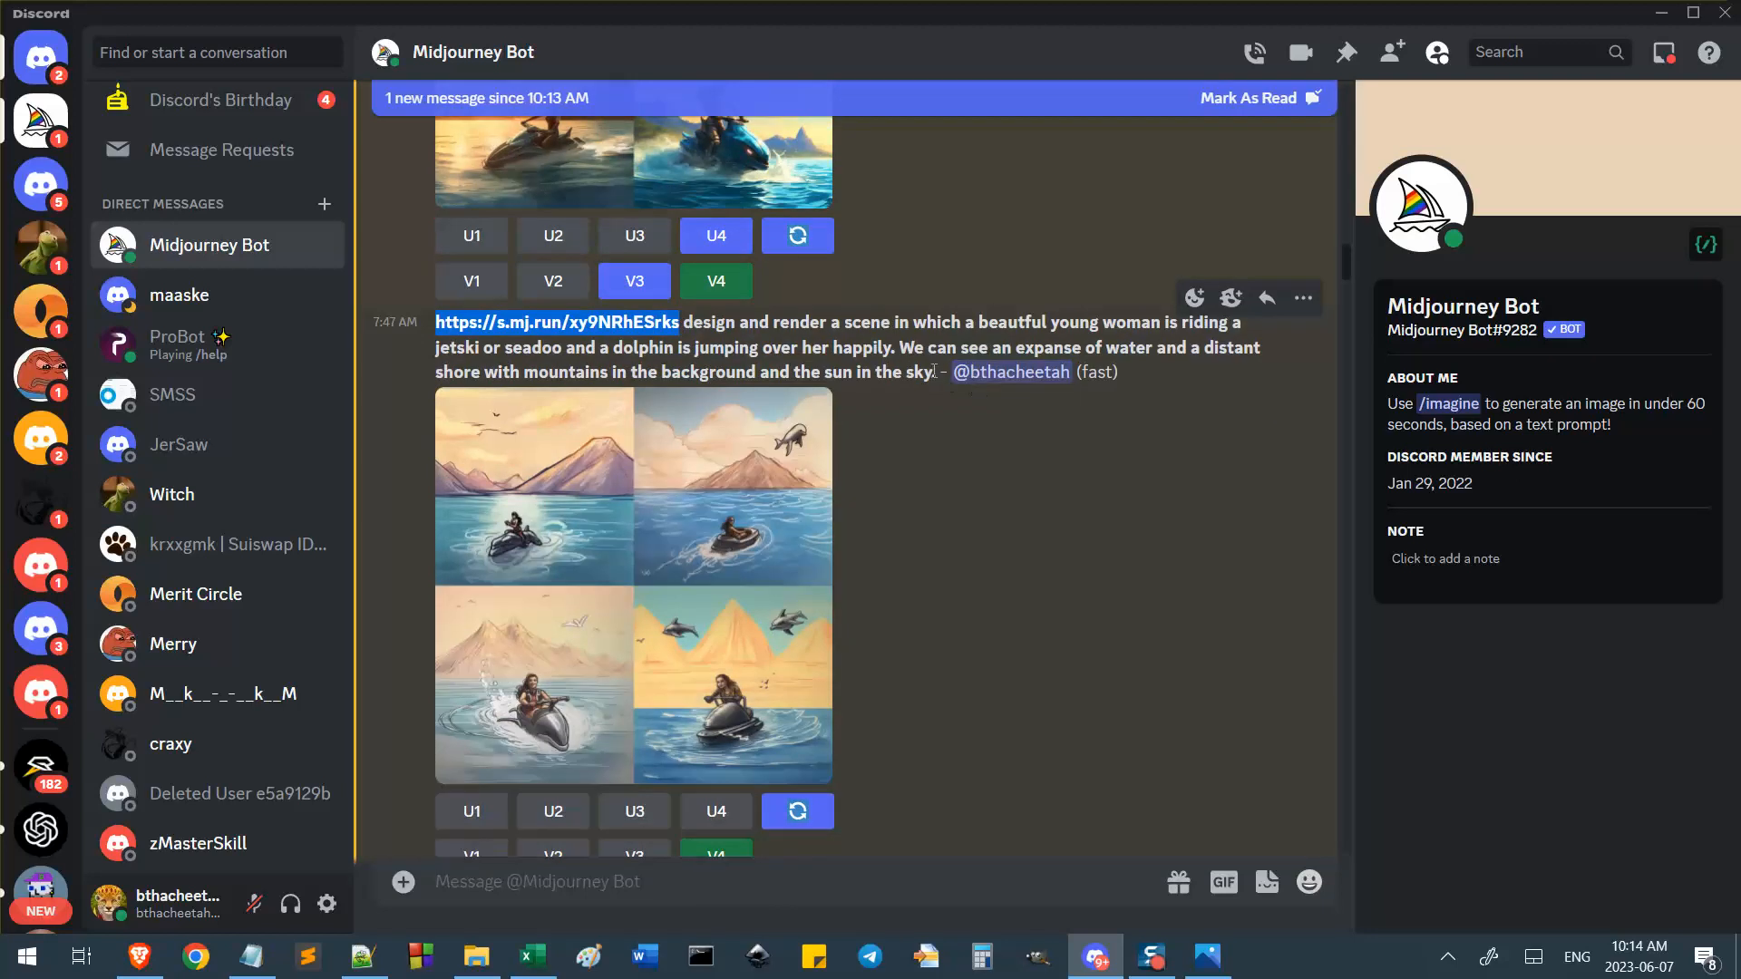
drag(935, 372, 486, 348)
click(934, 373)
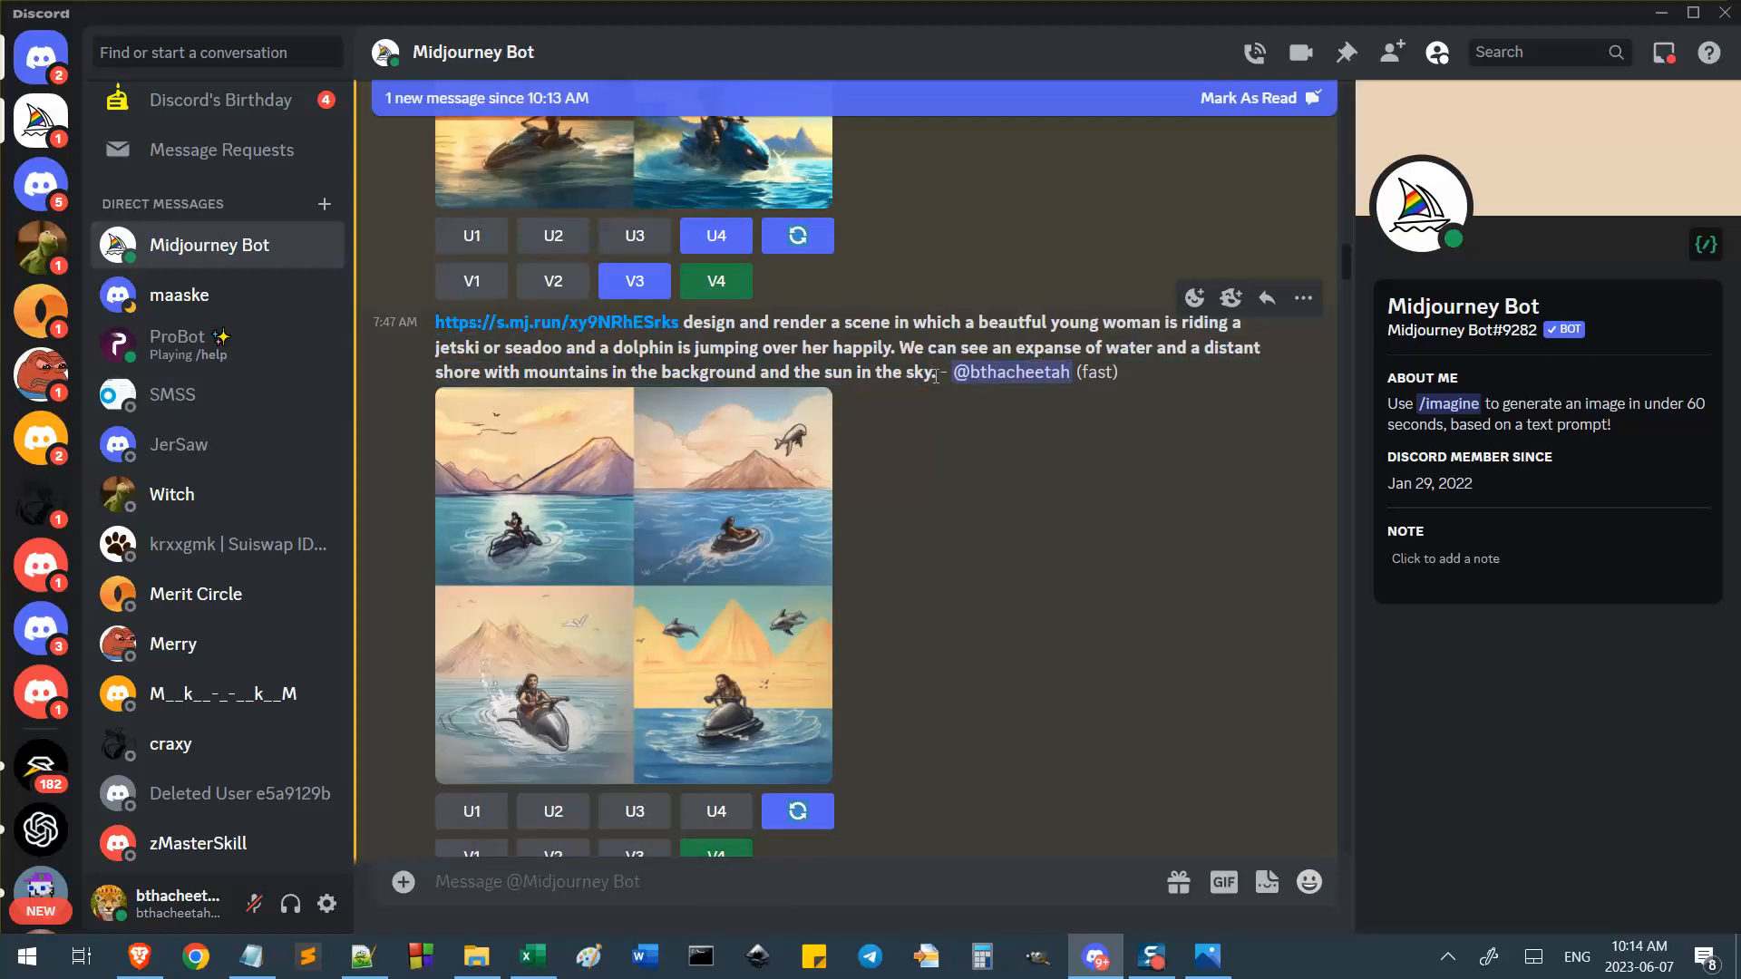
drag(935, 372, 435, 320)
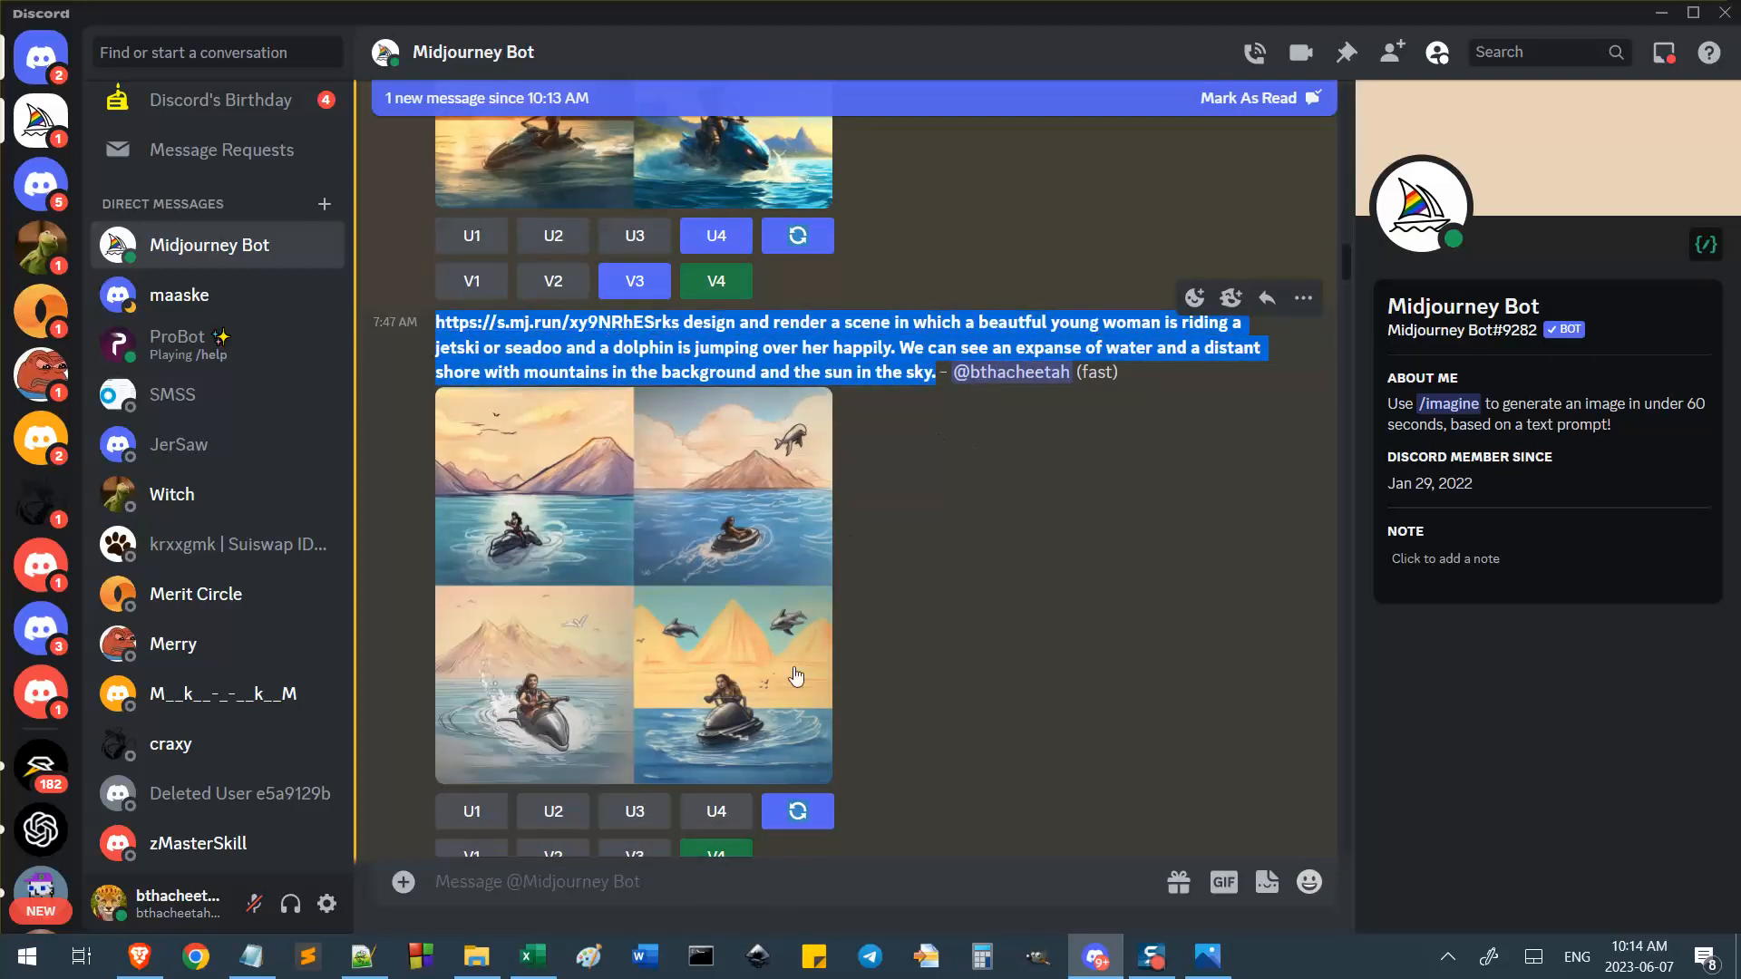
scroll(818, 713, down, 3)
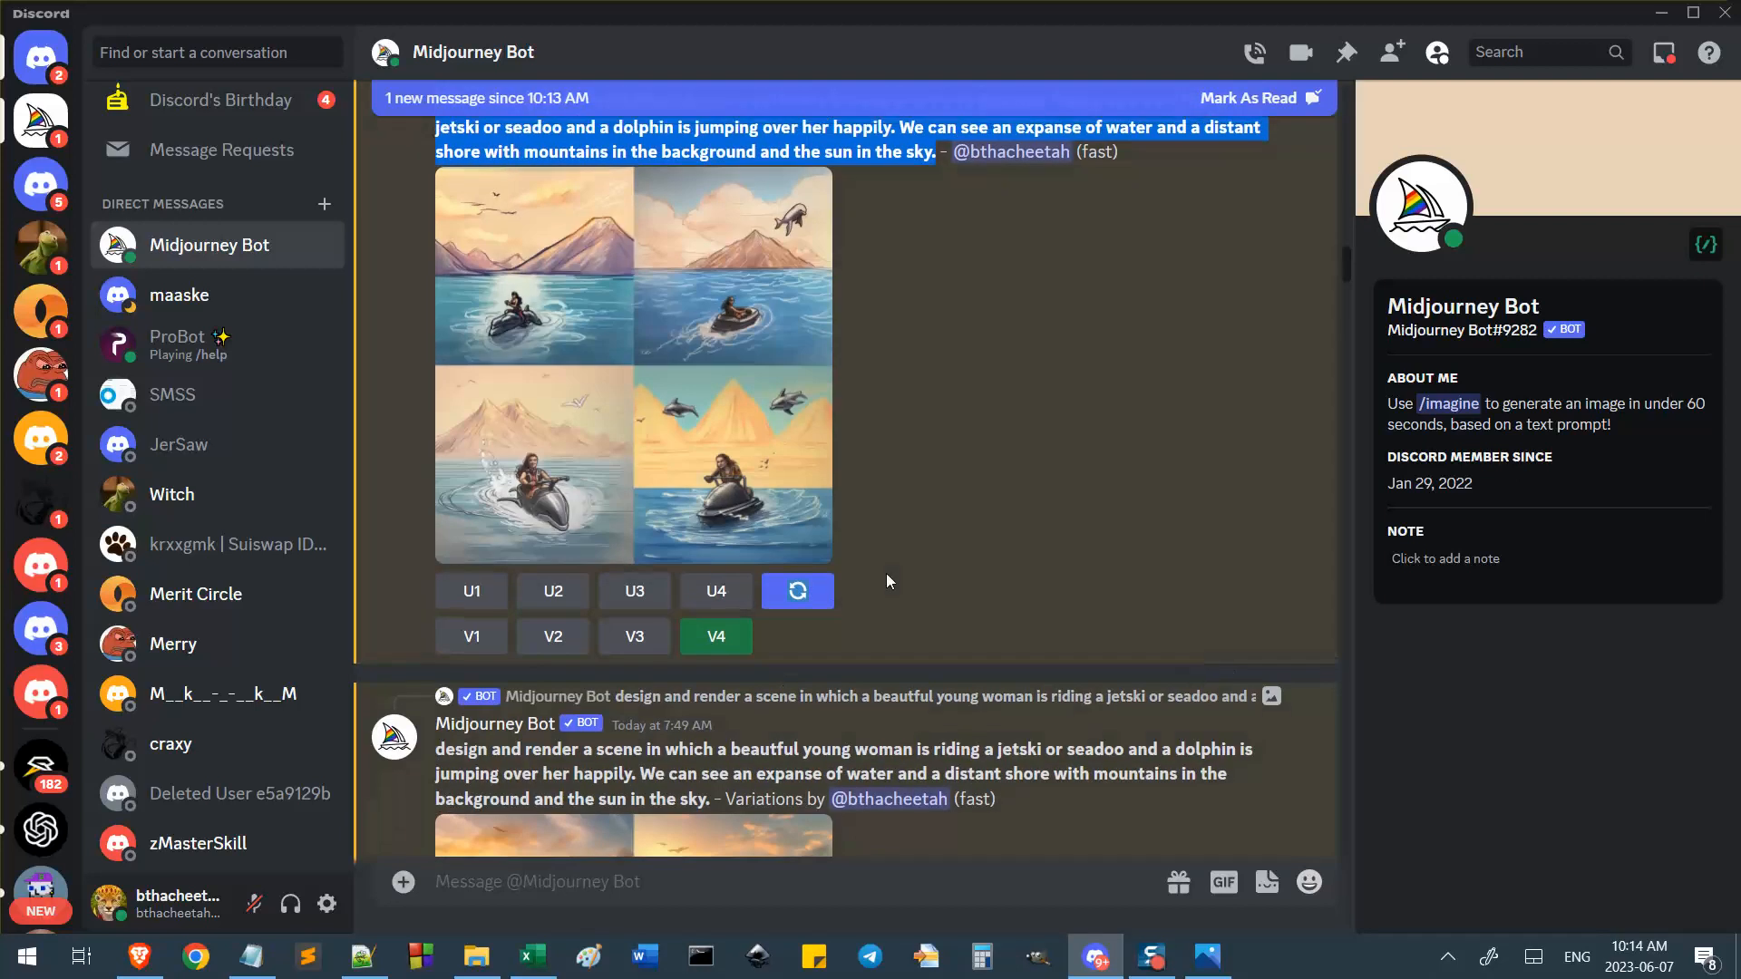
Rerun the image-link prompt from the 7:47 AM sketch-style grid with "--iw 1" appended, and submit it.
scroll(885, 574, up, 3)
click(790, 814)
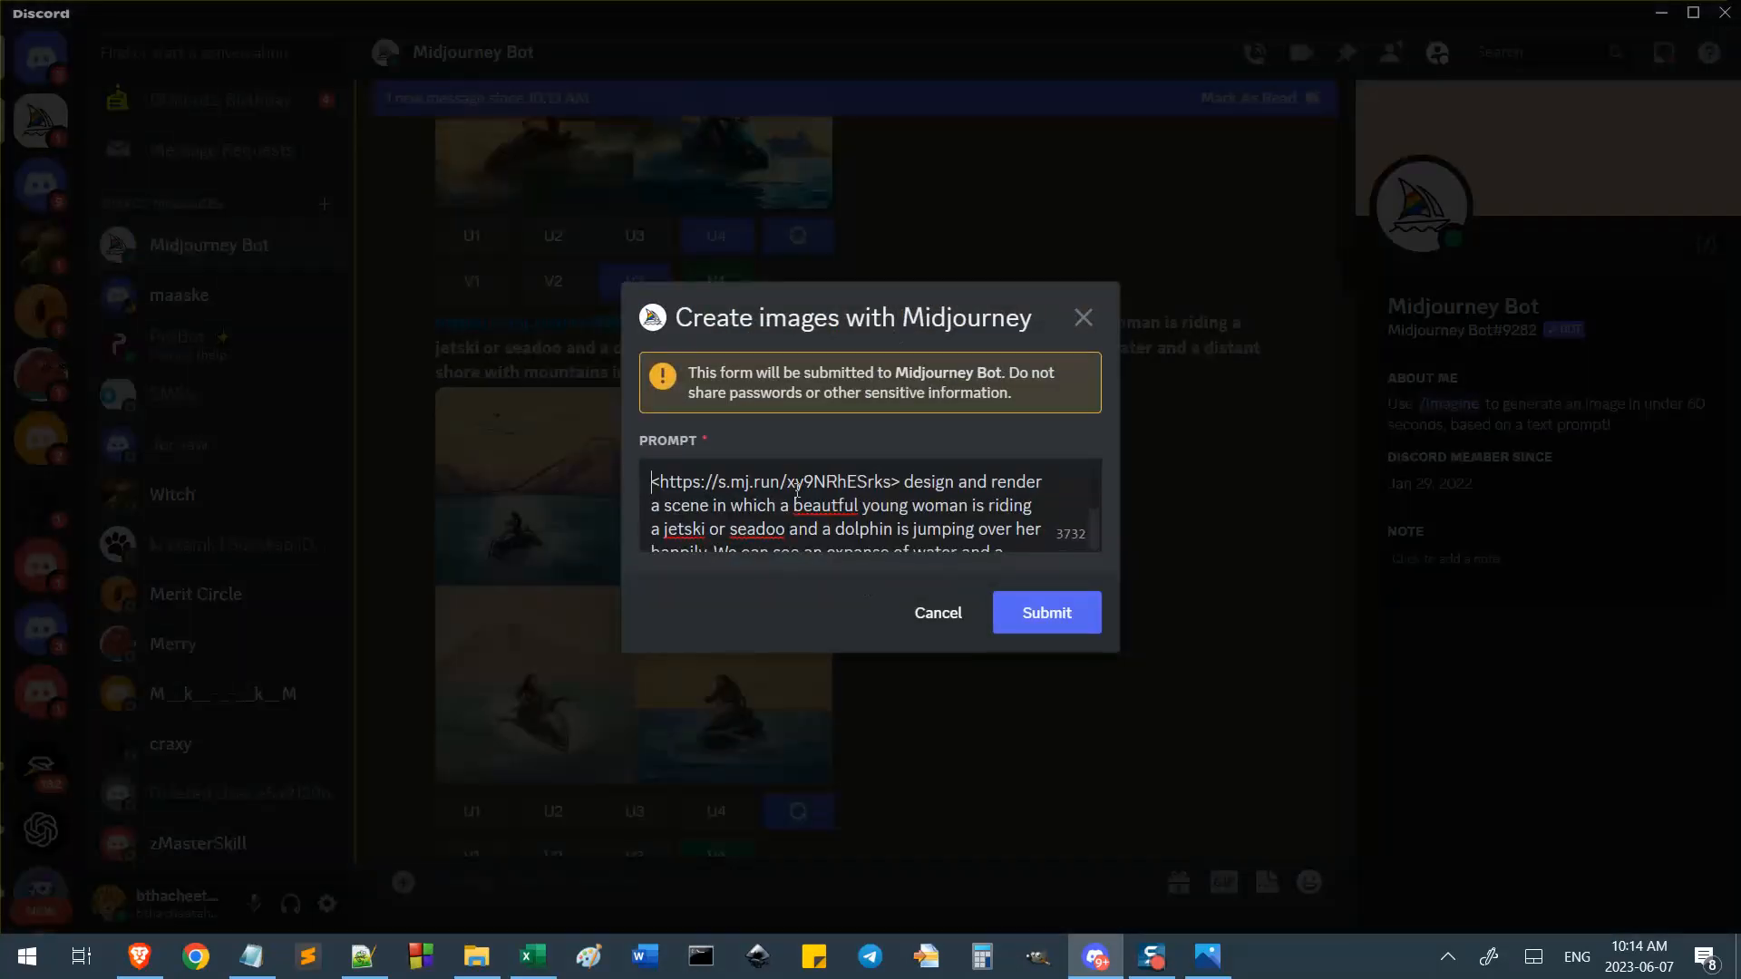
scroll(892, 526, down, 2)
scroll(891, 526, up, 2)
scroll(916, 534, down, 2)
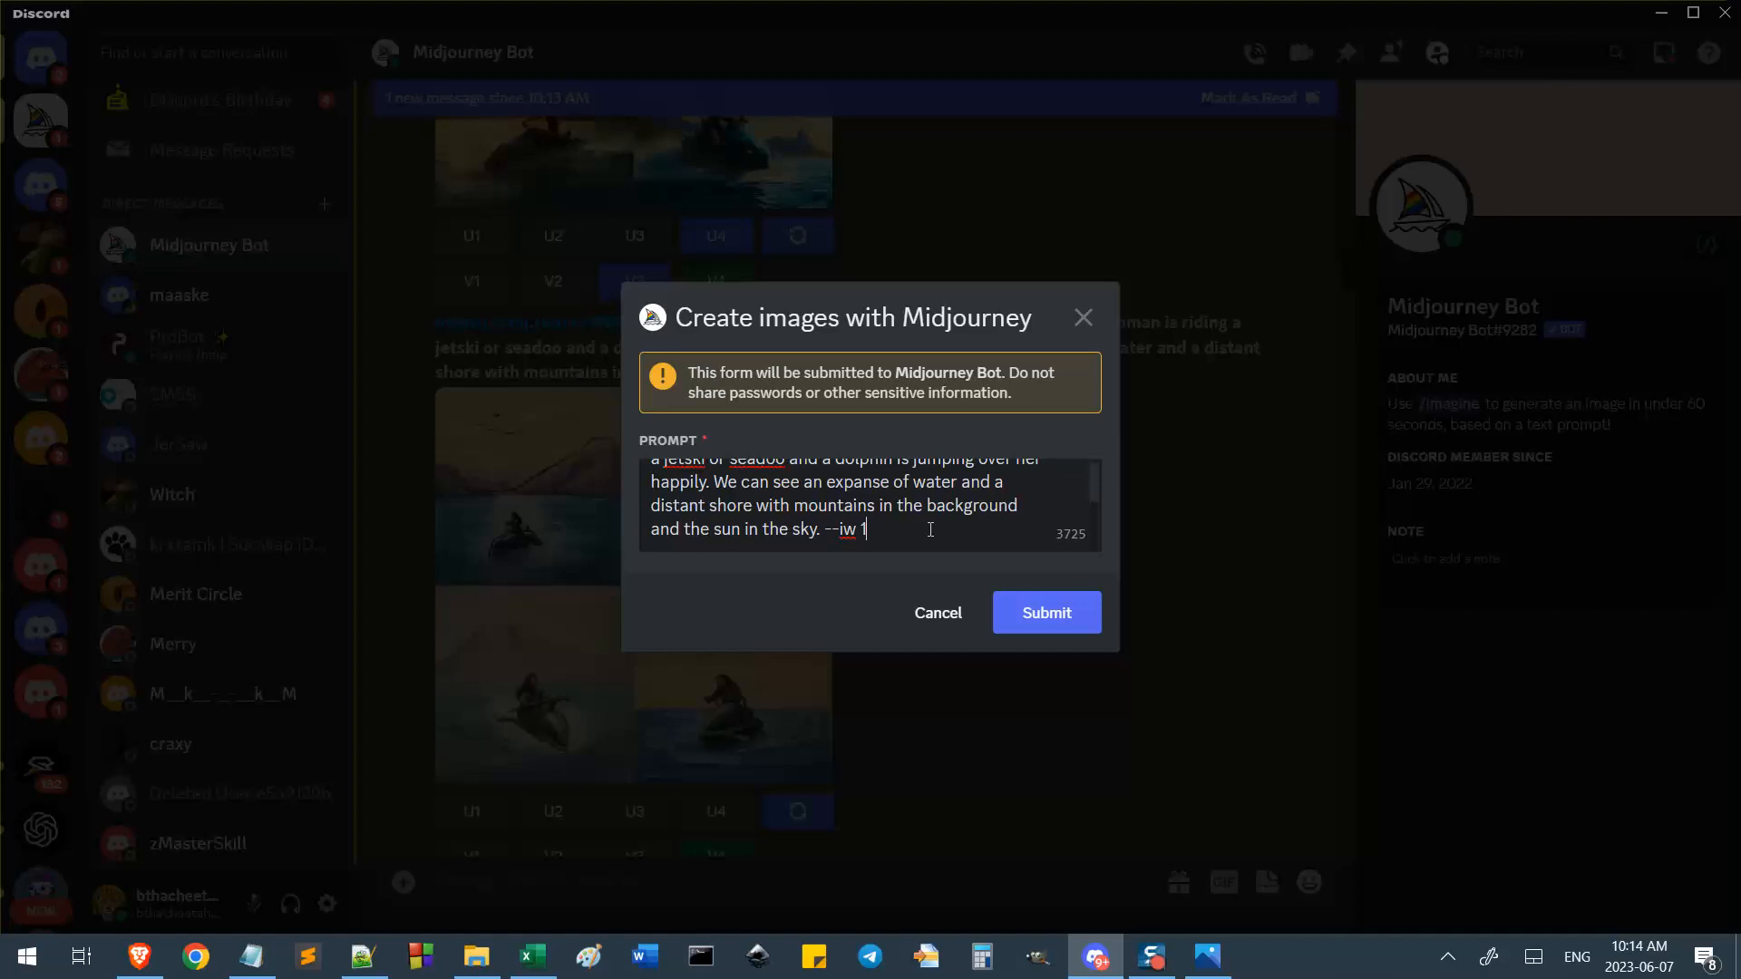
click(1081, 607)
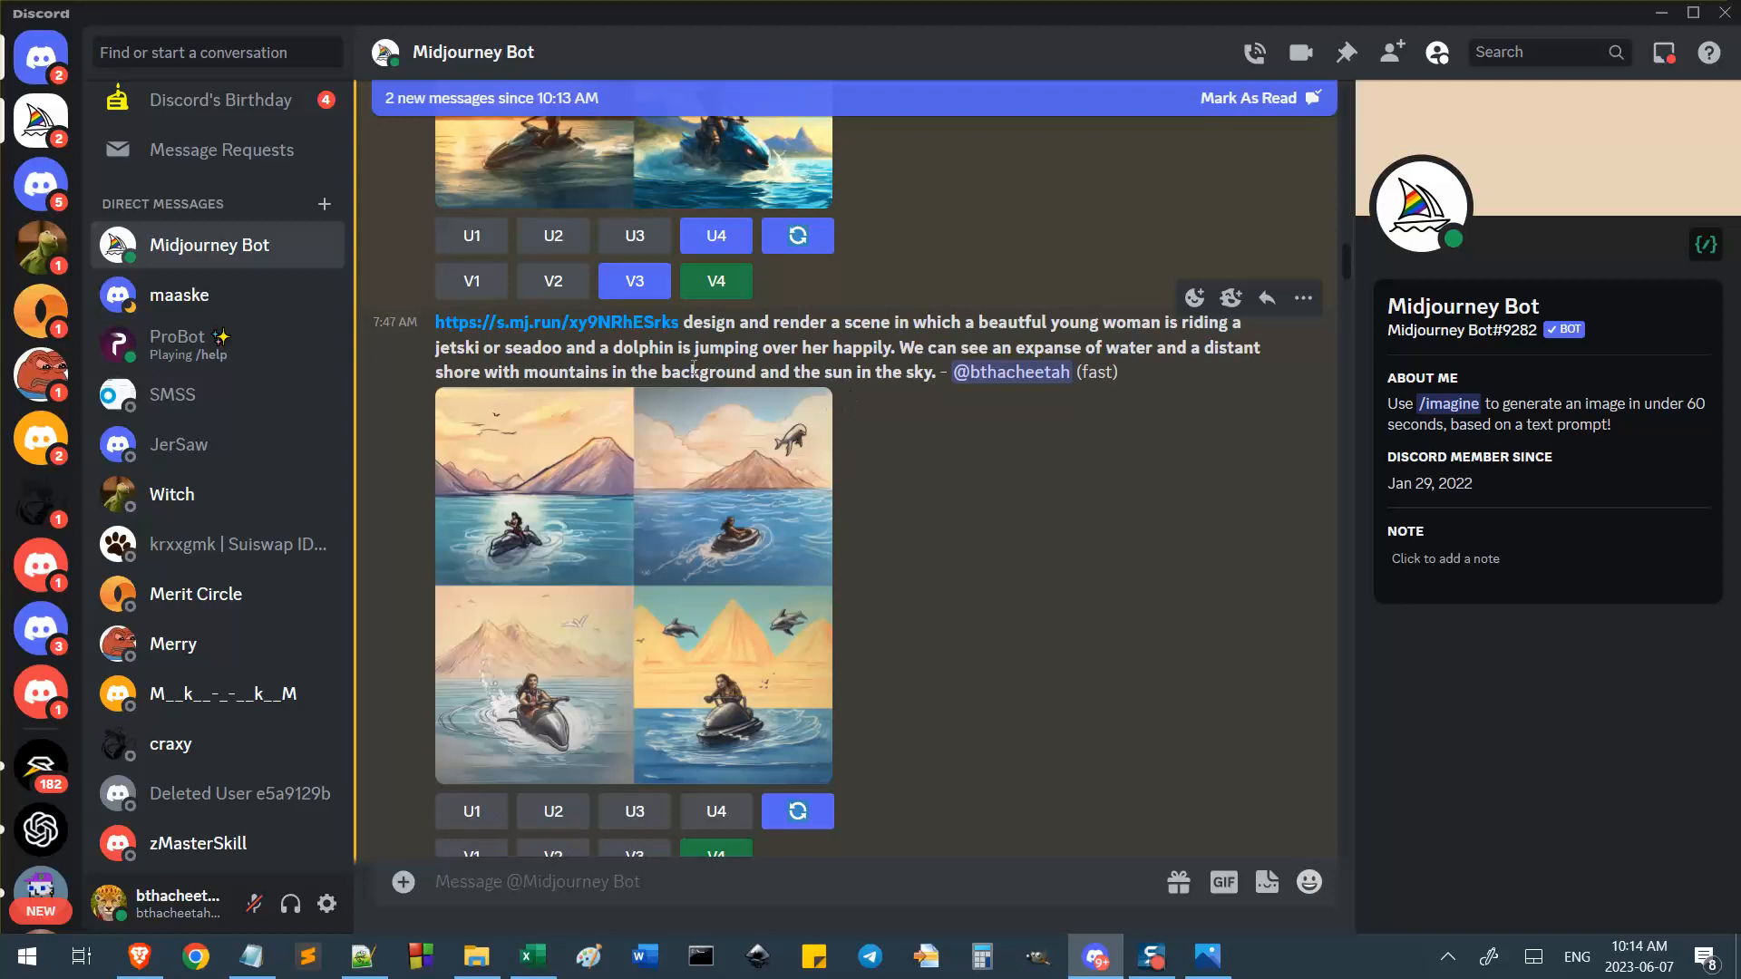
Highlight the full image-link prompt and its link, and refer back to the hand-drawn sketch the link stands for.
drag(945, 374, 399, 334)
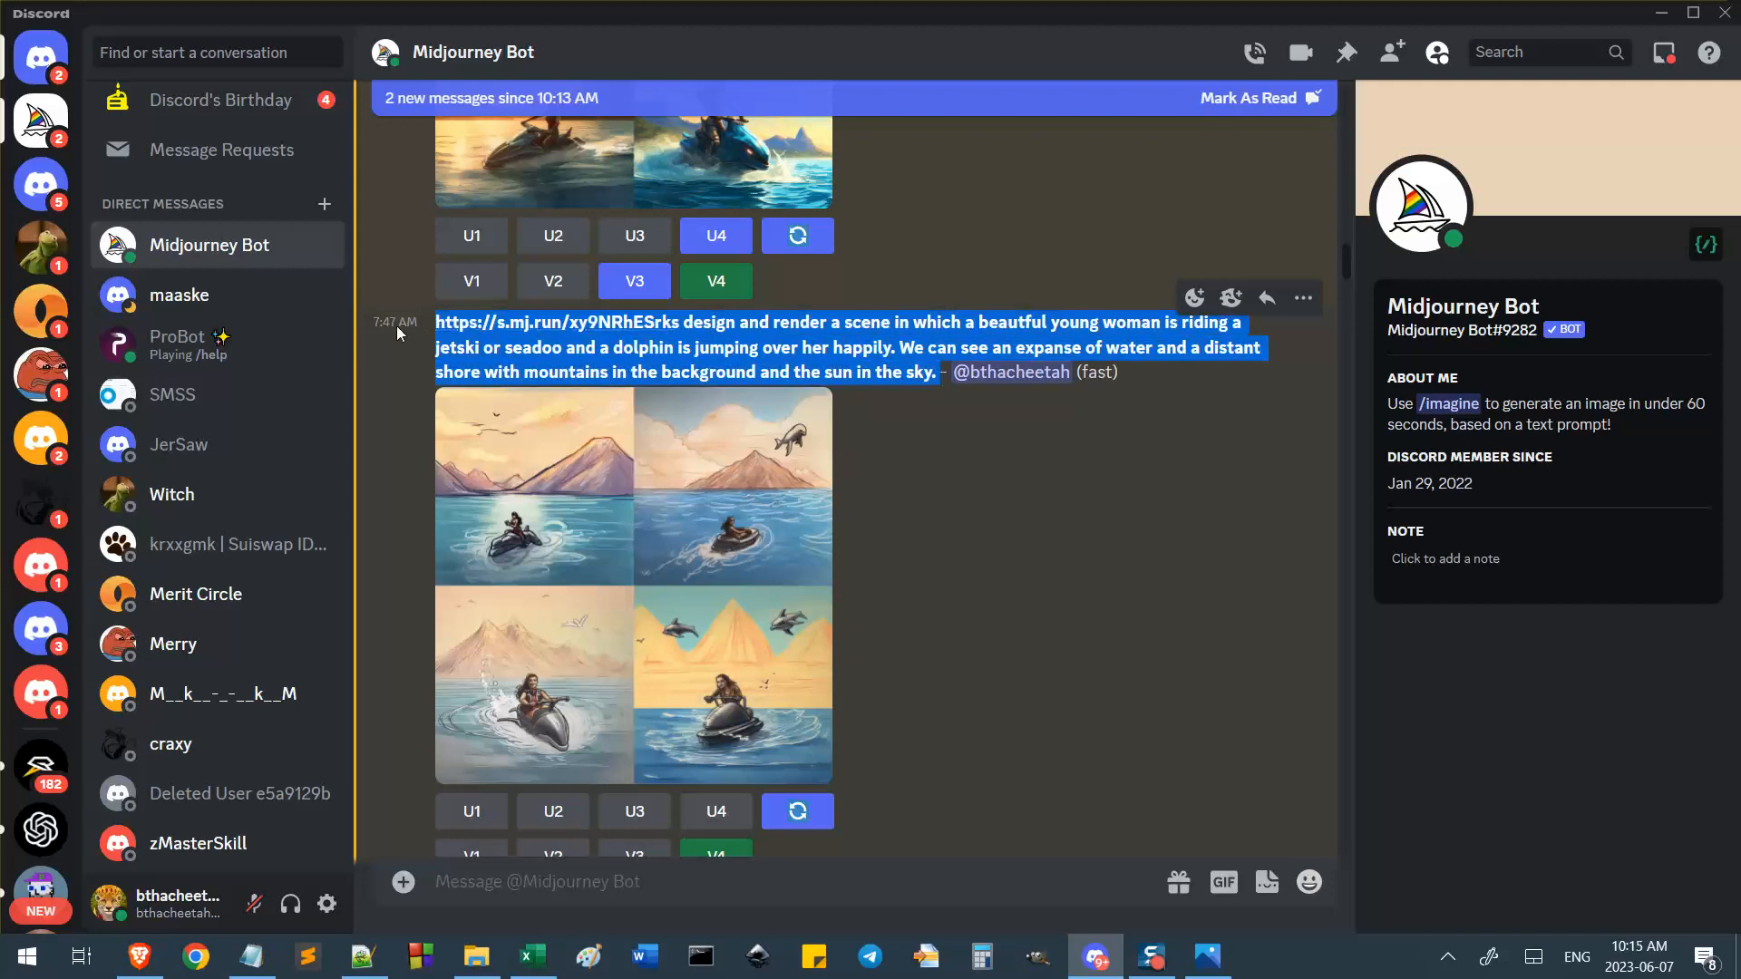
click(711, 334)
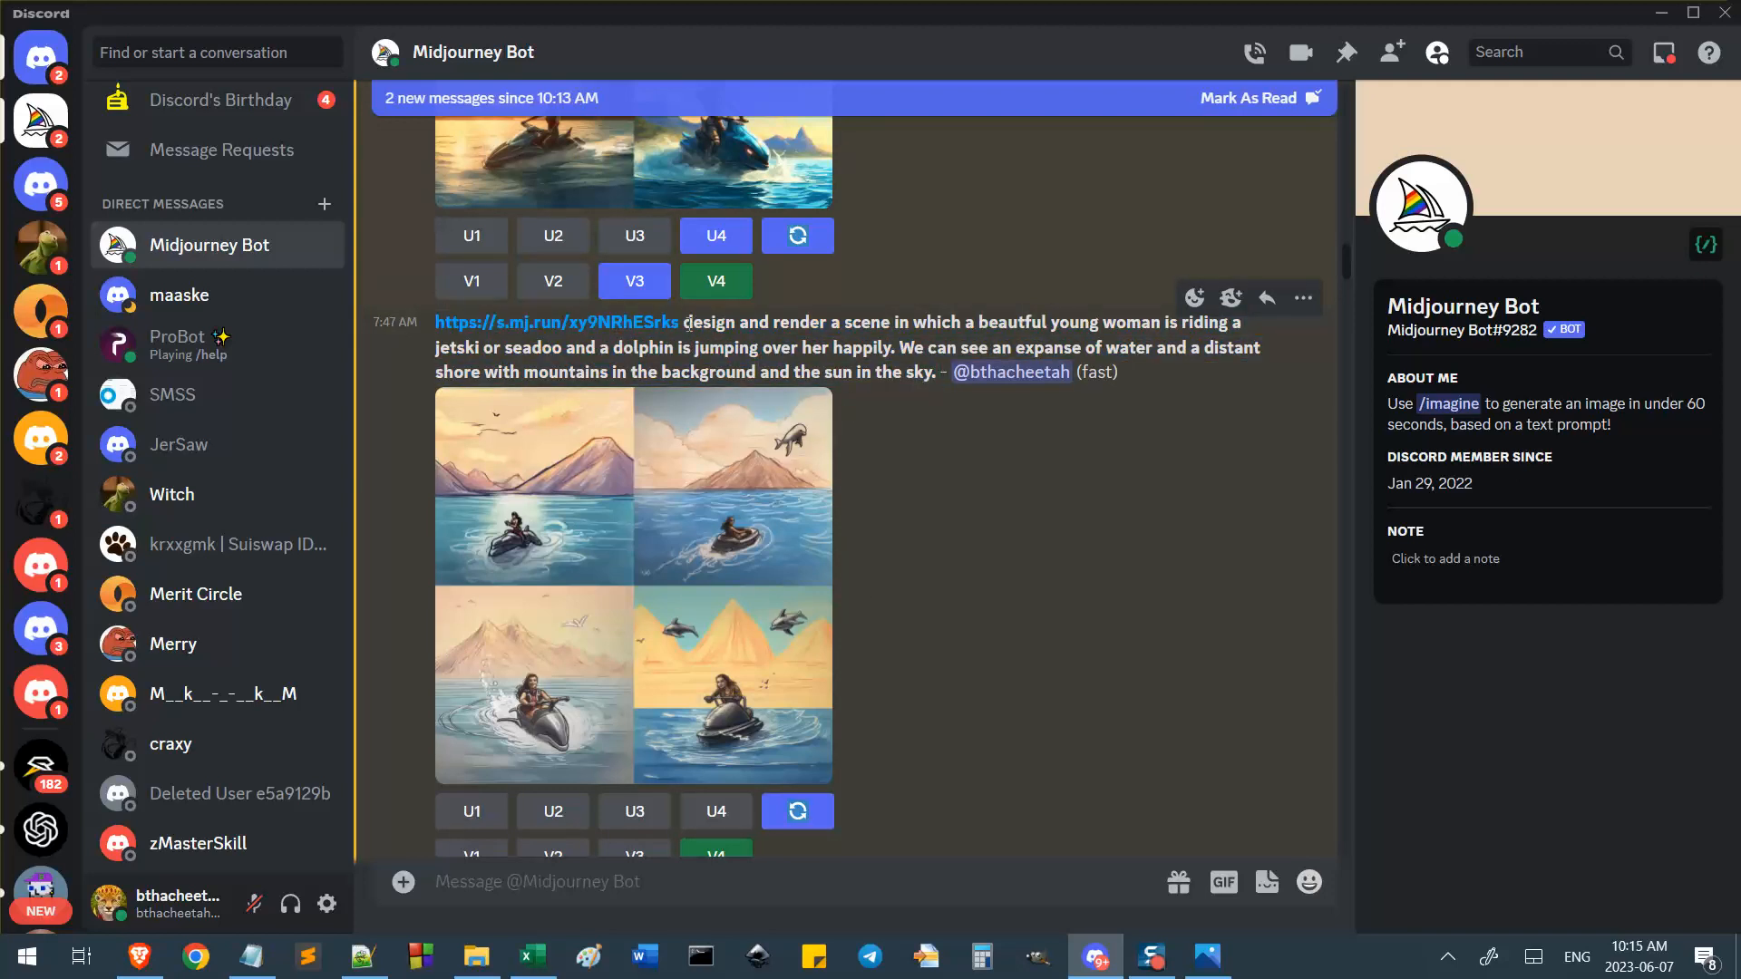
drag(686, 324, 313, 311)
scroll(938, 474, up, 9)
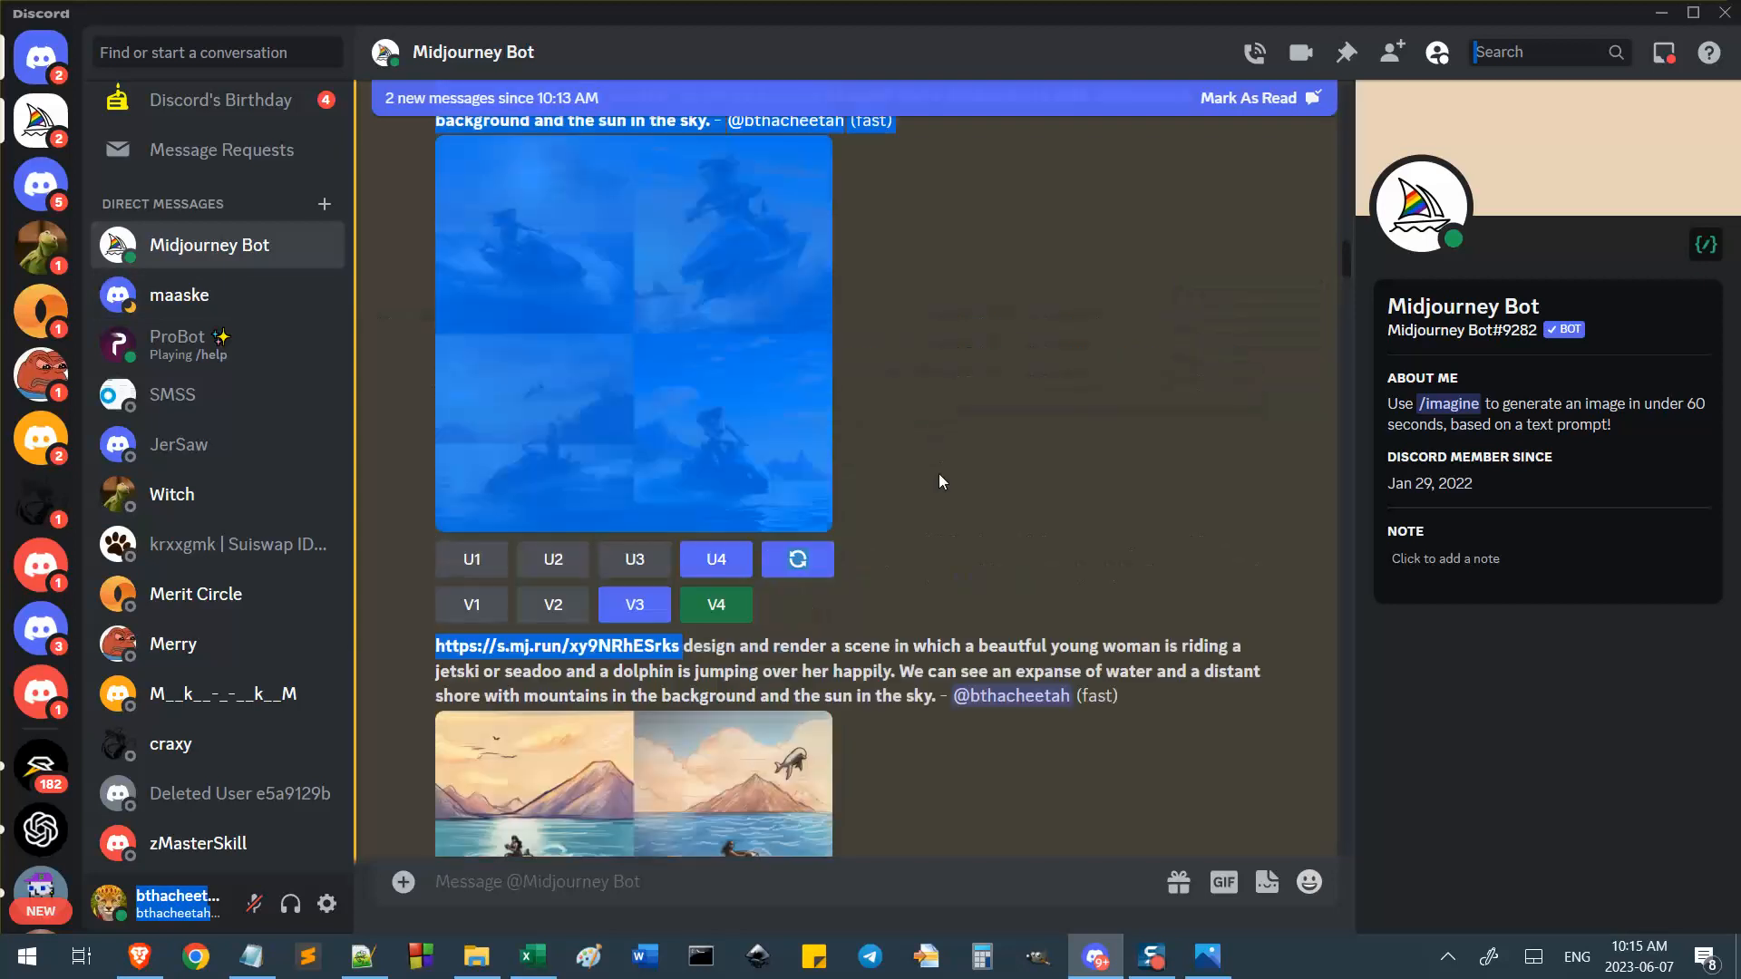
click(764, 270)
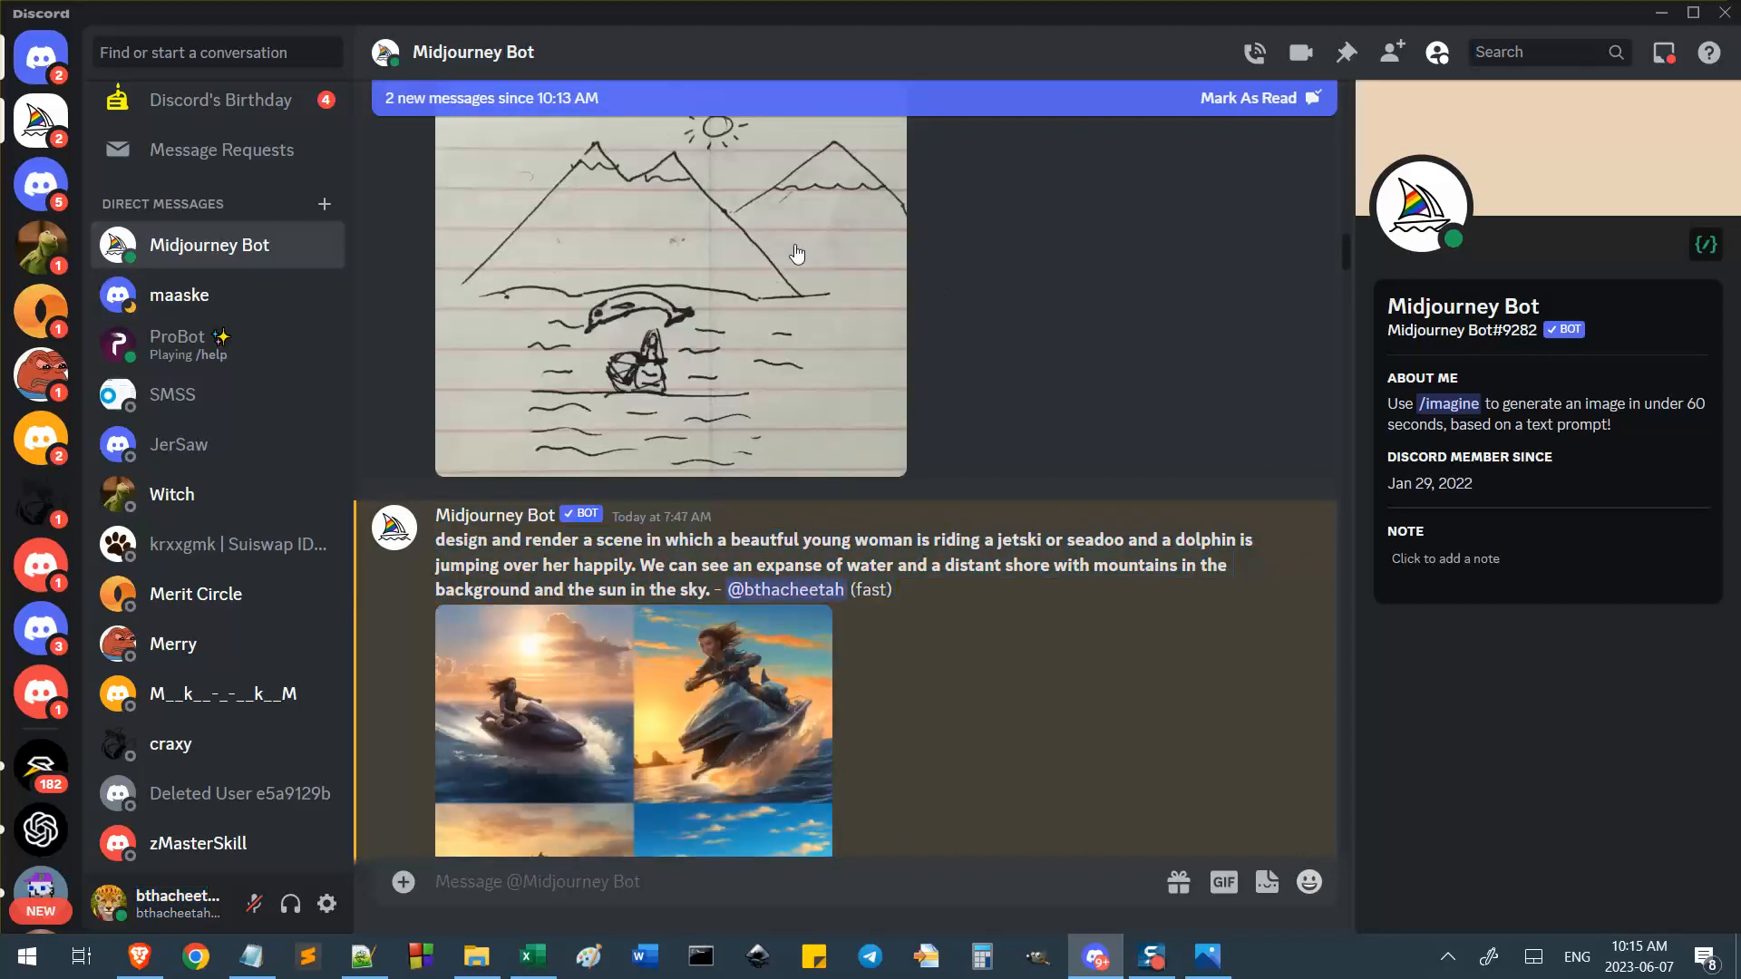
Compare the hand-drawn sketch with the text-only and image-prompted grids, and continue to the newer variations around 8:15 AM.
scroll(960, 433, down, 8)
scroll(960, 535, up, 1)
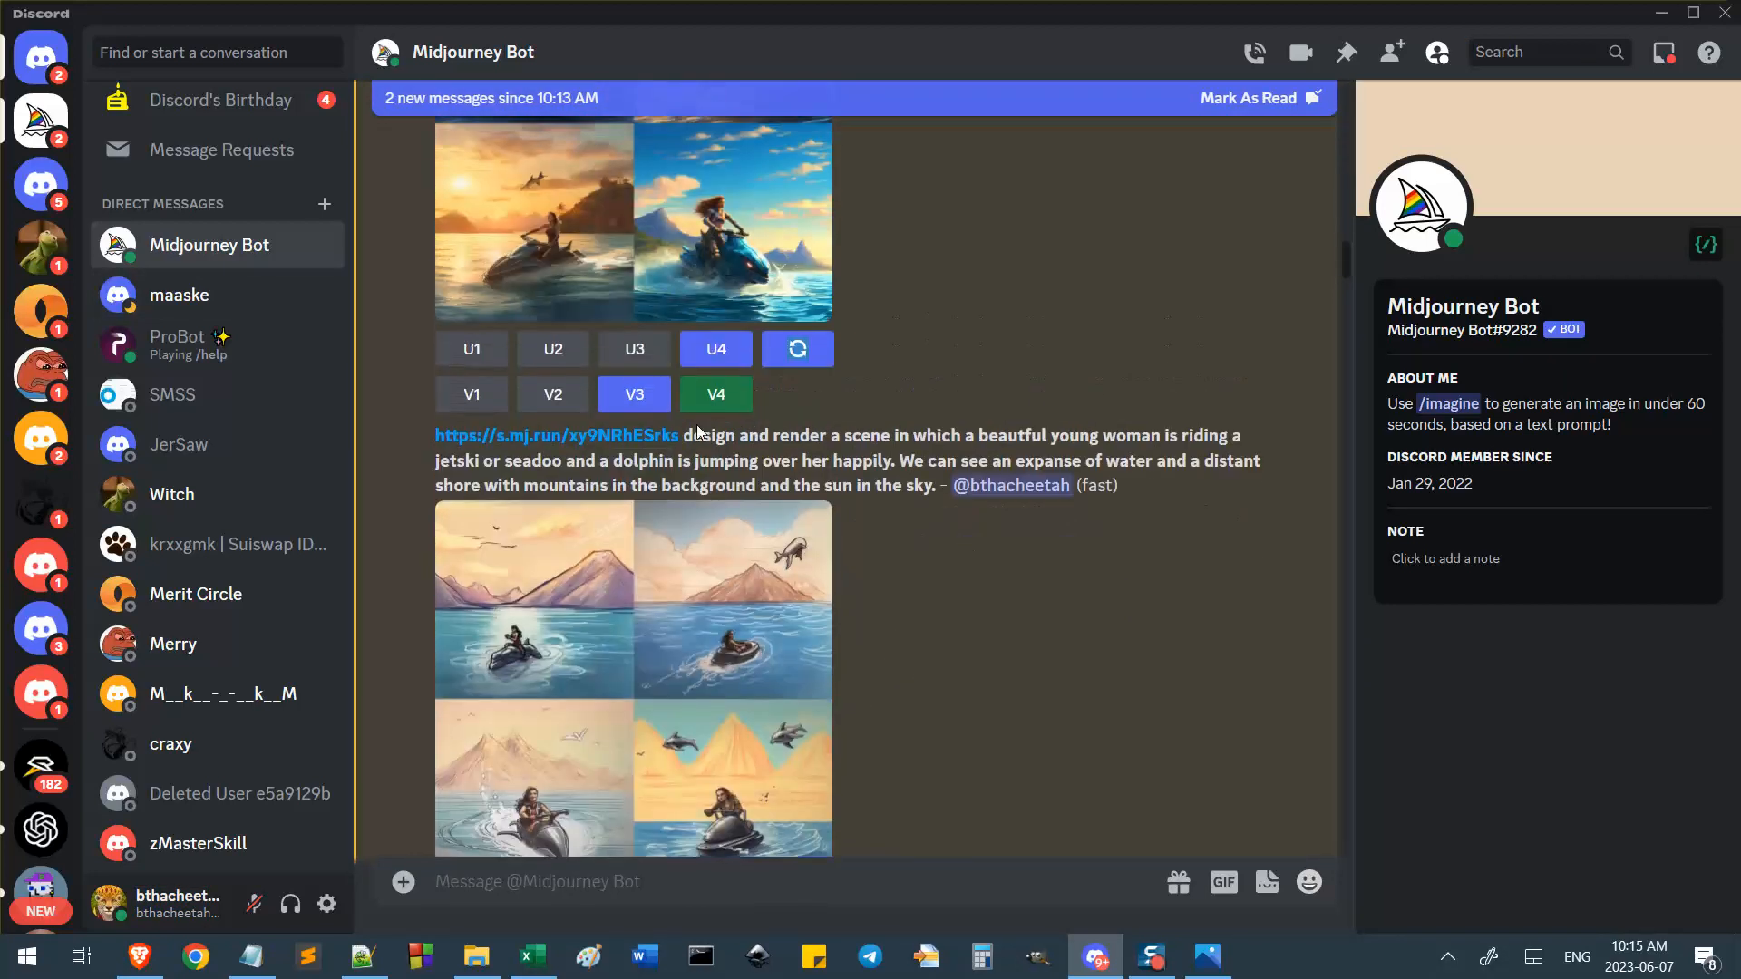
scroll(943, 435, down, 3)
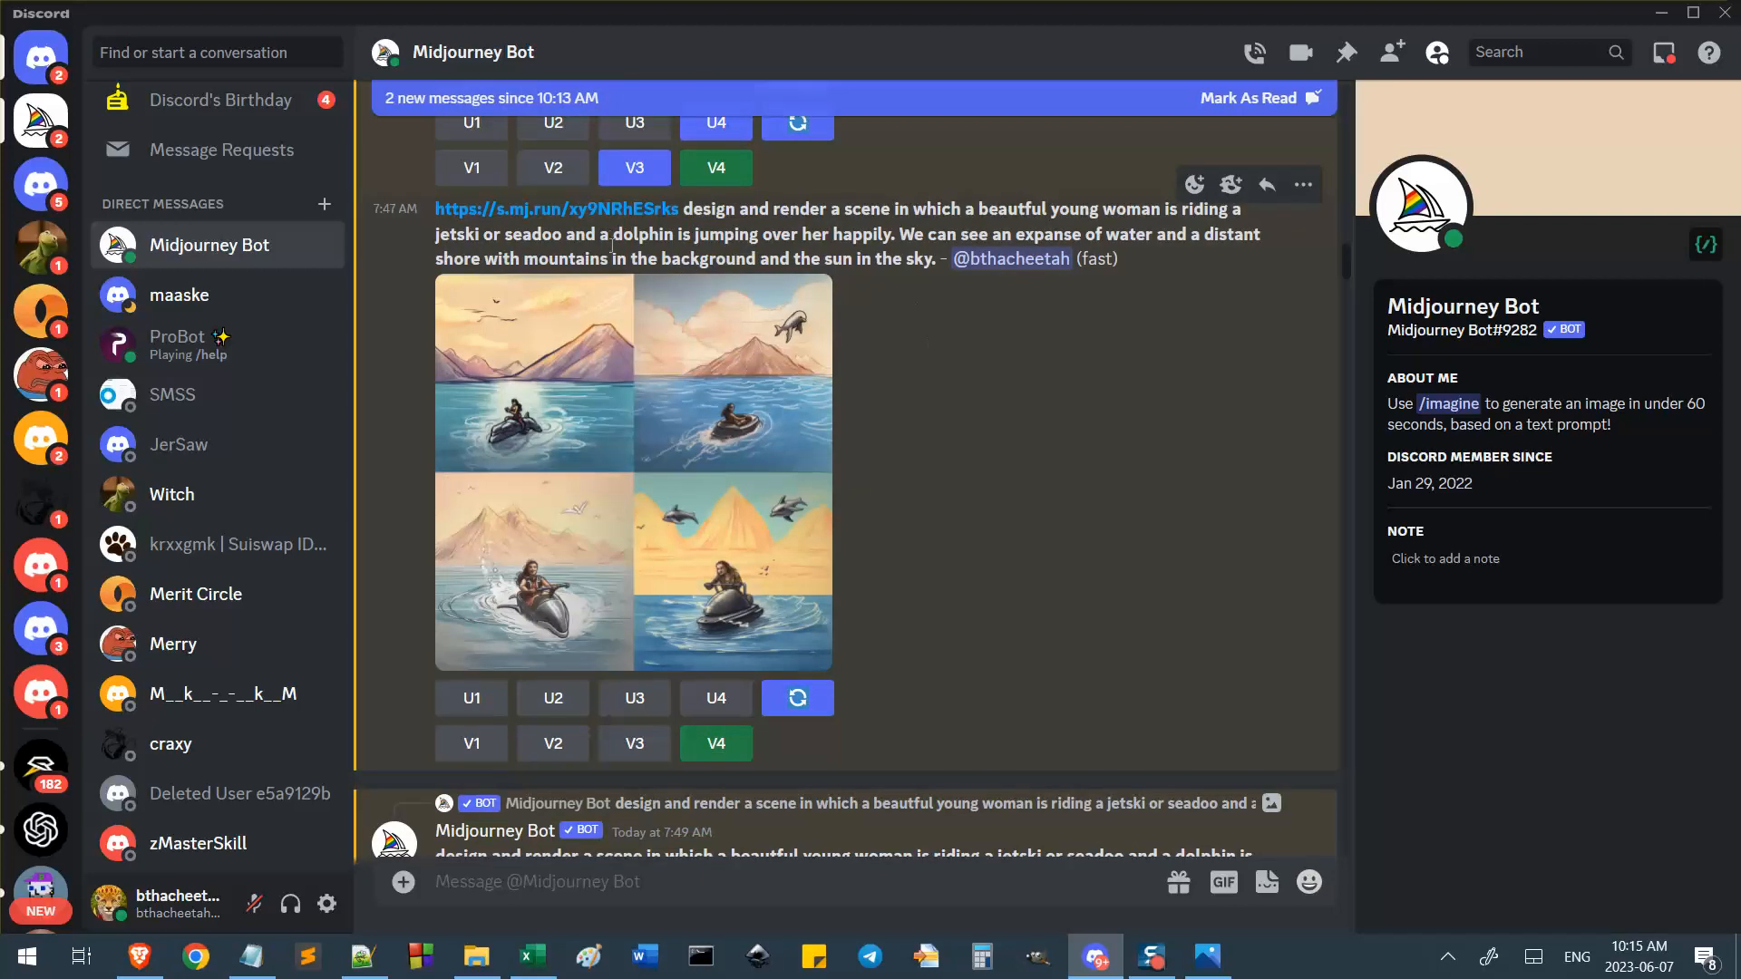
scroll(866, 519, up, 6)
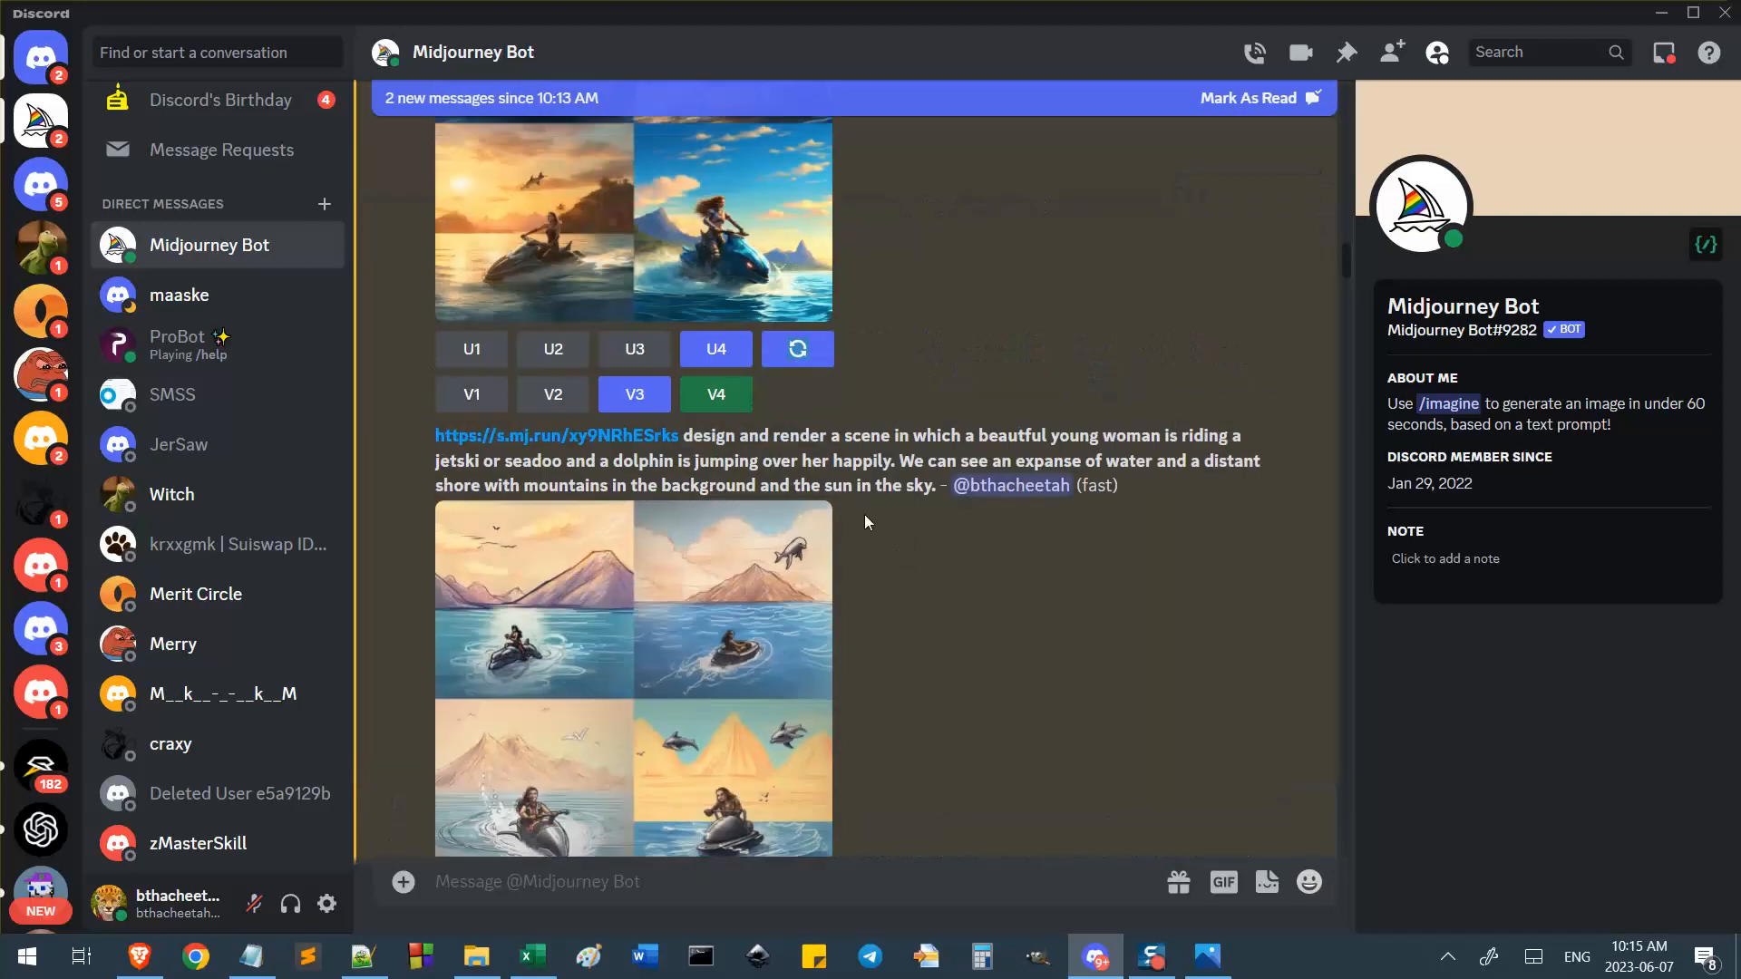
scroll(646, 243, up, 4)
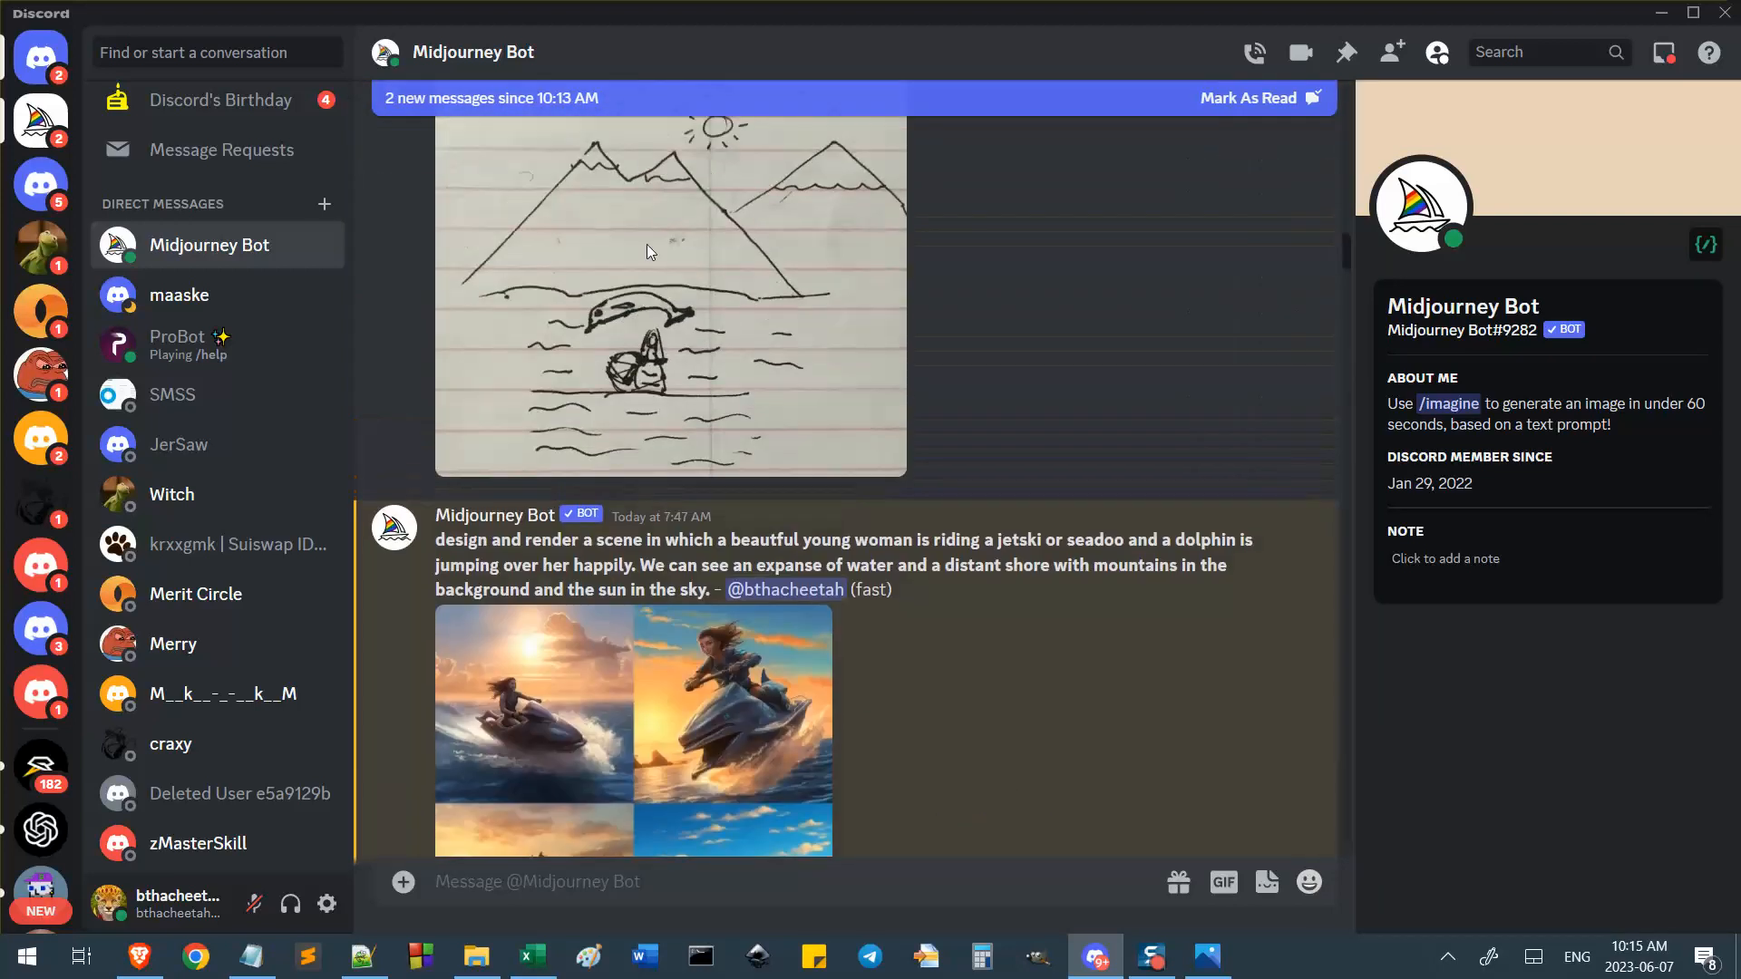
scroll(890, 430, down, 3)
scroll(923, 568, down, 6)
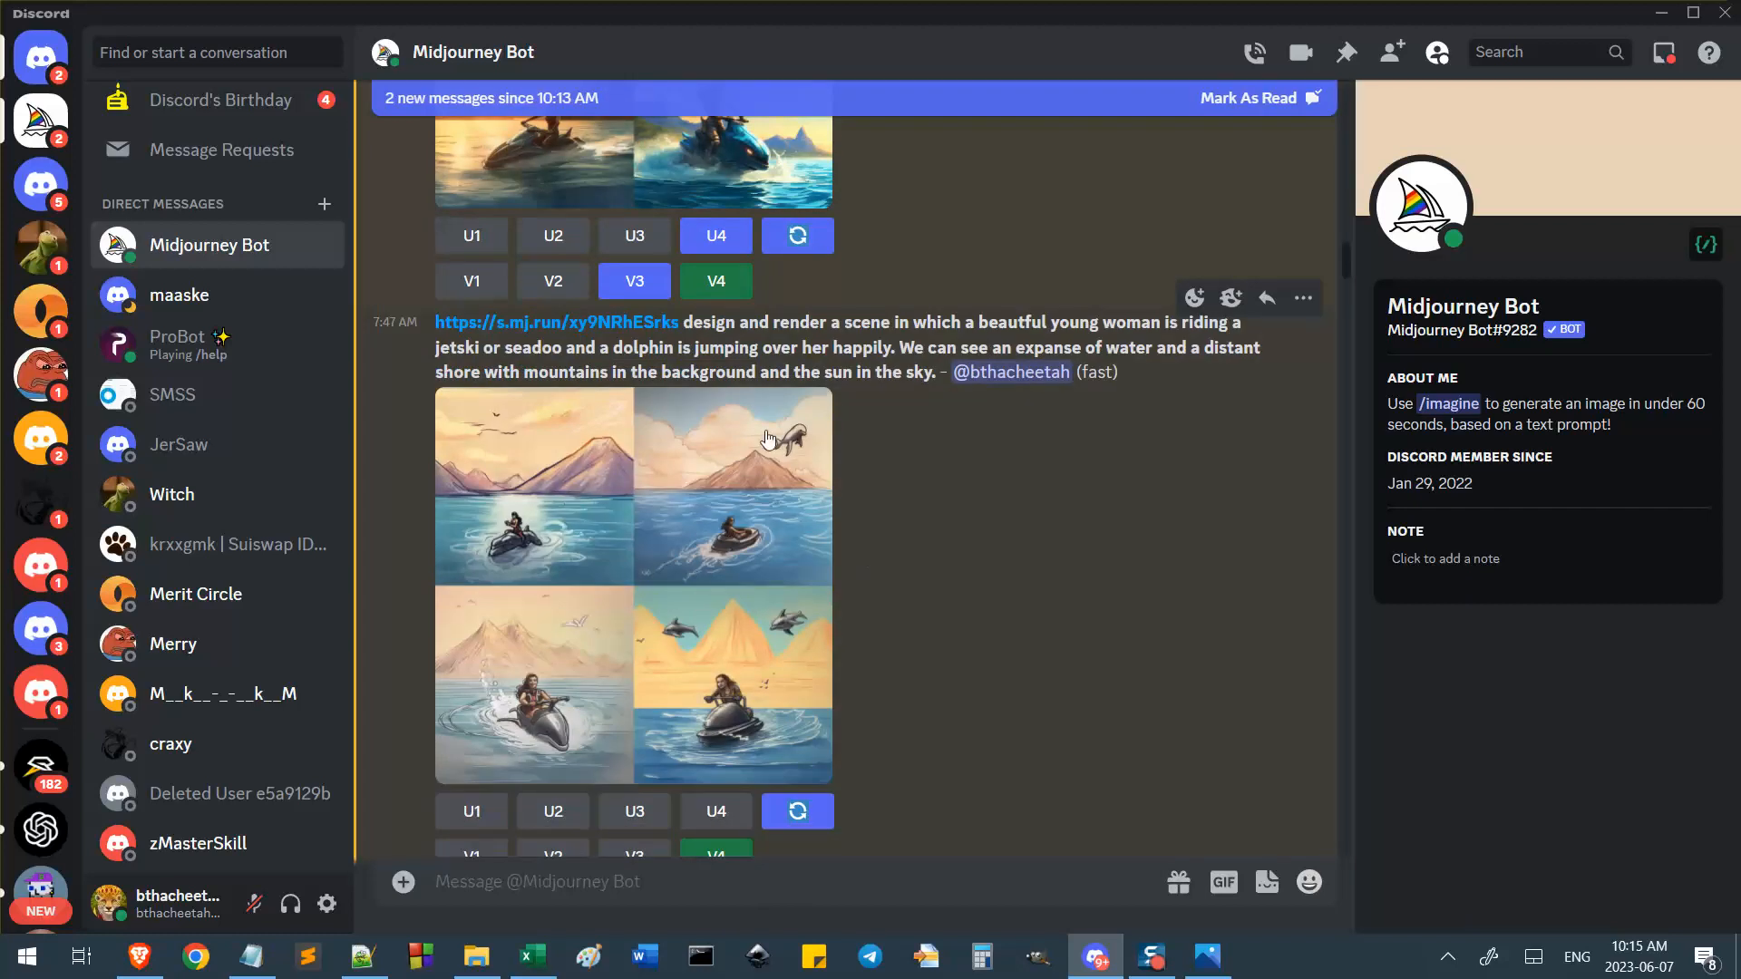
scroll(931, 617, up, 8)
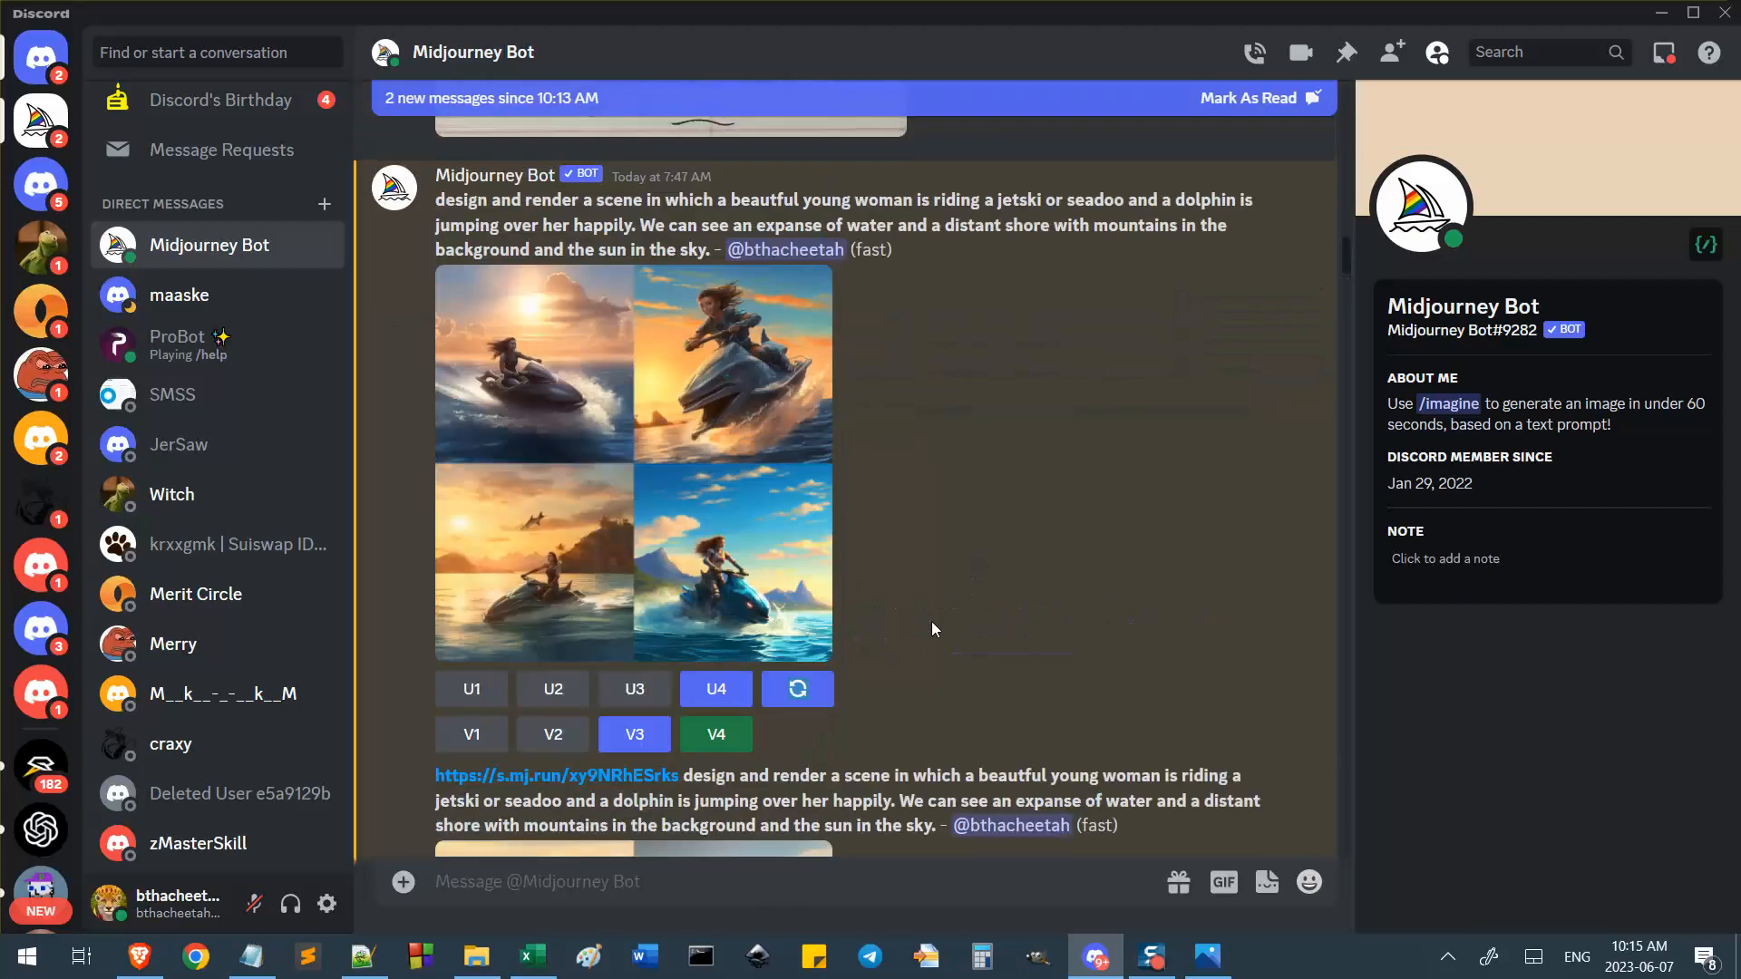
scroll(731, 376, down, 1)
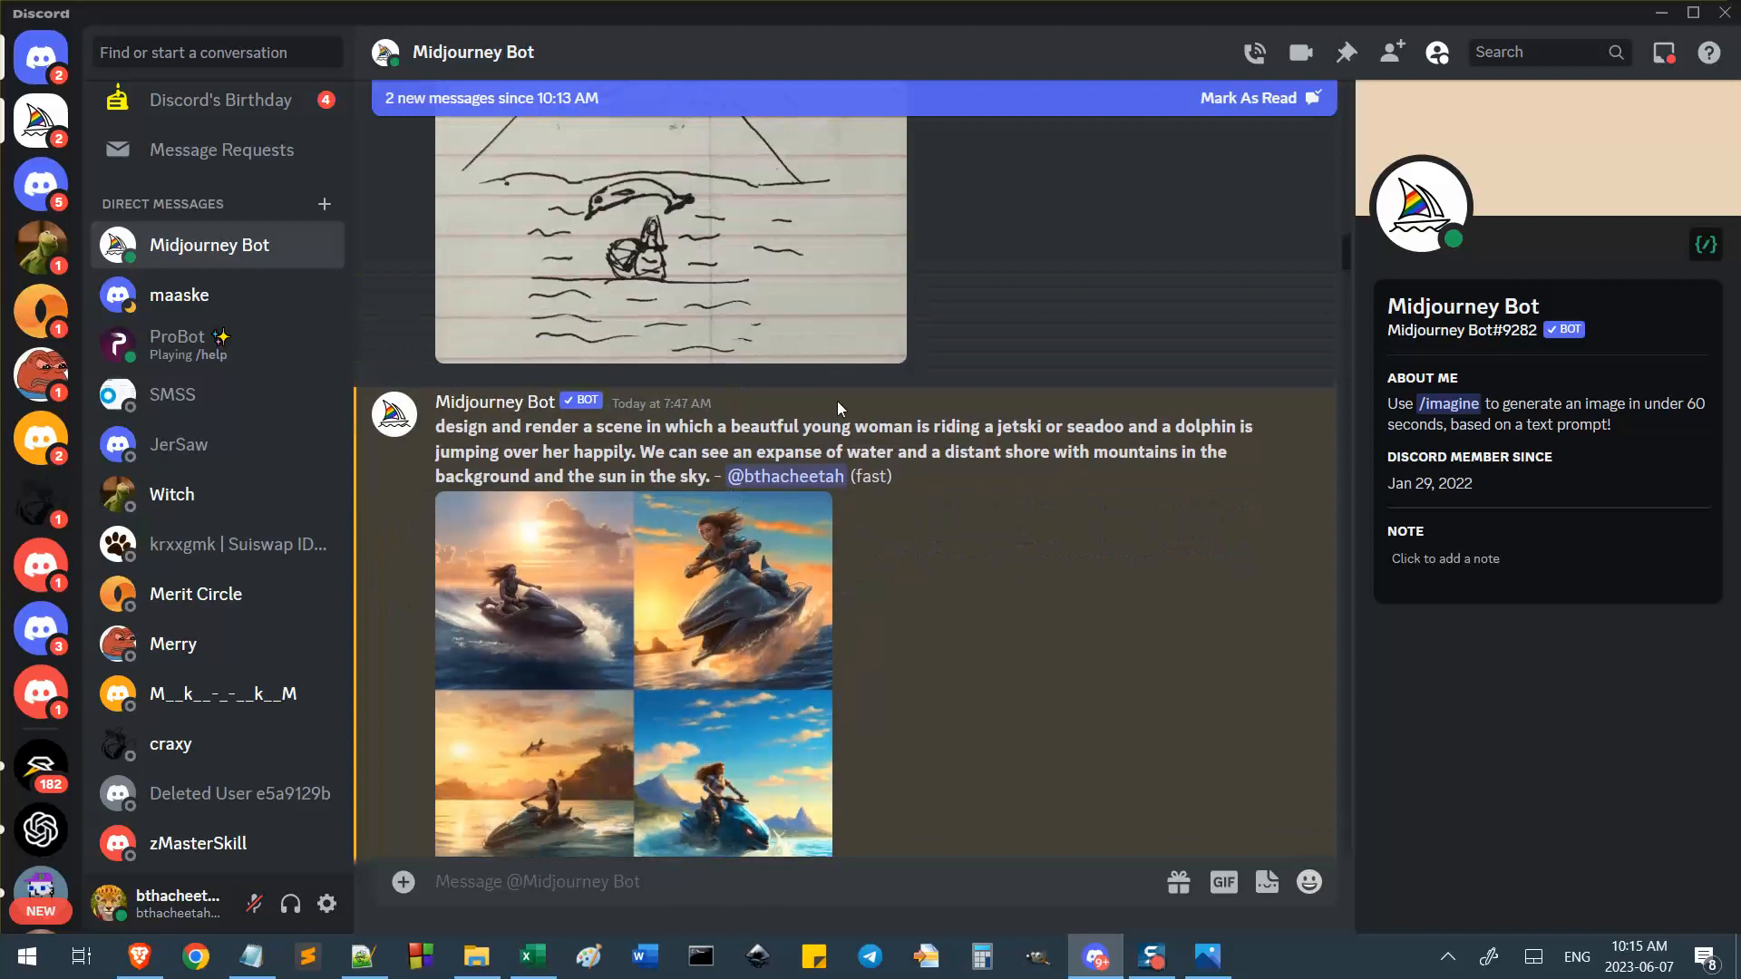
scroll(836, 400, up, 5)
scroll(754, 686, down, 2)
scroll(809, 512, down, 12)
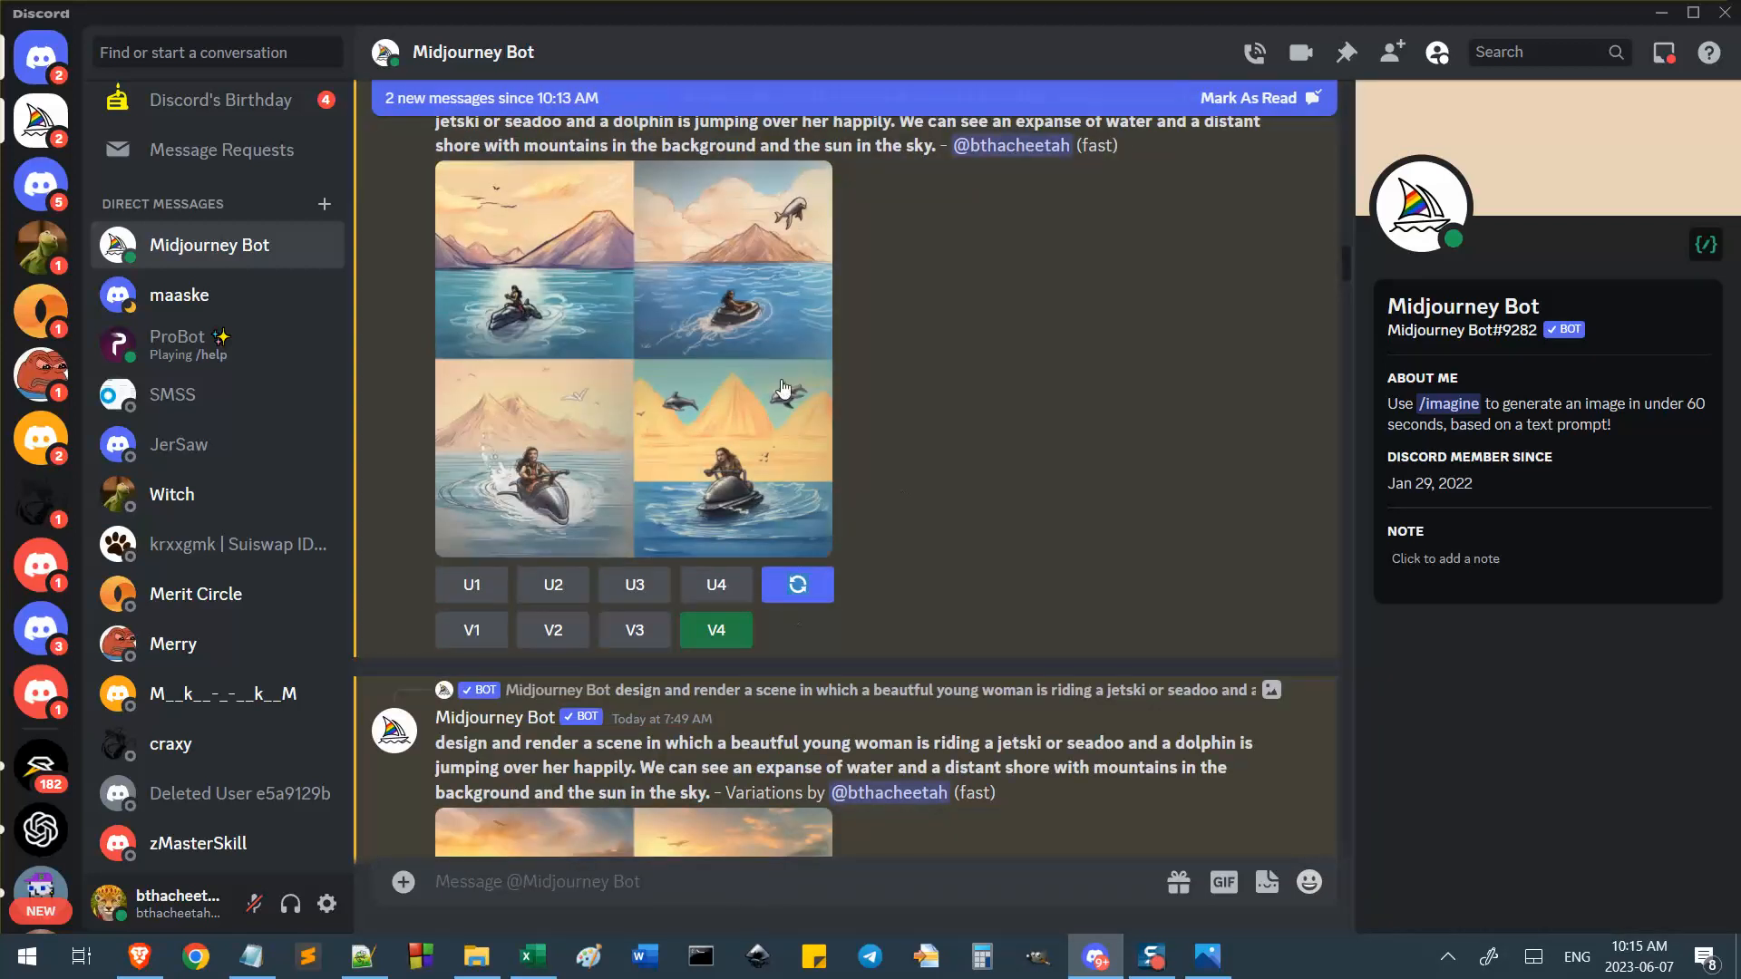
scroll(857, 444, up, 3)
scroll(883, 420, up, 3)
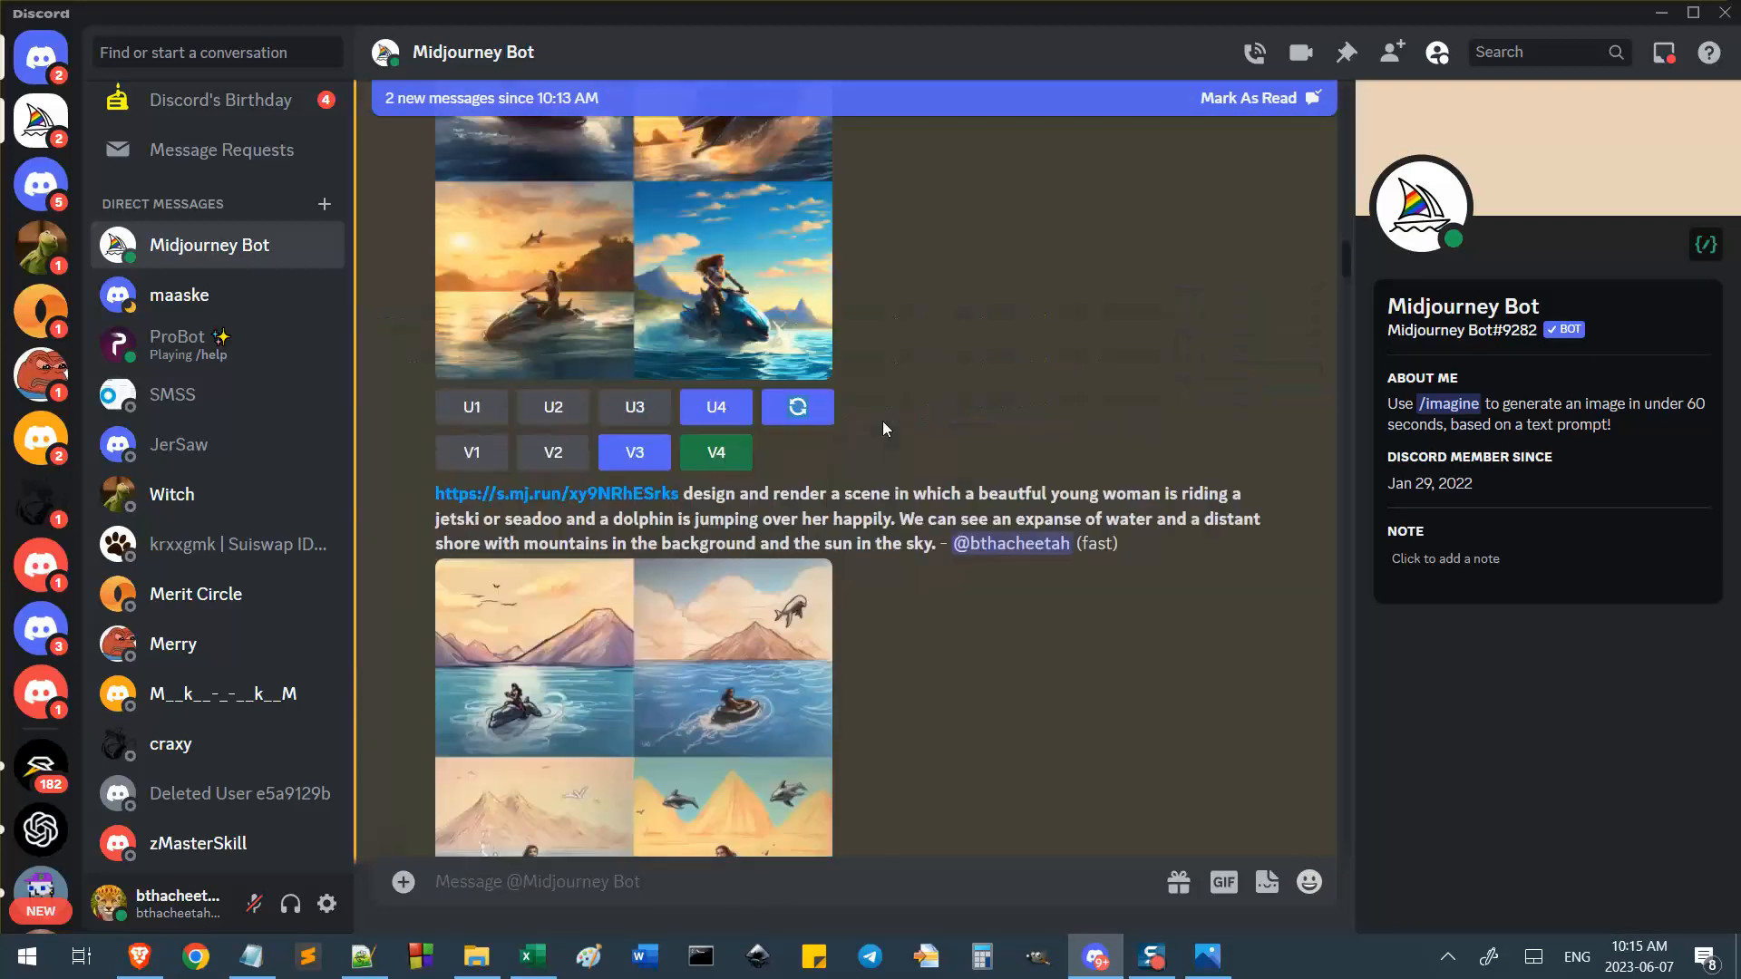
scroll(925, 368, down, 3)
scroll(1059, 515, down, 15)
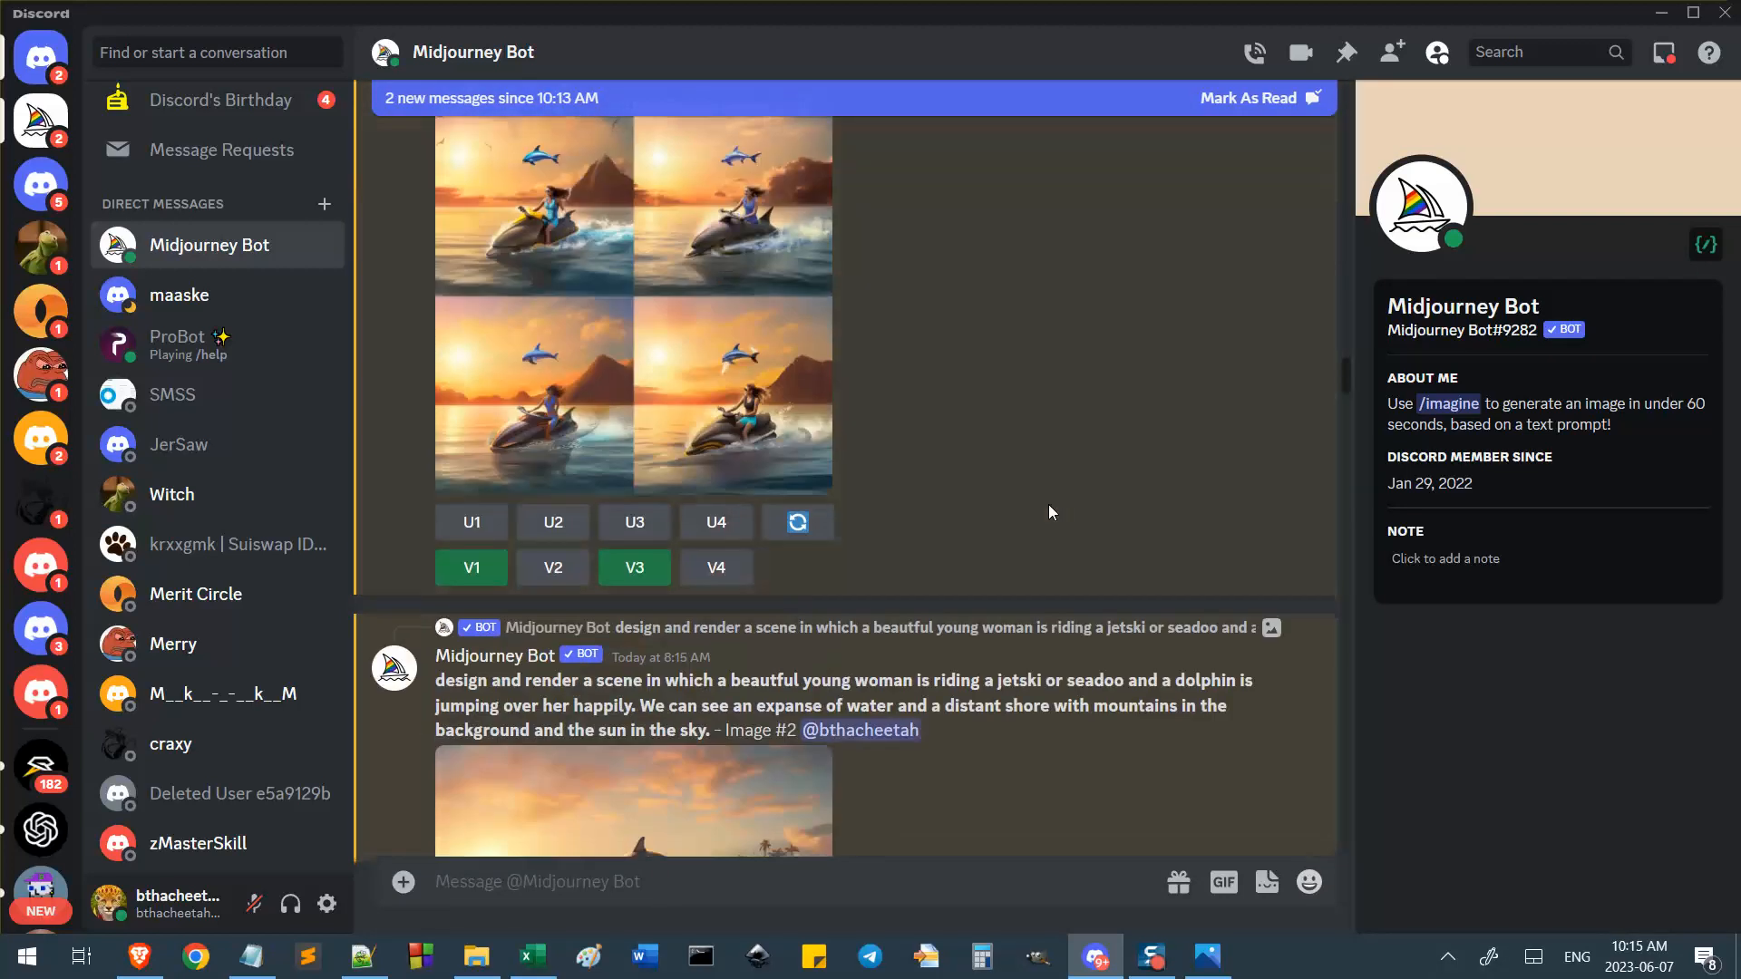
Look through the later jetski-and-dolphin generations in the chat, down to the 10:11 AM photorealistic grid with three image links.
scroll(1048, 504, down, 8)
scroll(1074, 580, down, 10)
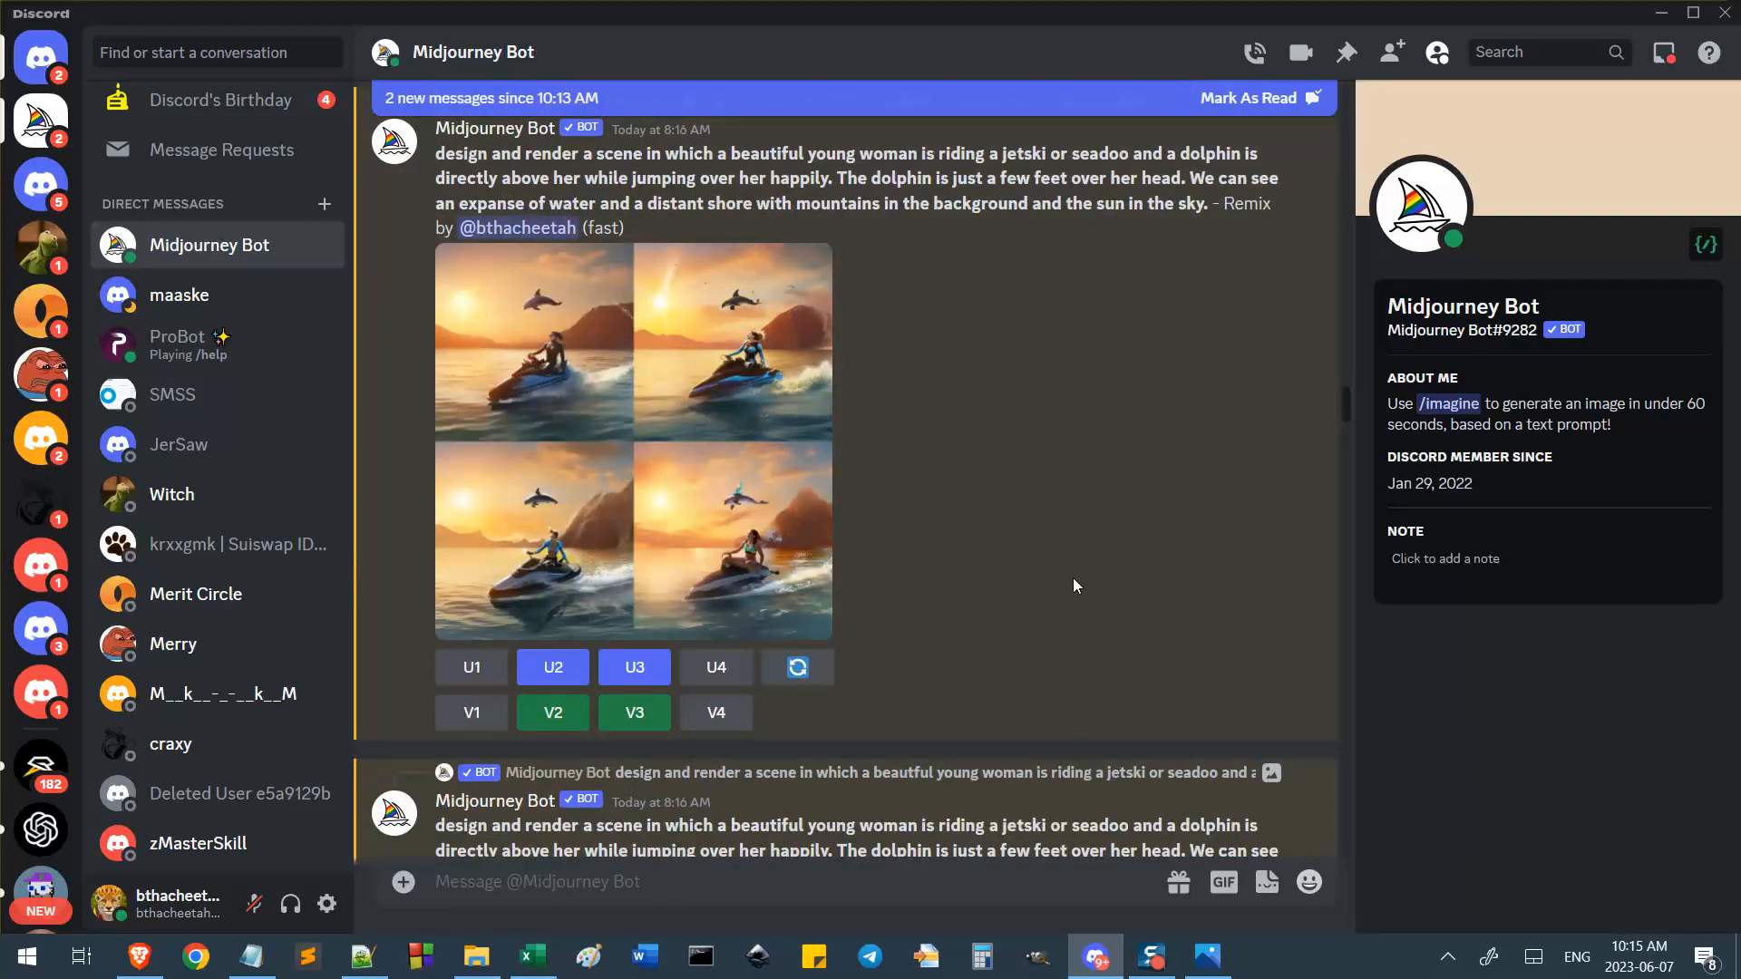
scroll(1073, 578, down, 10)
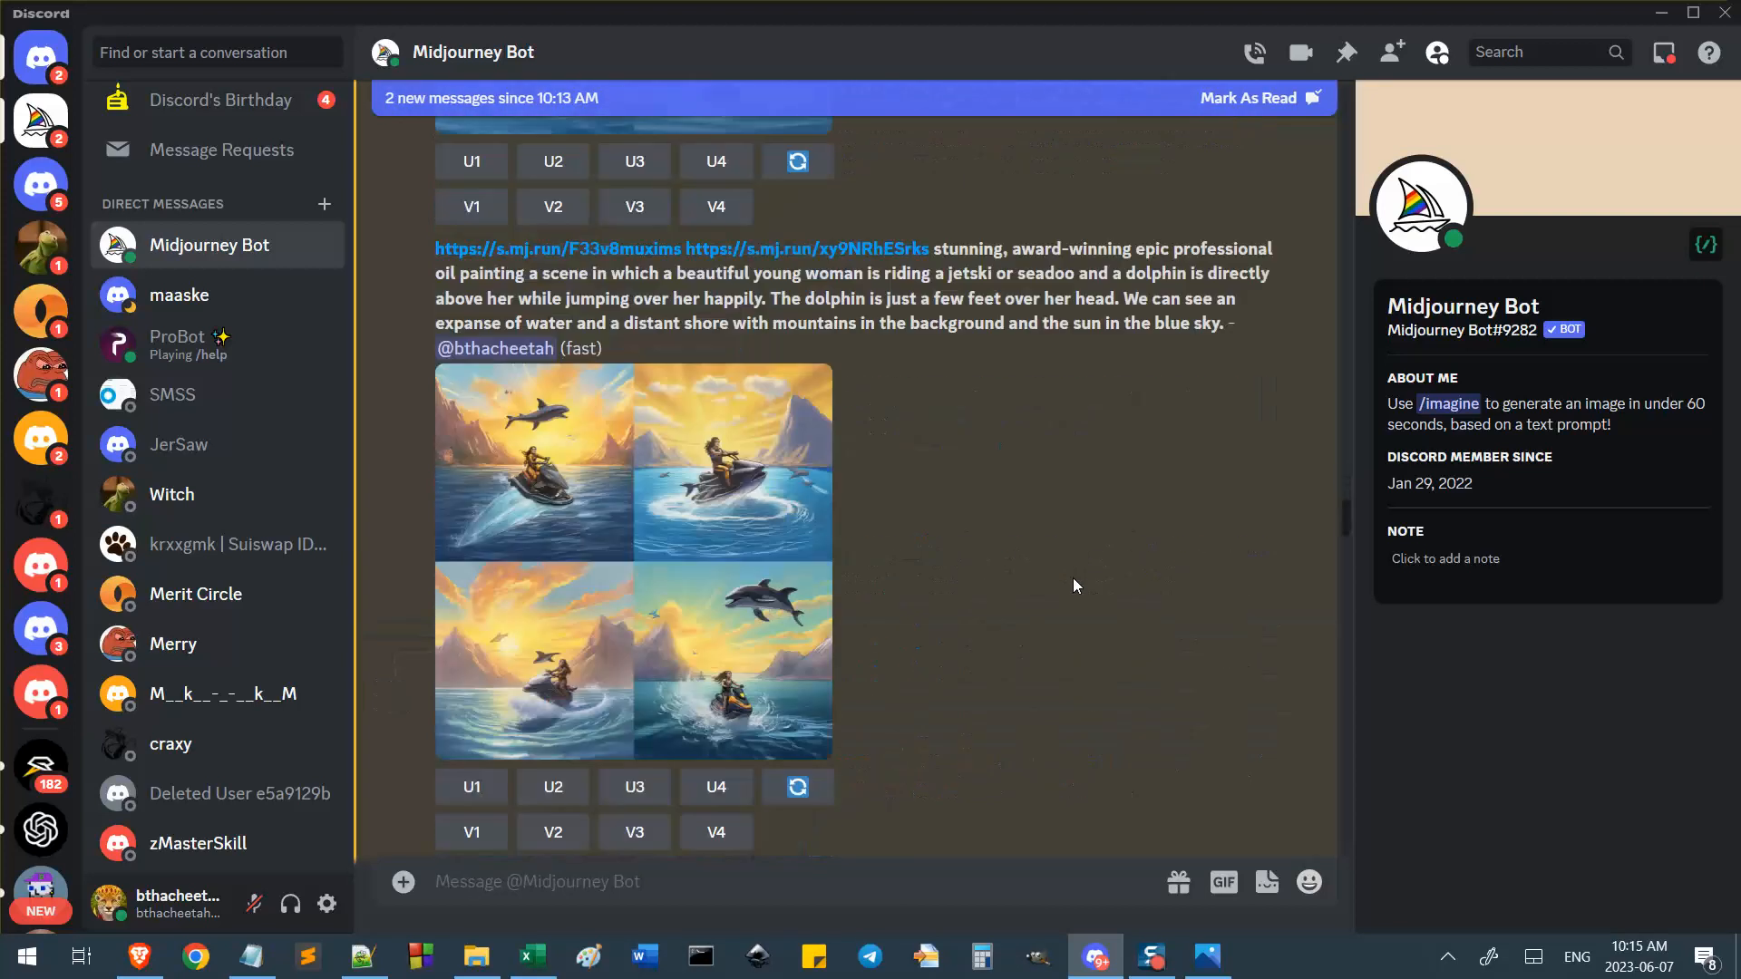
scroll(1074, 579, down, 10)
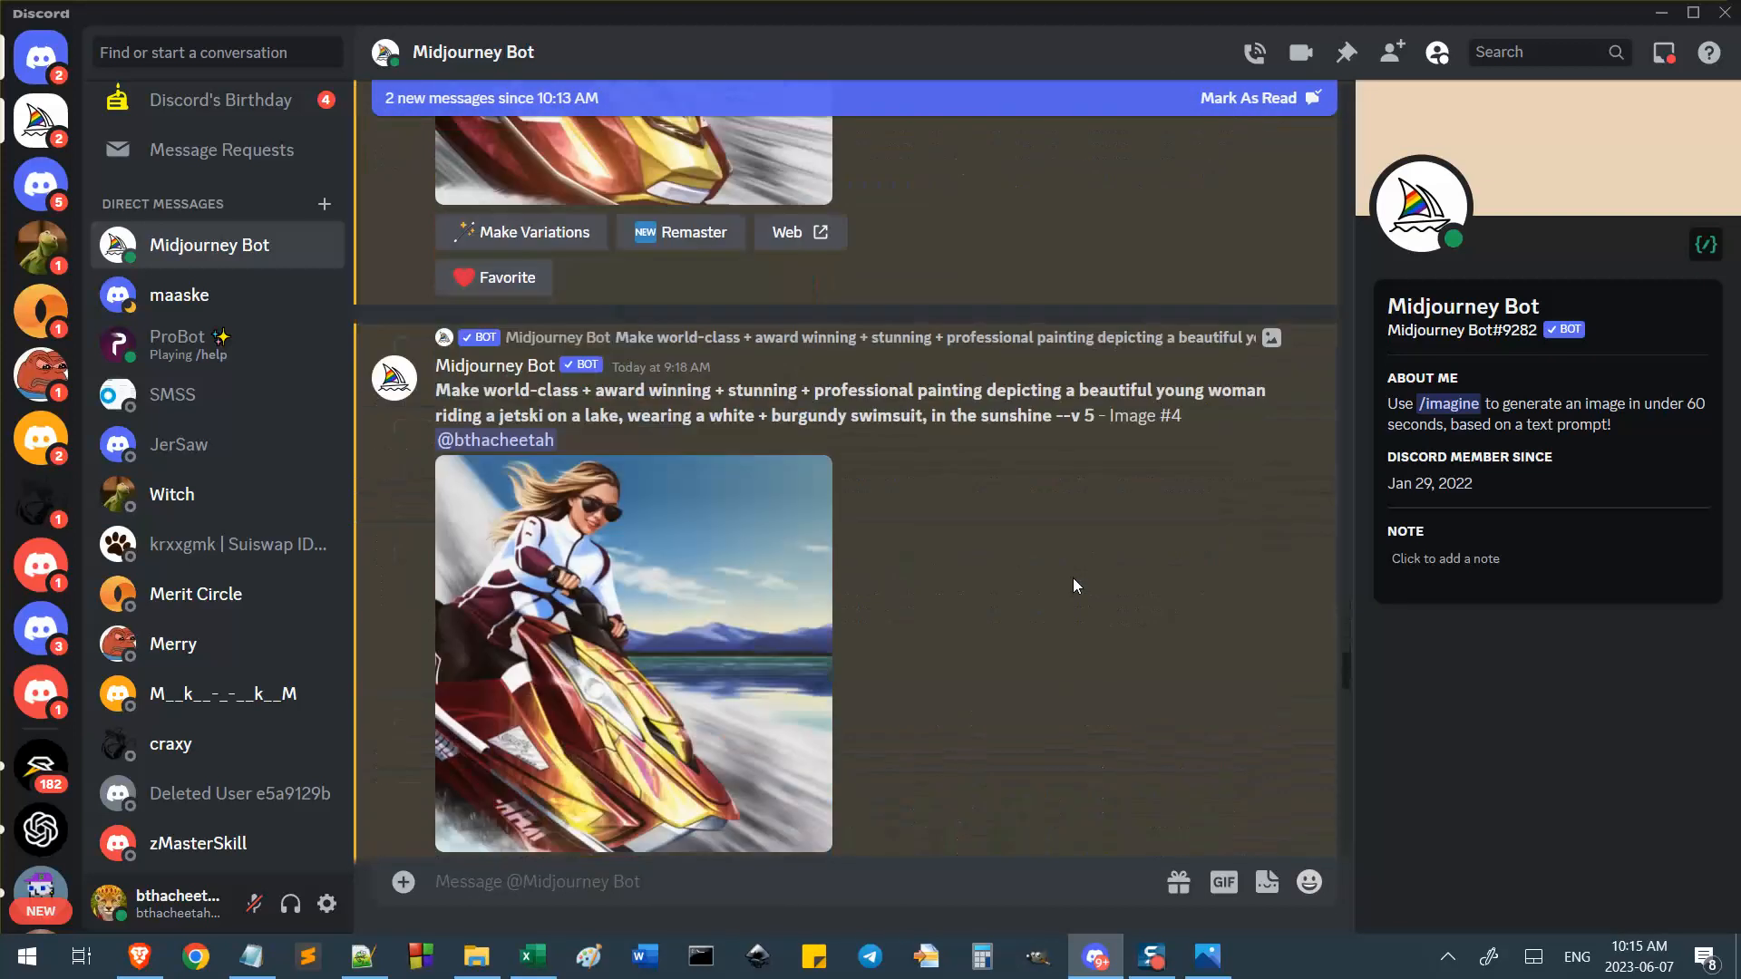
scroll(1073, 579, up, 10)
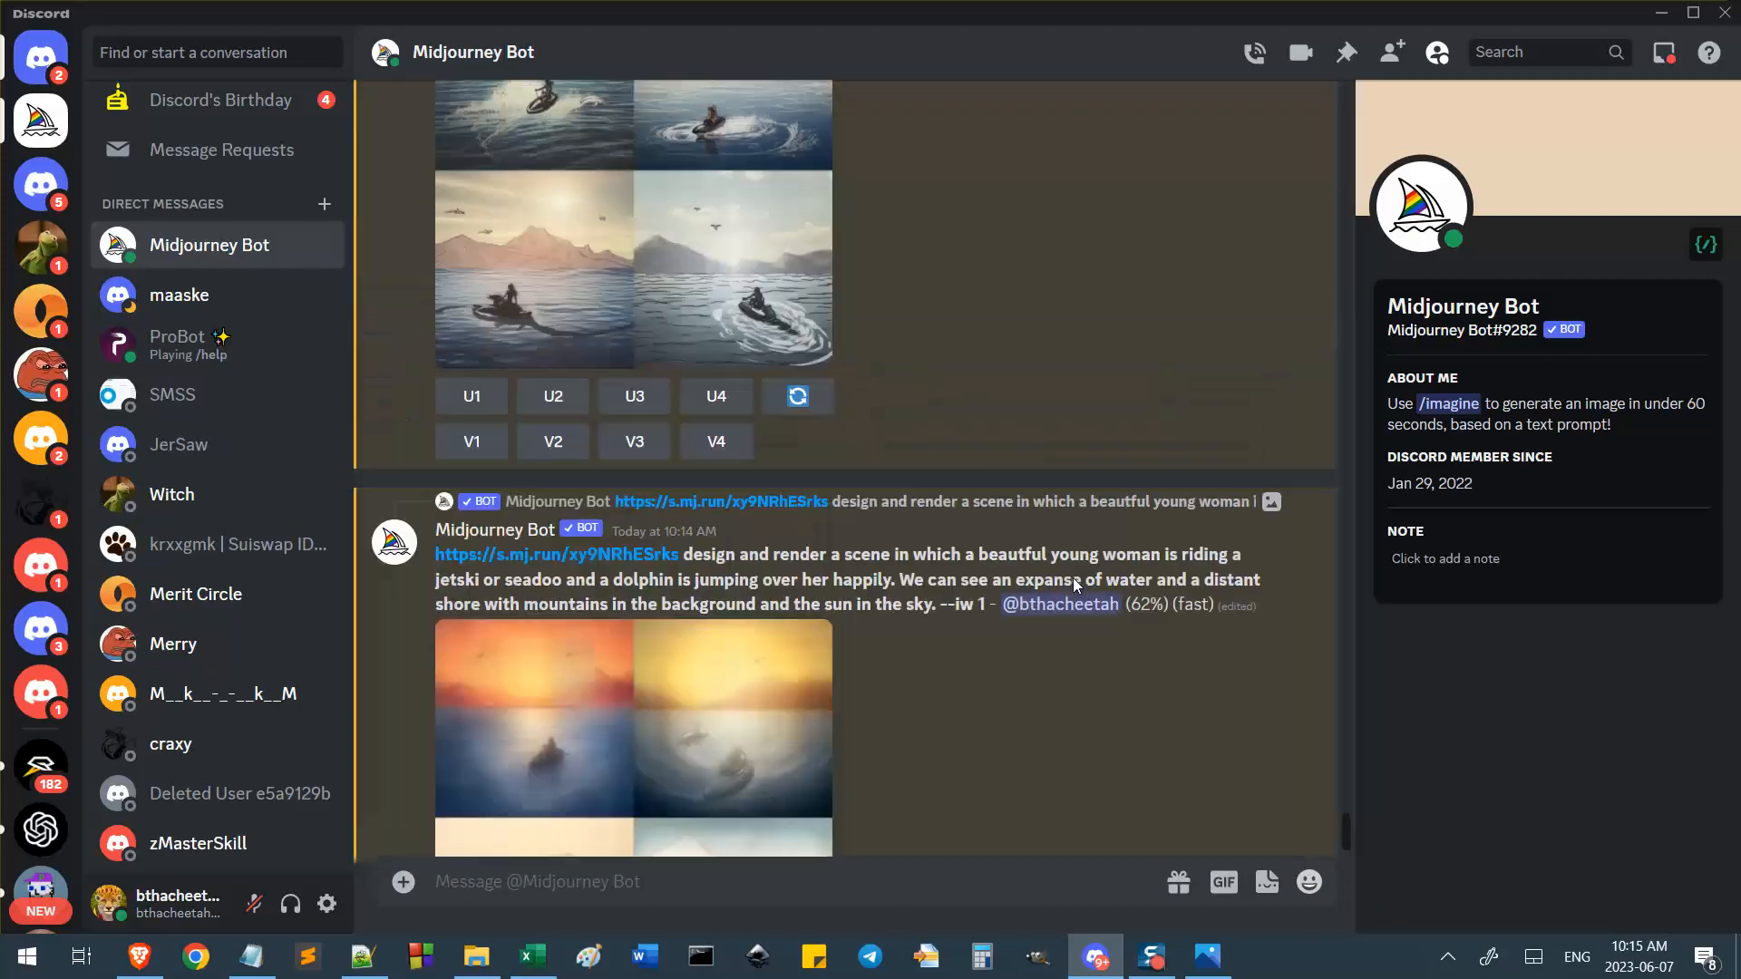
scroll(915, 585, down, 10)
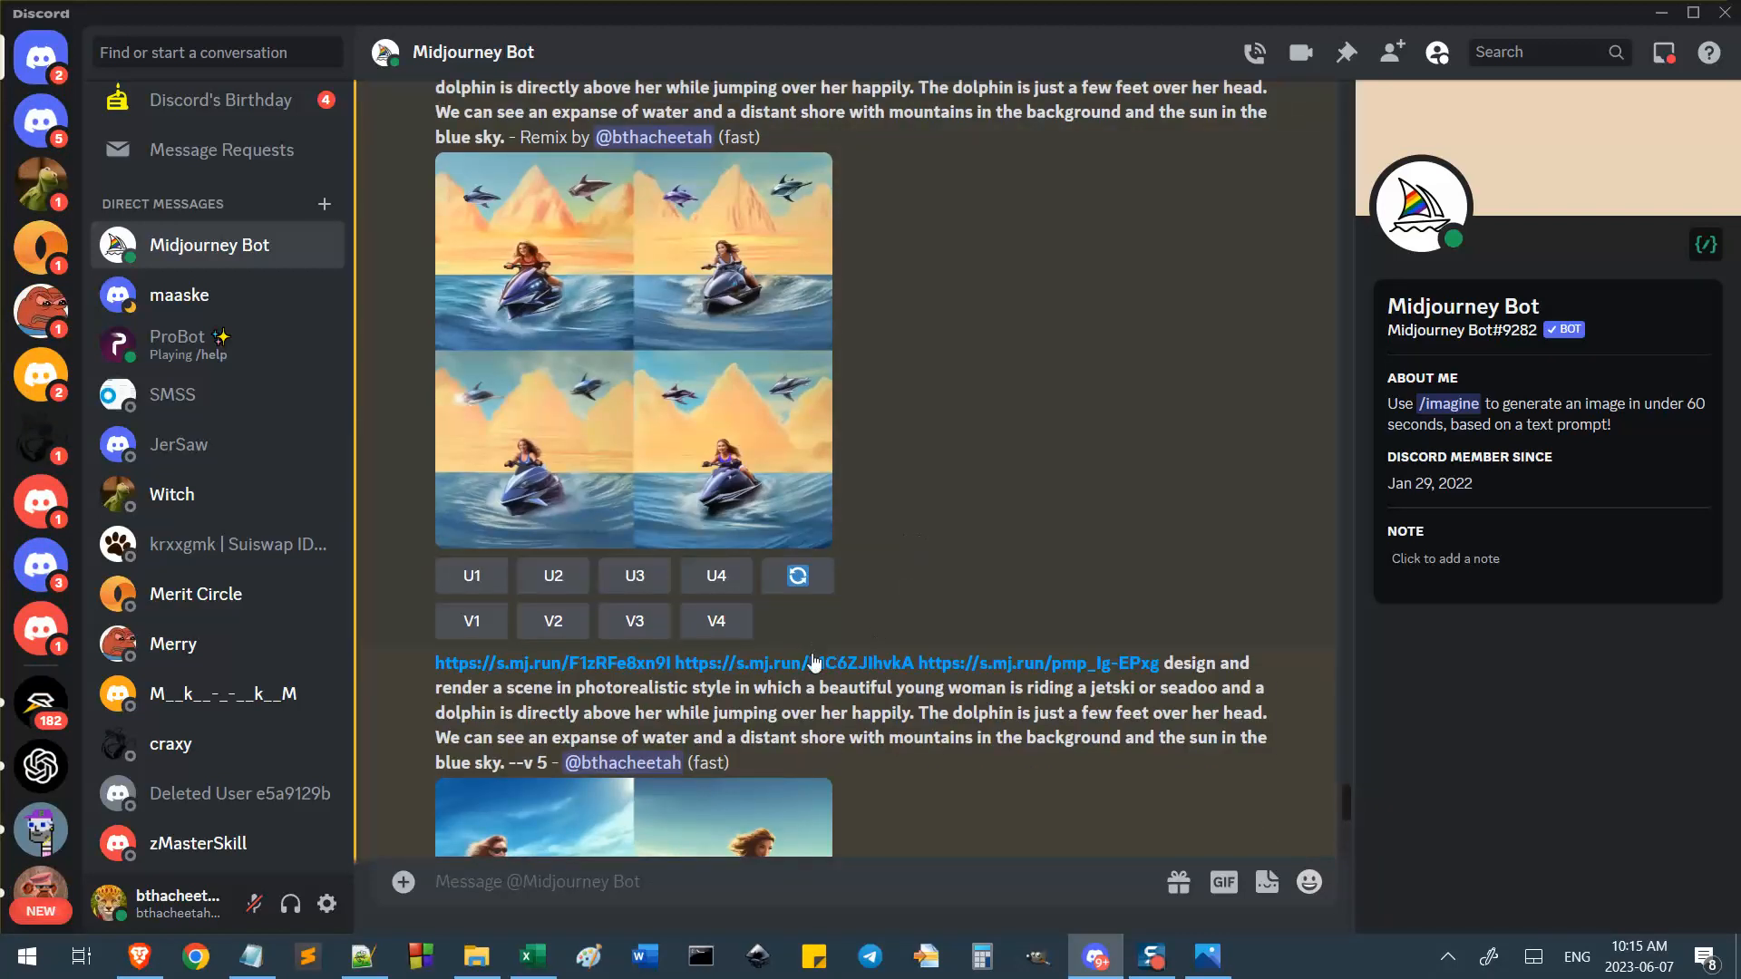
scroll(916, 544, down, 3)
scroll(907, 597, down, 2)
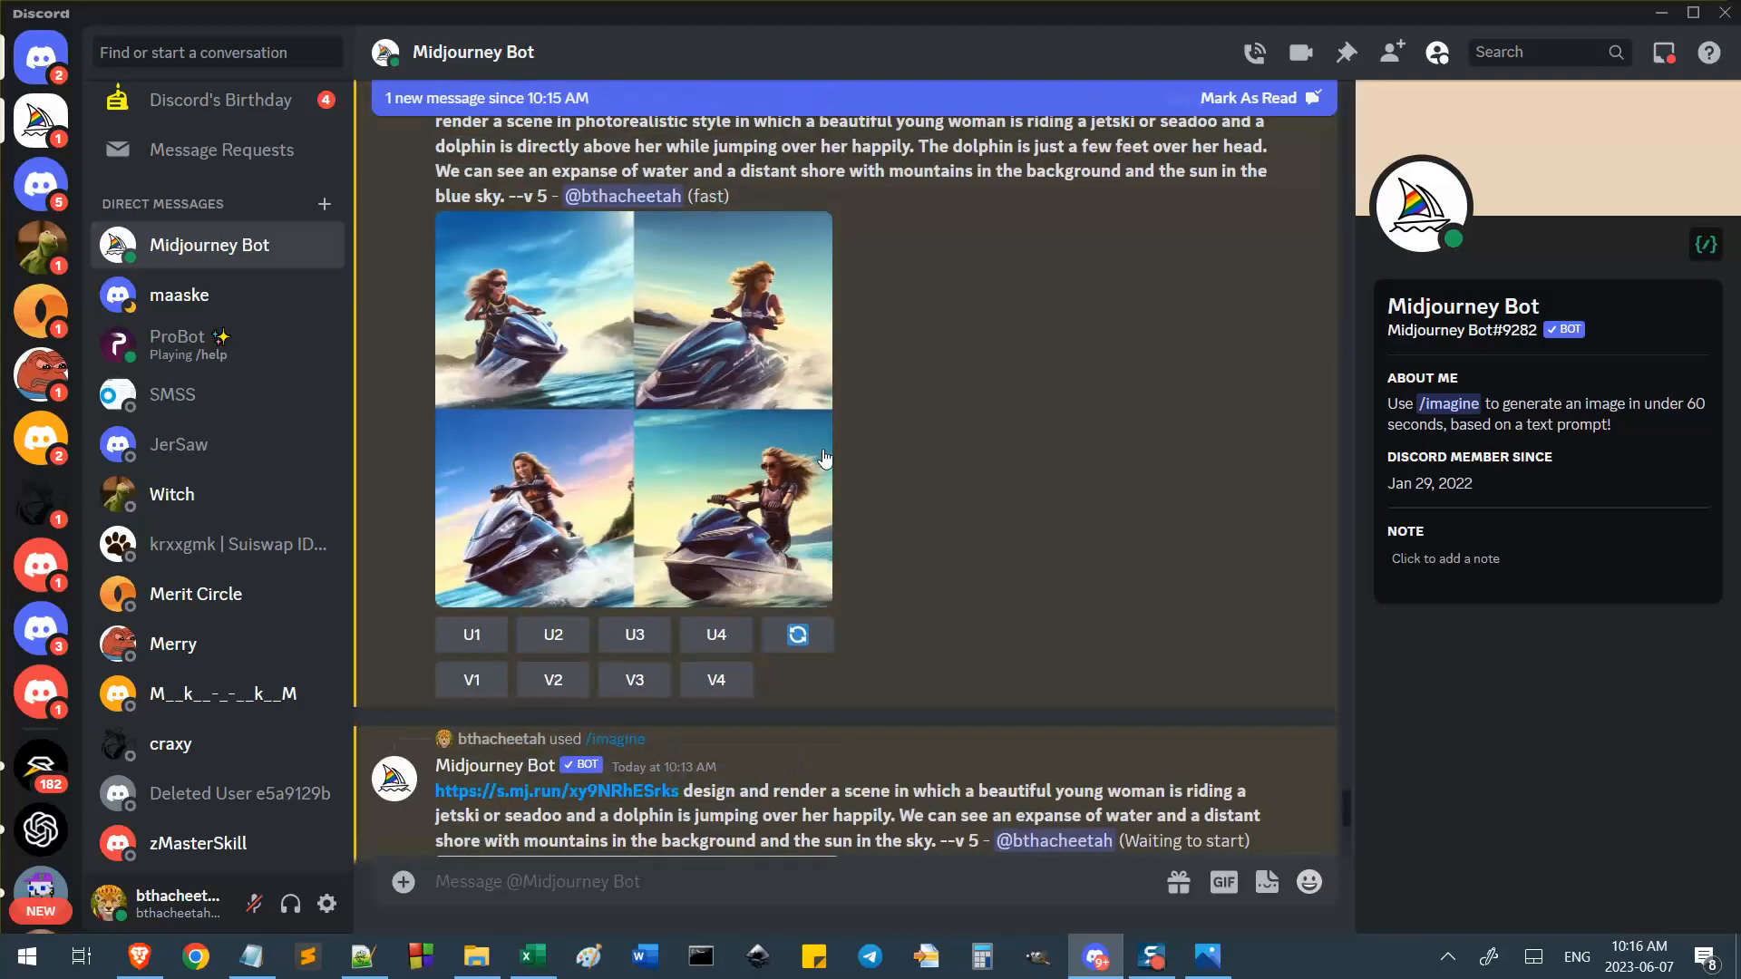
Check the saved photorealistic prompt and its image links in the untitled Notepad note, and return to the Midjourney Bot chat.
click(257, 965)
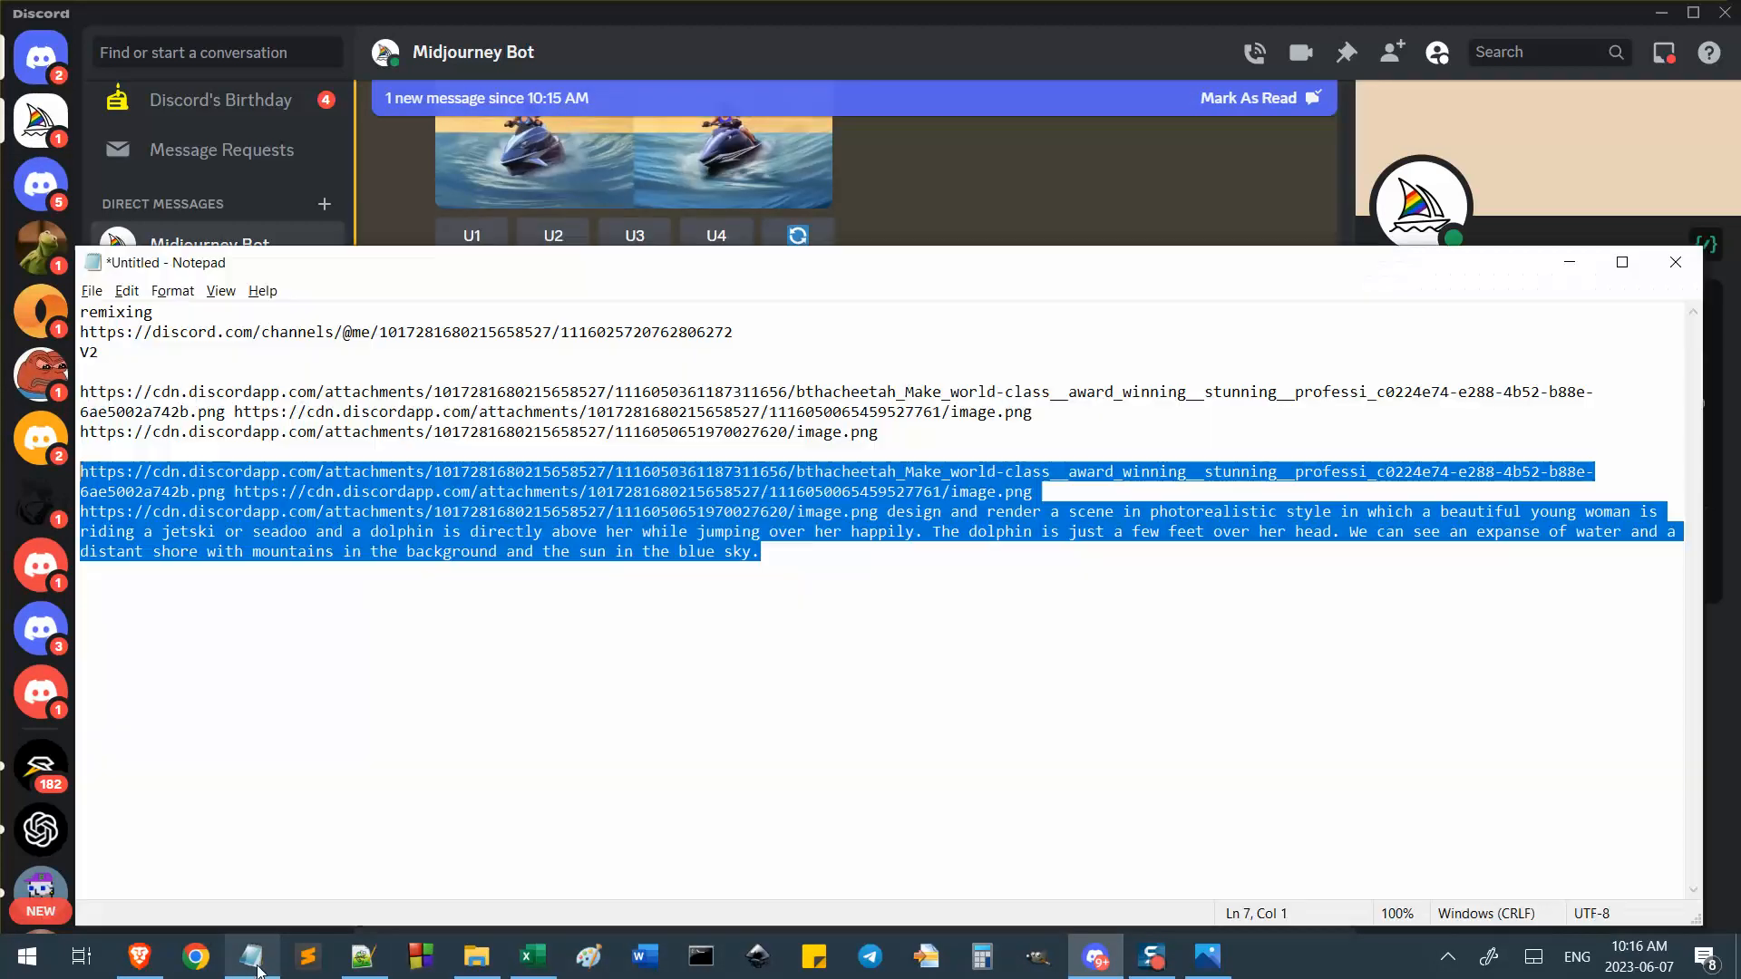
click(931, 675)
click(880, 225)
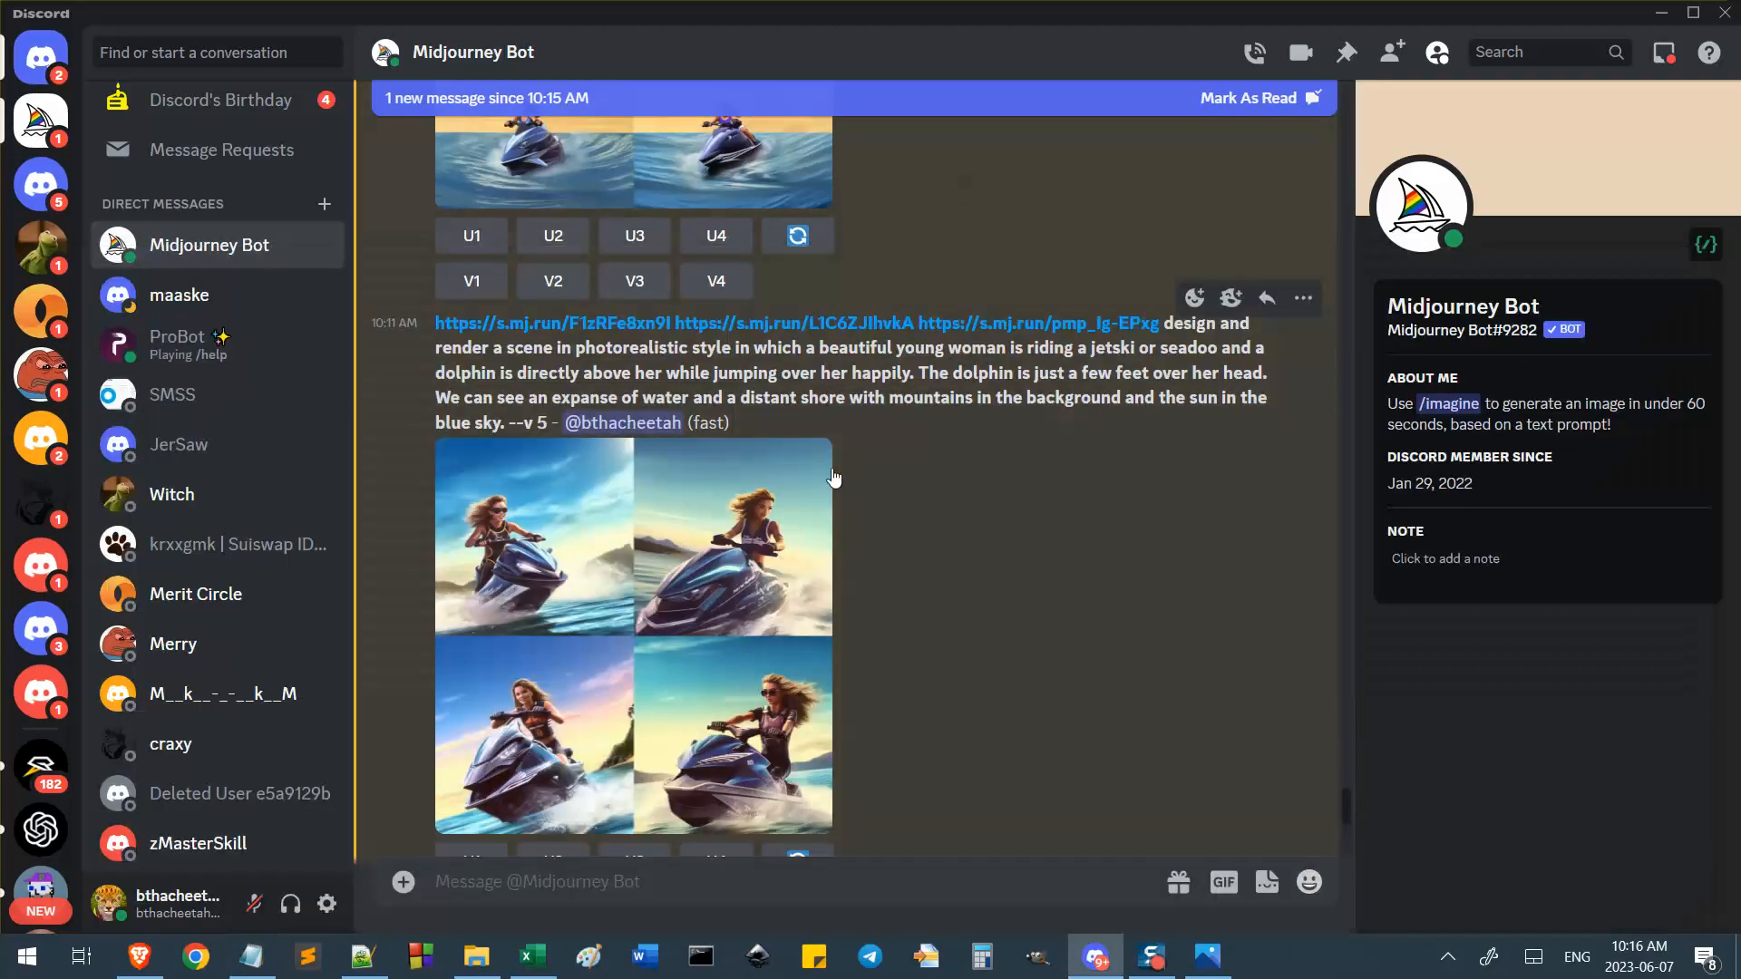
Enlarge the 10:11 AM jetski grid, and highlight the prompt's closing sentence about the water, distant shore, mountains and blue sky.
scroll(887, 585, down, 5)
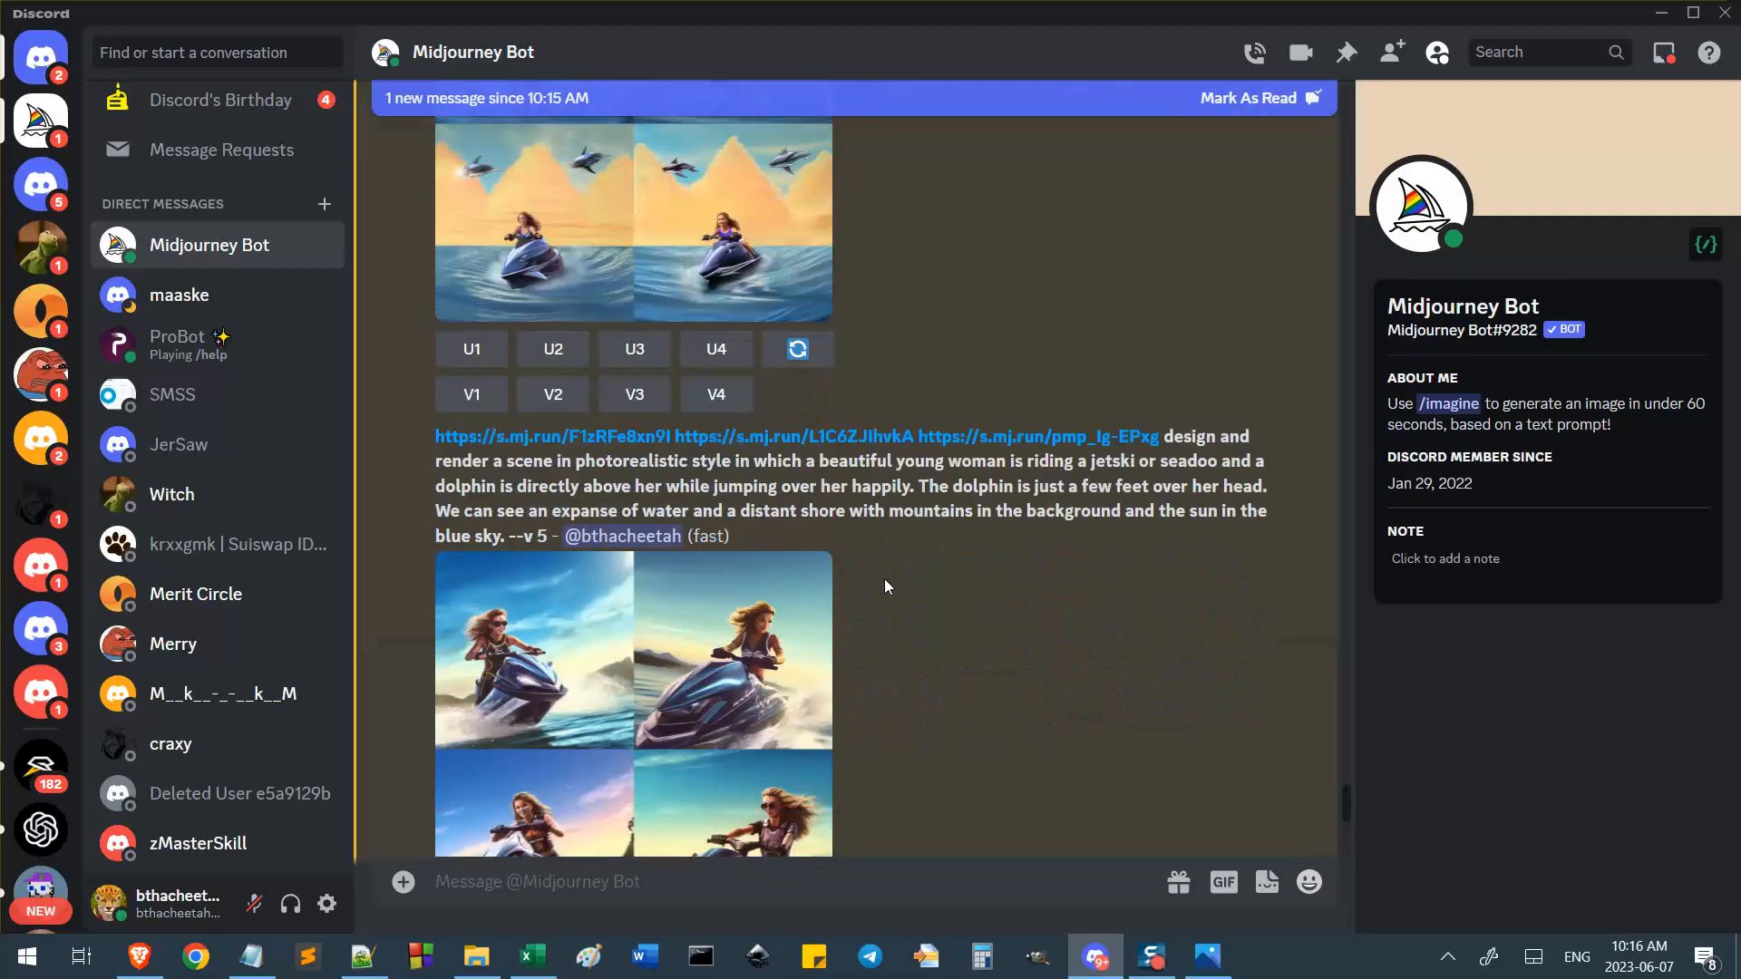
click(662, 544)
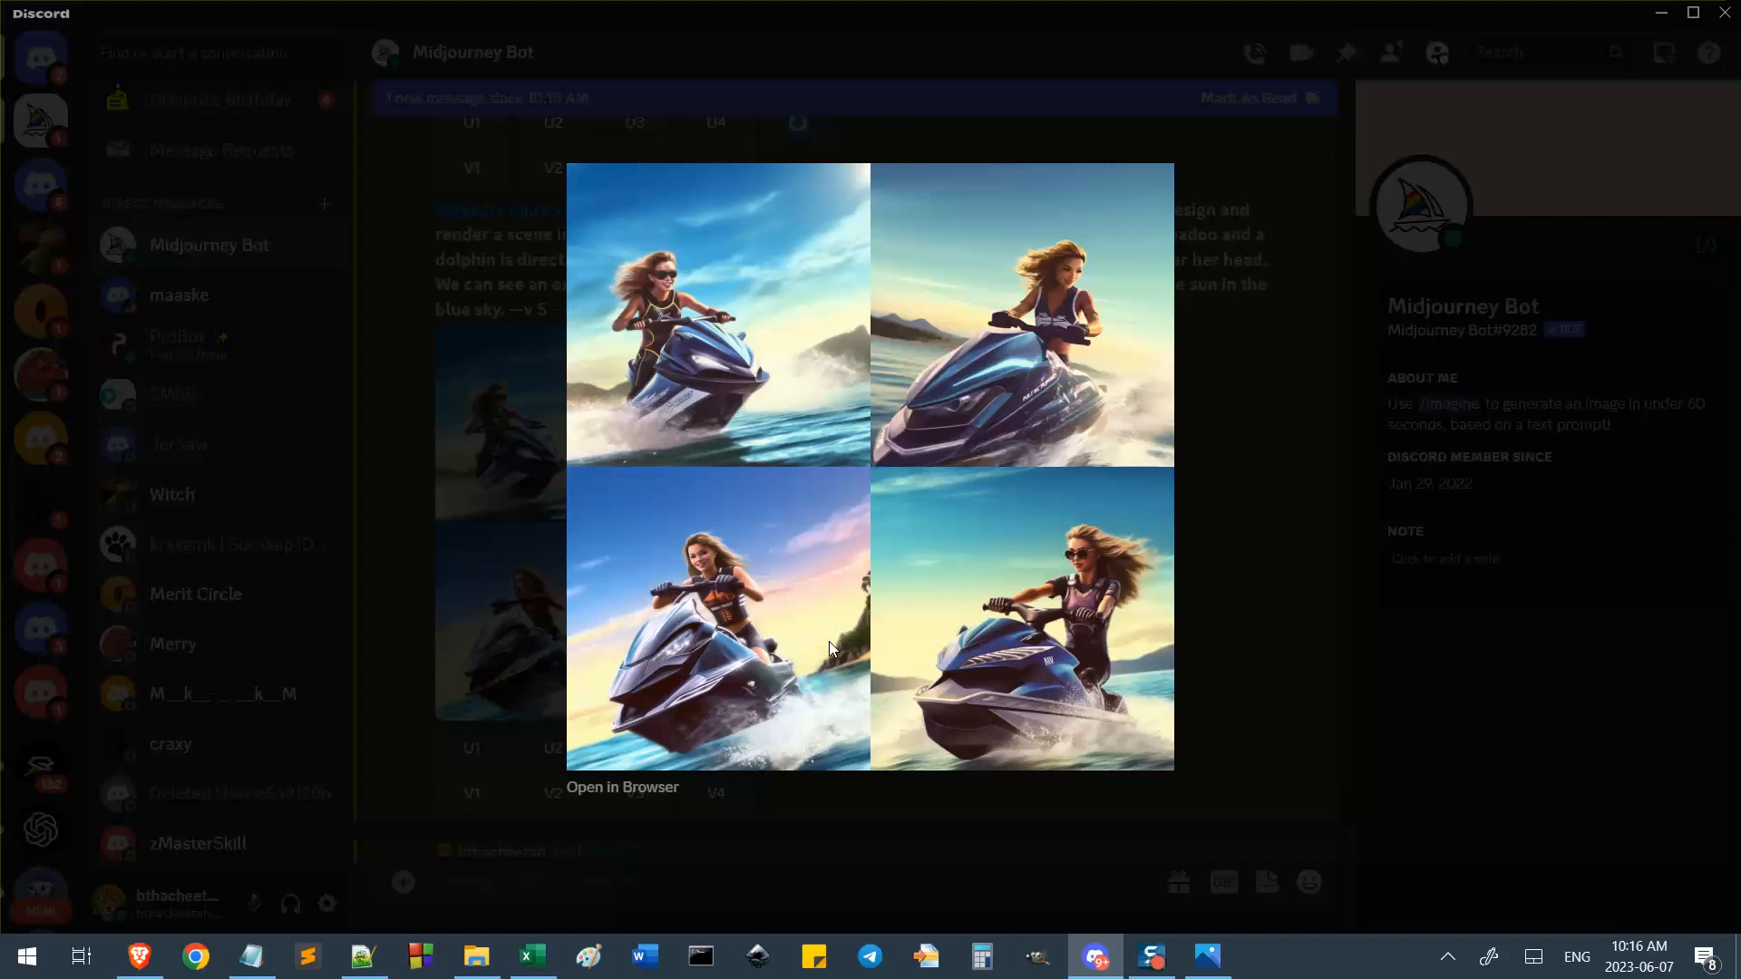
click(1250, 445)
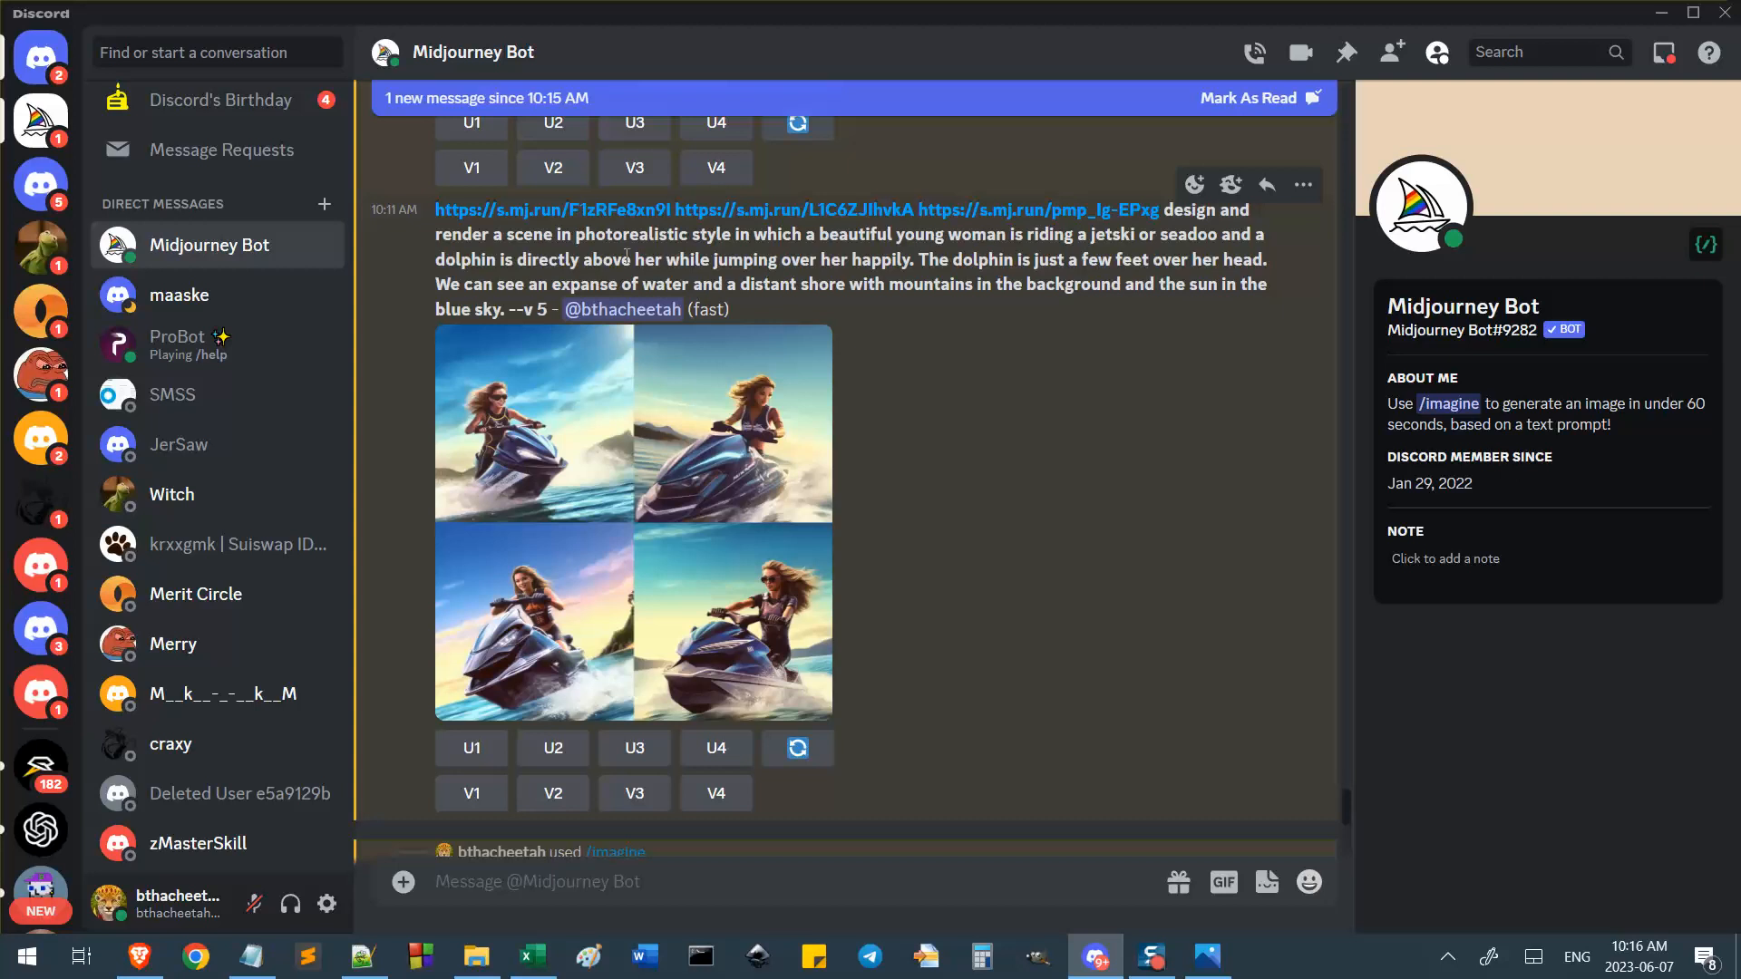
drag(501, 263, 437, 284)
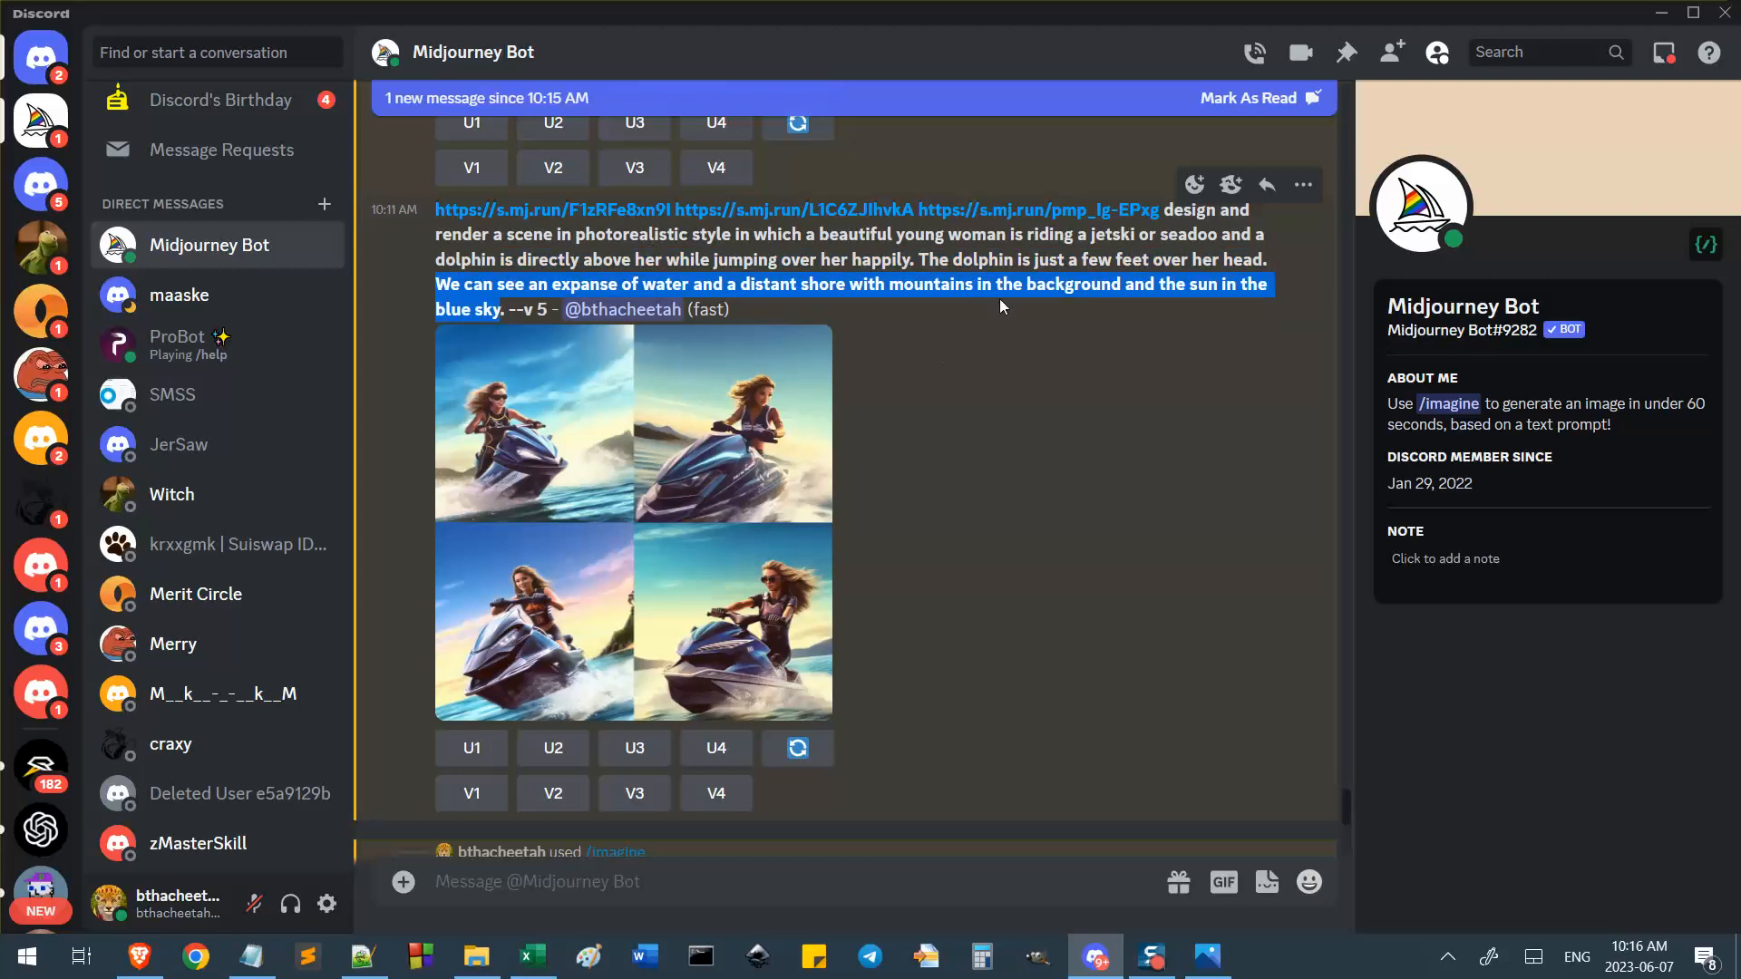
click(750, 314)
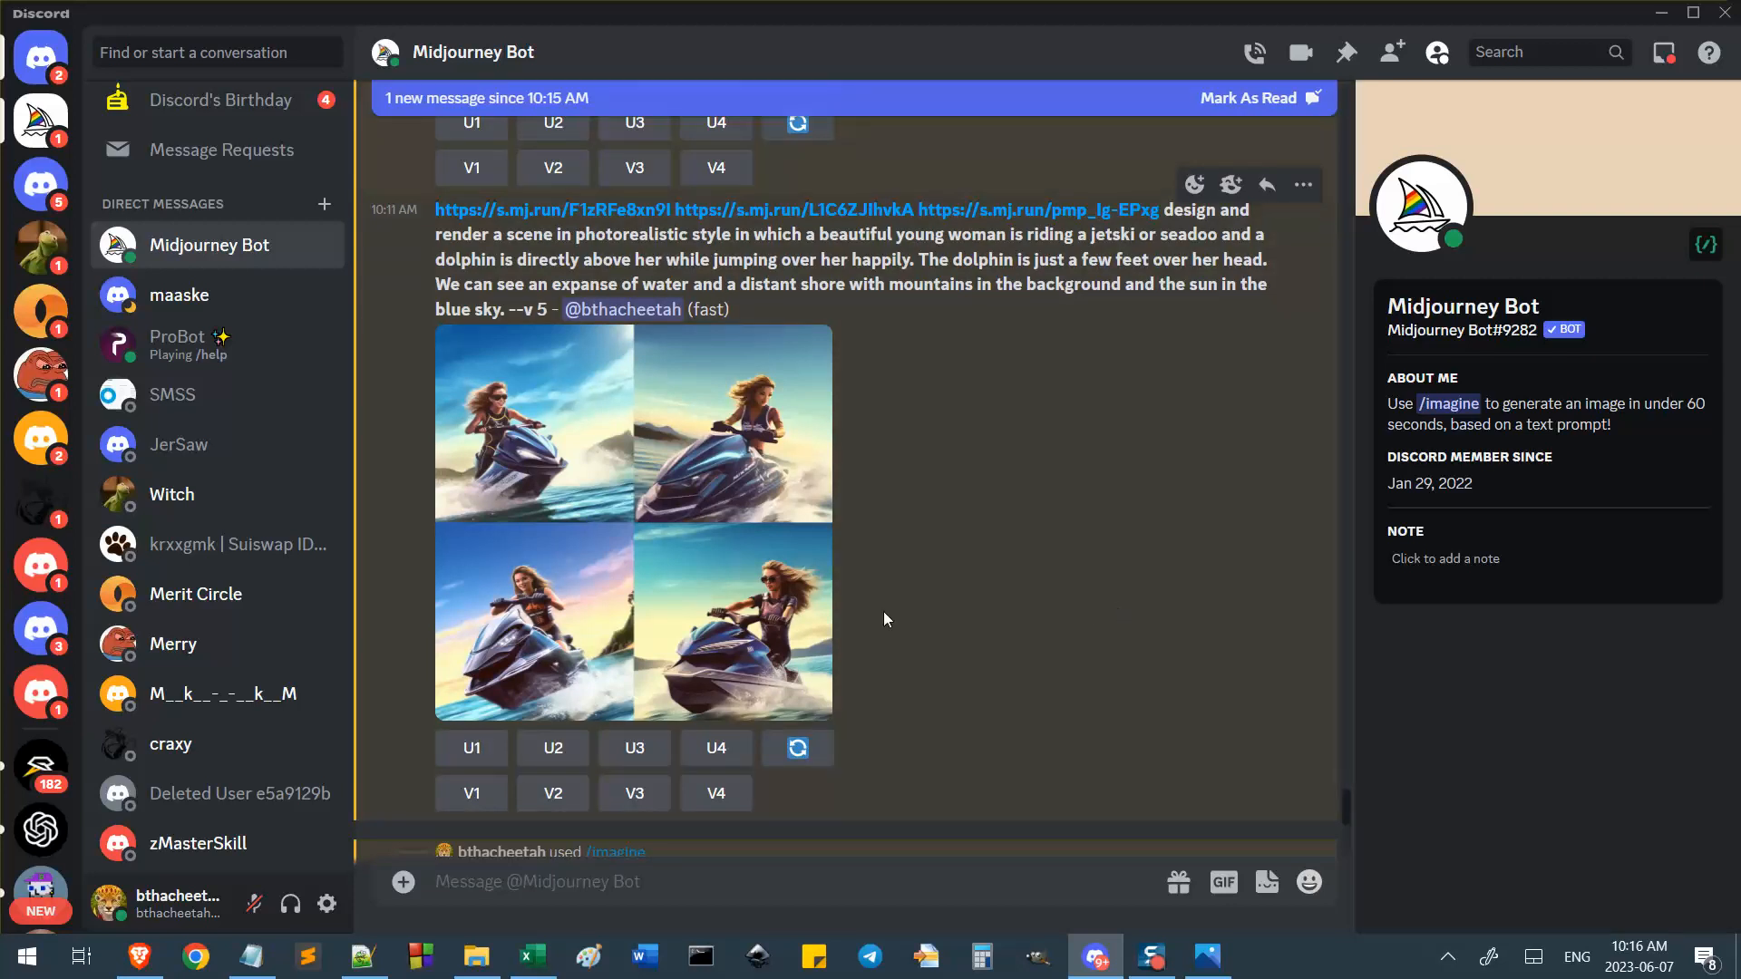
drag(505, 310, 460, 260)
click(461, 260)
Switch to Notepad++ and search the new 534 notes from the beginning for "trop".
click(362, 957)
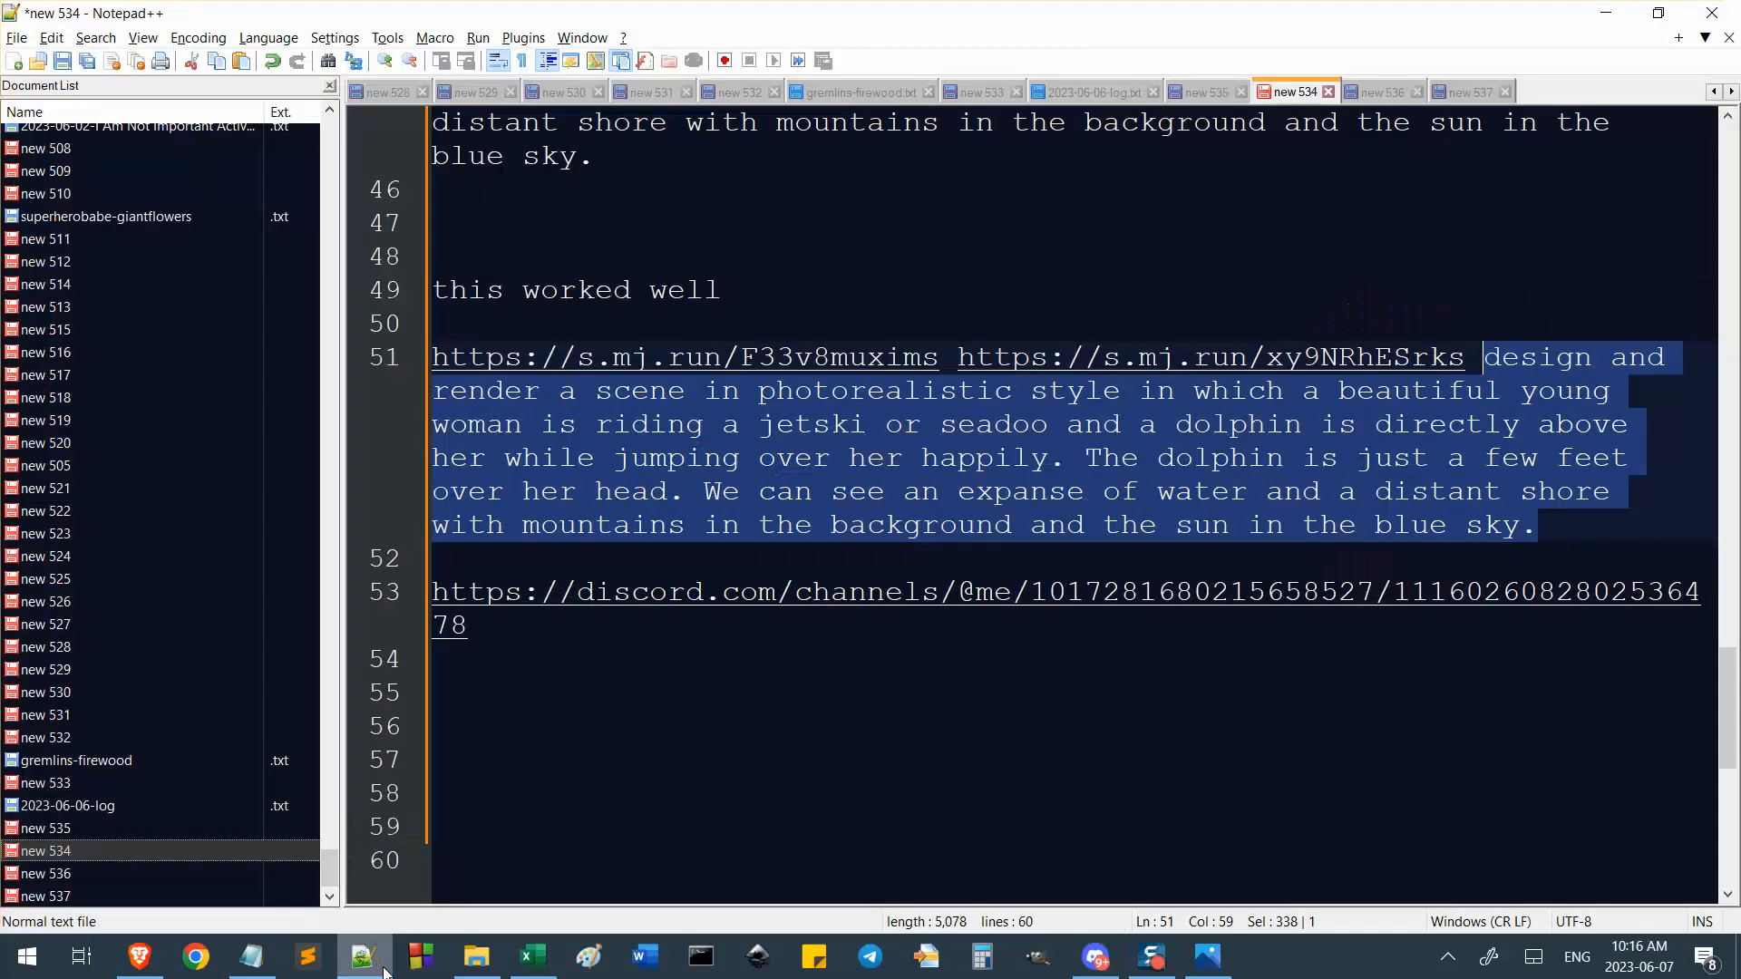
click(708, 696)
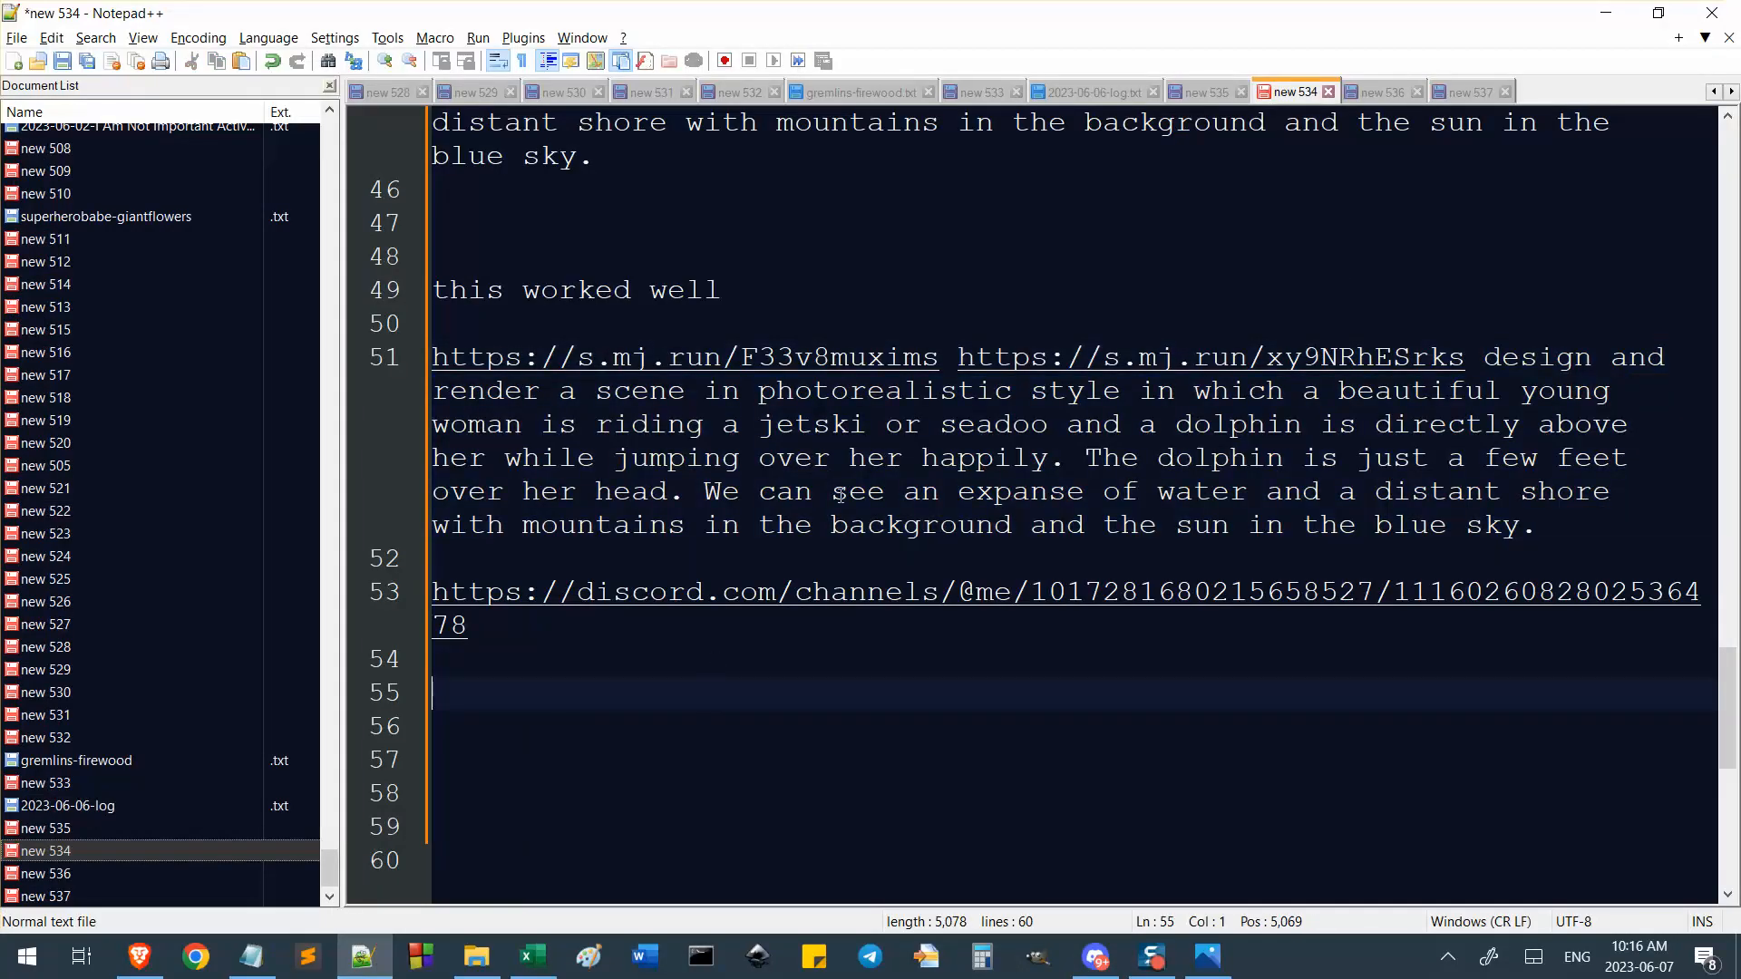
scroll(1142, 431, up, 1)
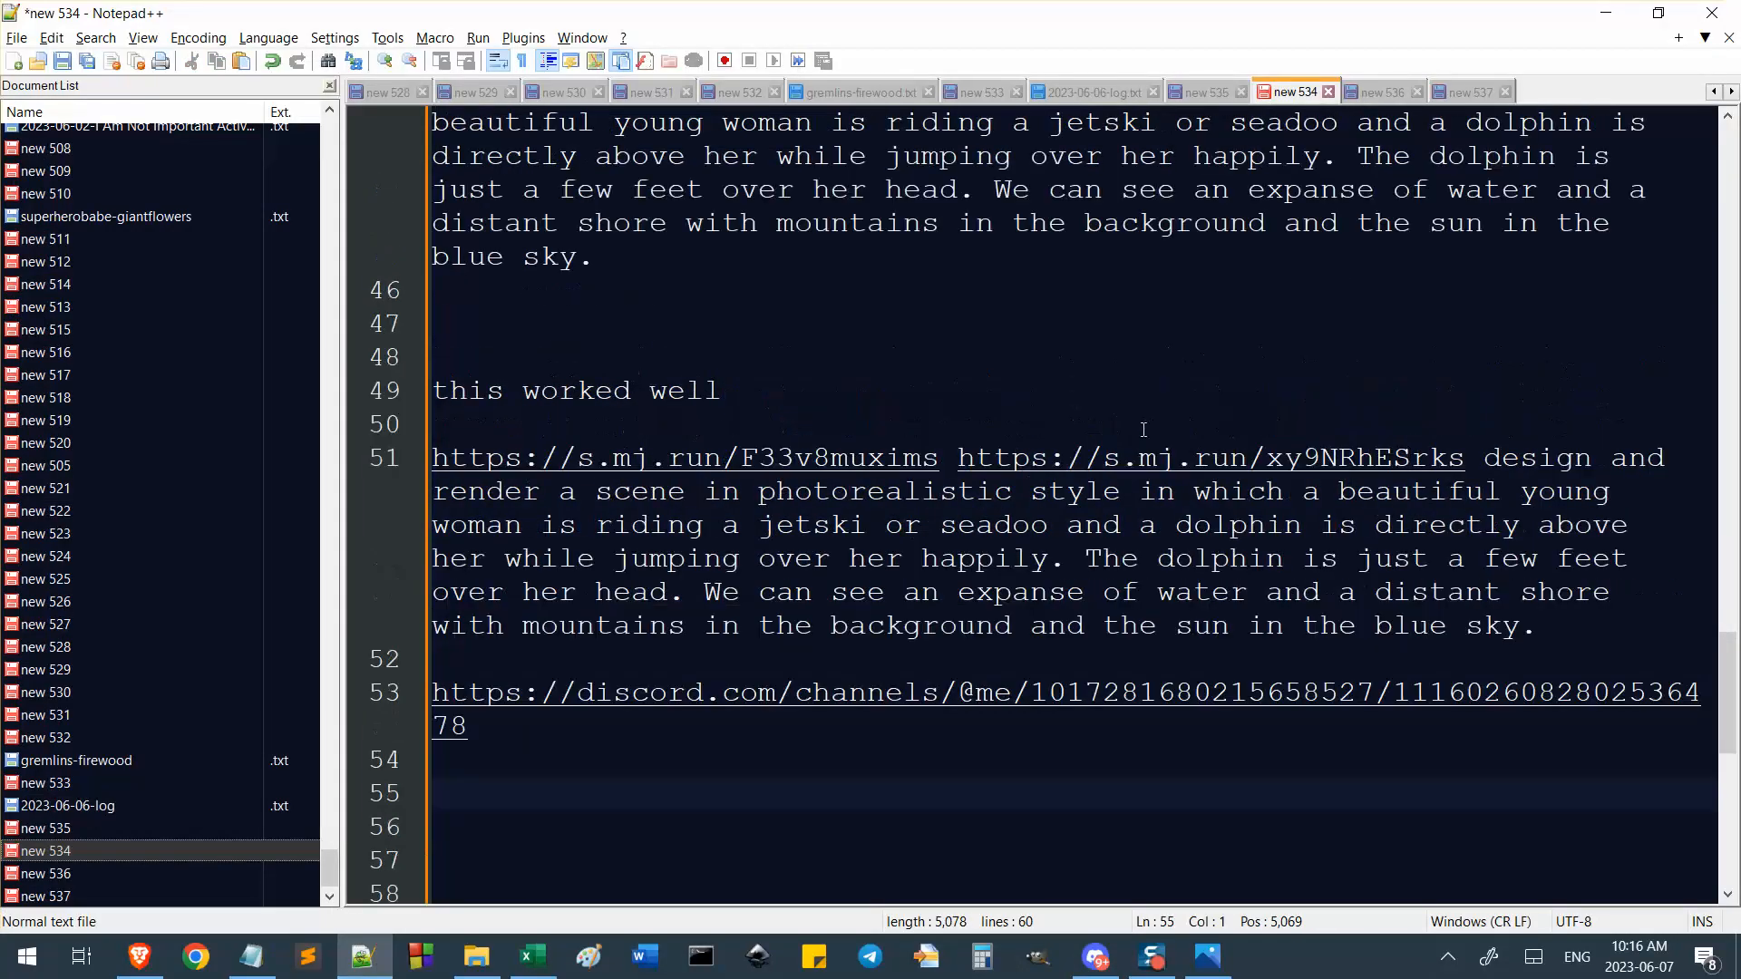
click(1179, 331)
key(ctrl+Home)
key(ctrl+f)
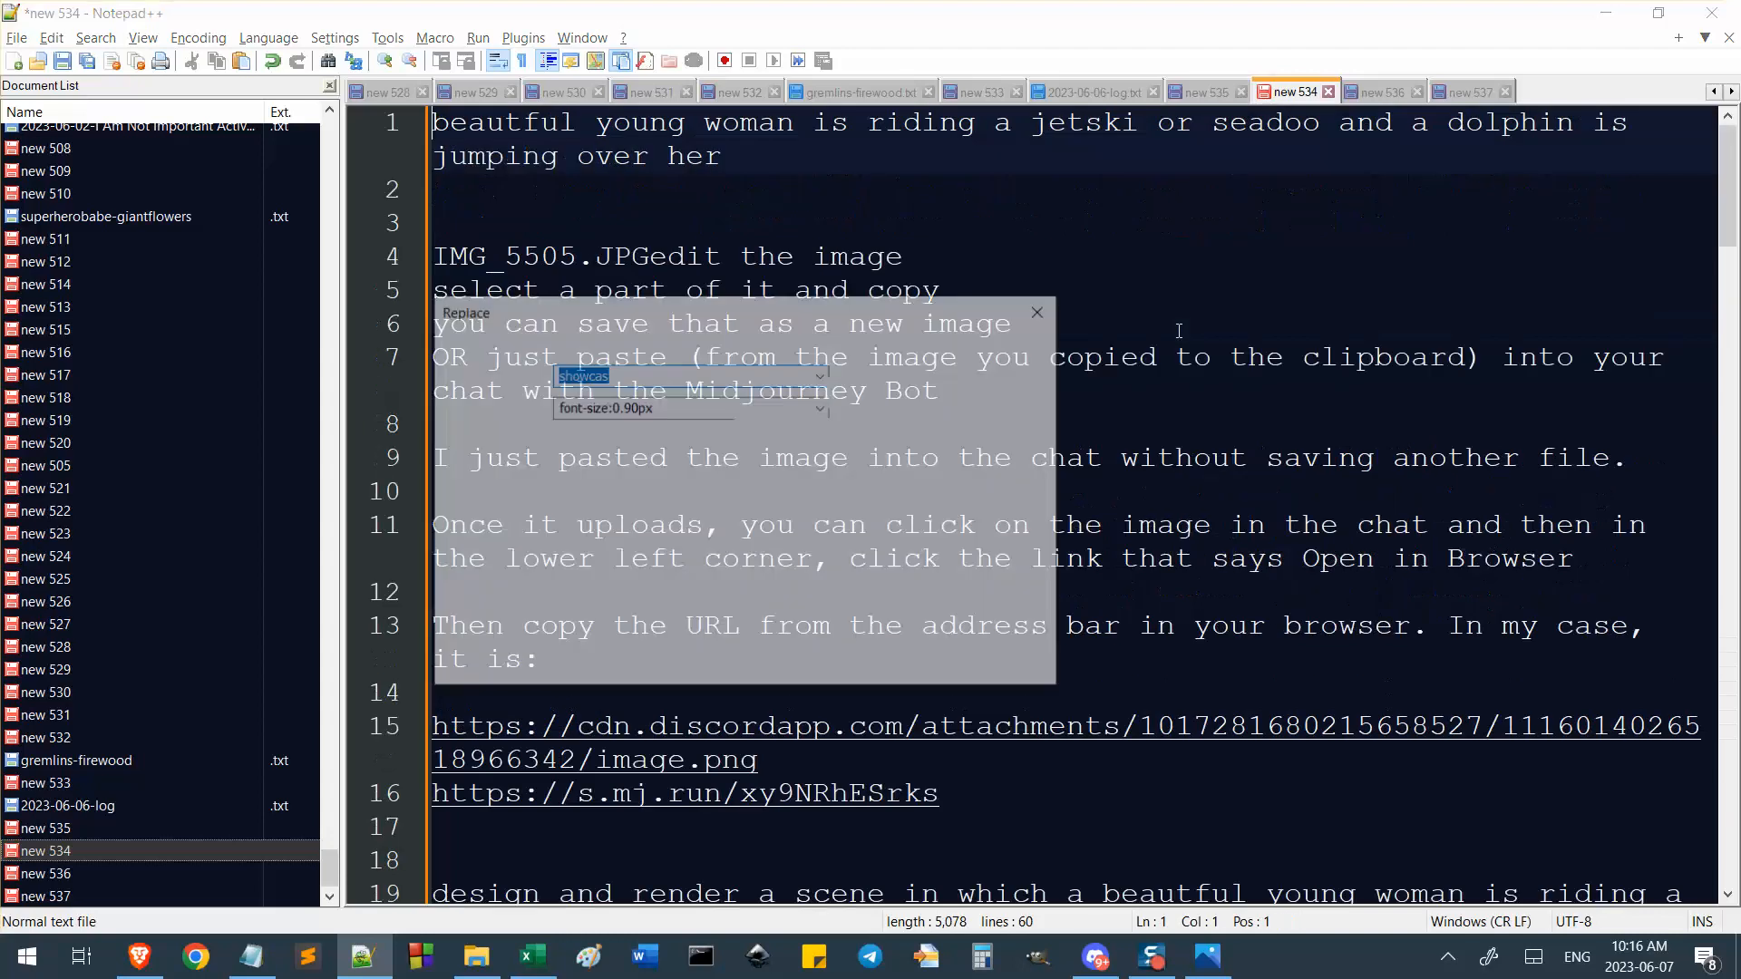
text(trop)
key(Return)
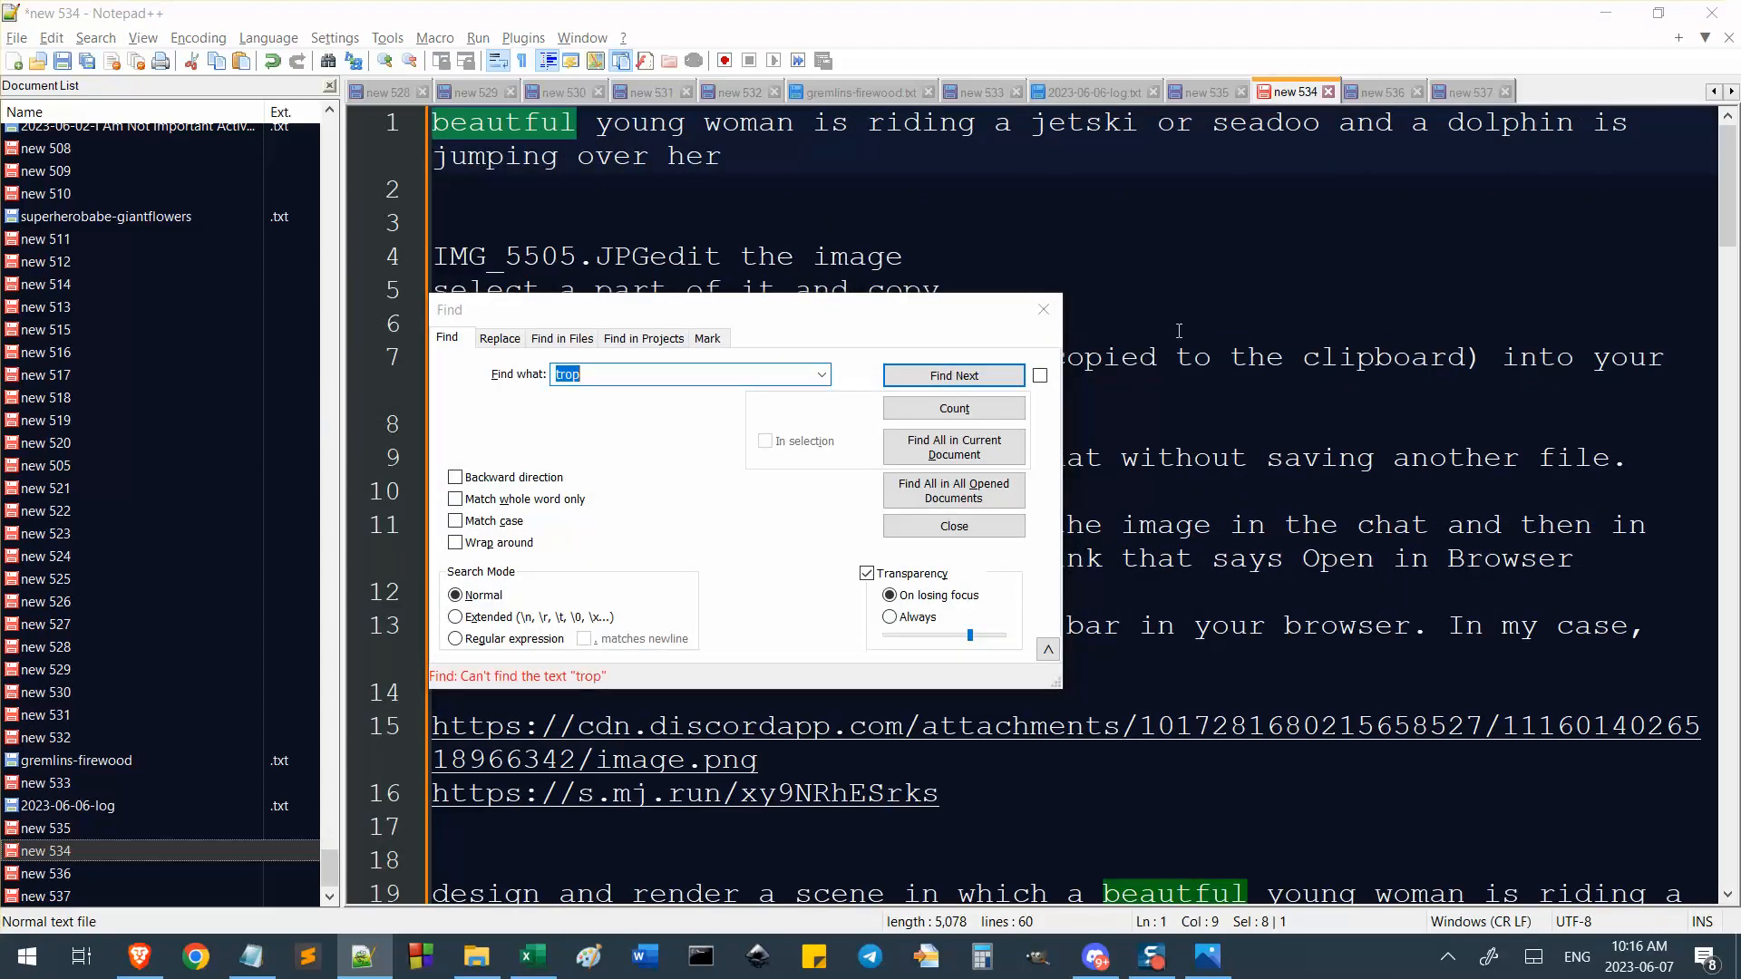
text(ic)
key(Return)
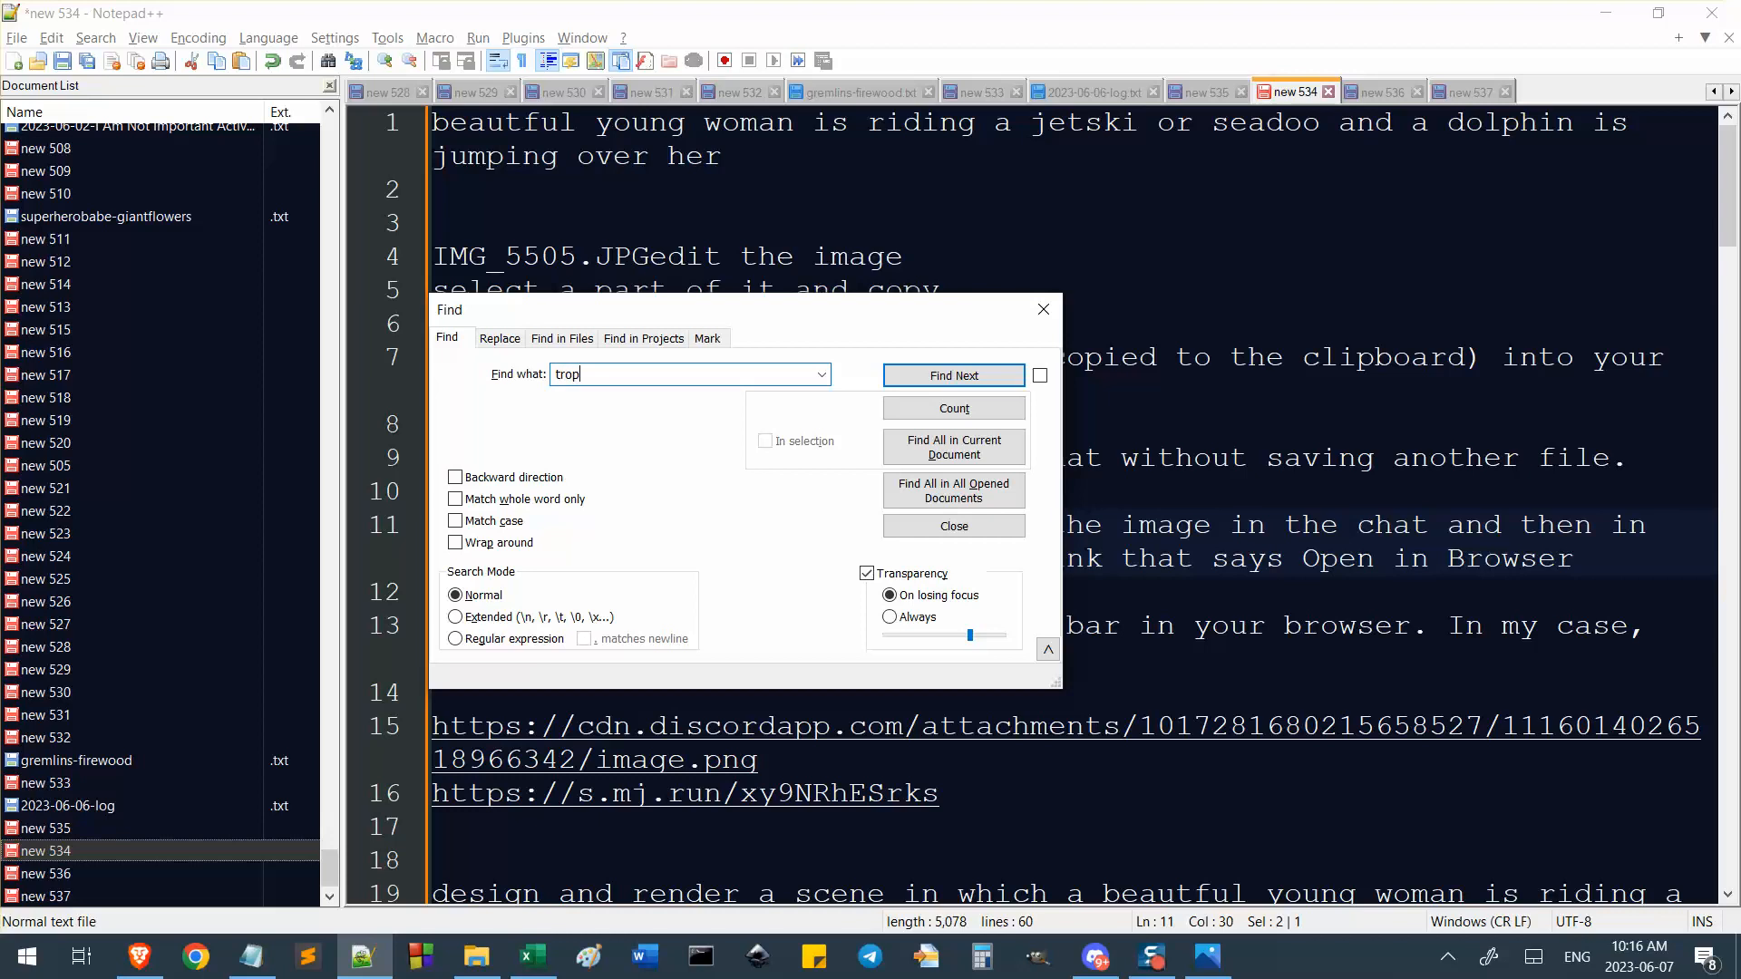
key(Return)
key(Escape)
click(1173, 212)
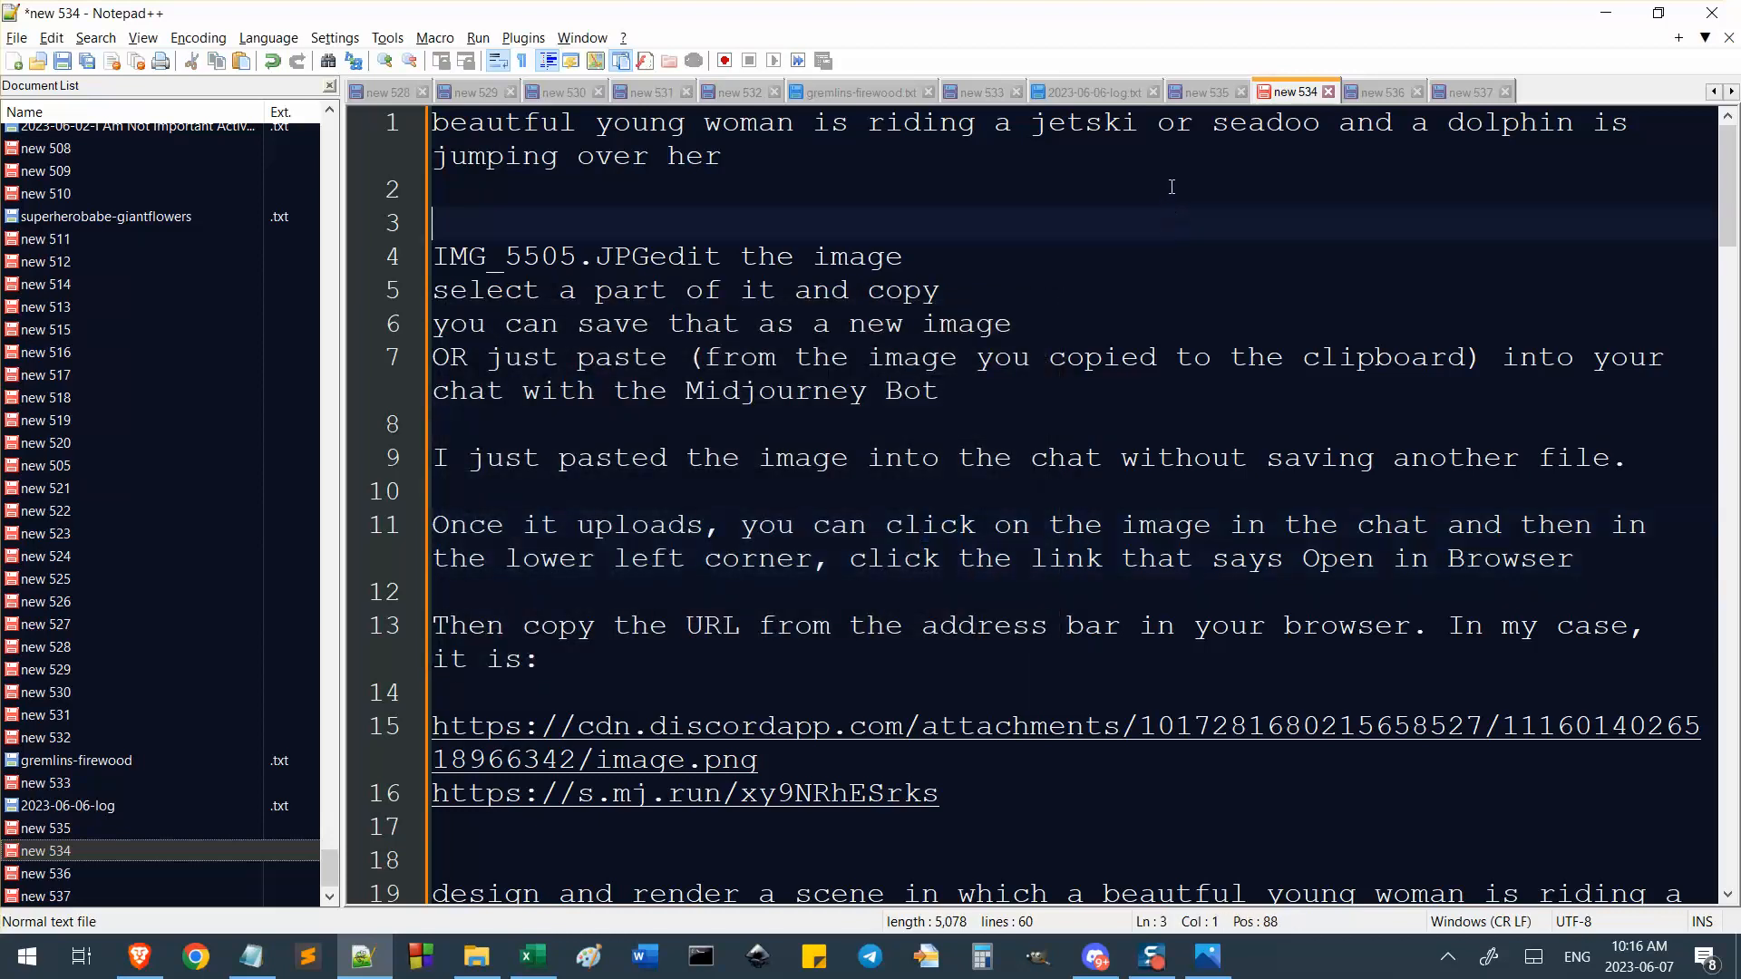
Look through the new 536 and new 537 notes, and highlight the word "tropical" in the "dolphin alongside" prompt.
click(1385, 92)
click(1432, 493)
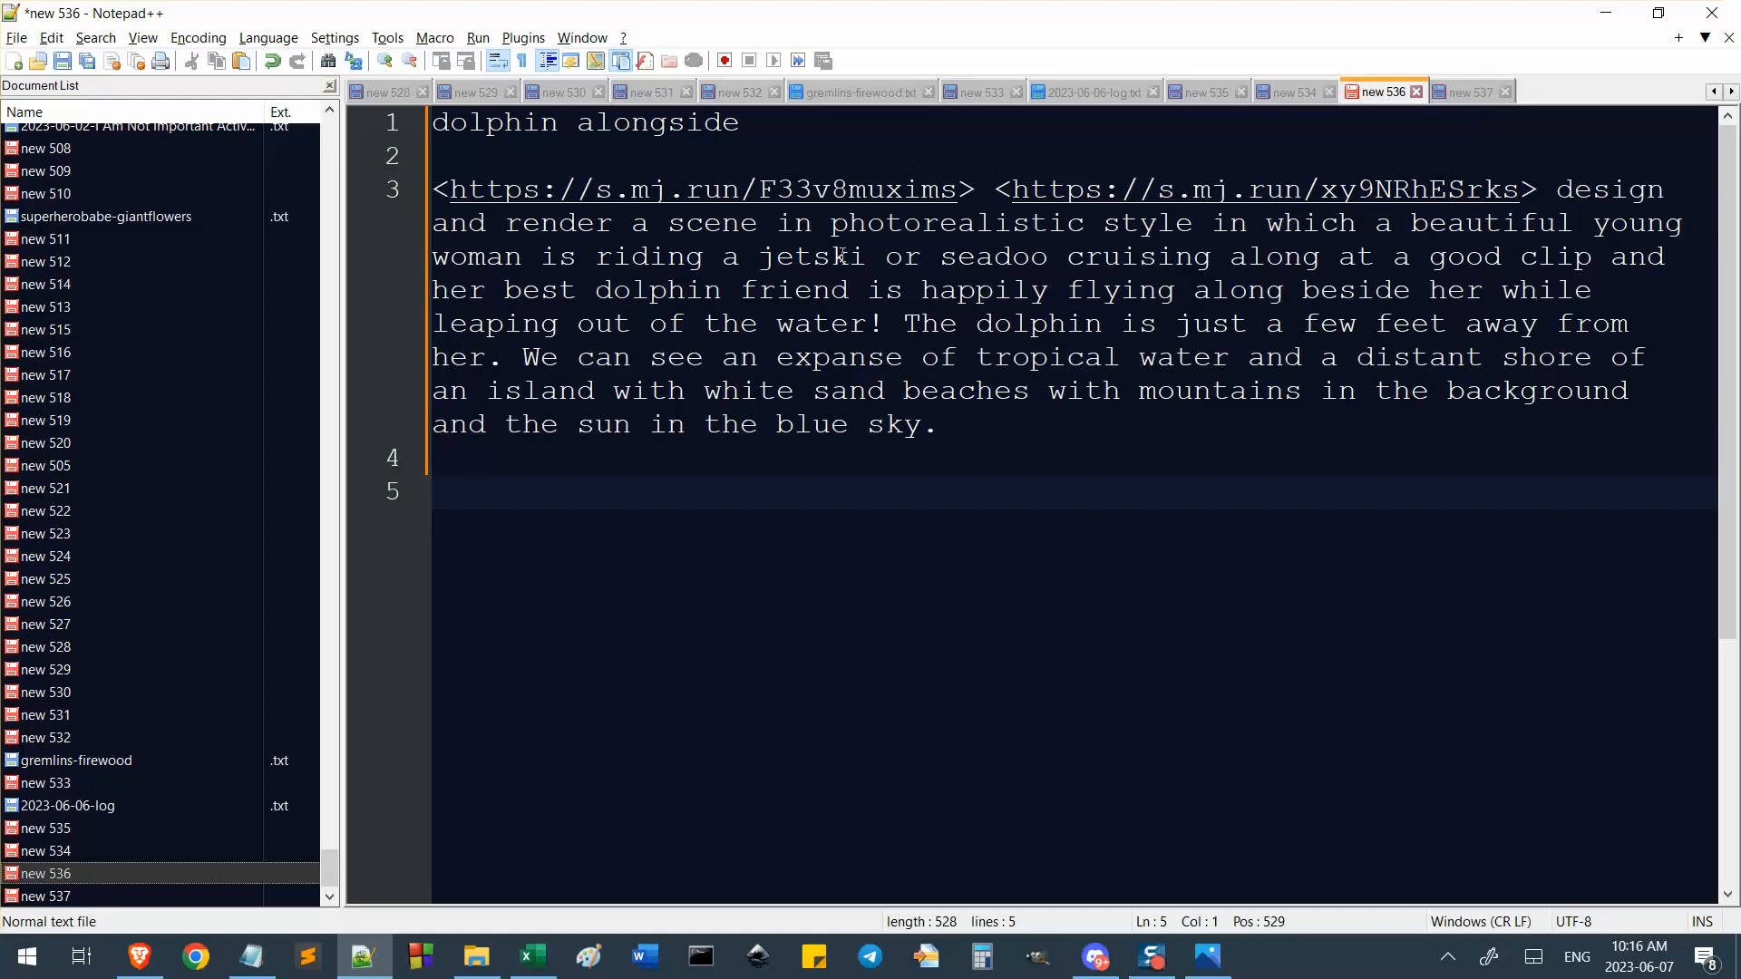
click(1469, 94)
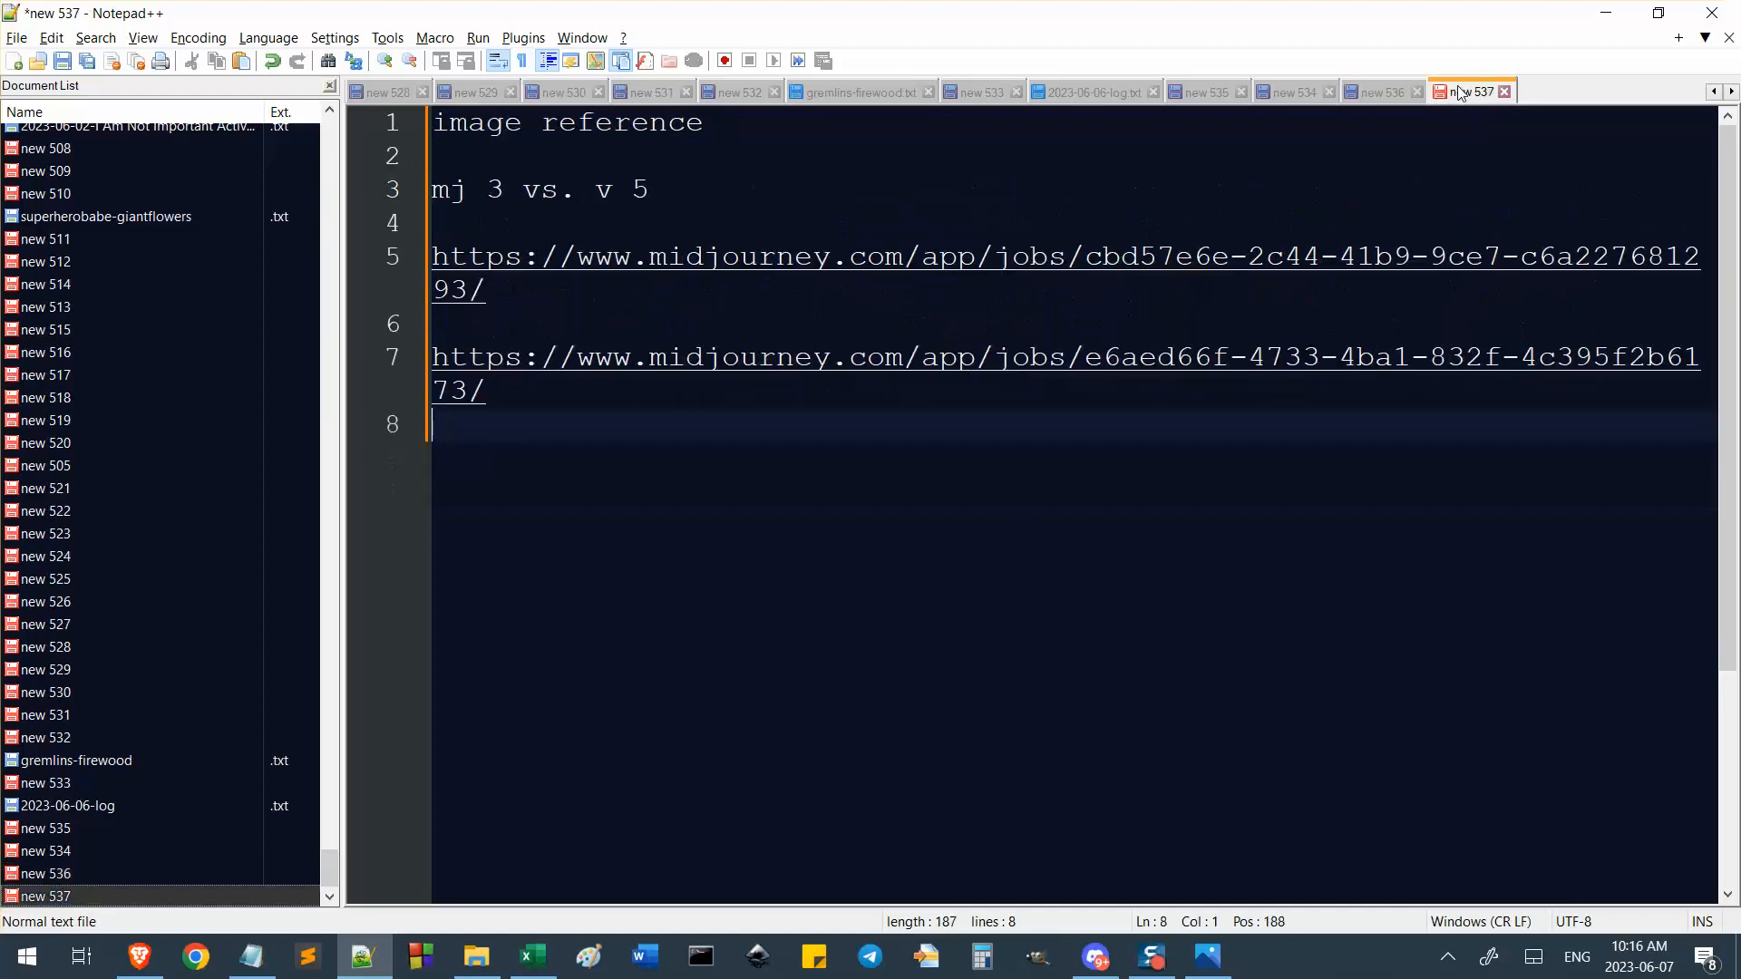
click(1385, 91)
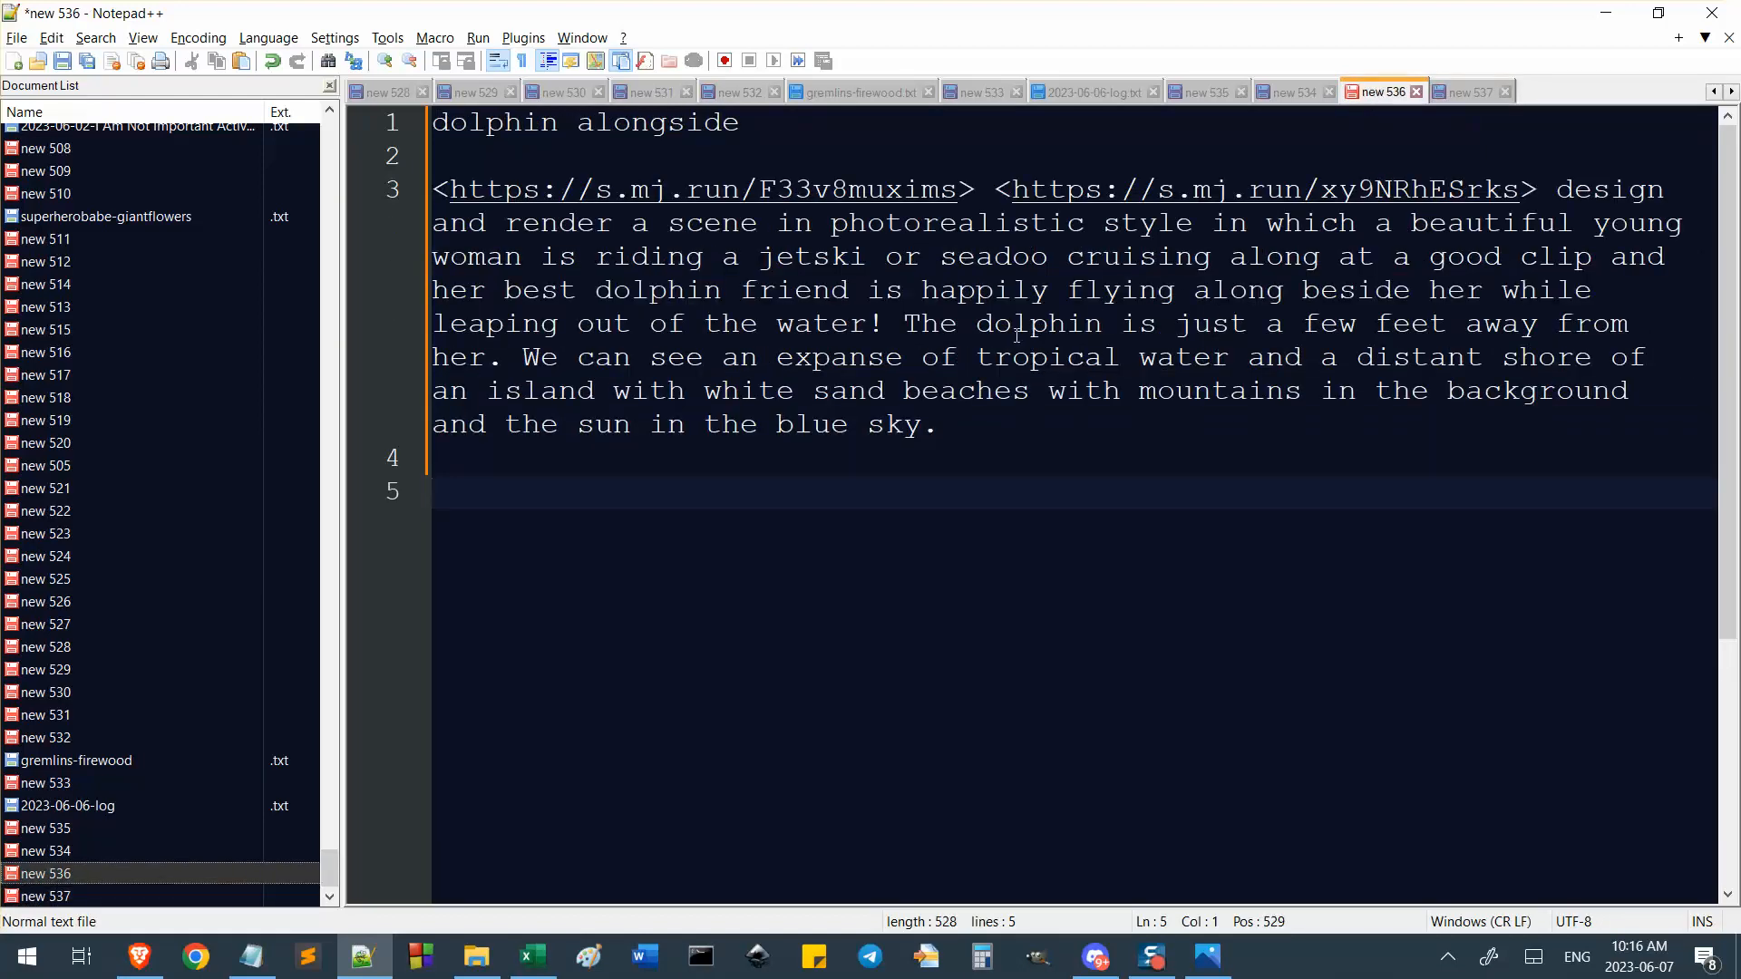
double_click(1034, 358)
Repeat the text search in the new 534 notes, and return to the "dolphin alongside" prompt in new 536.
click(1296, 91)
click(1091, 211)
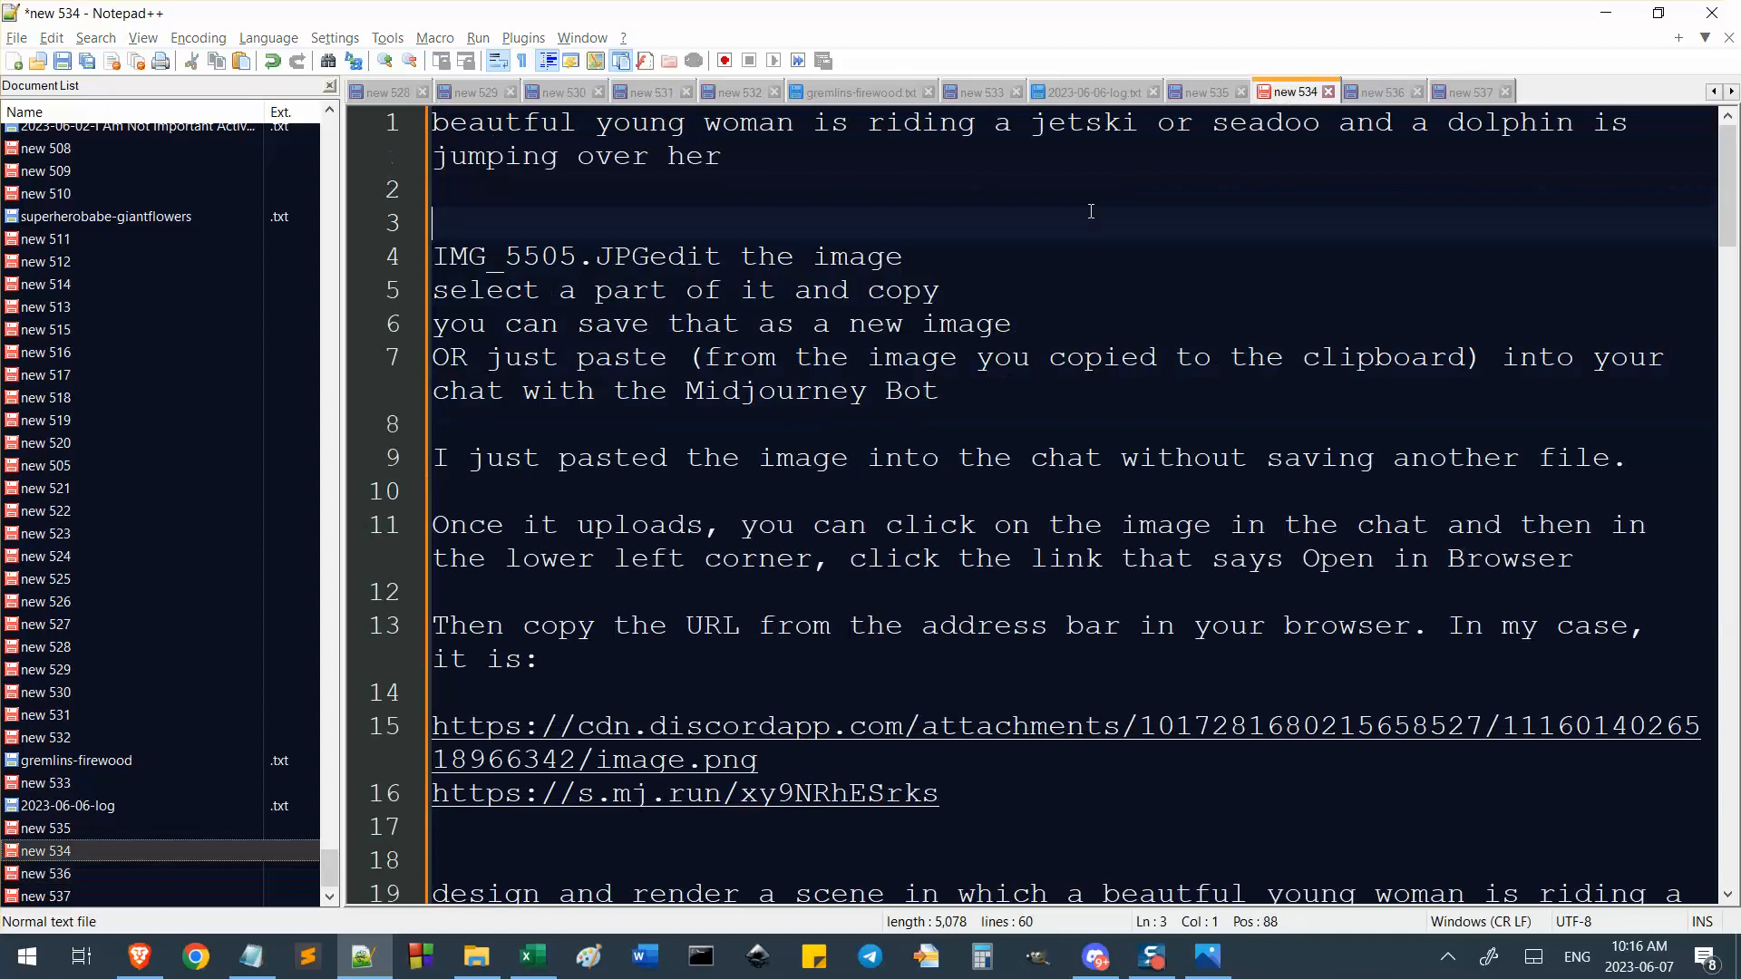
key(ctrl+f)
key(Return)
key(Escape)
key(ctrl+Tab)
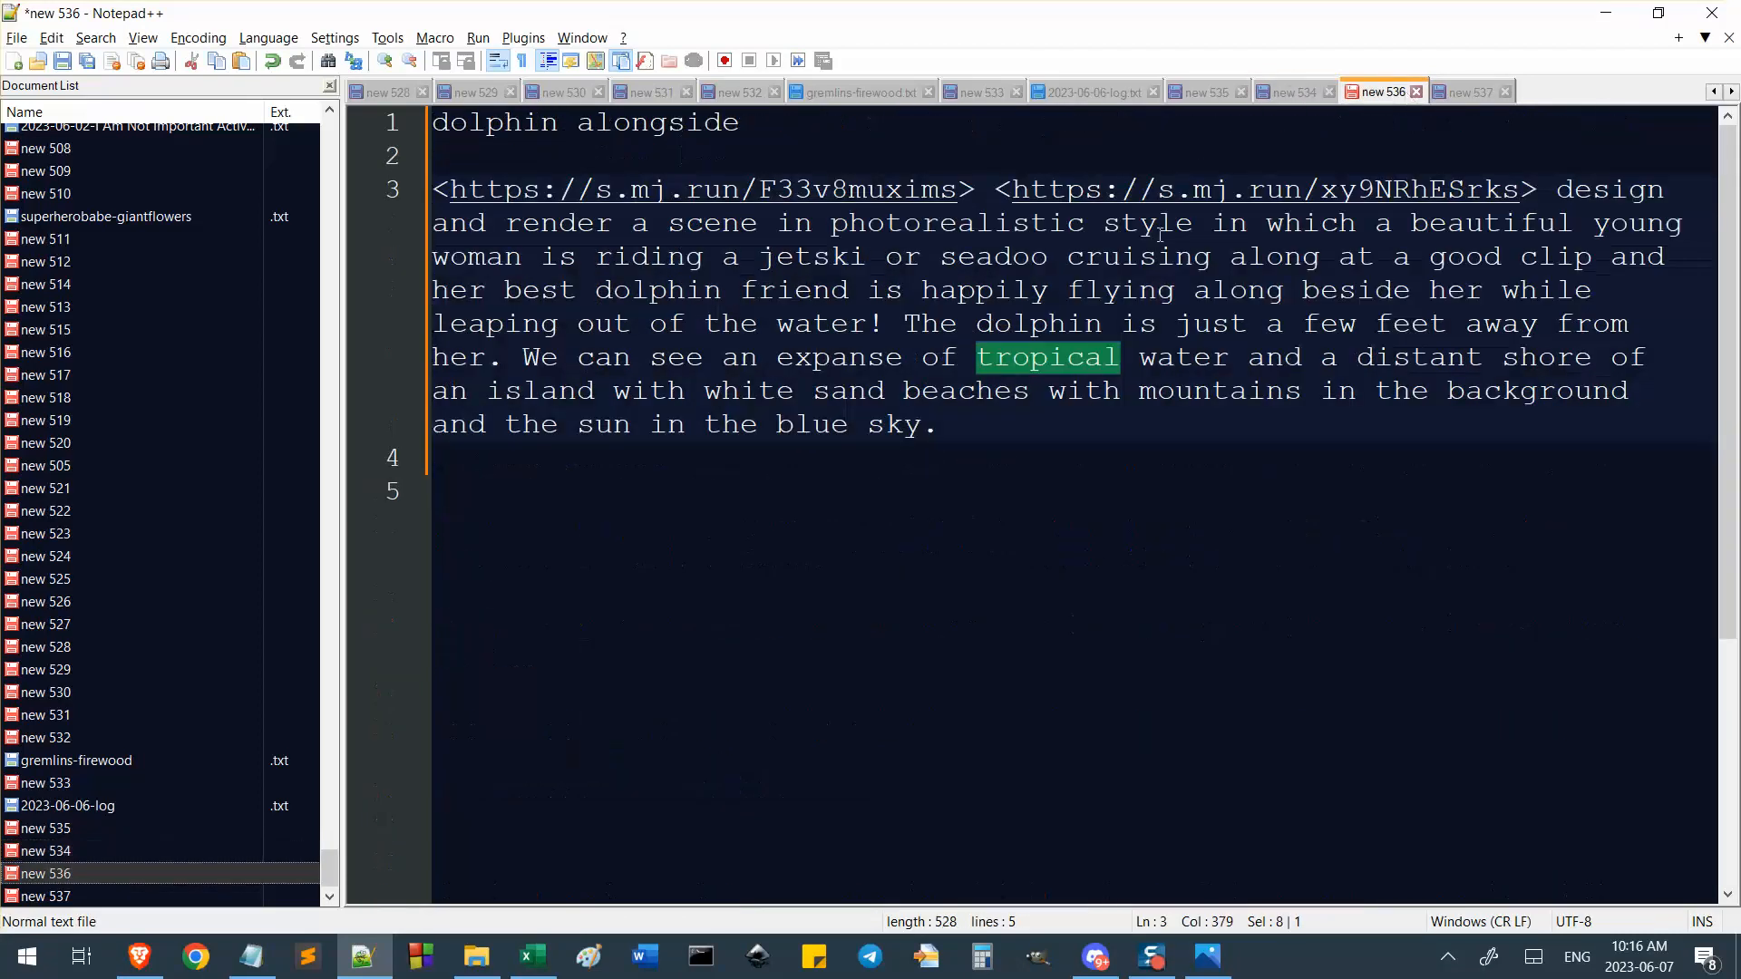
Compare the "dolphin alongside" prompt with the 10:11 AM photorealistic prompt in the Discord chat.
click(1018, 519)
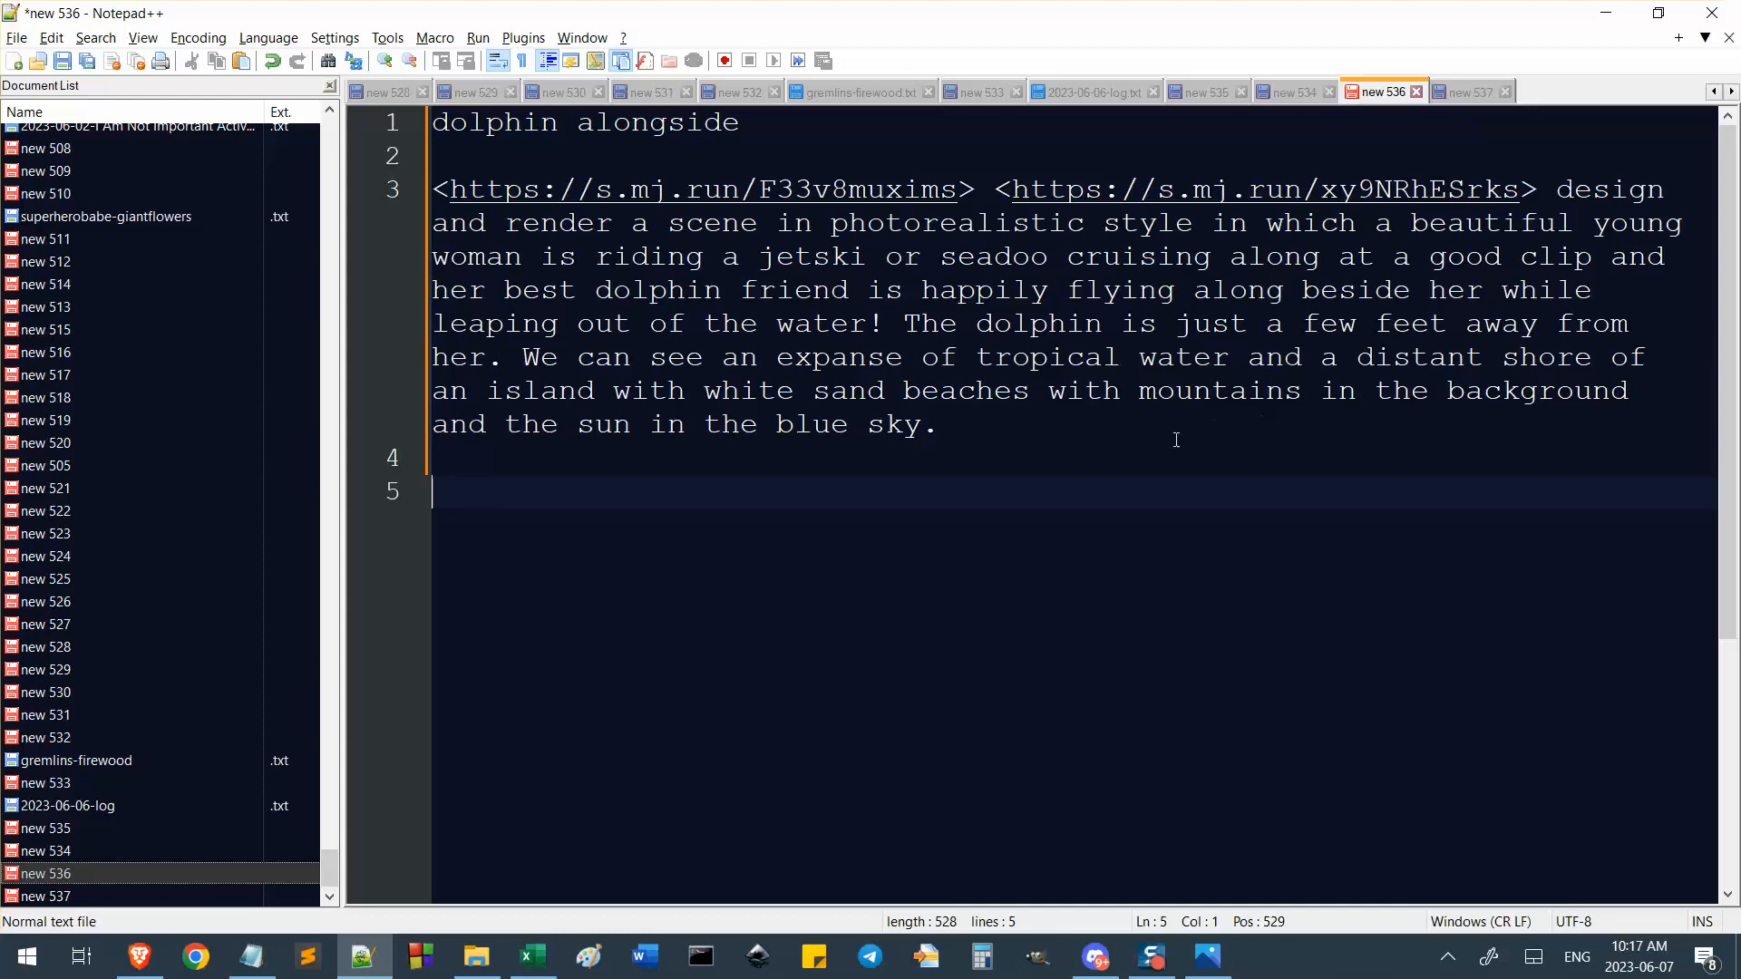
key(alt+Tab)
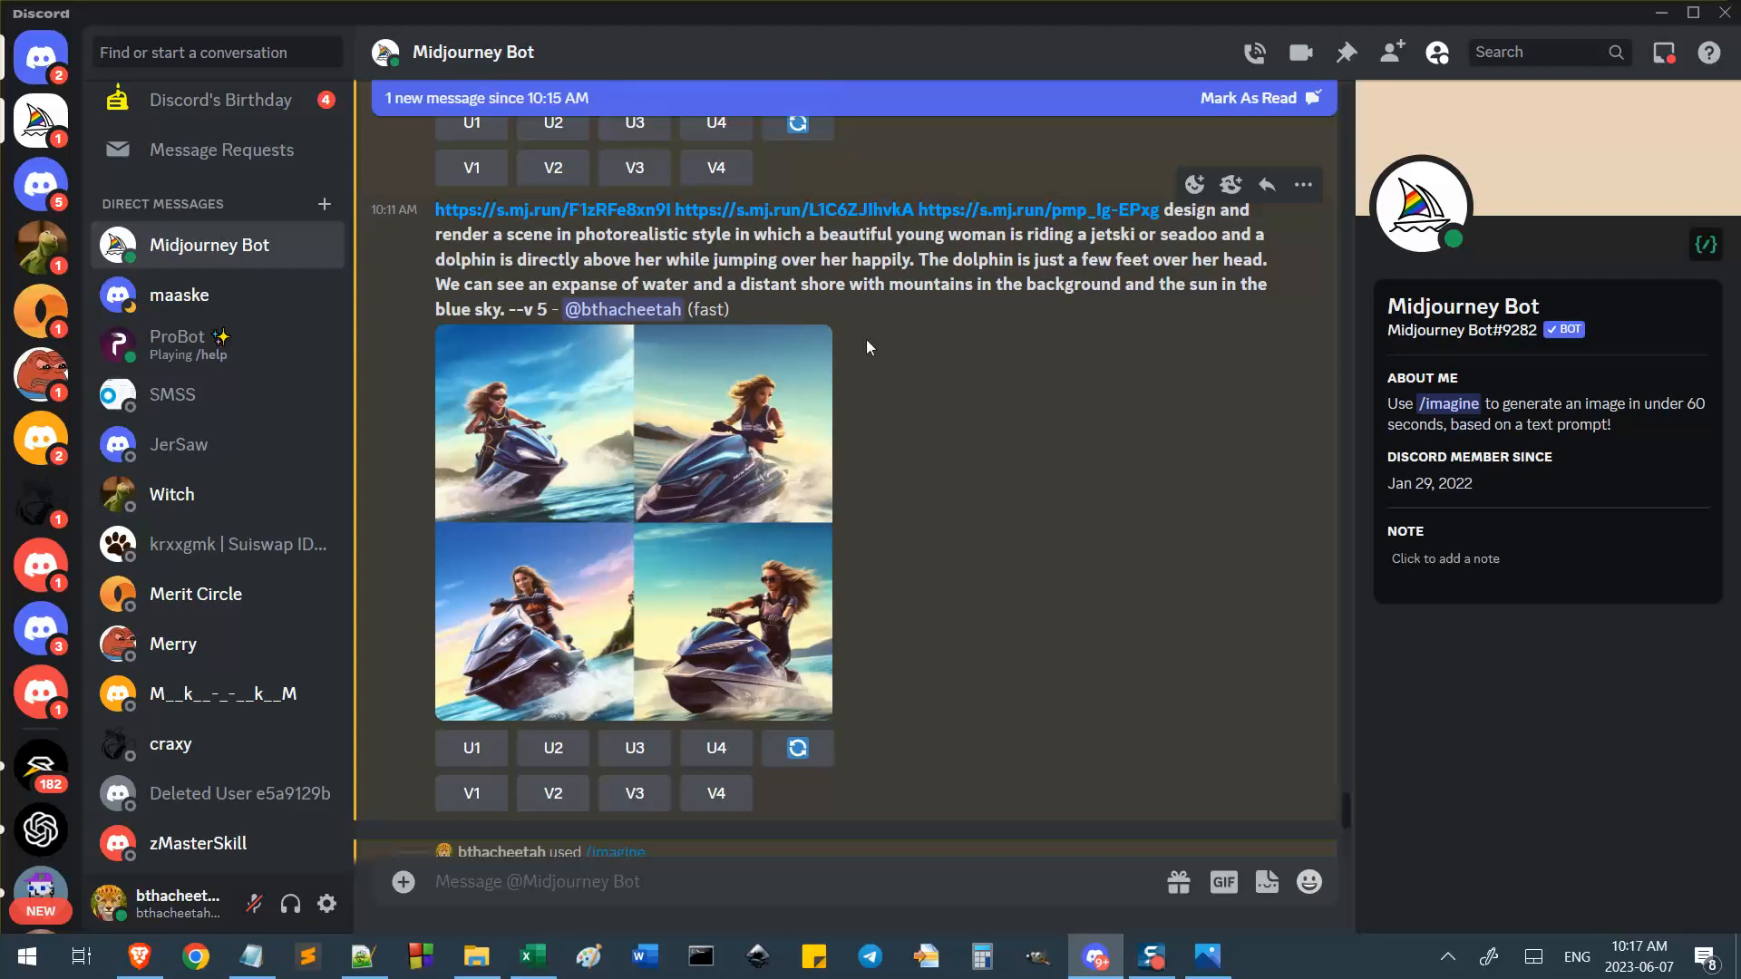
key(alt+Tab)
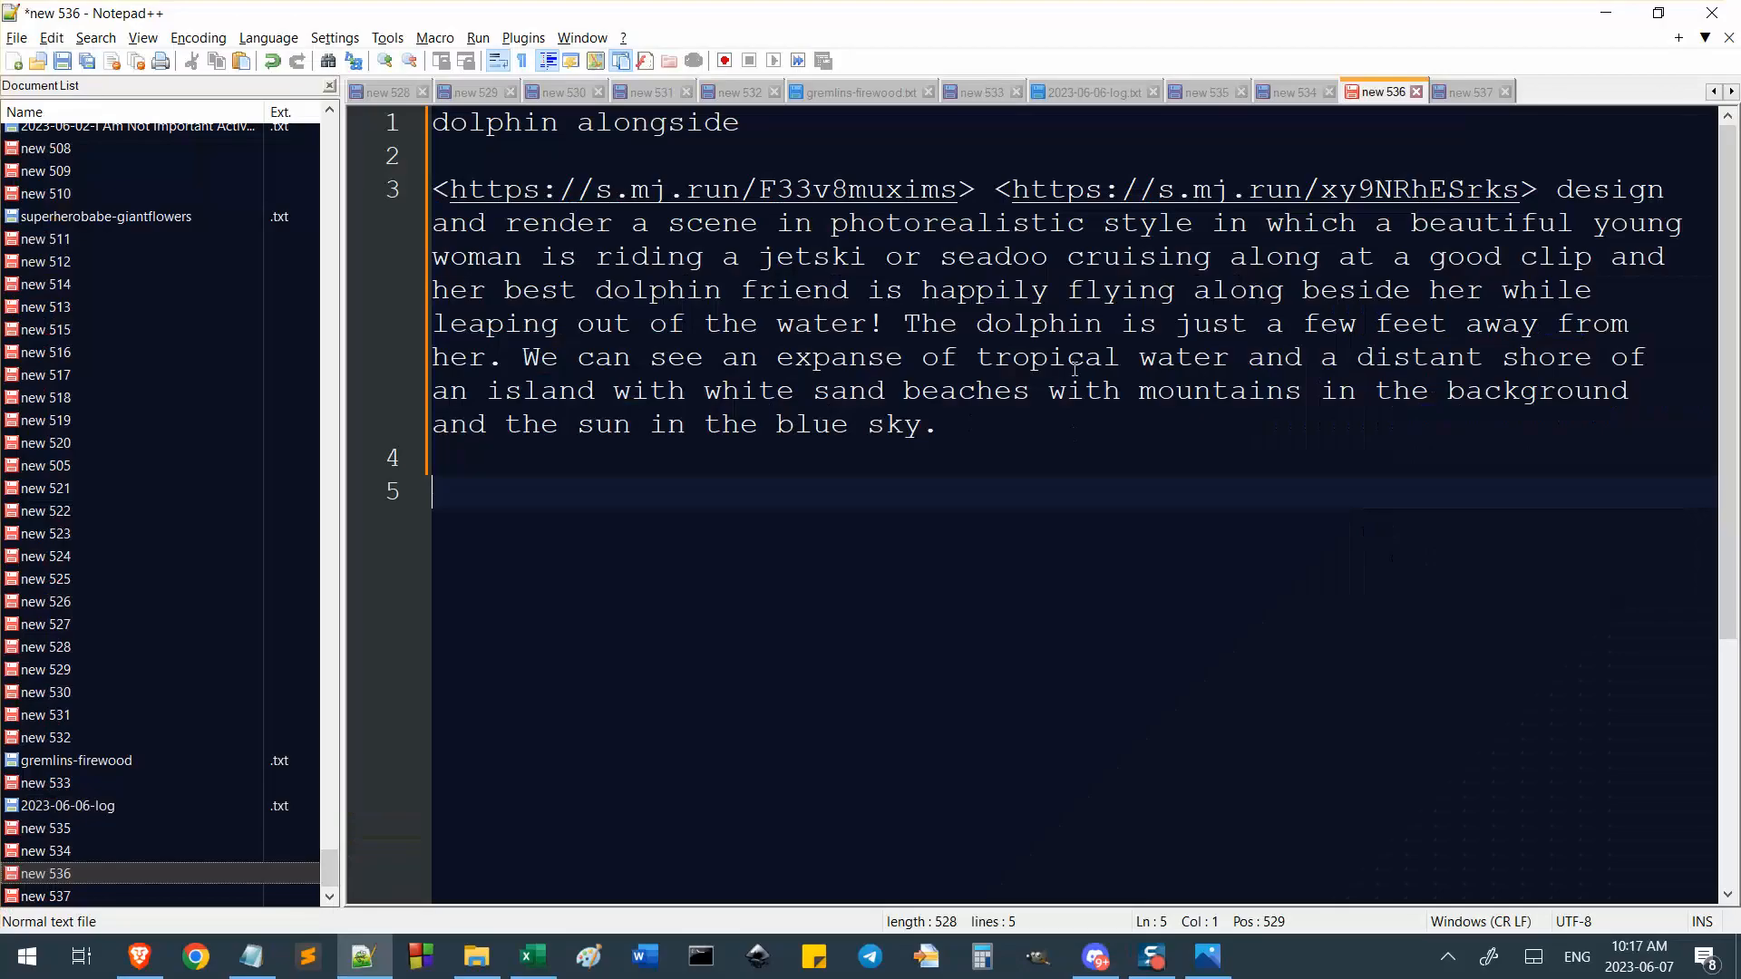
Switch to the Midjourney gallery in the Brave browser and view an enlarged sunset grid of a dolphin leaping over the jetski rider.
click(156, 959)
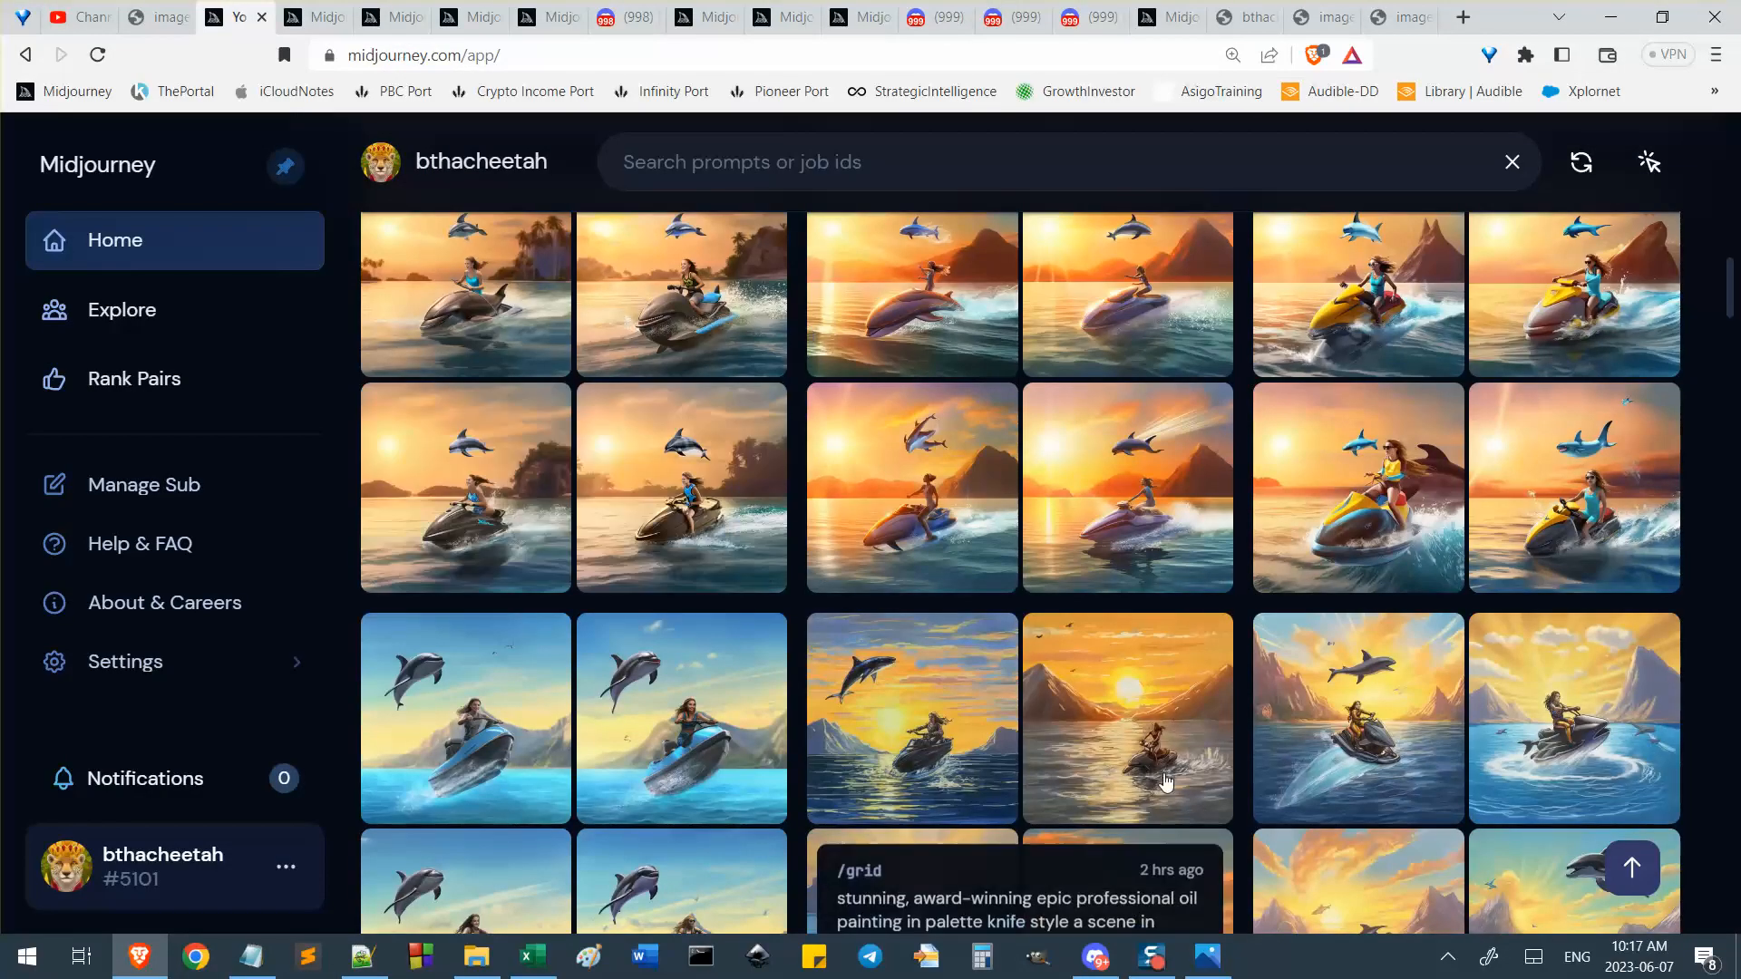
scroll(716, 492, up, 1)
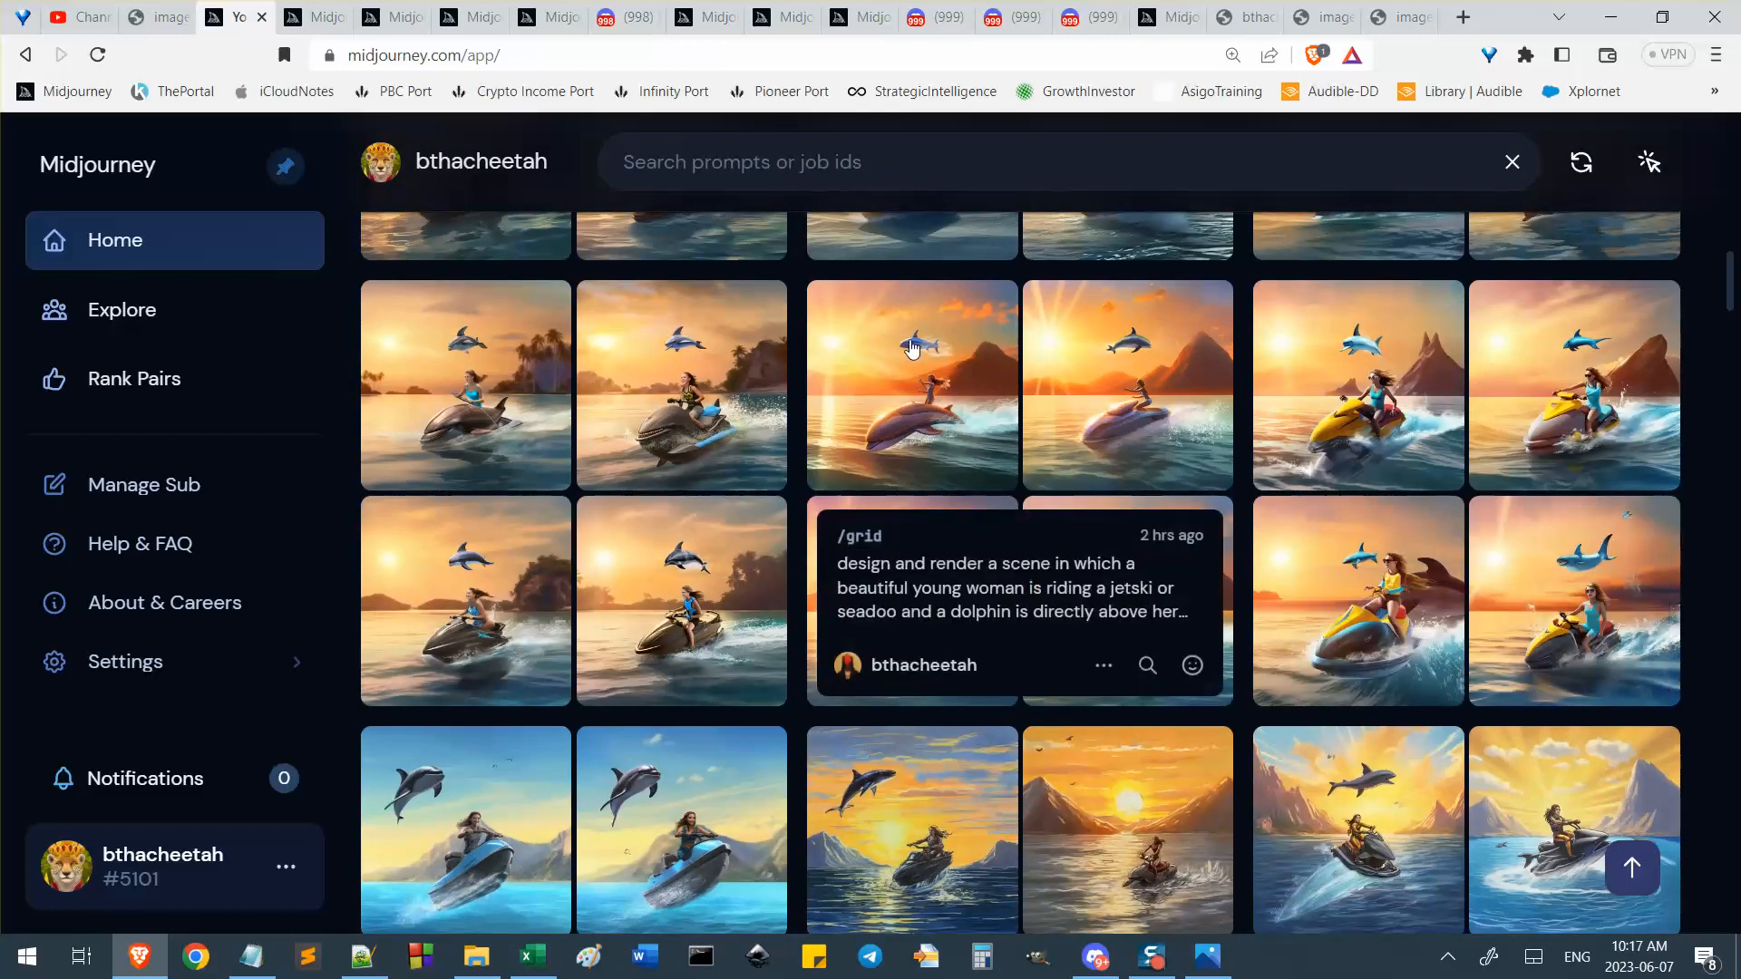
click(907, 350)
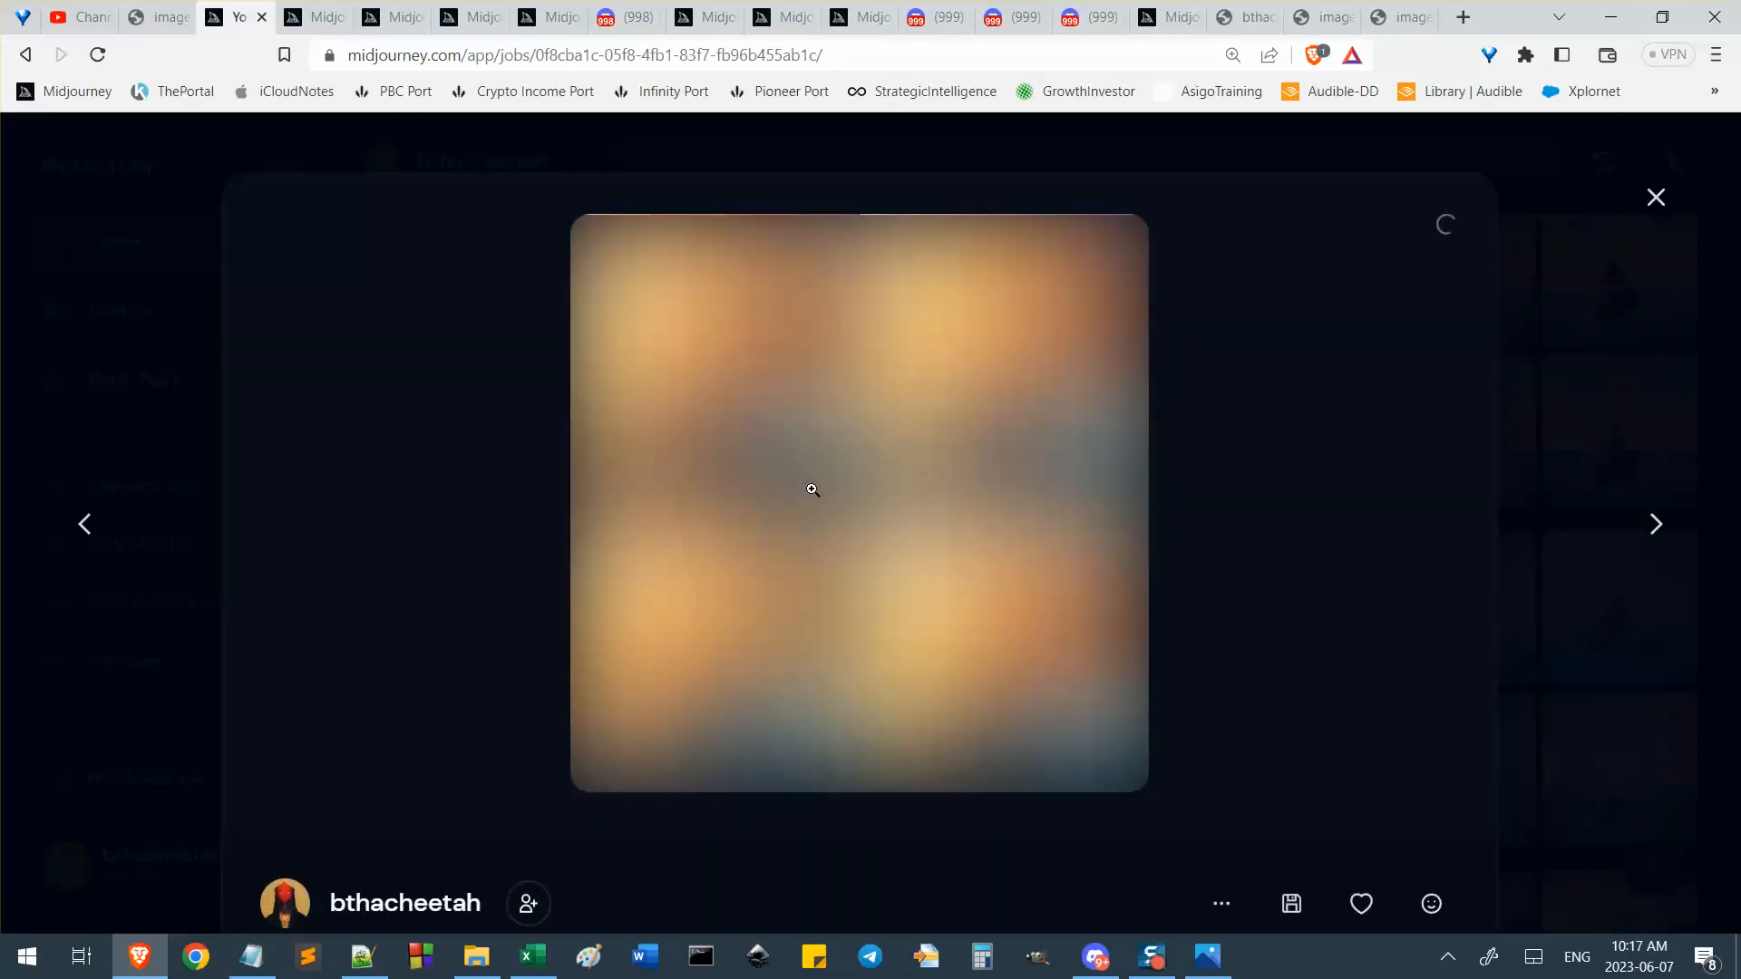
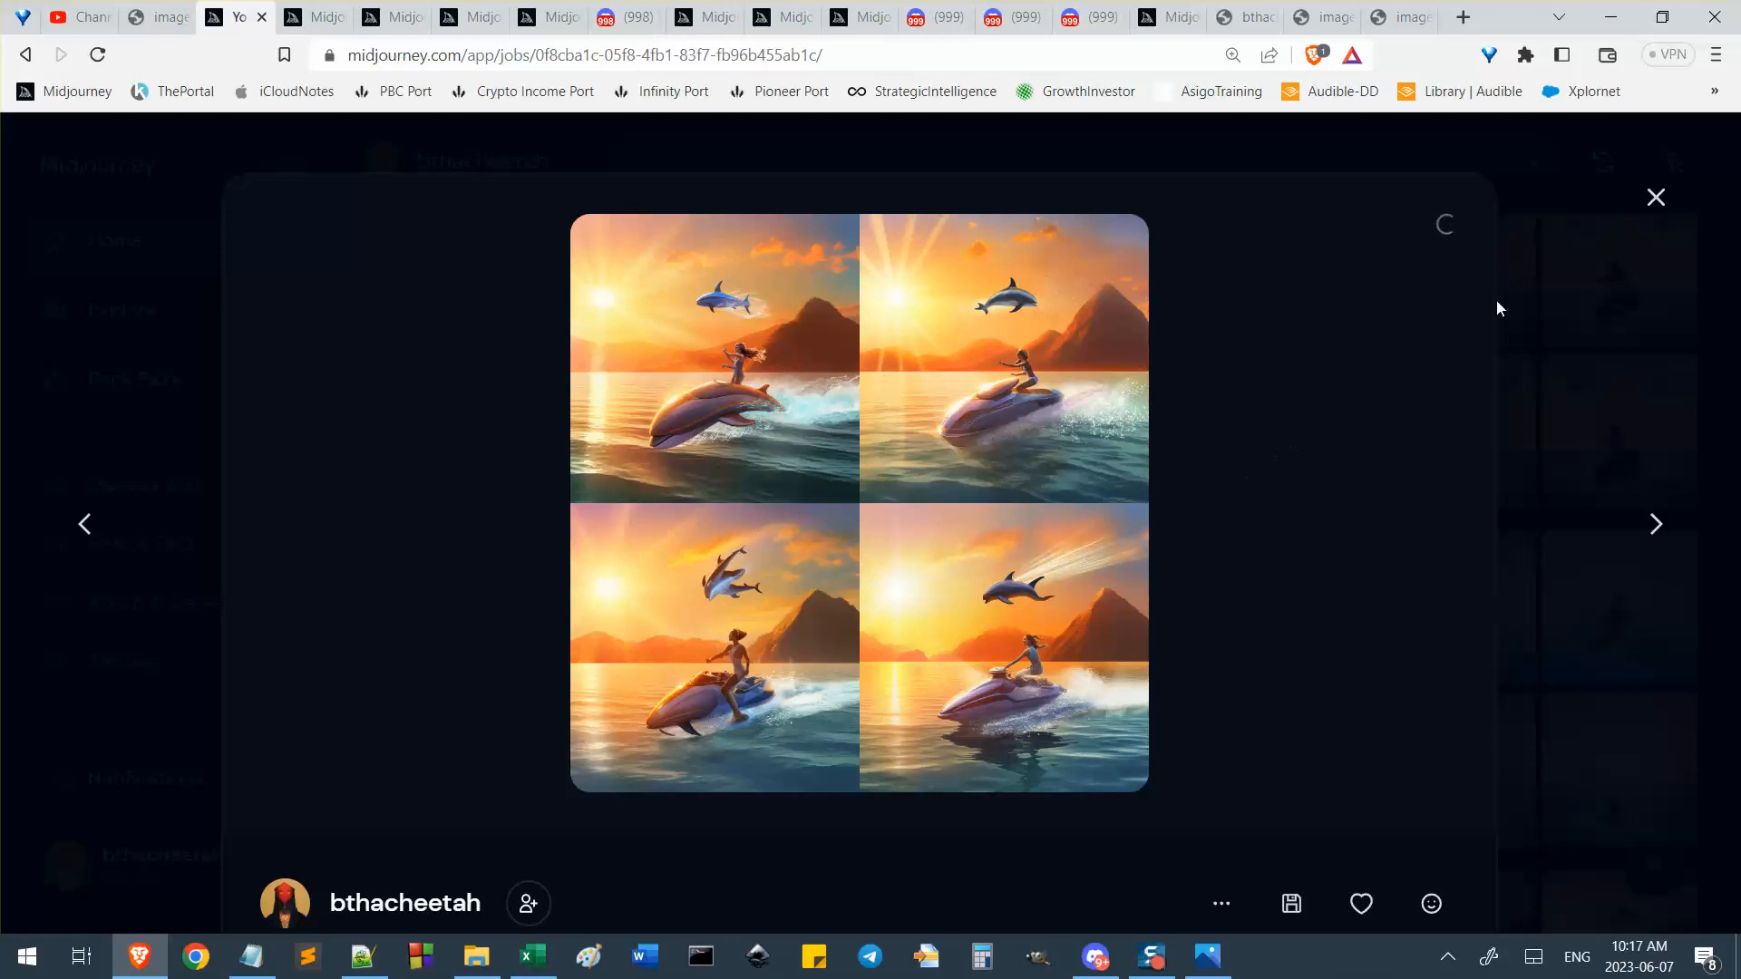
click(1656, 198)
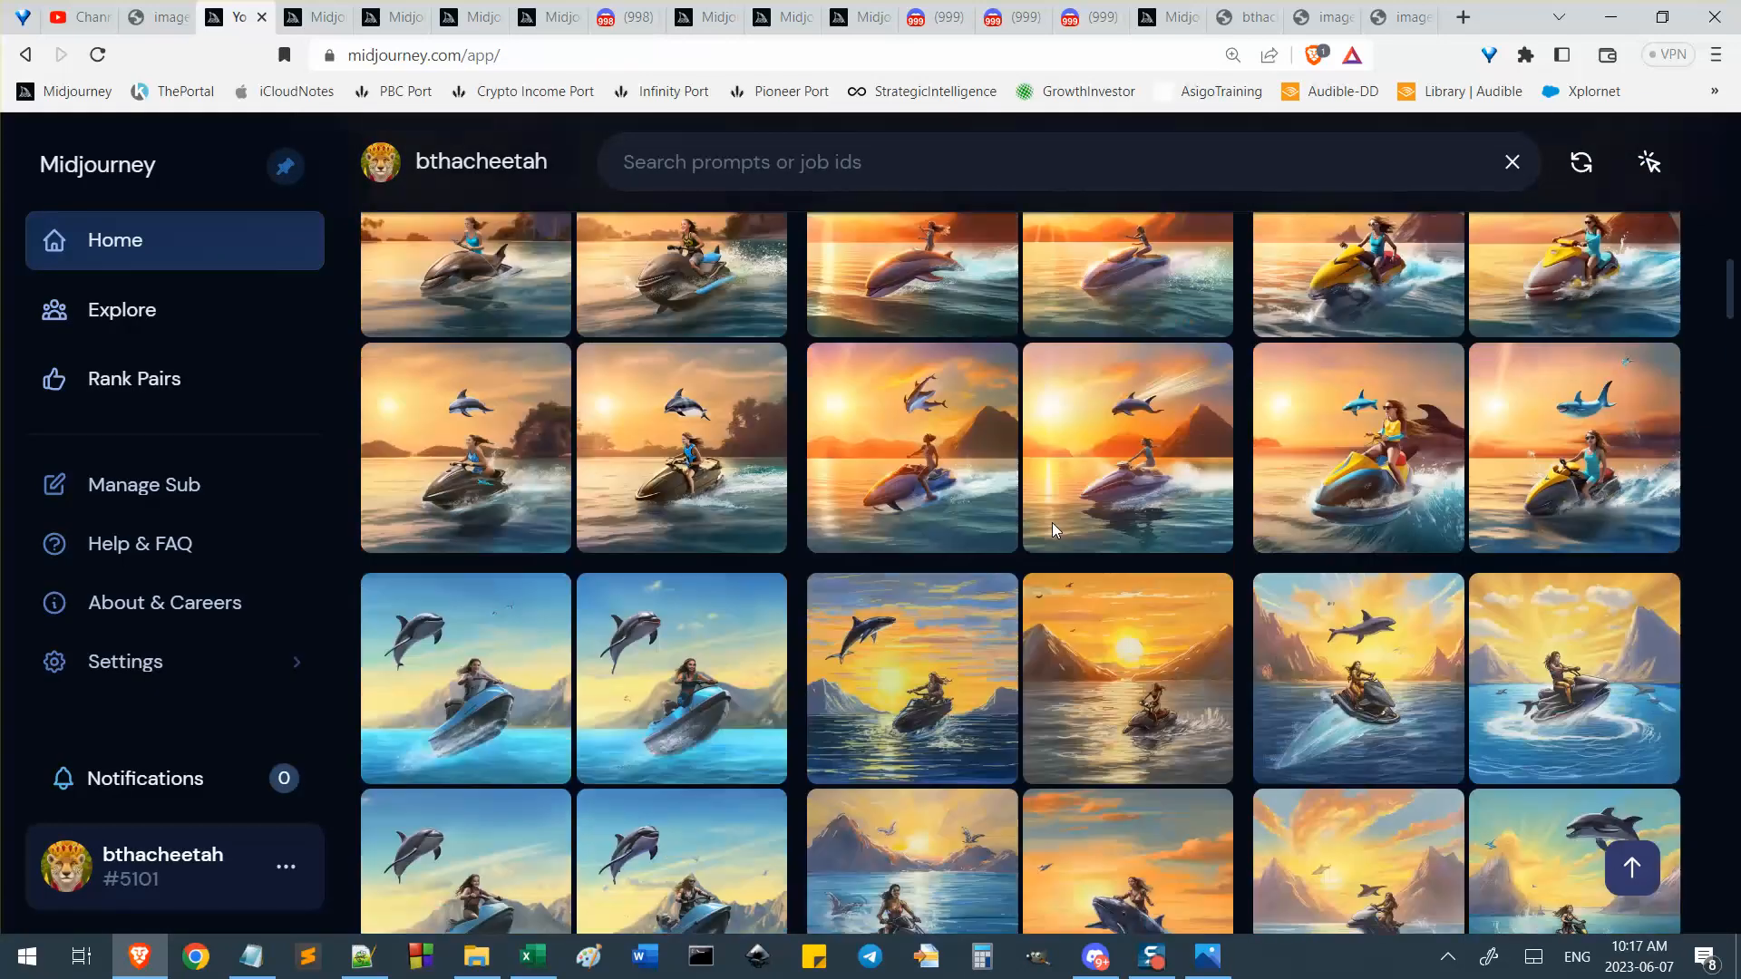
Browse the other jetski-and-dolphin grids in the Midjourney gallery.
scroll(1319, 328, down, 1)
scroll(1280, 622, down, 5)
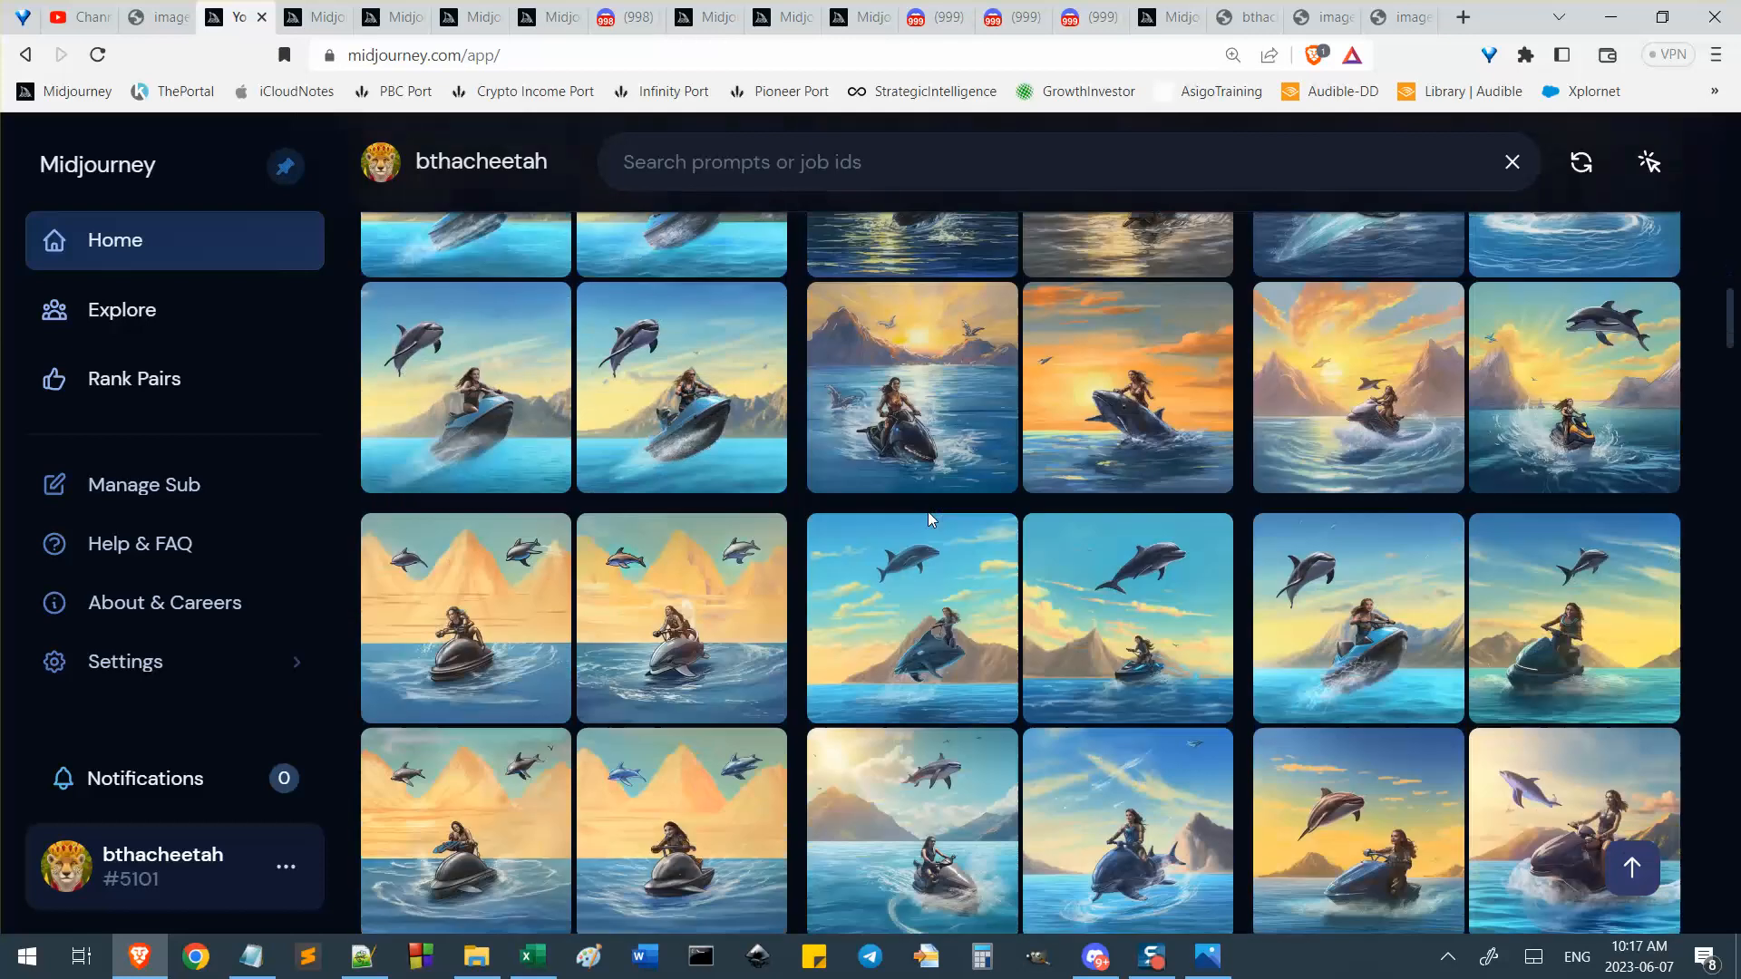
scroll(1573, 281, down, 15)
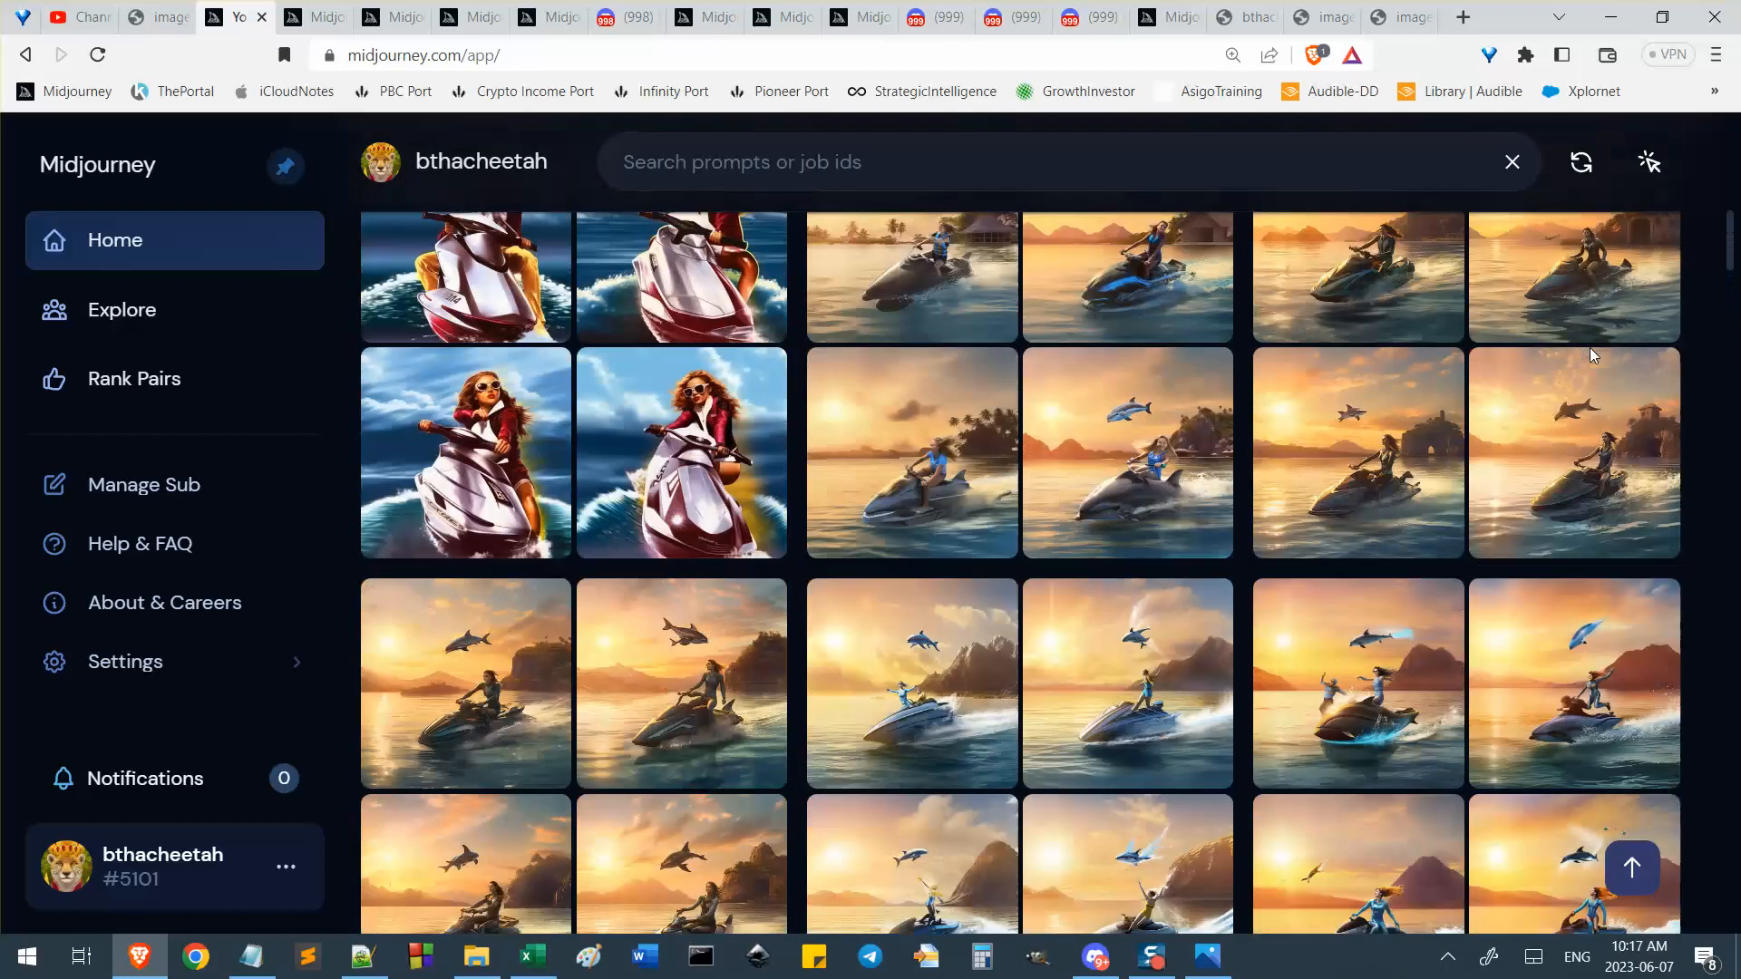
Restrict the gallery's jetski results to upscales, and check the prompts saved in Notepad.
scroll(1574, 281, up, 20)
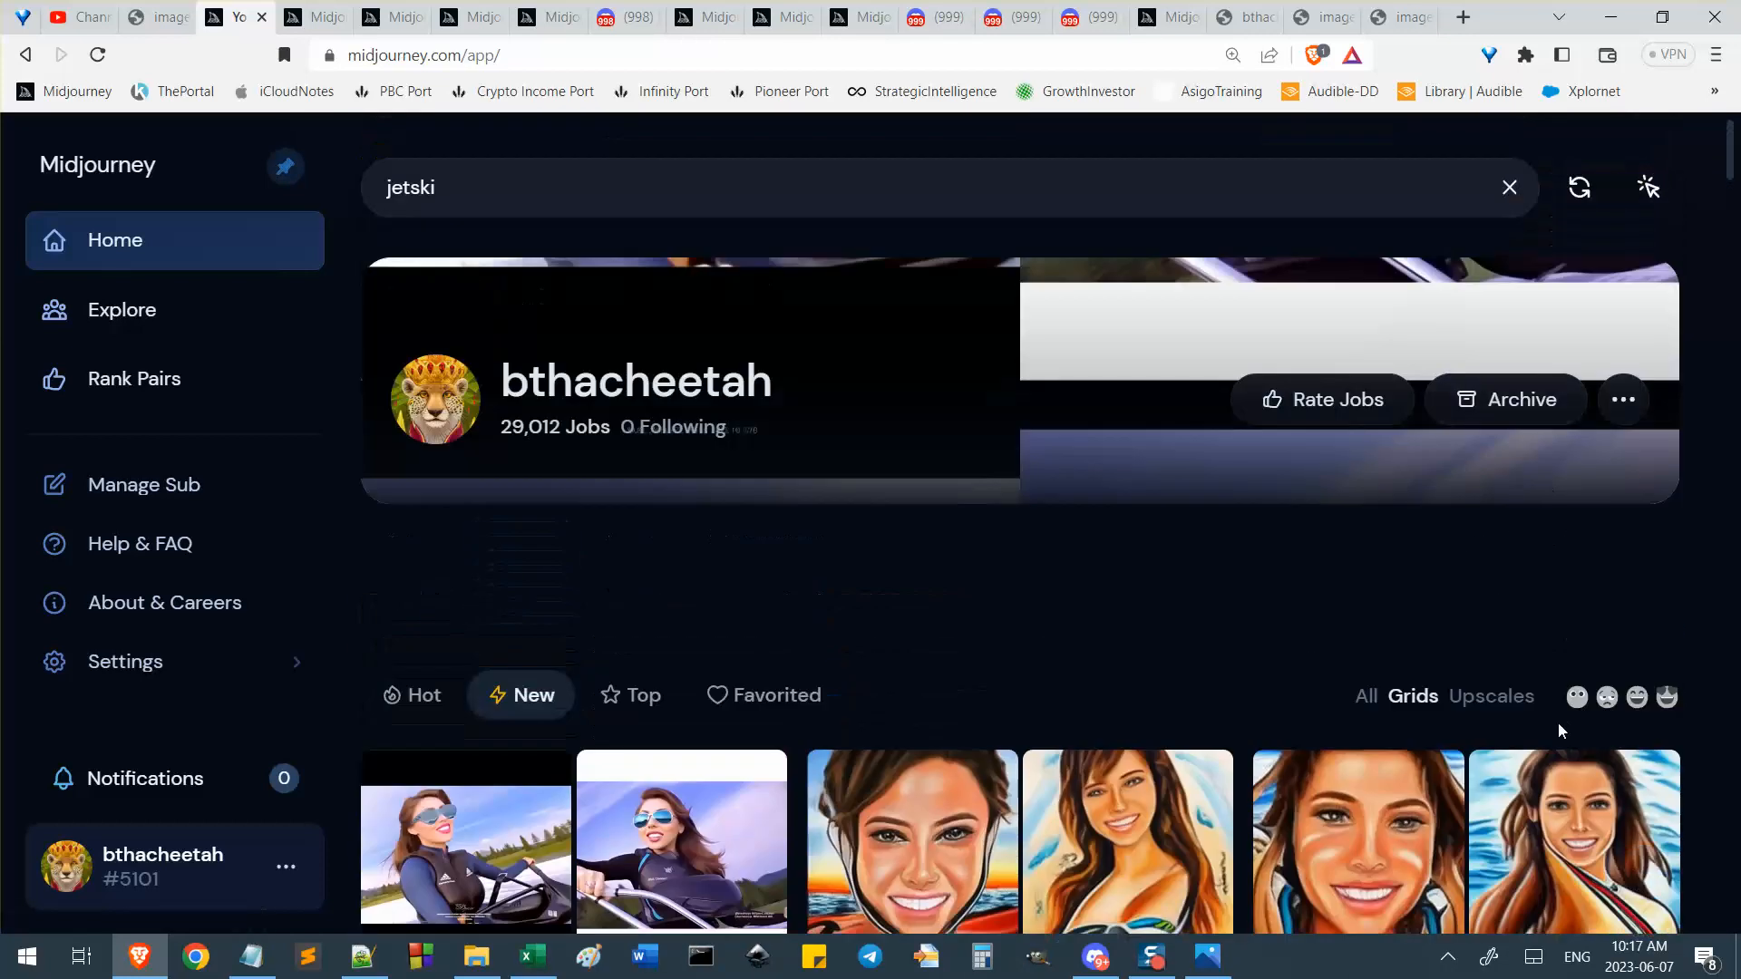
click(1485, 696)
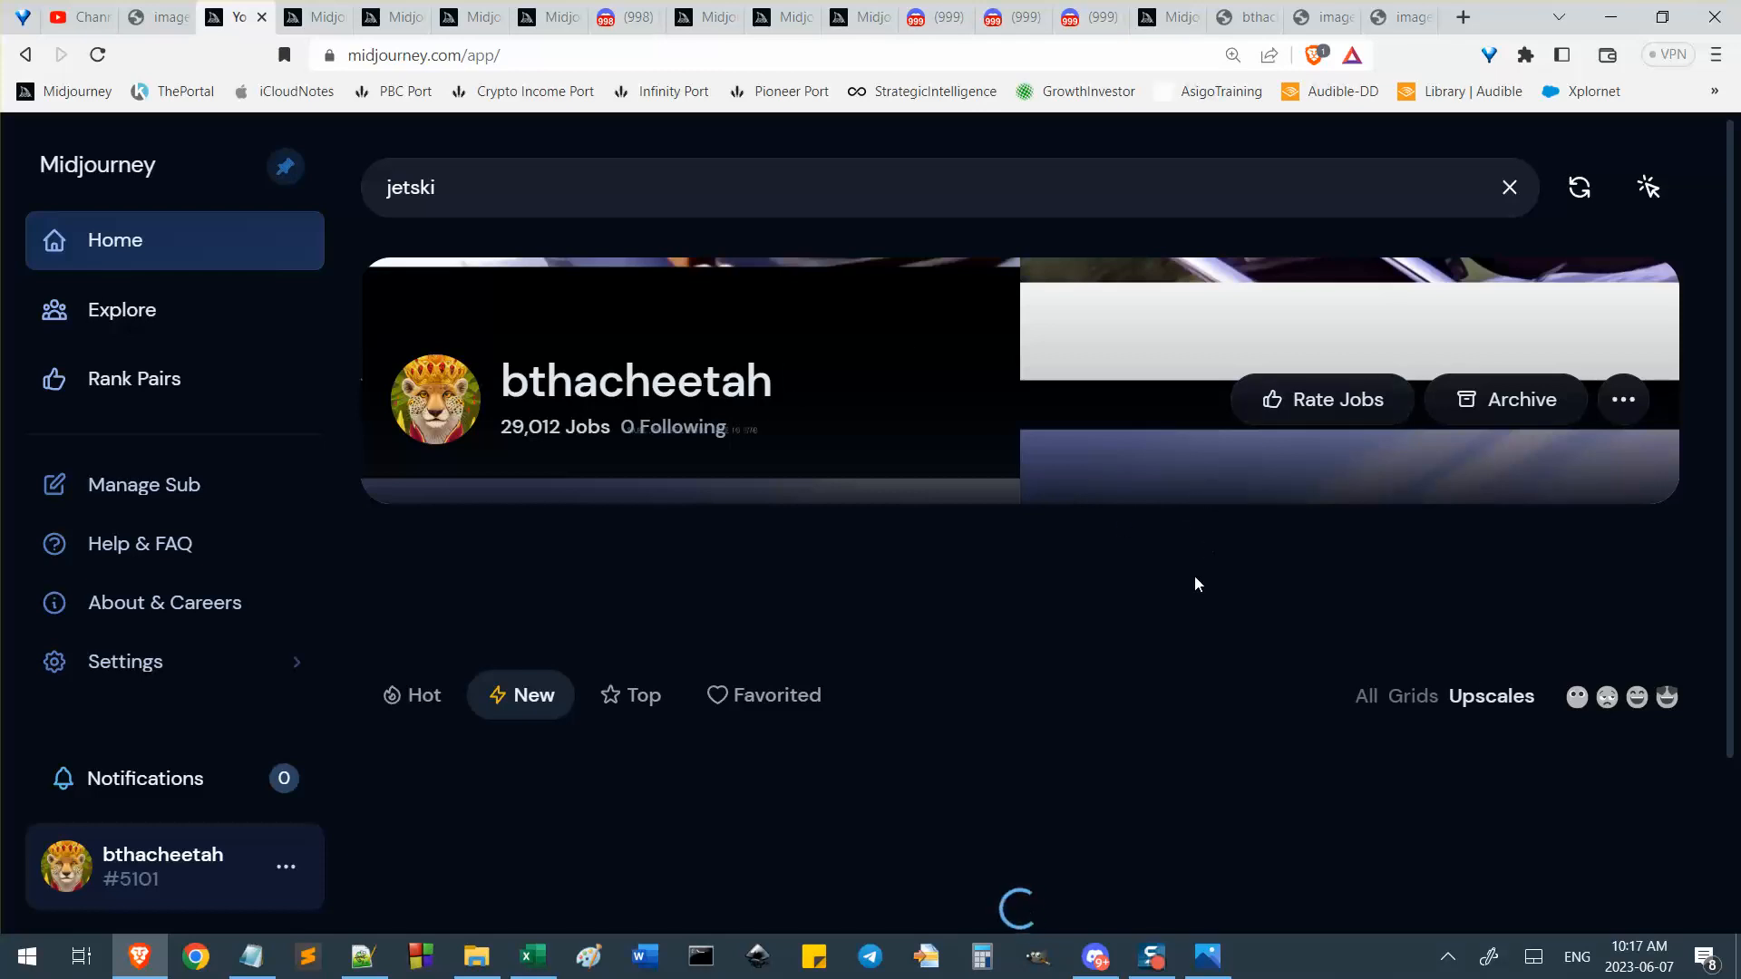
scroll(1191, 451, down, 1)
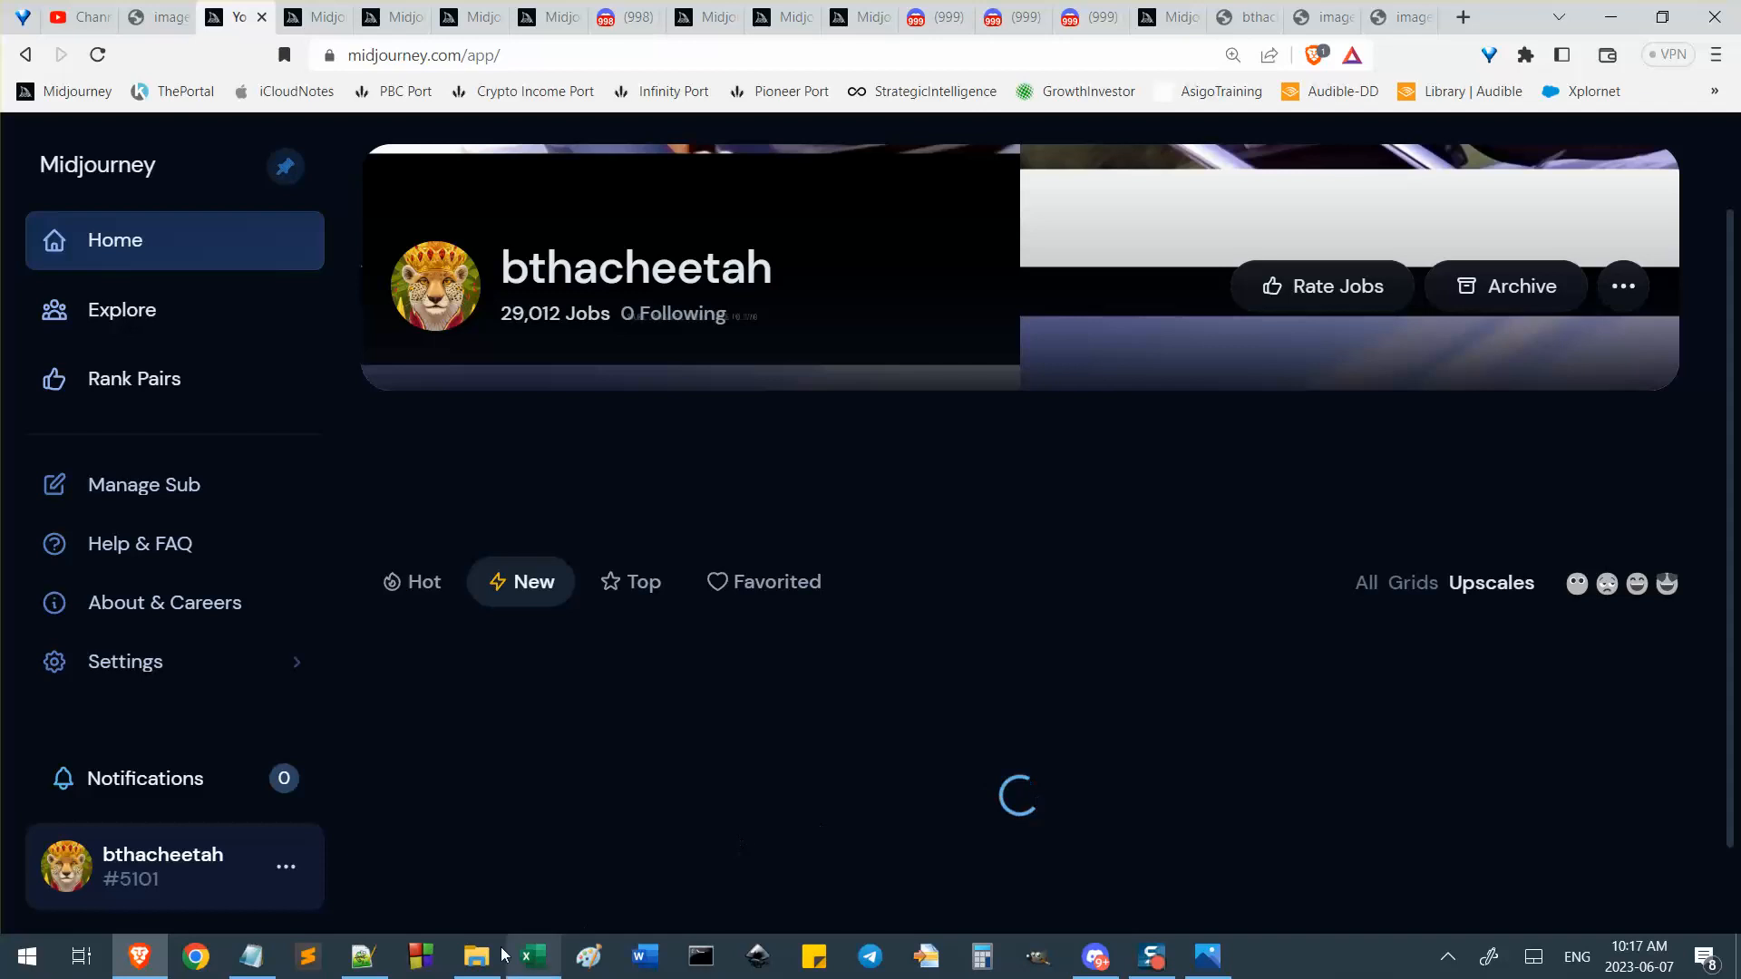
click(251, 957)
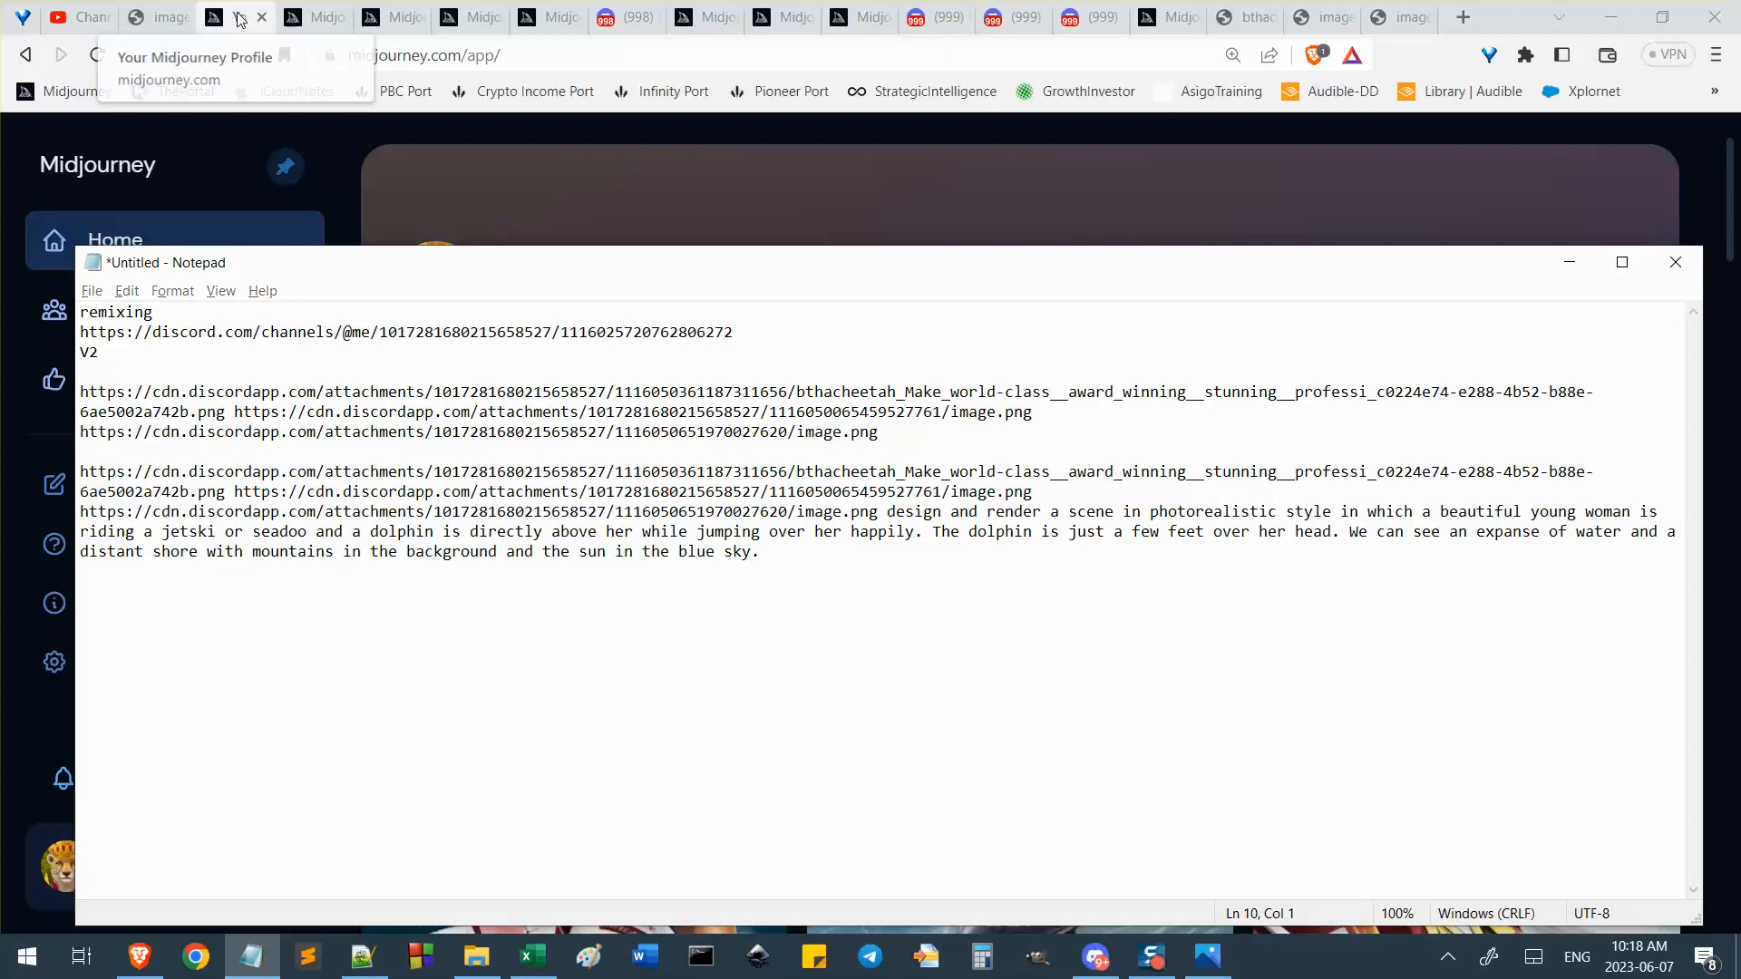
click(239, 18)
scroll(862, 583, down, 5)
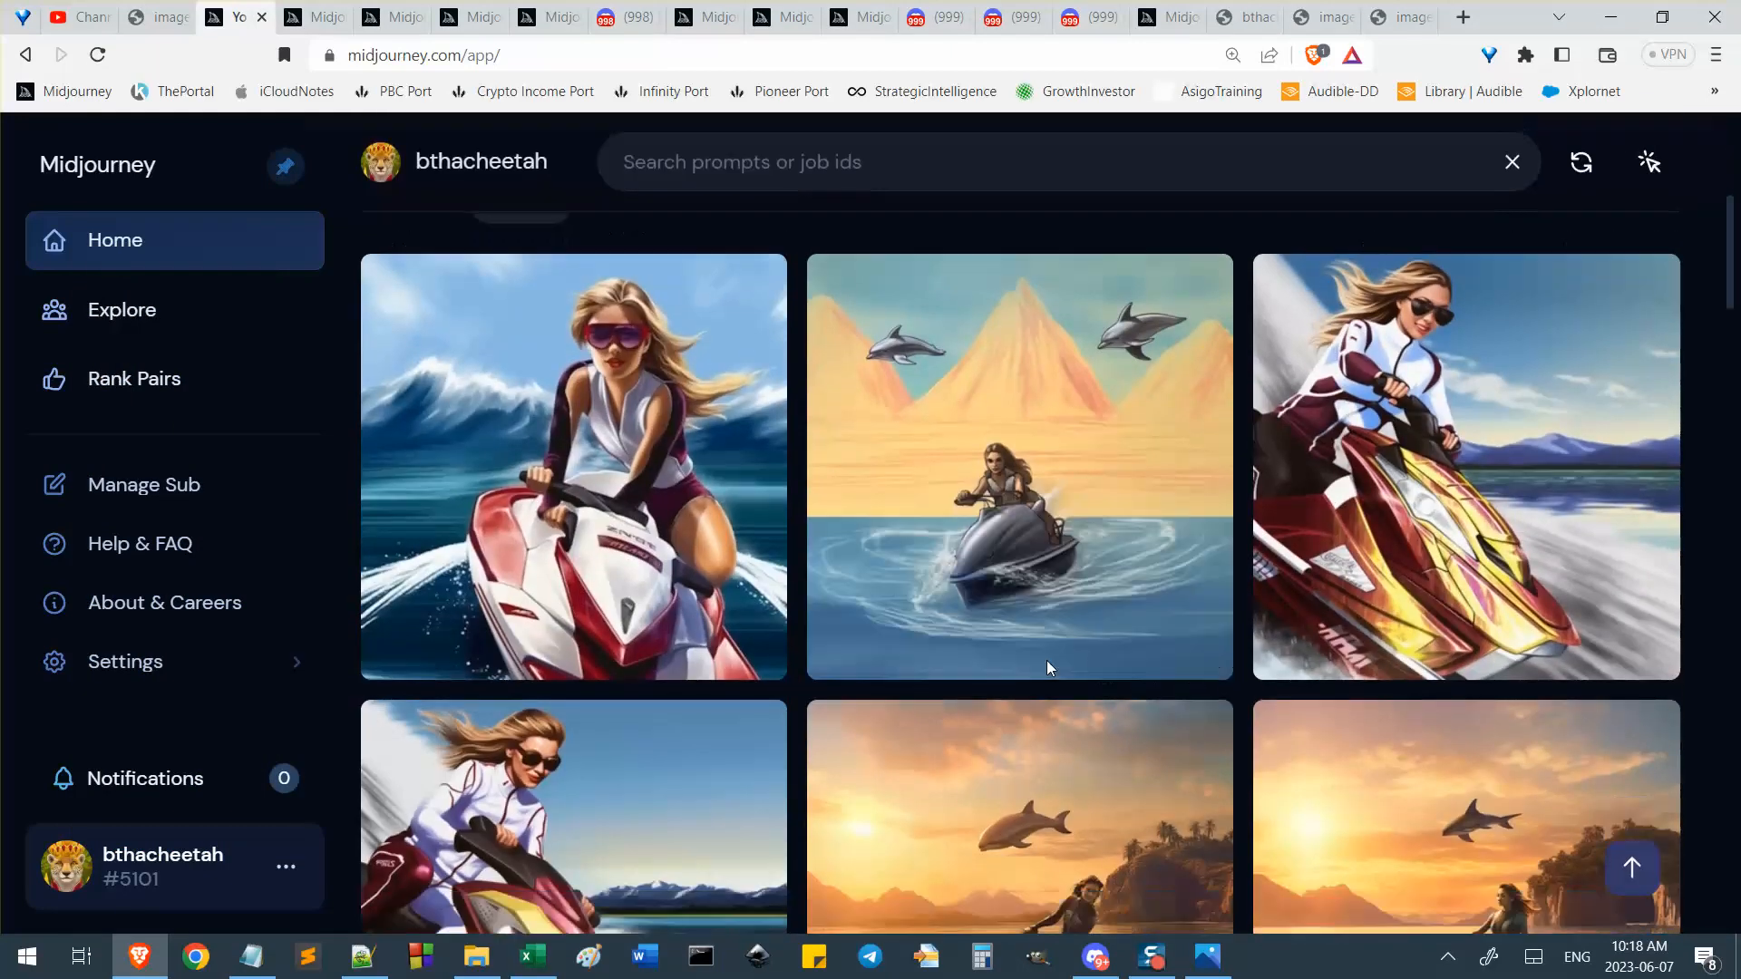
Browse the upscaled jetski-and-dolphin images in the Midjourney gallery and compare their dolphins, riders and skies.
scroll(1049, 668, down, 5)
scroll(1271, 644, up, 1)
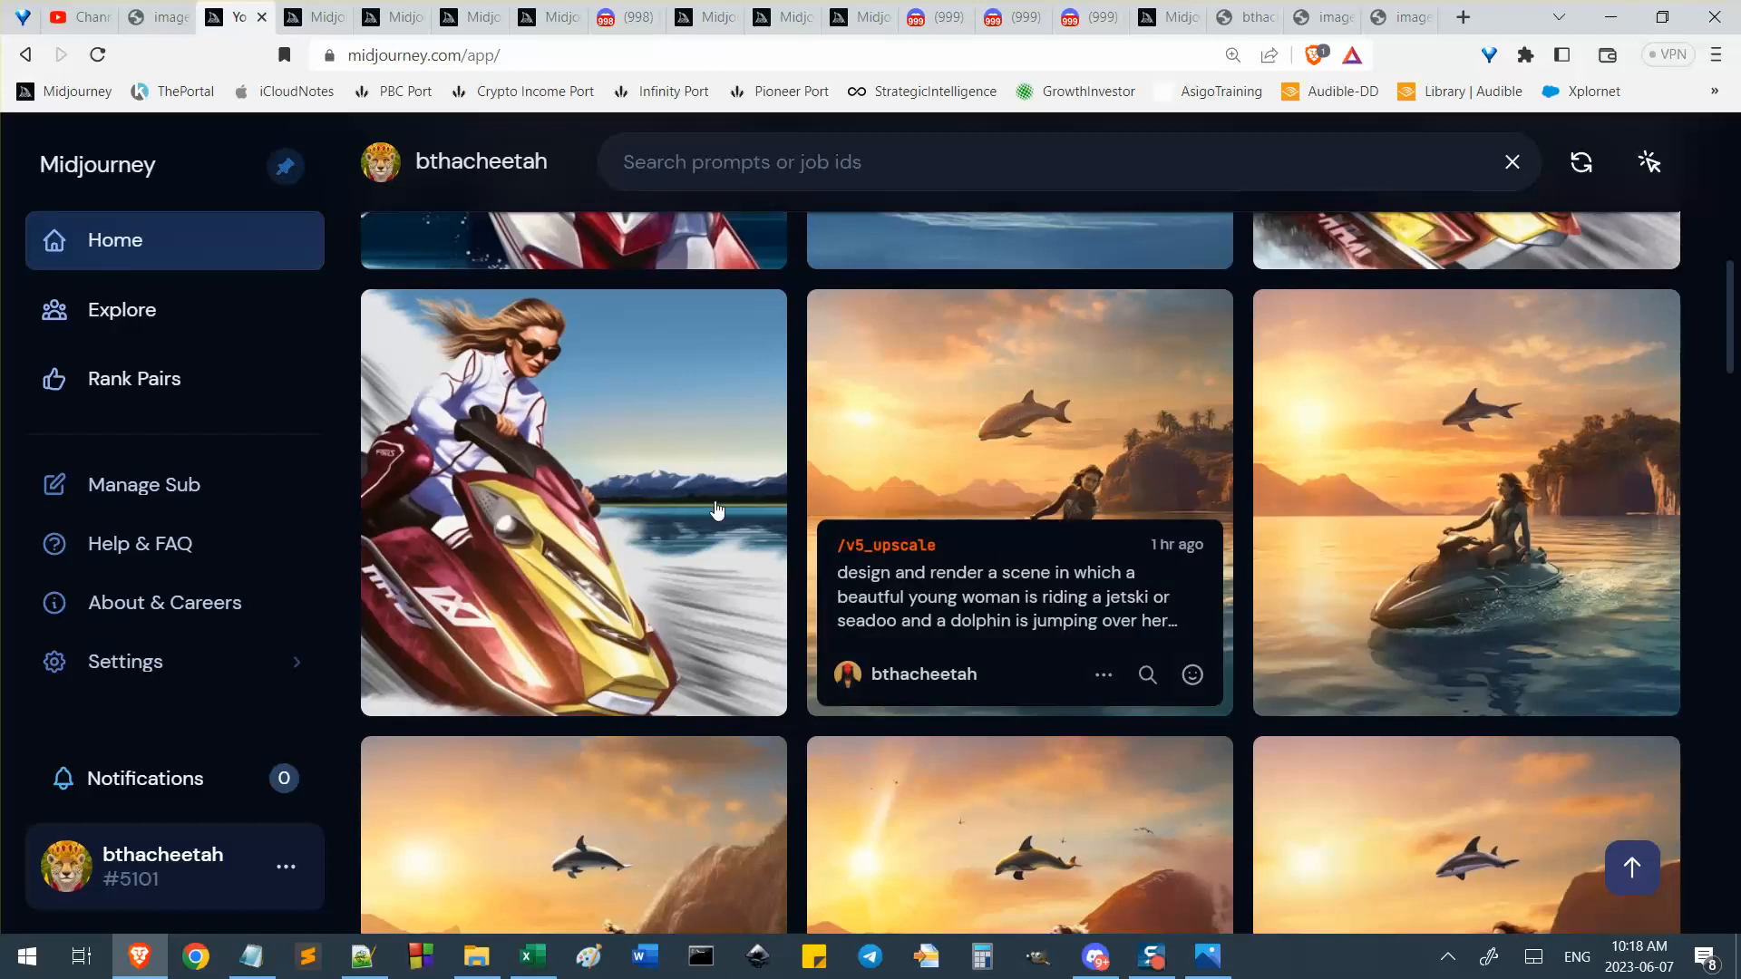
scroll(466, 849, down, 3)
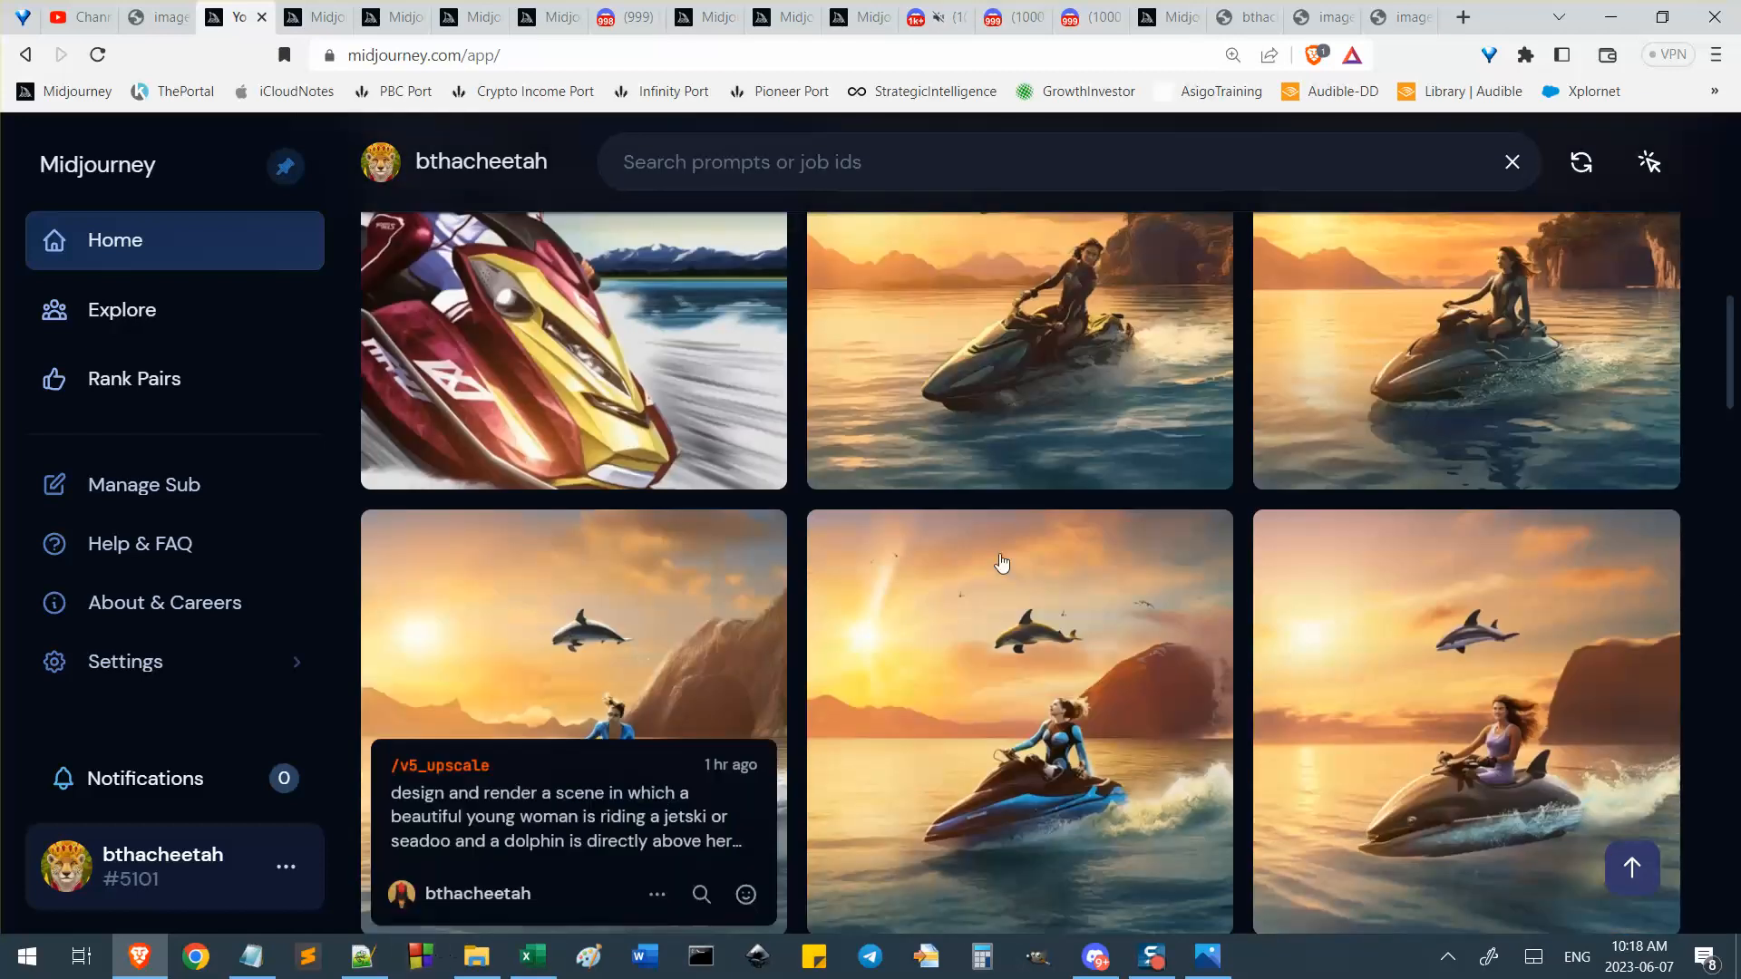
scroll(1021, 574, down, 1)
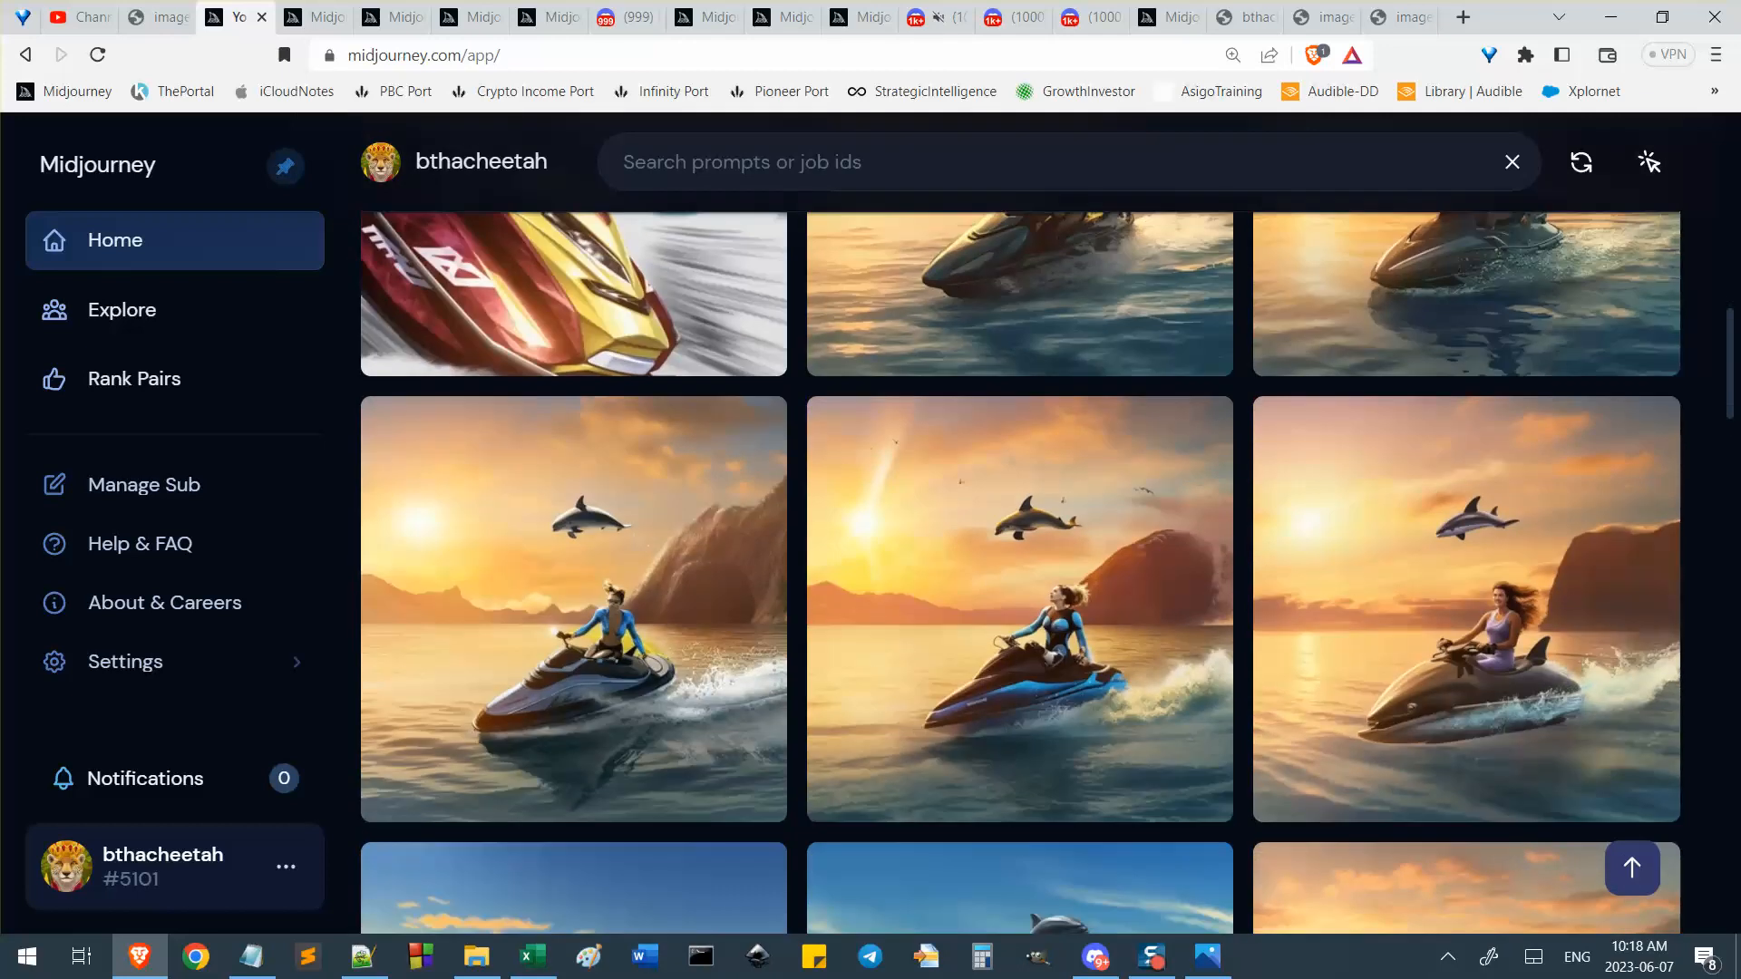
scroll(1021, 574, down, 2)
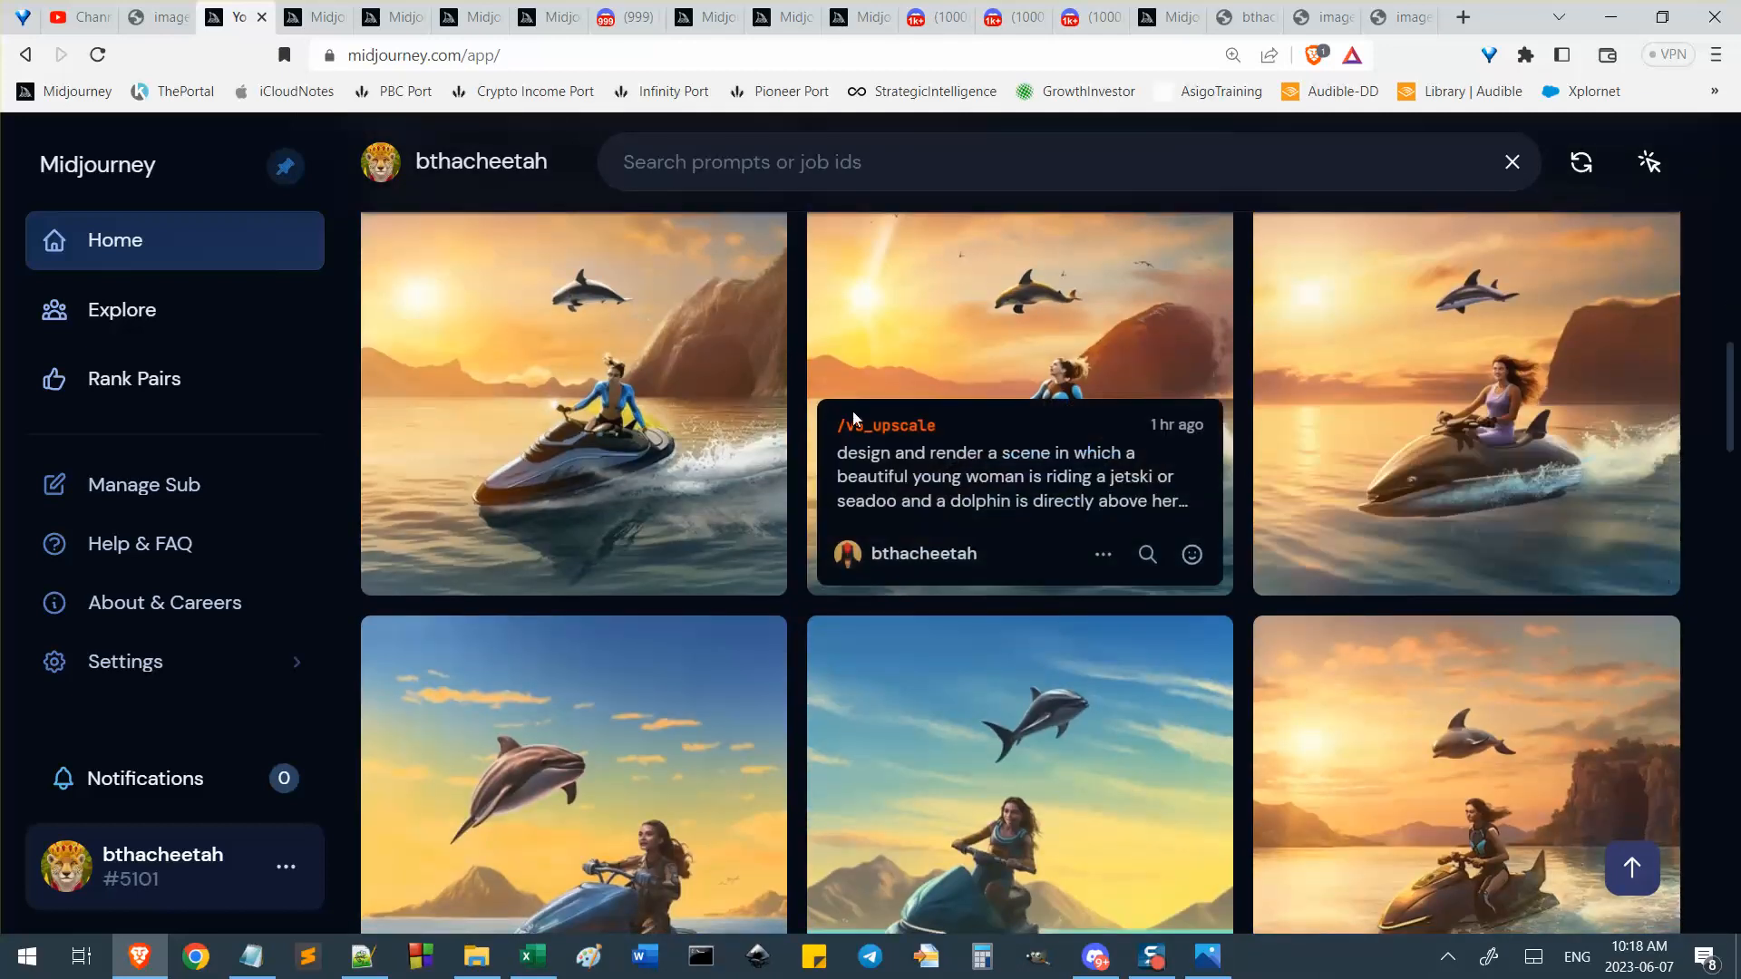
scroll(1020, 574, down, 1)
scroll(1021, 574, down, 1)
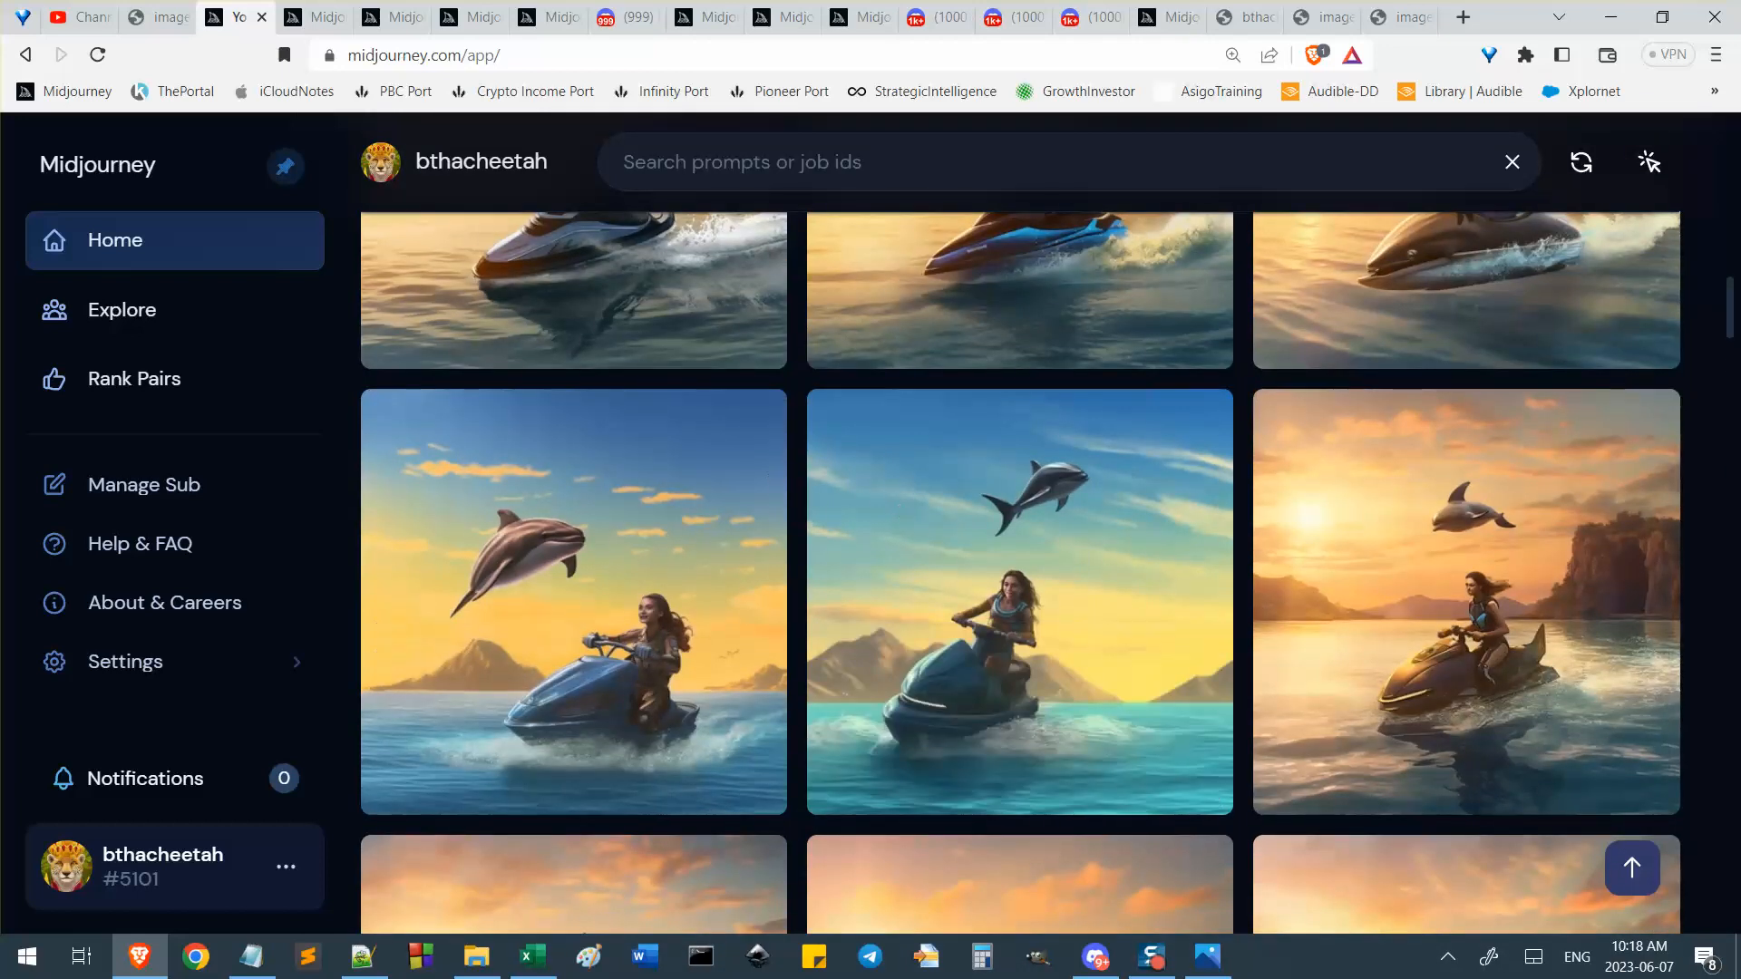
scroll(847, 583, down, 4)
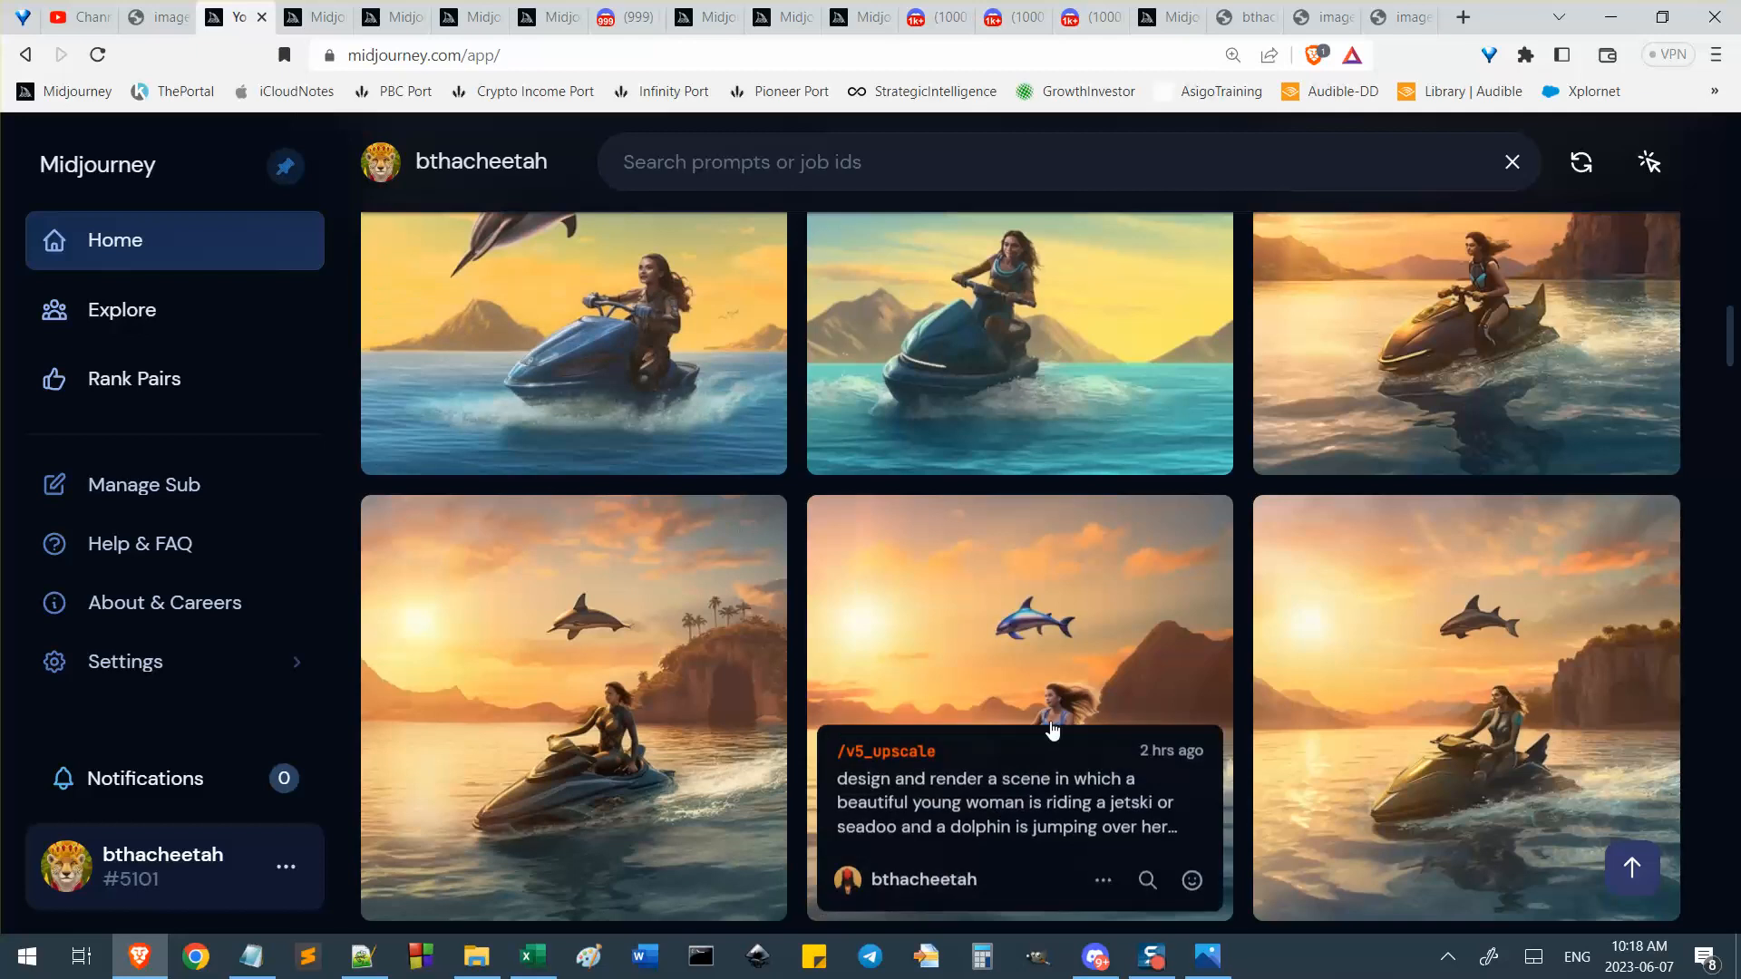
scroll(1031, 828, up, 4)
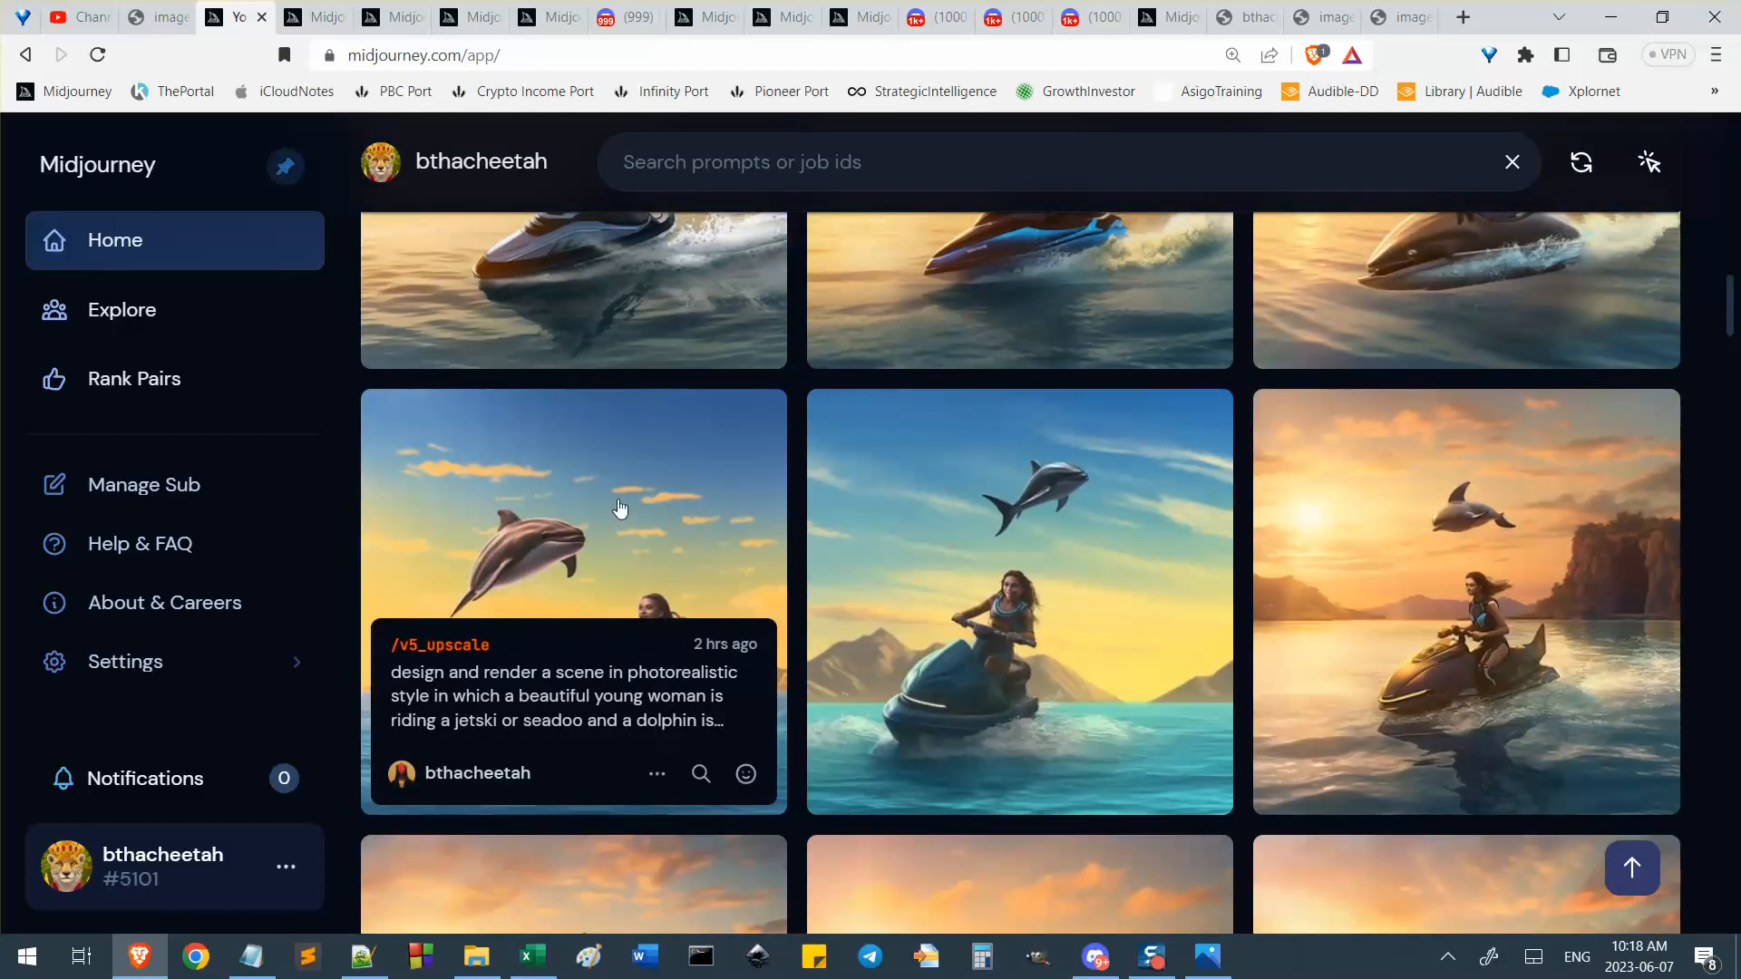
Open the upscale with the dolphin leaping before the blue jetski, copy its image address, and inspect it in the address bar.
click(623, 506)
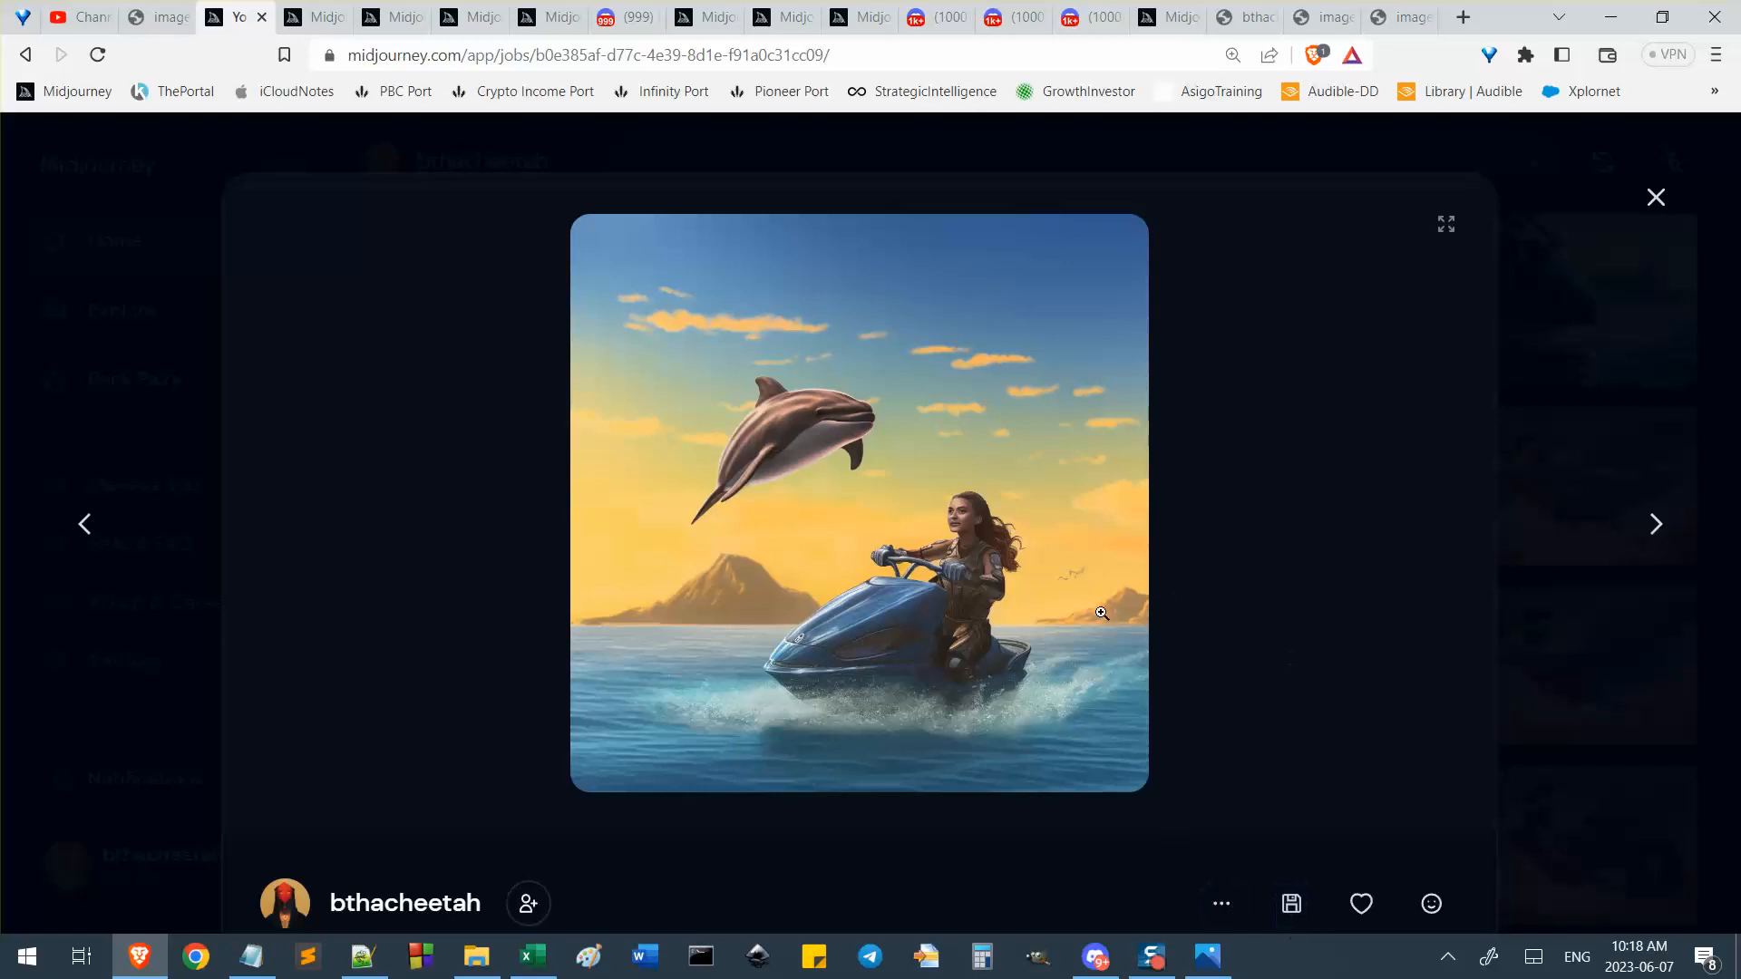
right_click(1089, 507)
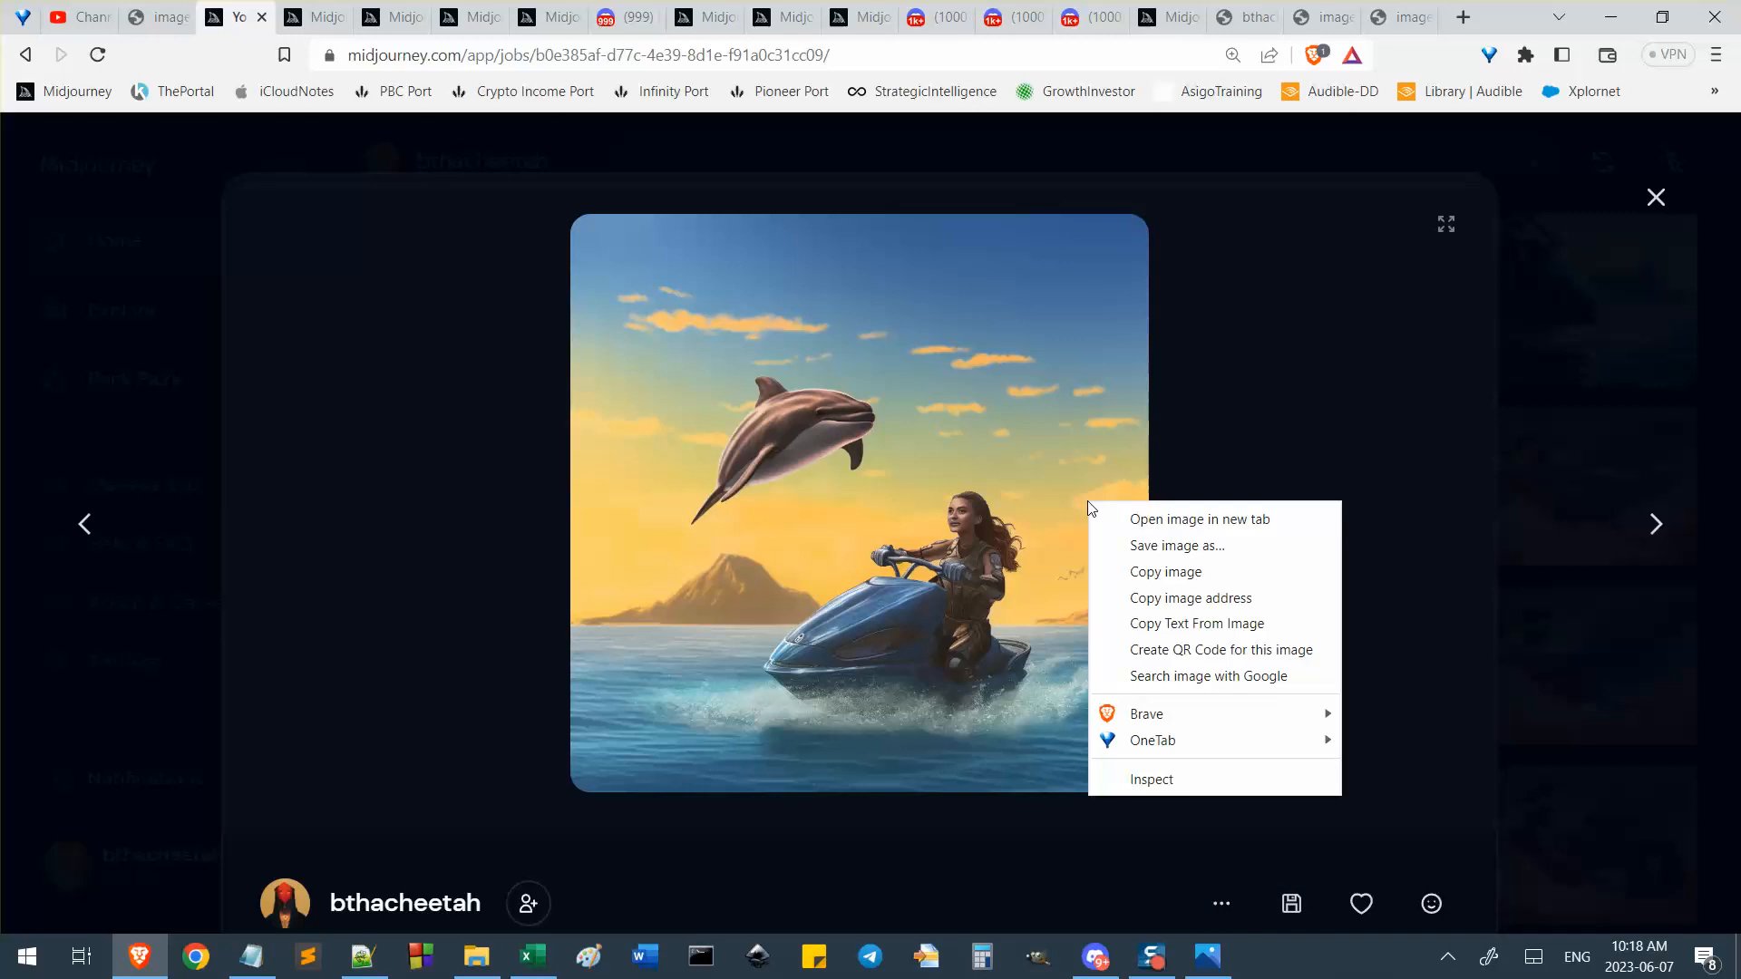
click(1197, 601)
click(867, 57)
key(ctrl+v)
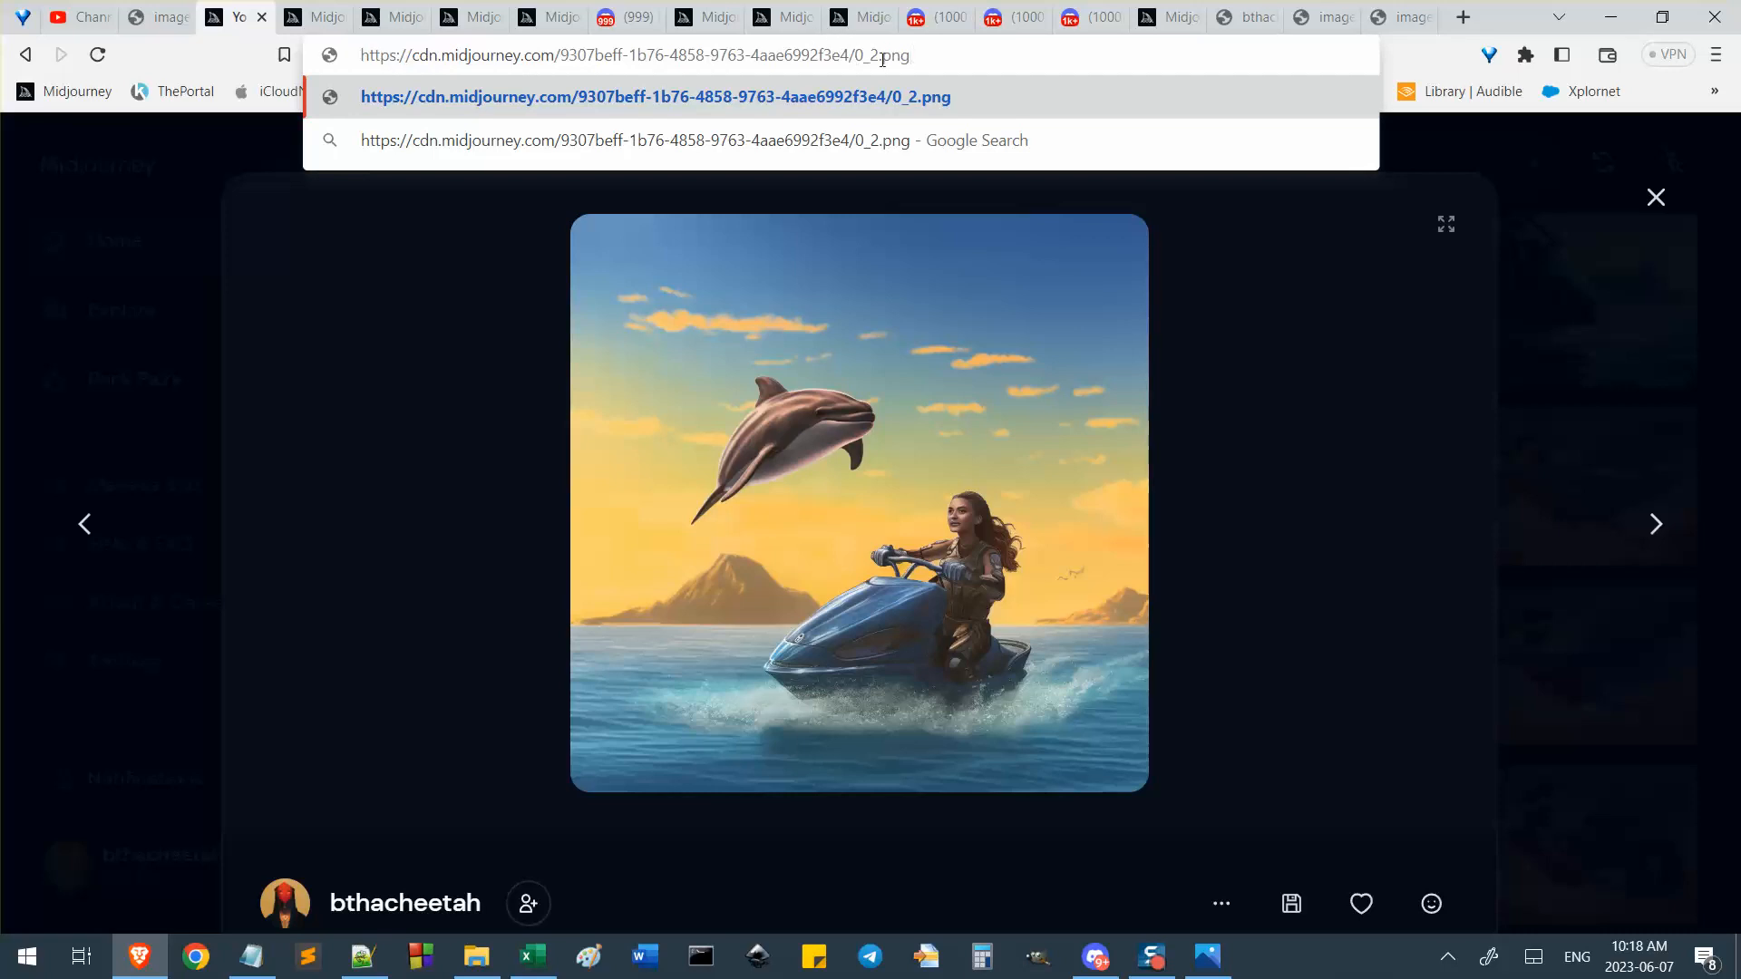
drag(858, 57, 974, 78)
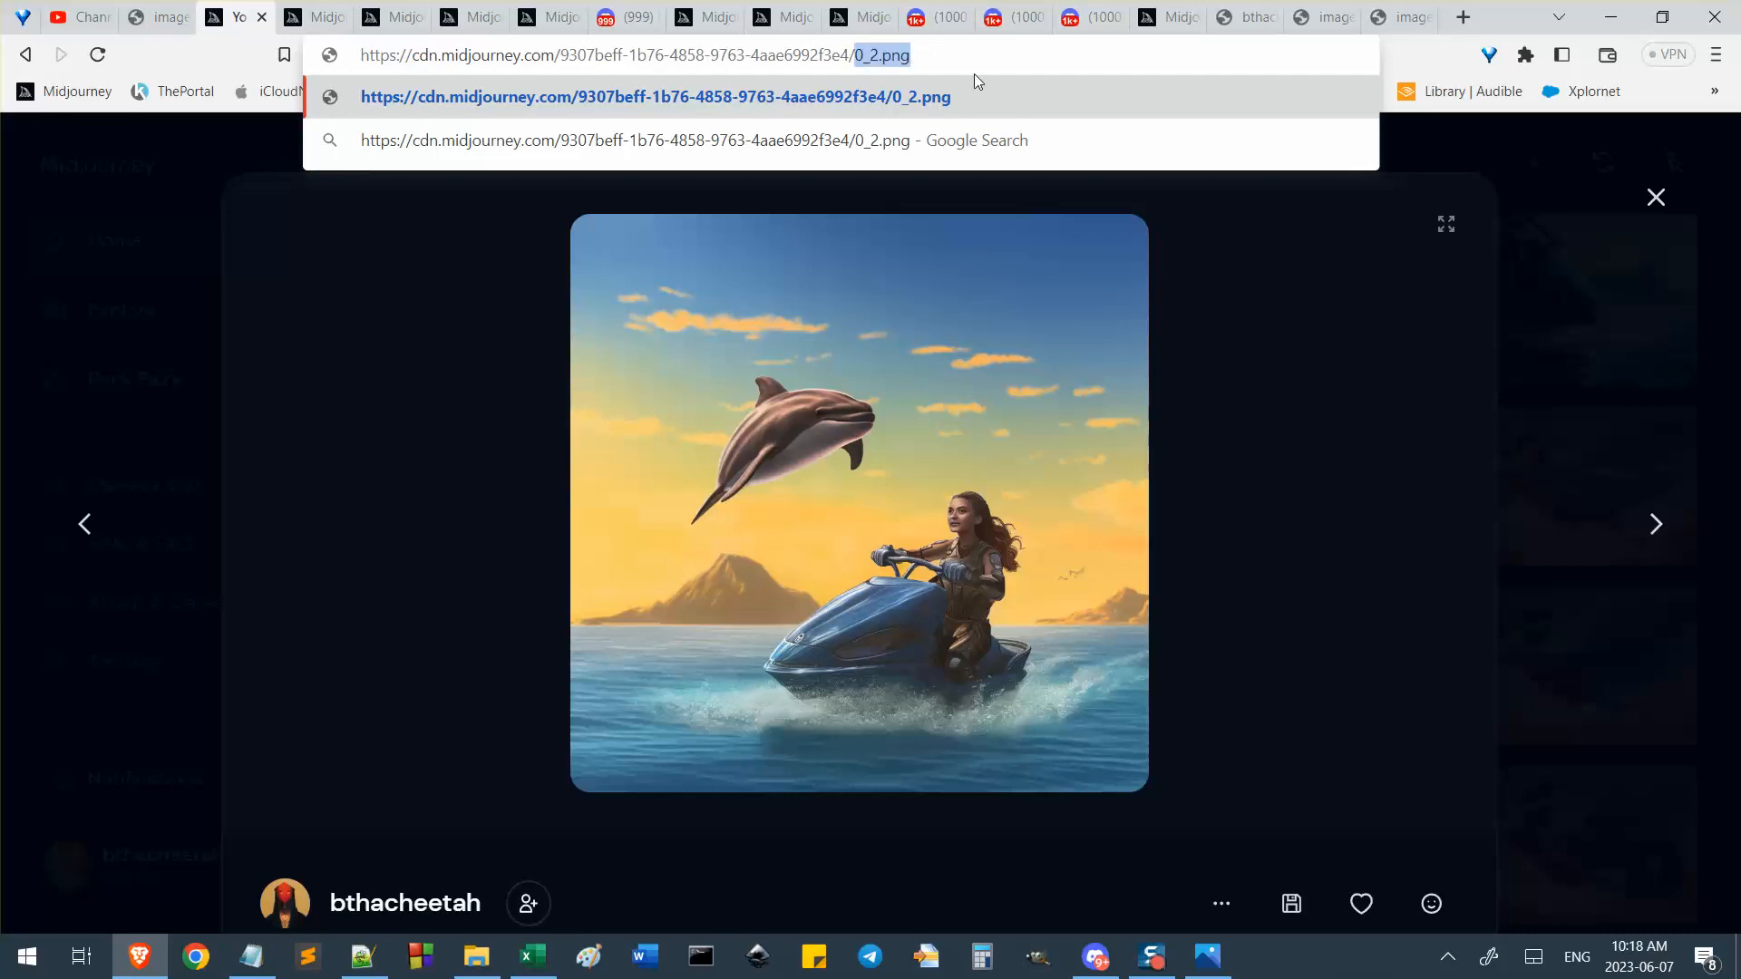
click(1419, 488)
click(707, 524)
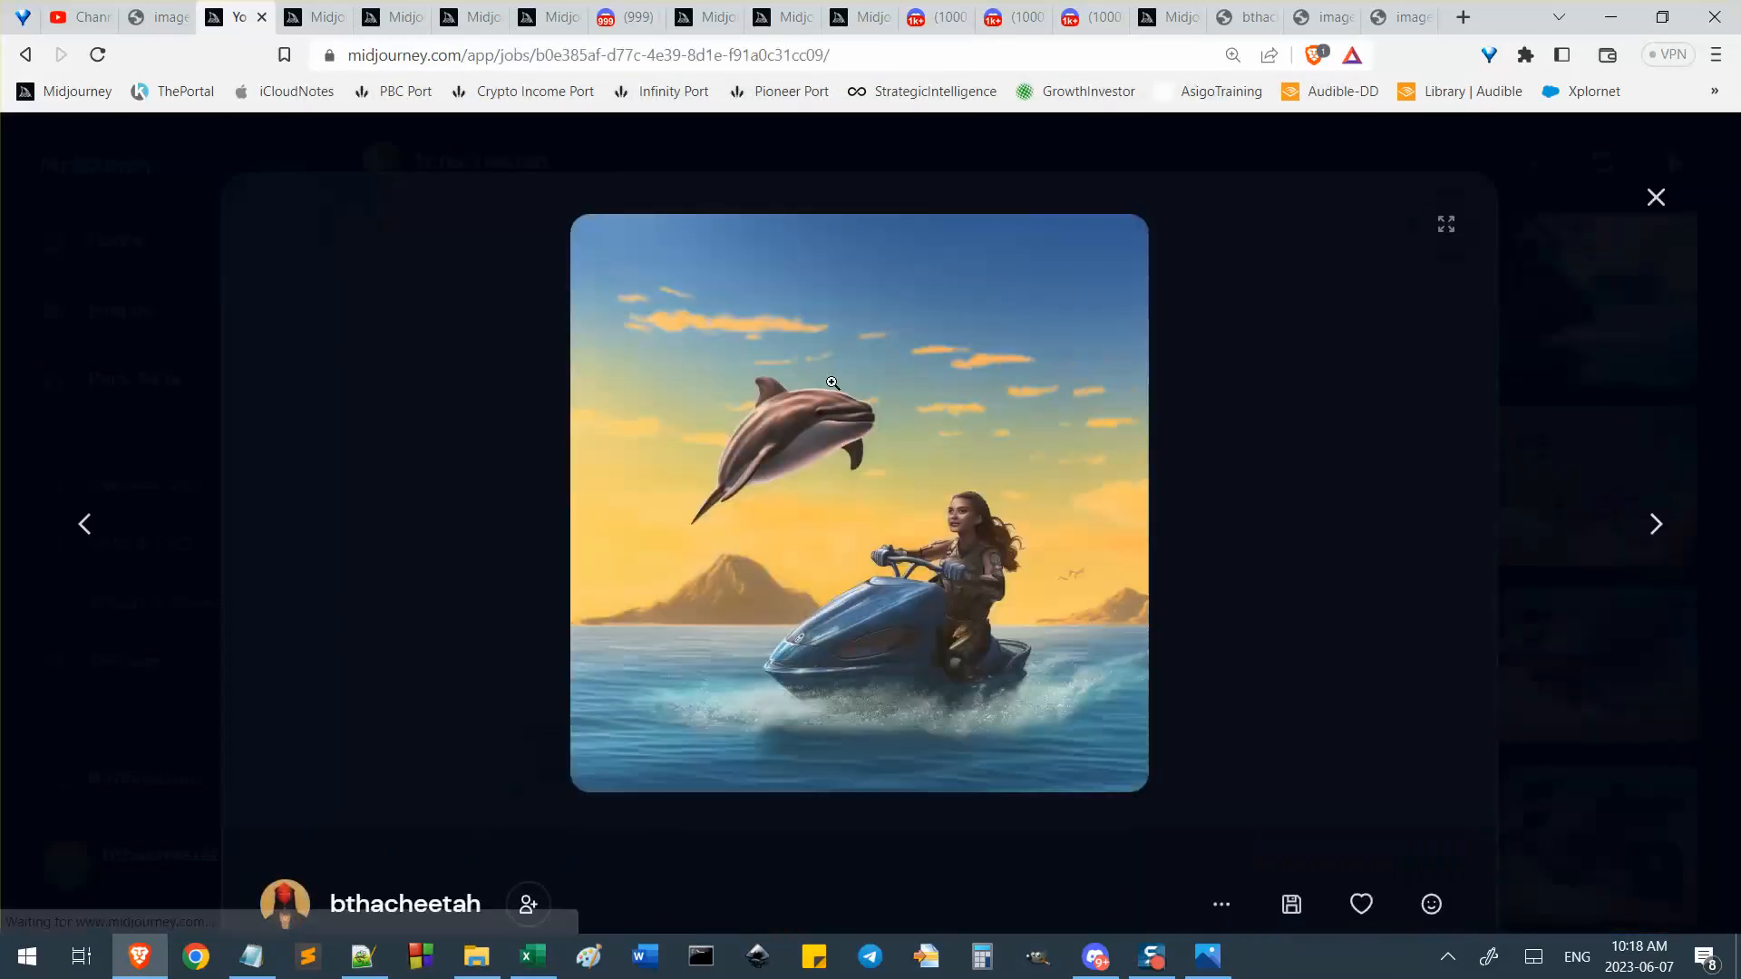
Enlarge the dolphin image, copy its address again from the enlarged view, and compare the file name in the address bar.
click(840, 376)
right_click(840, 376)
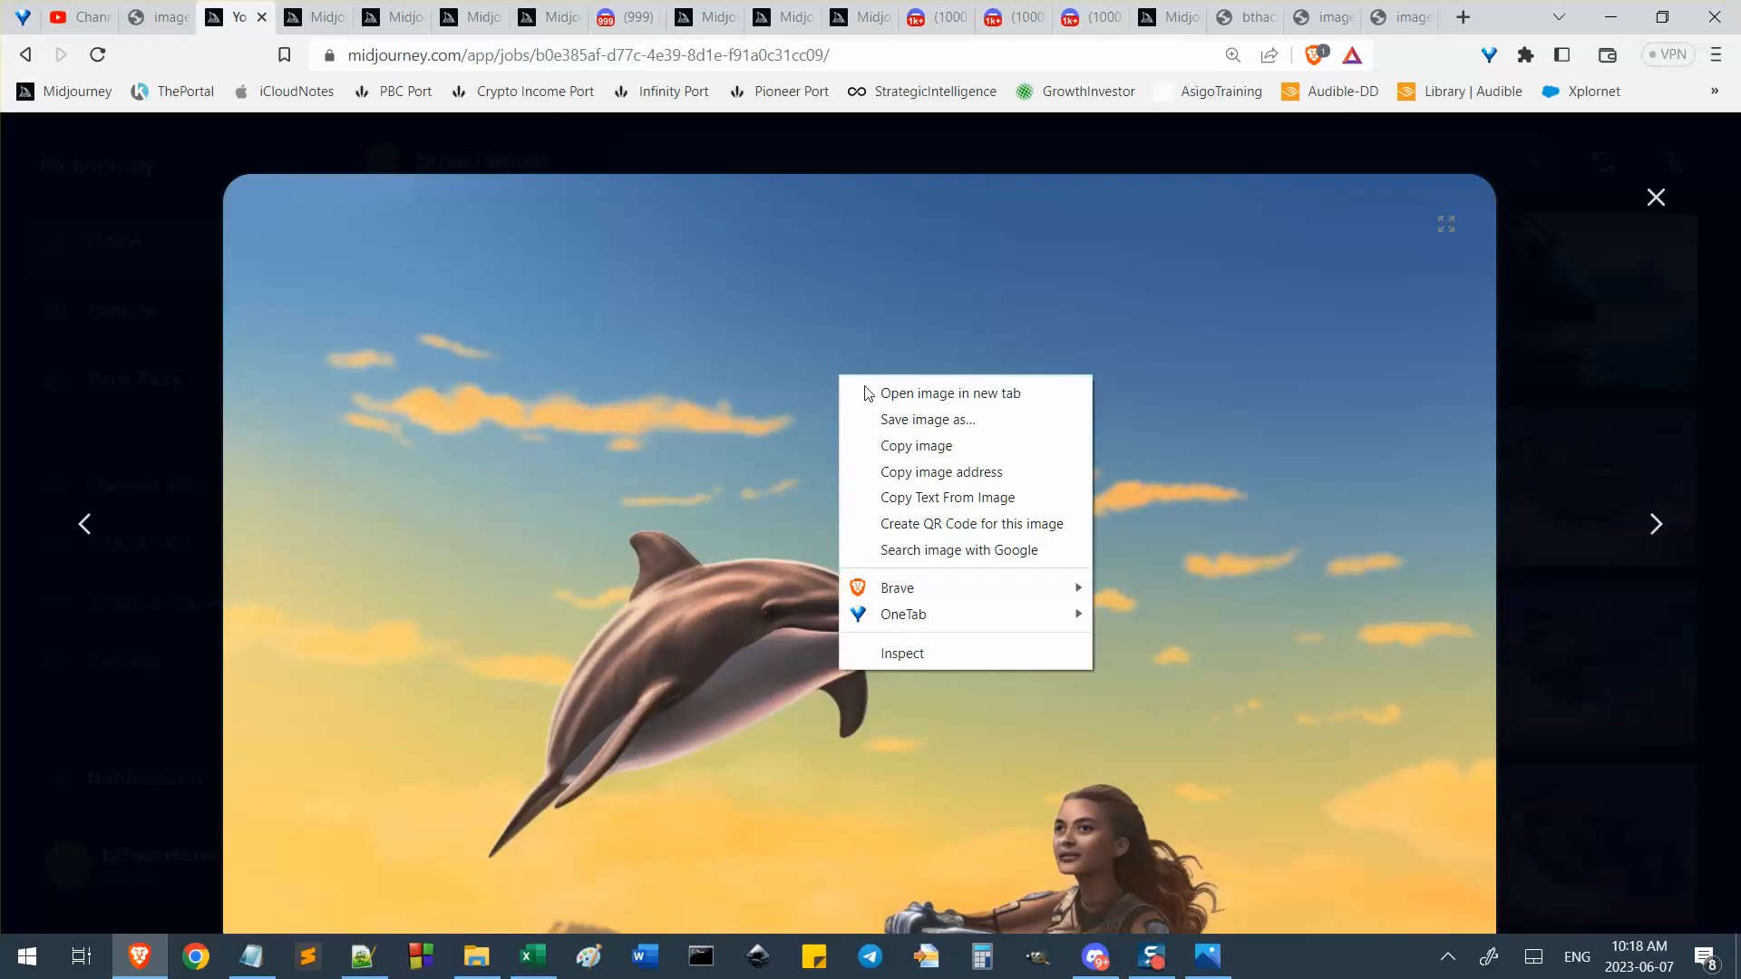
click(968, 472)
click(866, 55)
key(ctrl+v)
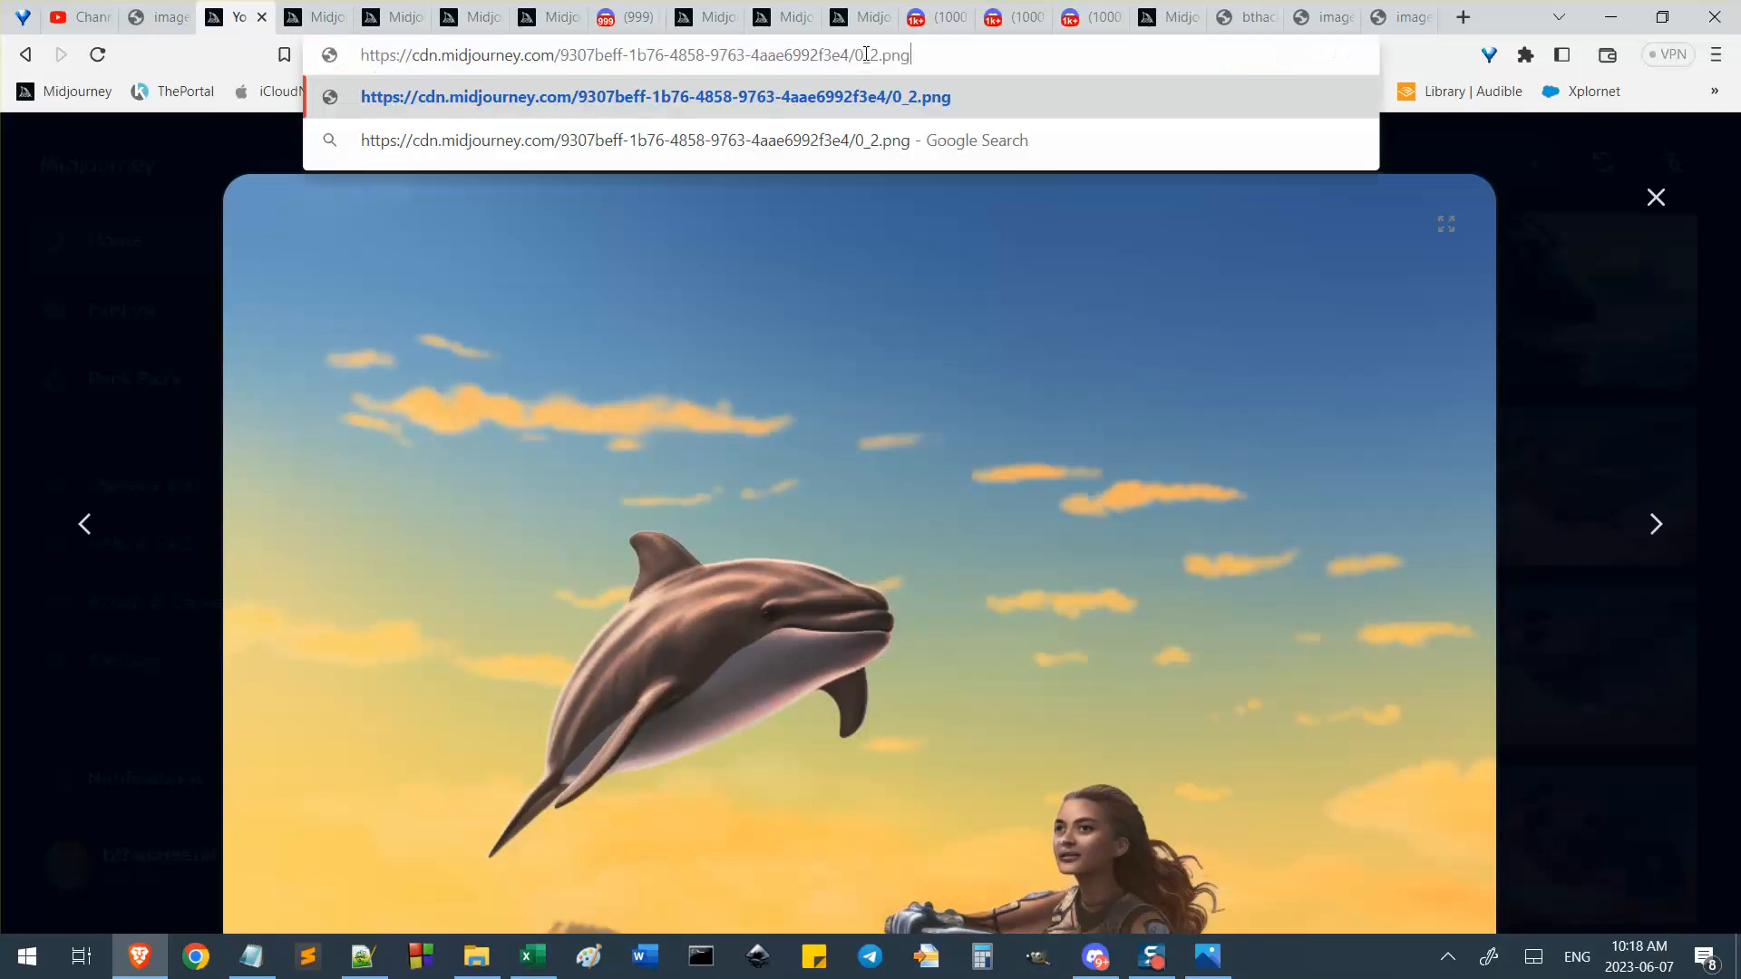
key(ctrl+a)
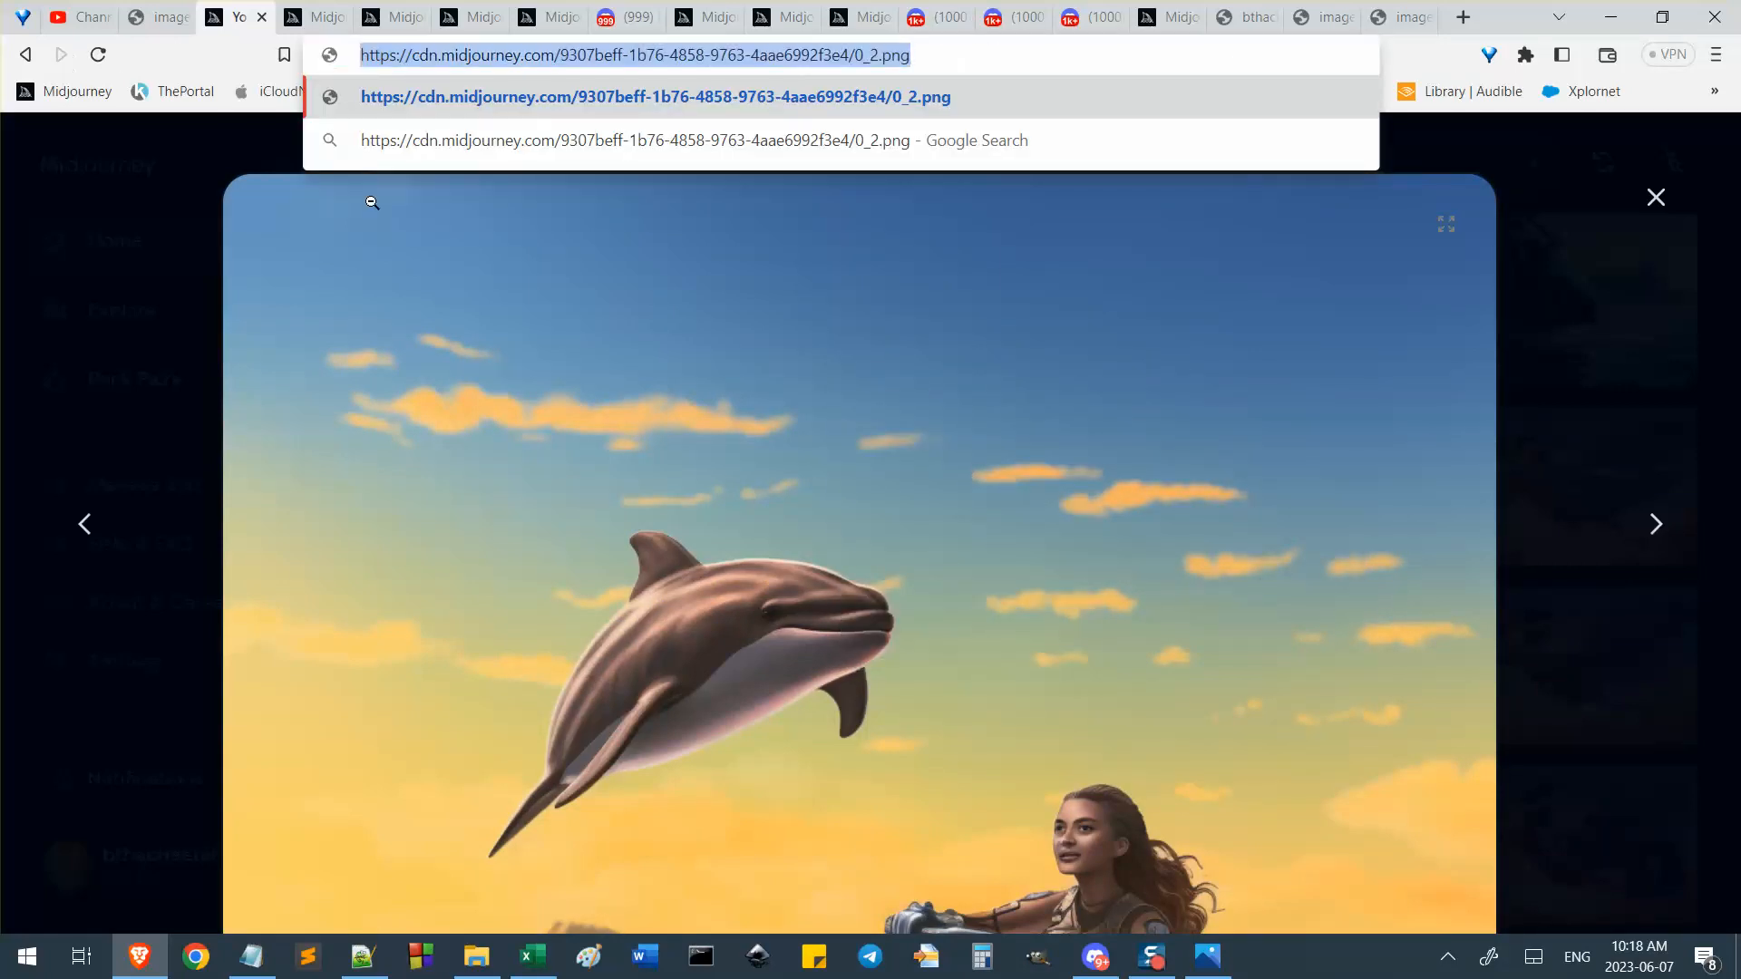
click(455, 297)
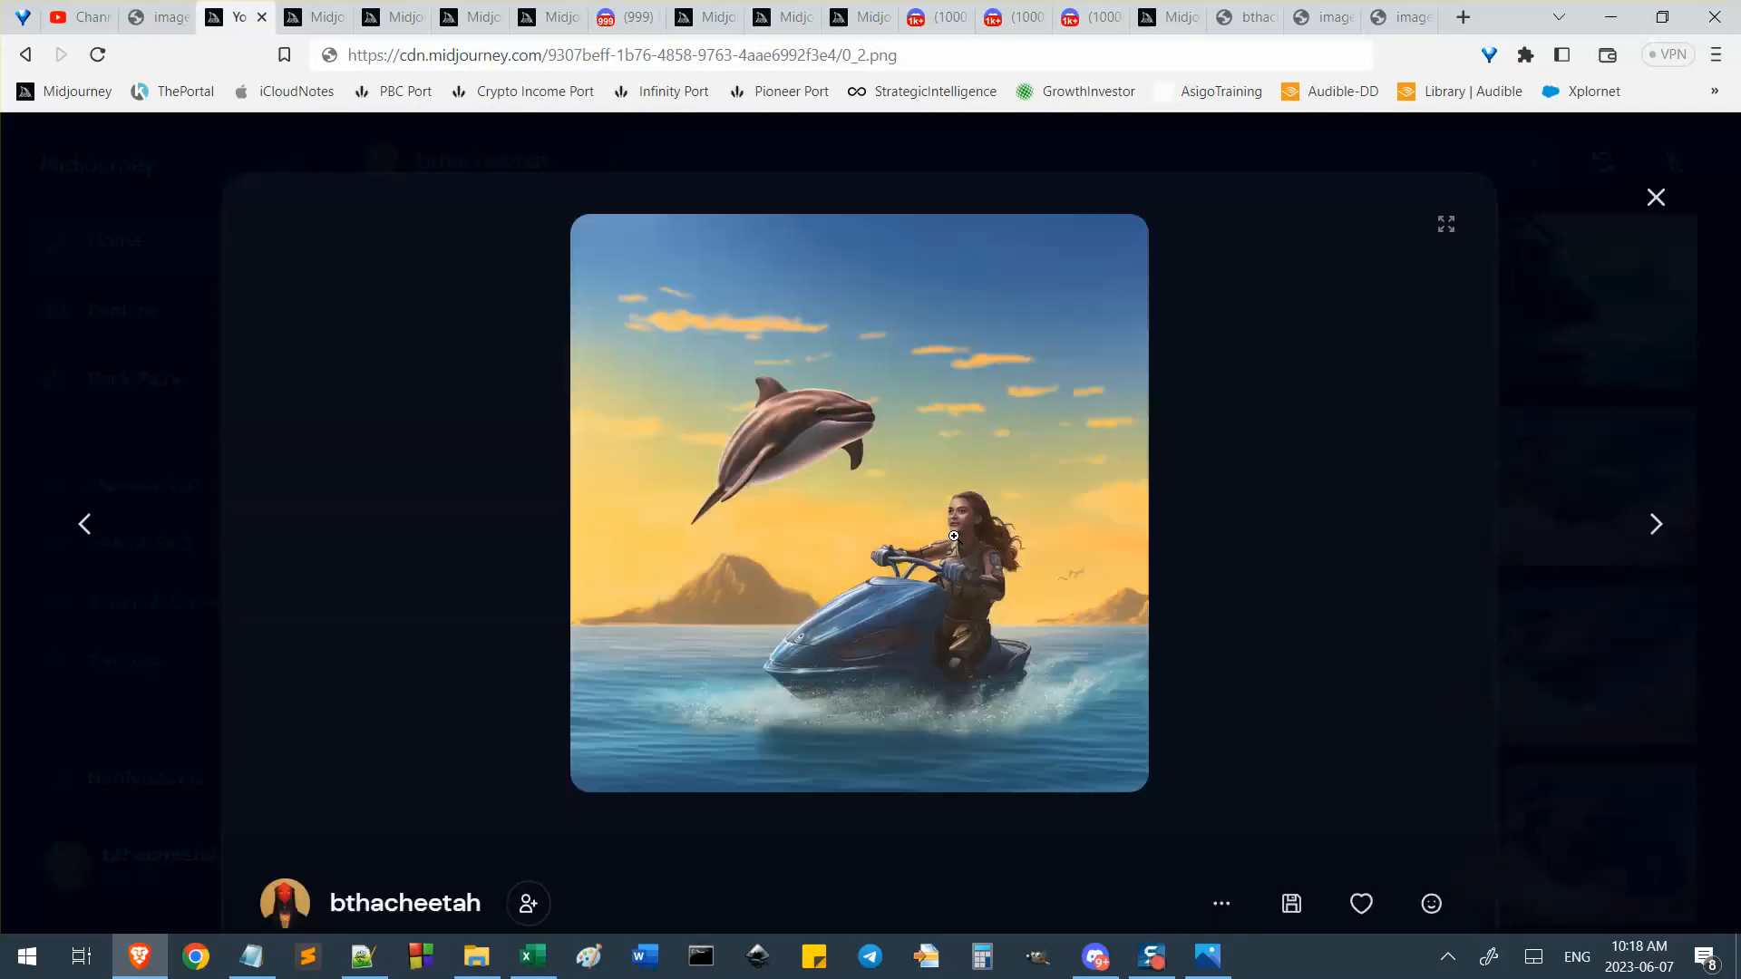
Copy the enlarged dolphin image's address once more and place it on its own line below the prompts in Notepad.
click(954, 536)
right_click(955, 538)
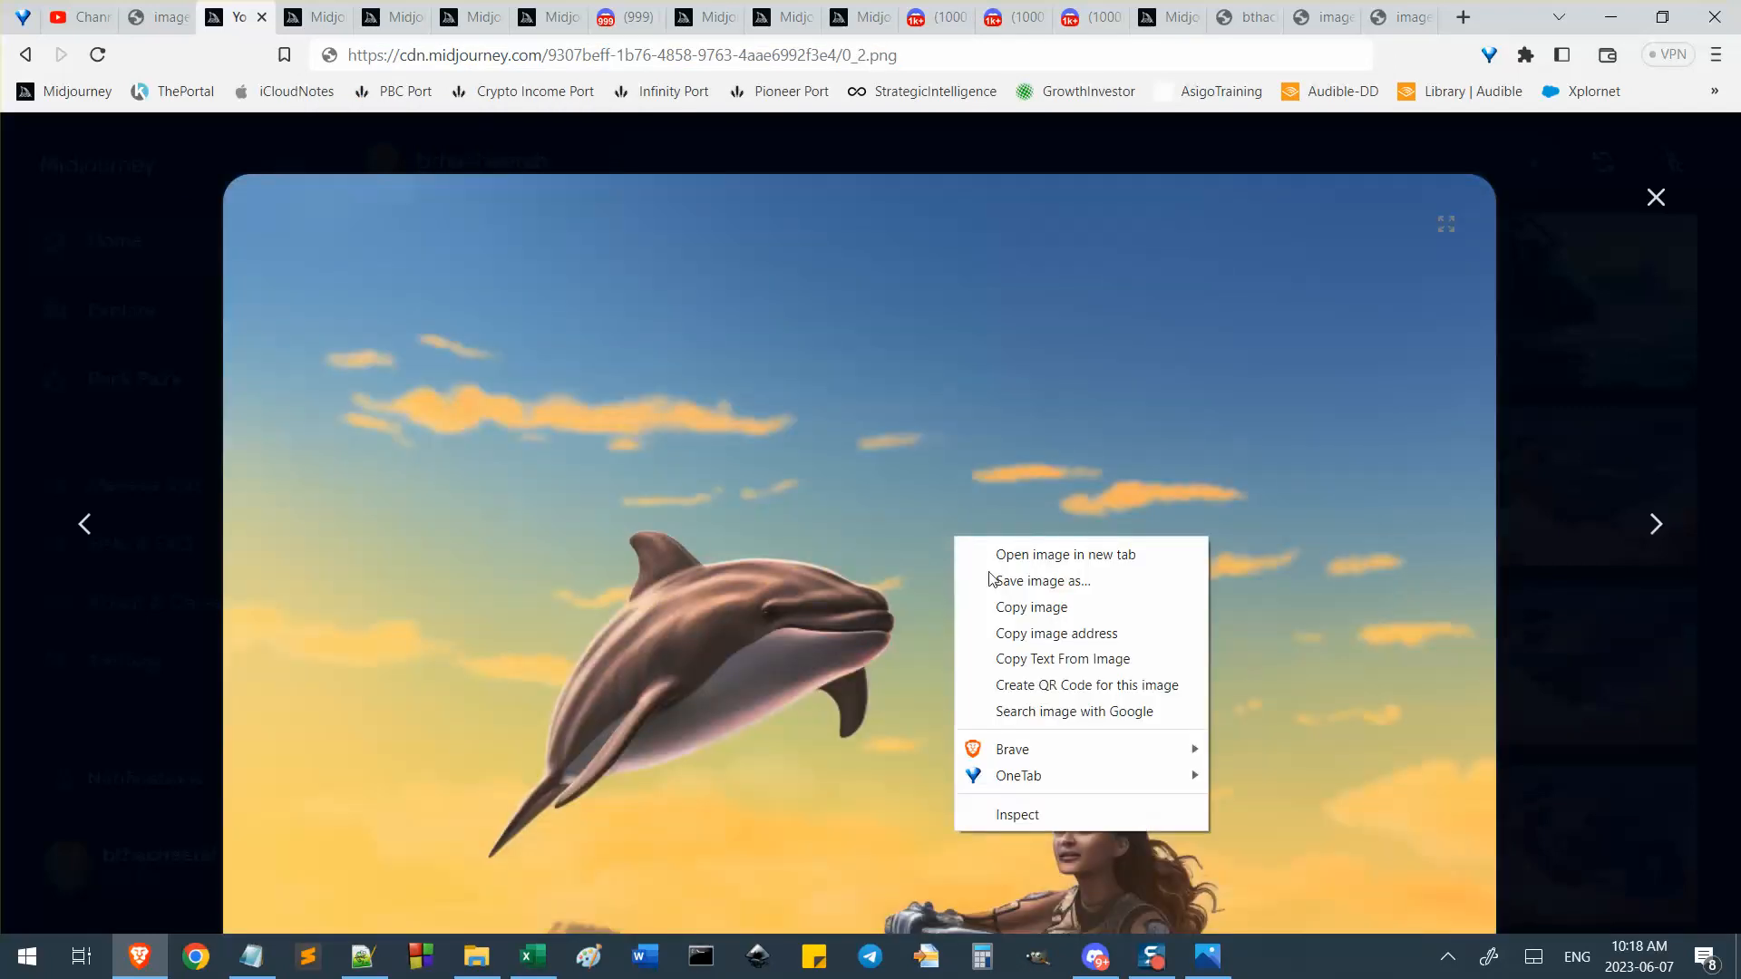
click(1079, 640)
click(927, 56)
key(ctrl+v)
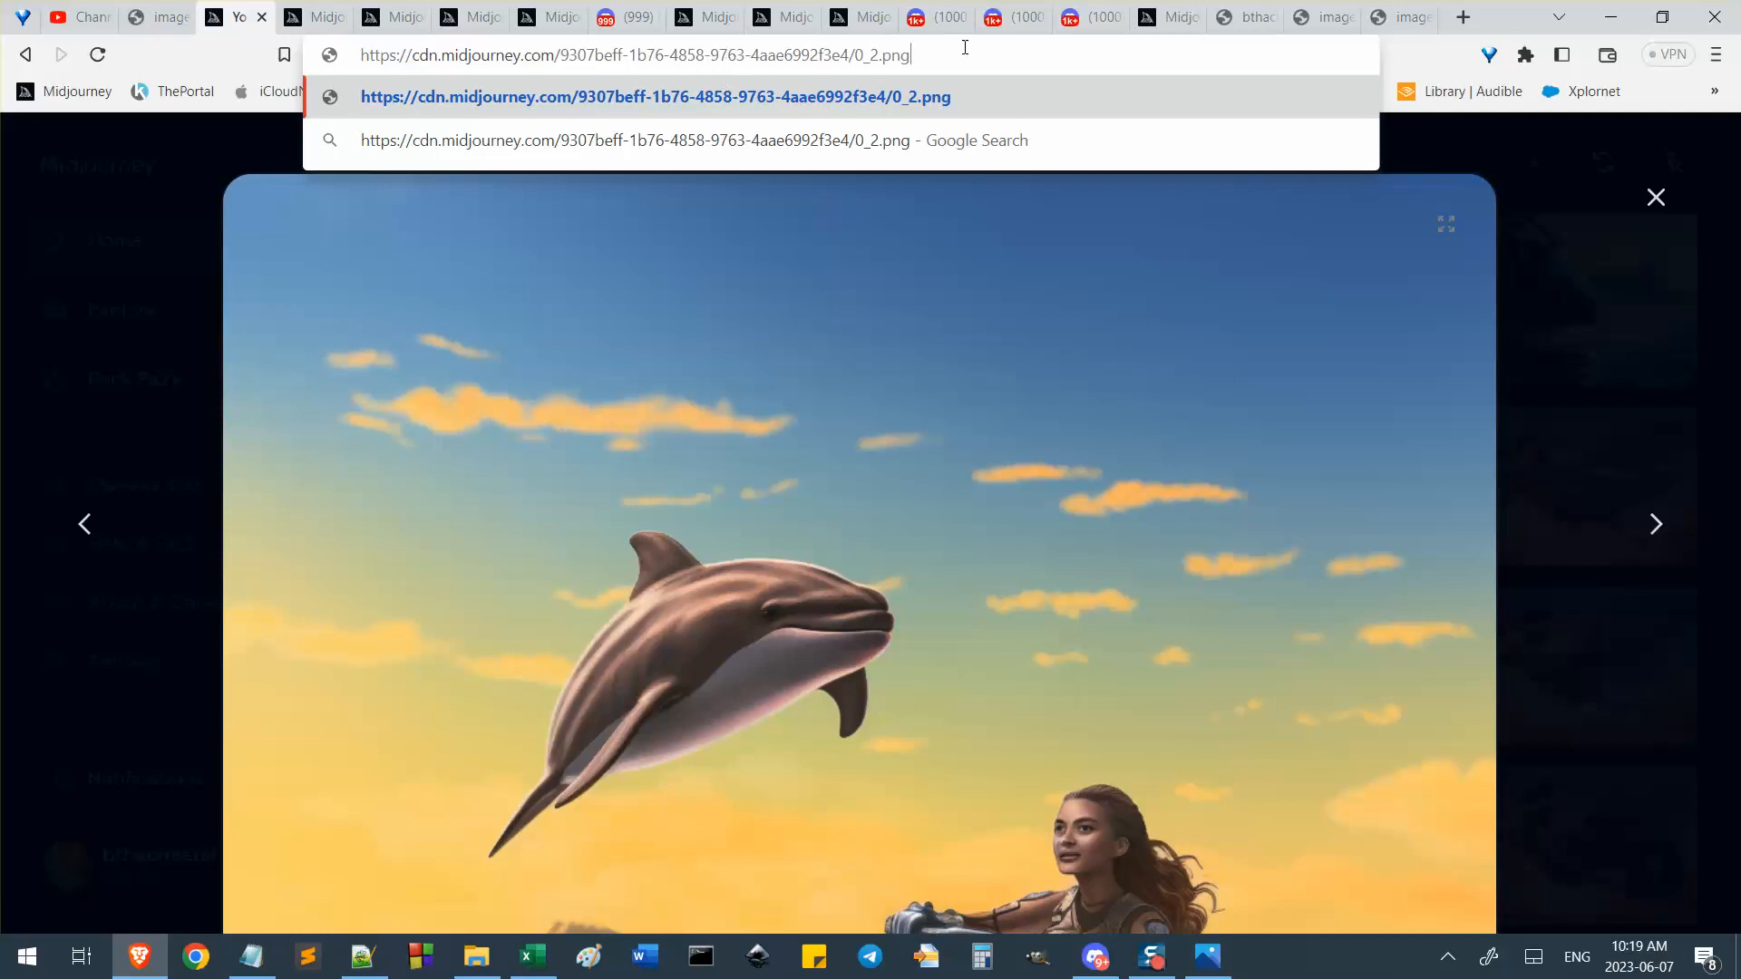
drag(964, 50, 351, 56)
key(ctrl+x)
click(252, 956)
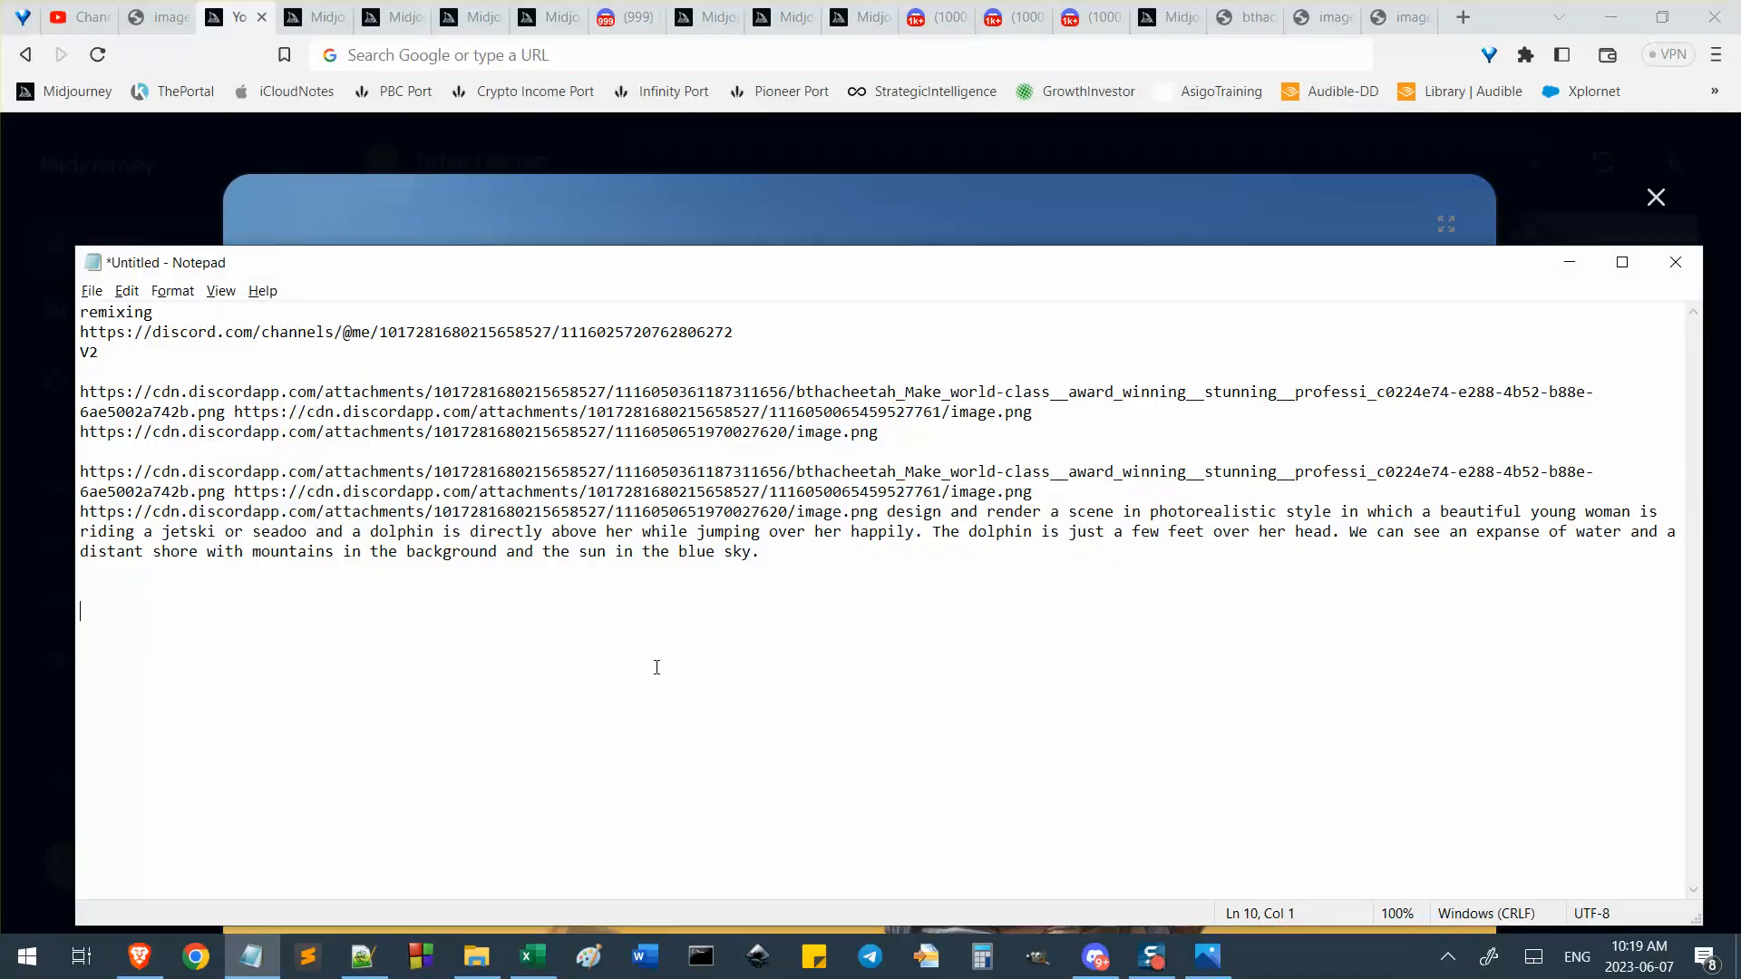
key(ctrl+v)
key(Return)
Copy the dolphin image's address from the browser, paste it on another line in Notepad, and try undoing the last edit.
key(alt+Tab)
right_click(853, 462)
click(950, 559)
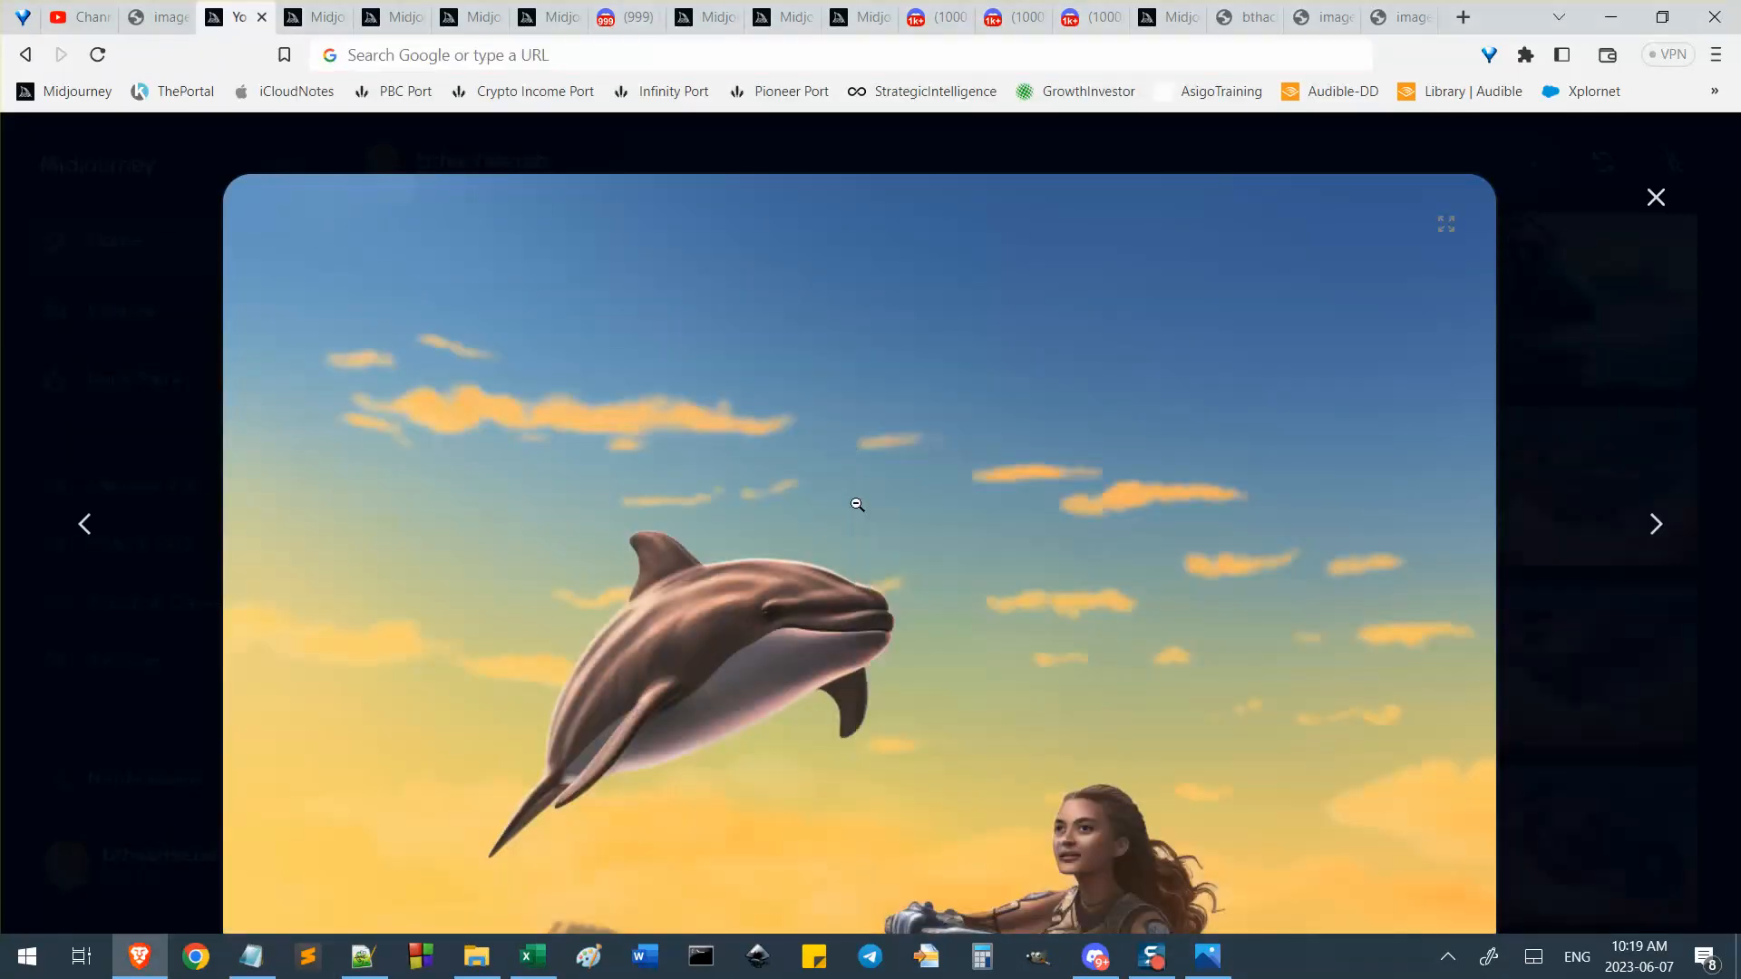
key(alt+Tab)
key(ctrl+v)
key(ctrl+z)
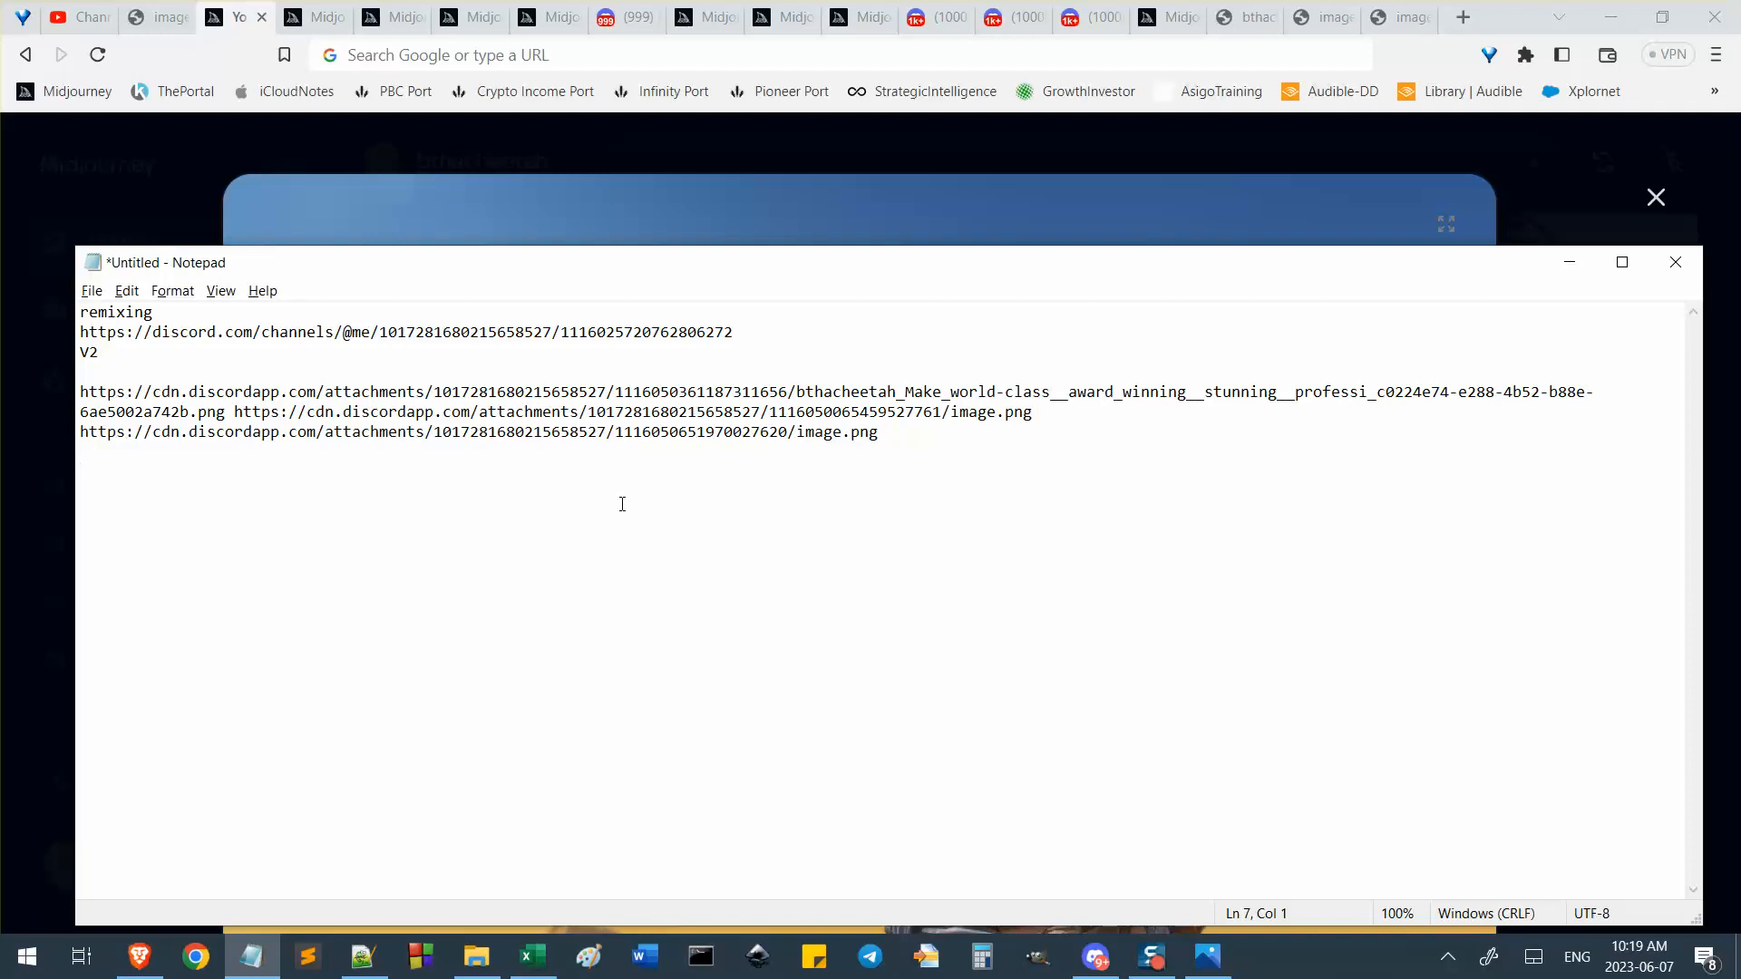
key(ctrl+z)
Remove one pasted address line in Notepad and paste the address copied from the reduced dolphin image instead.
click(764, 606)
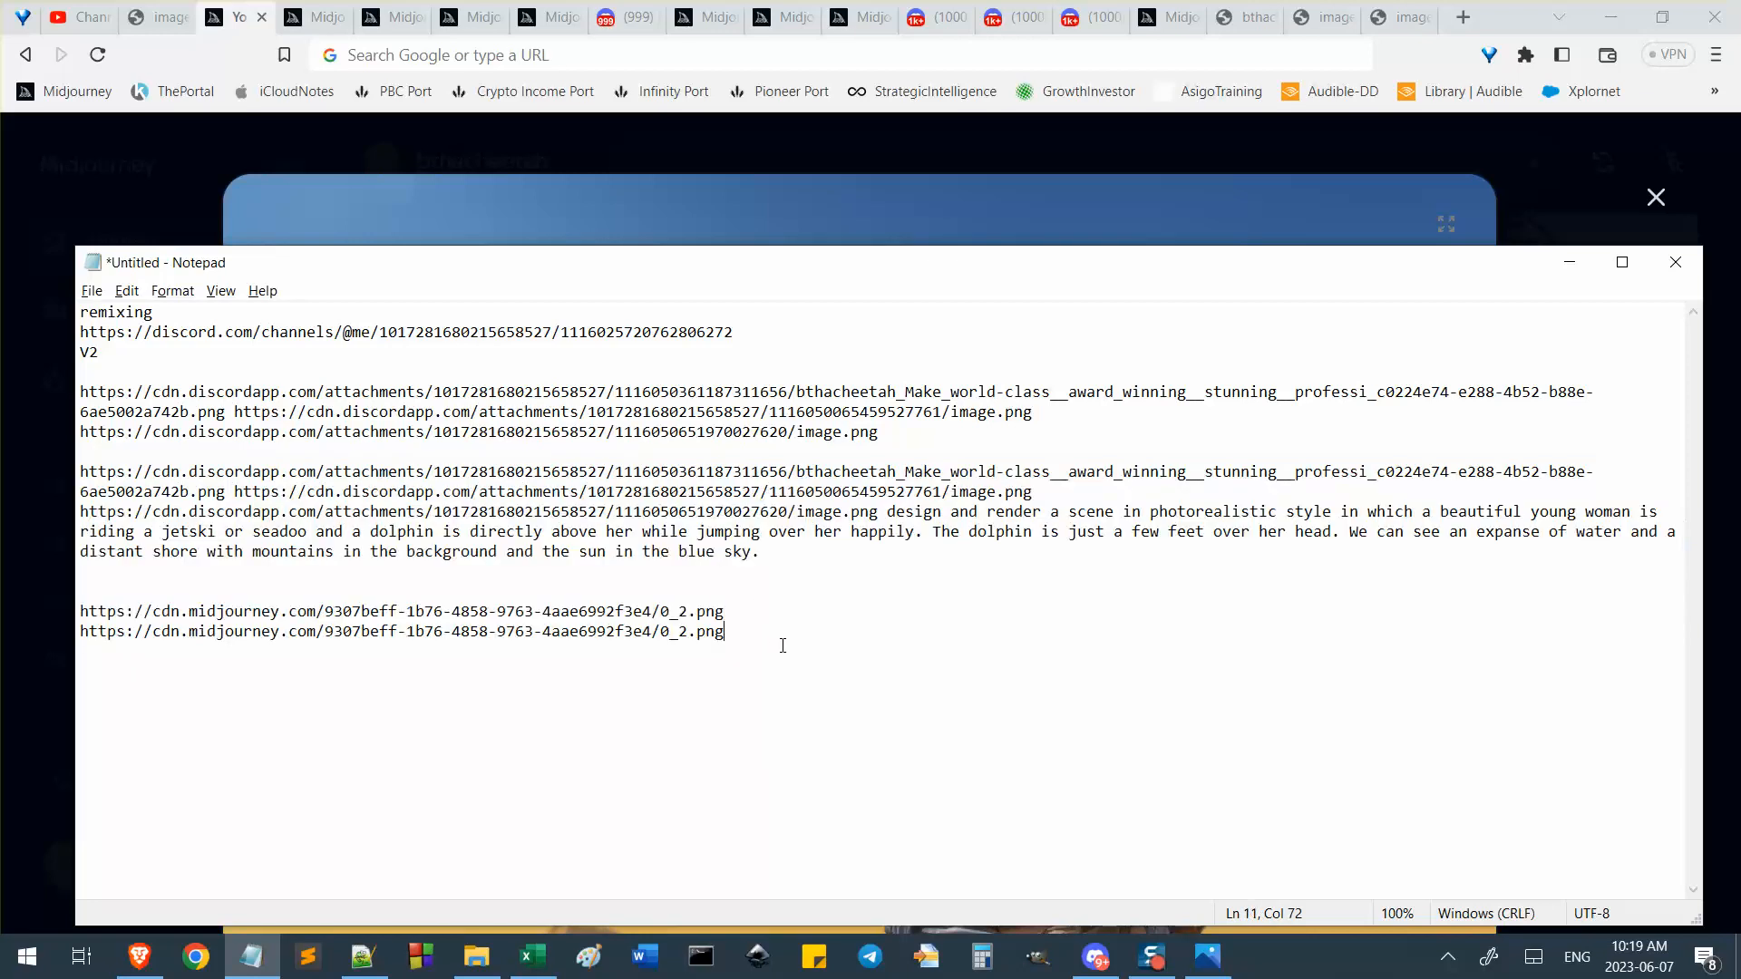
key(shift+Home)
key(BackSpace)
key(alt+Tab)
click(1113, 408)
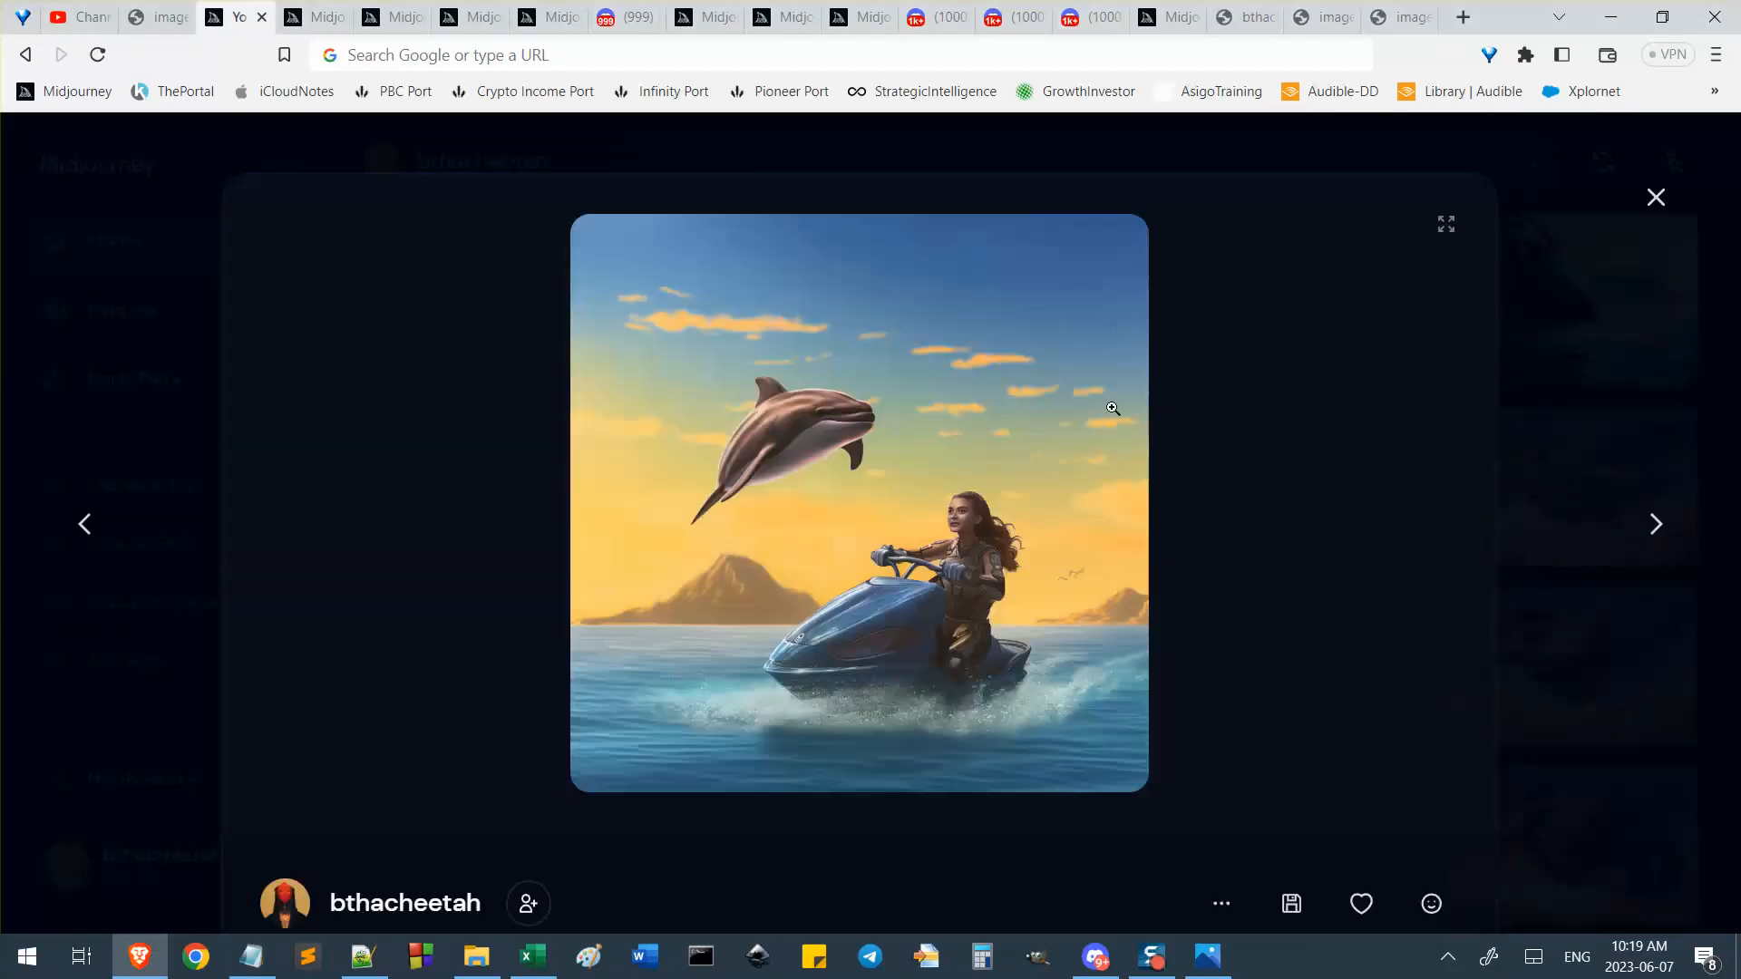
right_click(937, 453)
click(998, 552)
key(alt+Tab)
key(ctrl+v)
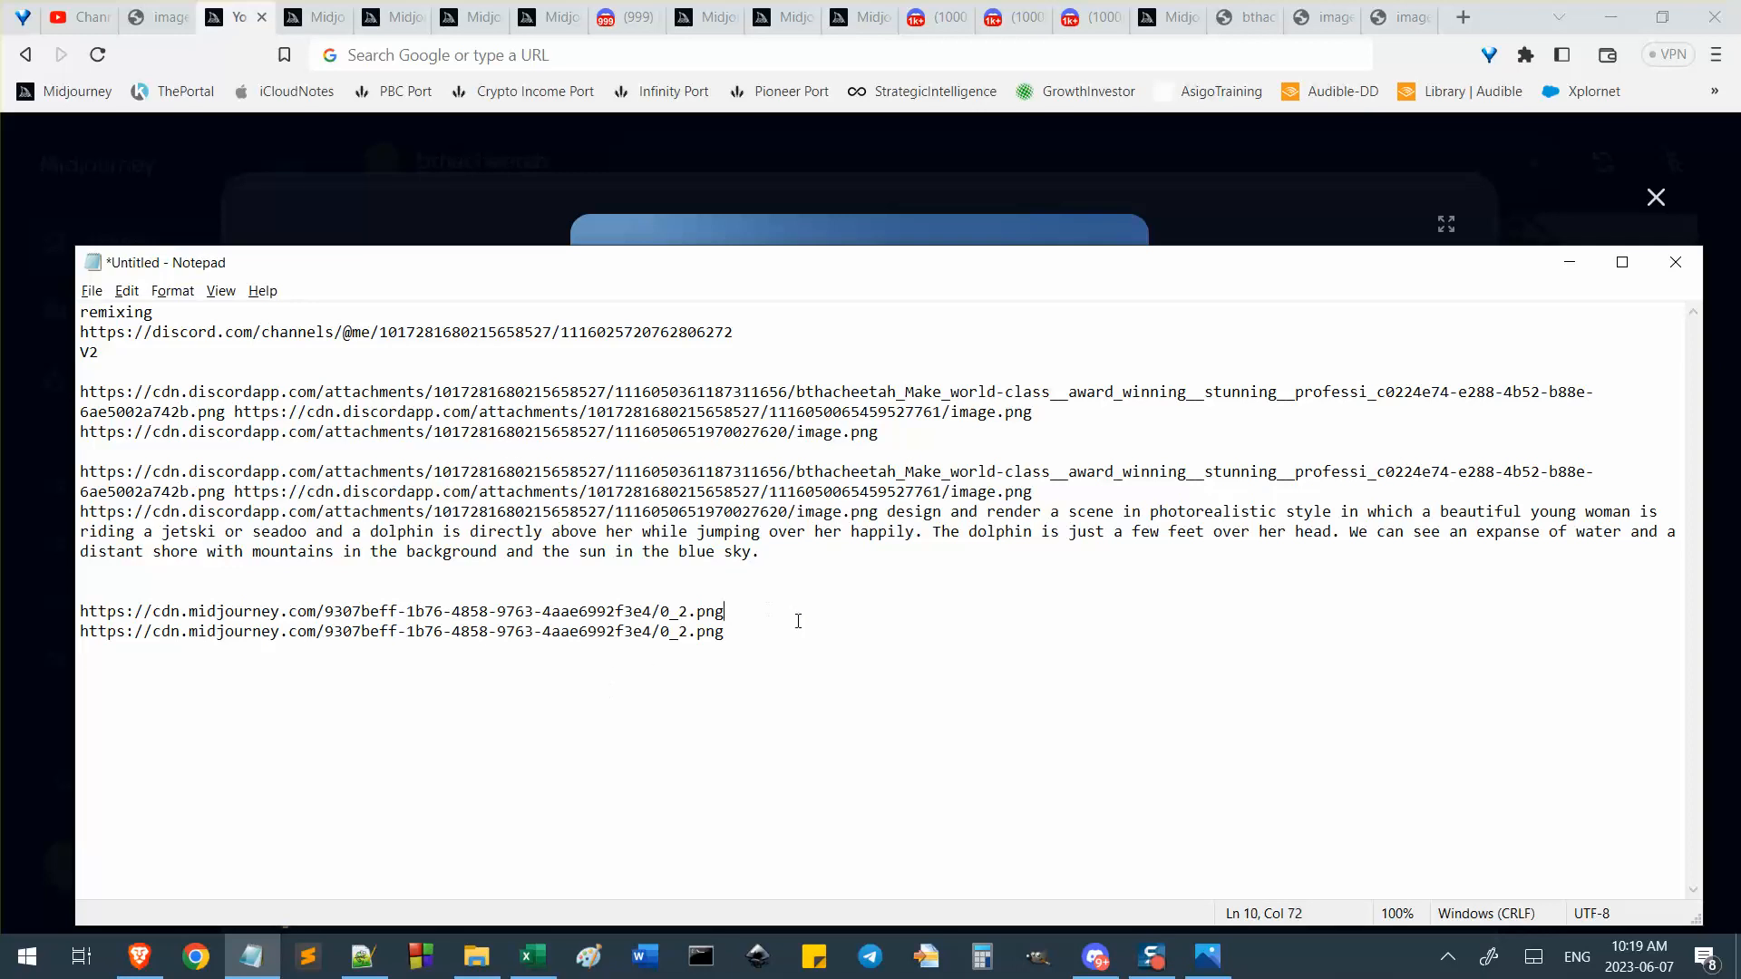
Replace the two identical Midjourney address lines in Notepad with a single 0_2.png address placed lower down.
key(shift+Home)
key(BackSpace)
key(shift+End)
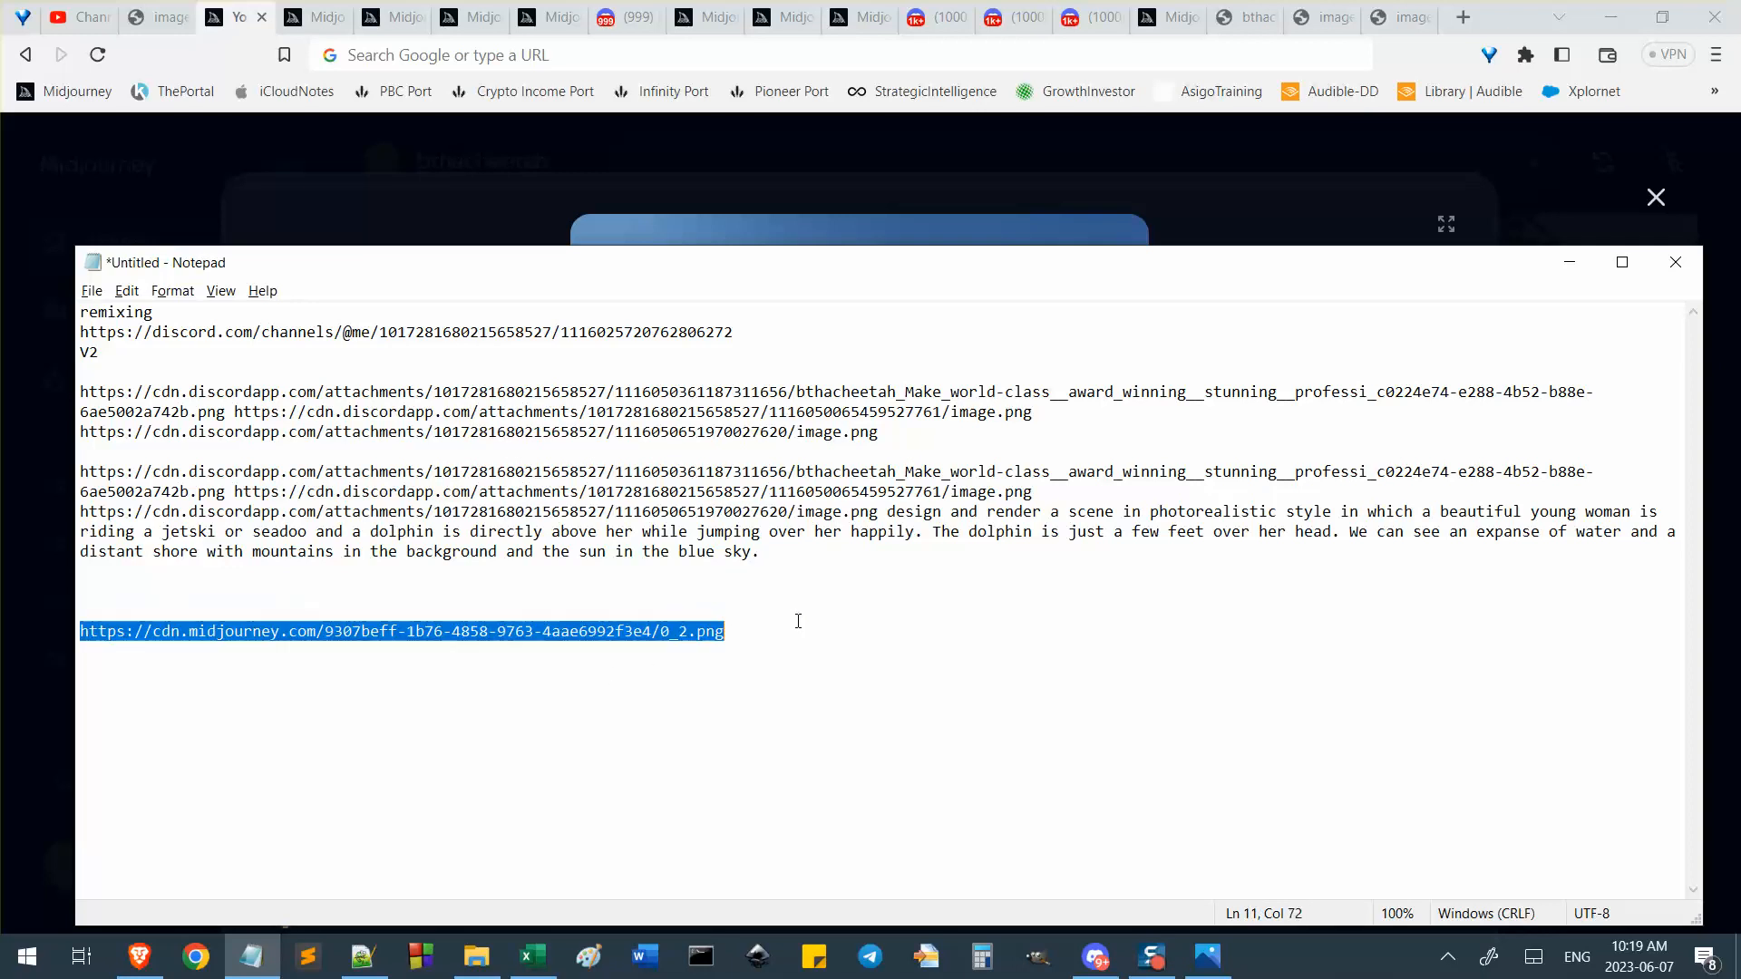
key(BackSpace)
key(ctrl+v)
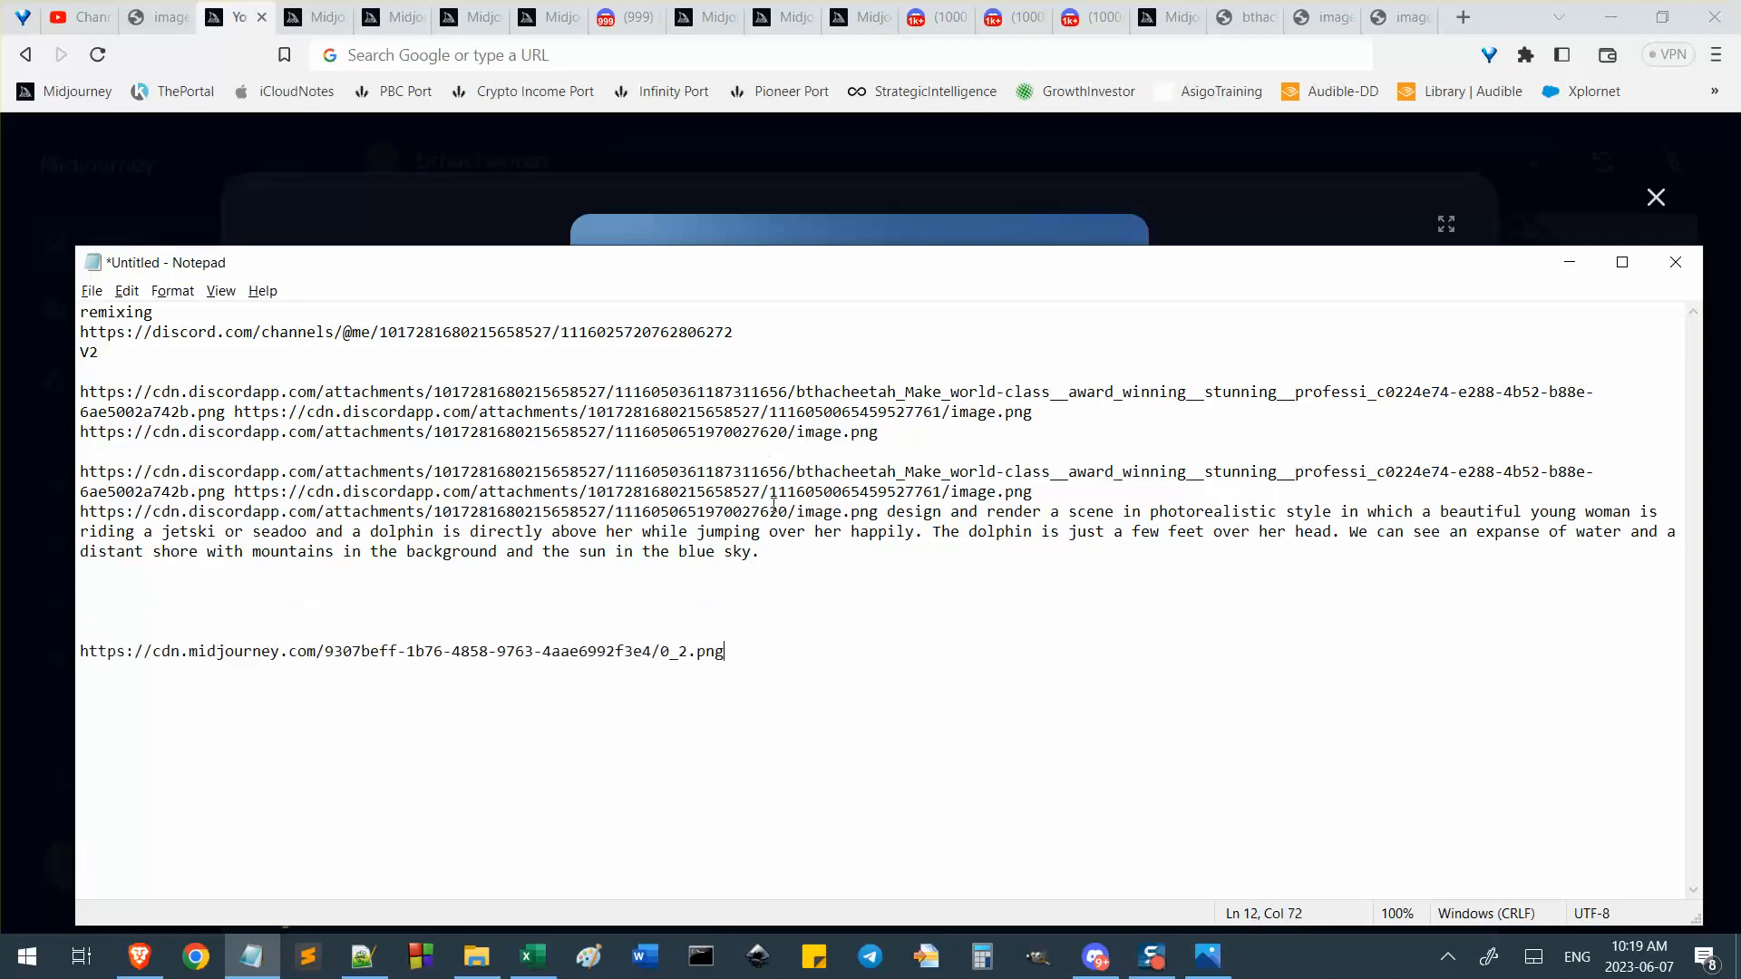
Duplicate the photorealistic prompt with its three image links below the original in Notepad, and delete the loose Midjourney address under it.
drag(762, 552, 77, 471)
key(ctrl+c)
click(258, 622)
key(ctrl+v)
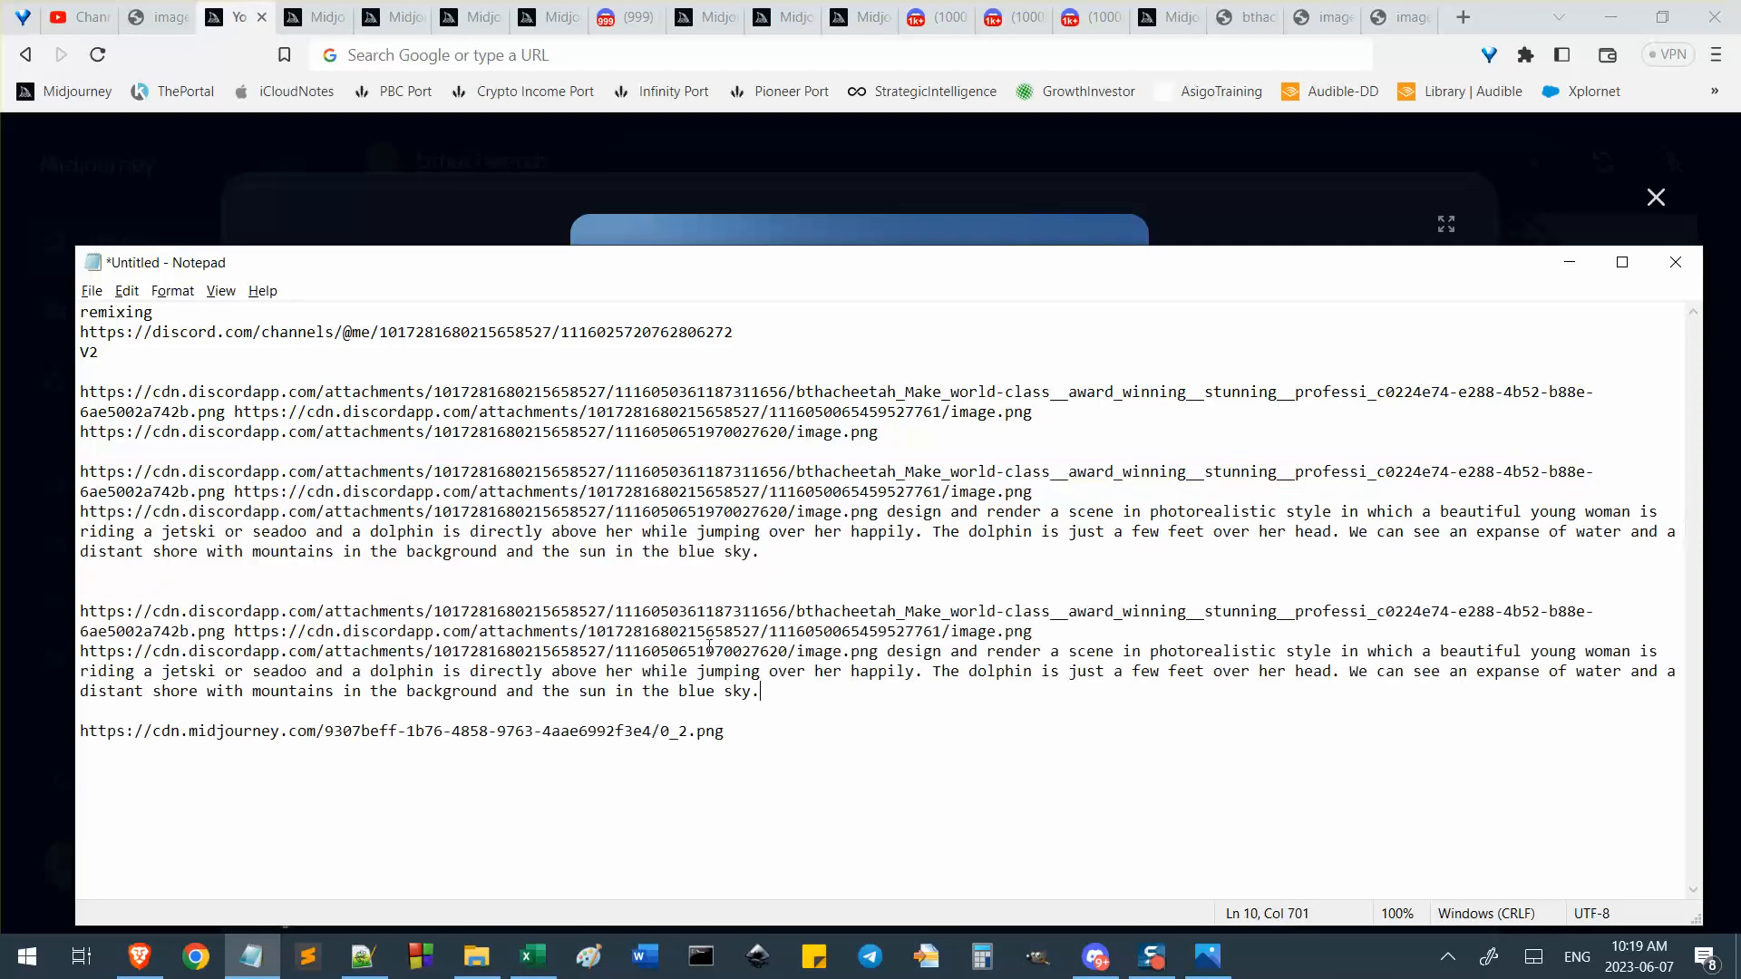
drag(747, 723, 78, 731)
key(BackSpace)
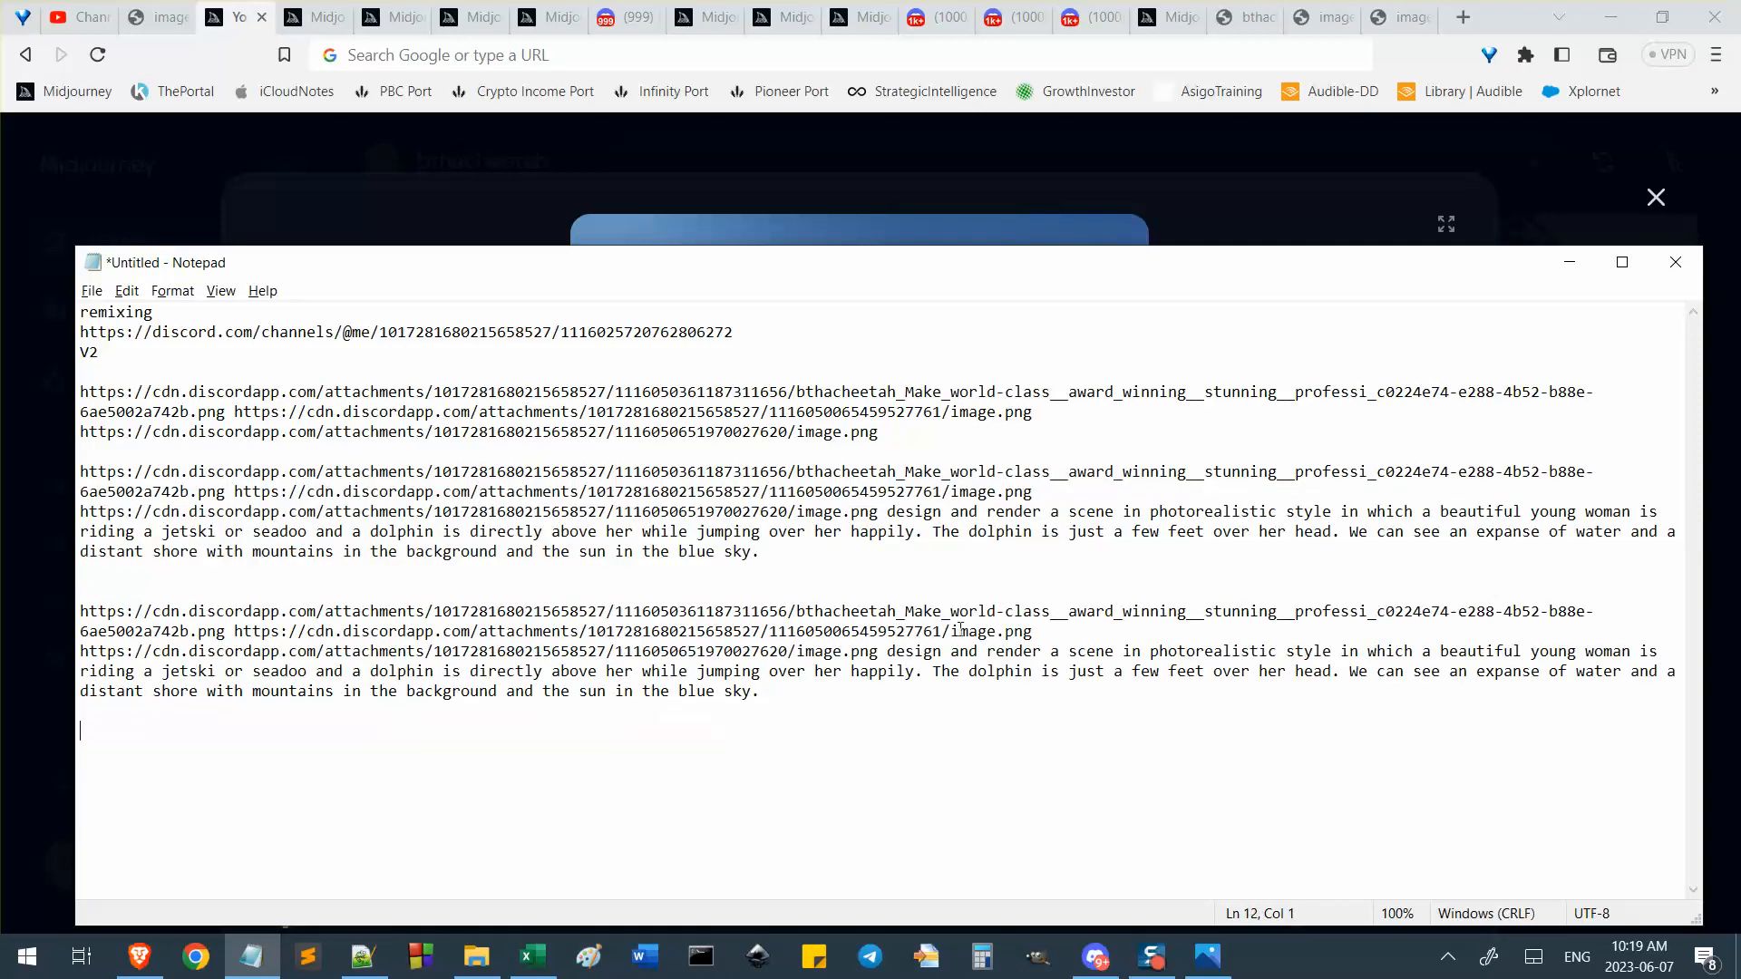
Insert the dolphin upscale's 0_2.png address, followed by a space, in front of the duplicated prompt's image links.
click(59, 617)
key(alt+Tab)
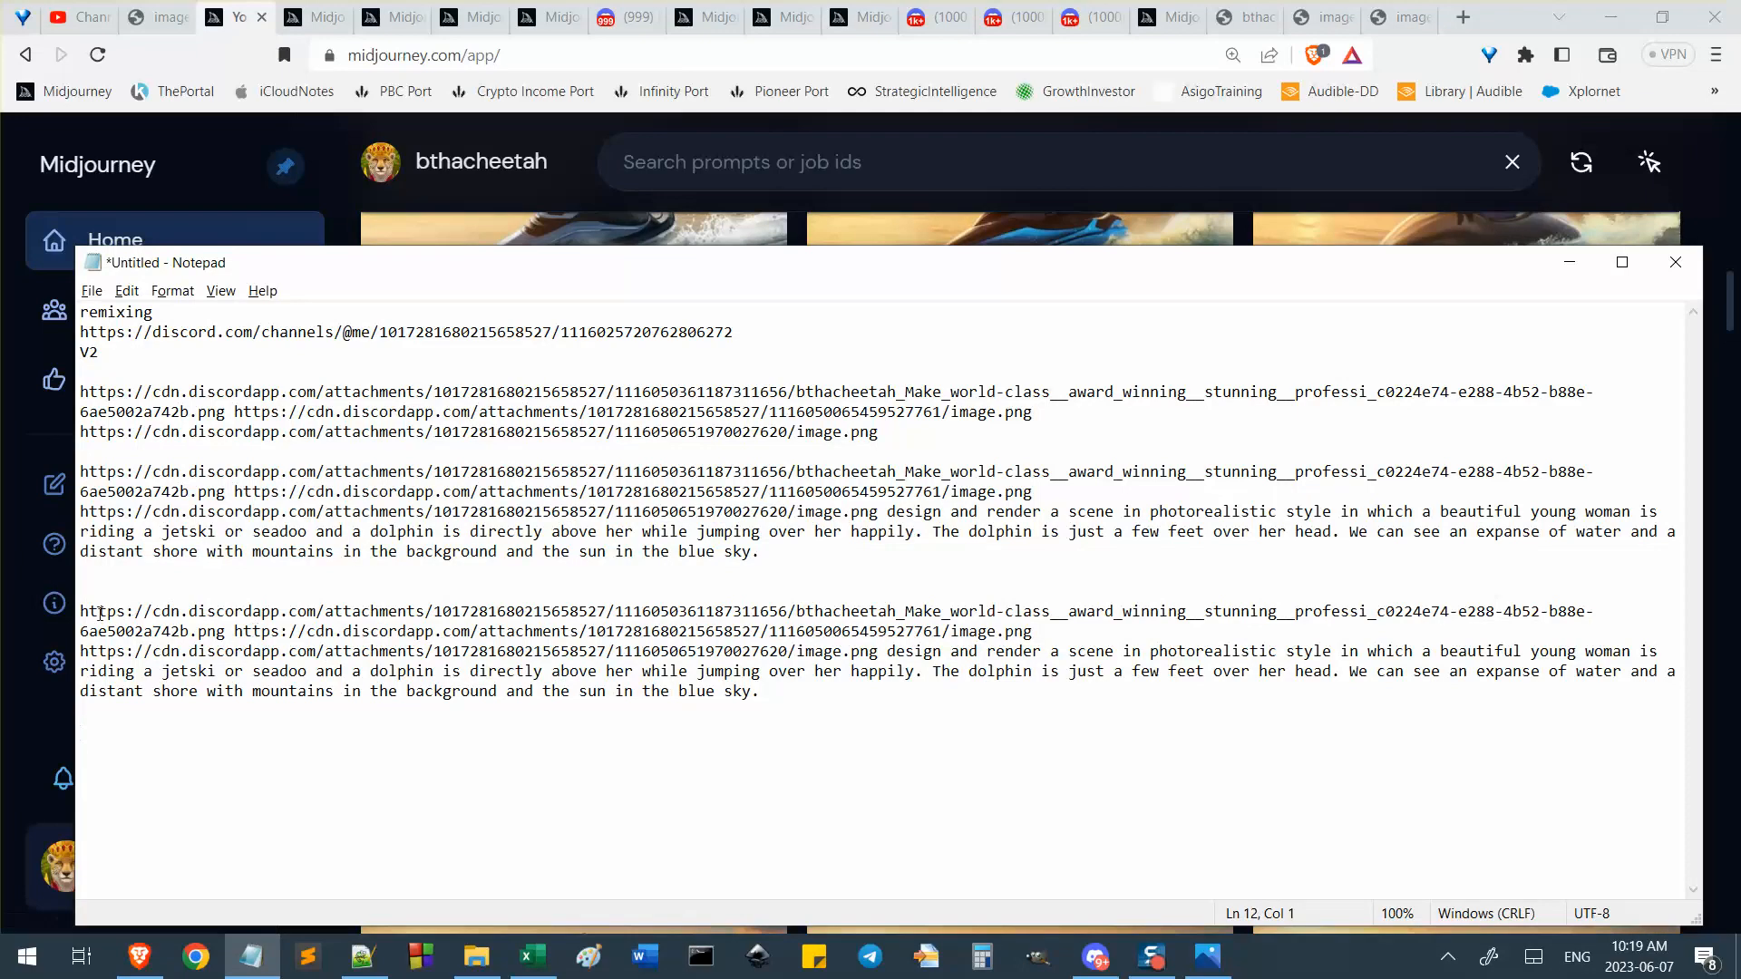
key(ctrl+v)
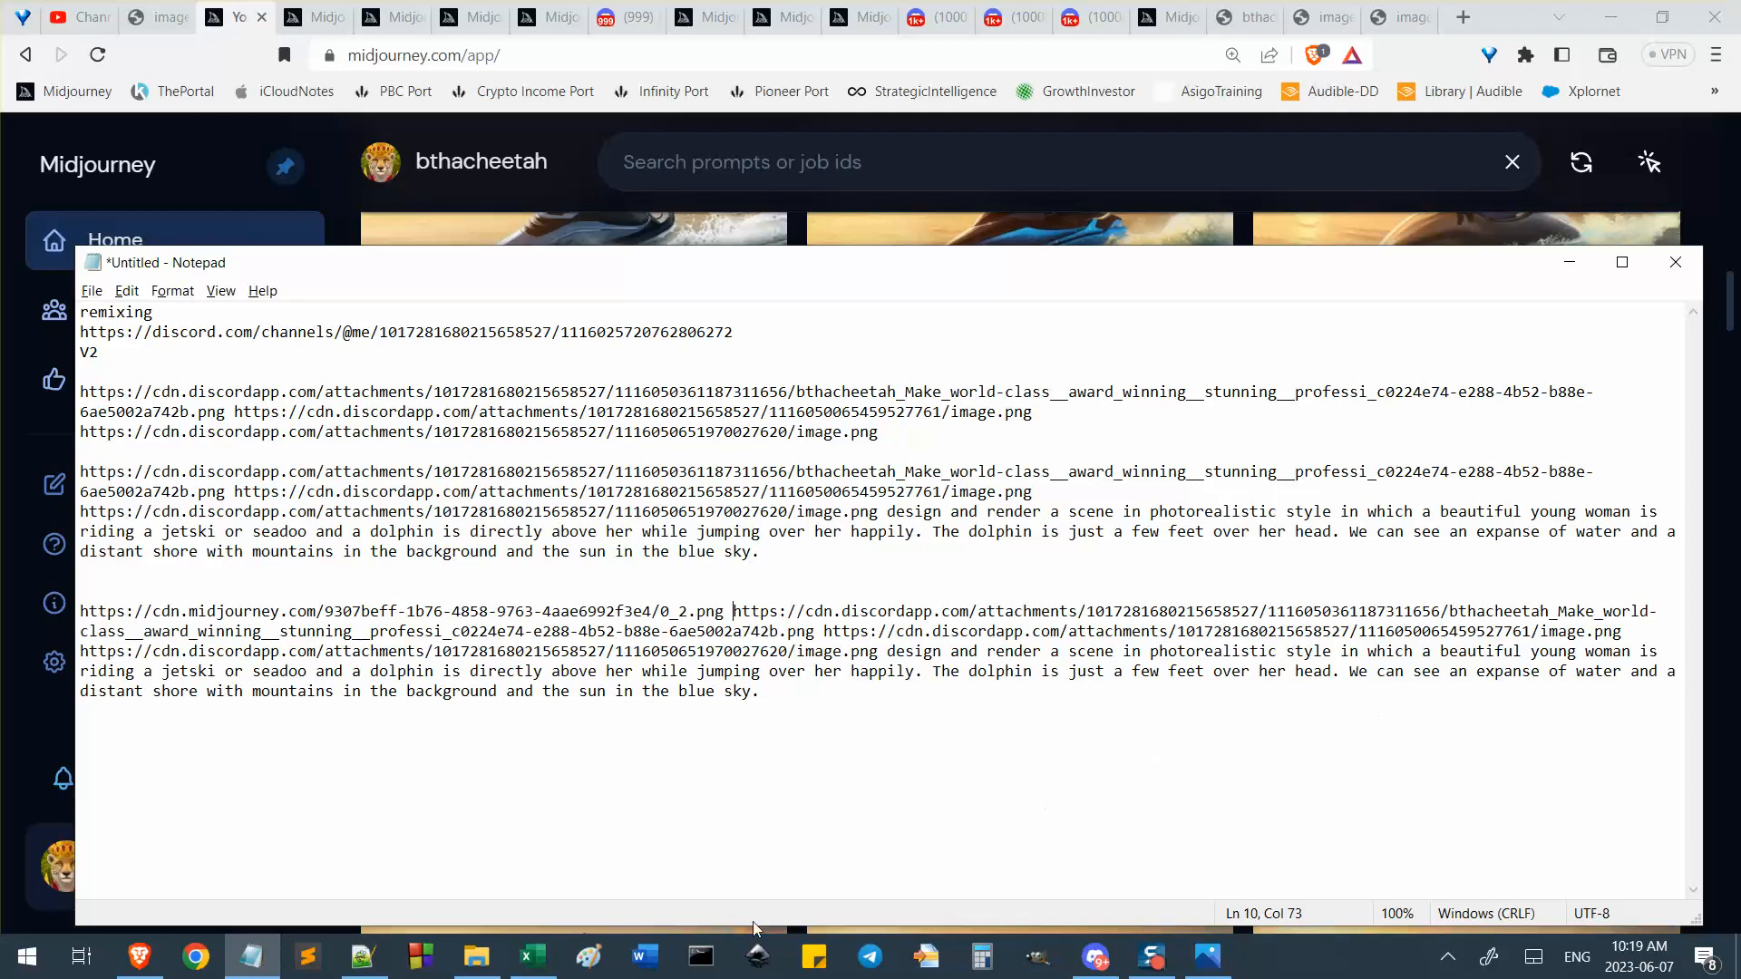
Replace the last sentence of the new Notepad prompt with the Notepad++ sentence about tropical water and an island with white sand beaches.
click(363, 957)
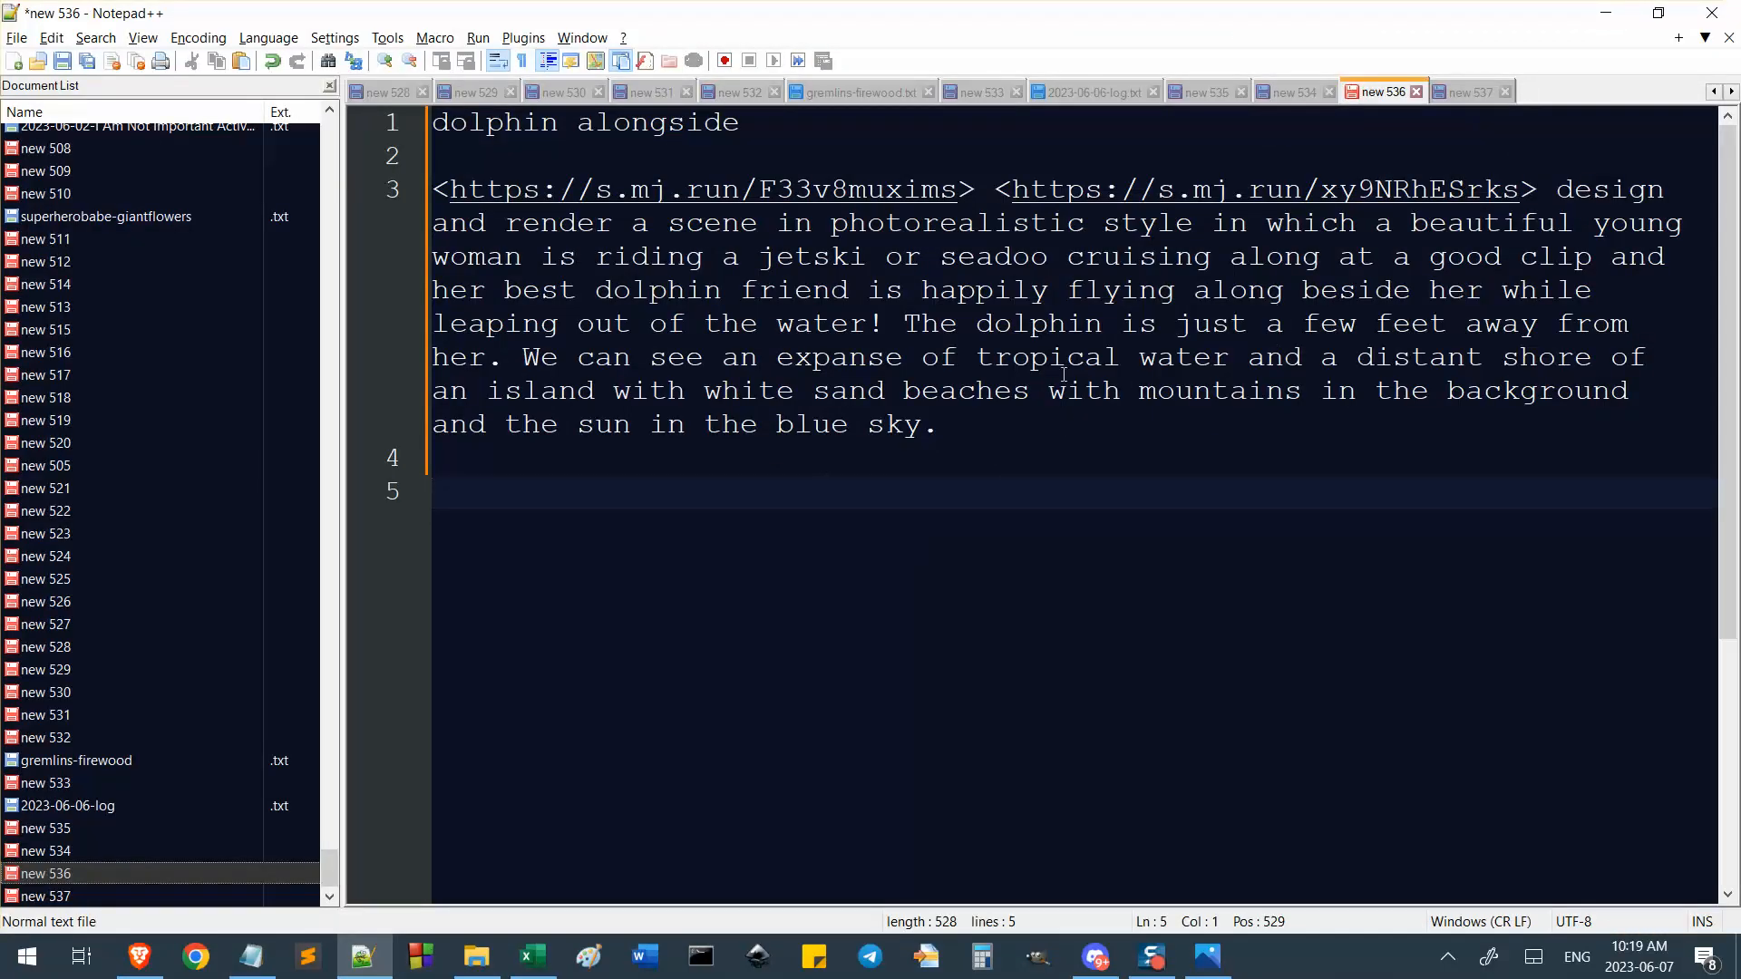
drag(923, 323, 1482, 336)
click(1337, 361)
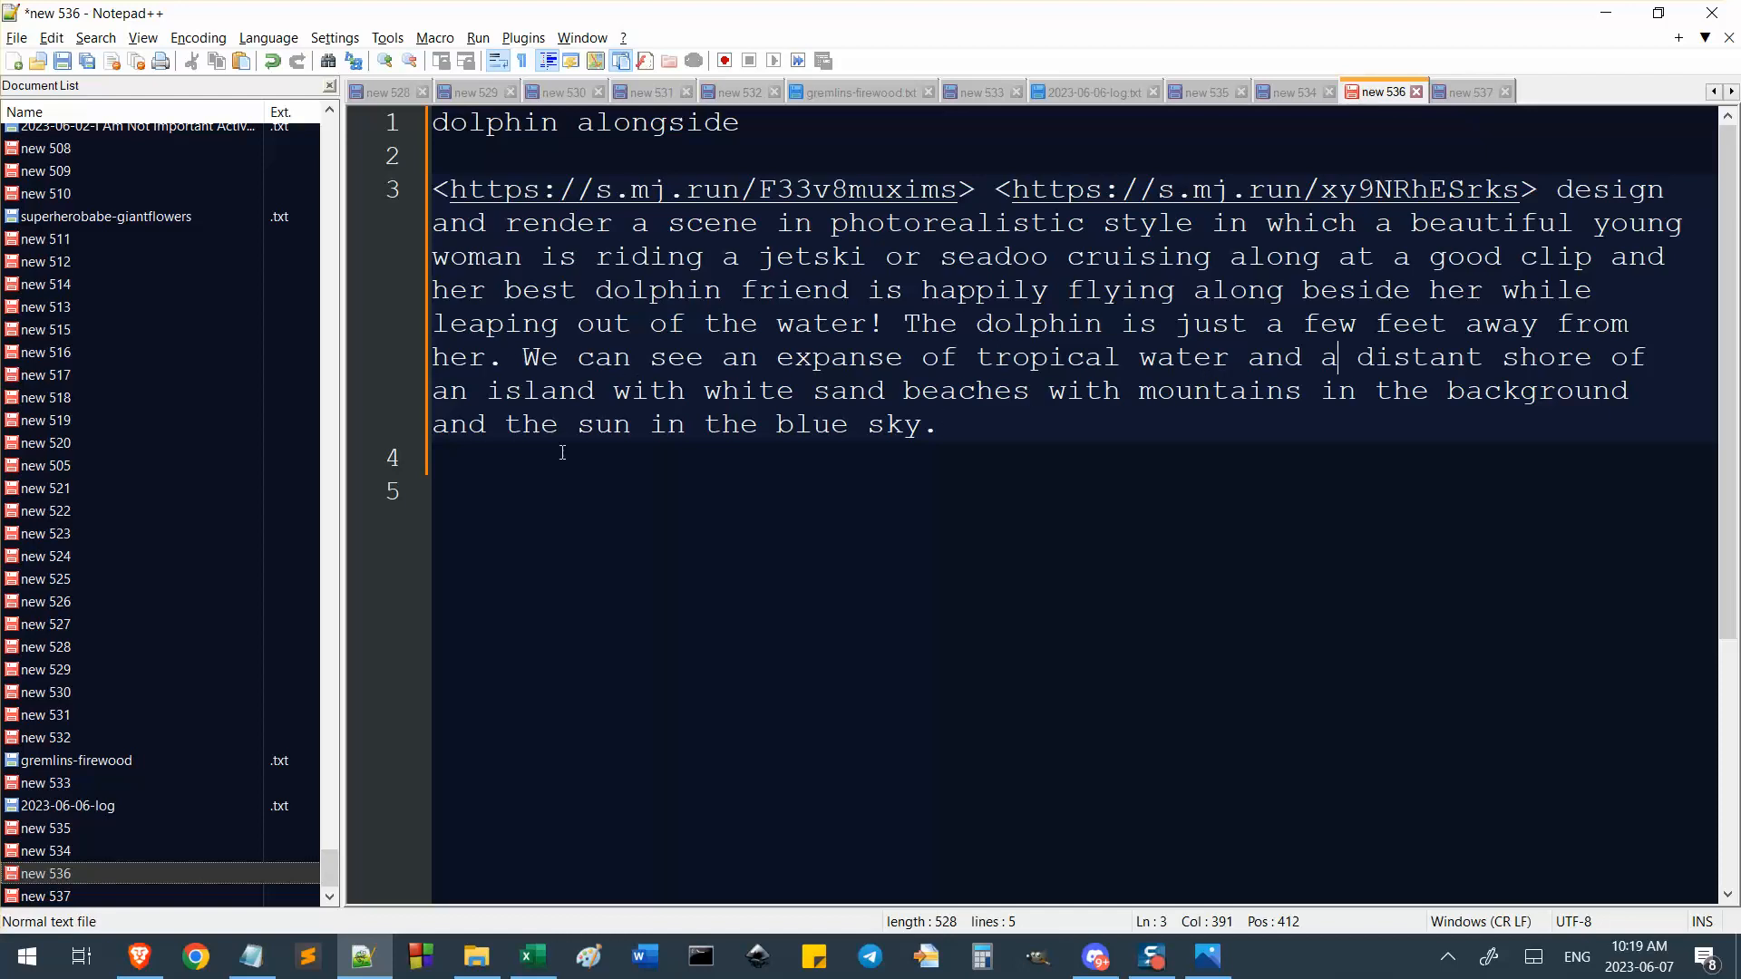
drag(514, 364, 1123, 424)
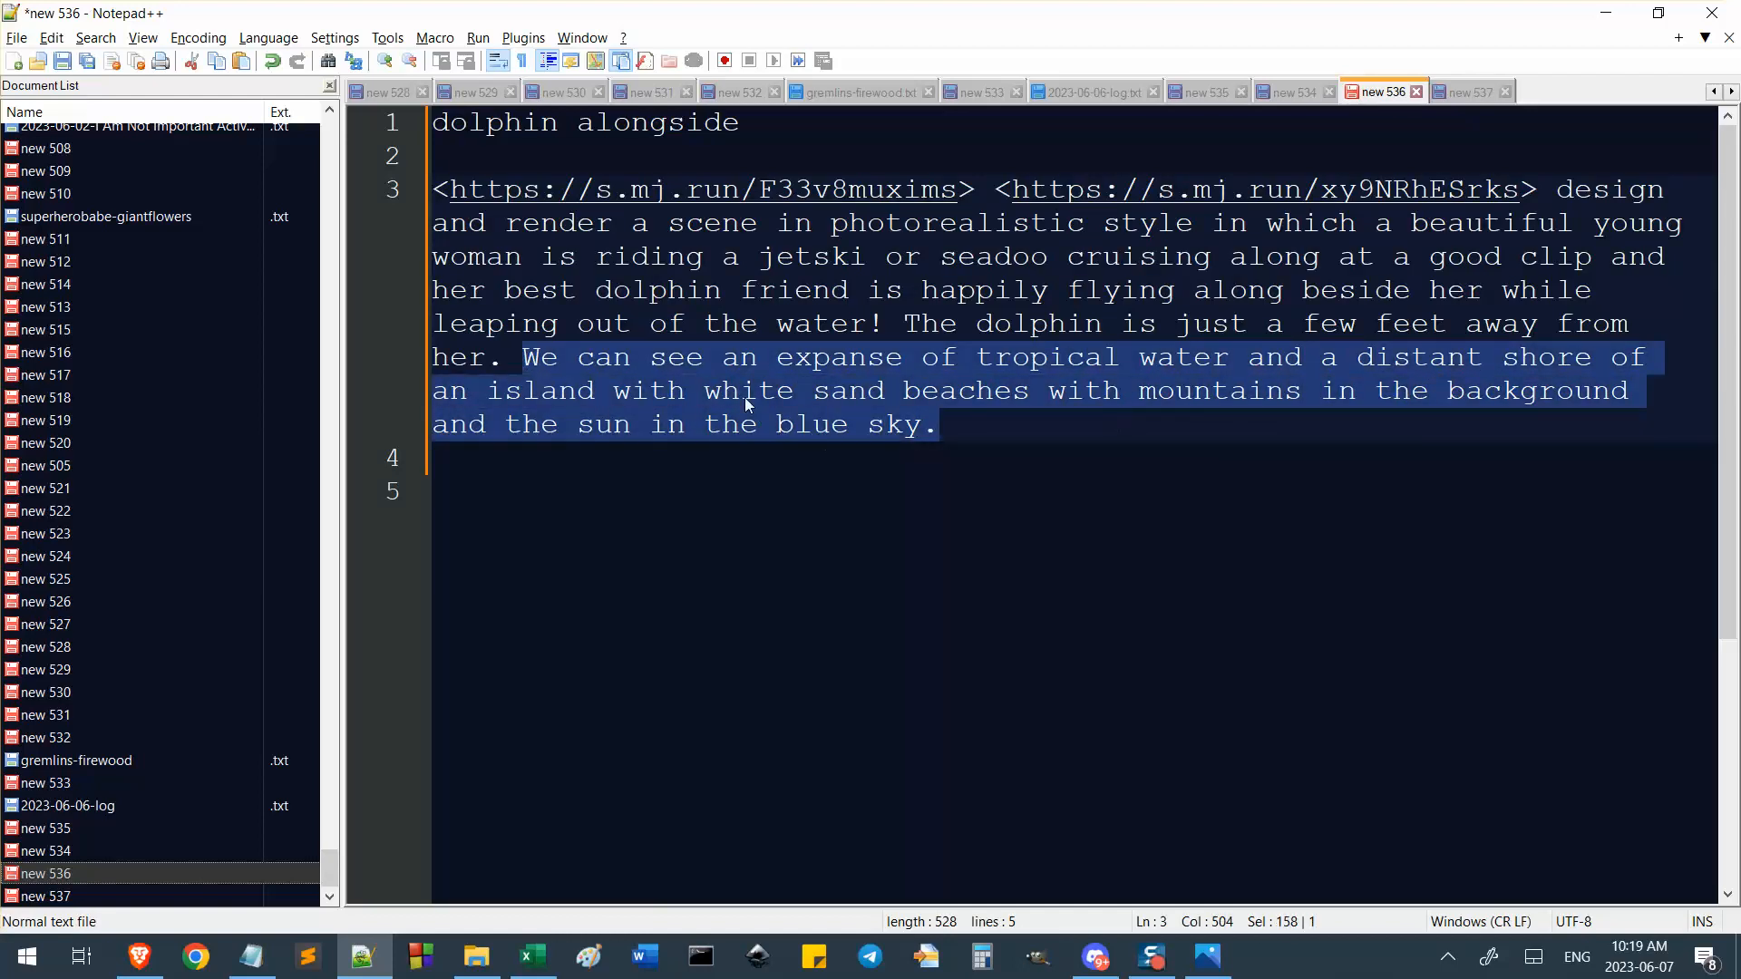
key(alt+Tab)
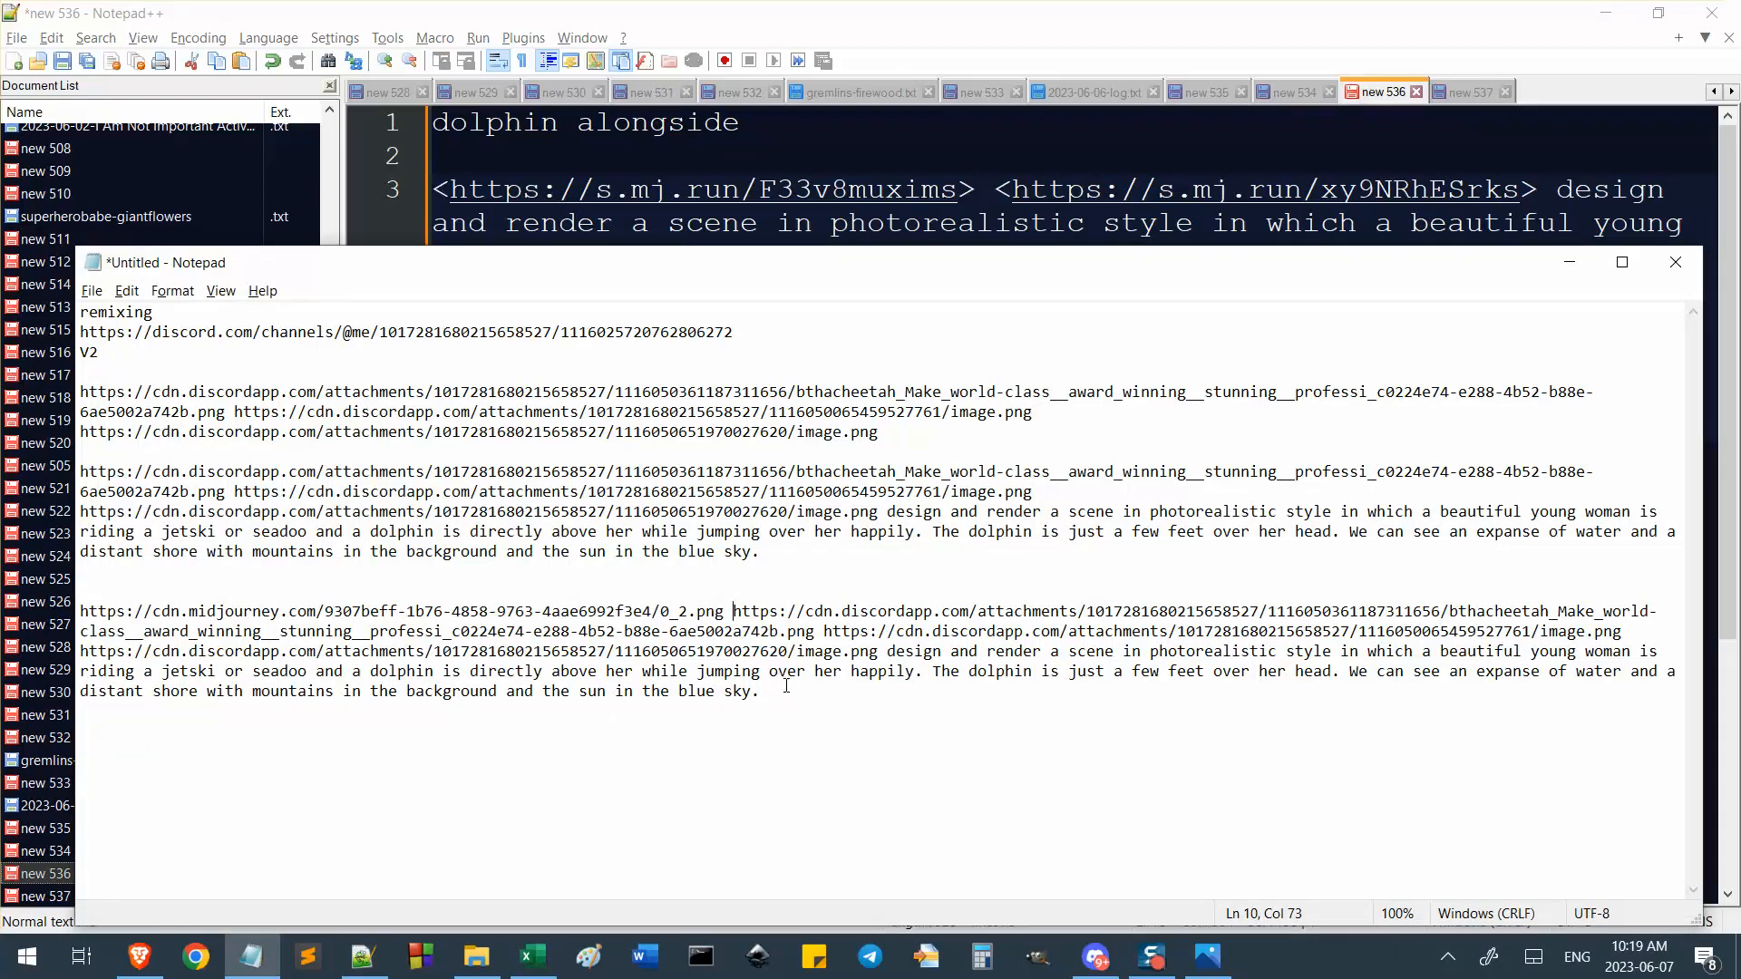
shift+click(1349, 672)
key(ctrl+v)
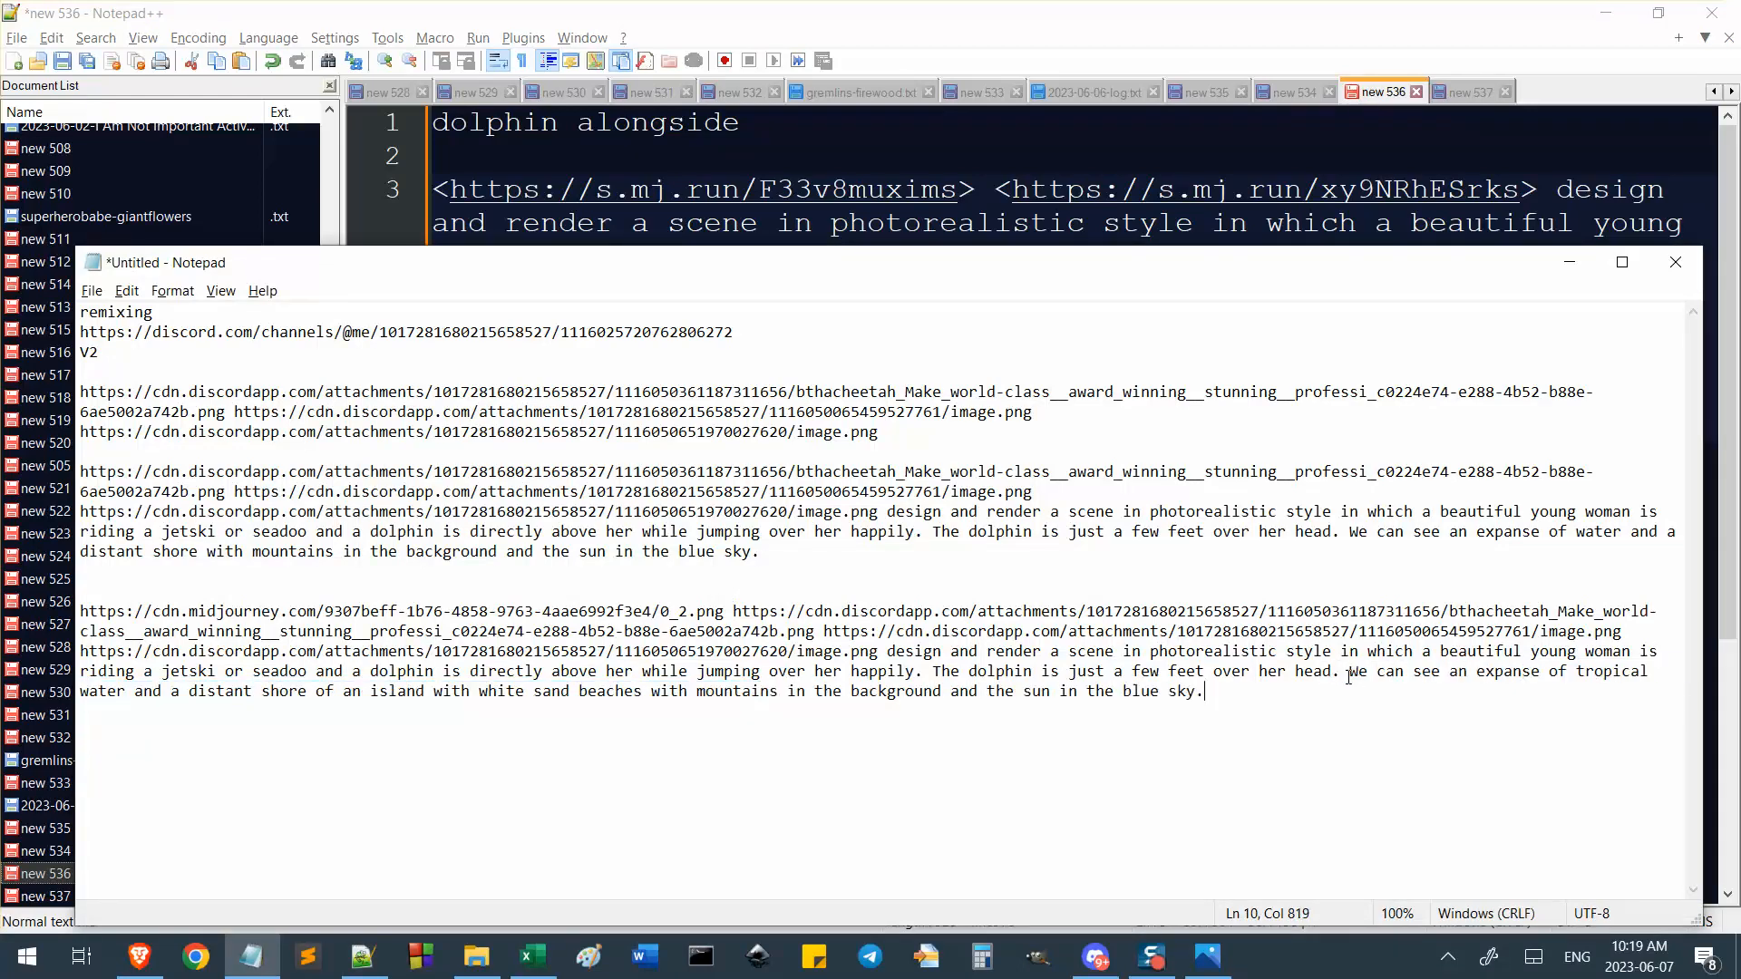
Copy the completed four-image prompt from Notepad and submit it to the Midjourney Bot in Discord with /imagine.
drag(1286, 691, 84, 611)
key(alt+Tab)
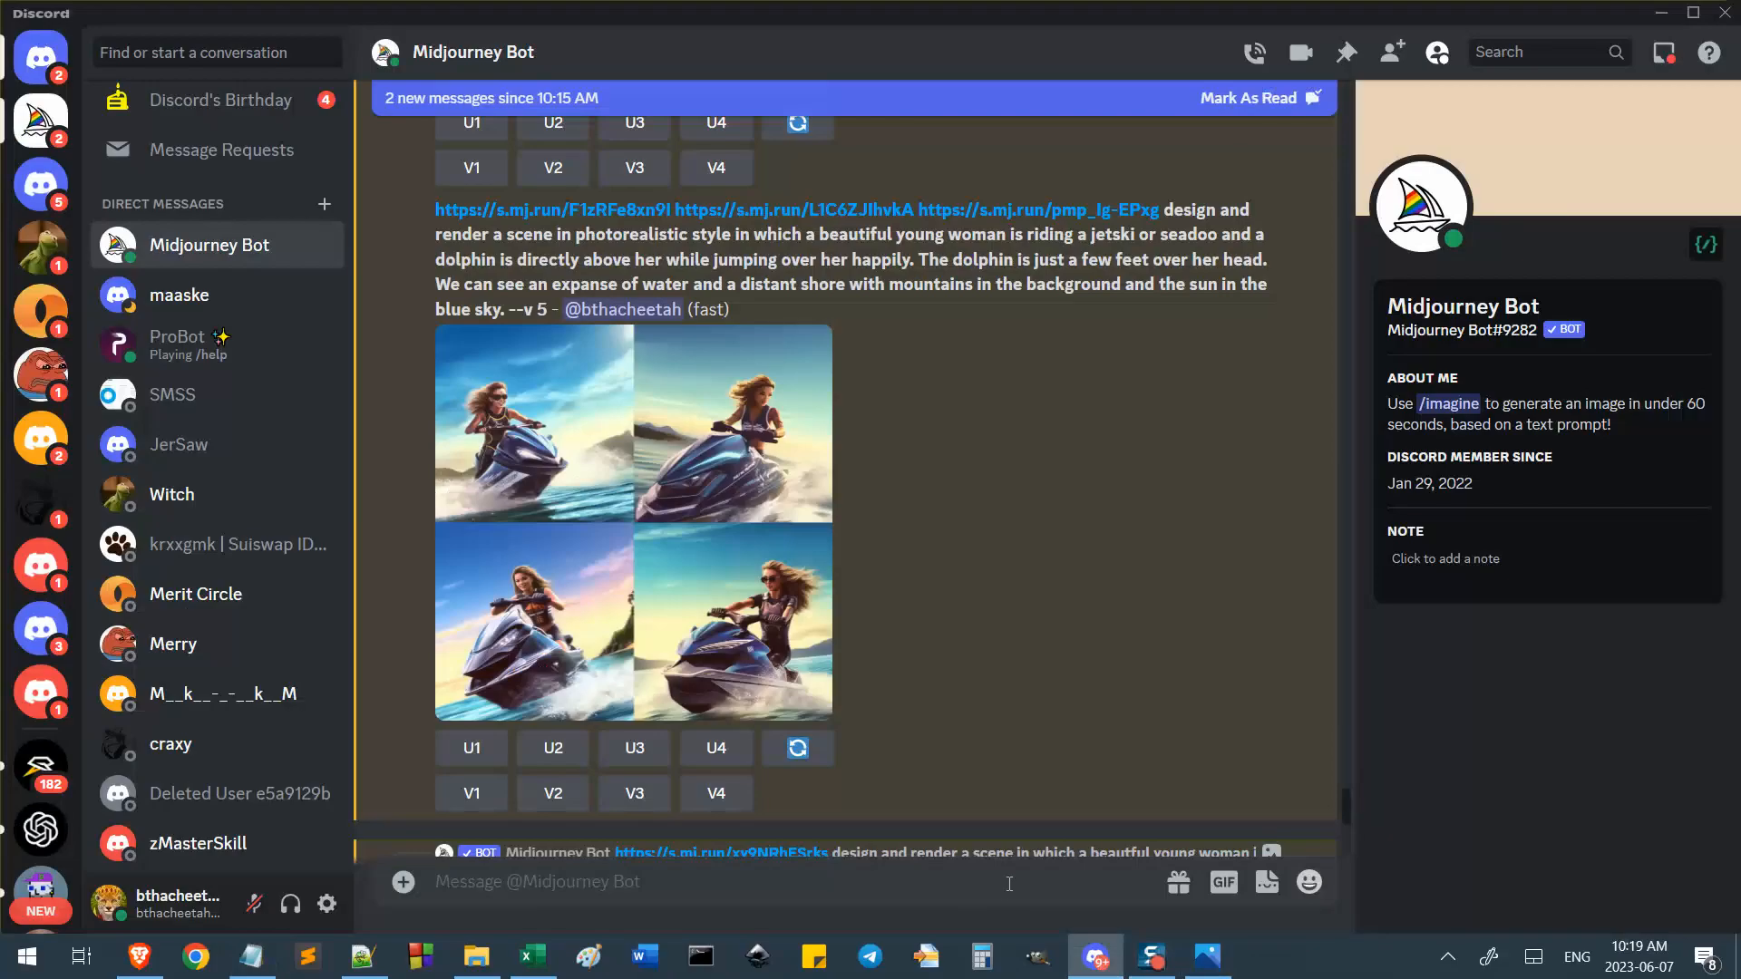
text(/im)
key(Tab)
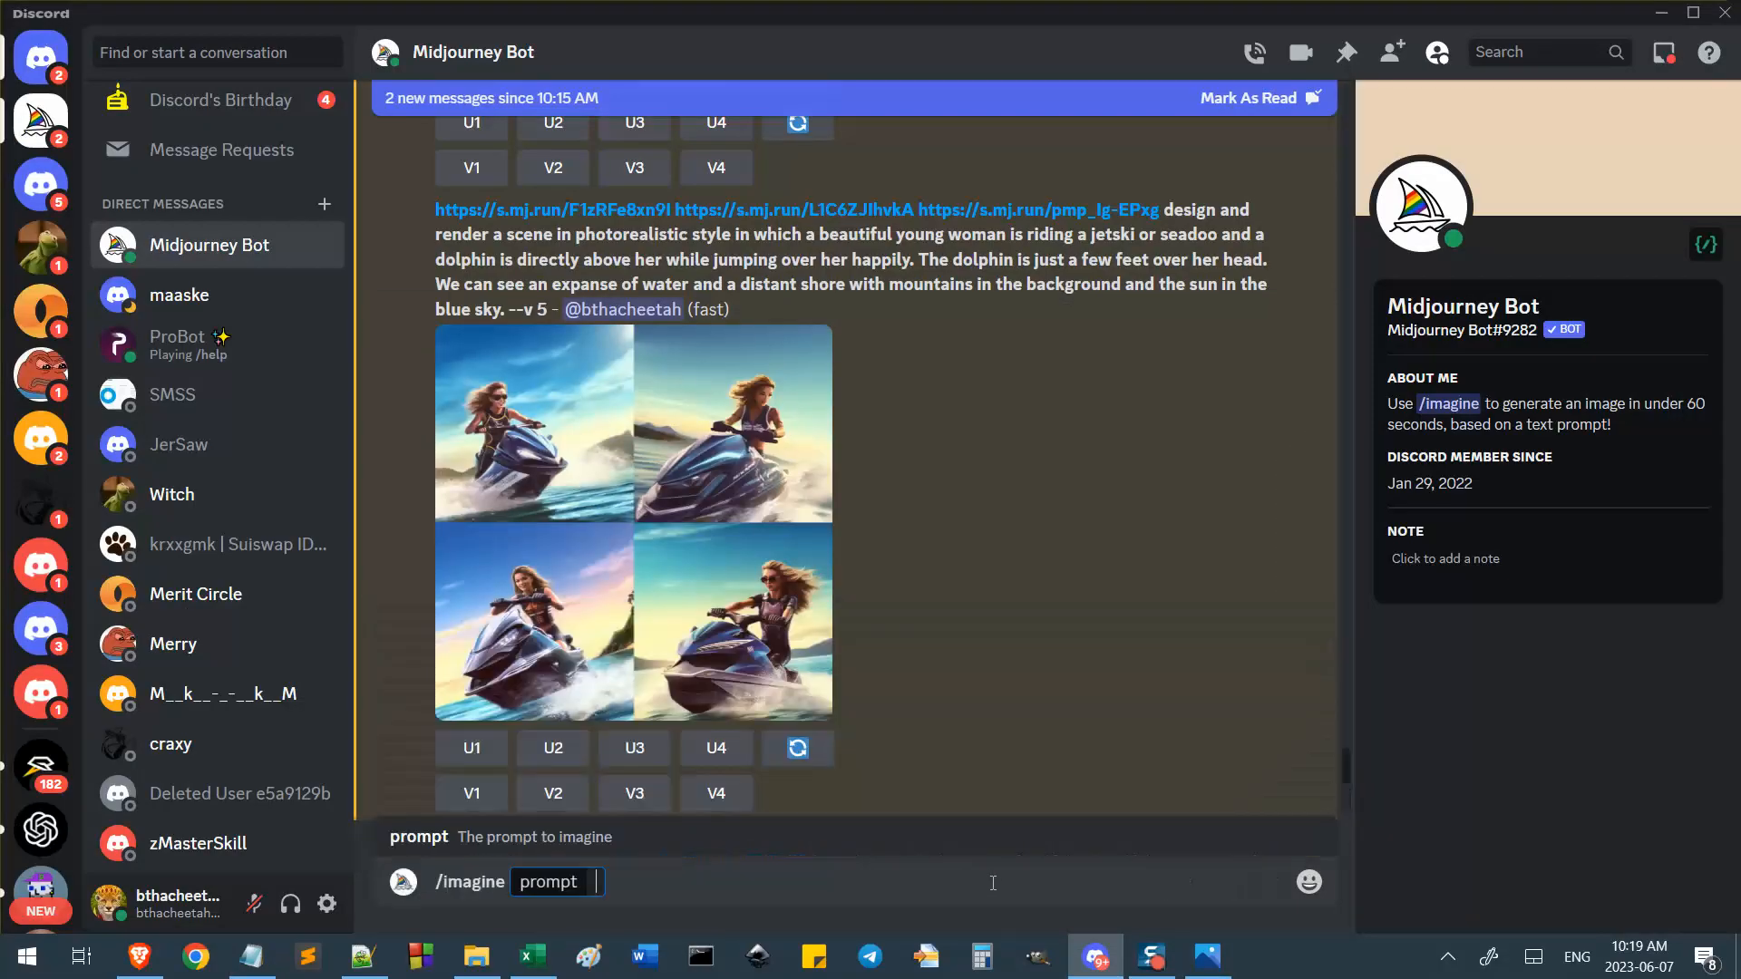
key(ctrl+v)
key(Return)
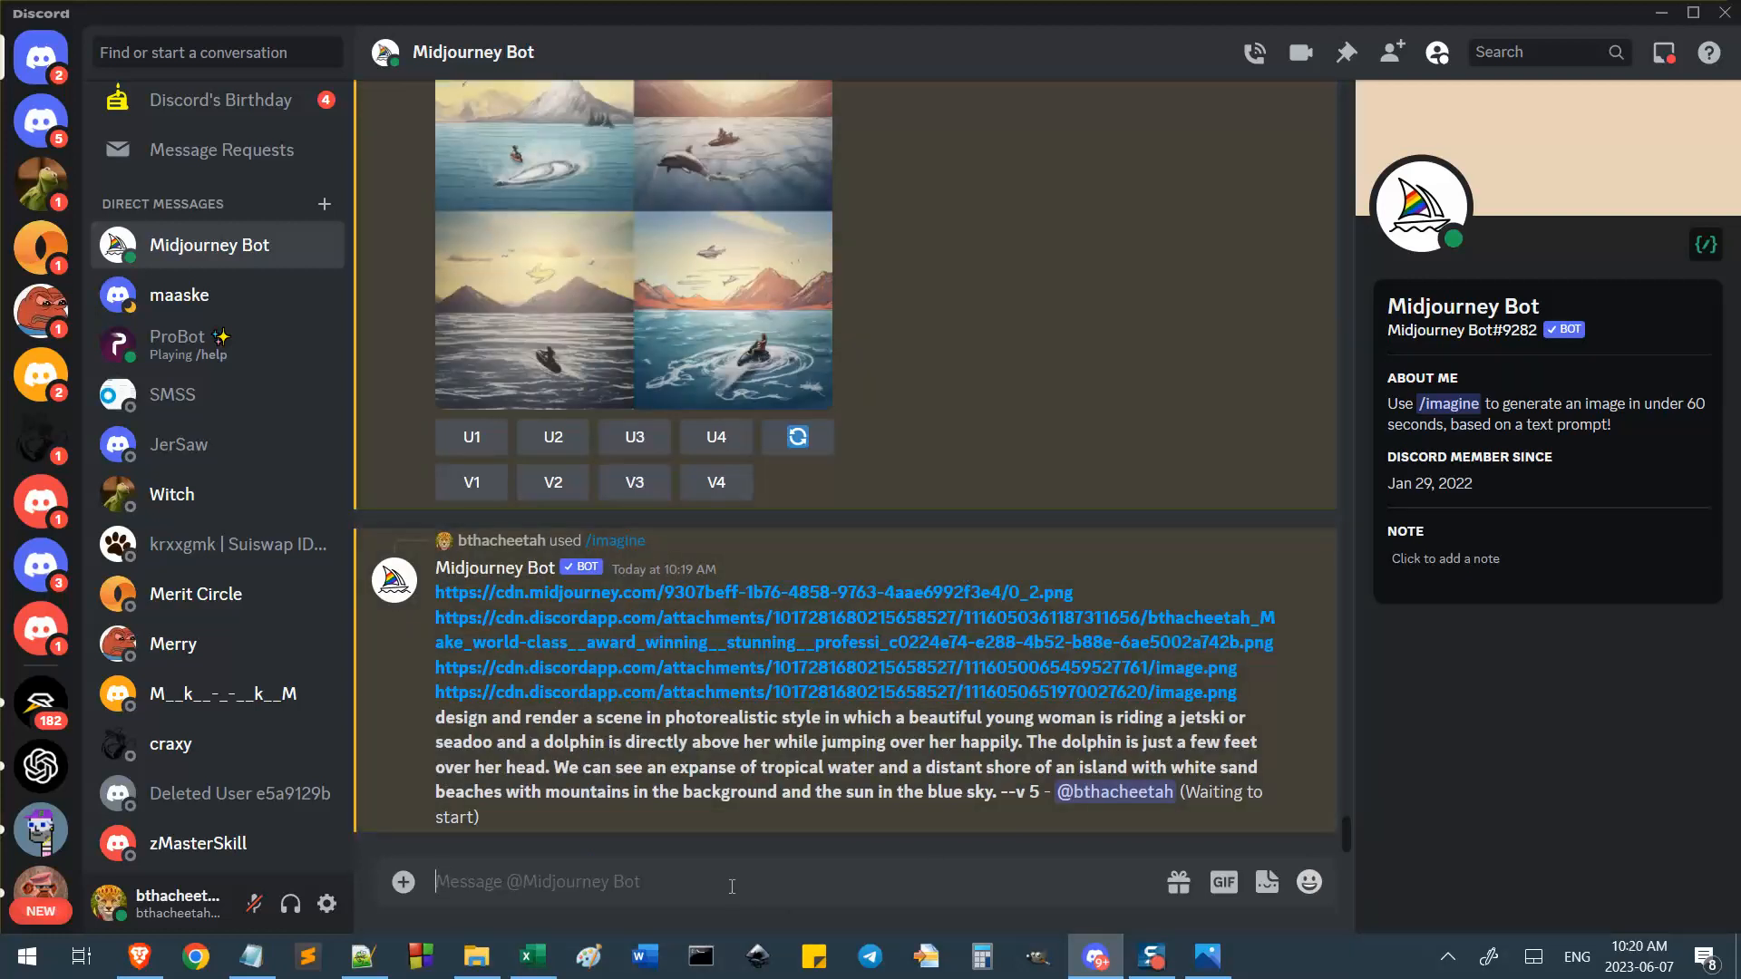
Submit the same four-image prompt again with /imagine, adding the image weight parameter --iw 1 at its end.
text(/im)
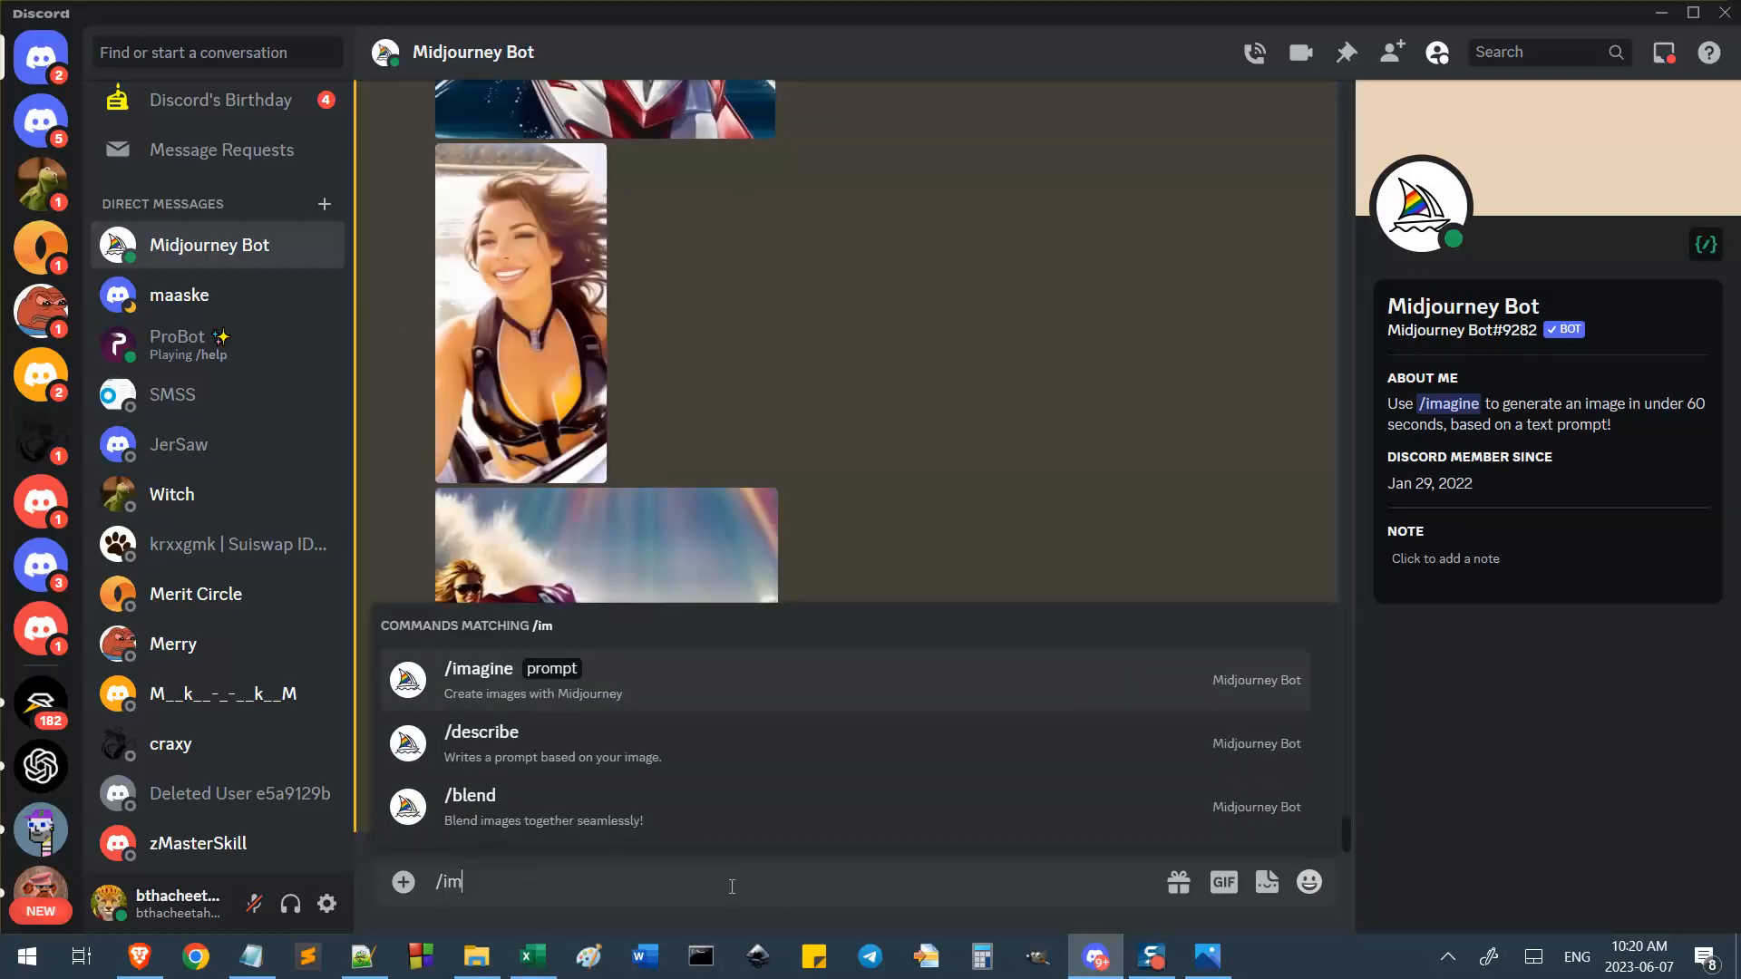
key(Tab)
key(ctrl+v)
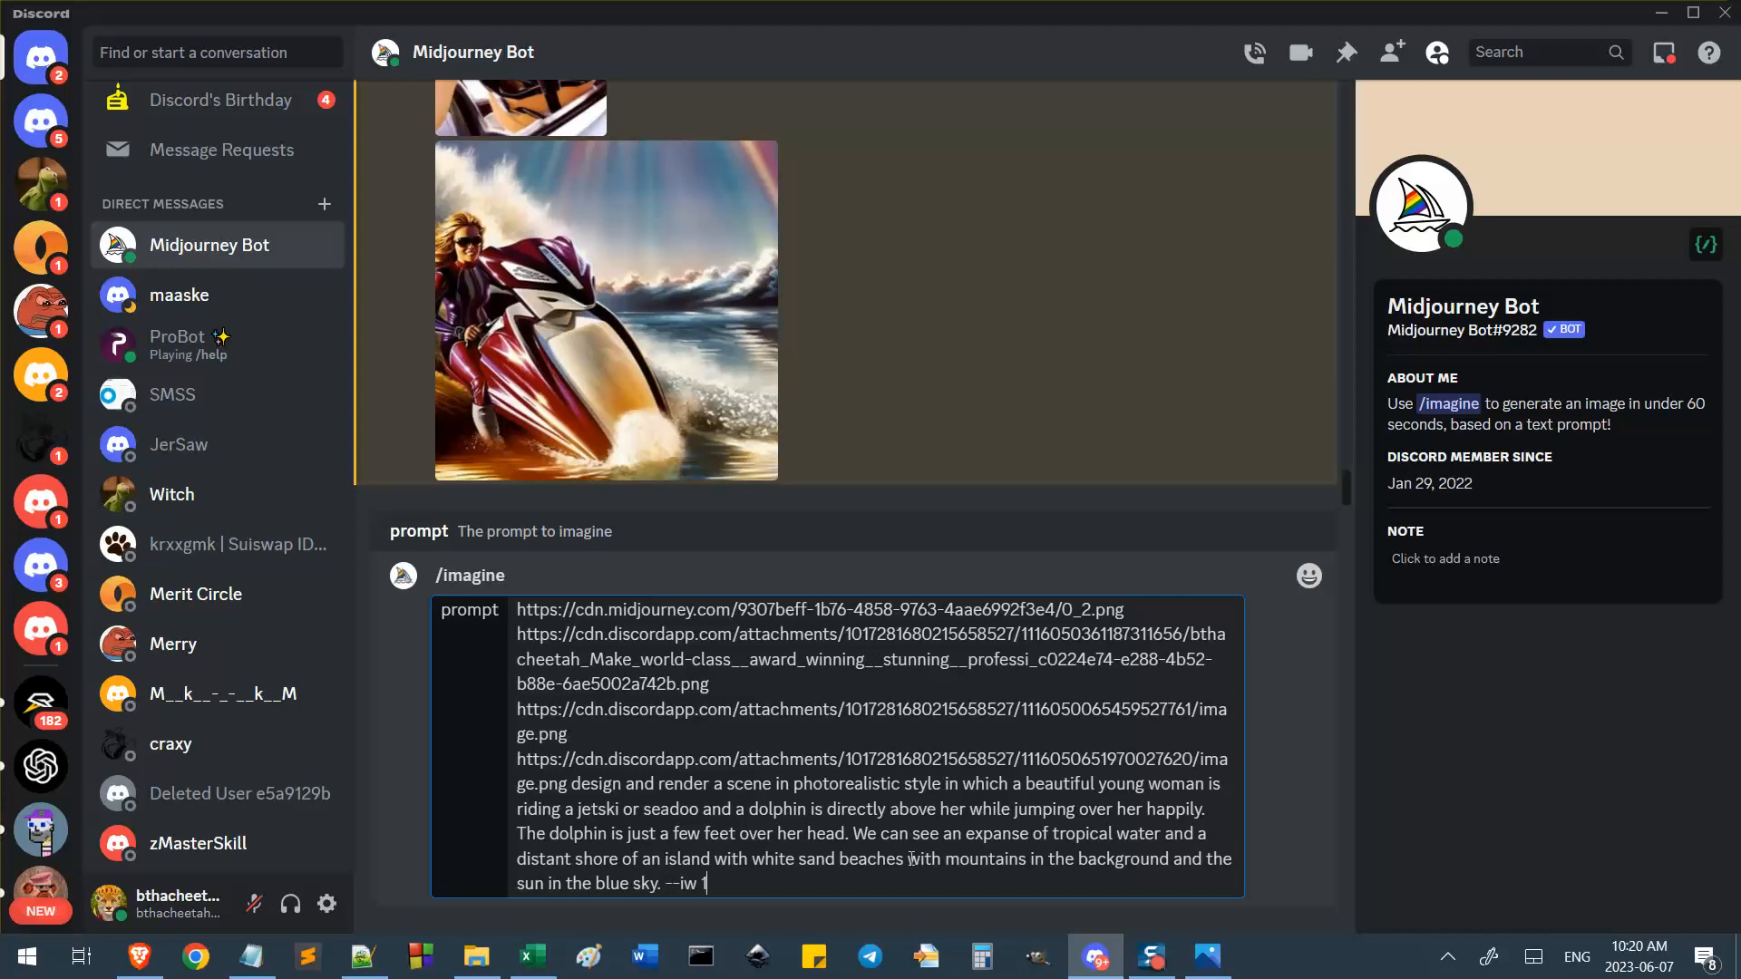
key(Return)
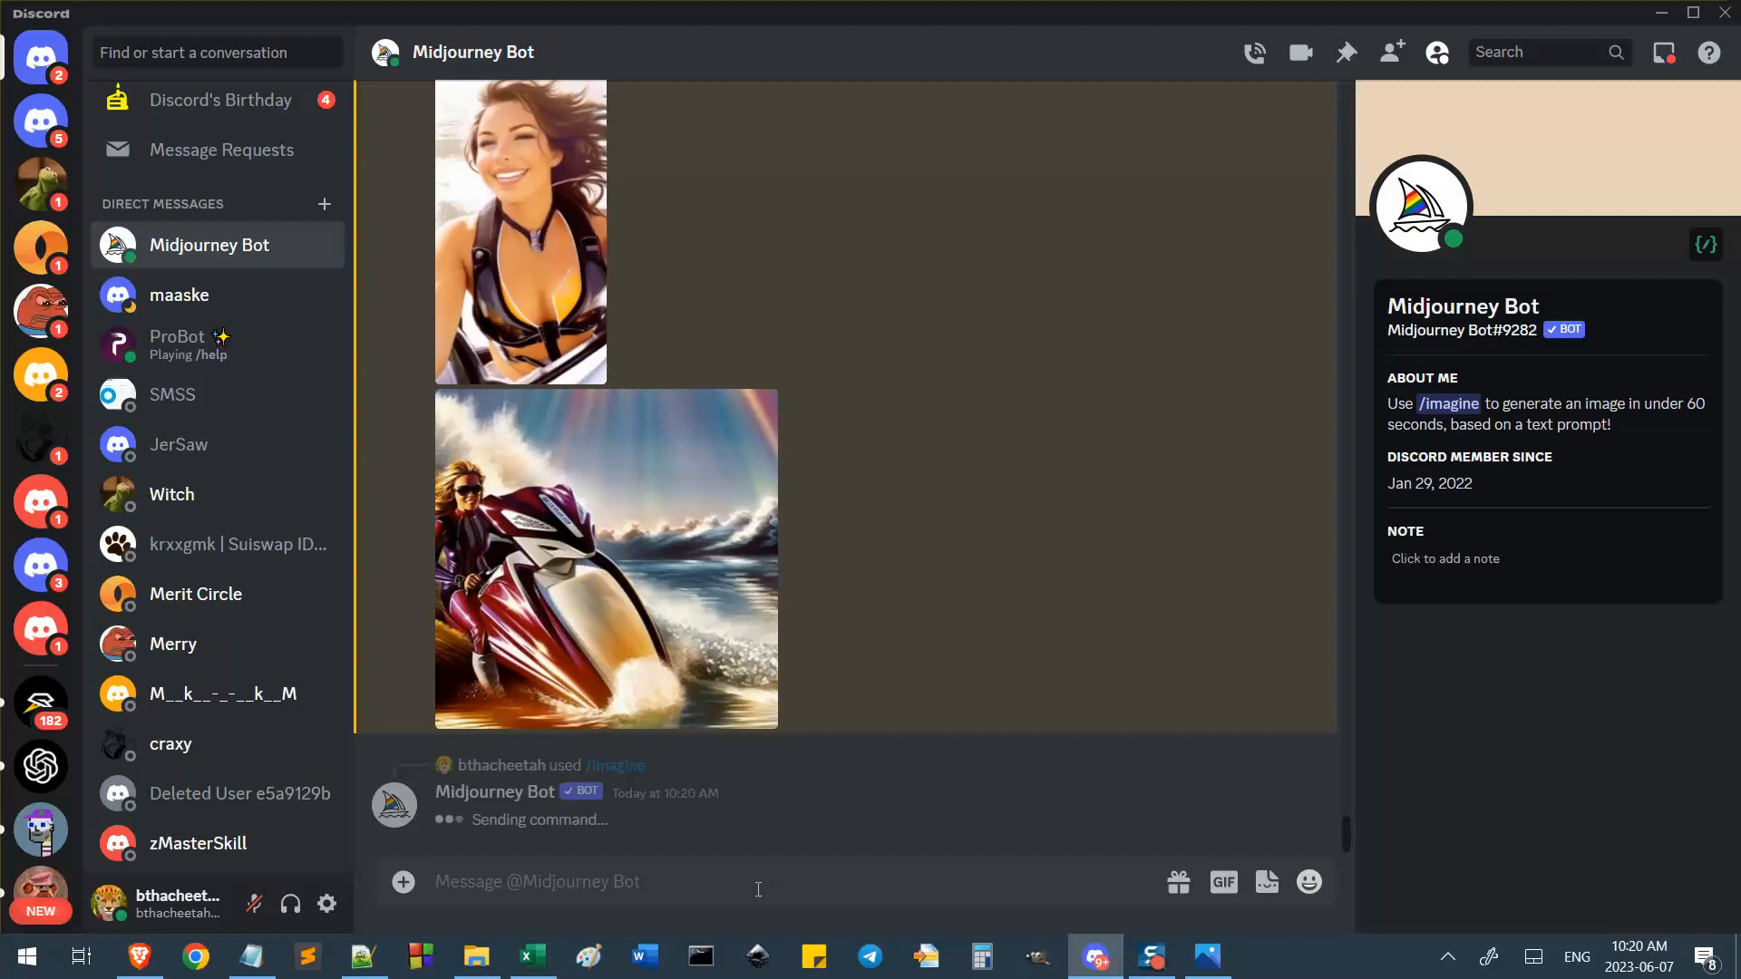
Save the prompt version ending in --iw 1 in Notepad below the previous four-image prompt.
key(alt+Tab)
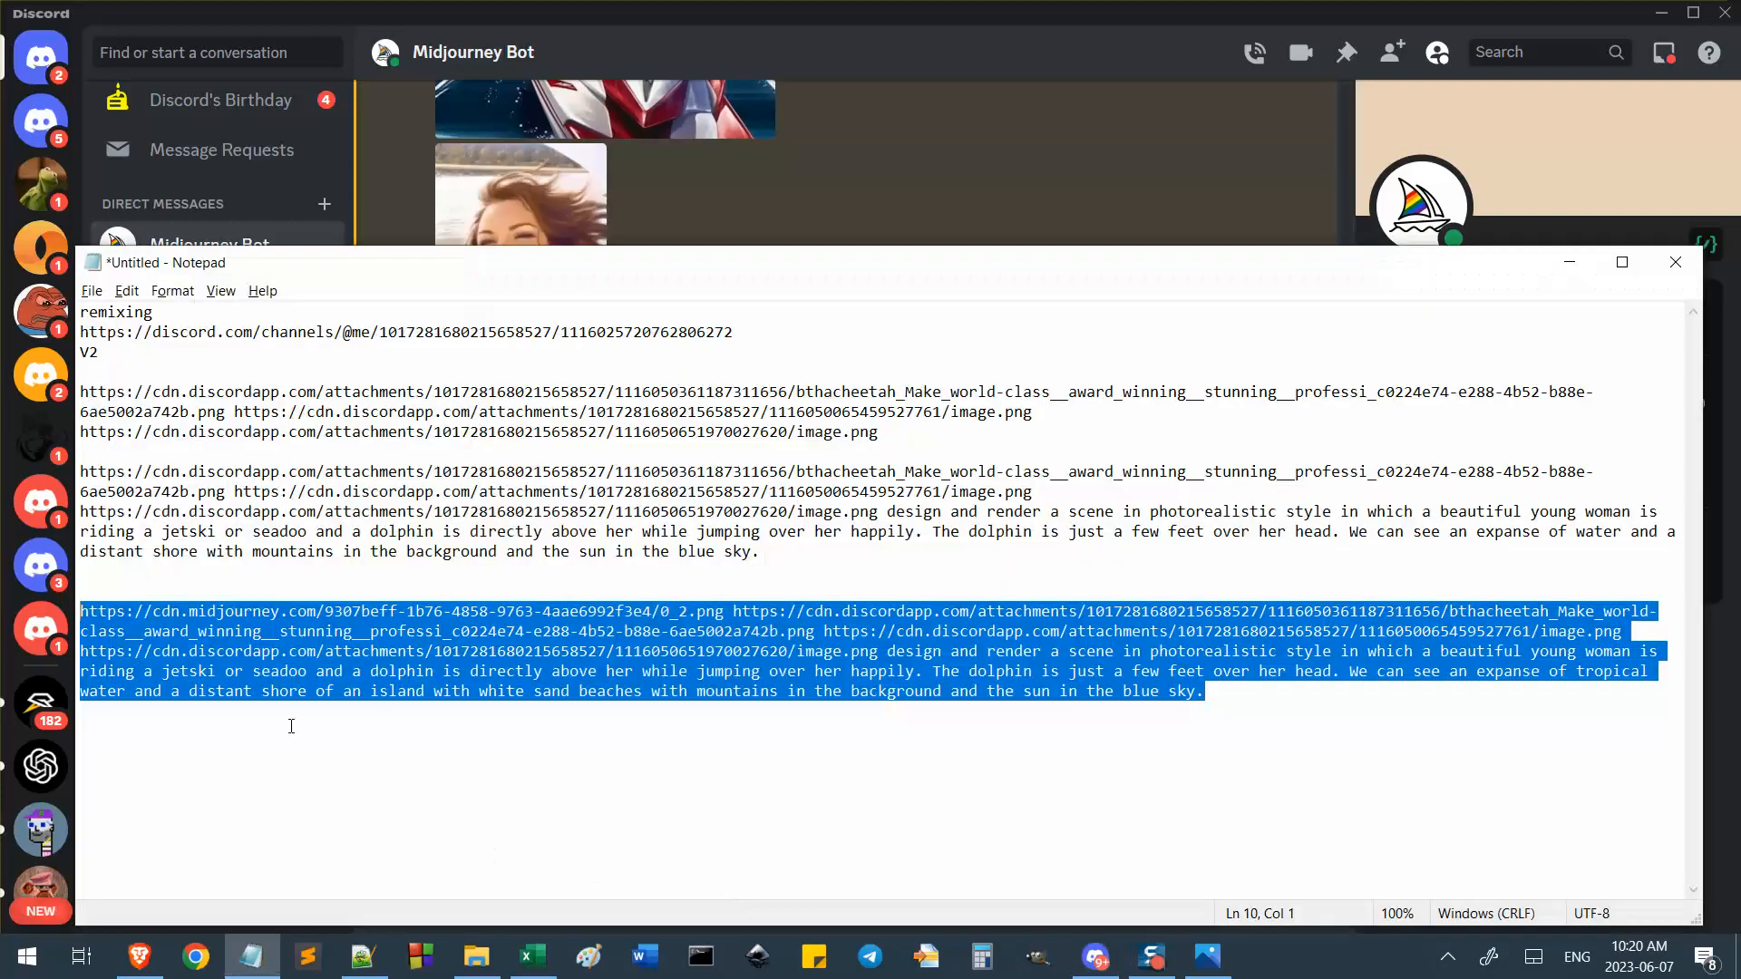
click(1160, 731)
key(ctrl+v)
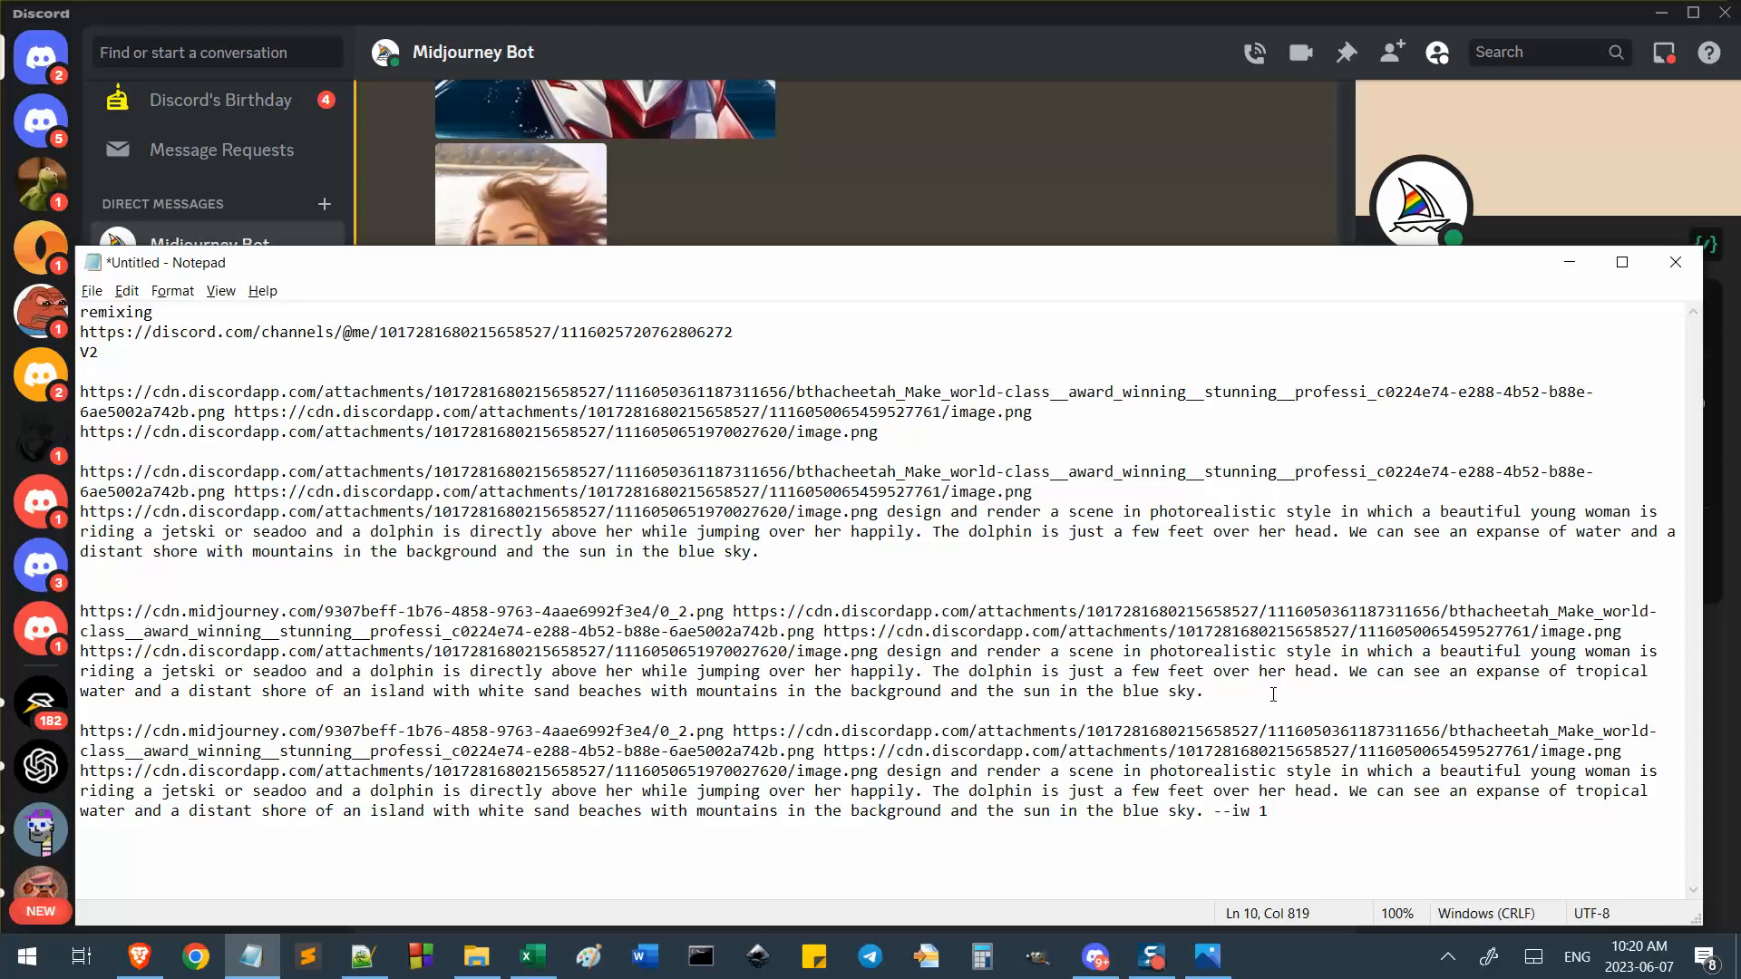
Copy the --iw 1 prompt from Notepad and submit it in Discord with /imagine, changing the image weight to --iw 0.5.
drag(1287, 809, 72, 733)
key(ctrl+c)
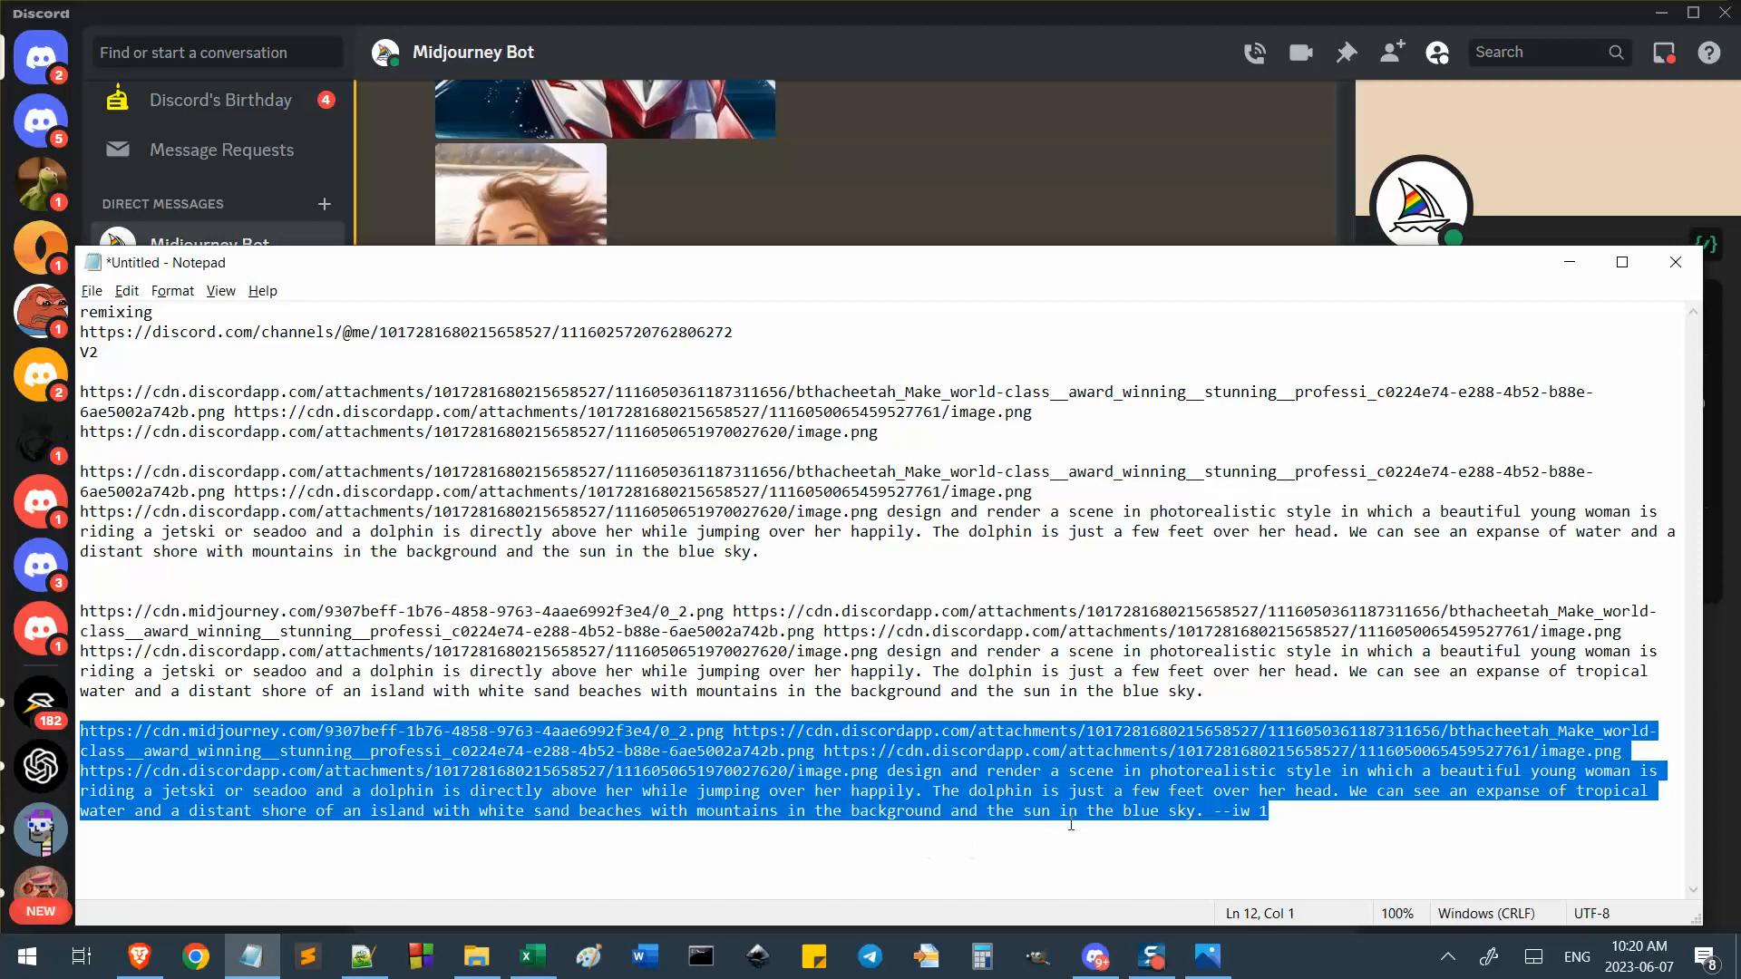
key(alt+Tab)
text(/im)
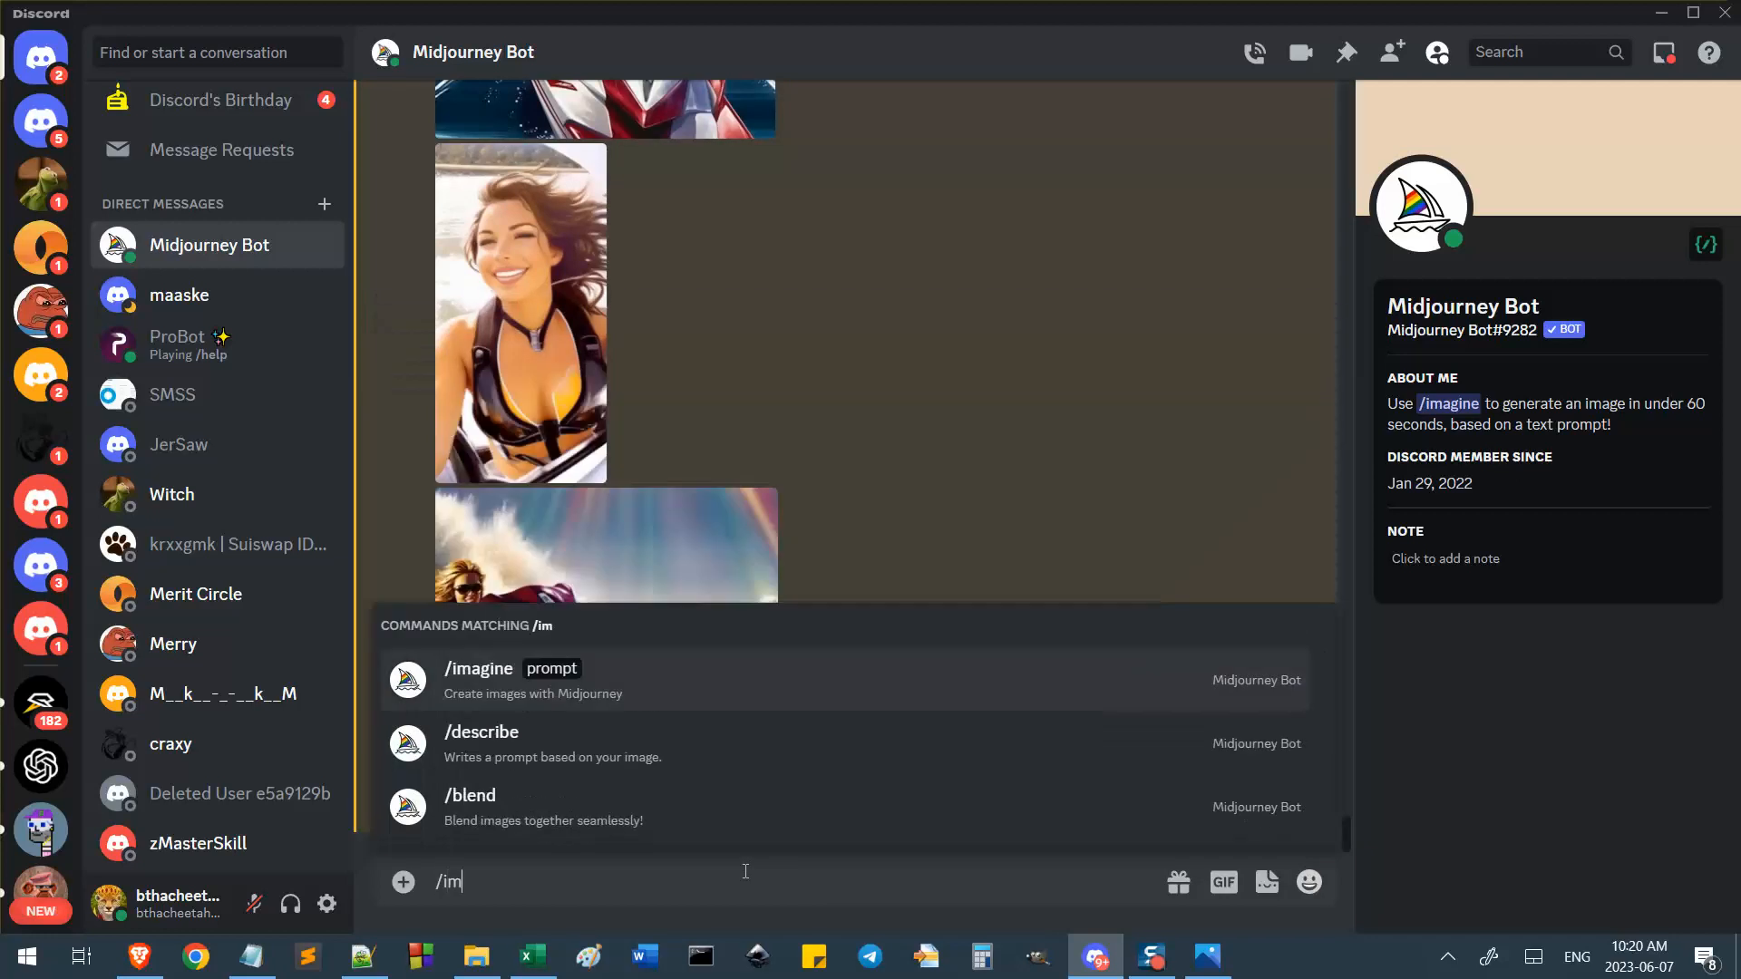
key(Tab)
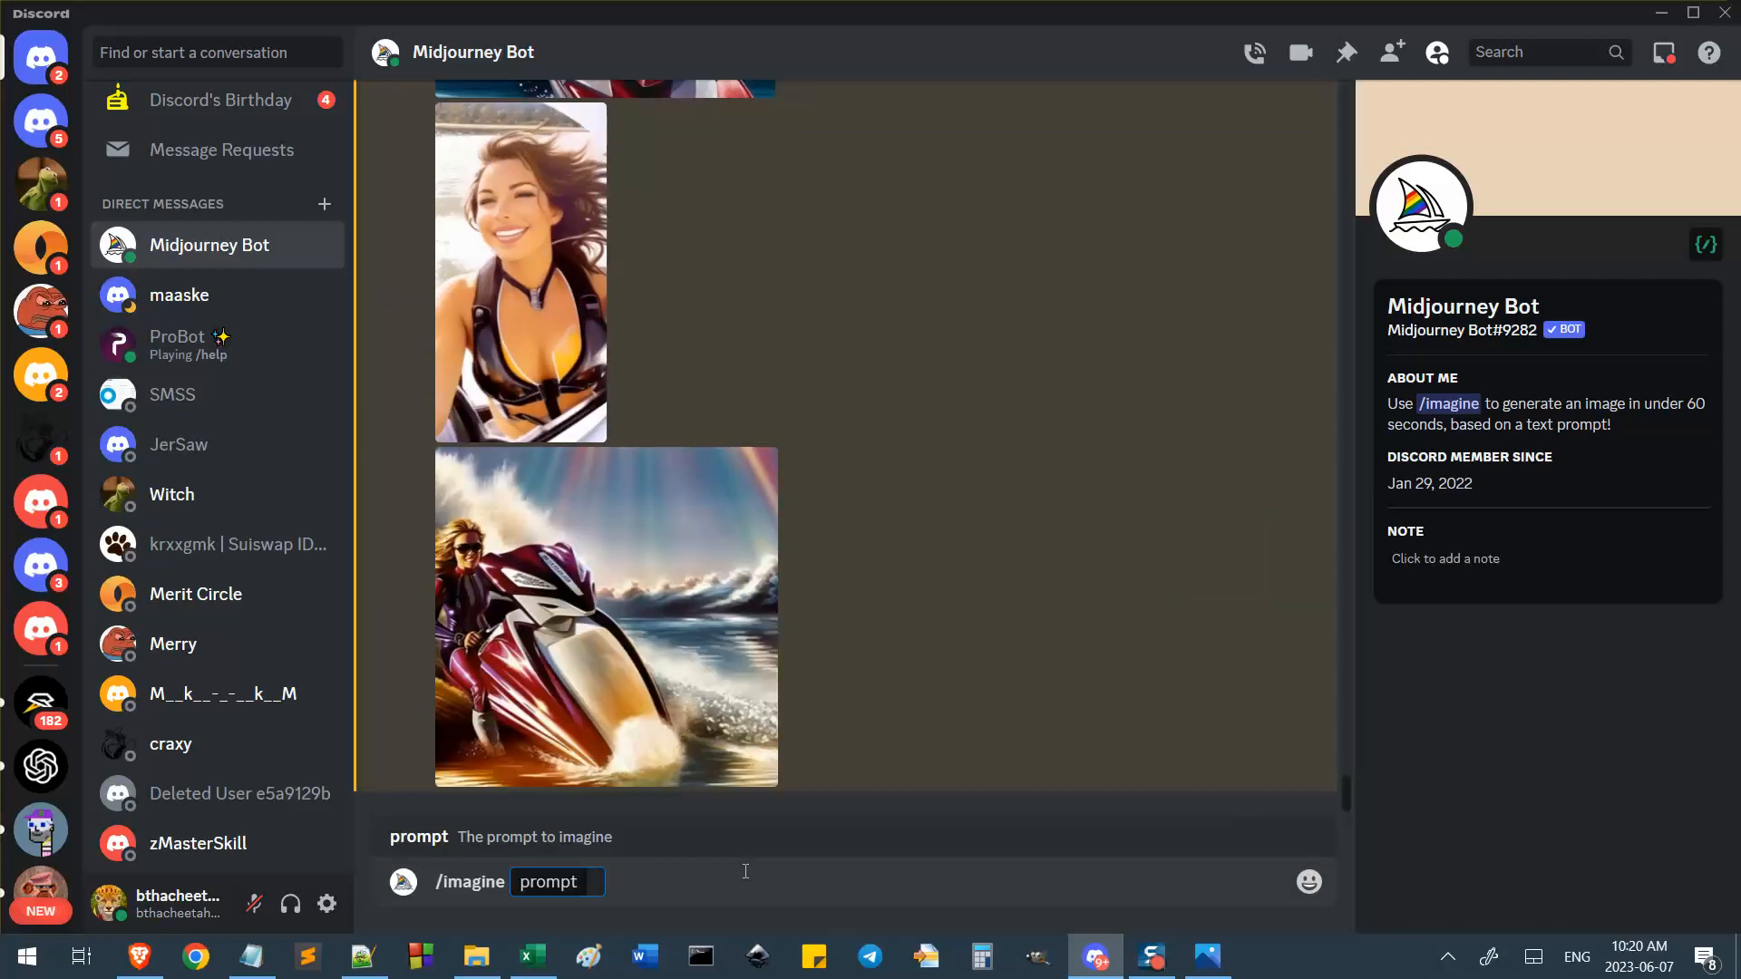
key(ctrl+v)
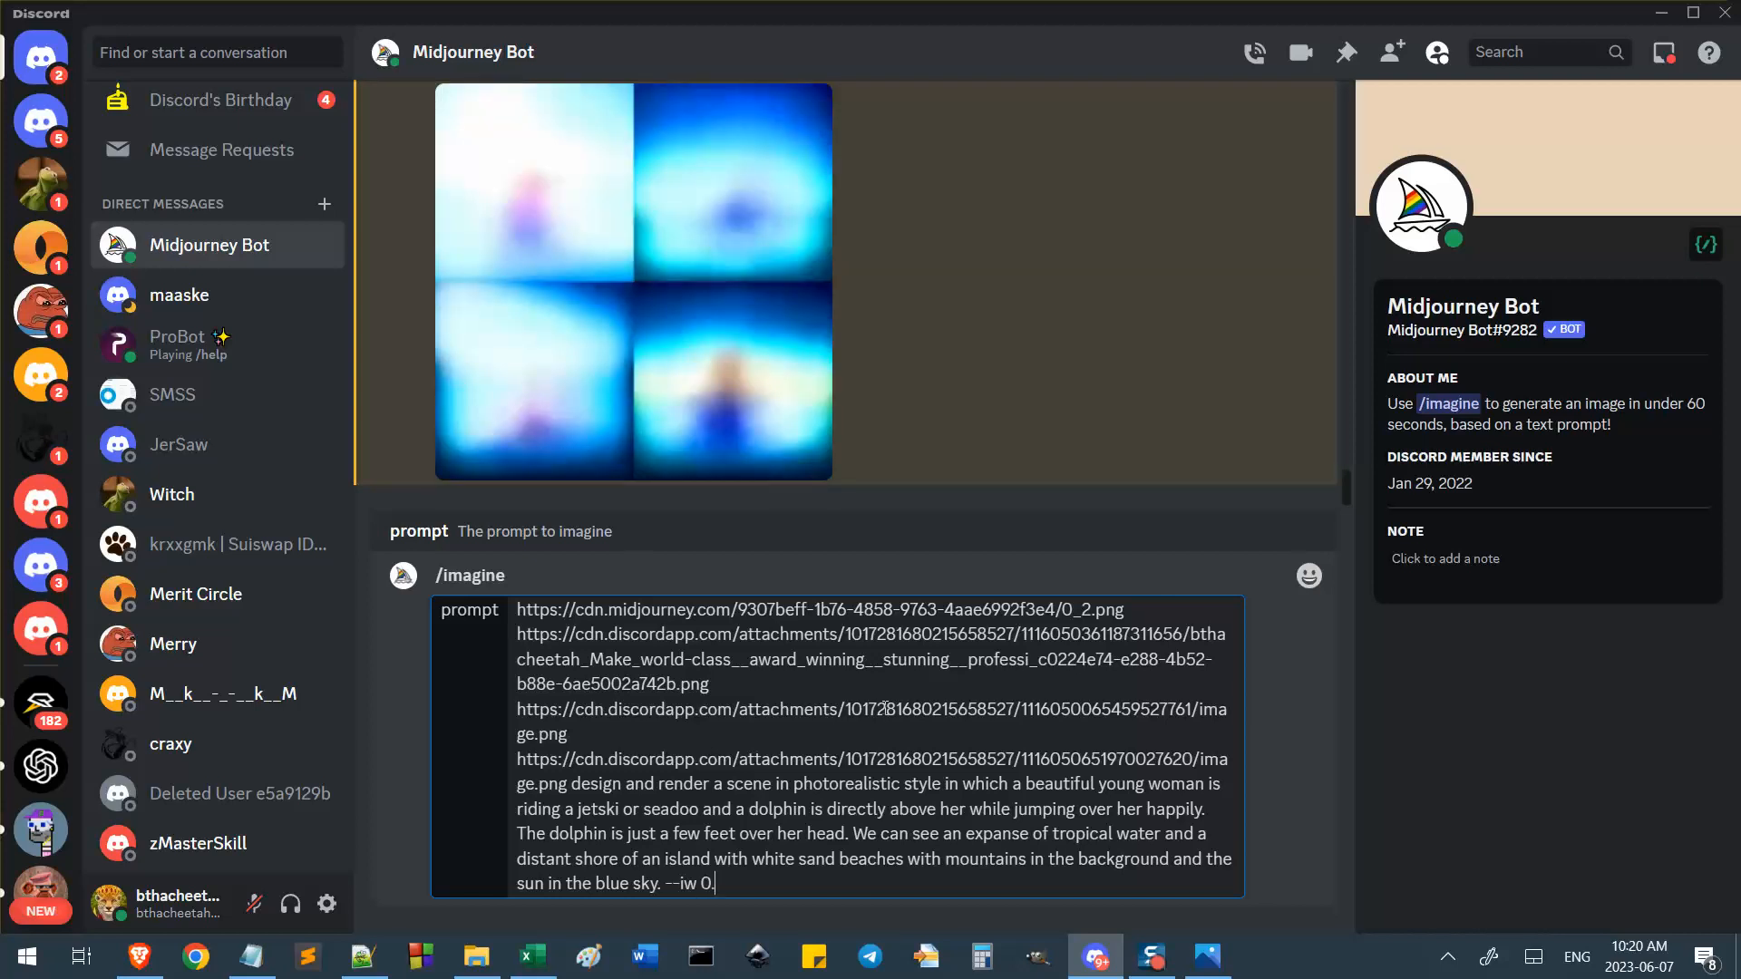
key(Return)
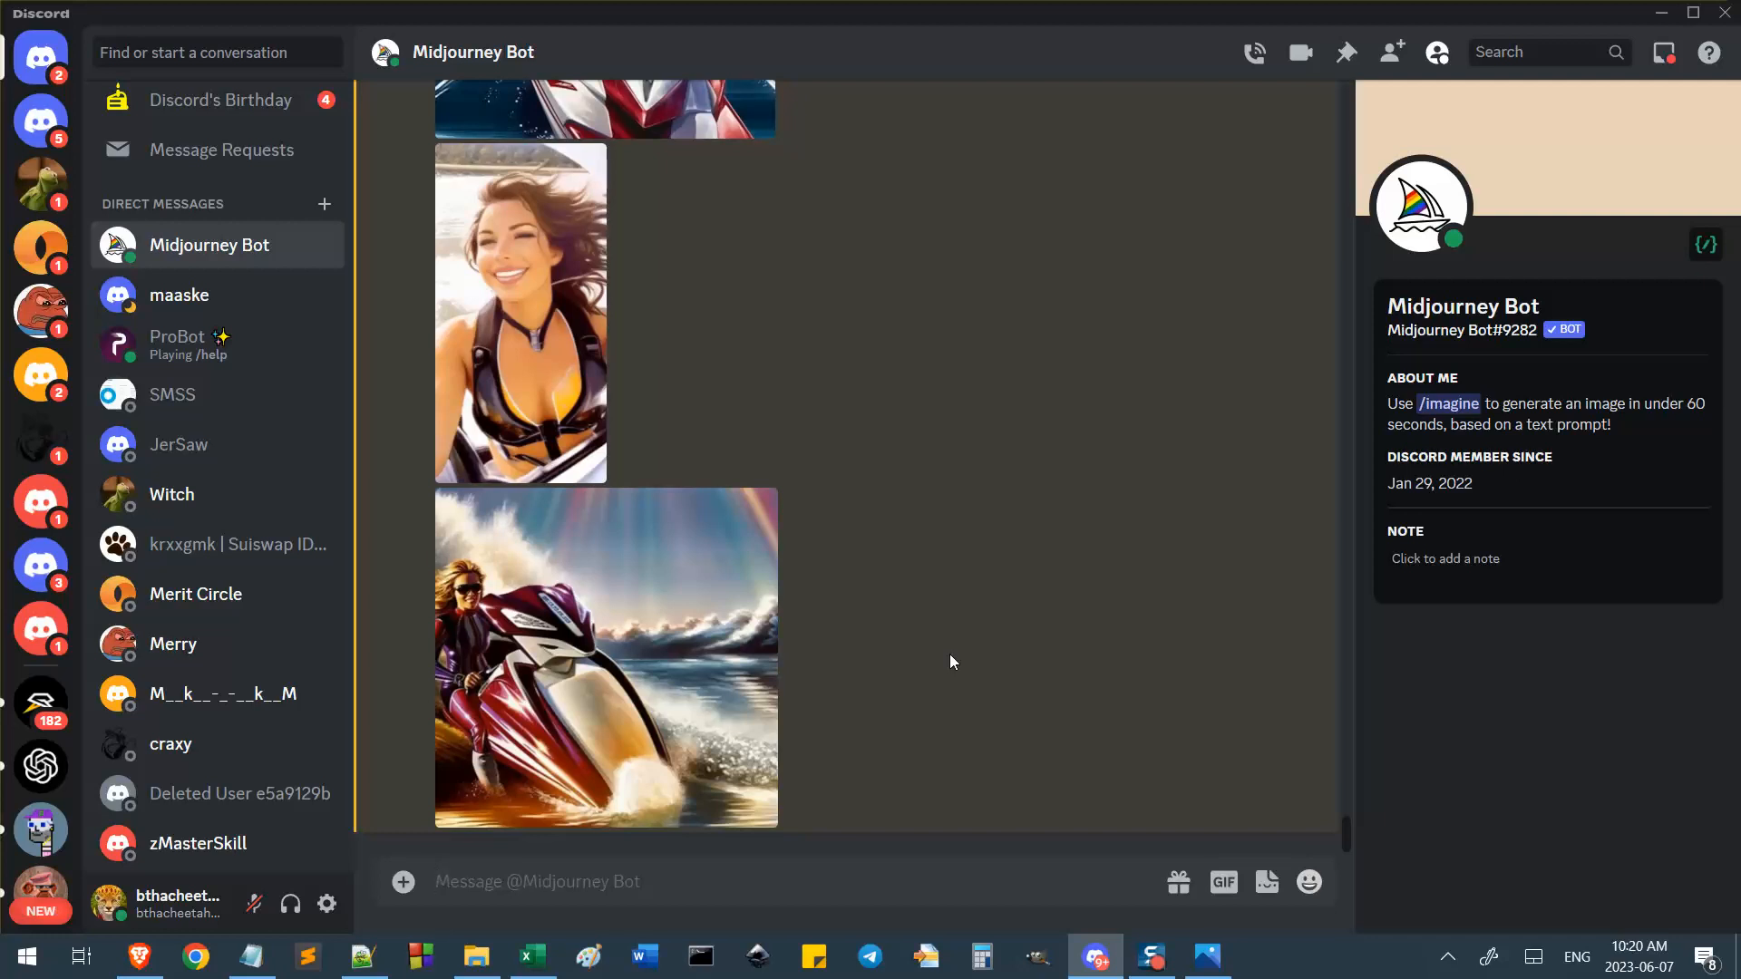
Examine the reference images shown under the --iw 0.5 request in the Midjourney Bot chat.
scroll(998, 678, up, 8)
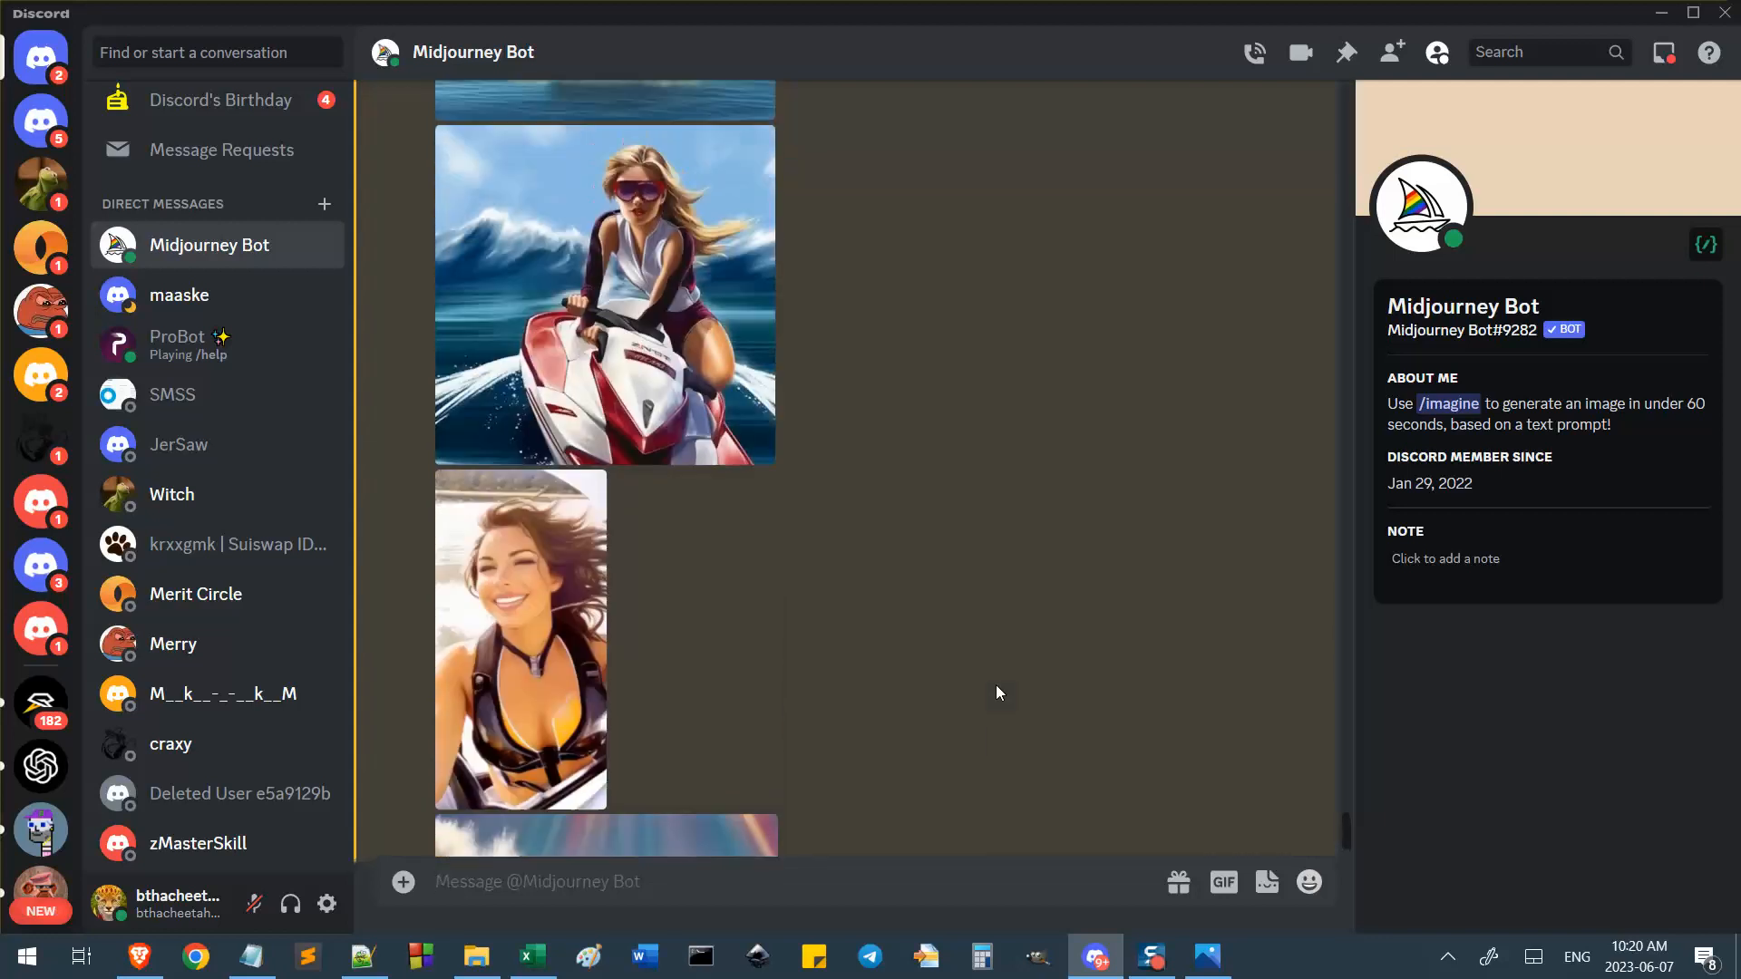
scroll(996, 694, up, 2)
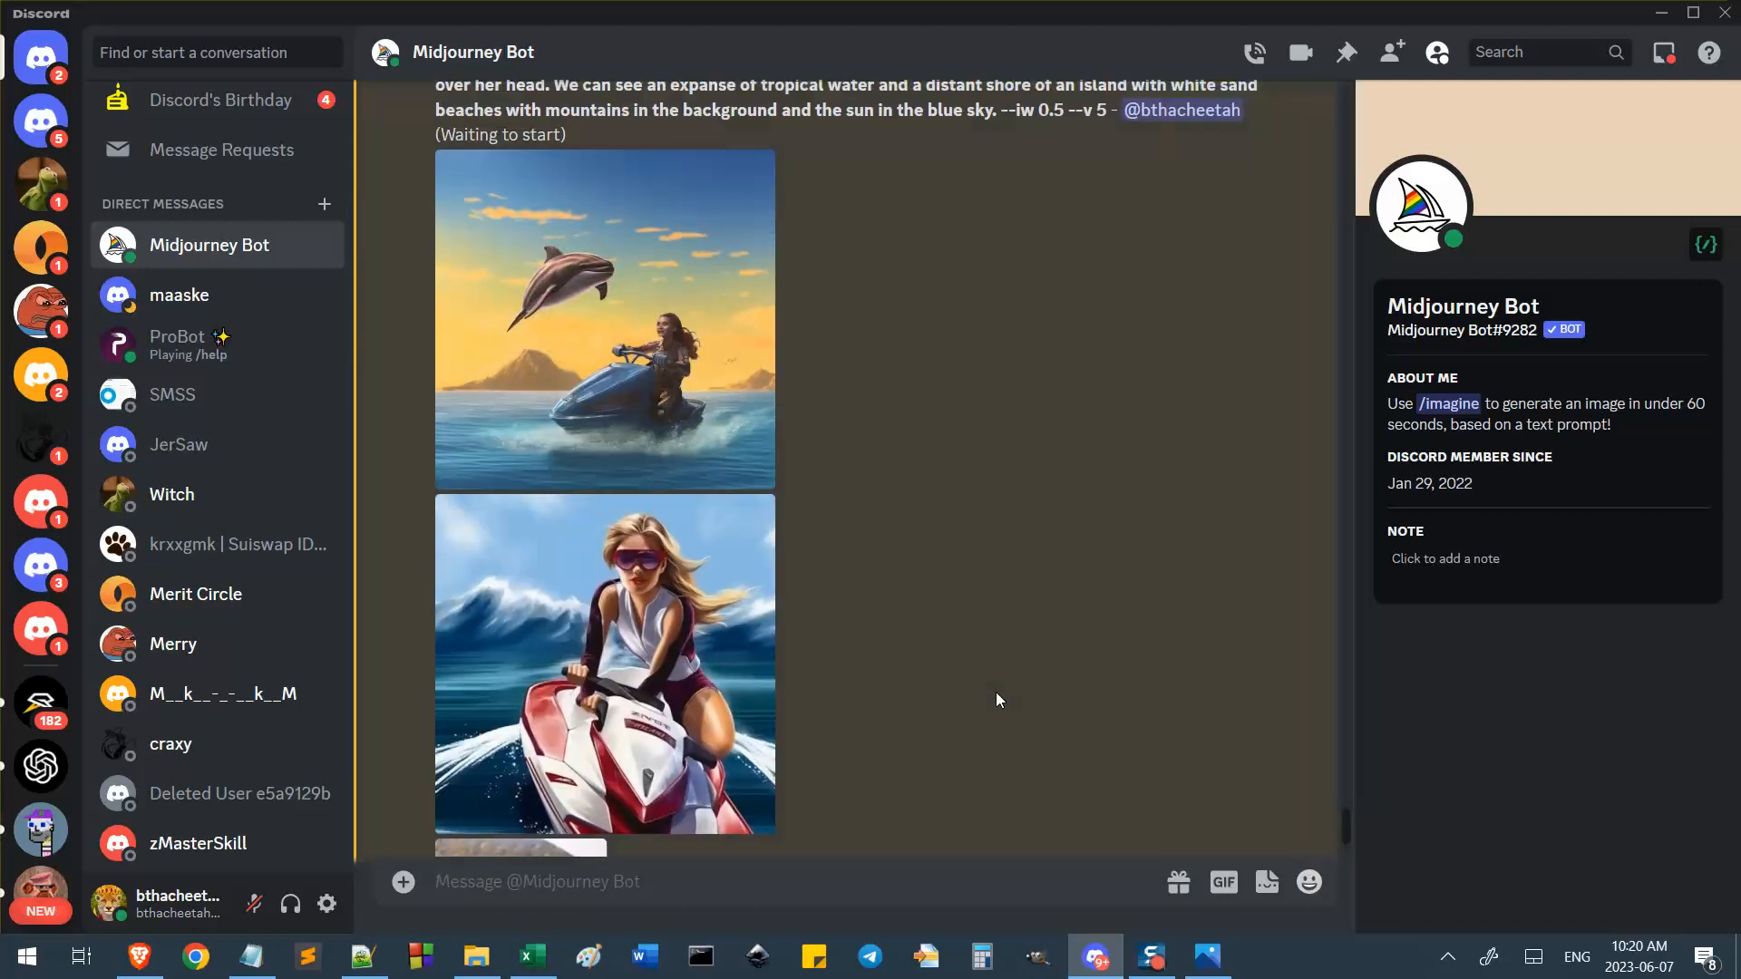
scroll(683, 434, down, 3)
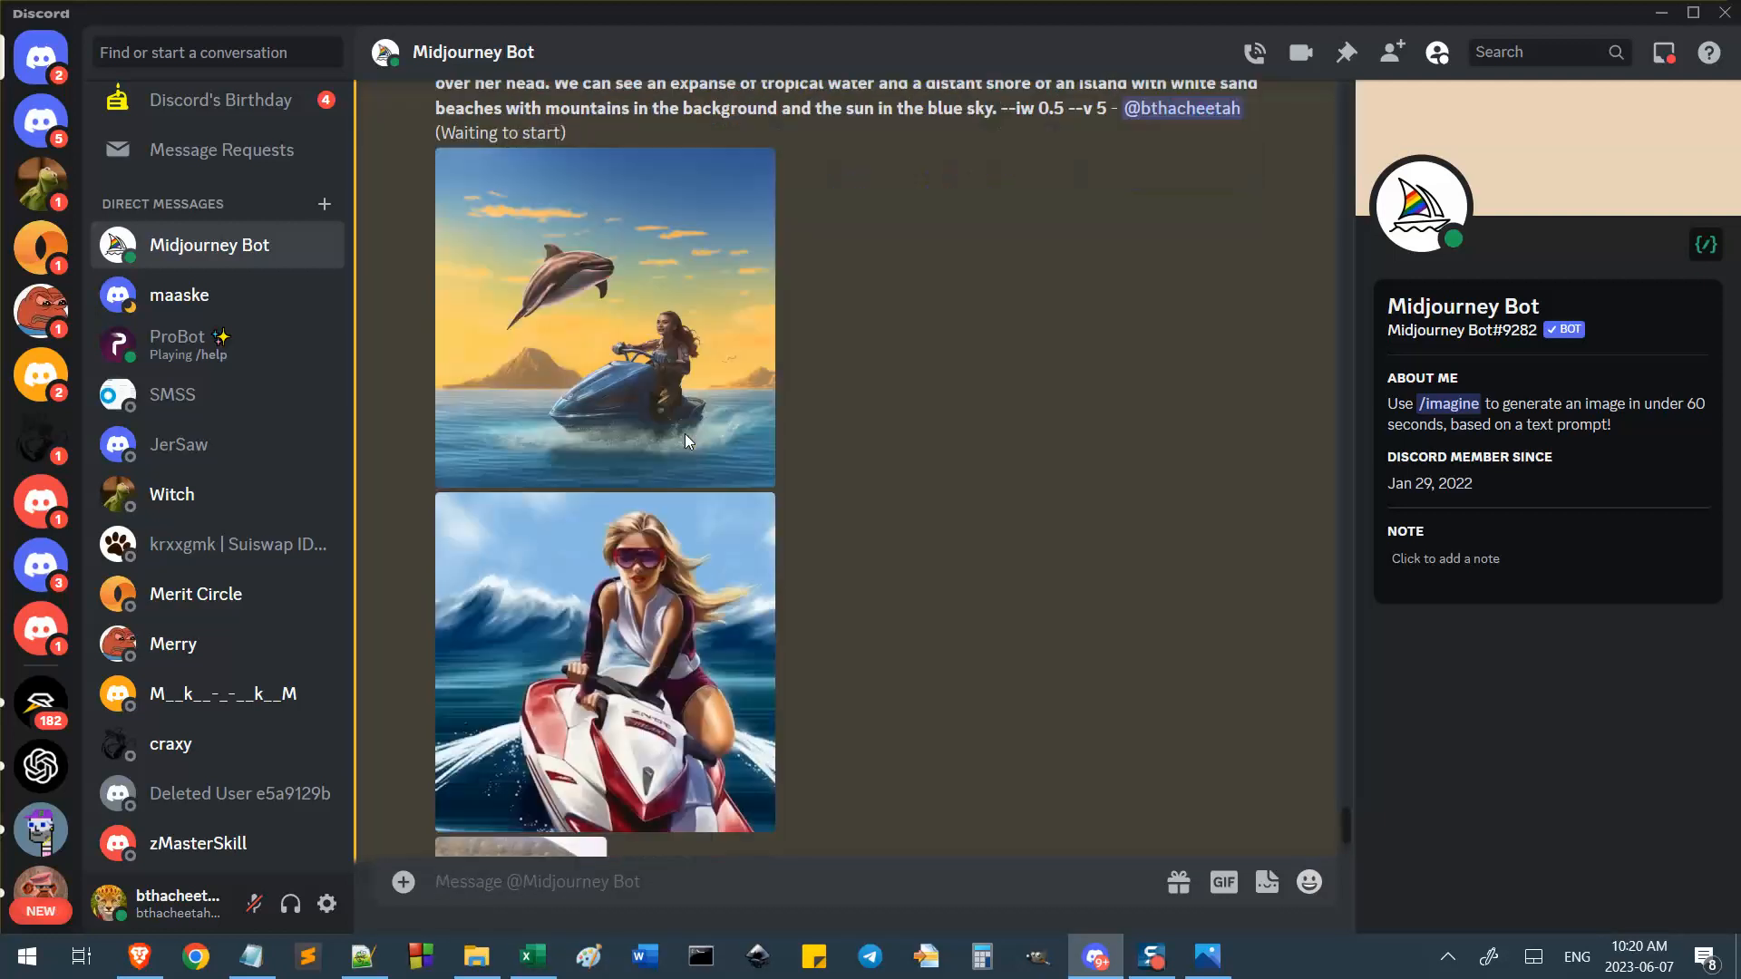
scroll(668, 458, up, 3)
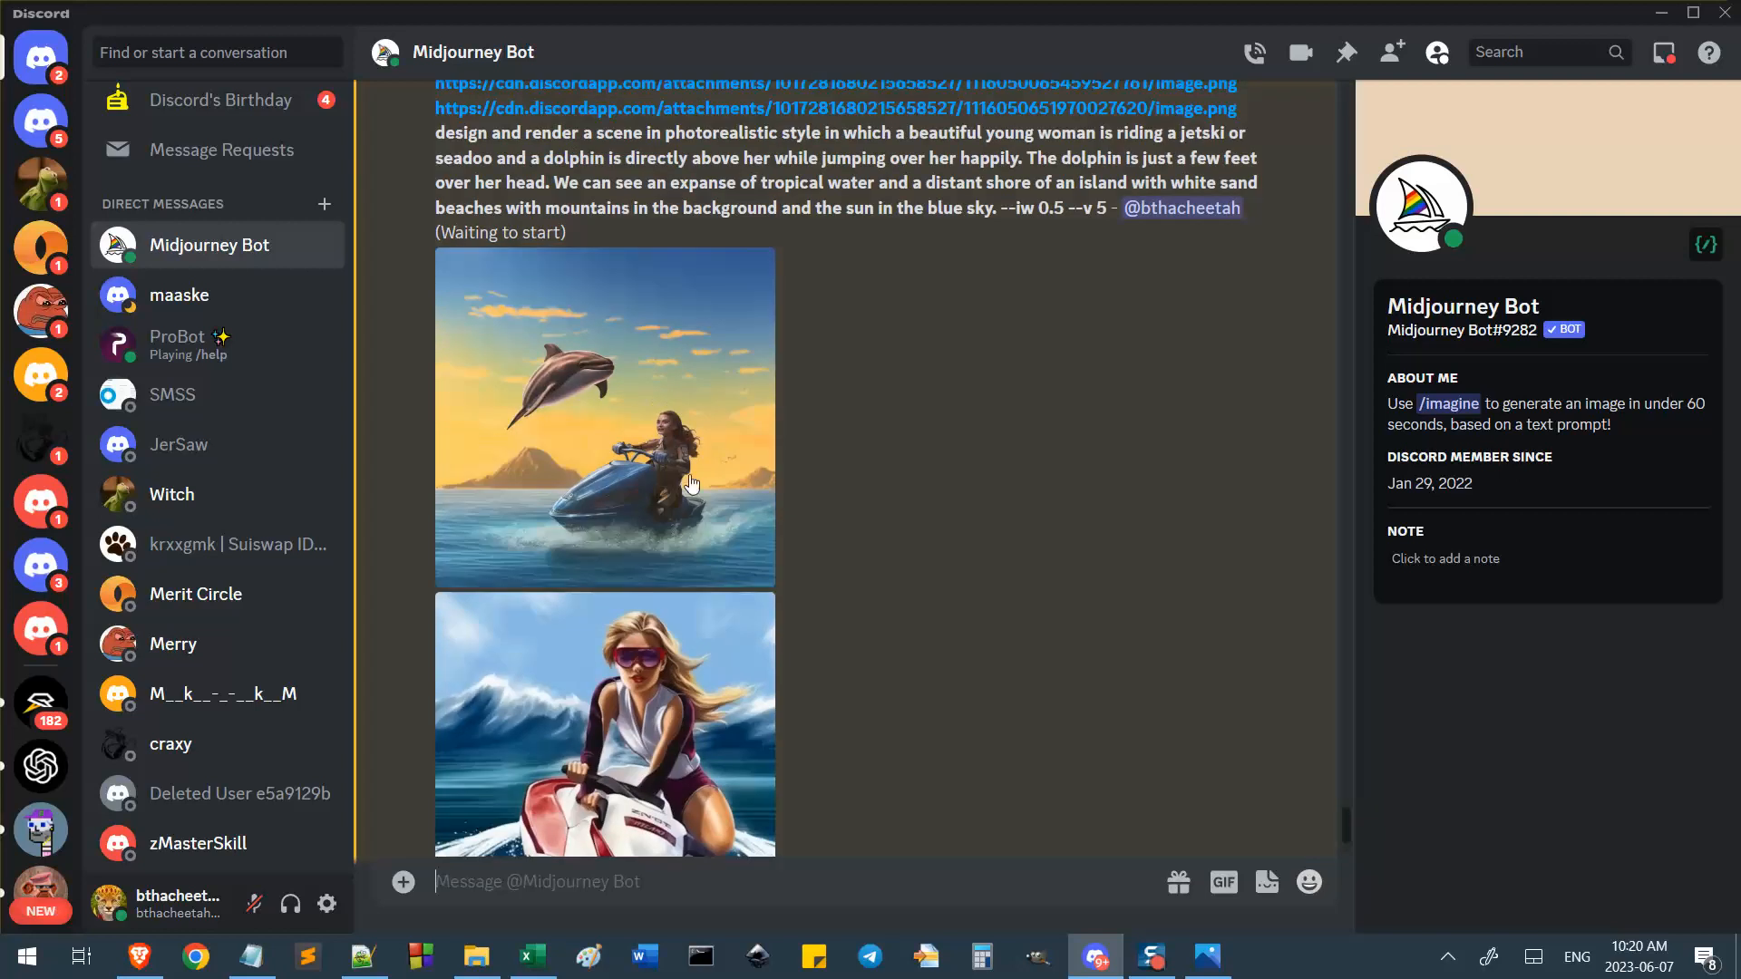
scroll(671, 454, down, 2)
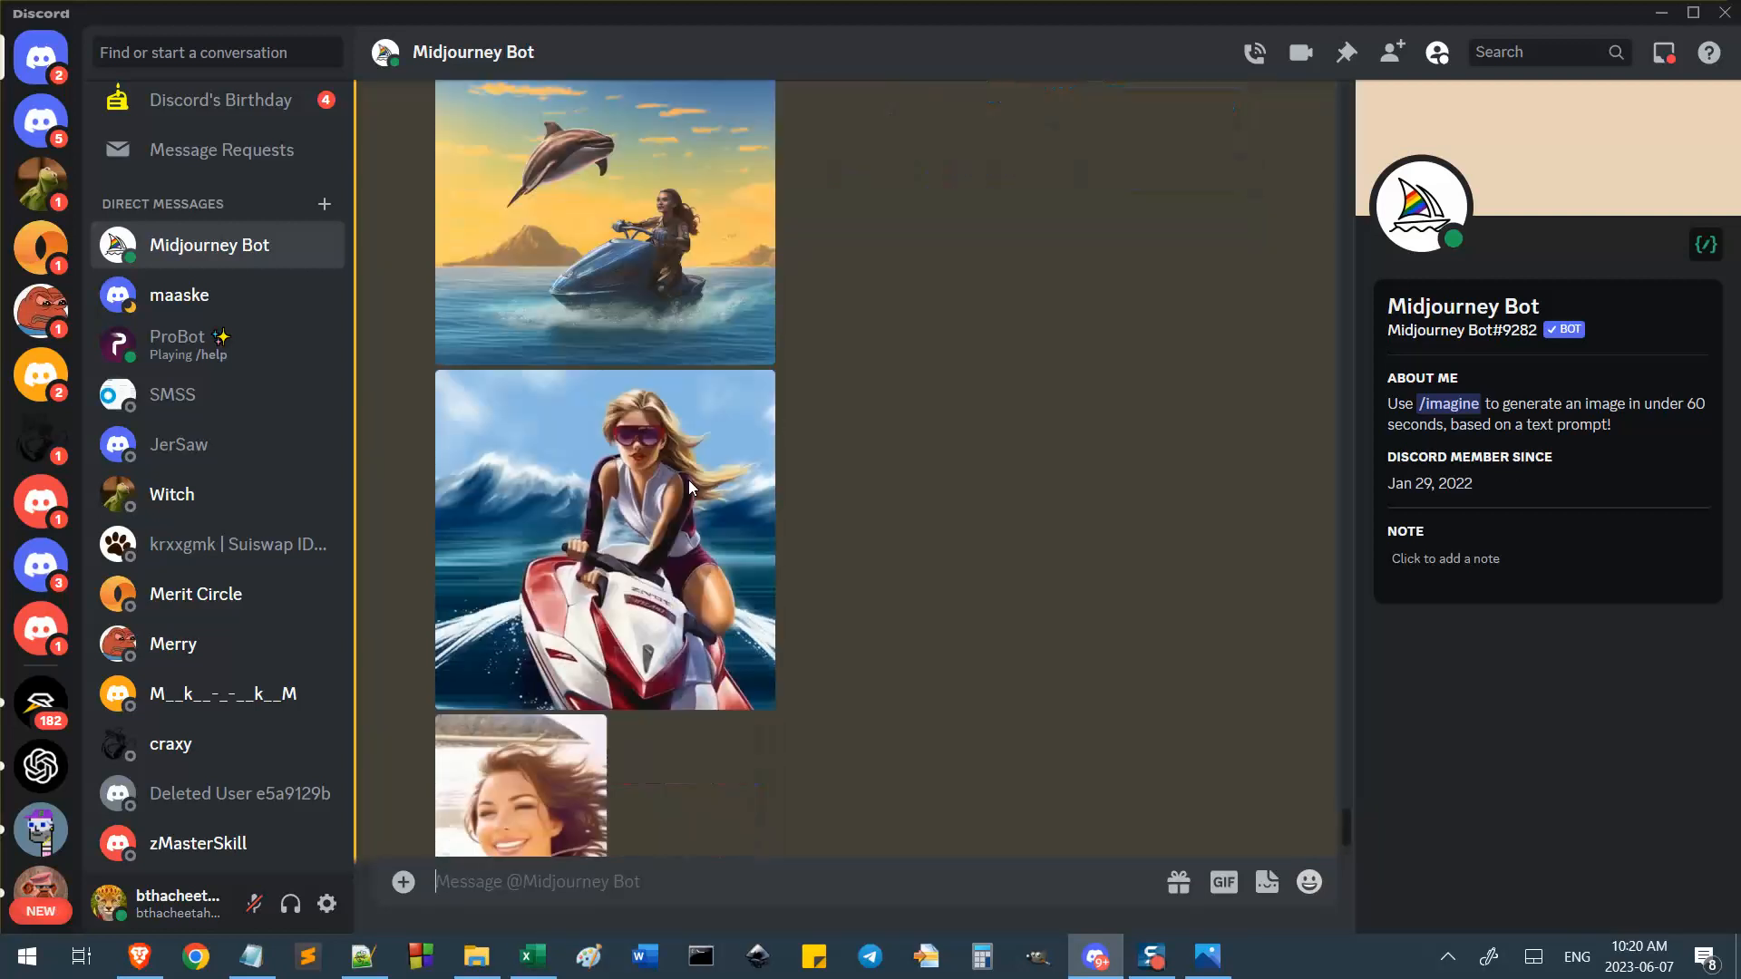
Compare the reference images under the request without an image weight with the generated --iw 1 jetski grid.
scroll(738, 475, up, 6)
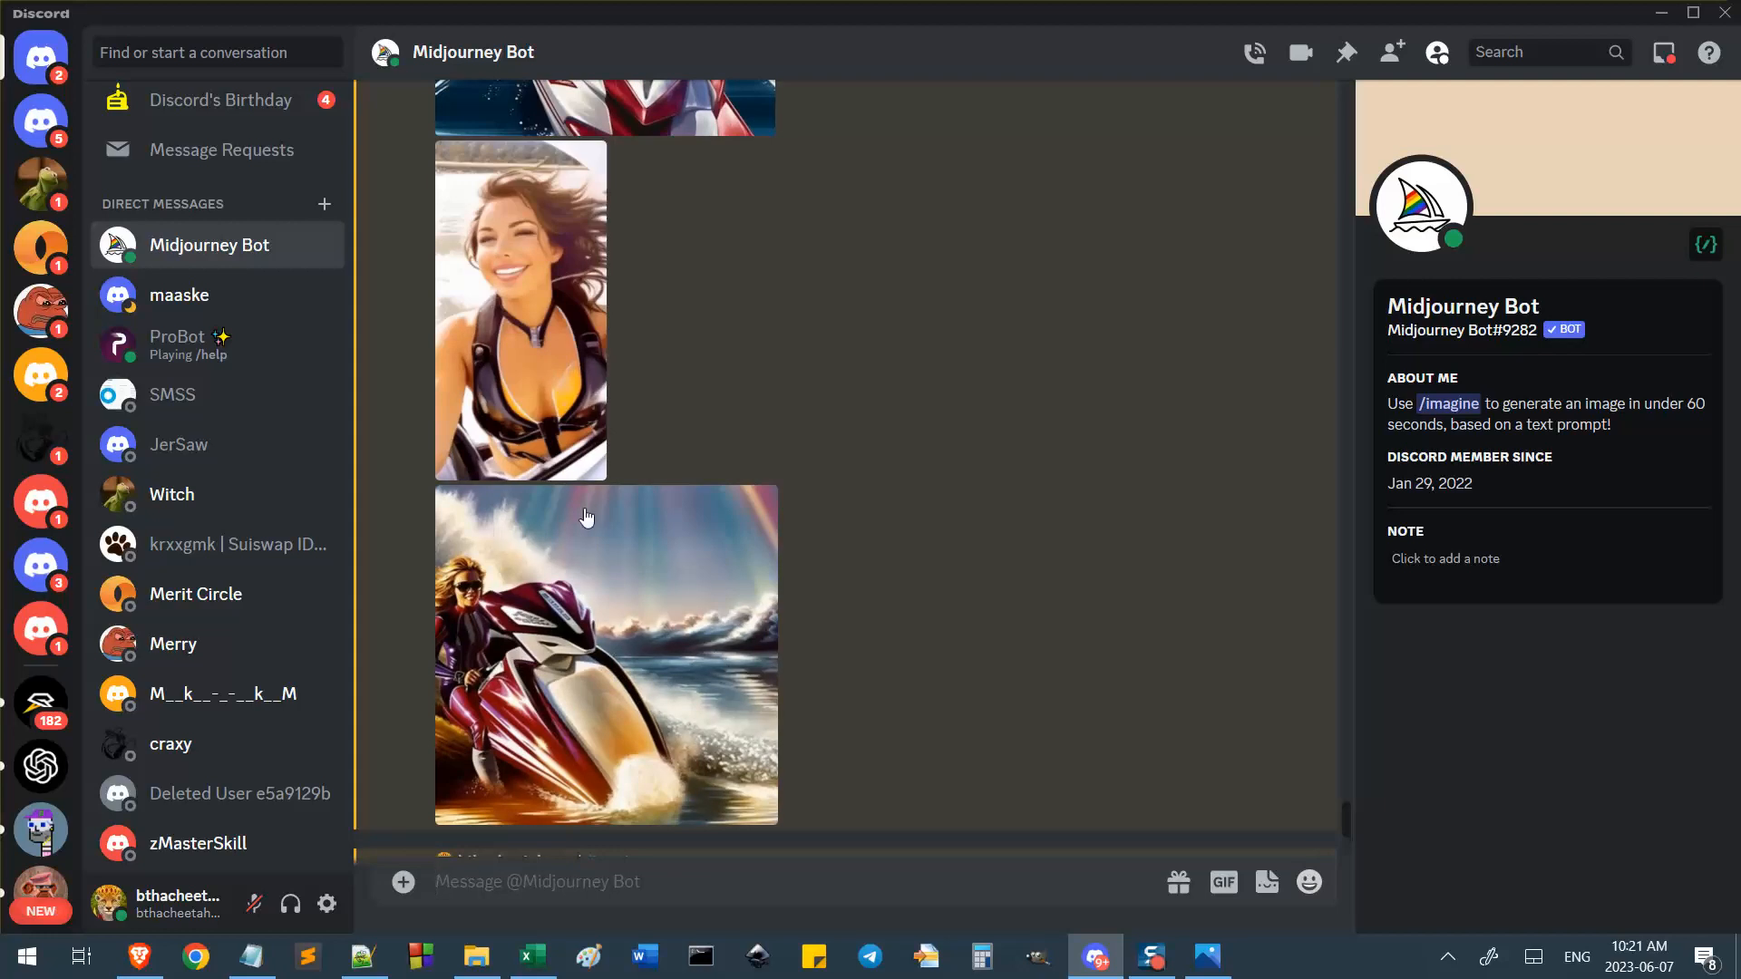
scroll(680, 521, up, 3)
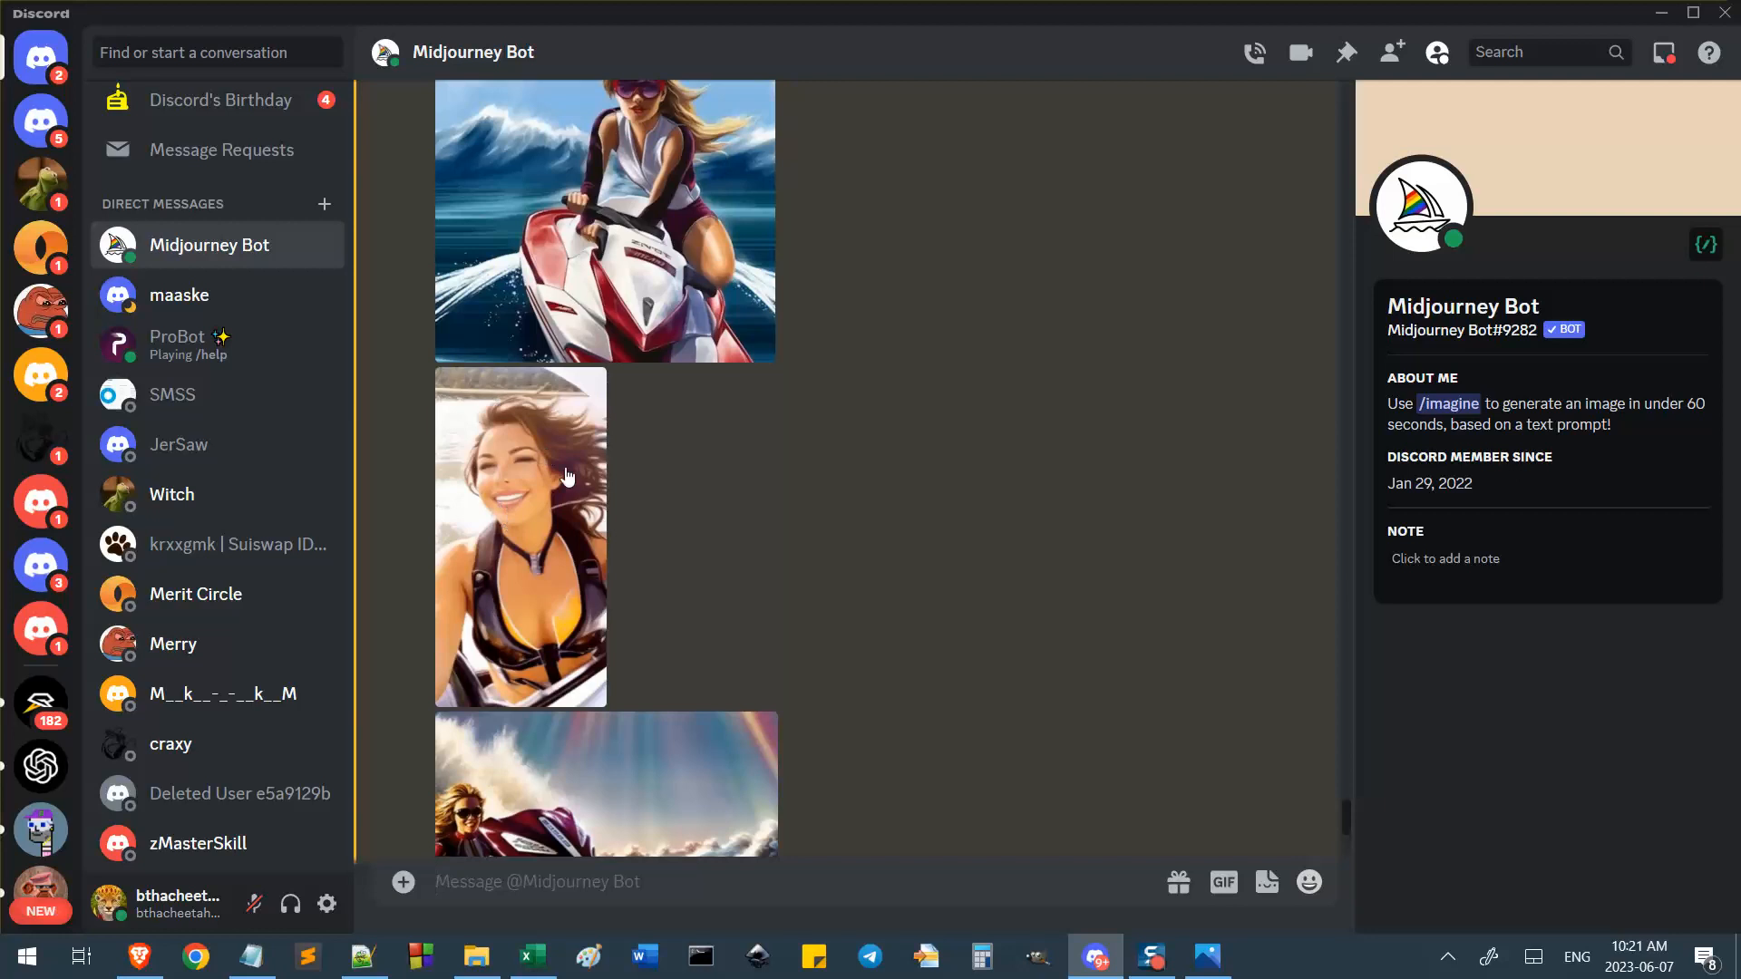
scroll(544, 518, up, 5)
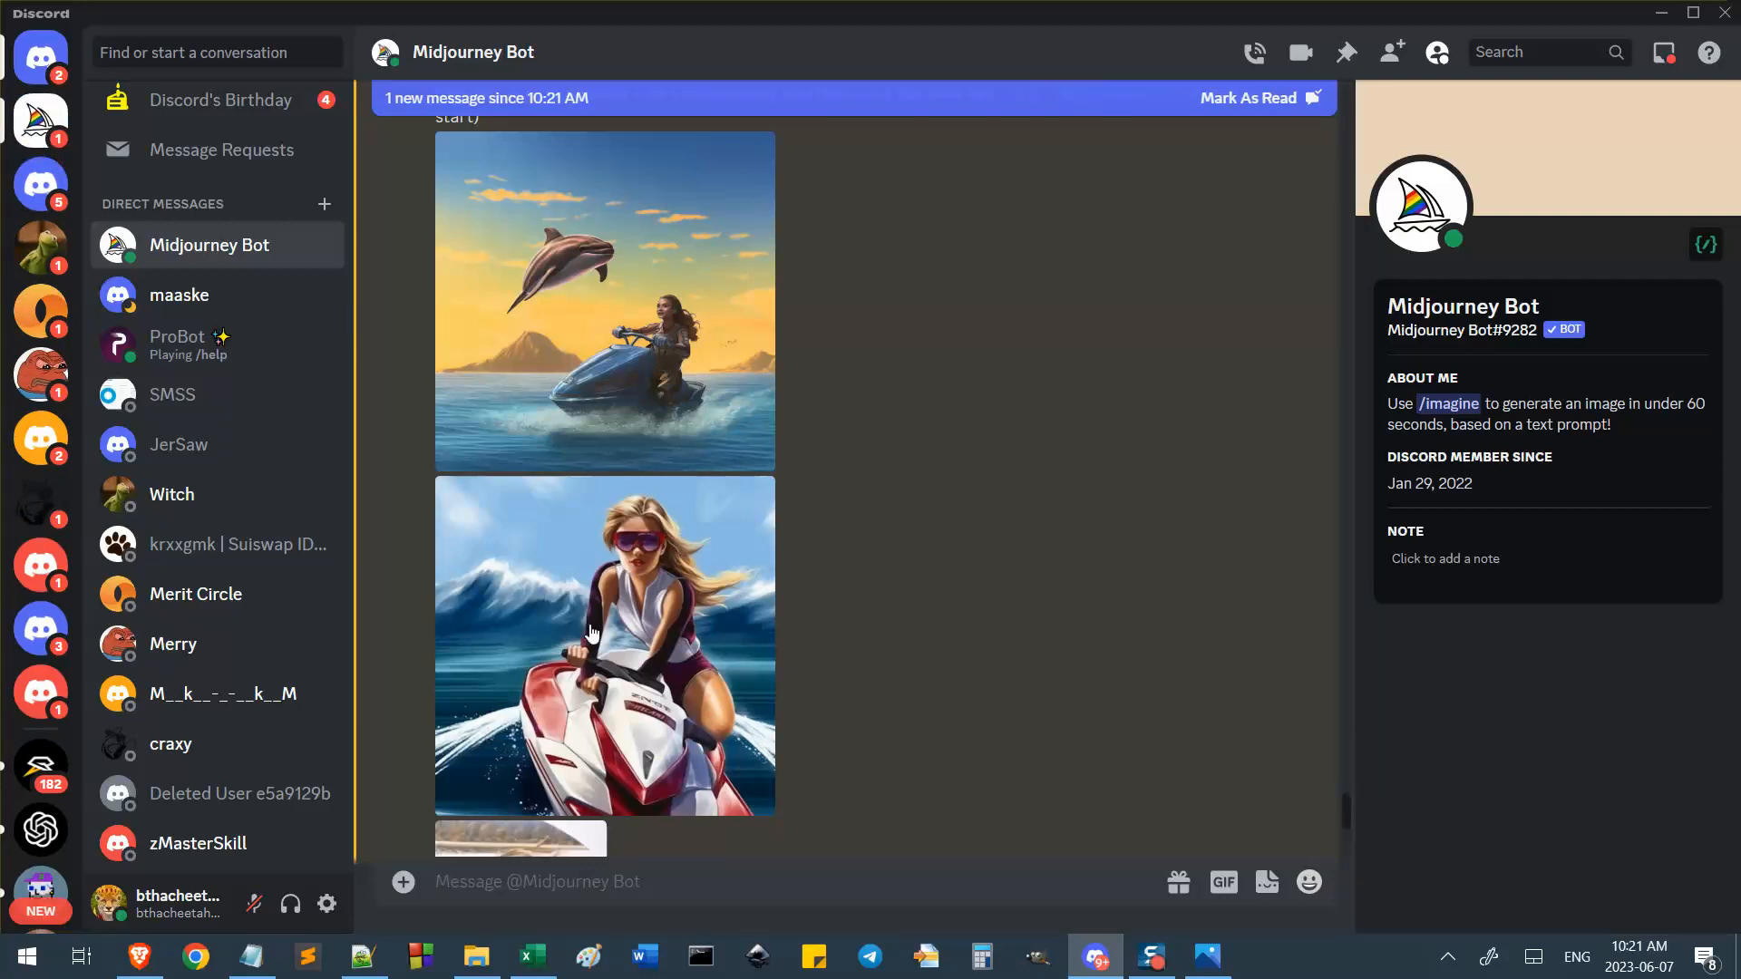
scroll(633, 430, up, 2)
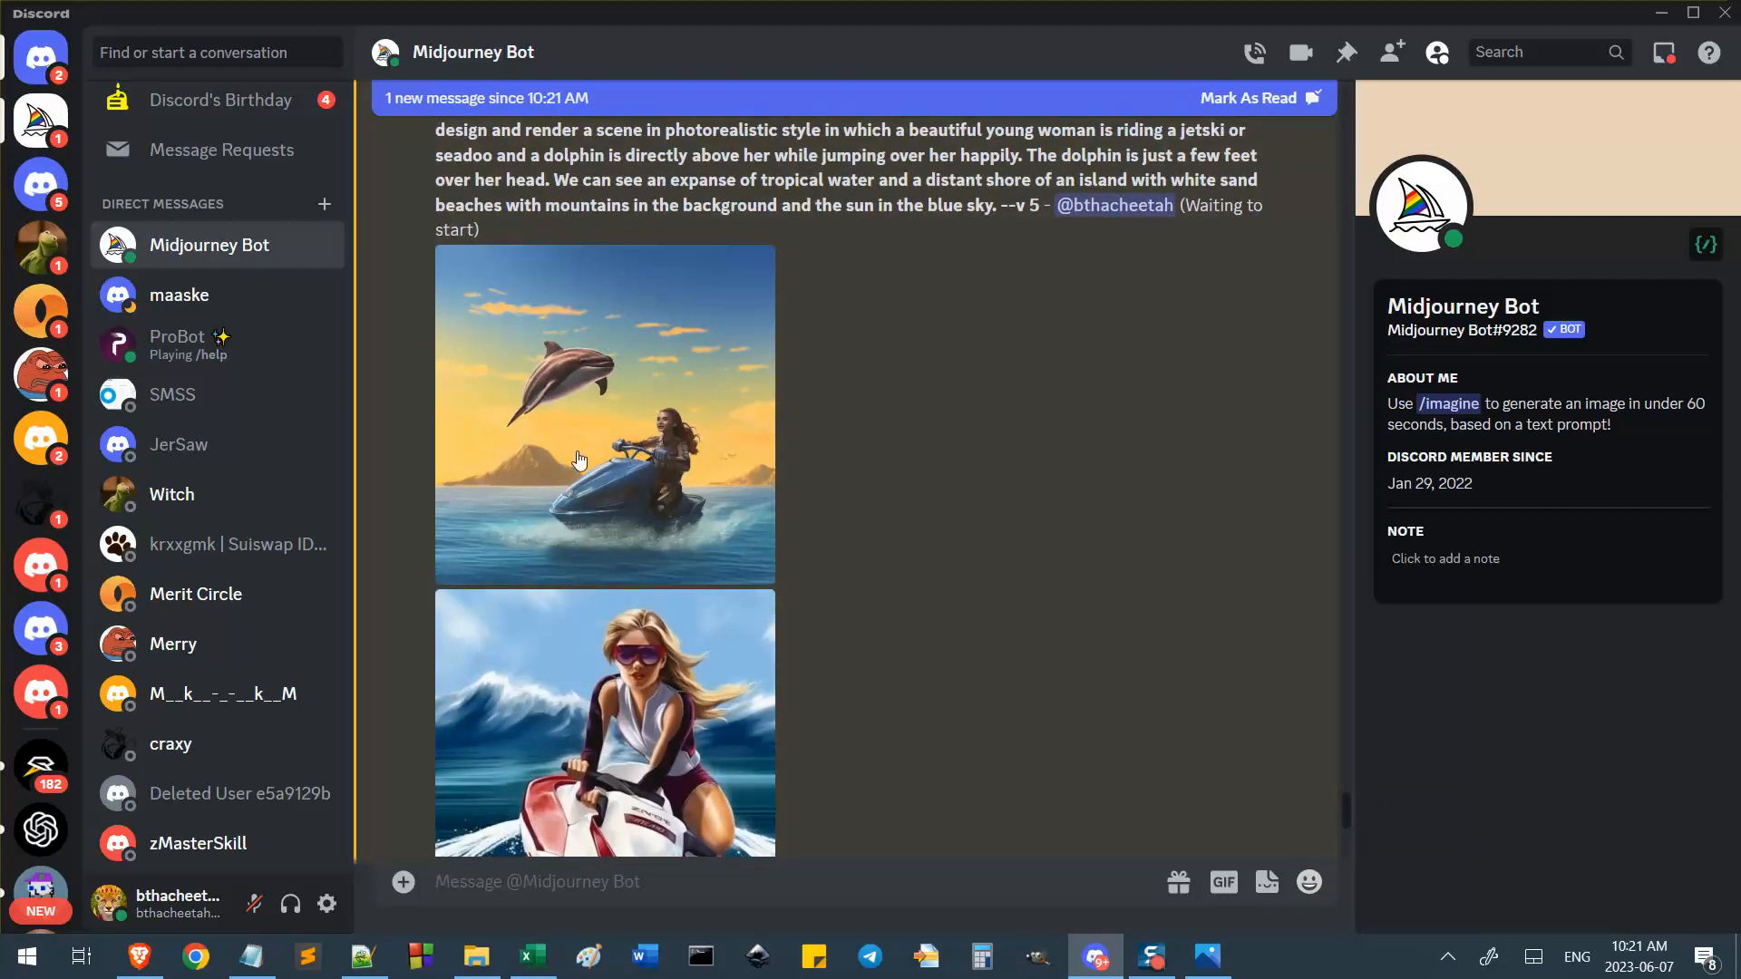
scroll(718, 669, down, 3)
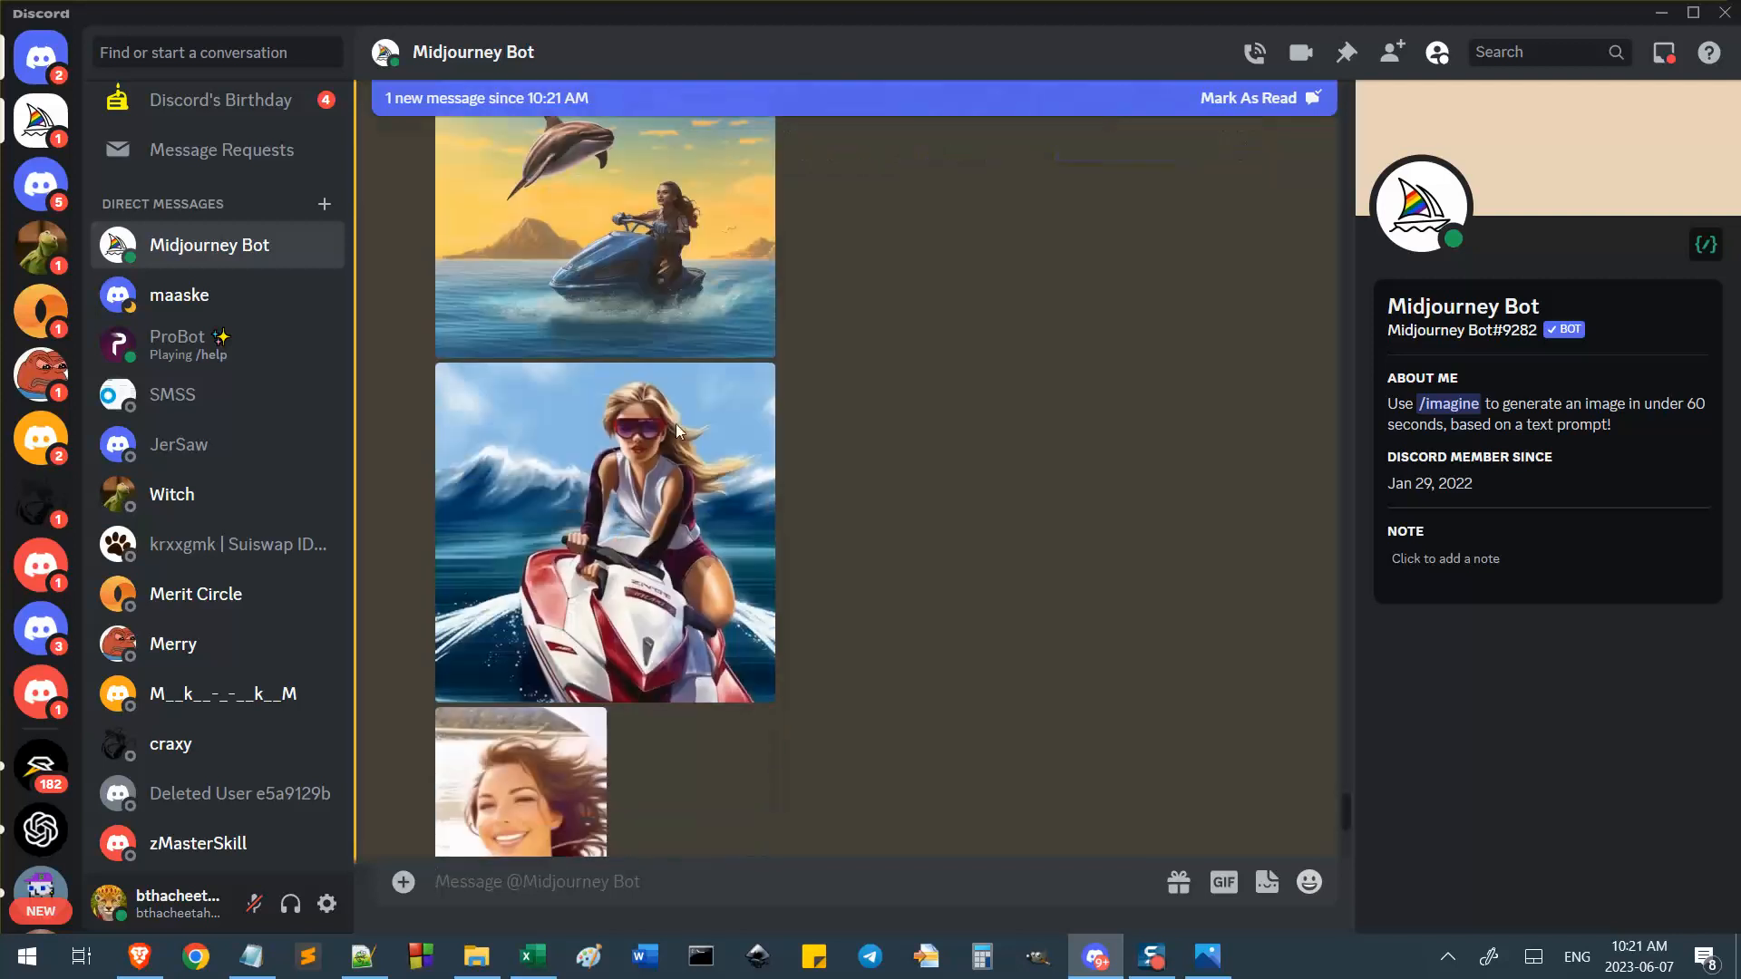
scroll(668, 494, down, 9)
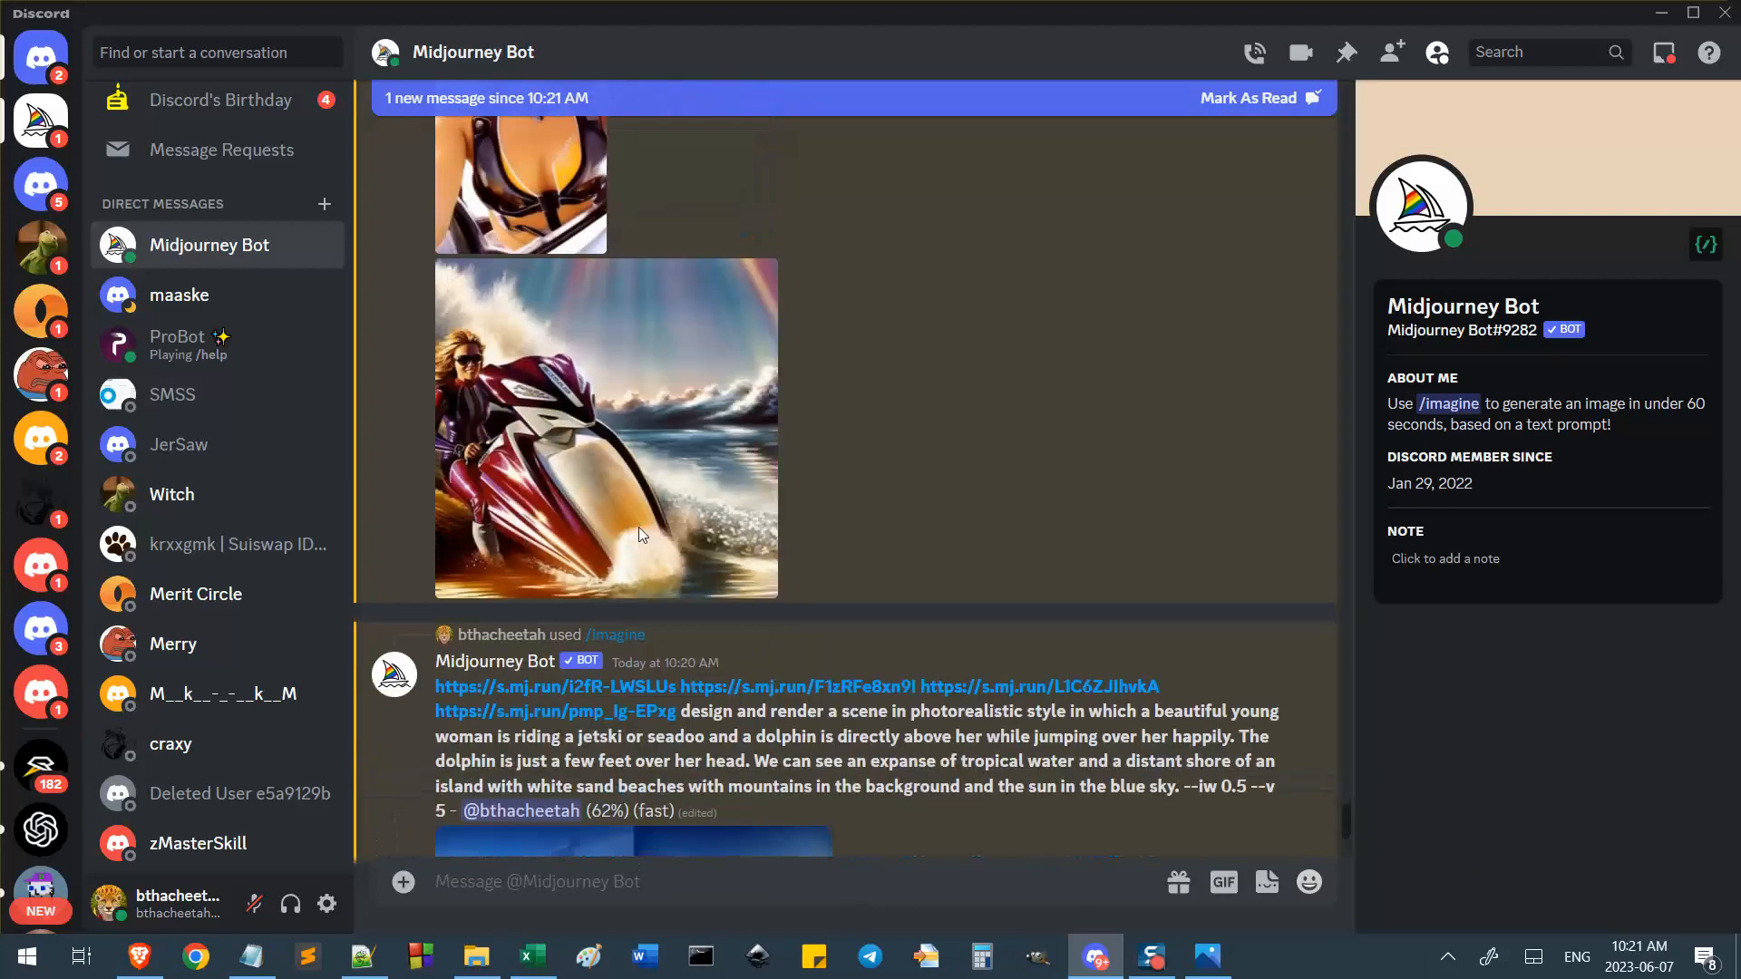
scroll(639, 526, up, 5)
scroll(776, 569, down, 5)
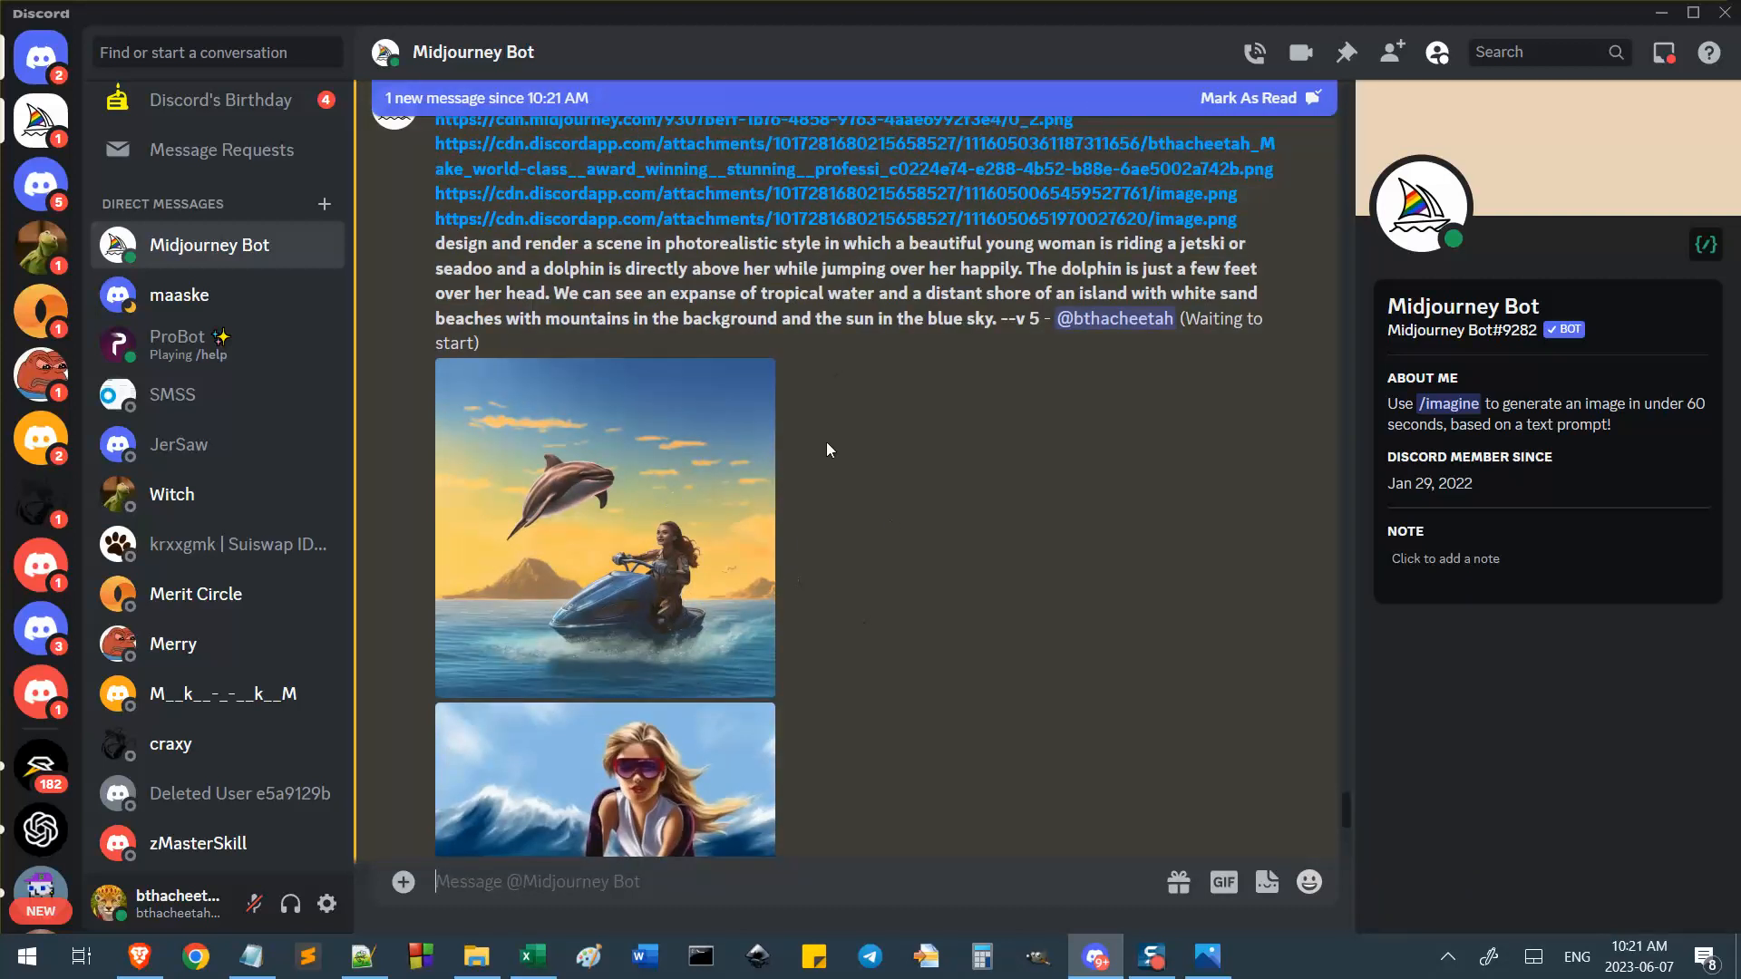
scroll(821, 462, up, 2)
scroll(705, 682, down, 6)
scroll(716, 672, up, 9)
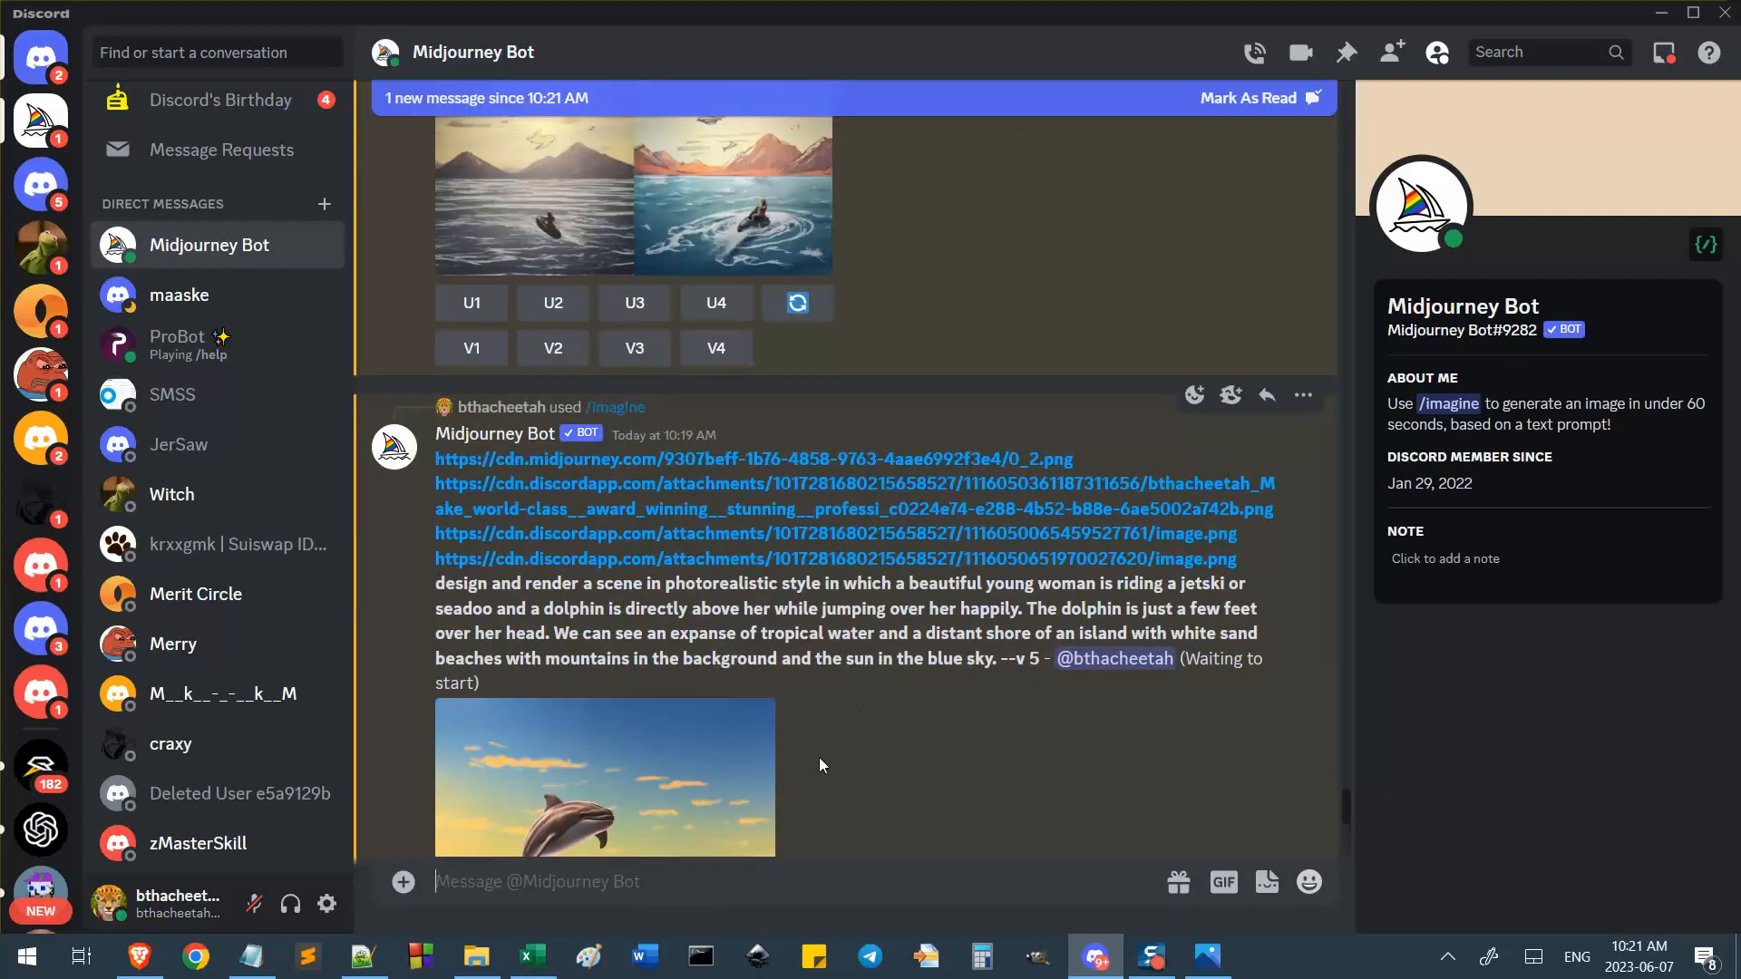
scroll(831, 642, down, 2)
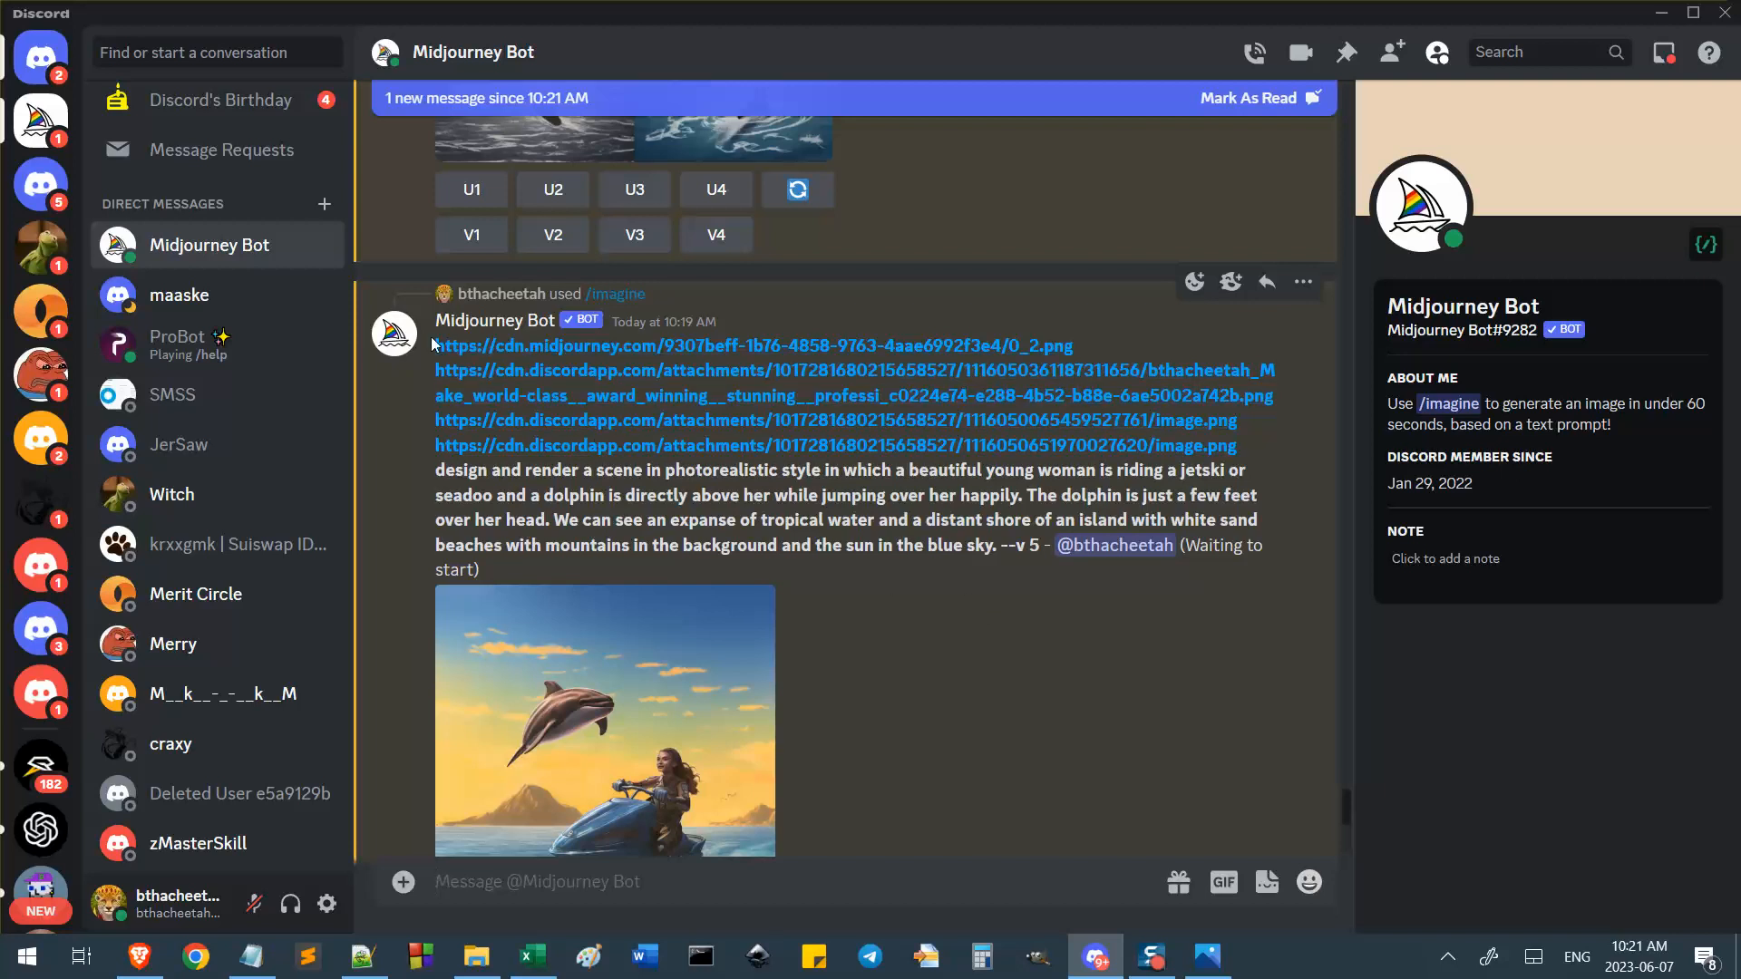
scroll(1027, 693, down, 10)
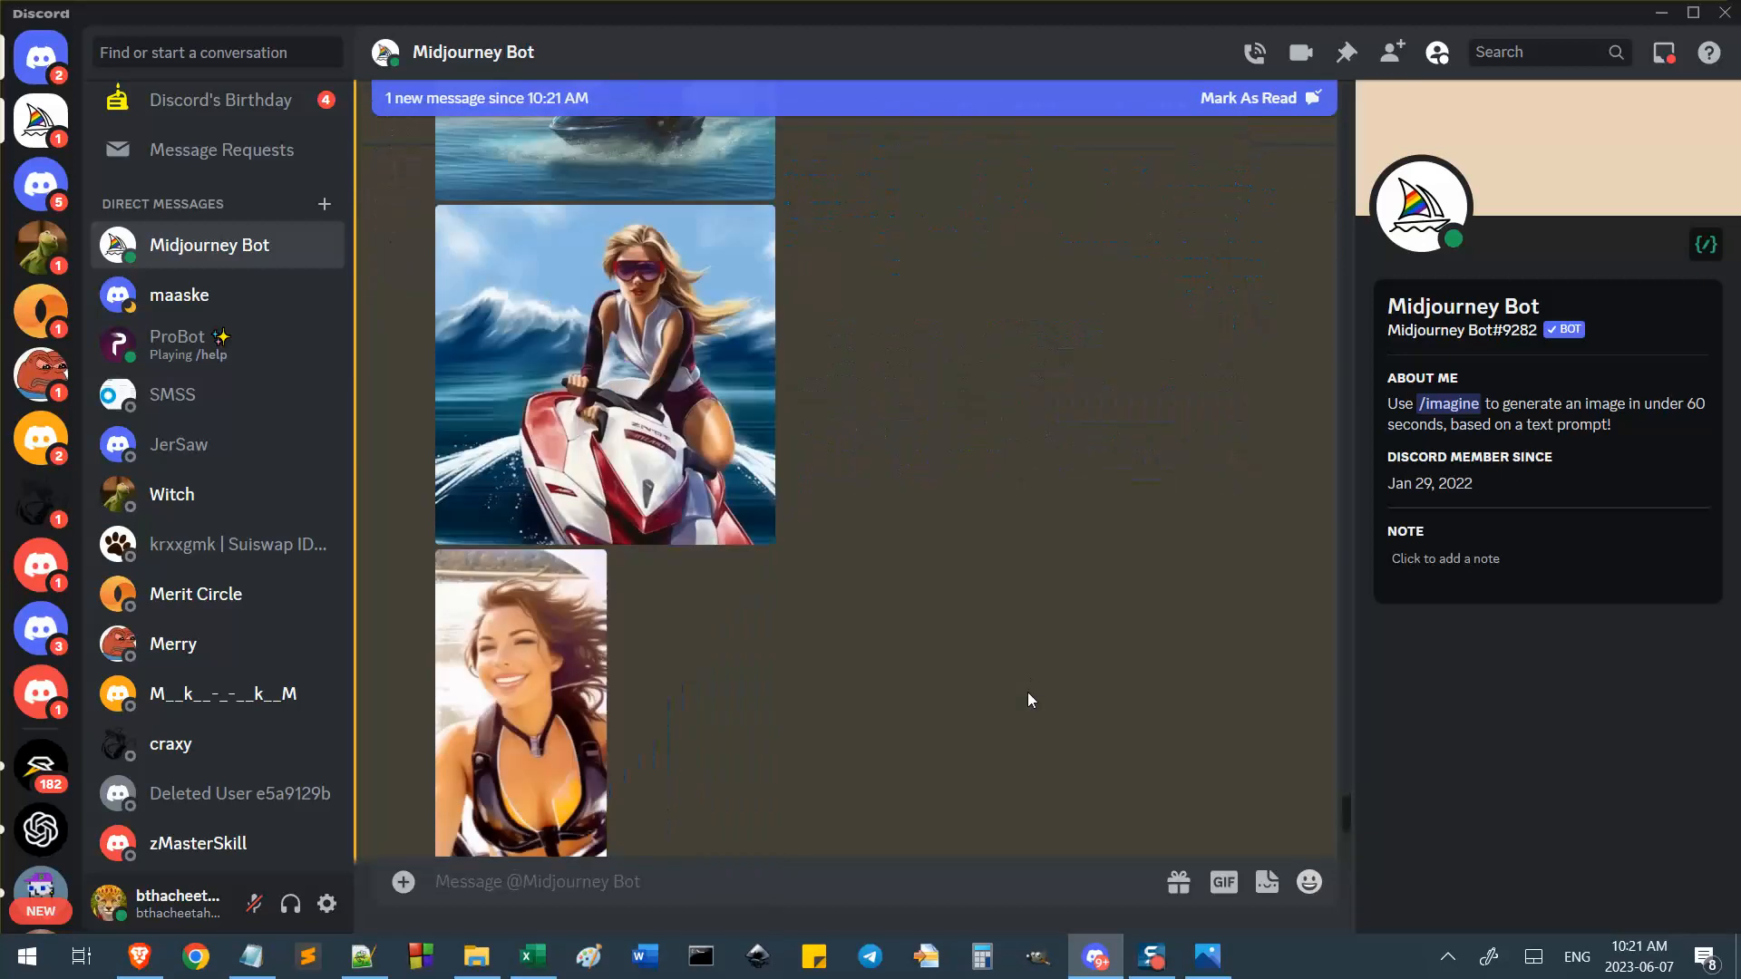
scroll(1026, 693, down, 5)
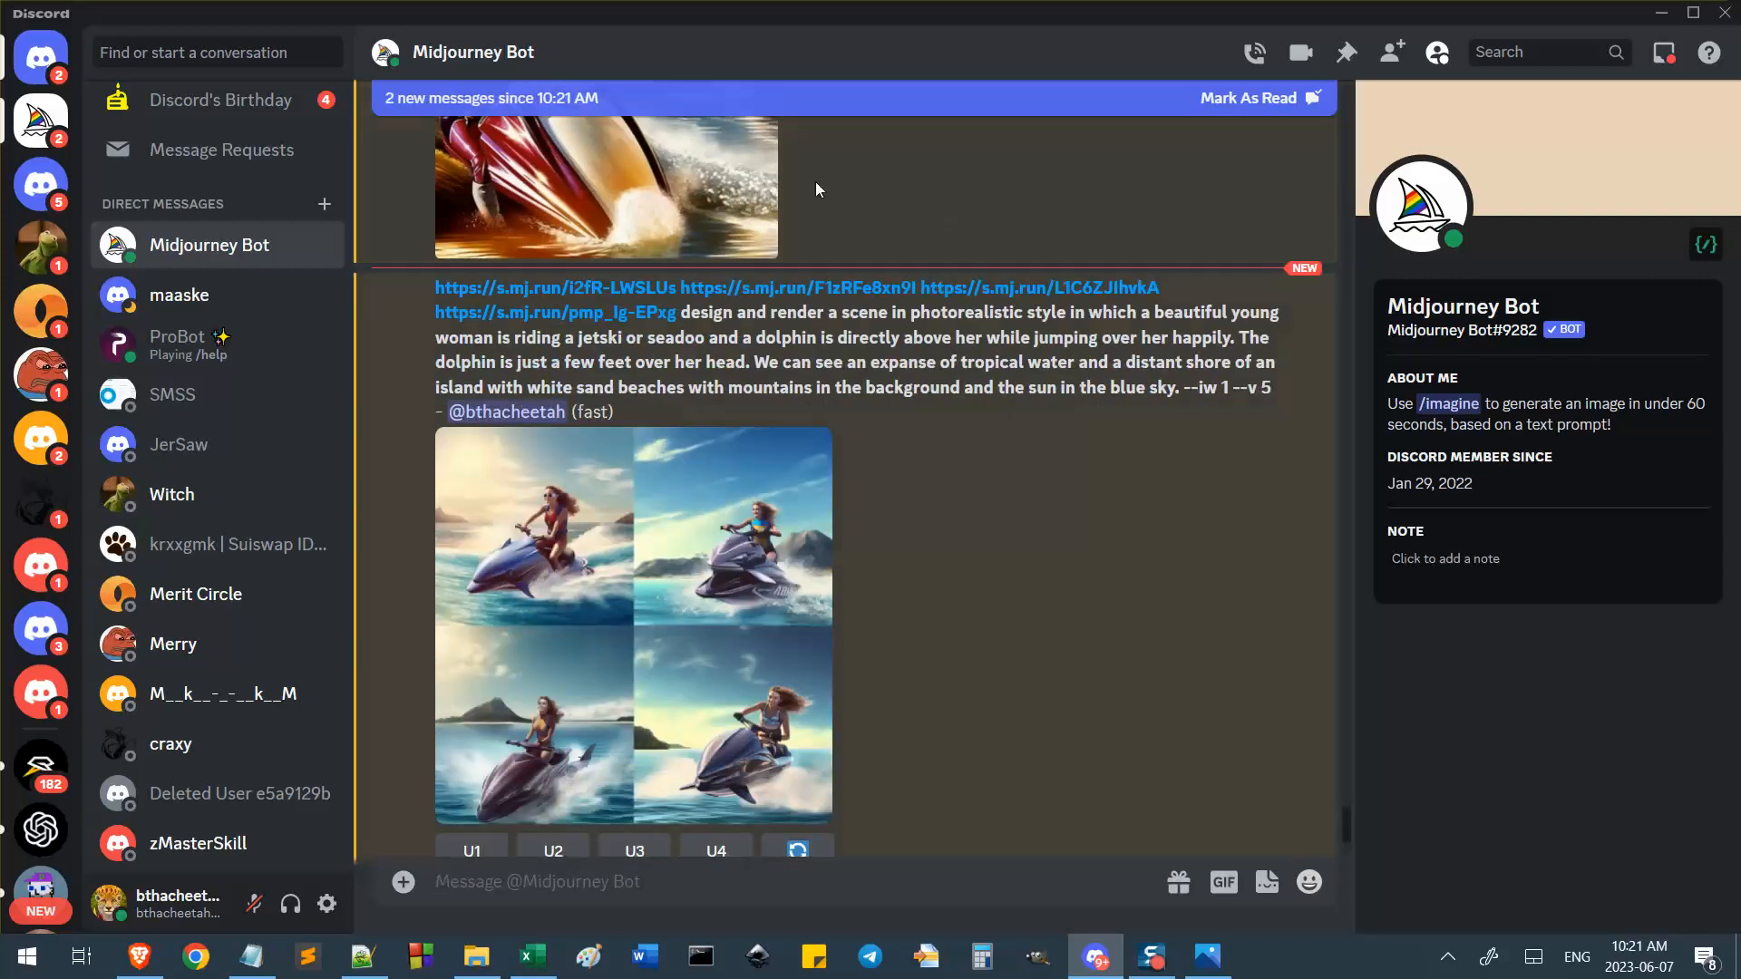
scroll(905, 610, up, 10)
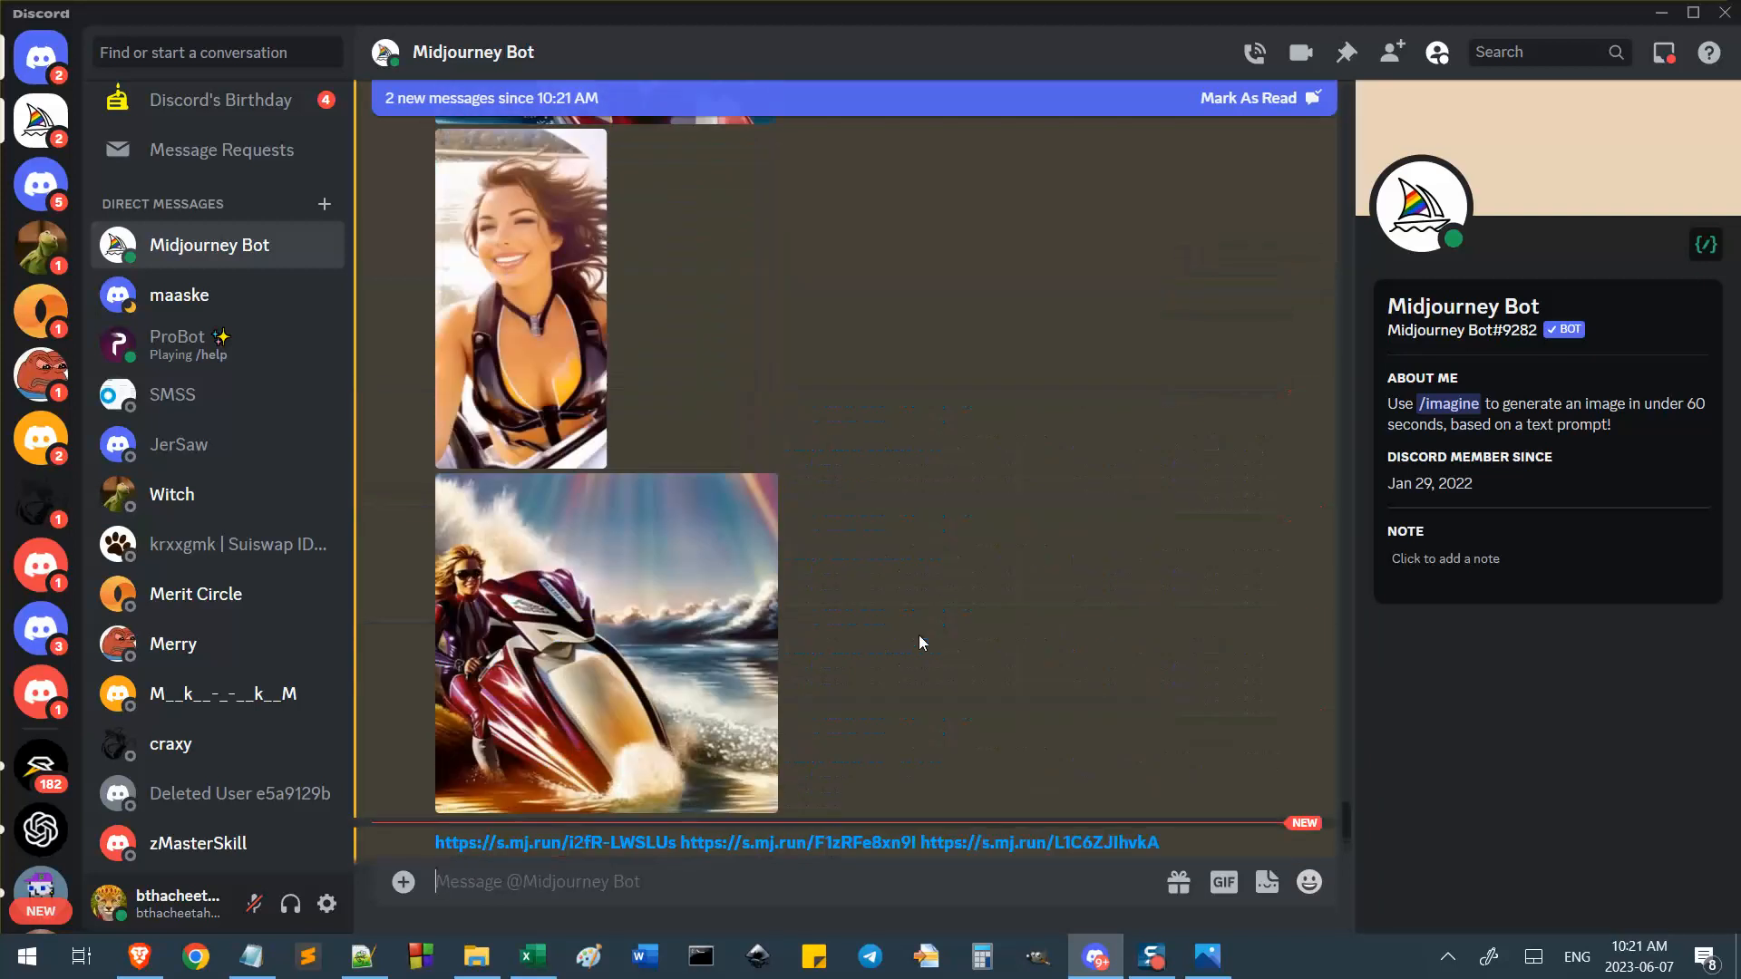
Review the prompt text, image links and reference images of the four-image --v 5 request without an image weight.
scroll(856, 505, up, 3)
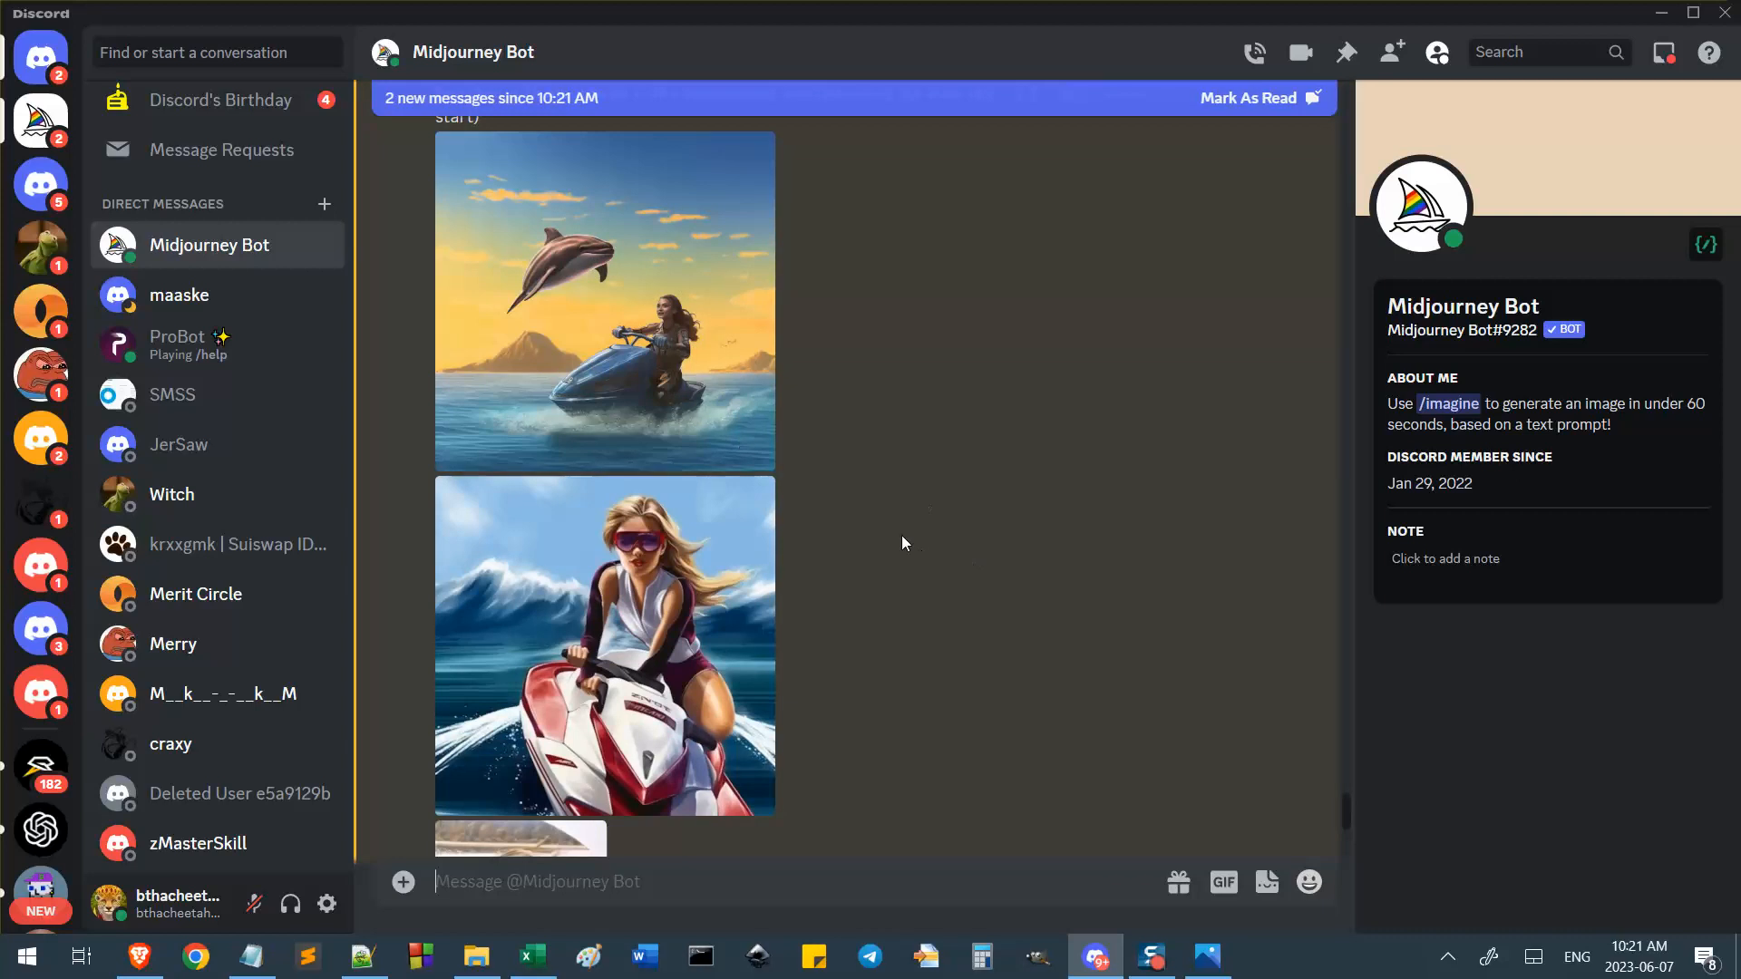
scroll(907, 542, up, 5)
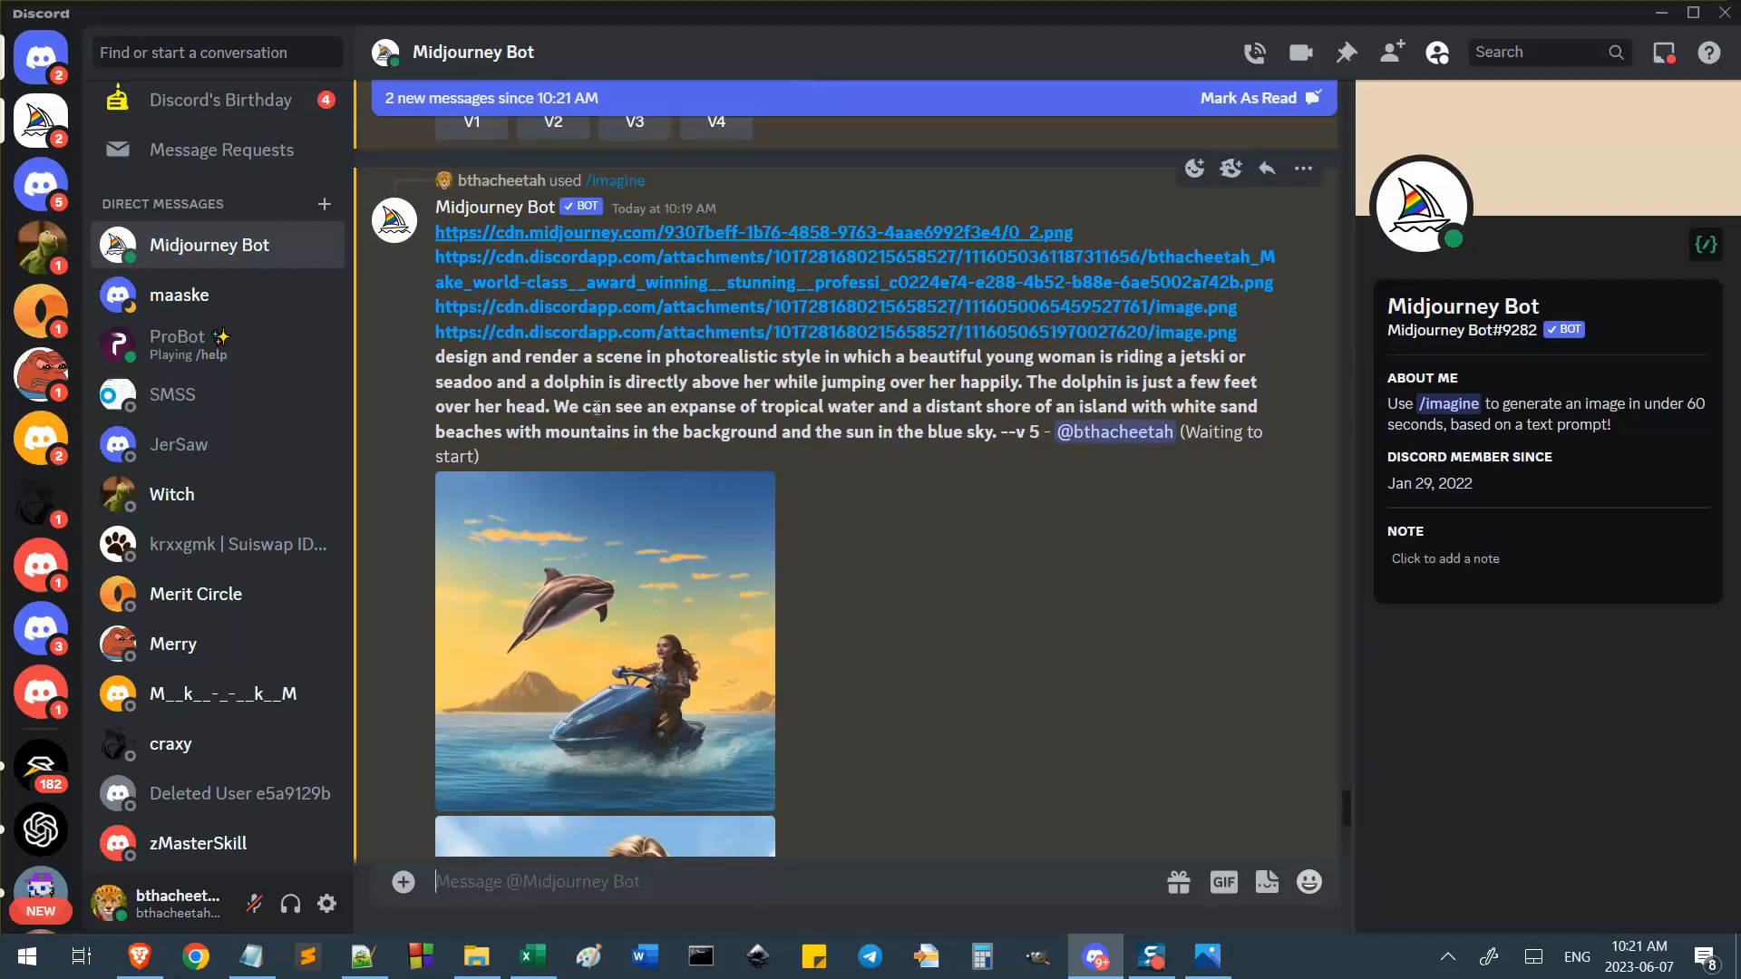
scroll(653, 581, down, 6)
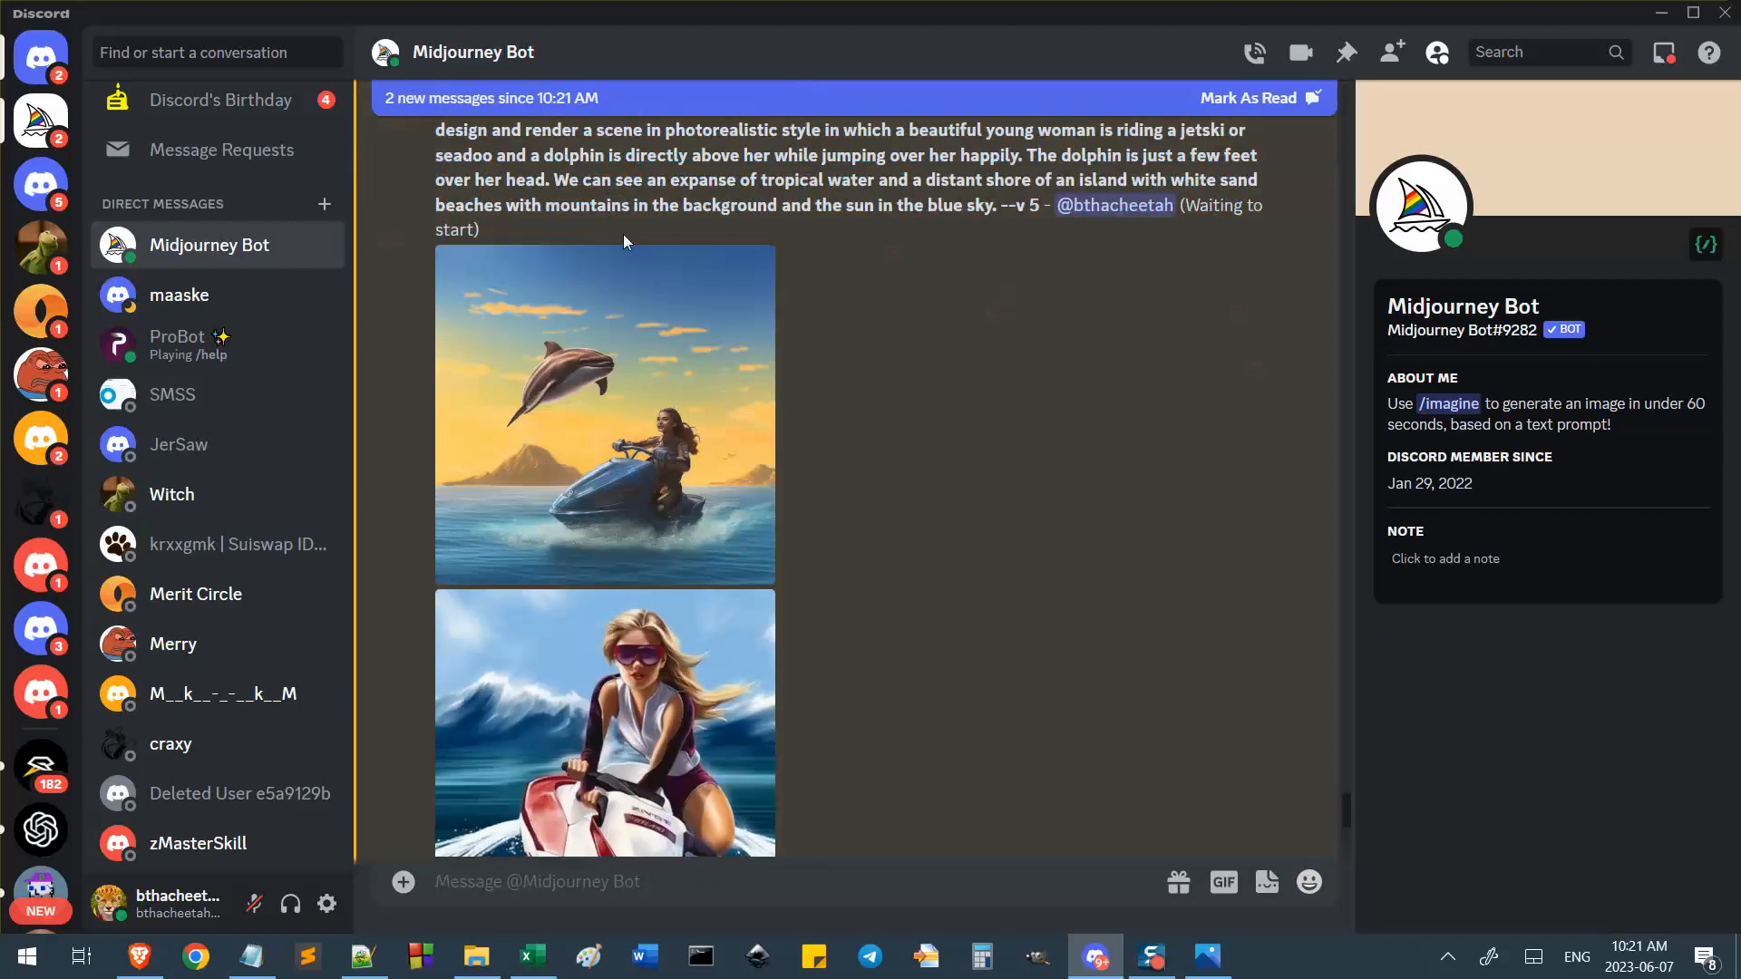
scroll(542, 778, down, 3)
scroll(952, 819, up, 10)
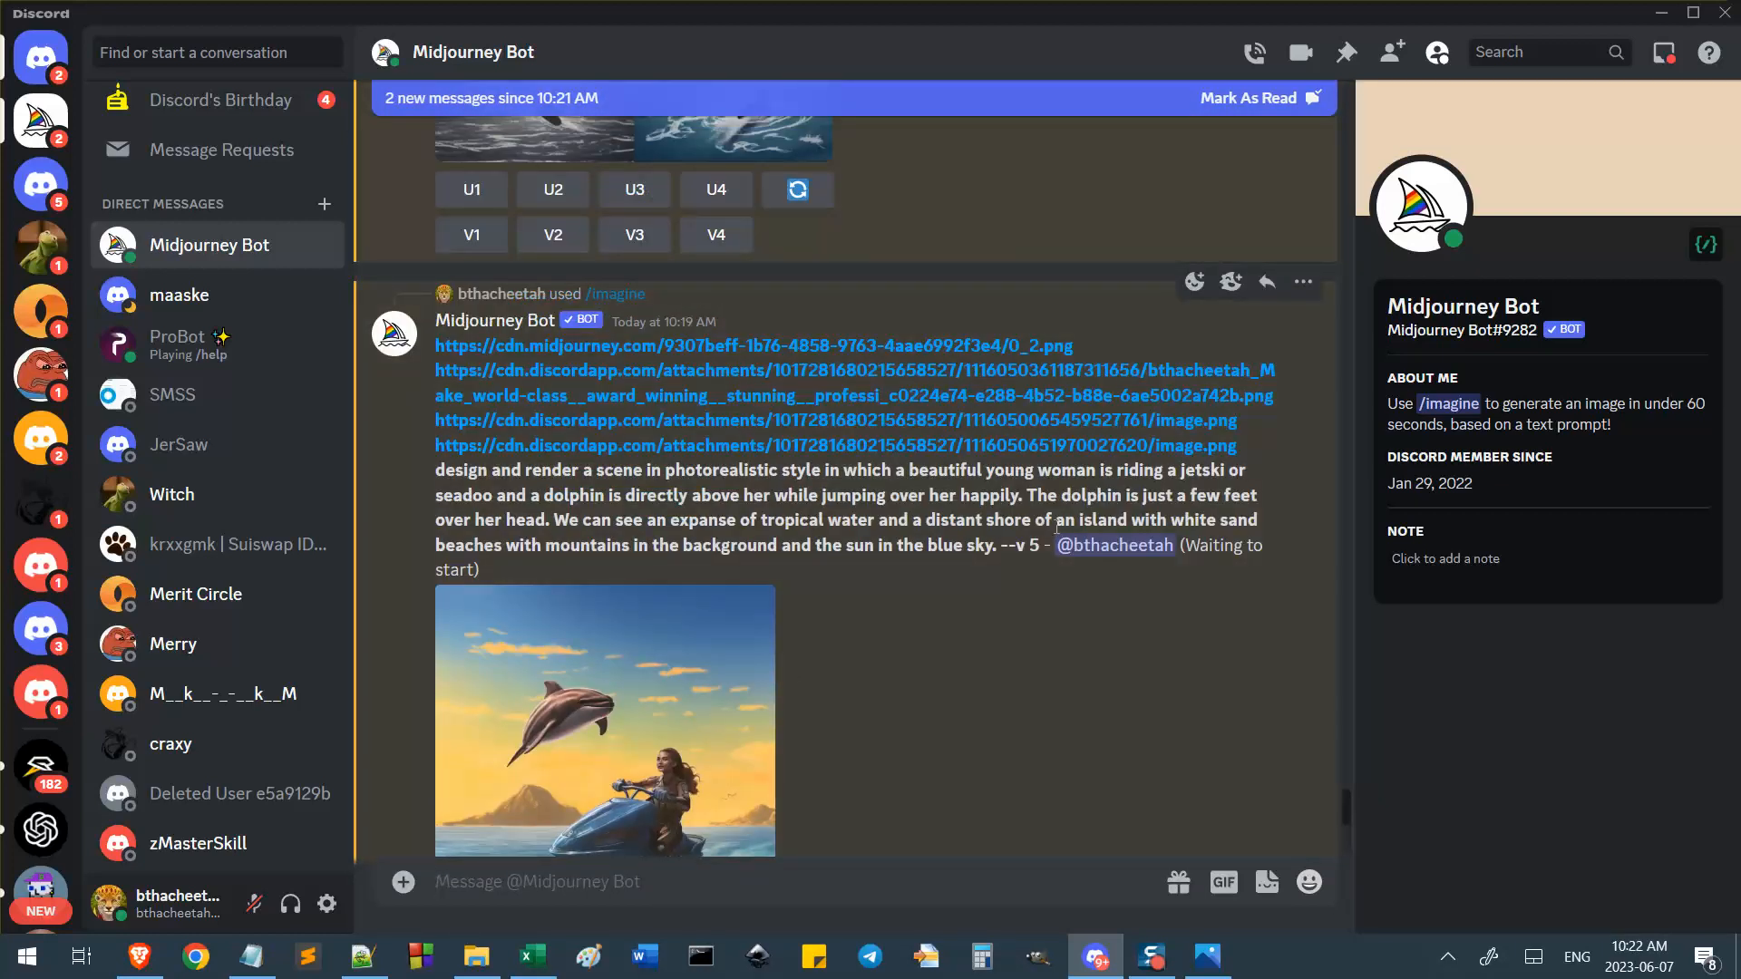
scroll(1049, 564, up, 5)
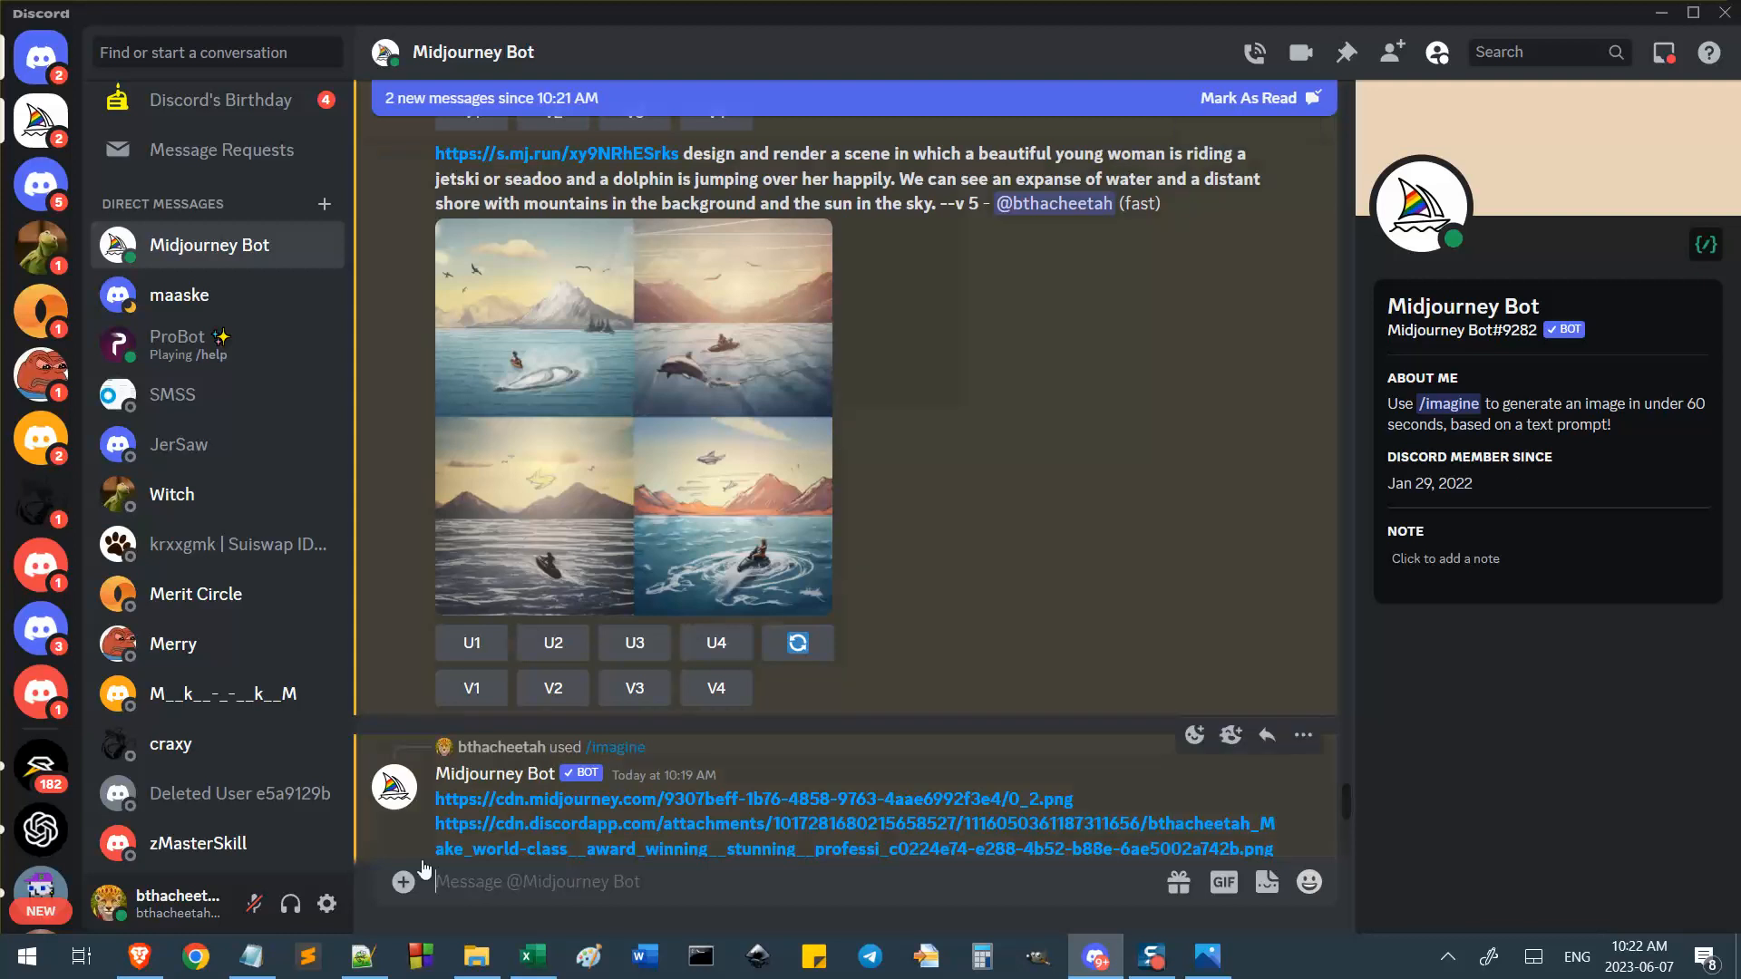
Switch to the Midjourney website in the browser and look through the upscaled jetski images in the gallery.
click(138, 957)
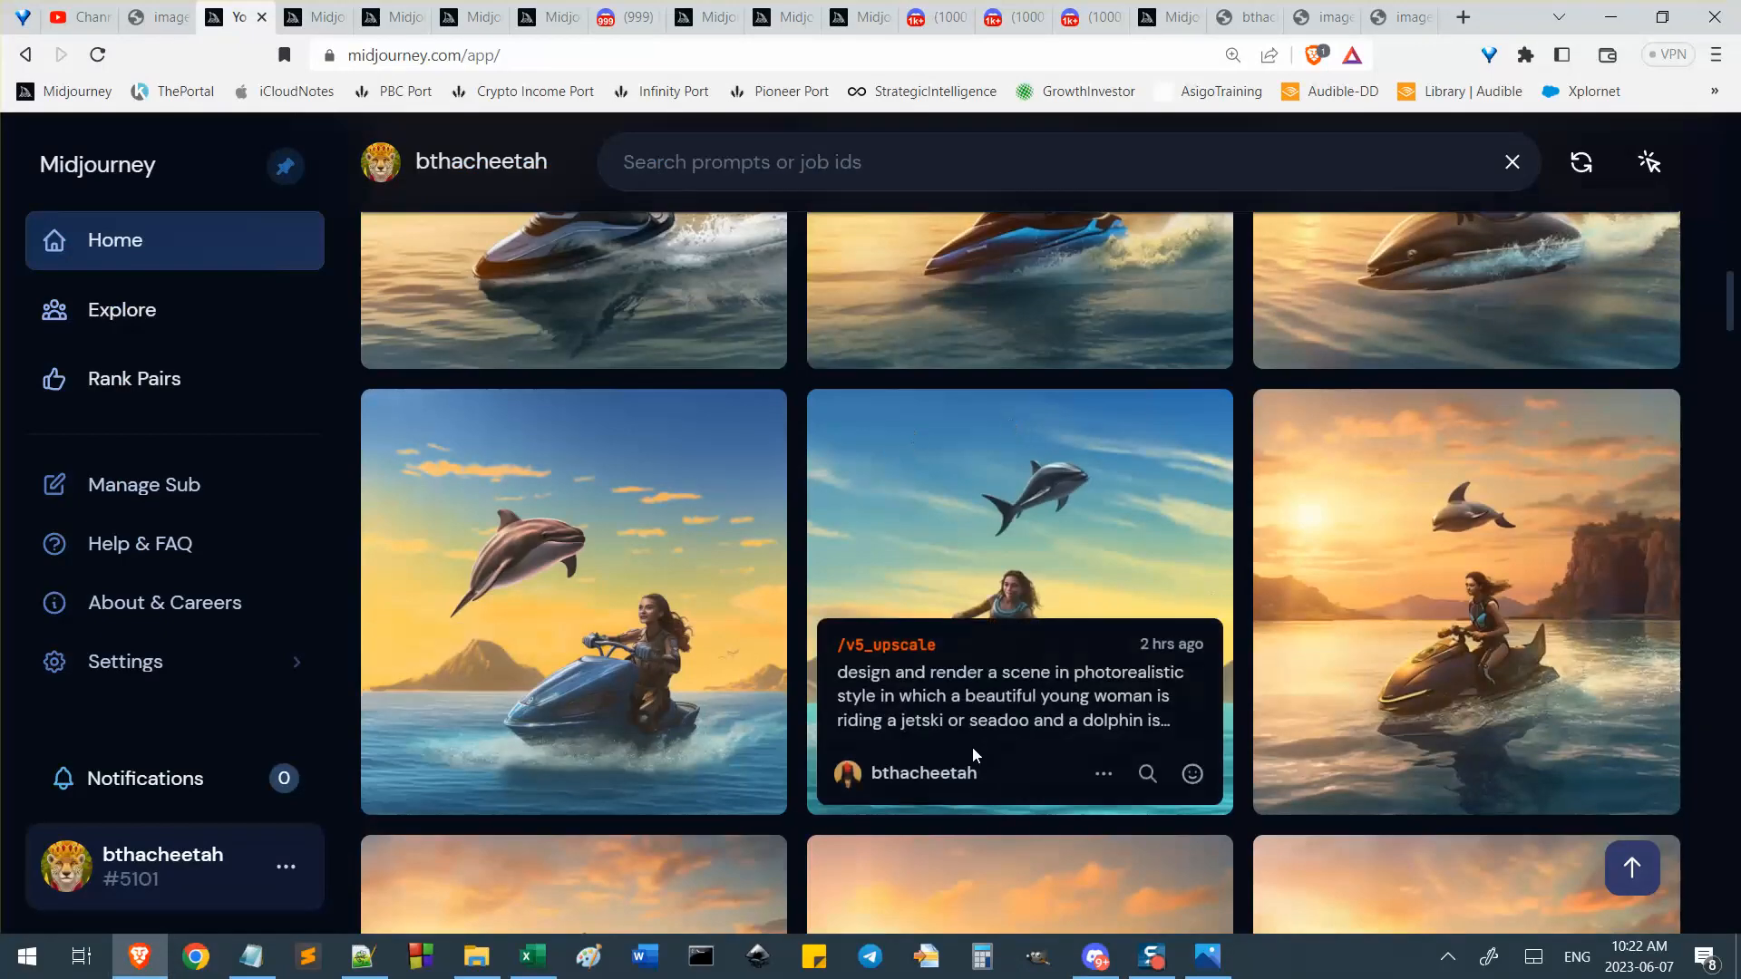
scroll(1190, 651, up, 5)
scroll(1190, 652, up, 8)
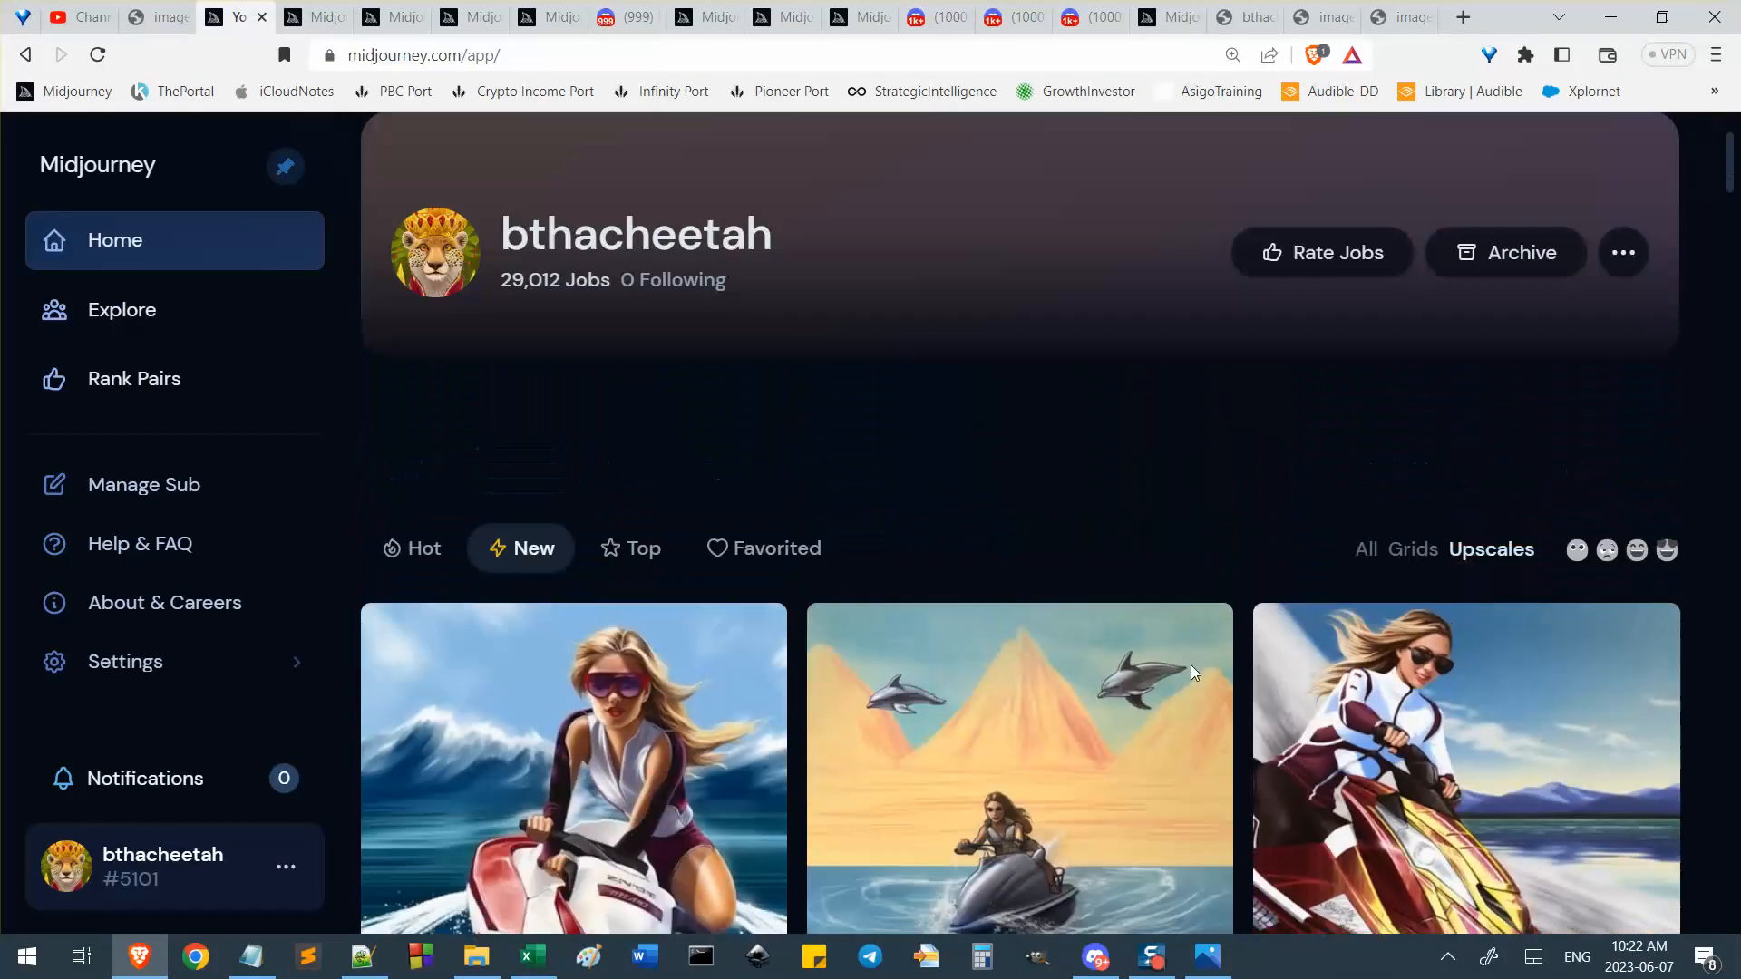
scroll(1379, 417, down, 2)
scroll(1383, 440, down, 4)
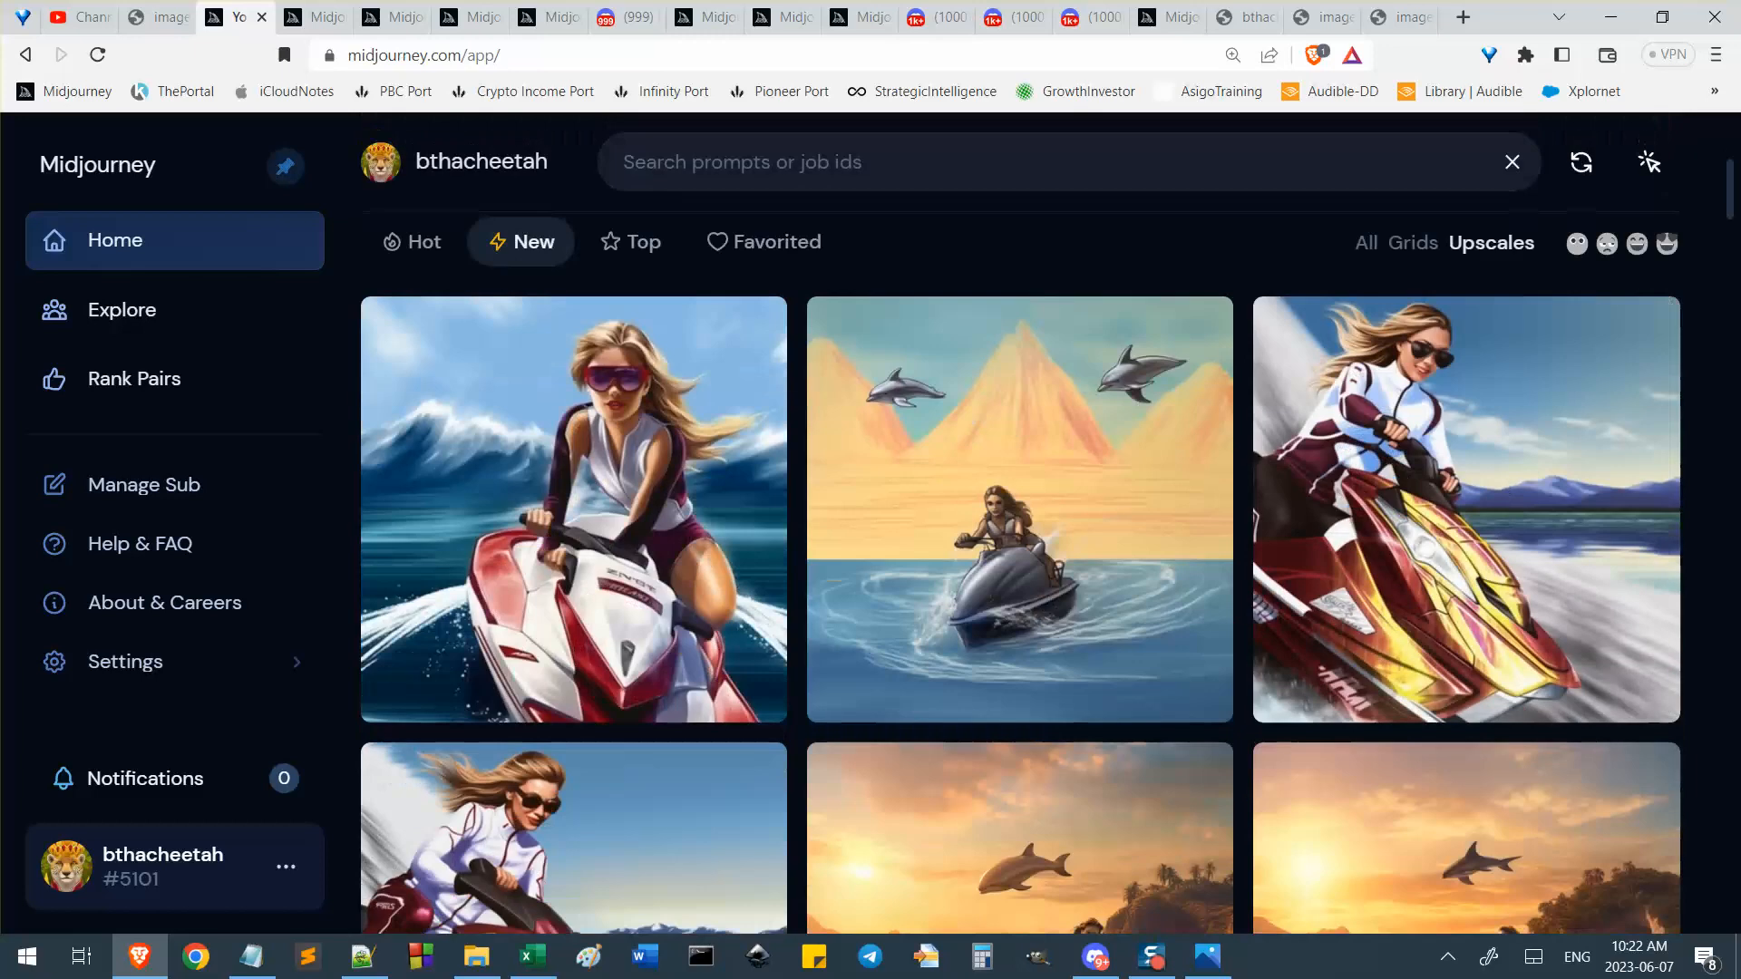
scroll(1739, 531, down, 4)
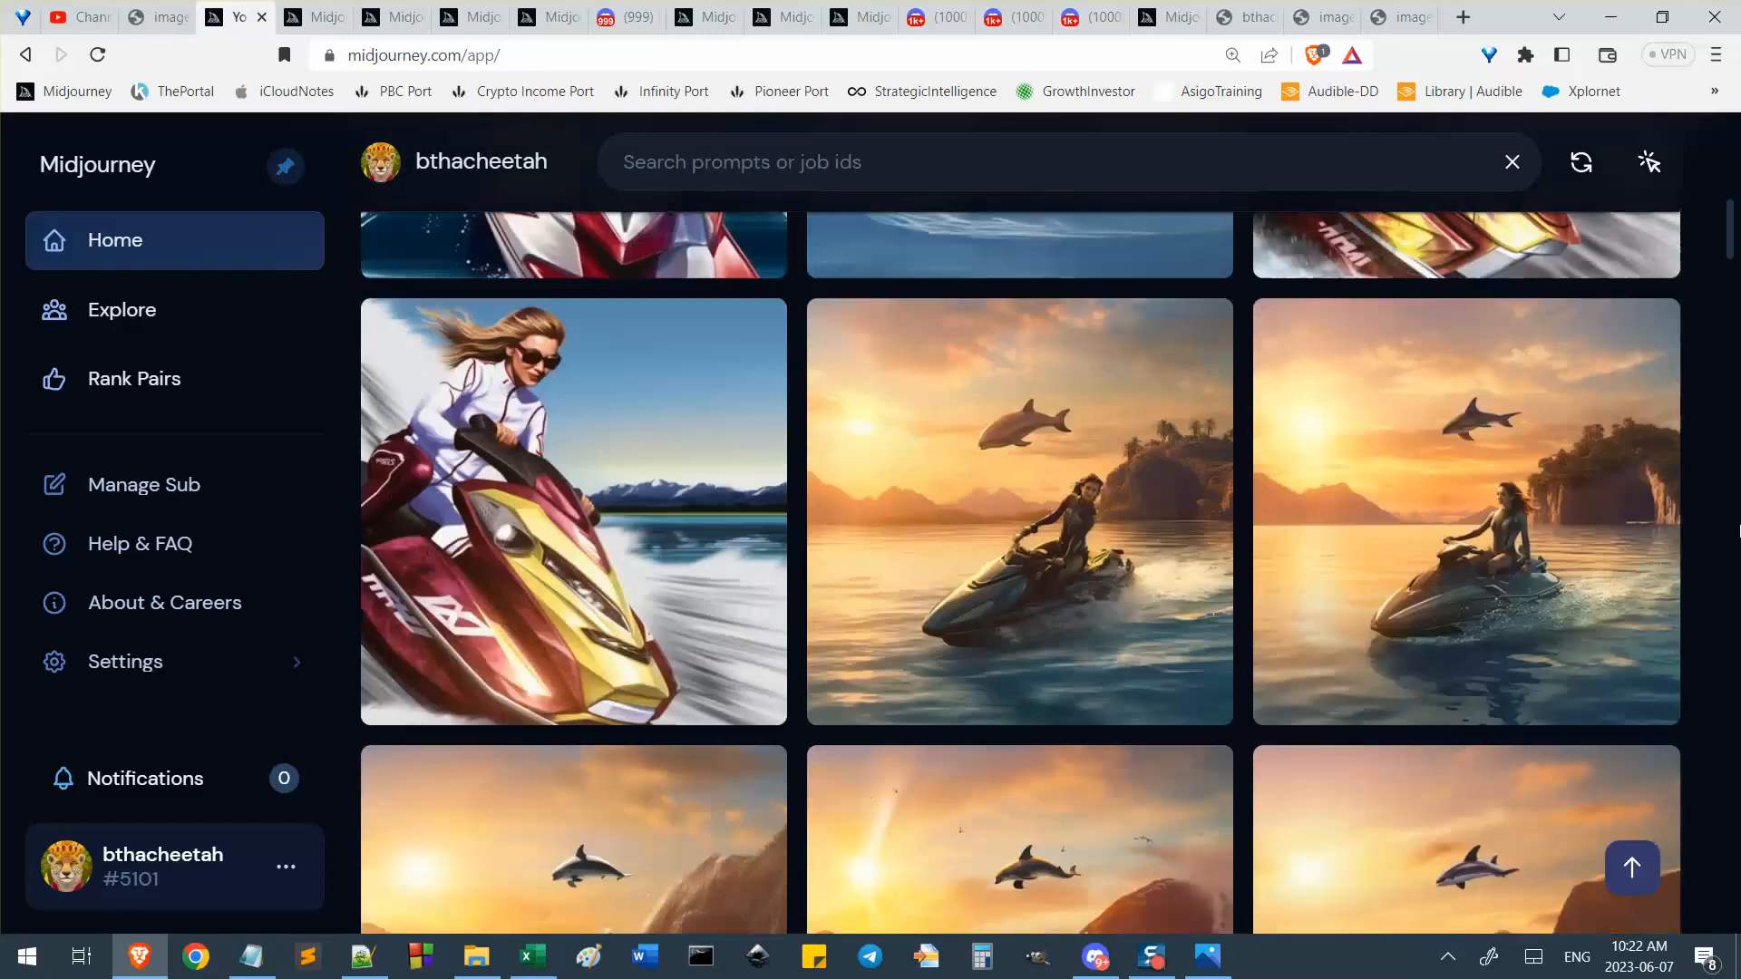
scroll(1739, 531, down, 6)
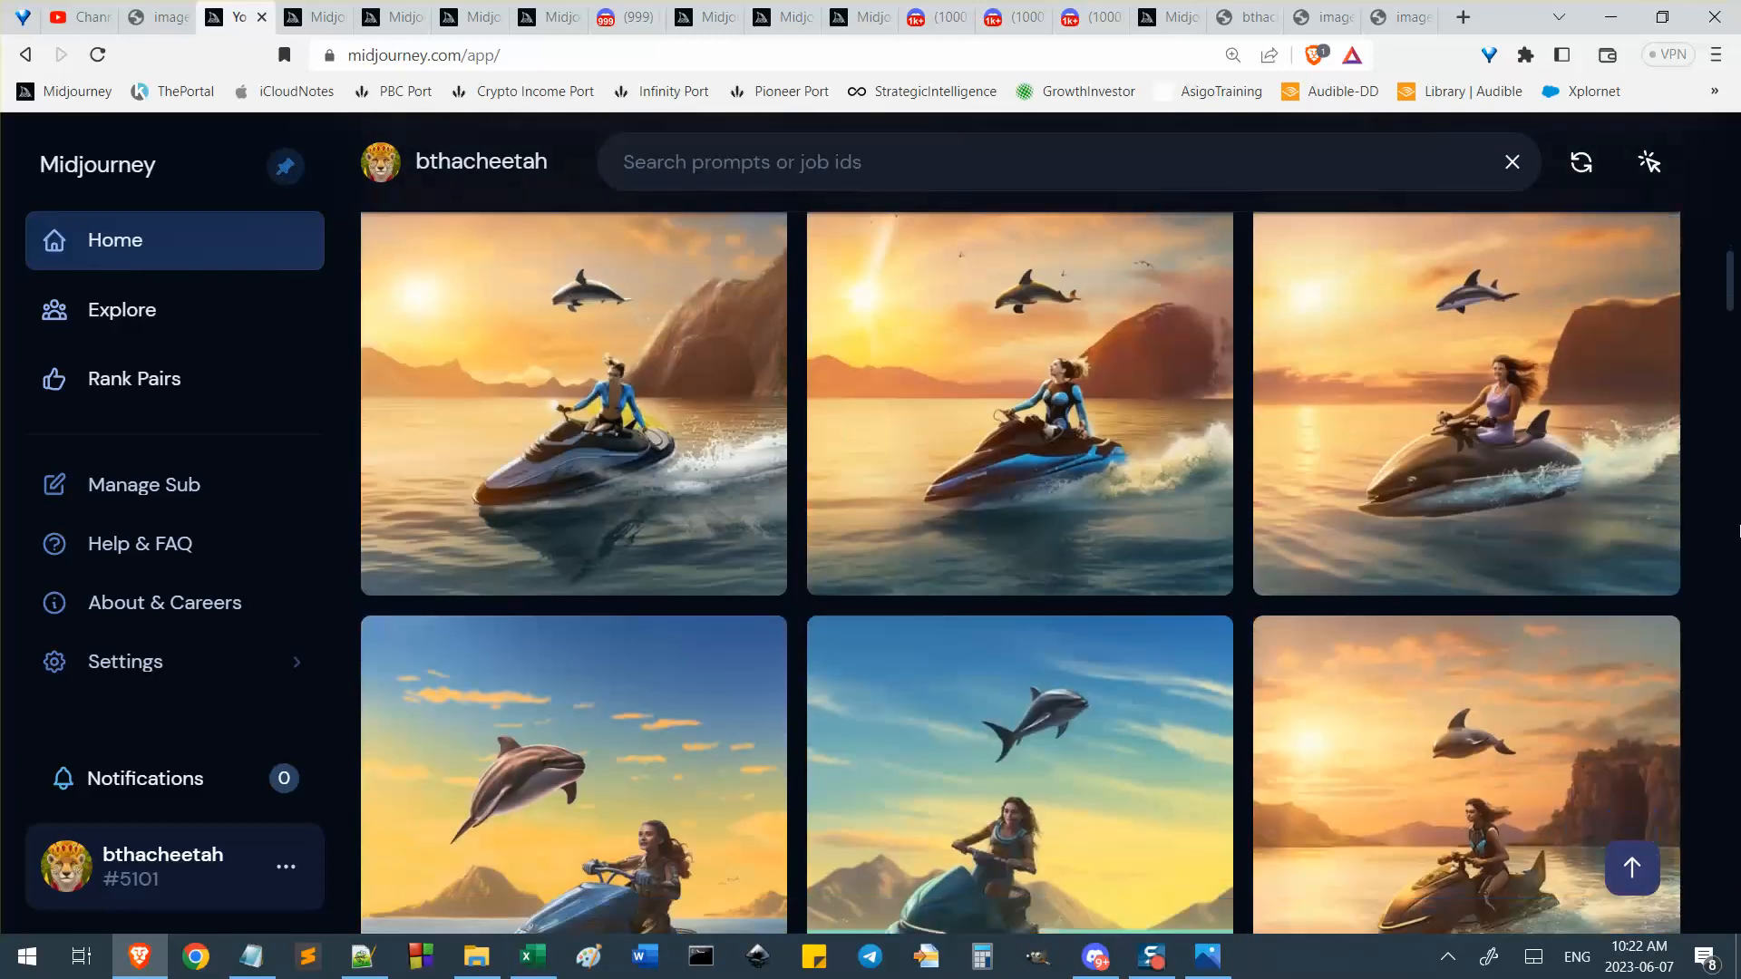
scroll(1739, 531, down, 4)
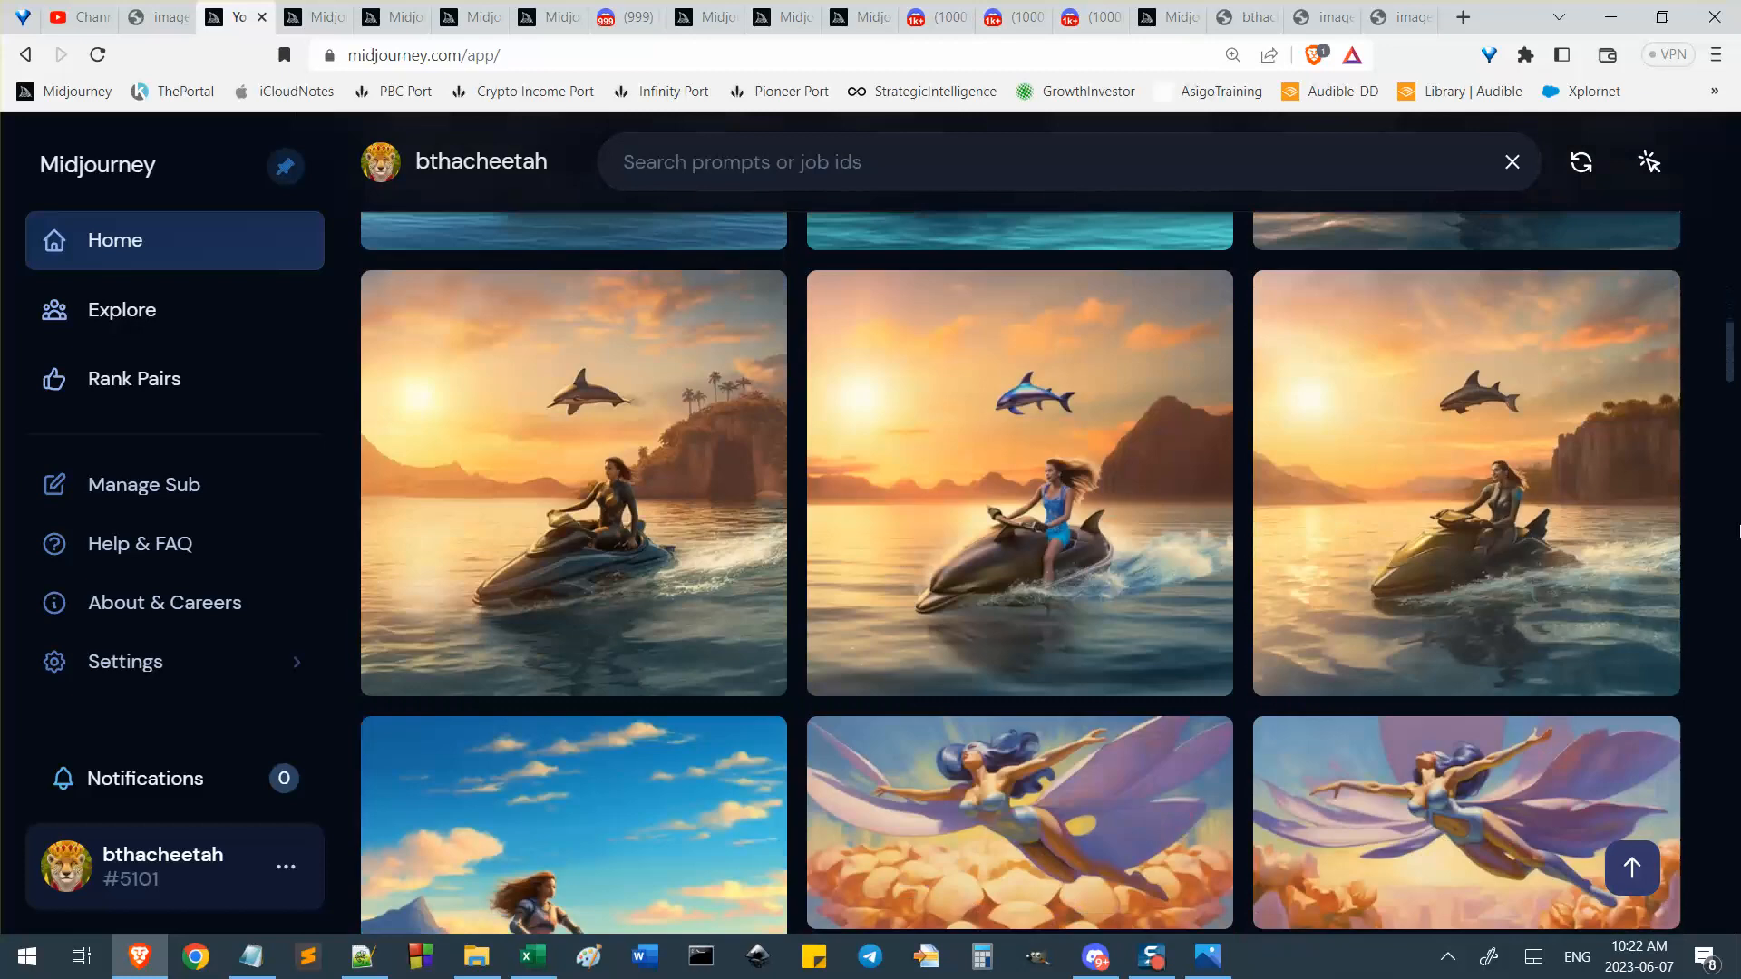
scroll(1739, 531, down, 2)
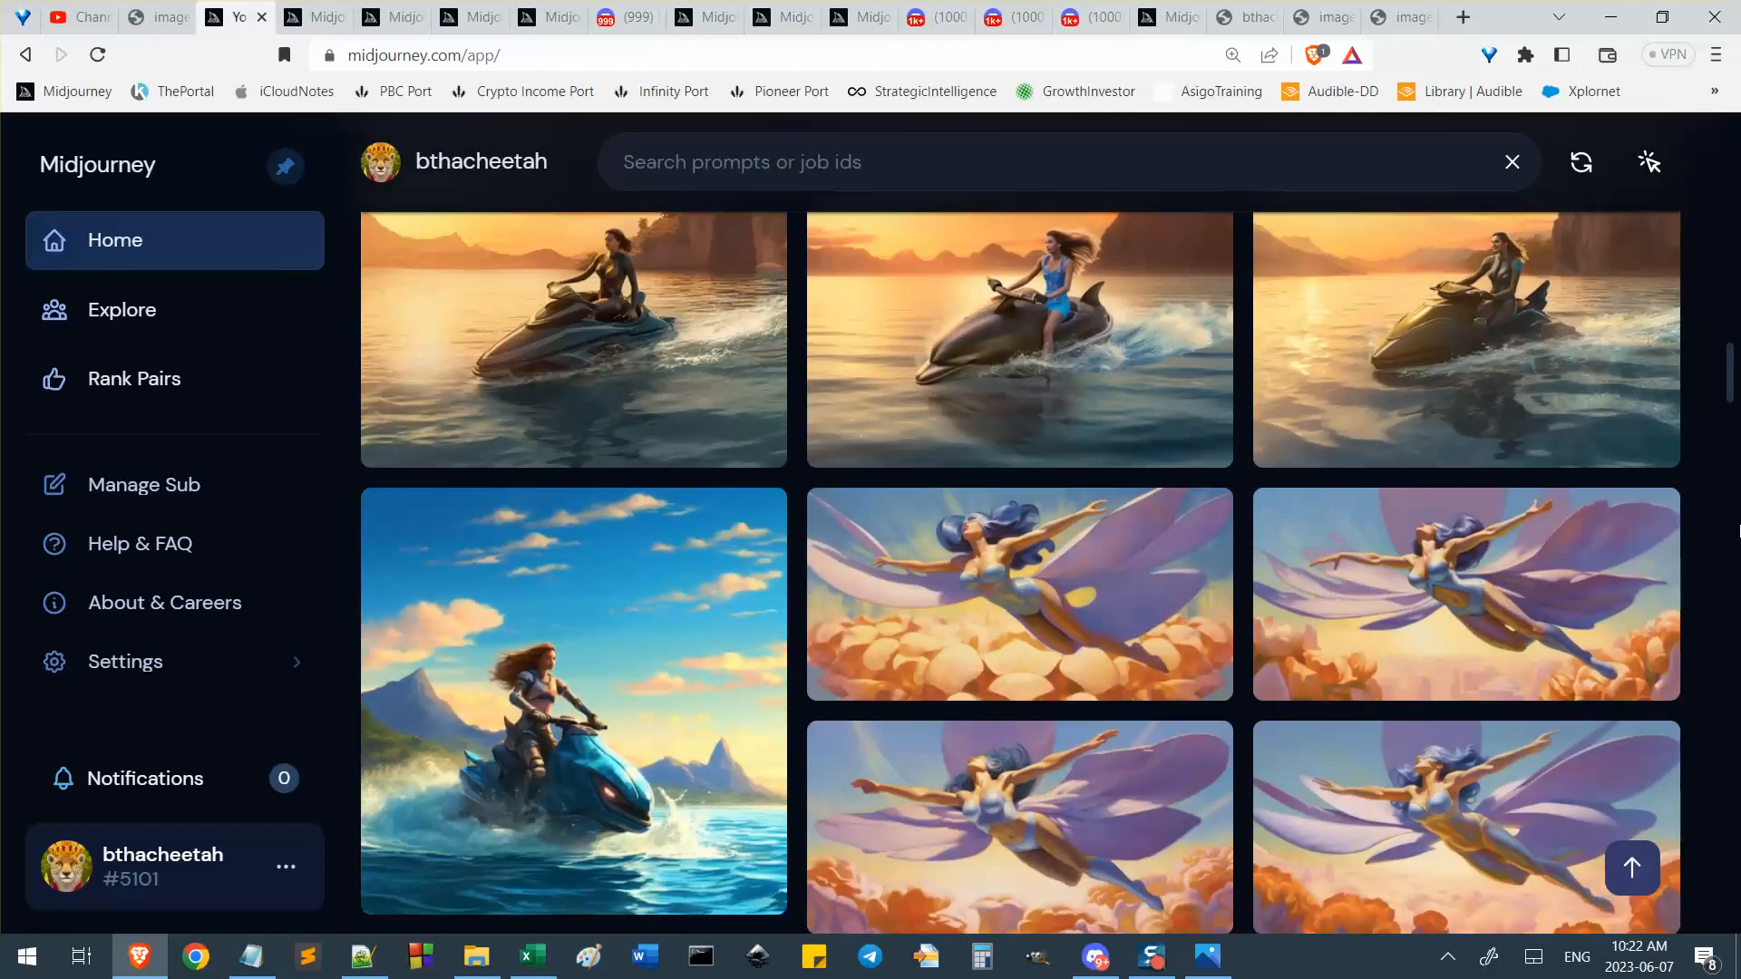
Filter the jetski gallery to show grids instead of upscales and refresh the results.
scroll(1739, 530, up, 20)
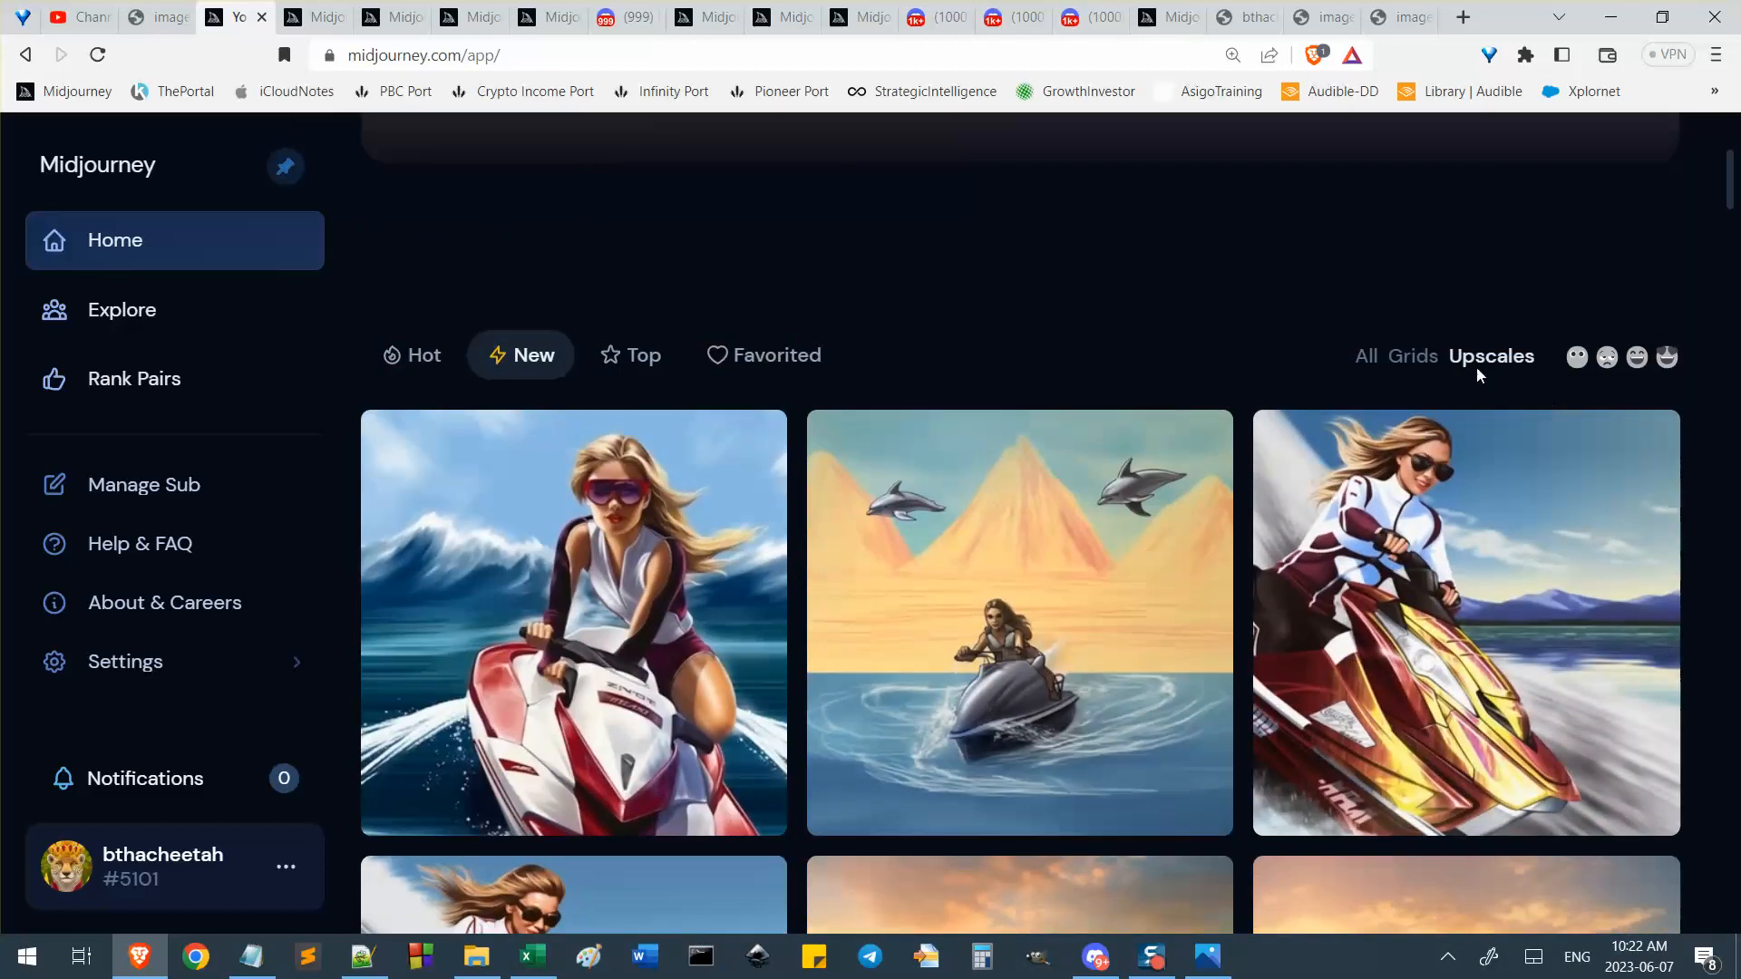
click(1430, 358)
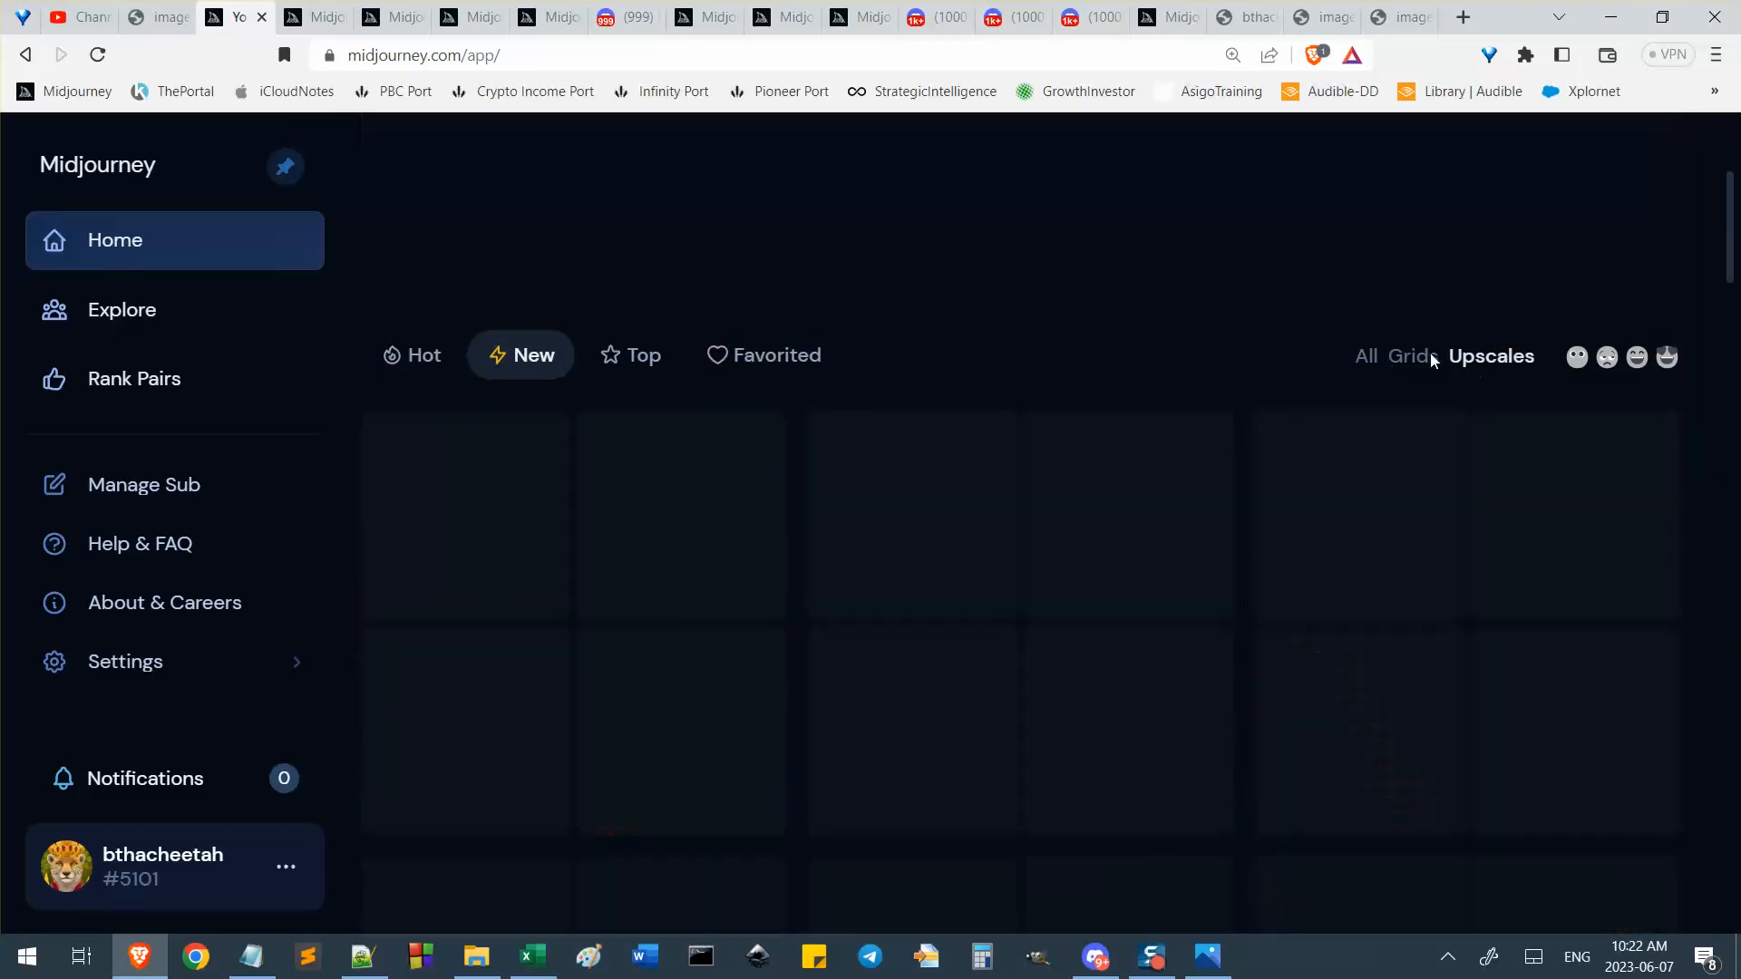
scroll(1567, 252, up, 4)
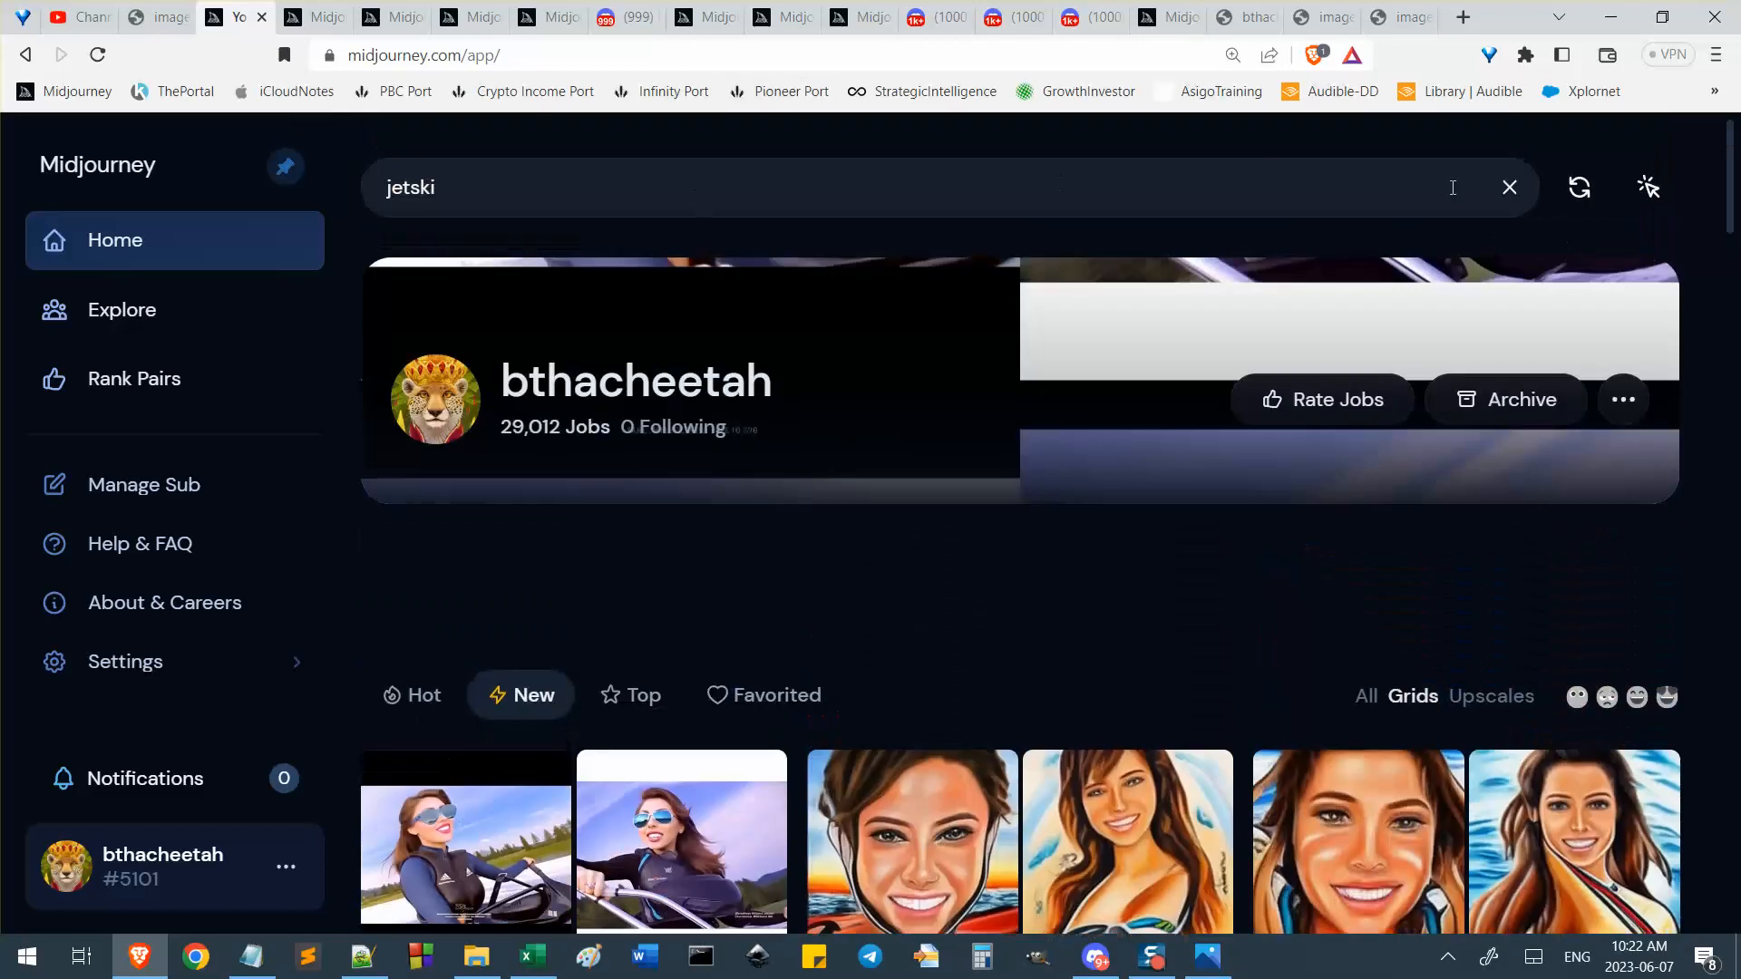
click(1580, 188)
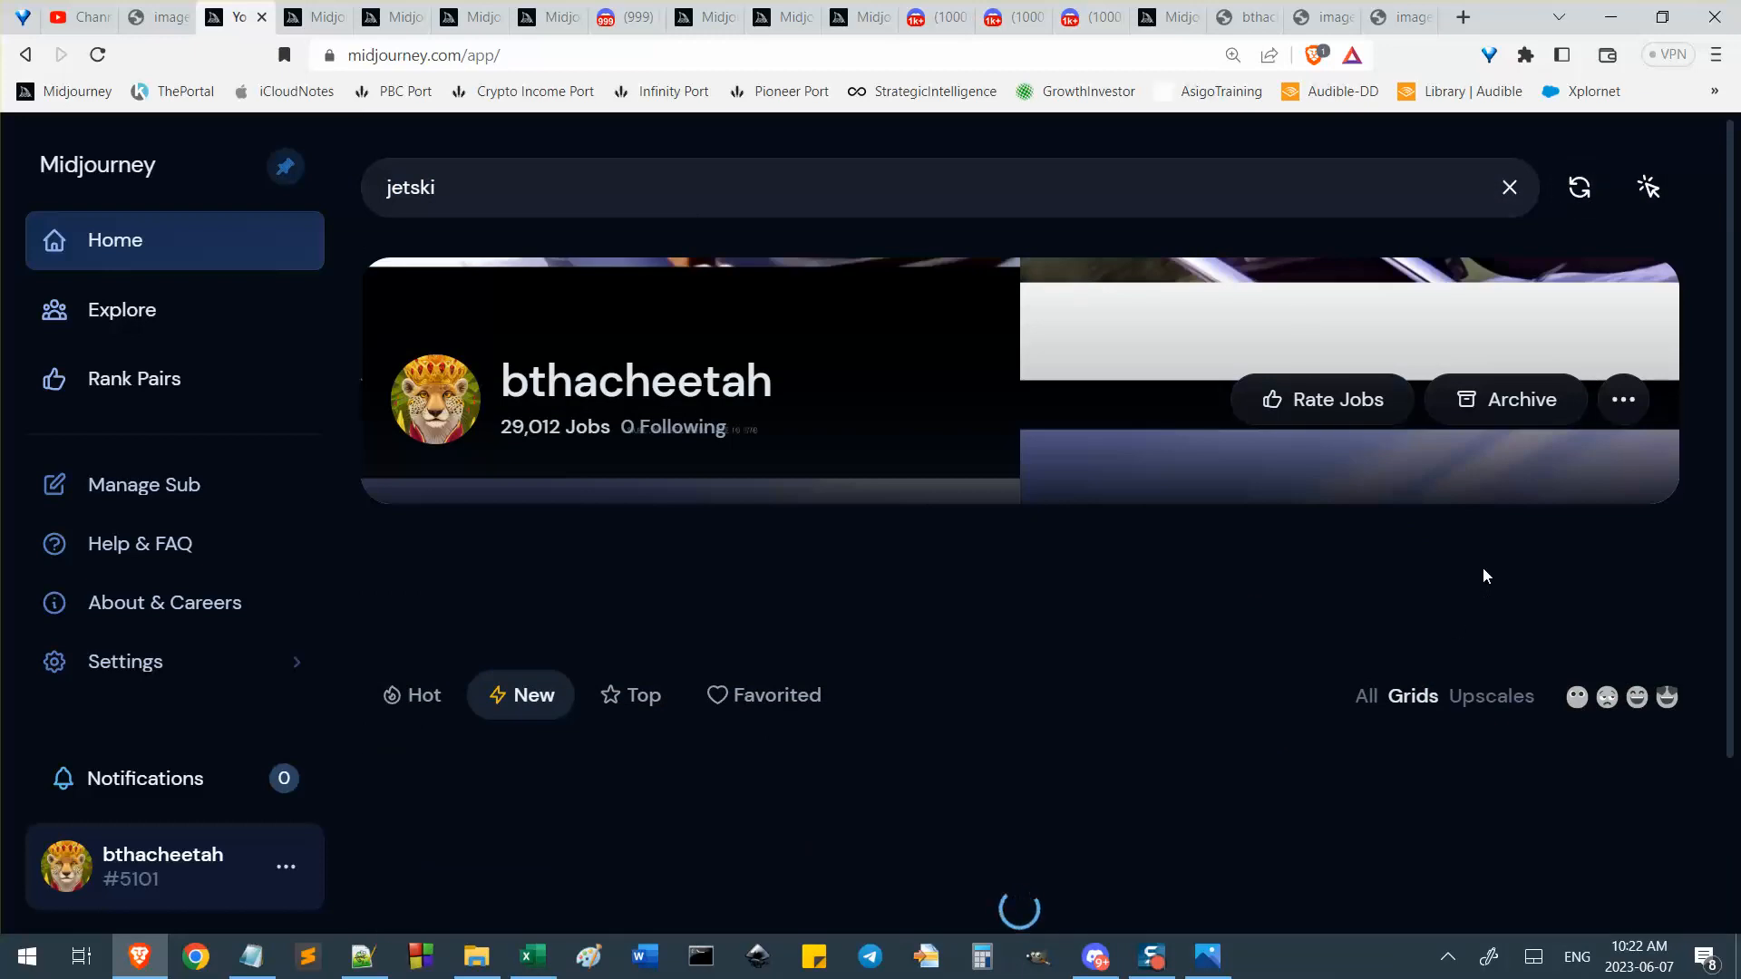
Examine the newest jetski-and-dolphin grids in the gallery, comparing their styles and how closely they follow the reference images.
scroll(1364, 590, down, 3)
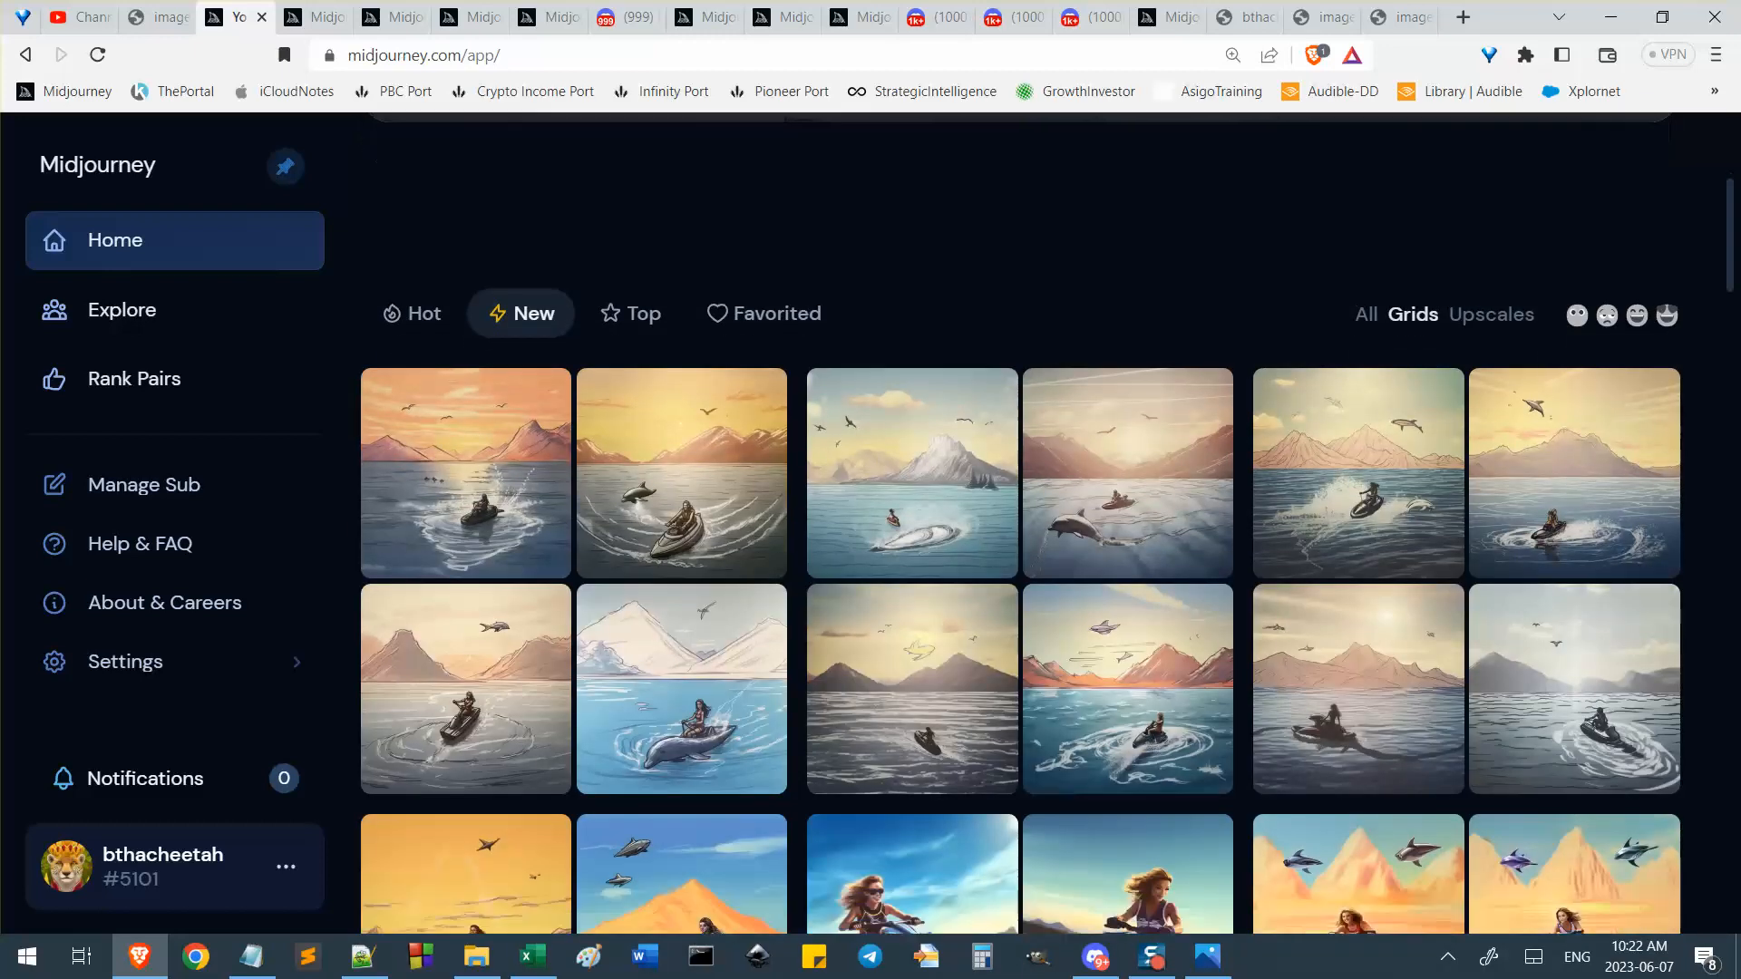
scroll(1648, 324, down, 1)
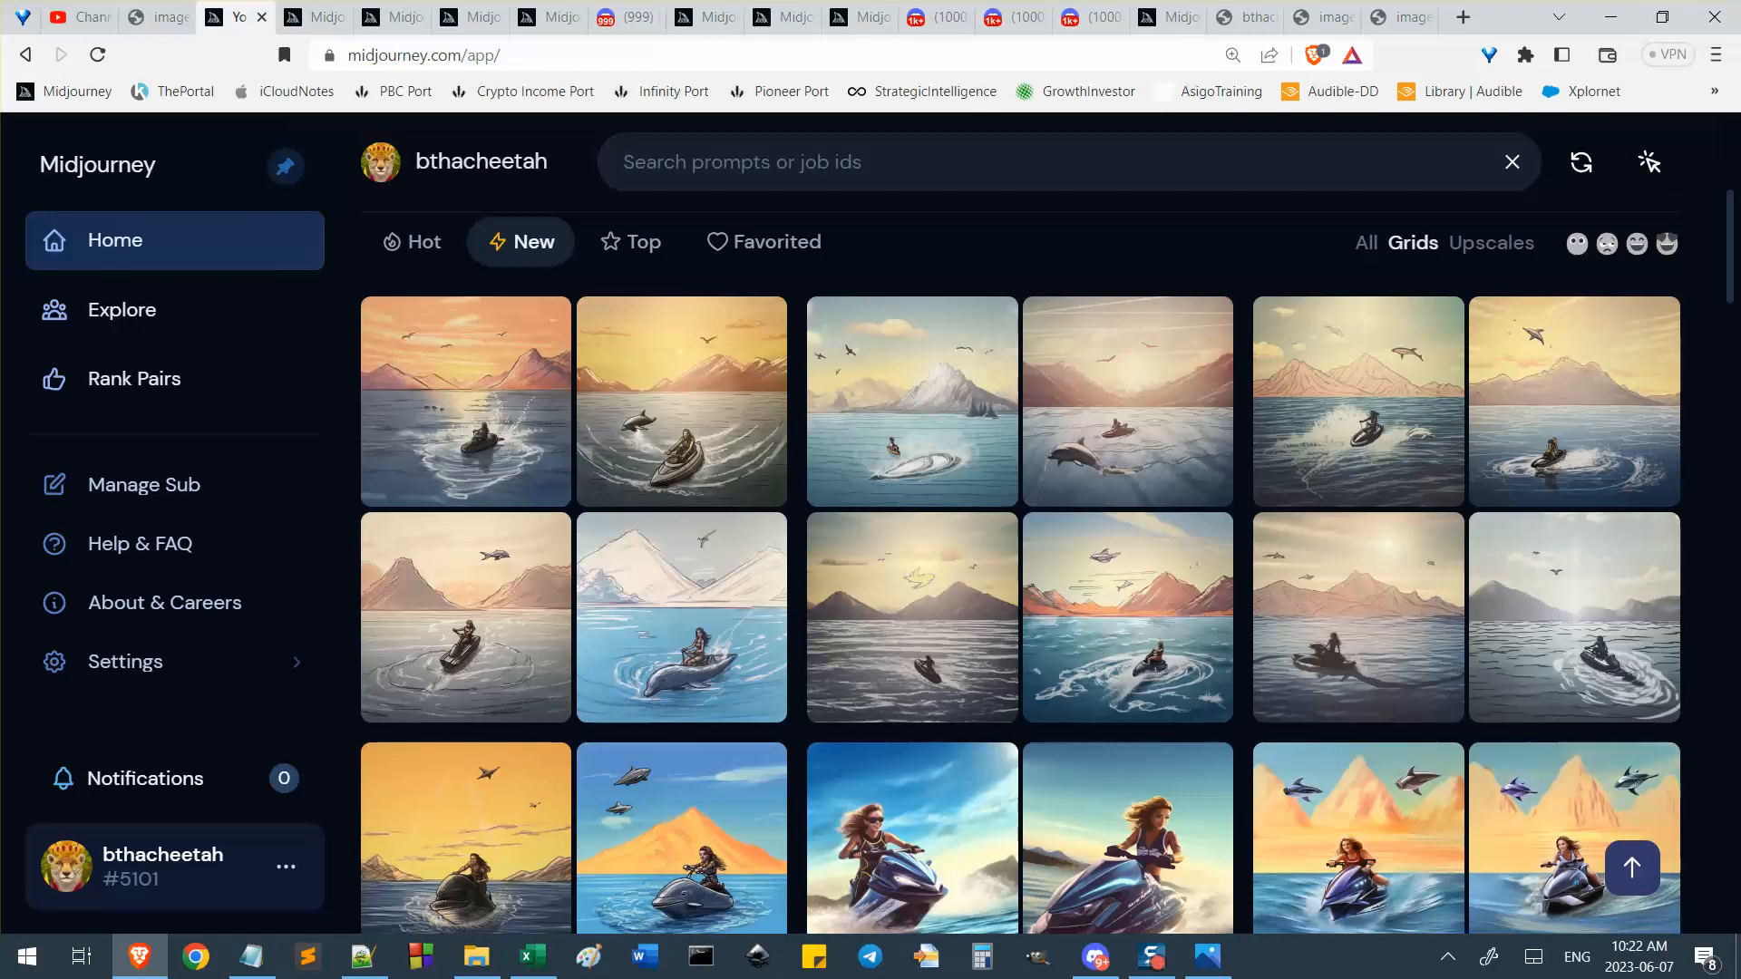
mouse_move(1388, 481)
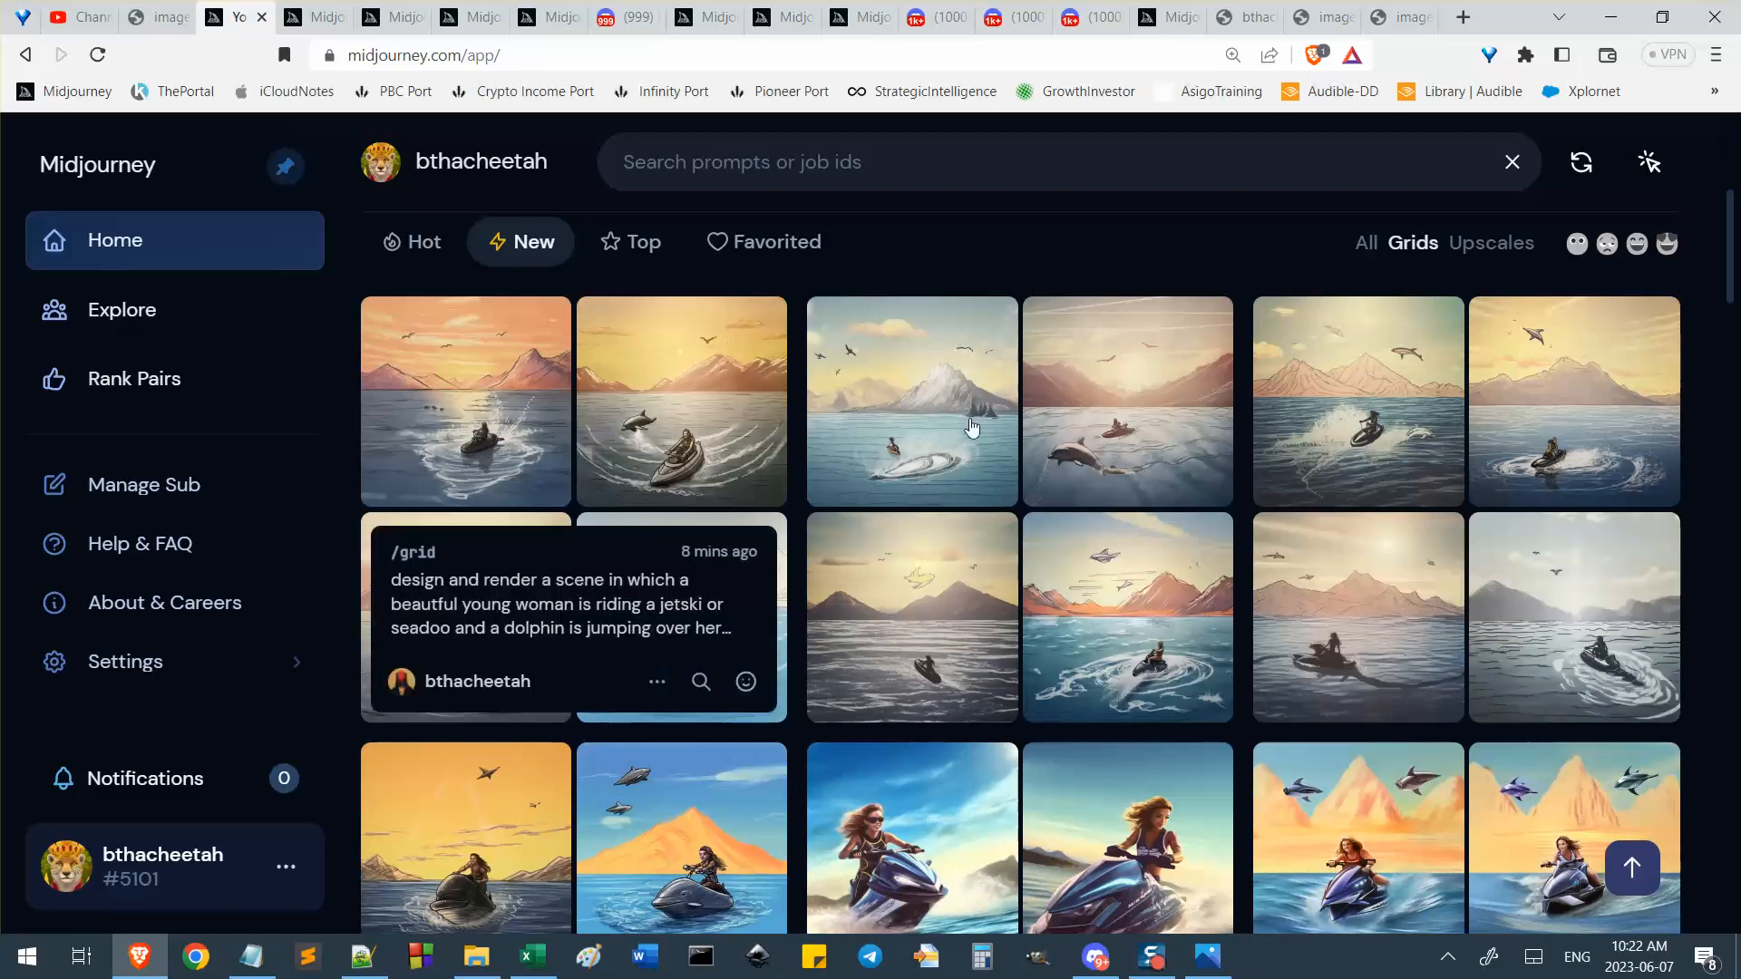
scroll(1020, 571, down, 1)
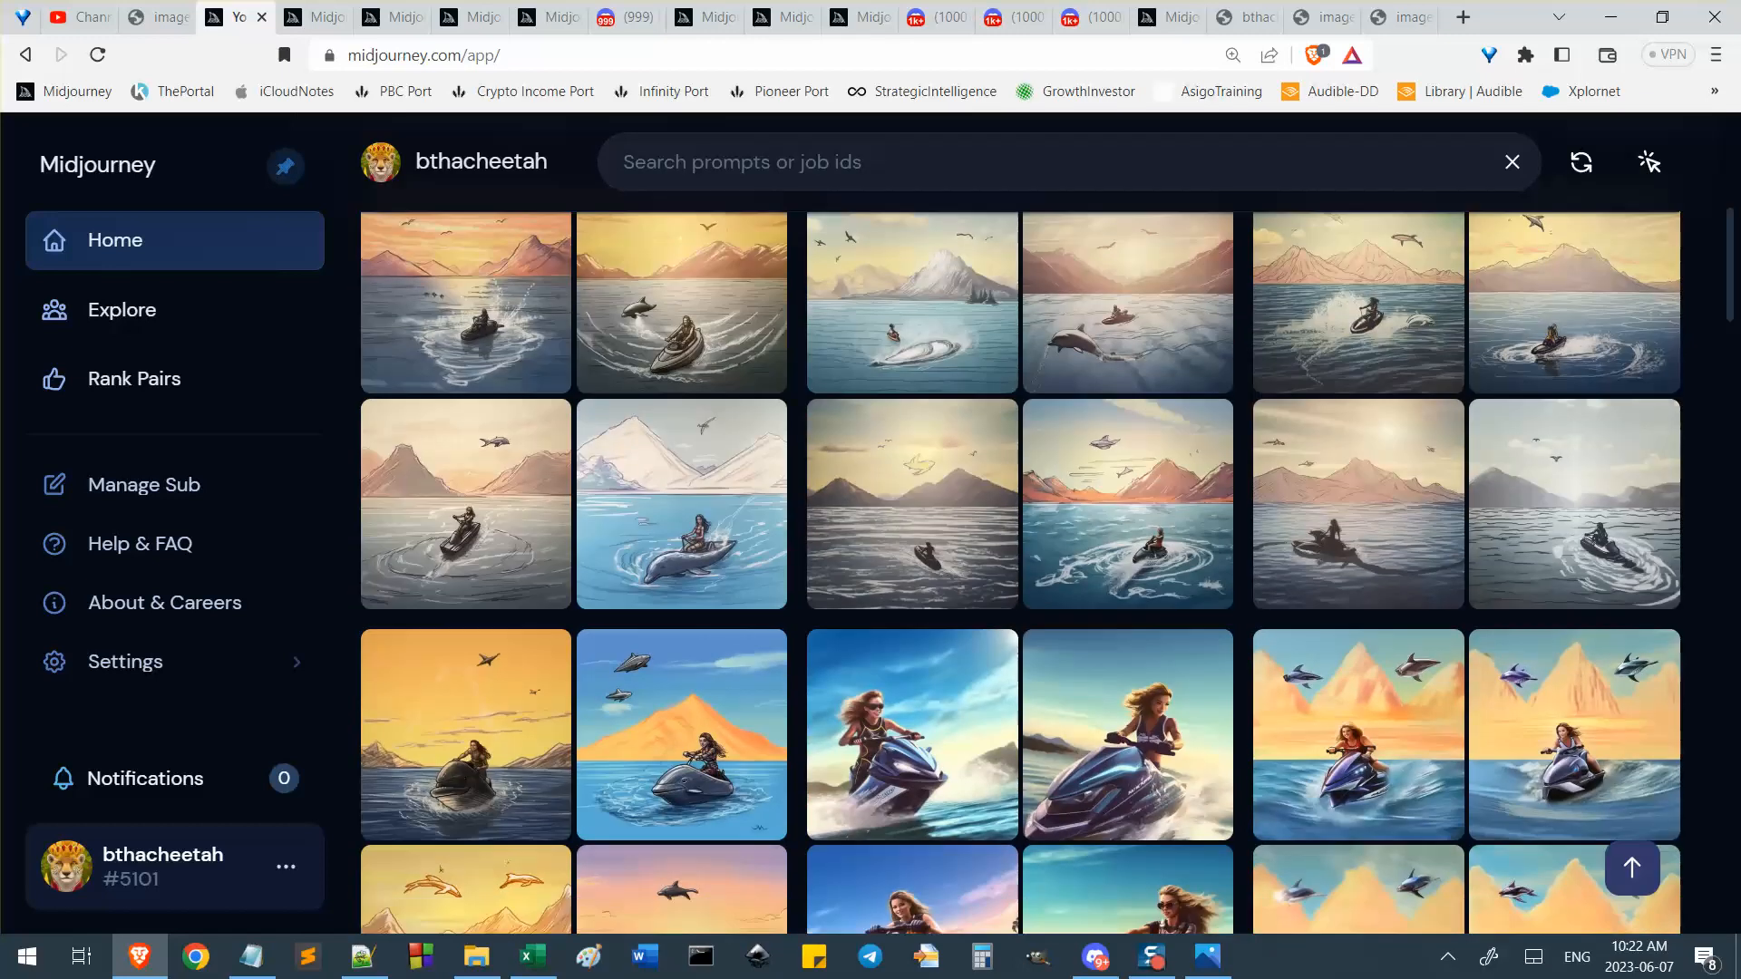
scroll(1021, 571, down, 2)
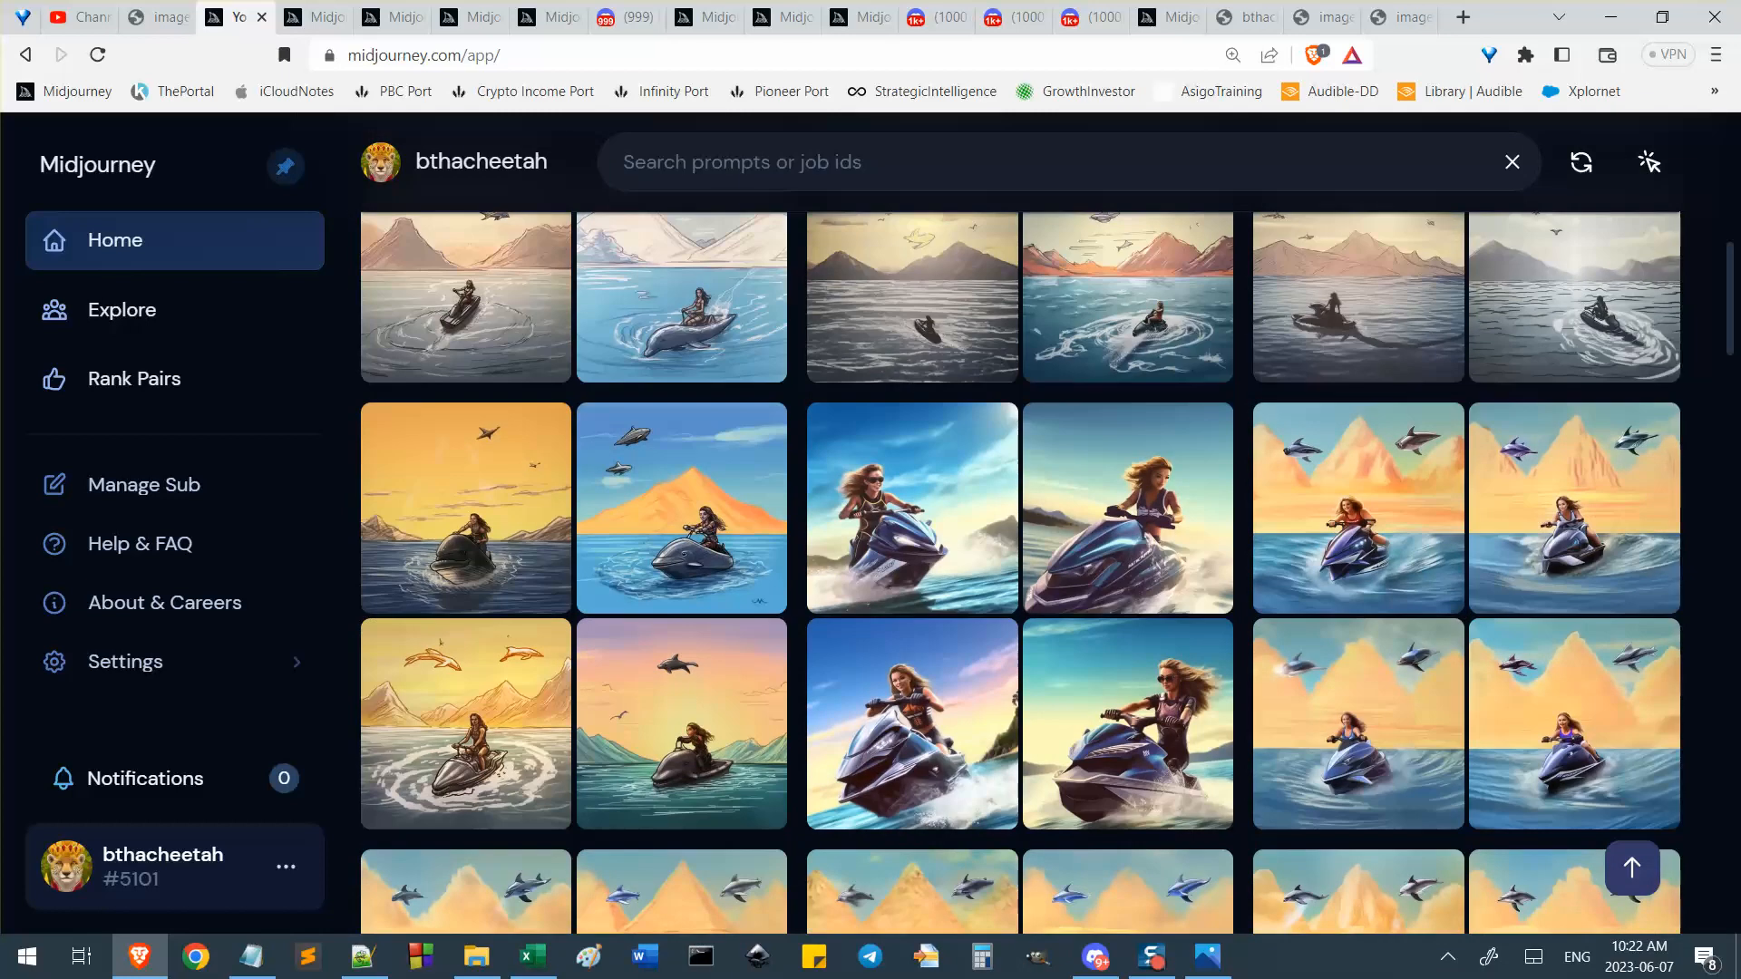
scroll(1021, 571, down, 1)
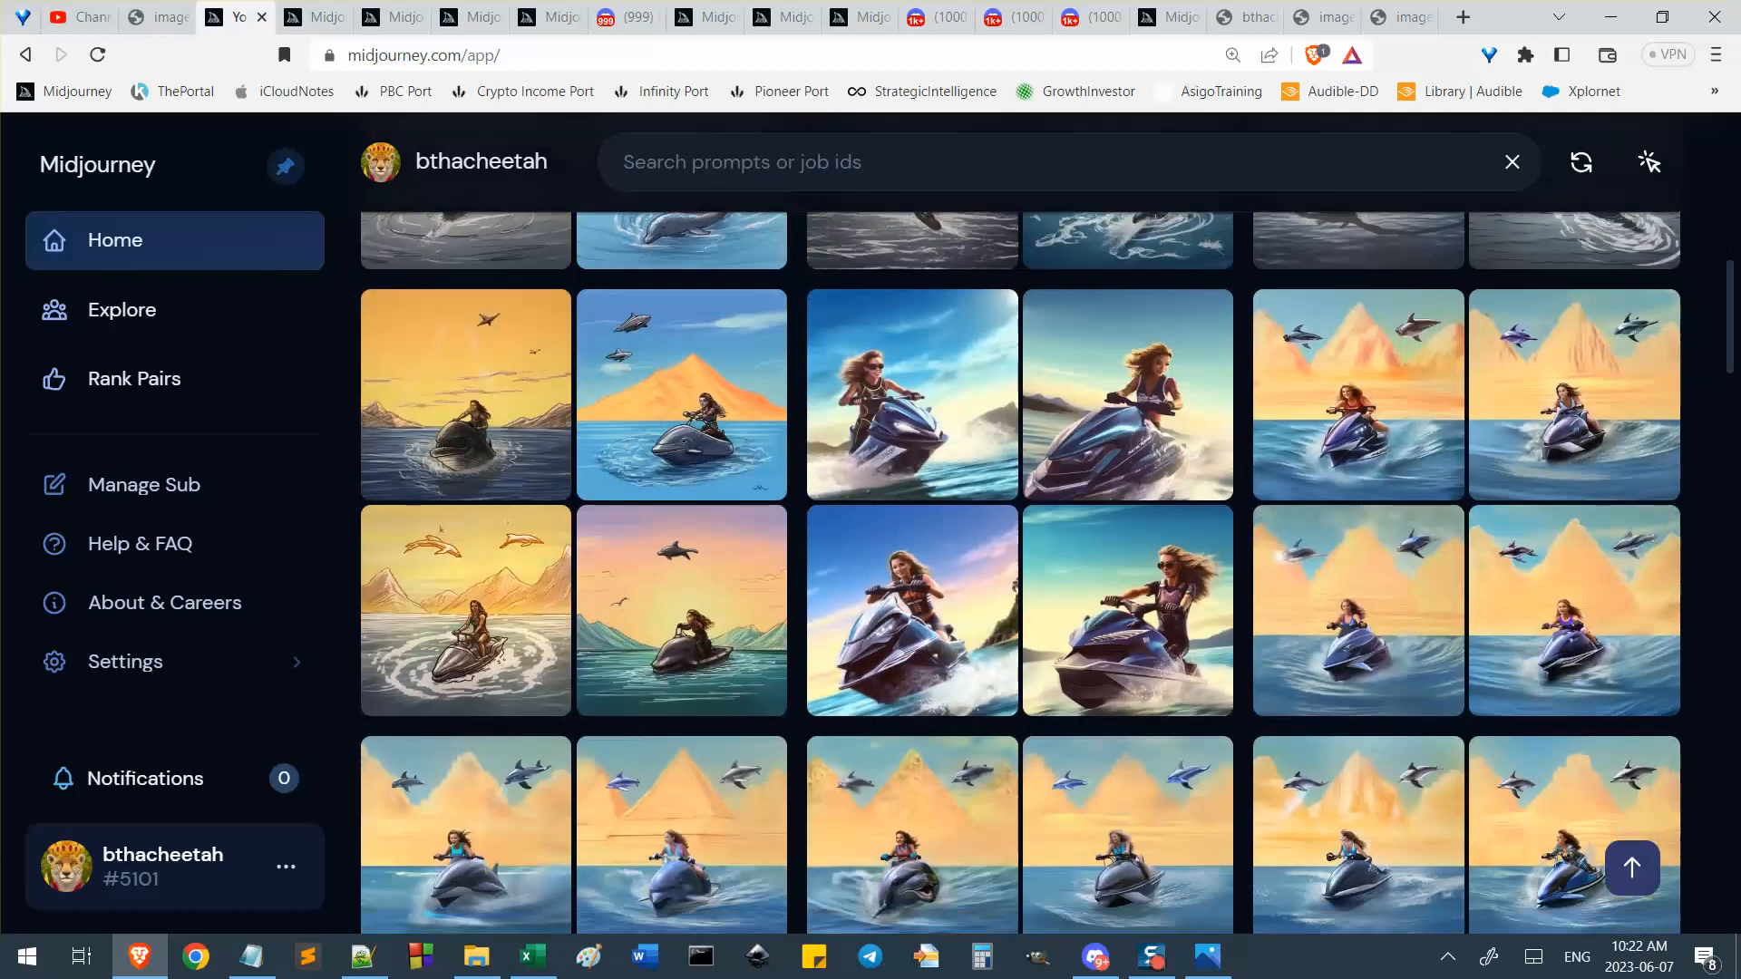
mouse_move(933, 501)
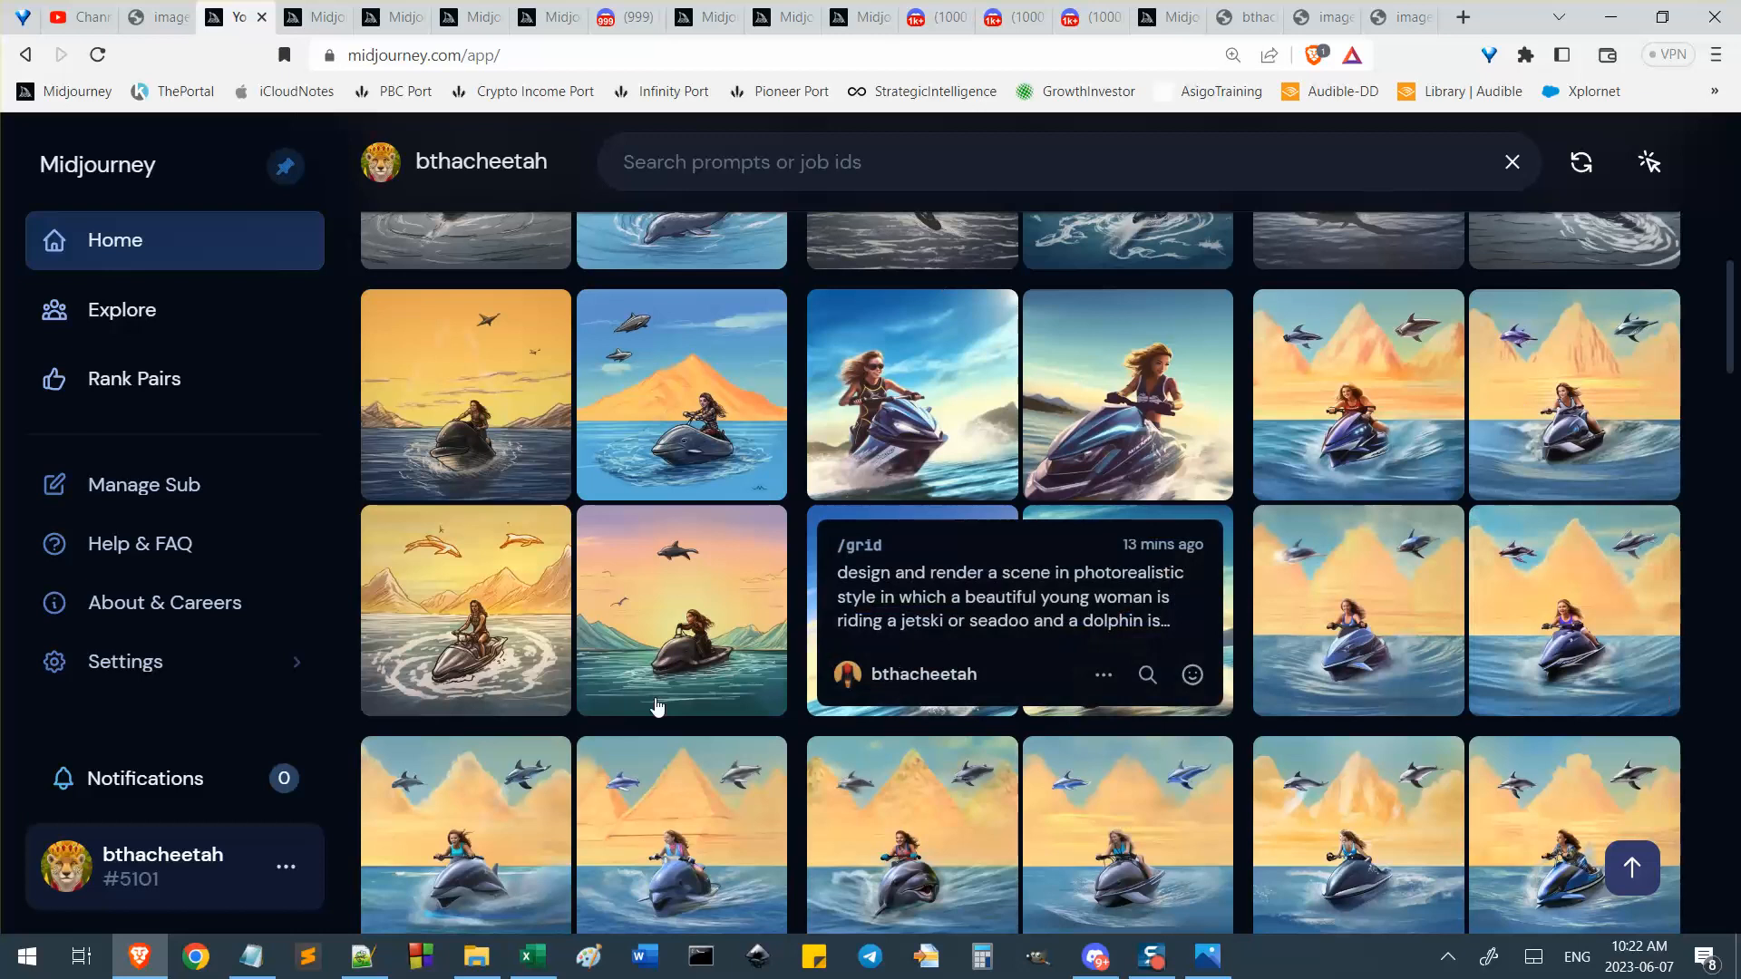
scroll(1126, 780, down, 5)
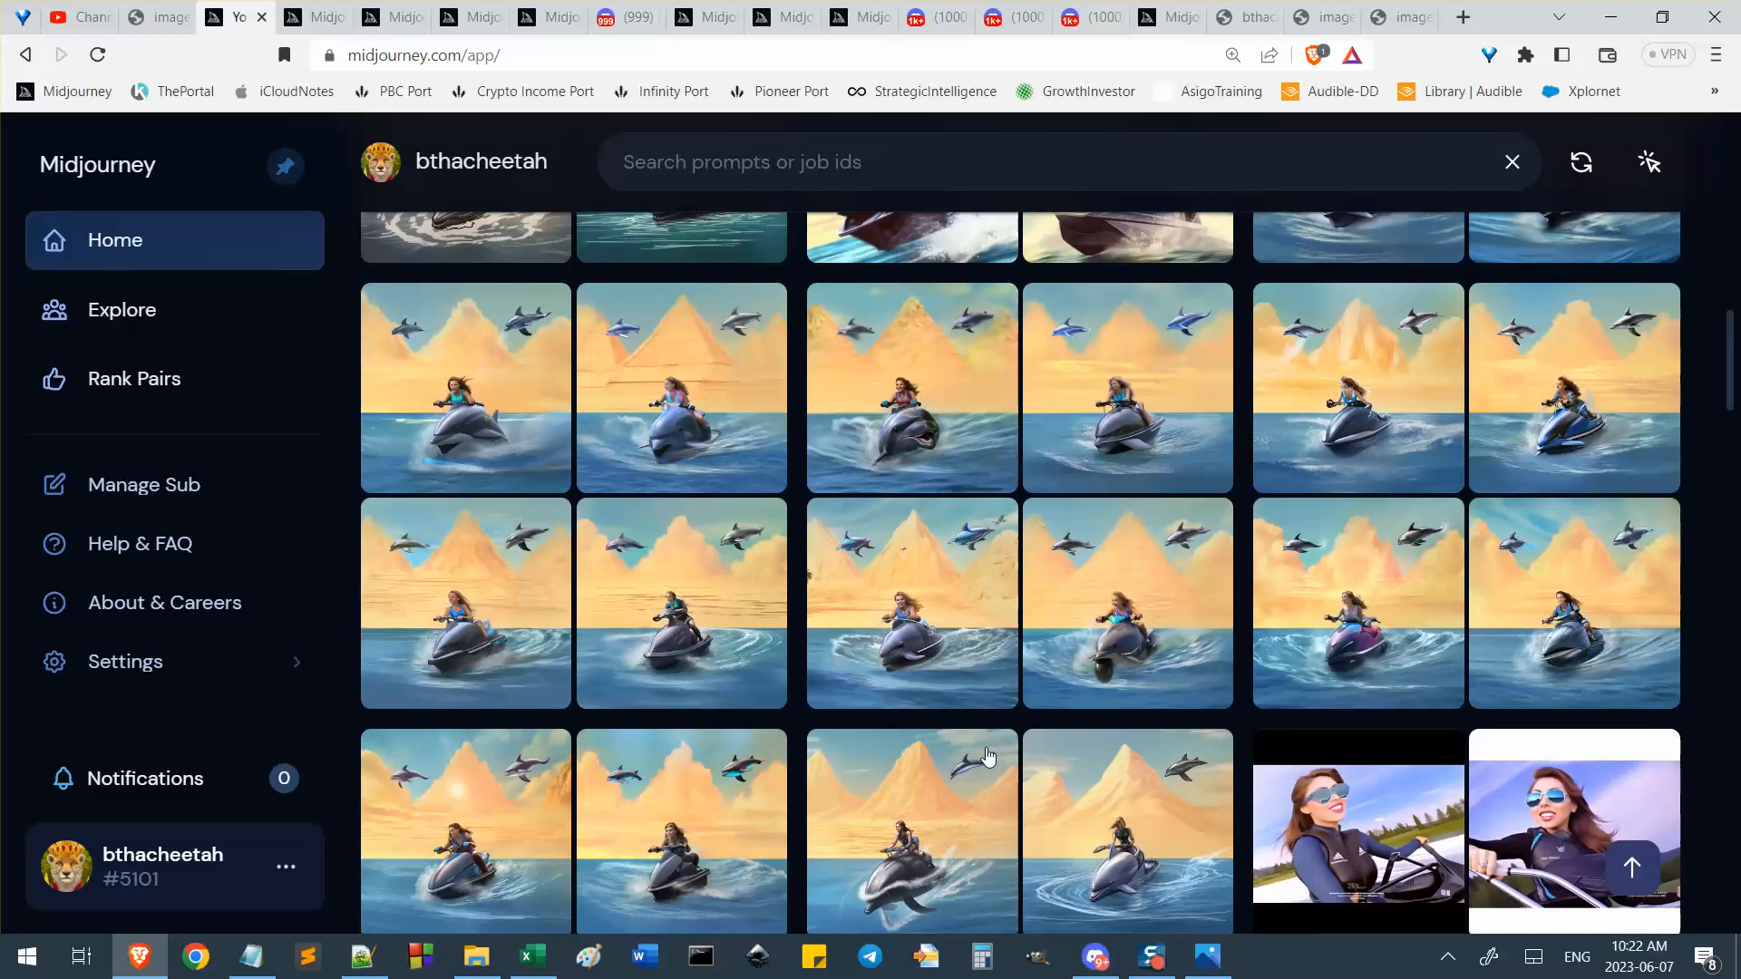
Search the gallery's grids for "jetski moebius".
scroll(836, 828, up, 10)
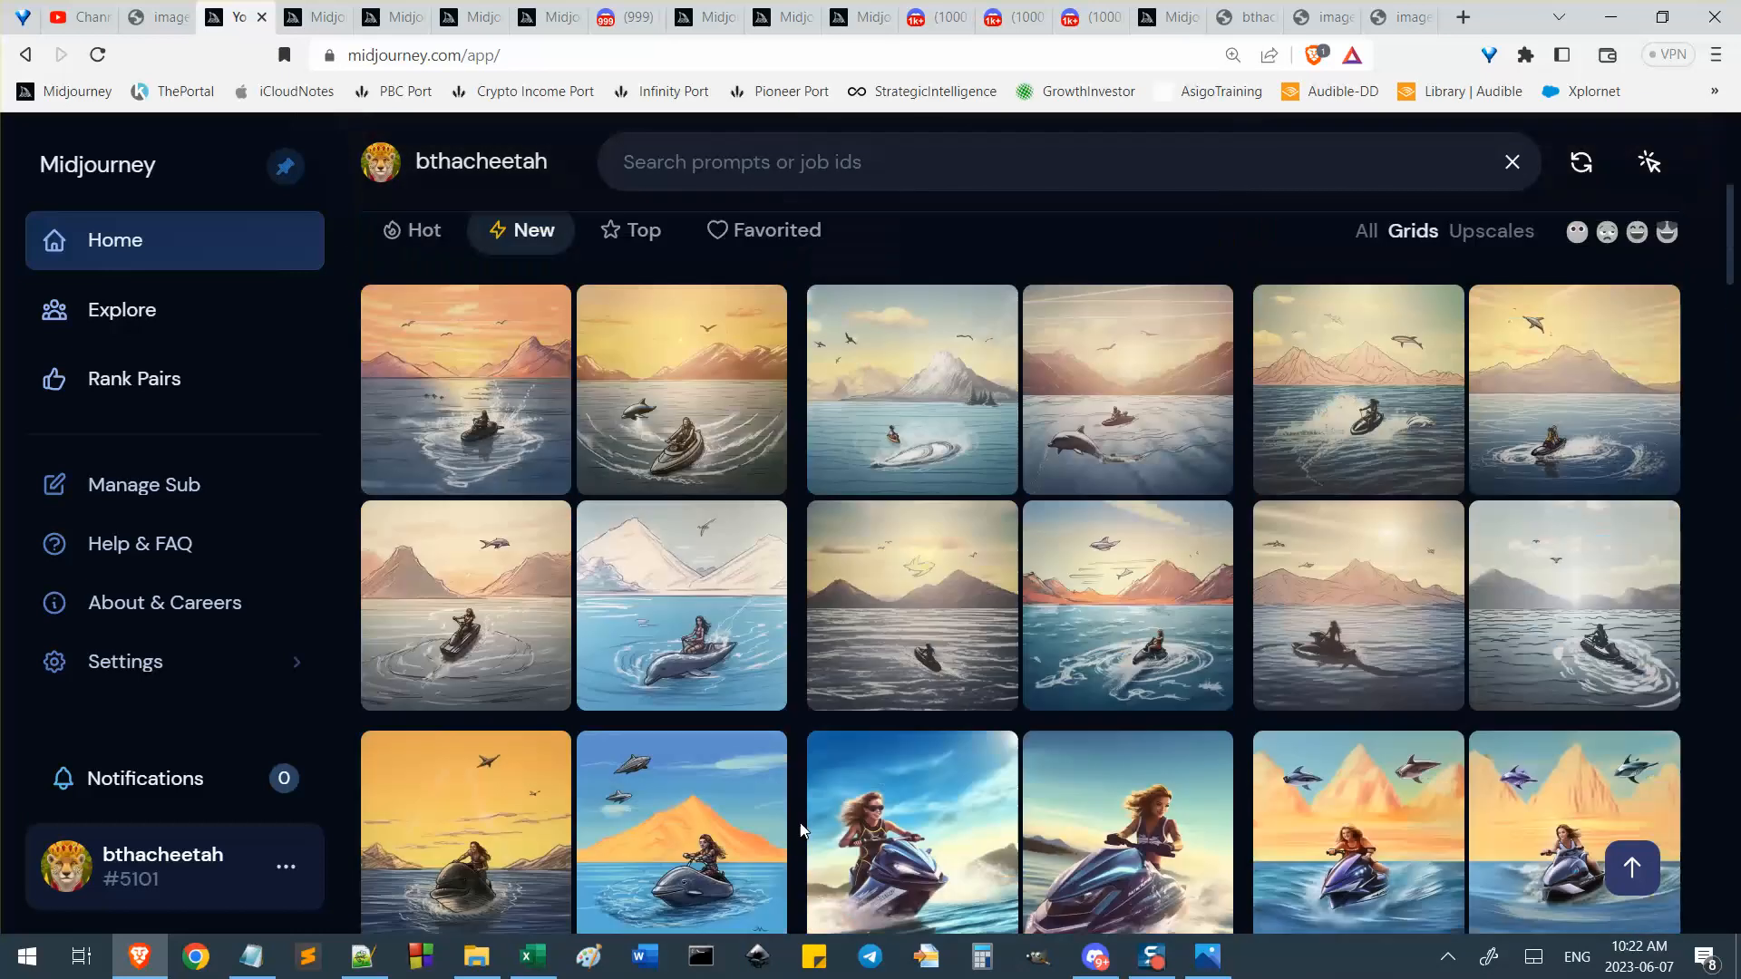
triple_click(554, 194)
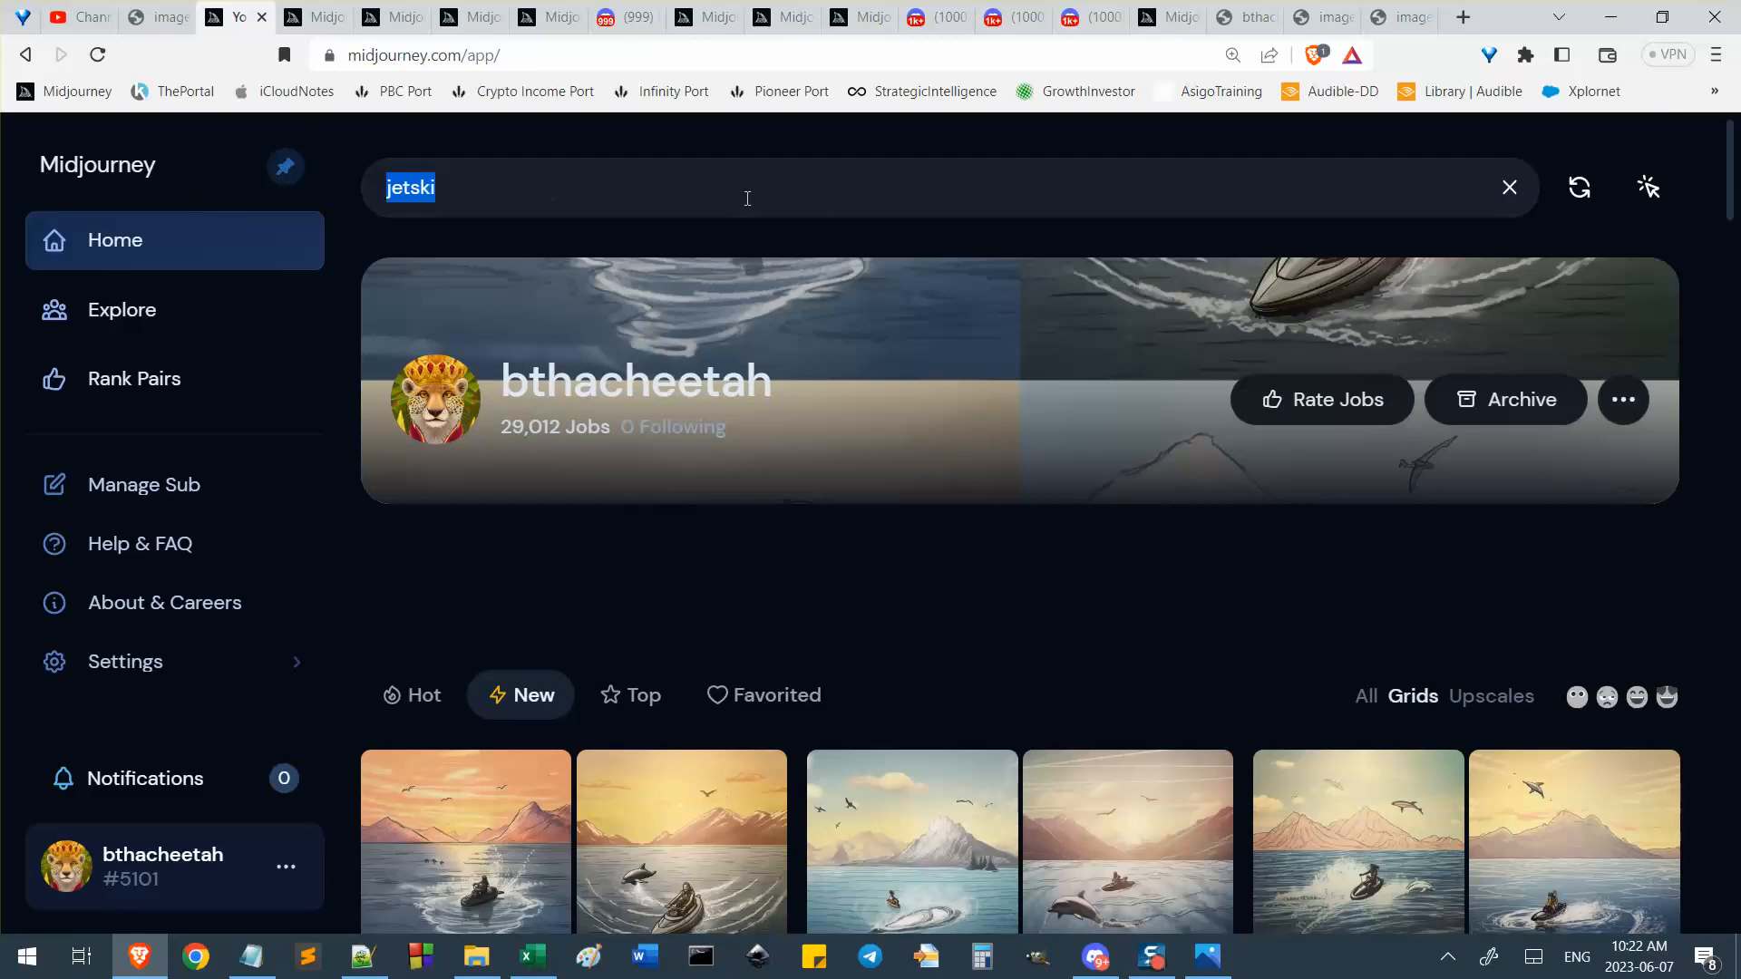
click(747, 173)
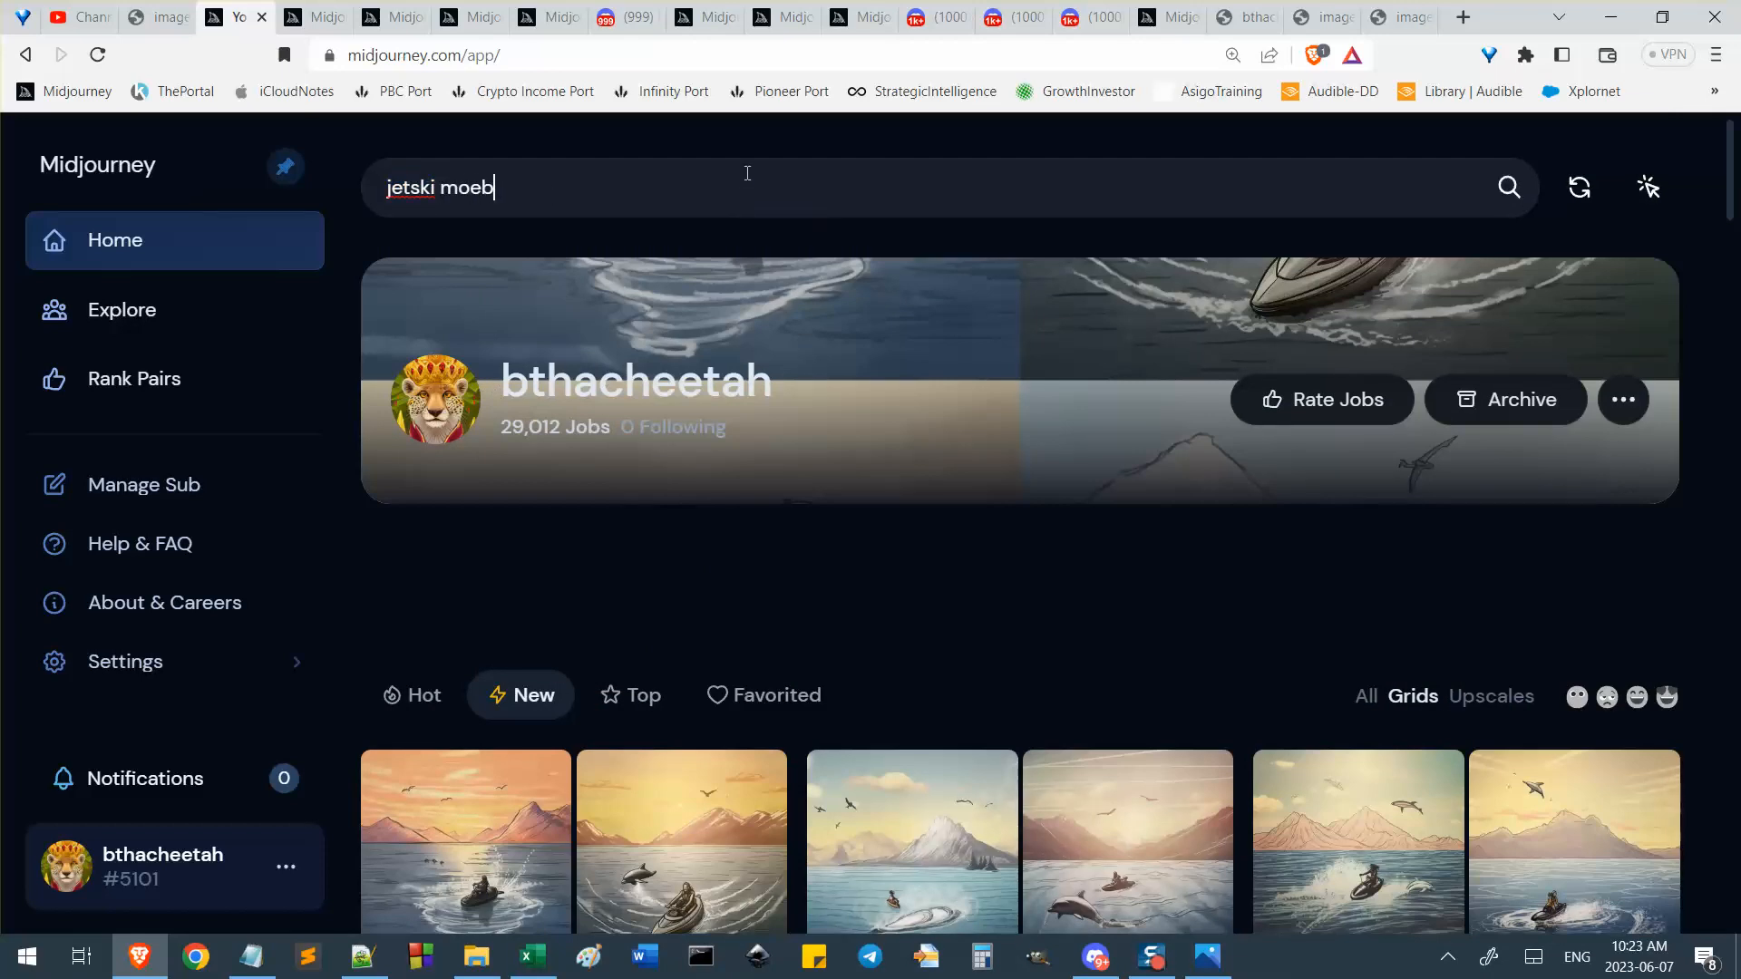
text(s)
key(Return)
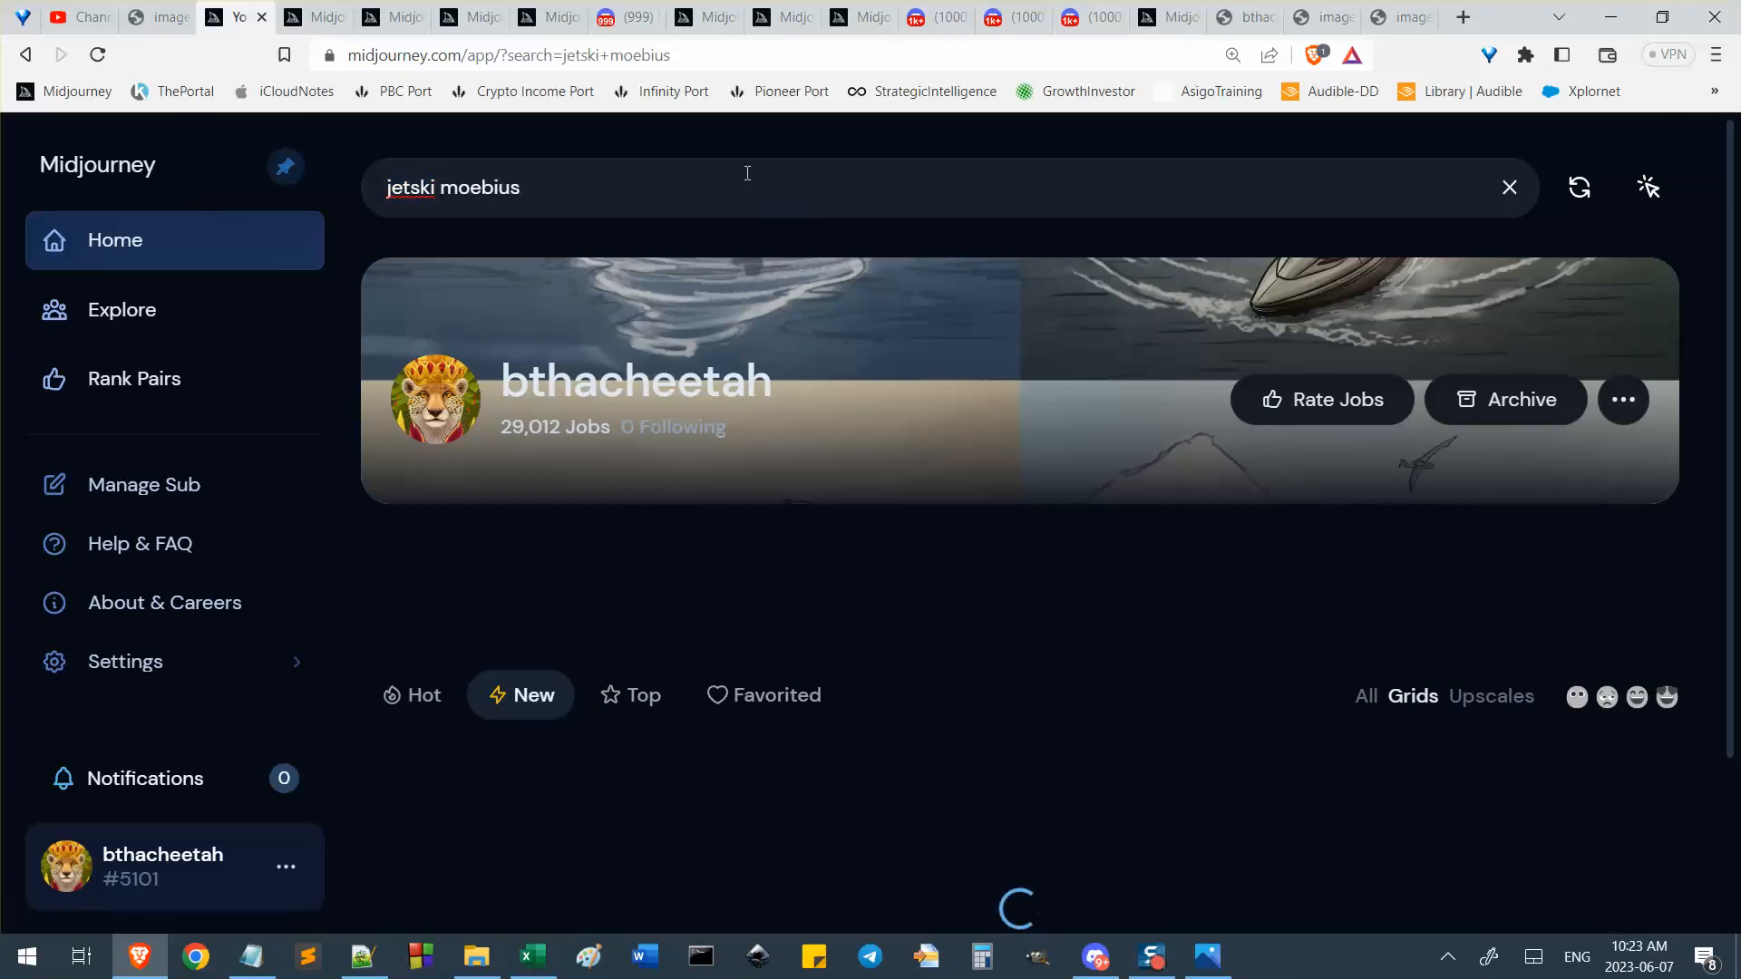
Switch to Discord and look back through the Midjourney Bot conversation for the earlier Moebius-style jetski generations.
click(1095, 954)
scroll(917, 535, up, 2)
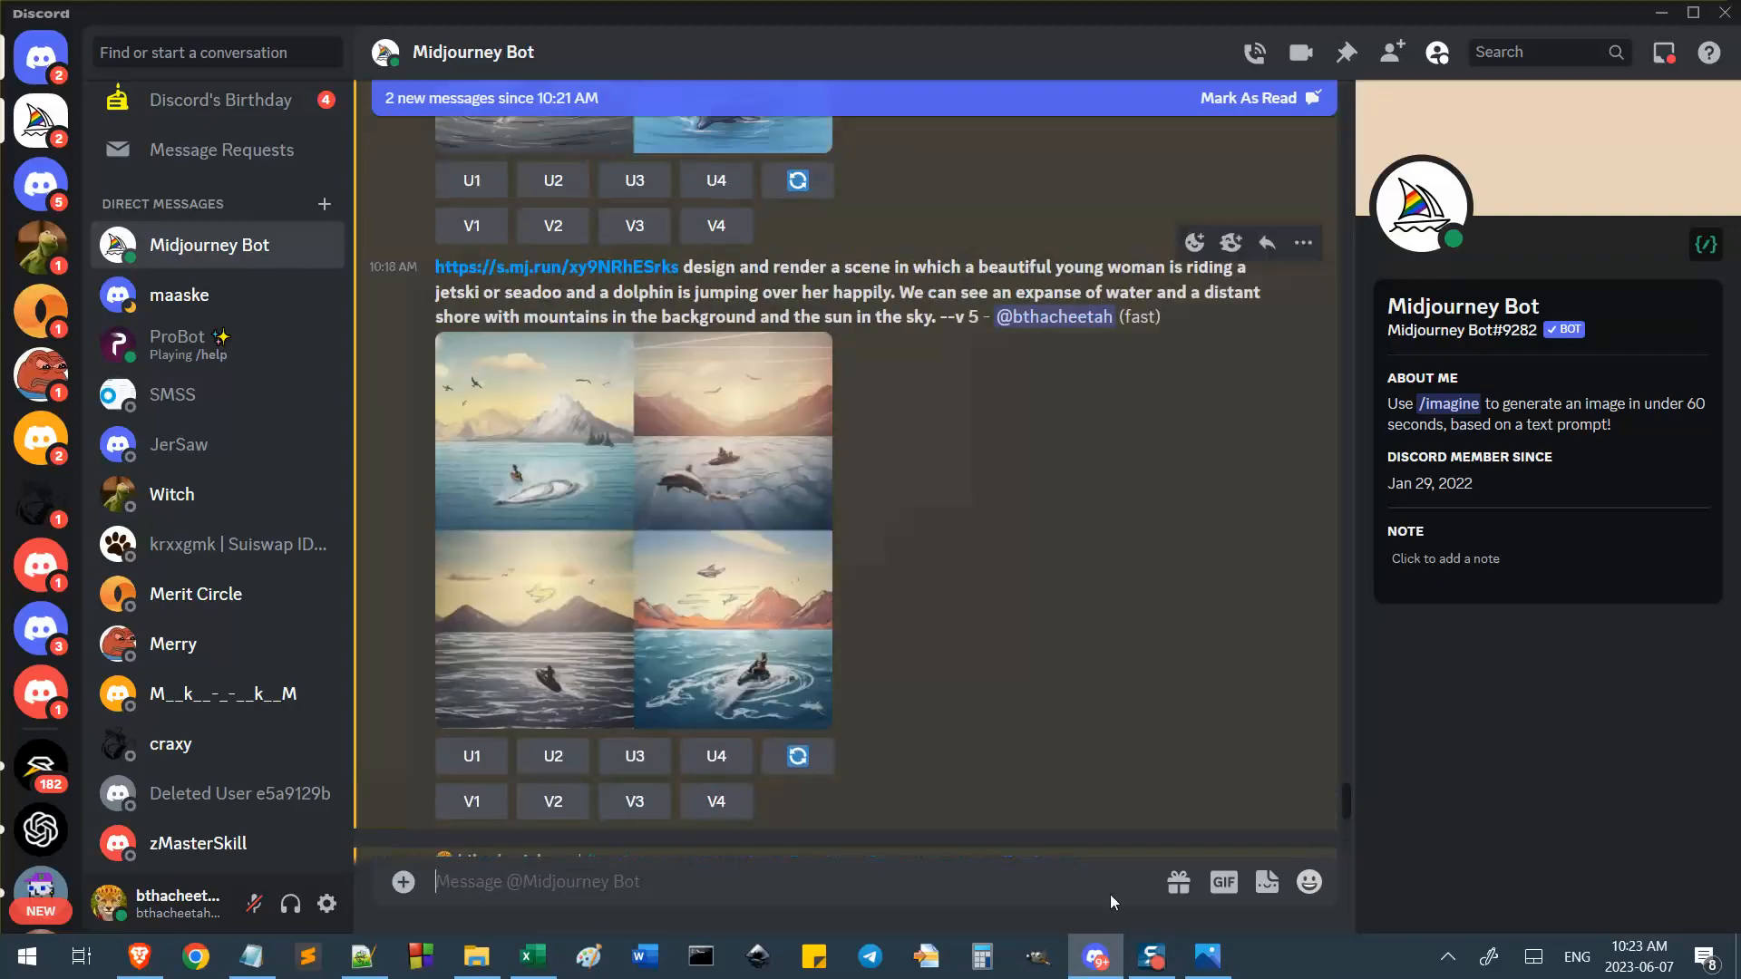
scroll(987, 458, down, 10)
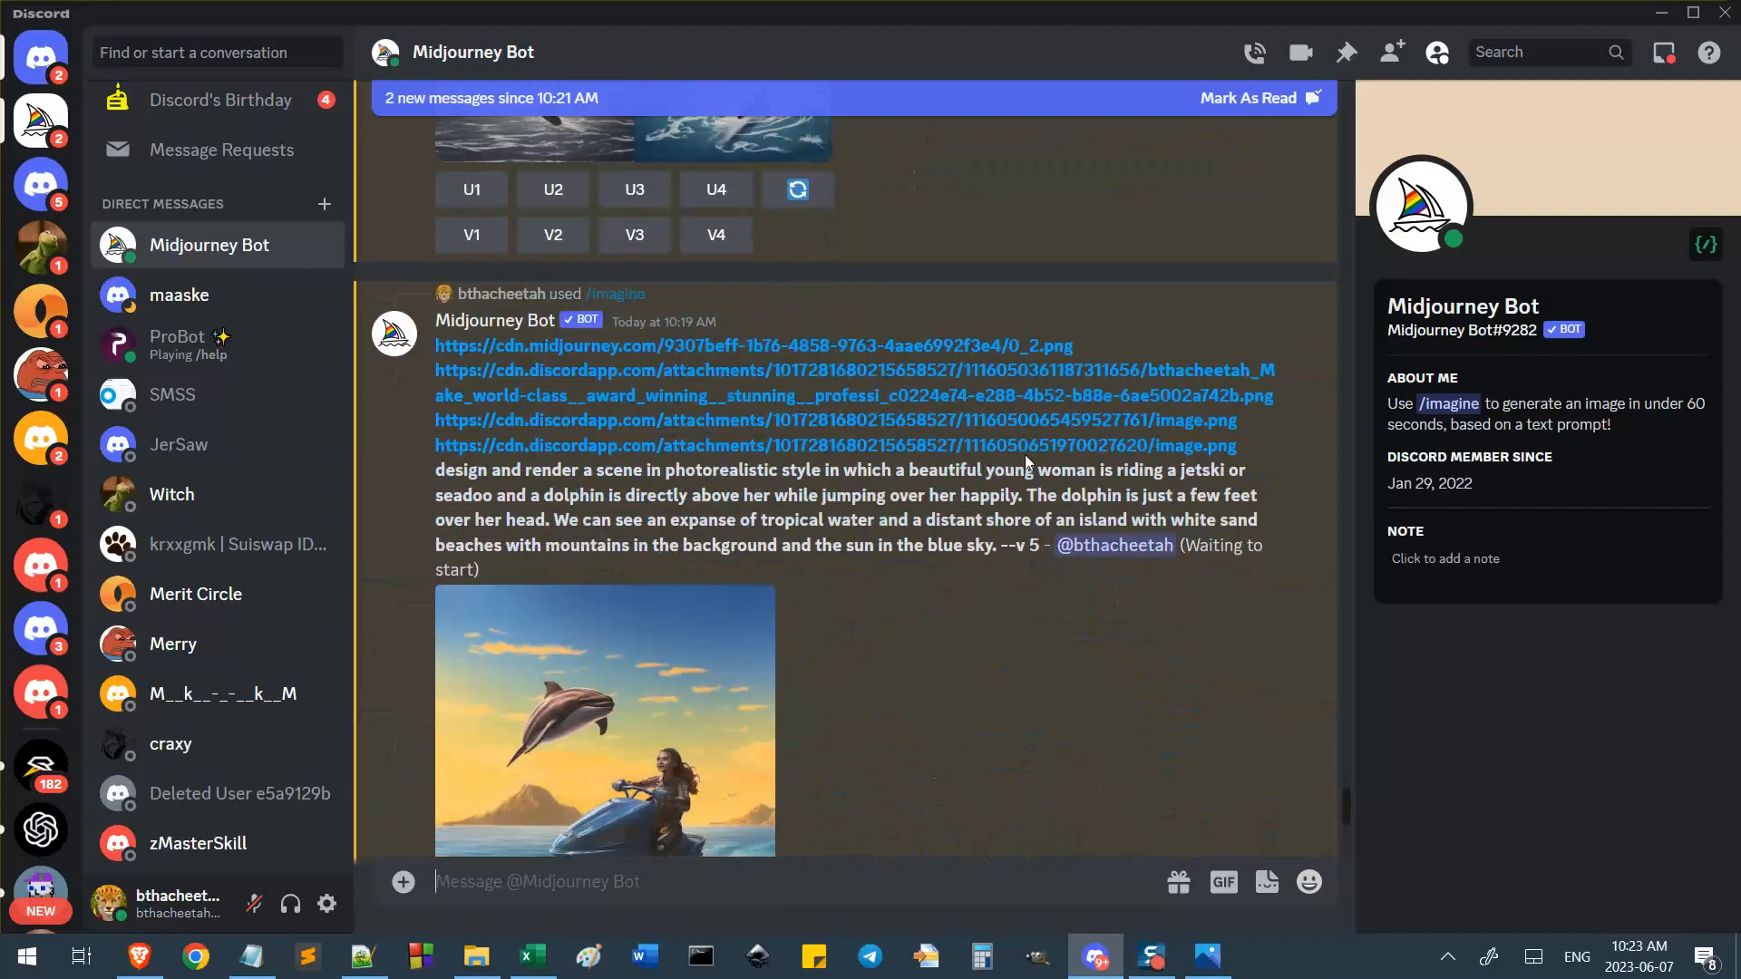
scroll(1030, 484, up, 7)
scroll(1031, 499, up, 15)
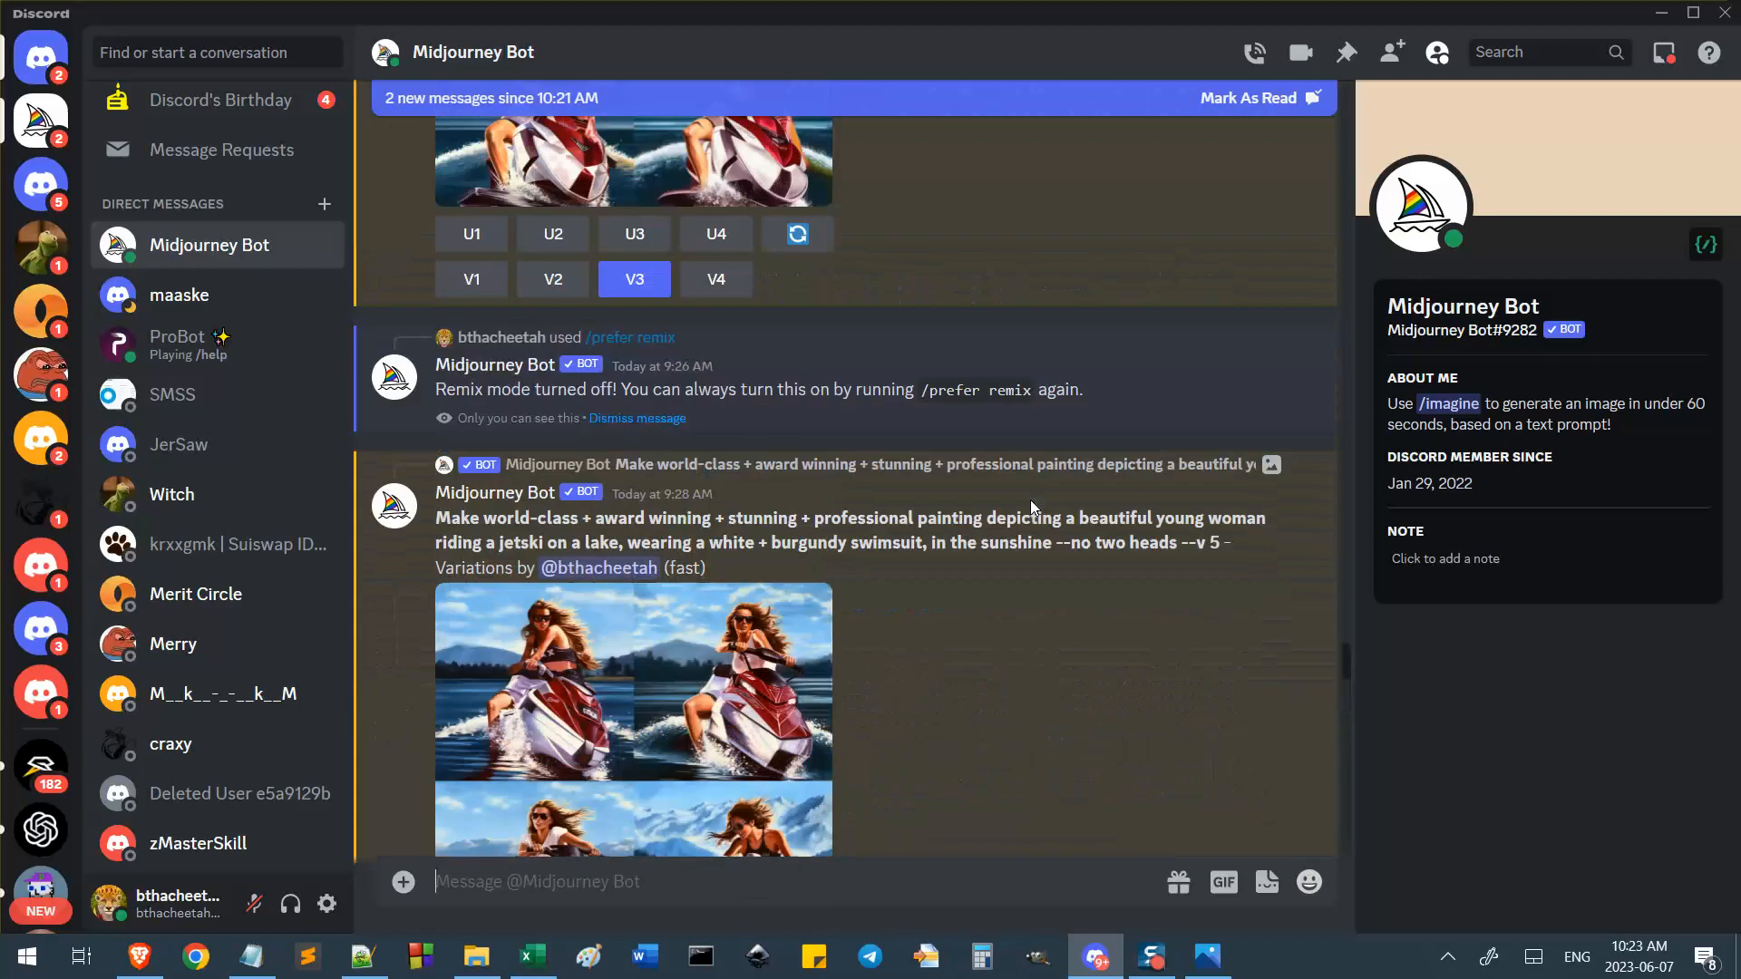
scroll(1001, 585, up, 15)
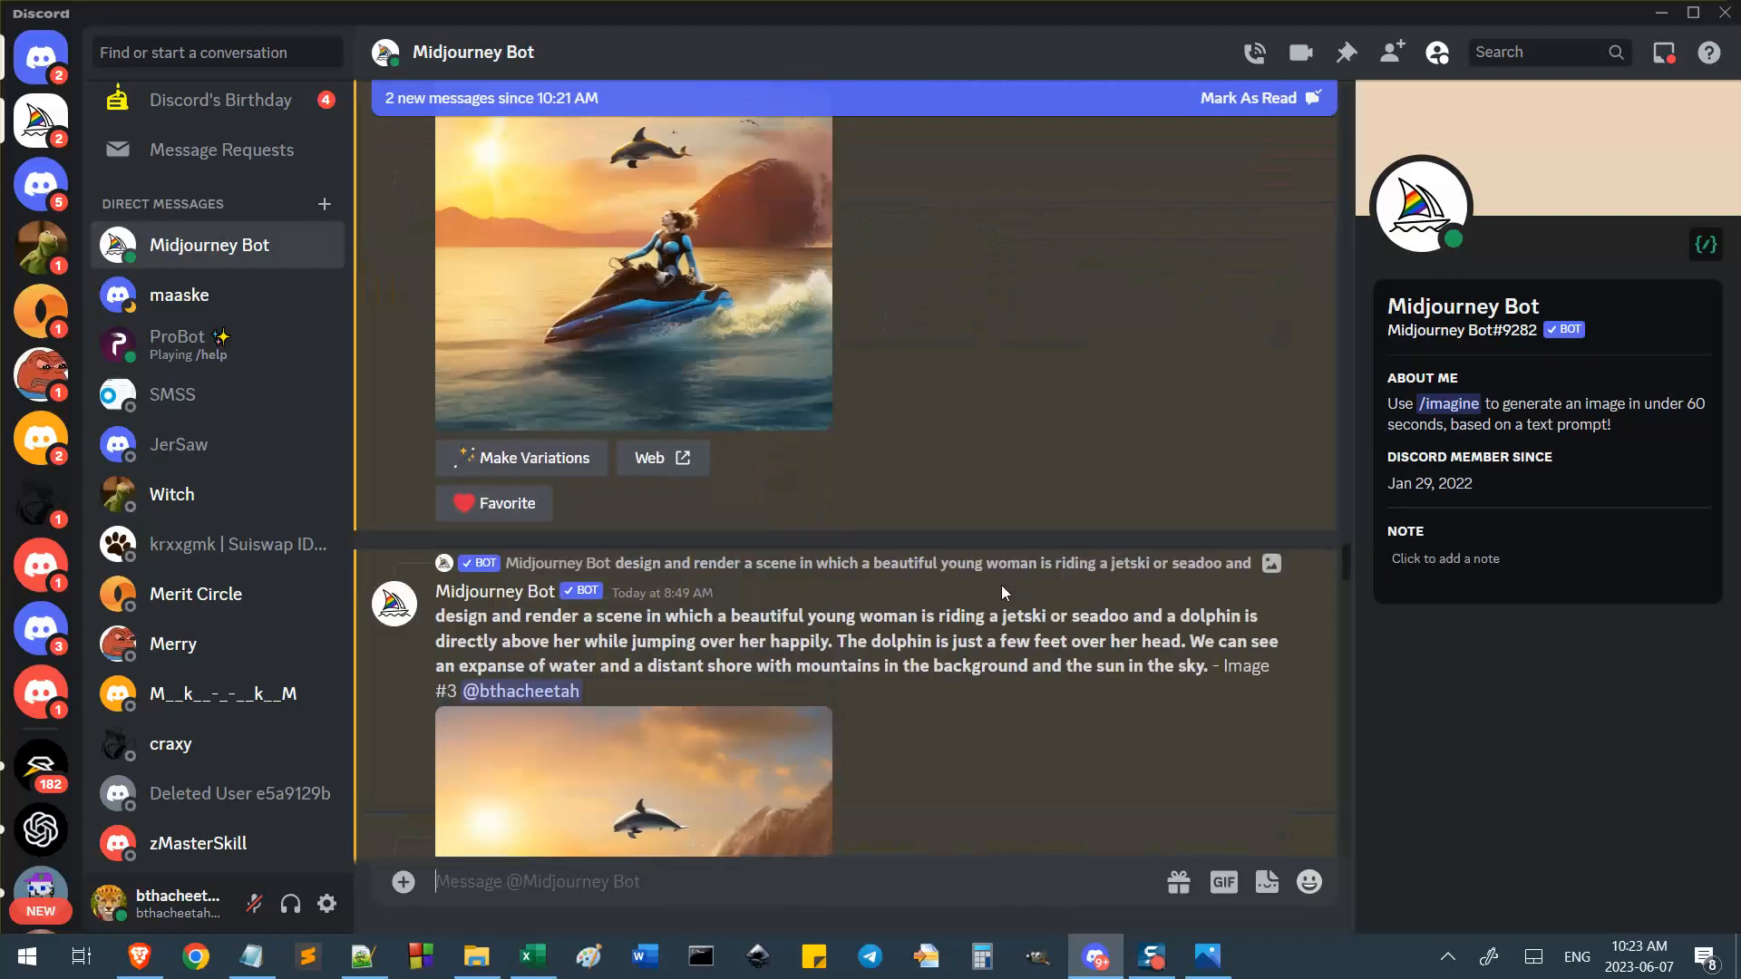
scroll(989, 599, up, 8)
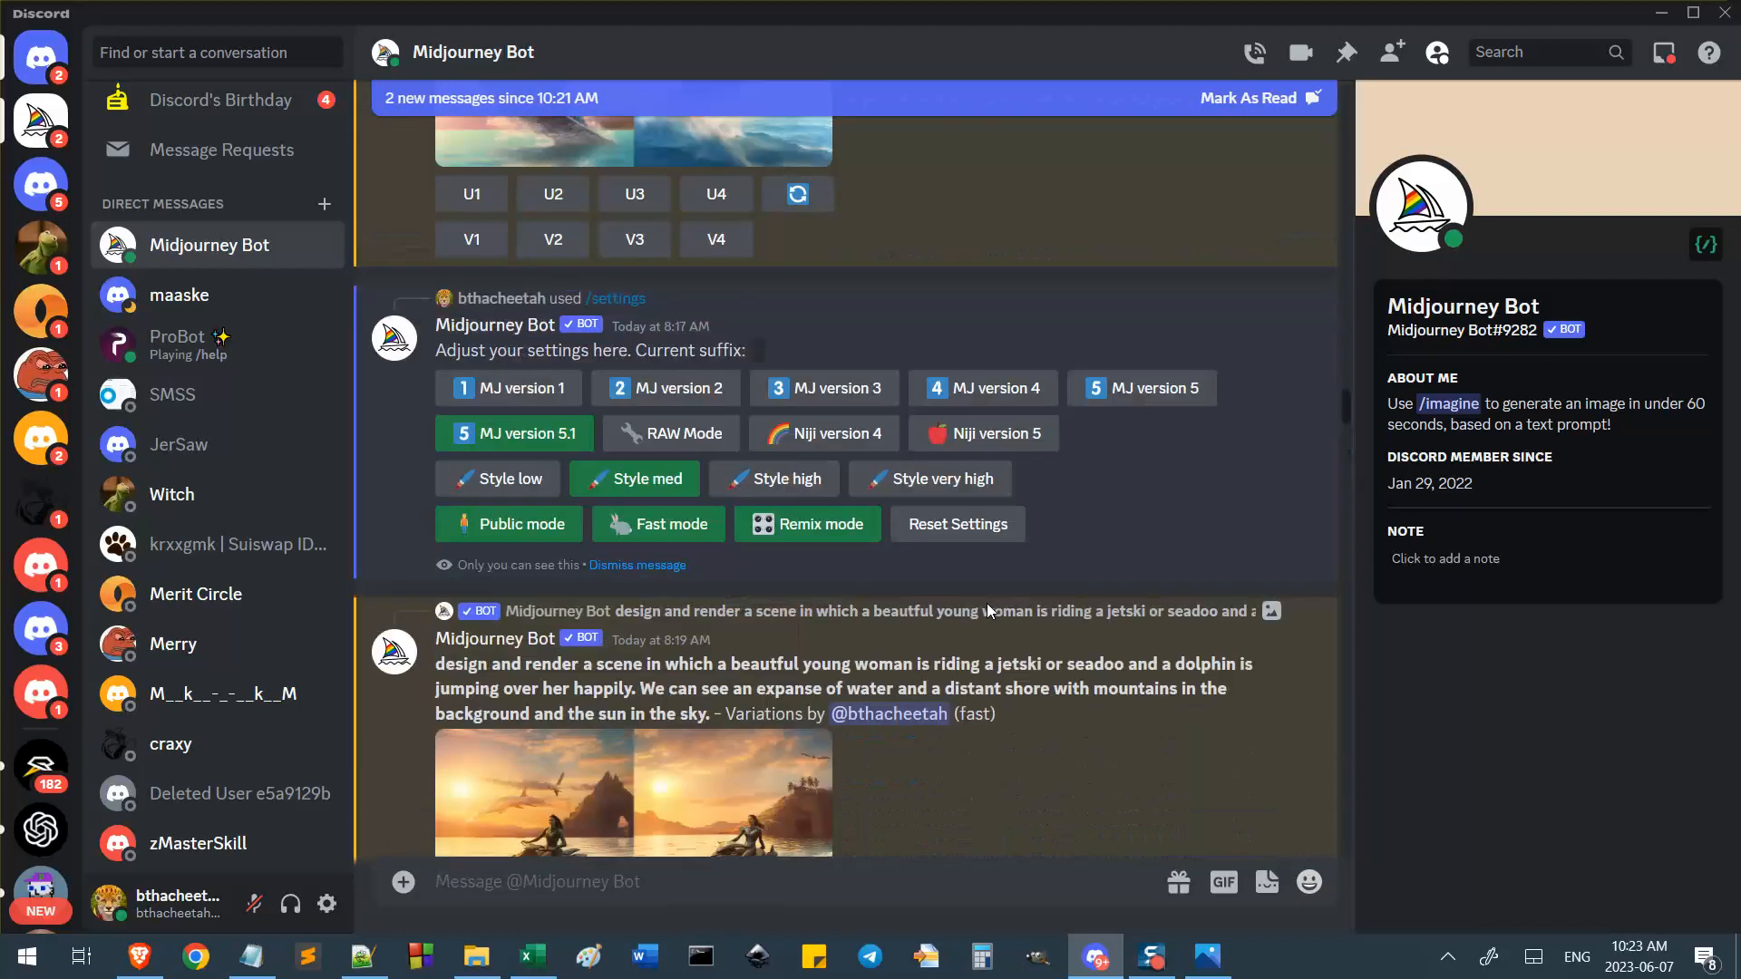
scroll(925, 599, up, 10)
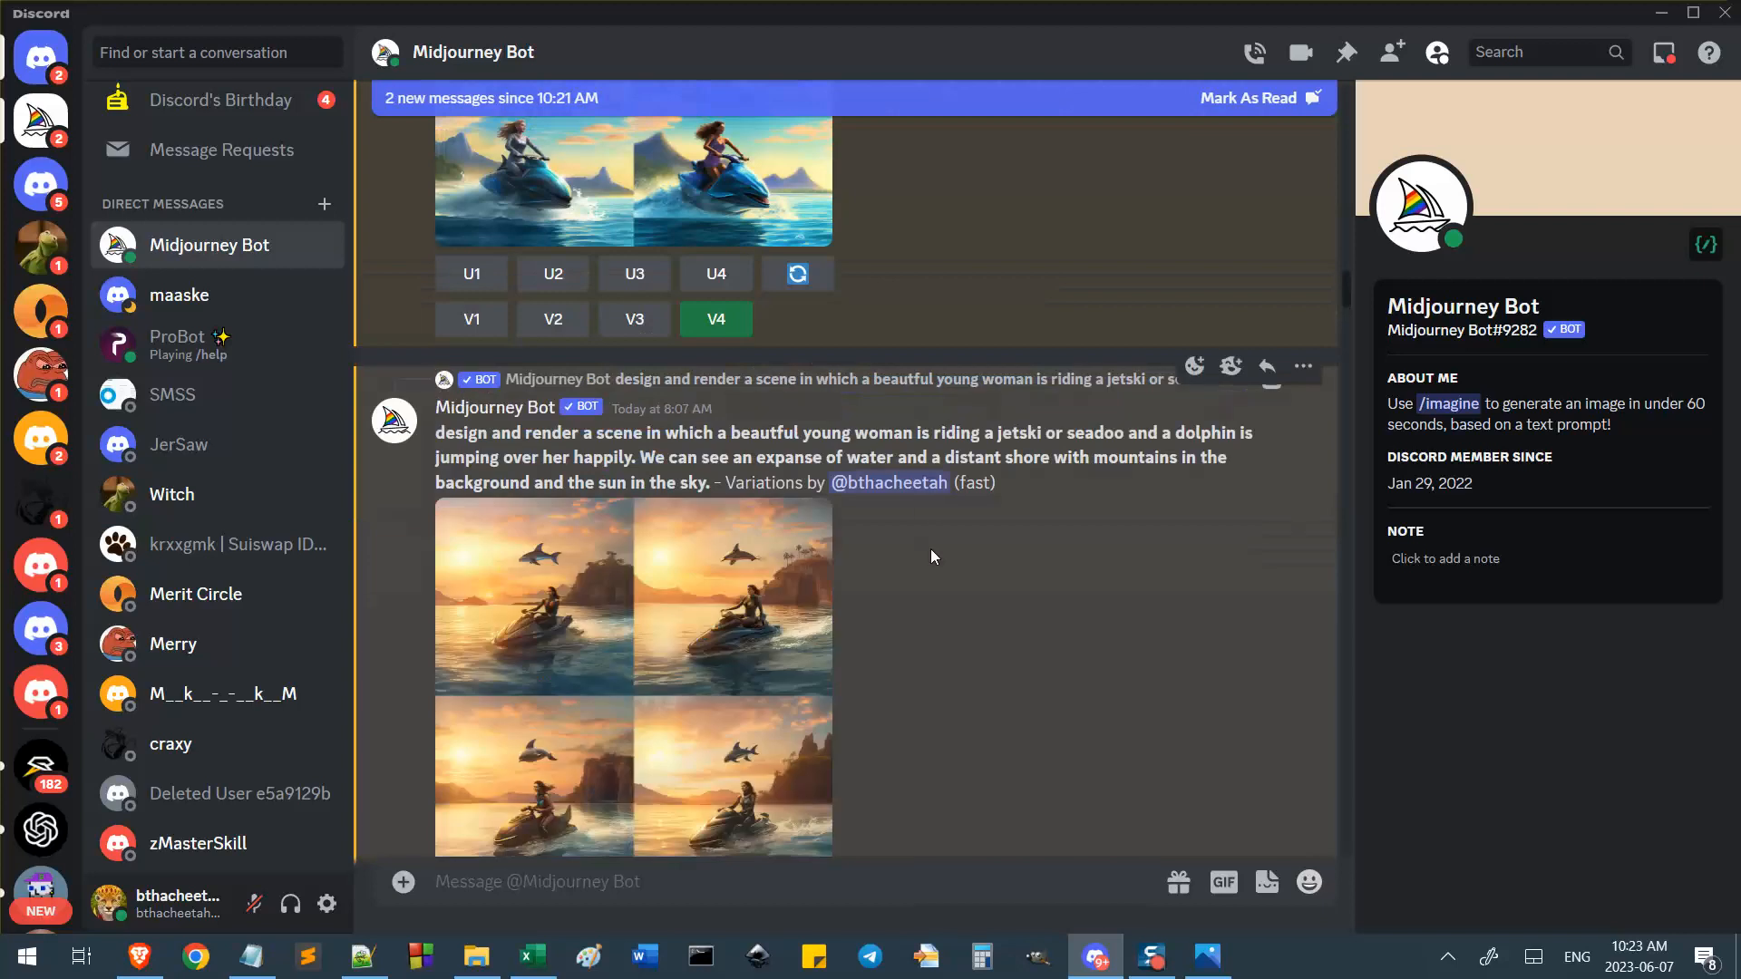
scroll(903, 431, up, 10)
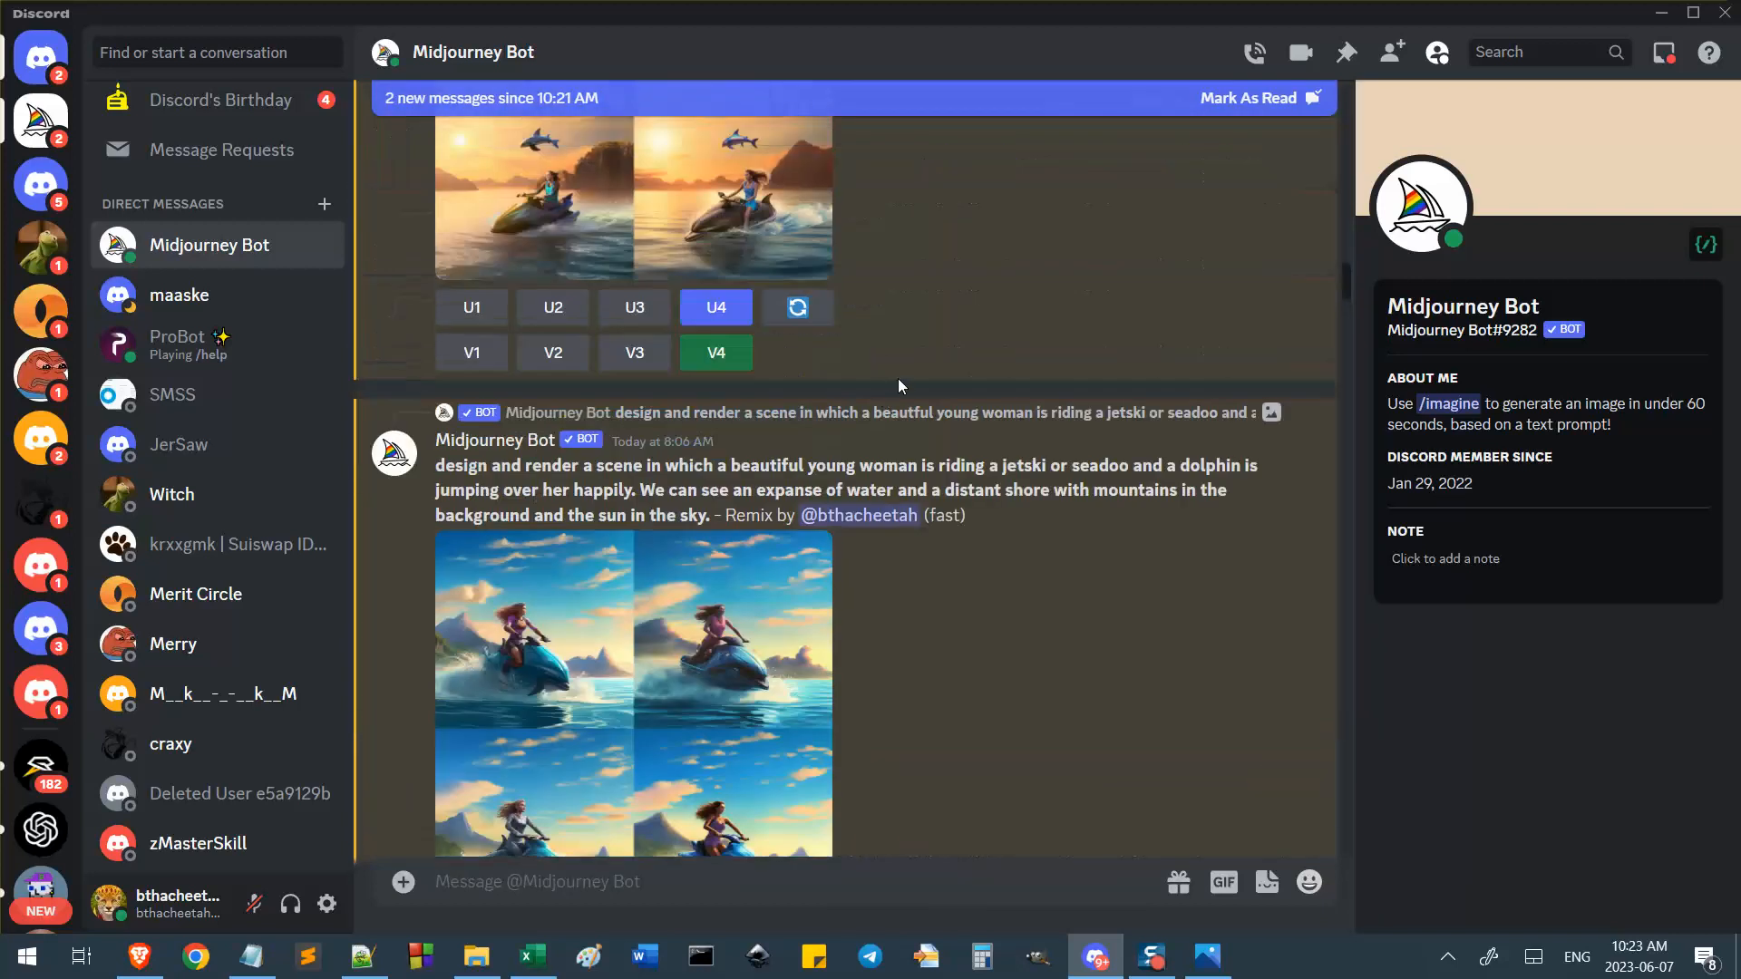
scroll(908, 488, up, 2)
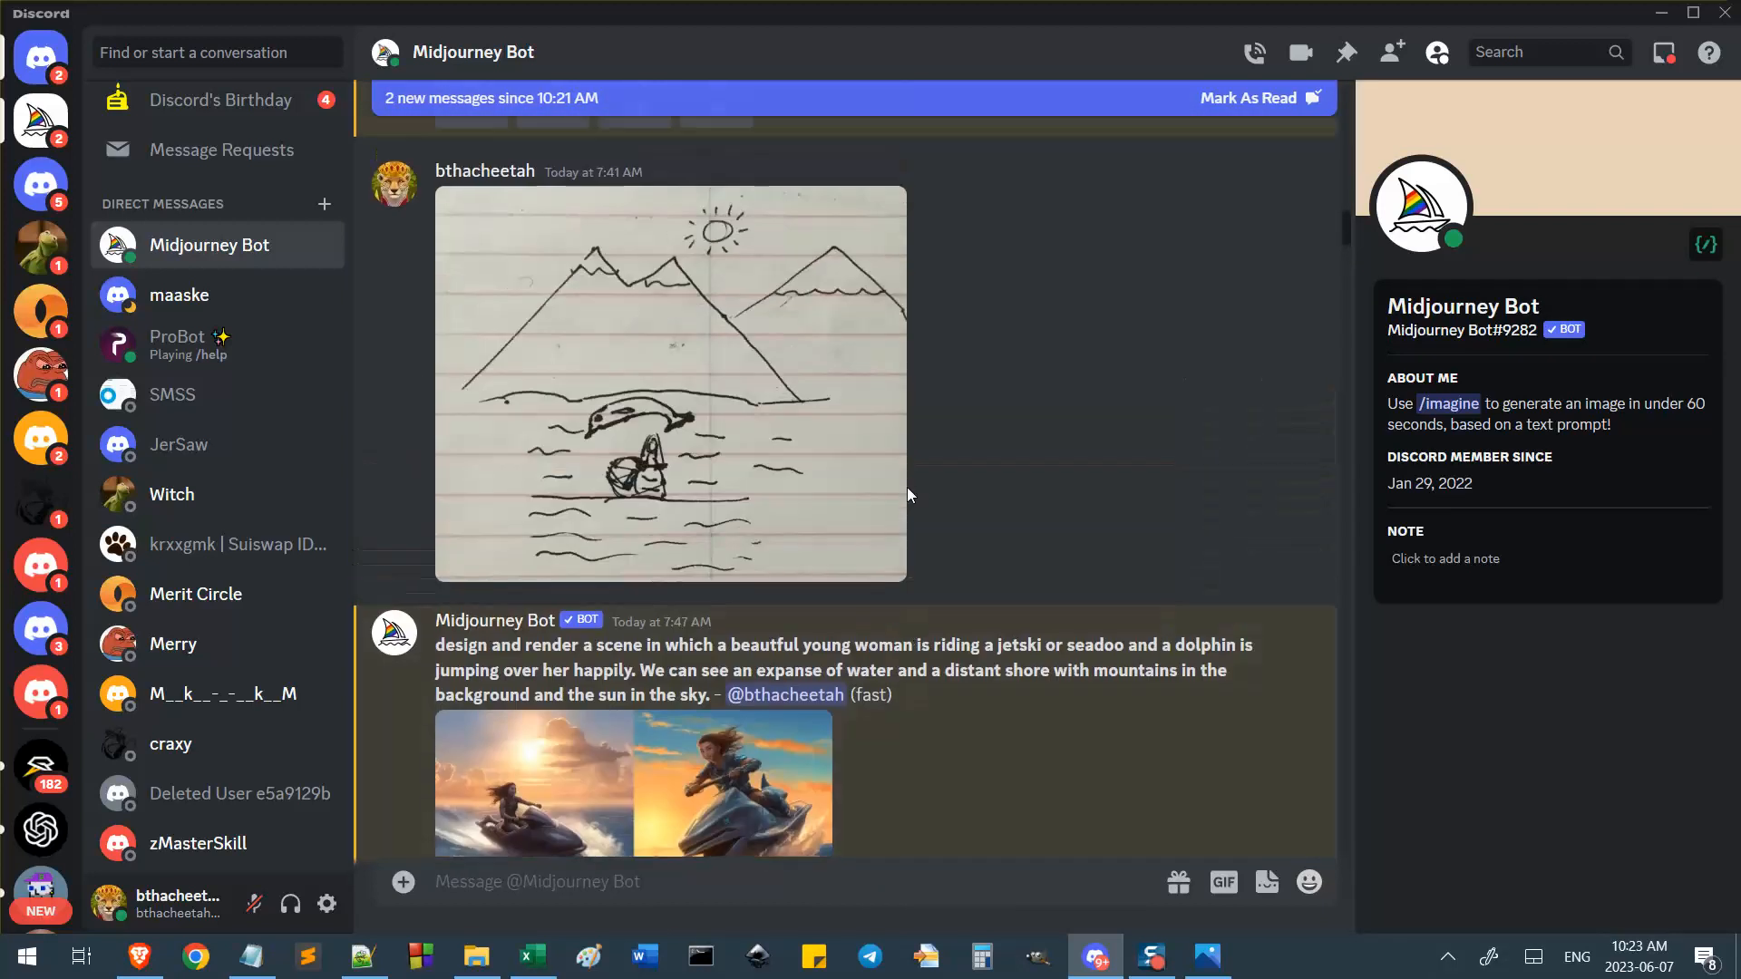
scroll(908, 488, down, 8)
scroll(907, 495, down, 10)
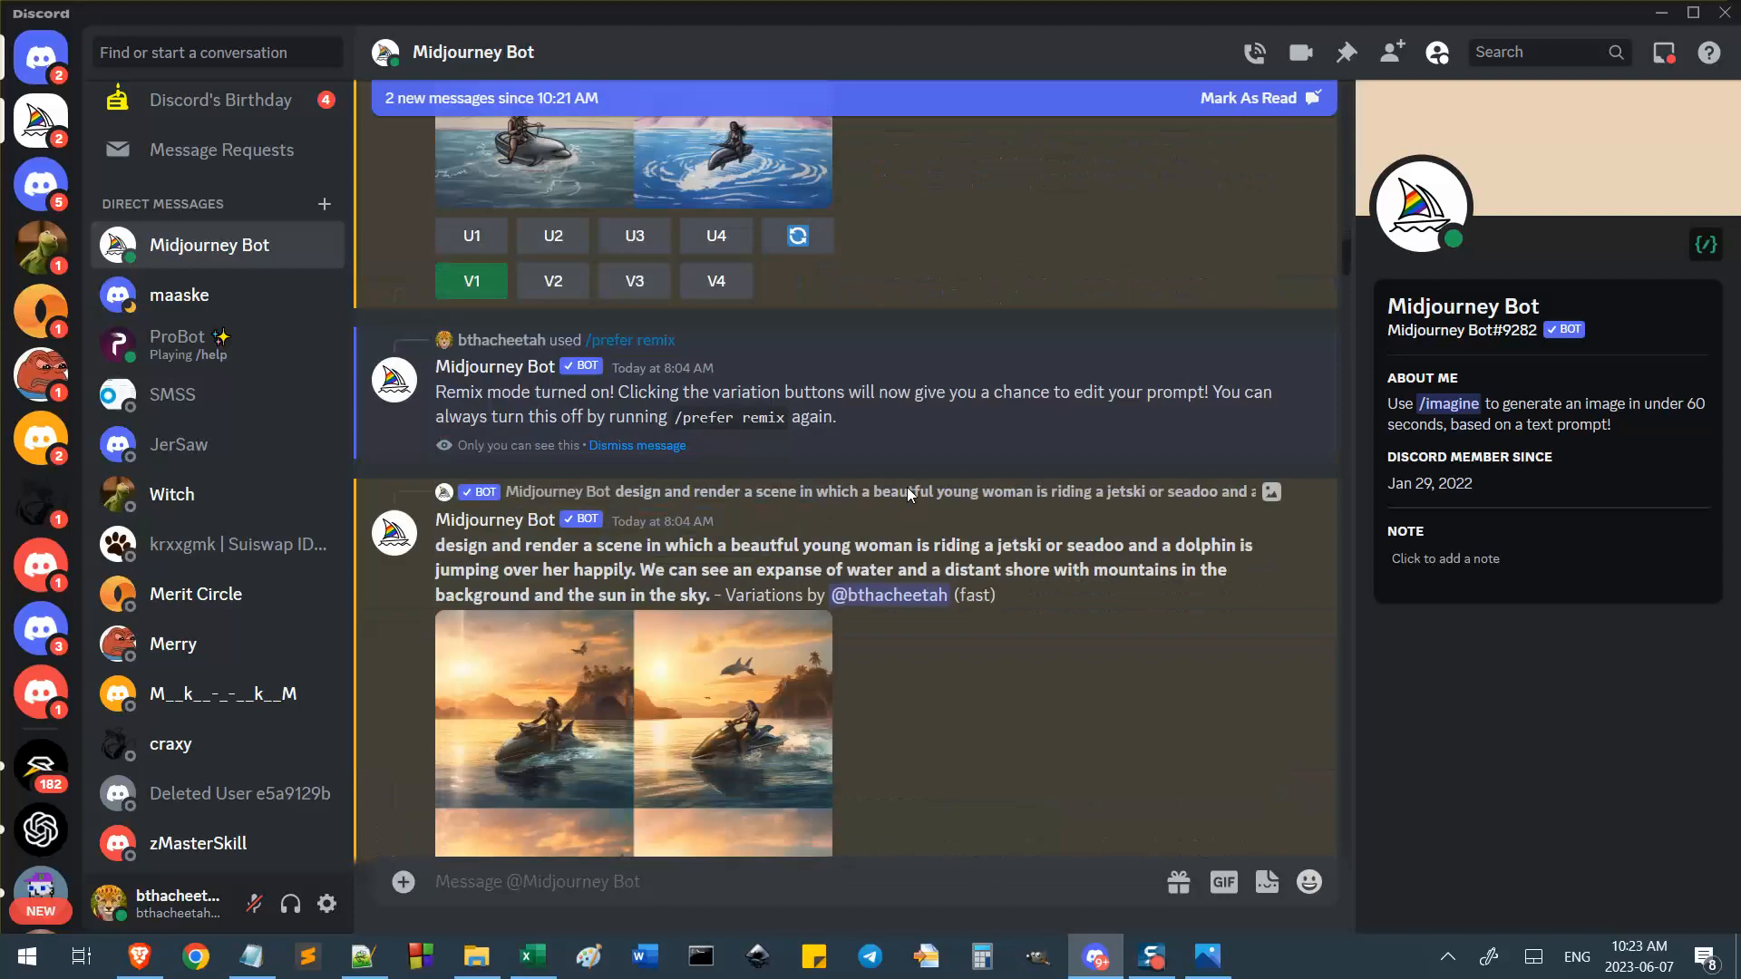
scroll(909, 494, down, 10)
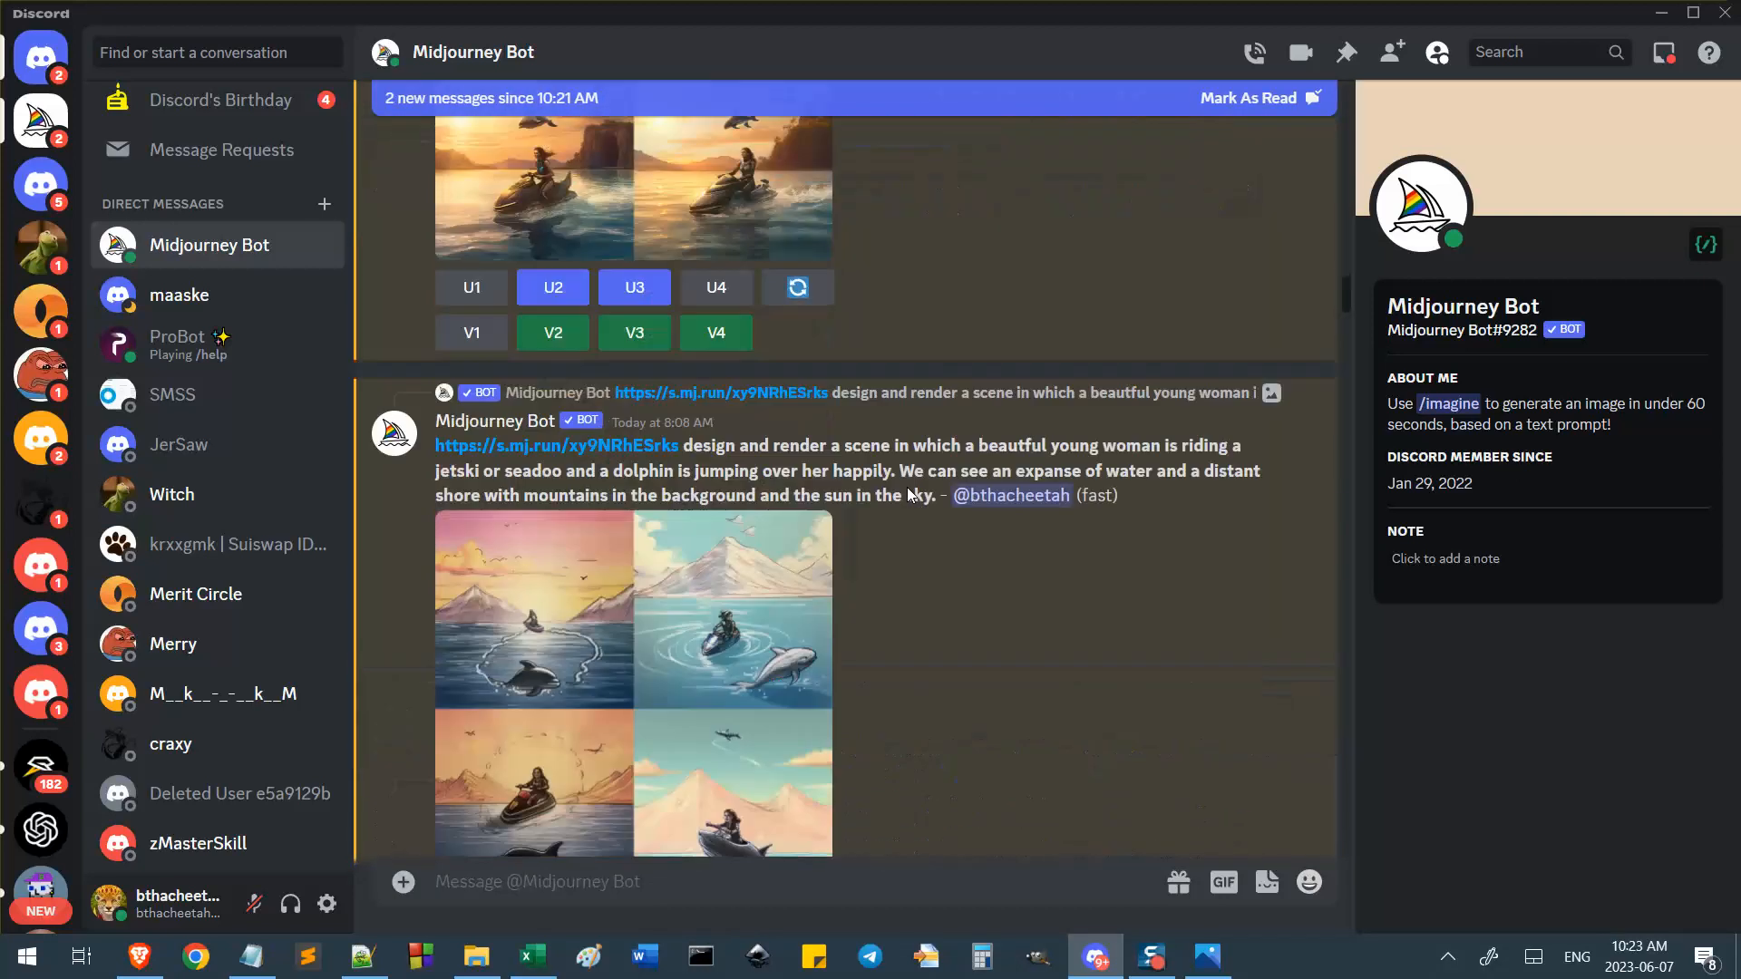
Switch back to the browser, open the second Moebius jetski grid and examine its images, prompt and job details.
click(138, 957)
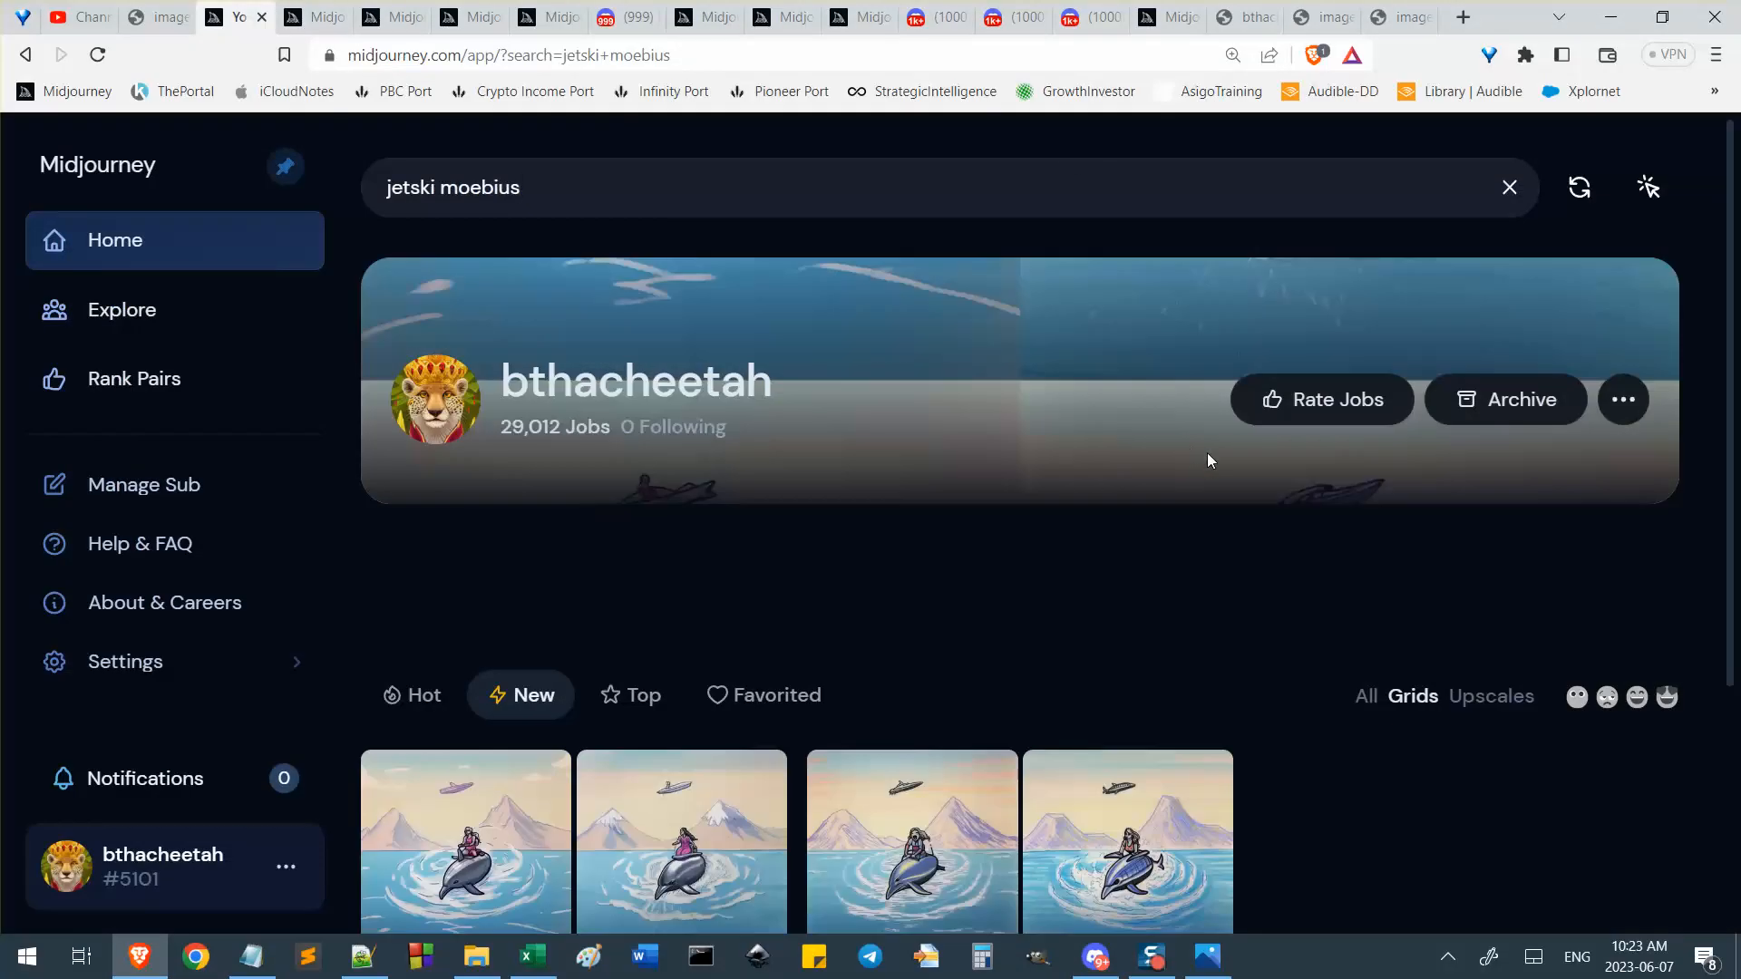
scroll(1442, 805, down, 1)
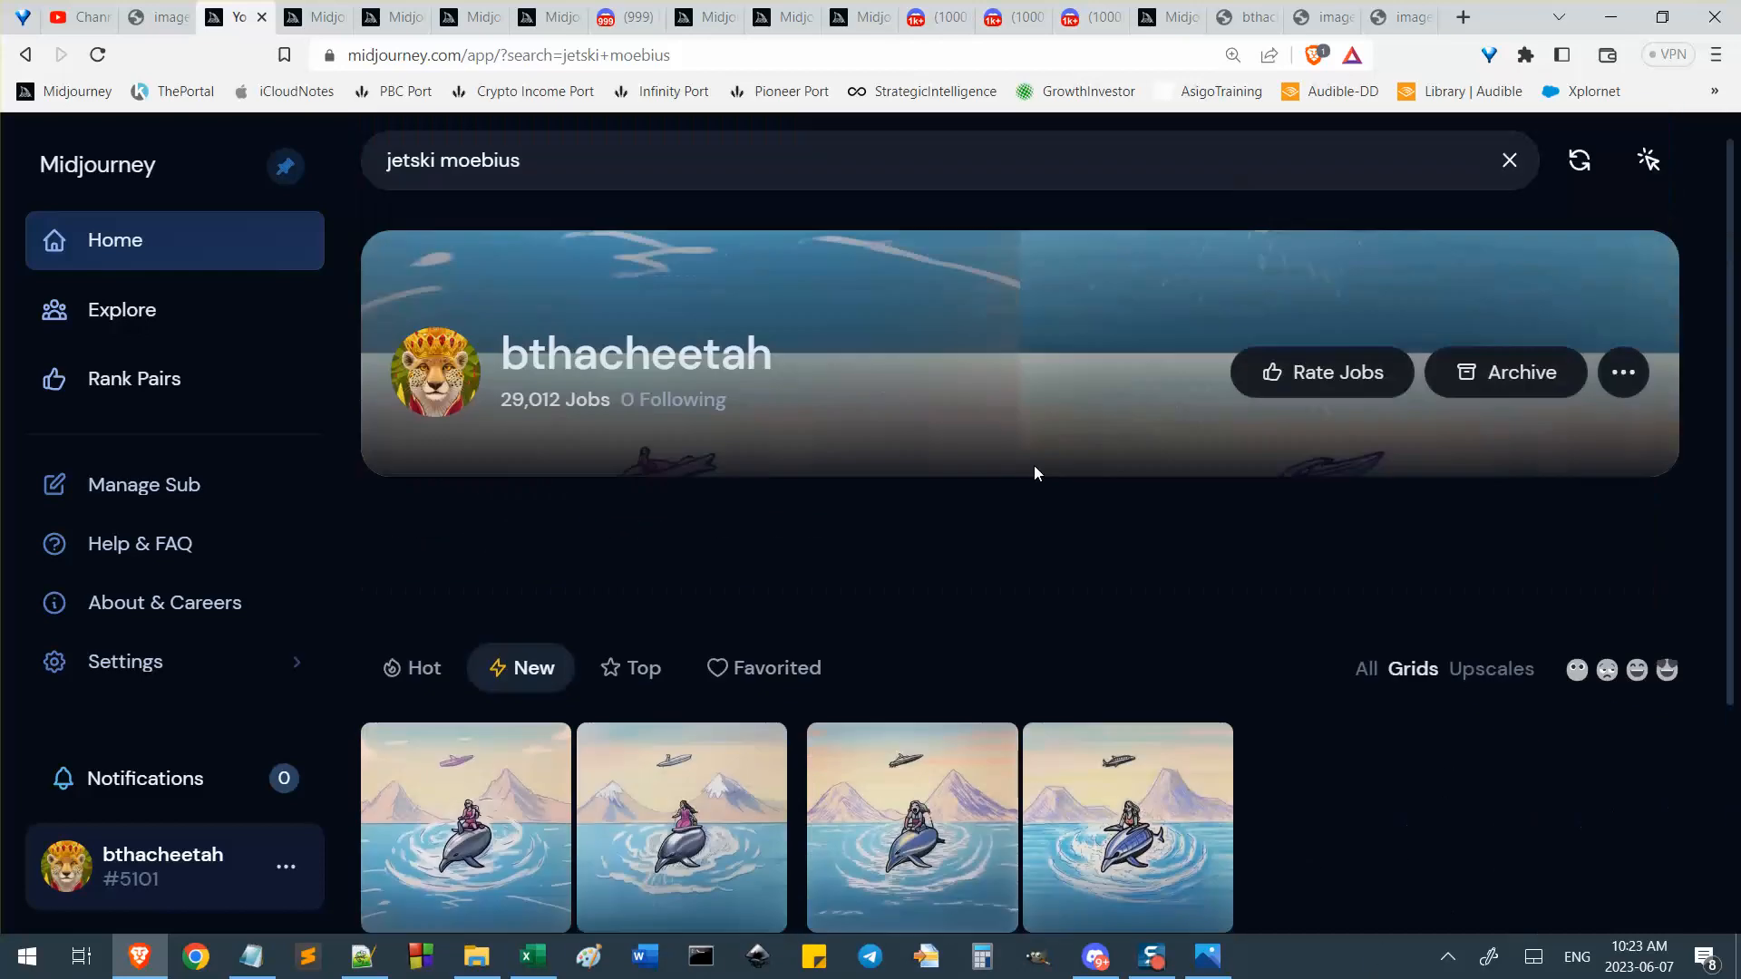
scroll(1492, 526, down, 3)
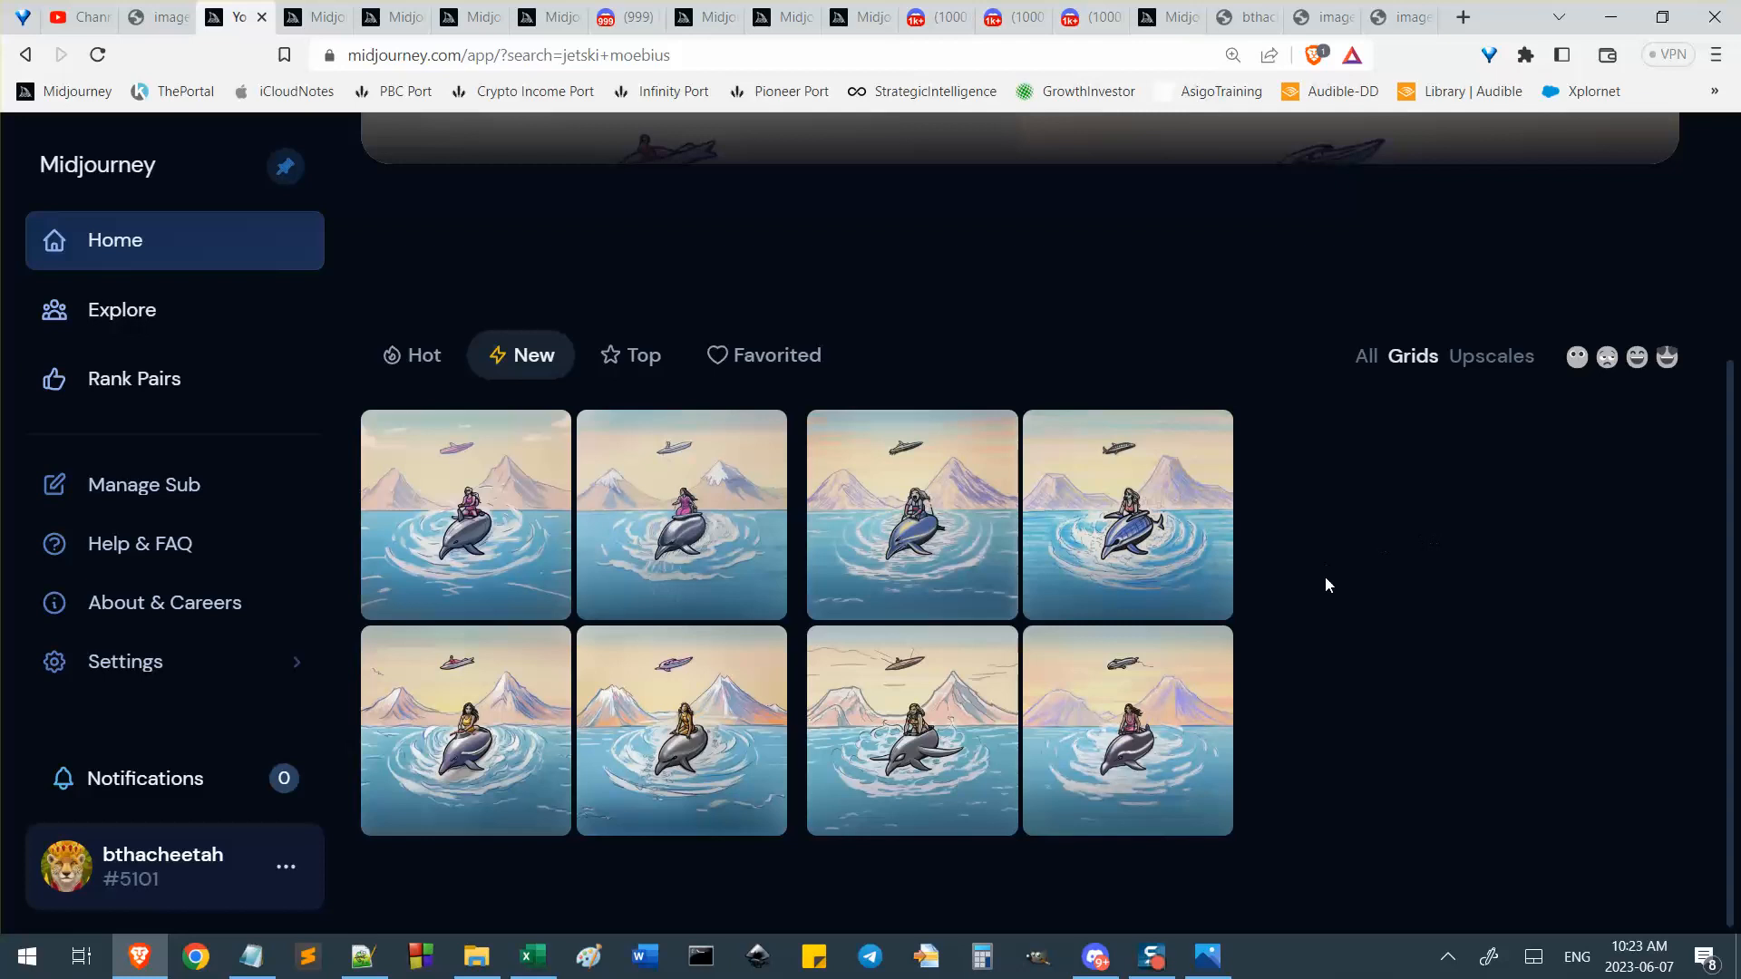
click(1125, 528)
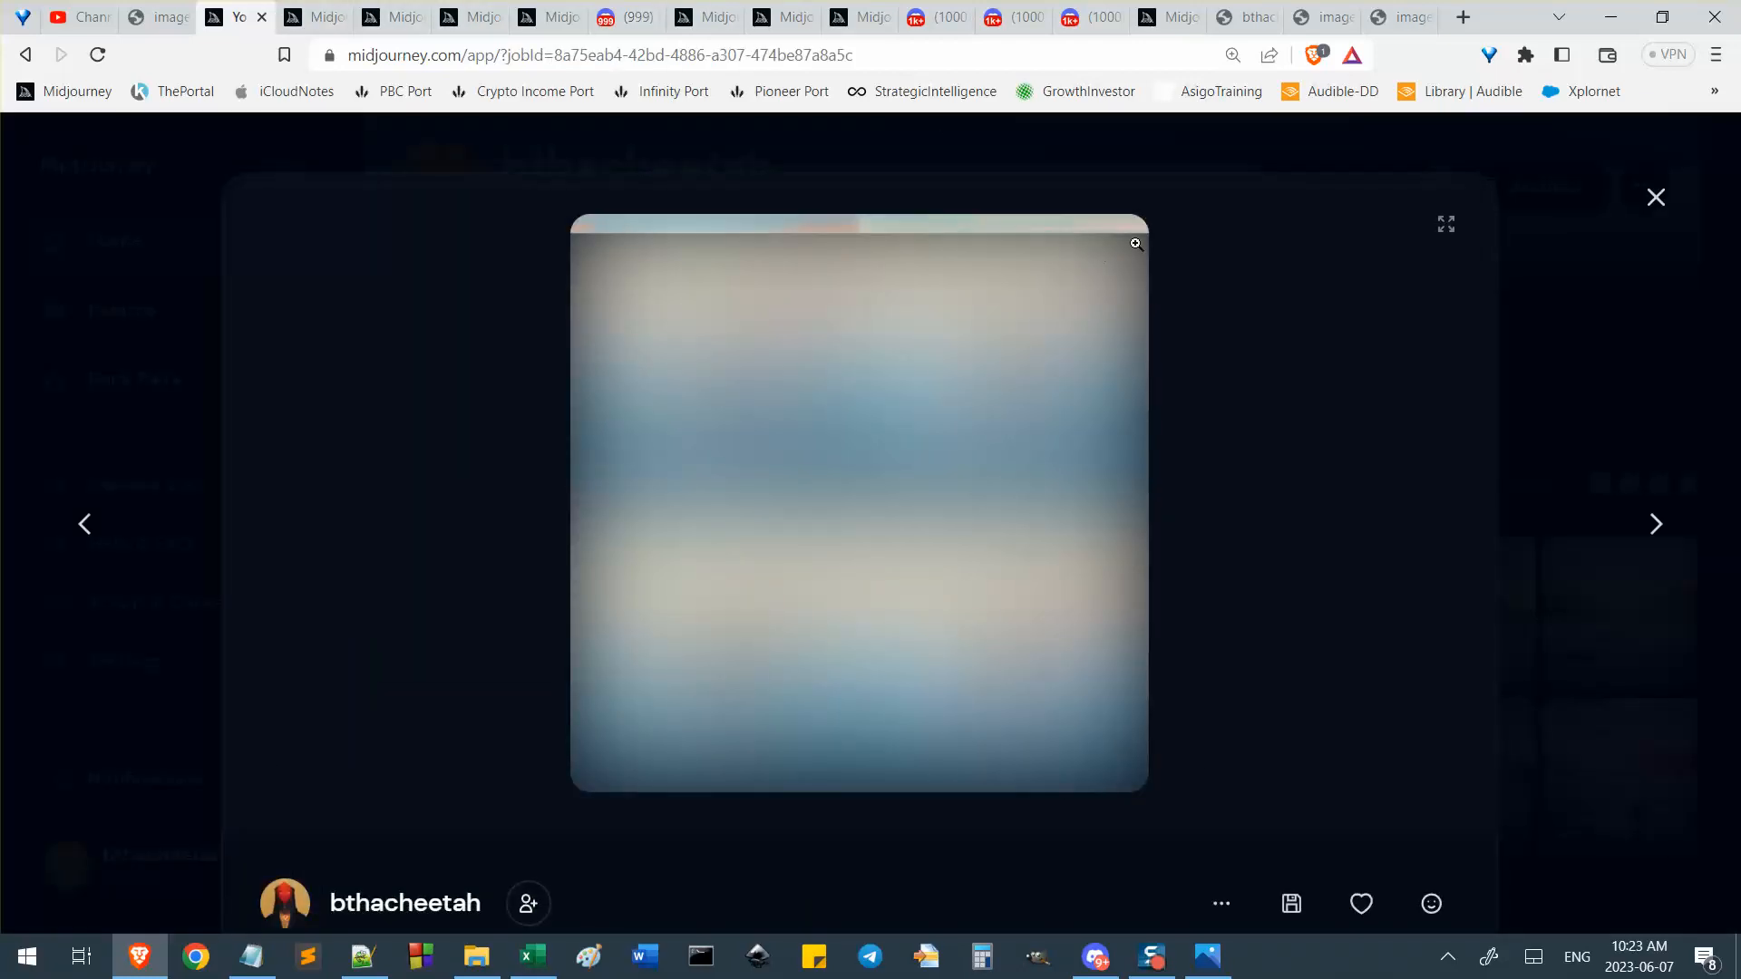
scroll(1182, 521, down, 6)
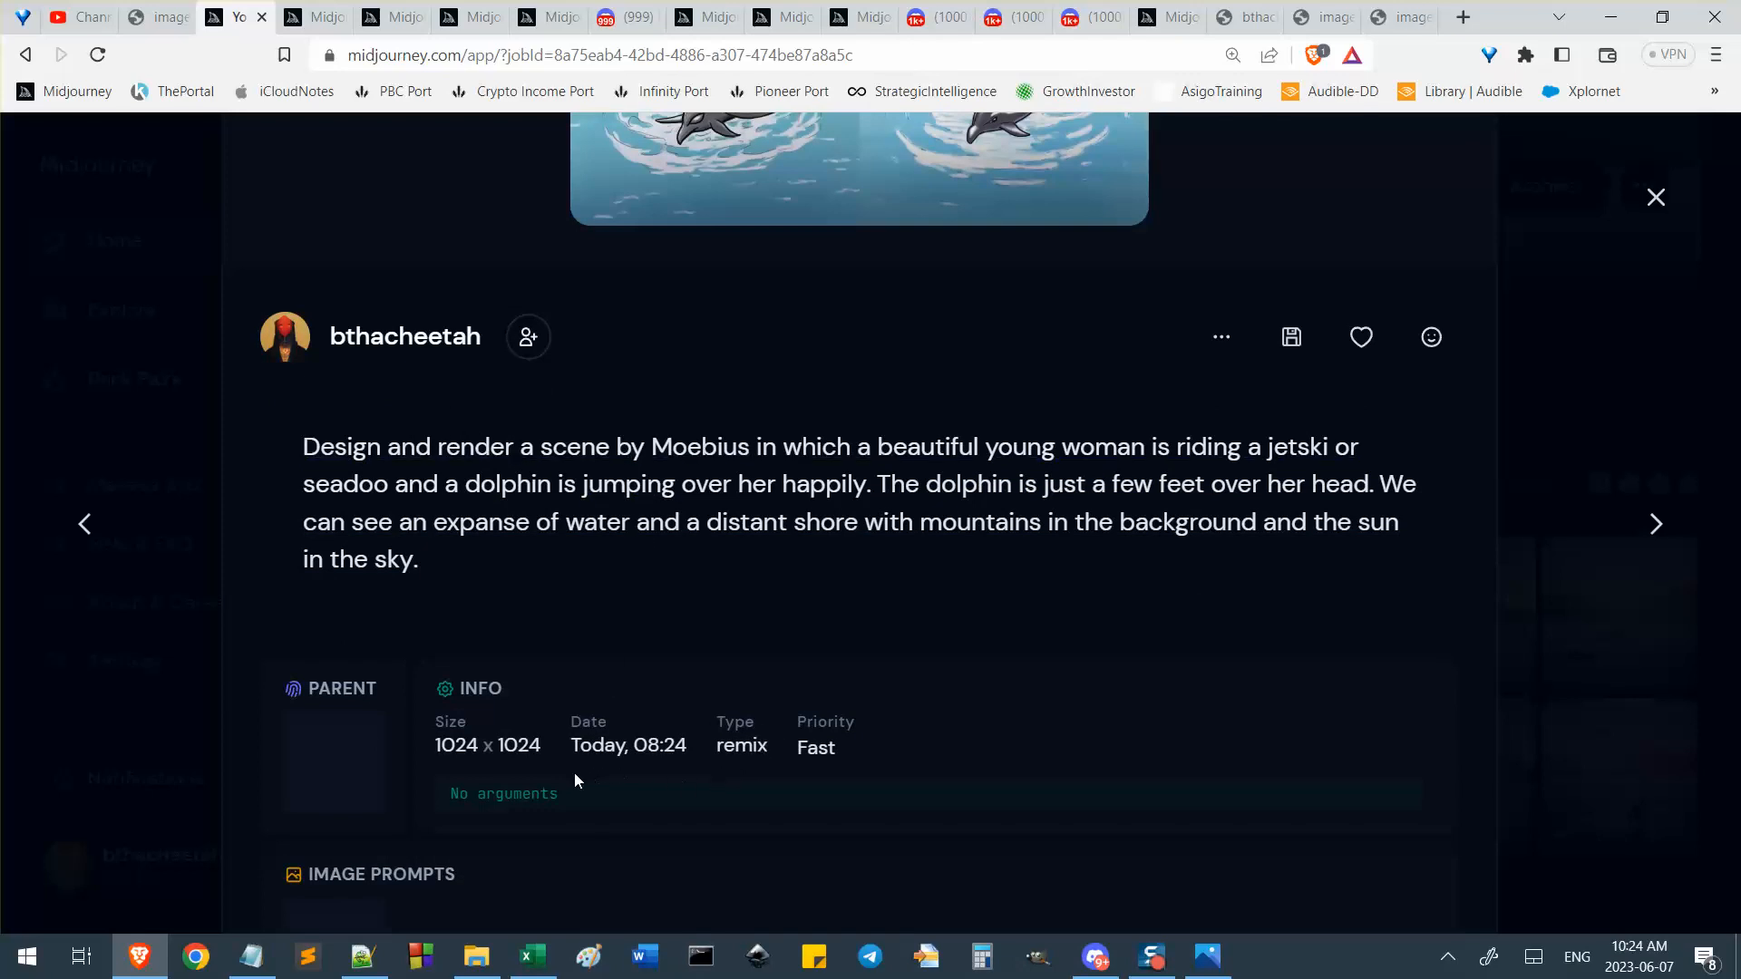
scroll(326, 784, up, 5)
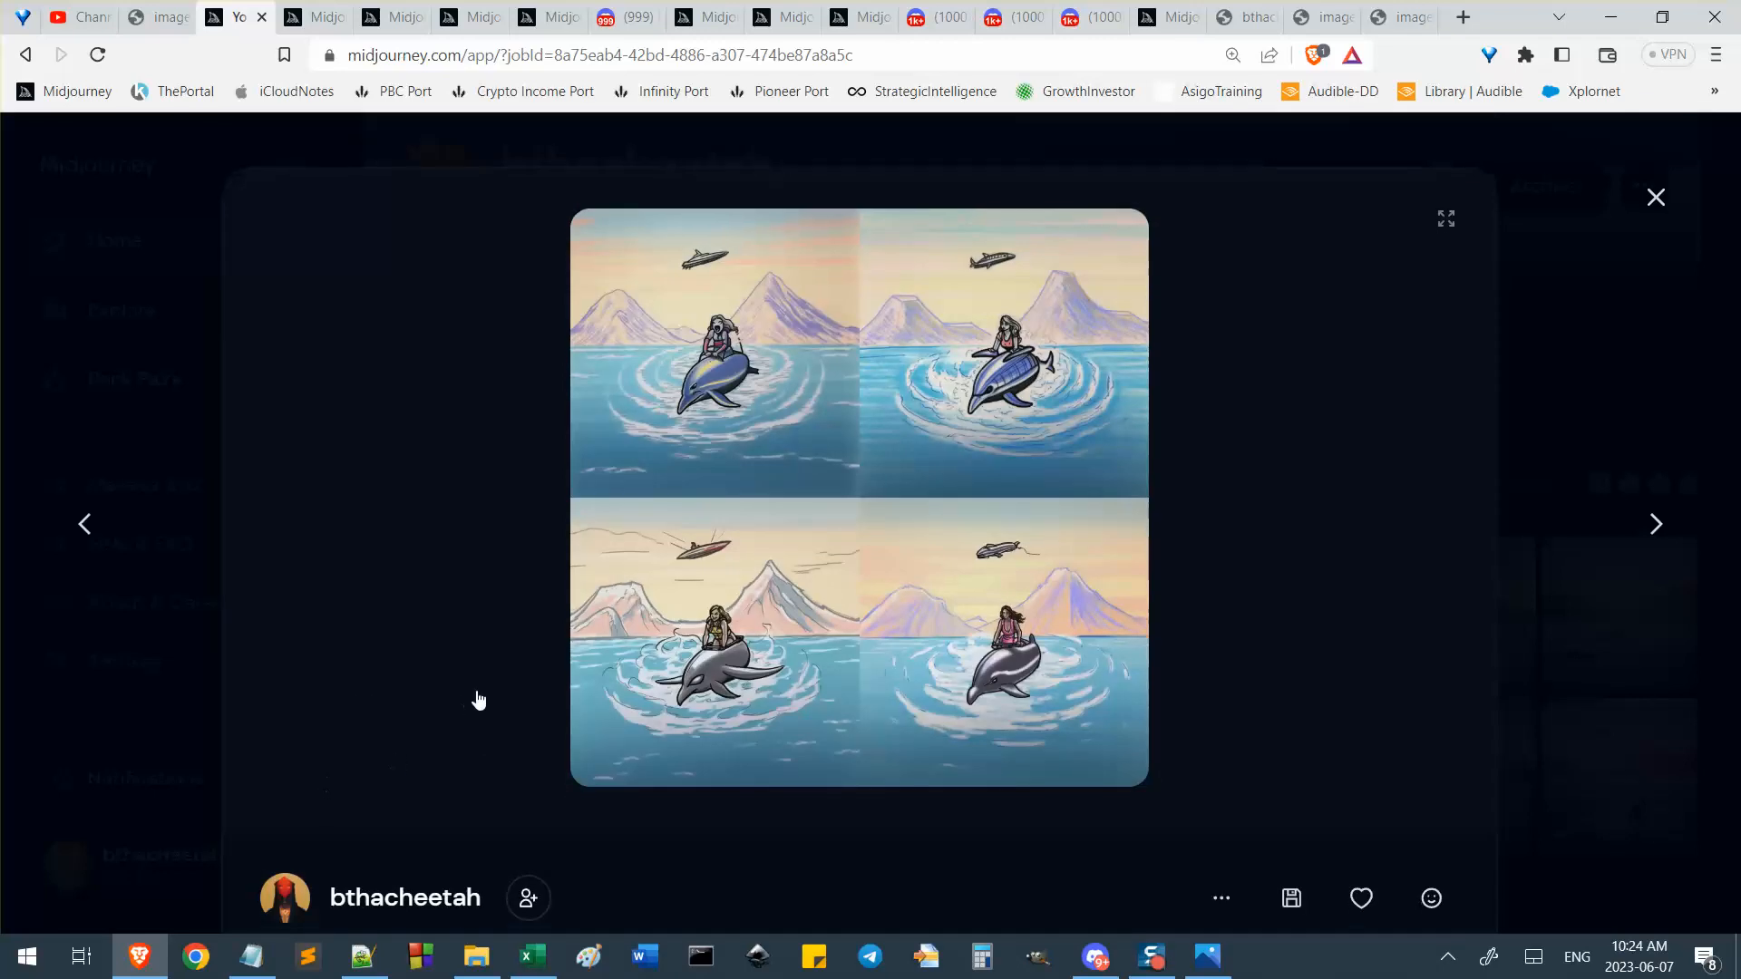
scroll(454, 704, down, 4)
scroll(443, 704, up, 3)
scroll(419, 775, down, 5)
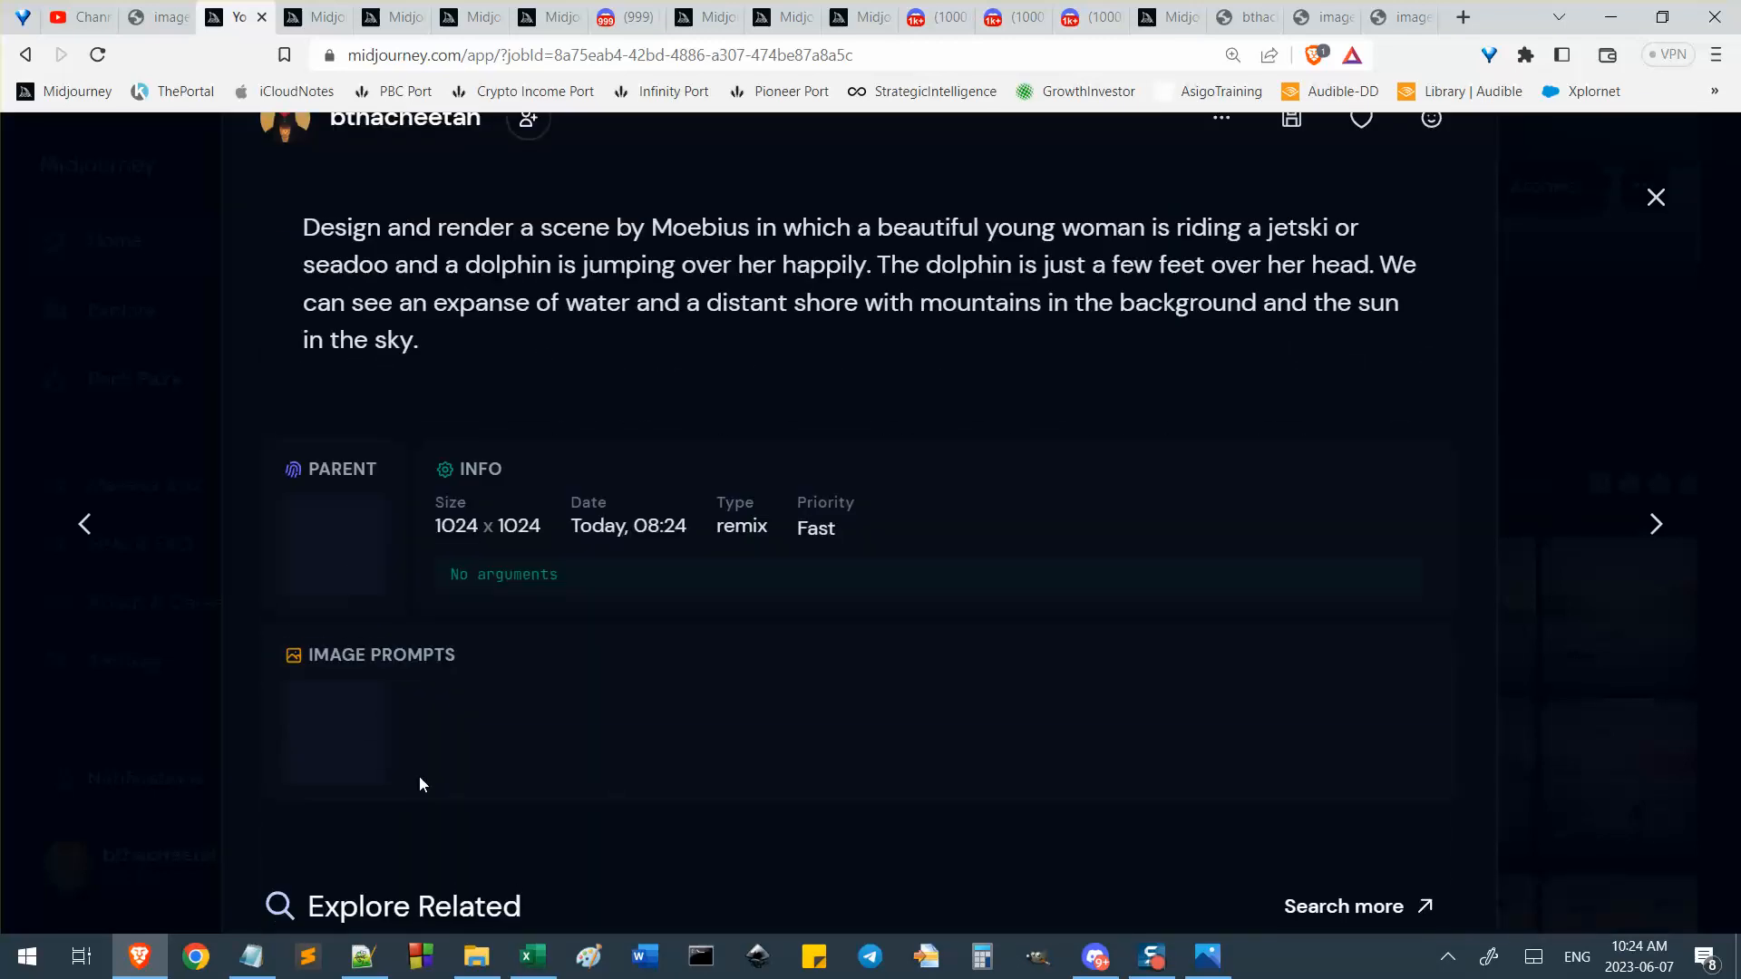
Open the remix's parent job and compare its images and prompt wording with the Moebius version.
click(353, 545)
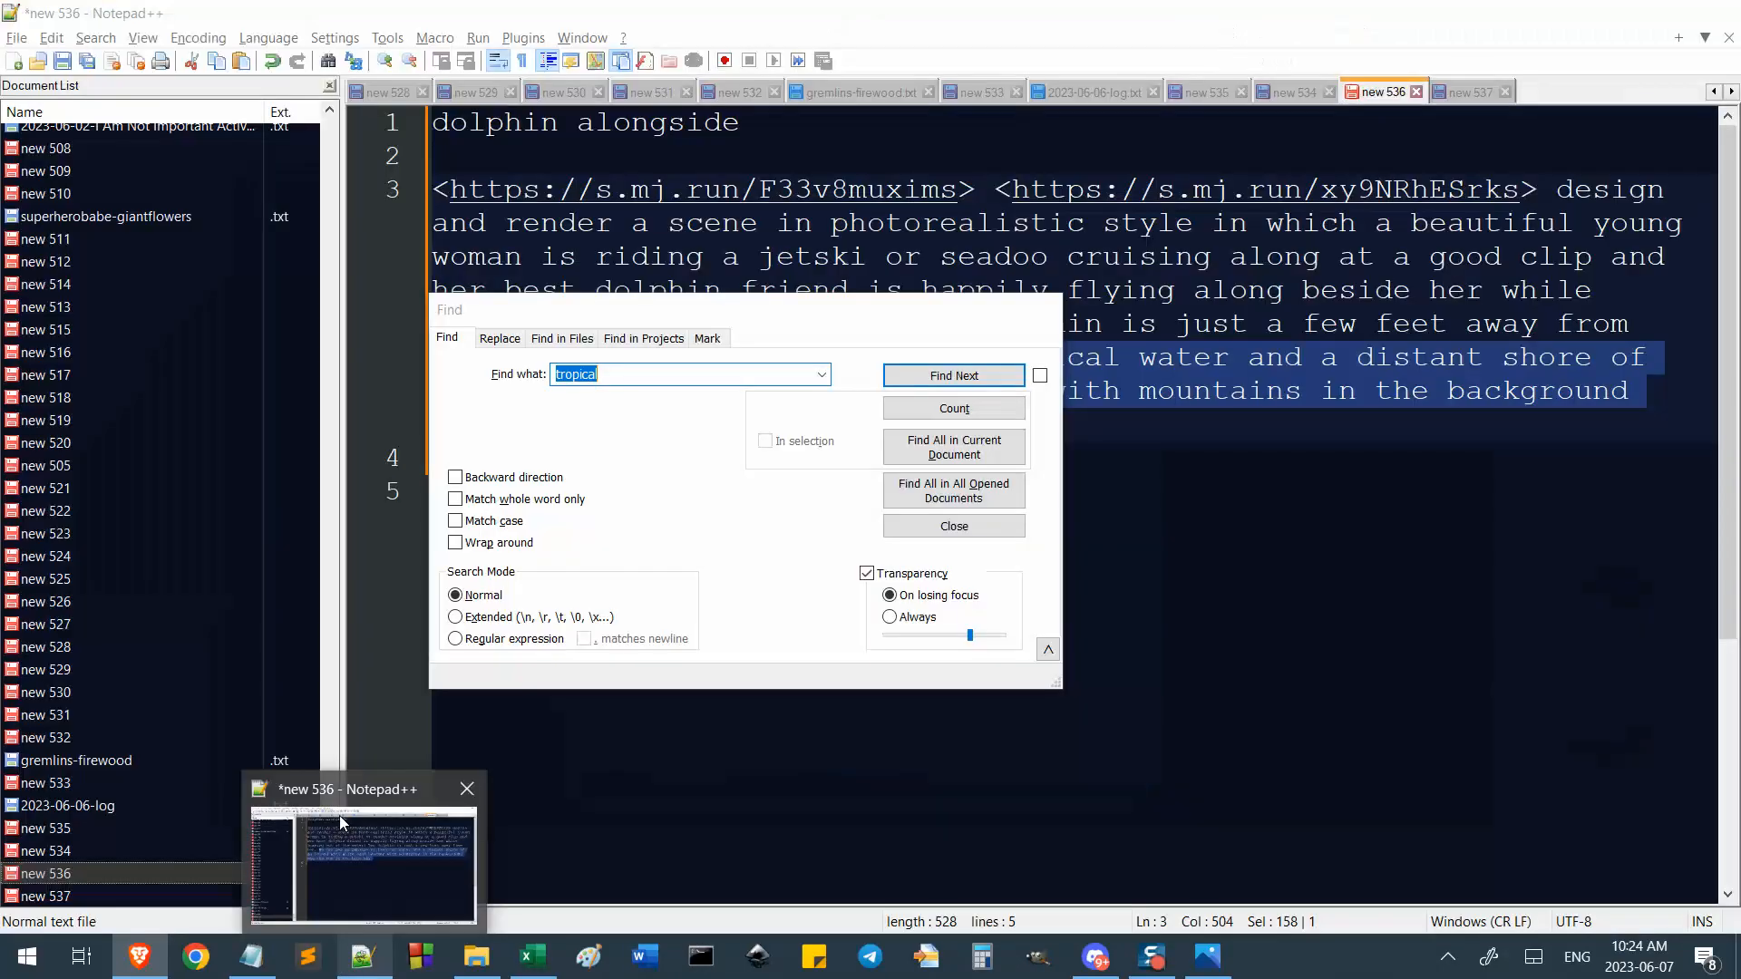
scroll(1399, 481, down, 4)
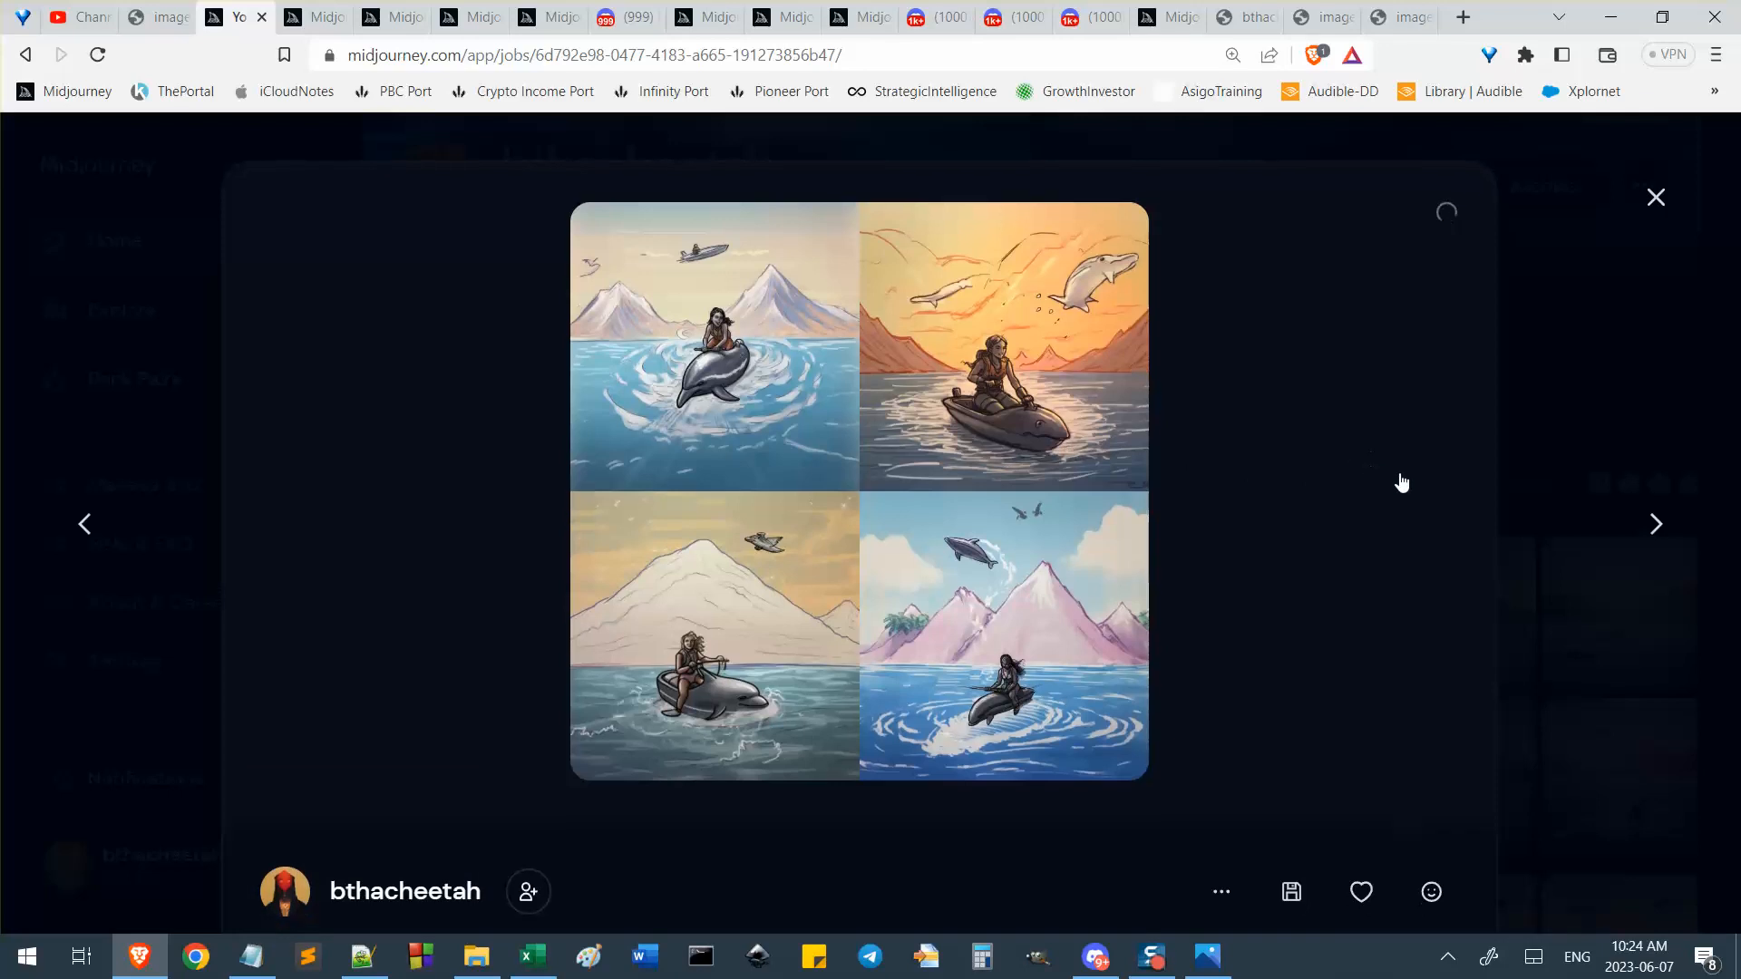
scroll(1400, 486, down, 1)
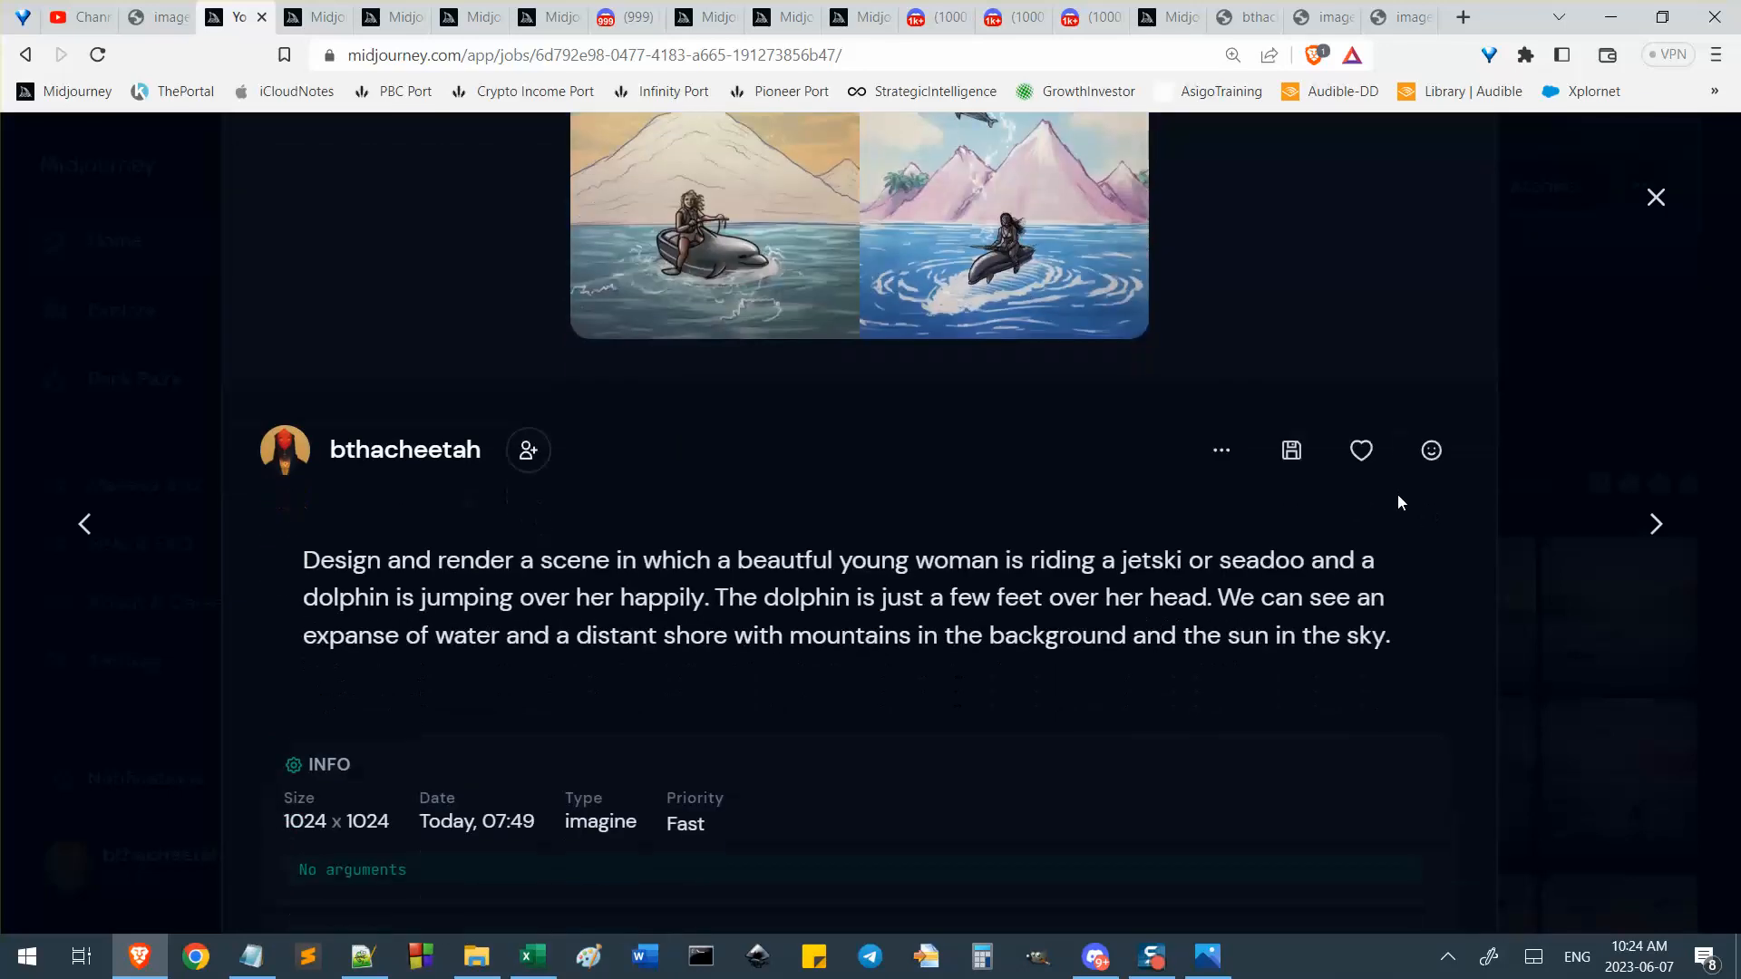
scroll(1396, 501, up, 2)
scroll(1277, 627, down, 4)
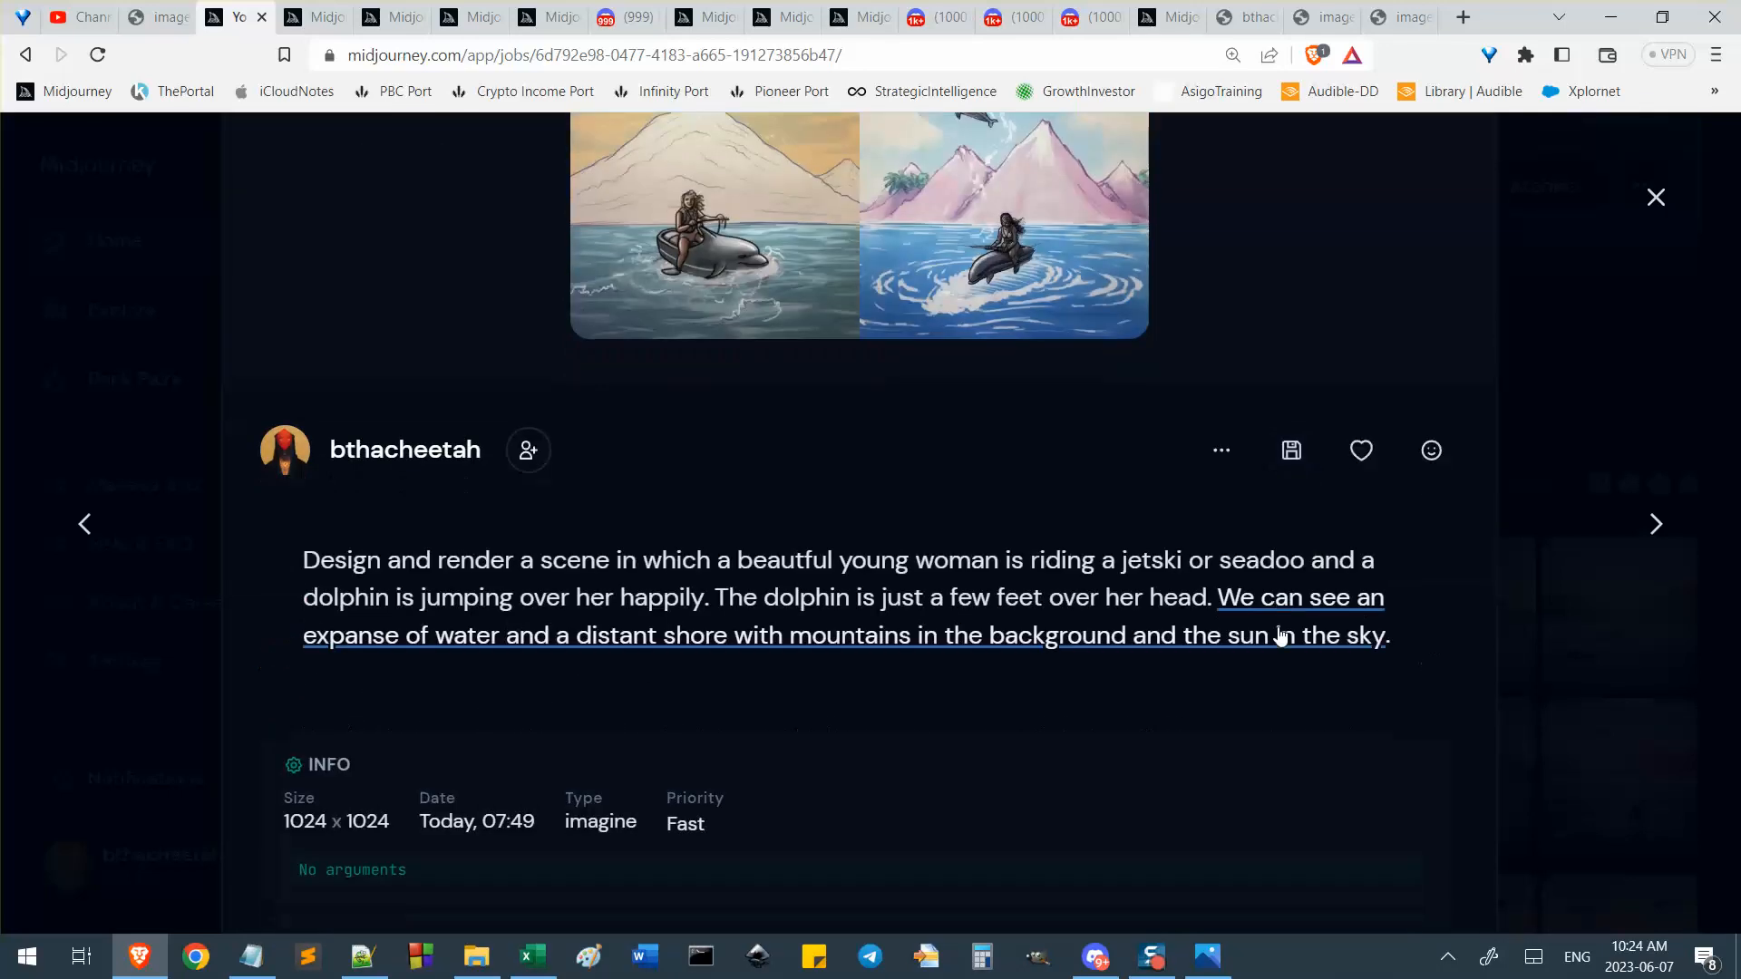
scroll(1069, 649, up, 5)
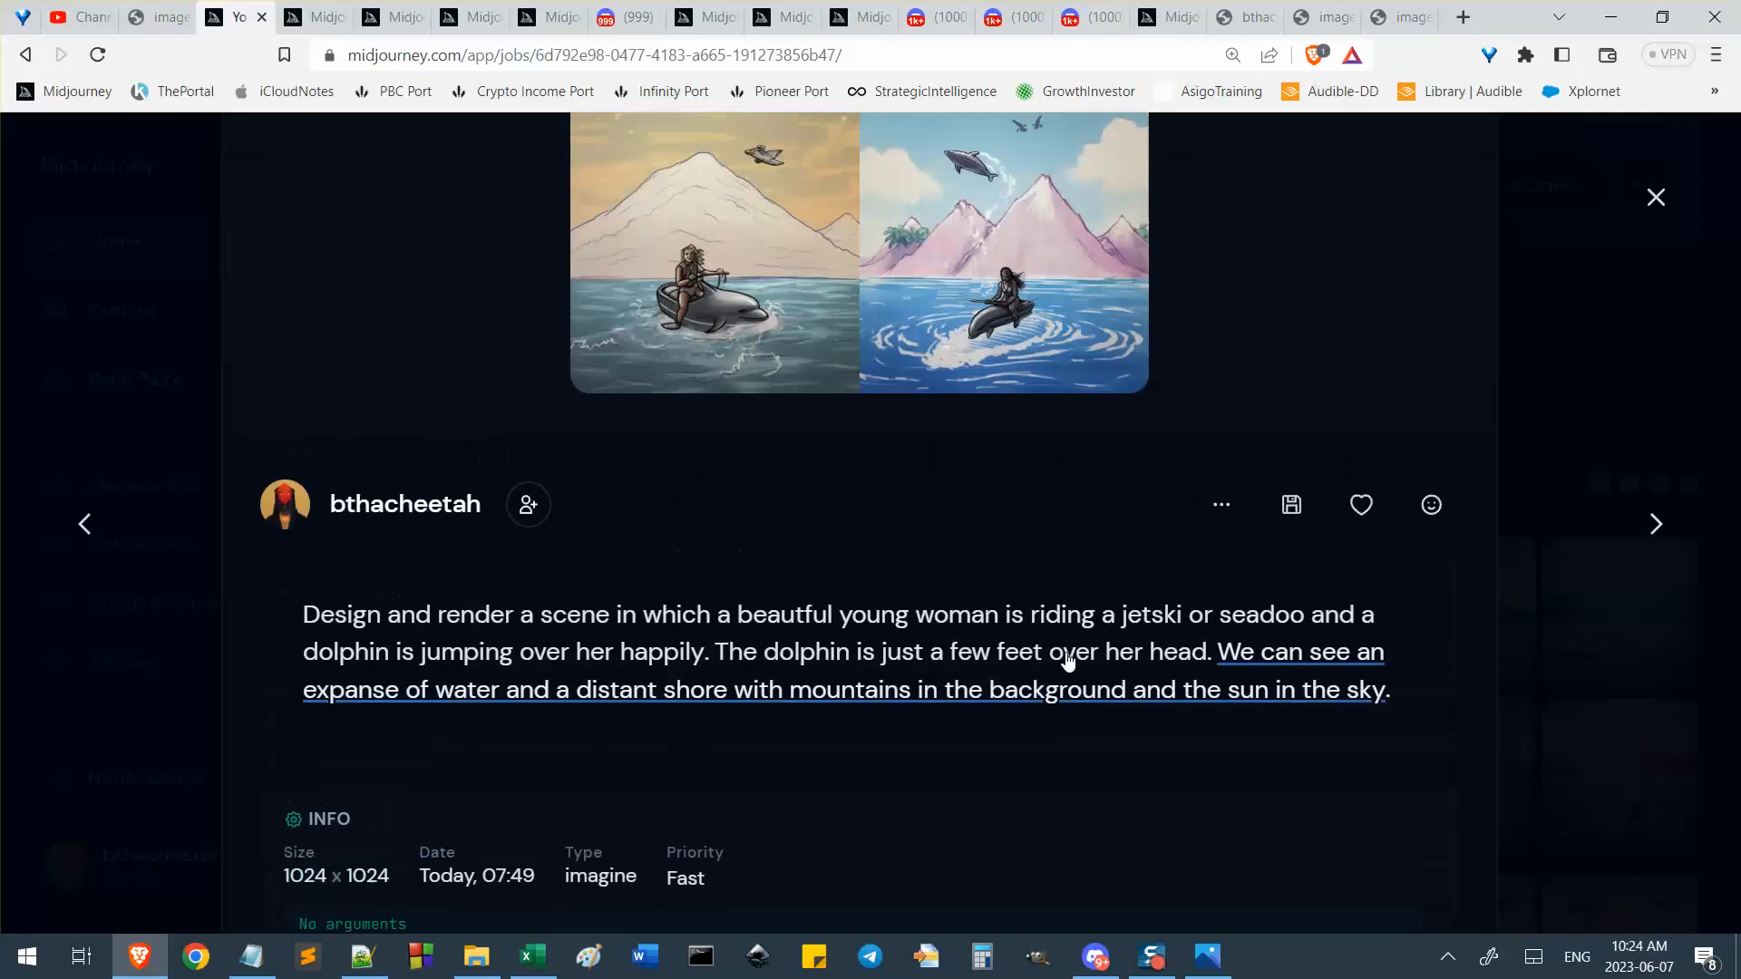
scroll(1066, 653, up, 1)
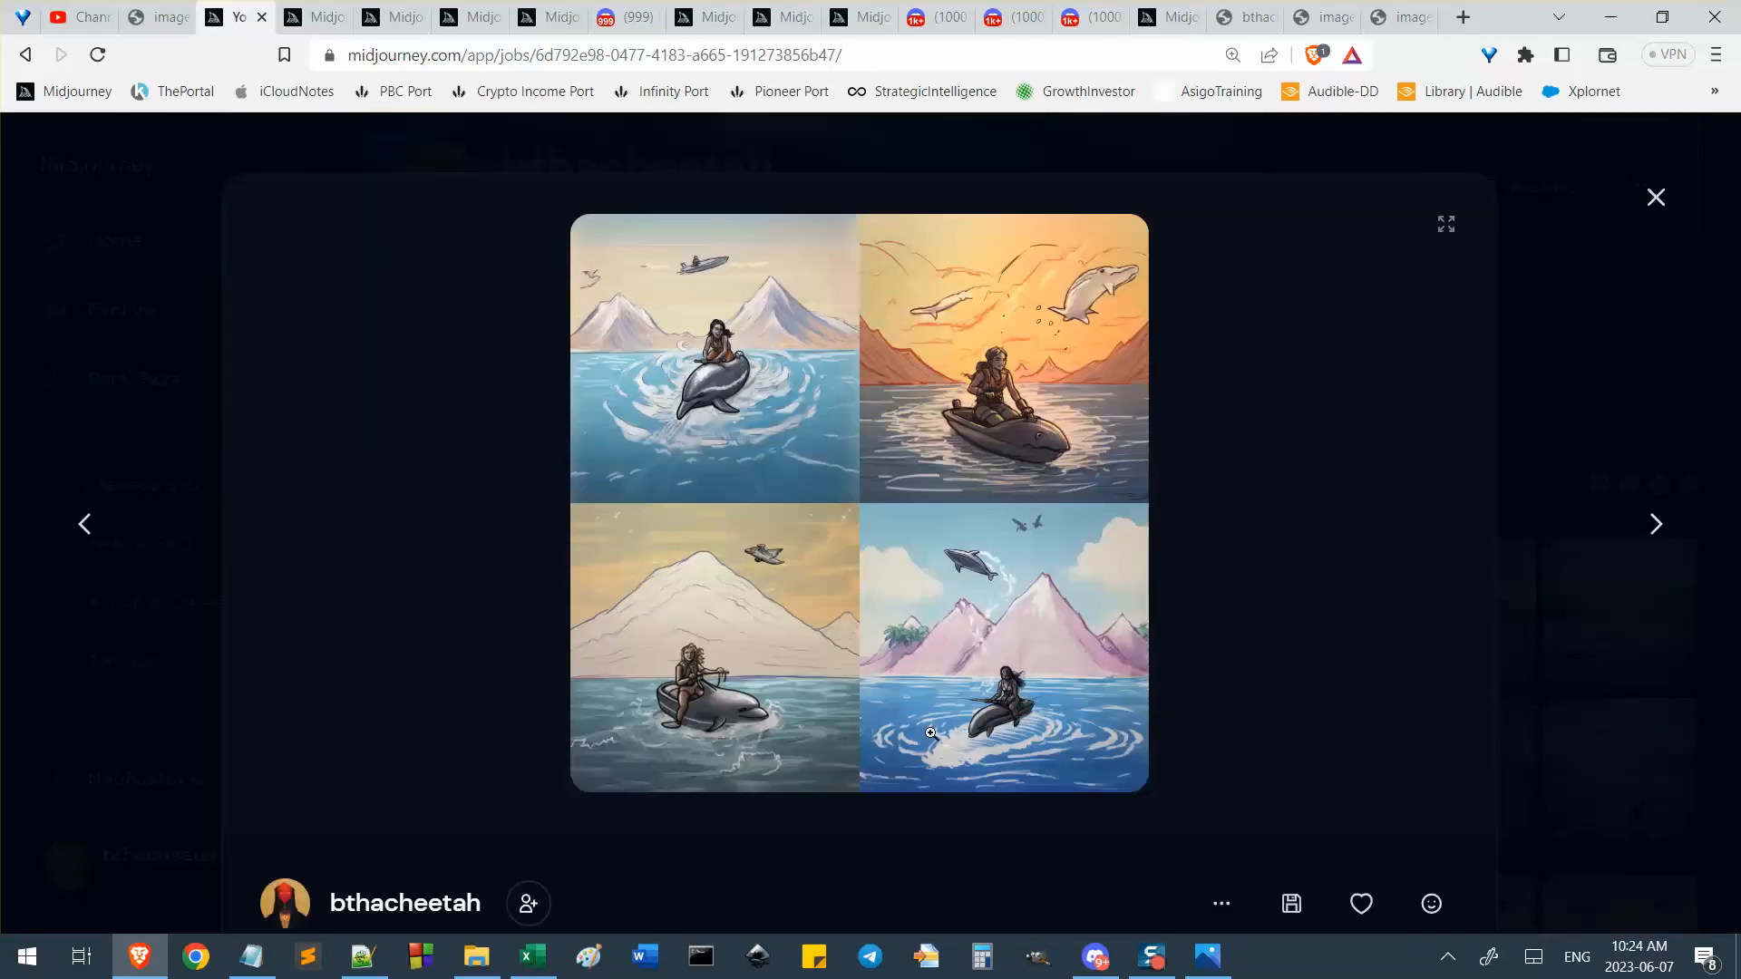
scroll(1333, 572, down, 4)
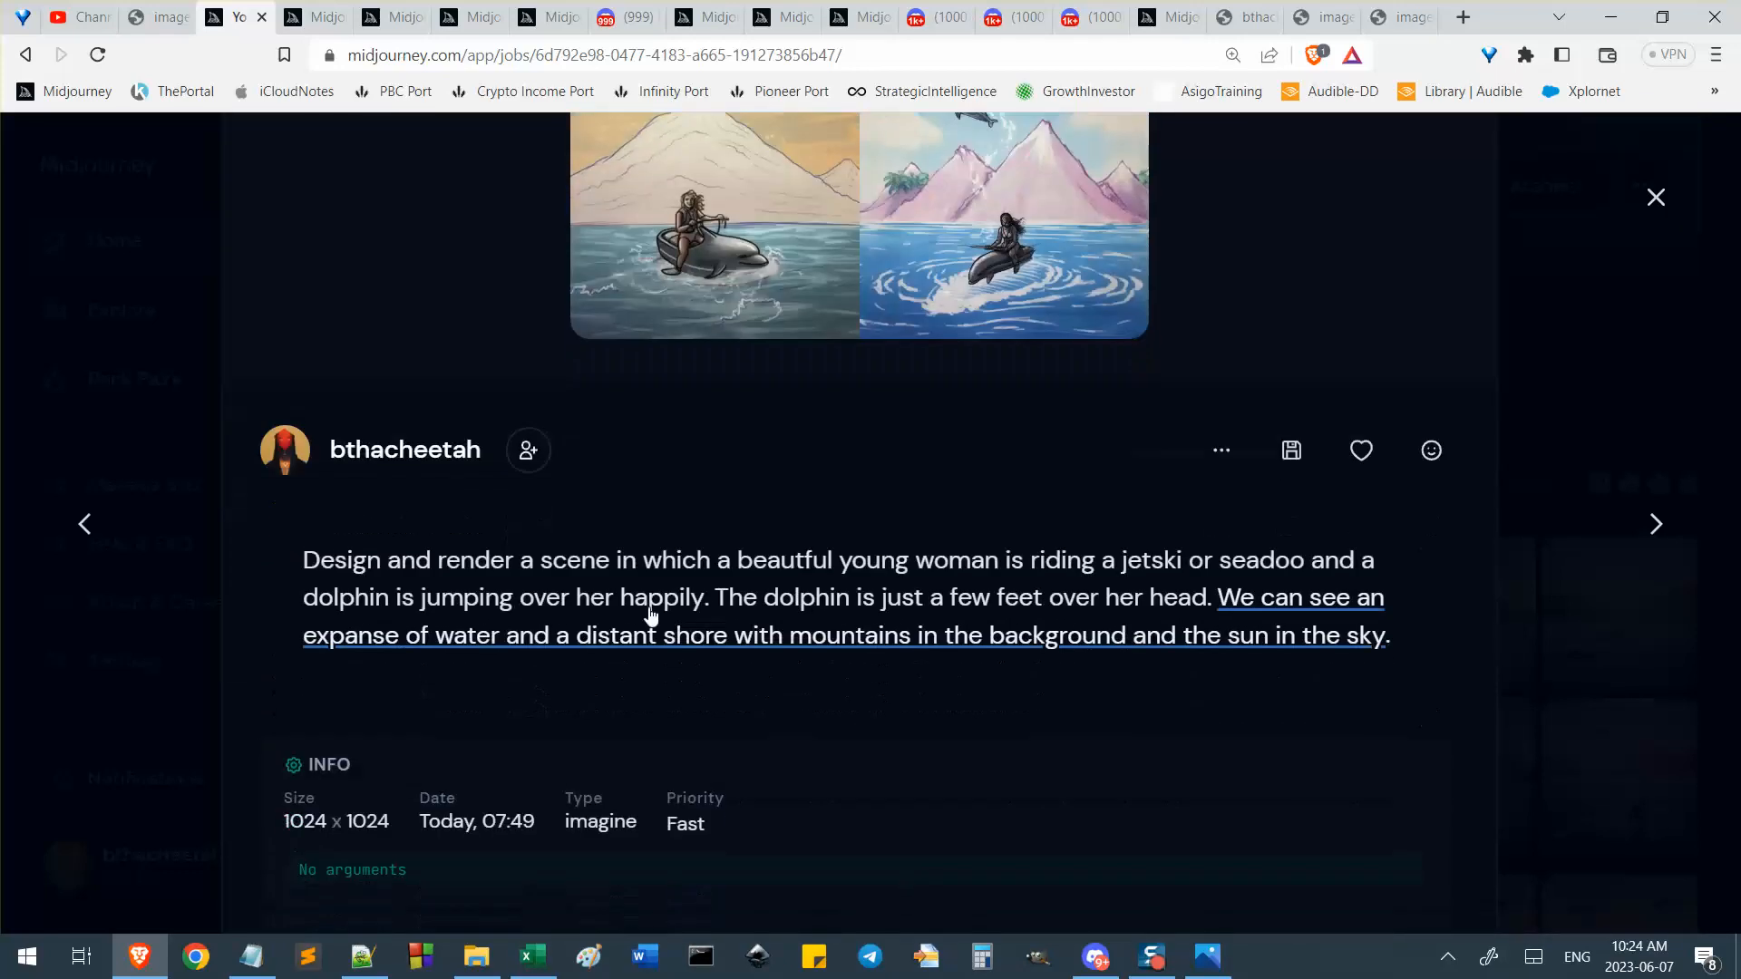
Return to the Moebius remix and review its four images against its prompt.
click(25, 56)
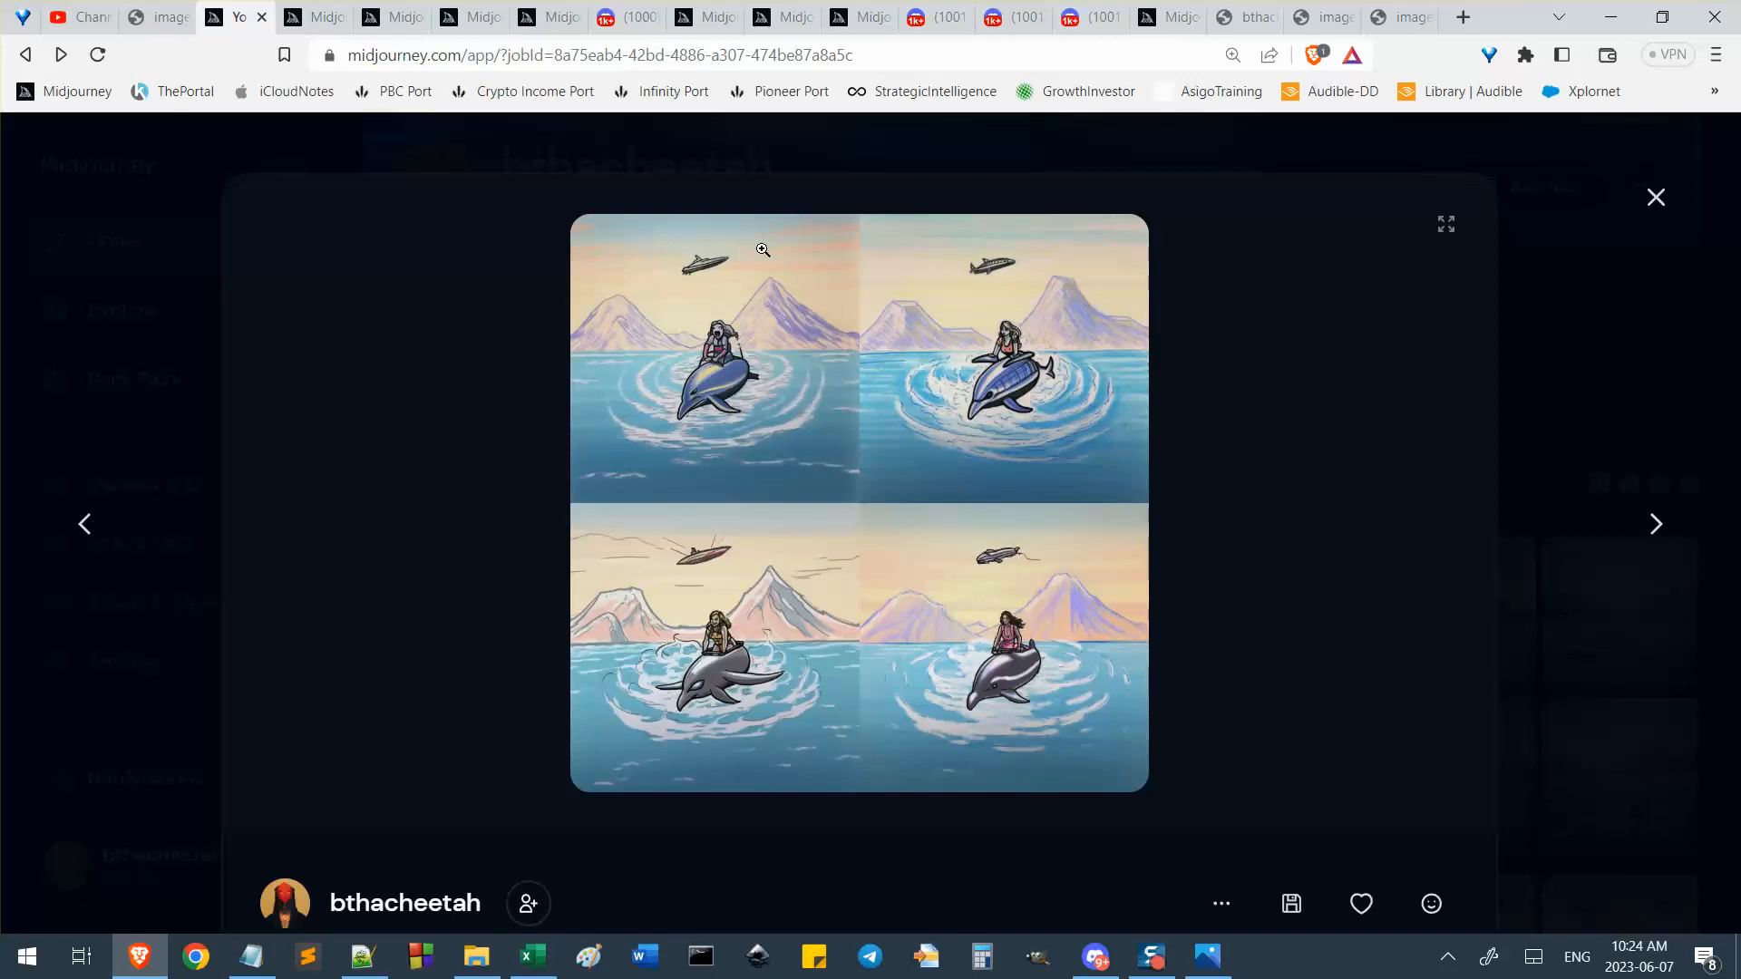
scroll(777, 723, down, 5)
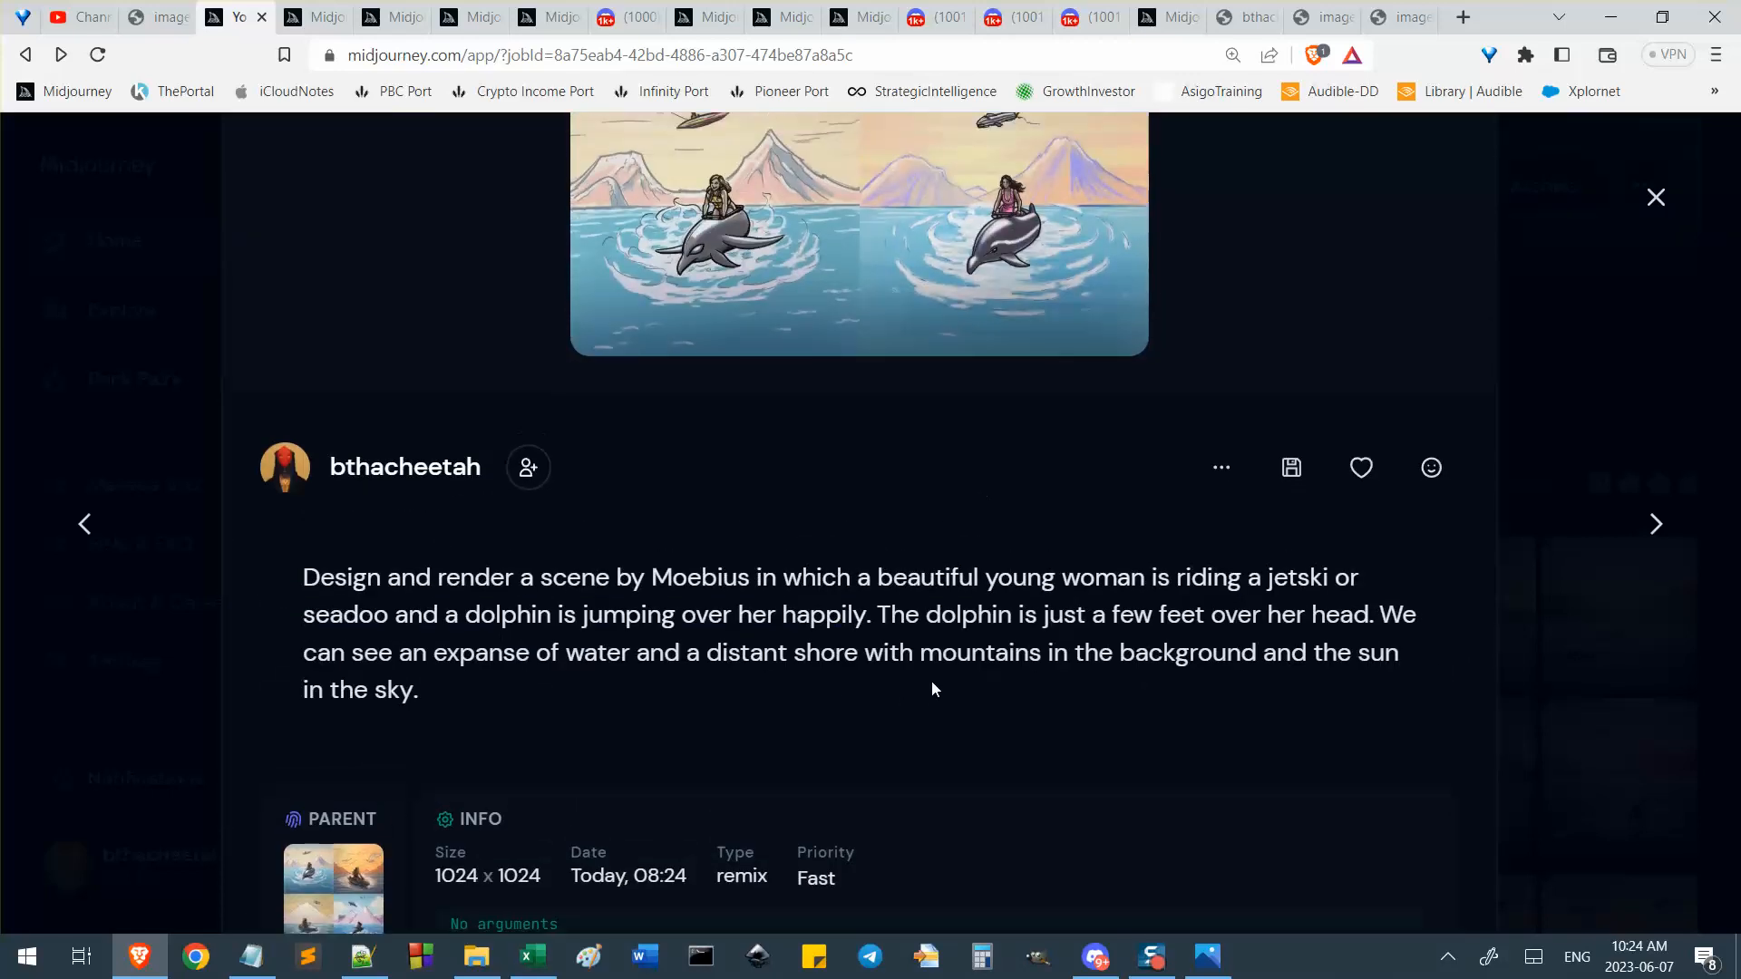
scroll(716, 274, up, 5)
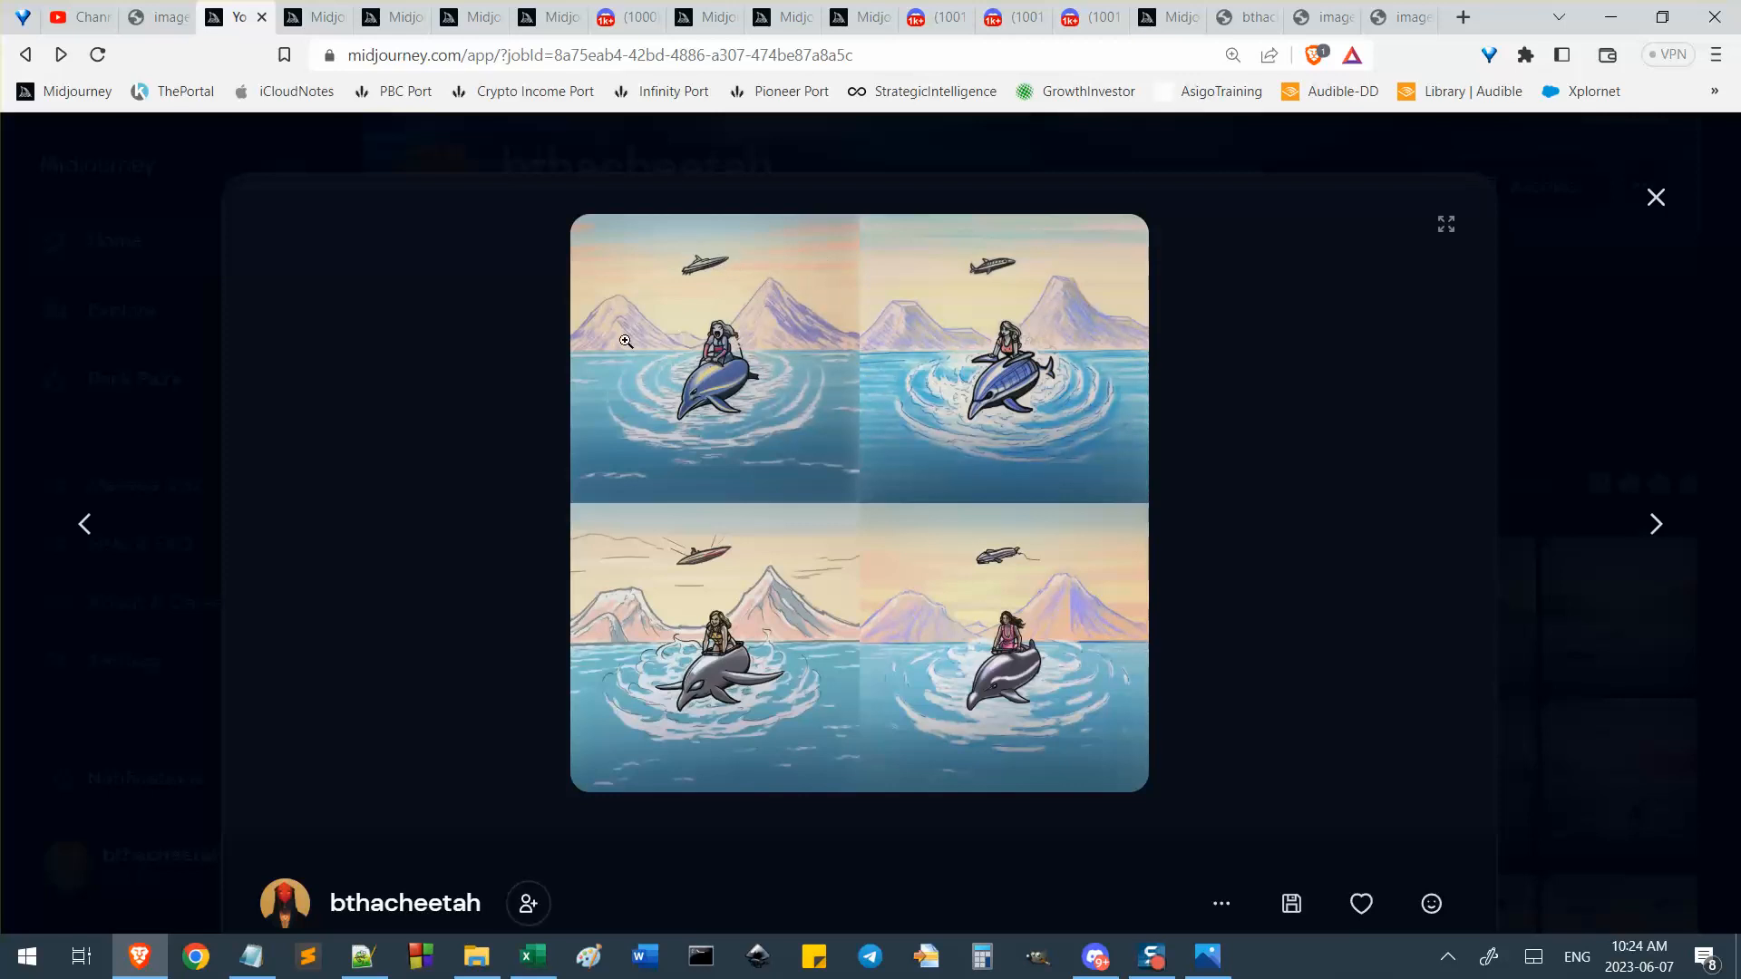
scroll(780, 313, down, 2)
scroll(735, 281, up, 2)
scroll(915, 440, down, 2)
scroll(803, 463, down, 2)
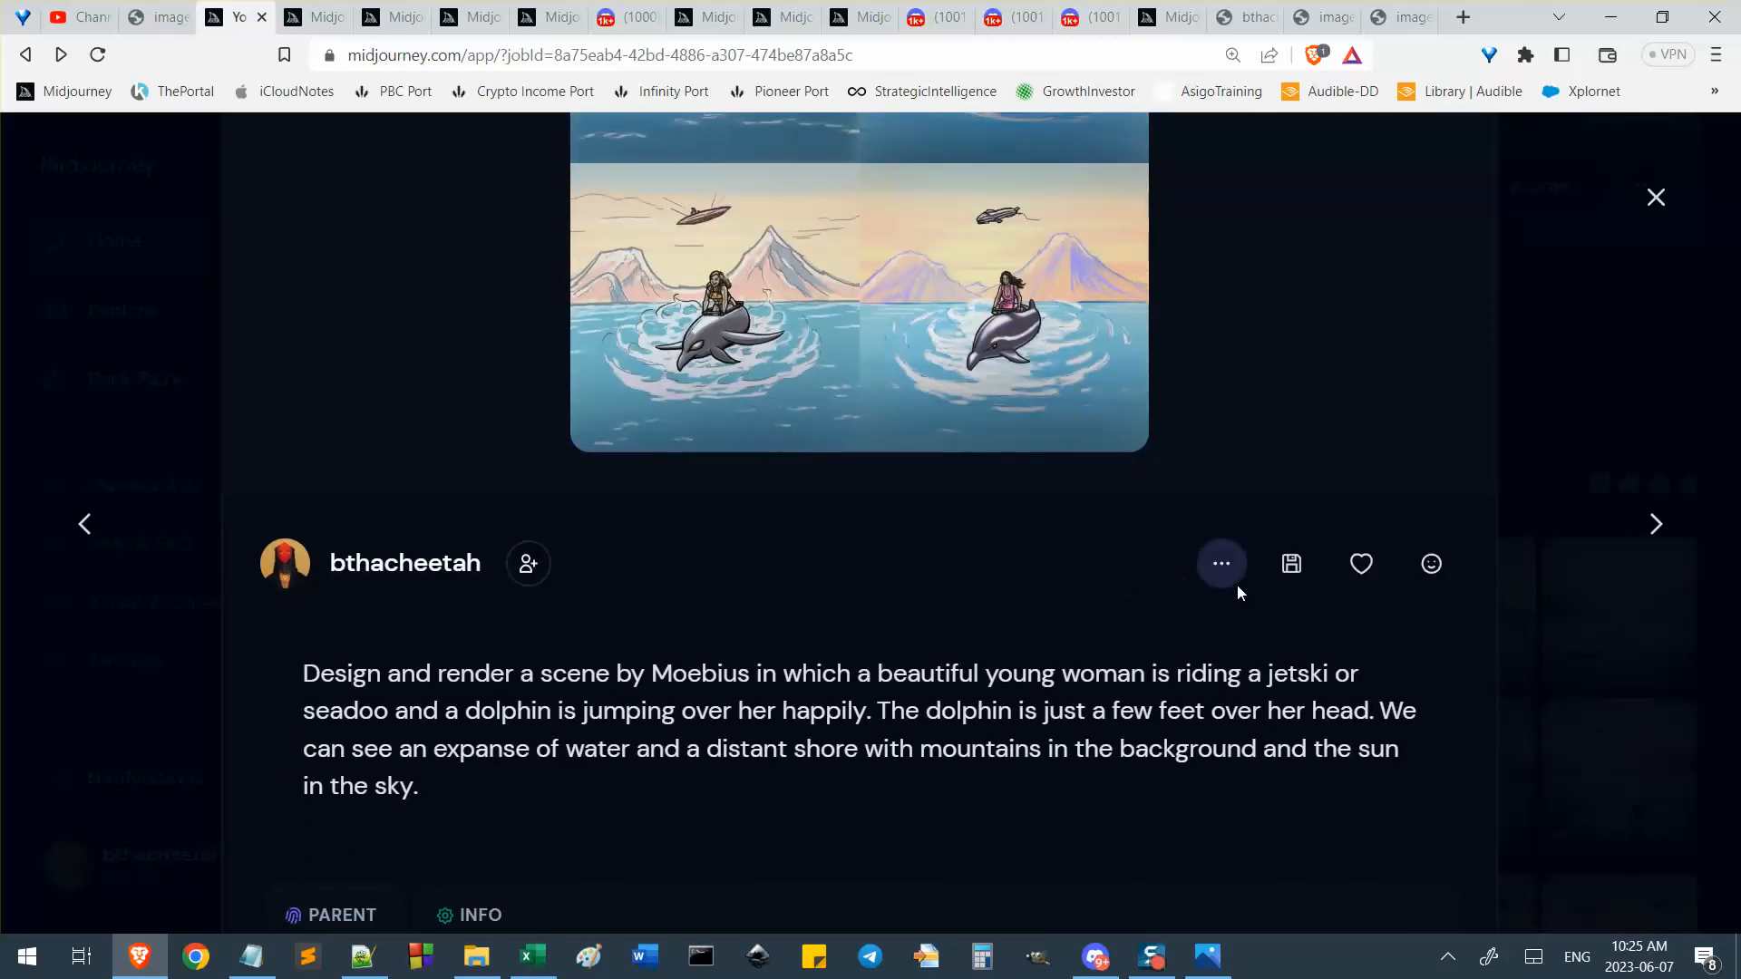
Open the Moebius remix job in Discord and close the neighbouring image tab.
click(1222, 571)
mouse_move(1212, 344)
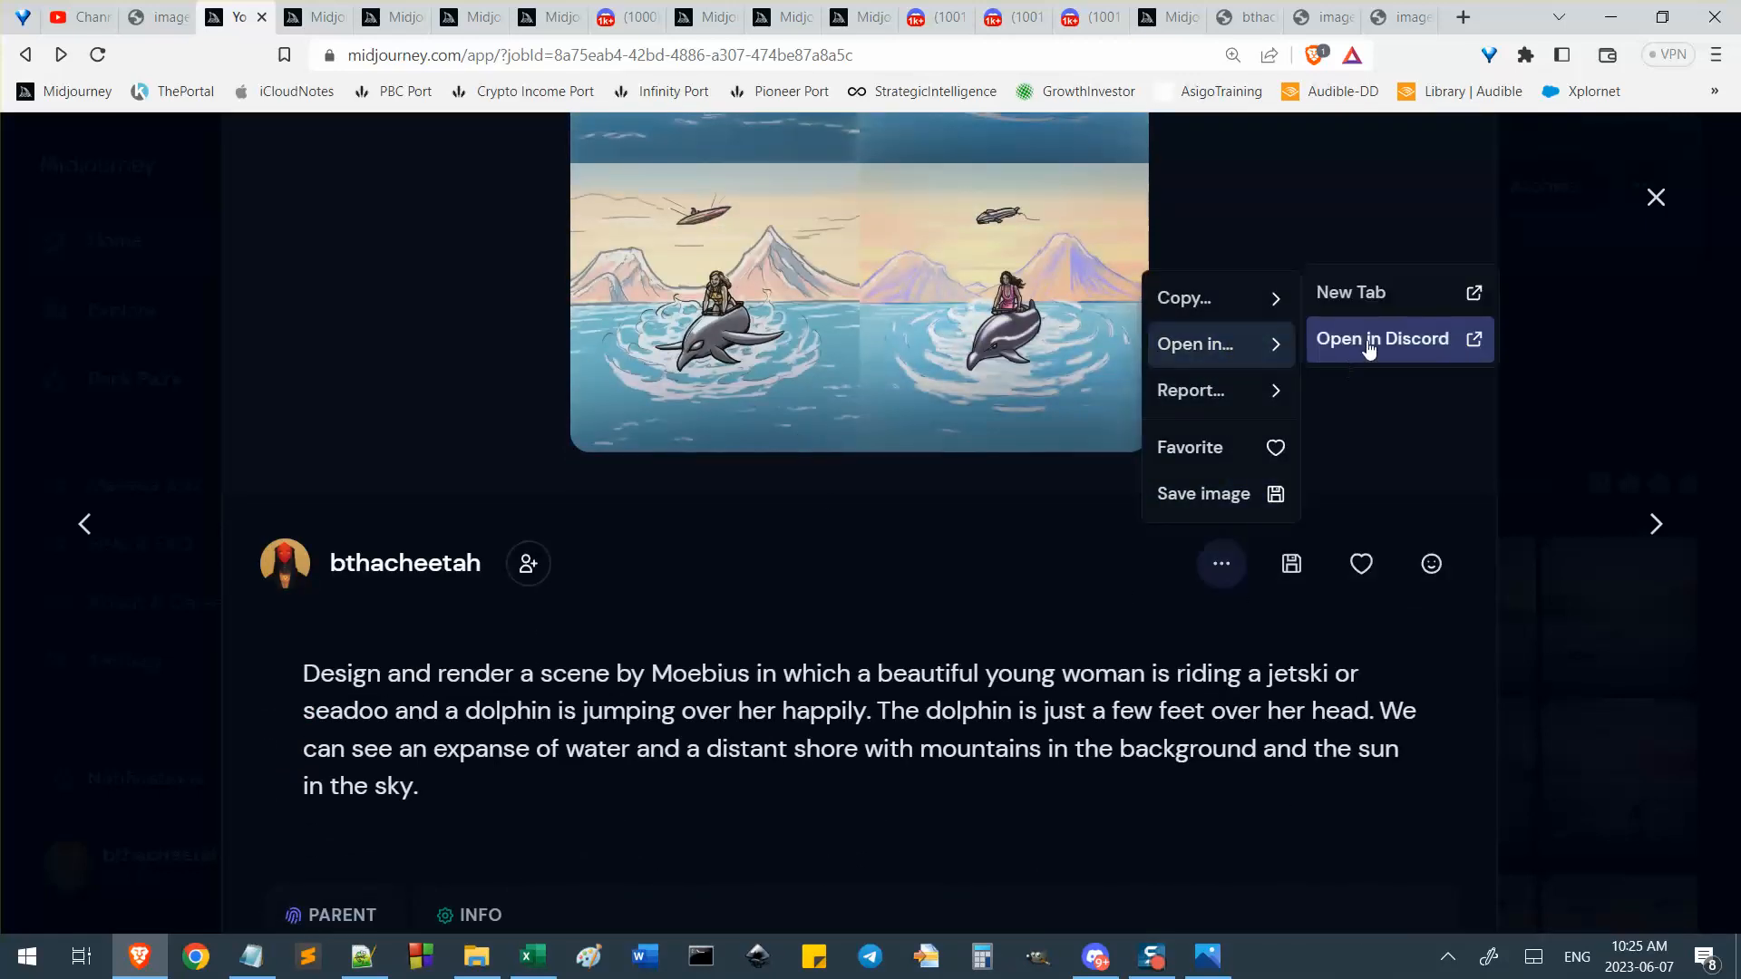
click(1369, 340)
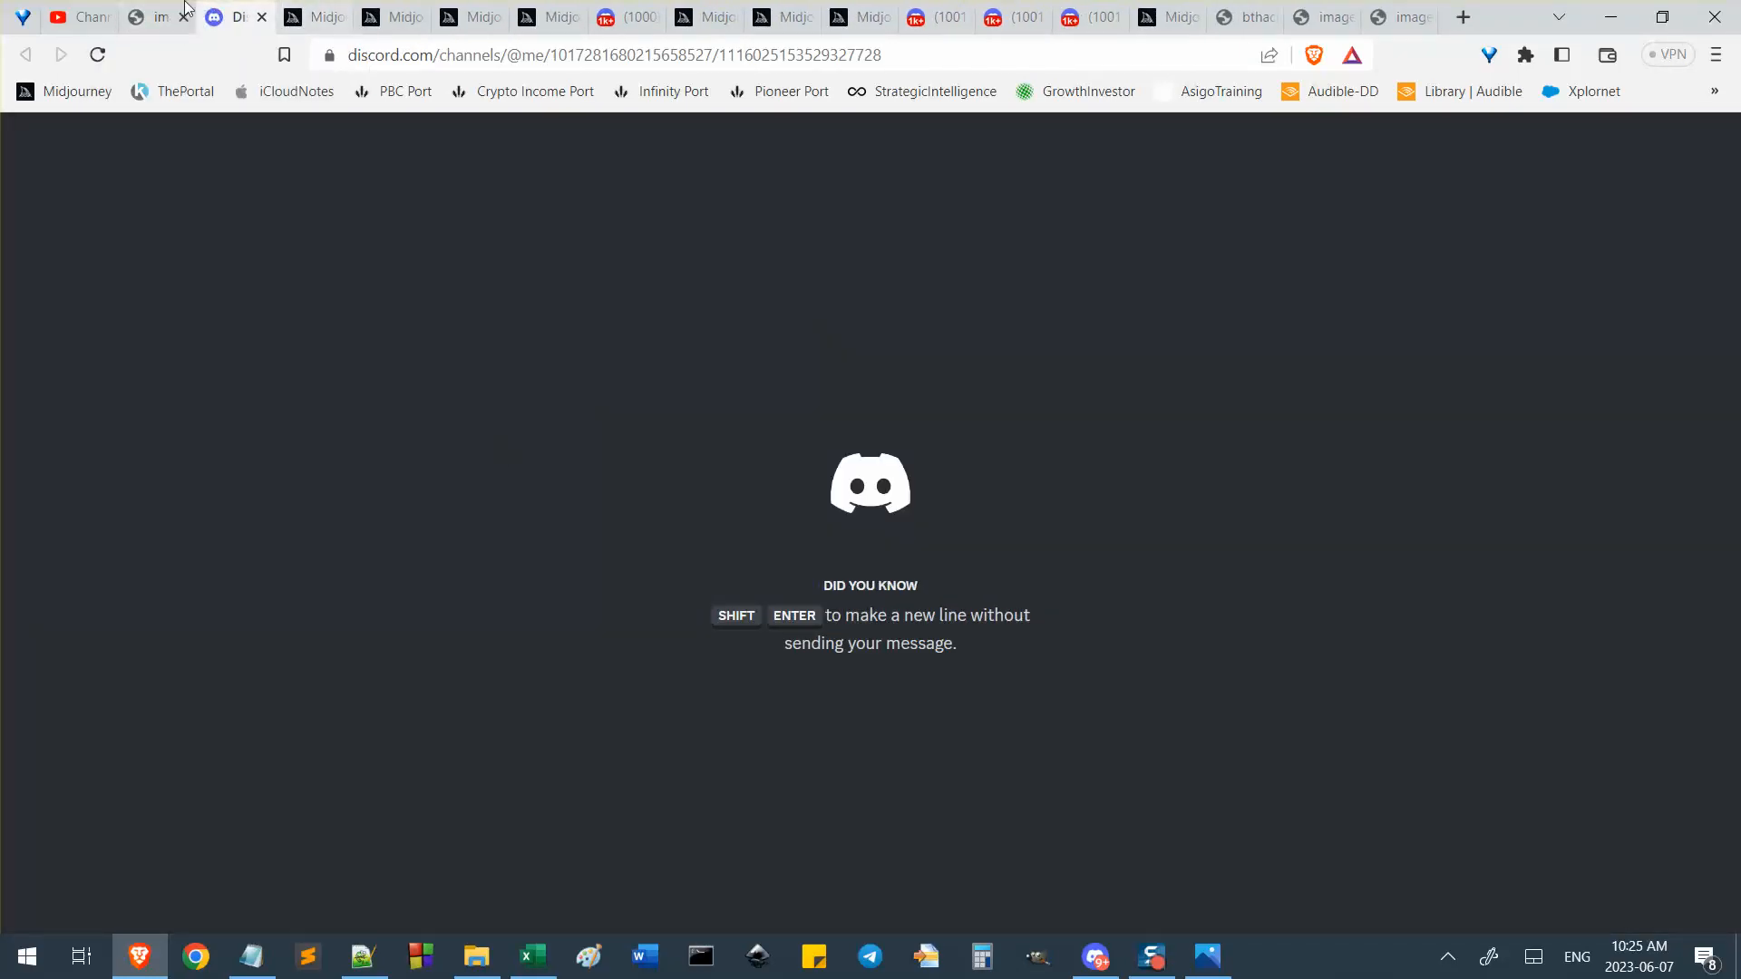
click(168, 9)
click(183, 16)
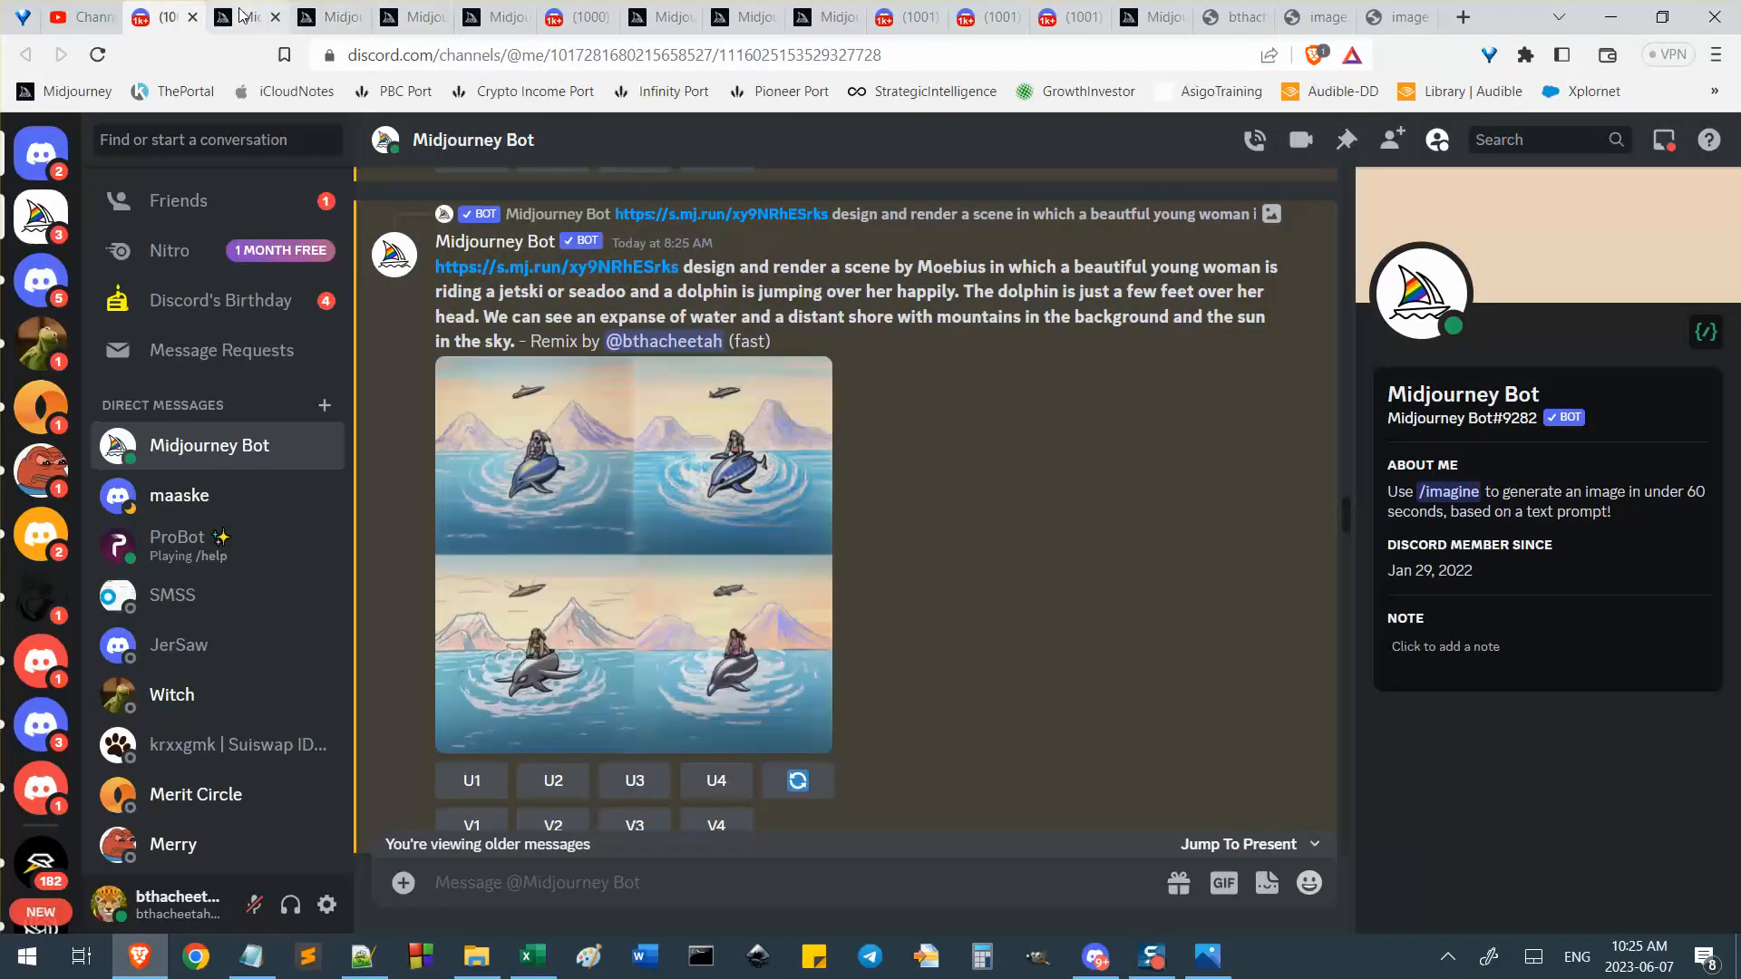
Check the neighbouring Midjourney job tabs and return to the Moebius remix message in the Discord tab.
click(313, 16)
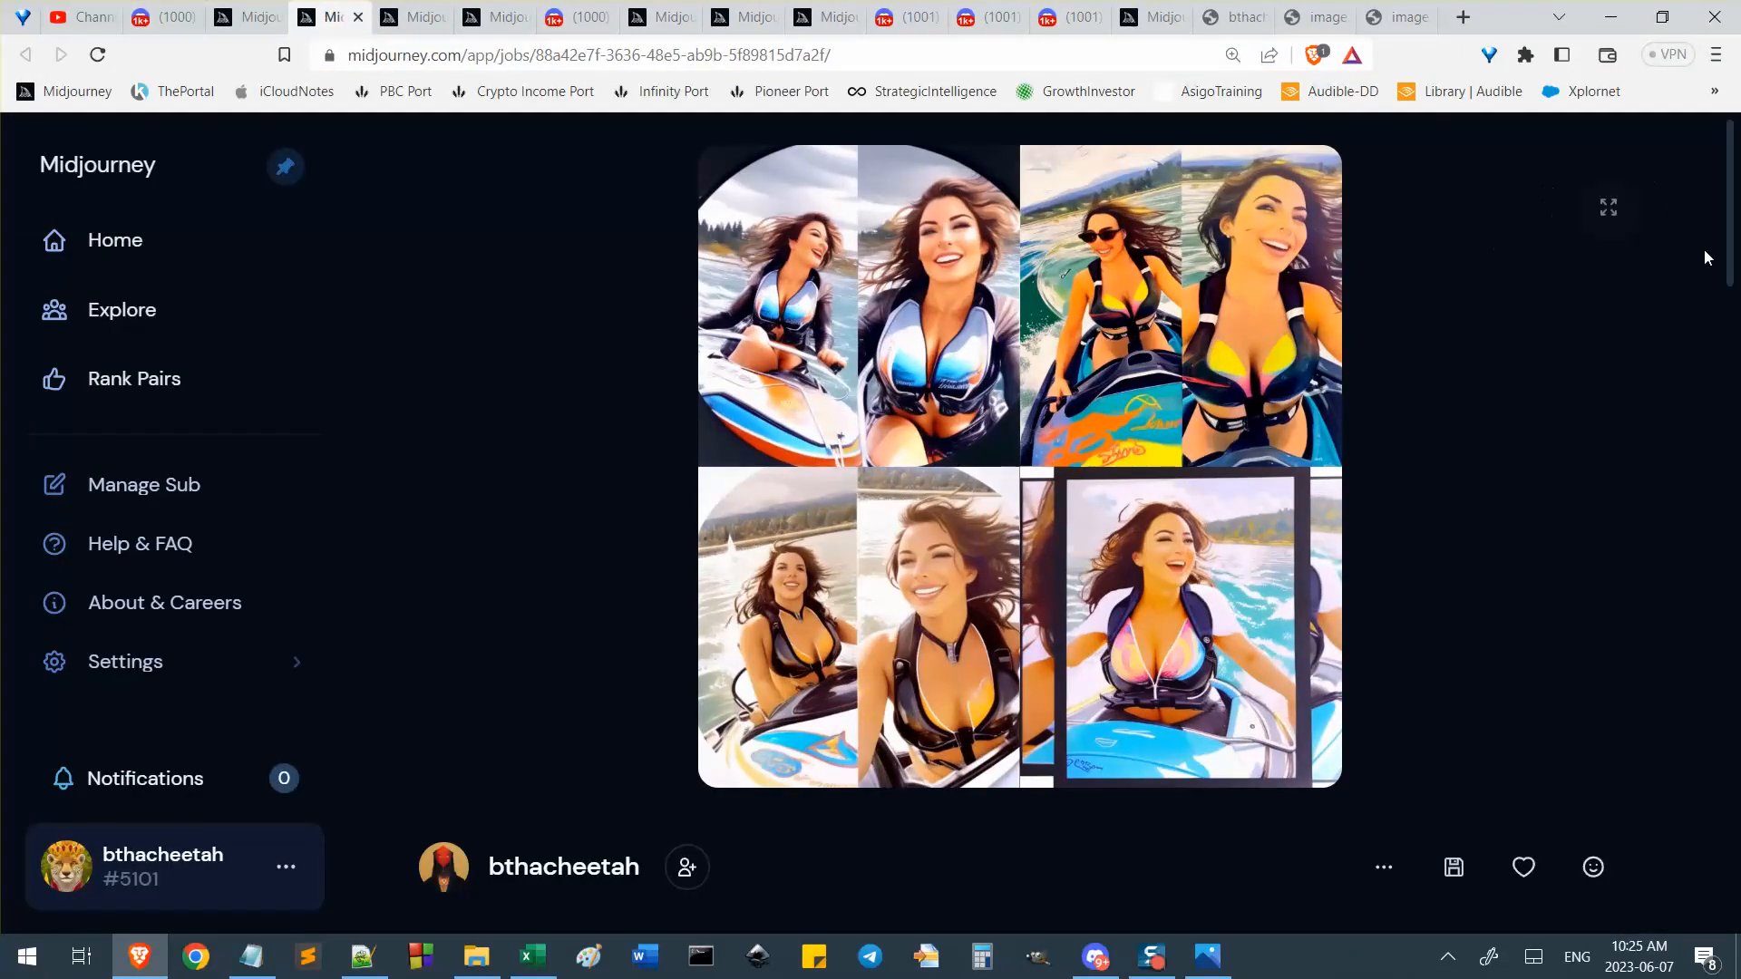
click(238, 24)
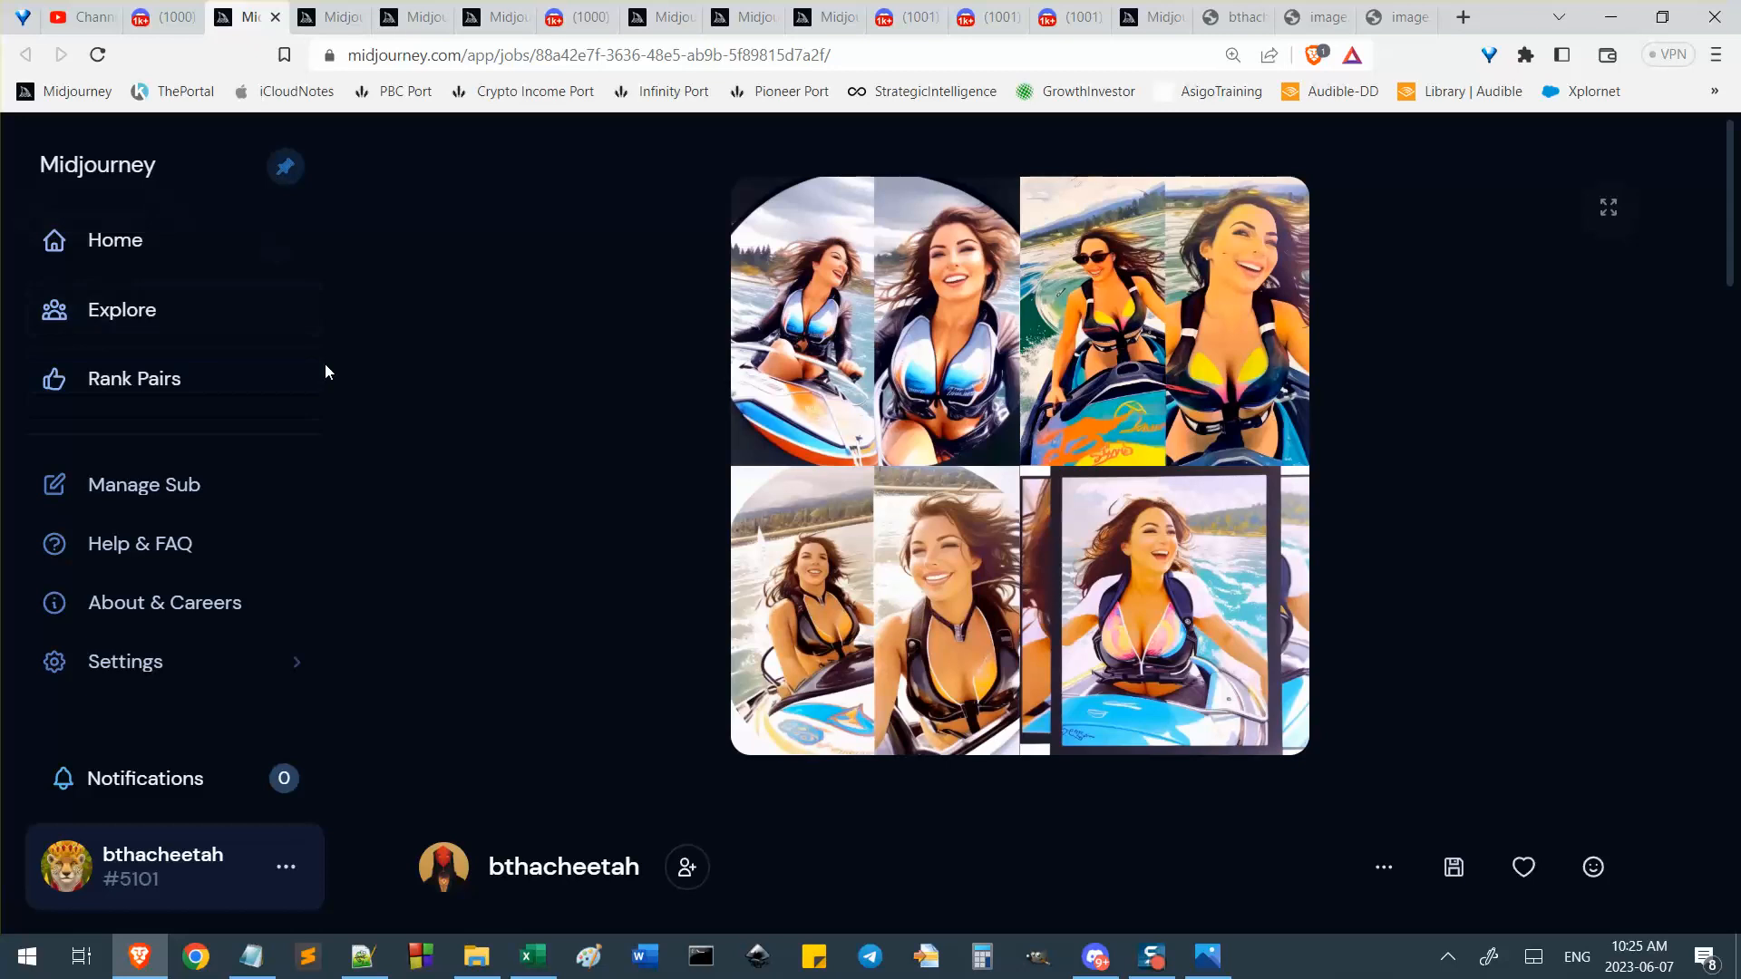
click(156, 19)
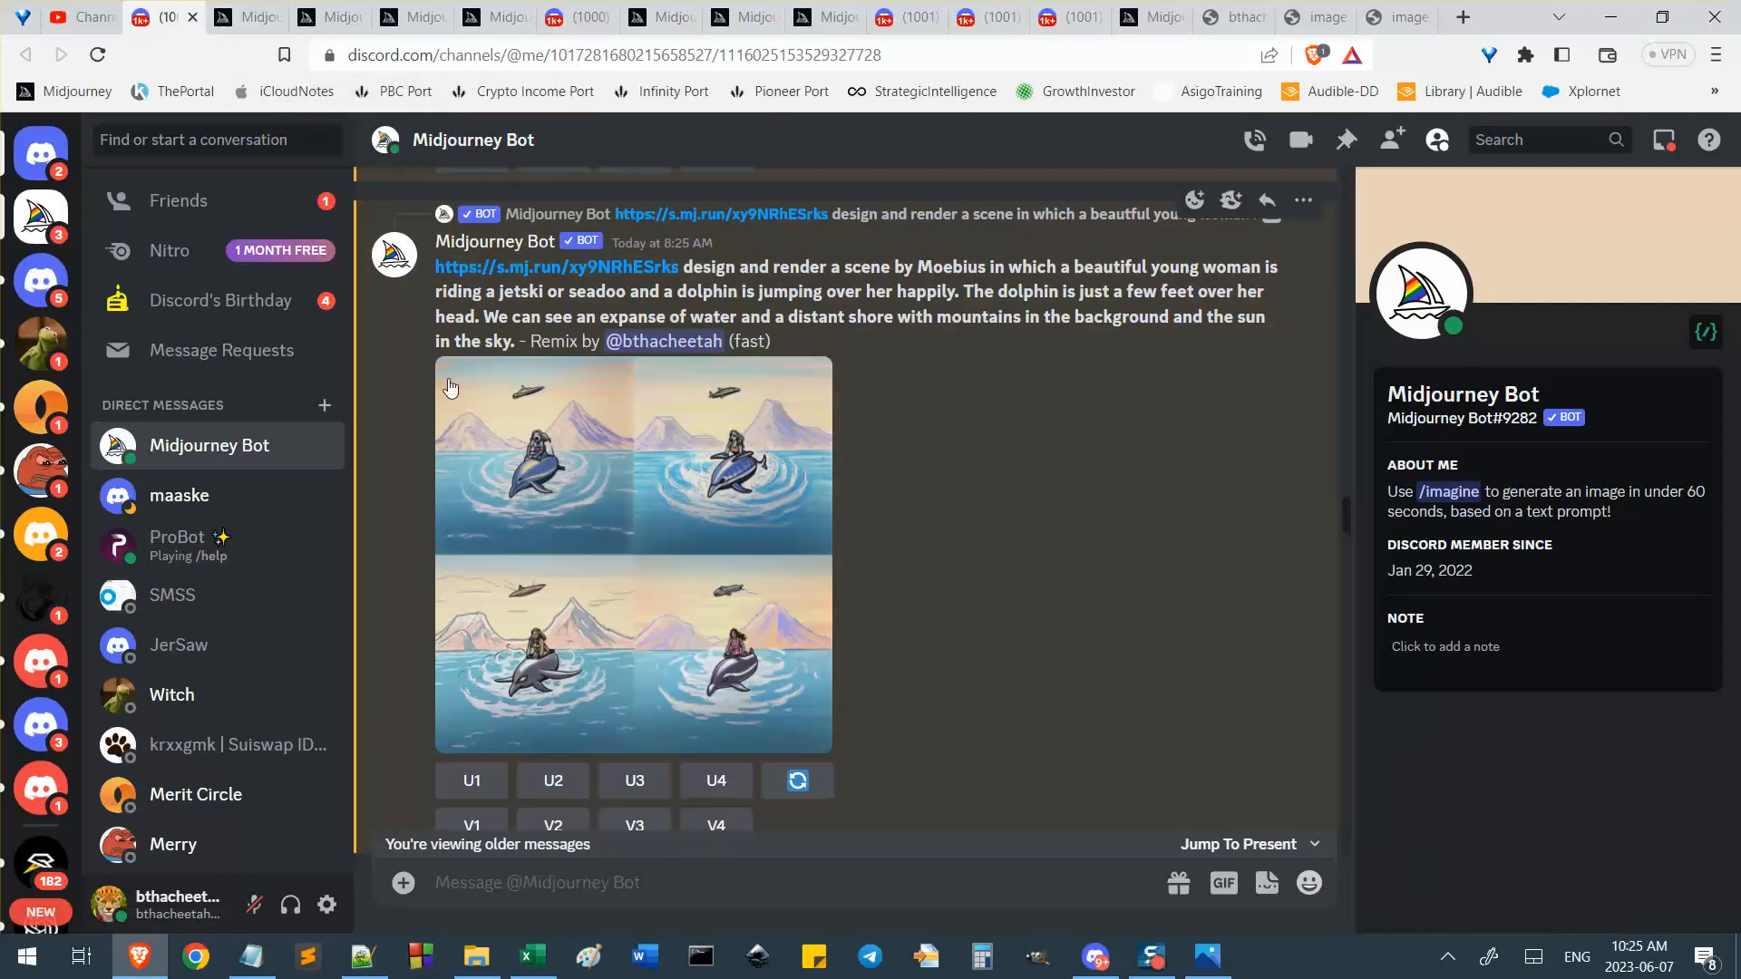
scroll(494, 404, up, 3)
scroll(538, 431, down, 3)
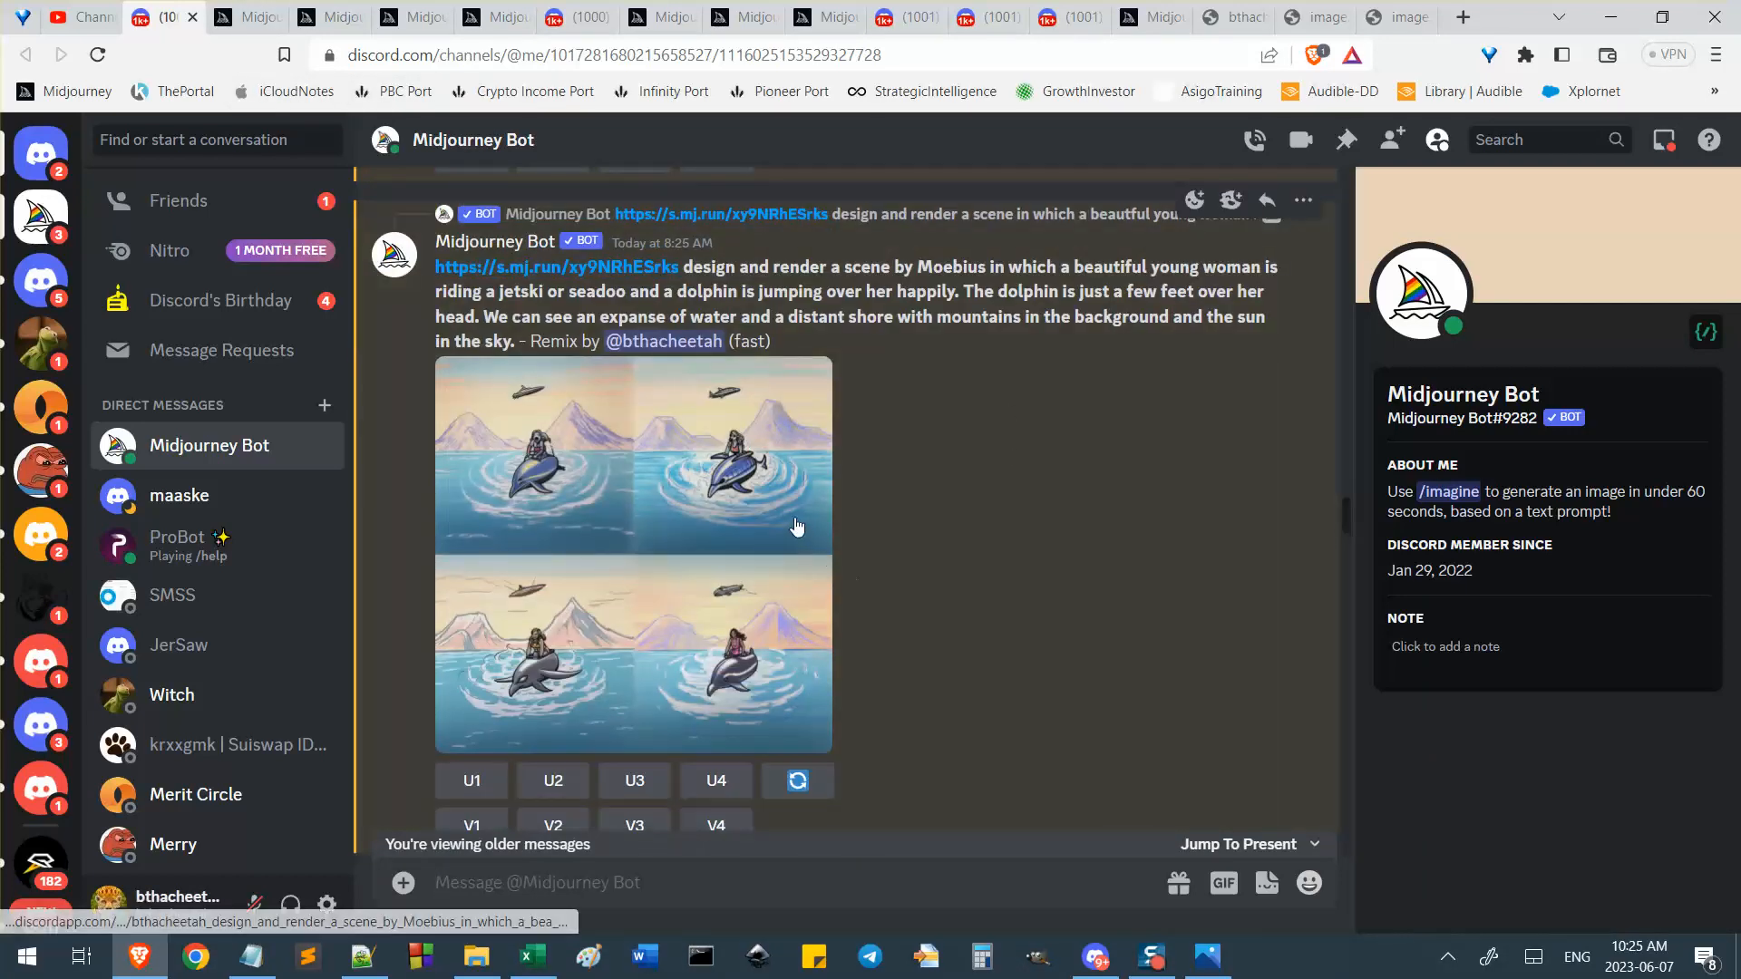
Check the enlarged Moebius image grid and open the remix prompt for a variation of image 3.
click(734, 476)
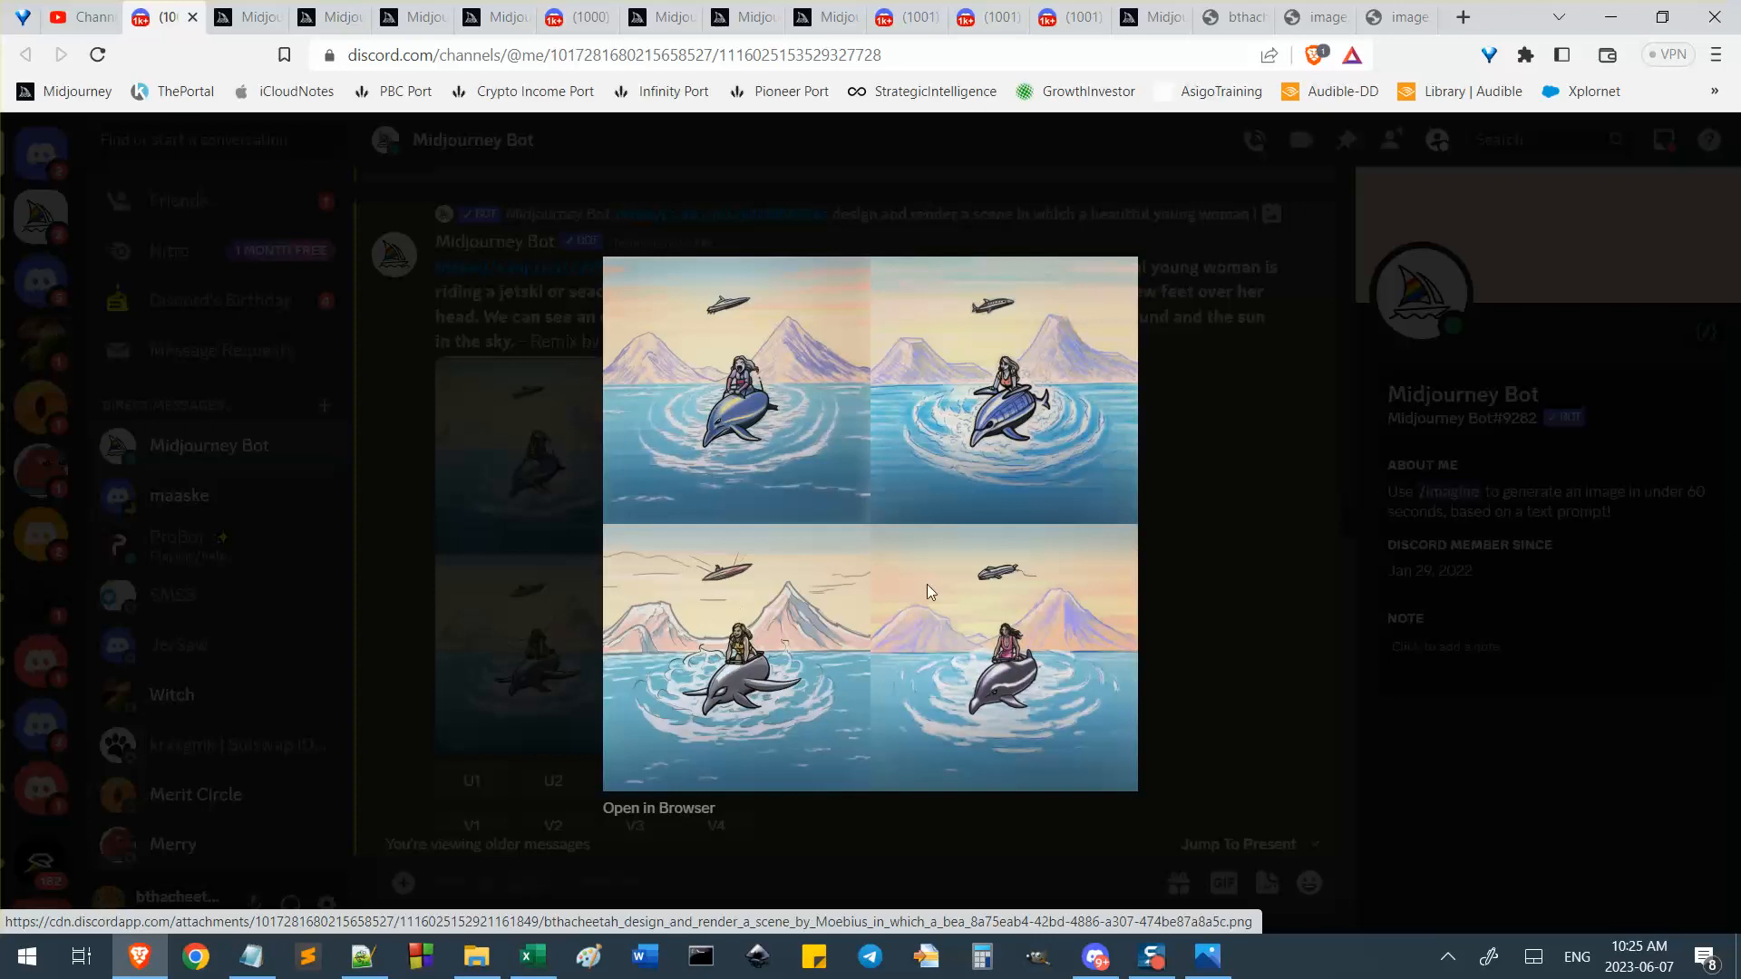
click(1177, 606)
scroll(1177, 605, up, 5)
click(635, 600)
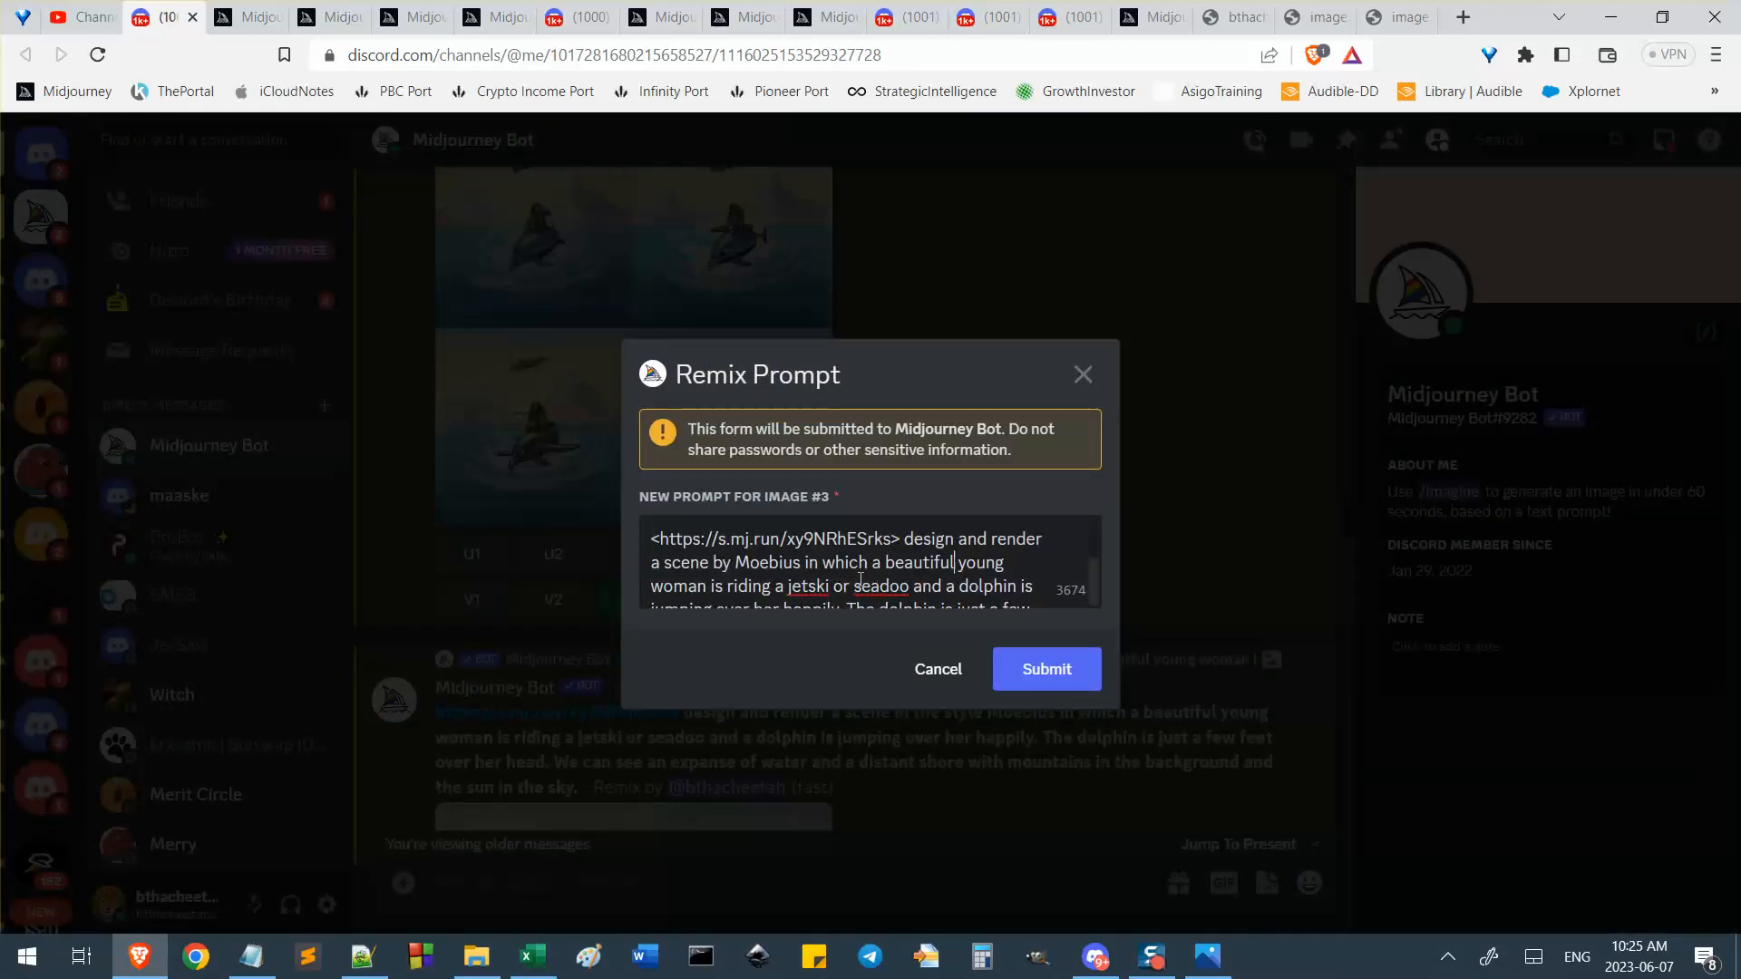
scroll(830, 587, down, 1)
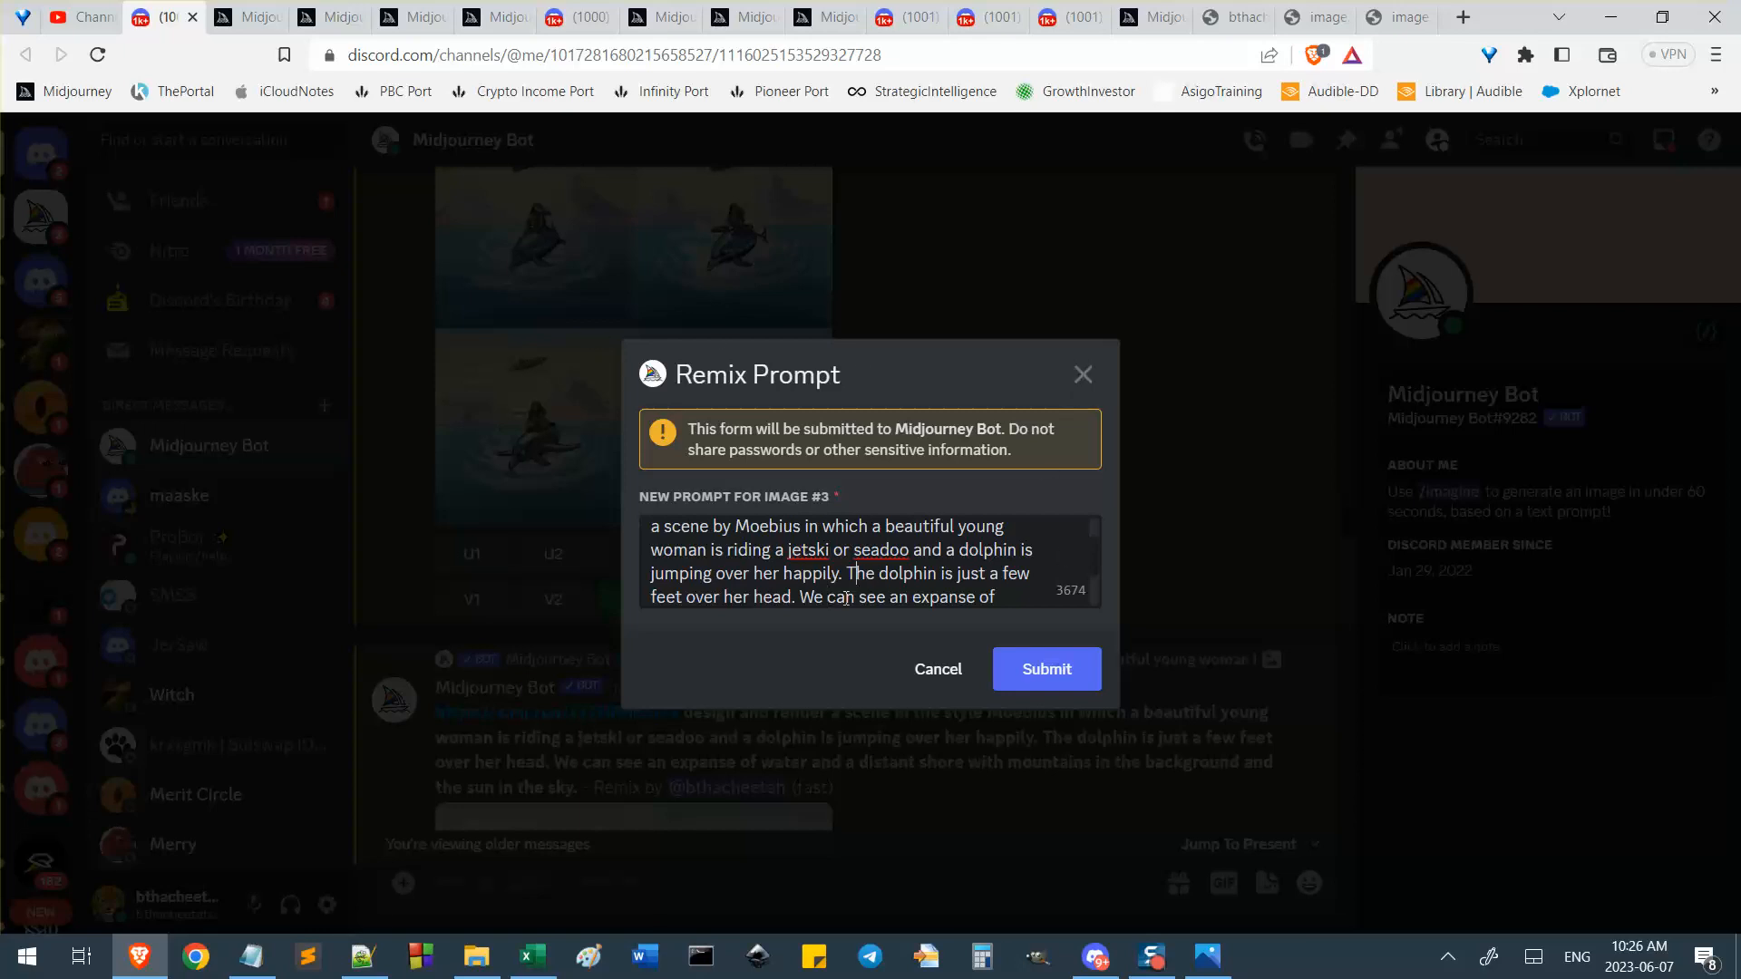
drag(794, 600, 774, 602)
click(847, 567)
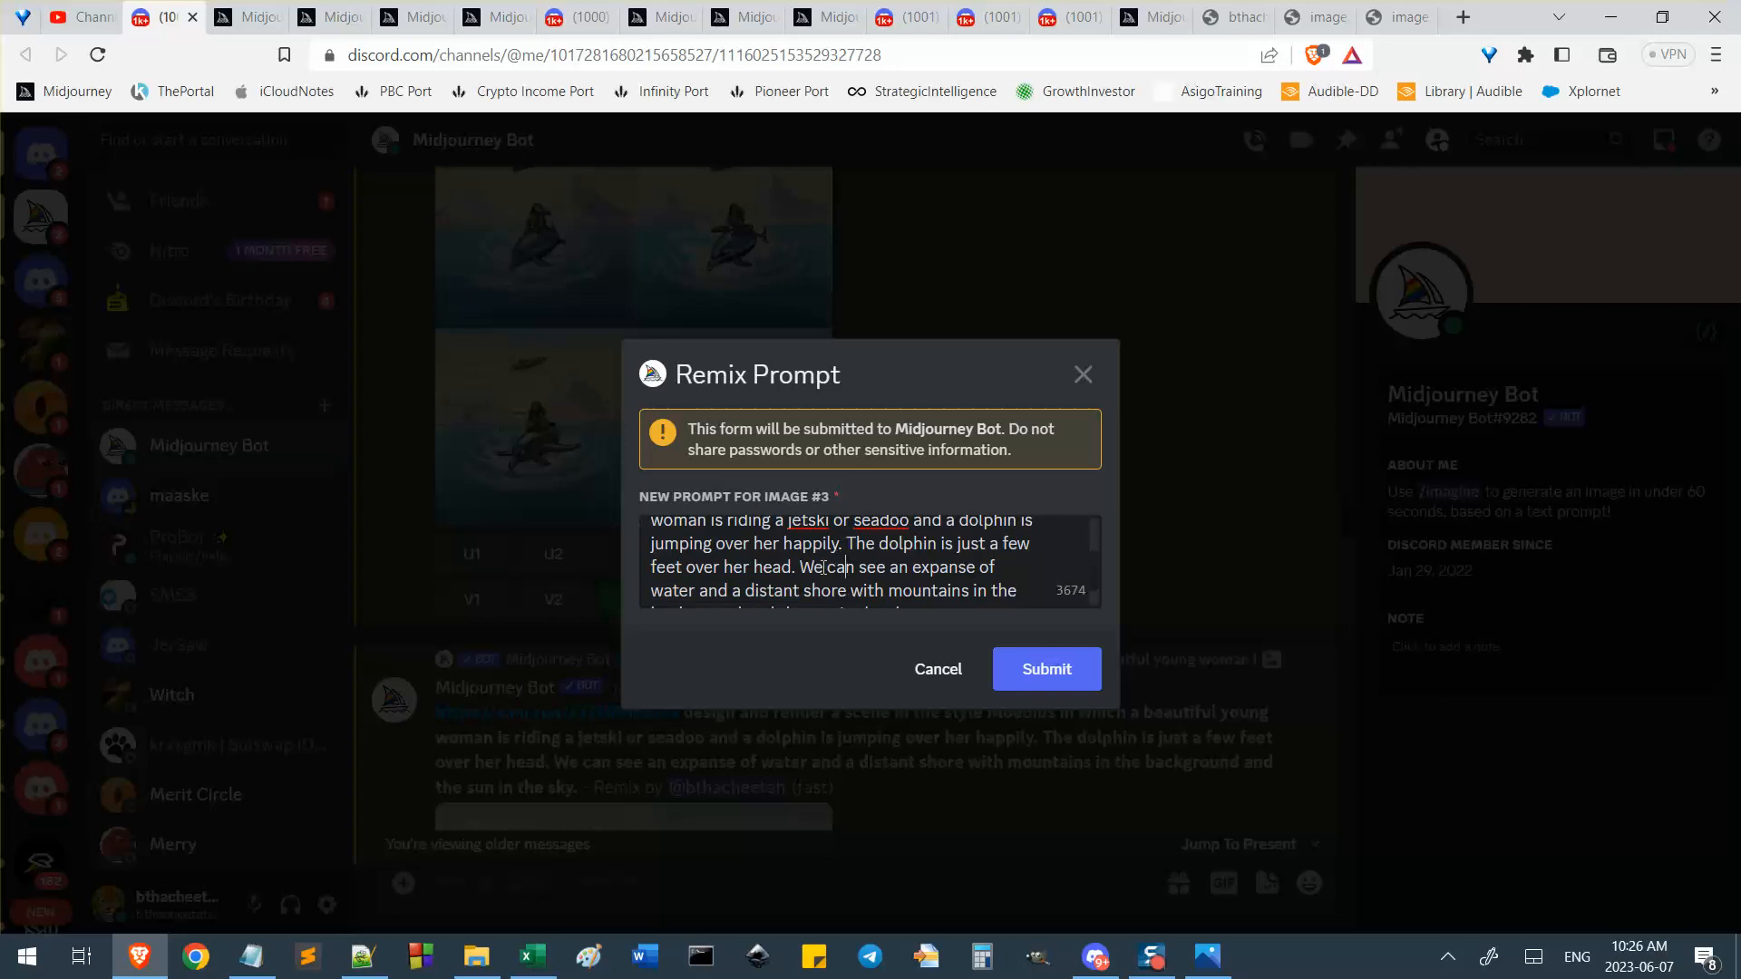
Append "There is a large flying birdlike airplane machine with a monk riding outside on the upper surface." to the remix prompt.
key(ctrl+End)
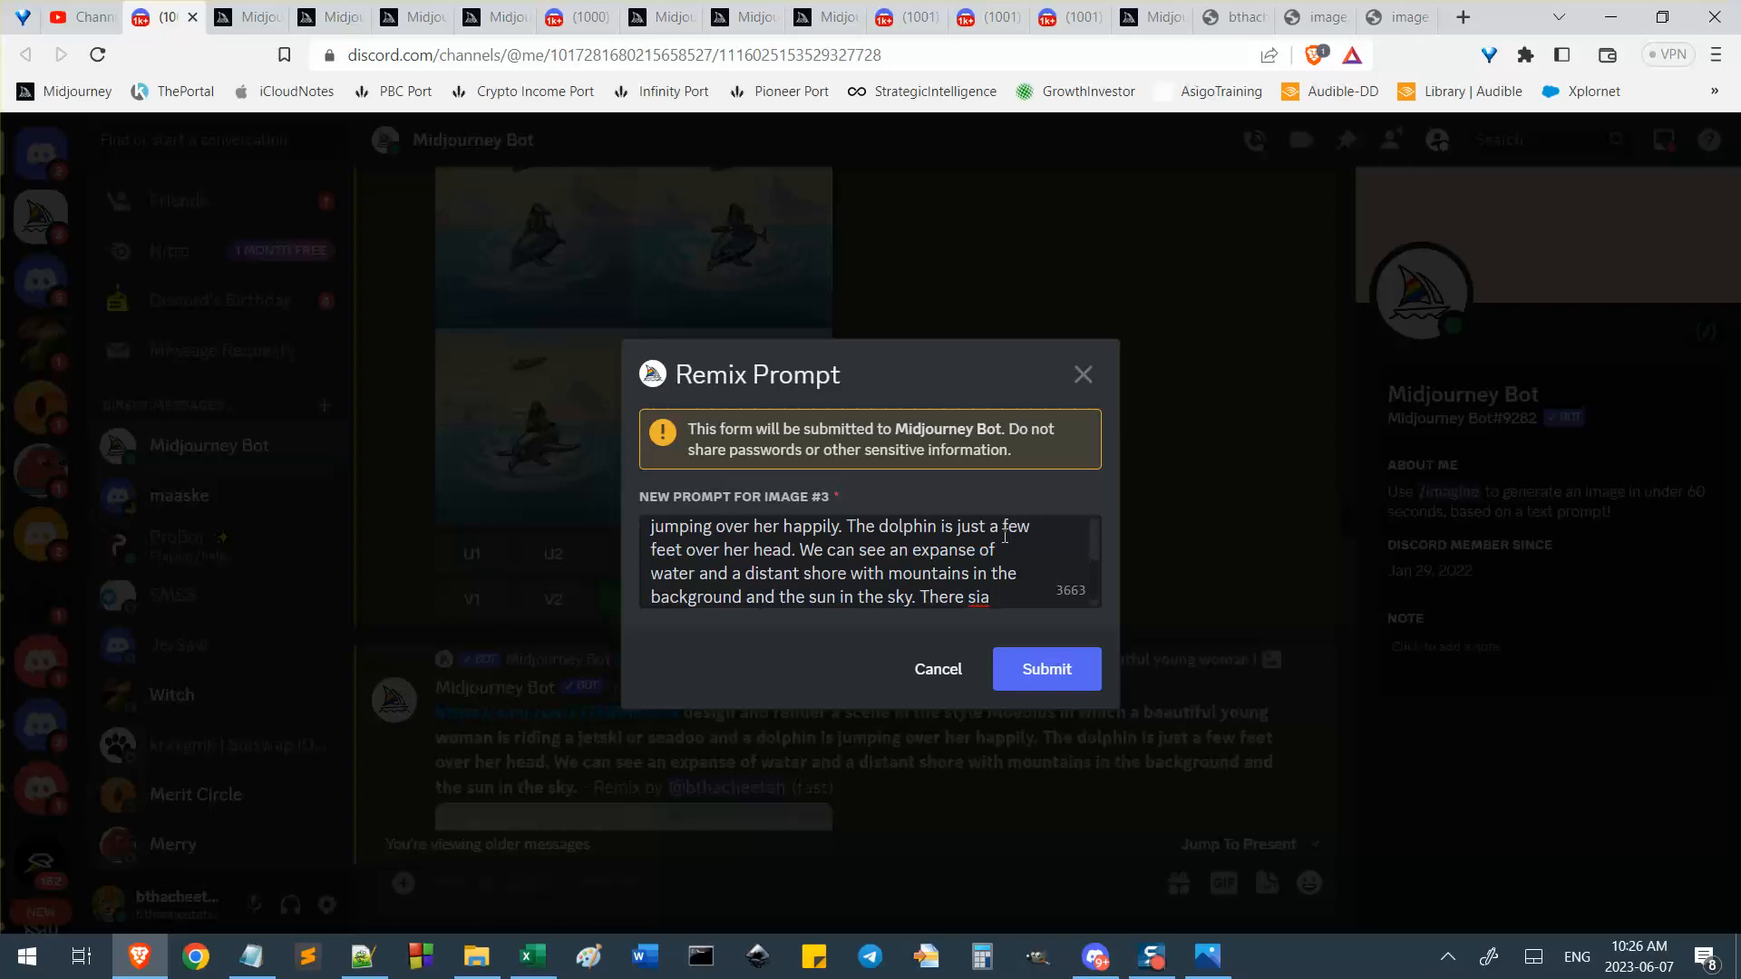
key(ctrl+shift+Left)
text(is)
text(larg)
text(e flying)
text( bird)
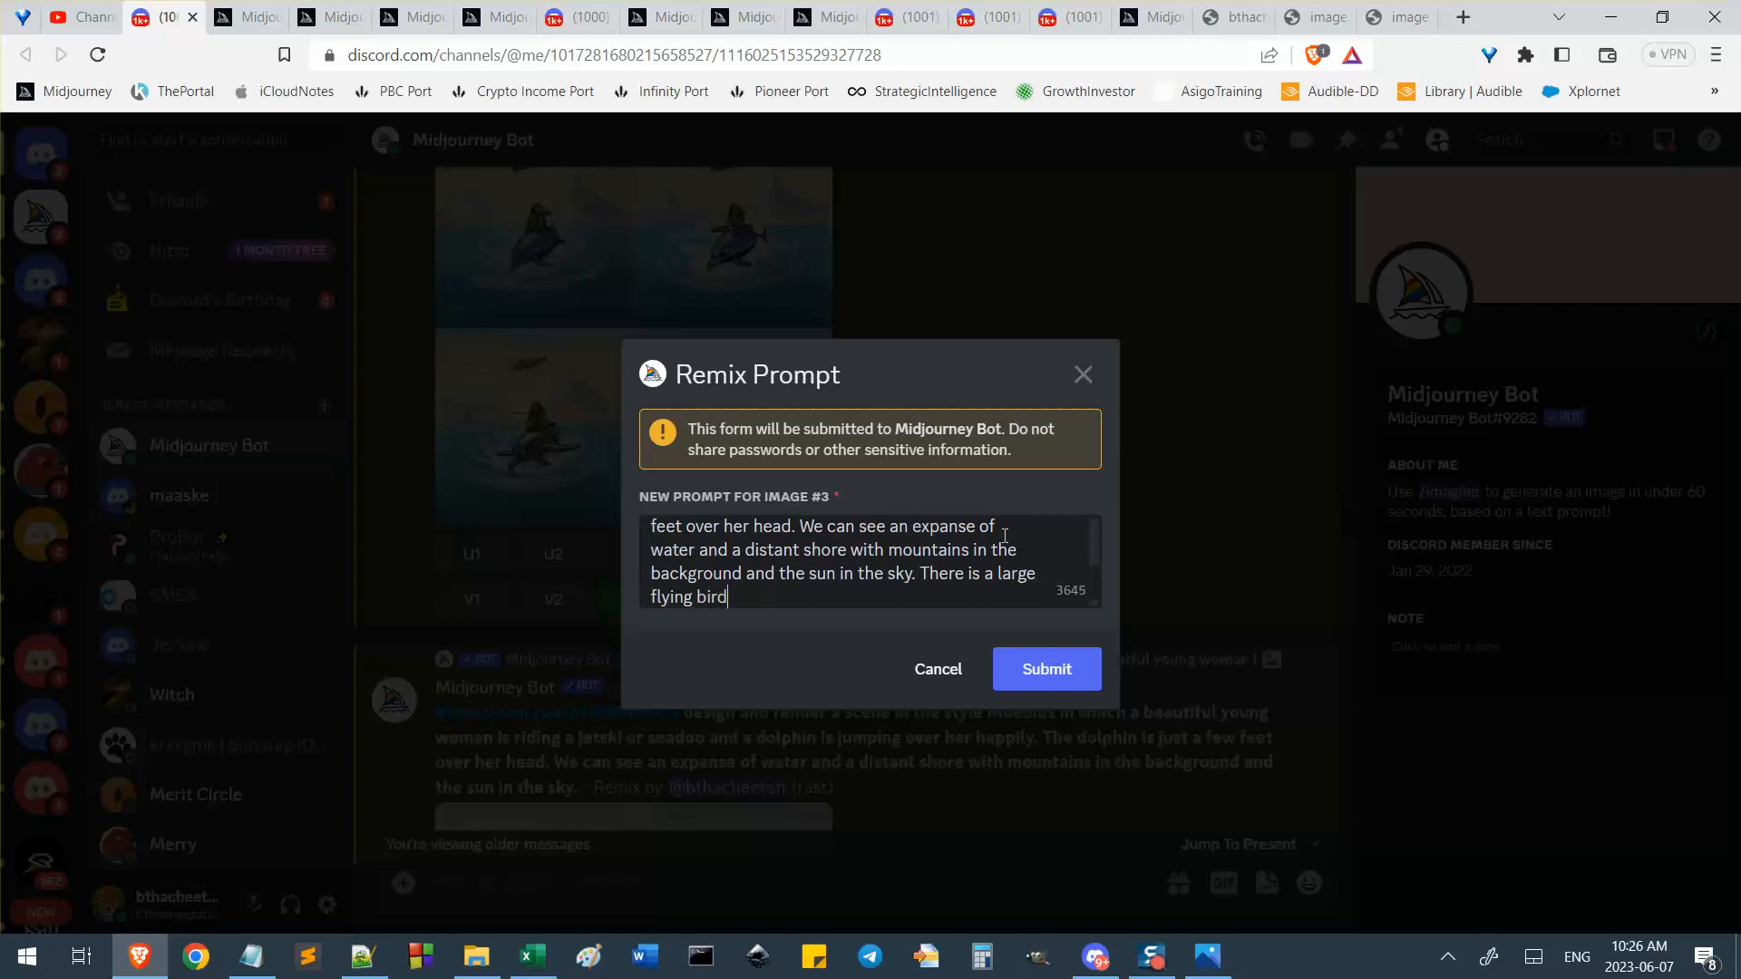
text(line)
key(BackSpace)
key(BackSpace)
text(ke machineairplane )
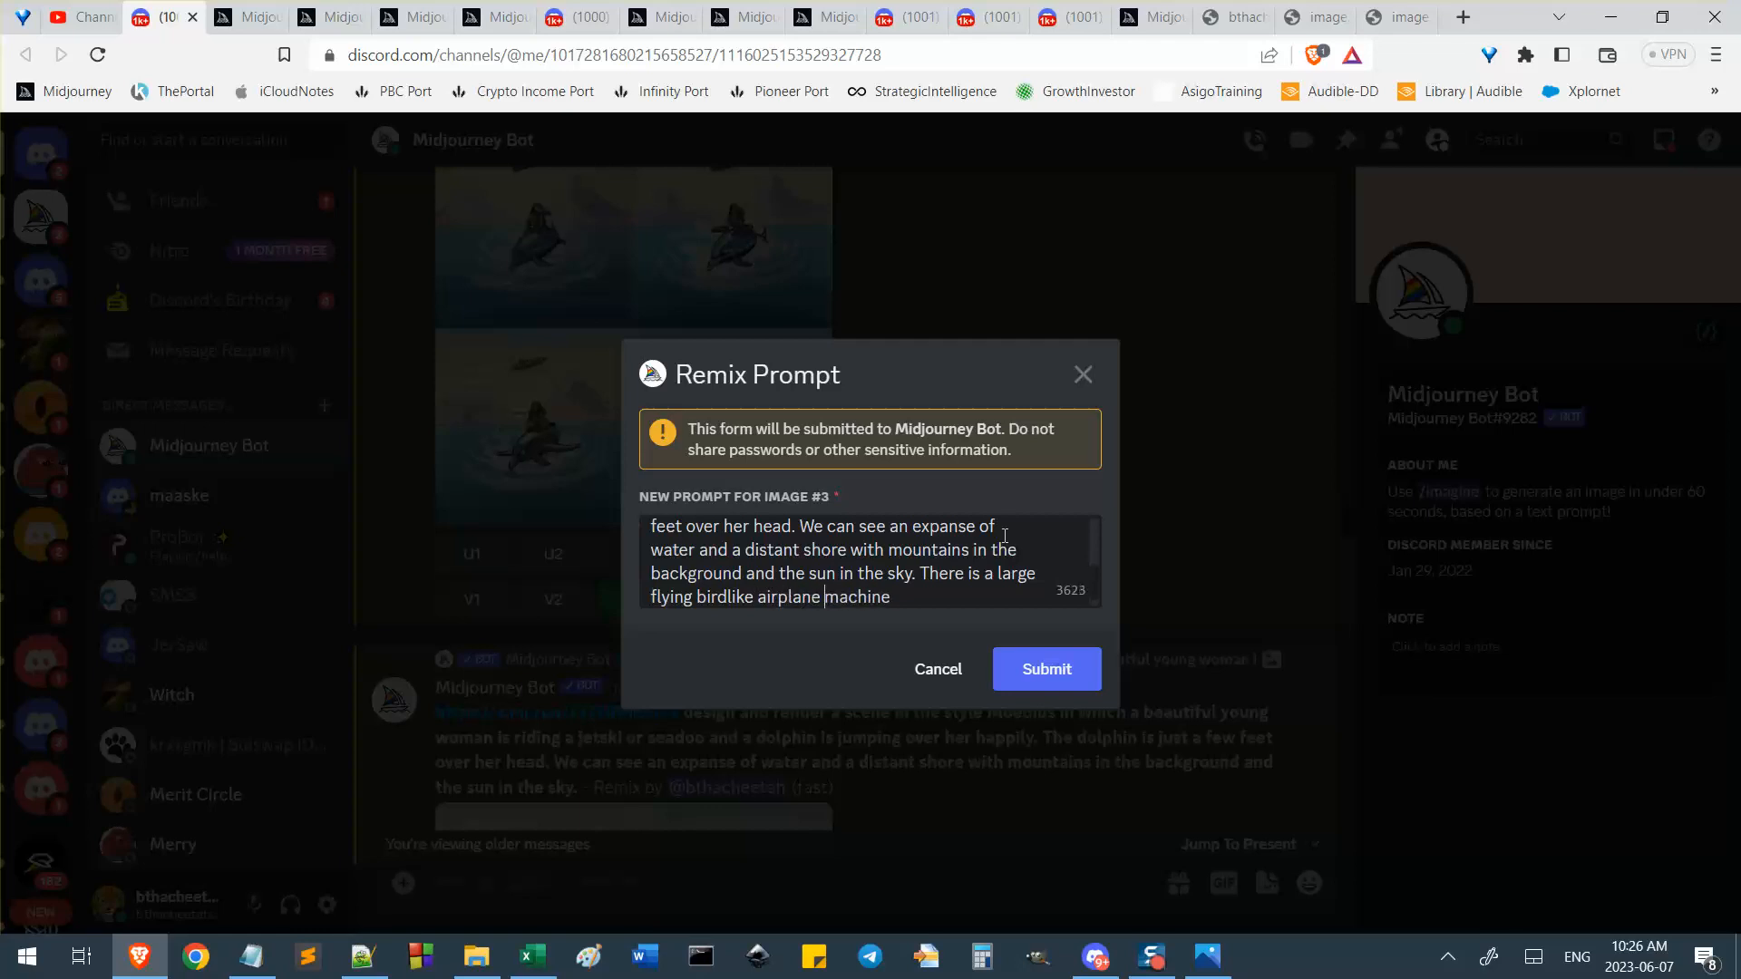
text( with a monk riding out)
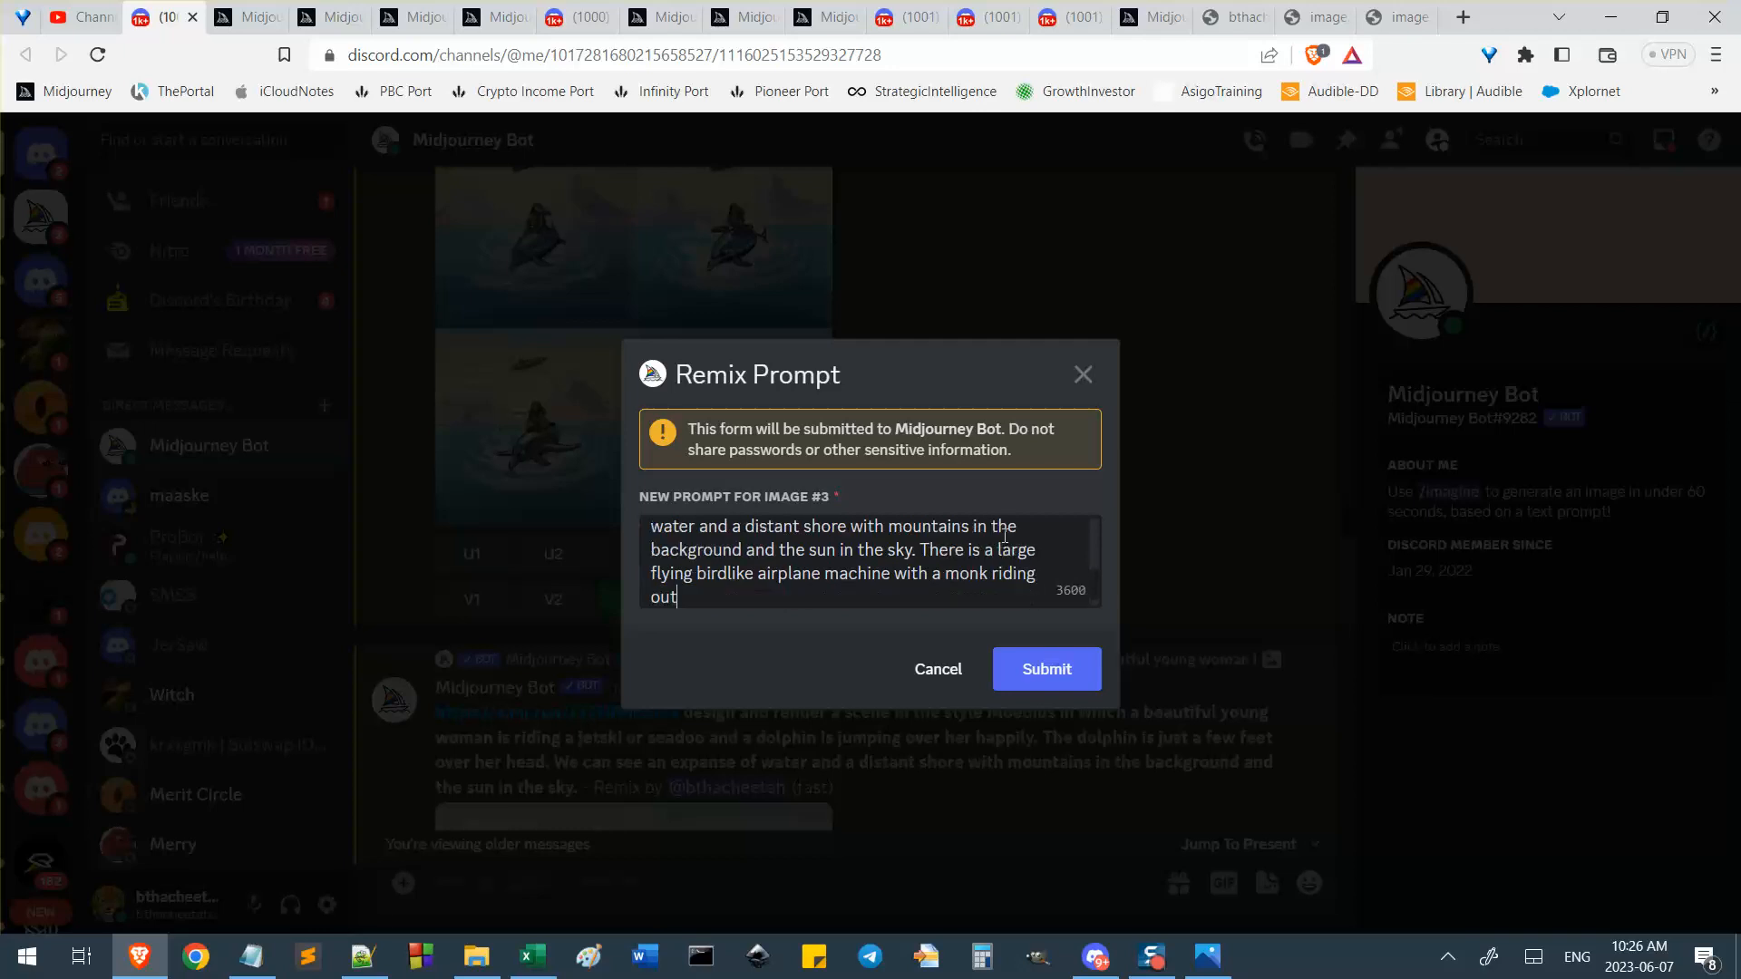
text(side on the upper surface)
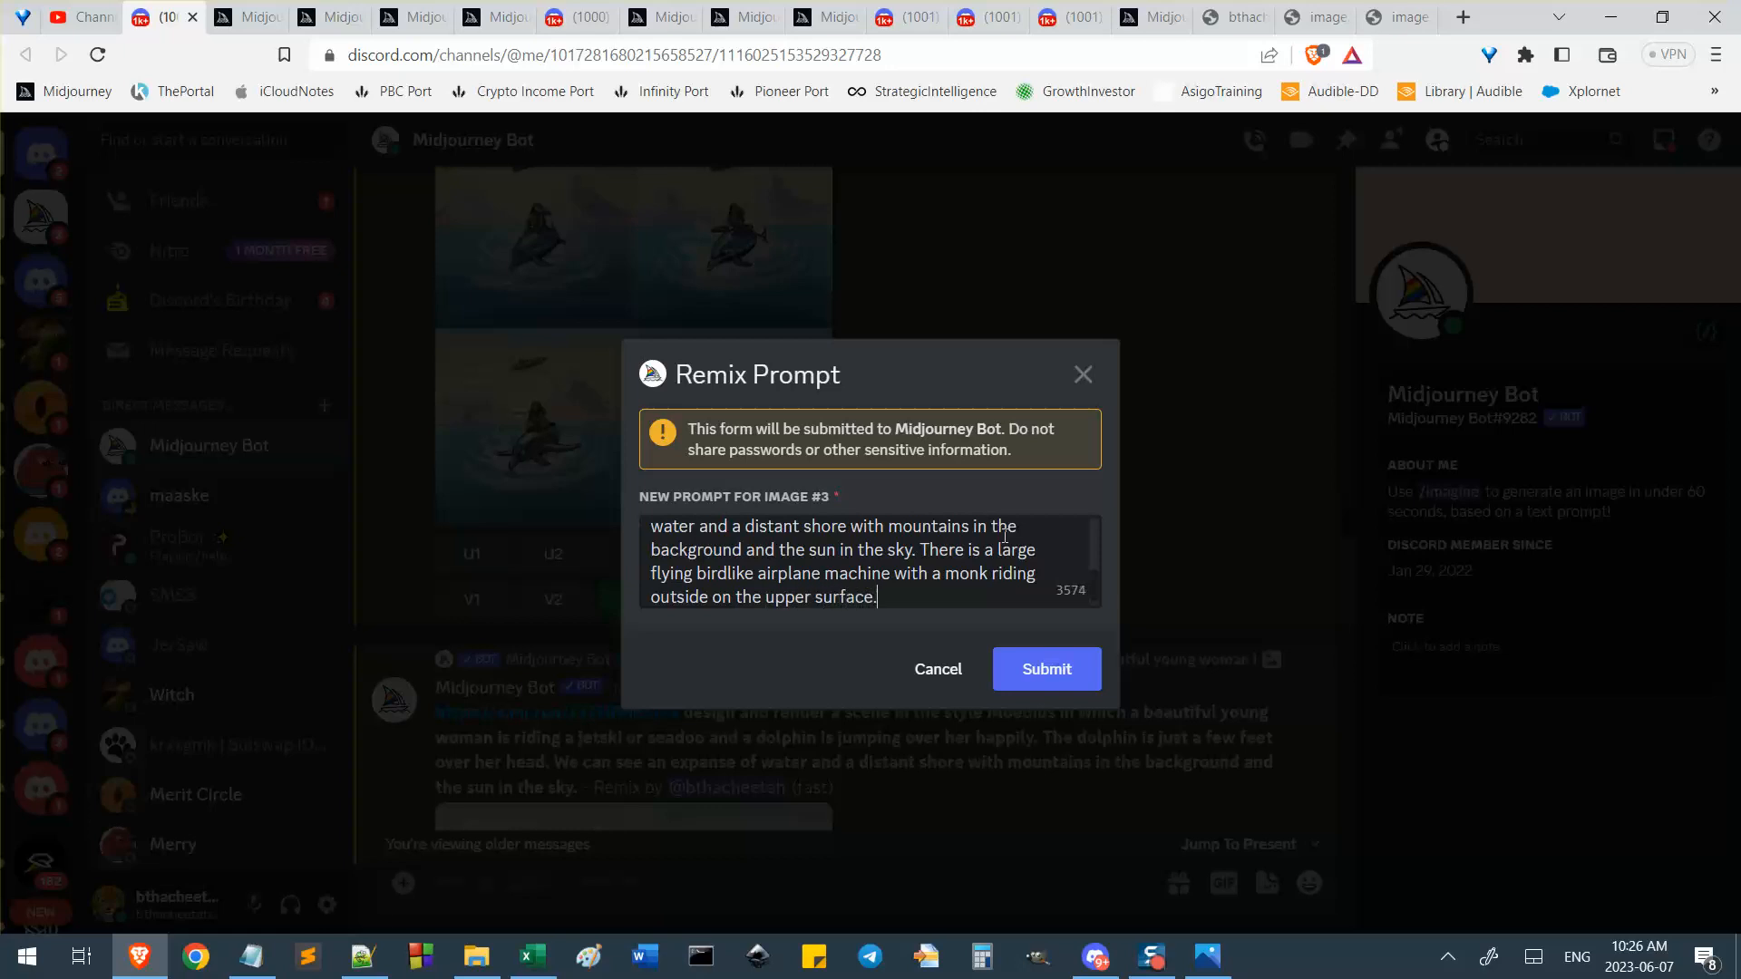
Review the full remix prompt, copy its text and submit the variation of image 3.
scroll(842, 581, up, 5)
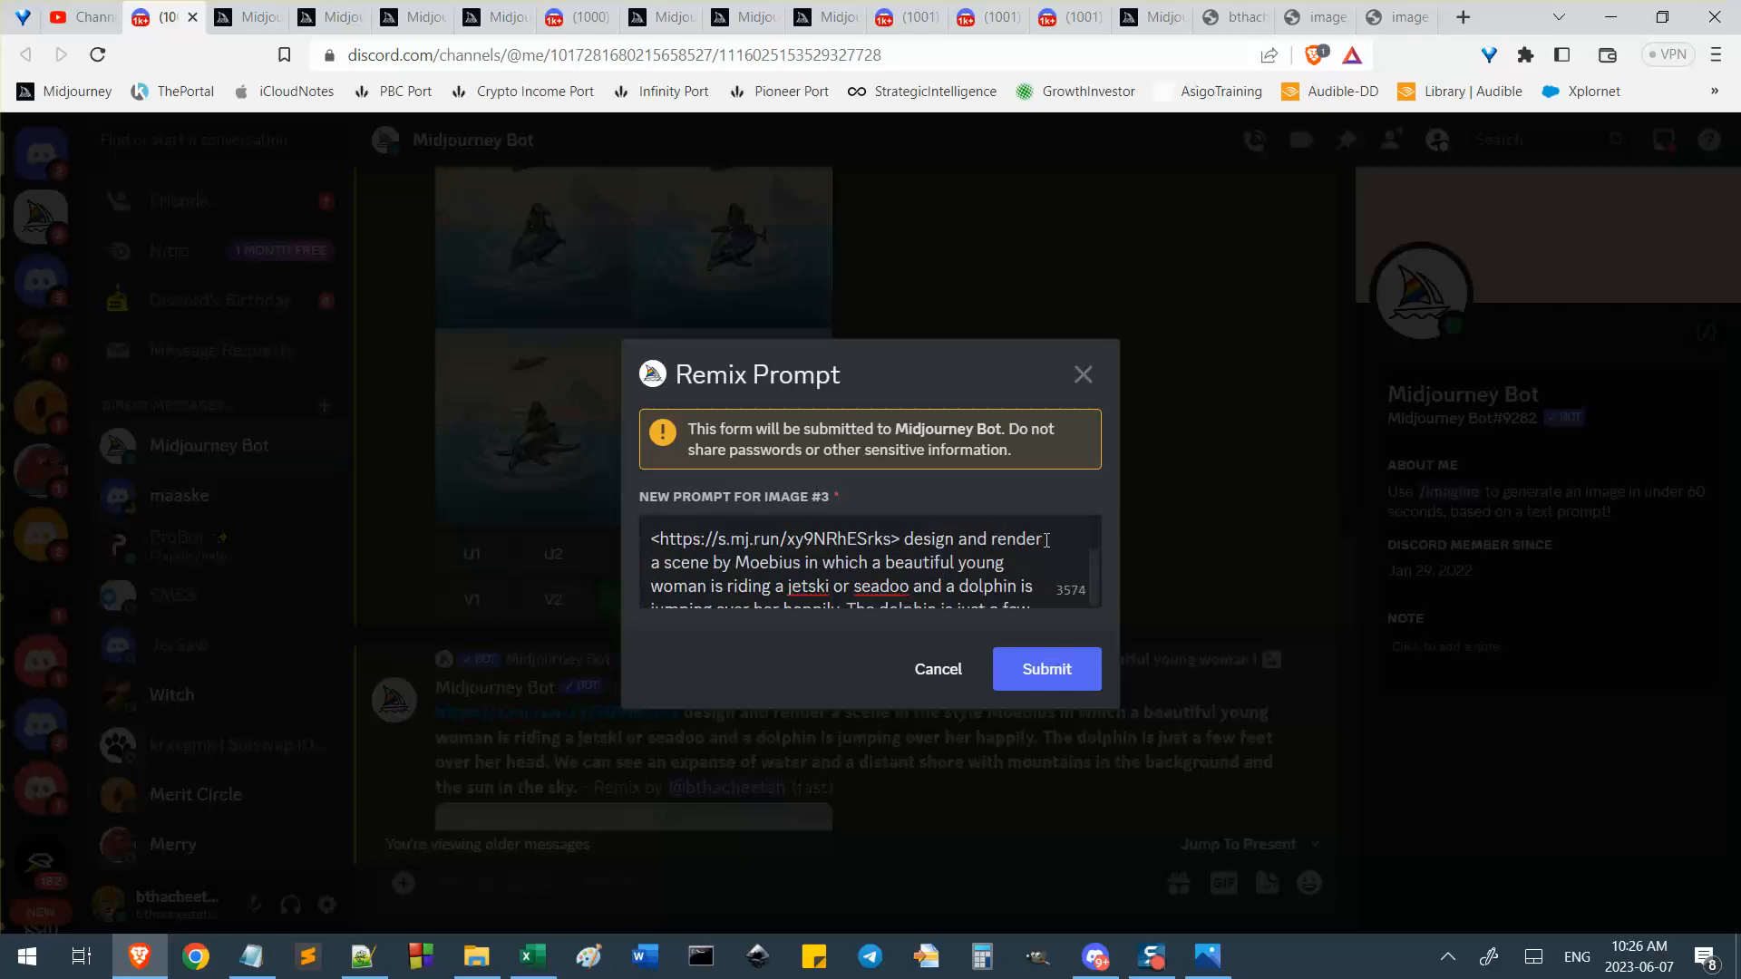
scroll(849, 561, down, 5)
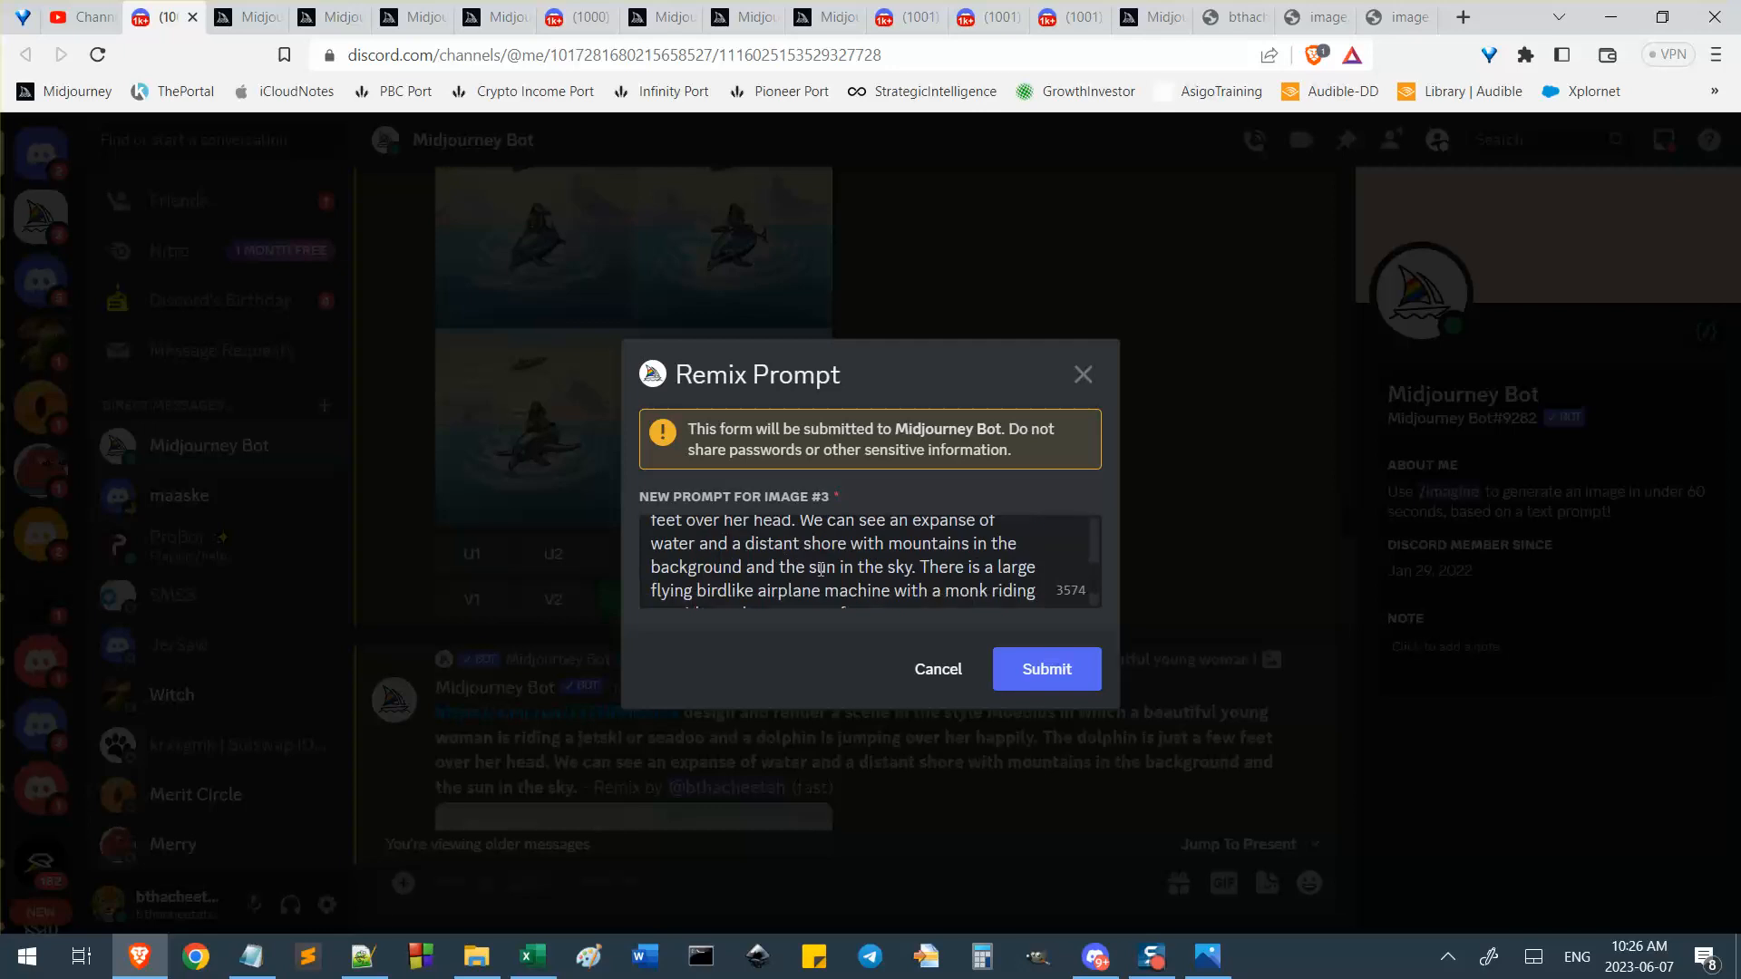
scroll(832, 557, up, 5)
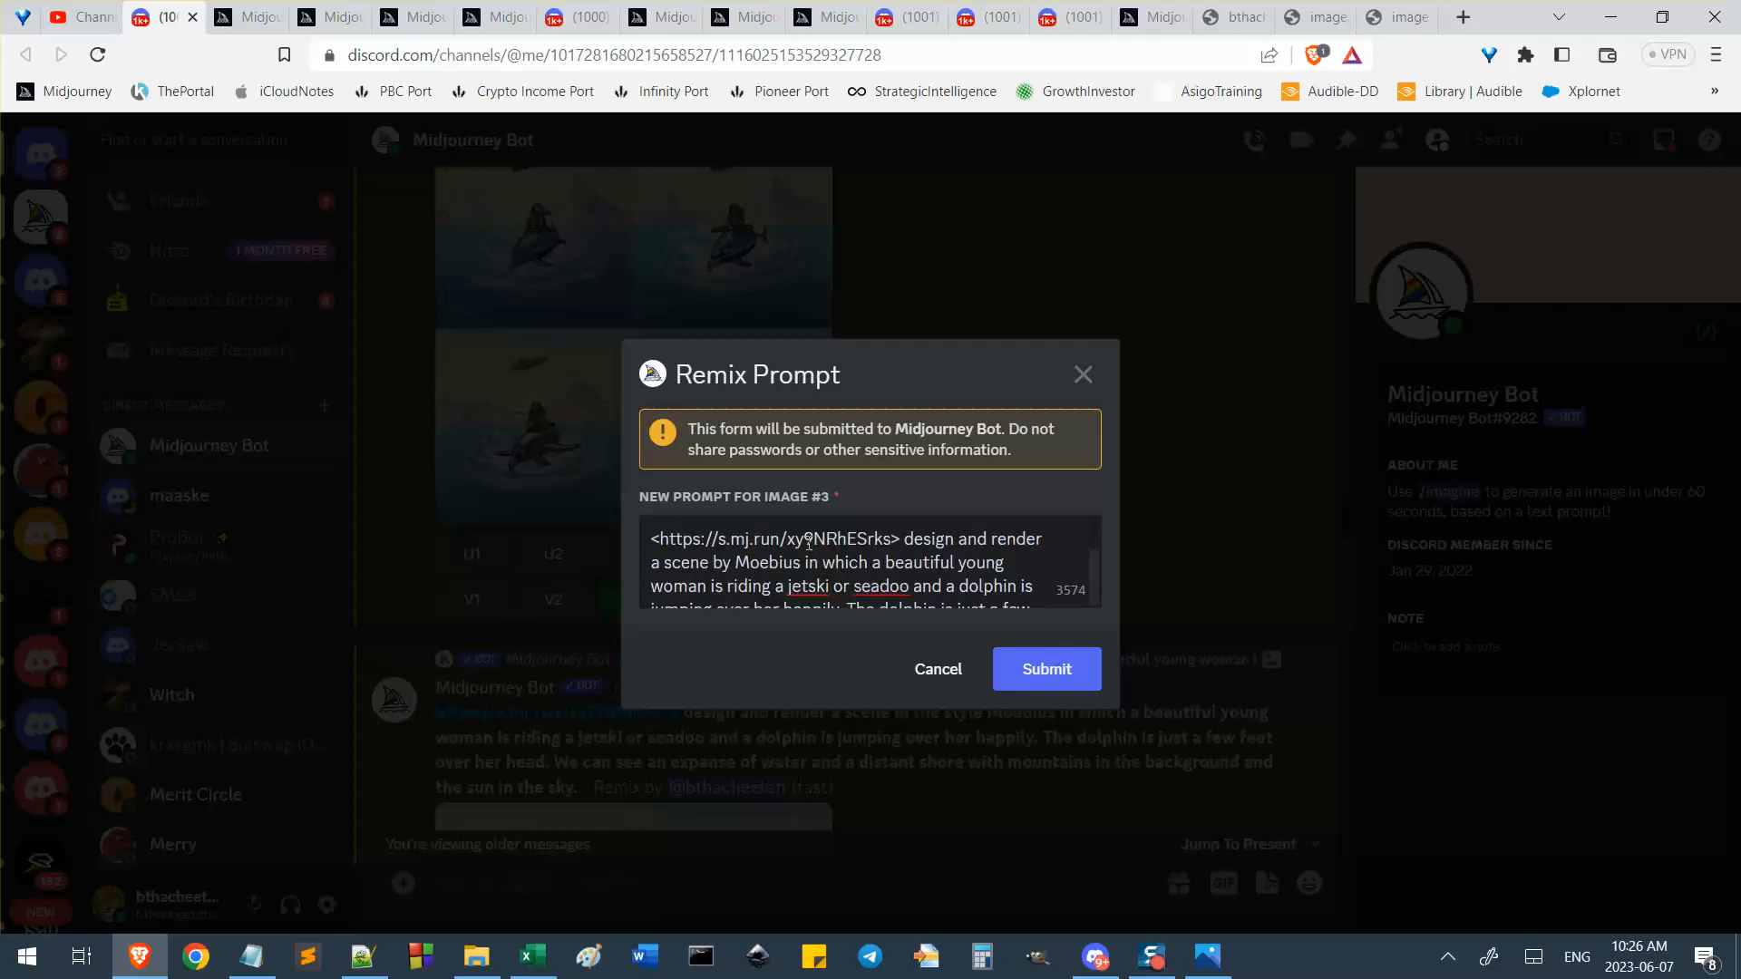
key(ctrl+a)
key(ctrl+c)
click(1047, 668)
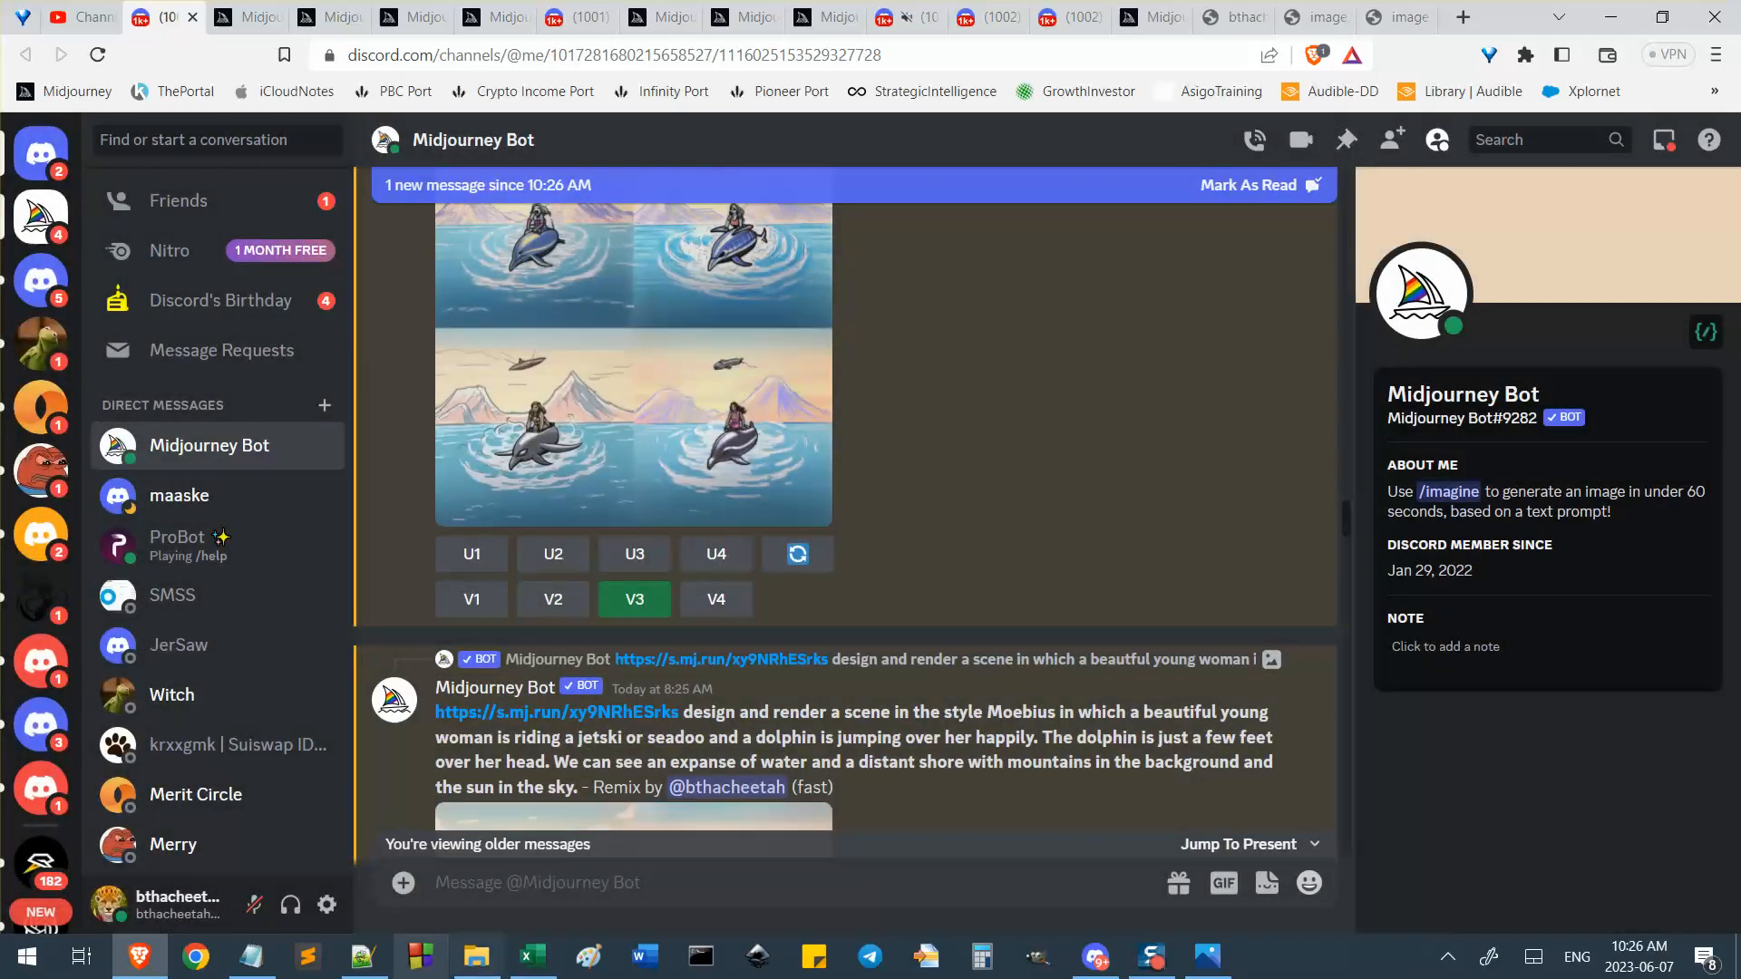
Paste the copied prompt into a new Notepad++ document, with blank lines above and below it.
click(363, 957)
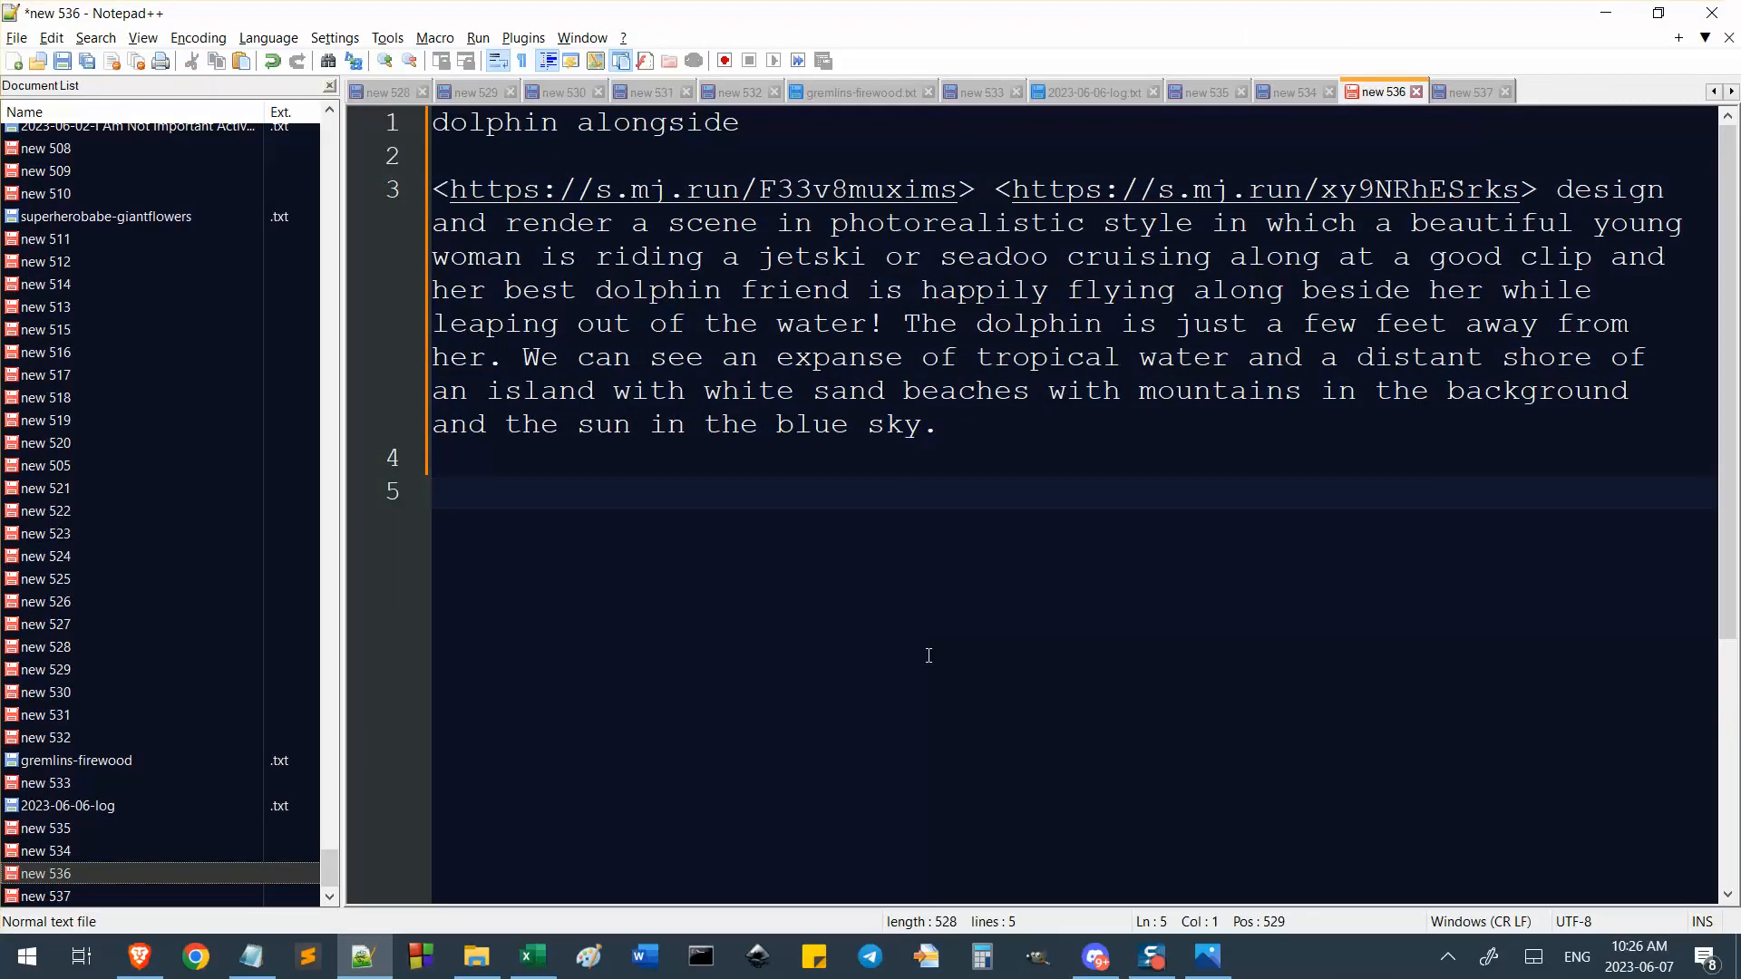
key(ctrl+n)
key(ctrl+v)
key(ctrl+Home)
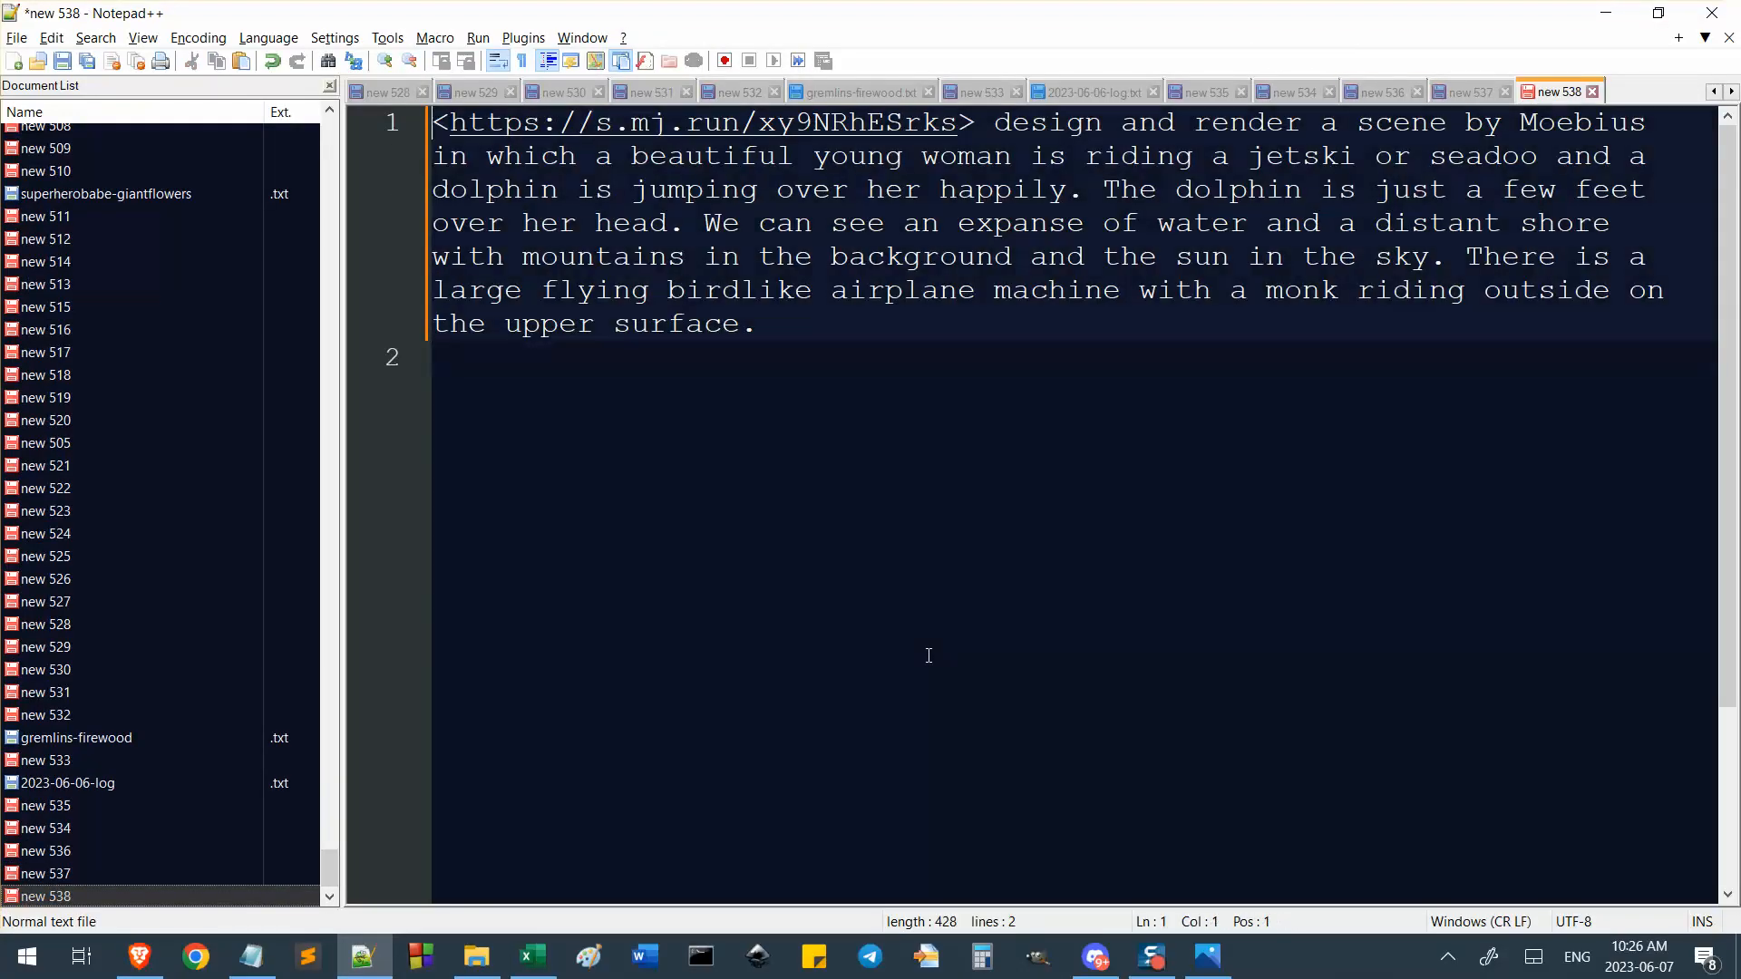
key(Return)
key(Return)
key(ctrl+End)
key(Return)
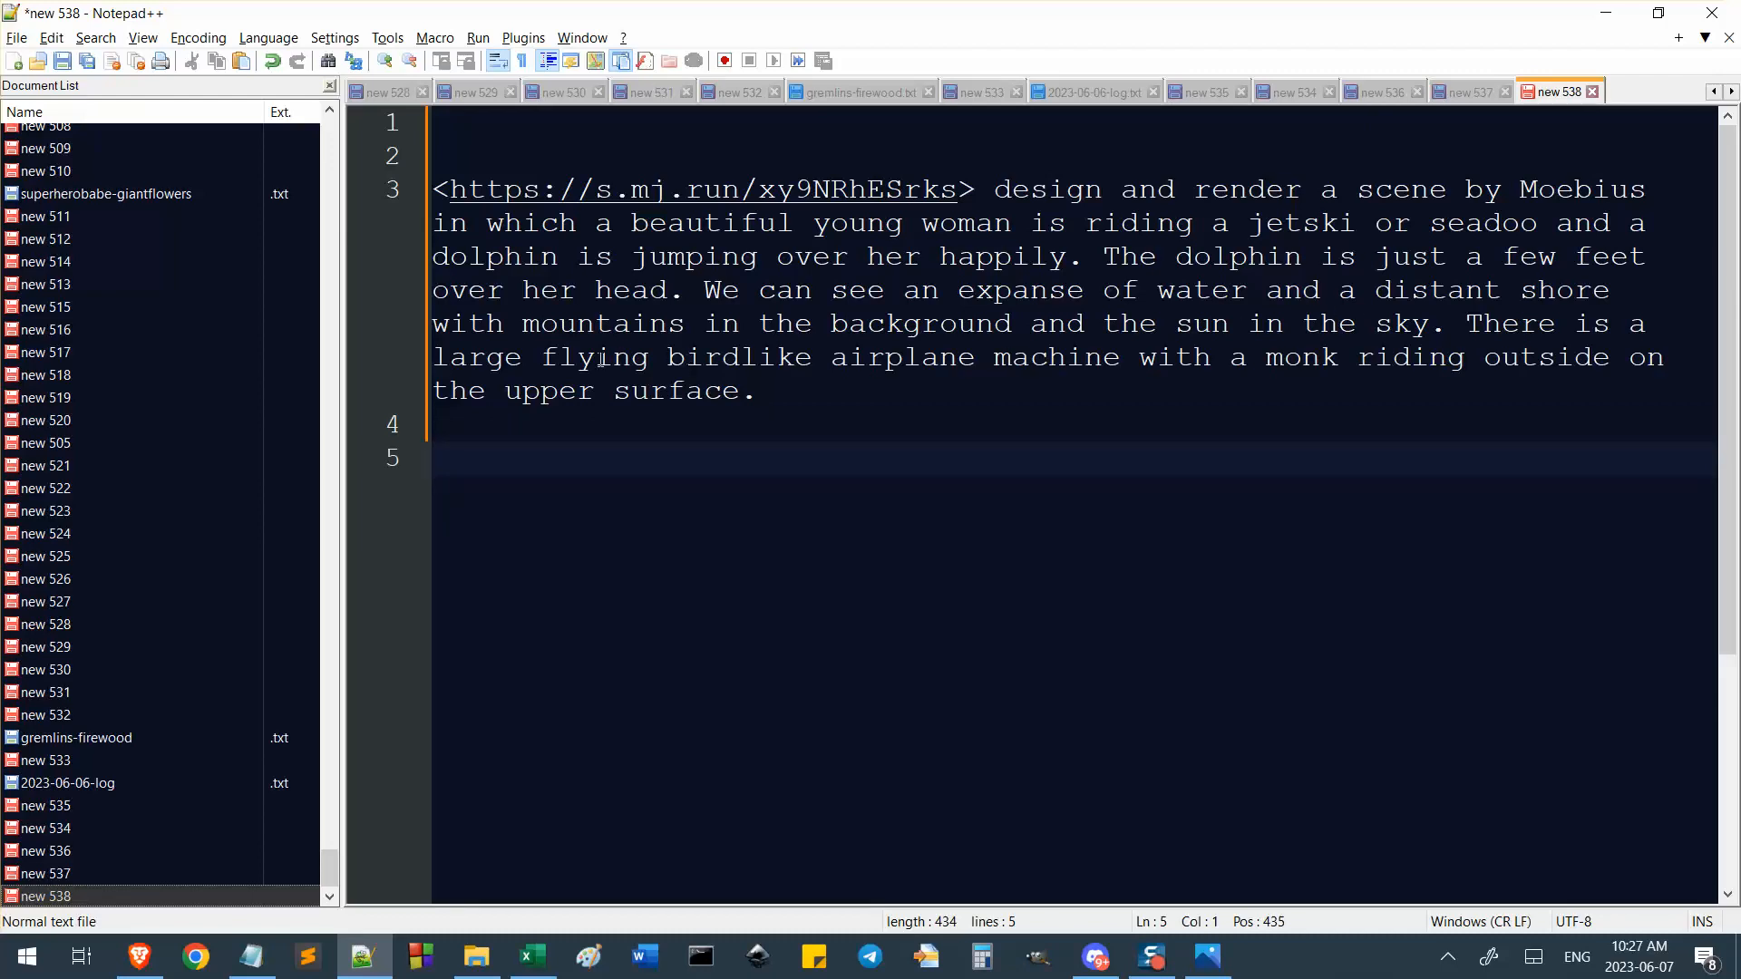
Title the note "Moebius, flying bird" on its first line, using words copied from the prompt.
drag(746, 363, 542, 362)
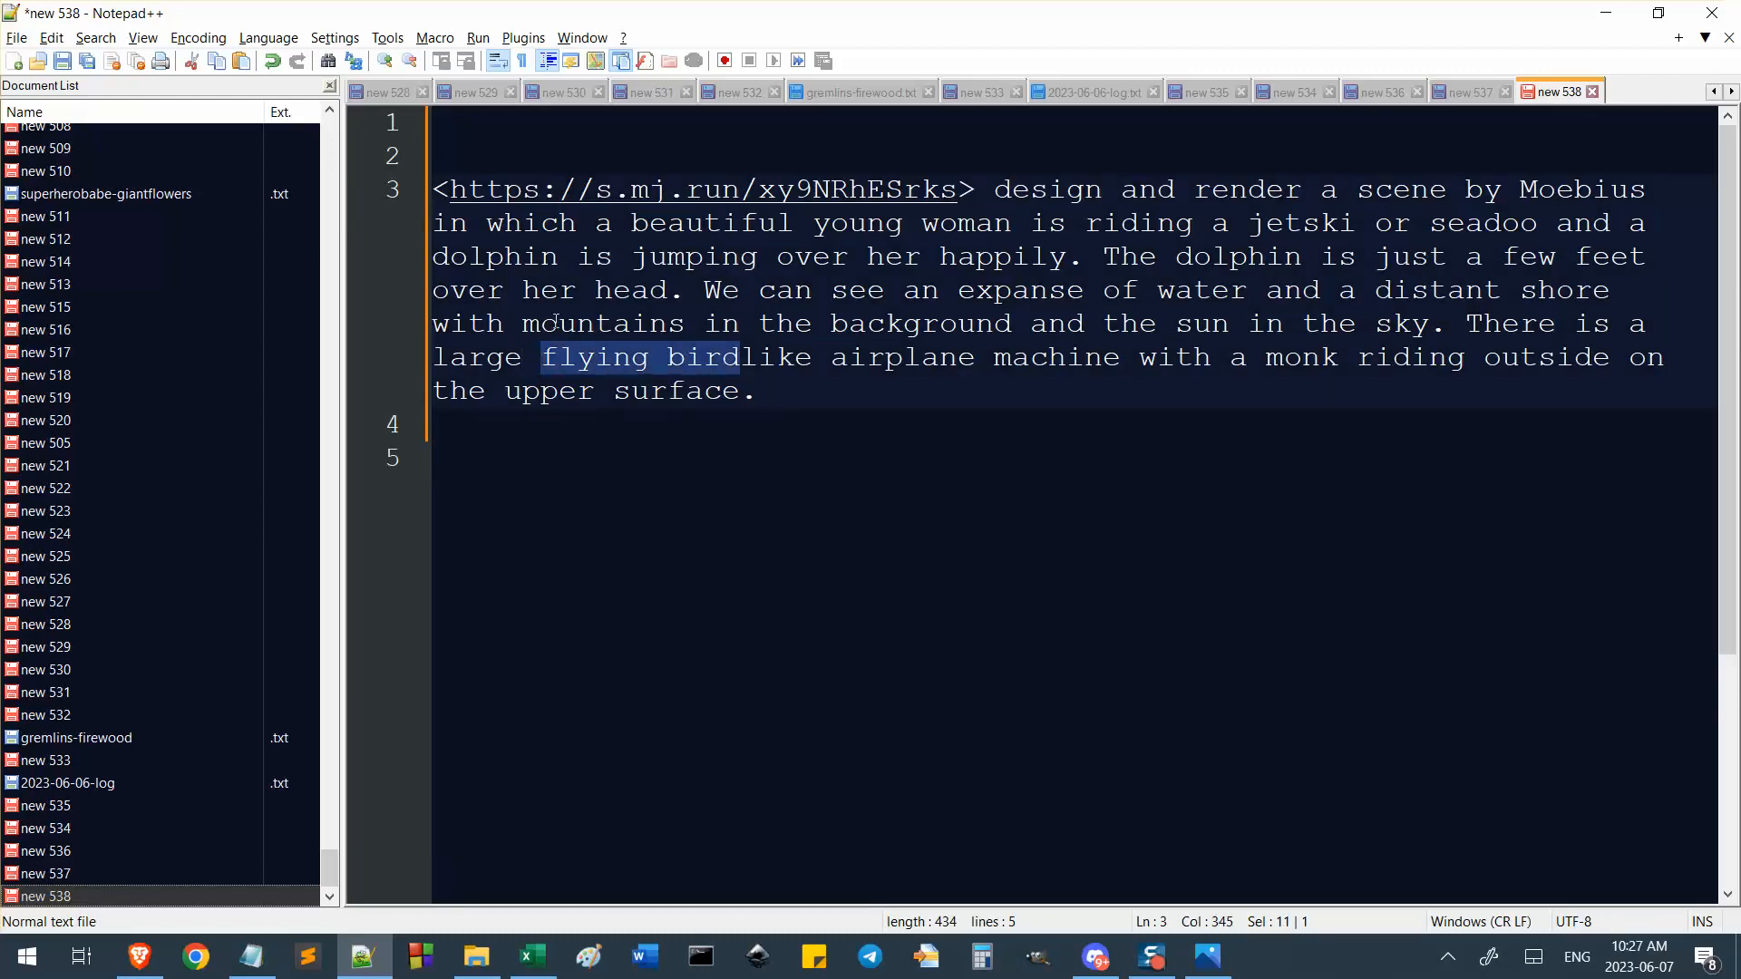
key(ctrl+c)
click(692, 128)
key(ctrl+v)
double_click(1565, 190)
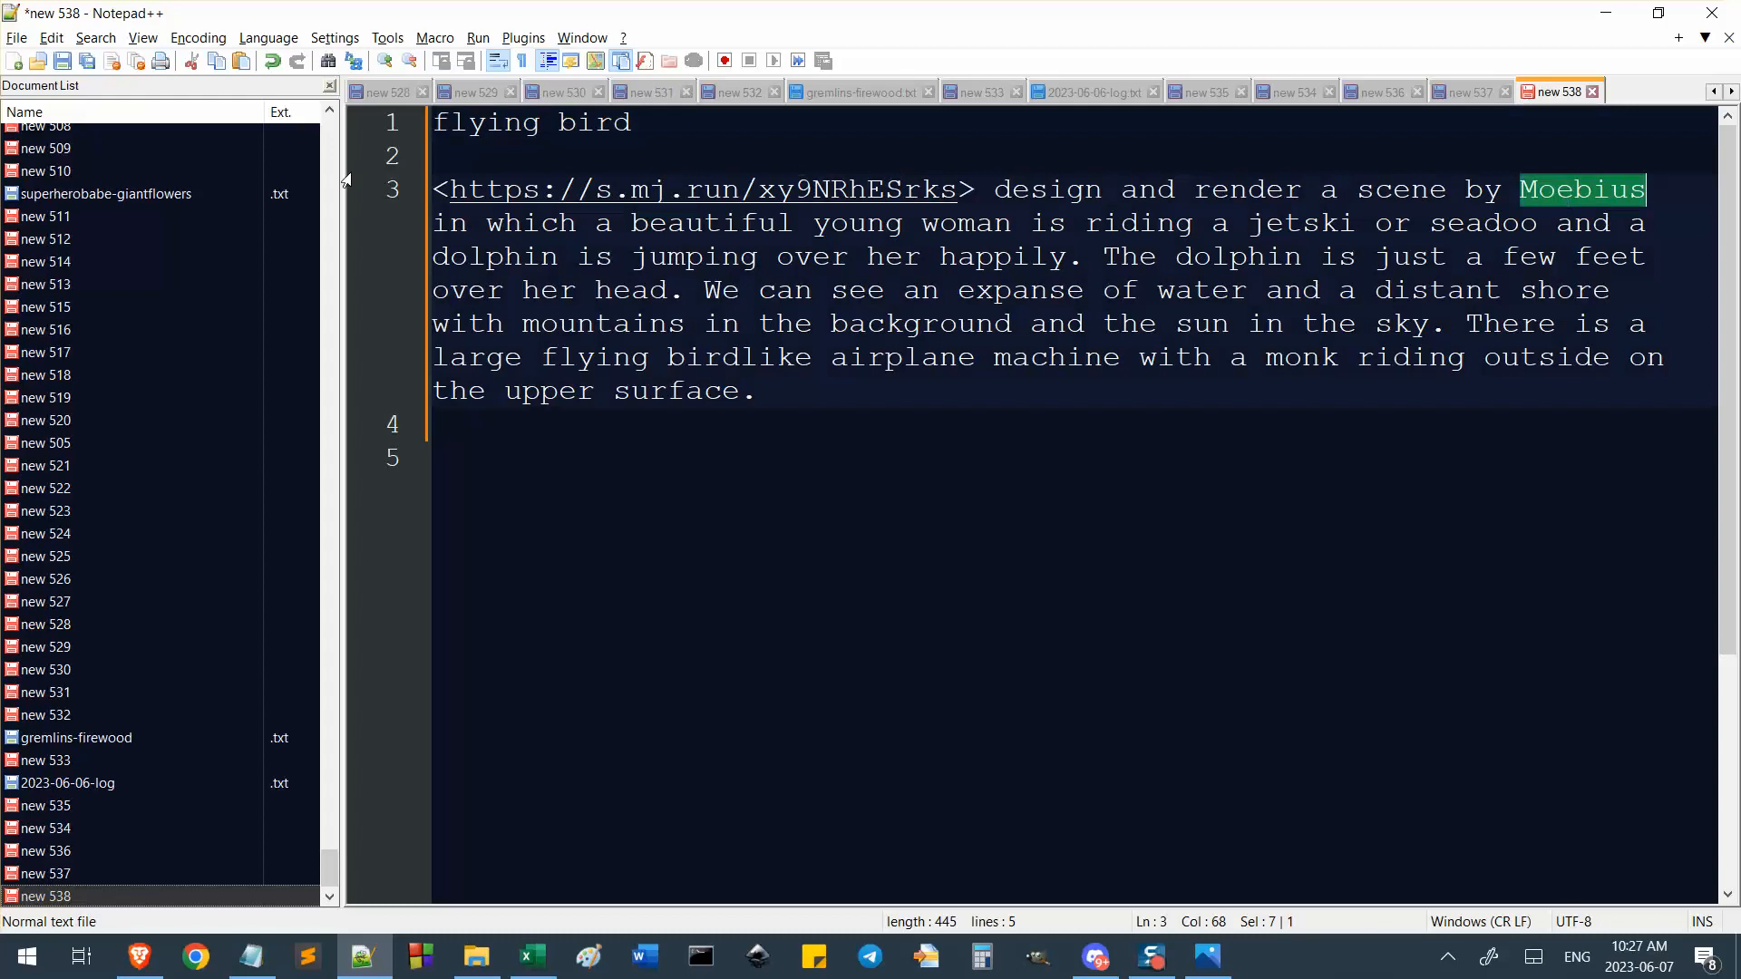
key(ctrl+c)
click(422, 127)
key(ctrl+v)
text(,)
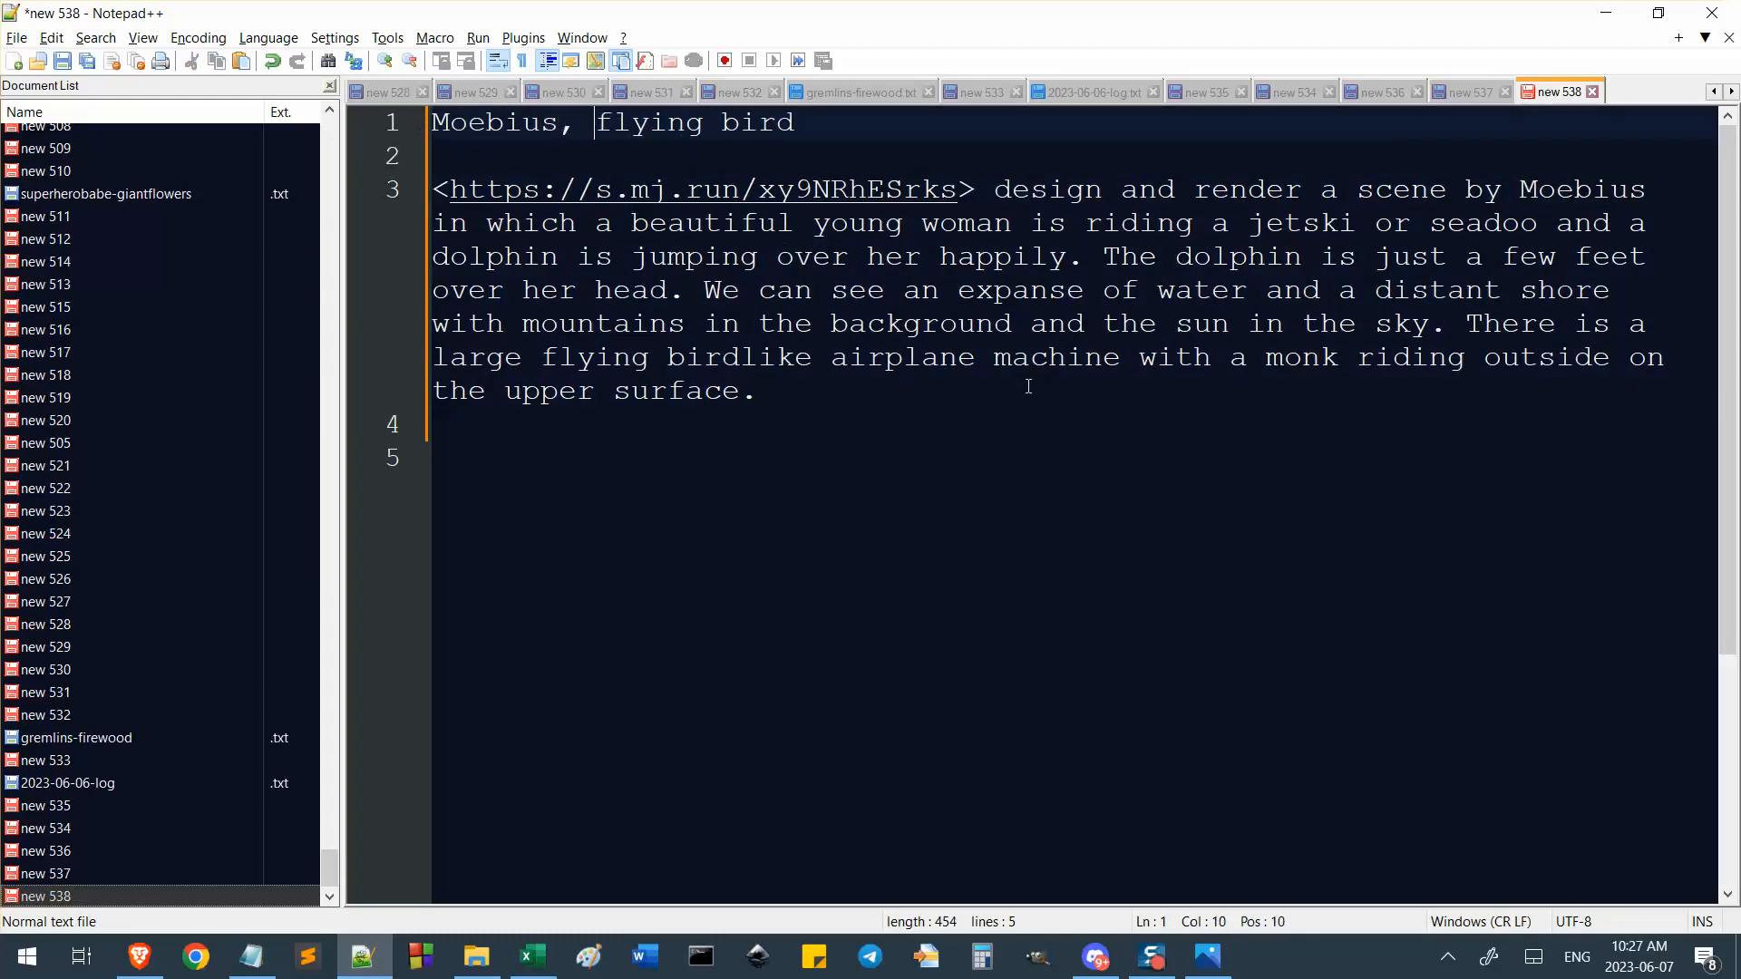
Duplicate the whole prompt as a second paragraph below the original.
click(1031, 388)
key(Return)
key(Return)
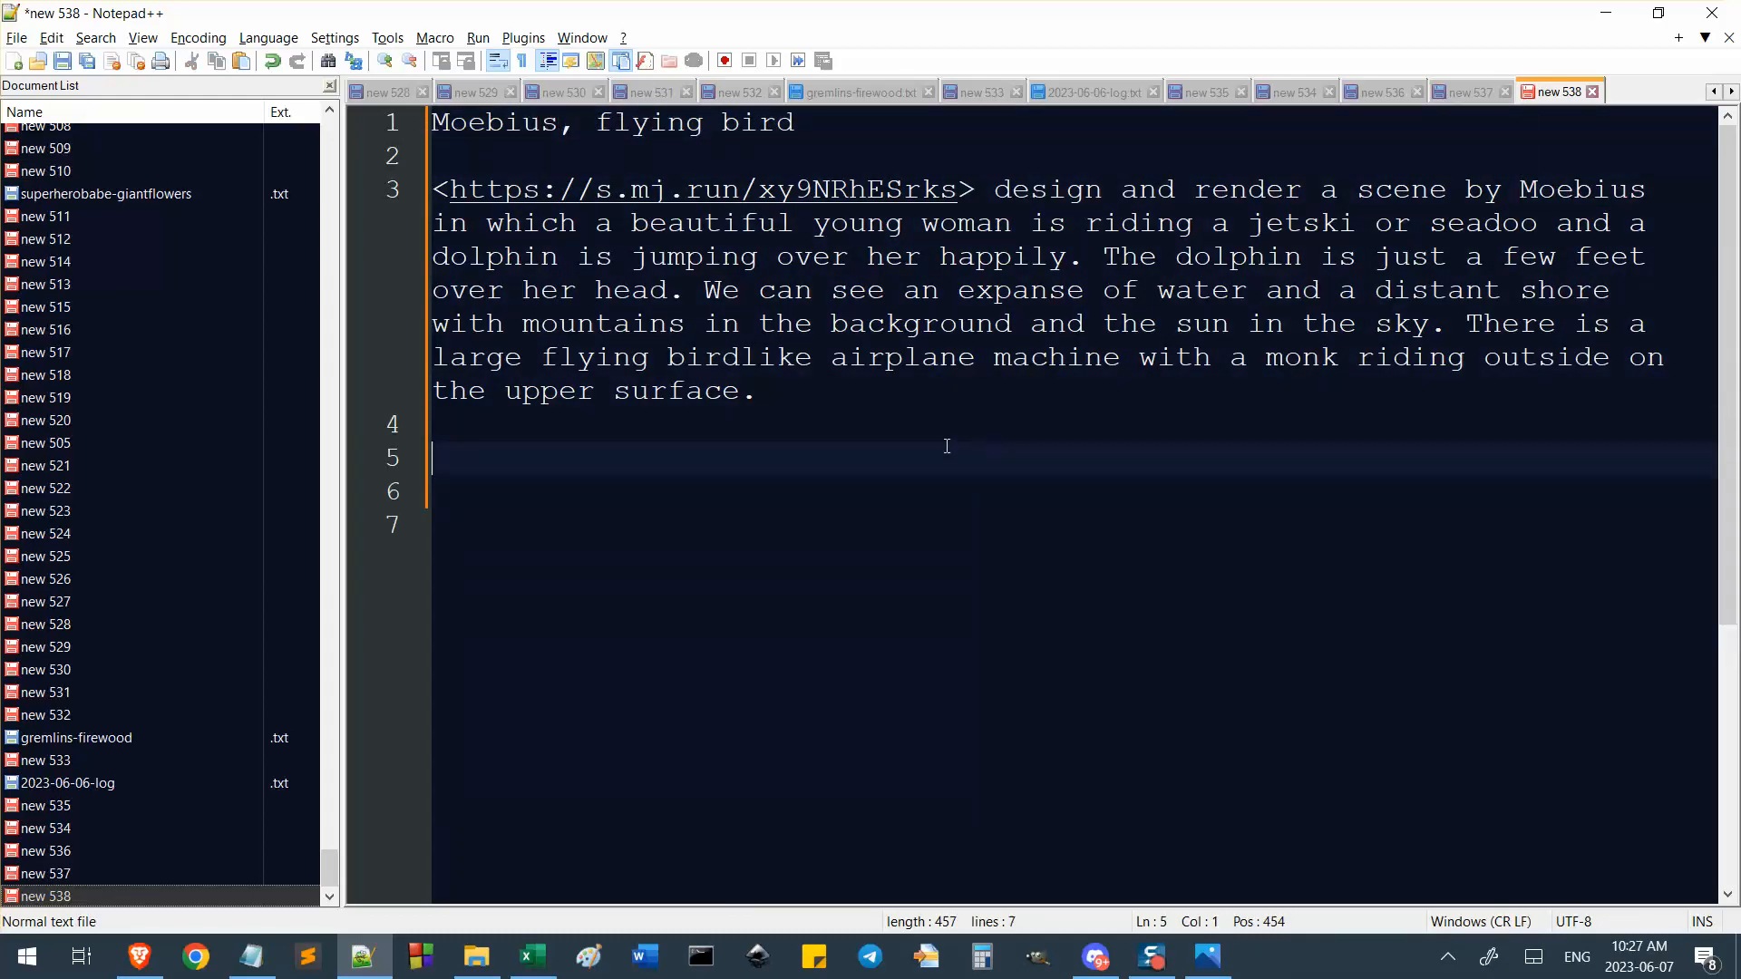
drag(817, 397, 393, 203)
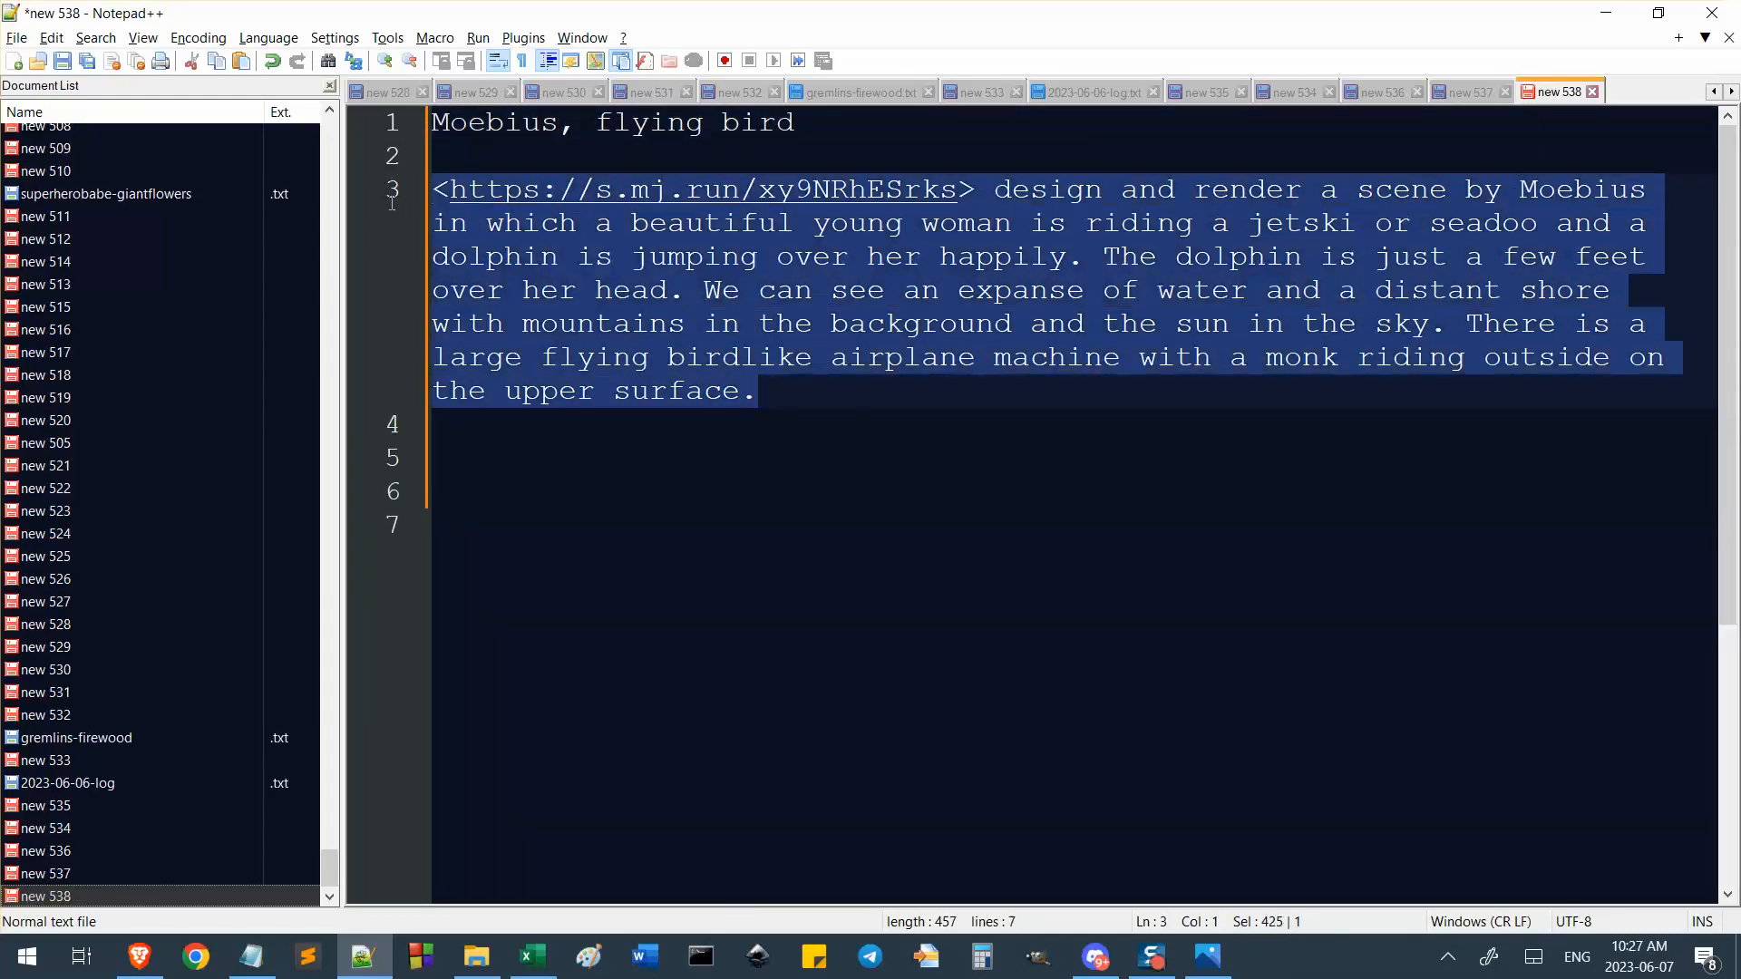
key(ctrl+c)
click(882, 439)
key(Return)
key(ctrl+v)
key(Return)
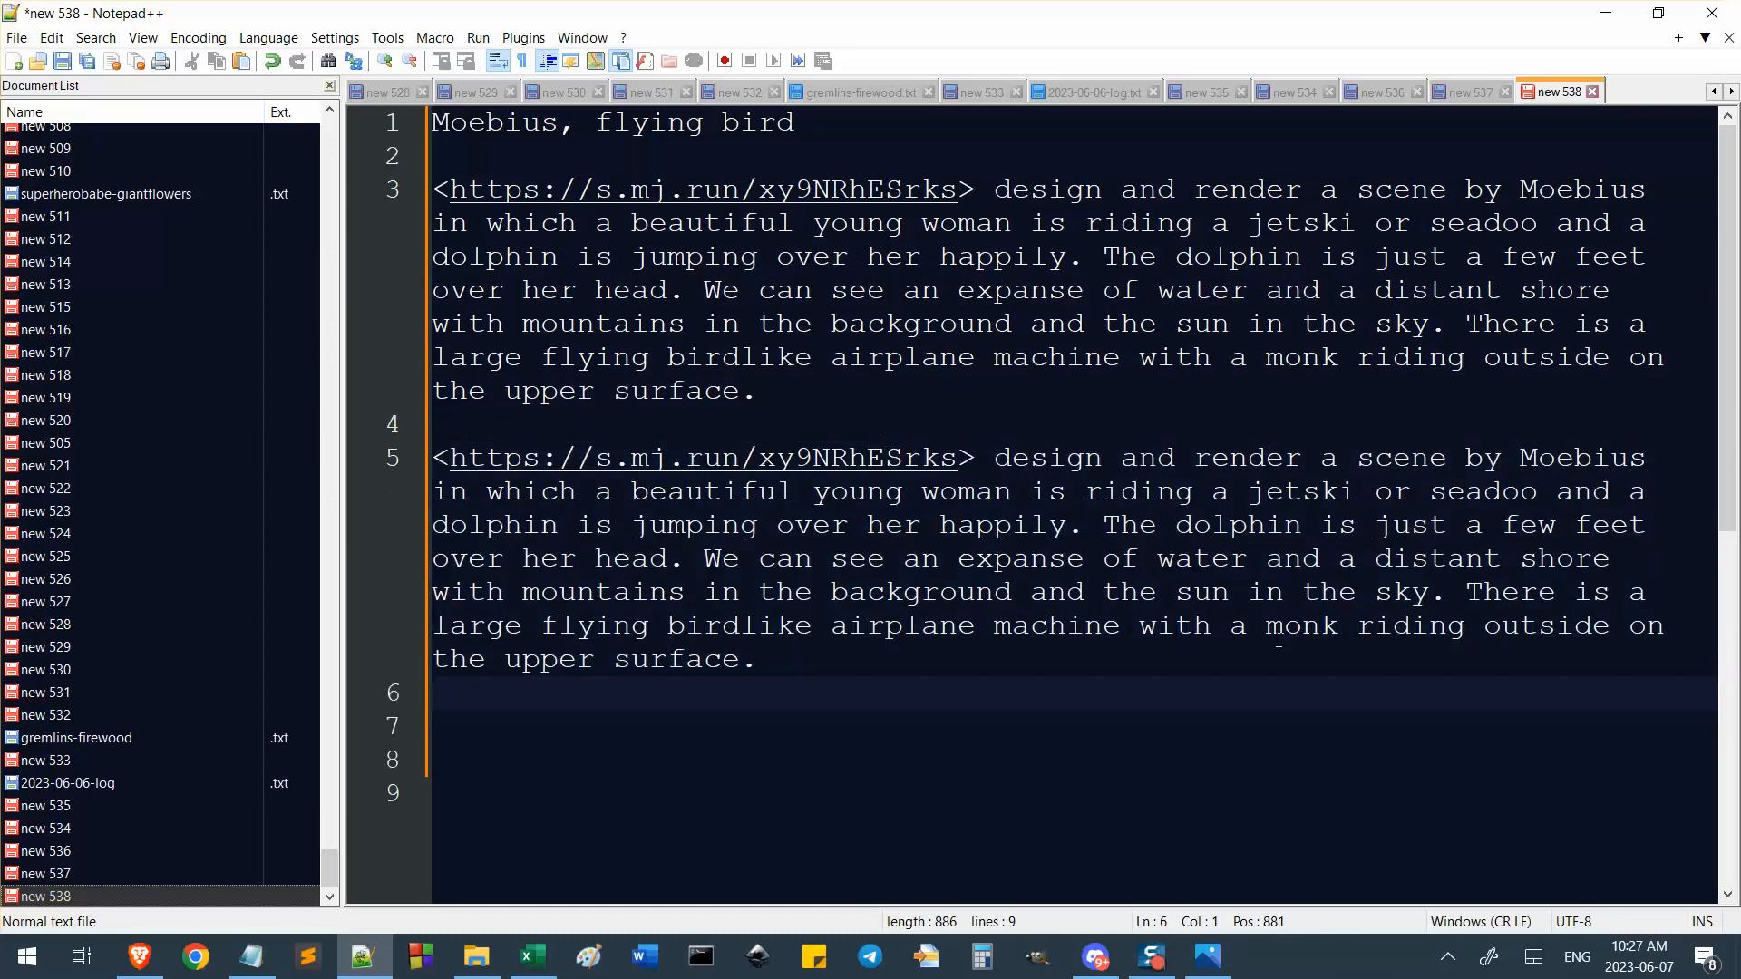
Replace "by" with "in the style of" before Moebius in the second prompt, and select that prompt's text.
click(994, 460)
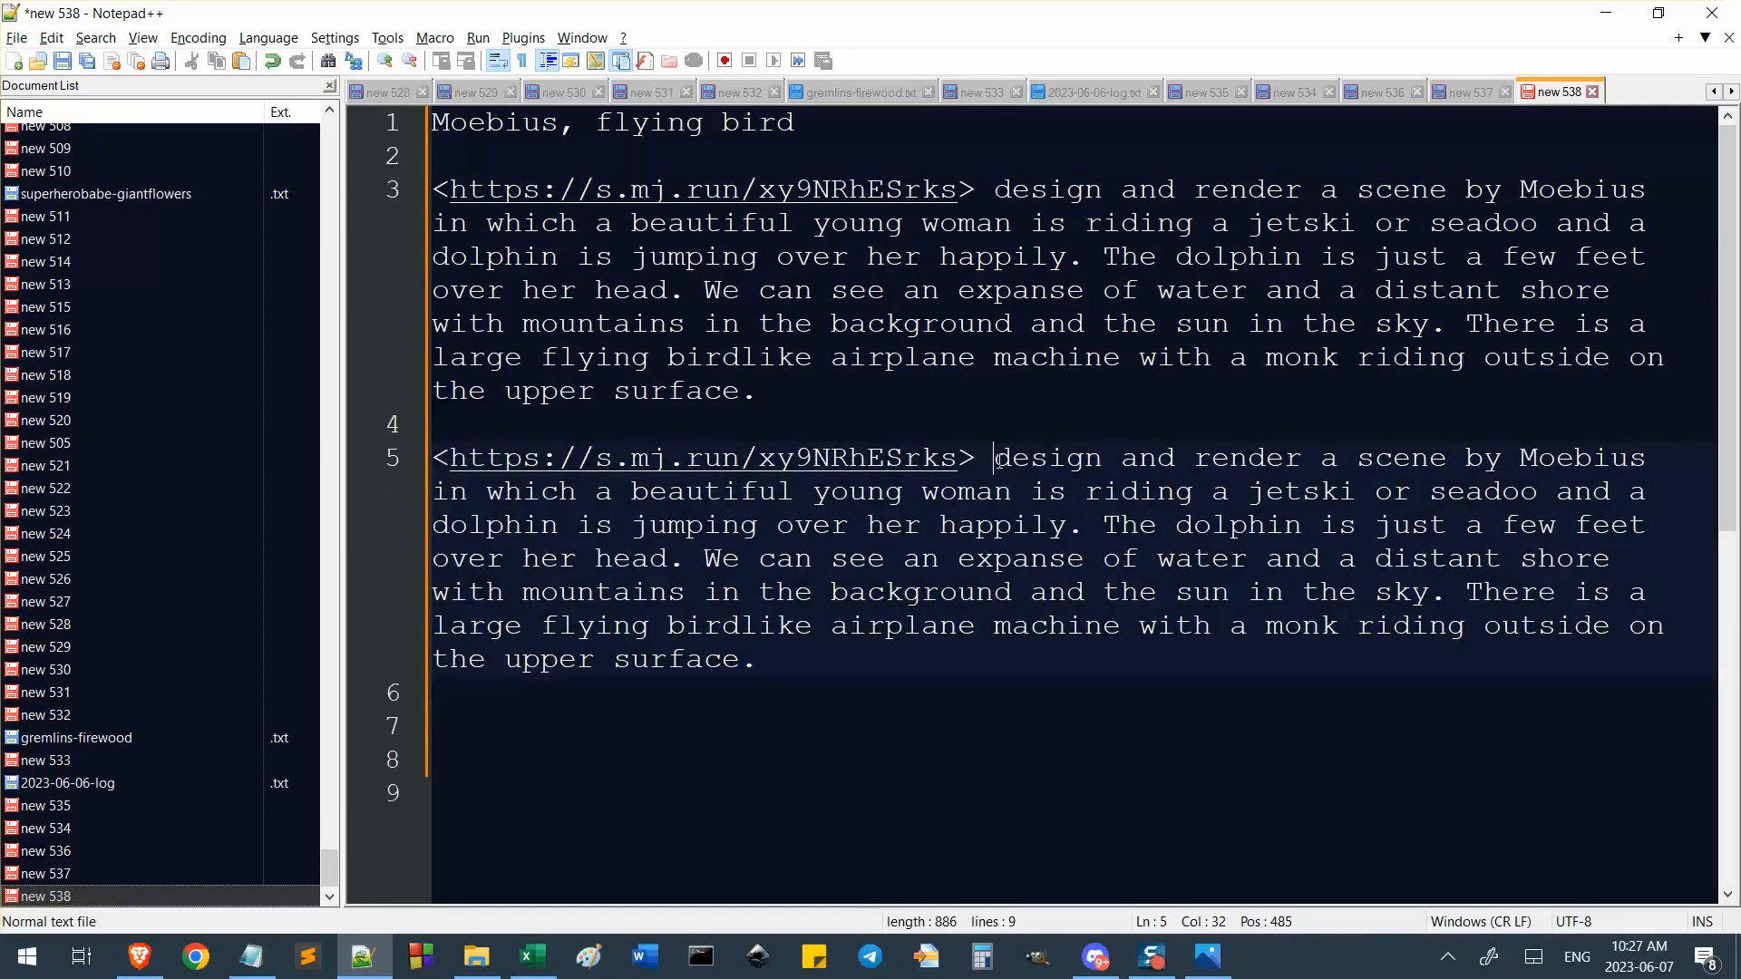
double_click(1488, 463)
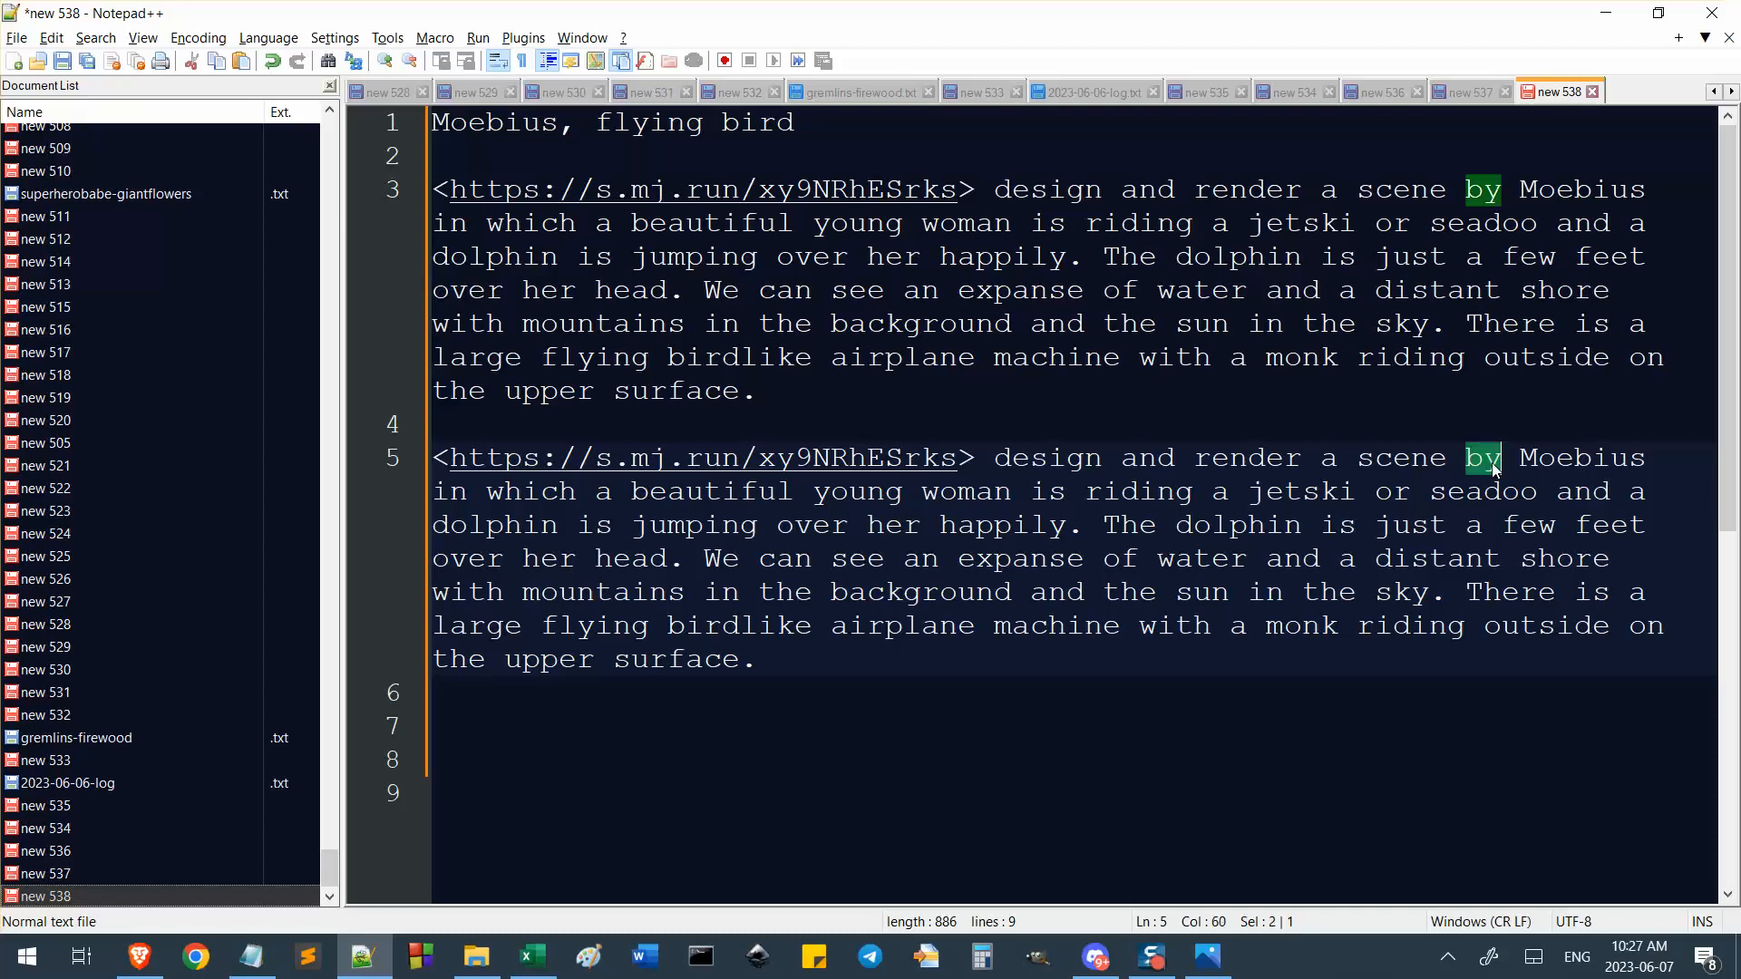
text(int t)
key(BackSpace)
key(BackSpace)
key(BackSpace)
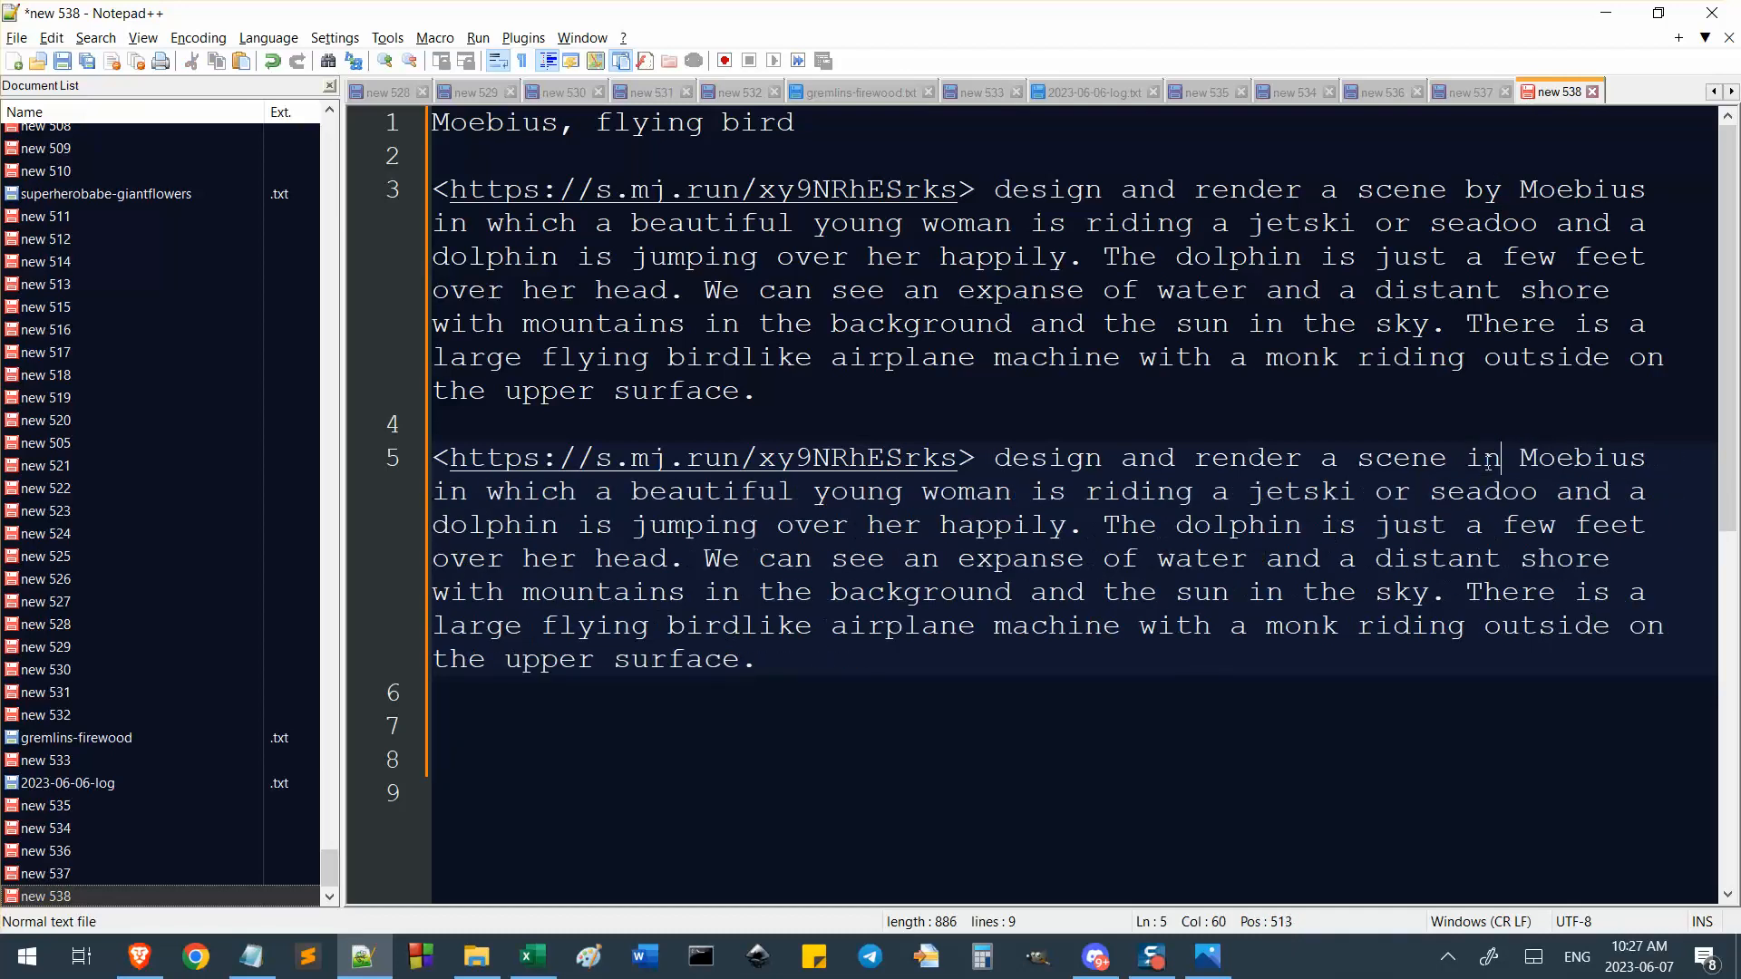
text(the style of)
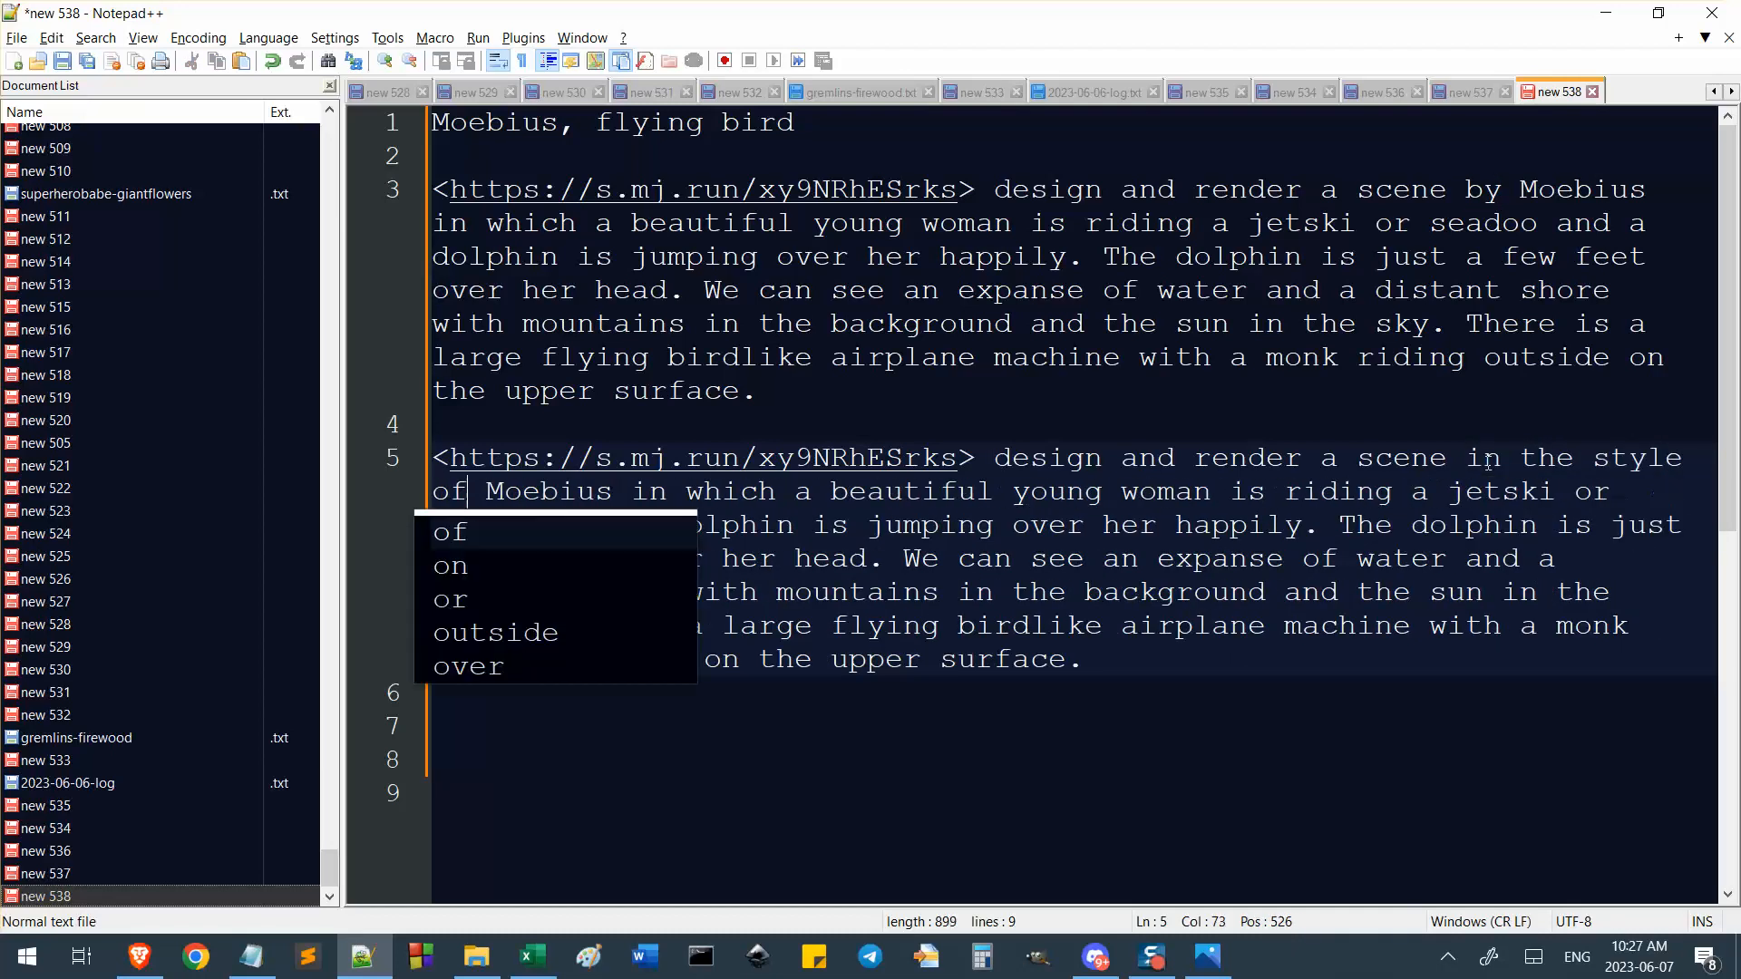
click(1323, 436)
drag(1120, 666, 409, 473)
Switch to the Discord app and look through the earlier jetski-and-dolphin generations.
click(1095, 956)
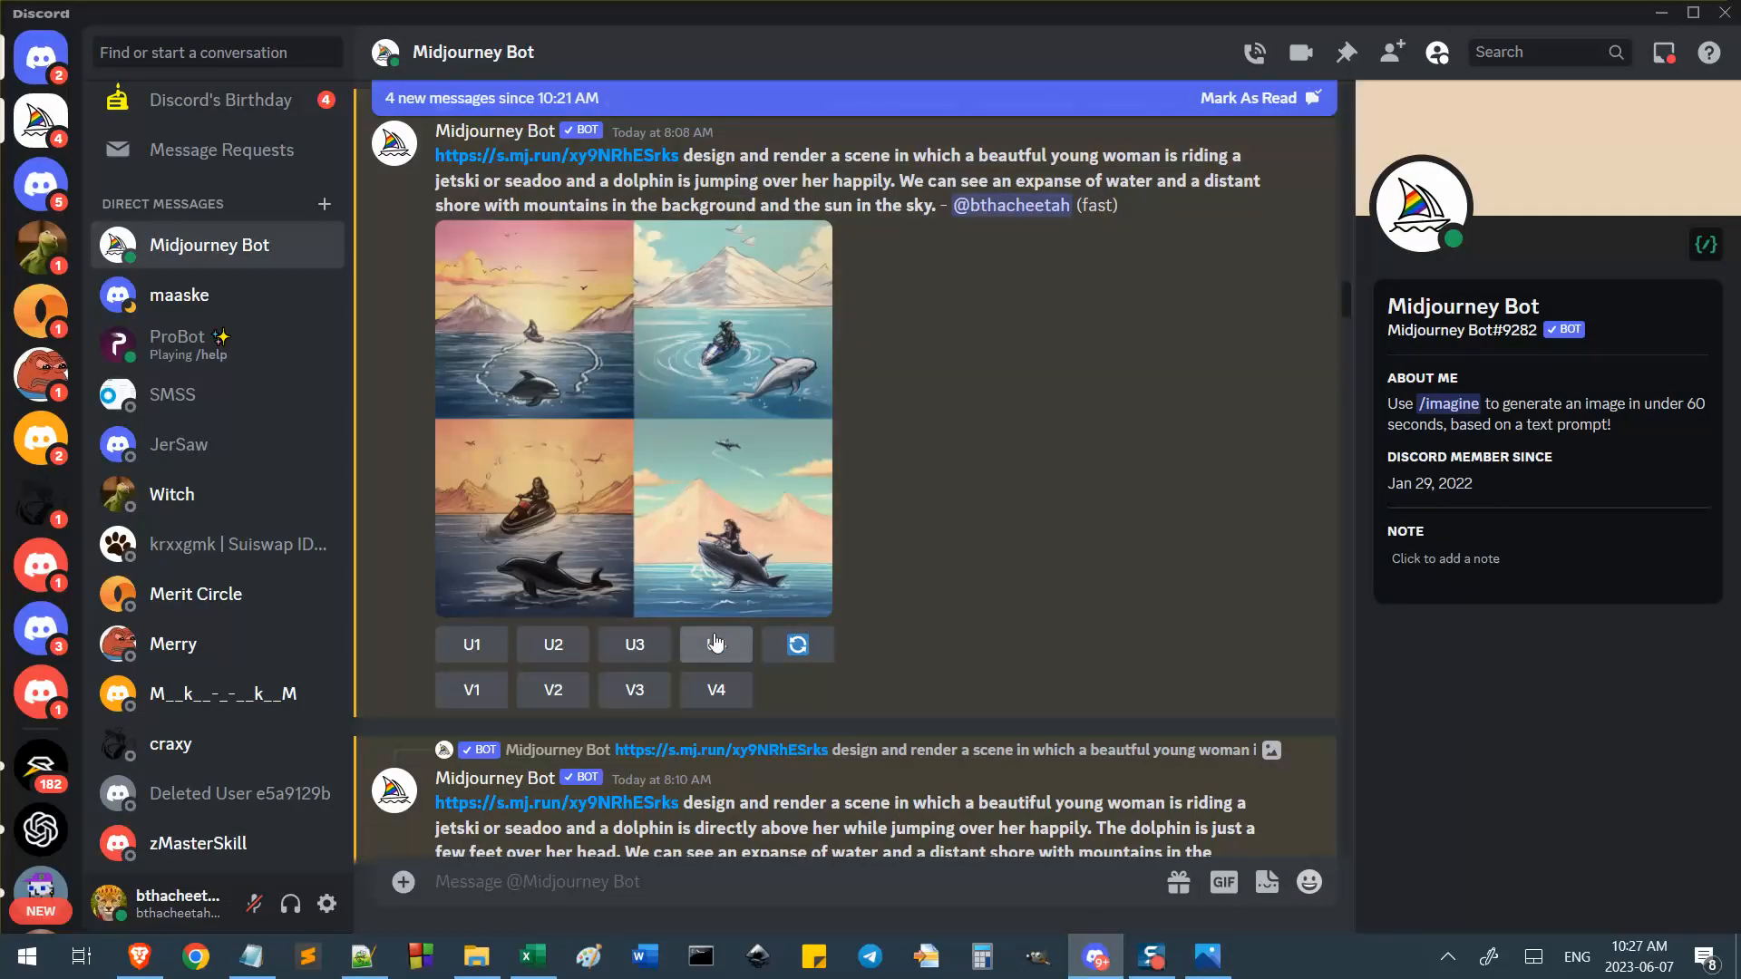
scroll(732, 749, down, 5)
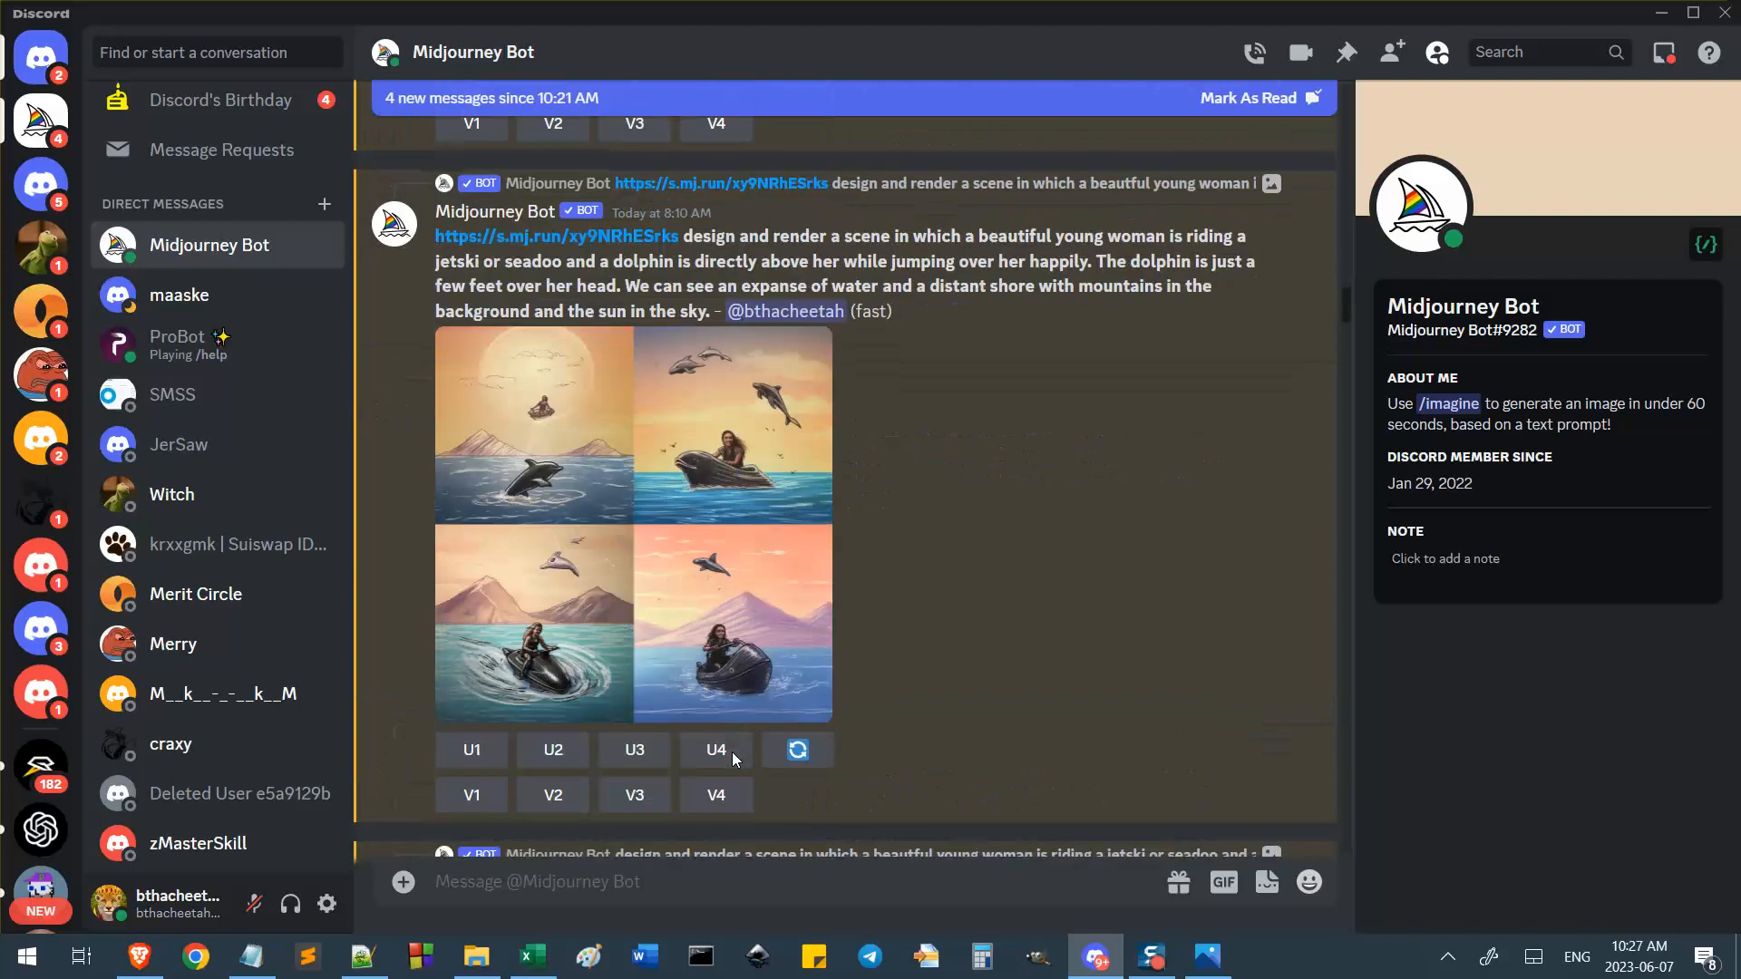
scroll(735, 760, up, 4)
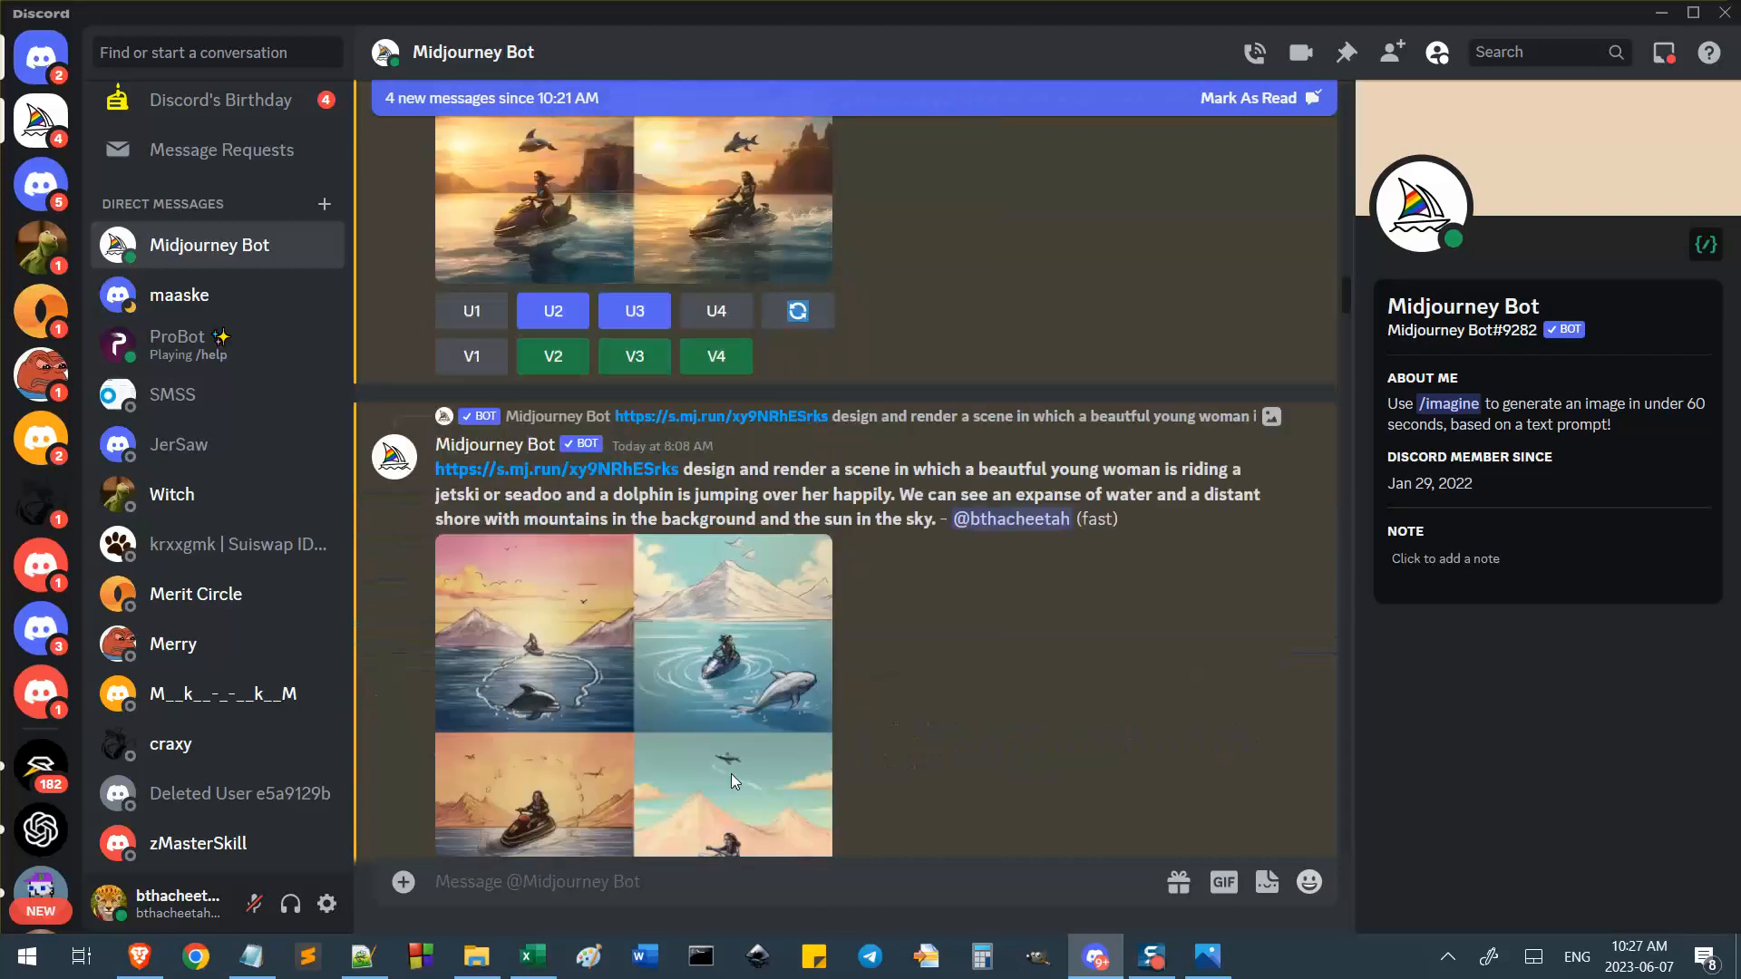
scroll(730, 775, up, 1)
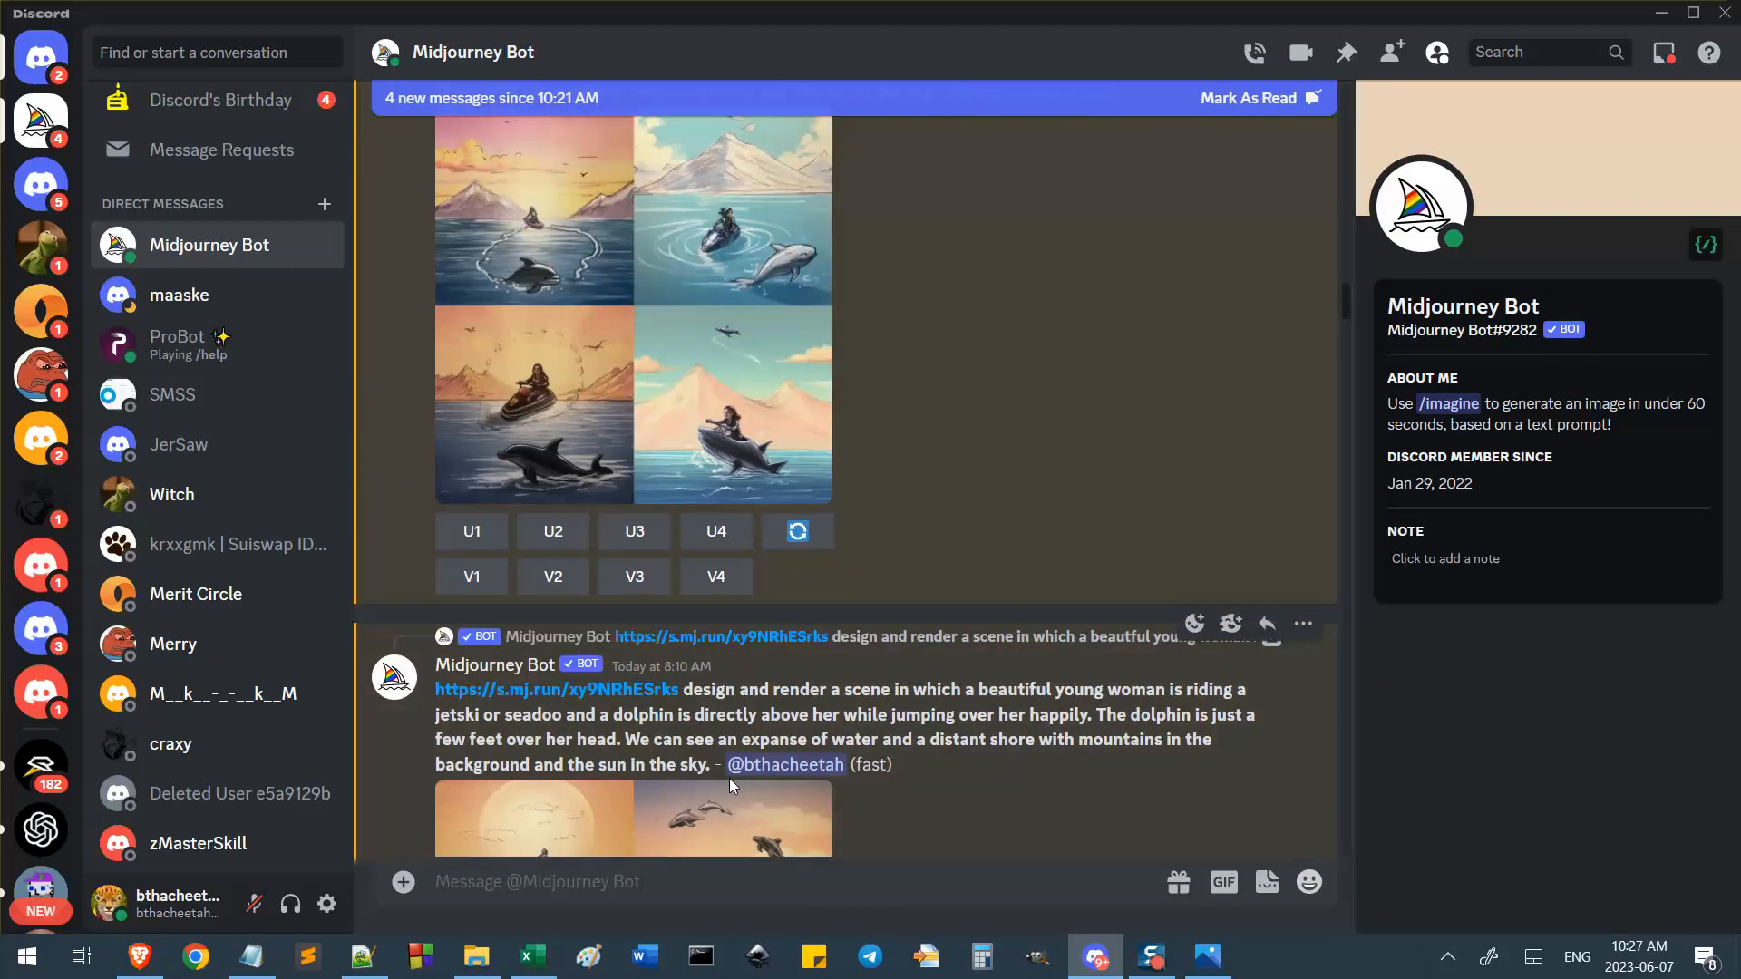
scroll(729, 778, down, 4)
scroll(460, 853, up, 2)
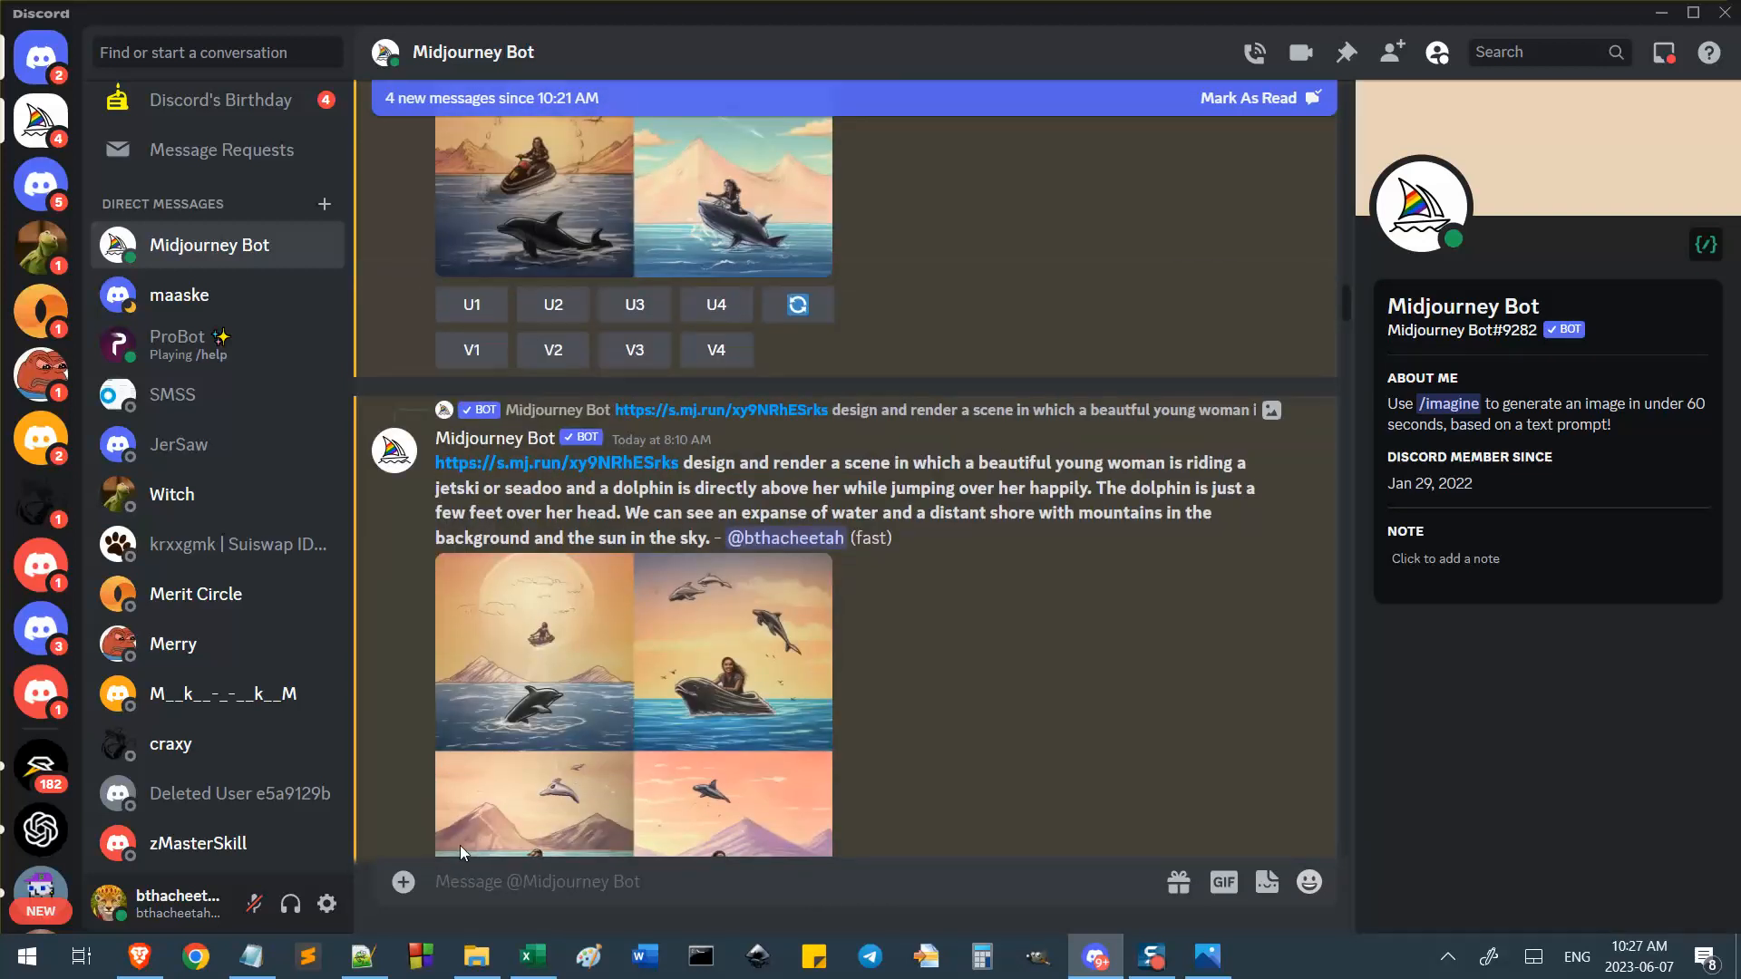
Switch to the browser, close the YouTube Studio tab and return to the Moebius remix message.
click(138, 956)
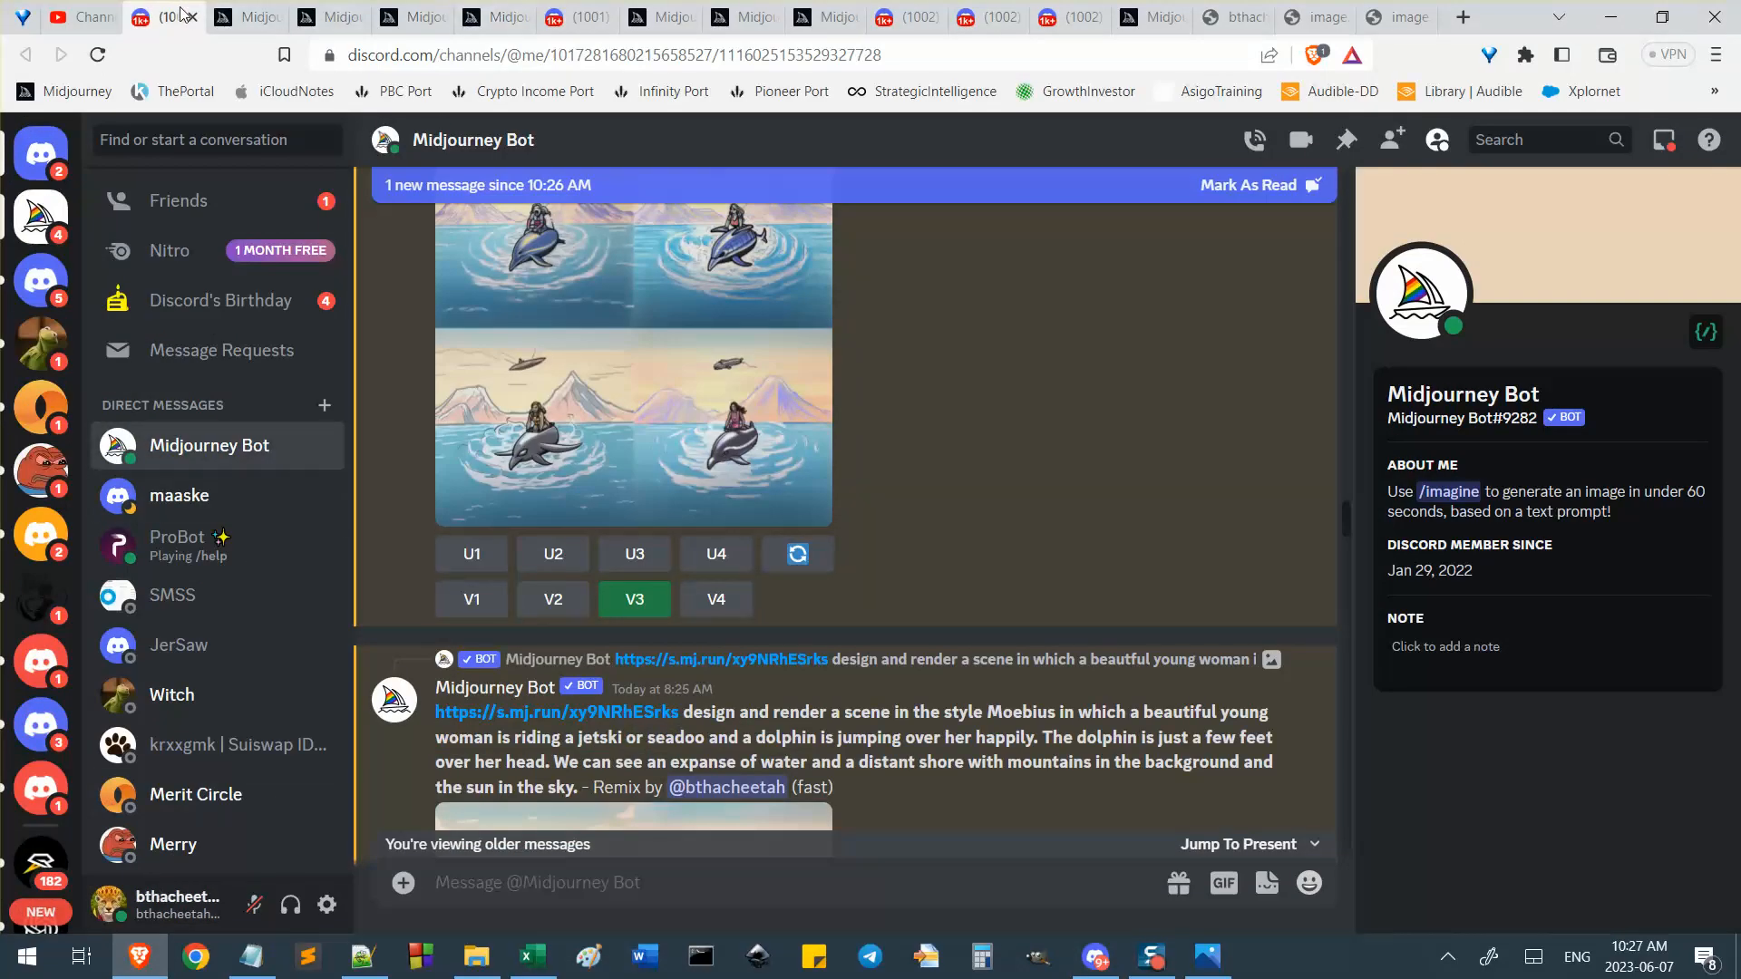
click(91, 22)
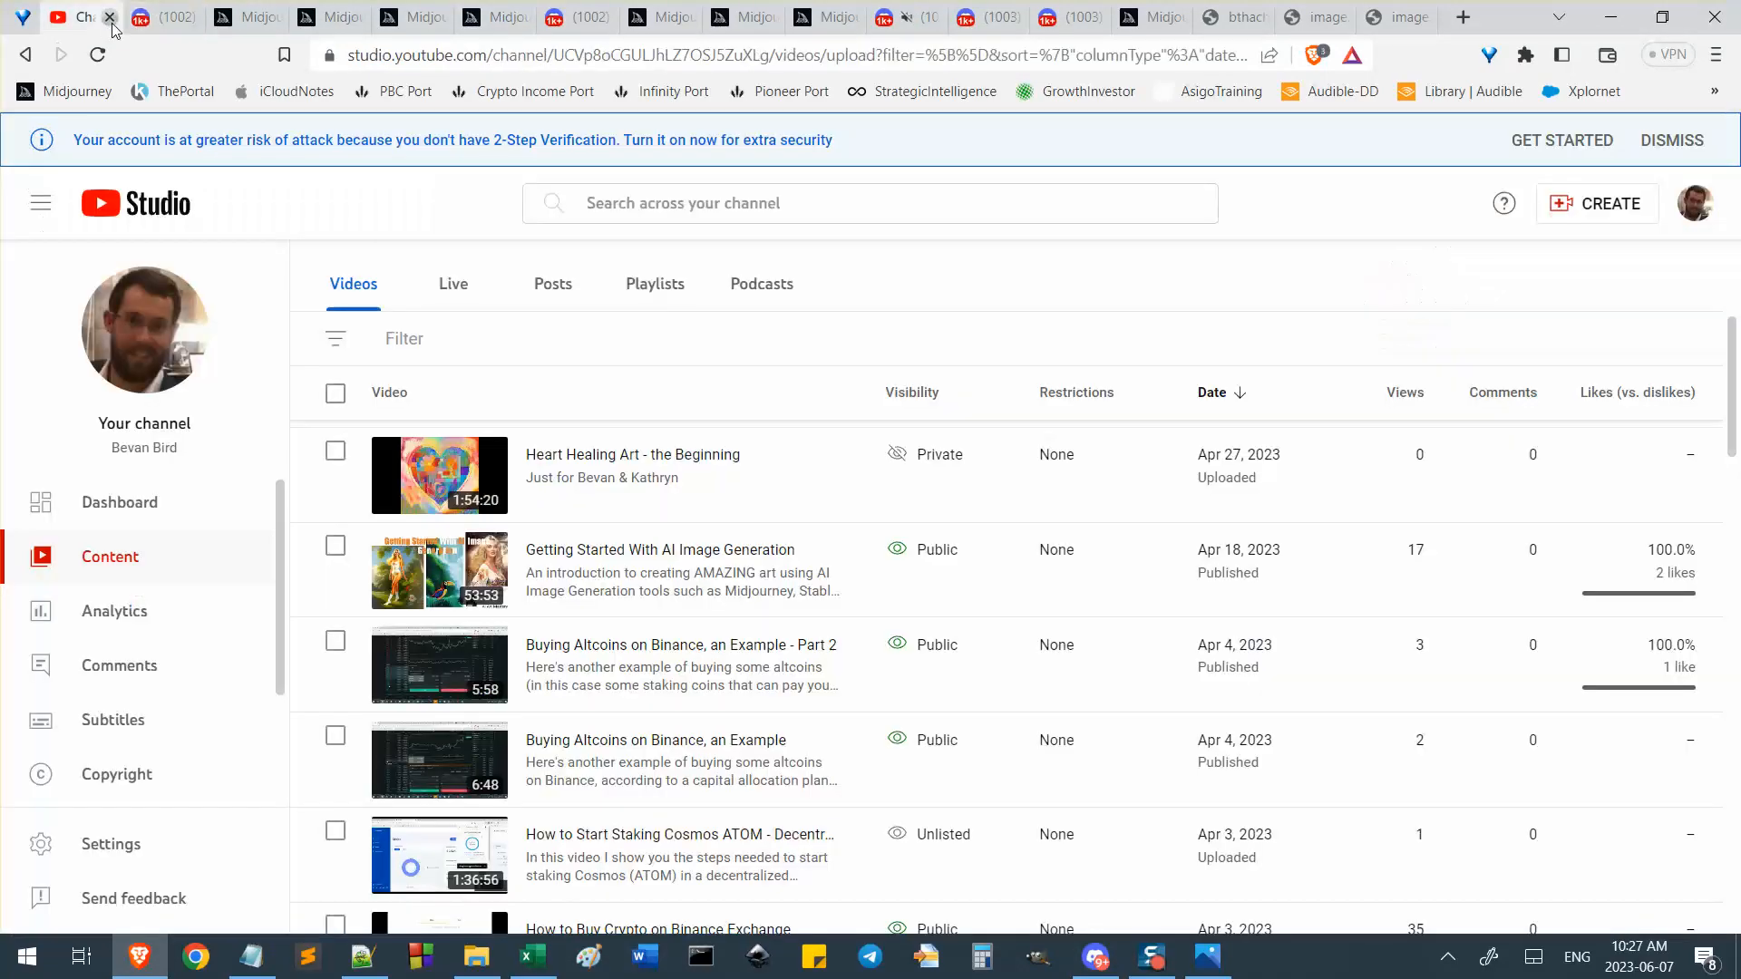
click(110, 17)
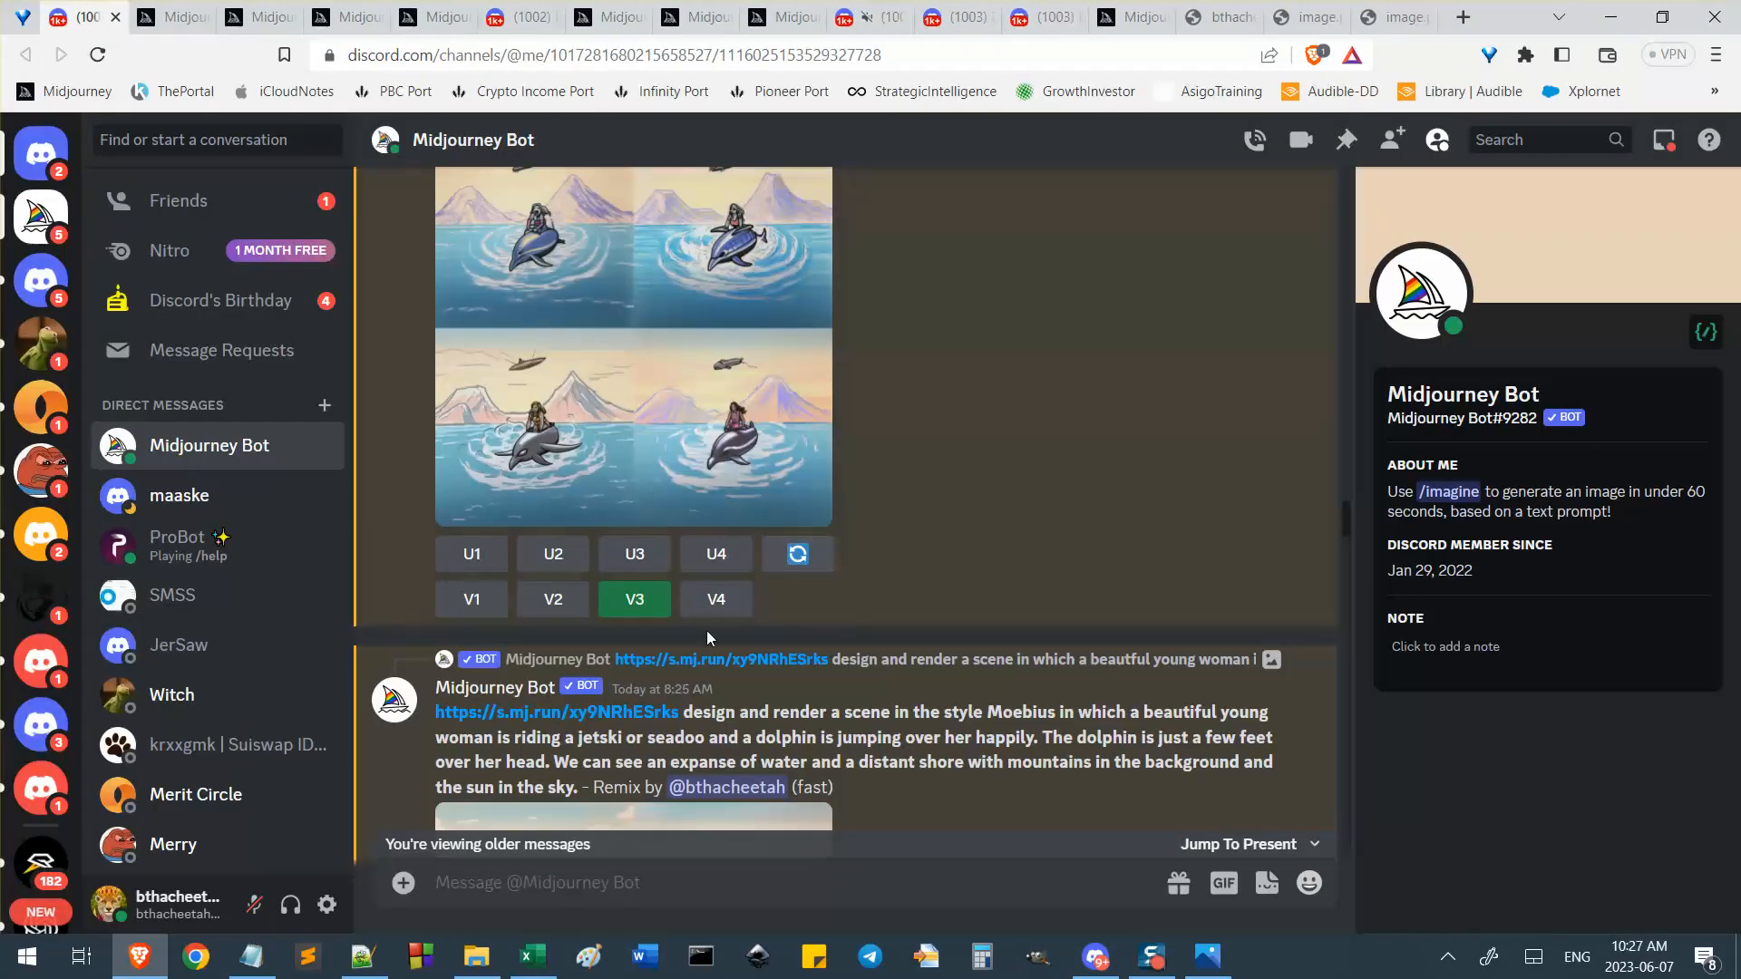
scroll(666, 634, down, 5)
scroll(696, 581, down, 1)
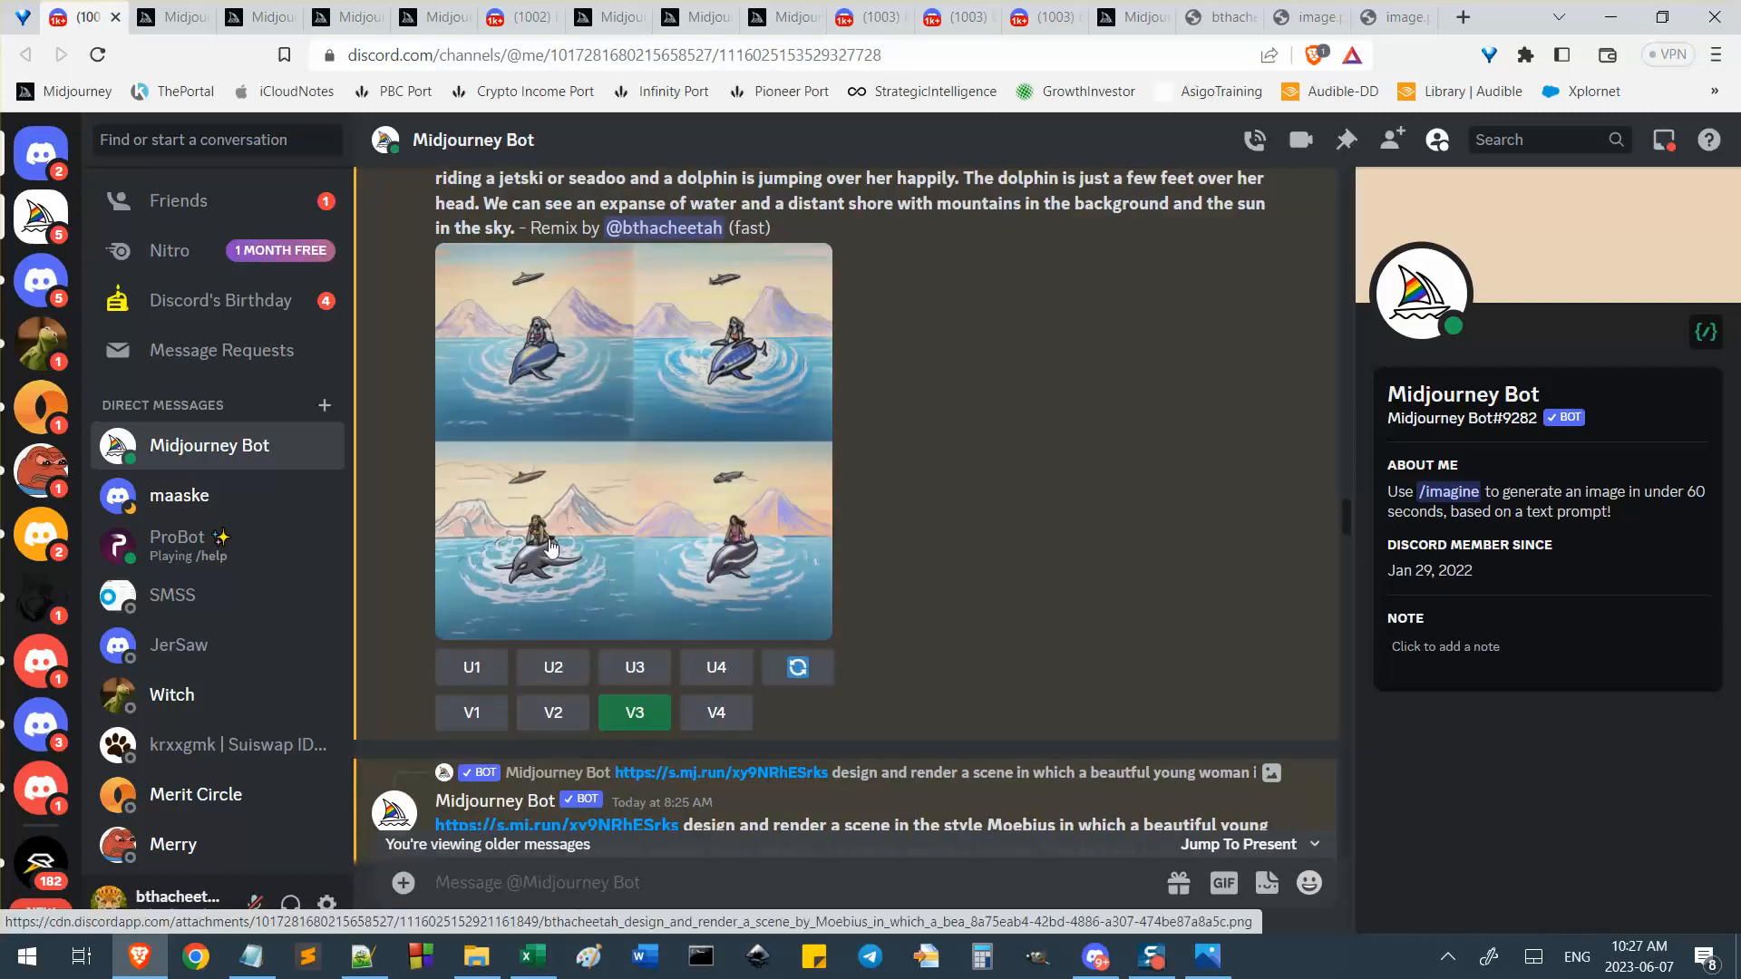
Open the remix prompt for image 3, copy the message's URL and save it under a "remix" line below the note's heading.
click(643, 725)
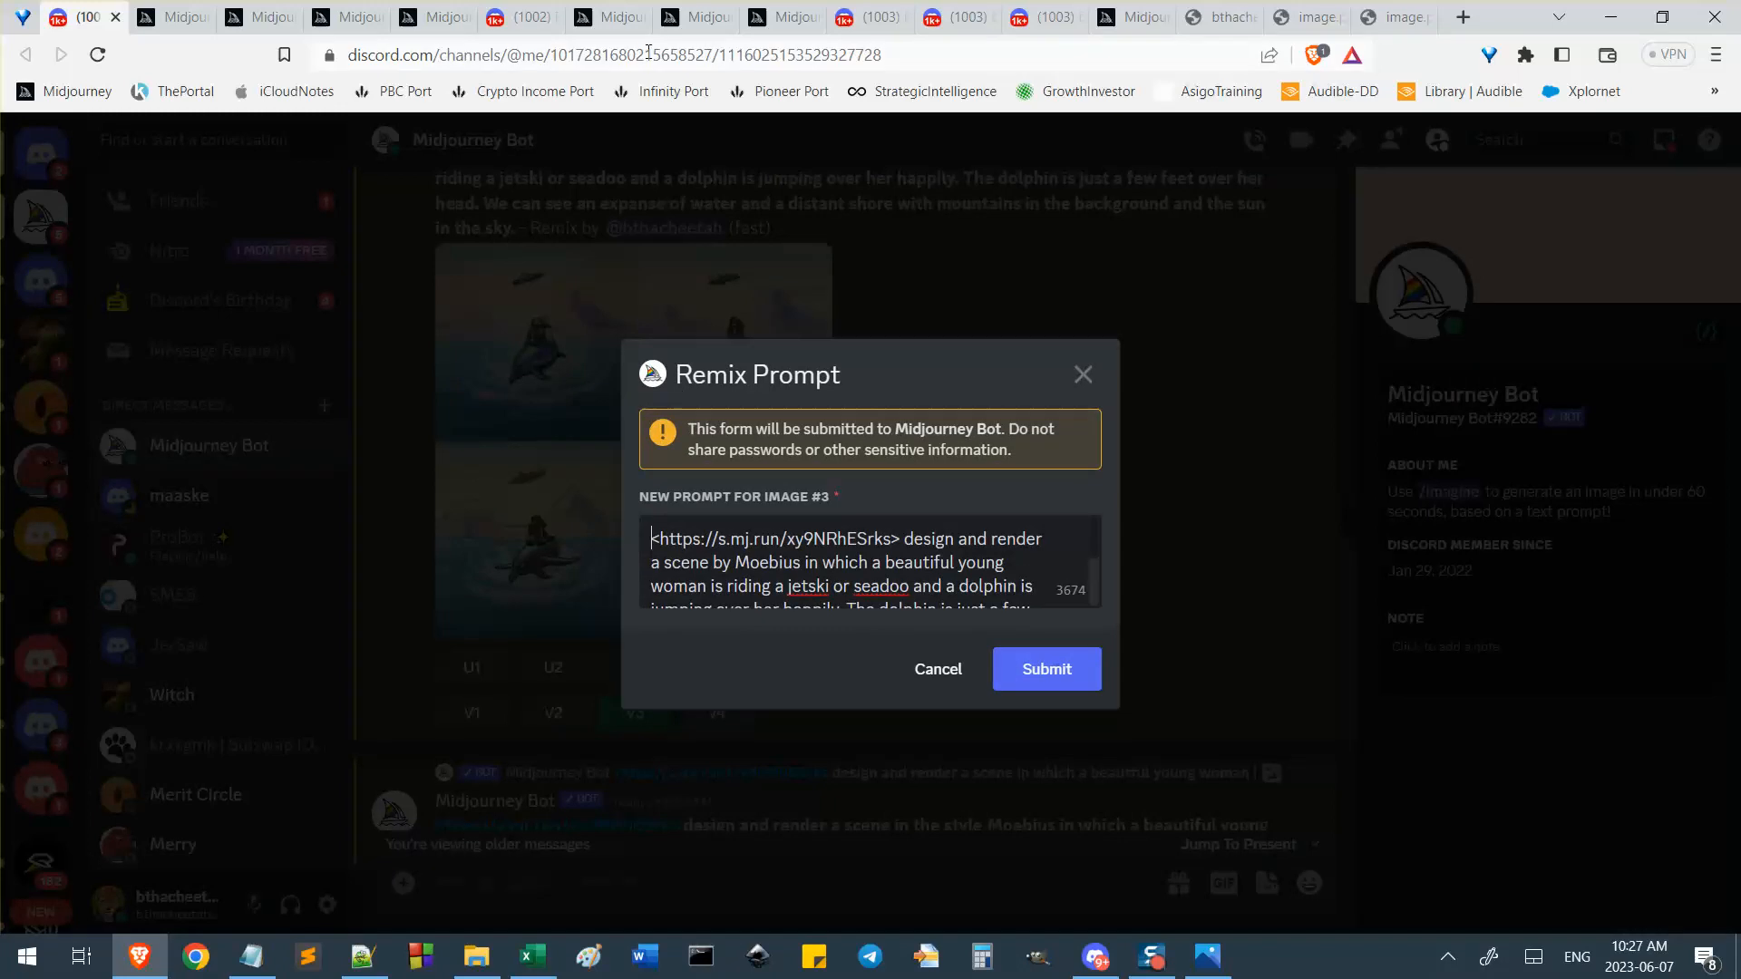
click(650, 55)
key(ctrl+c)
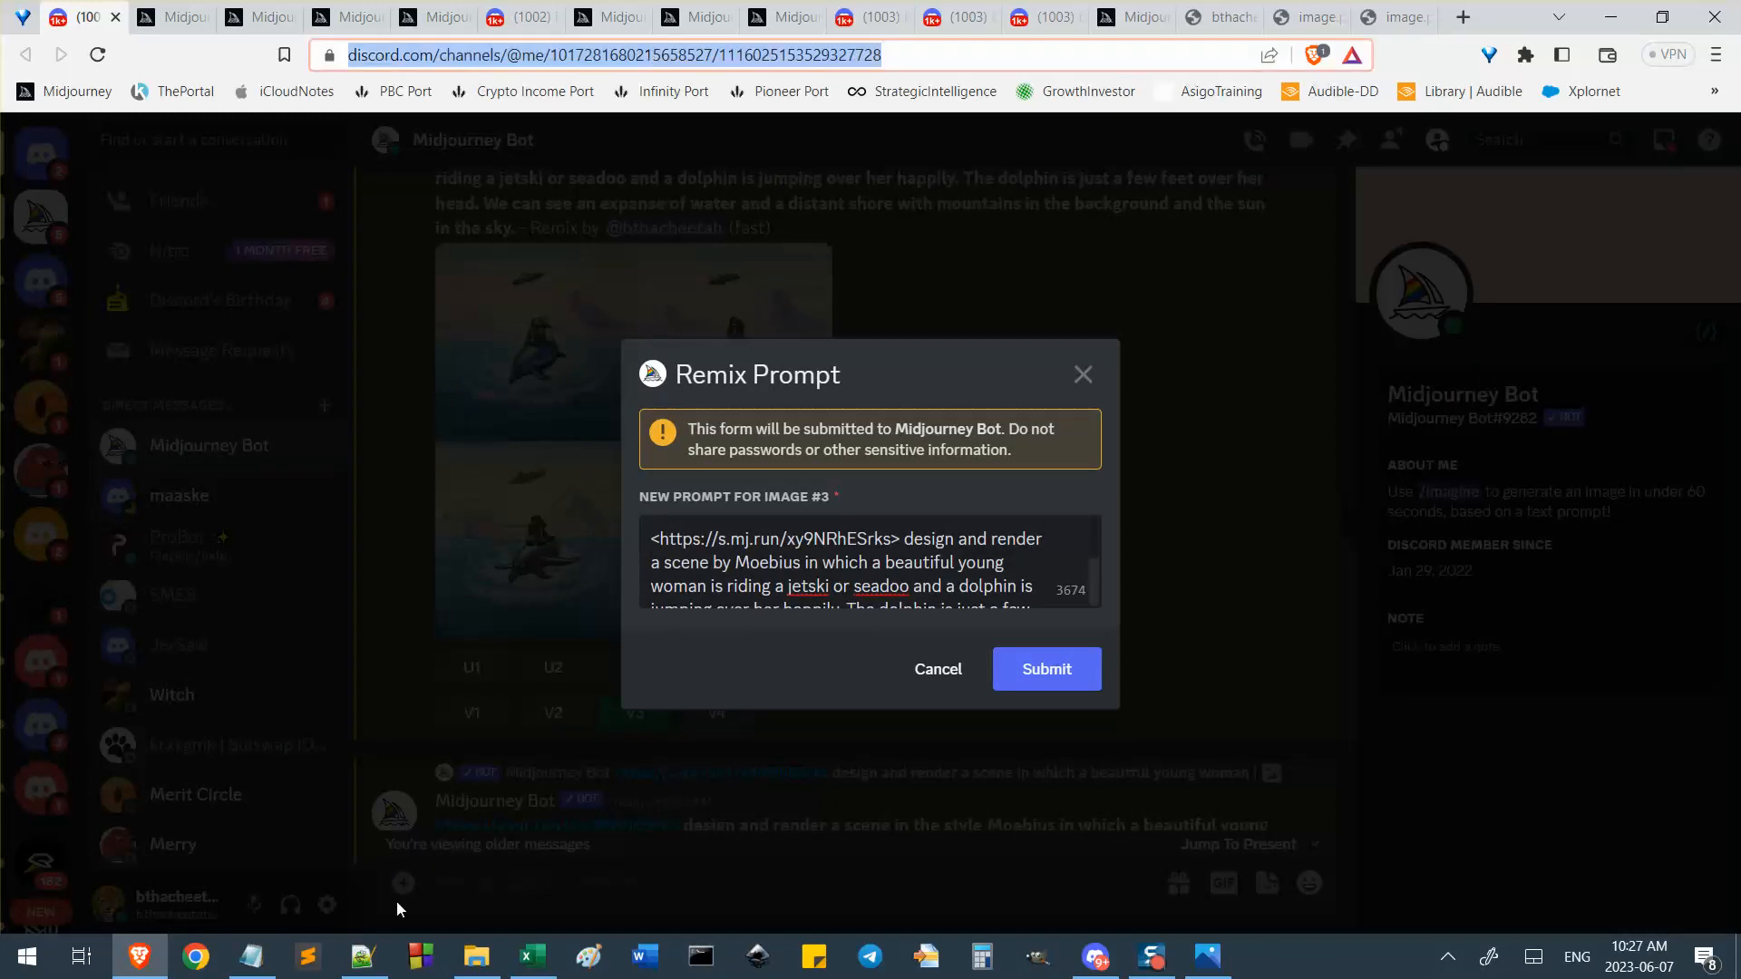
click(362, 957)
click(575, 156)
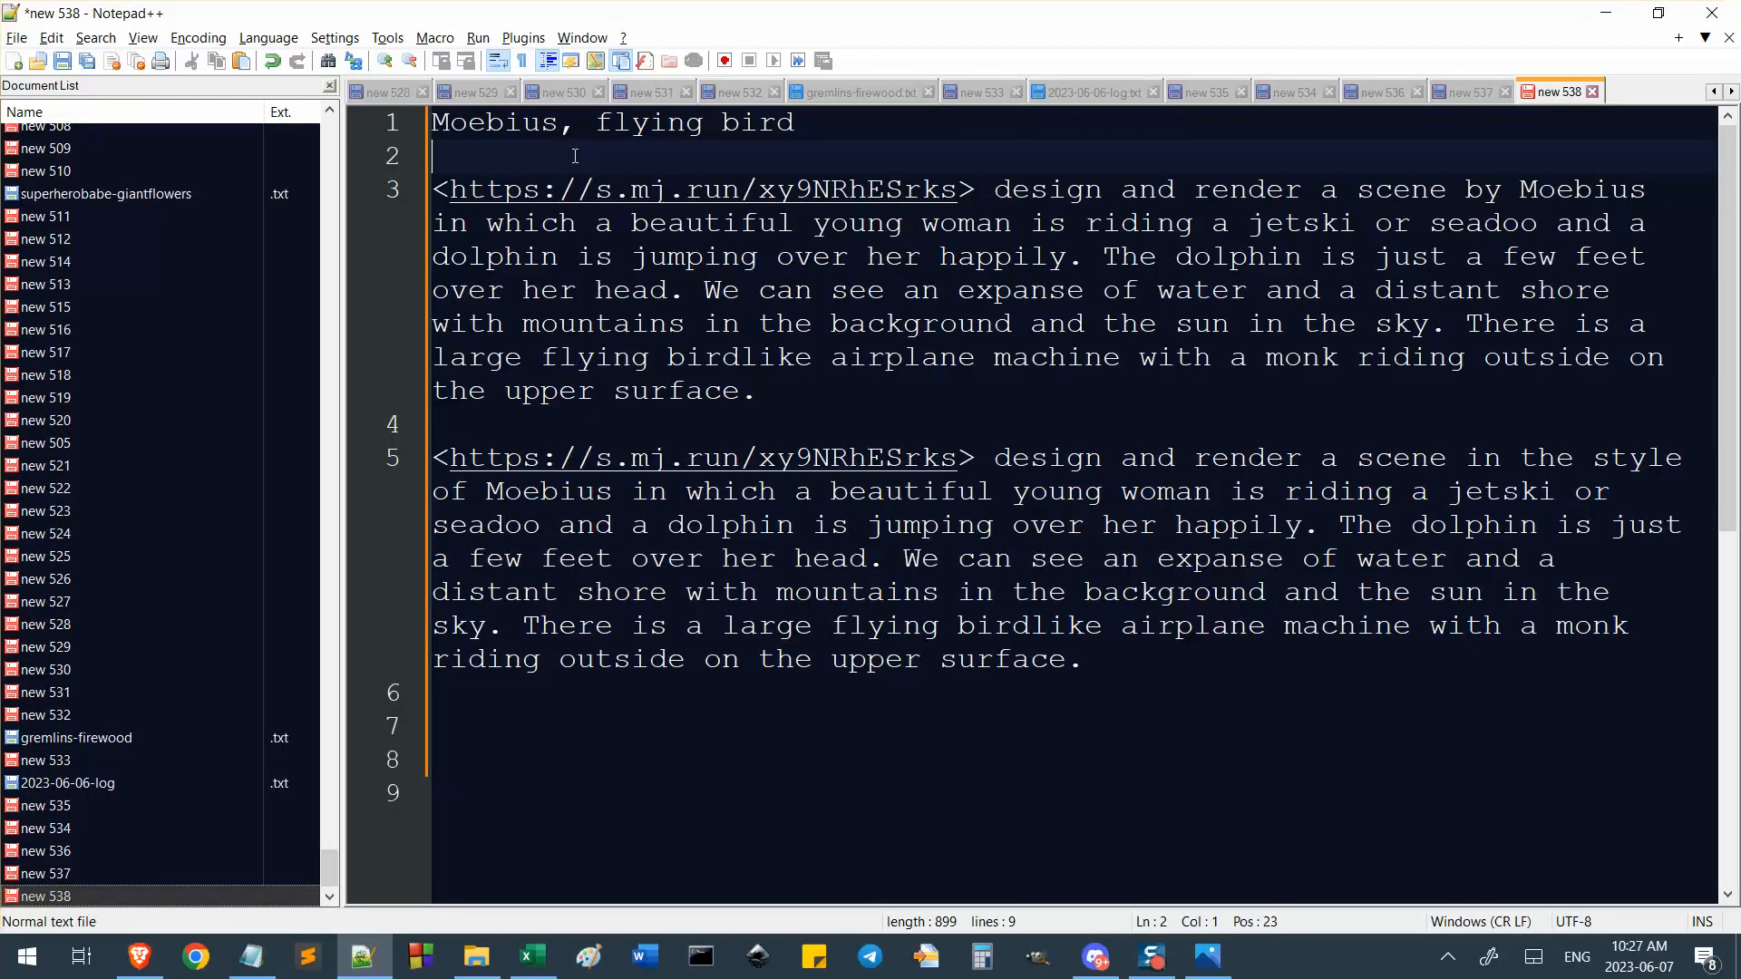
key(Return)
key(Return)
key(Up)
text(remix)
key(Return)
key(ctrl+v)
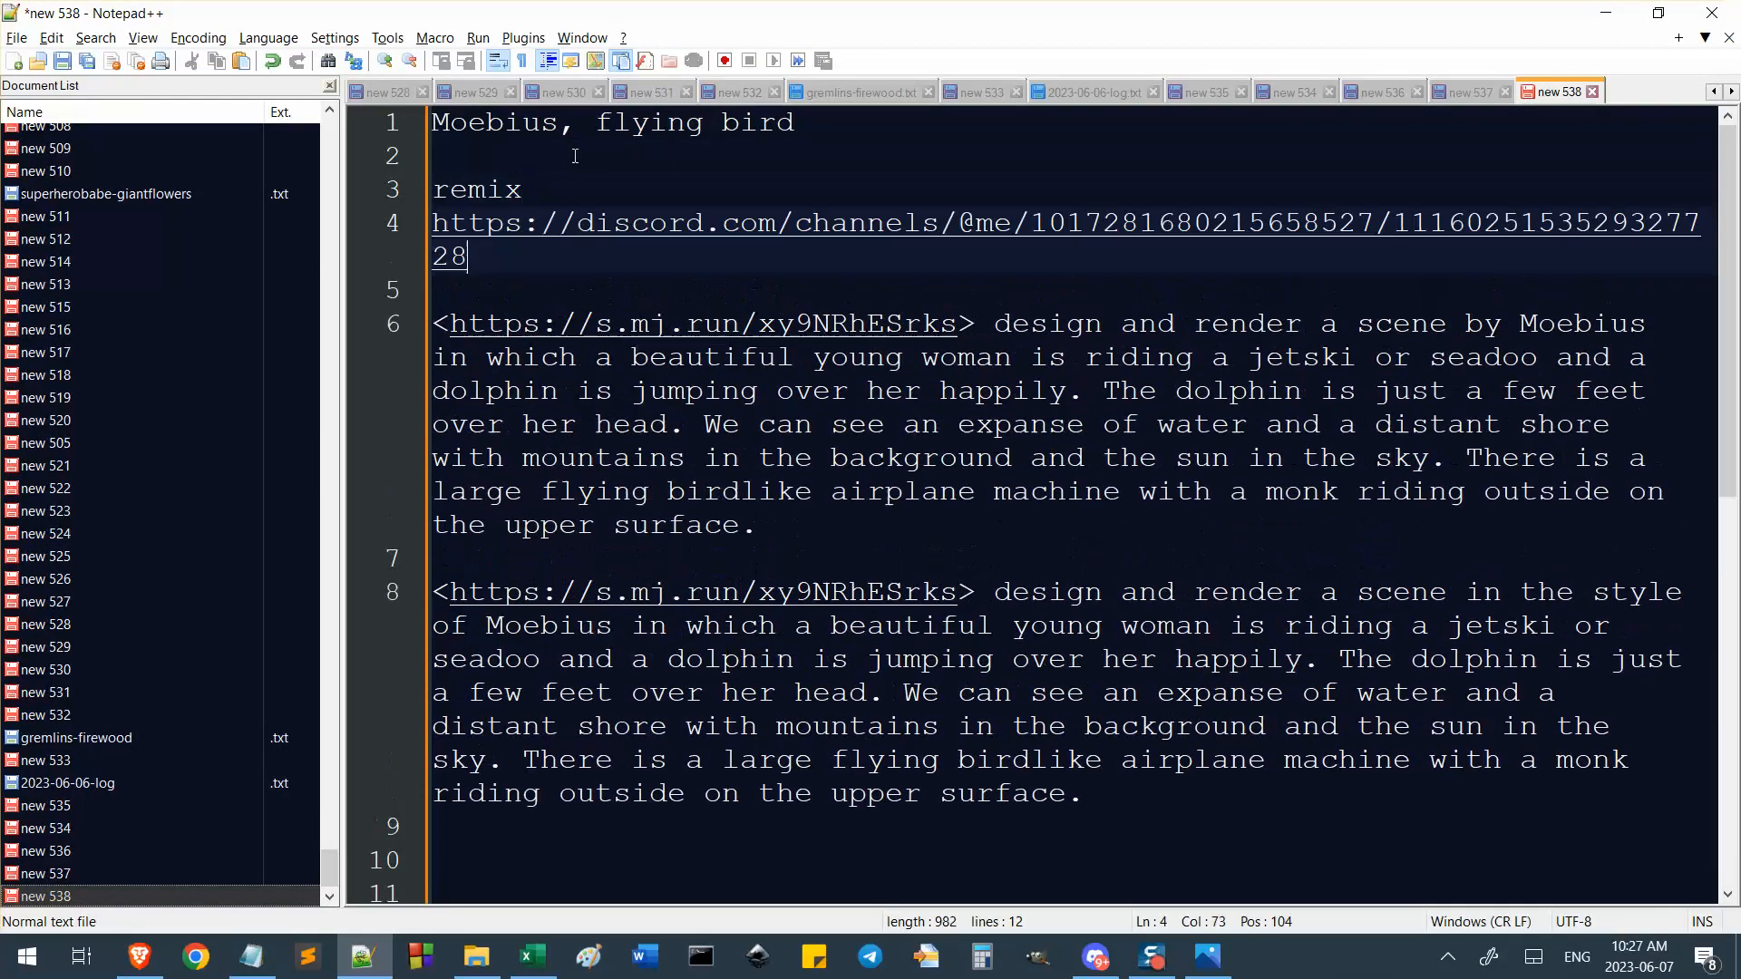
Add the label "V3" to the end of the "remix" line in the note.
key(Return)
key(alt+Tab)
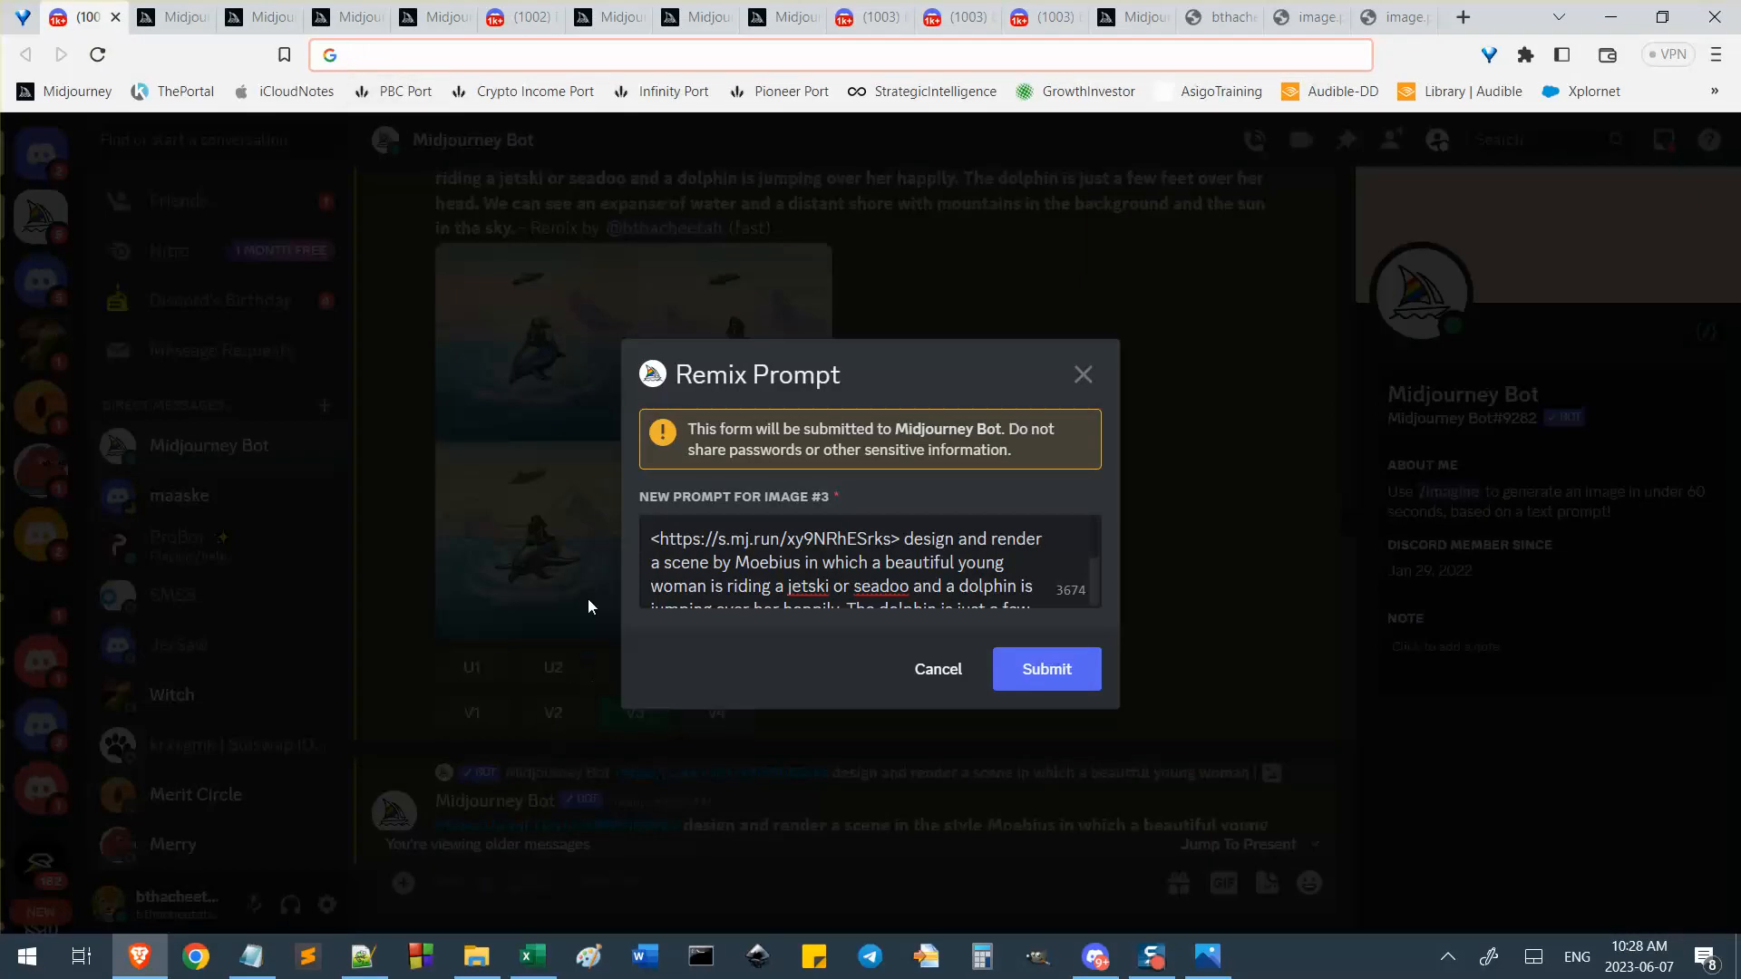
key(alt+Tab)
text(V3)
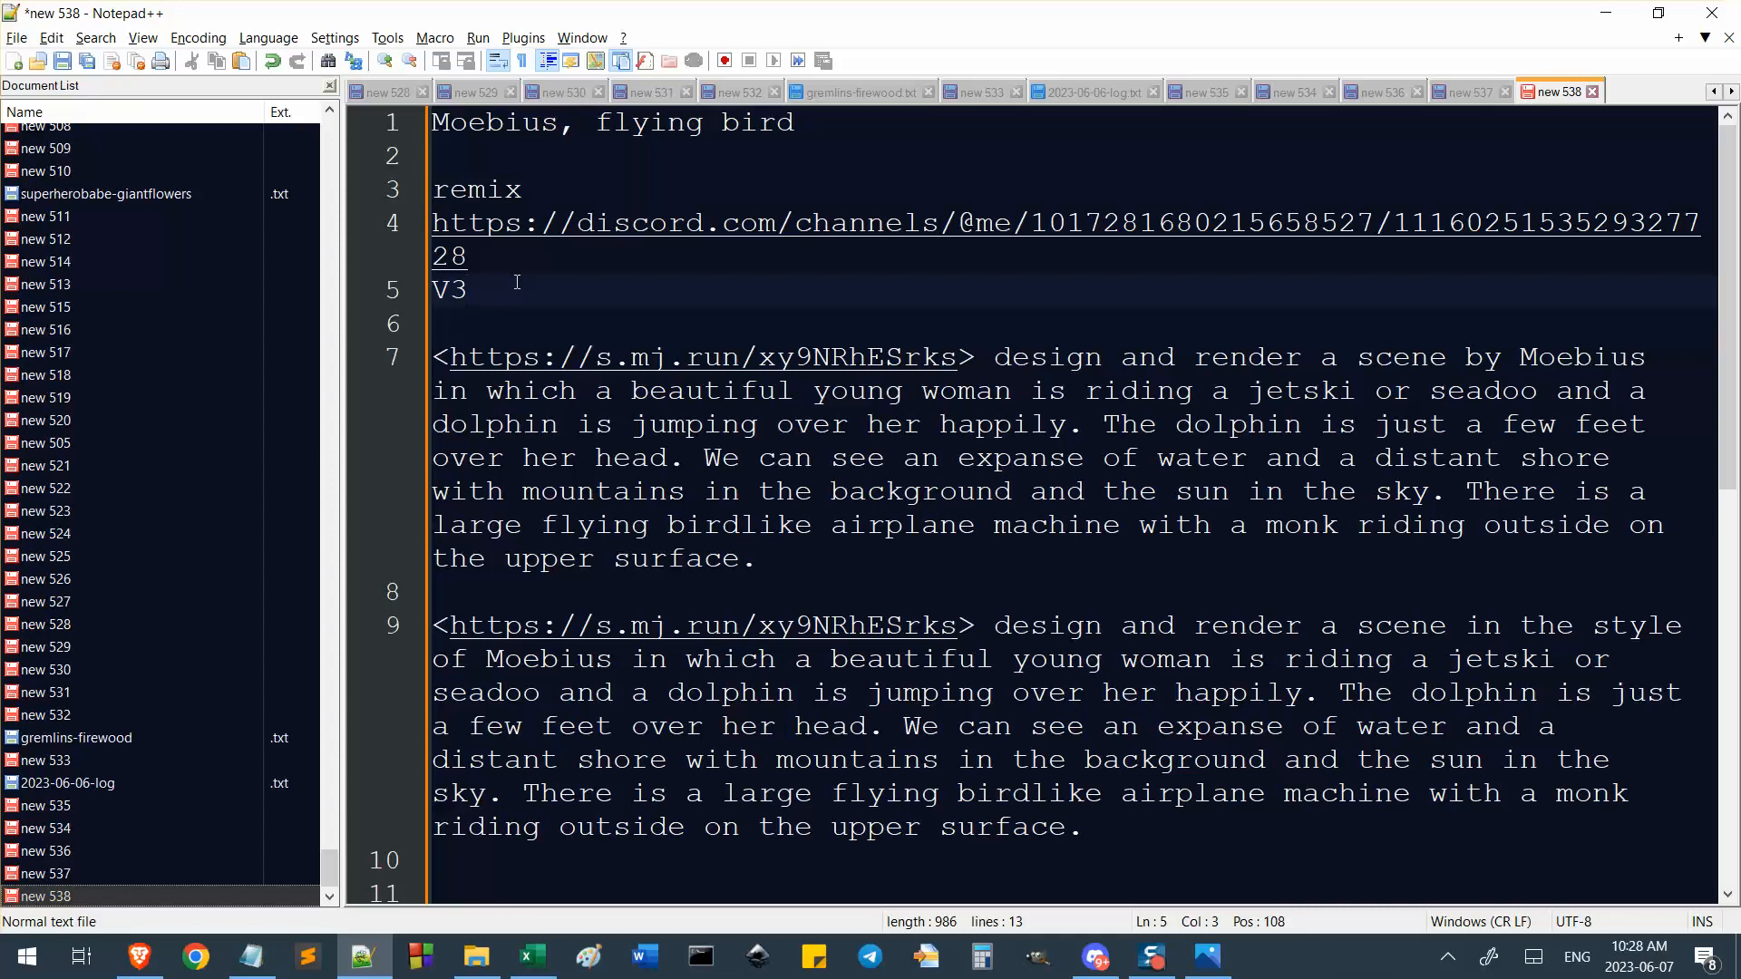
key(shift+Home)
key(ctrl+x)
click(660, 188)
key(ctrl+v)
Copy the "in the style of Moebius" prompt from the note and submit it as the remix prompt for image 3.
scroll(1073, 608, down, 2)
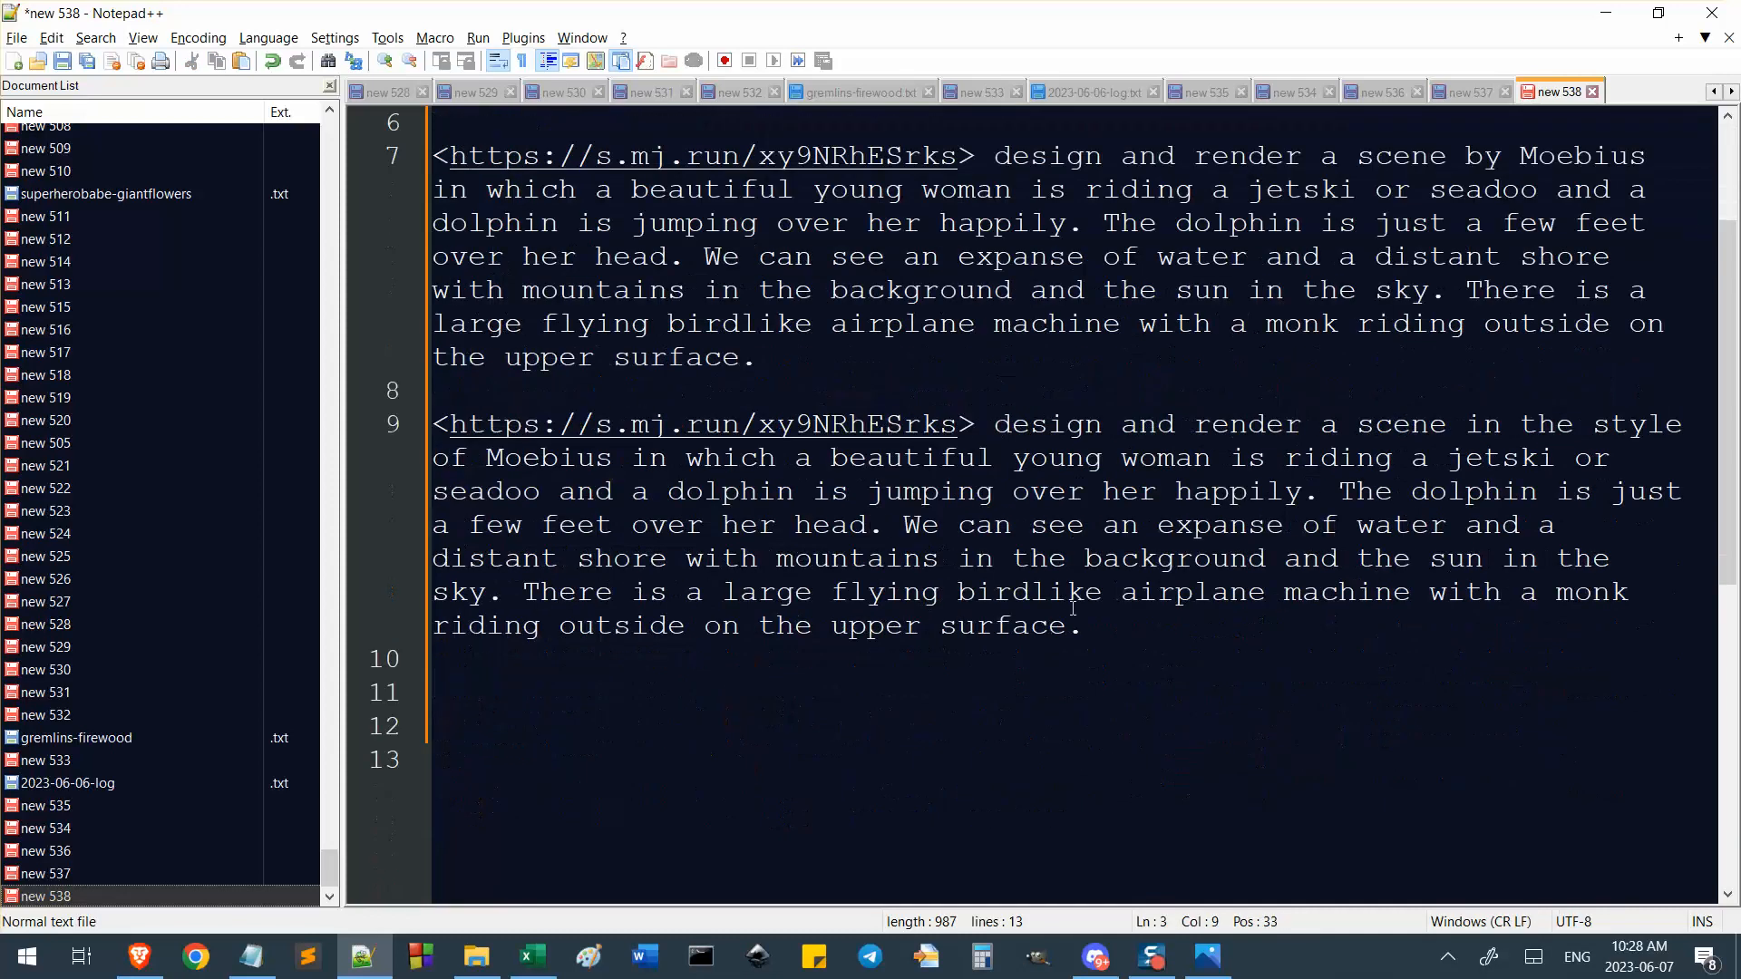
drag(1084, 625, 345, 435)
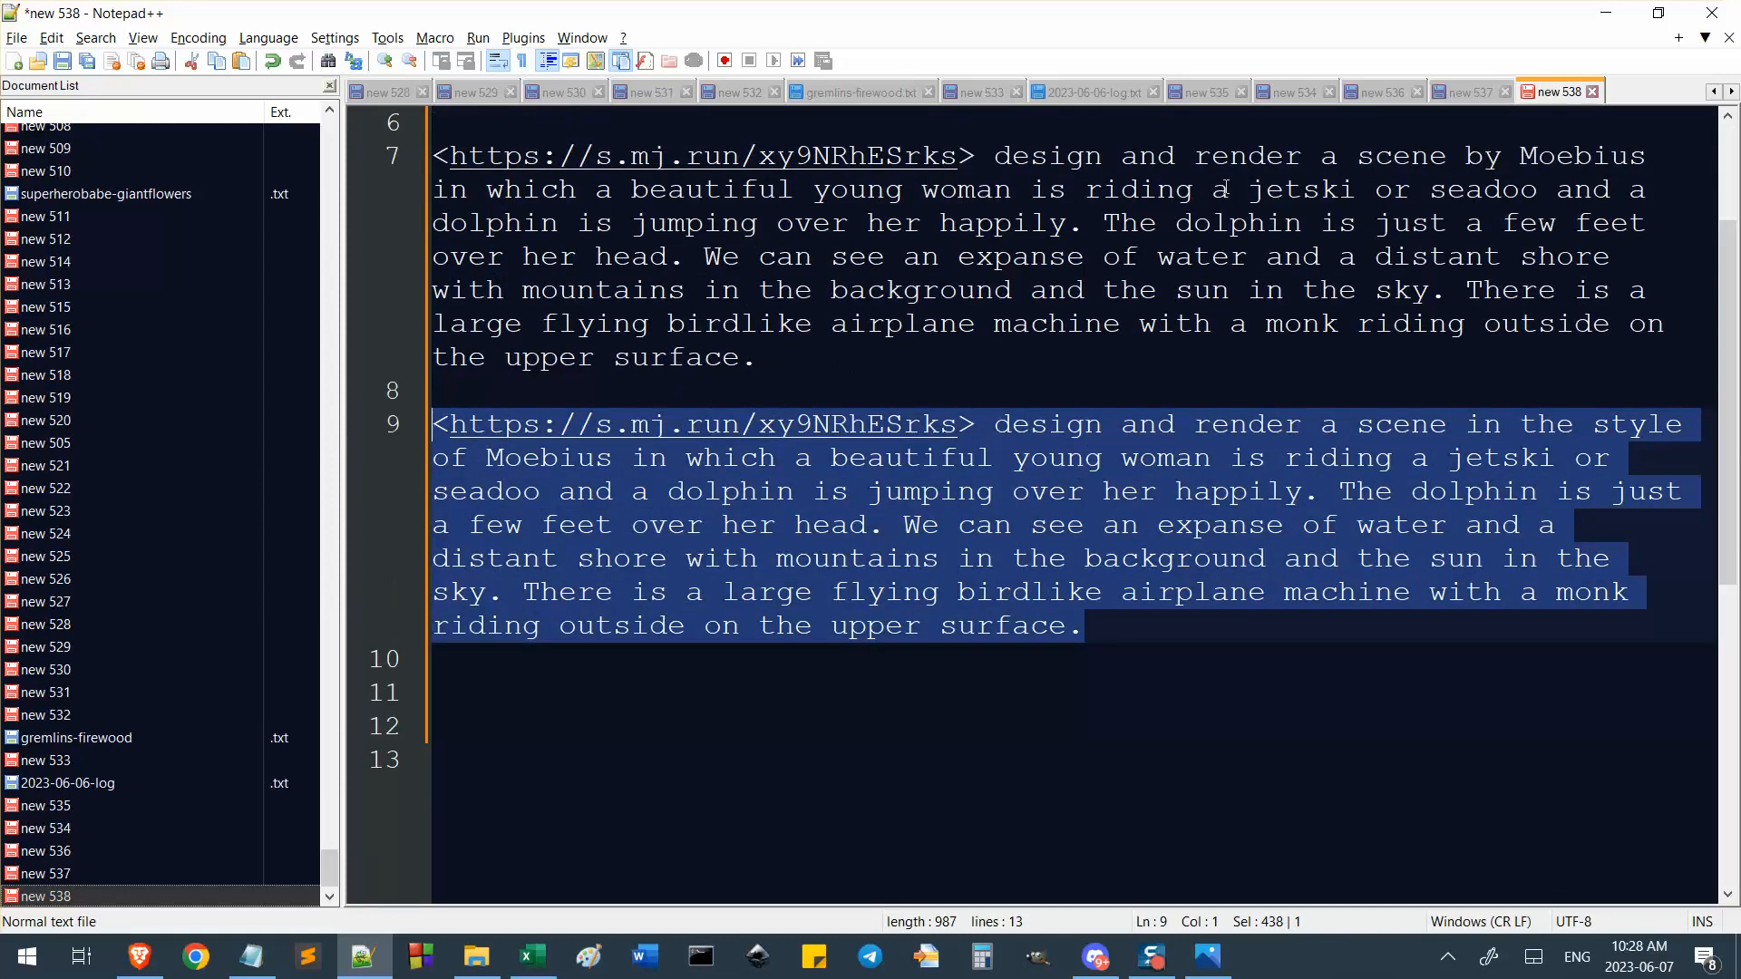
key(ctrl+c)
key(alt+Tab)
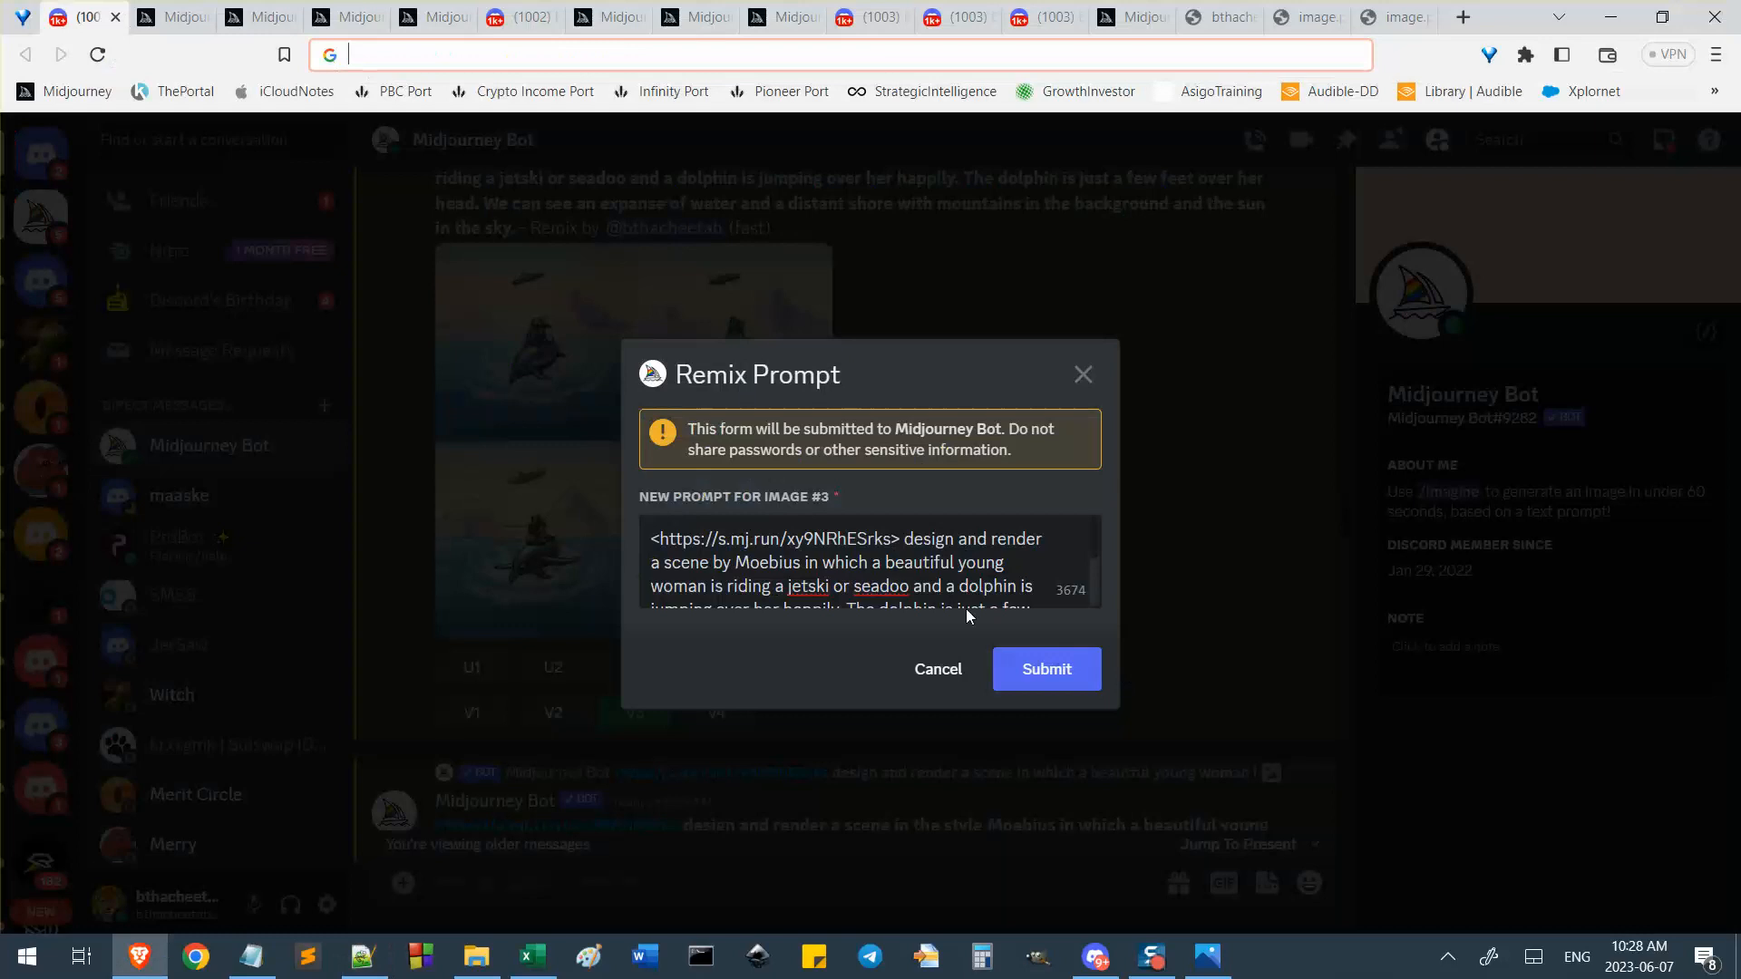
key(ctrl+a)
key(ctrl+v)
click(1036, 670)
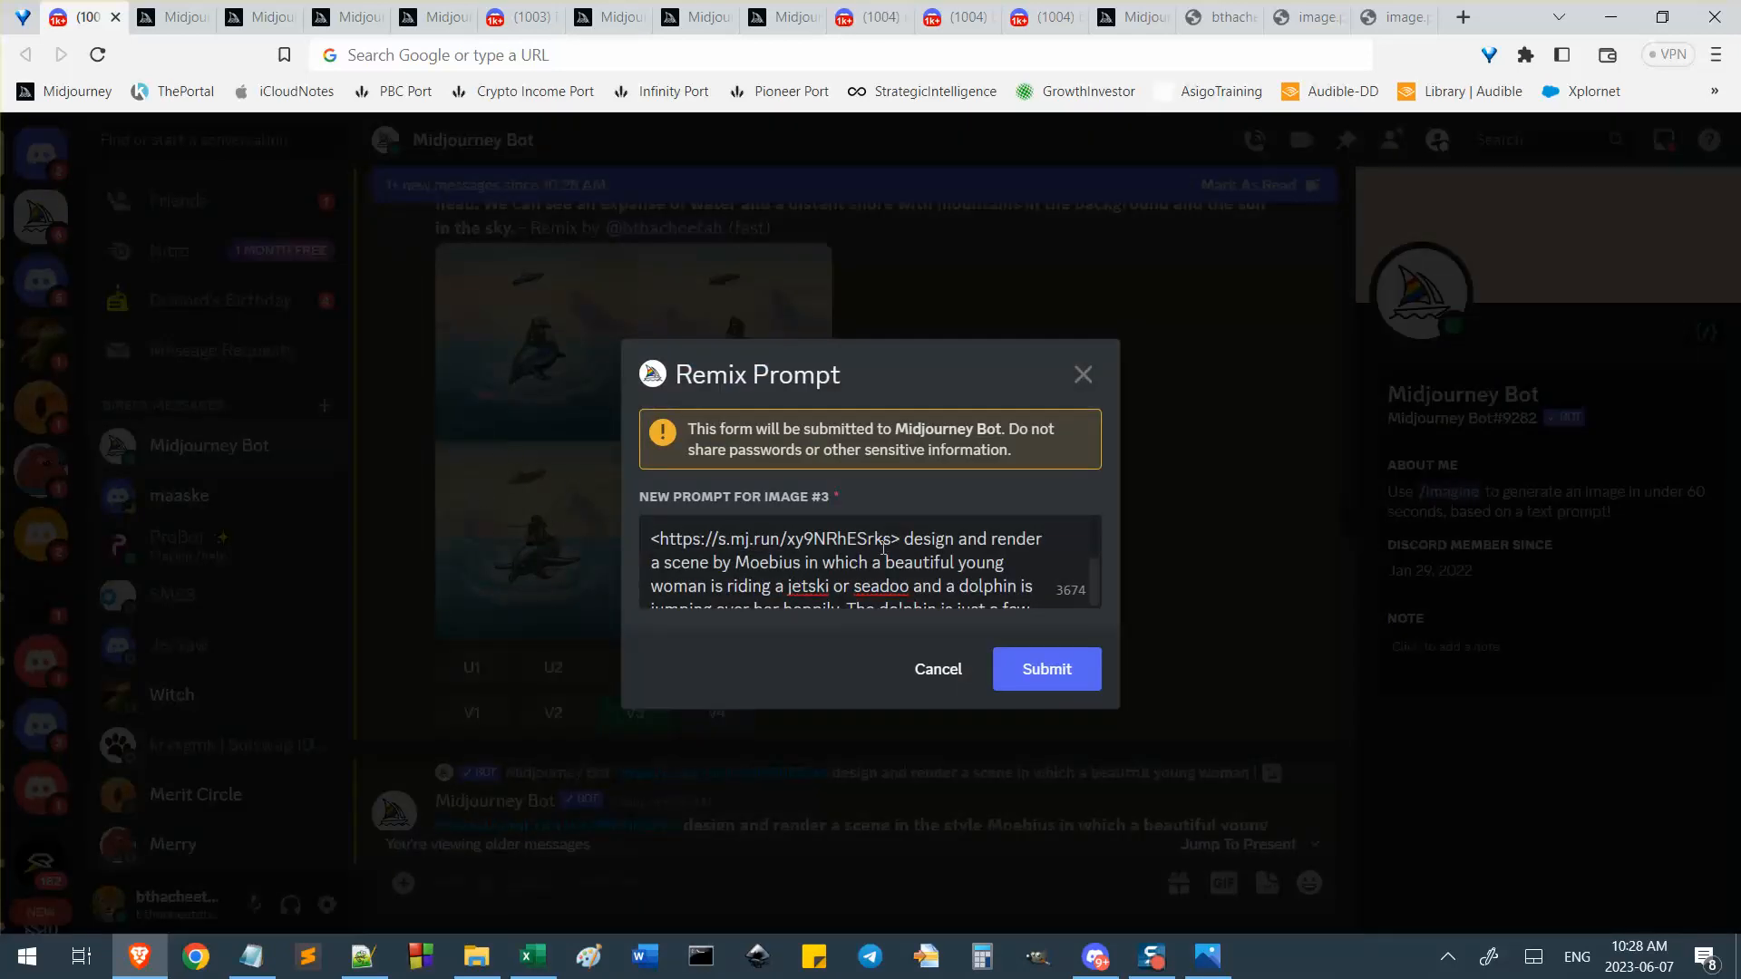
Replace the text of the new remix prompt for image 3 with the "in the style of Moebius" prompt without its image link.
drag(908, 541, 522, 513)
key(BackSpace)
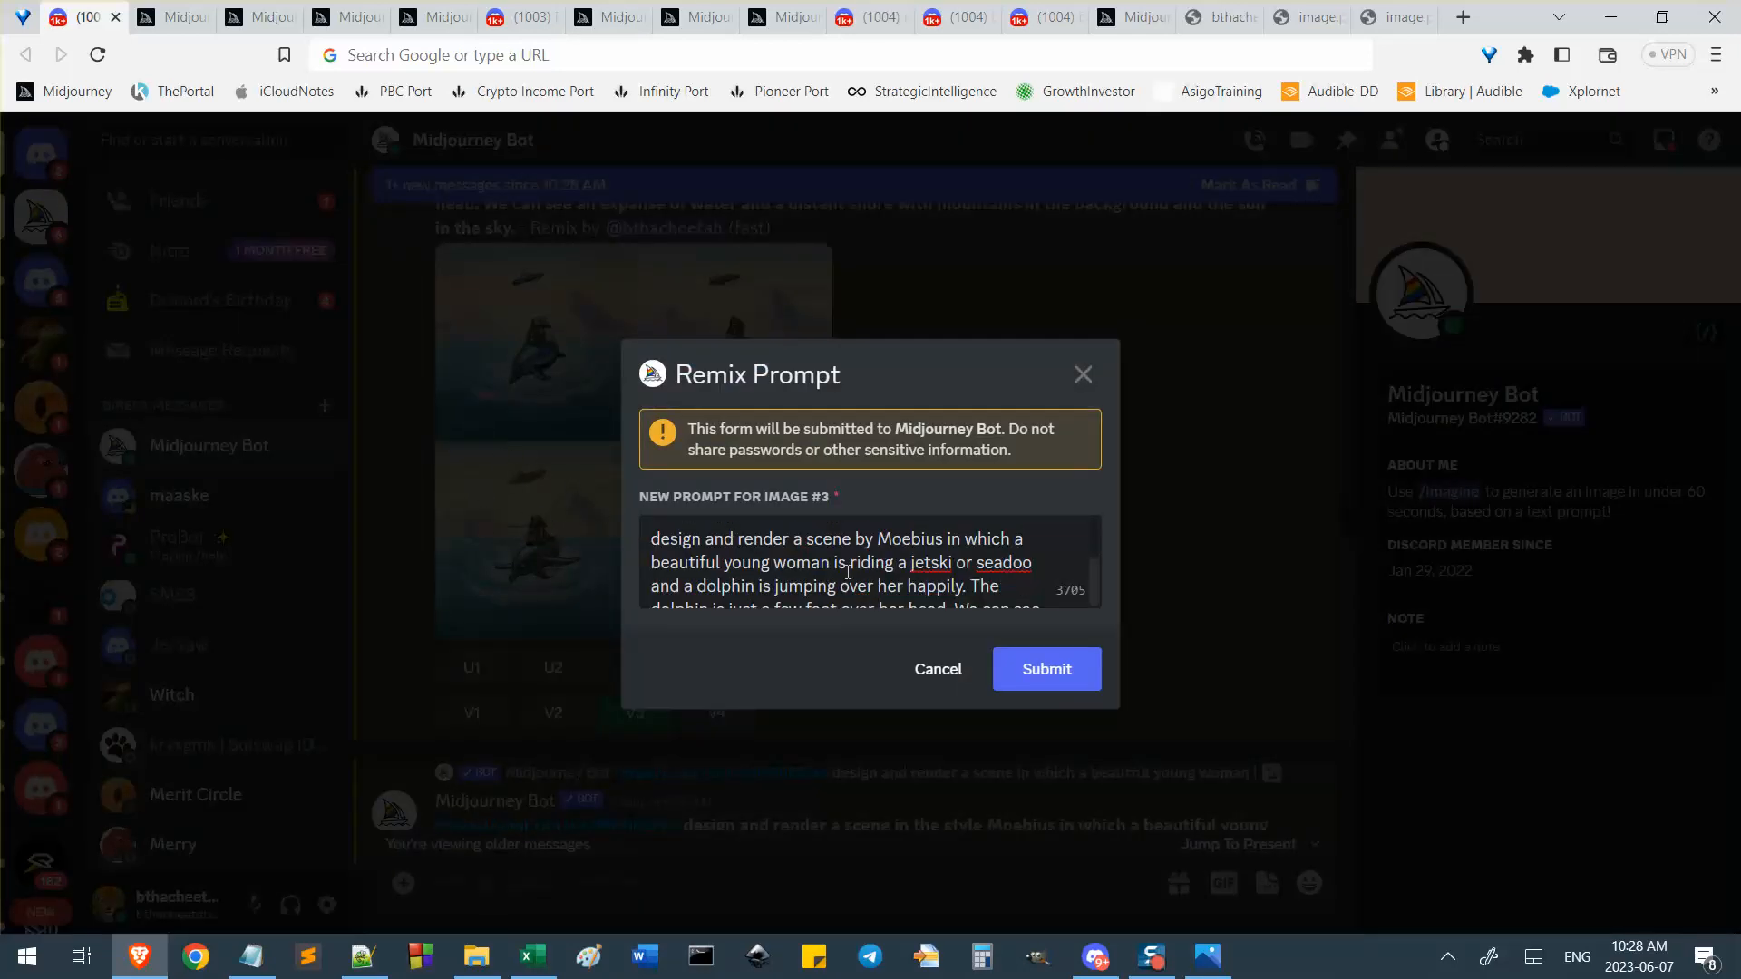
key(alt+Tab)
click(997, 425)
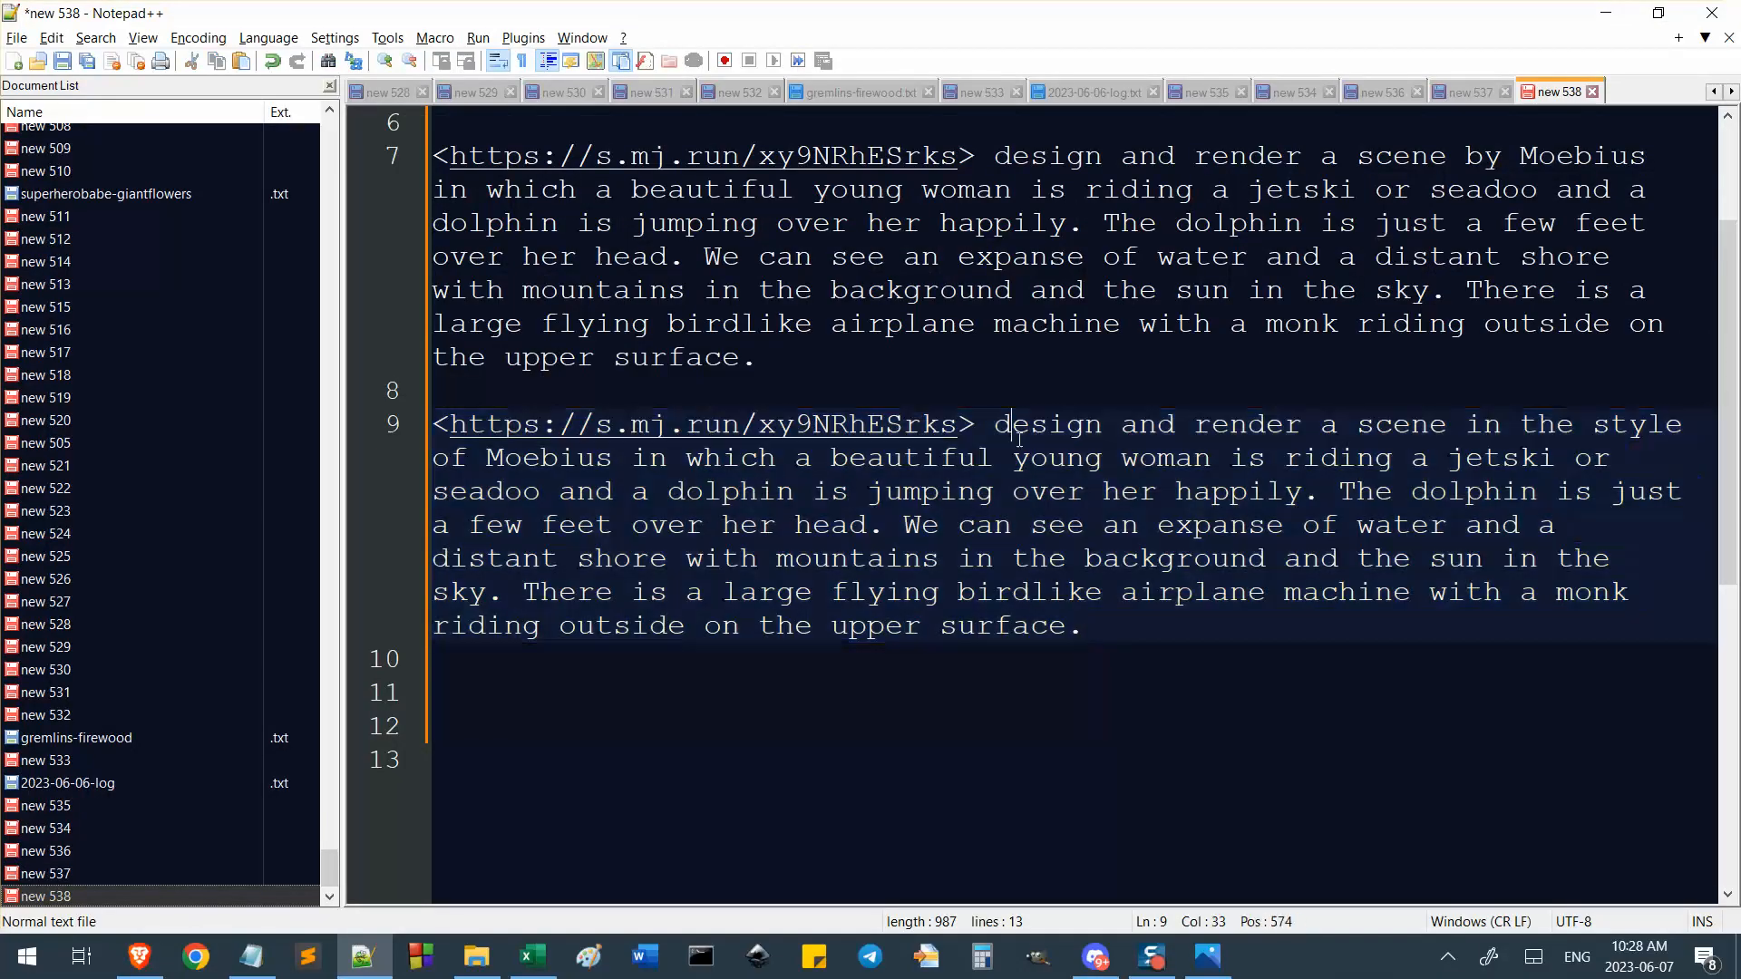
drag(997, 424, 1125, 626)
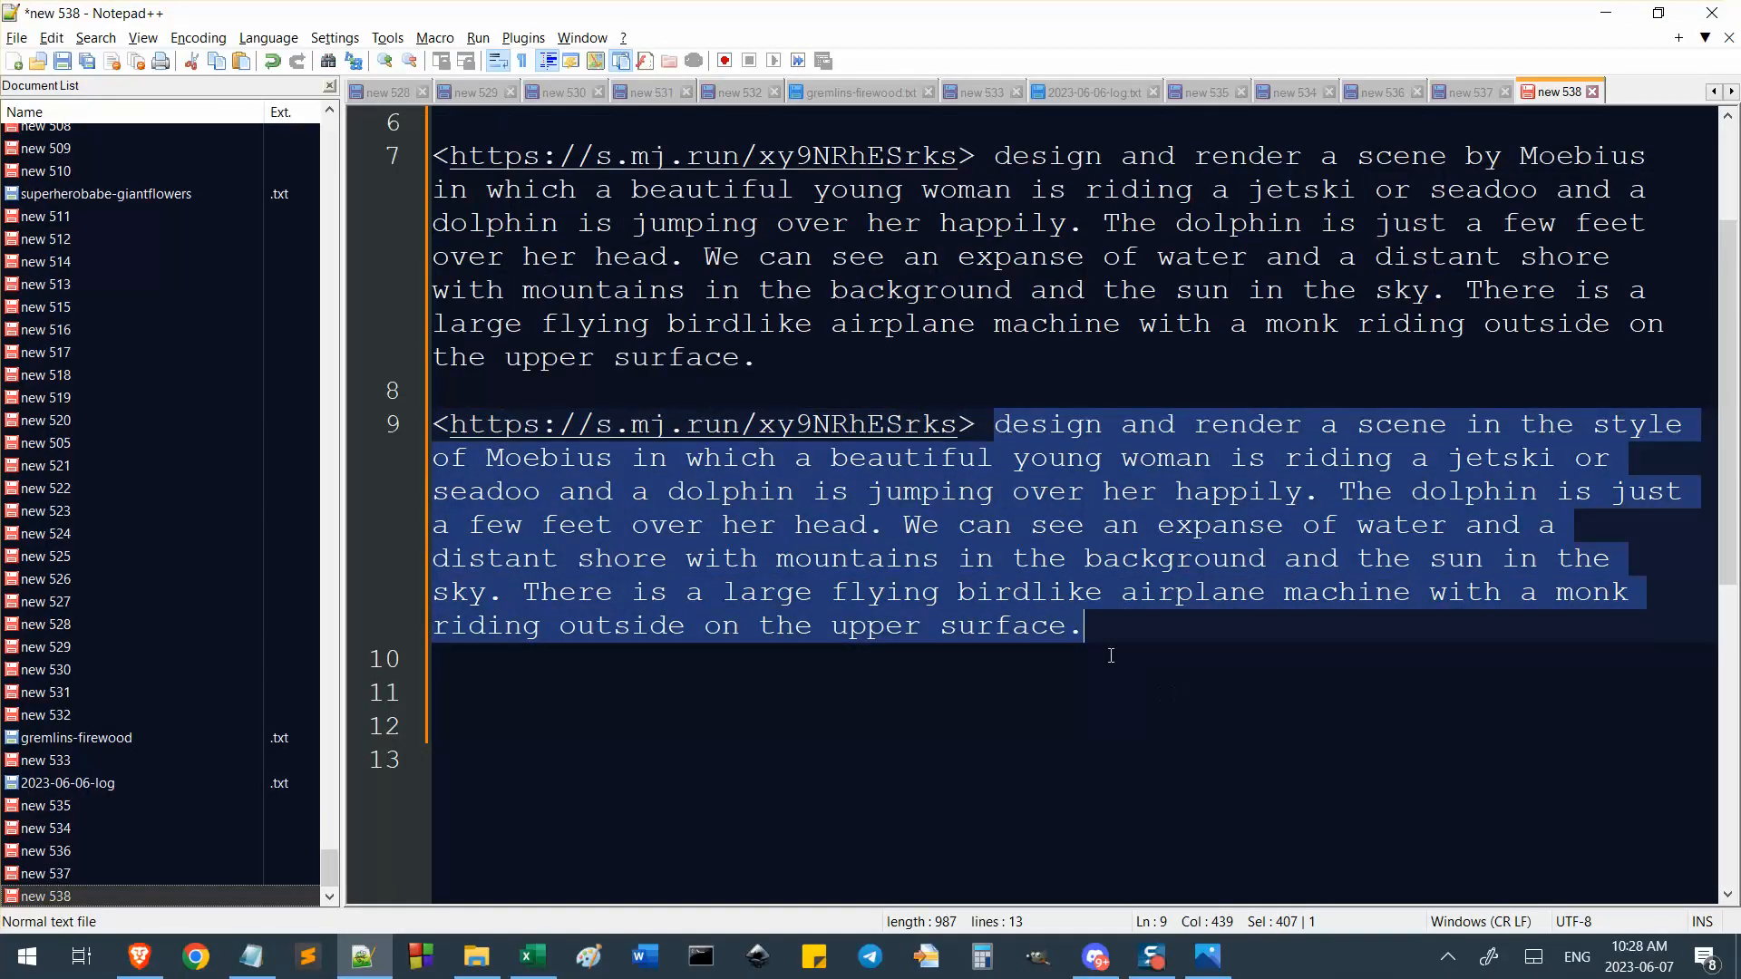
key(alt+Tab)
key(ctrl+a)
key(ctrl+v)
Add two copies of the link-free Moebius prompt as separate paragraphs at the end of the note.
key(alt+Tab)
click(1018, 692)
key(Return)
key(ctrl+v)
key(Return)
key(Return)
key(ctrl+v)
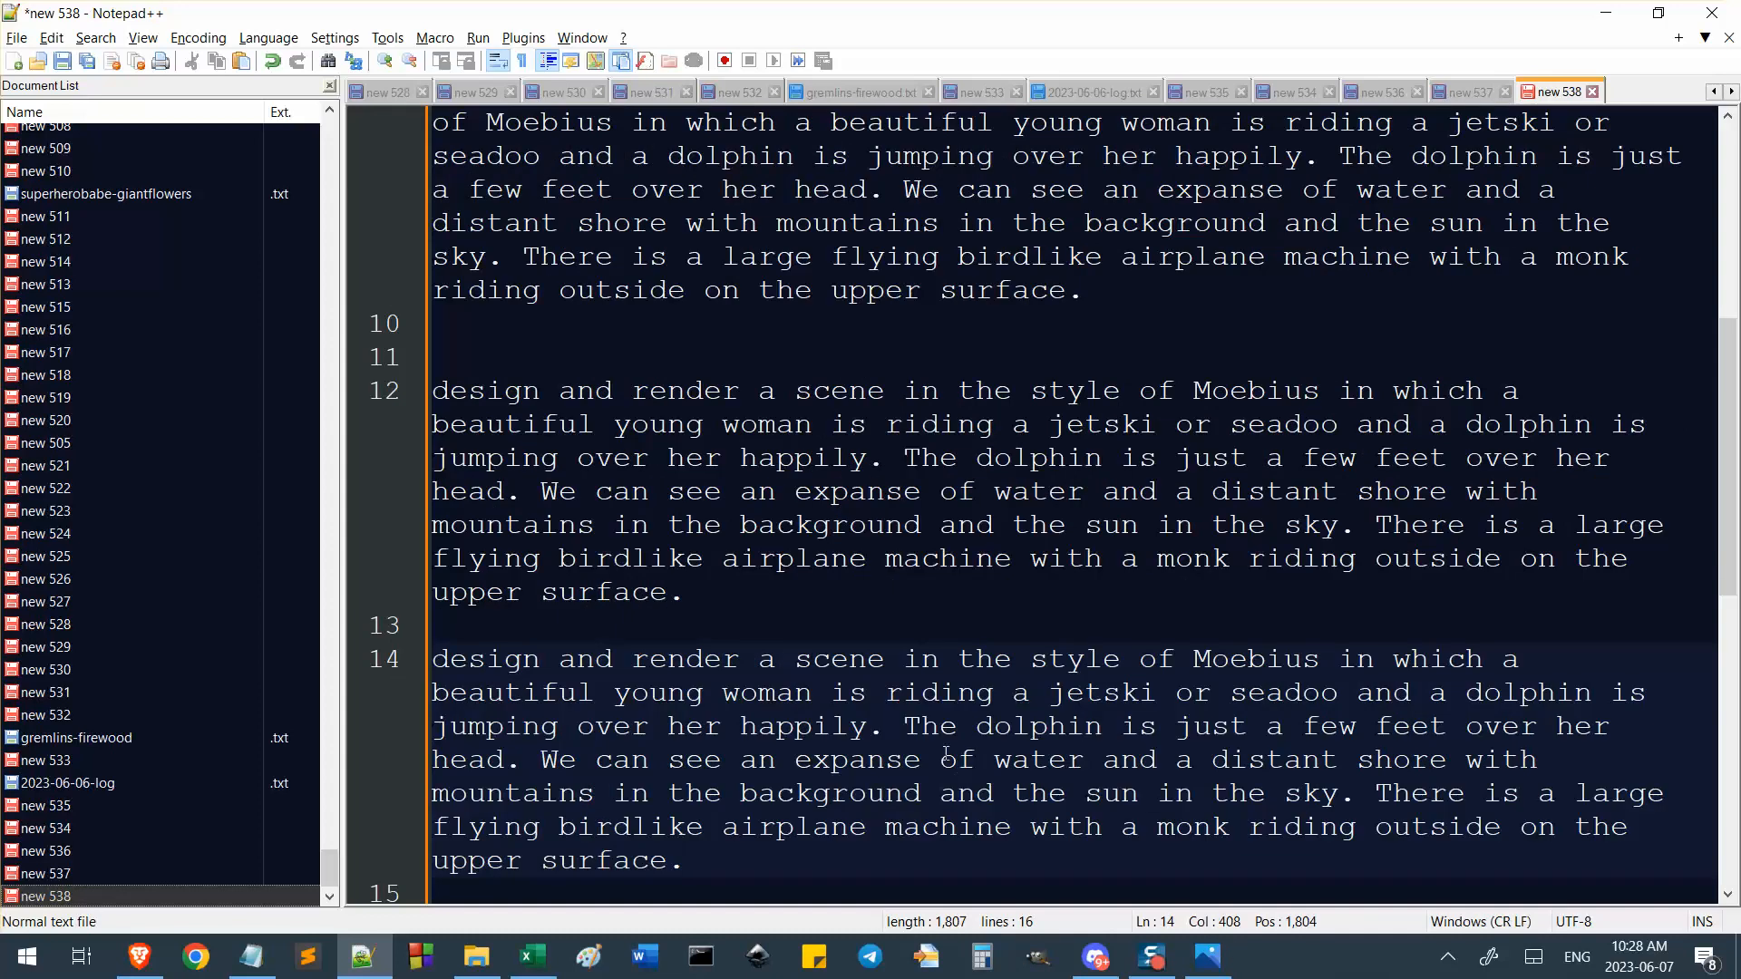
key(Return)
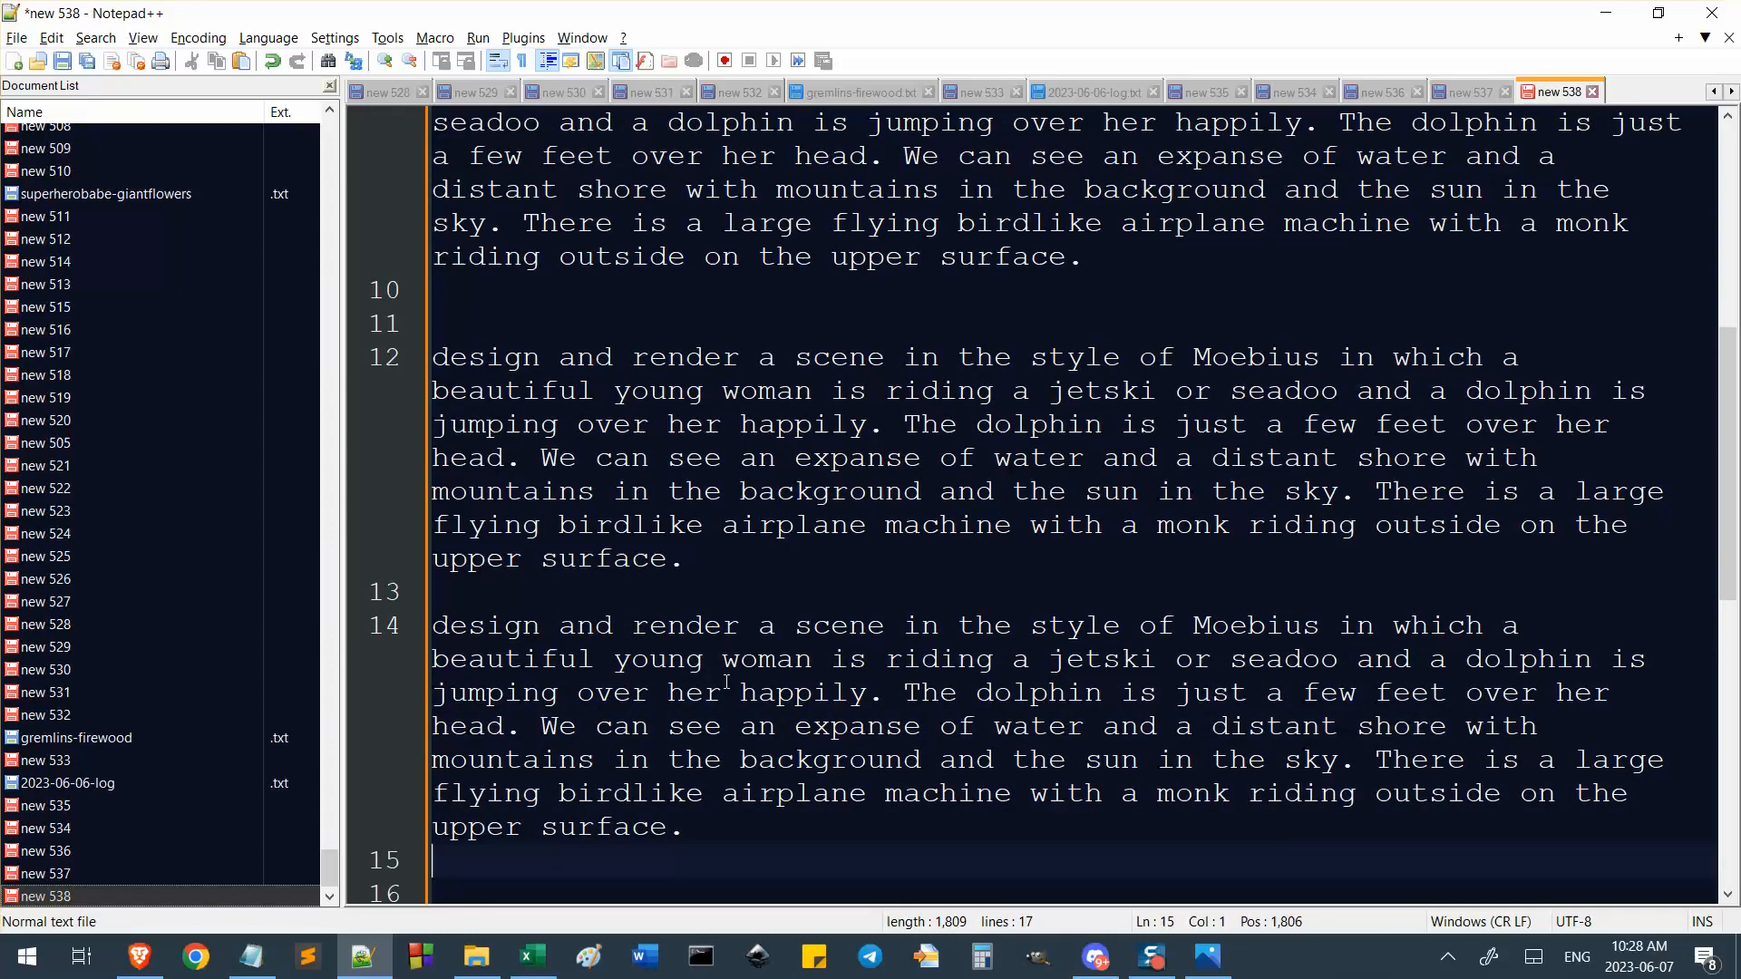
Search the new 534 note for "awar" and select the phrase "stunning, award-winning epic professional oil painting" for copying.
click(1288, 91)
click(887, 397)
click(1018, 411)
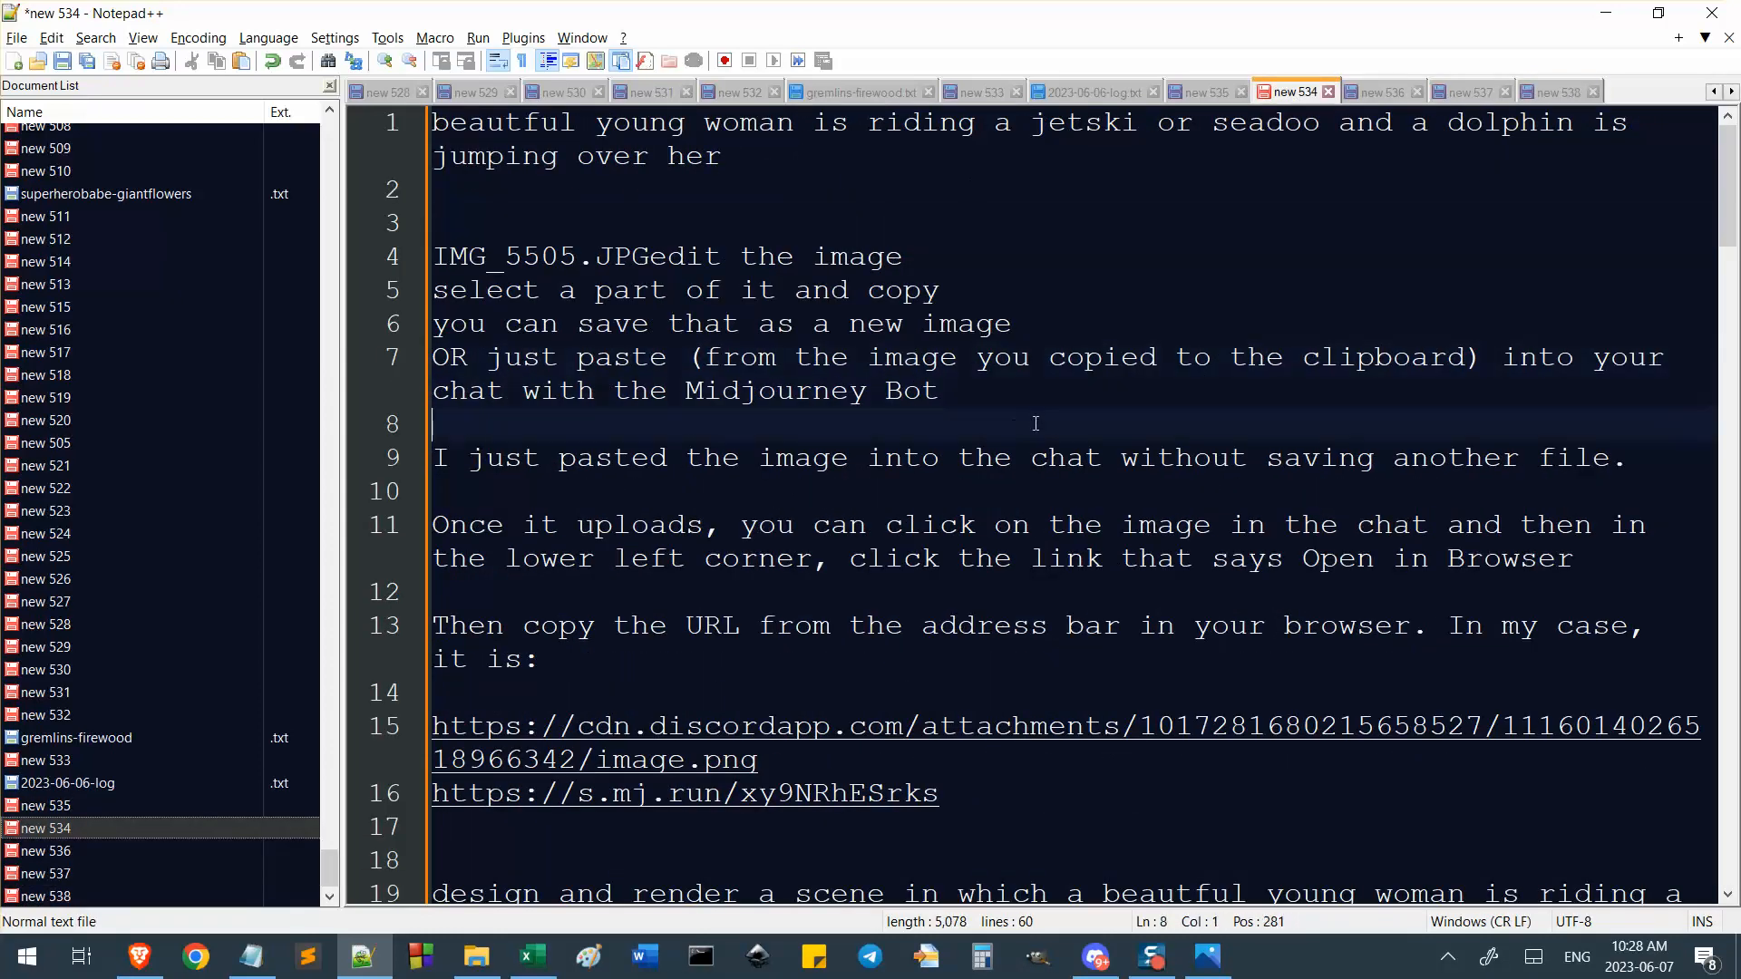
key(ctrl+f)
text(awar)
key(Return)
key(Escape)
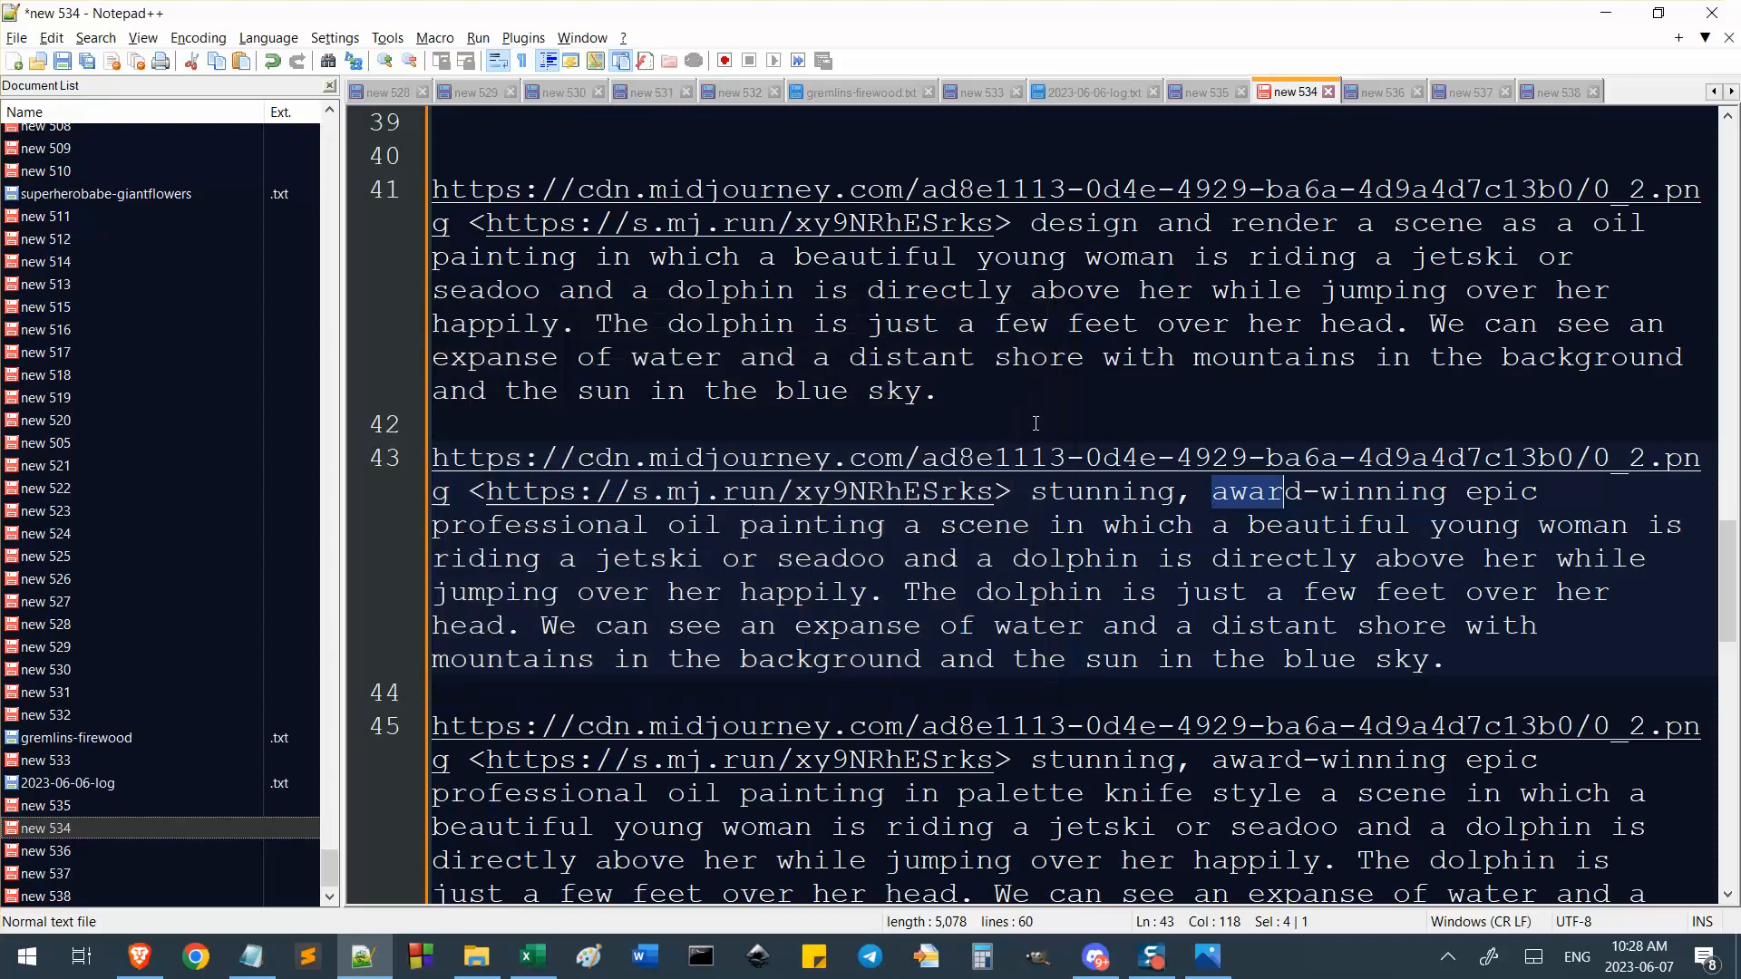
click(1032, 494)
drag(1033, 494, 894, 526)
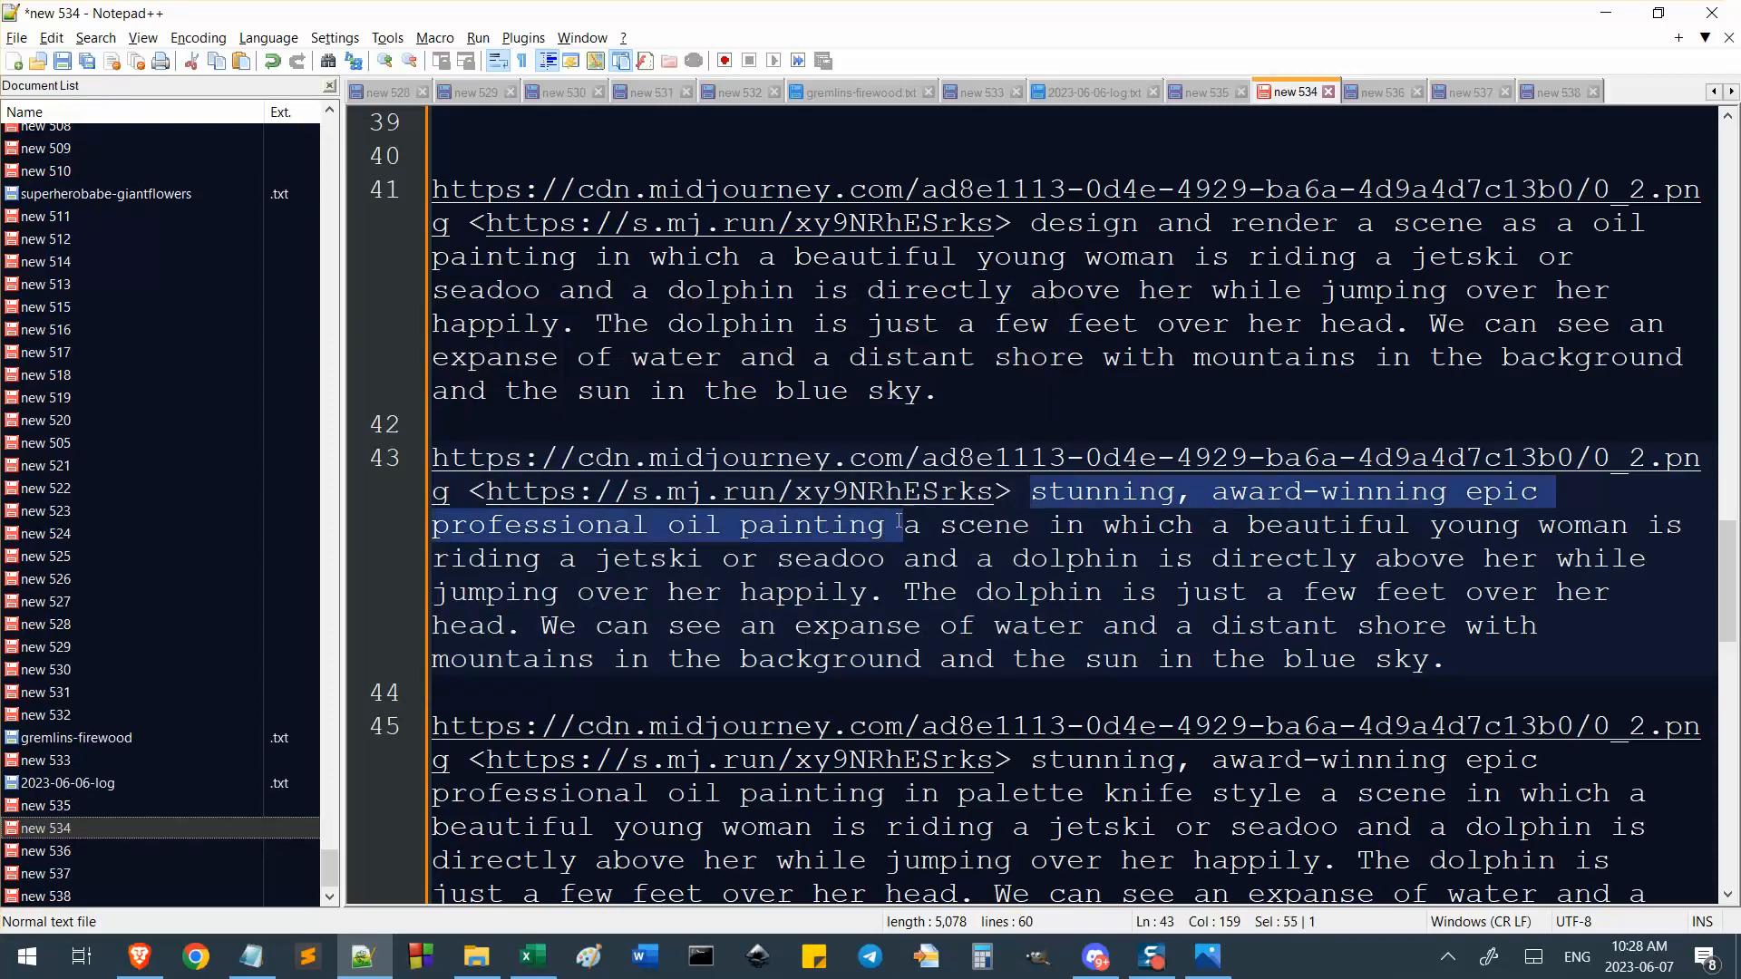
Insert the copied phrase between the two link-free prompts in new 538 and change its "oil painting" to "digital art".
click(1559, 91)
scroll(1217, 168, down, 2)
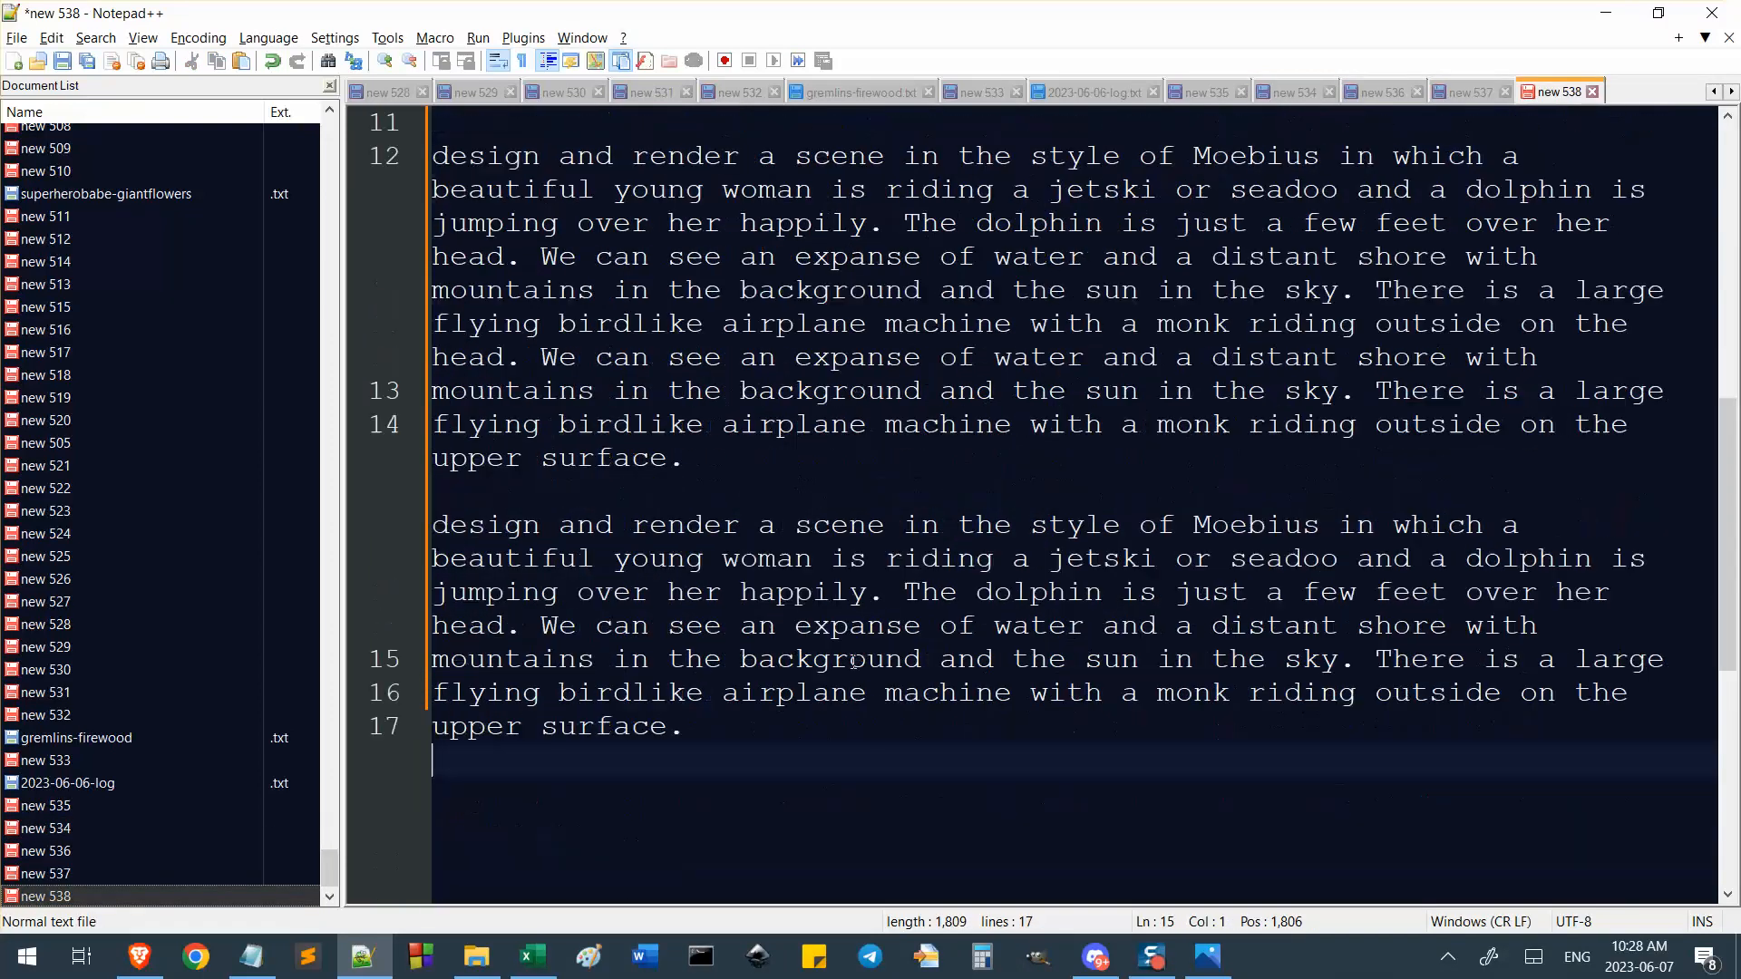
click(817, 389)
key(Return)
key(ctrl+v)
key(Return)
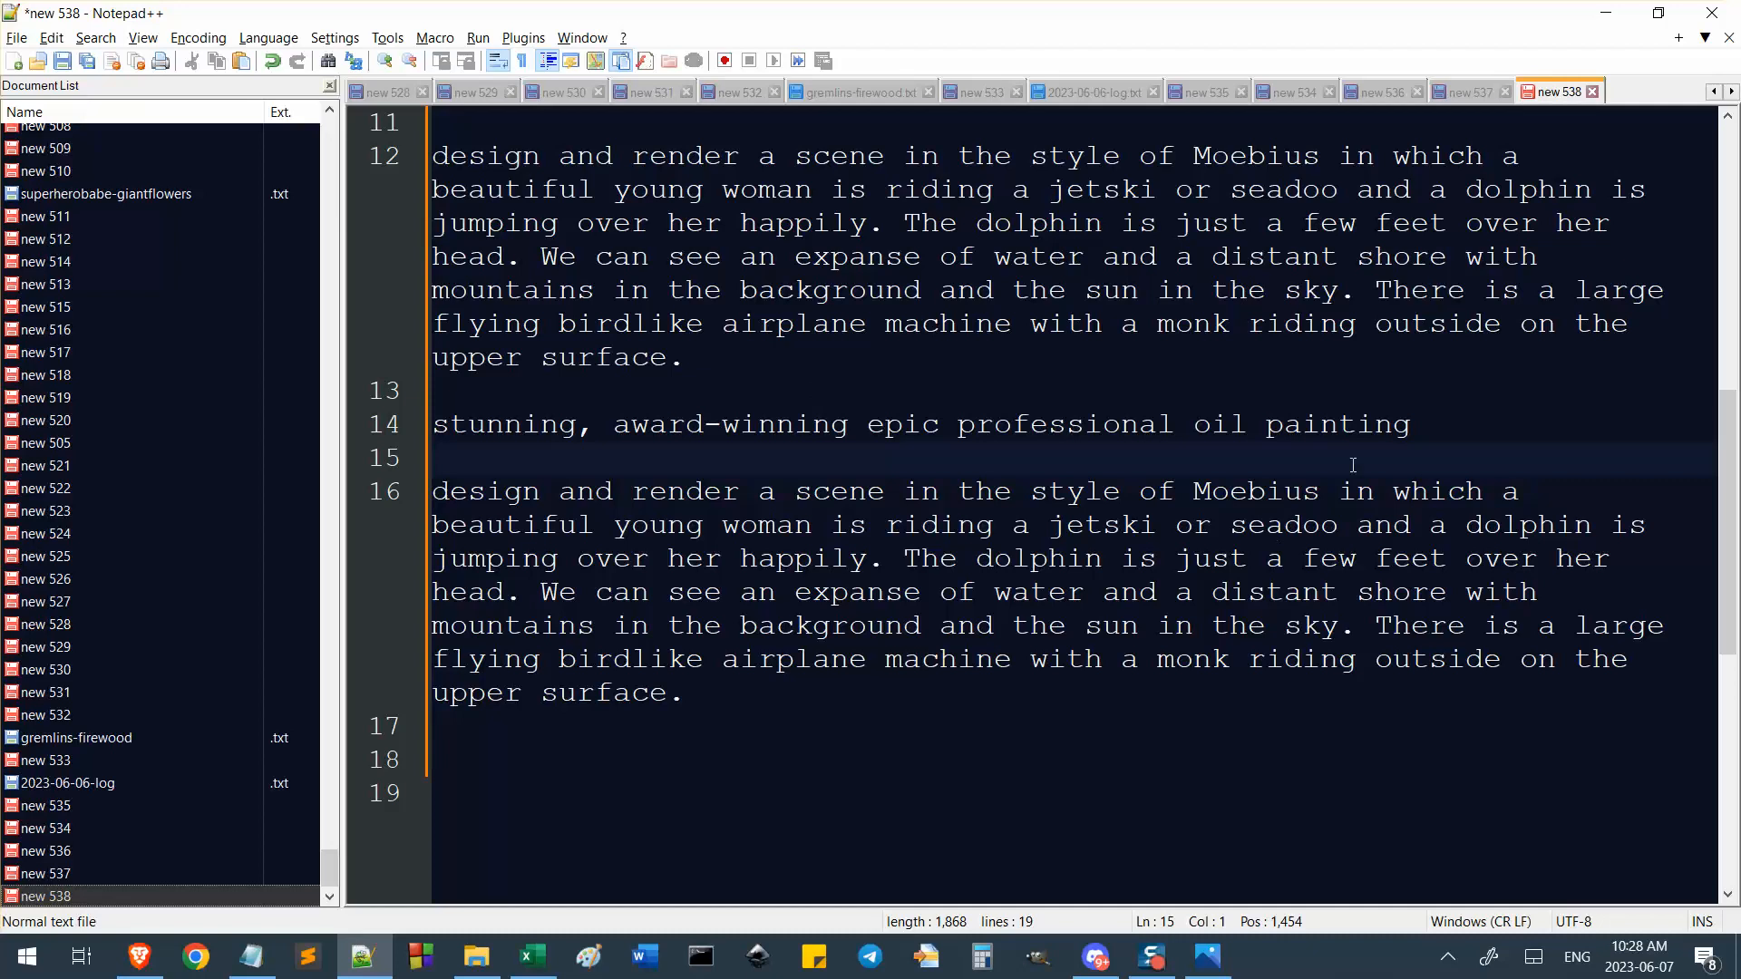
drag(1196, 423, 1466, 416)
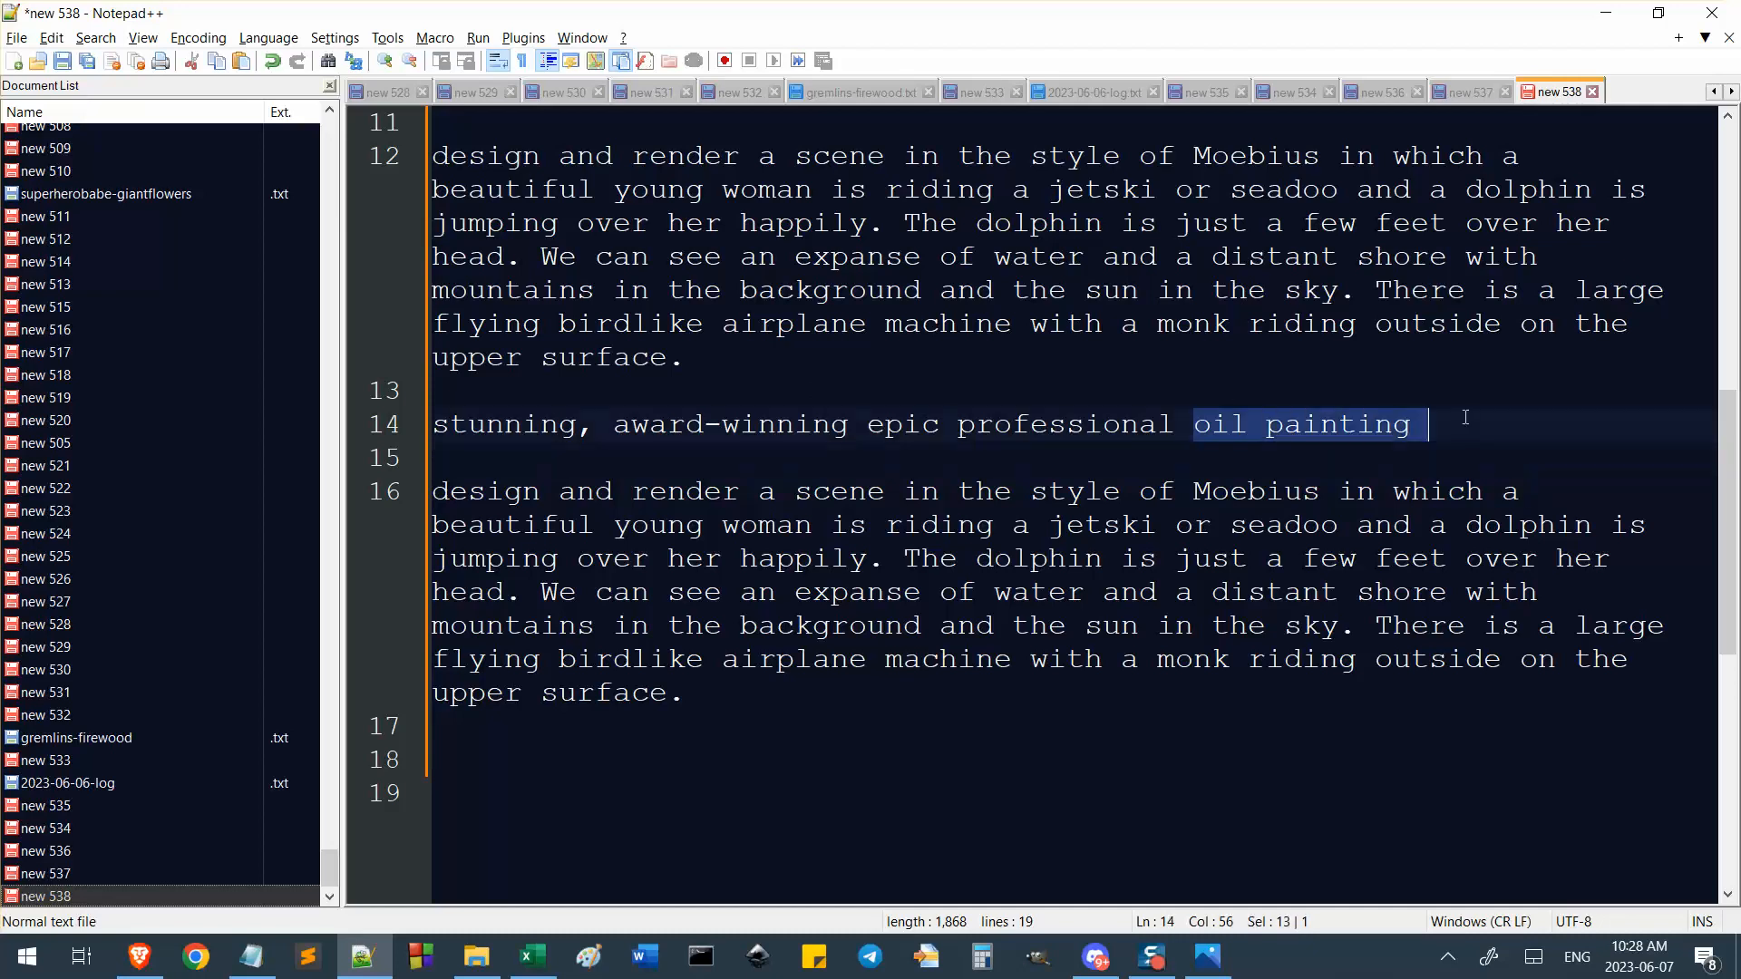
text(digital art)
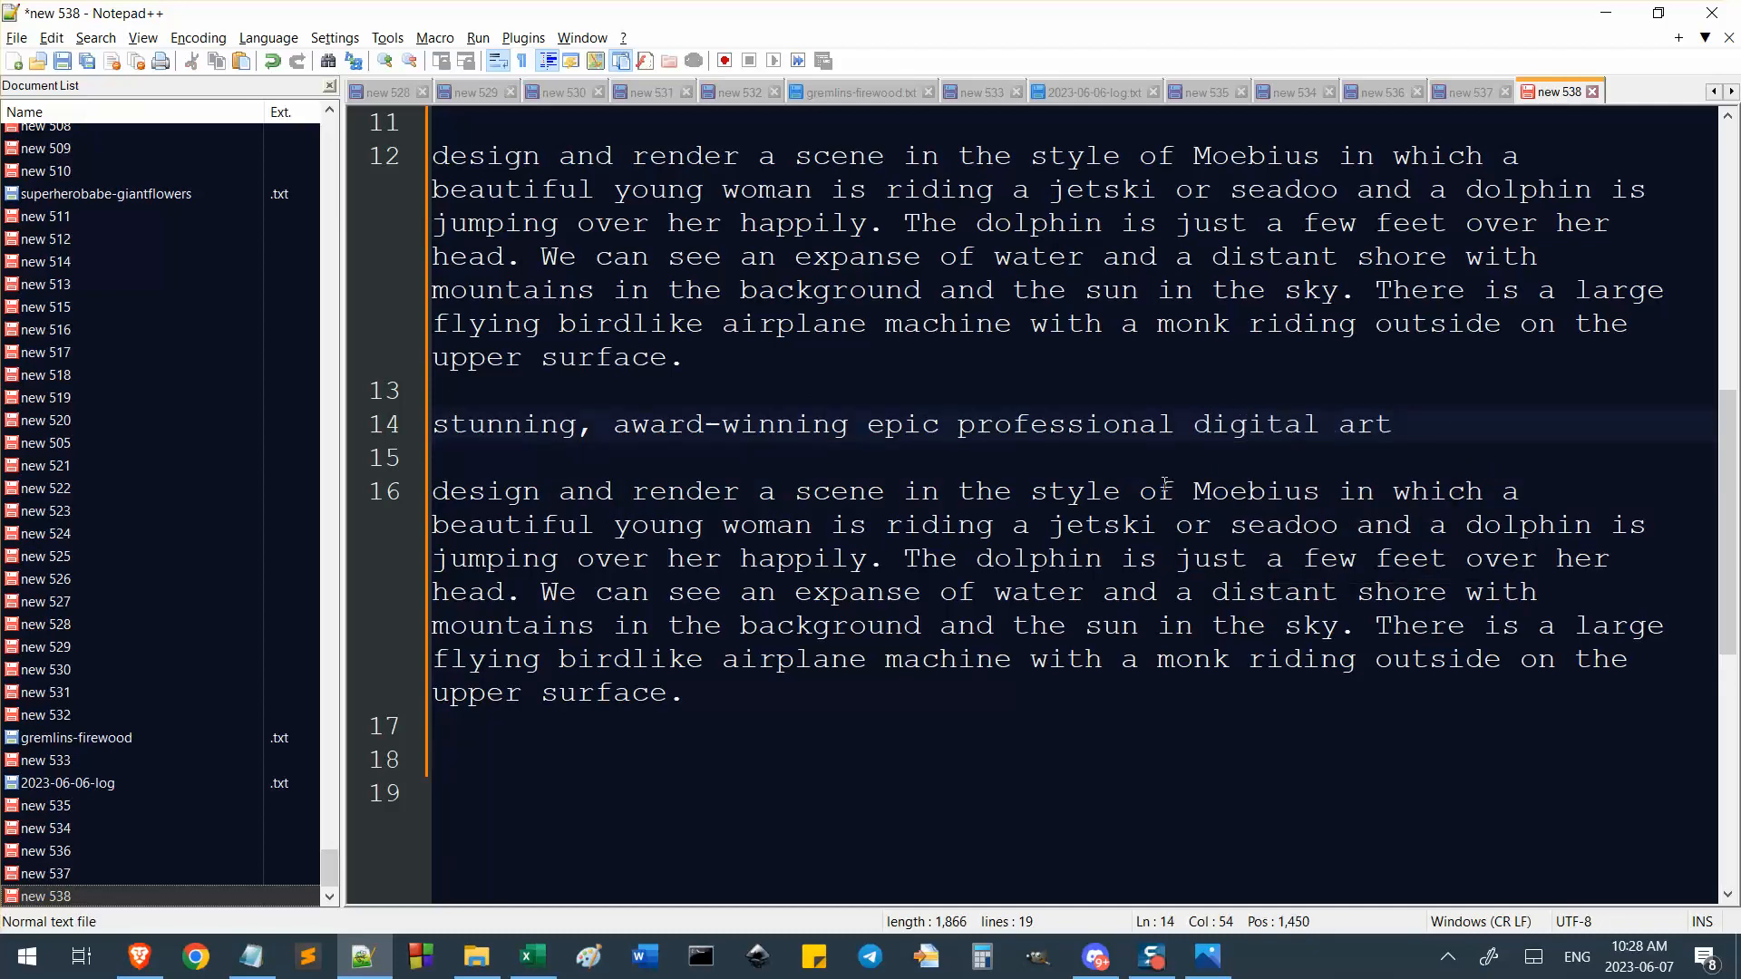
Move "in the style of Moebius" from the last prompt to the end of the digital art phrase and add "depicting".
drag(896, 492, 1321, 492)
key(ctrl+x)
click(1440, 425)
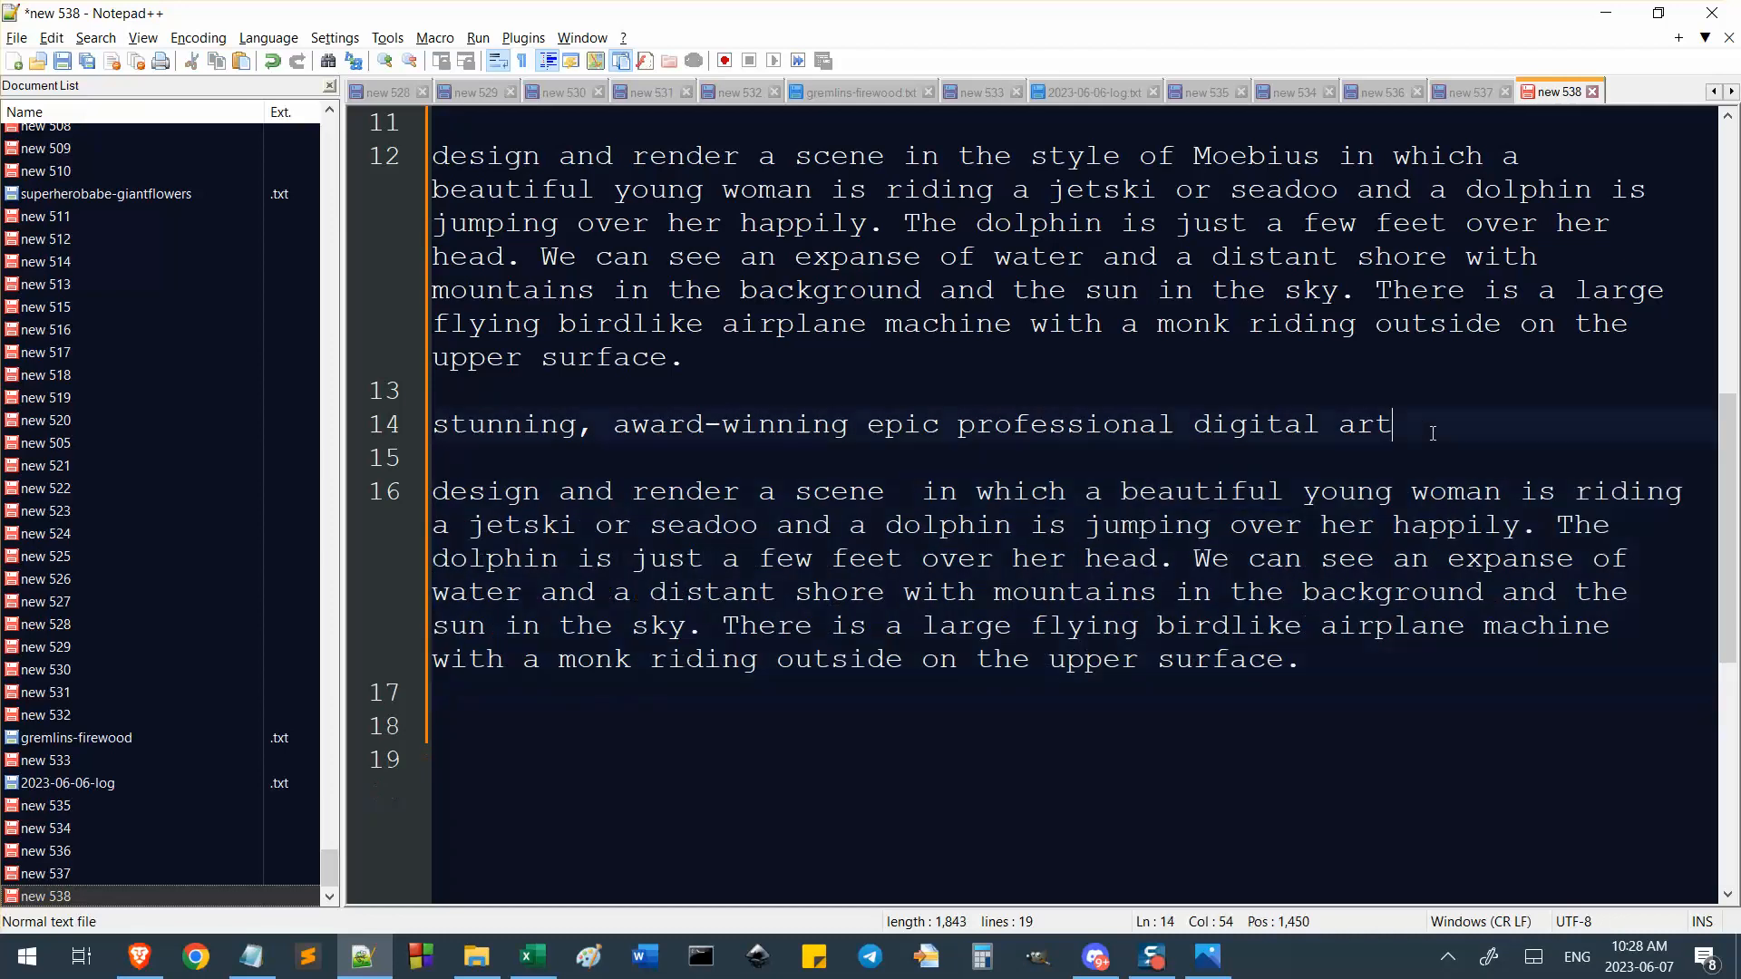
key(ctrl+v)
text(depci)
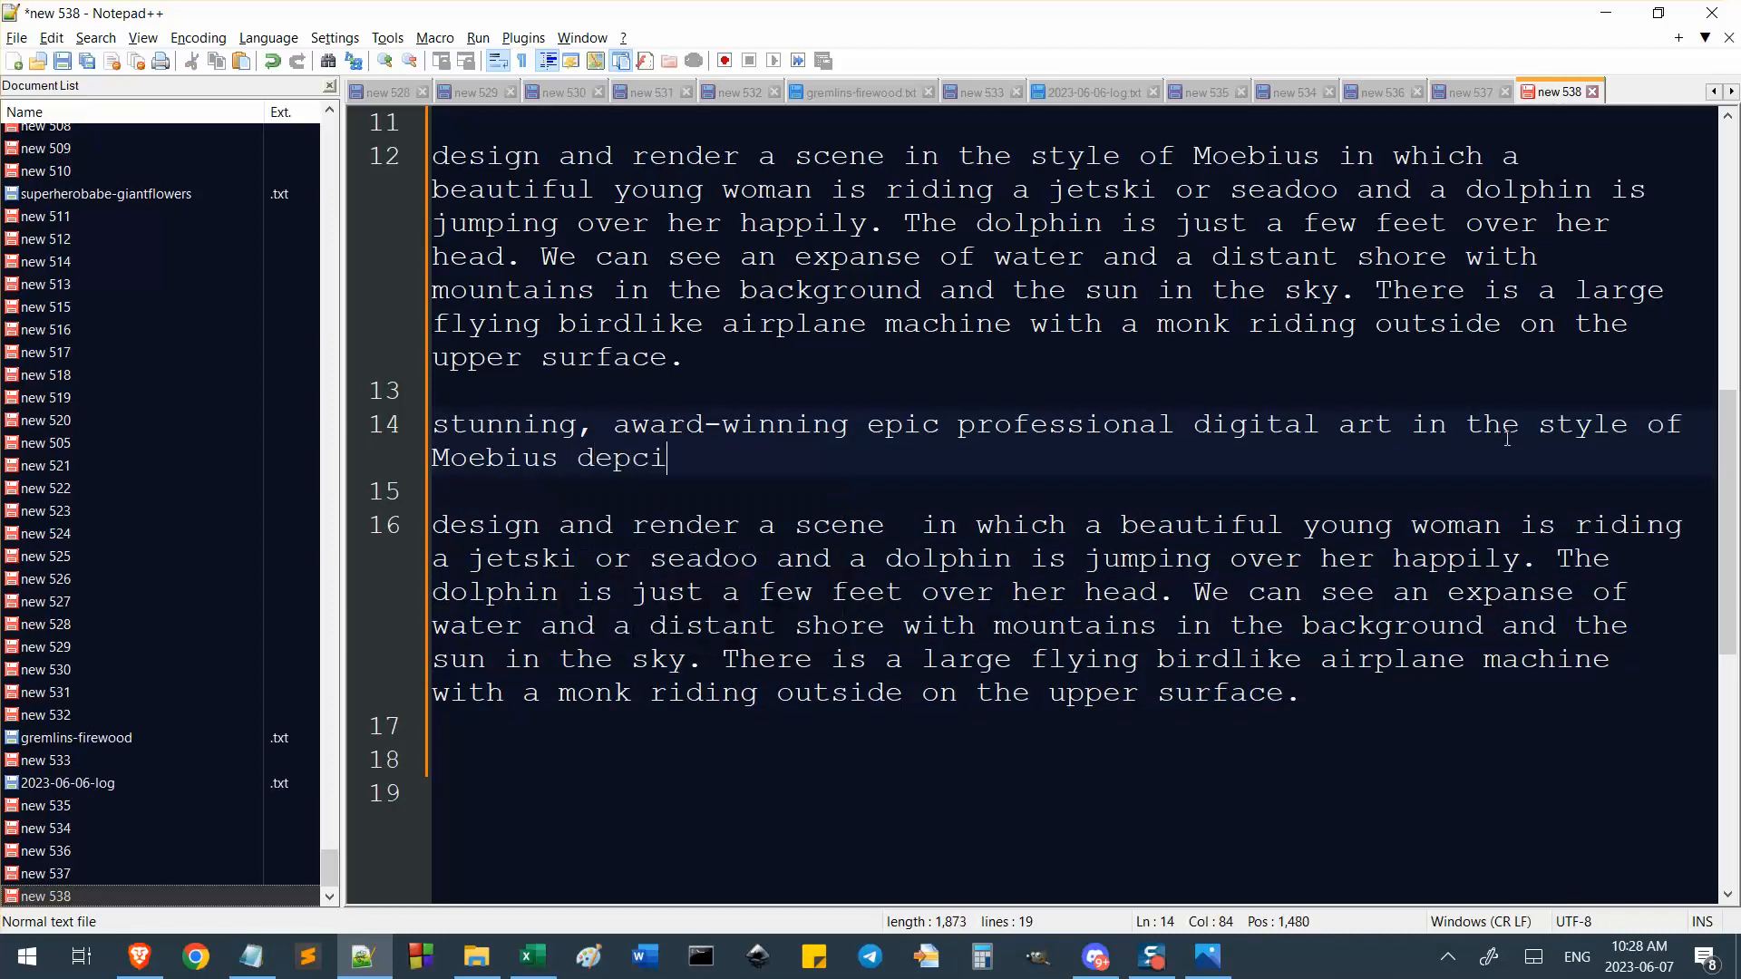
key(BackSpace)
key(BackSpace)
text(icting)
Remove the extra space and "design and render" from the last prompt, joining "a scene in which" directly after "depicting".
click(1089, 525)
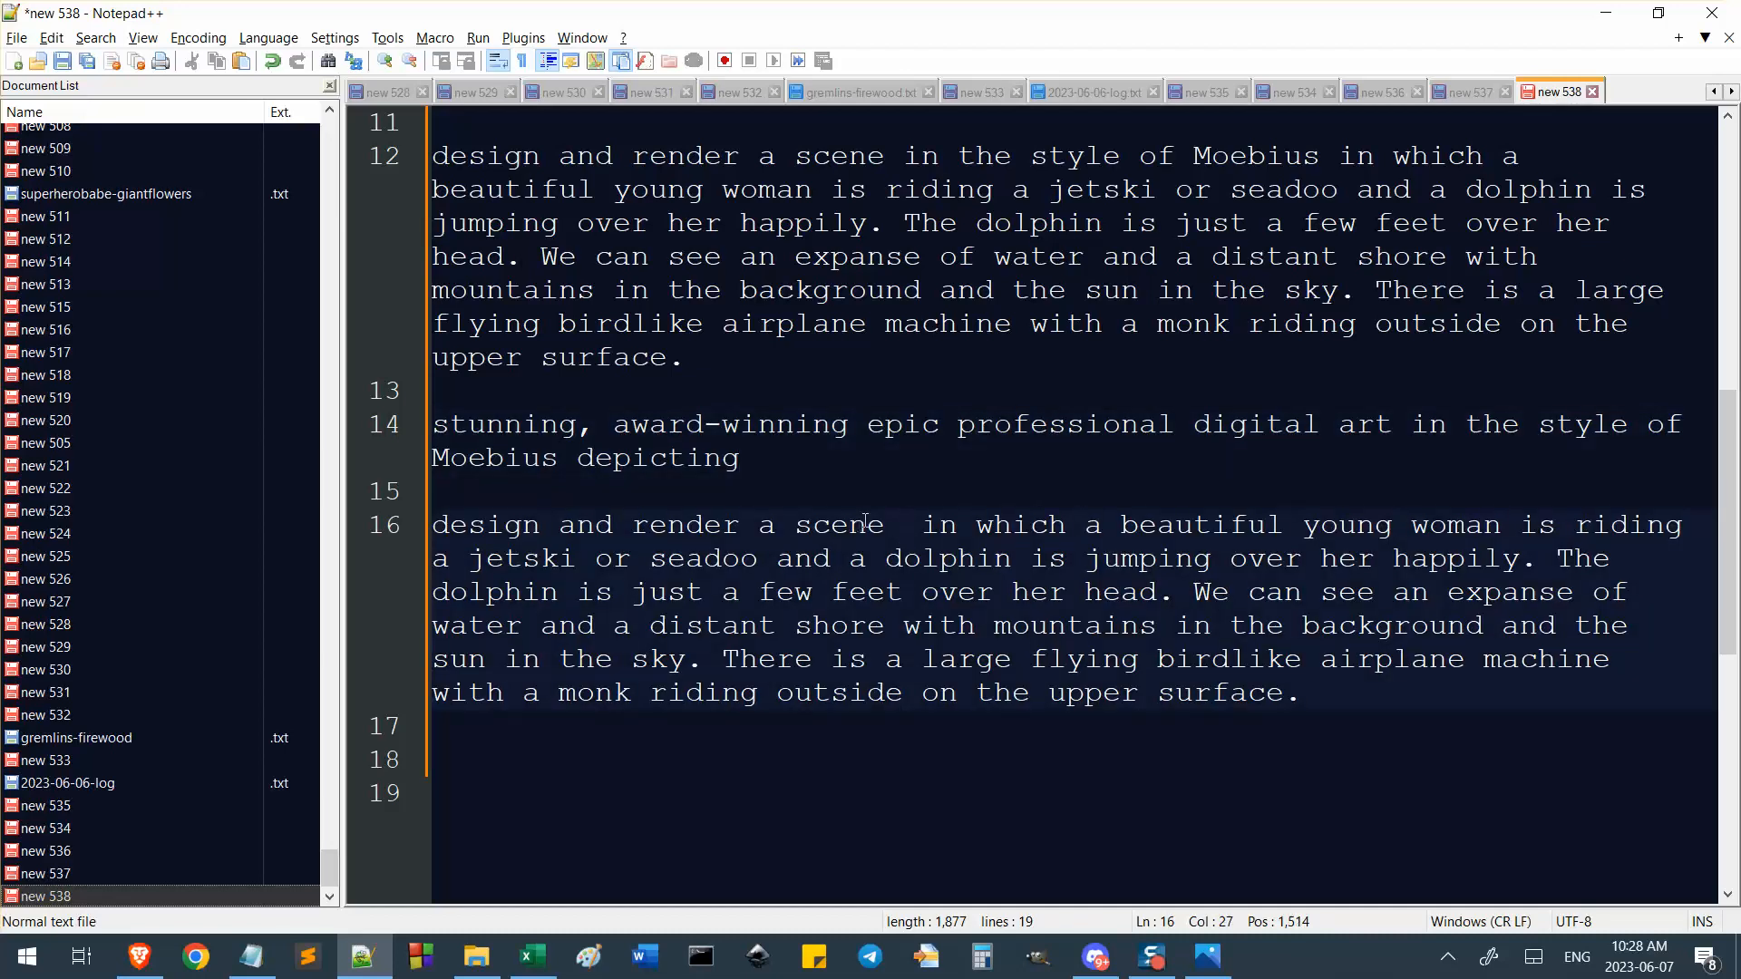
key(BackSpace)
click(756, 528)
shift+click(759, 462)
key(BackSpace)
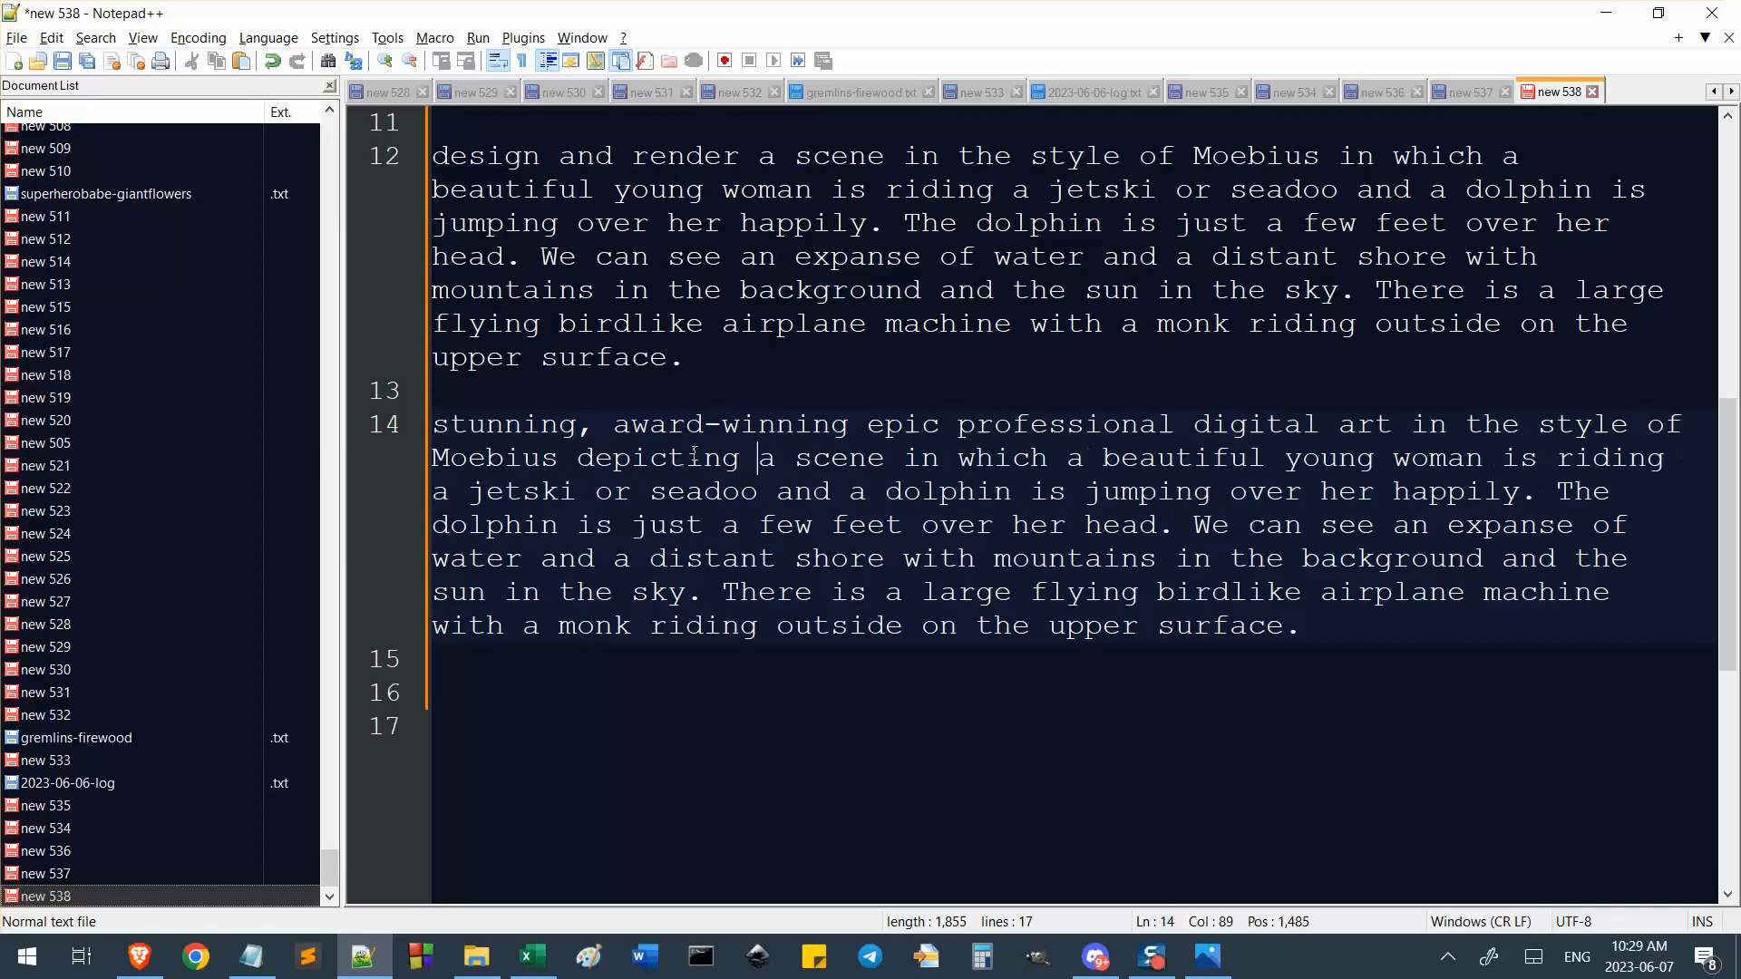
Copy the combined digital art prompt and submit it to the Midjourney Bot with the /imagine command.
drag(1302, 633, 194, 420)
key(alt+Tab)
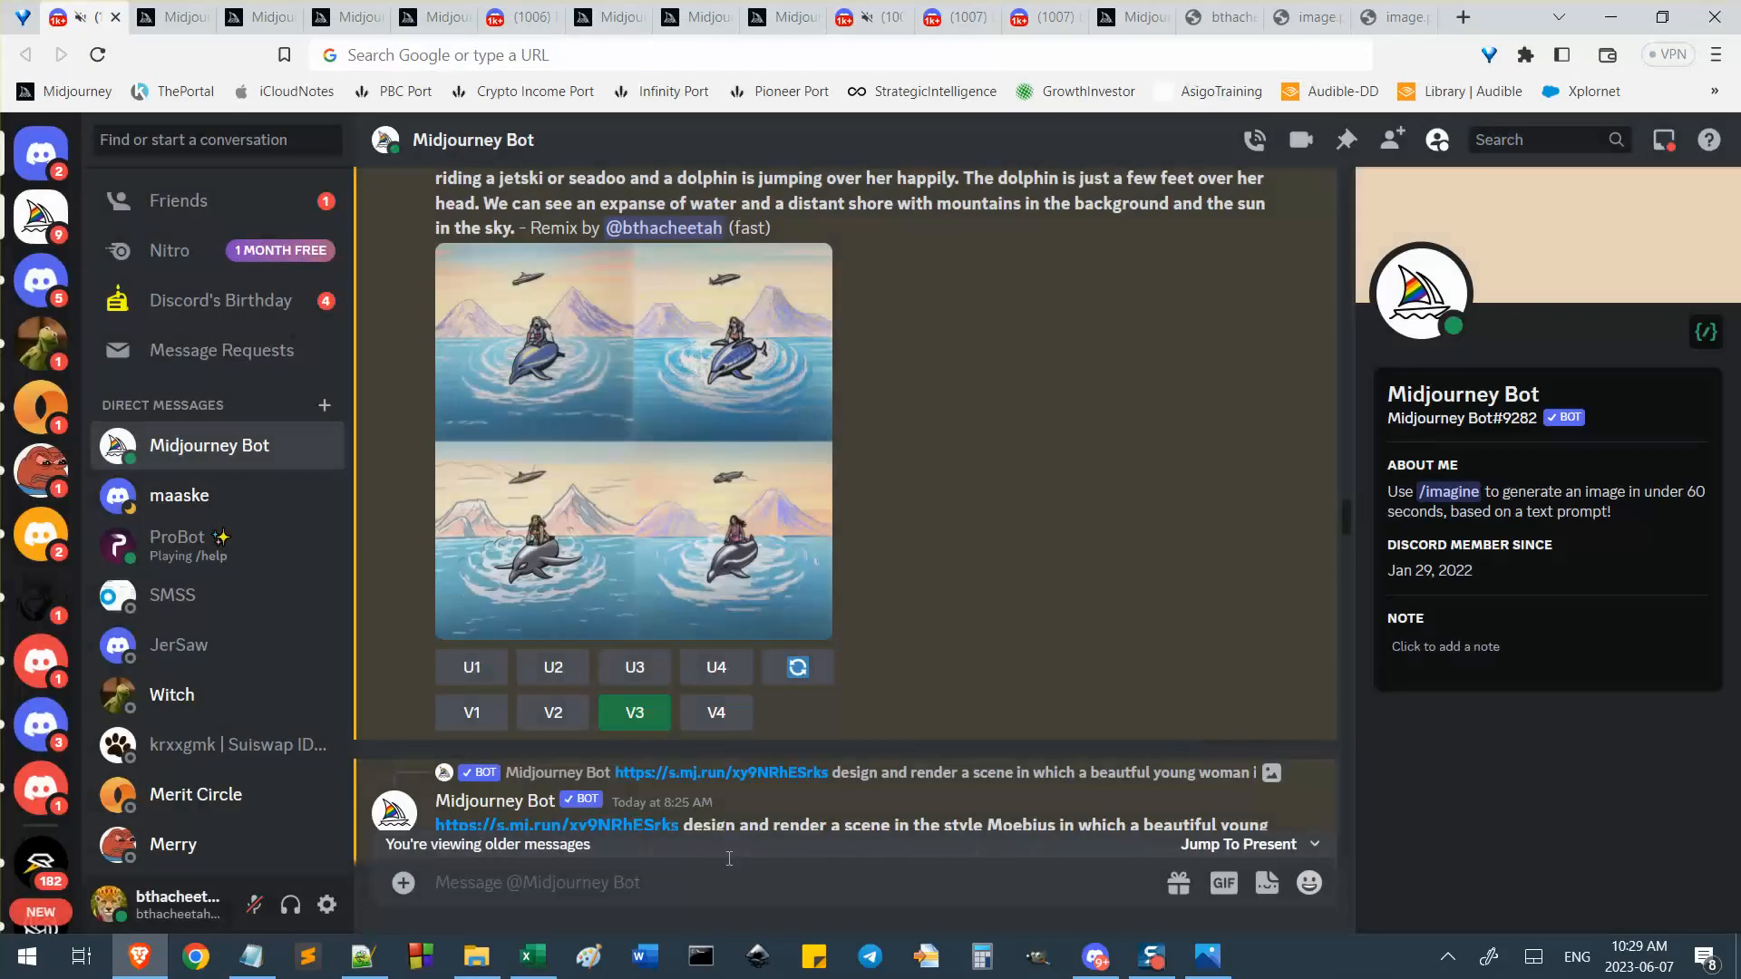
text(/im)
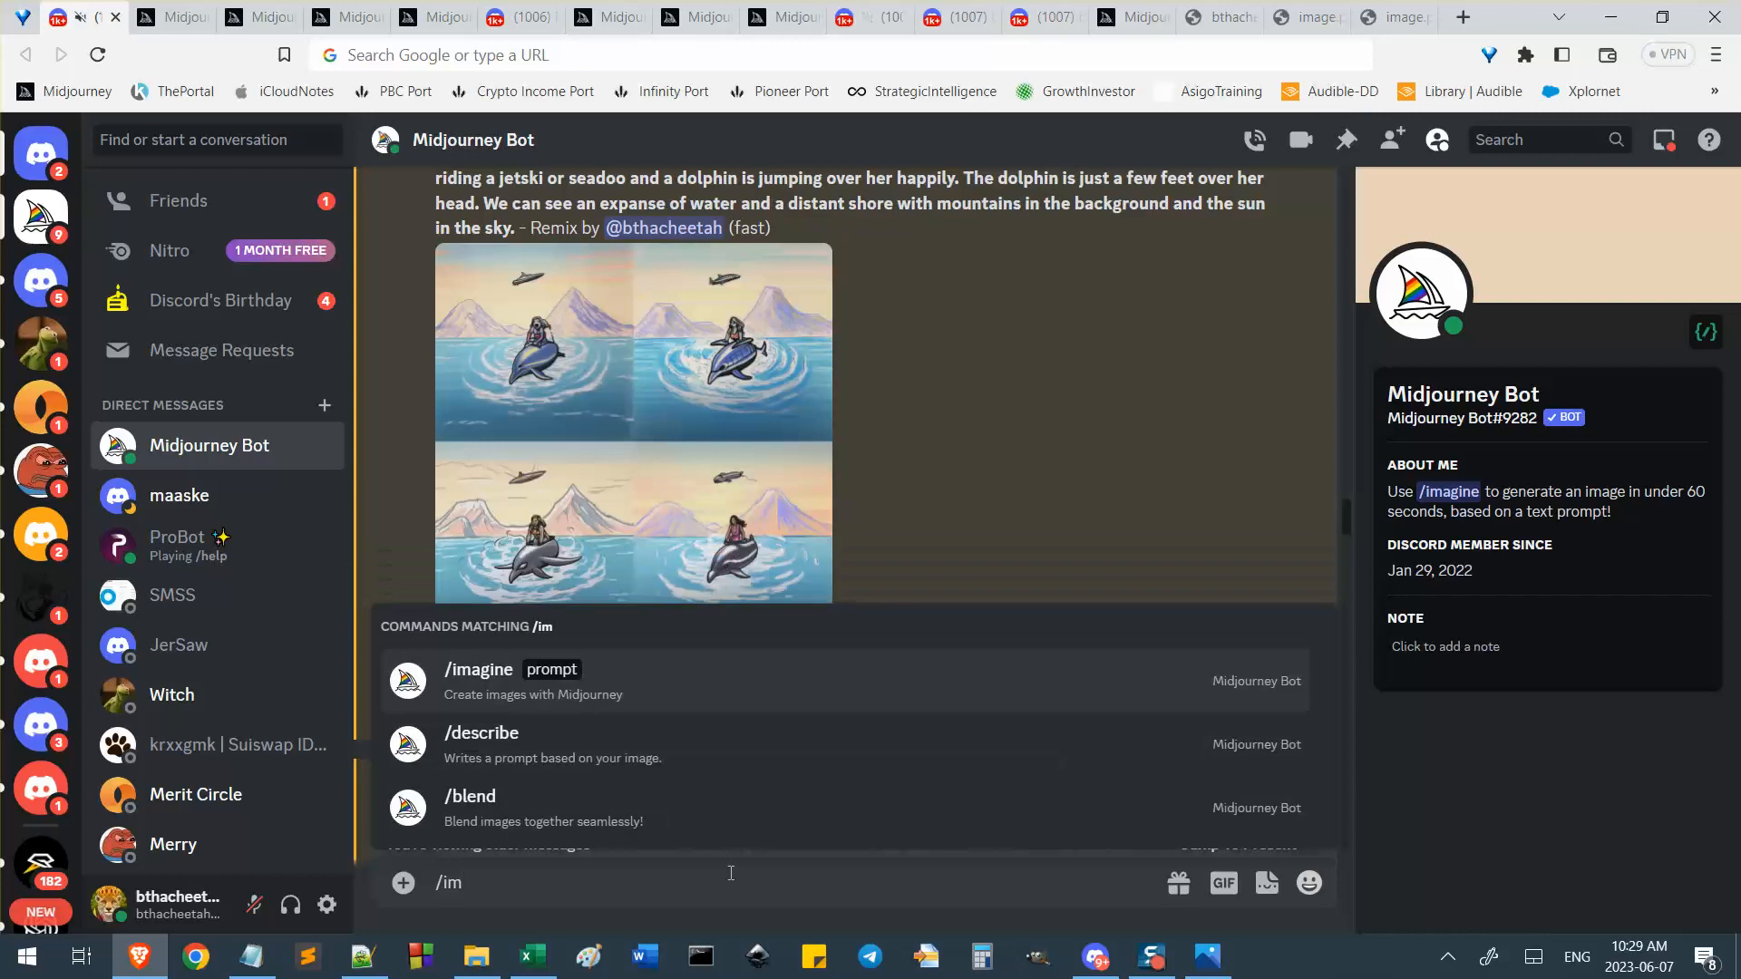
key(Tab)
key(ctrl+v)
key(Return)
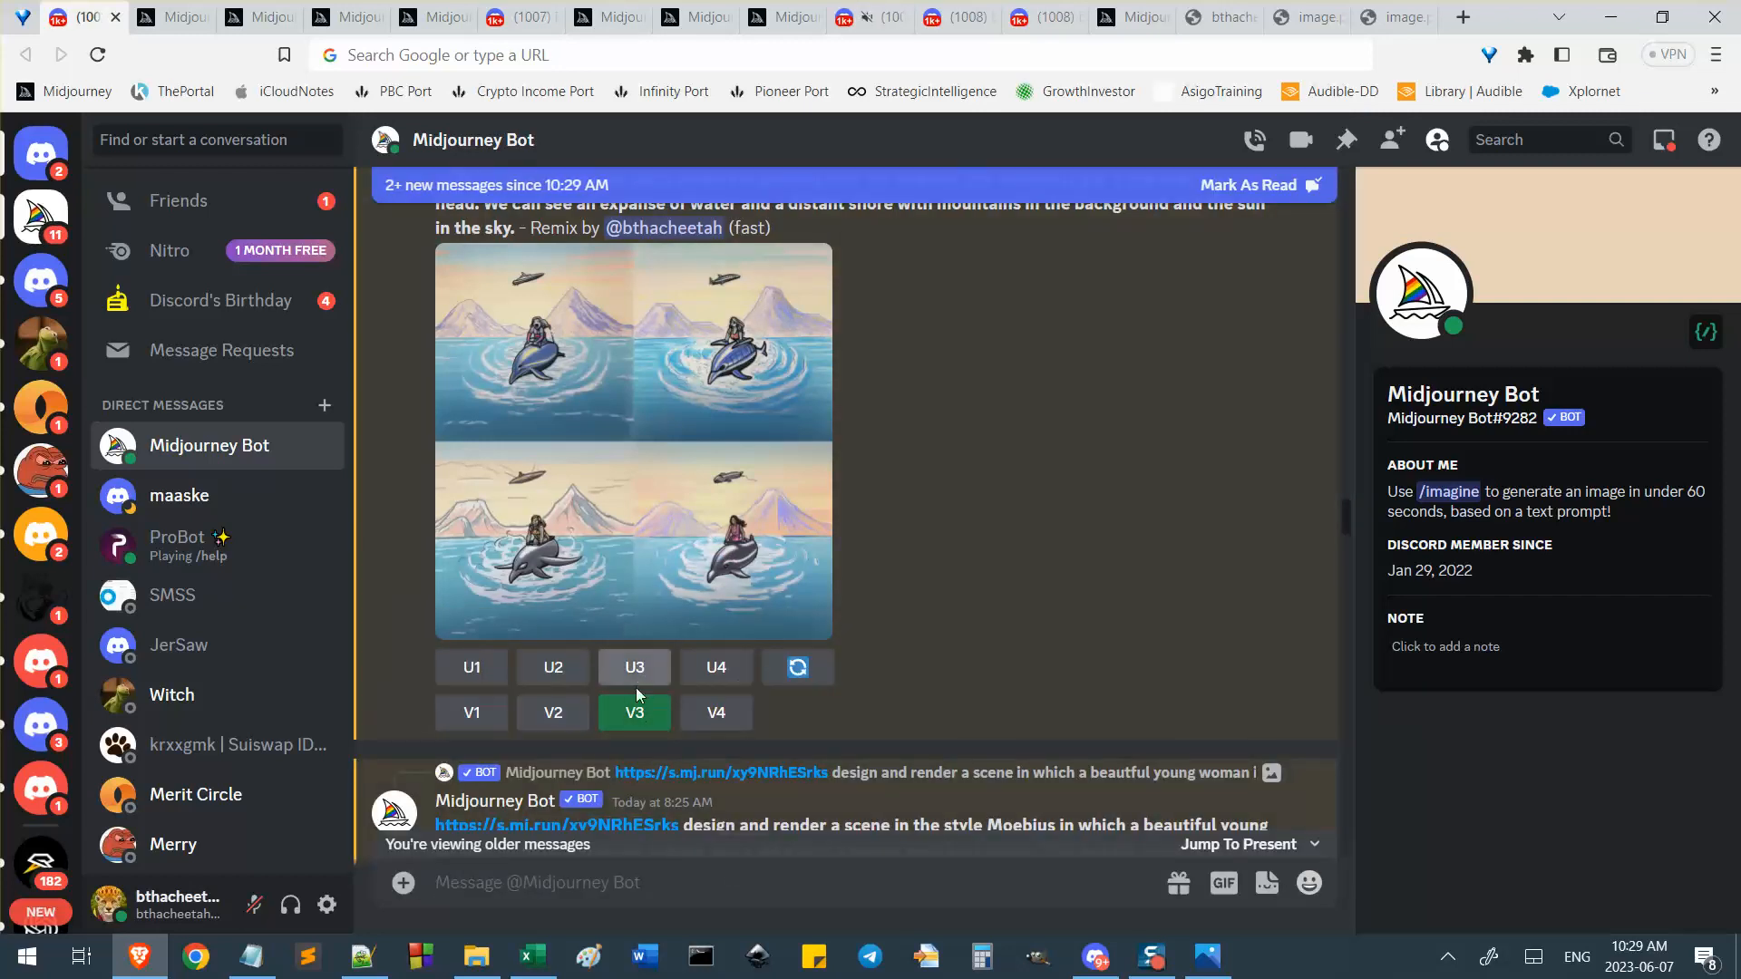
Remix image 3 of the Moebius grid with the "stunning, award-winning epic professional digital art" prompt and submit it.
click(641, 716)
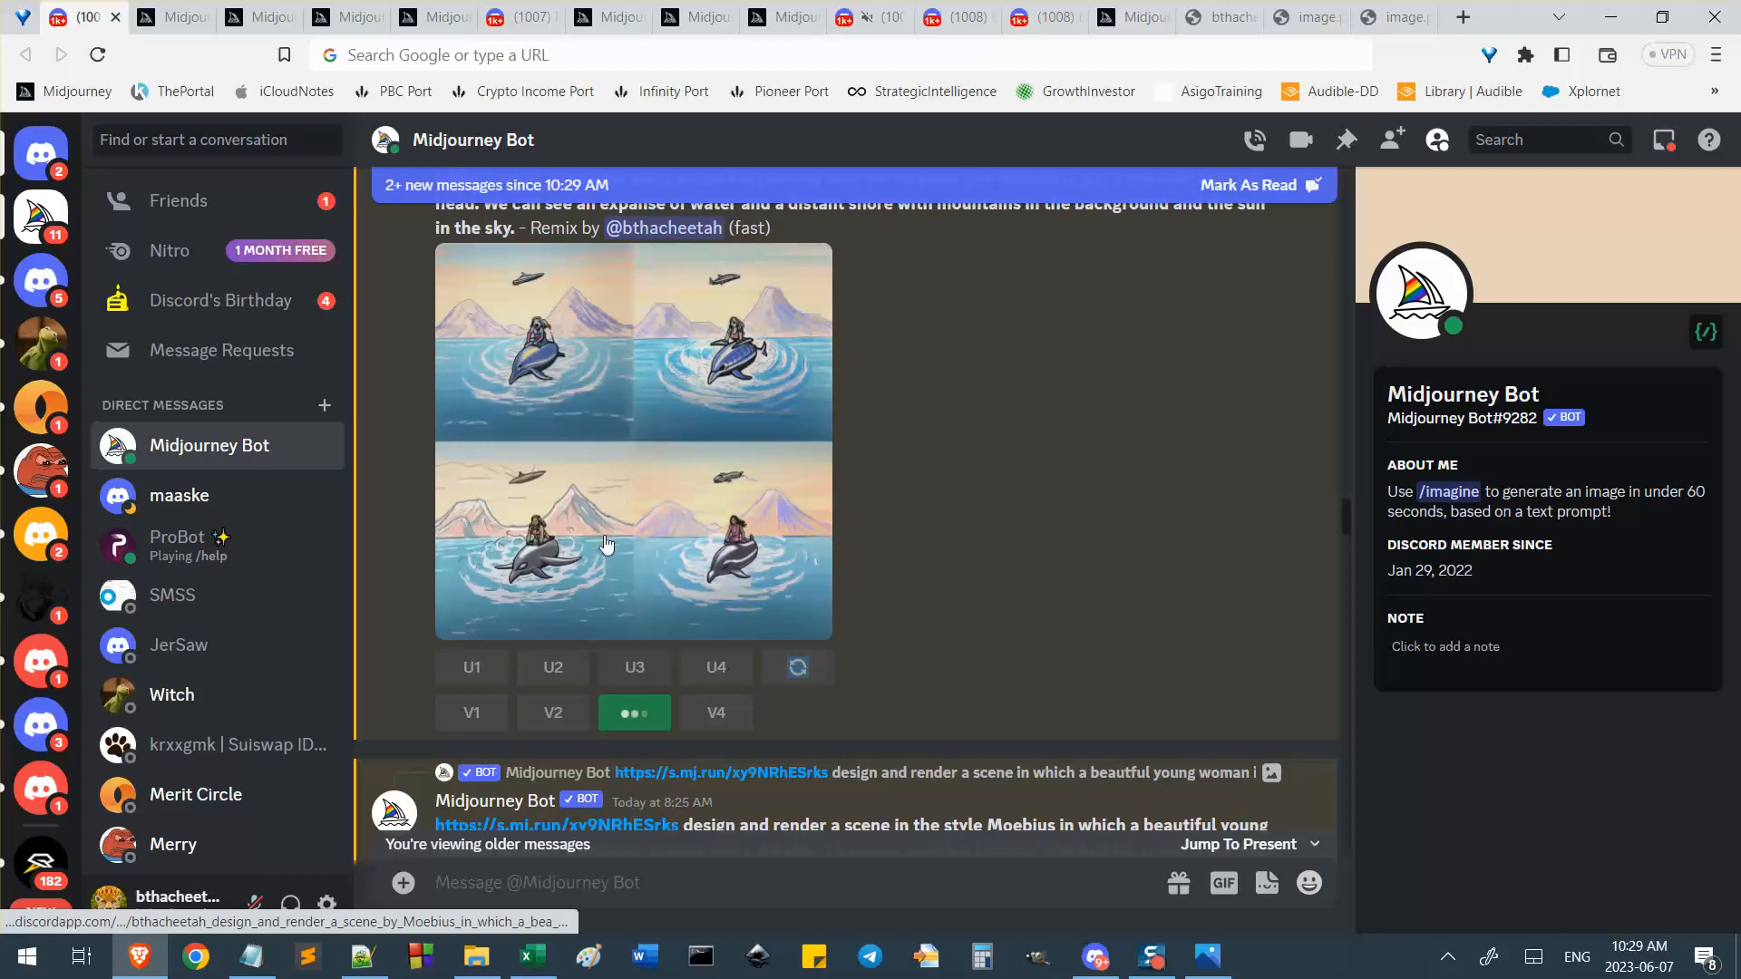
key(alt+Tab)
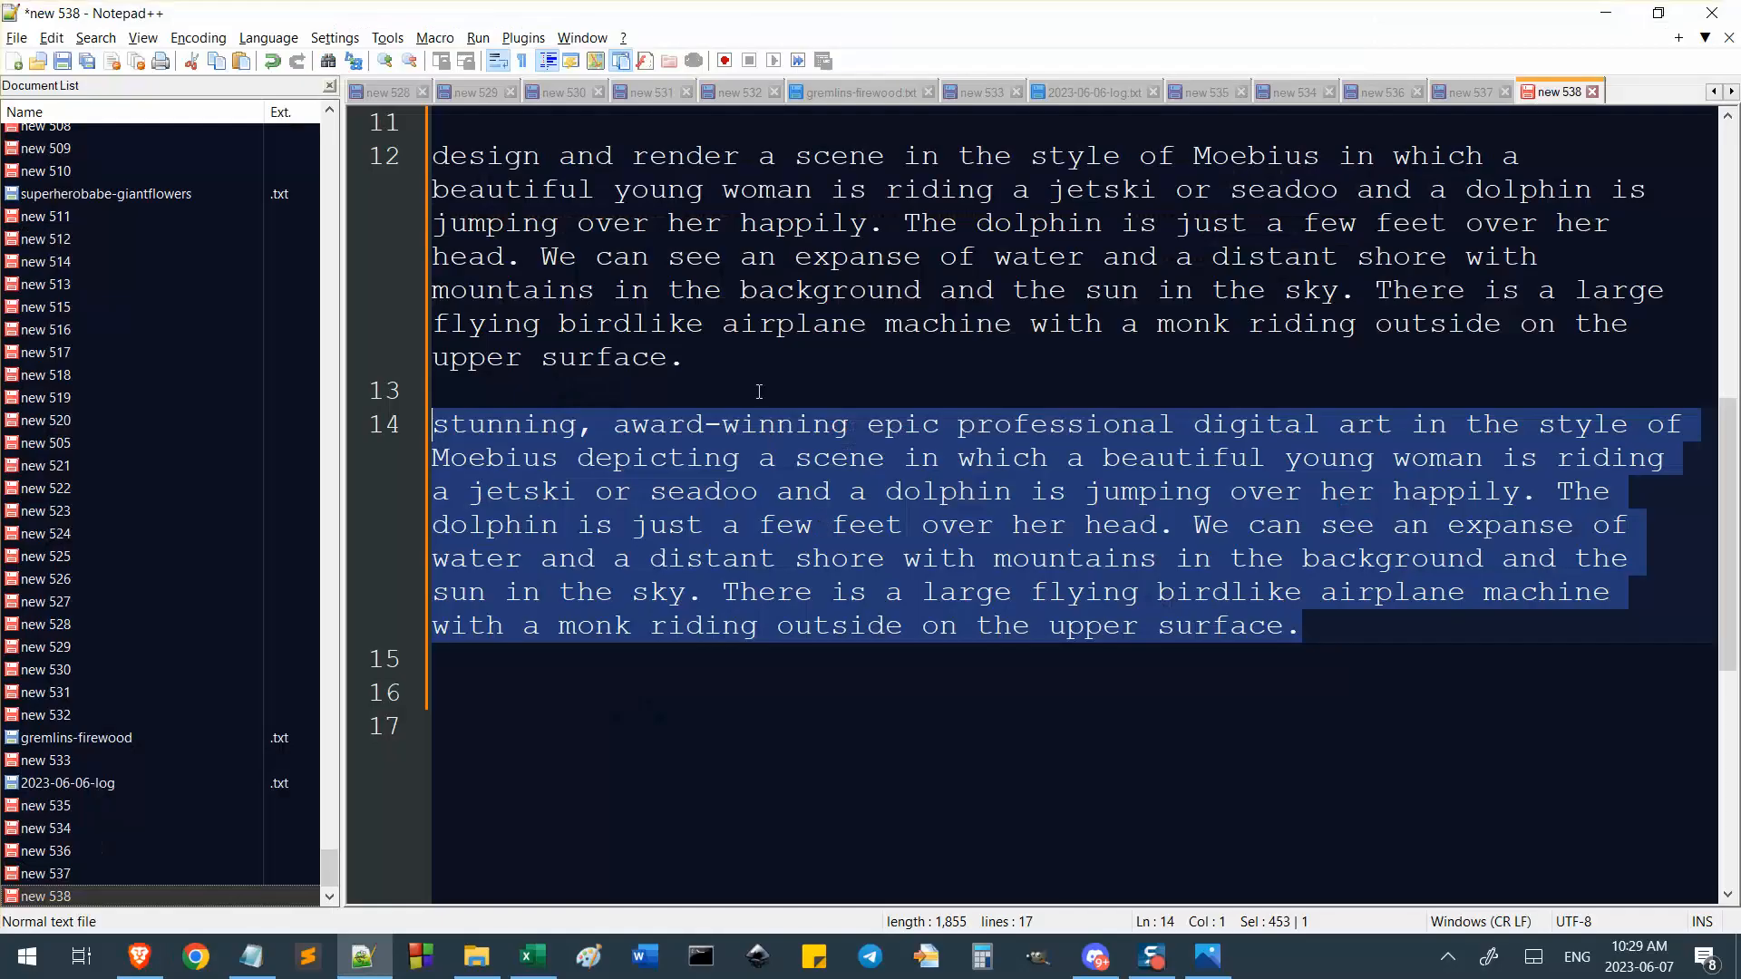
click(1363, 623)
key(alt+Tab)
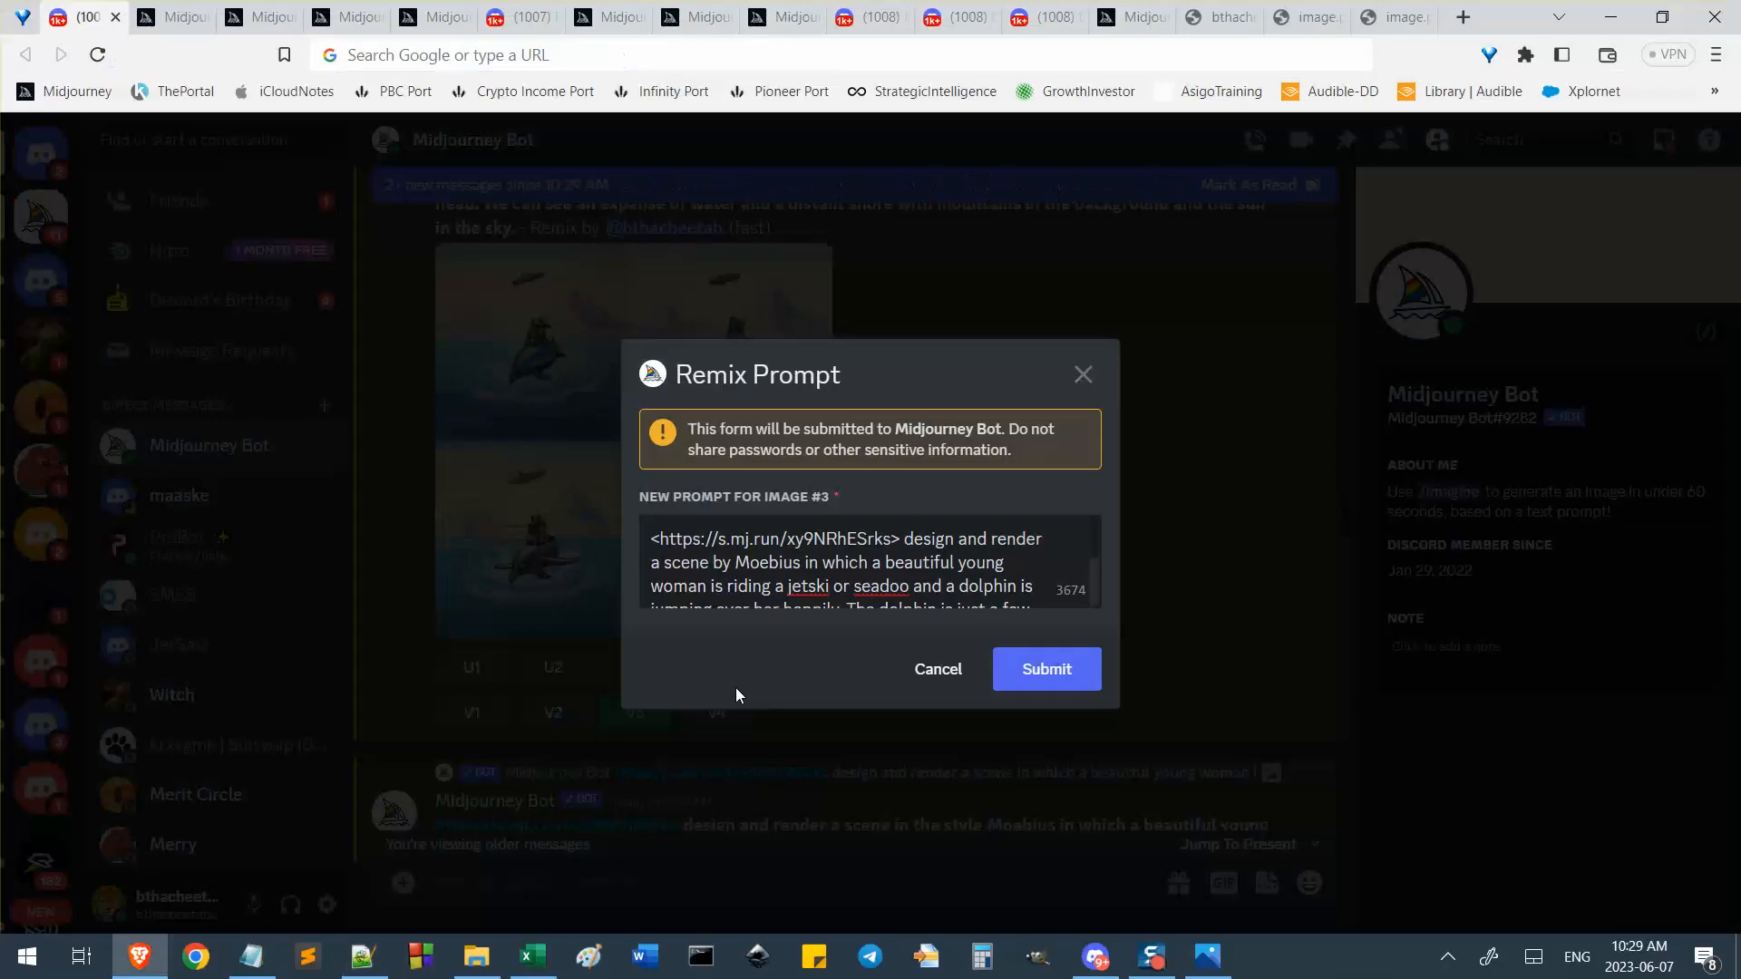
key(ctrl+a)
key(ctrl+v)
click(1034, 669)
Start another remix of image 3 of the Moebius grid using the "stunning, award-winning epic professional digital art" prompt.
scroll(908, 583, up, 3)
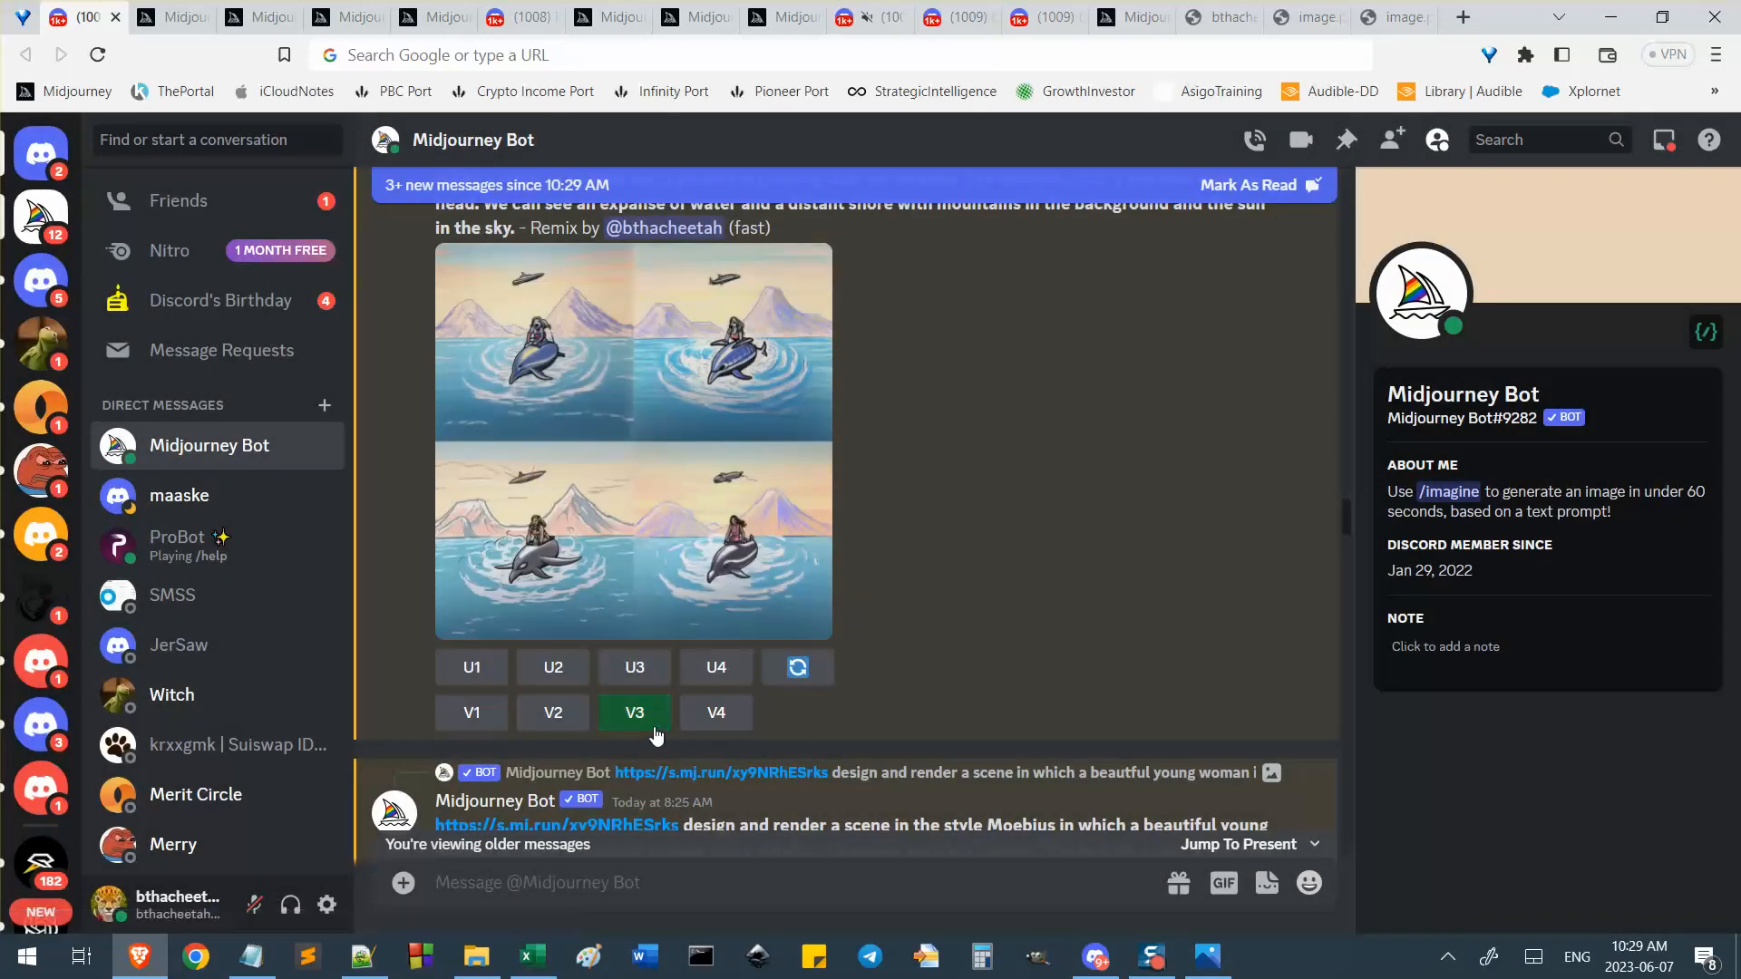
click(654, 725)
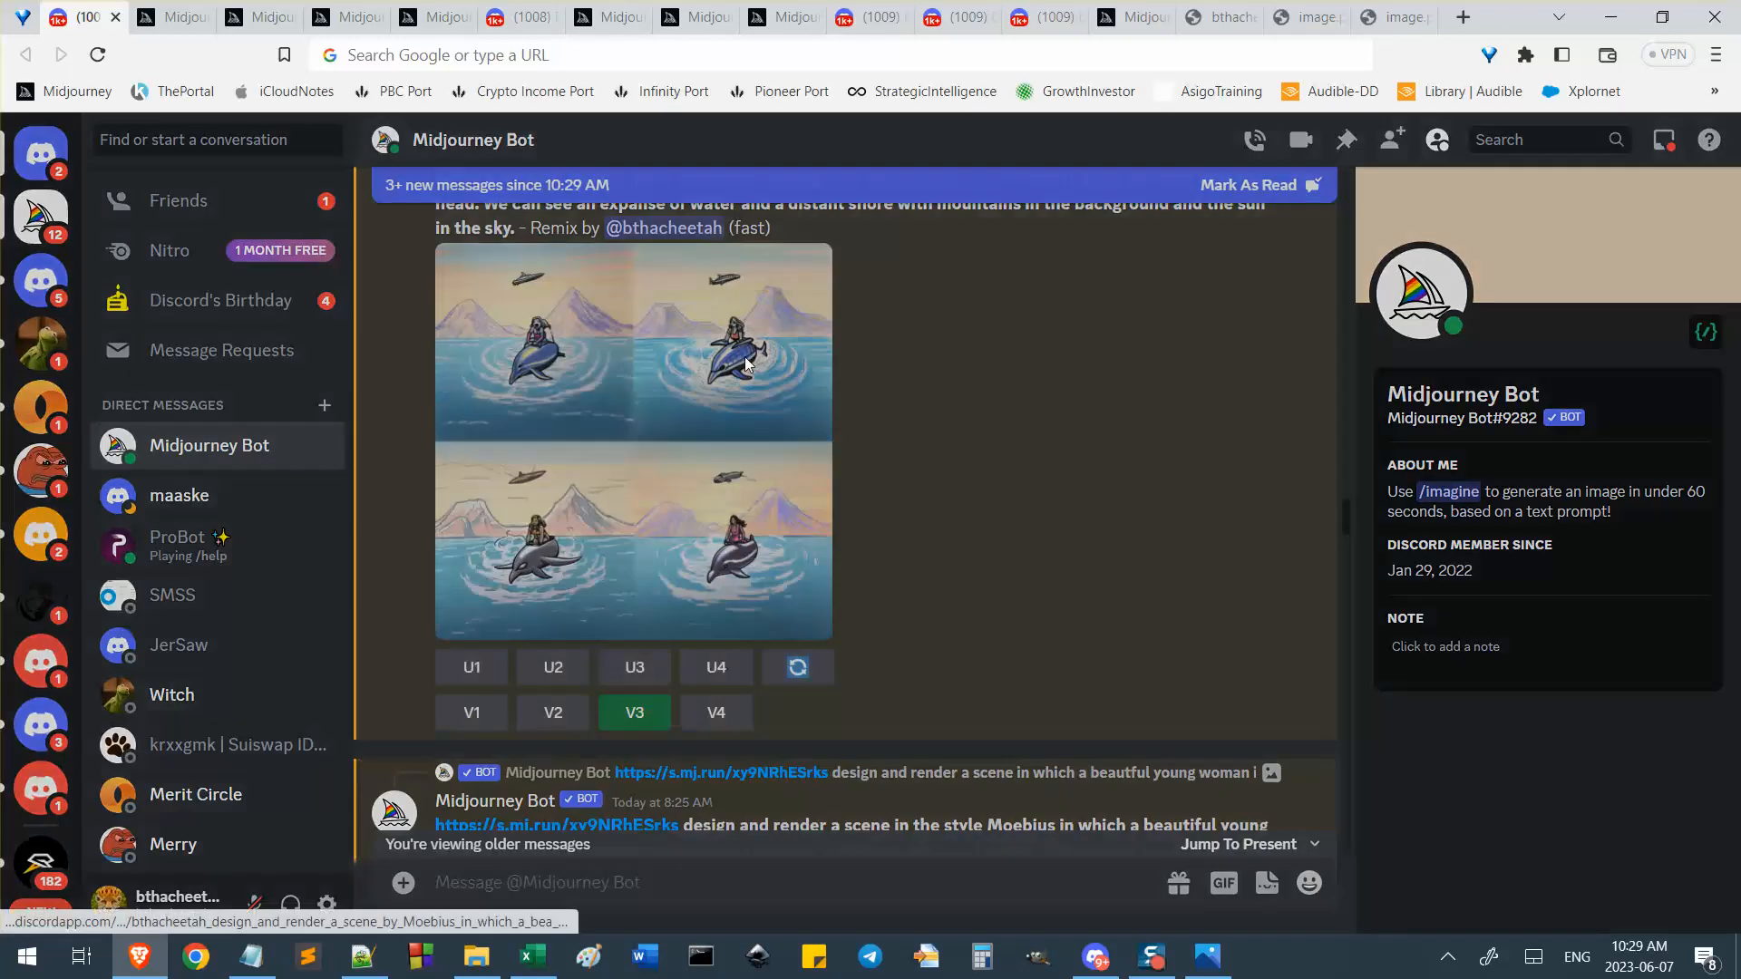
scroll(793, 602, up, 10)
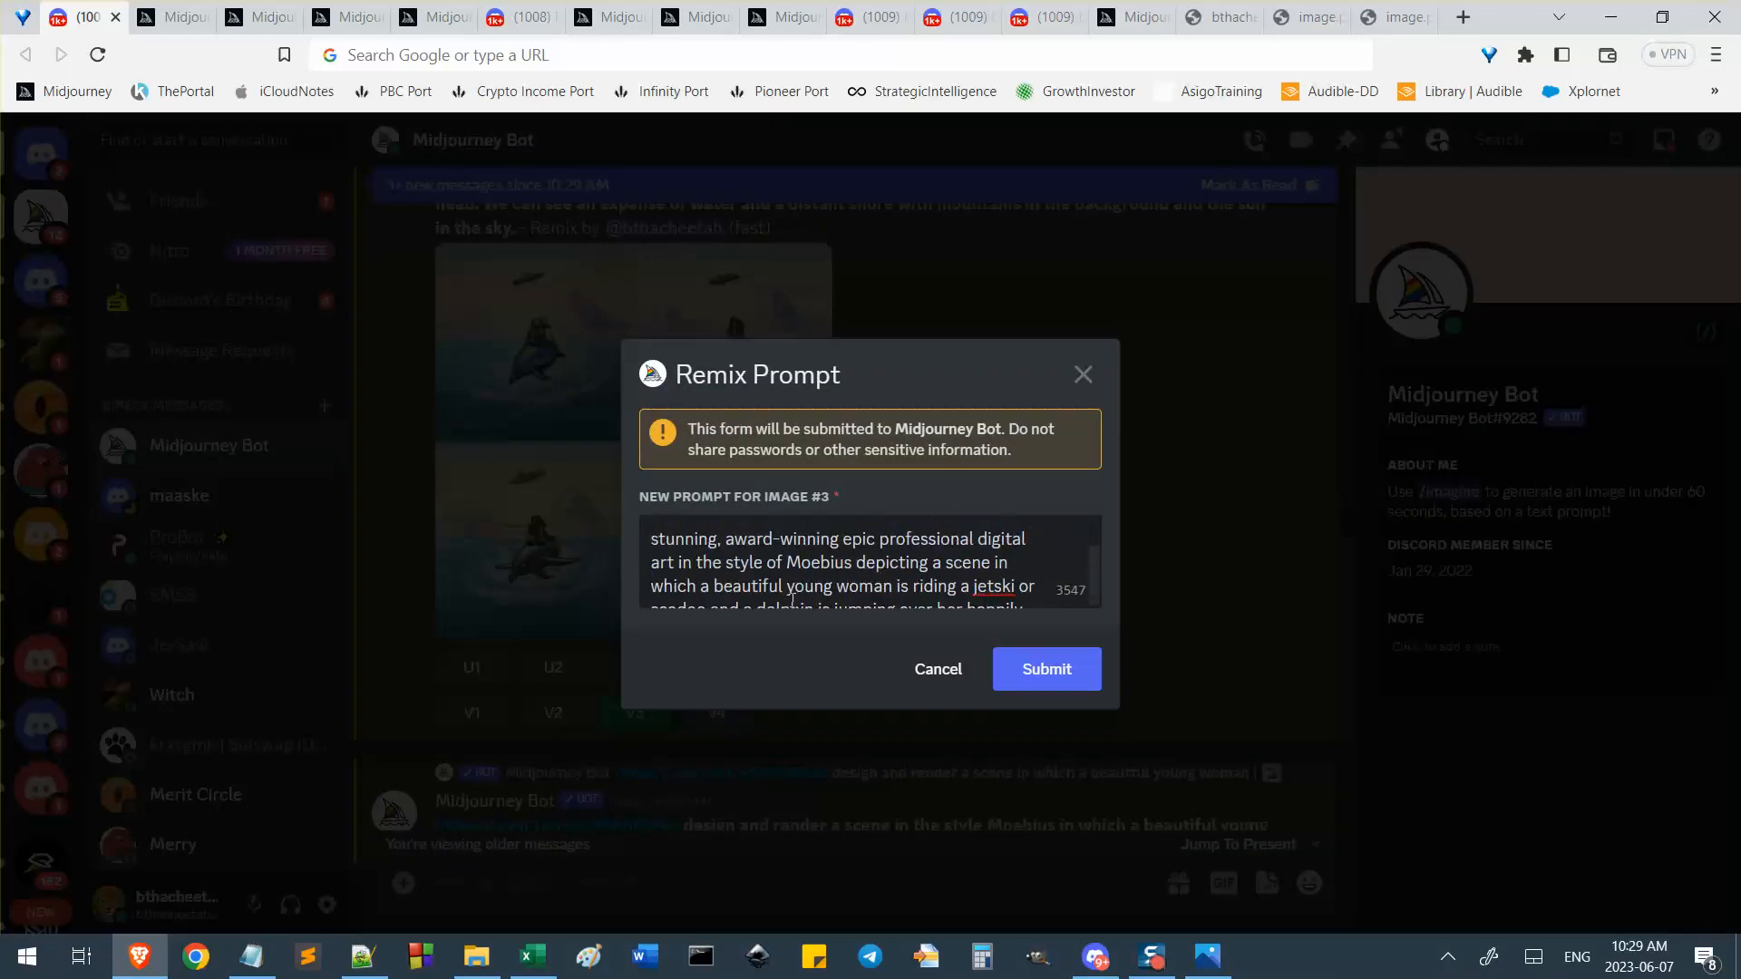
Copy the cdn.midjourney.com reference image URL ending in 0_2.png from the start of the last prompt in the Notepad notes.
click(365, 957)
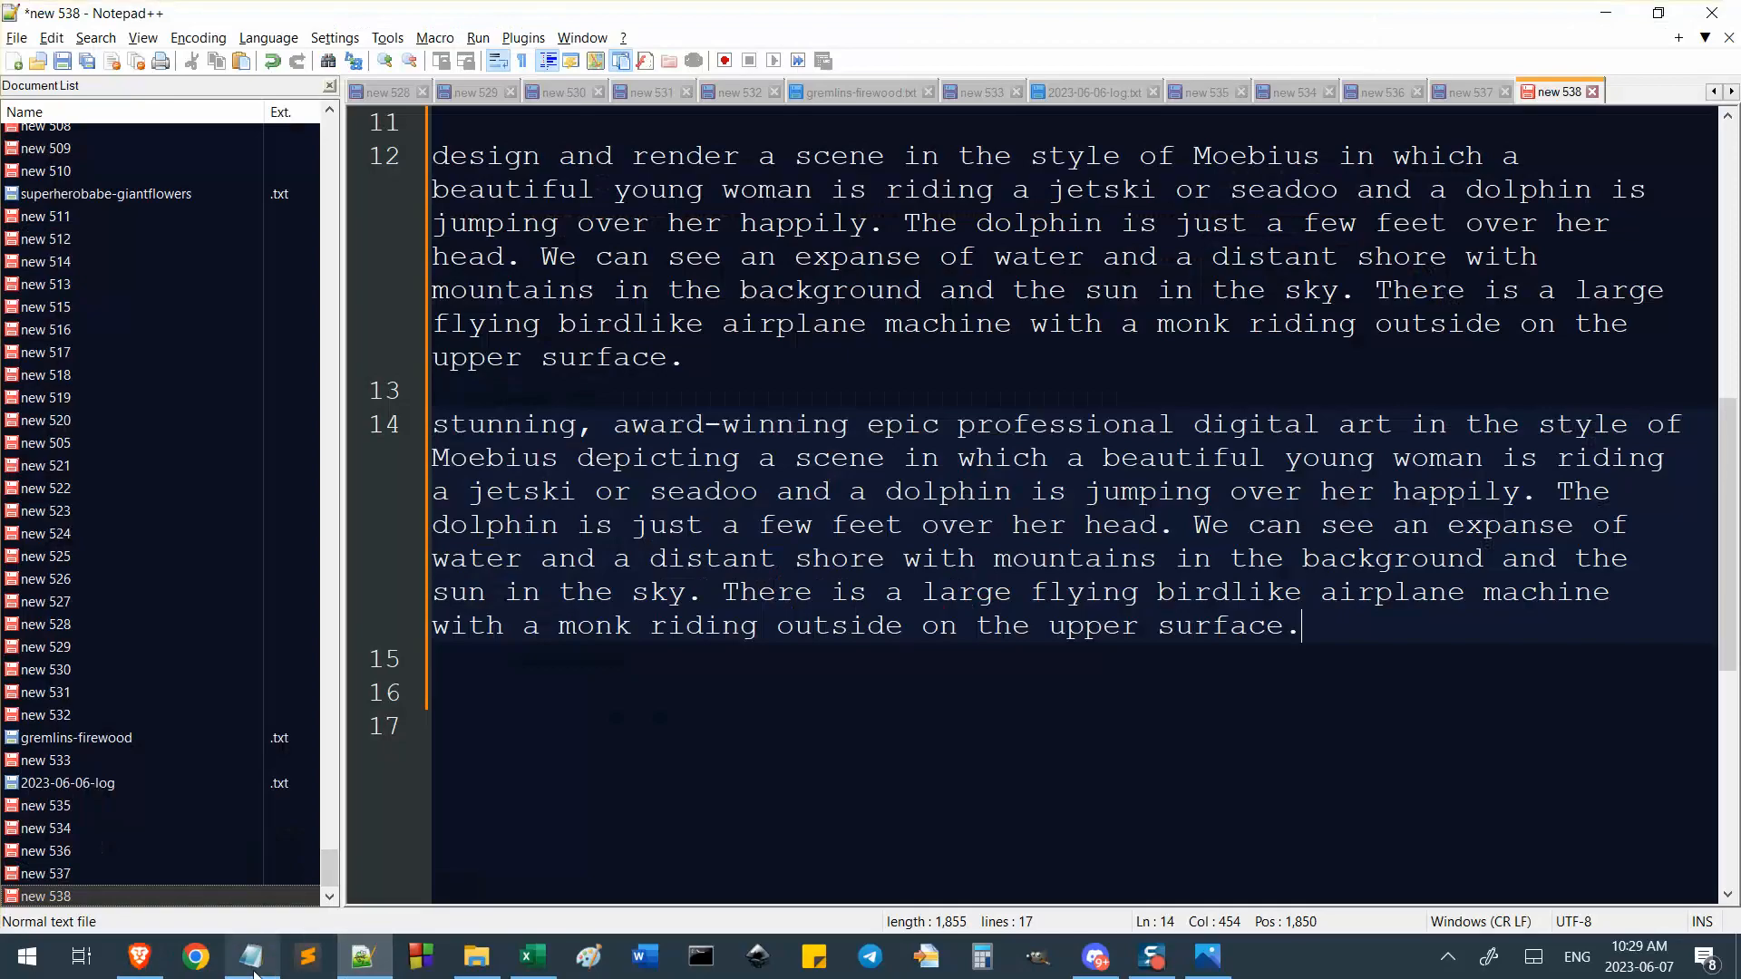
click(252, 958)
click(524, 591)
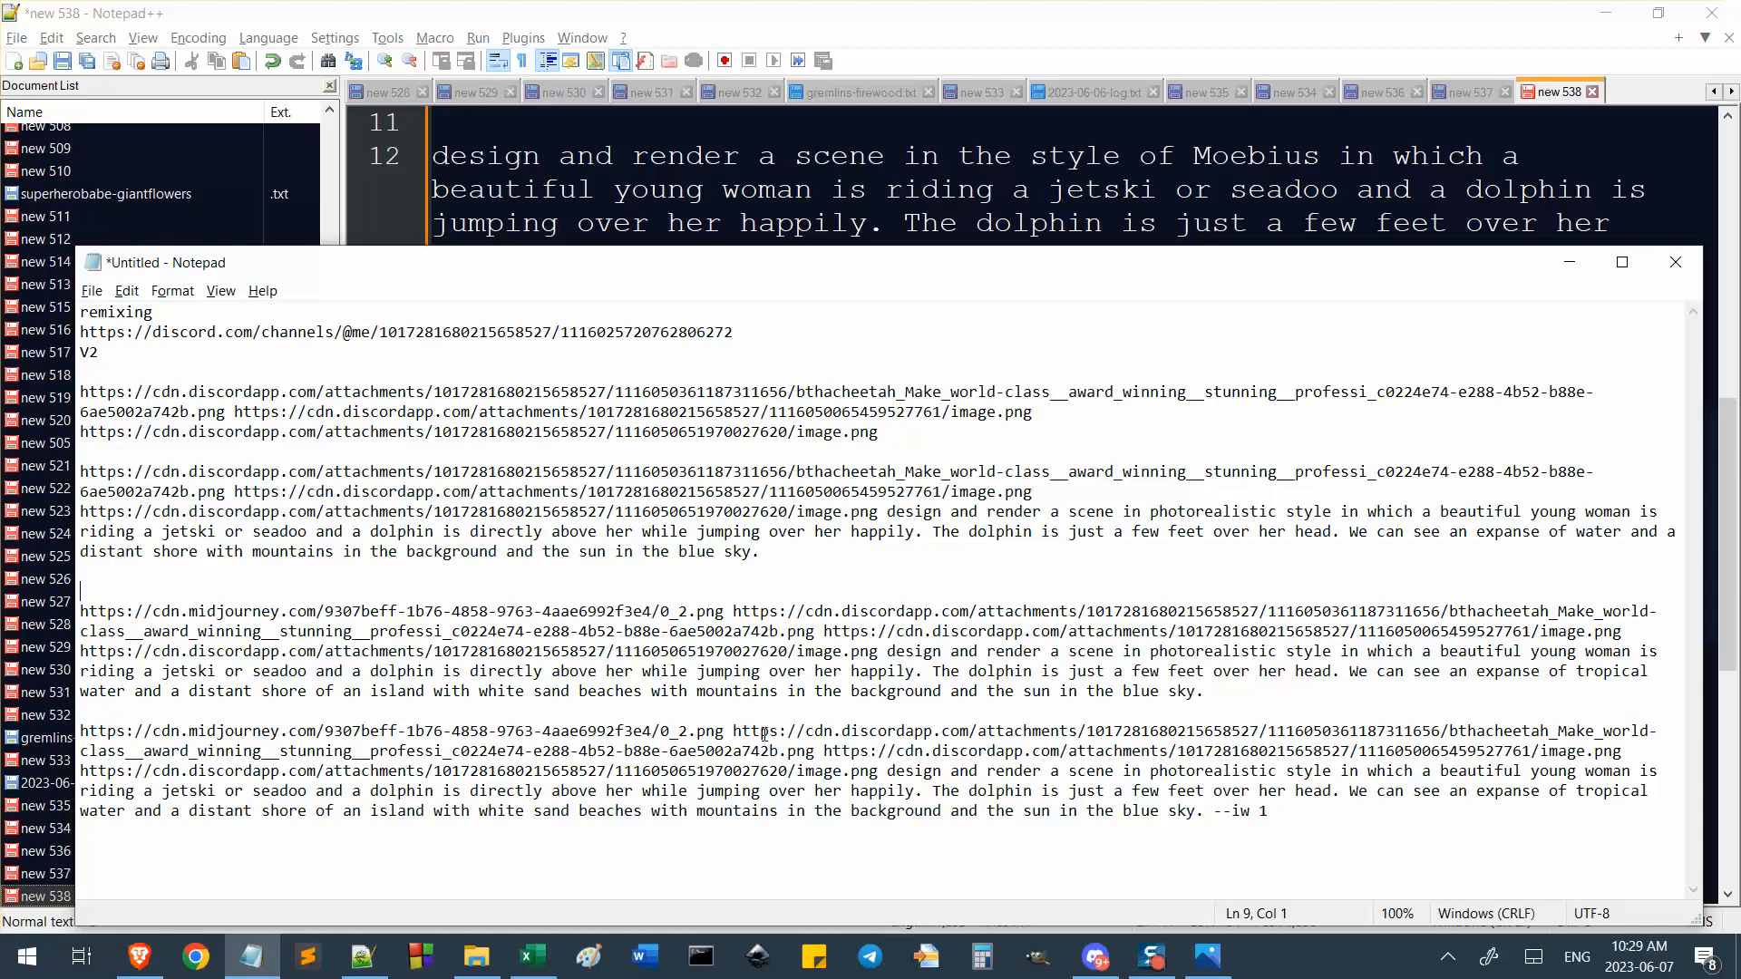
drag(724, 731, 55, 735)
key(ctrl+c)
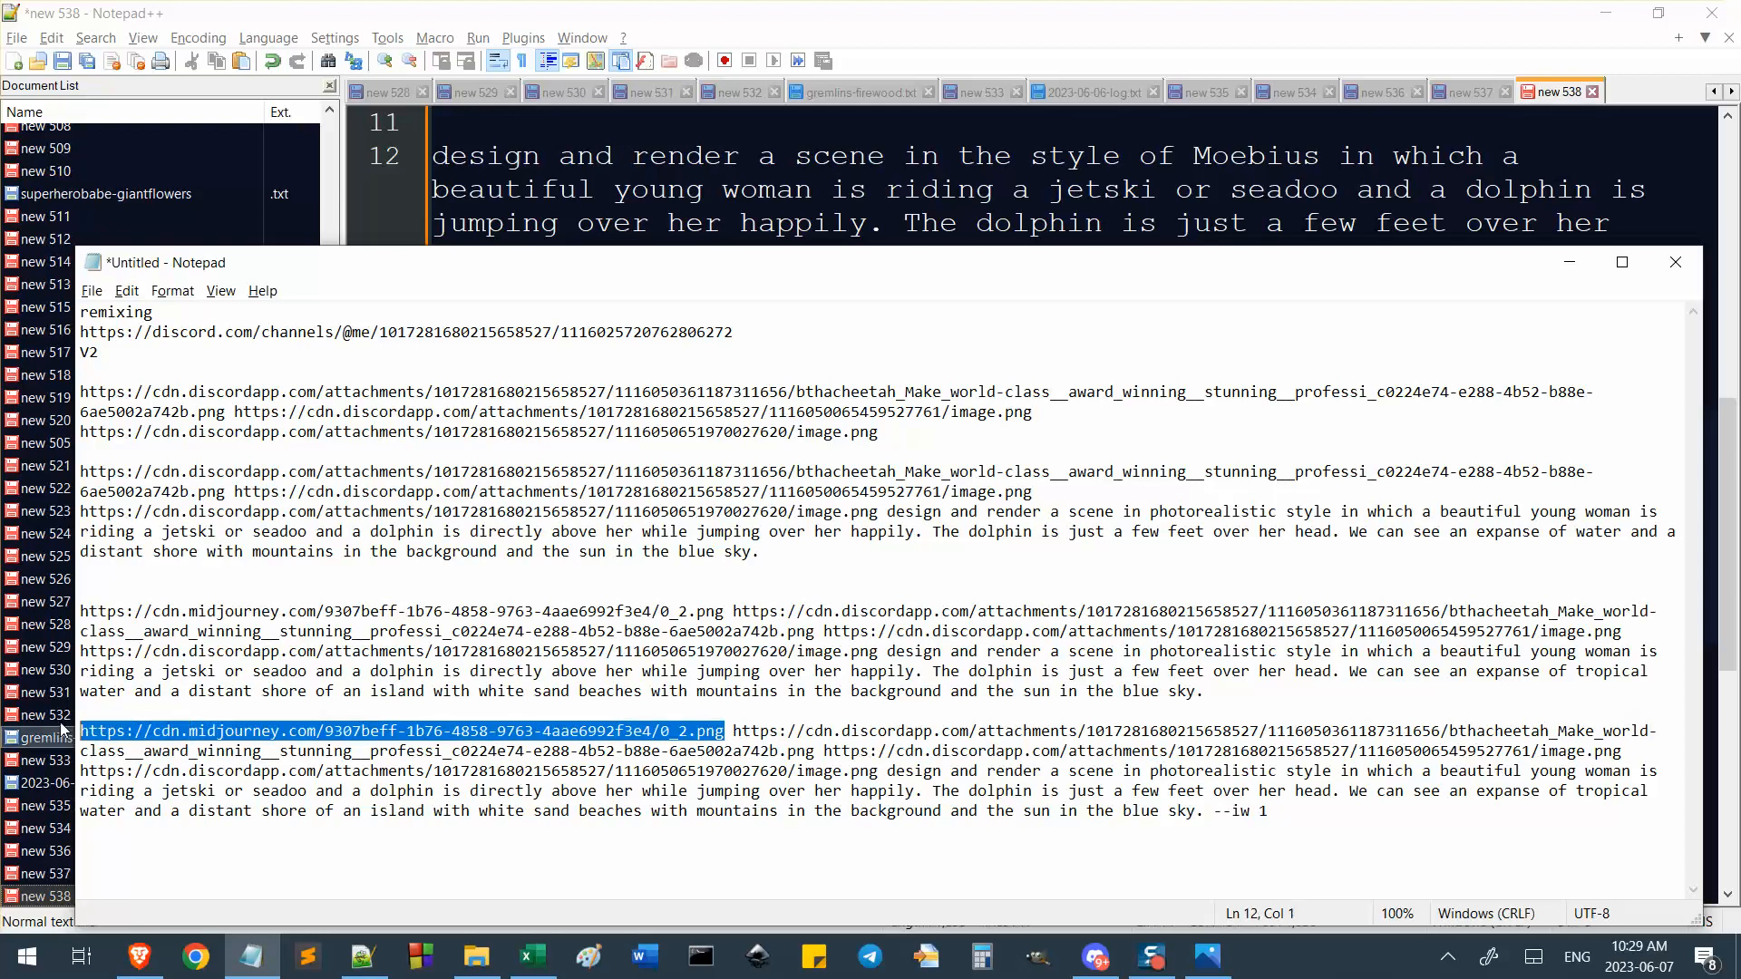
Back in the browser's remix form, insert the copied image URL before "stunning, award-winning" and submit the remix.
key(alt+Tab)
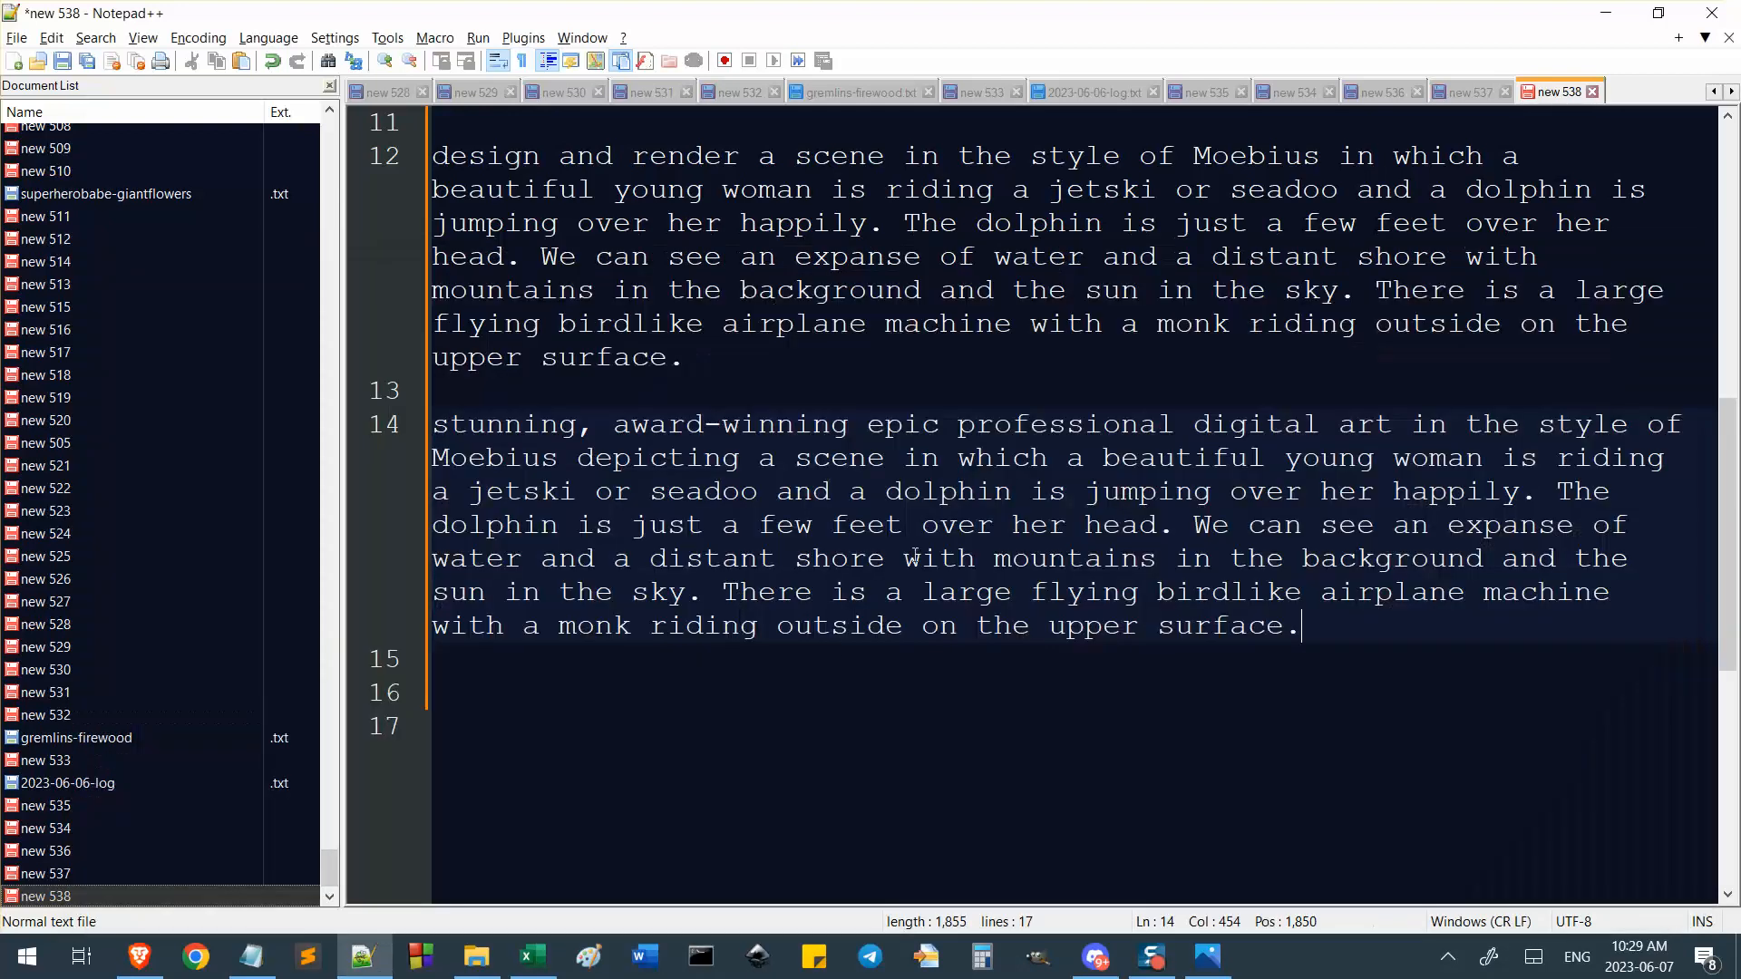
key(alt+Tab)
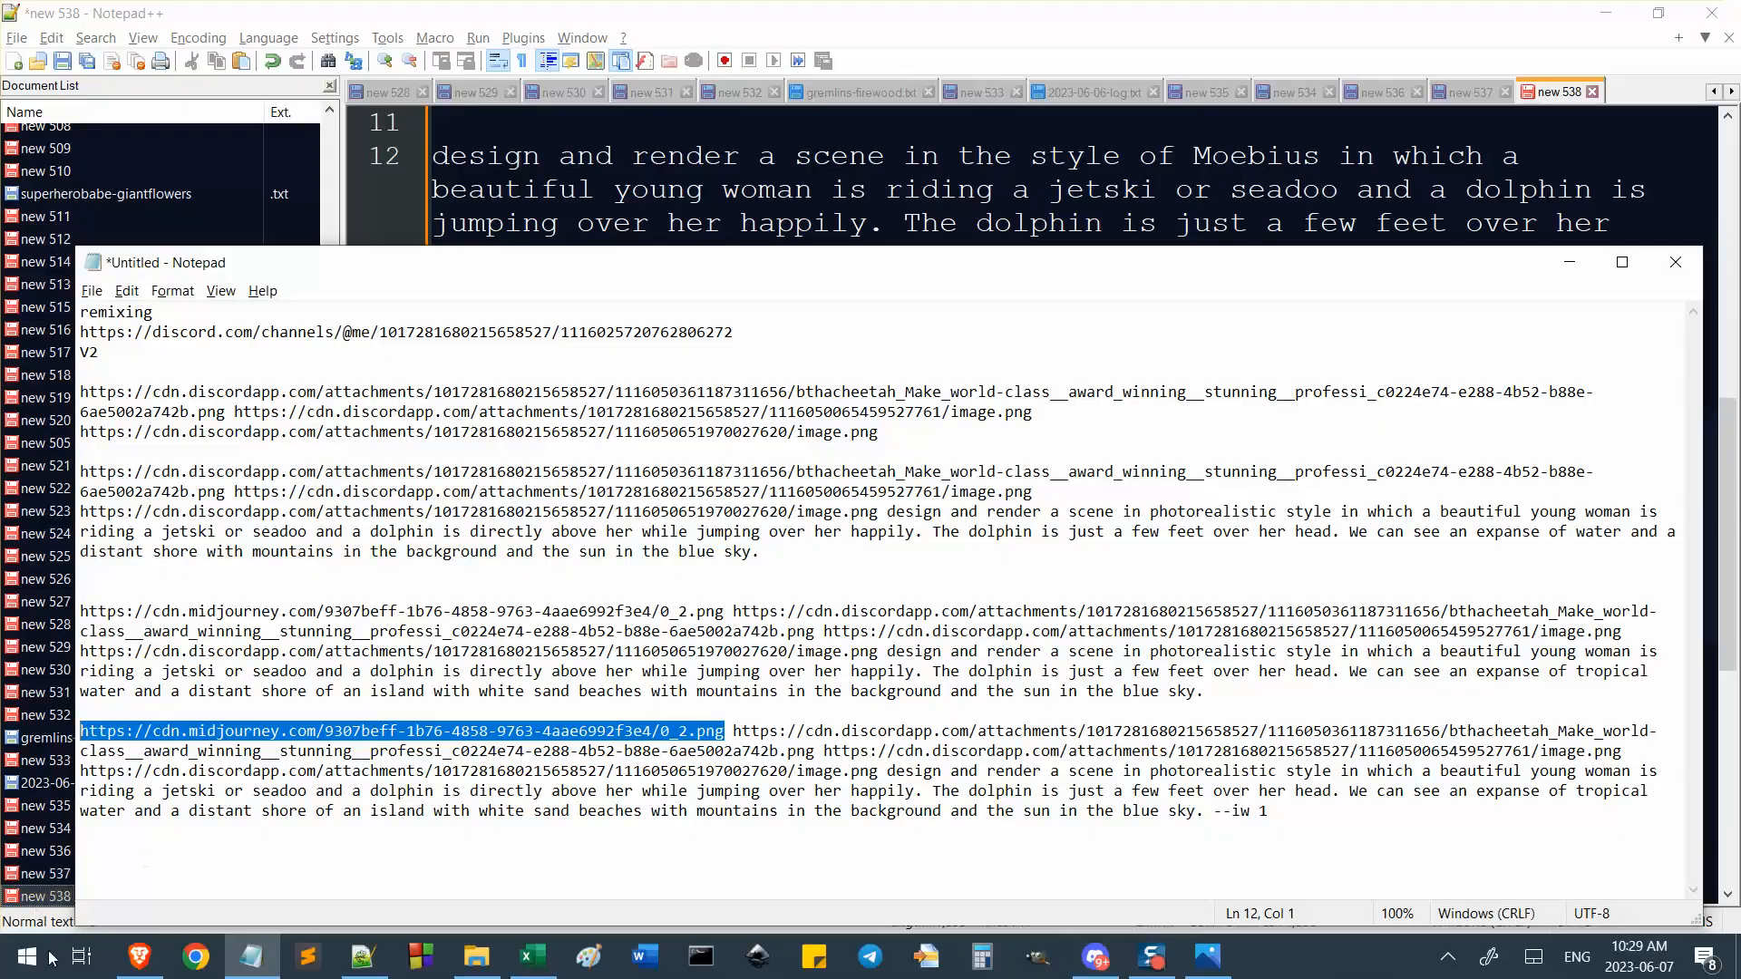
click(128, 969)
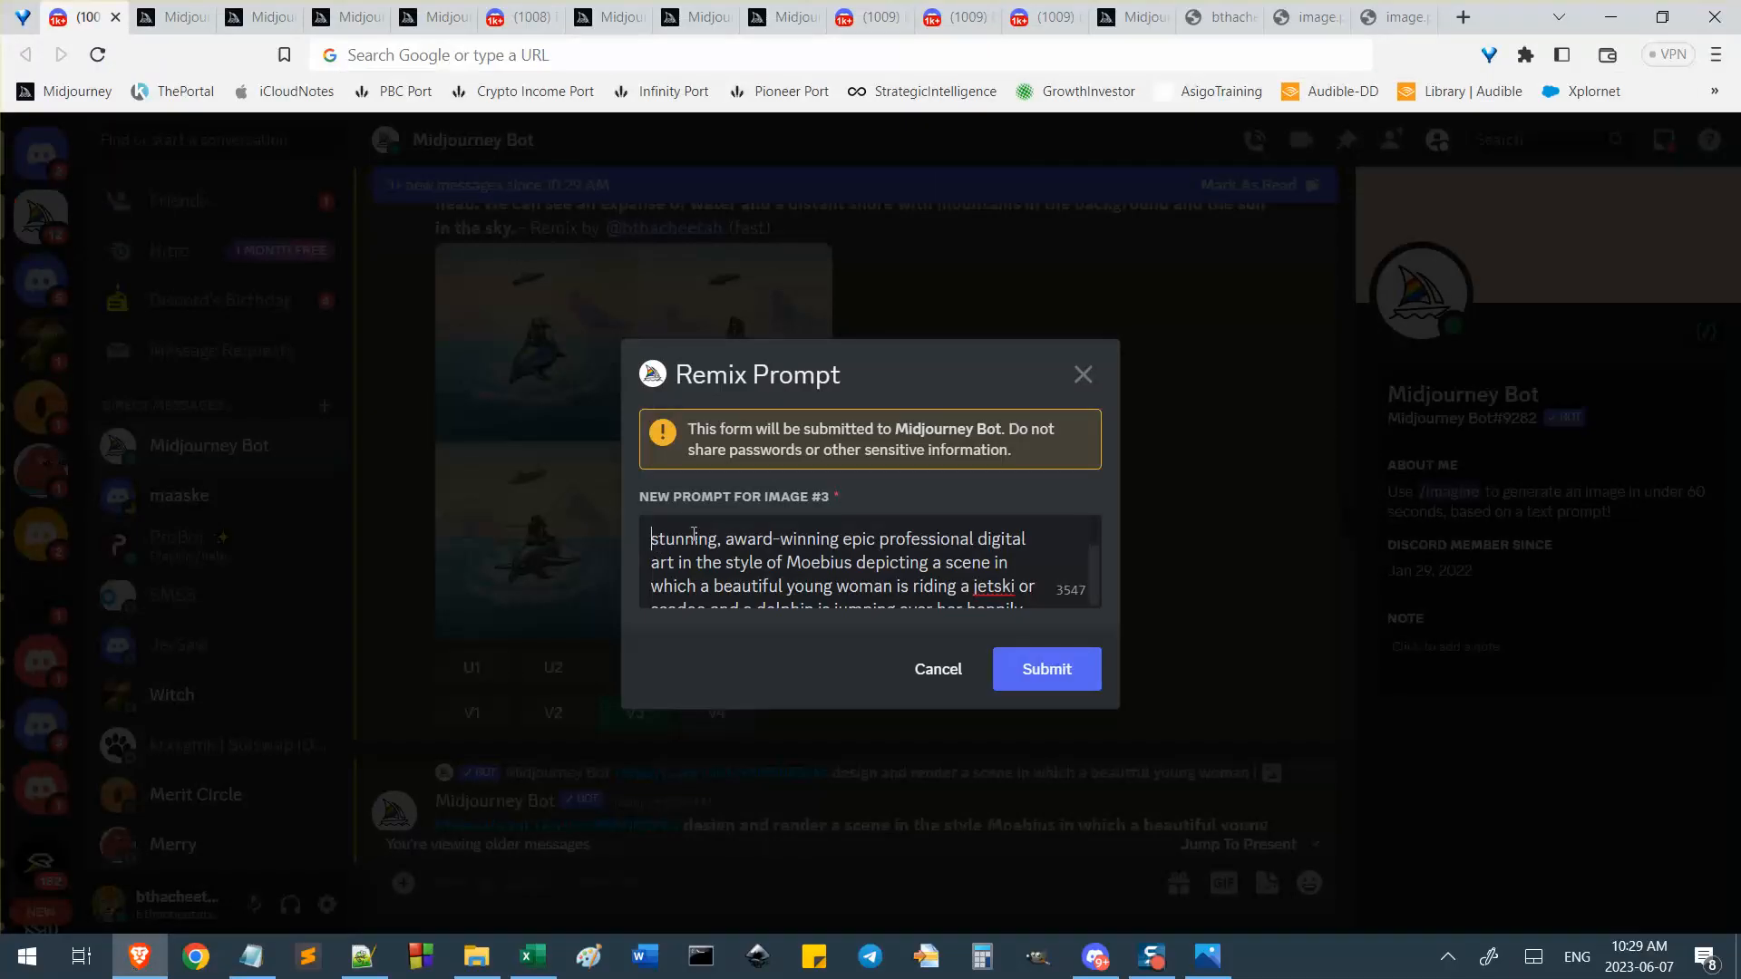
key(ctrl+v)
click(1043, 675)
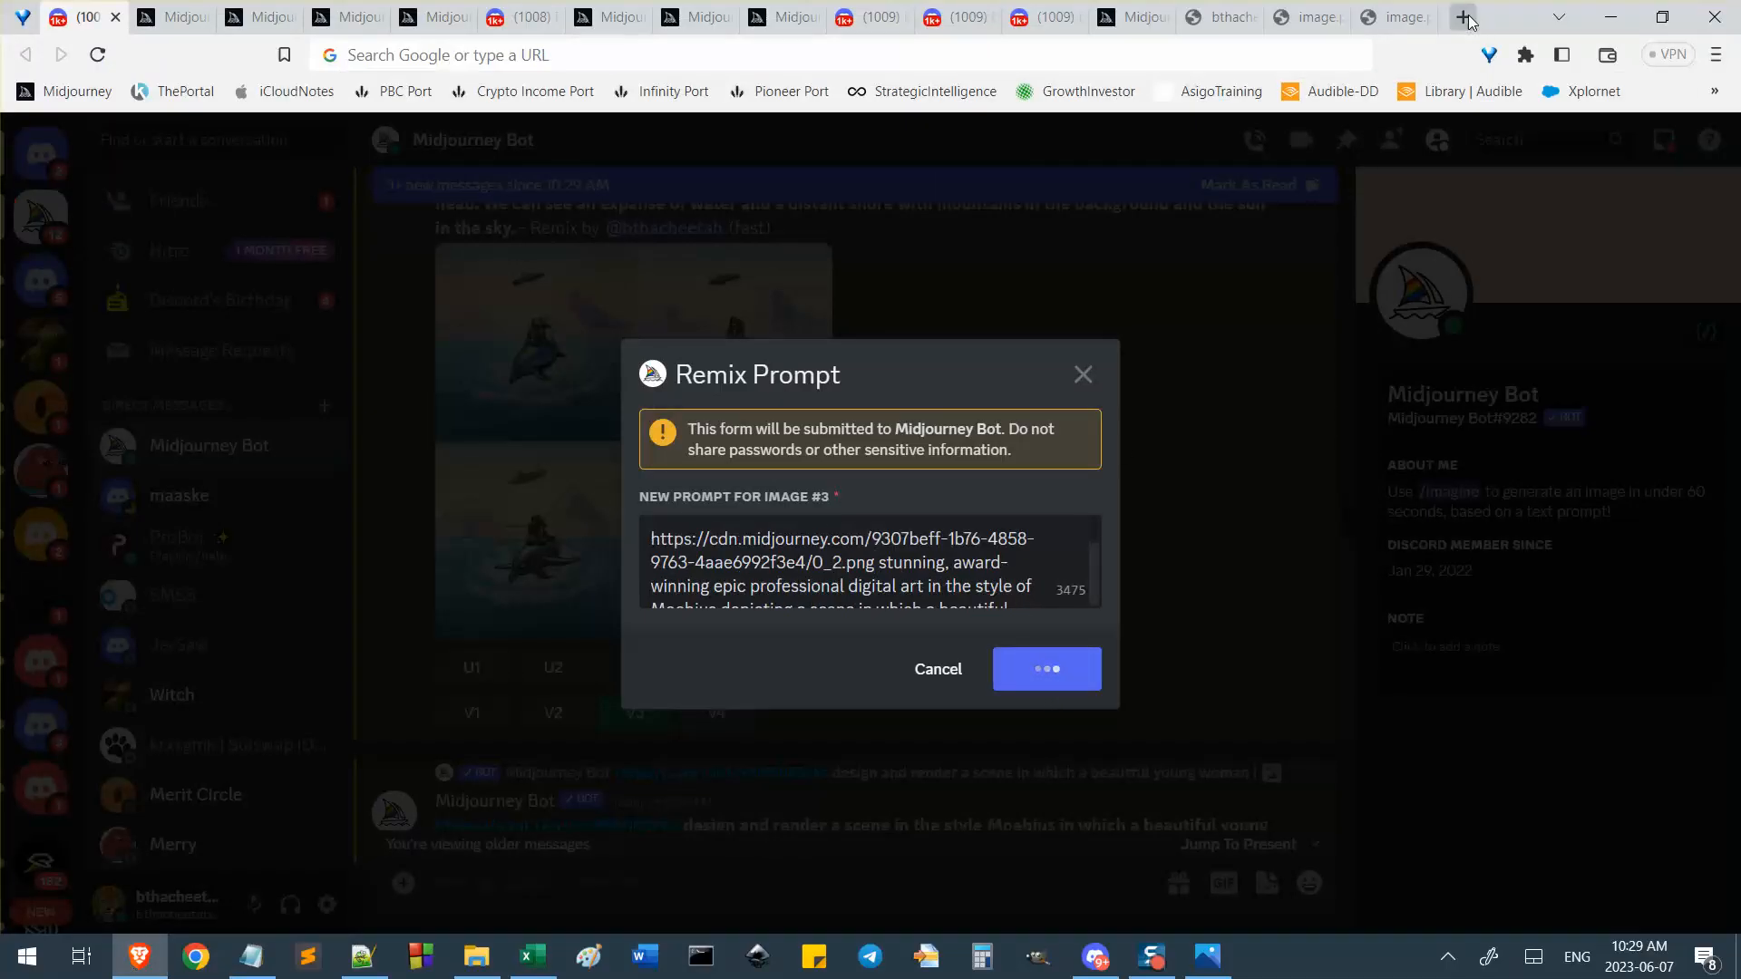
Open the copied 0_2.png image URL in a new browser tab and place it ahead of the other reference image tabs.
click(1405, 20)
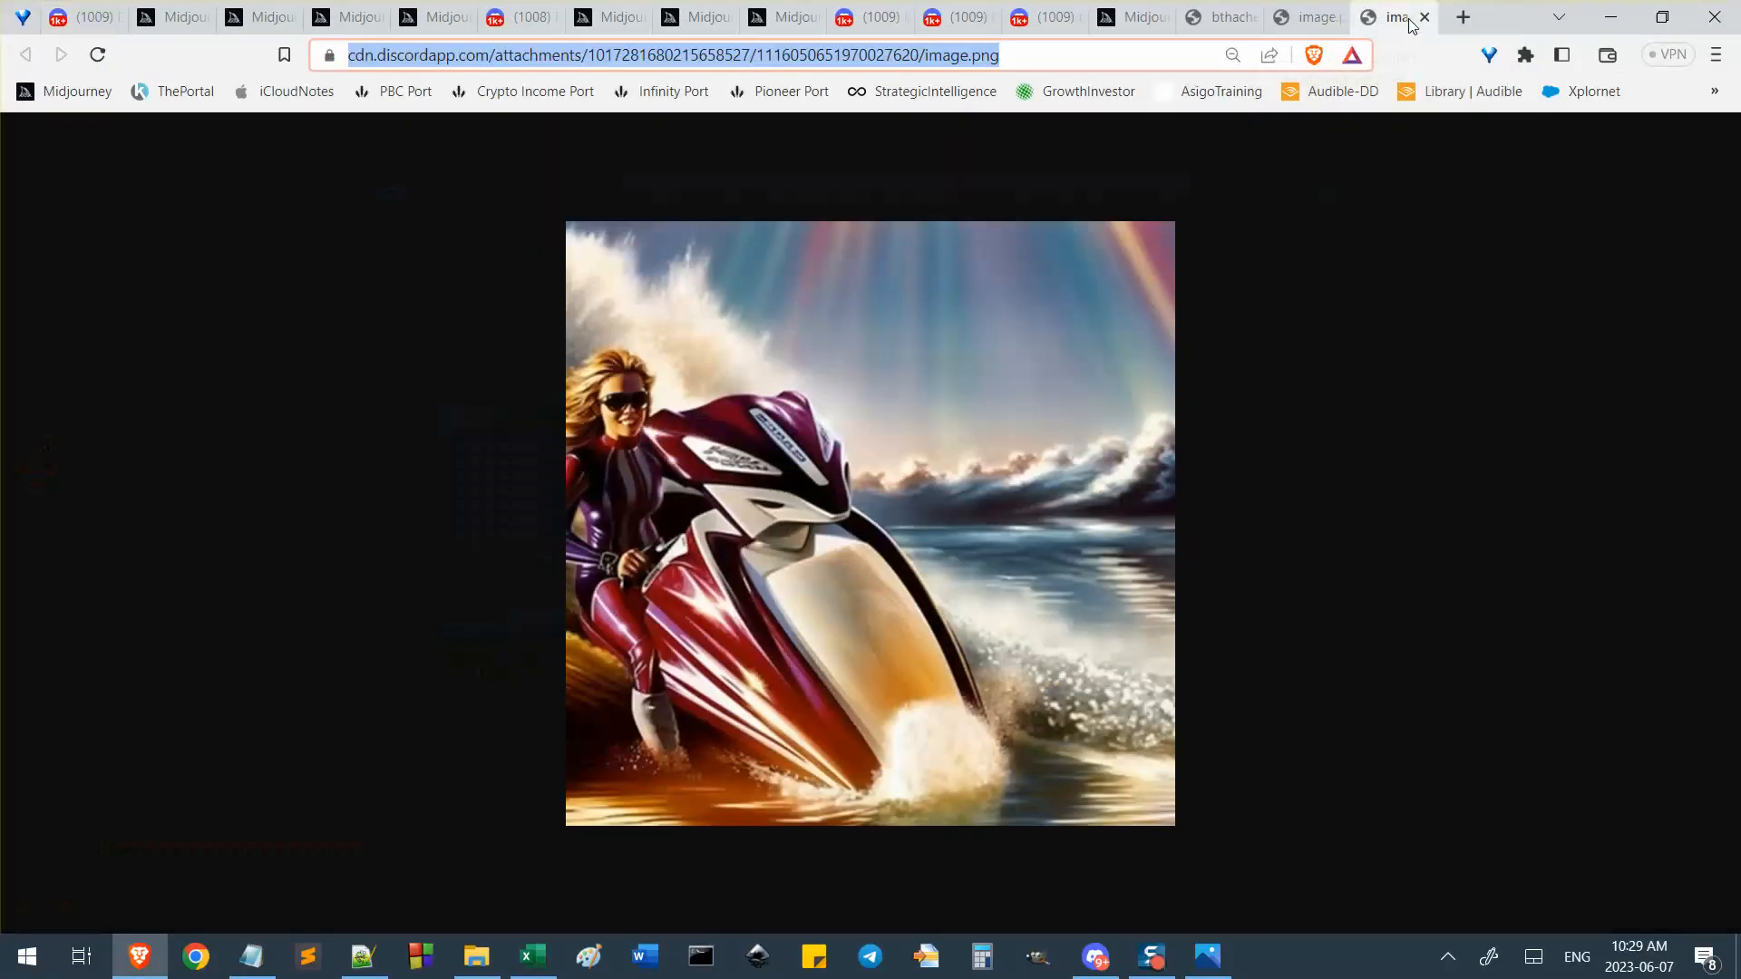
click(1463, 17)
key(ctrl+v)
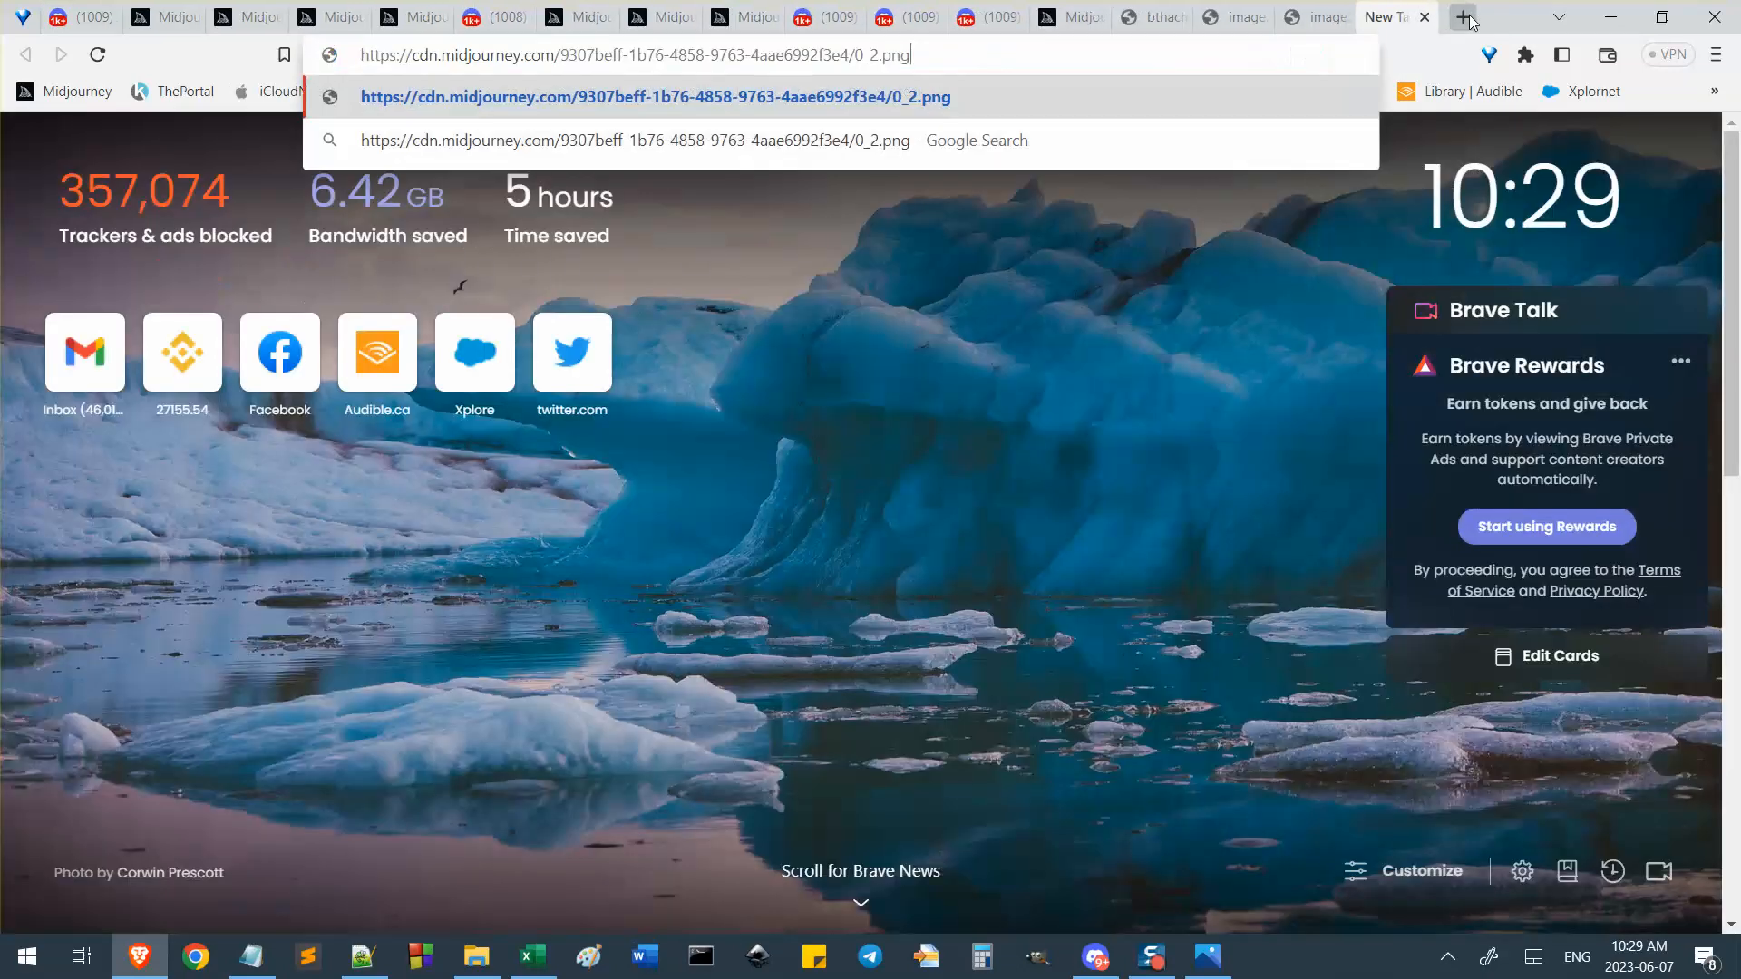
key(Return)
drag(1358, 11, 1125, 14)
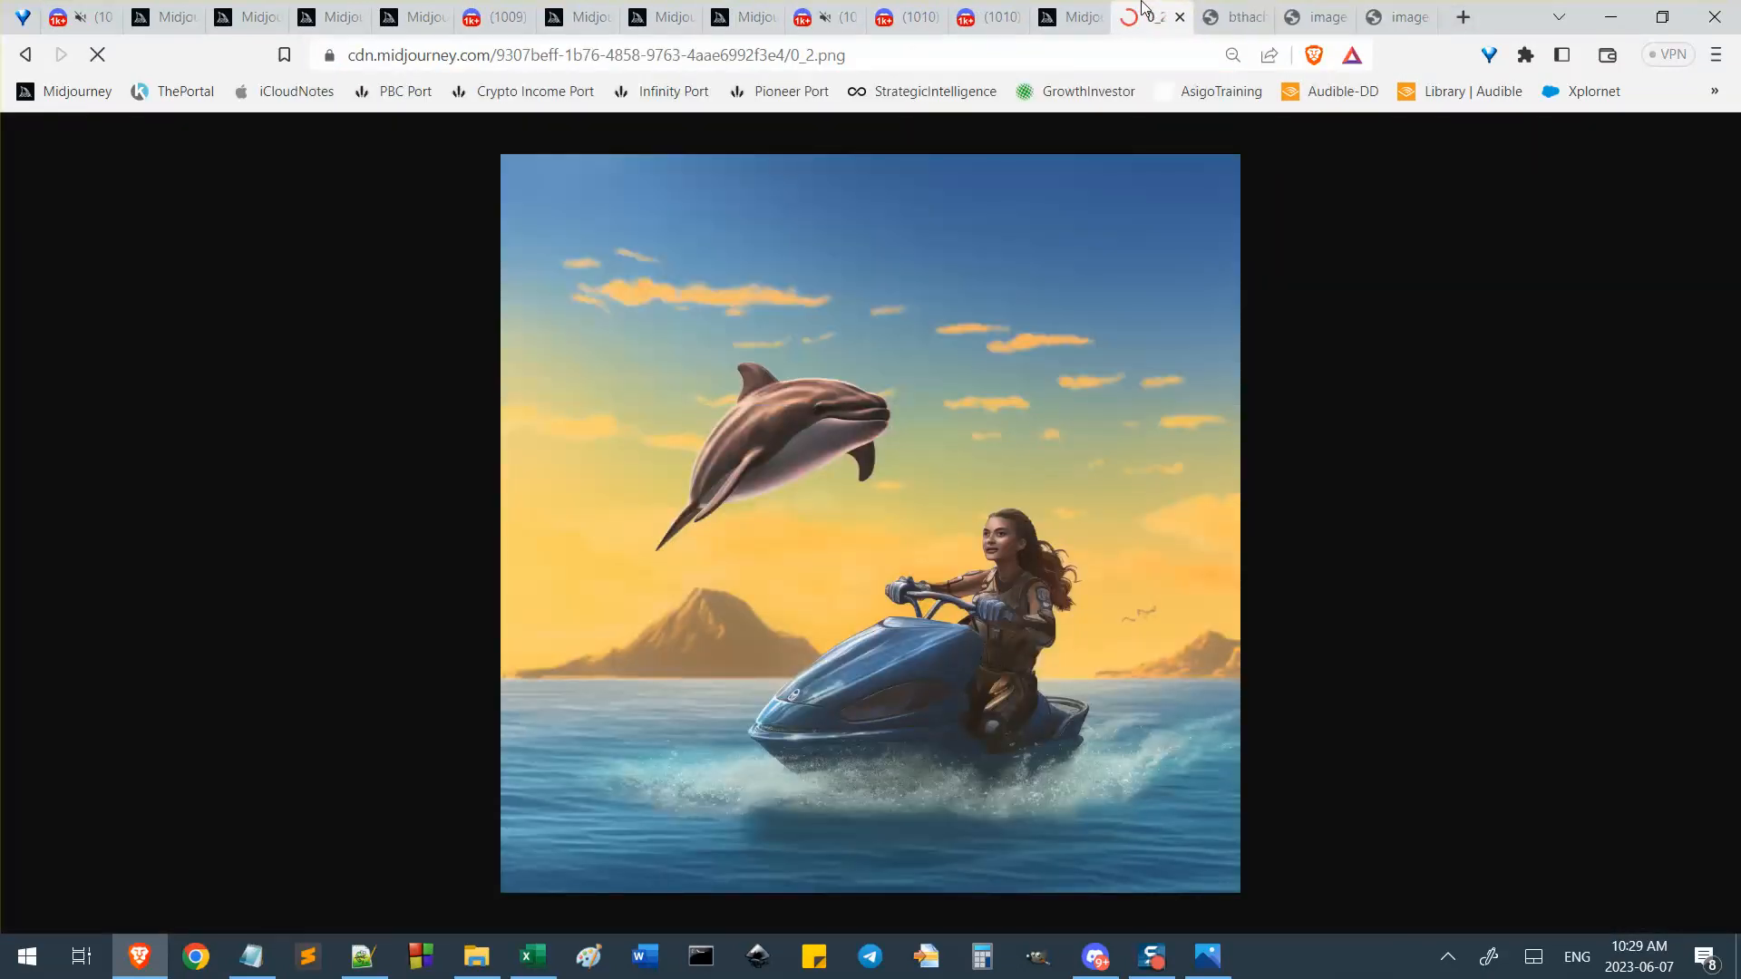
Examine the three jetski reference images and compare them with the dolphin-and-jetski image 0_2.png.
click(1232, 16)
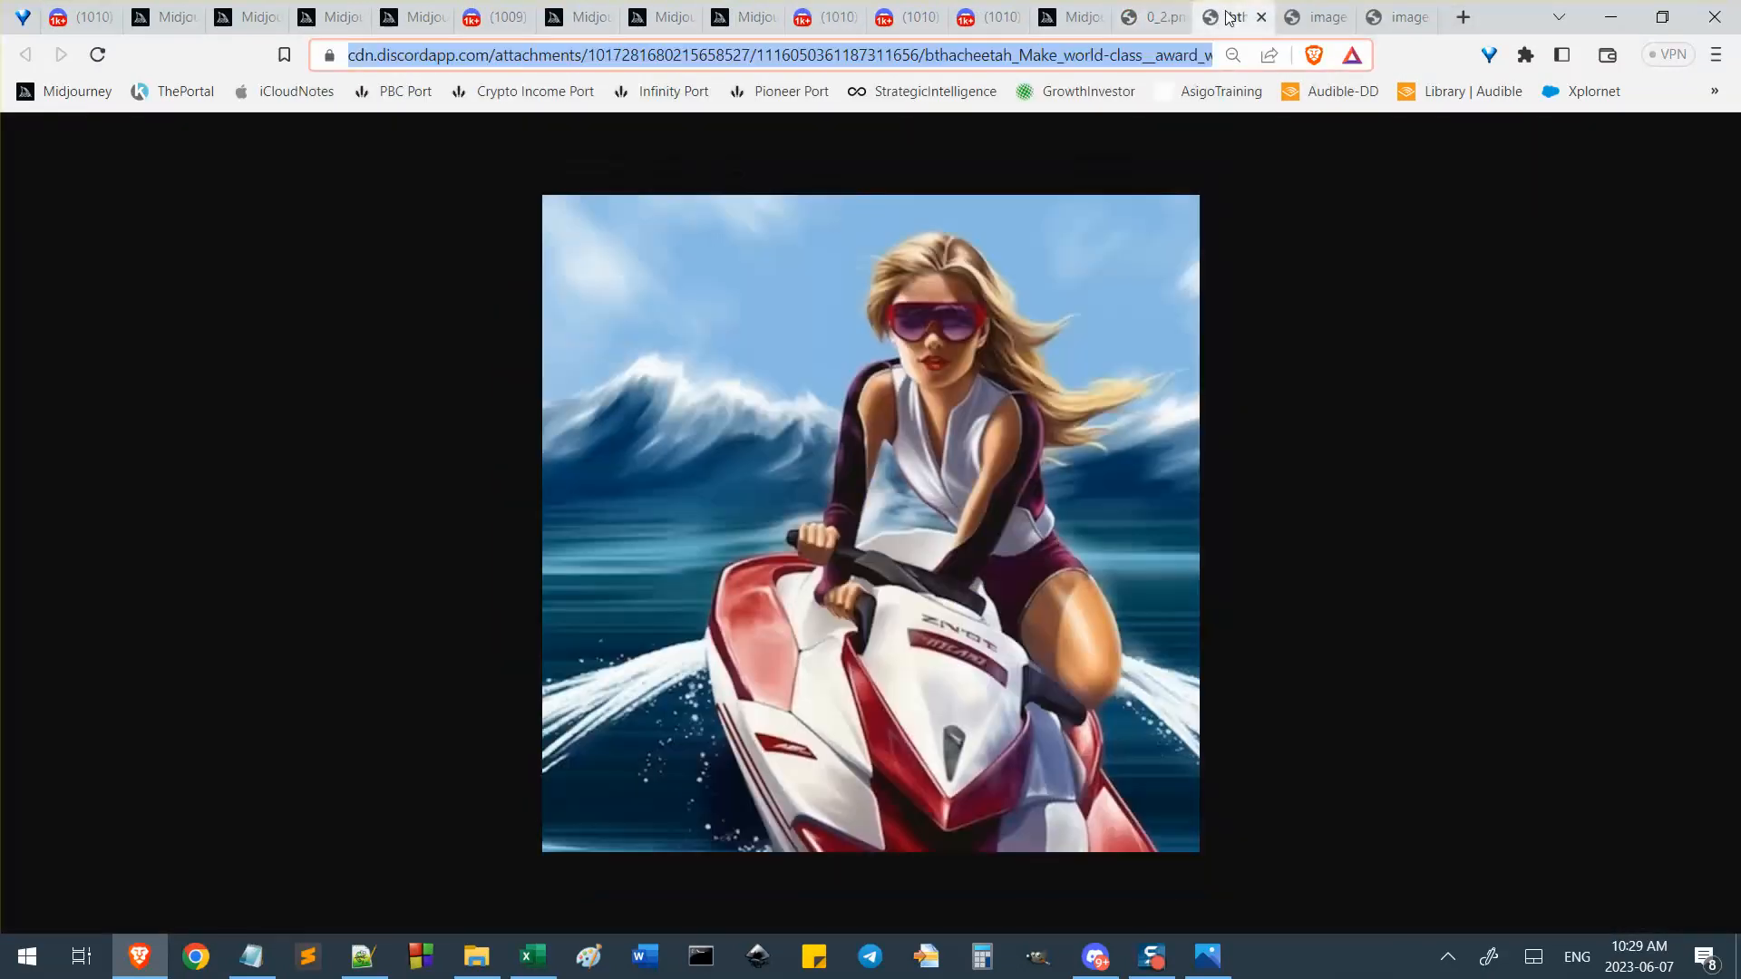
click(1319, 16)
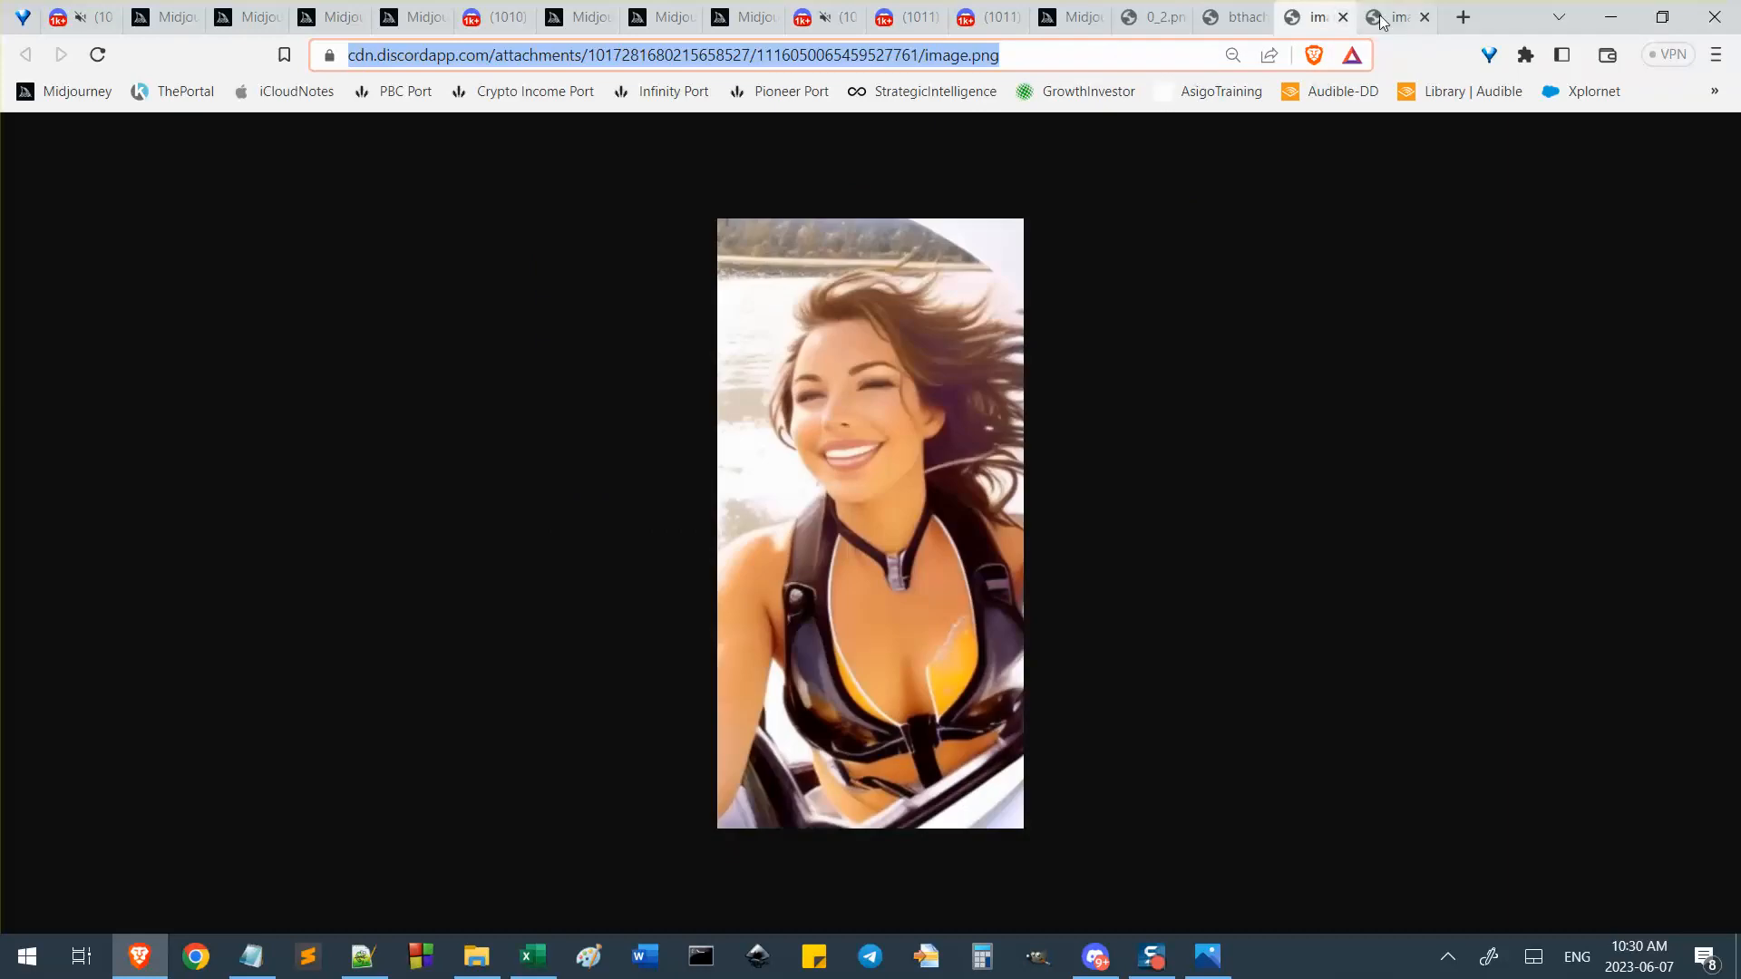
click(1385, 18)
click(1315, 19)
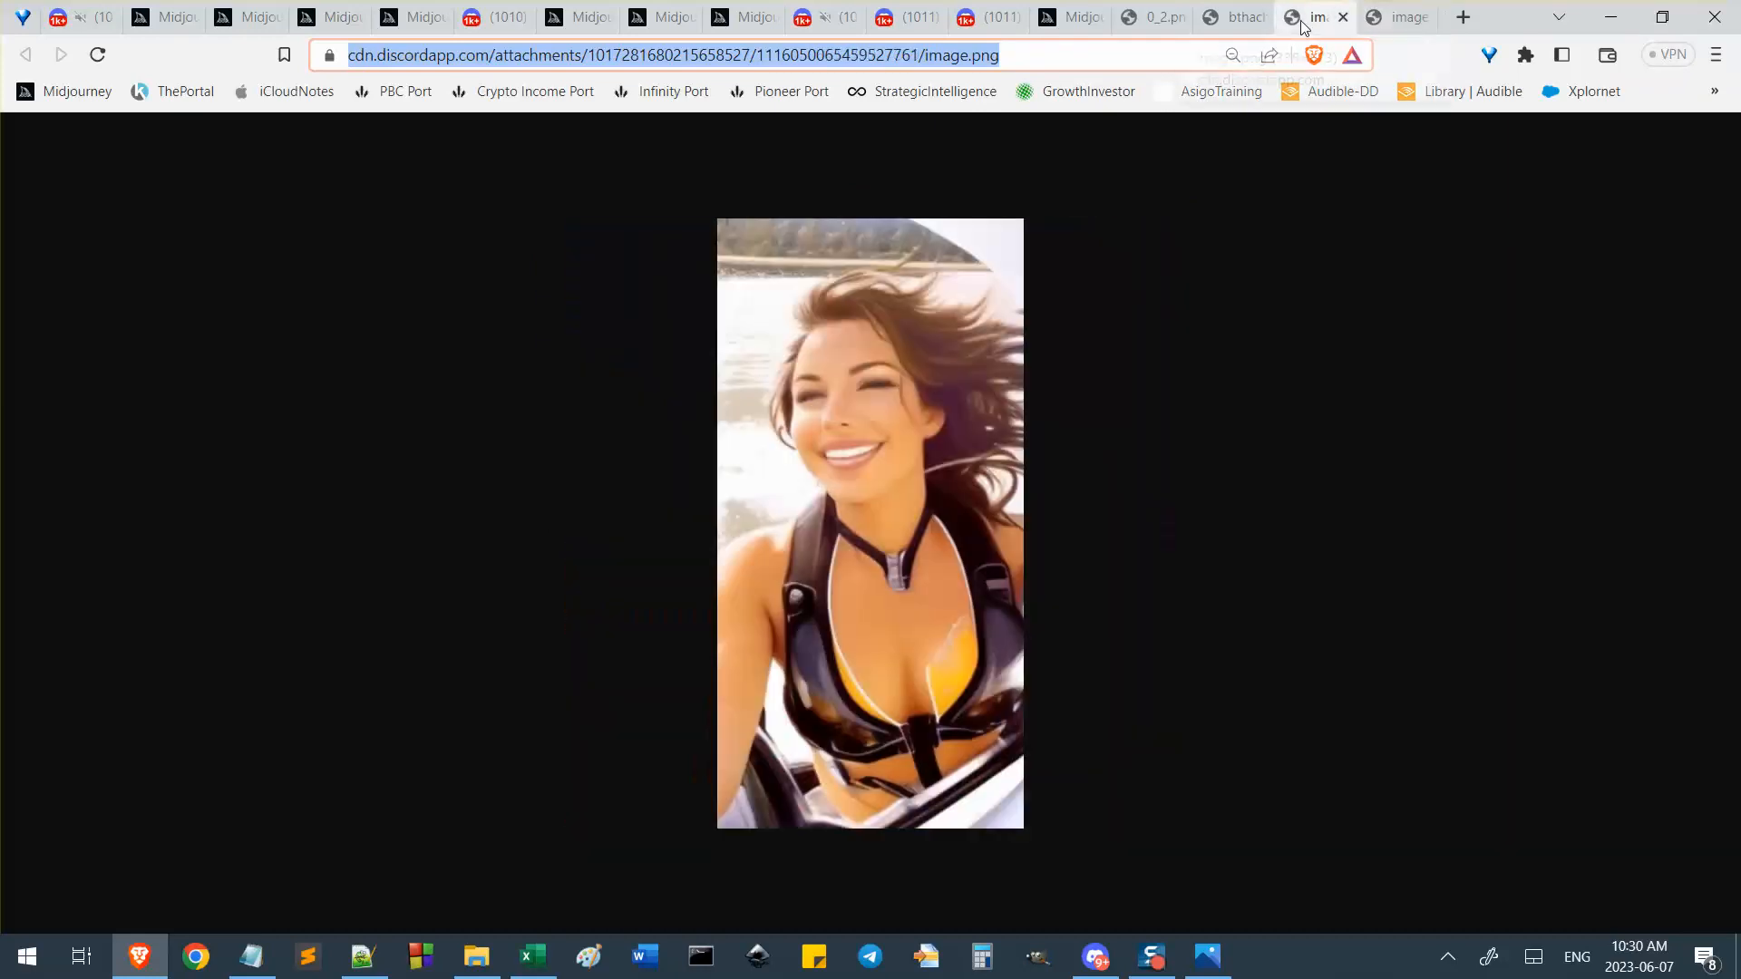
click(1243, 18)
click(1294, 20)
click(1397, 16)
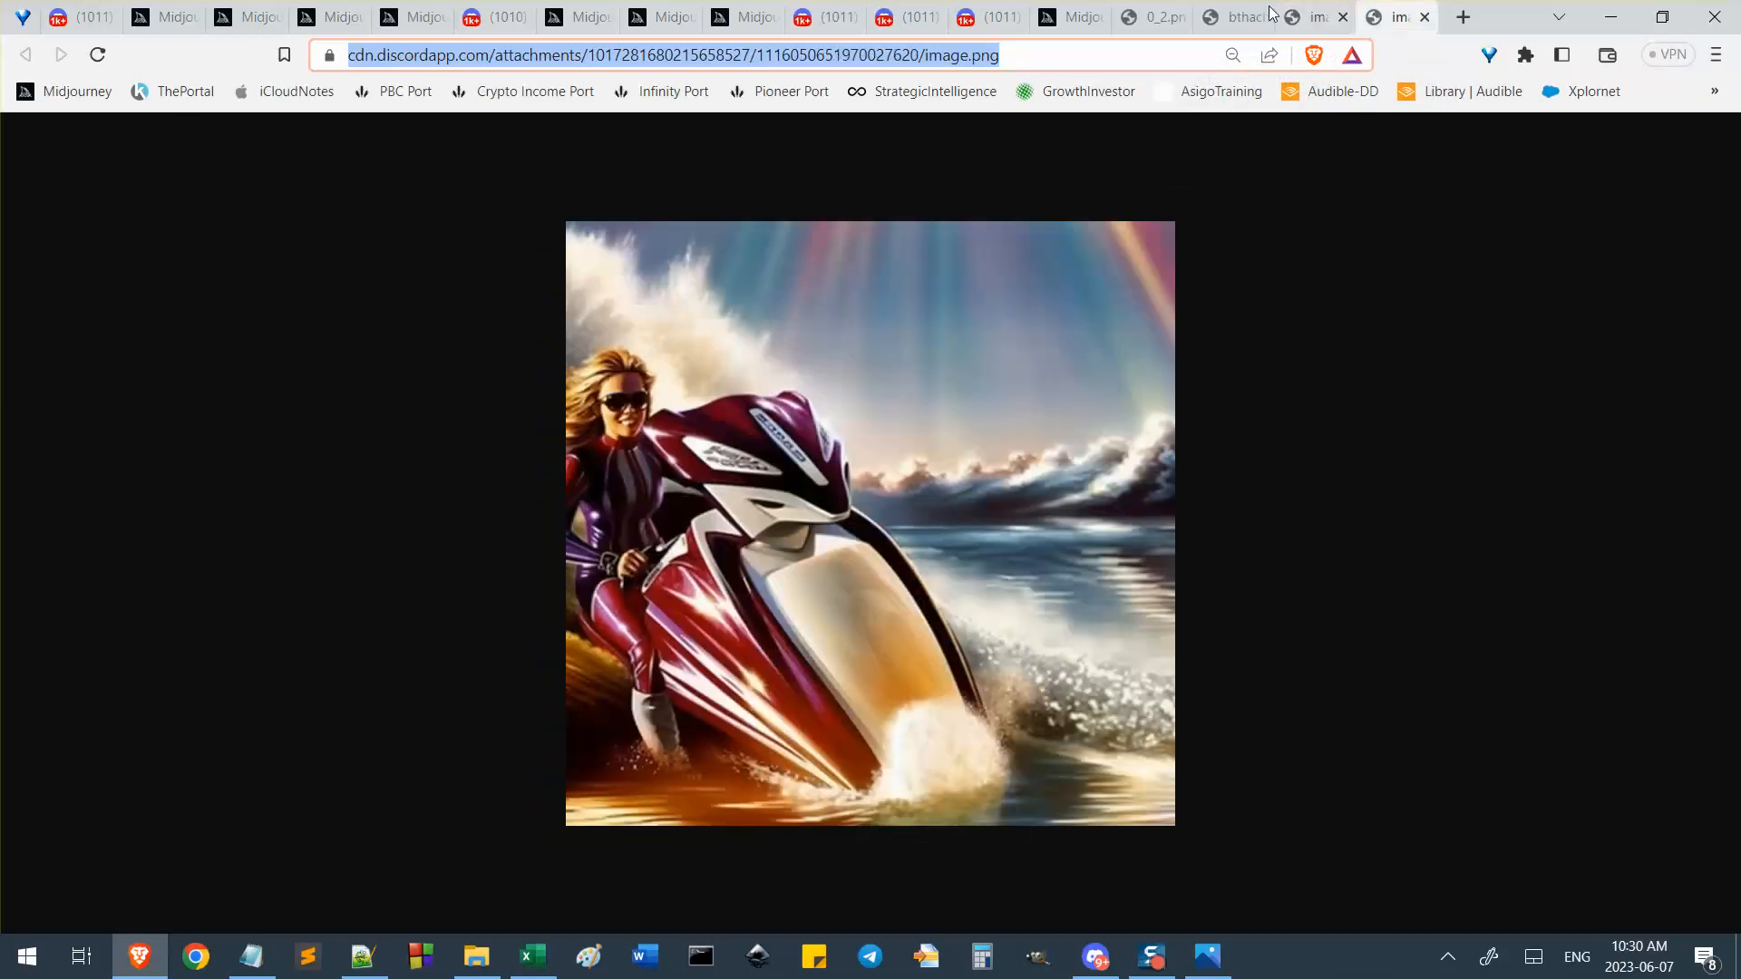
click(1158, 13)
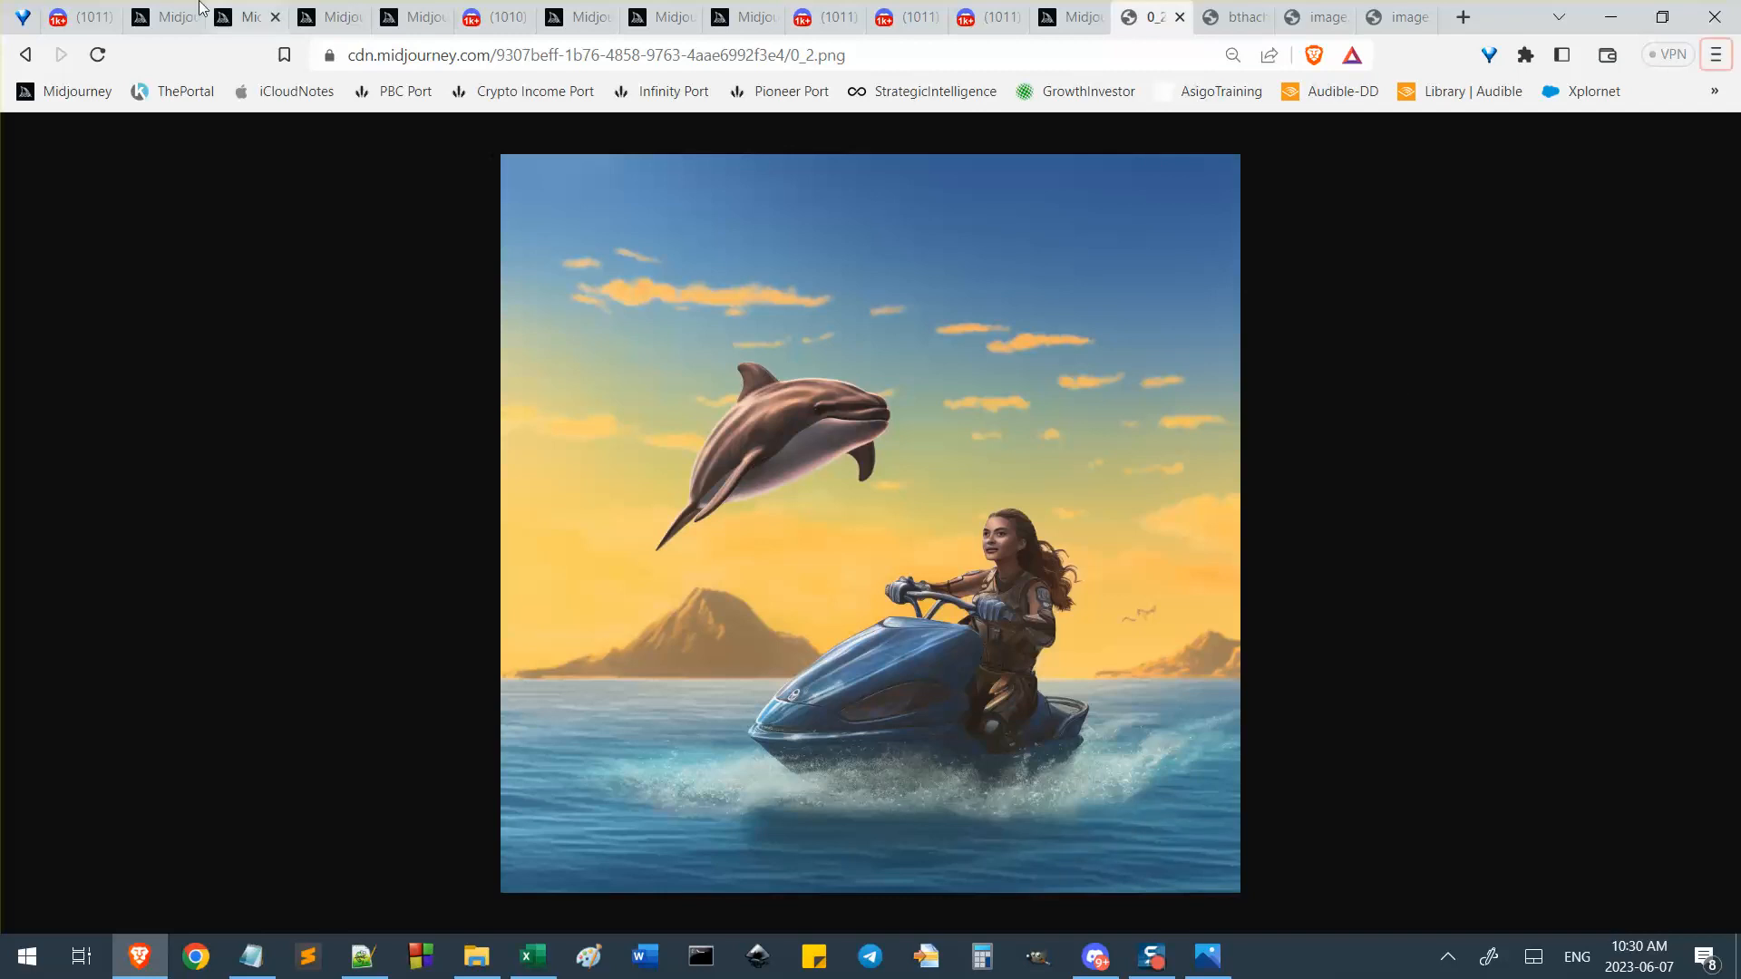
Switch to the Discord desktop app, view the newest version 5 Moebius digital art grid enlarged, and upscale its image 3.
click(83, 17)
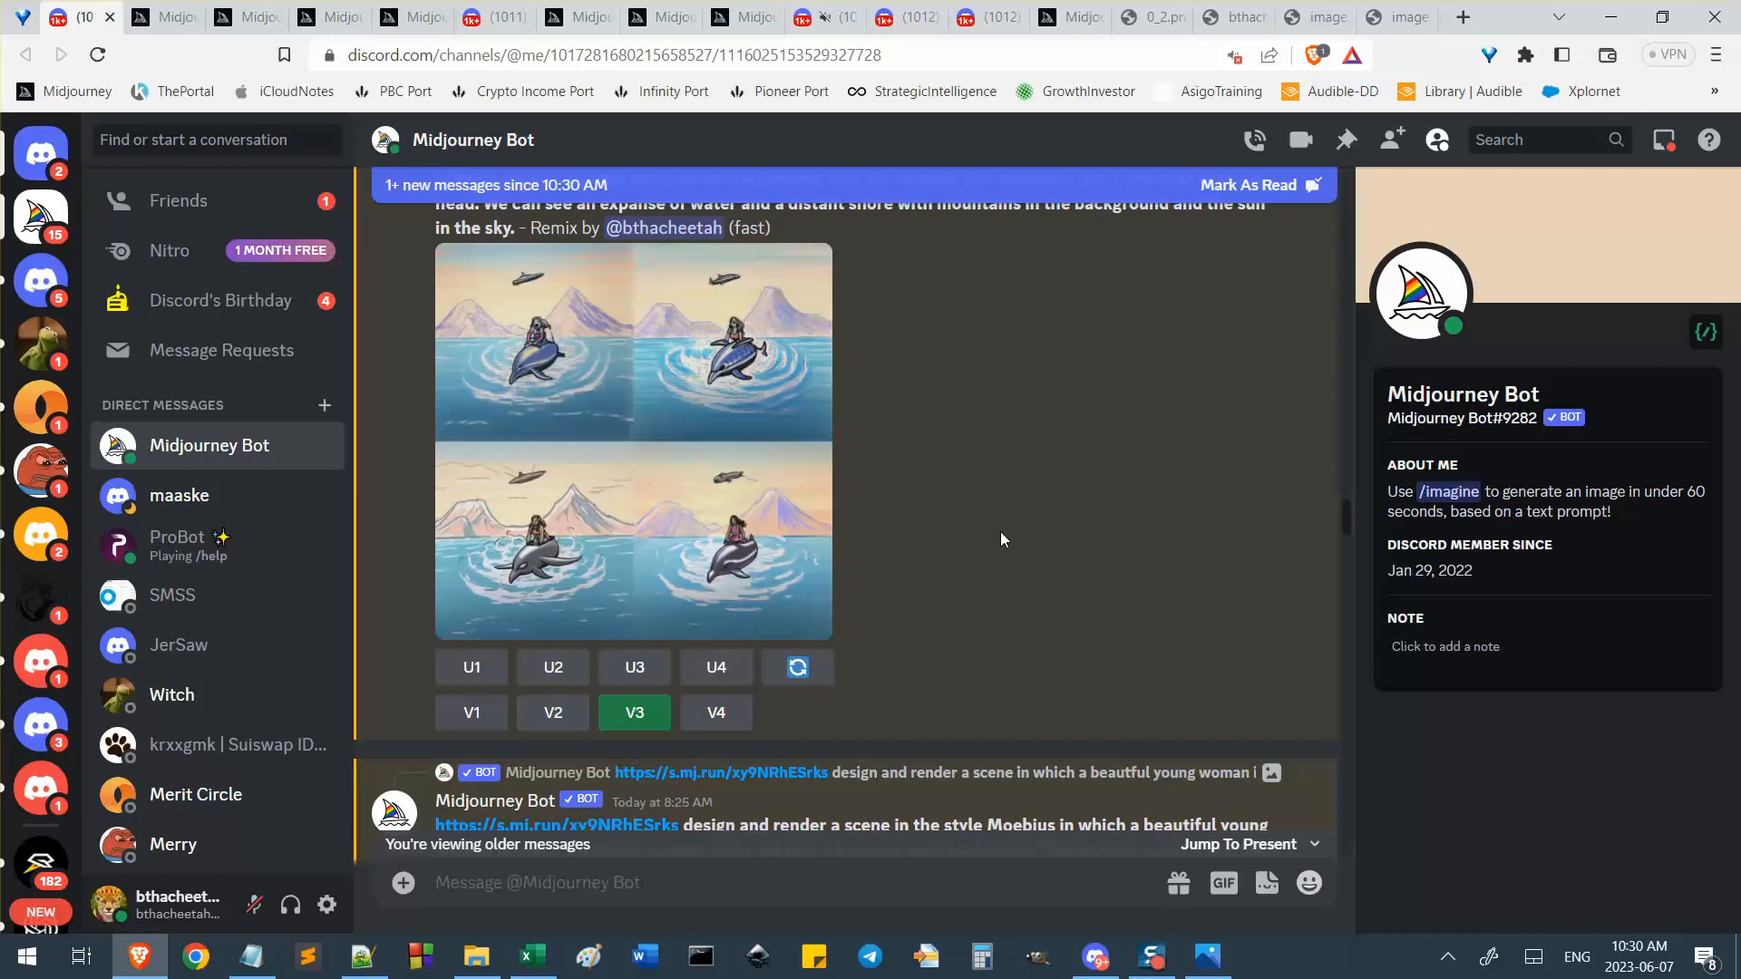
key(Escape)
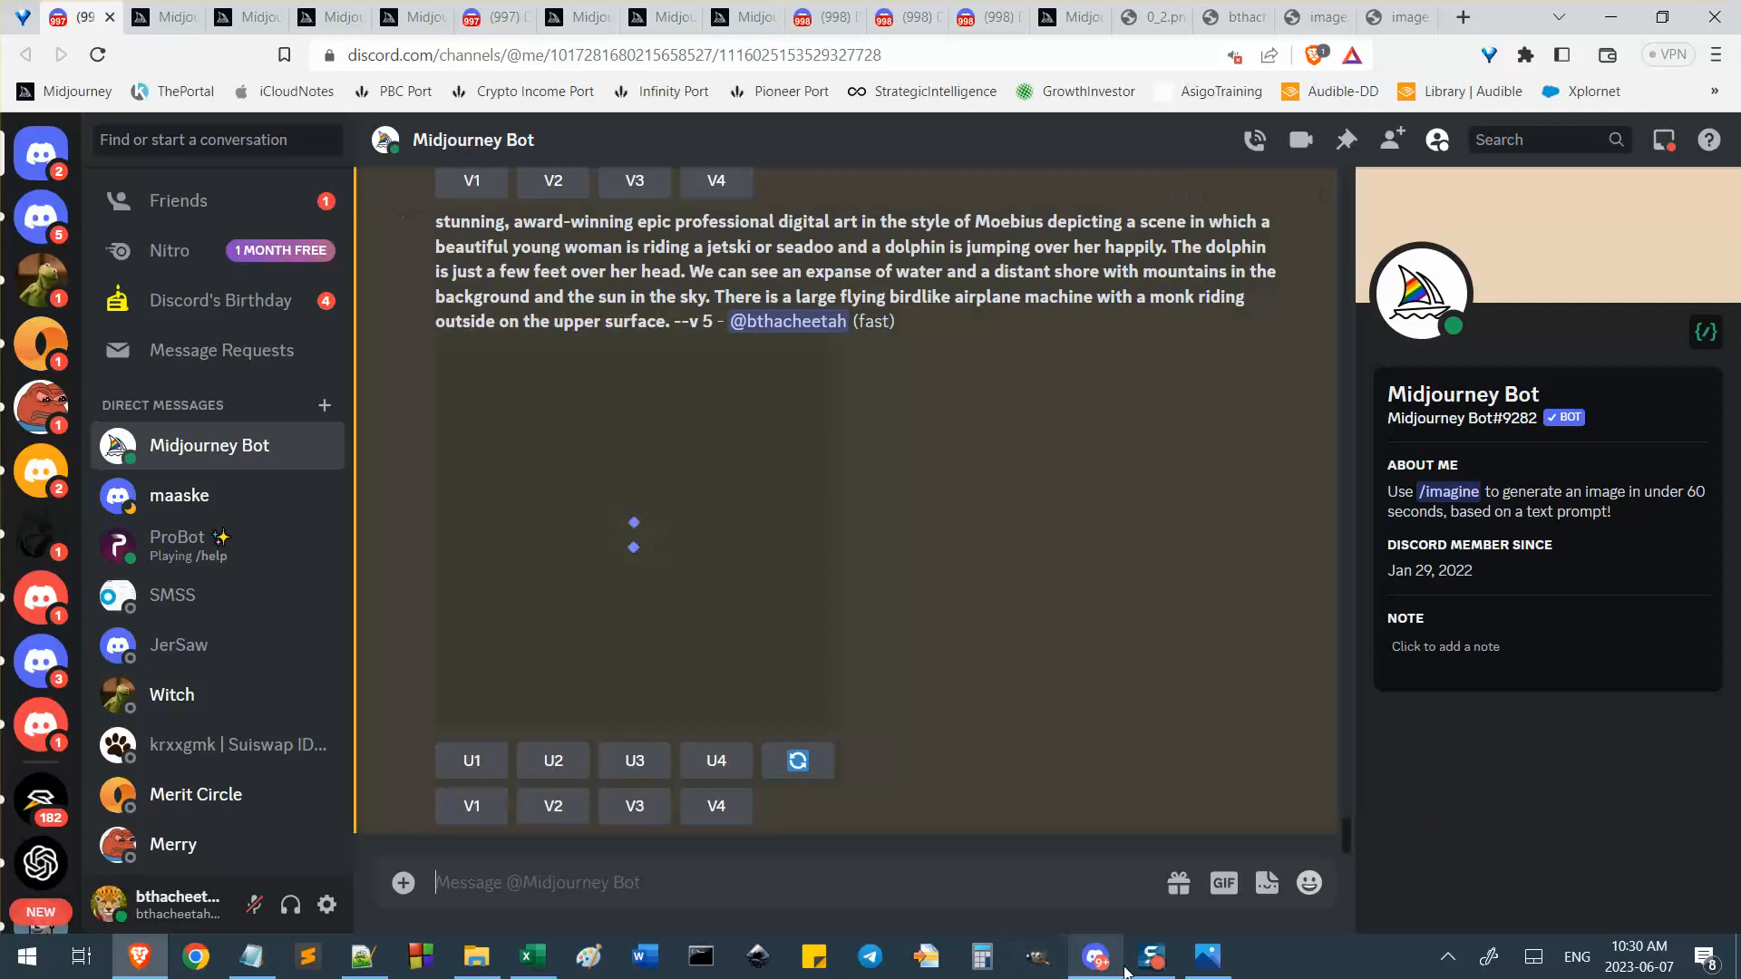
click(1095, 957)
scroll(1047, 640, down, 2)
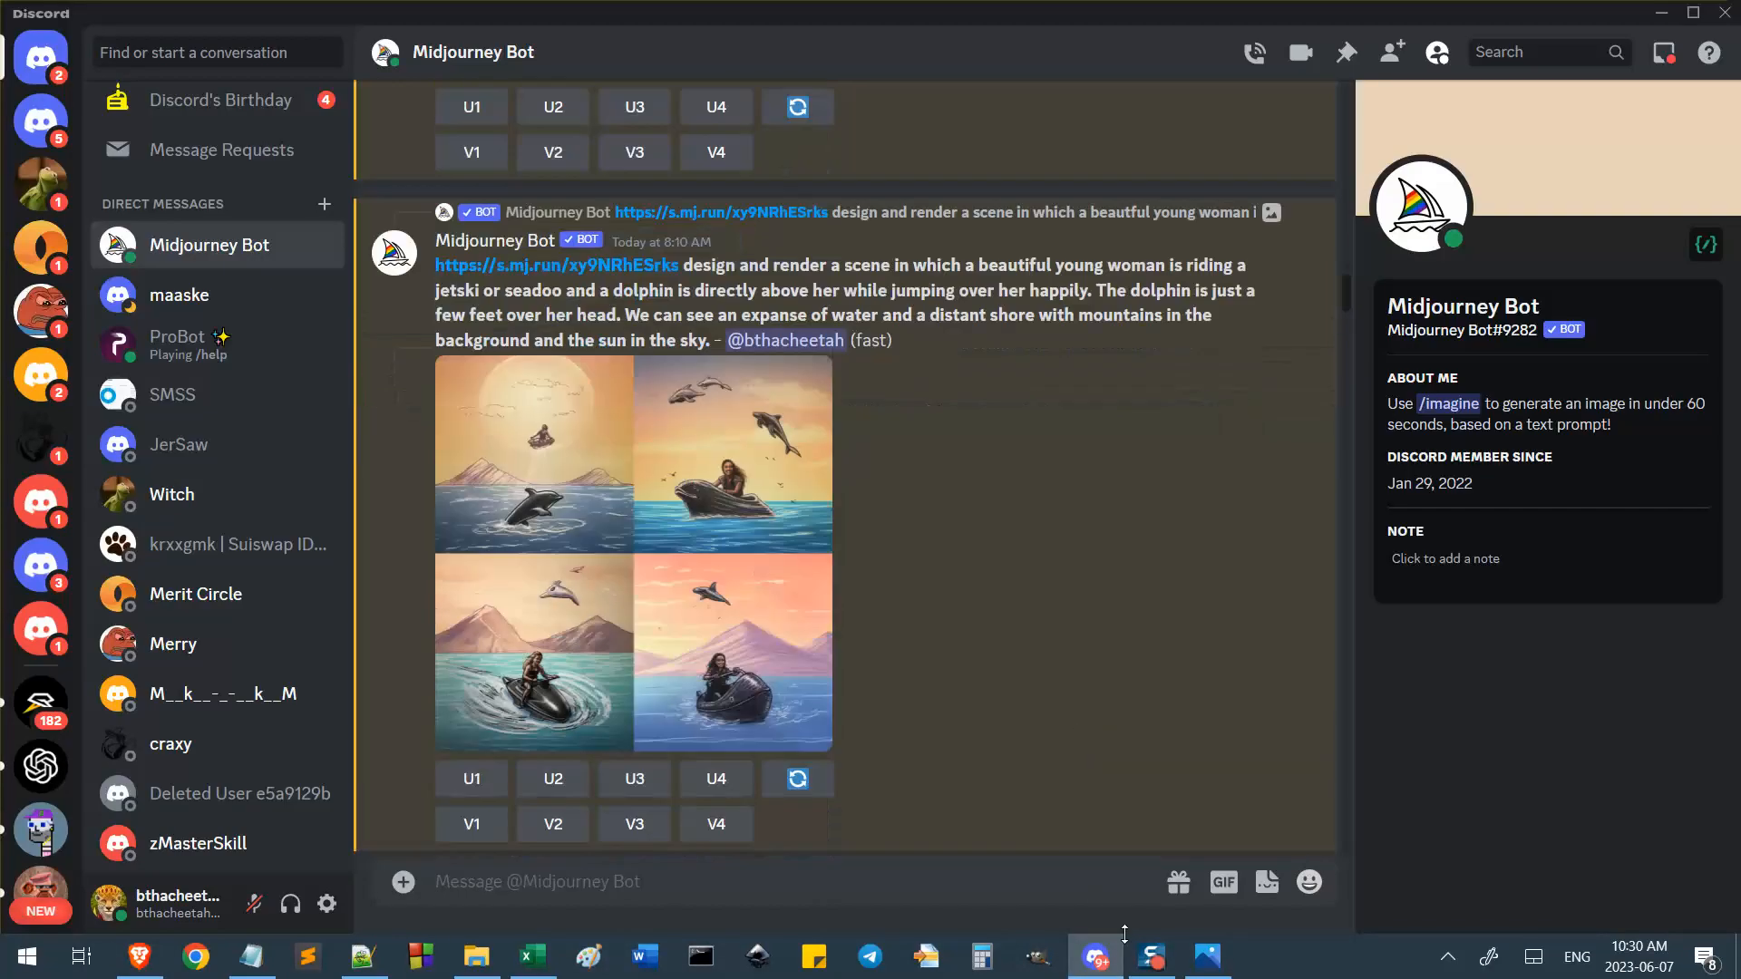
click(1097, 955)
click(1098, 955)
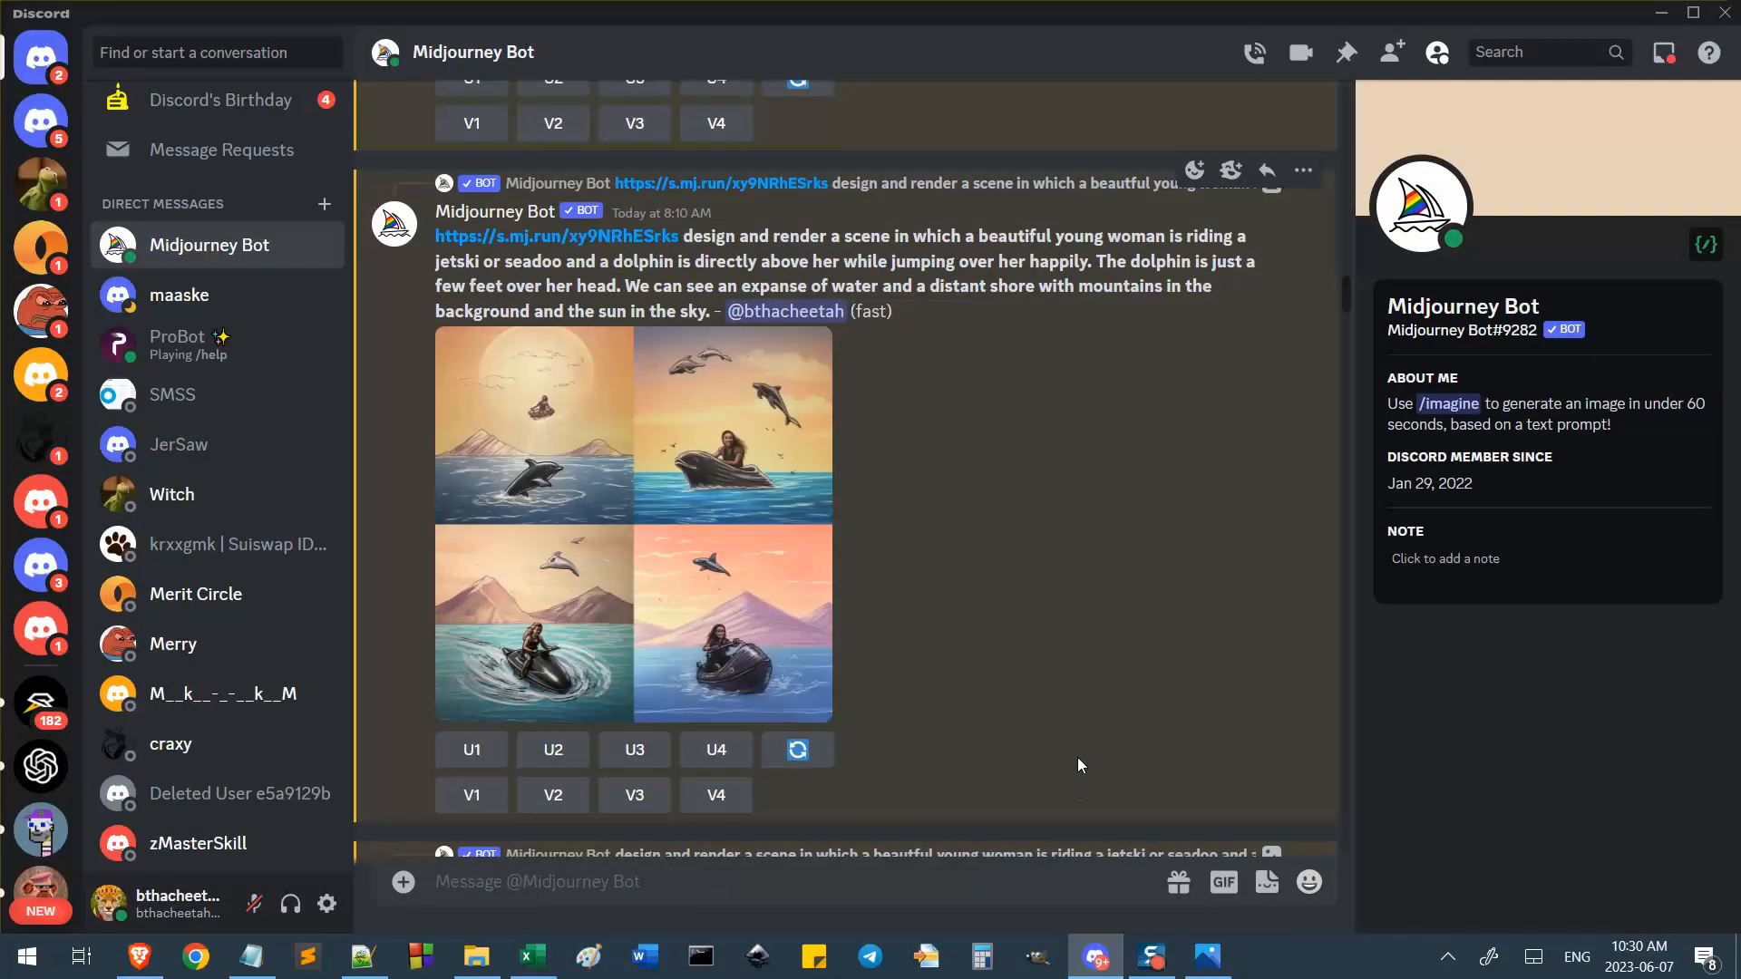
double_click(1103, 660)
key(End)
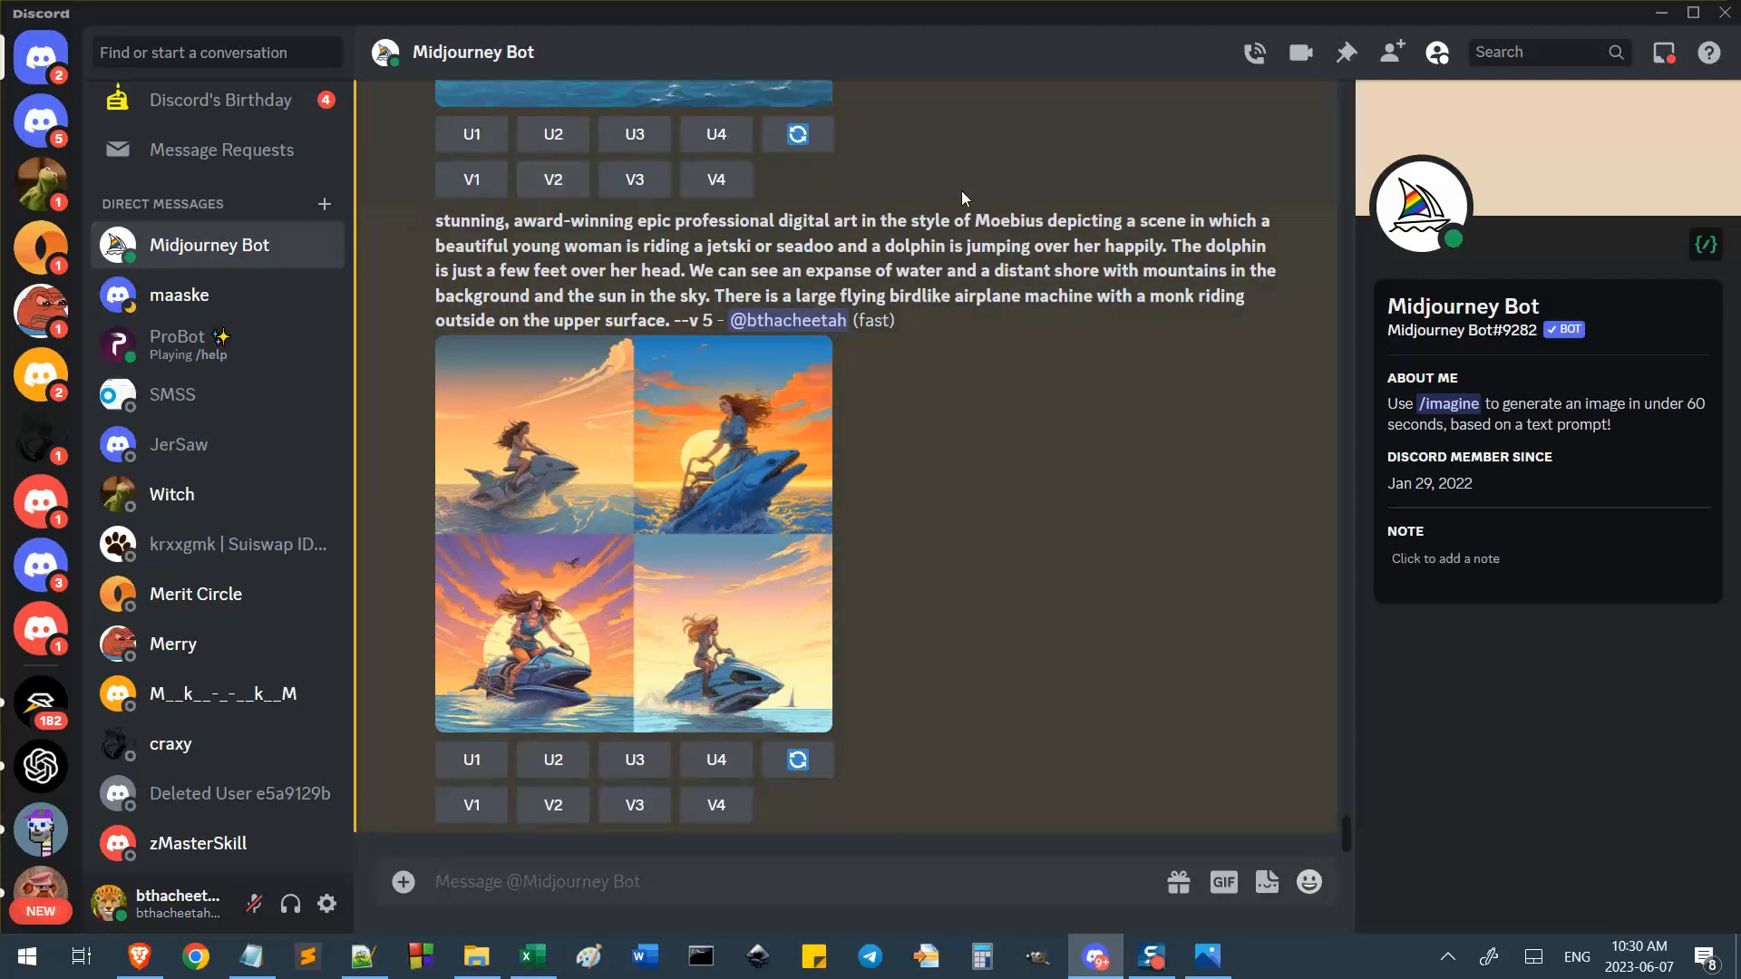
click(582, 469)
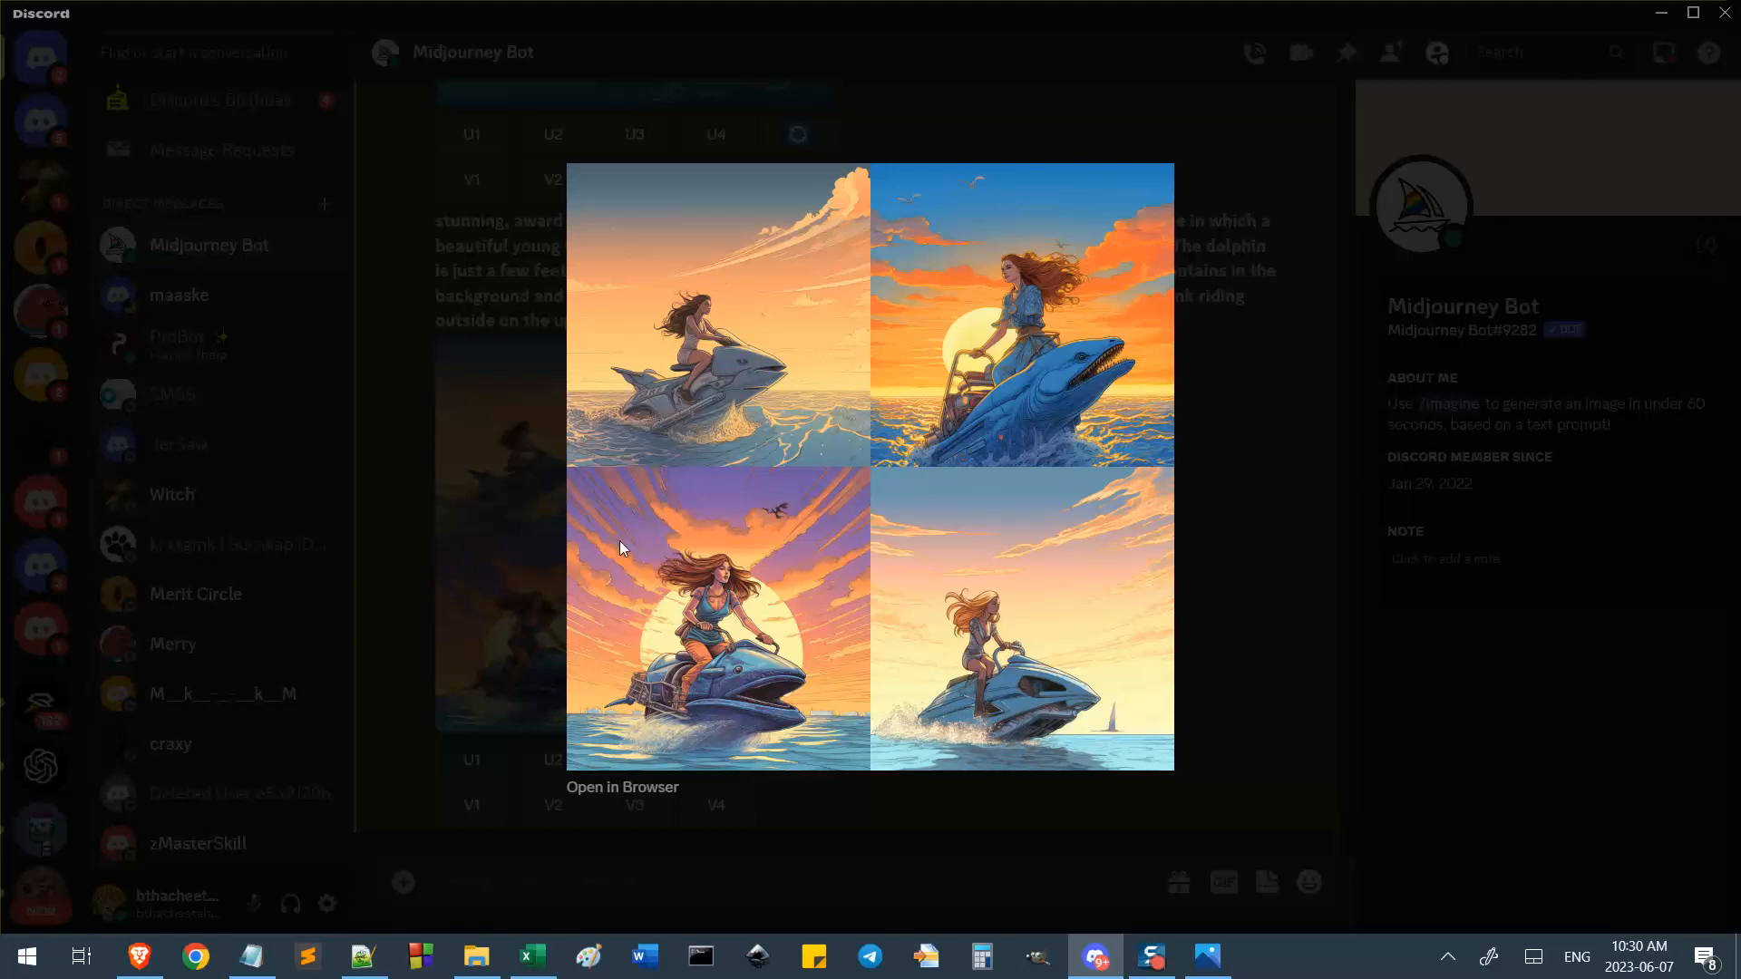
click(1176, 640)
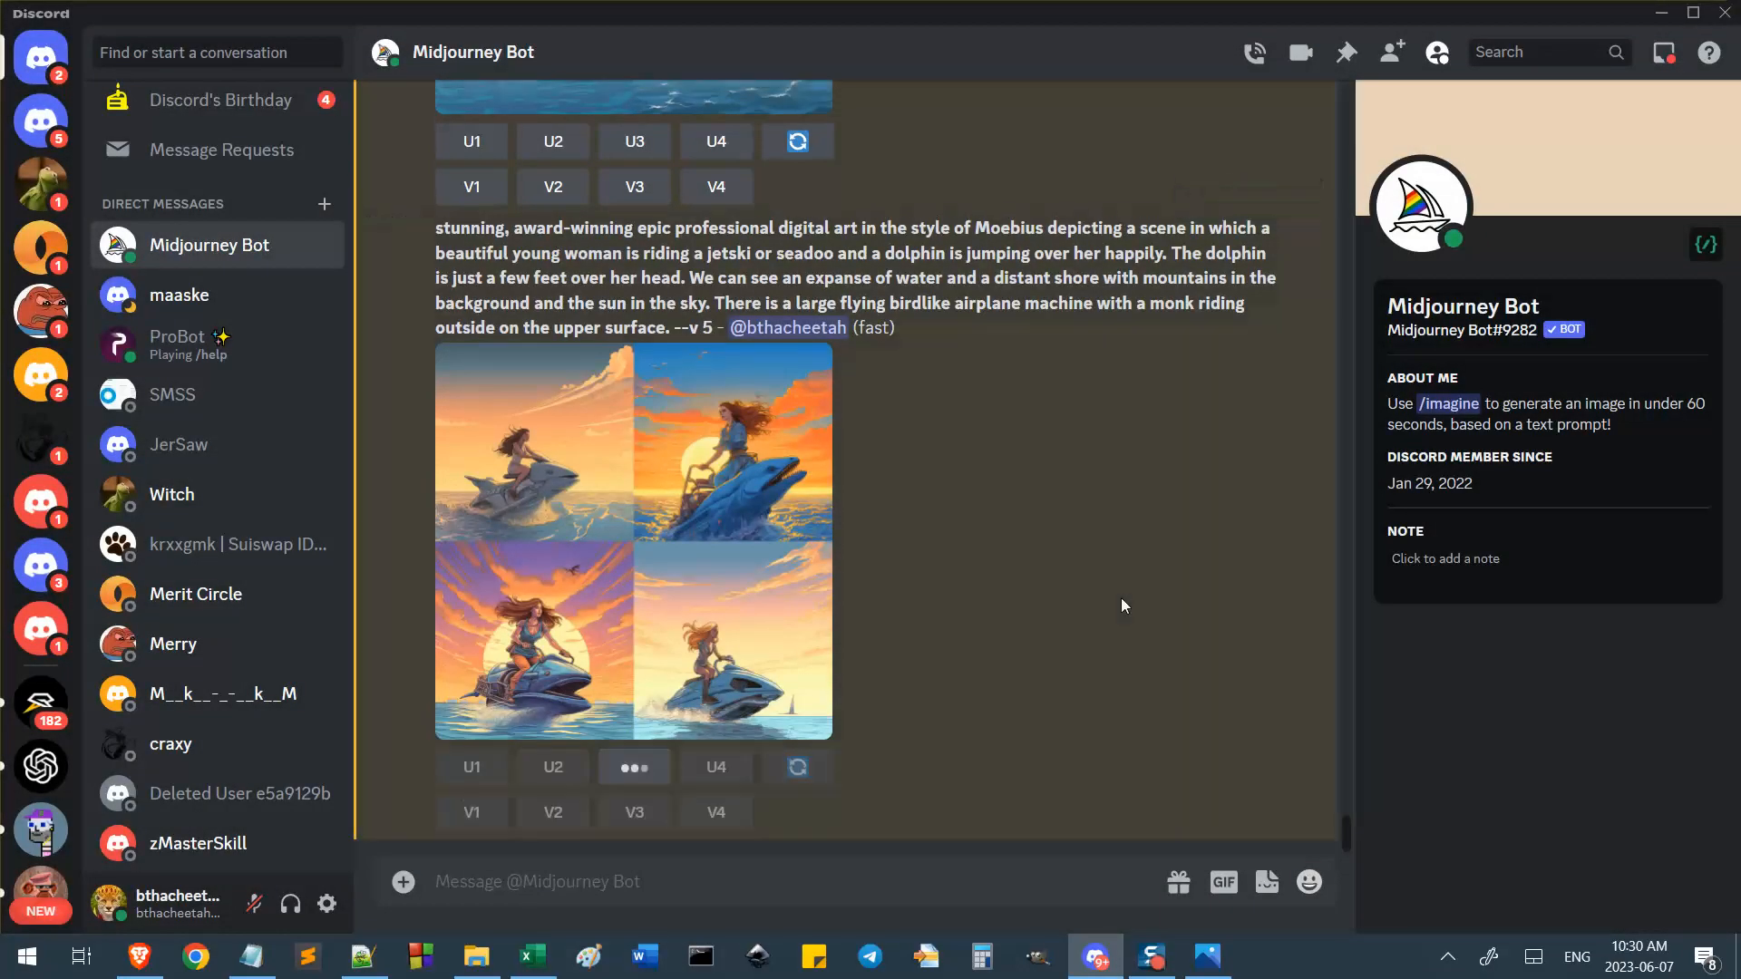
Enlarge the remixed digital art grid and the original "by Moebius" grid to compare the dolphin riders and flying machines.
scroll(997, 599, up, 5)
click(665, 365)
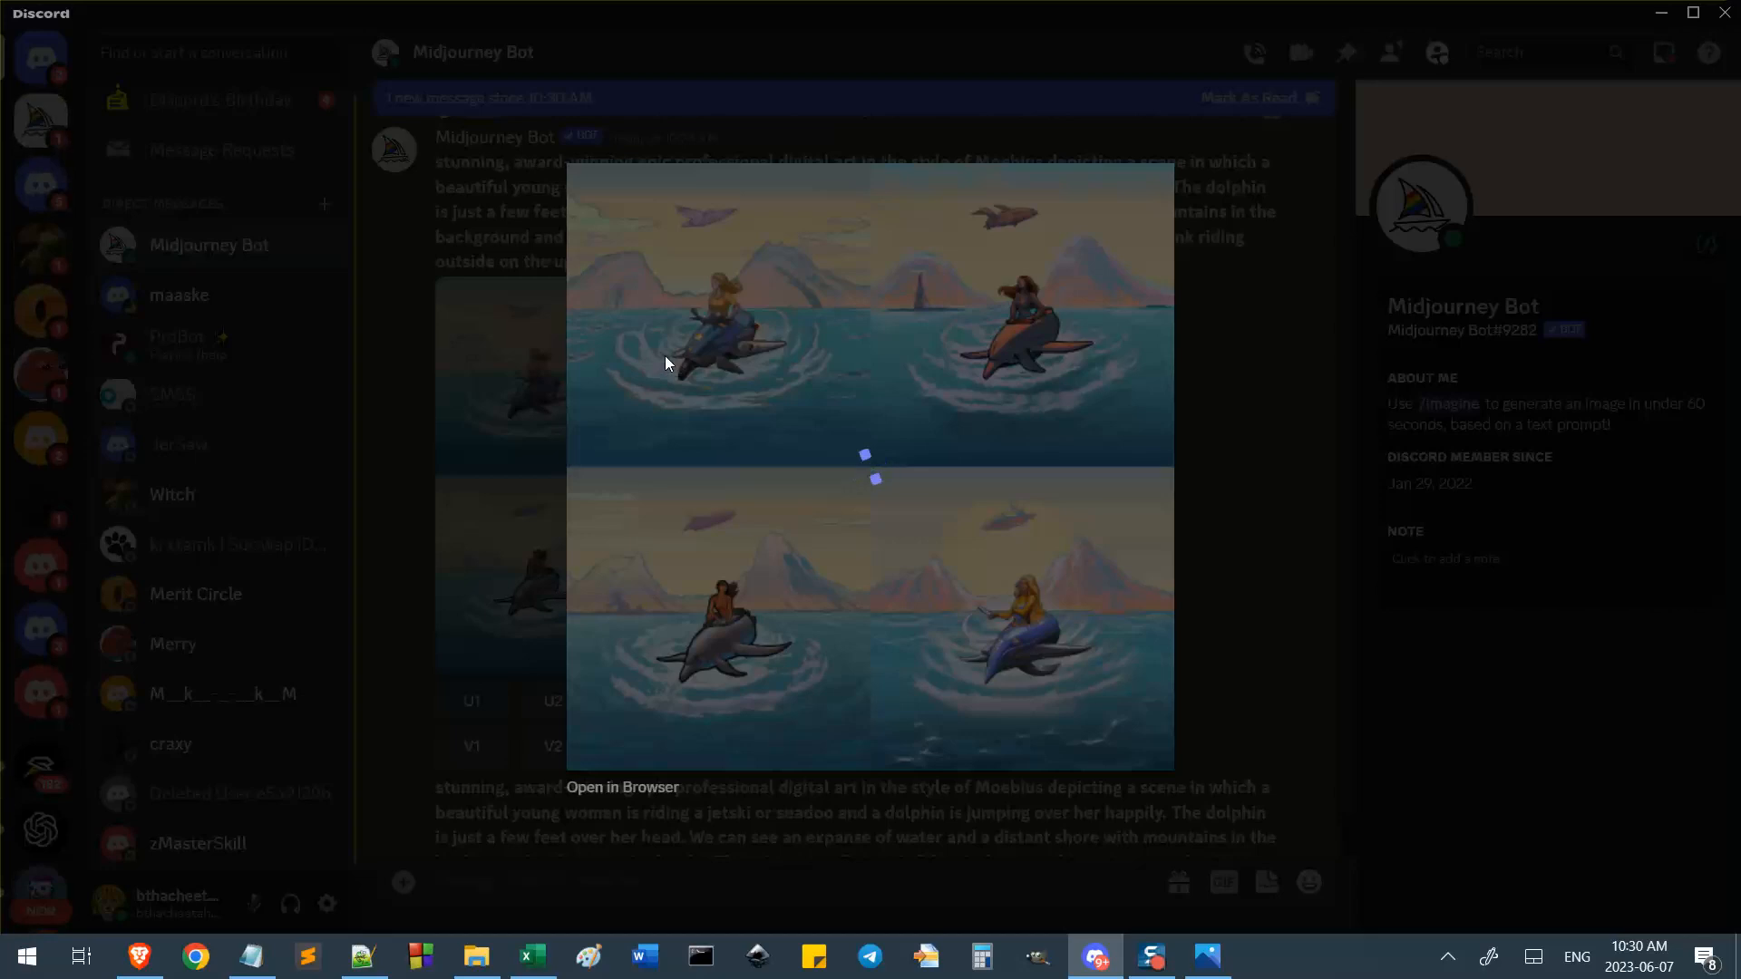
click(524, 285)
scroll(809, 590, down, 5)
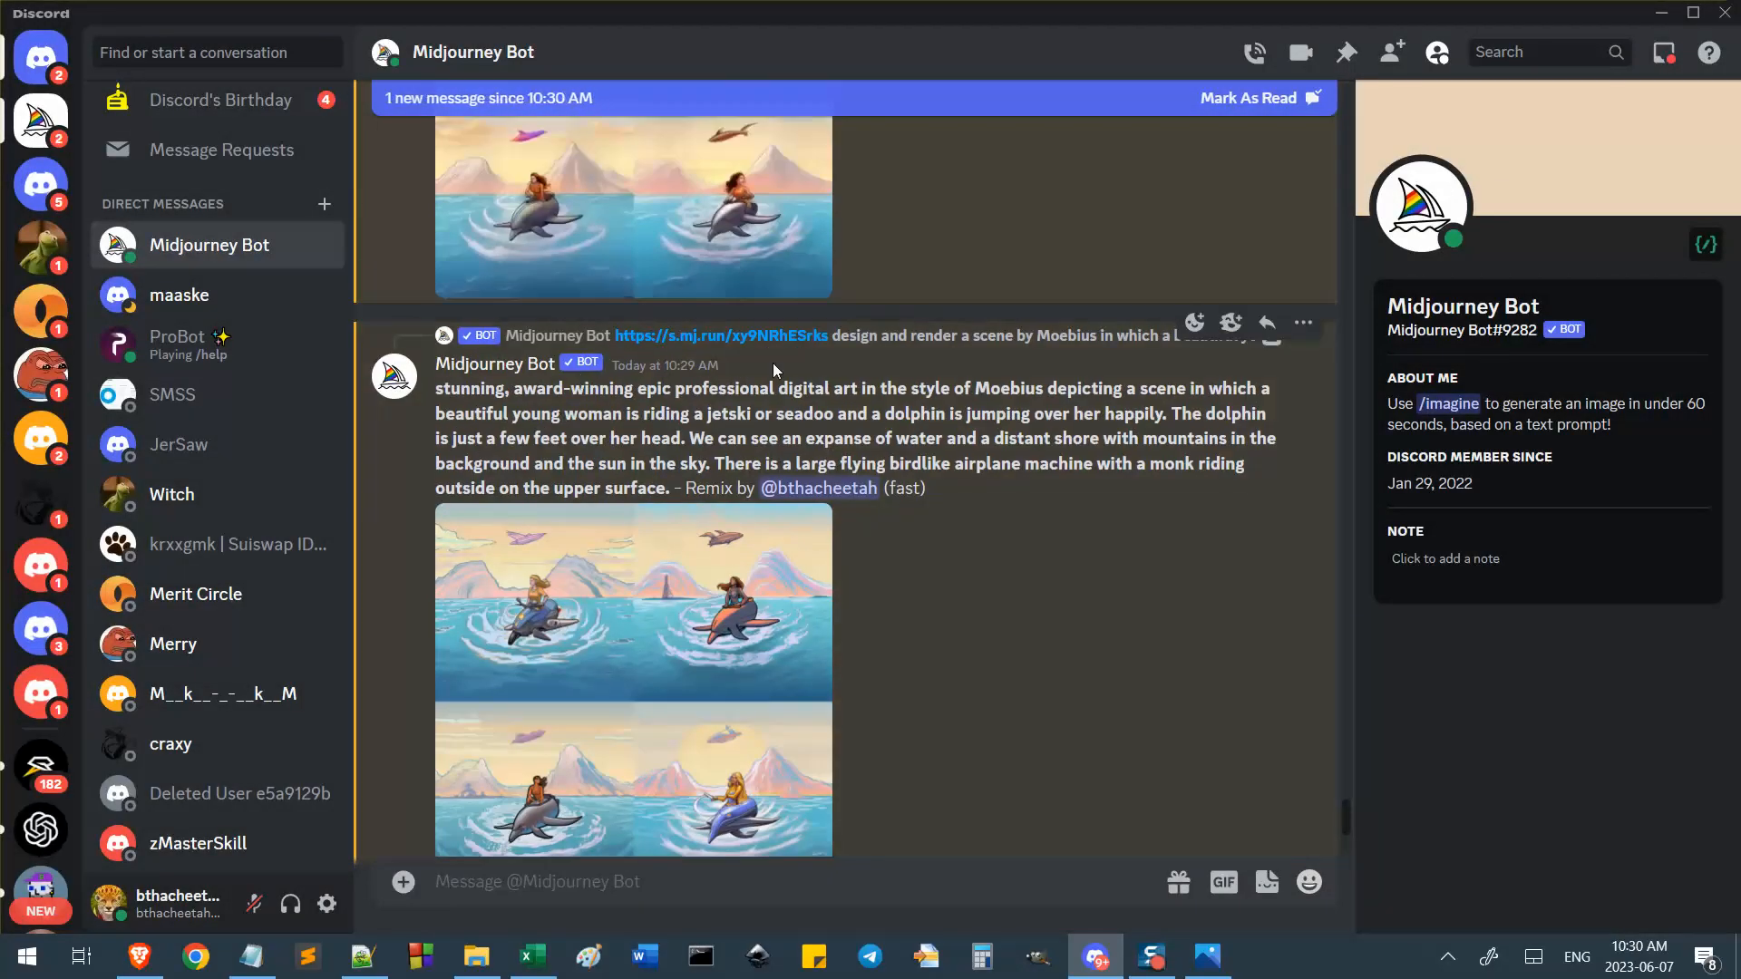
scroll(867, 366, up, 10)
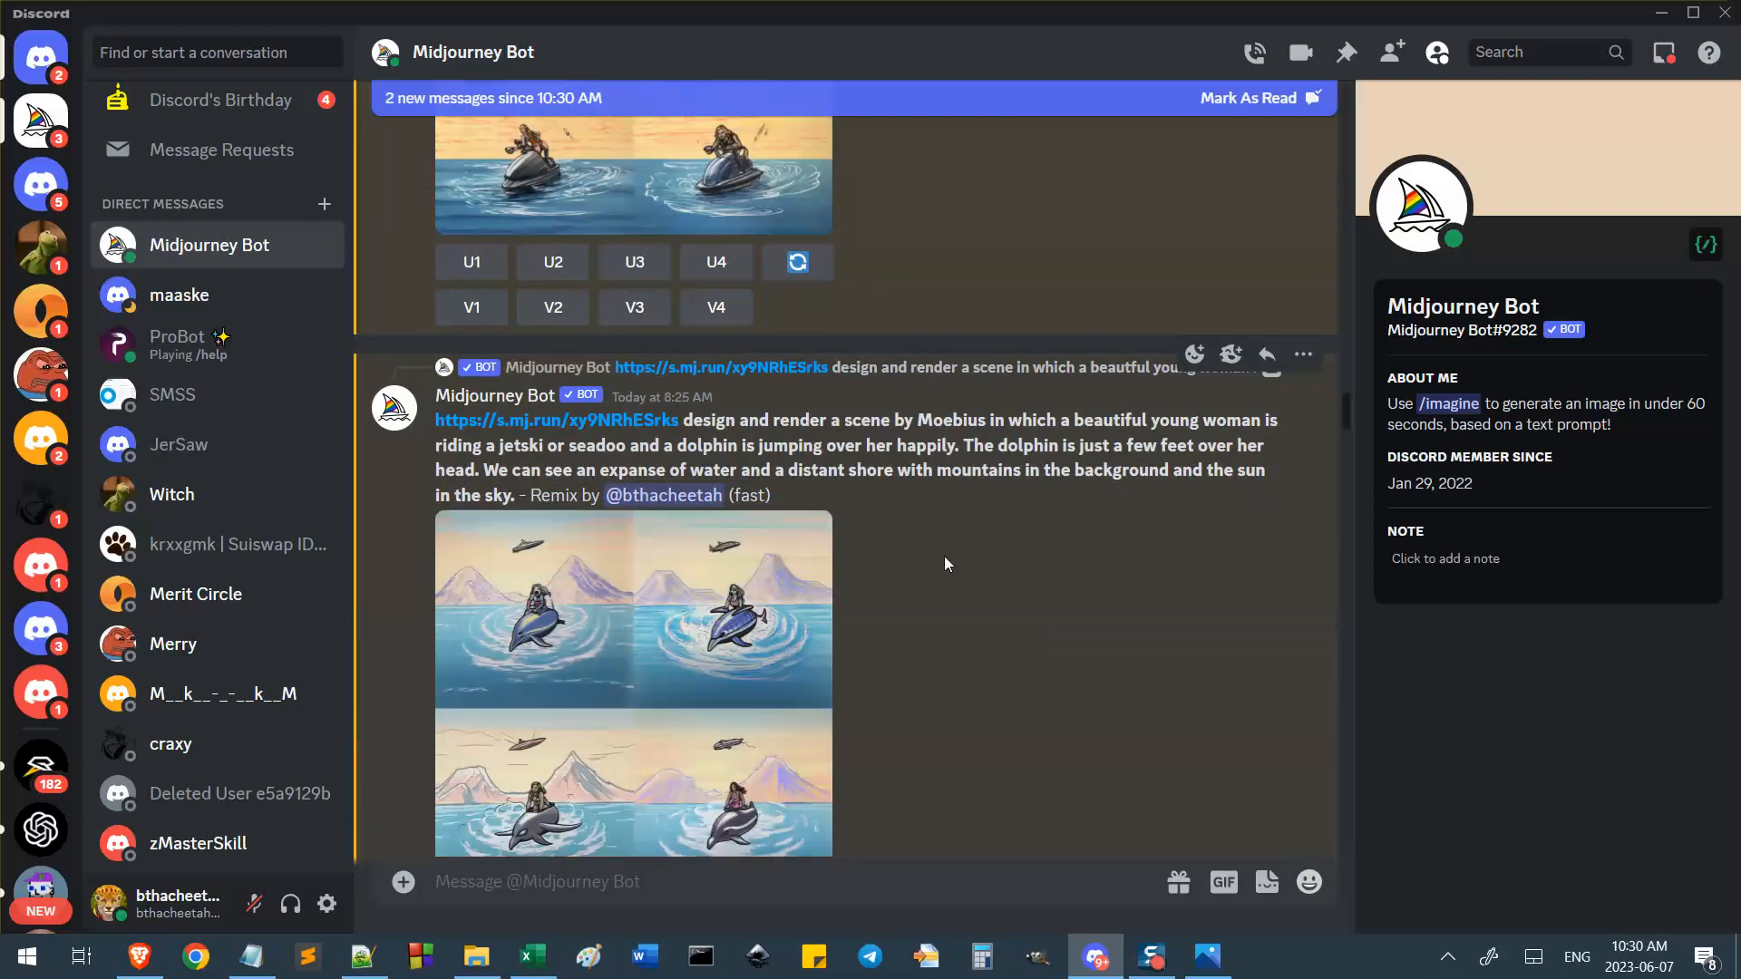
scroll(945, 556, down, 1)
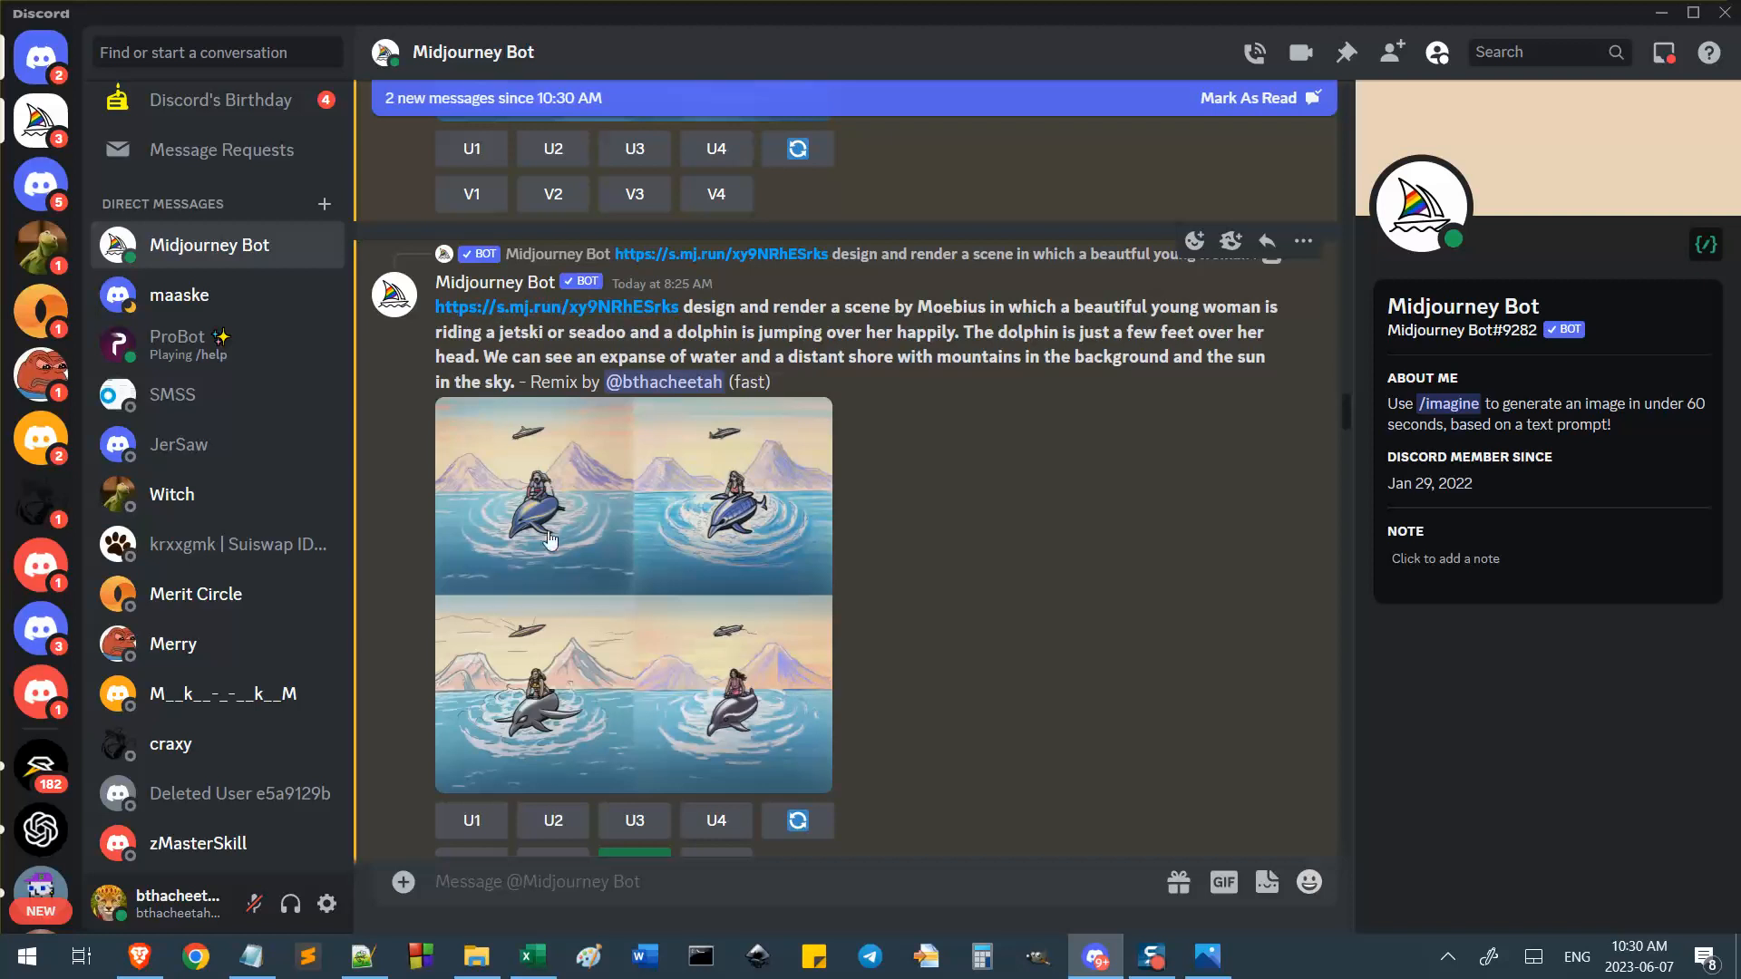
click(549, 630)
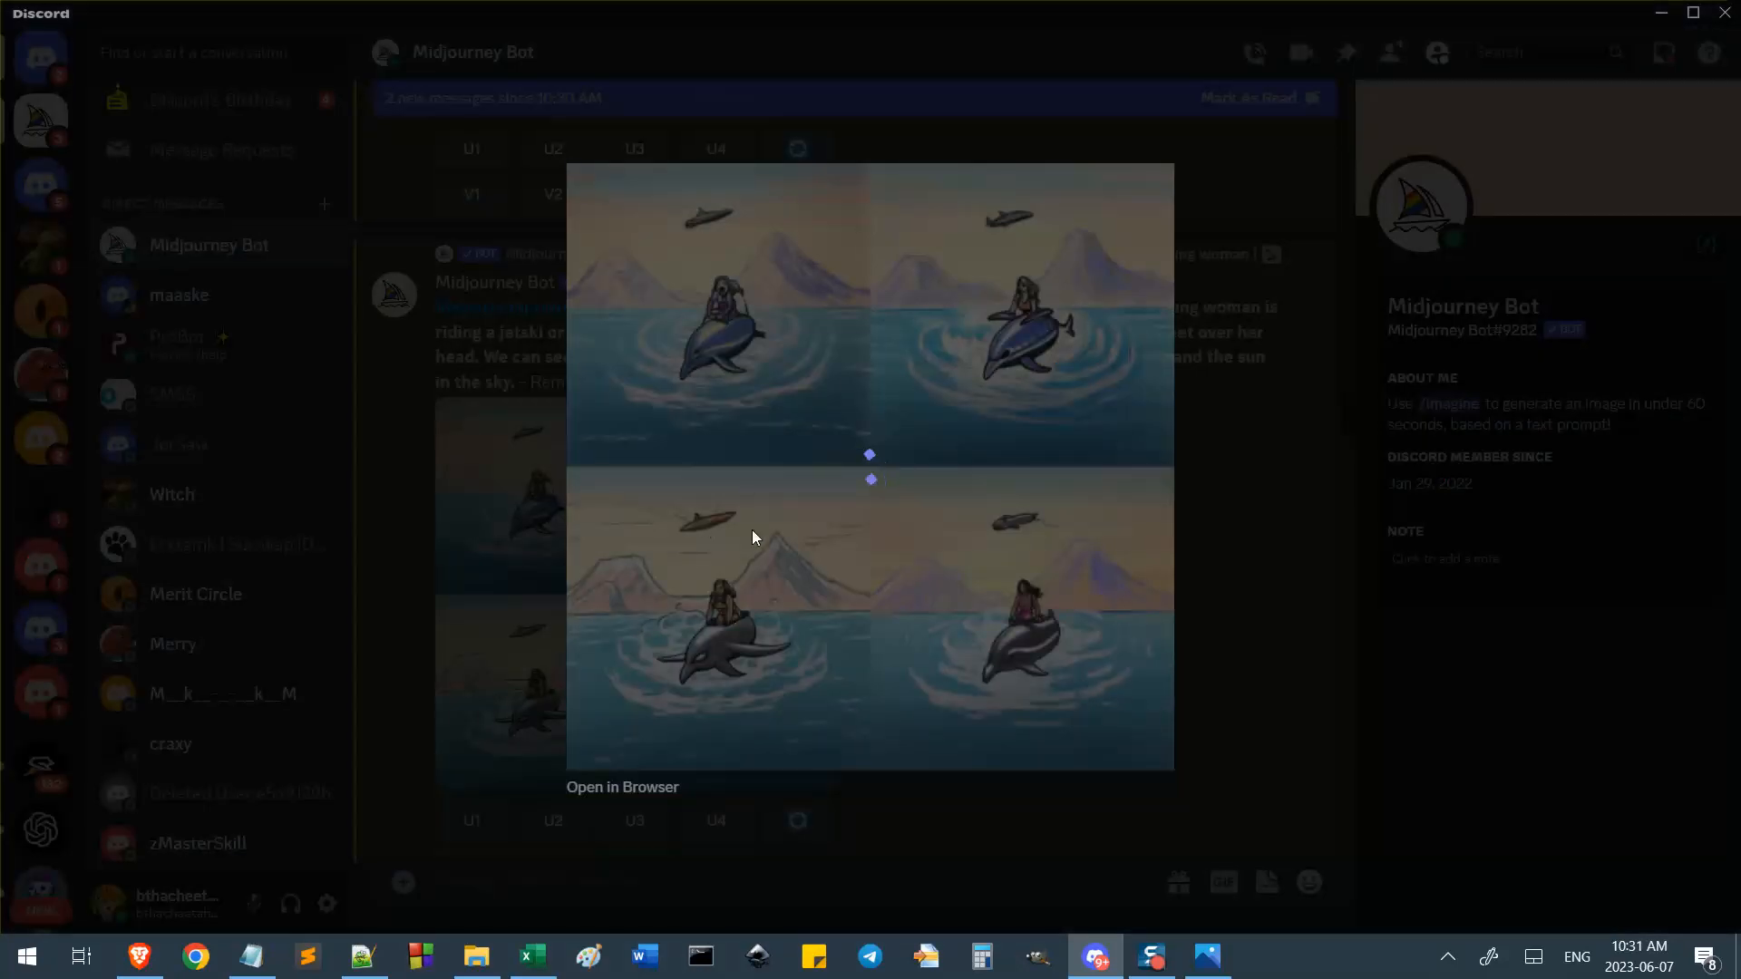
click(1240, 542)
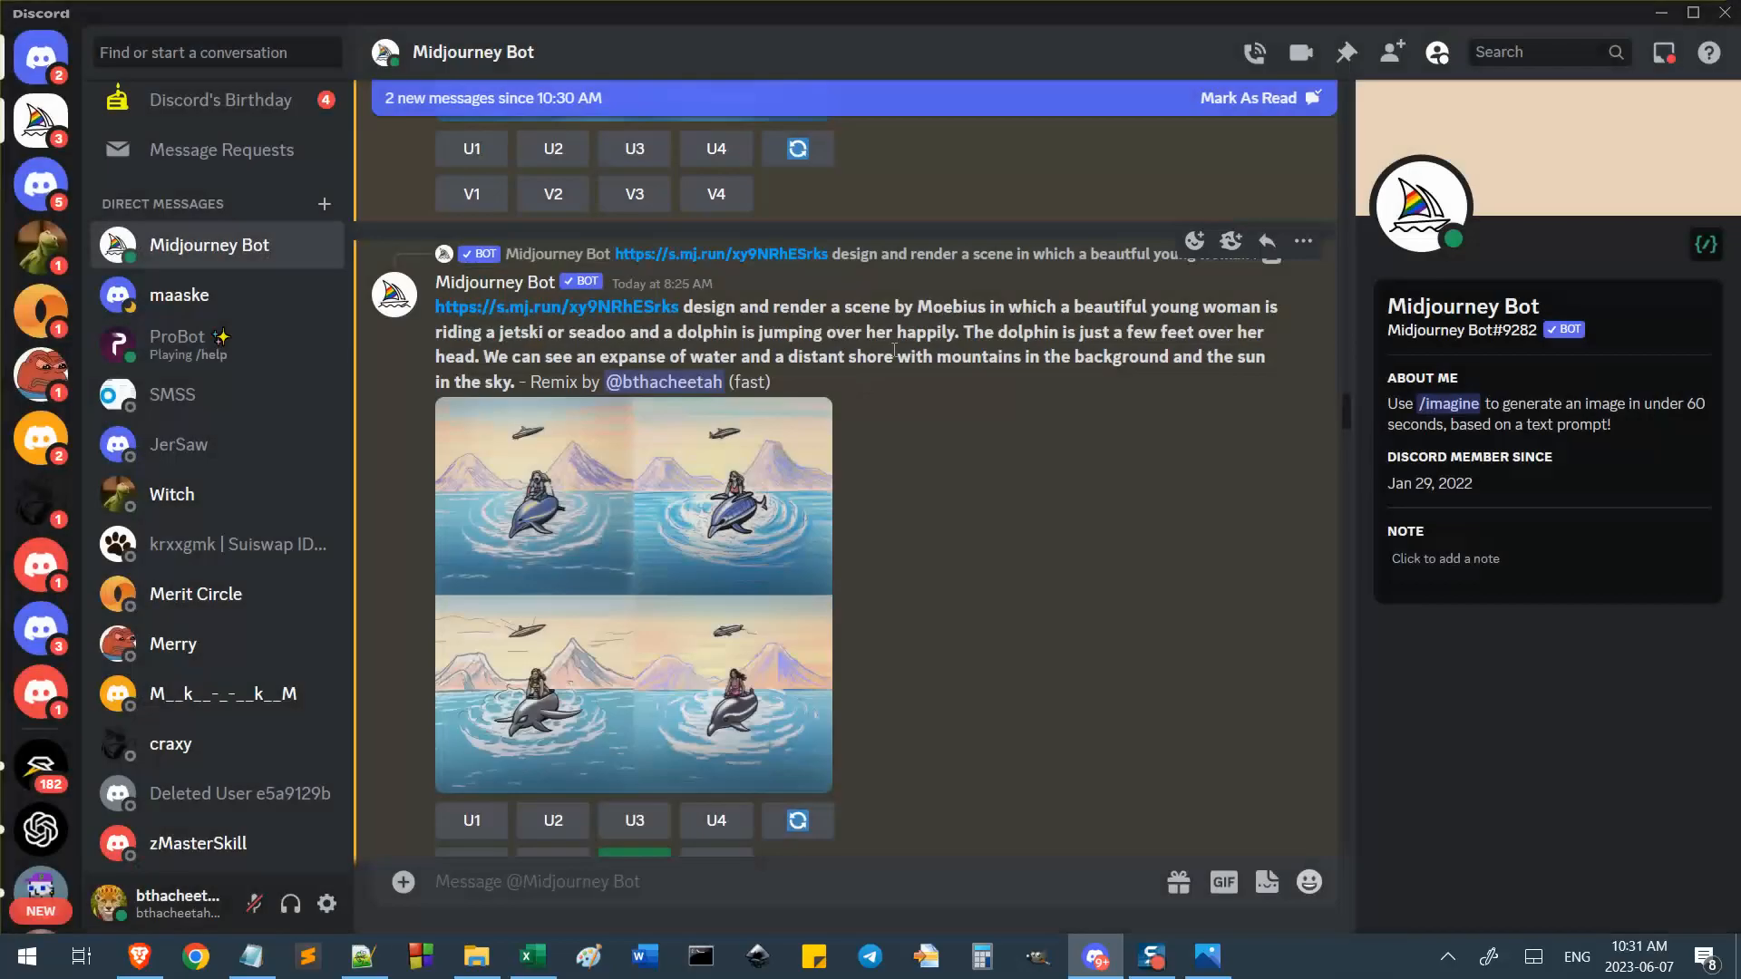
Review the newest results, highlight the prompt of the digital art remix without an image URL, and view its grid enlarged.
scroll(1097, 608, down, 10)
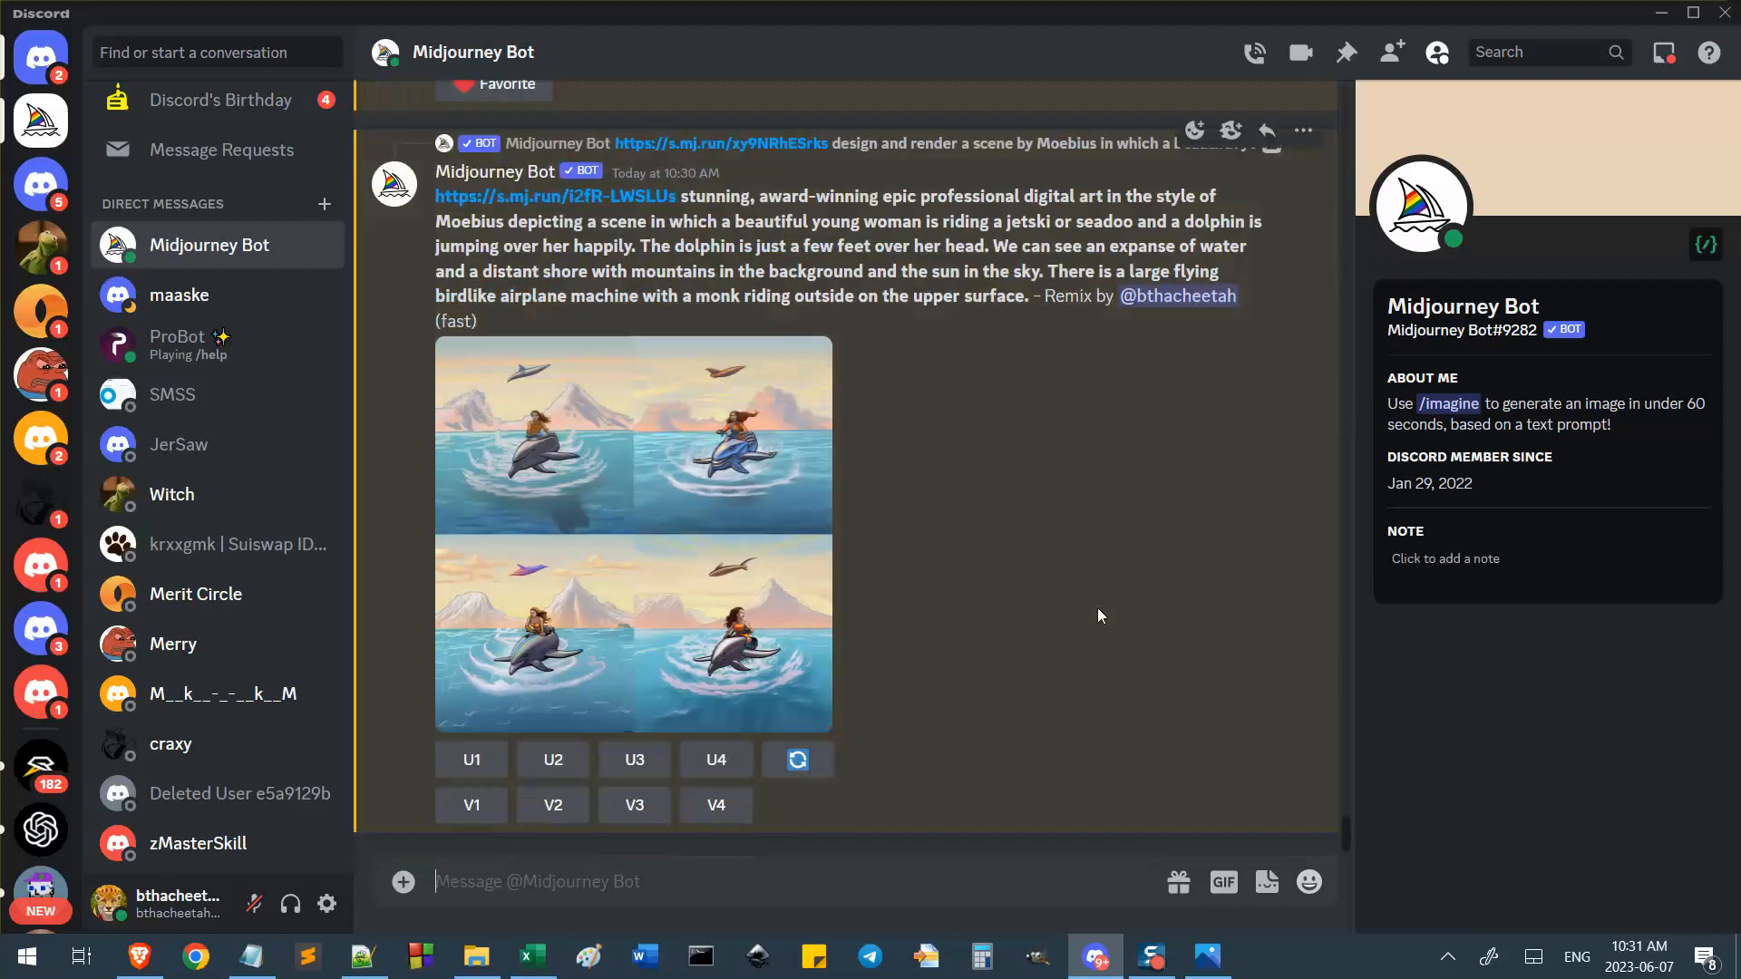
scroll(1064, 600, up, 10)
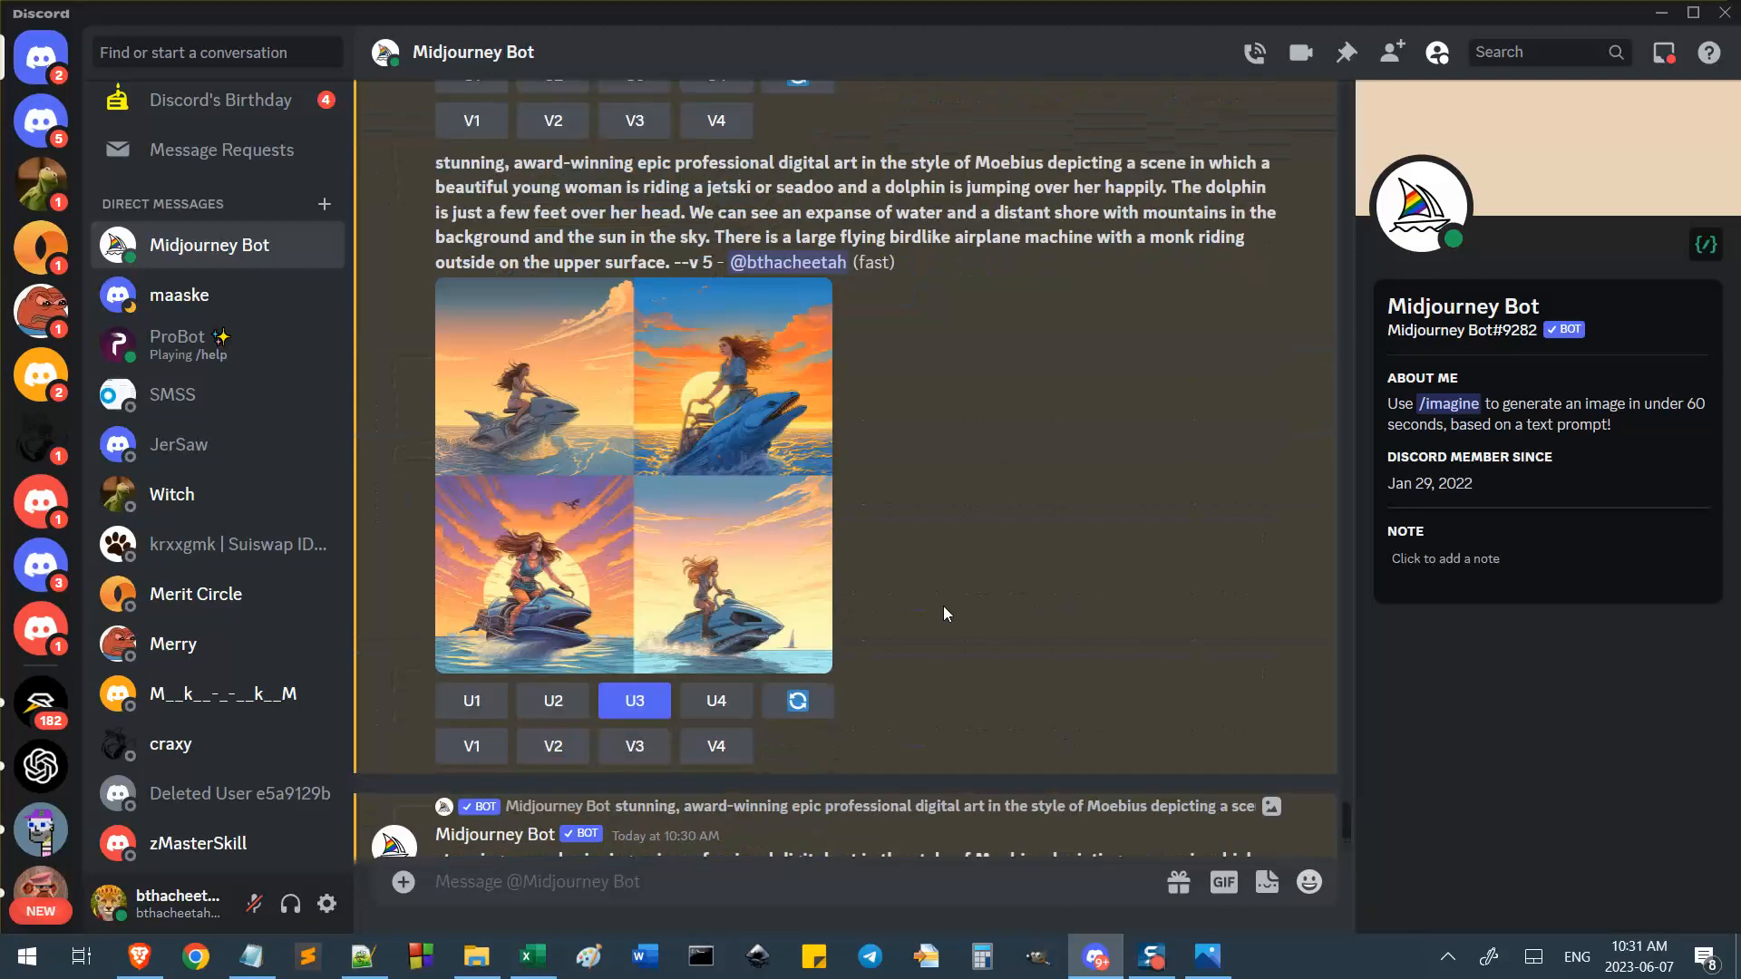
scroll(902, 477, up, 1)
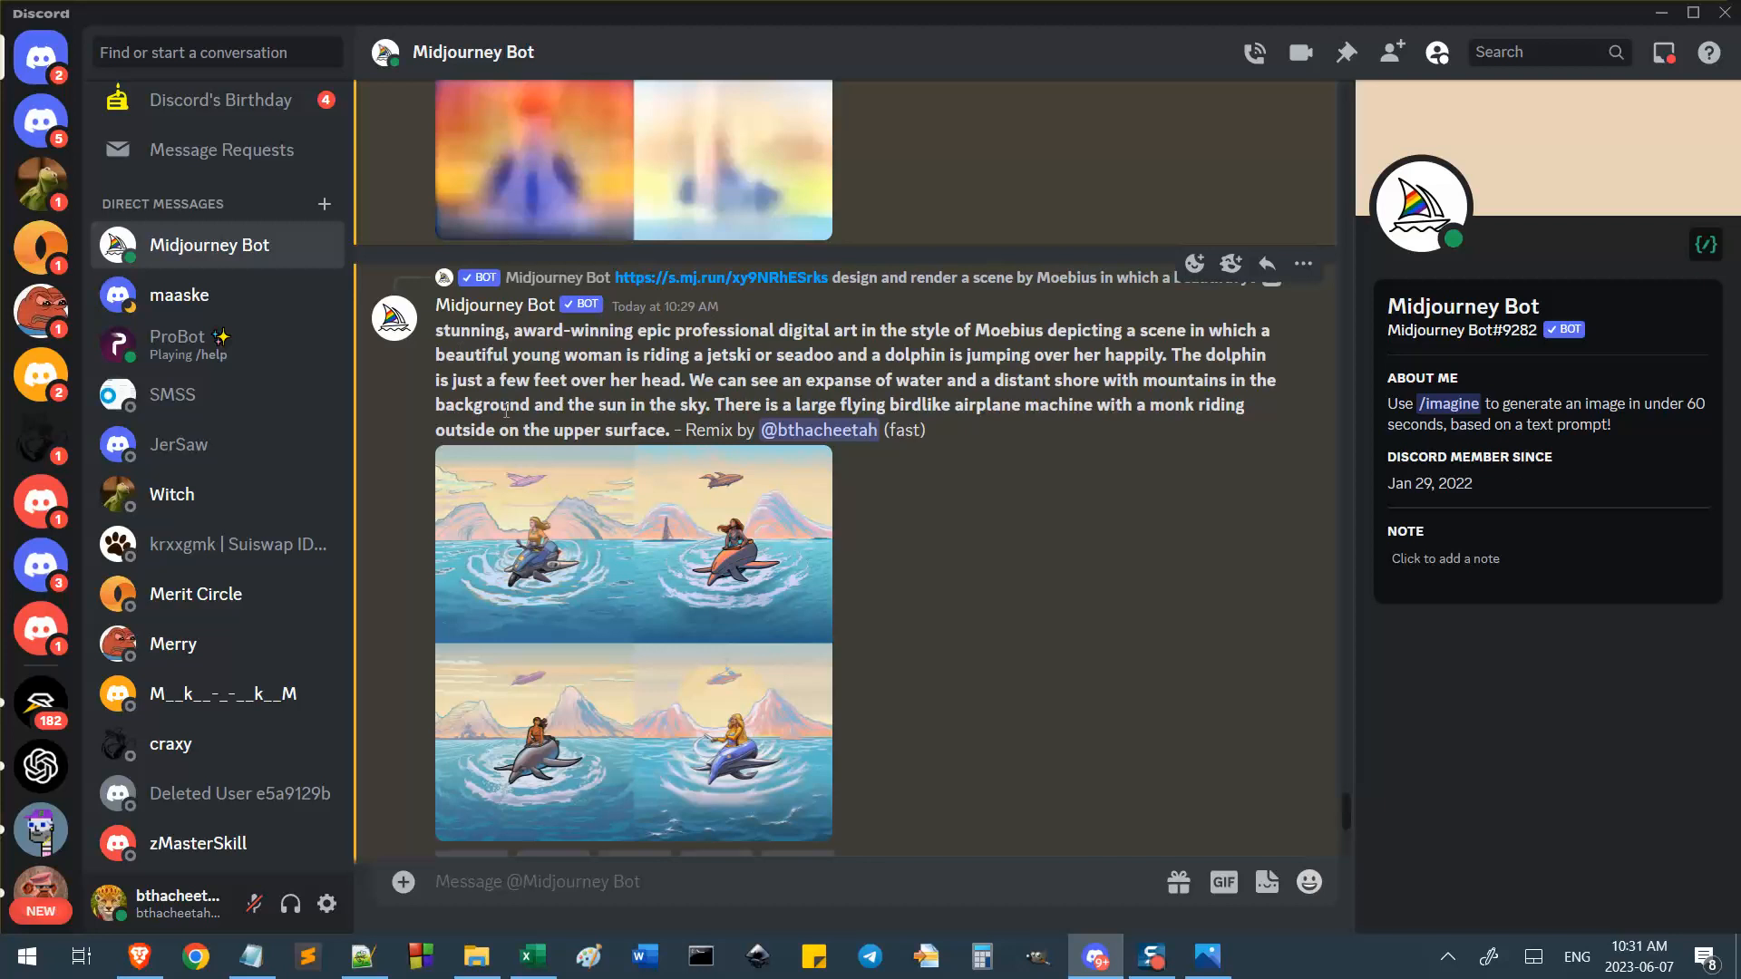
double_click(712, 431)
drag(440, 328, 678, 430)
click(519, 337)
drag(547, 331, 399, 344)
click(478, 331)
click(648, 531)
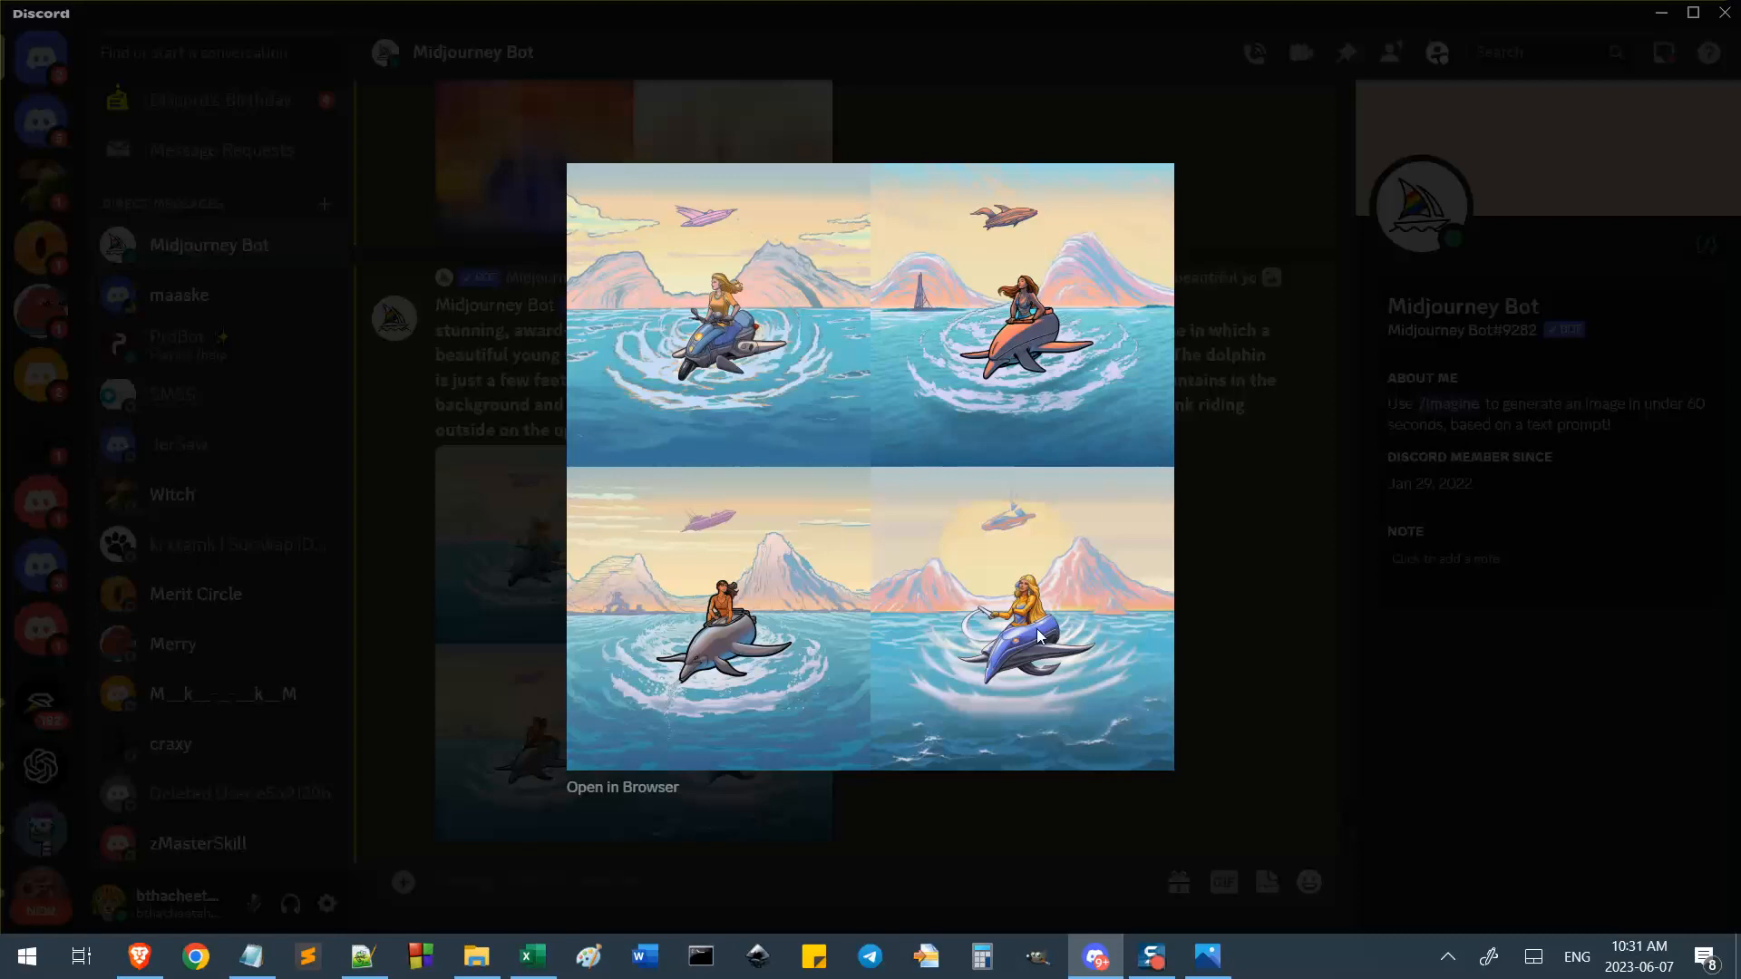
Close the enlarged digital art remix grid, upscale its image 4, and open the remix prompt for image 4.
click(1226, 610)
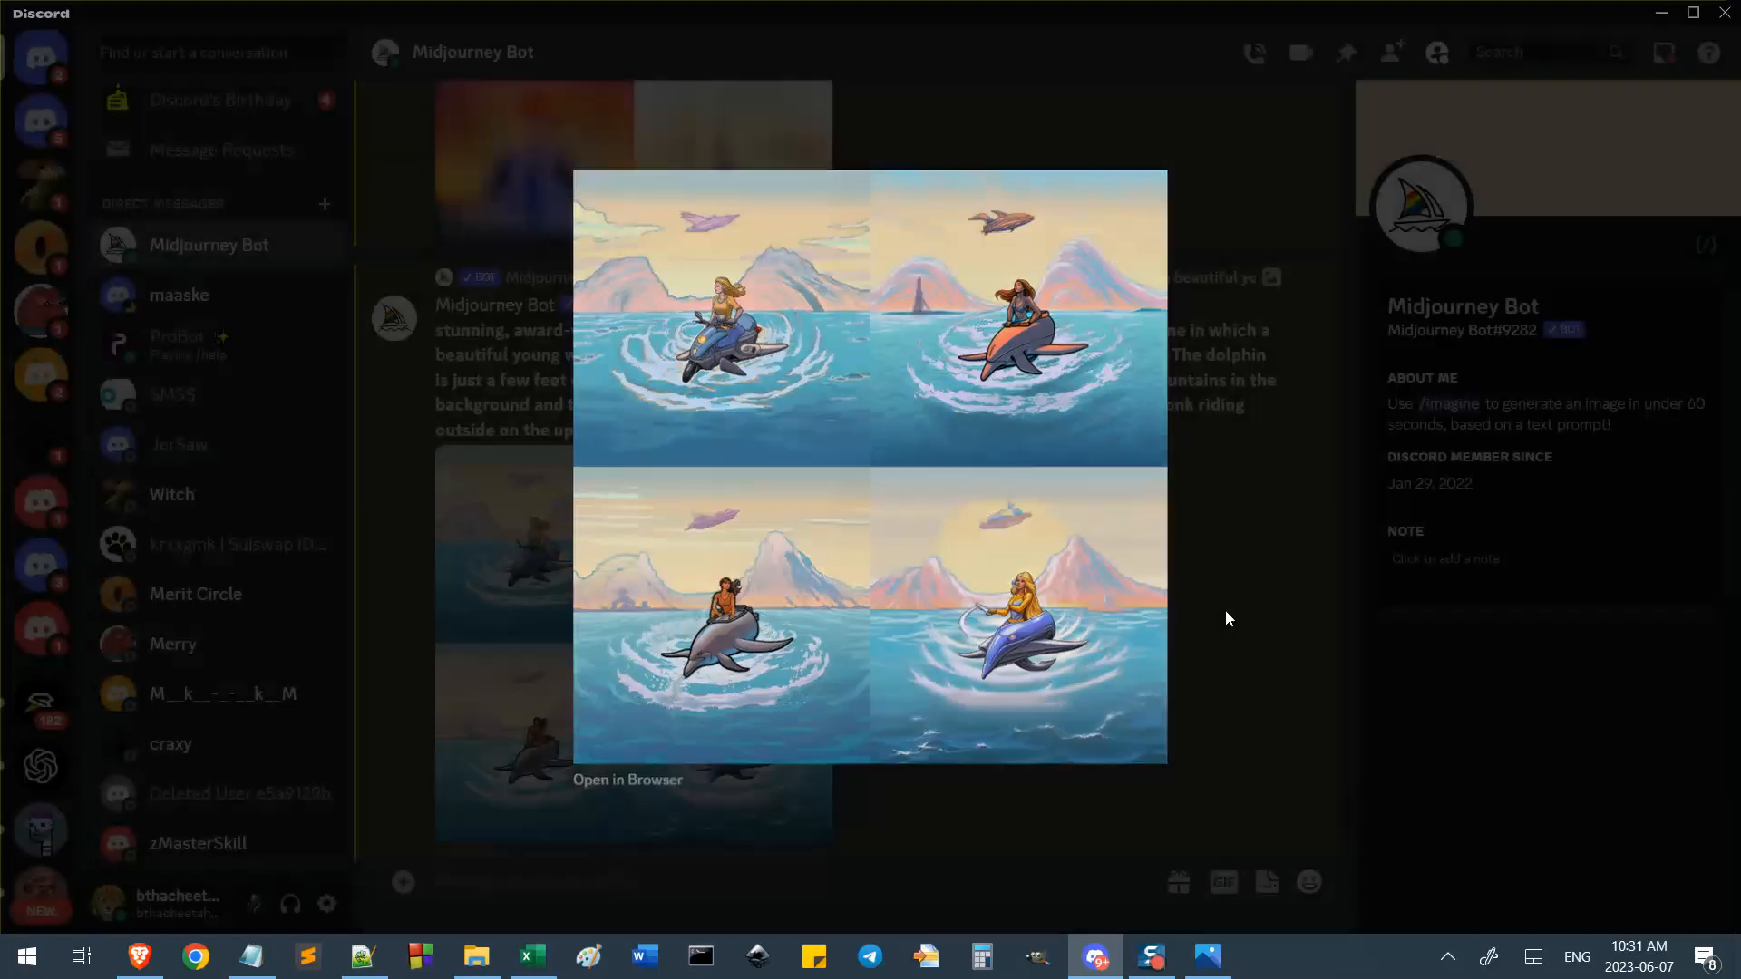
scroll(851, 699, down, 2)
click(717, 755)
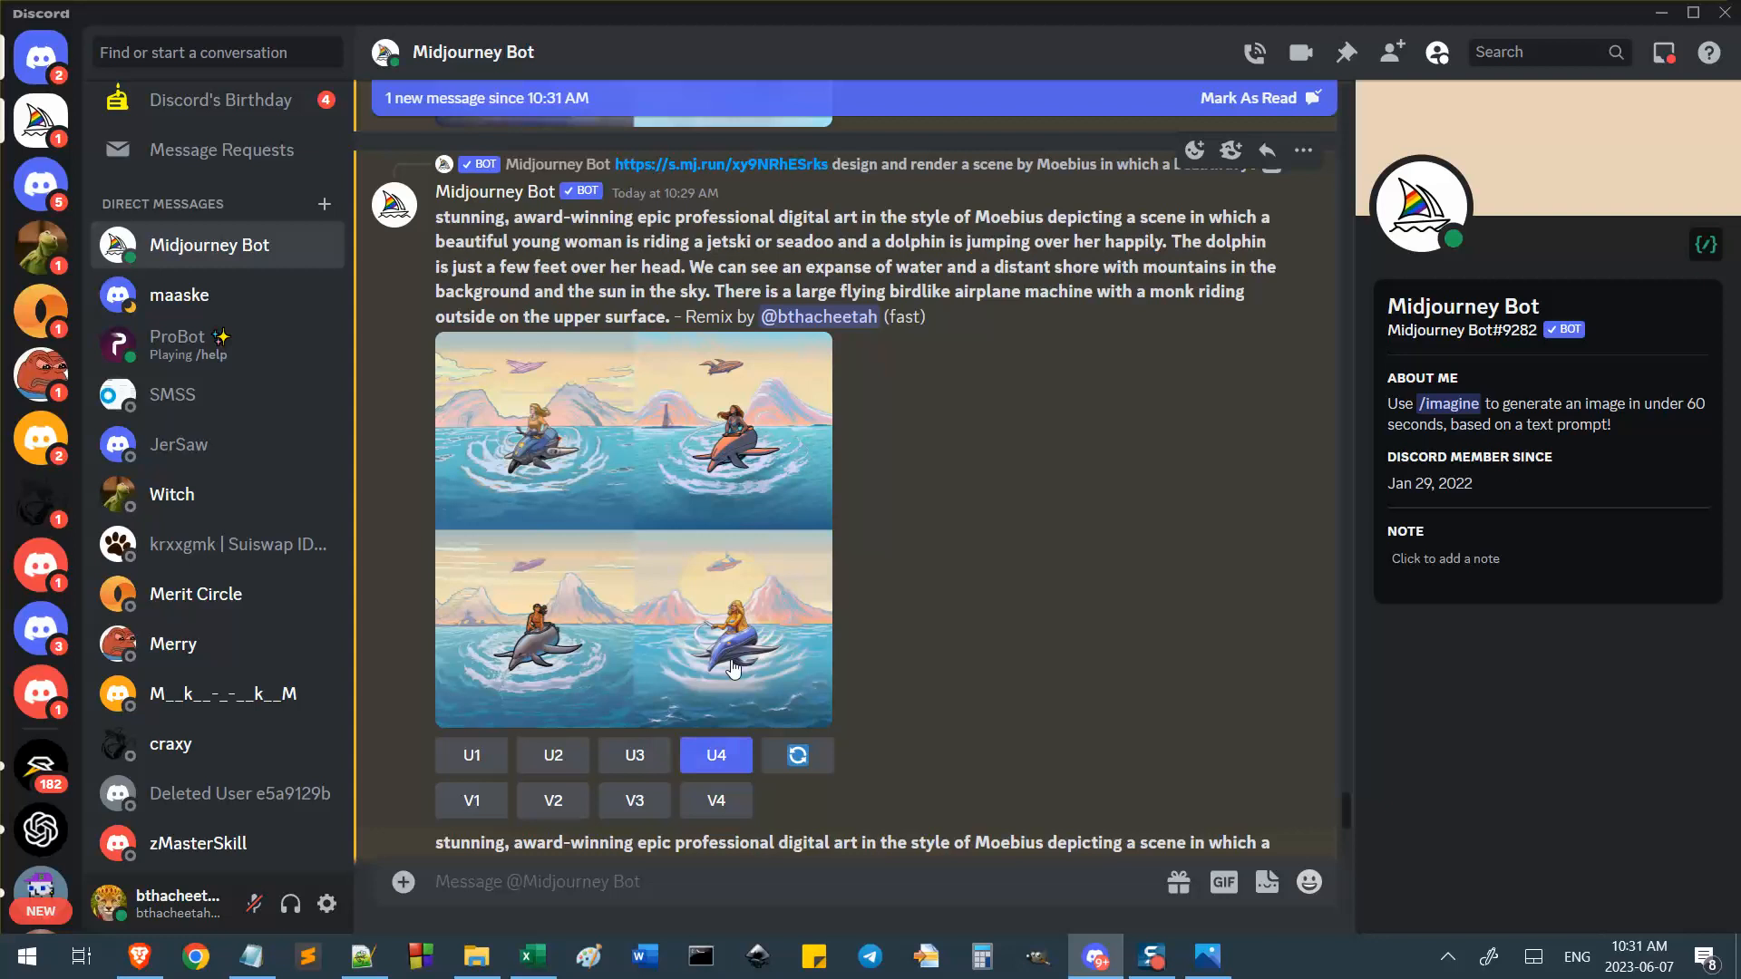
click(717, 801)
scroll(744, 780, down, 2)
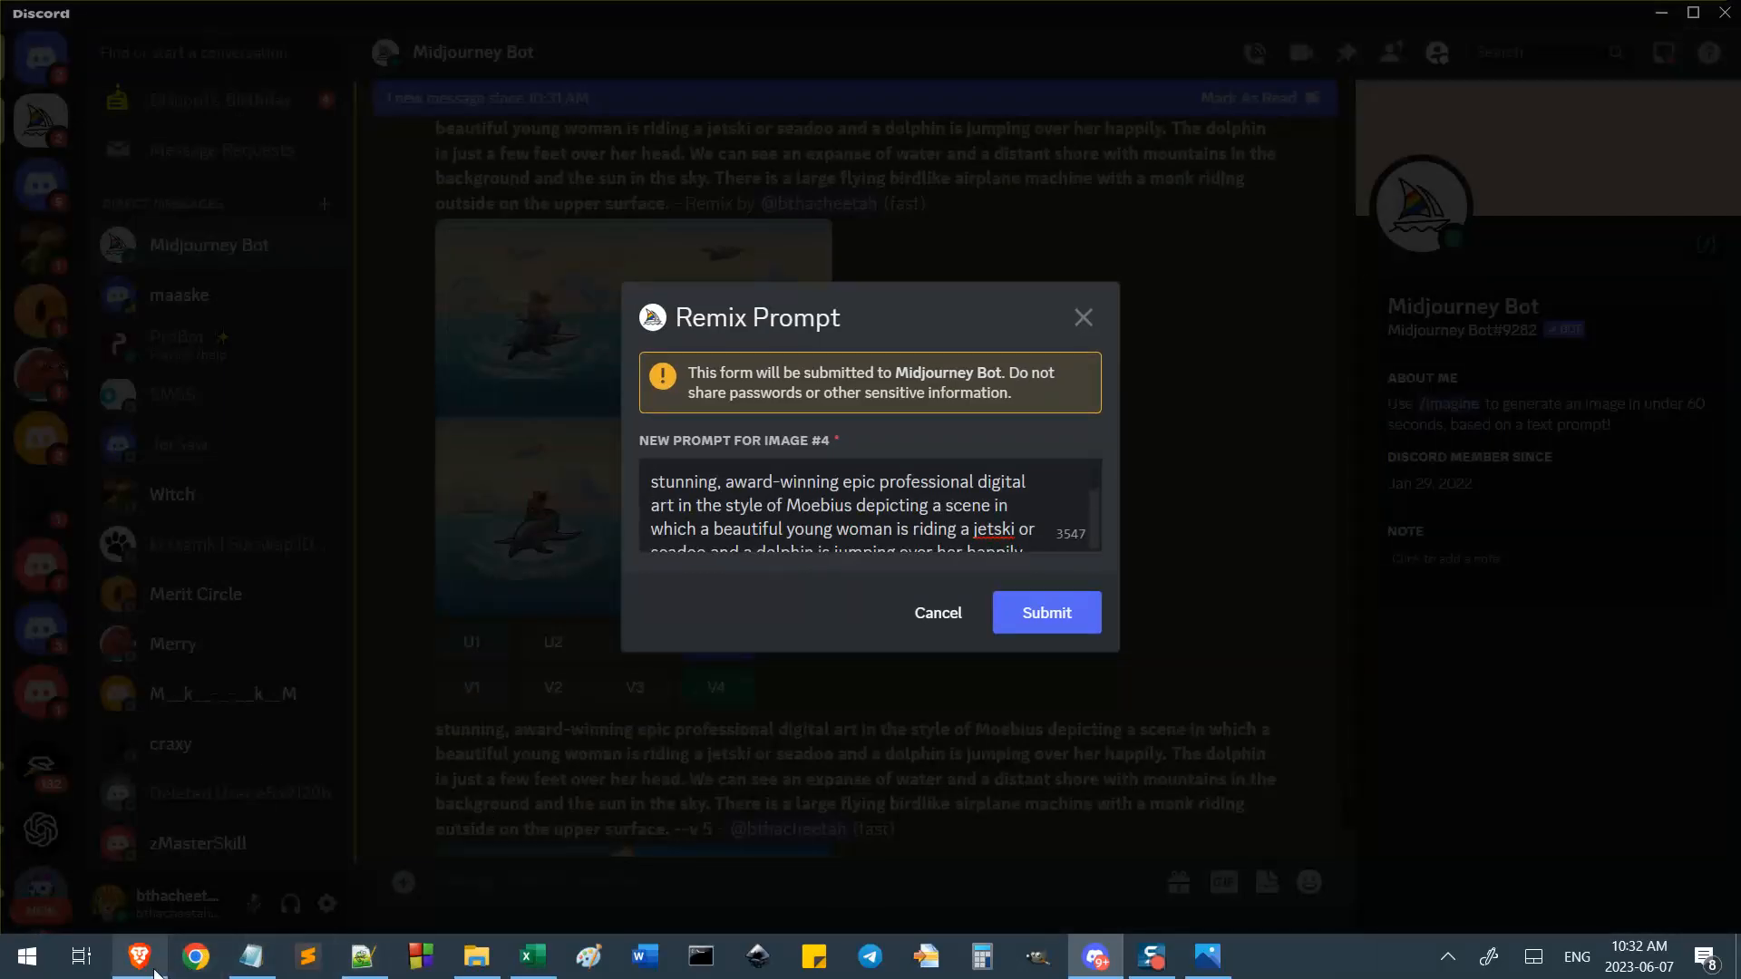
Switch to Brave and open saved Midjourney image pages from the OneTab list dated 6/5/2023.
mouse_move(154, 973)
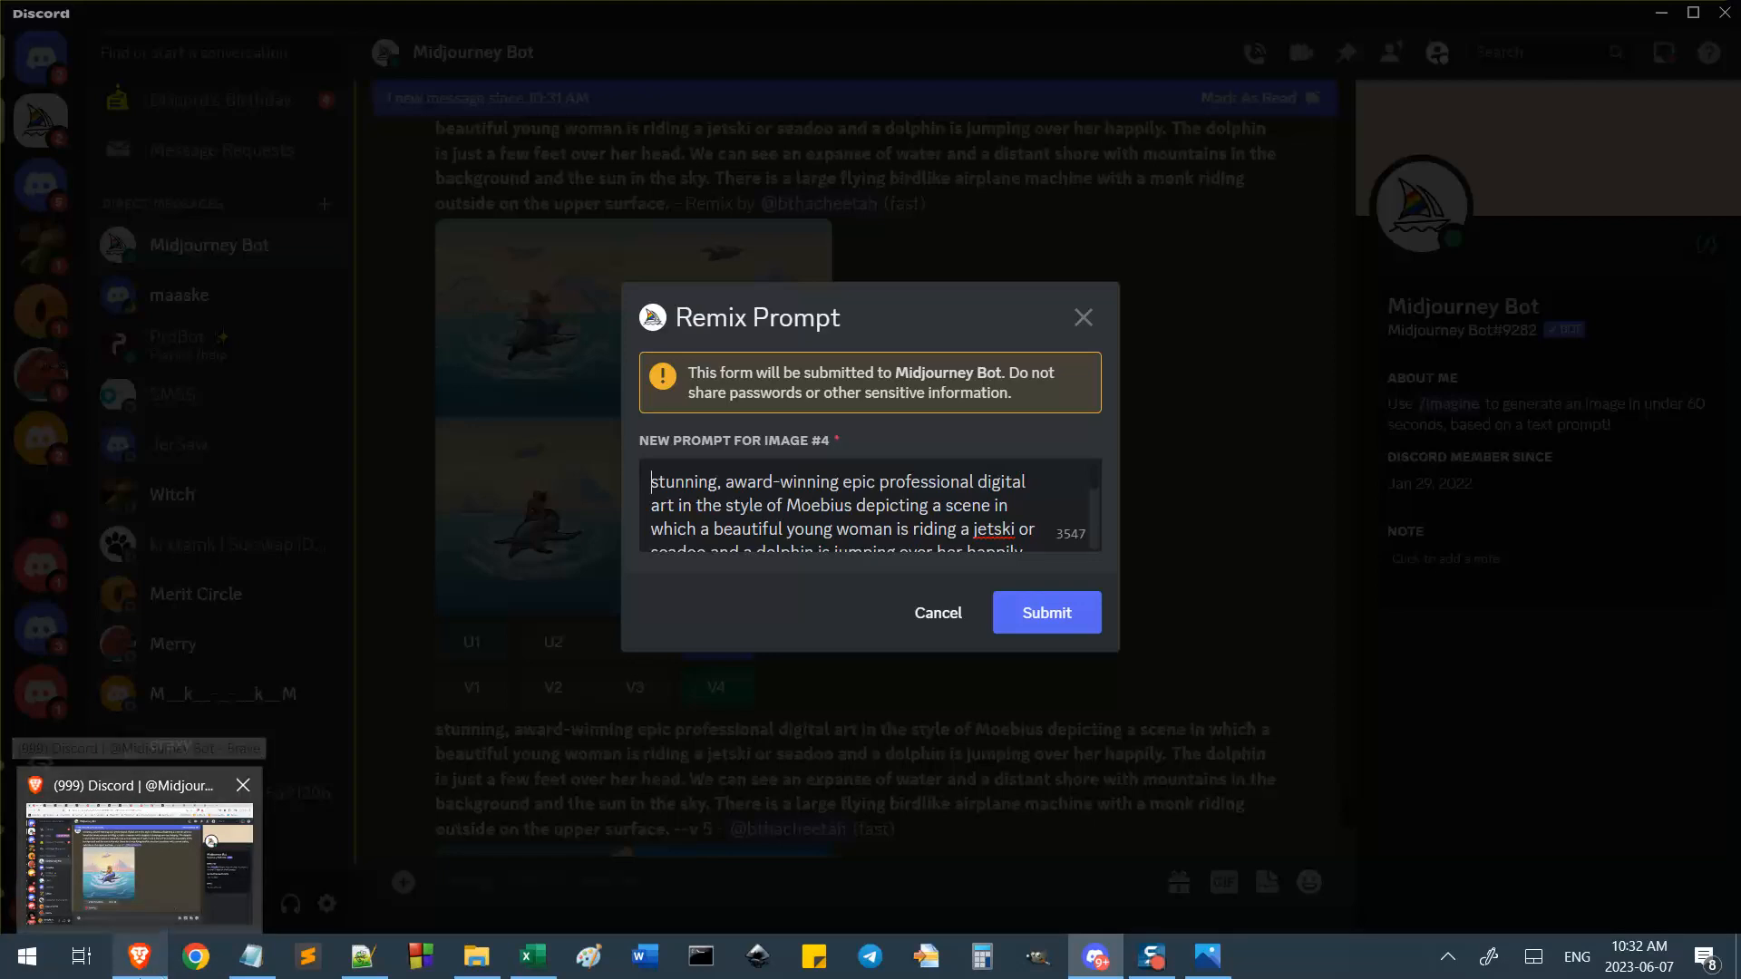
click(168, 903)
click(19, 20)
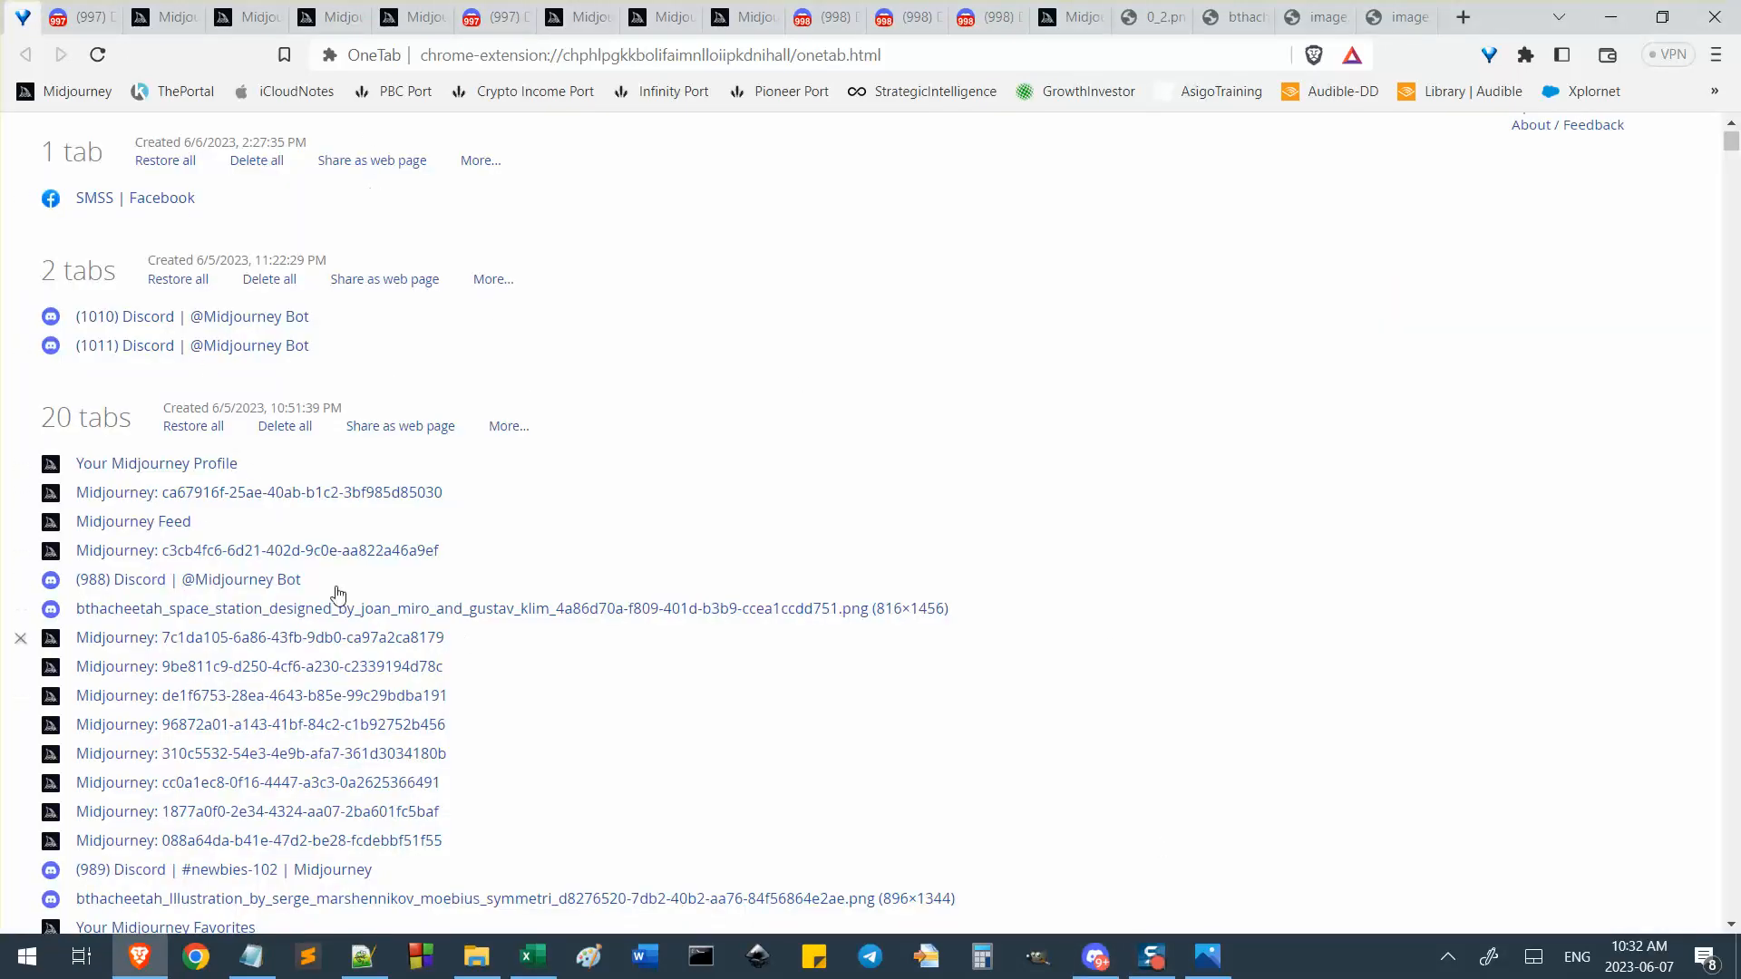
scroll(243, 651, down, 1)
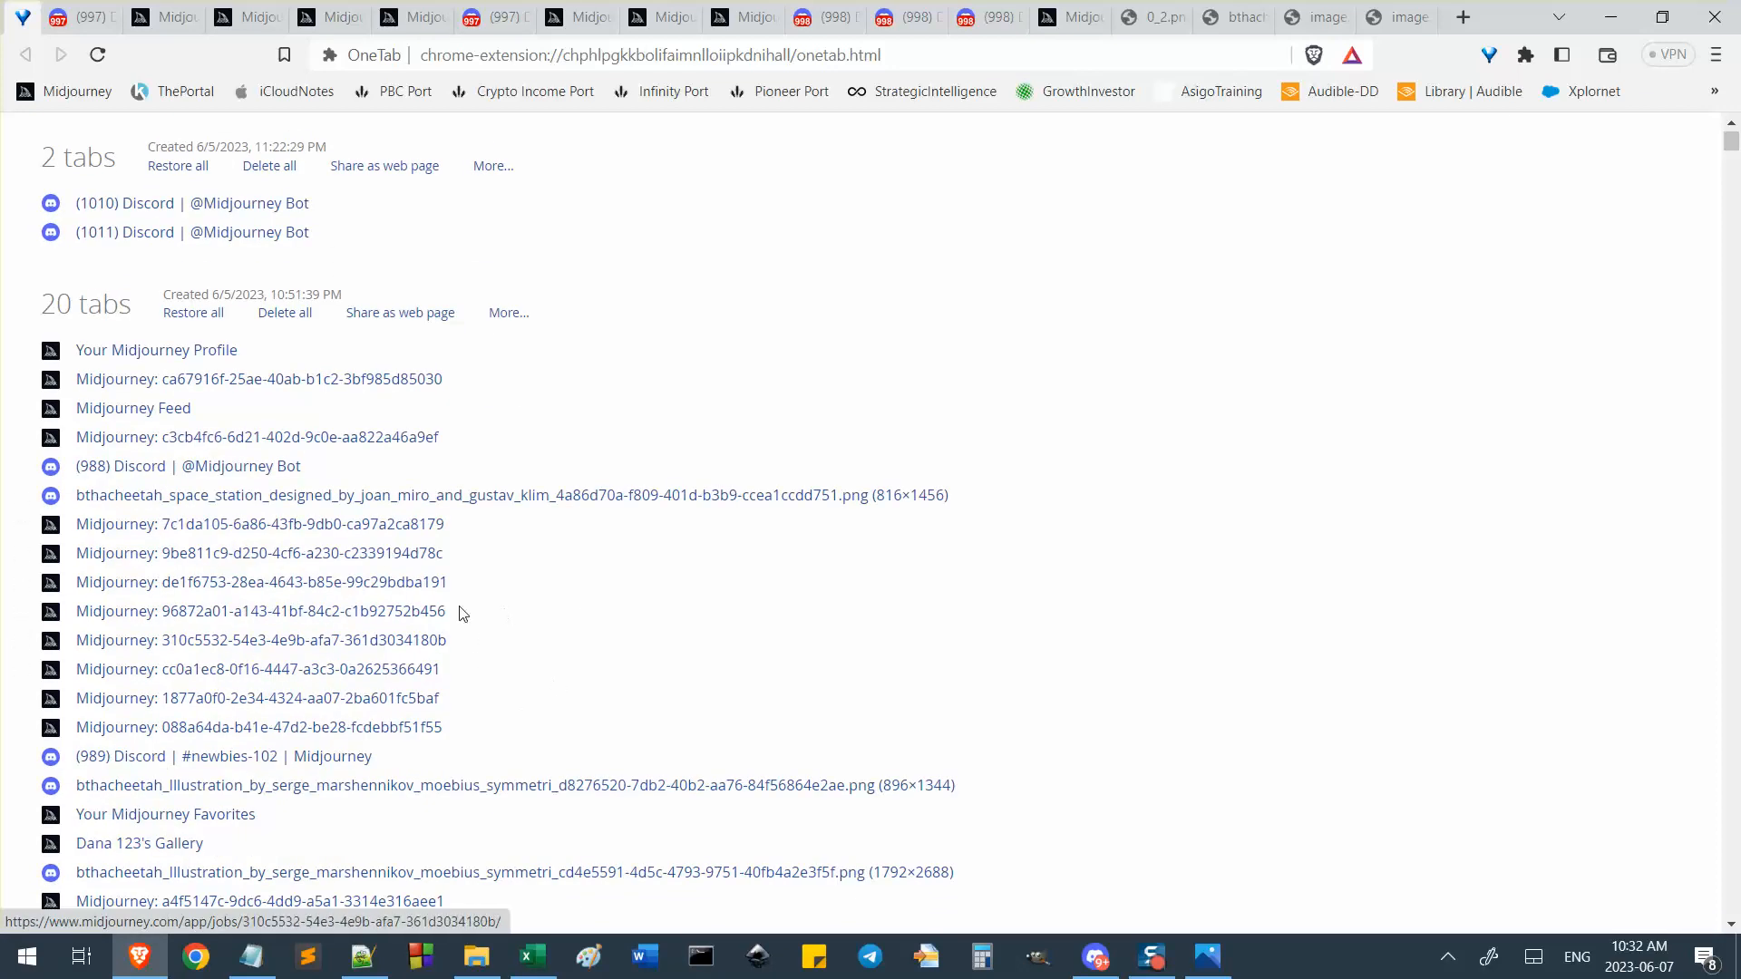
click(1151, 952)
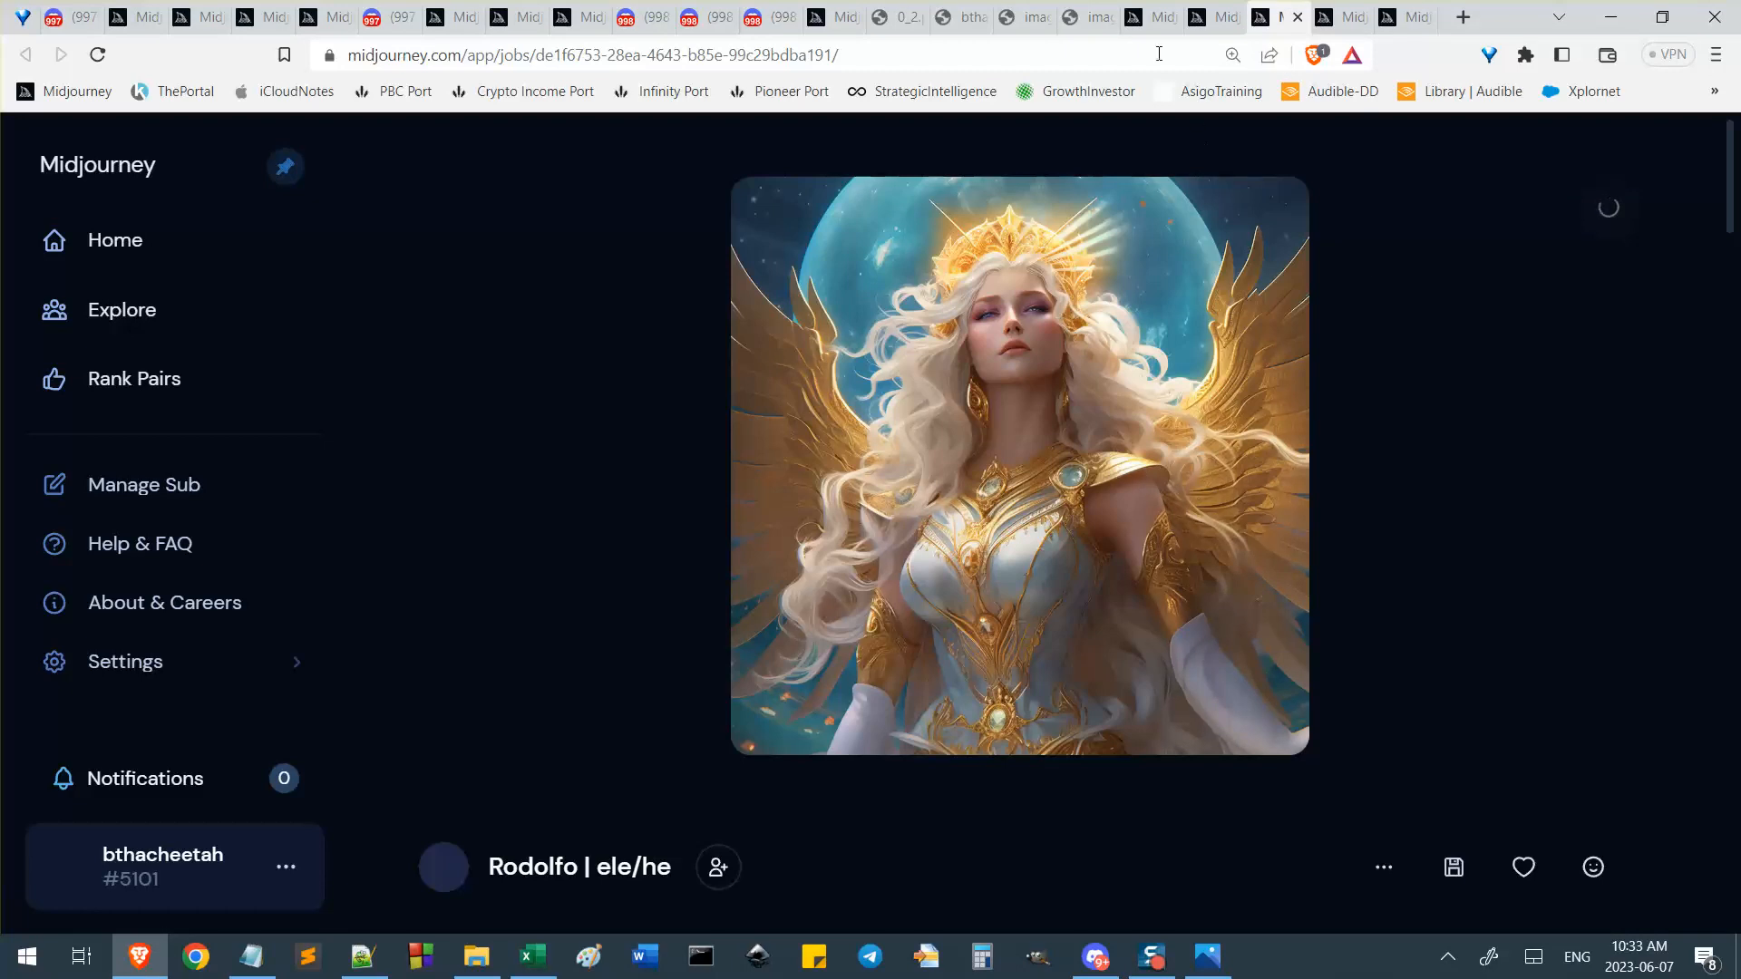
Close the surplus Midjourney image pages, keeping the golden-winged goddess and the armored angel warrior open.
click(1175, 27)
click(1179, 24)
click(1179, 23)
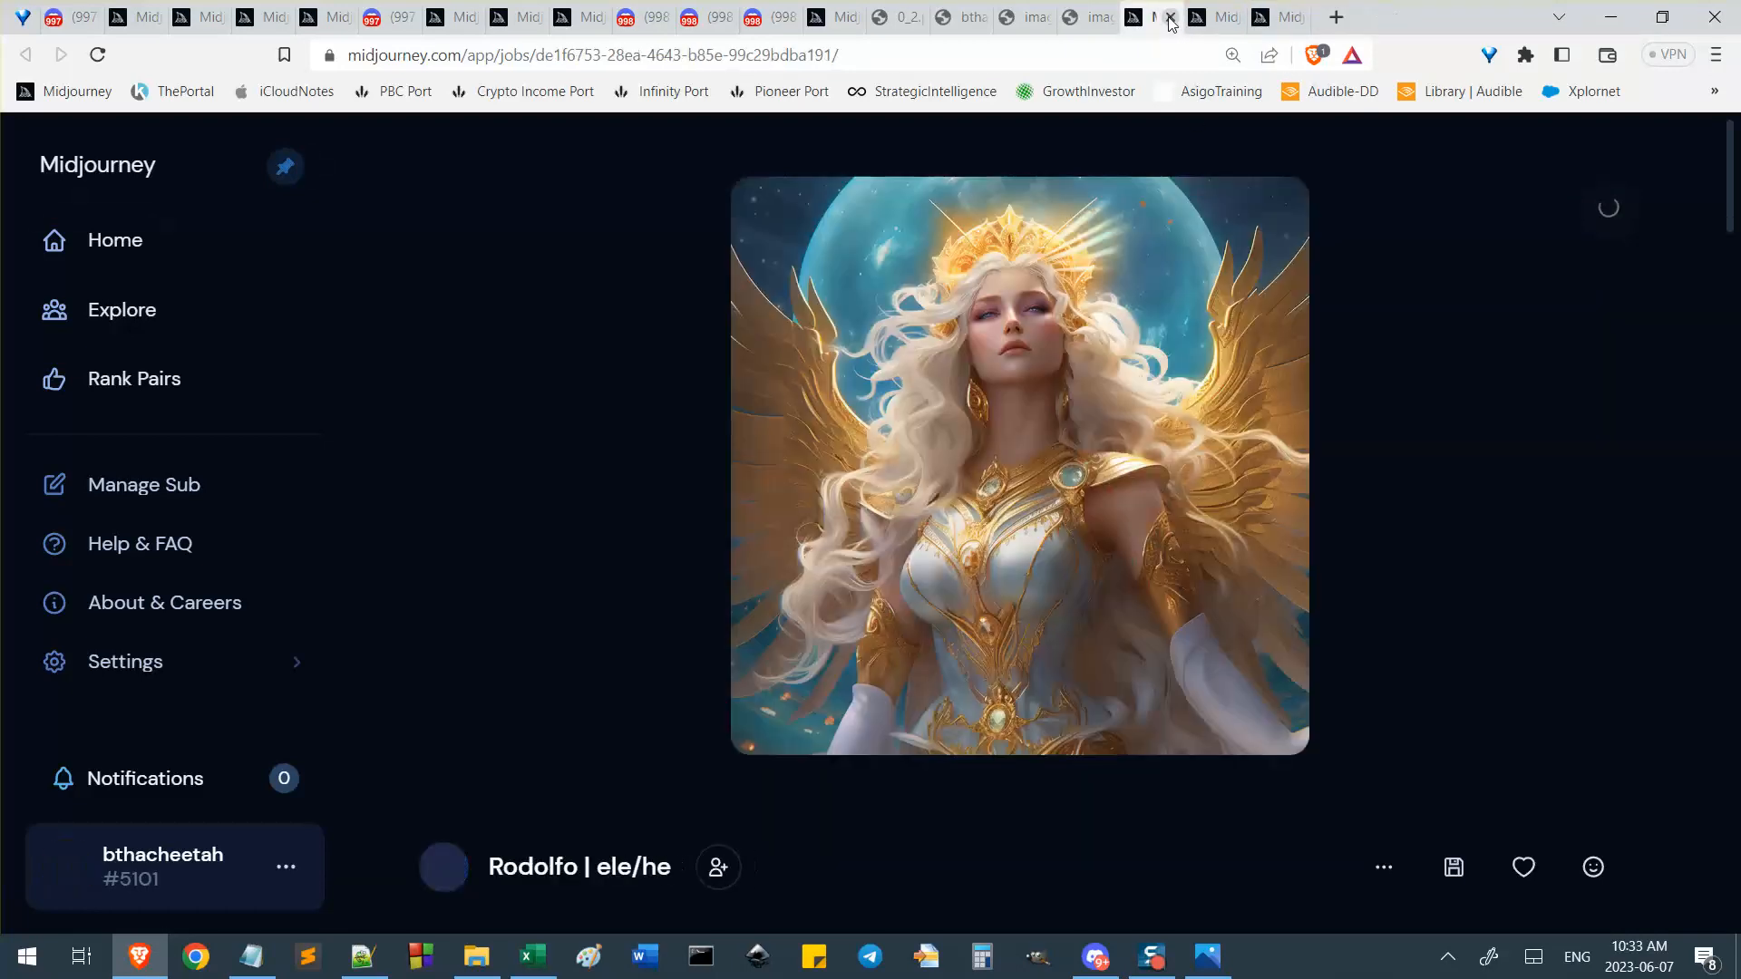
click(1218, 27)
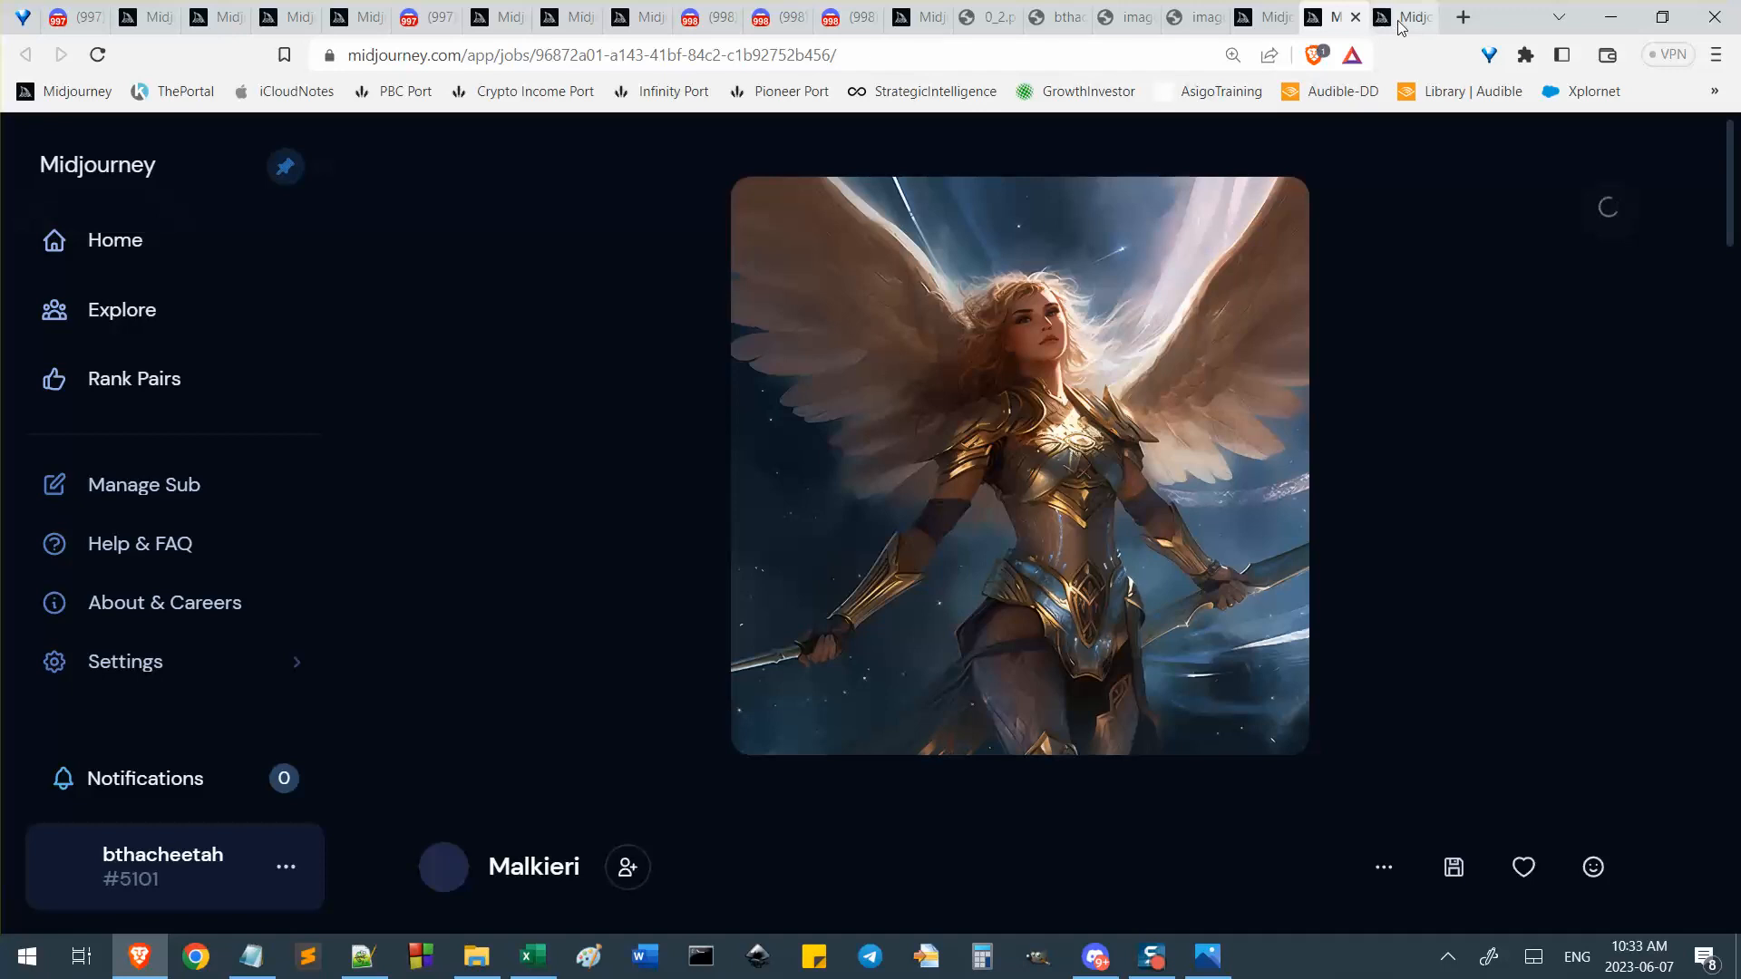
click(1428, 27)
click(1425, 17)
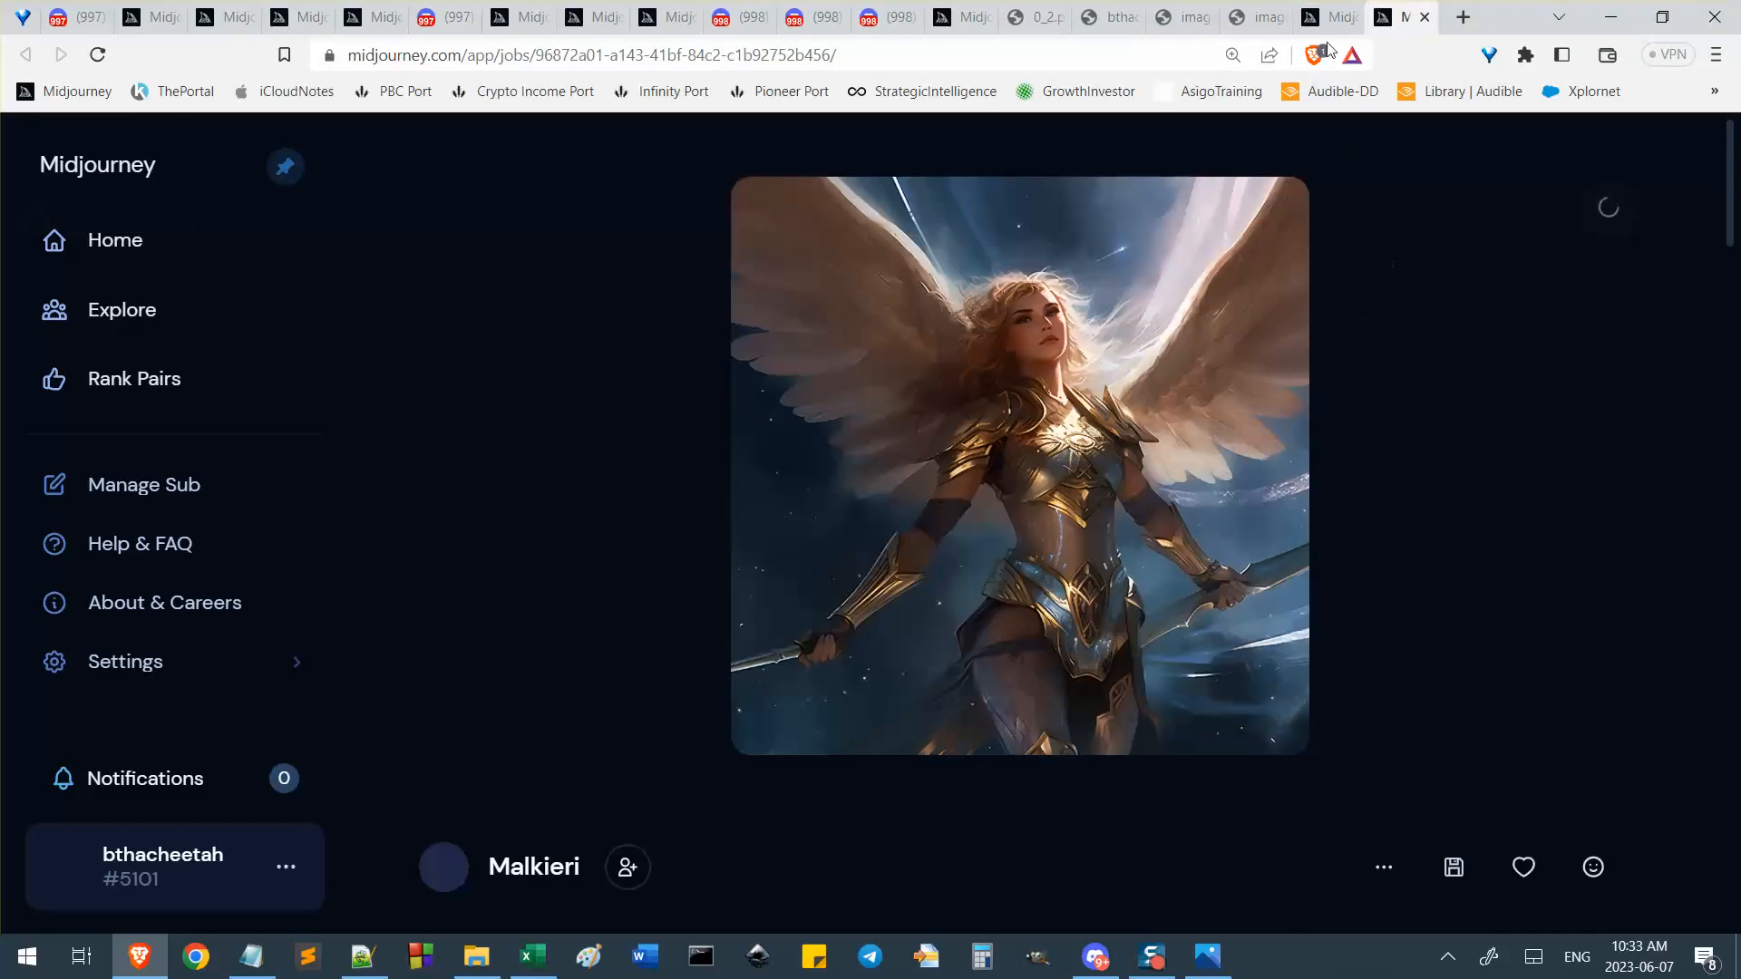
Review the golden-winged goddess image with its Aurora prompt, and cut the page's URL for reuse.
click(1329, 14)
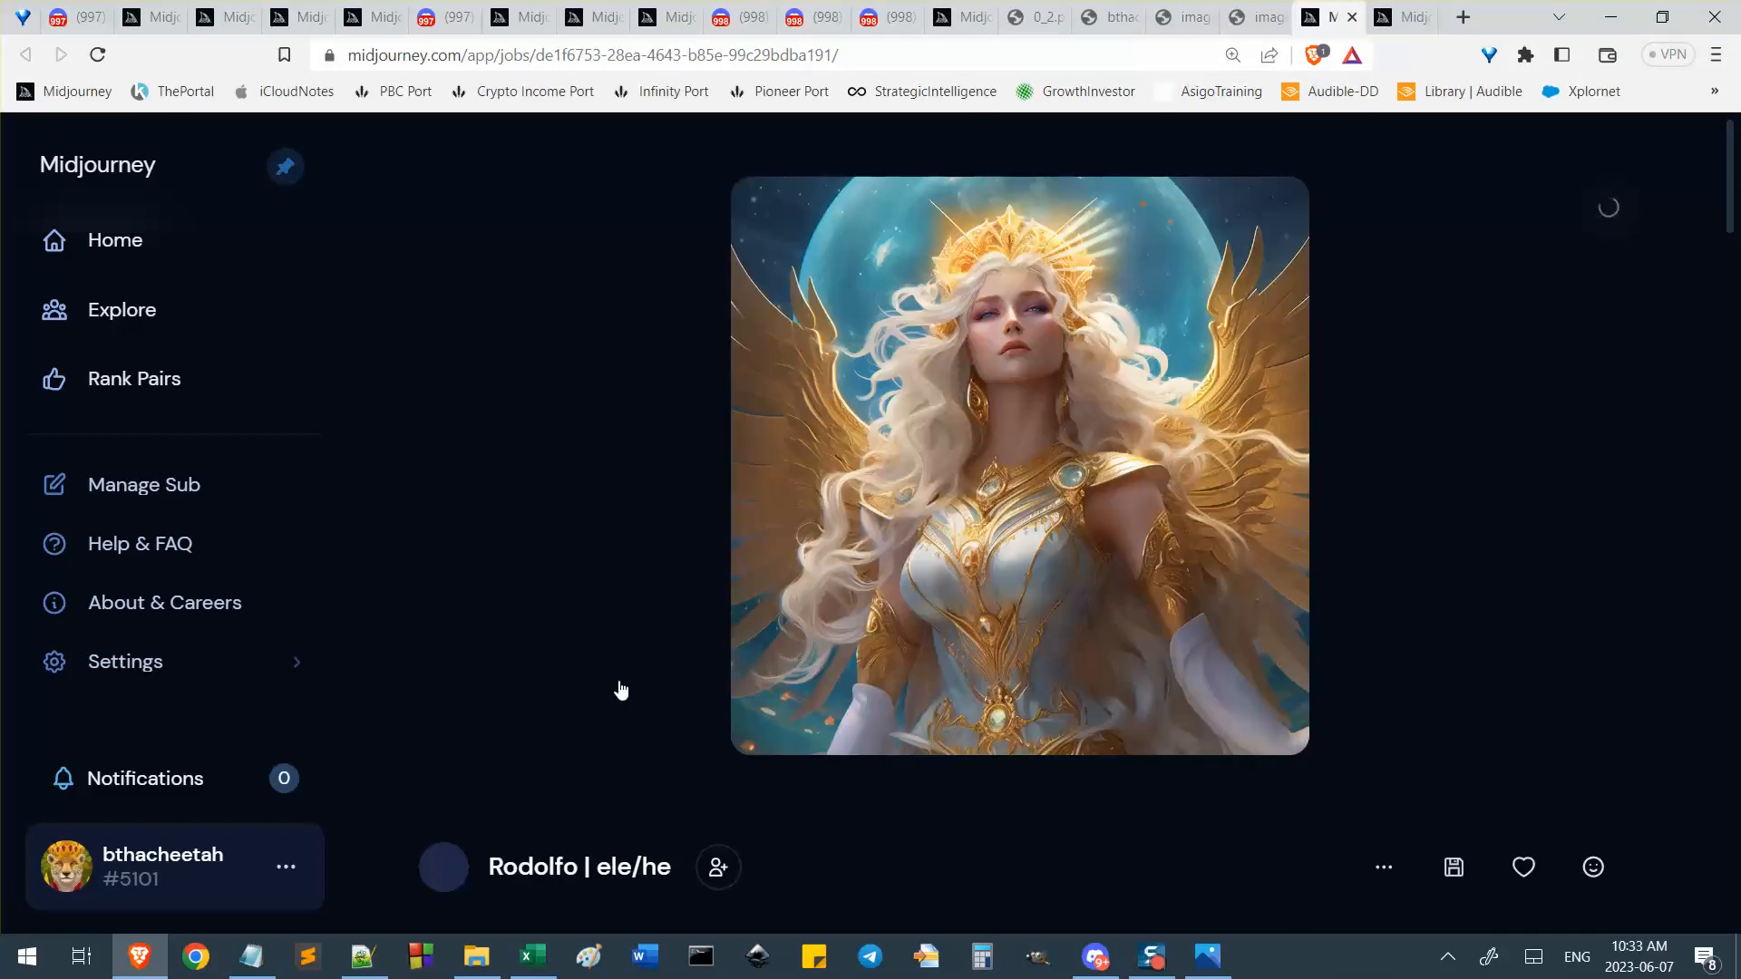
scroll(620, 687, down, 3)
scroll(621, 687, down, 5)
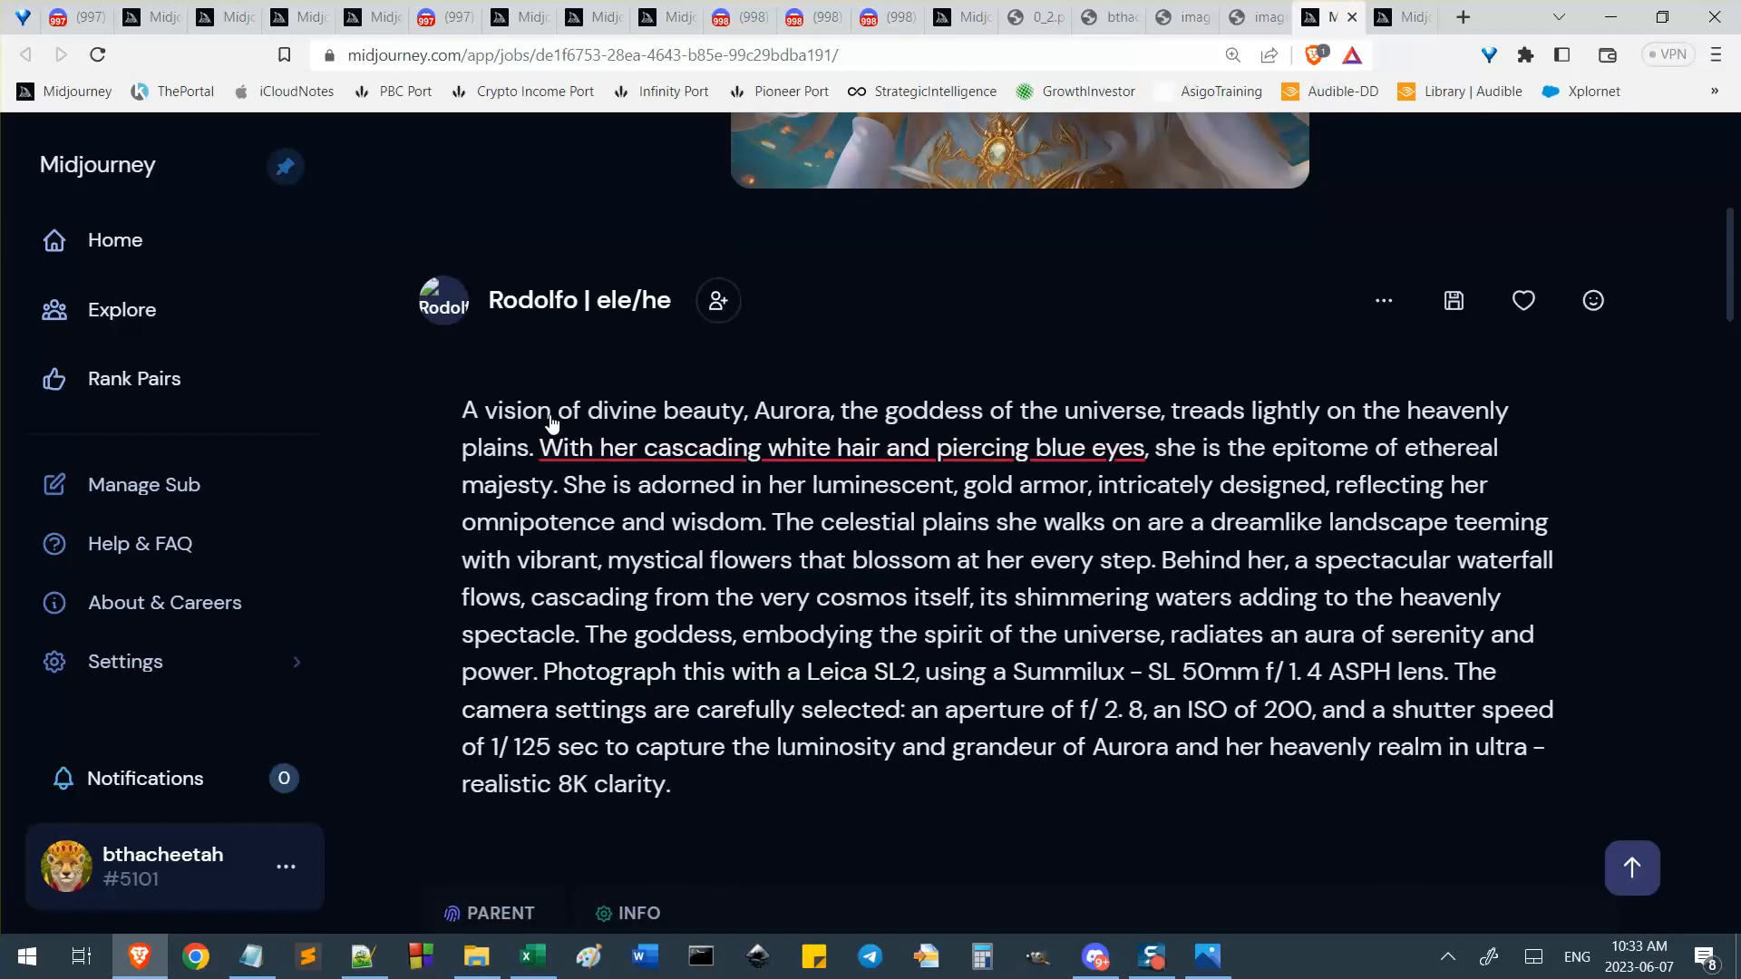
scroll(1000, 542, up, 6)
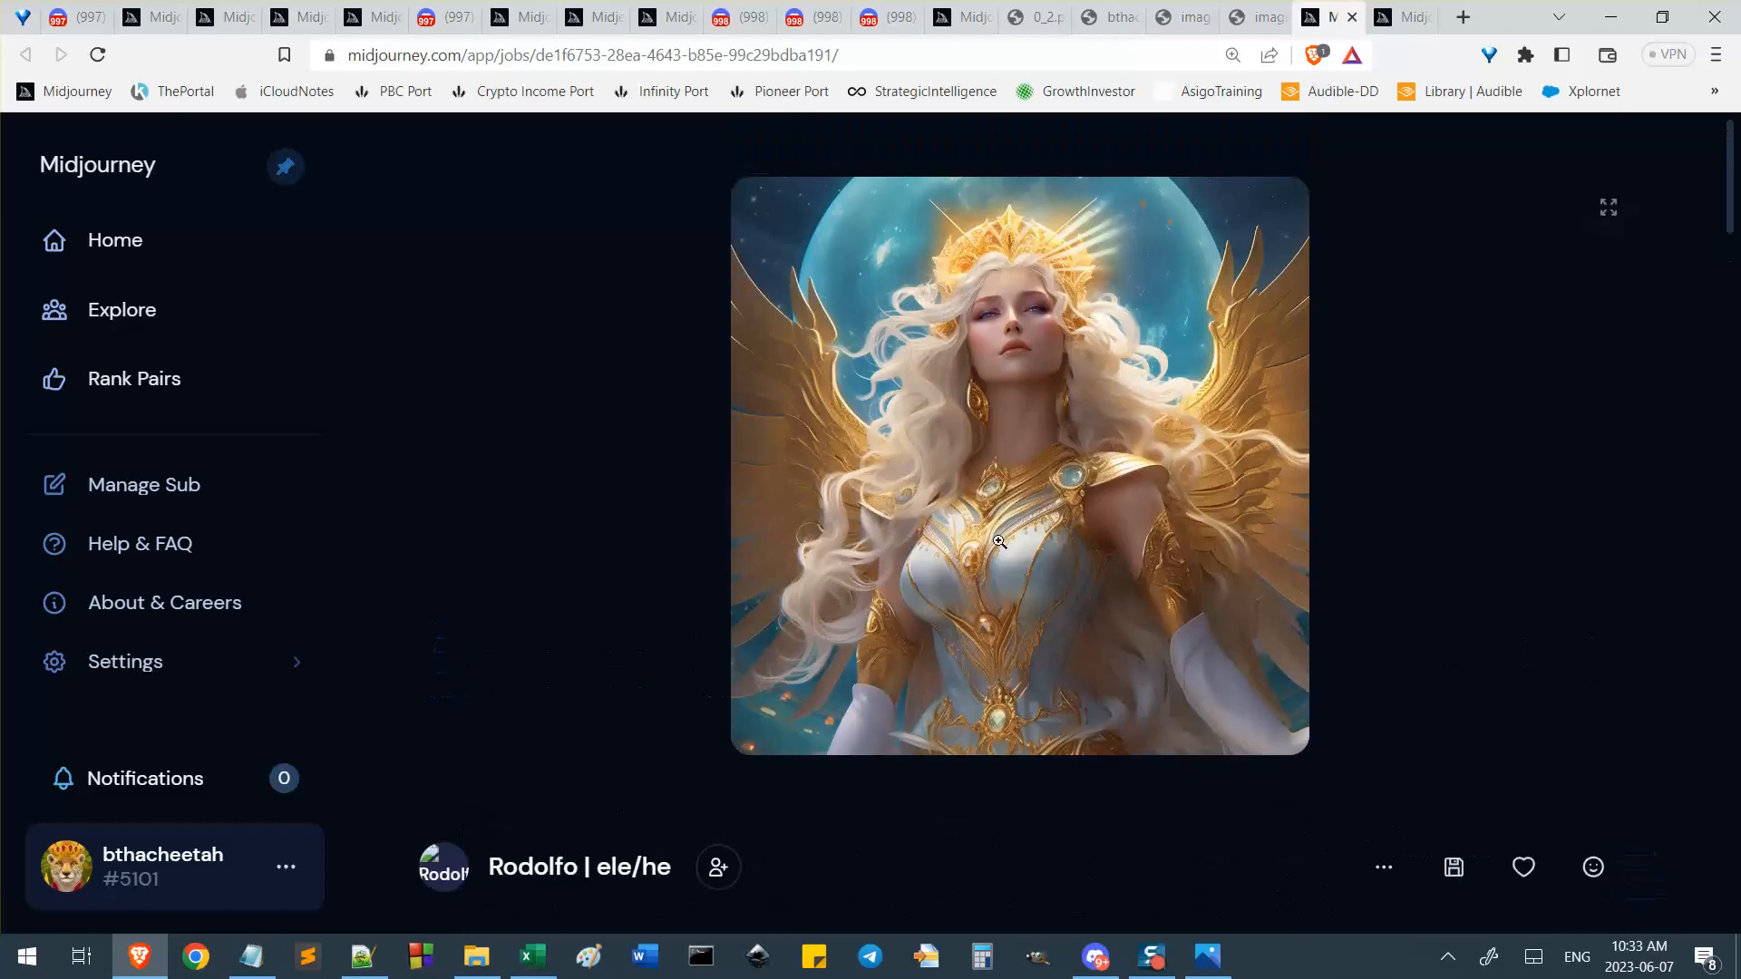
click(691, 54)
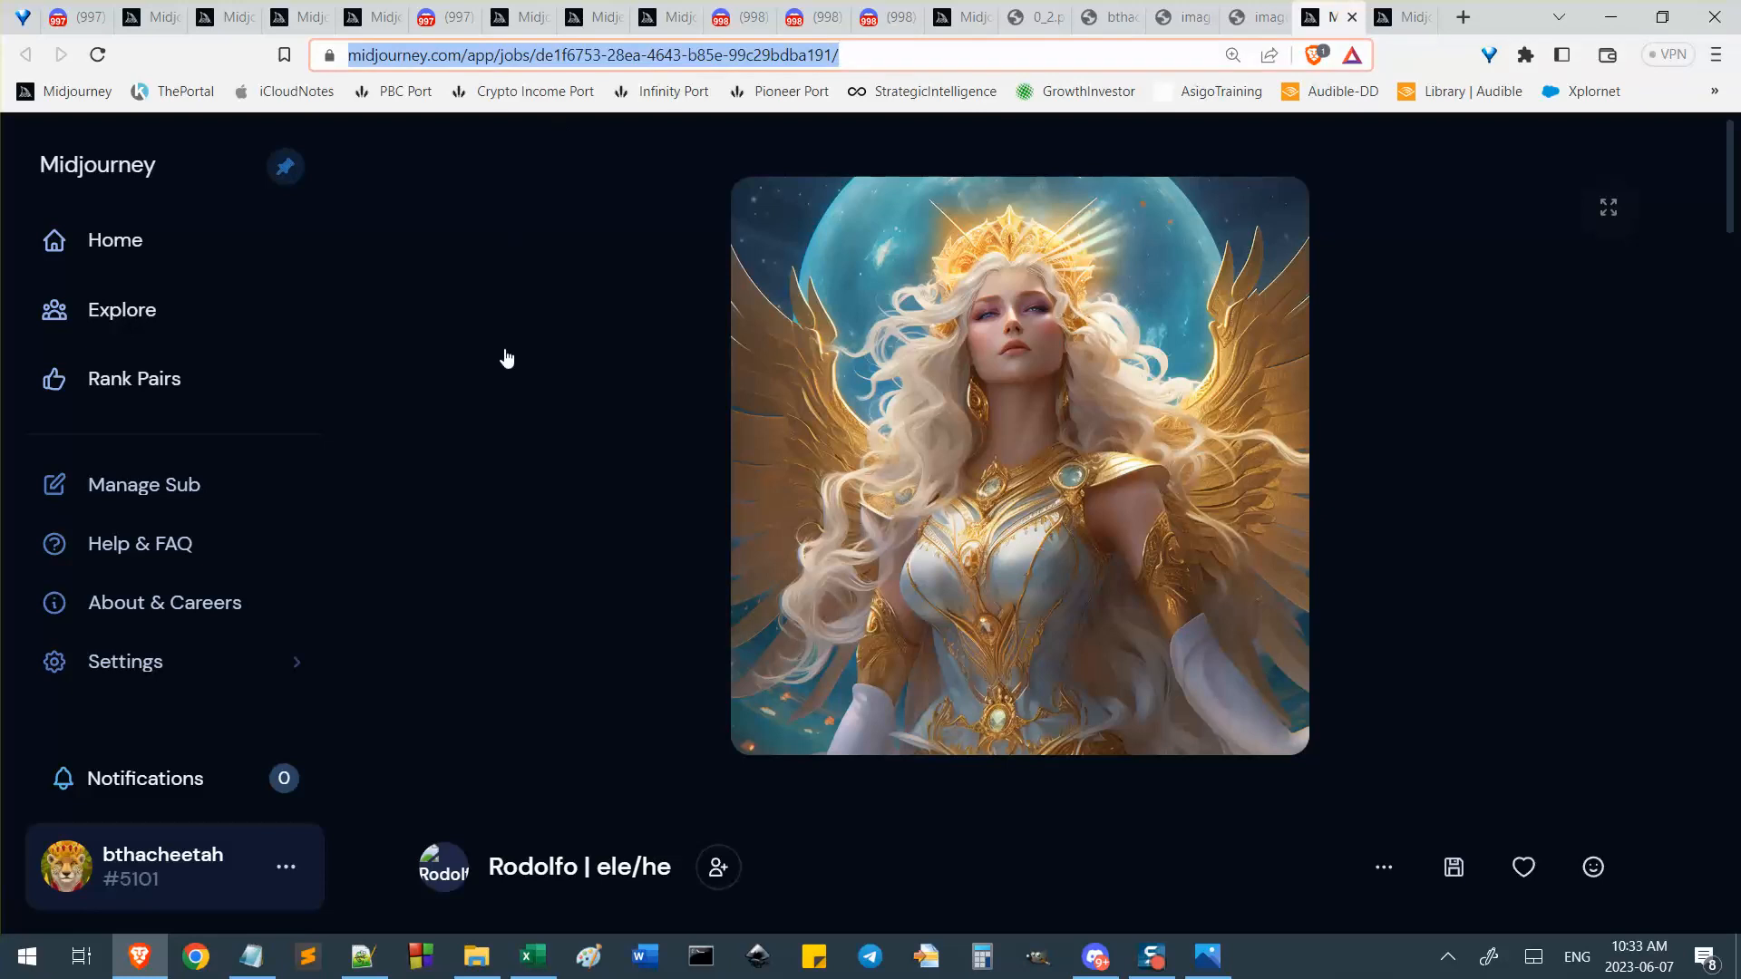
key(ctrl+x)
Switch to Notepad++ and add the note "another input image" at the end of new 538, with the goddess page URL below.
key(alt+Tab)
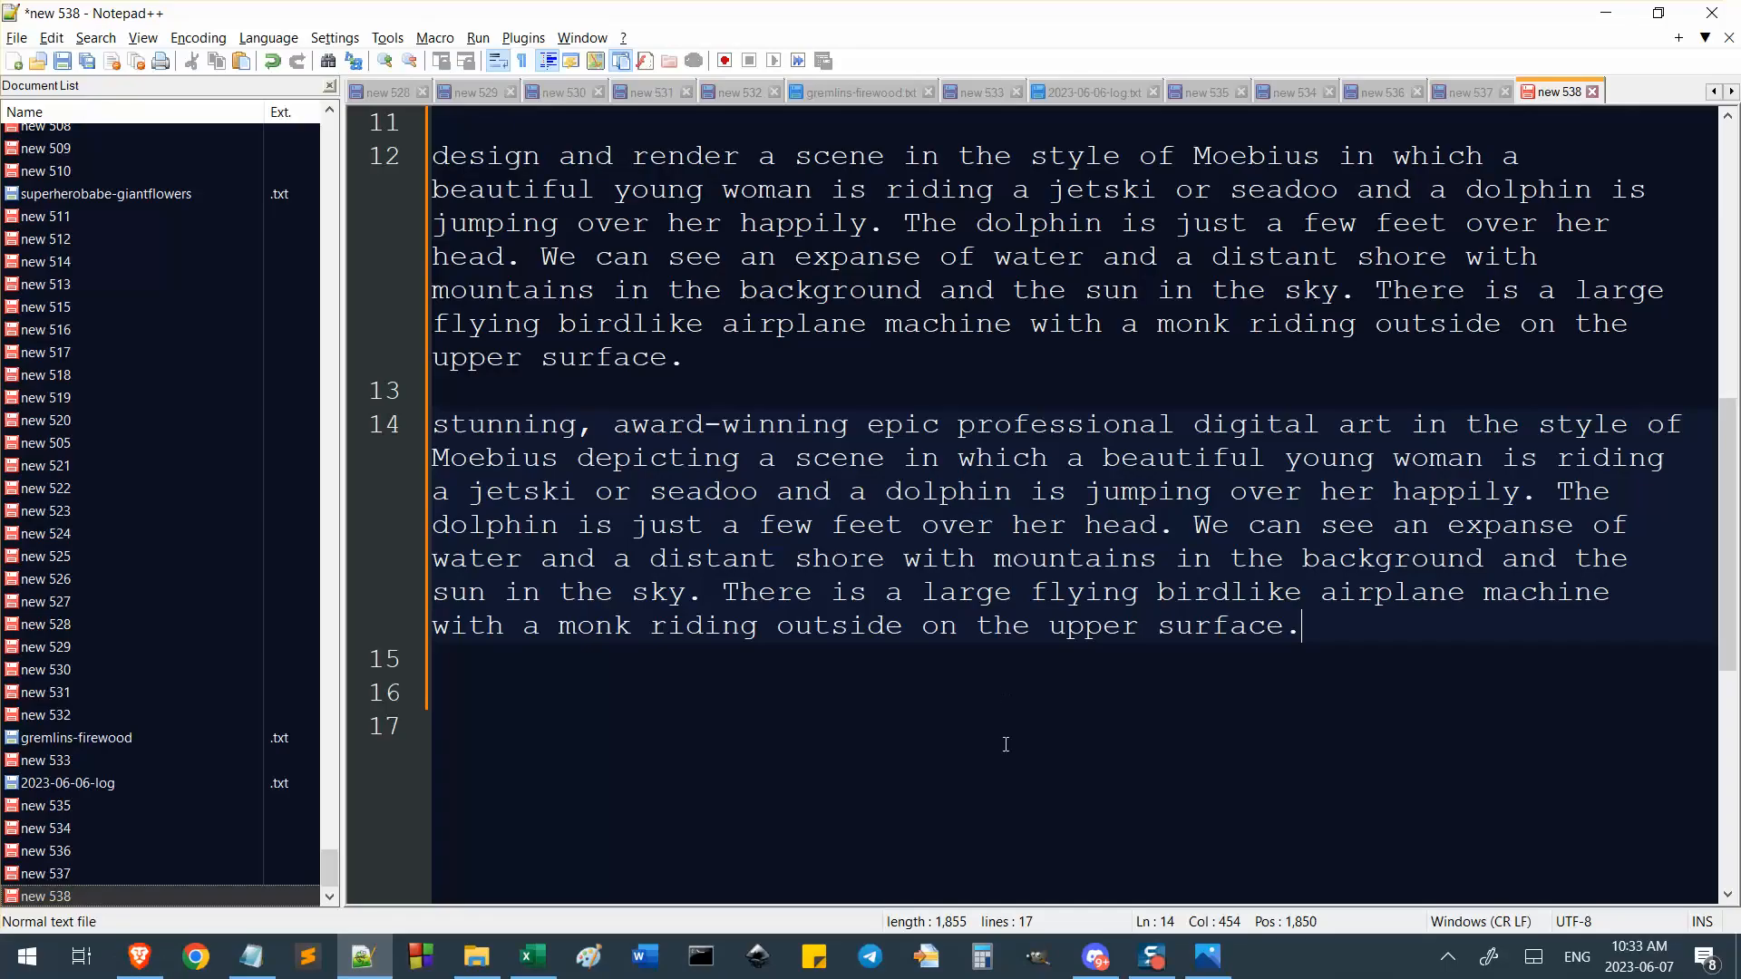
scroll(1030, 728, up, 8)
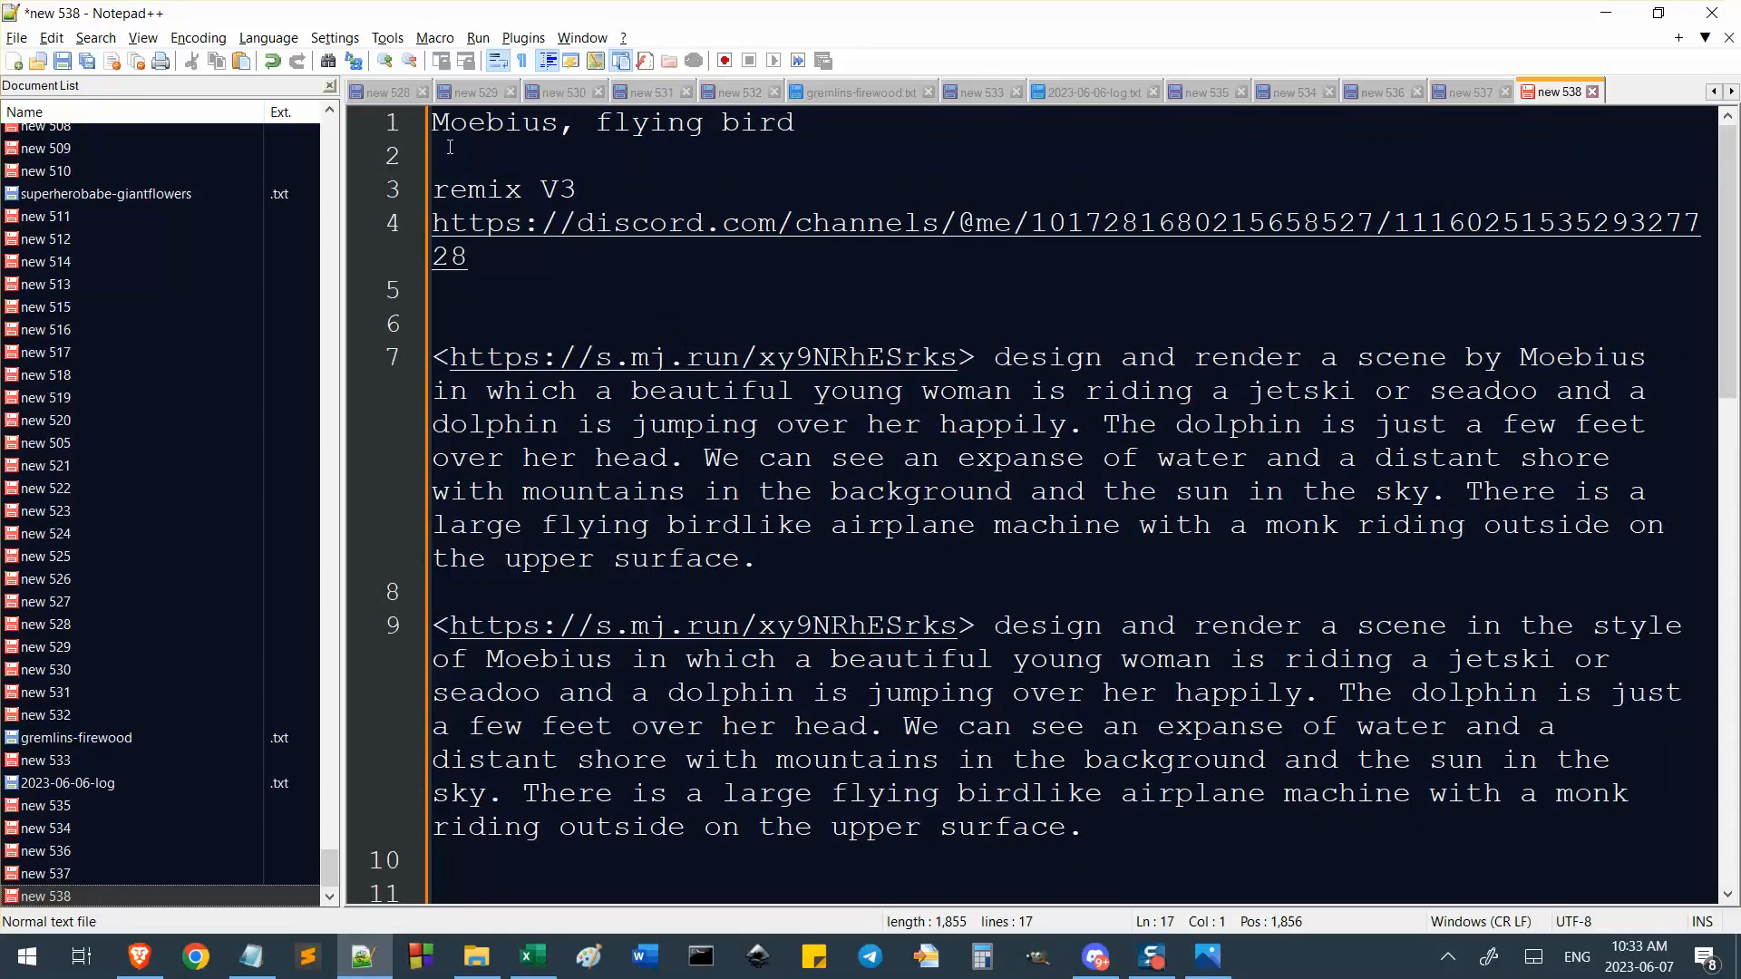
scroll(832, 733, down, 8)
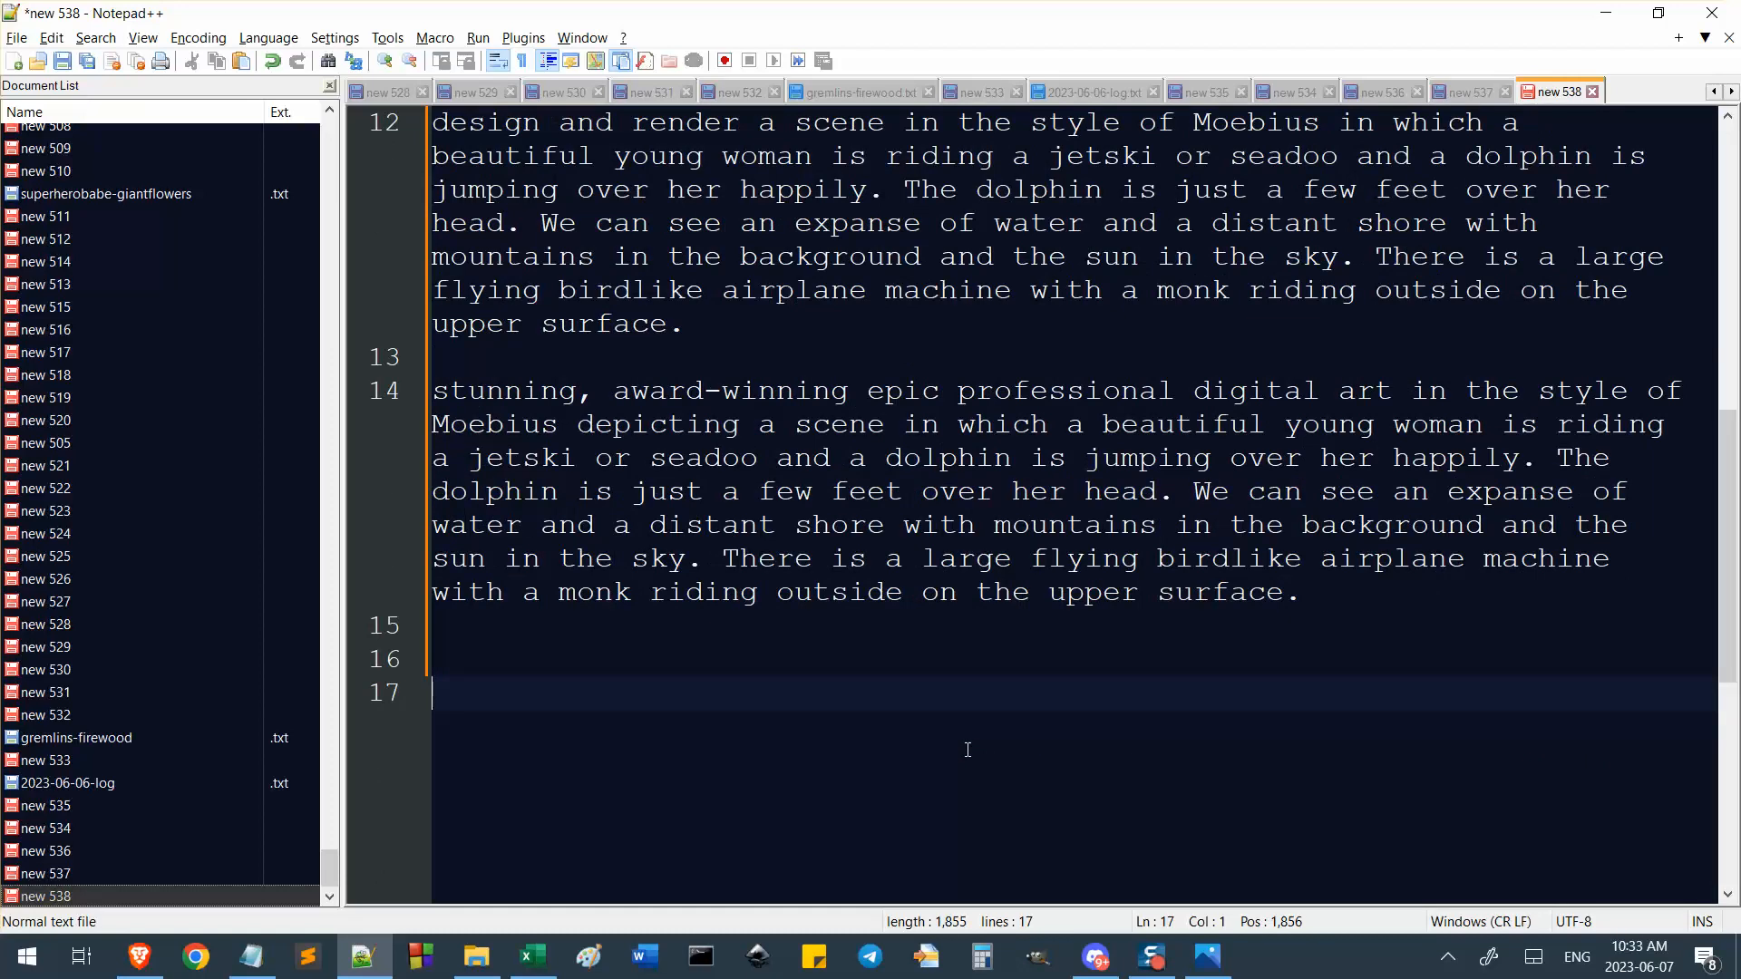
text(anither input image)
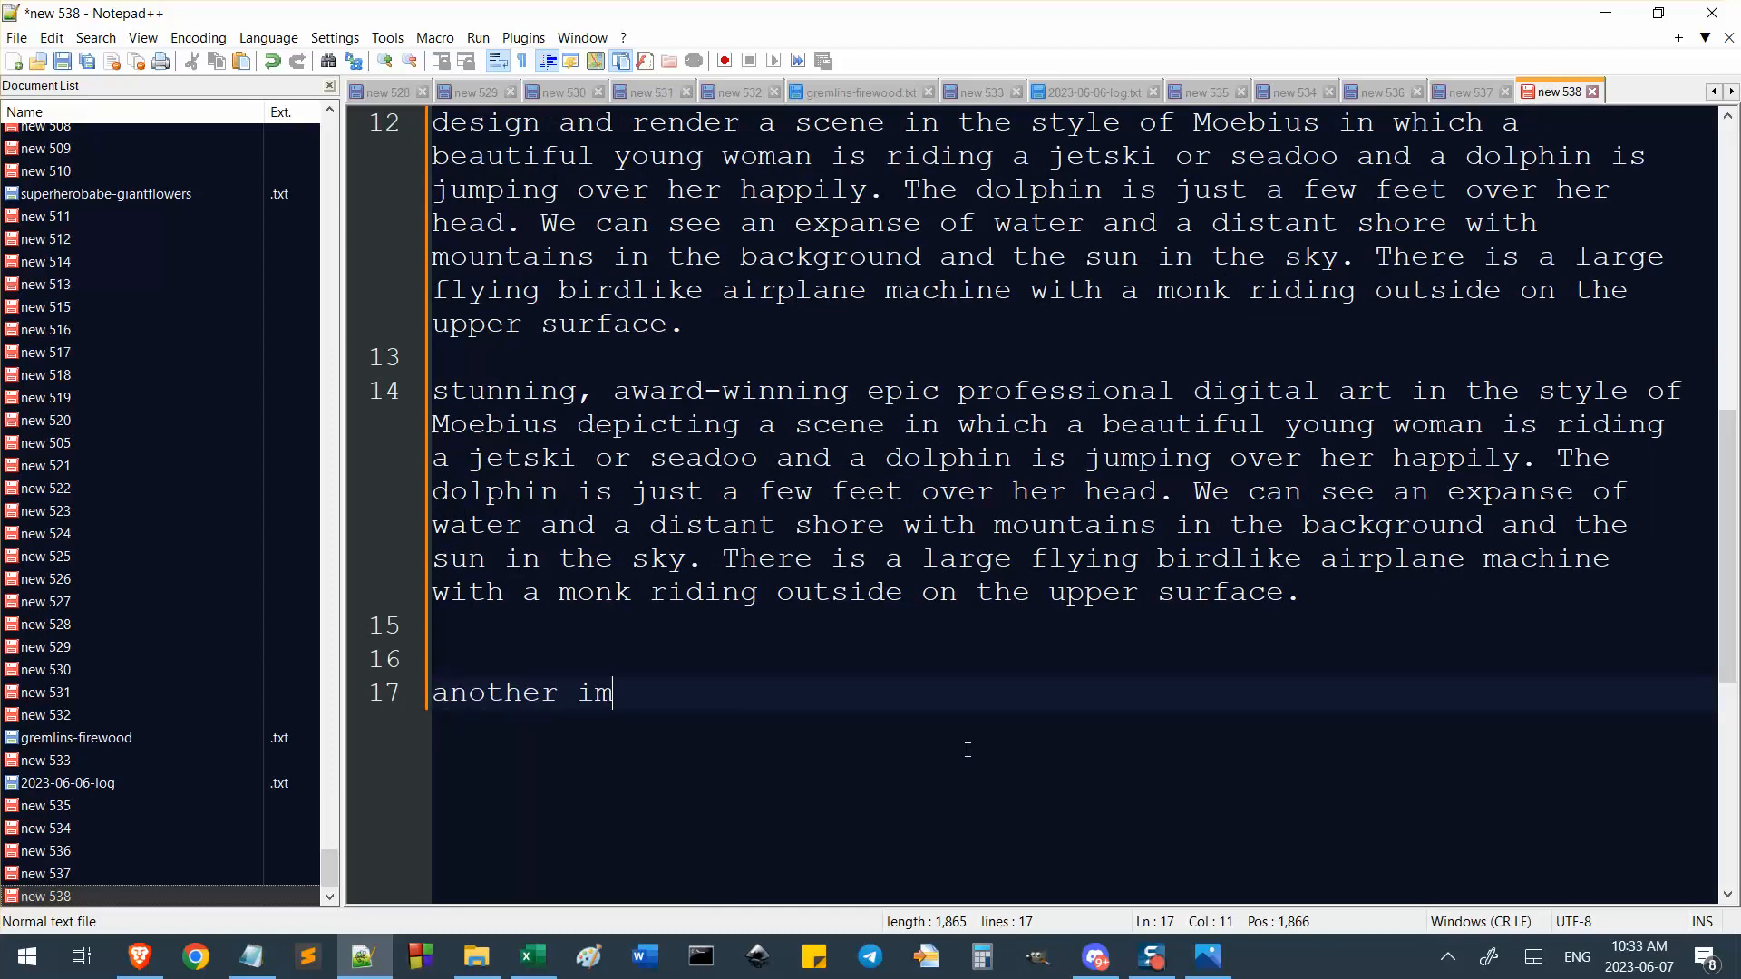
key(Return)
key(ctrl+v)
key(Return)
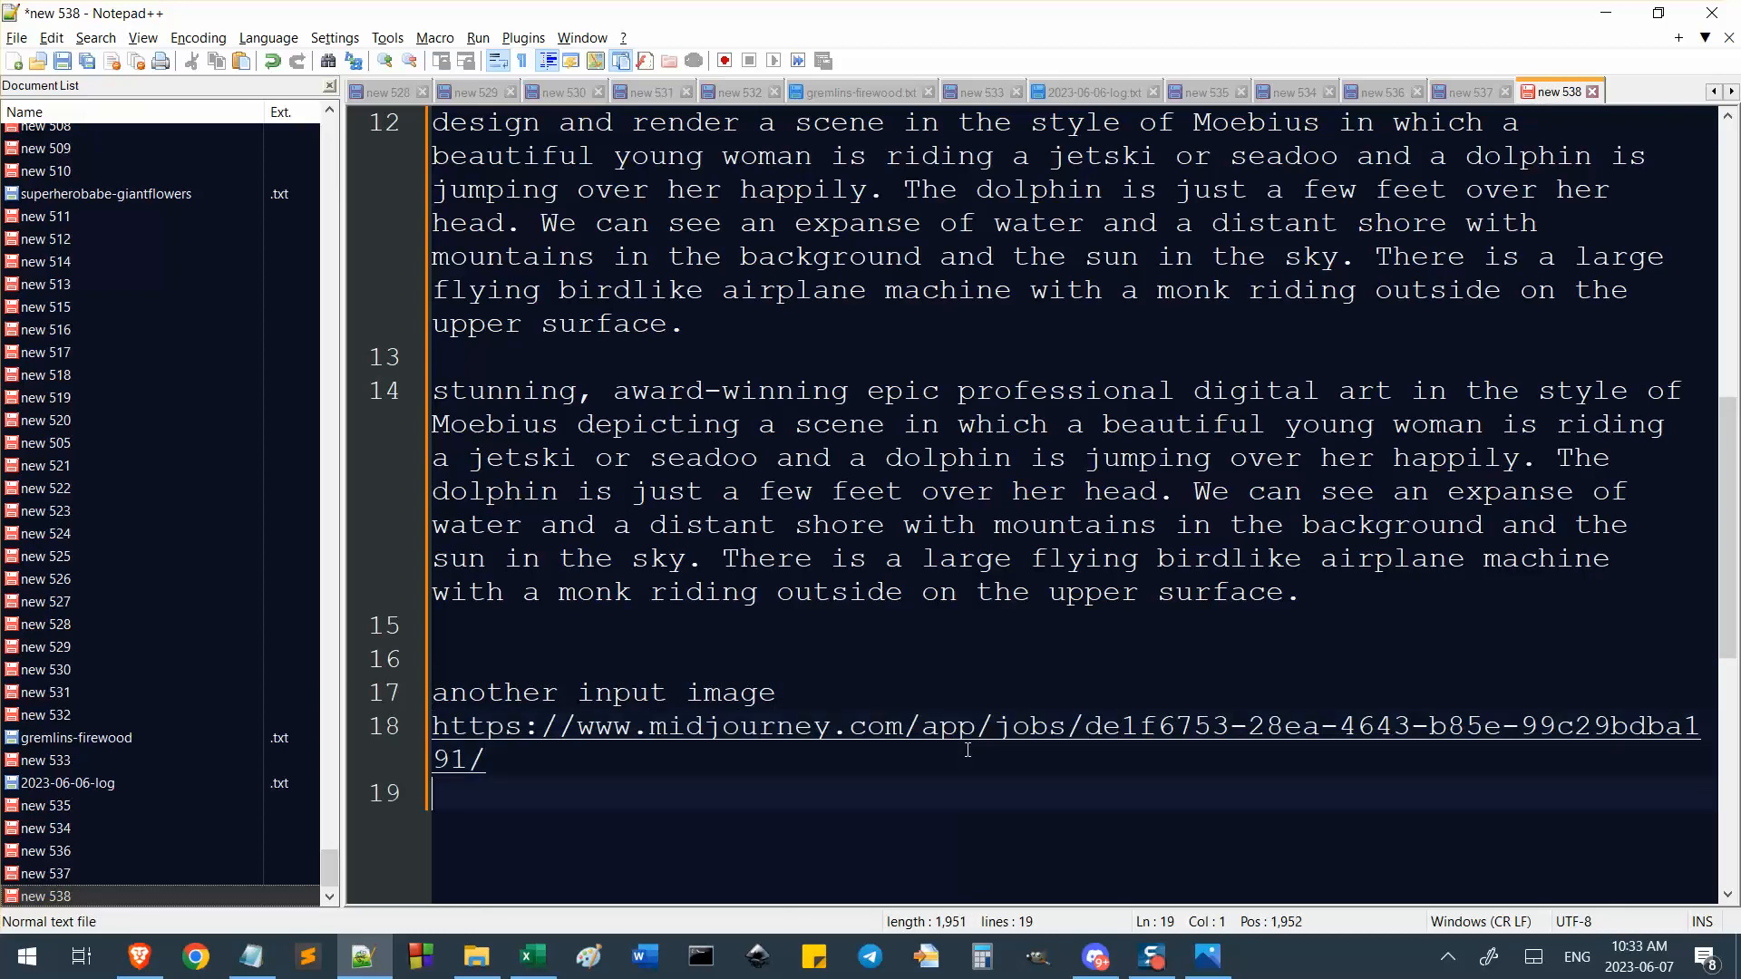
Copy the goddess image's creator name and full Aurora prompt from Midjourney into the Notepad++ note above its URL.
key(alt+Tab)
scroll(1346, 642, down, 1)
scroll(707, 720, down, 6)
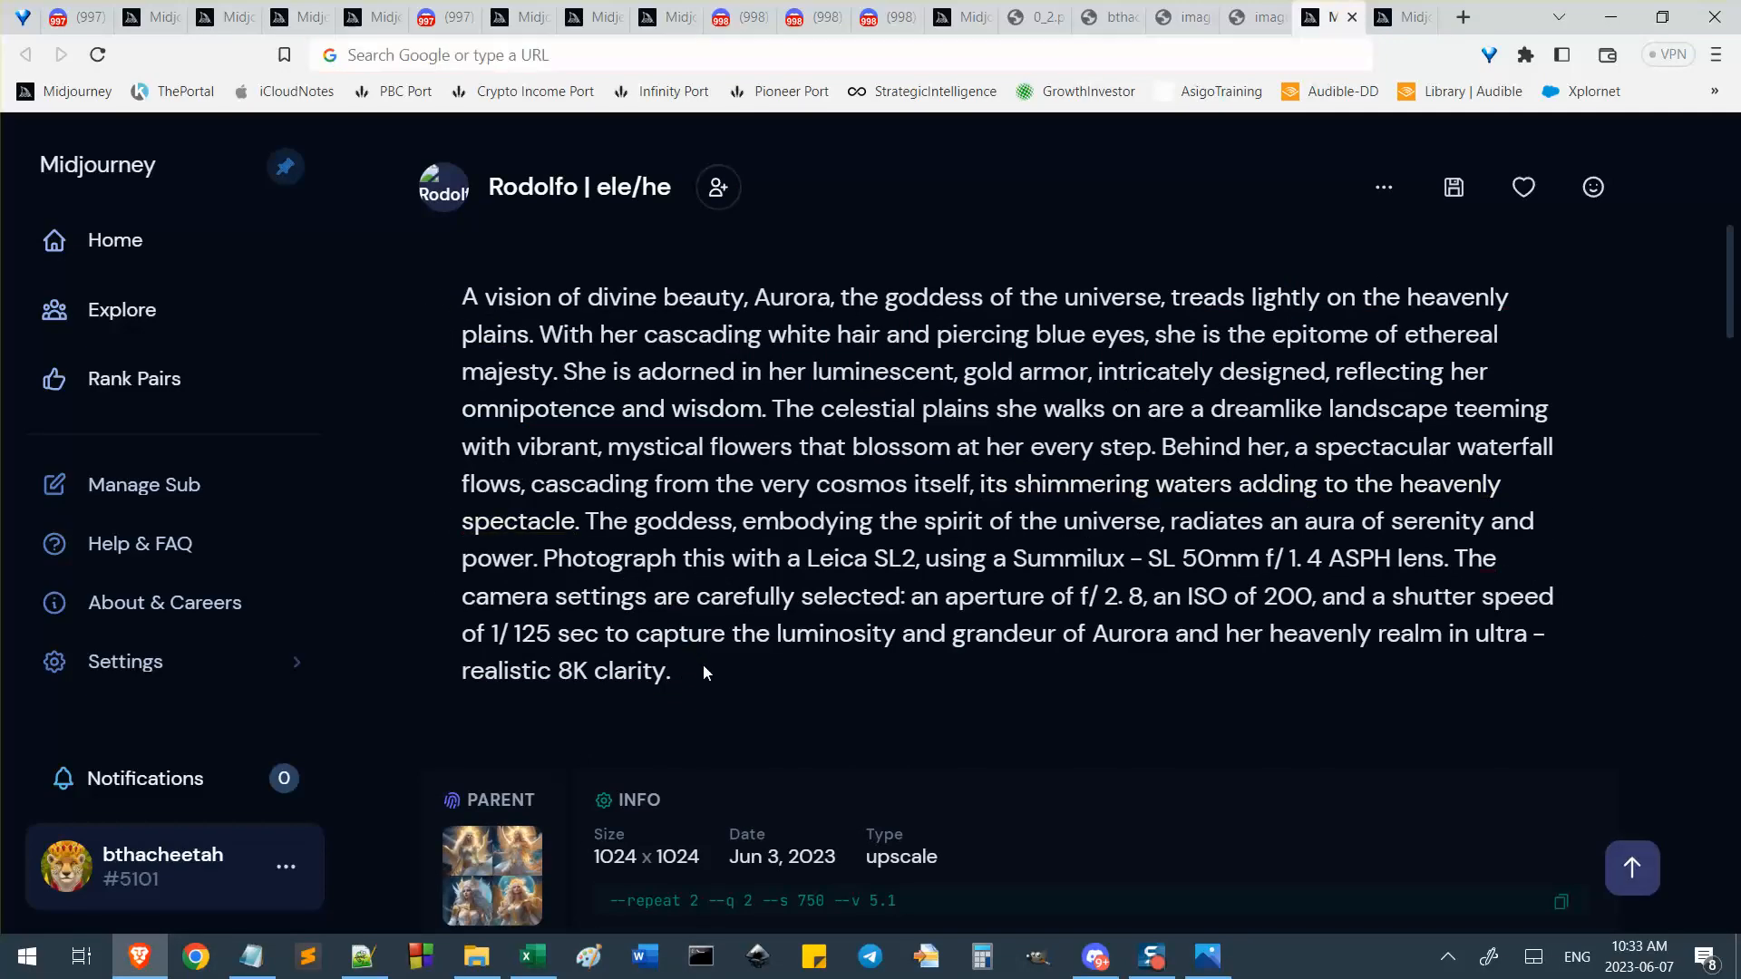
drag(699, 671, 444, 183)
key(ctrl+c)
key(alt+Tab)
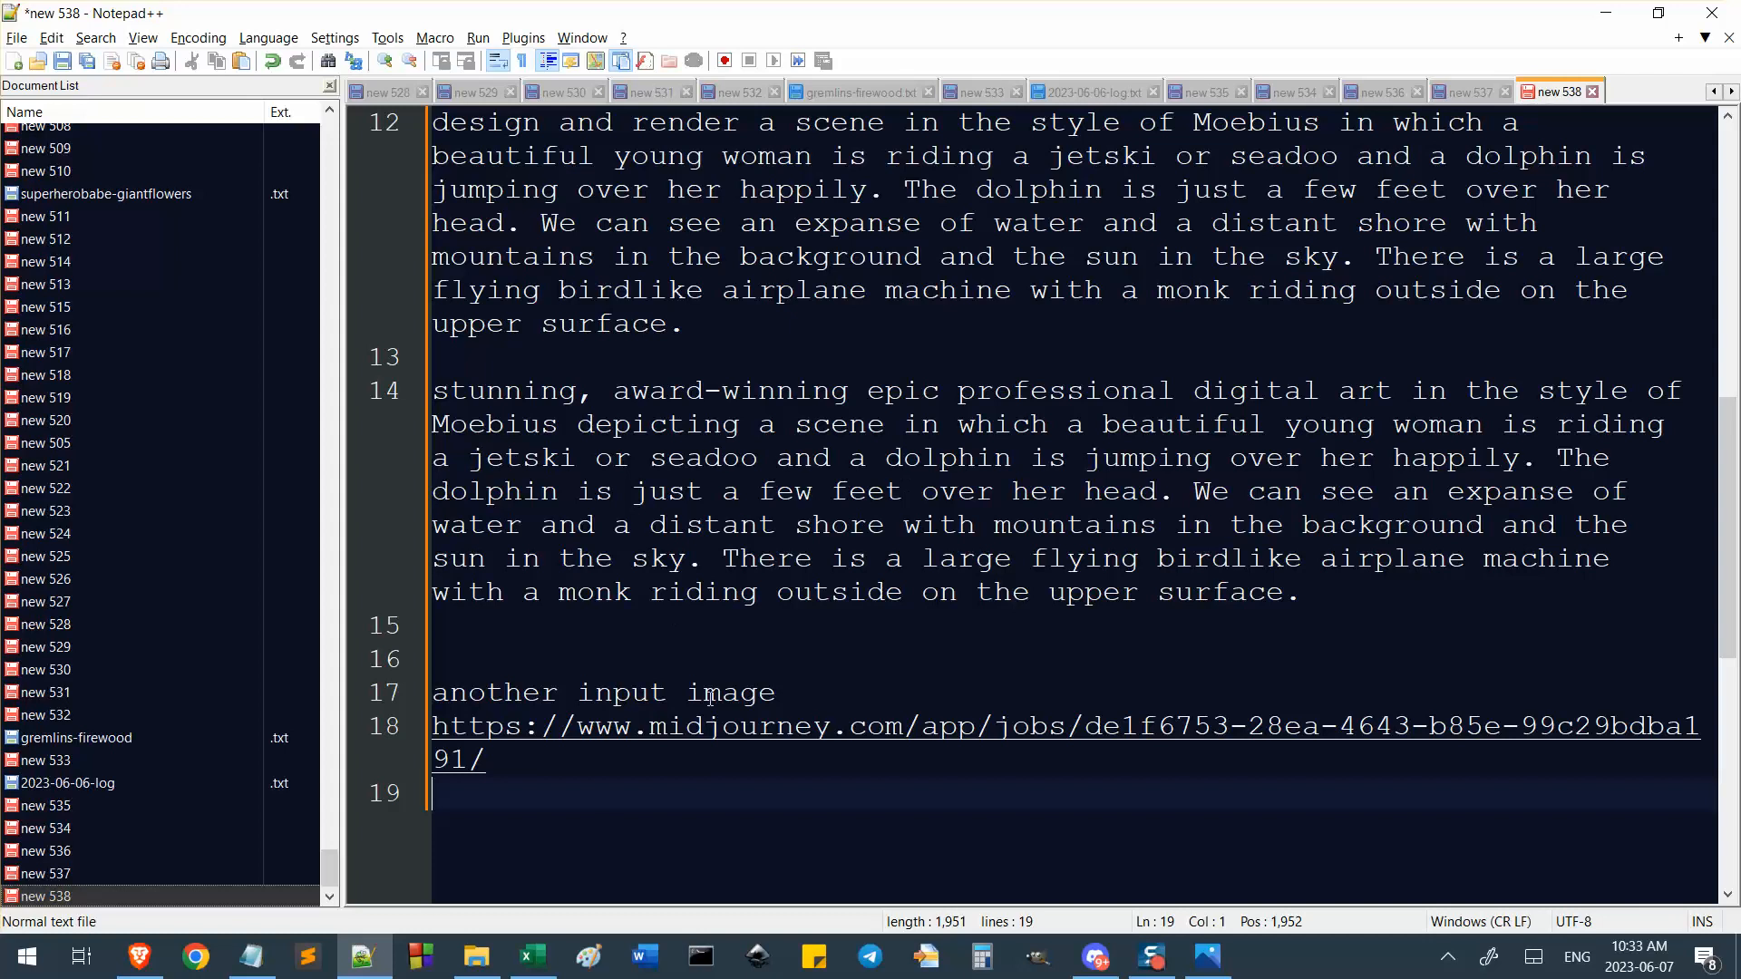
key(ctrl+v)
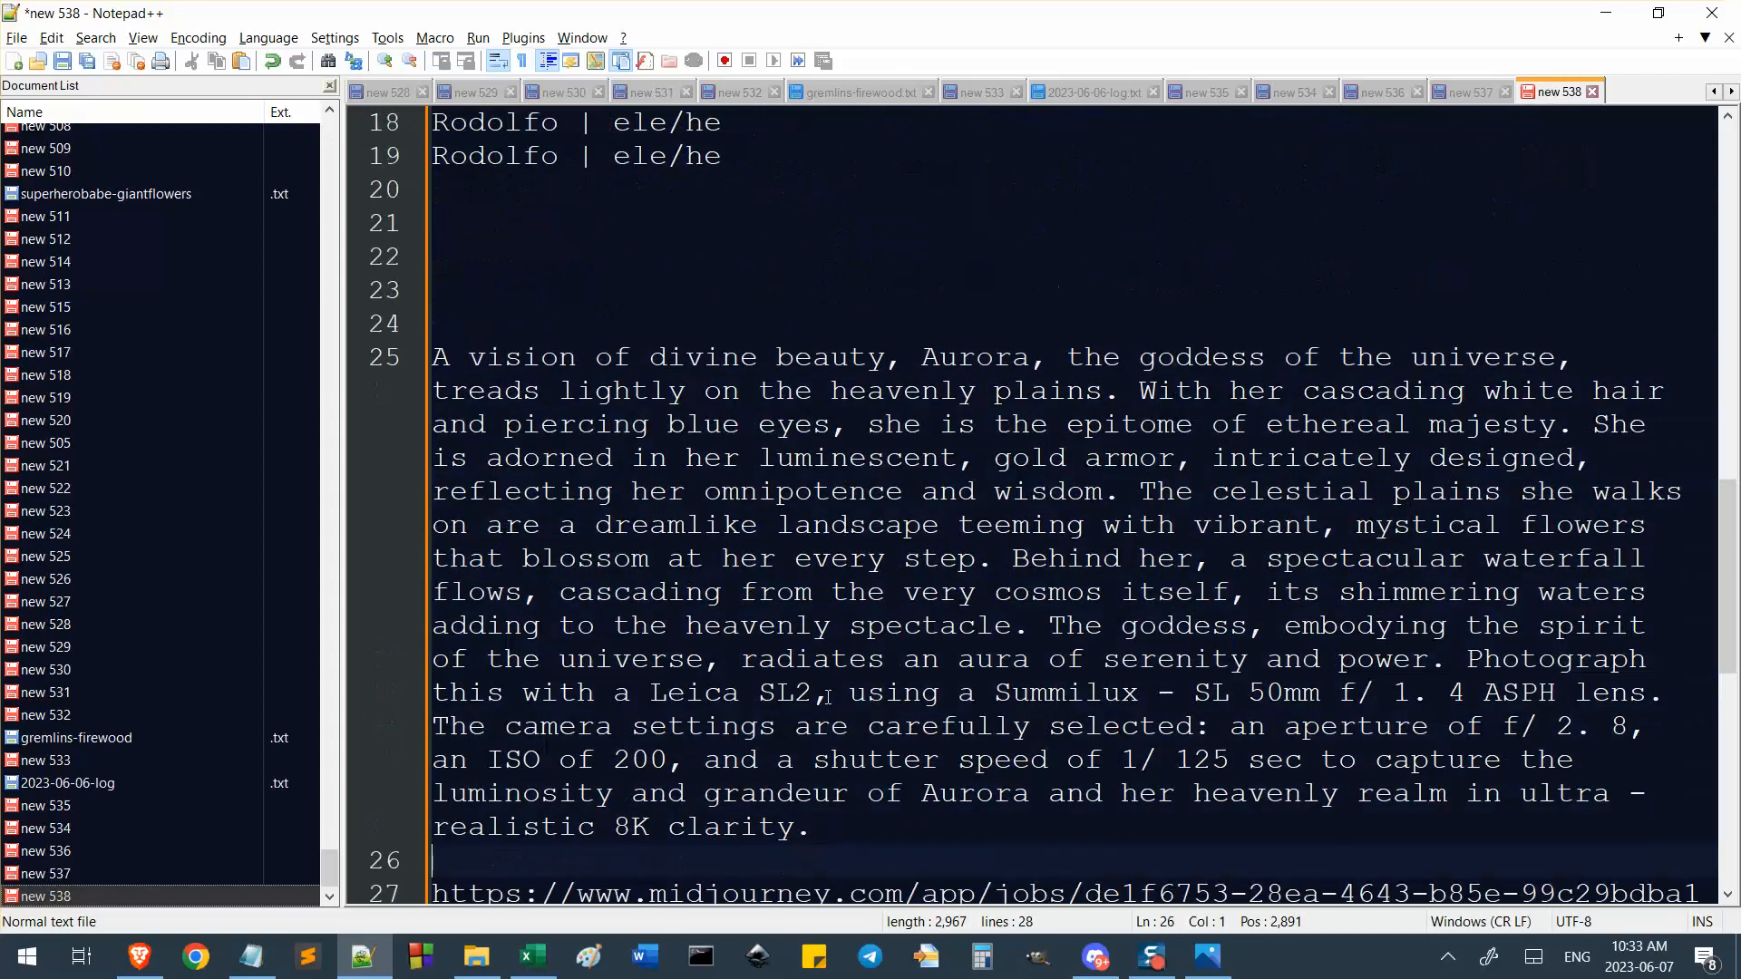
Remove the duplicate creator name and surplus blank lines, and insert a blank line below "another input image".
scroll(691, 417, up, 2)
drag(580, 485, 444, 357)
key(Delete)
key(BackSpace)
click(832, 289)
key(Return)
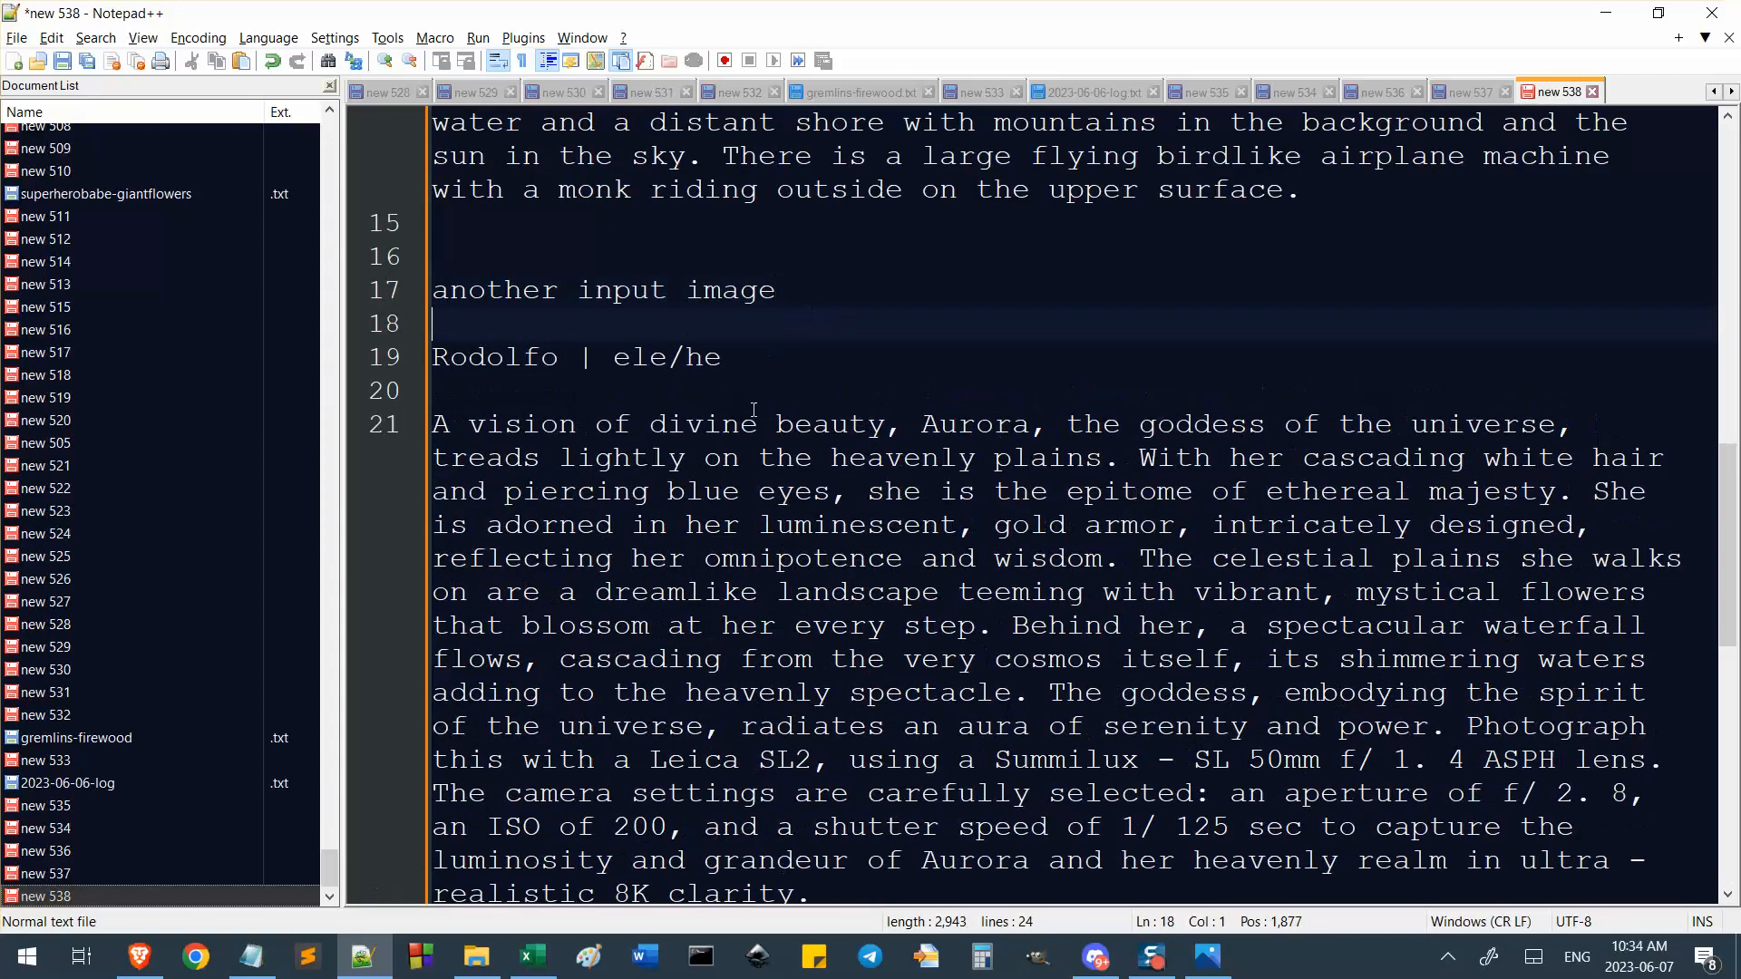
Add blank lines below the goddess page URL and above the "another input image" heading.
scroll(754, 416, down, 3)
click(774, 722)
key(Return)
key(Return)
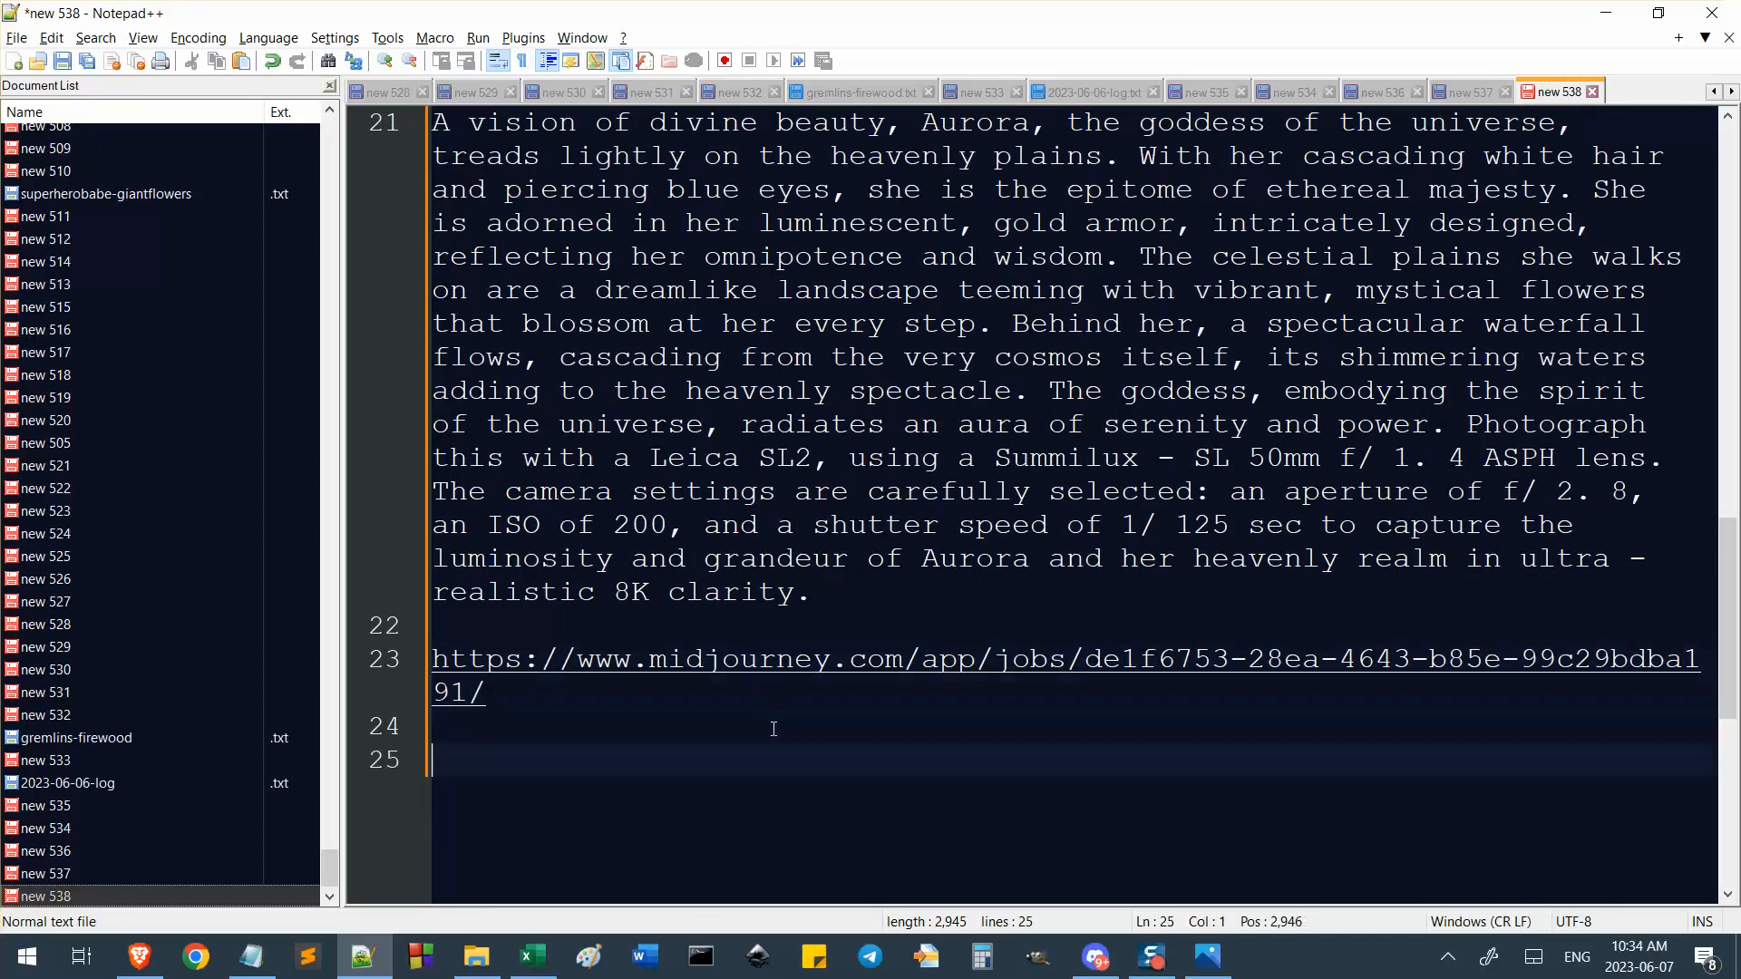
scroll(780, 544, up, 3)
click(898, 263)
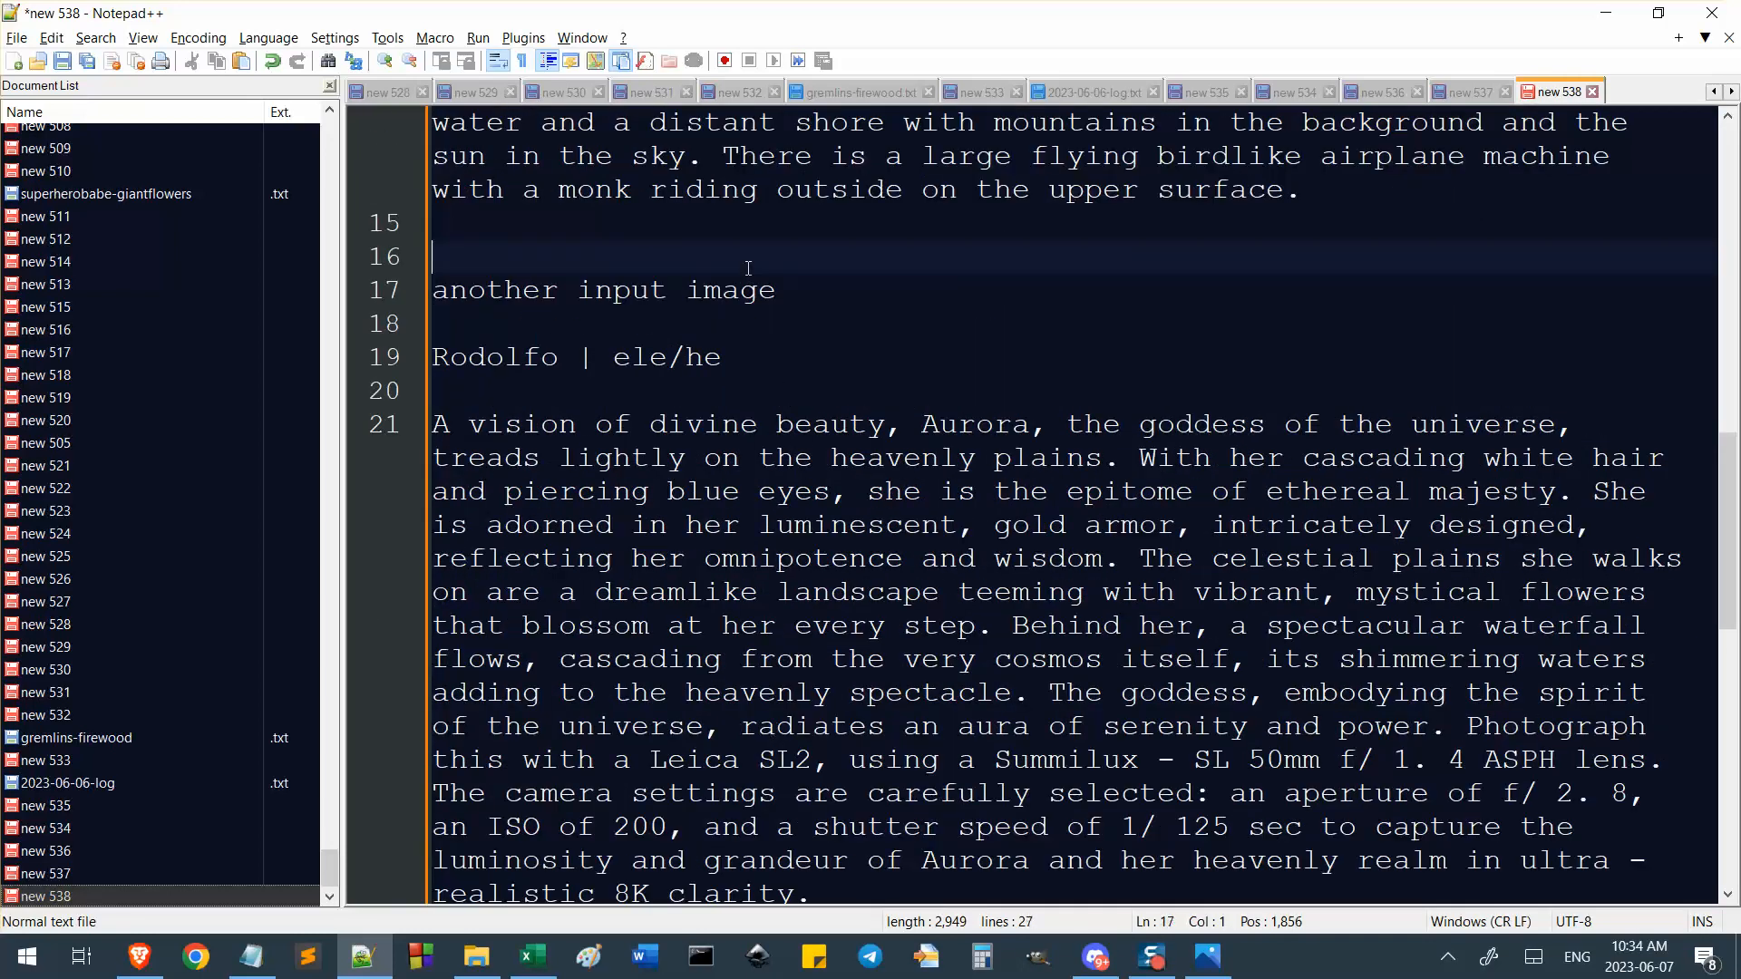
key(Return)
key(Return)
scroll(893, 429, down, 3)
scroll(893, 429, down, 1)
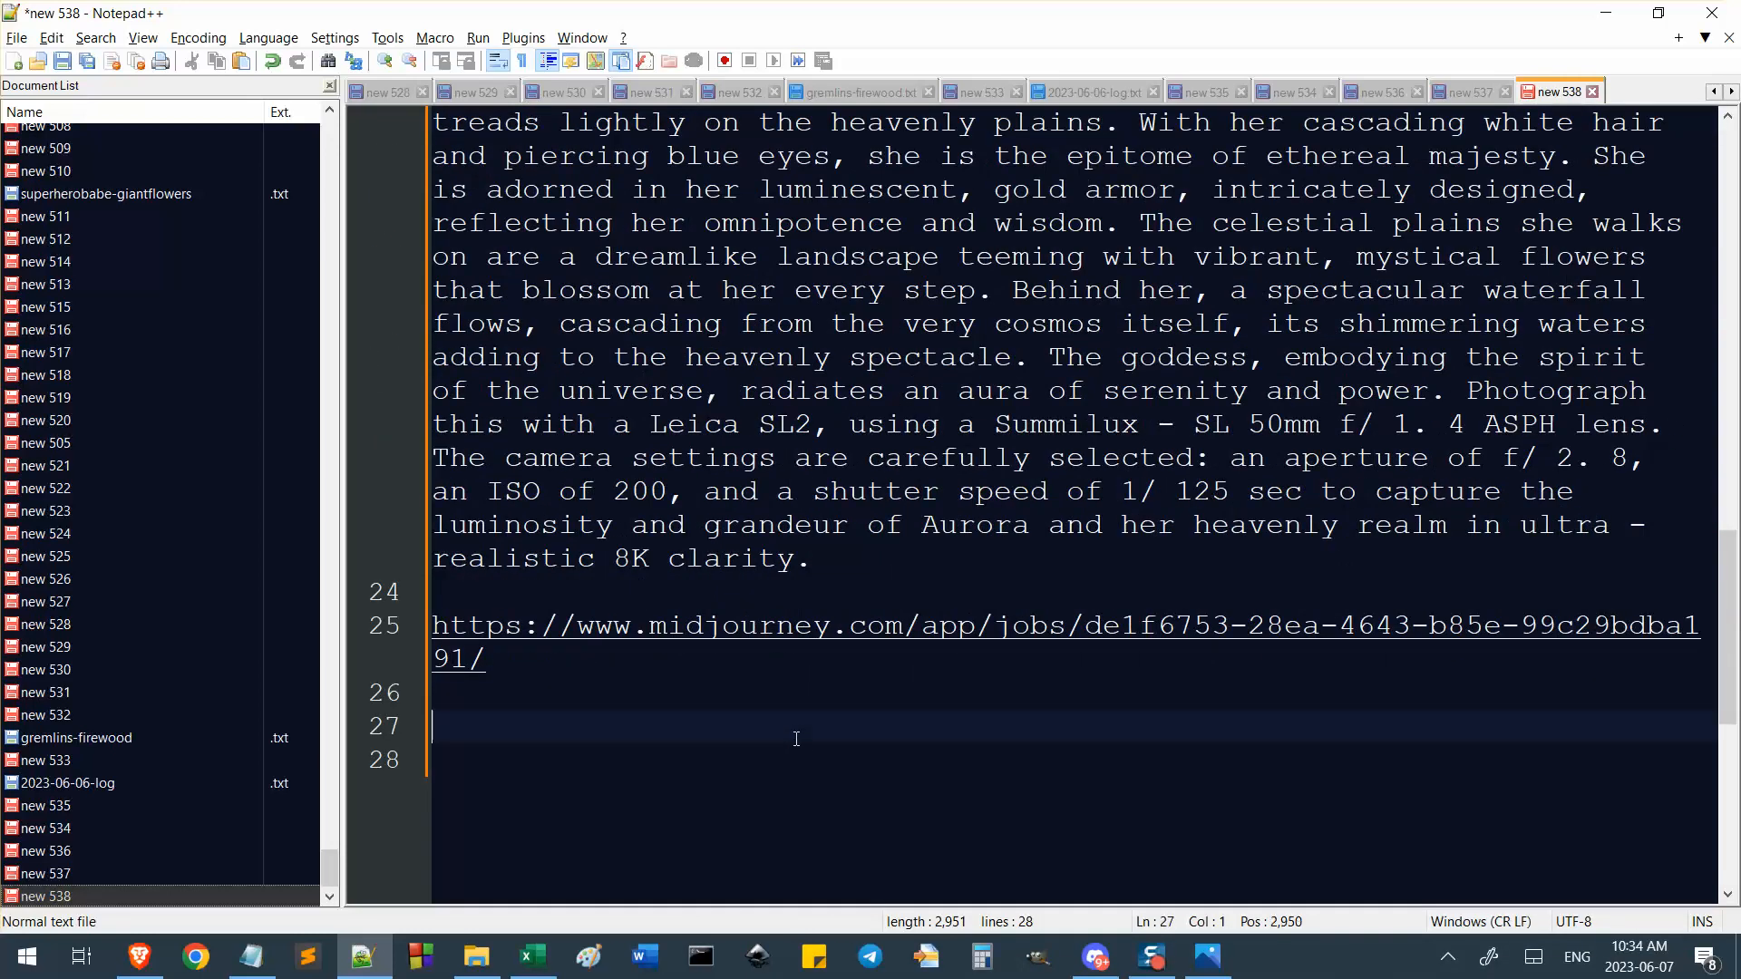
Return to the goddess page in Brave, enlarge the image, and copy its image address.
key(alt+Tab)
scroll(1174, 610, up, 7)
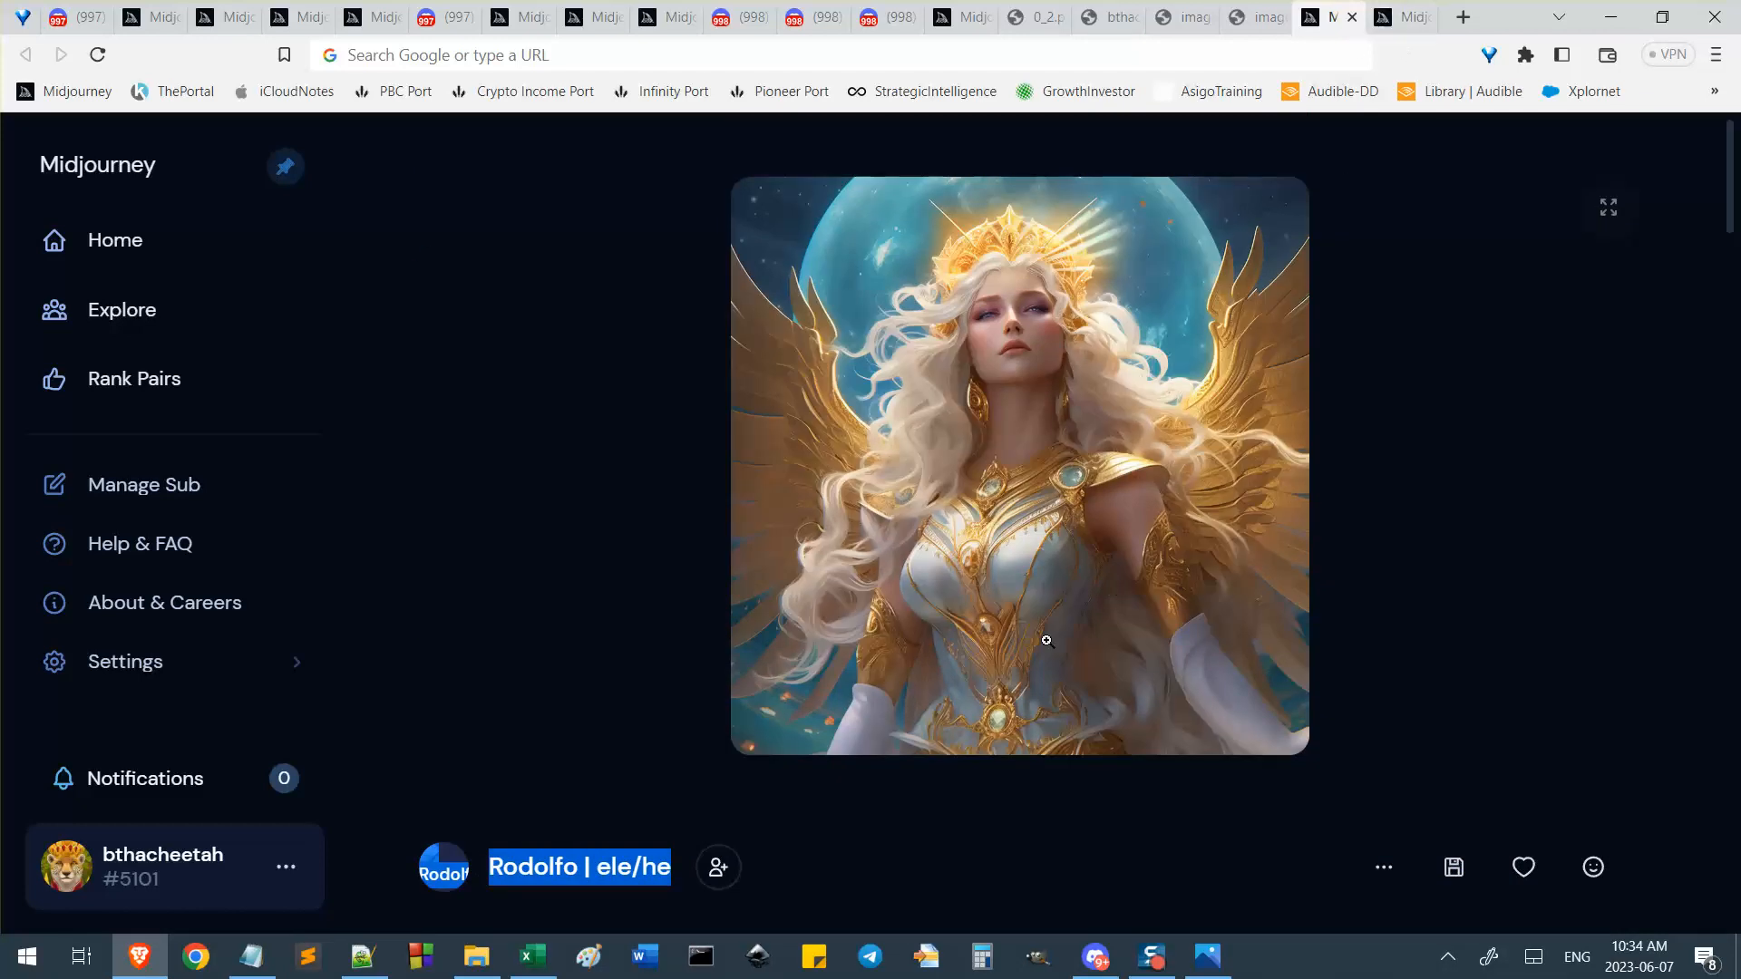
scroll(1149, 560, down, 1)
click(1149, 560)
right_click(1102, 289)
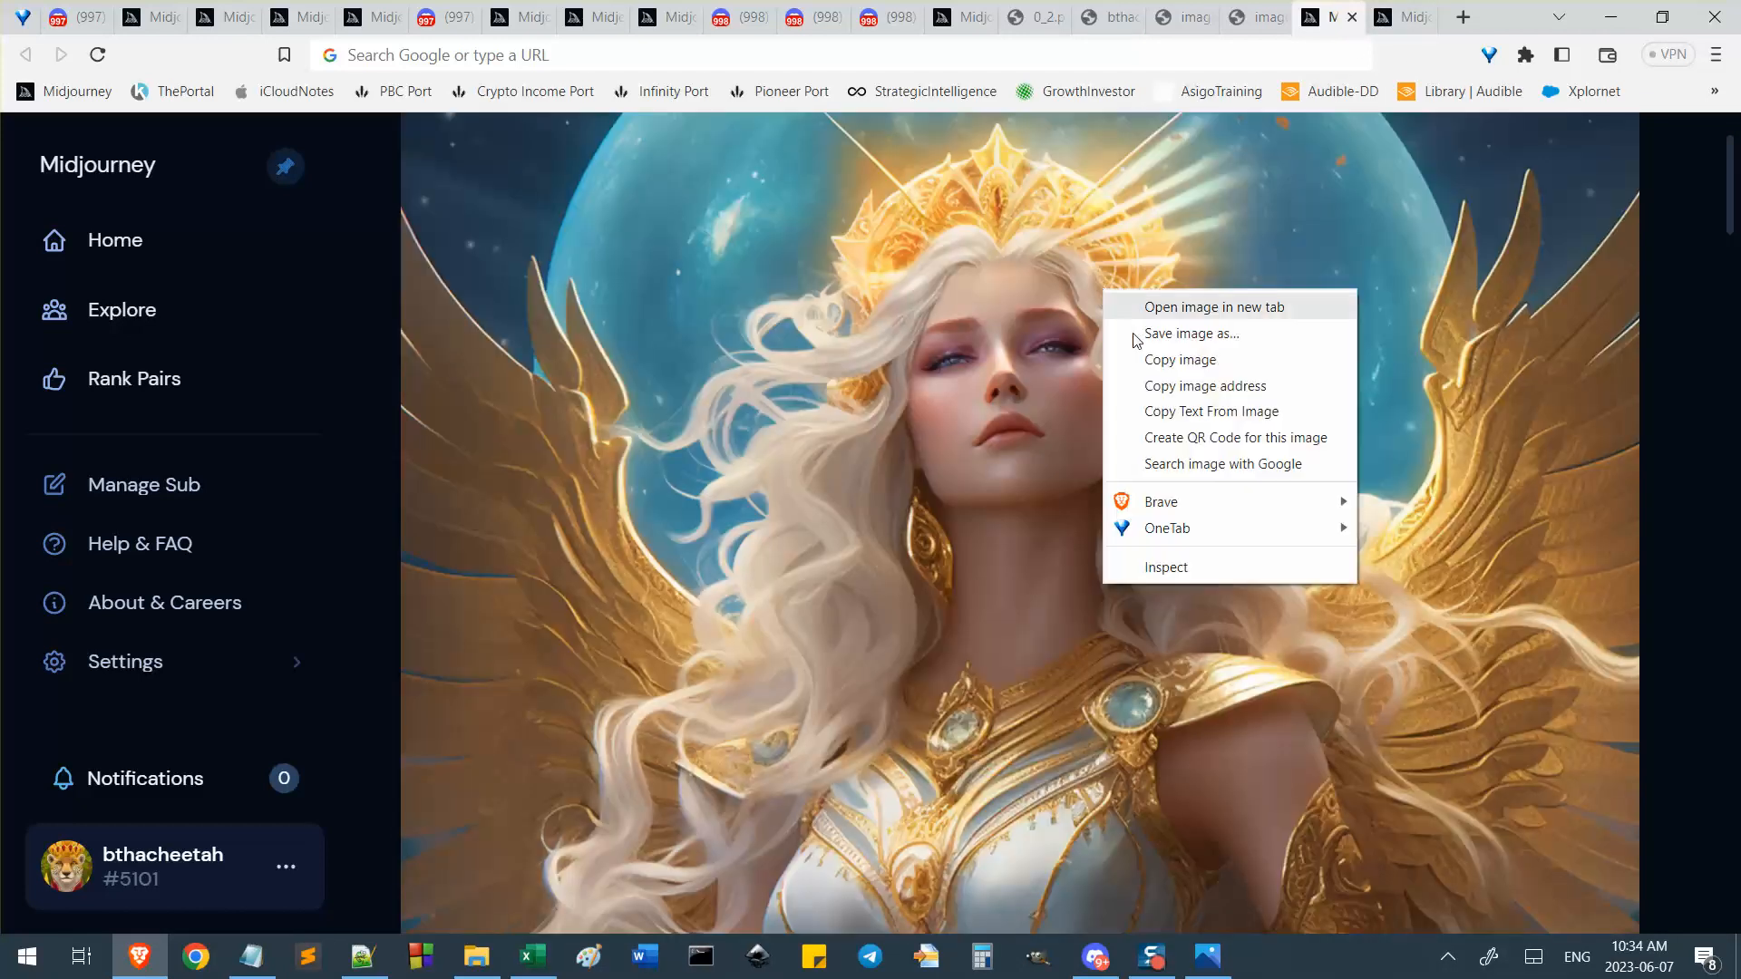
click(1226, 388)
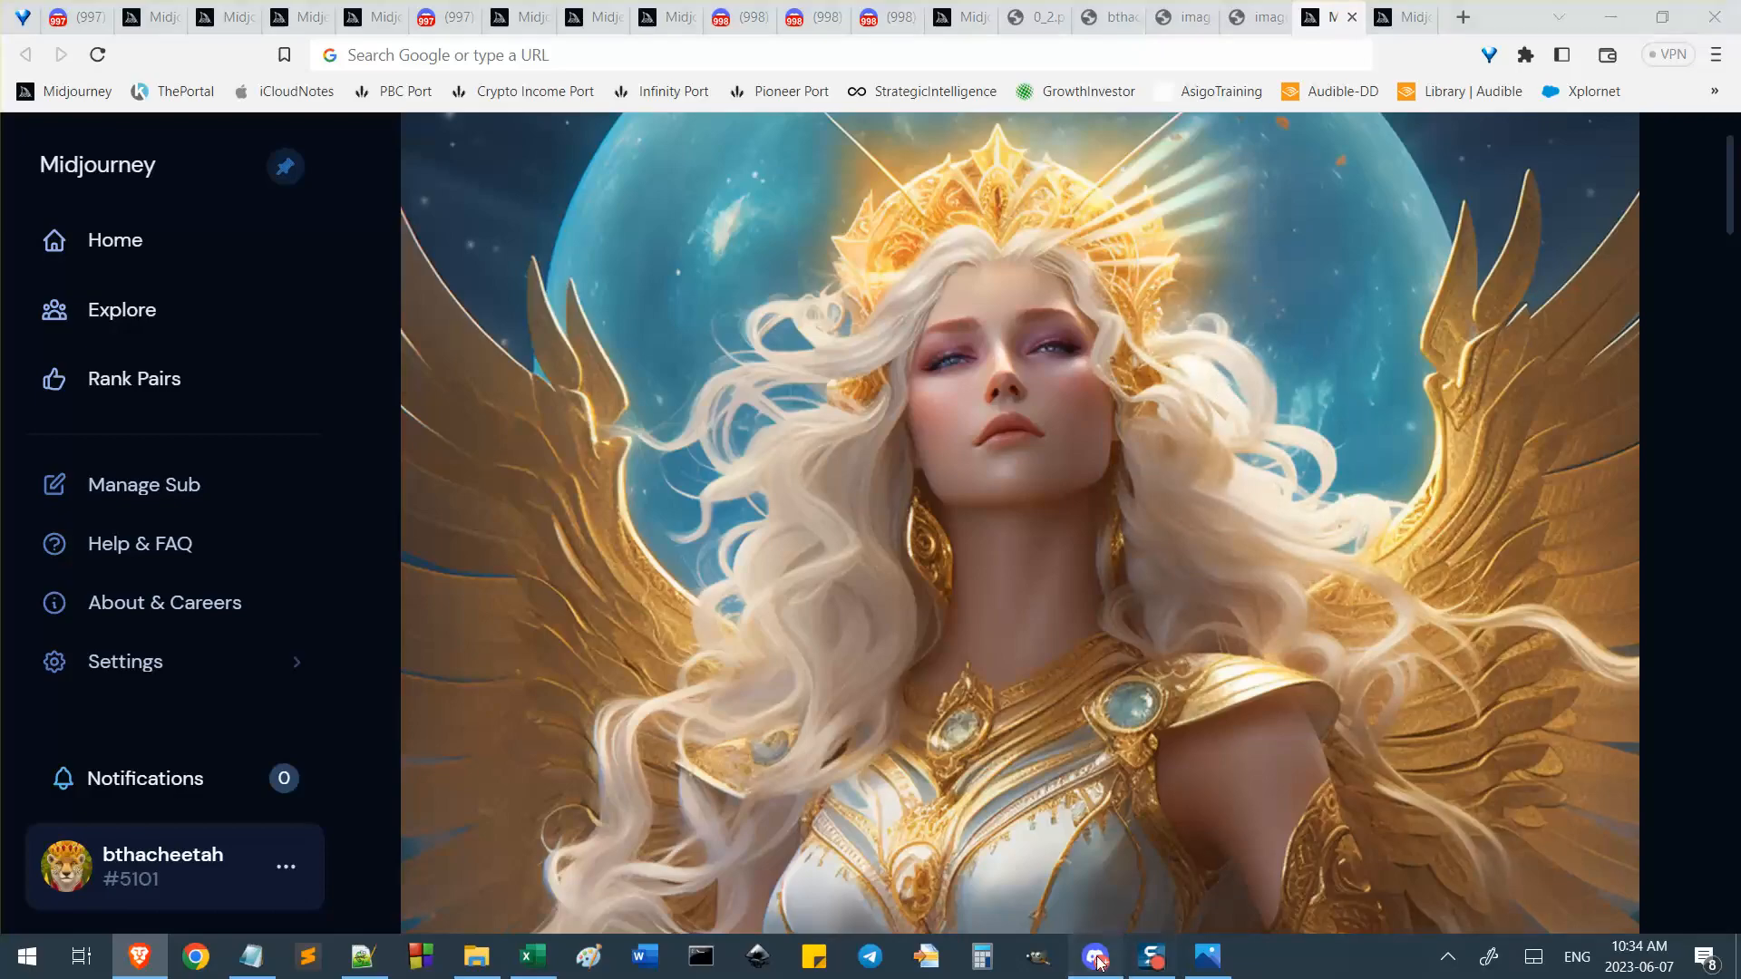
Switch to Discord, insert the goddess image URL ending in 0_3.png before "stunning" in the image 4 remix prompt, and submit it.
click(1096, 957)
click(656, 481)
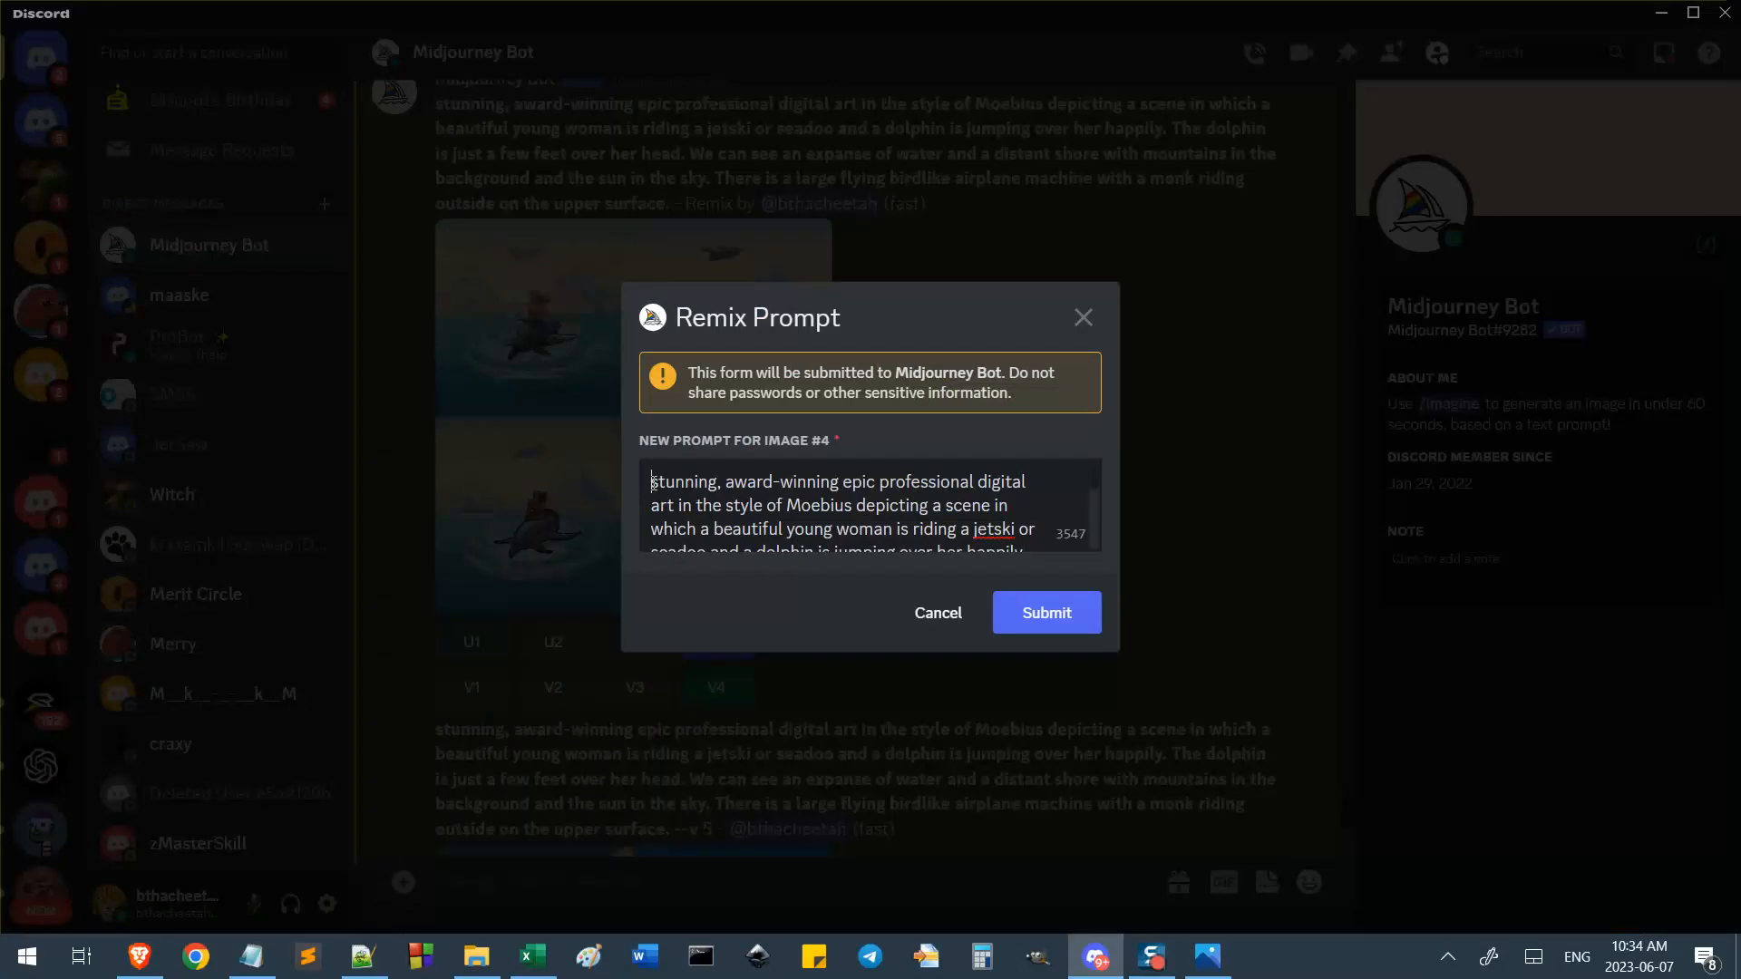
key(ctrl+v)
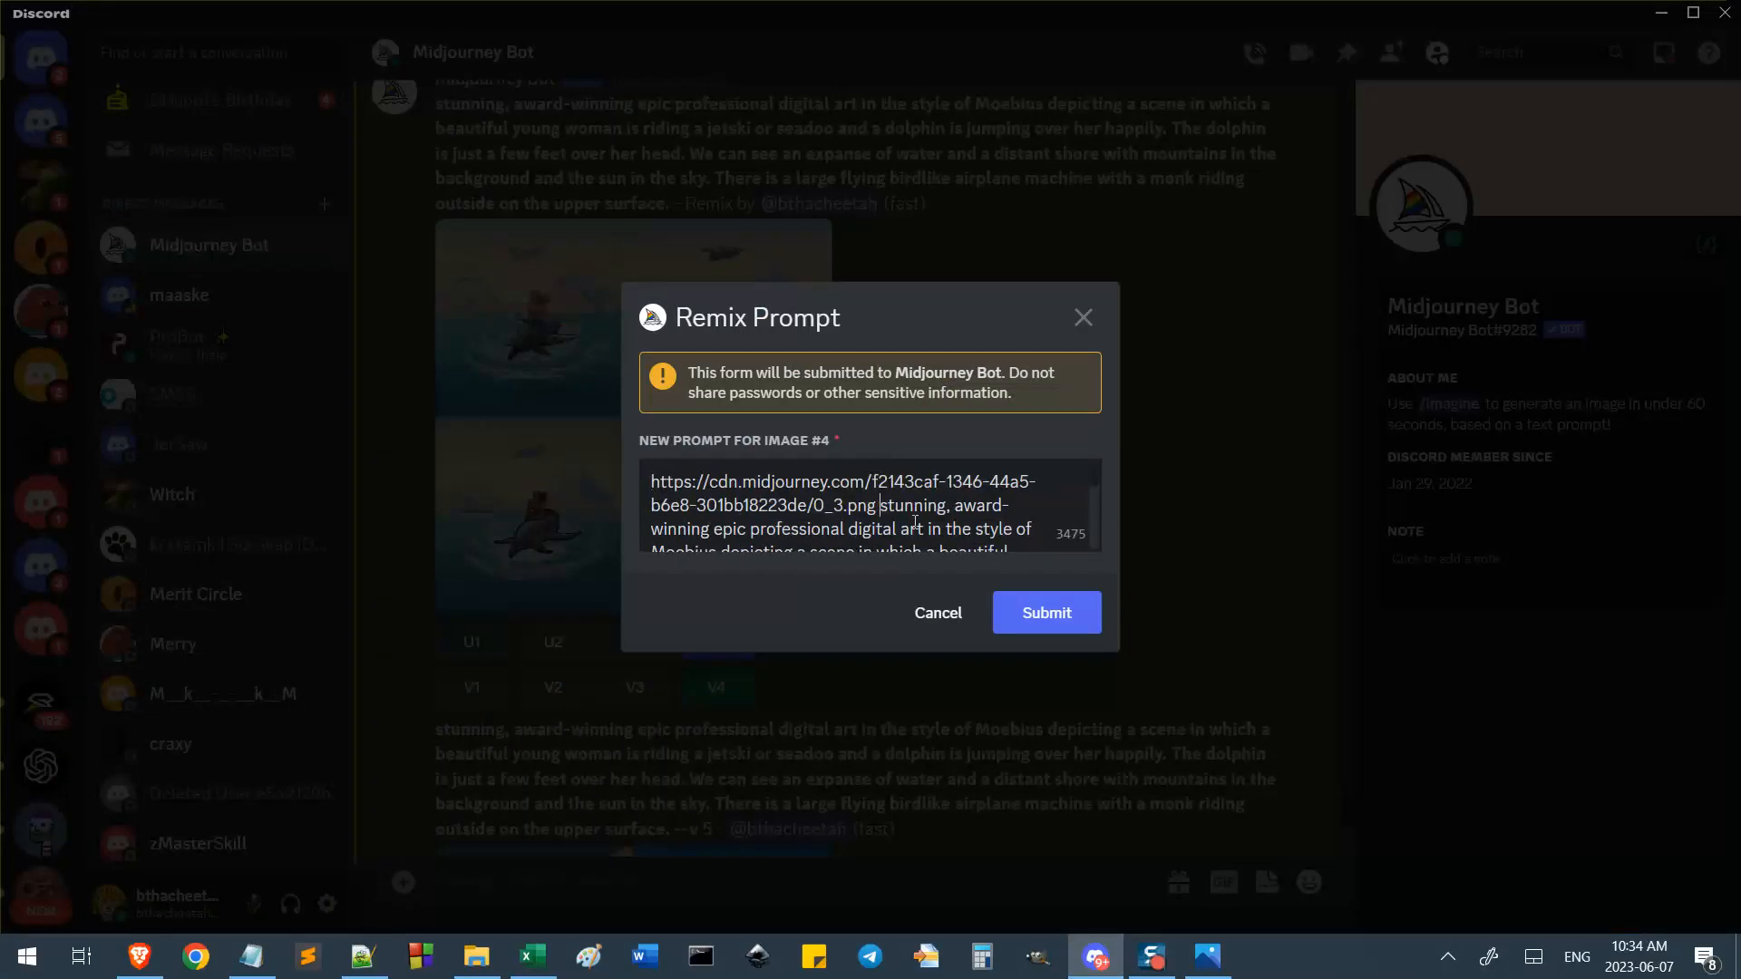
scroll(914, 522, down, 2)
scroll(836, 541, up, 3)
click(1003, 614)
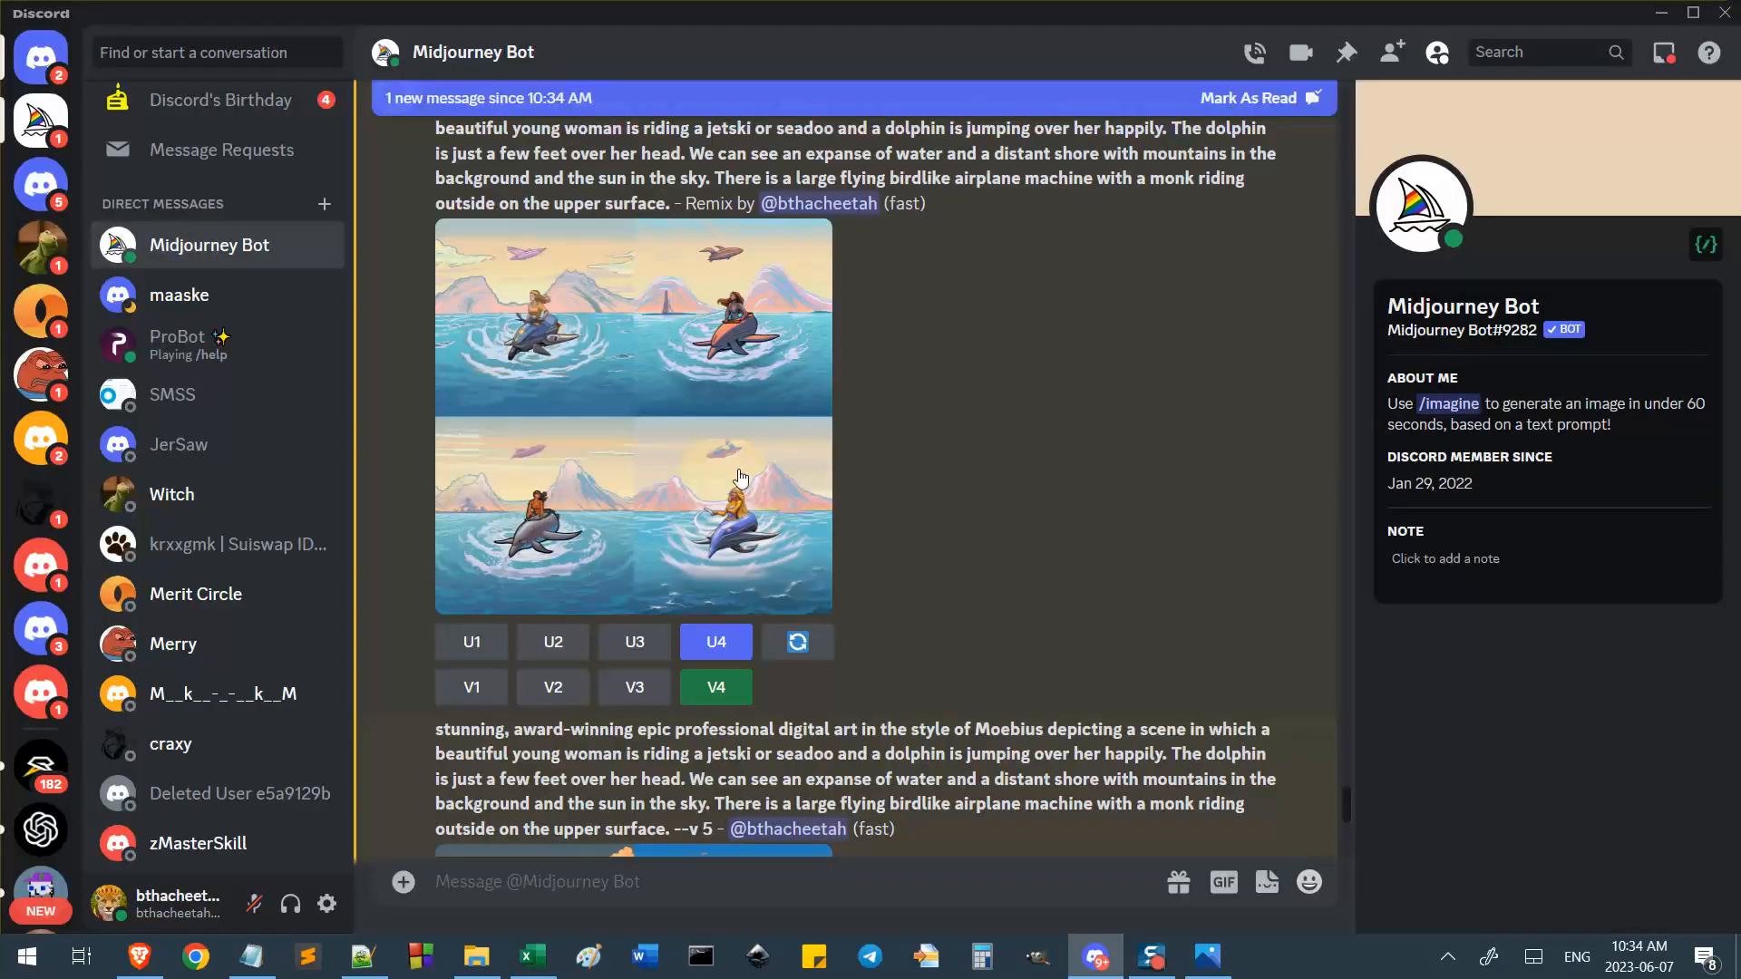
View the remixed Moebius image grid at larger size, close it, and open the remix prompt for its image 4.
click(742, 478)
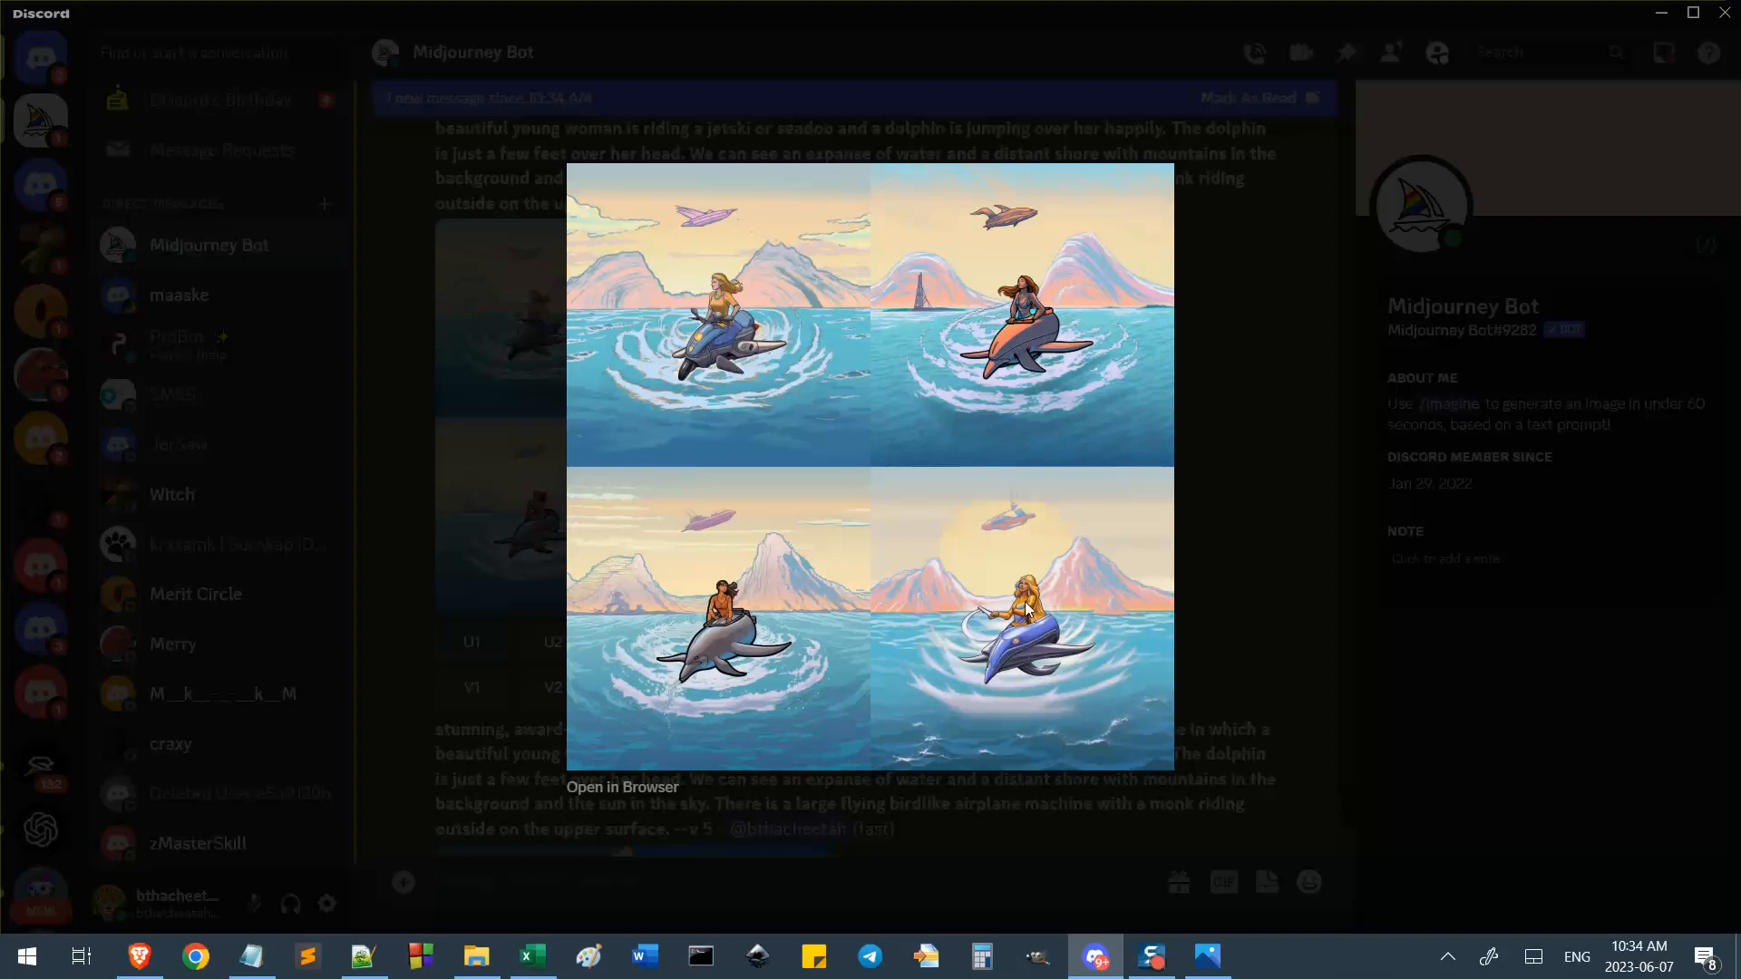
click(1216, 673)
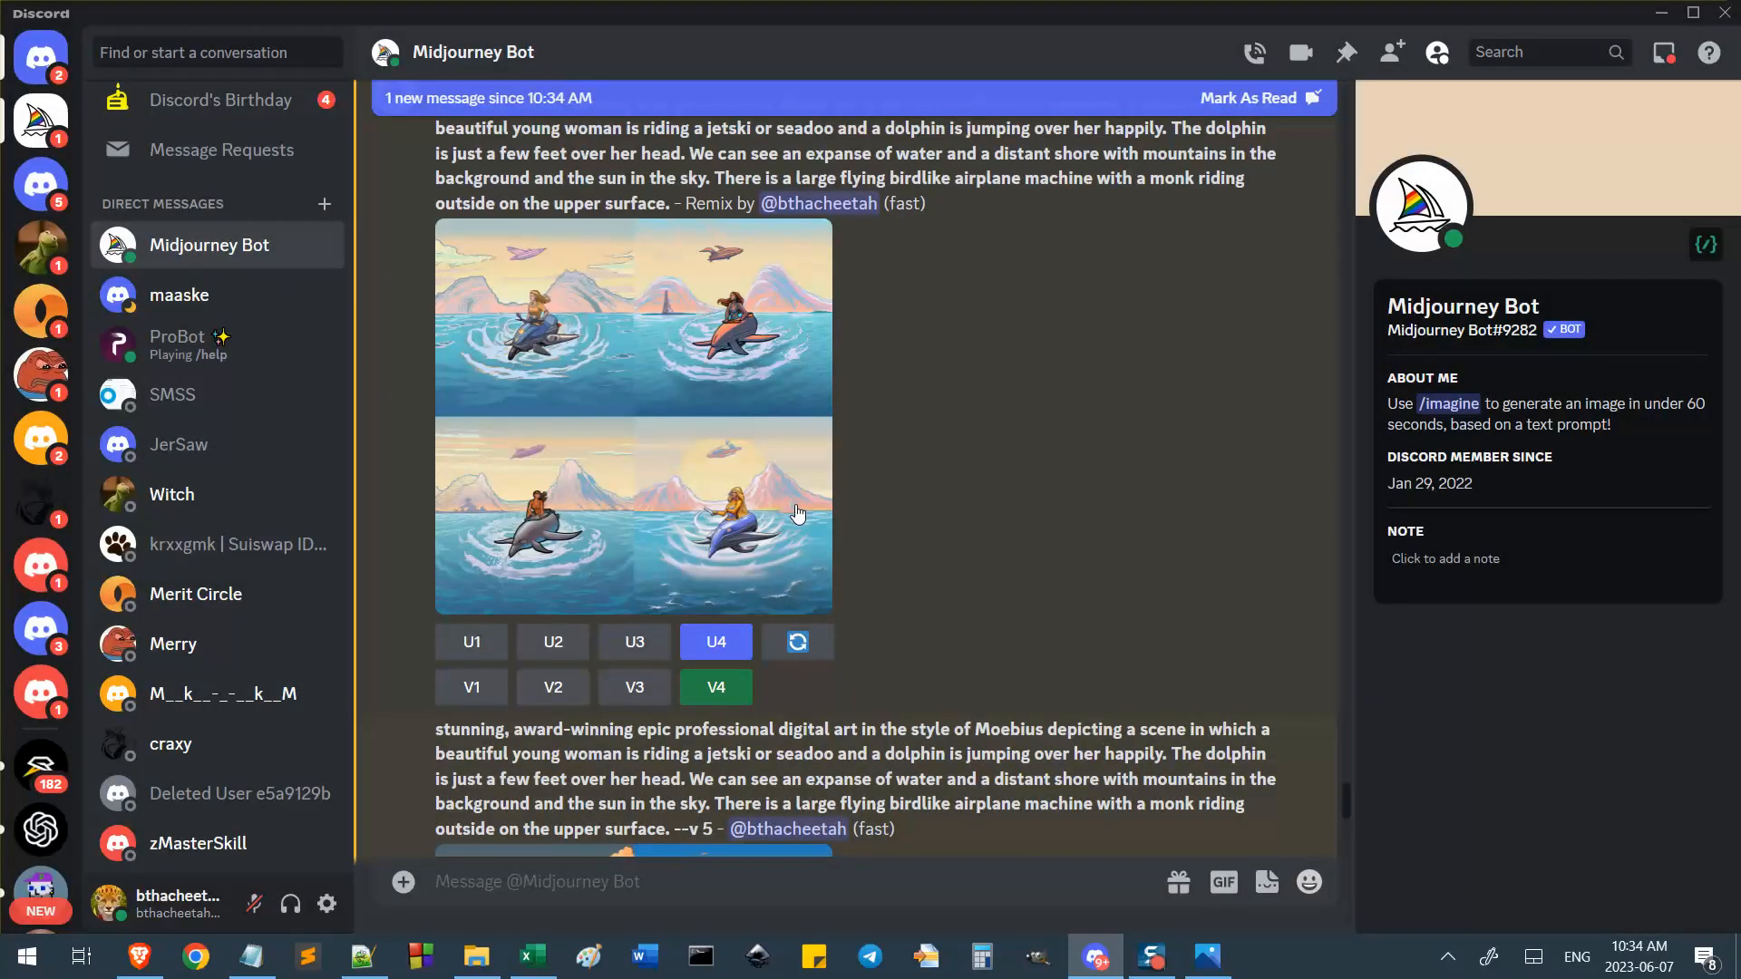
click(717, 686)
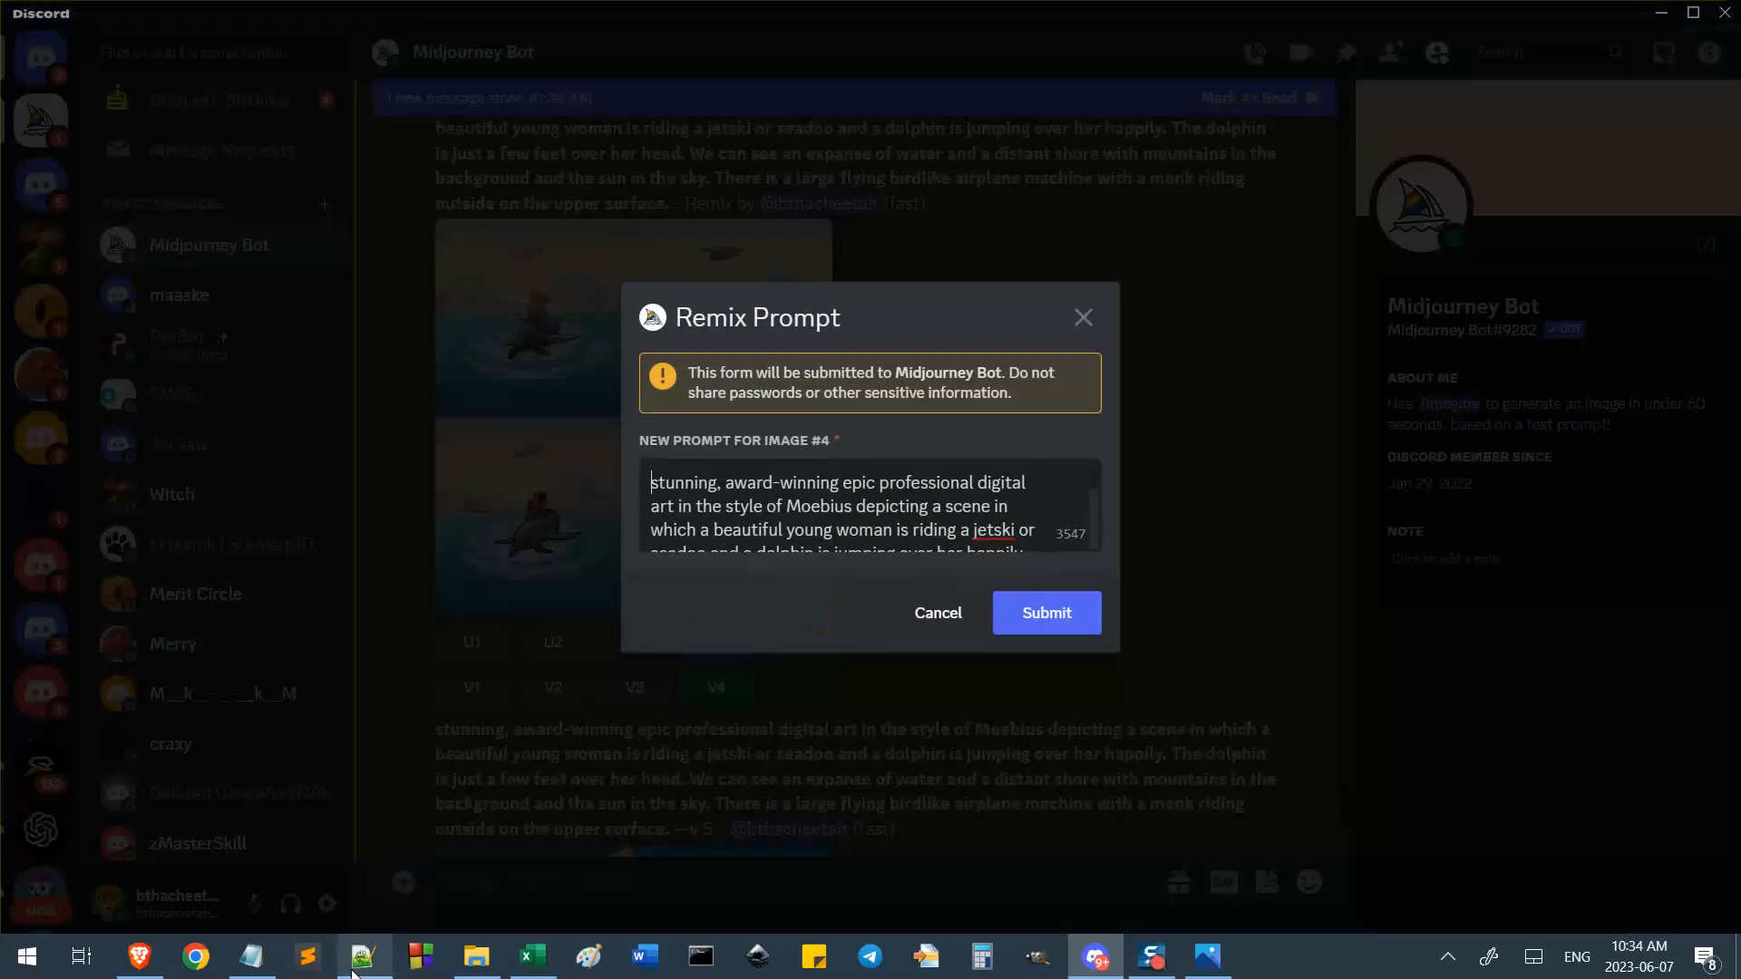
Switch to Notepad++ and review the Moebius digital art prompt, focusing on its "beautiful young woman" wording.
click(362, 957)
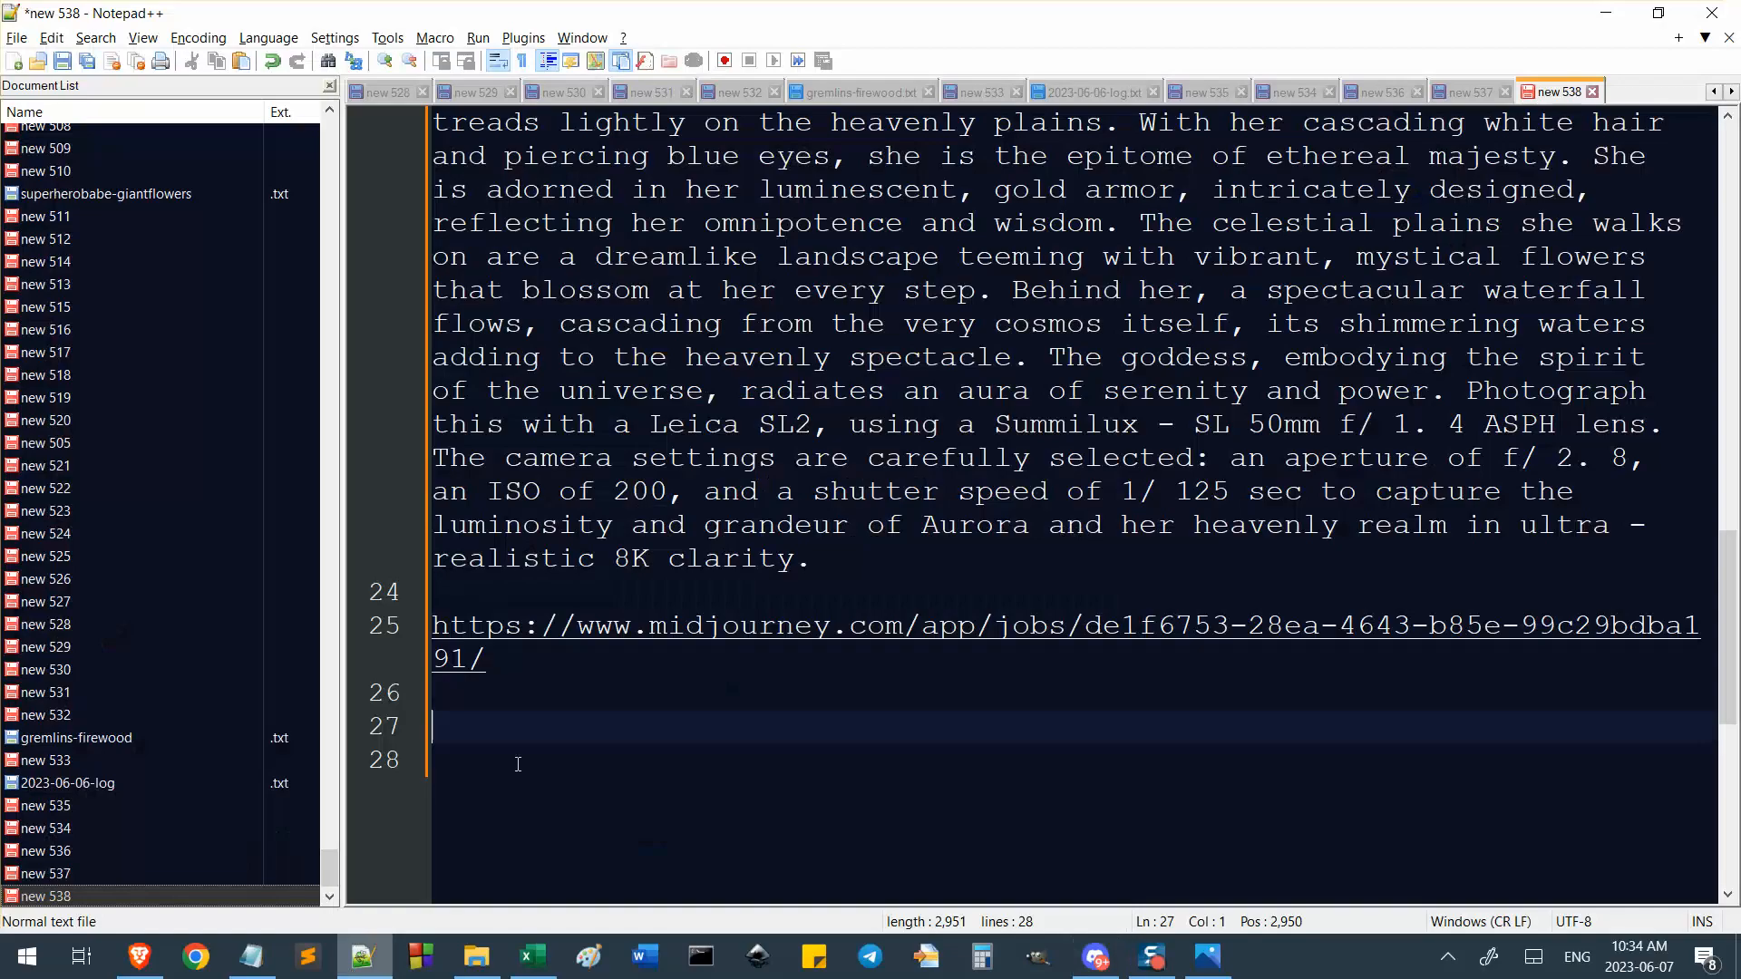
scroll(880, 646, up, 7)
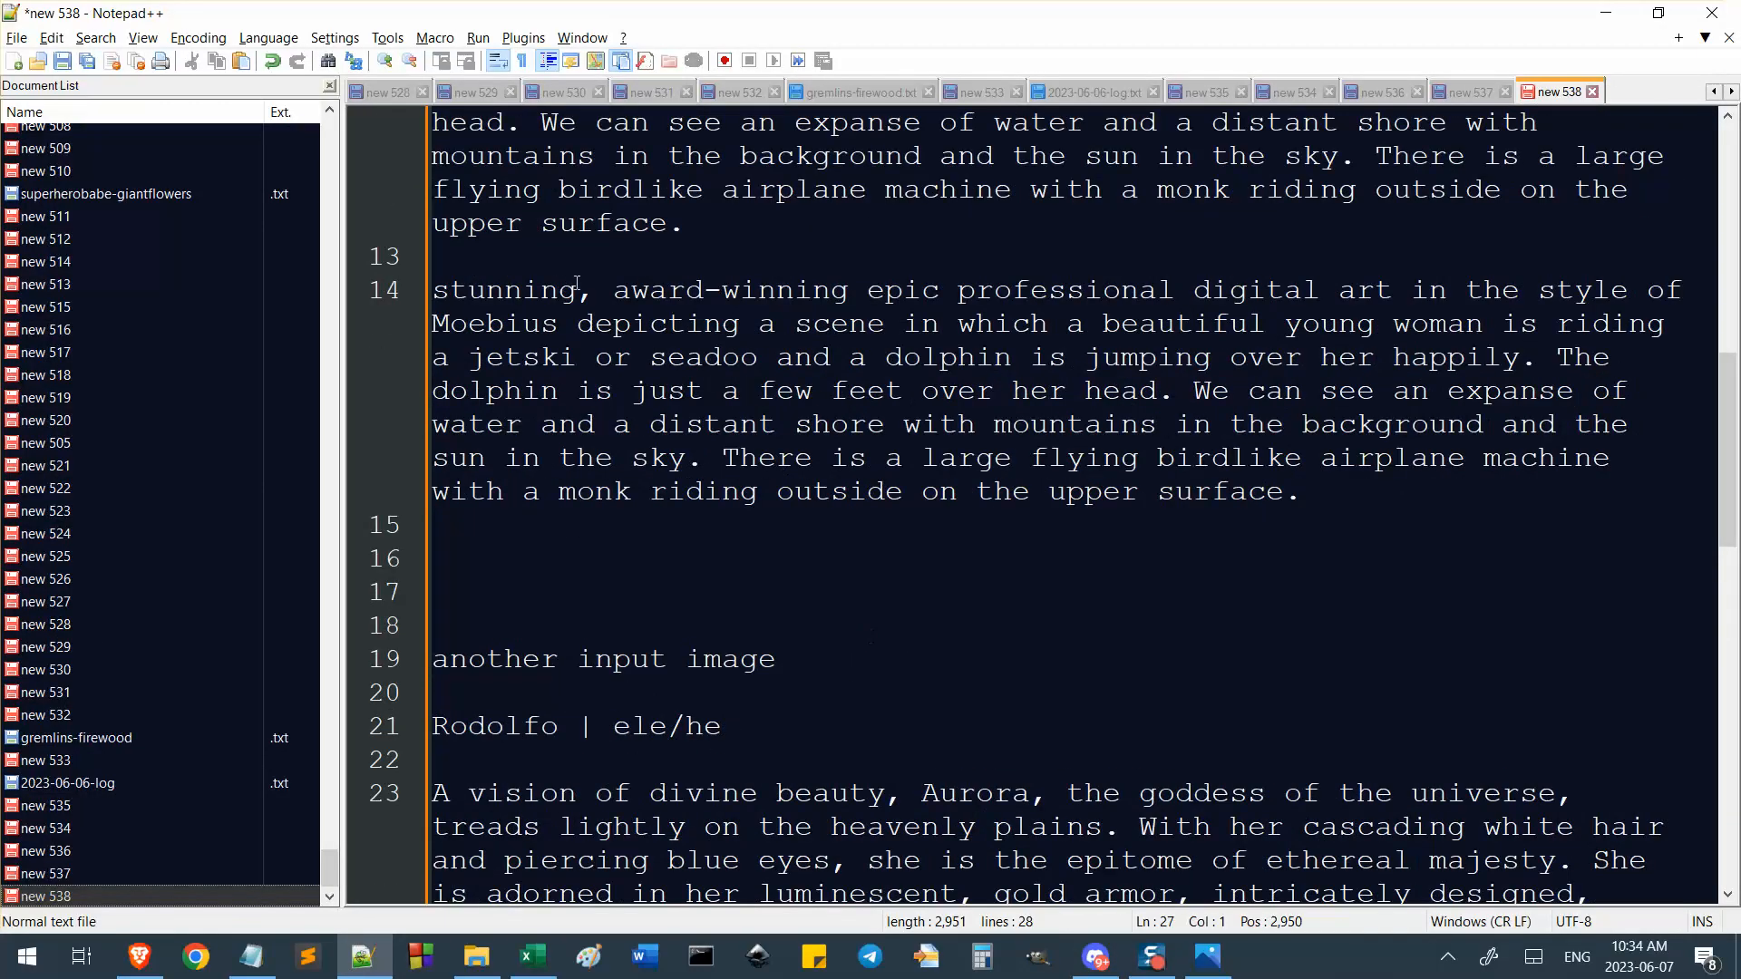
scroll(1320, 307, down, 6)
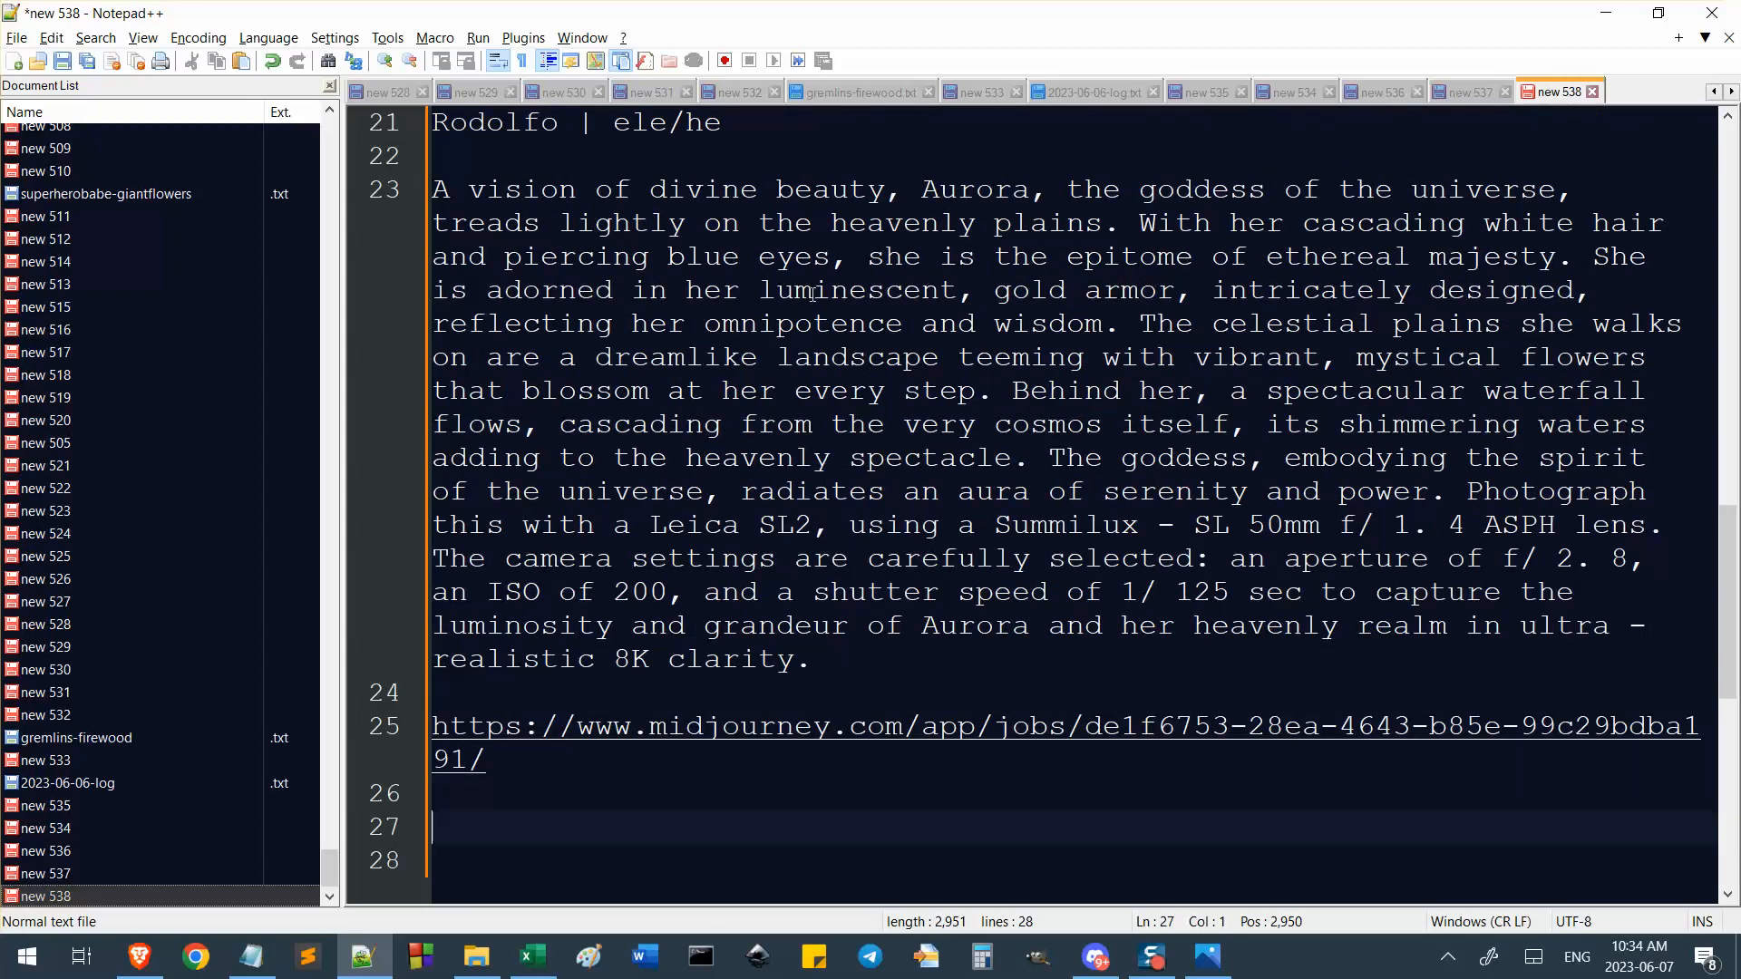
scroll(806, 492, up, 6)
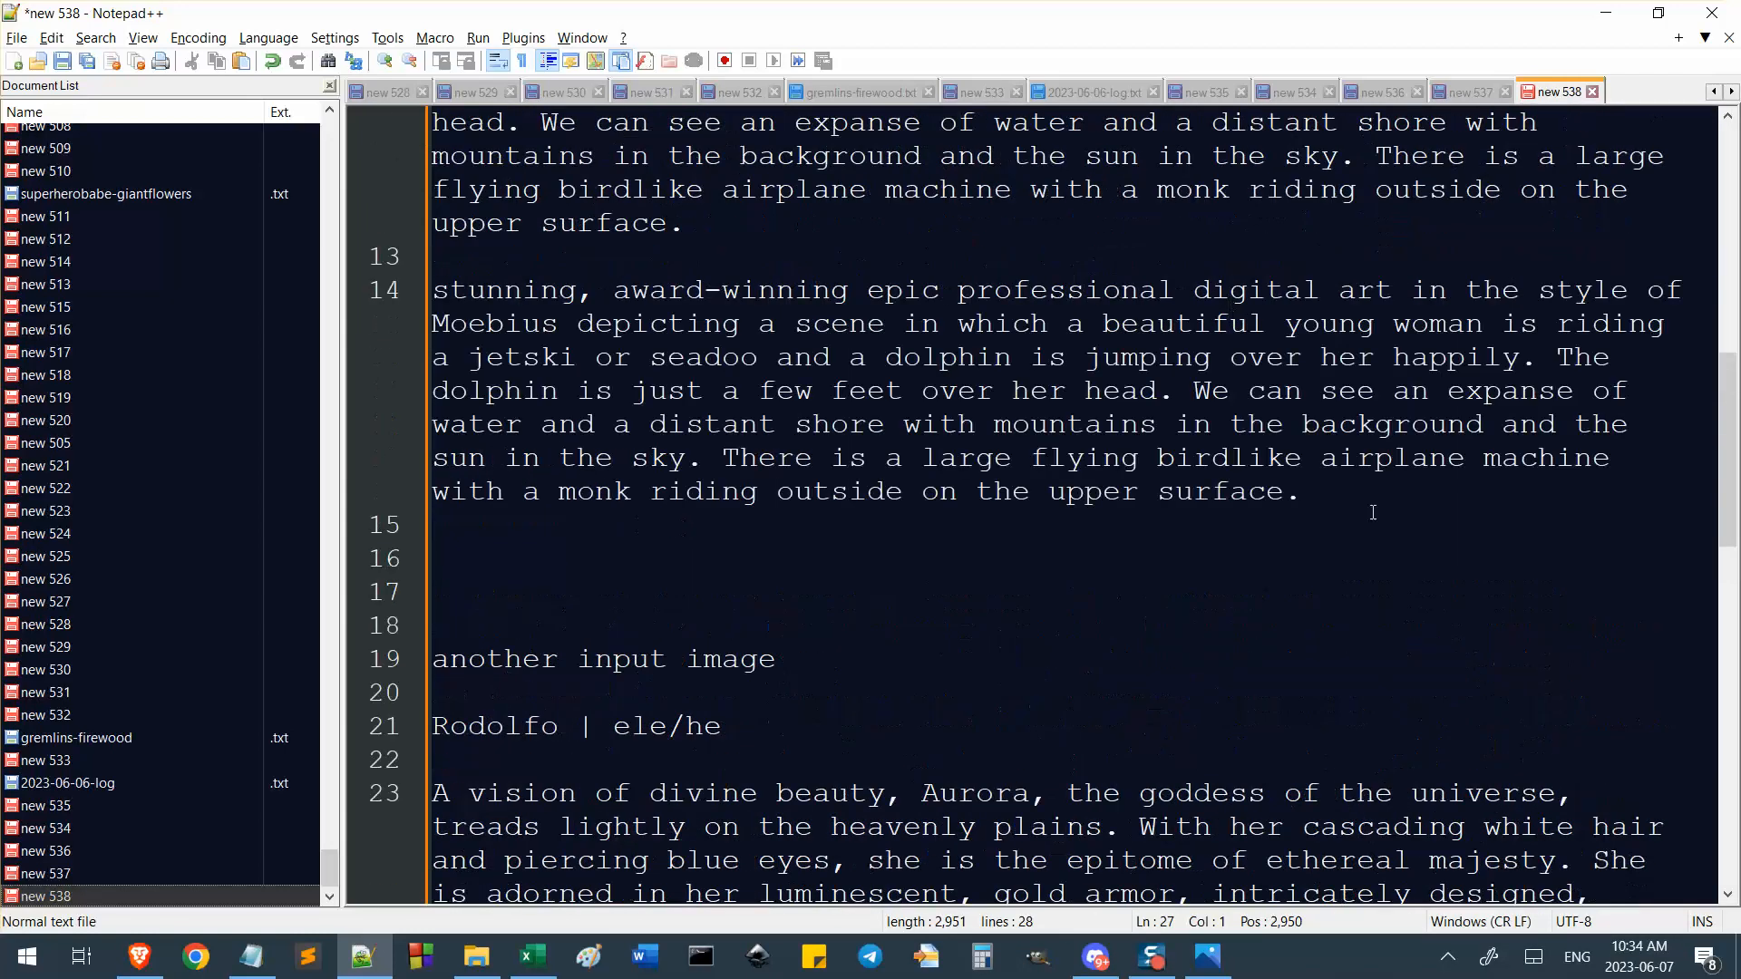
drag(1107, 324, 1489, 326)
click(1049, 324)
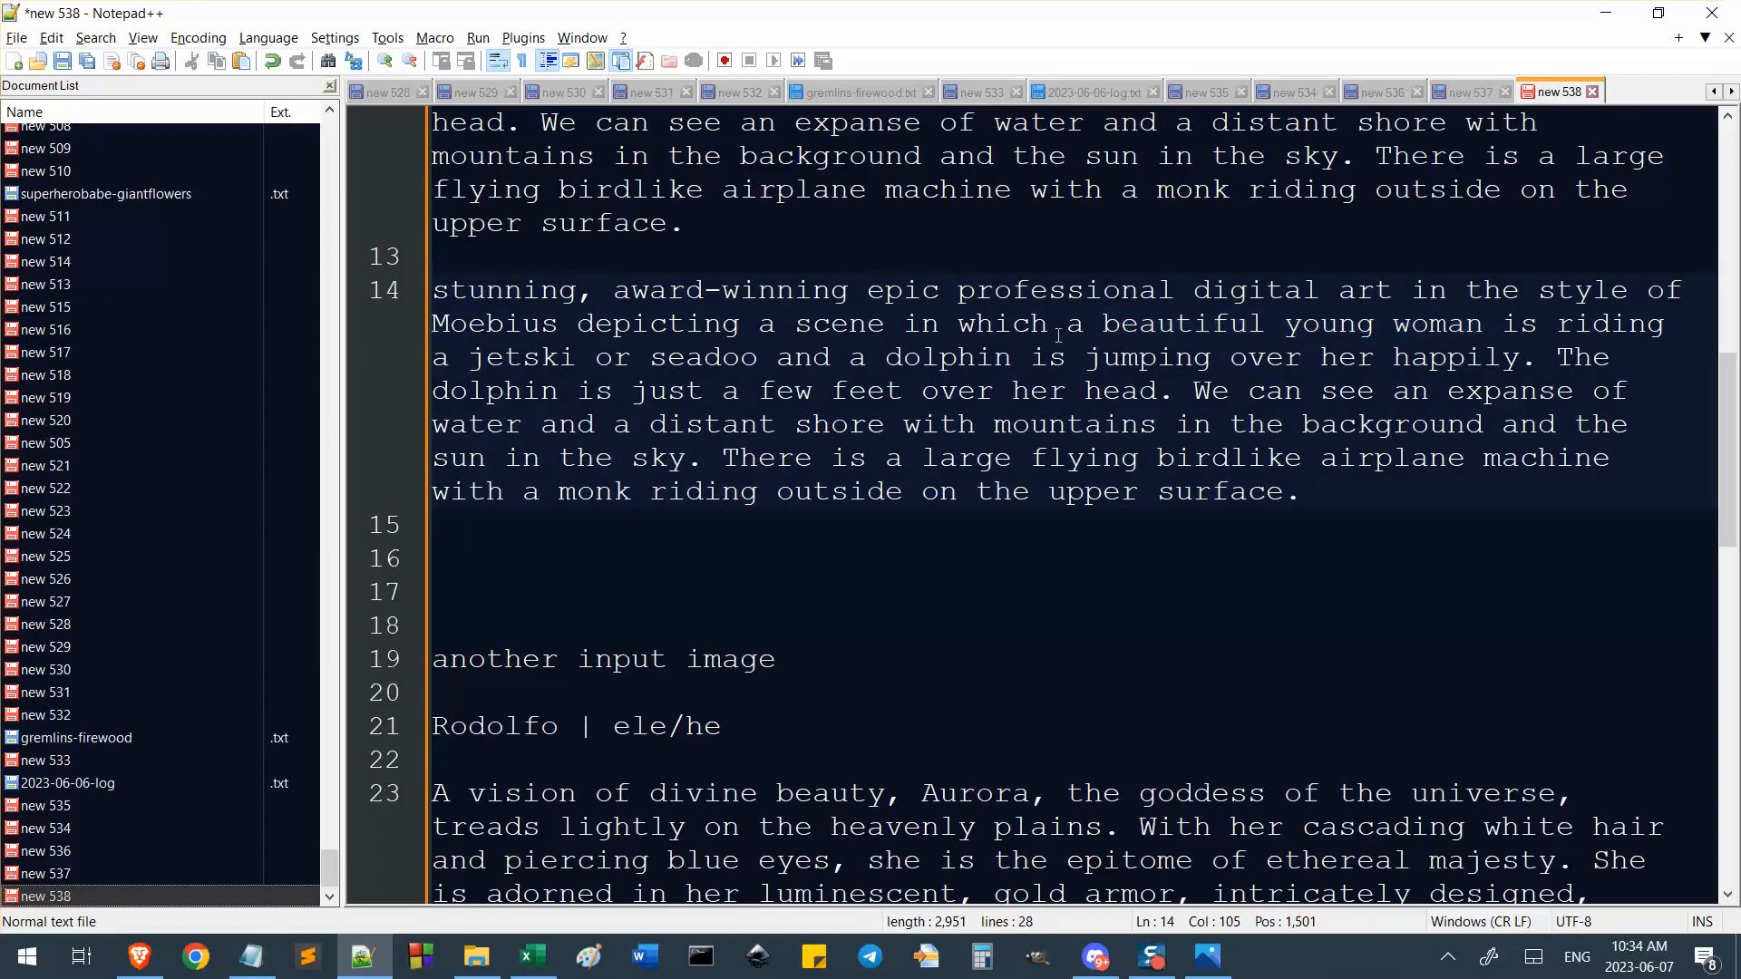
click(1301, 325)
drag(1050, 325, 1442, 322)
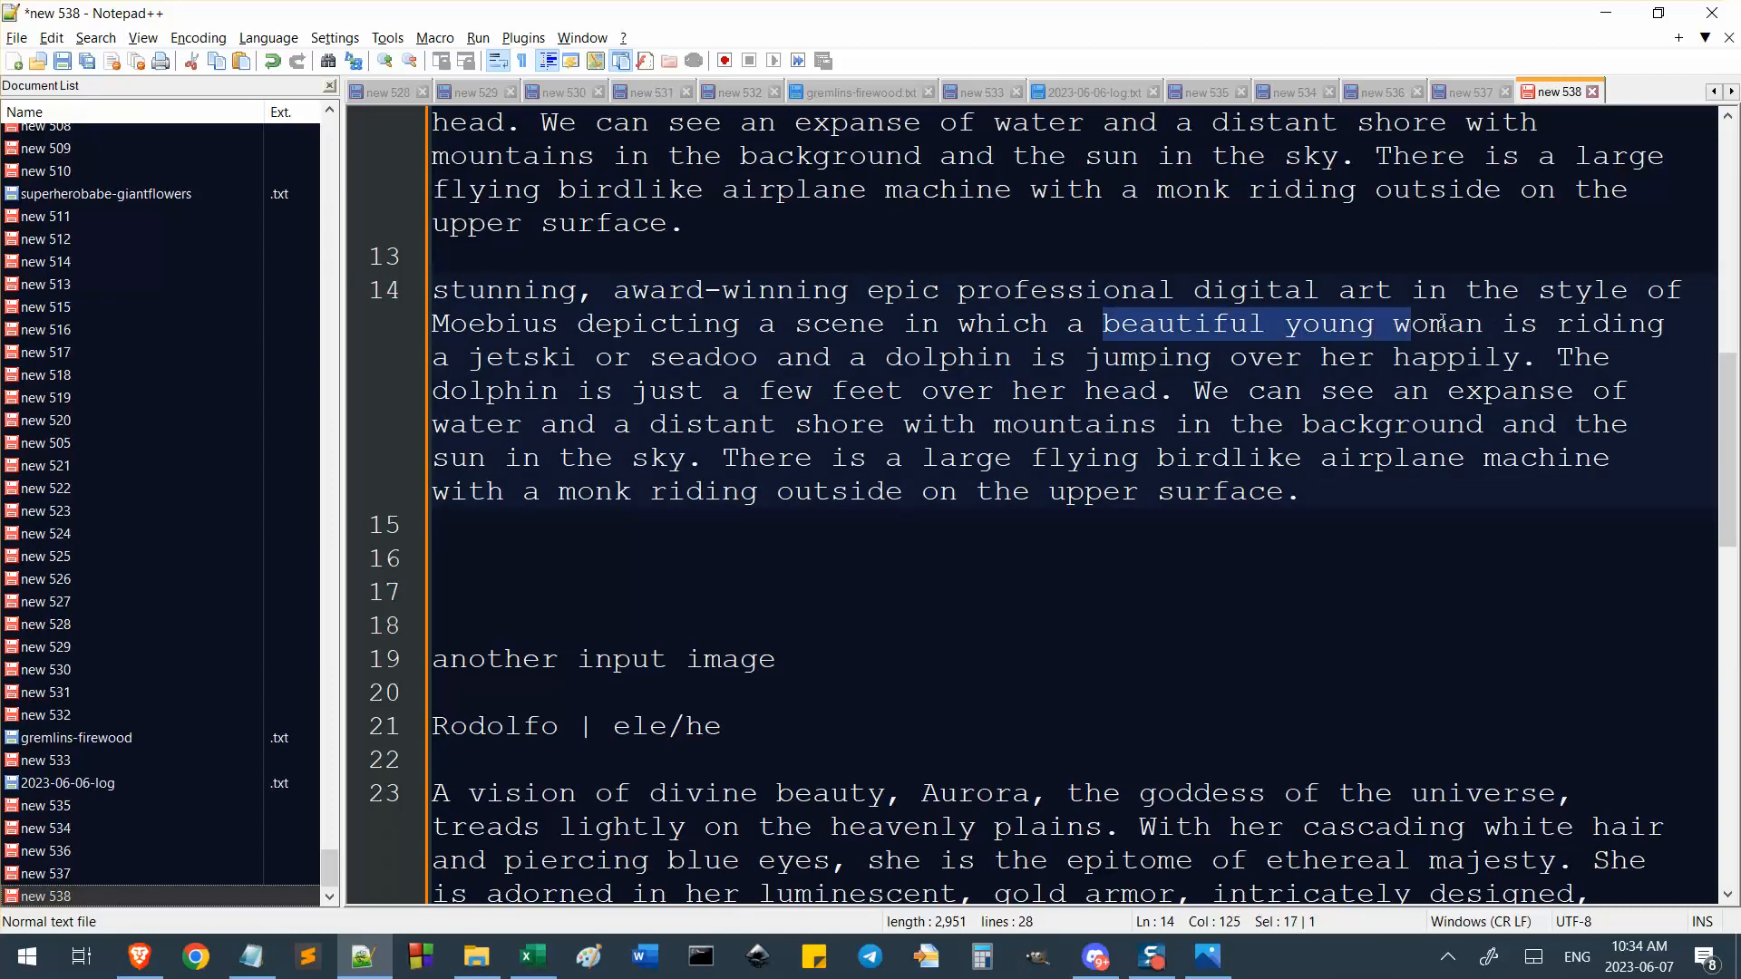
click(1264, 573)
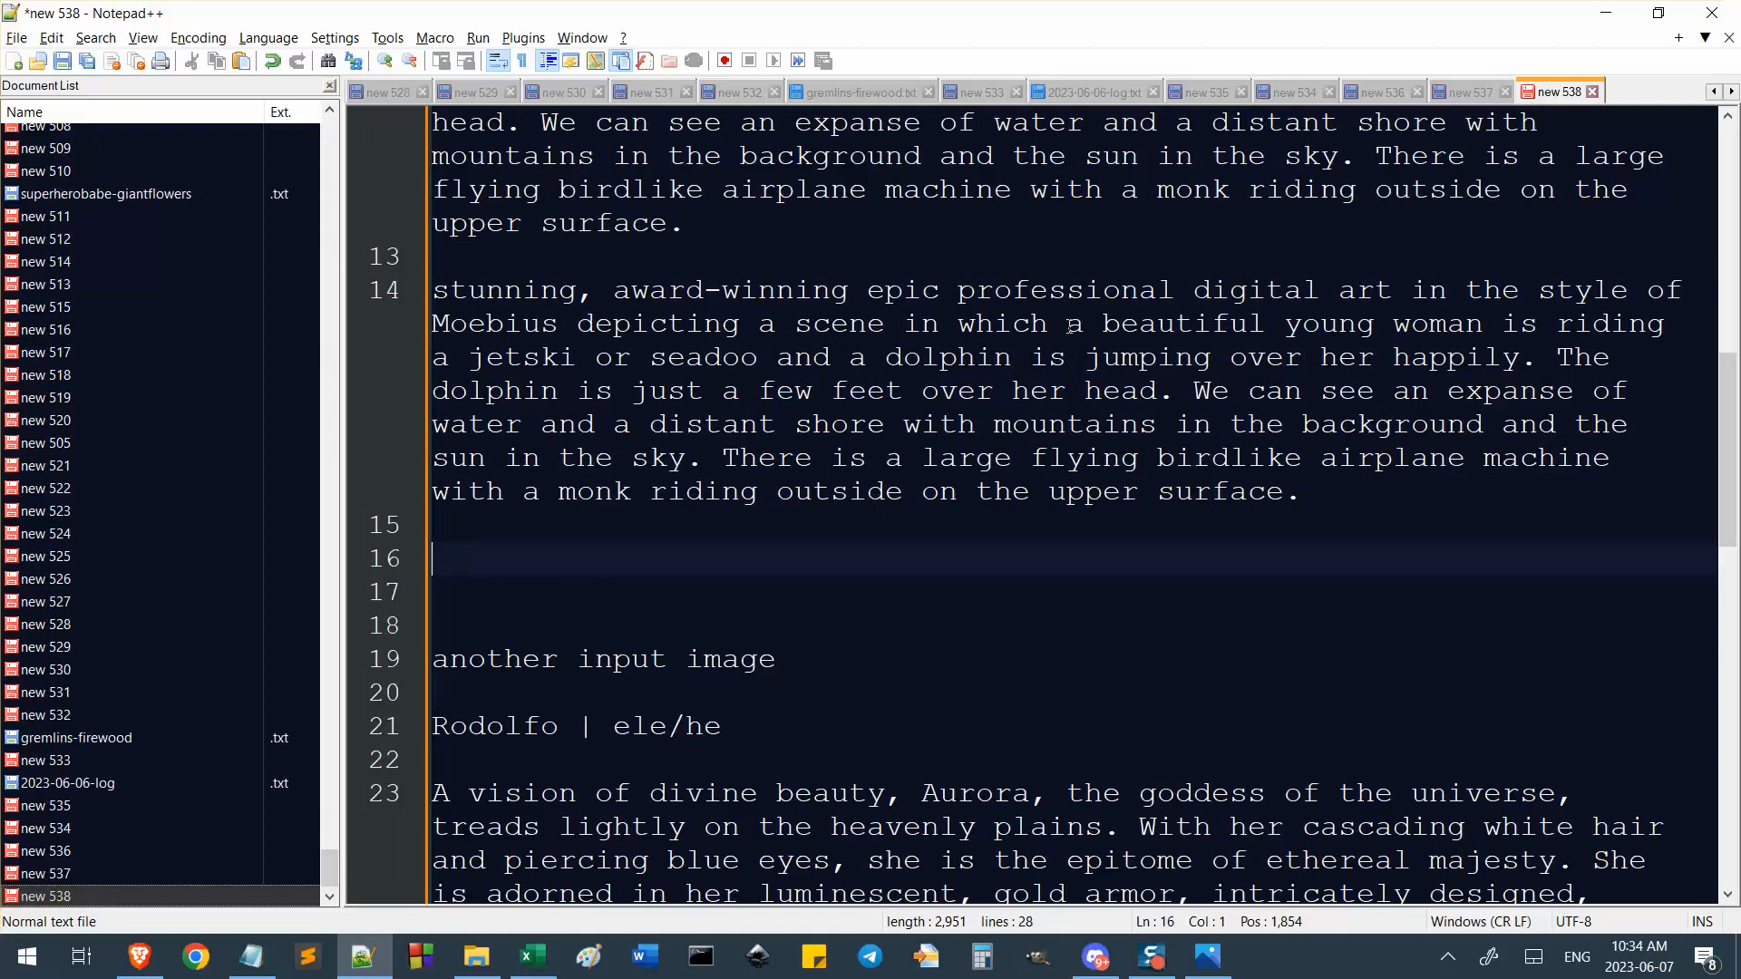
Duplicate the "stunning, award-winning epic professional digital art" Moebius paragraph below the original, with blank lines before and after the copy.
click(858, 533)
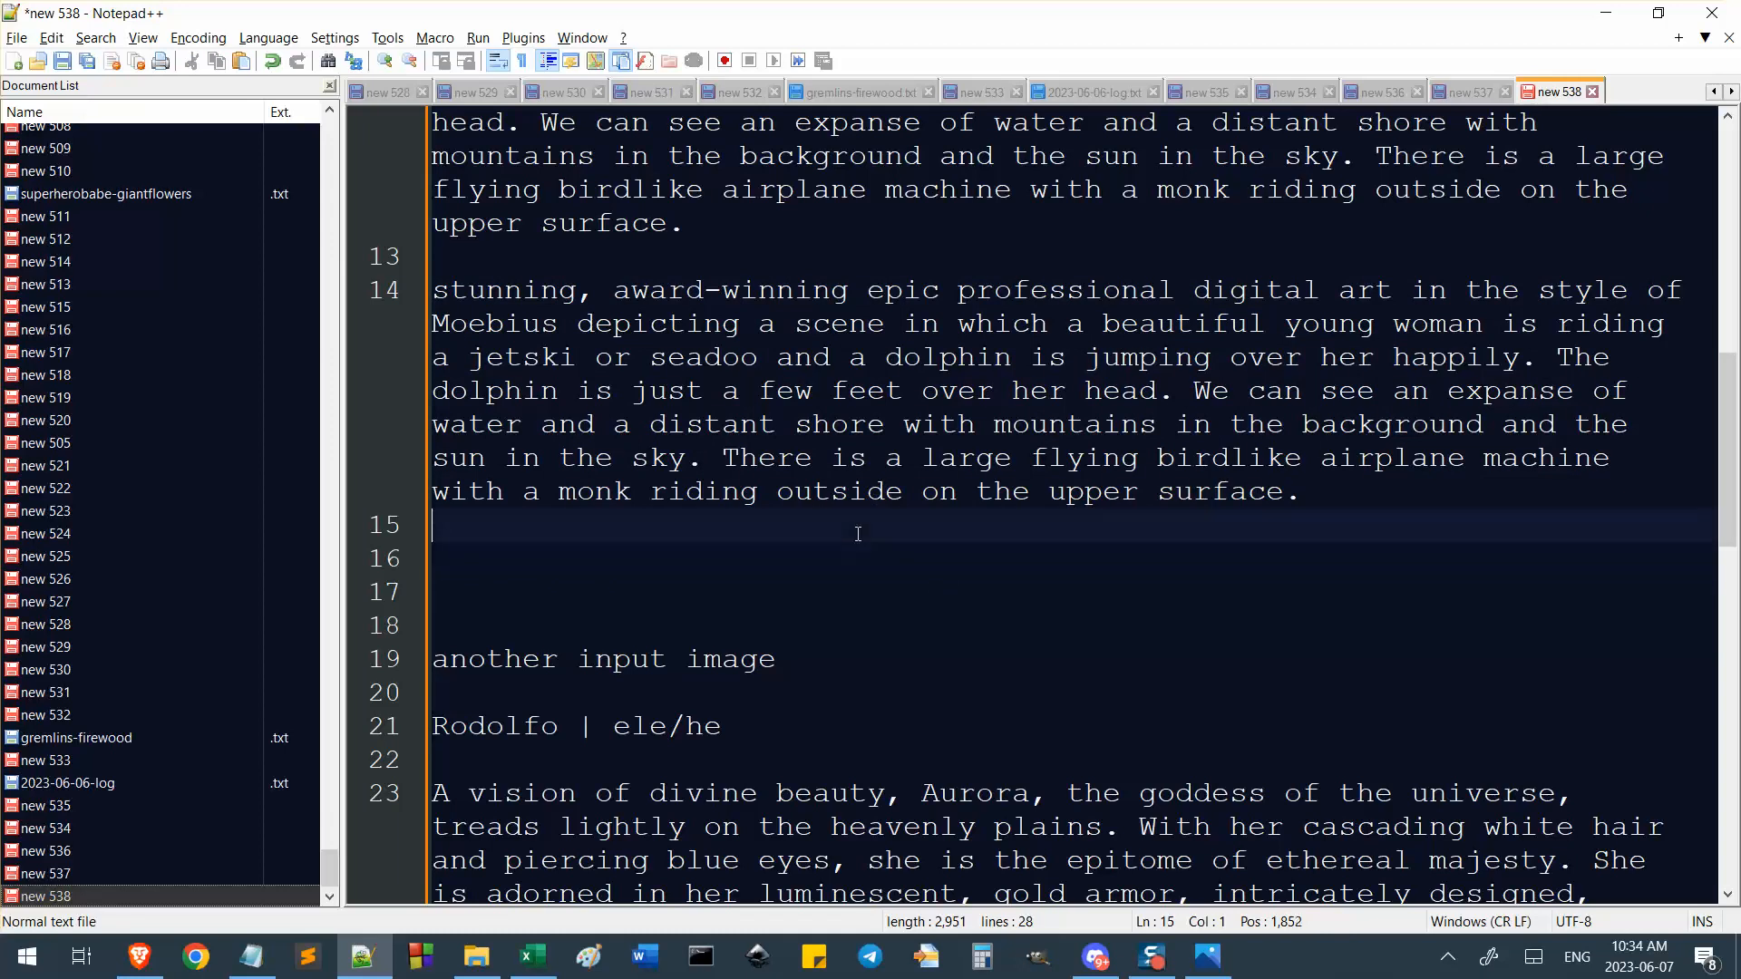
key(Return)
scroll(858, 534, up, 1)
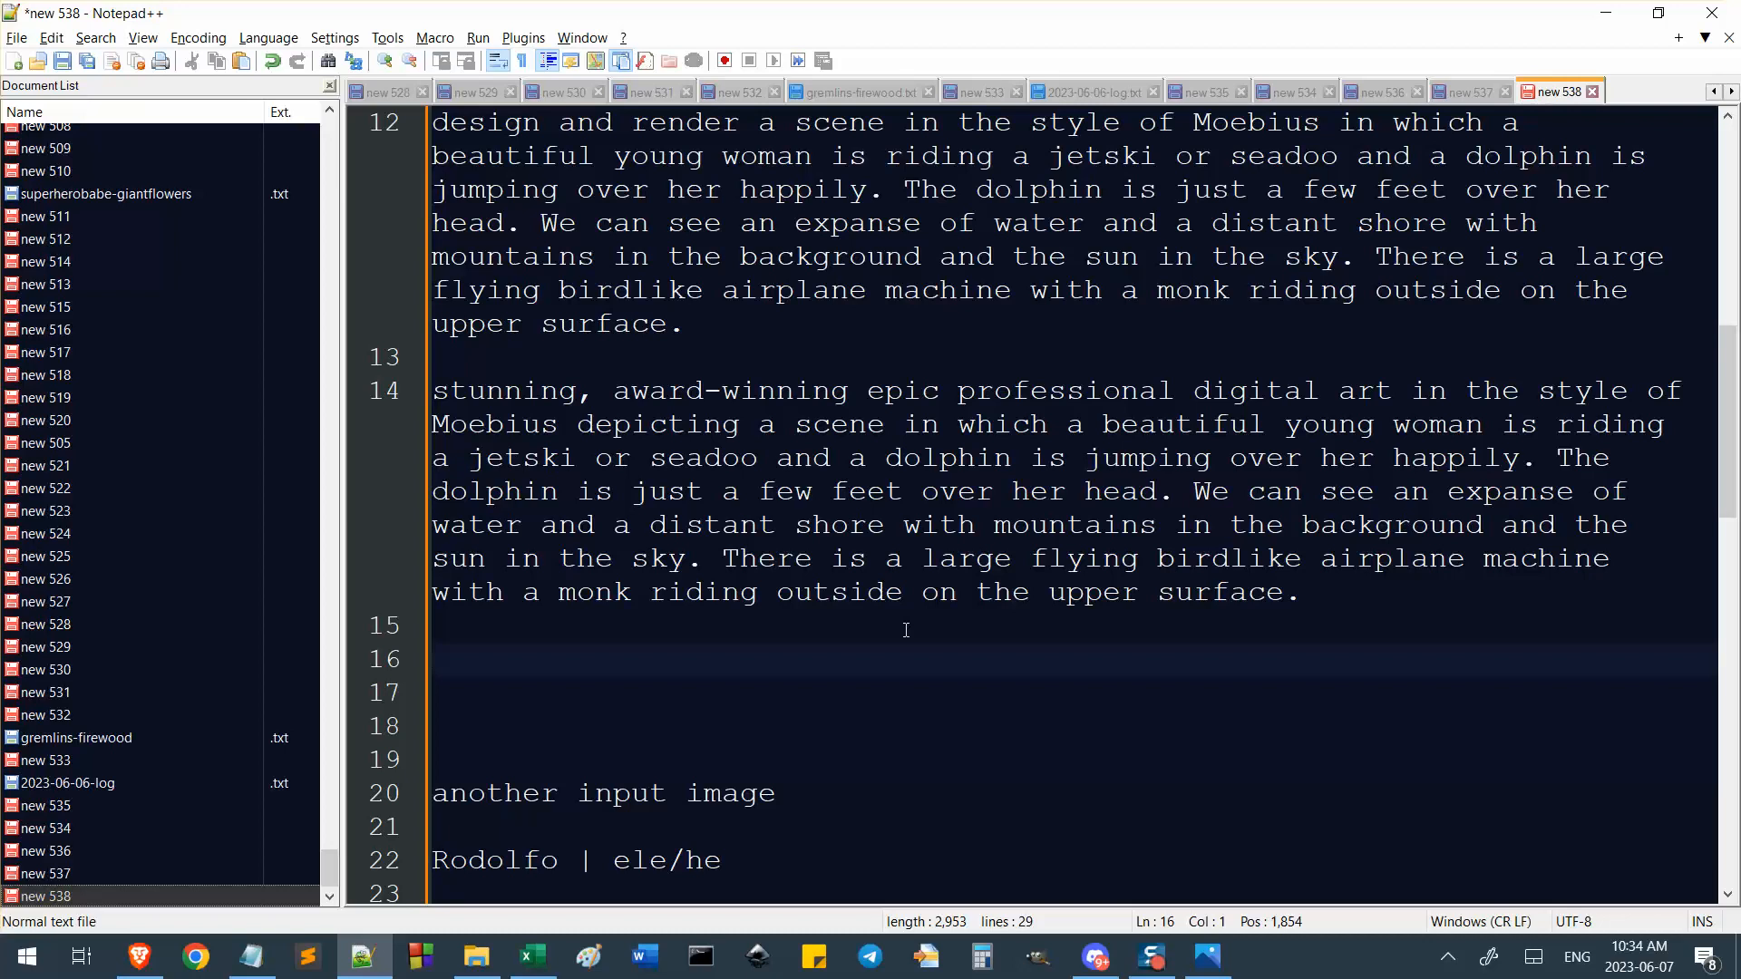
click(1359, 599)
drag(1358, 599, 432, 392)
click(587, 637)
key(Return)
key(Return)
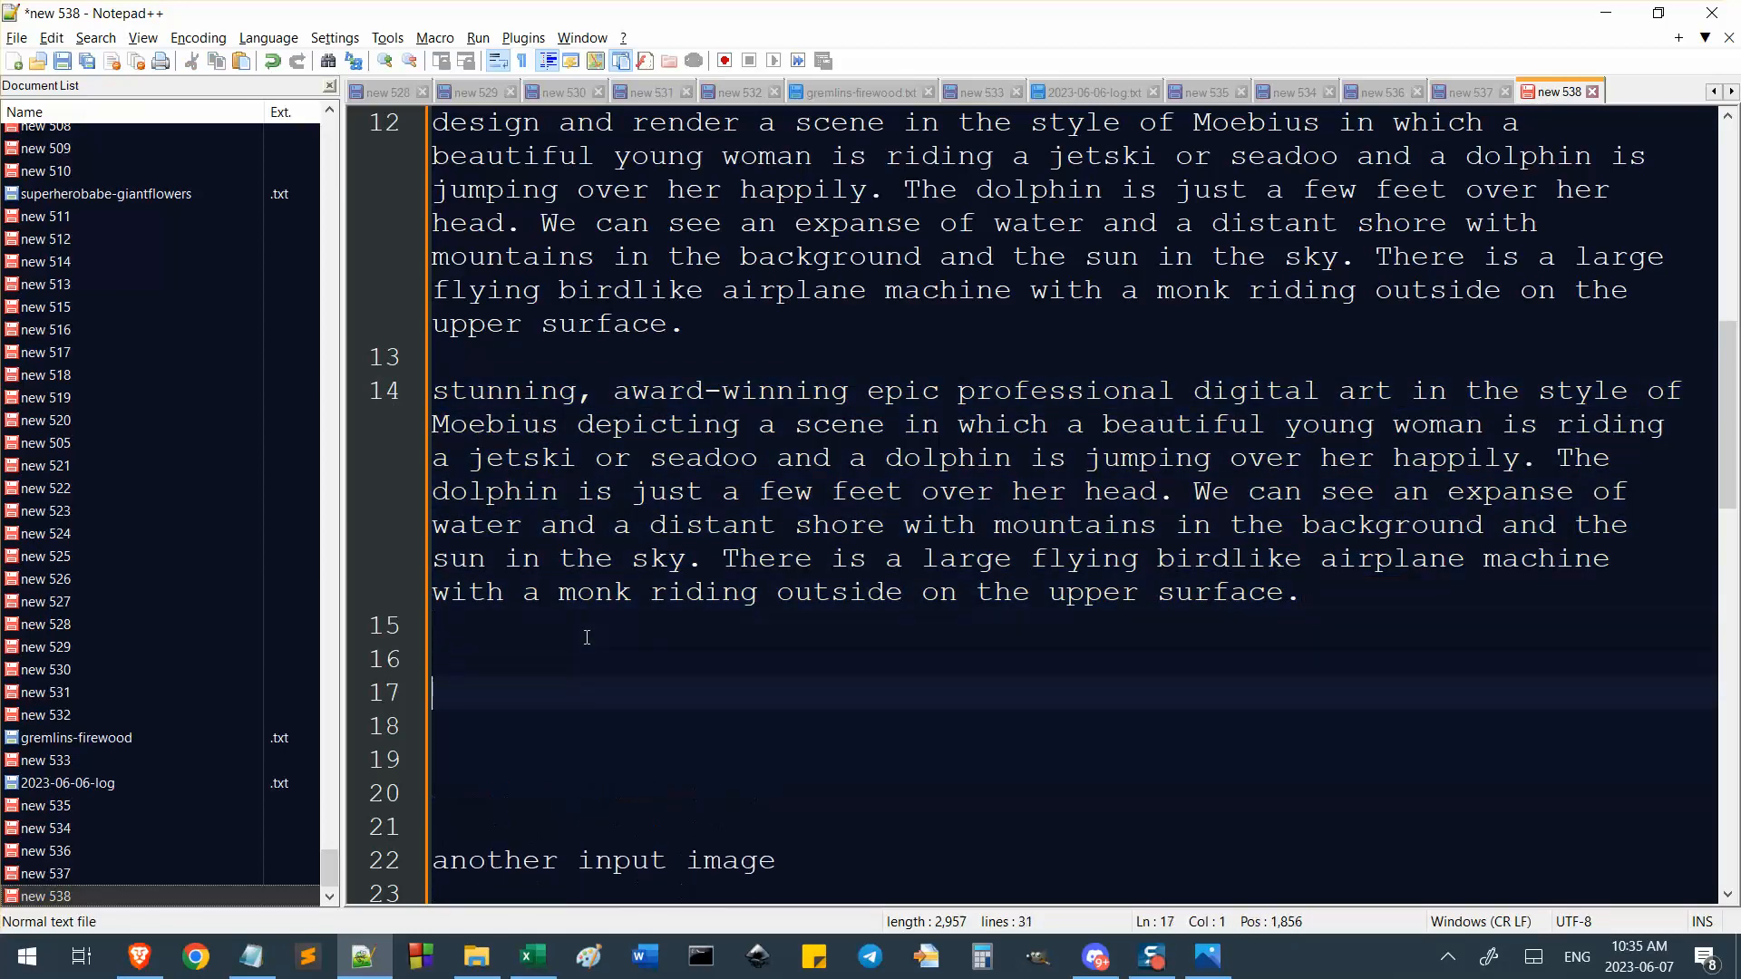
key(ctrl+v)
key(Return)
key(Return)
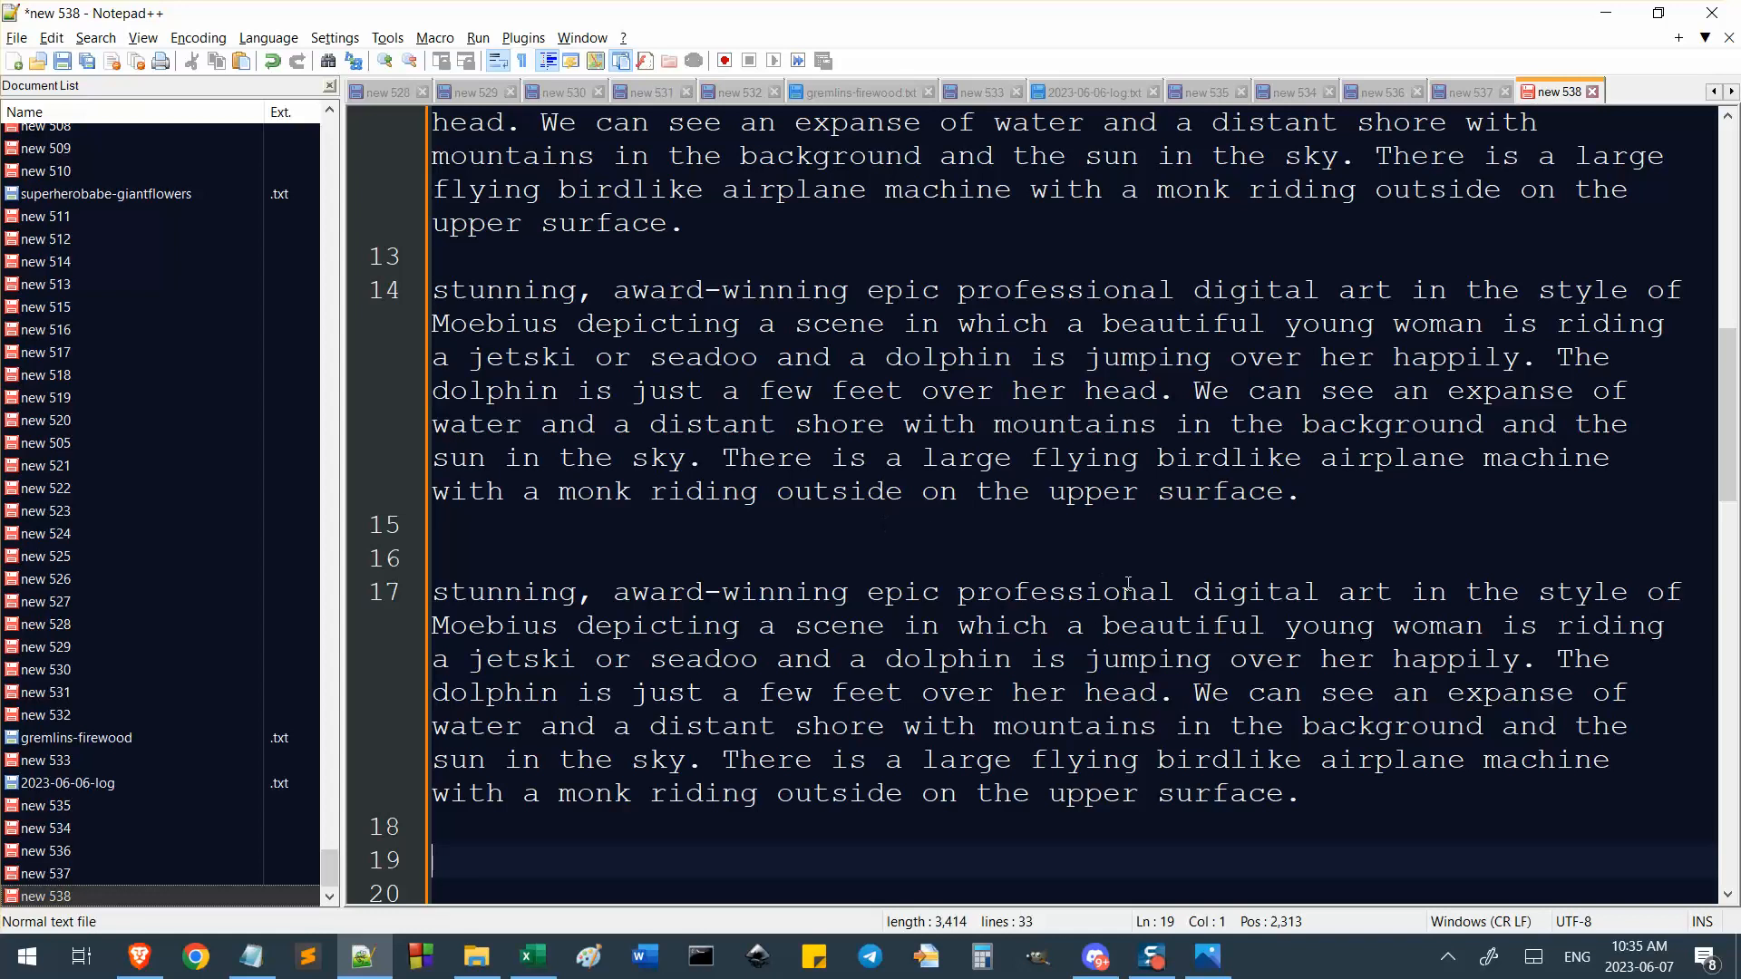
Copy the goddess image's address in Brave and insert the URL ending in 0_3.png before "stunning" in Discord's image 4 remix prompt.
key(alt+Tab)
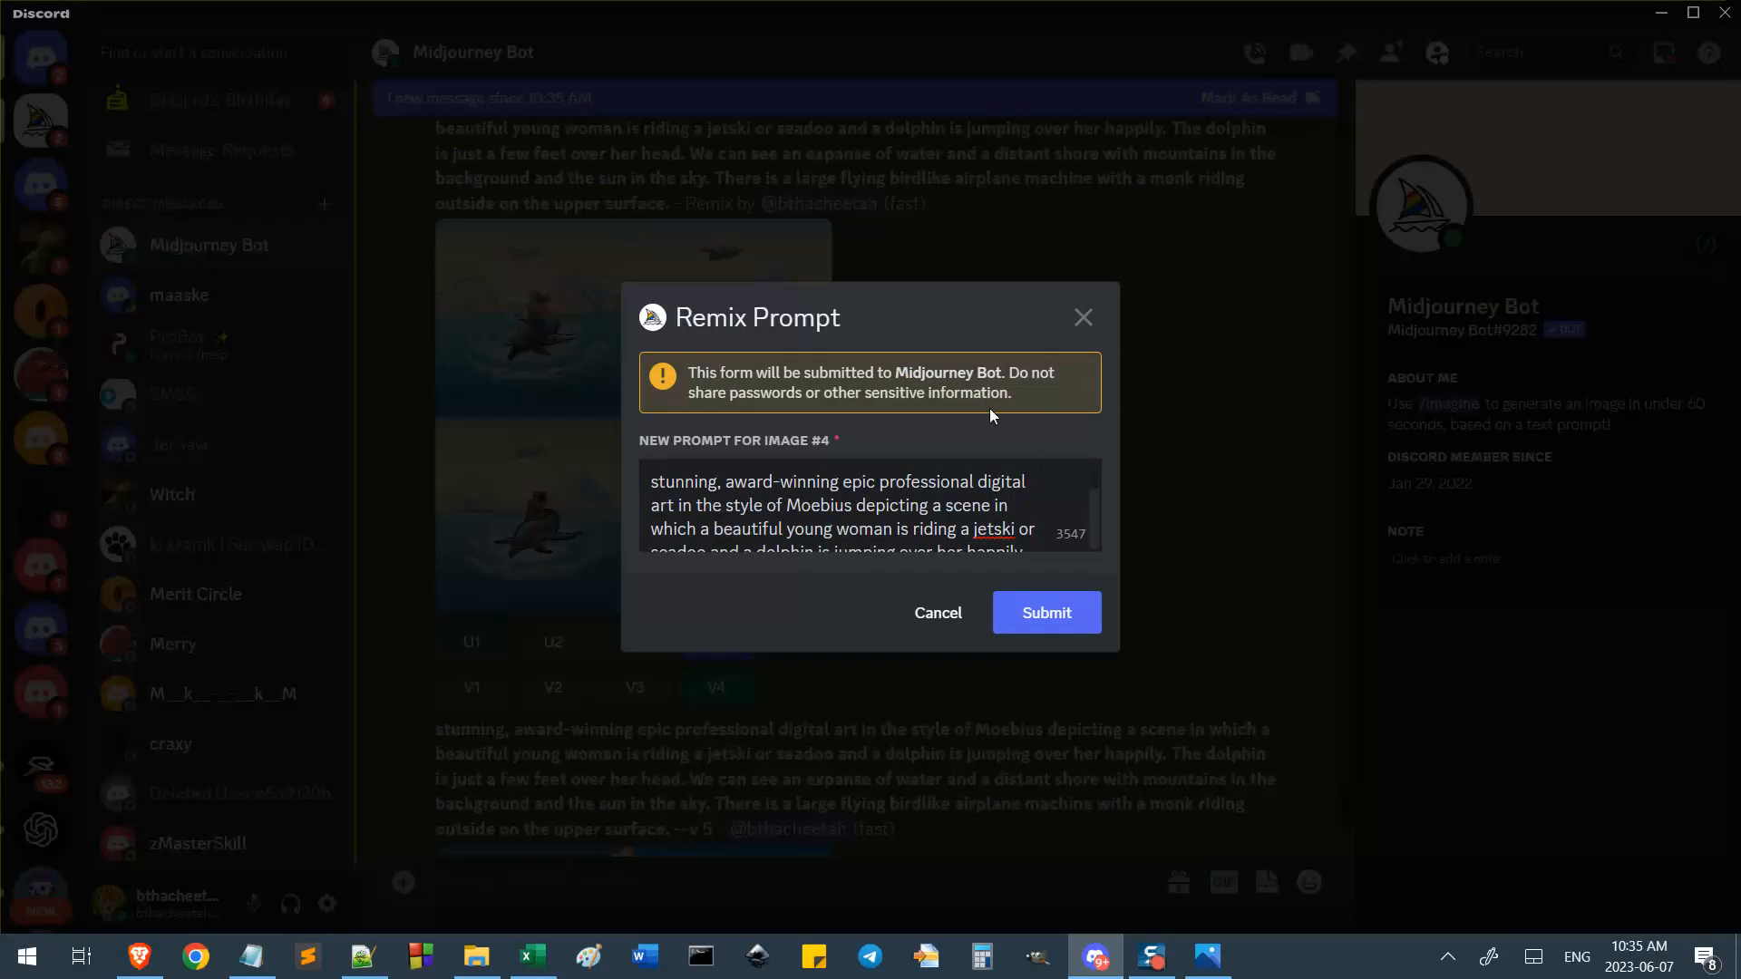
click(139, 956)
click(1114, 391)
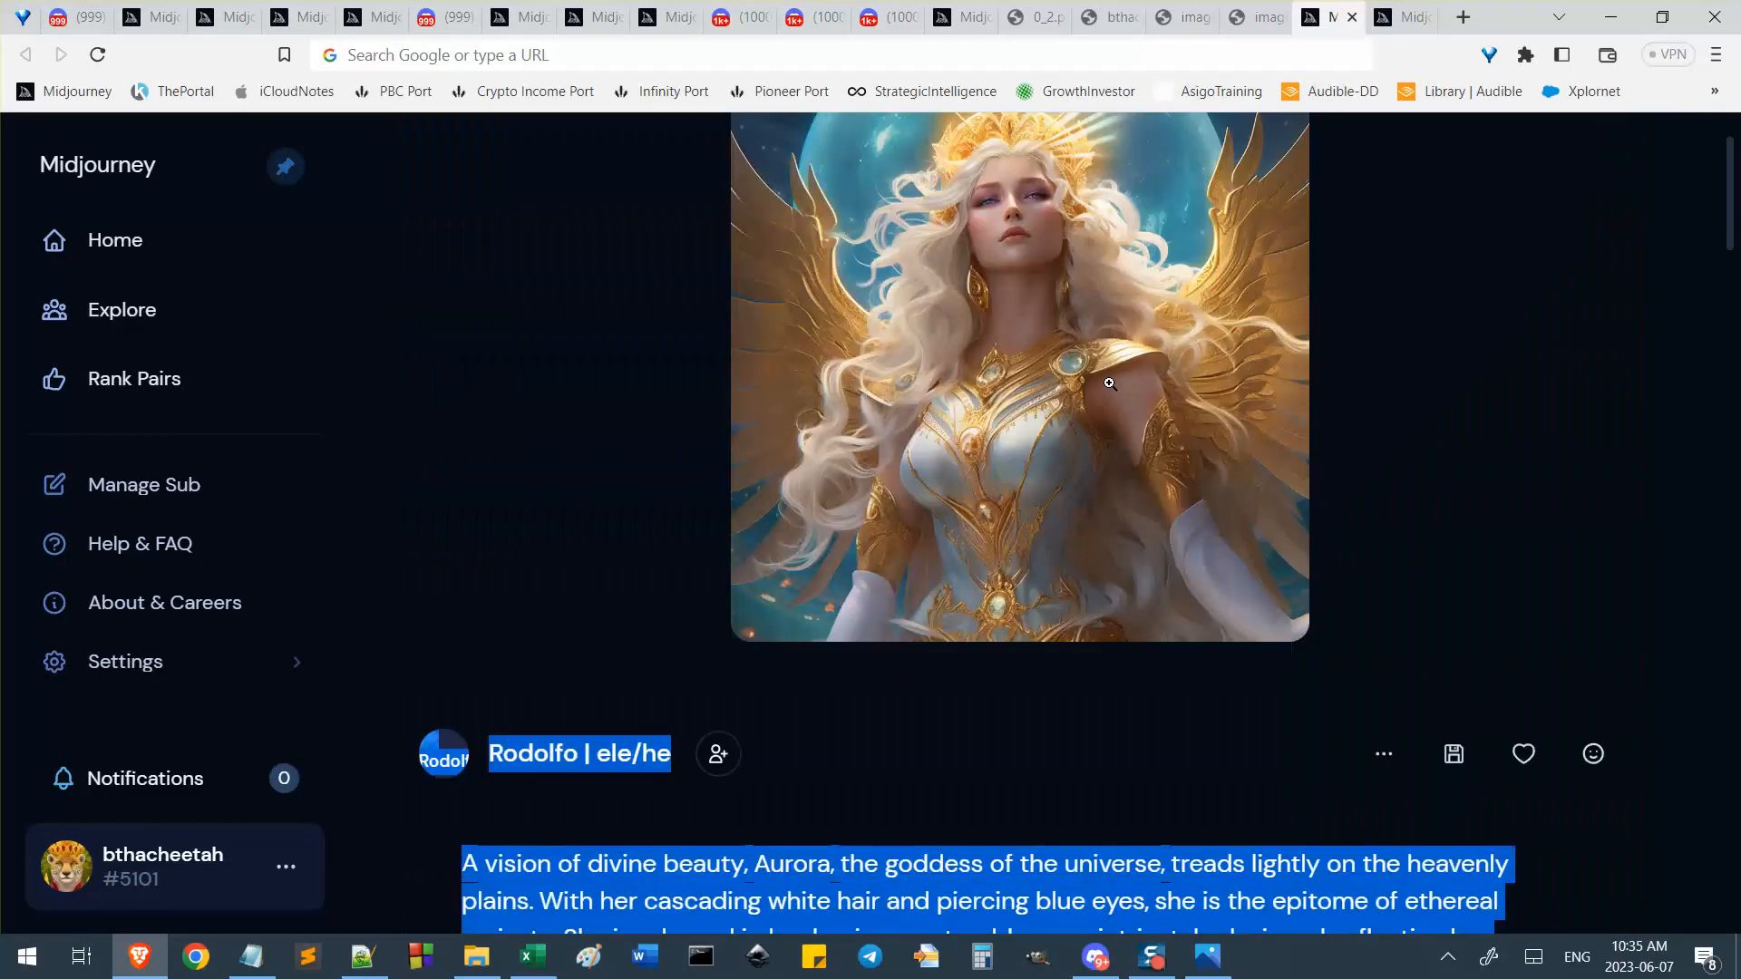
right_click(1072, 237)
click(1172, 331)
key(alt+Tab)
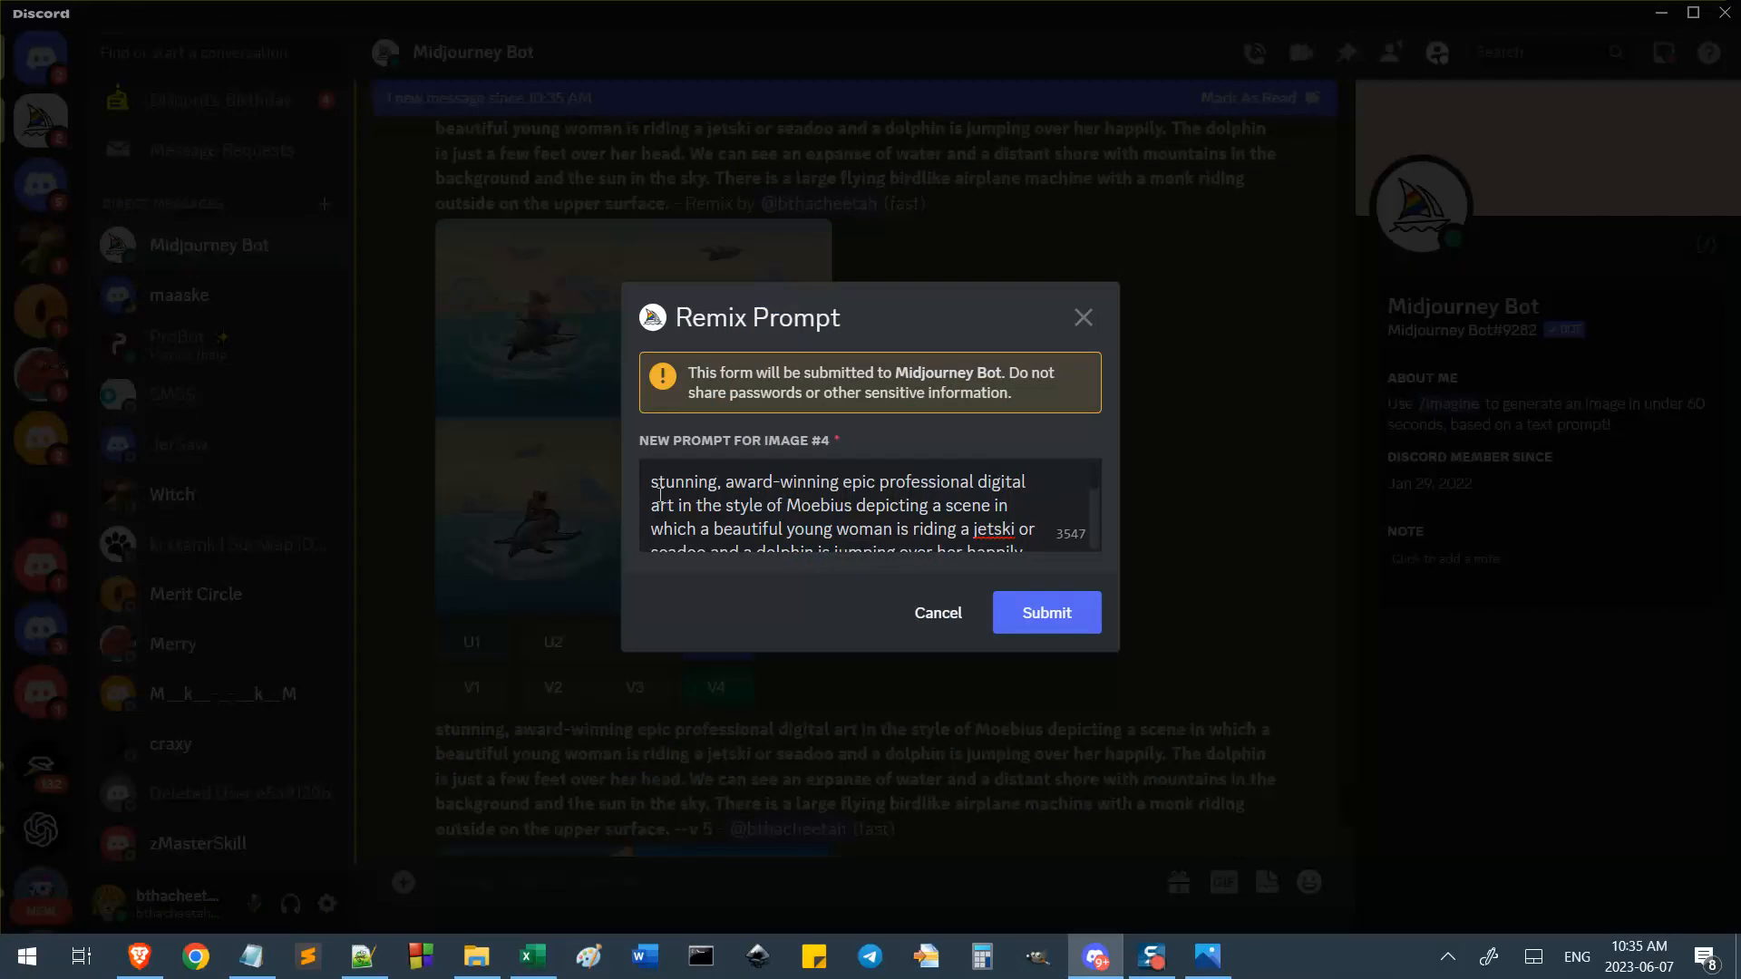
click(653, 482)
key(ctrl+v)
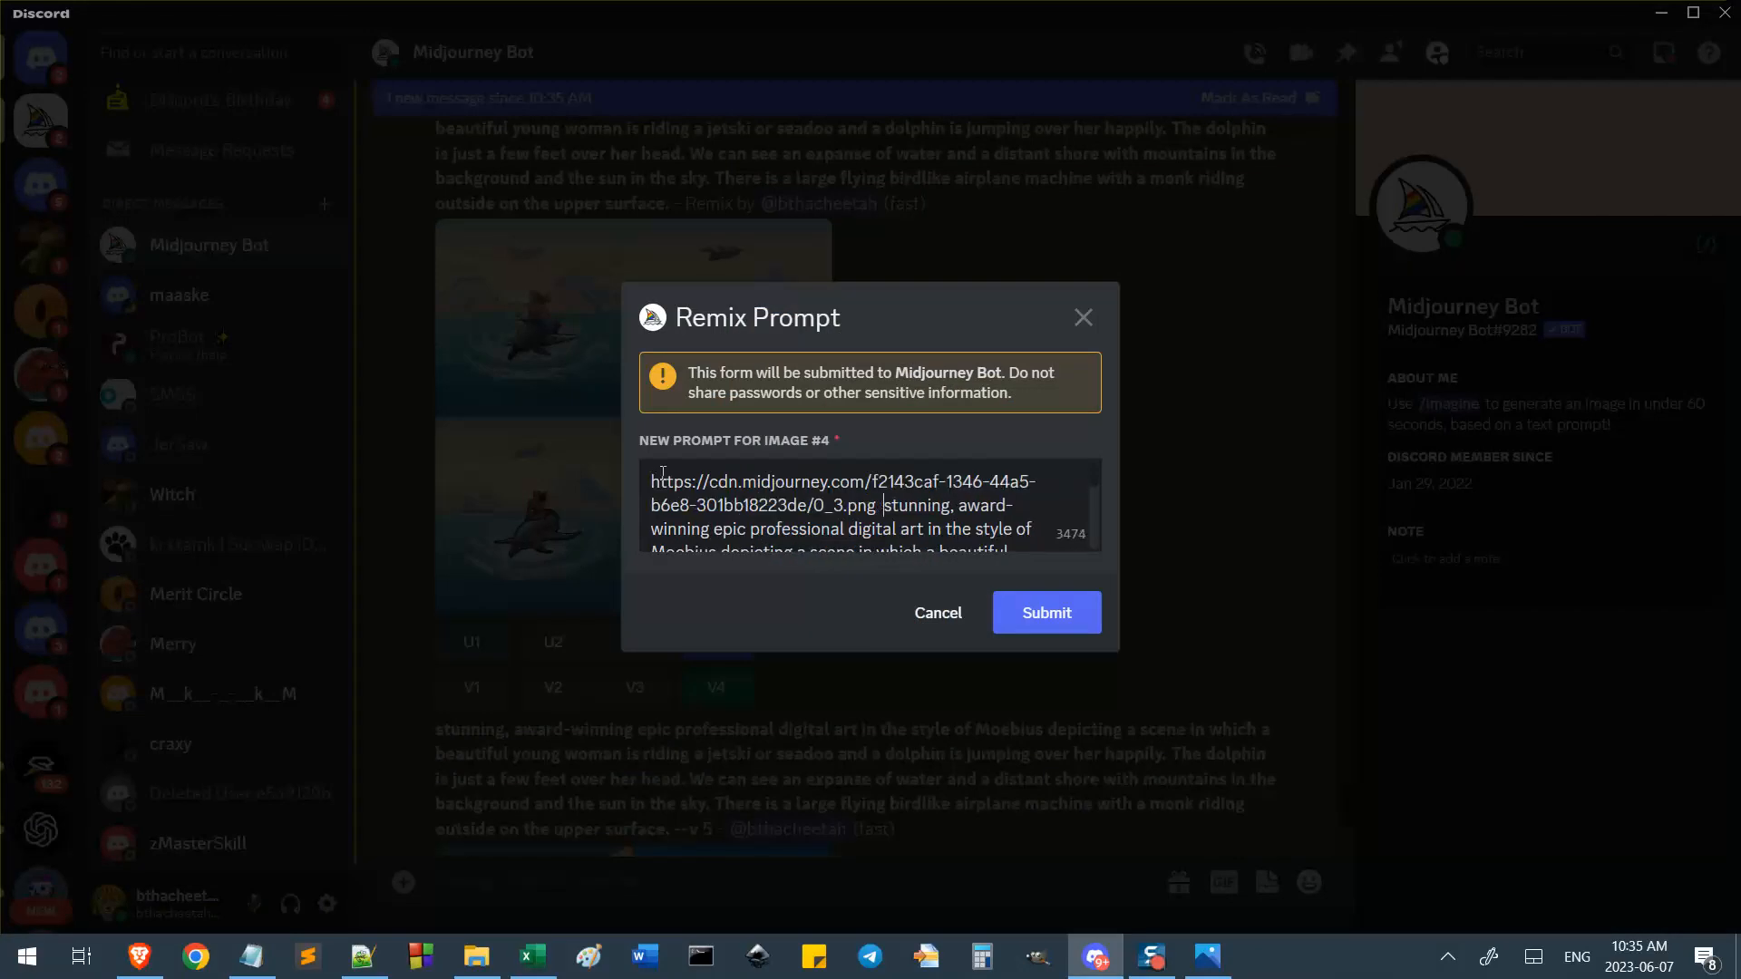
Copy the dolphin-and-jetski image URL ending in 0_2.png from Brave and insert it after the goddess URL in Discord's remix prompt.
key(alt+Tab)
click(1250, 19)
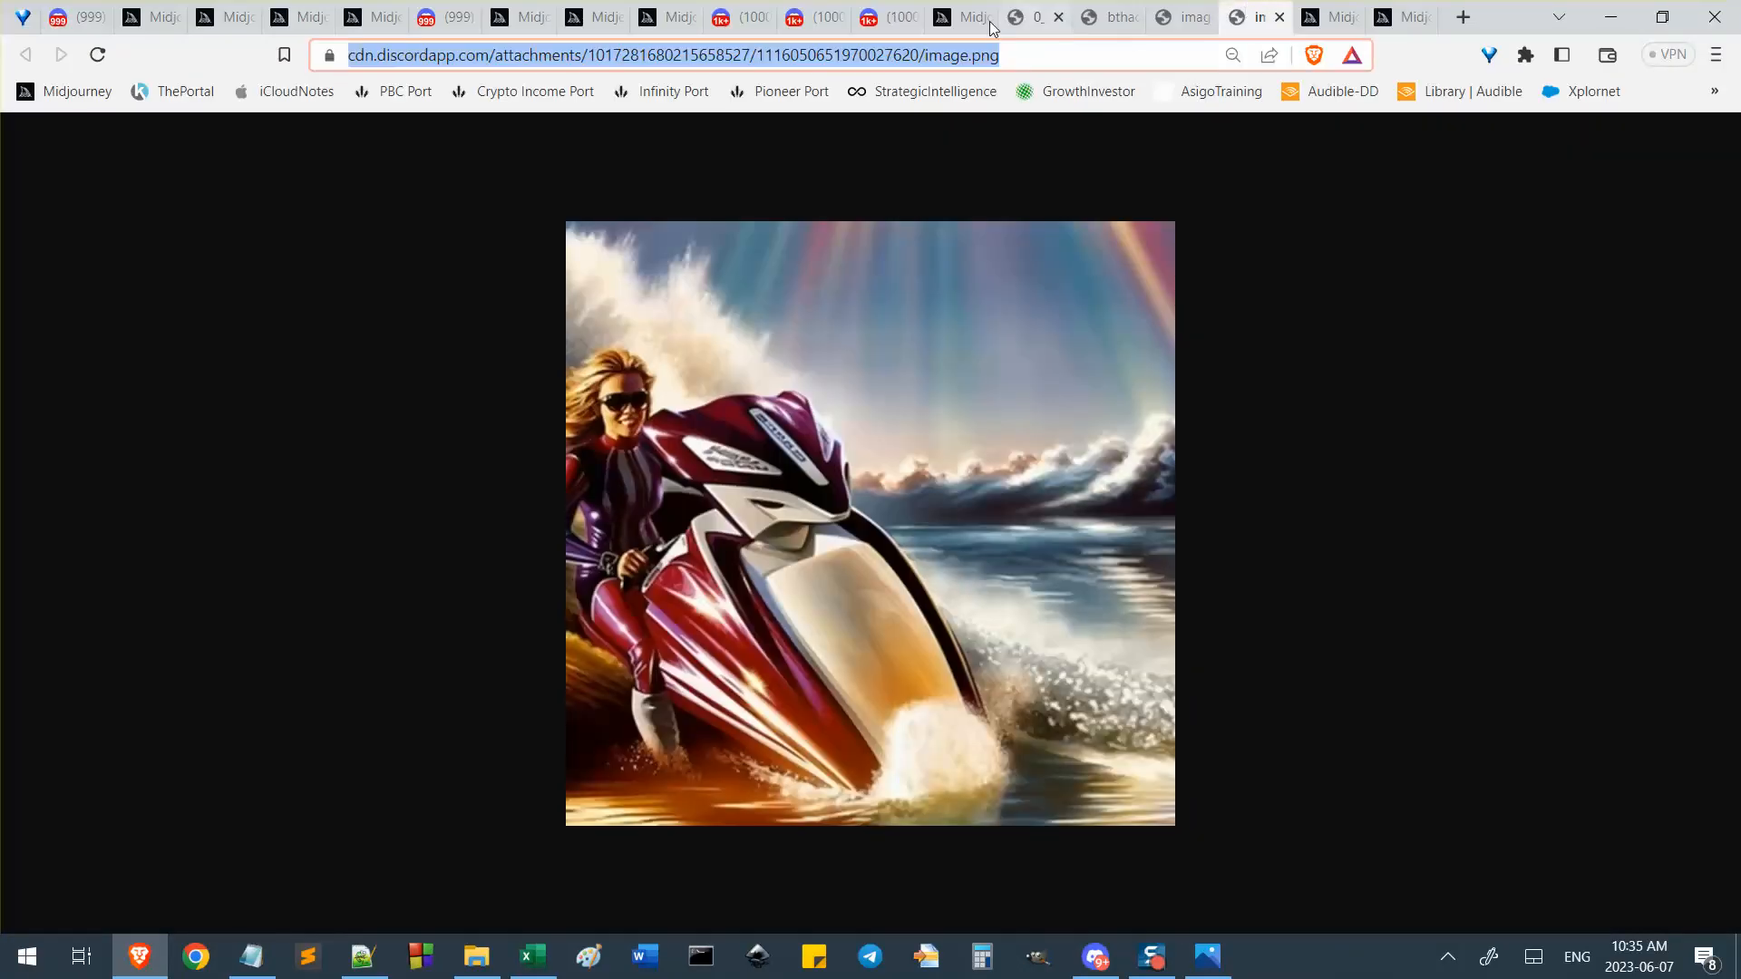
key(ctrl+shift+Tab)
key(ctrl+shift+Tab)
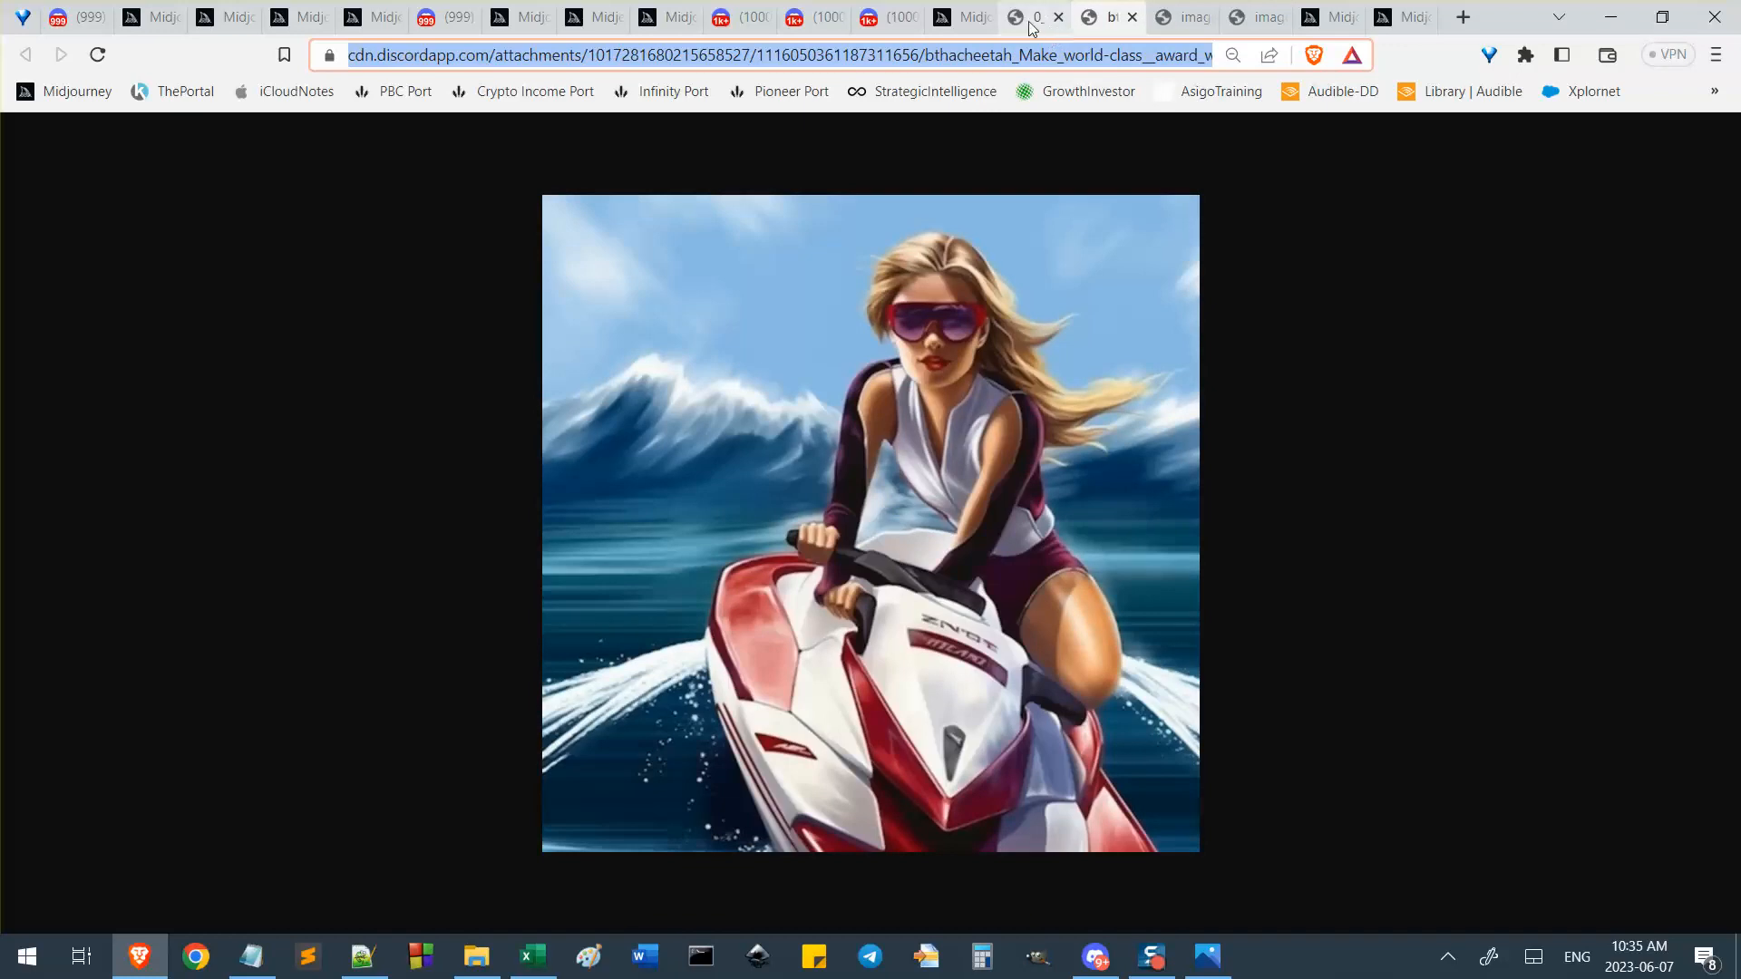
click(1031, 19)
key(ctrl+l)
key(ctrl+c)
key(alt+Tab)
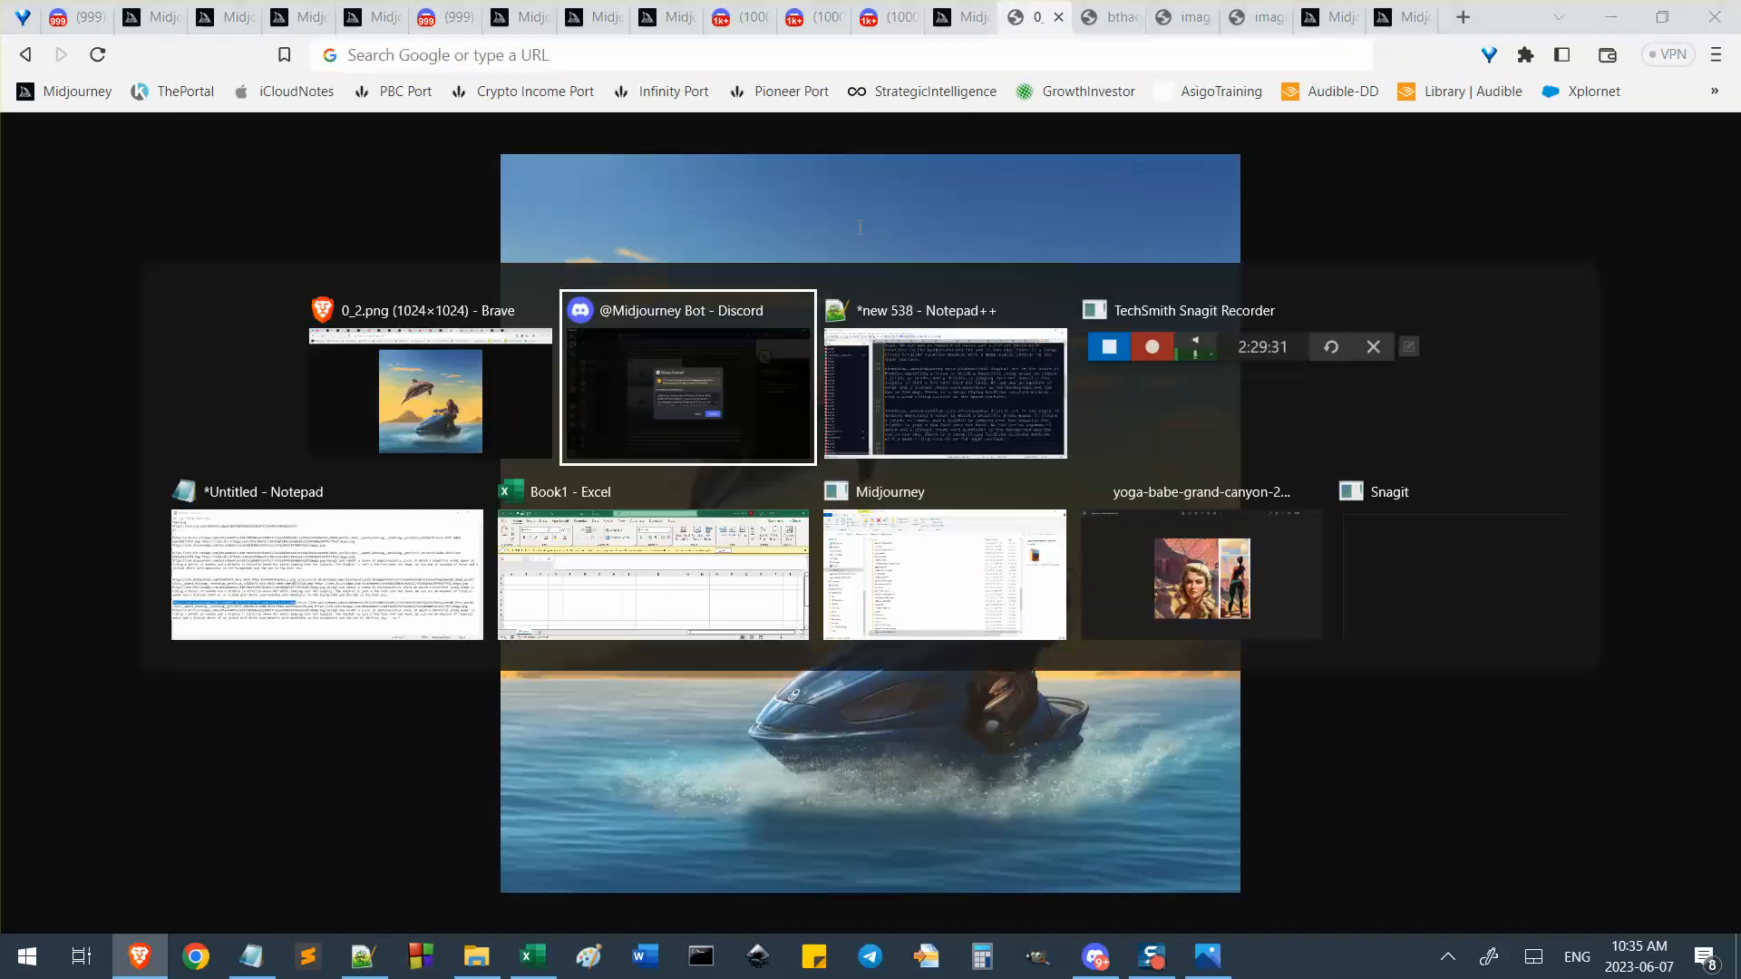
click(871, 504)
key(ctrl+v)
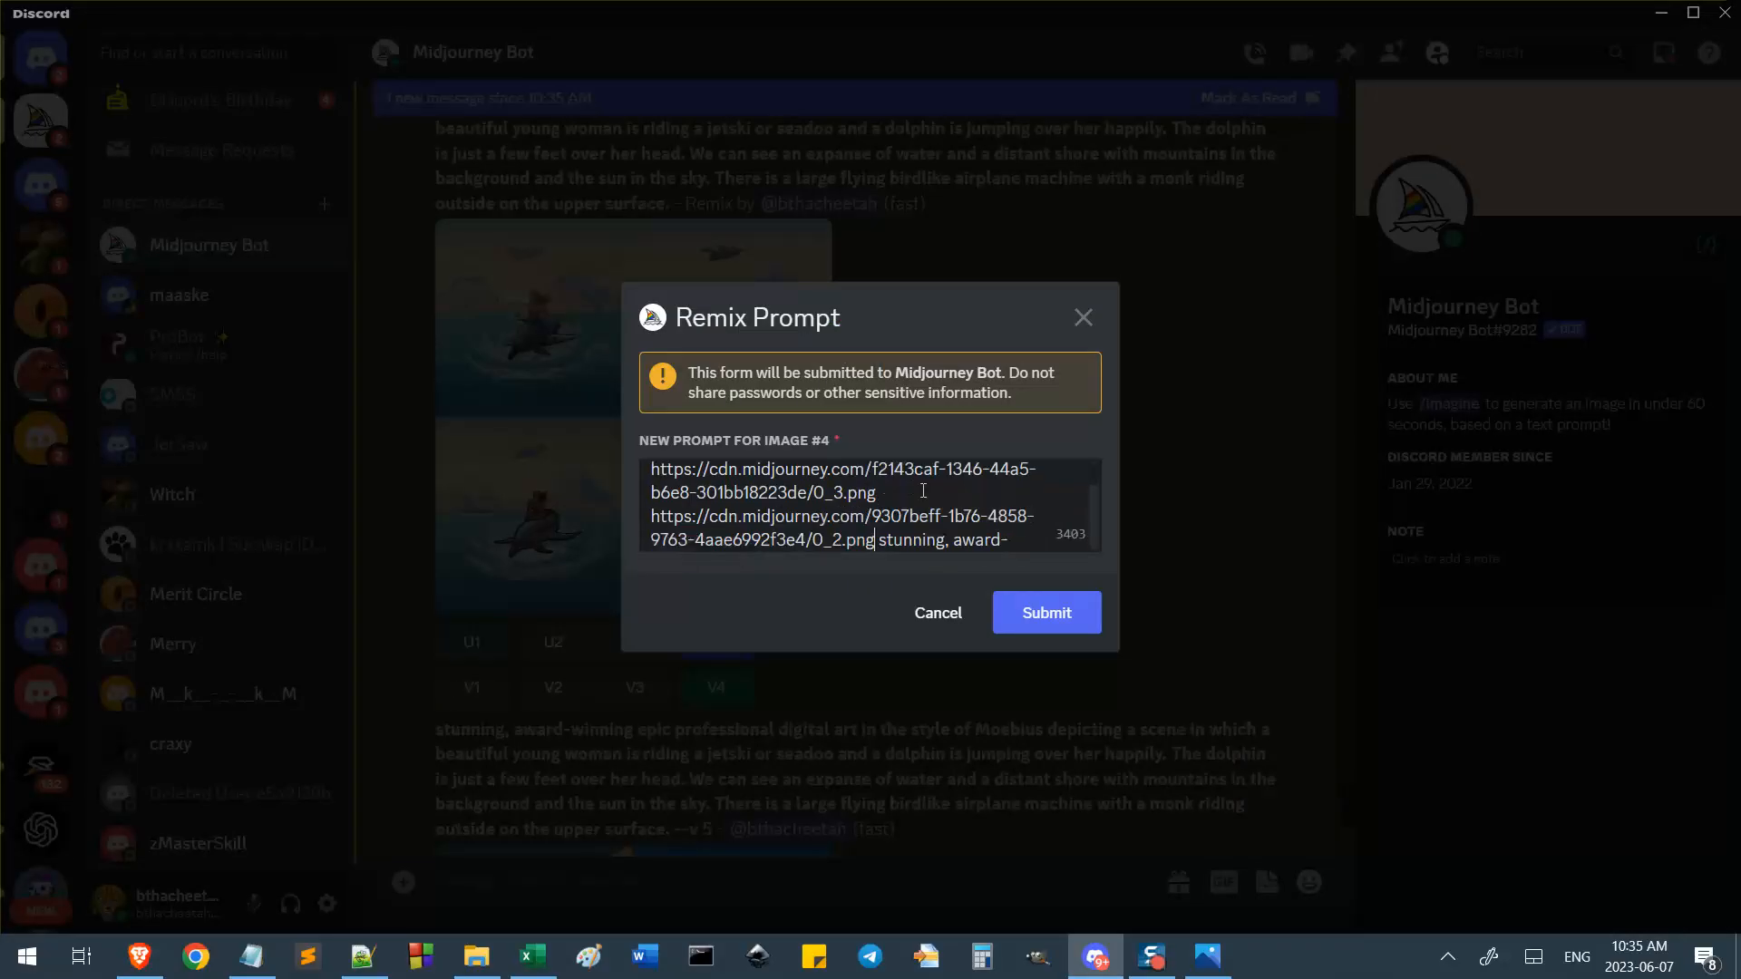
Return to Brave and compare the open jetski reference images as candidates for another prompt image.
key(alt+Tab)
click(1102, 21)
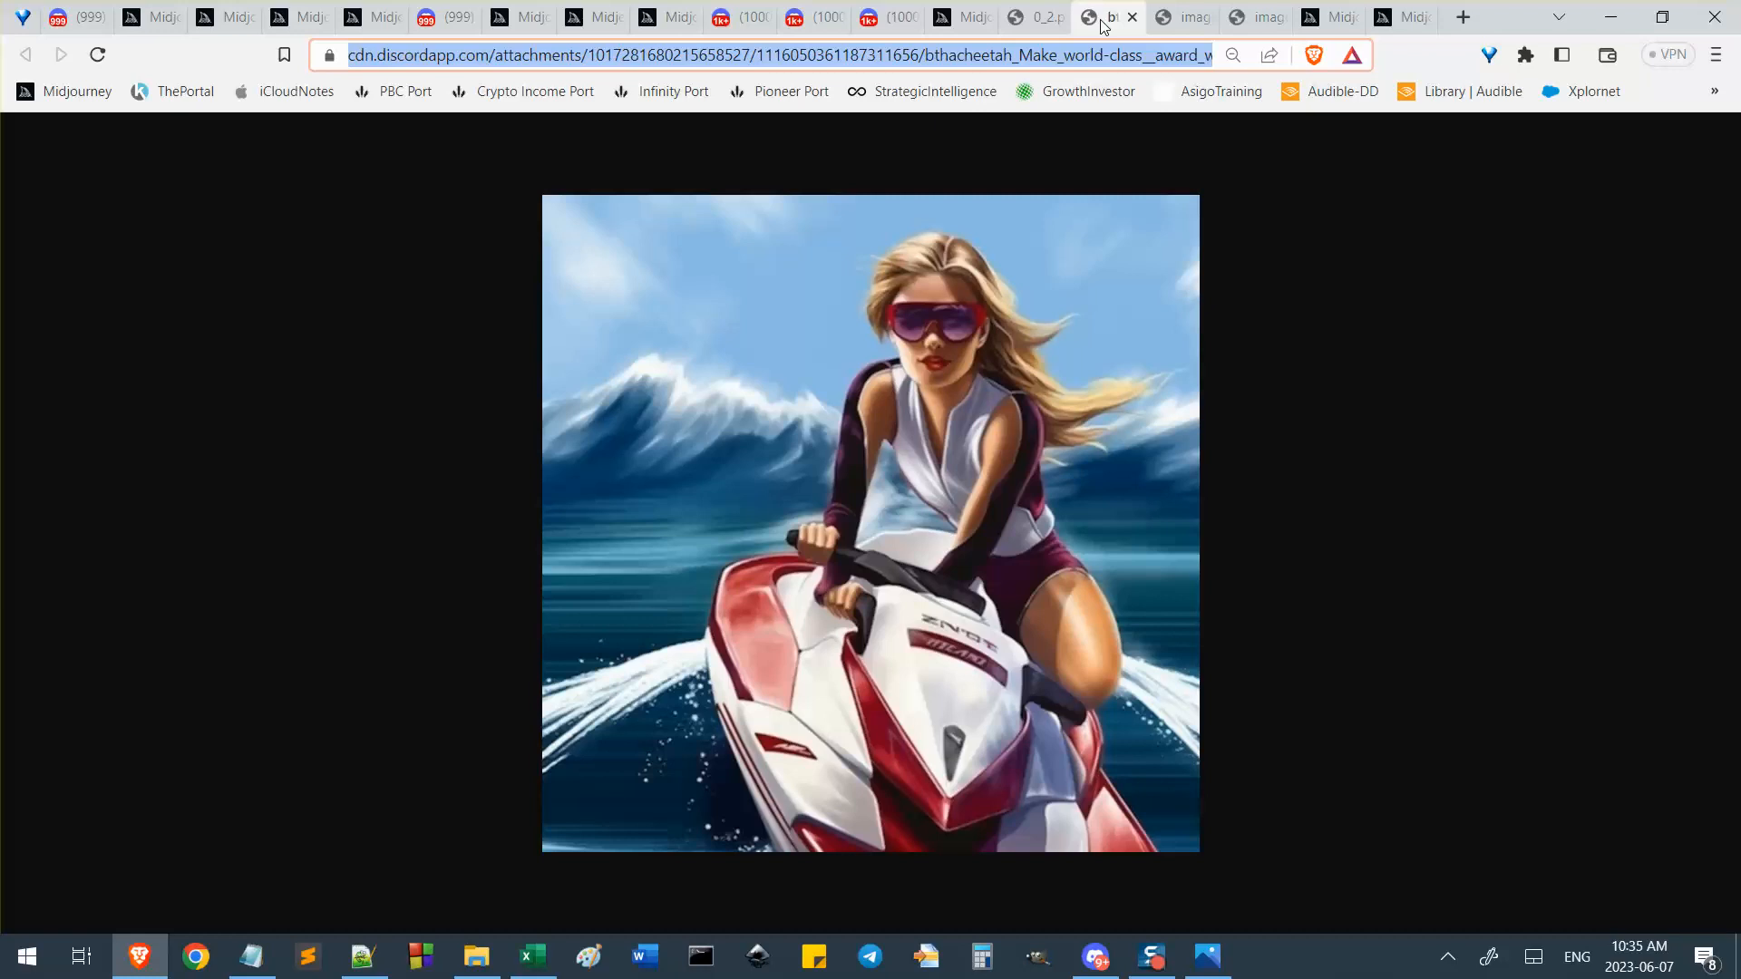
click(1007, 20)
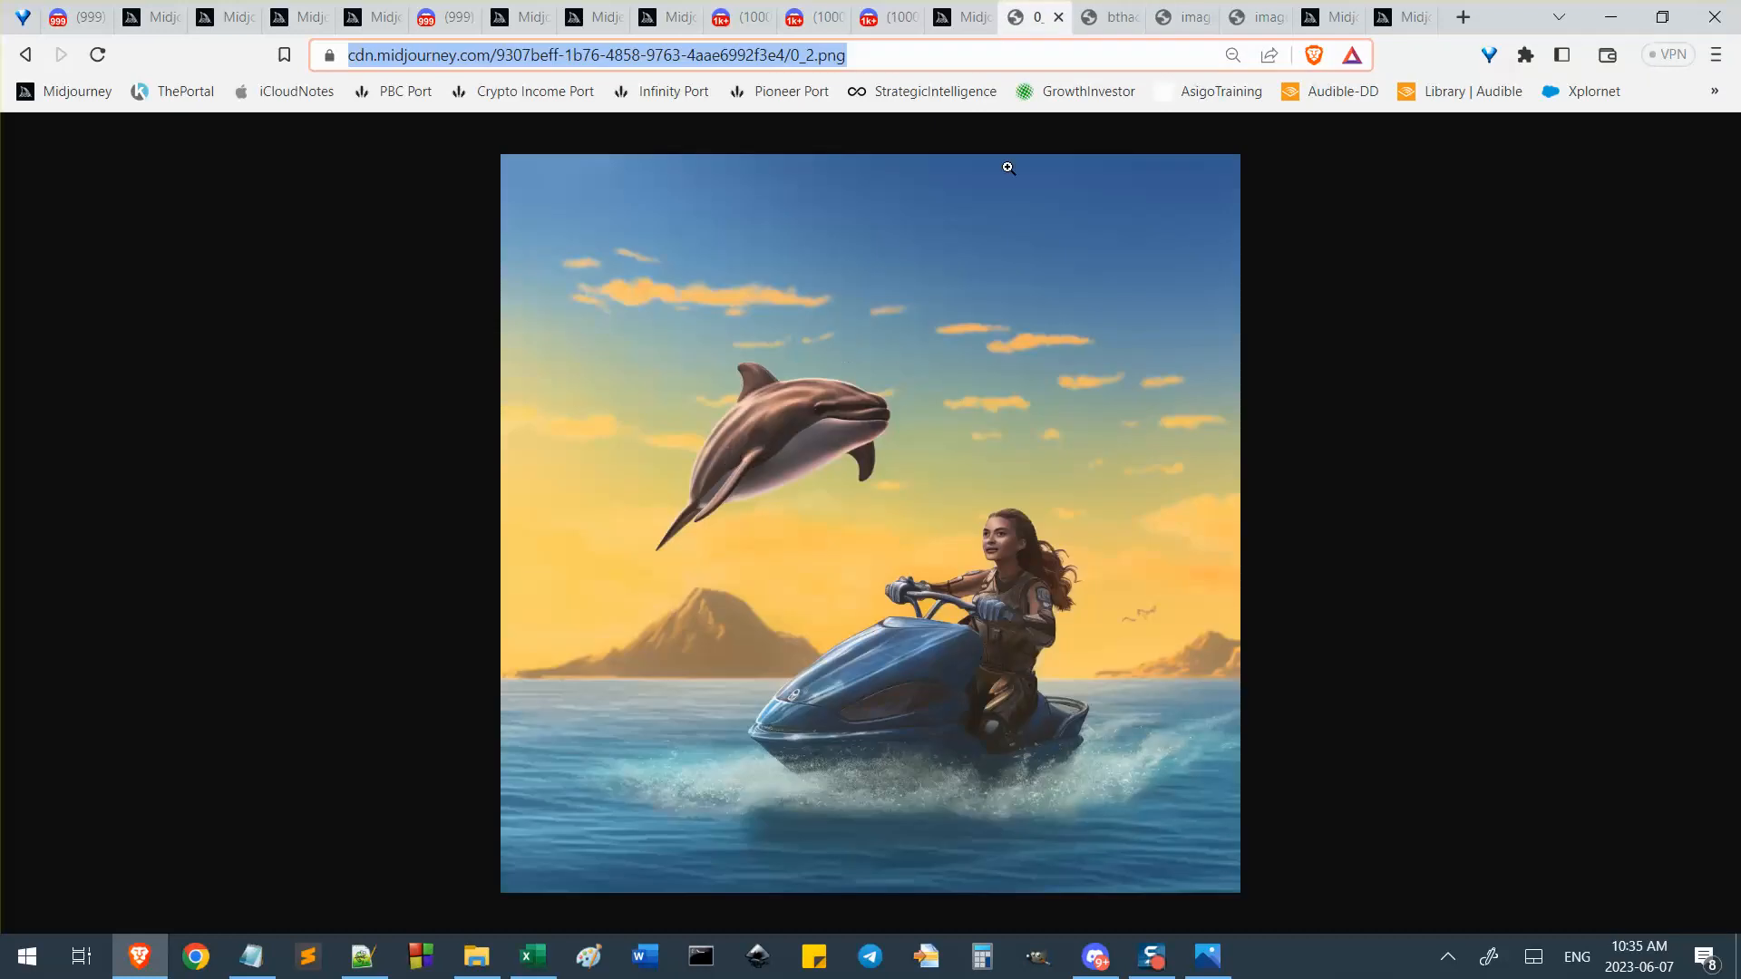
click(1116, 20)
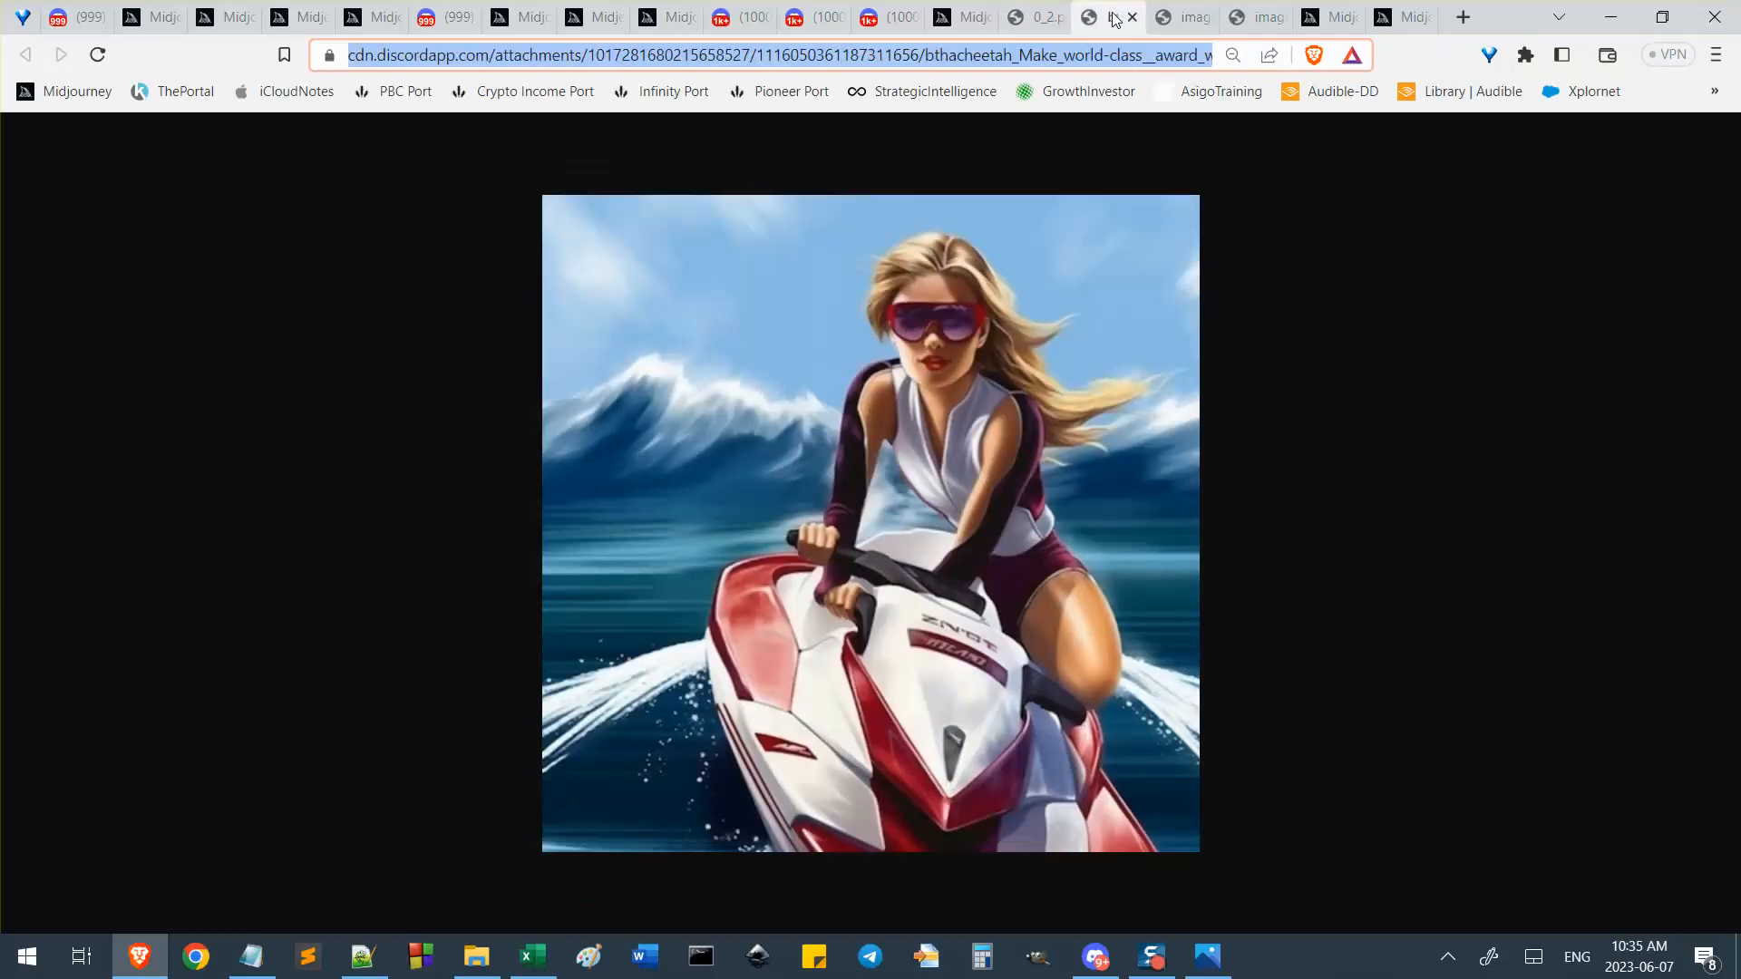
click(1179, 20)
click(1244, 20)
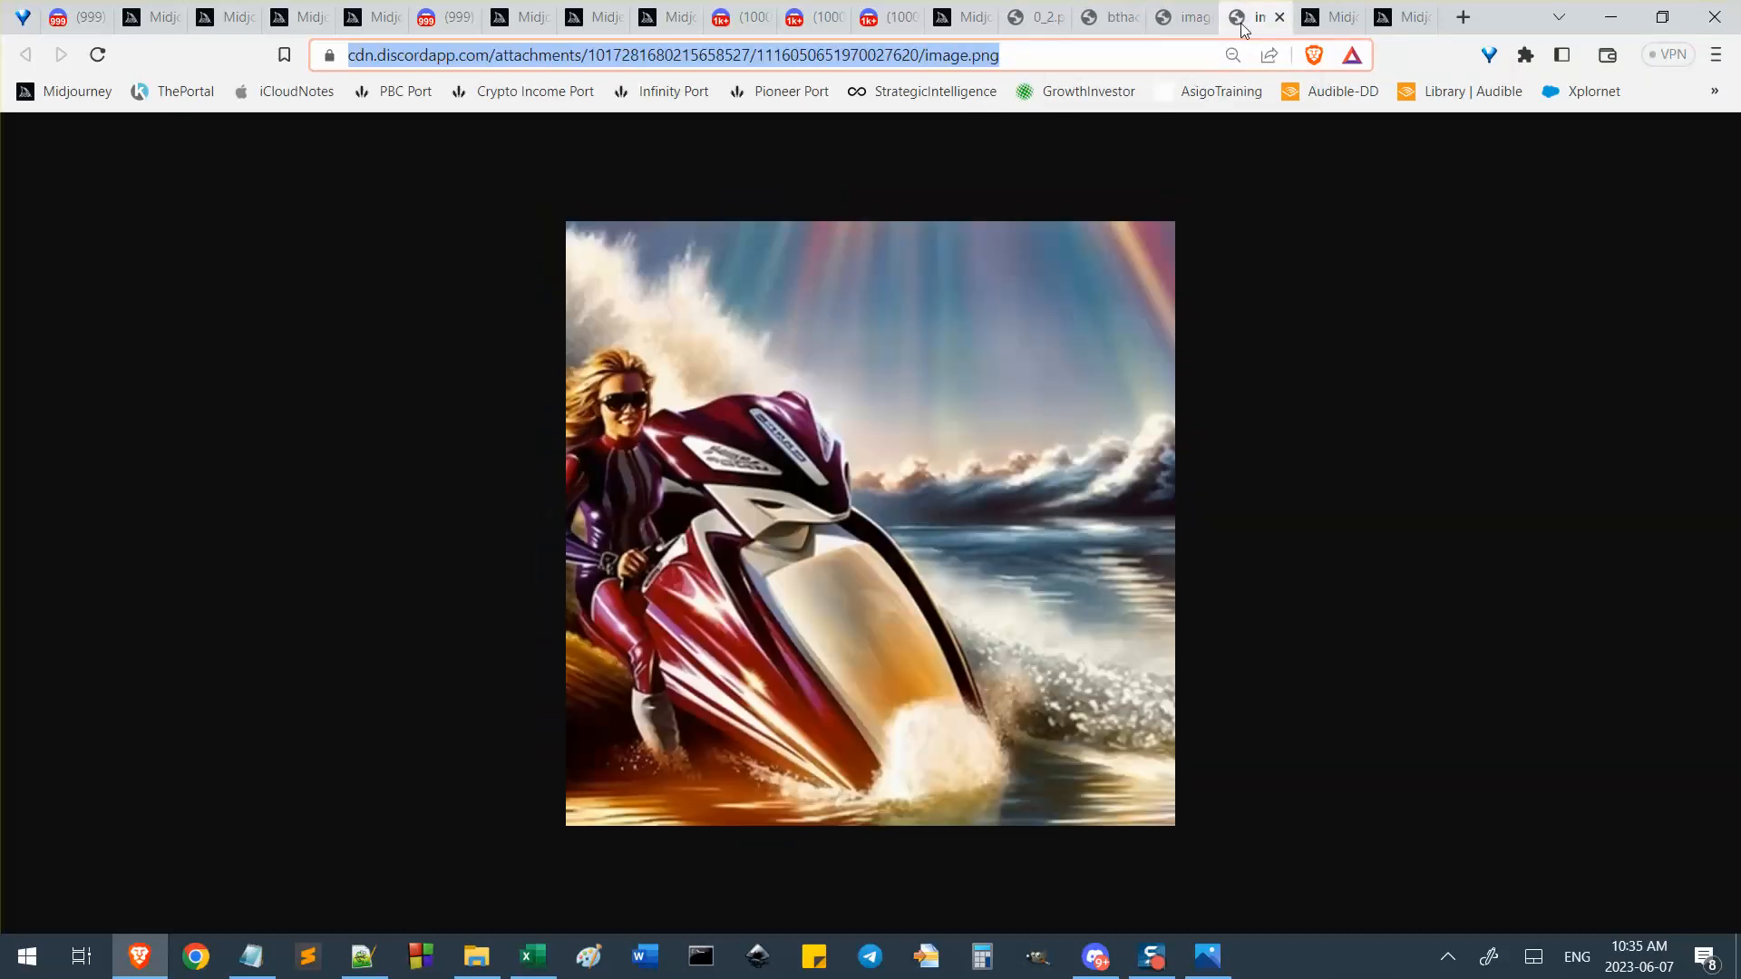
Add the image.png link of the smiling woman's portrait before the text of the remix prompt for image #4, copy the full prompt and submit it.
click(1179, 20)
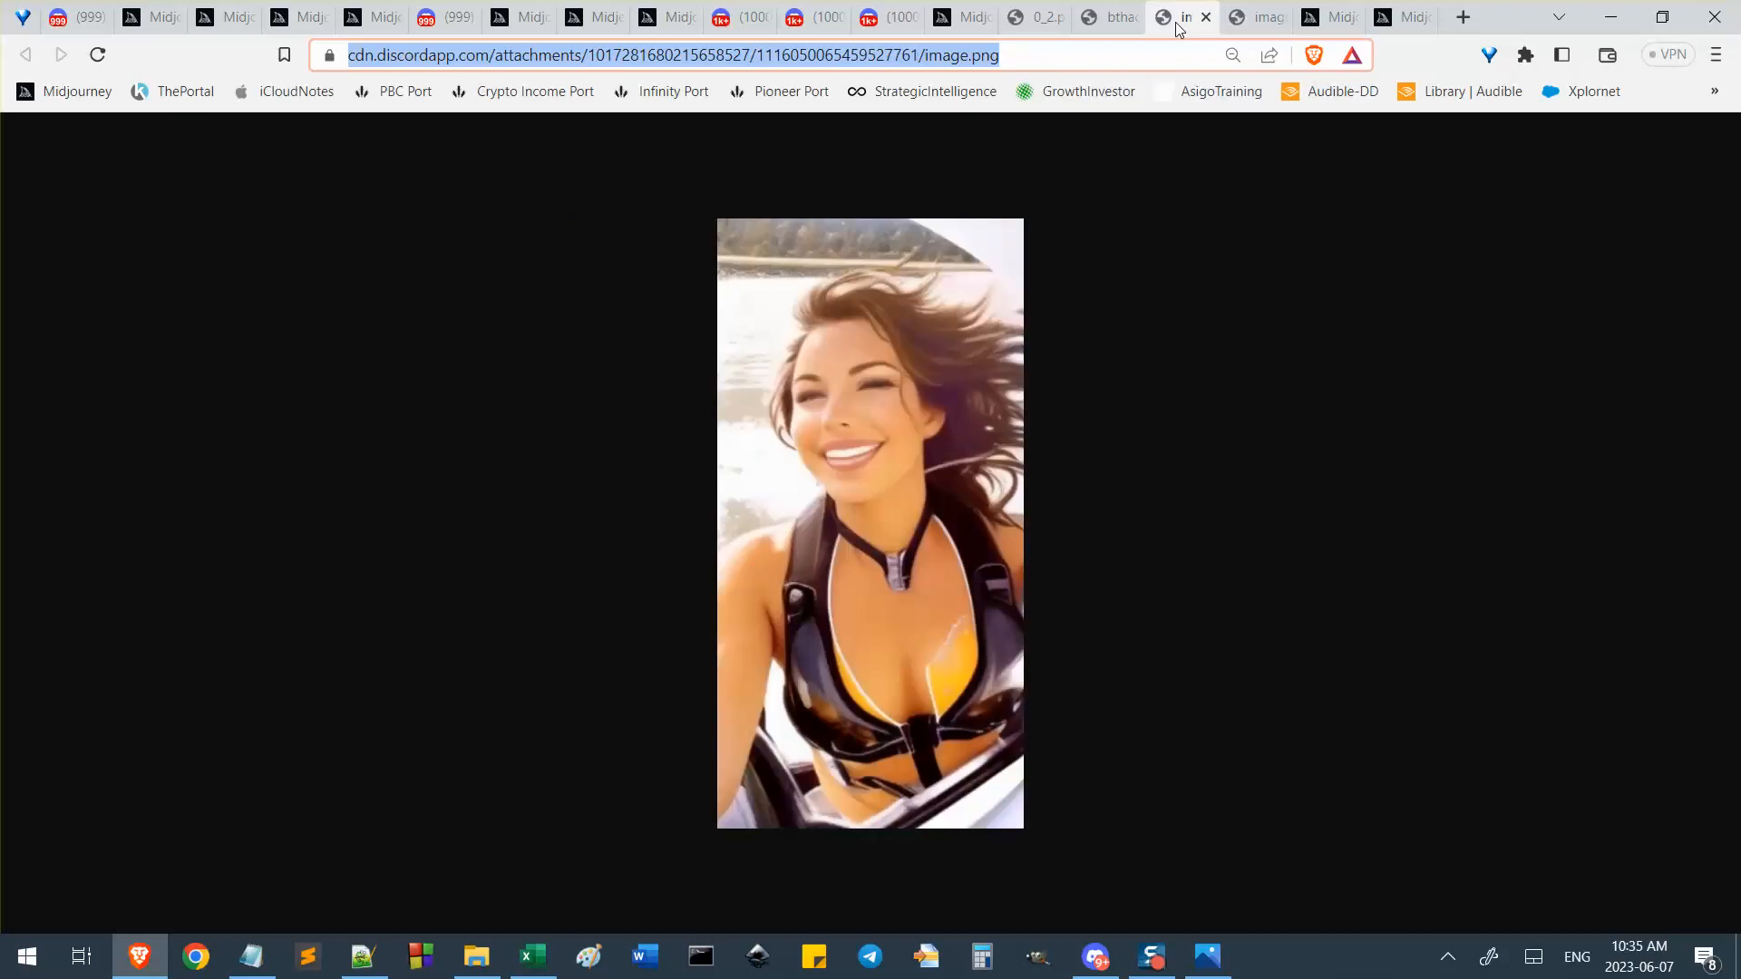
click(1106, 26)
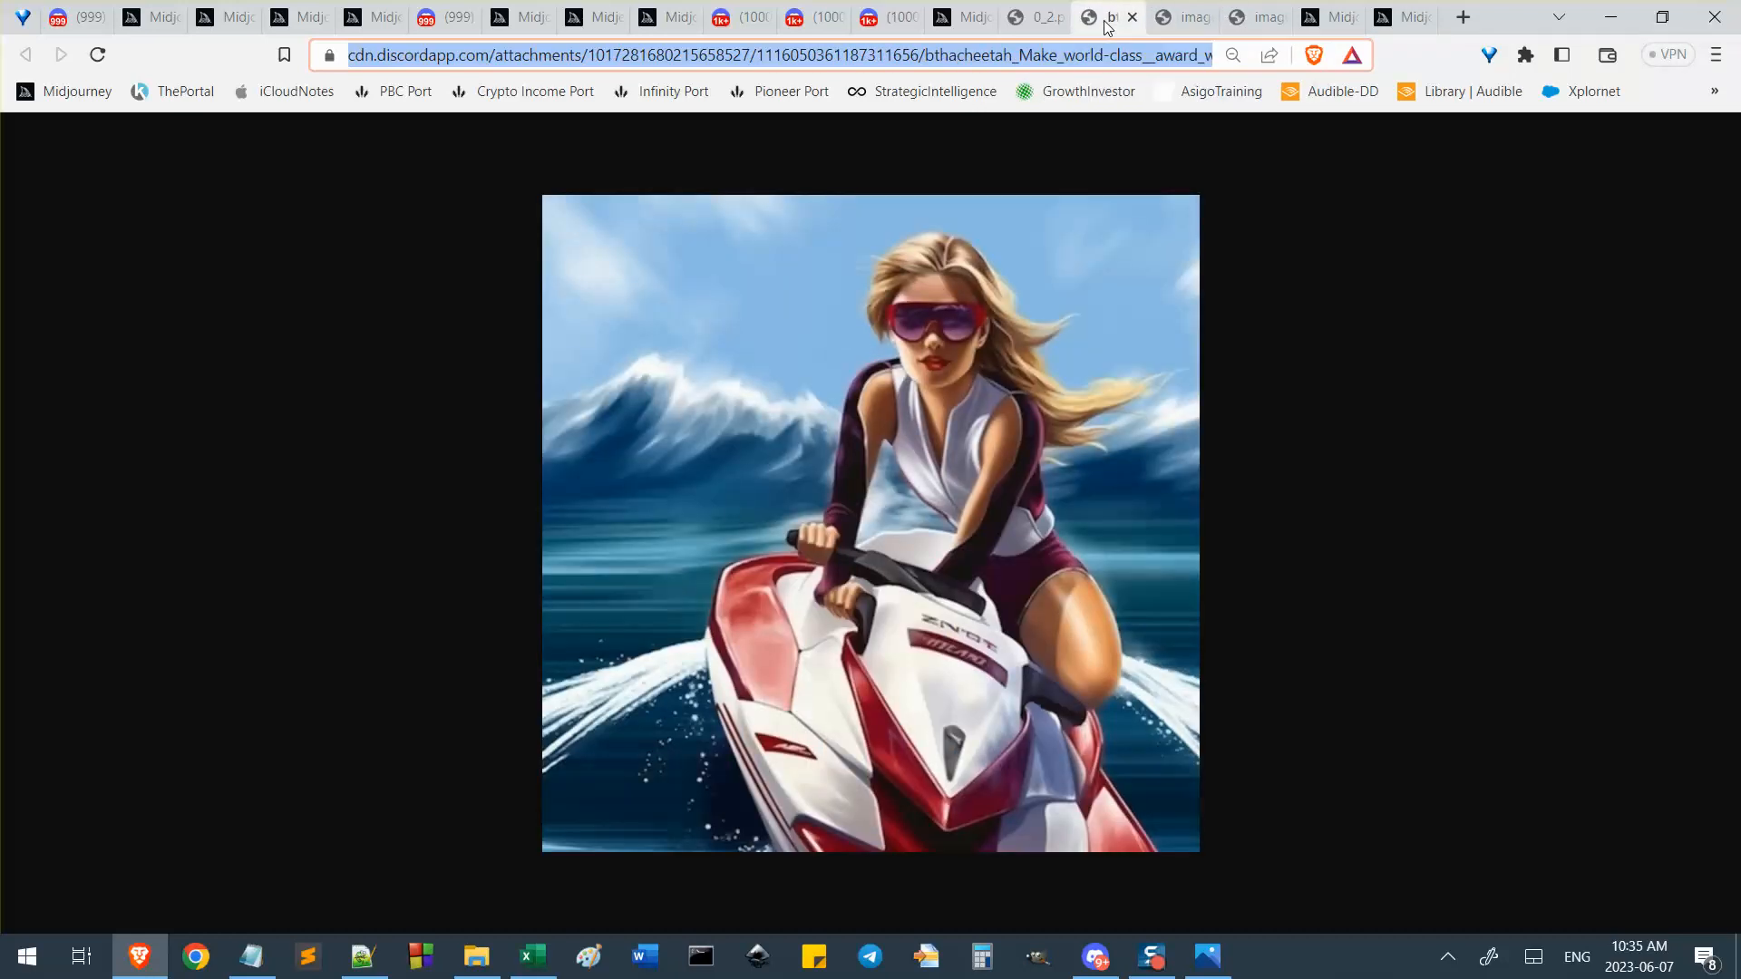
click(1179, 25)
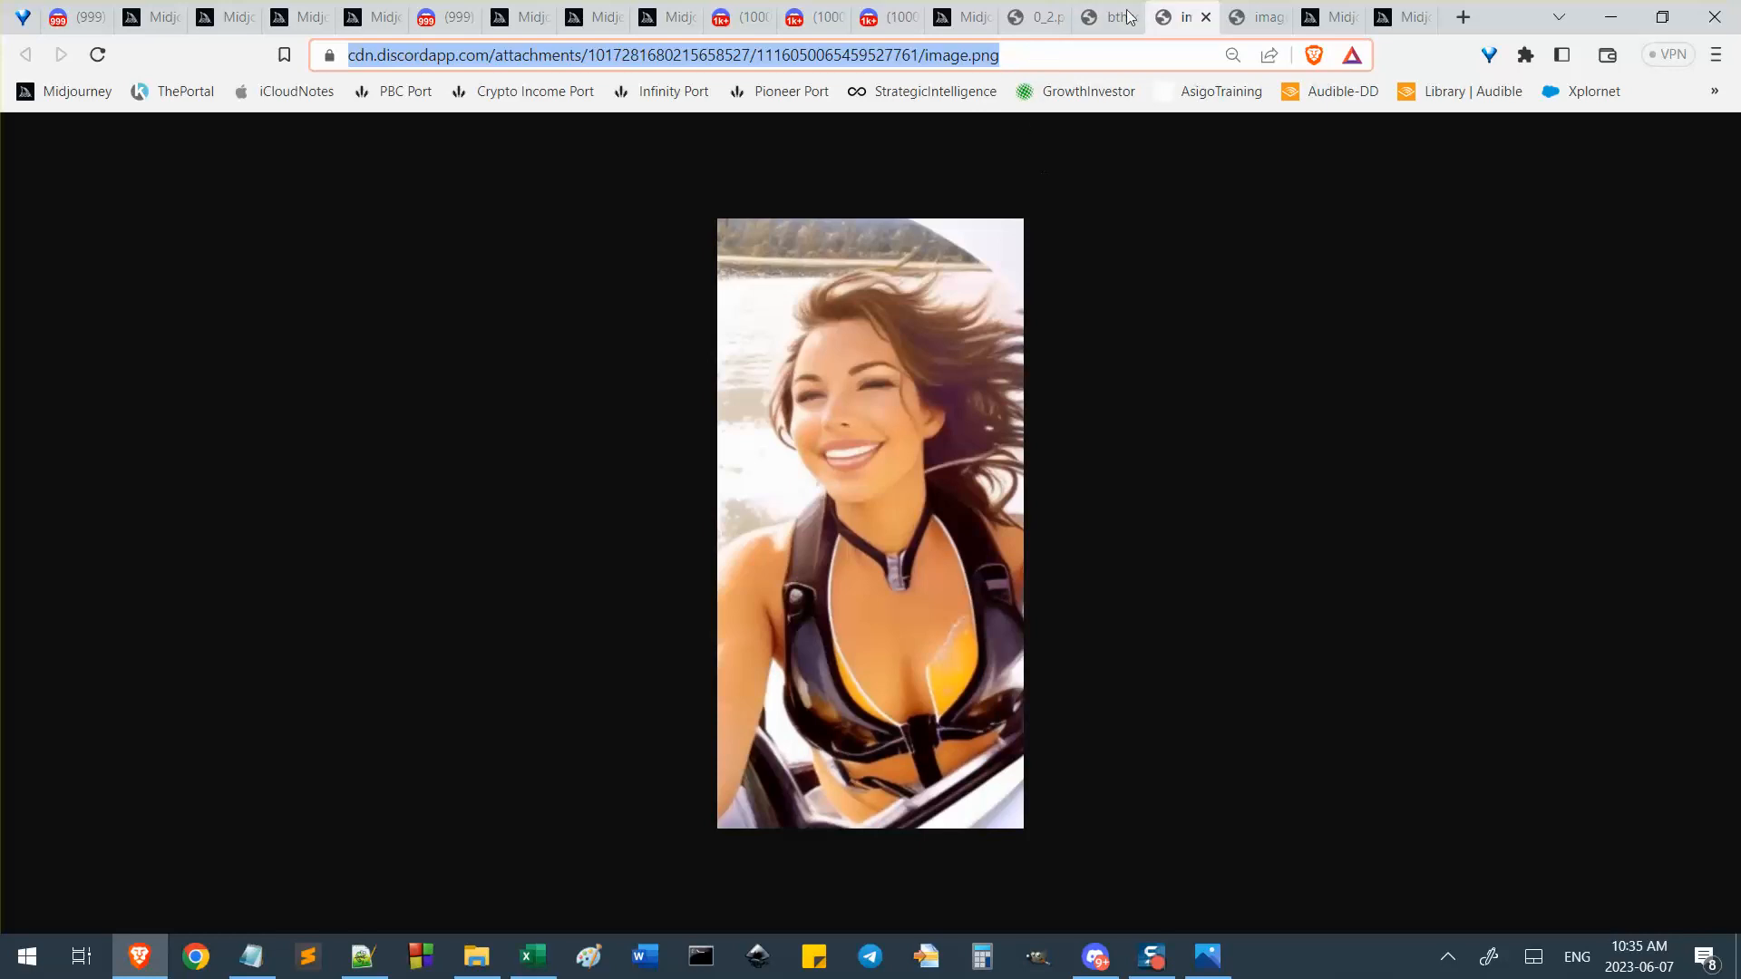
key(alt+Tab)
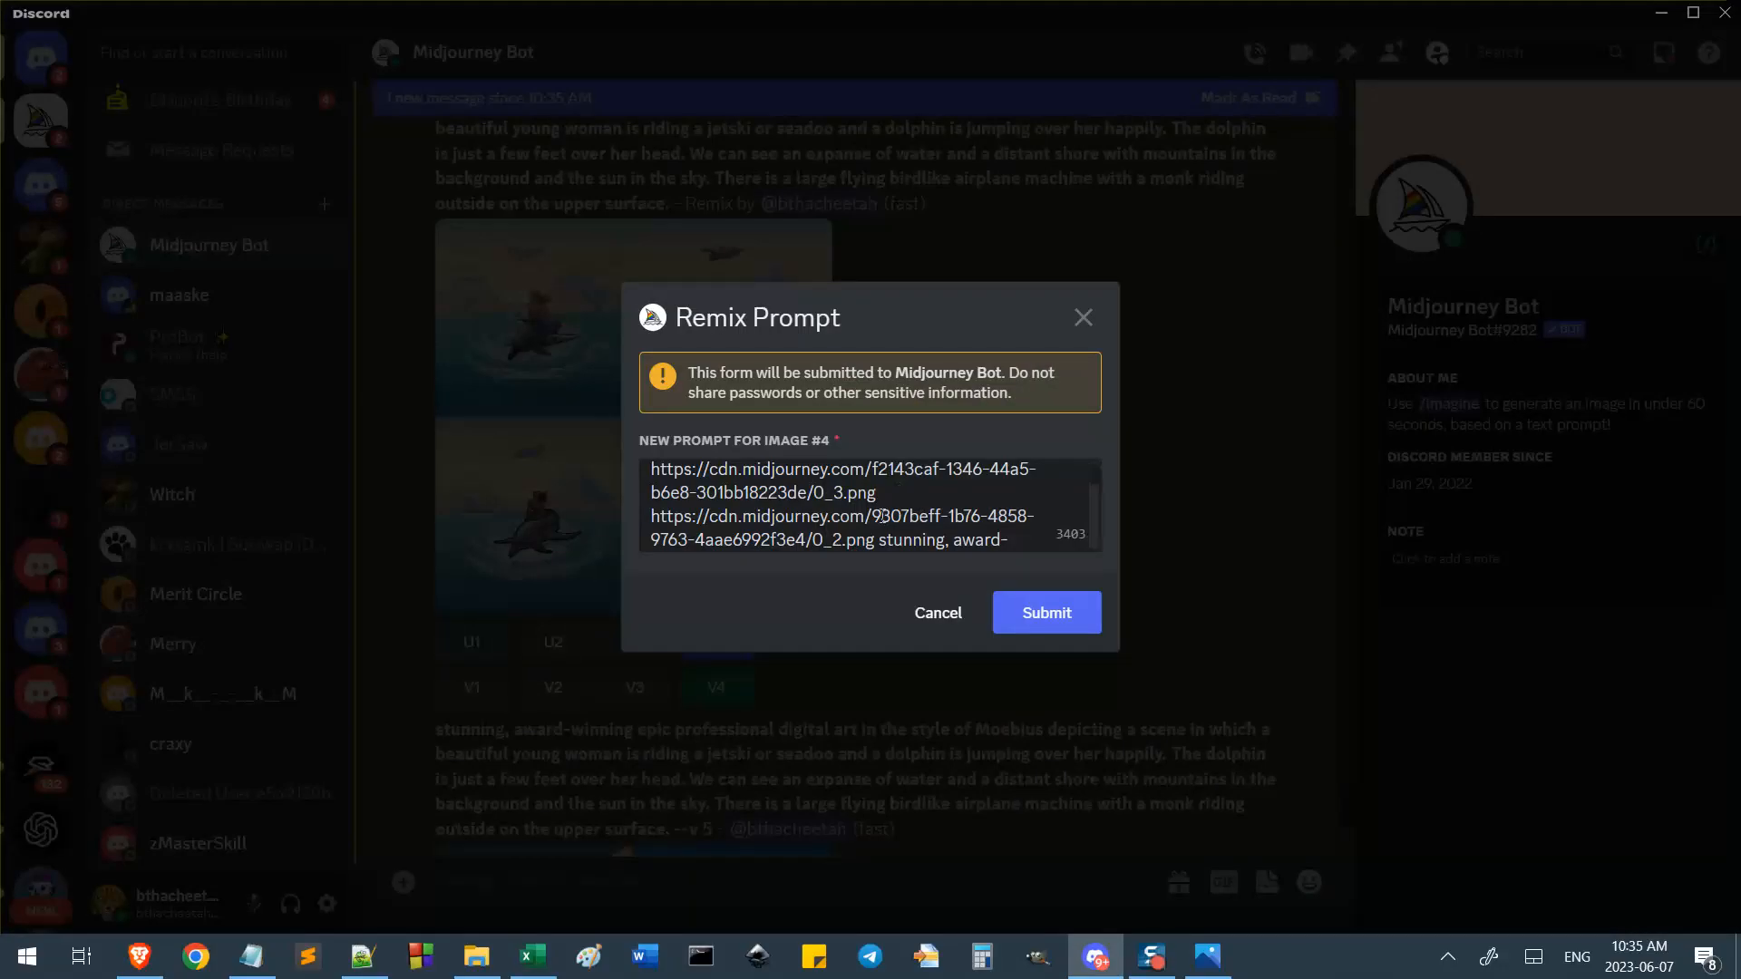
click(874, 537)
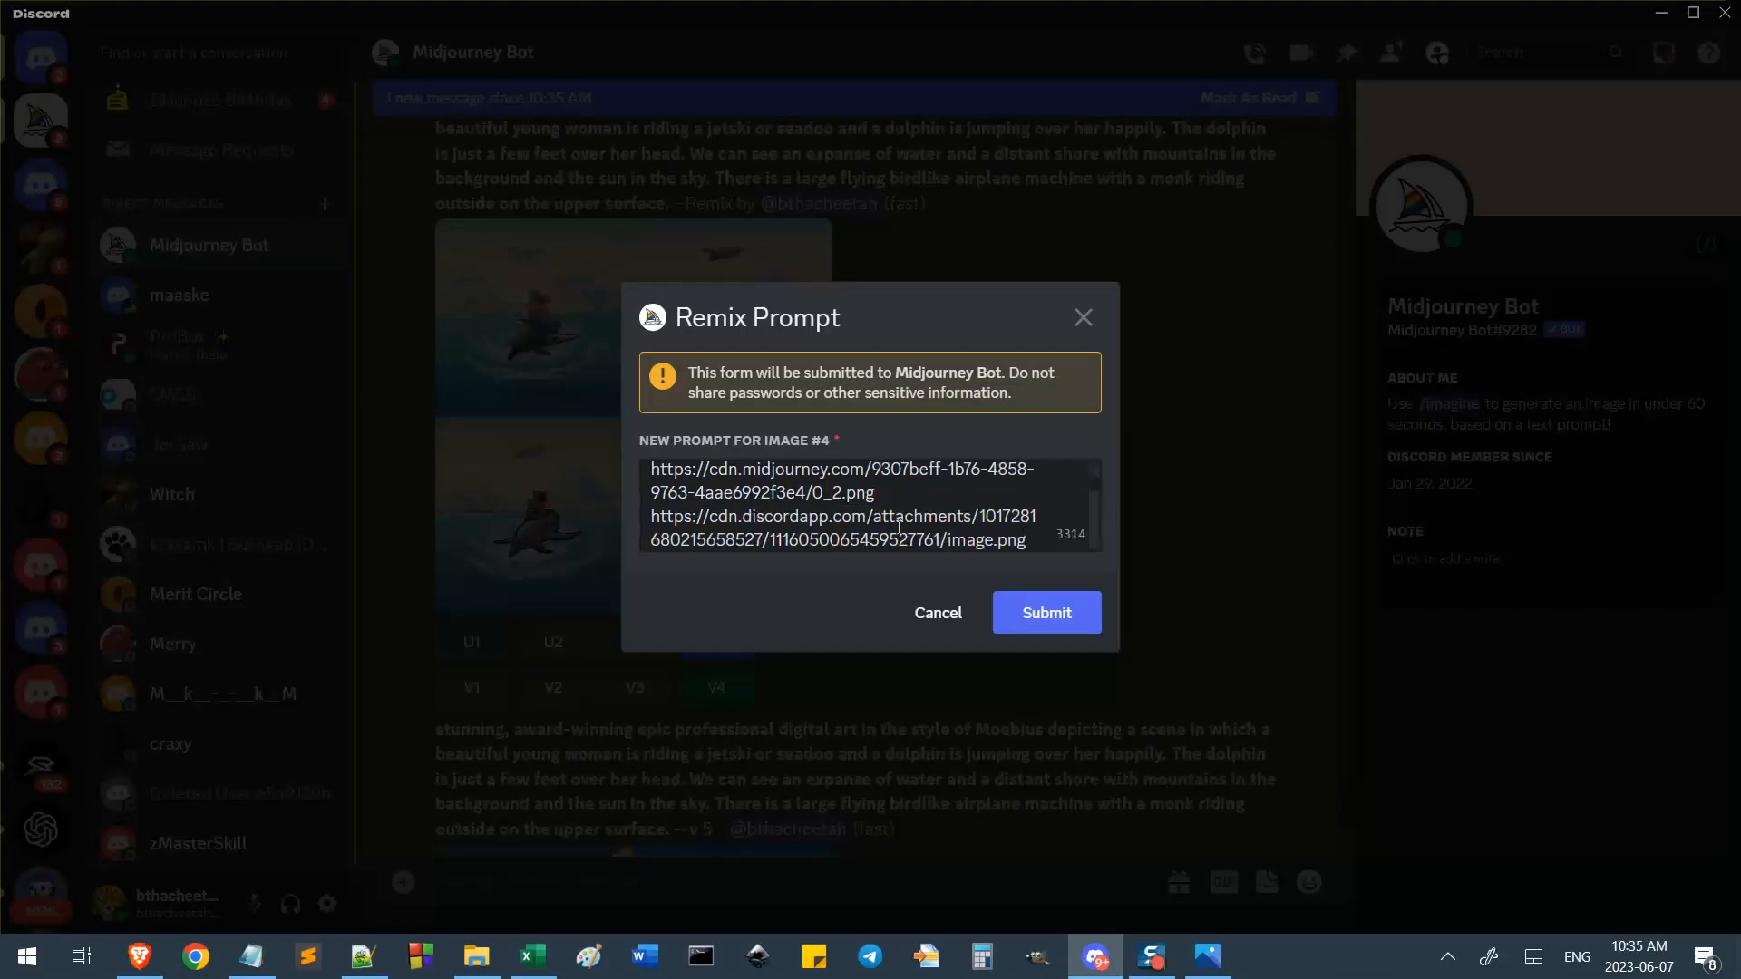
key(ctrl+v)
key(ctrl+a)
click(1045, 611)
In Notepad++, replace the last prompt copy on line 17 of new 538 with the full remix prompt including its three image links.
click(362, 956)
scroll(891, 556, down, 2)
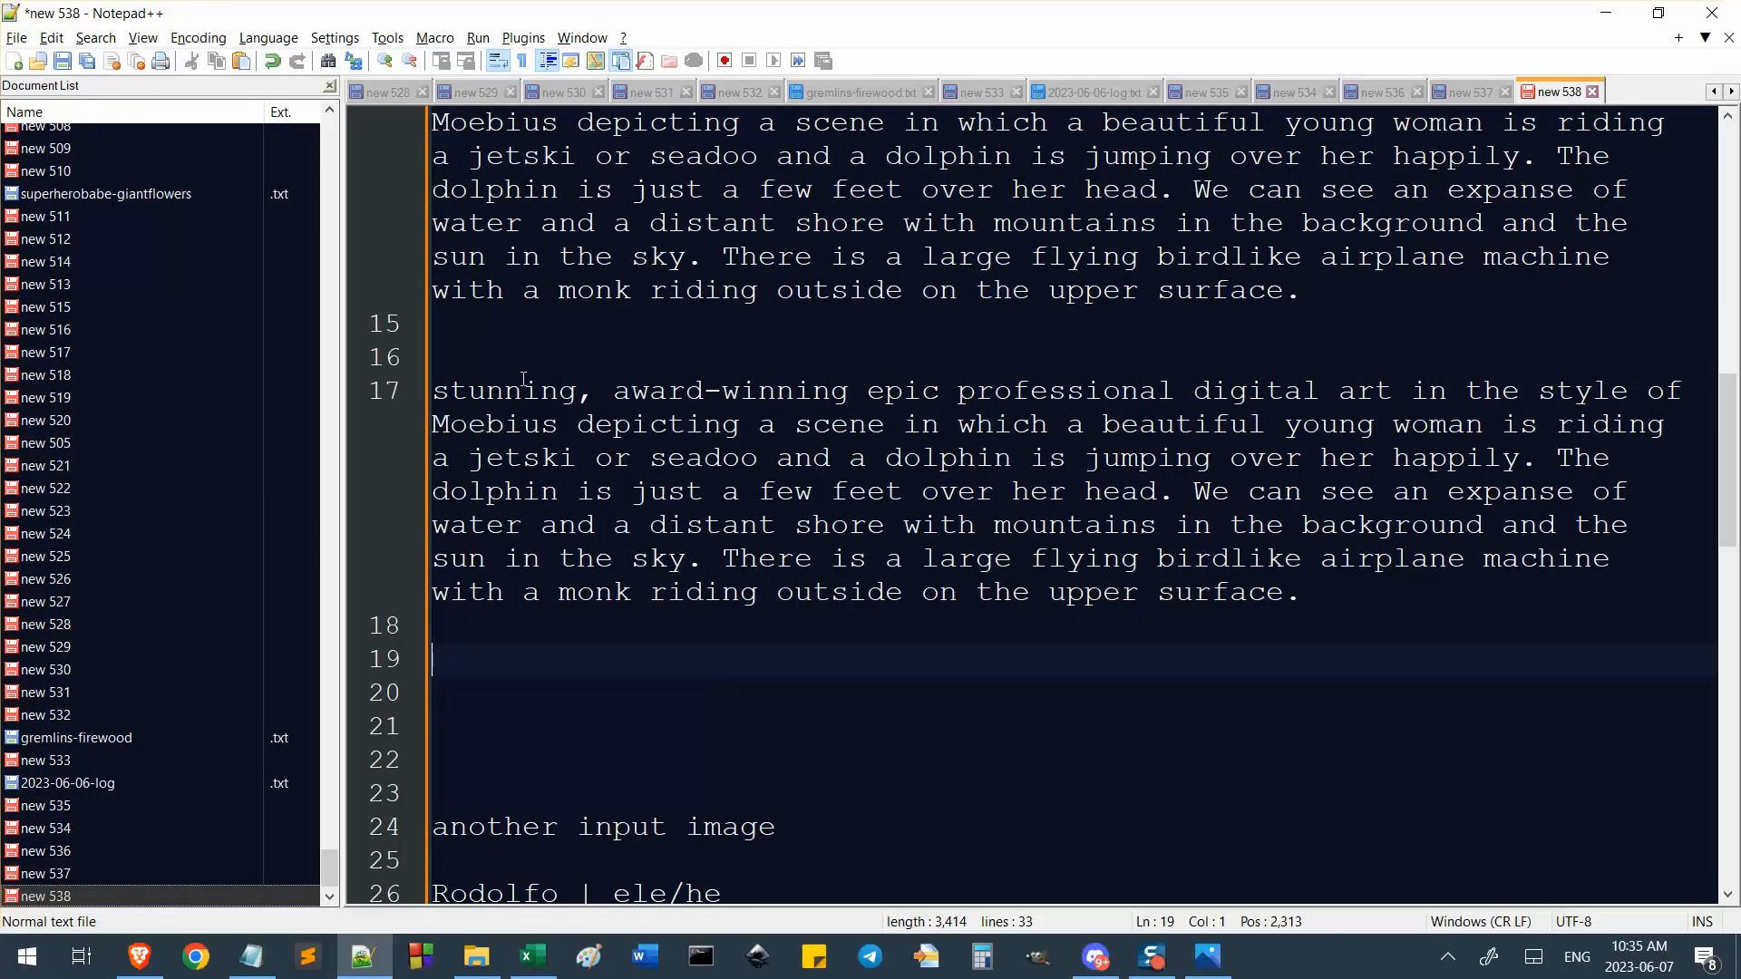
drag(435, 356, 1291, 623)
key(Delete)
key(ctrl+v)
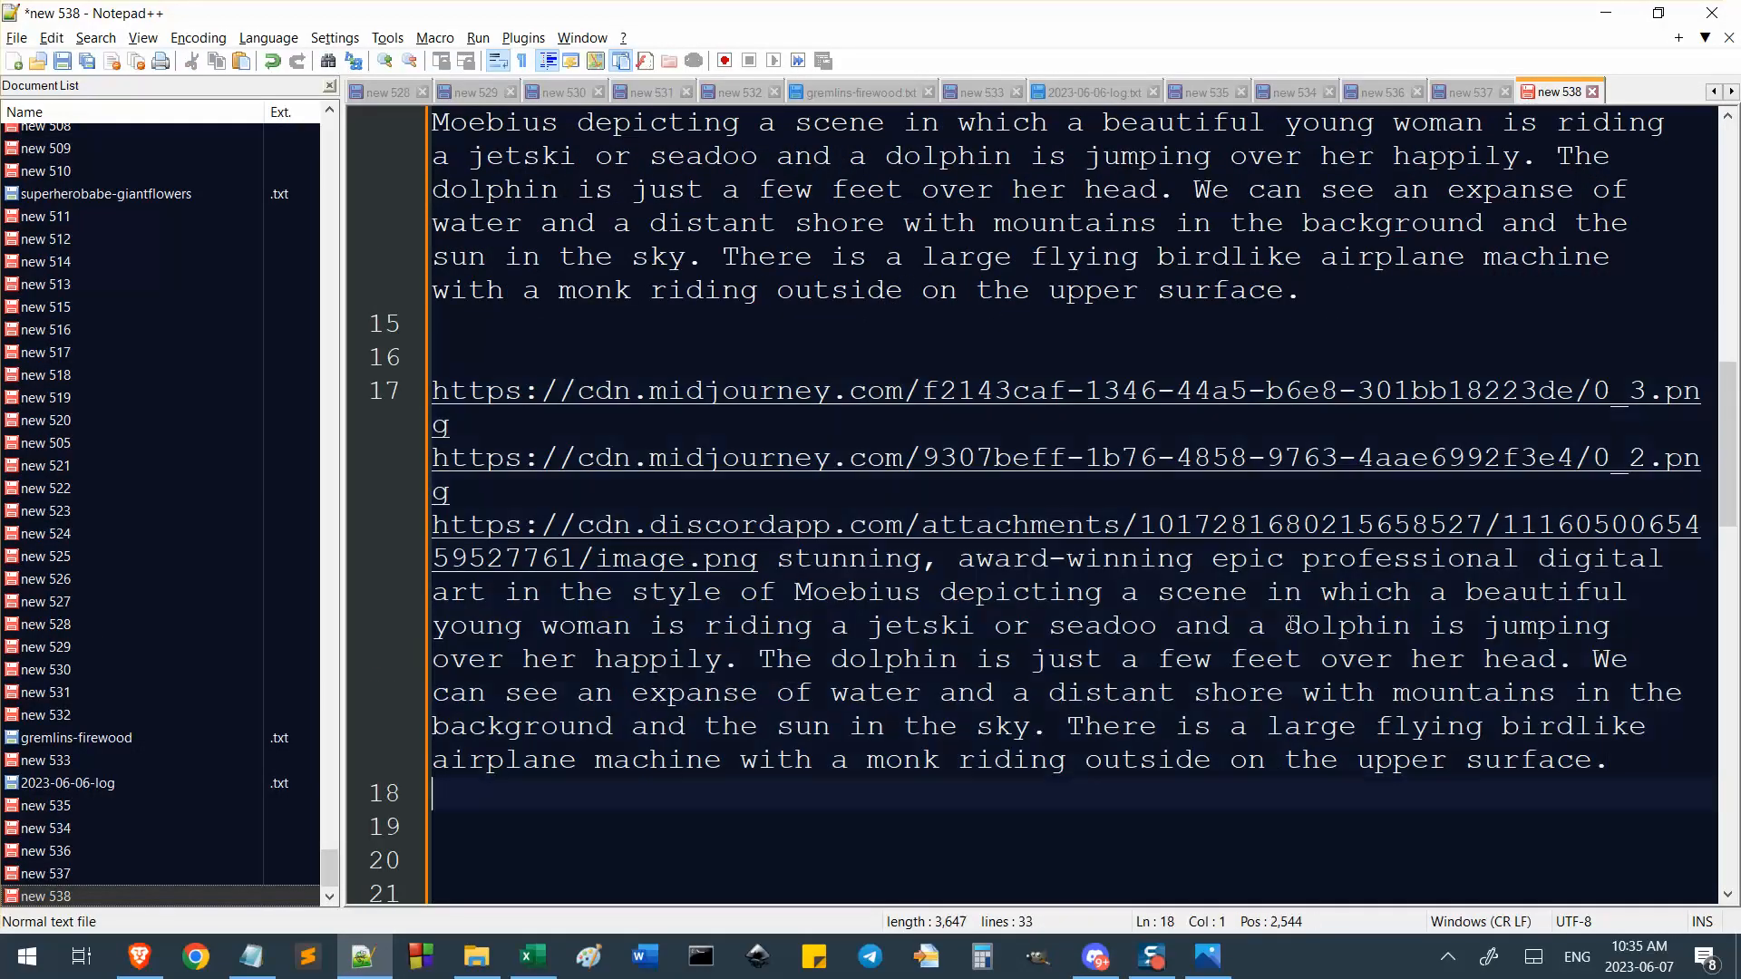
scroll(1193, 680, up, 2)
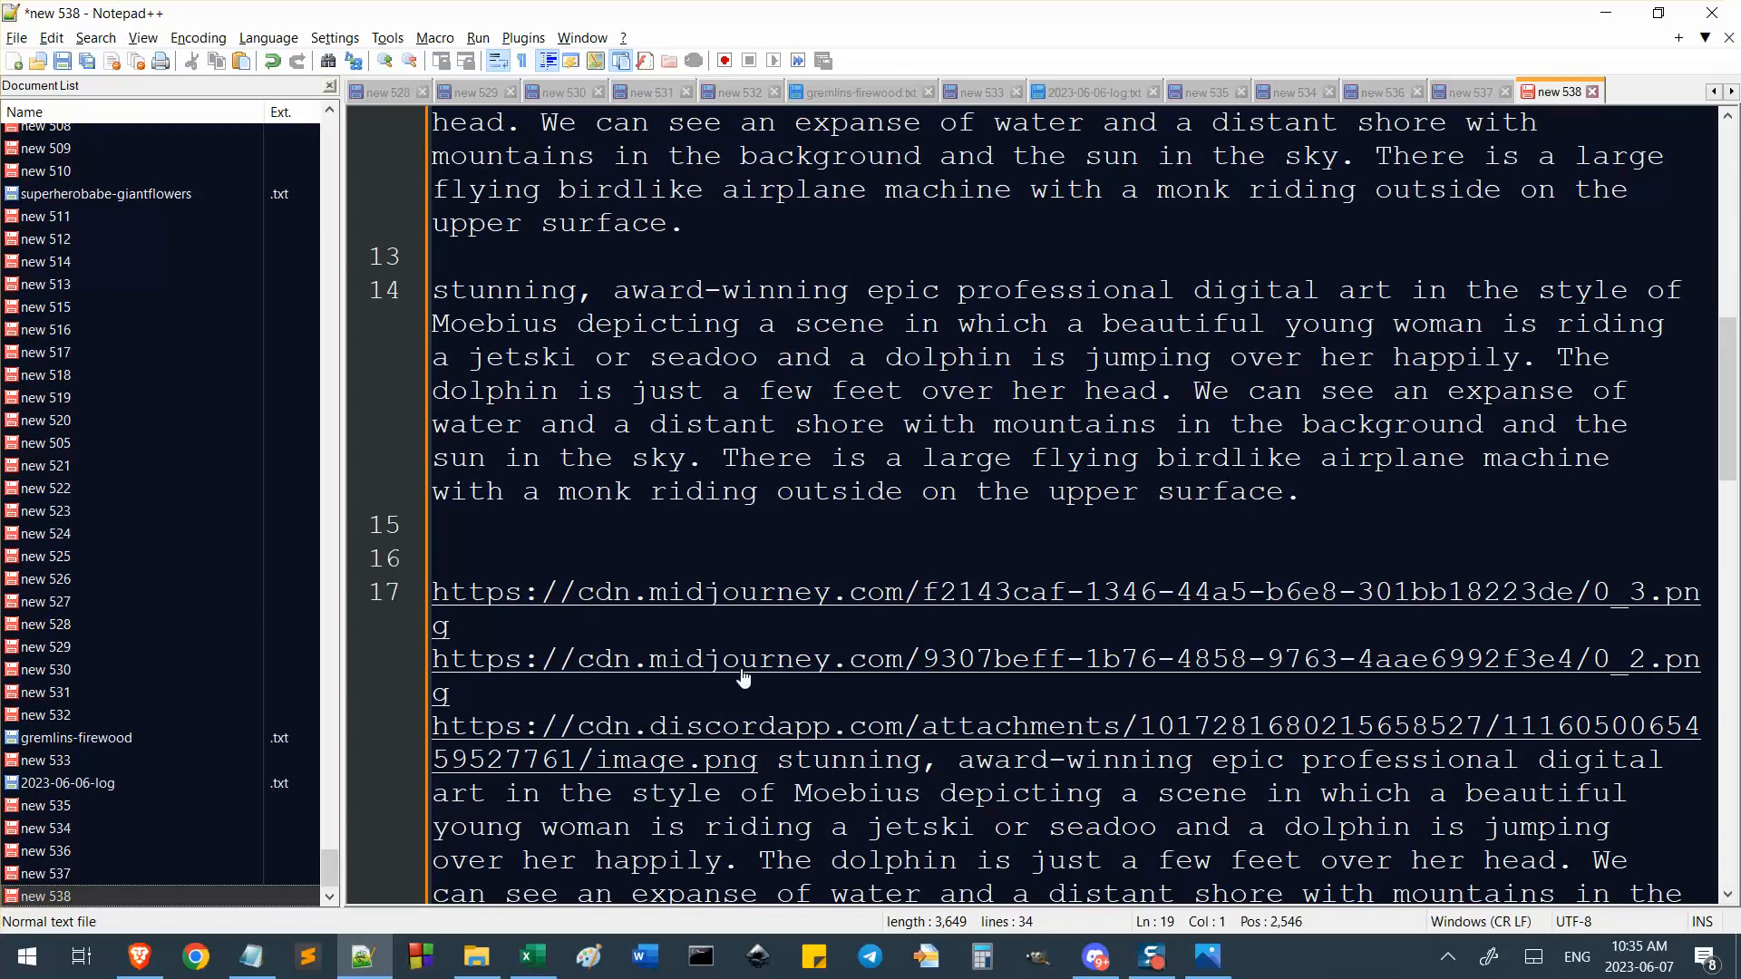
Close the yoga-babe-grand-canyon-2.png picture in the photo viewer and return to the Midjourney Bot chat in Discord.
click(1207, 956)
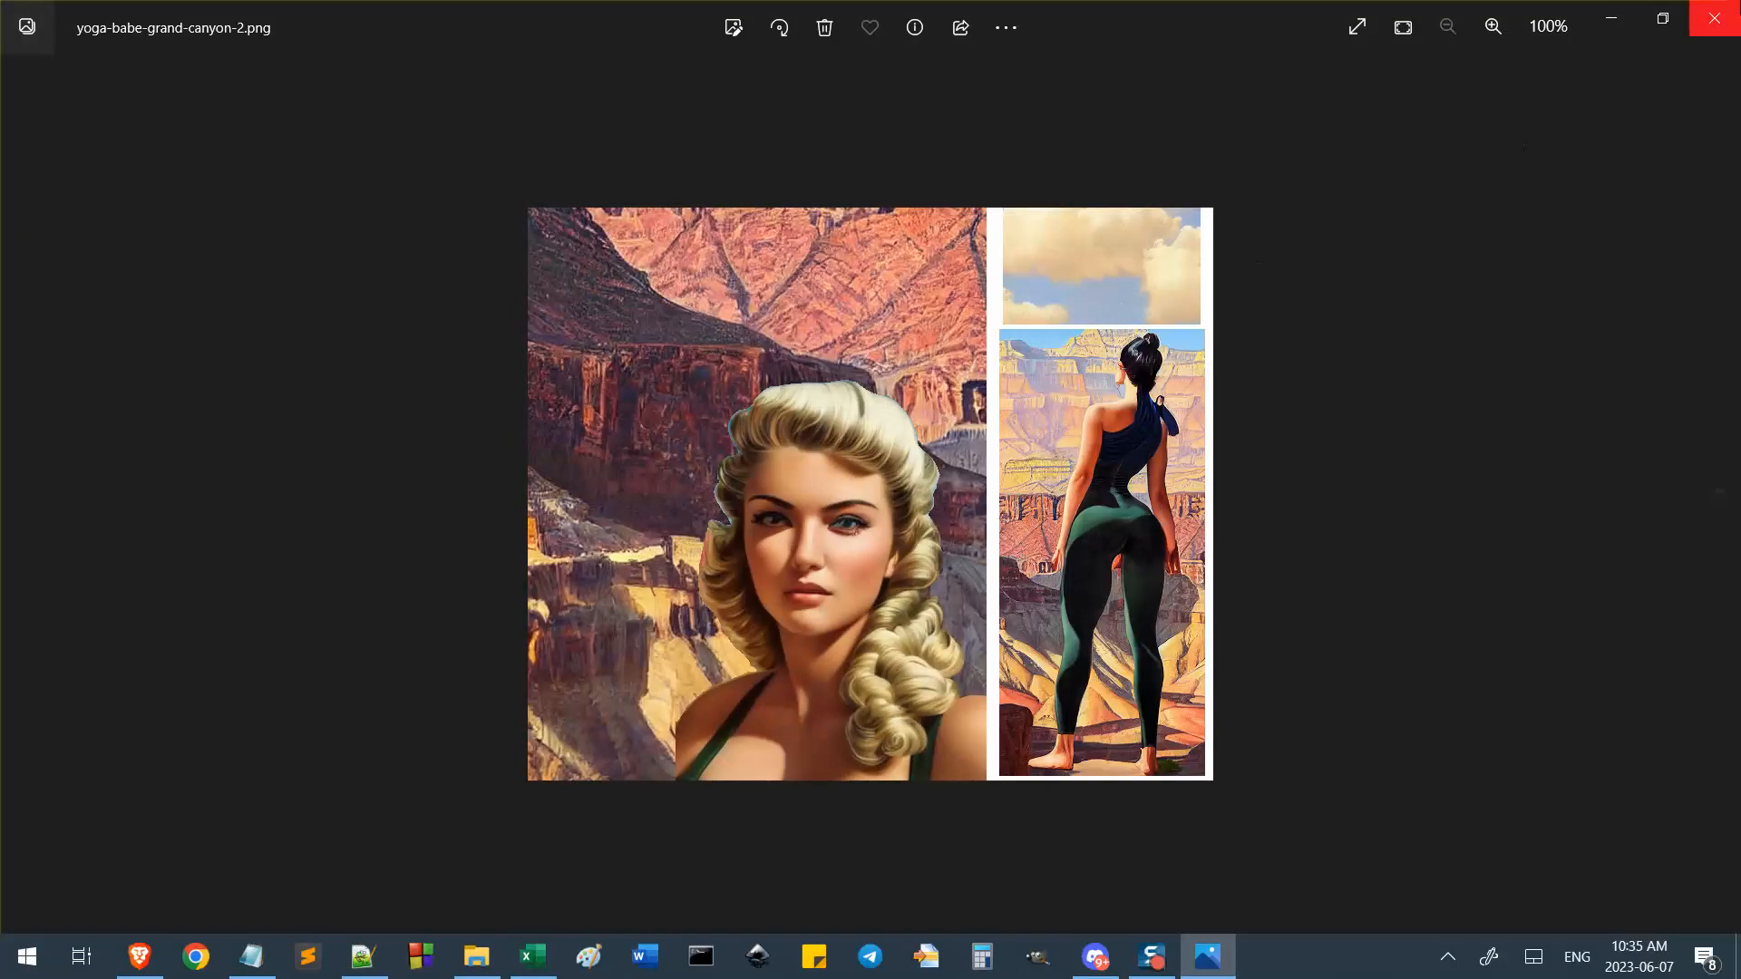
click(1714, 19)
click(139, 956)
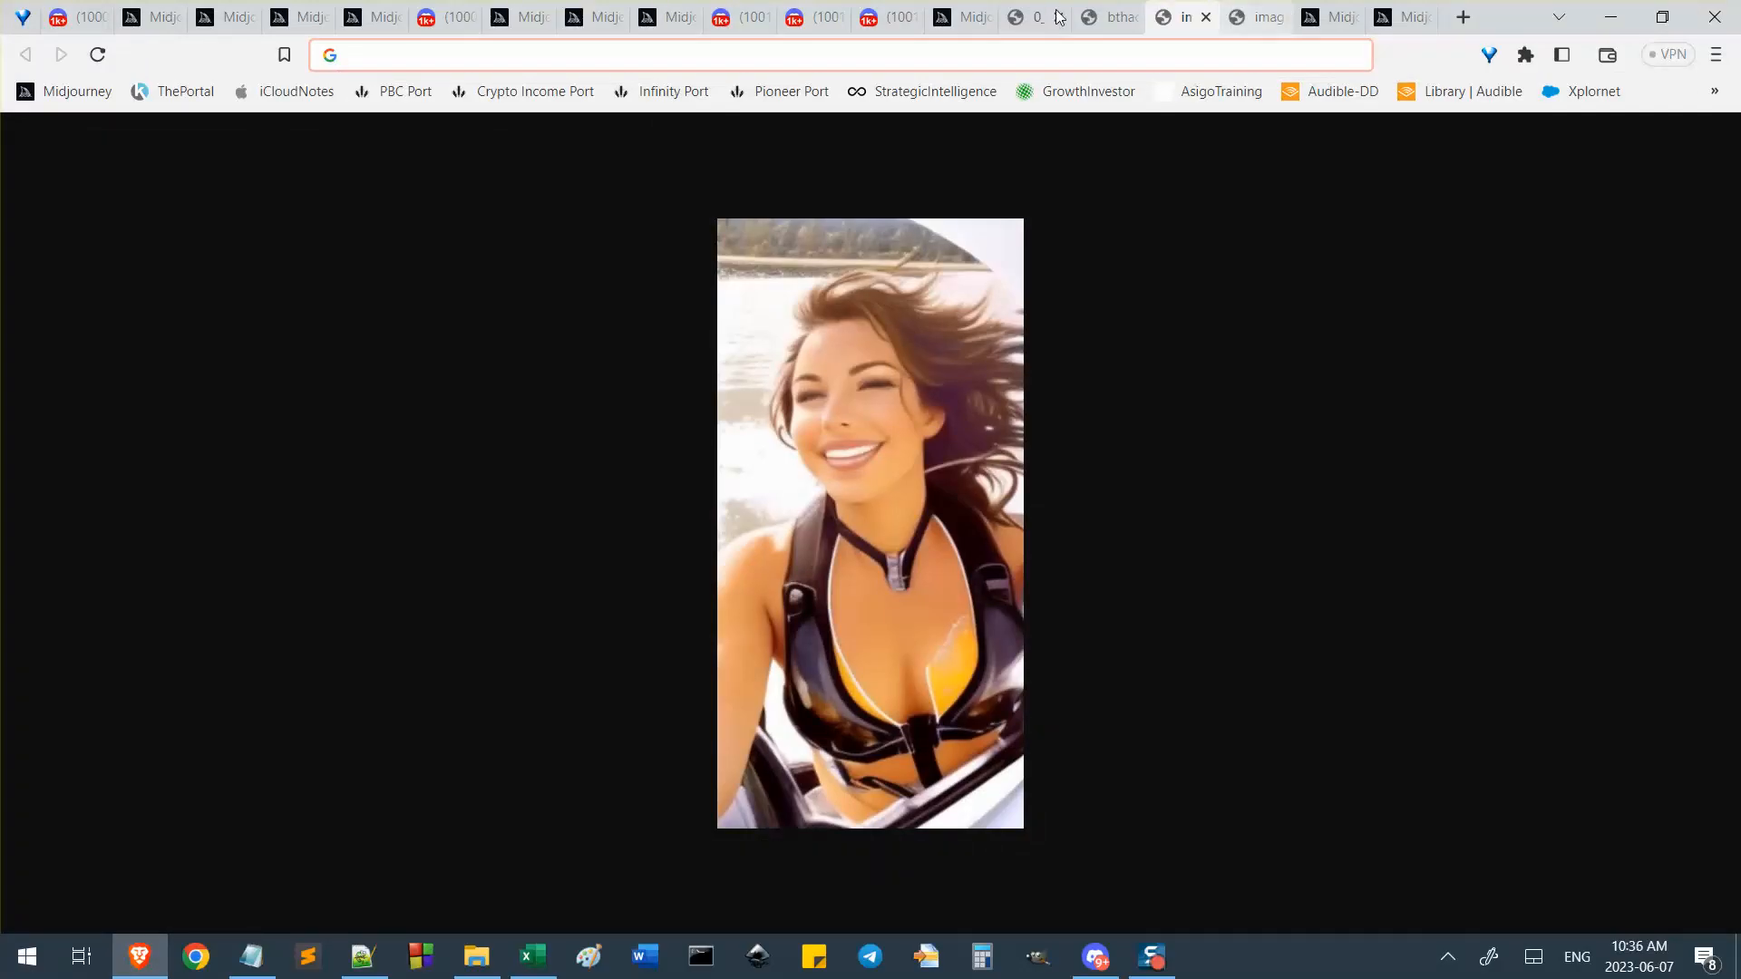
click(1094, 956)
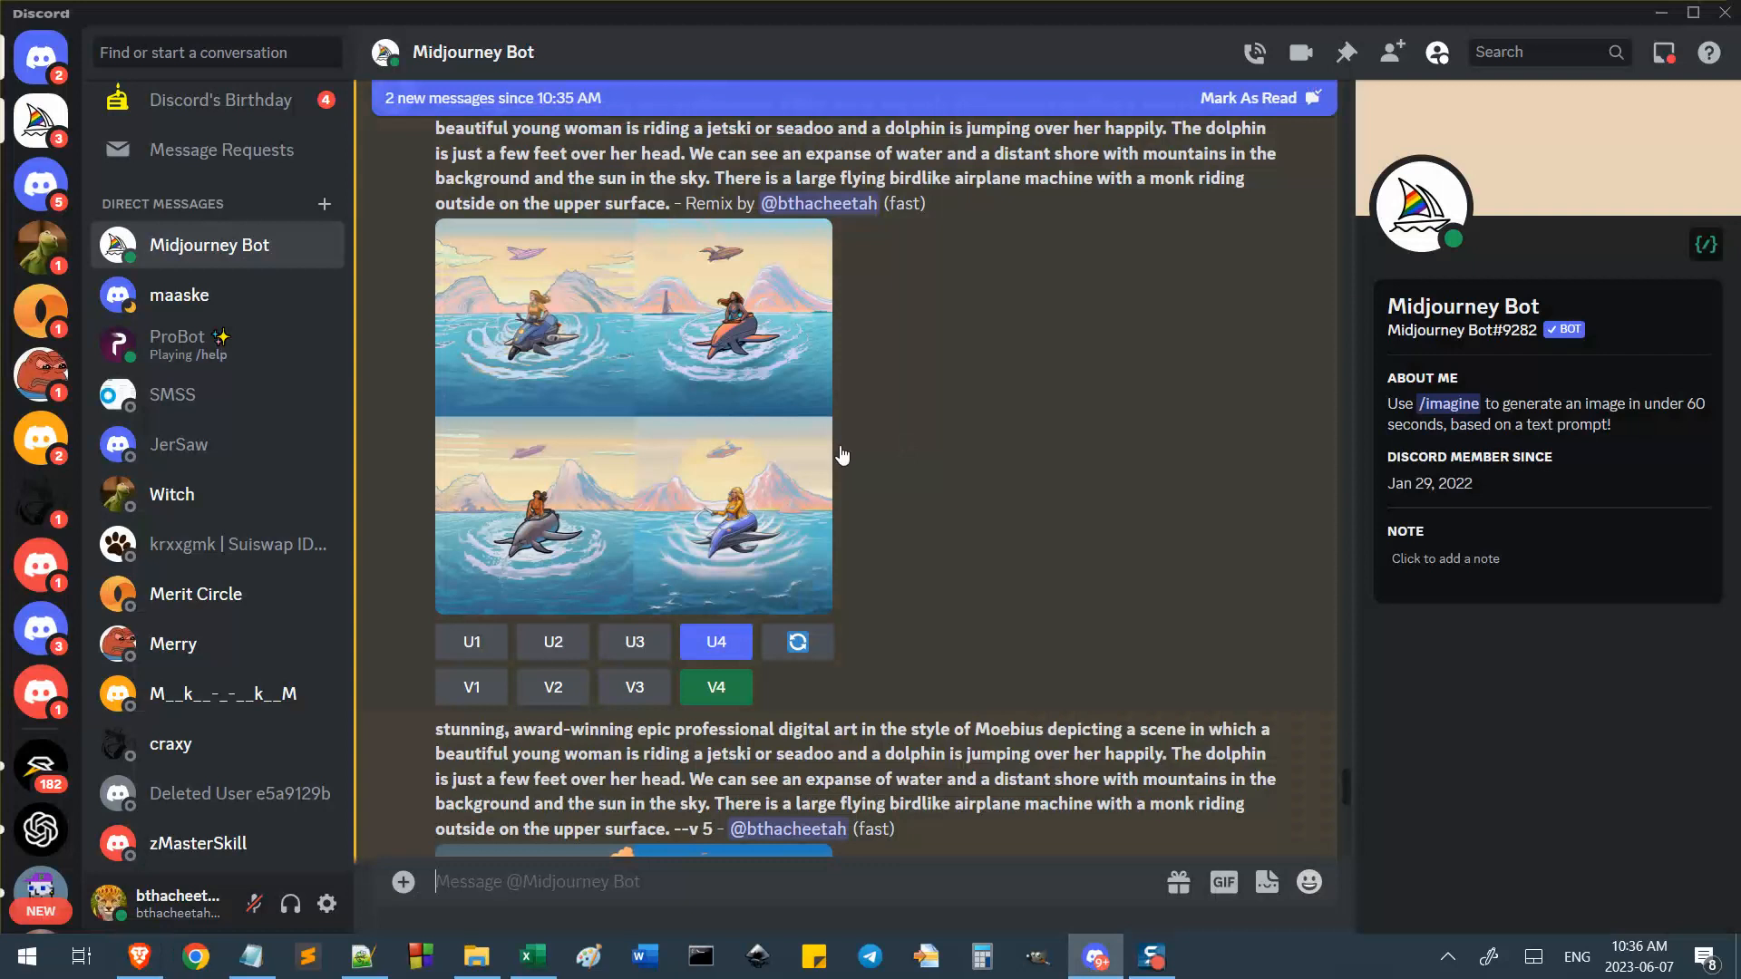
Examine an enlarged view of the 10:29 AM remix grid made with the "stunning, award-winning epic professional digital art" prompt.
scroll(672, 651, up, 4)
scroll(671, 652, up, 1)
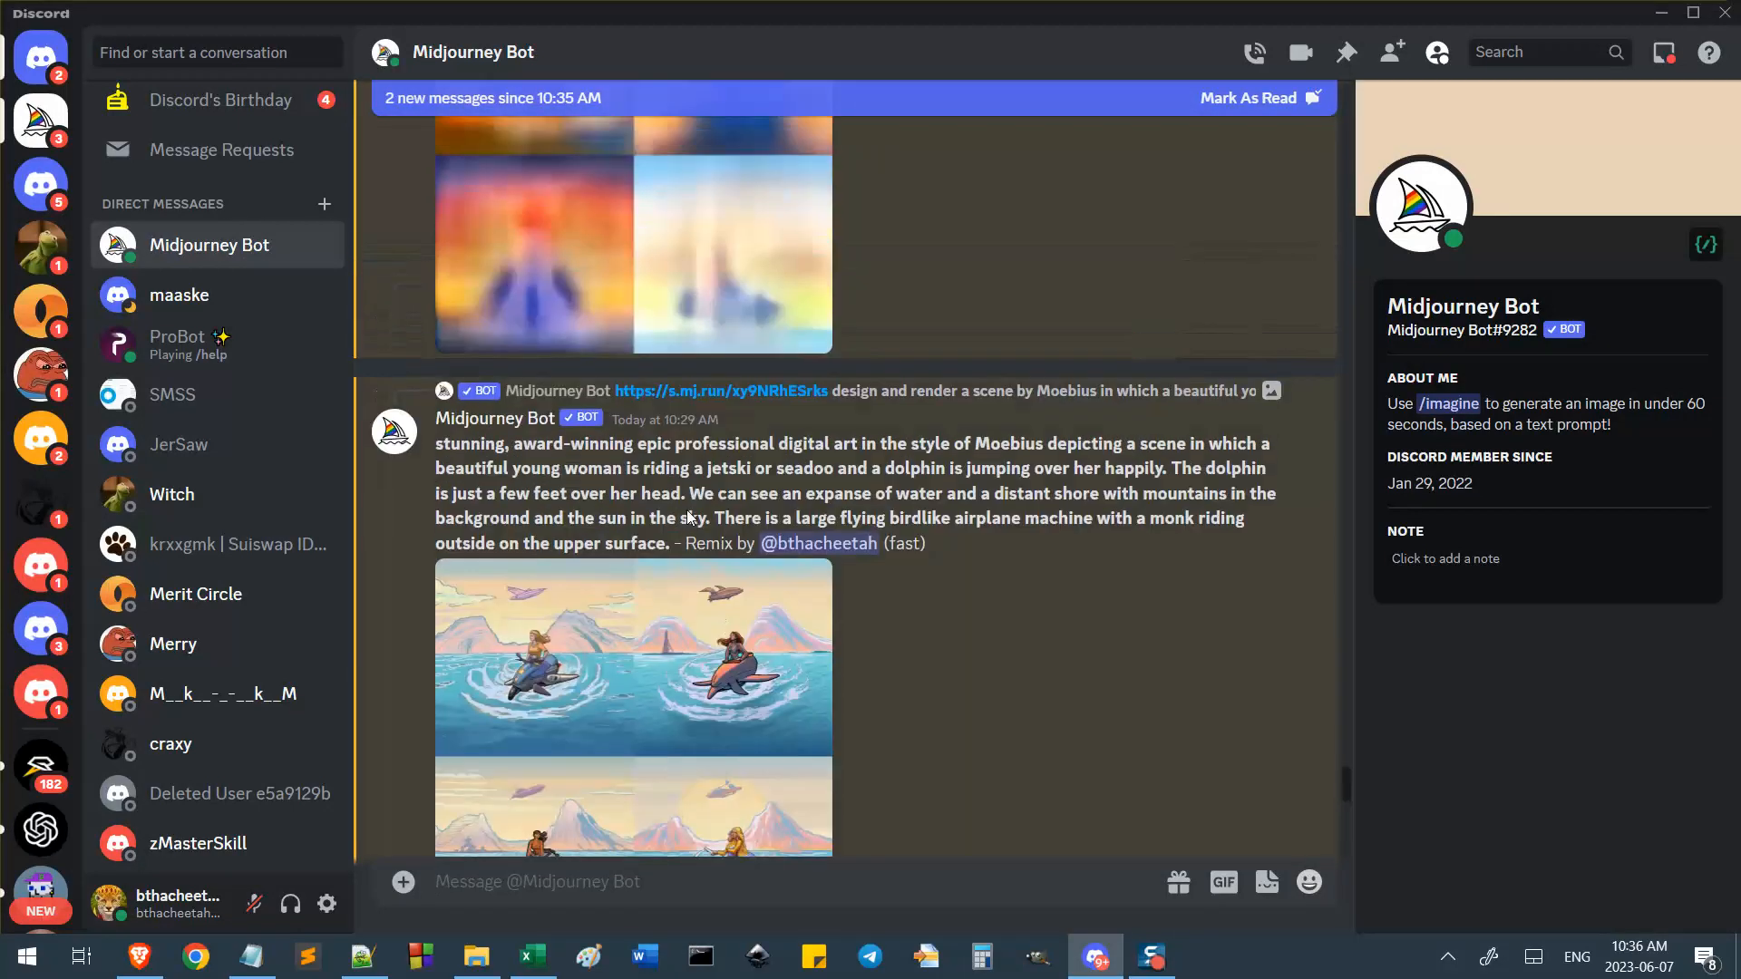
click(660, 570)
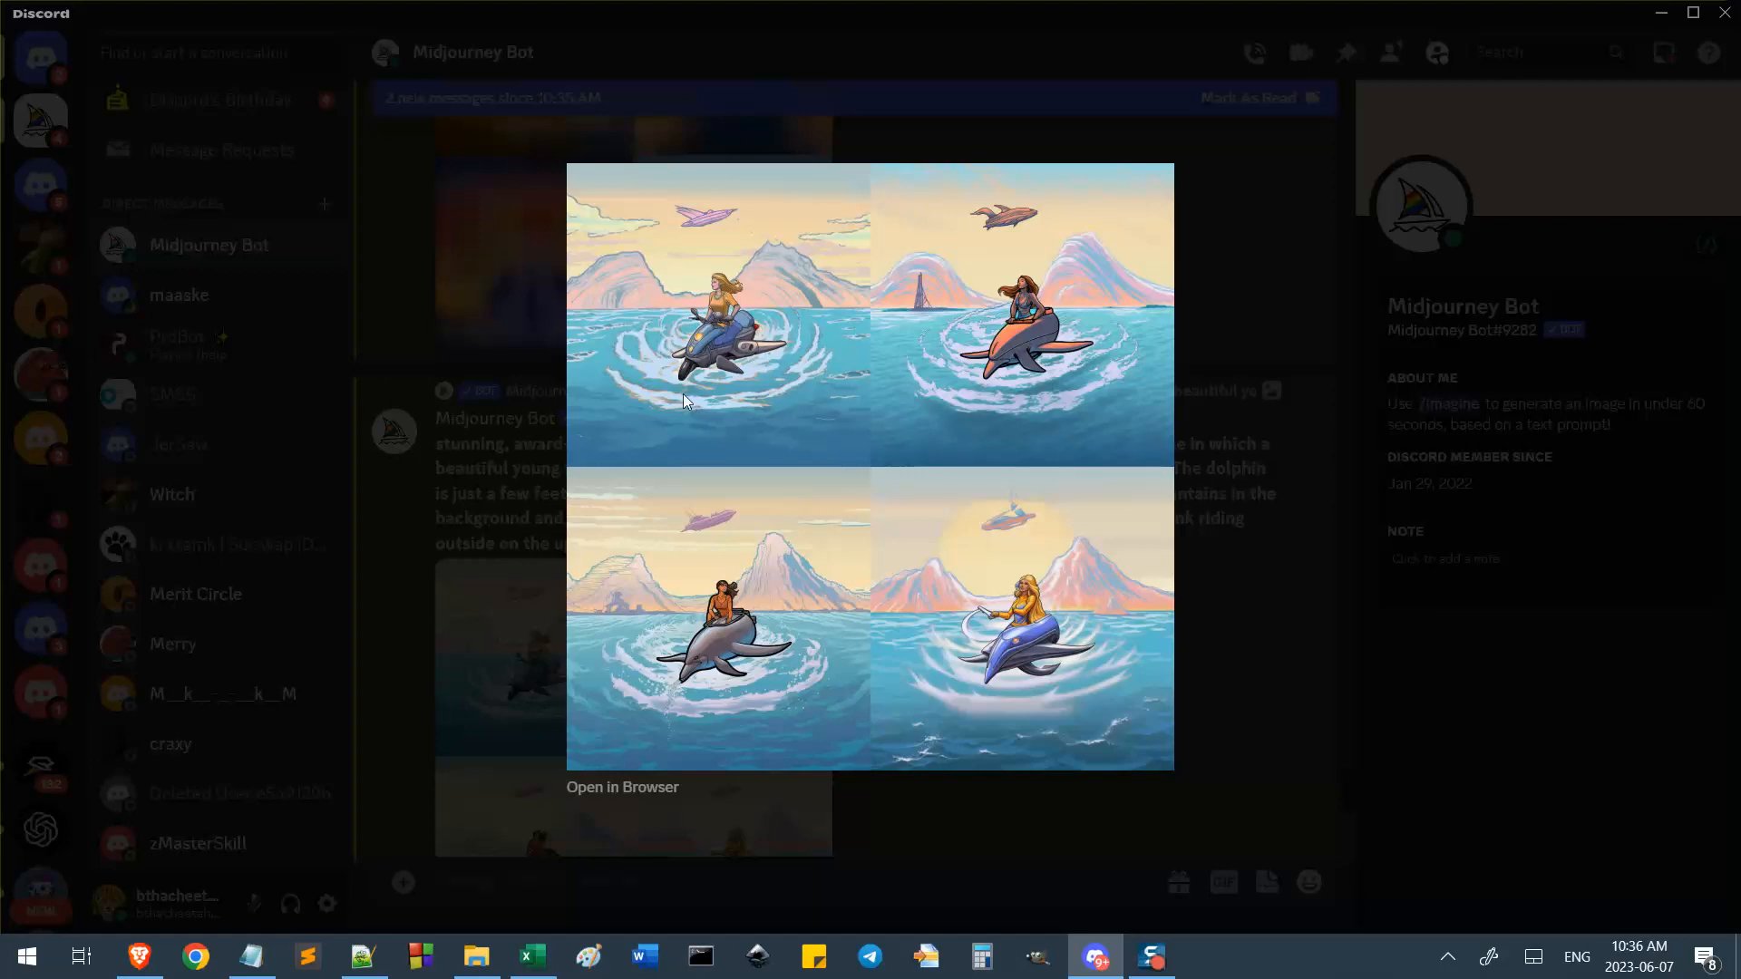
key(Escape)
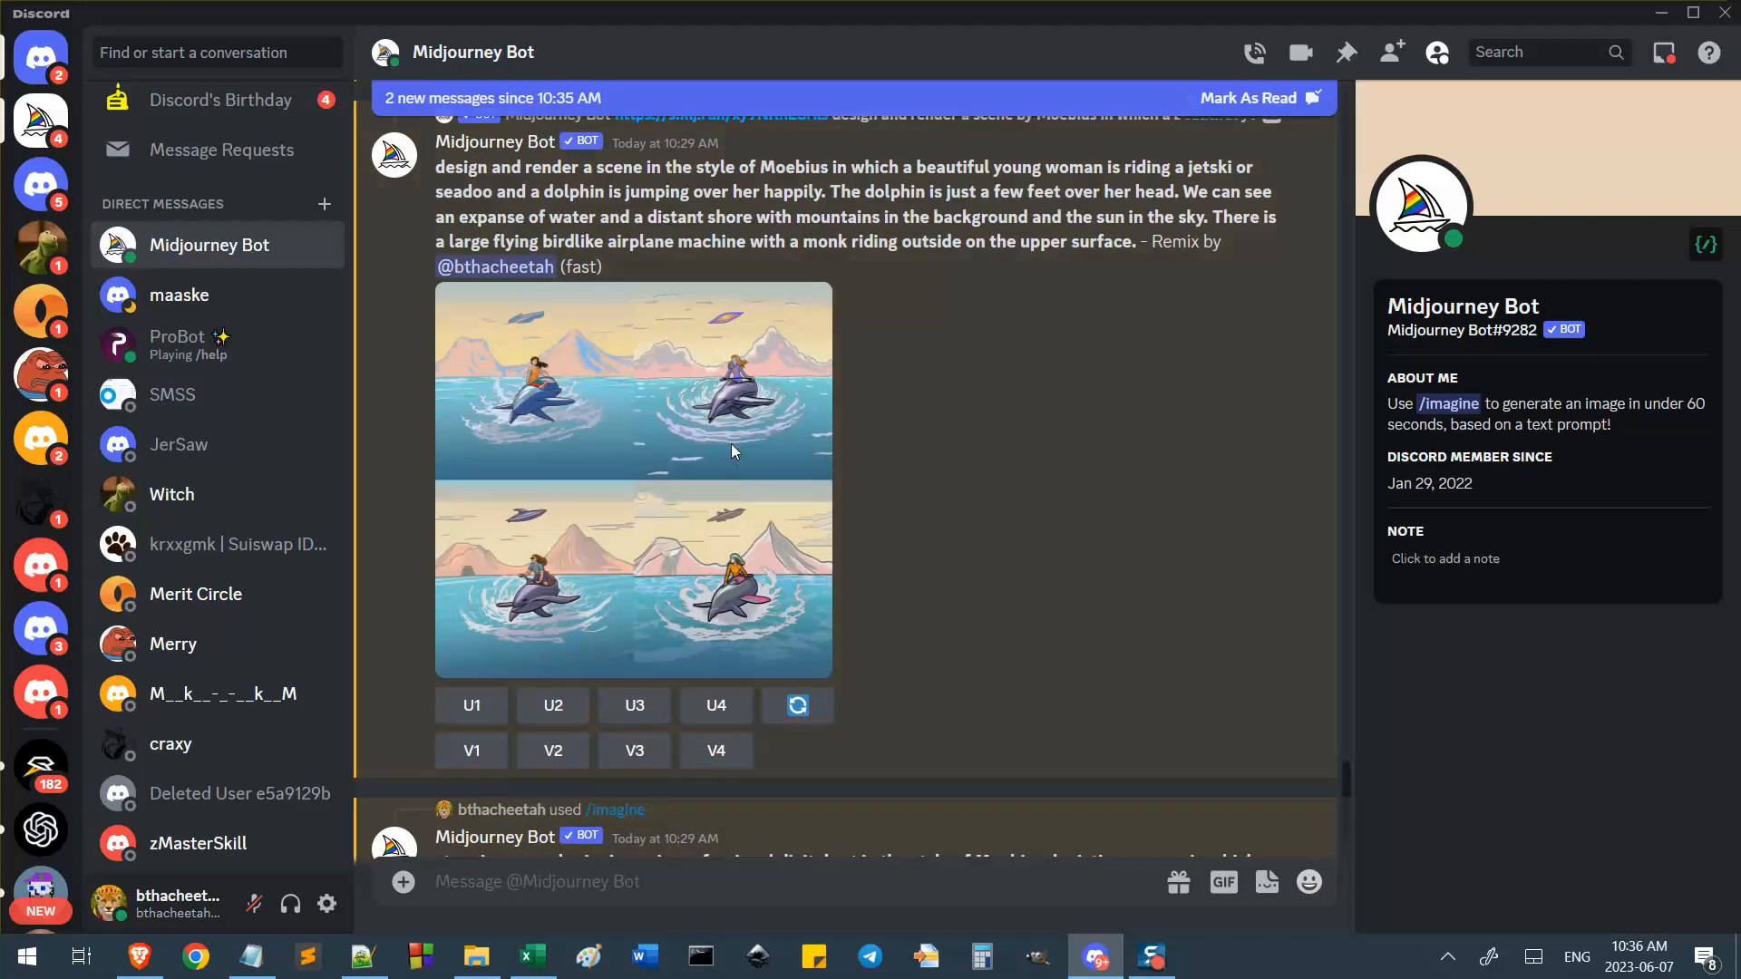
Upscale images 4 and 1 from the 10:29 AM grid made with the "design and render a scene in the style of Moebius" prompt.
click(731, 444)
click(717, 714)
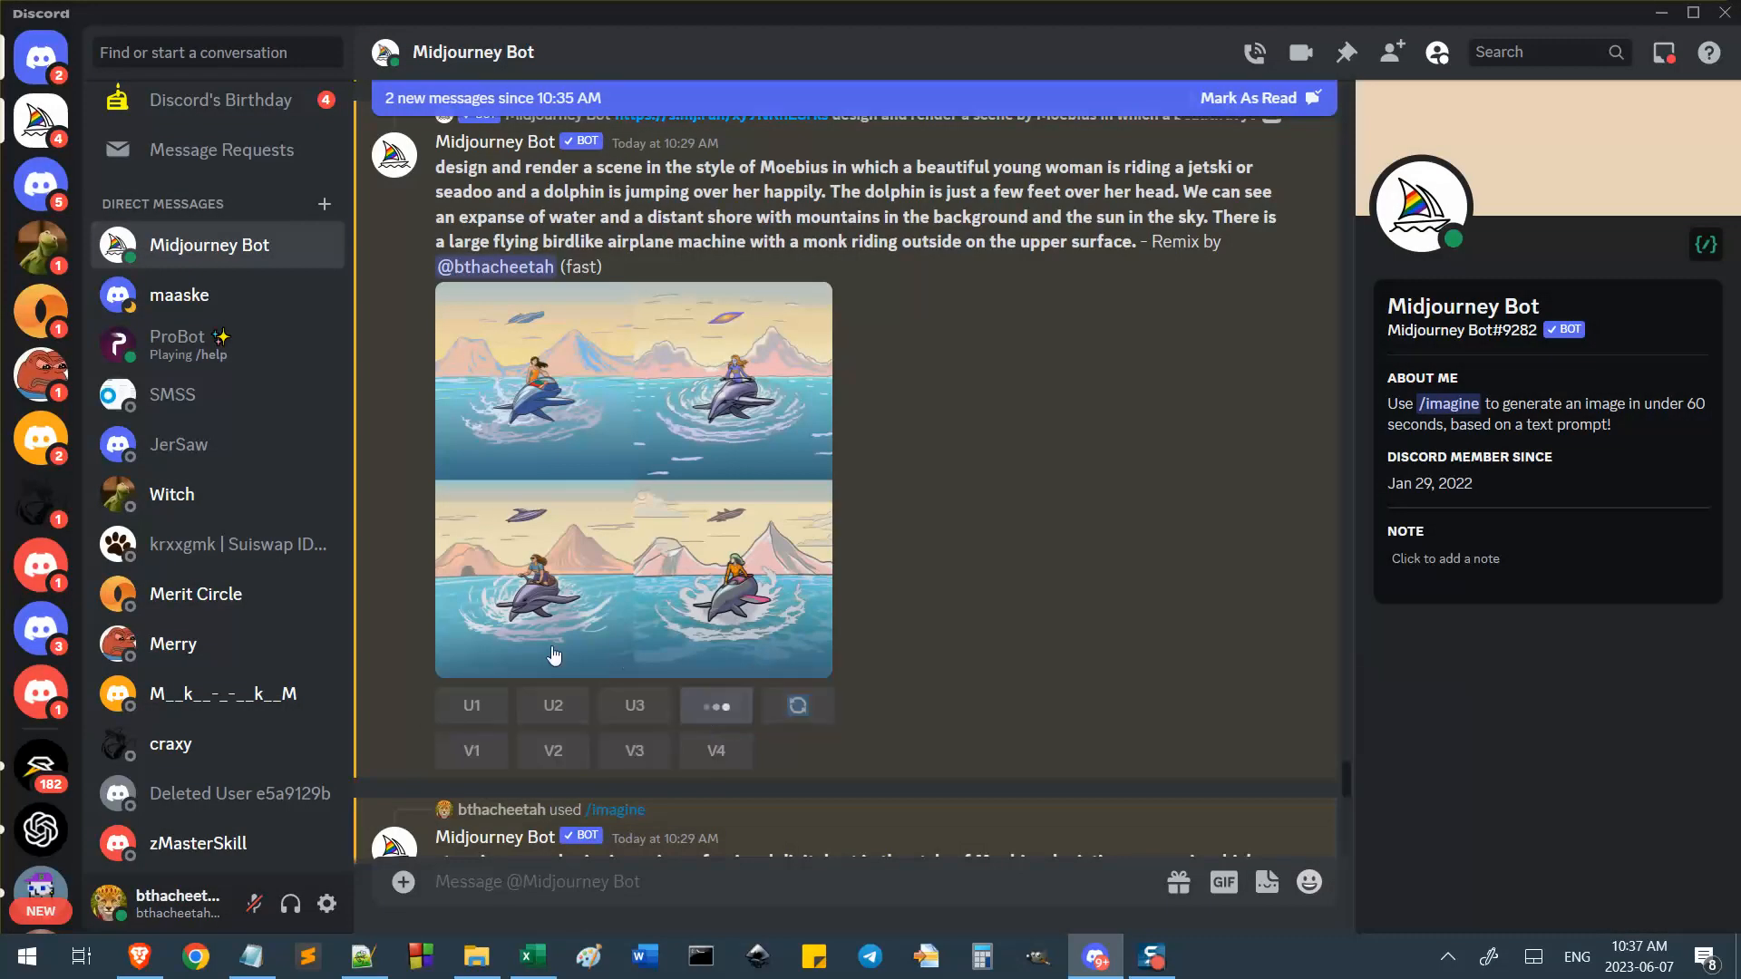
click(472, 706)
Review the older 10:27 and 10:28 AM remix grids, comparing their image links and prompt wording with the resulting images.
scroll(818, 570, up, 2)
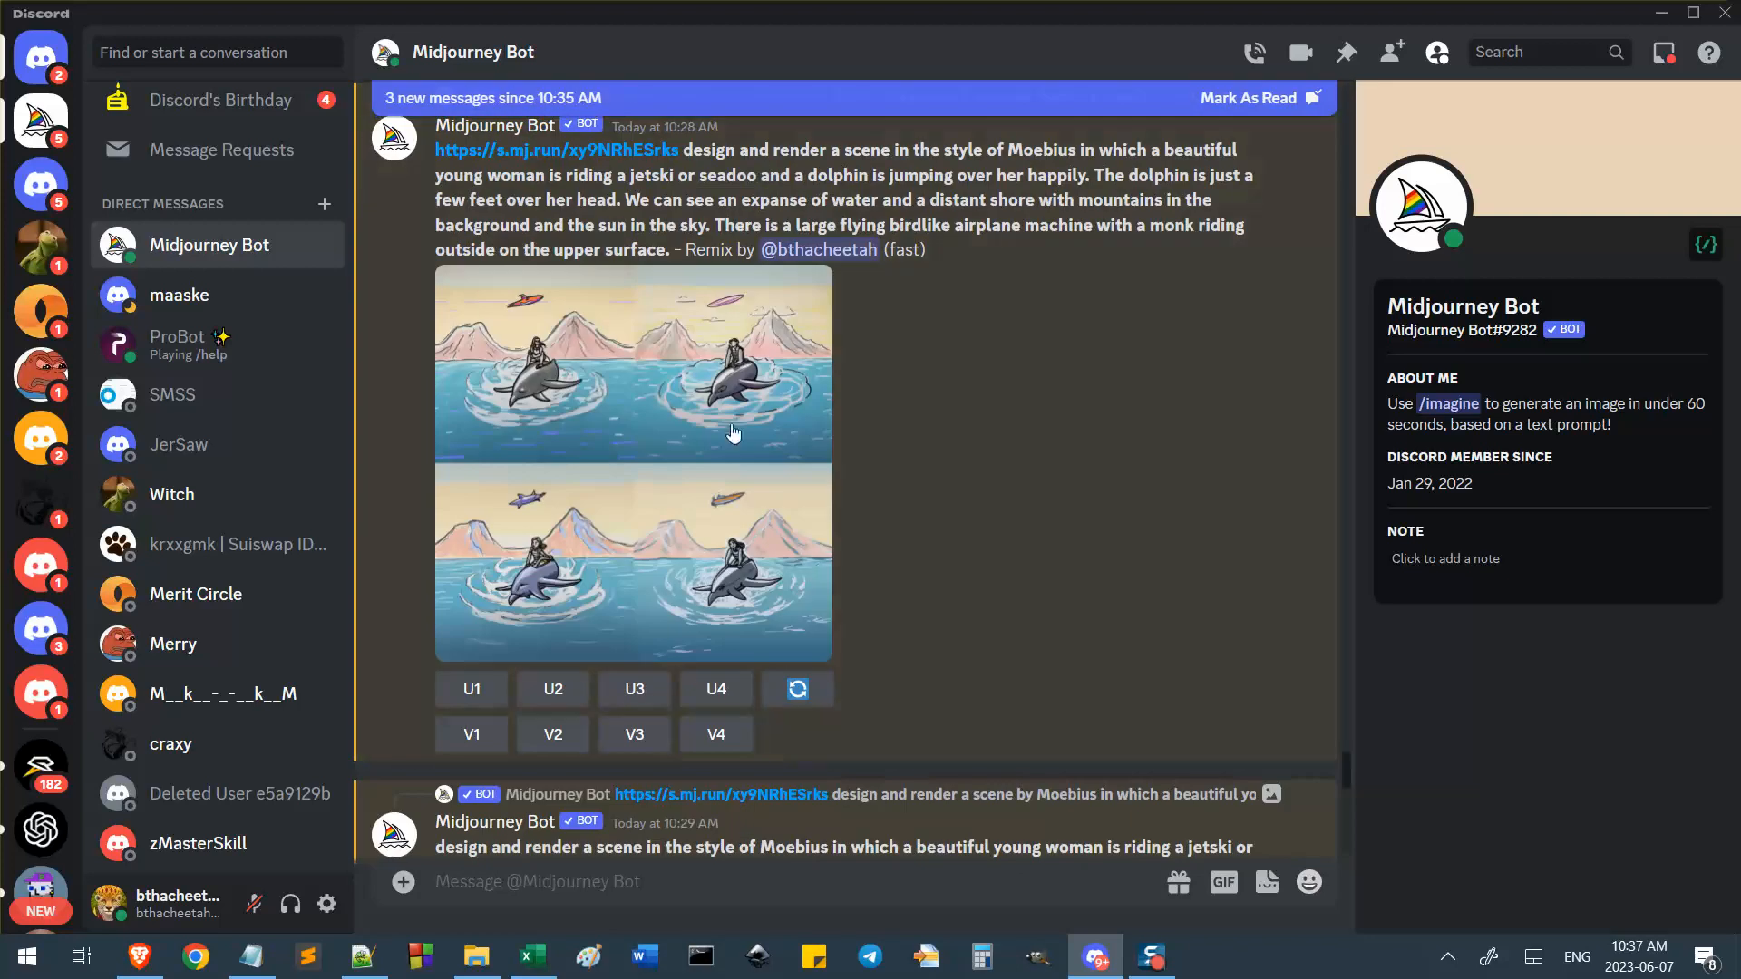
scroll(710, 382, up, 1)
scroll(703, 569, down, 4)
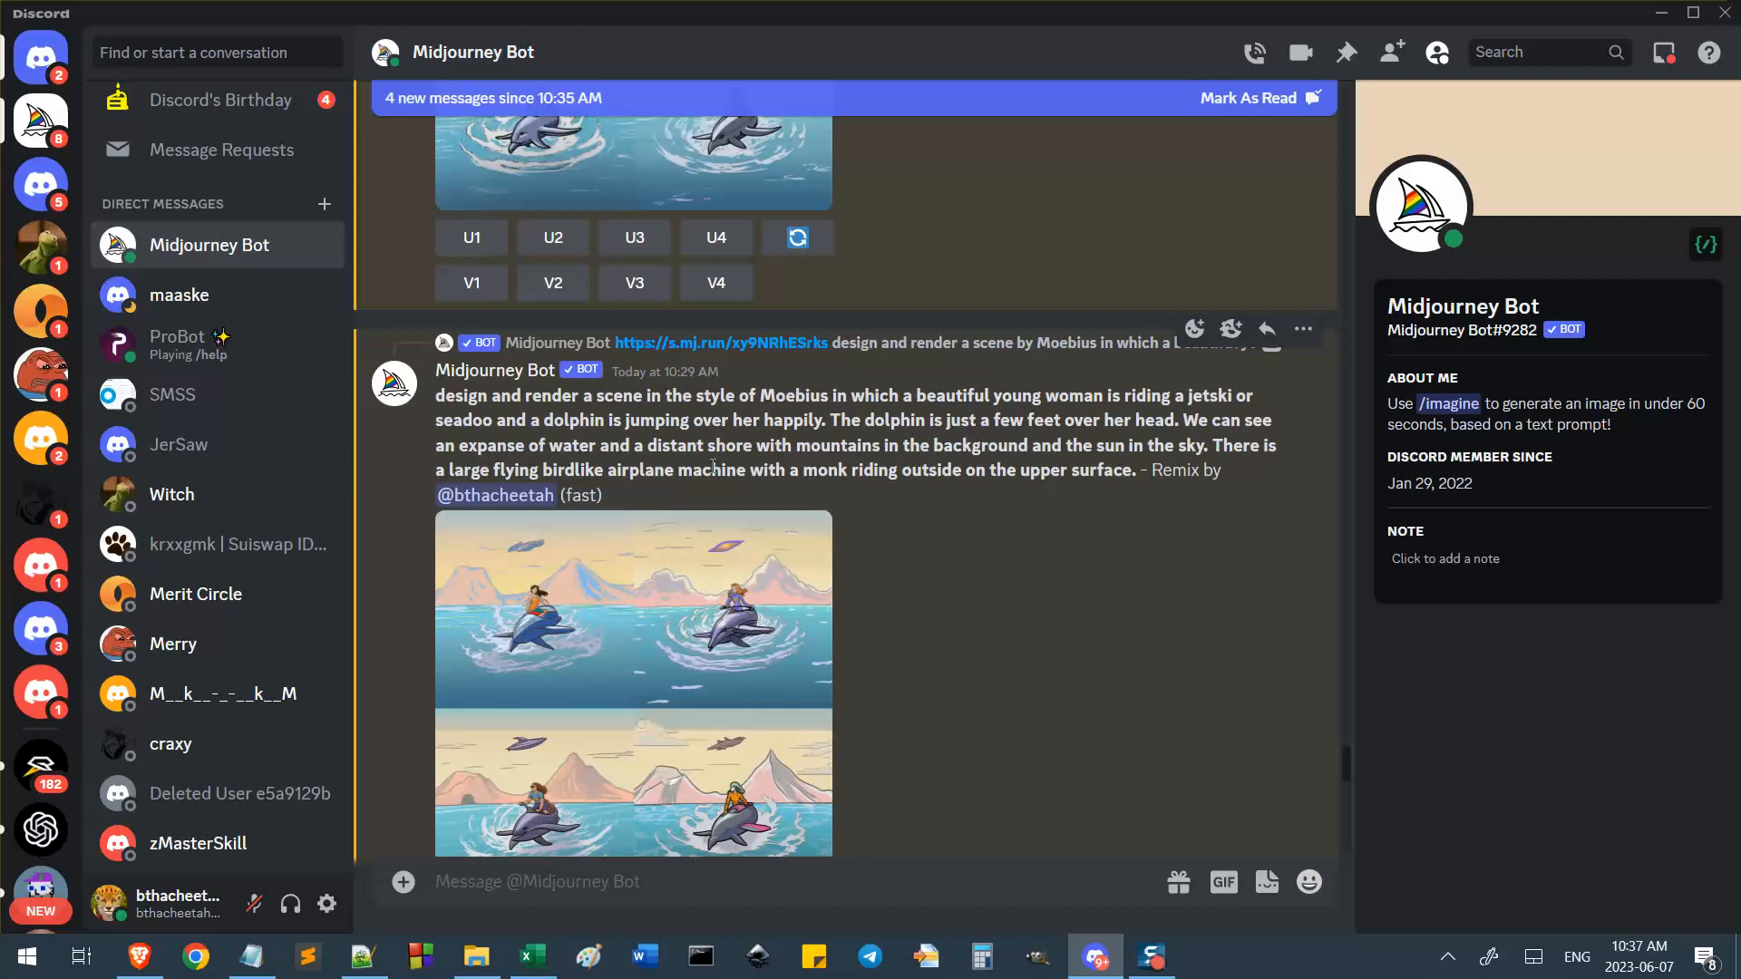
scroll(639, 495, up, 6)
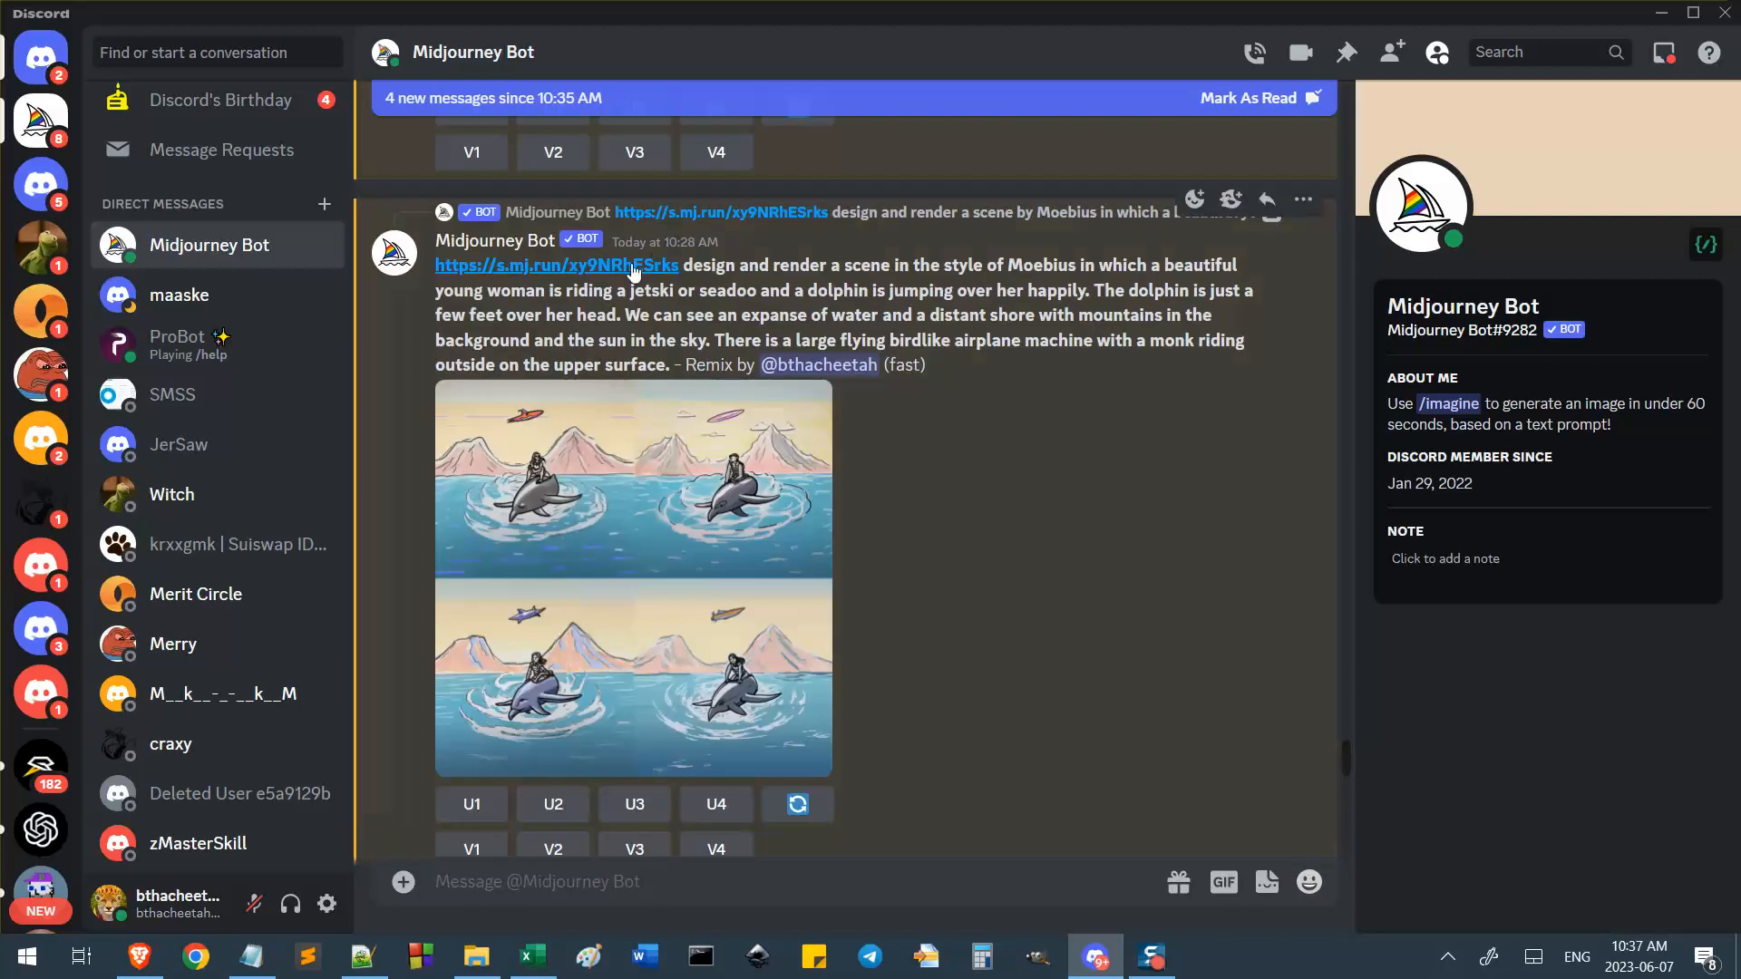
click(710, 558)
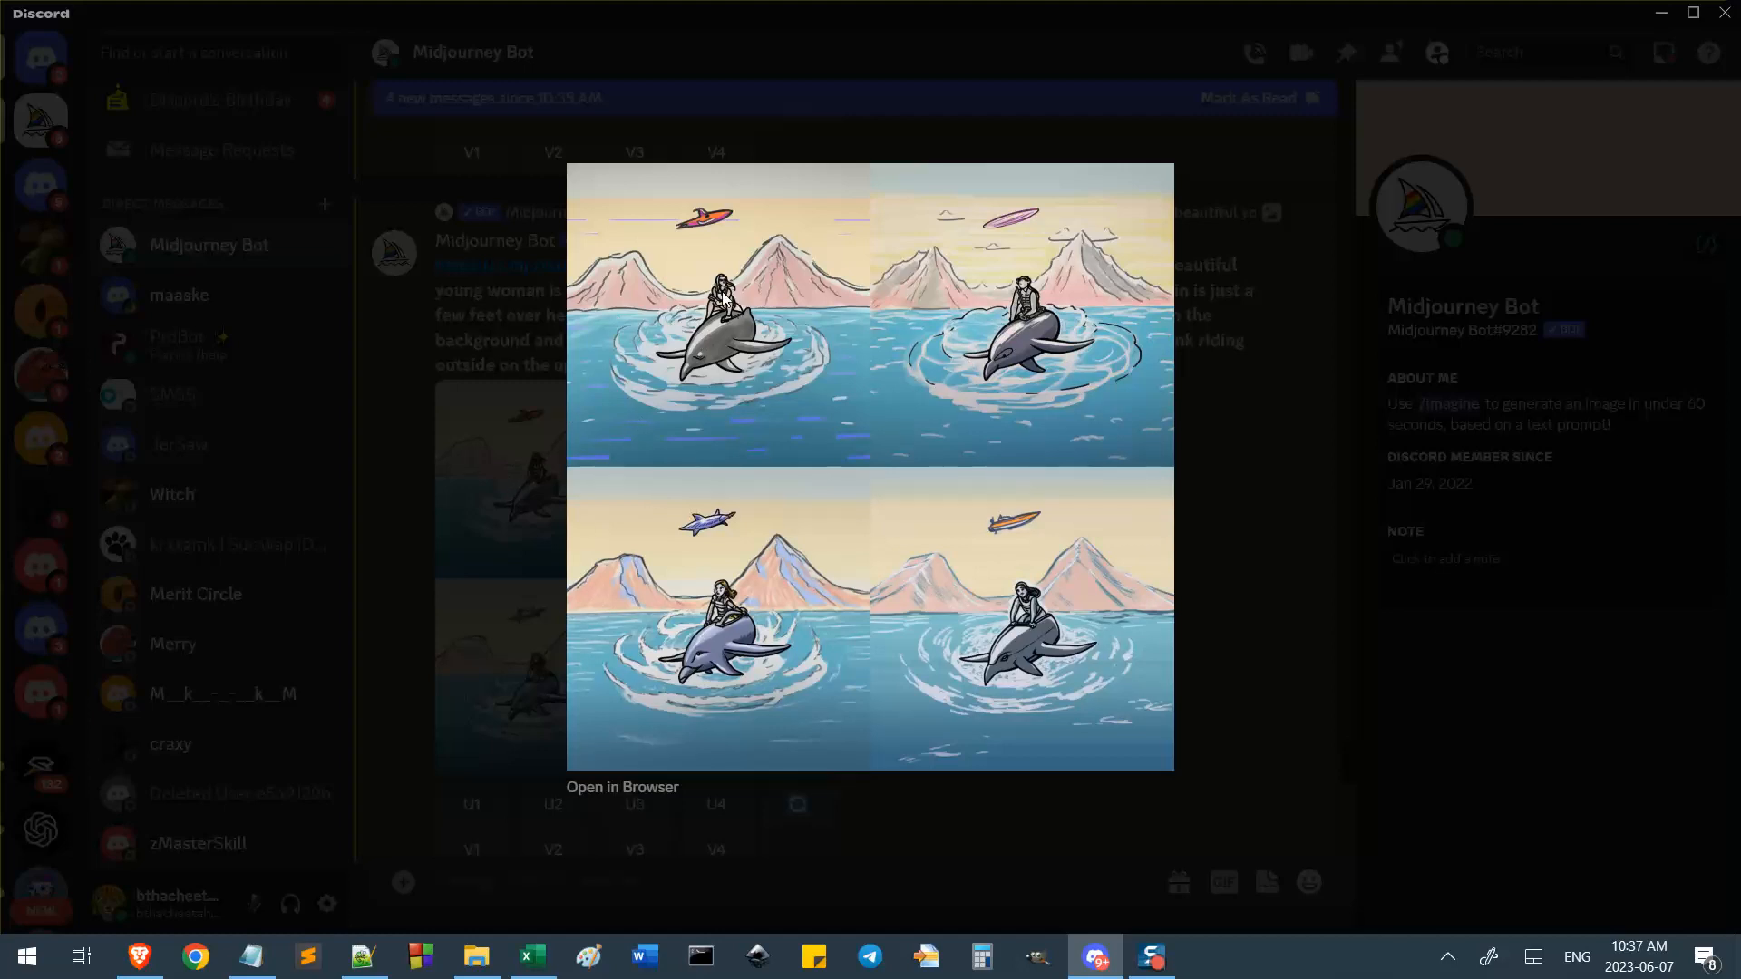
click(436, 430)
scroll(763, 568, up, 3)
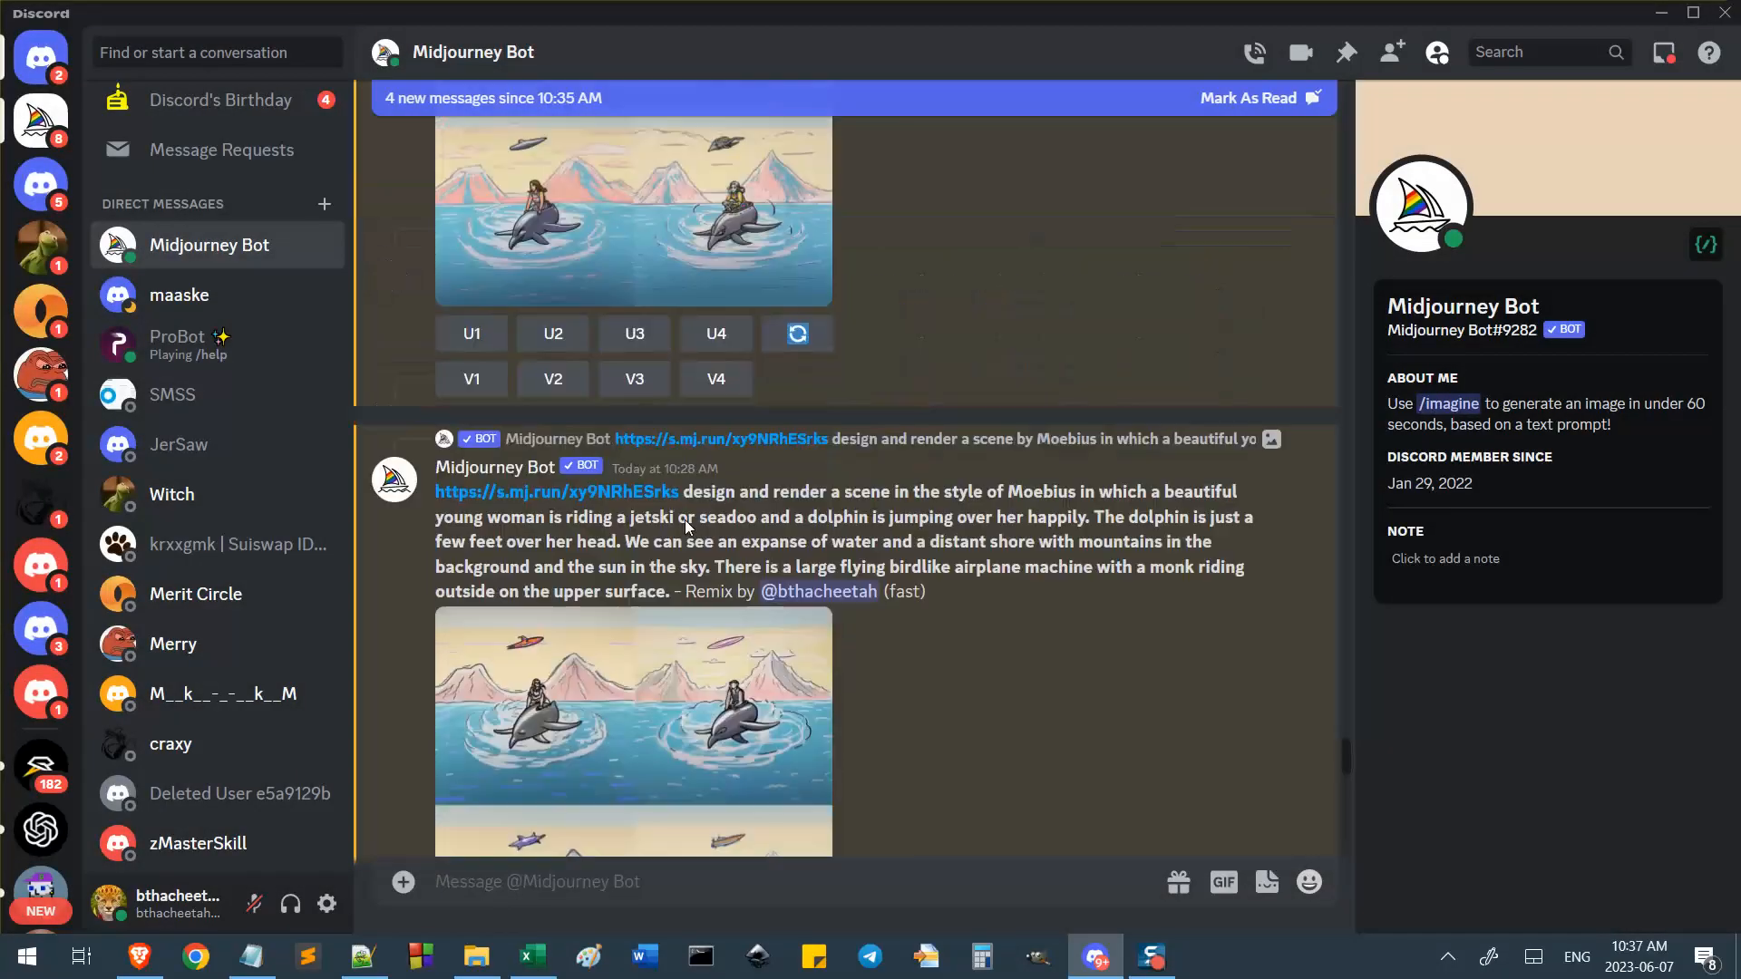
scroll(708, 535, up, 1)
scroll(708, 535, up, 4)
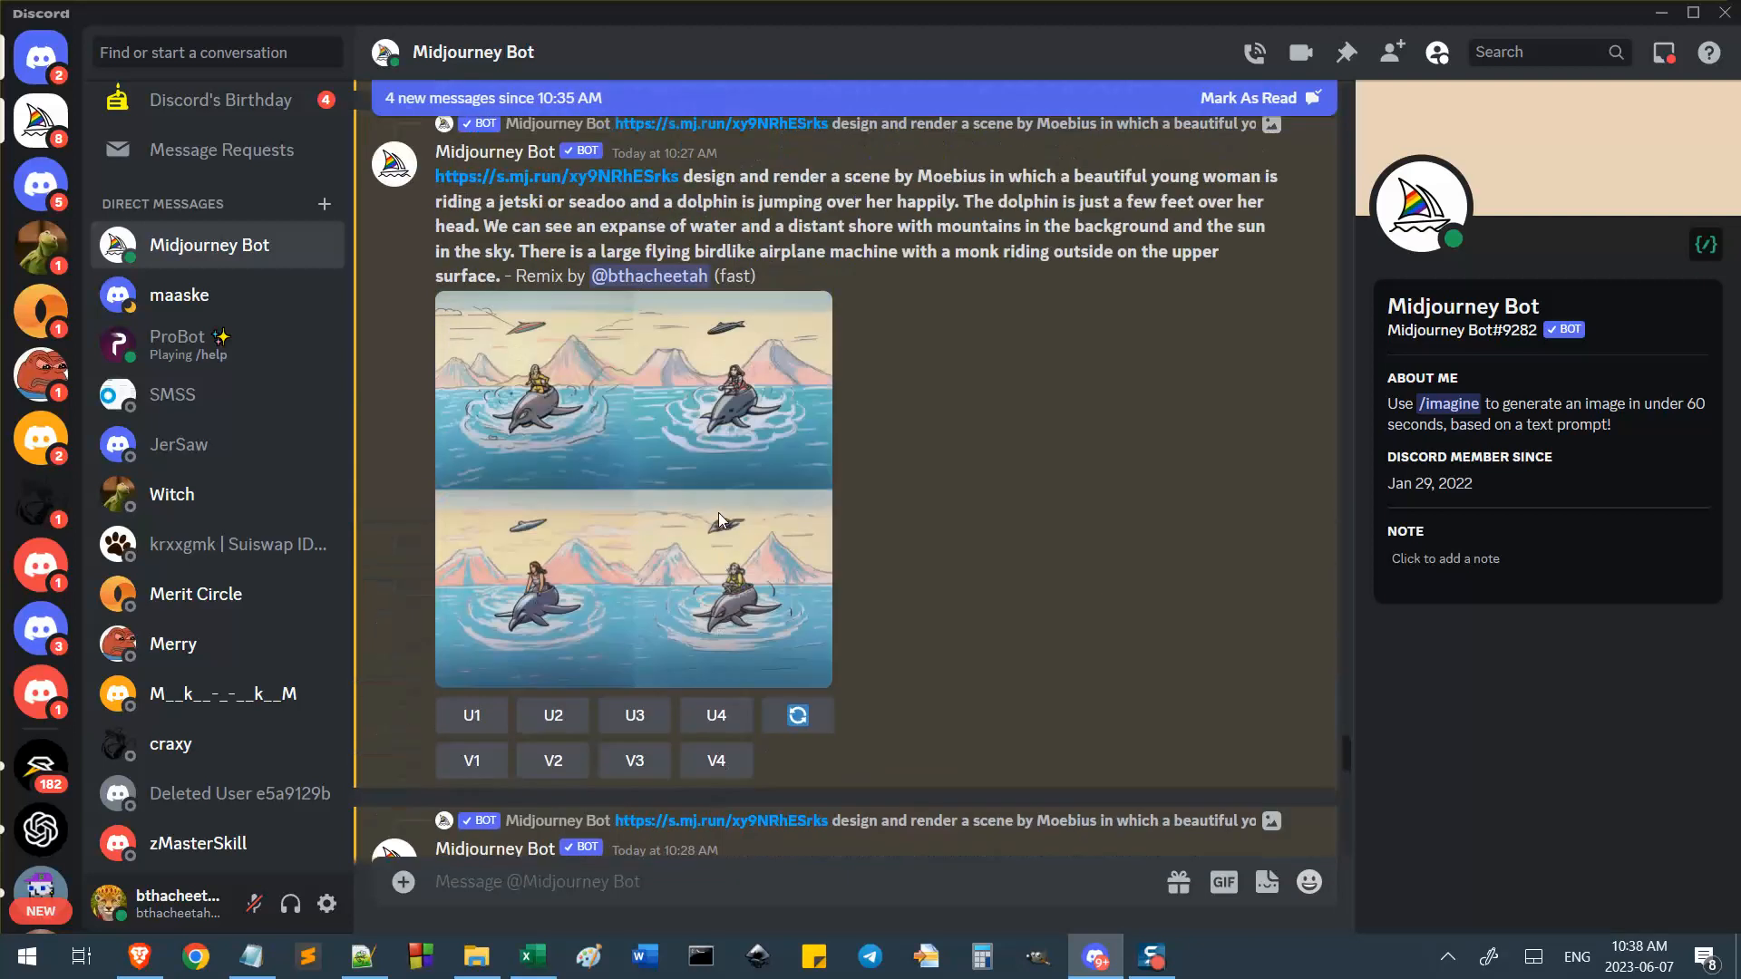
scroll(591, 467, down, 2)
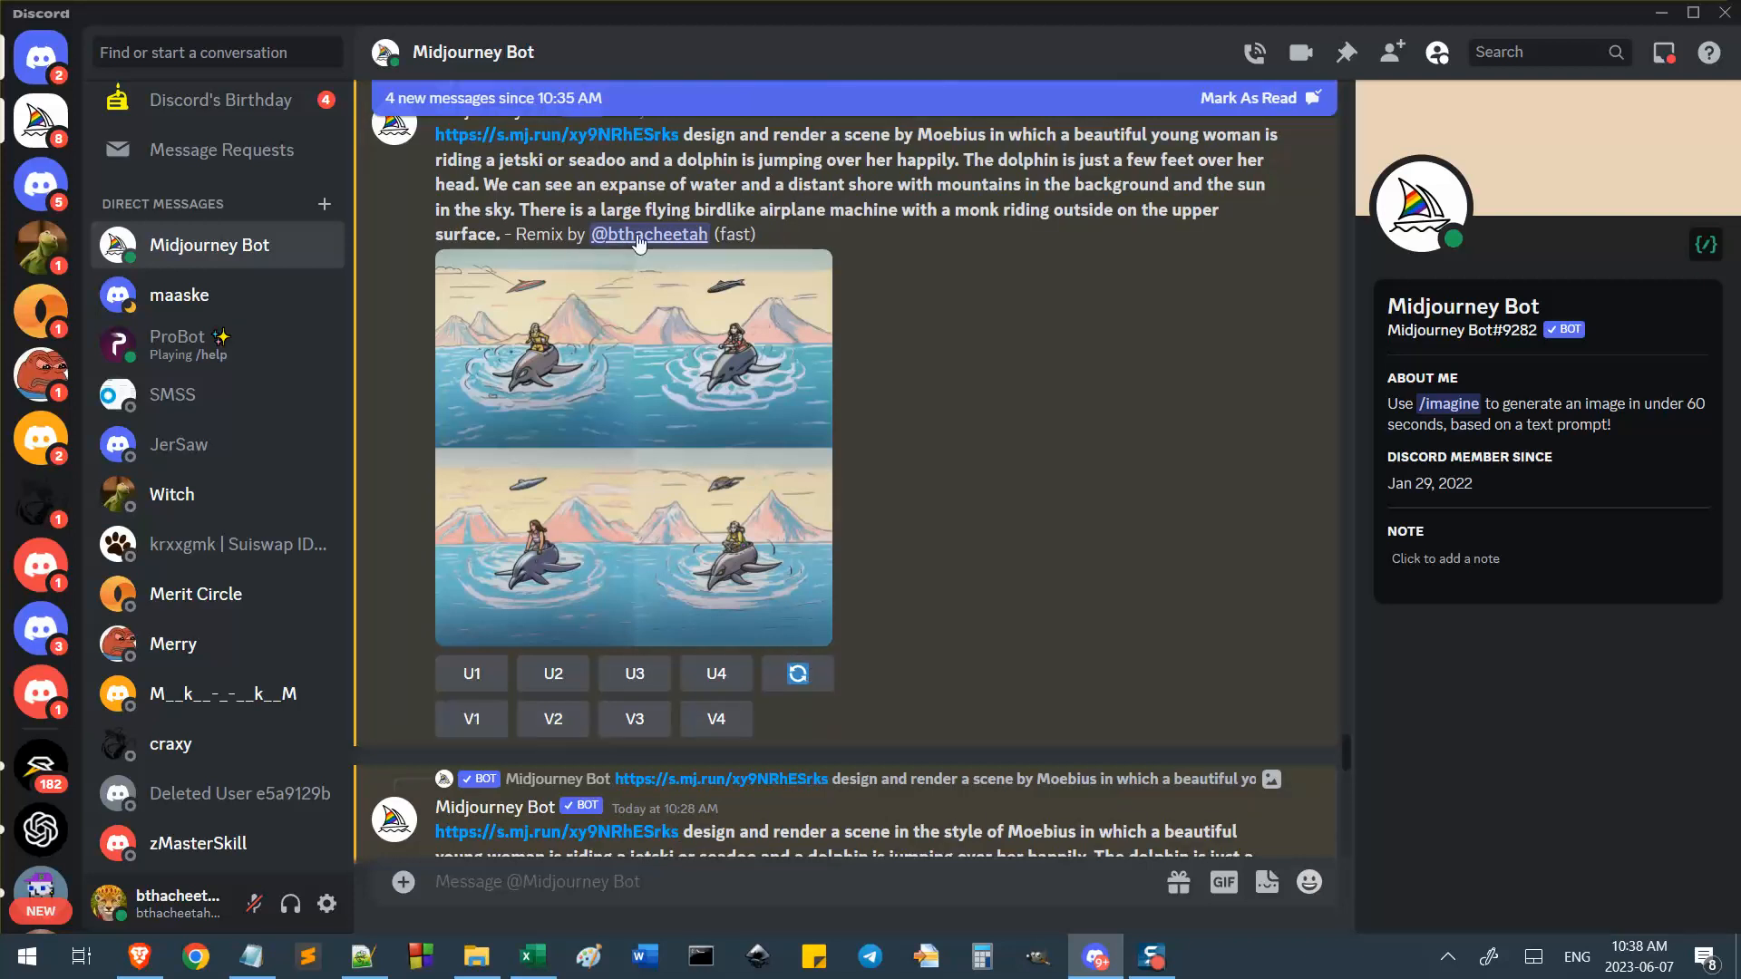
drag(688, 125, 525, 136)
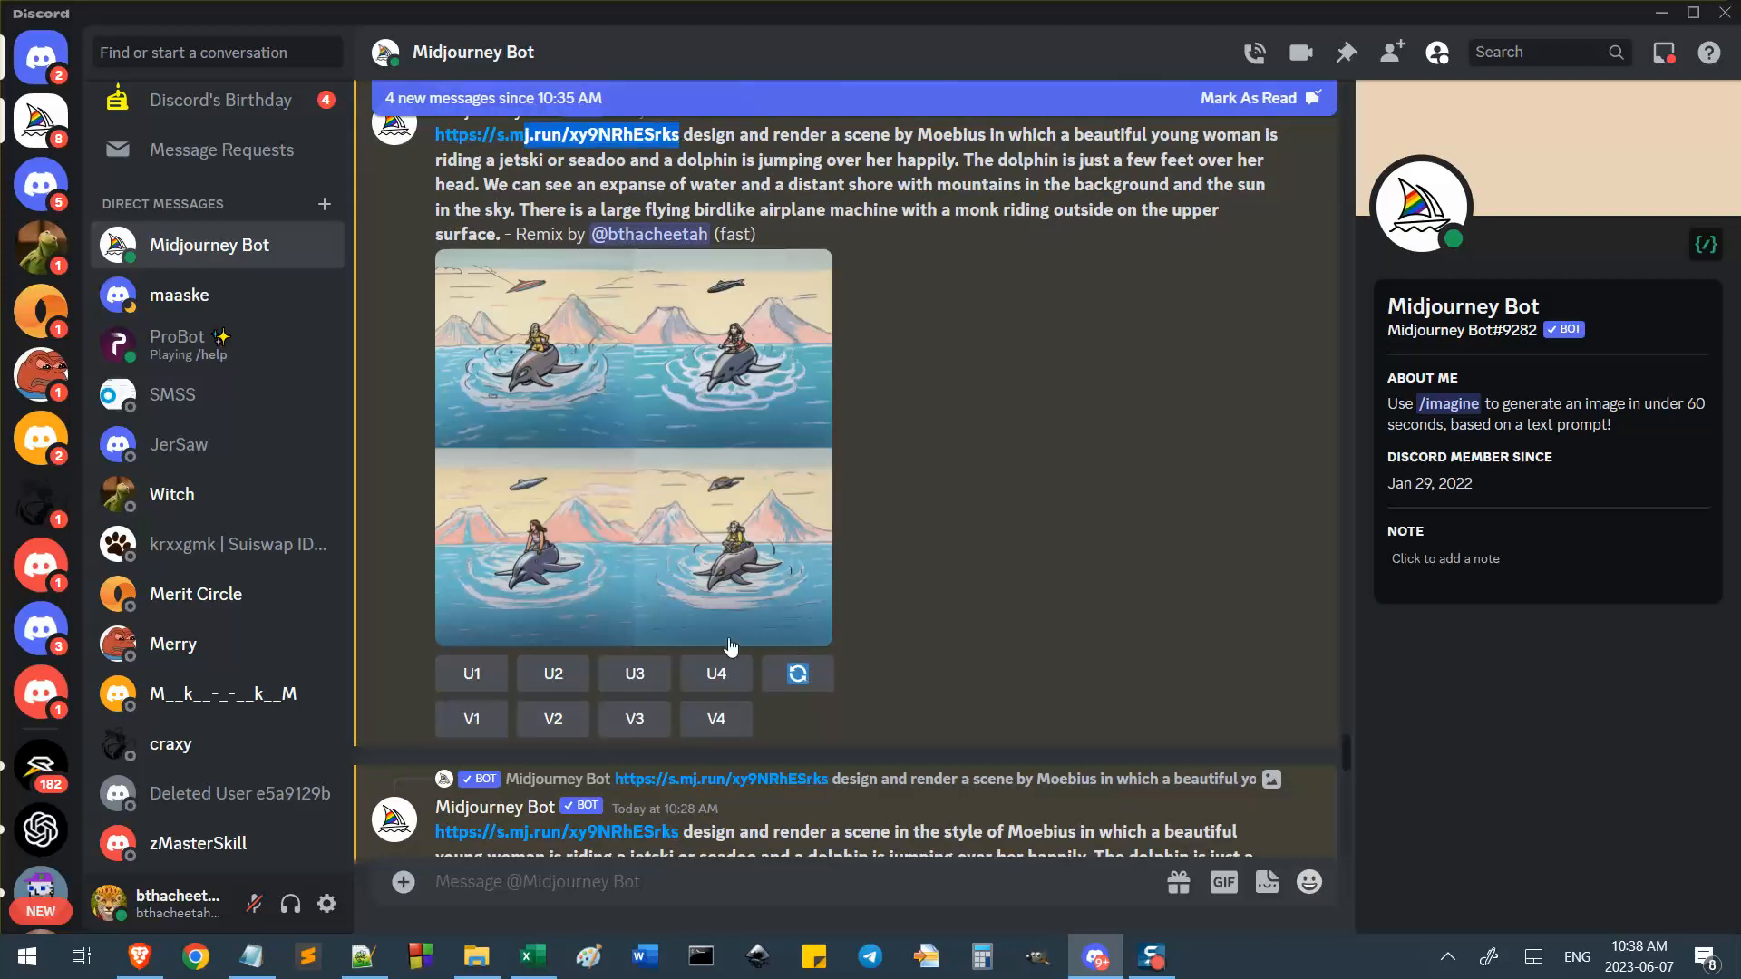
click(828, 155)
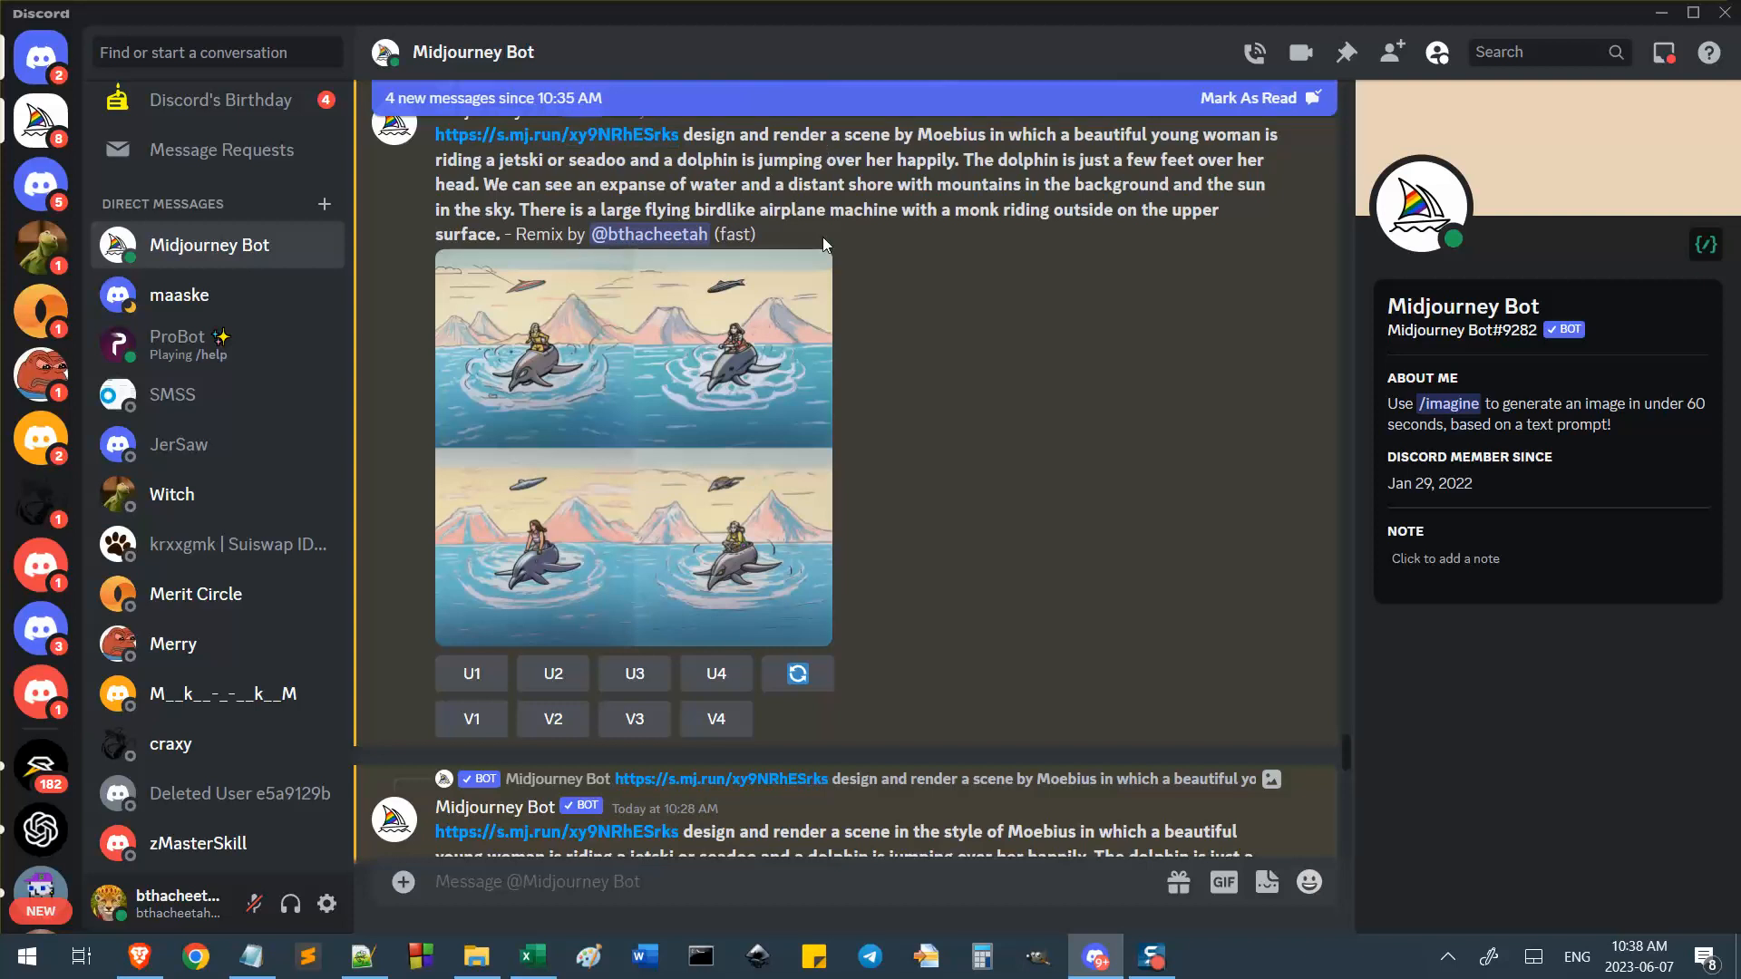
Open the 10:30 AM "stunning, award-winning" remix grid that uses an image link at full size in the browser.
scroll(956, 519, down, 10)
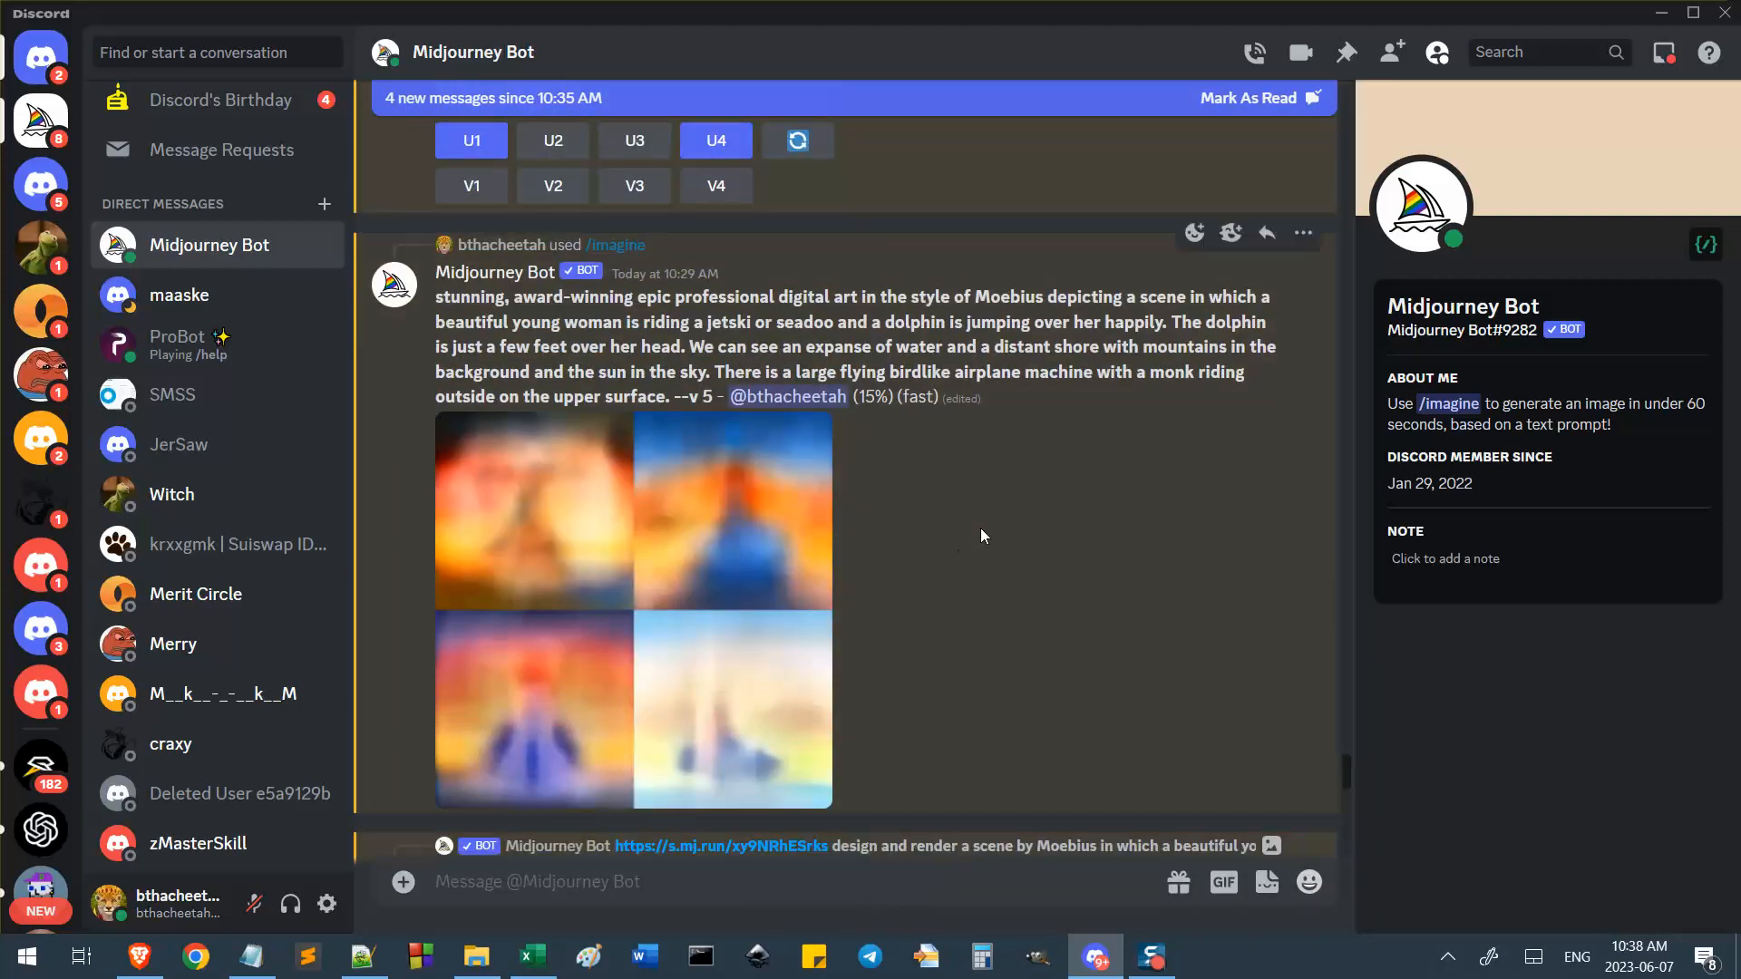
scroll(981, 528, down, 4)
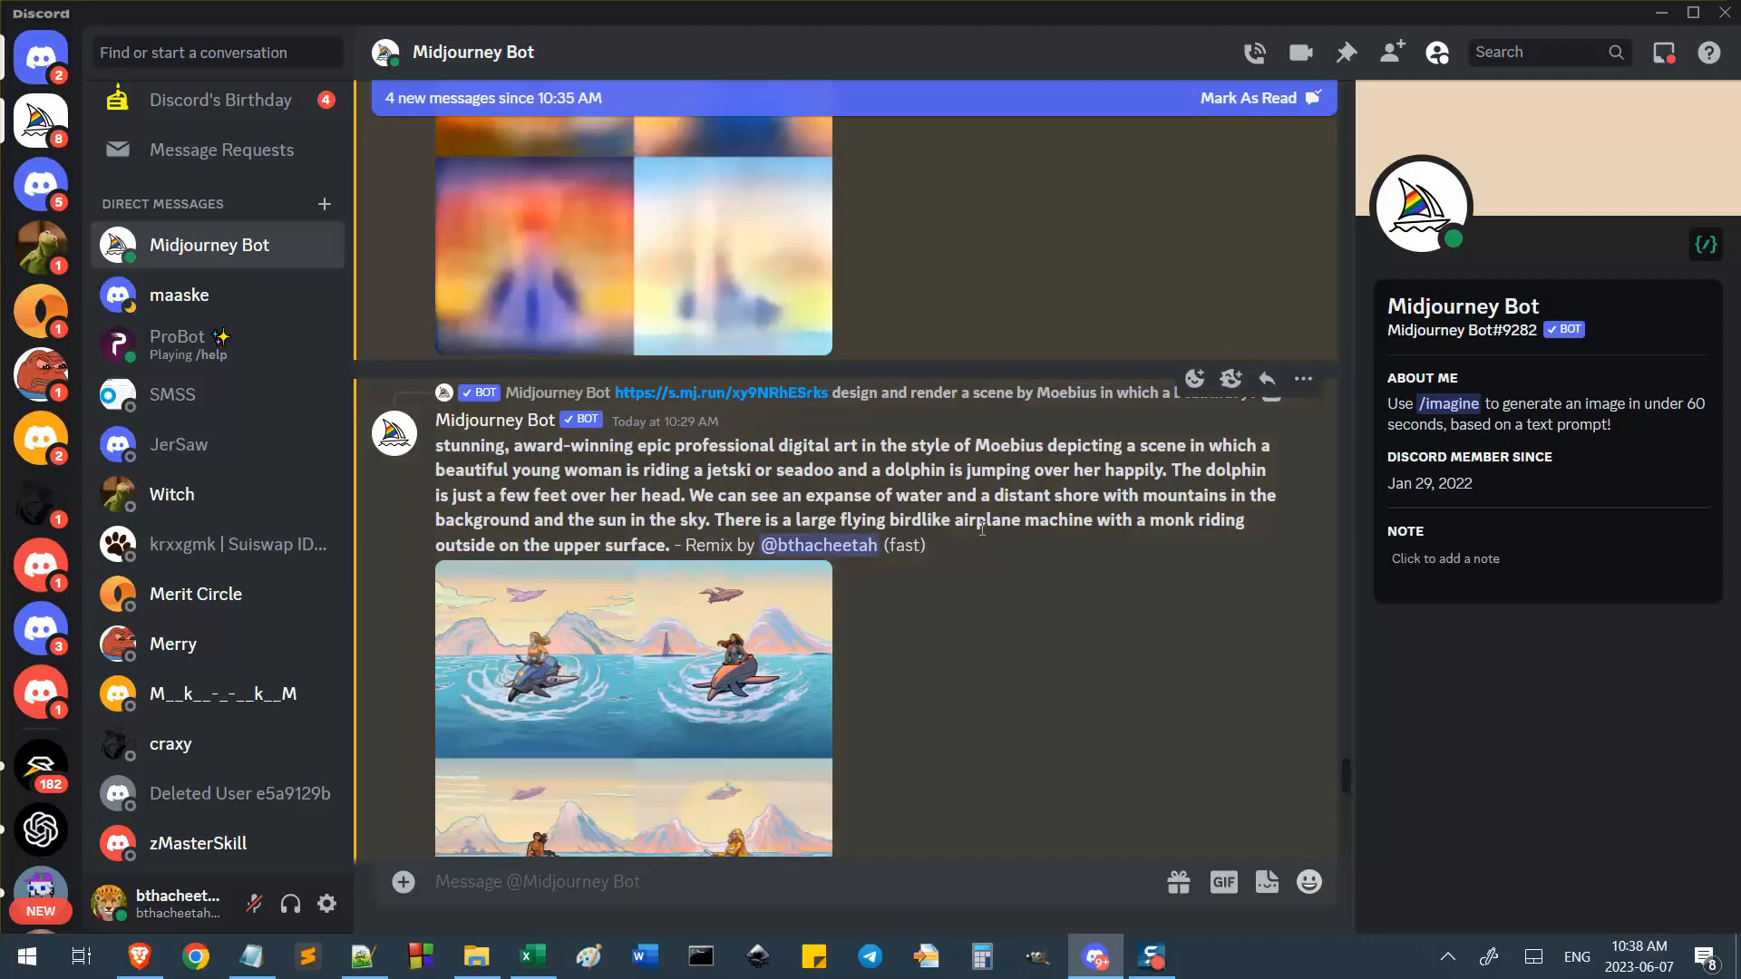
scroll(981, 596, up, 5)
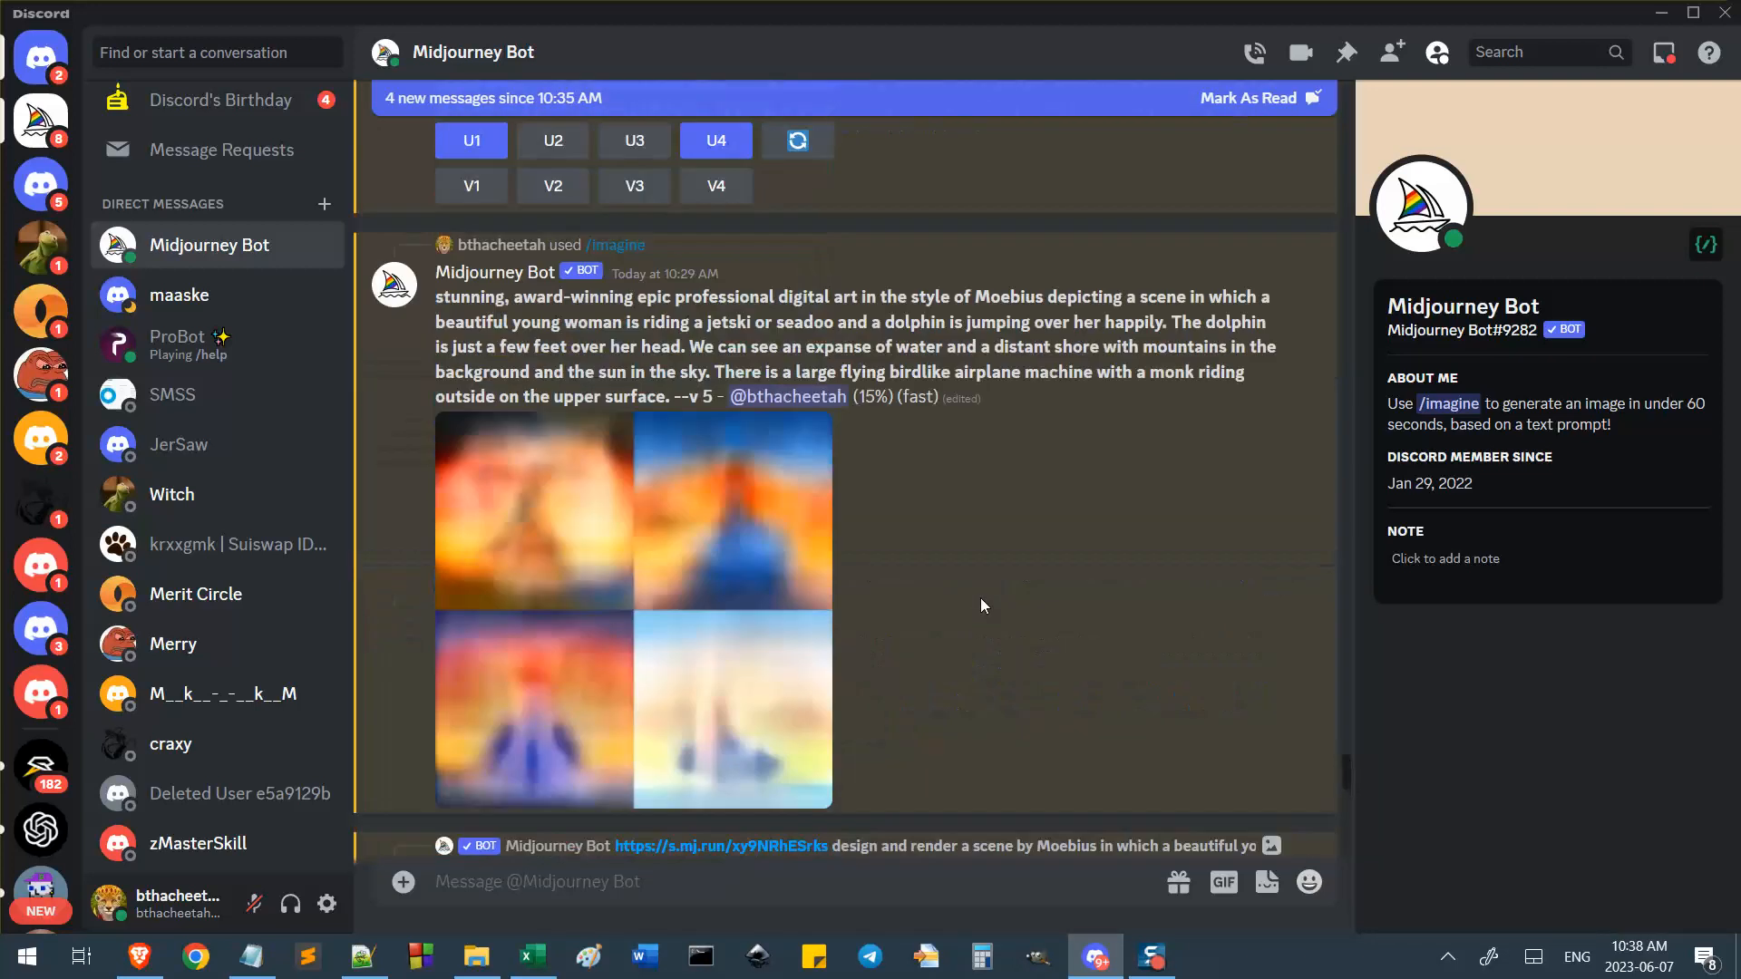
scroll(963, 574, down, 4)
scroll(963, 566, down, 13)
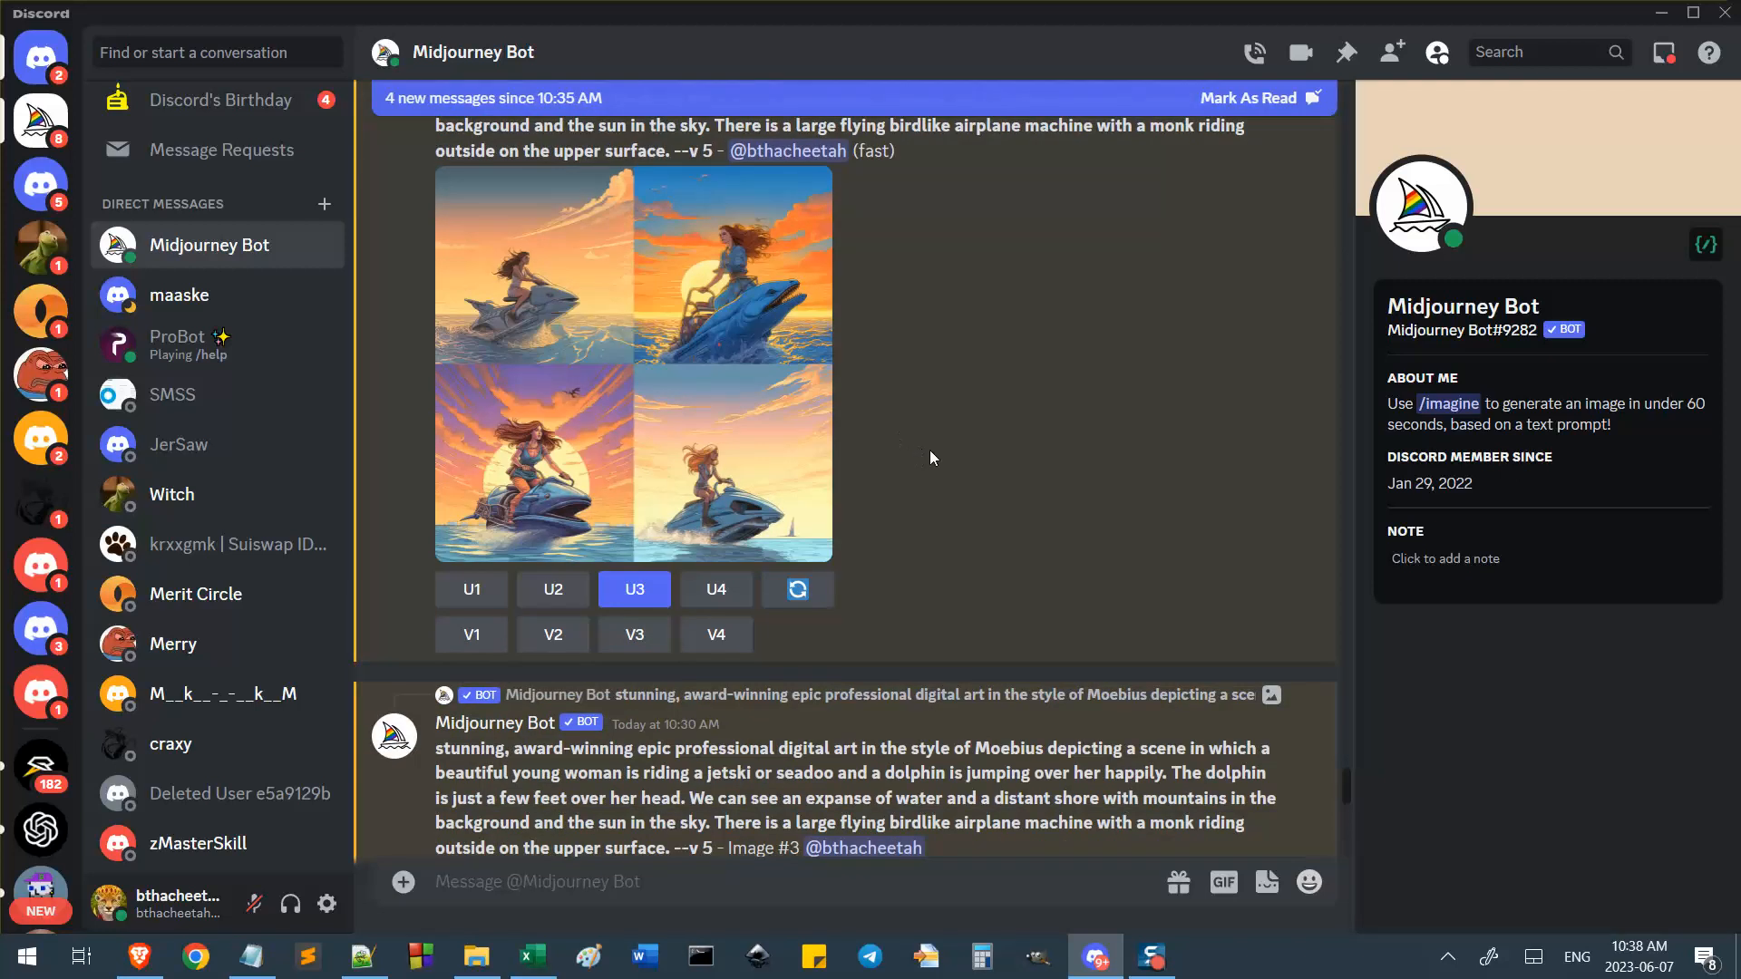
scroll(930, 453, down, 7)
scroll(930, 454, down, 6)
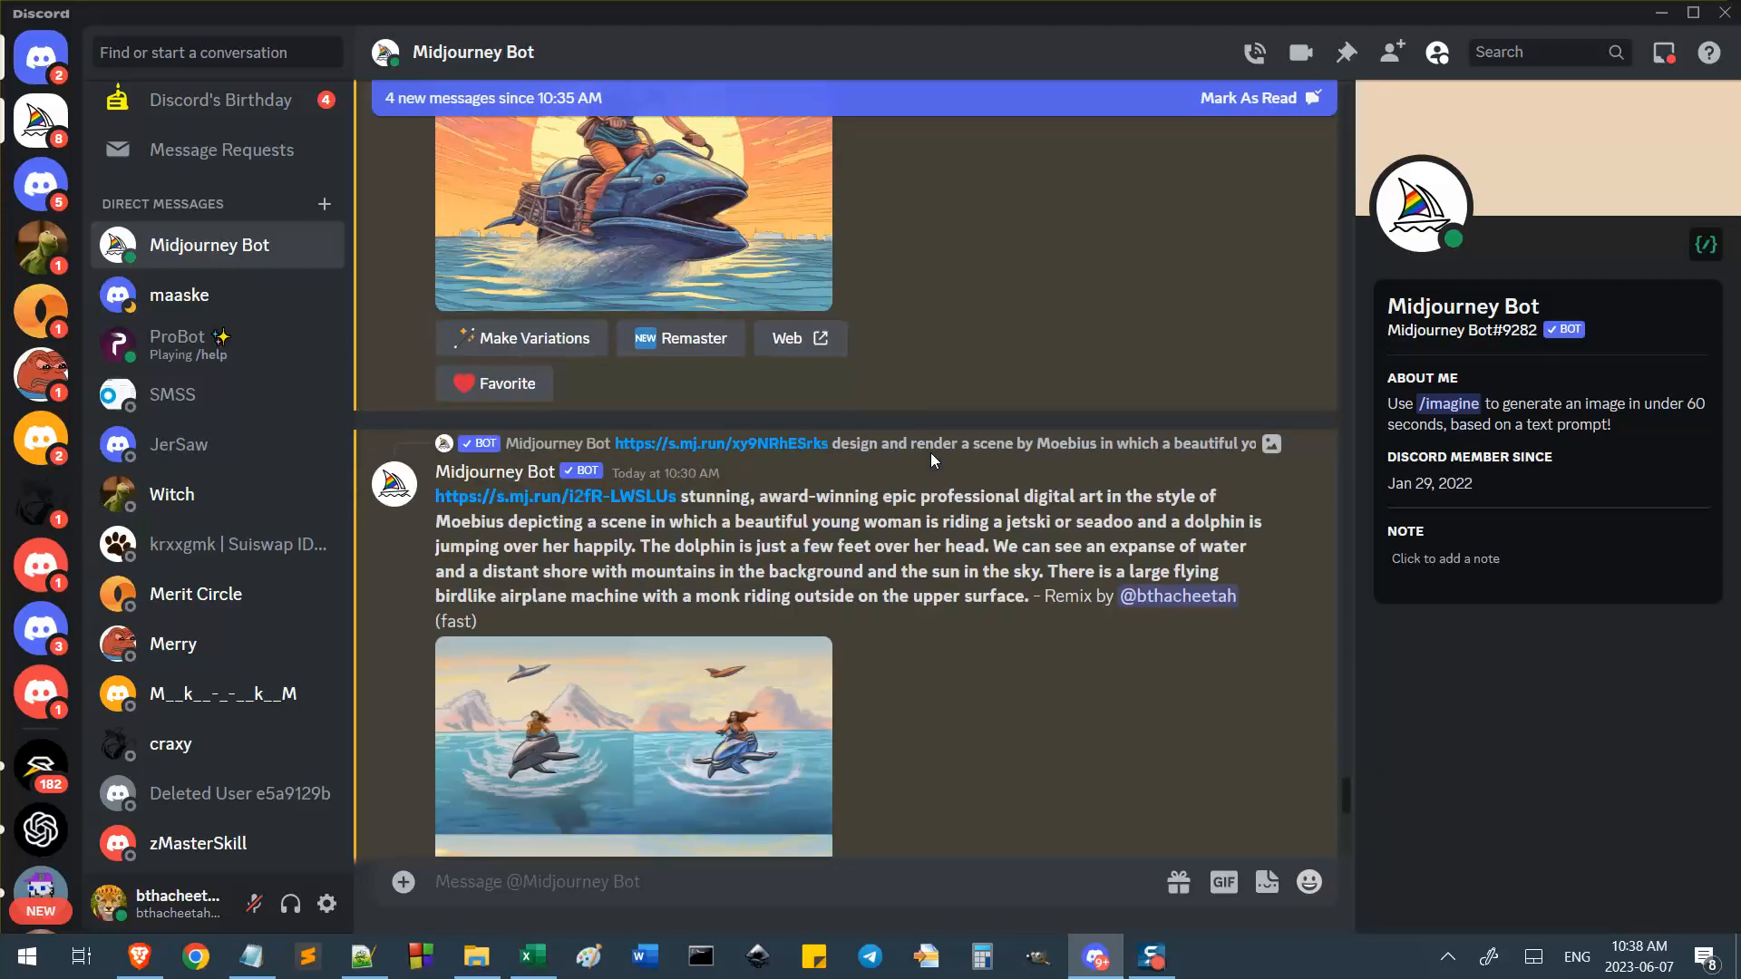
click(726, 437)
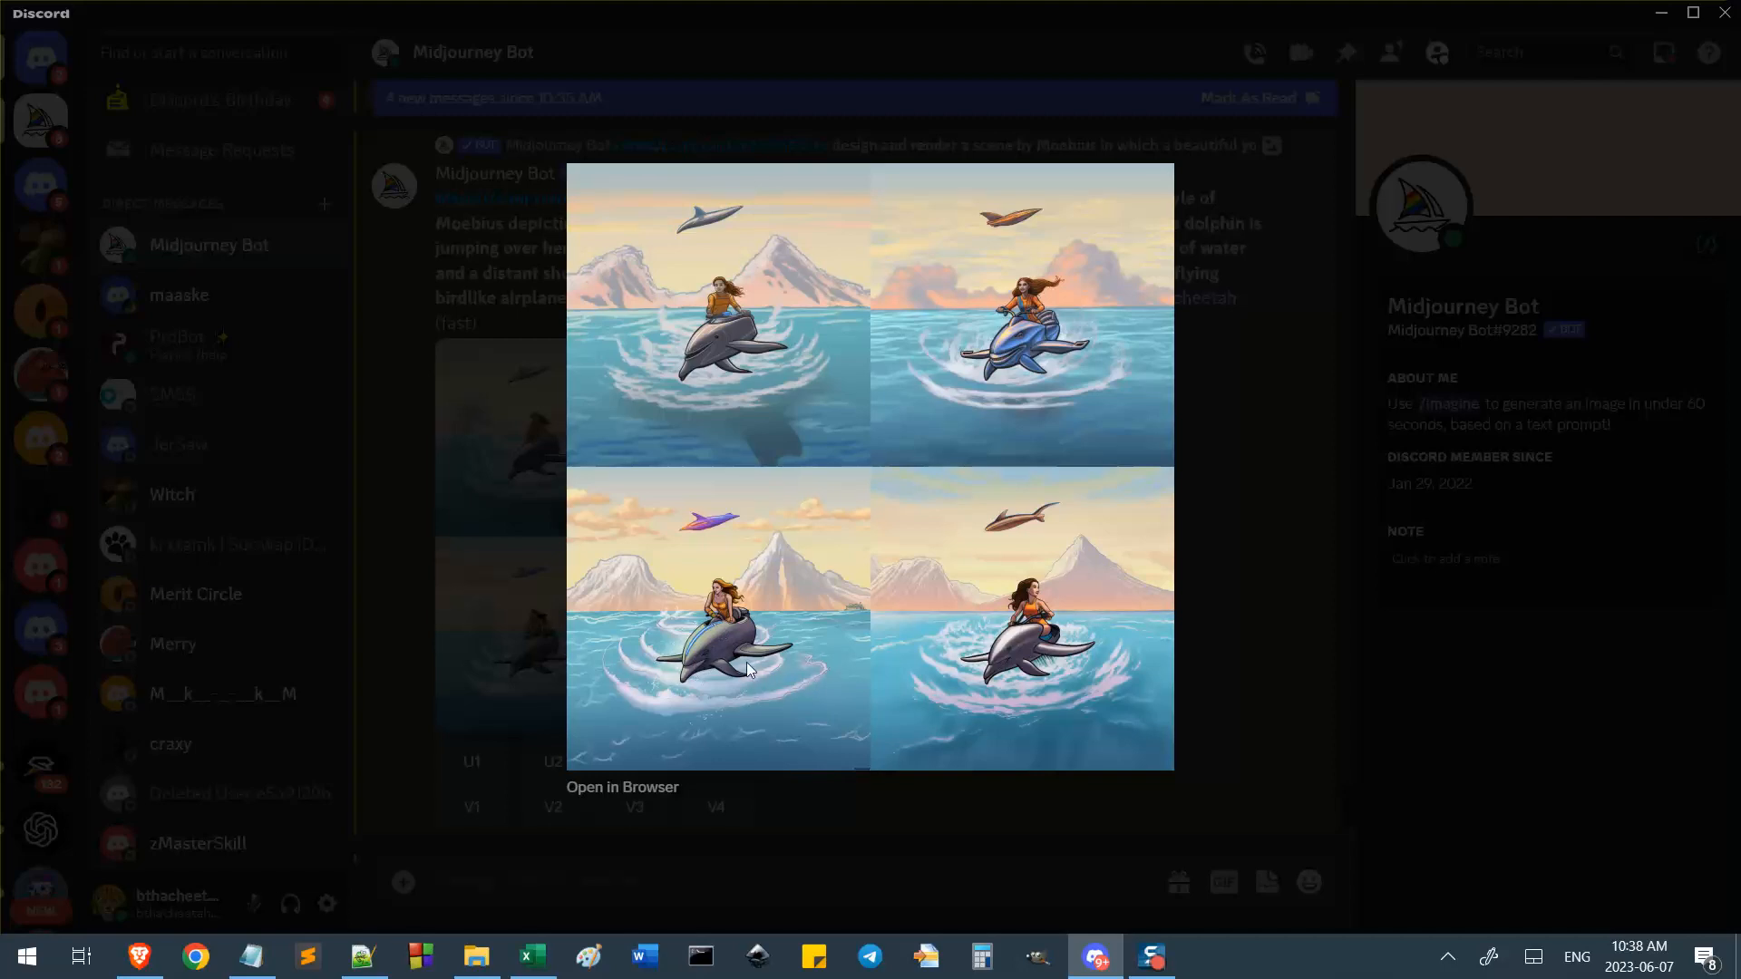
click(642, 787)
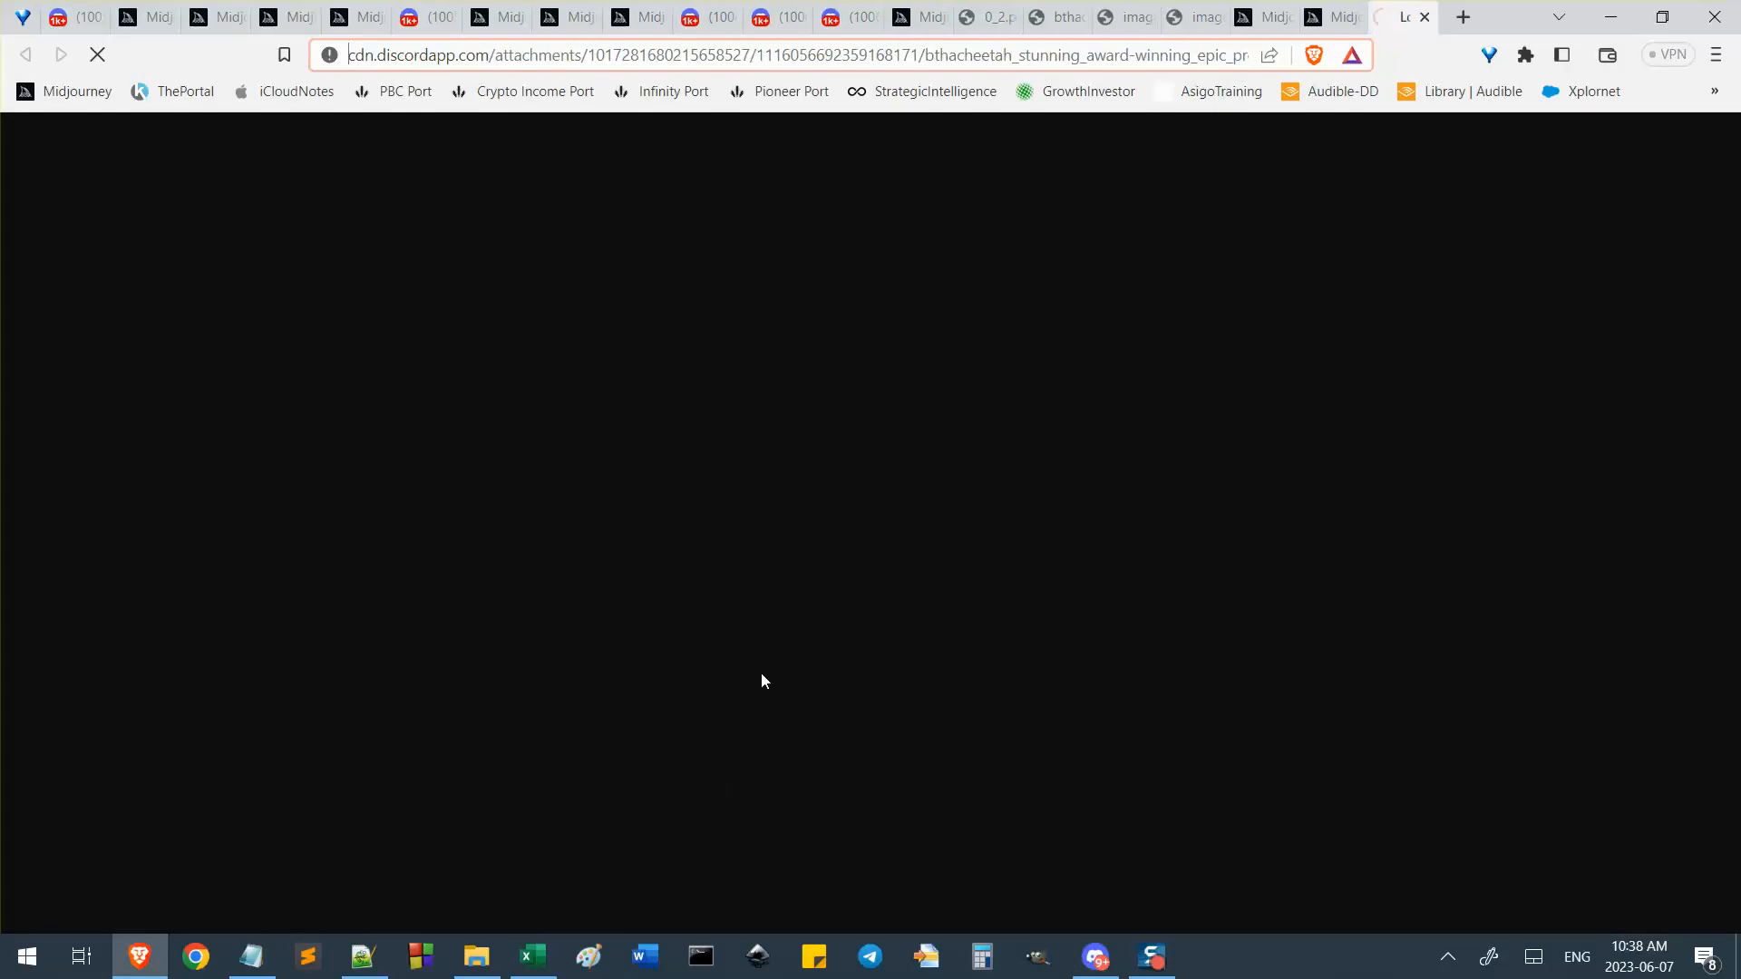
Enlarge the upscaled Image #4 of the blonde woman on the blue dolphin in Discord, and switch back to the browser.
click(1094, 958)
click(1297, 656)
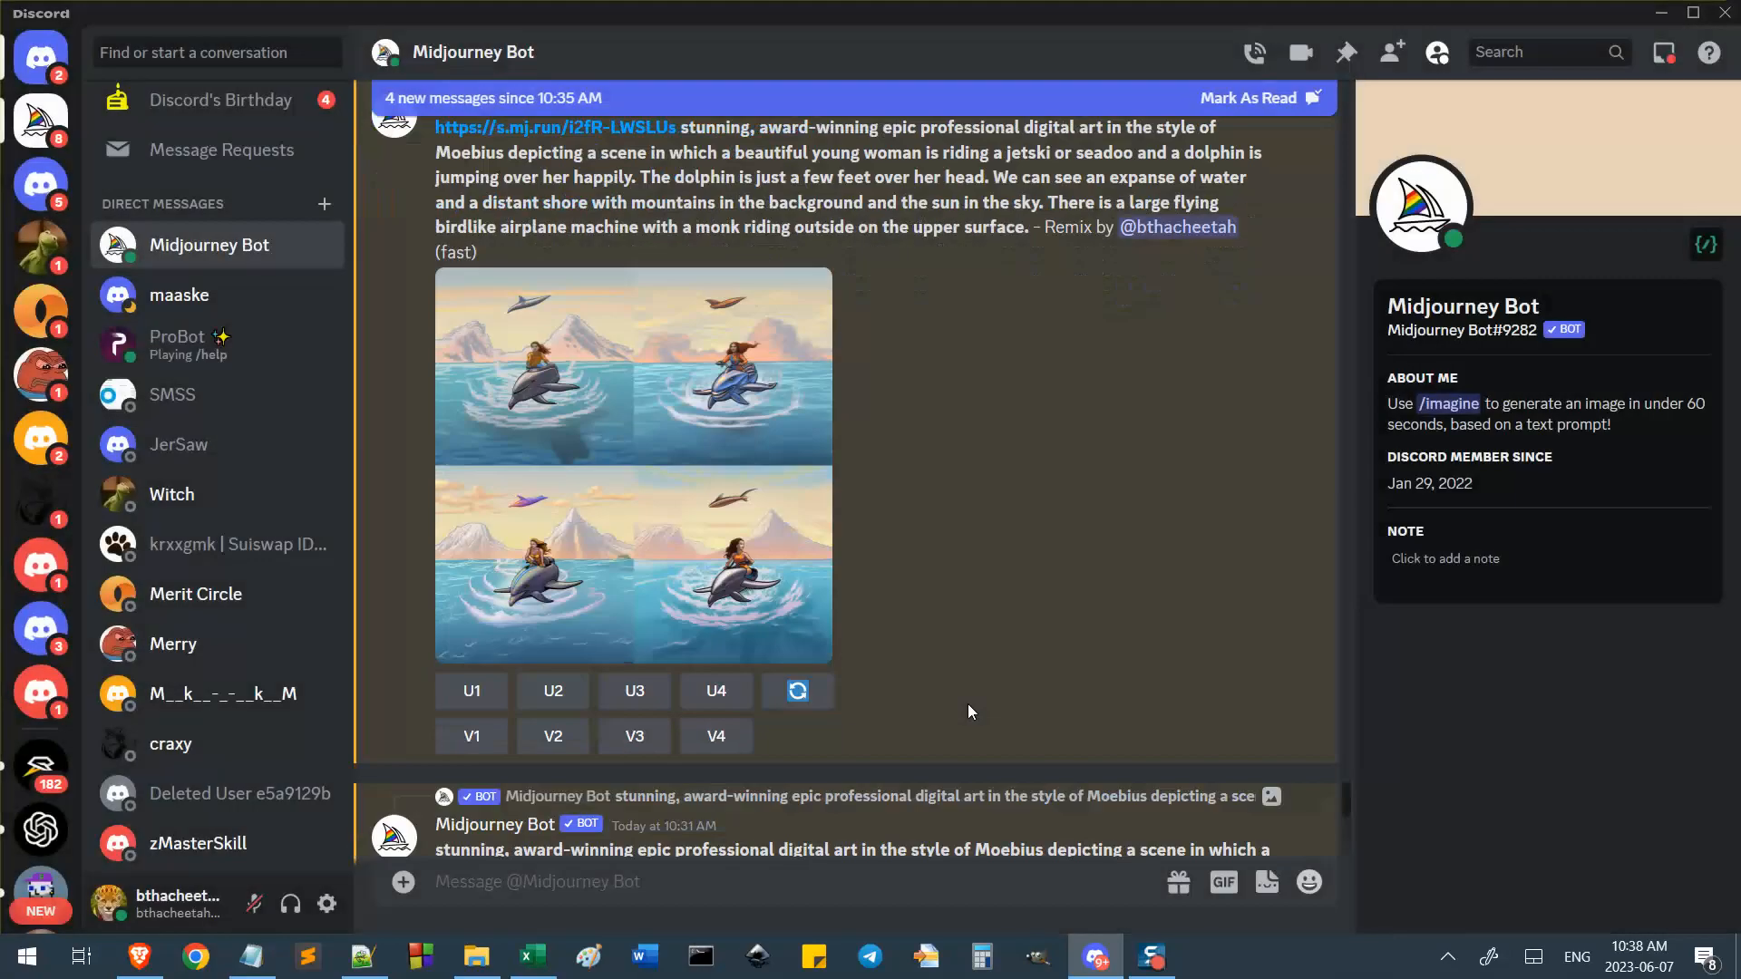
scroll(967, 707, down, 5)
scroll(966, 704, down, 1)
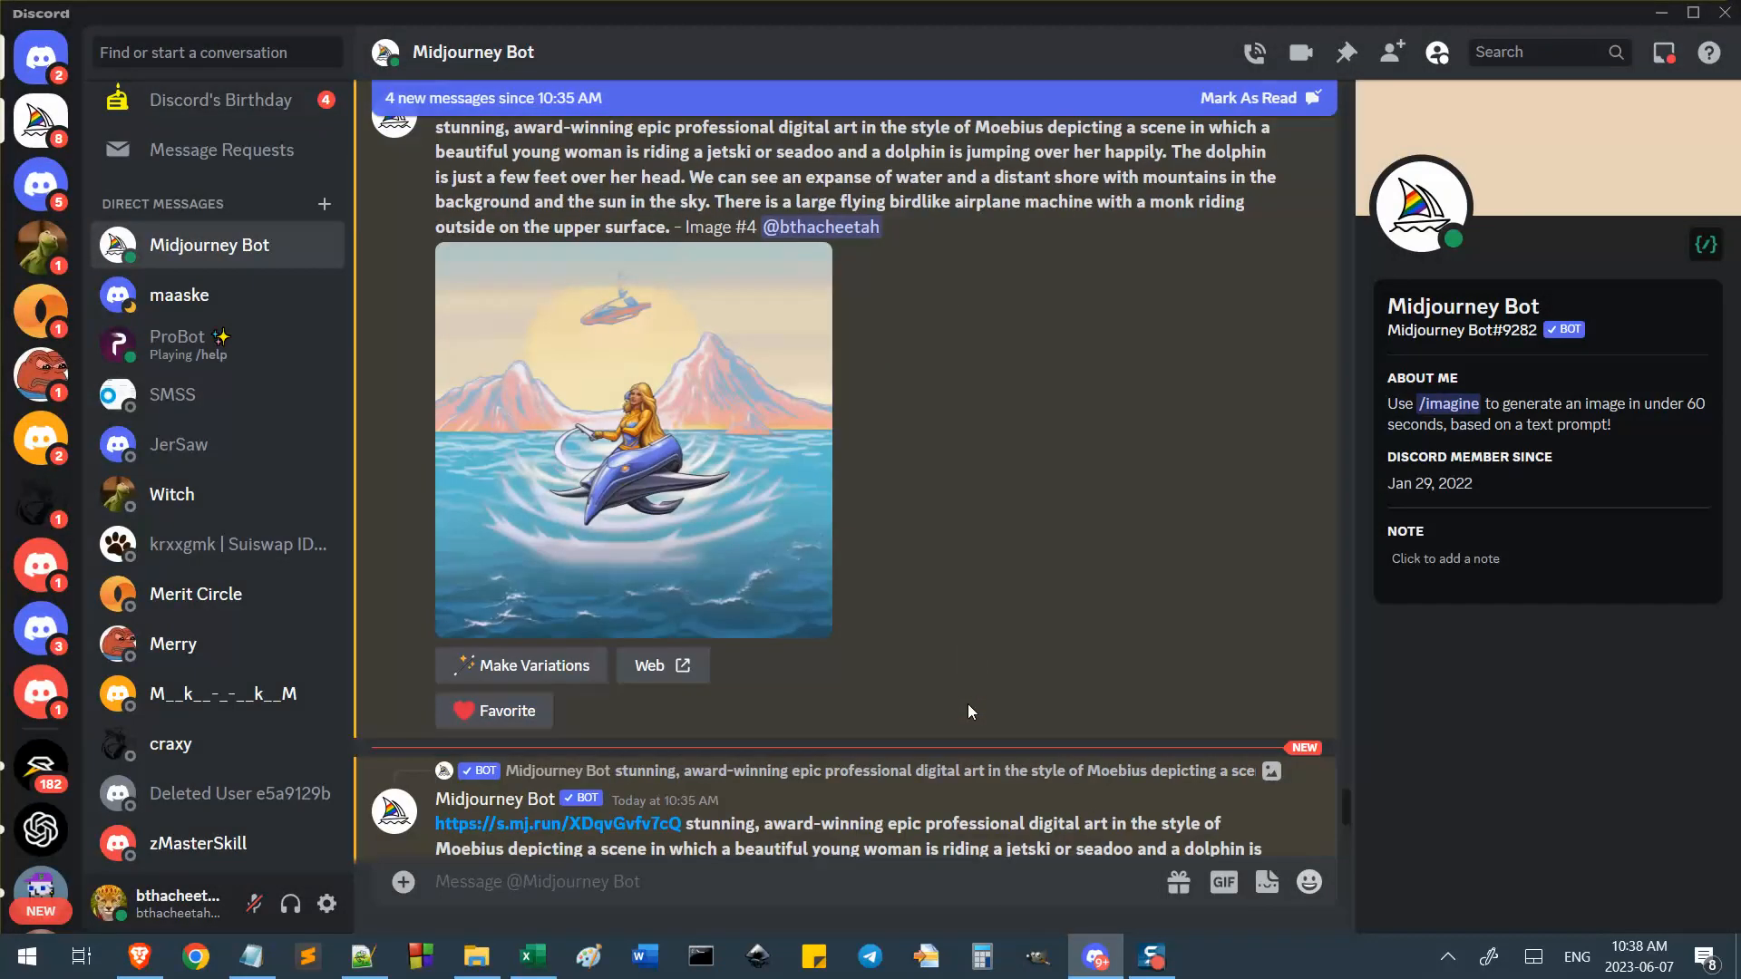
scroll(967, 703, up, 1)
click(648, 539)
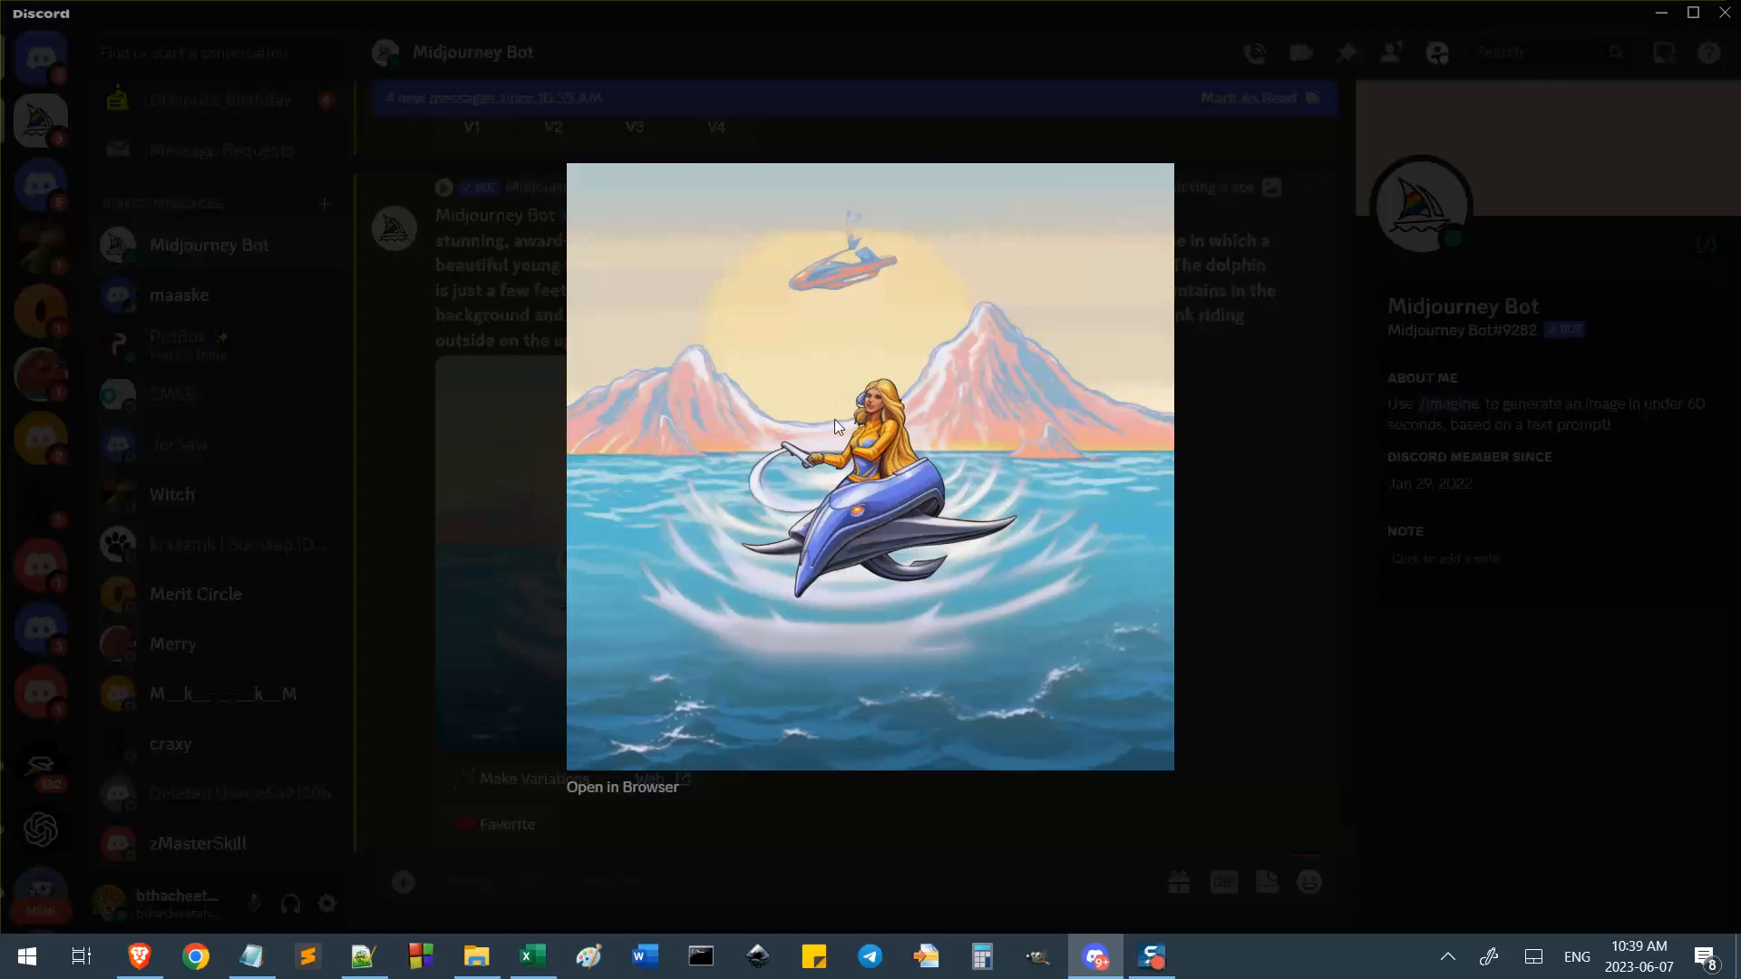
click(138, 957)
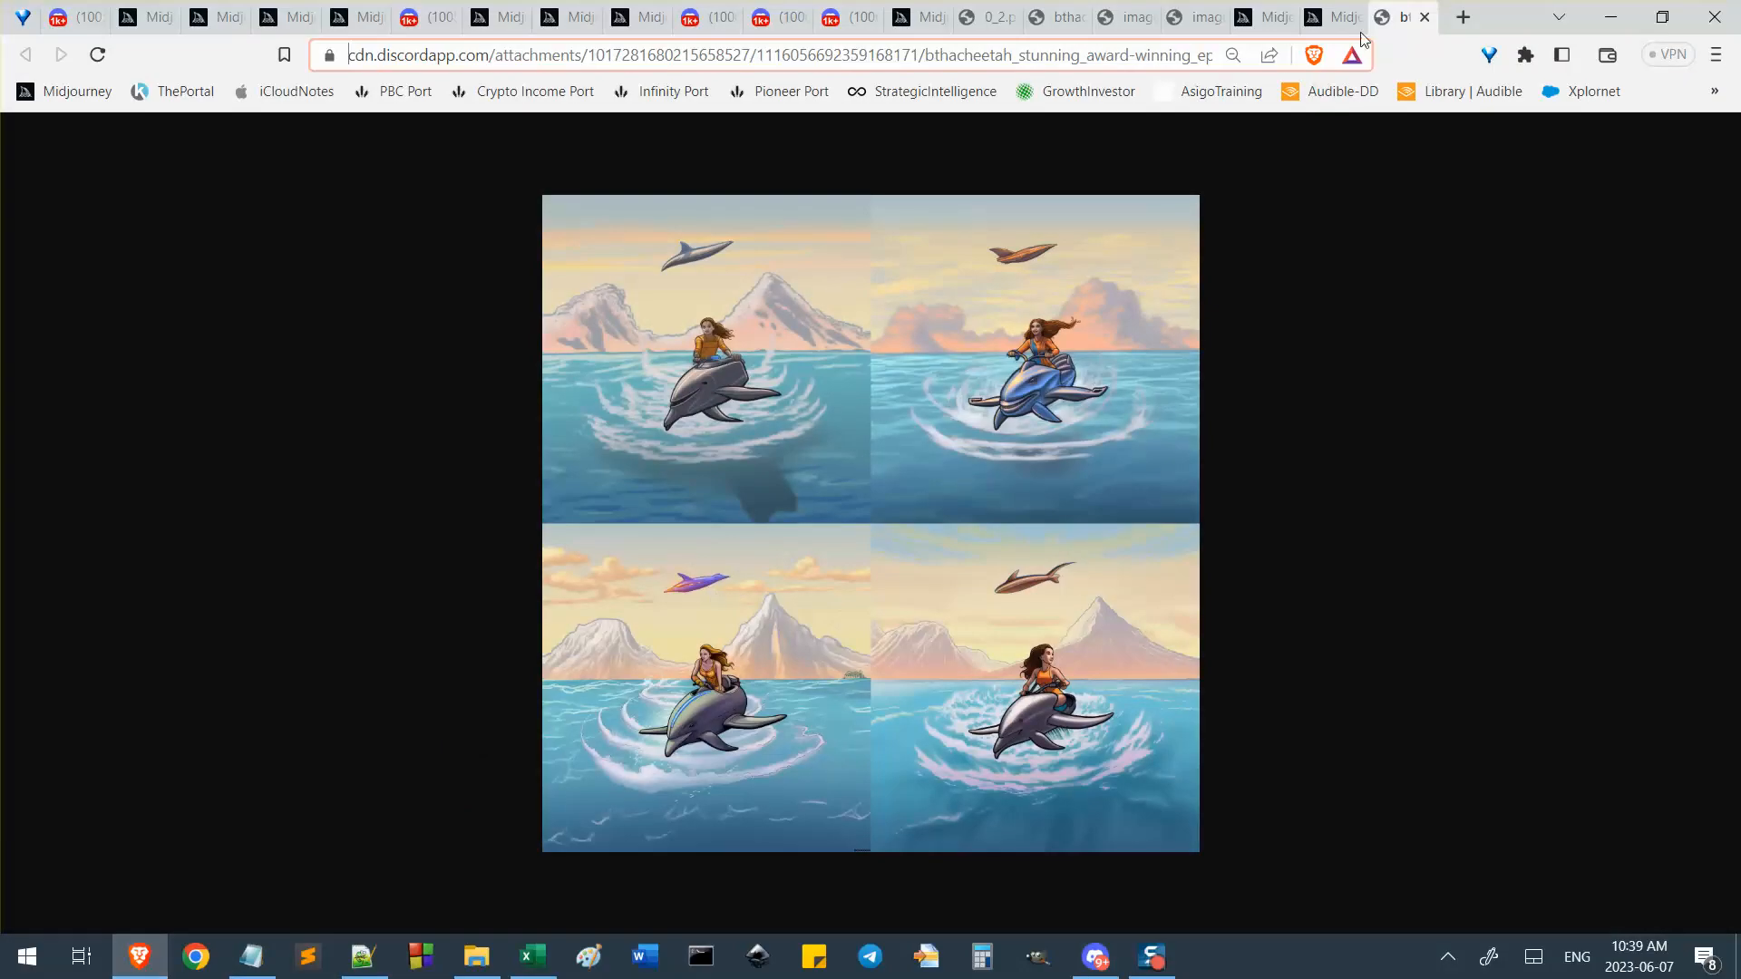
Review the Aurora goddess job page, examining its long prompt and the size, stylize and version parameters beneath it.
click(1261, 18)
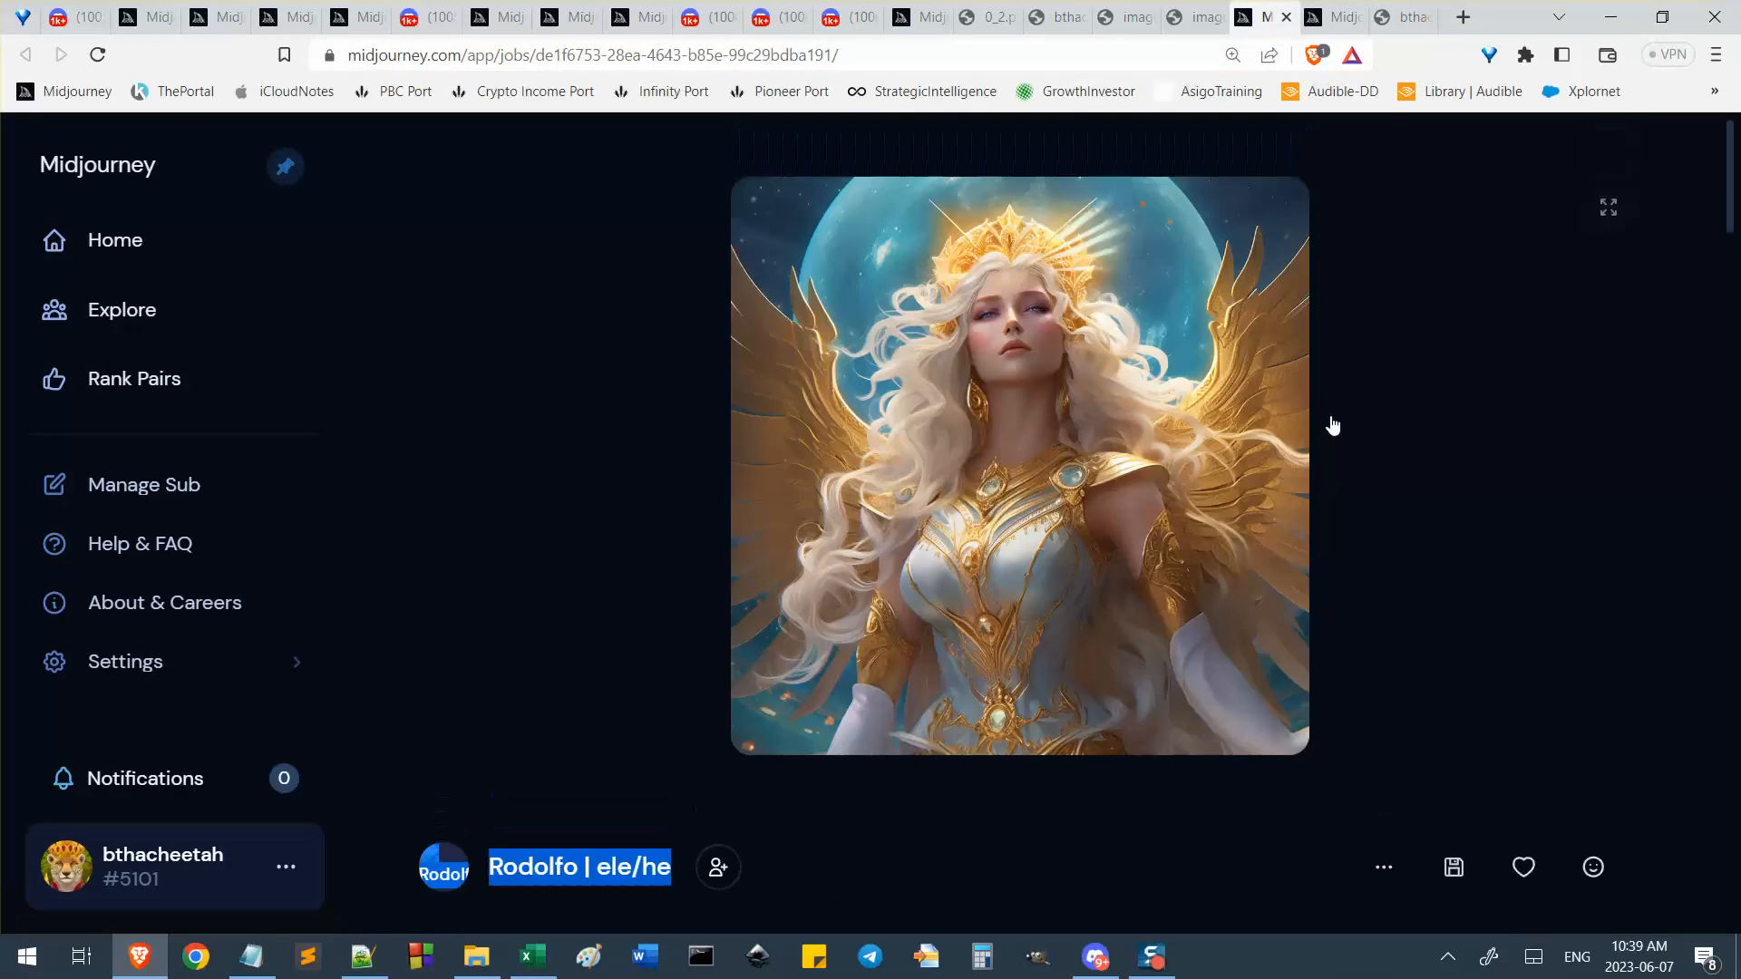
scroll(1470, 680, down, 5)
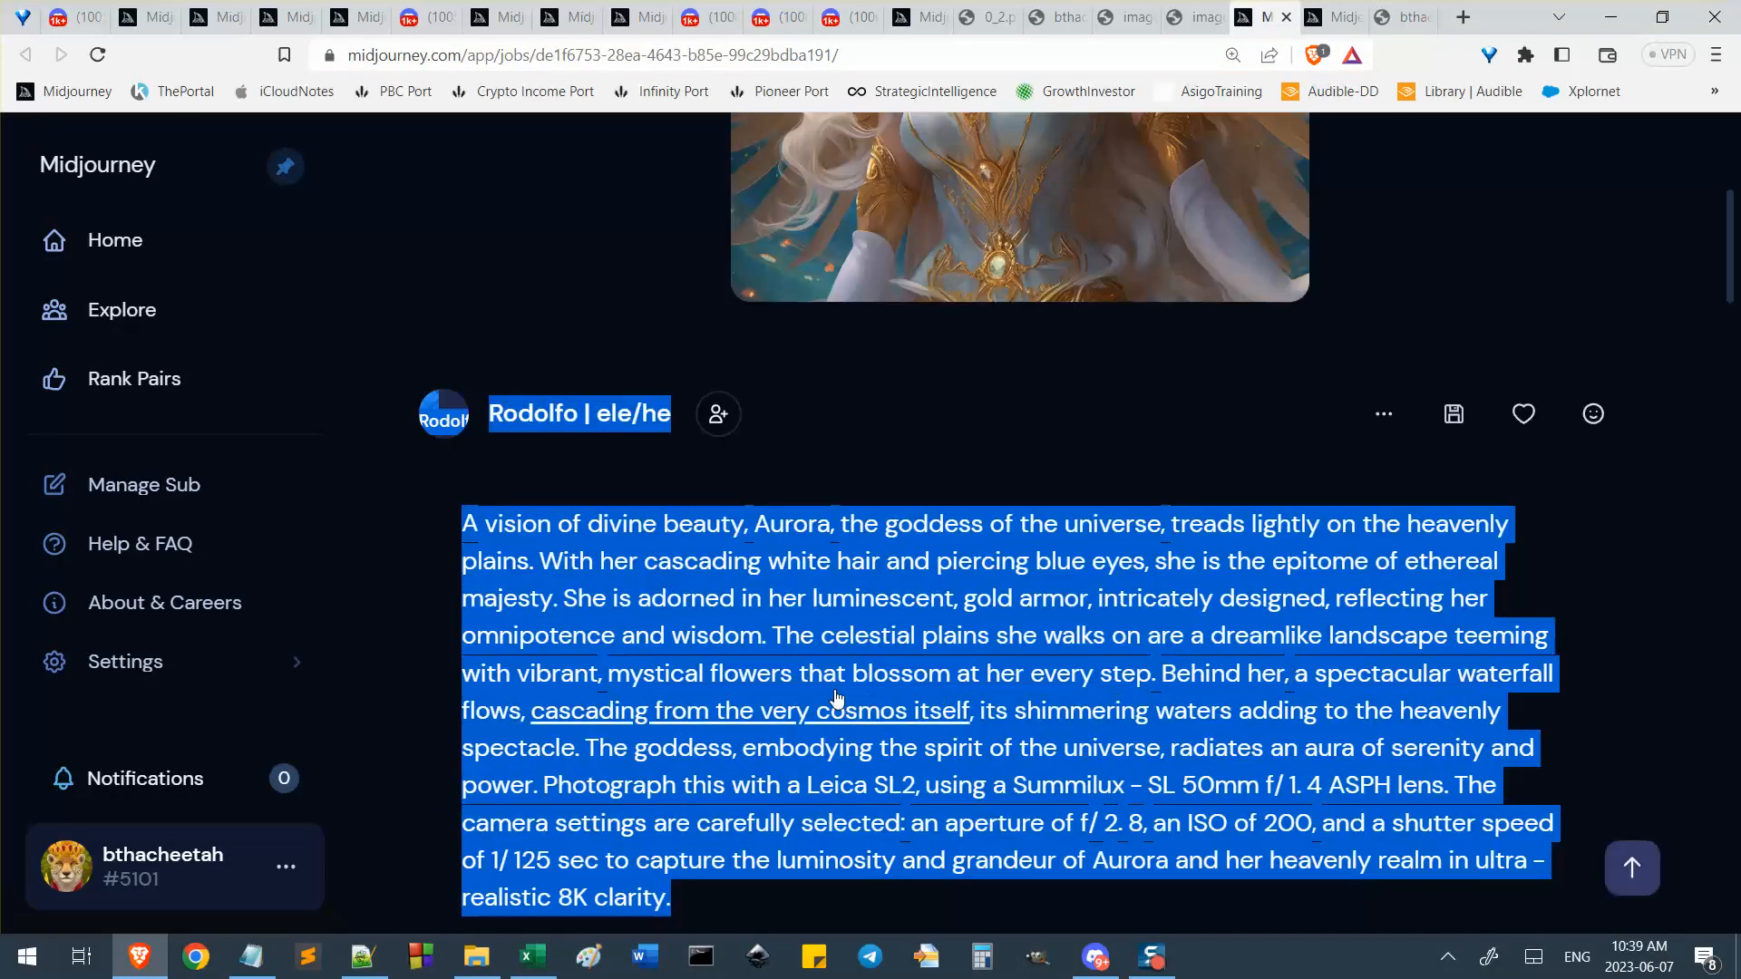
scroll(794, 635, down, 3)
scroll(1197, 712, up, 9)
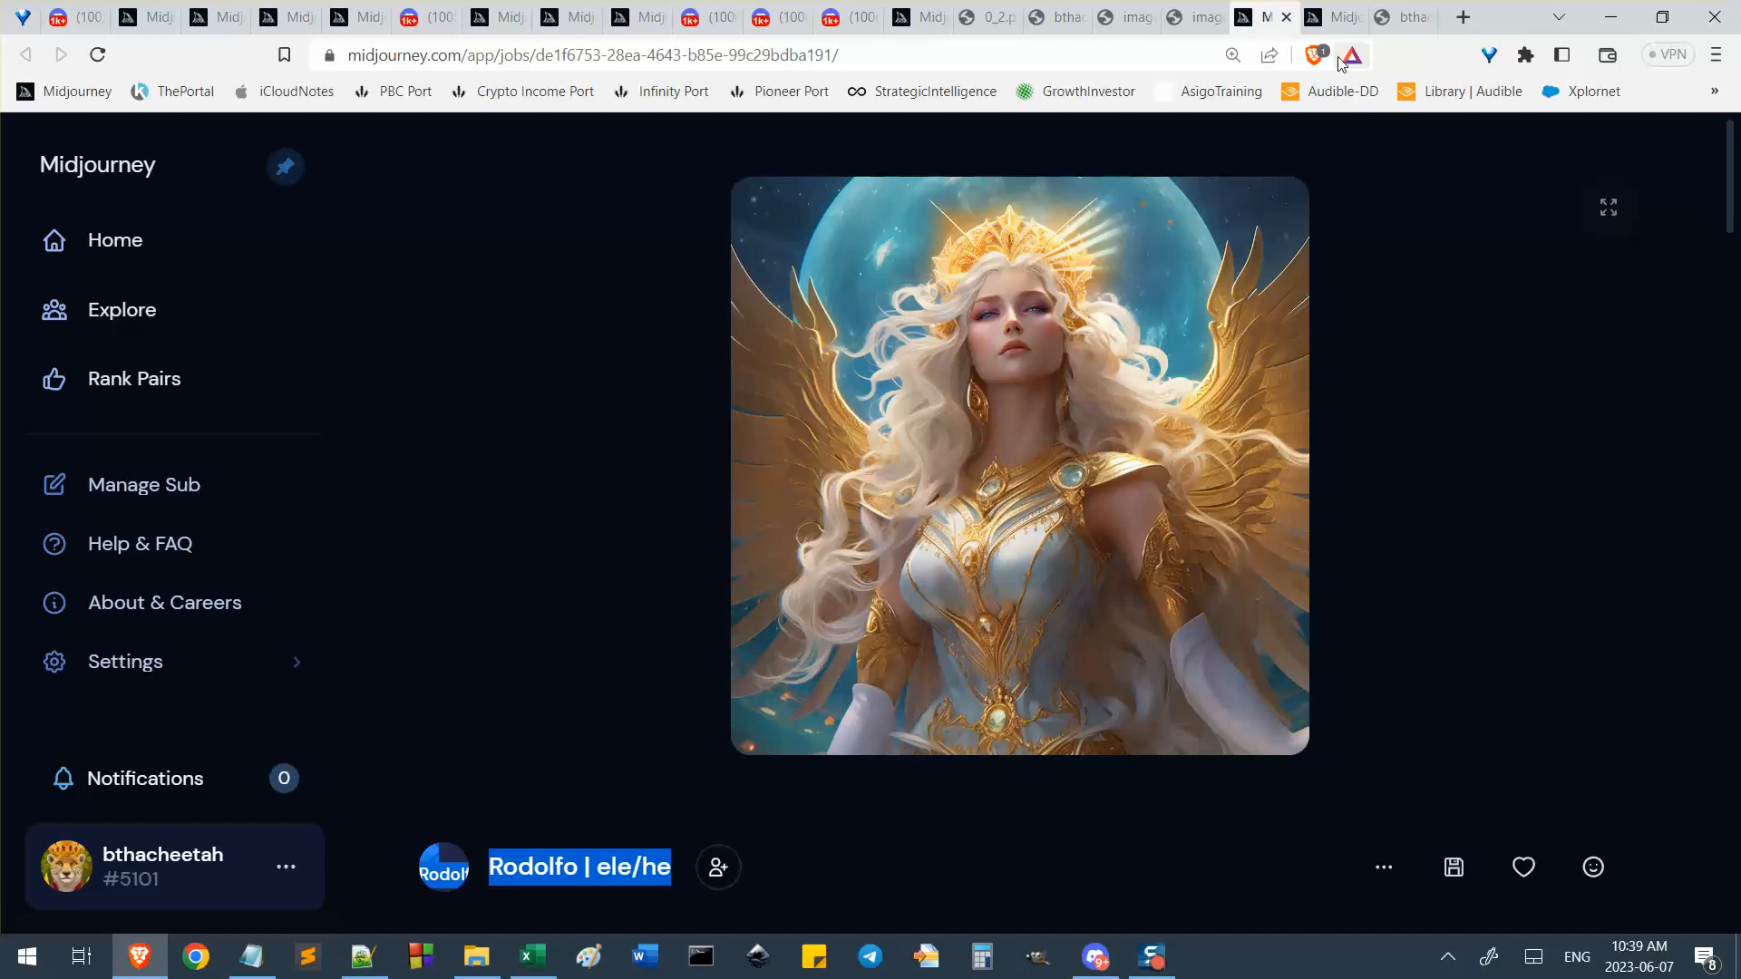
scroll(1492, 446, down, 8)
scroll(1492, 446, down, 2)
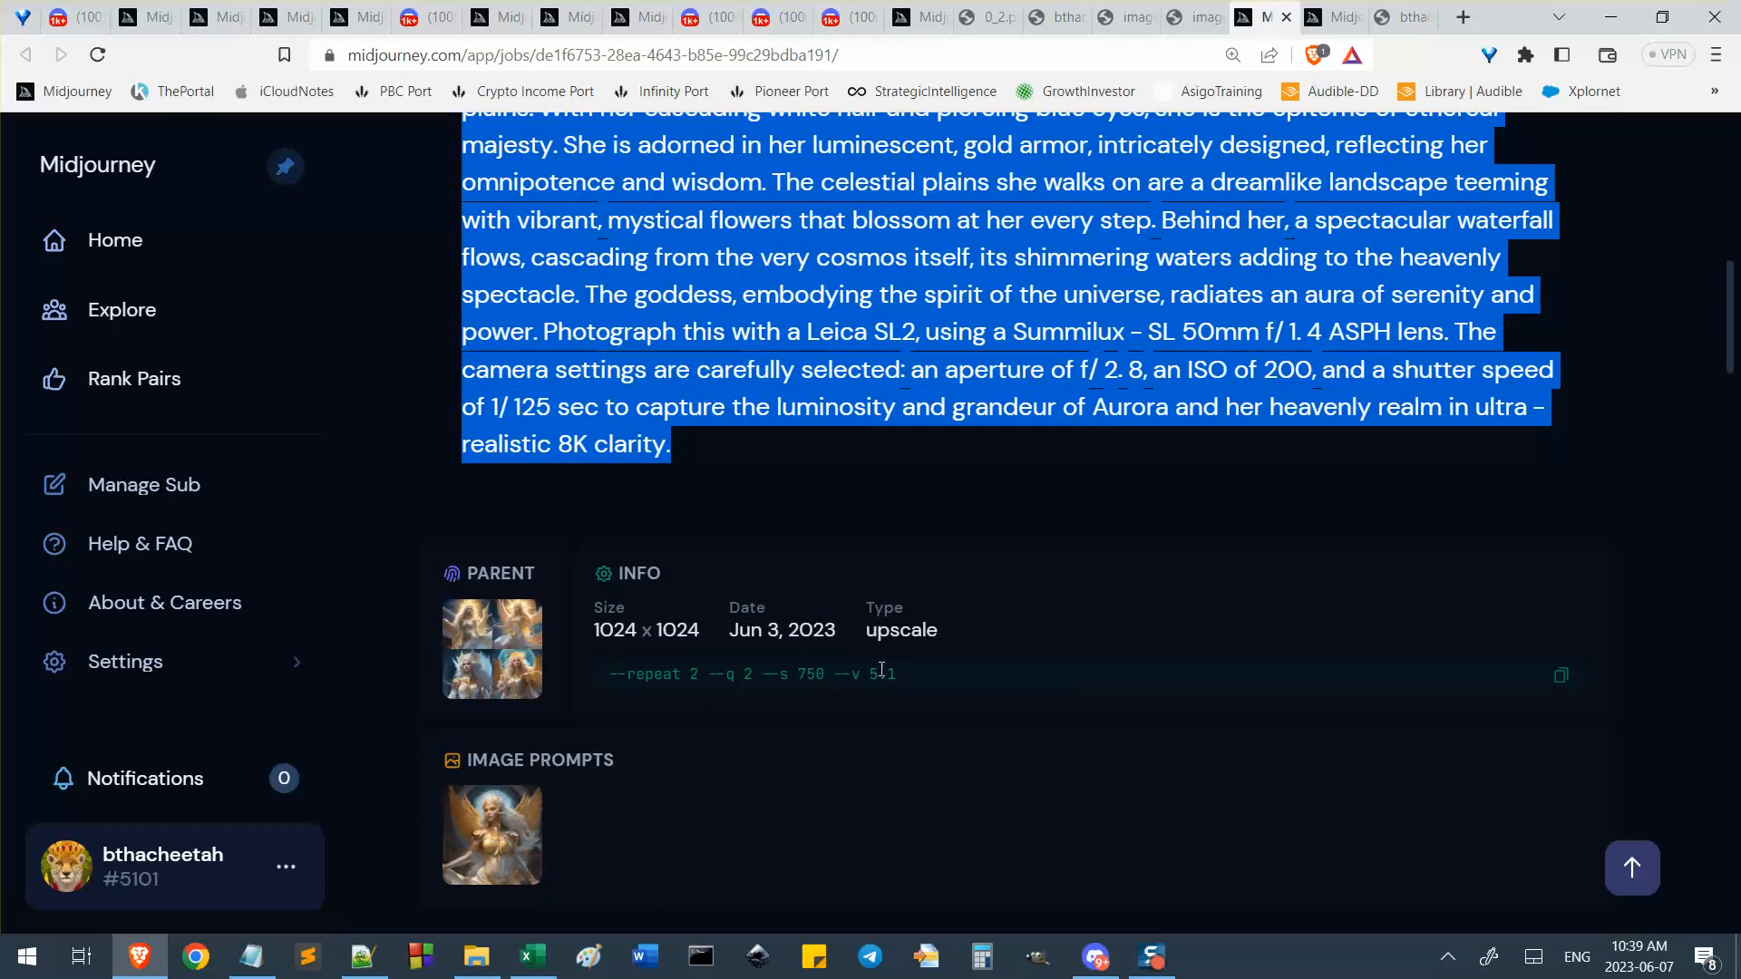
drag(923, 676, 606, 674)
click(803, 676)
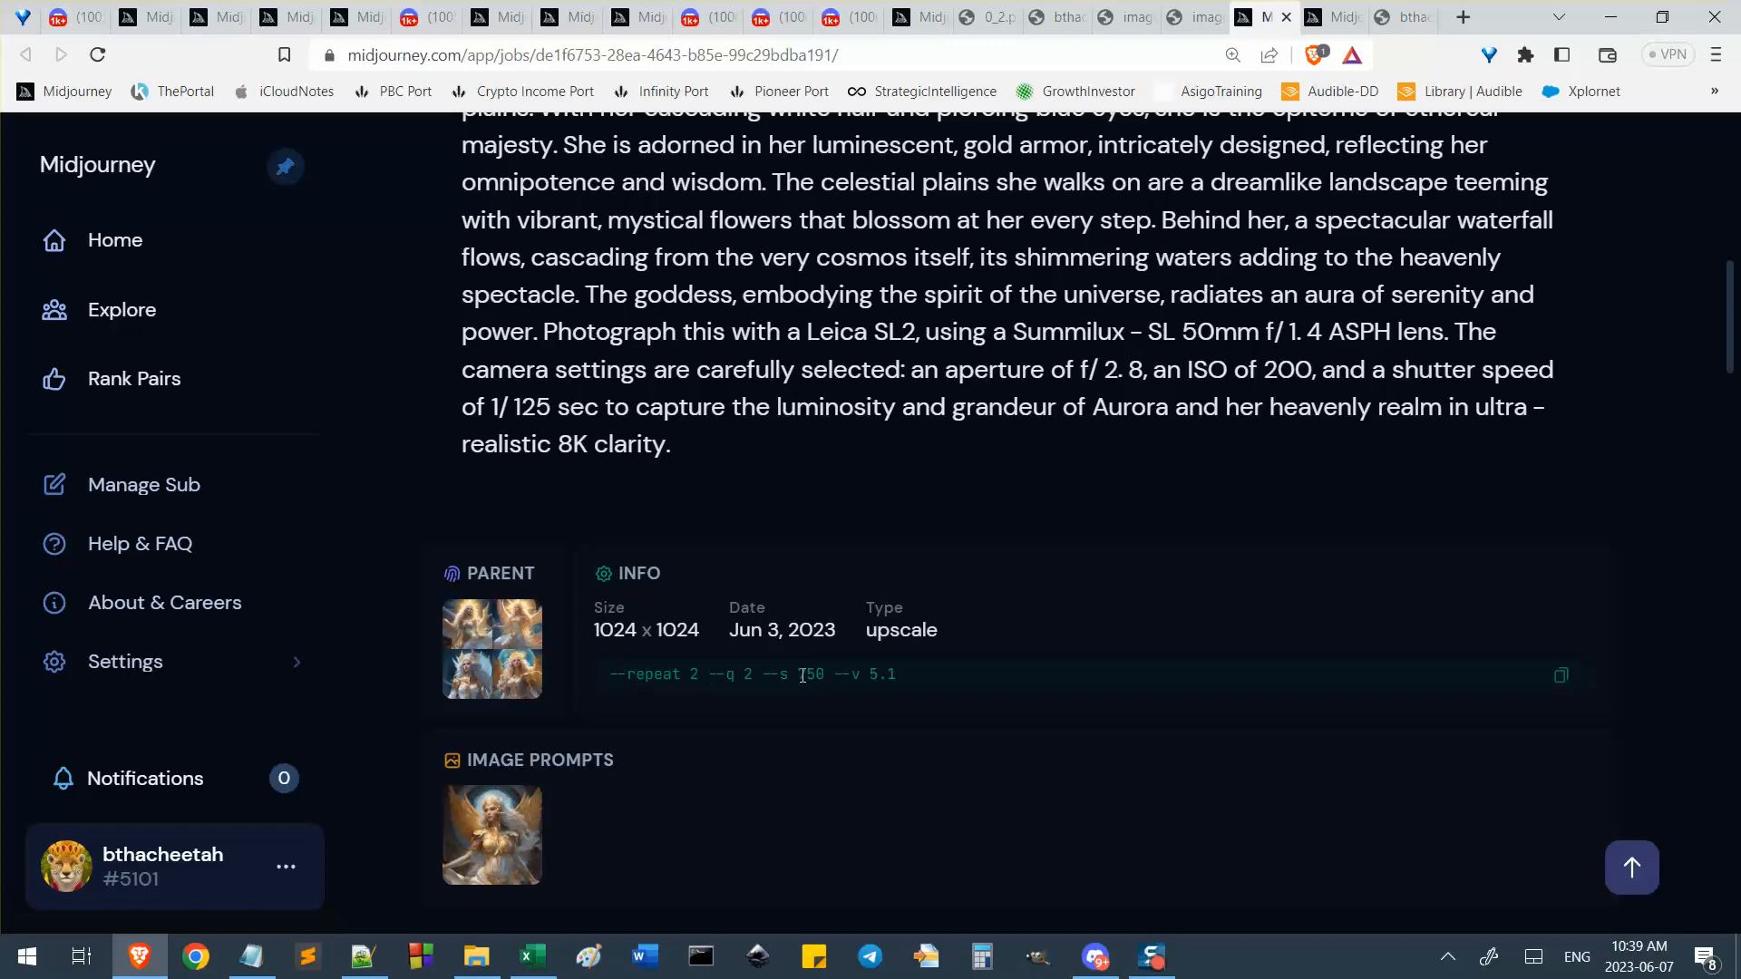
scroll(1319, 628, up, 7)
Glance at the Valkyrie job page, and return to the Aurora goddess job to examine its "--q 2" quality parameter.
click(1330, 13)
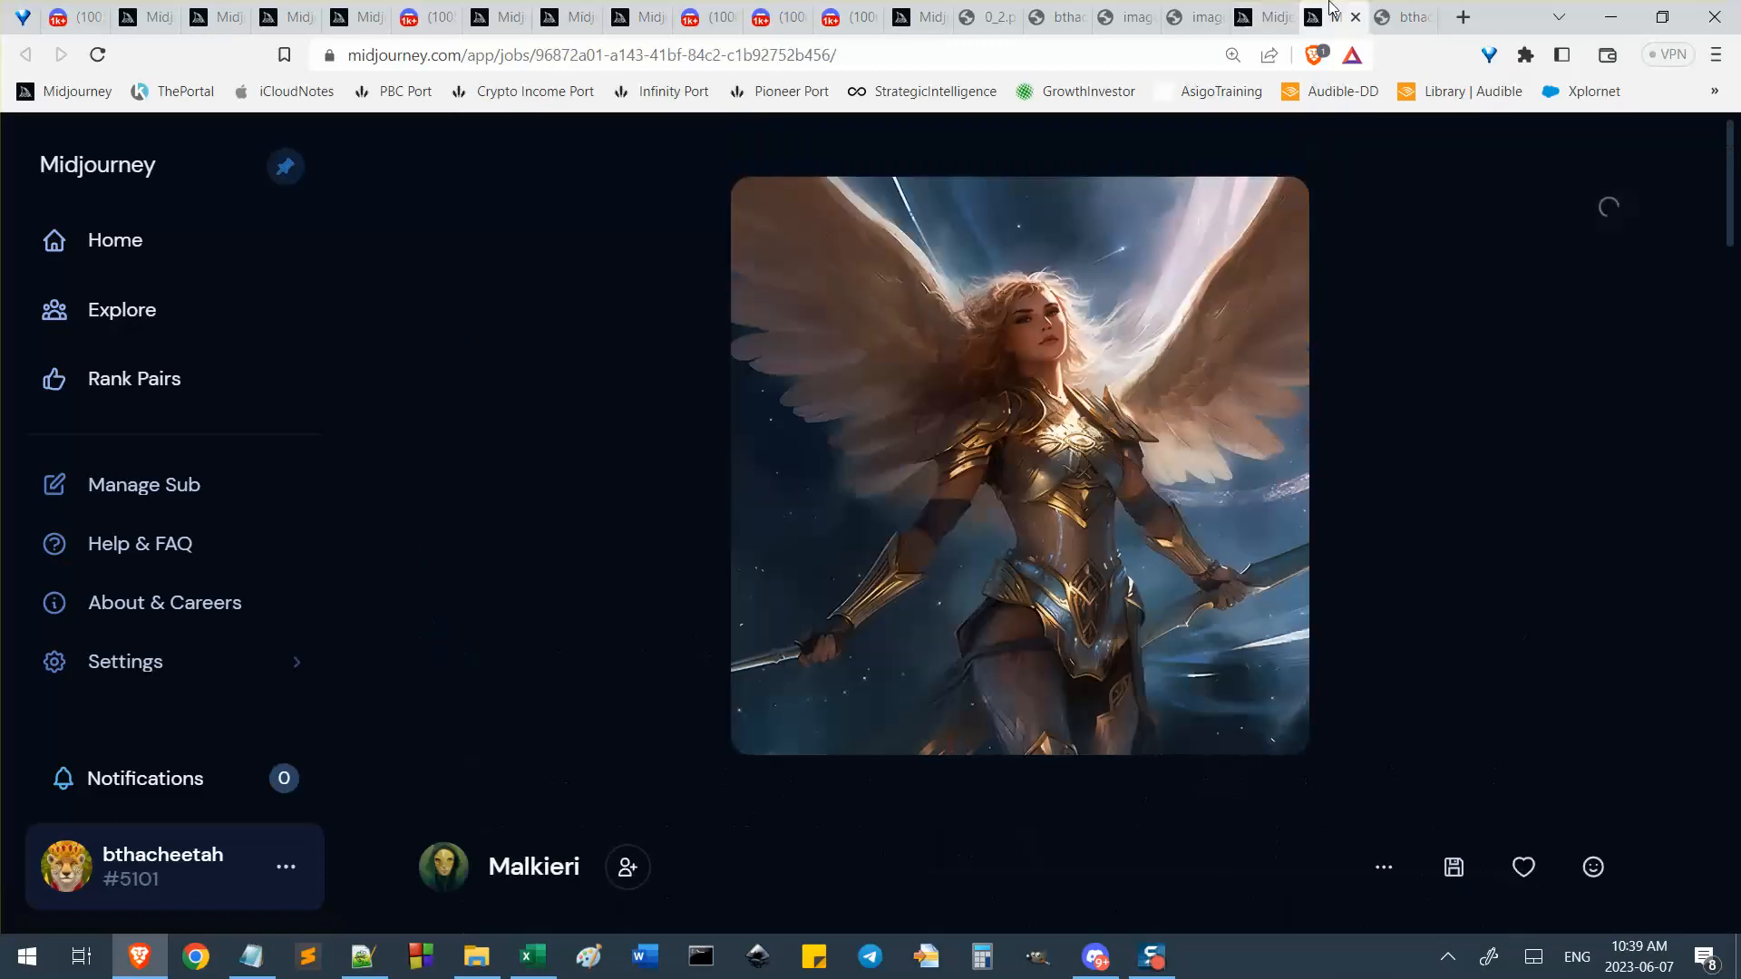
scroll(1249, 290, down, 1)
click(1266, 17)
scroll(880, 646, down, 5)
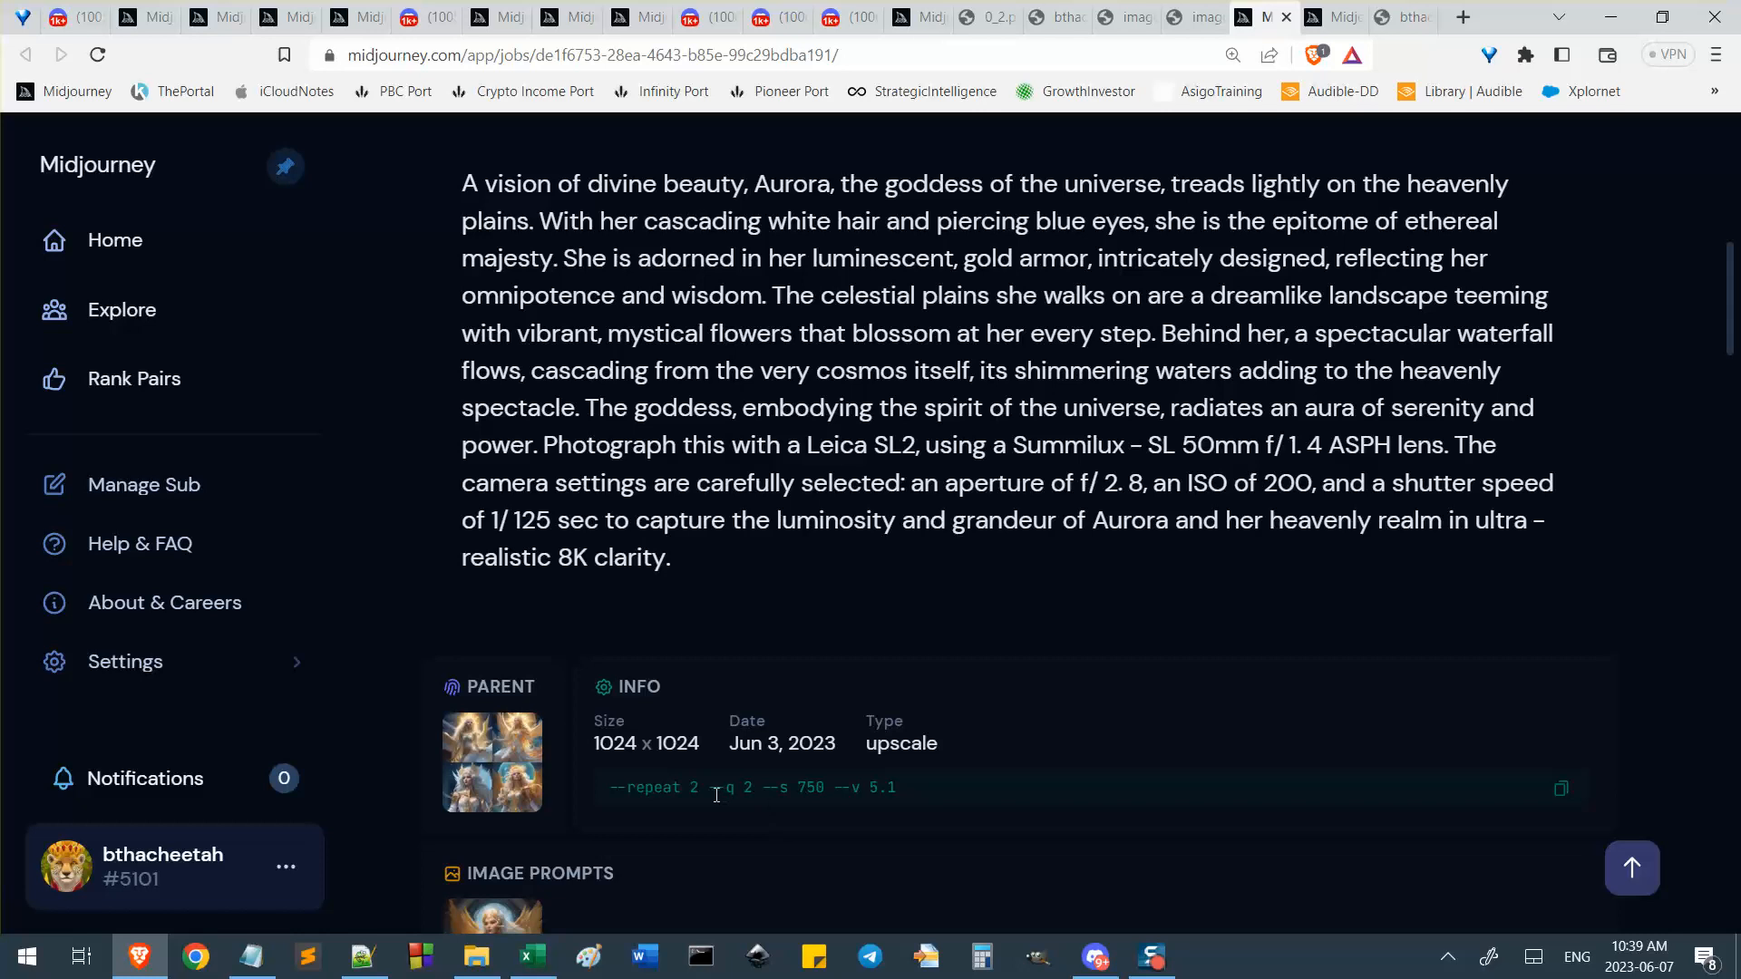
drag(715, 788, 754, 788)
click(756, 788)
scroll(902, 810, up, 9)
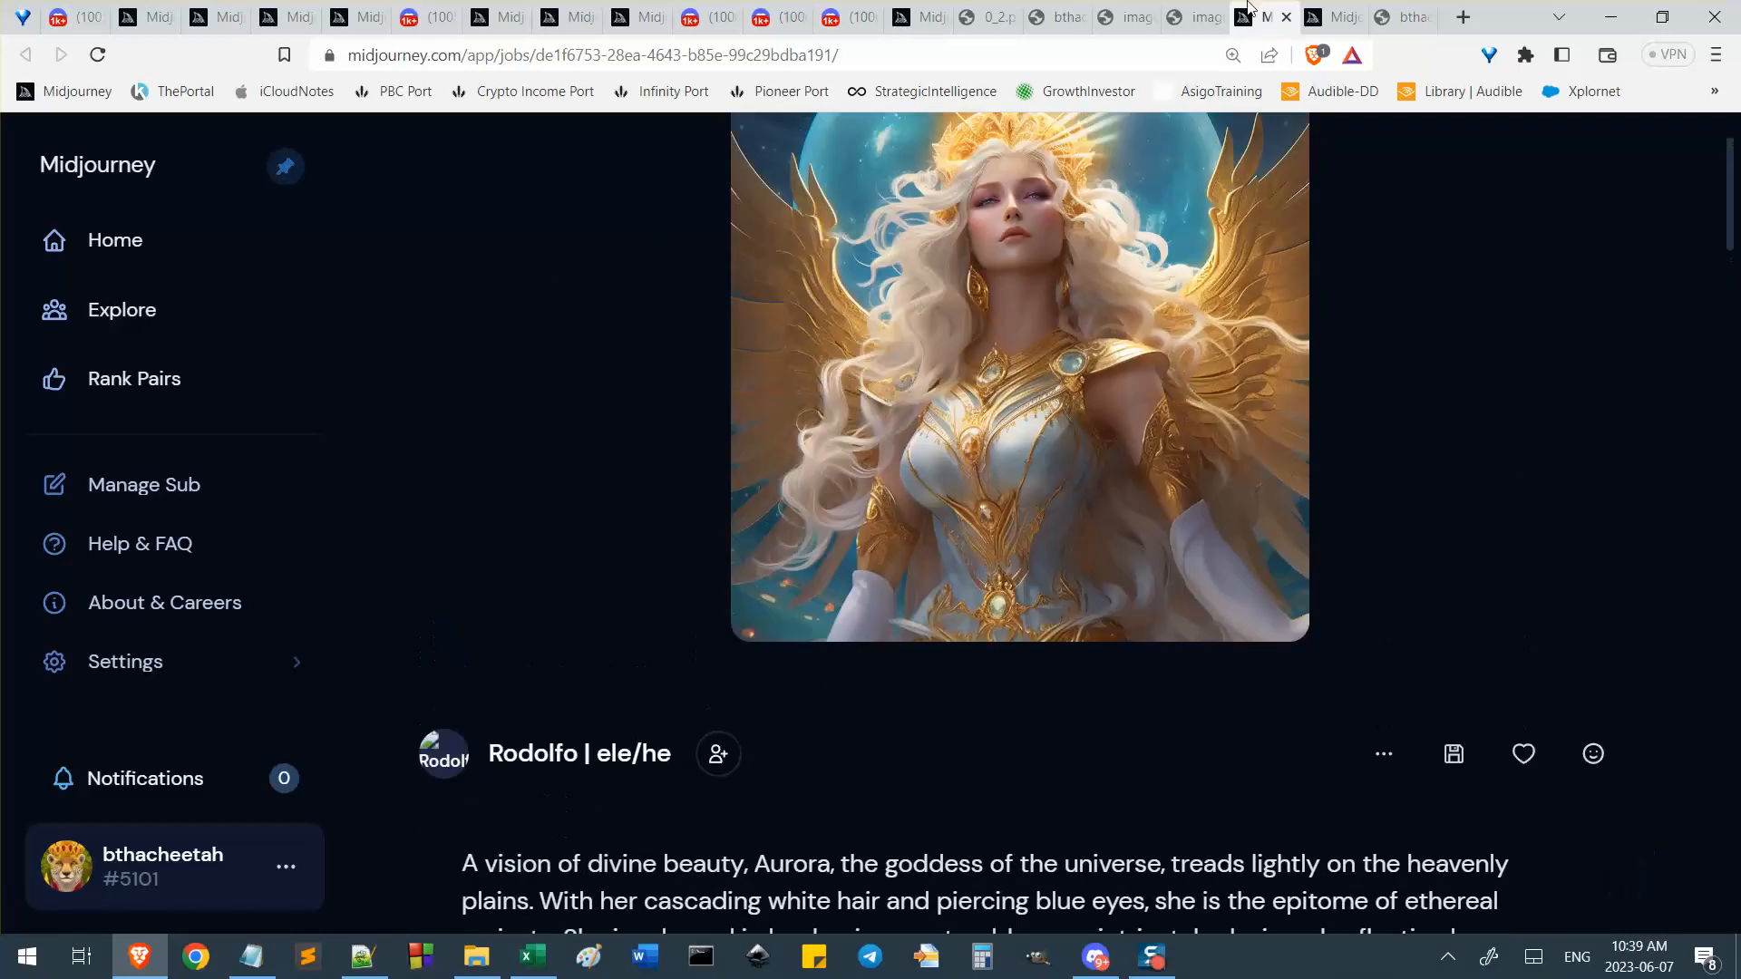
Examine the Valkyrie job's image together with its short "whimsical 3D animation" prompt and its parameters.
click(1337, 4)
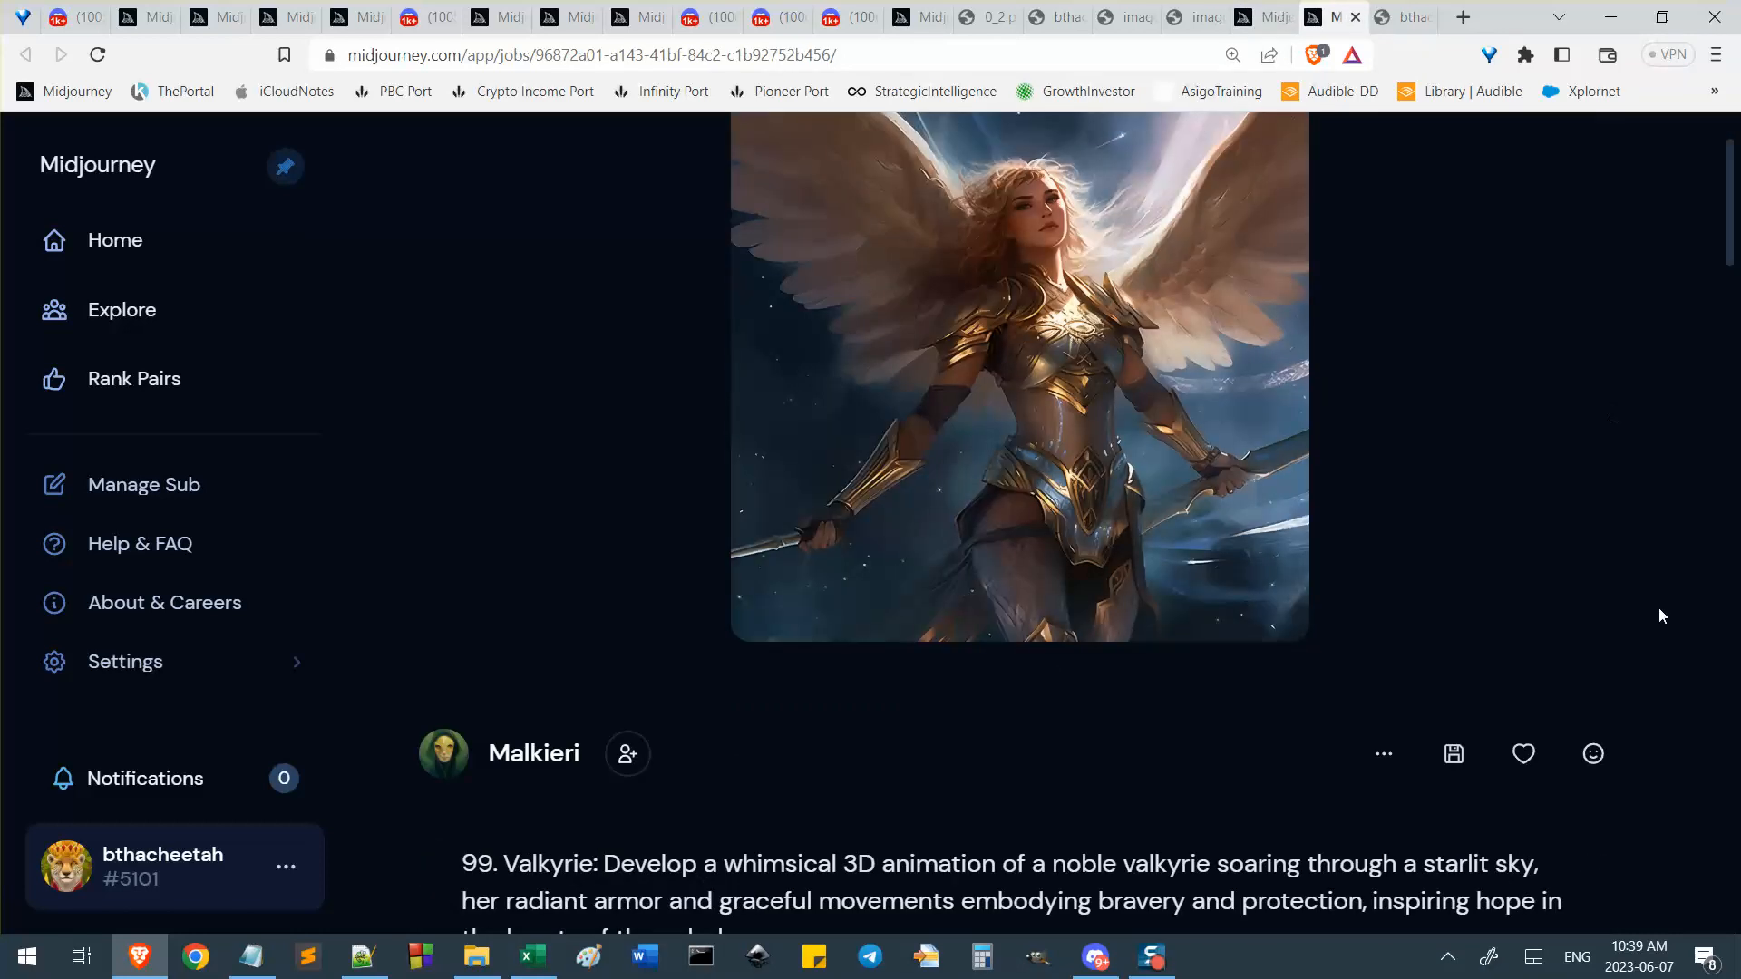
scroll(1662, 616, up, 1)
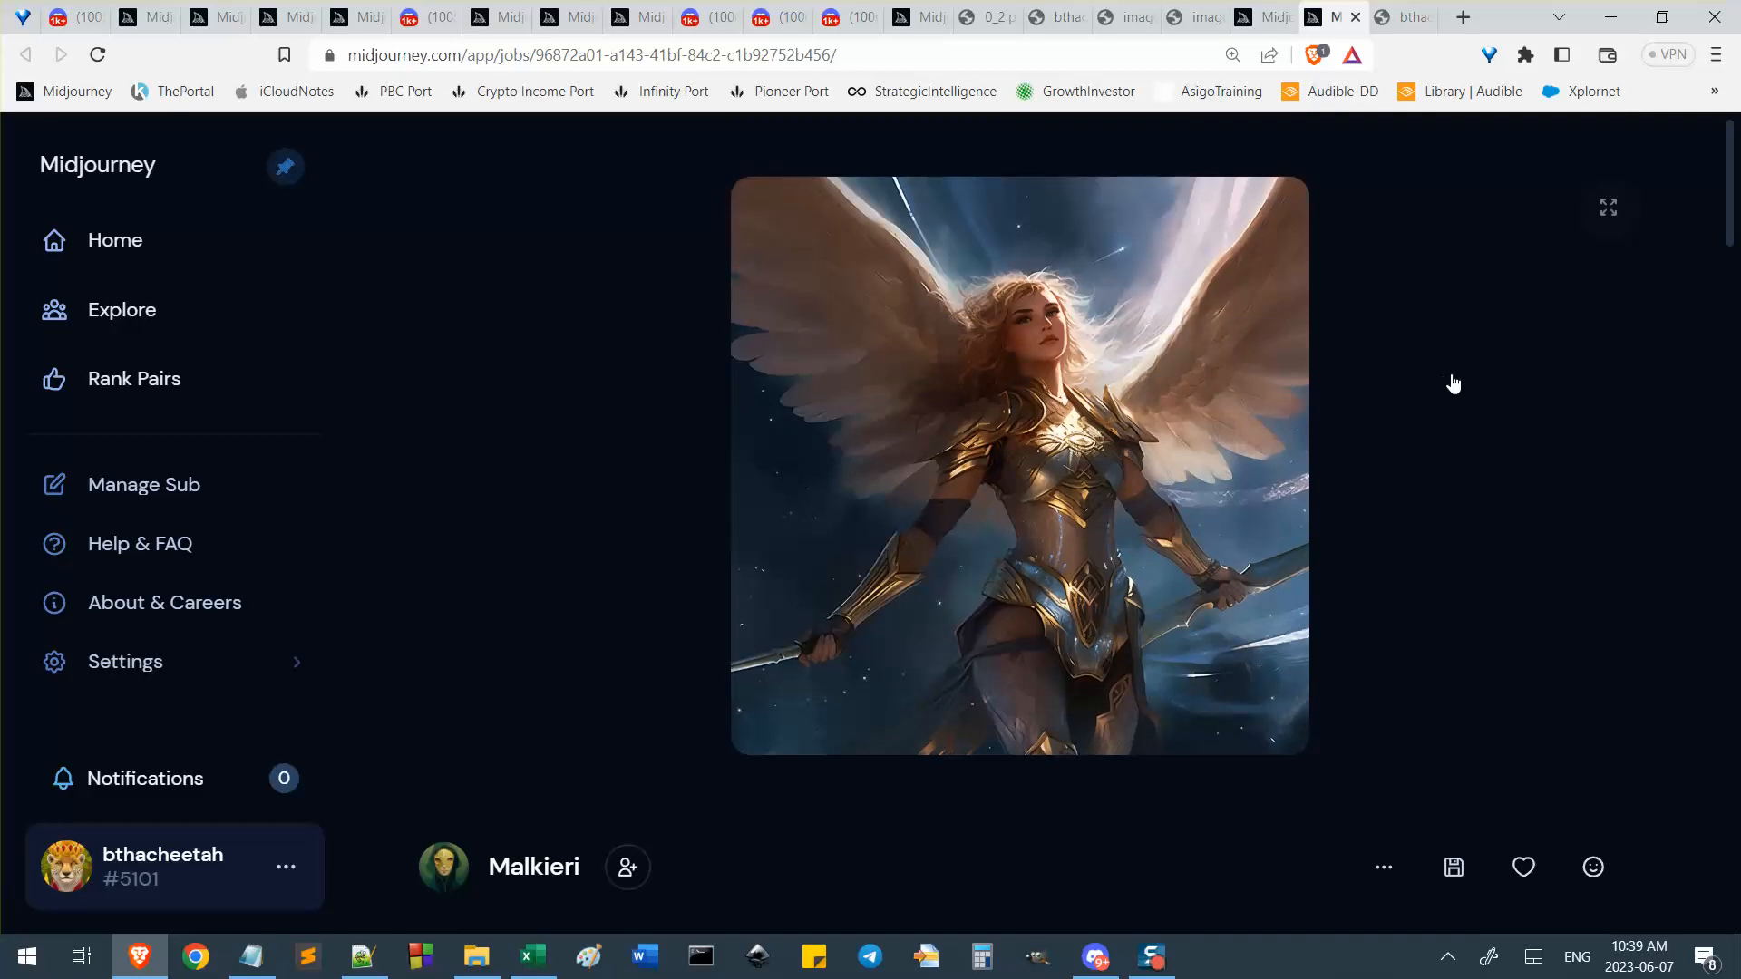
scroll(1263, 283, down, 2)
scroll(1179, 154, up, 2)
scroll(1440, 310, down, 2)
scroll(1440, 310, down, 3)
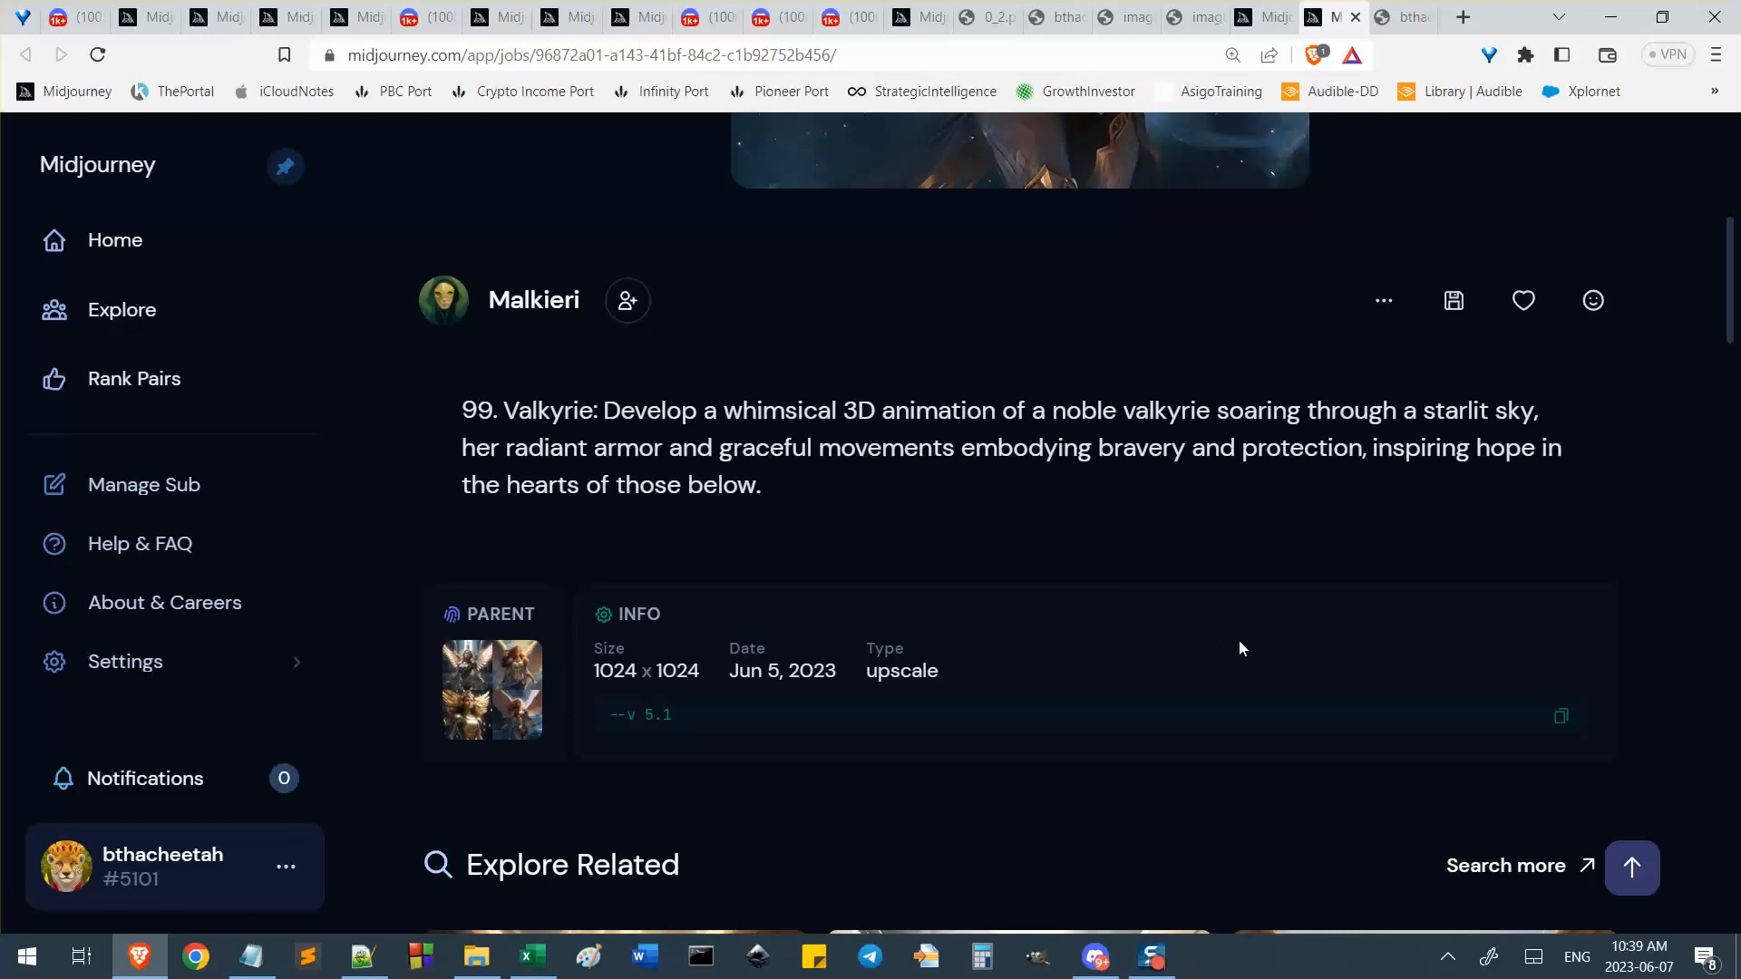
scroll(1242, 639, up, 5)
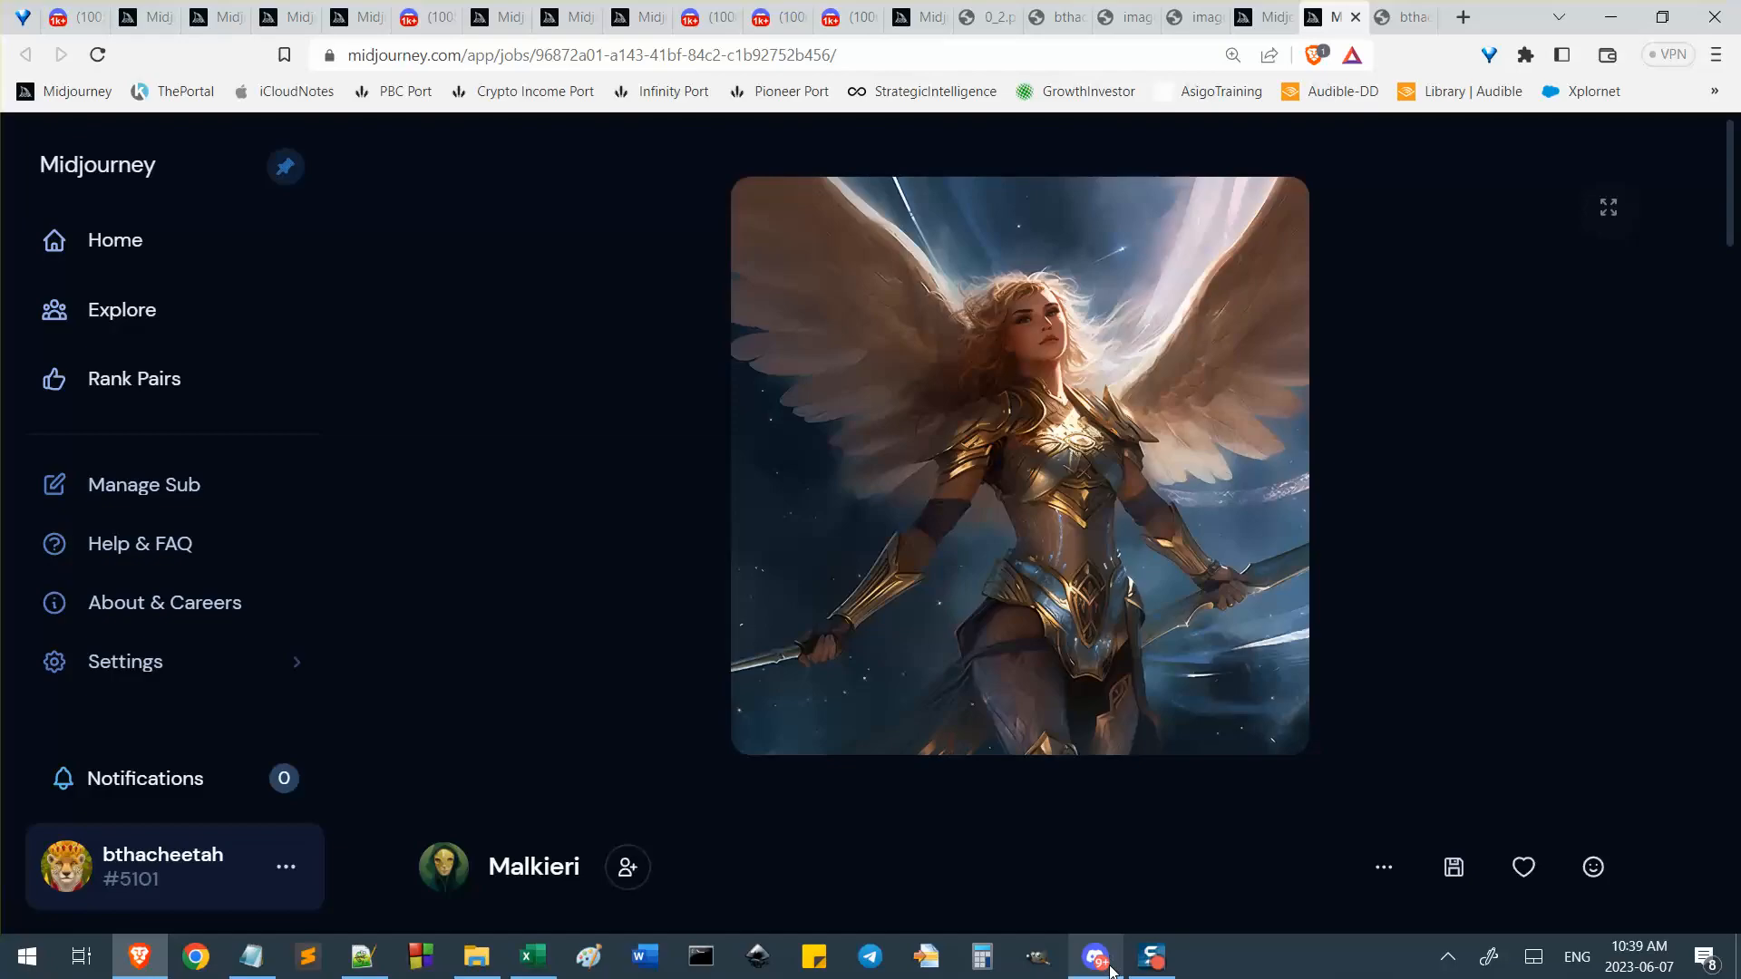
Switch to Discord, close the enlarged Image #4, and reread the 10:30 AM remix grid's prompt and image link.
click(1112, 954)
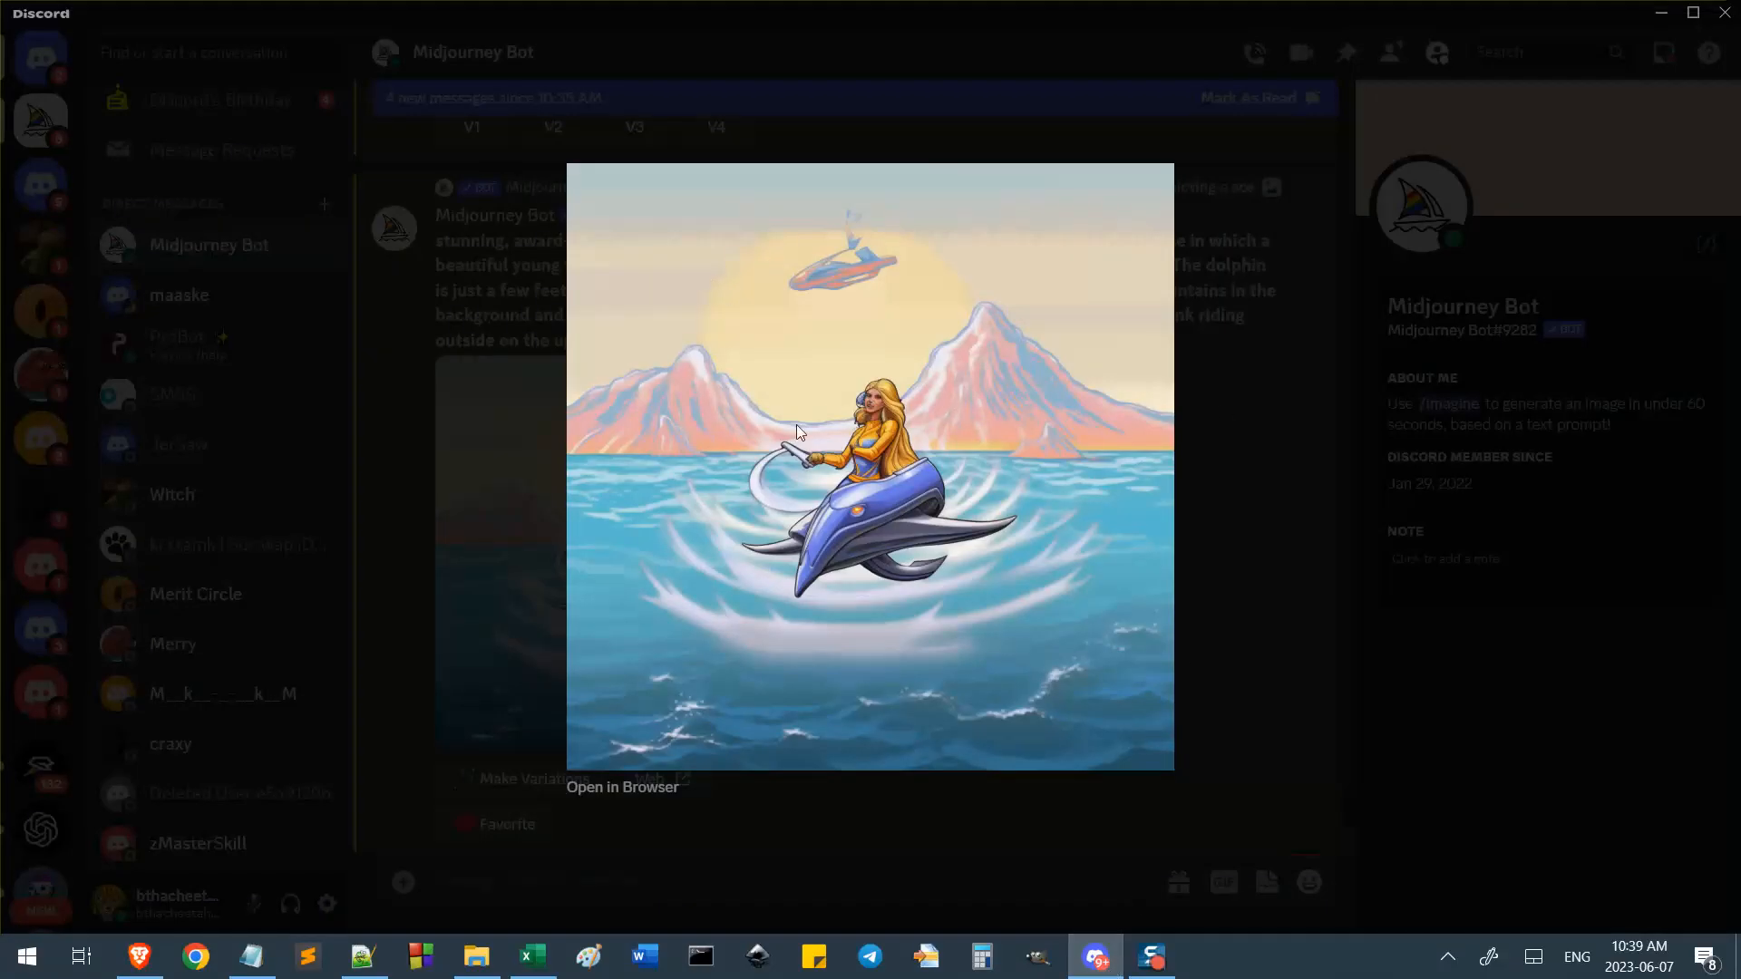
click(1259, 480)
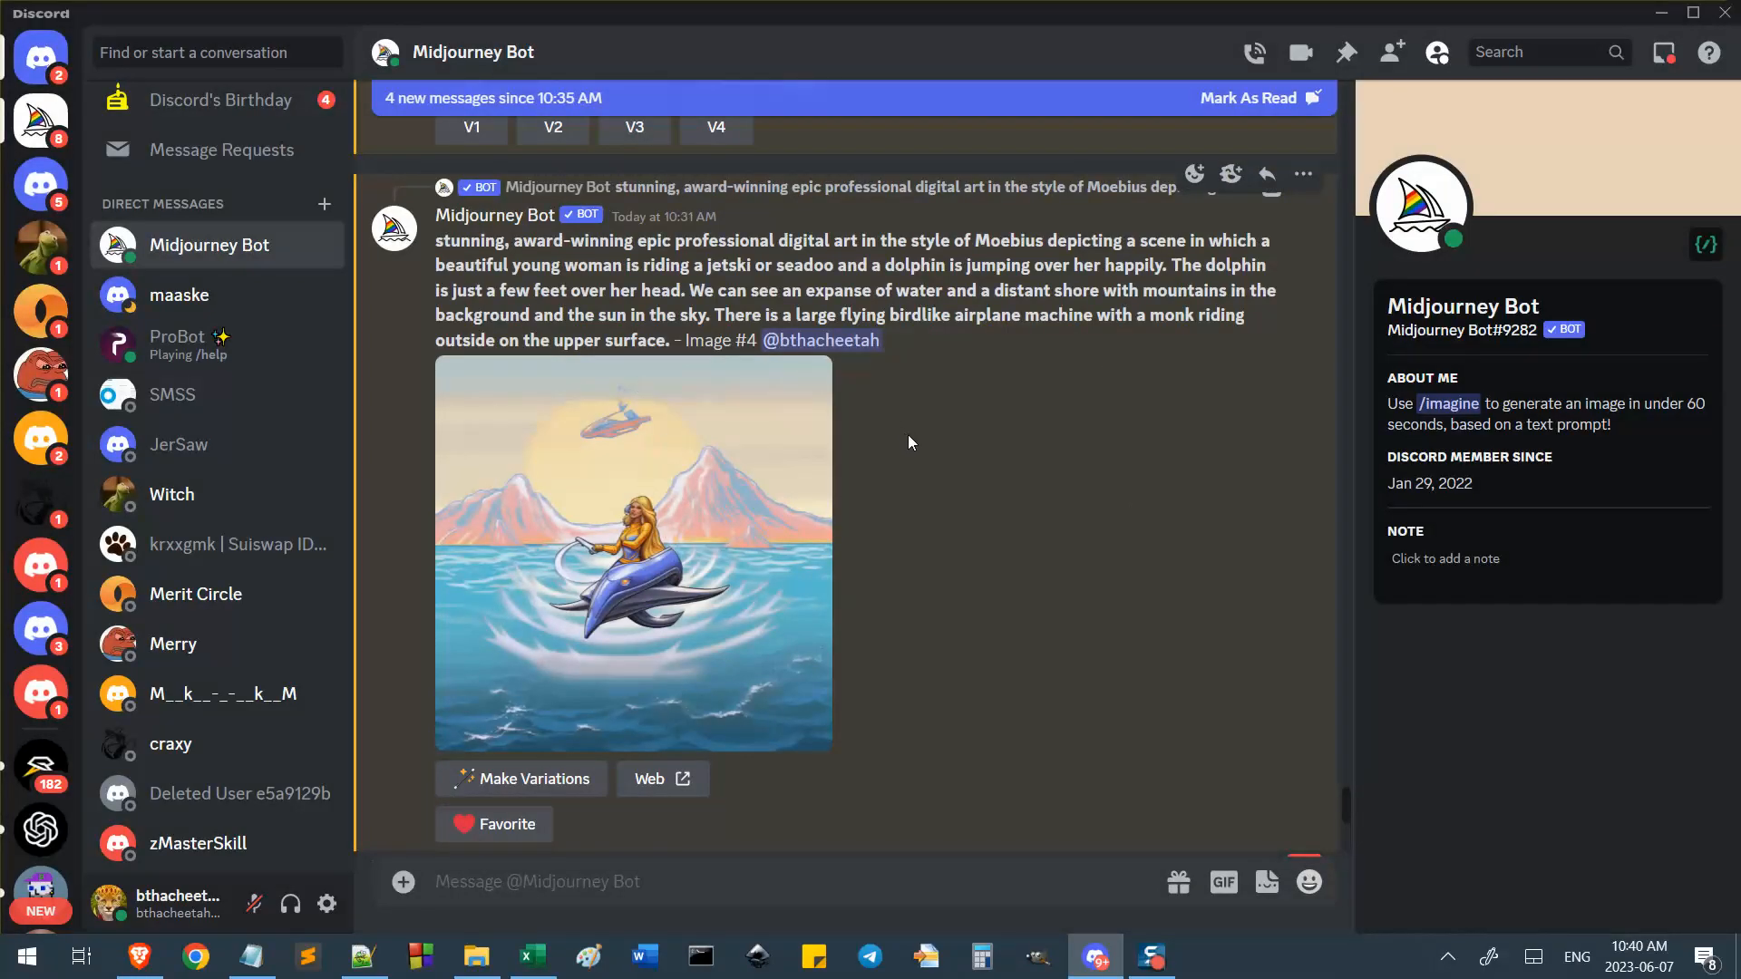
scroll(907, 433, up, 7)
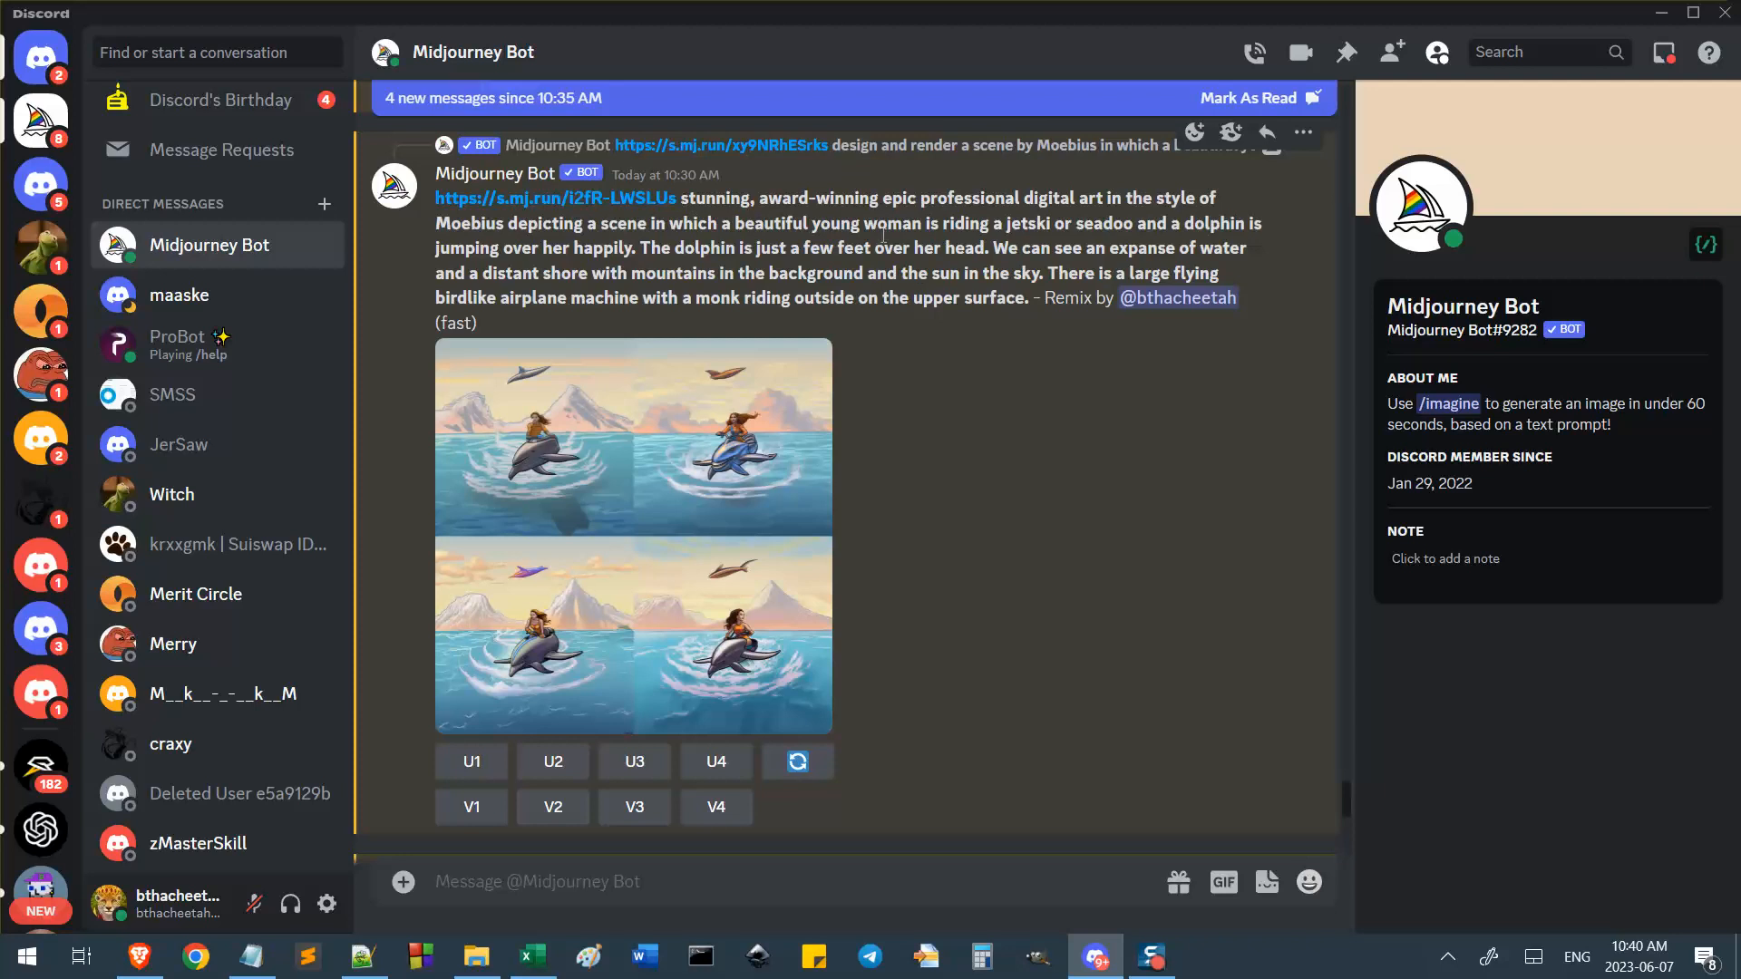
Switch to the browser and open the Midjourney job 7c1da105-6a86-43fb-9db0-ca97a2ca8179 from the 20-tab group saved in OneTab.
click(138, 957)
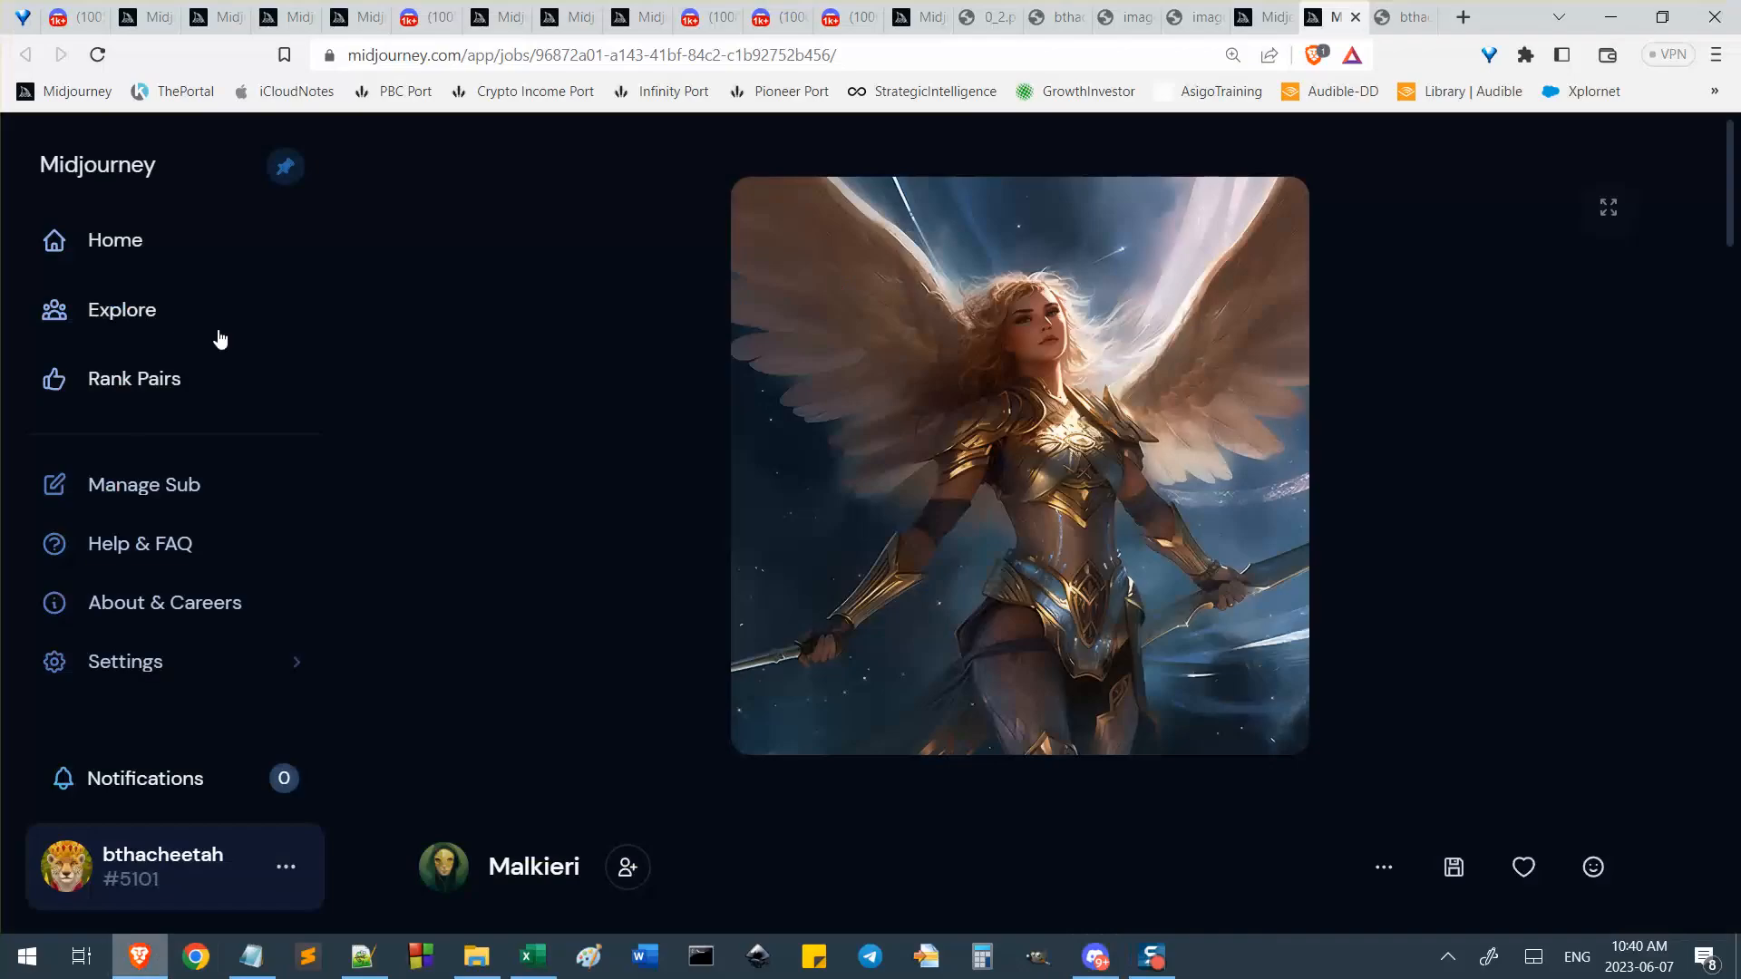
click(55, 11)
click(22, 16)
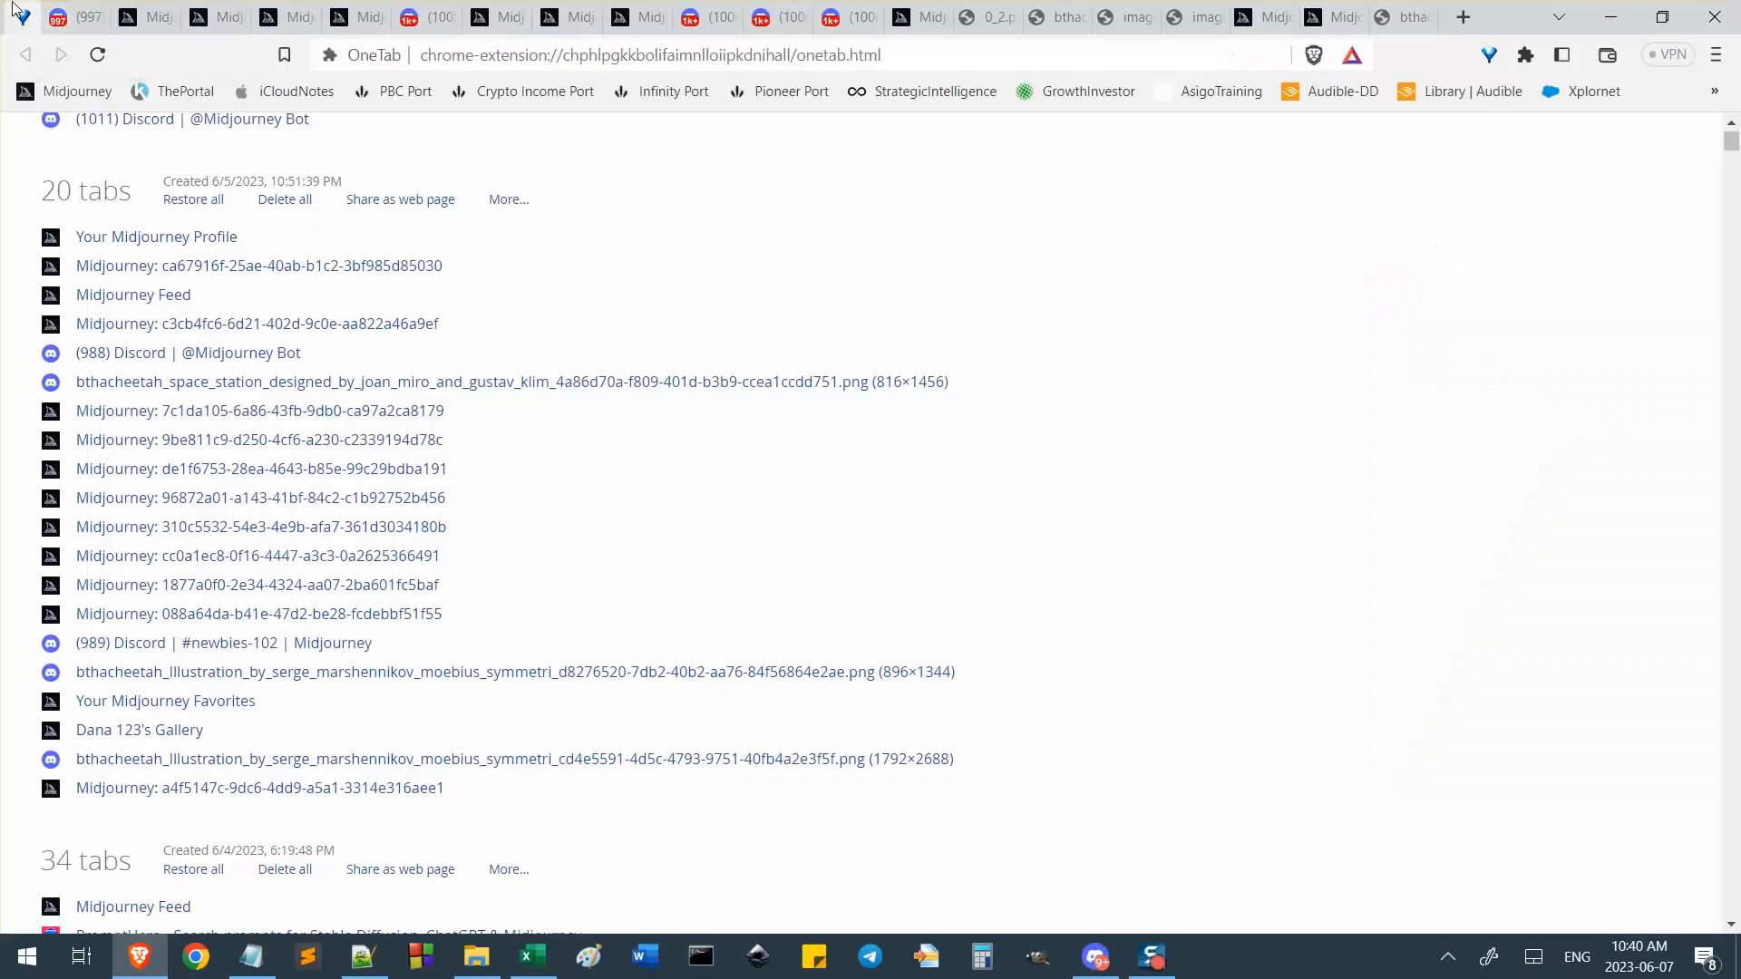
click(245, 419)
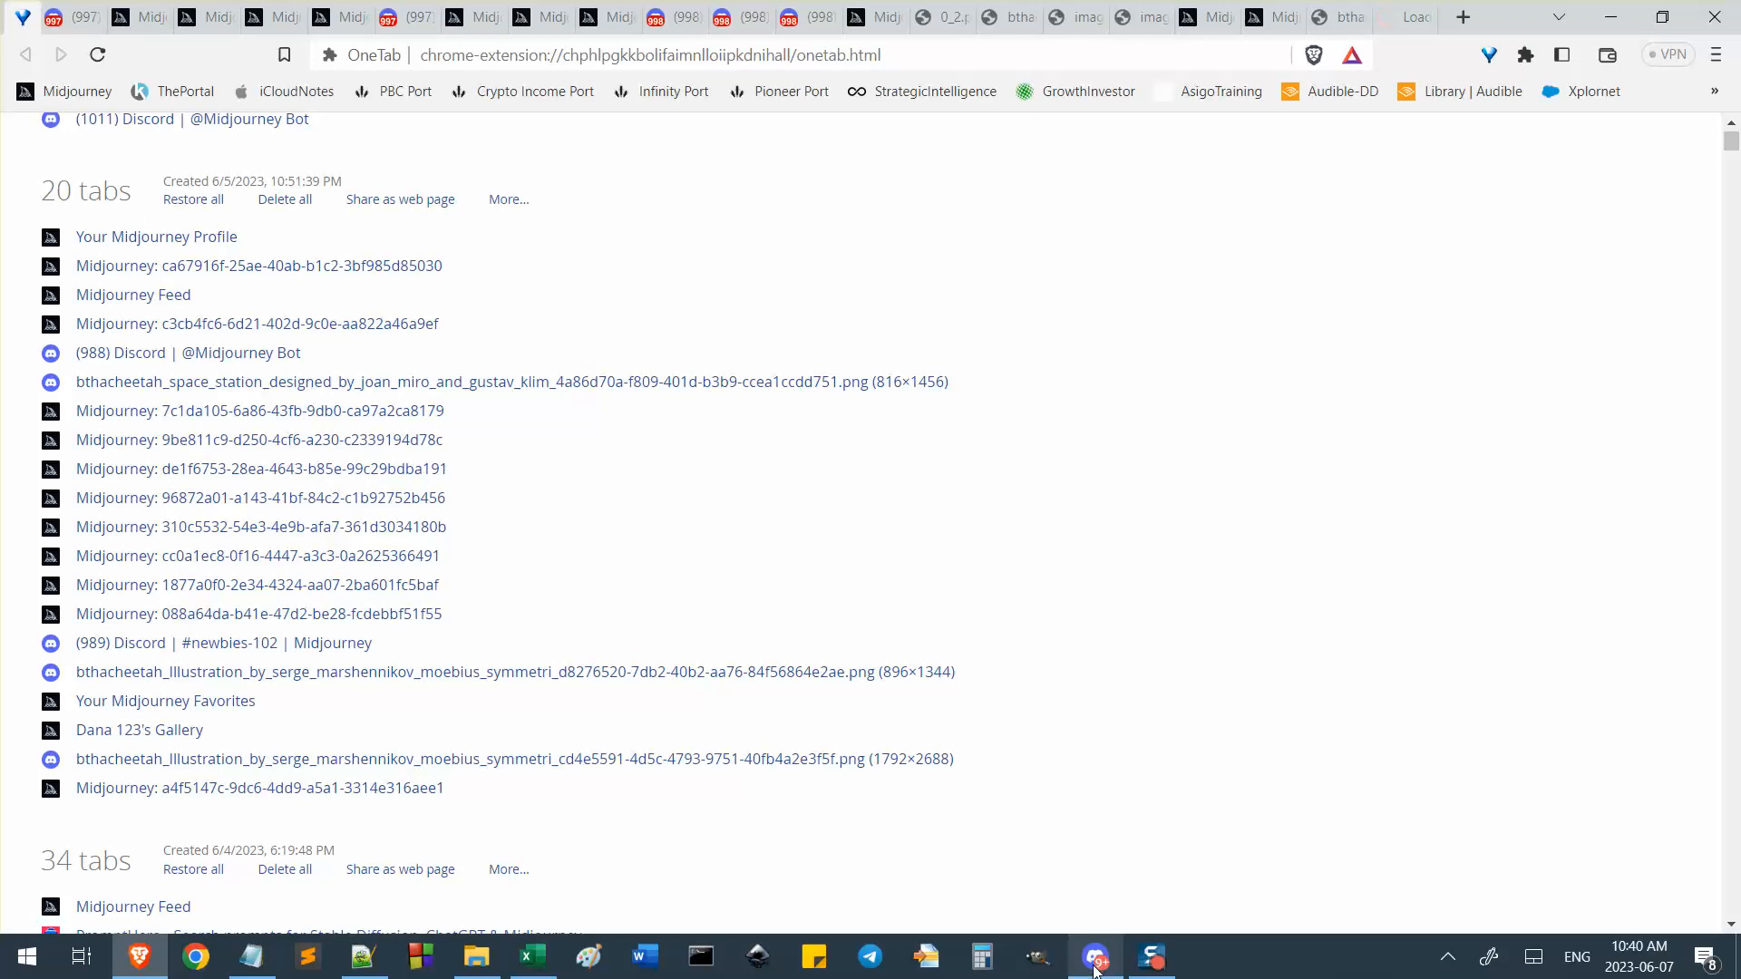
click(1397, 16)
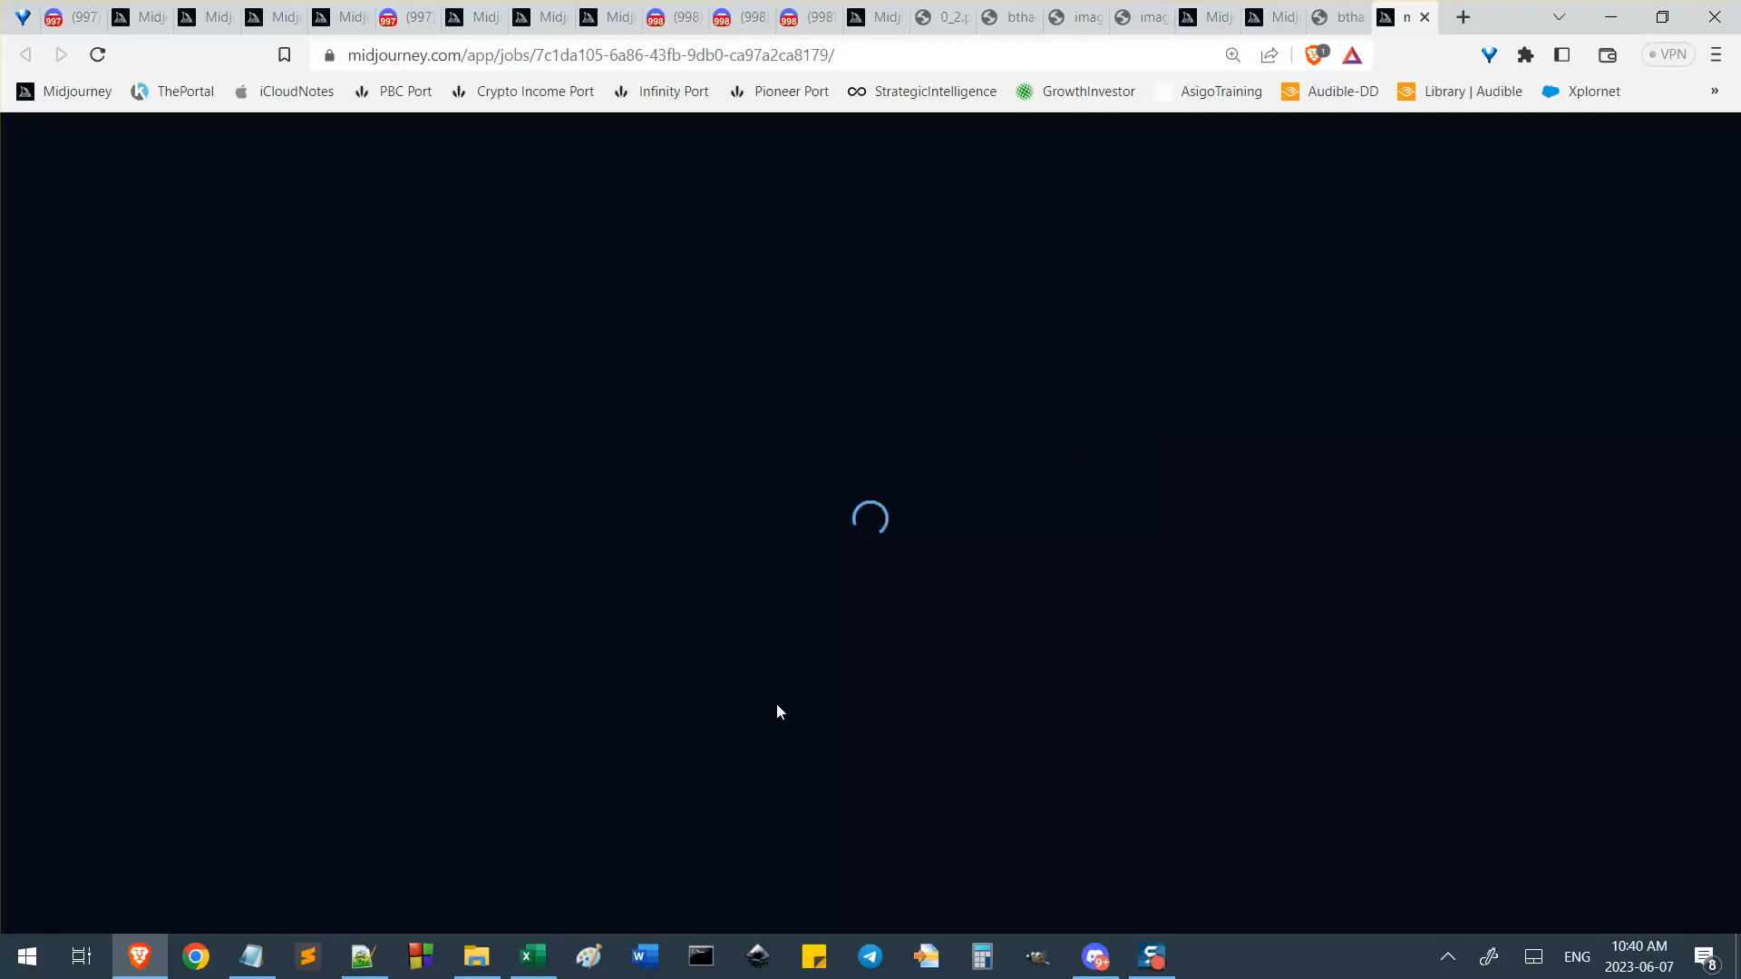
Switch to Notepad++ and open the "new 534" note to look over its oil painting jetski prompts.
click(362, 957)
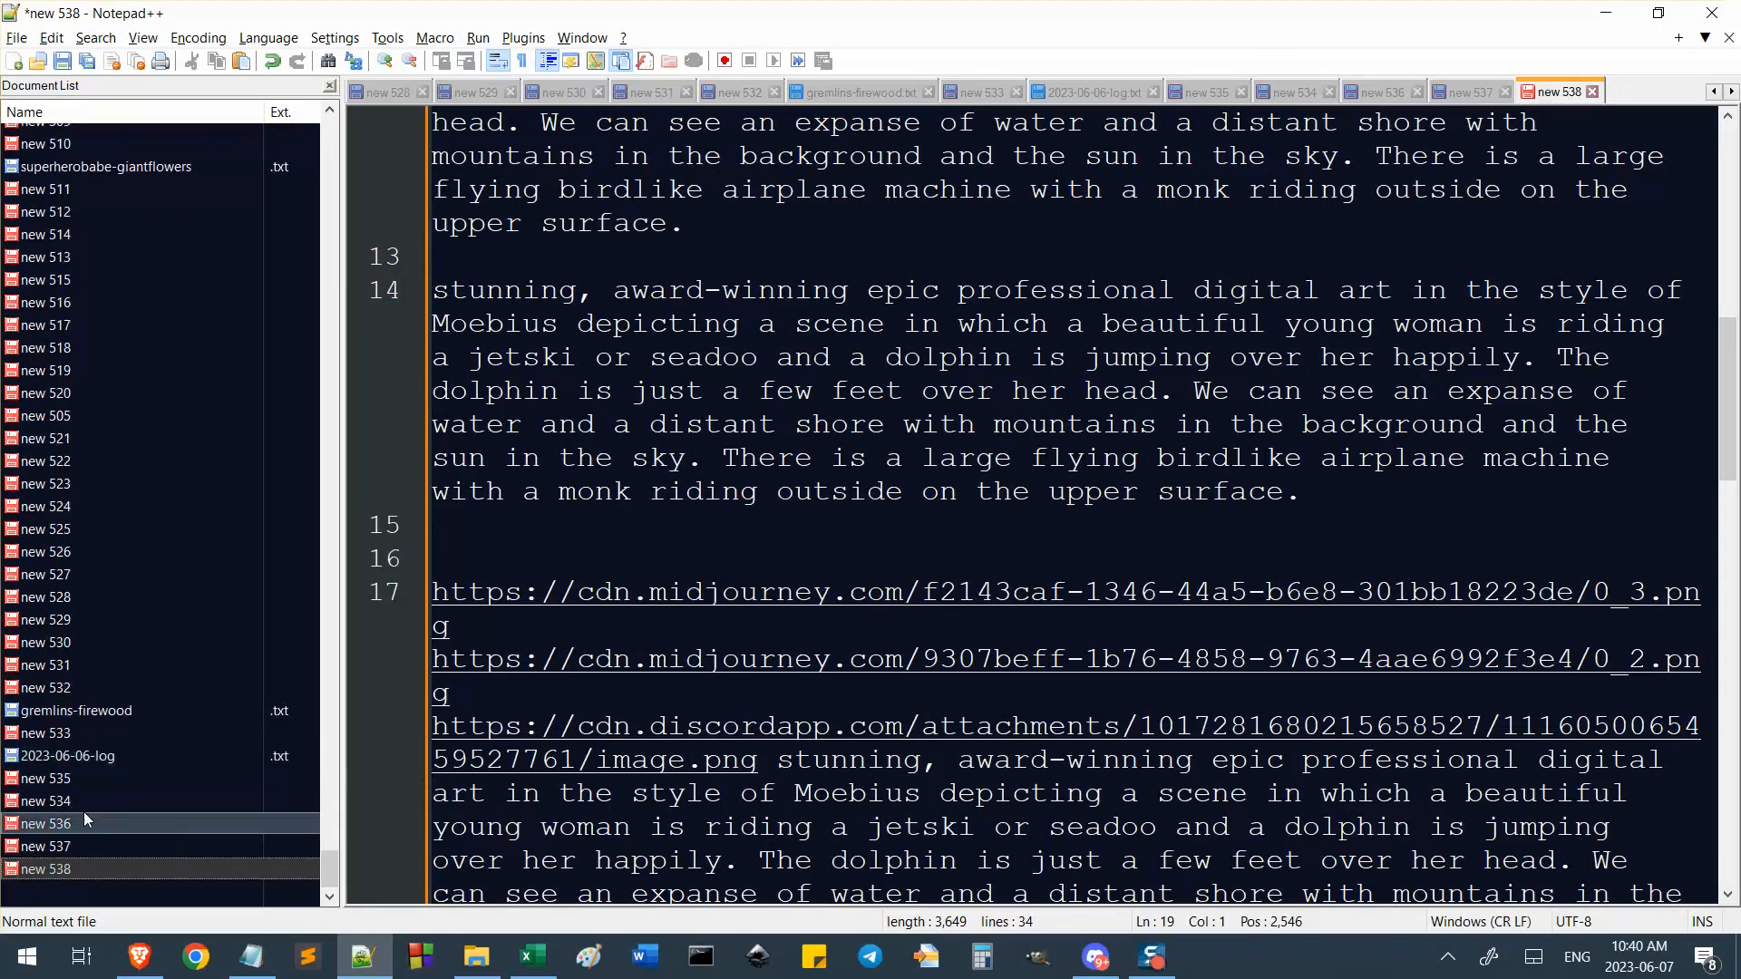
click(82, 779)
click(73, 801)
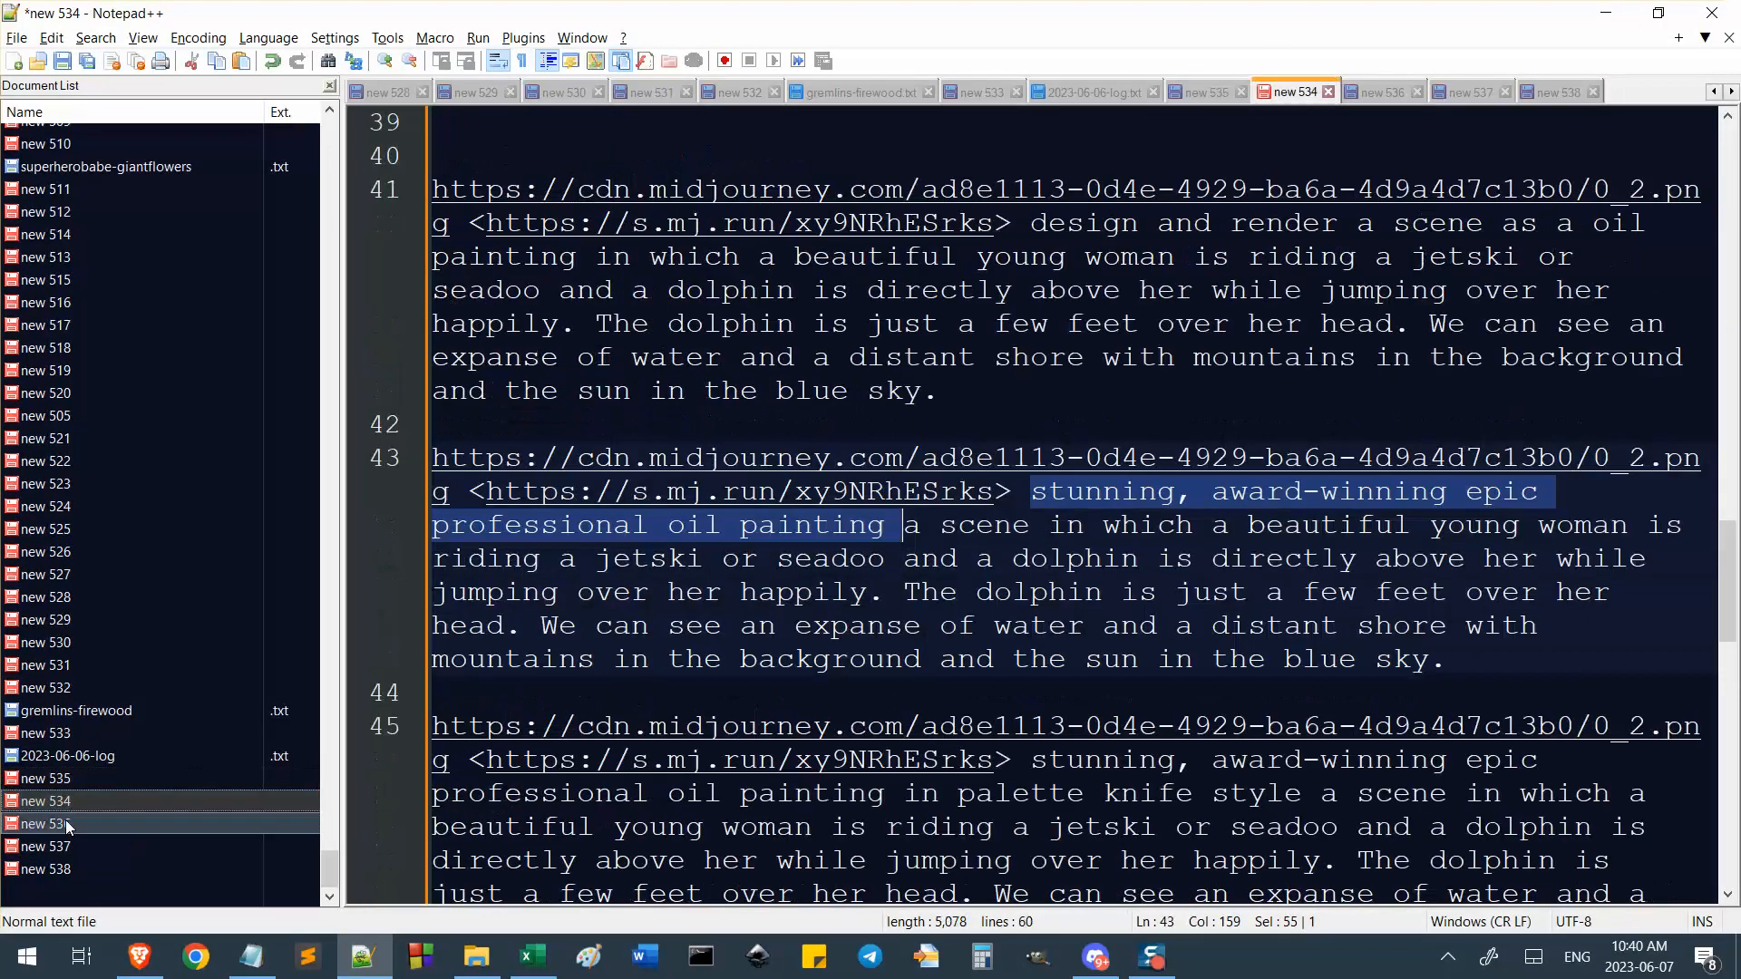
click(556, 696)
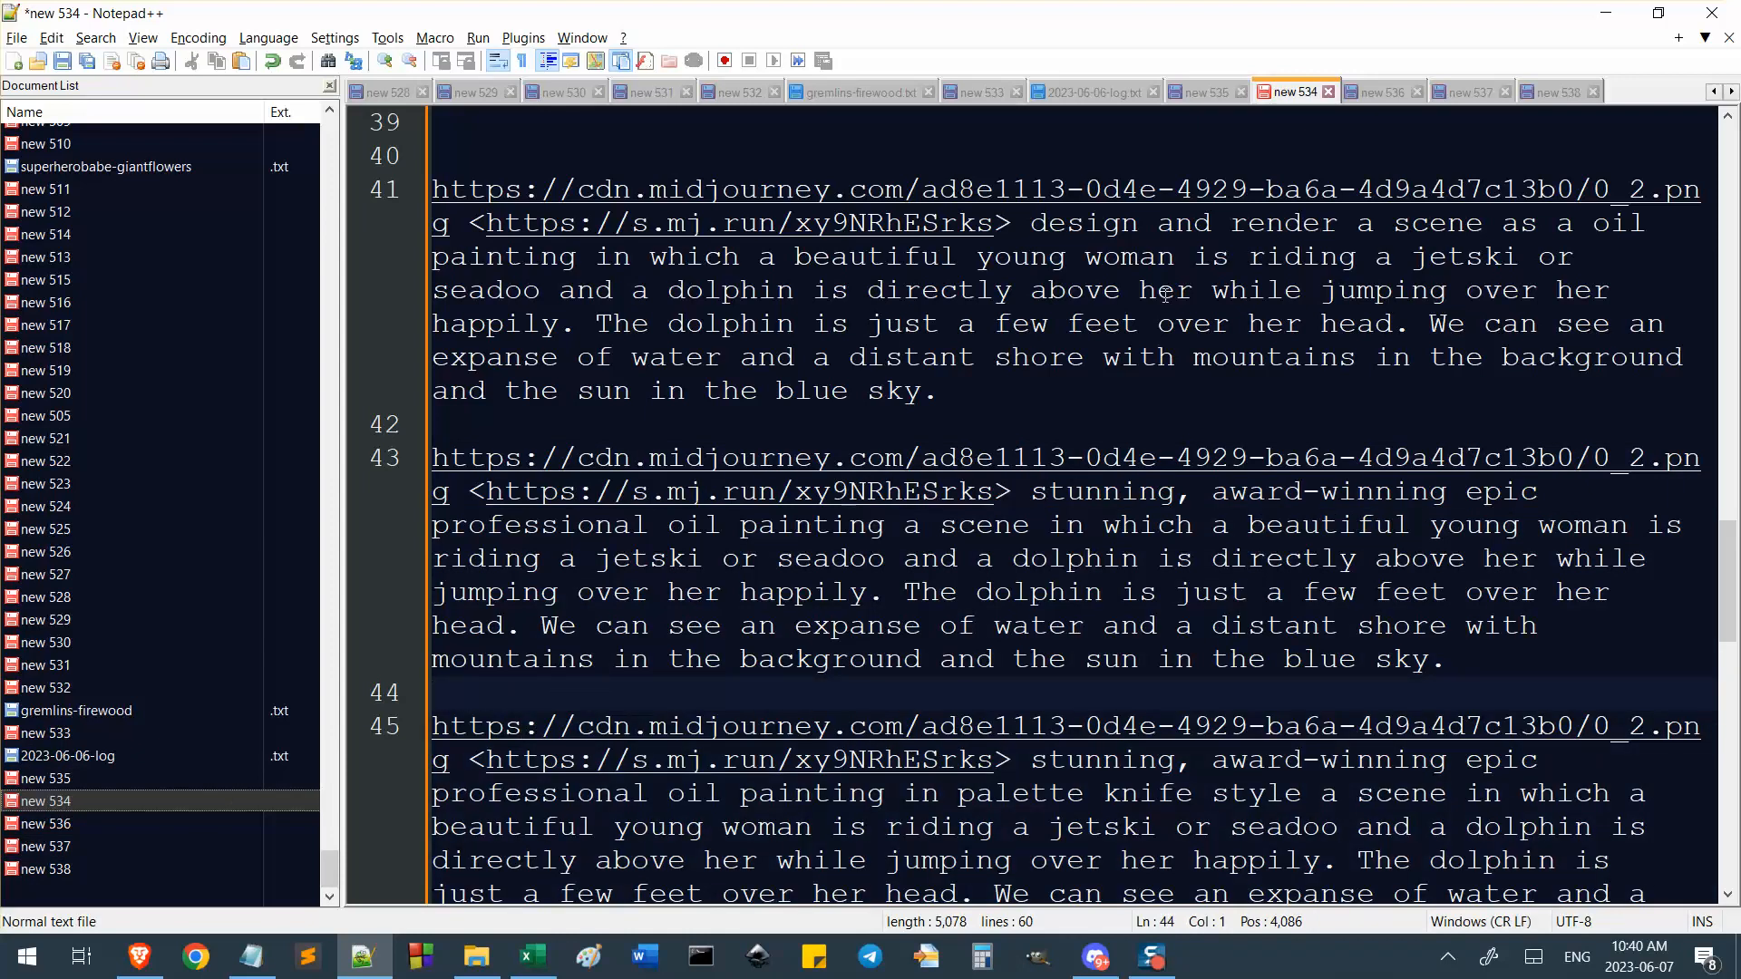
Switch back to the browser and read the Little Red Riding Hood job's multi-part prompt and parameters.
click(138, 957)
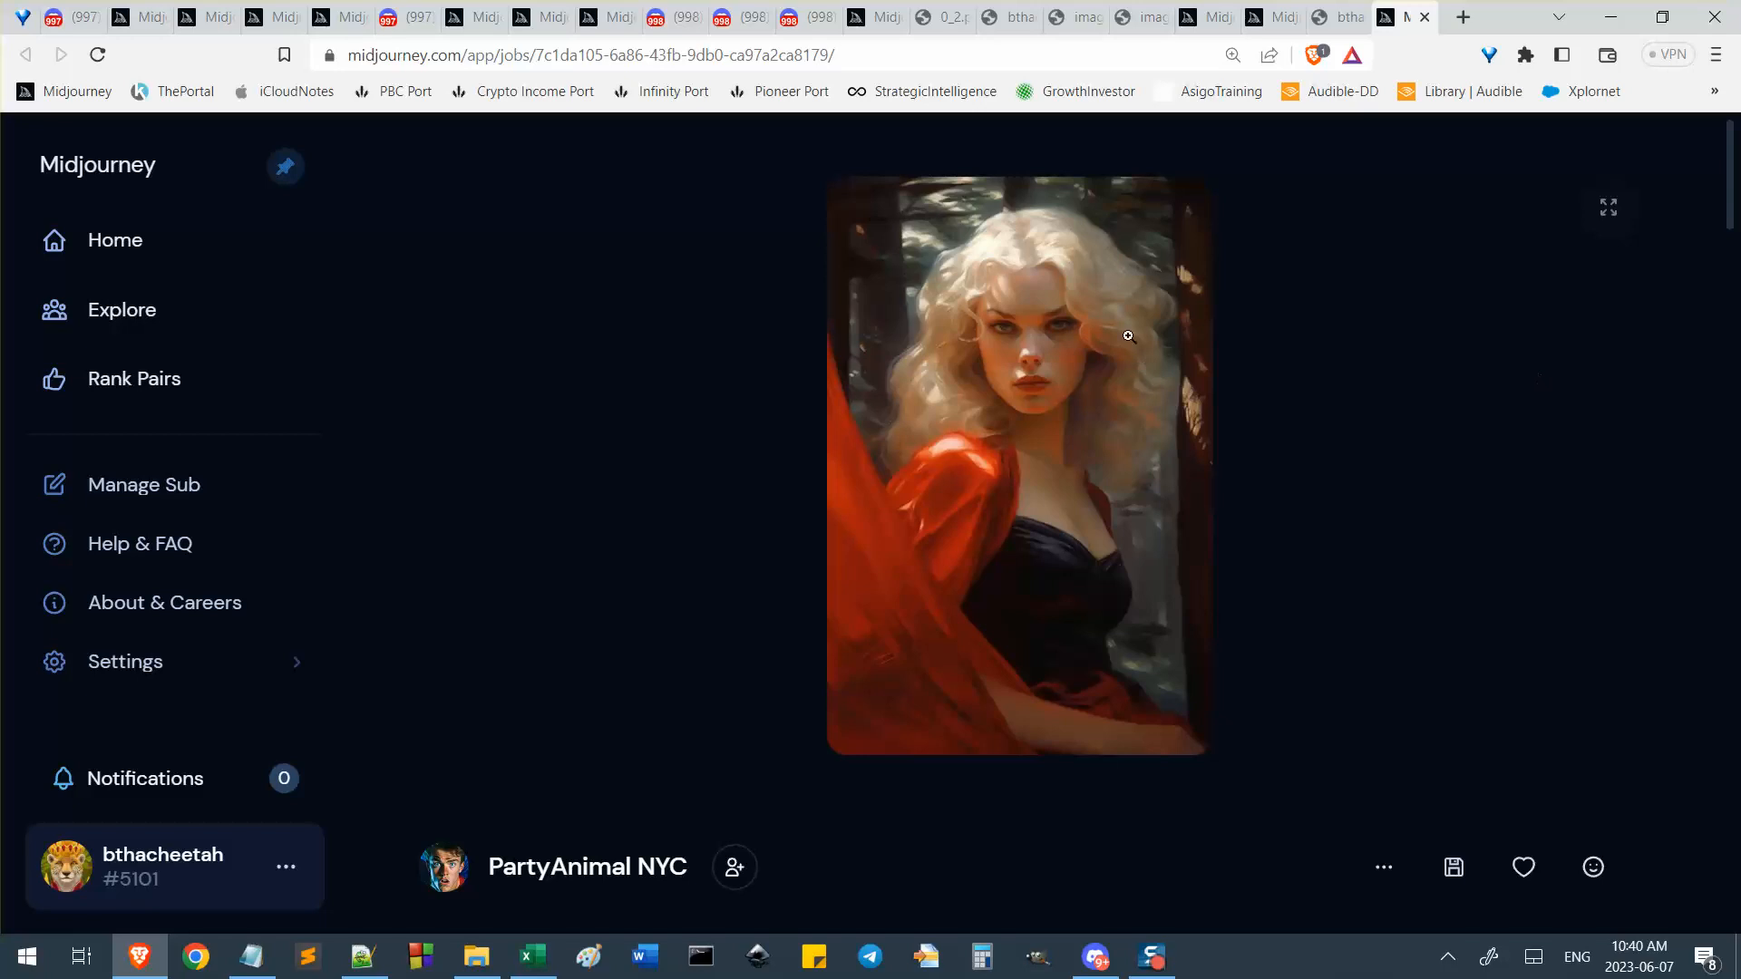
scroll(1007, 155, down, 1)
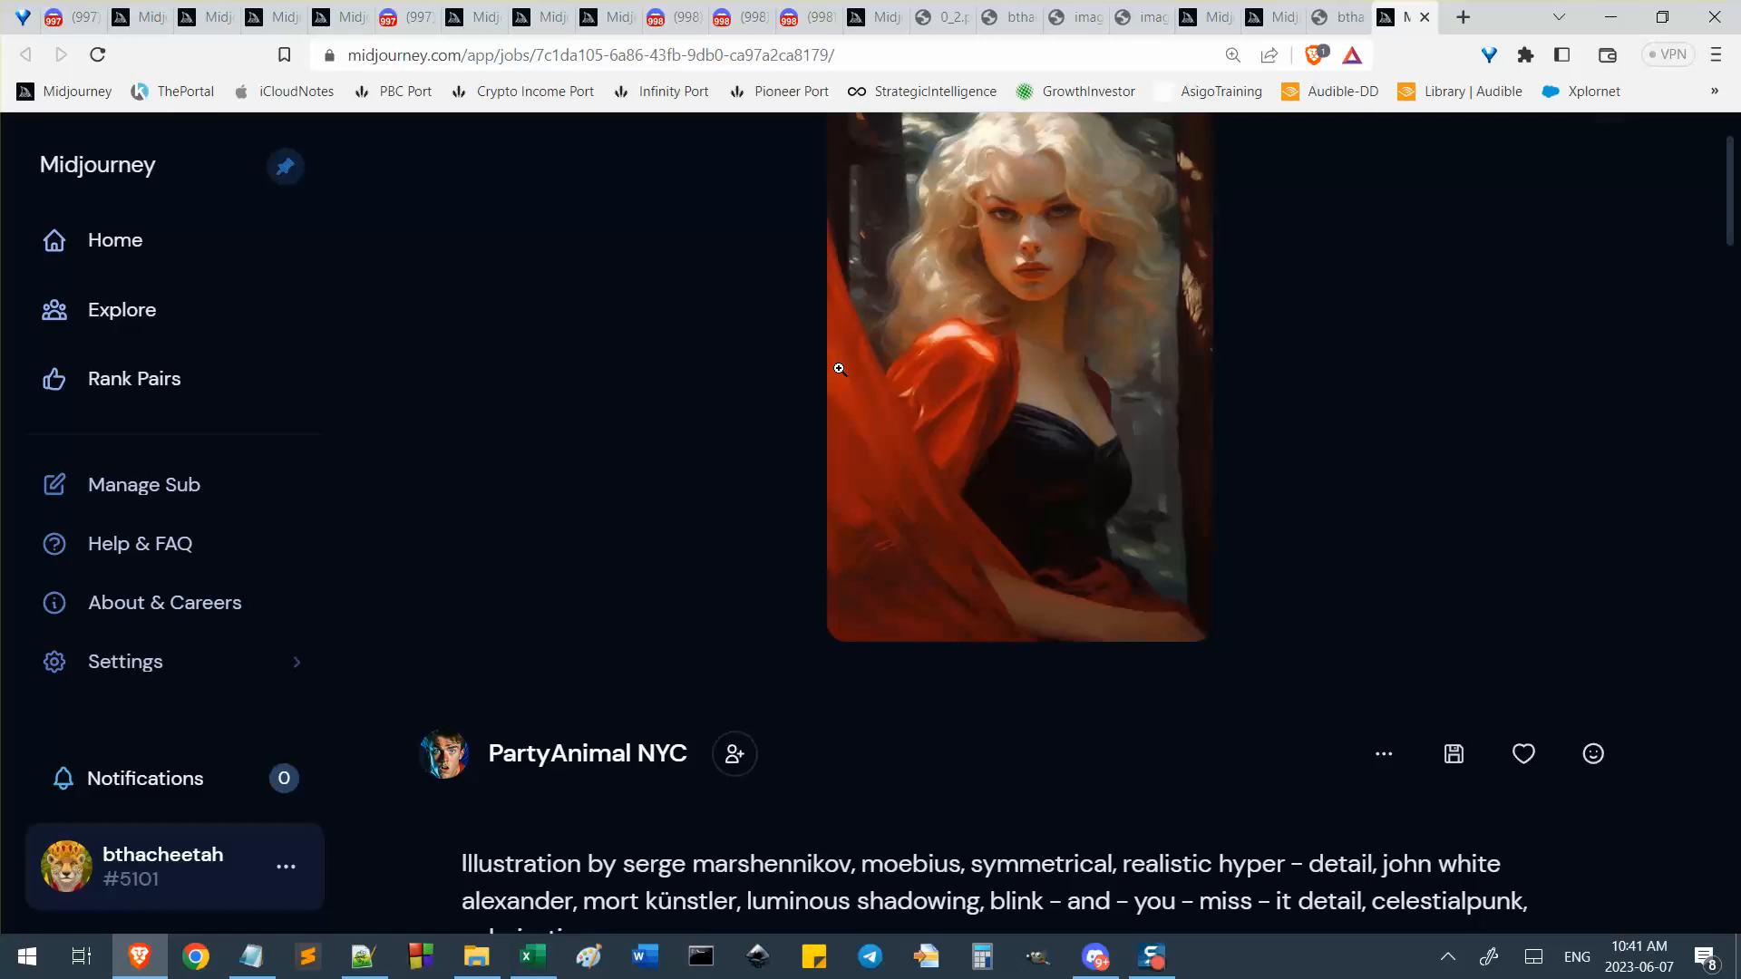
scroll(909, 487, down, 2)
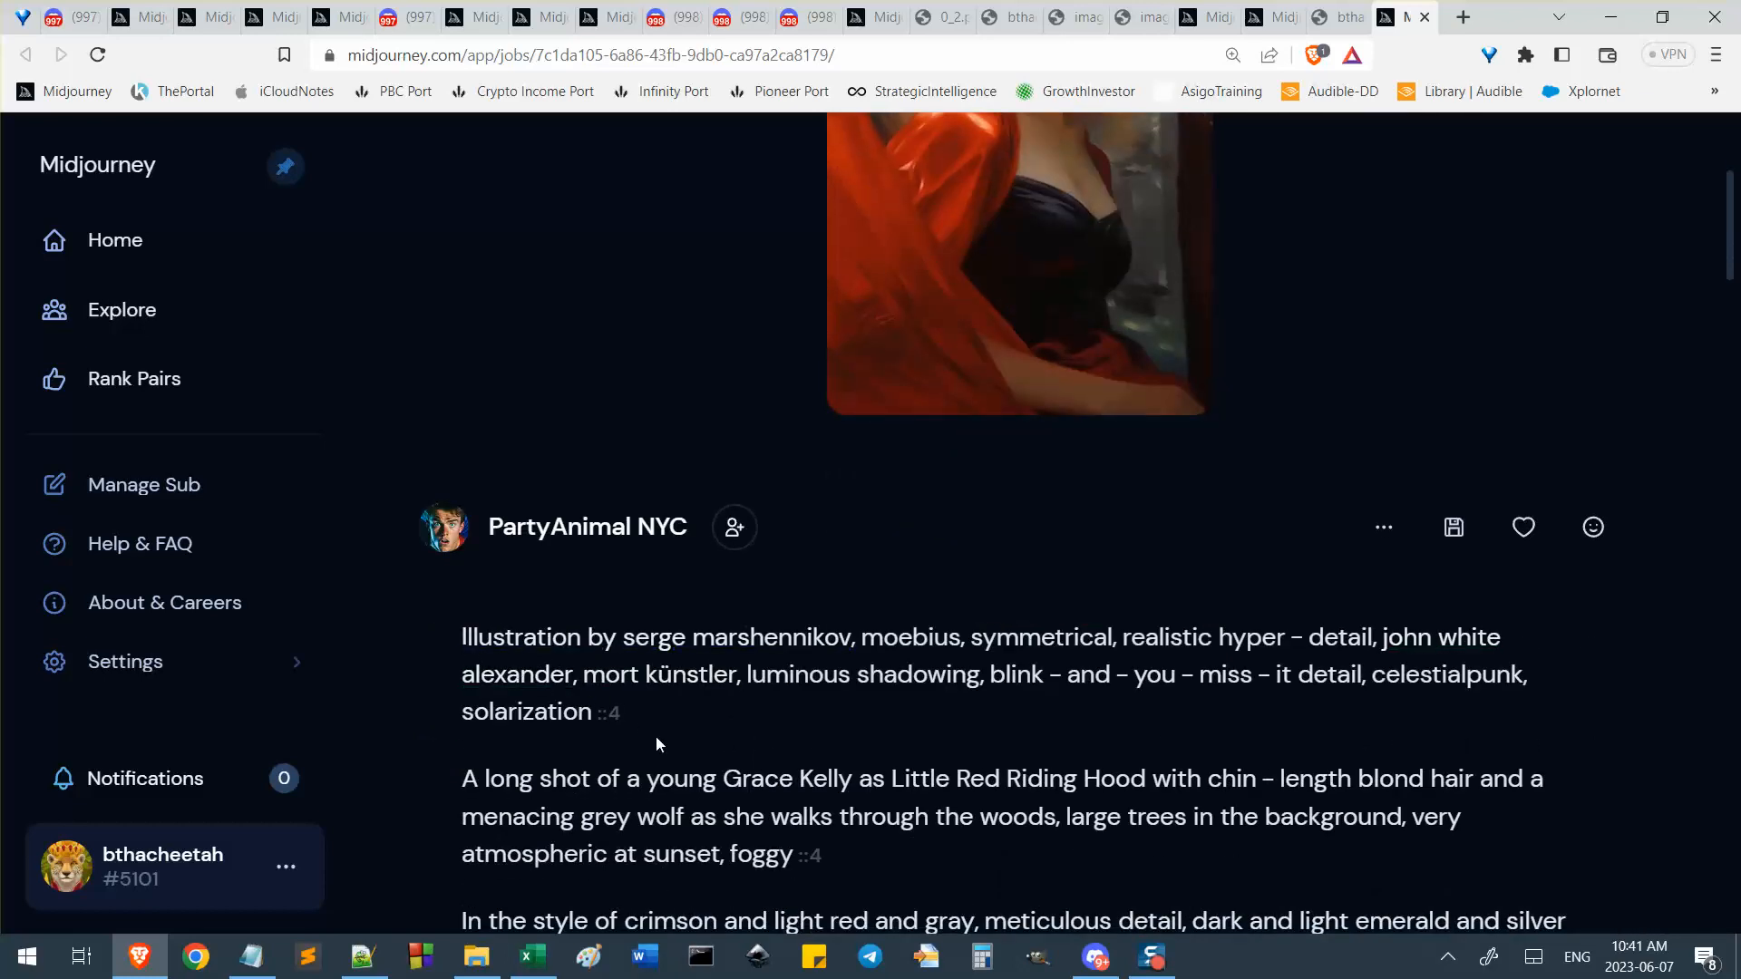
scroll(522, 643, down, 3)
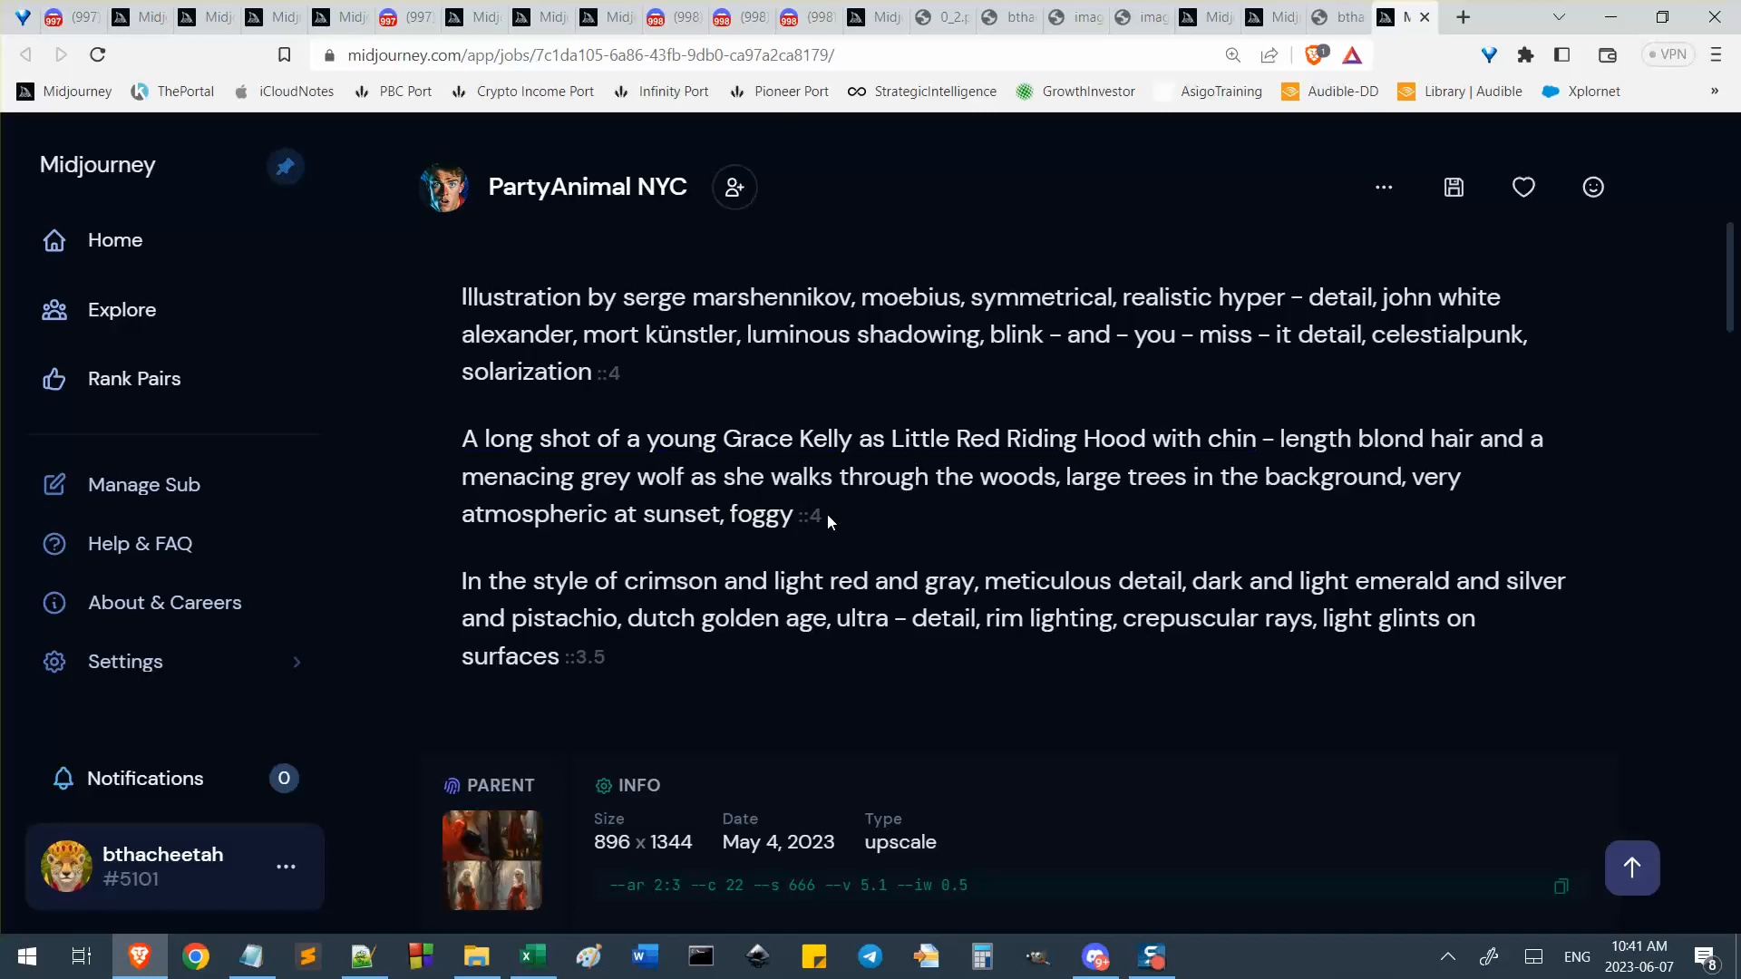
Examine the Little Red Riding Hood prompt section by section, highlighting its style and scene parts and the "::4" weights.
double_click(813, 513)
click(828, 687)
drag(616, 373, 456, 291)
drag(386, 423, 852, 721)
click(852, 722)
drag(838, 514, 399, 433)
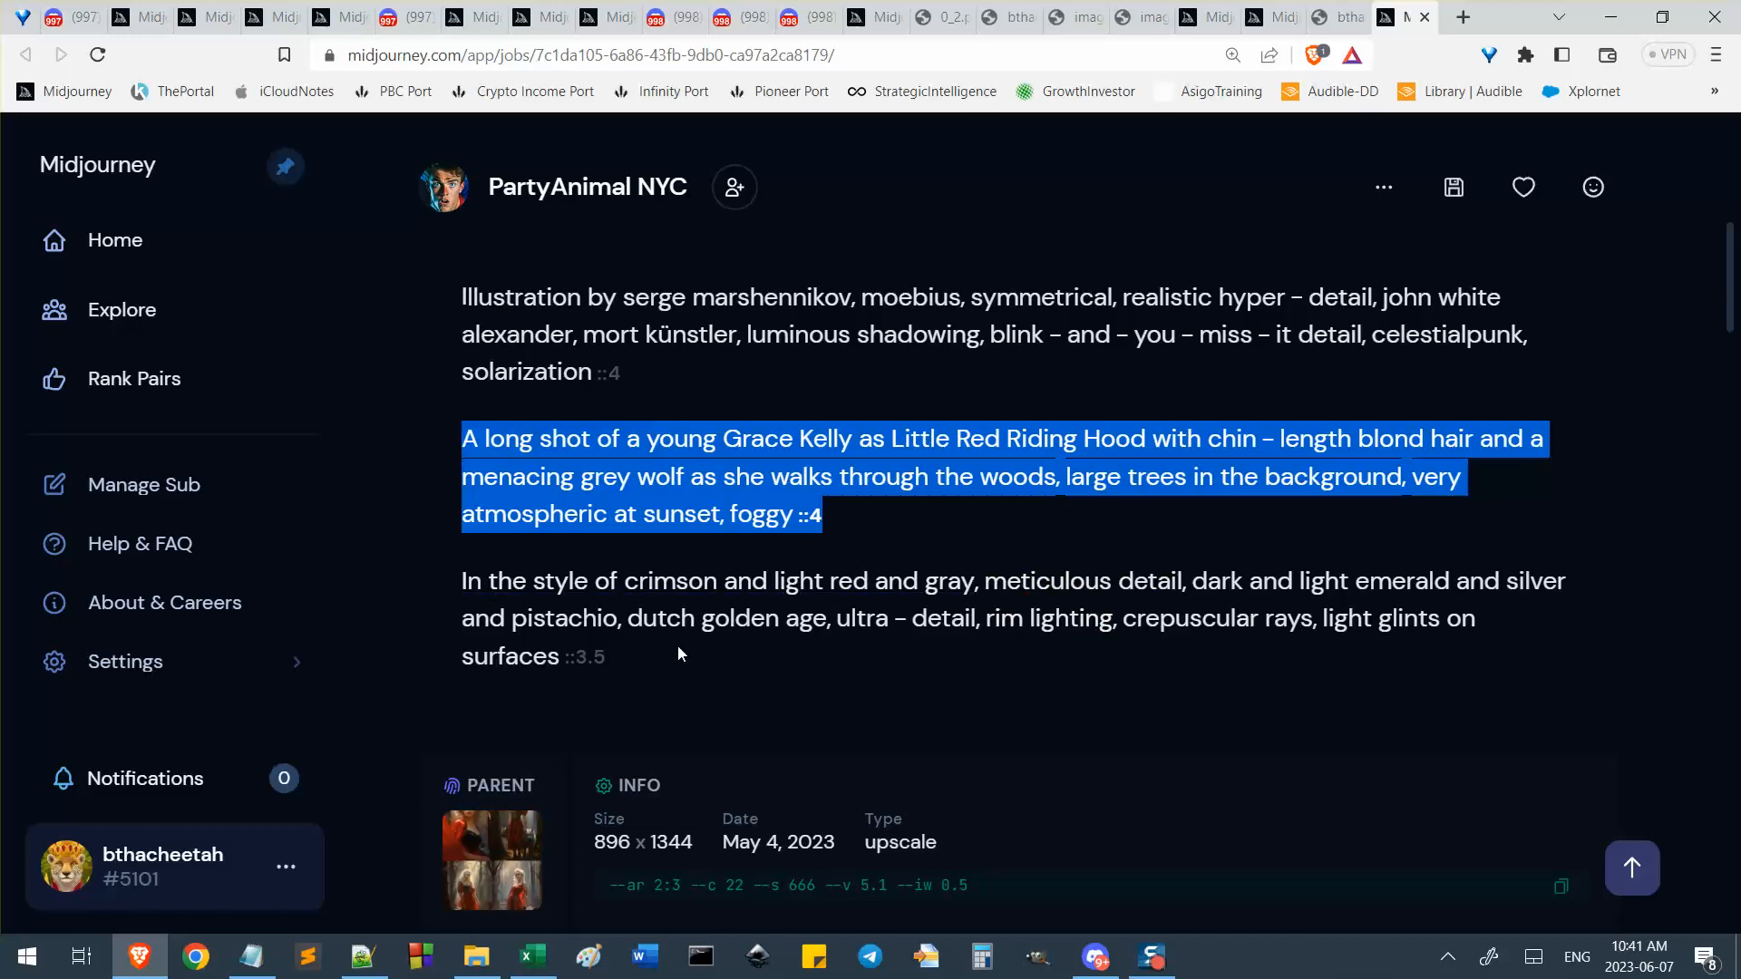
click(931, 675)
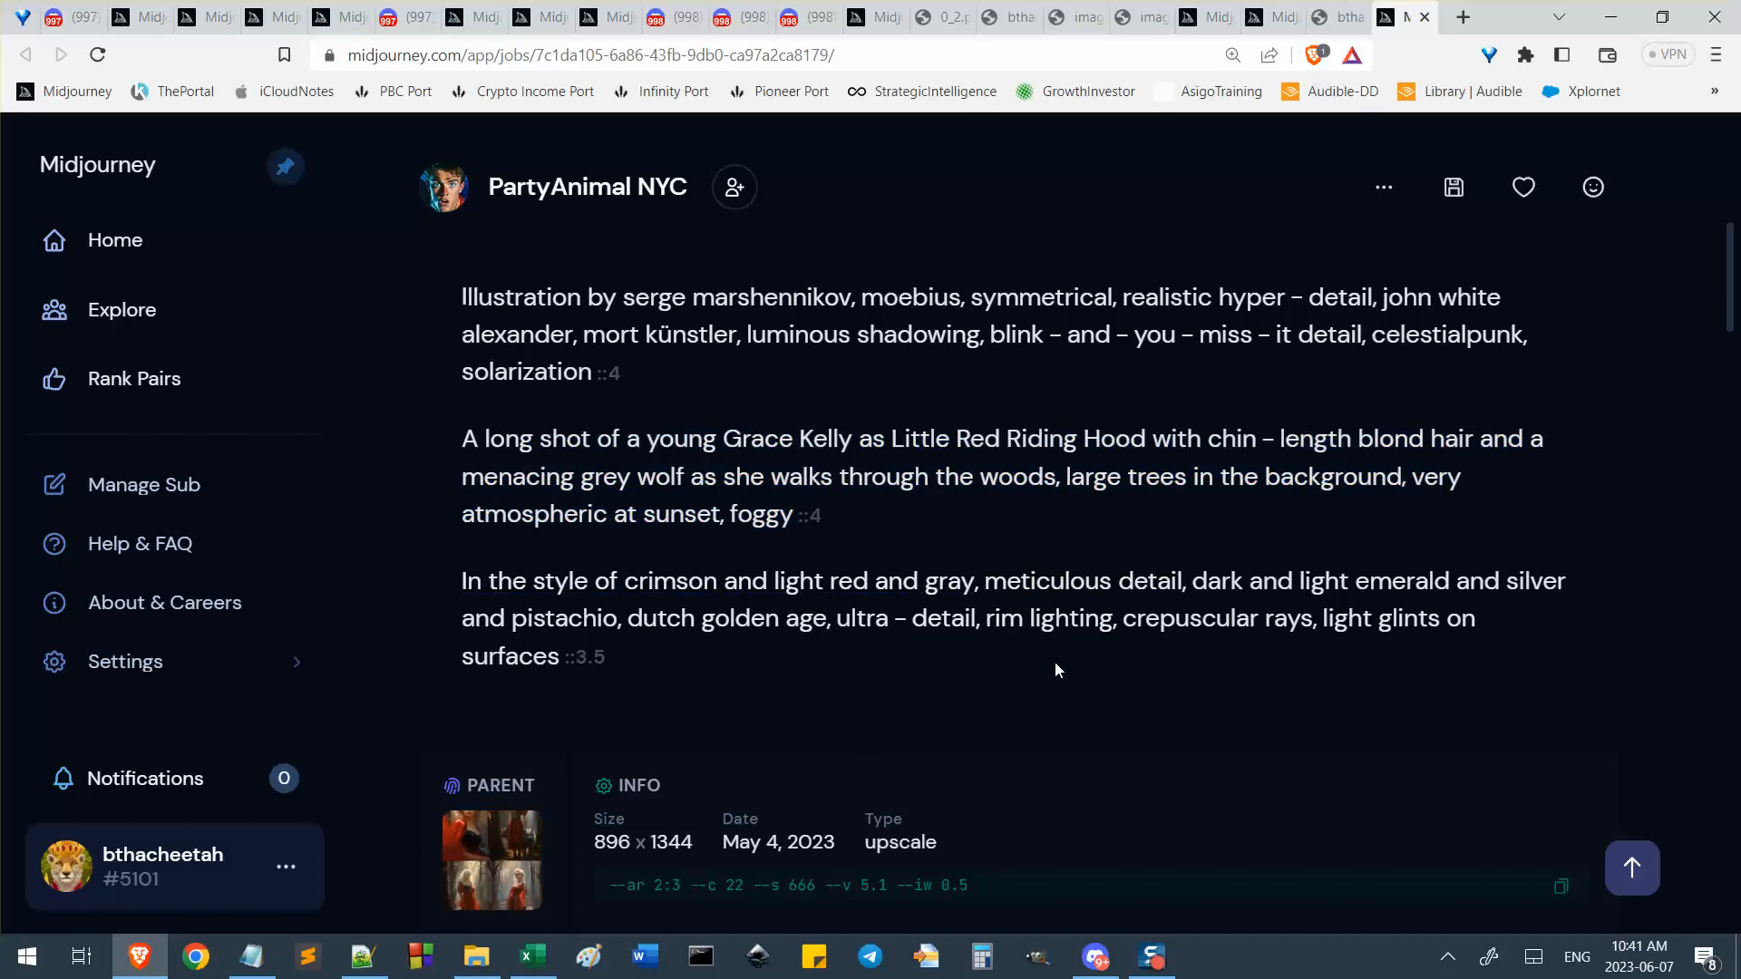
Compare the Little Red Riding Hood image with its prompt, highlighting the "::4" weight after "solarization".
scroll(1056, 670, up, 5)
scroll(1102, 693, down, 3)
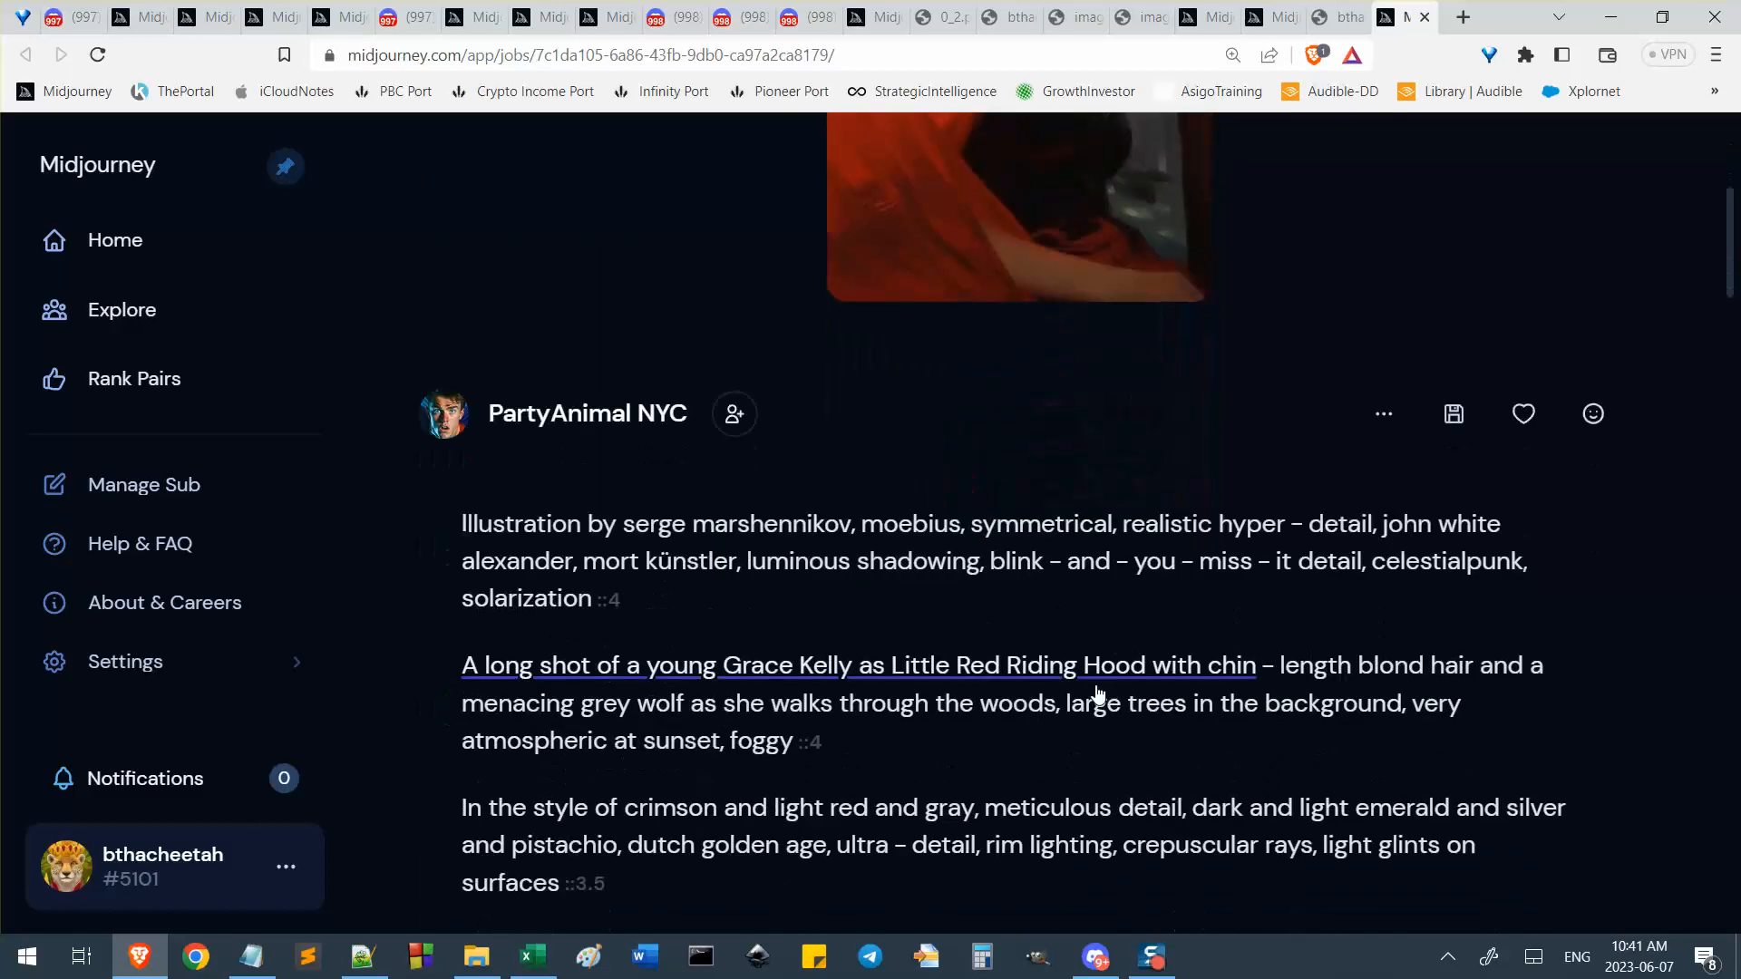
drag(638, 606, 603, 606)
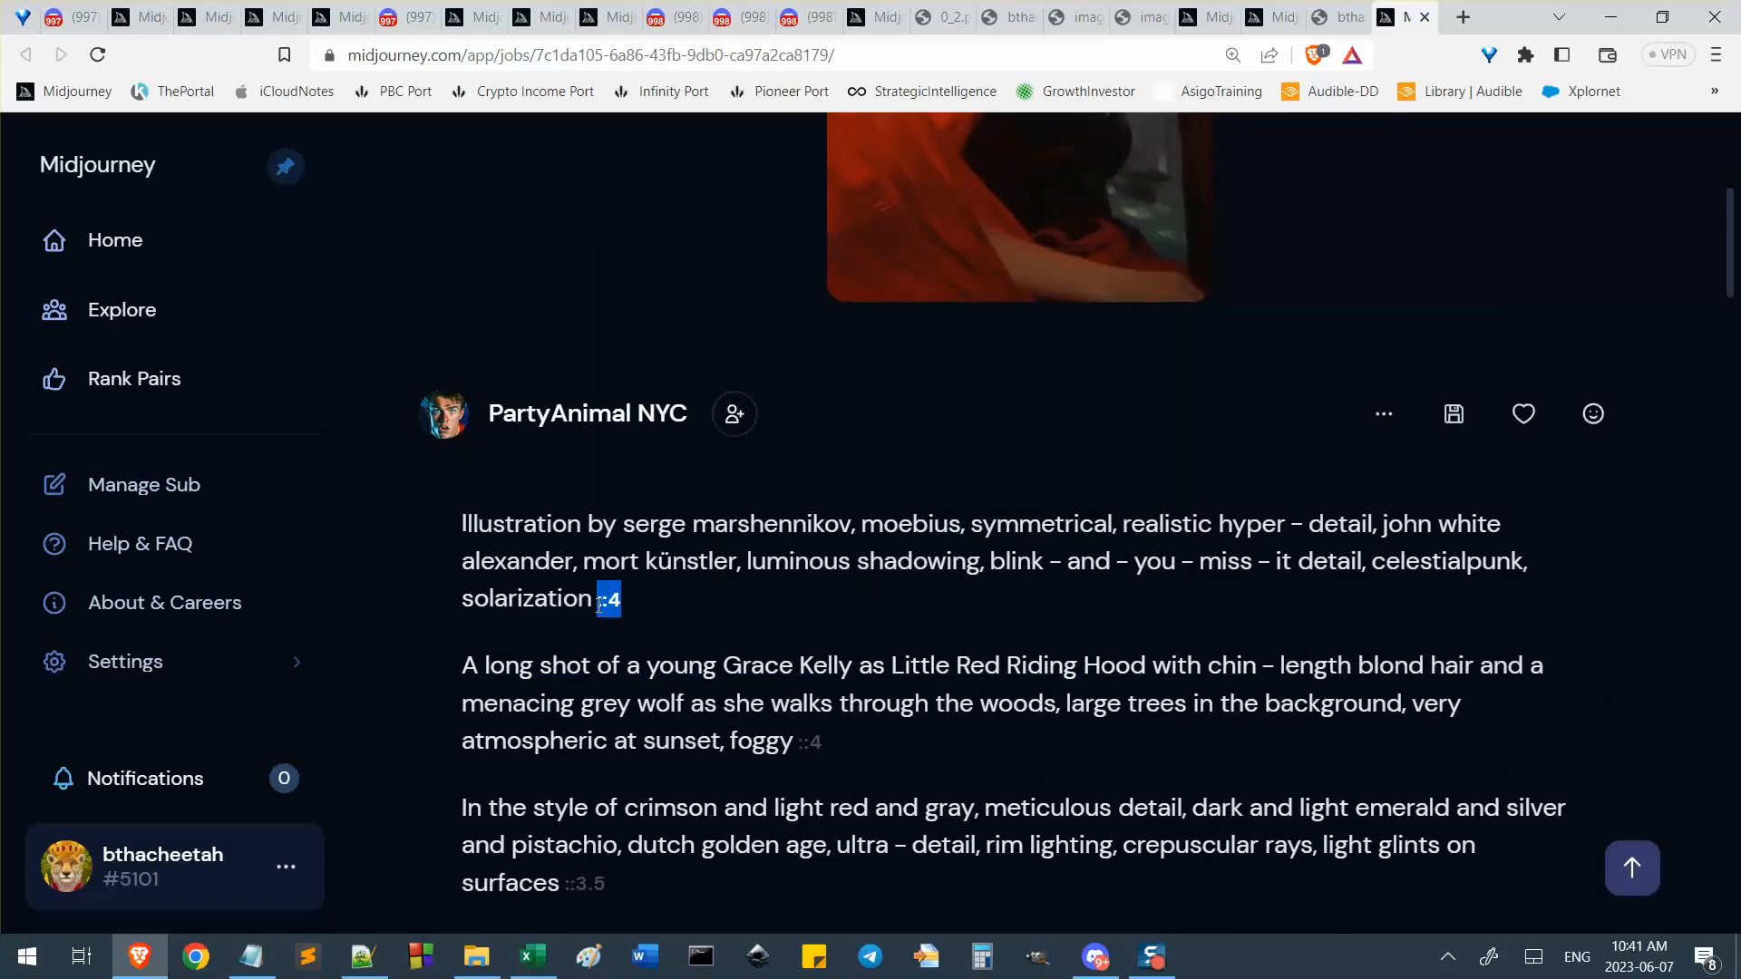
scroll(687, 602, down, 1)
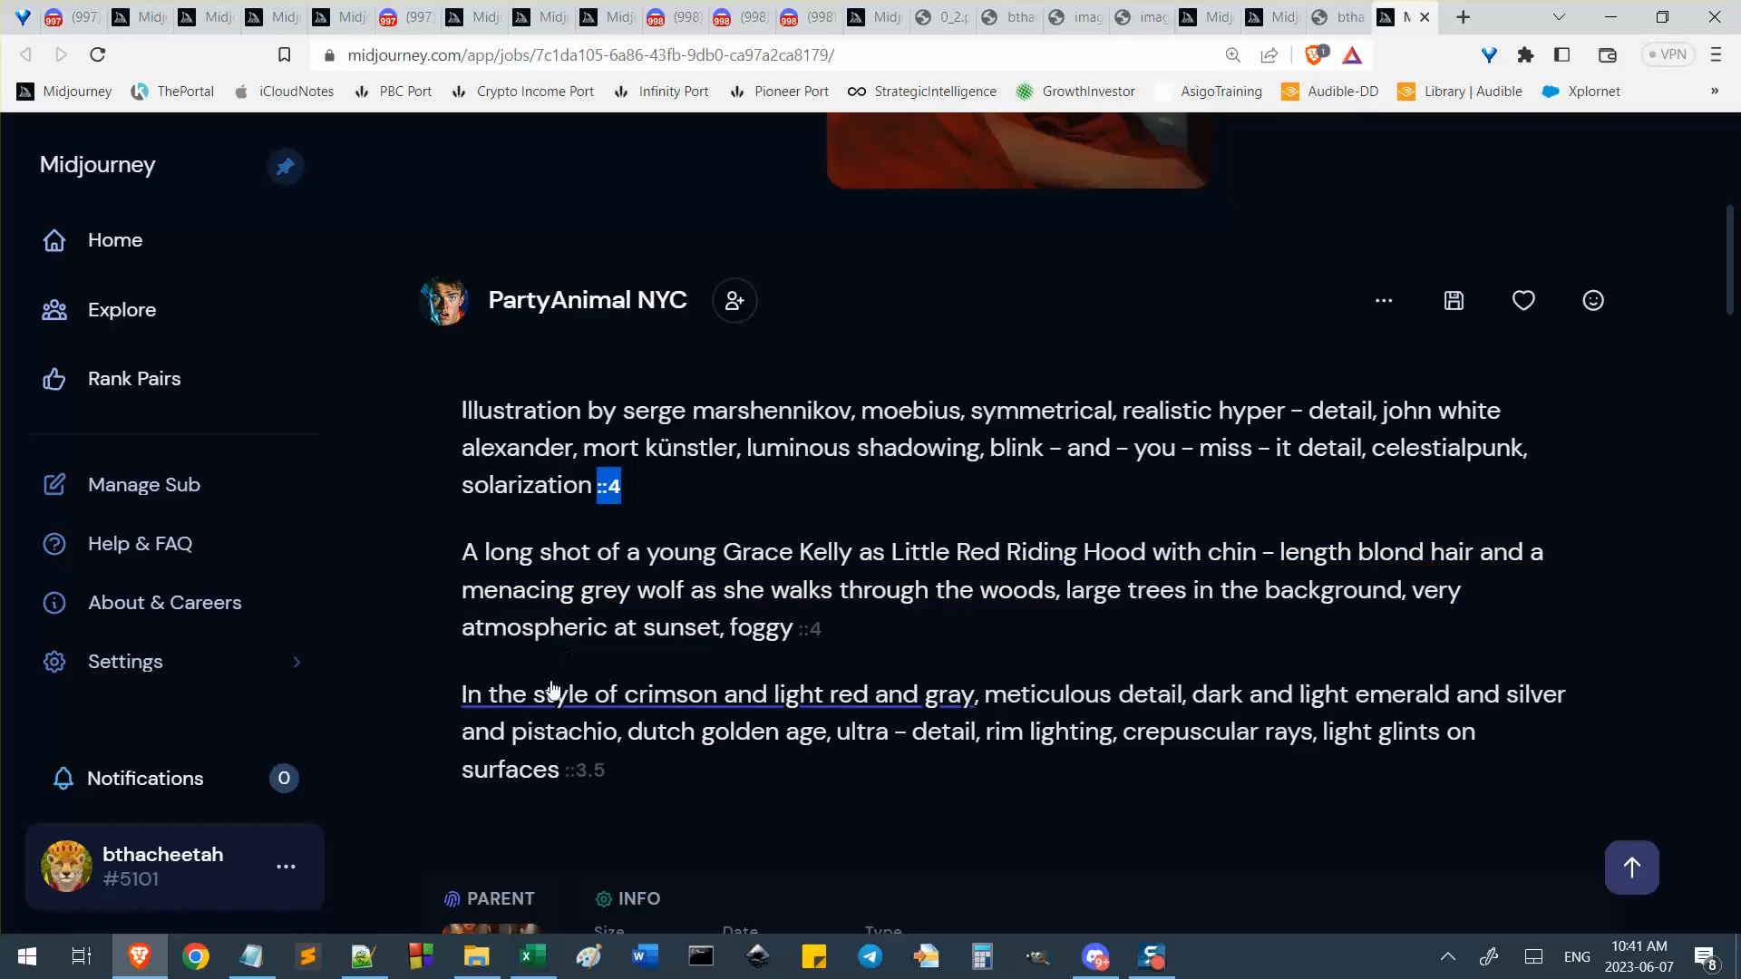
scroll(556, 698, up, 1)
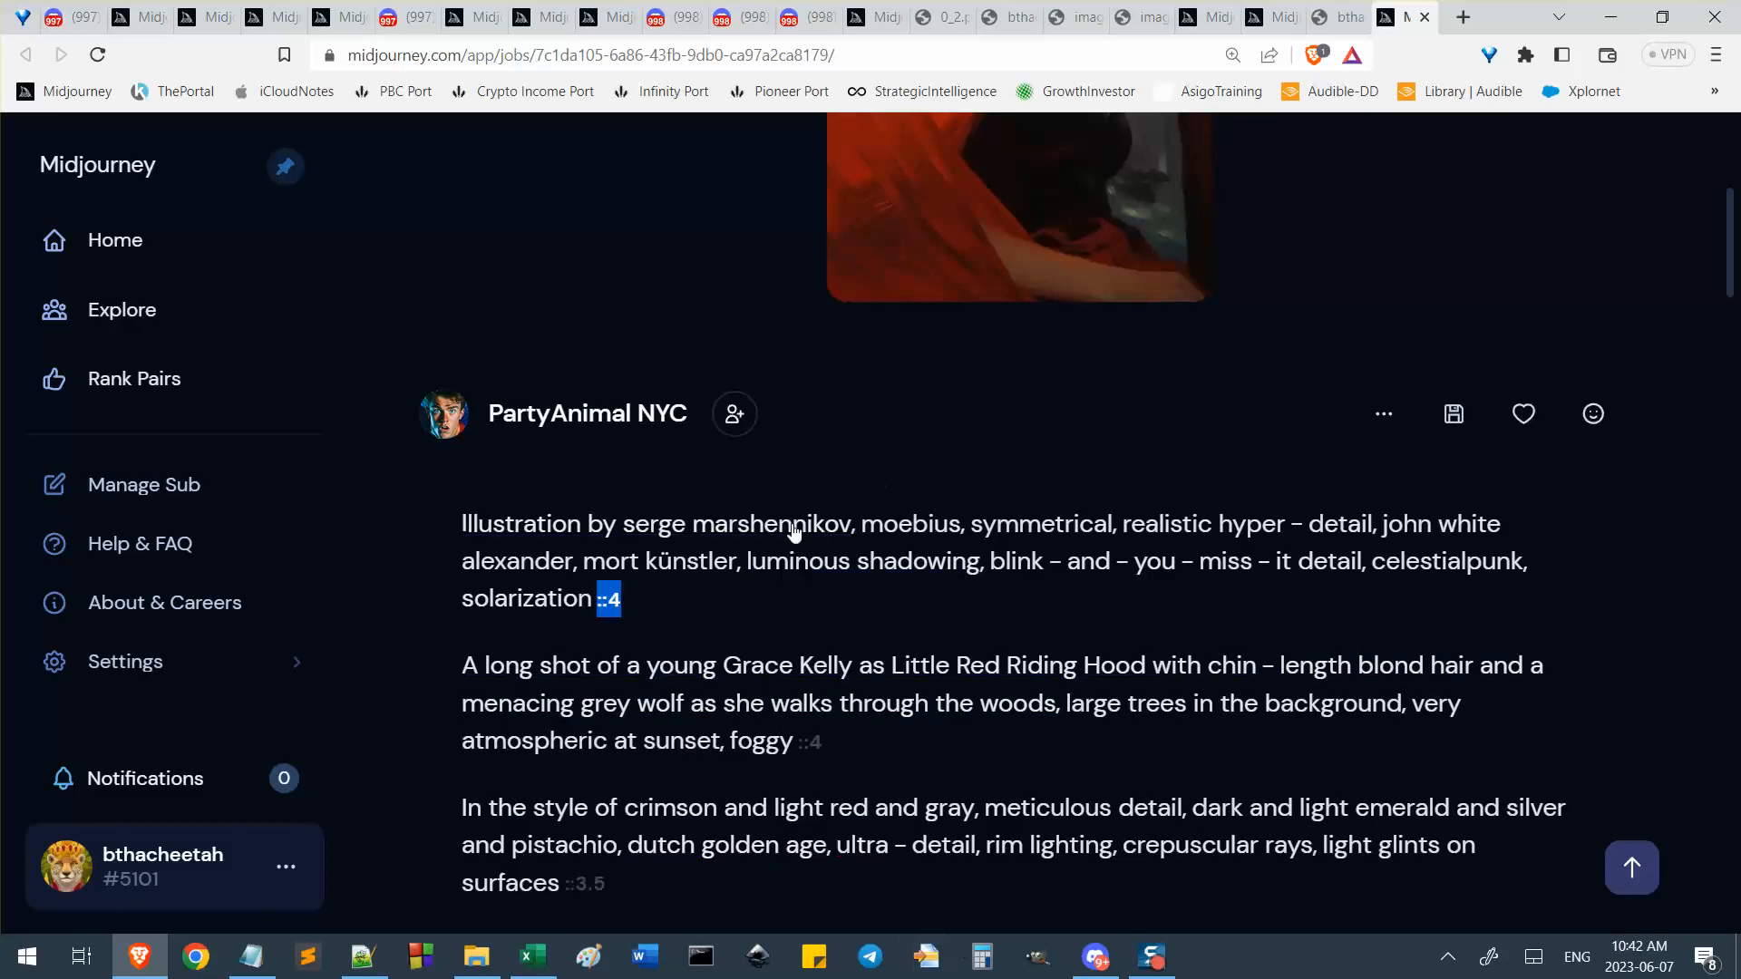
Switch to Discord and go back through the Midjourney Bot chat to yesterday's superhero image grids.
click(1096, 956)
mouse_move(1355, 802)
mouse_down()
mouse_move(1370, 468)
mouse_move(1439, 129)
mouse_move(1395, 252)
mouse_move(1422, 140)
mouse_move(1396, 149)
mouse_up()
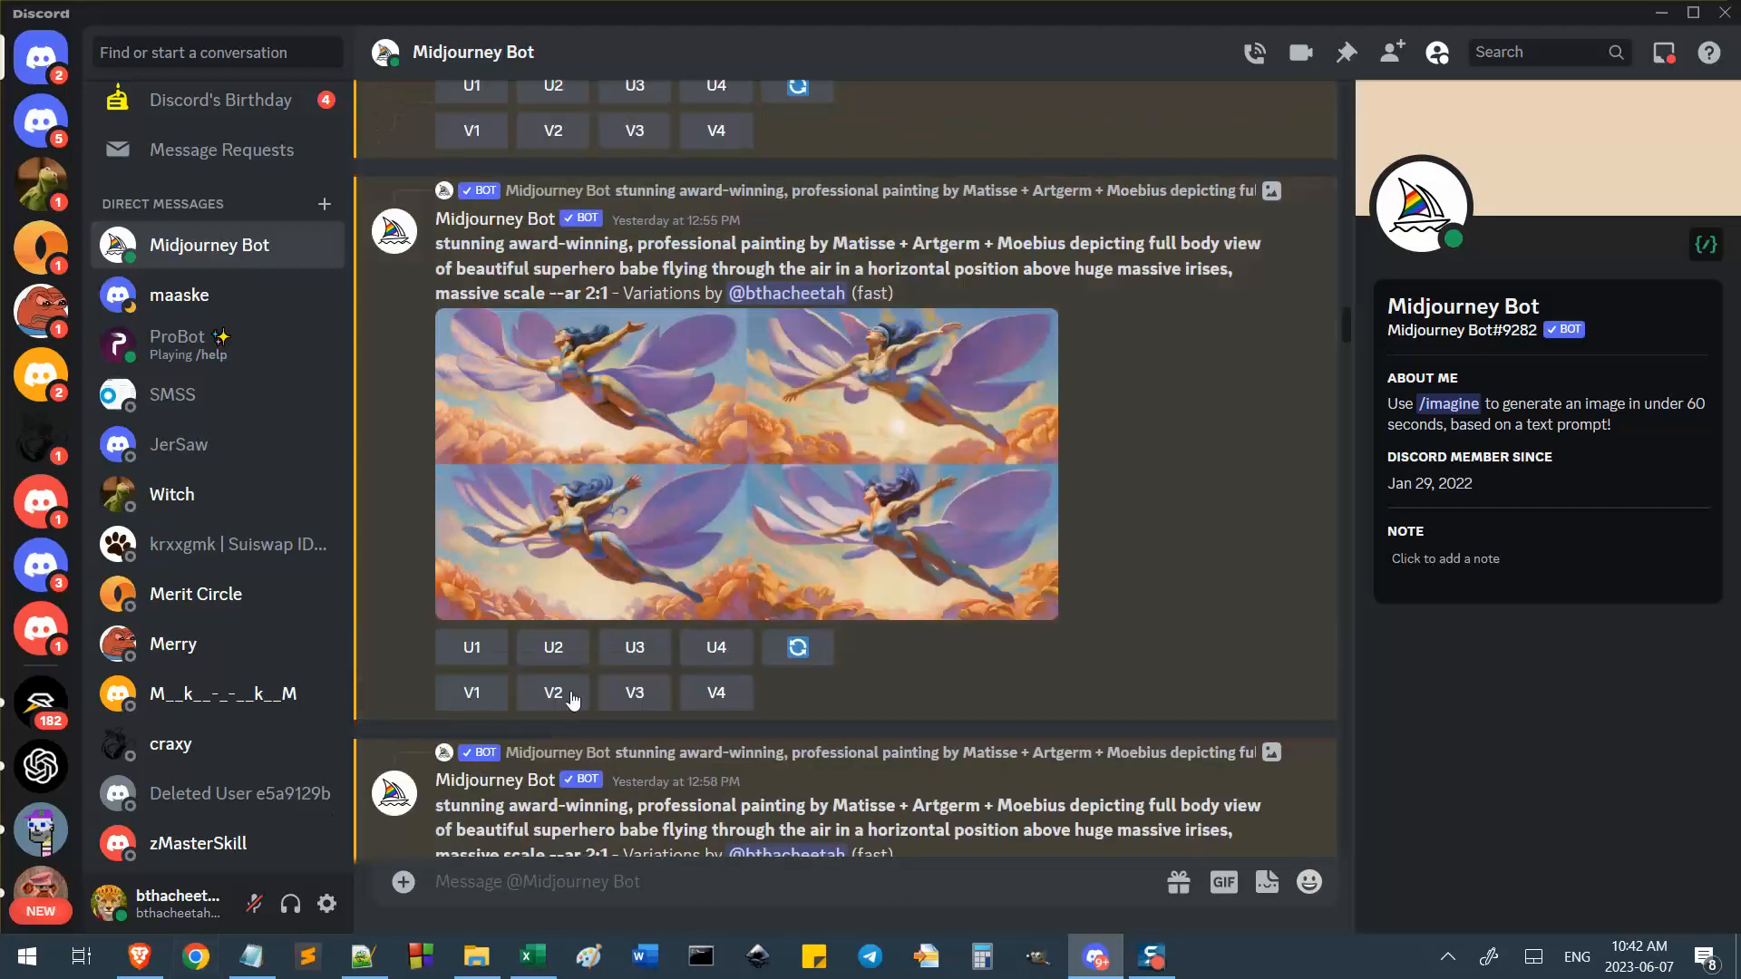
Switch to the browser and try opening midjourney.com/app in a new tab placed first.
click(139, 956)
click(133, 16)
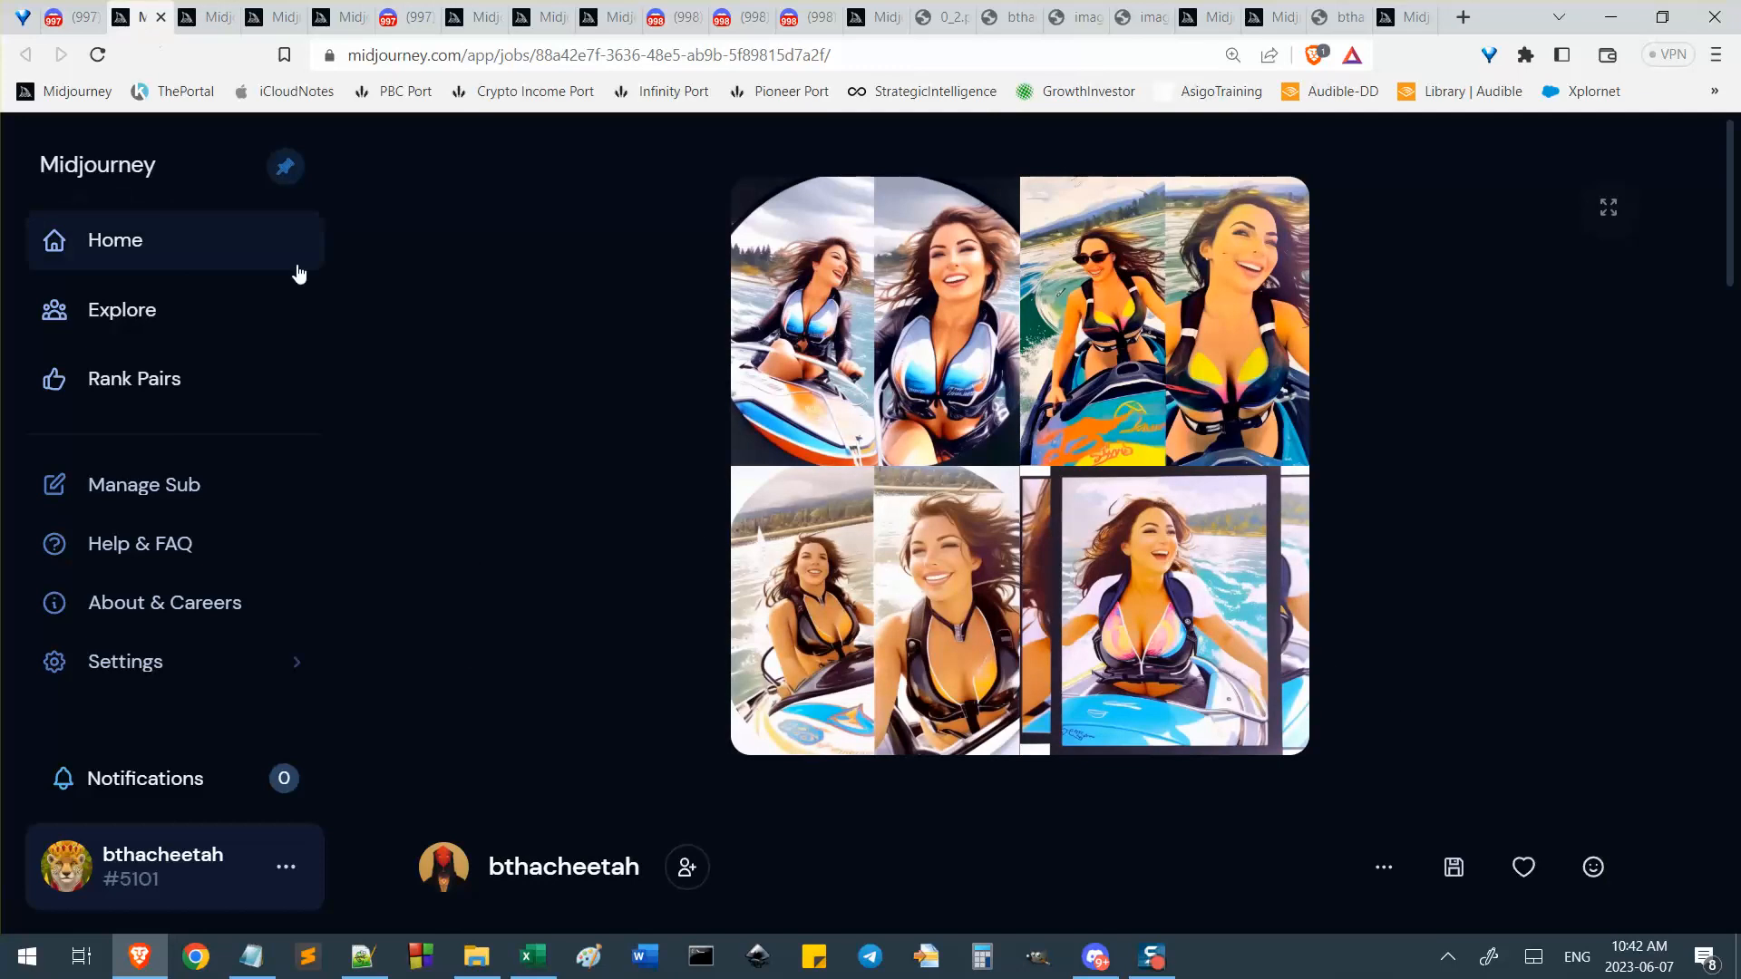
click(515, 52)
click(515, 53)
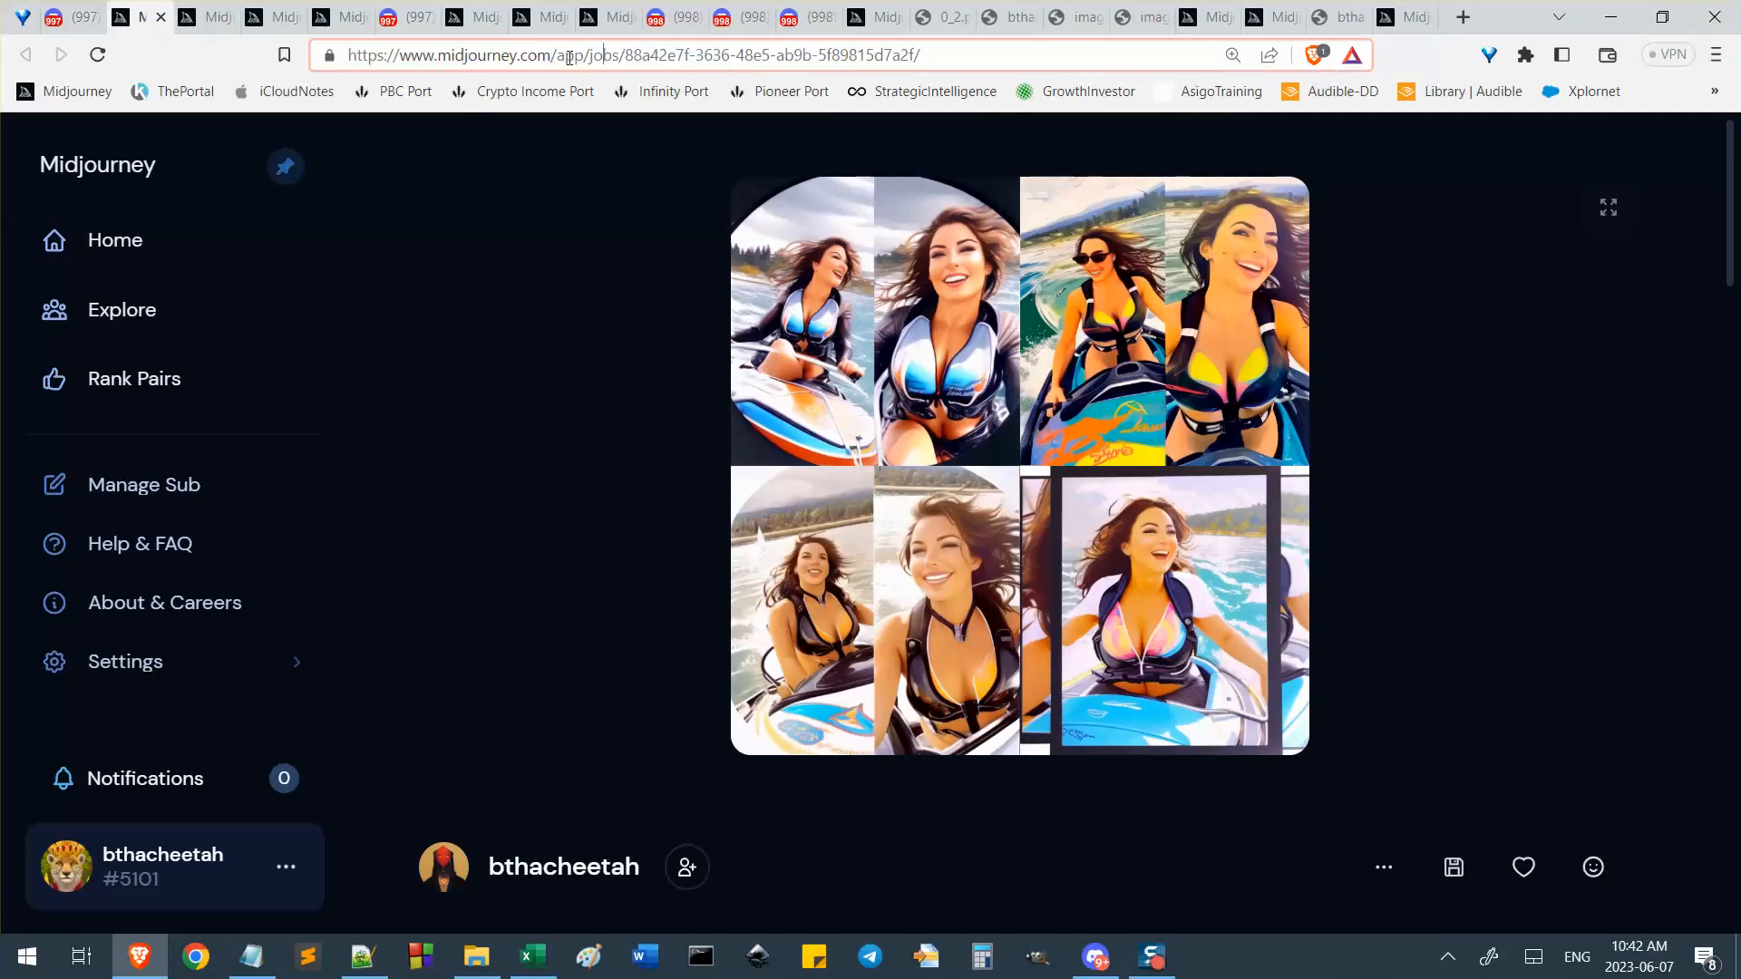
drag(586, 55, 349, 55)
key(ctrl+c)
click(1464, 20)
key(ctrl+v)
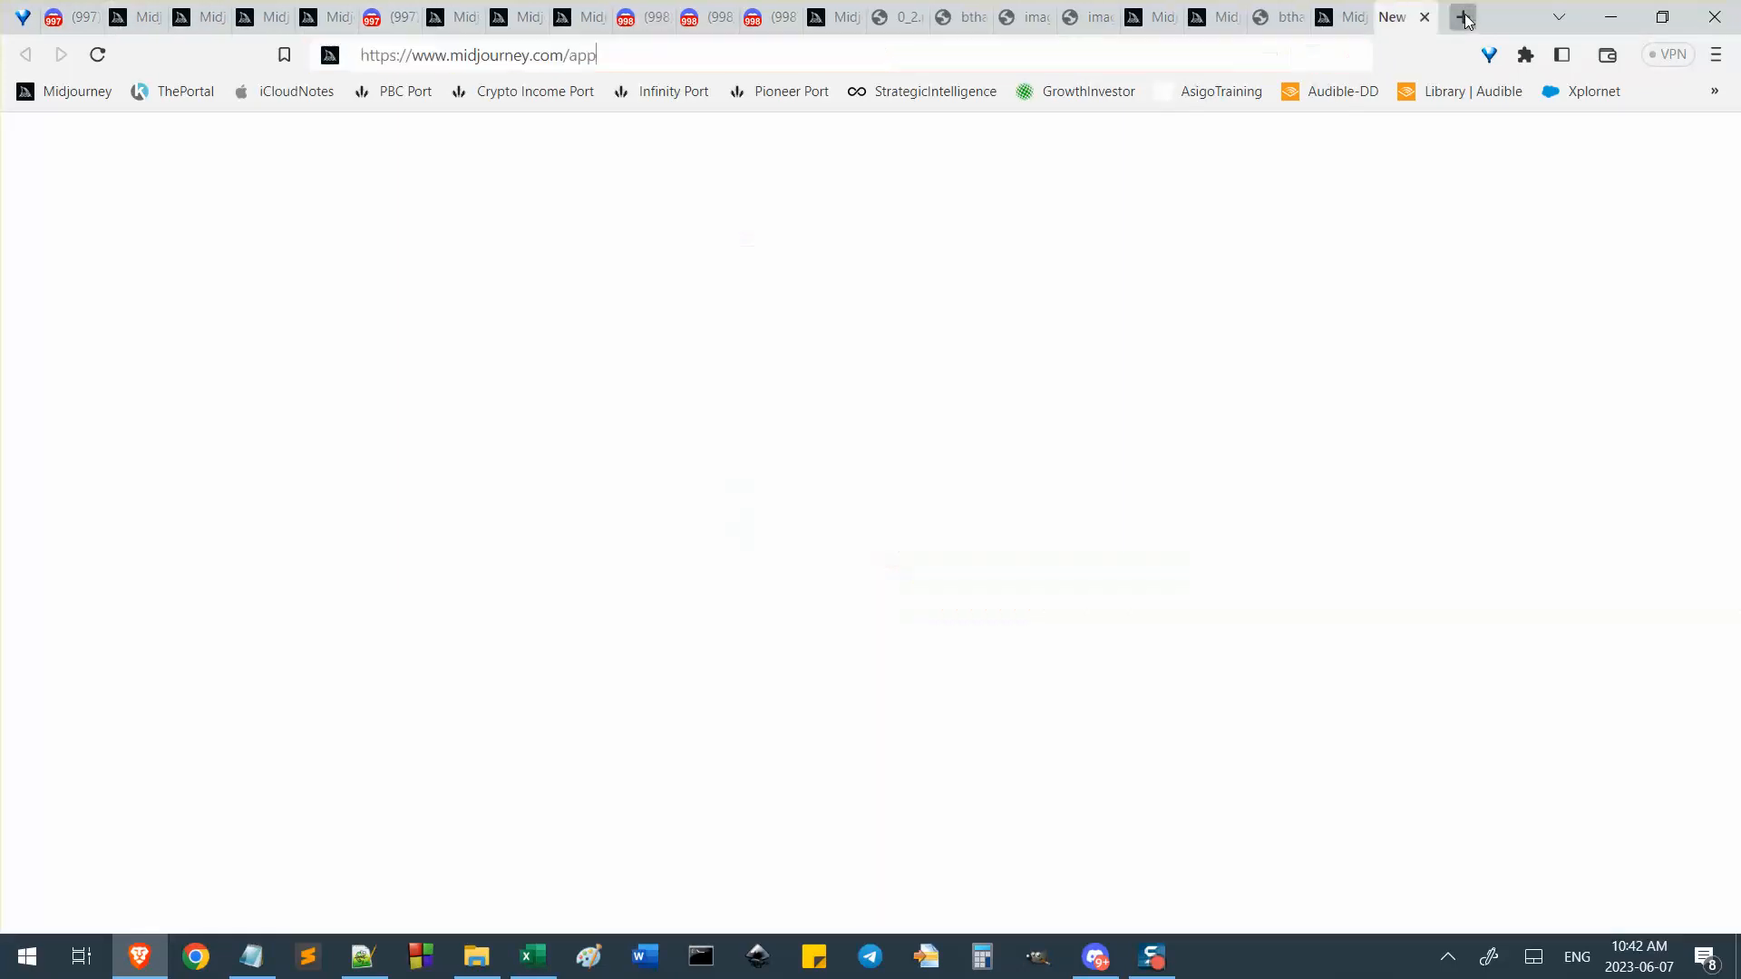
key(Return)
drag(1380, 8, 73, 16)
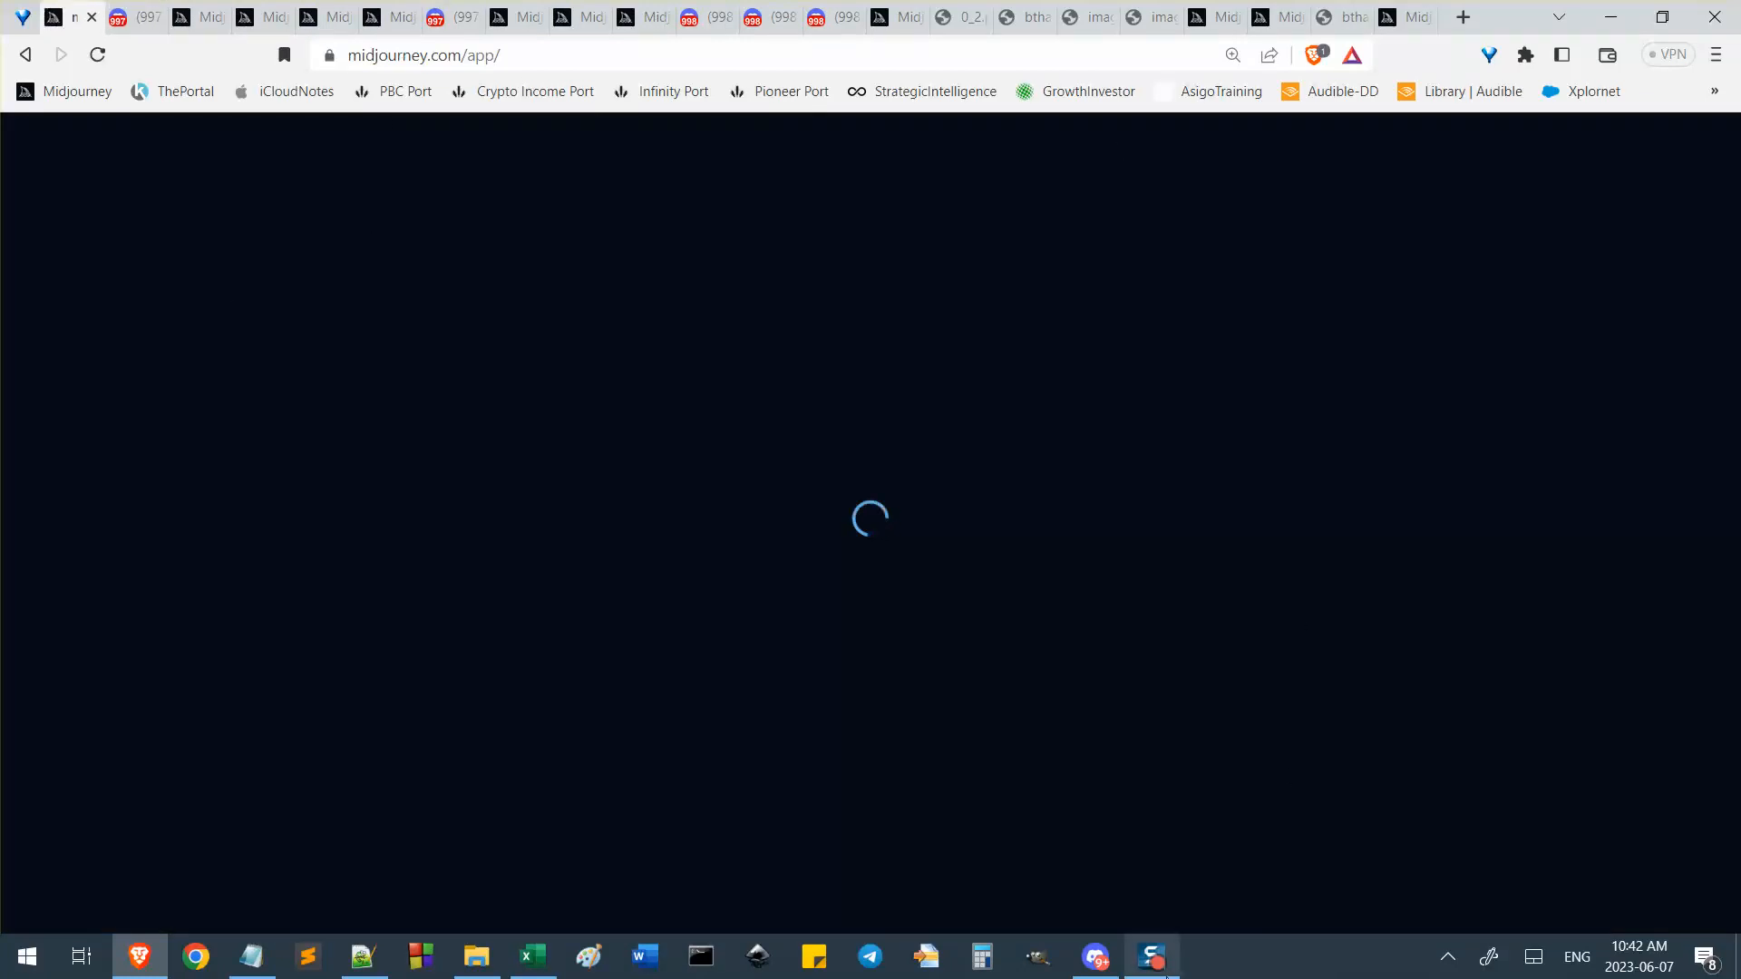
click(92, 16)
Return to the Little Red Riding Hood job, compare it with the dolphin-rider grid, and highlight the "::4" weight after "solarization".
click(1397, 16)
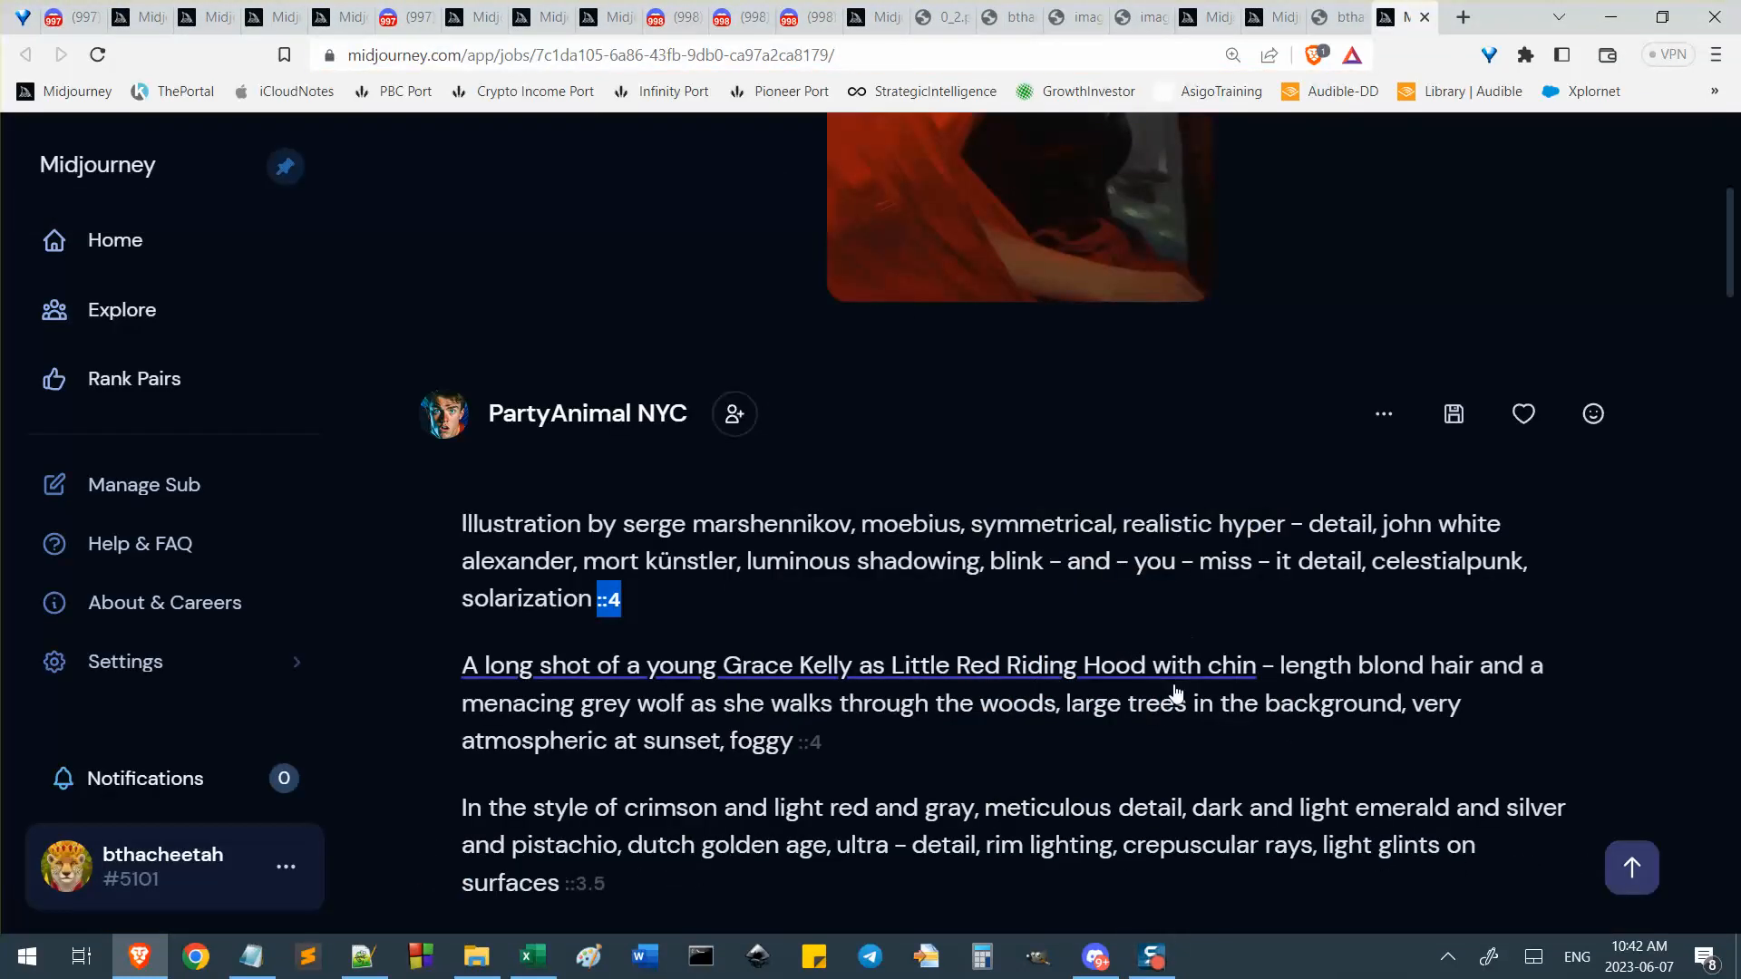
scroll(470, 490, up, 5)
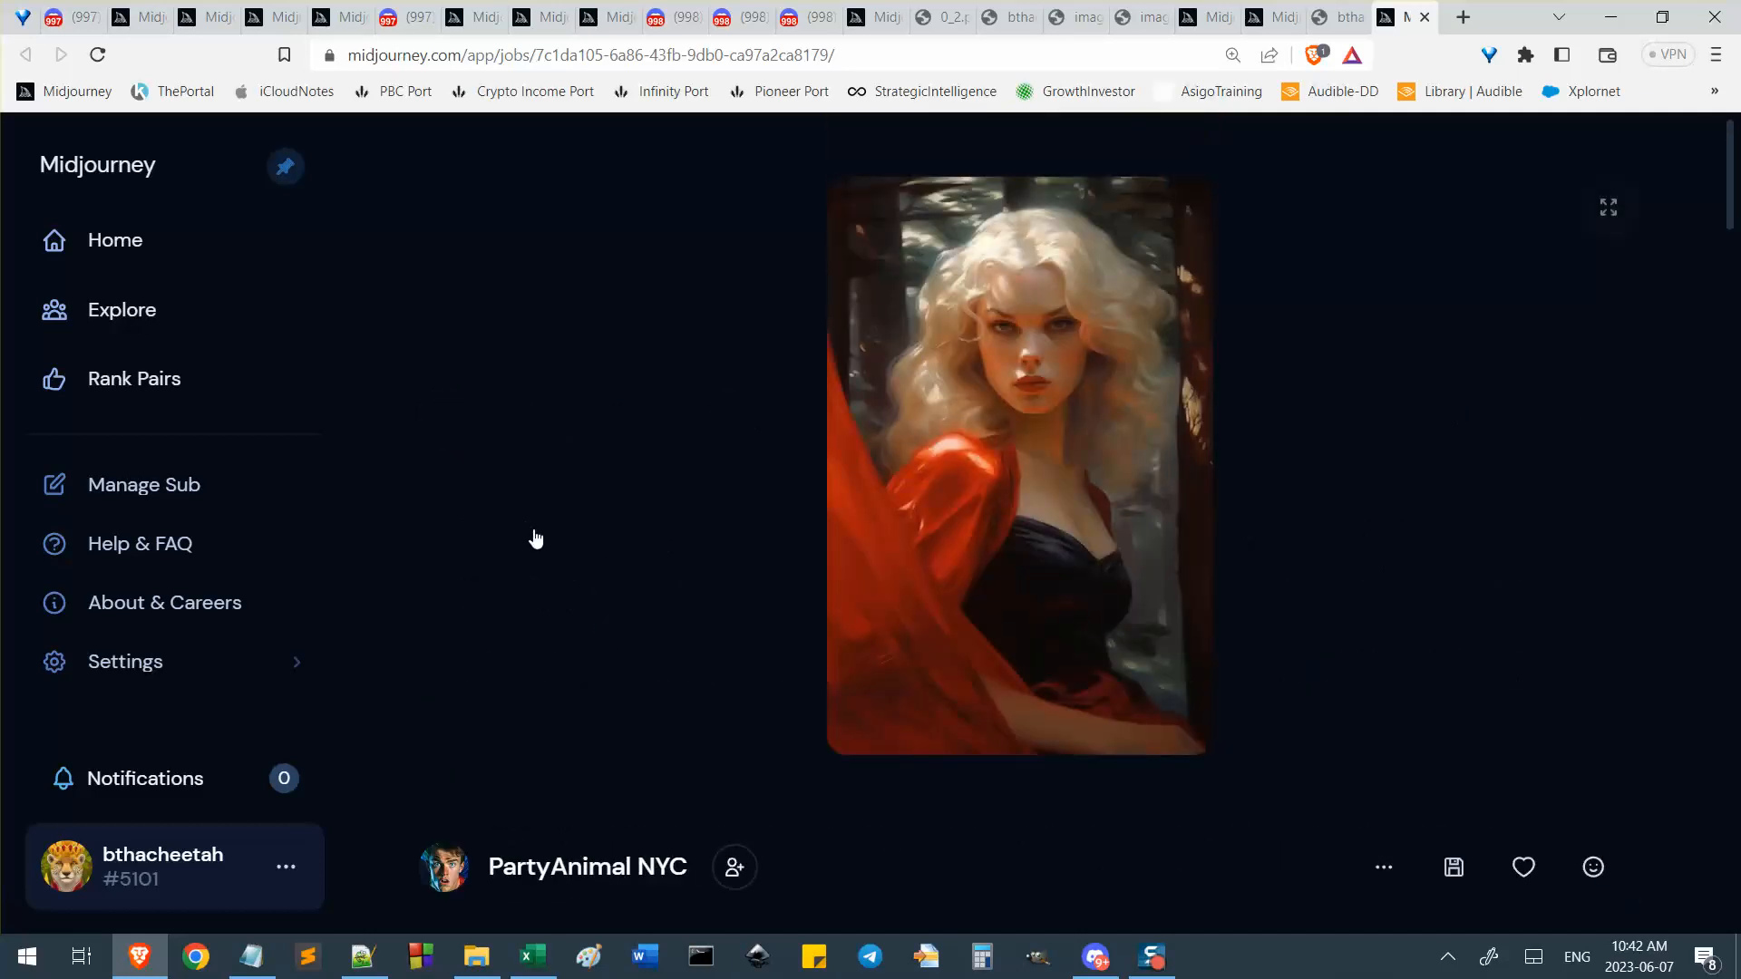
scroll(536, 537, down, 4)
scroll(536, 537, down, 1)
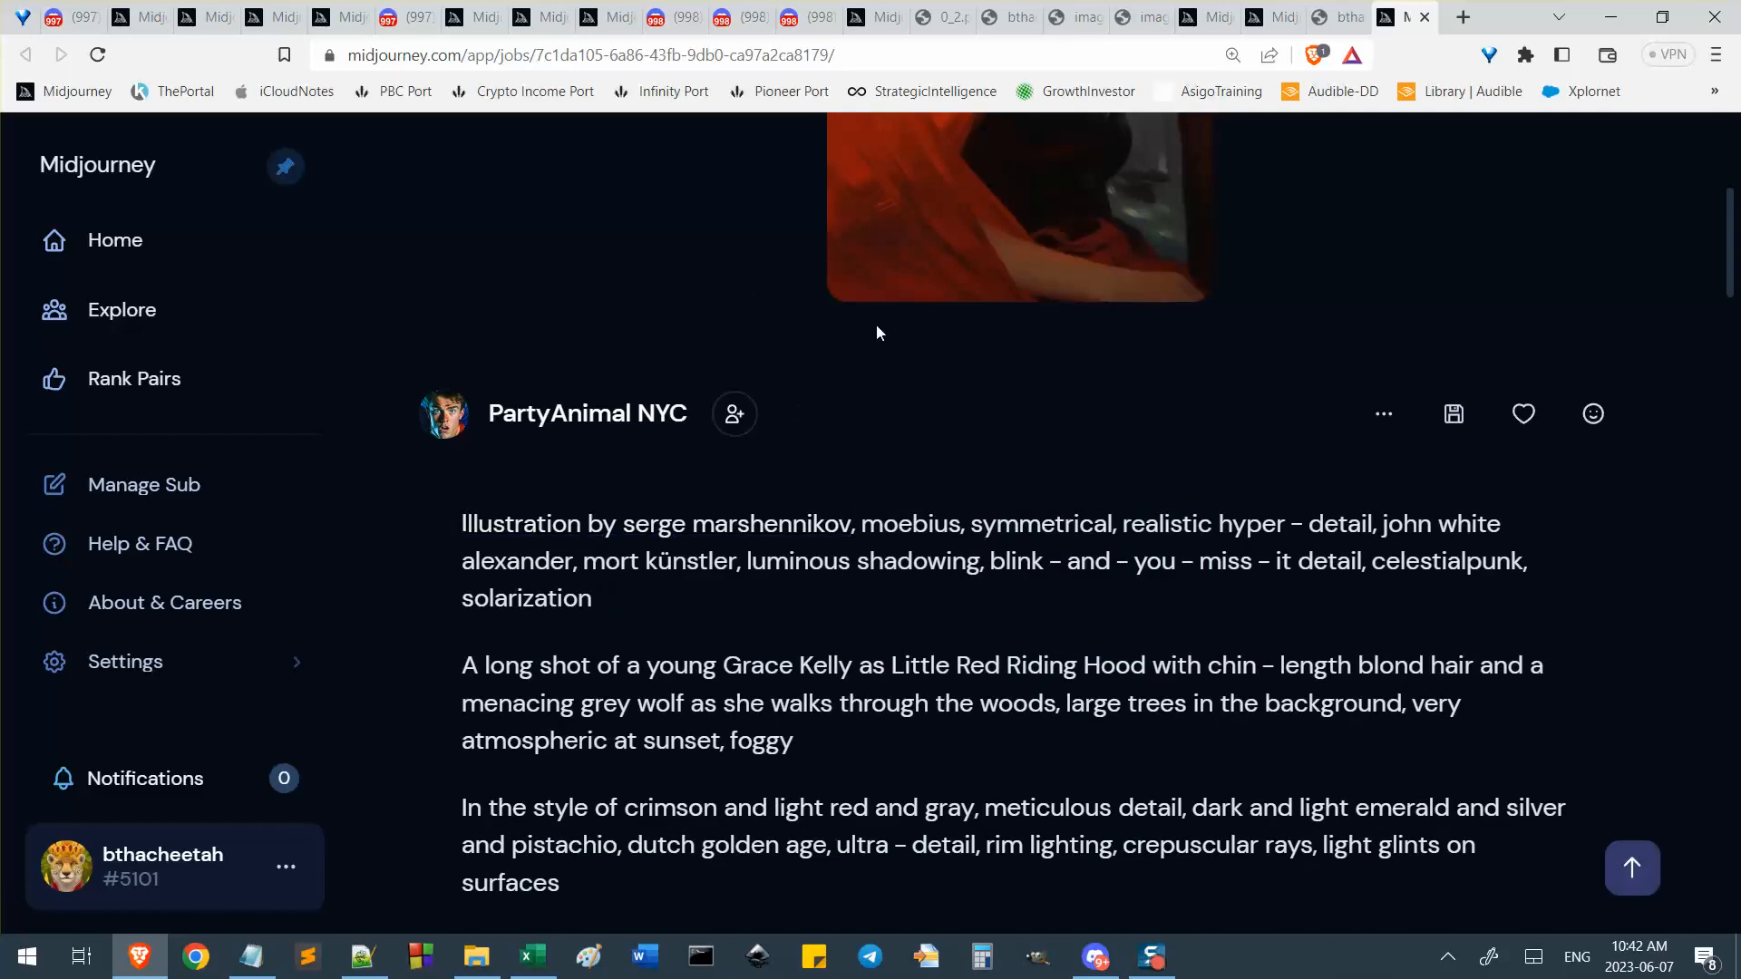
click(1344, 18)
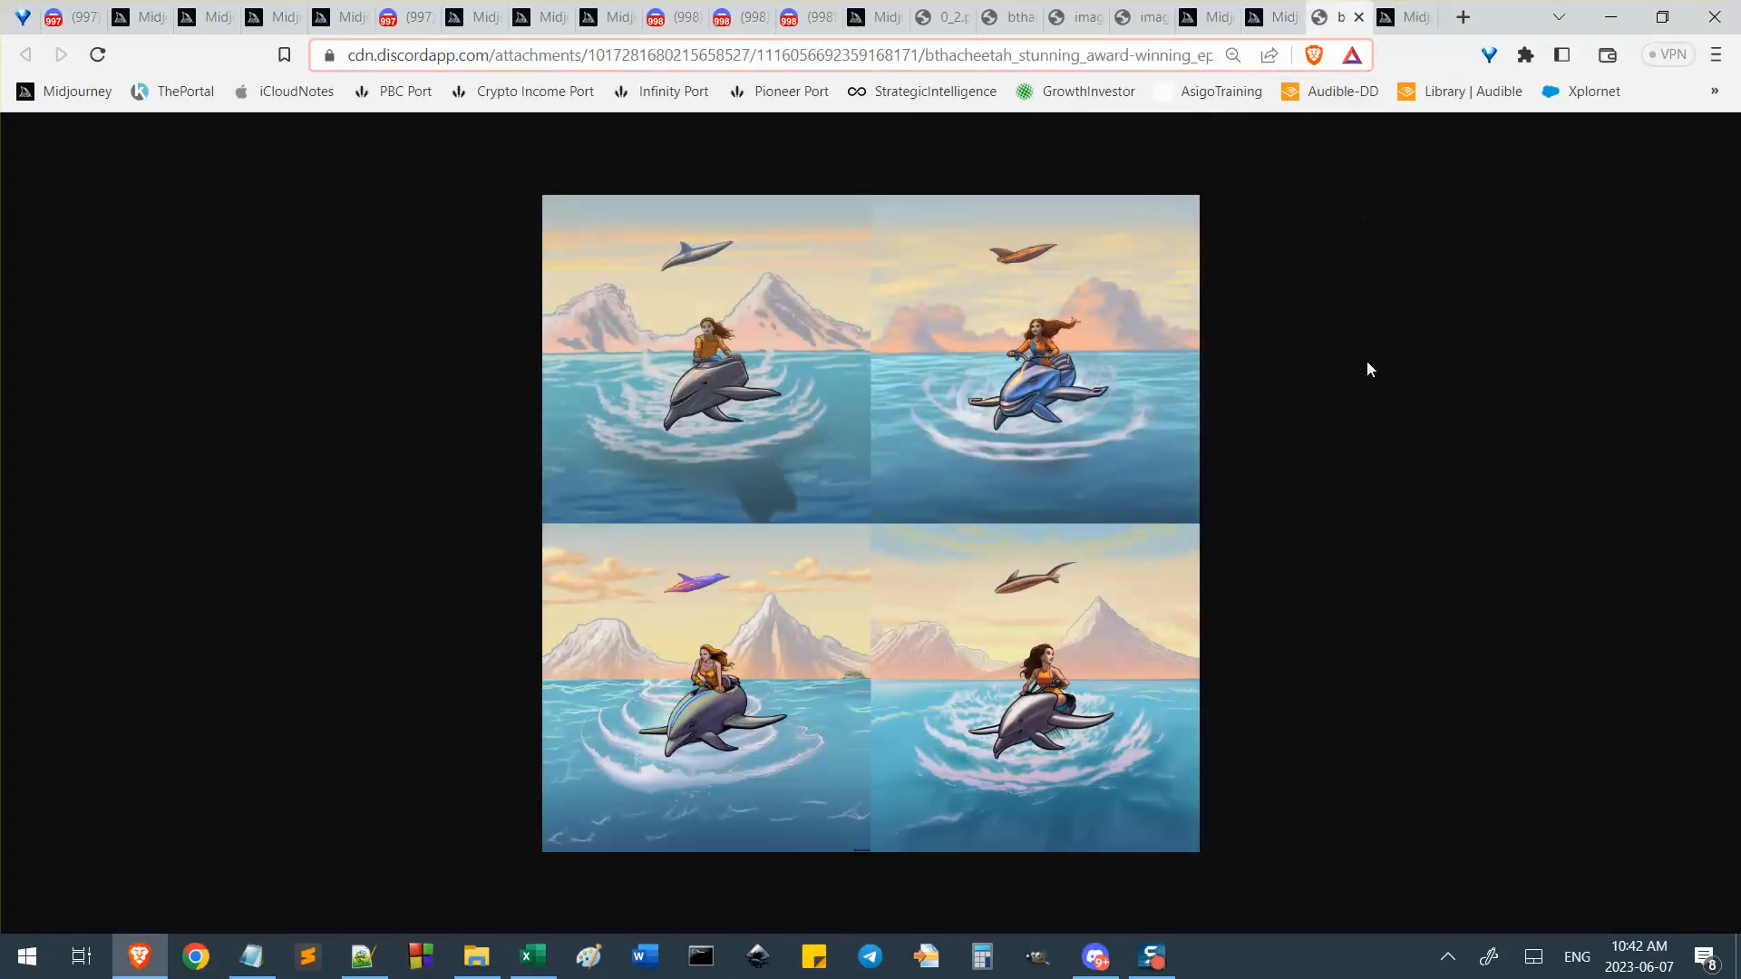
click(1406, 17)
double_click(608, 598)
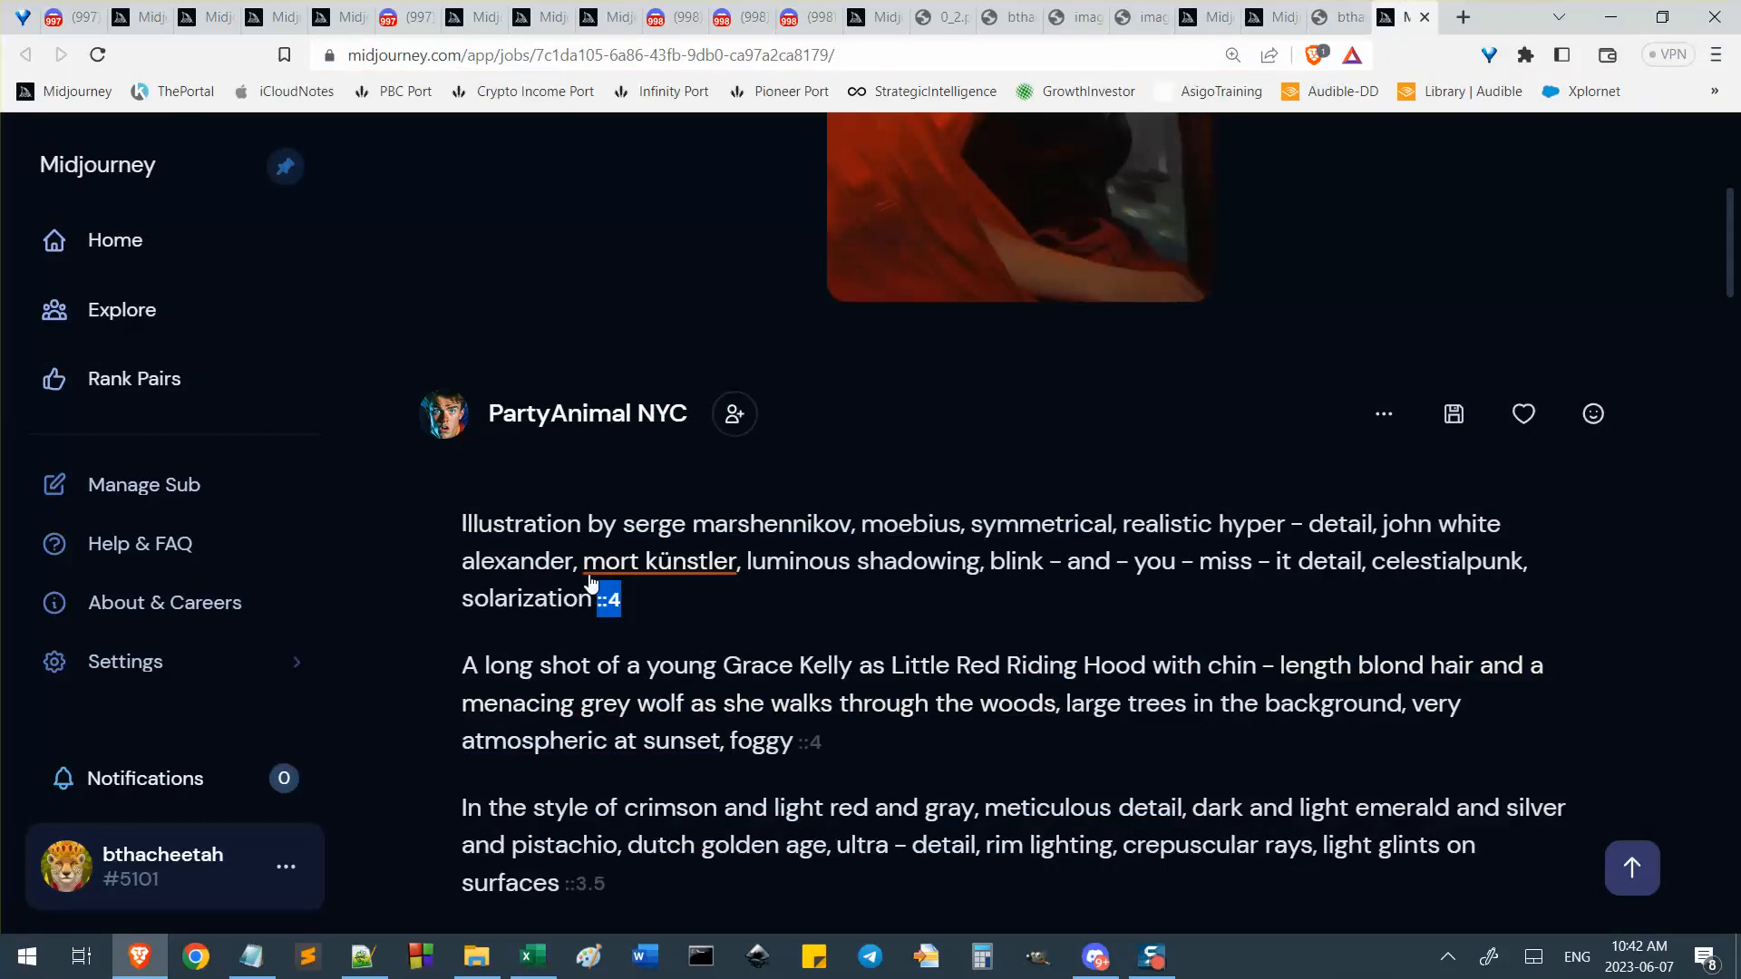
Switch to Discord and find the 10:36 AM three-reference Moebius remix, highlighting its prompt text and viewing its grid.
click(1096, 956)
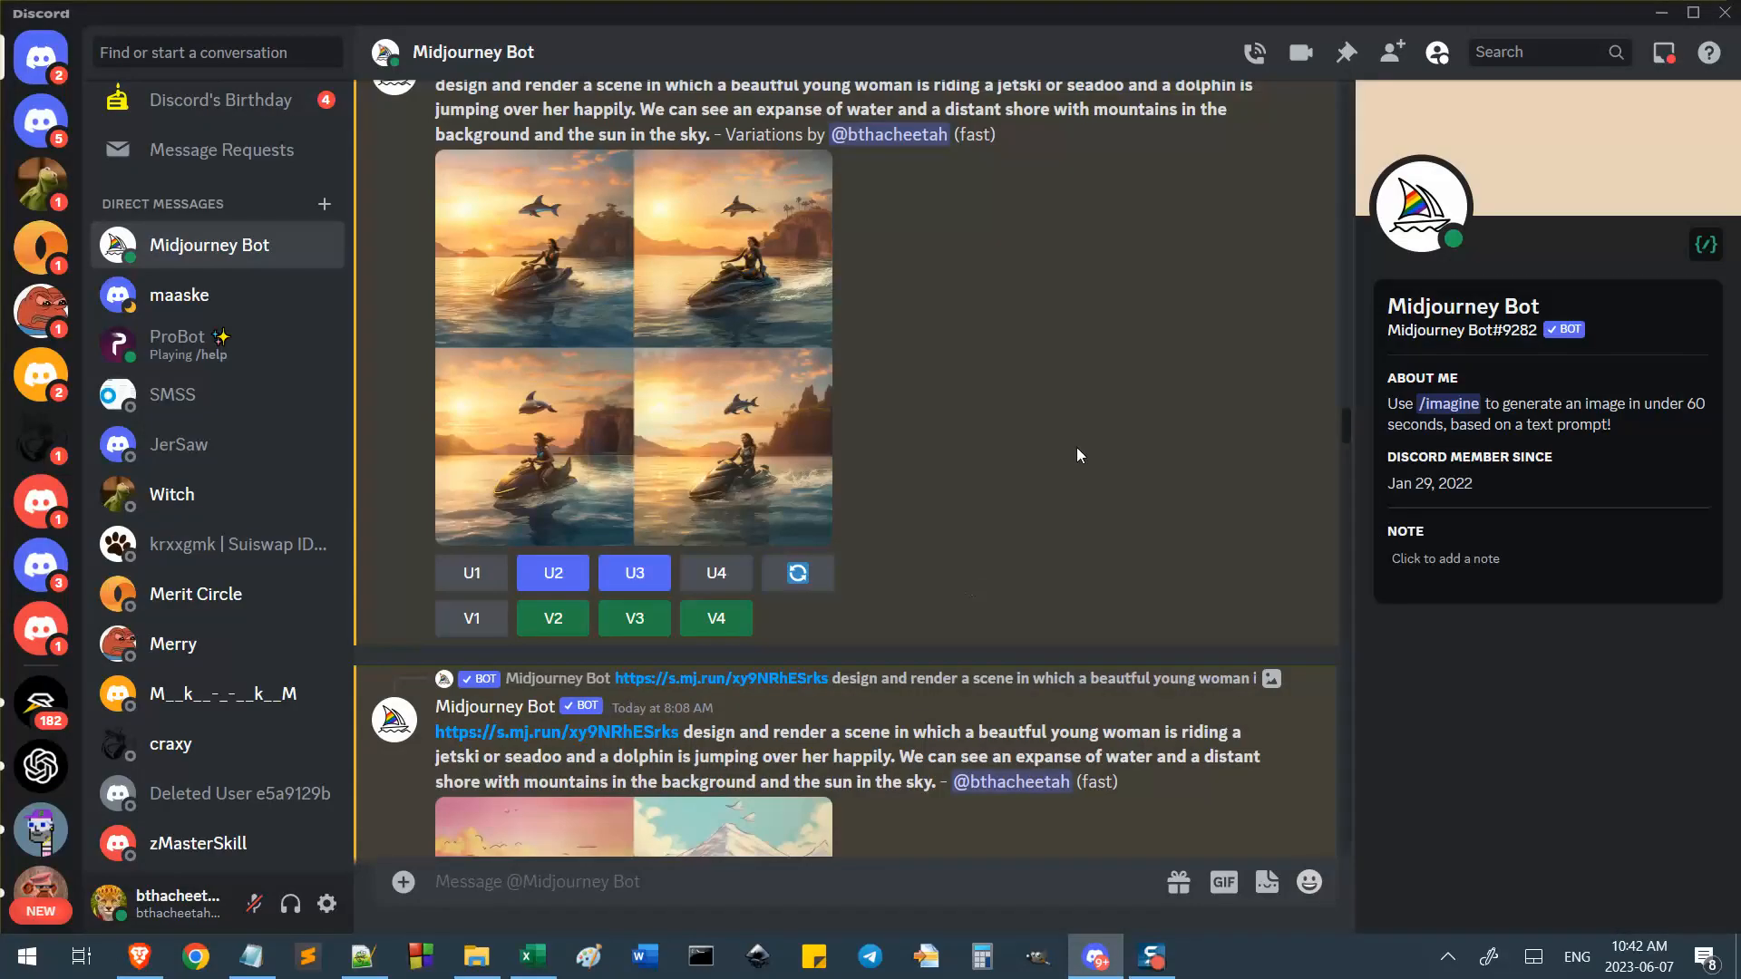
key(Escape)
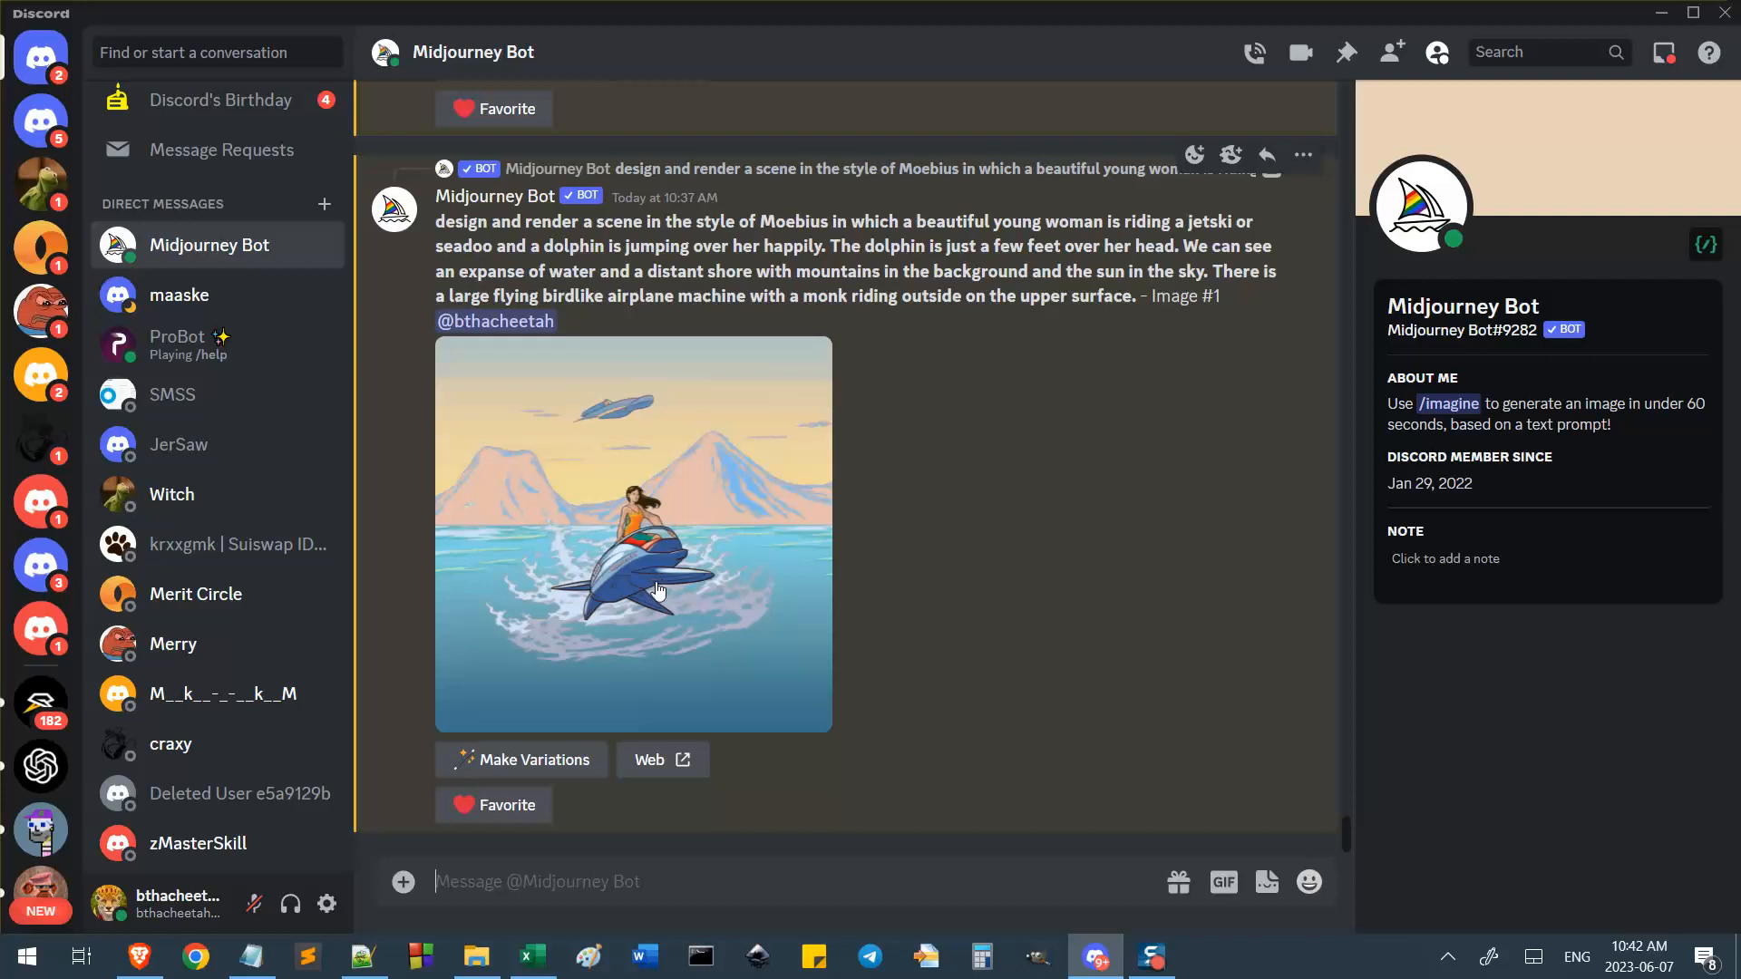
scroll(591, 338, up, 8)
scroll(591, 338, up, 10)
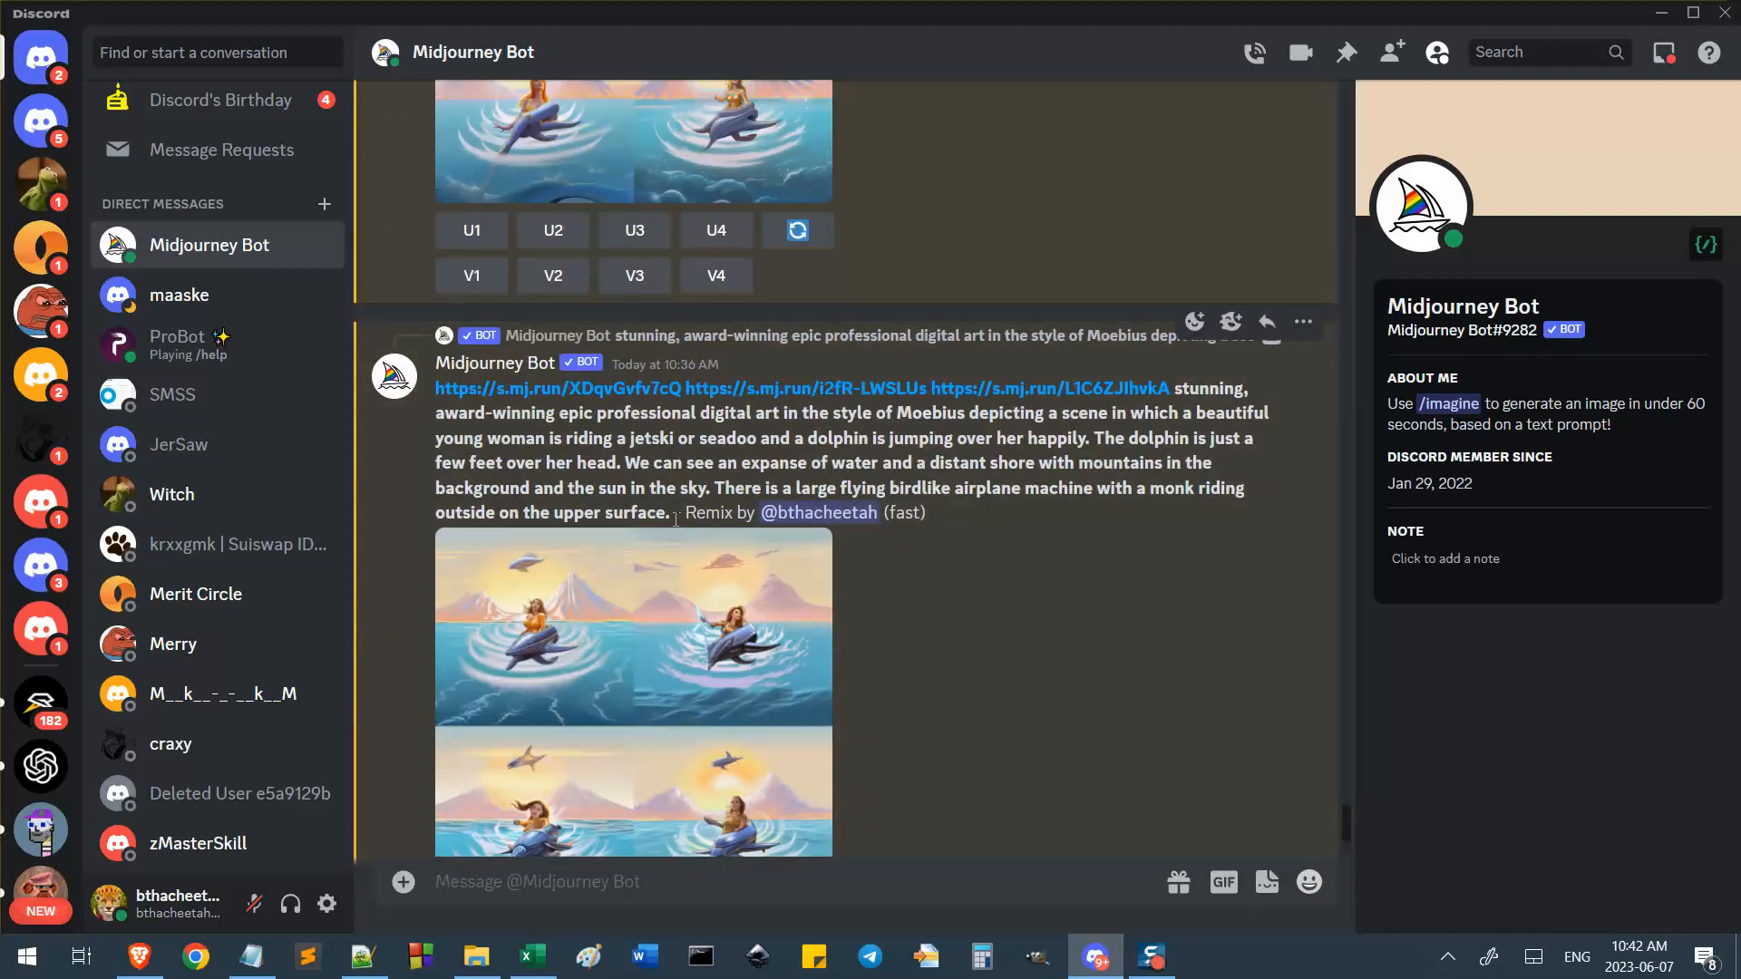
drag(676, 520, 1187, 390)
click(1171, 405)
scroll(967, 693, down, 1)
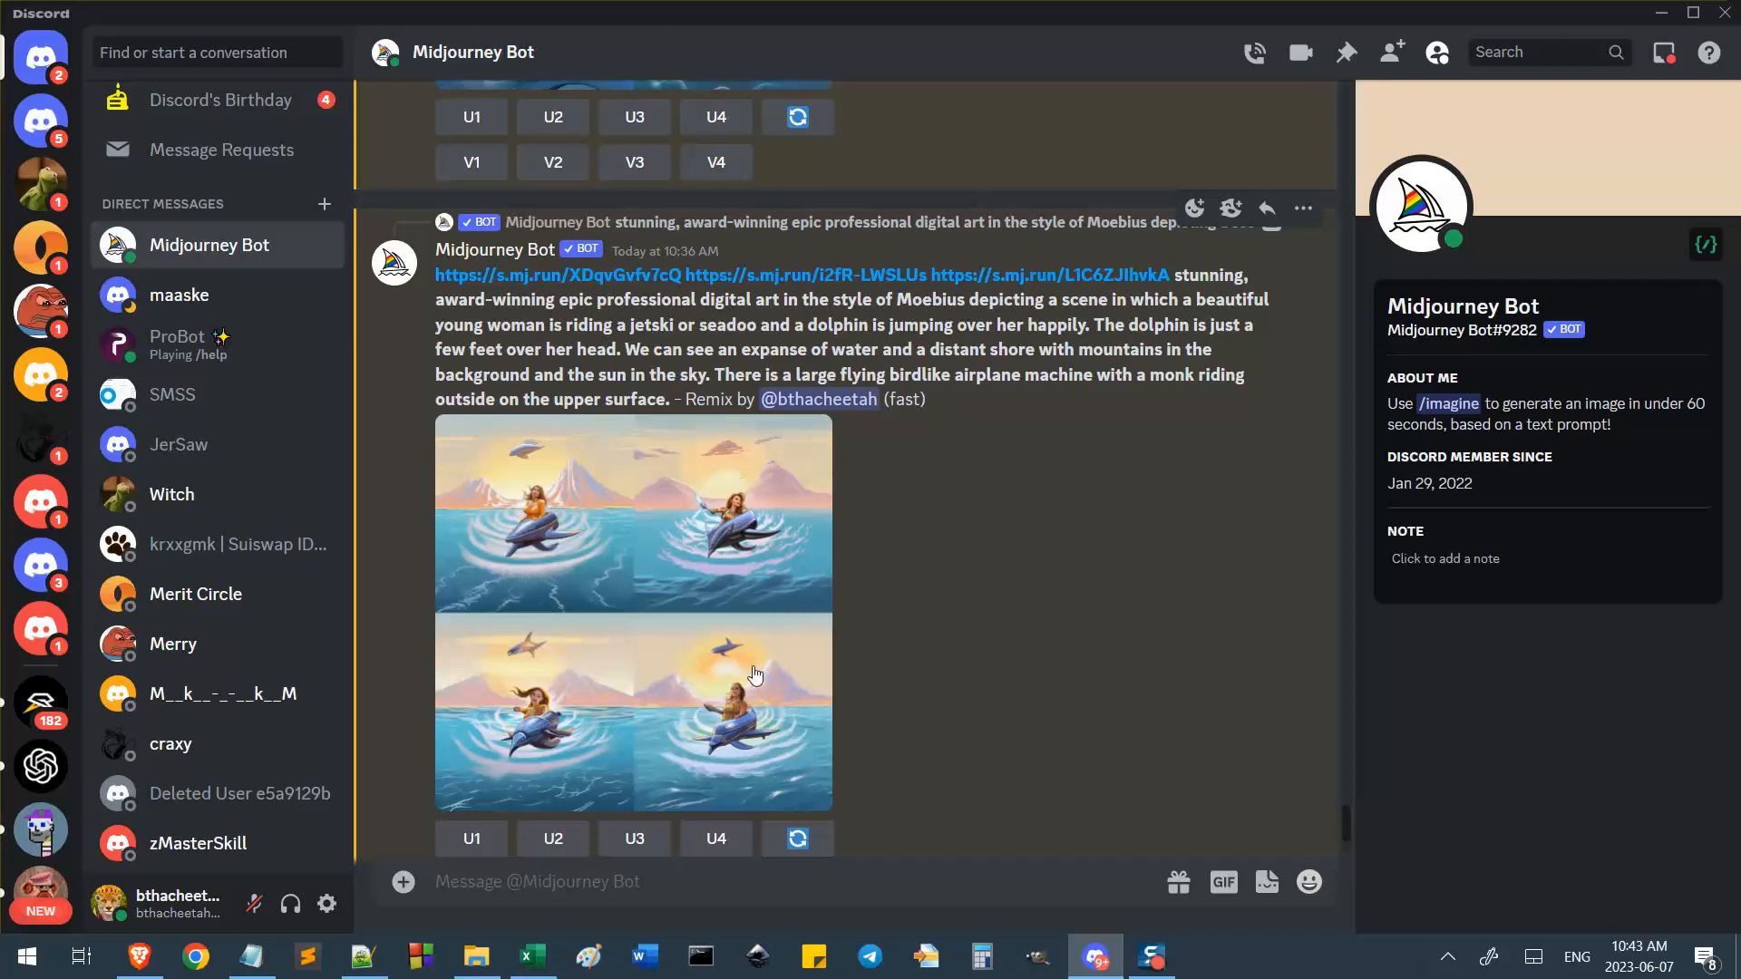
Reroll the 10:36 AM three-reference Moebius remix grid with an addition at the end of its prompt.
click(812, 837)
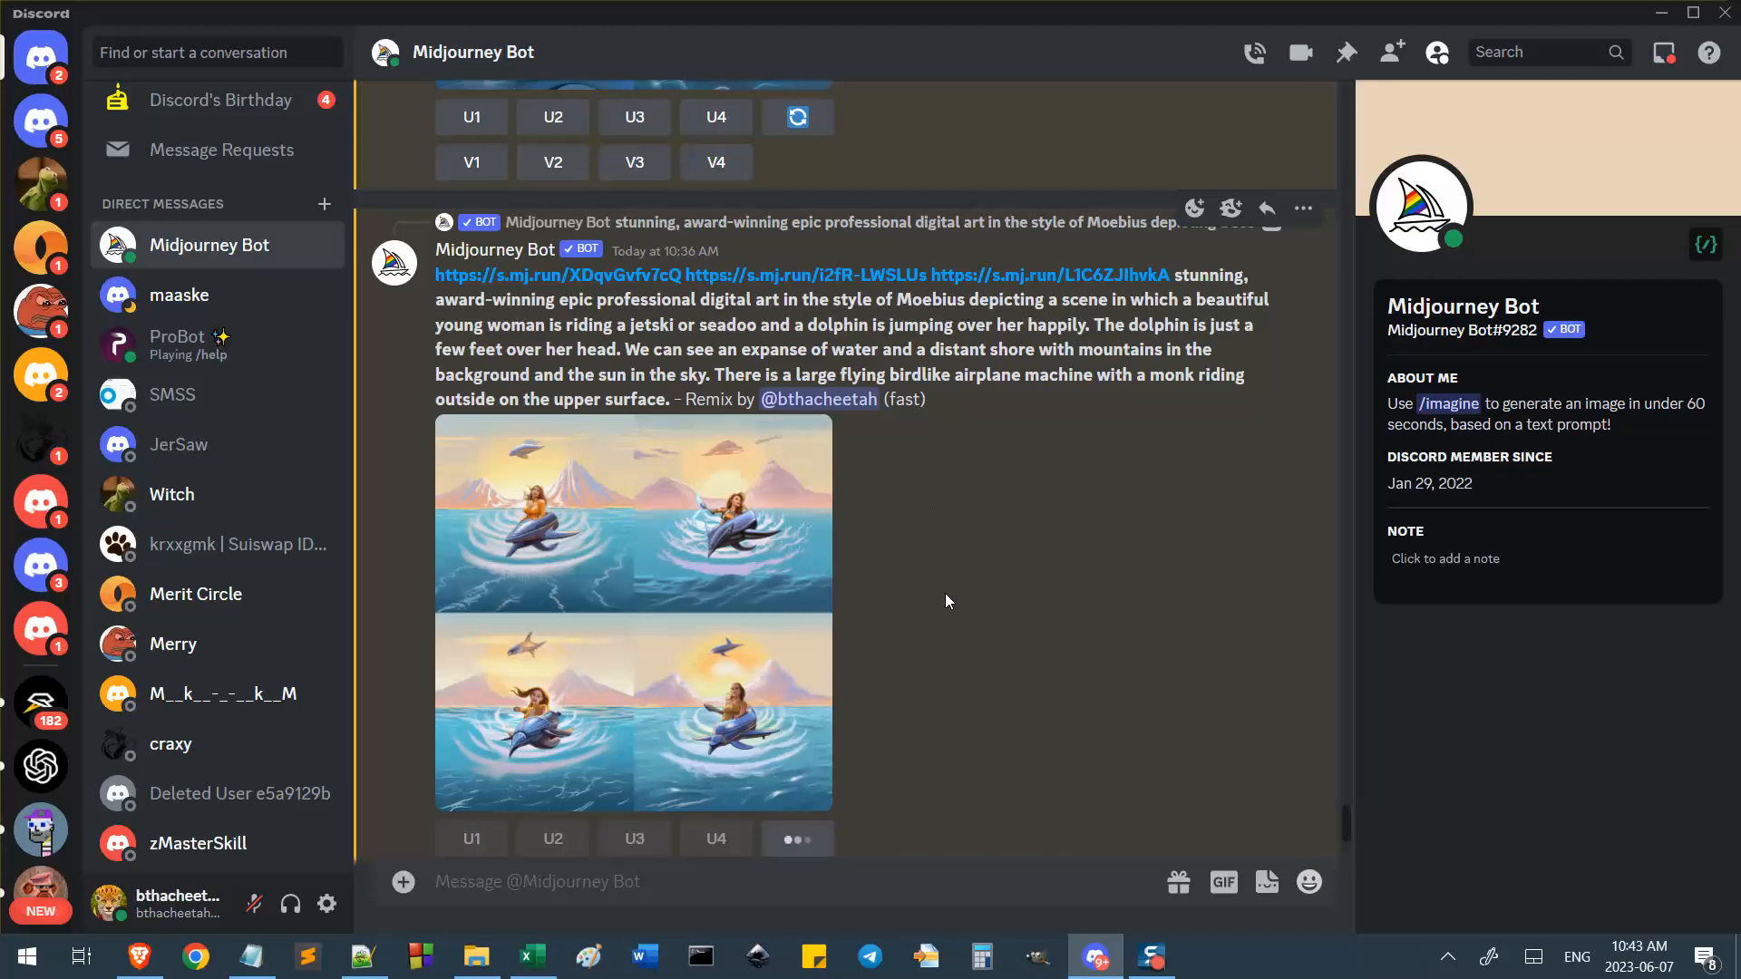
scroll(984, 530, down, 5)
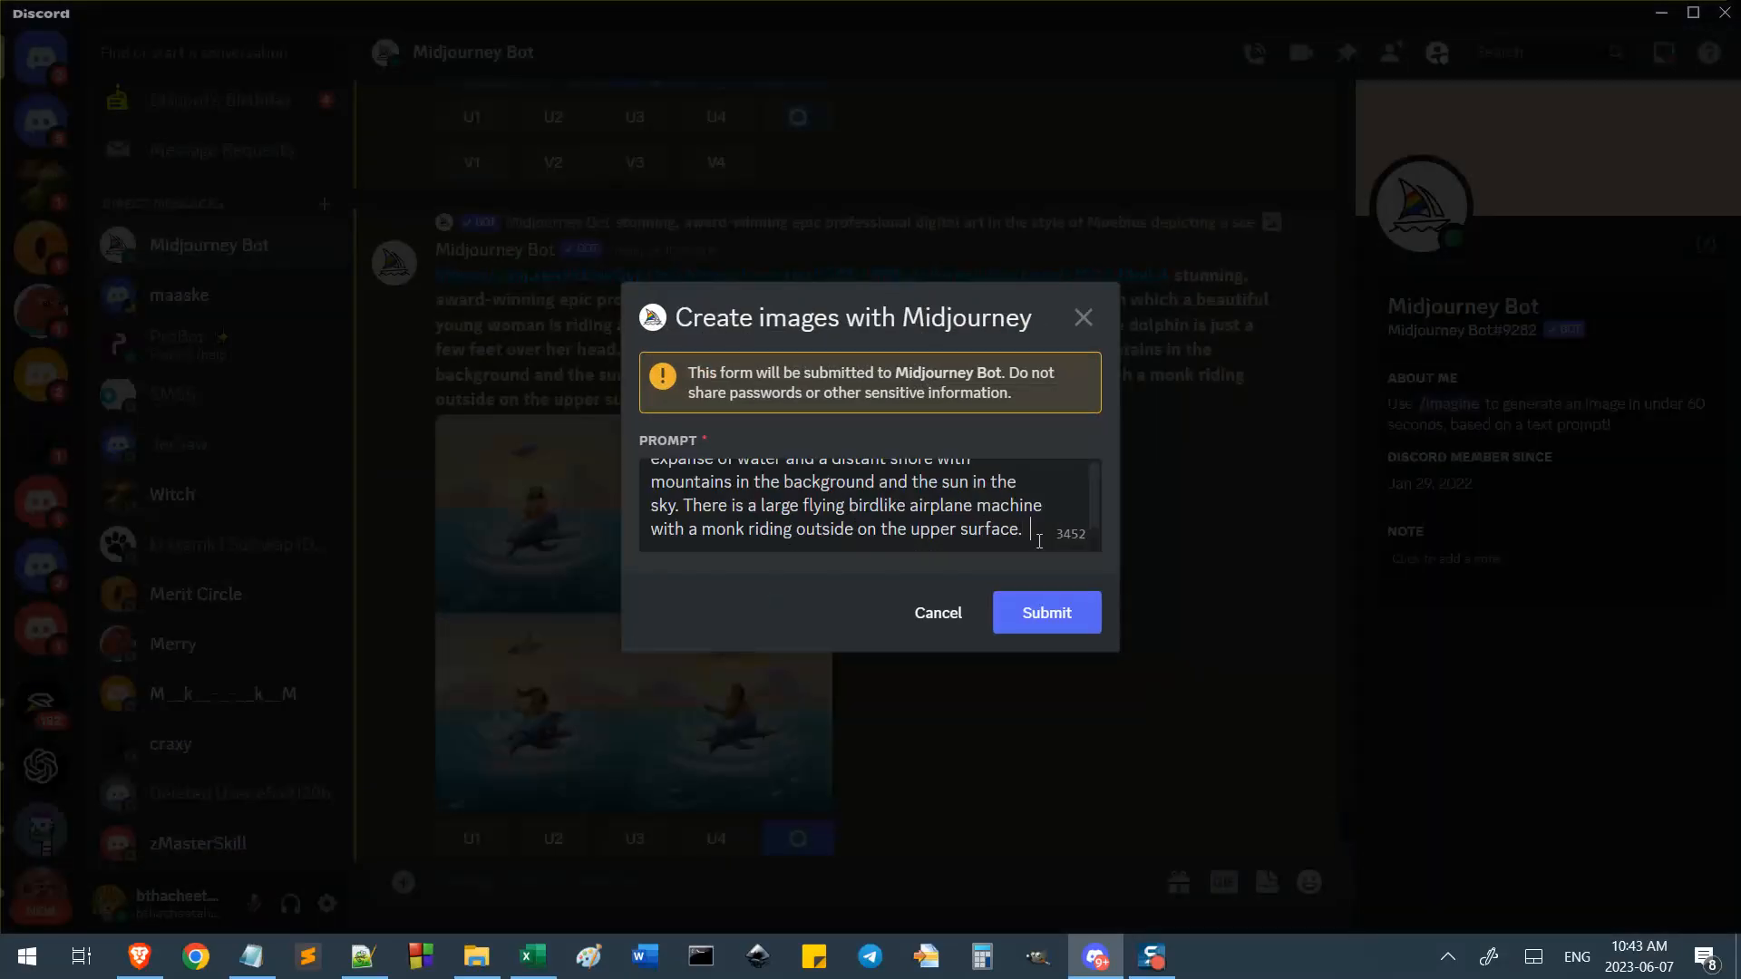
text(i)
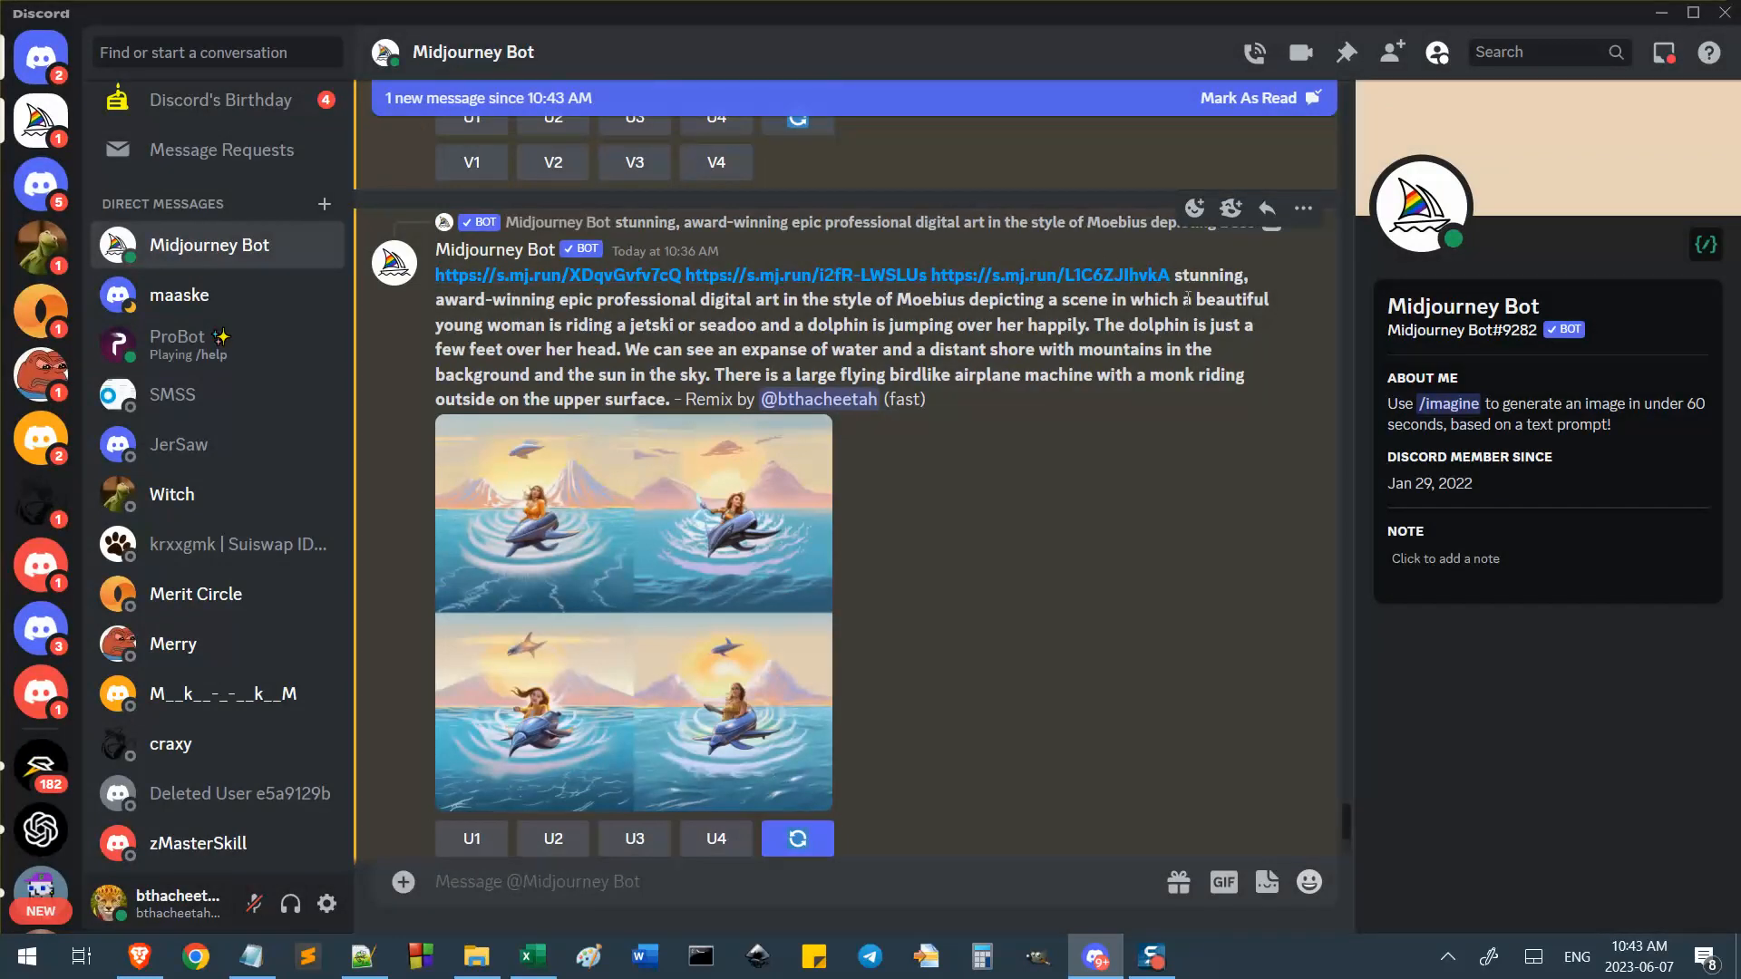
Review the 10:36 AM remix's text prompt, then enlarge the 10:29 AM Moebius dolphin grid for comparison.
drag(1177, 272, 672, 403)
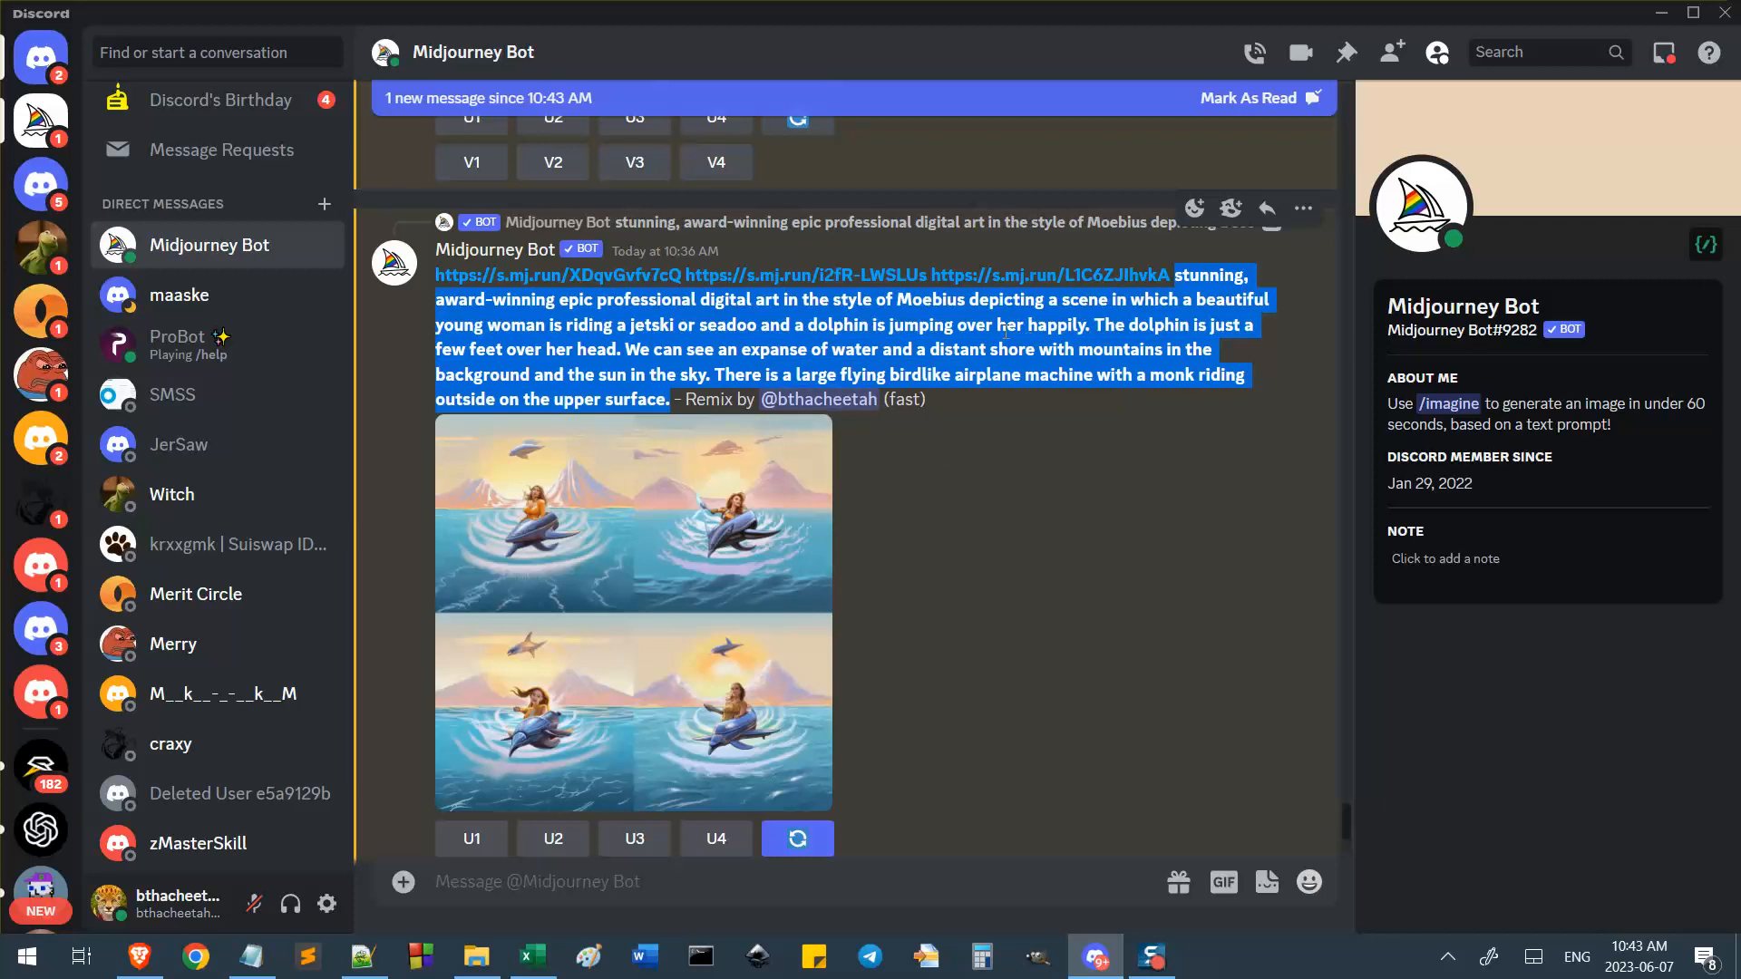
click(1007, 331)
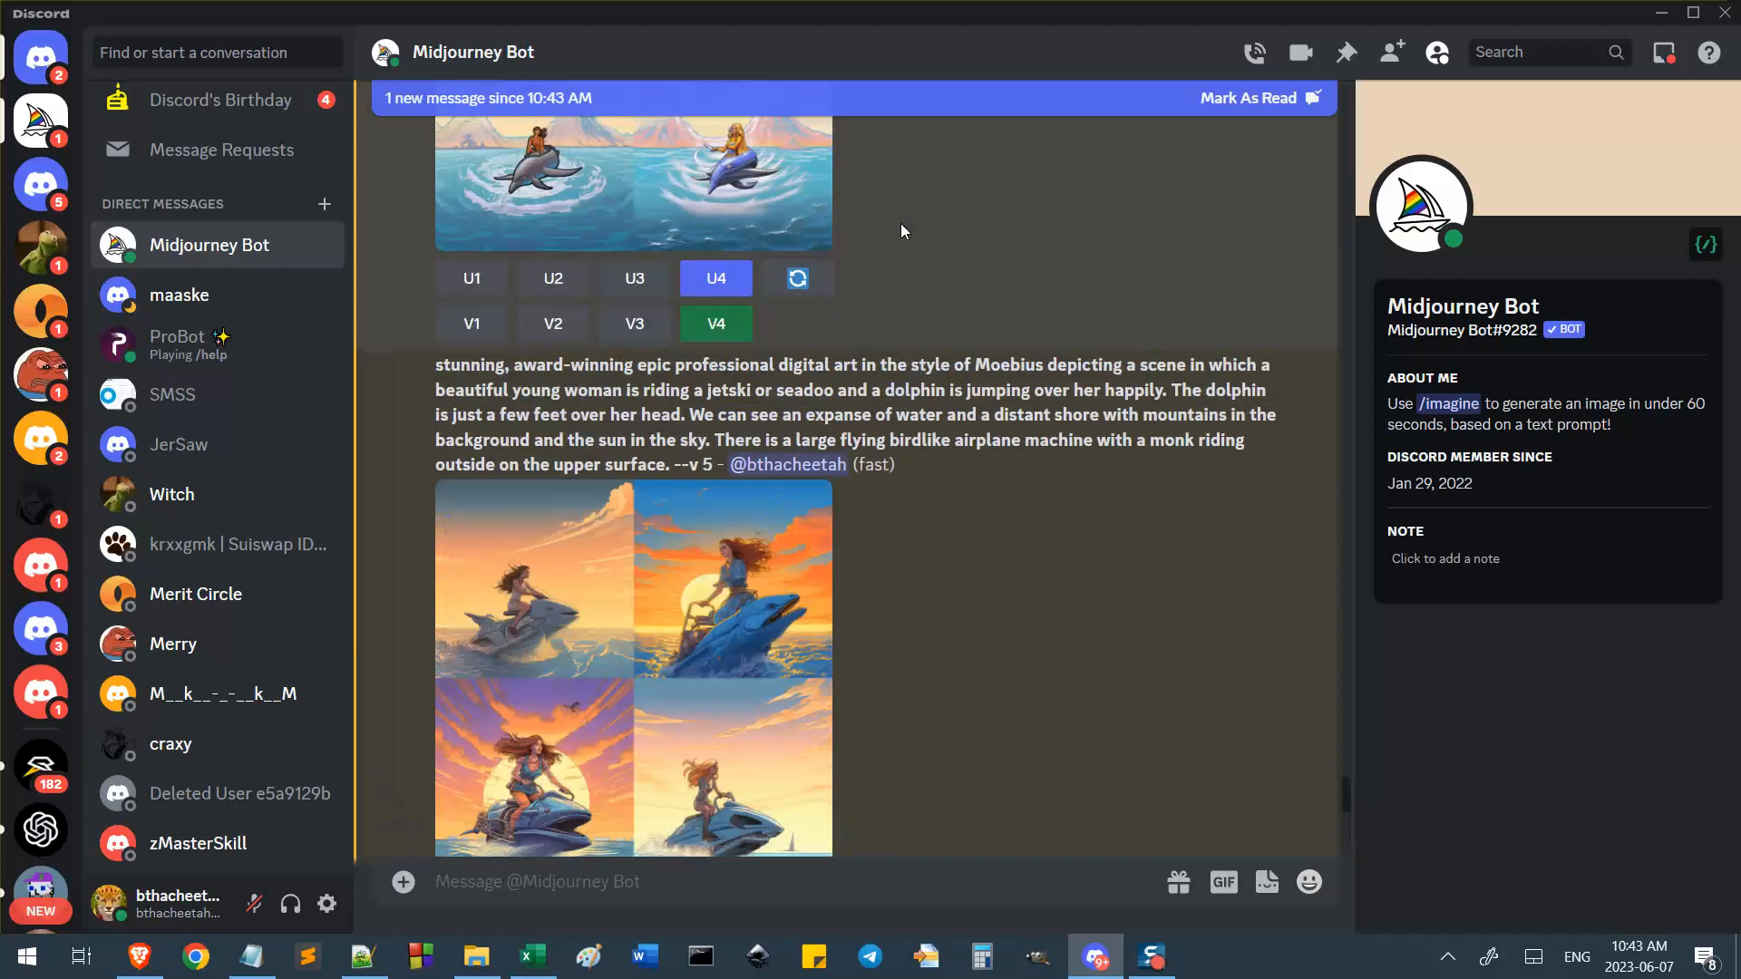
scroll(901, 223, up, 5)
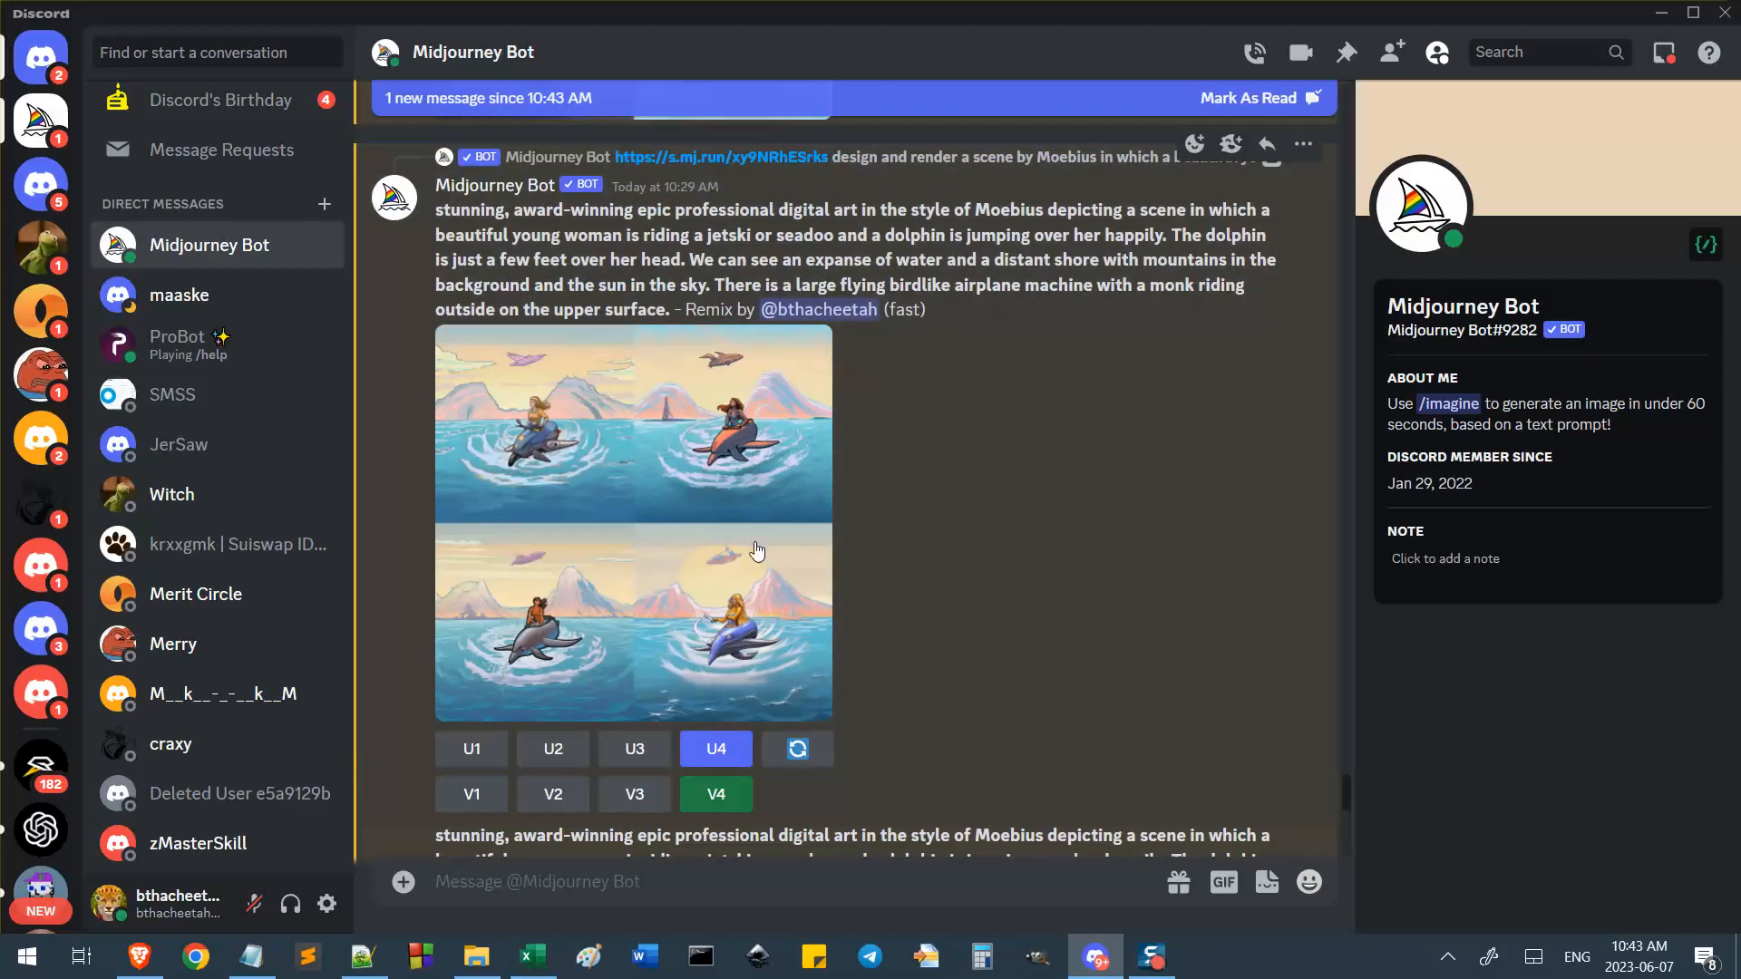
click(744, 603)
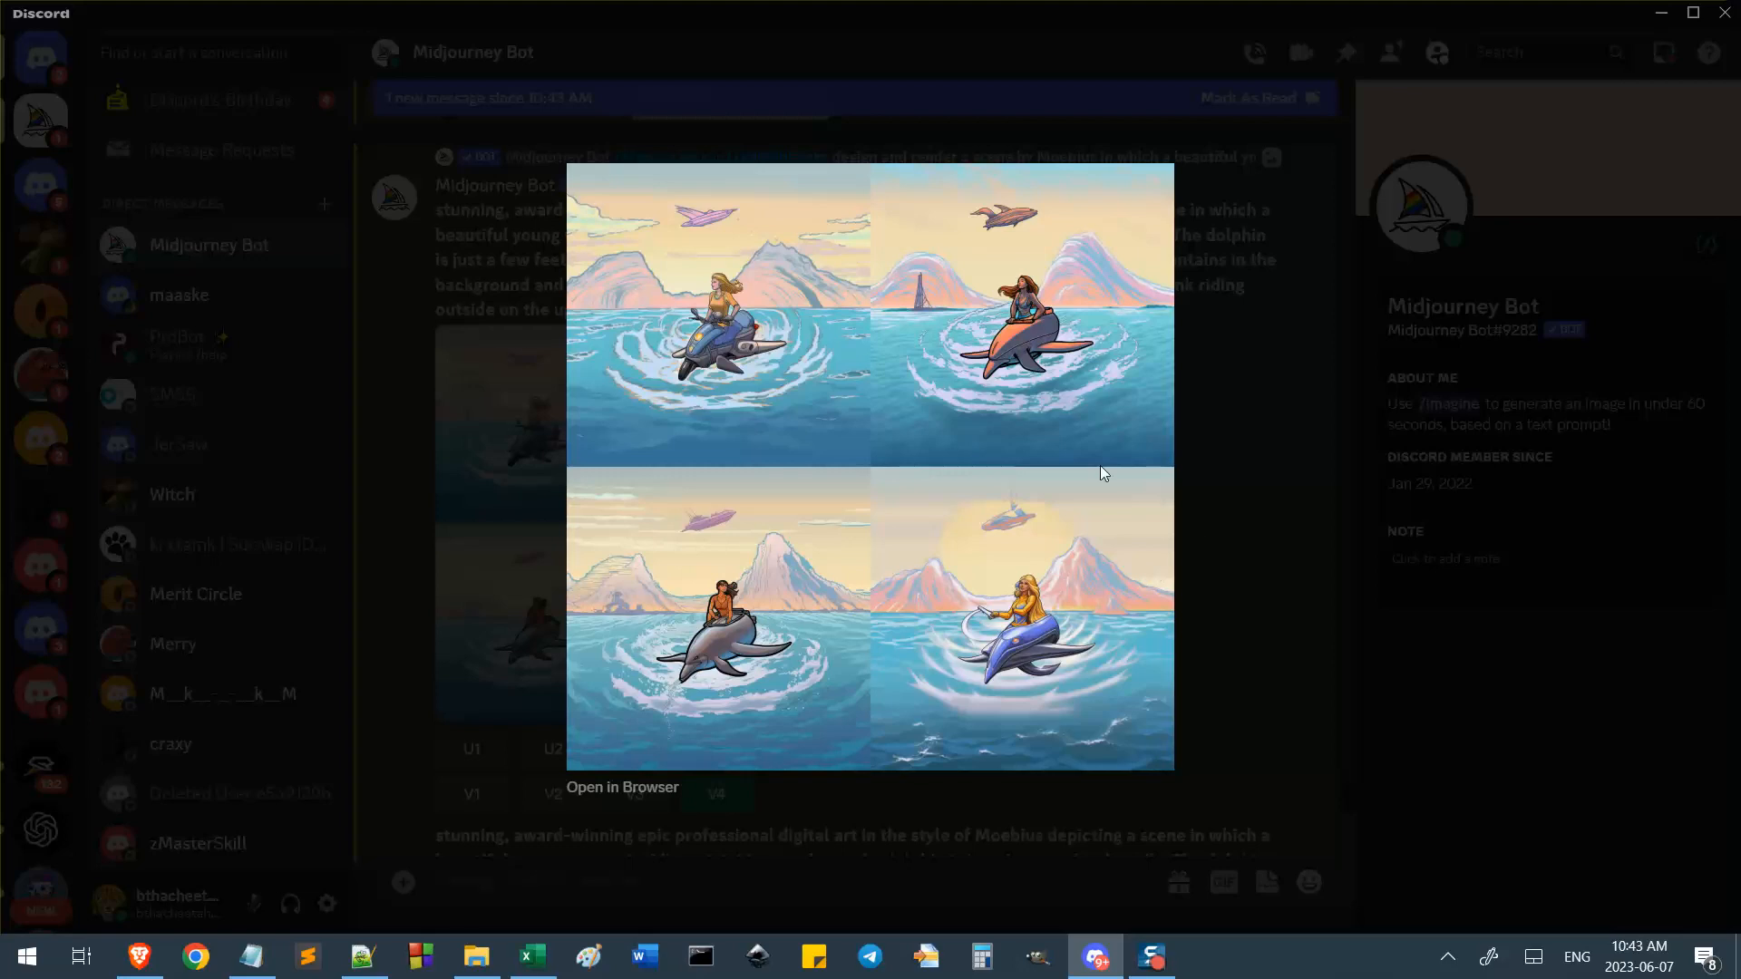
click(1249, 635)
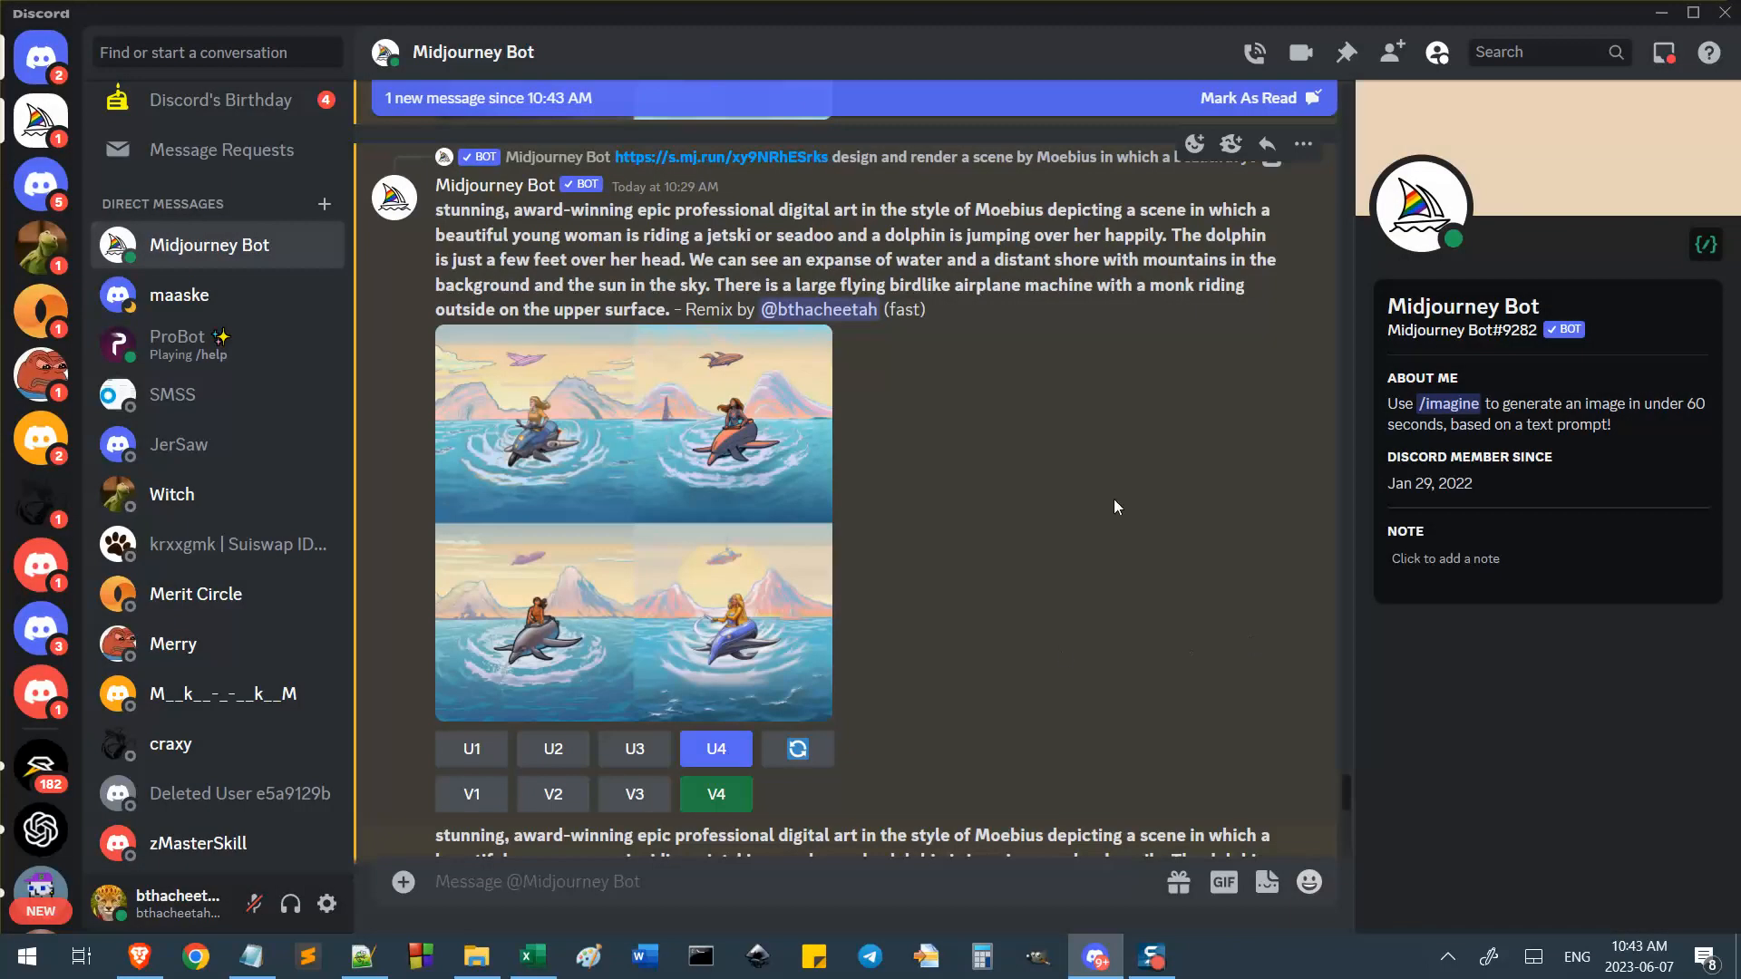
Enlarge the "--v 5" upscale of the woman on the whale-shaped jetski, then go on to the blonde dolphin rider, Image #4.
scroll(1115, 508, down, 3)
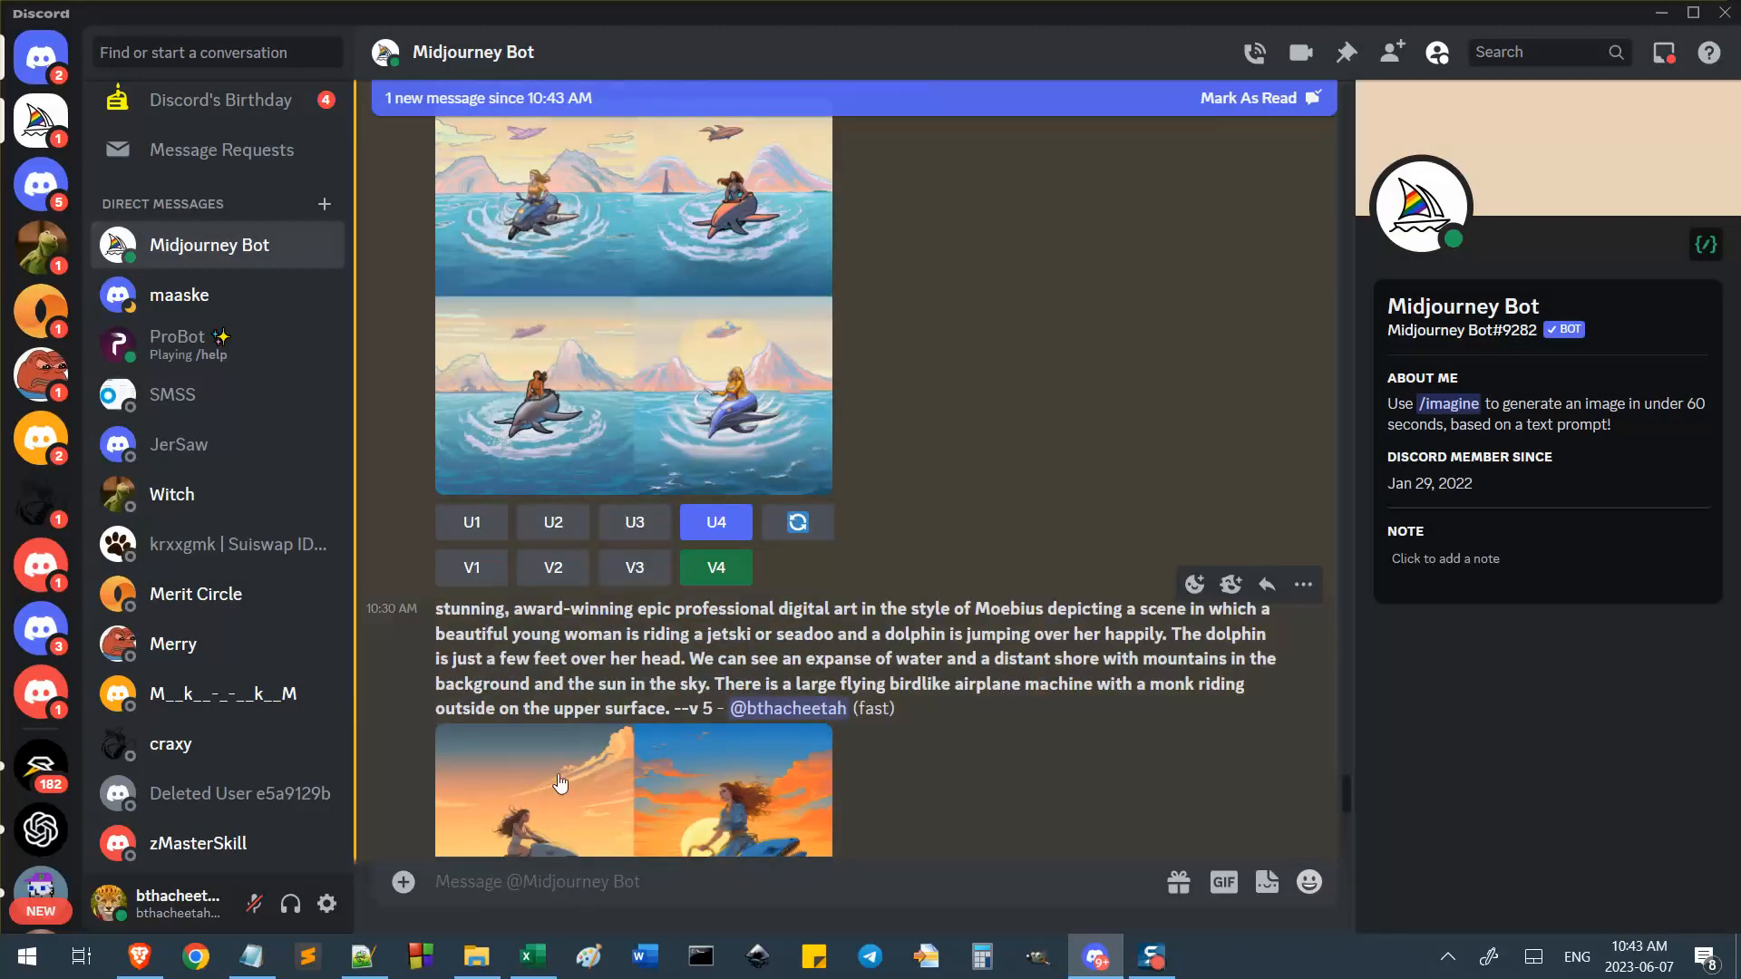
scroll(693, 766, down, 10)
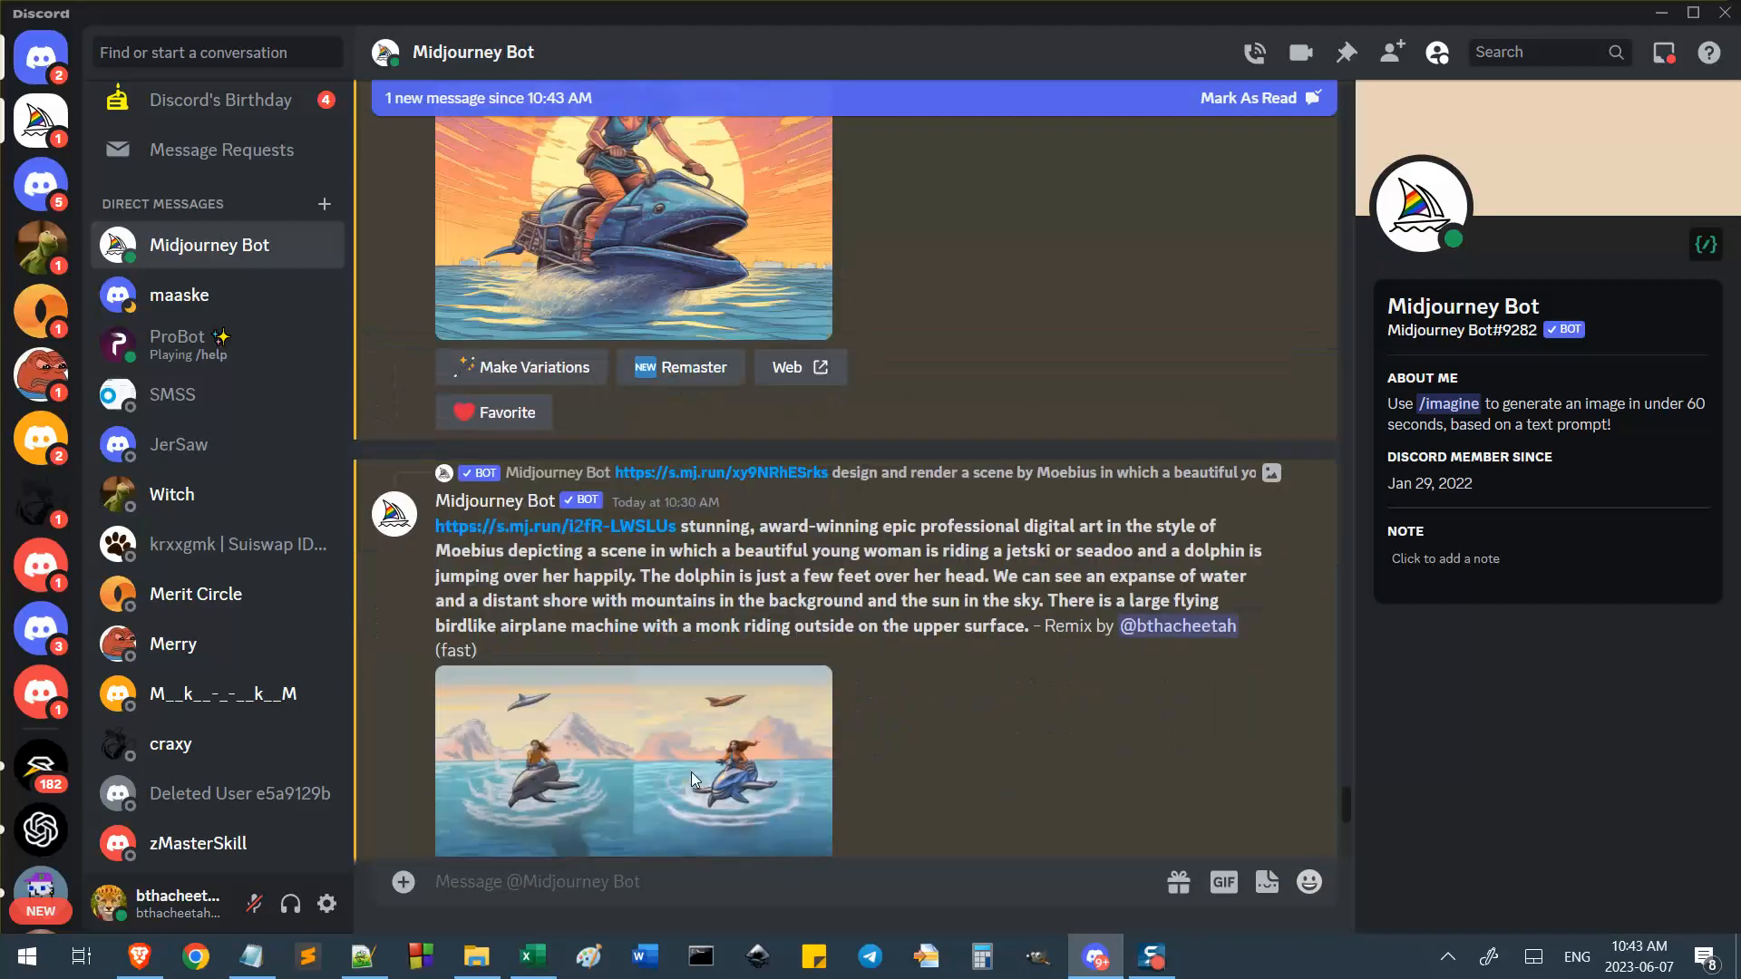
scroll(691, 771, up, 4)
click(700, 470)
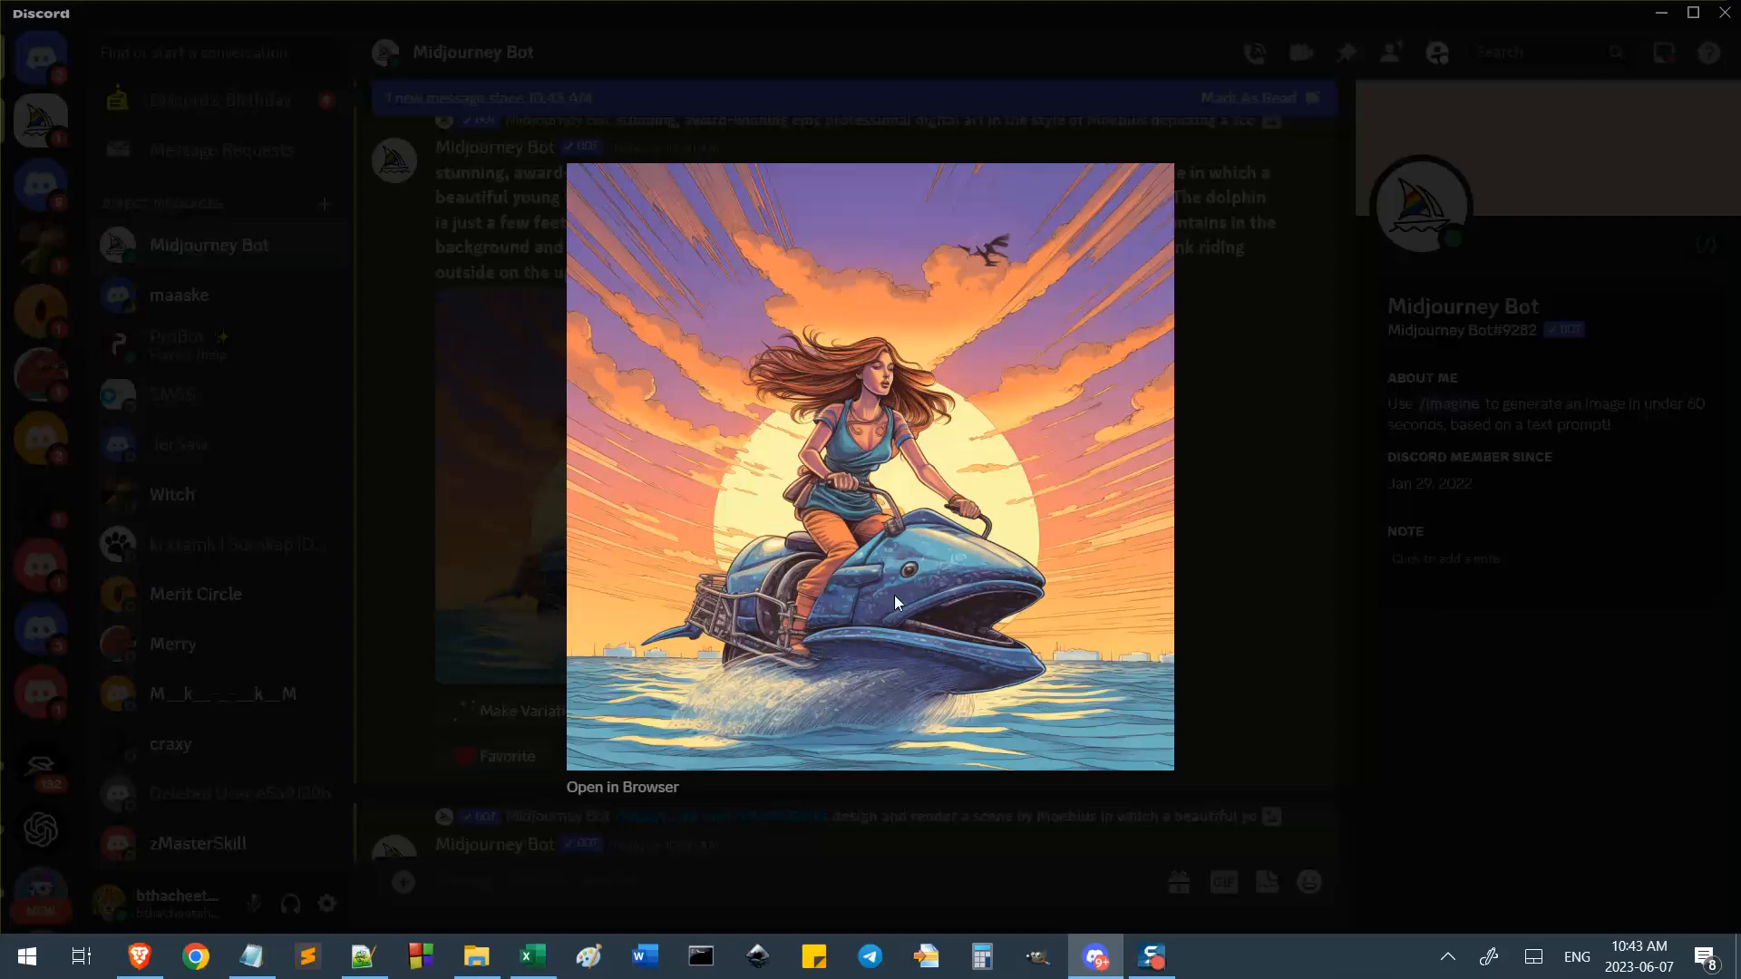
click(1249, 546)
scroll(955, 658, down, 10)
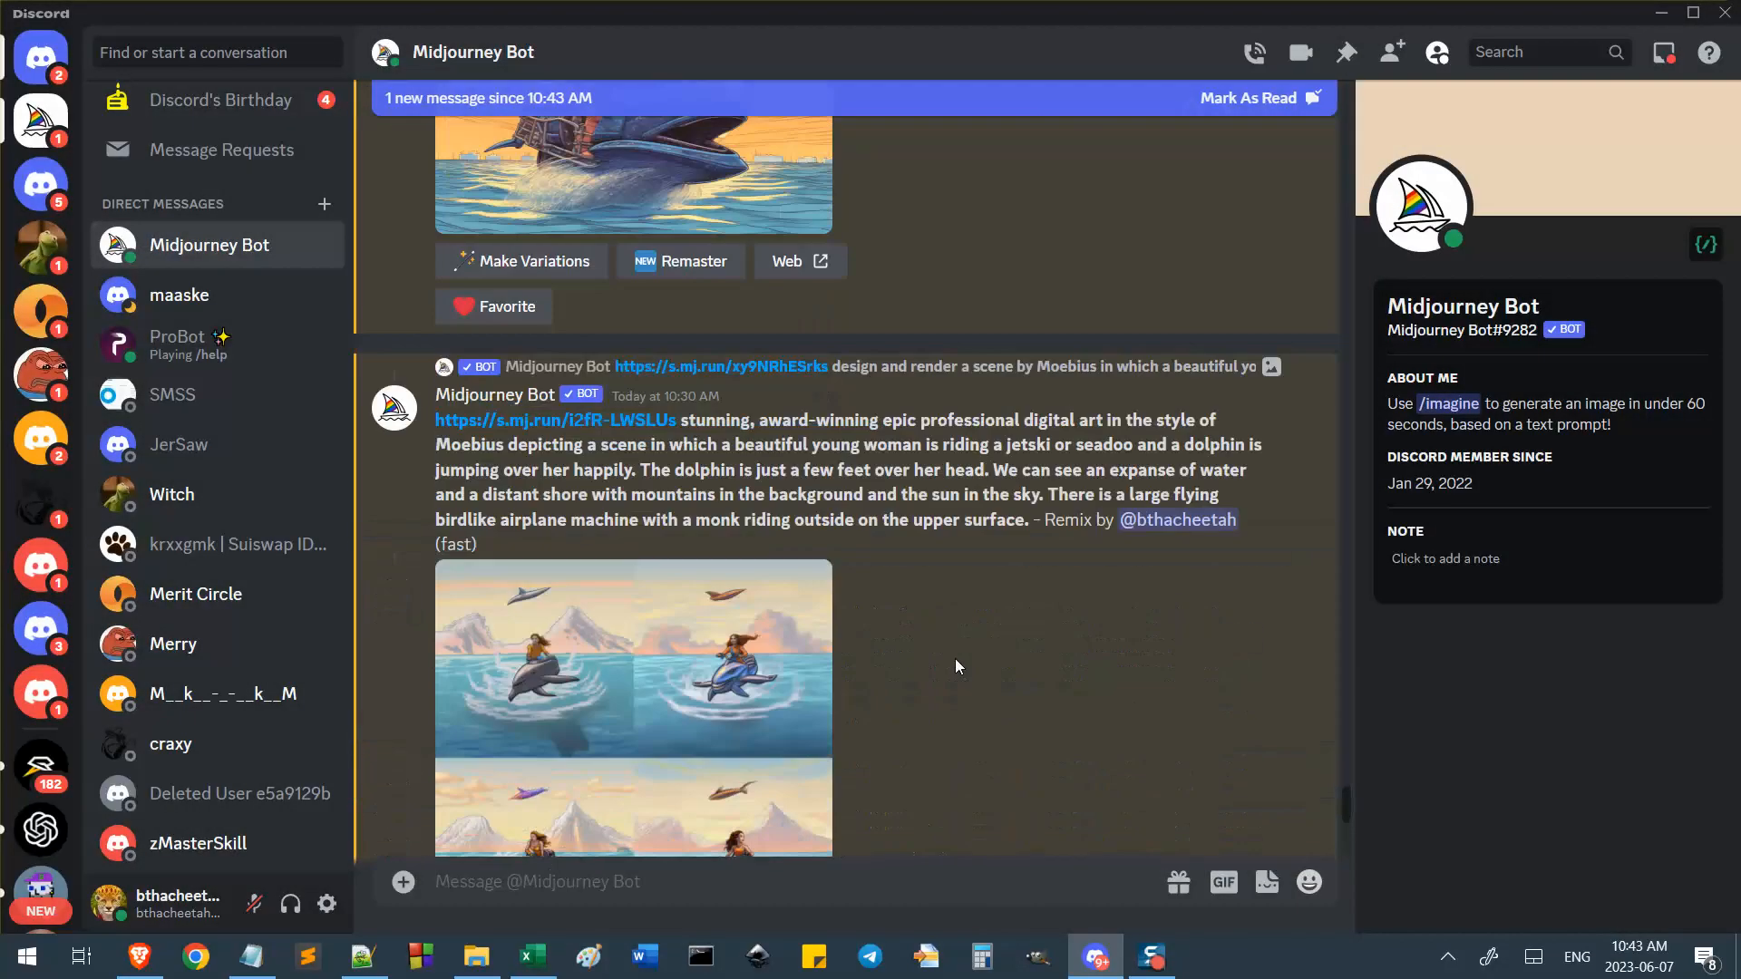
scroll(952, 666, down, 5)
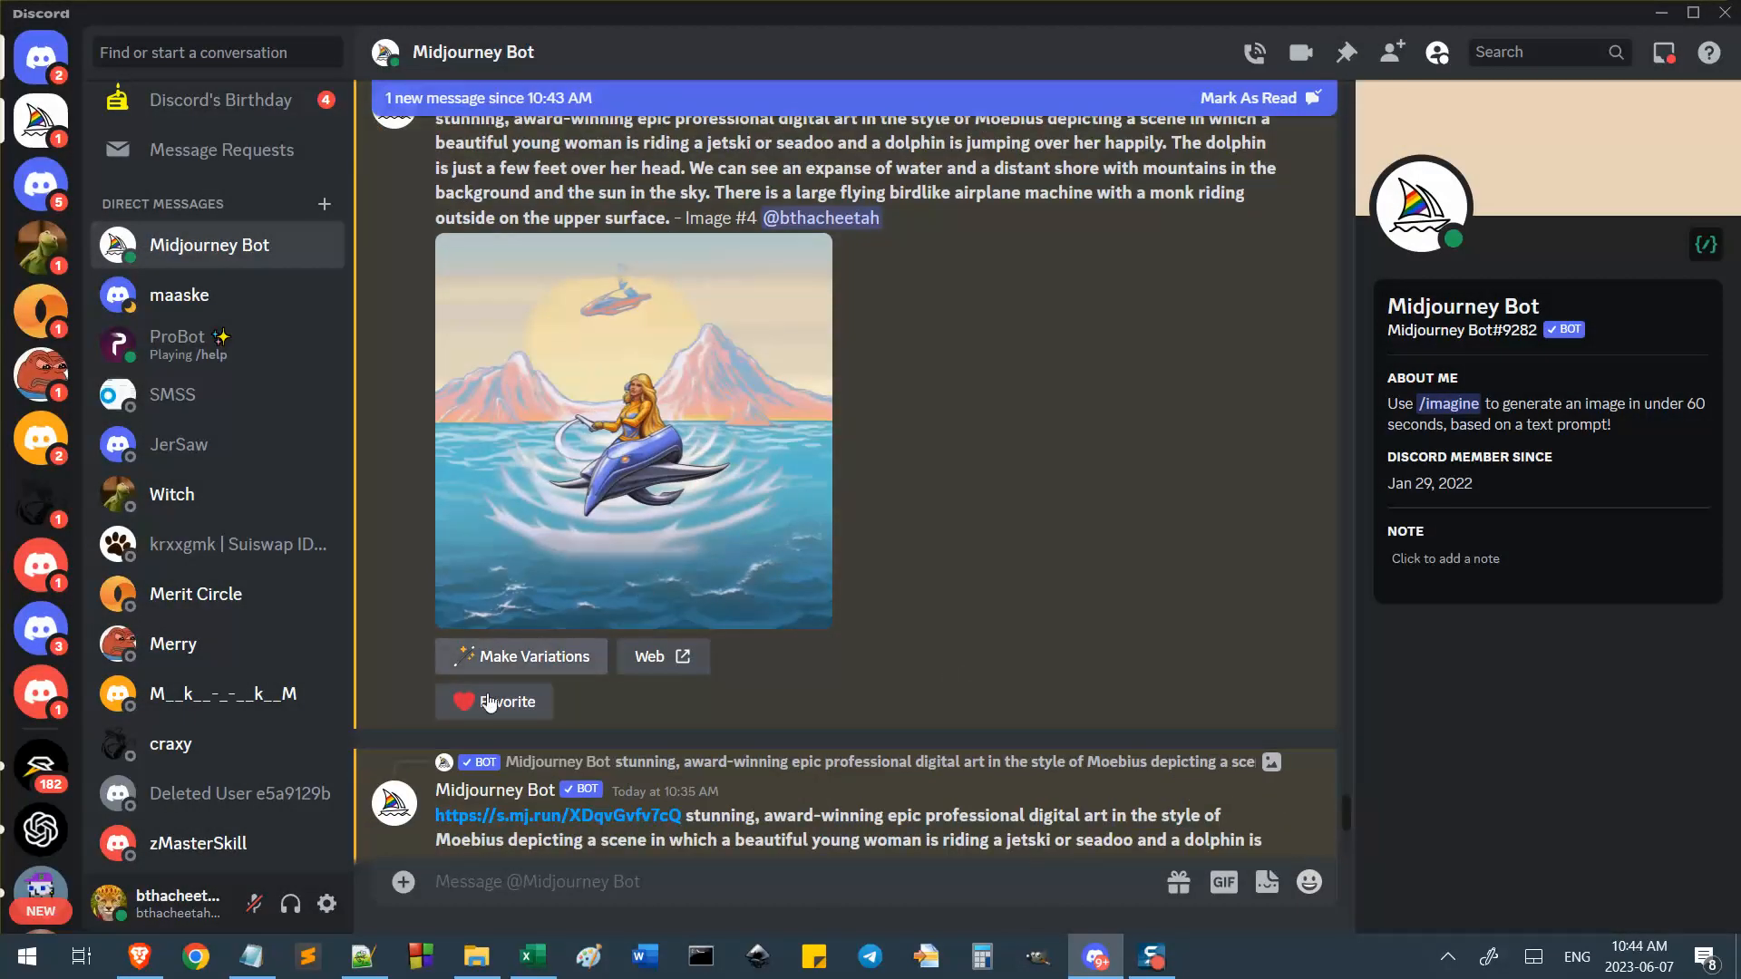
Switch to Notepad++ and copy the Moebius prompt with three image links from line 17 of "new 538".
click(381, 967)
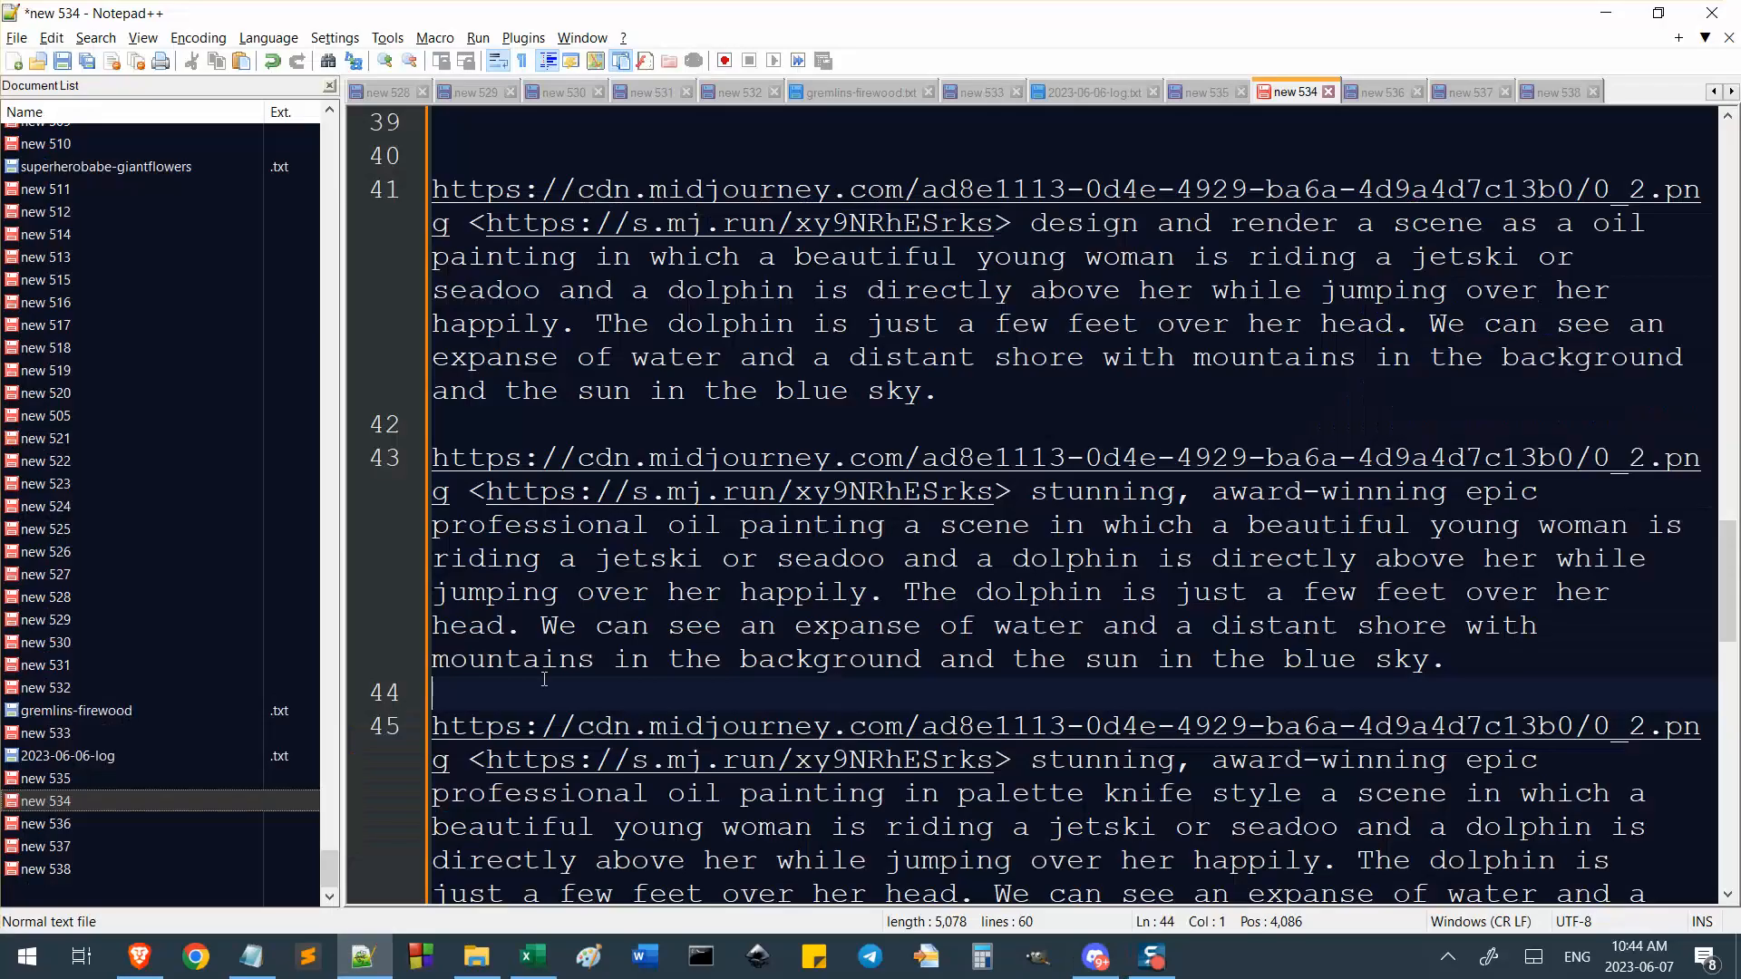
click(90, 869)
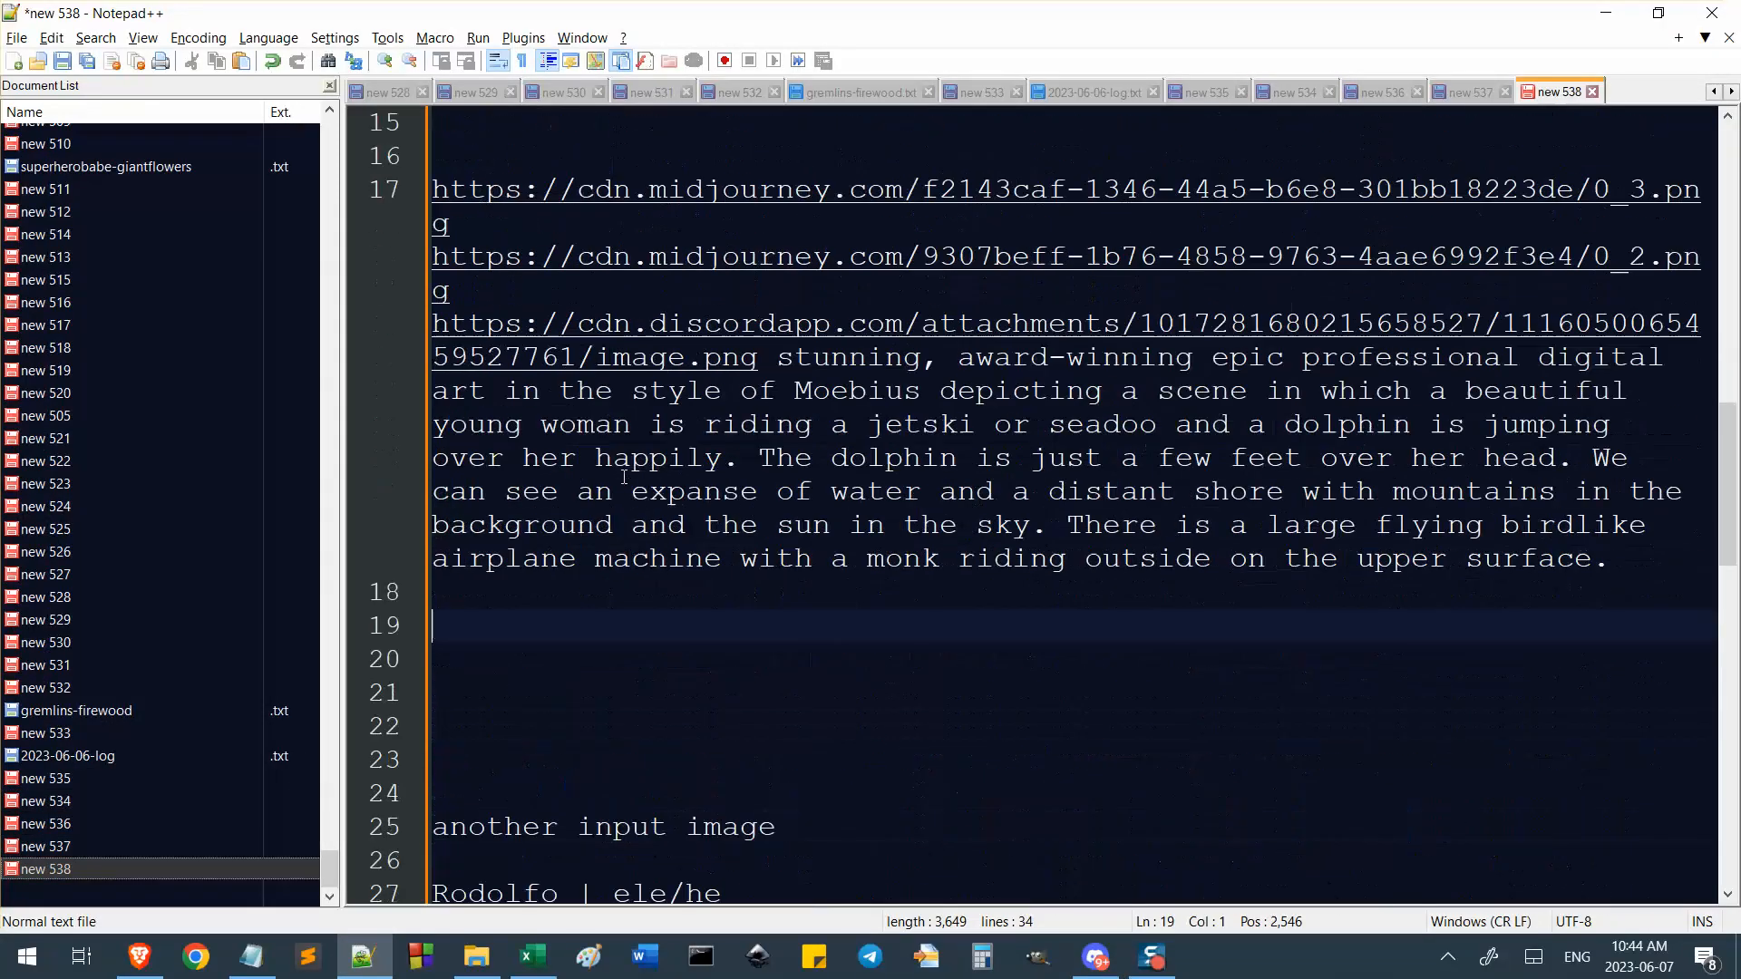
scroll(688, 564, down, 7)
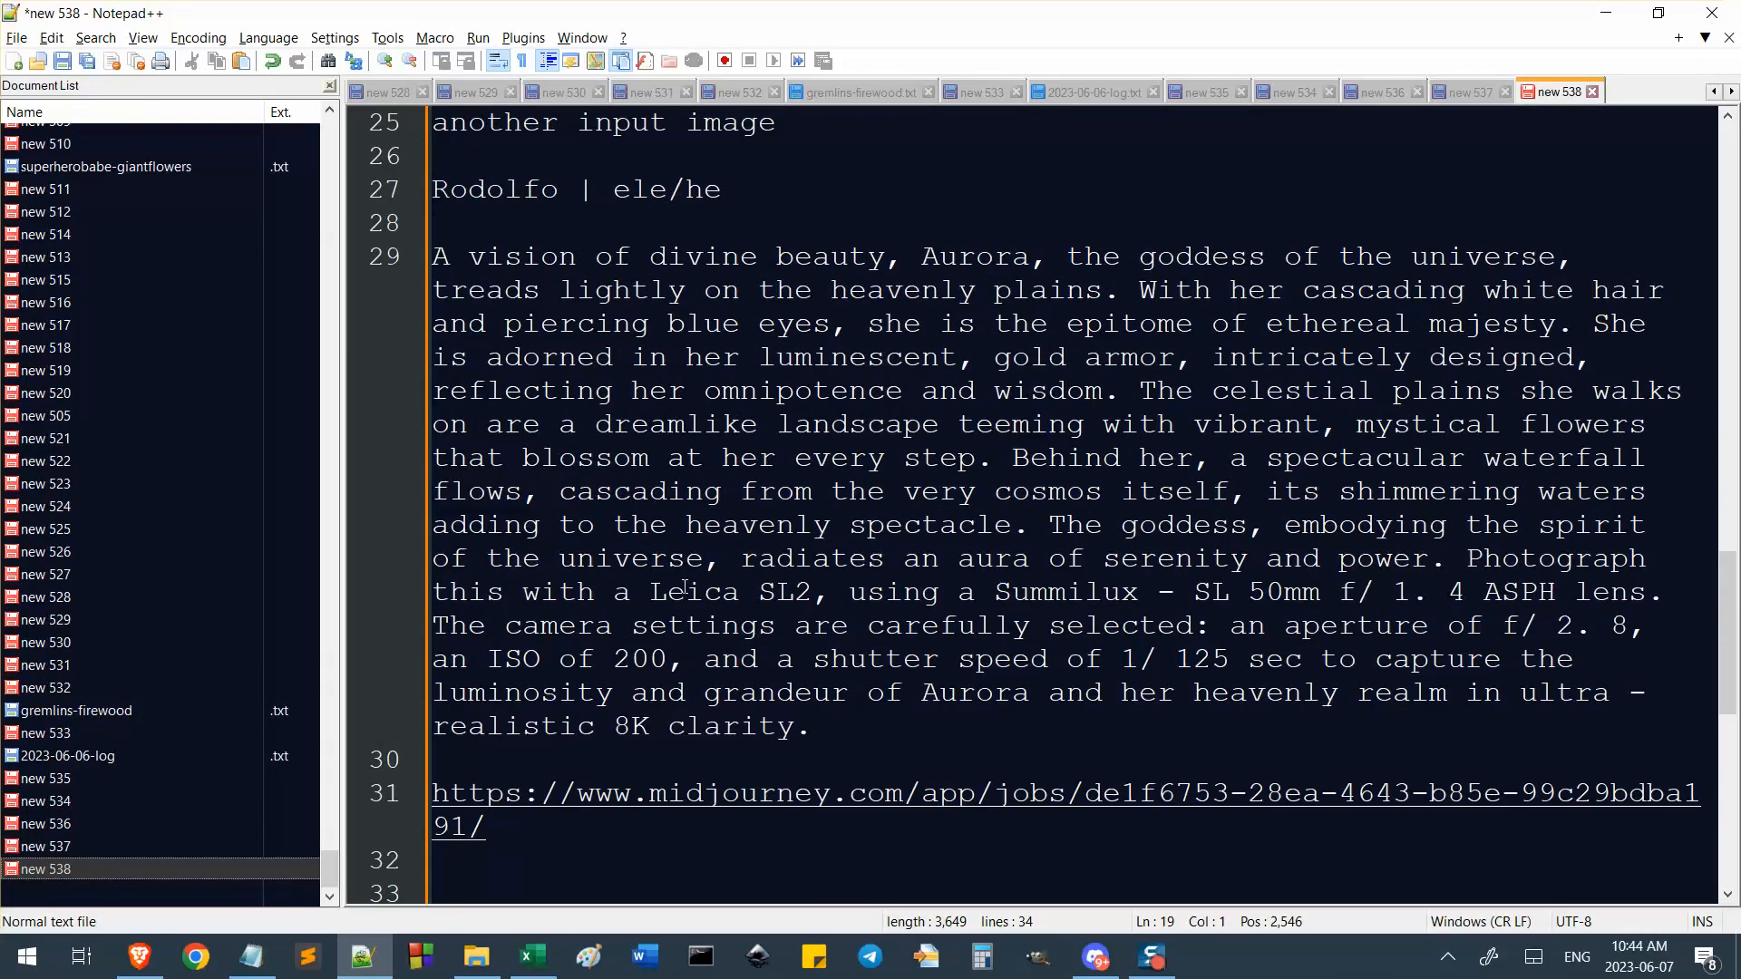
scroll(685, 587, up, 7)
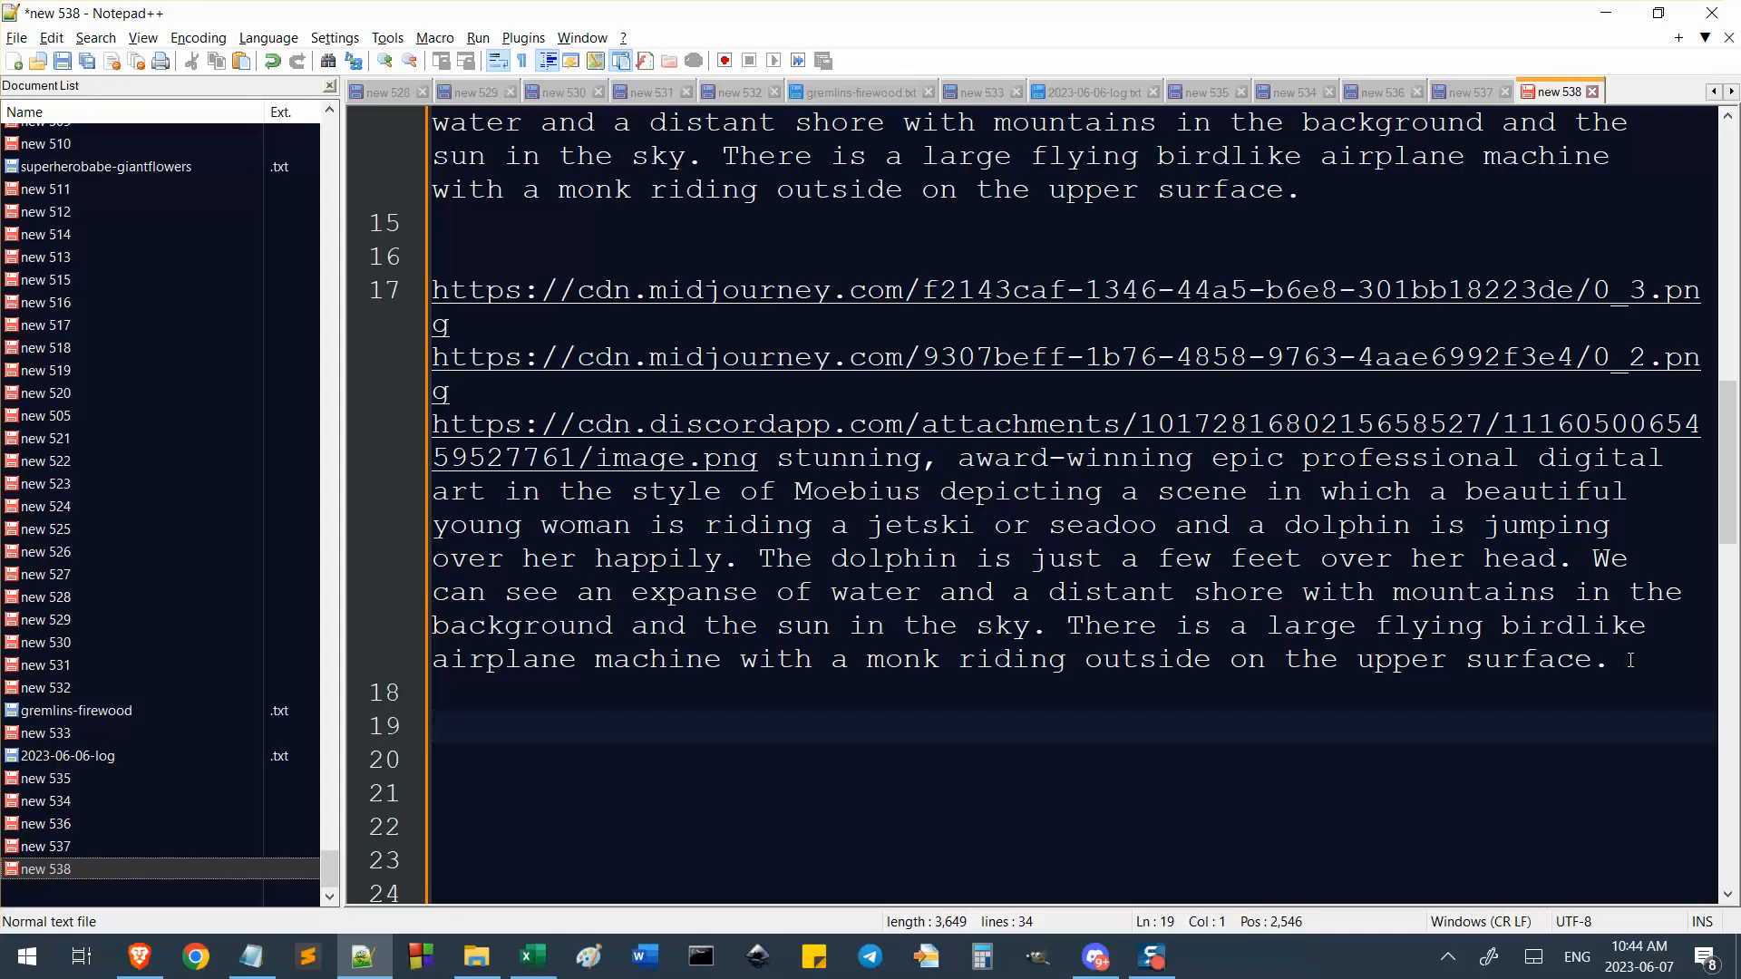
drag(1630, 659, 268, 295)
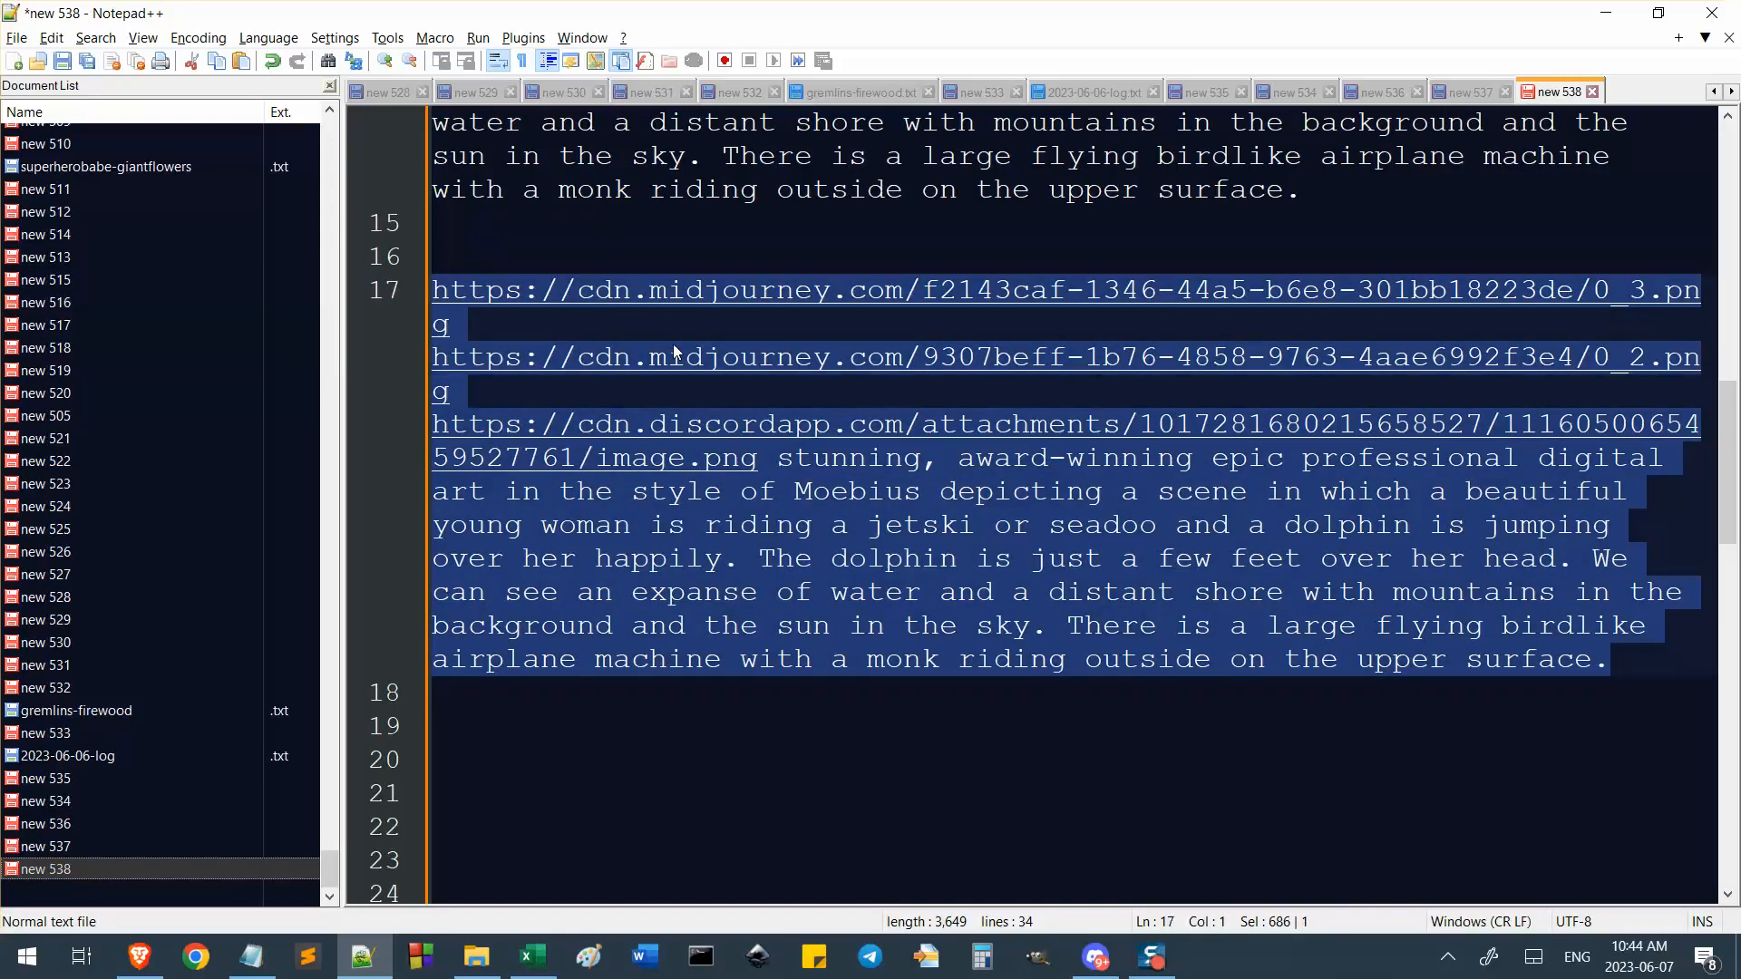
Back in Discord, submit a remix of the blonde dolphin-rider Image #4 using the copied three-link prompt plus "--iw 2".
key(alt+Tab)
key(ctrl+a)
key(ctrl+v)
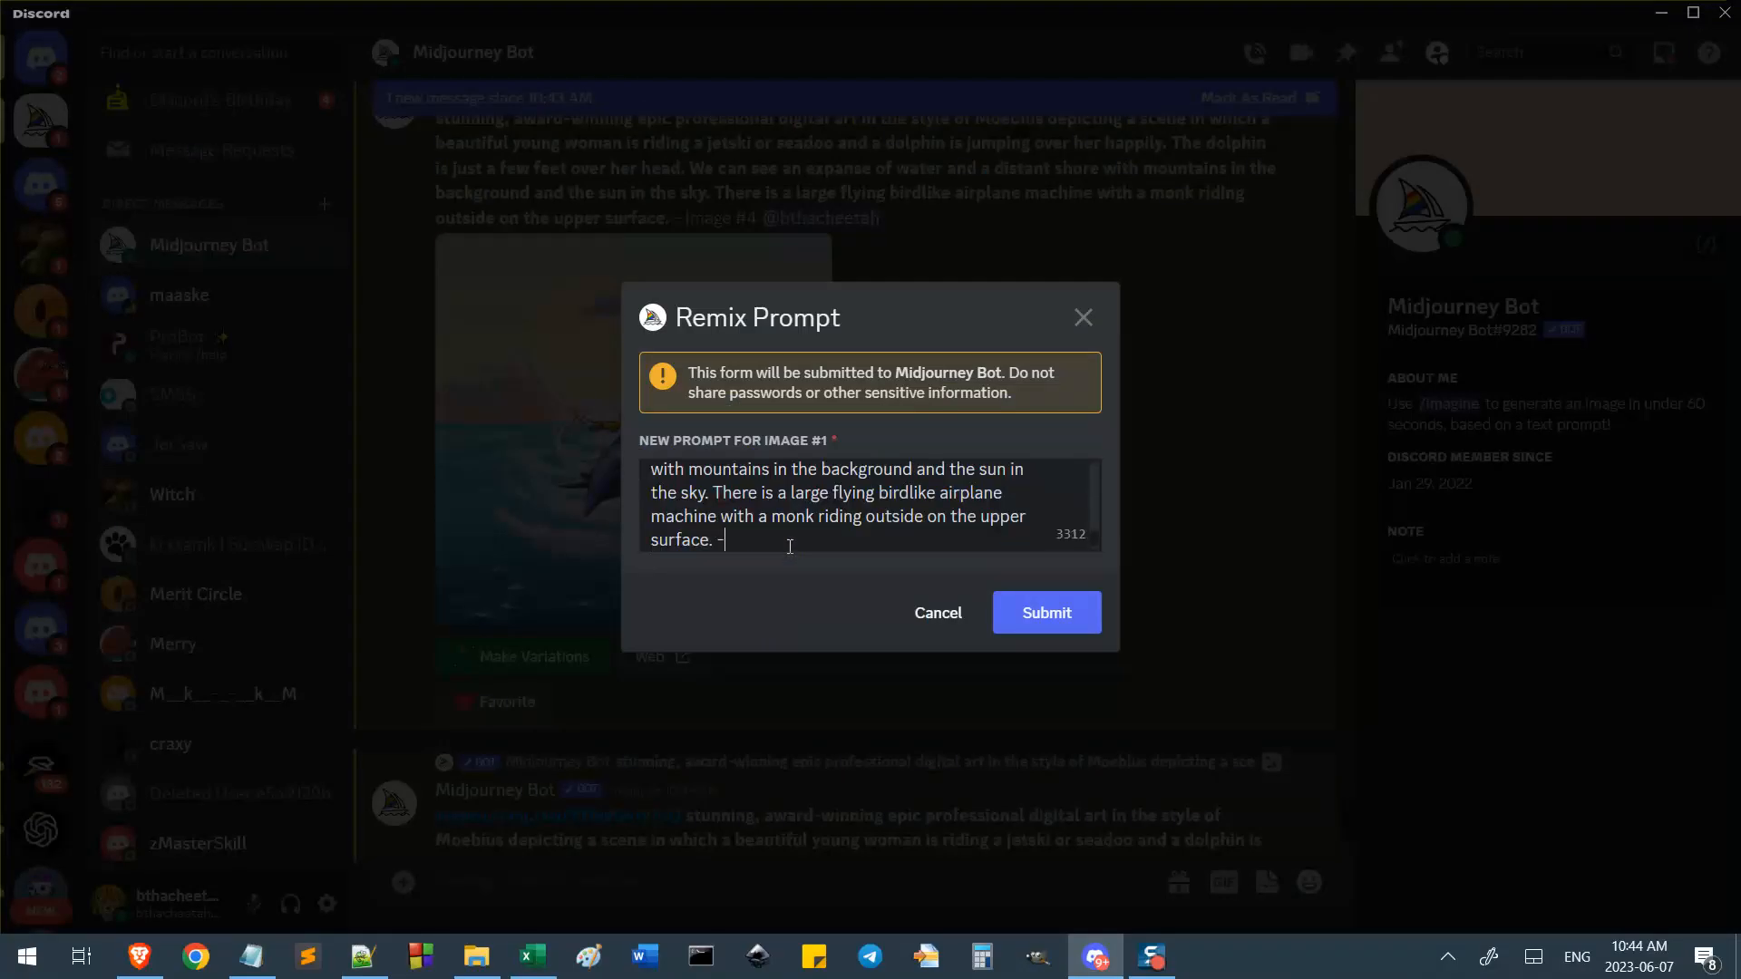
text(--iw 2)
click(1020, 607)
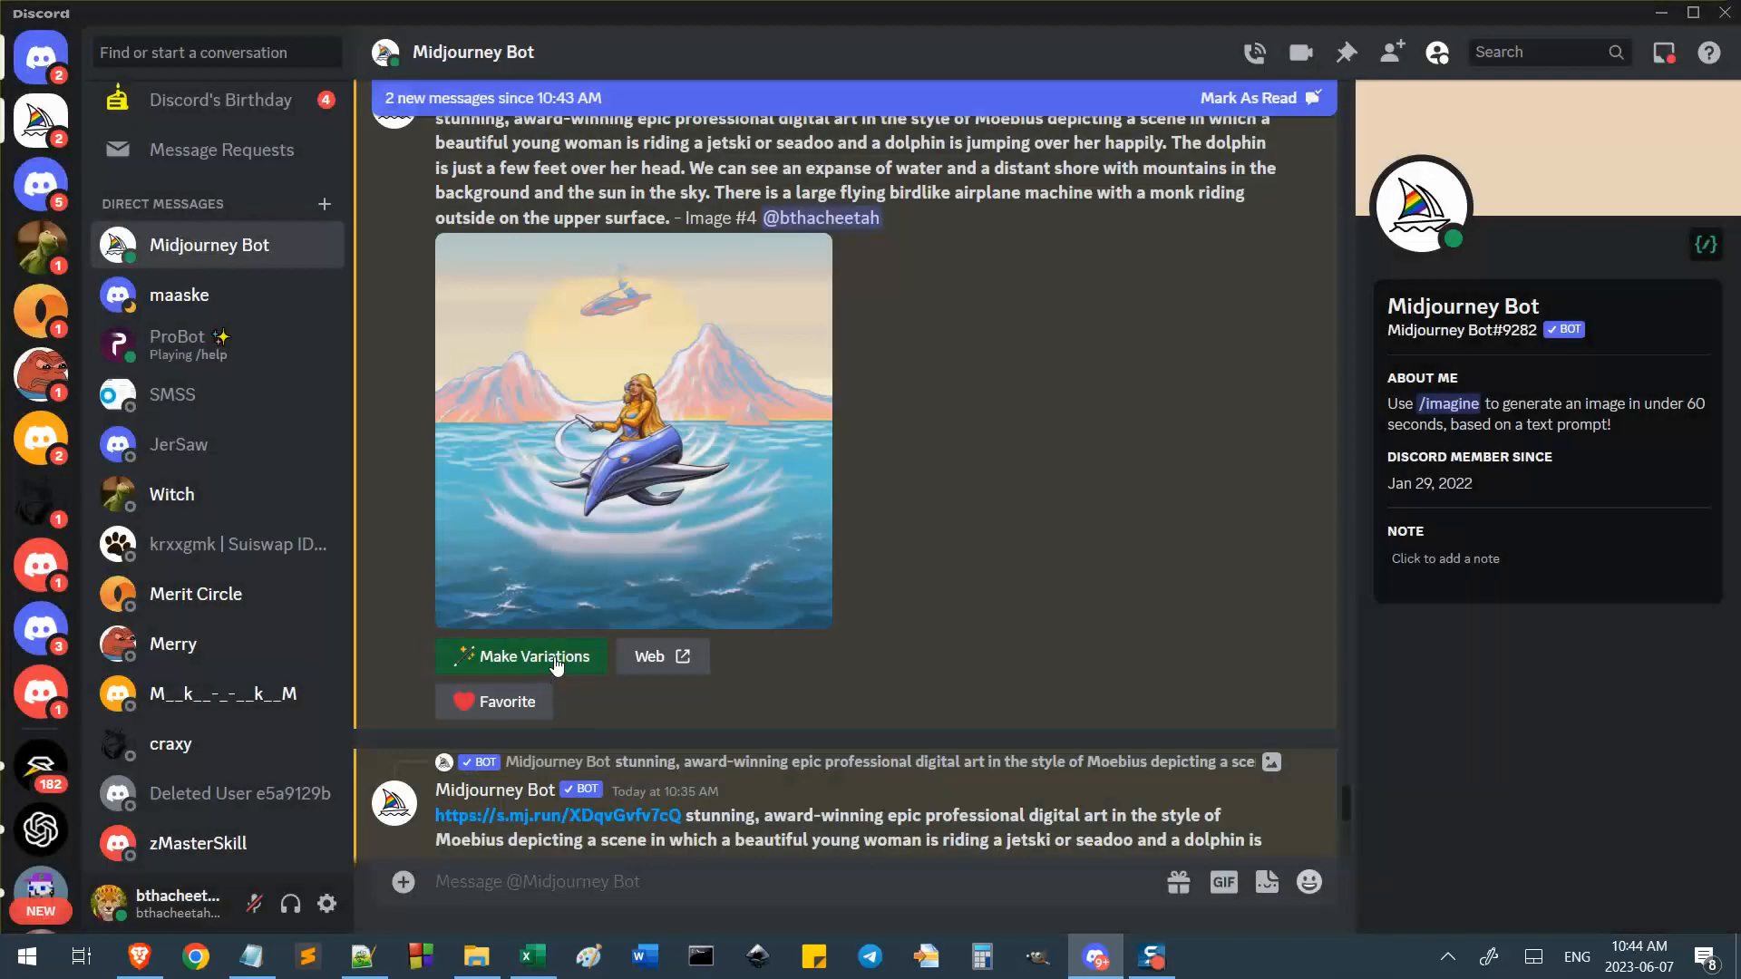
Submit a remix of the blonde dolphin-rider Image #4 using the copied three-link Moebius prompt plus "--iw 0.25".
click(557, 666)
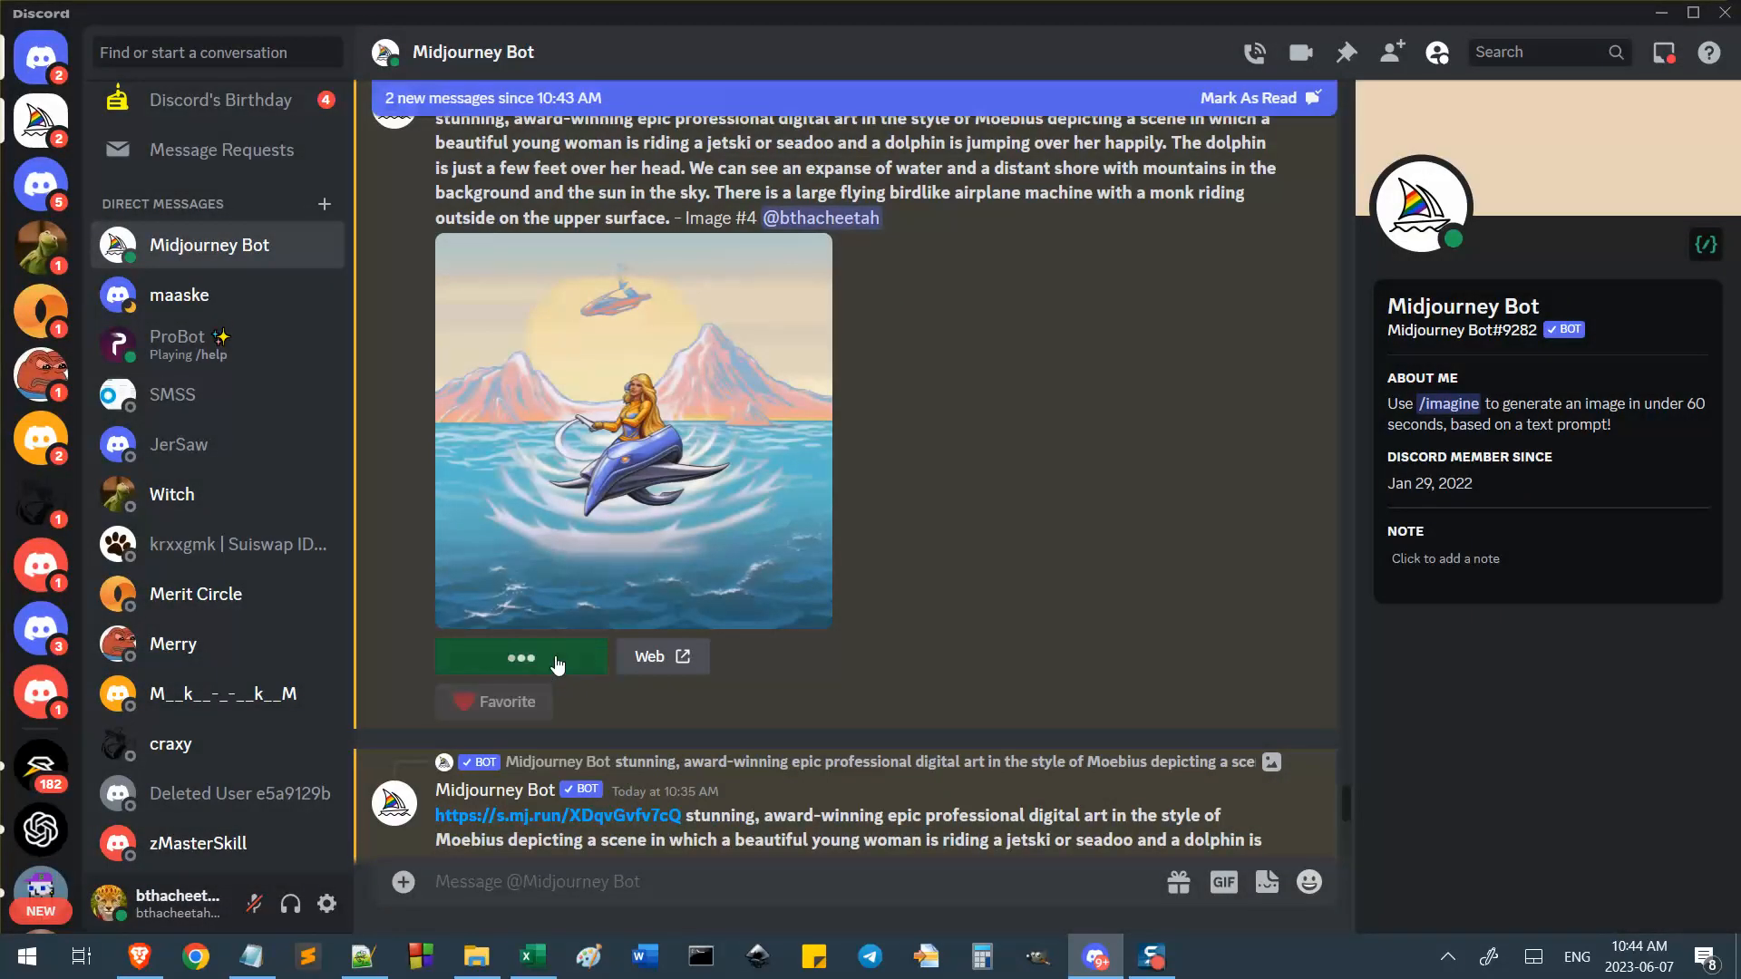
key(ctrl+a)
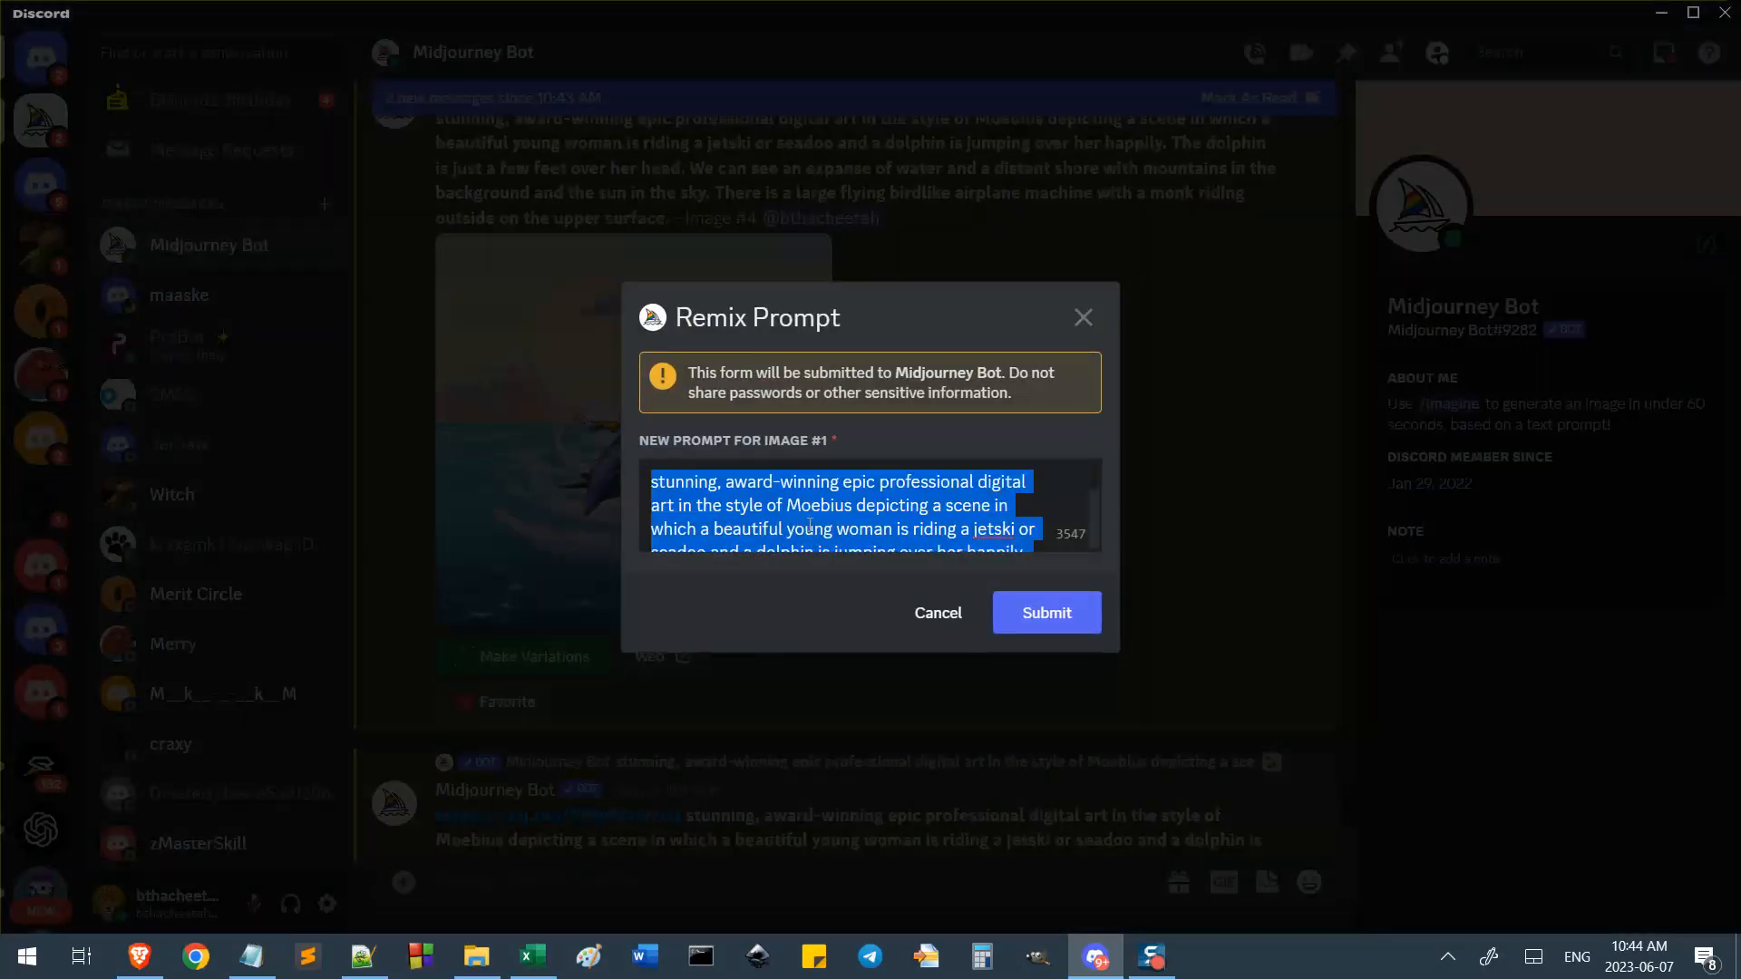
key(ctrl+v)
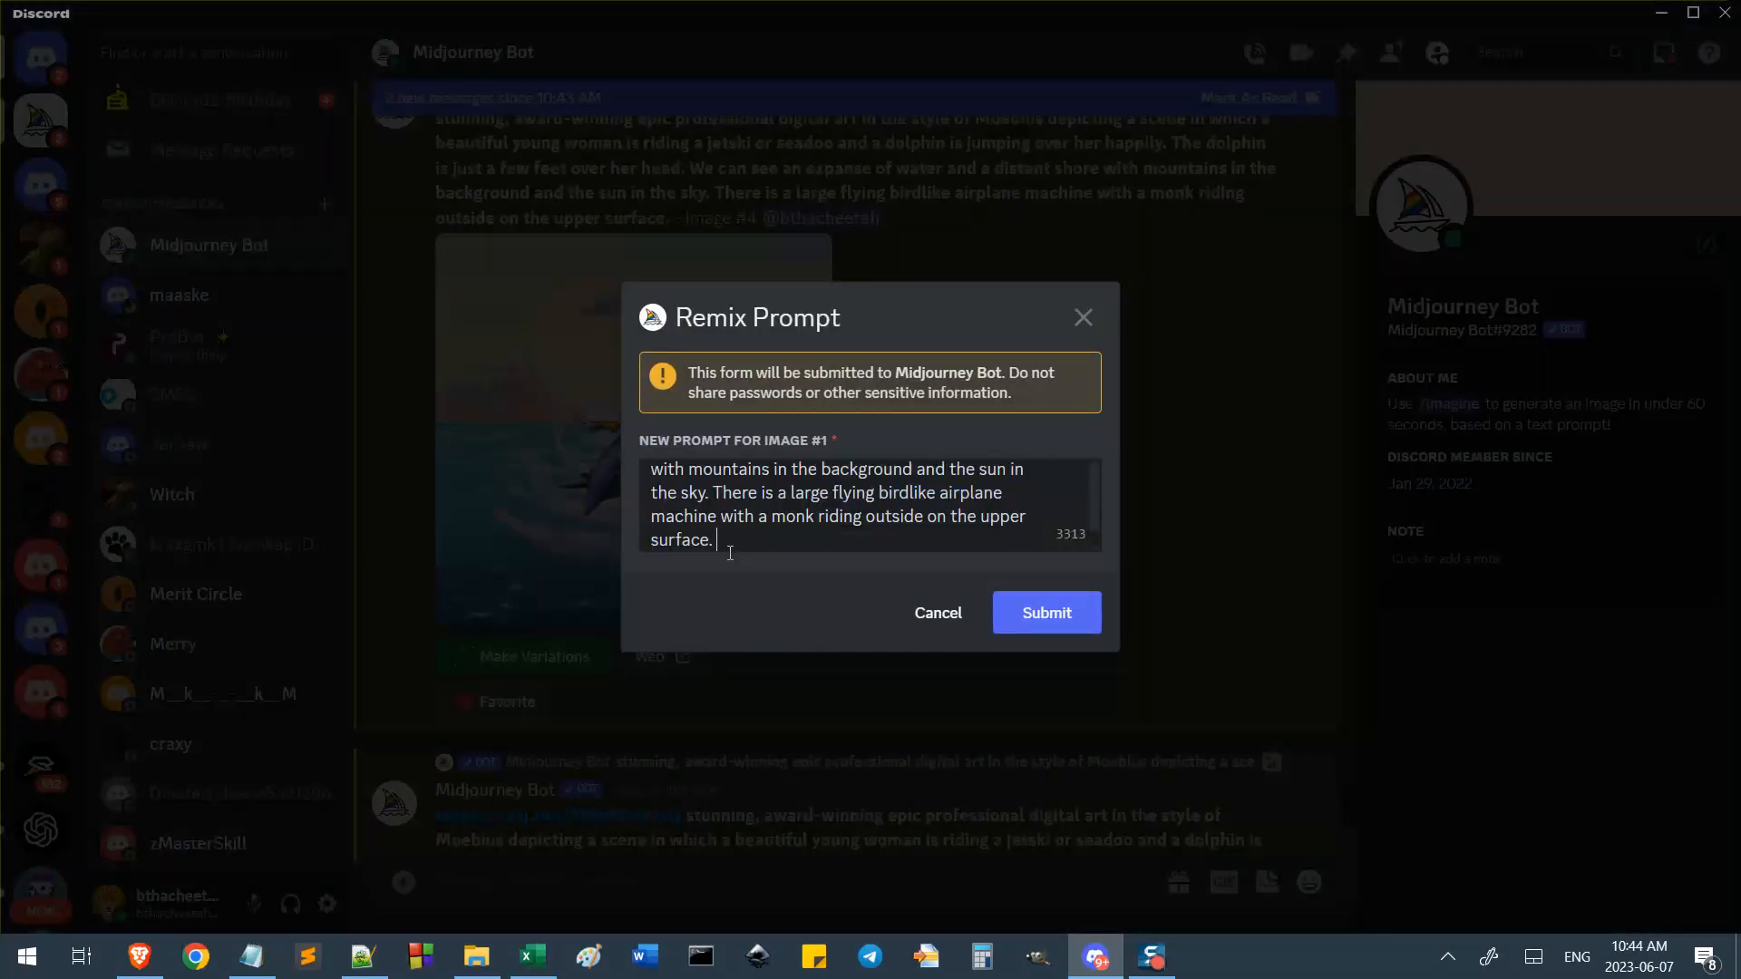
text(--iw 0.25)
click(1038, 606)
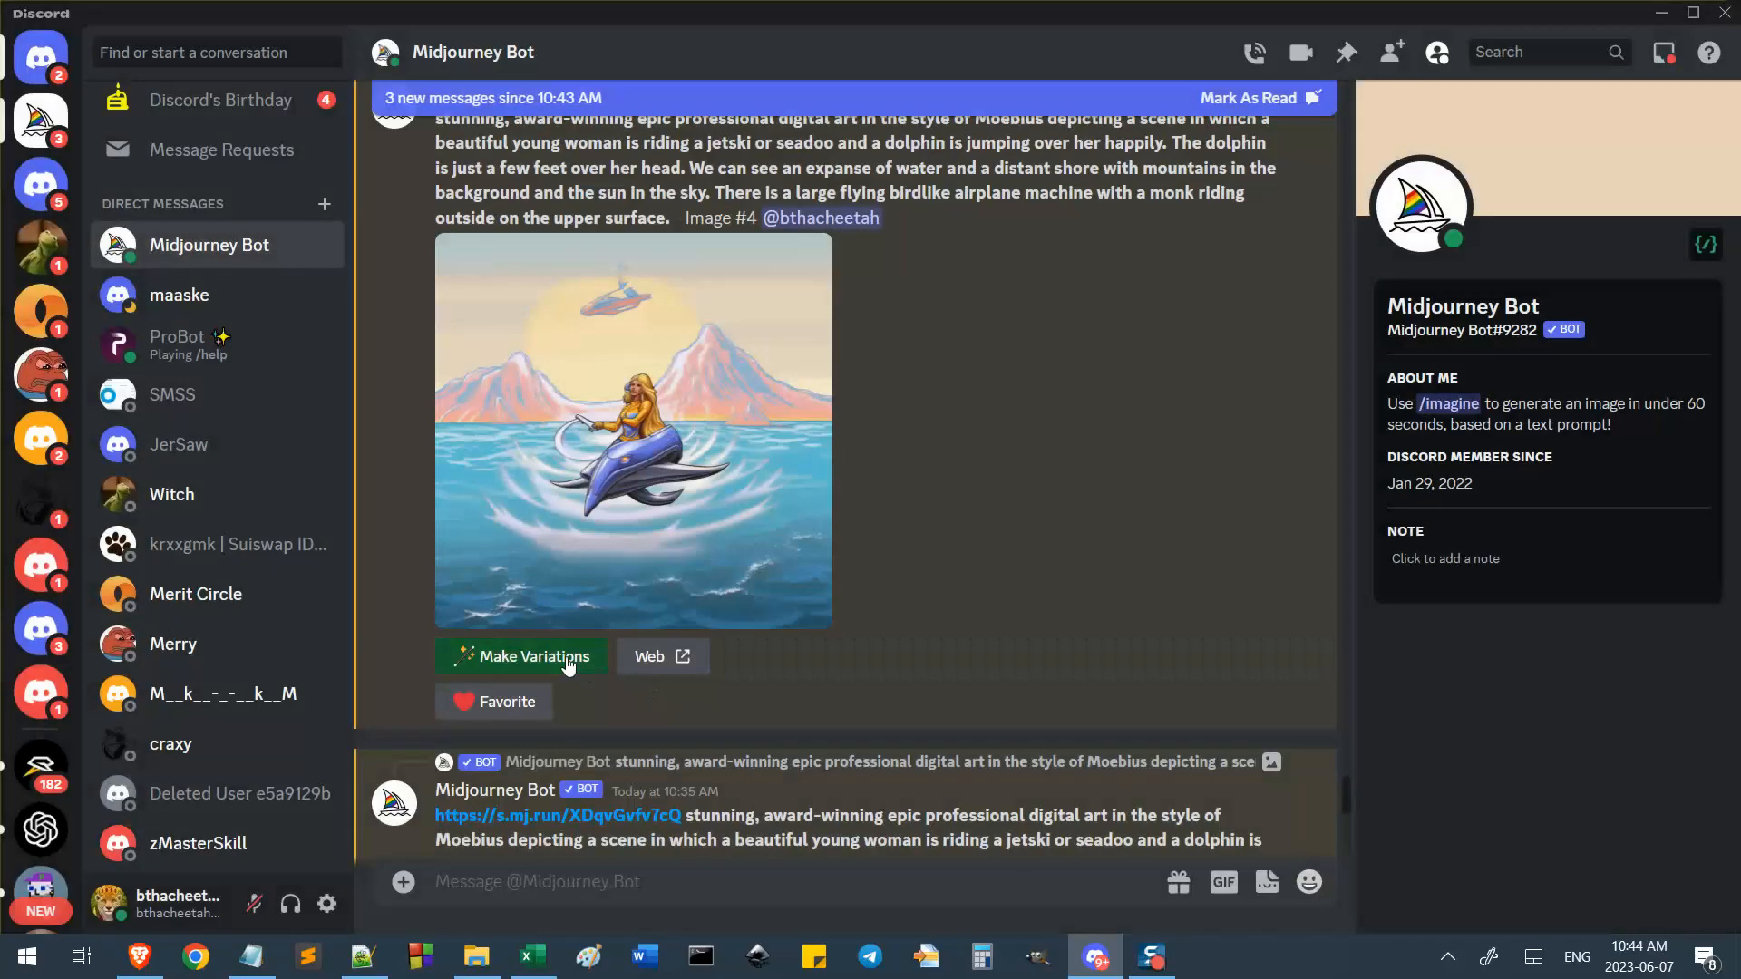
Submit another remix of the blonde dolphin-rider Image #4, adding "--iw 0.5" to the end of its existing prompt.
click(568, 660)
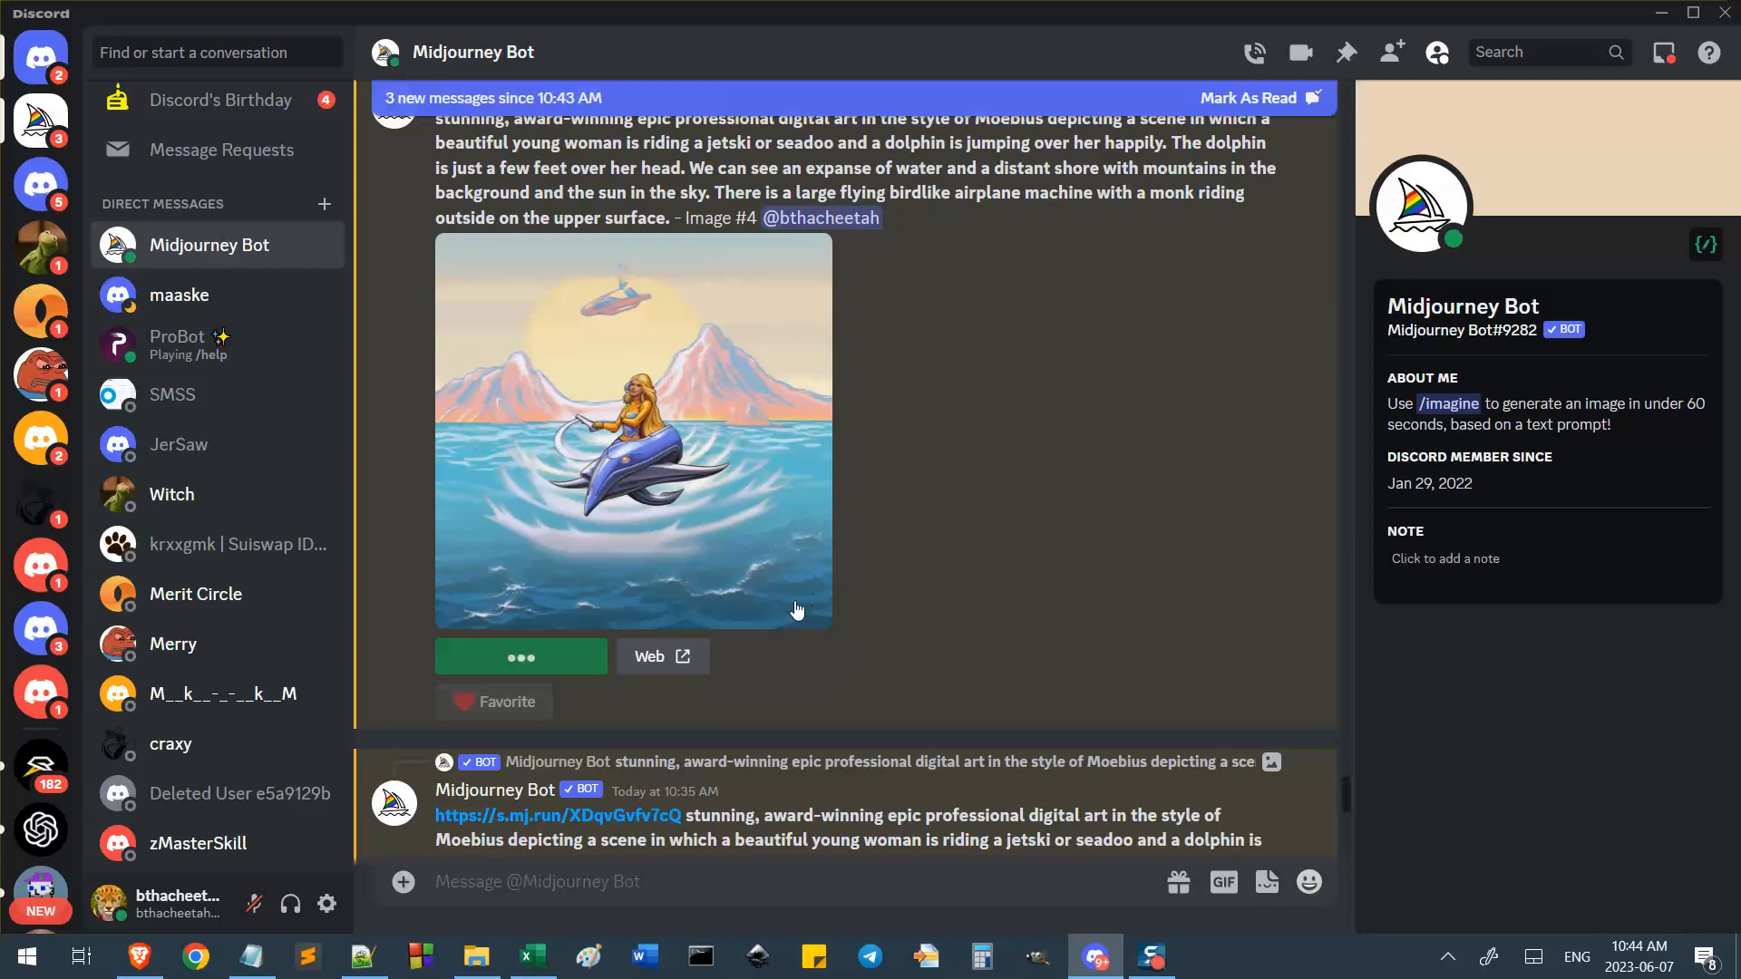
scroll(838, 521, down, 3)
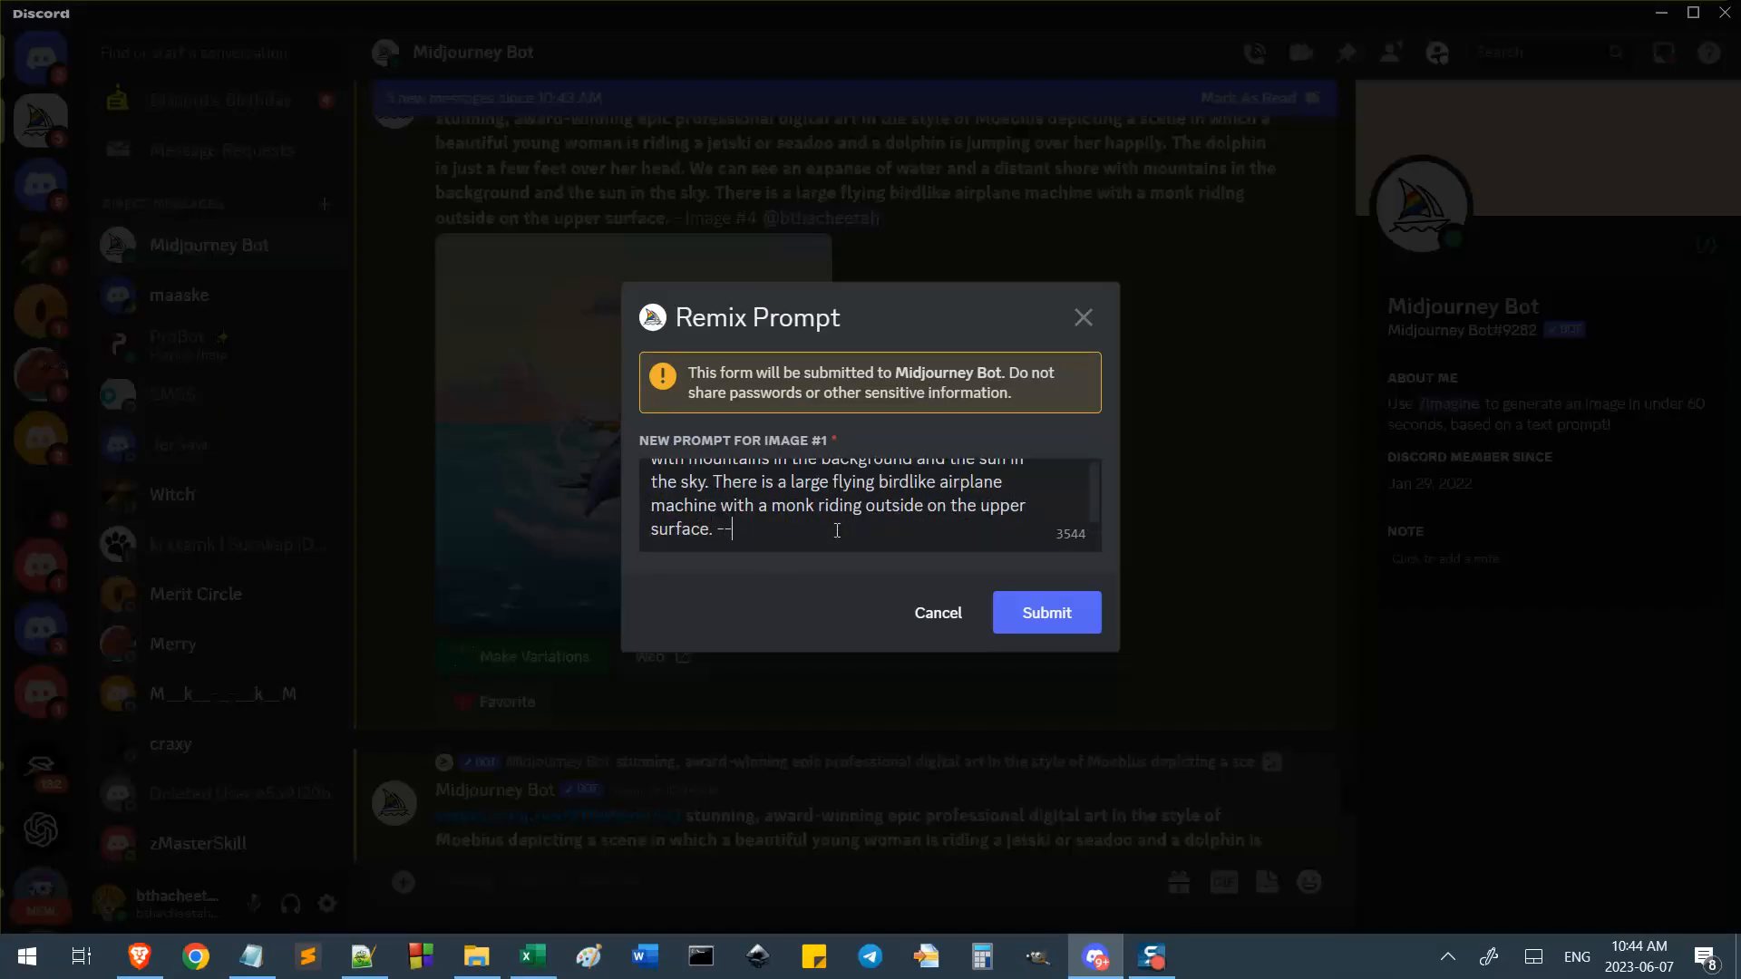
key(BackSpace)
key(BackSpace)
text(--iw 0.5)
click(1056, 597)
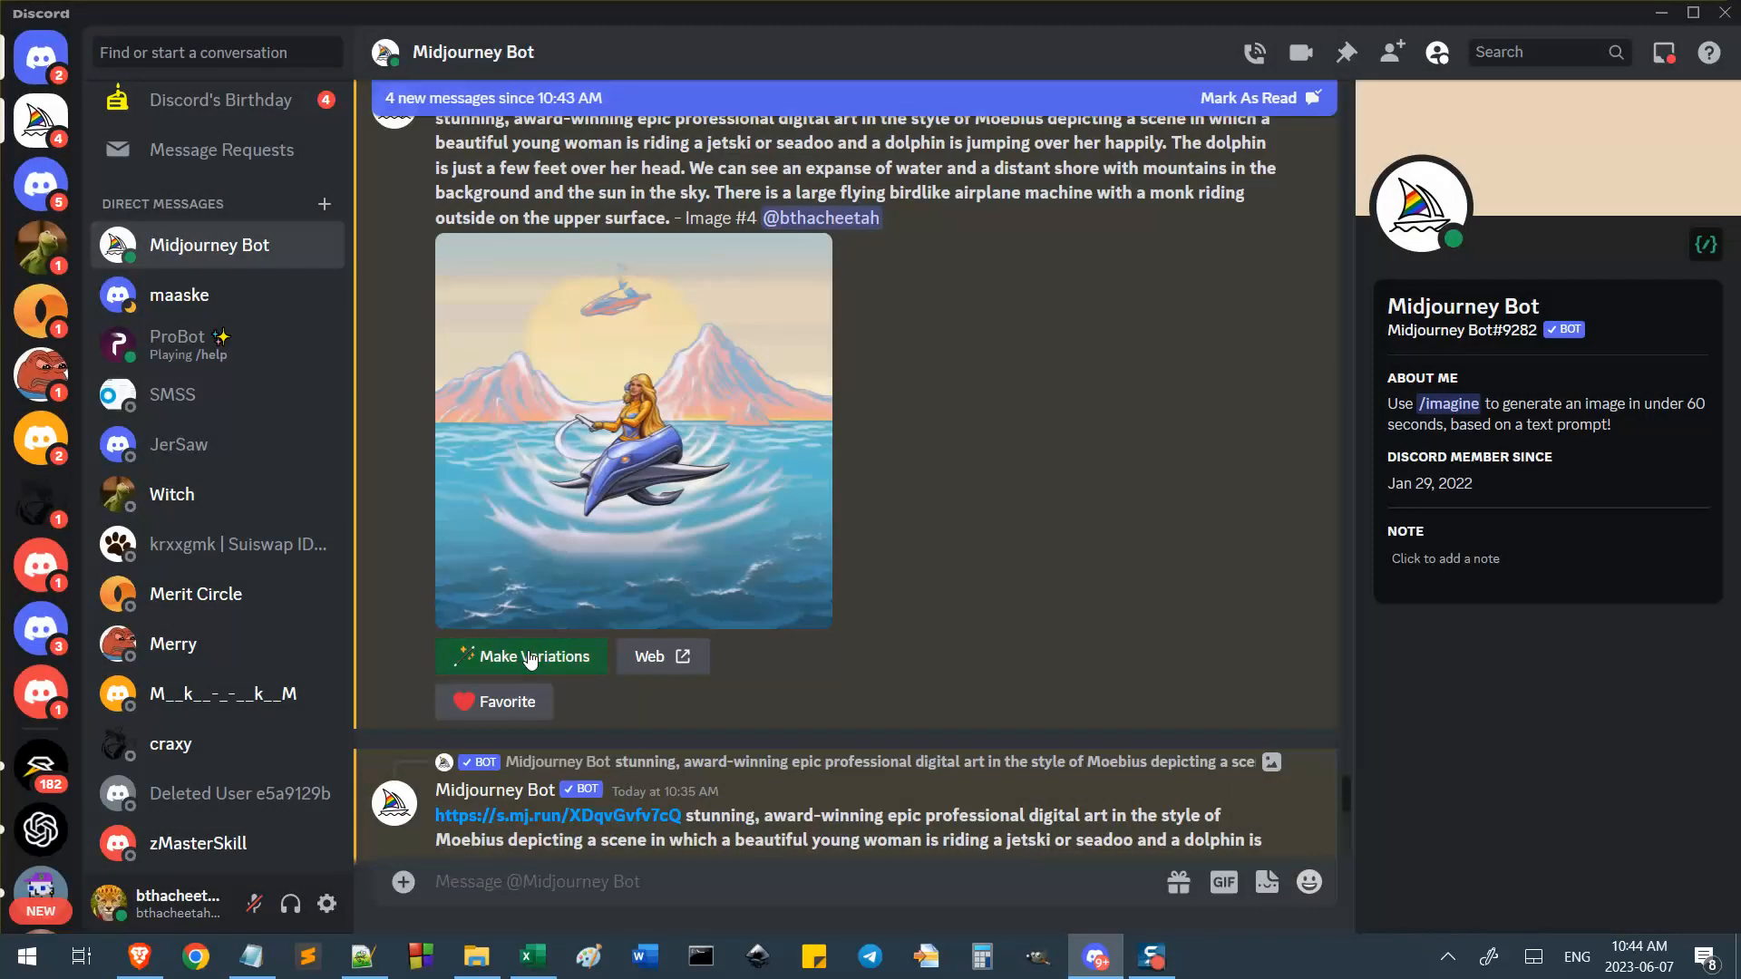
Look over the 10:35 AM remix, check the saved prompts in Notepad and Notepad++, and return to Discord.
scroll(817, 671, down, 5)
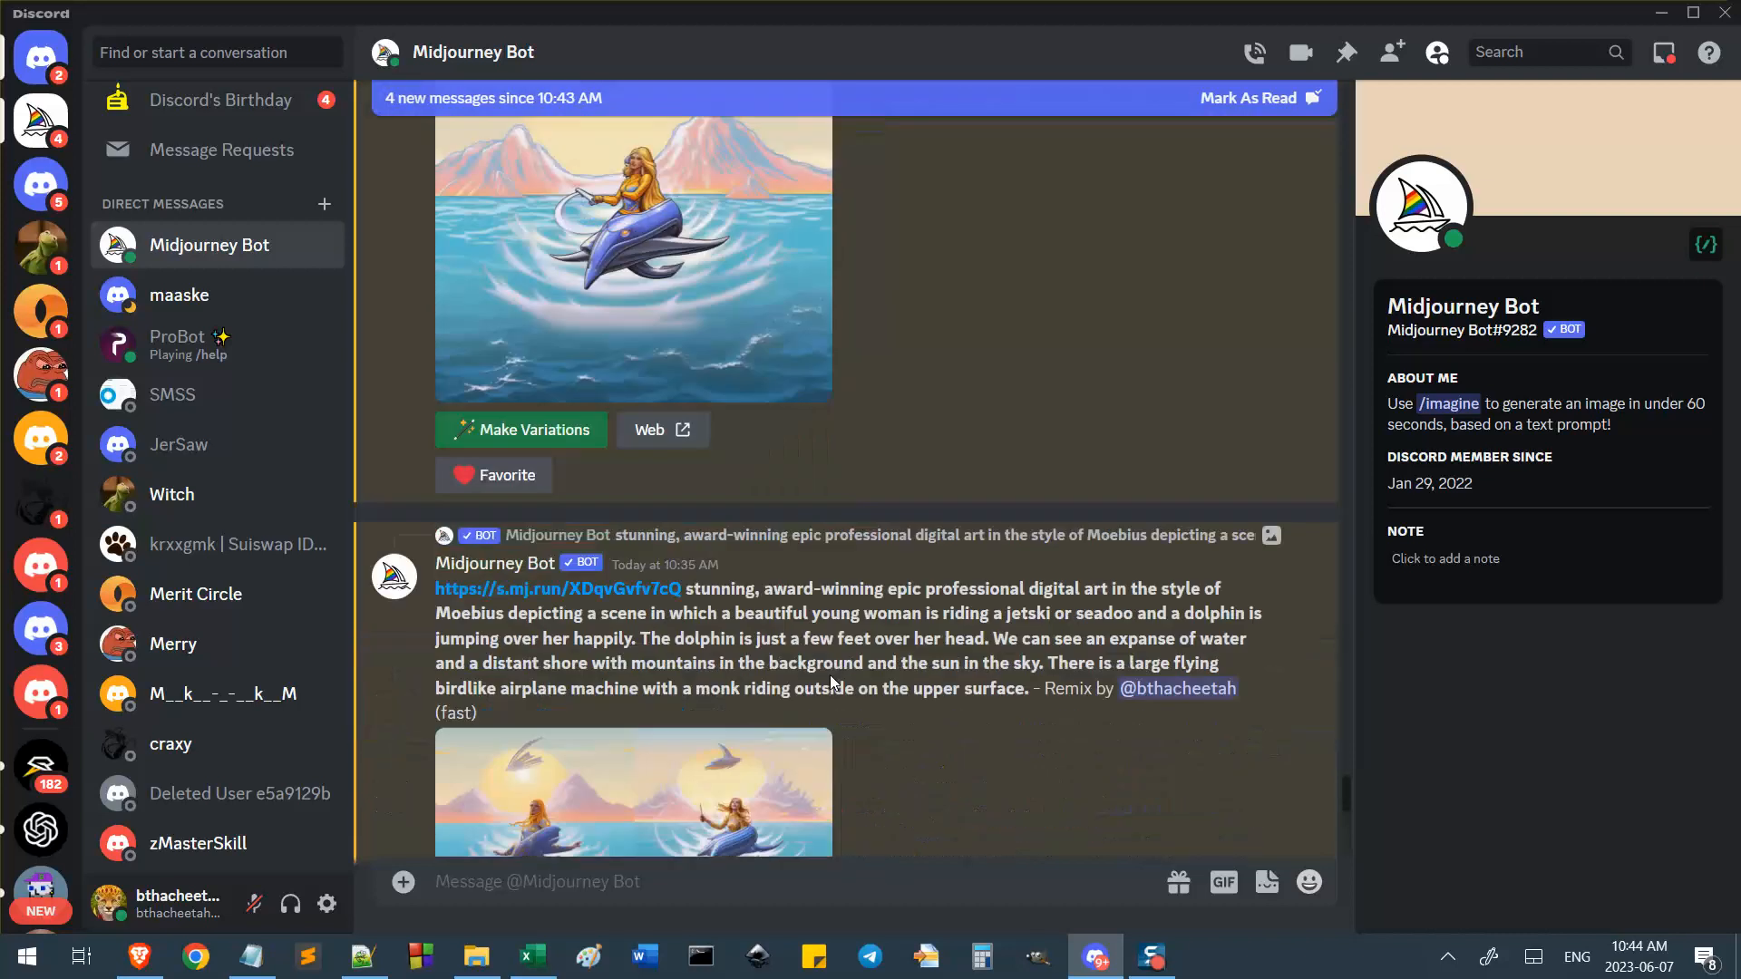
scroll(841, 679, up, 2)
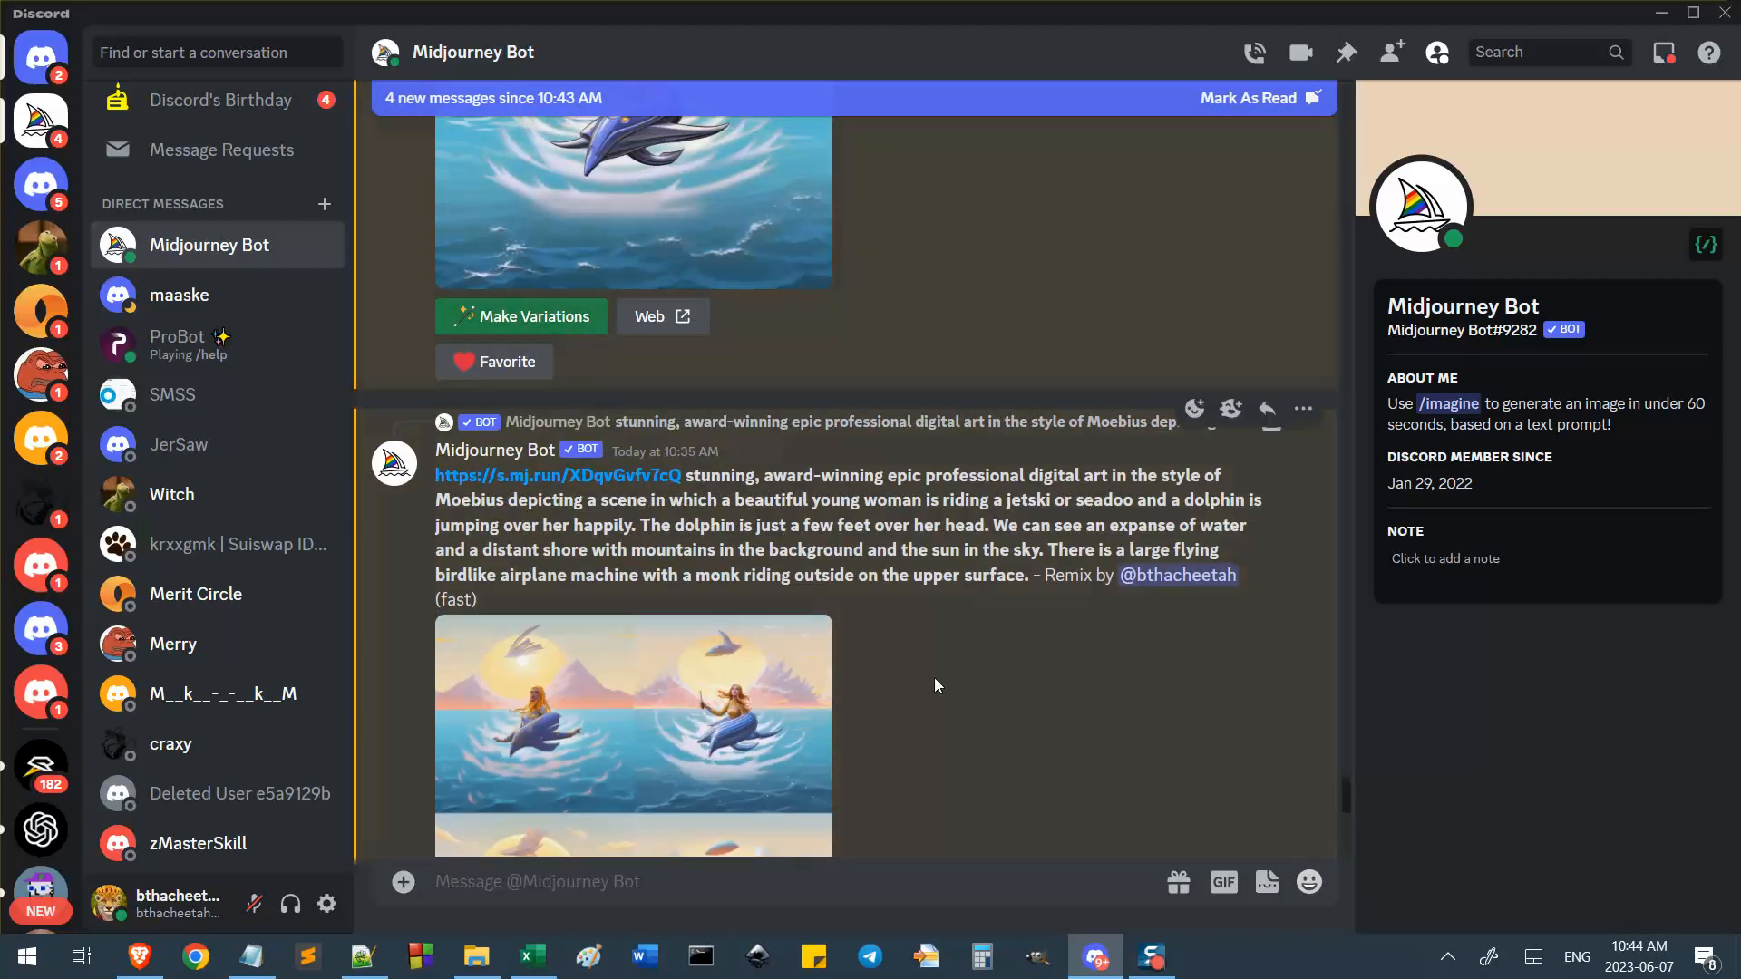
scroll(934, 677, down, 2)
click(251, 957)
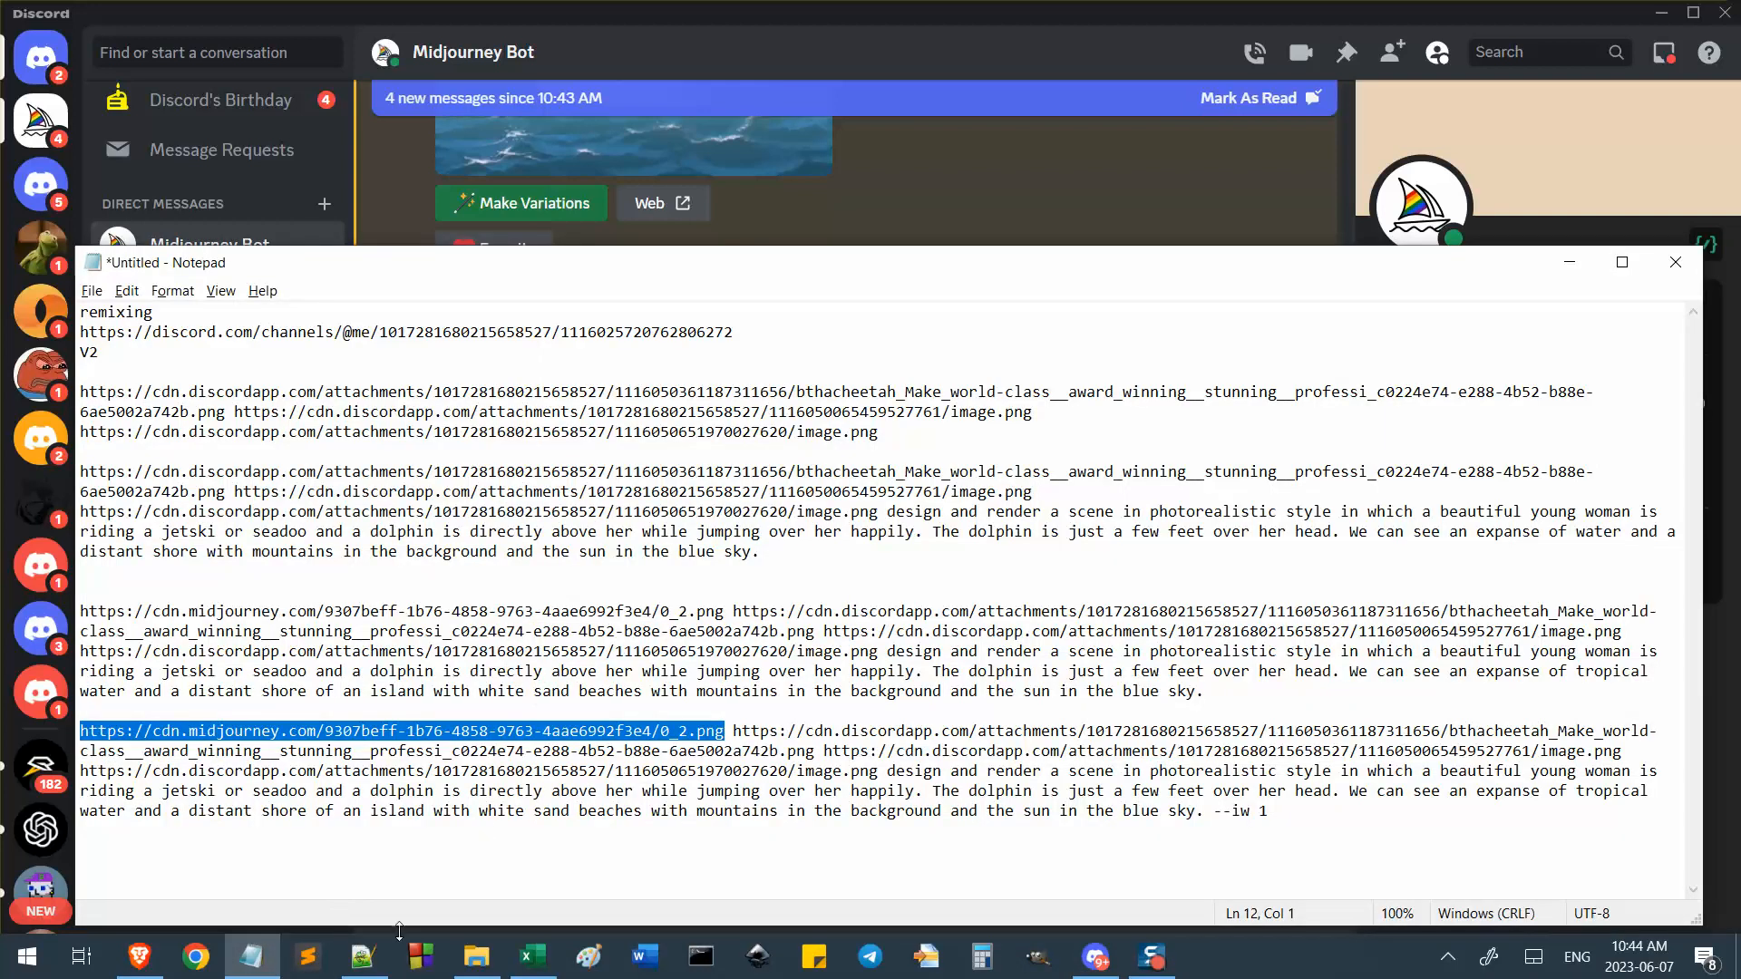
click(362, 957)
click(649, 368)
drag(634, 257, 871, 628)
click(844, 827)
click(1095, 957)
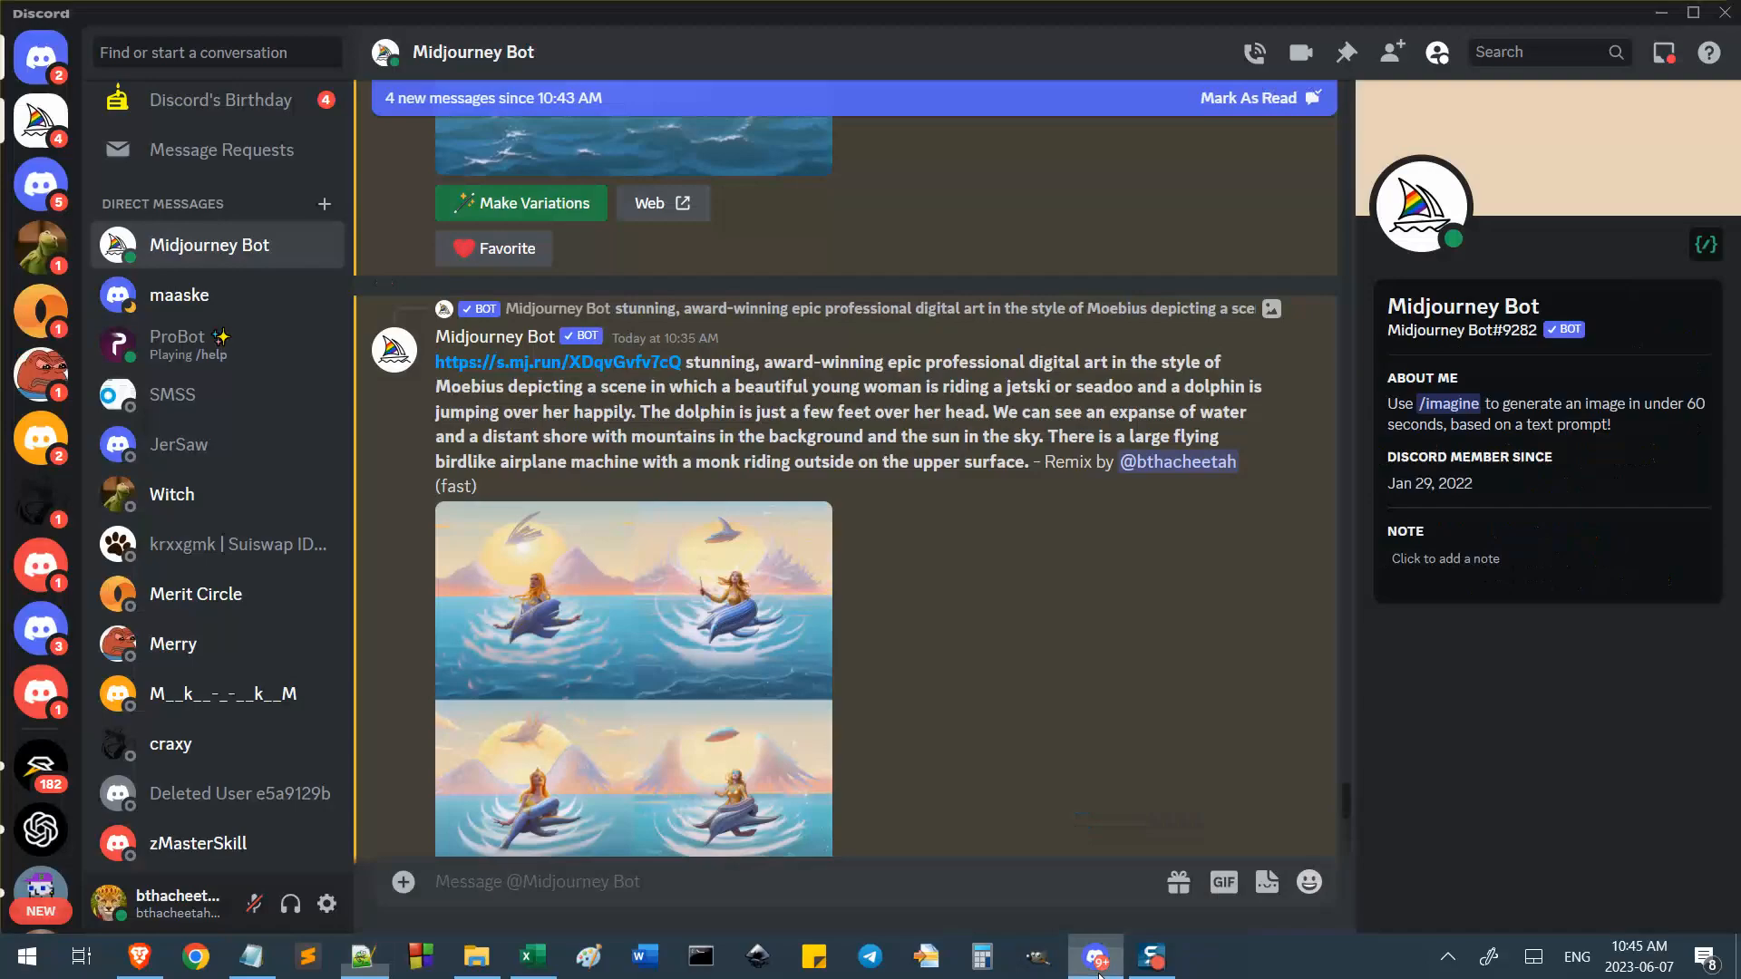
Check the newest "--iw" remixes, then enlarge the 10:37 AM Image #1 of the dark-haired woman on the blue dolphin jetski.
scroll(1035, 661, down, 2)
scroll(1043, 676, down, 5)
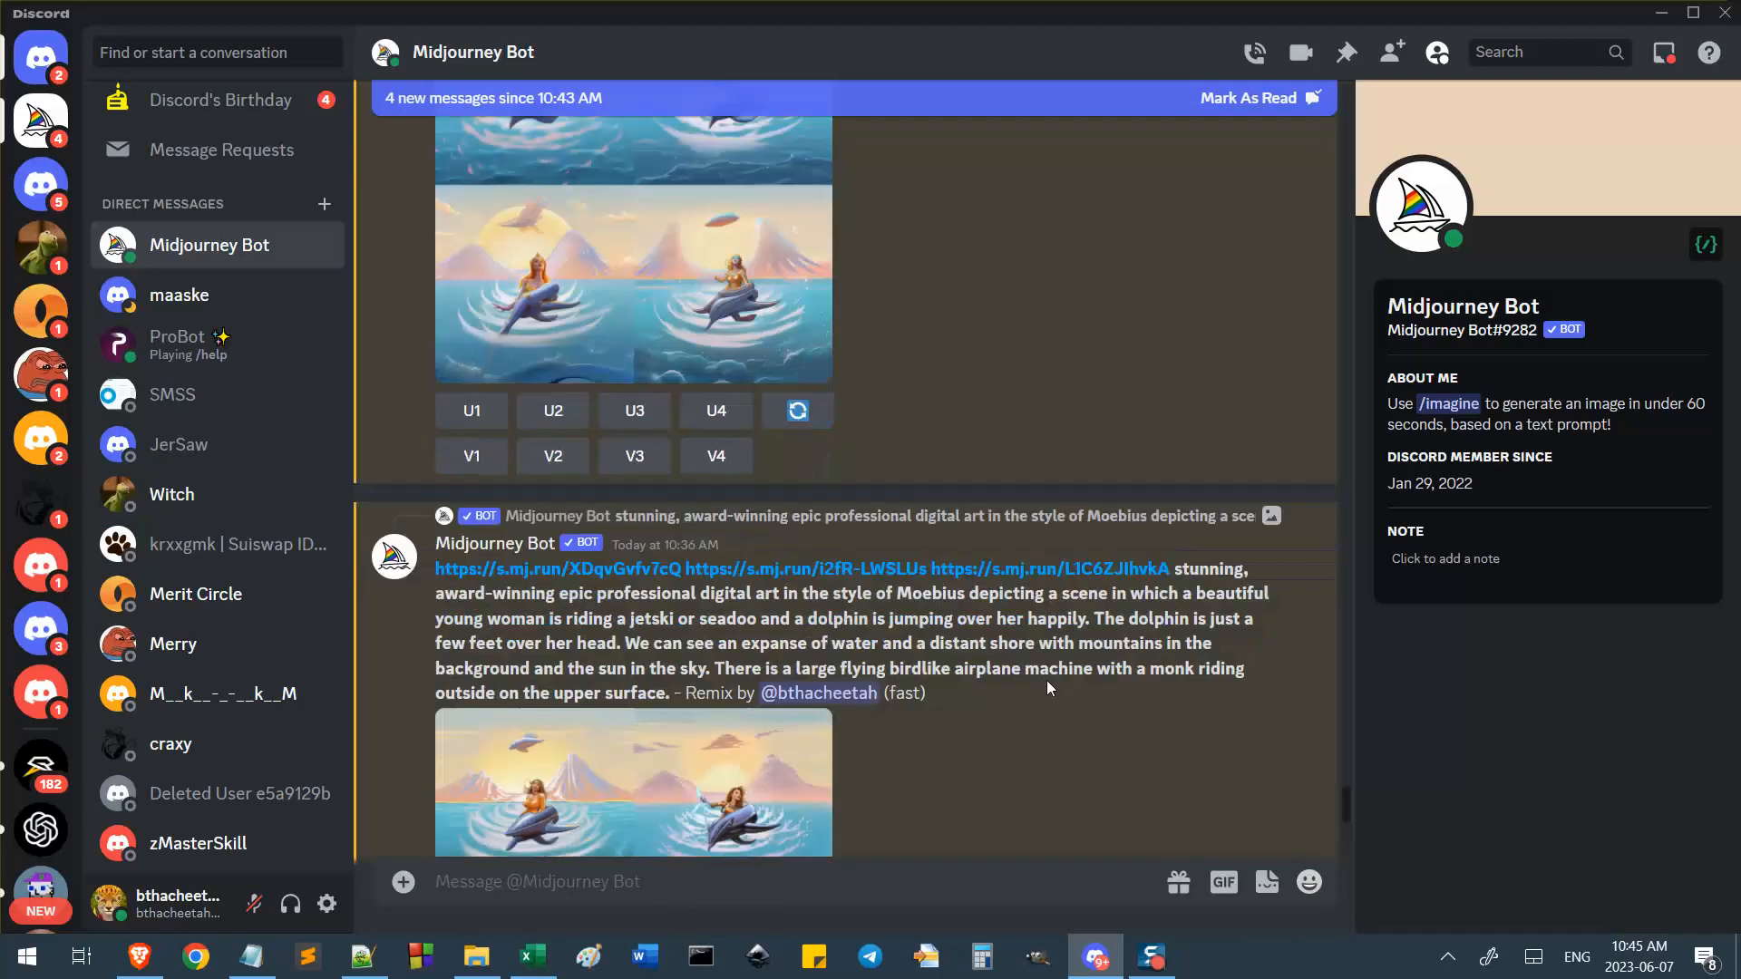
scroll(1048, 695, down, 6)
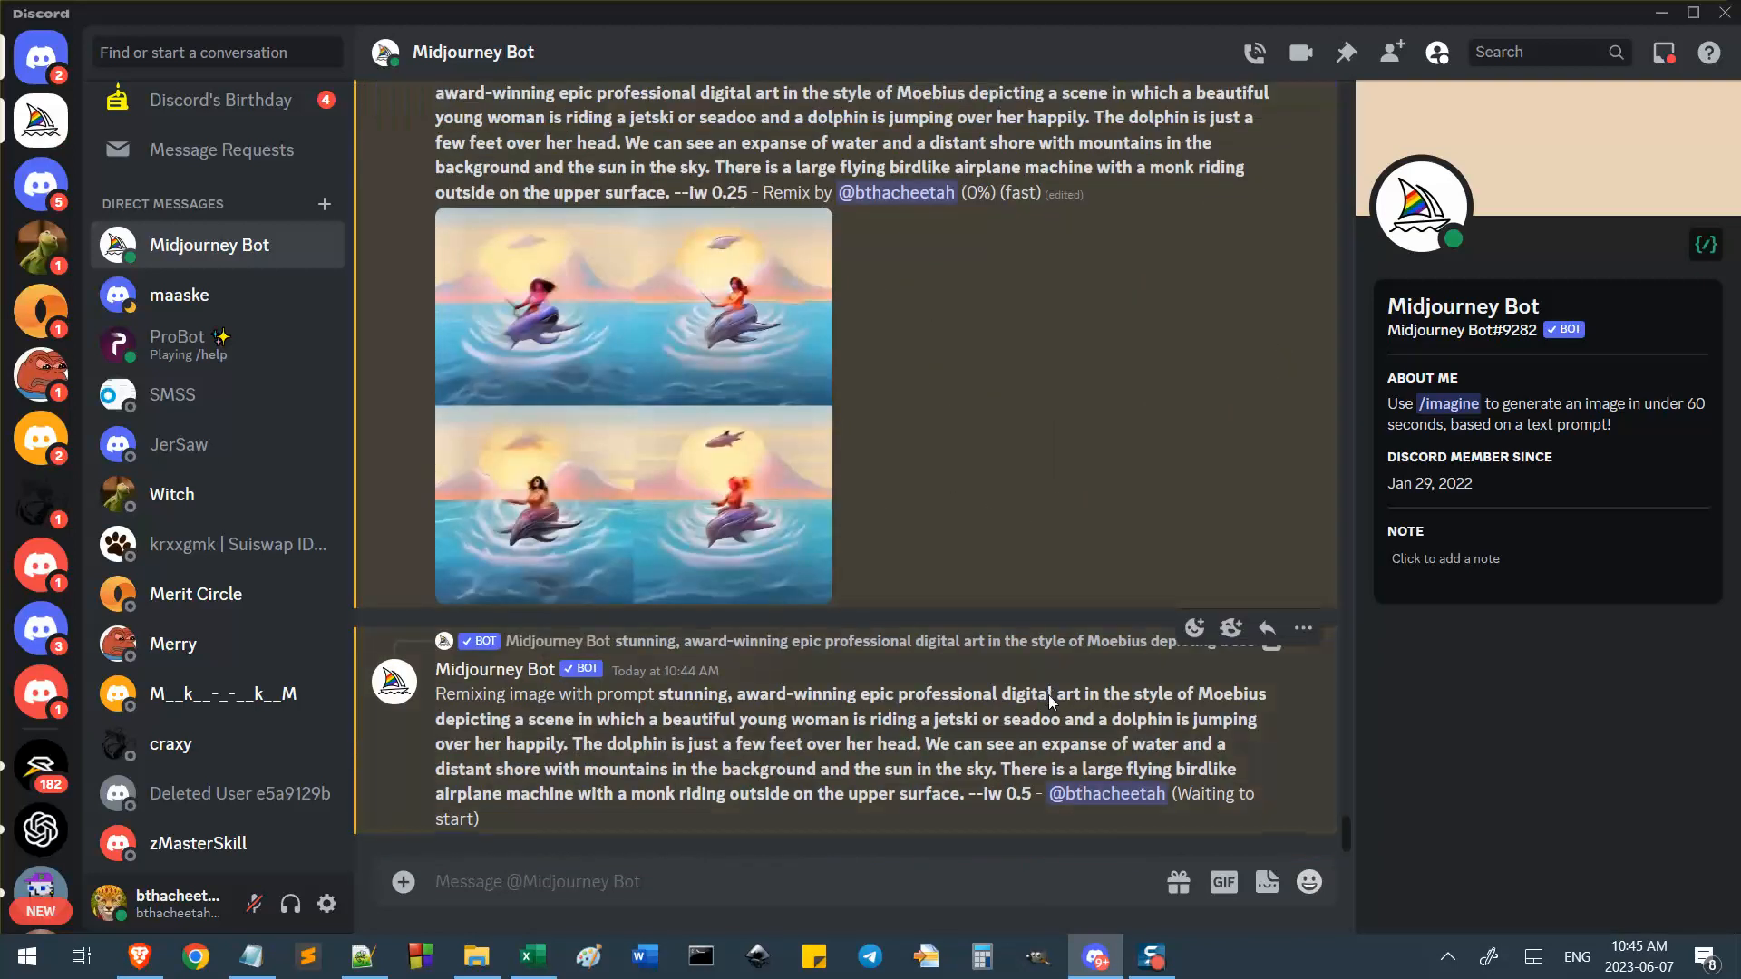
scroll(1038, 698, up, 5)
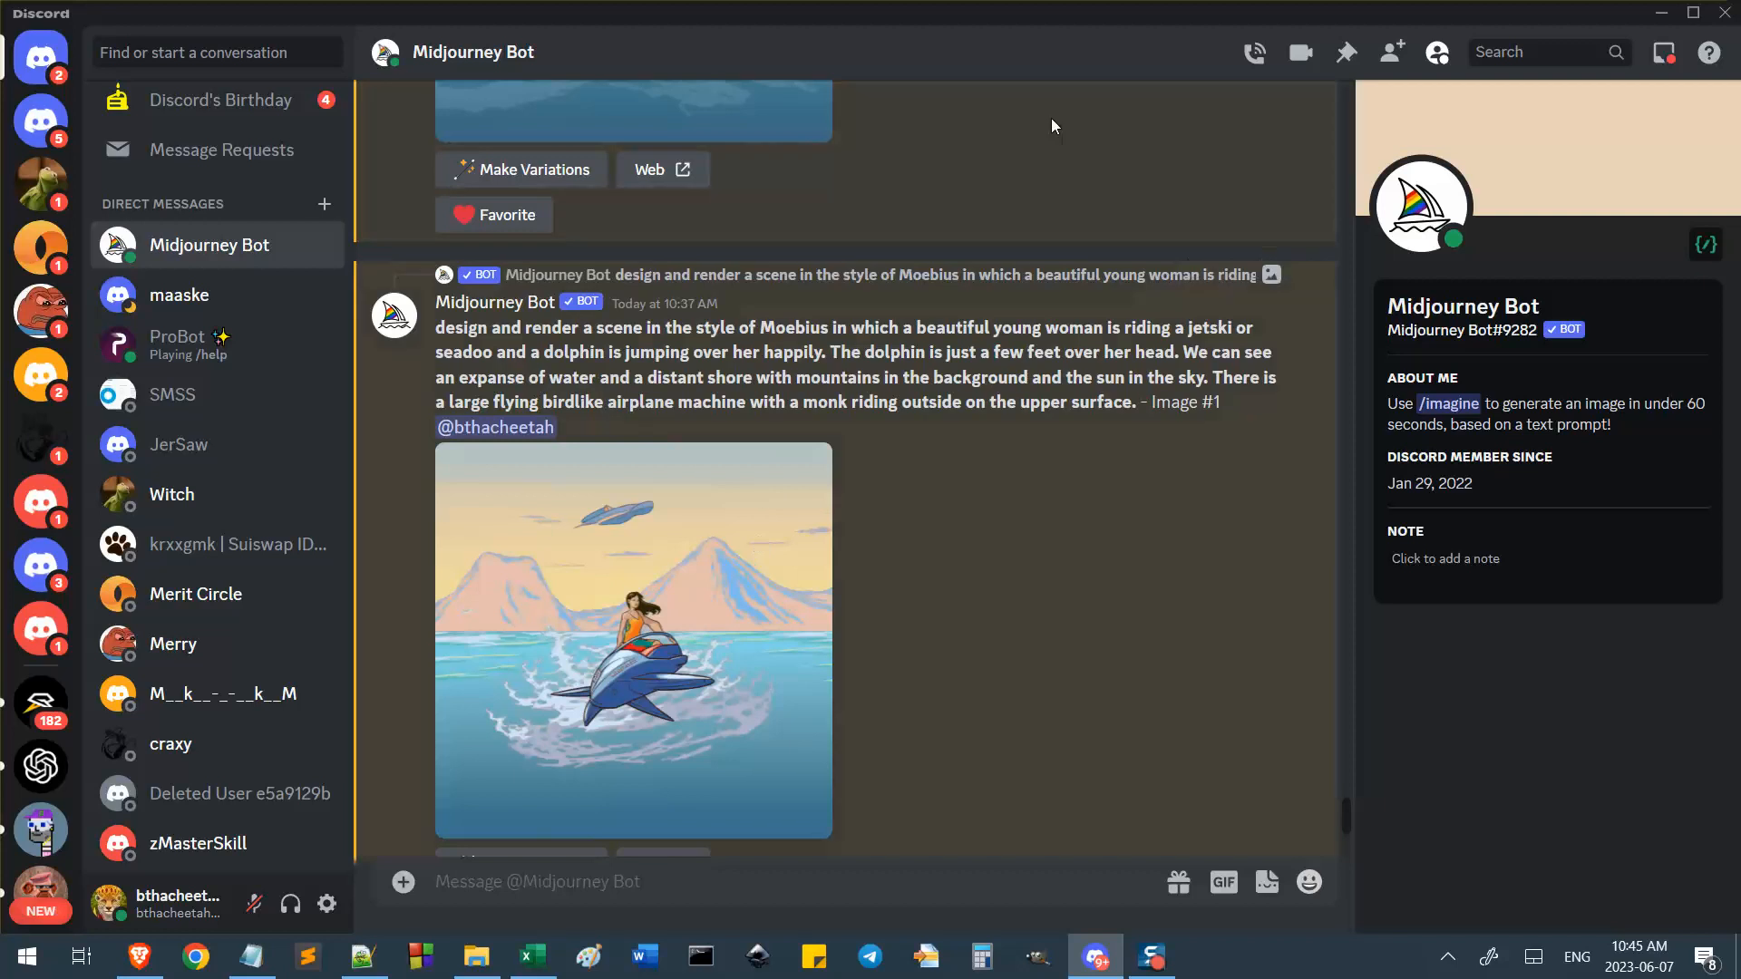
click(746, 622)
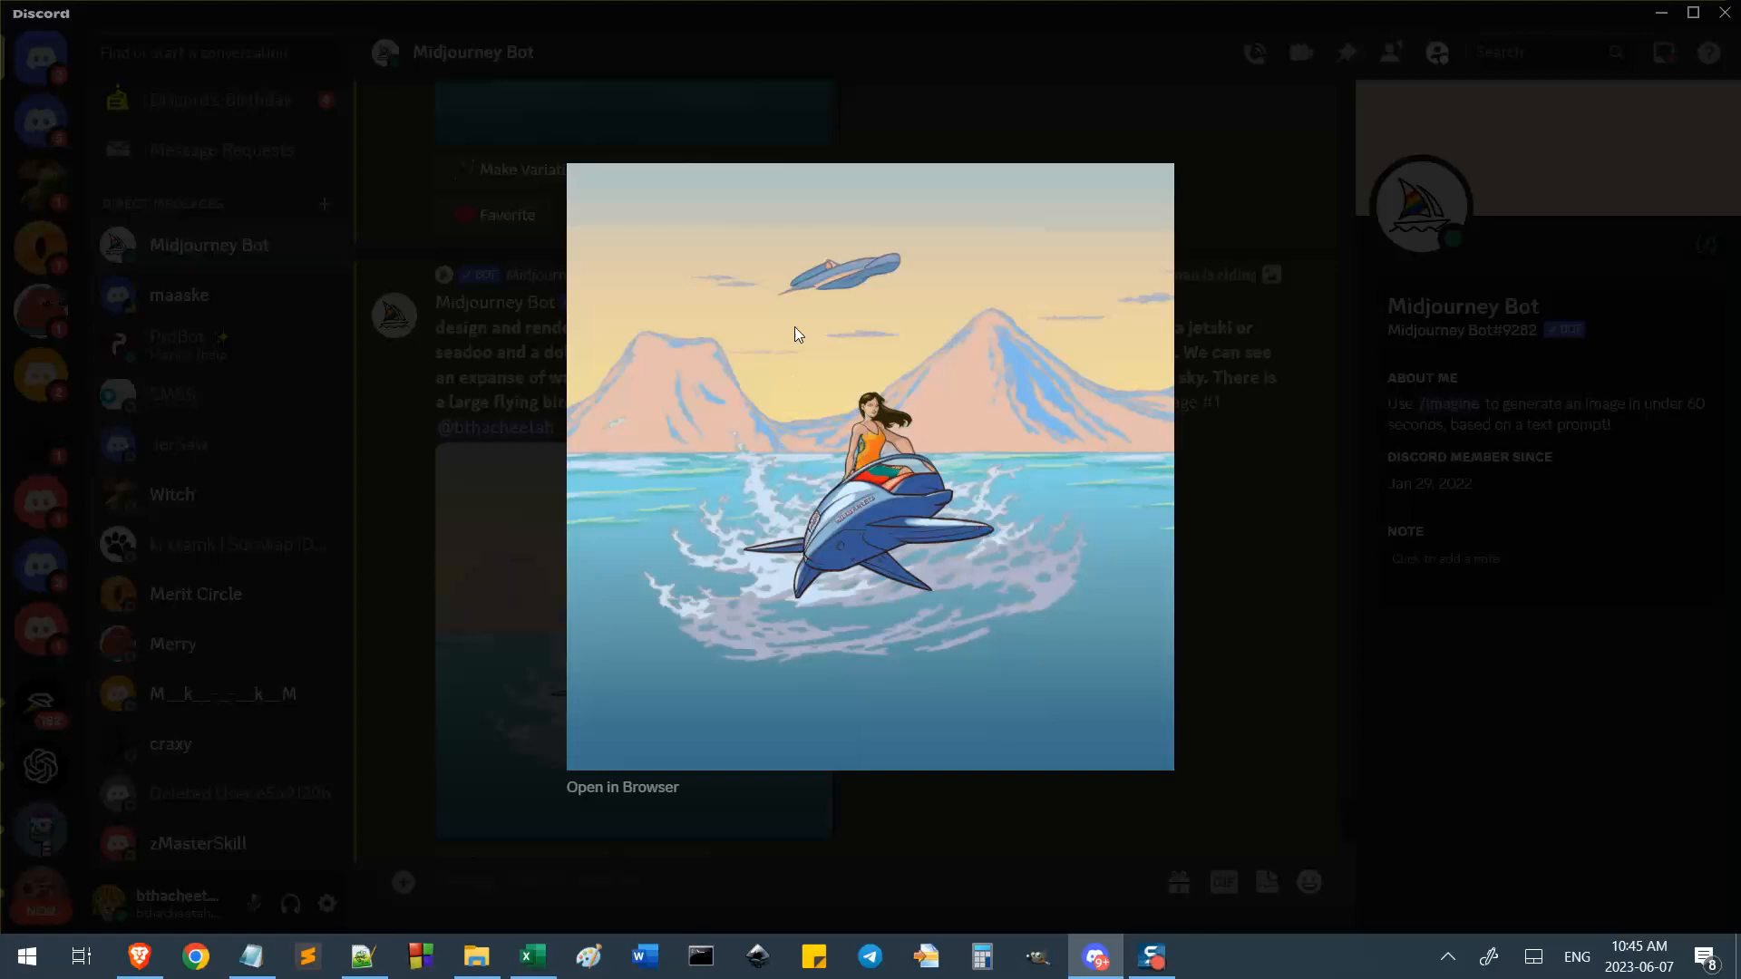
click(1186, 568)
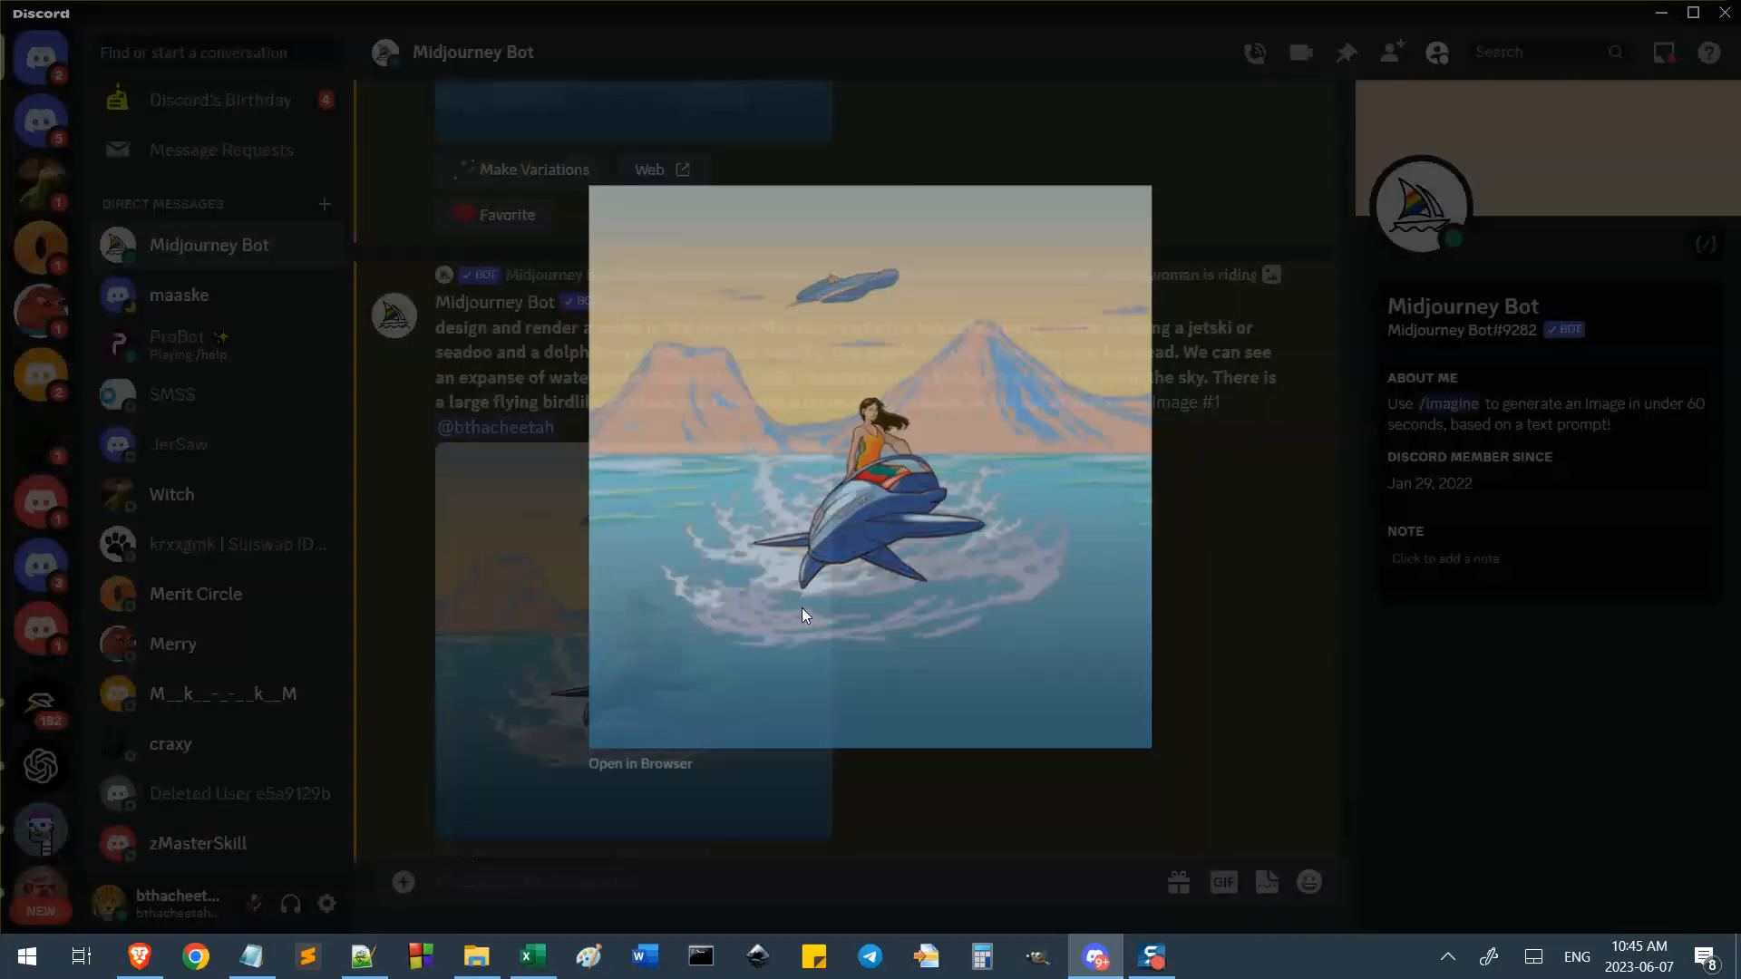
Enlarge the 10:37 AM Image #4 of the green-haired dolphin rider and open it in the browser at full size.
scroll(829, 655, up, 5)
click(672, 377)
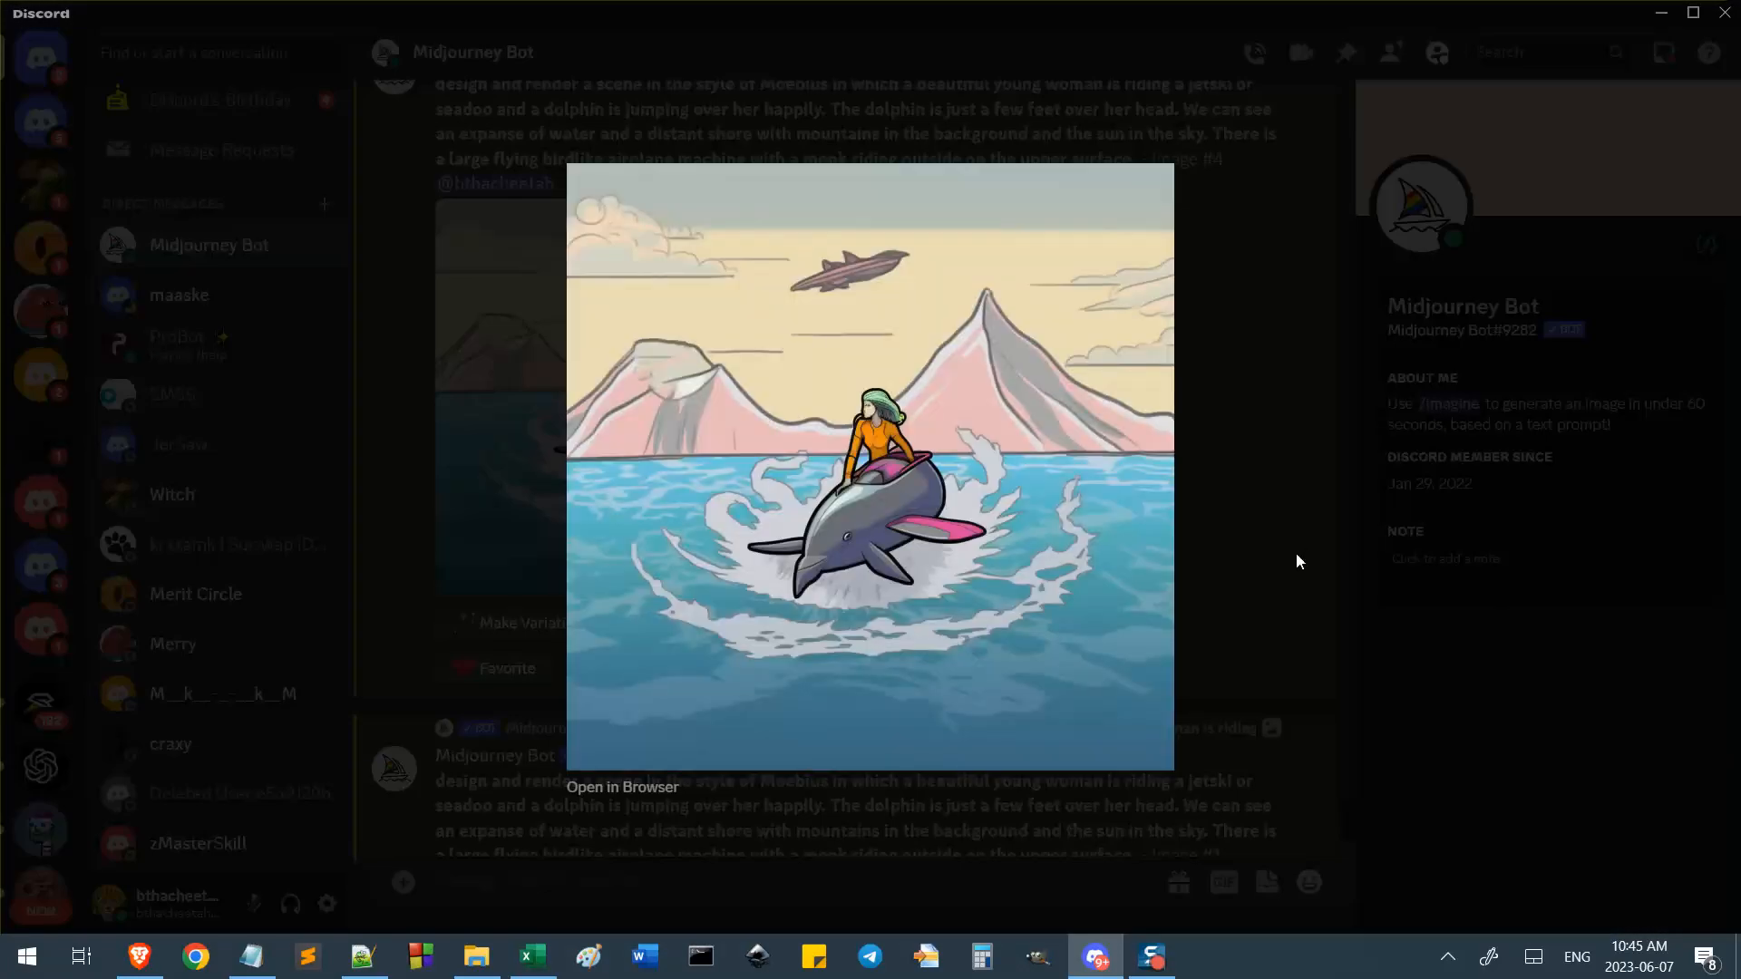
click(640, 788)
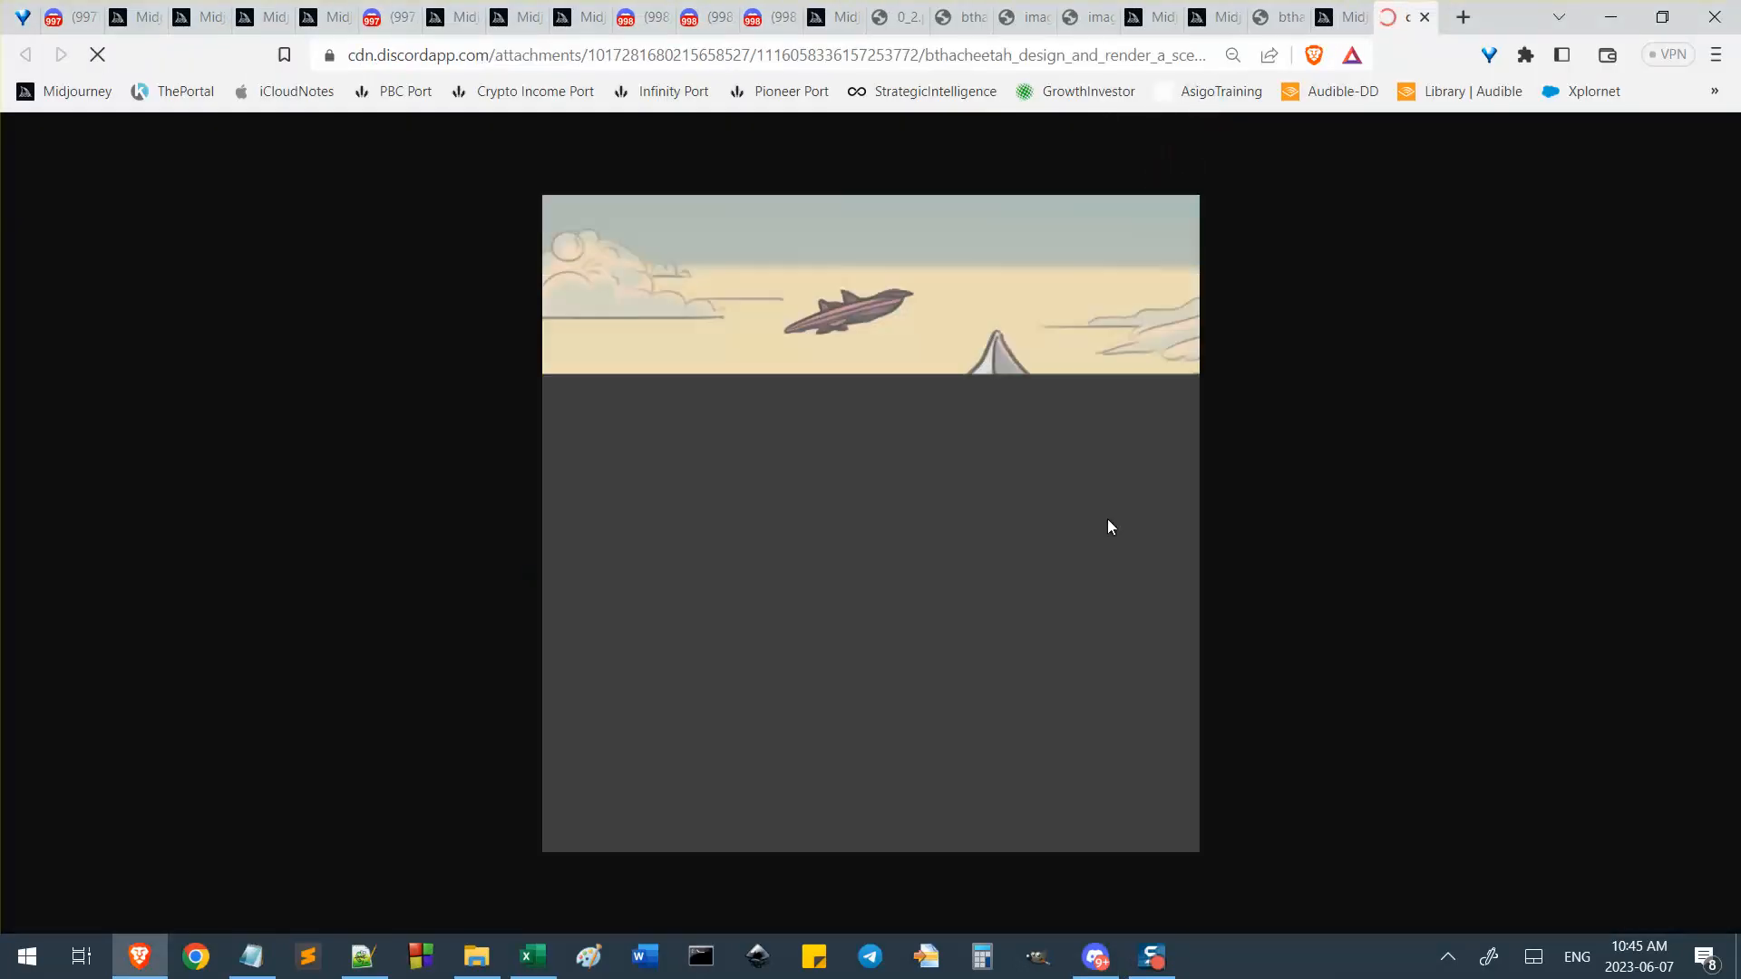
click(769, 517)
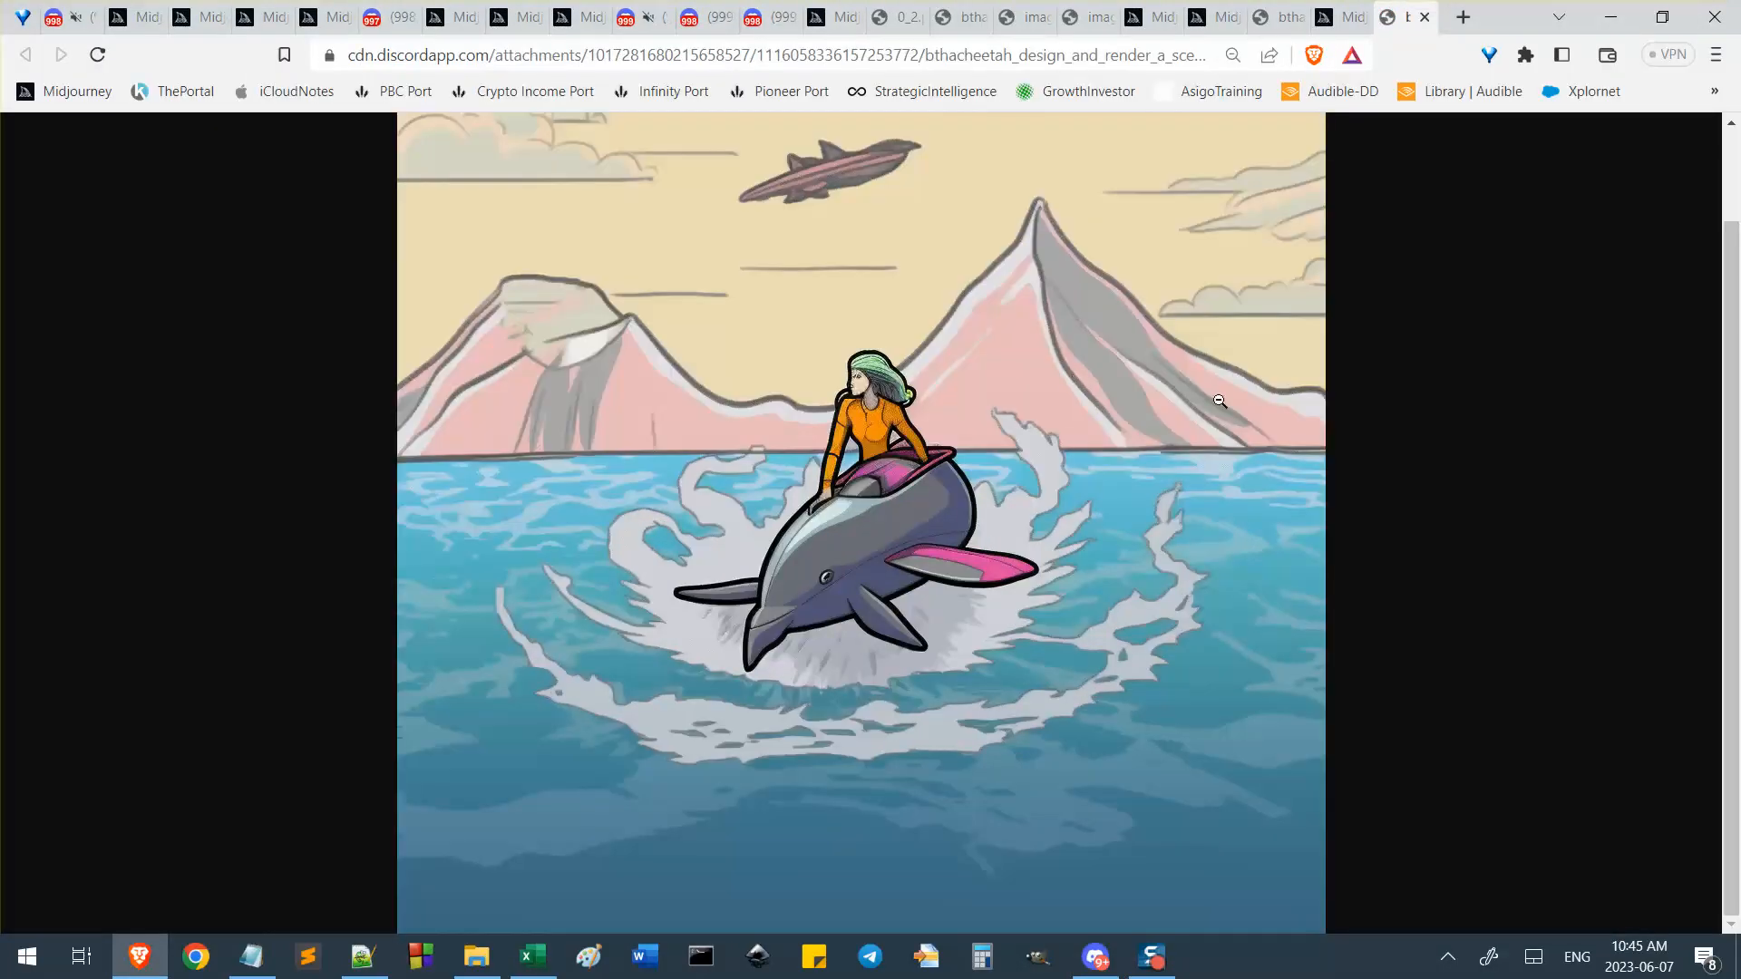
scroll(789, 453, up, 1)
click(825, 395)
click(775, 353)
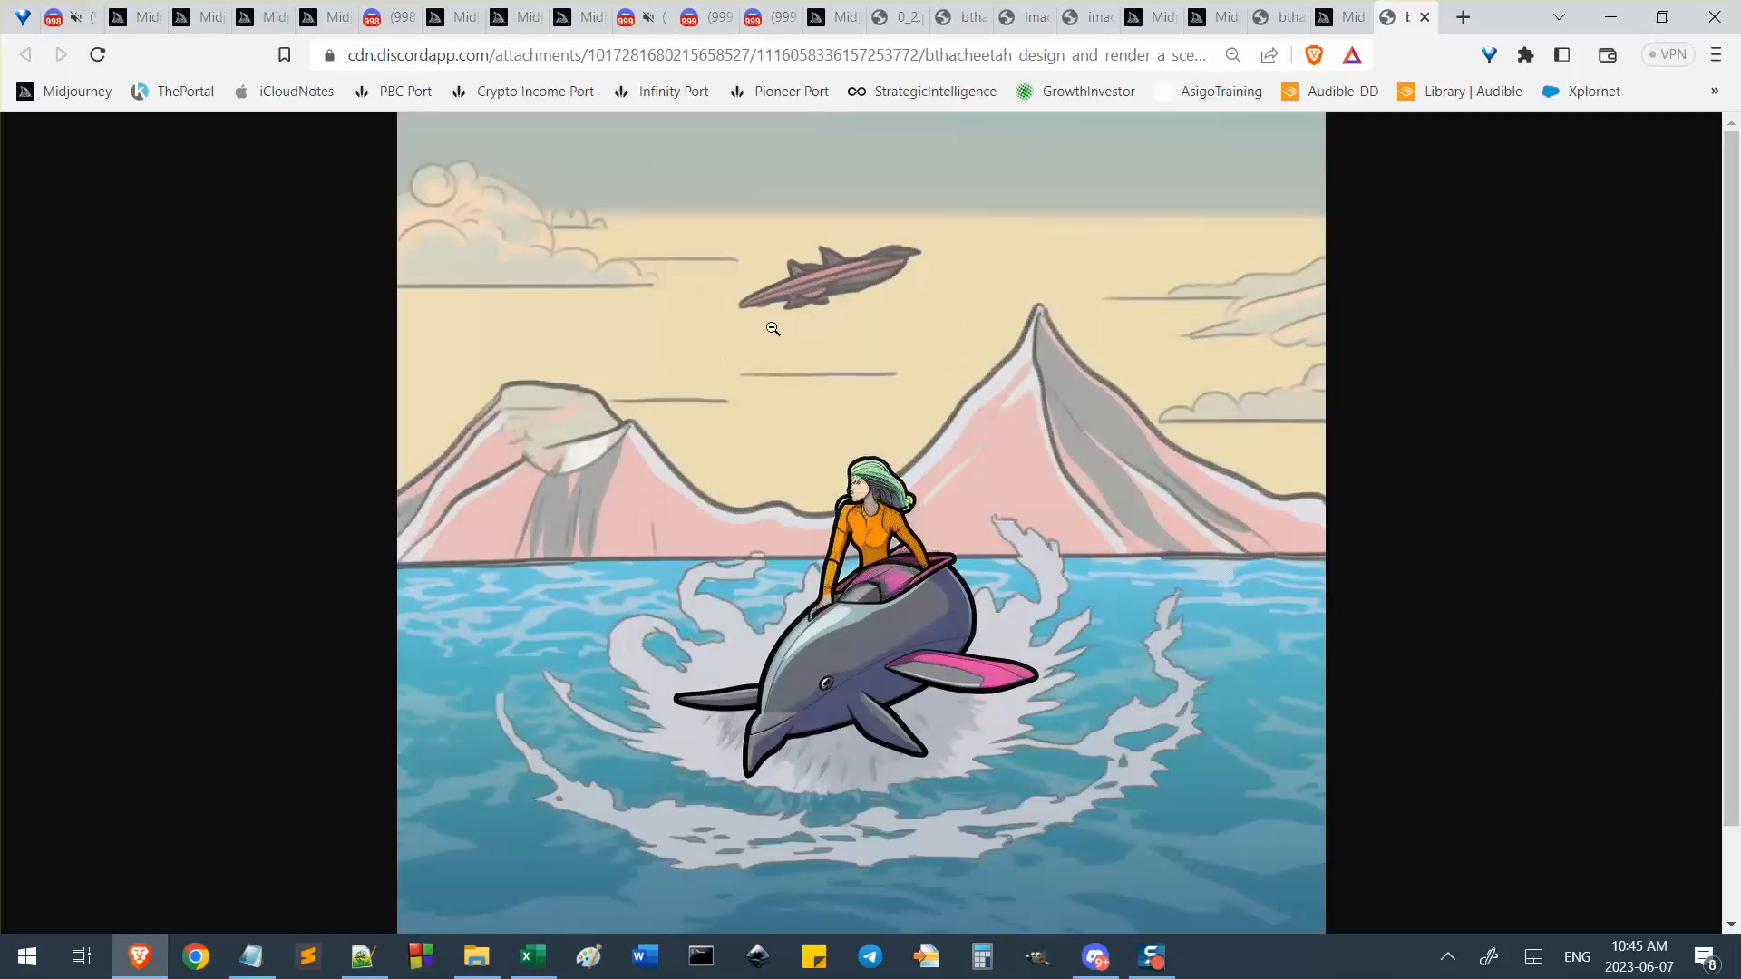
Examine the green-haired rider and the flying machine up close, then close the image's browser tab and return to Discord.
right_click(815, 297)
click(790, 339)
click(710, 350)
scroll(710, 350, up, 4)
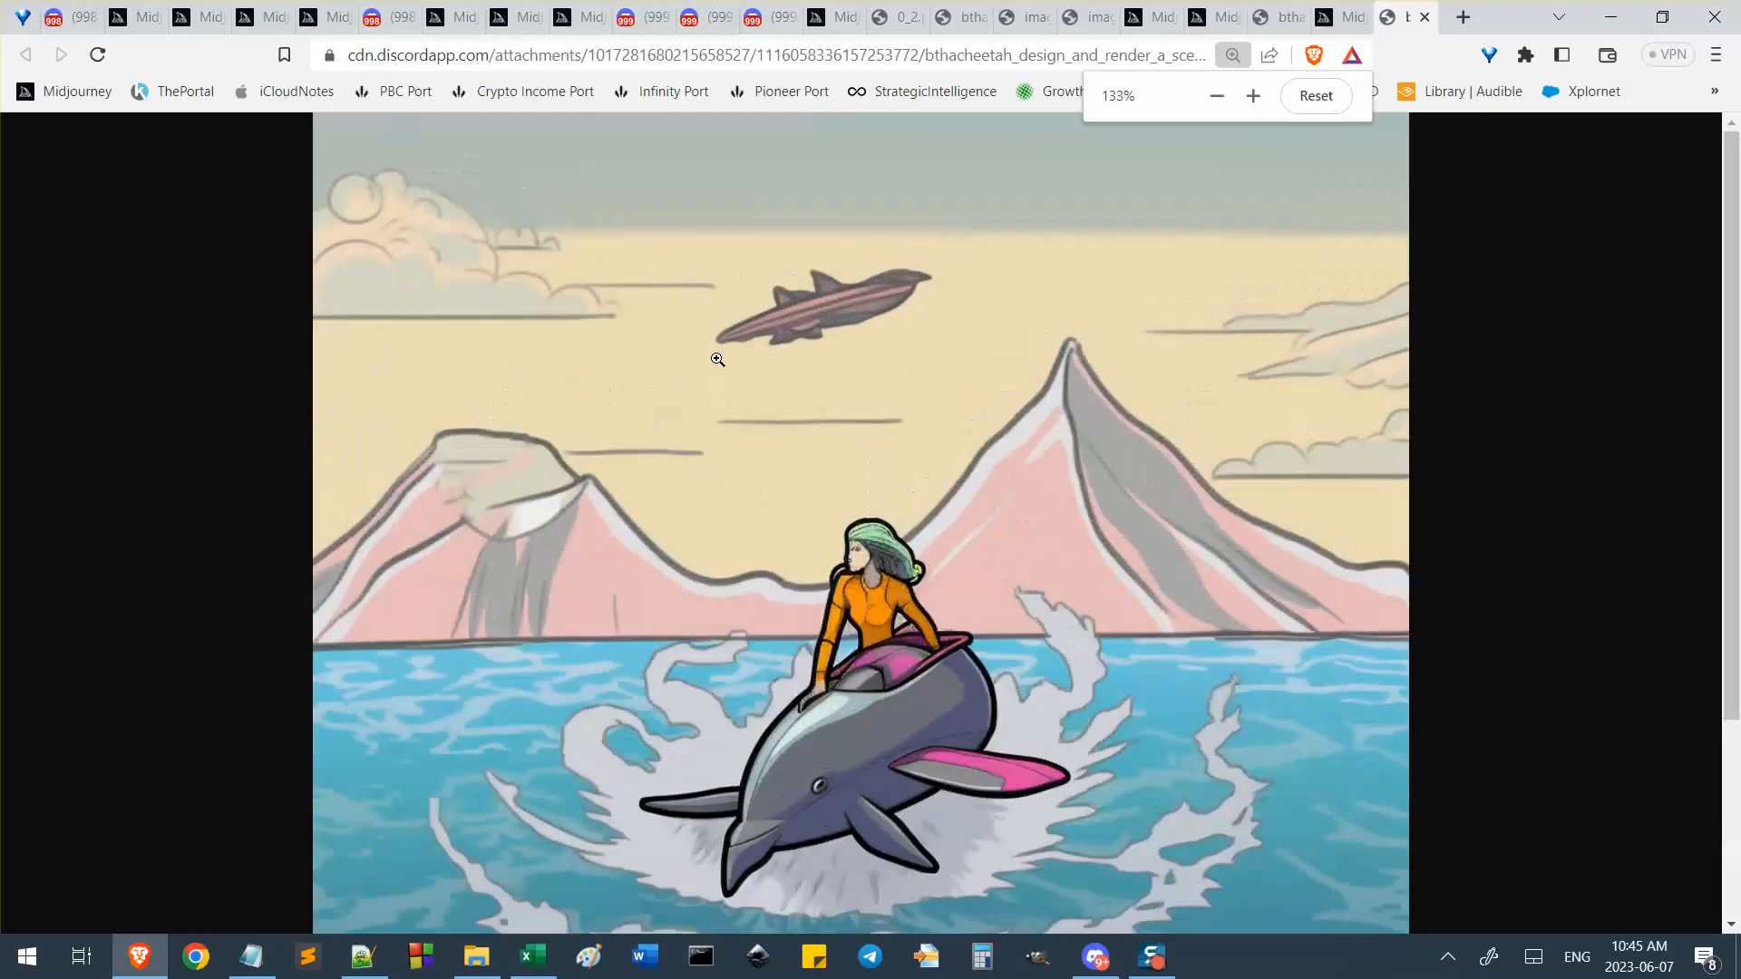
scroll(719, 368, down, 3)
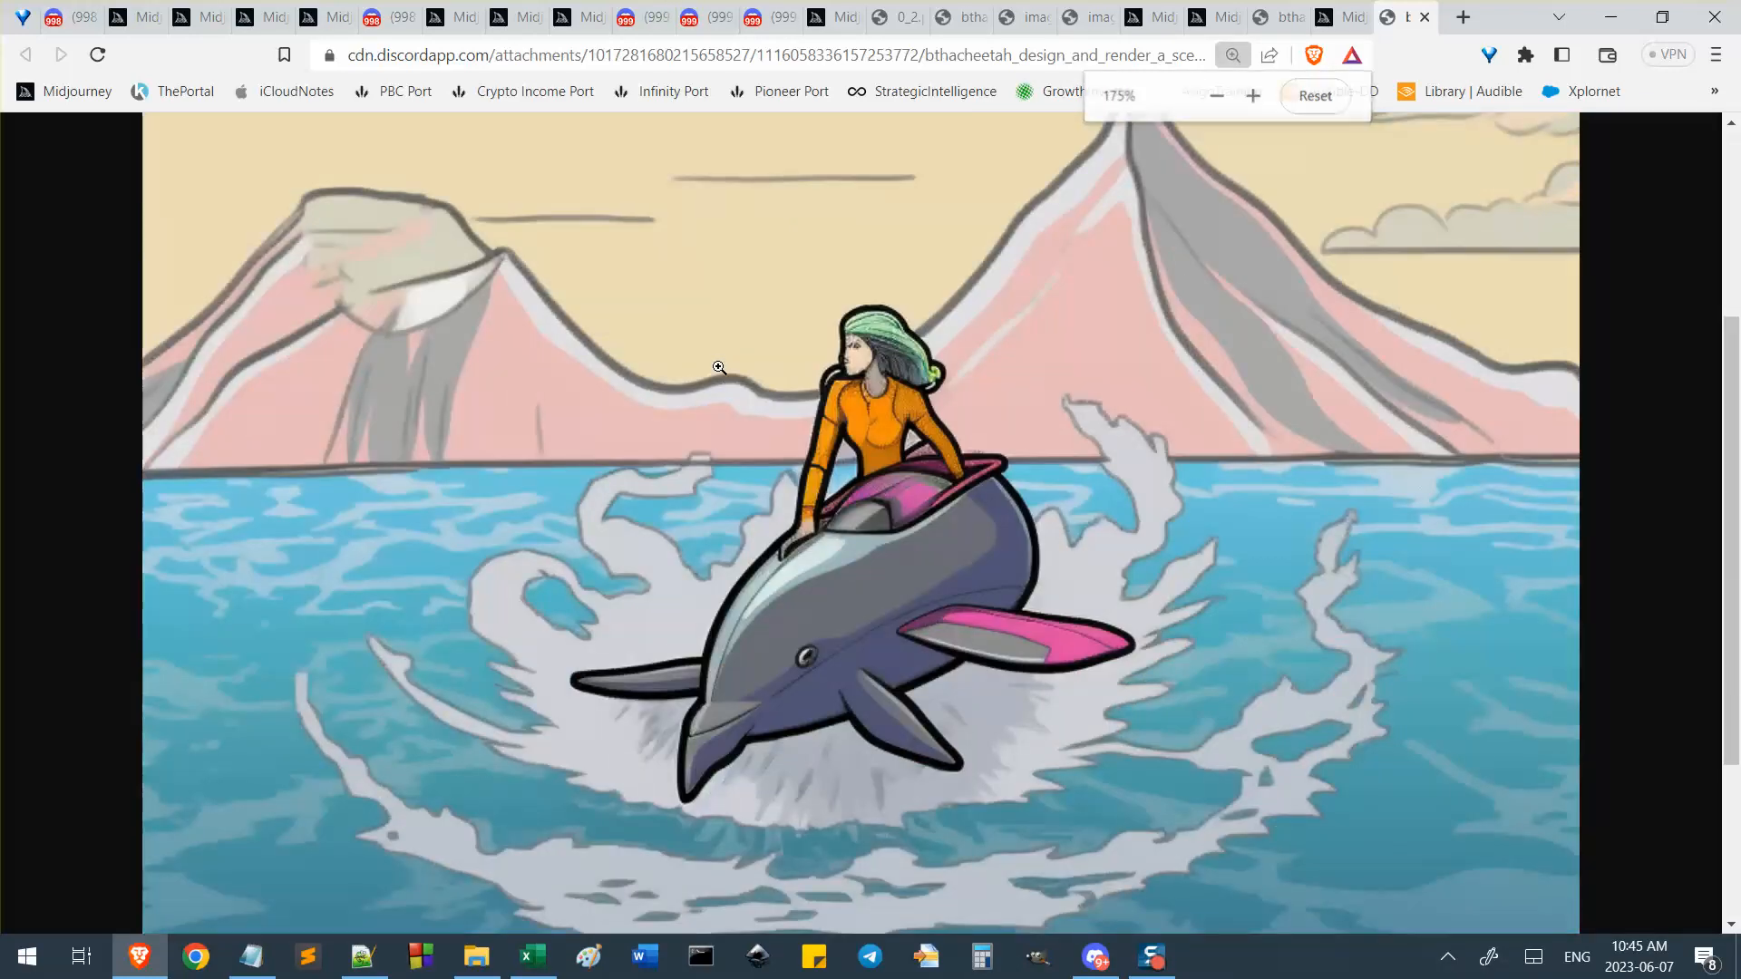
scroll(719, 367, down, 3)
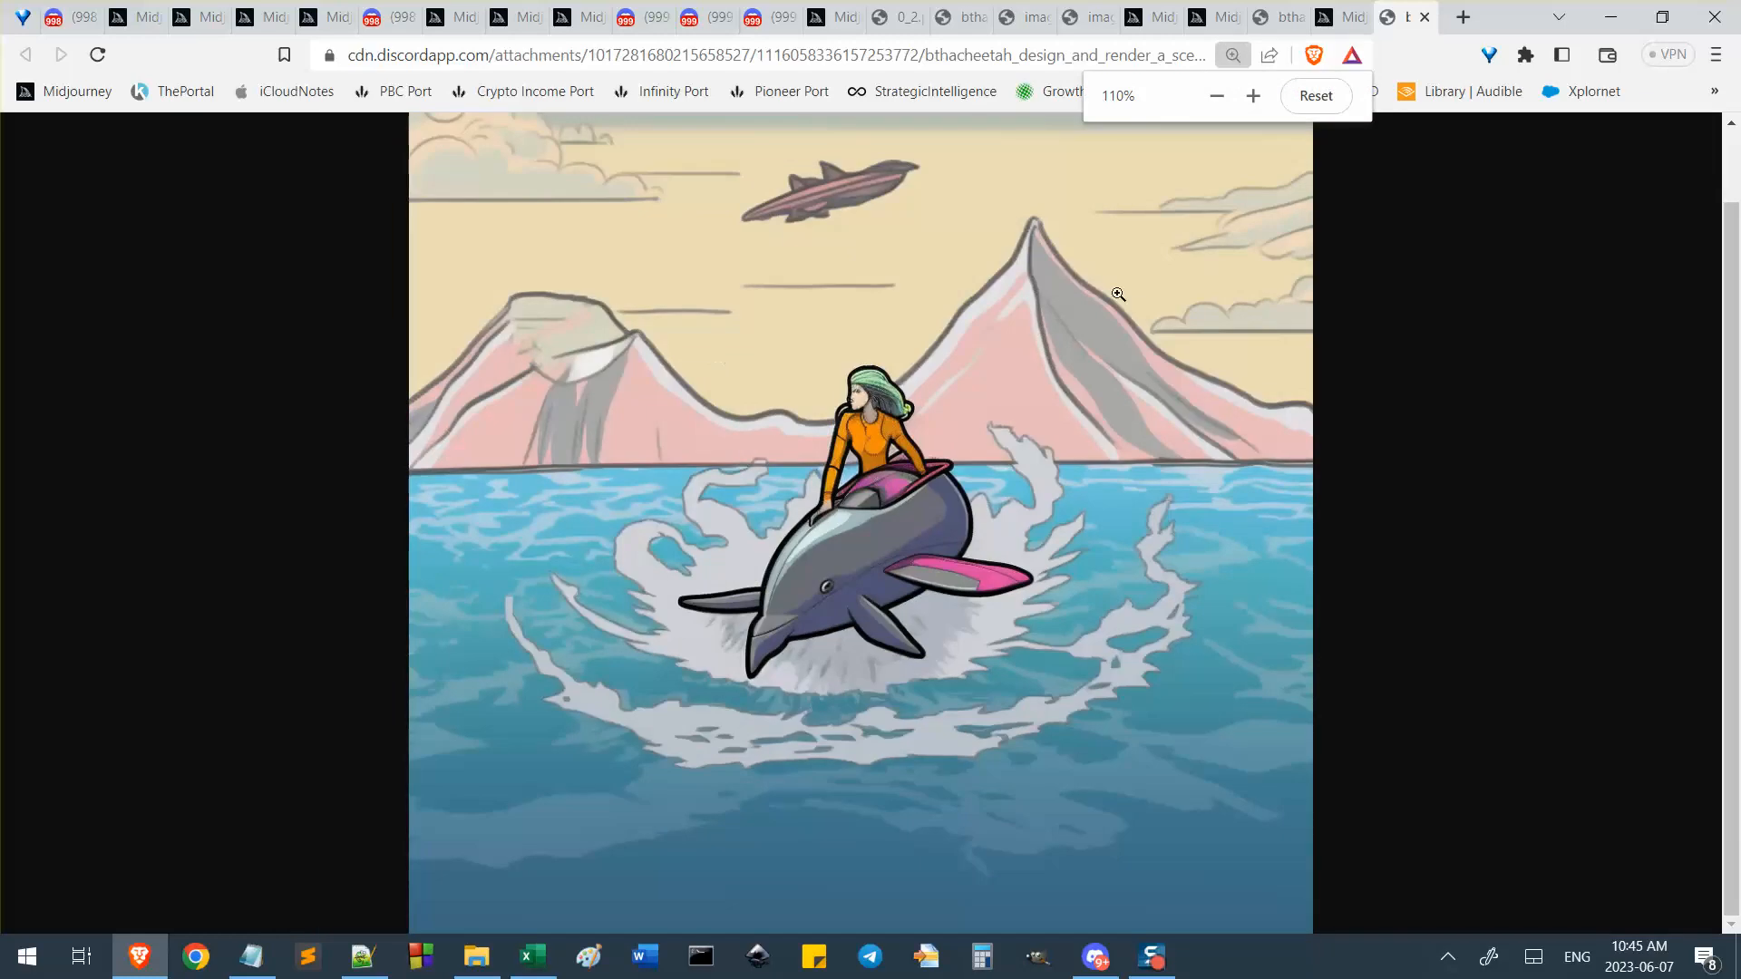
click(1424, 17)
click(1095, 957)
click(1218, 639)
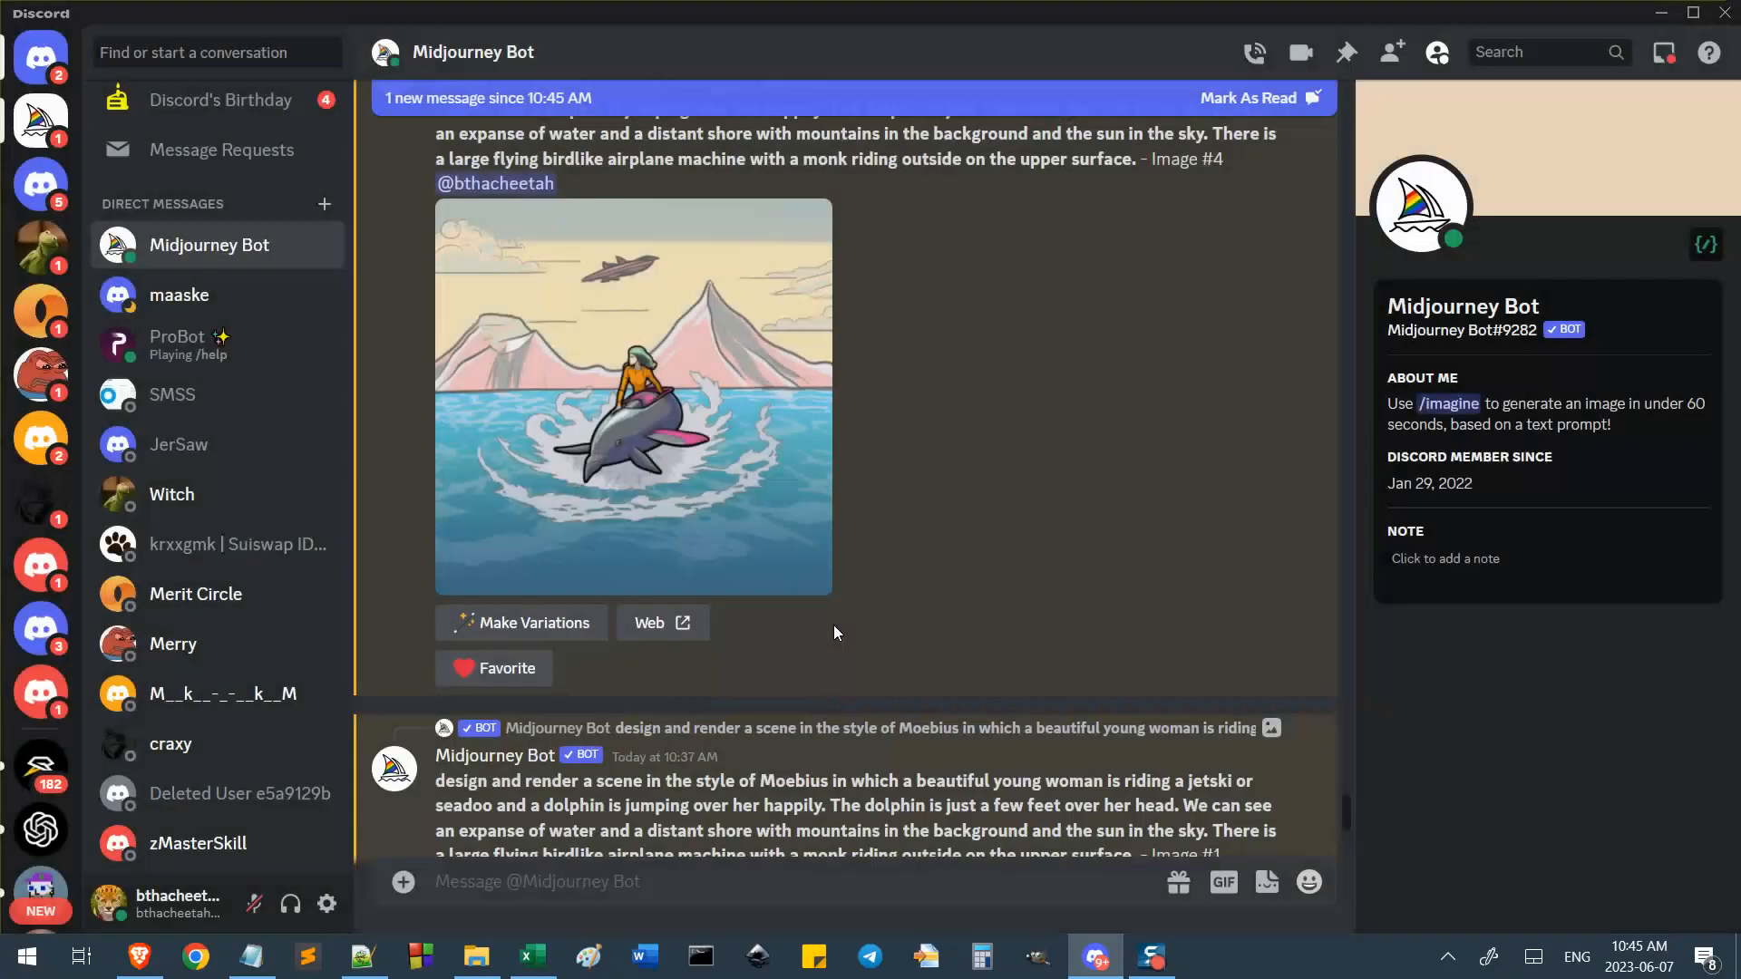
Enlarge the 10:36 AM three-link remix grid and upscale its first and third images.
scroll(834, 624, up, 3)
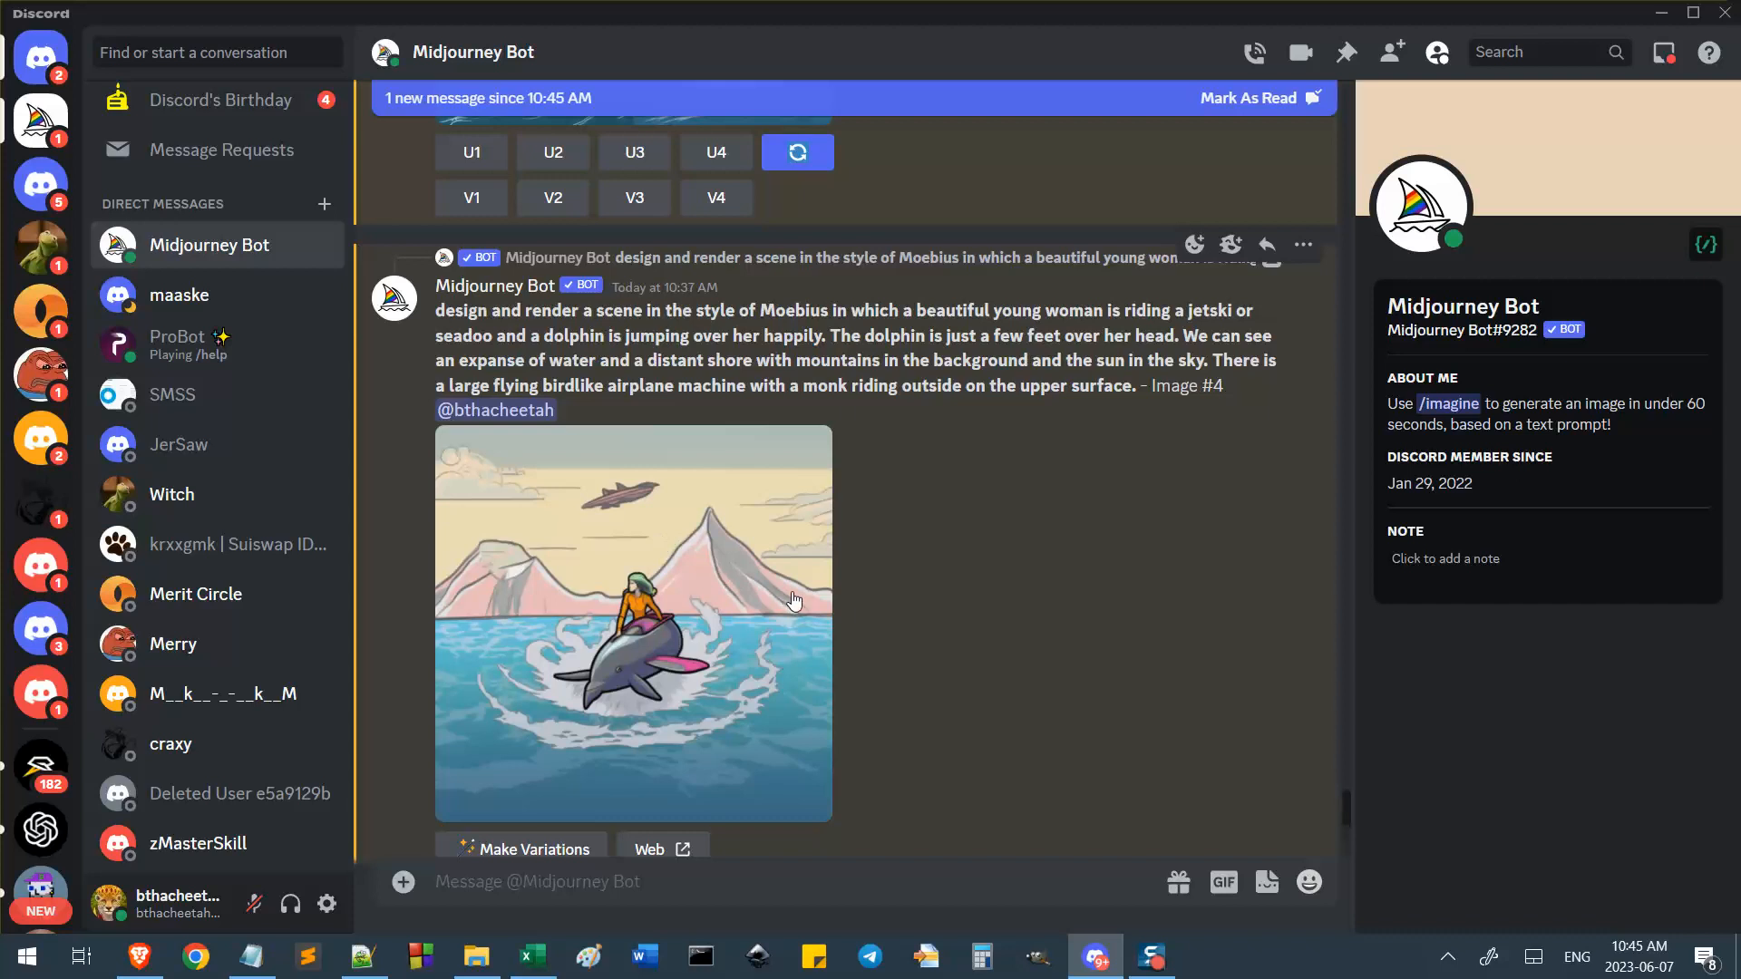
scroll(680, 608, up, 6)
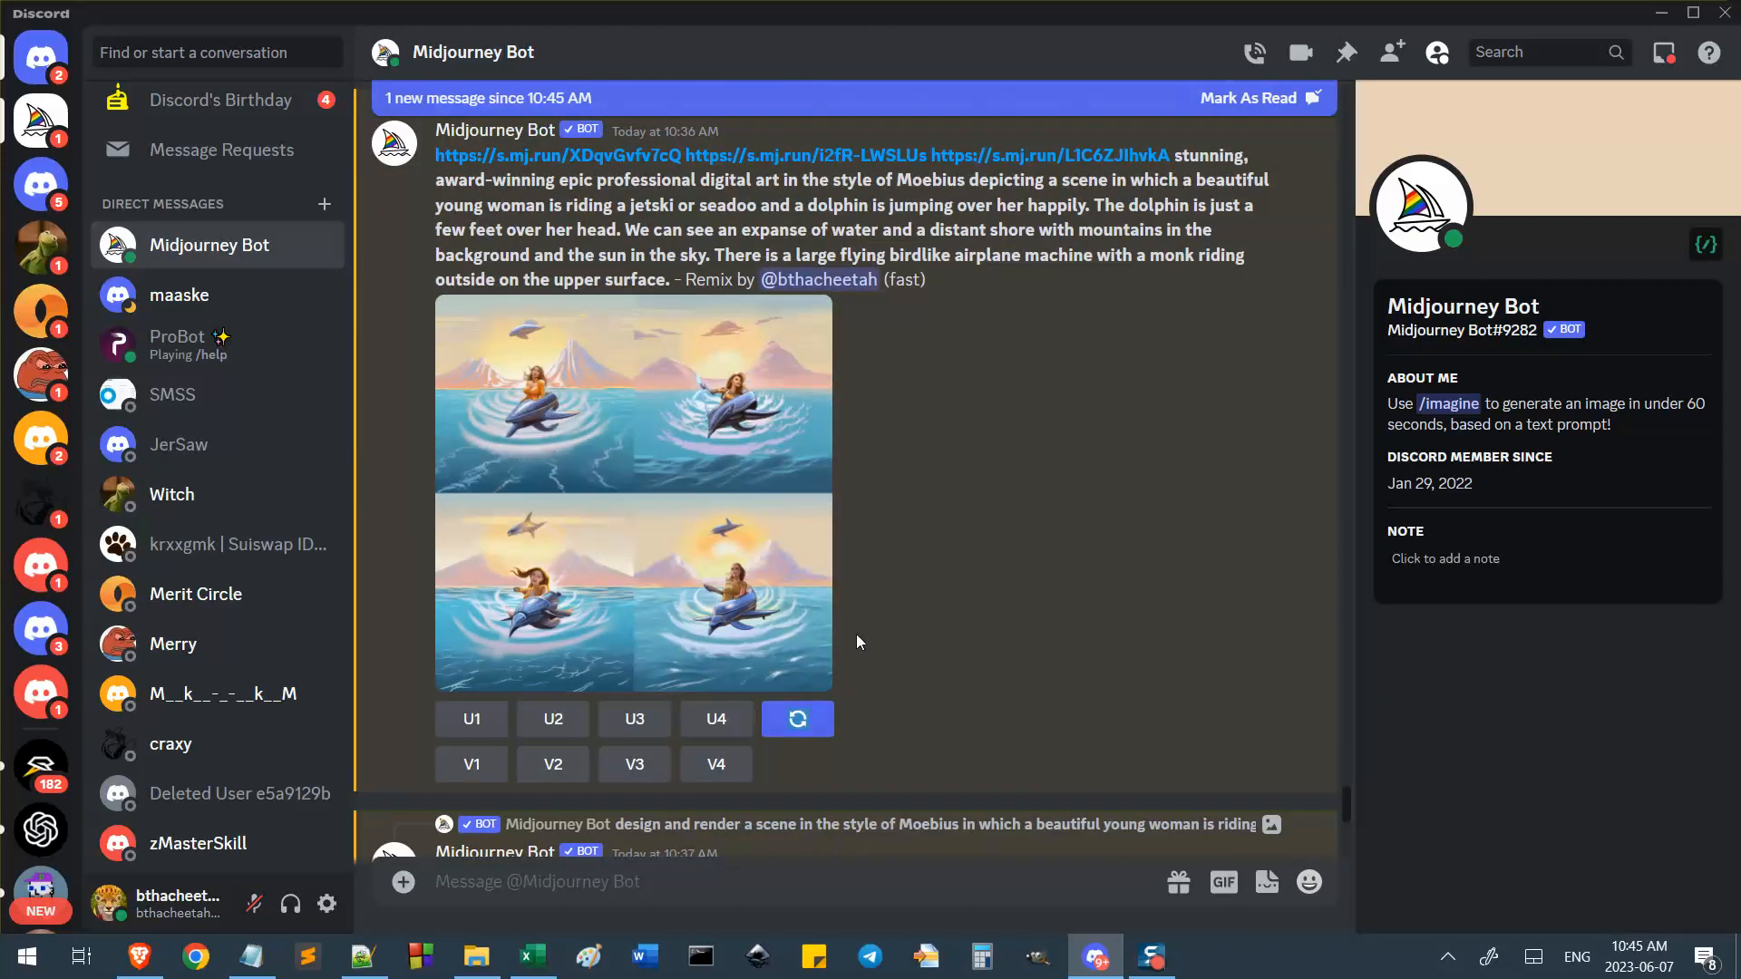
click(716, 492)
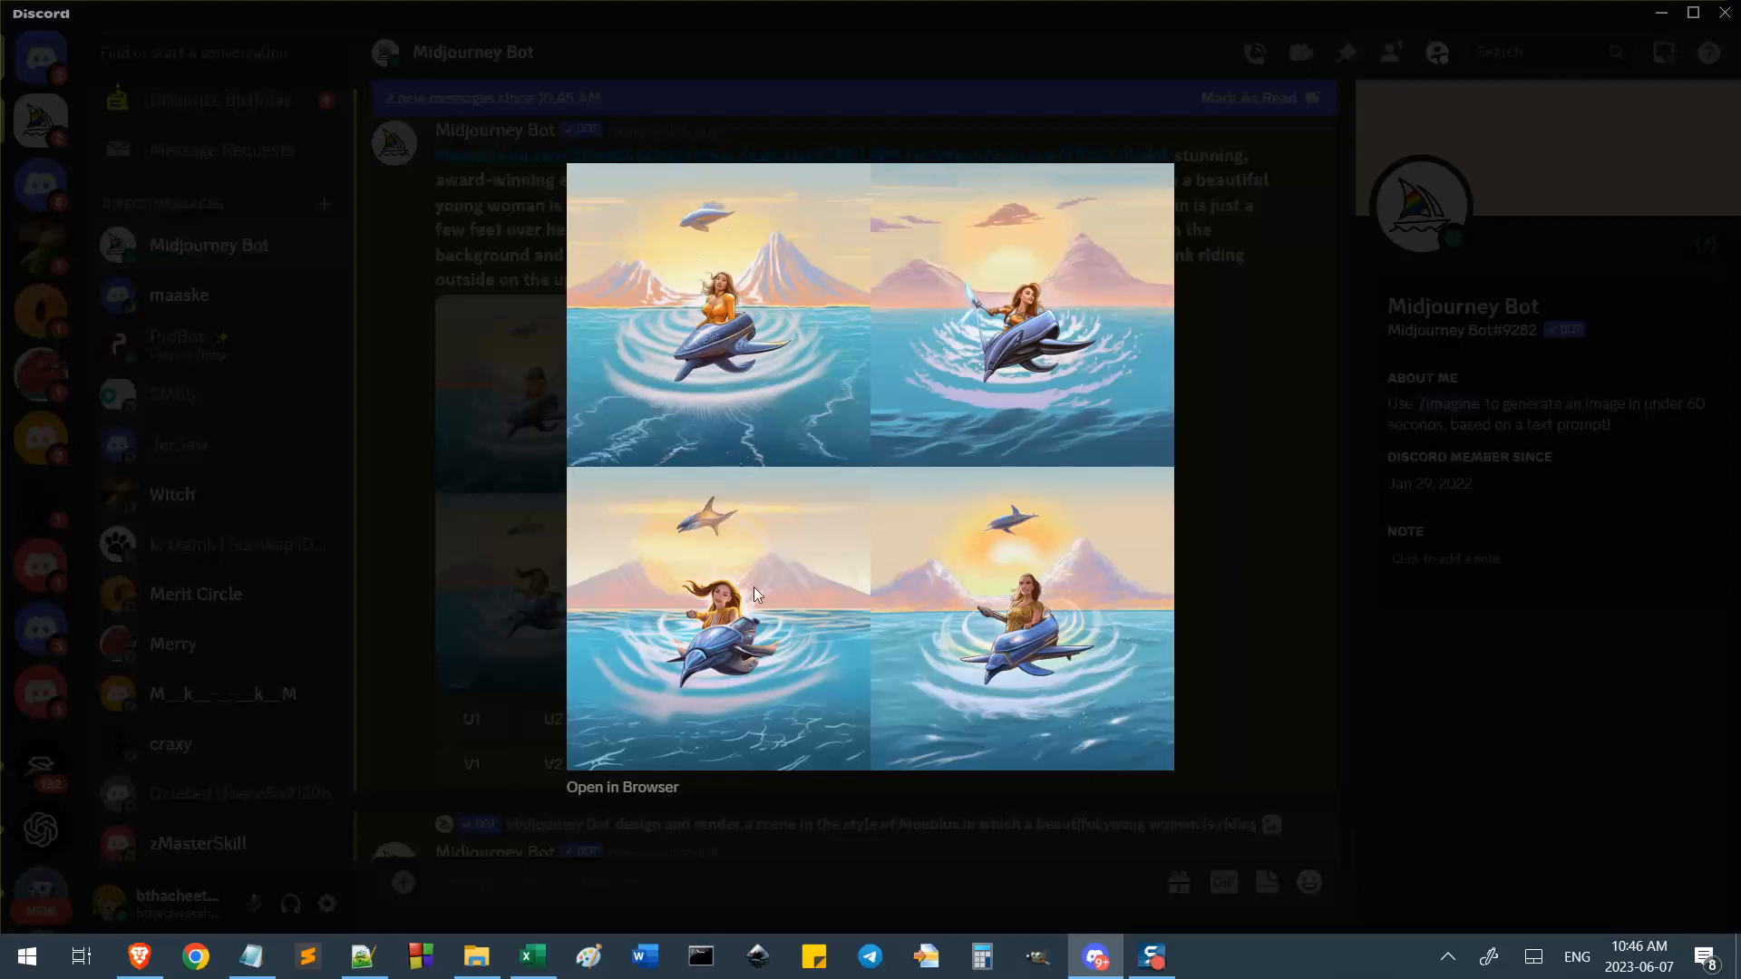
click(1270, 439)
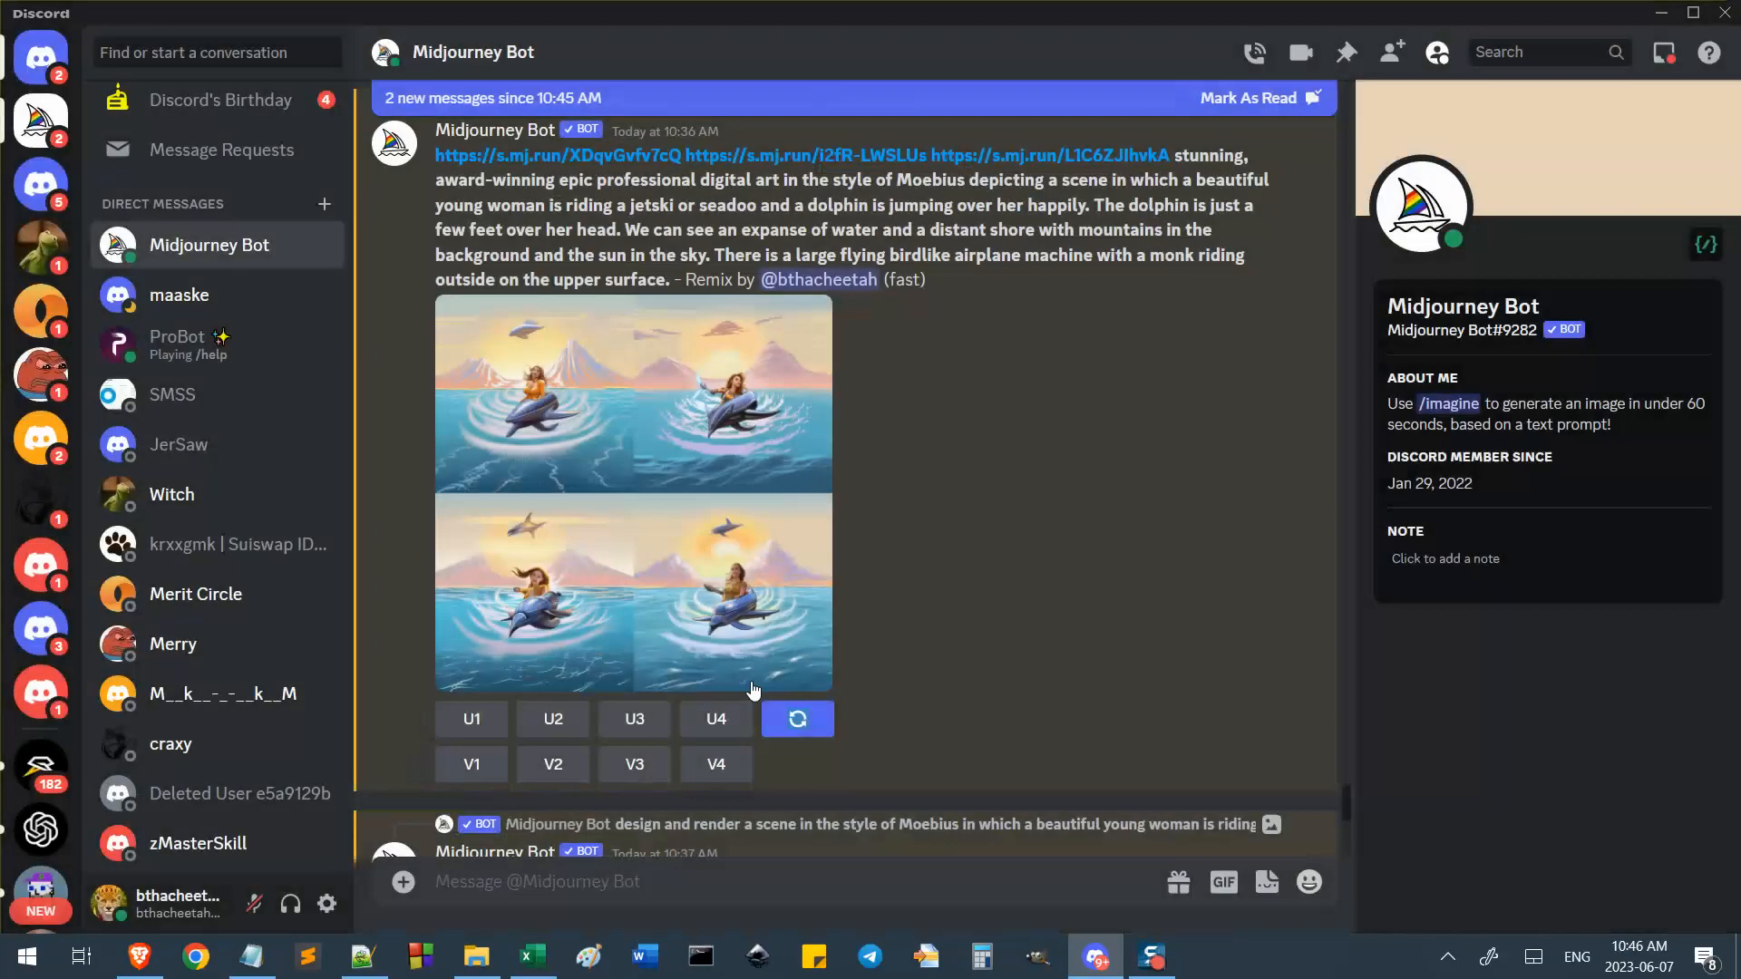
click(476, 719)
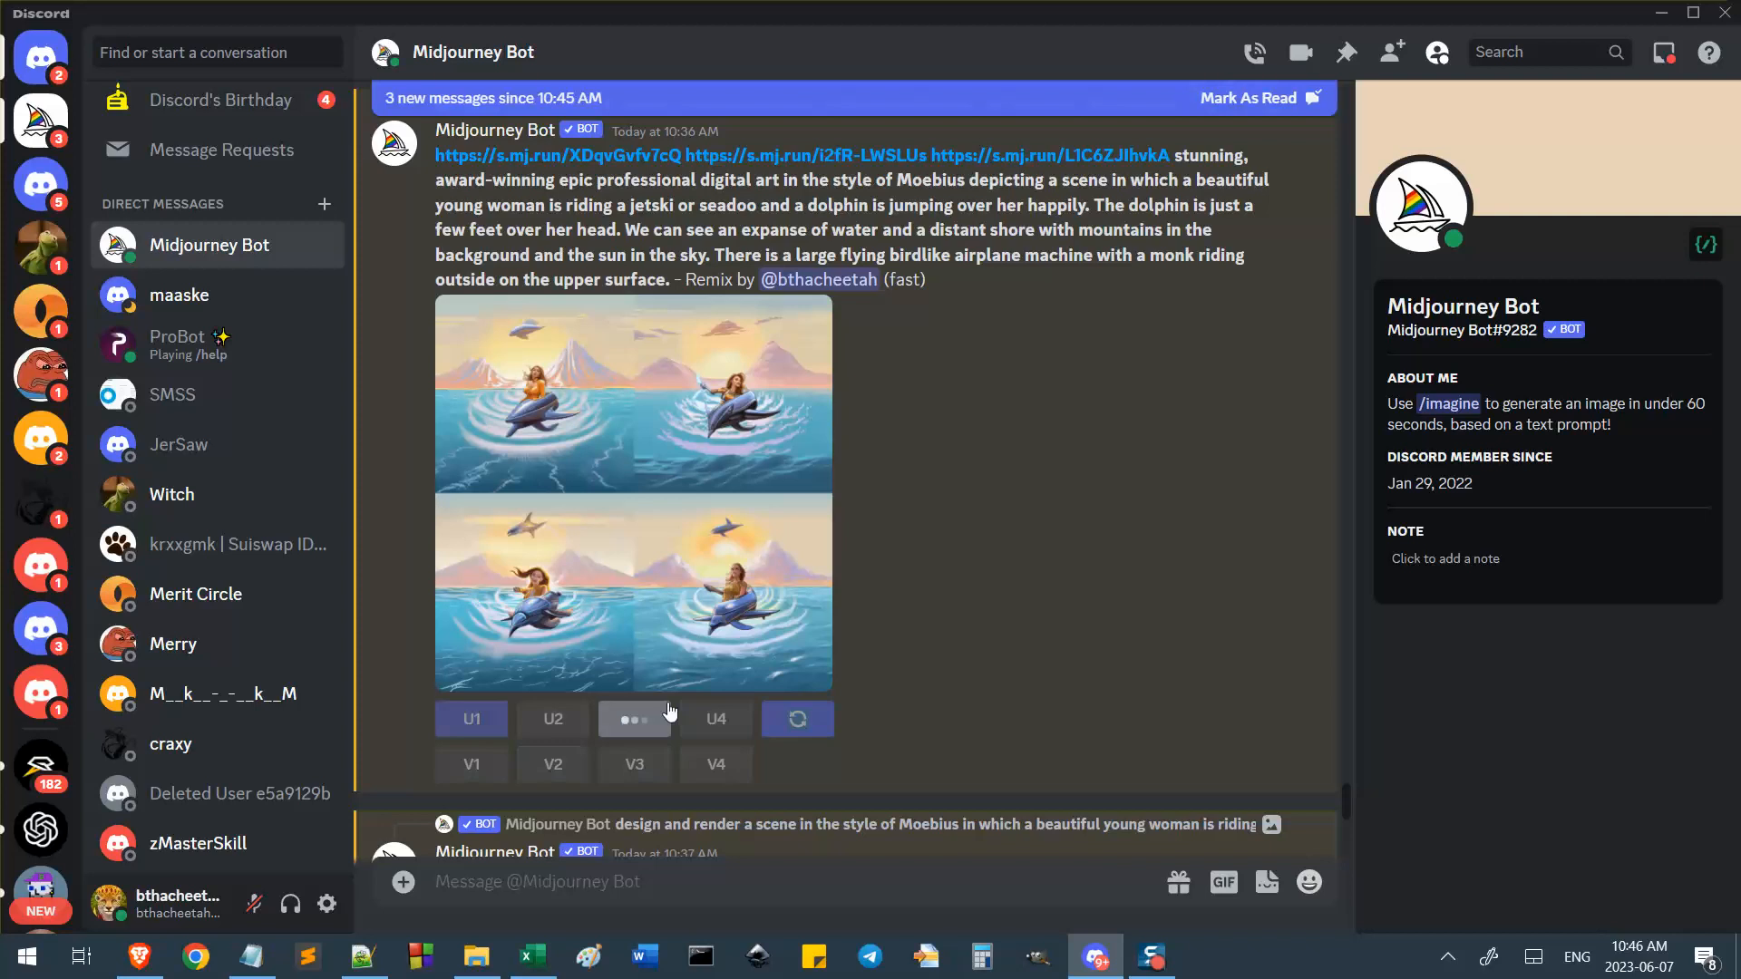
click(776, 610)
click(1275, 622)
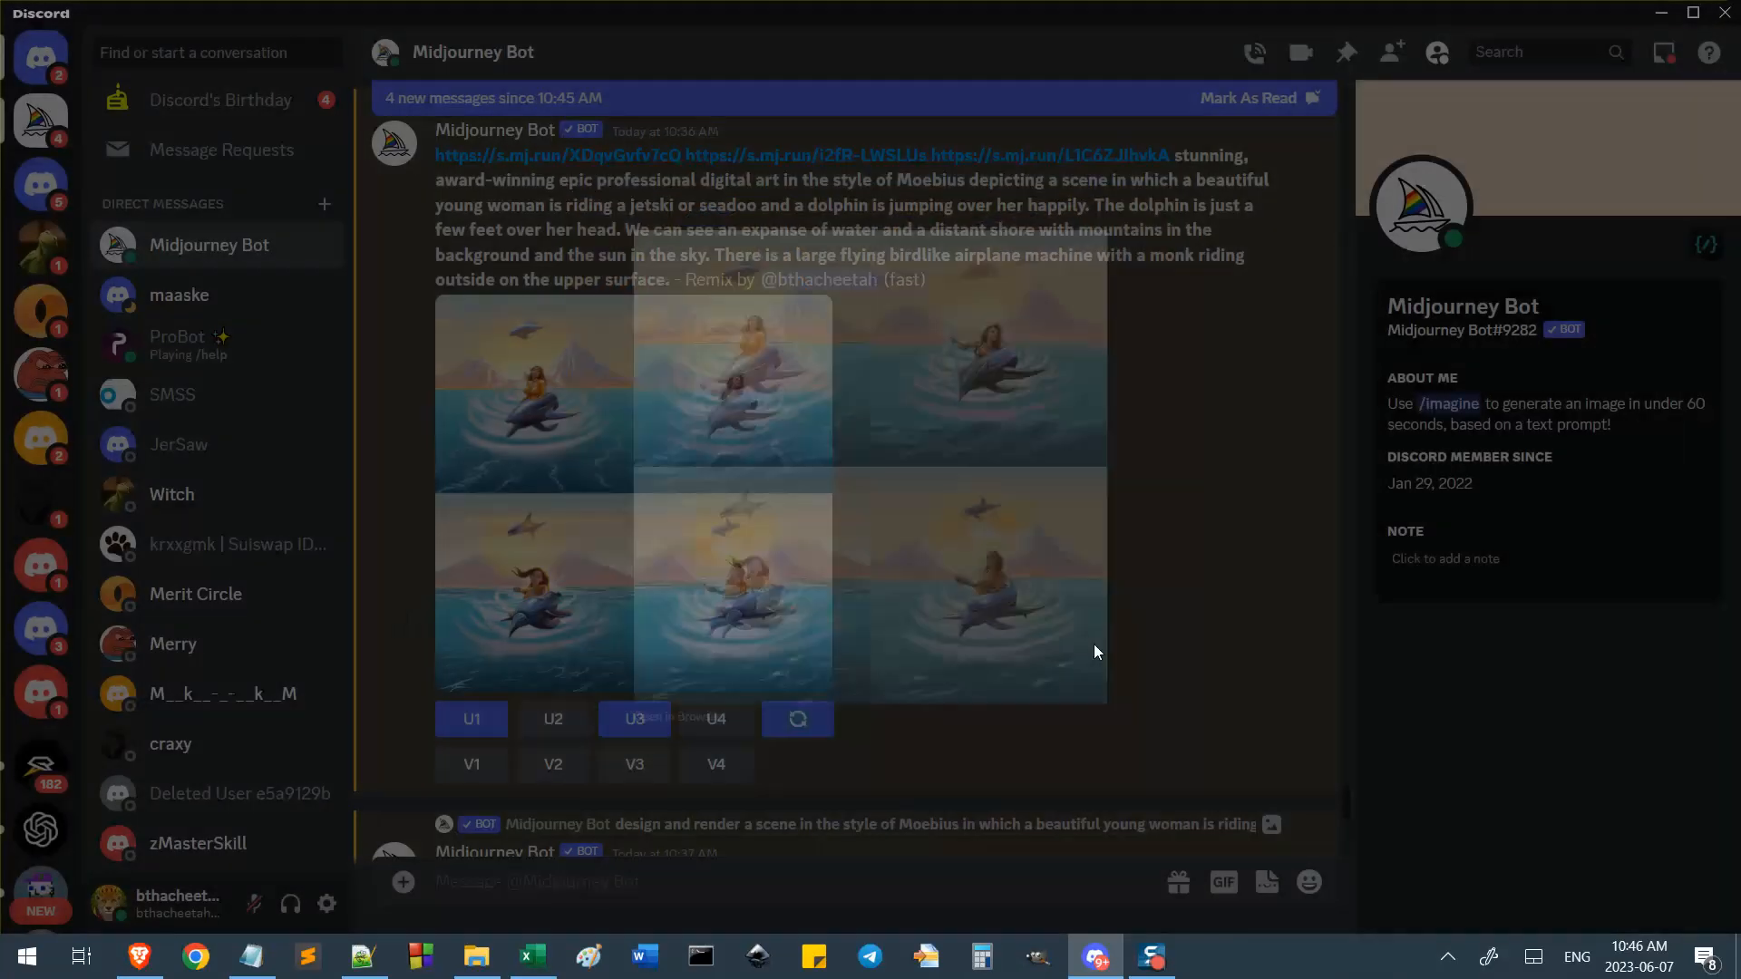
Enlarge the 10:35 AM single-link remix grid for comparison and close it.
scroll(645, 712, down, 3)
click(702, 450)
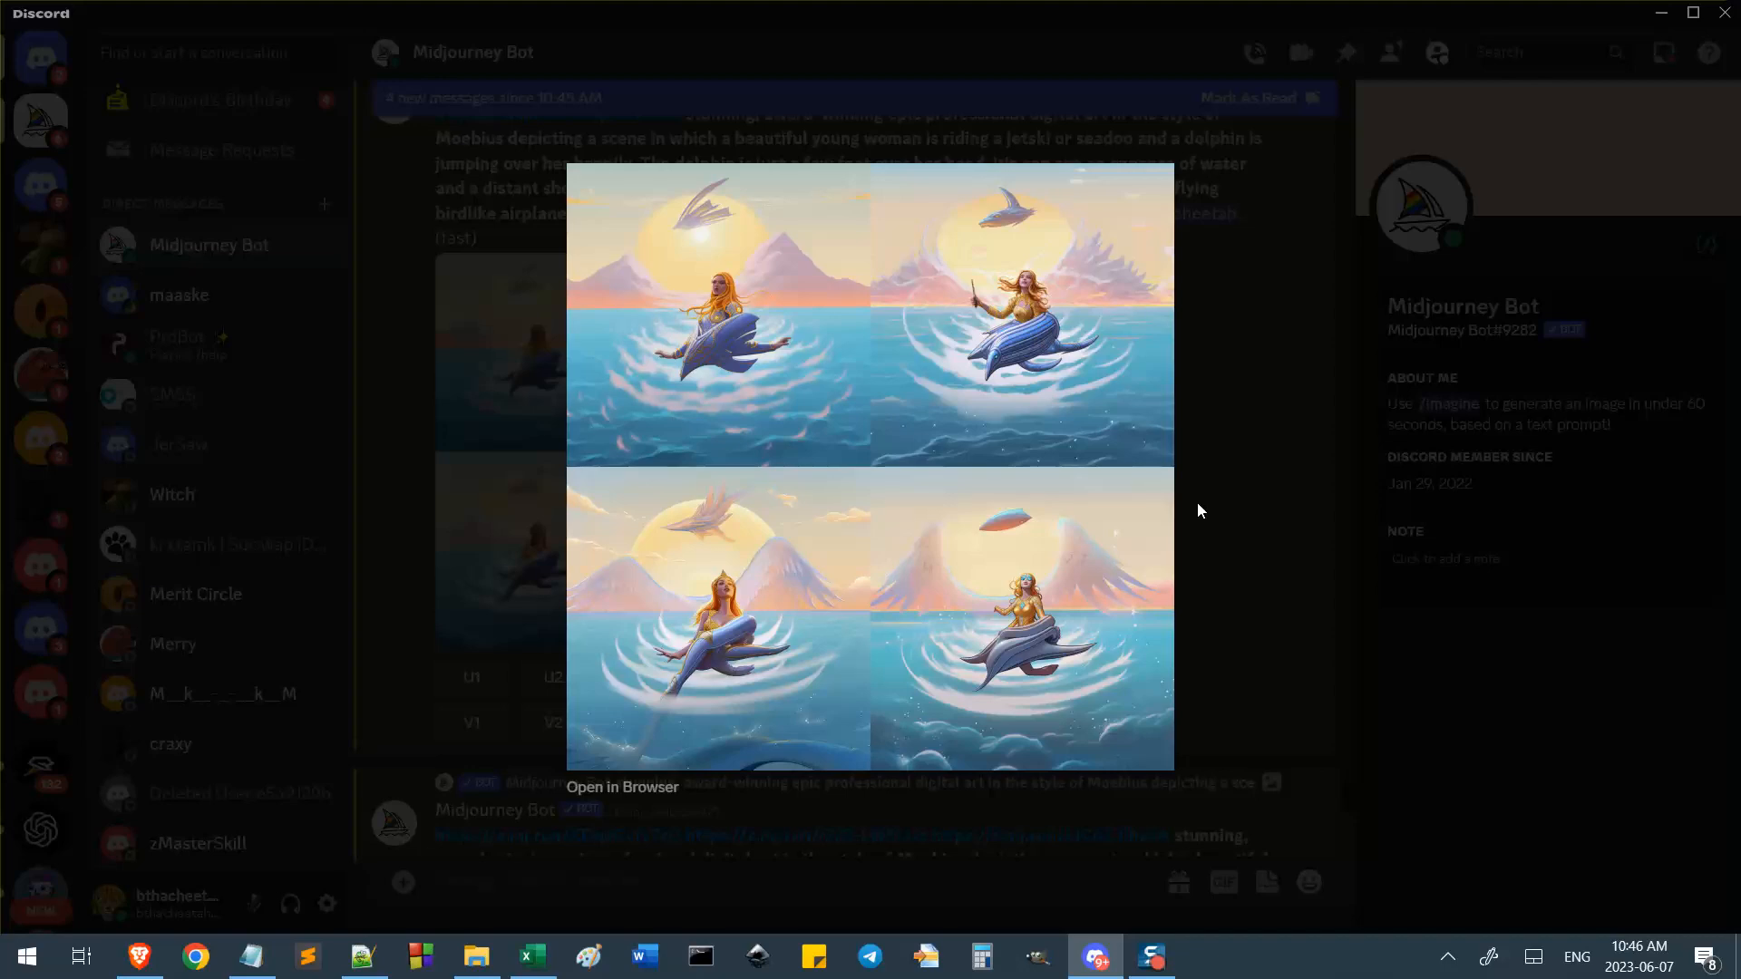
click(1197, 511)
Switch to the browser and review the Midjourney job of the winged golden goddess Aurora, including its full prompt.
key(alt+Tab)
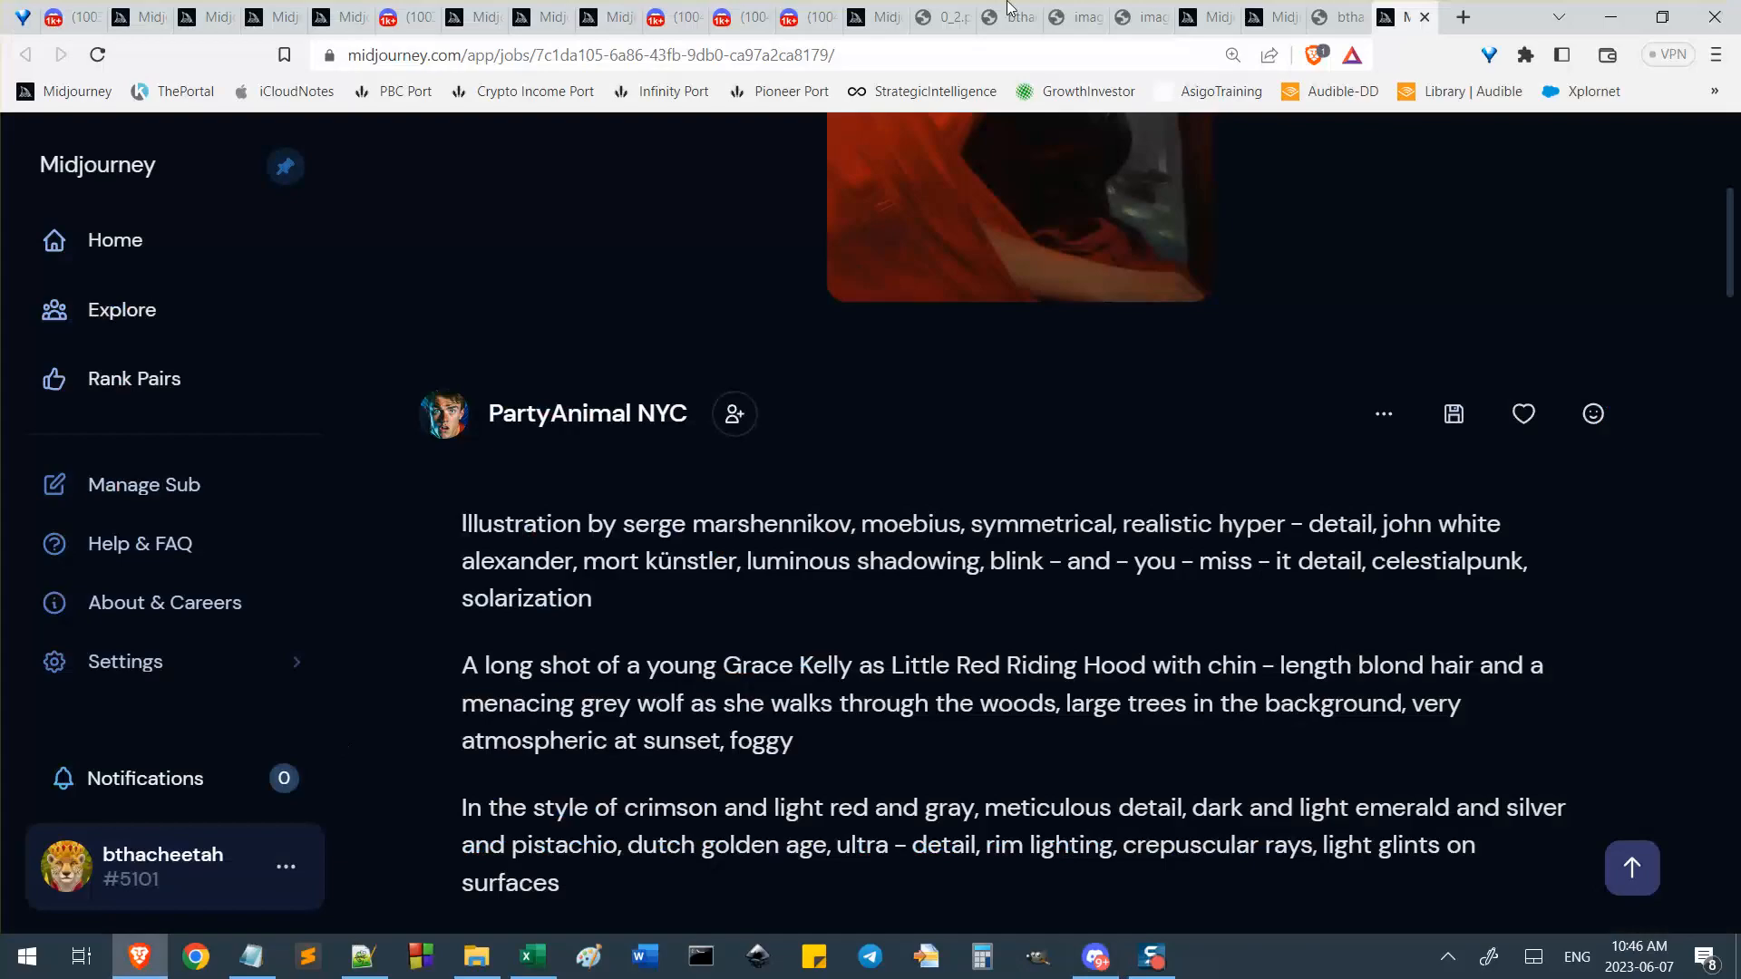
click(1208, 16)
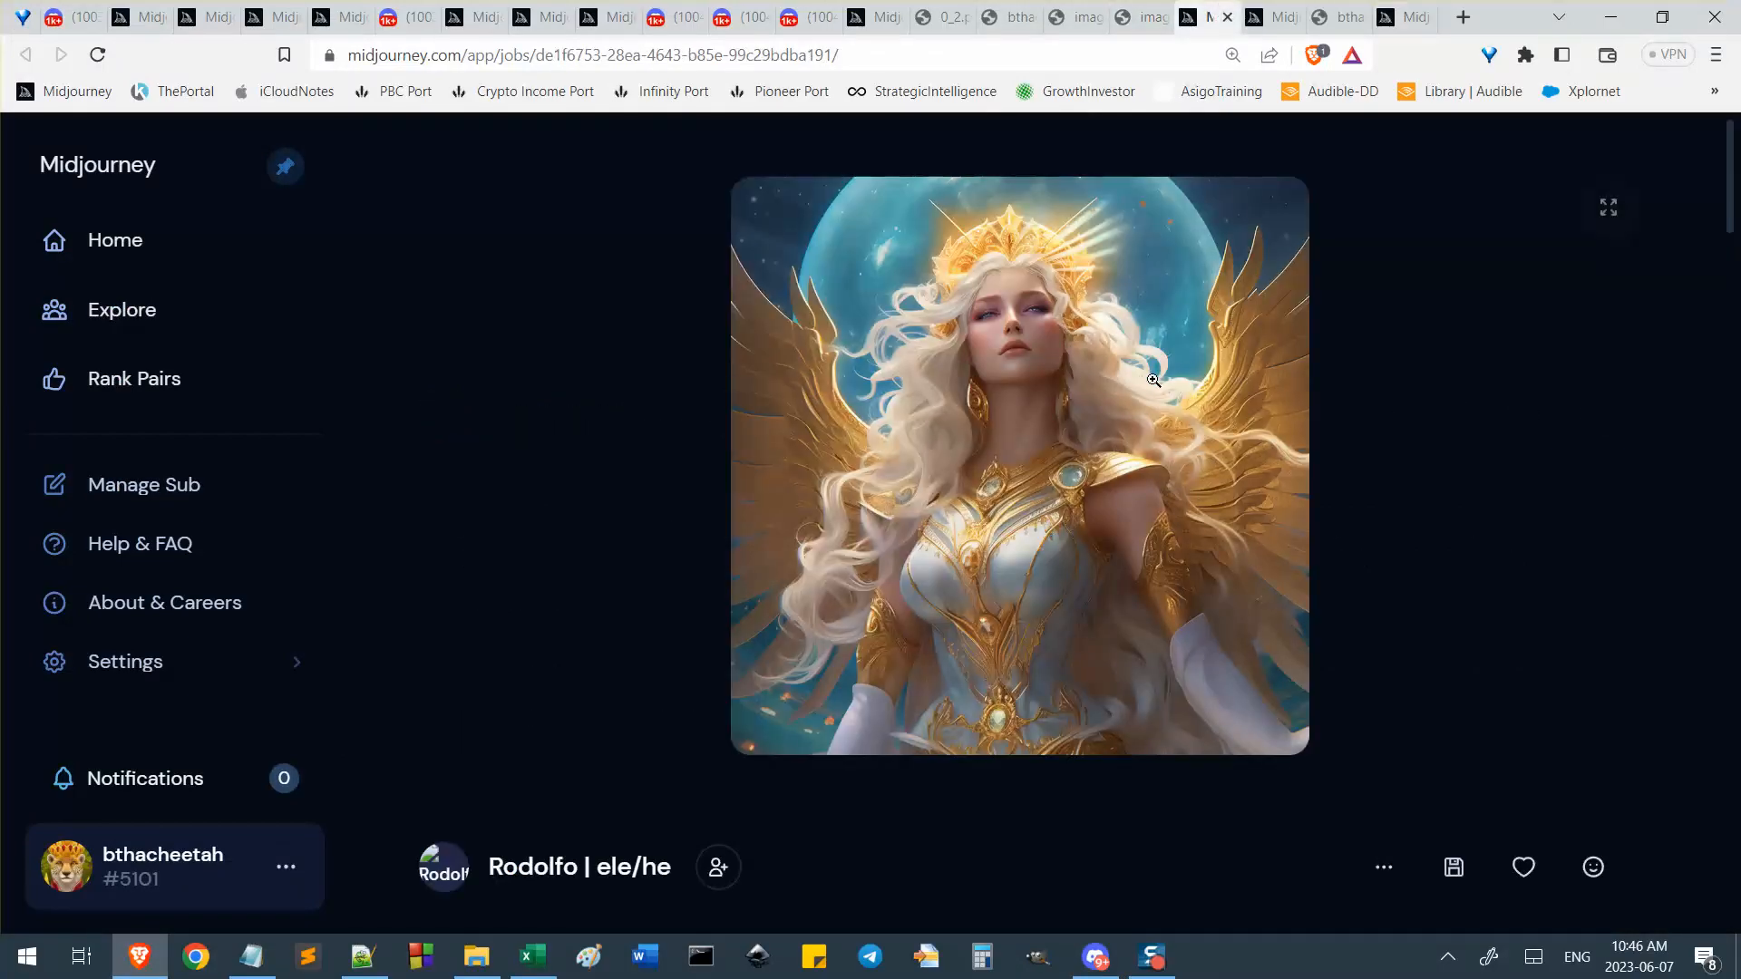
scroll(1191, 785, down, 5)
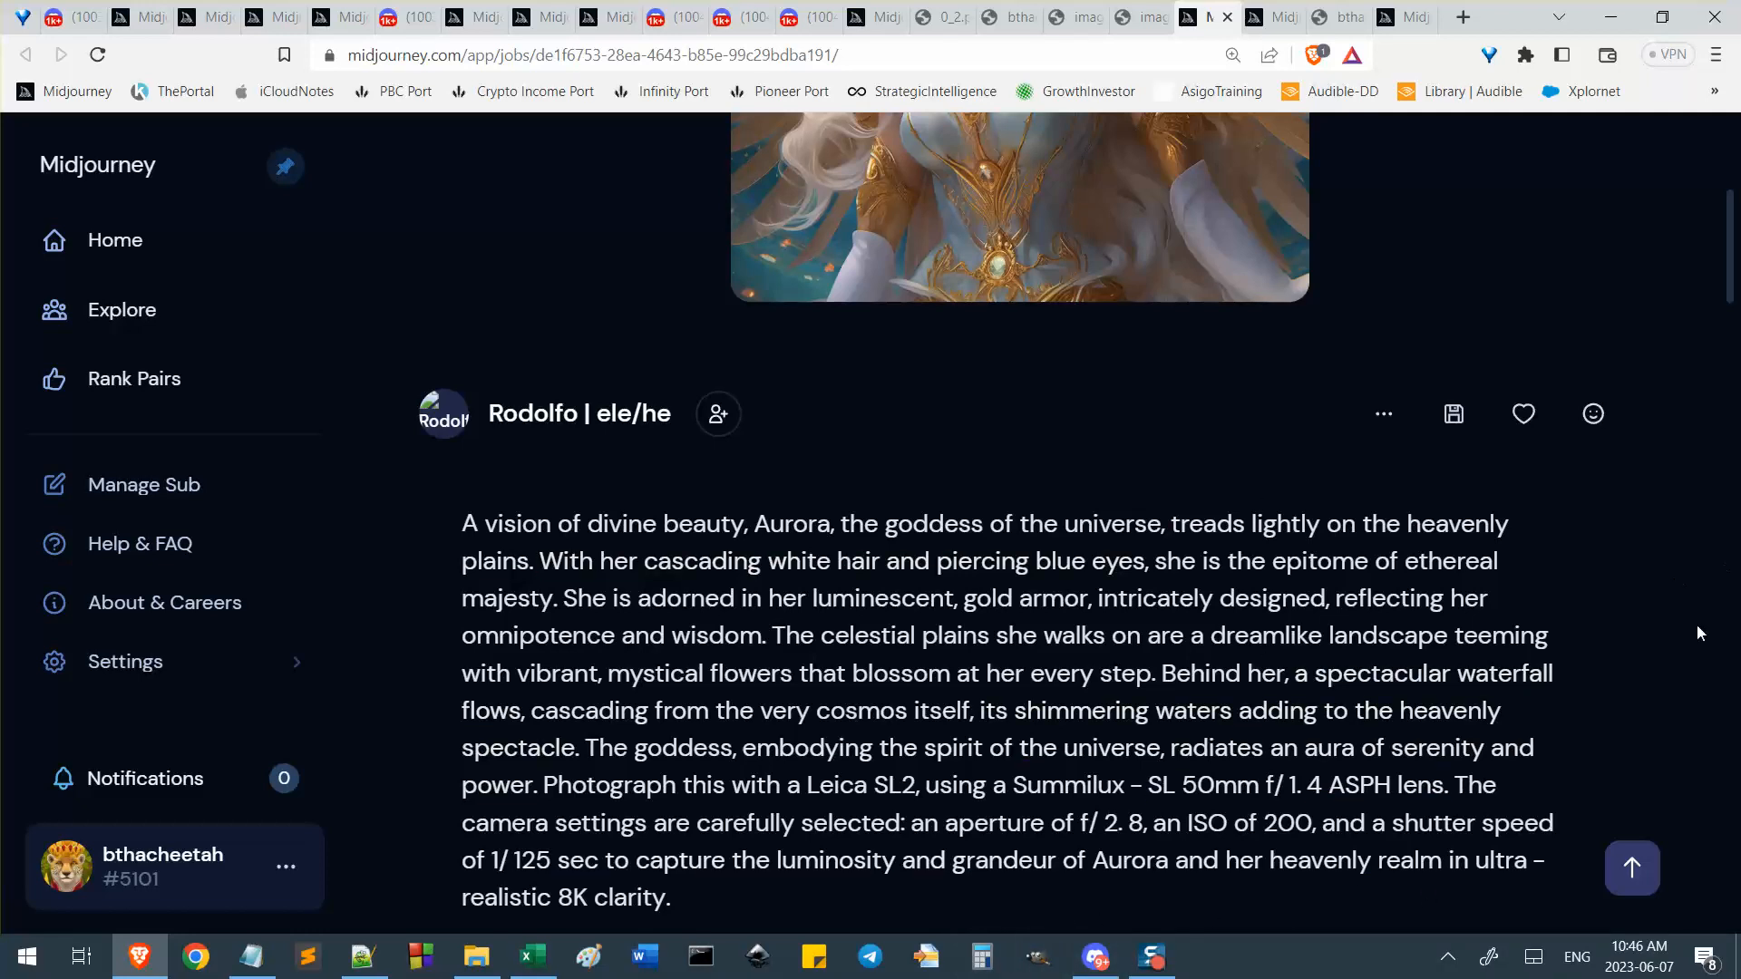
scroll(1663, 680, up, 5)
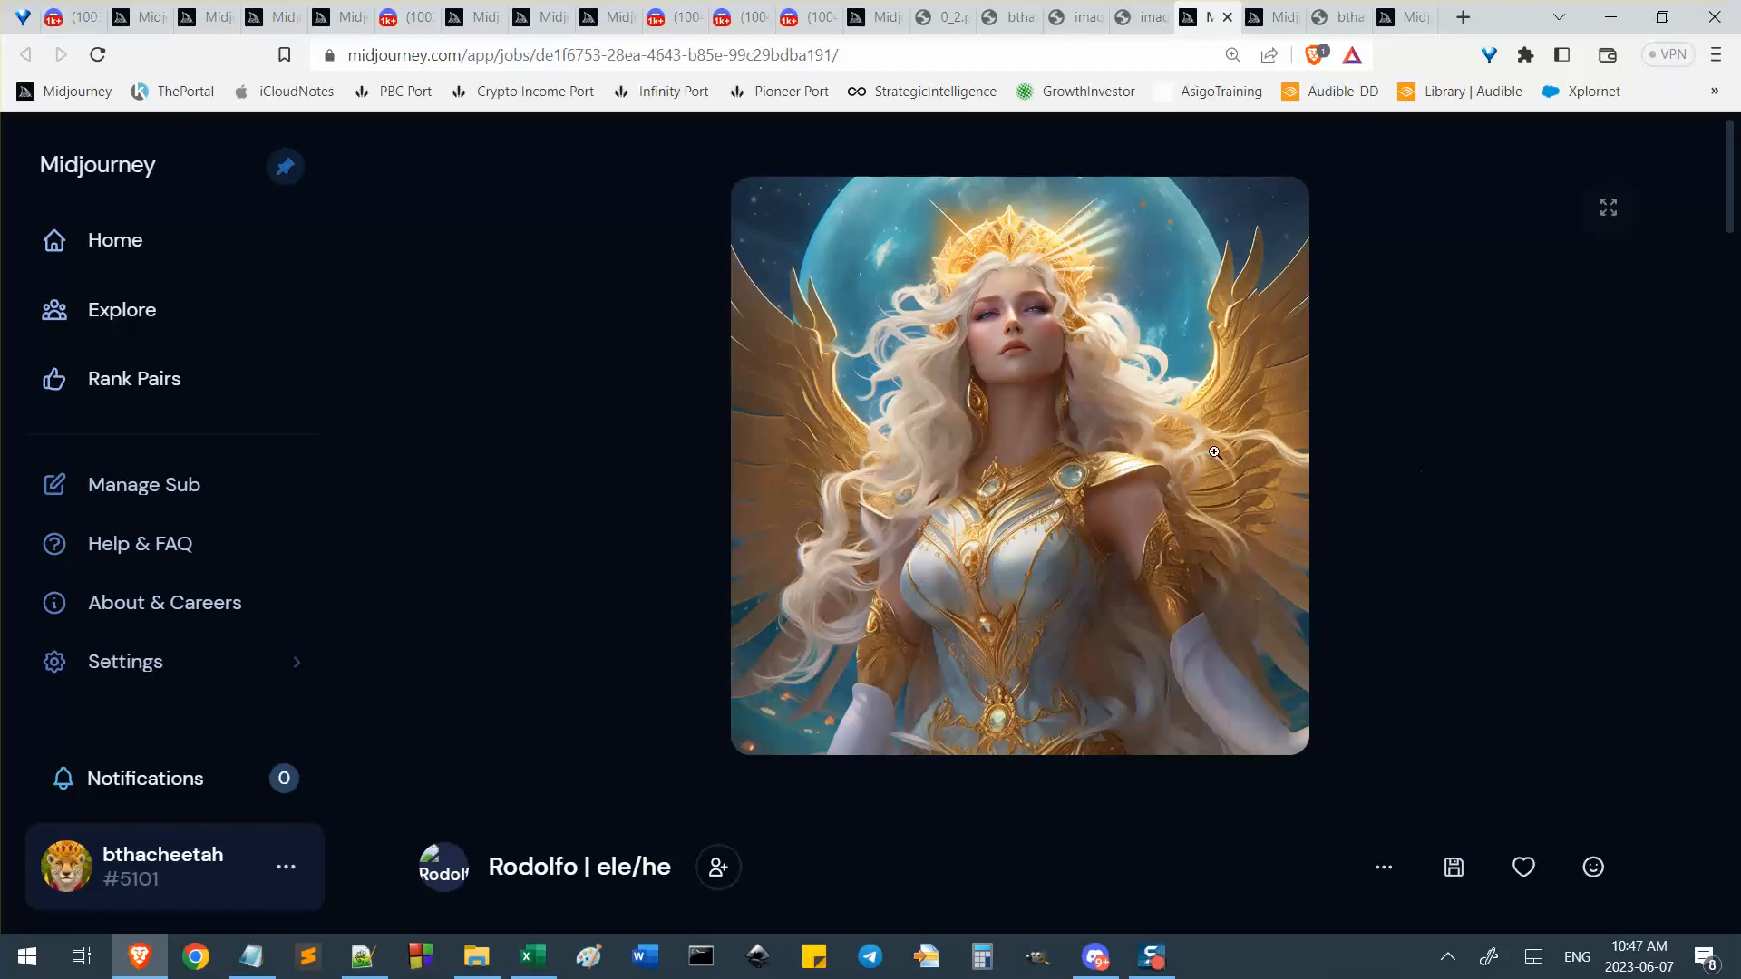
Reread the prompt of the golden goddess Aurora job and bring up the winged armored warrior's job.
scroll(1420, 571, down, 5)
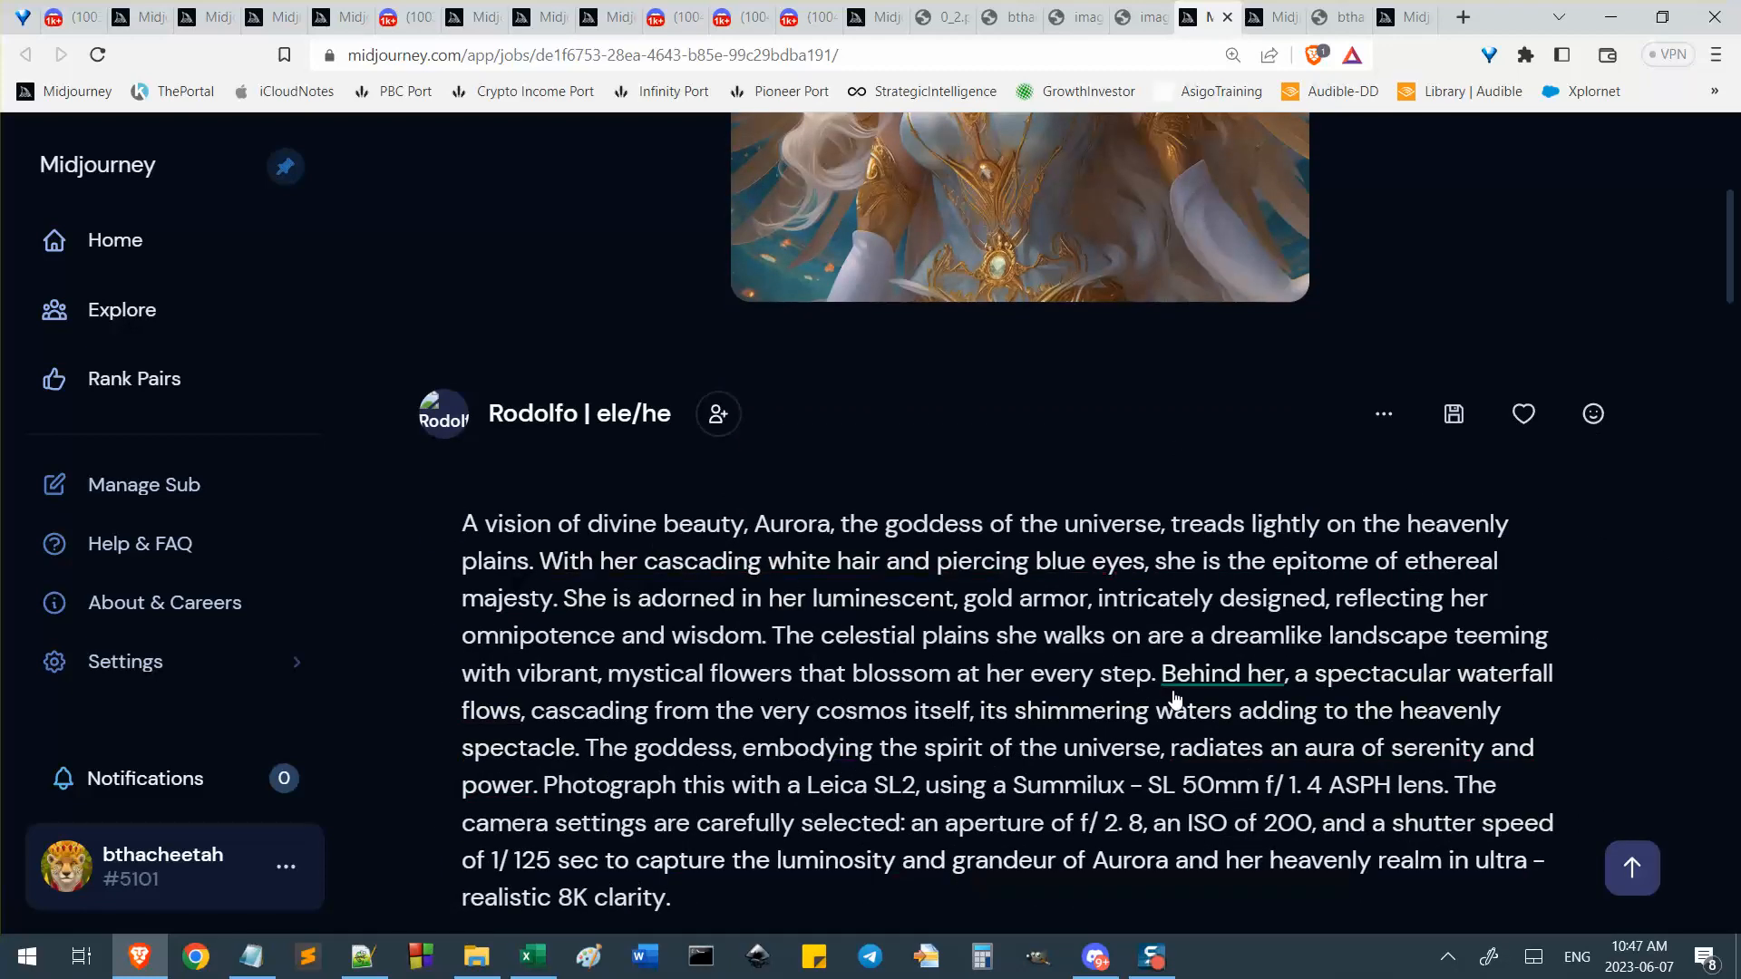
scroll(1202, 195, up, 5)
click(1287, 13)
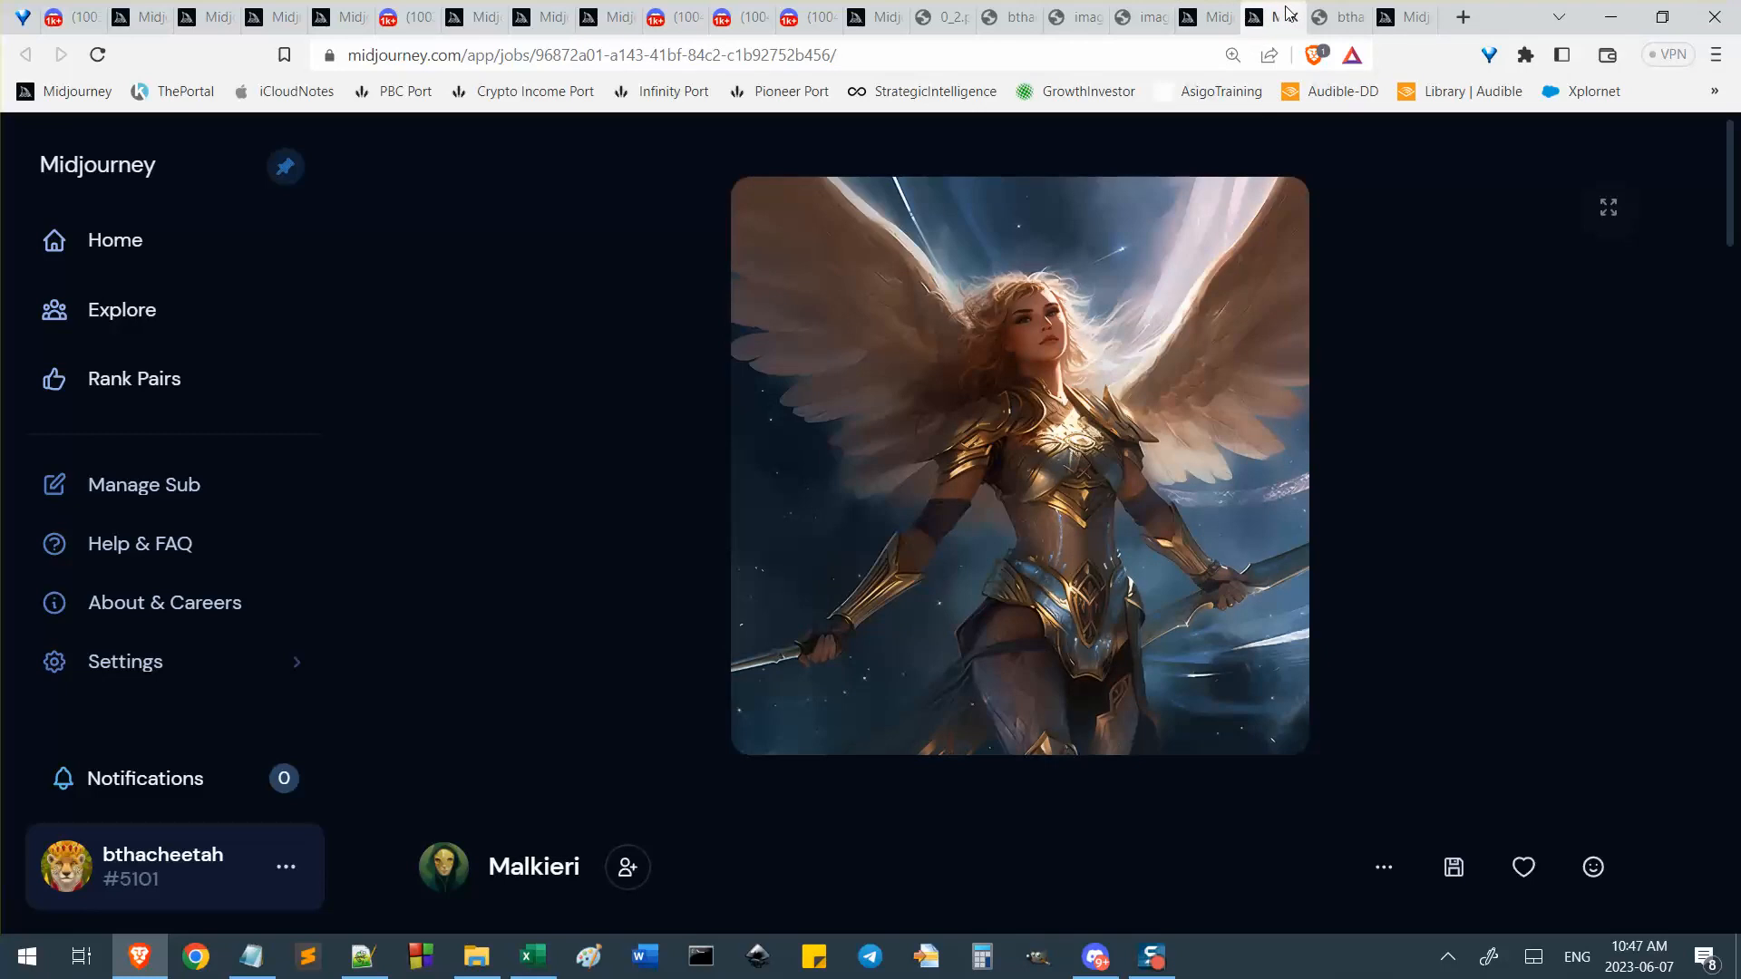
Return to Discord, enlarge the 10:35 AM single-link remix grid for another comparison and close it.
click(1095, 957)
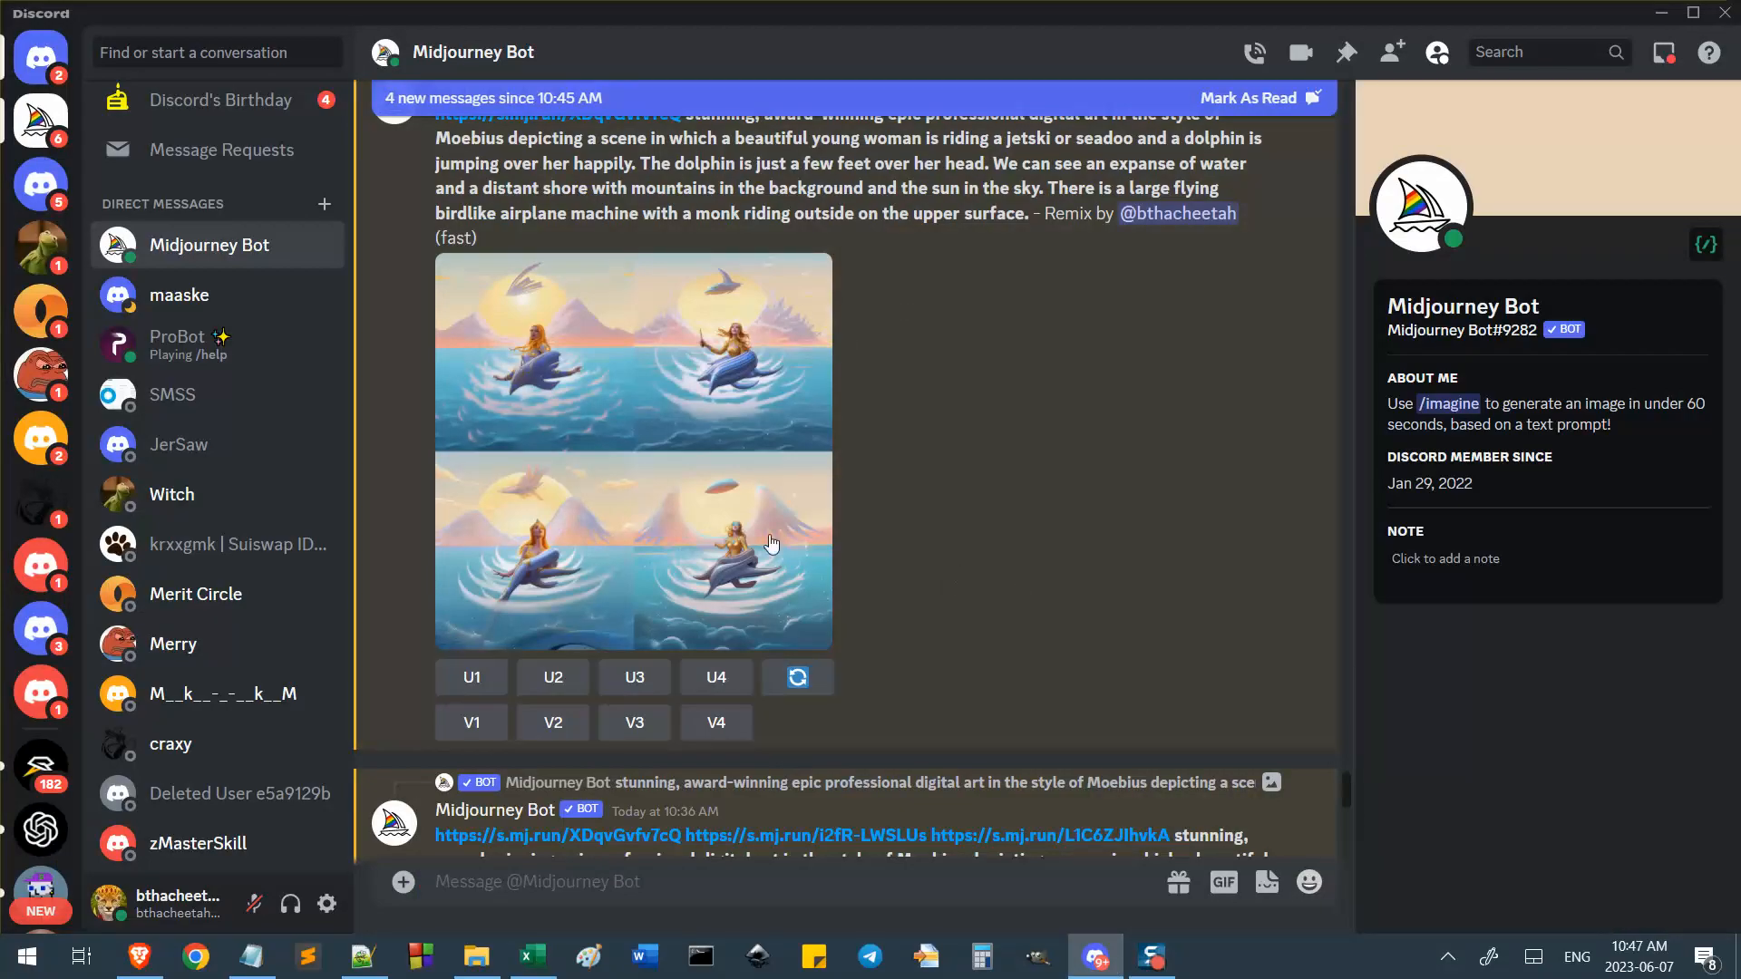
click(575, 355)
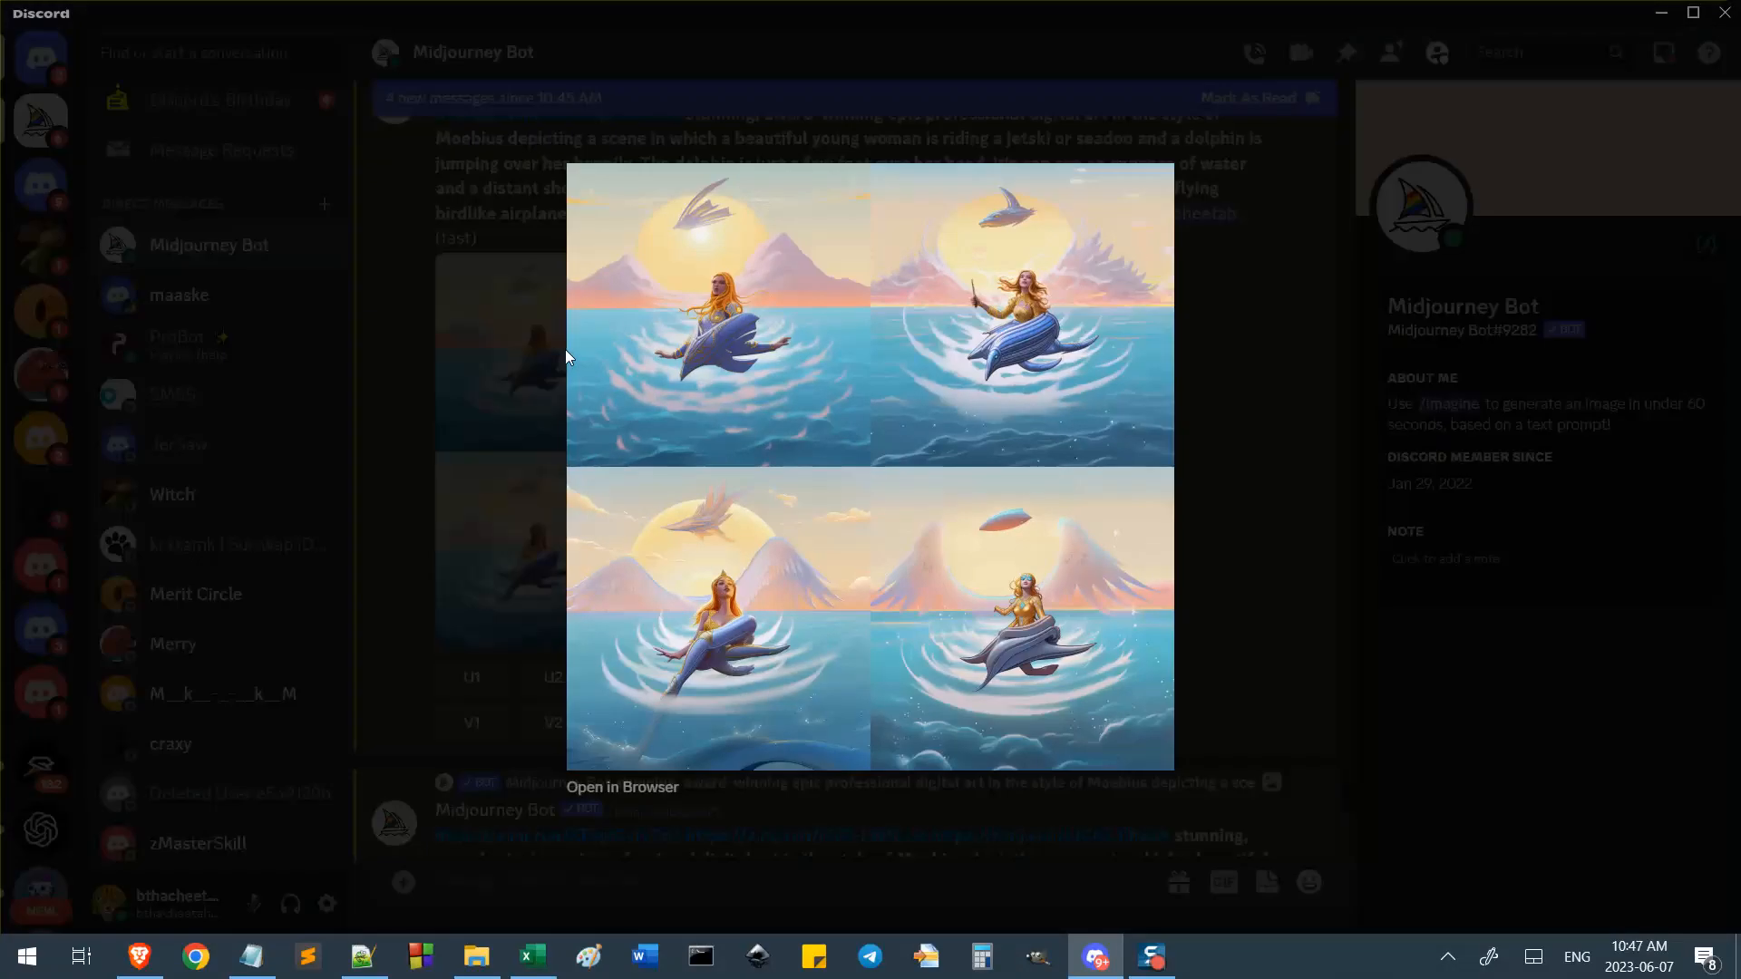
click(564, 350)
Review the 10:35 AM remix prompt, highlighting its scene description and the phrase "beautiful young woman".
scroll(818, 212, up, 1)
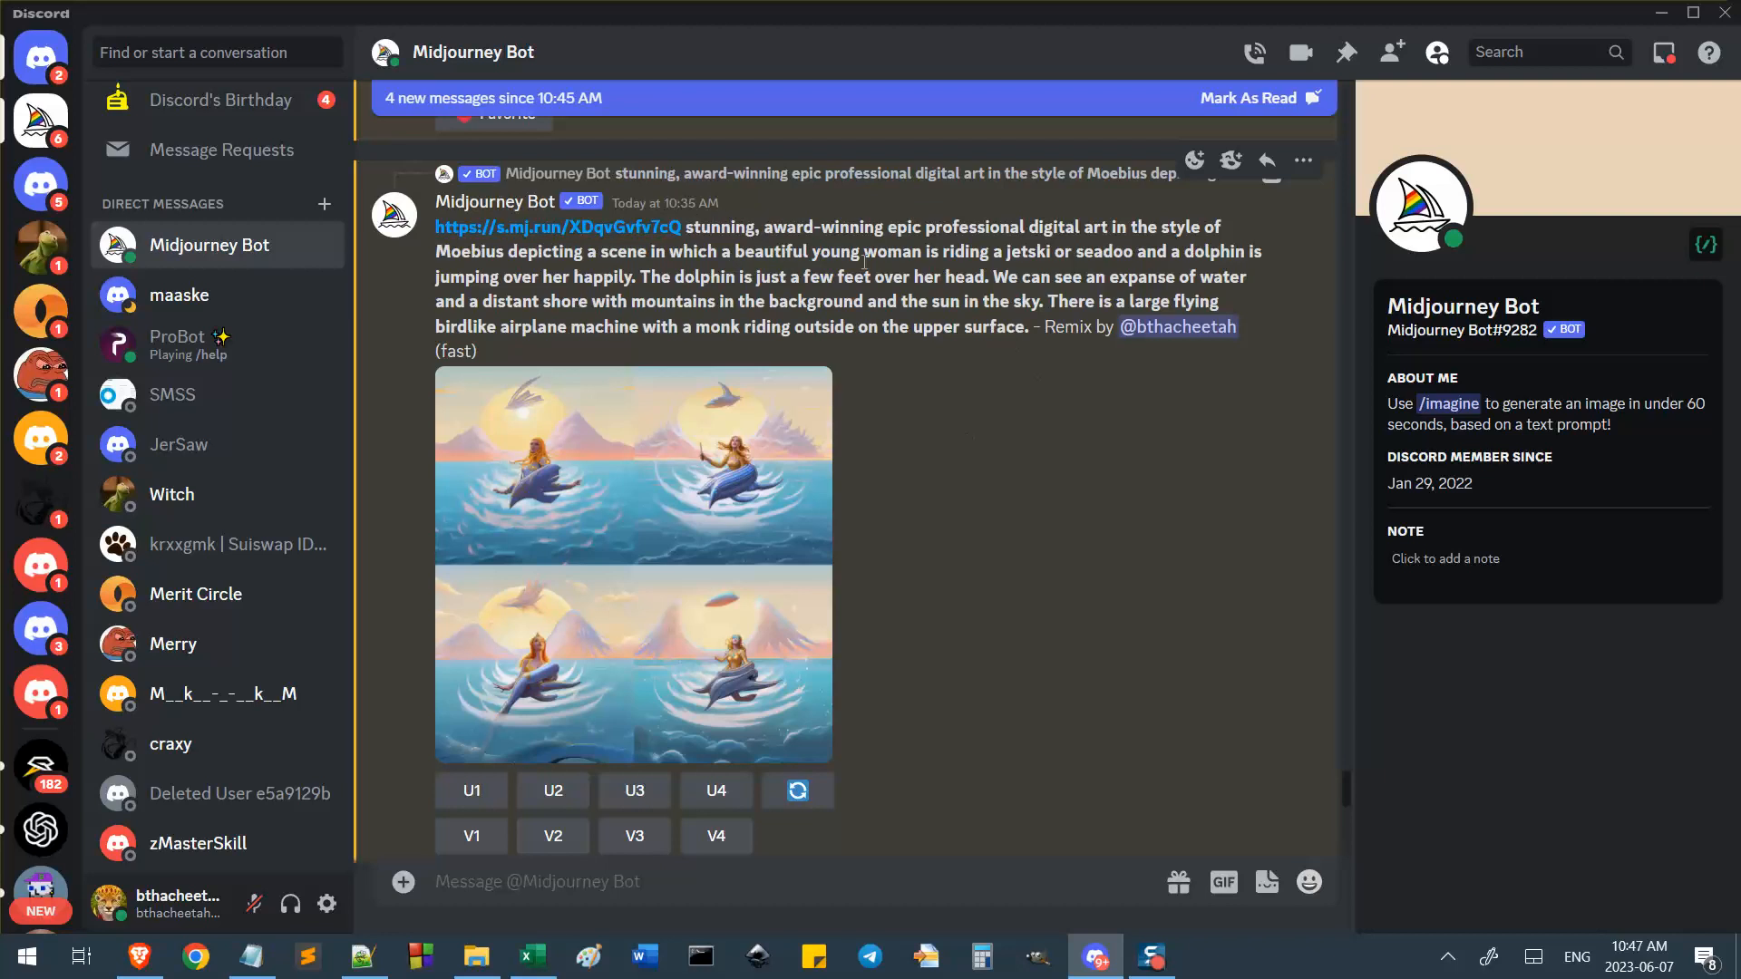
drag(689, 227, 835, 301)
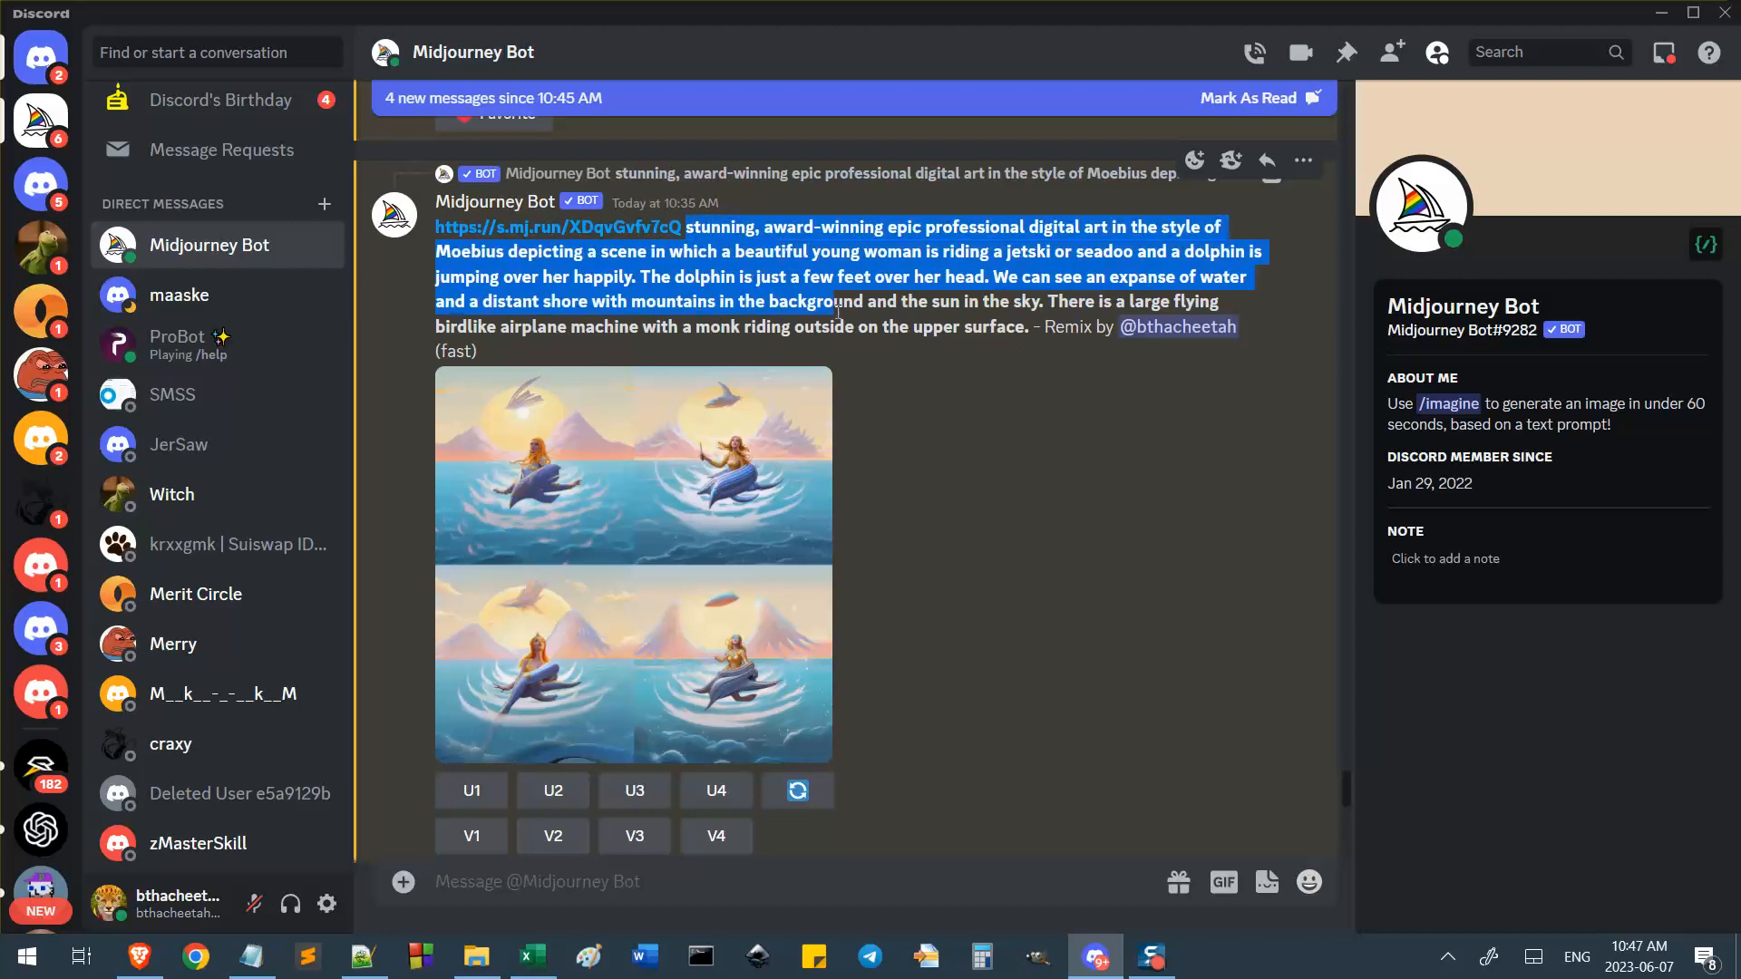
click(799, 252)
drag(737, 253, 938, 251)
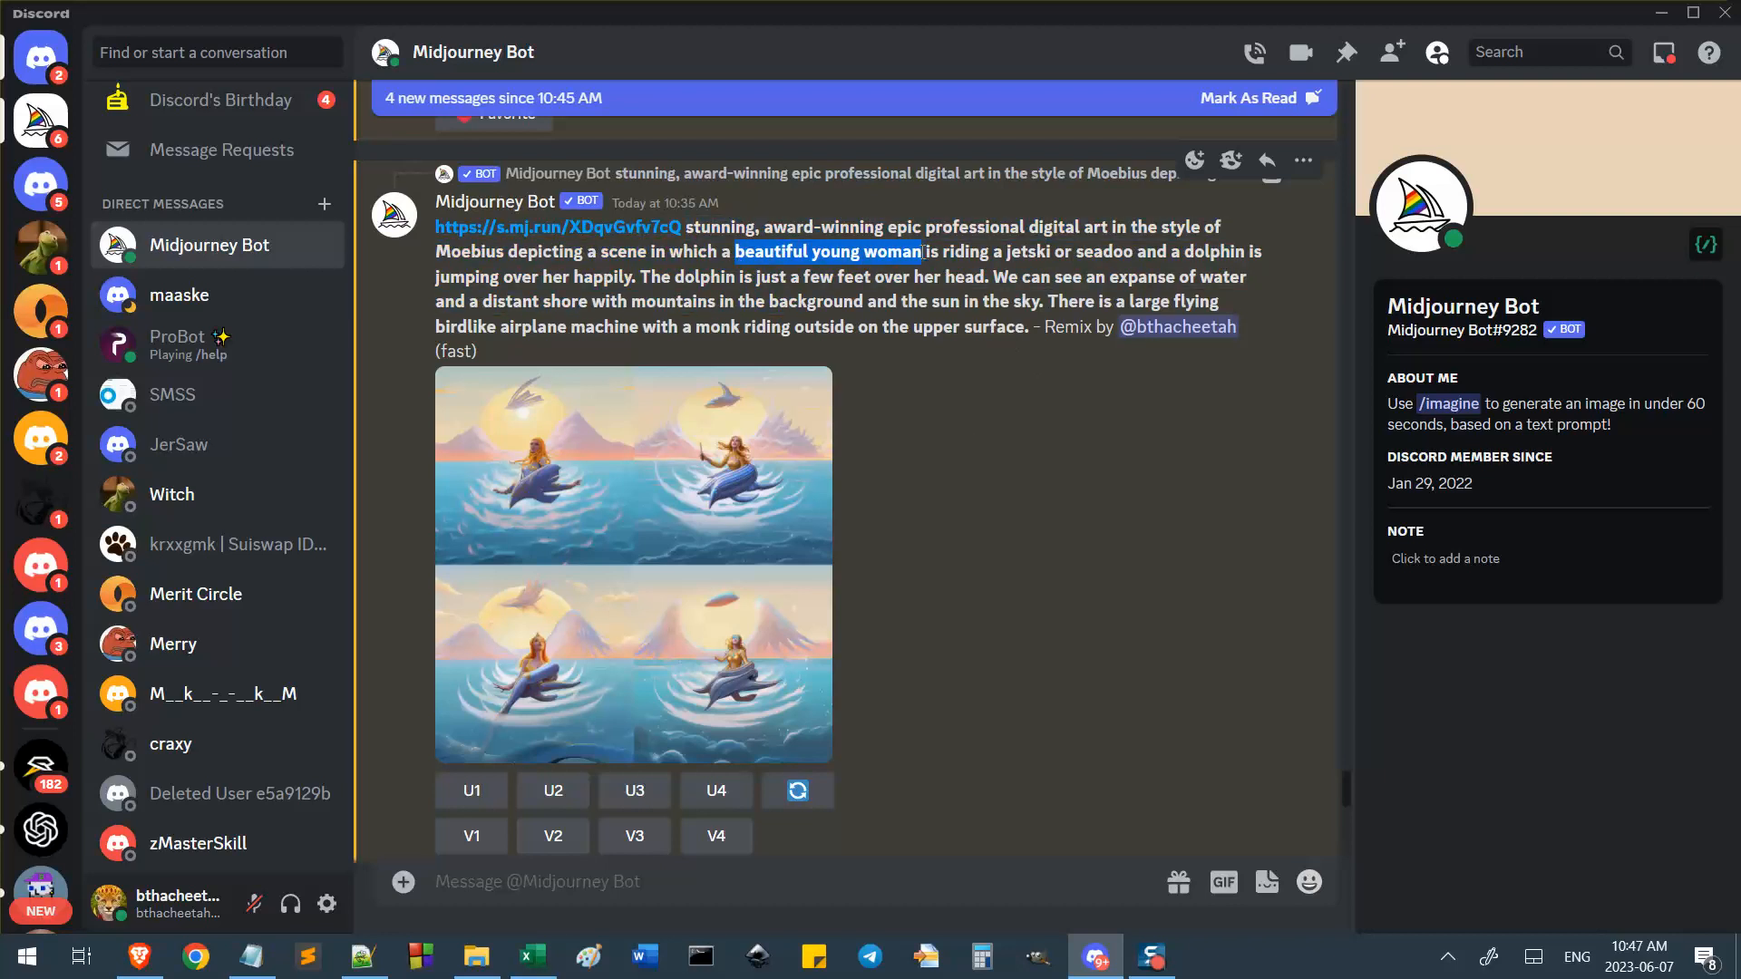
click(895, 362)
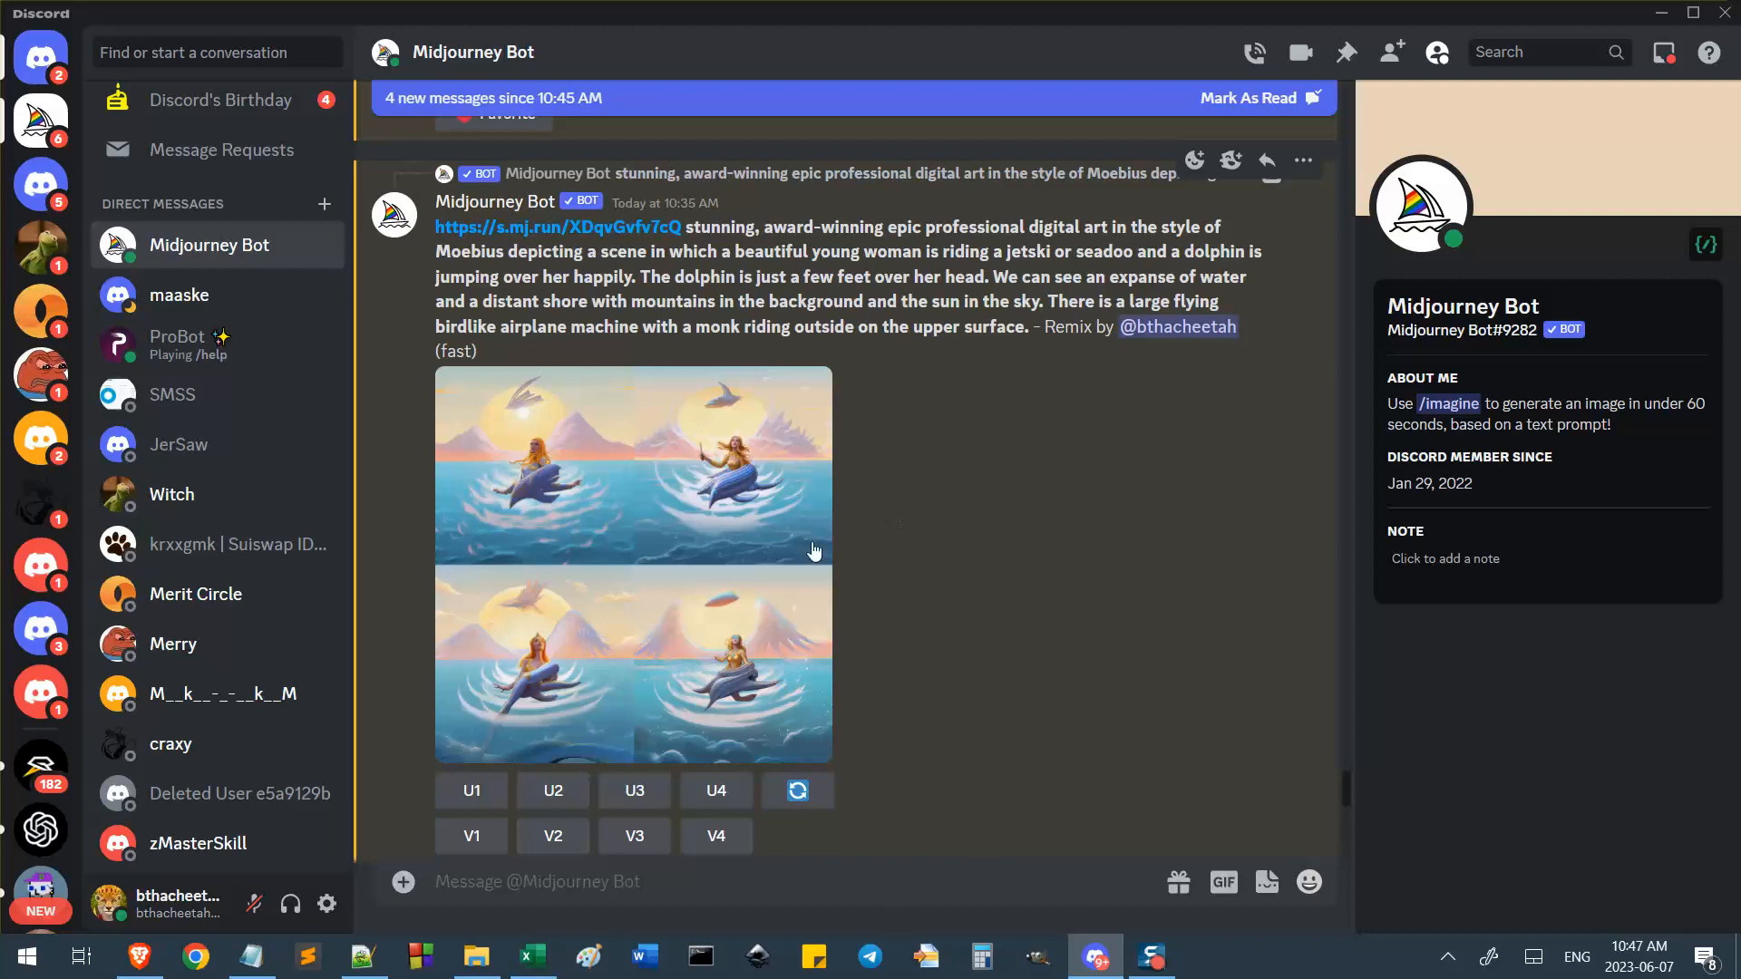
Find the 10:30 AM single-link remix grid of the woman riding a dolphin, enlarge it and close it.
scroll(896, 591, up, 4)
scroll(993, 615, up, 10)
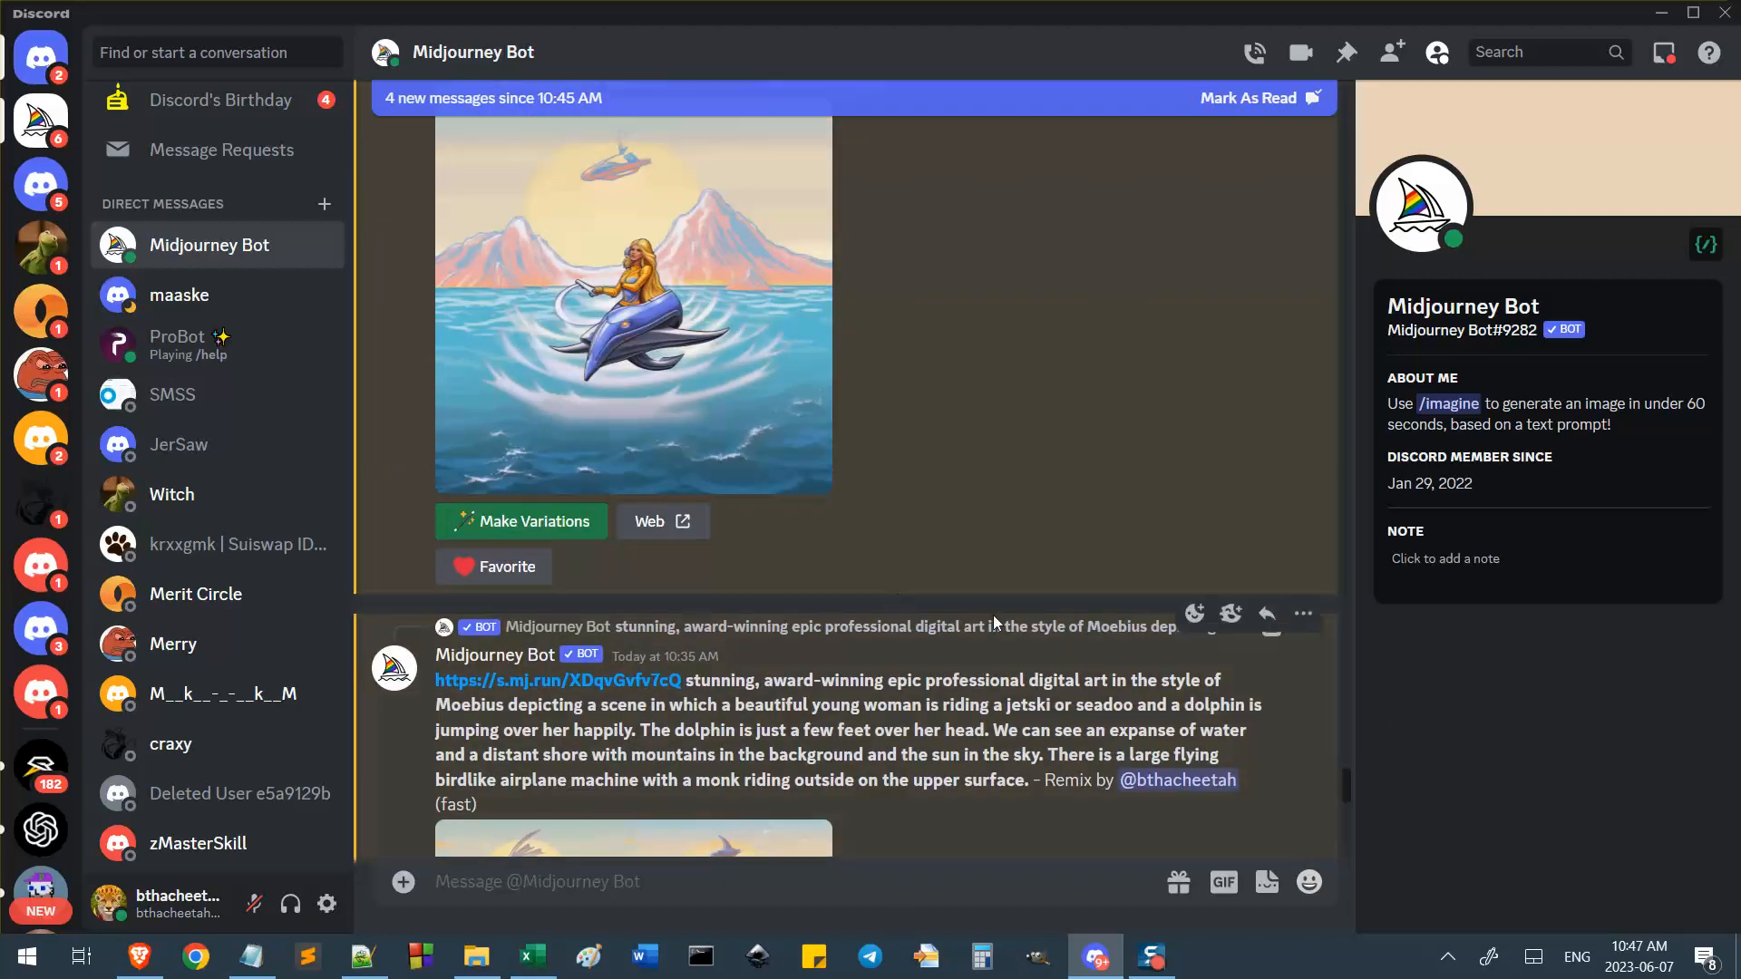
scroll(995, 624, down, 3)
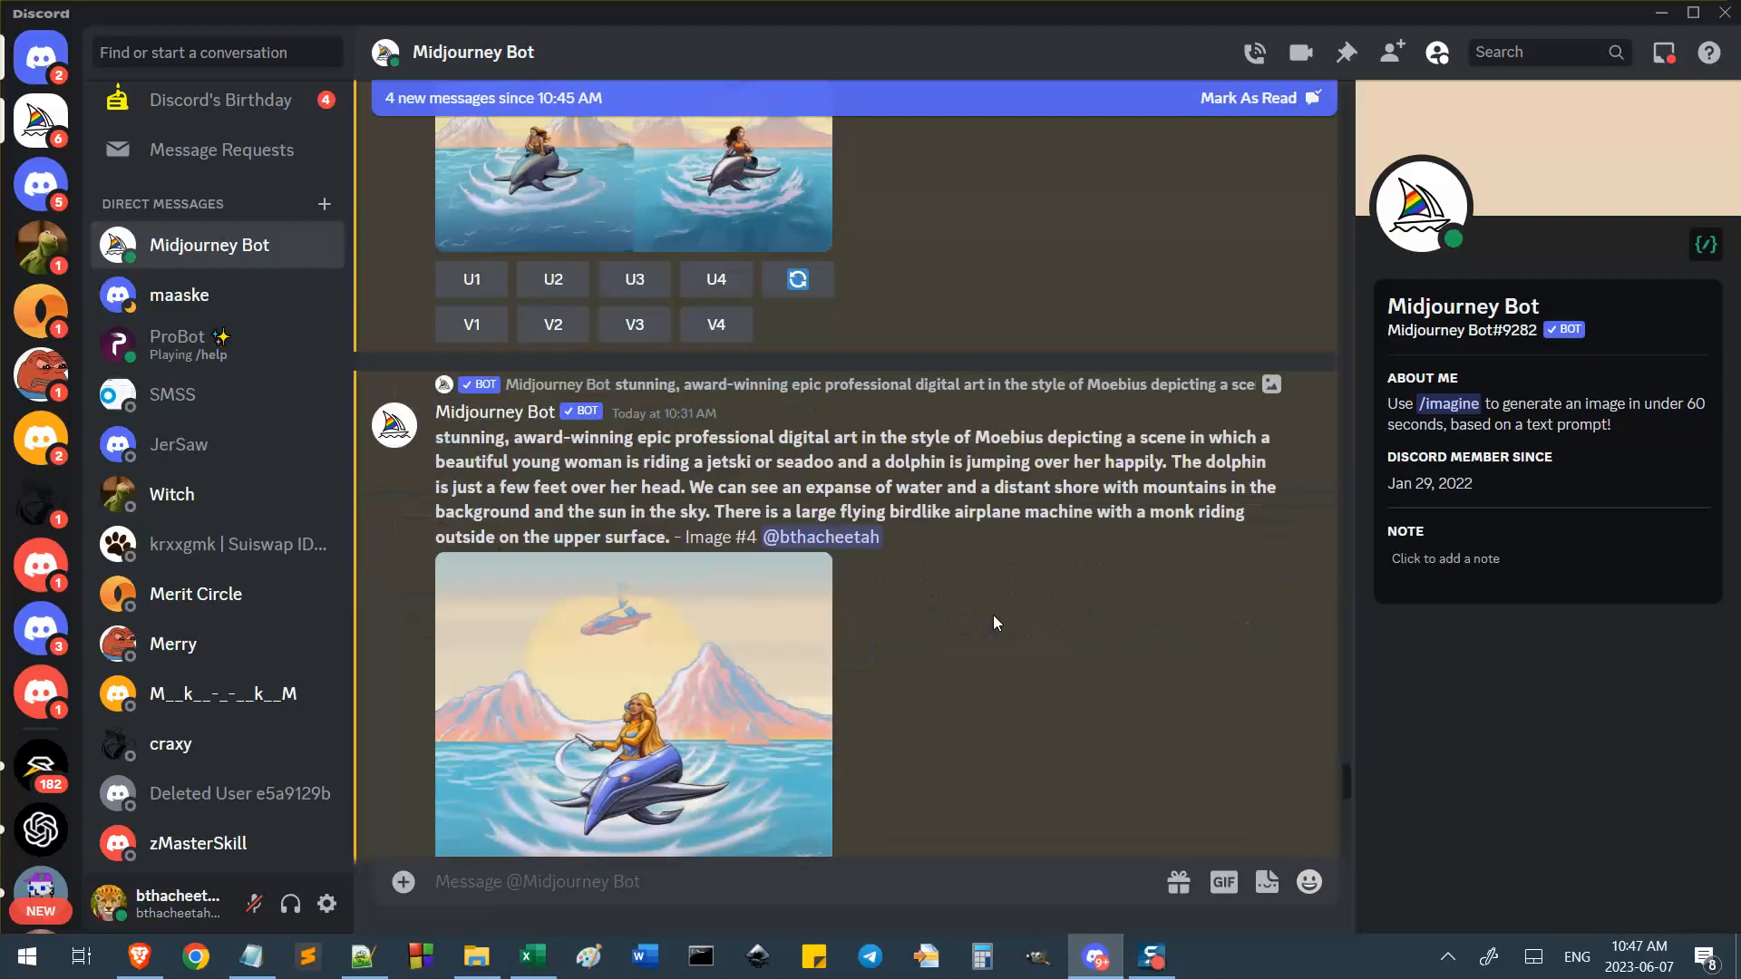
scroll(995, 624, up, 4)
scroll(995, 623, up, 2)
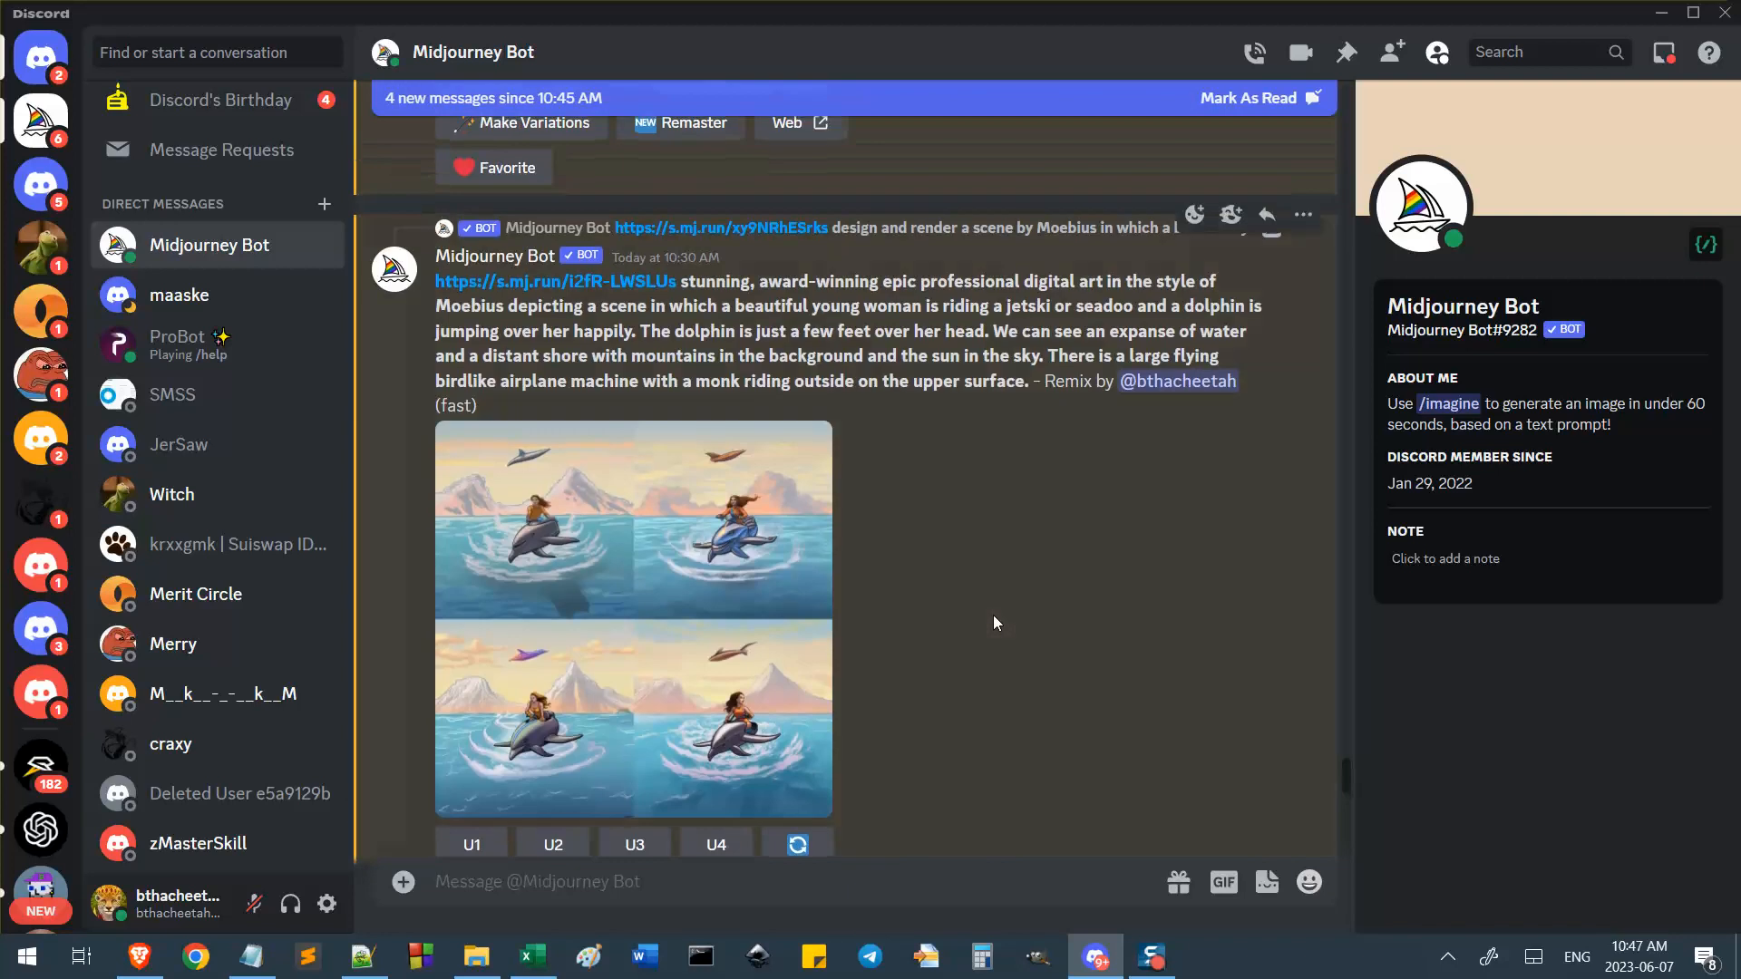
scroll(995, 623, down, 2)
click(725, 473)
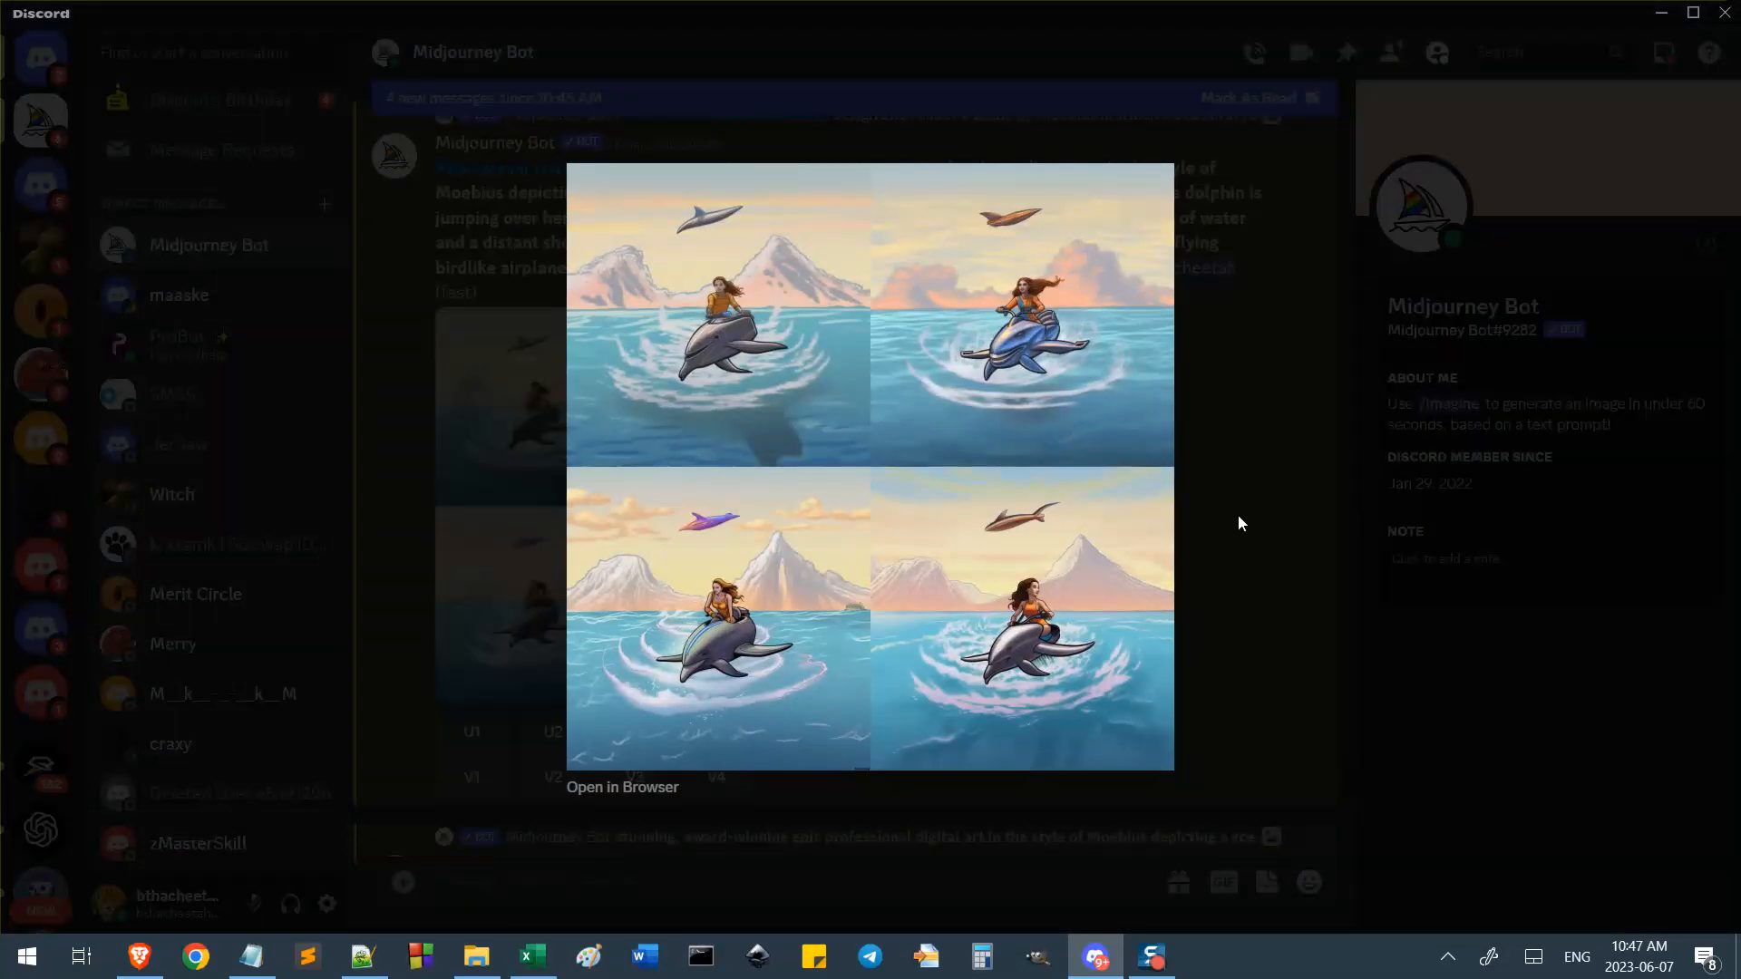
click(1217, 570)
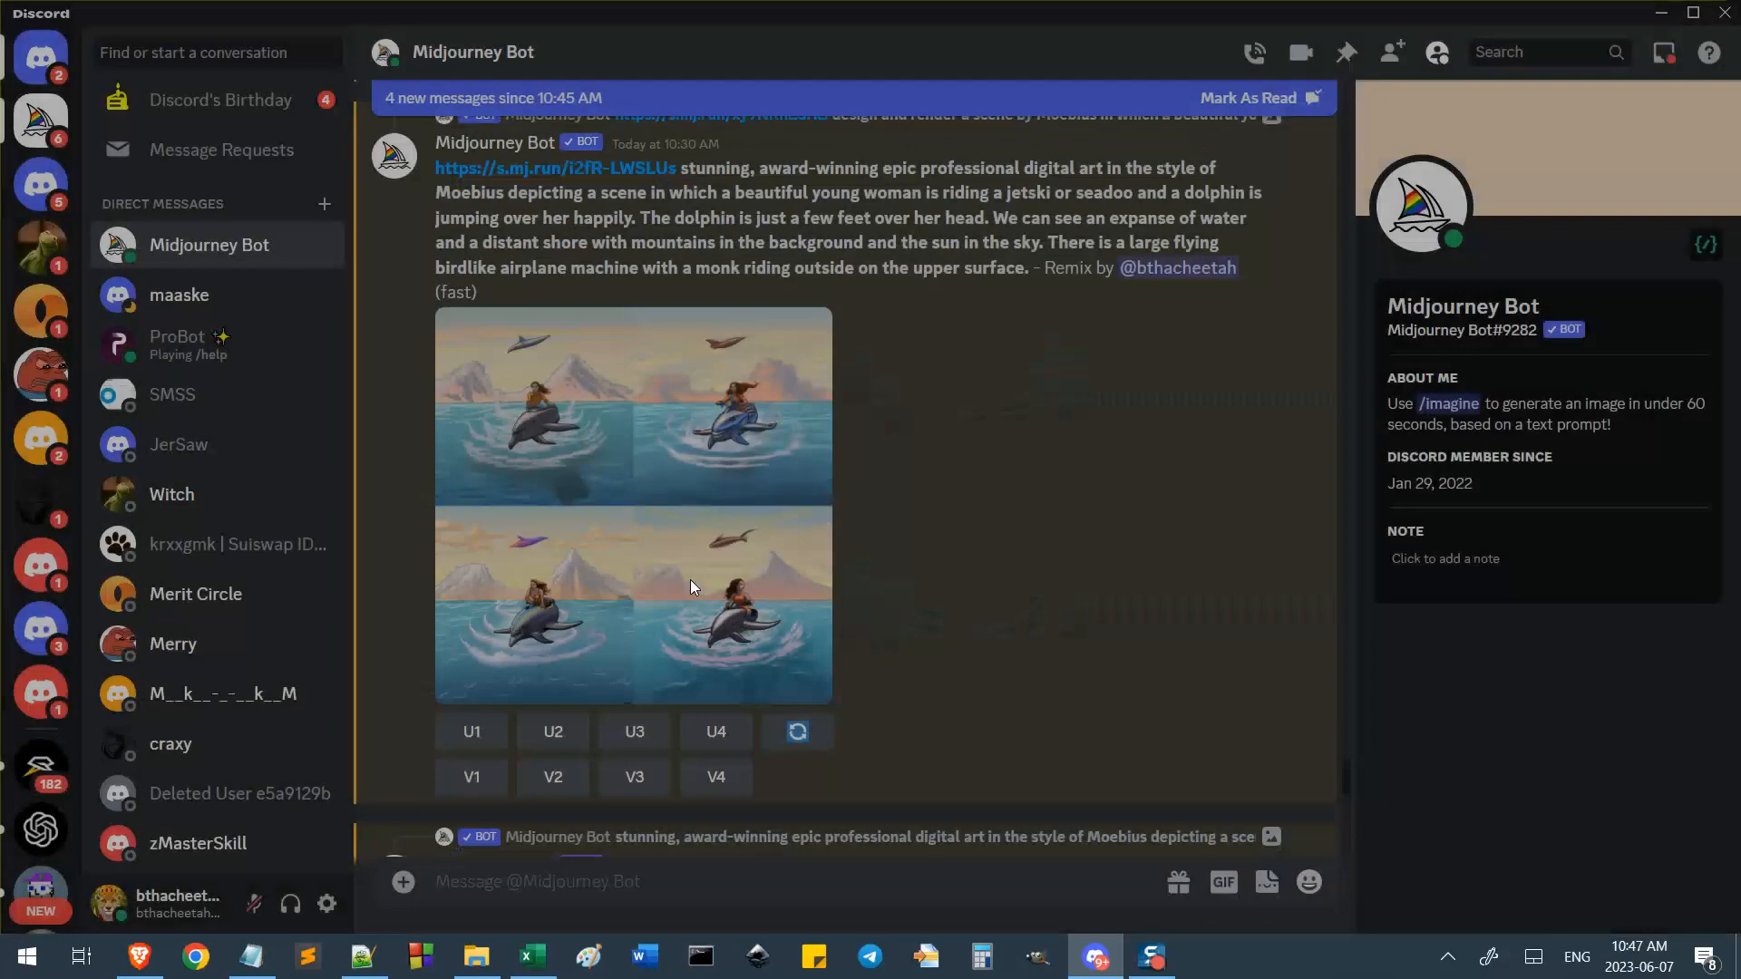
Enlarge the 10:31 AM upscaled Image #4 of the golden-haired rider and close it for comparison with the neighbouring grids.
click(603, 626)
scroll(788, 586, down, 7)
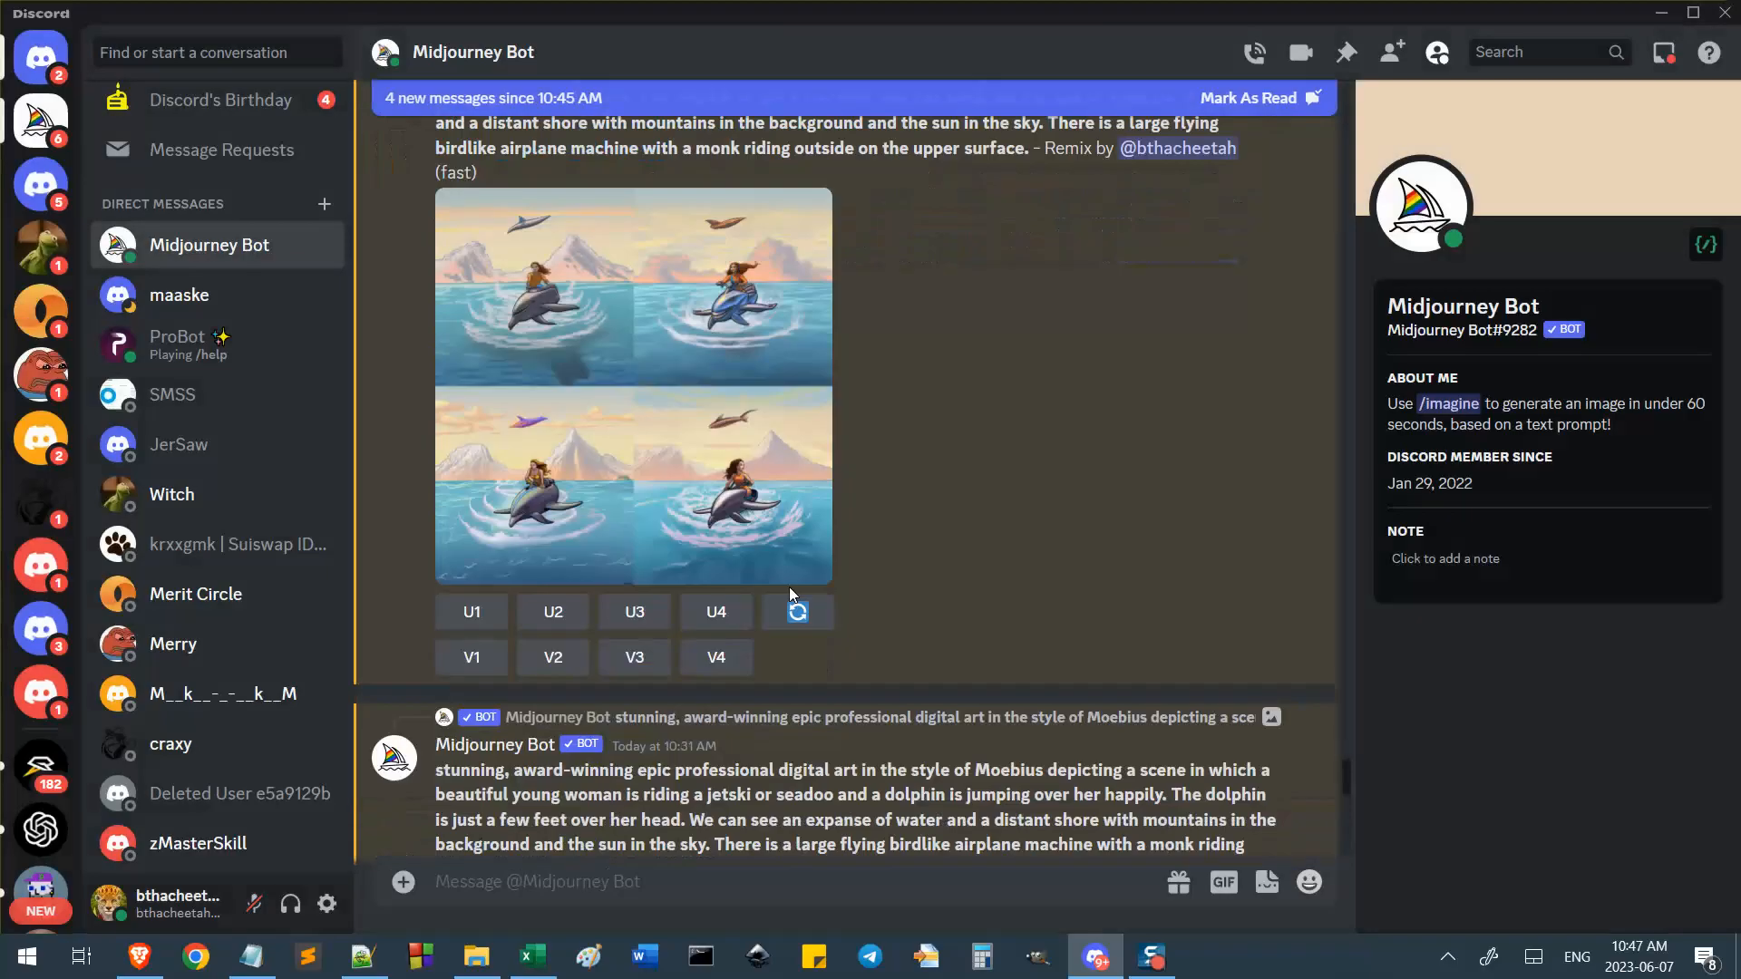
click(655, 385)
click(1194, 442)
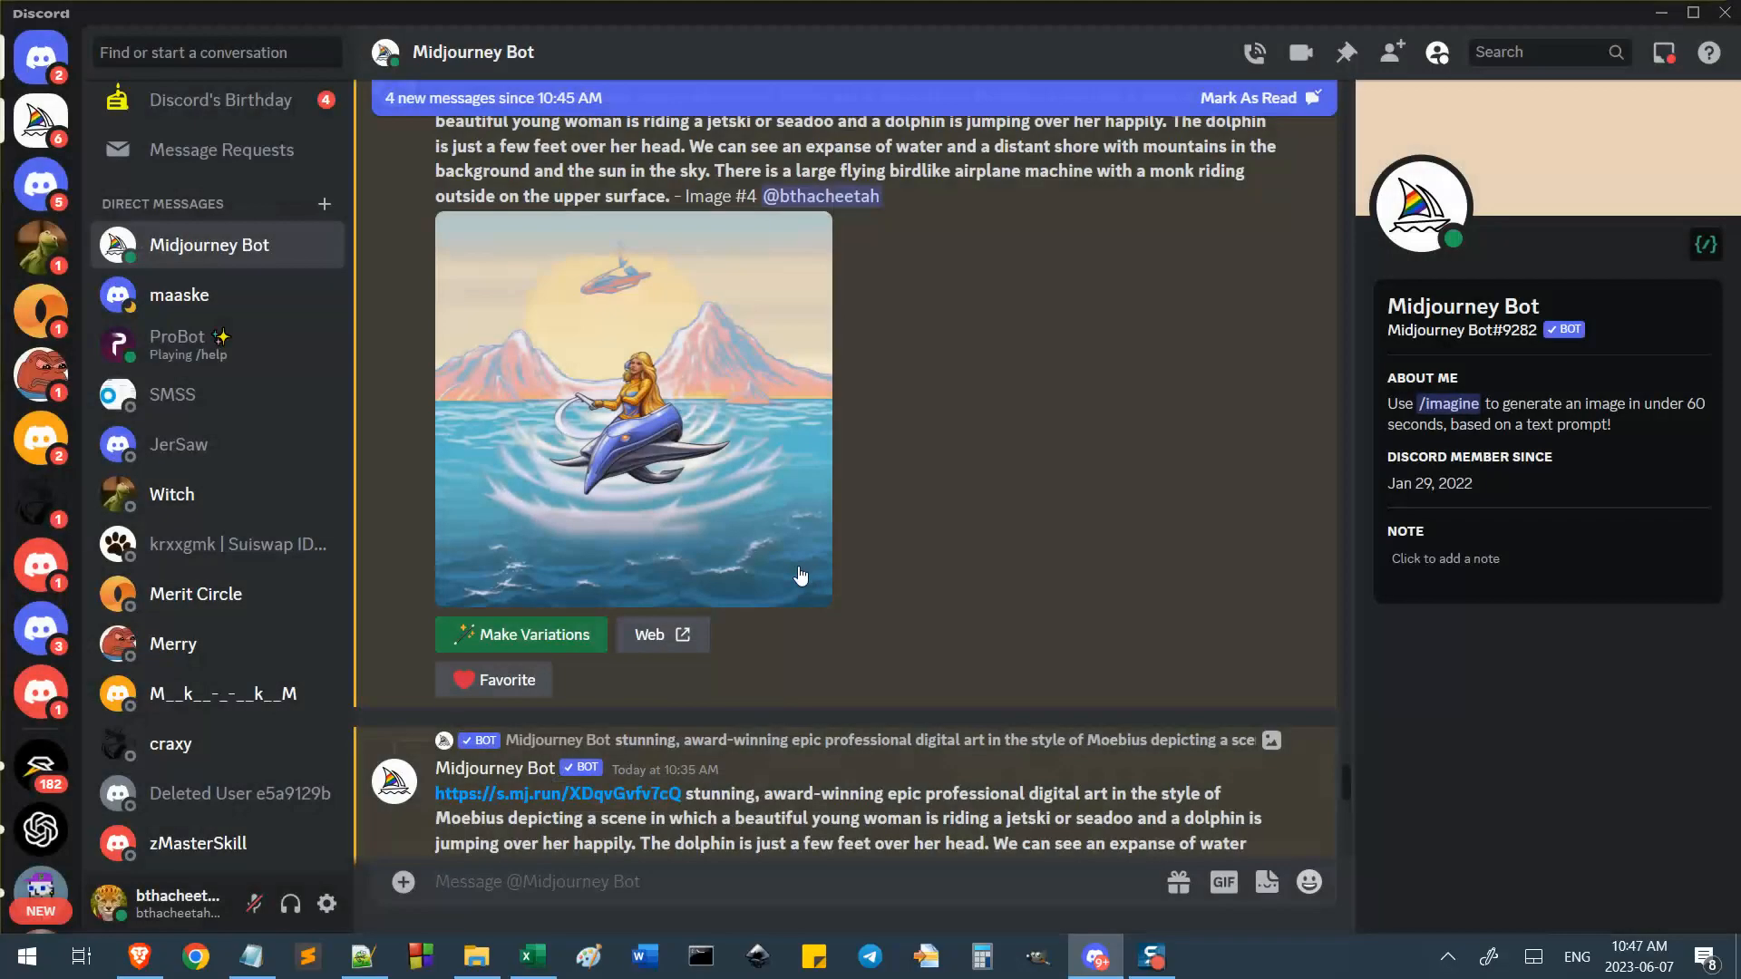
scroll(797, 575, up, 6)
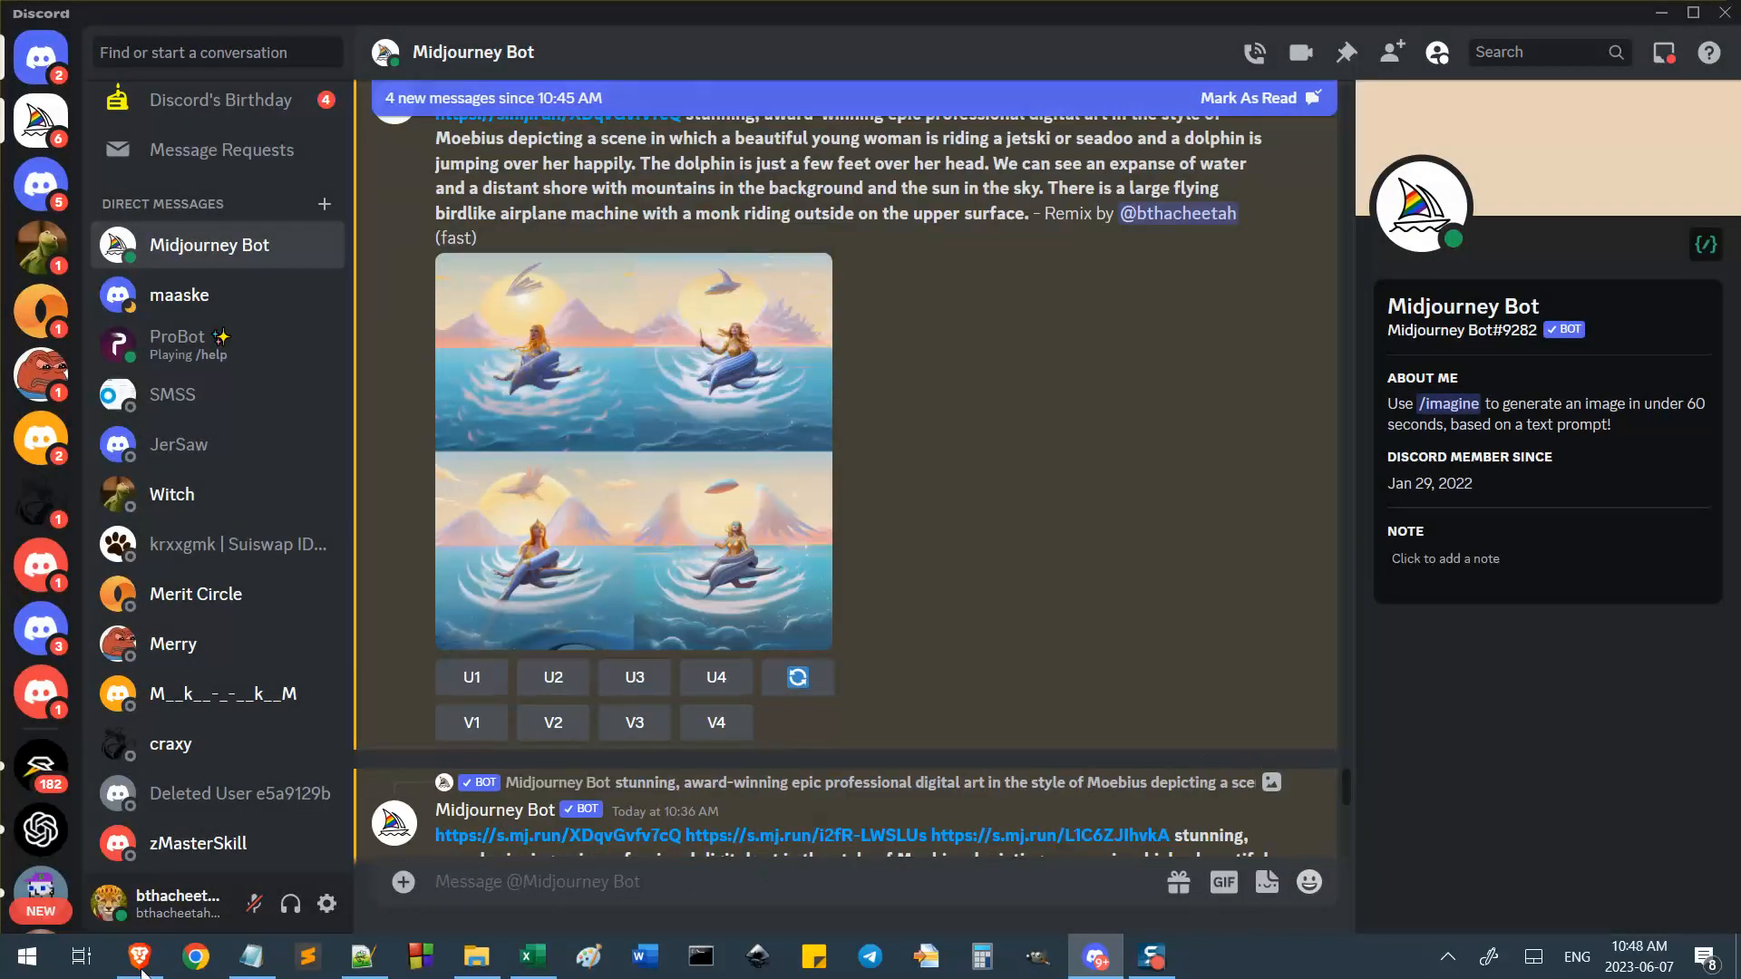
View the reference image blonde-babe-riding-space-creature.png enlarged to 417% and close it.
mouse_move(1159, 964)
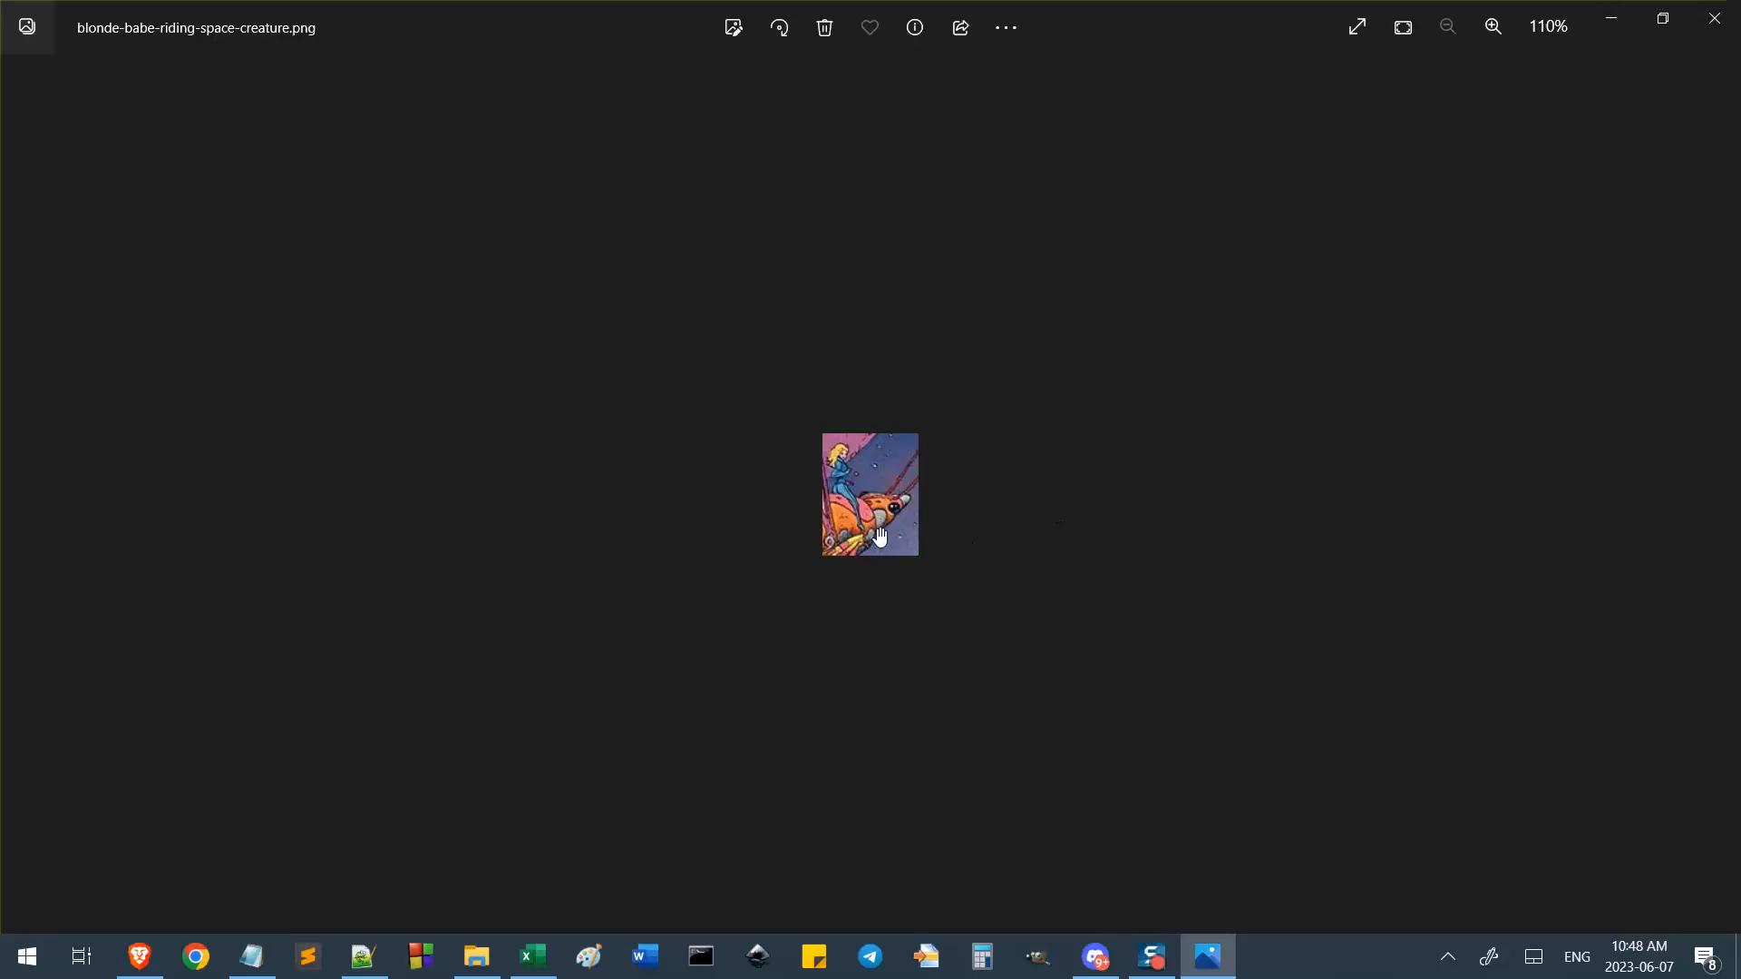
scroll(879, 535, up, 6)
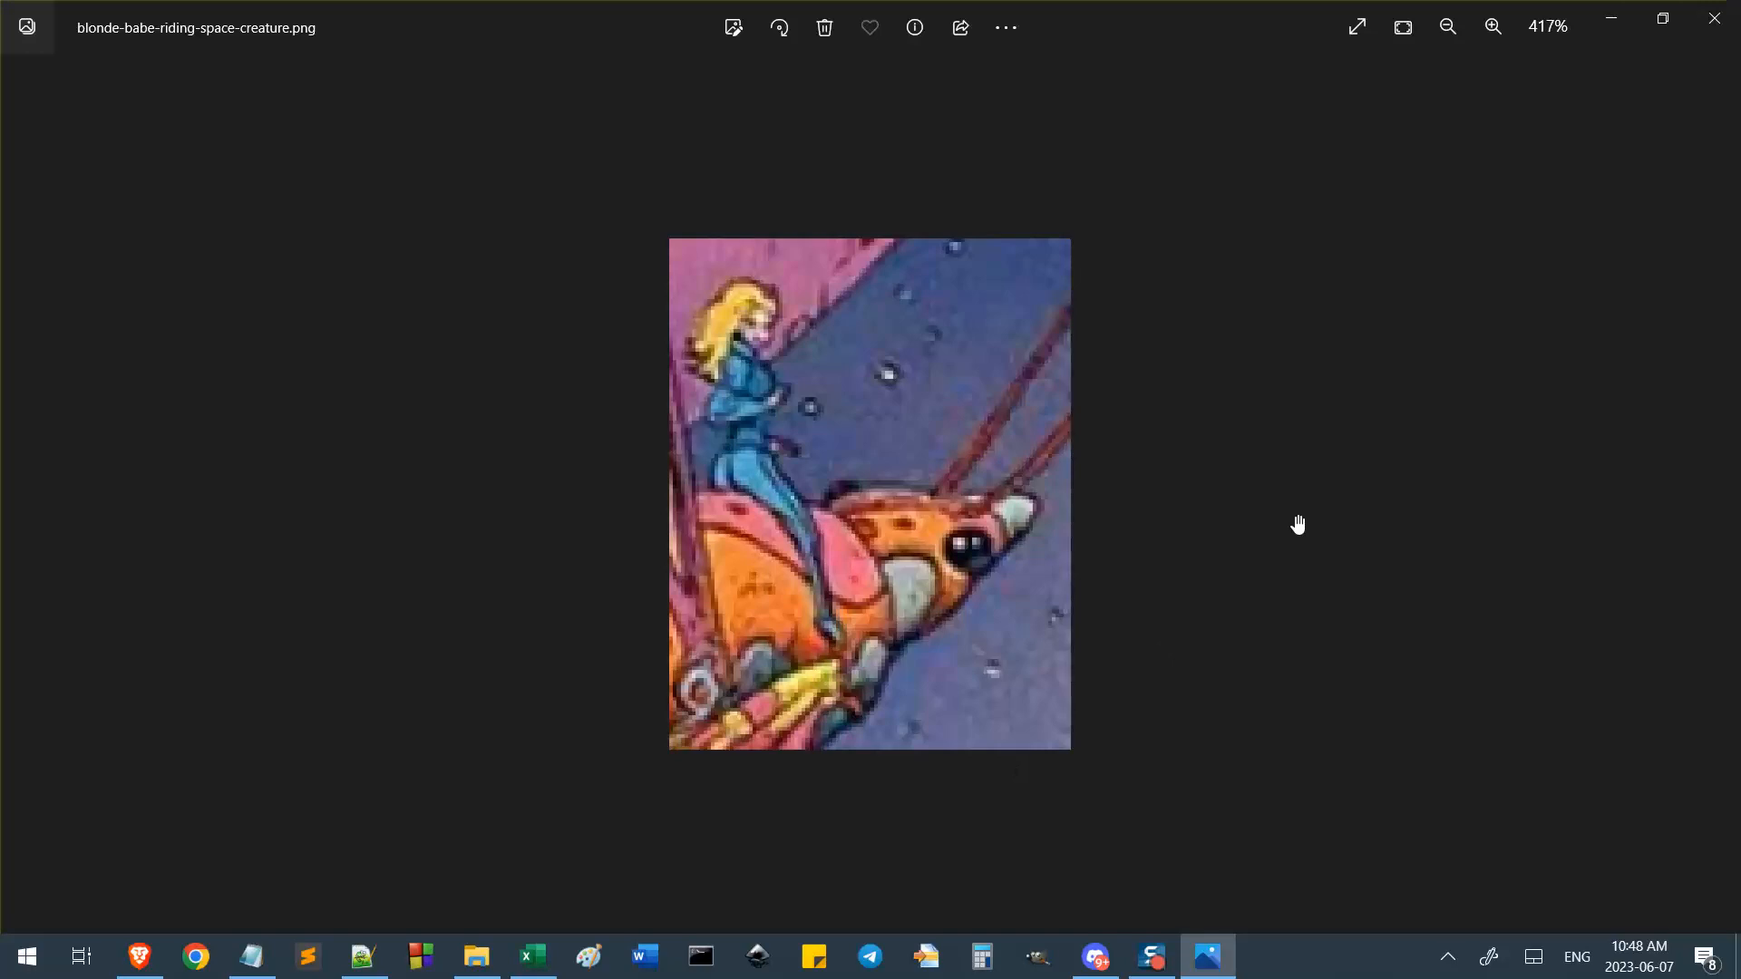
scroll(1194, 563, down, 3)
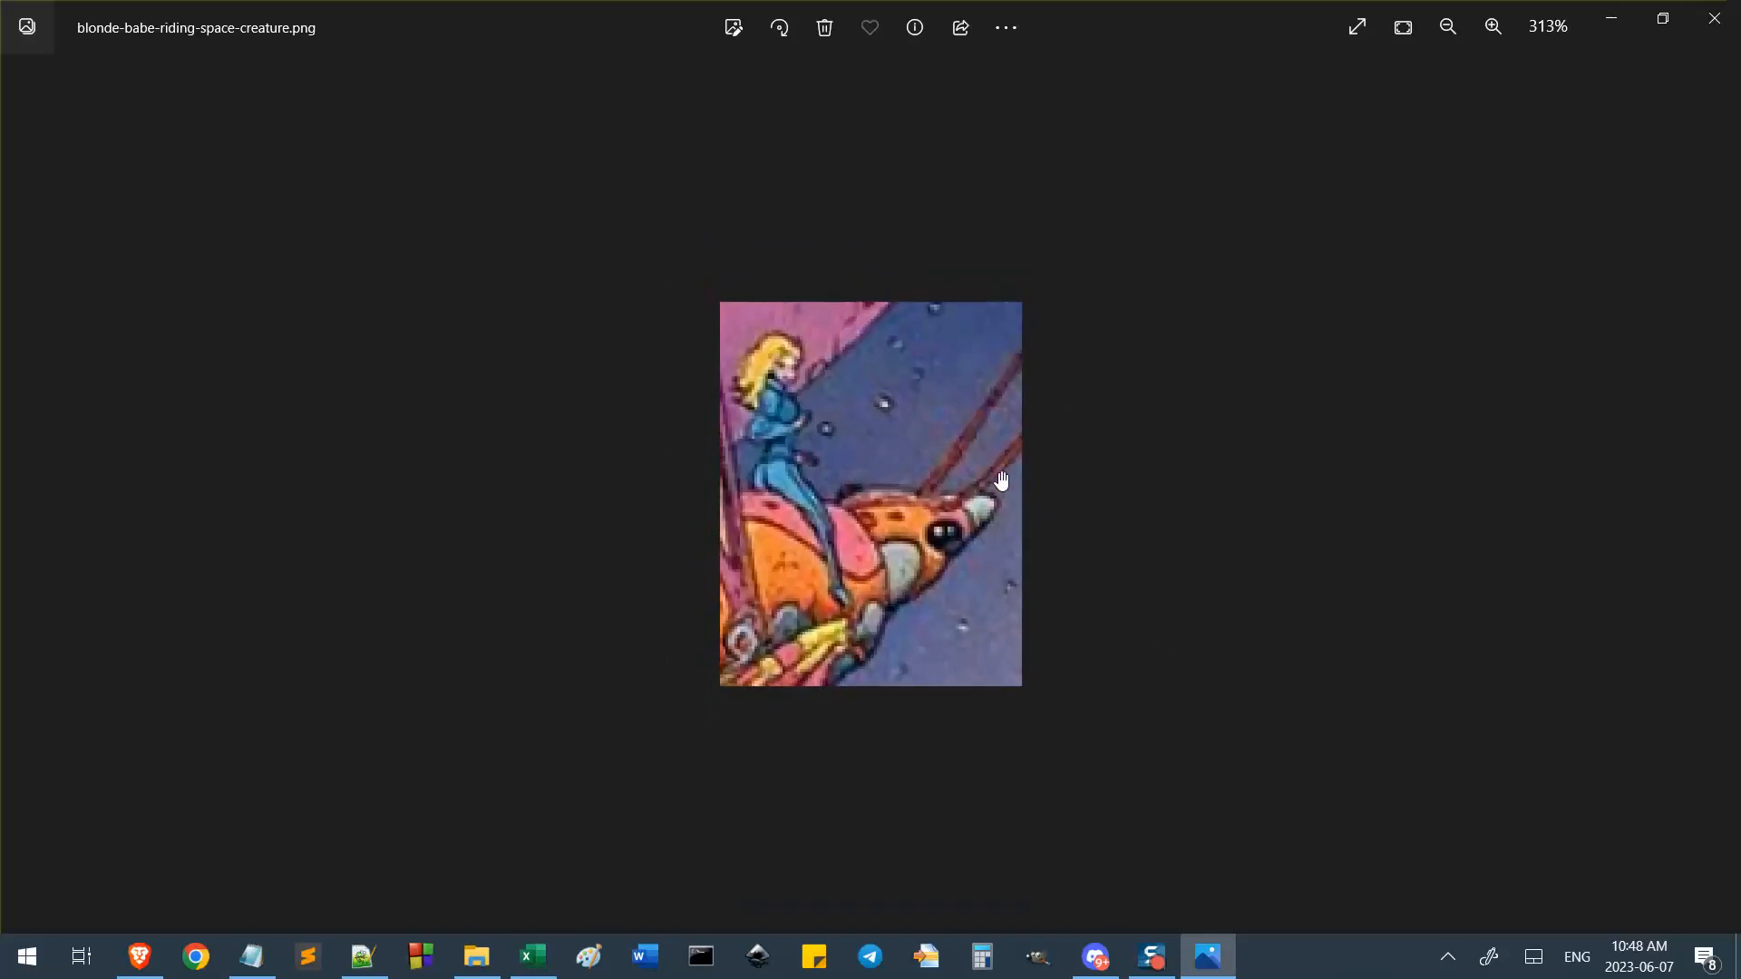
scroll(804, 420, up, 2)
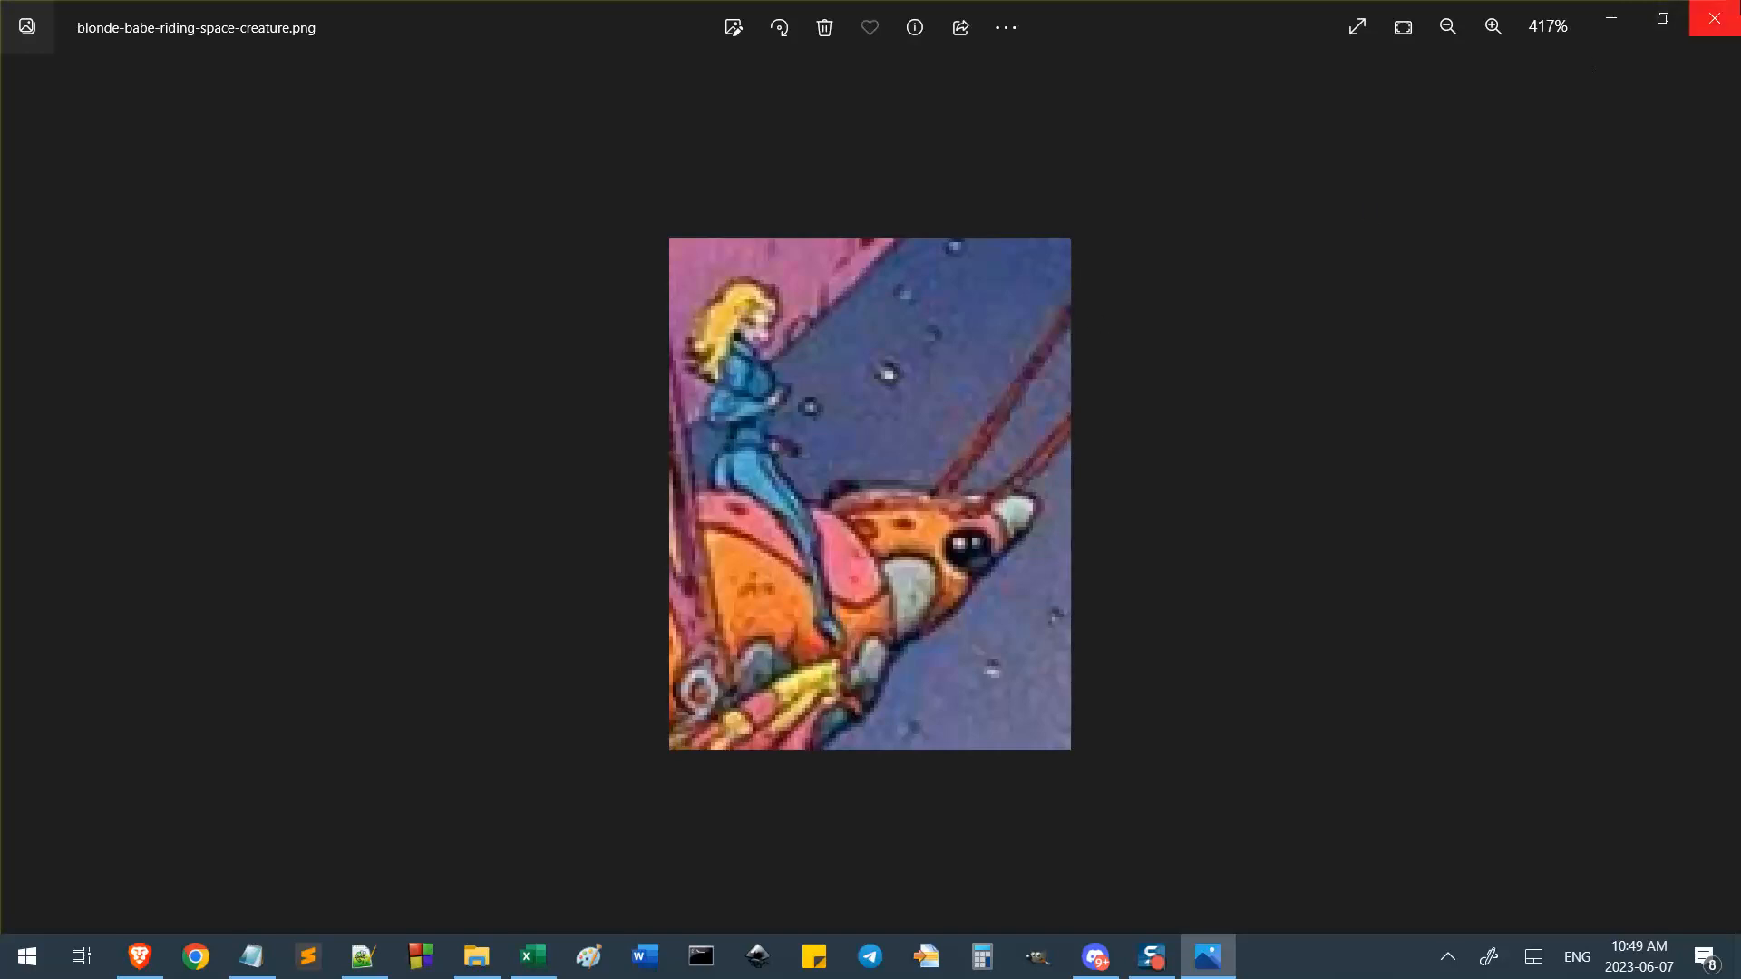
click(1714, 18)
Go from the experiments folder to the Midjourney folder in File Explorer and open its day-00009 subfolder.
scroll(516, 501, down, 8)
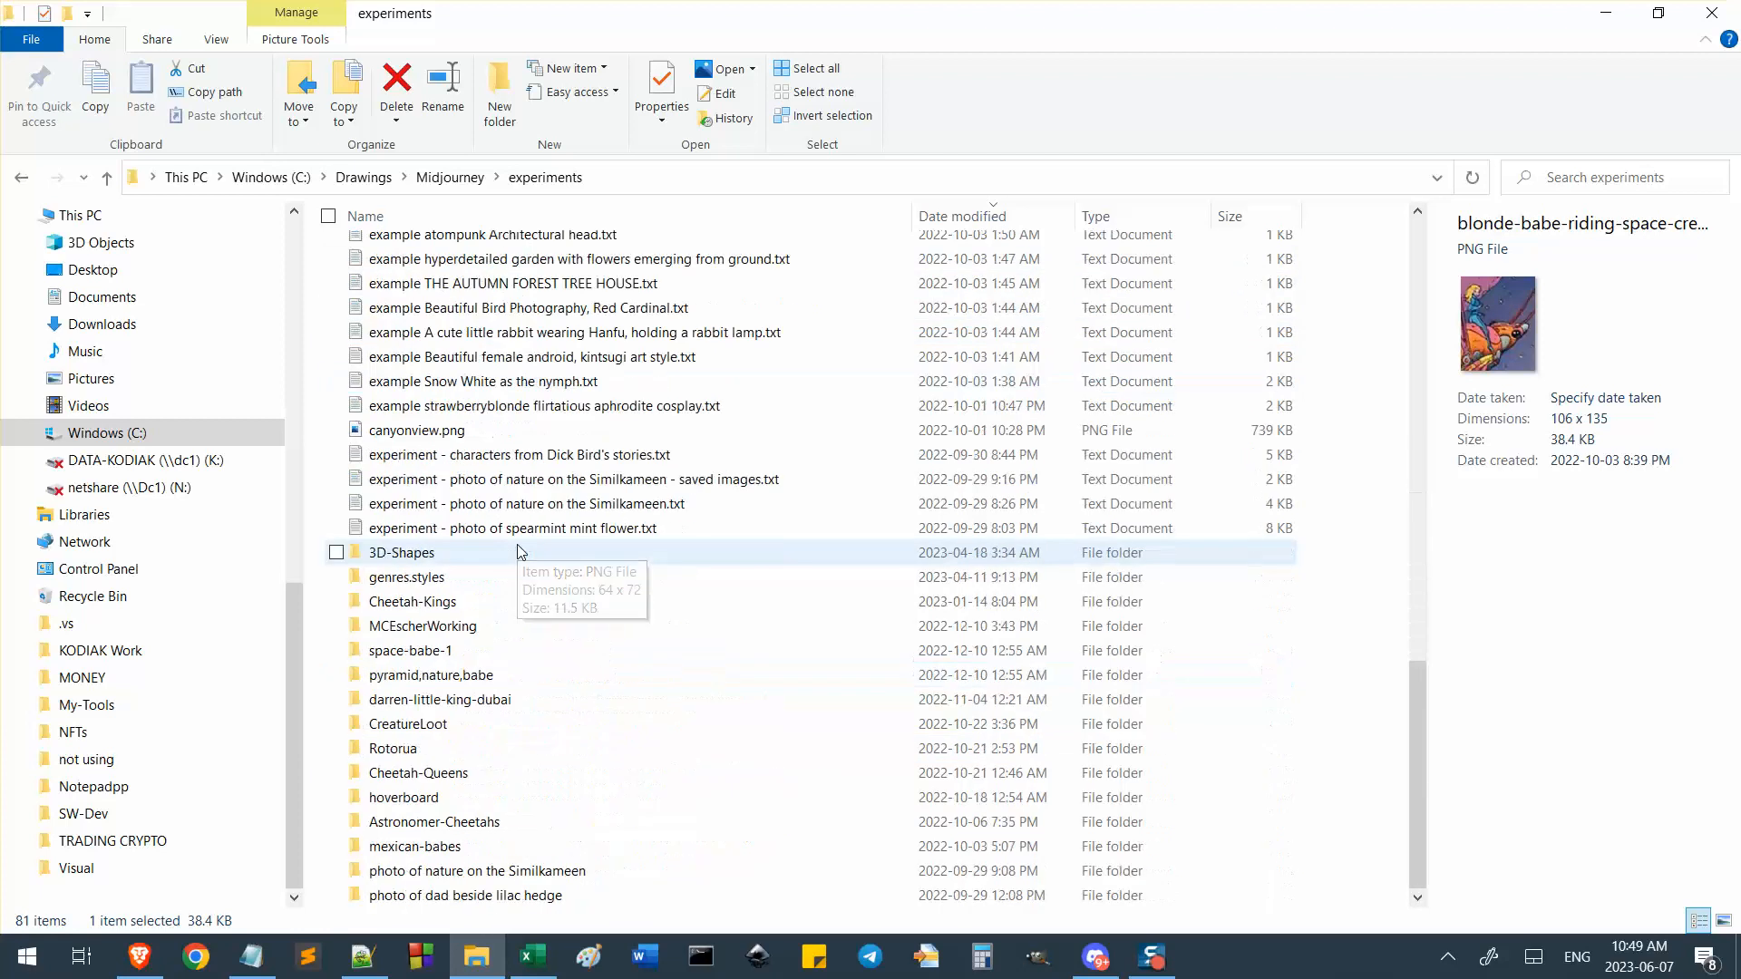
click(450, 176)
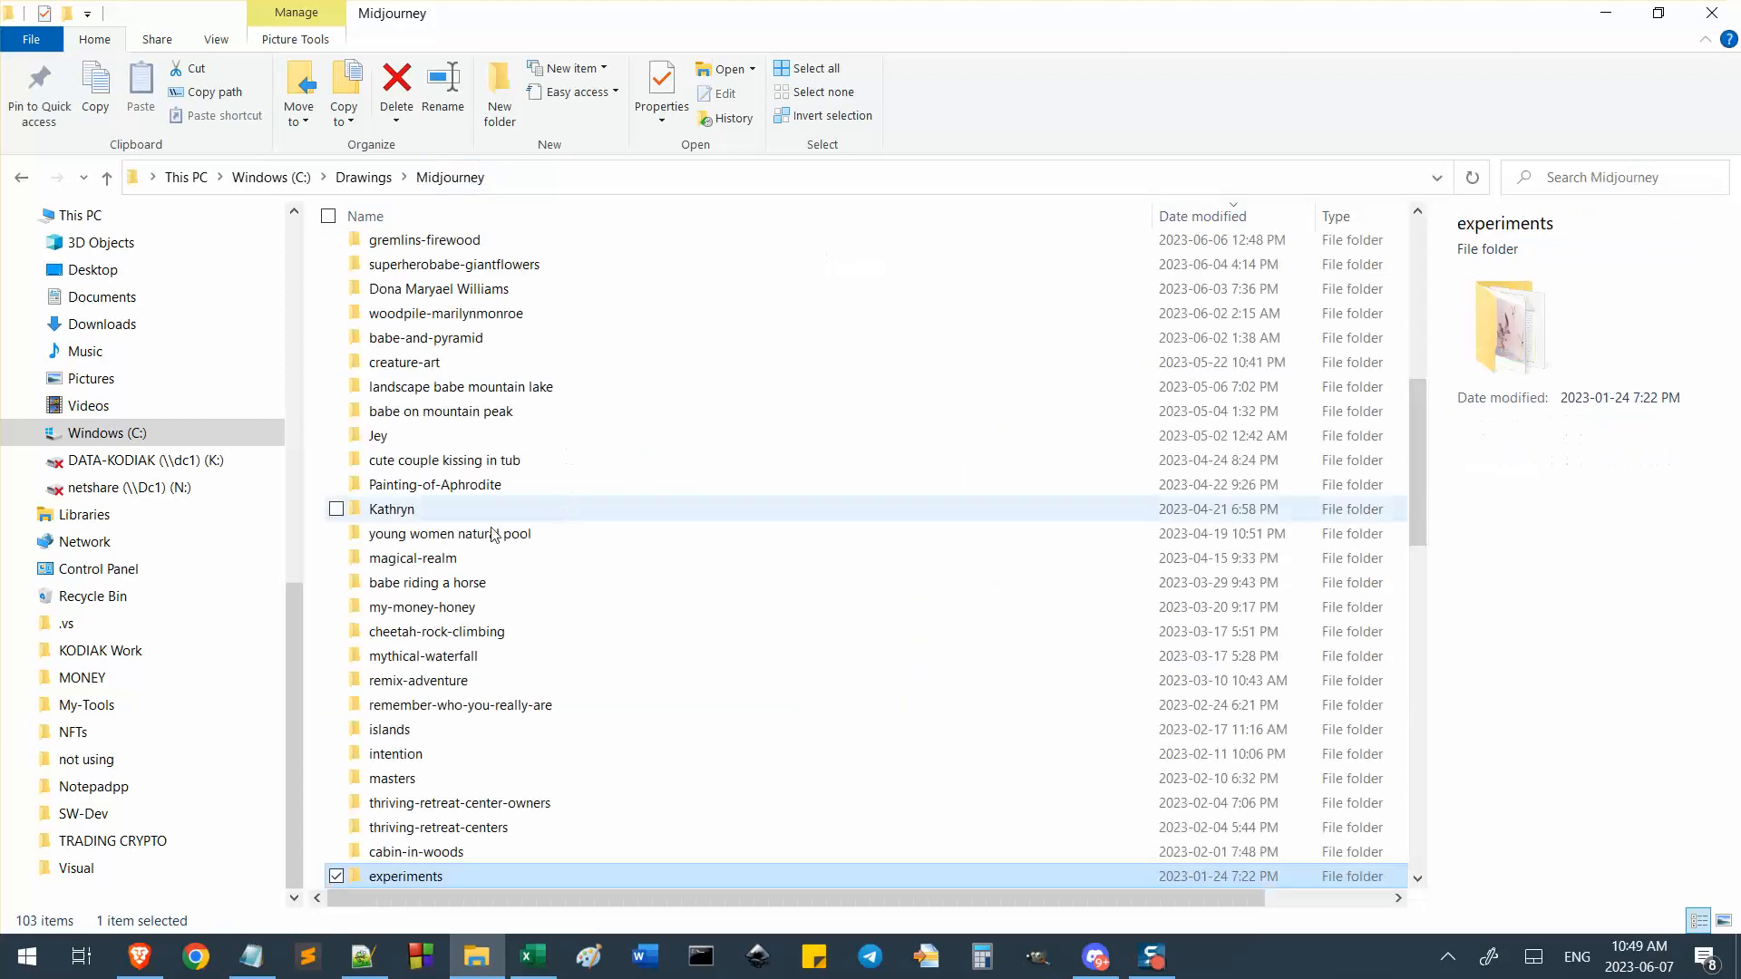
scroll(463, 594, down, 4)
scroll(463, 603, up, 6)
scroll(462, 606, down, 18)
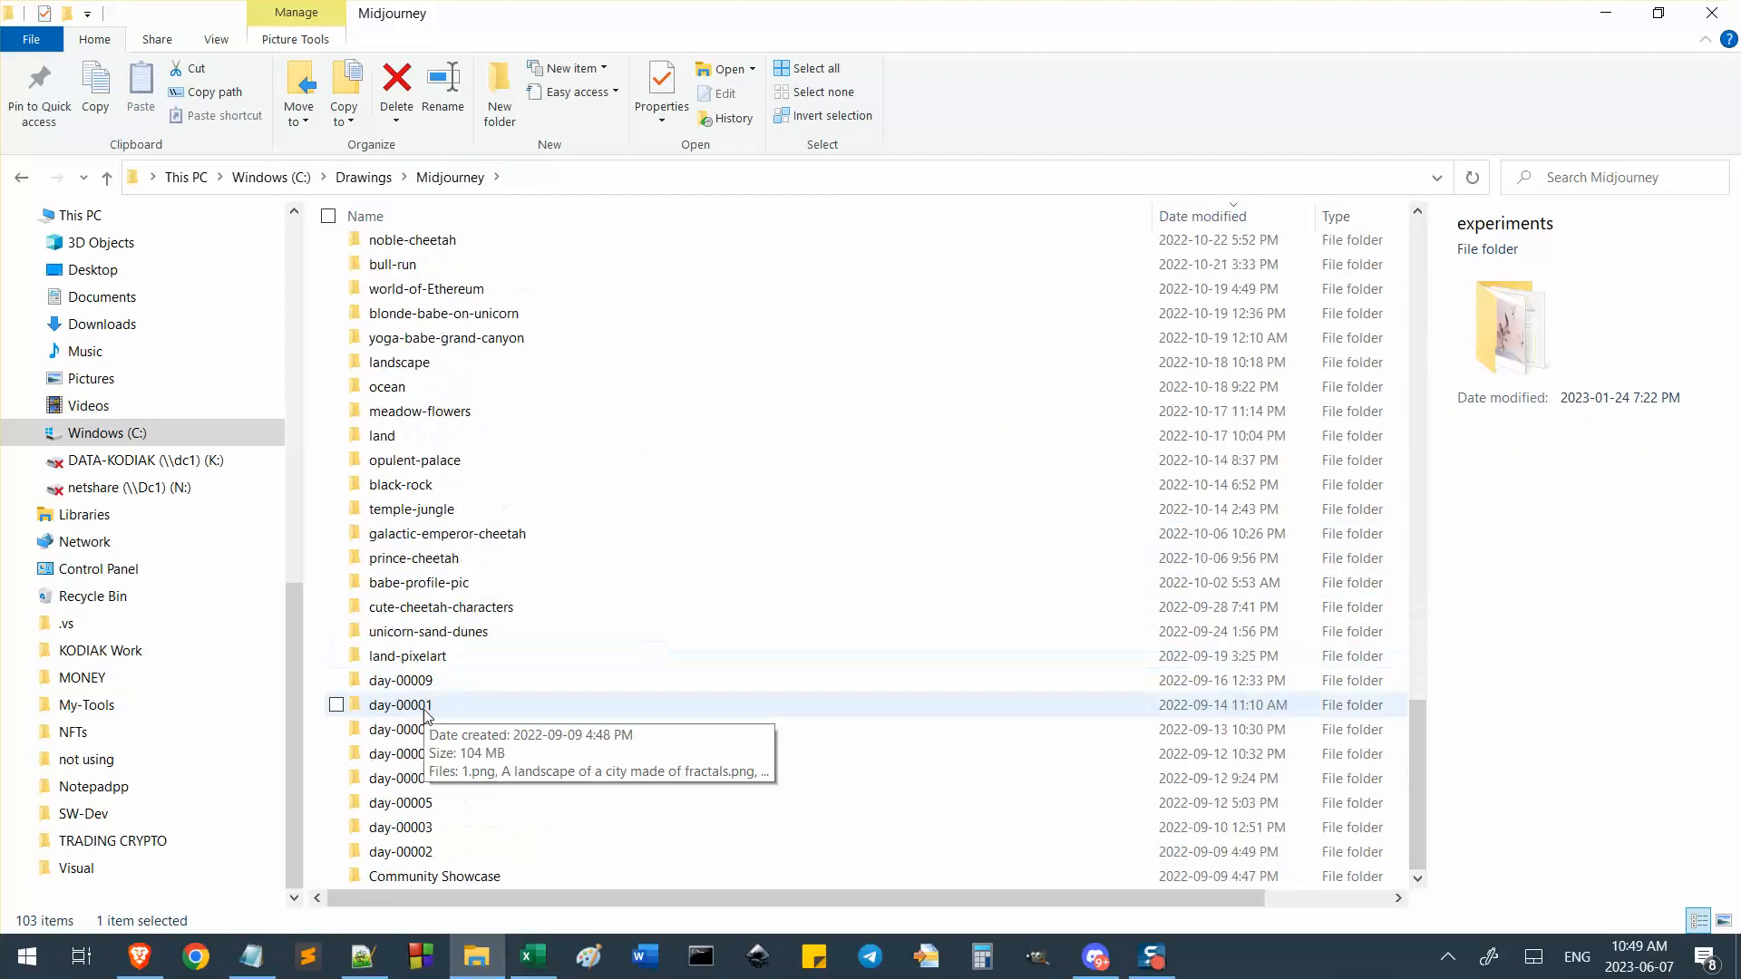
double_click(427, 689)
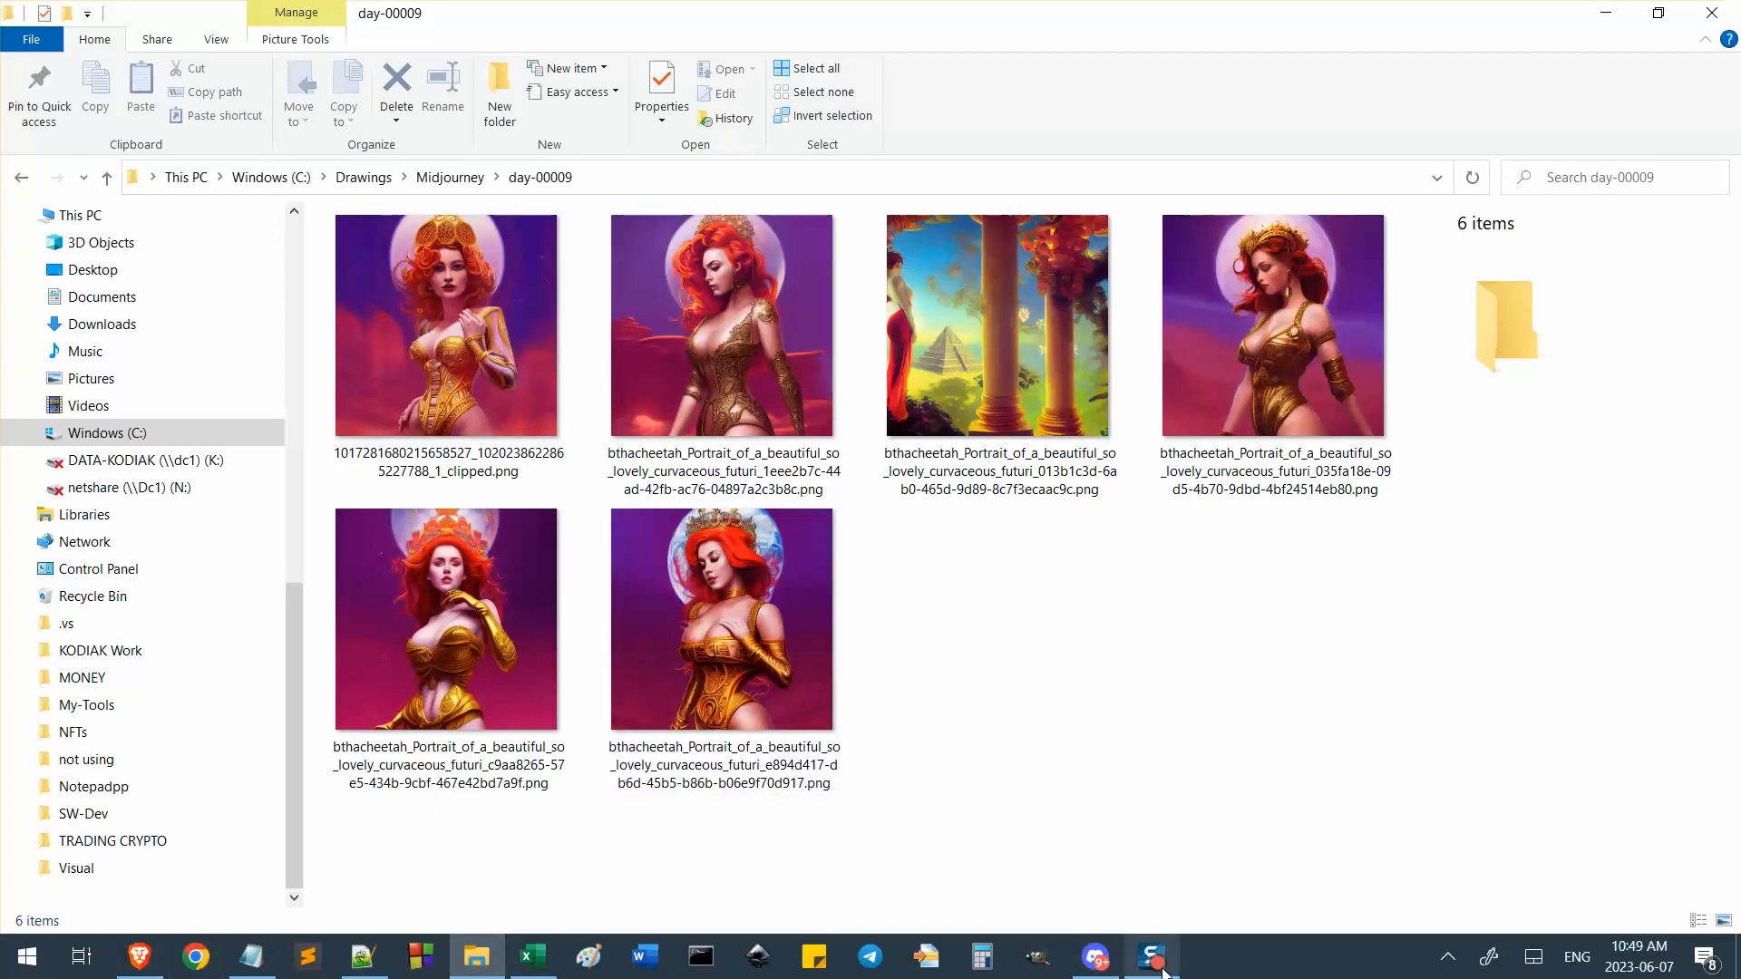
Switch to the browser's moebius art image results and preview the white flying bird, the Iamag desert scene and PopMatters' winged-mount rider.
click(138, 956)
scroll(384, 334, up, 2)
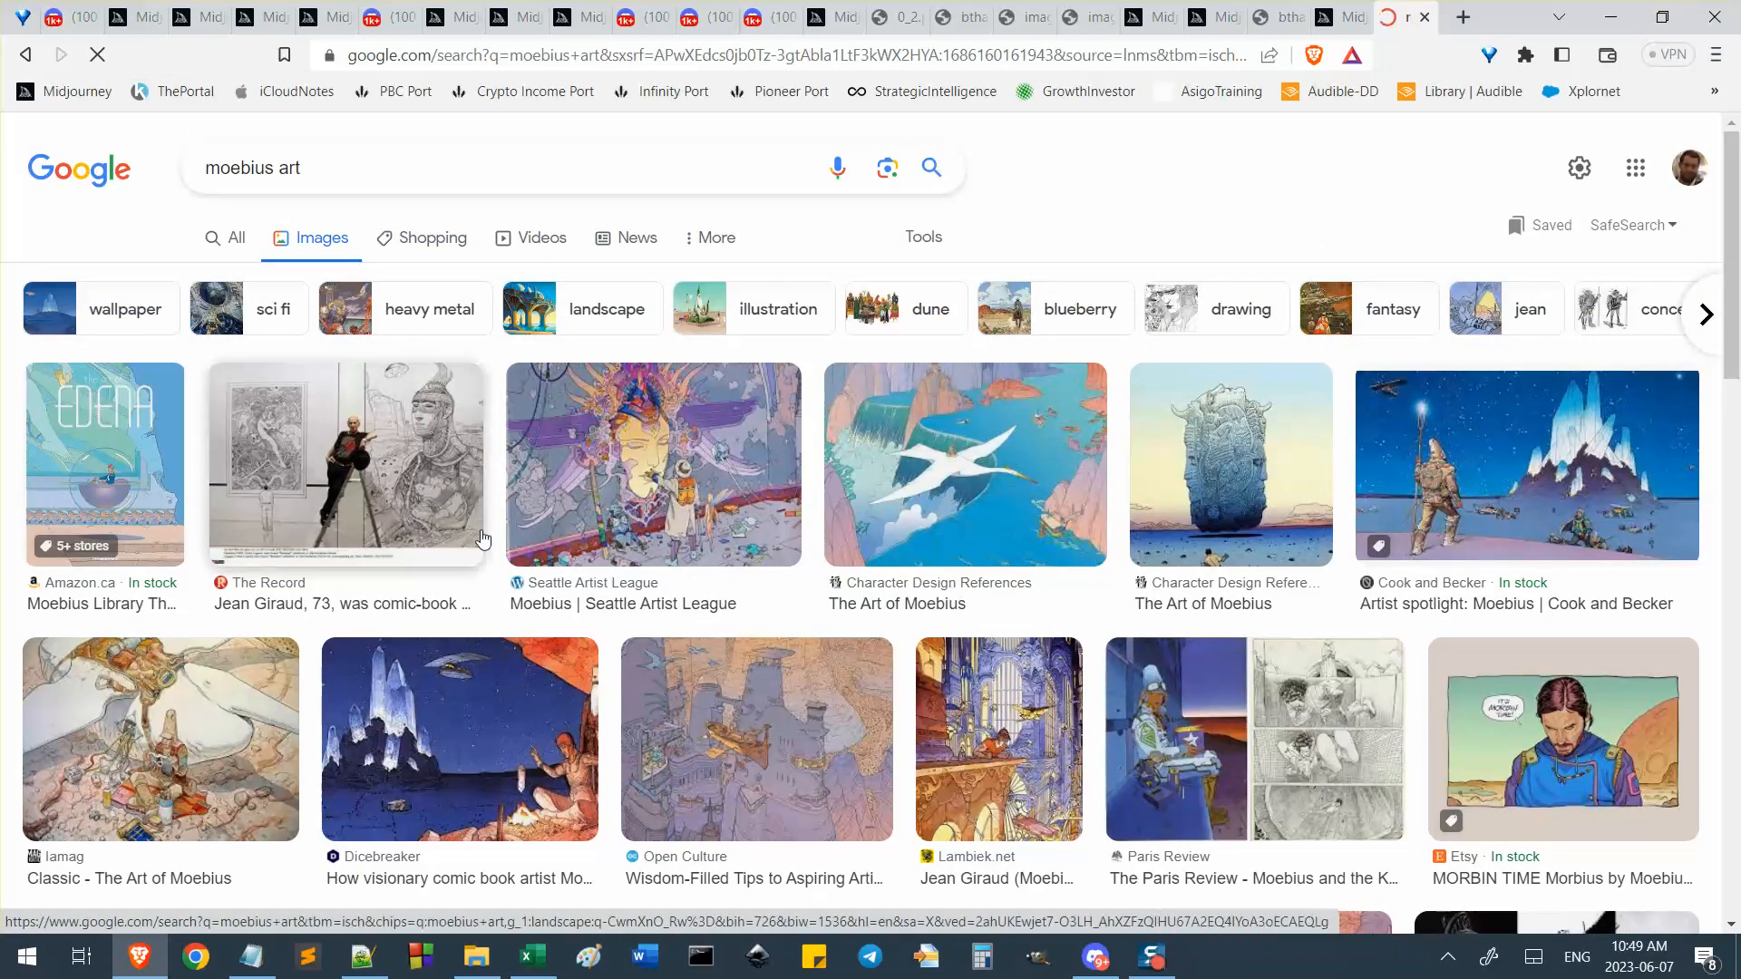
click(943, 473)
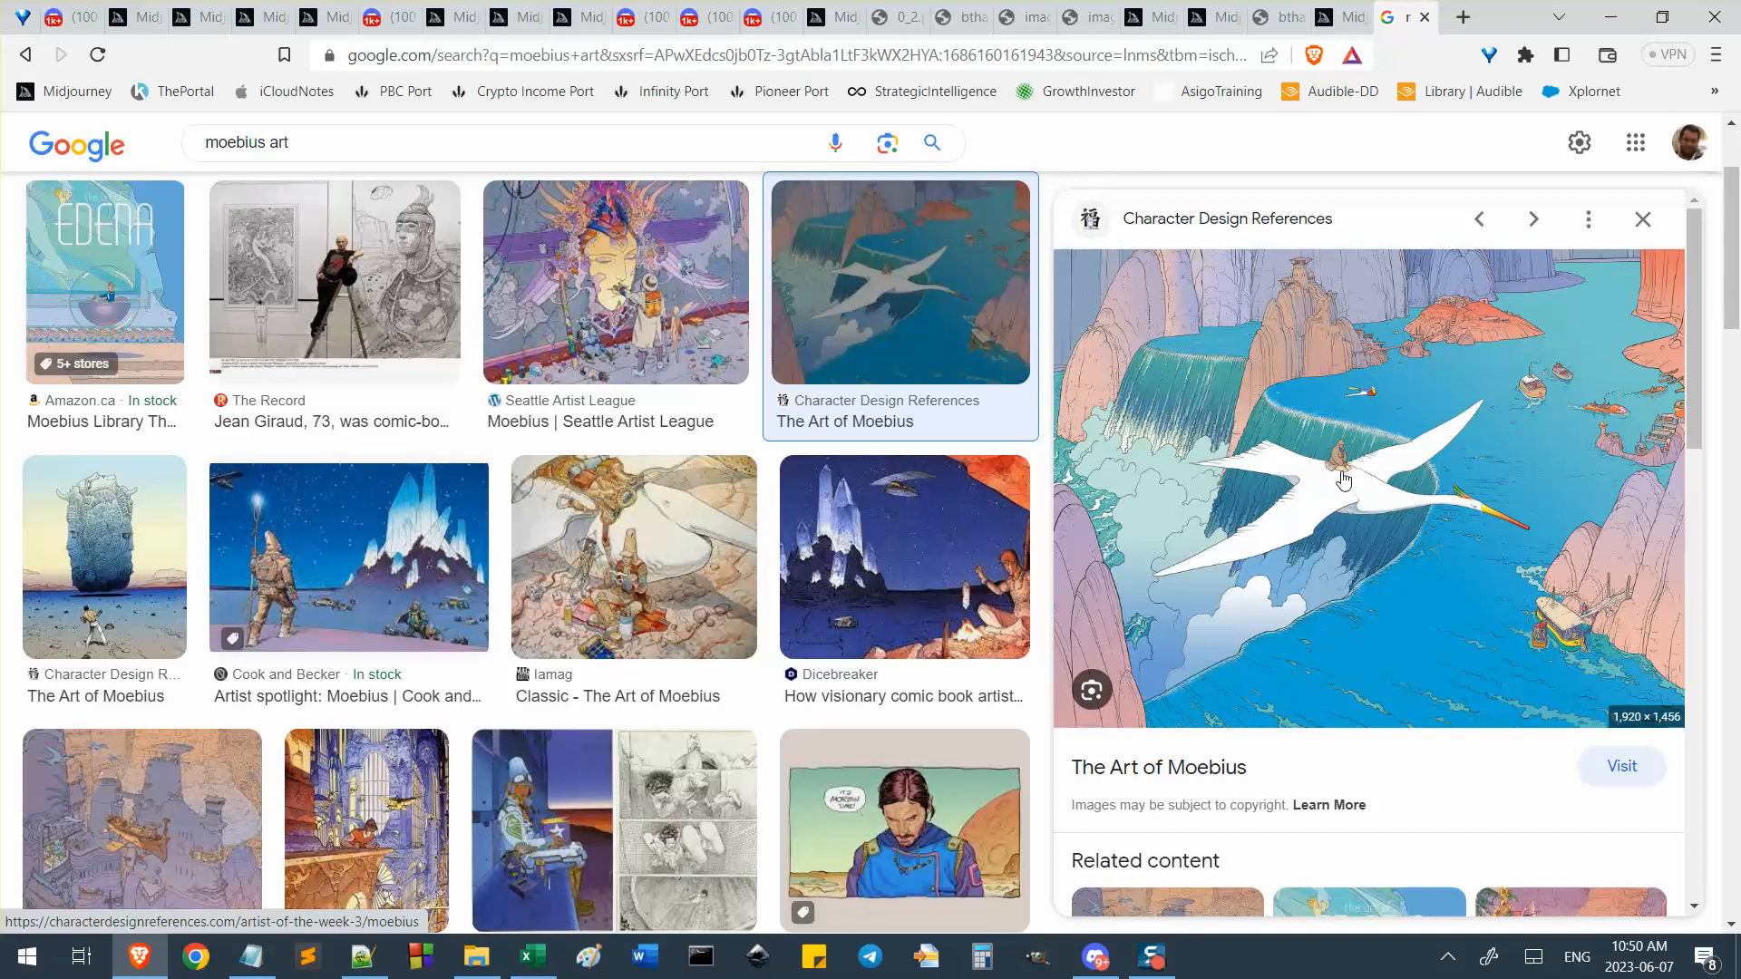
click(650, 542)
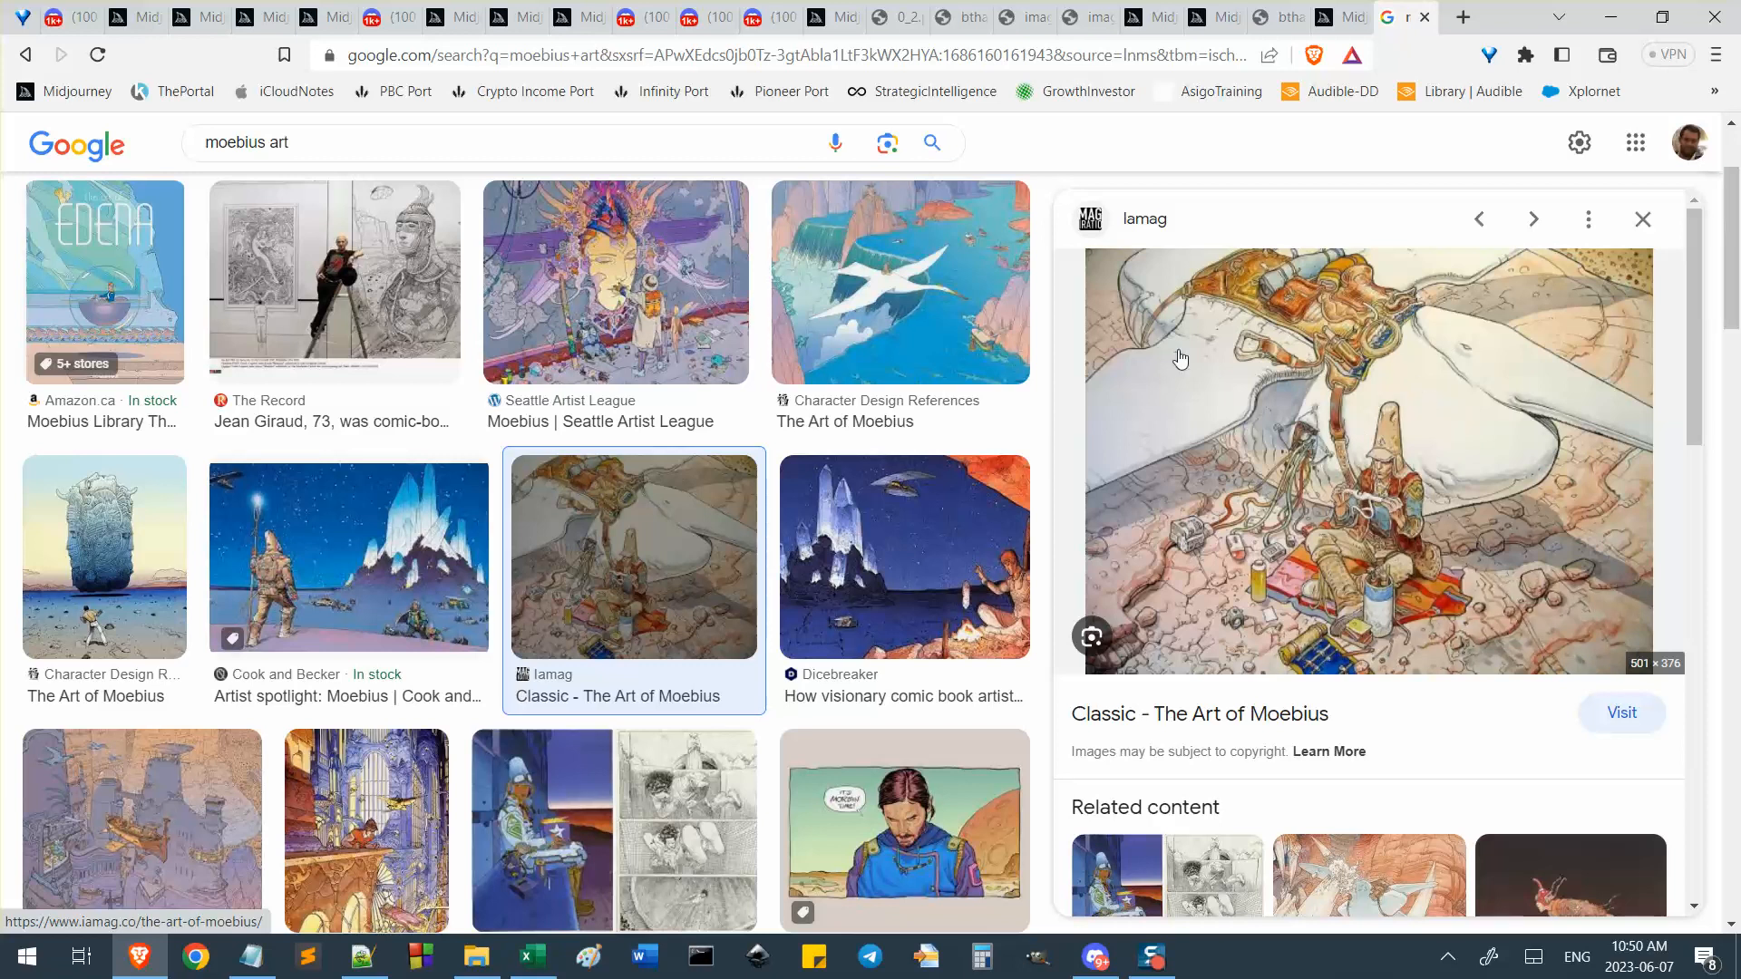
scroll(490, 557, down, 5)
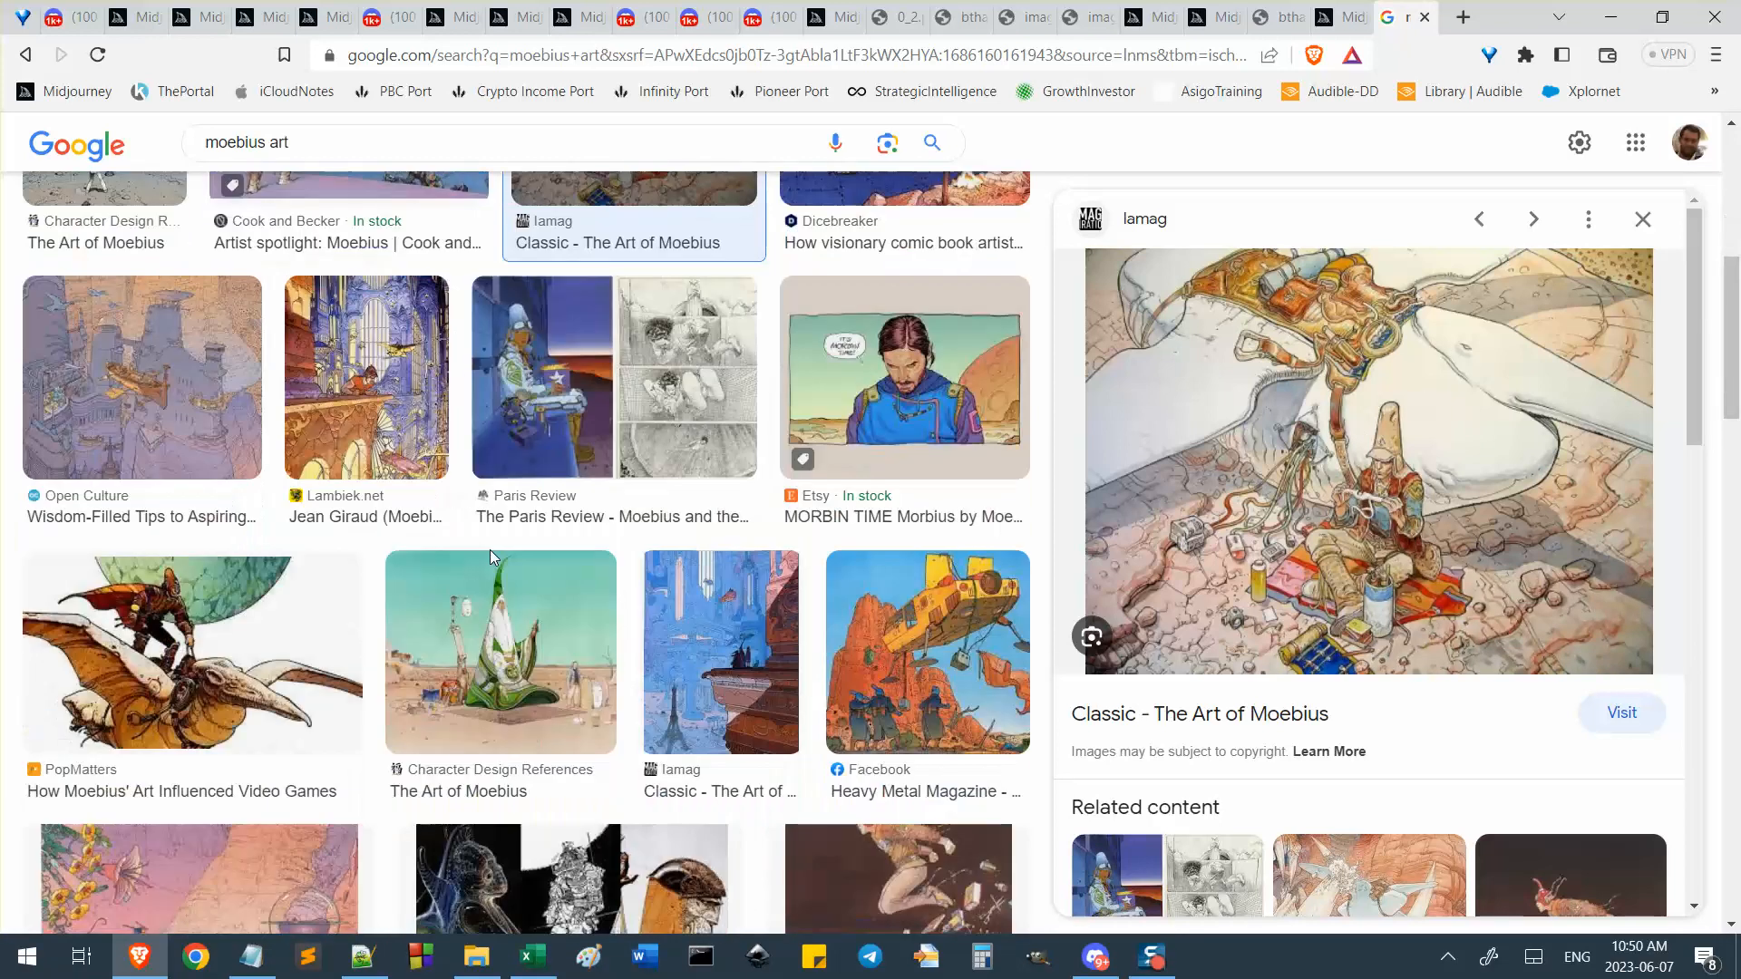
click(237, 594)
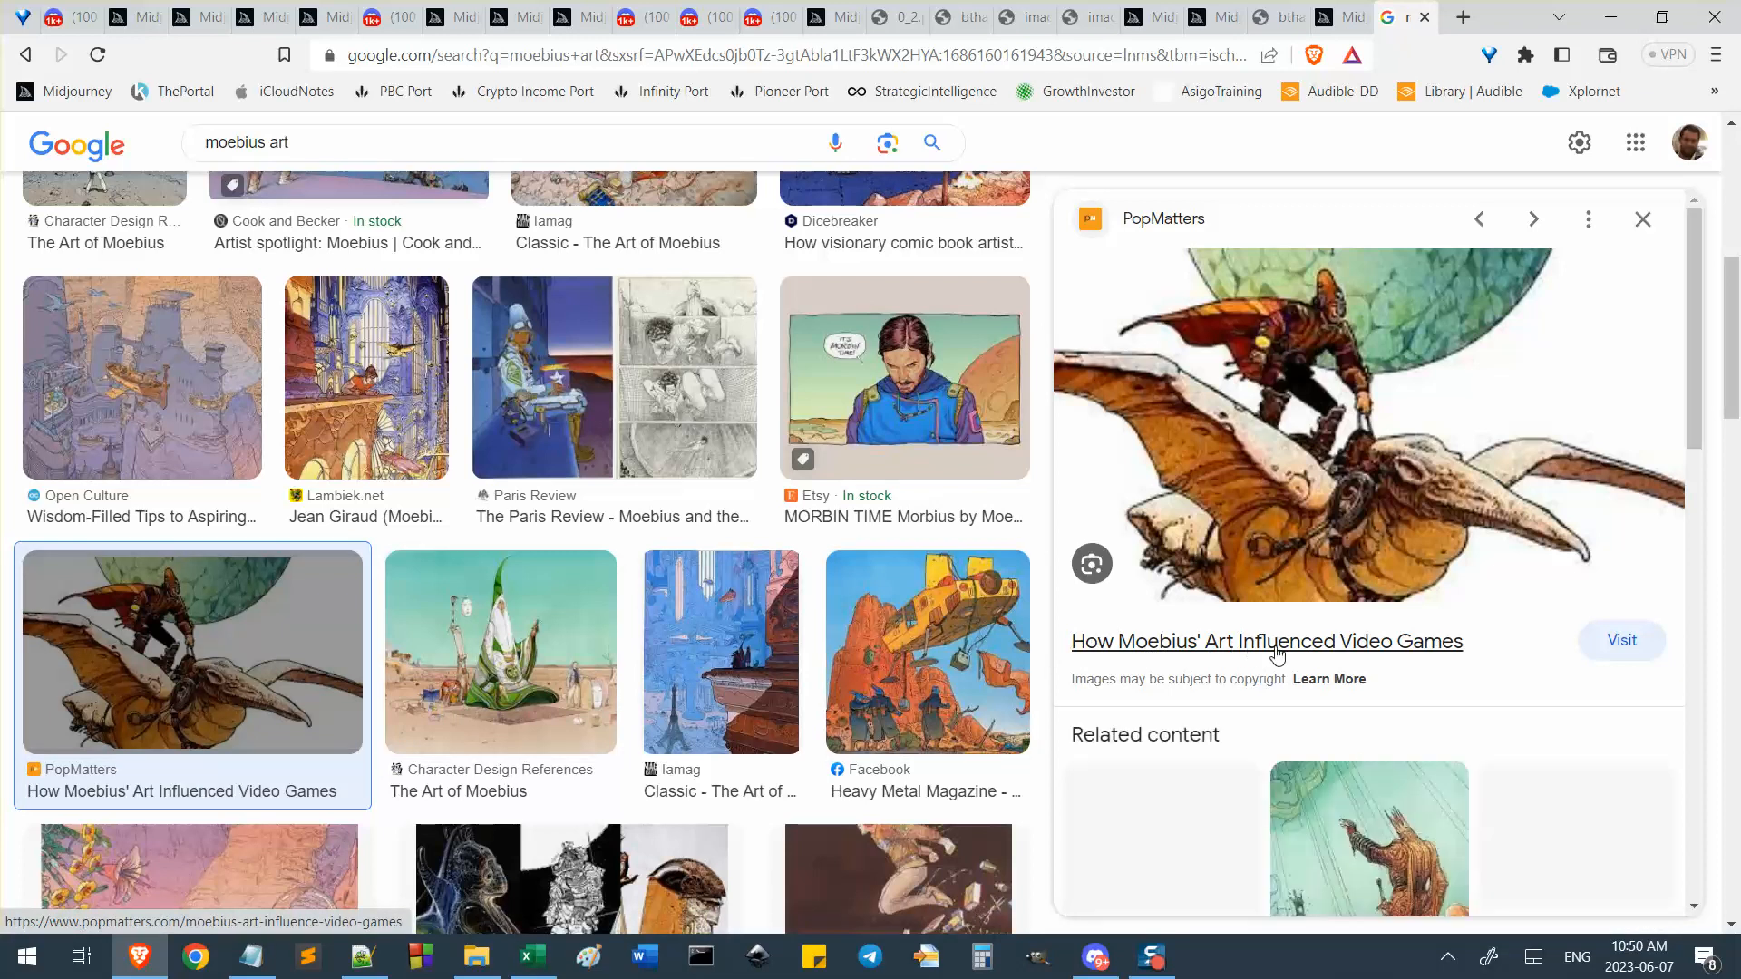
Browse further through the moebius art image results and the related content shown for PopMatters' winged-mount rider.
scroll(644, 555, down, 2)
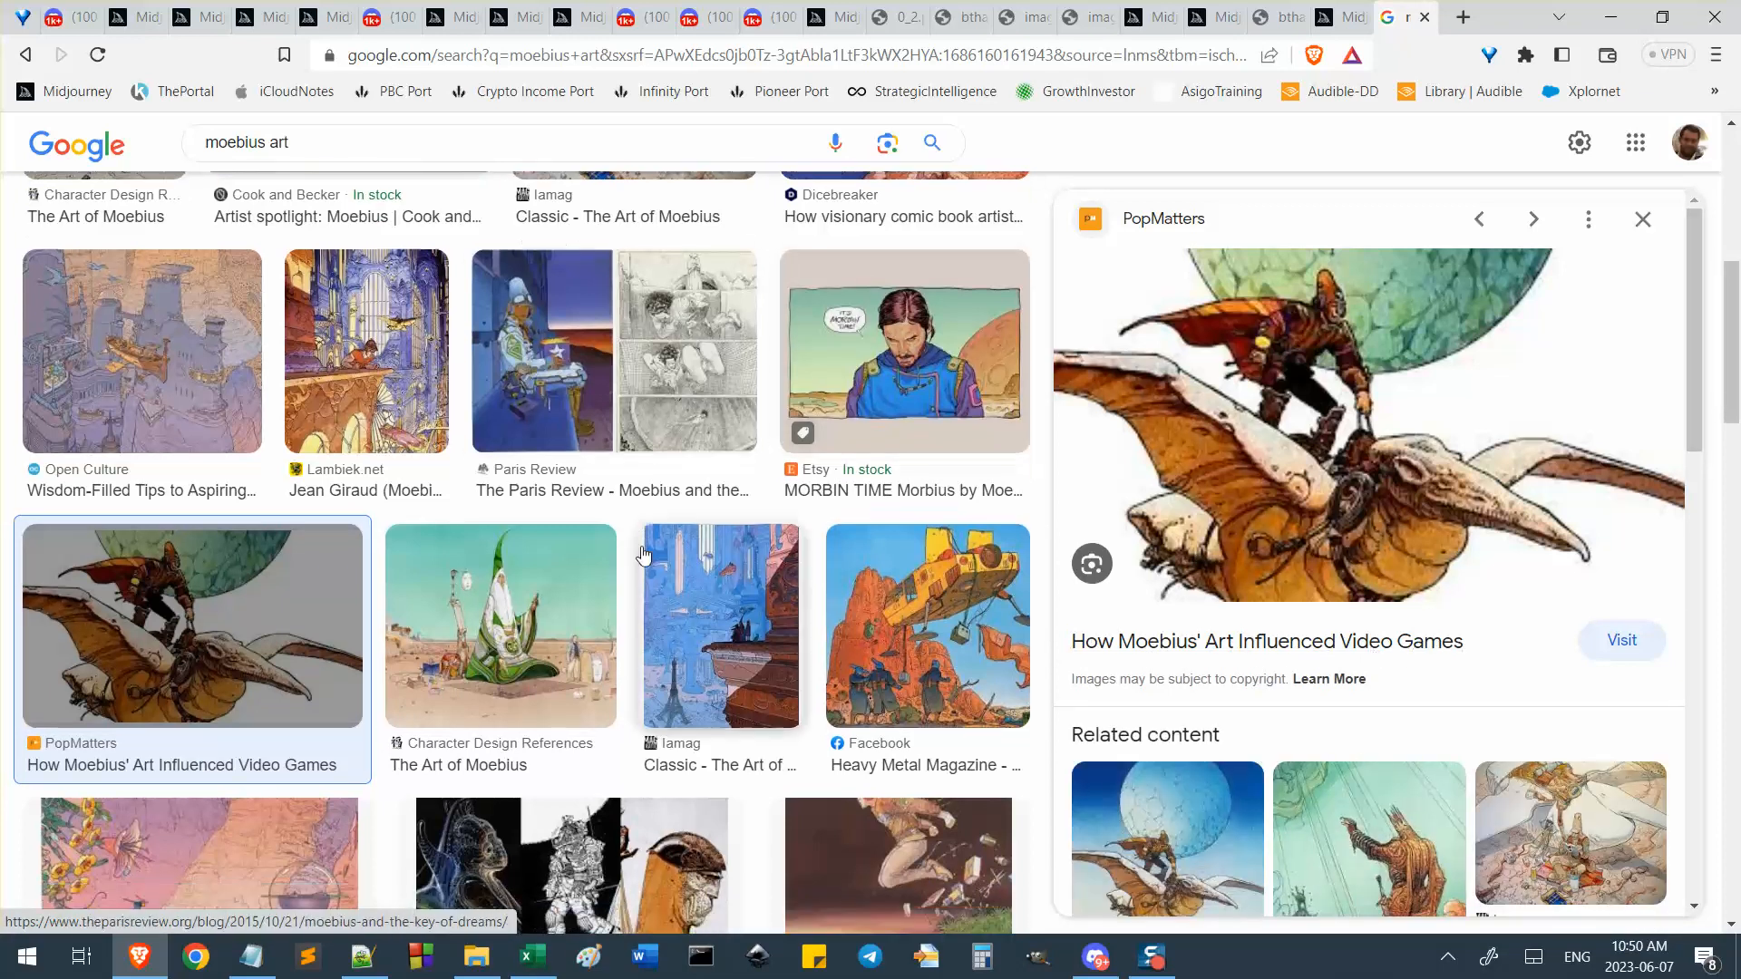
scroll(644, 555, down, 2)
scroll(1295, 583, down, 5)
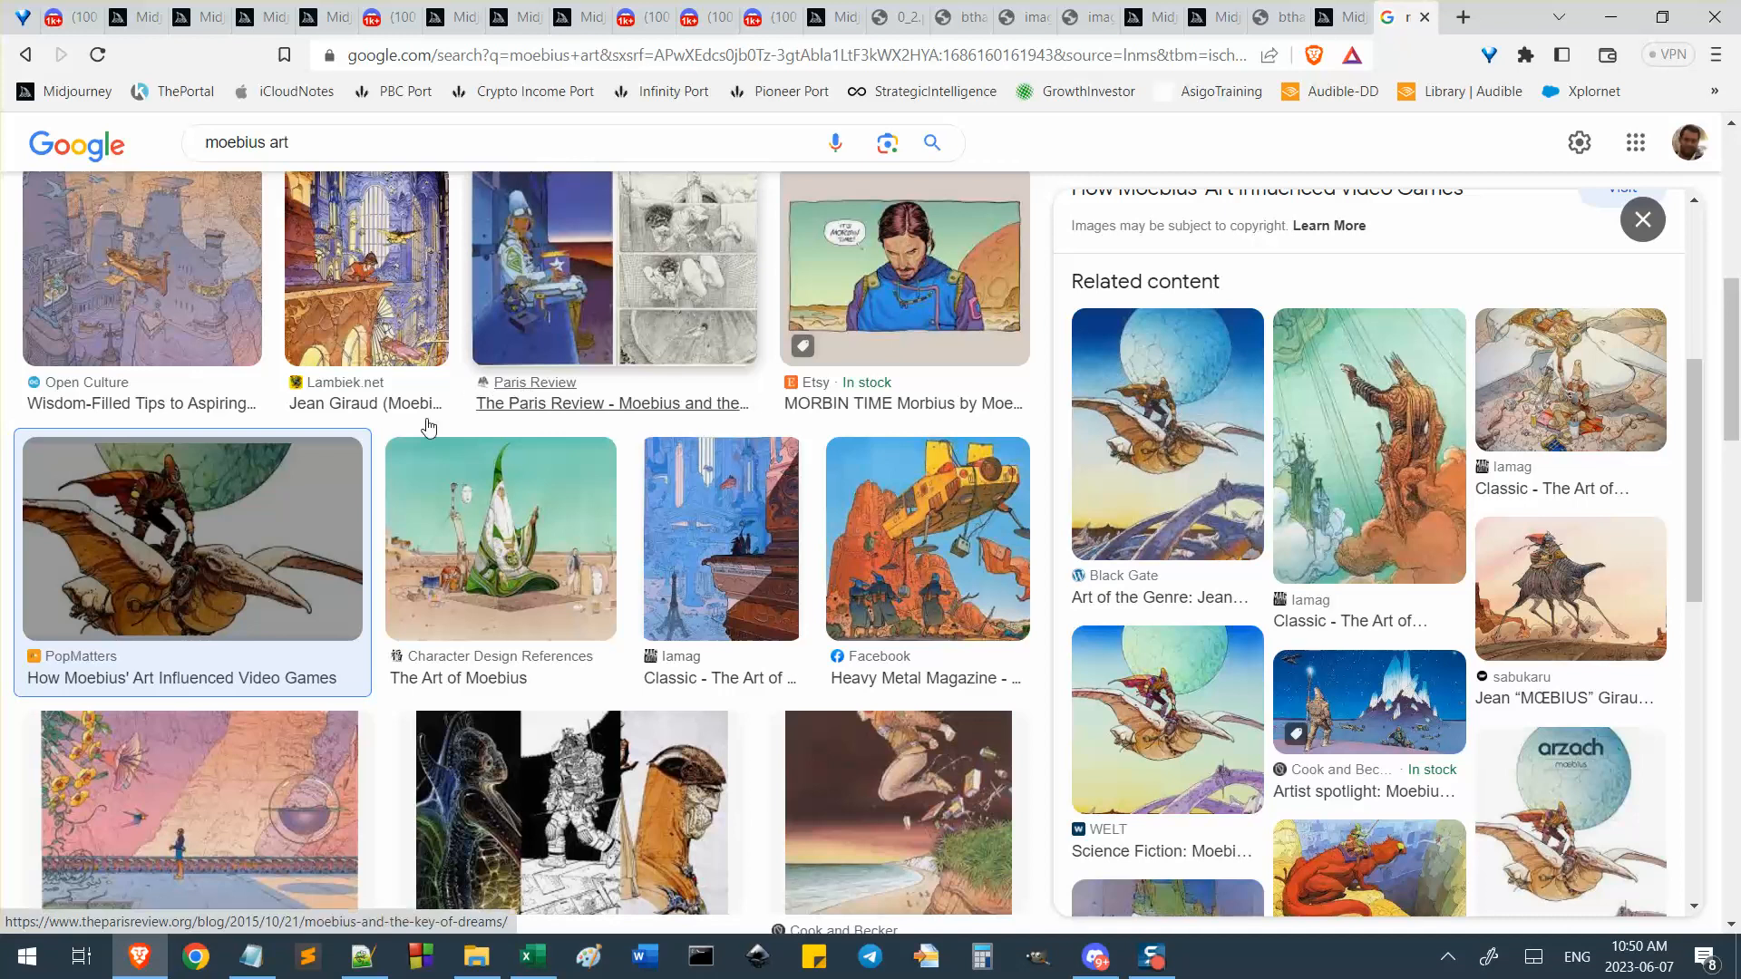
scroll(445, 440, up, 8)
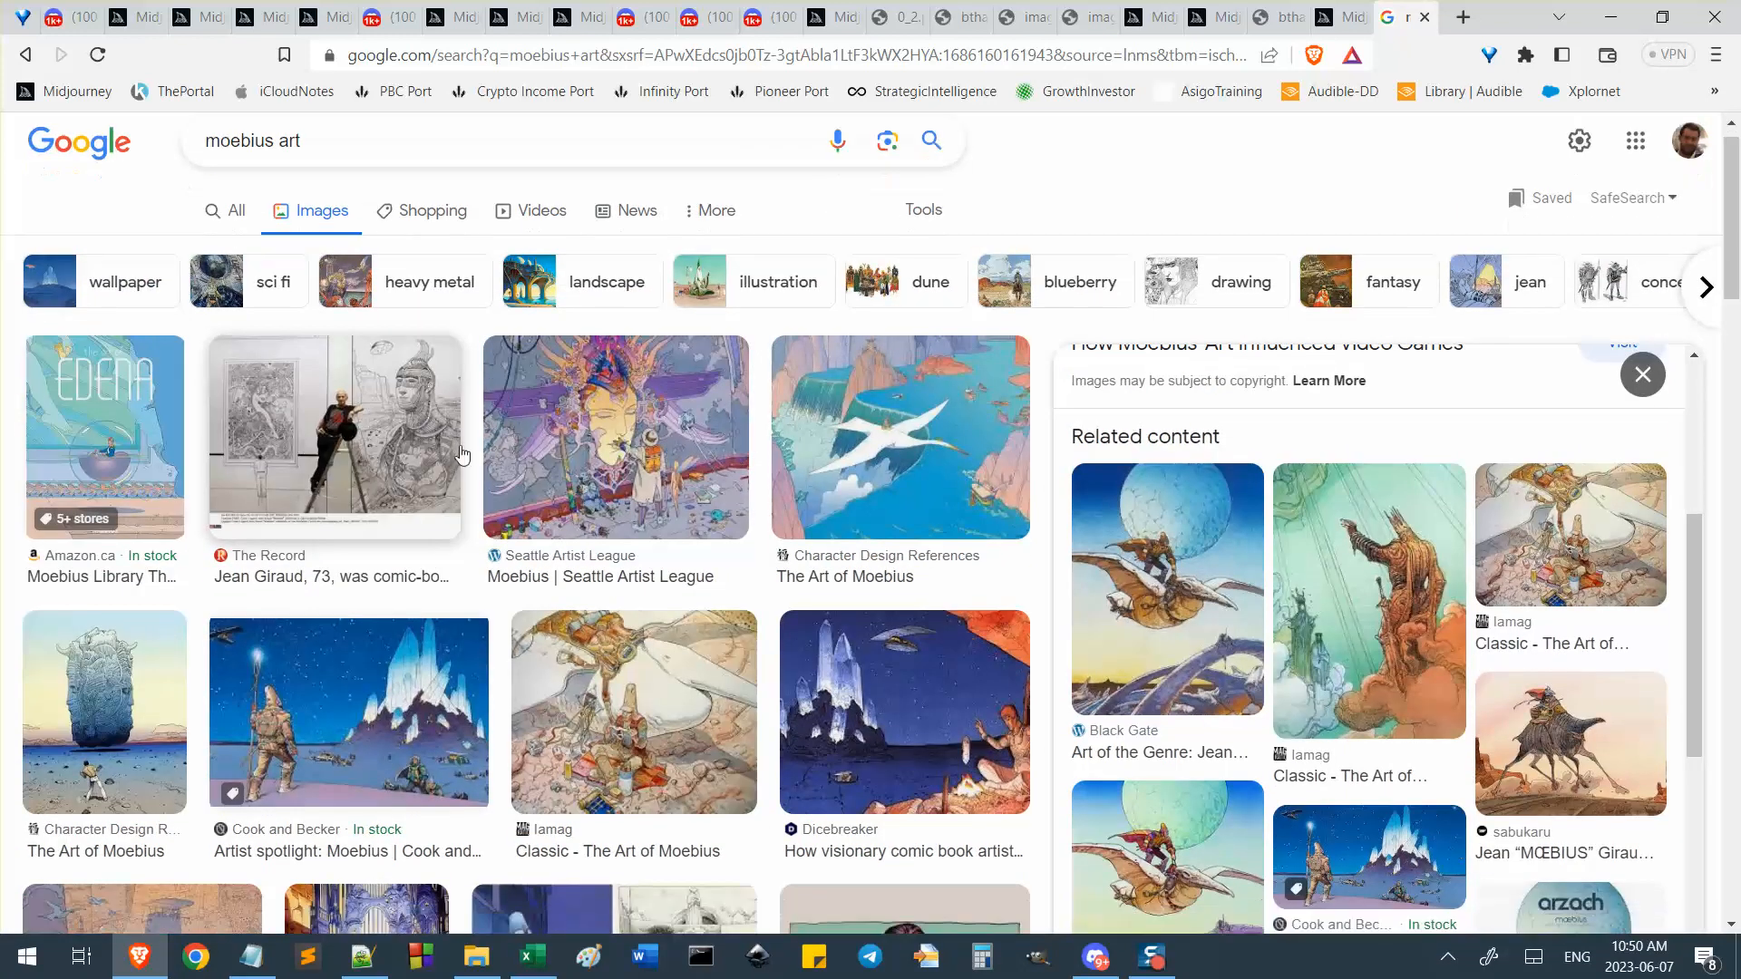
scroll(462, 454, down, 15)
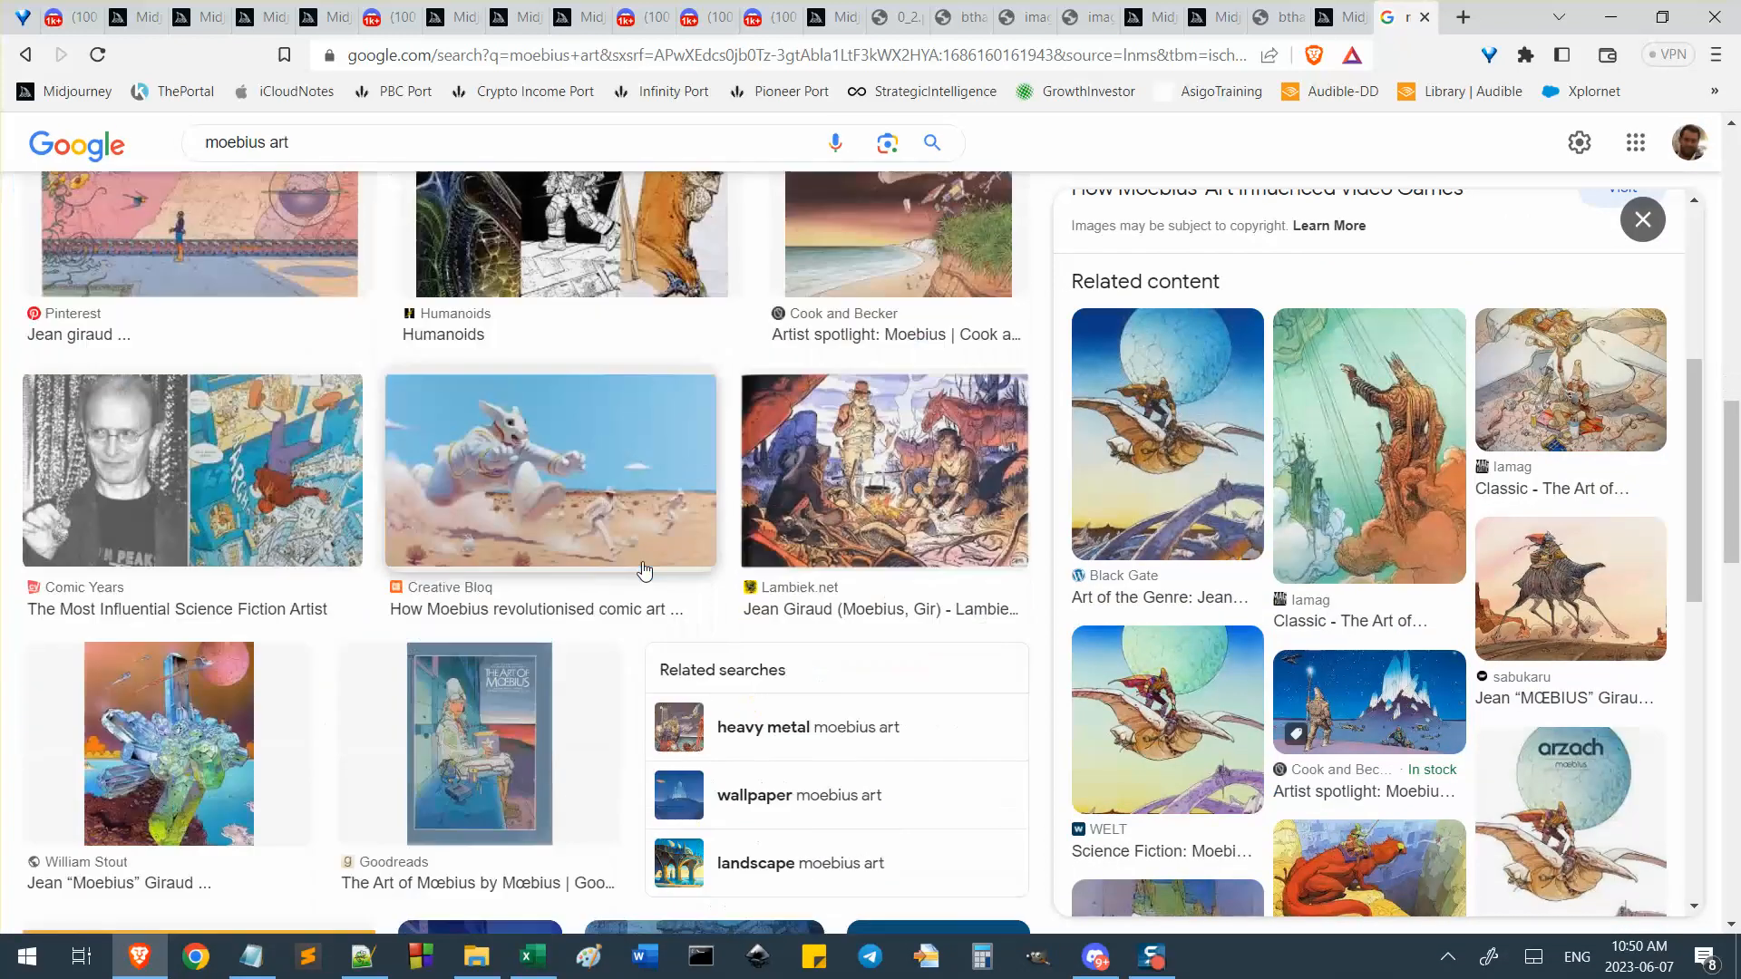
scroll(545, 562, down, 6)
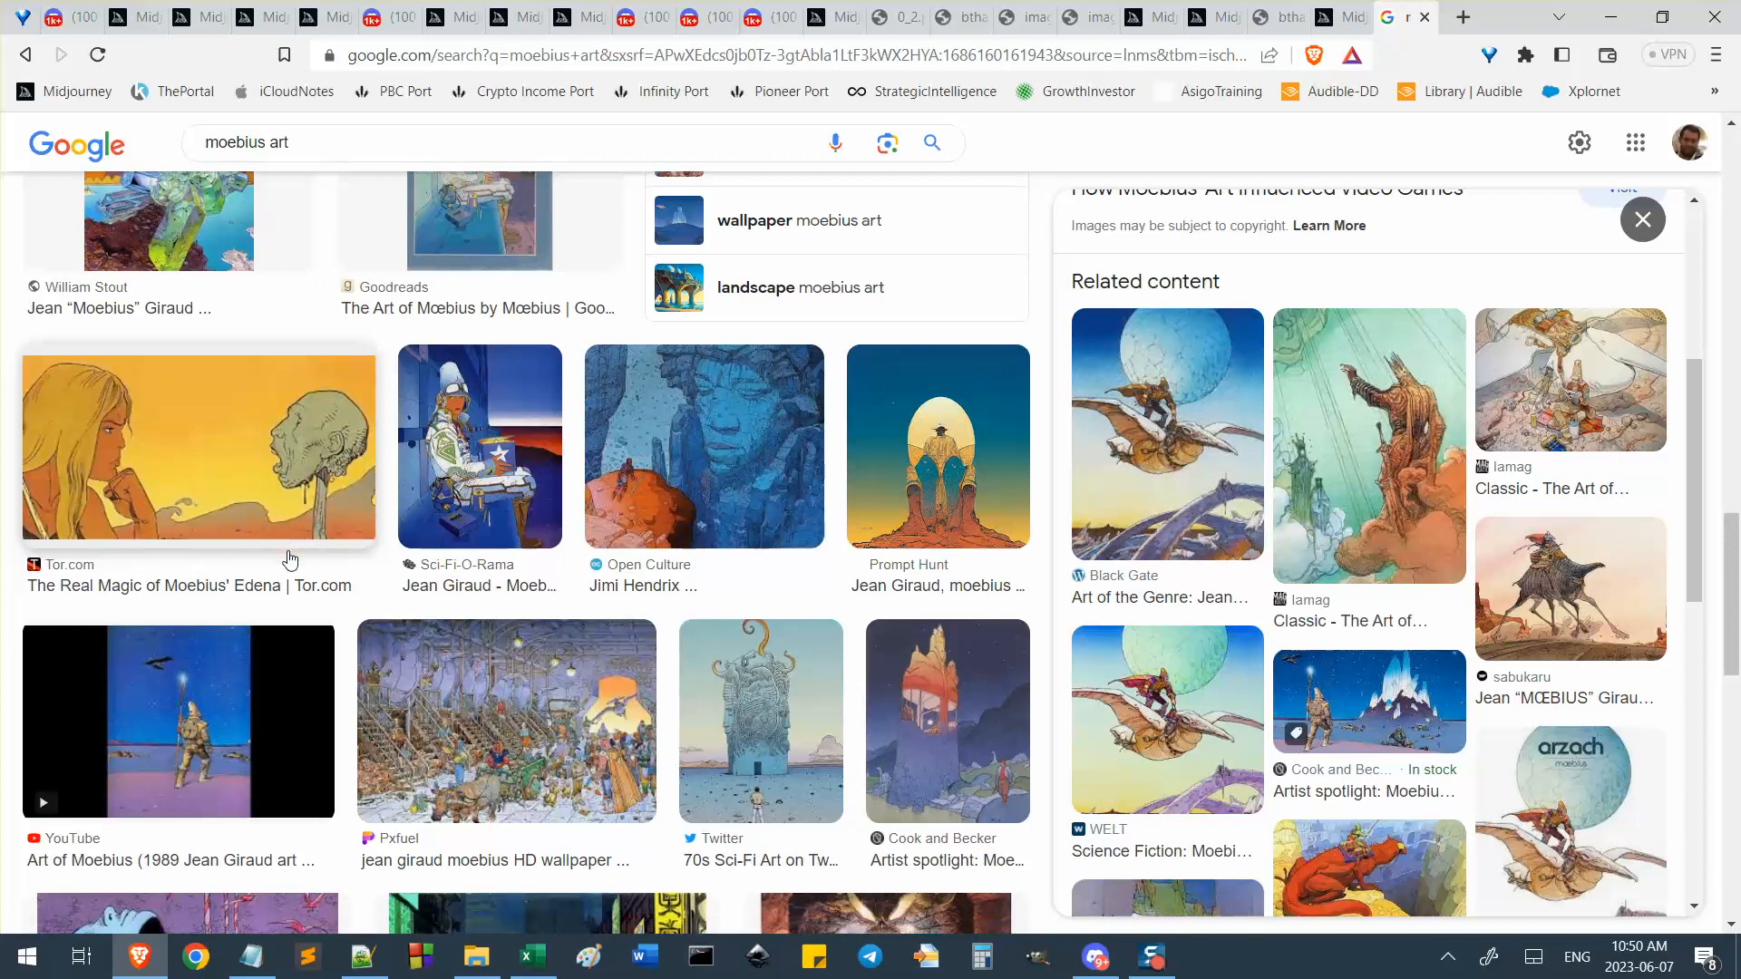
scroll(290, 558, down, 2)
scroll(786, 399, down, 3)
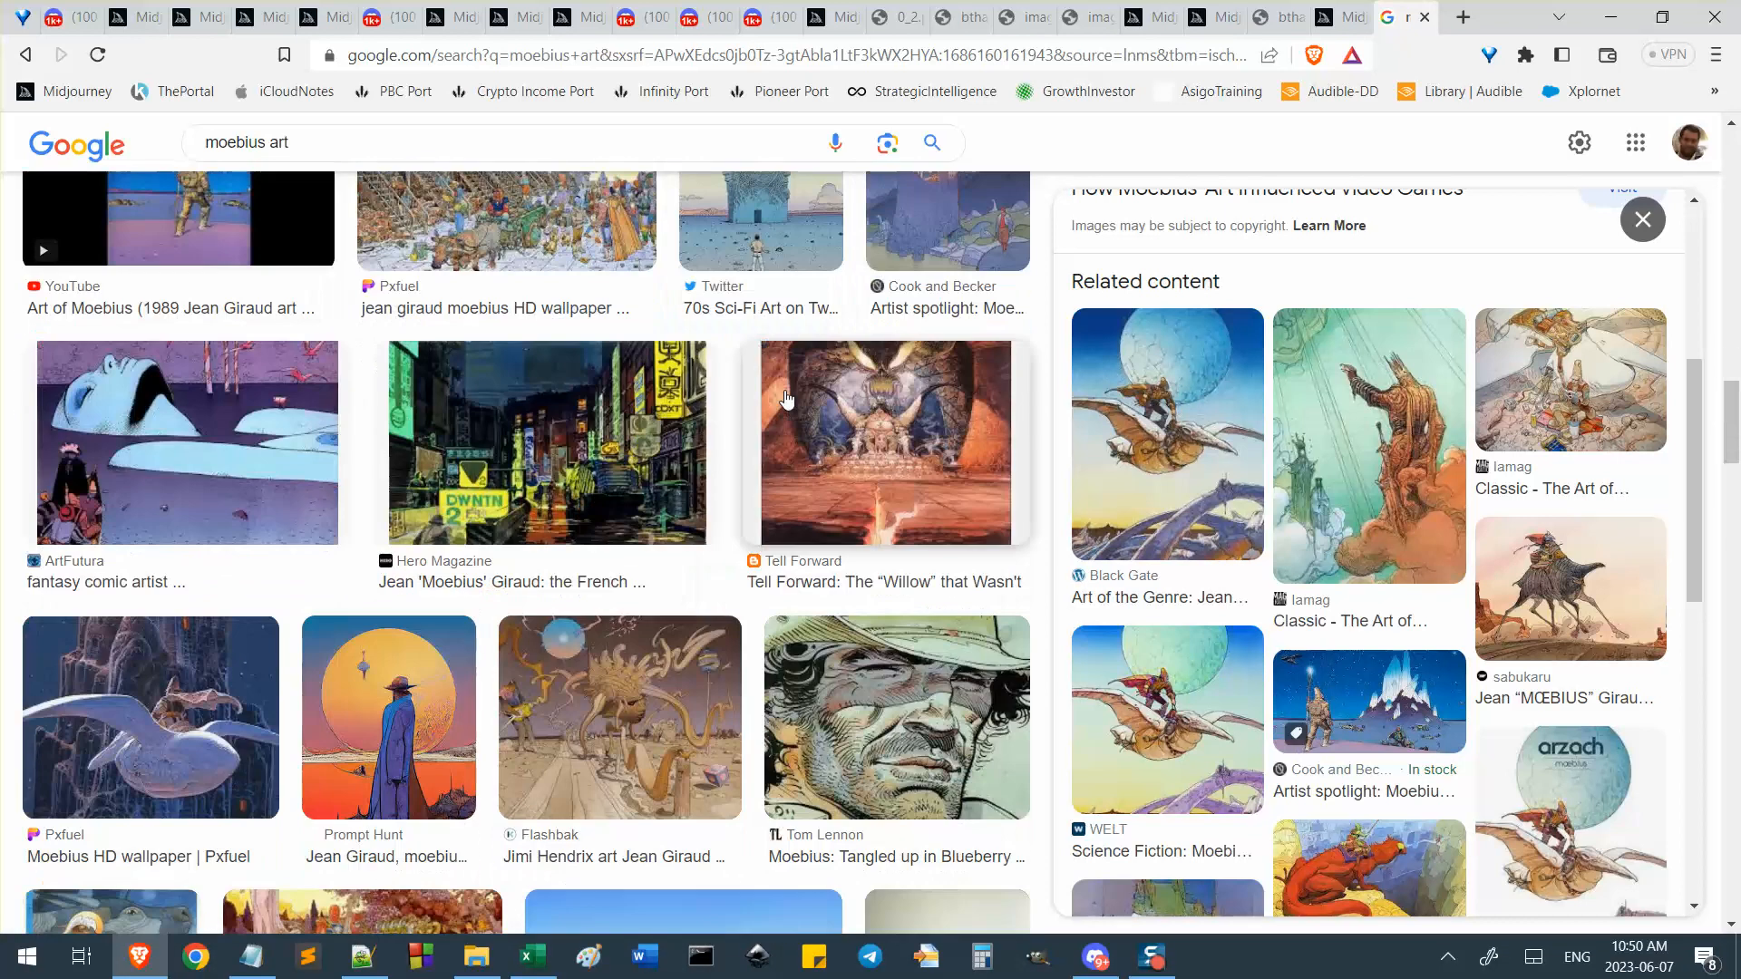
Return to the moebius art web results and highlight the word Mœbius in Wikipedia's Jean Giraud snippet.
key(alt+Left)
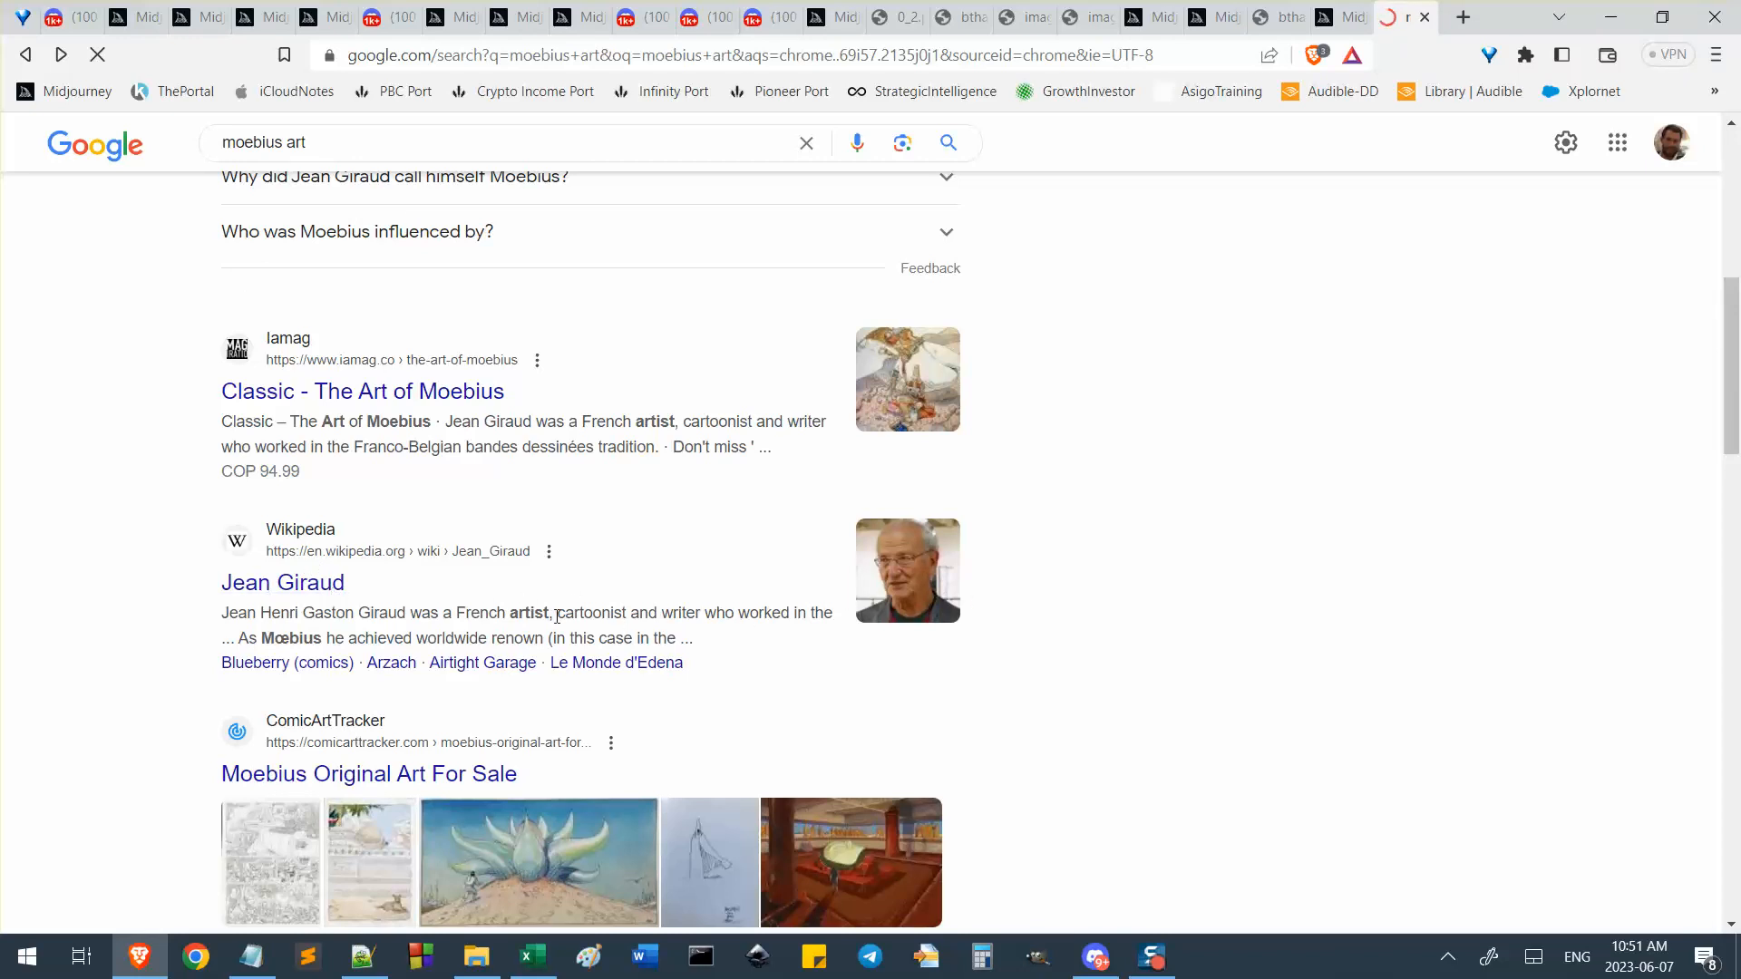
drag(265, 639, 324, 640)
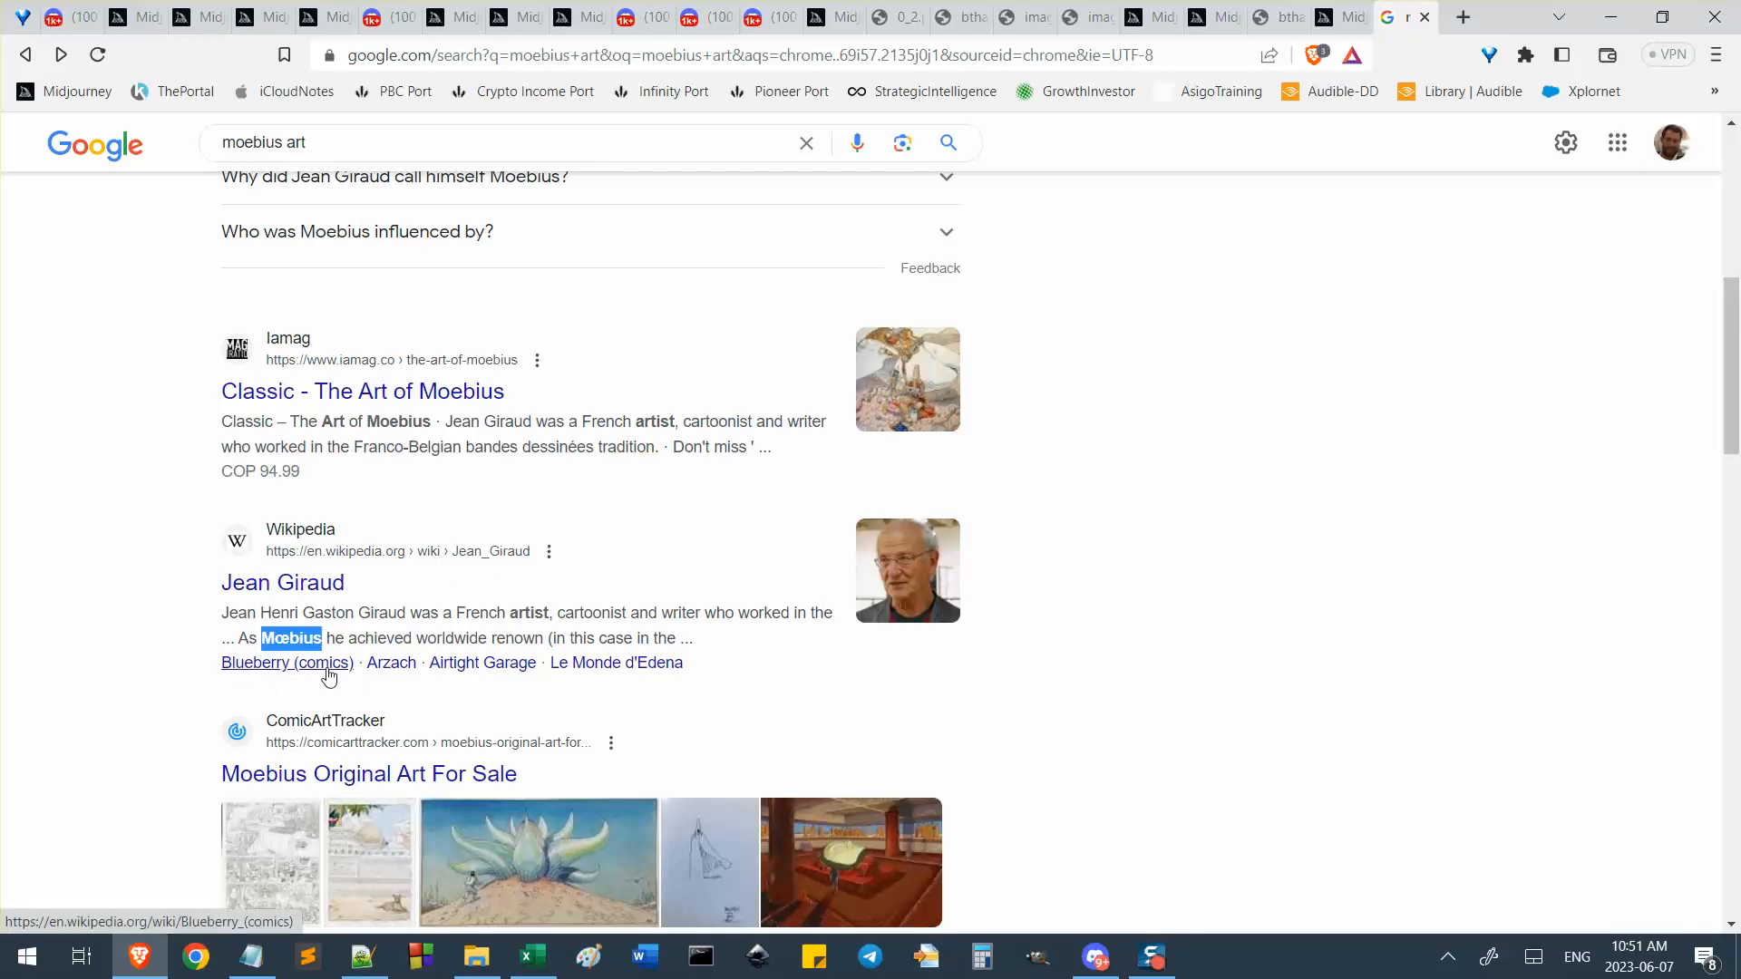
click(366, 634)
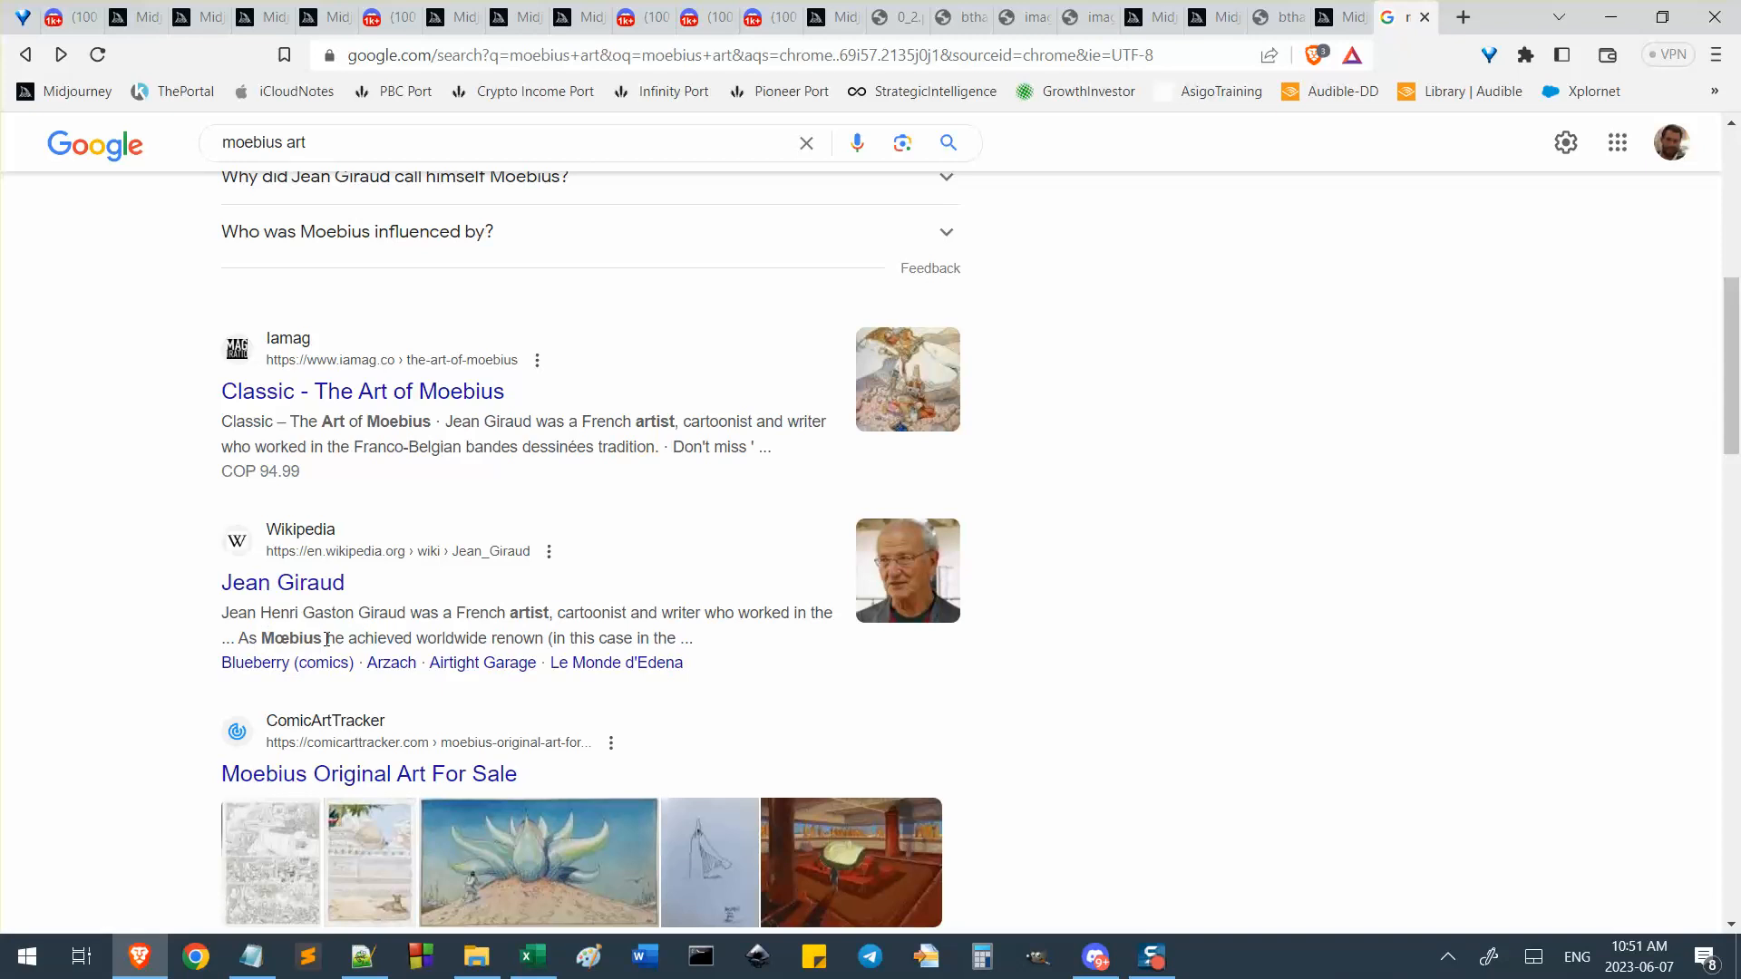
mouse_move(328, 638)
mouse_down()
mouse_move(265, 641)
mouse_move(315, 636)
mouse_up()
click(263, 639)
click(328, 639)
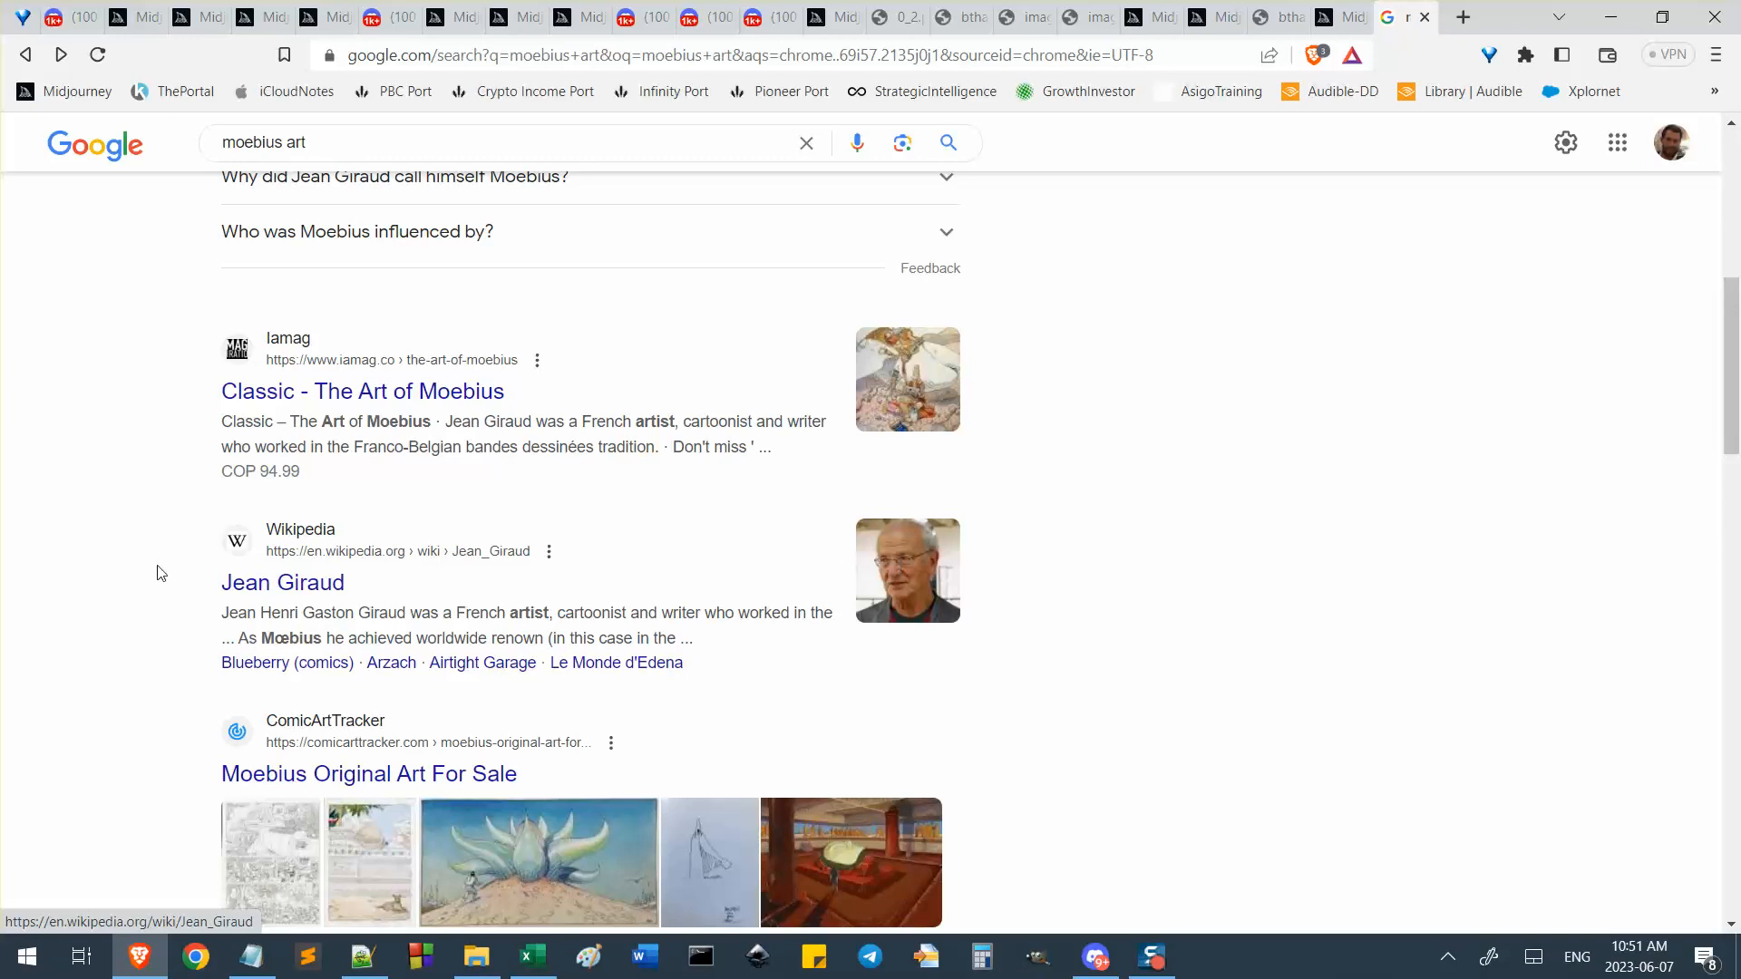
drag(263, 640, 328, 638)
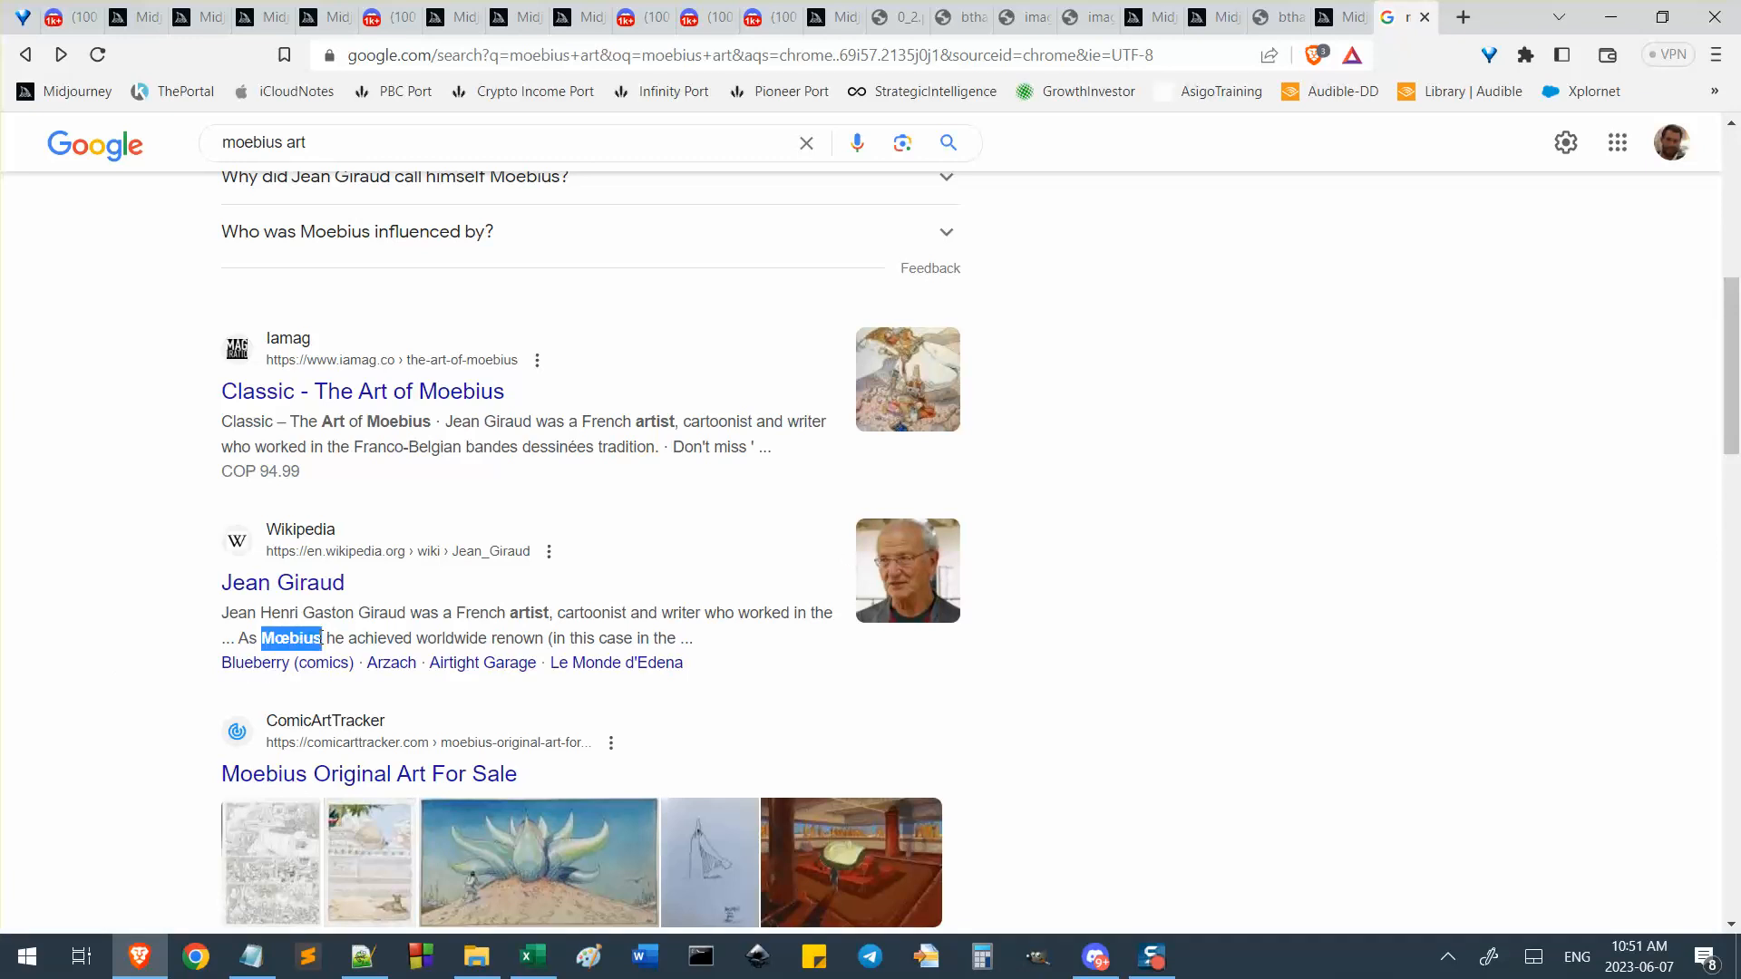
click(321, 638)
Search Google for moebius and expand the related question "What is Moebius art style called?".
scroll(246, 608, down, 2)
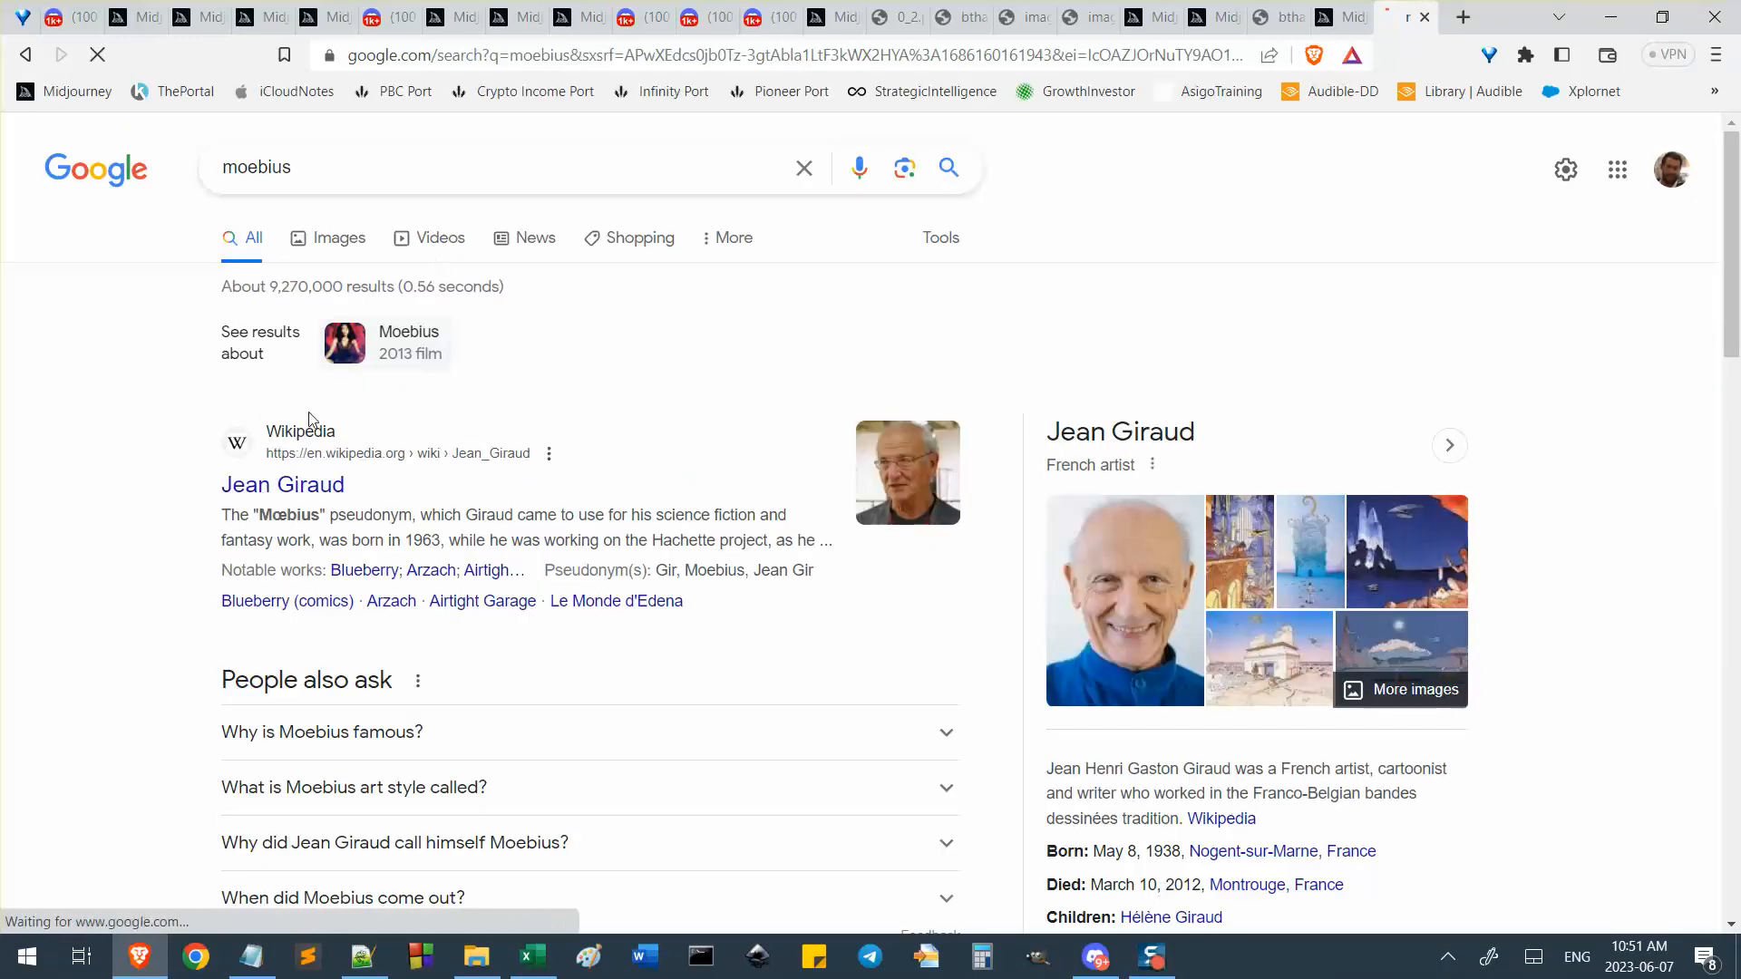
drag(231, 515, 364, 512)
click(366, 513)
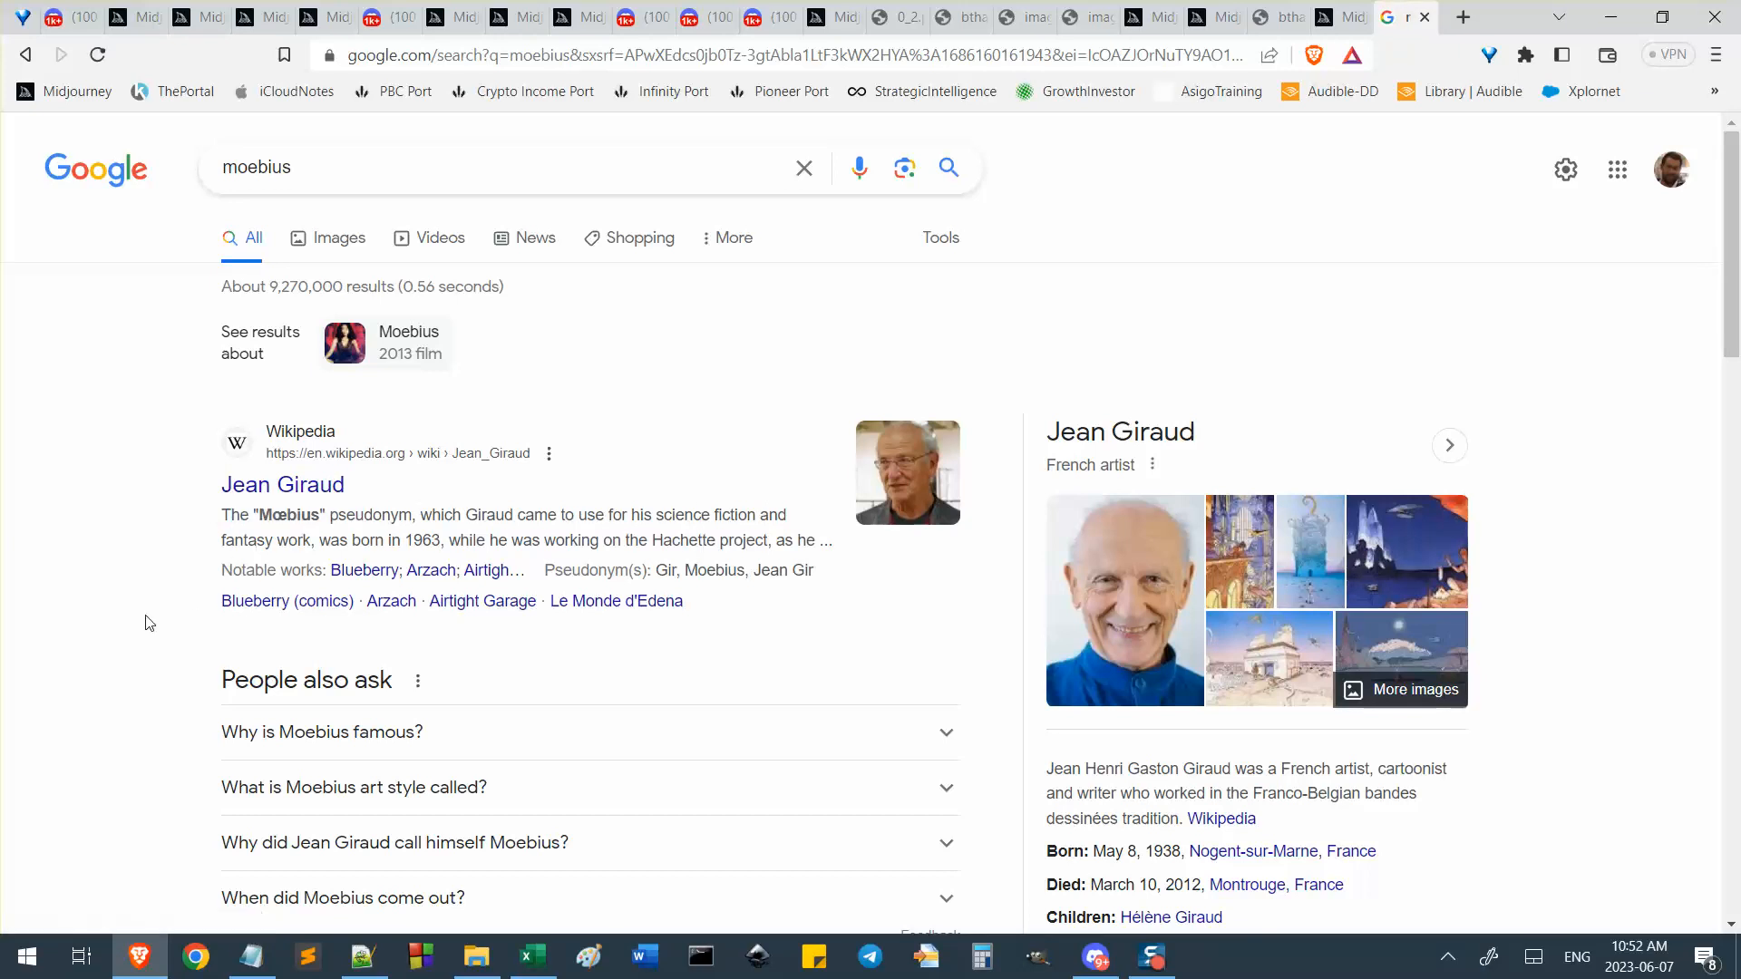
scroll(108, 642, down, 1)
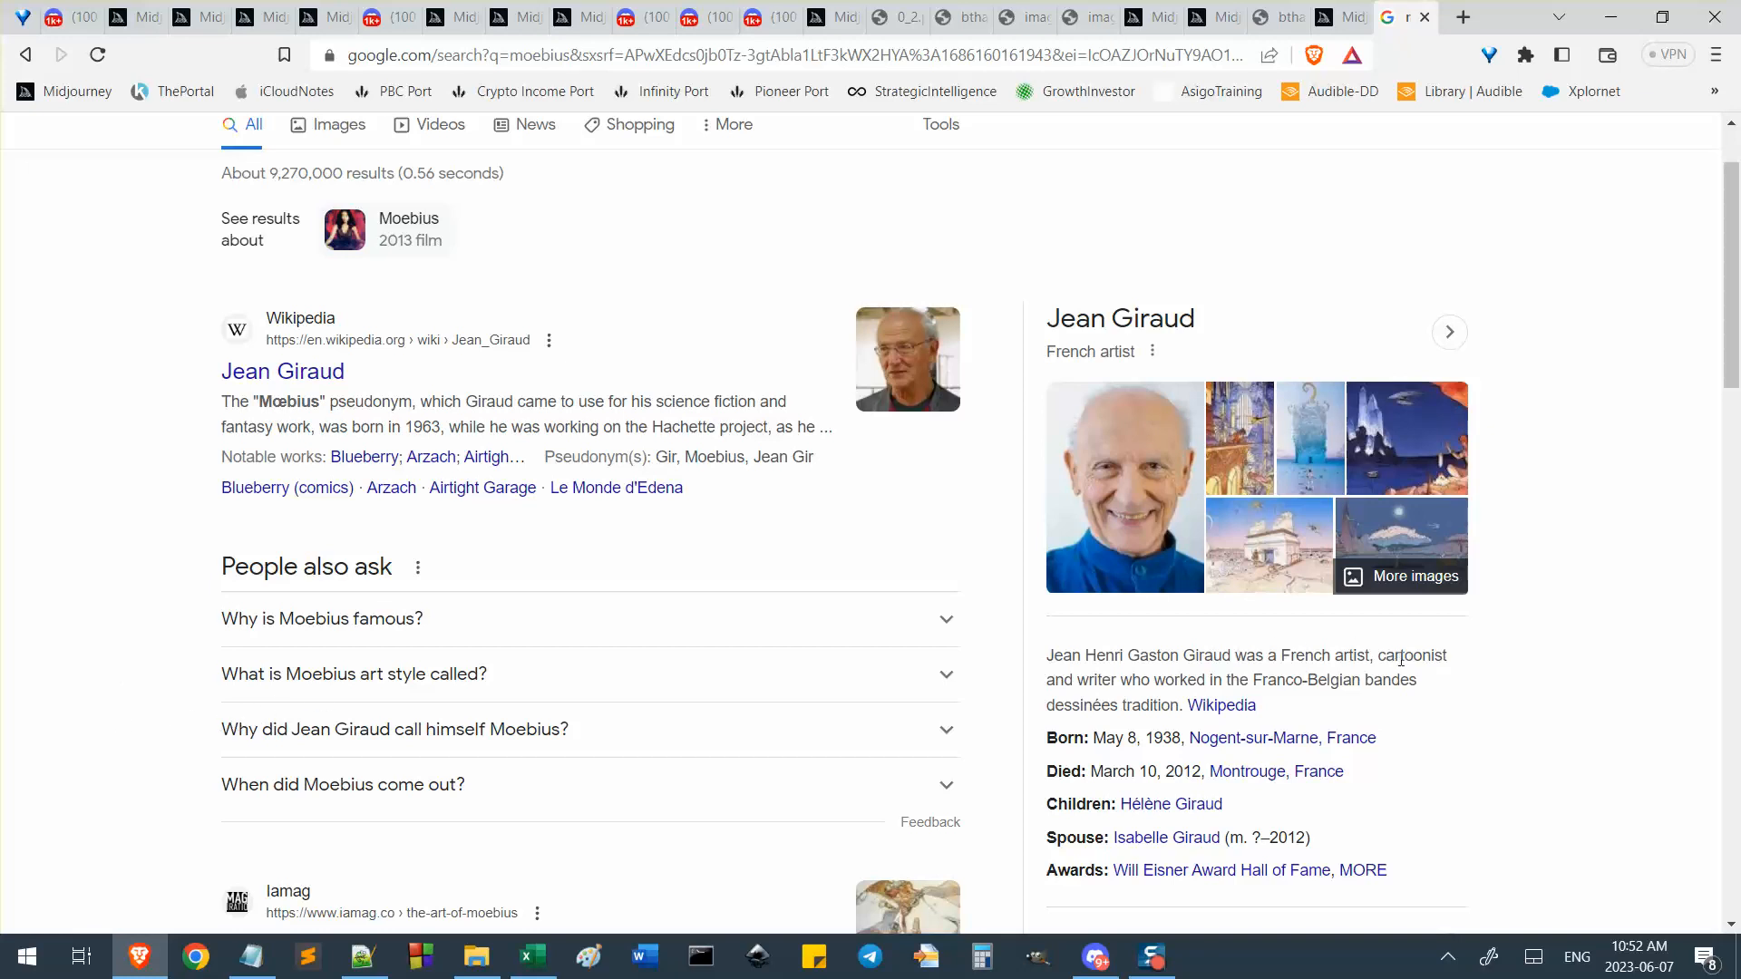
scroll(16, 583, down, 1)
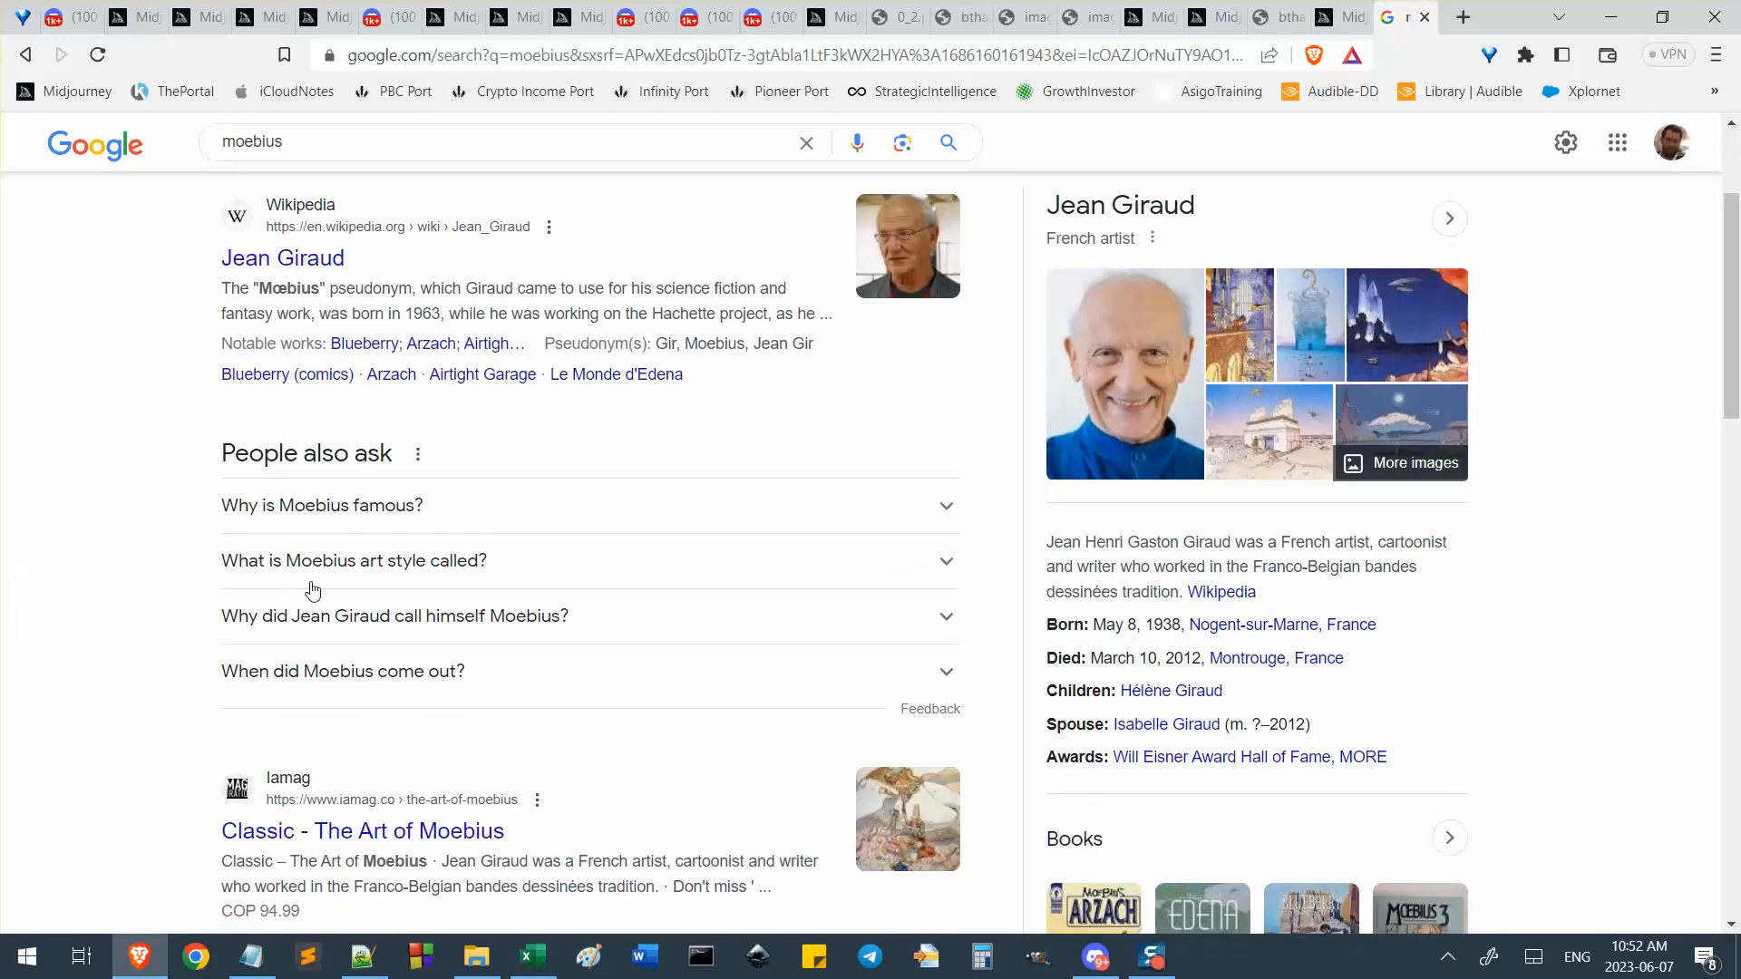
click(351, 587)
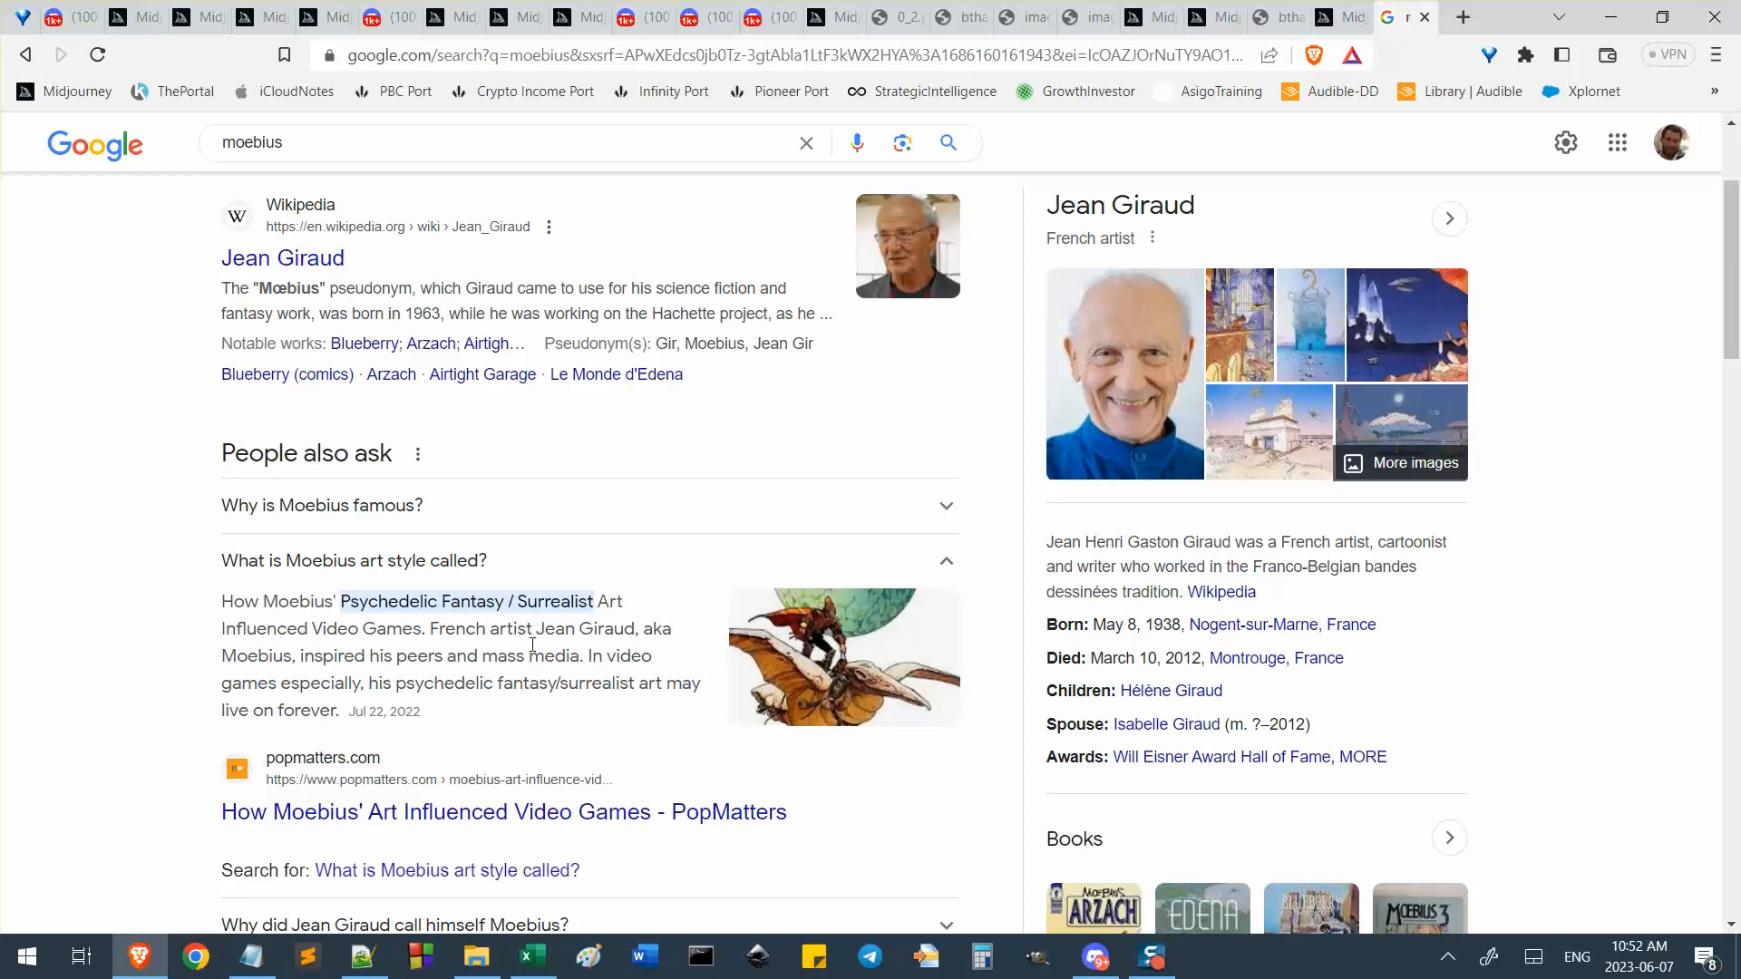
Examine the moebius search results, from the art style answer through the Iamag, Cook and Becker, Hero Magazine, artfutura.org and Tor.com entries.
scroll(532, 645, down, 4)
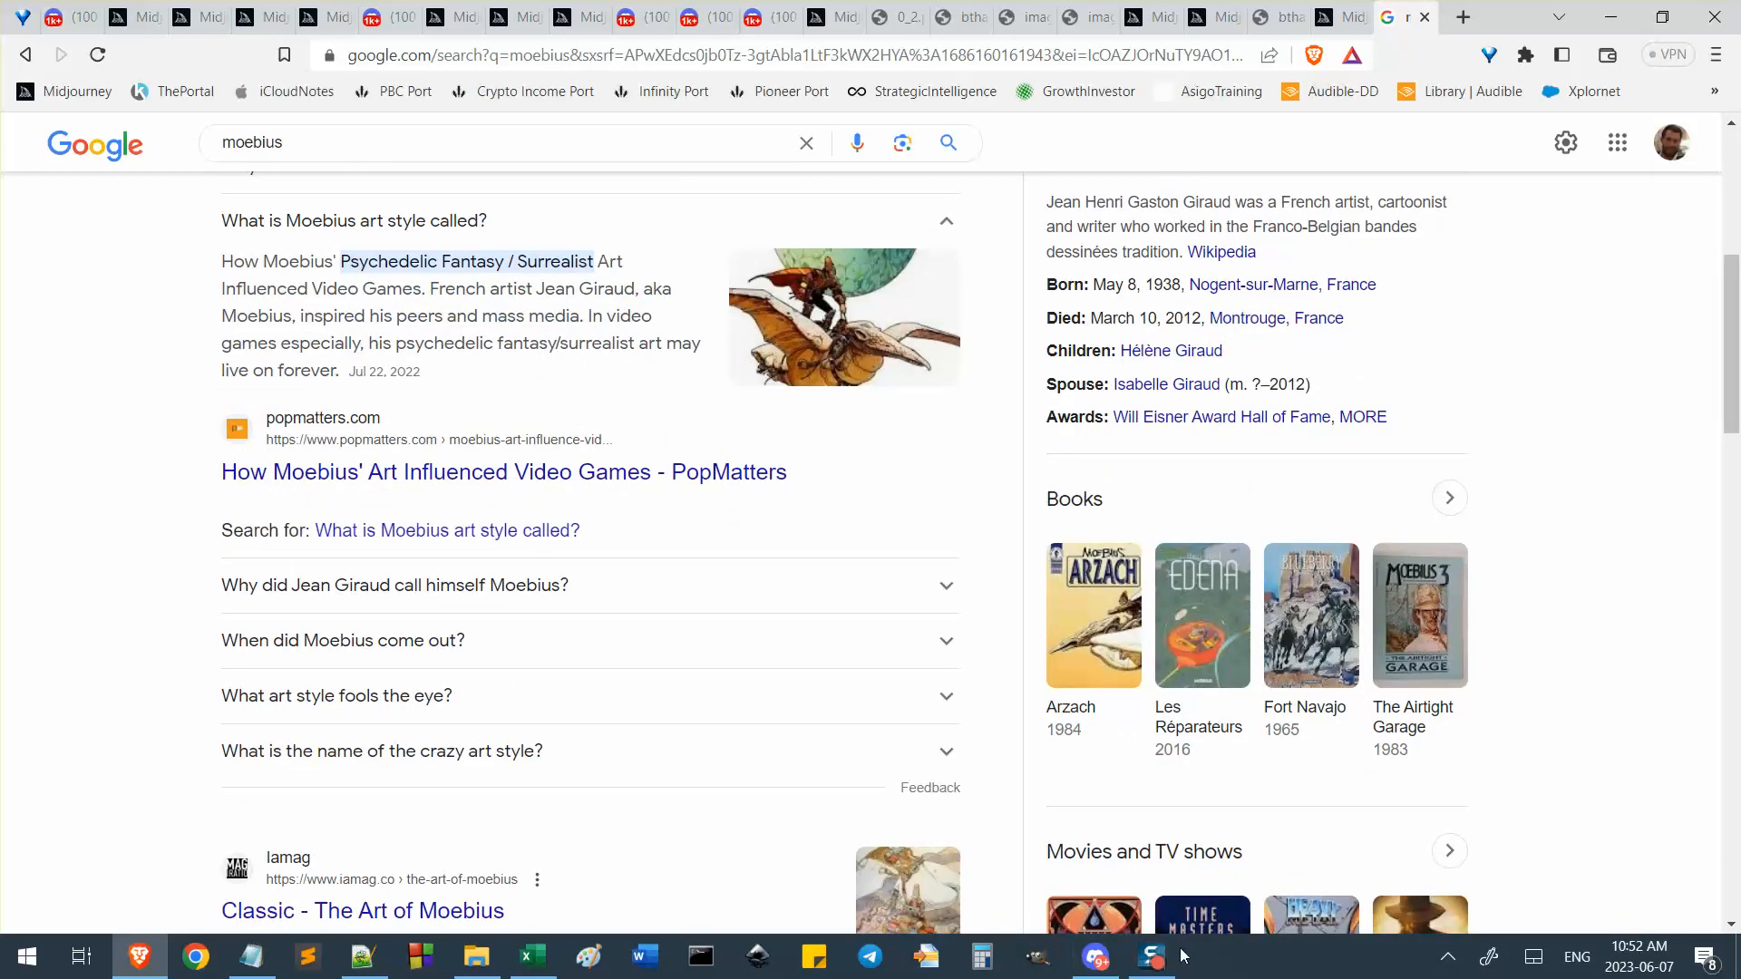
scroll(1147, 886, down, 10)
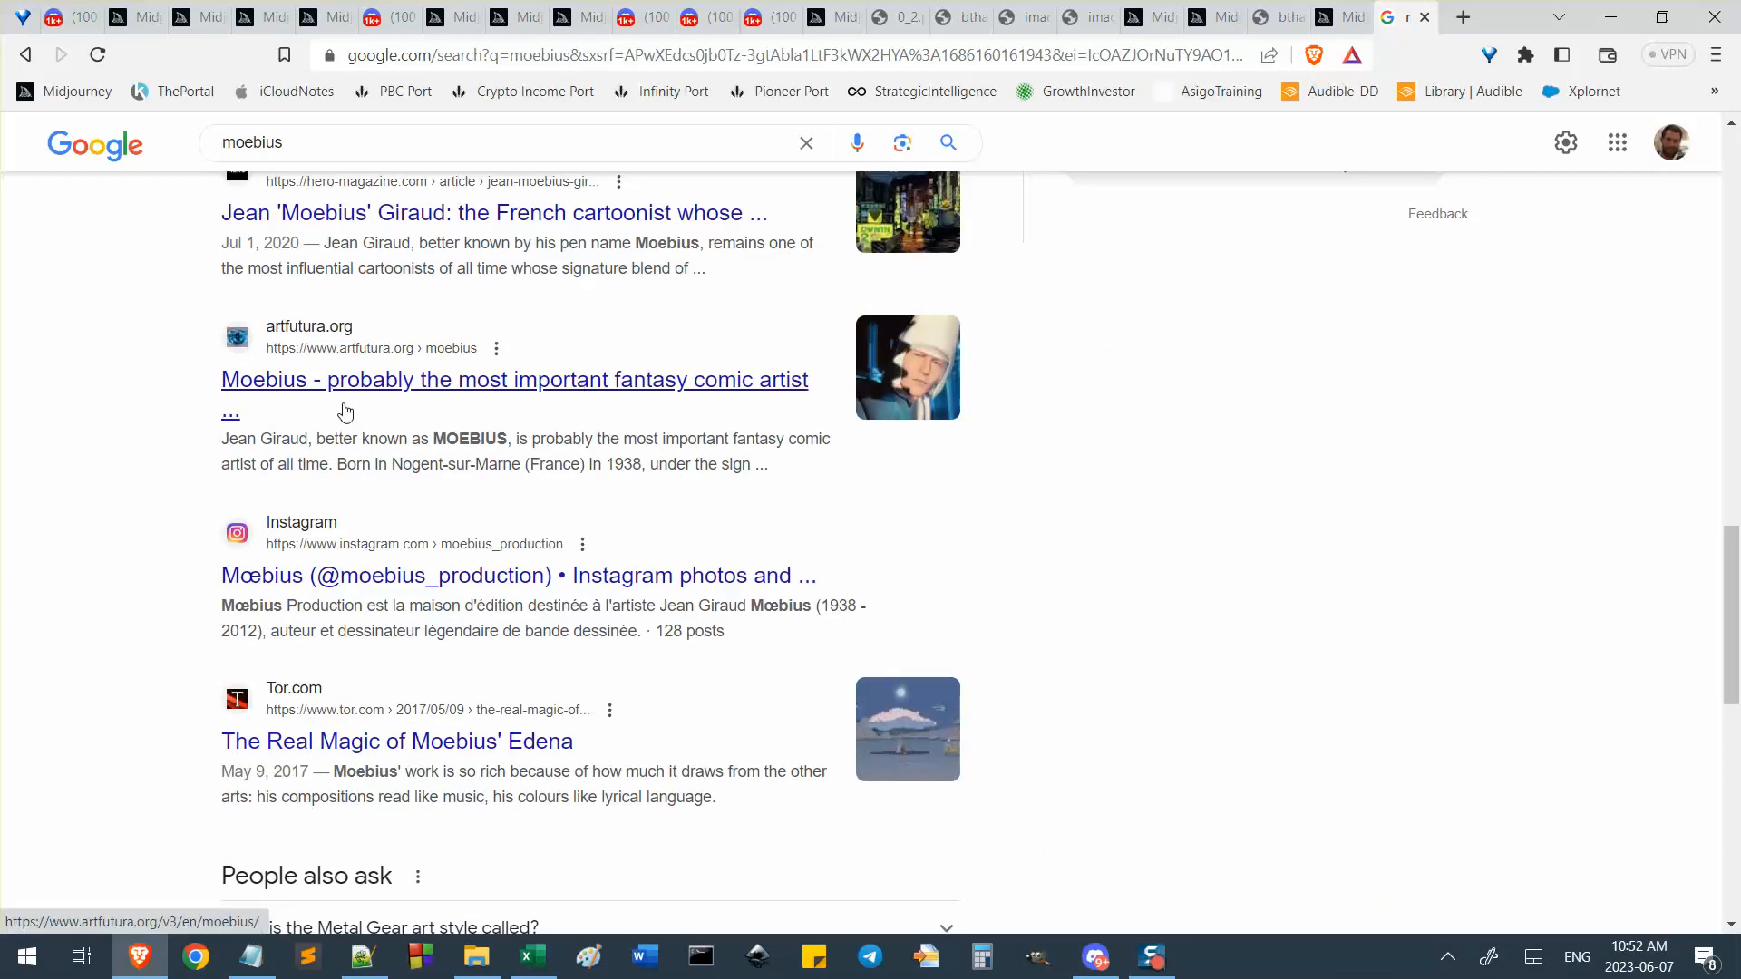
scroll(206, 525, up, 1)
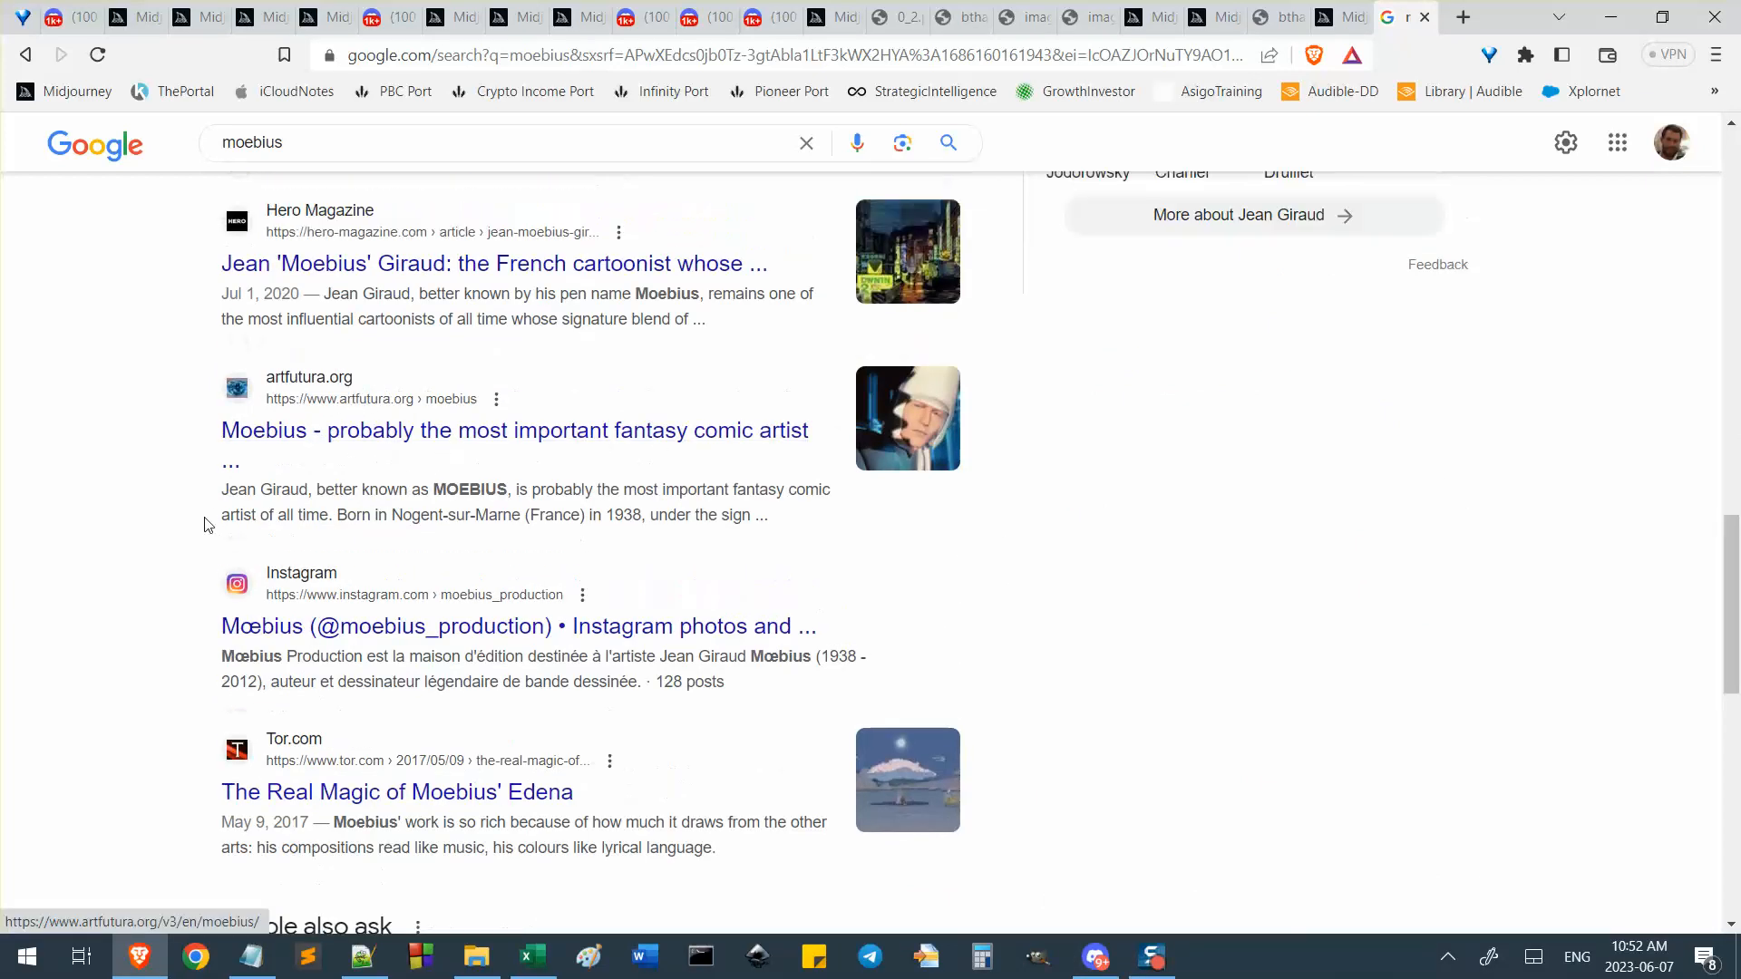
scroll(205, 524, up, 15)
scroll(238, 580, up, 5)
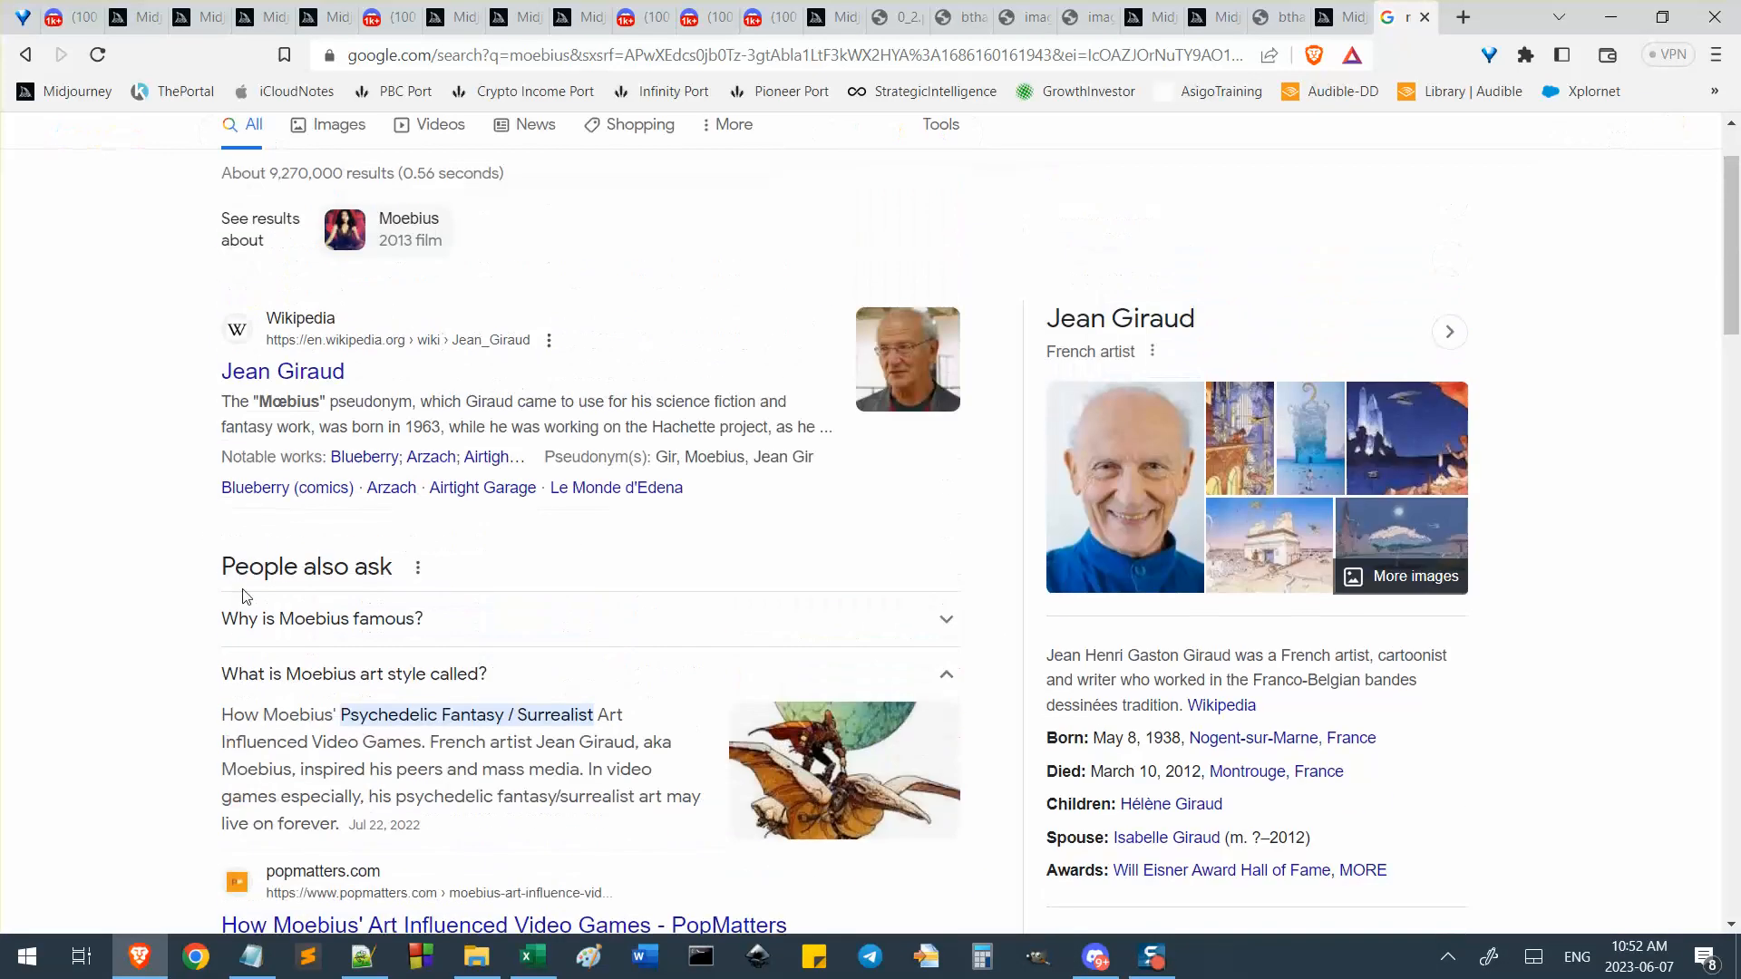
scroll(245, 602, up, 2)
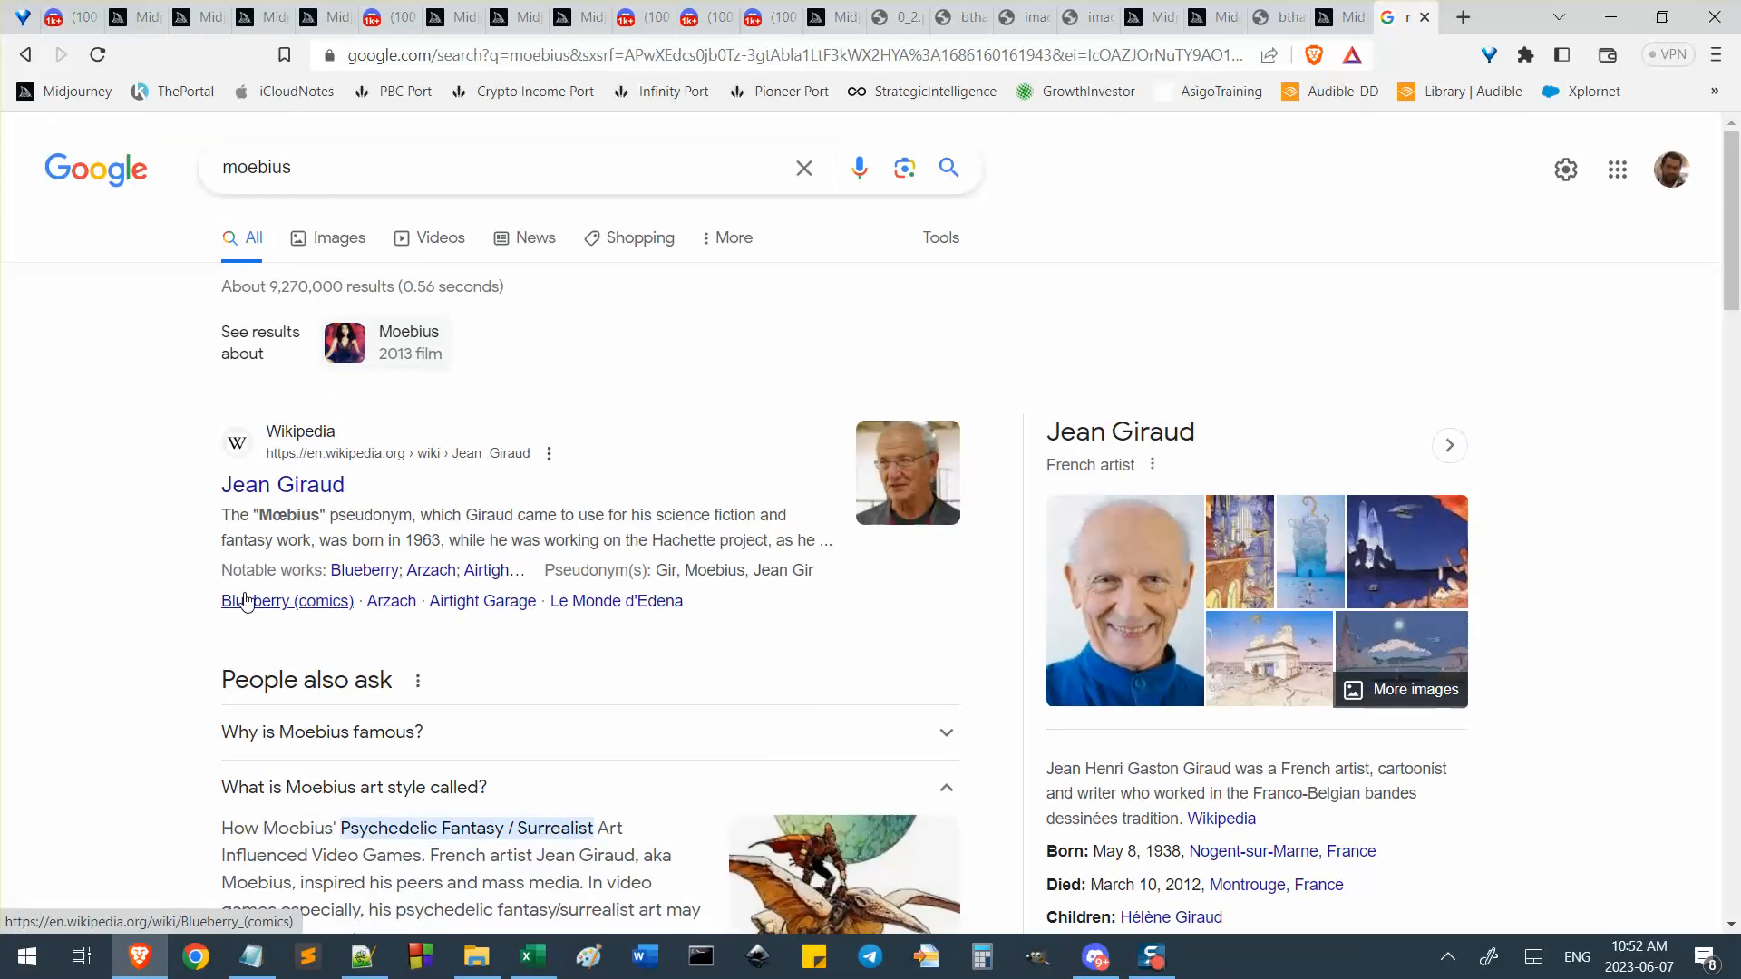
scroll(245, 601, down, 8)
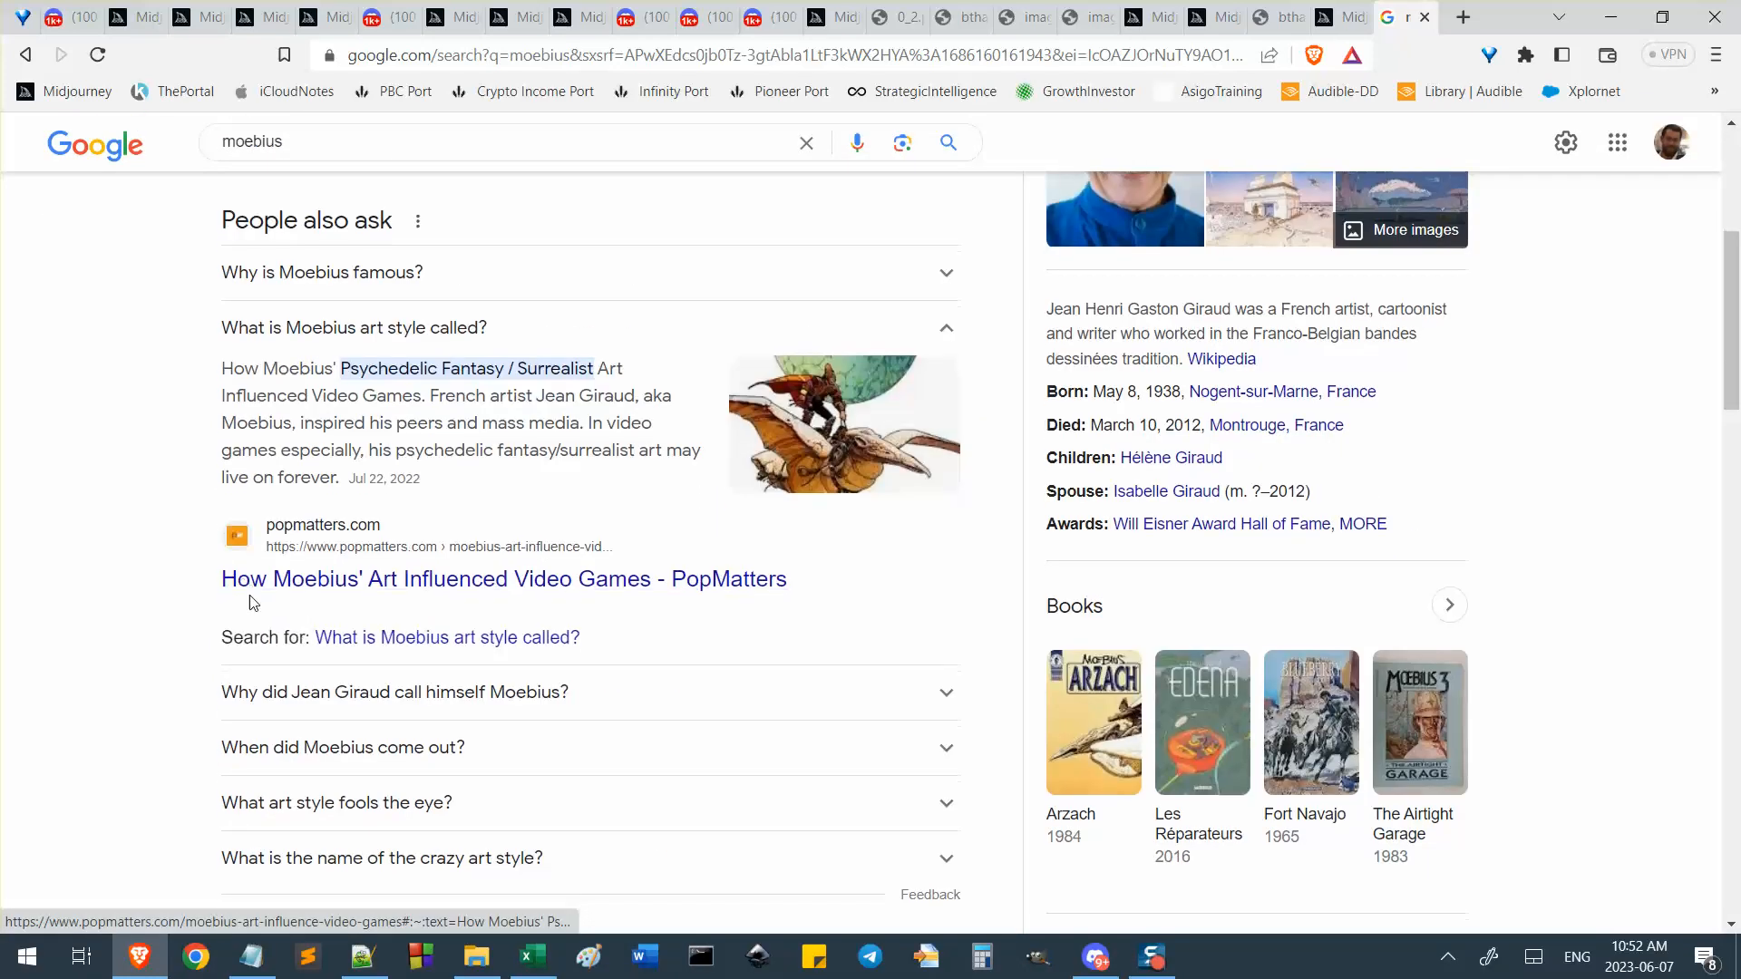
scroll(254, 608, down, 5)
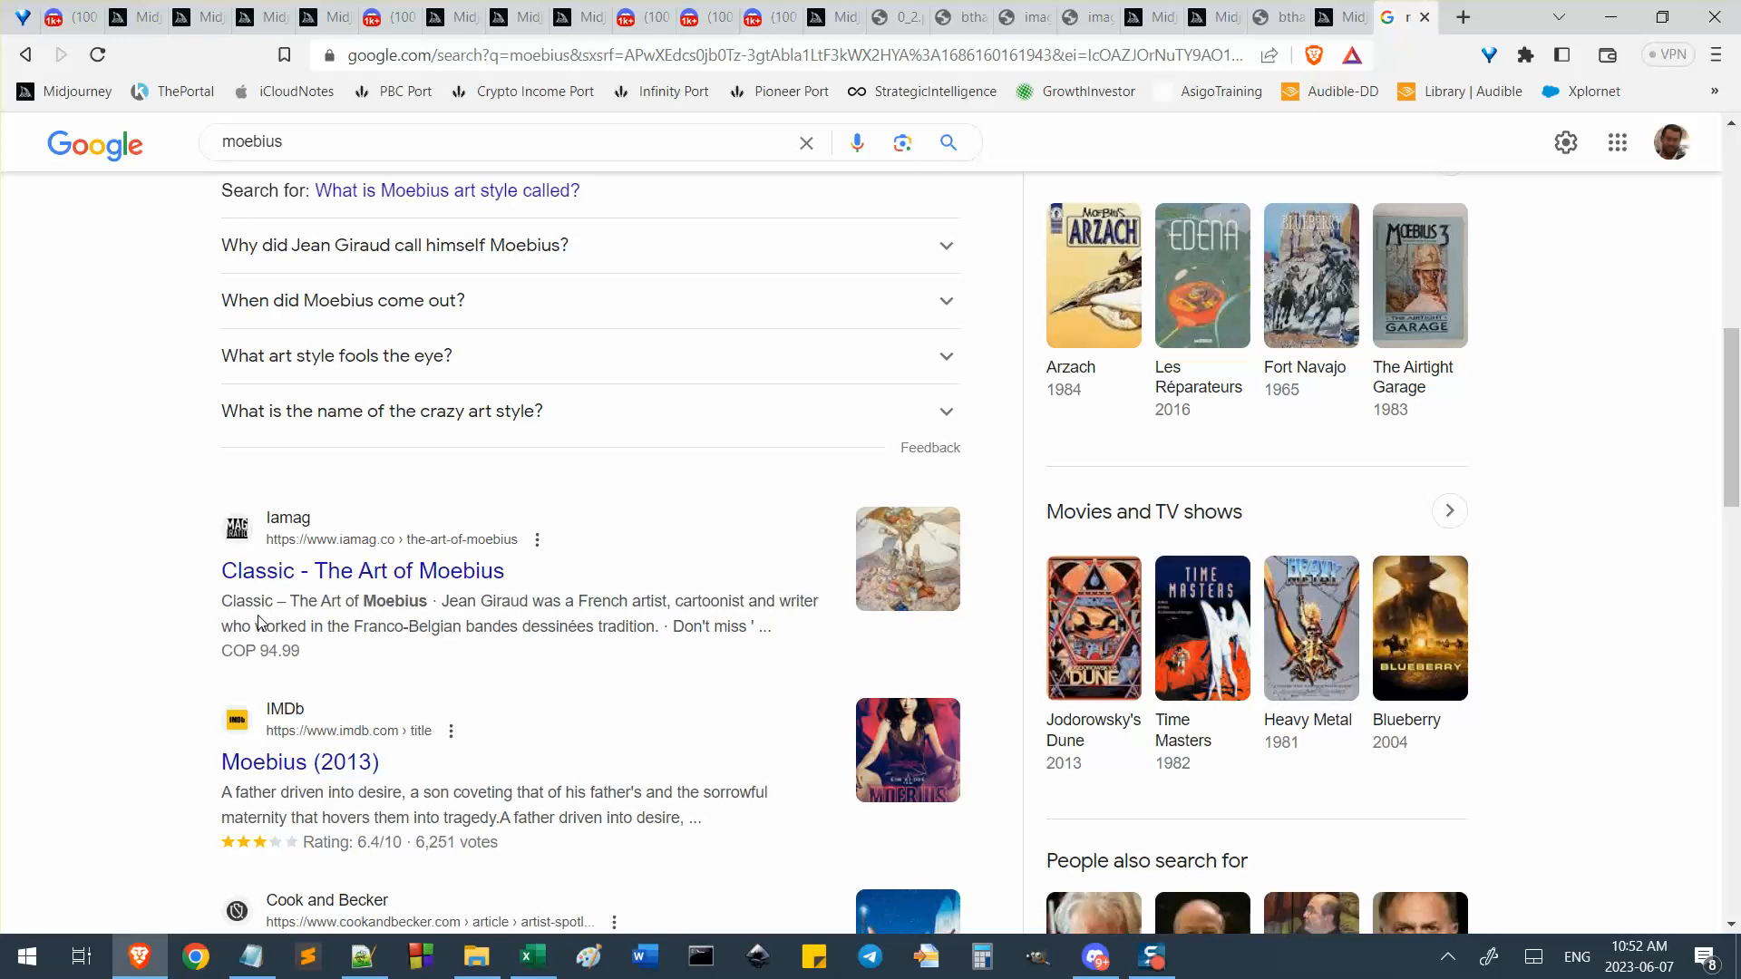
scroll(261, 621, down, 7)
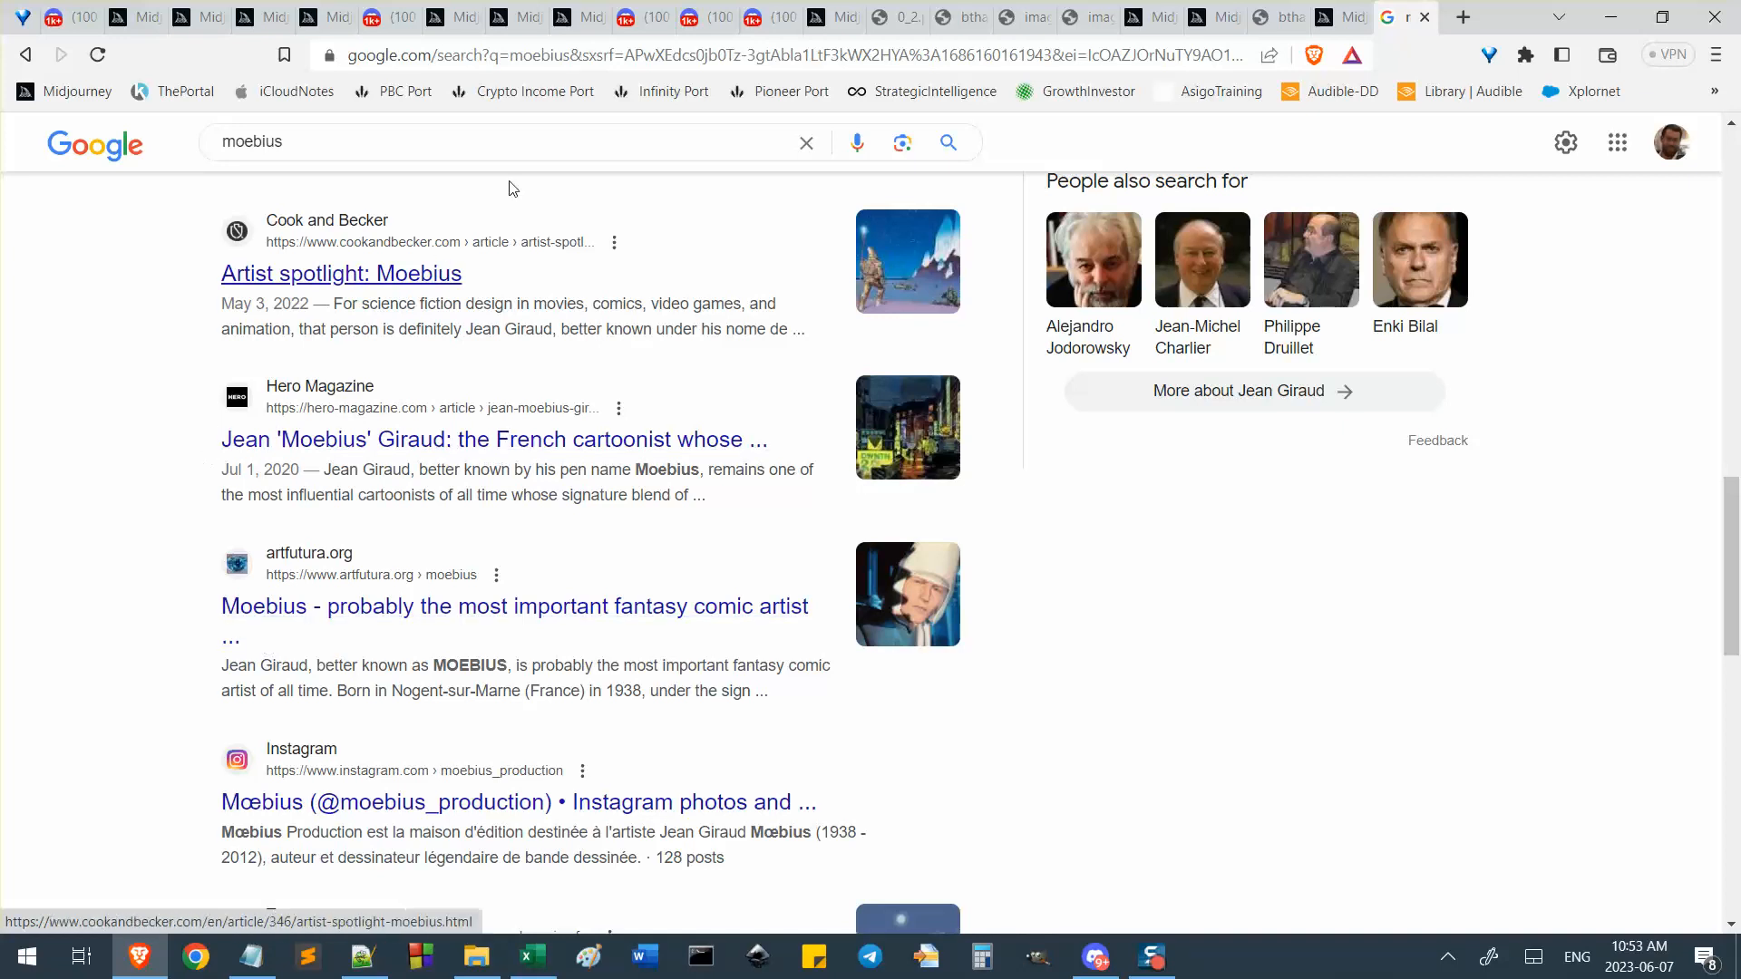
scroll(216, 651, down, 1)
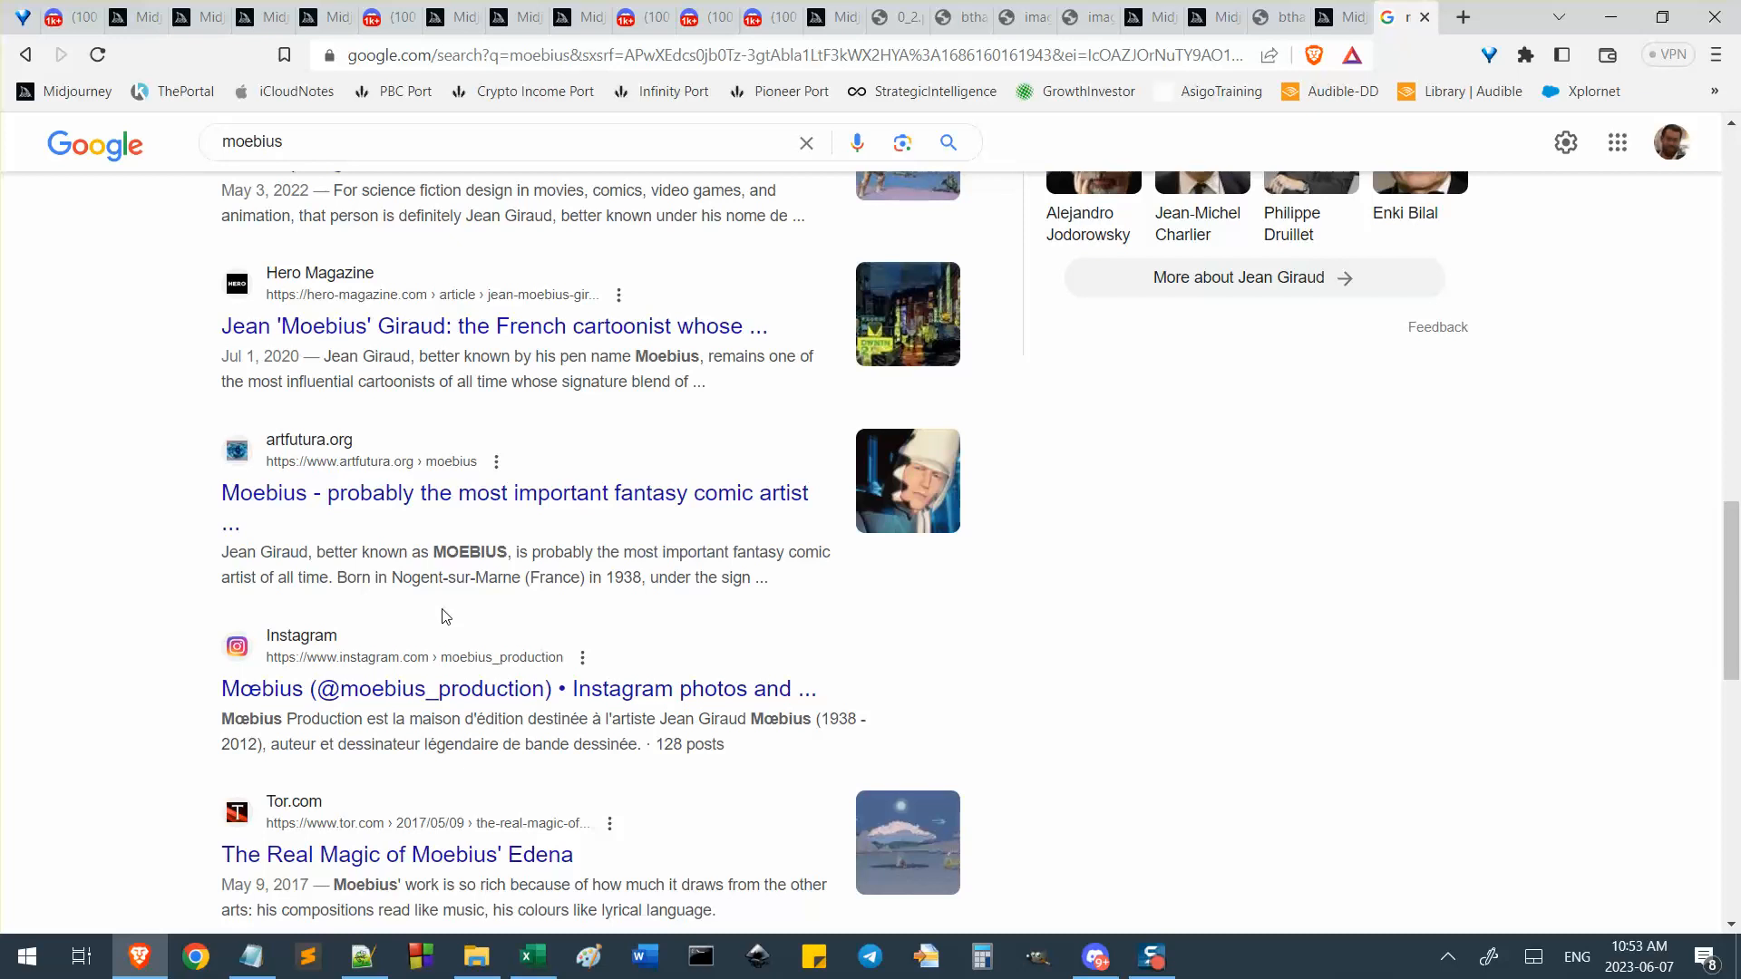
scroll(380, 717, up, 1)
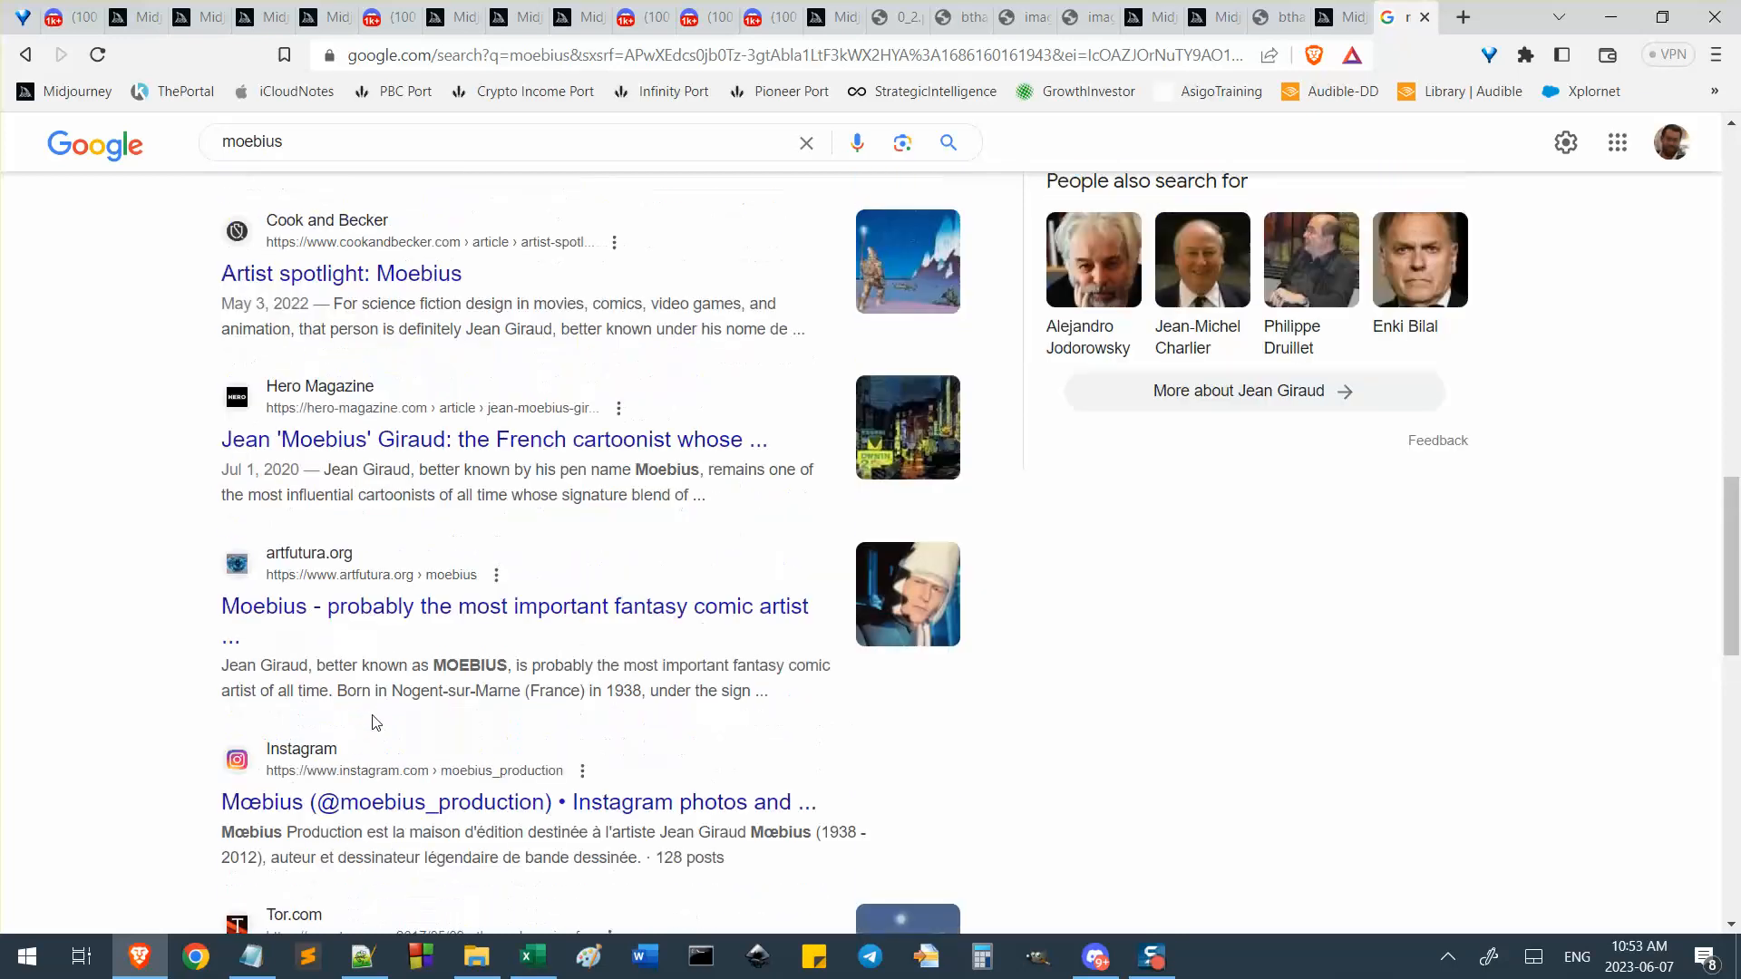
scroll(372, 717, up, 4)
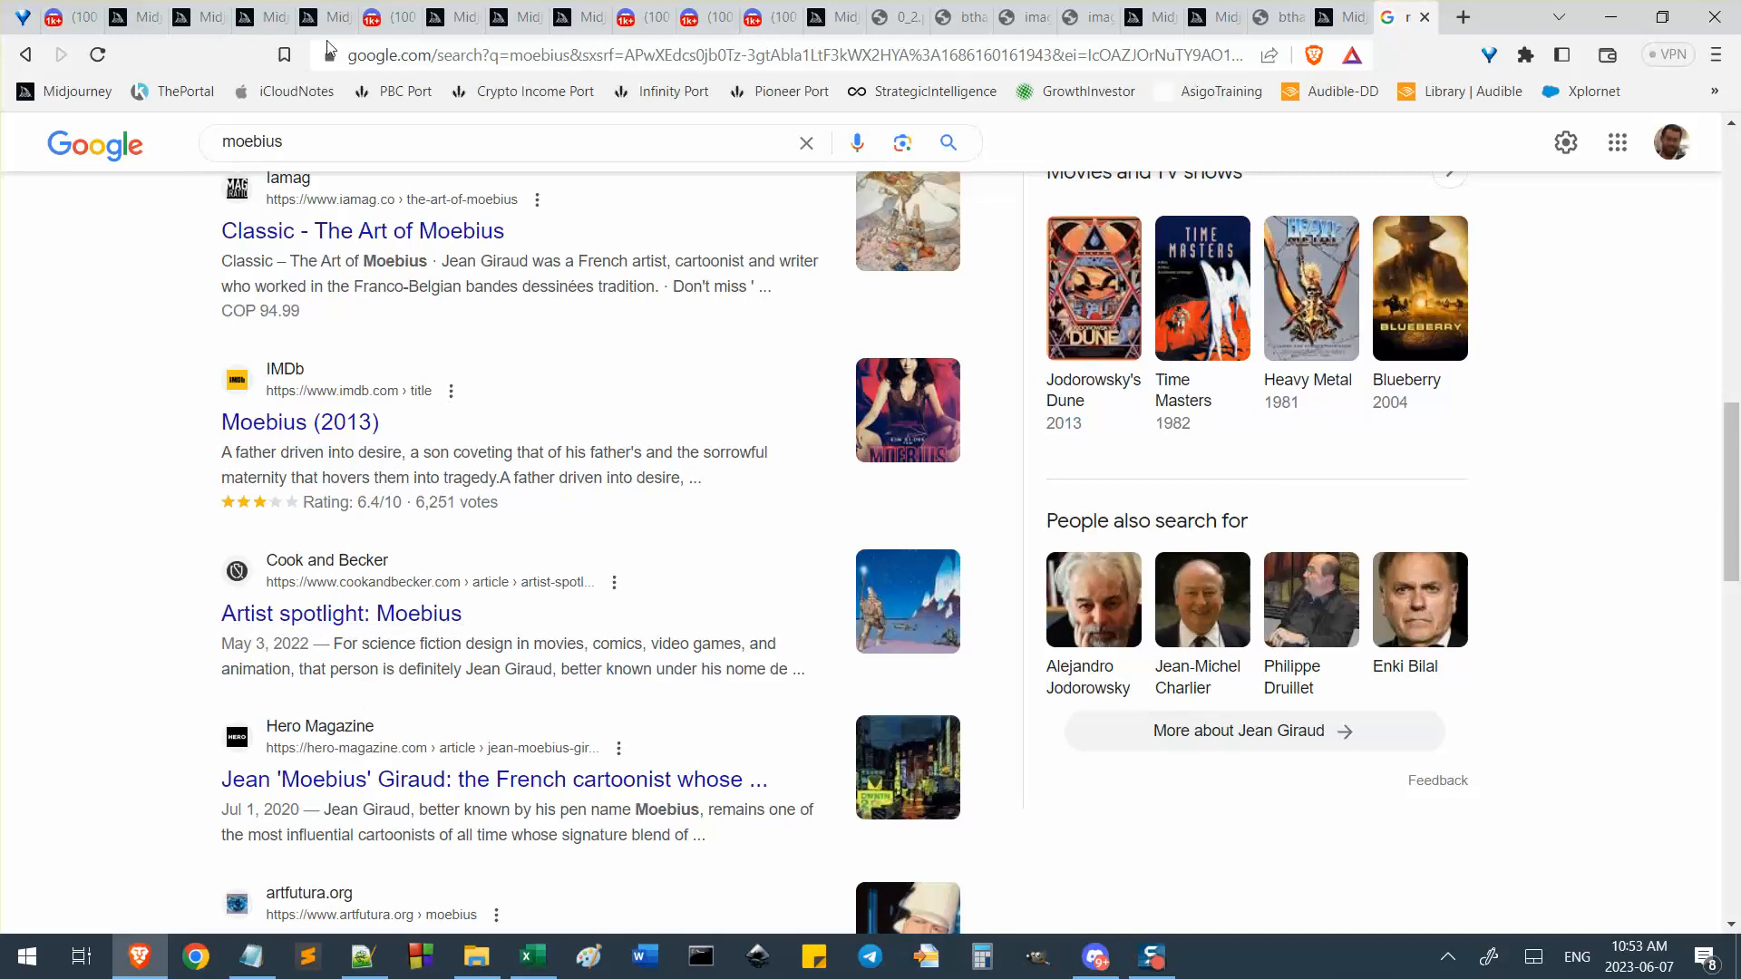
View the first few open Midjourney jetski grids in turn and go back to the art style answer in the moebius search results.
click(141, 16)
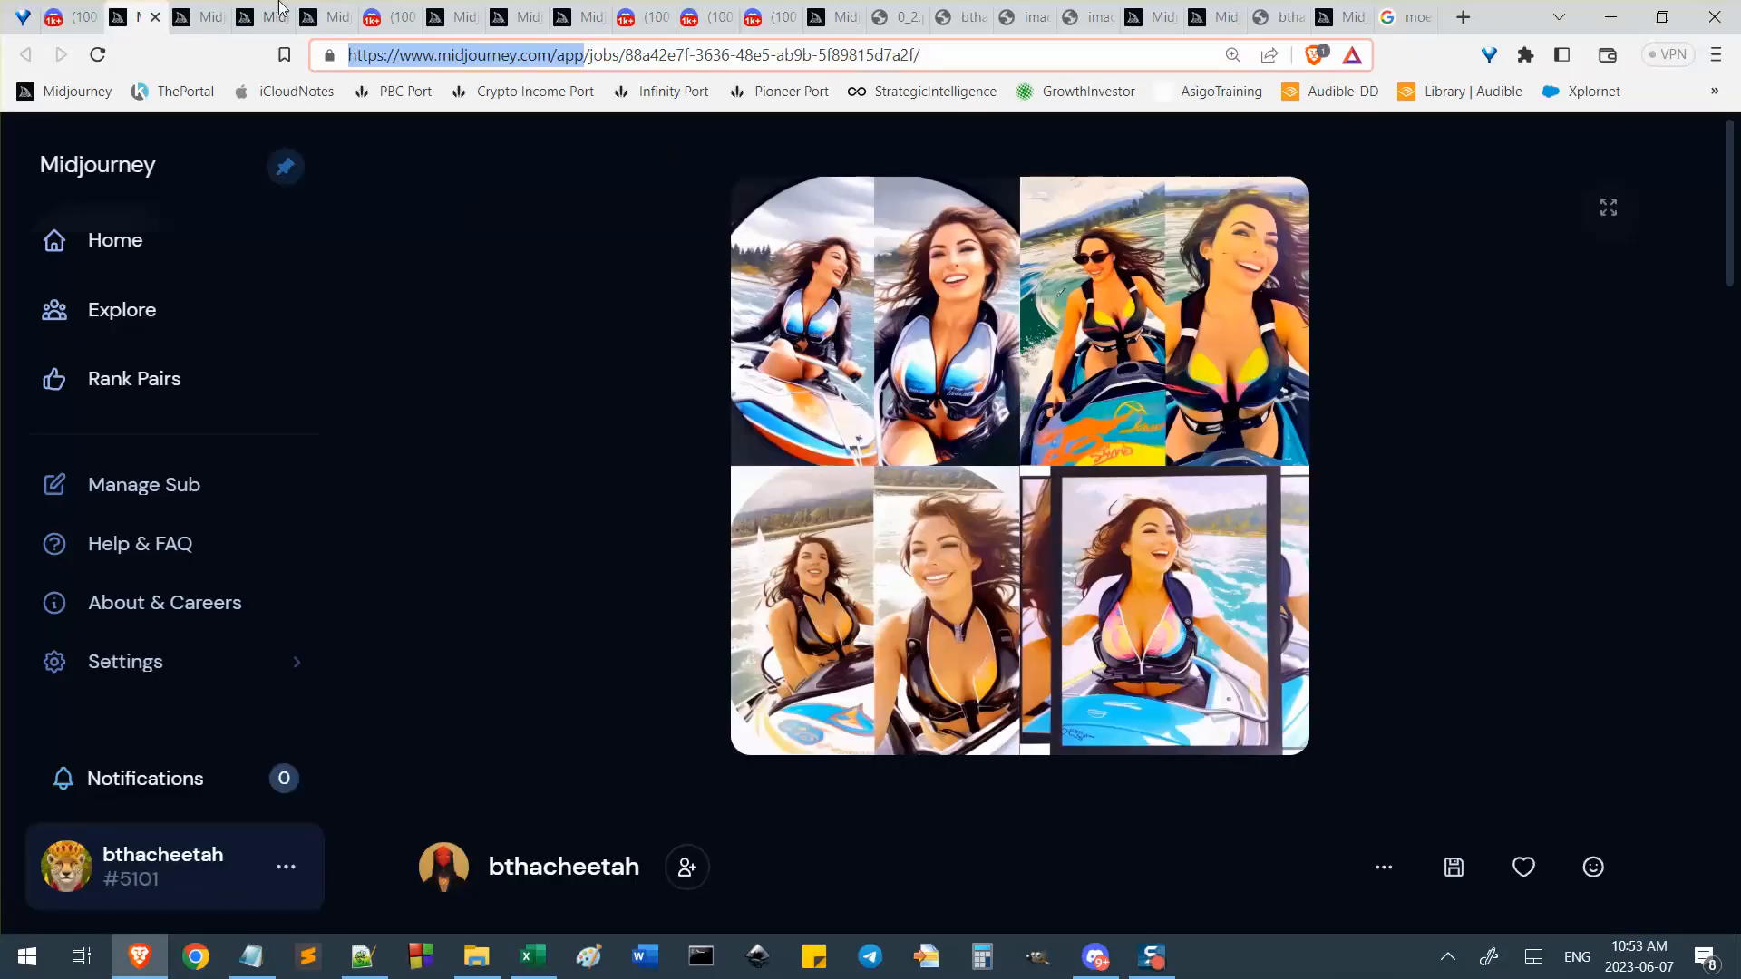
click(204, 17)
click(245, 19)
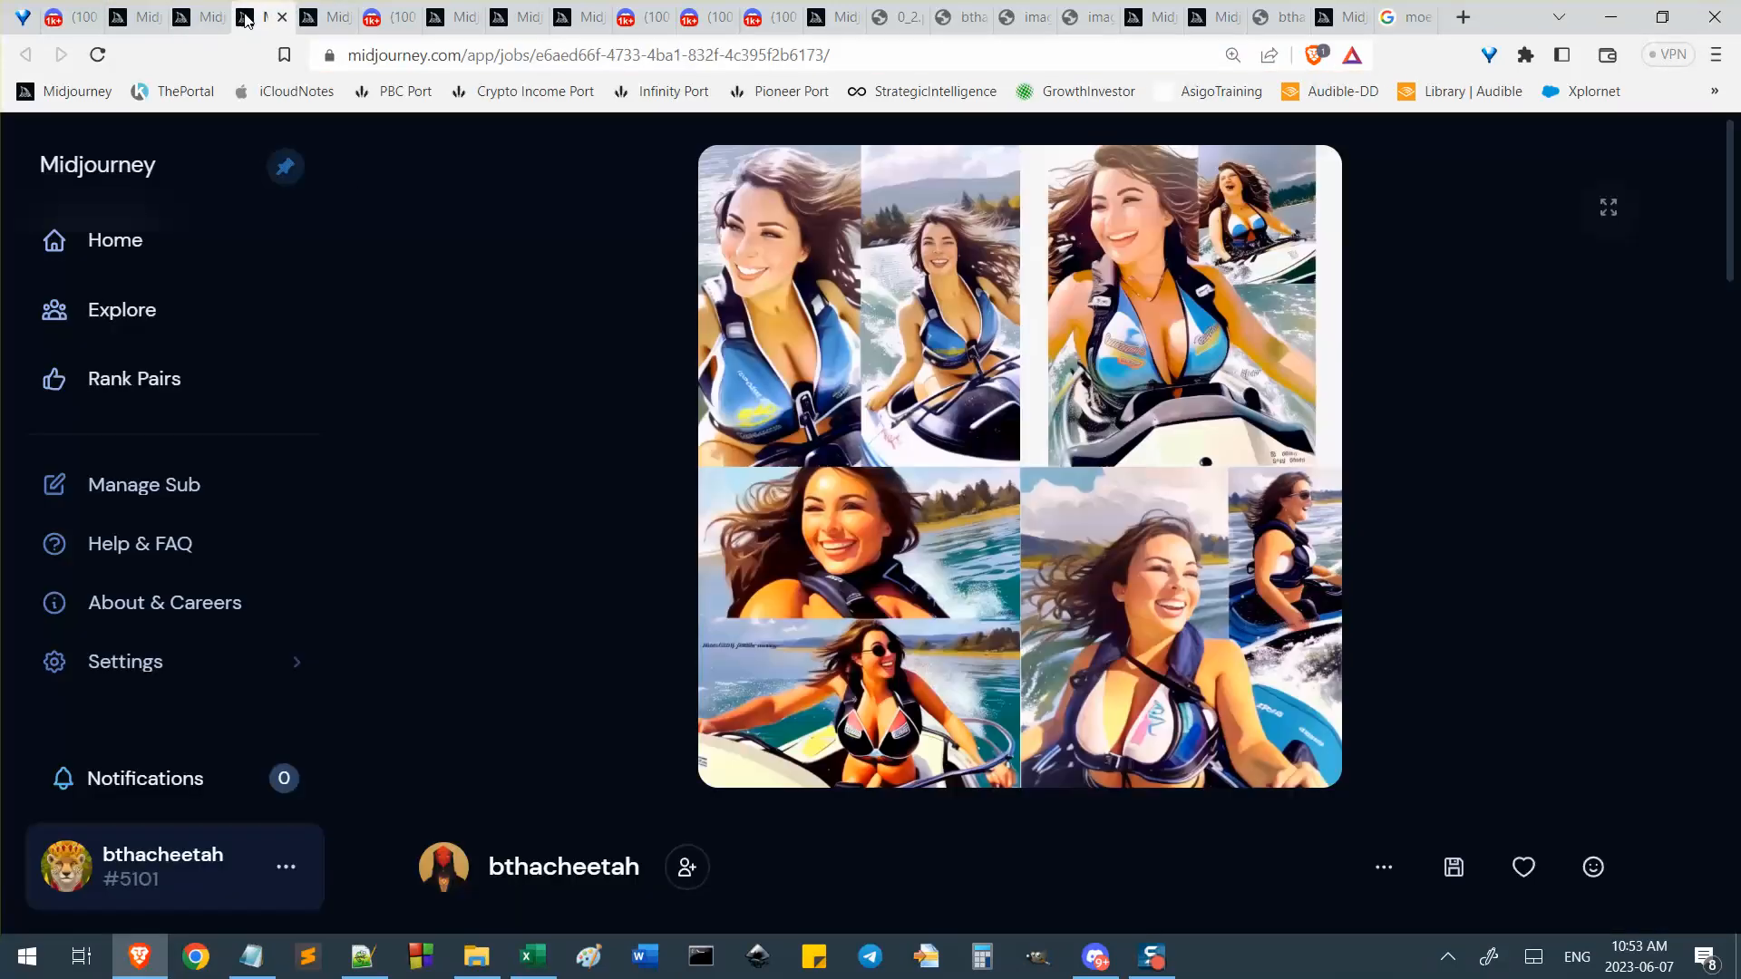
click(317, 22)
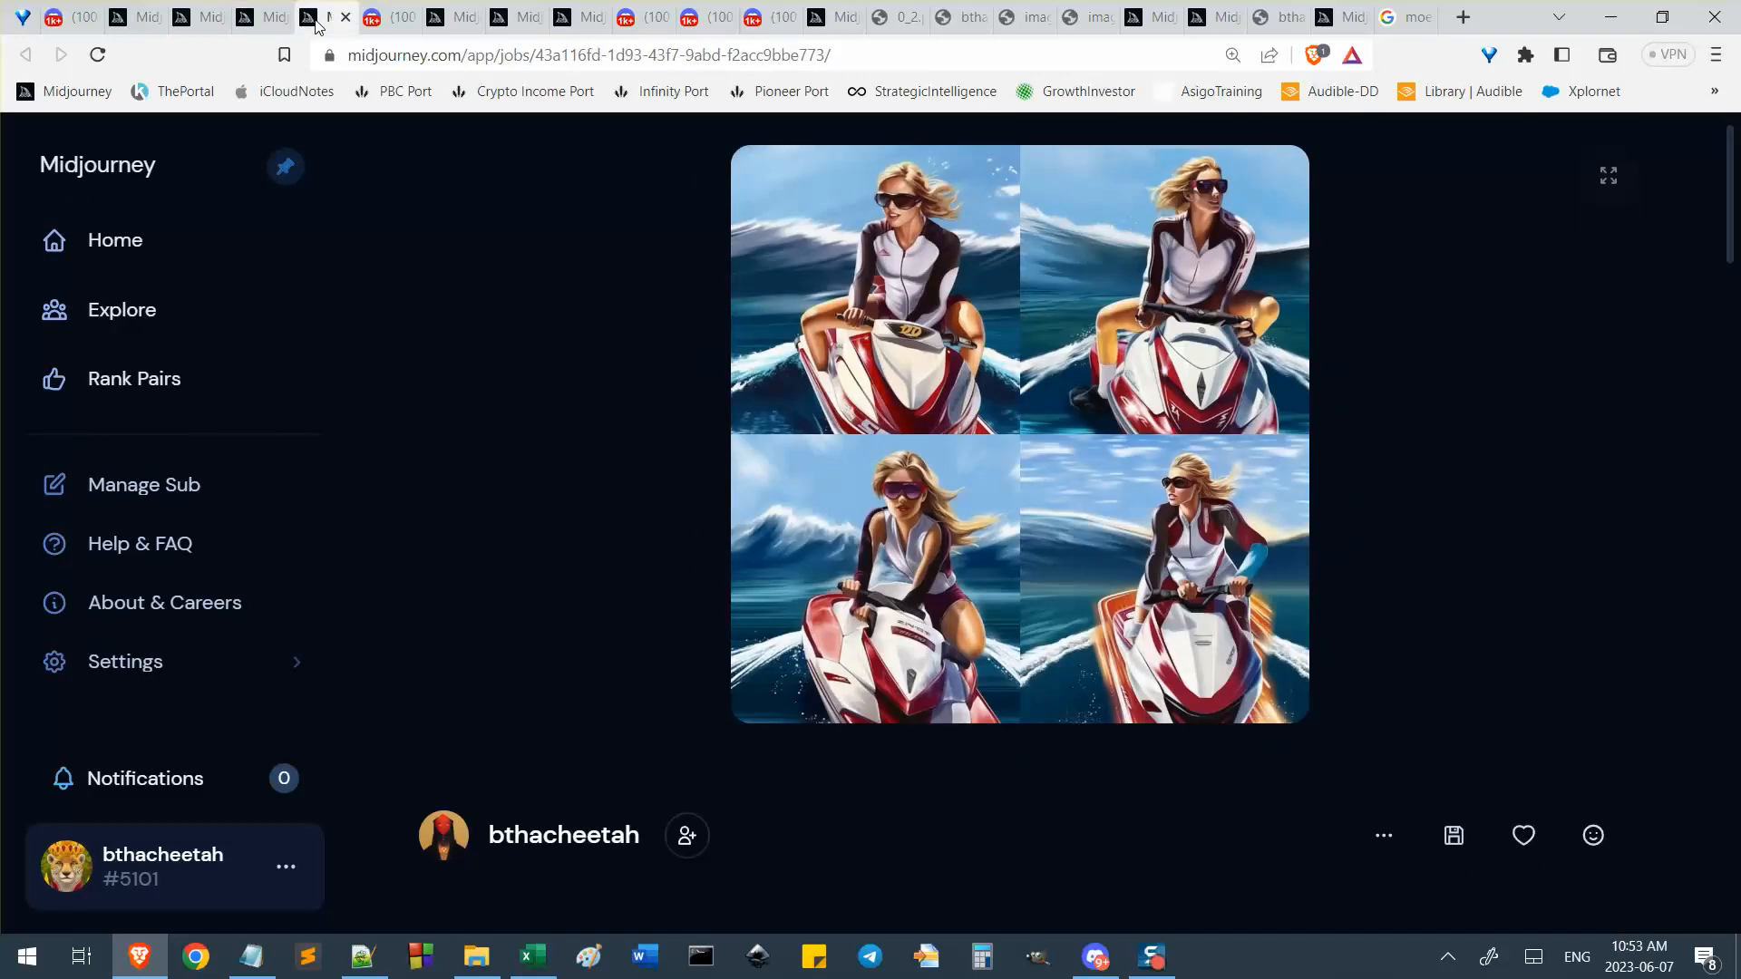
click(1405, 18)
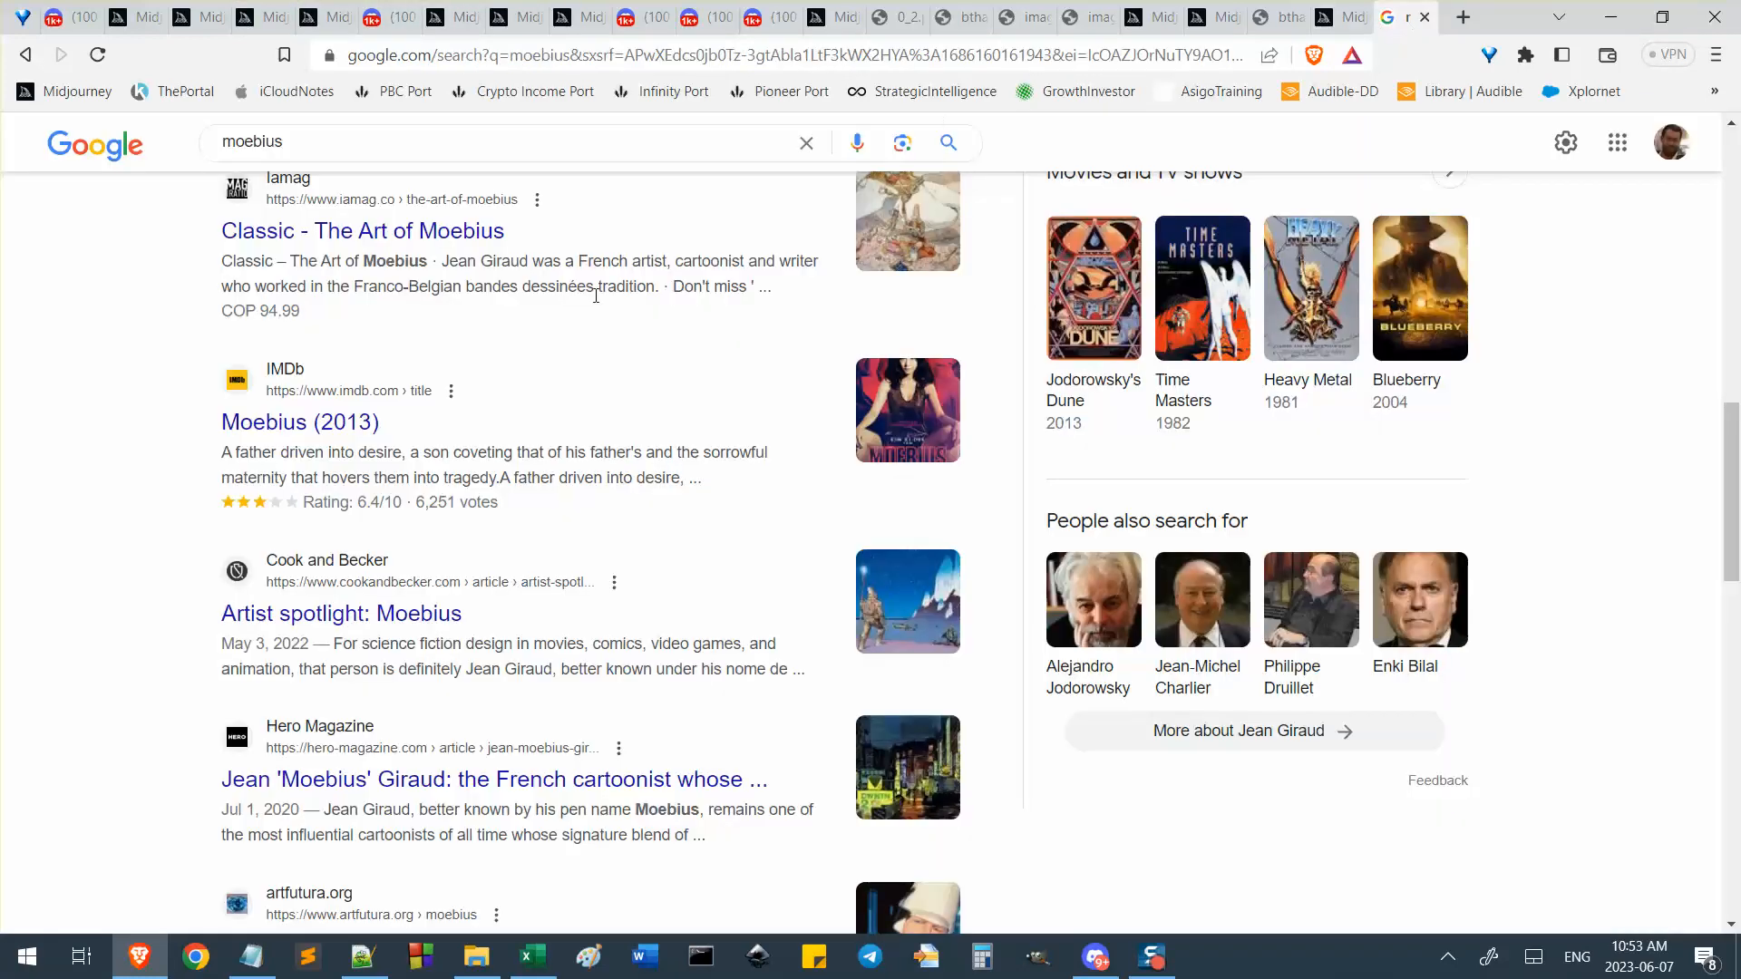
scroll(448, 532, up, 8)
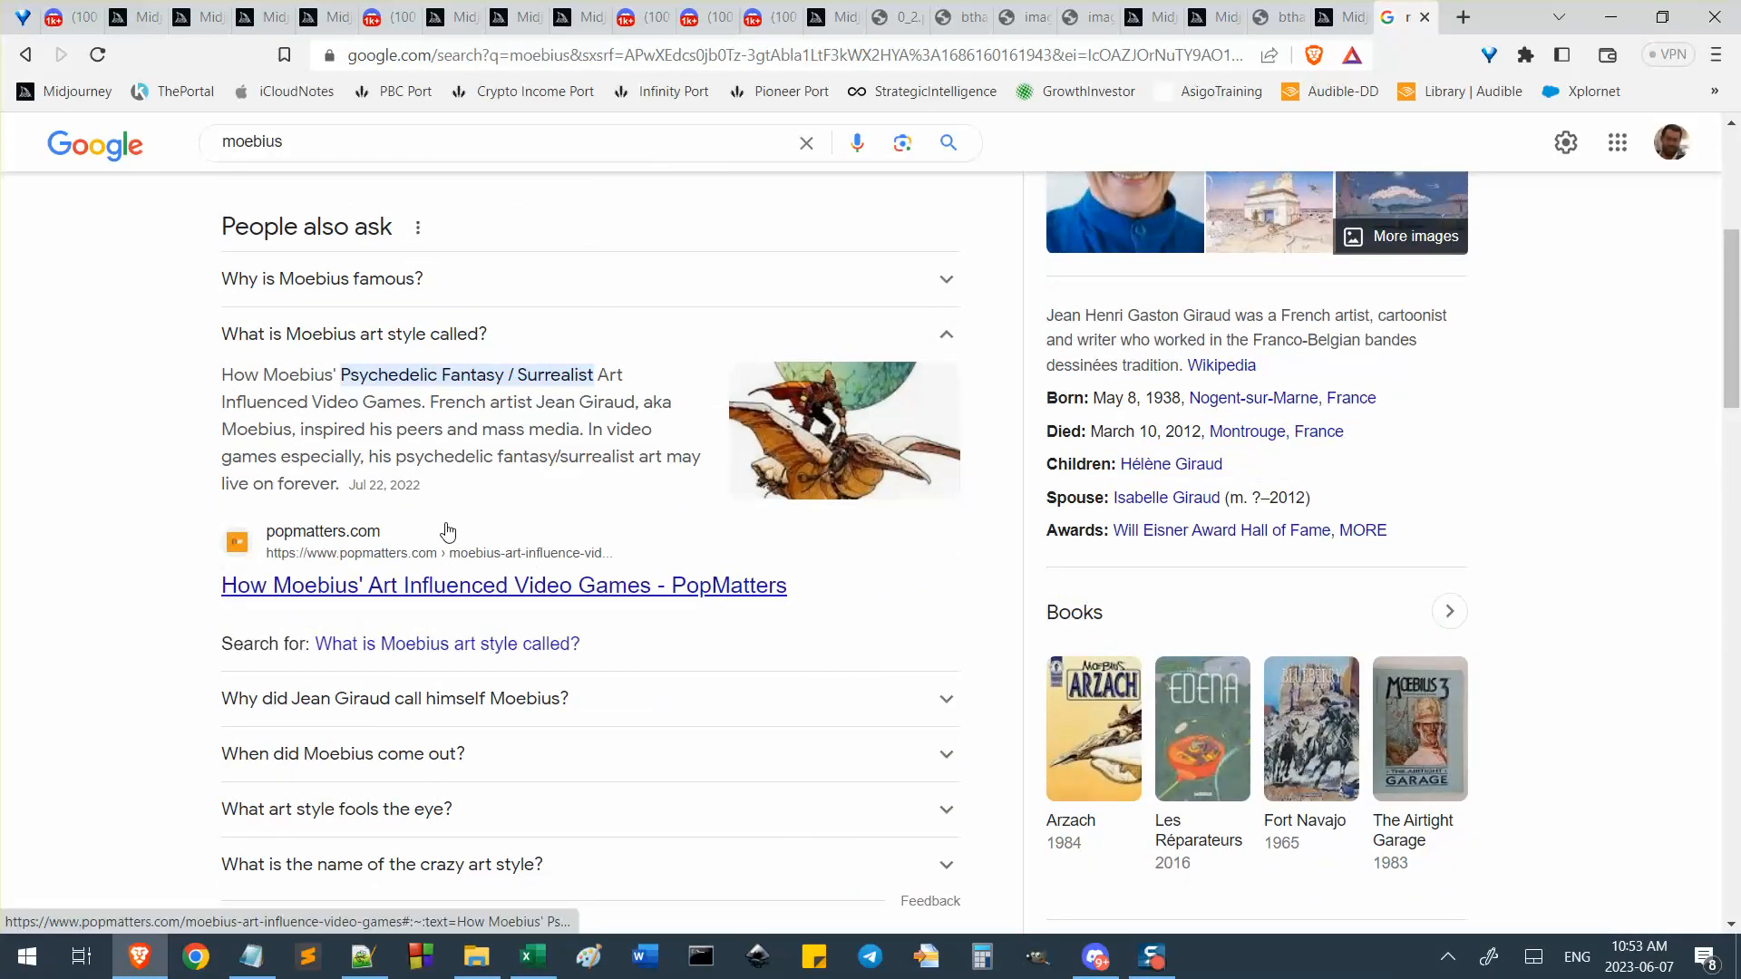
scroll(359, 440, up, 5)
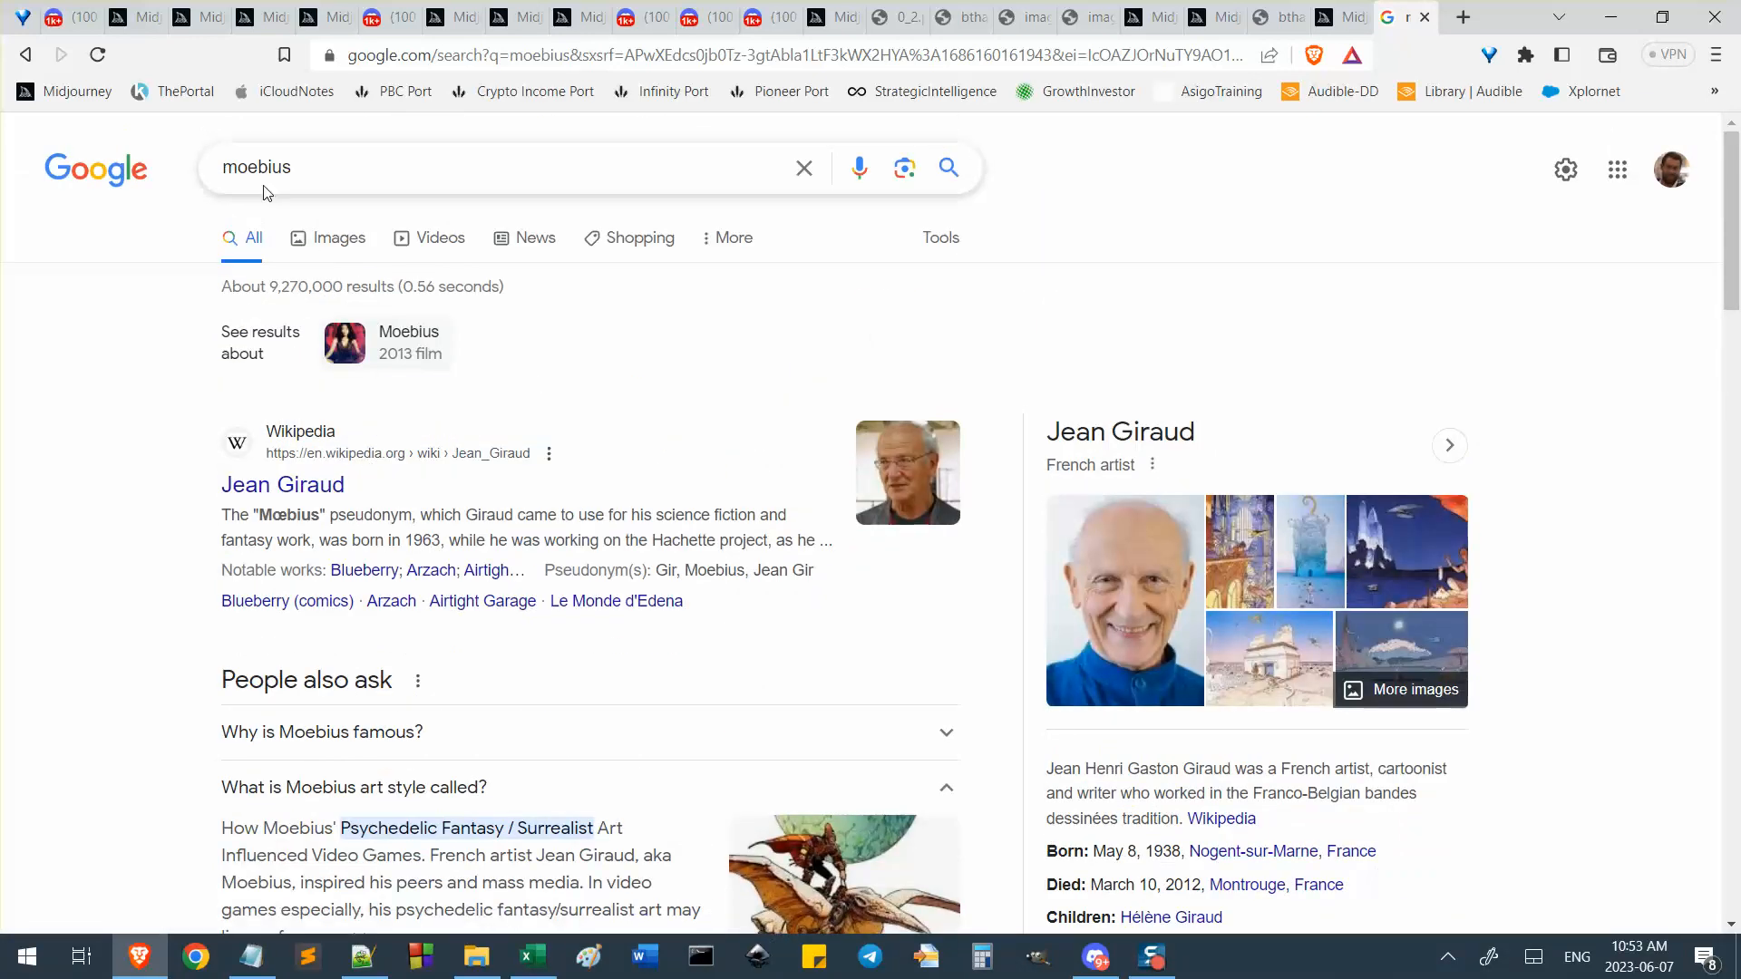
Switch to ARTISTS - CHECKED OUT.txt in Notepad and reposition its window to read the Moebius entry.
key(alt+Tab)
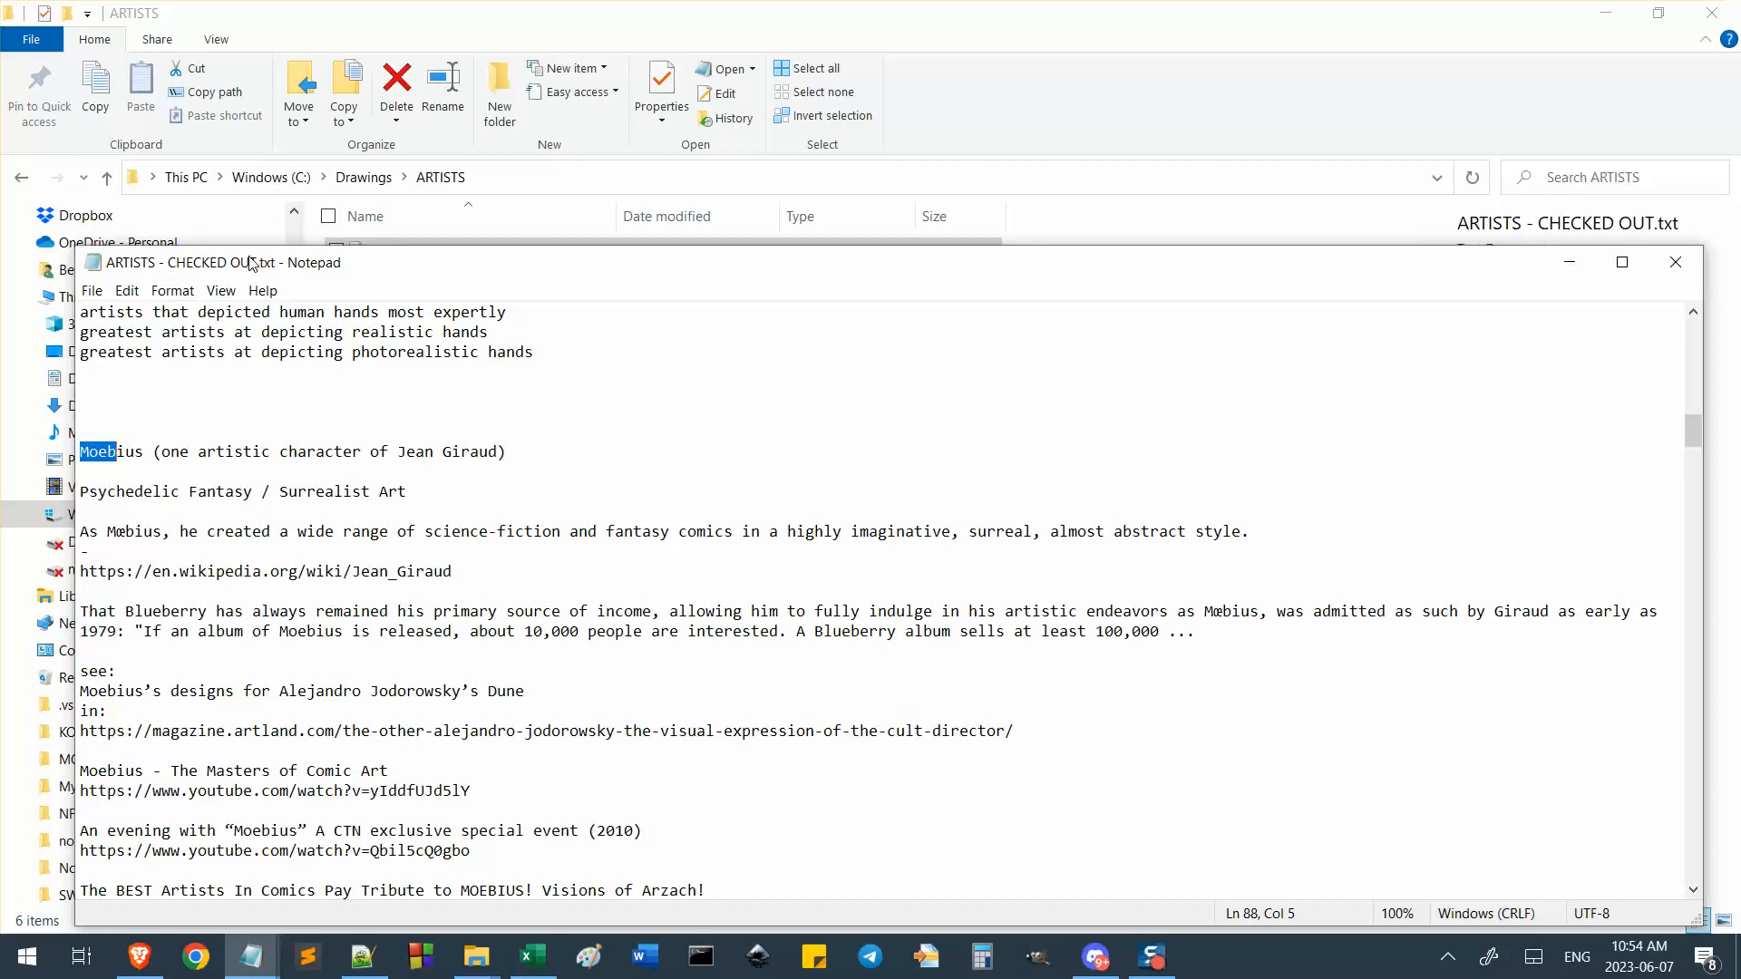
click(103, 481)
drag(162, 274, 115, 219)
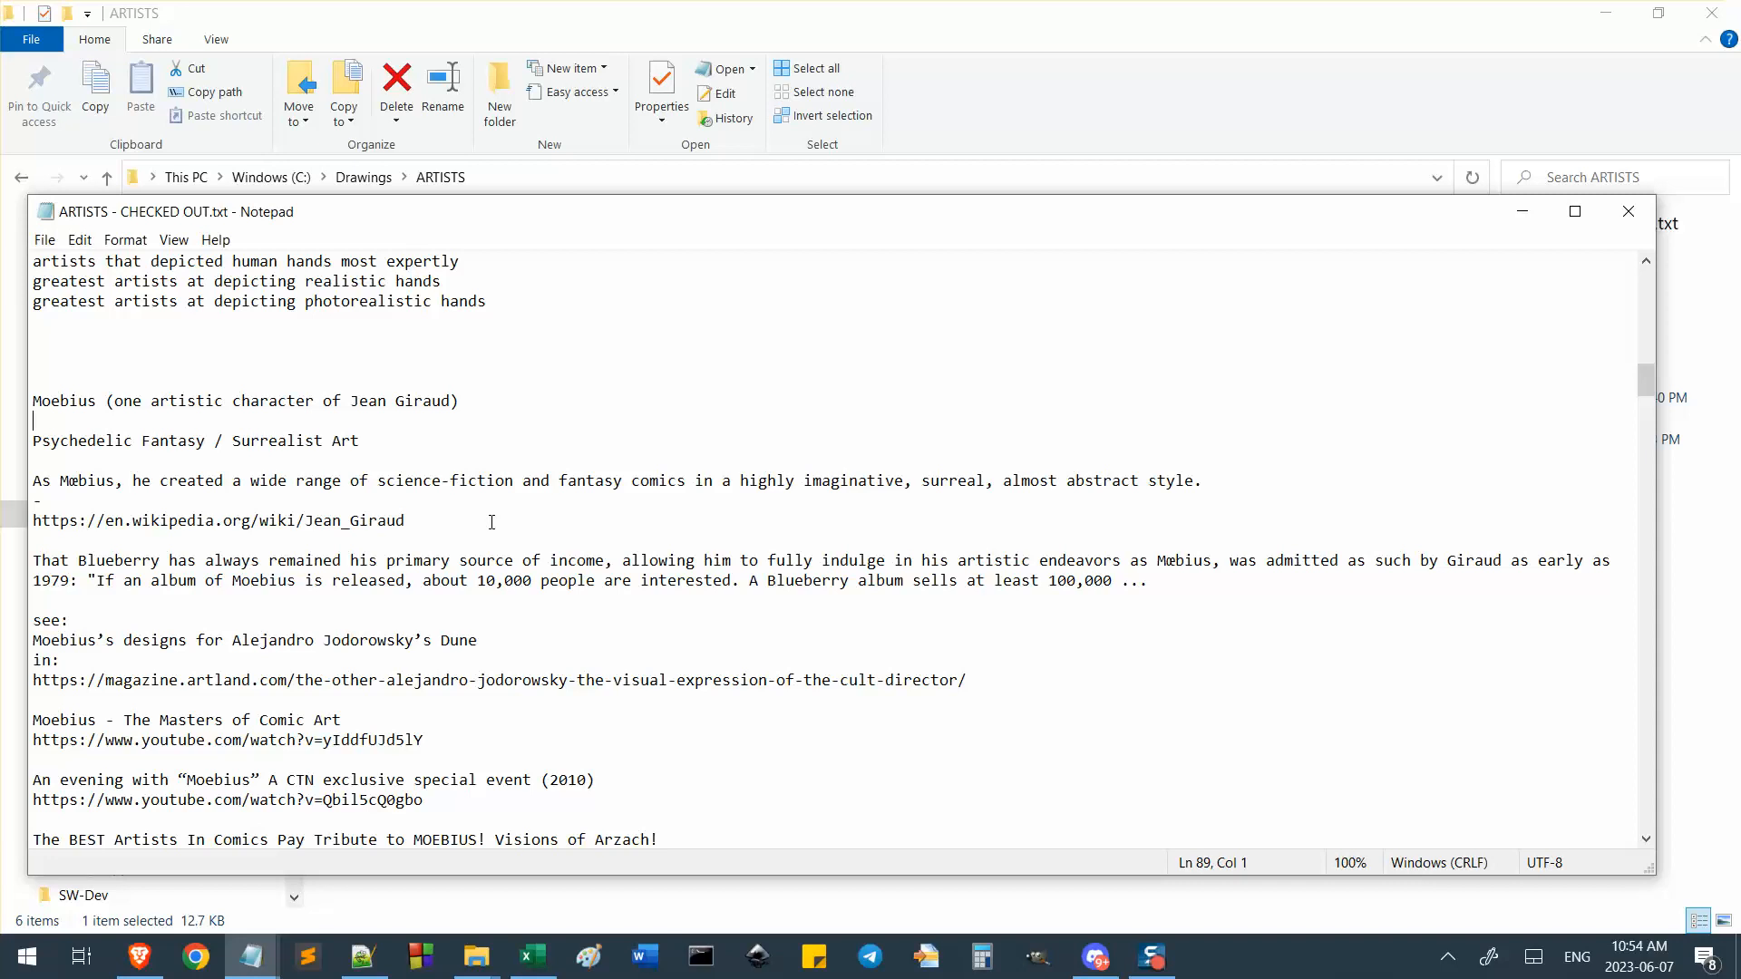
Read the Moebius entry with its style description and links in ARTISTS - CHECKED OUT.txt, and minimize the Notepad window.
scroll(408, 509, down, 2)
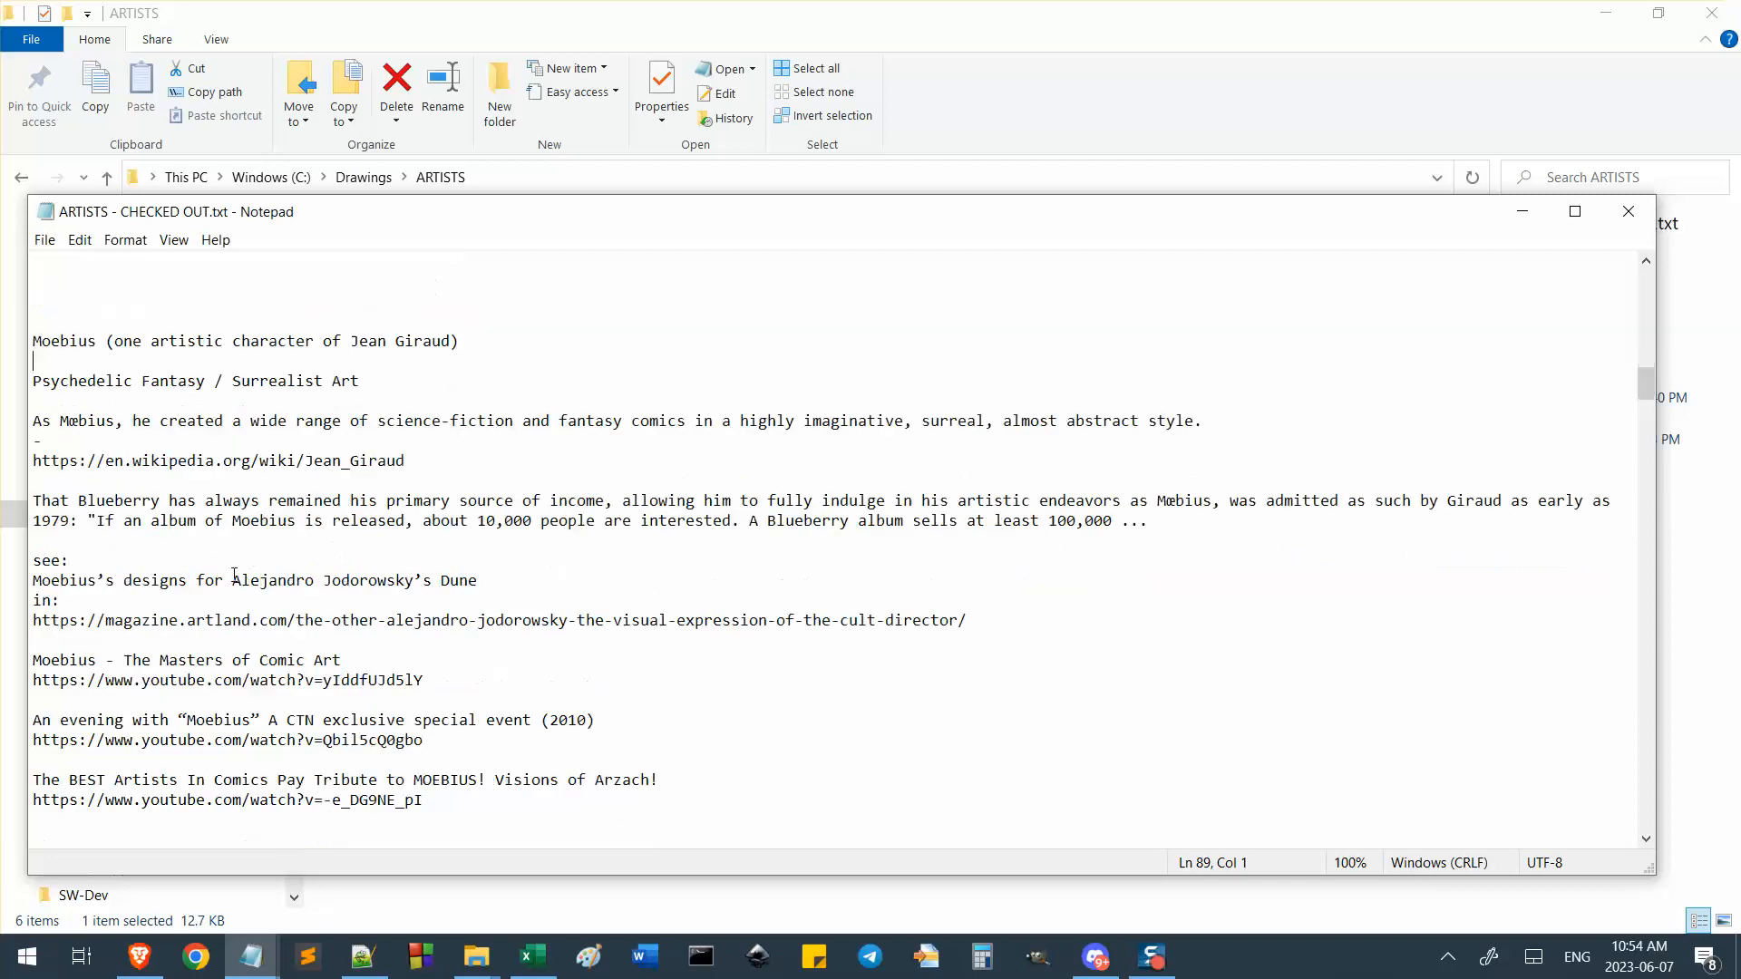
scroll(157, 614, up, 2)
scroll(158, 615, up, 1)
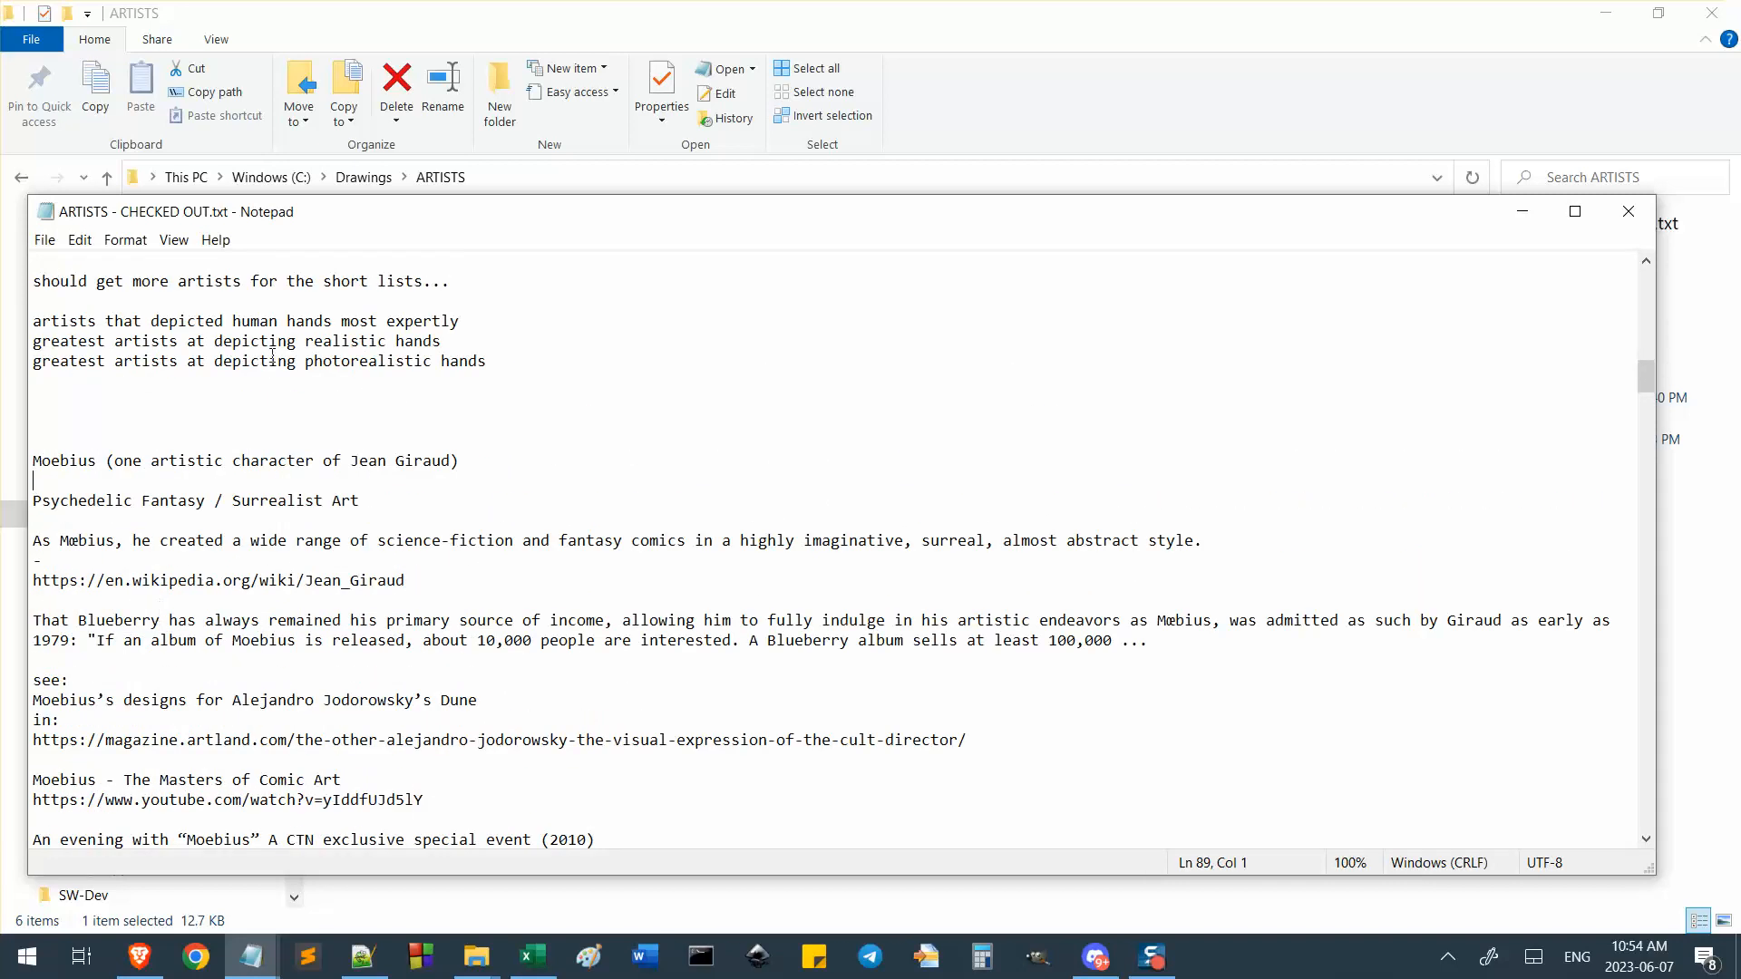
scroll(227, 590, down, 3)
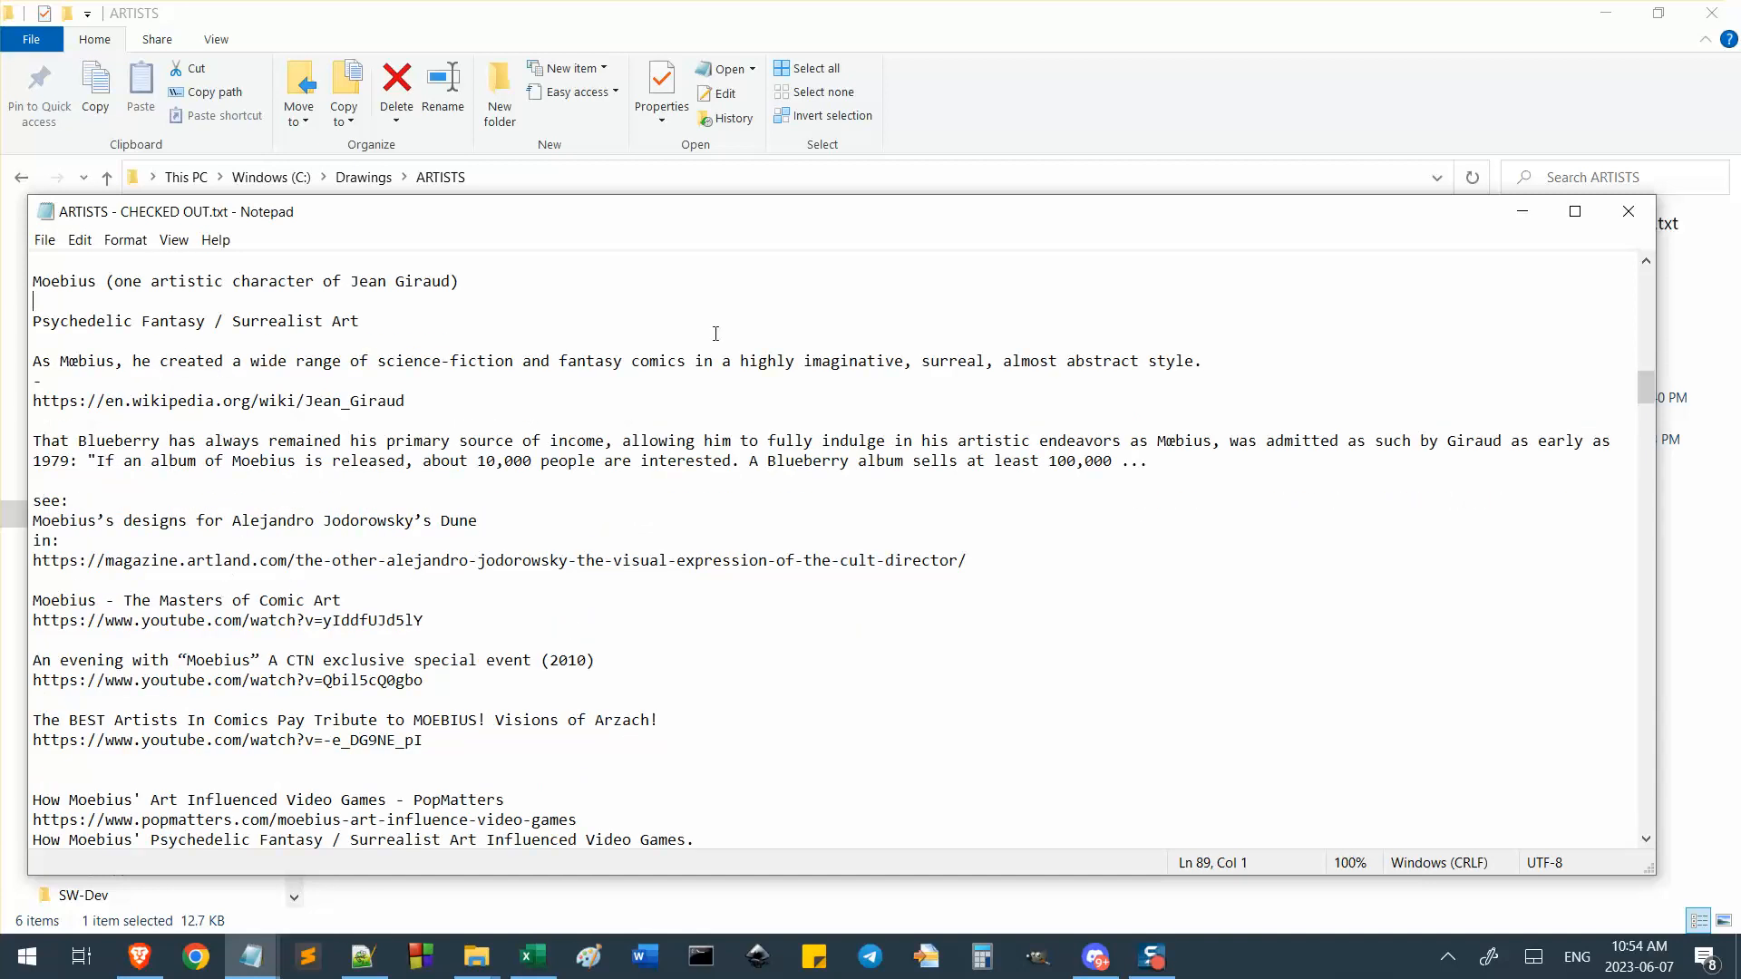
click(1523, 211)
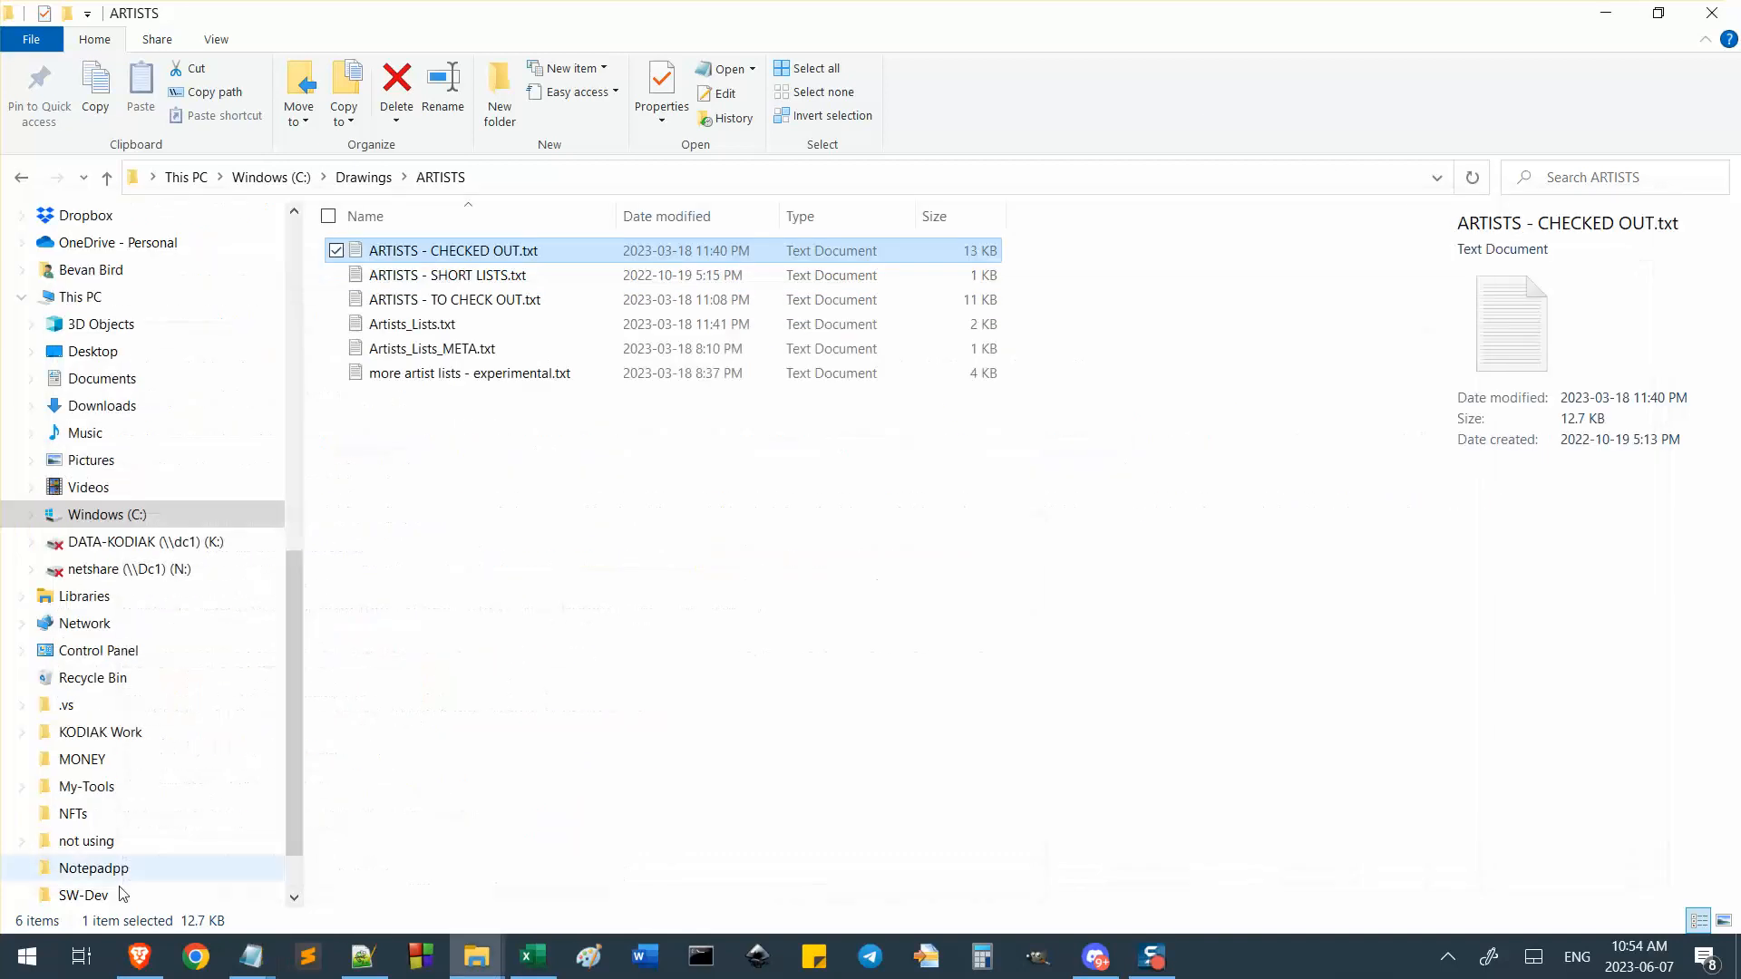
Return to the moebius search results in the browser and open the Iamag result "Classic - The Art of Moebius" in a new tab.
click(158, 967)
scroll(181, 608, down, 2)
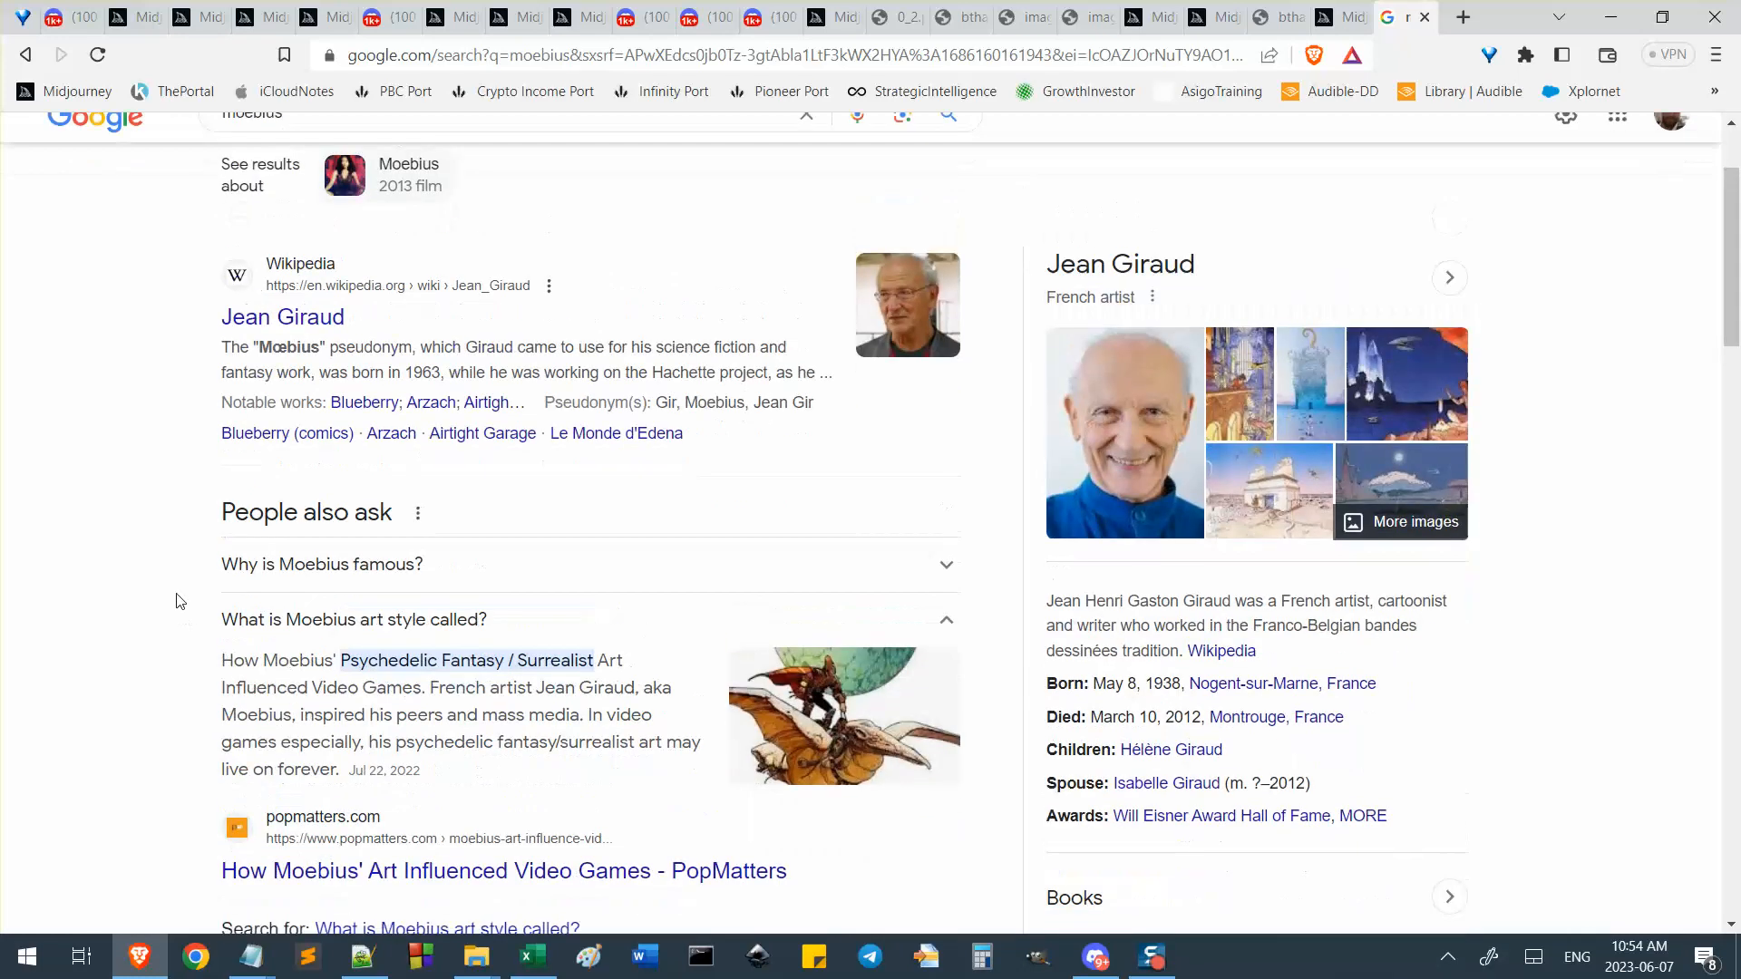
scroll(180, 602, down, 2)
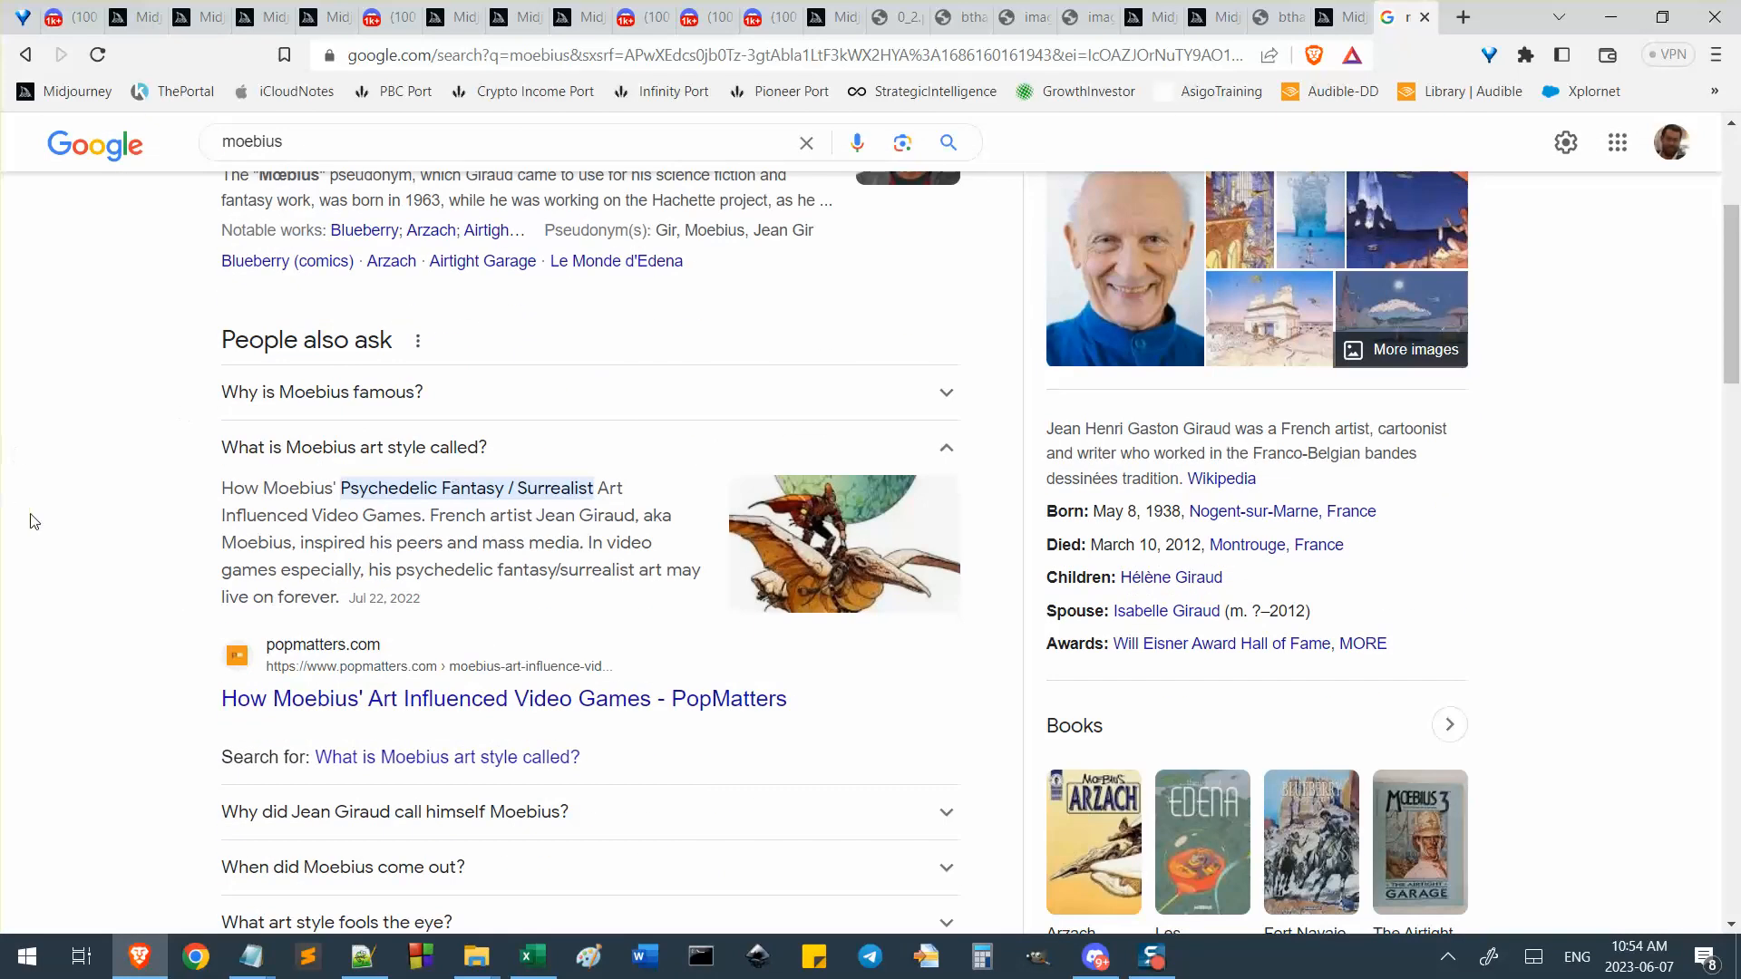
scroll(36, 517, down, 2)
scroll(4, 536, down, 1)
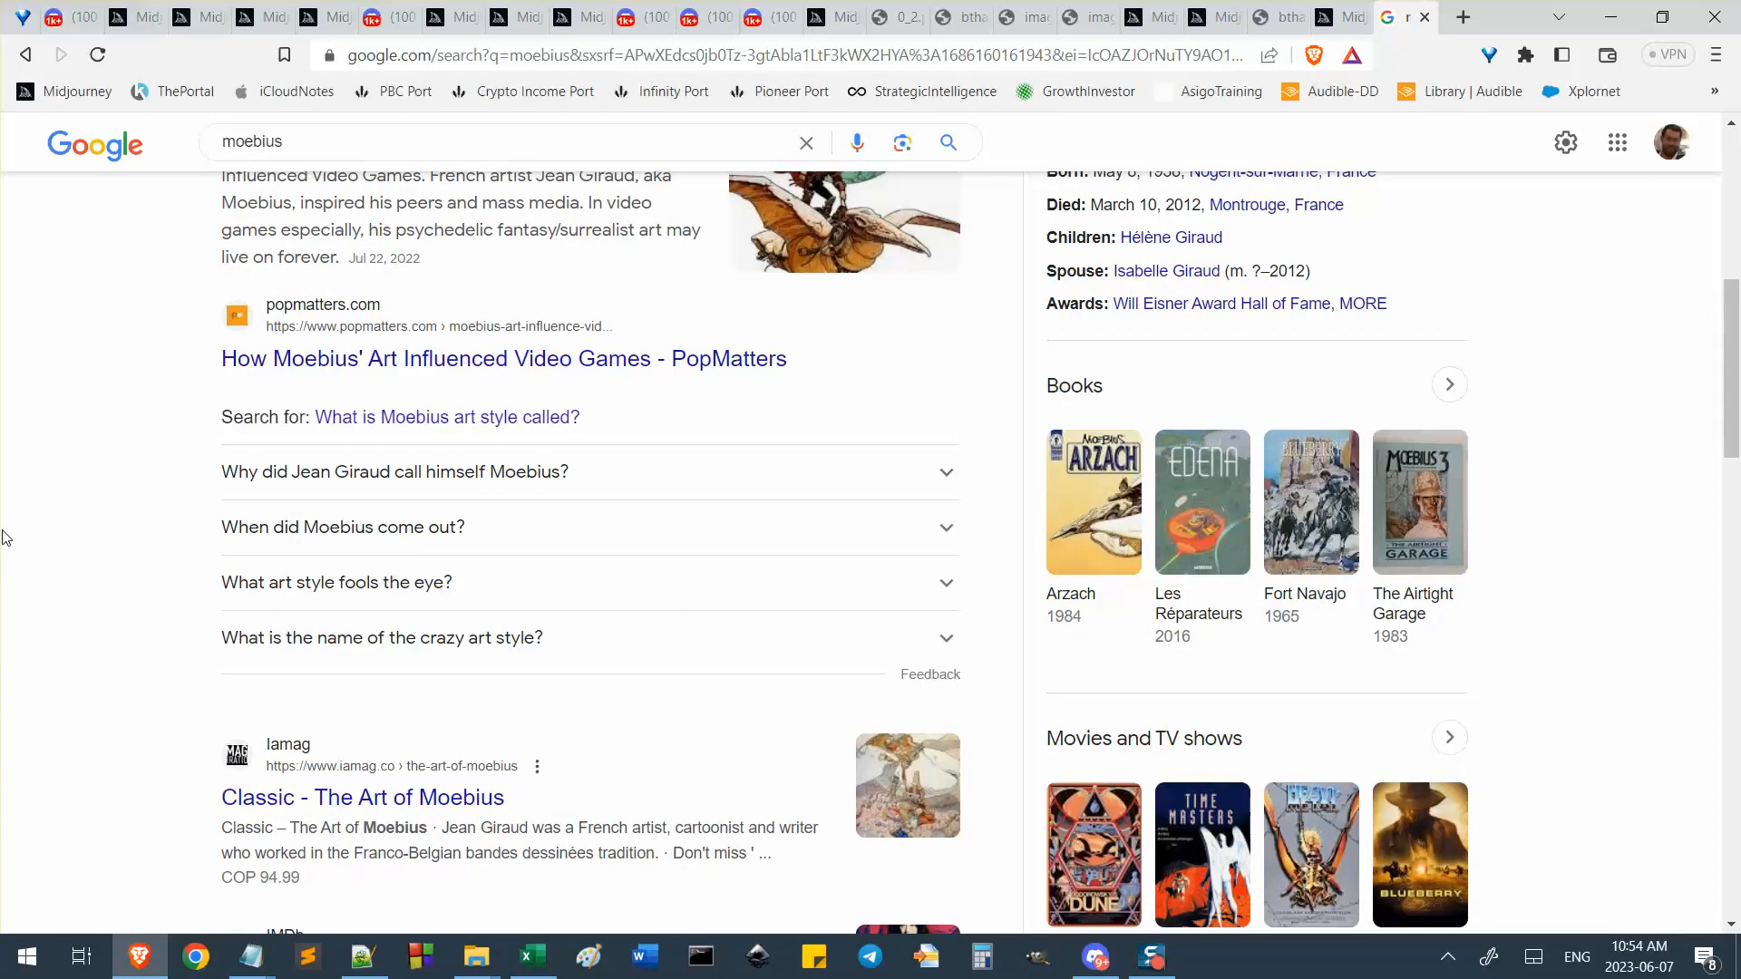
scroll(5, 537, down, 3)
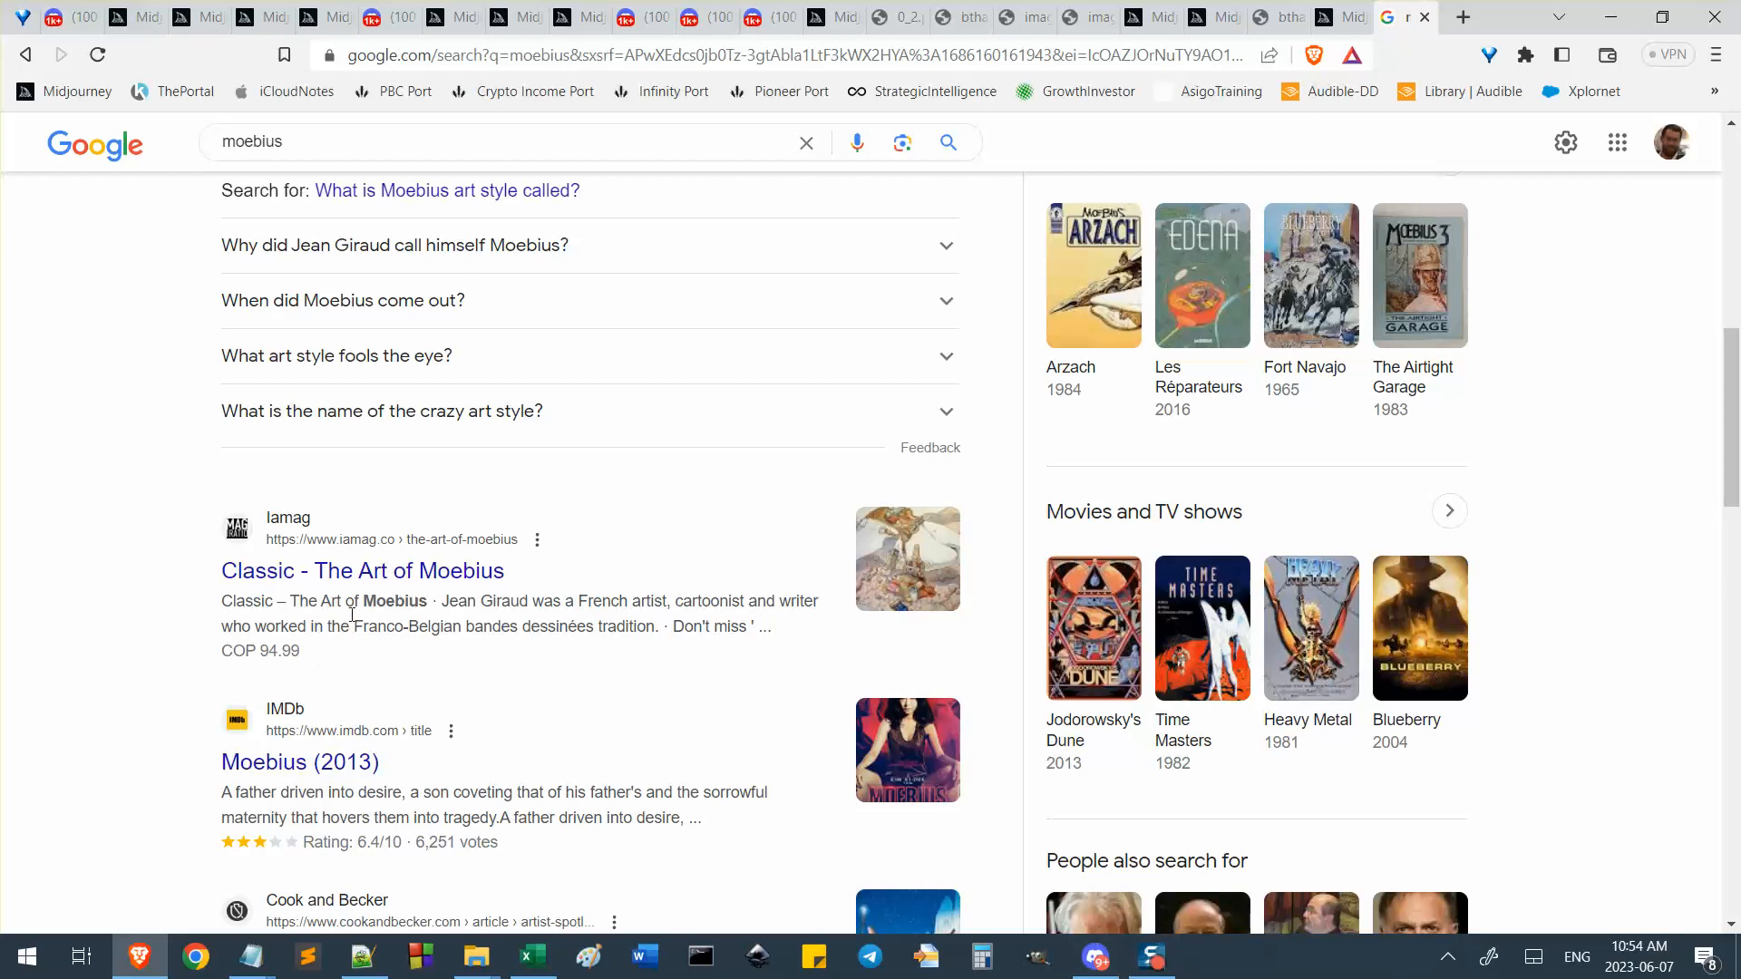
middle_click(367, 581)
scroll(188, 702, down, 3)
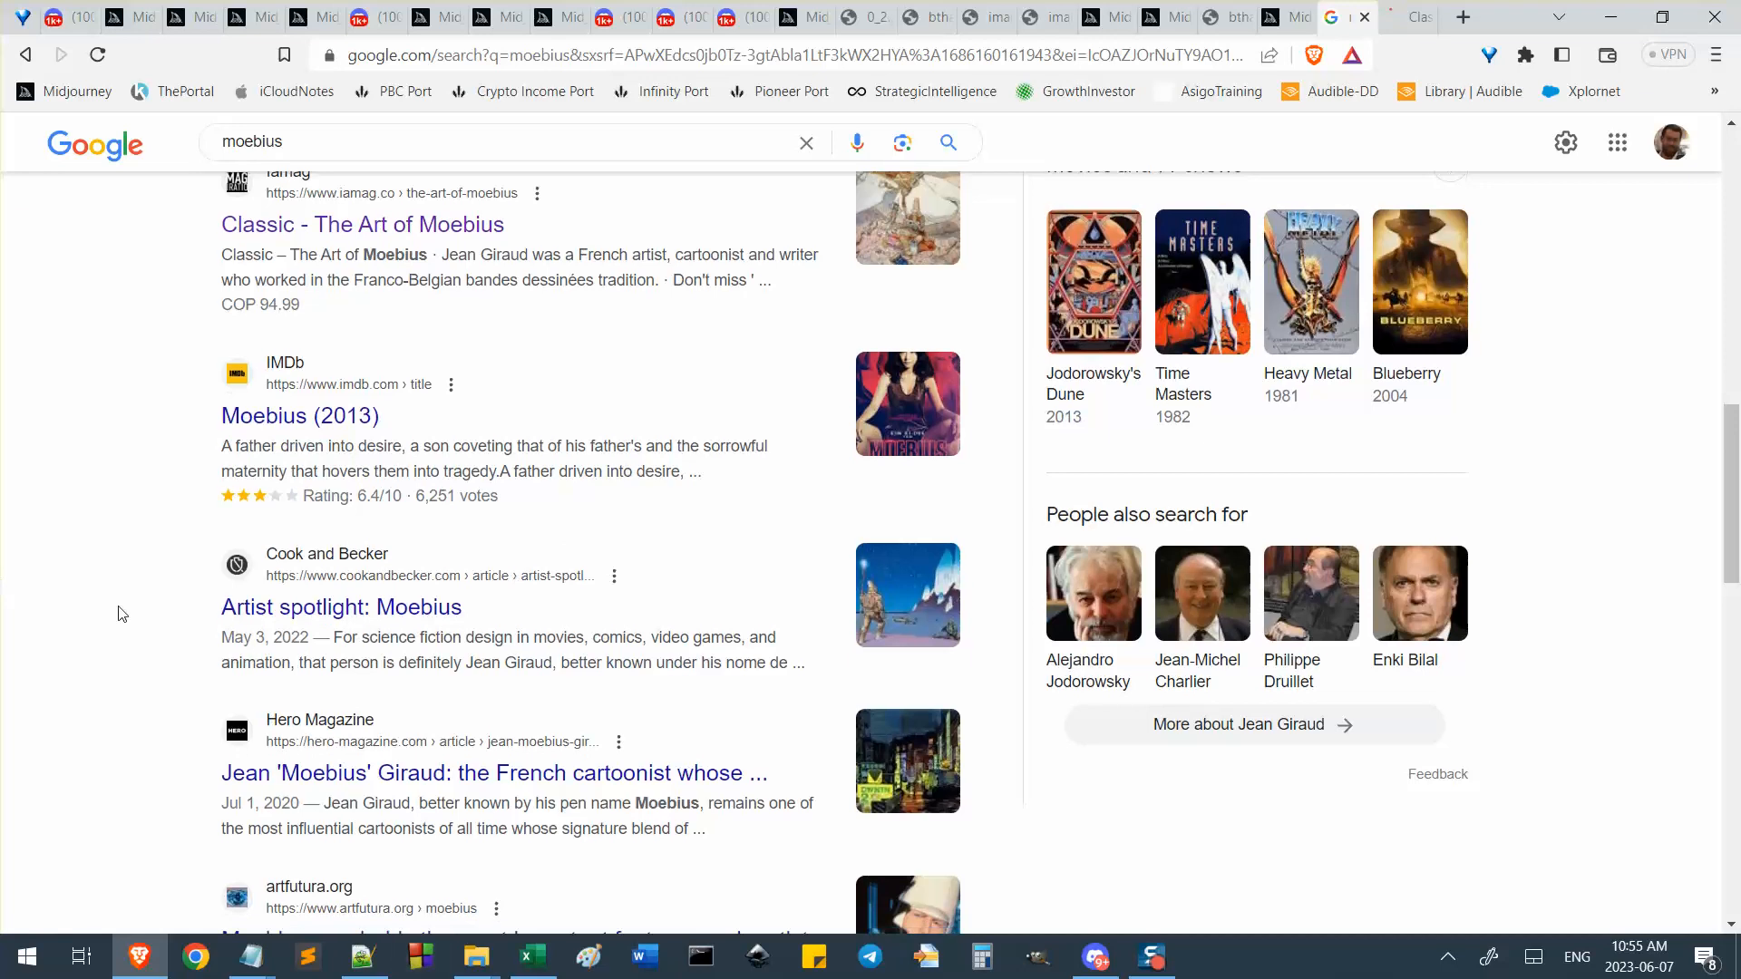
scroll(435, 613, down, 1)
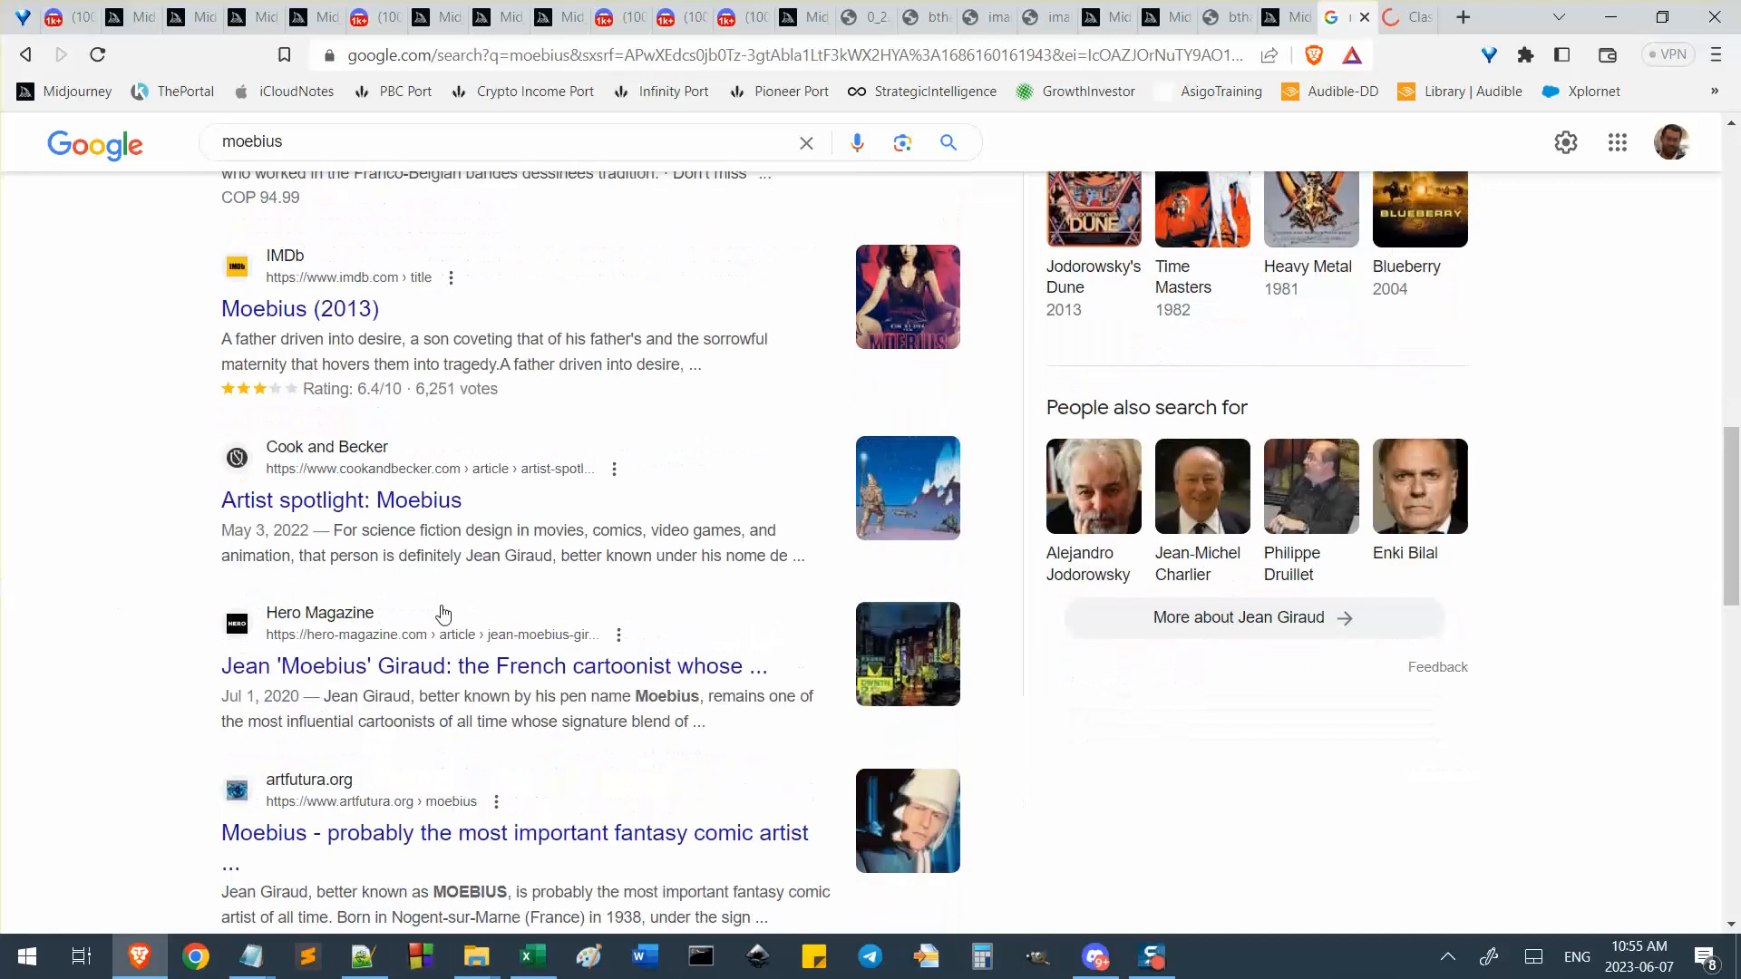
click(1165, 960)
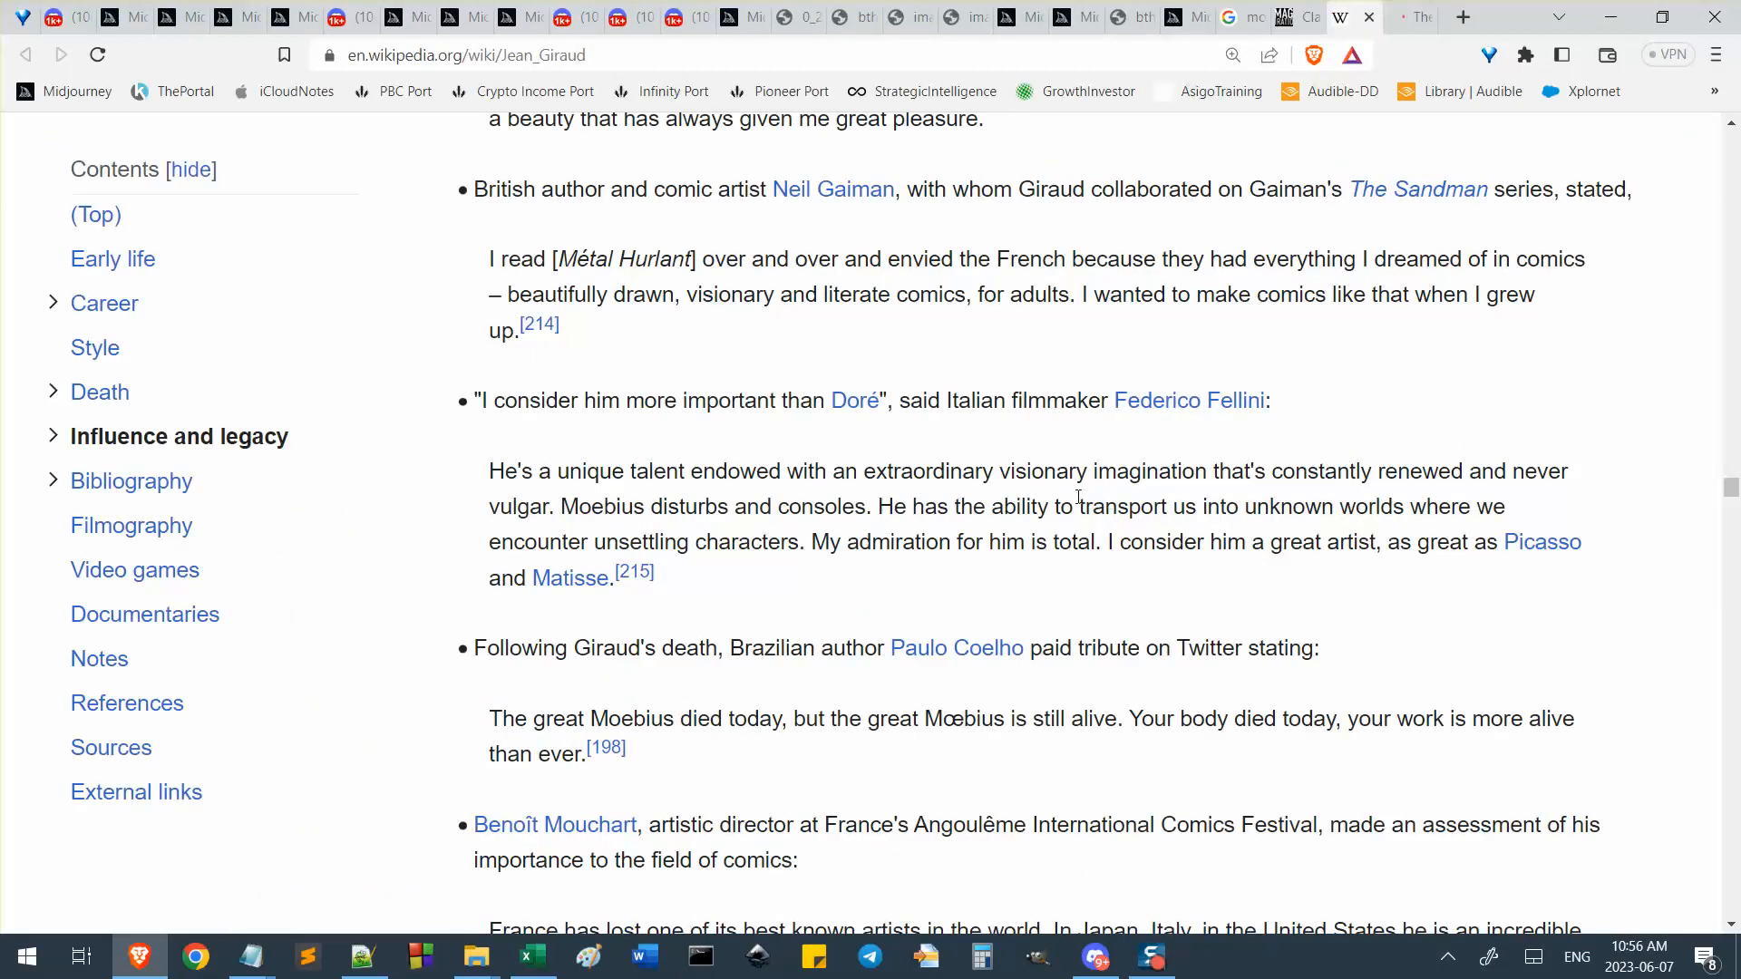
Examine the tribute quotes and the awards list in the Influence and legacy section of the Jean Giraud Wikipedia article.
scroll(979, 452, up, 3)
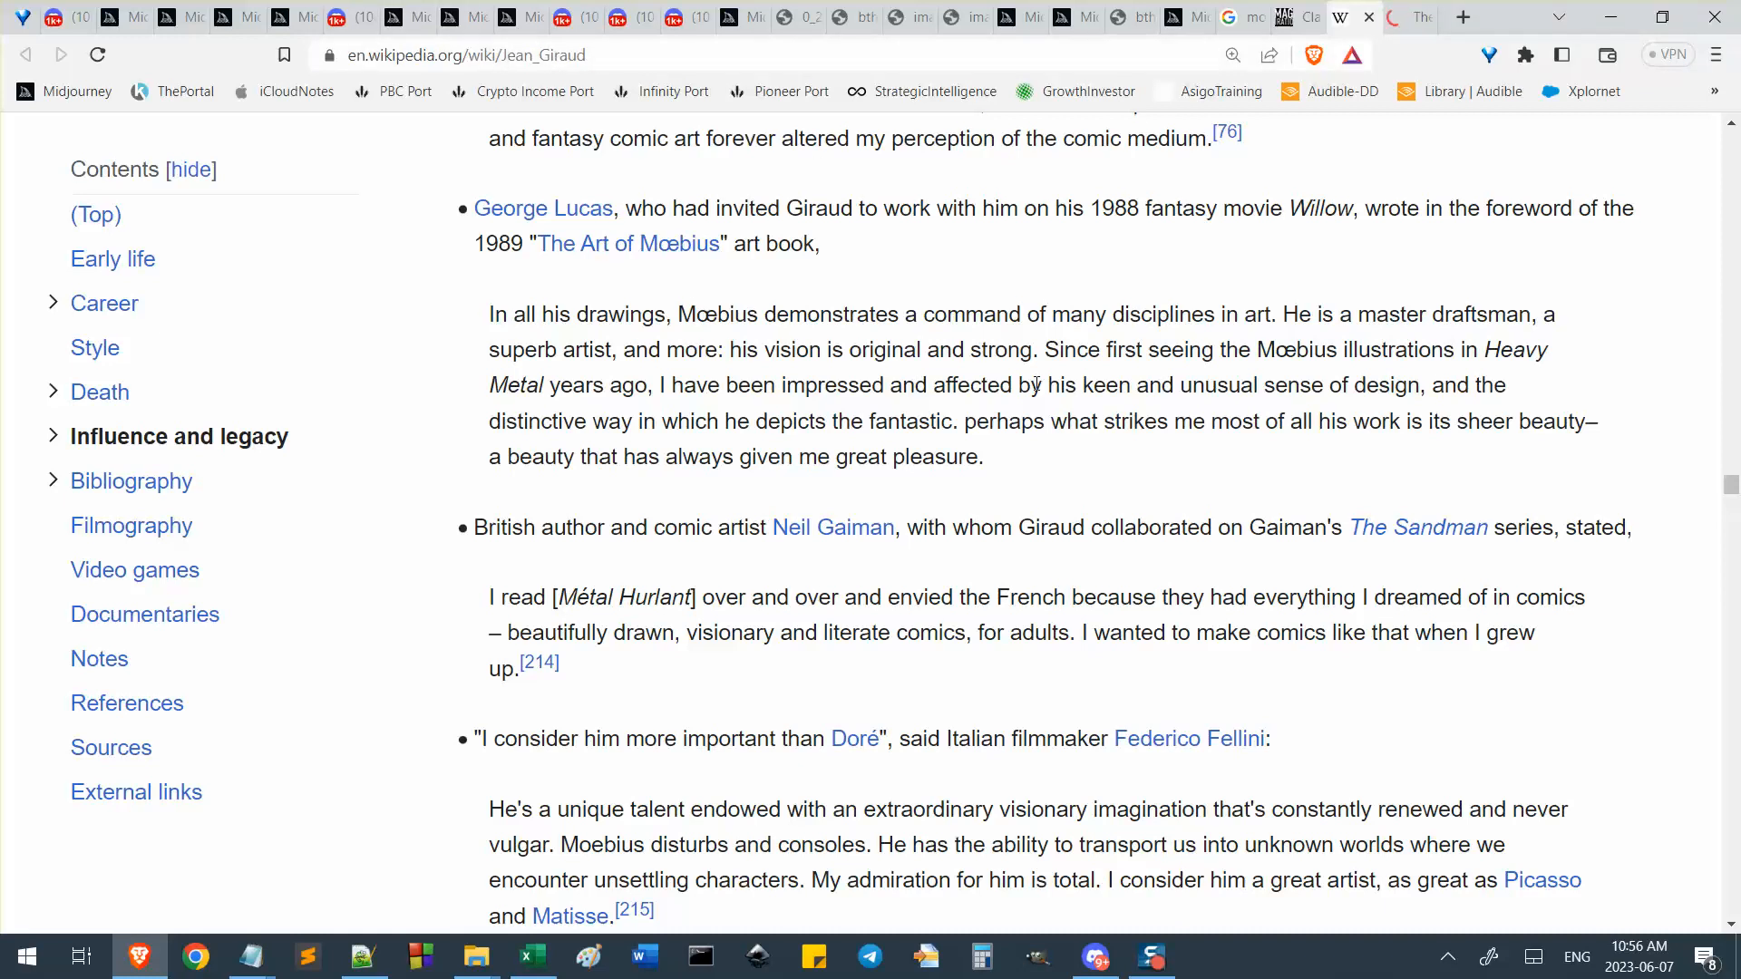
scroll(1034, 392, down, 1)
scroll(944, 553, up, 1)
scroll(893, 523, down, 2)
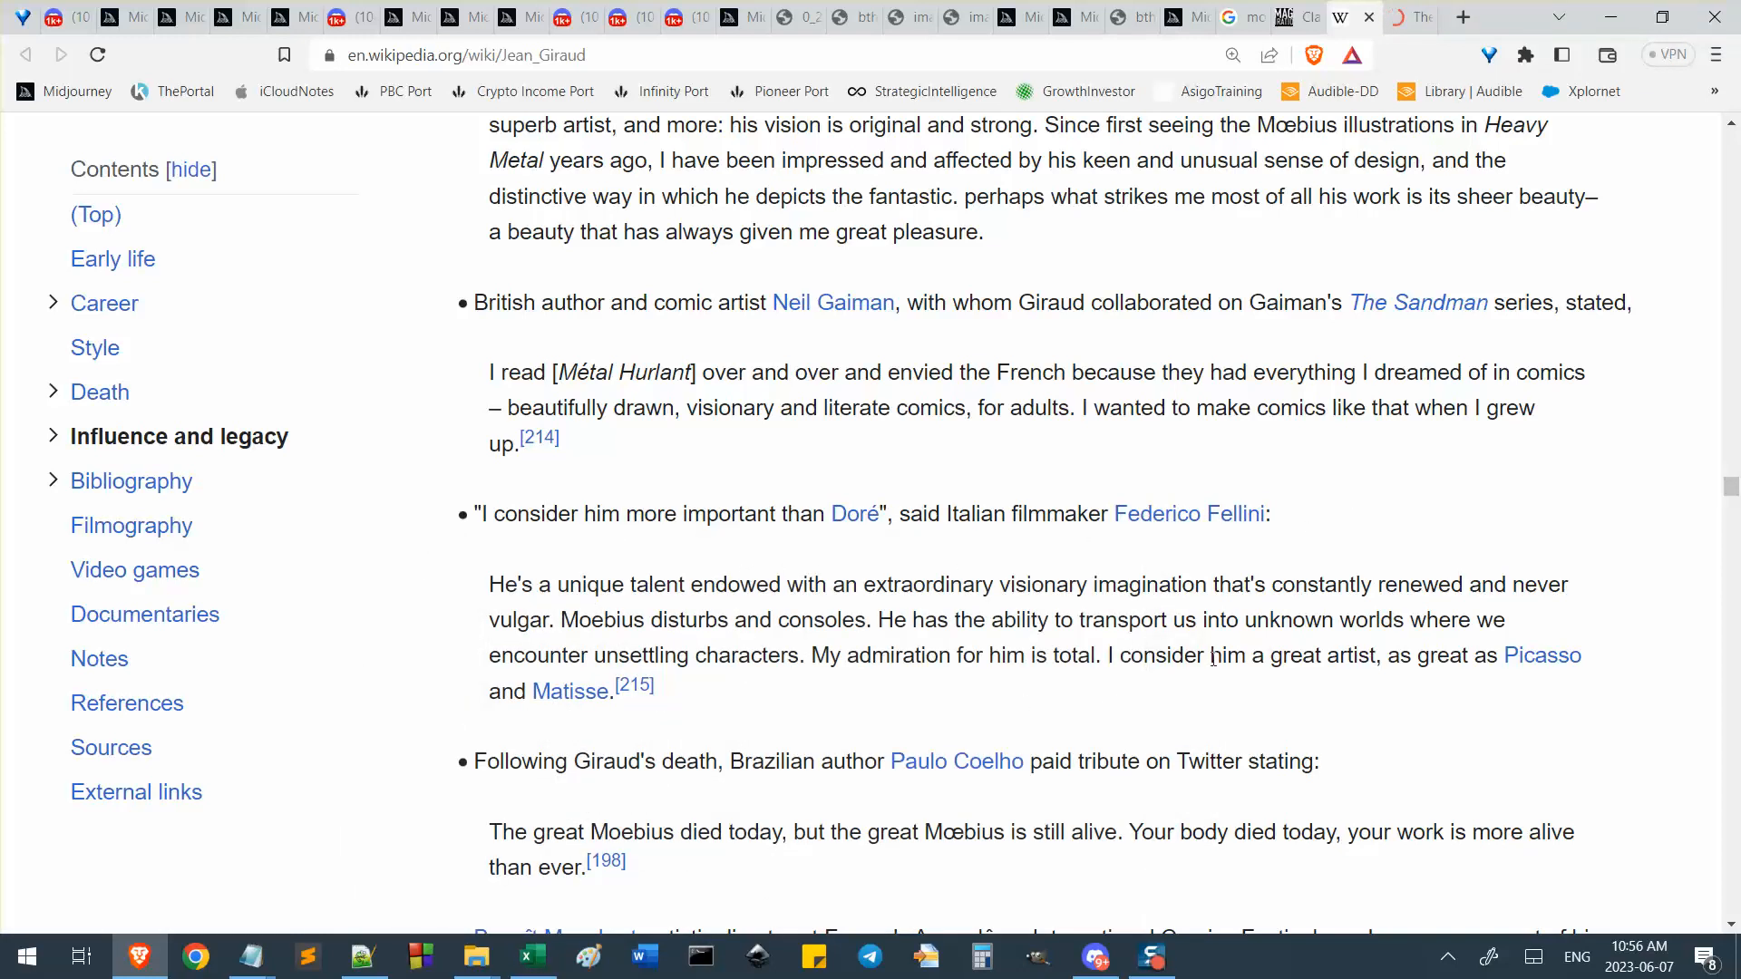
scroll(1200, 685, down, 1)
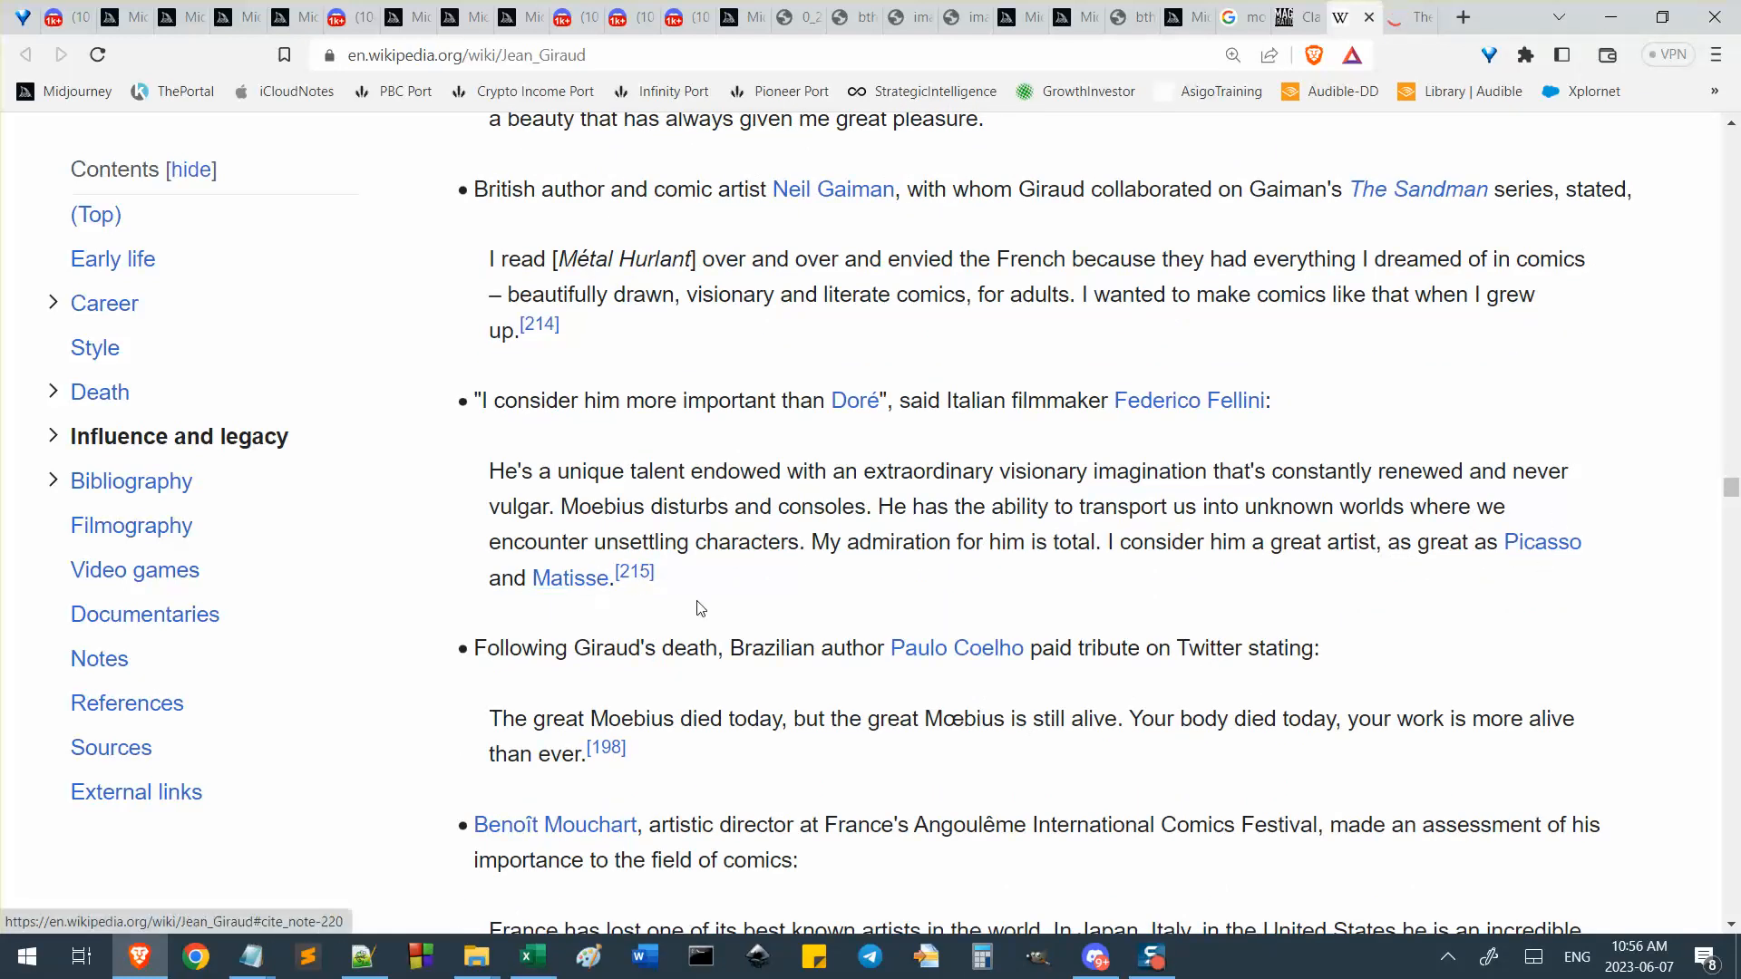
scroll(1095, 656, down, 2)
scroll(1095, 656, down, 18)
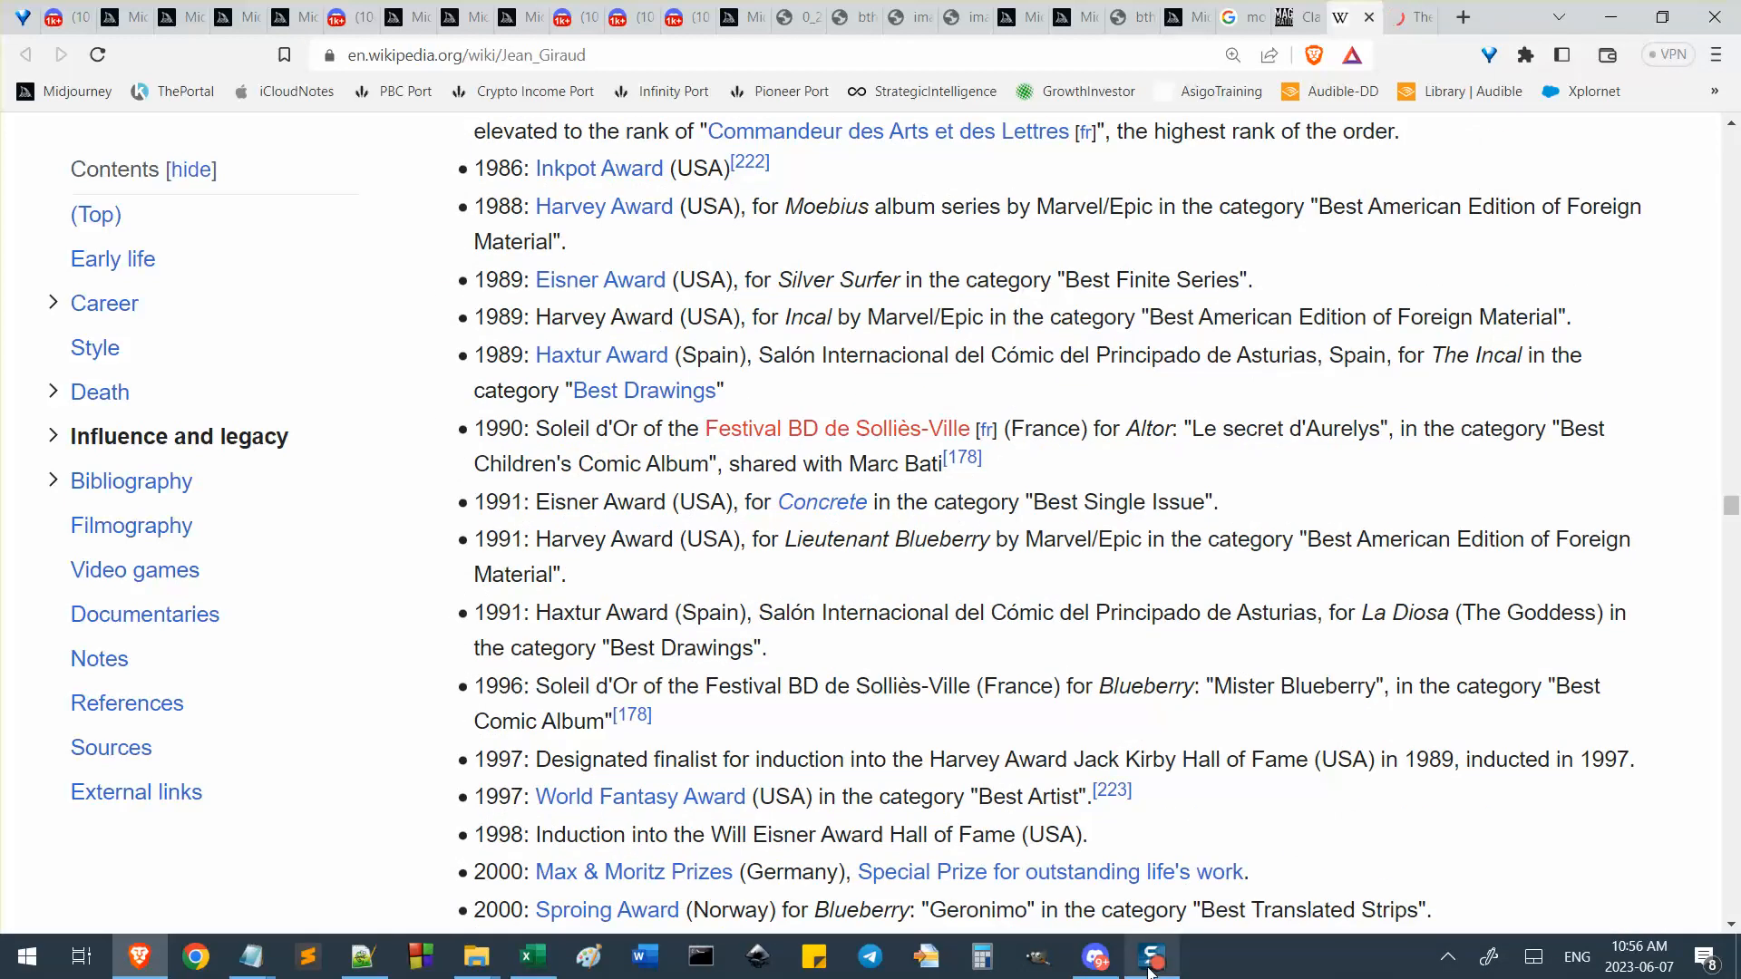
scroll(982, 680, down, 2)
scroll(982, 680, up, 7)
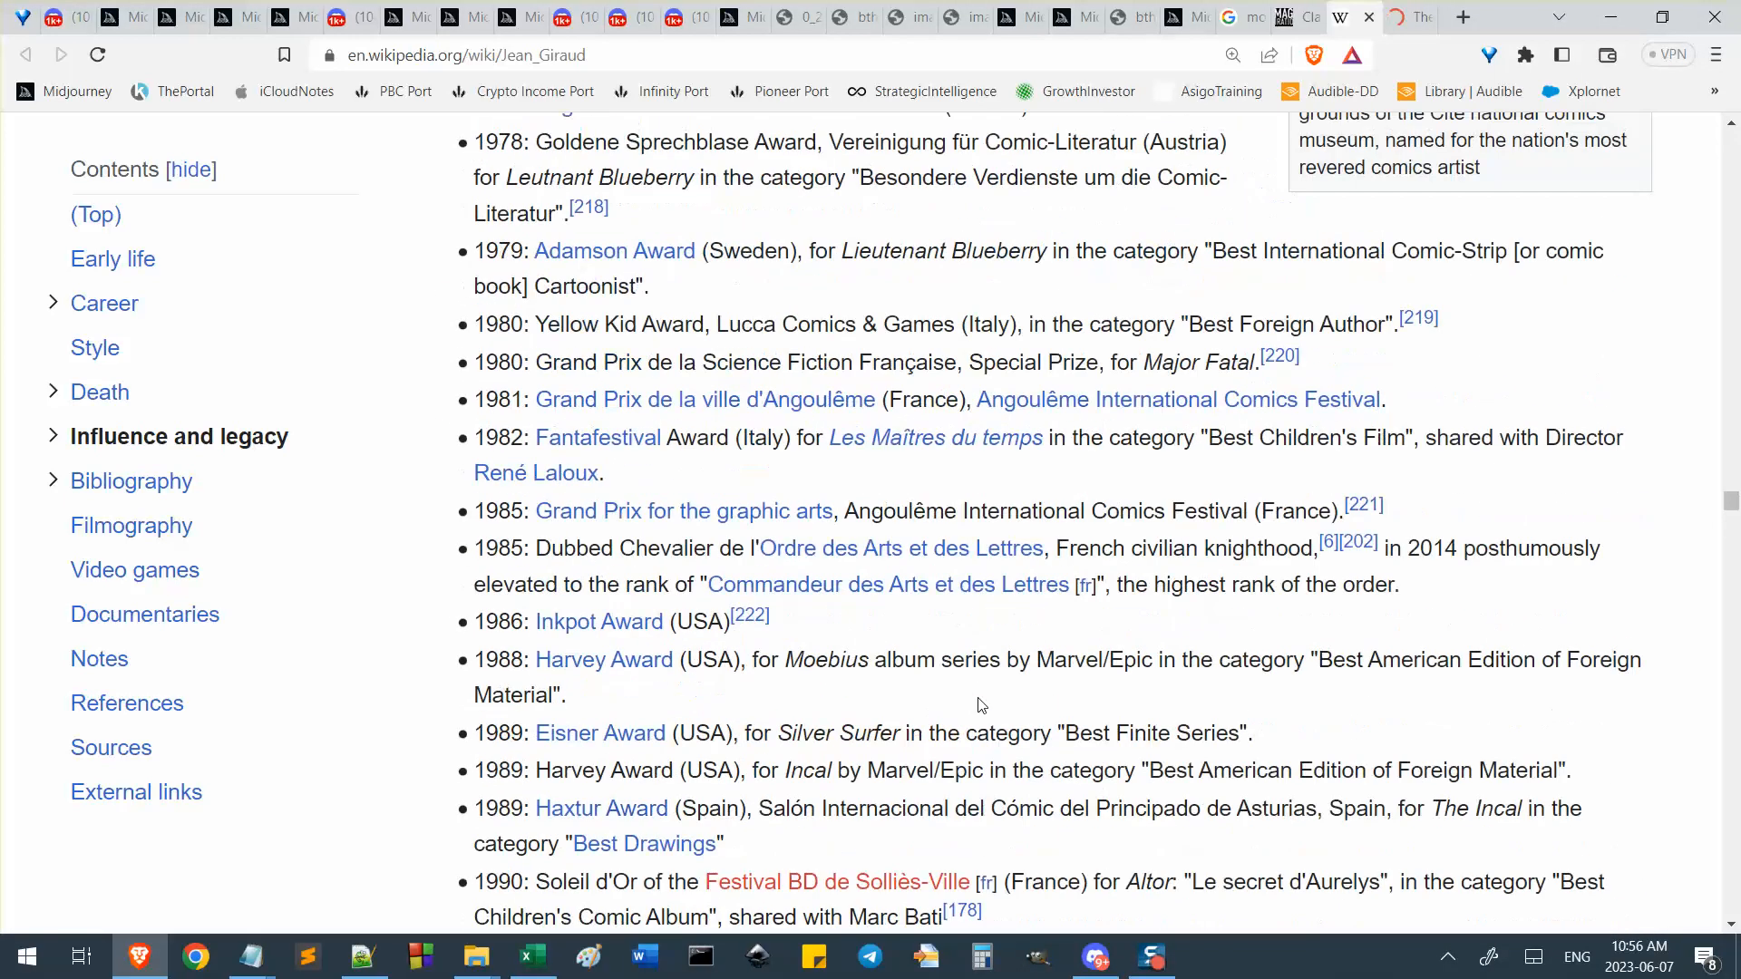
scroll(980, 704, up, 3)
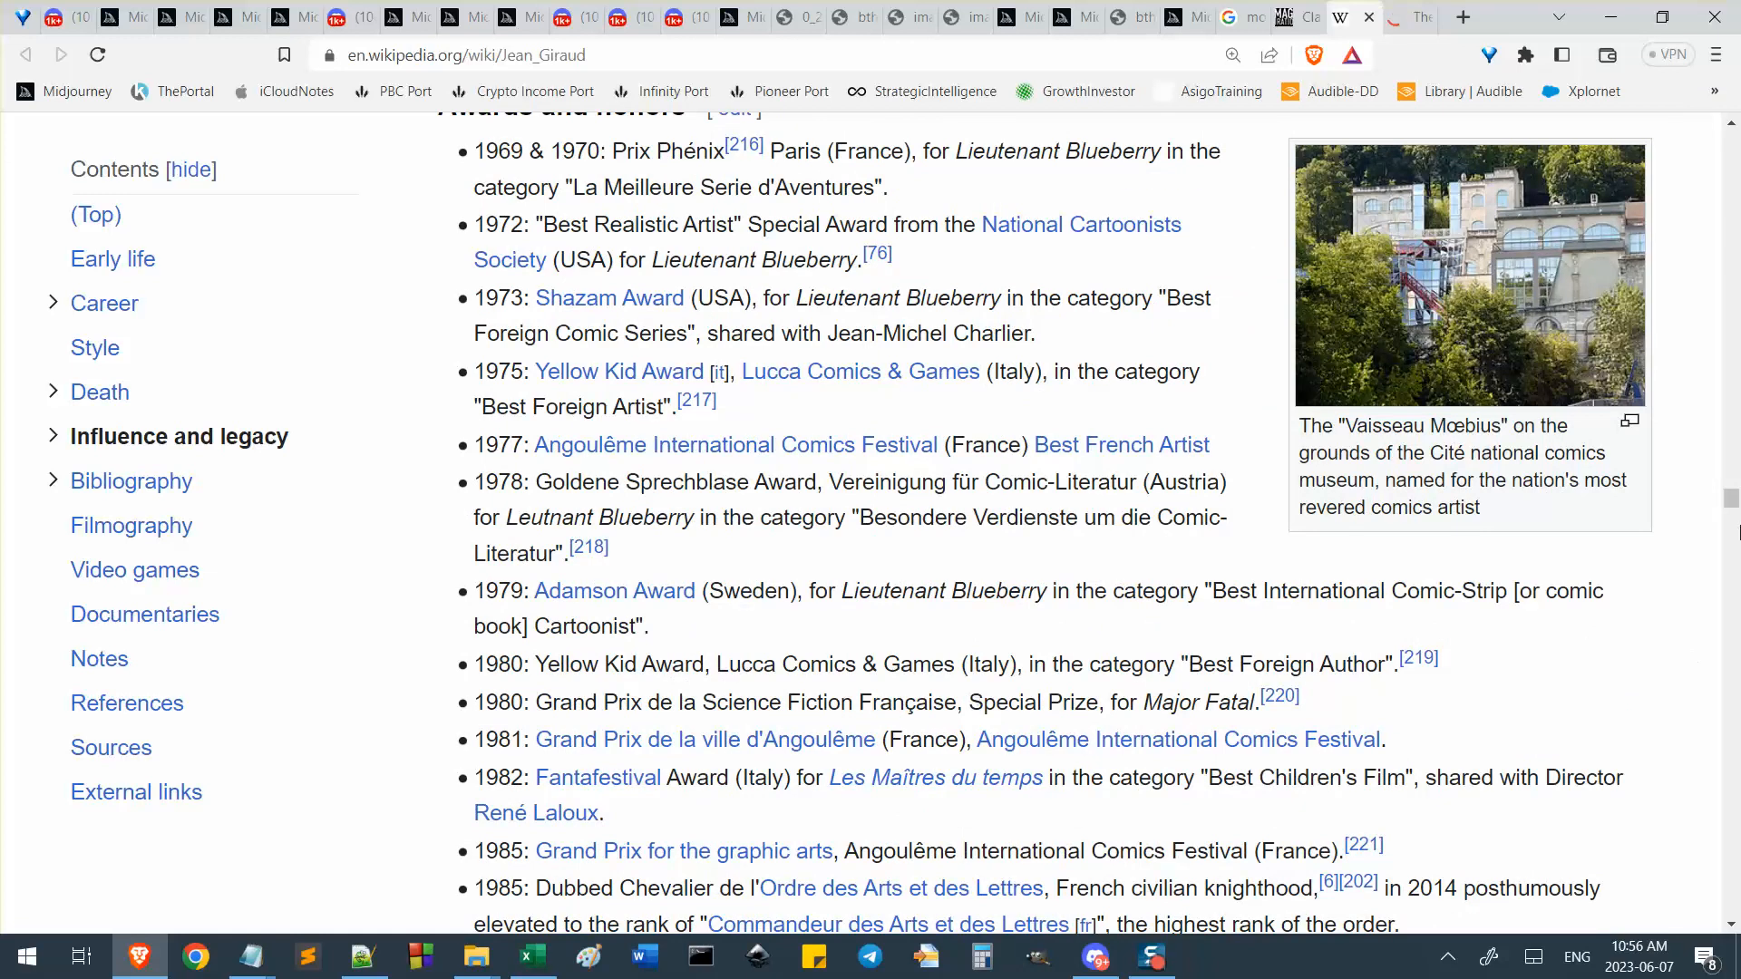
Skim the Jean Giraud article from Early life through Career and Style down to the Incal editions in the Bibliography.
drag(1732, 495, 1732, 166)
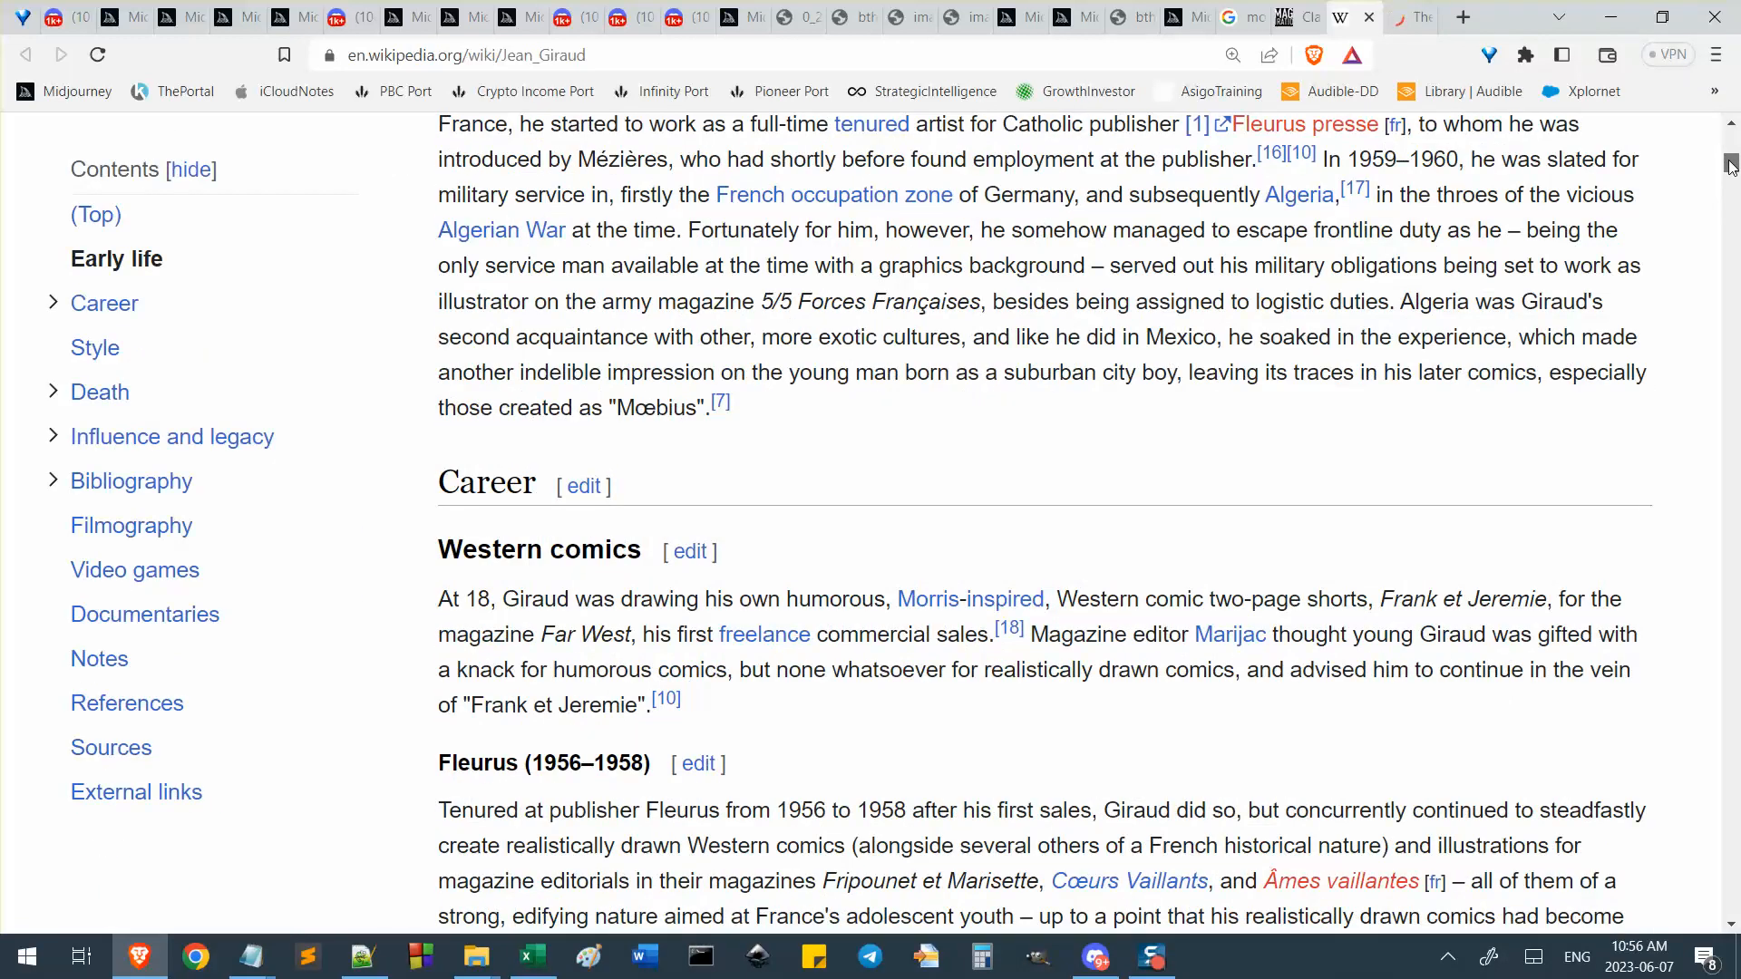
drag(1733, 163, 1732, 181)
scroll(1702, 397, down, 20)
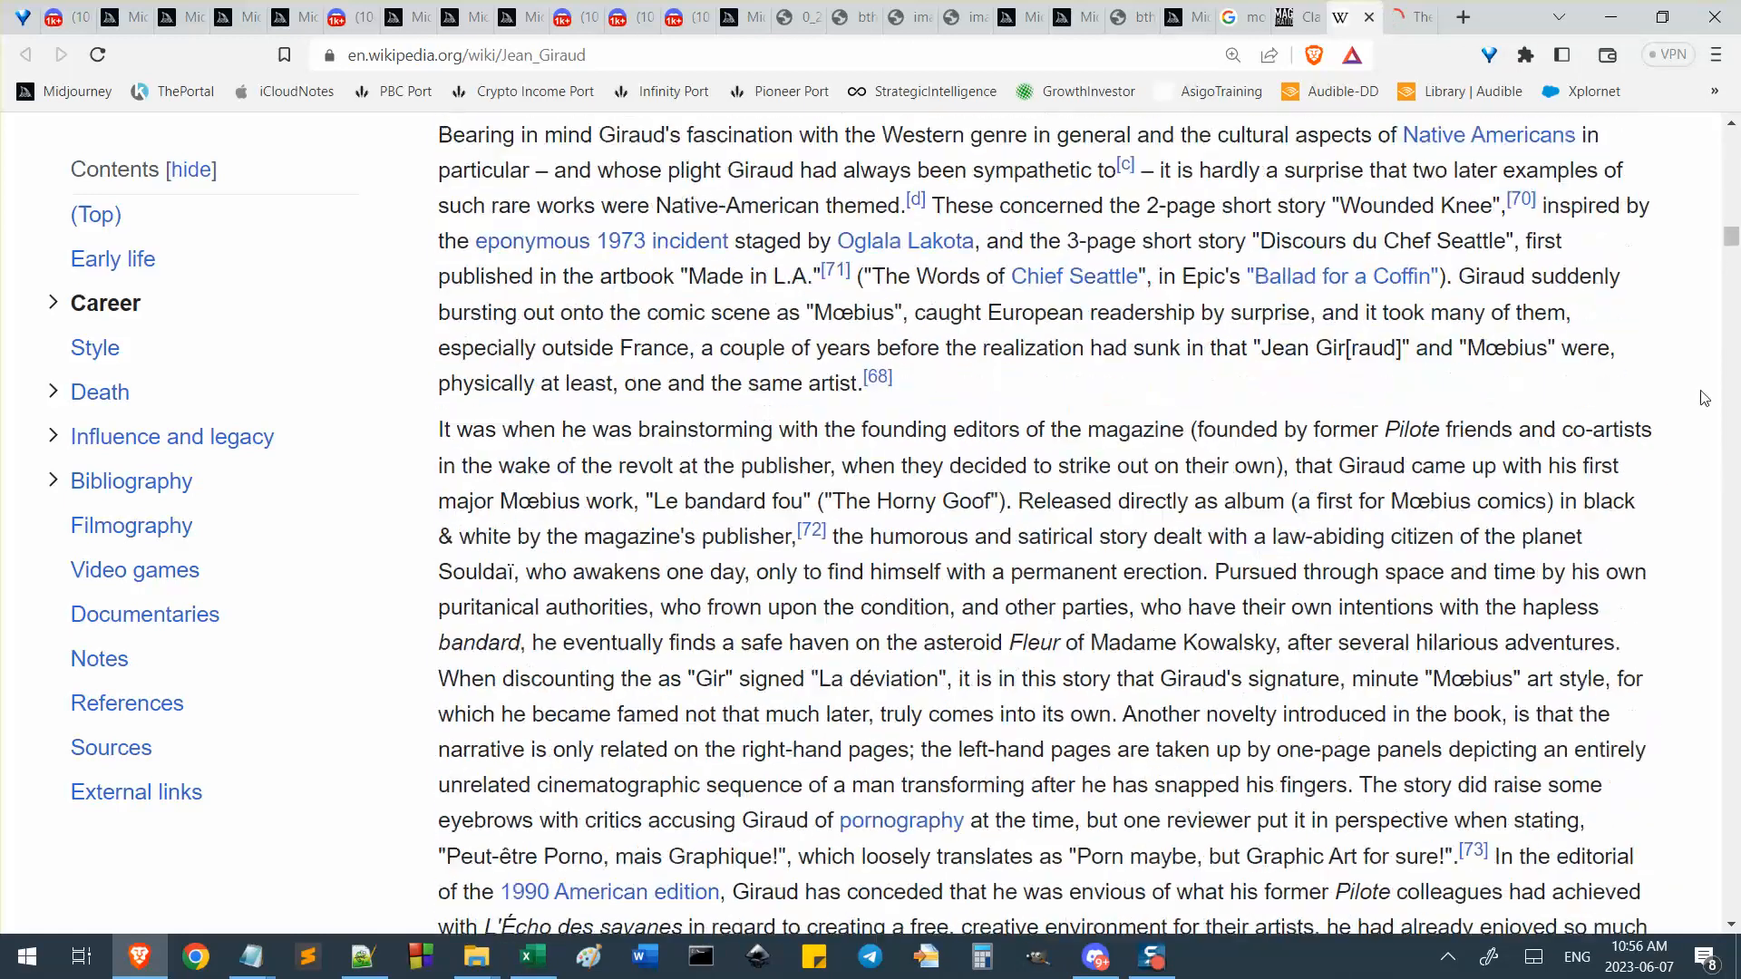
scroll(1692, 410, down, 20)
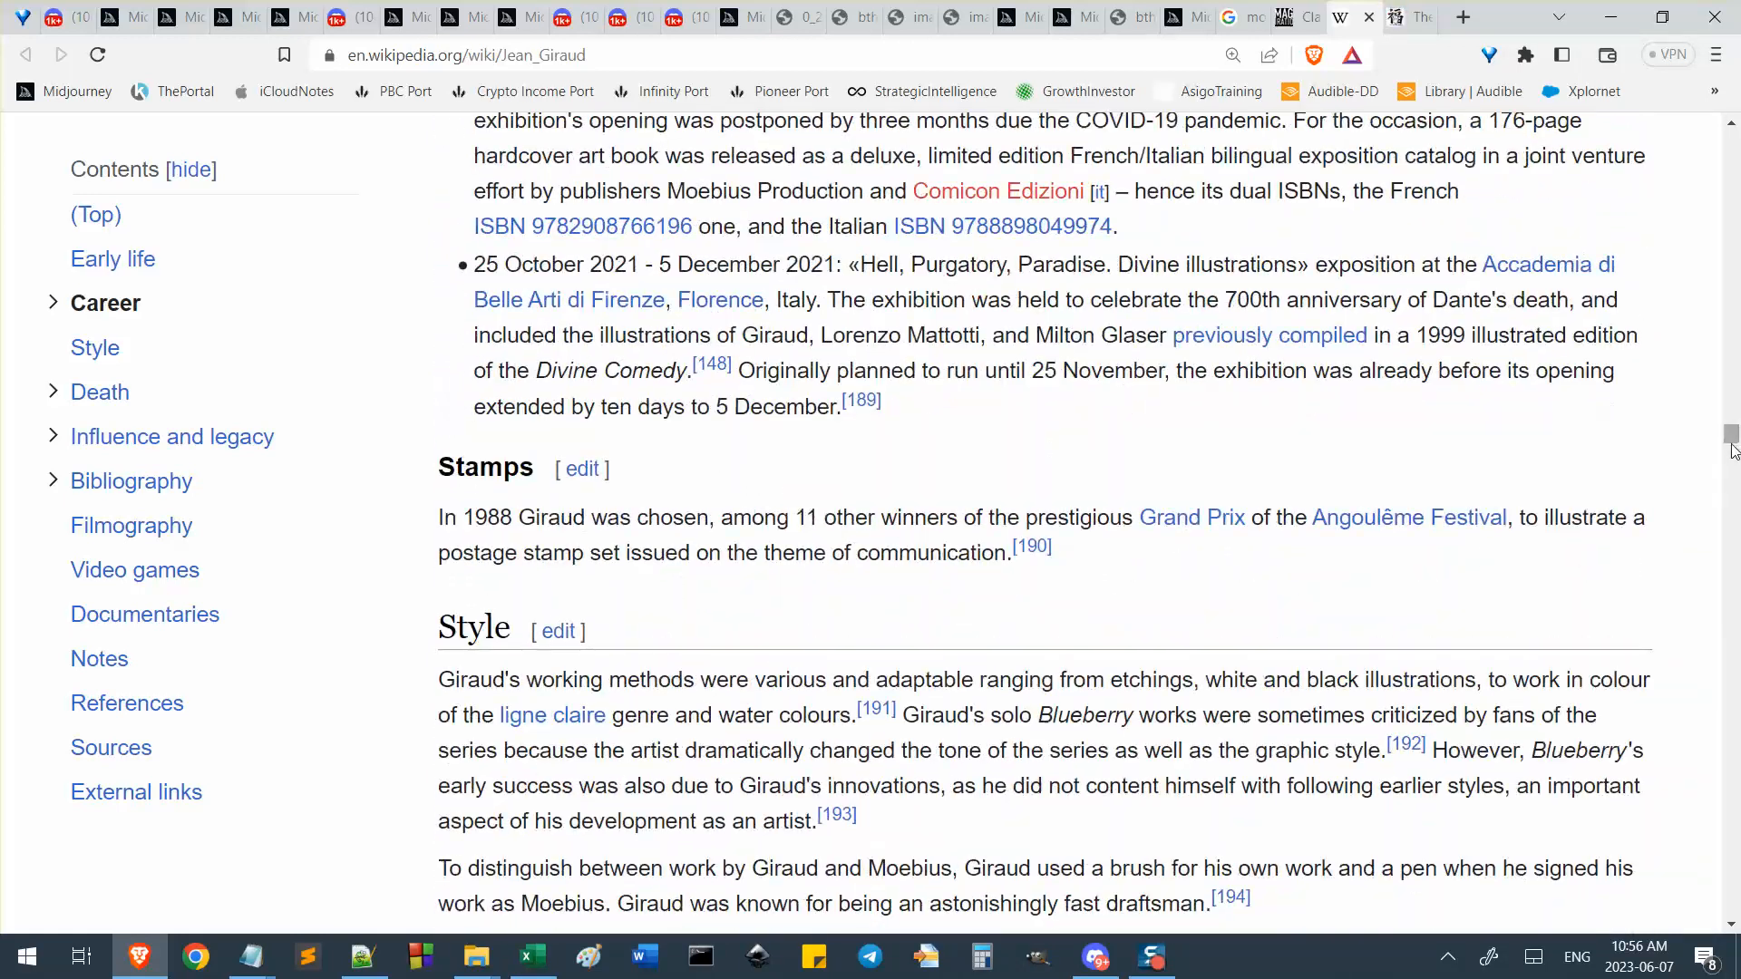
drag(1732, 437, 1738, 613)
scroll(676, 364, down, 10)
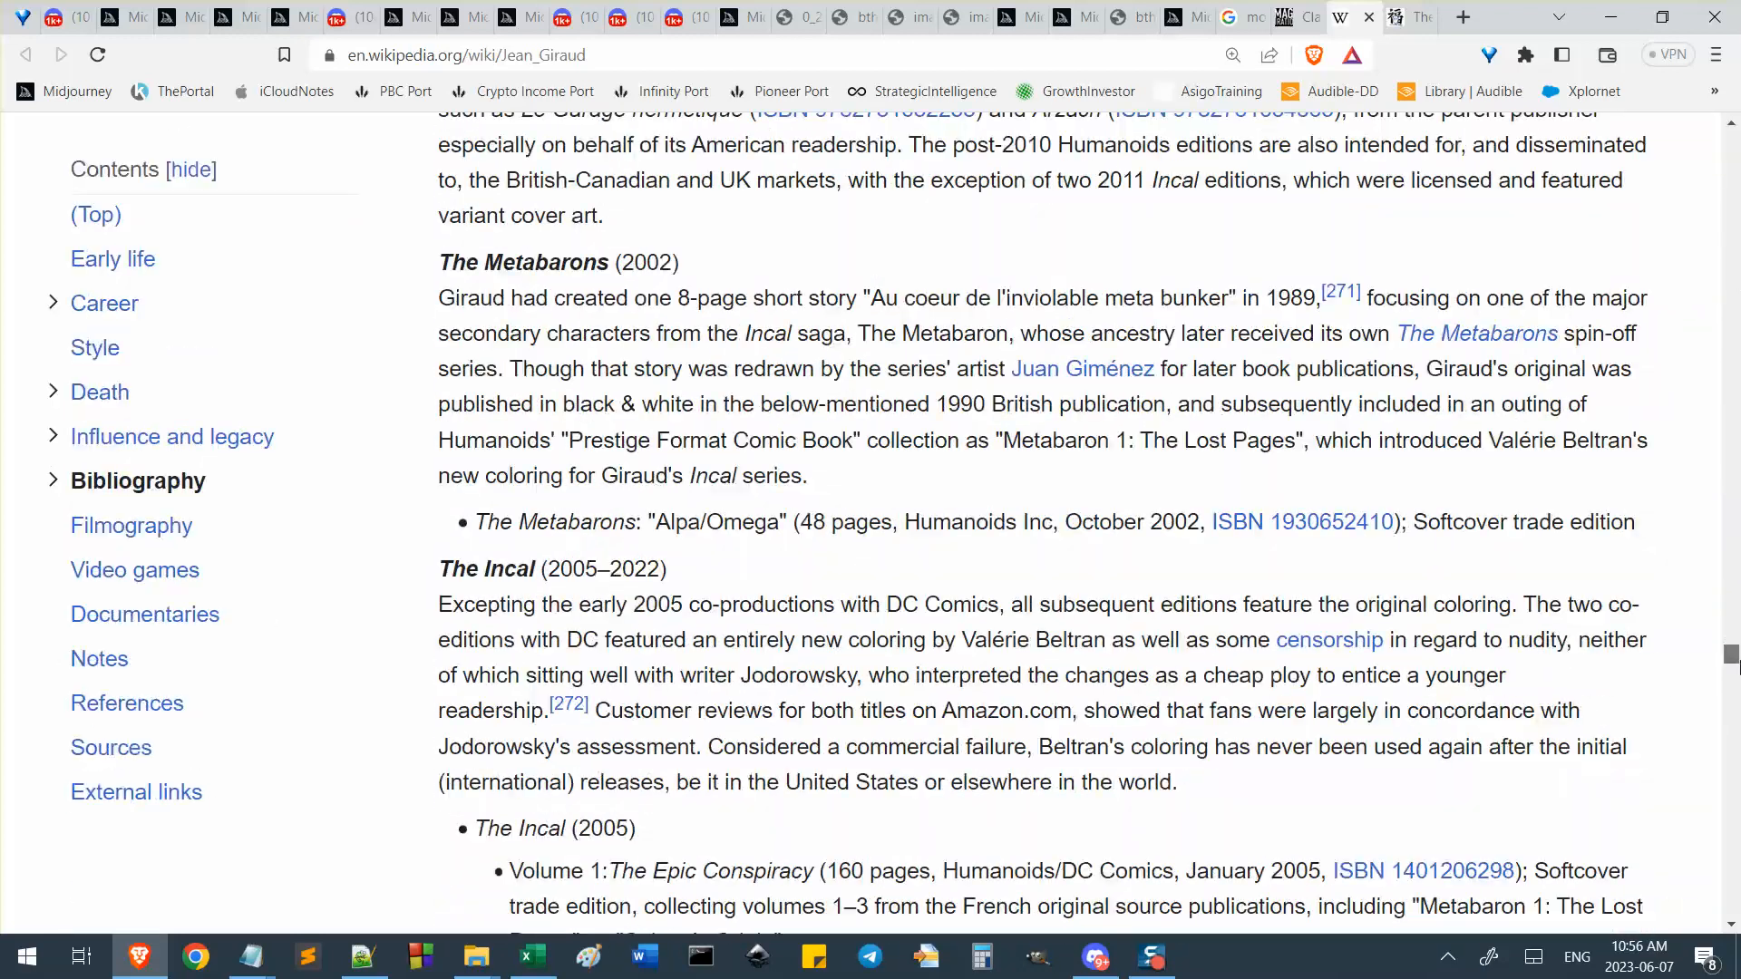
scroll(676, 364, up, 2)
scroll(675, 364, up, 2)
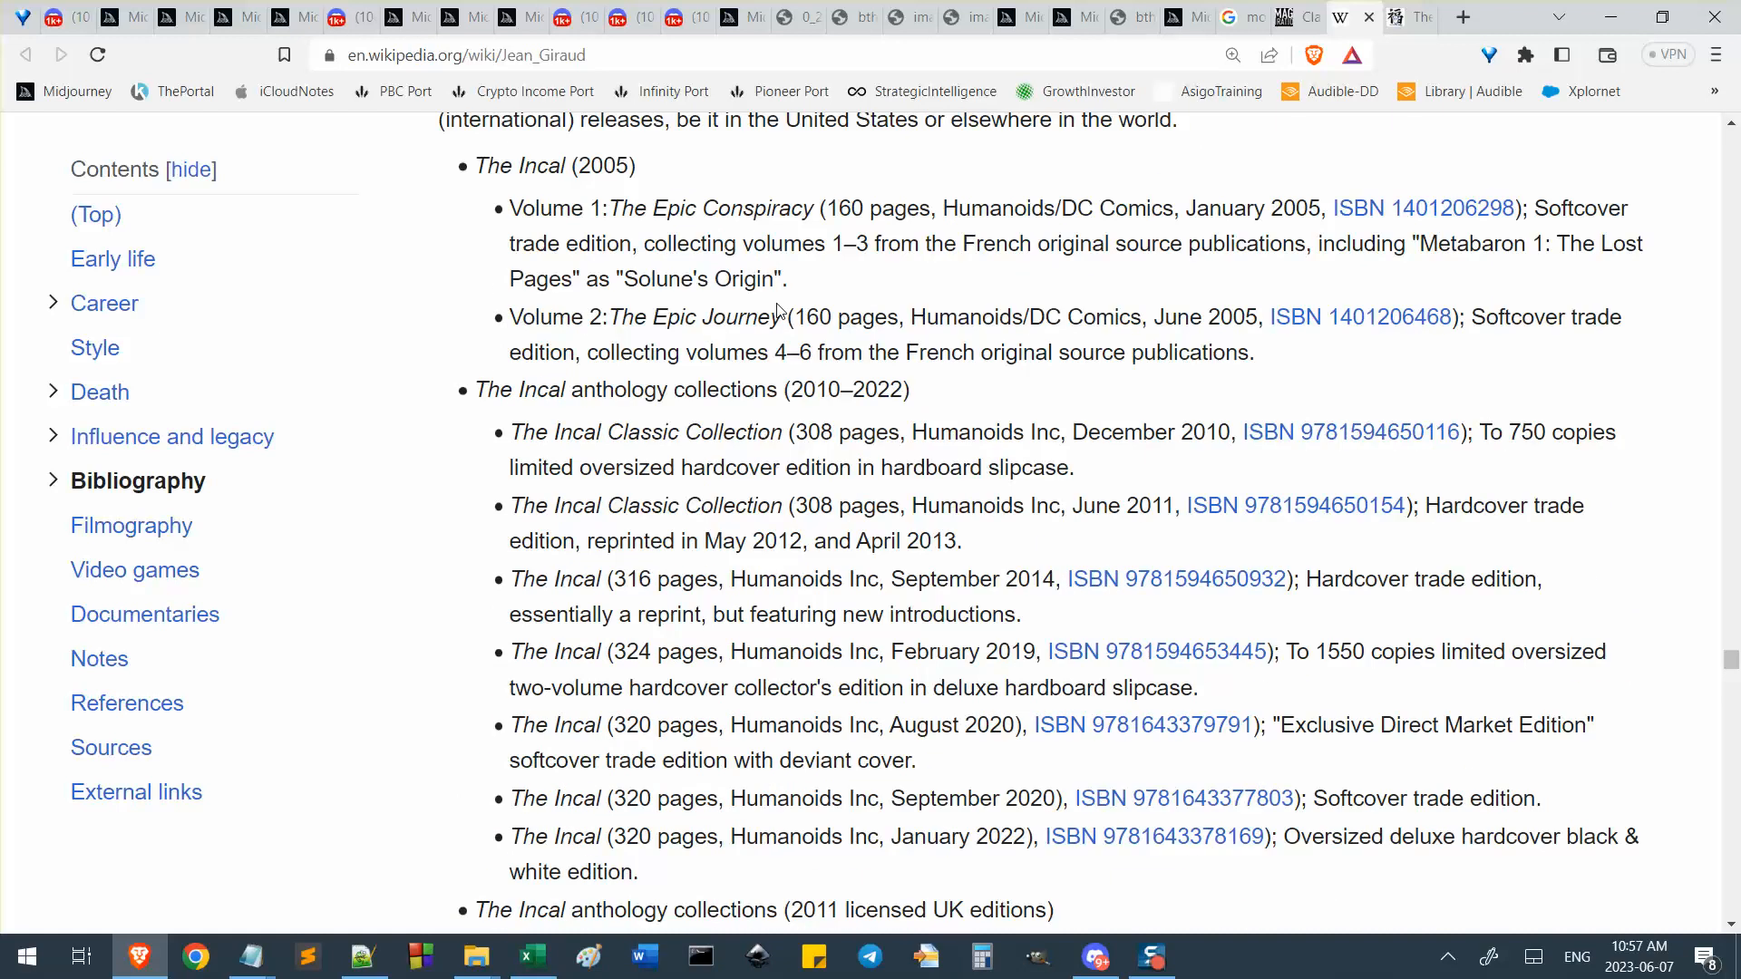
Search the Jean Giraud article for "award" and go through the first several matches.
key(ctrl+f)
text(award)
key(Return)
key(Return)
key(Return)
key(Return)
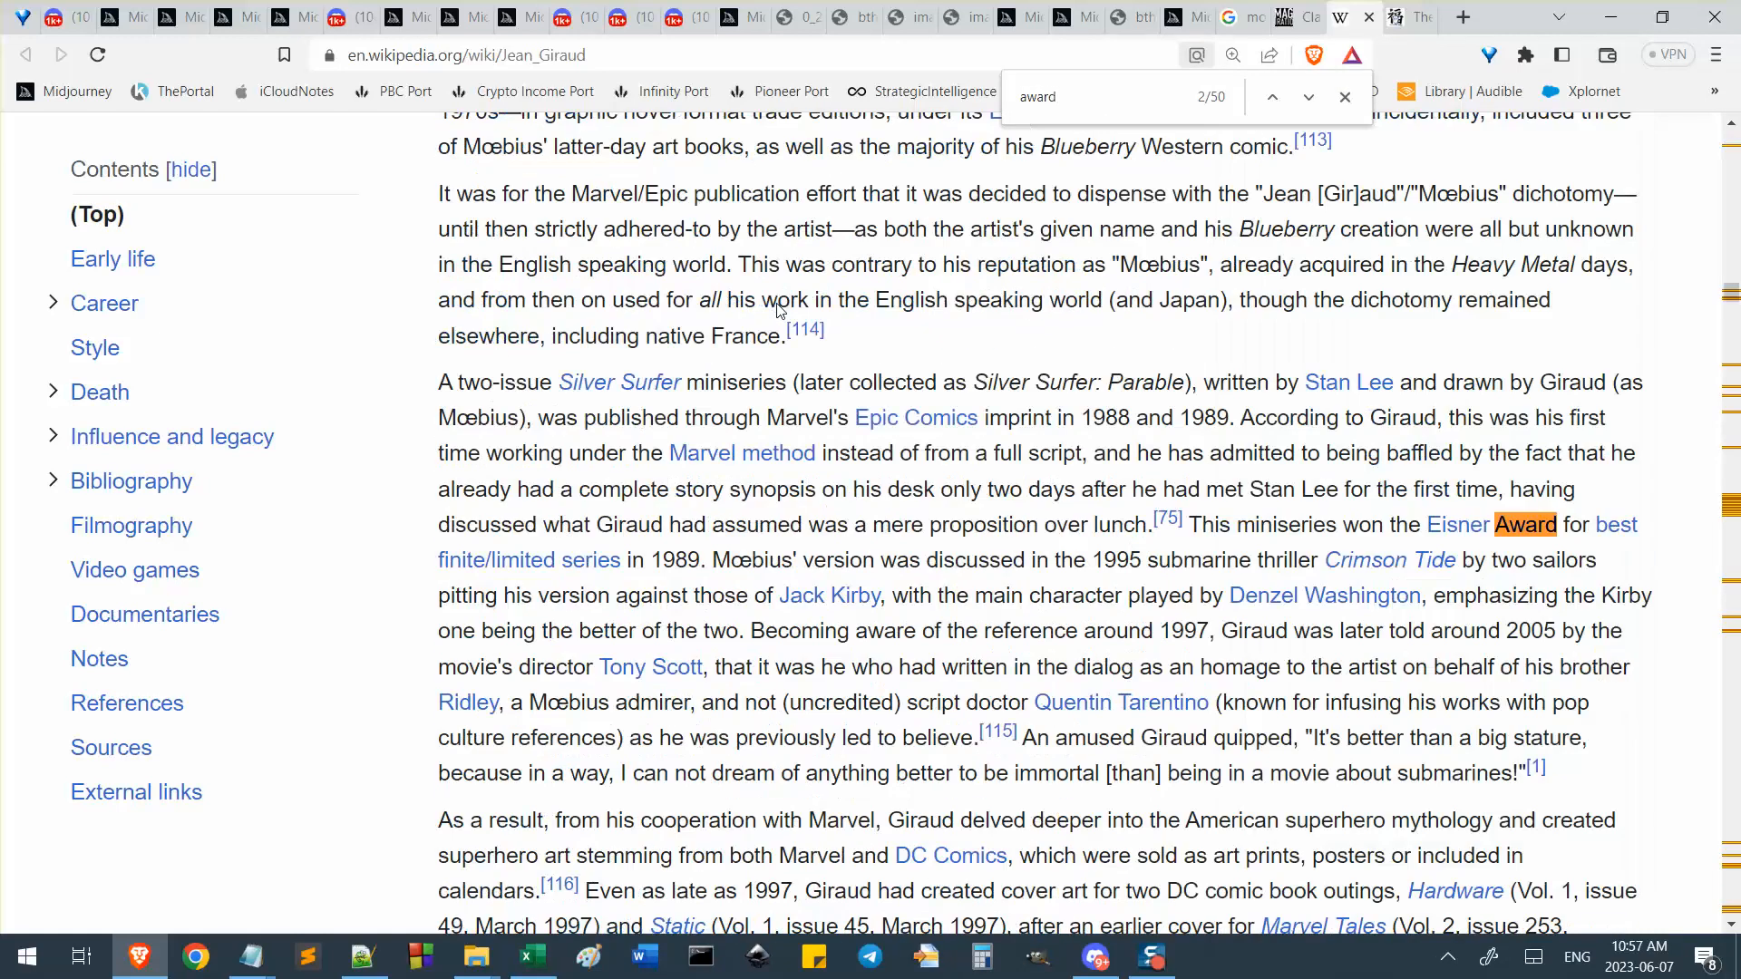
key(Return)
key(Return)
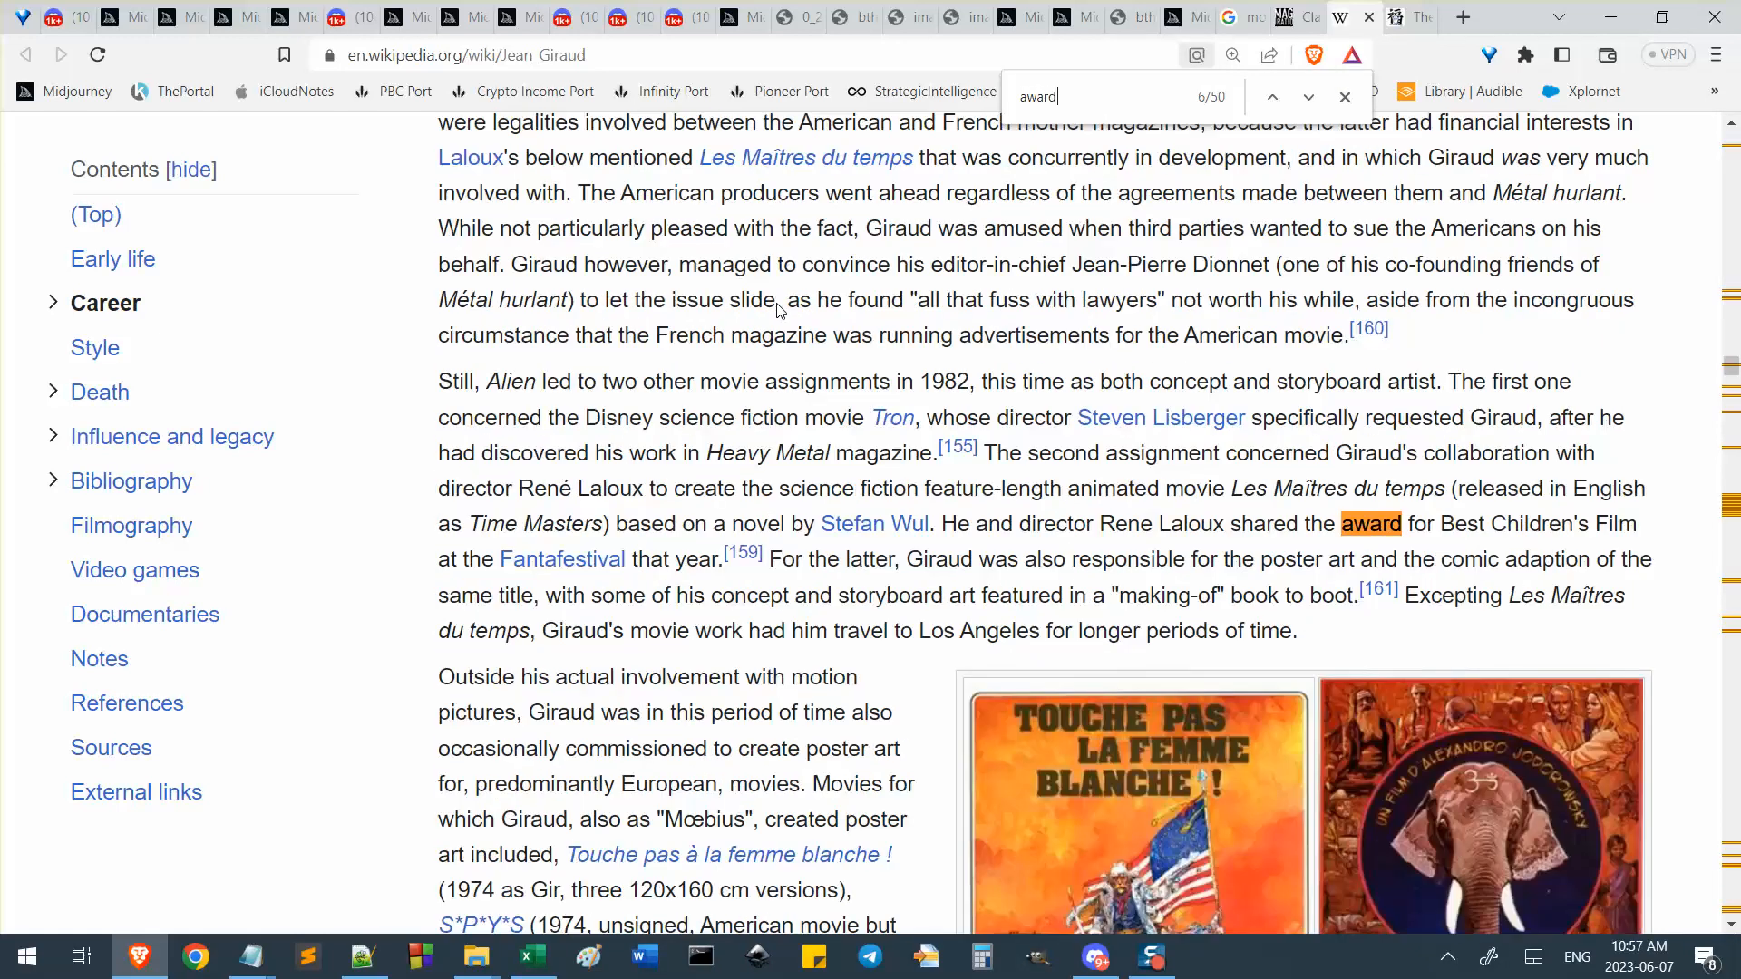
click(471, 56)
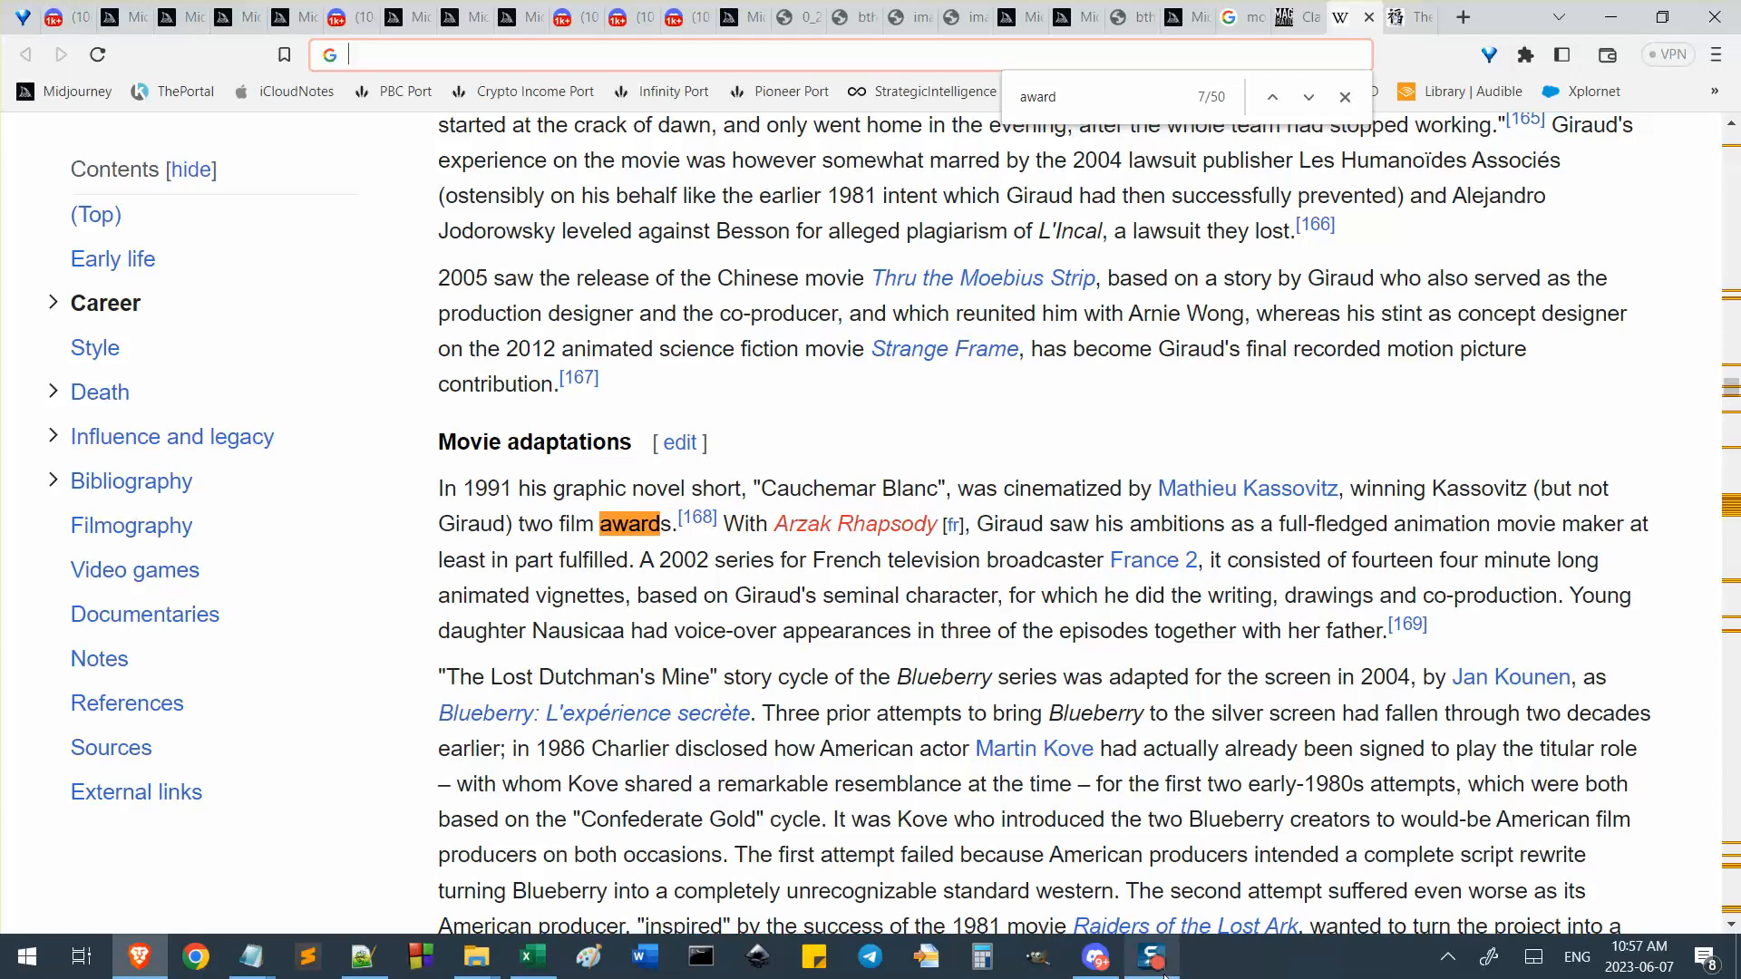
Switch to the Iamag page "Classic - The Art of Moebius" and examine its introduction and artwork gallery.
key(ctrl+shift+Tab)
scroll(537, 622, up, 20)
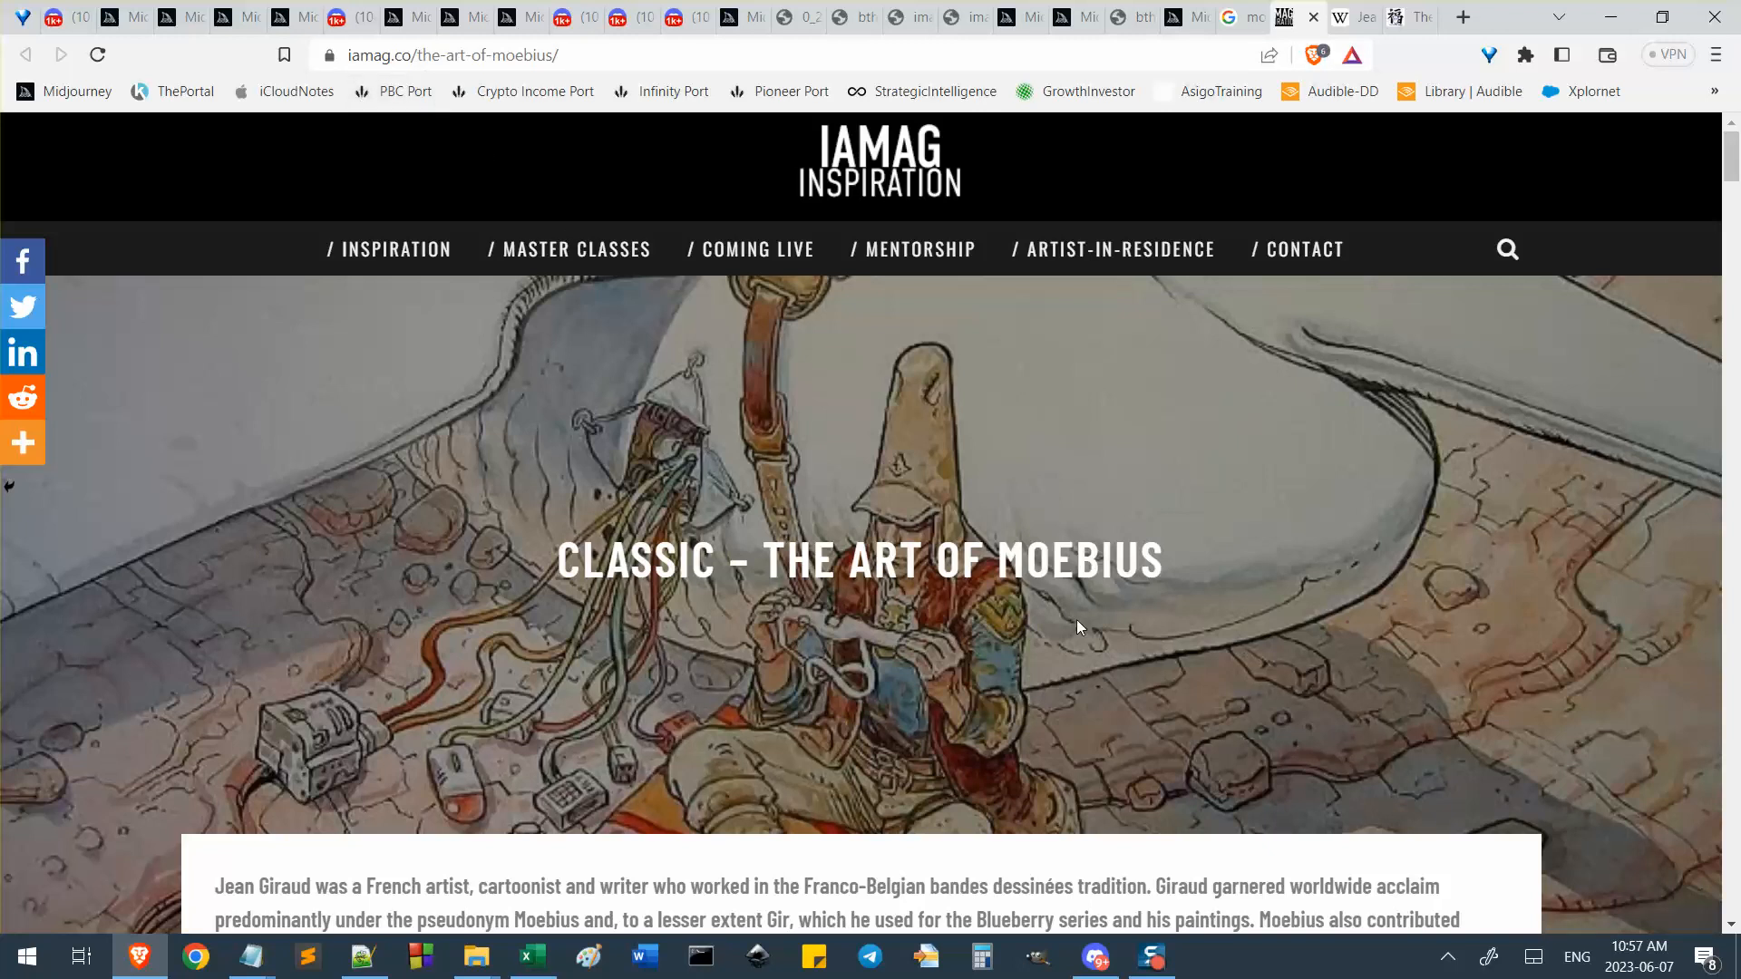
scroll(1077, 626, down, 5)
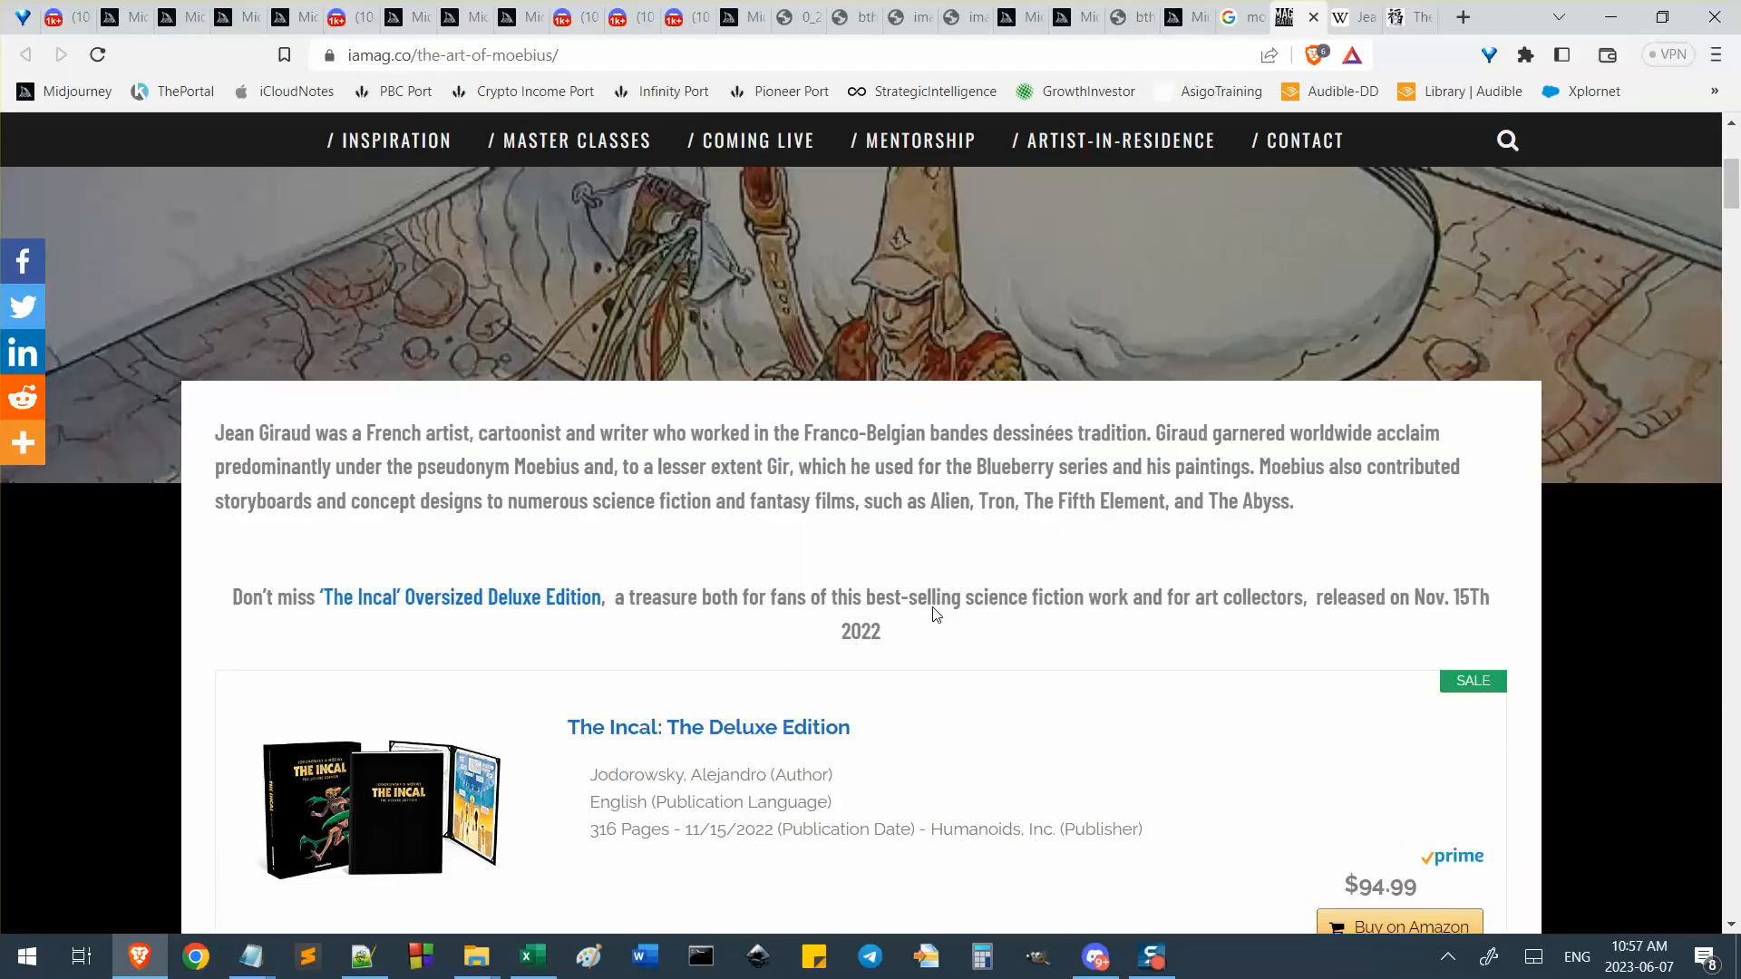
scroll(939, 635, down, 10)
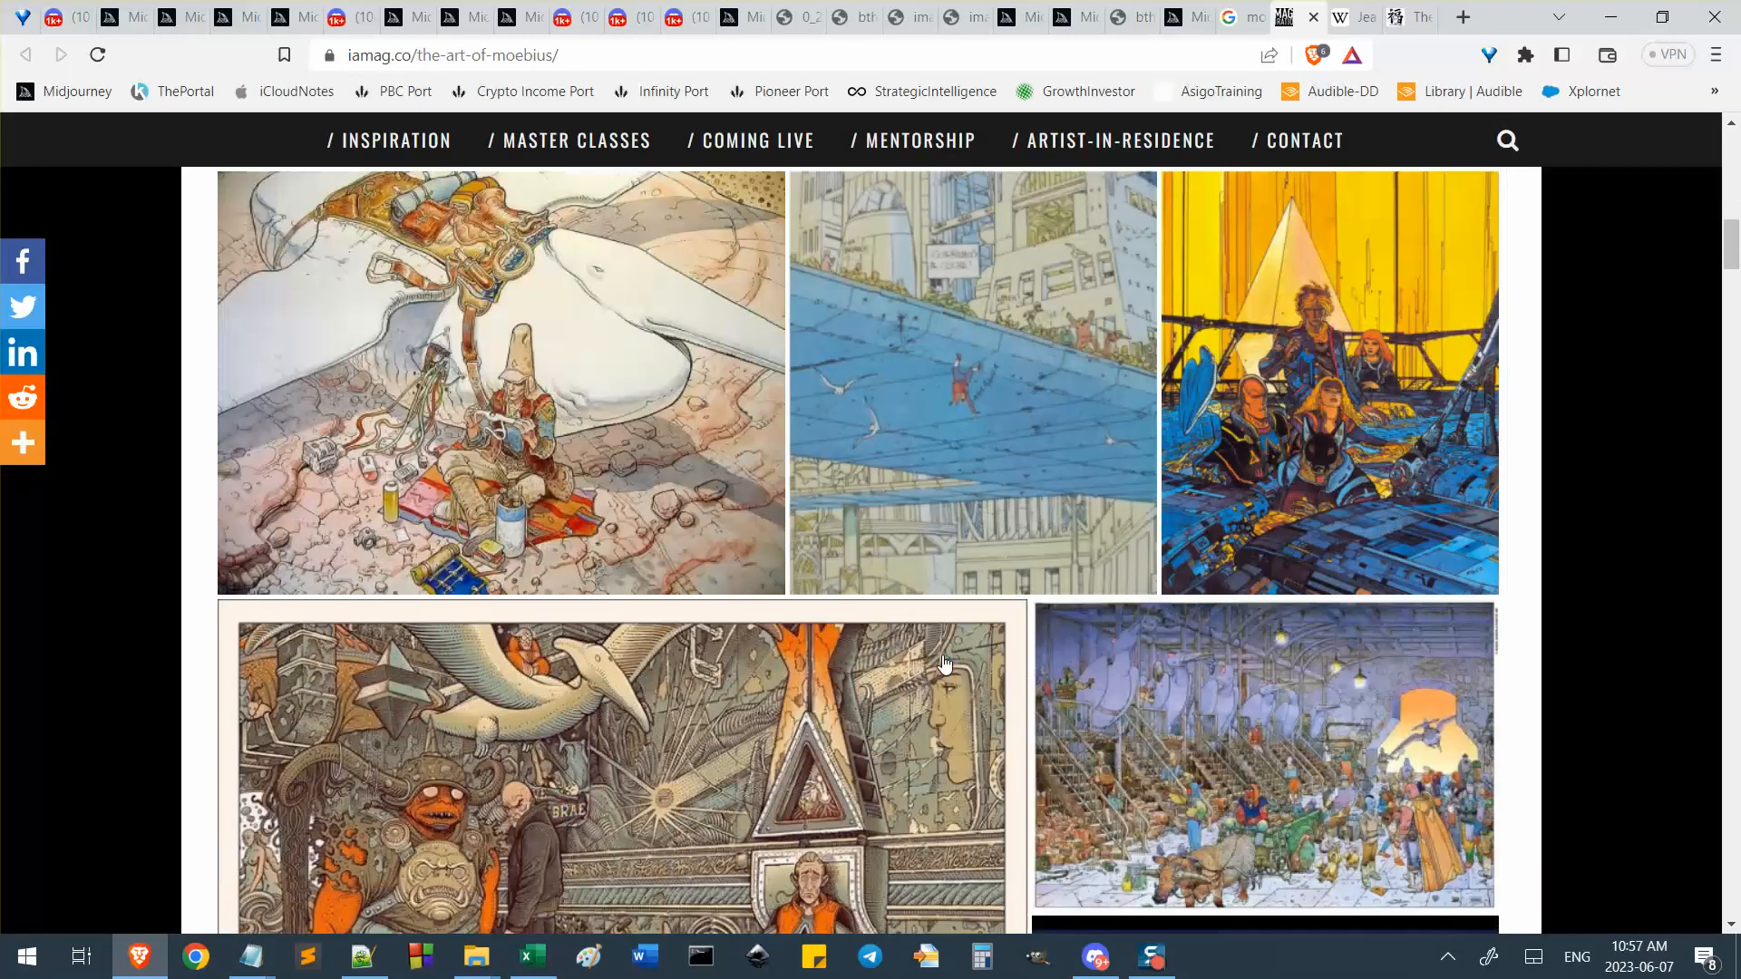
scroll(944, 665, down, 17)
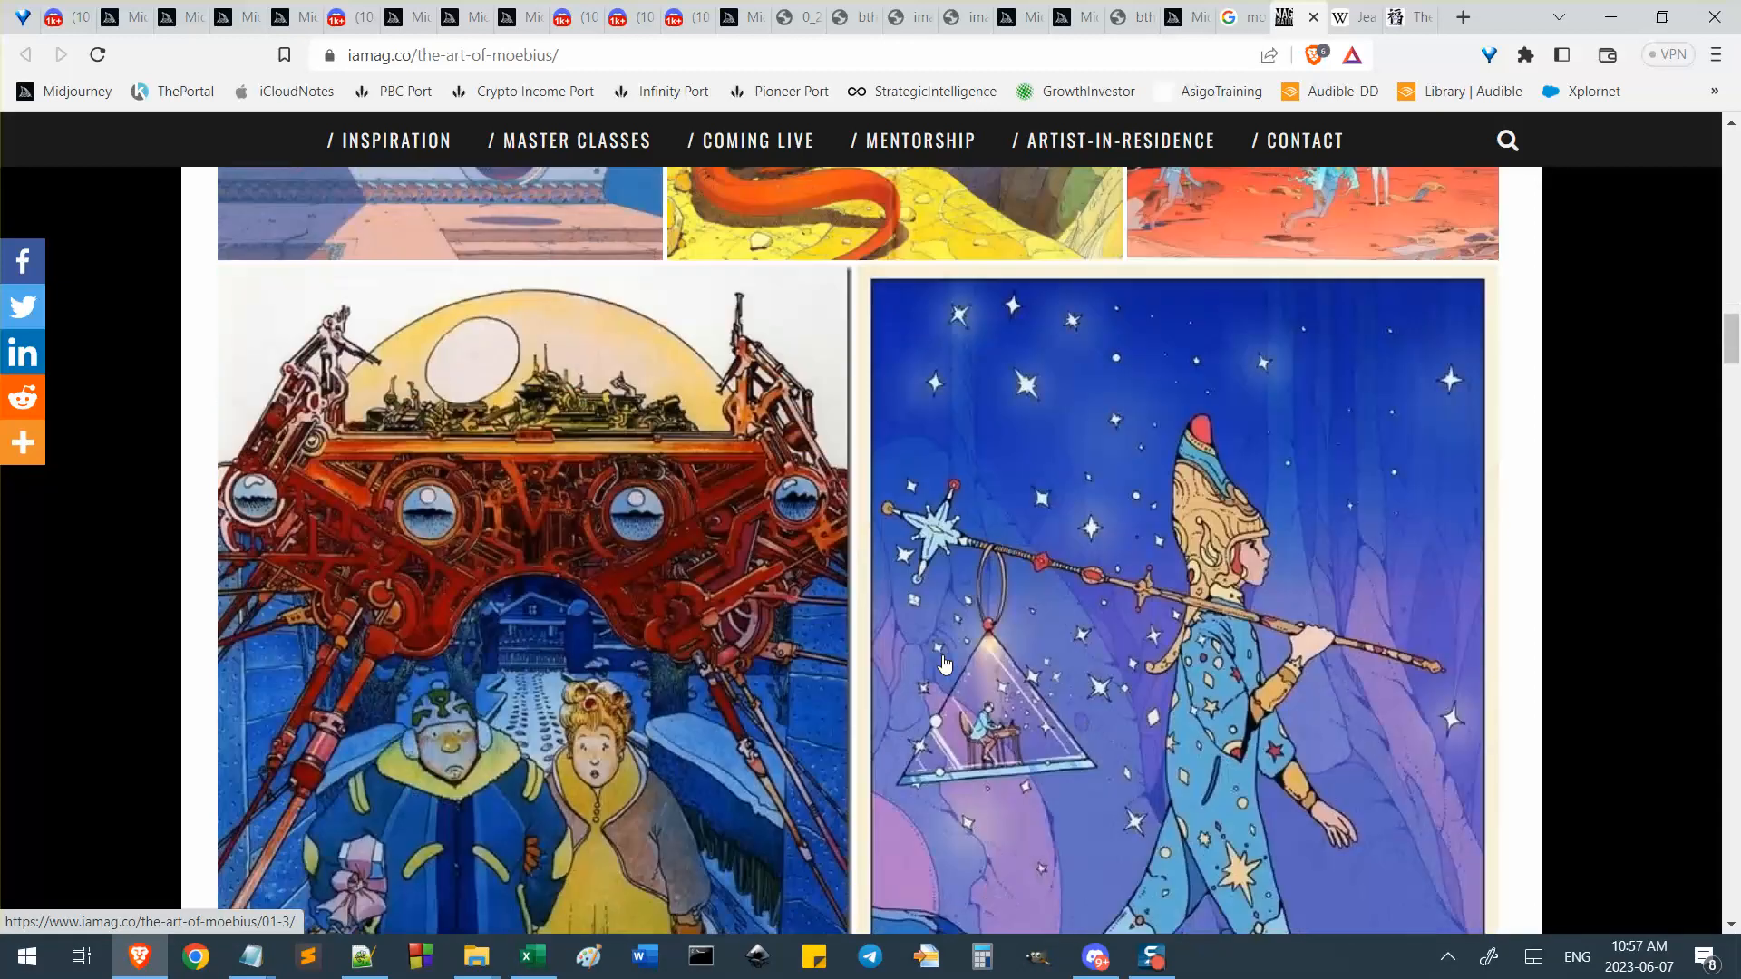
scroll(944, 665, down, 9)
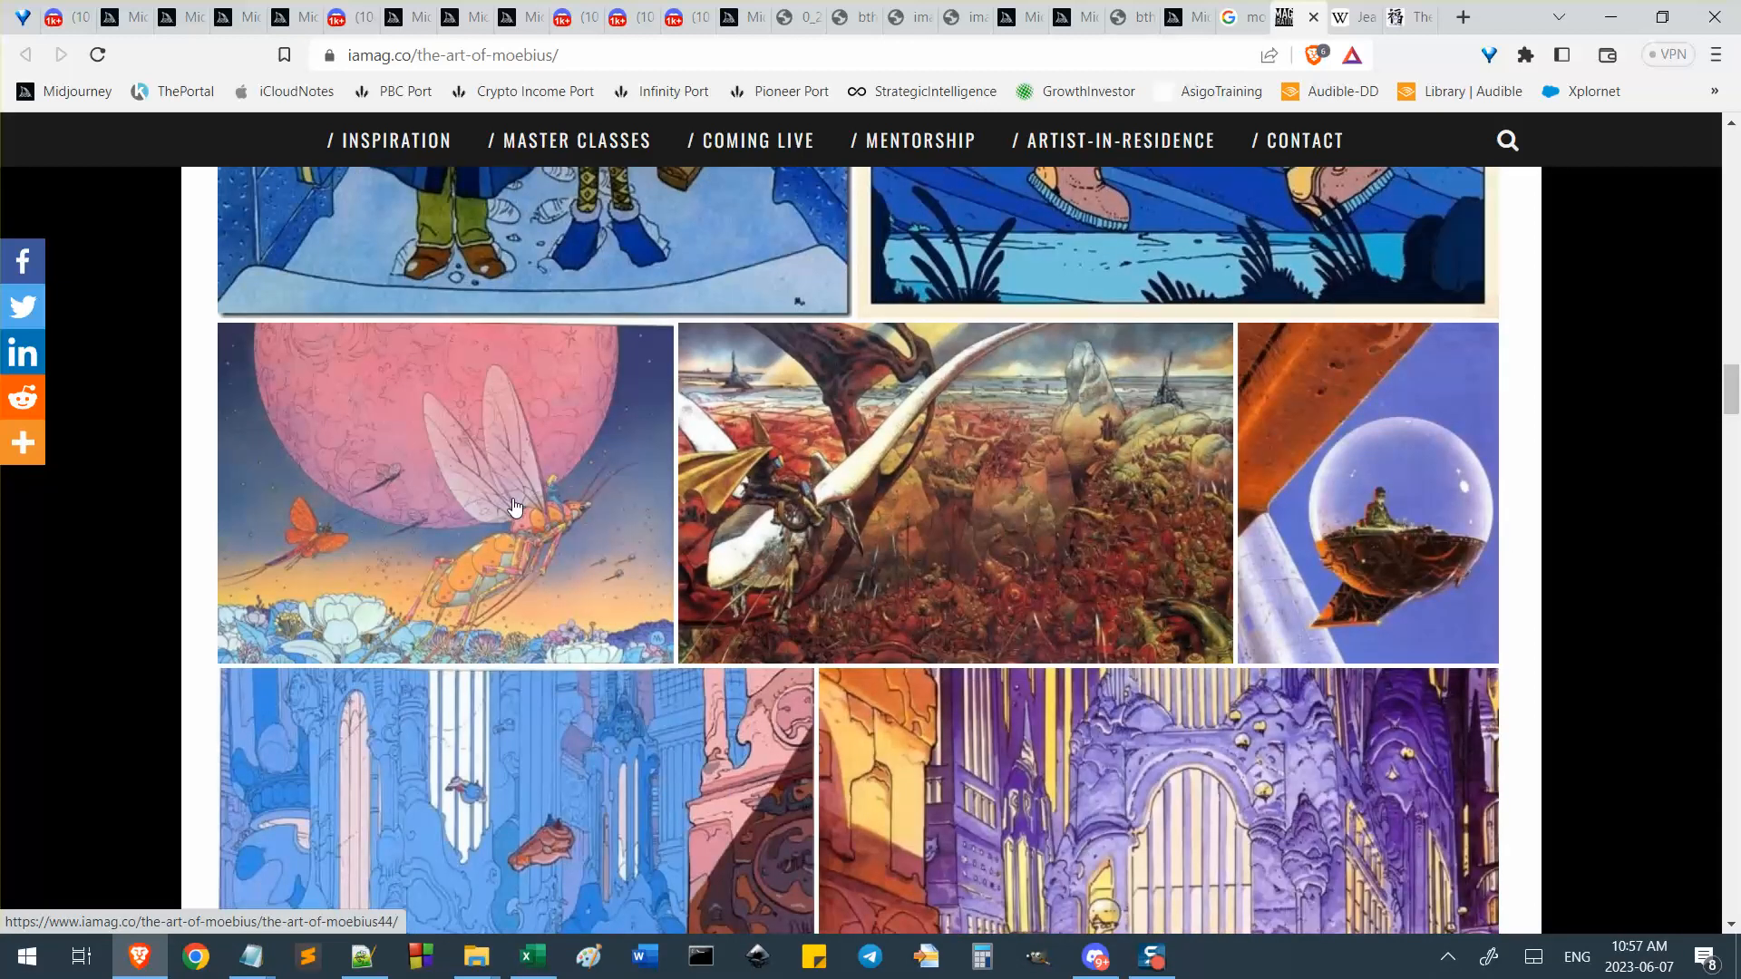
scroll(639, 634, up, 3)
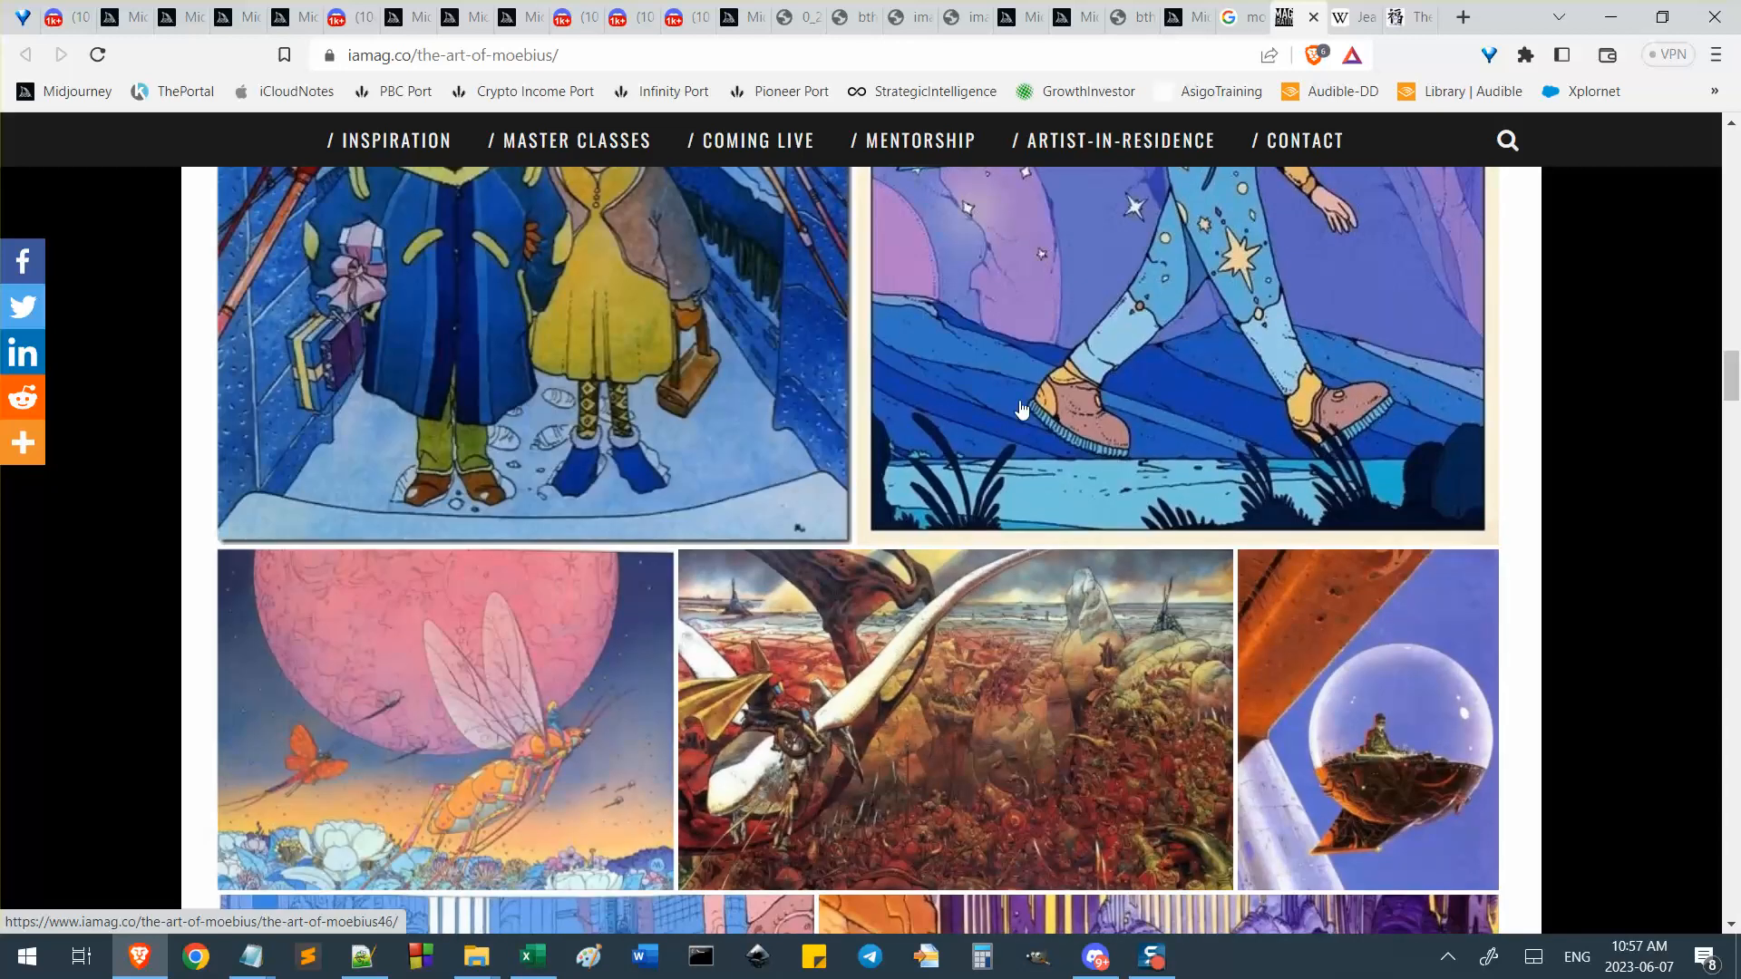
View the starry walking figure and the giant insect artwork enlarged, and save the insect artwork's address in the Moebius notes.
click(1172, 324)
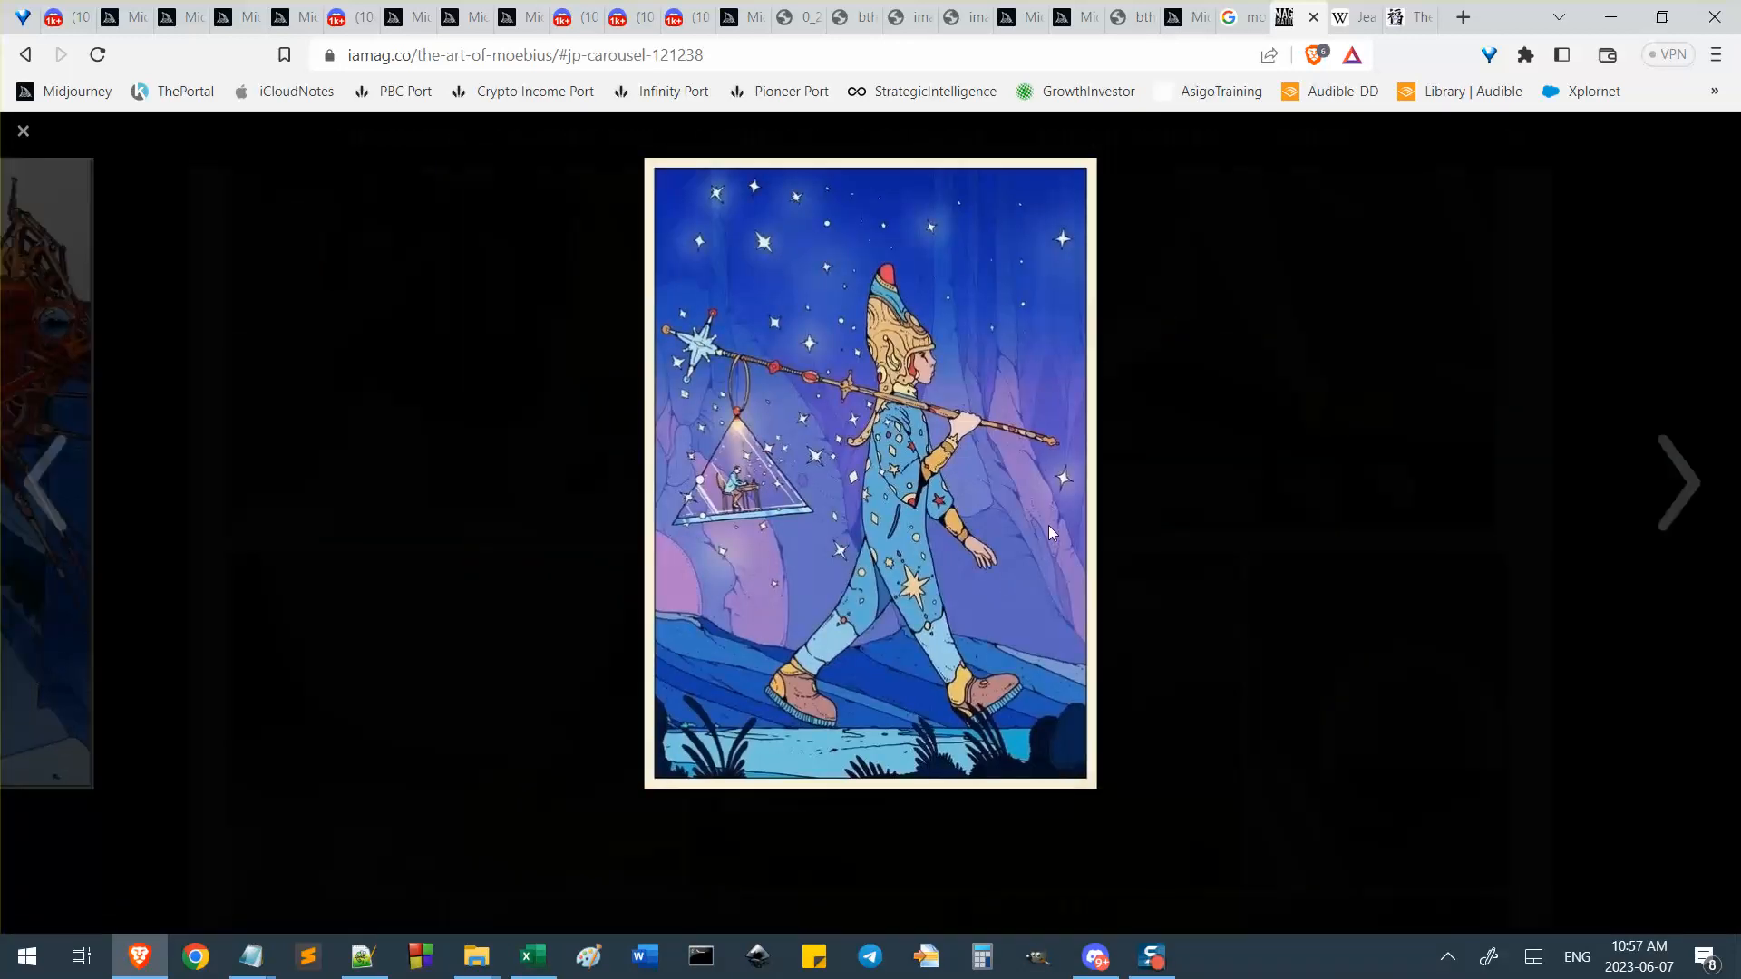
click(1688, 491)
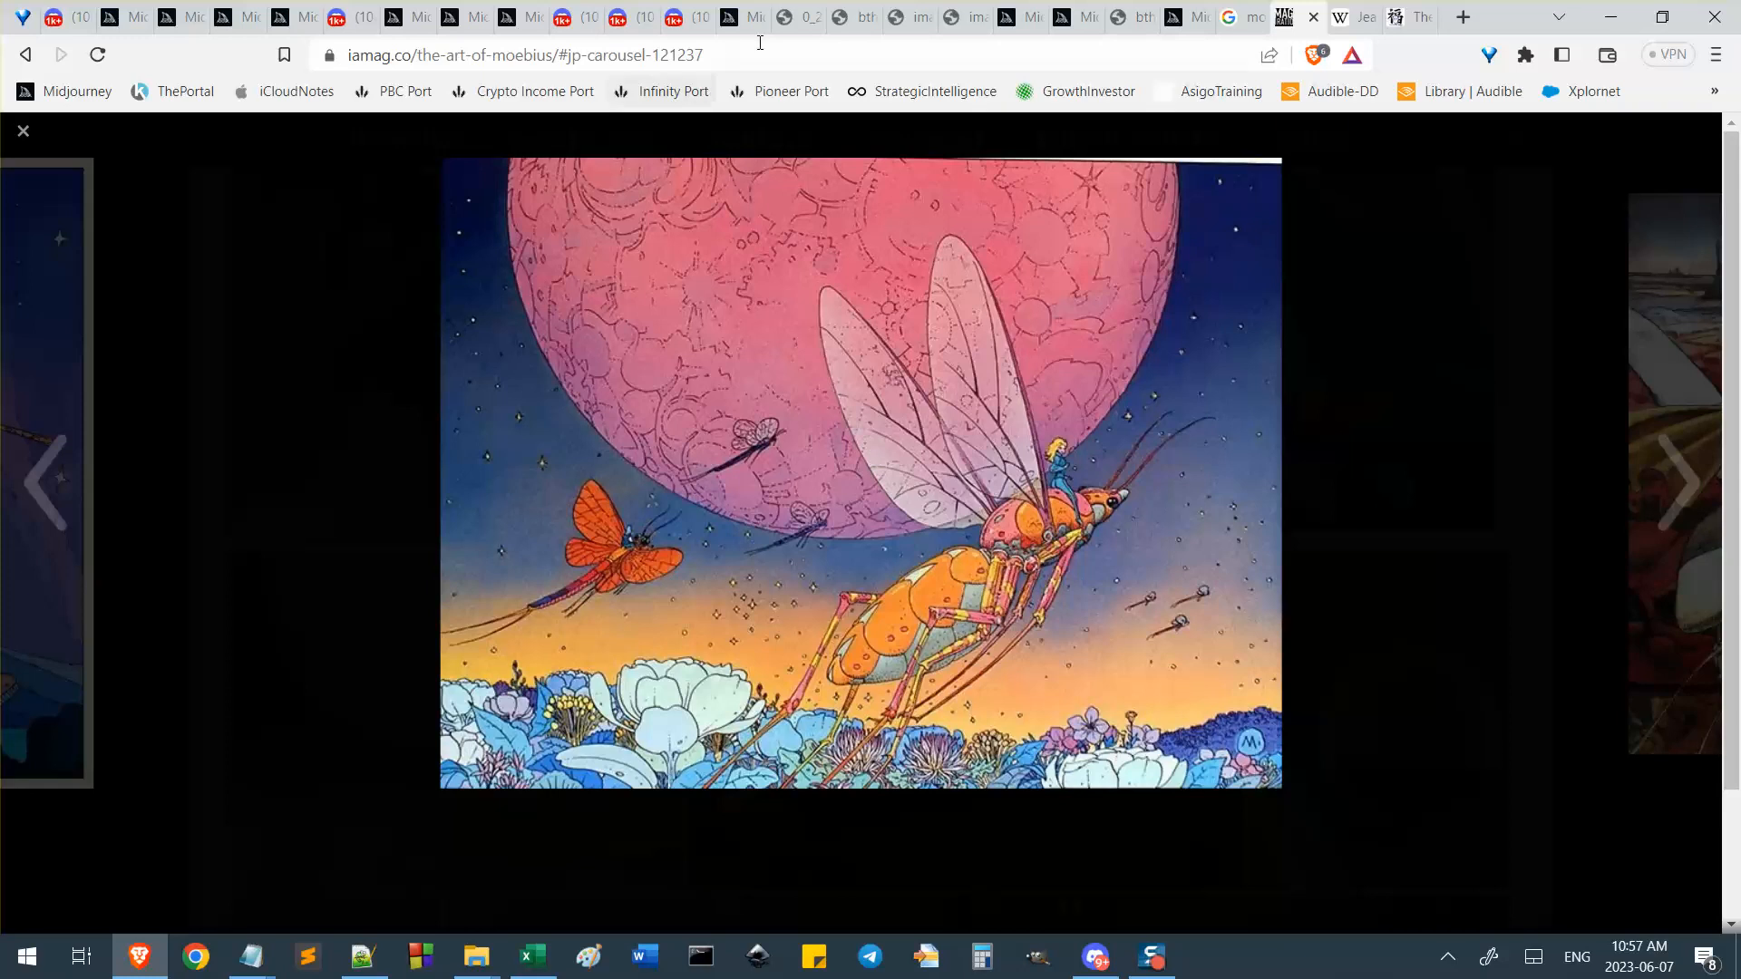
click(760, 54)
key(BackSpace)
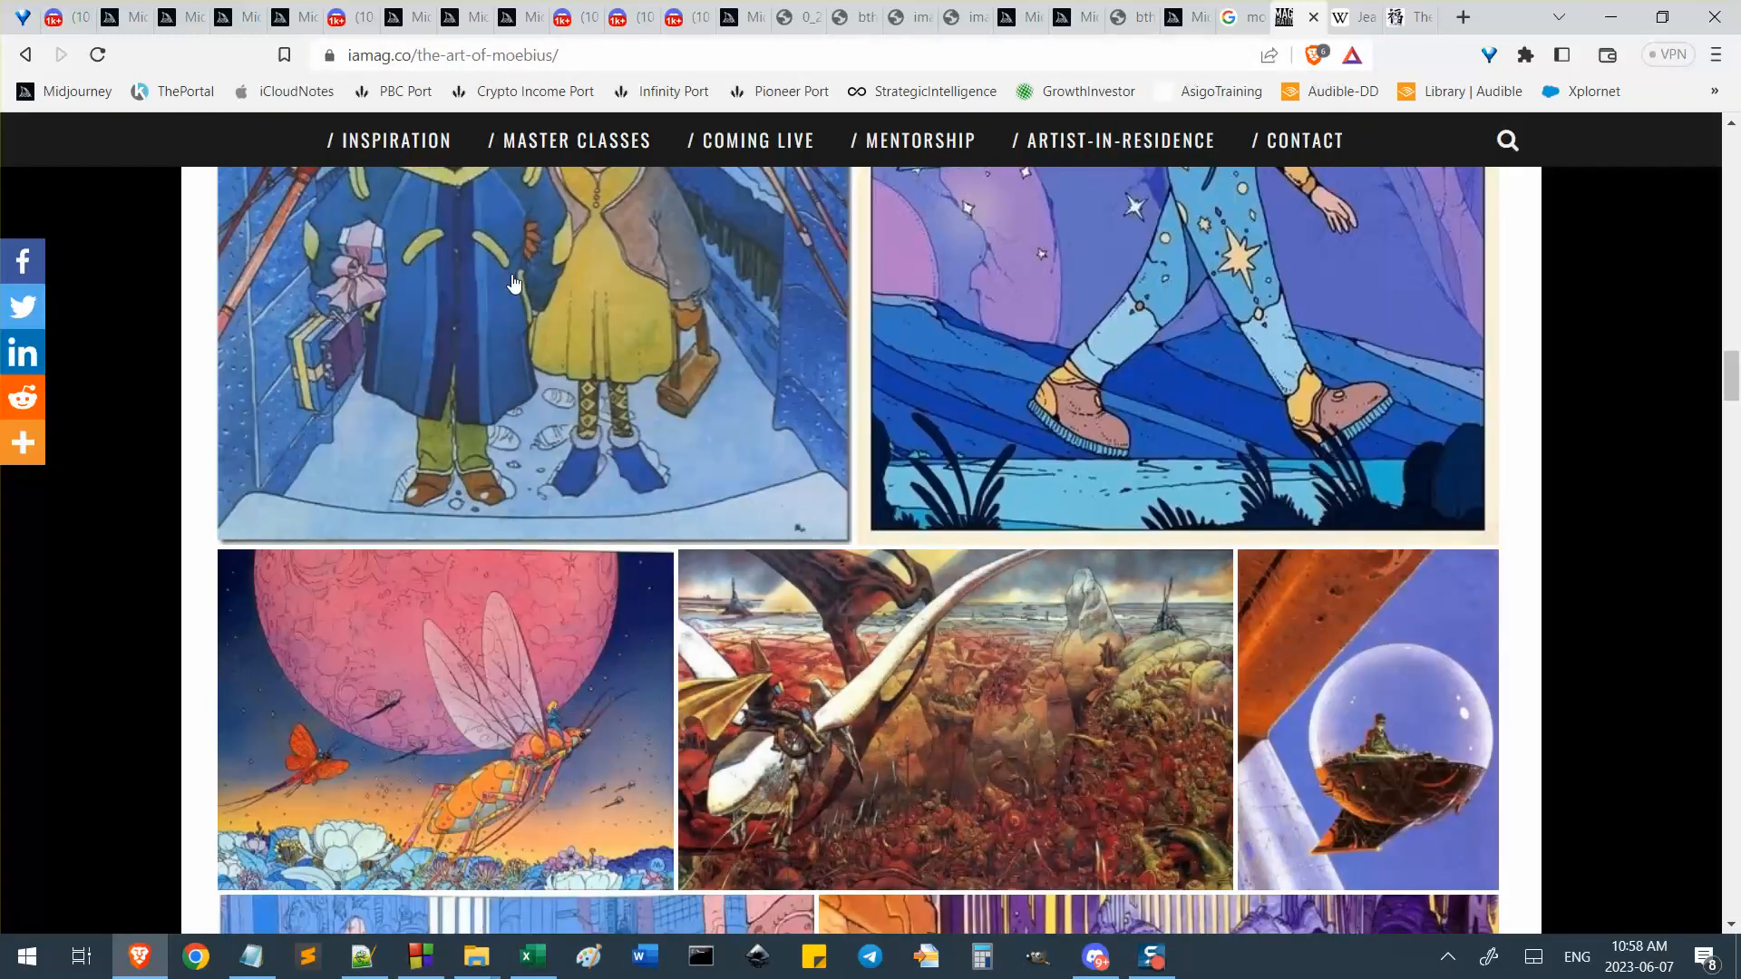
Check the gallery page's address and switch to Notepad++ to review the Moebius reference links in the notes.
click(383, 56)
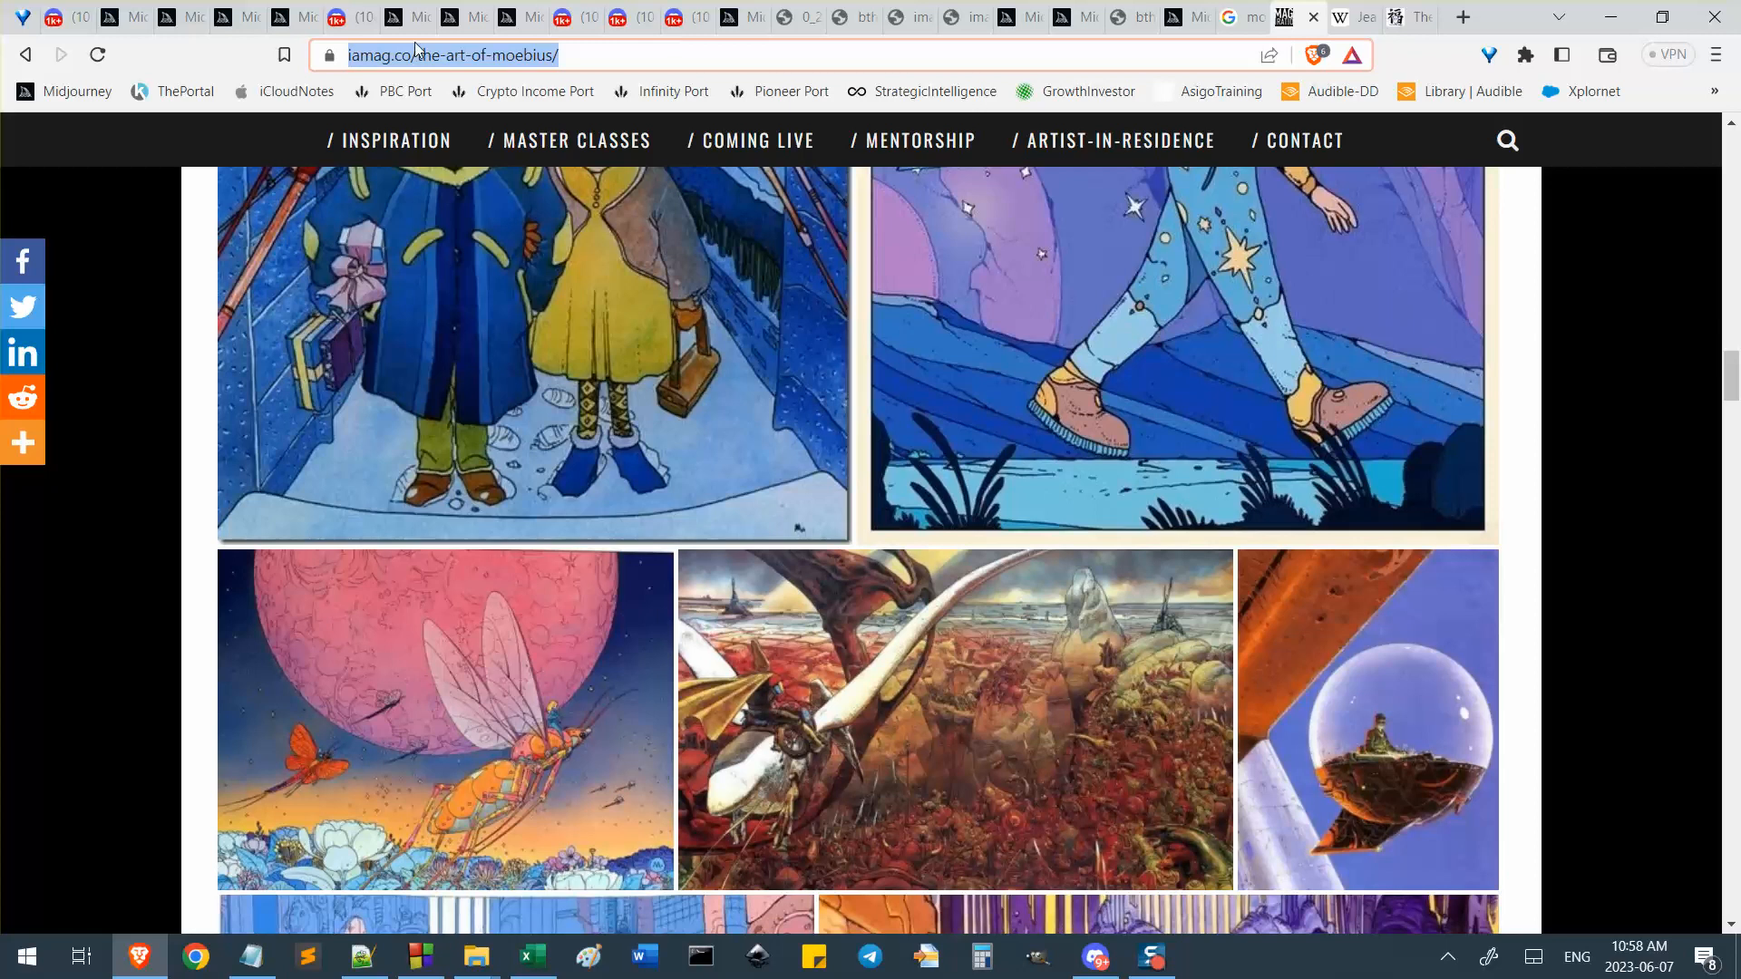
scroll(840, 456, up, 3)
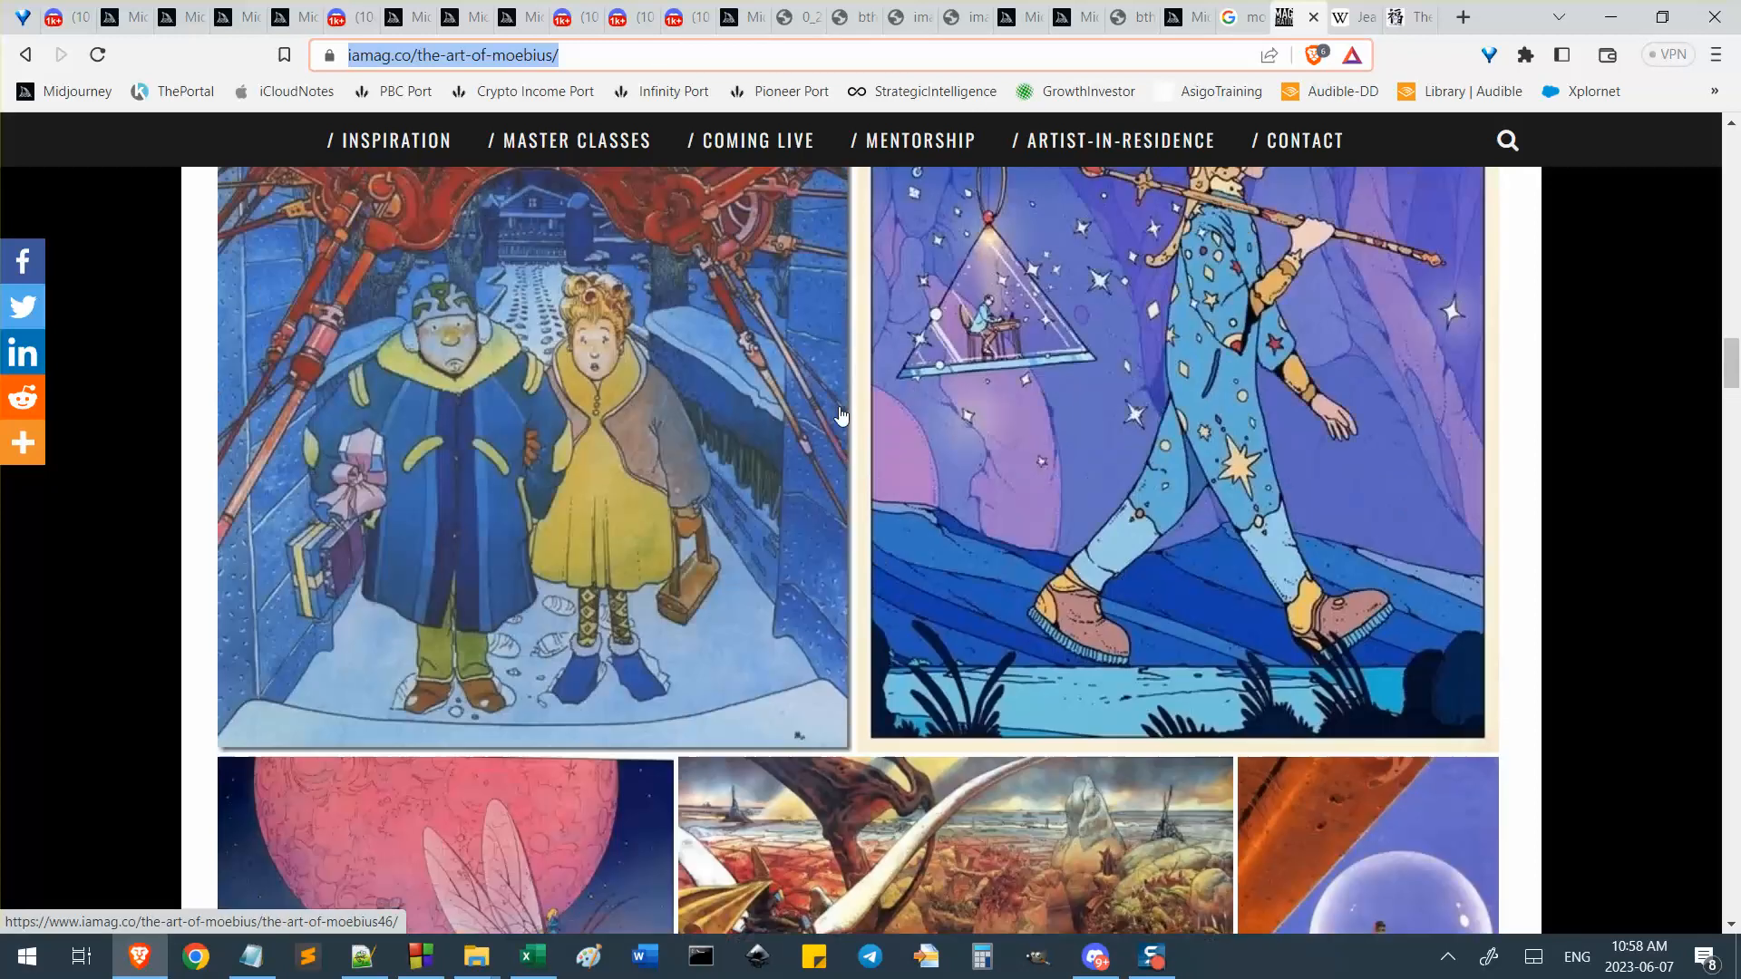
click(363, 957)
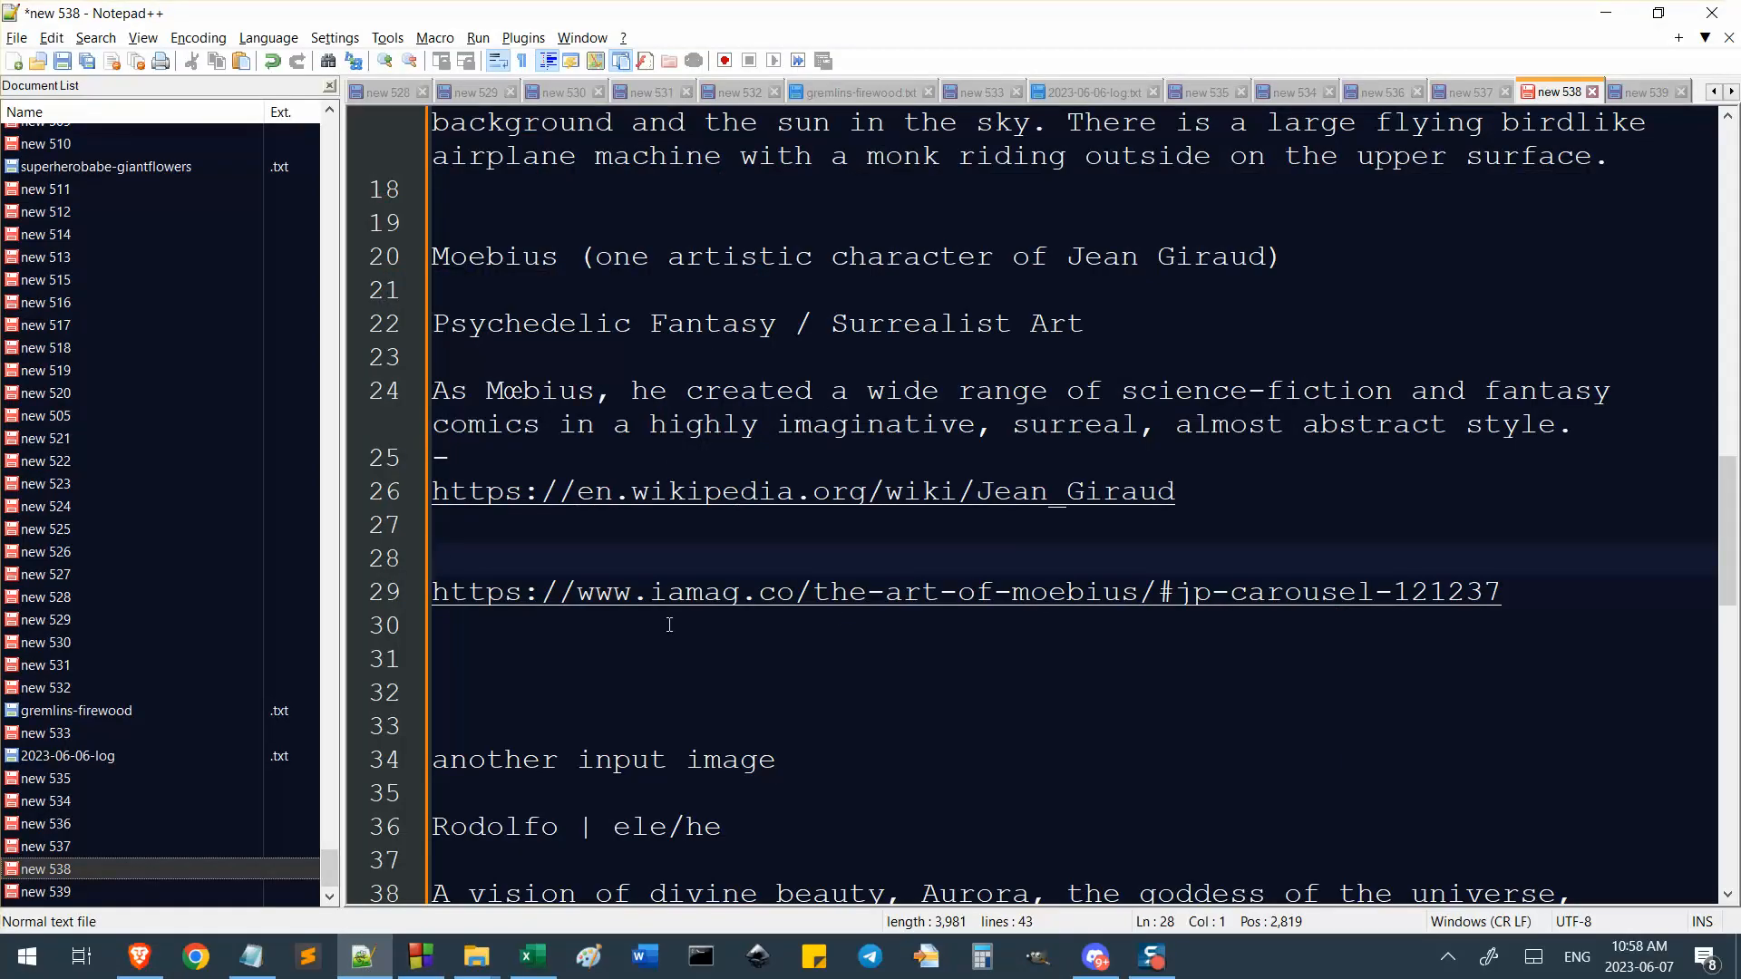
drag(669, 625, 434, 594)
click(998, 697)
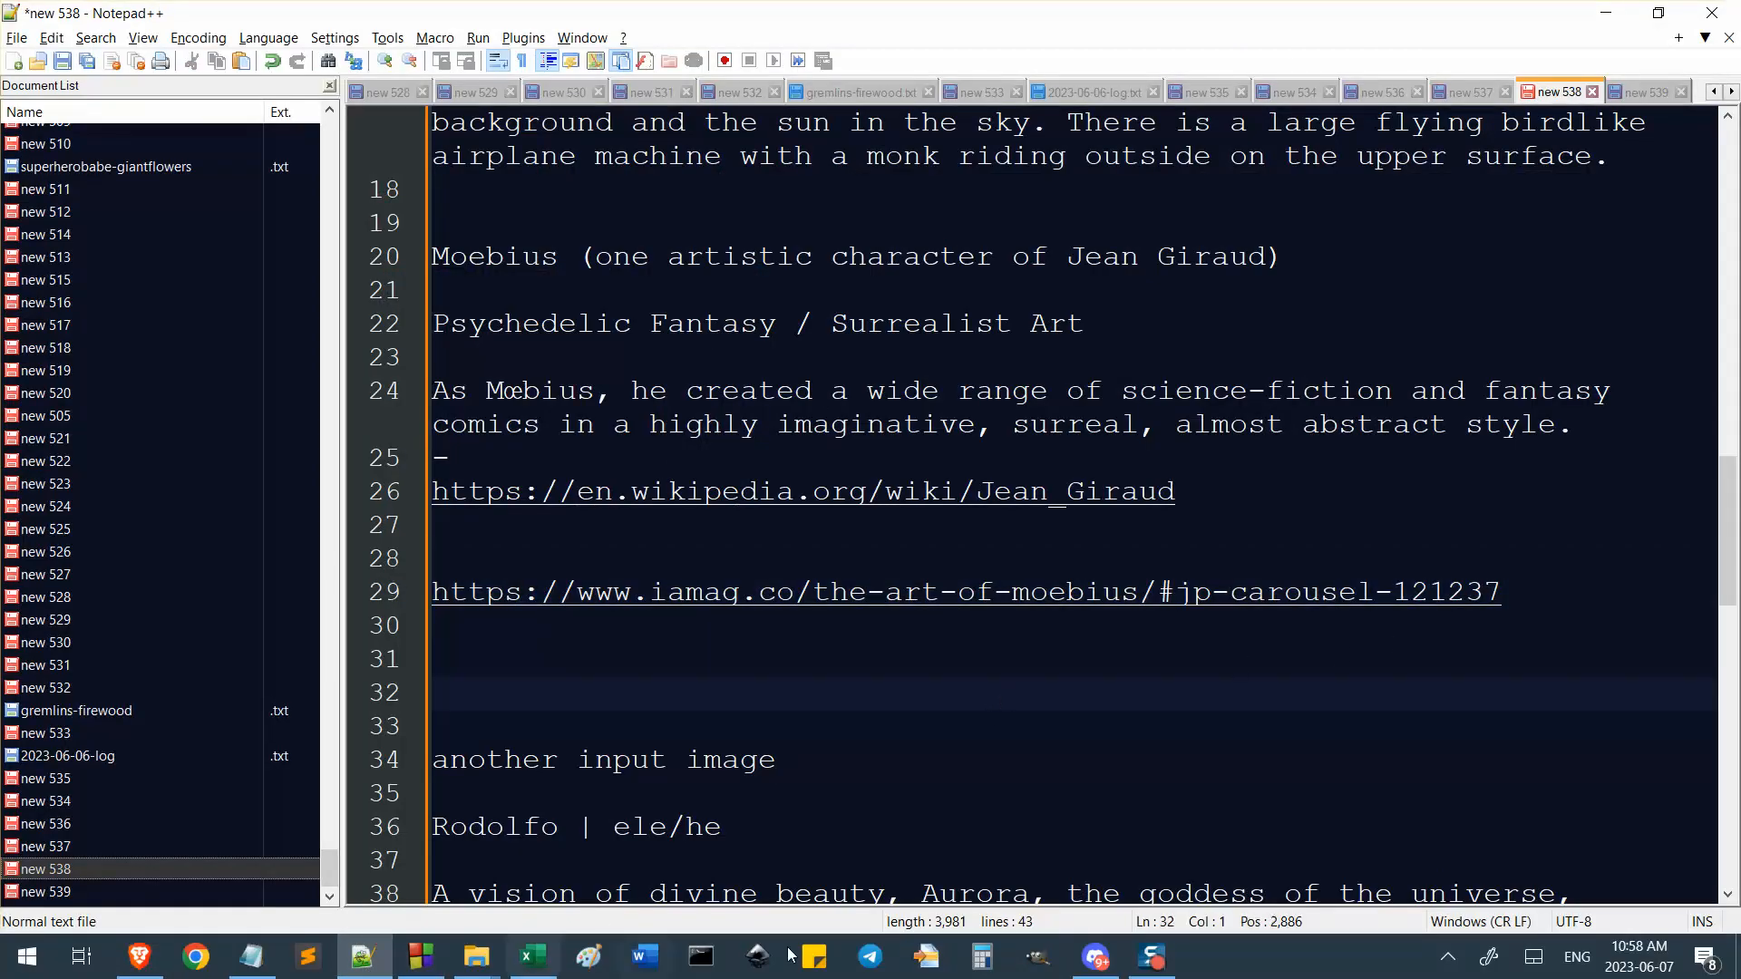
View the saved image blonde-babe-riding-space-creature.png at high magnification.
click(1166, 968)
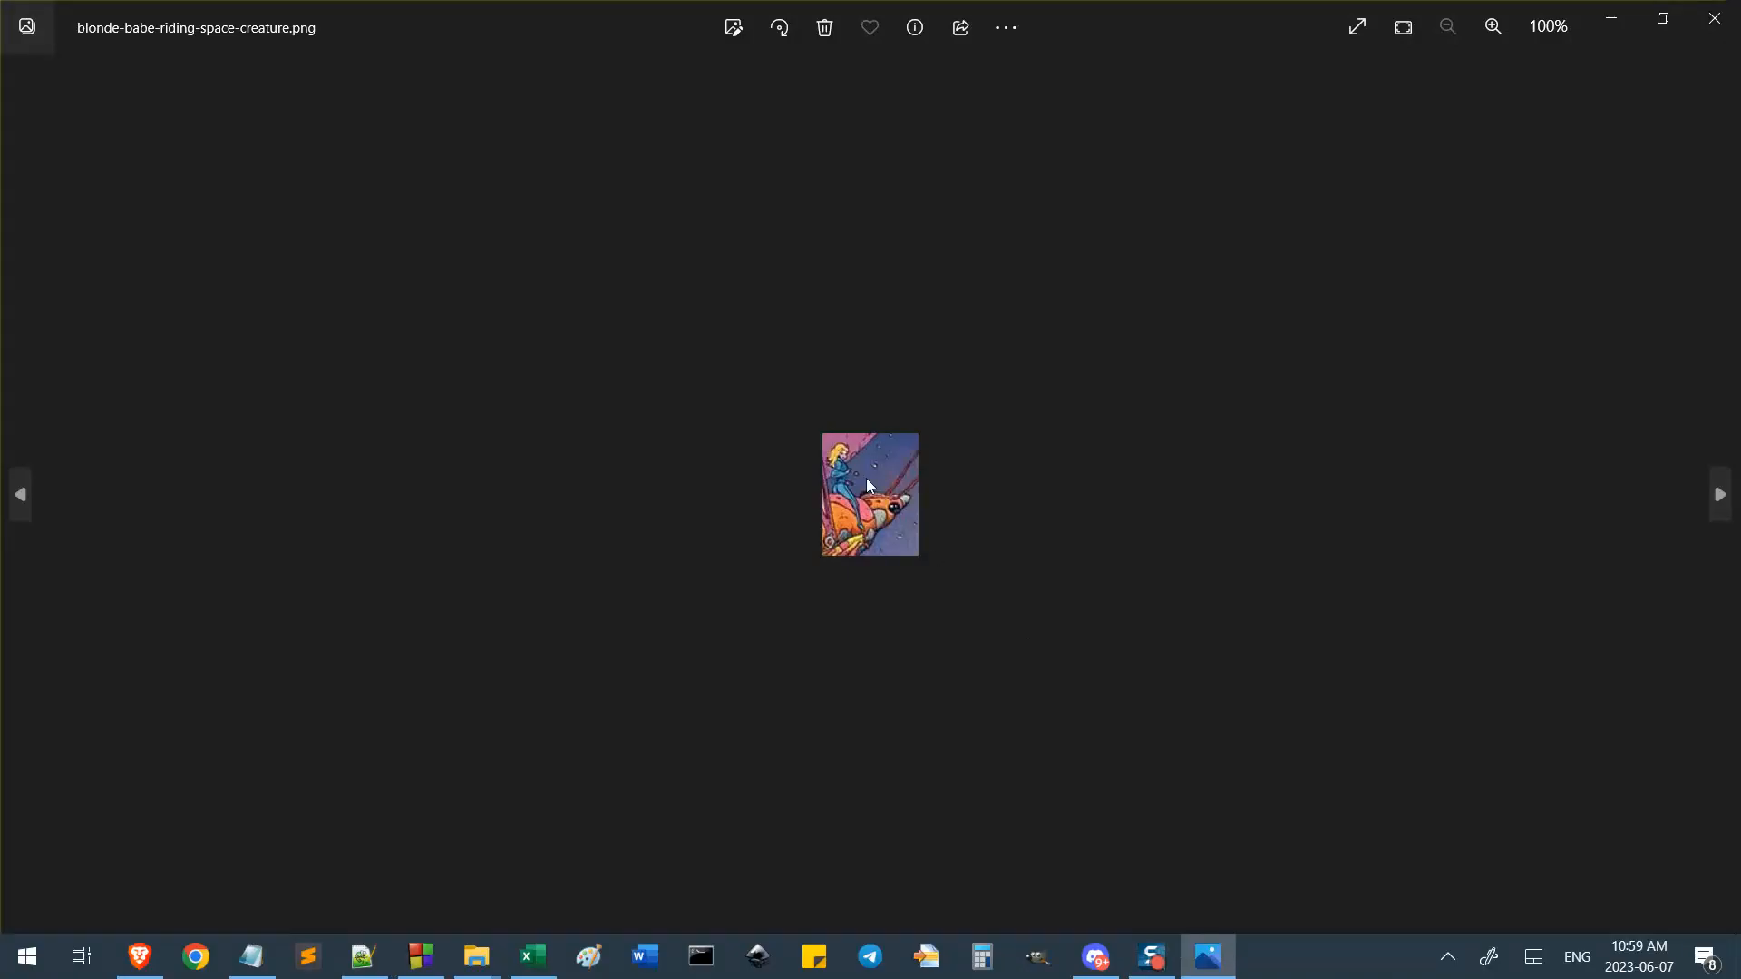
scroll(867, 486, up, 10)
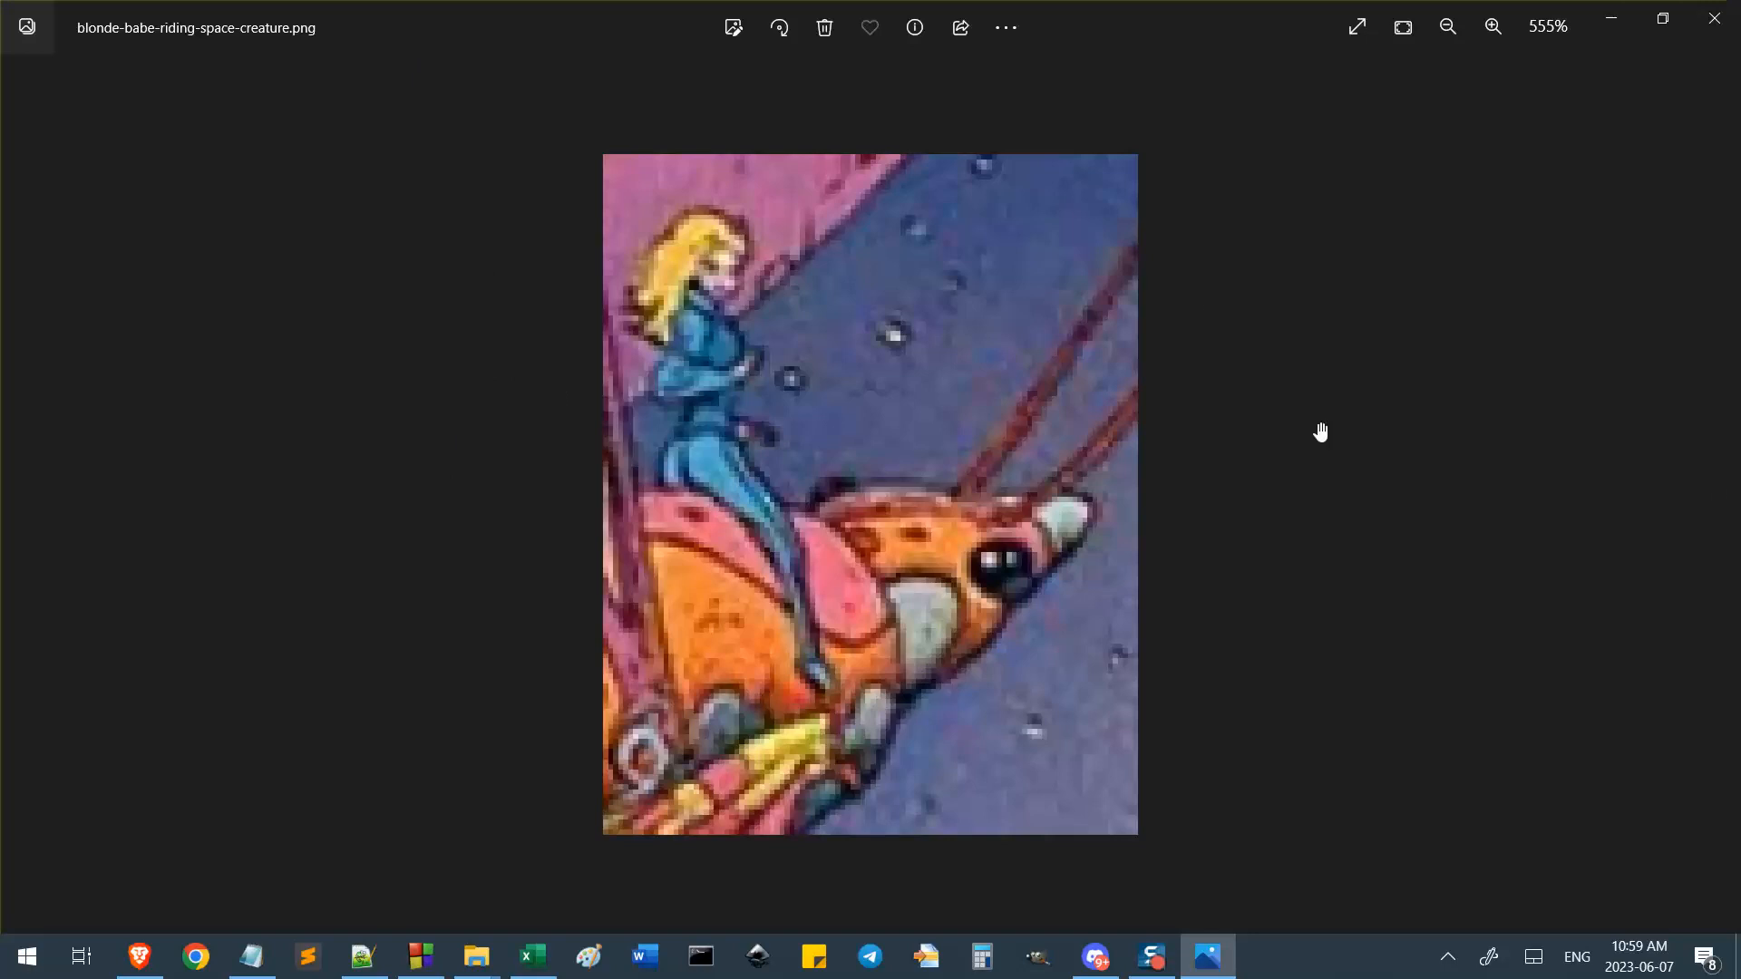
click(1714, 18)
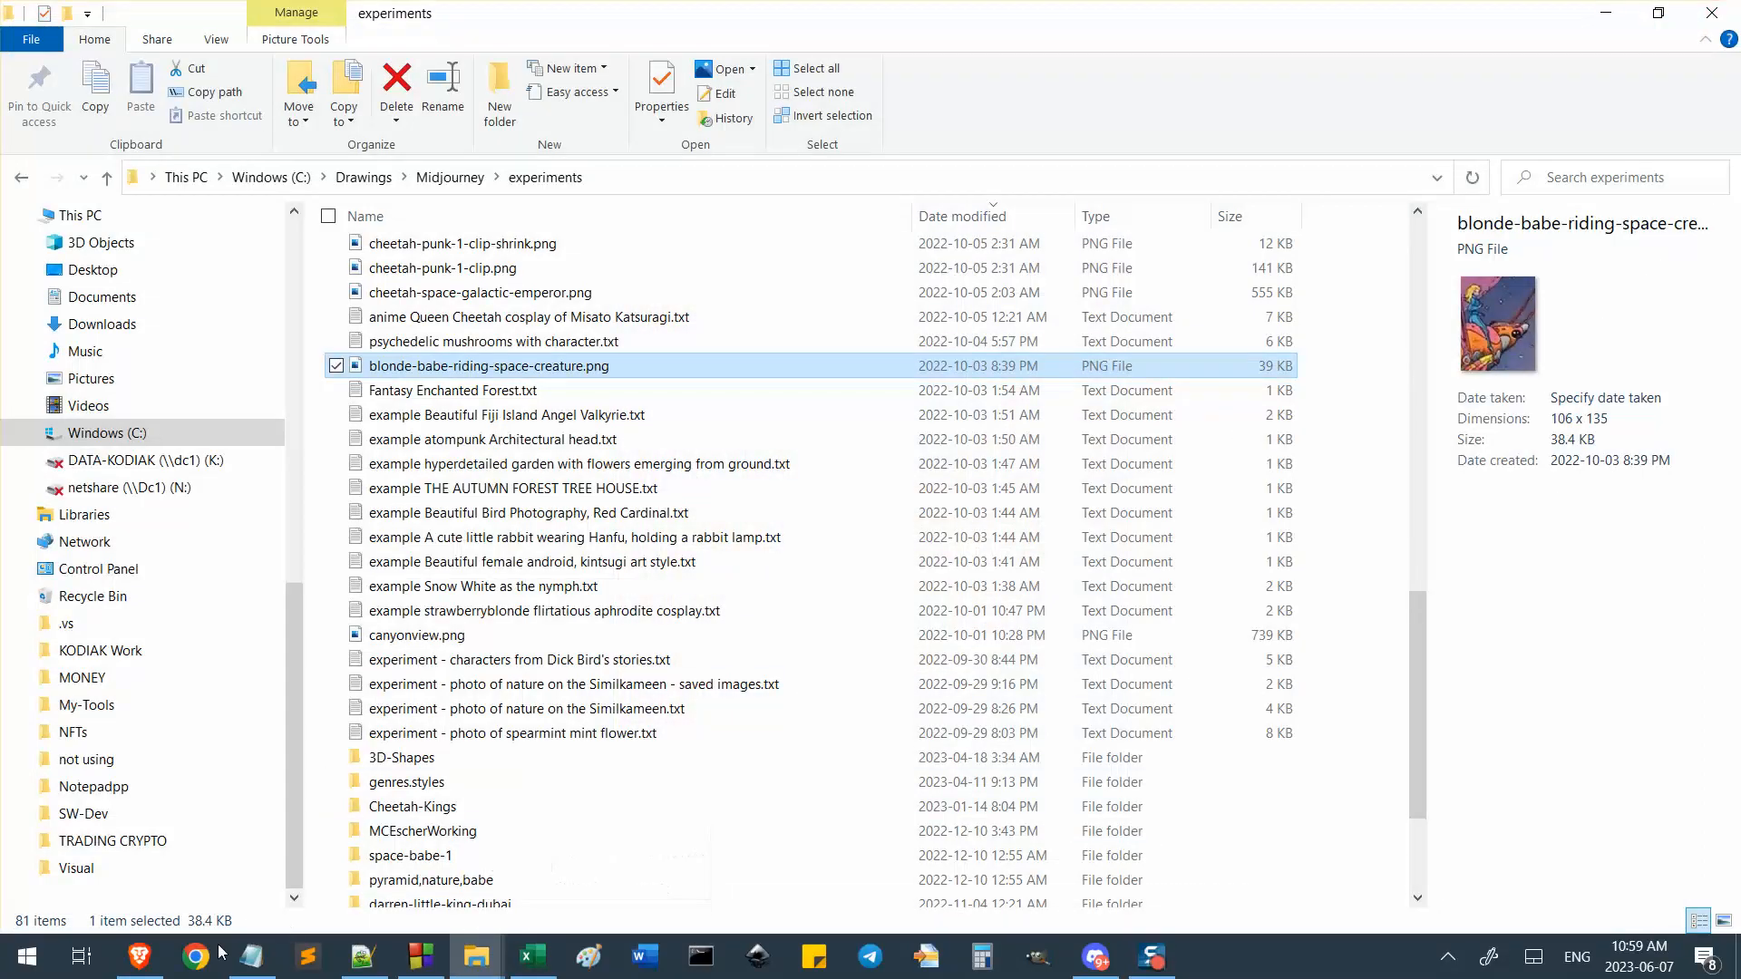
Return to the Iamag gallery in the browser and enlarge the pink-moon artwork with the rider on the giant insect.
click(139, 957)
scroll(519, 746, down, 10)
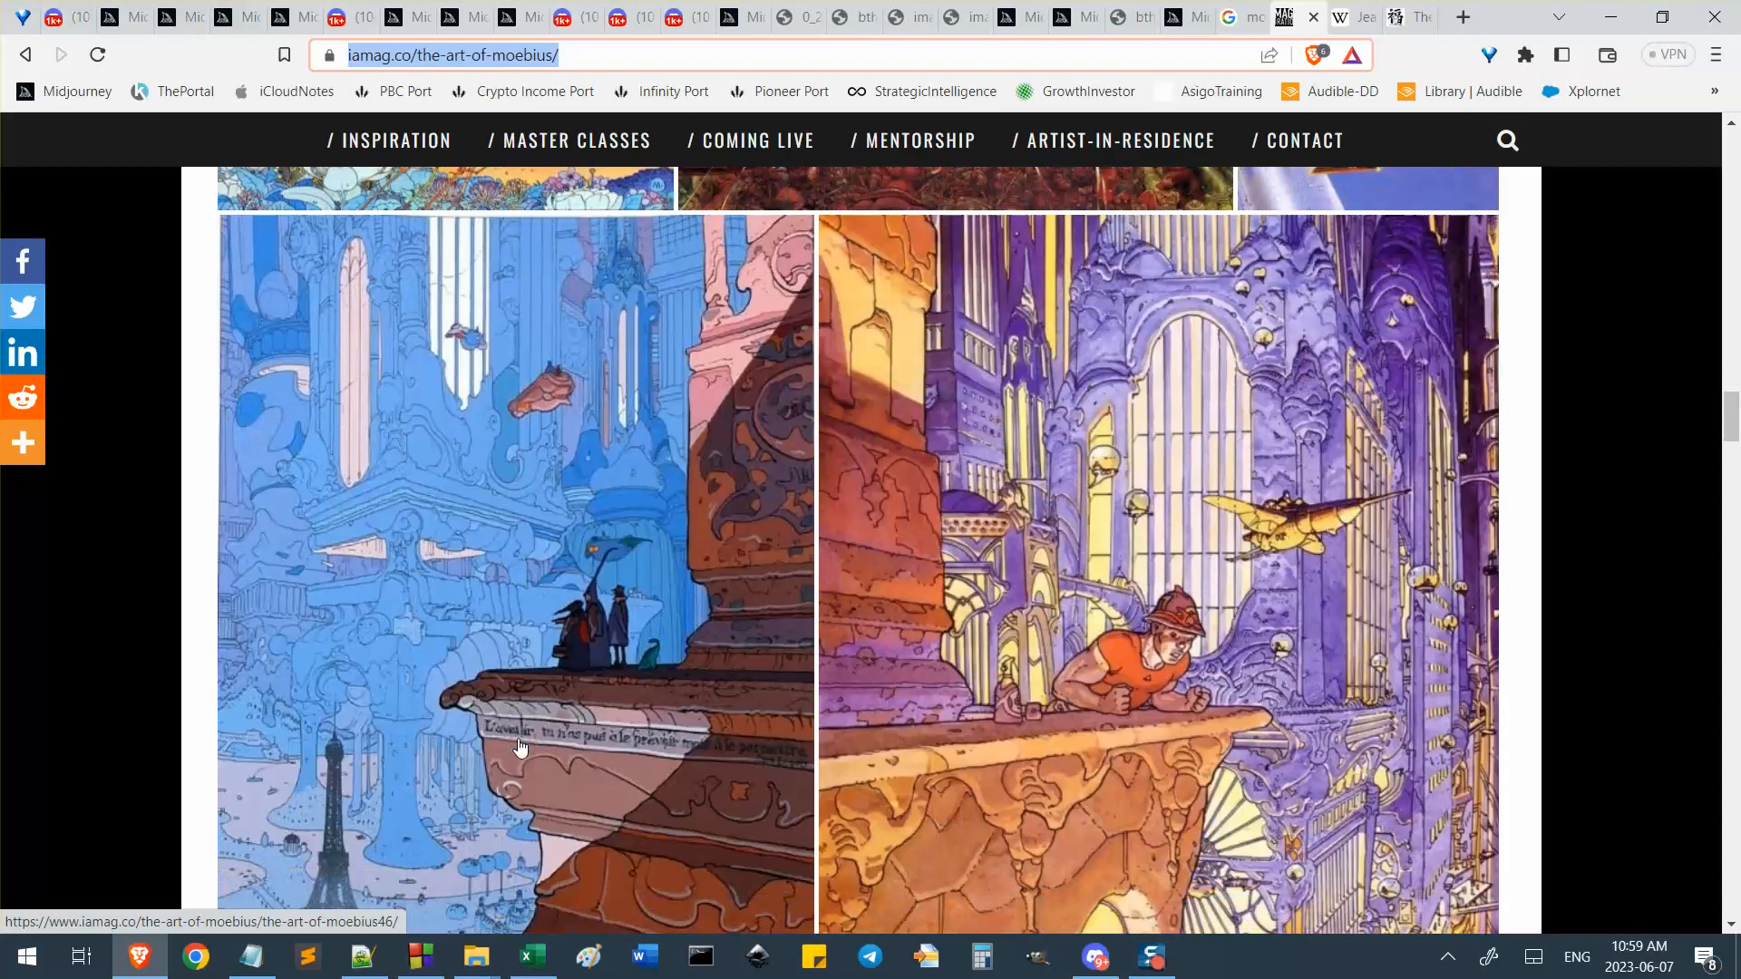
scroll(520, 746, up, 5)
click(427, 503)
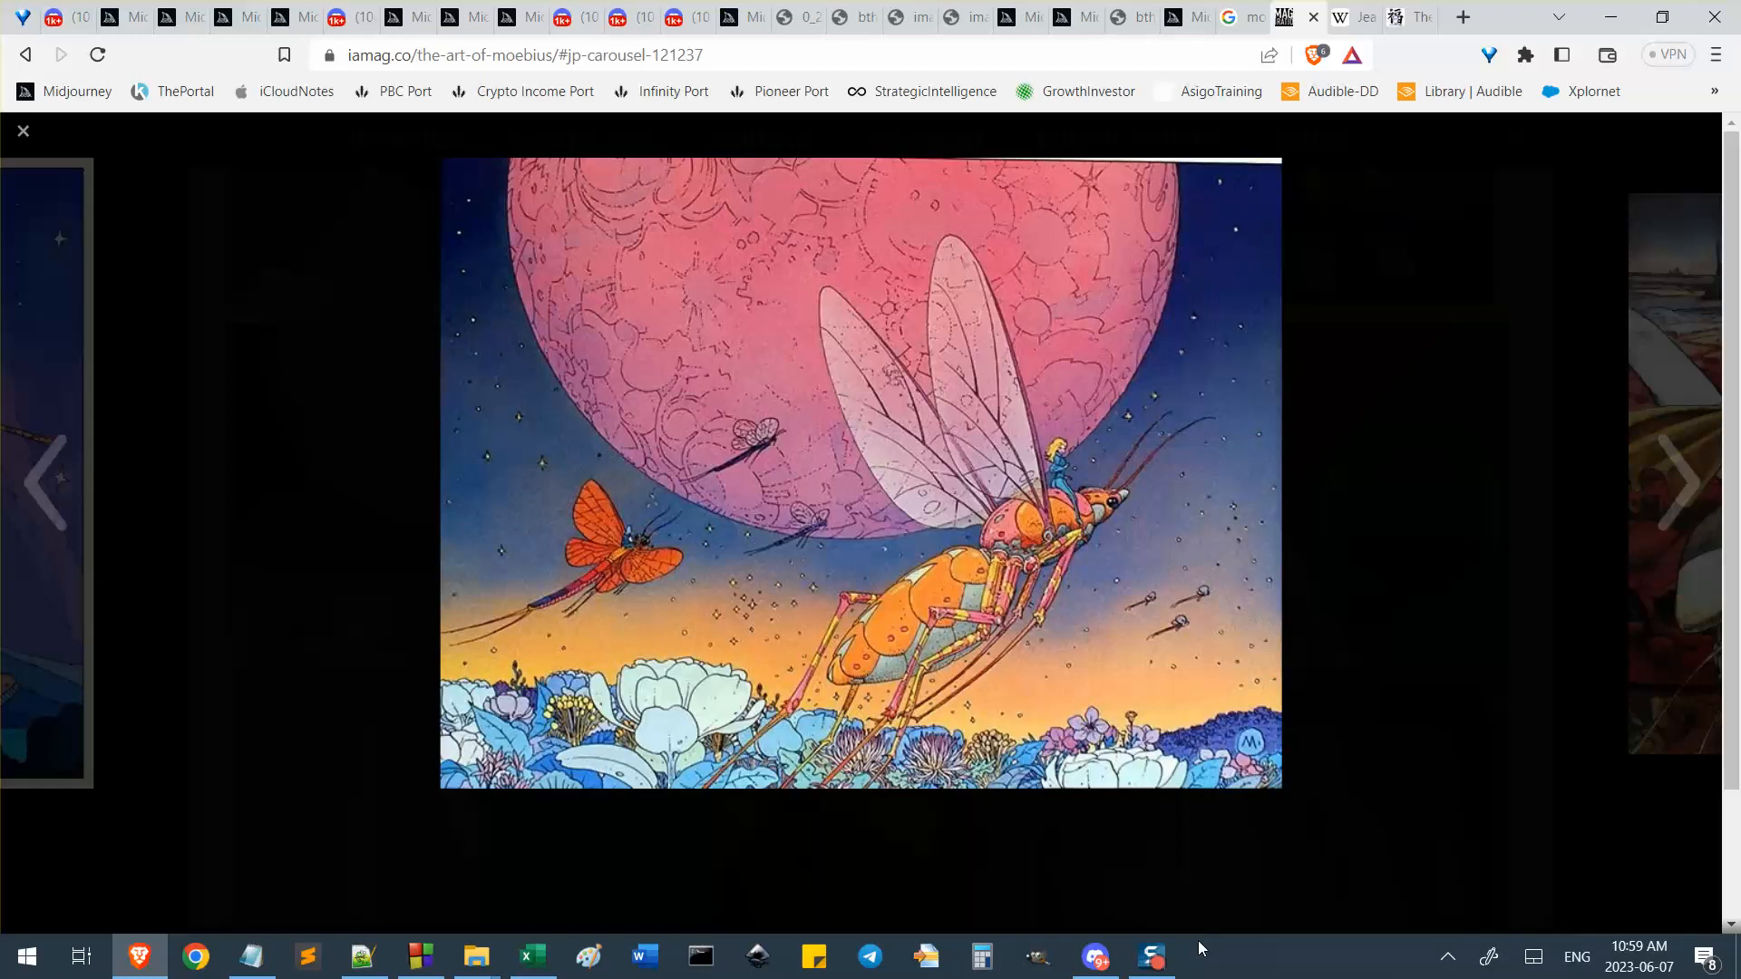
Switch to File Explorer, look through the Midjourney folder's subfolders and open day-00009.
click(467, 969)
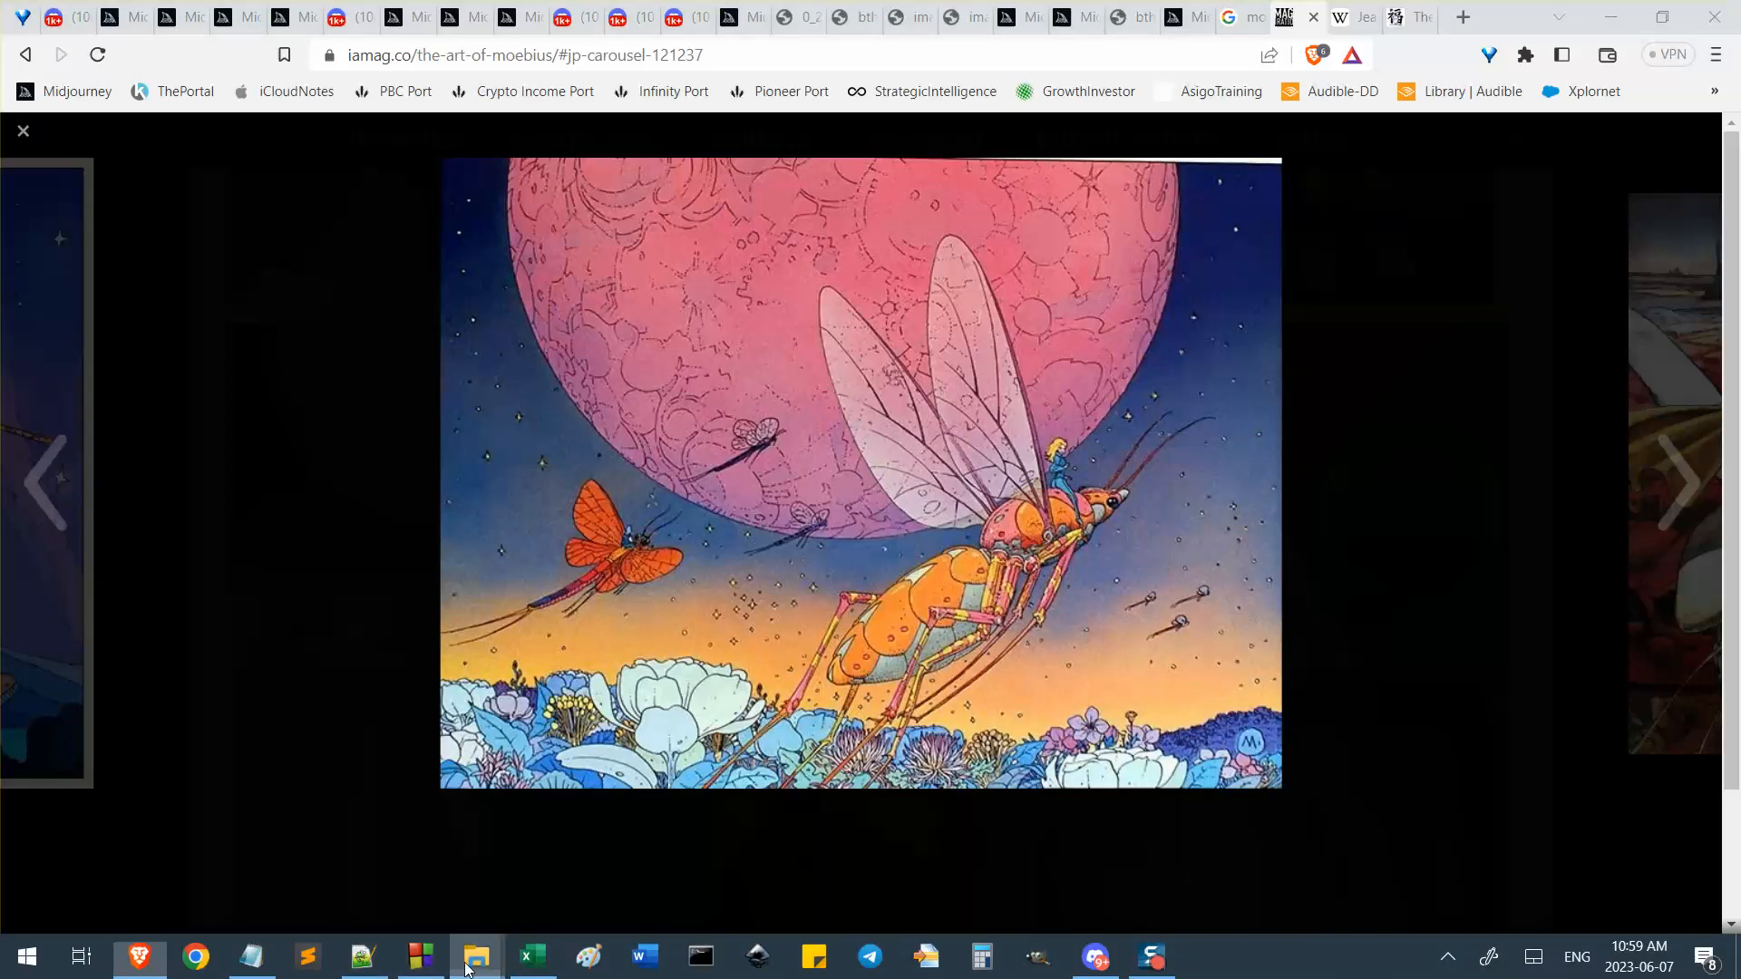
click(400, 844)
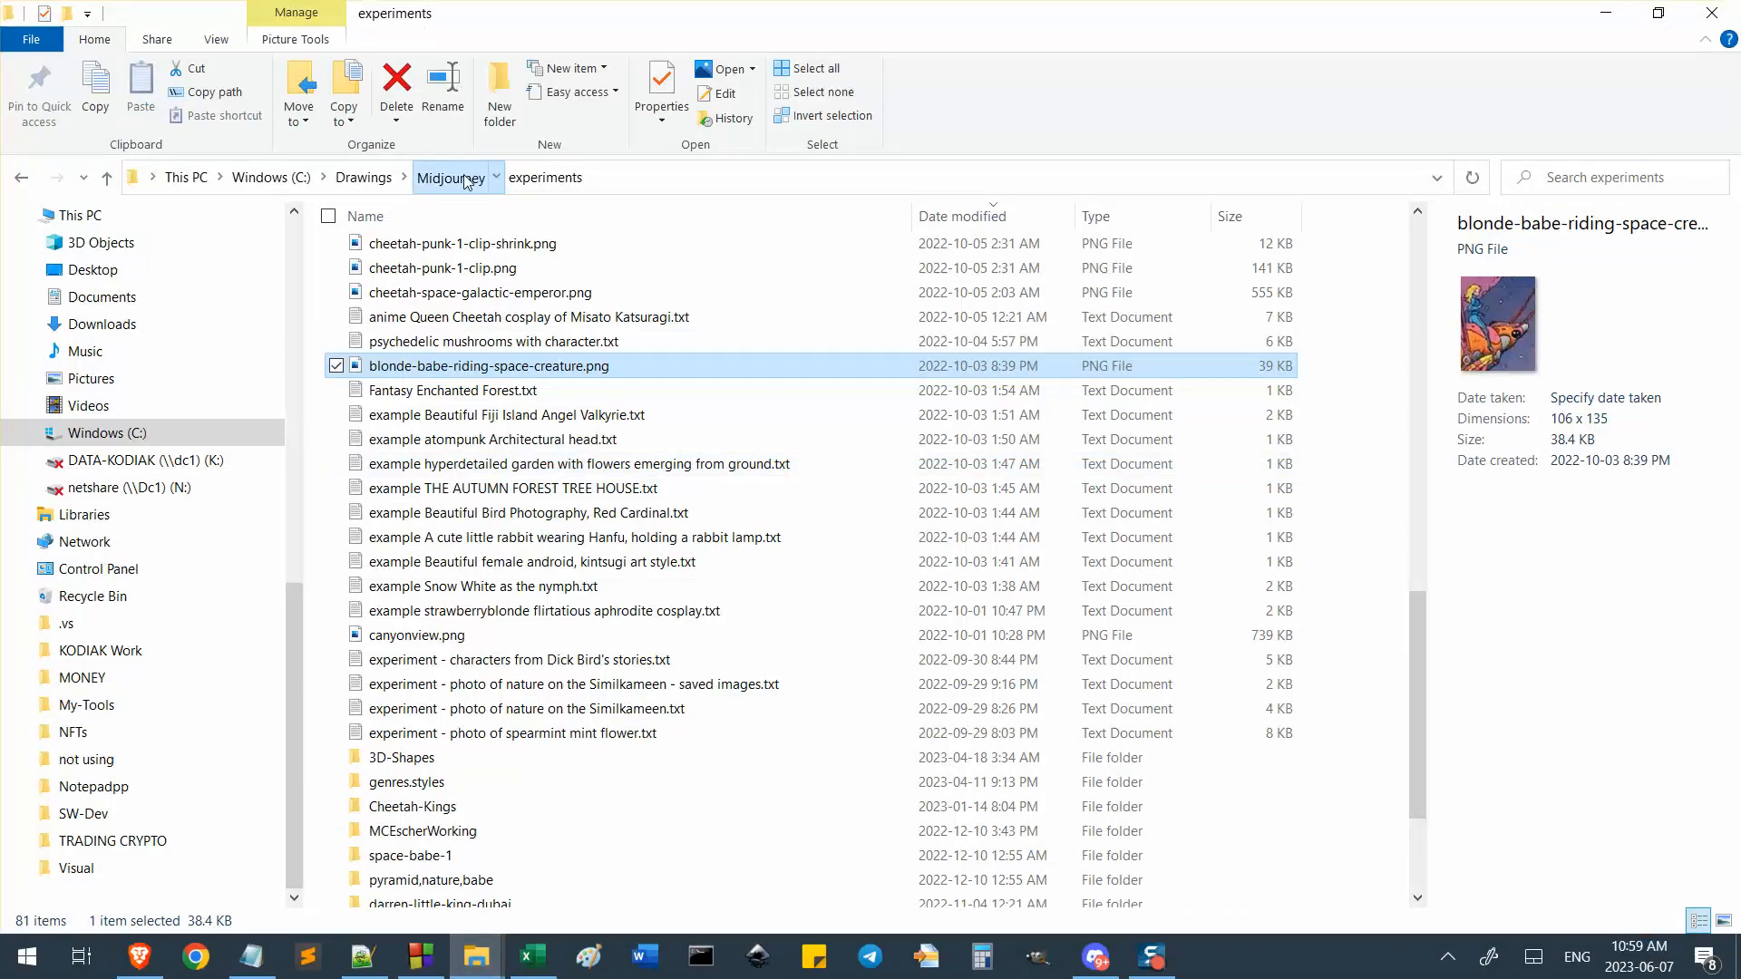
click(467, 181)
scroll(466, 635, down, 11)
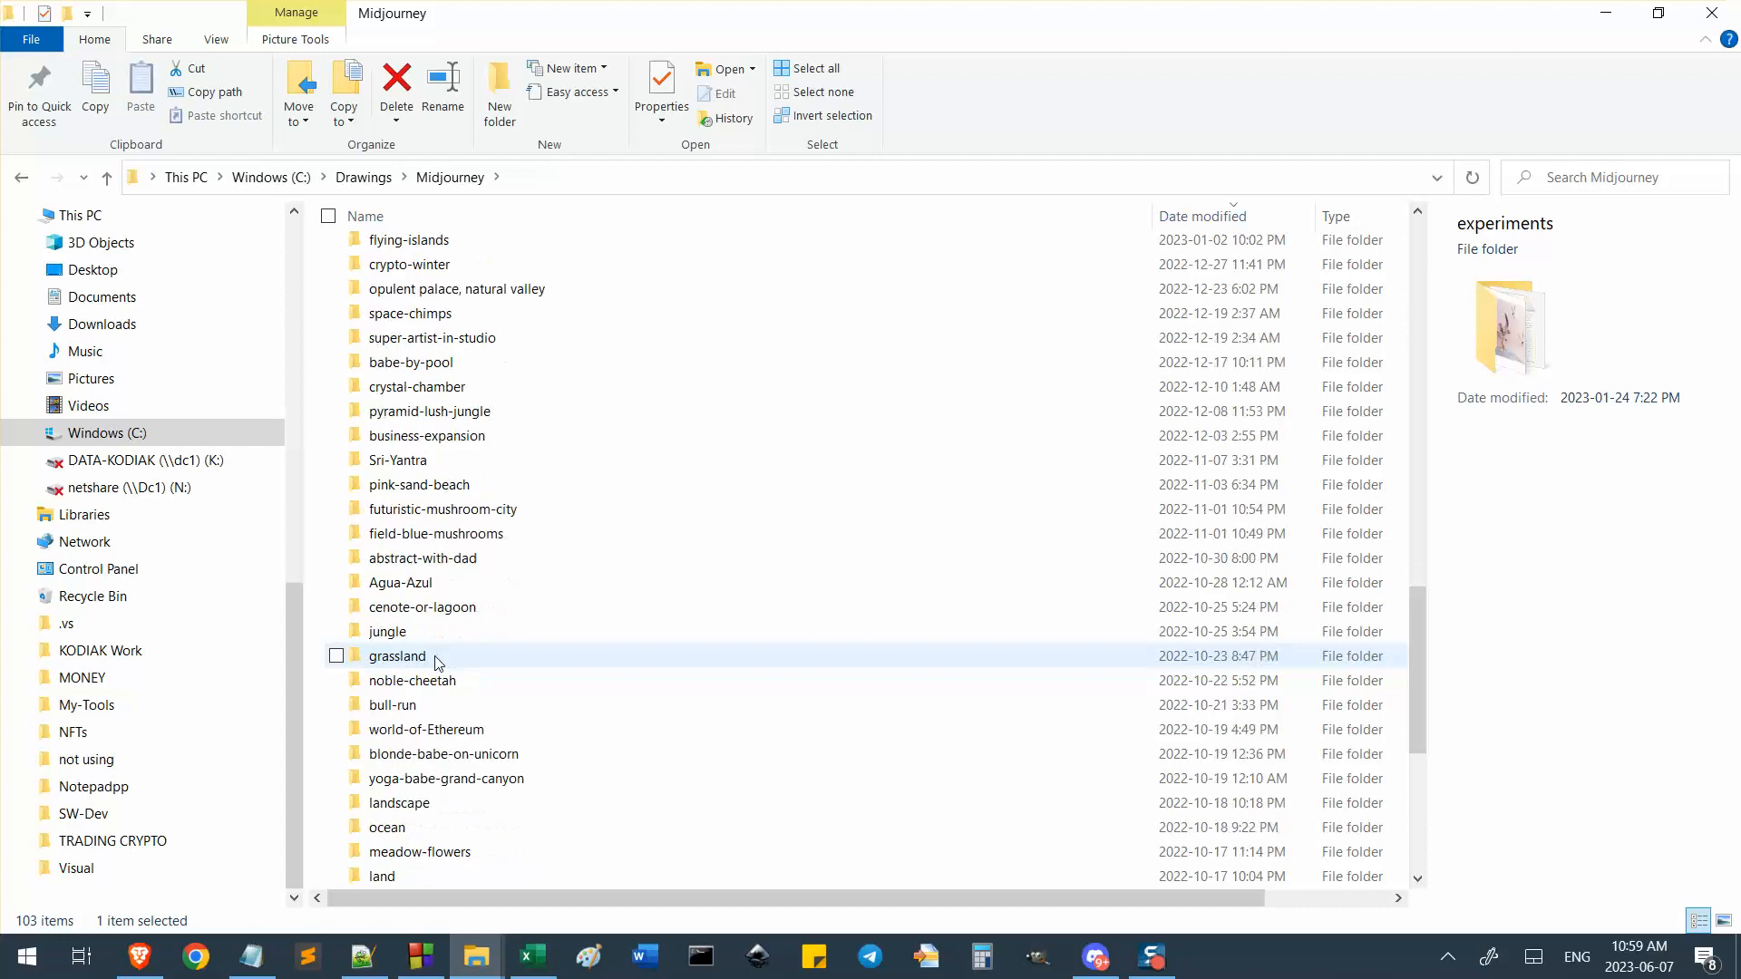
scroll(444, 708, down, 5)
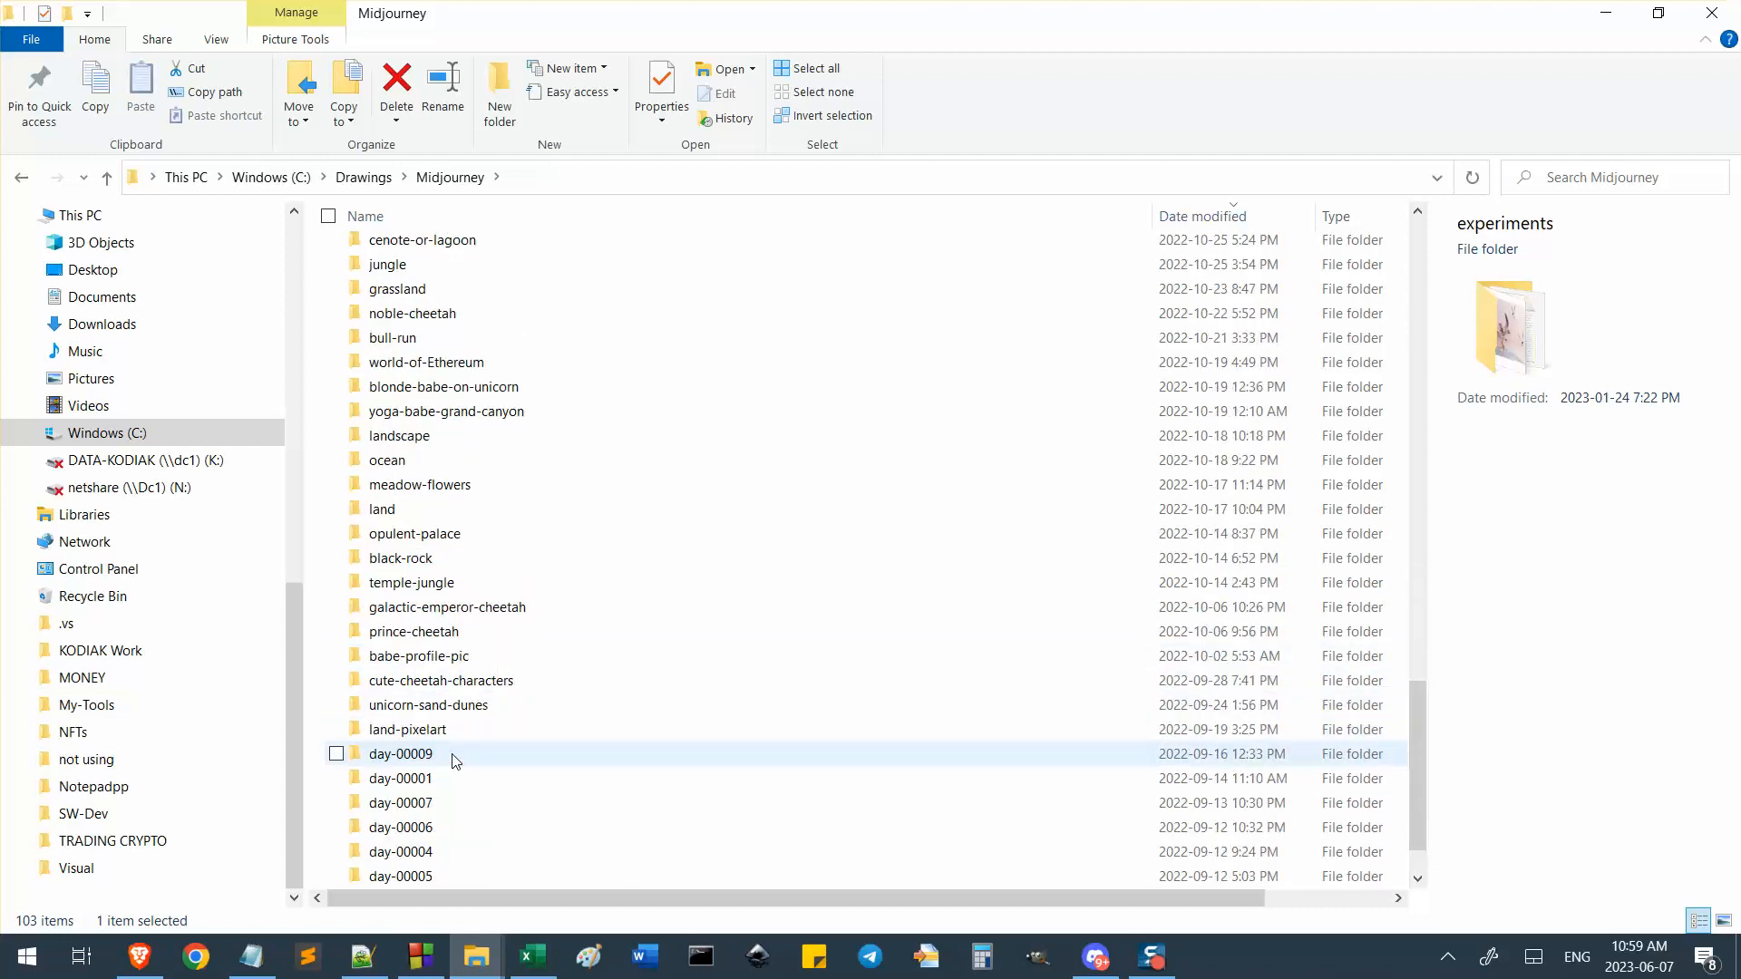
double_click(430, 758)
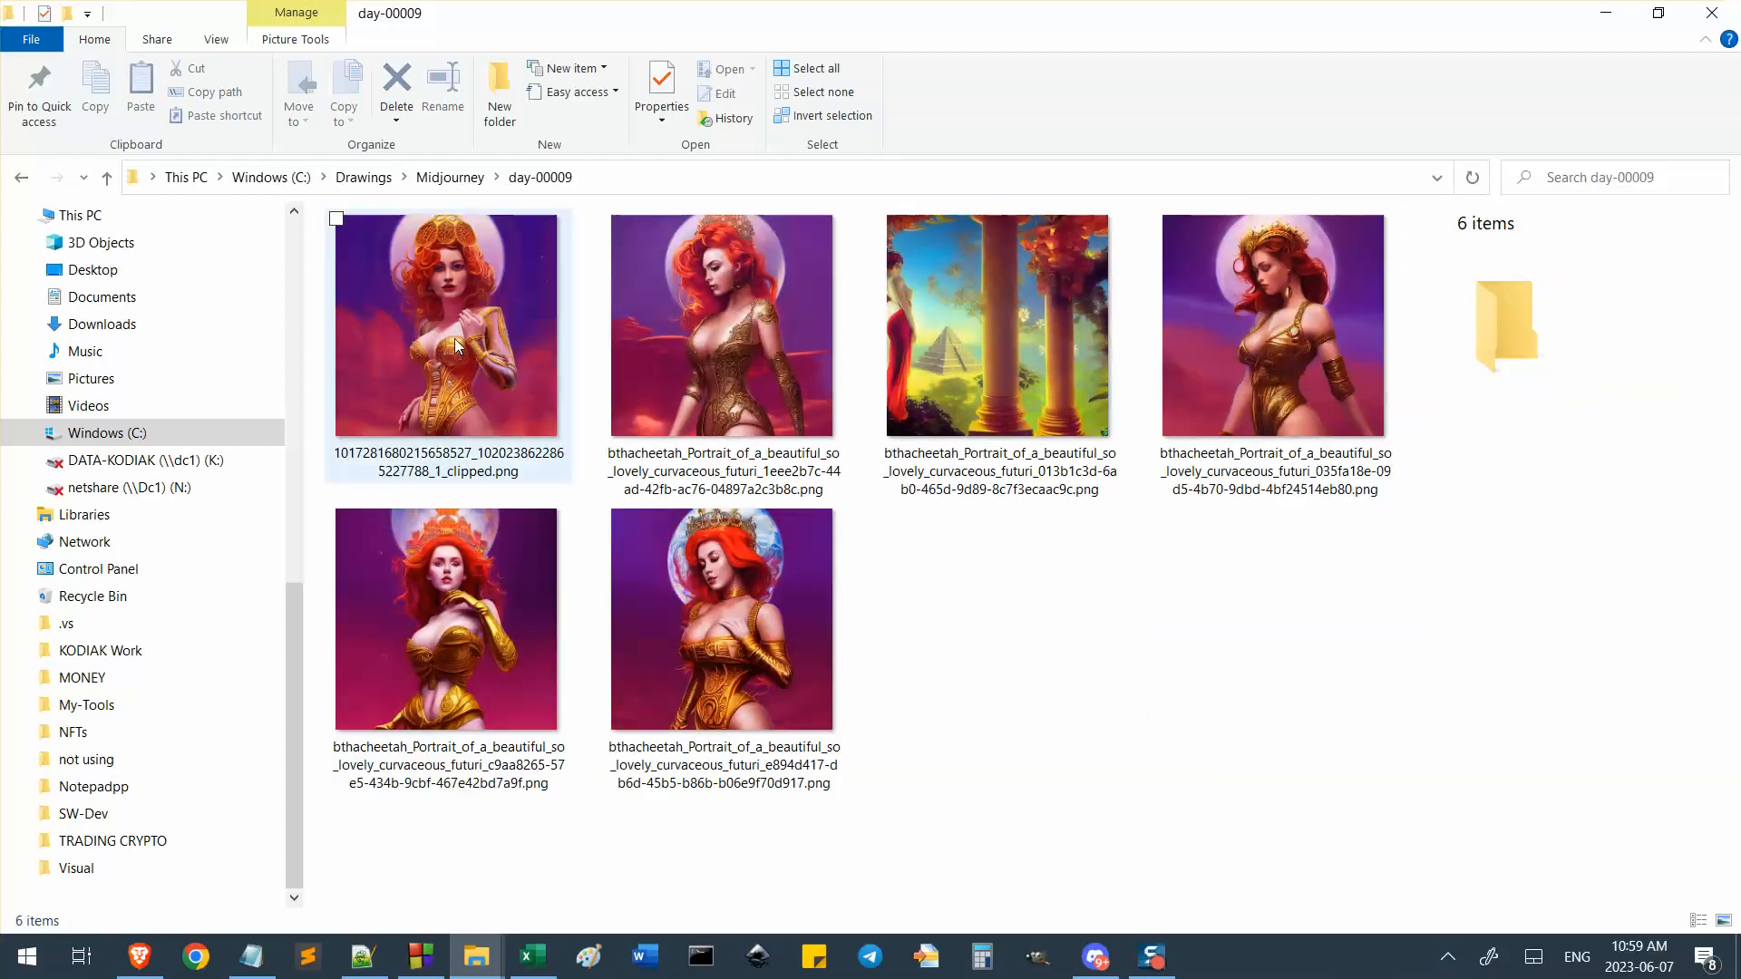
View the images in the day-00009 folder one after another at full size, starting with the clipped portrait.
double_click(457, 345)
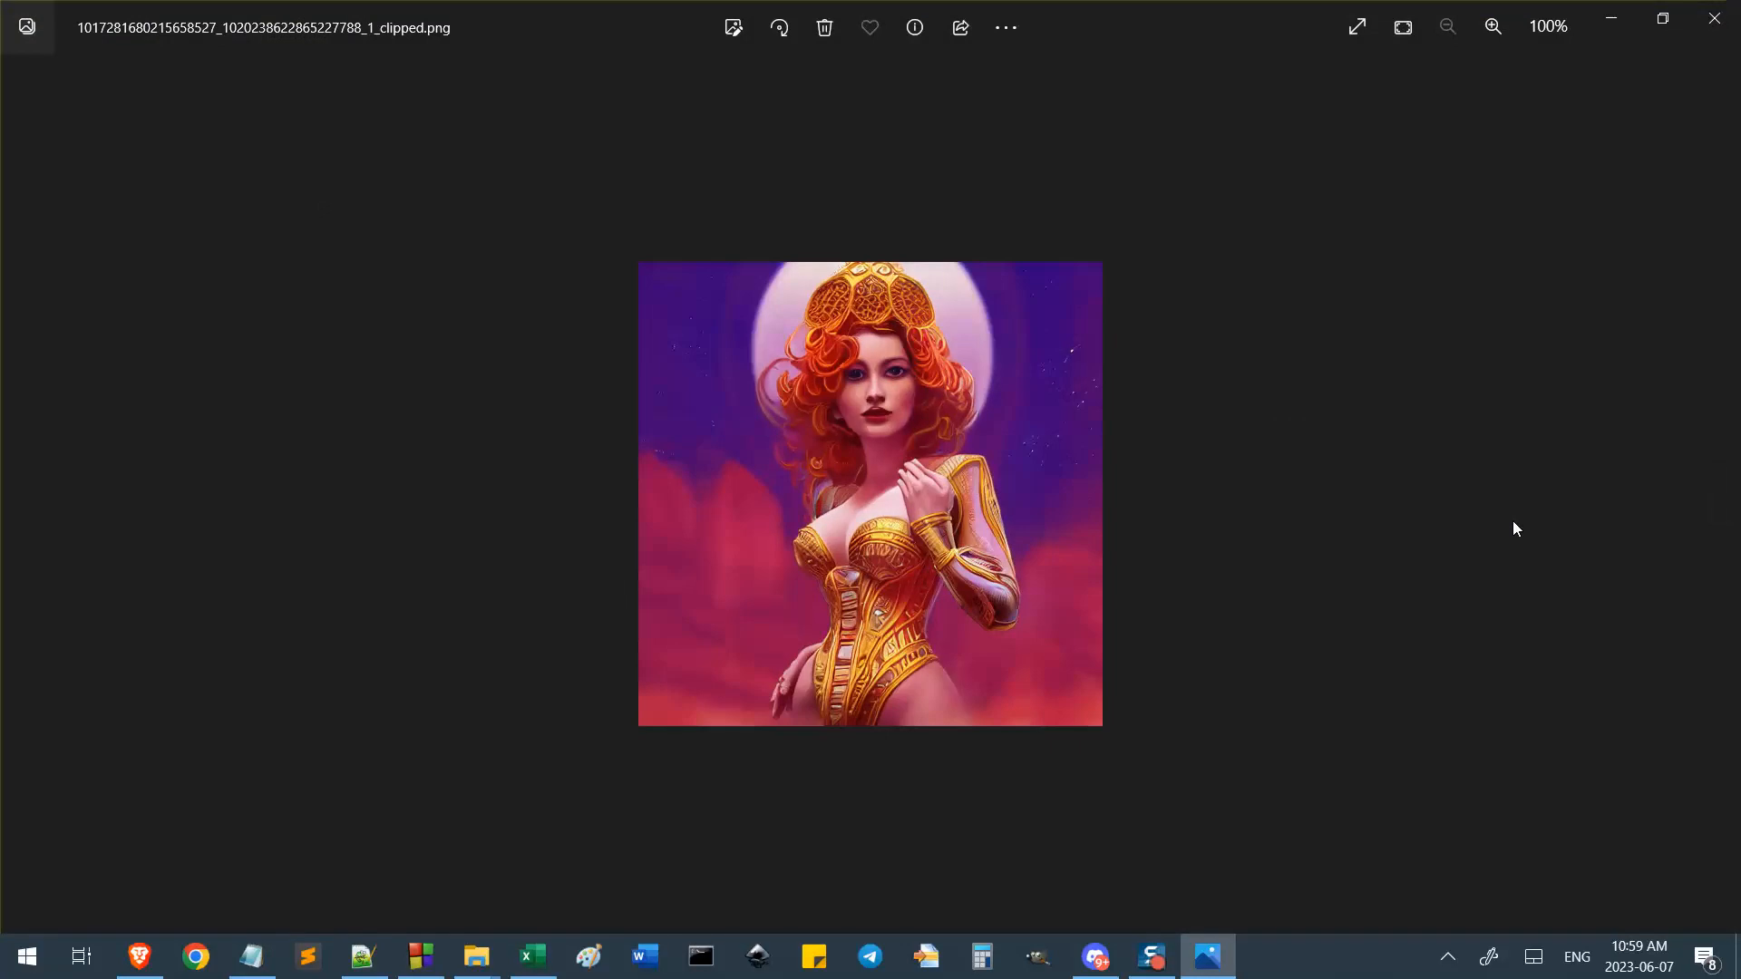
key(Right)
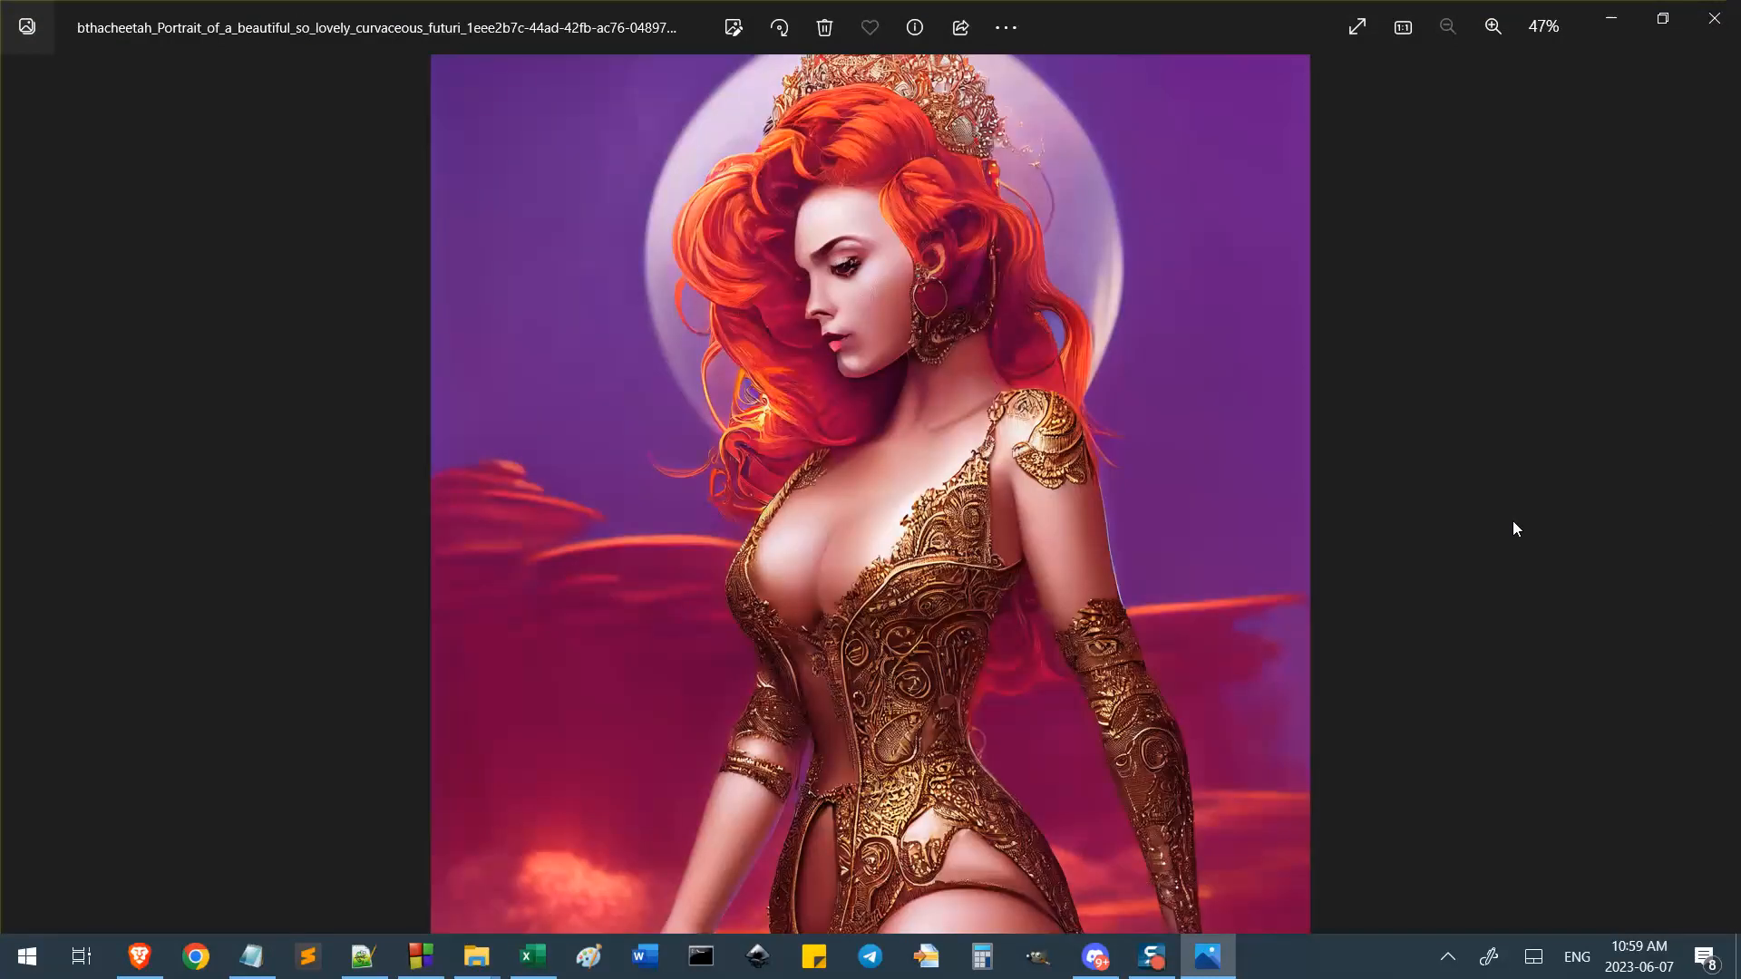
key(Right)
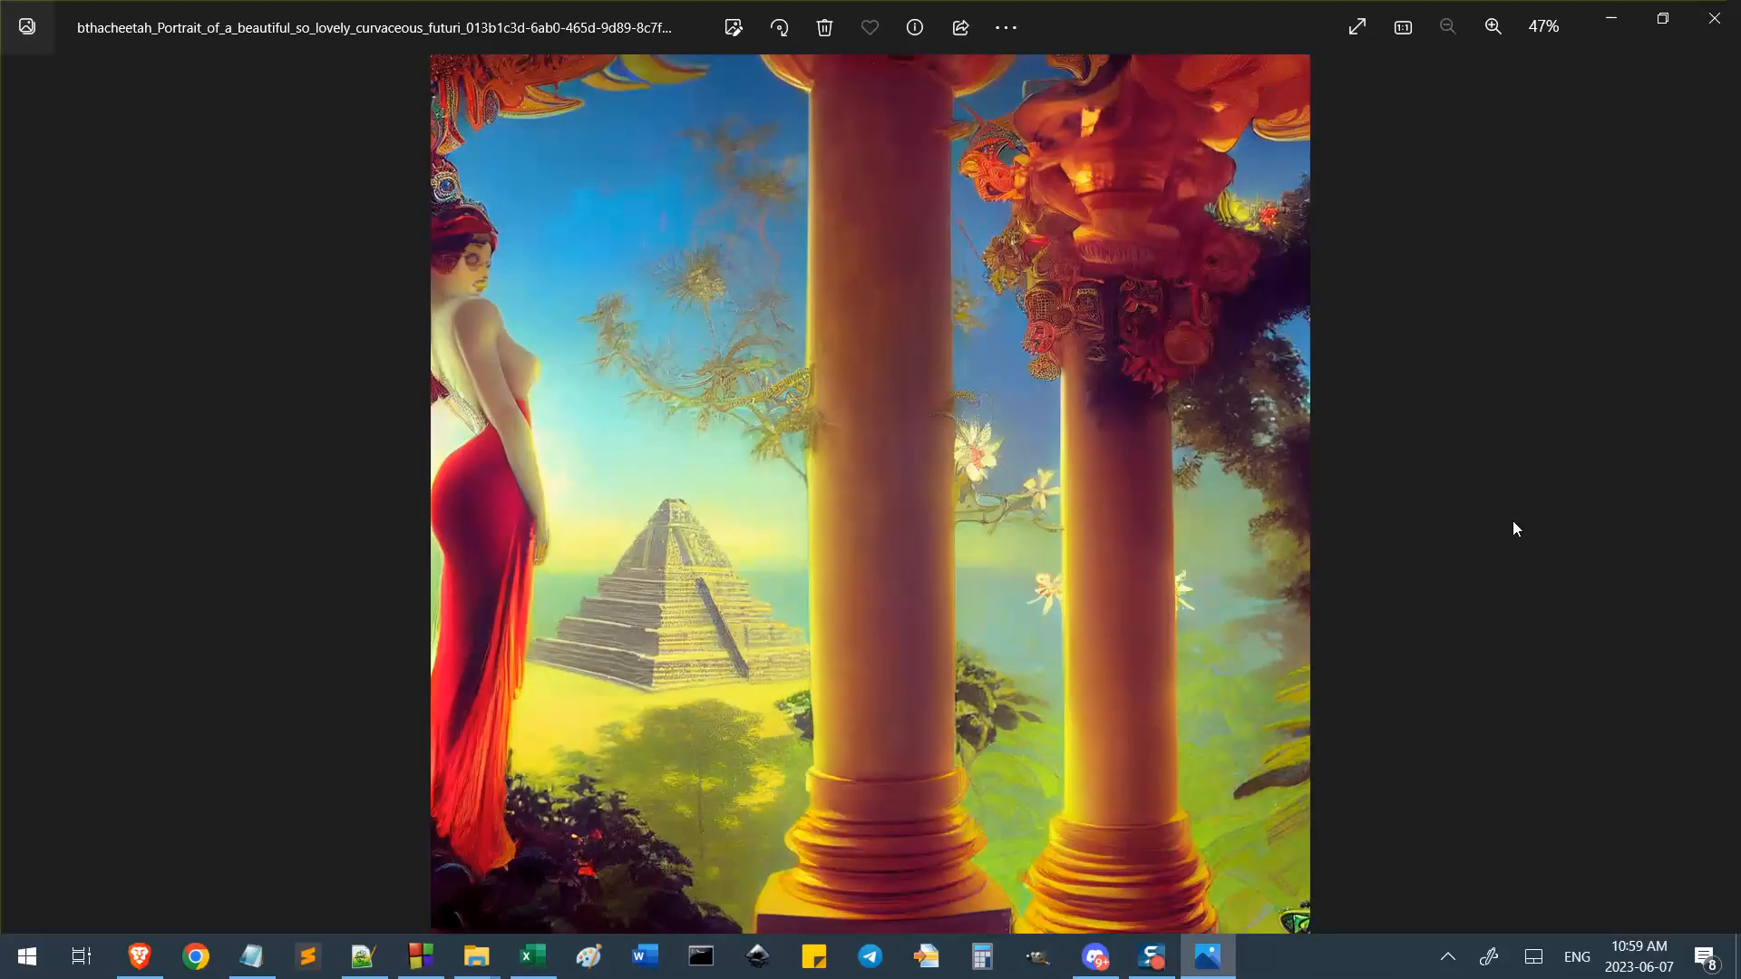
key(Right)
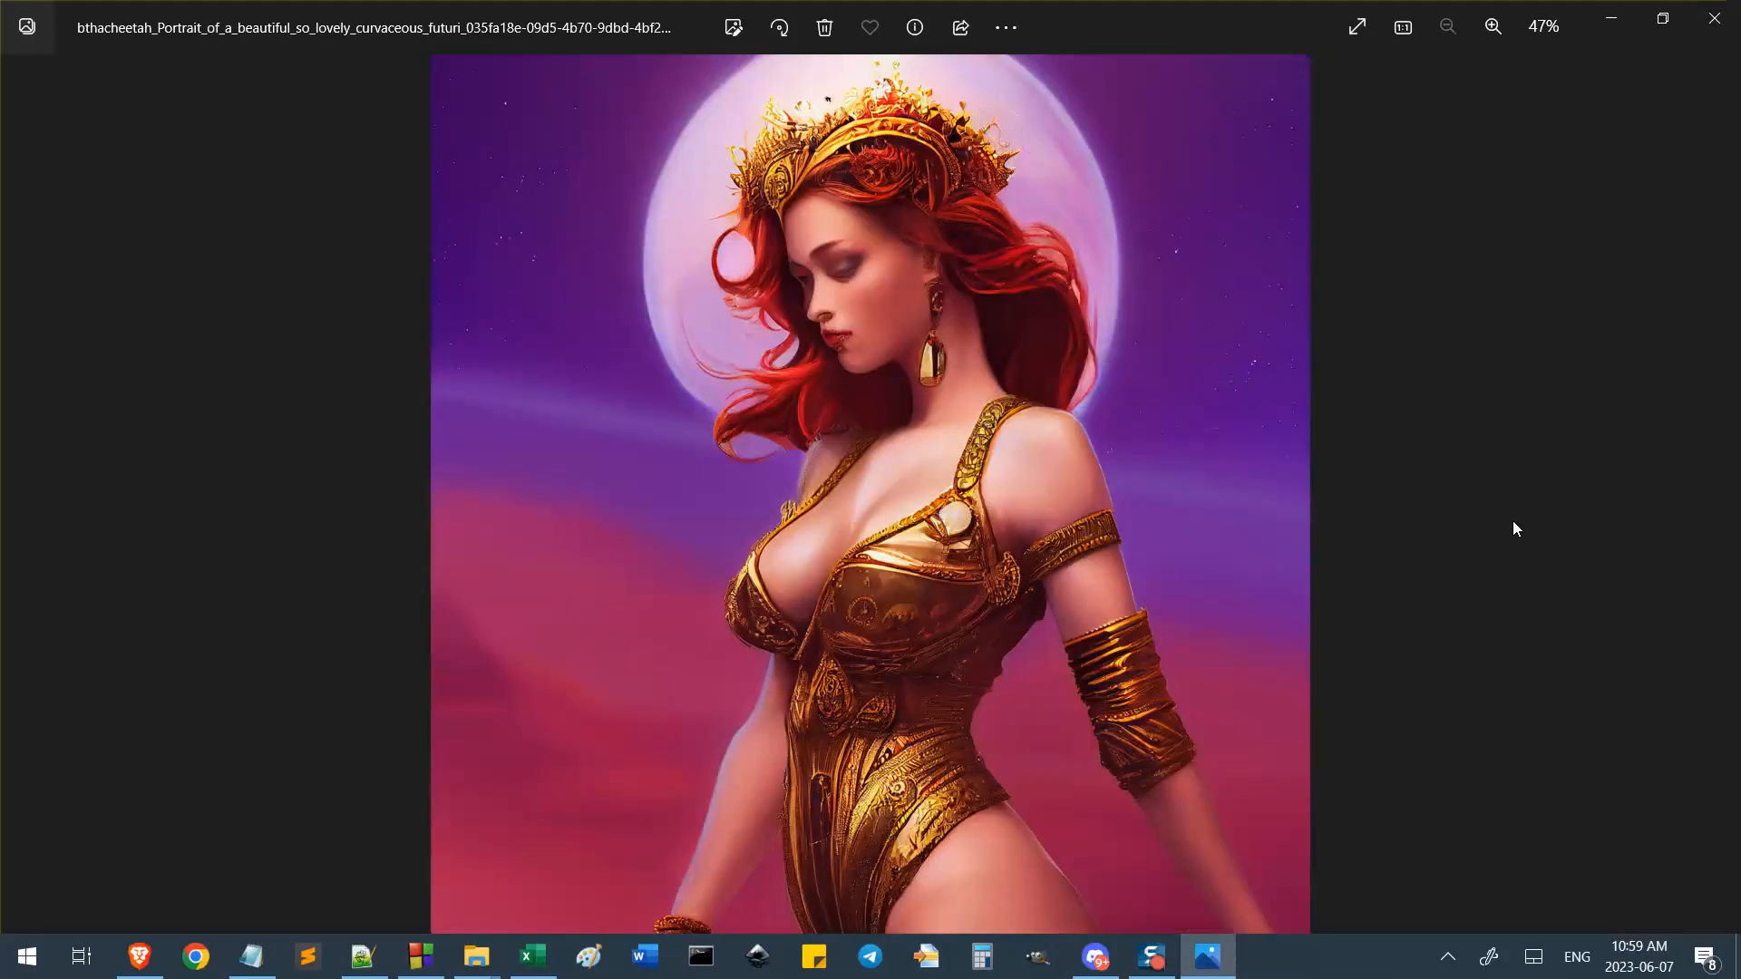
key(Right)
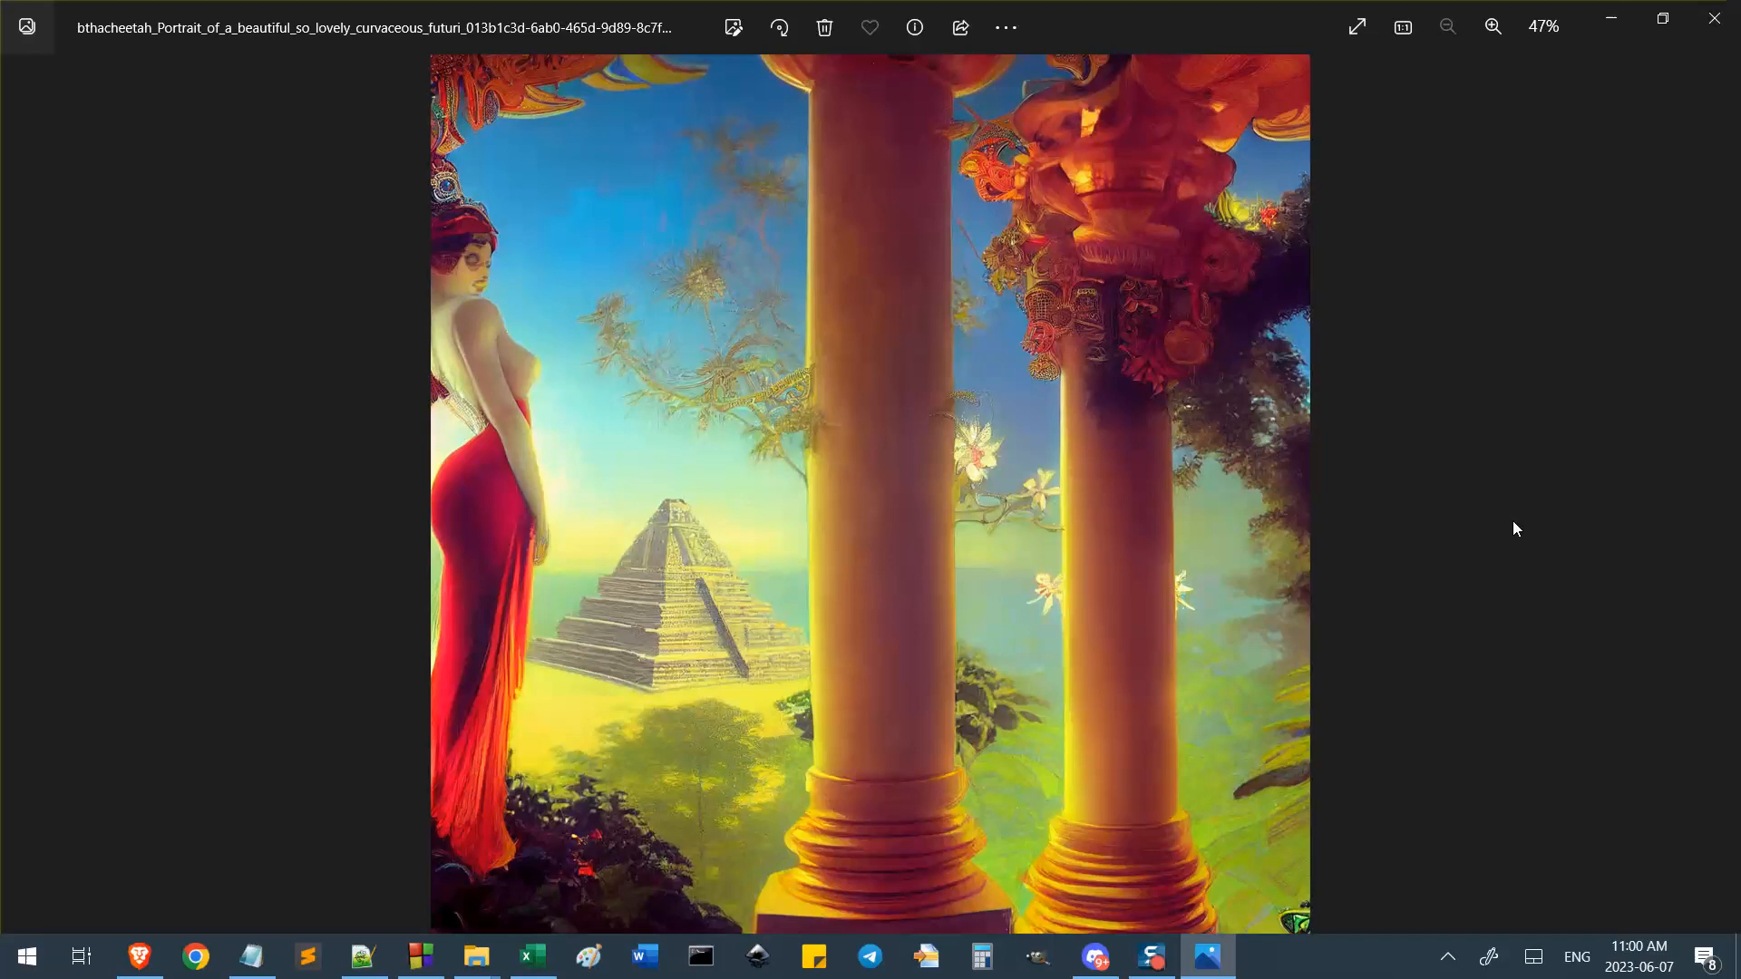
key(Right)
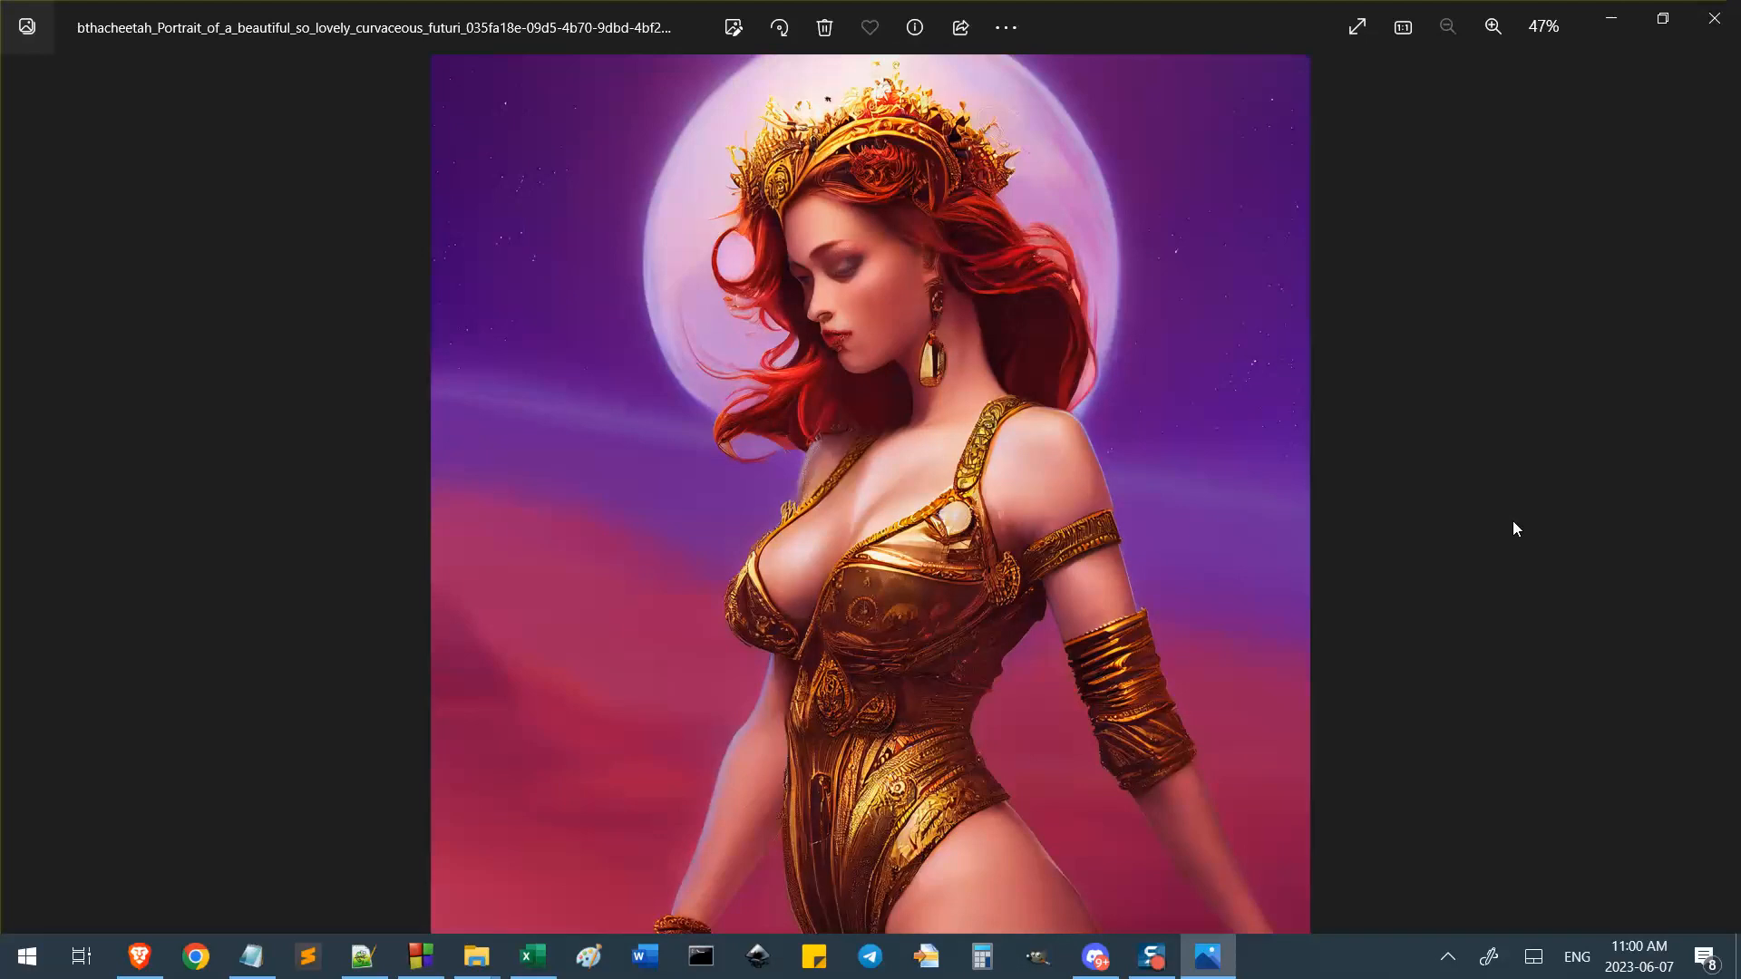
key(Right)
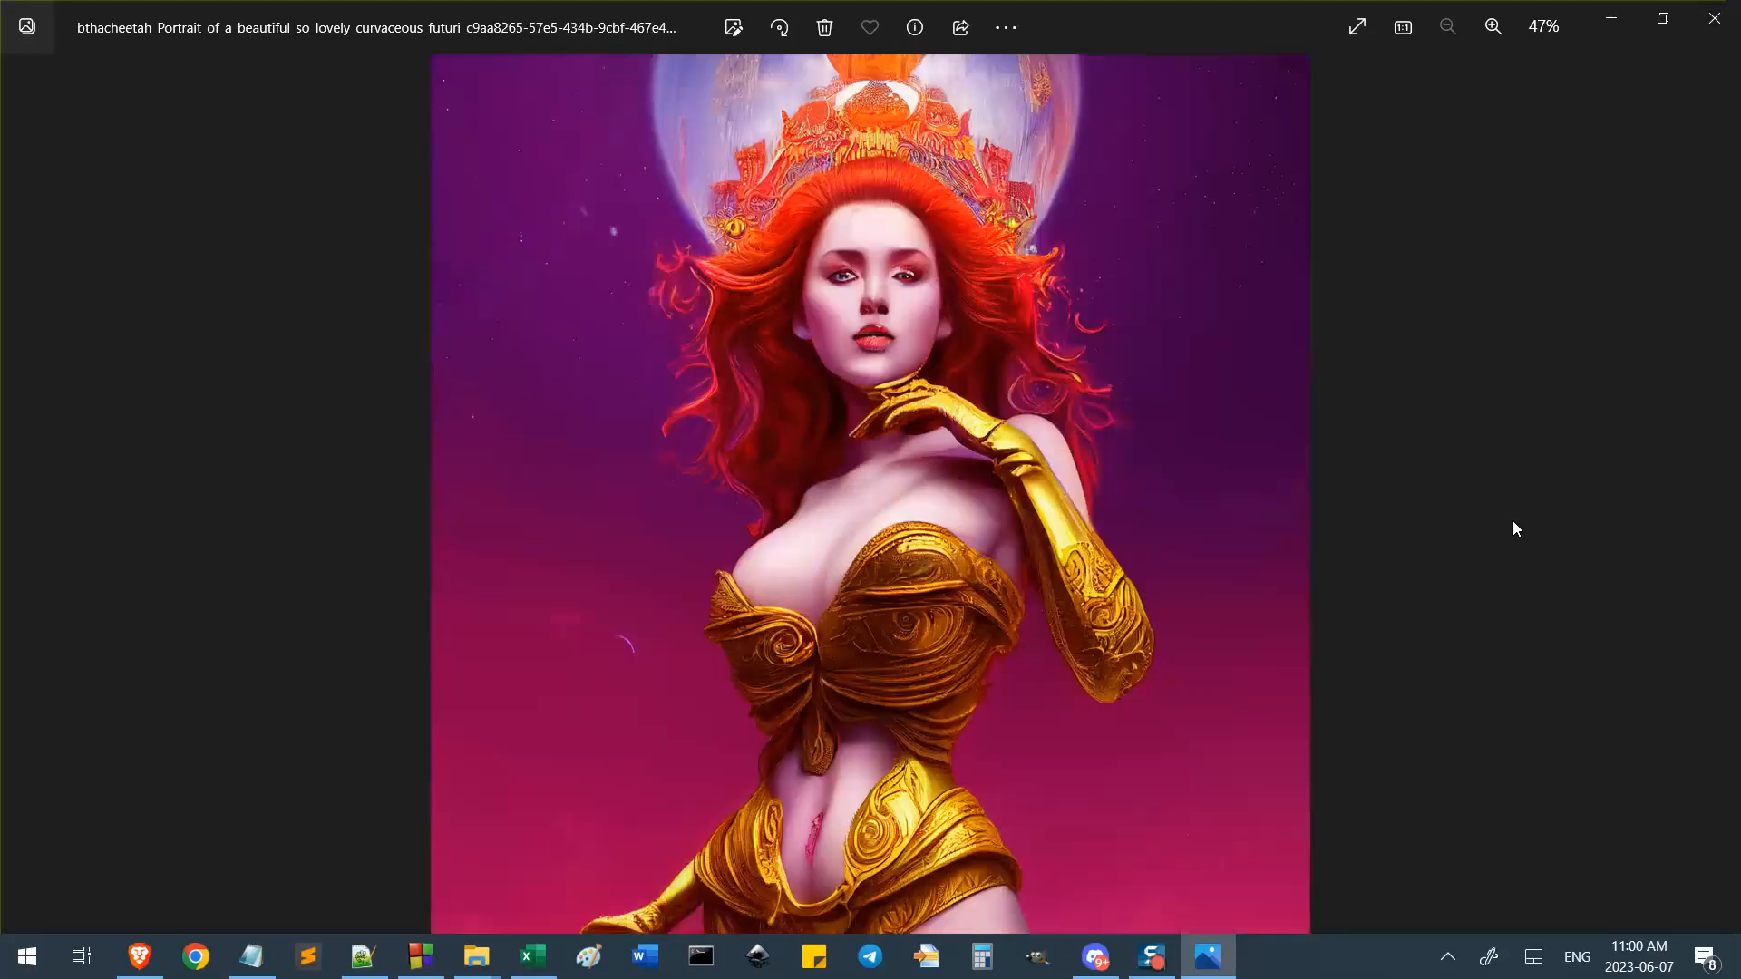
key(Right)
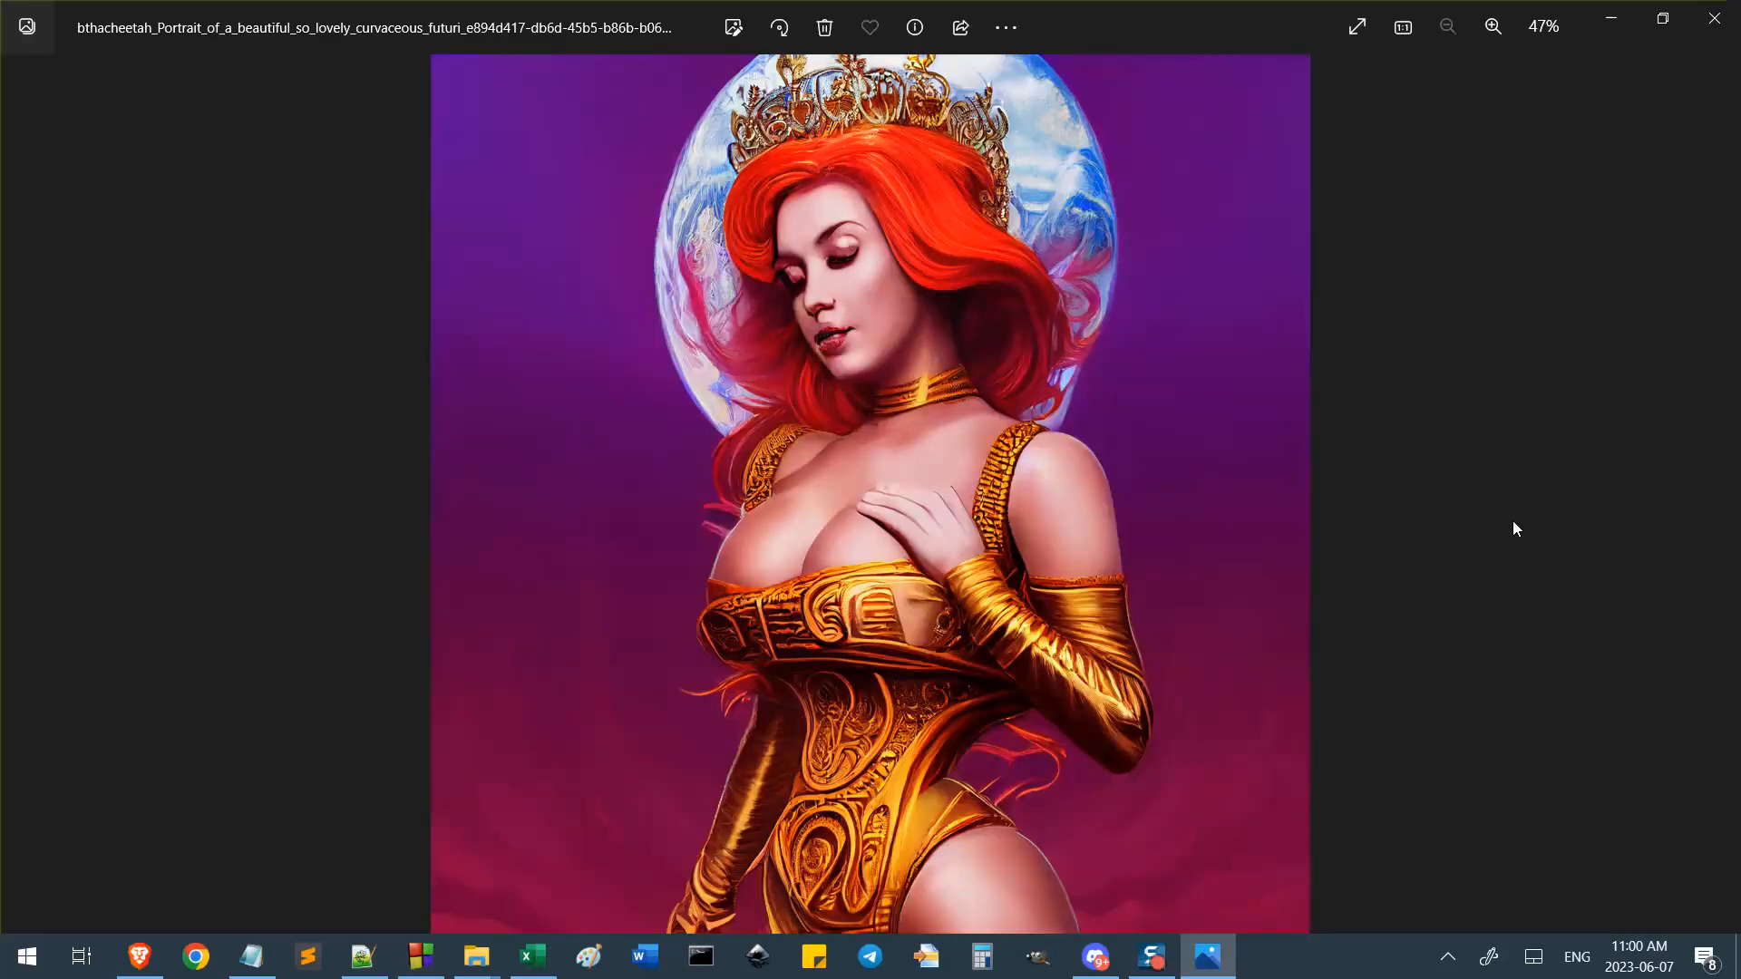
click(1714, 18)
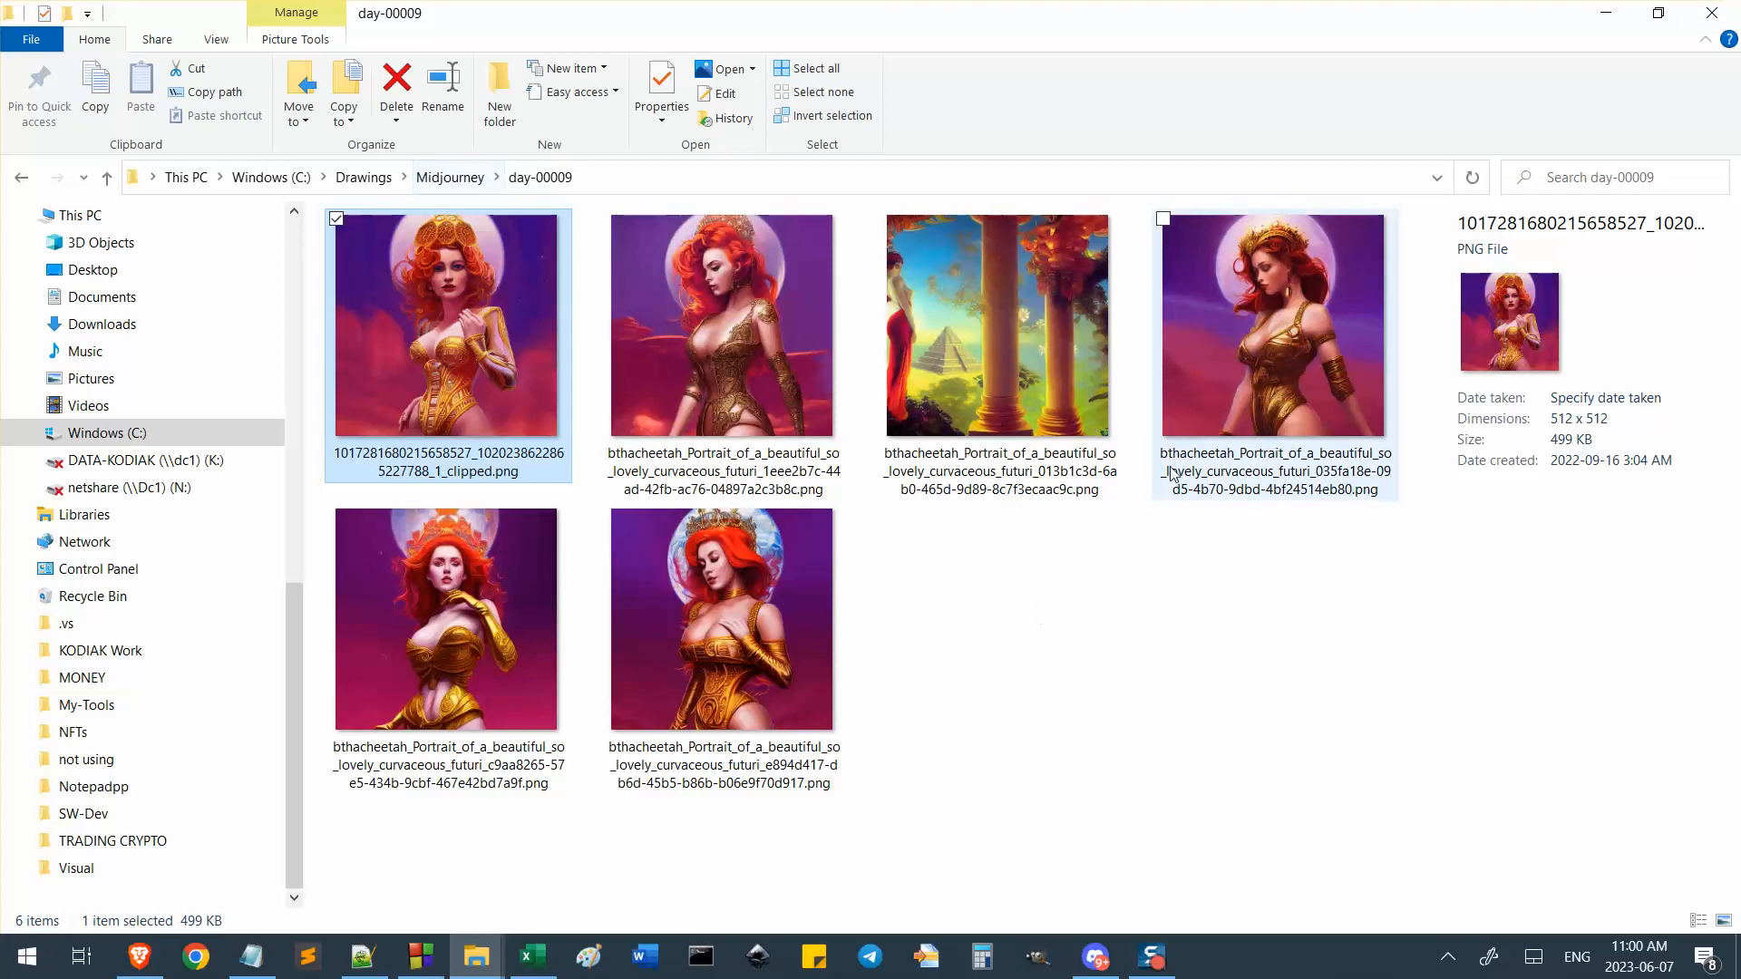
Go to the space-babe-1 folder inside Midjourney's experiments folder and look at experiment.txt.
click(428, 182)
key(Home)
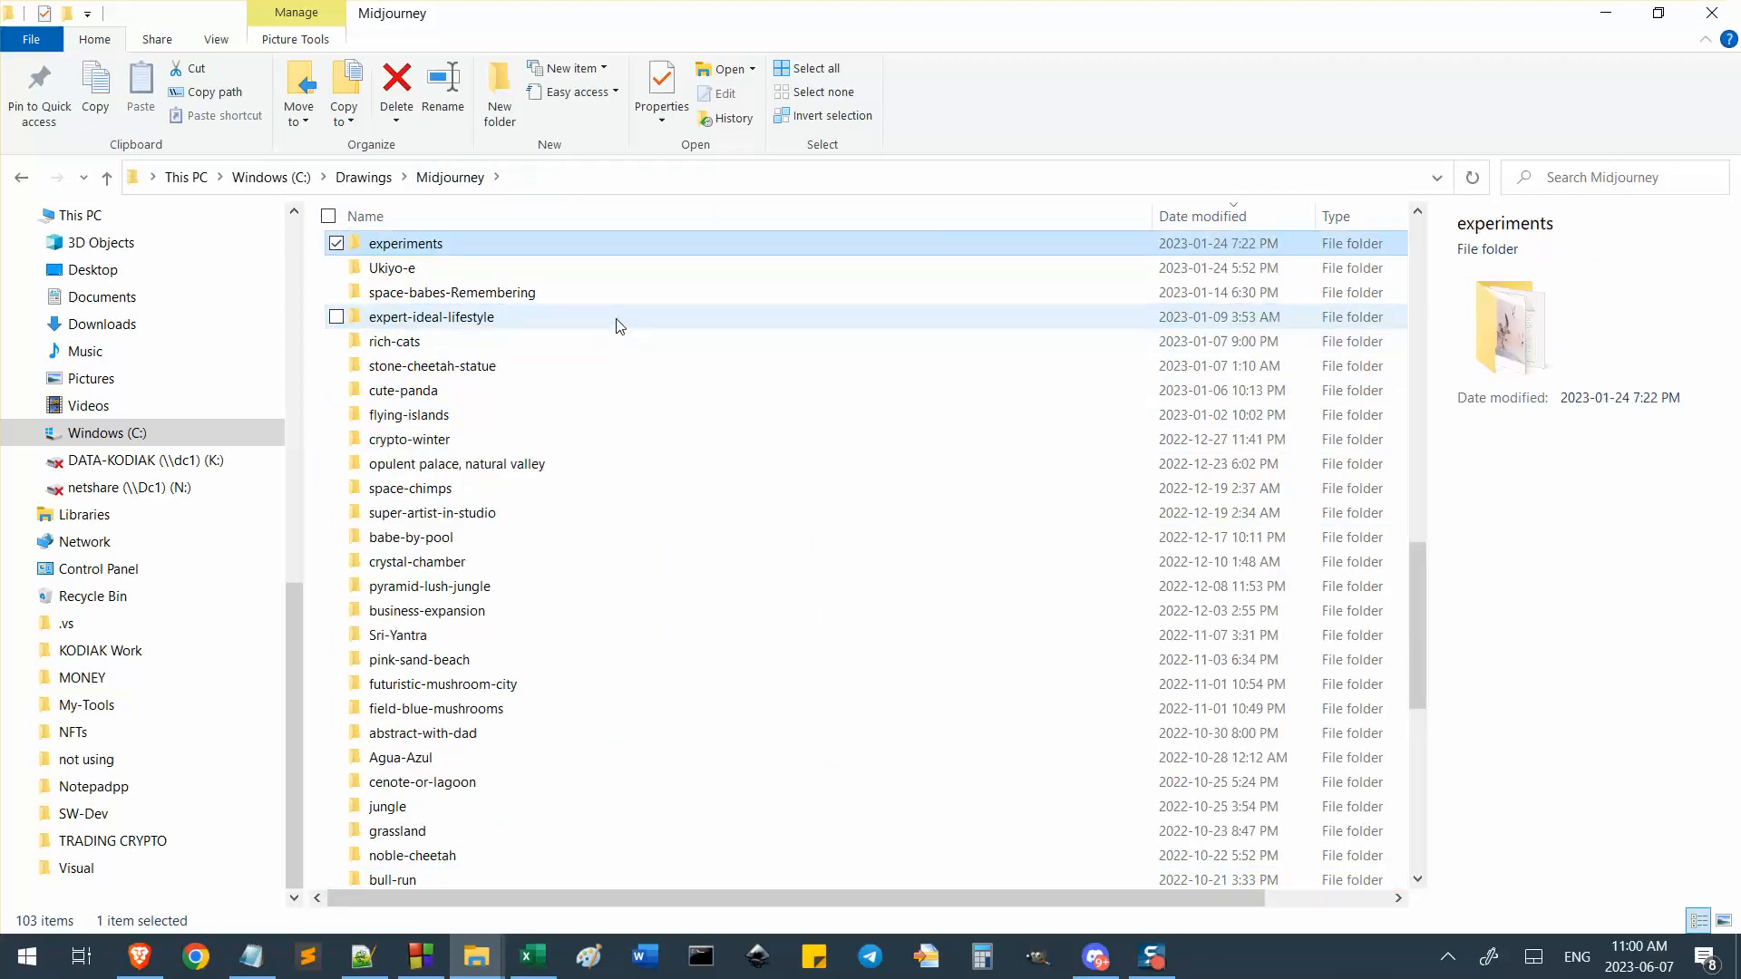
double_click(419, 244)
click(527, 590)
key(s)
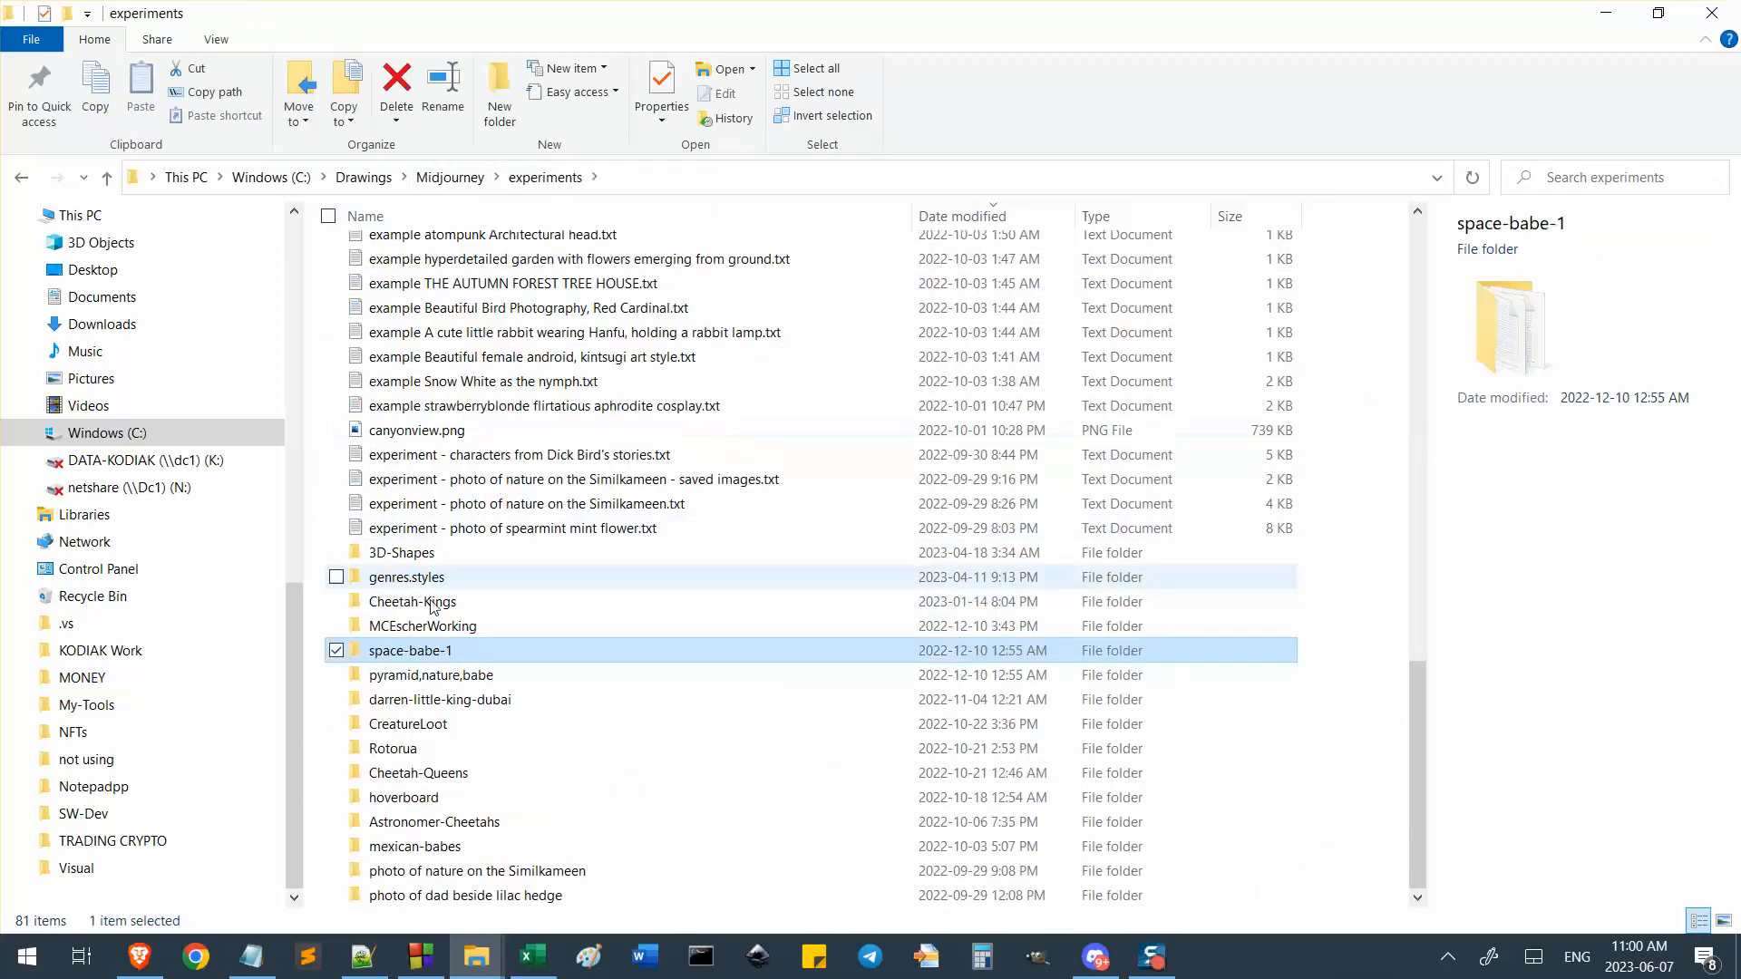
double_click(429, 646)
double_click(404, 273)
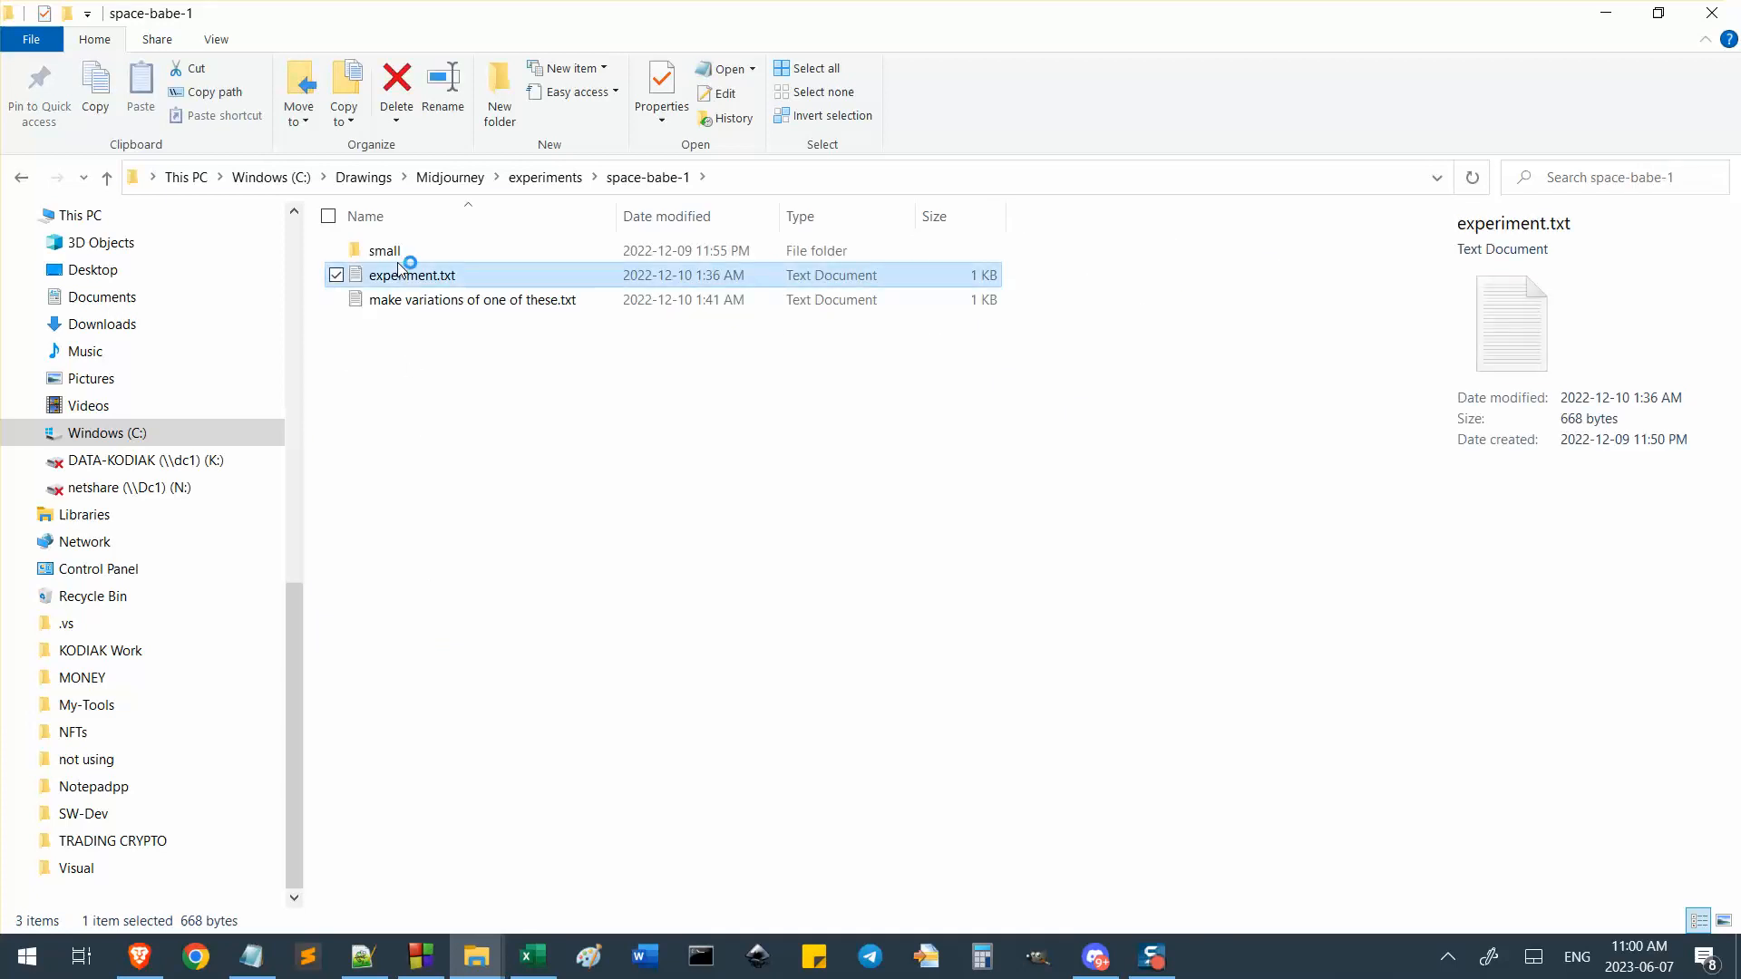
key(alt+F4)
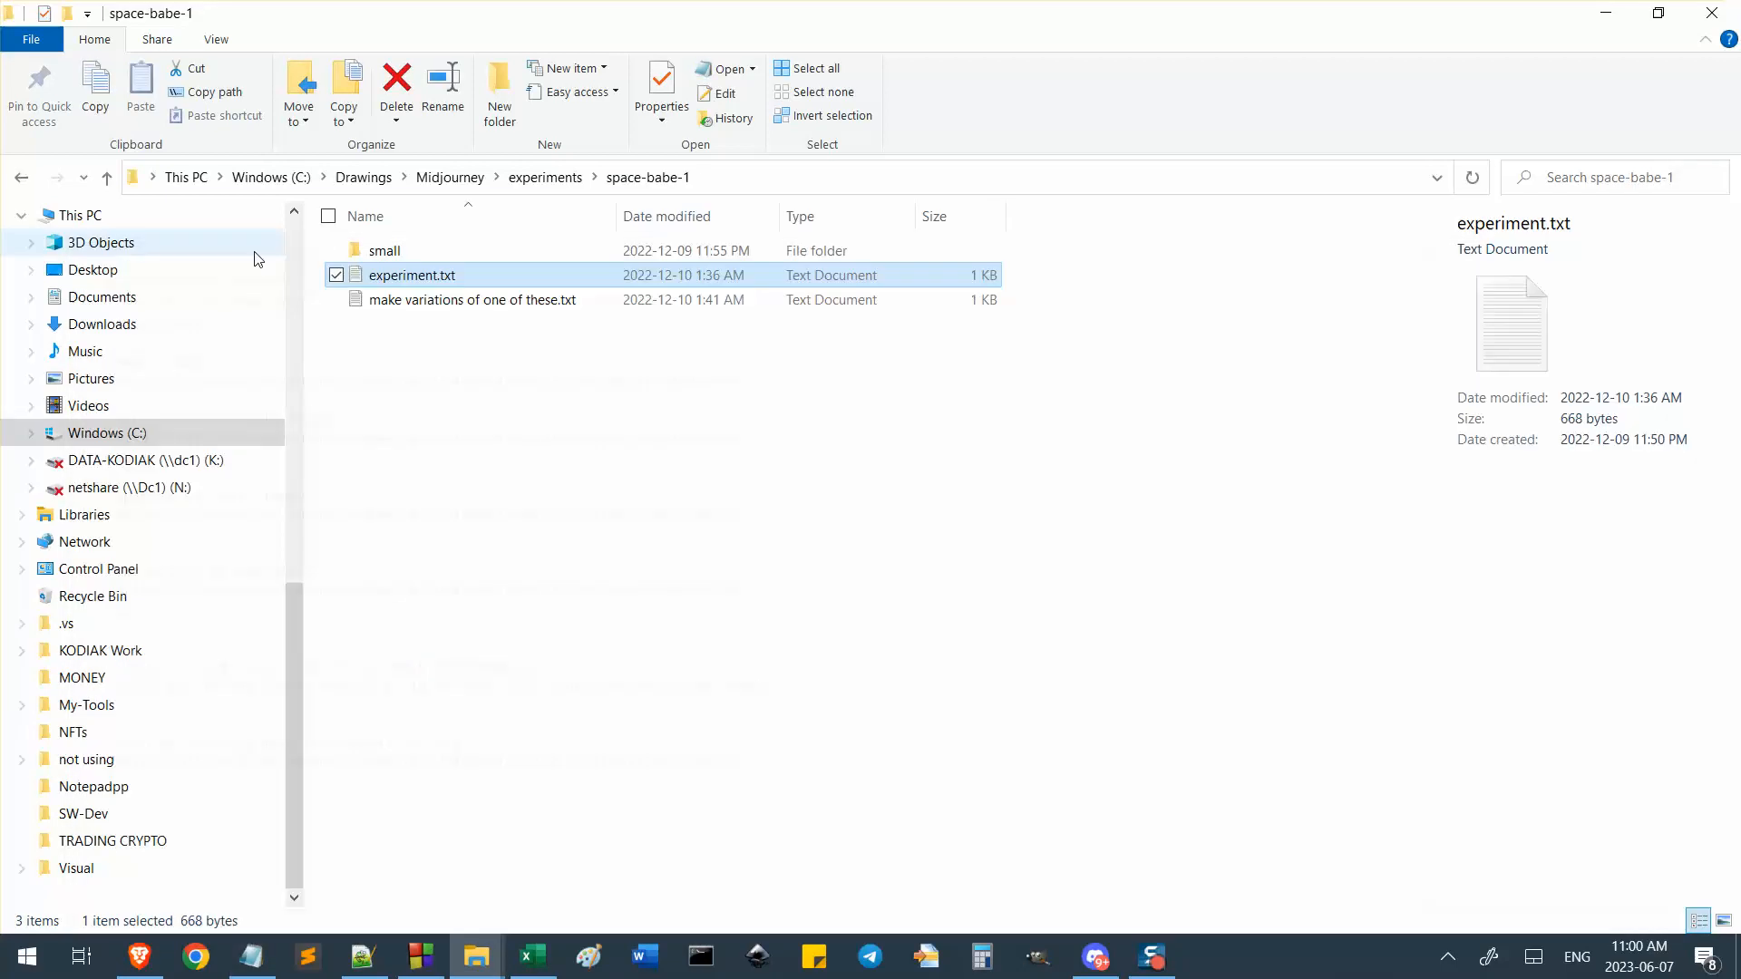
View the portrait of the dark-haired woman with gold ornaments in the small folder and its larger version in upscale.
double_click(385, 245)
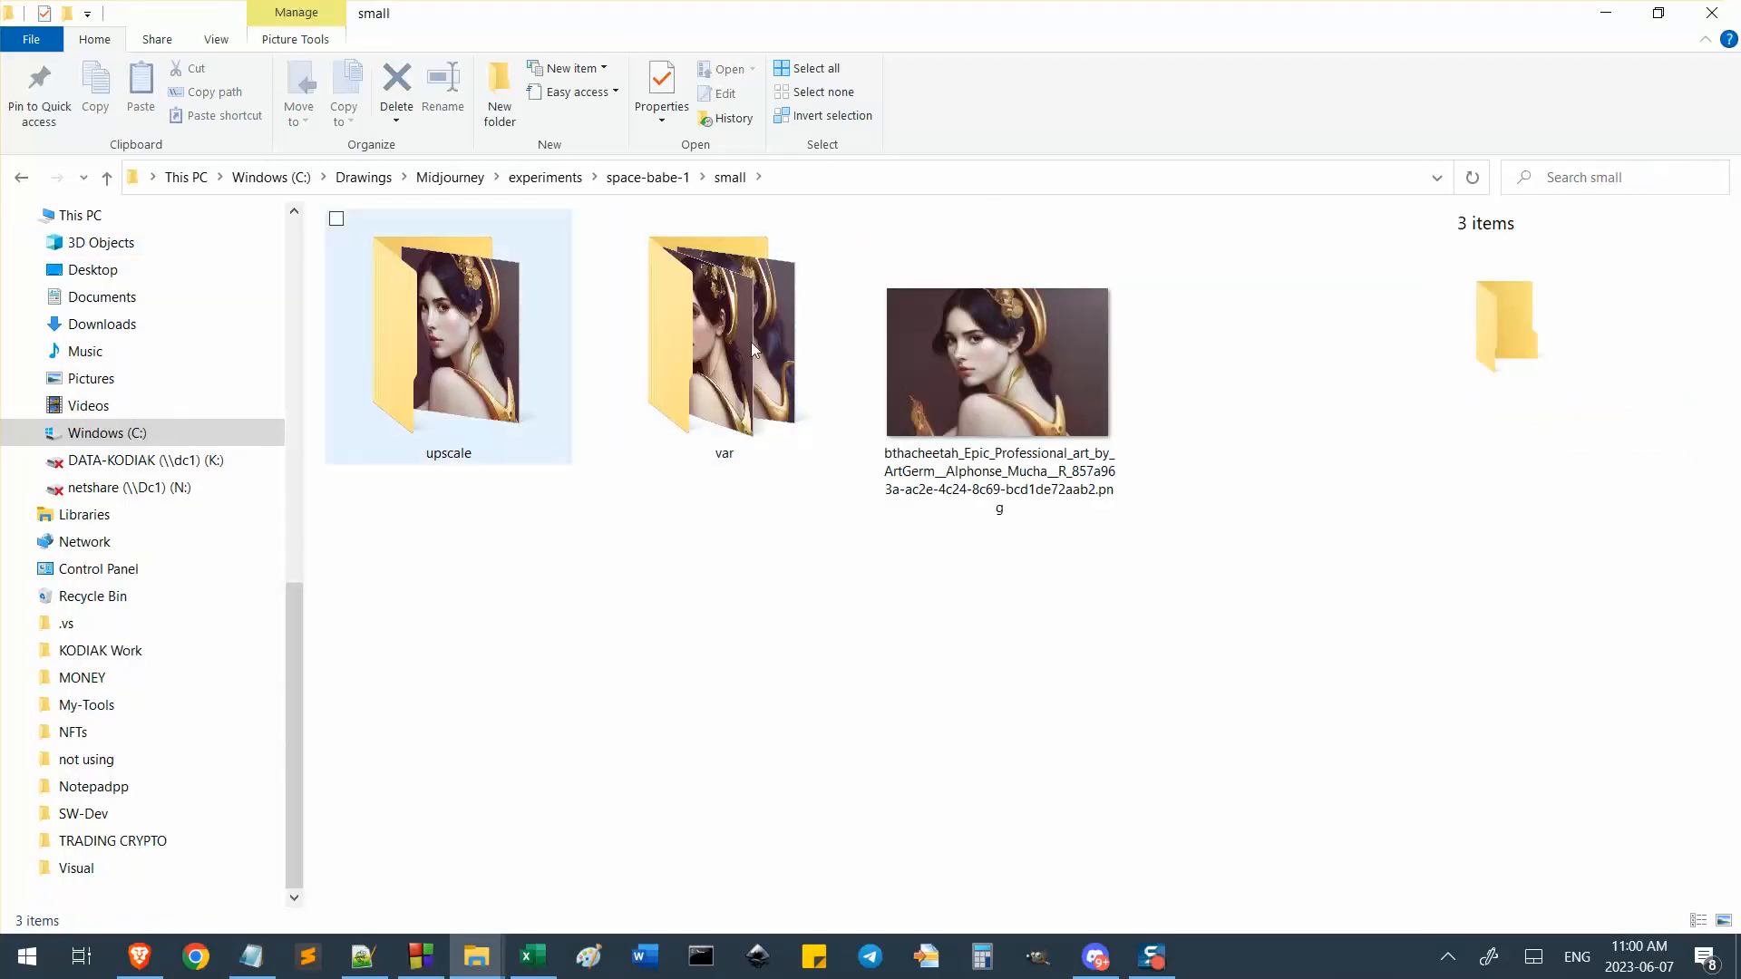
double_click(1012, 339)
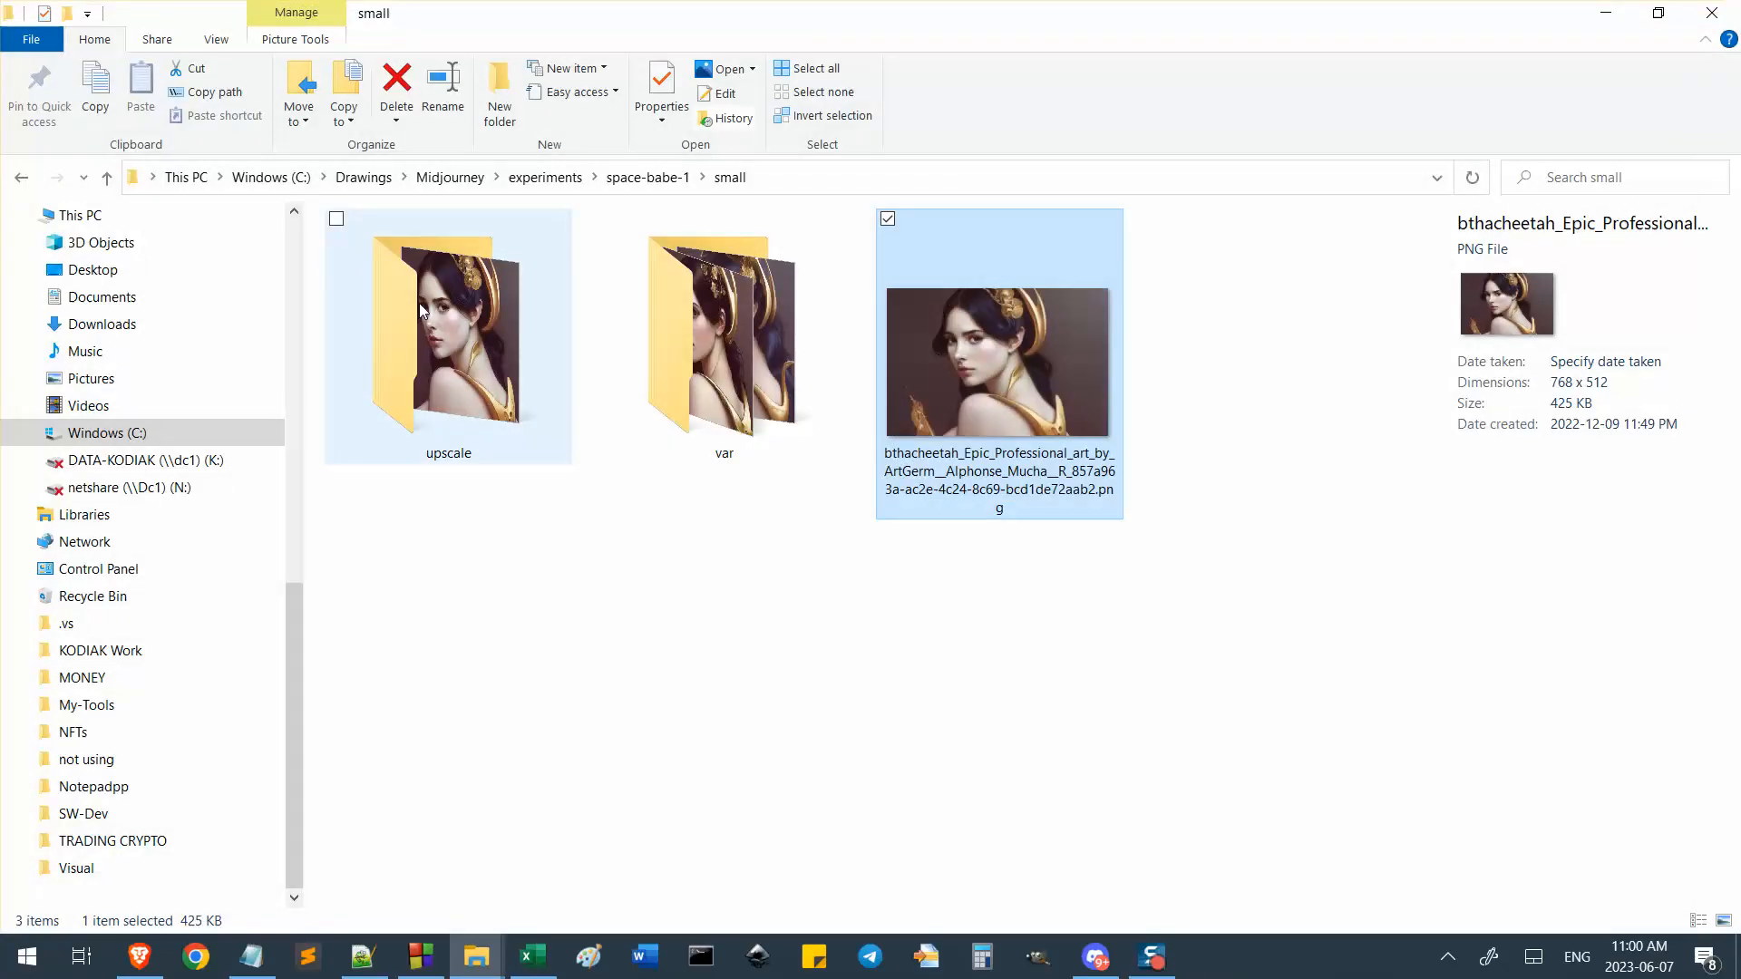
double_click(424, 308)
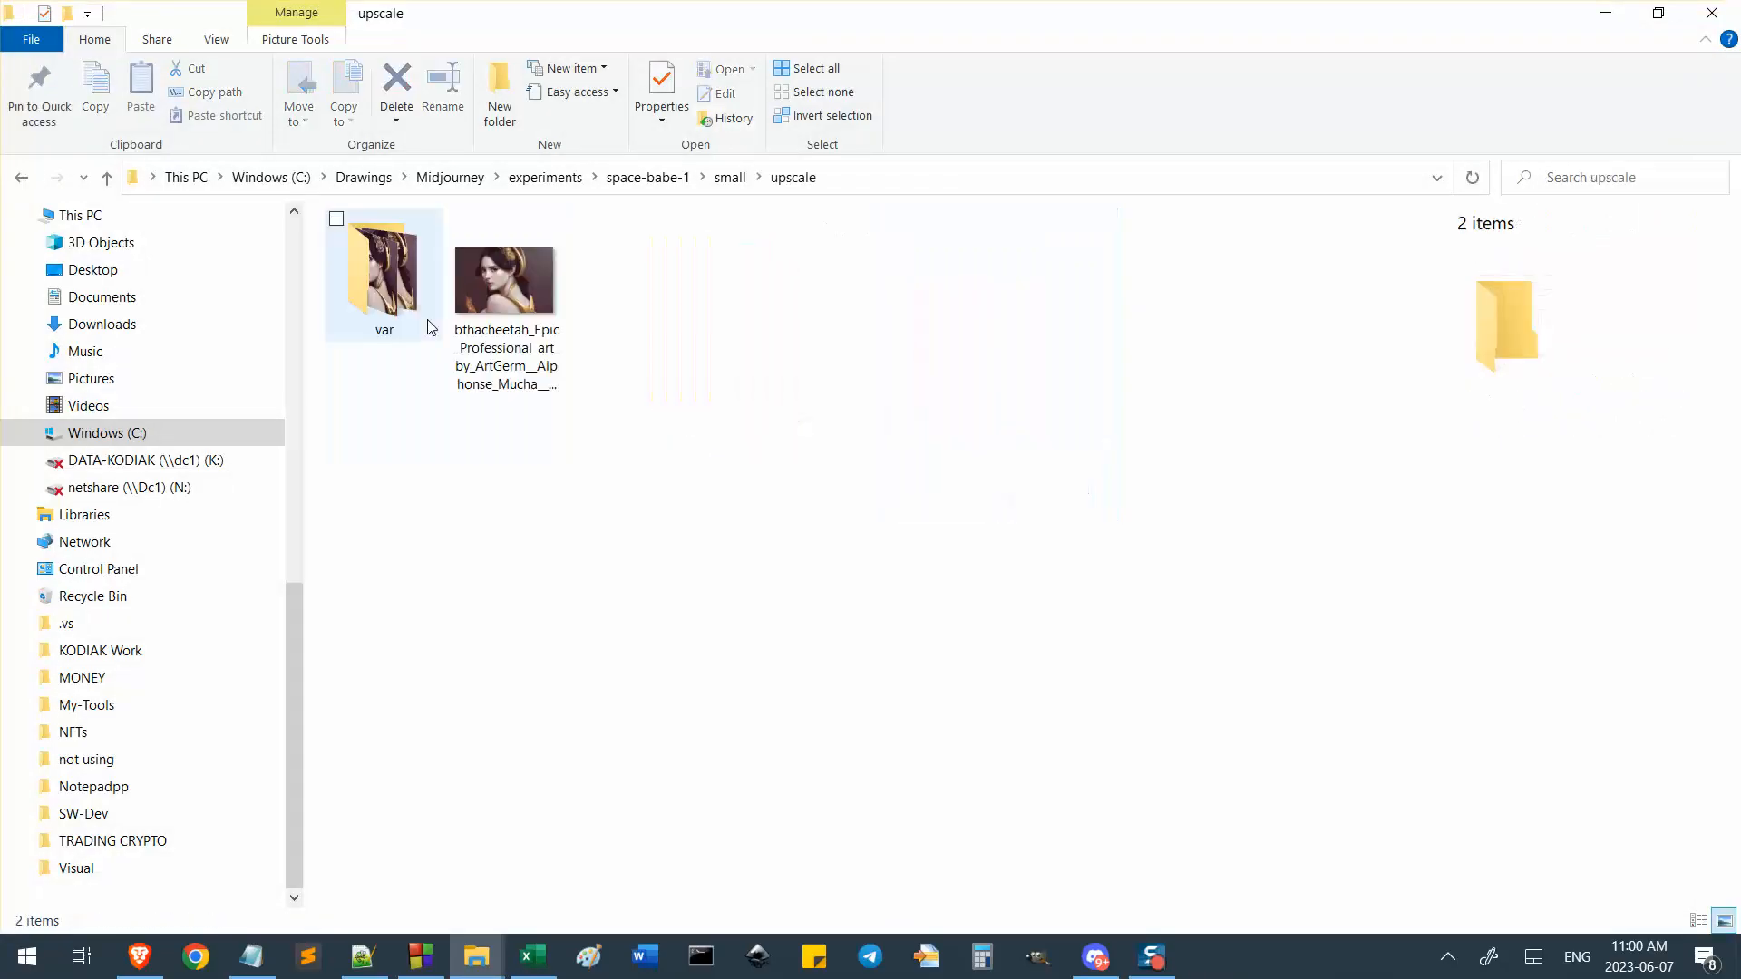
click(480, 302)
double_click(479, 302)
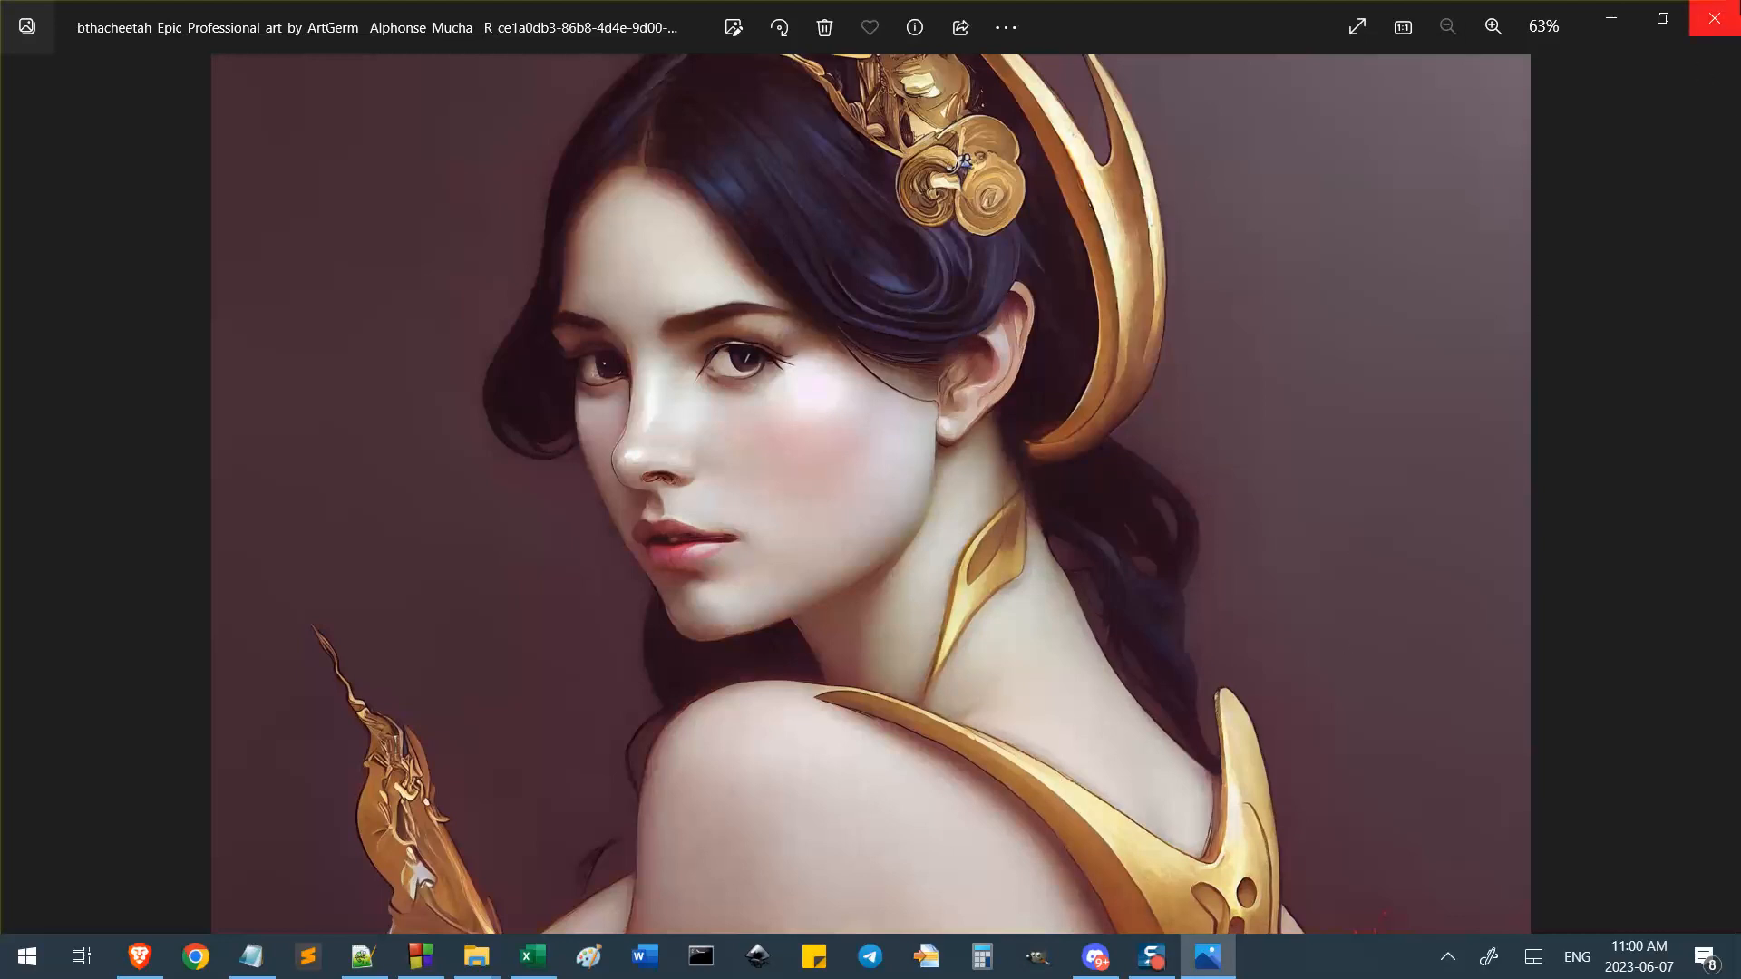
click(1714, 16)
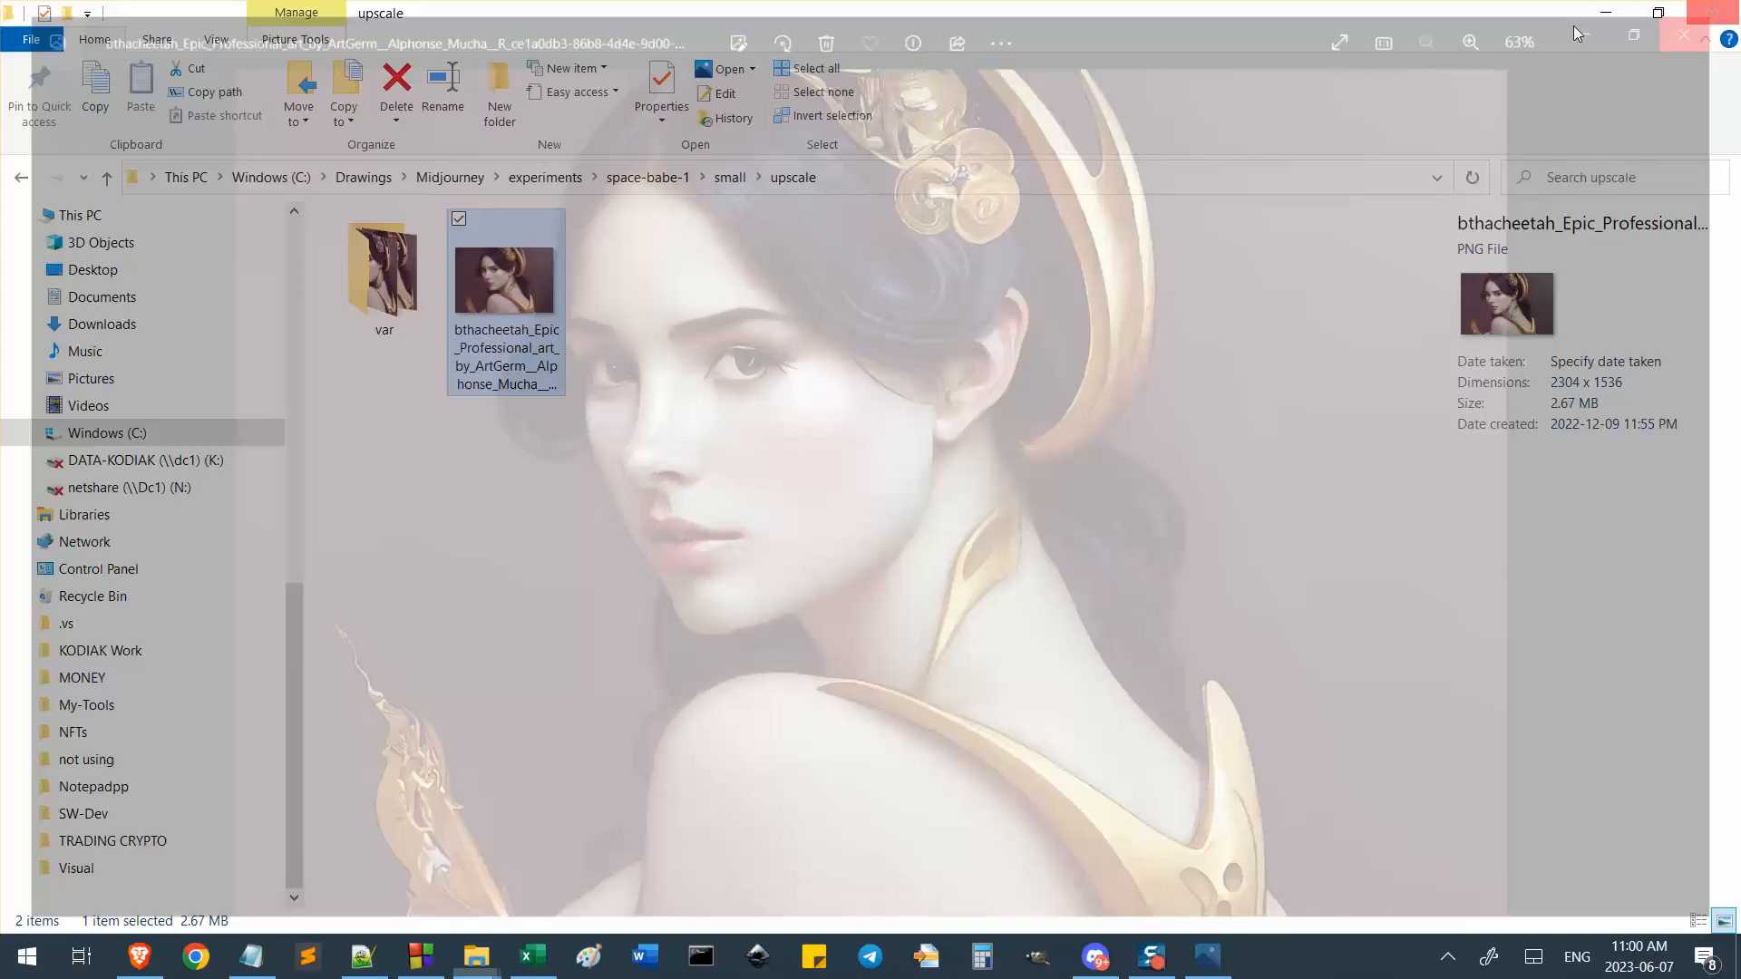
Open the var folder inside upscale and compare its three portrait variations of the dark-haired woman with gold ornaments at full size.
click(357, 294)
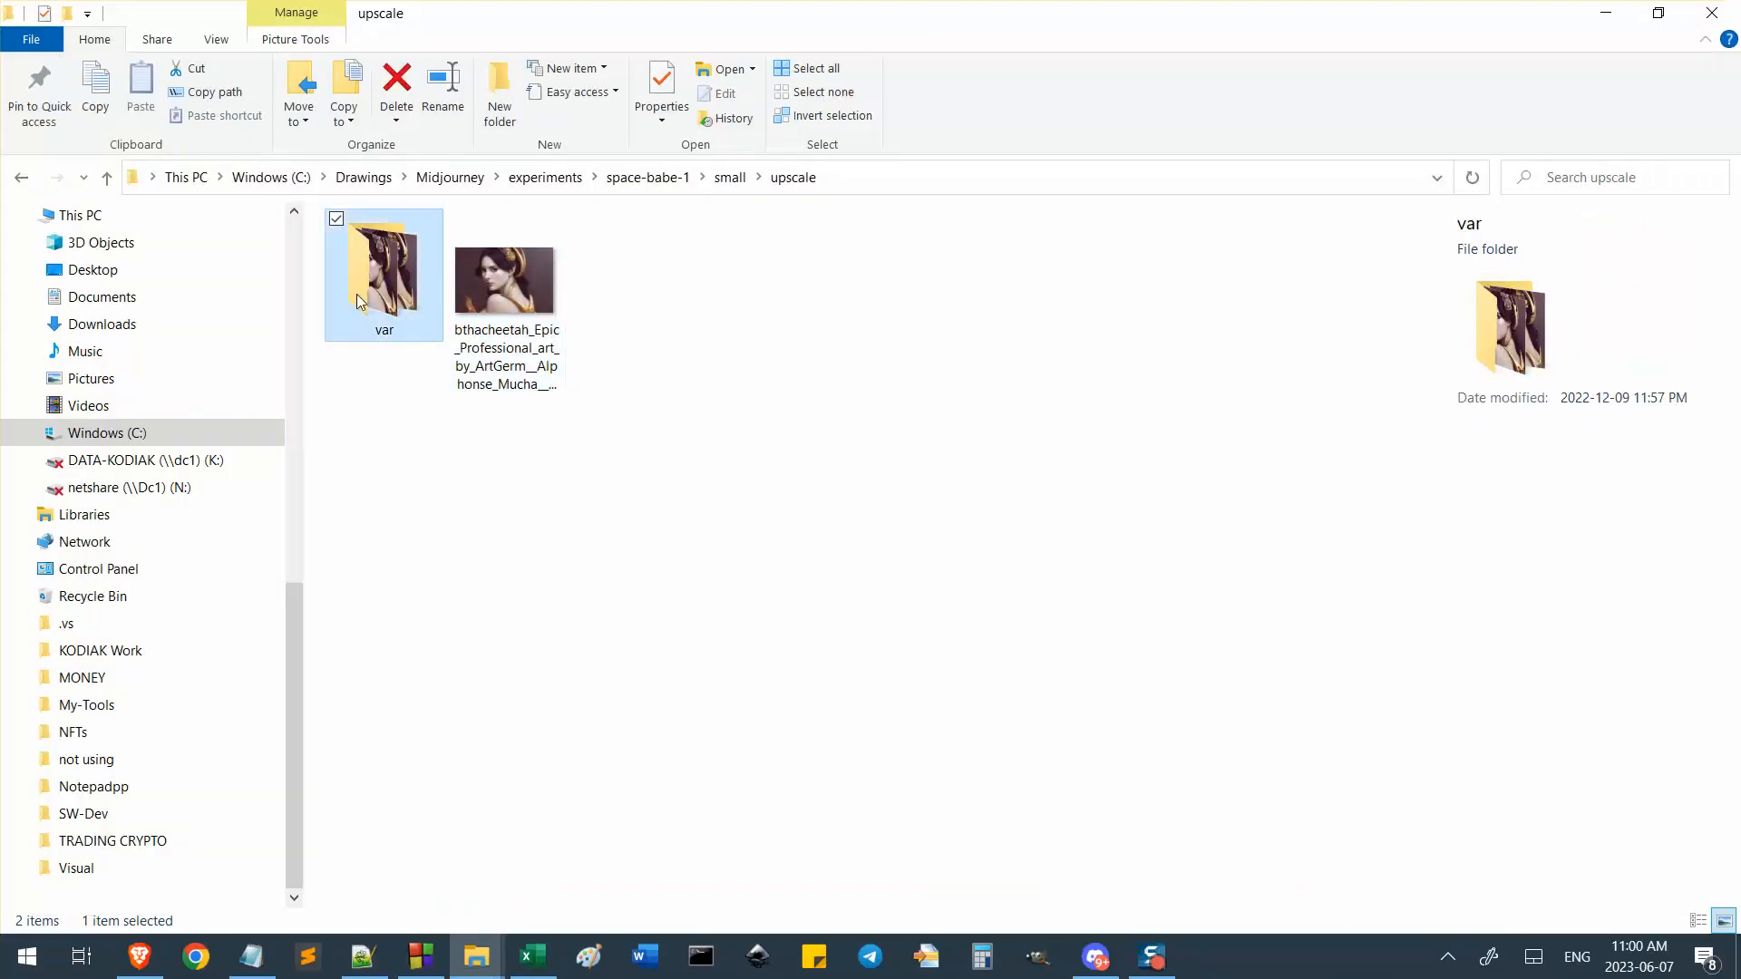
double_click(357, 292)
double_click(388, 289)
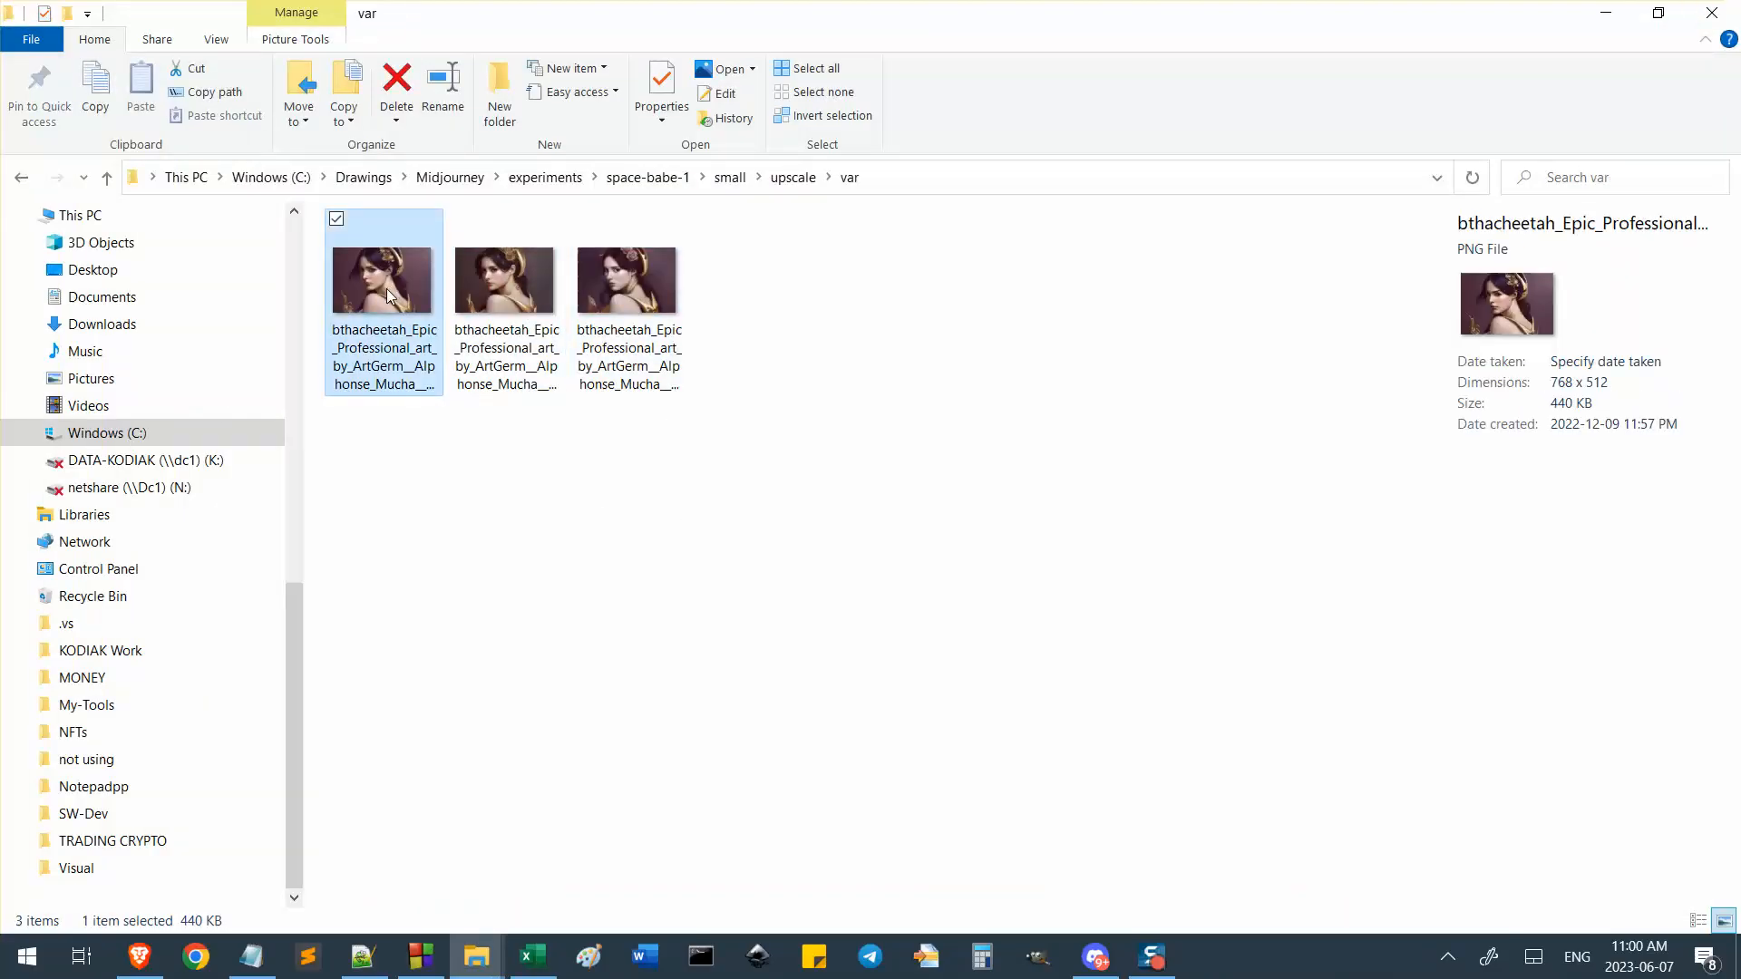
key(Right)
key(Right)
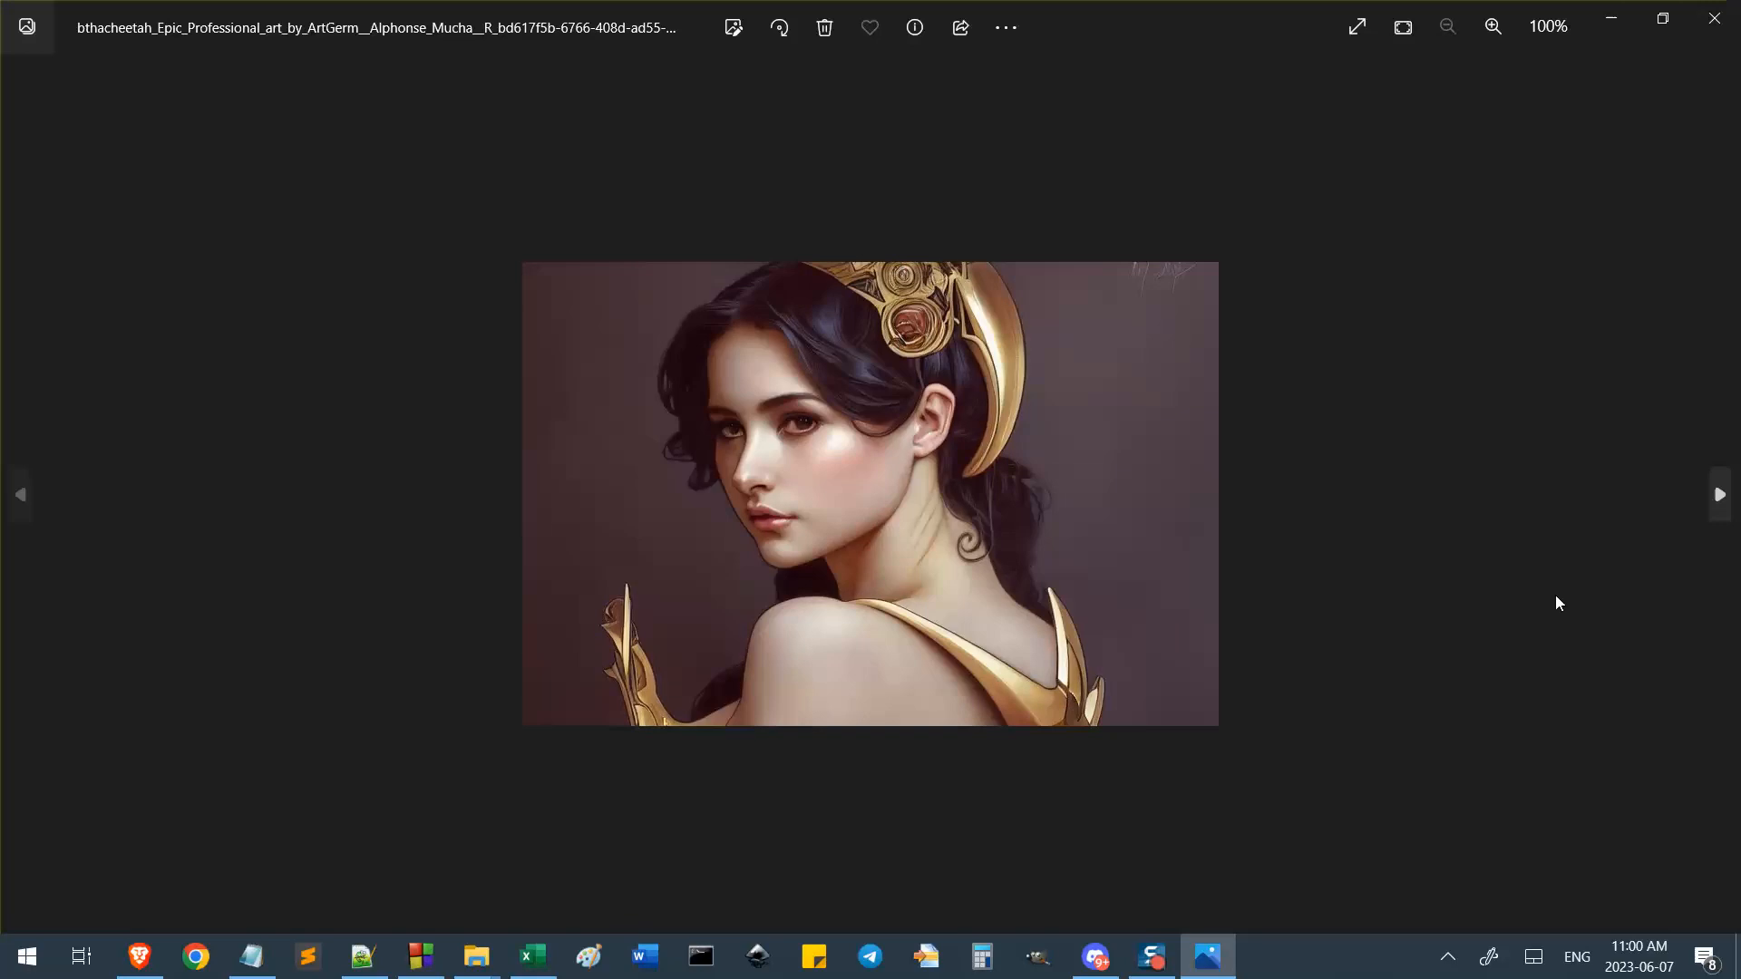
key(Left)
key(Left)
scroll(630, 681, up, 3)
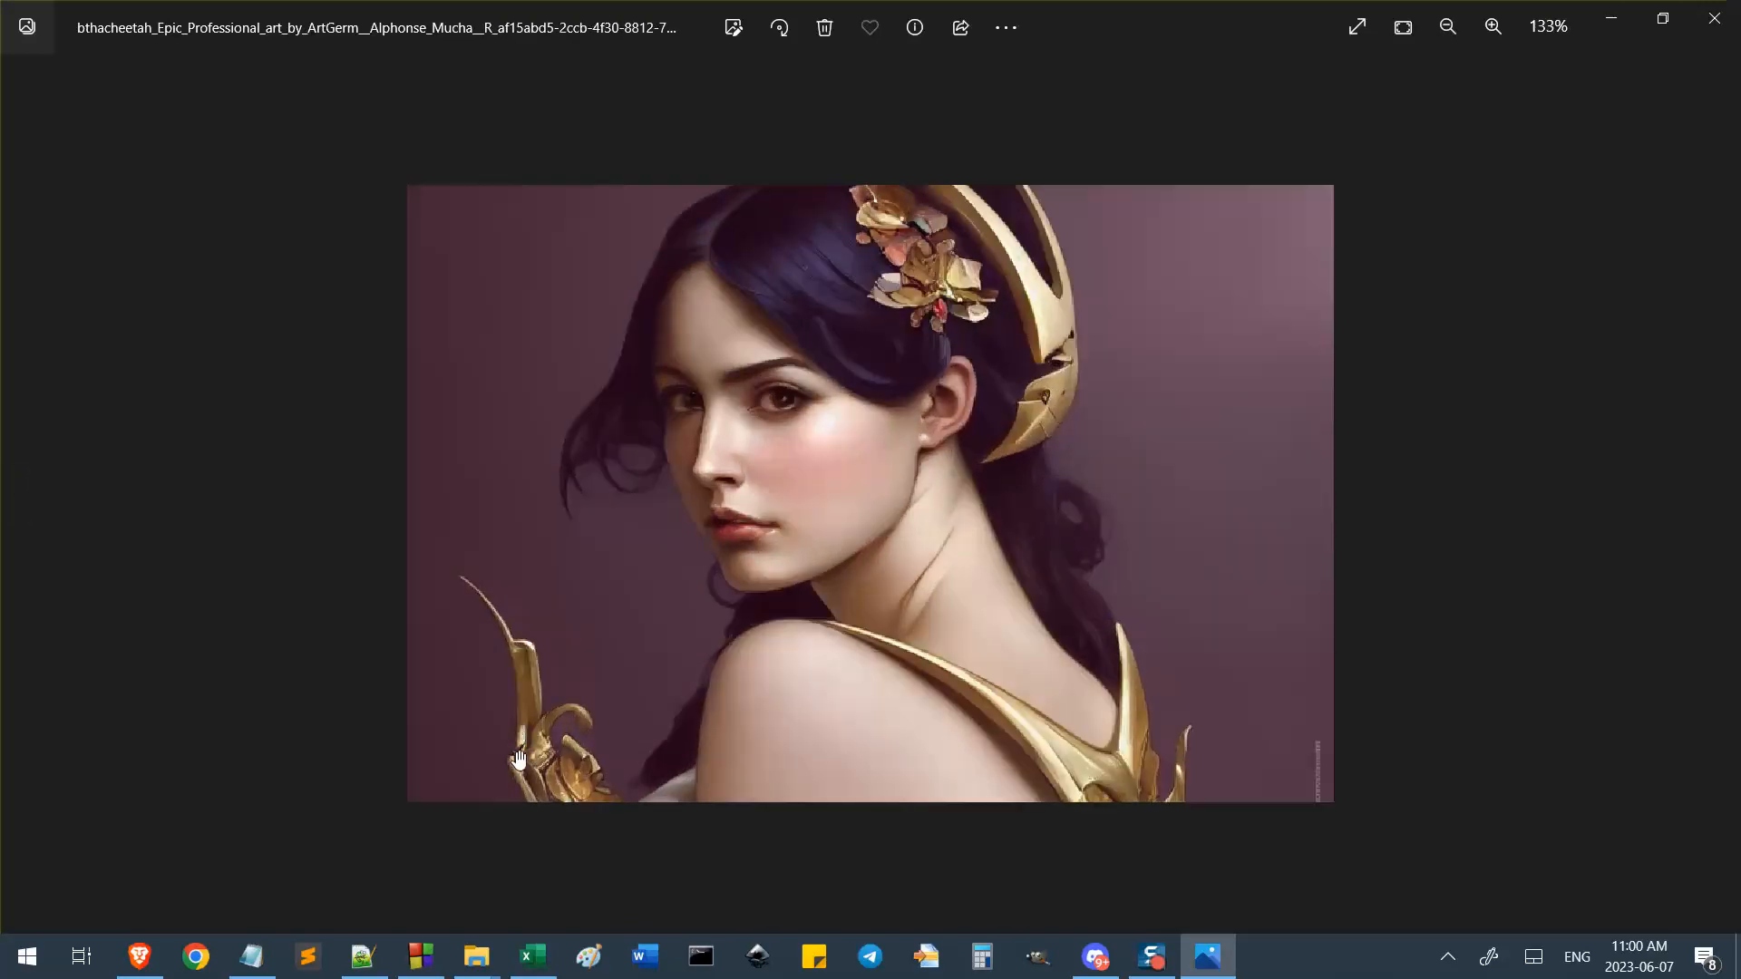
scroll(521, 758, down, 3)
key(Right)
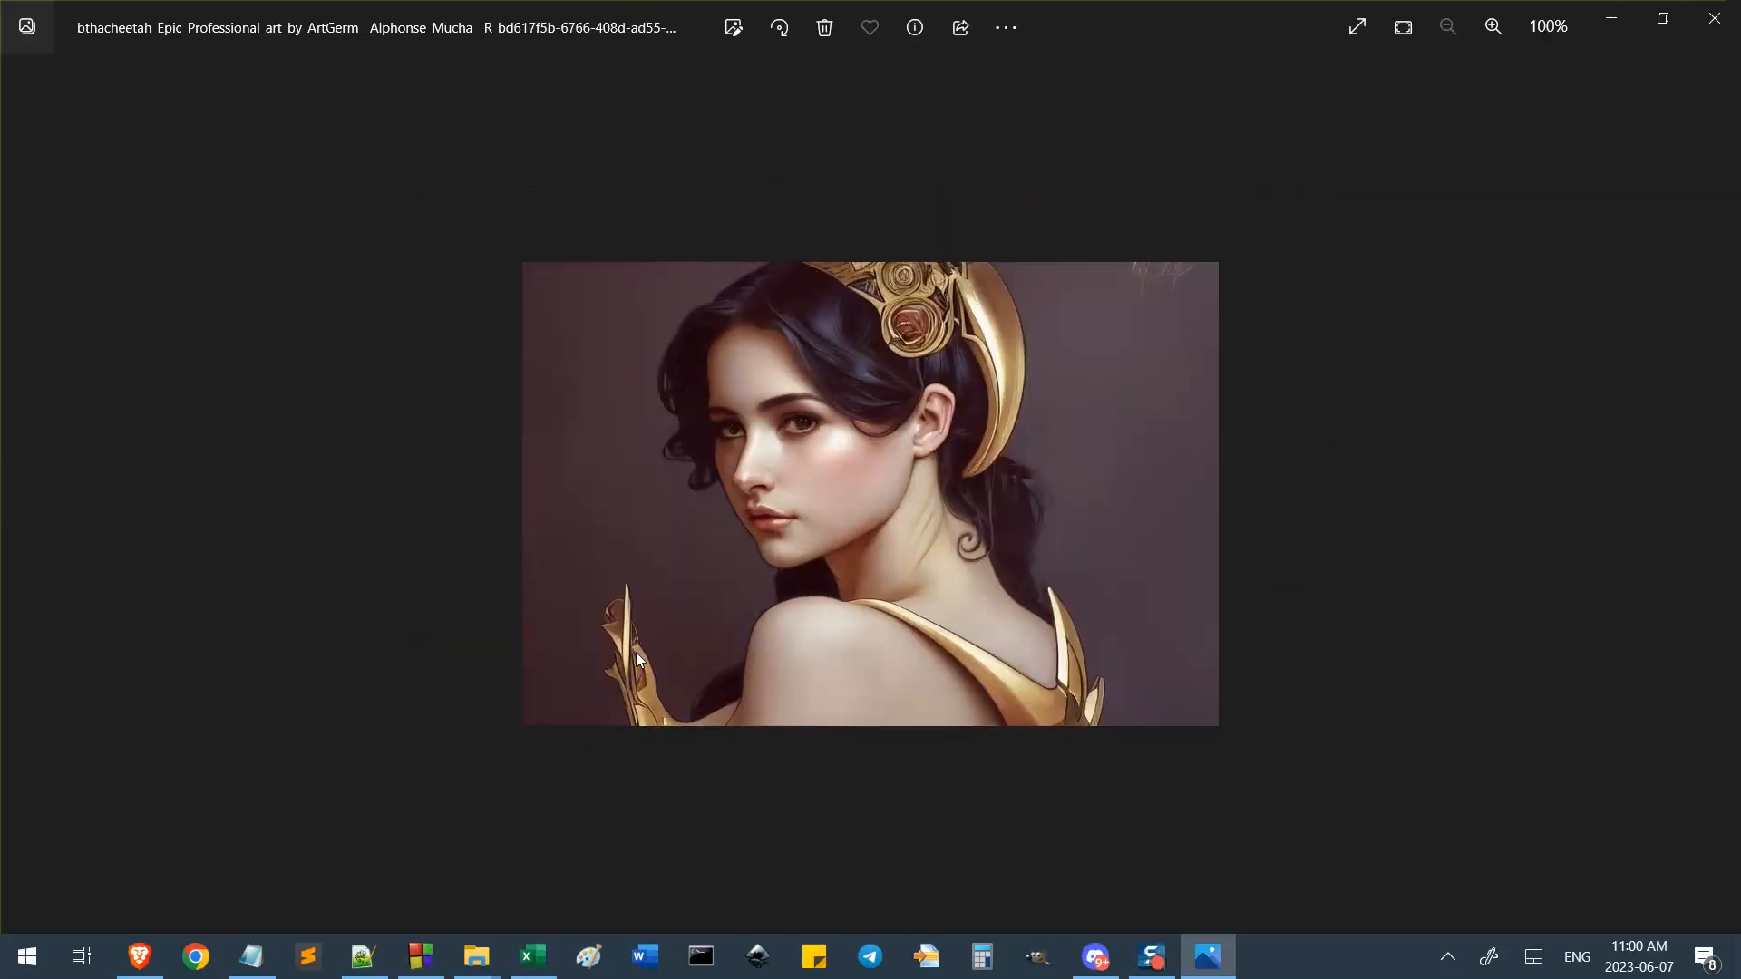
key(Right)
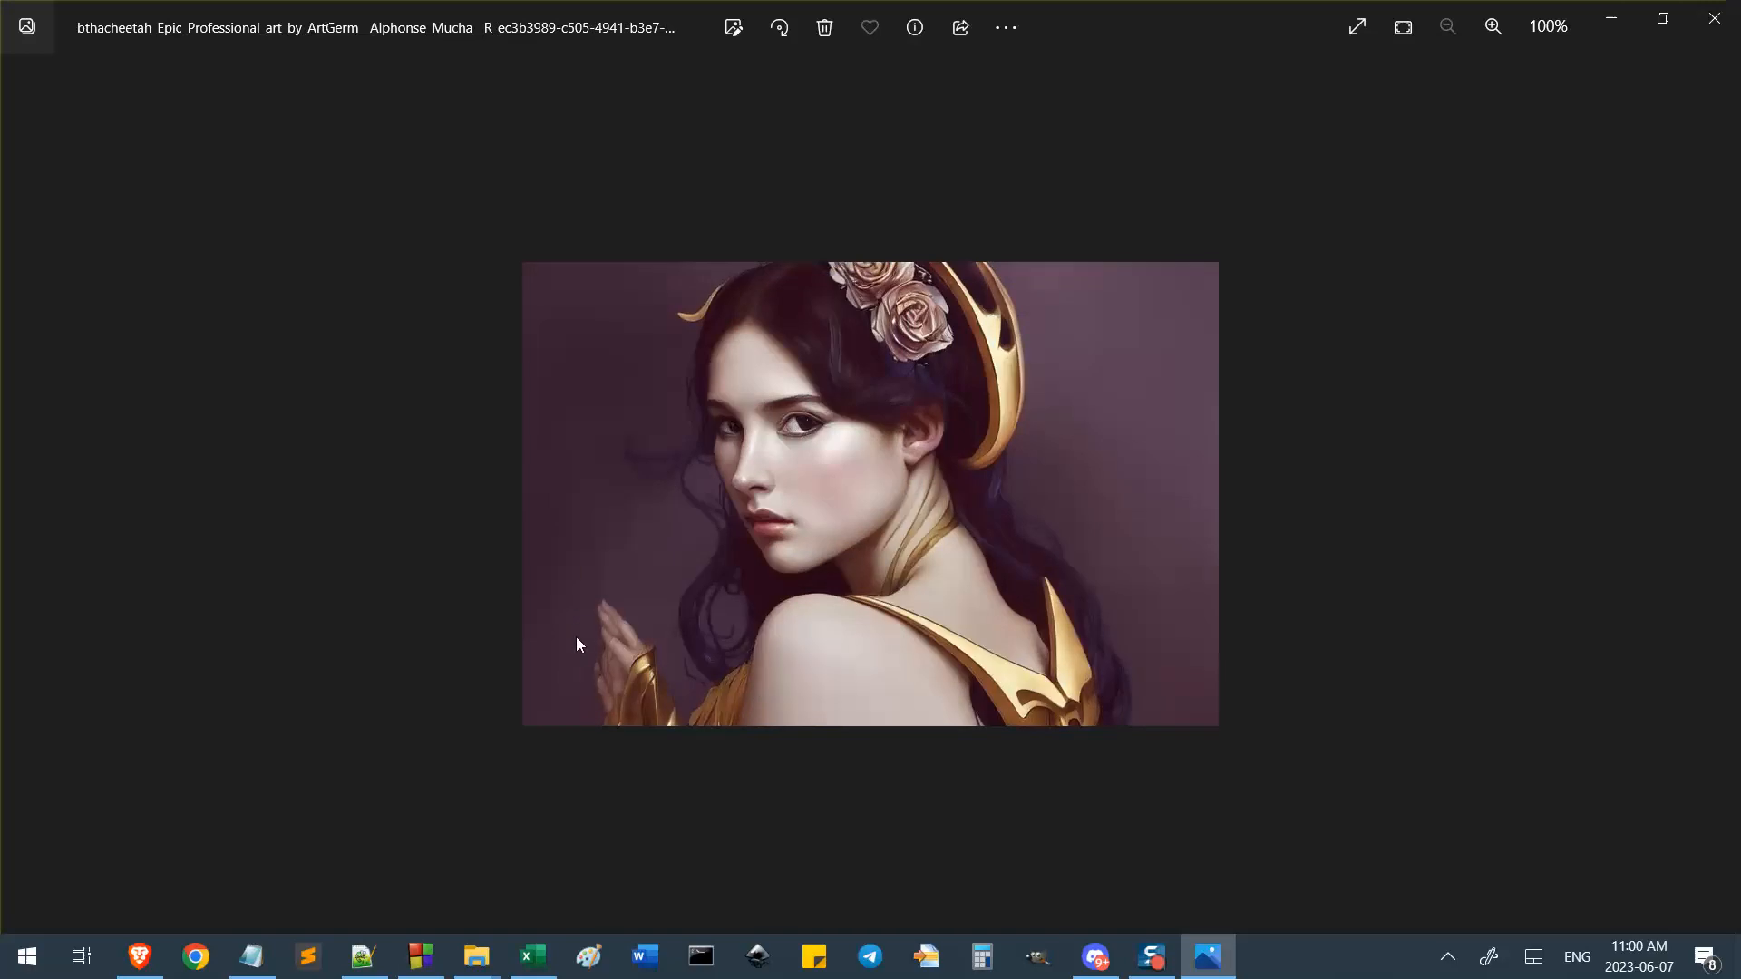
click(1714, 18)
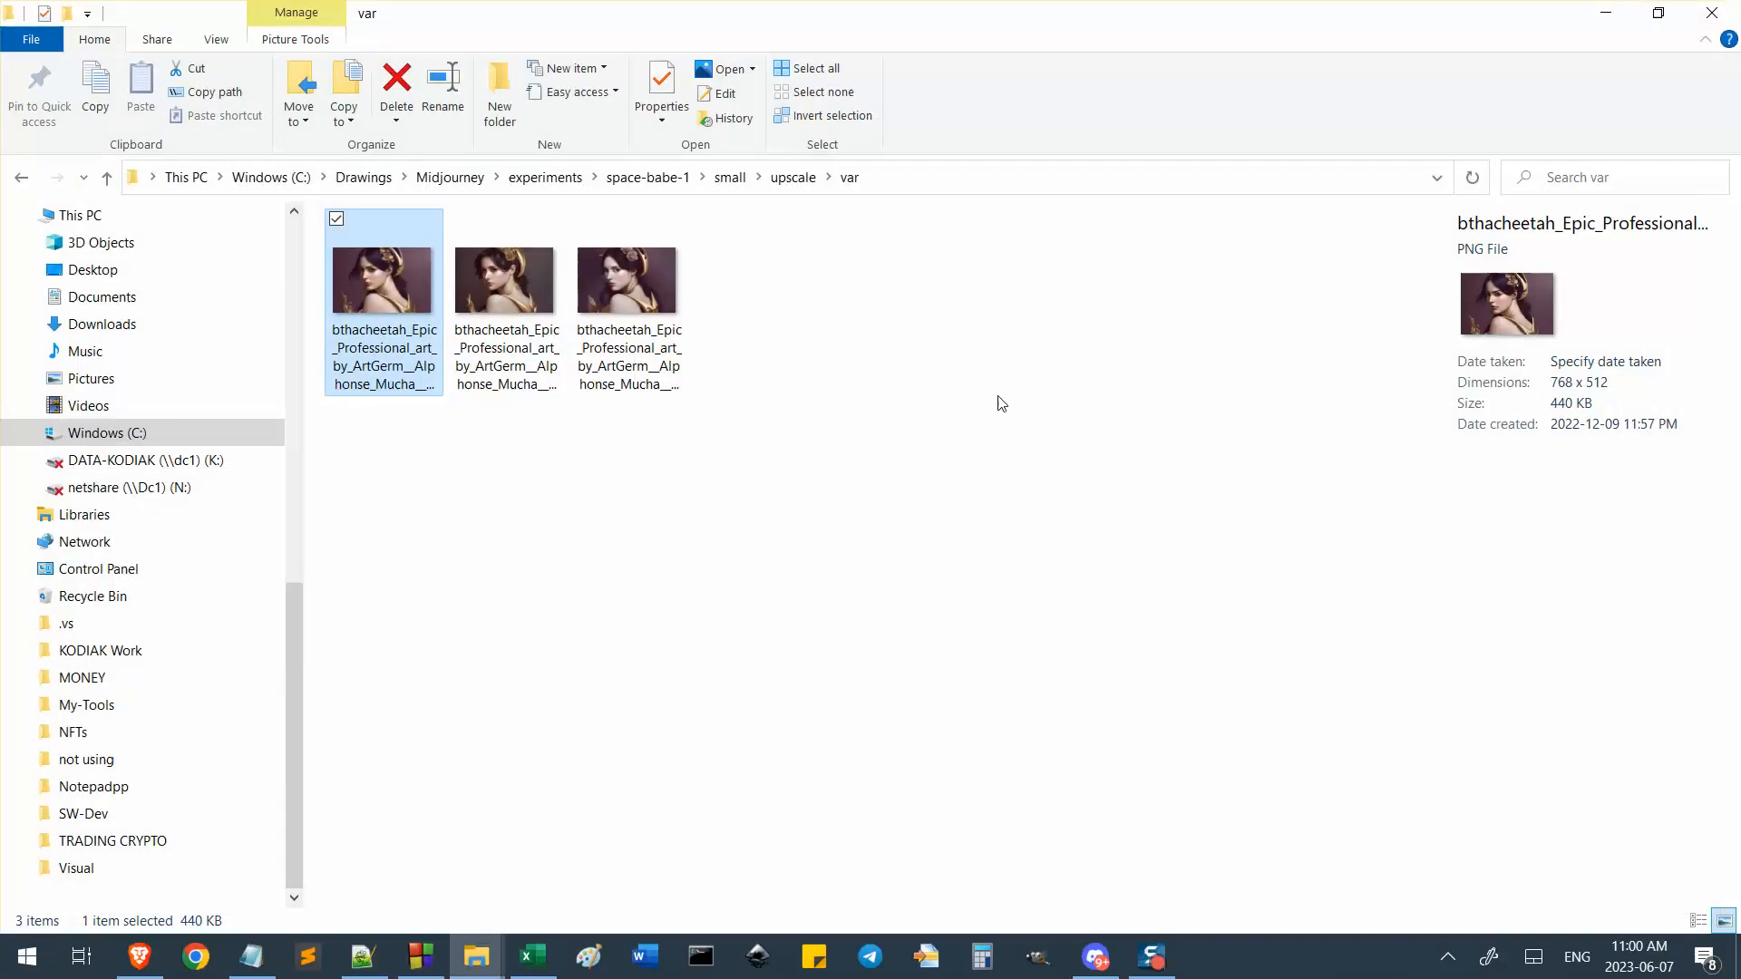
Go back to the experiments folder, then close File Explorer and the enlarged Moebius insect-rider artwork in the browser.
click(648, 178)
click(546, 178)
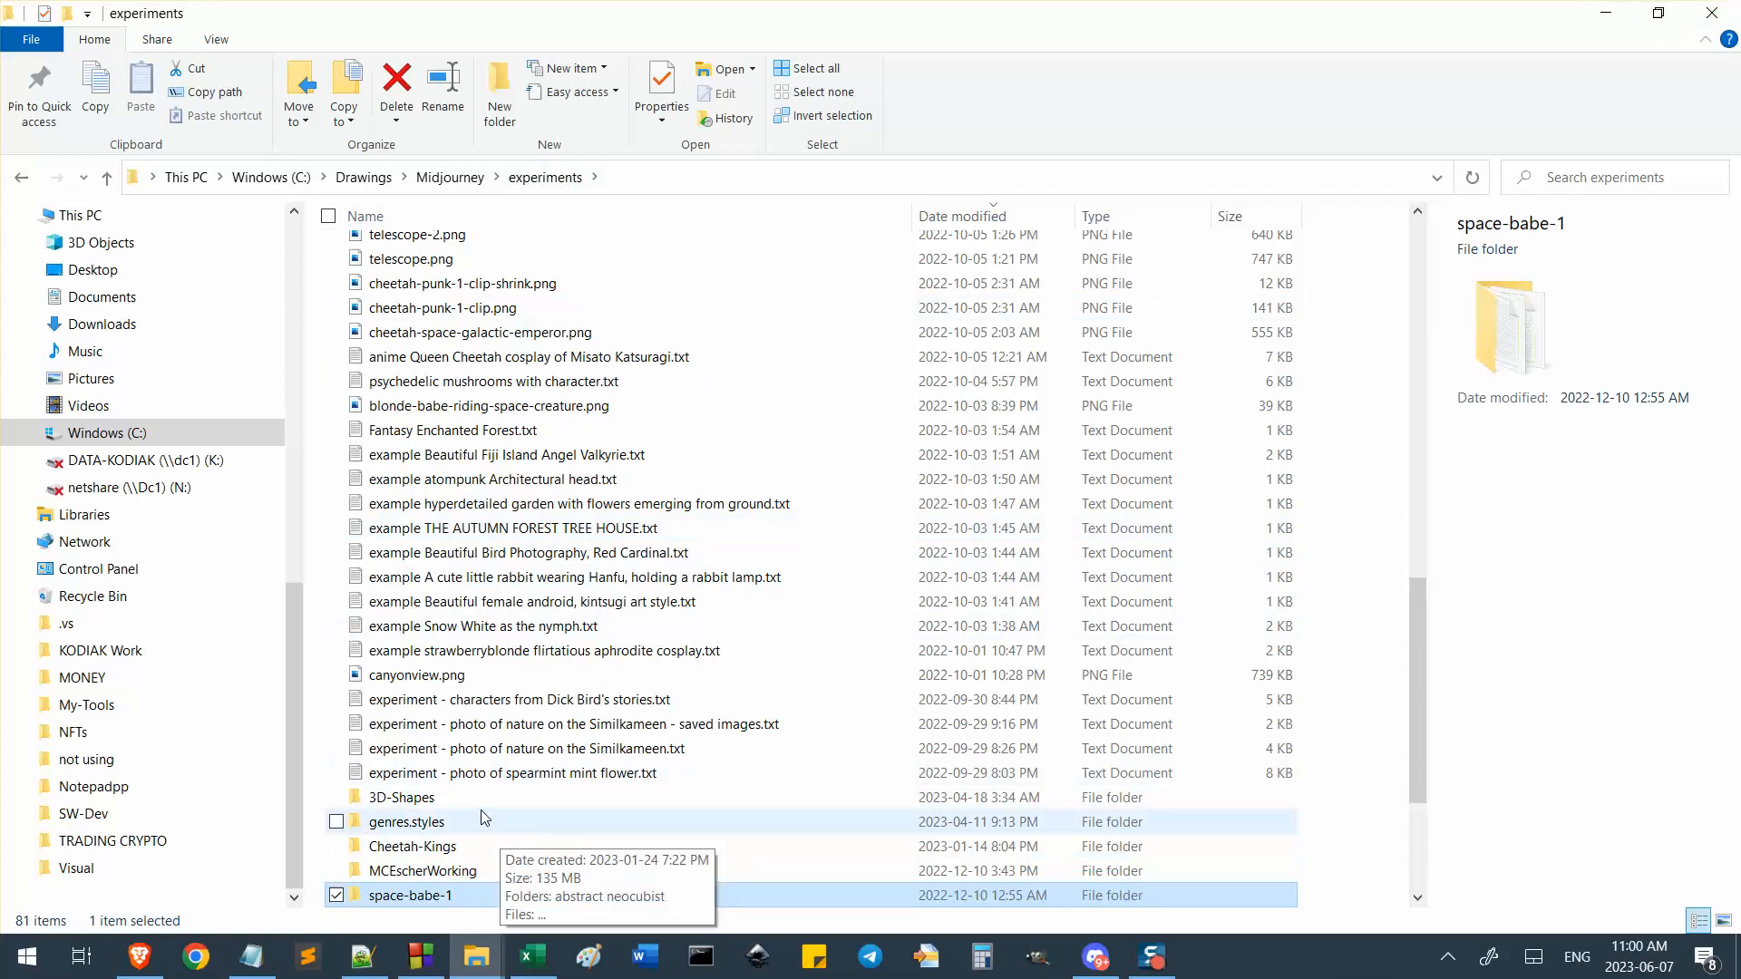
scroll(485, 819, down, 1)
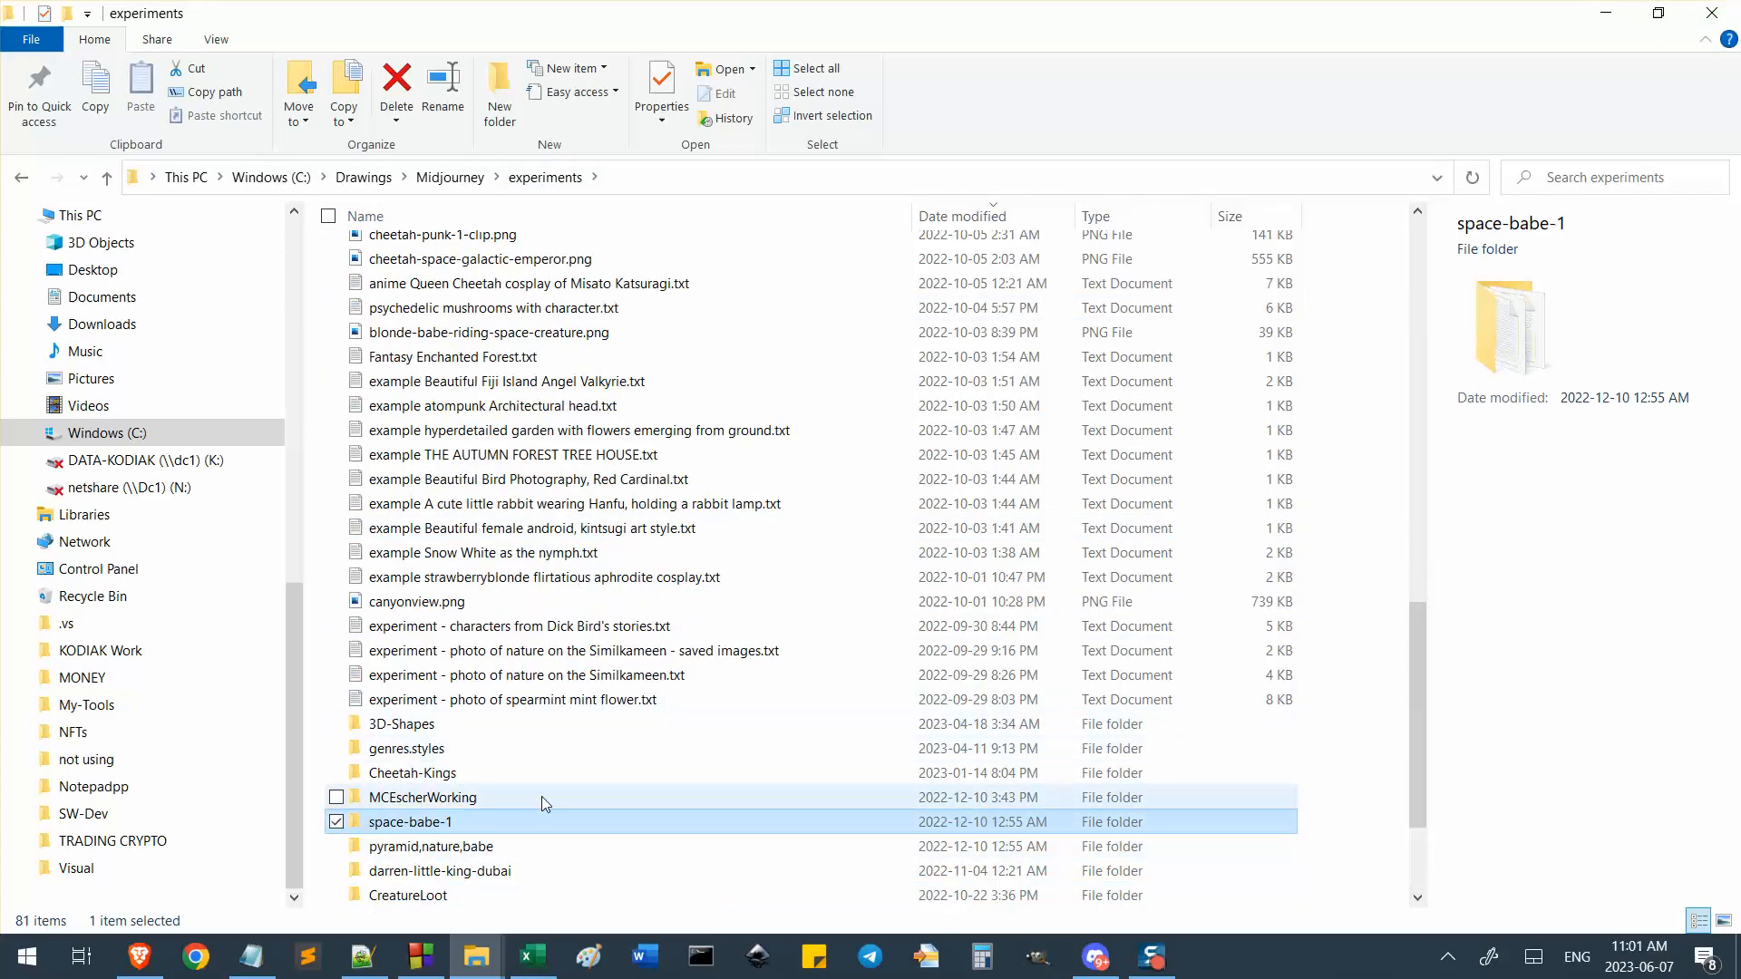
click(1712, 13)
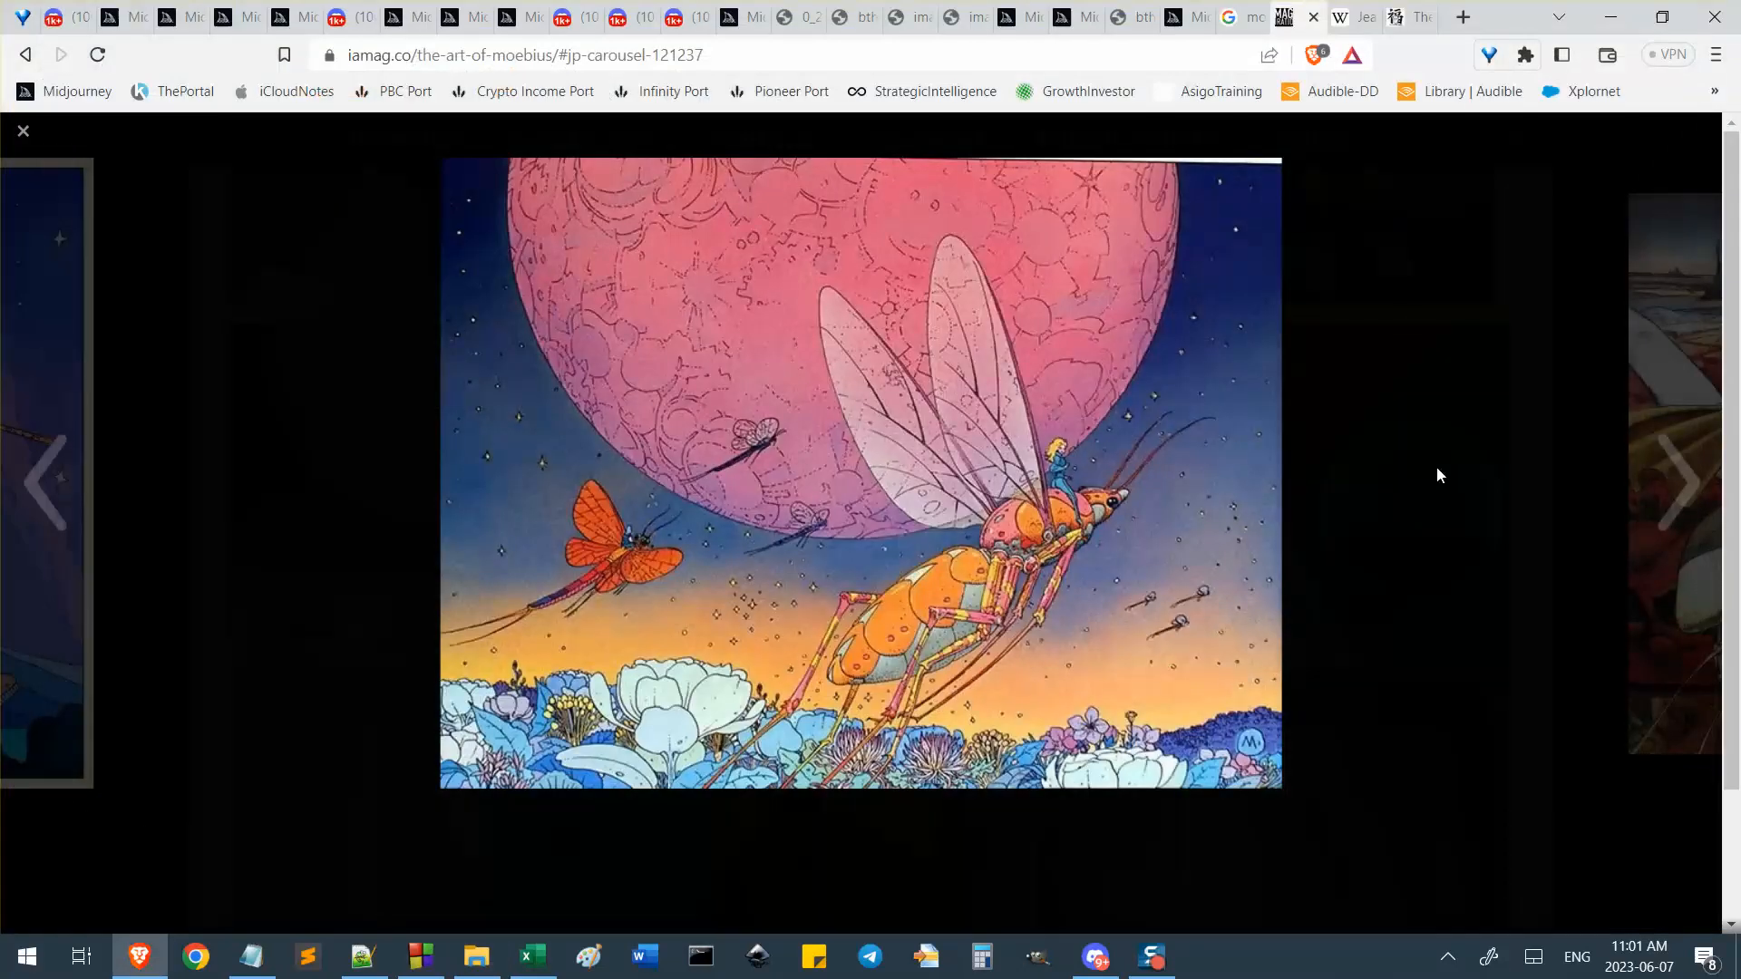
click(24, 131)
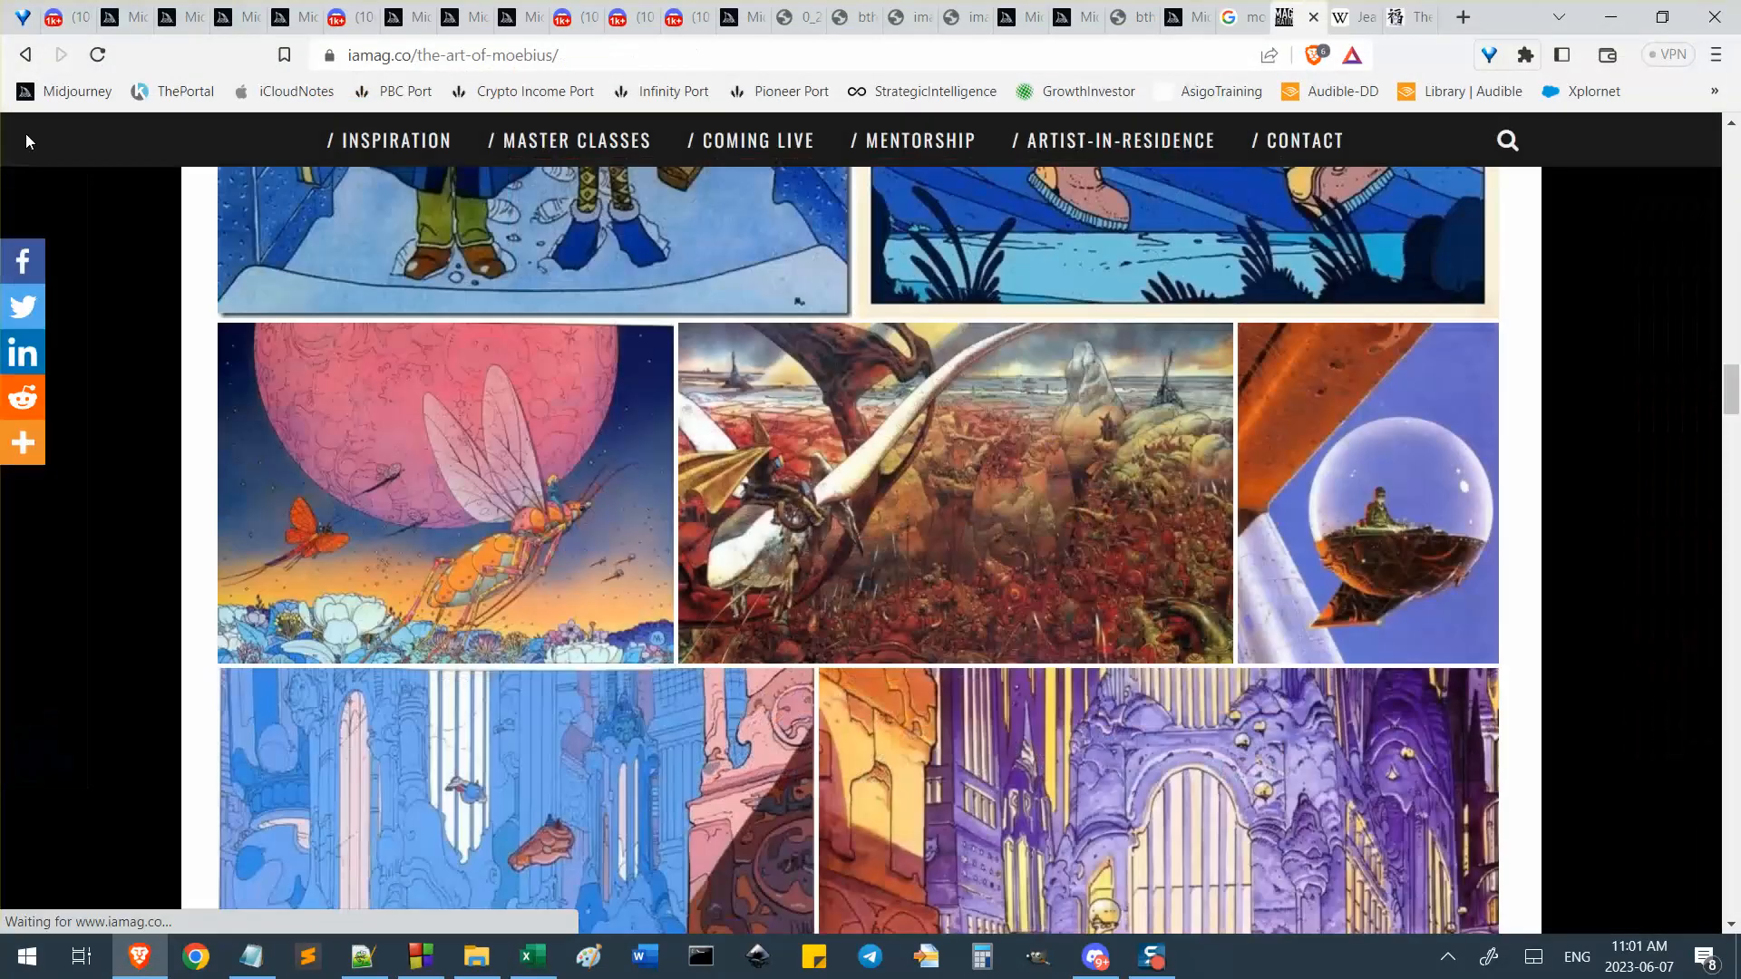
Switch to File Explorer, go to Drawings > Midjourney > experiments > pyramid,nature,babe and look over the image thumbnails.
click(477, 957)
click(361, 178)
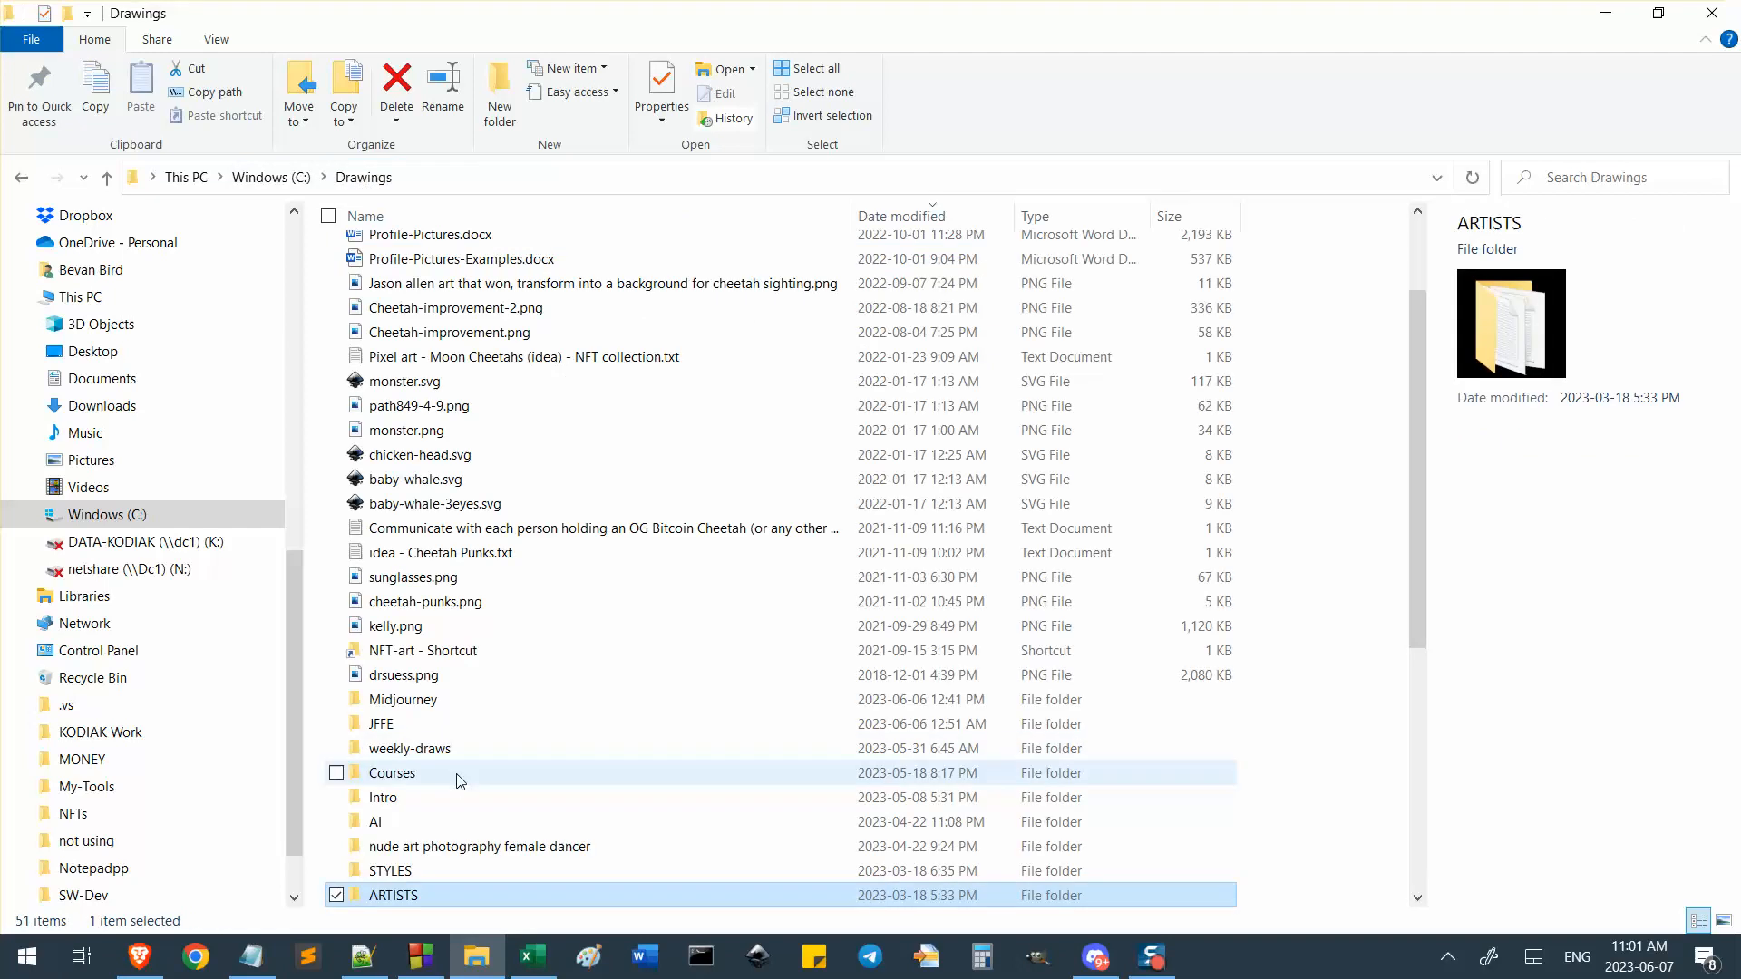
text(mi)
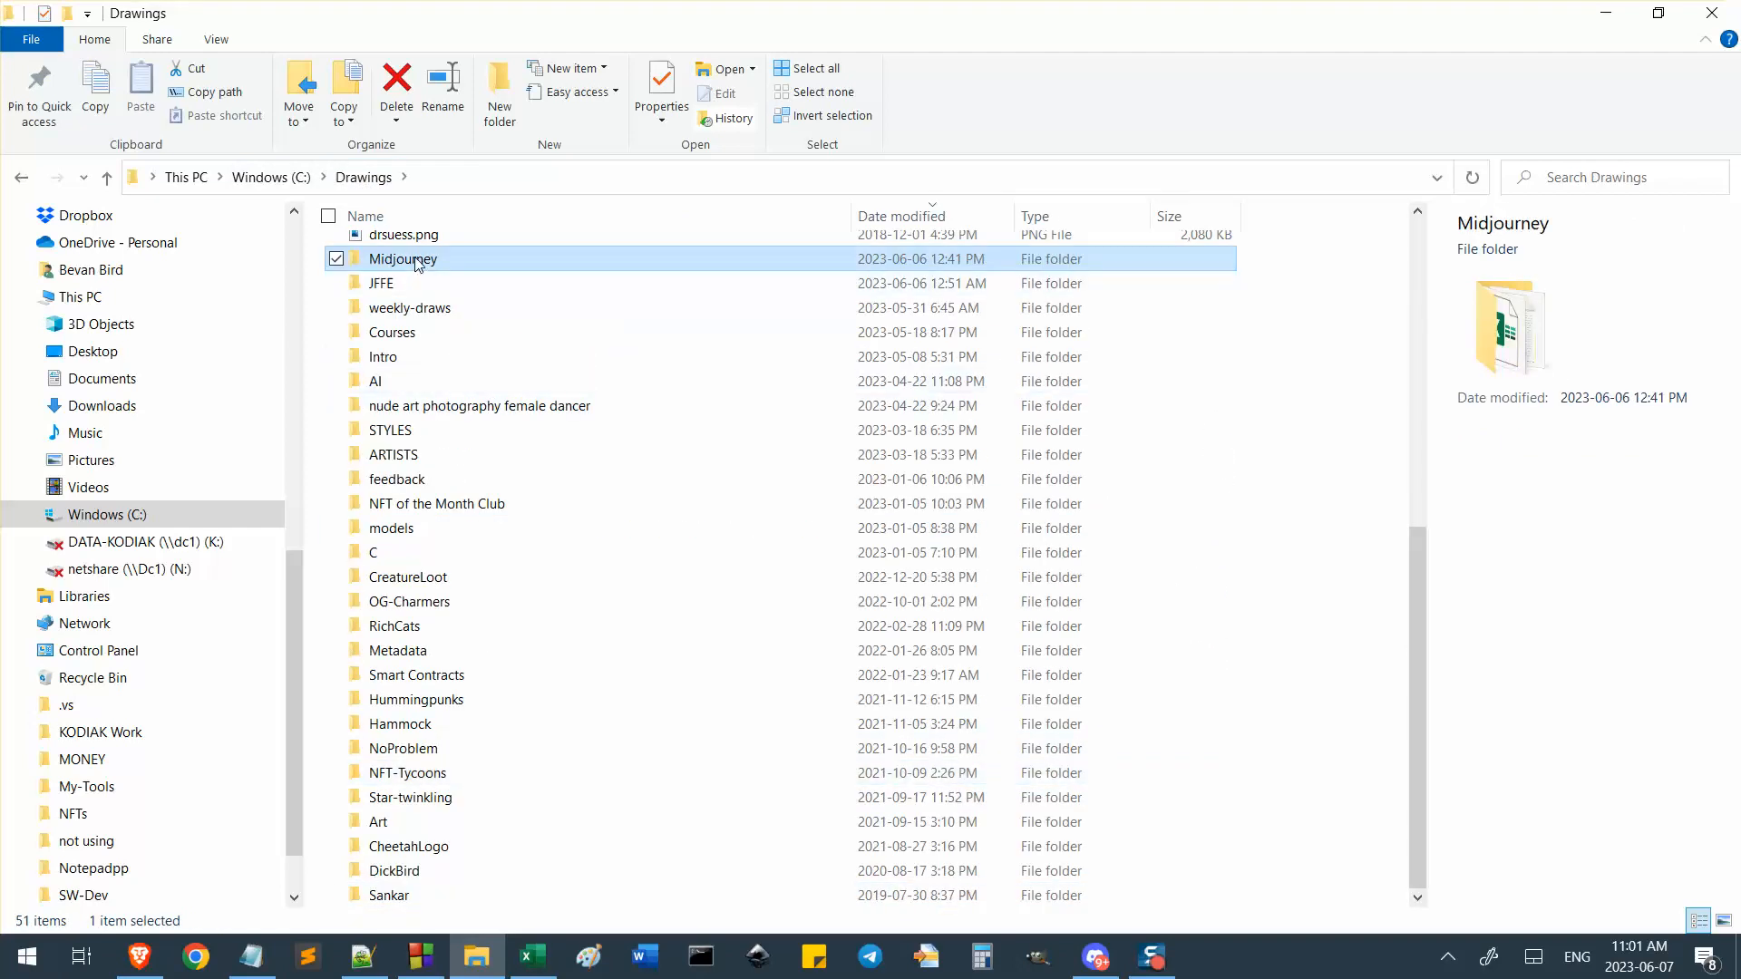
double_click(420, 261)
key(Return)
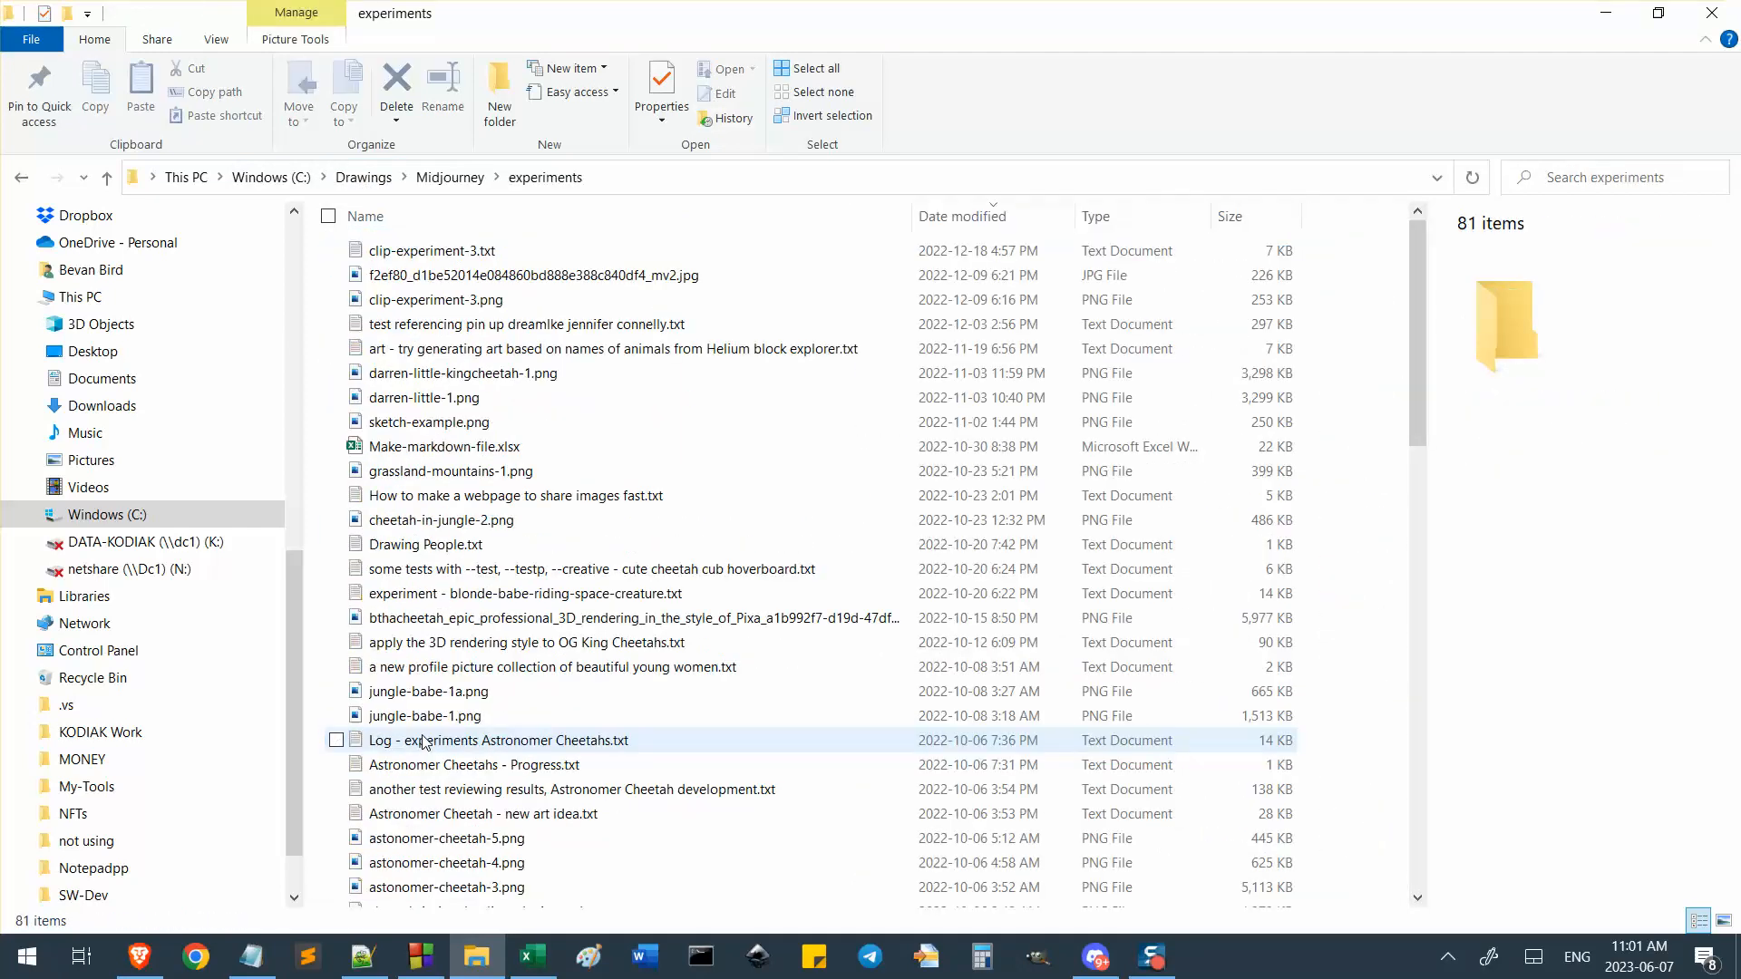
click(640, 596)
text(py)
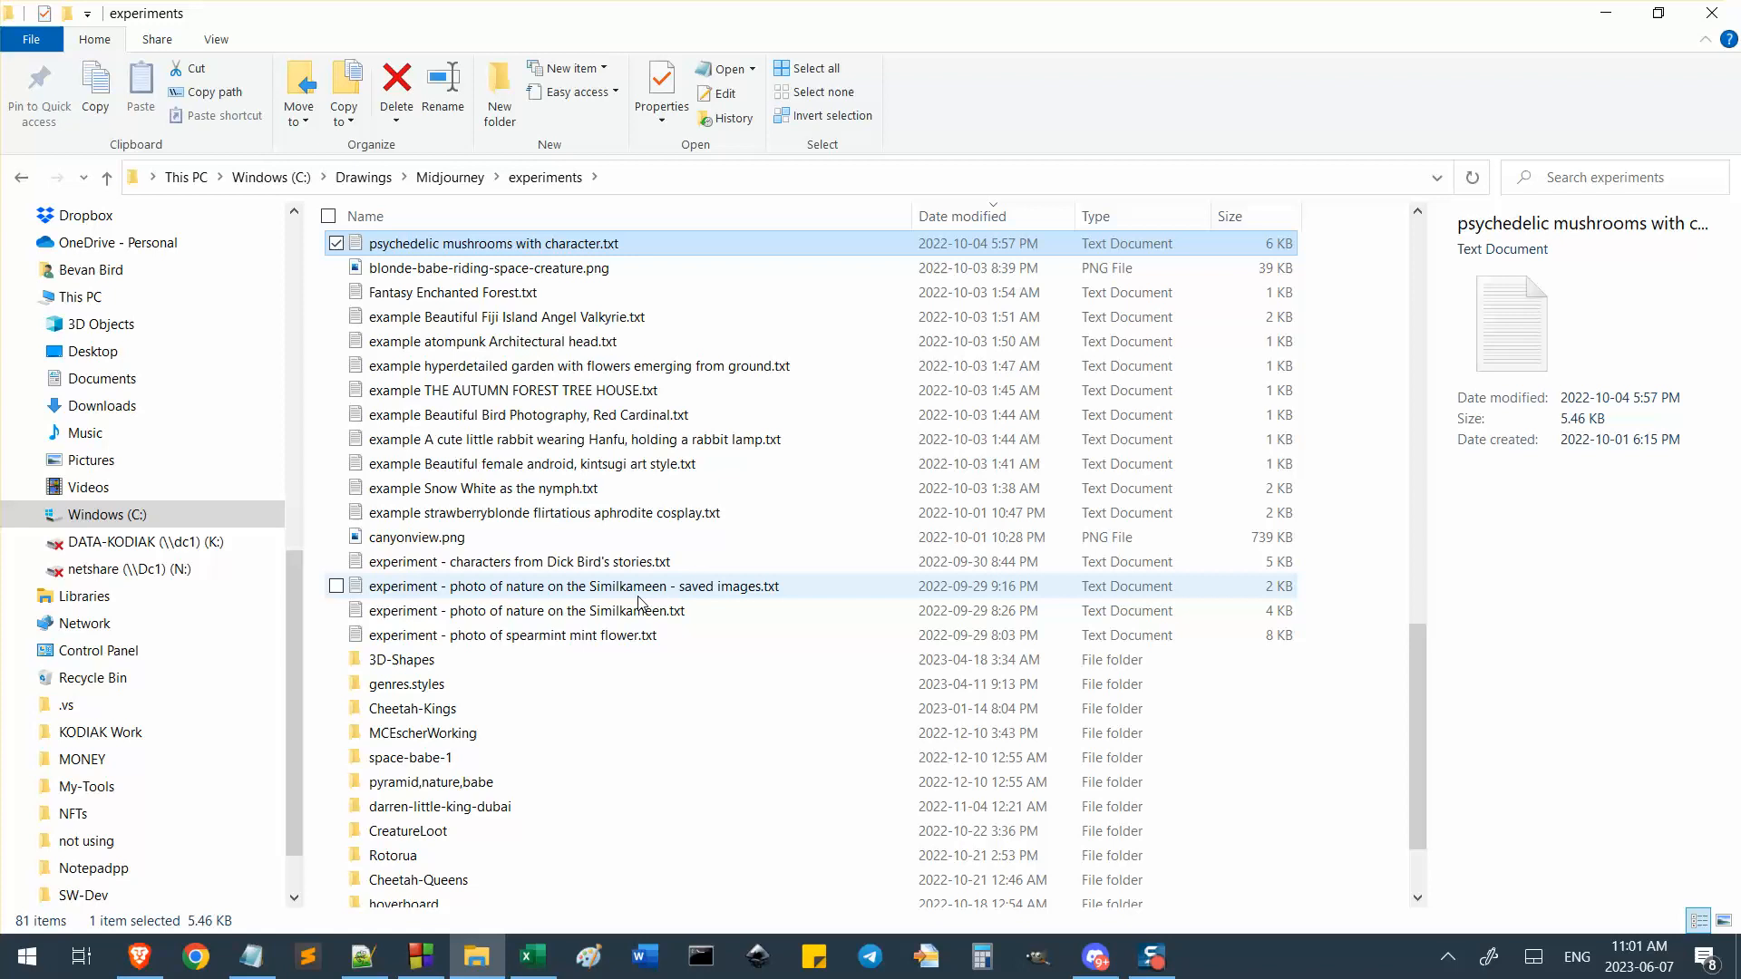
double_click(489, 786)
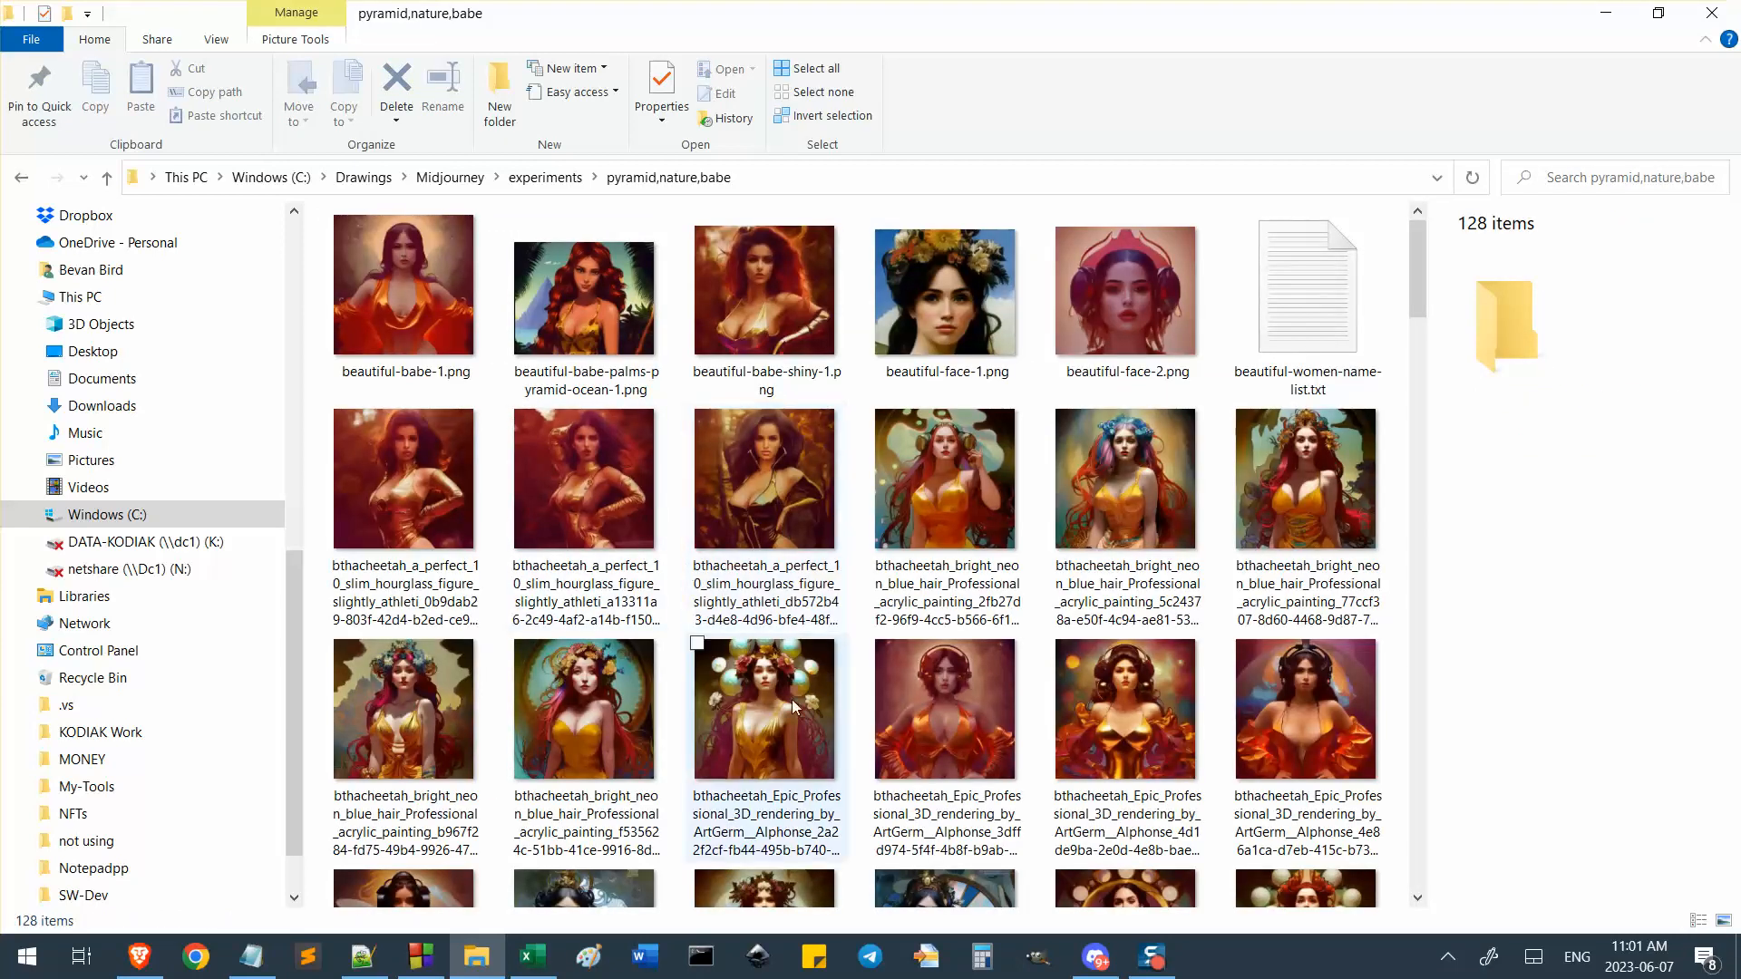
scroll(930, 708, down, 5)
scroll(929, 708, up, 5)
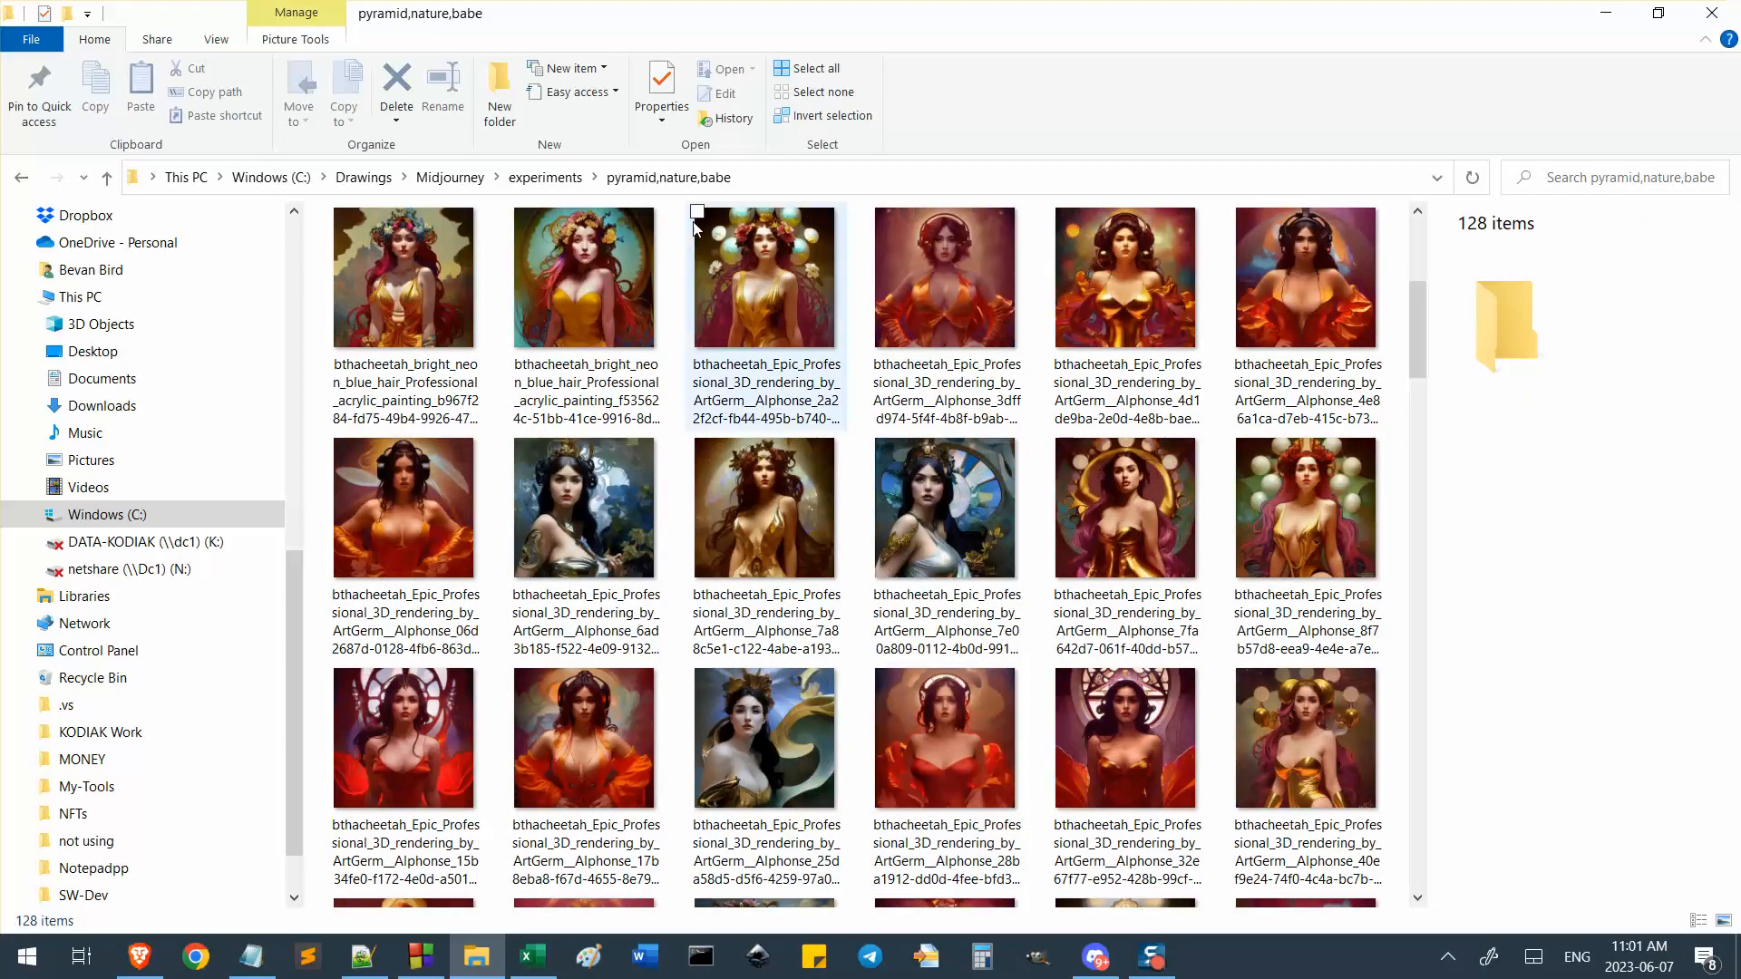
Go back up from pyramid,nature,babe through experiments and Midjourney to the Drawings folder.
click(545, 177)
scroll(436, 552, down, 3)
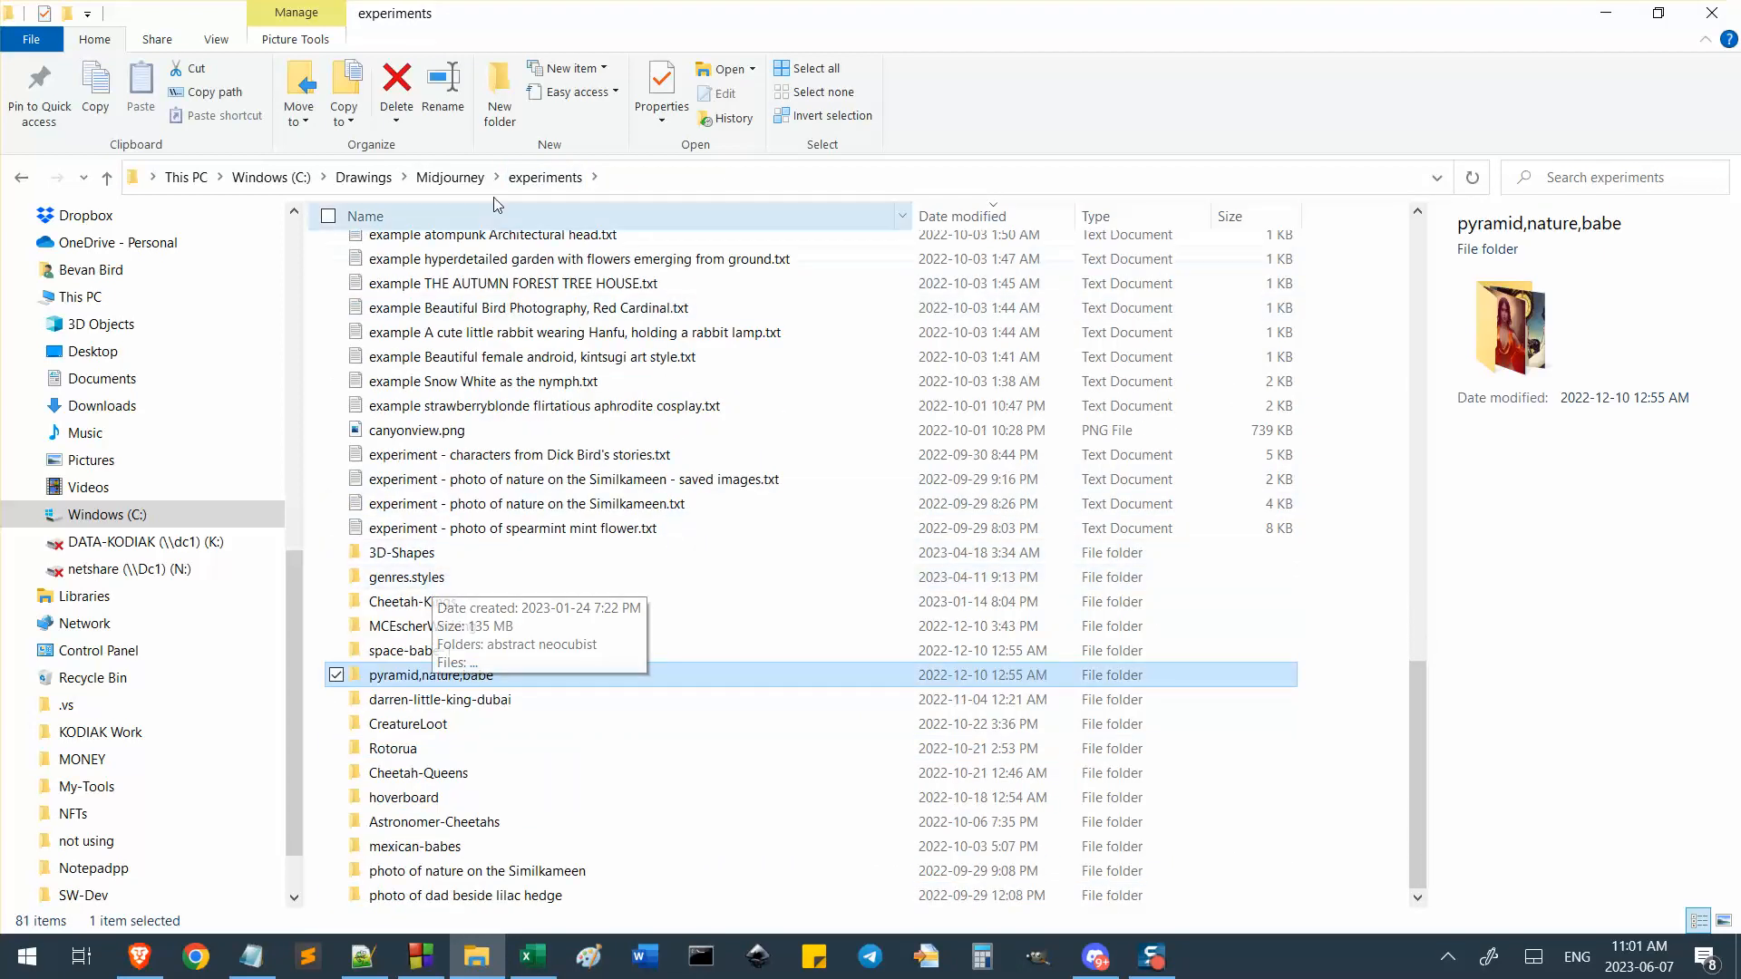
click(451, 177)
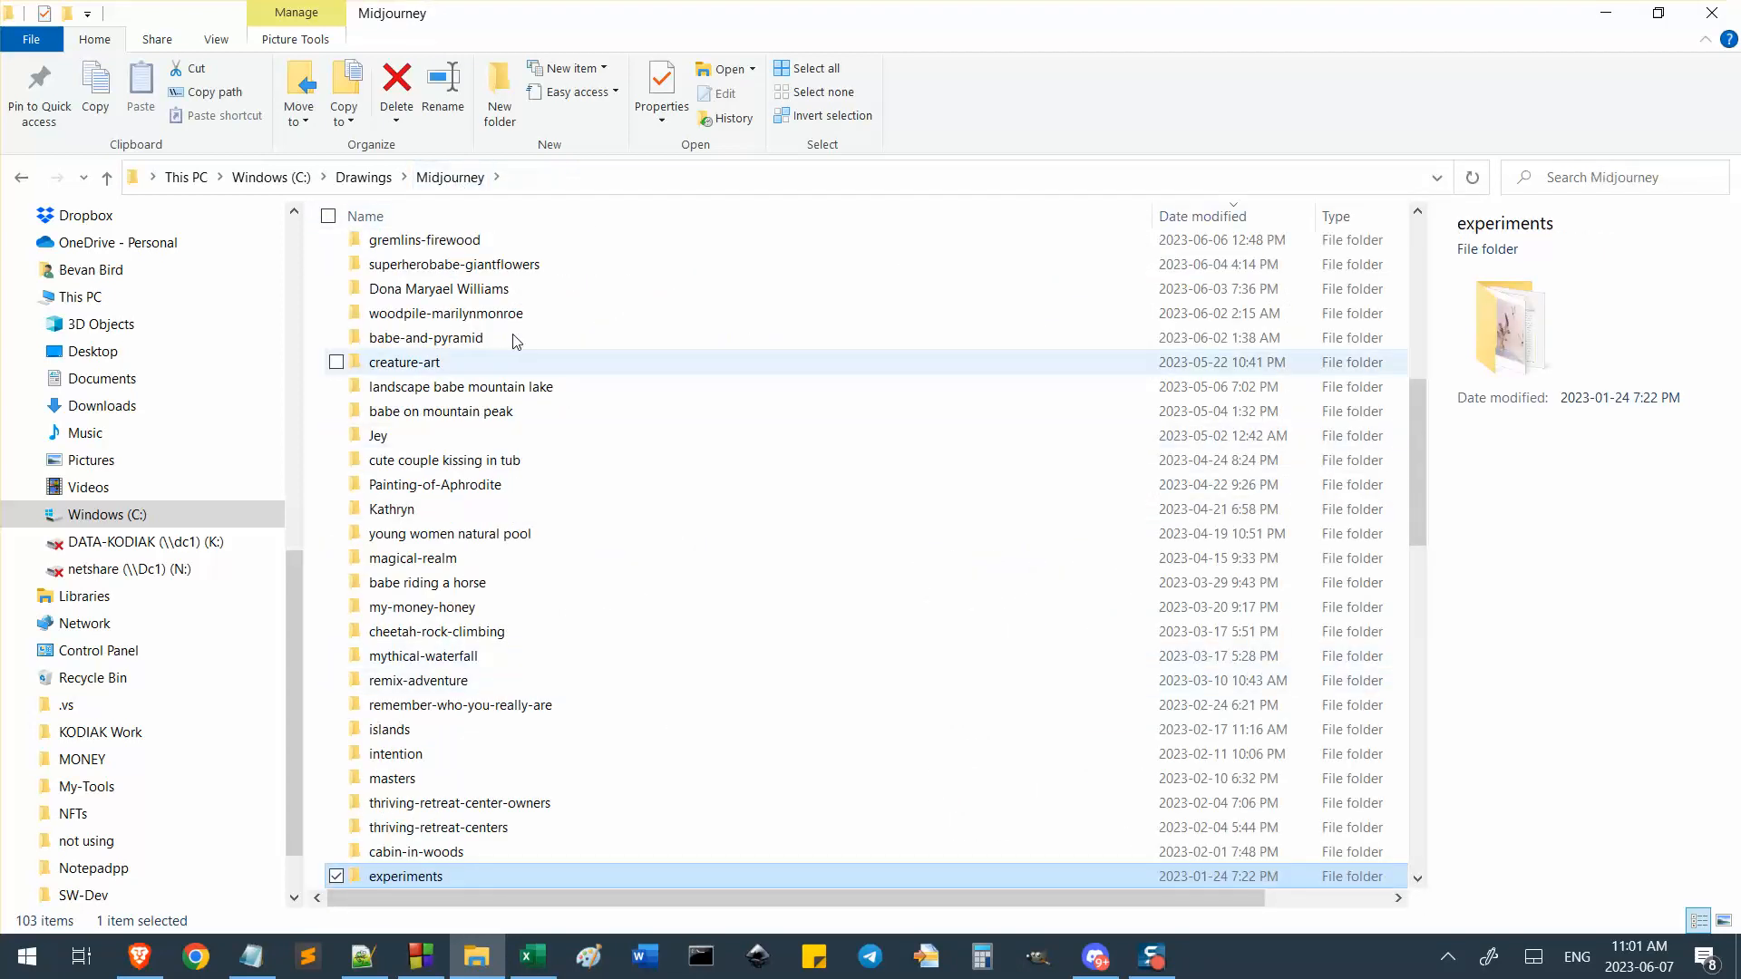
click(364, 177)
scroll(719, 666, down, 3)
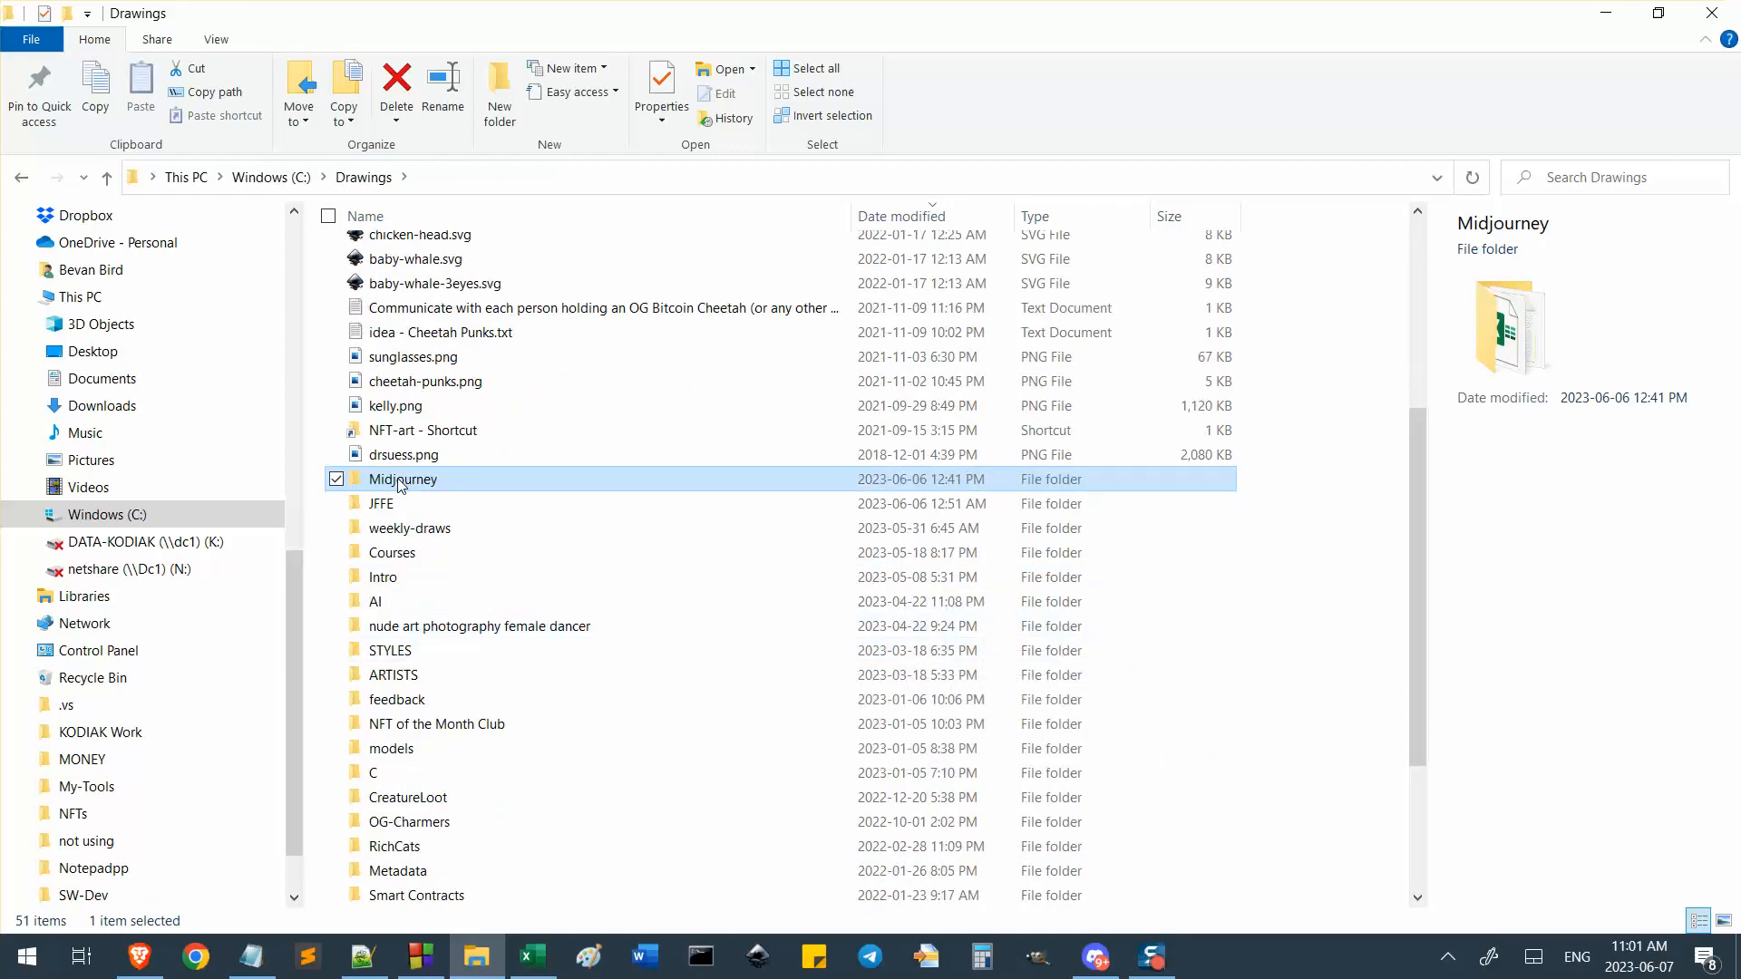
Open the pyramid,nature,babe folder again by way of Midjourney and its experiments subfolder.
double_click(400, 486)
scroll(622, 580, down, 5)
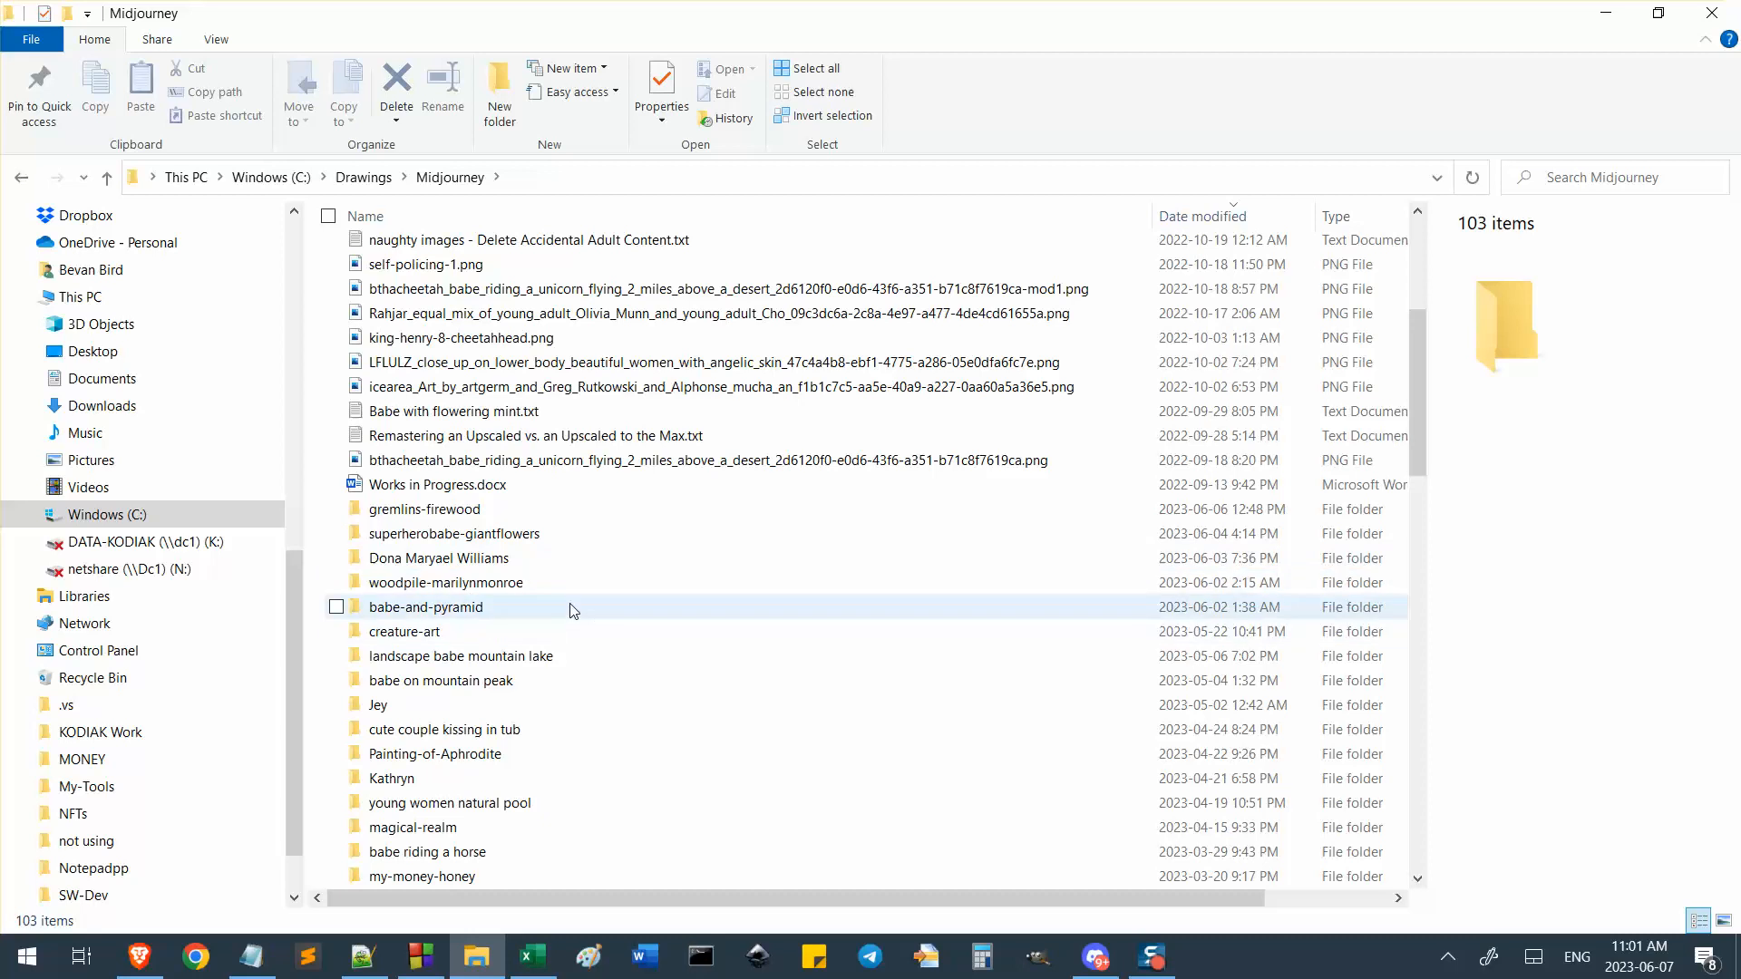
click(537, 713)
key(e)
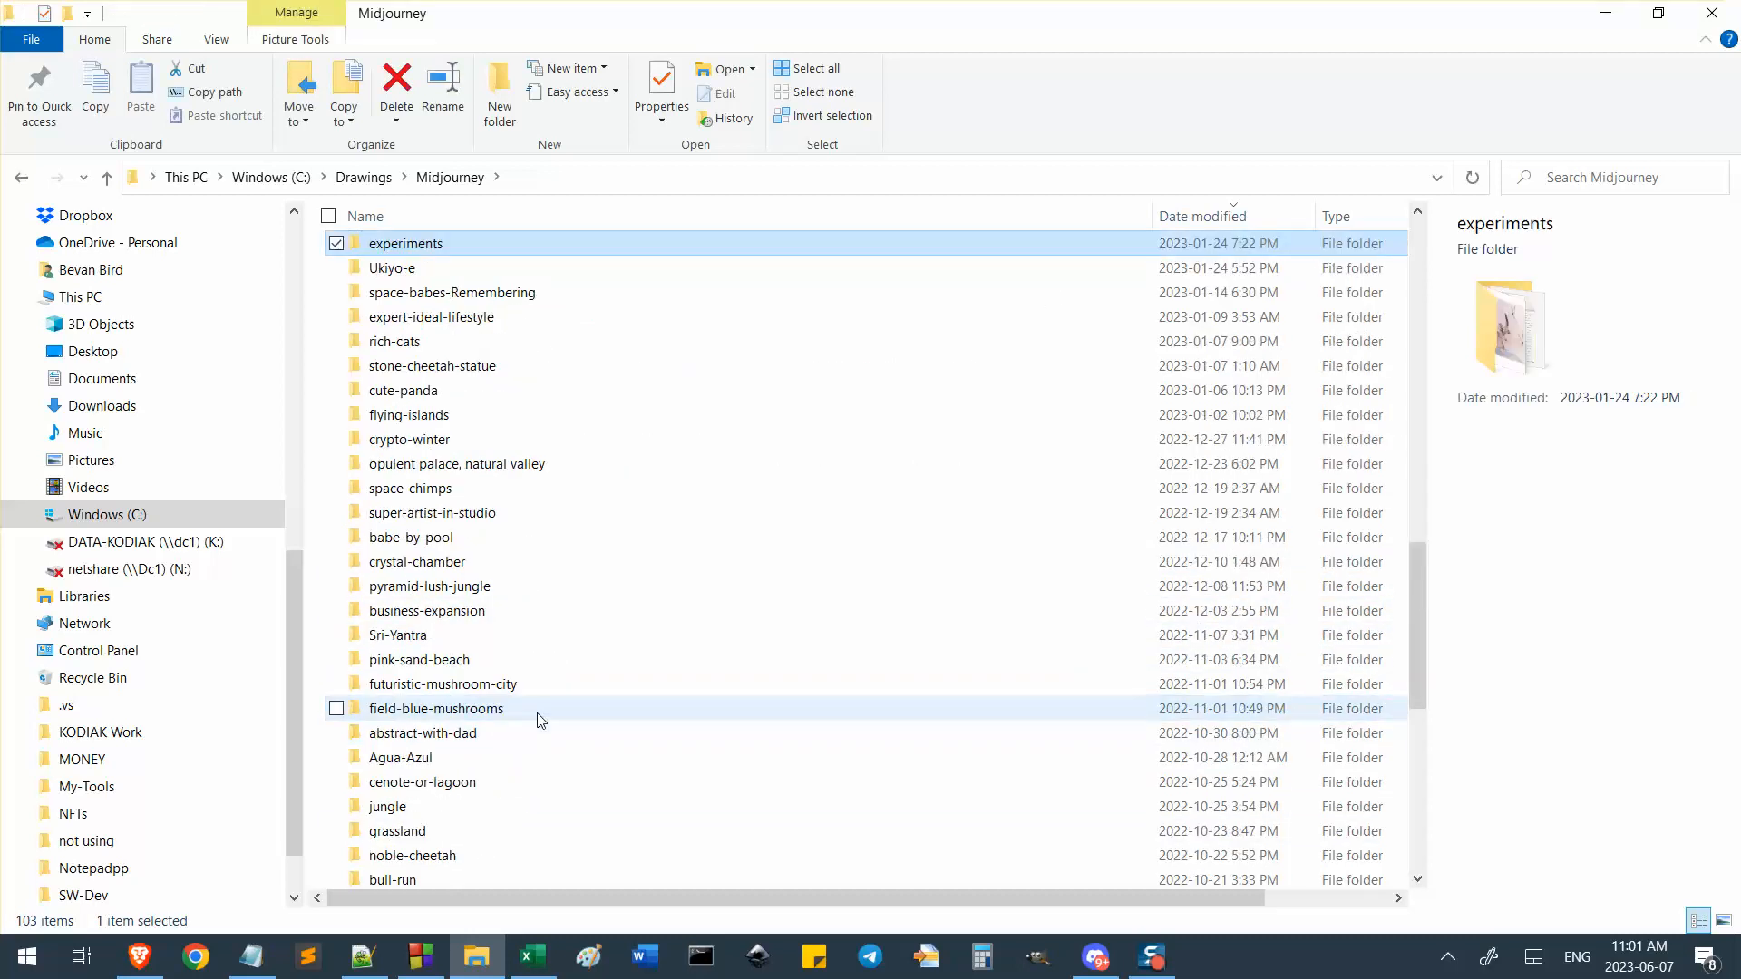
key(Return)
scroll(562, 616, down, 2)
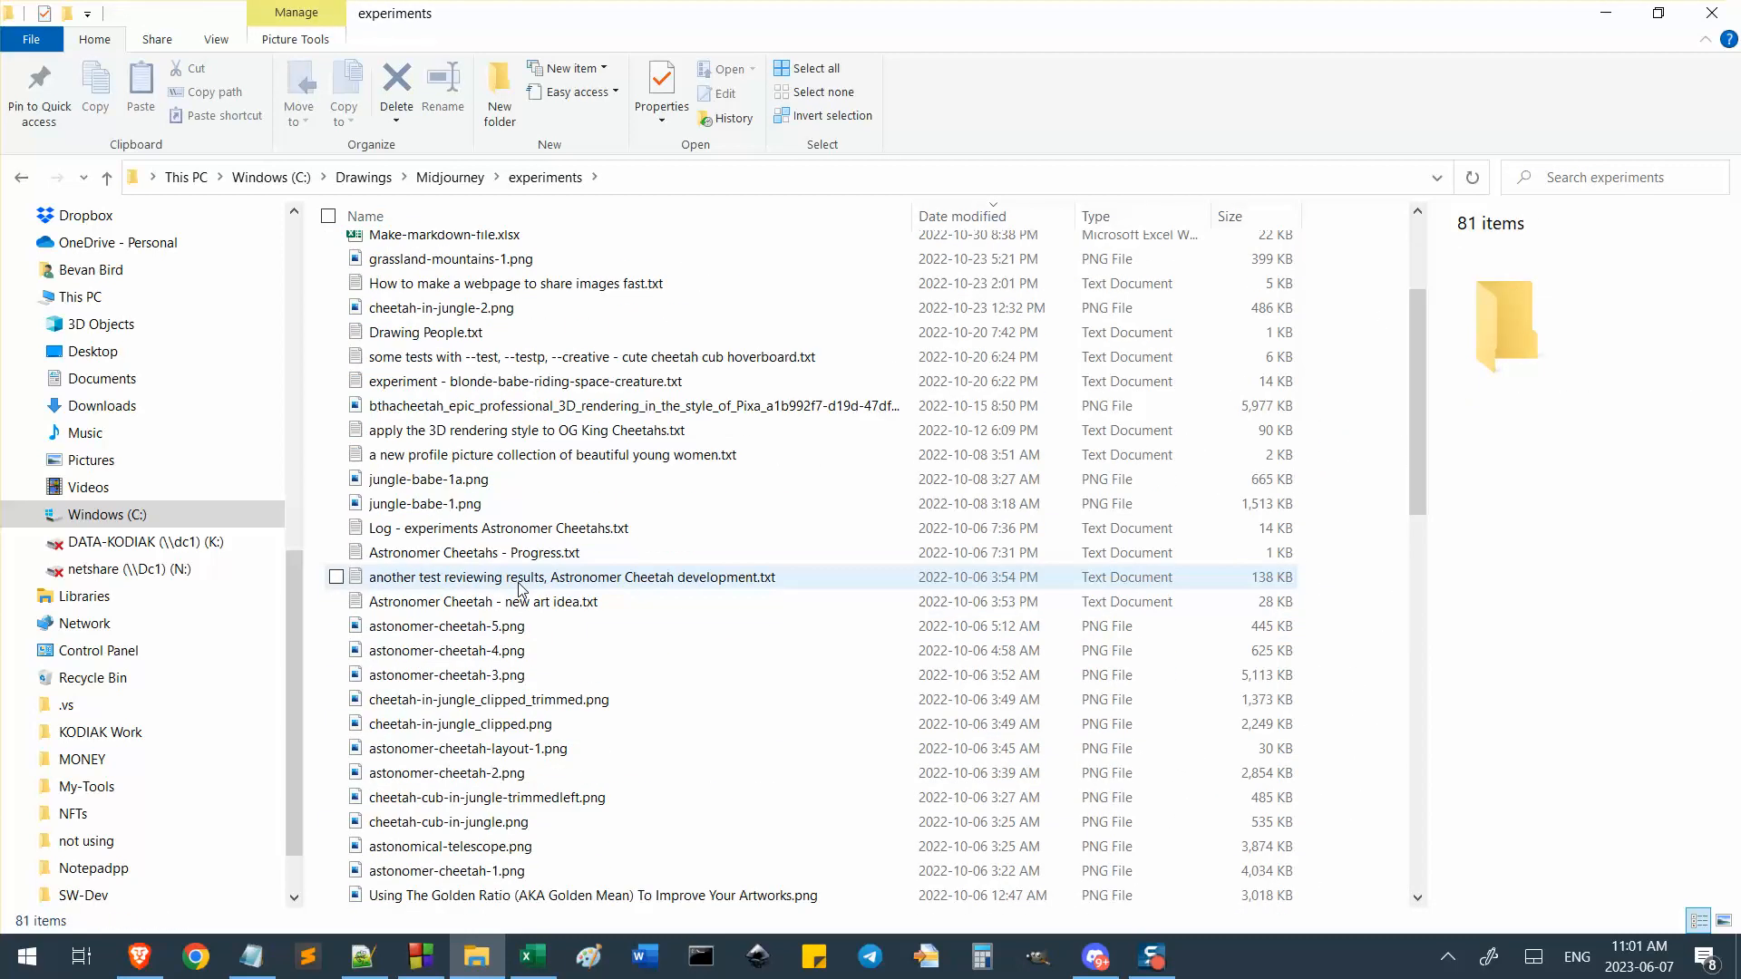
click(585, 606)
scroll(603, 586, down, 1)
key(e)
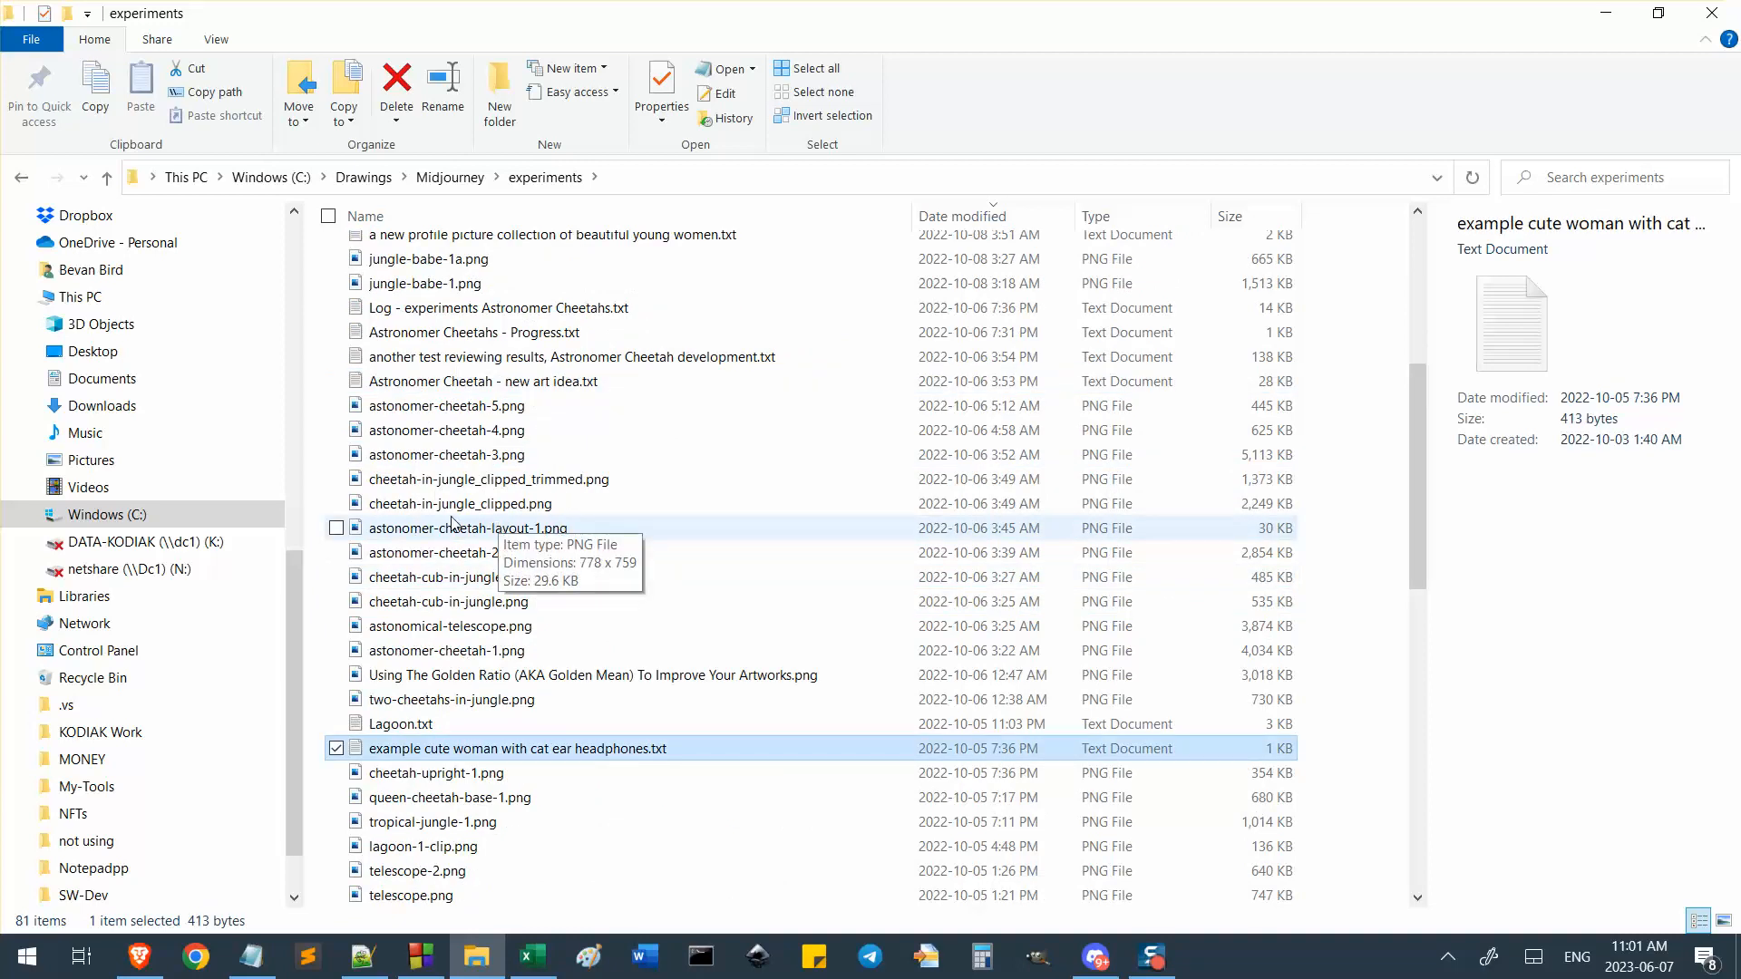
key(p)
key(y)
key(Return)
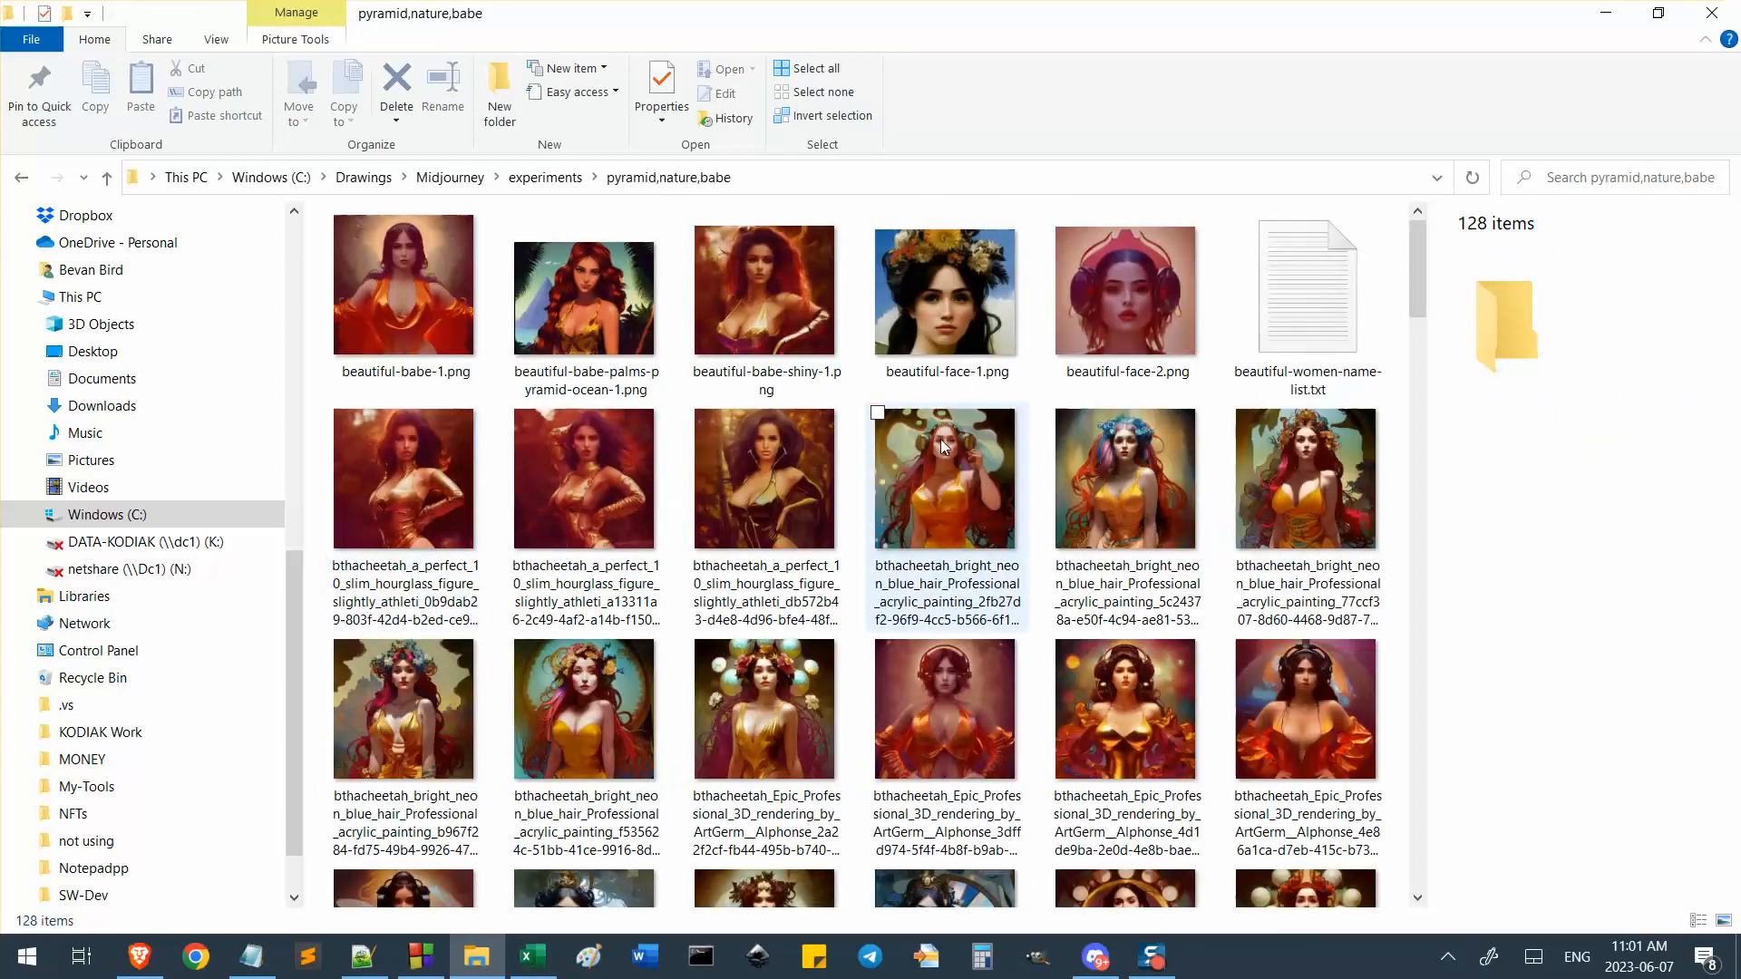
Browse the pyramid,nature,babe thumbnails and view the woman in orange satin with headphones at full size.
scroll(877, 469, down, 5)
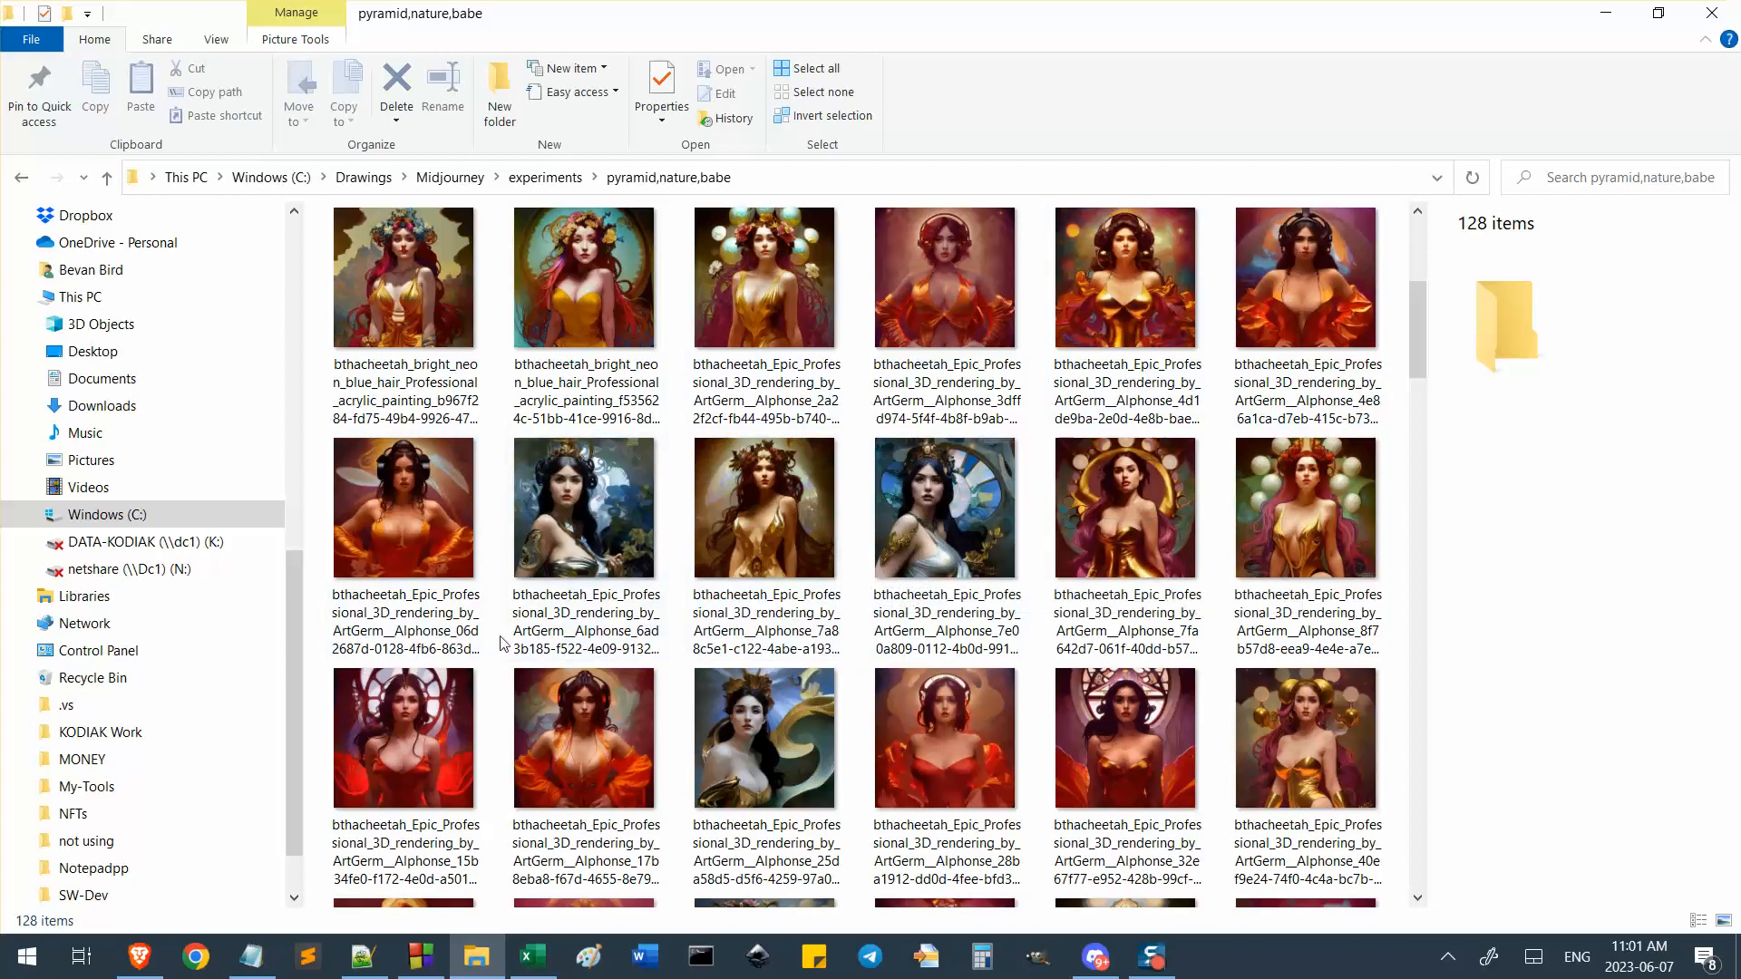
scroll(544, 635, down, 5)
scroll(934, 683, down, 5)
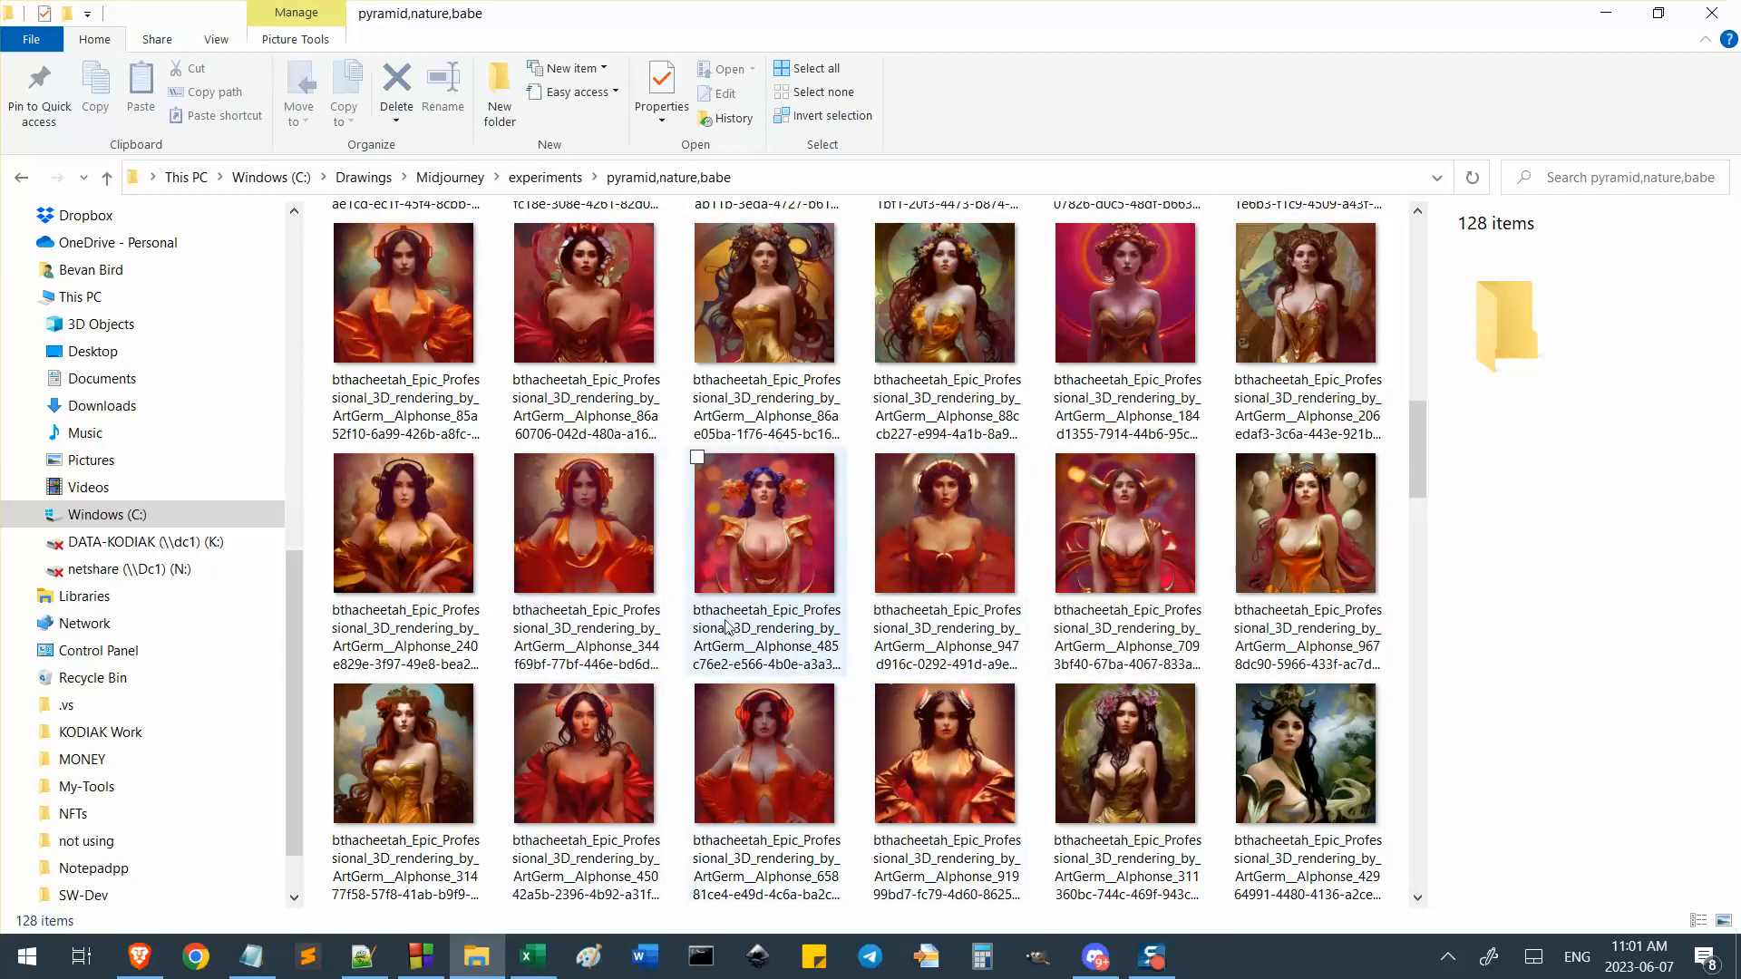
double_click(604, 547)
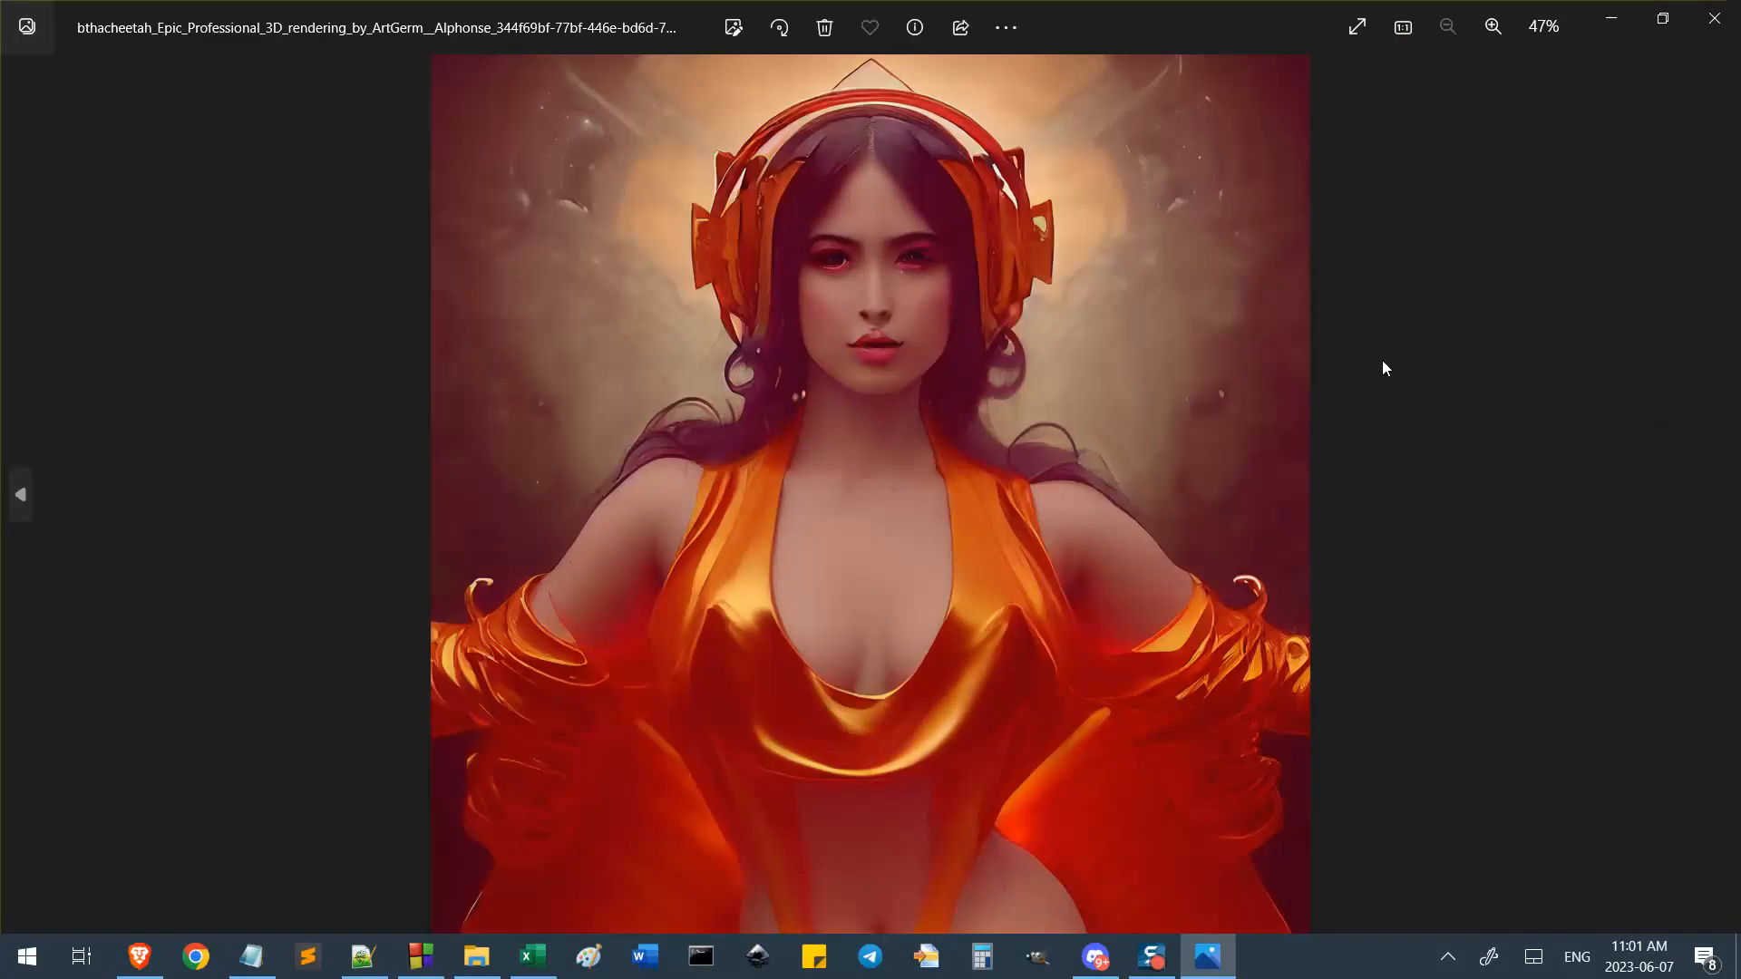
click(1714, 18)
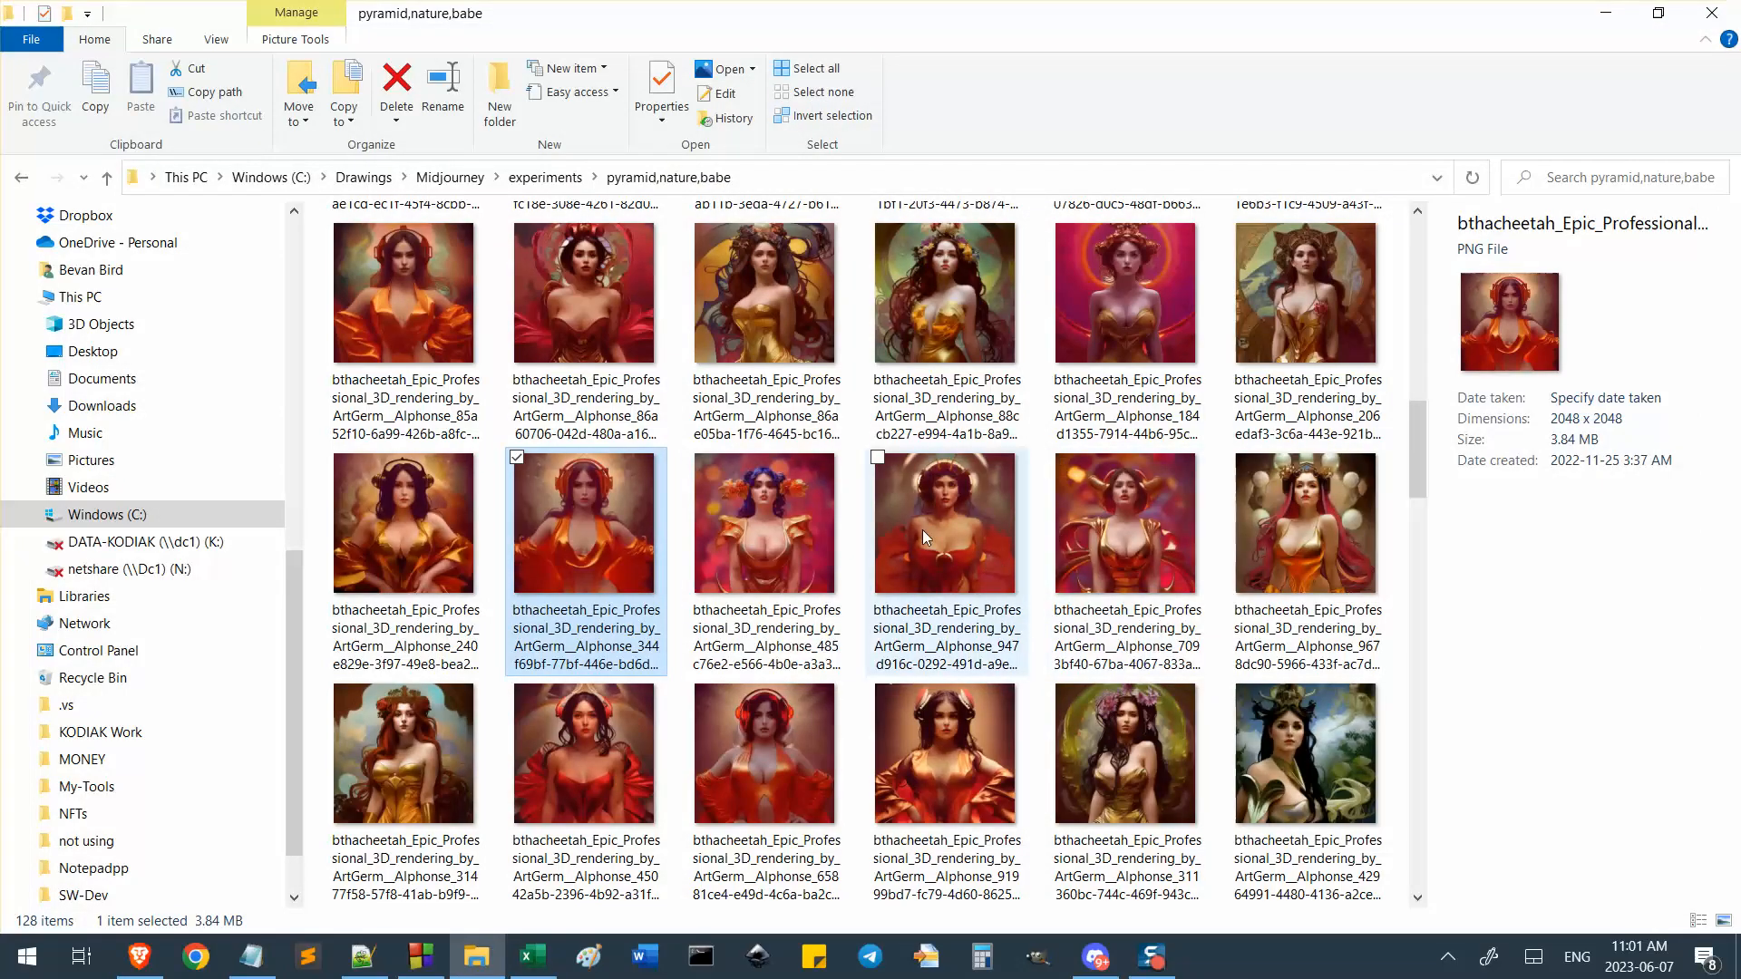
View the red-haired woman in the gold dress and the images after it at full size, then browse the remaining thumbnails.
scroll(979, 543, down, 4)
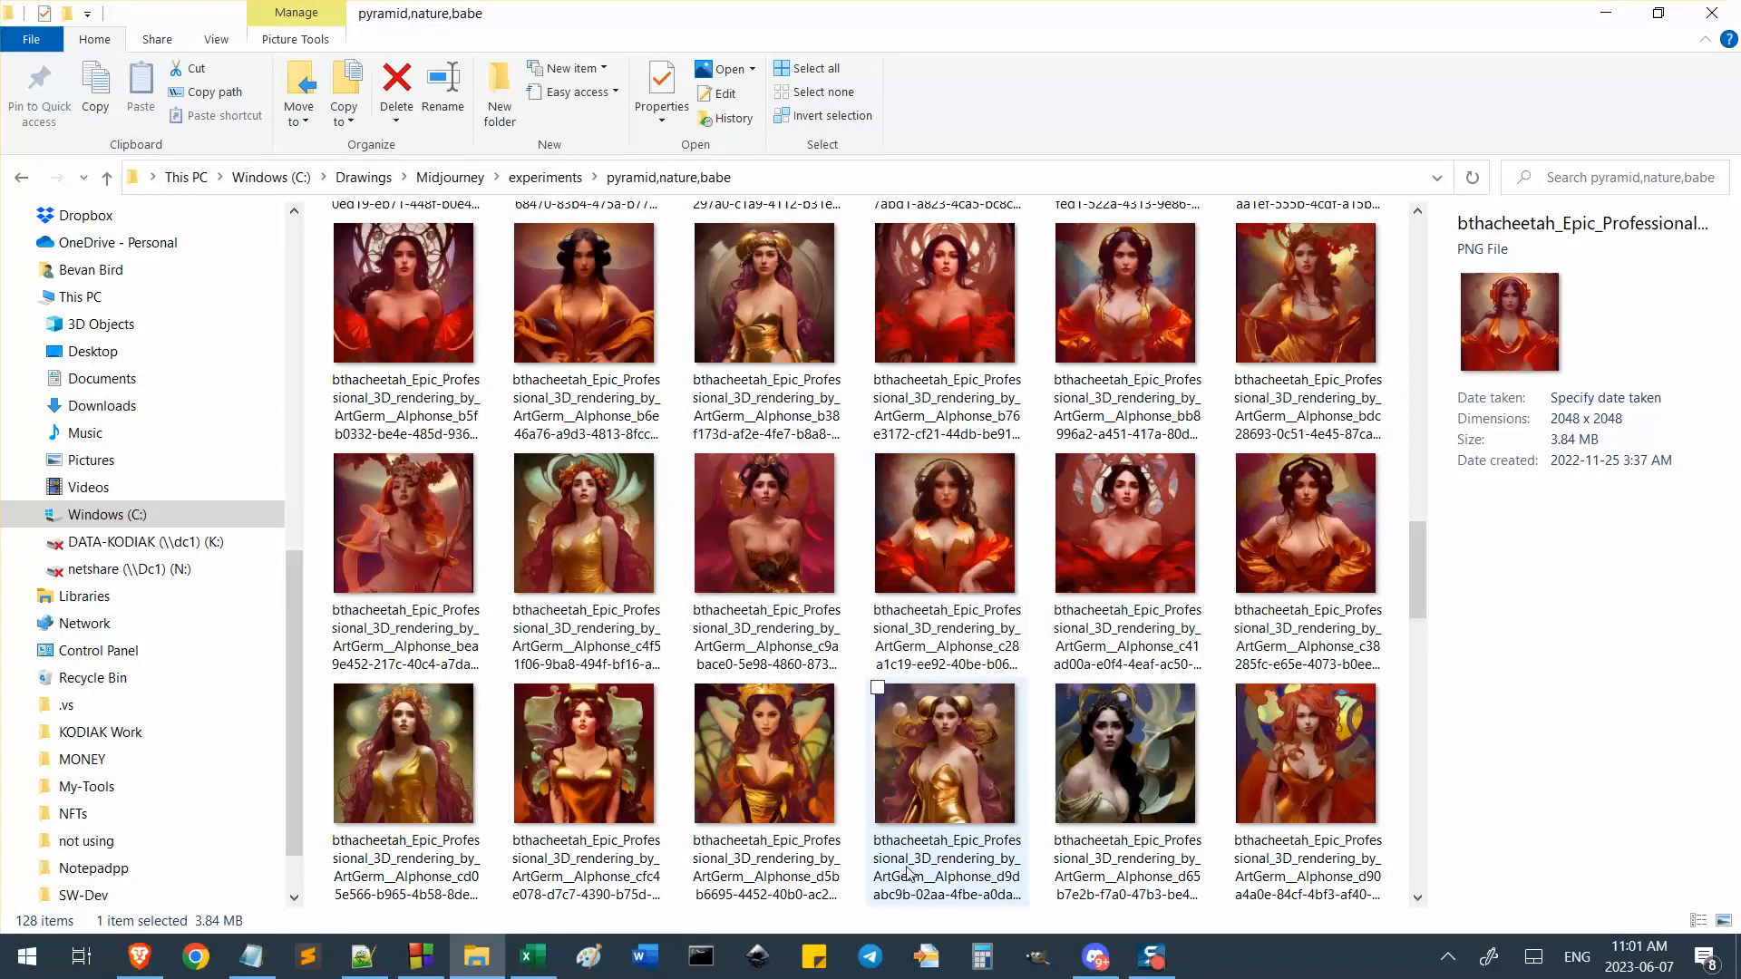
double_click(434, 755)
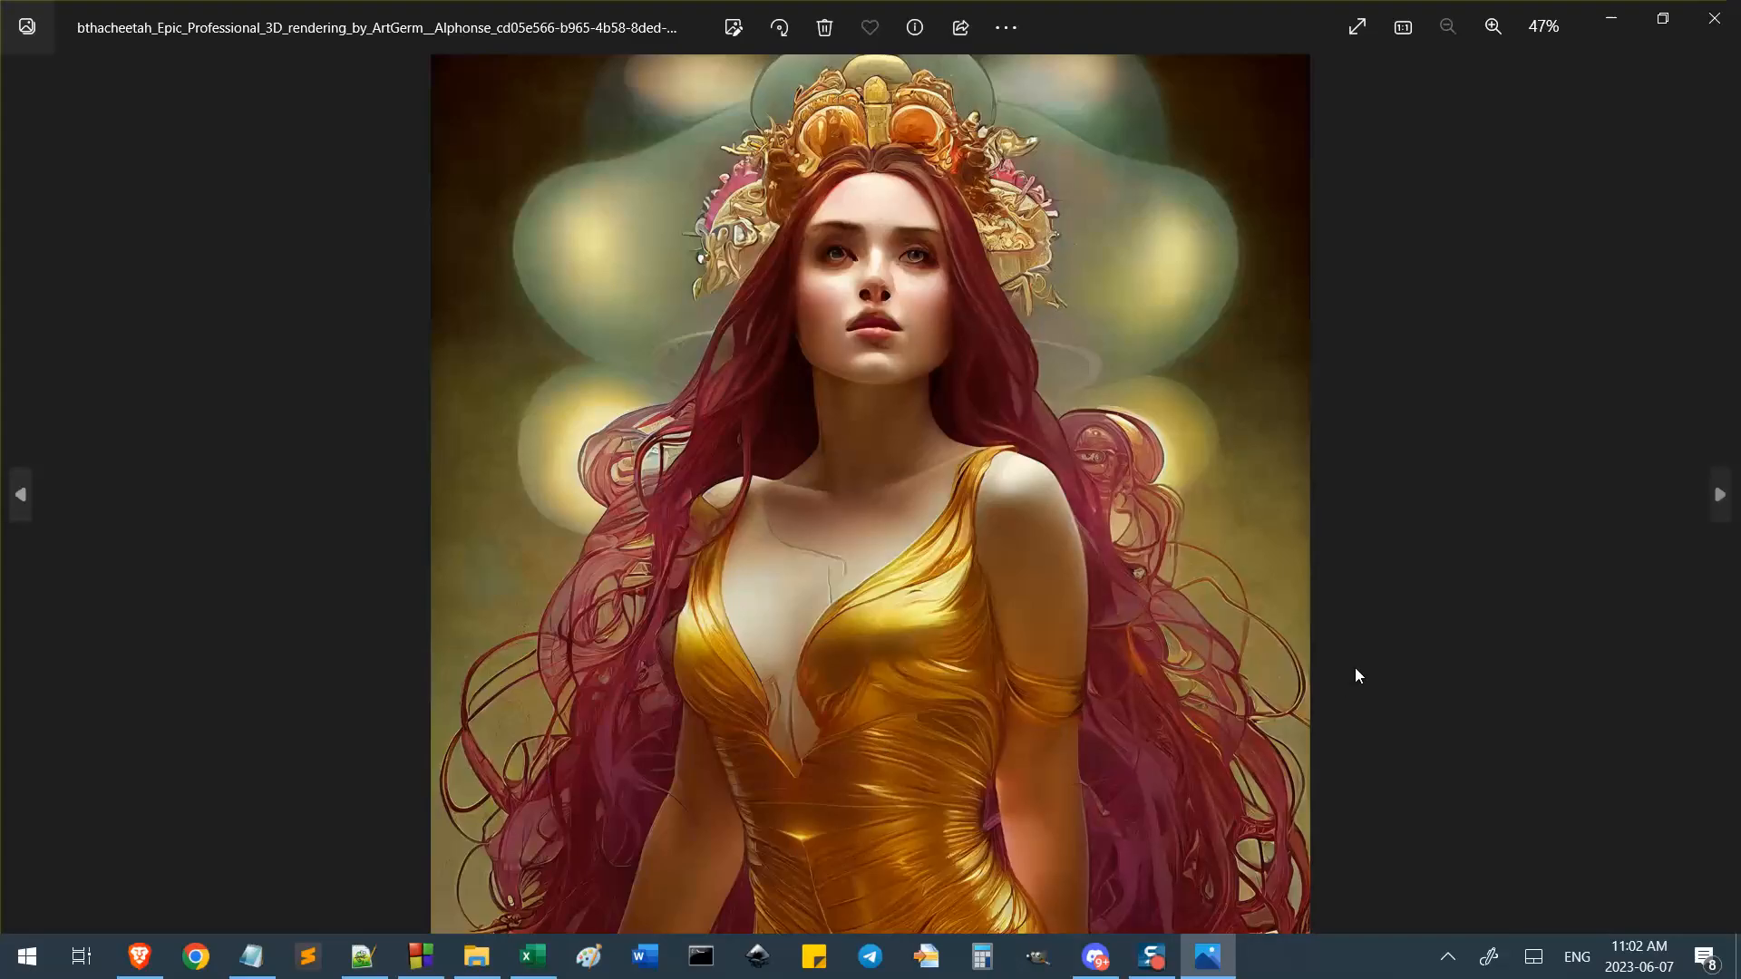
key(Right)
key(Right)
key(Right)
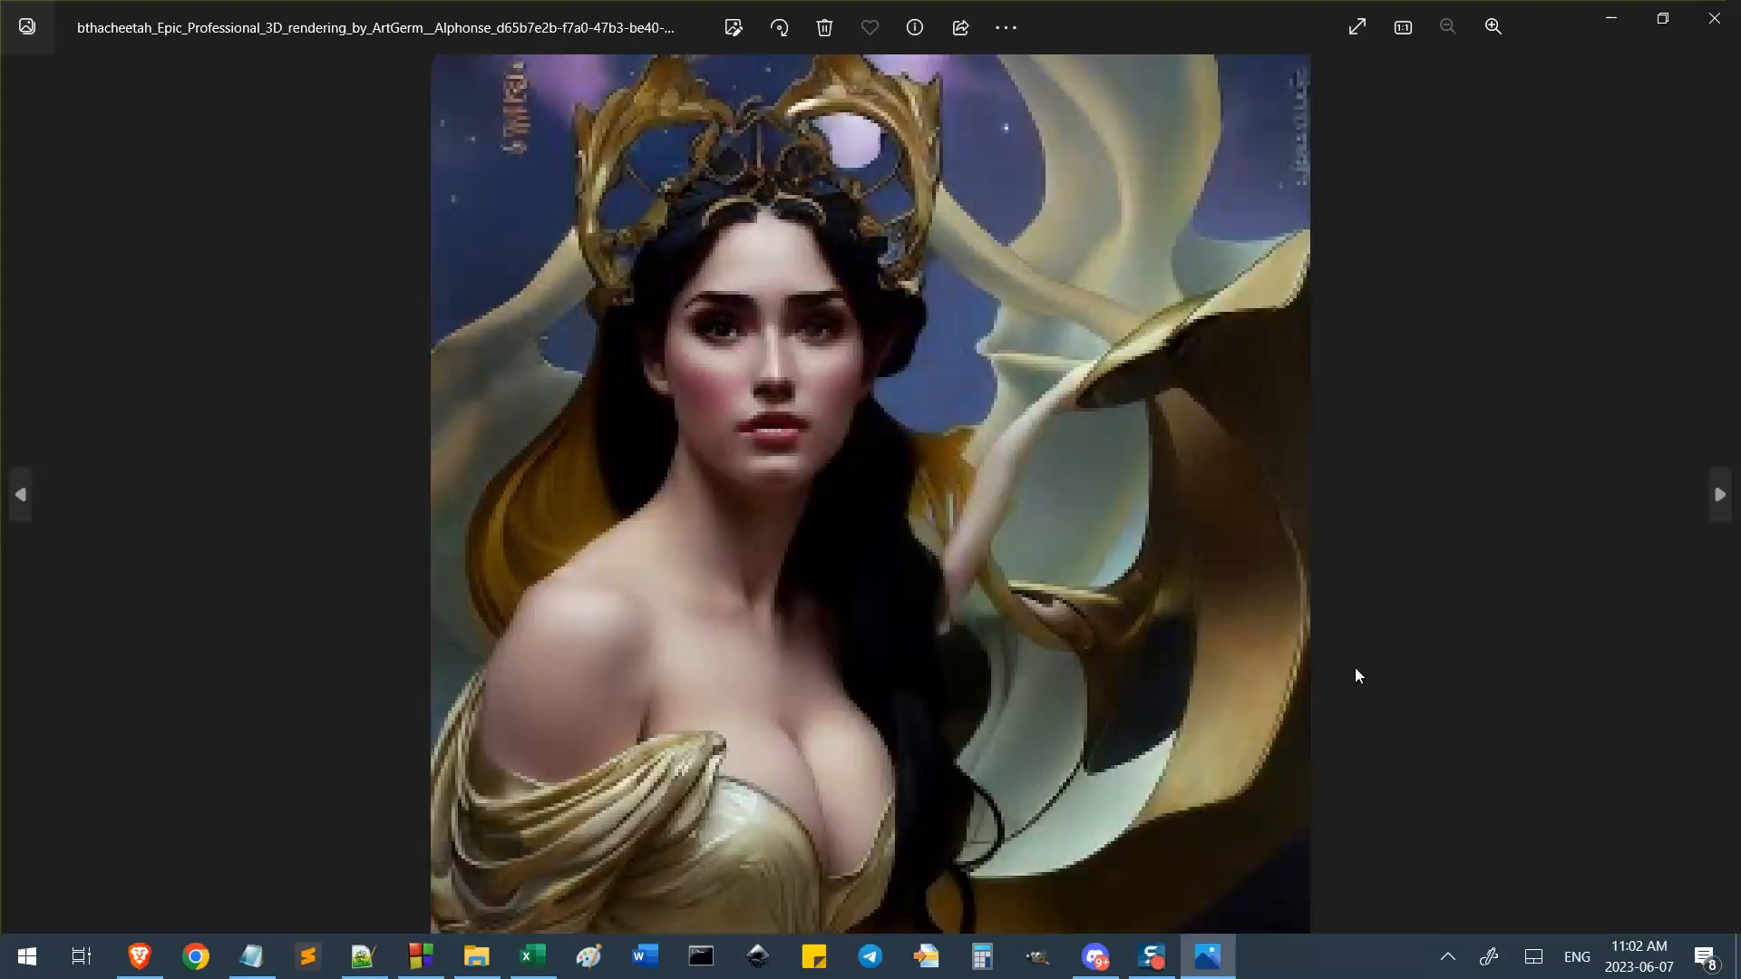
key(Left)
click(1715, 18)
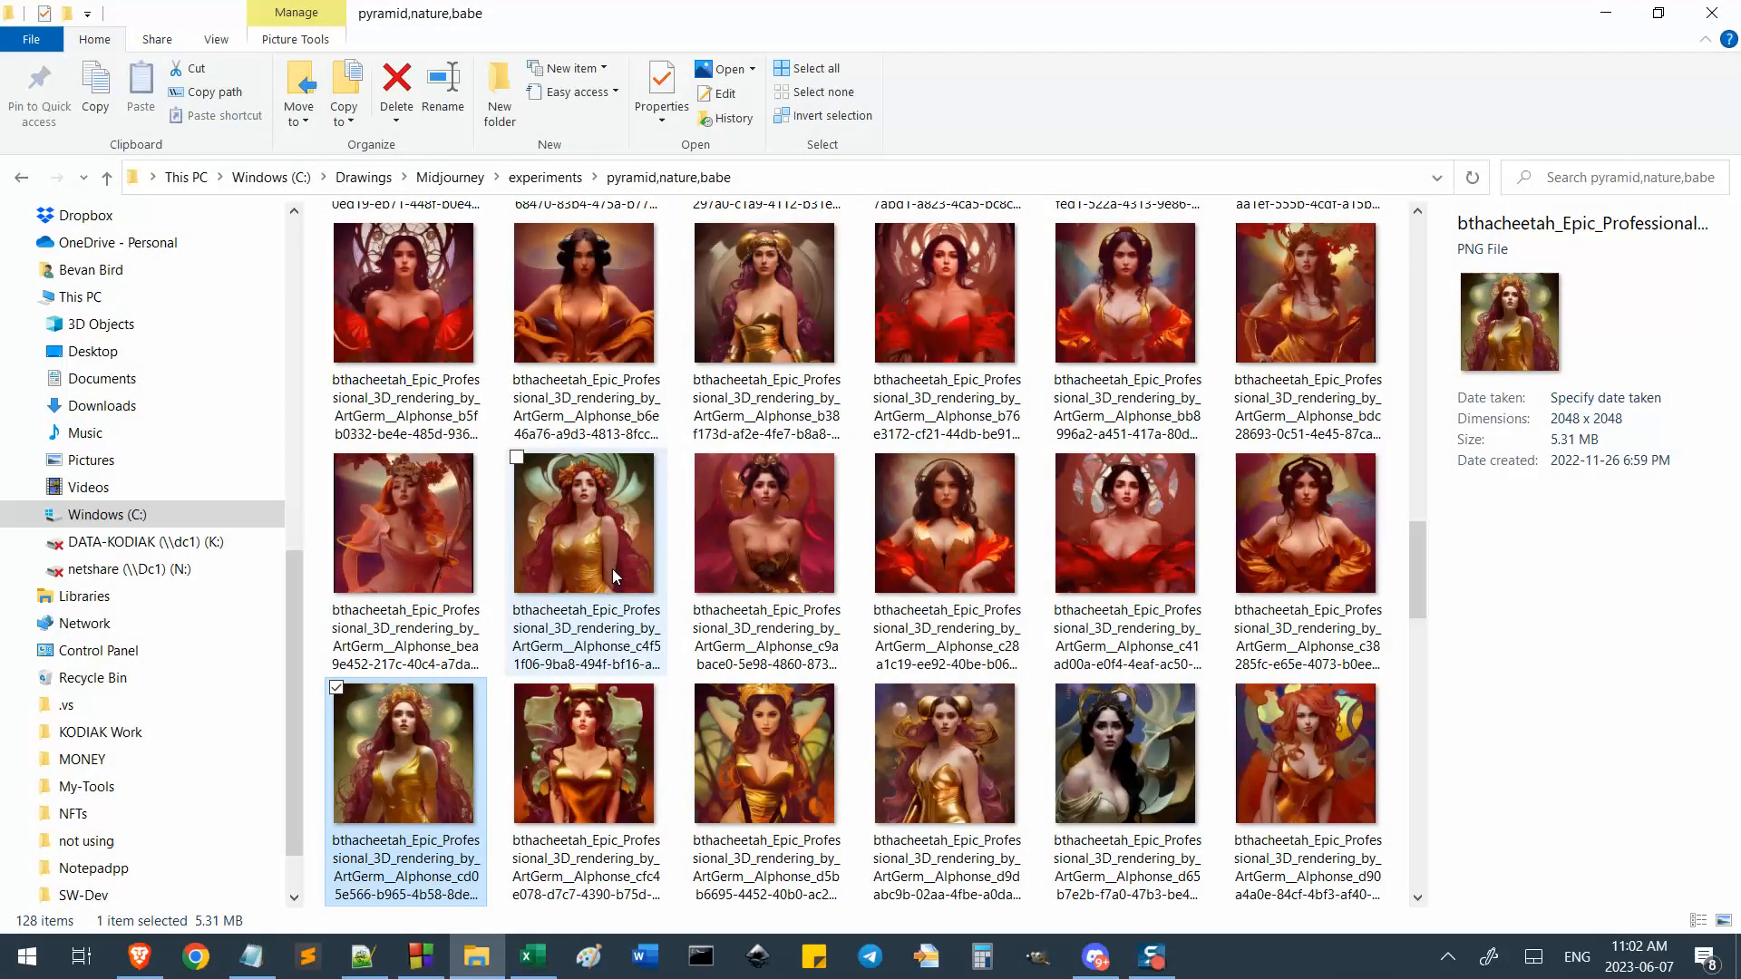
scroll(635, 562, down, 5)
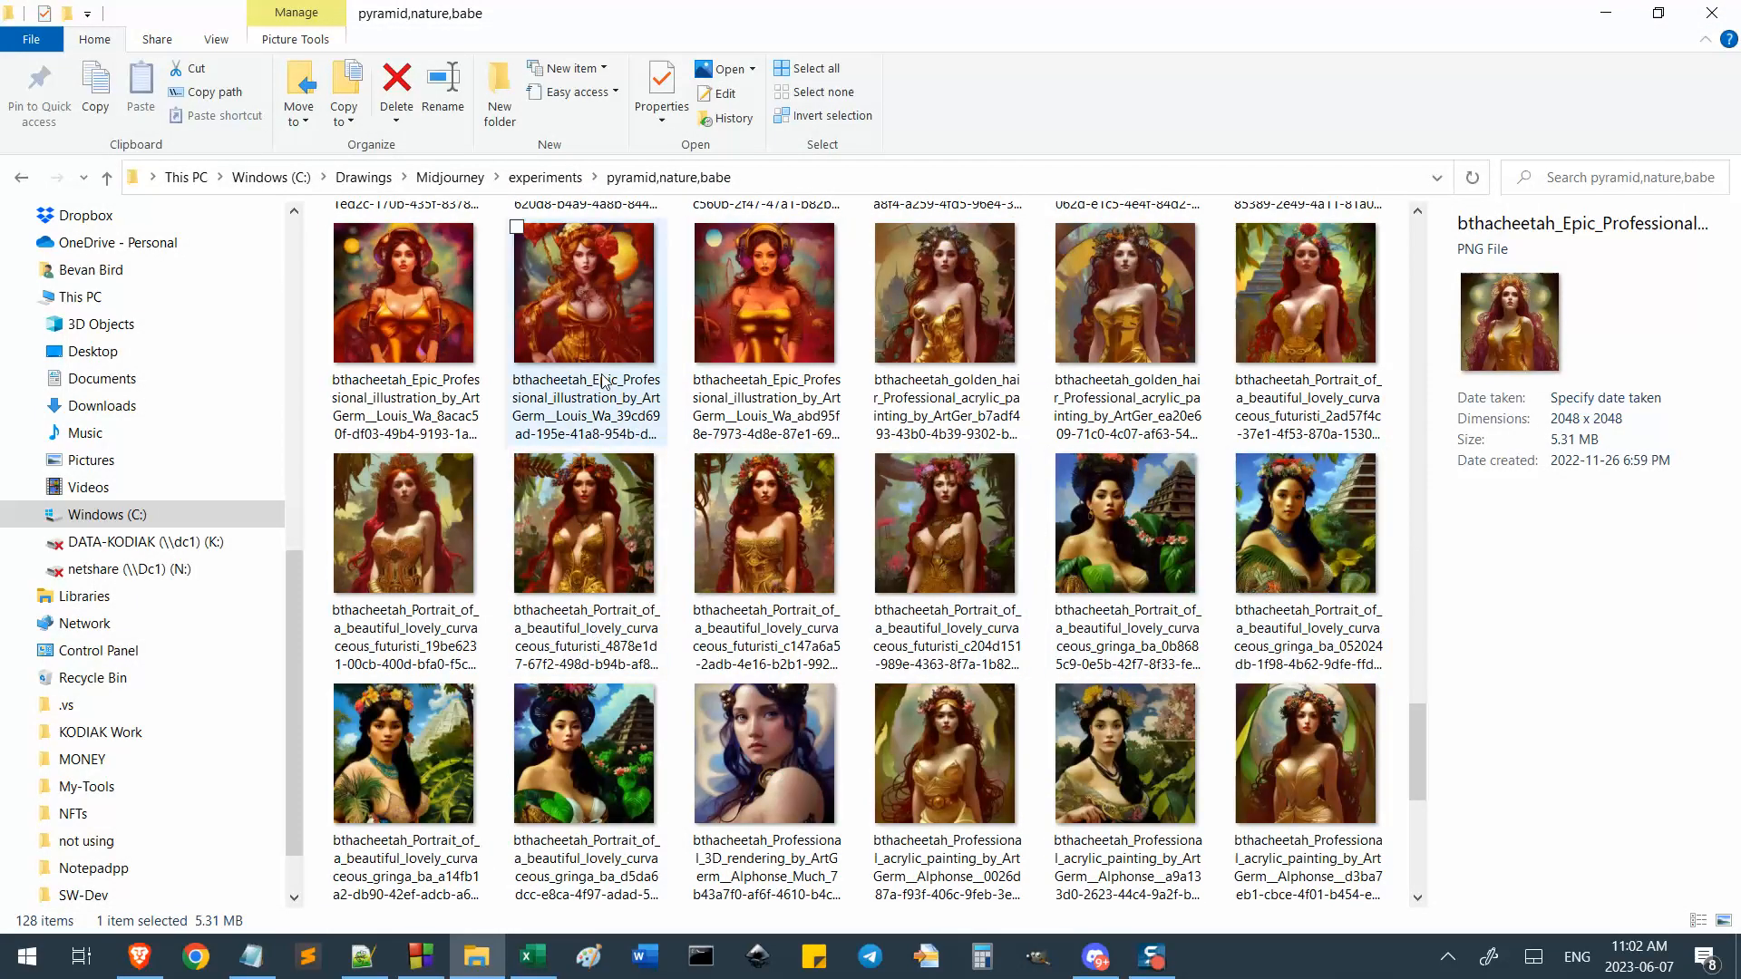
scroll(544, 409, up, 4)
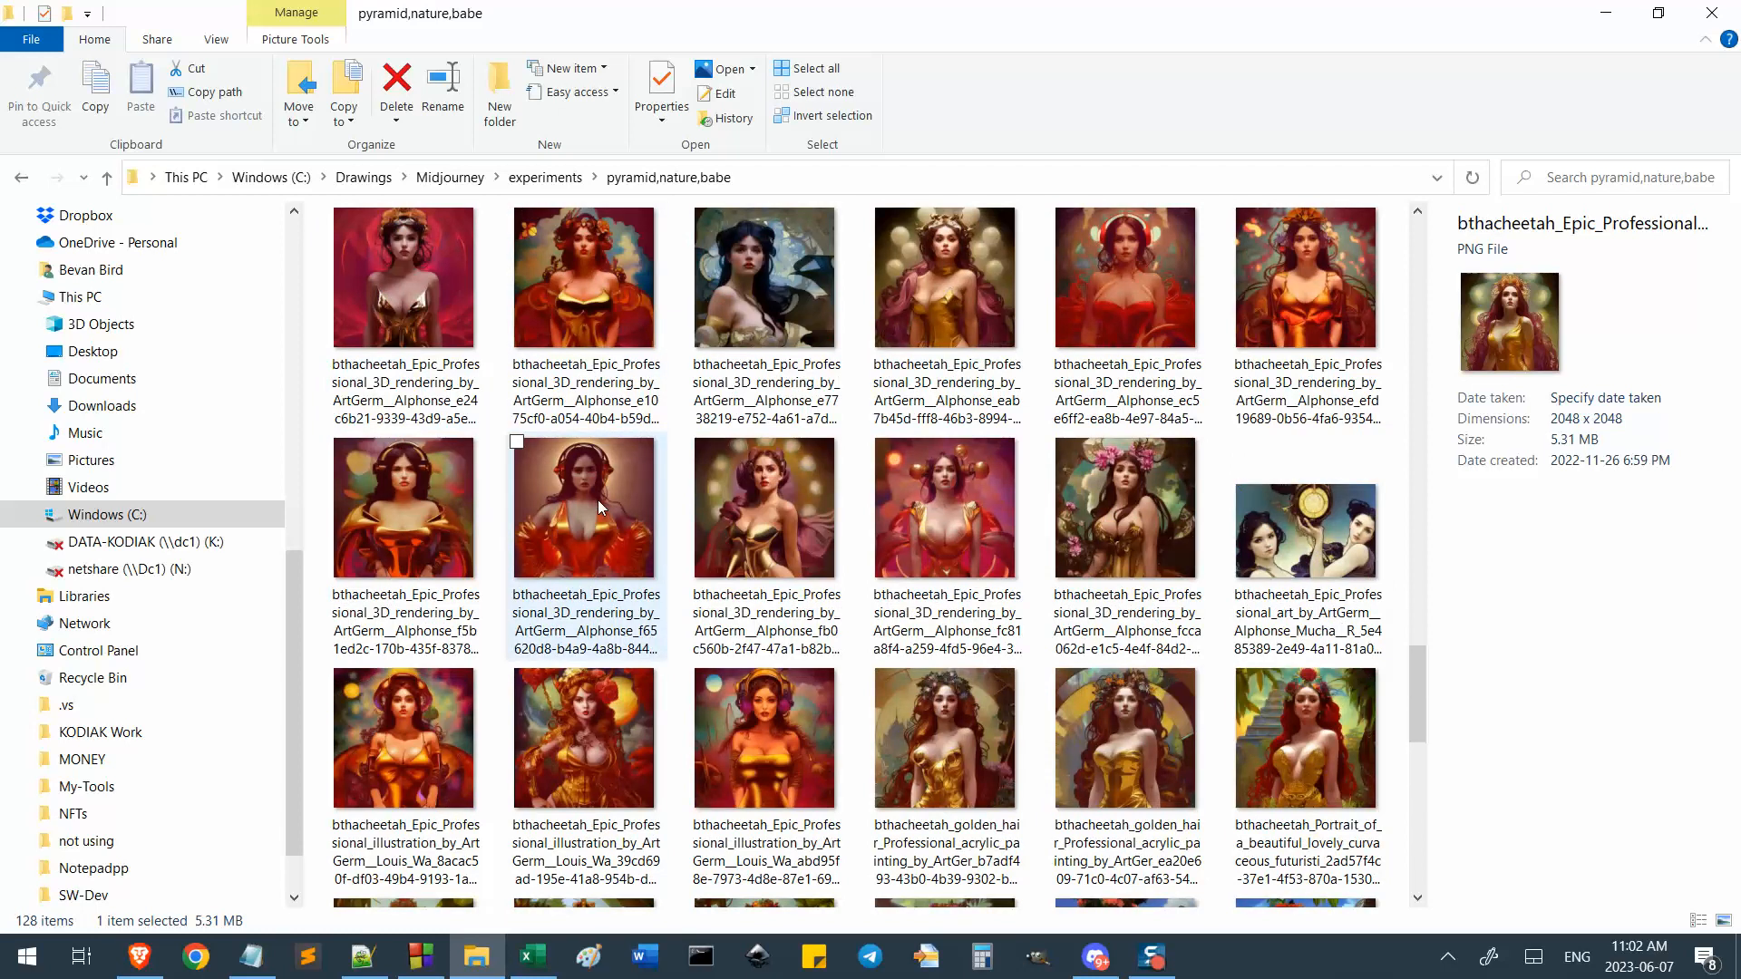
View the red-haired woman with roses and golden arm armor at full size, followed by the neighboring illustrations in pyramid,nature,babe.
click(613, 724)
double_click(614, 724)
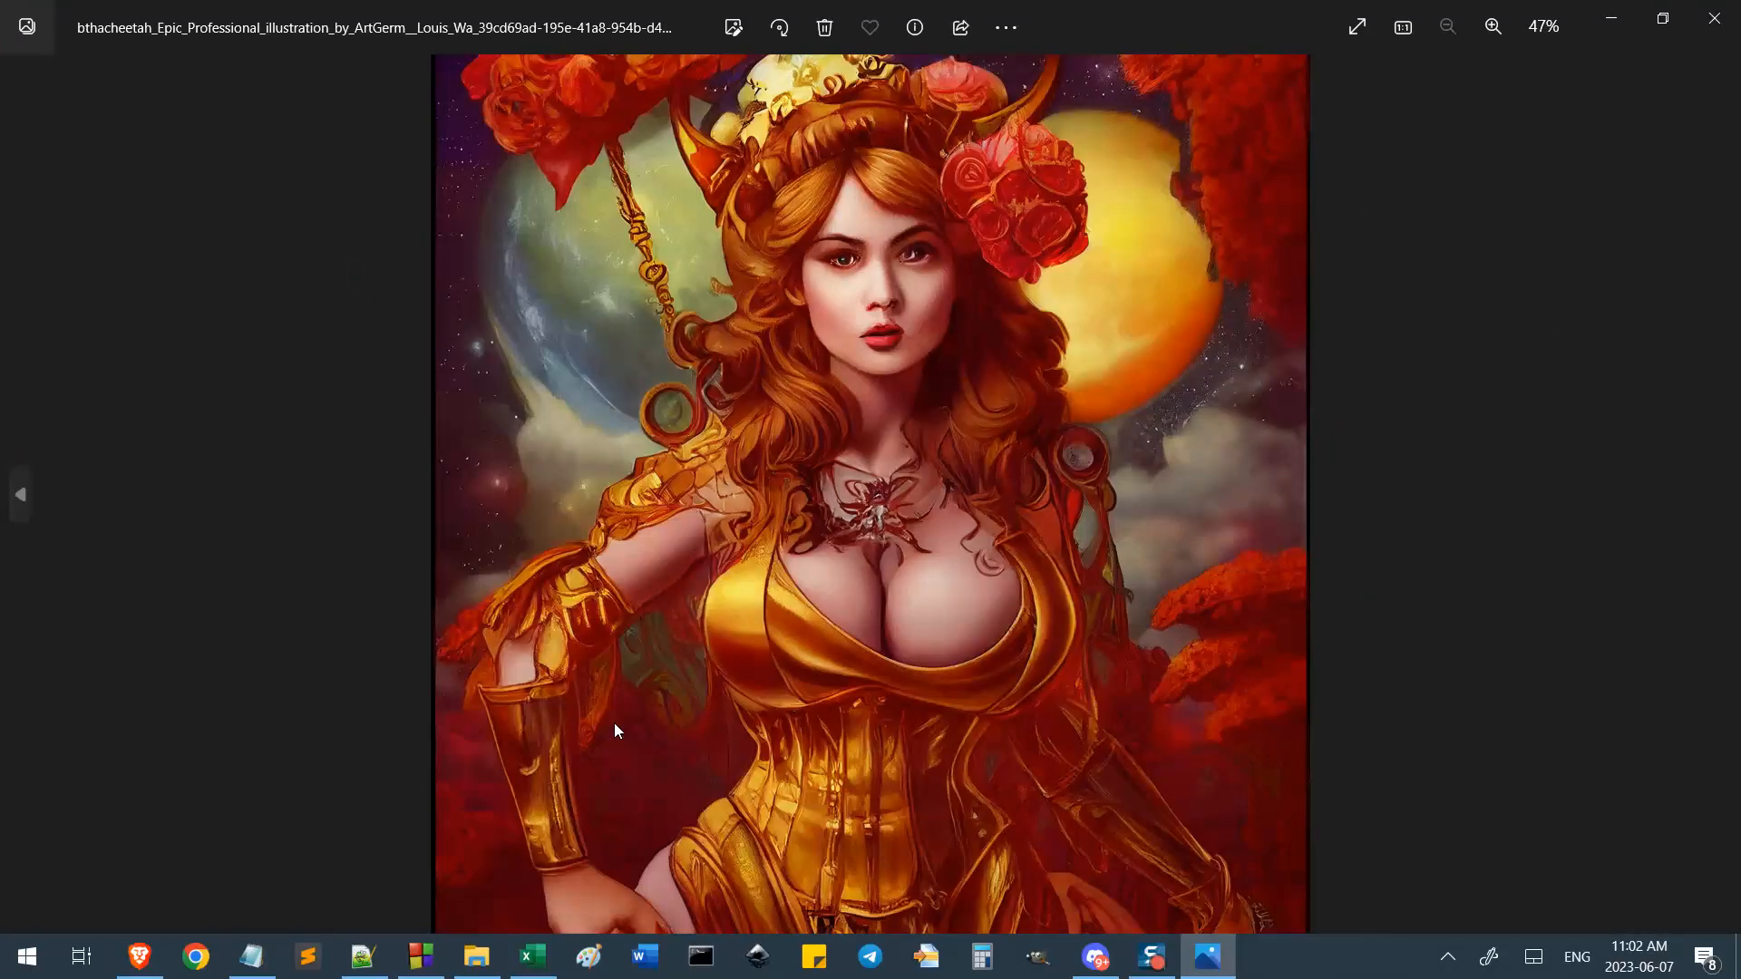
key(Right)
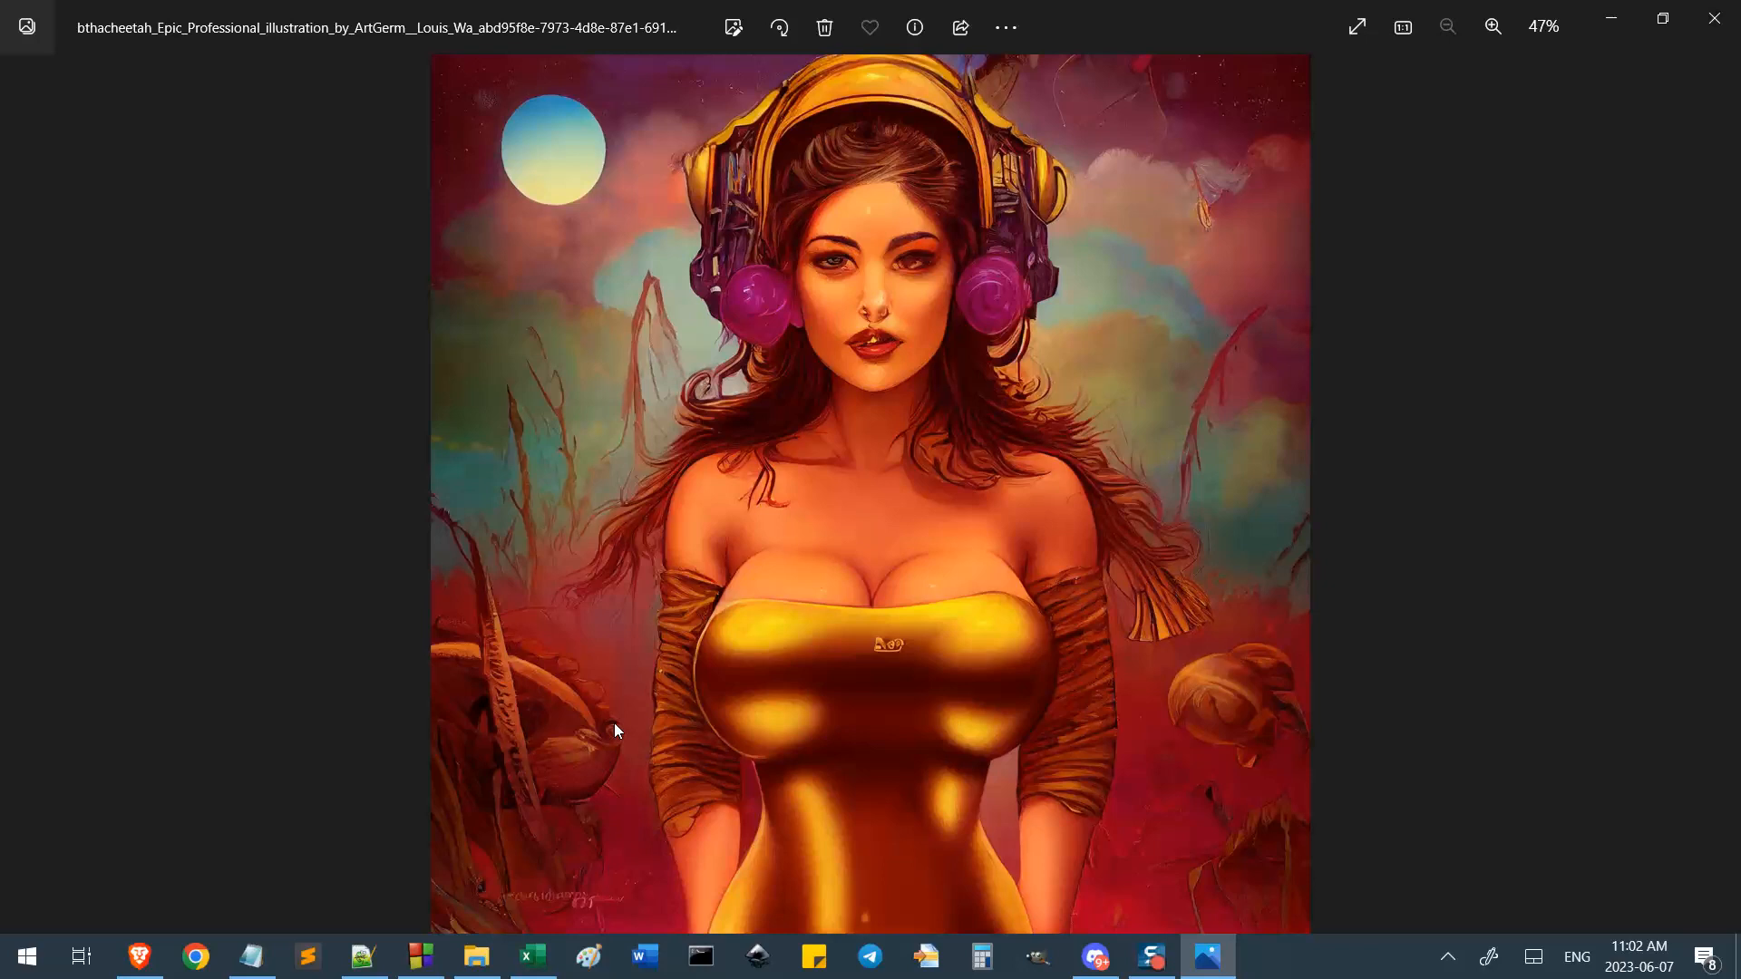
key(Right)
key(Right)
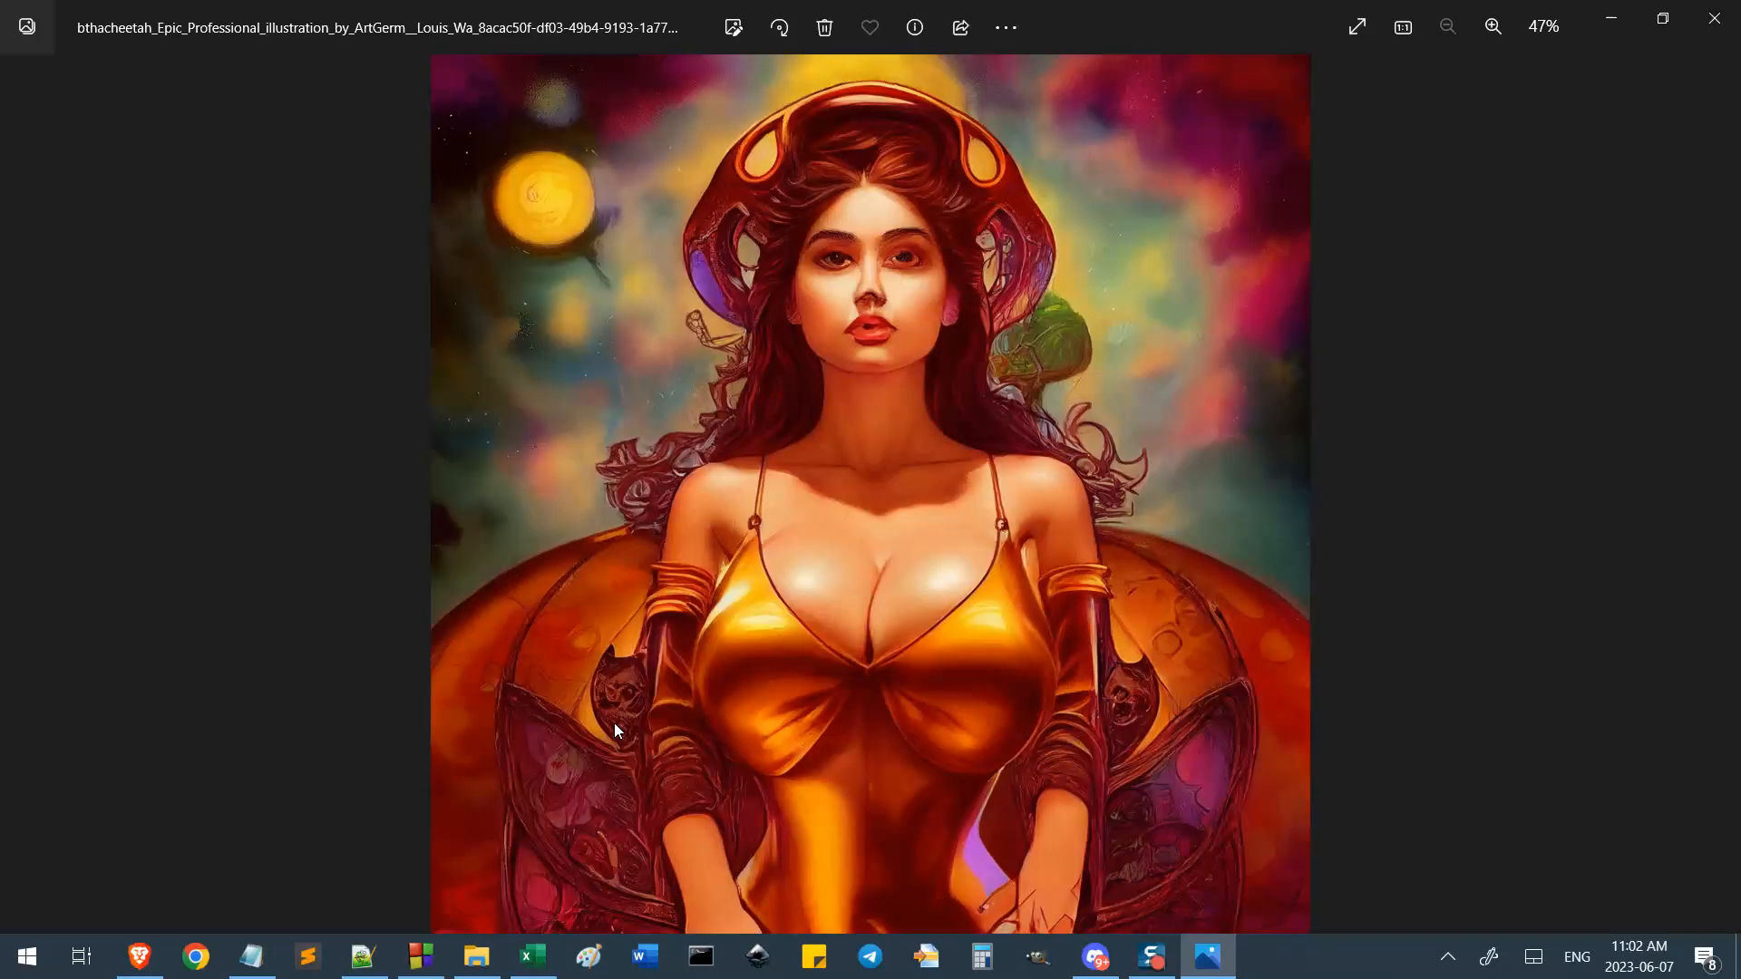
key(alt+F4)
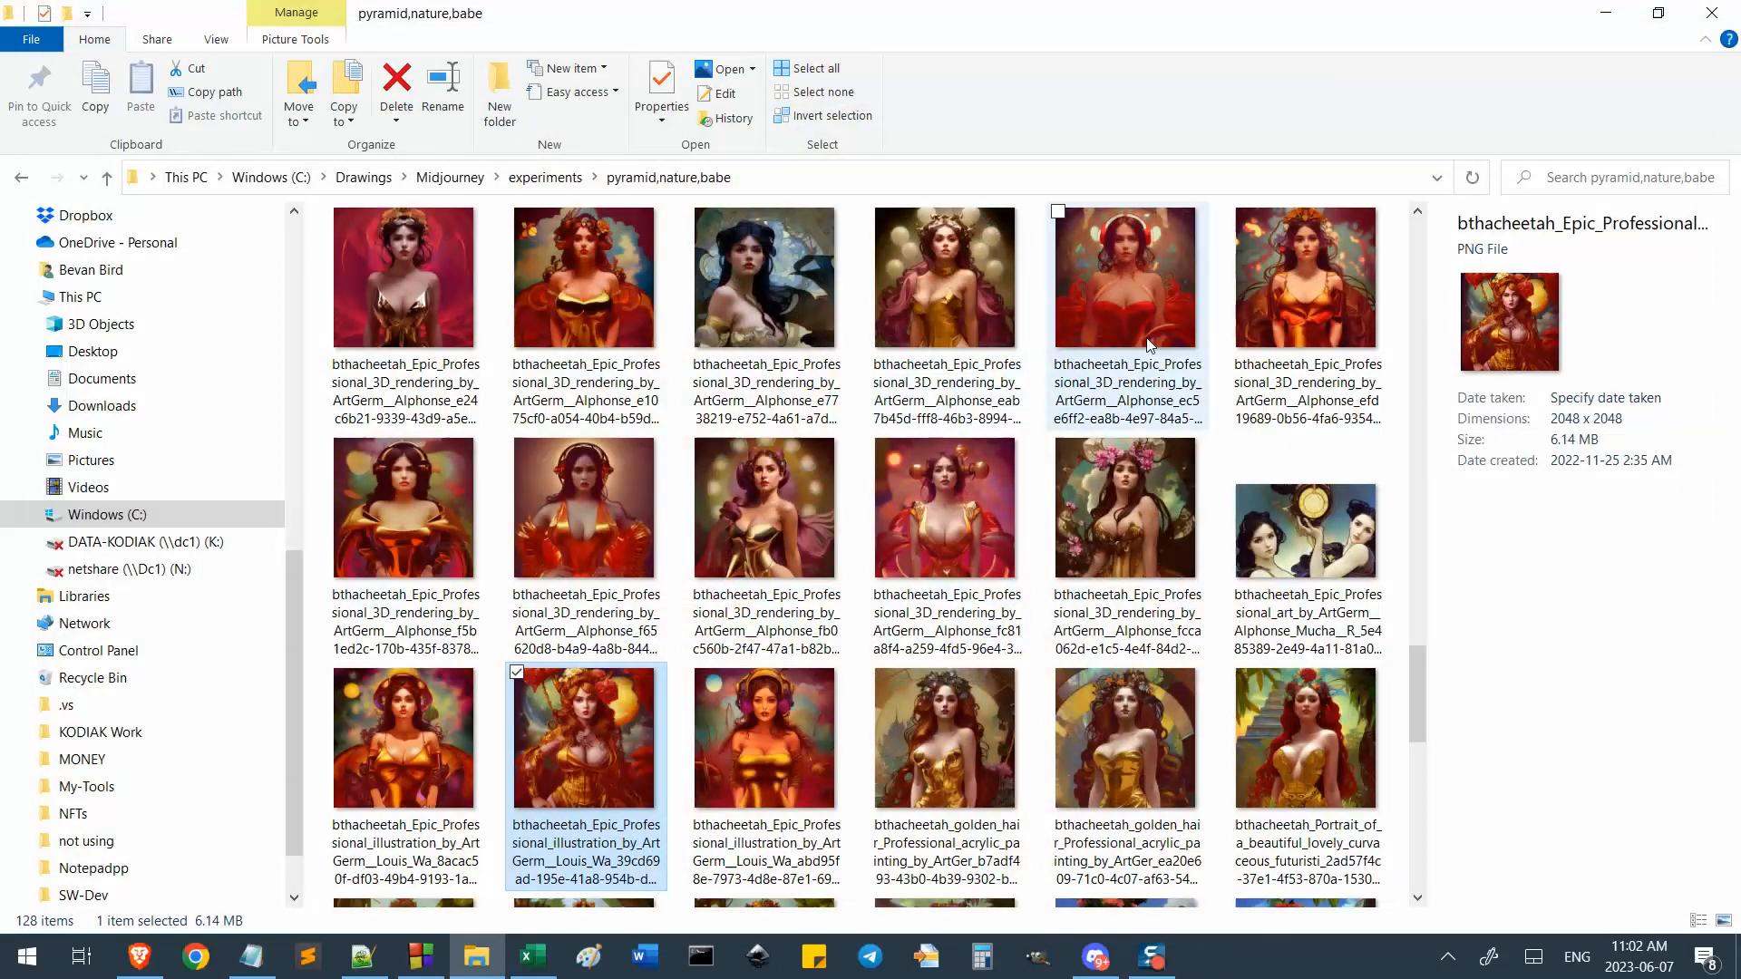
View the woman surrounded by pale orbs, the woman in the black-and-gold bodice, and the flower-crowned golden_hair painting at full size.
double_click(970, 285)
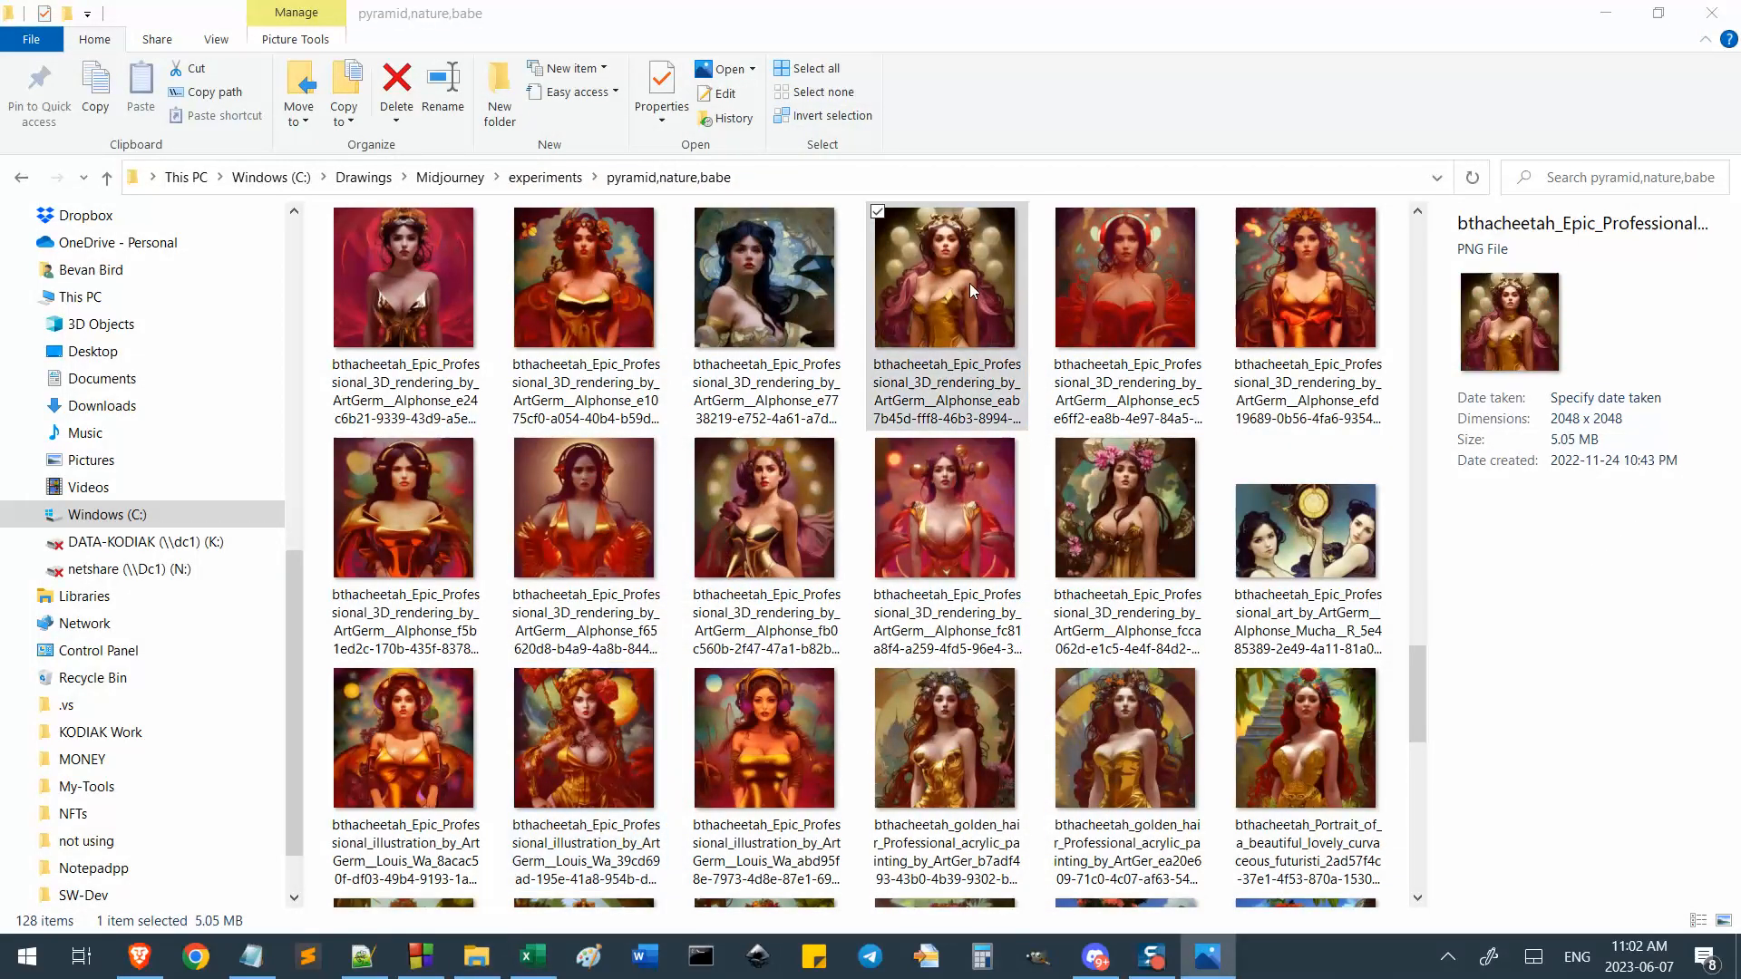
key(alt+F4)
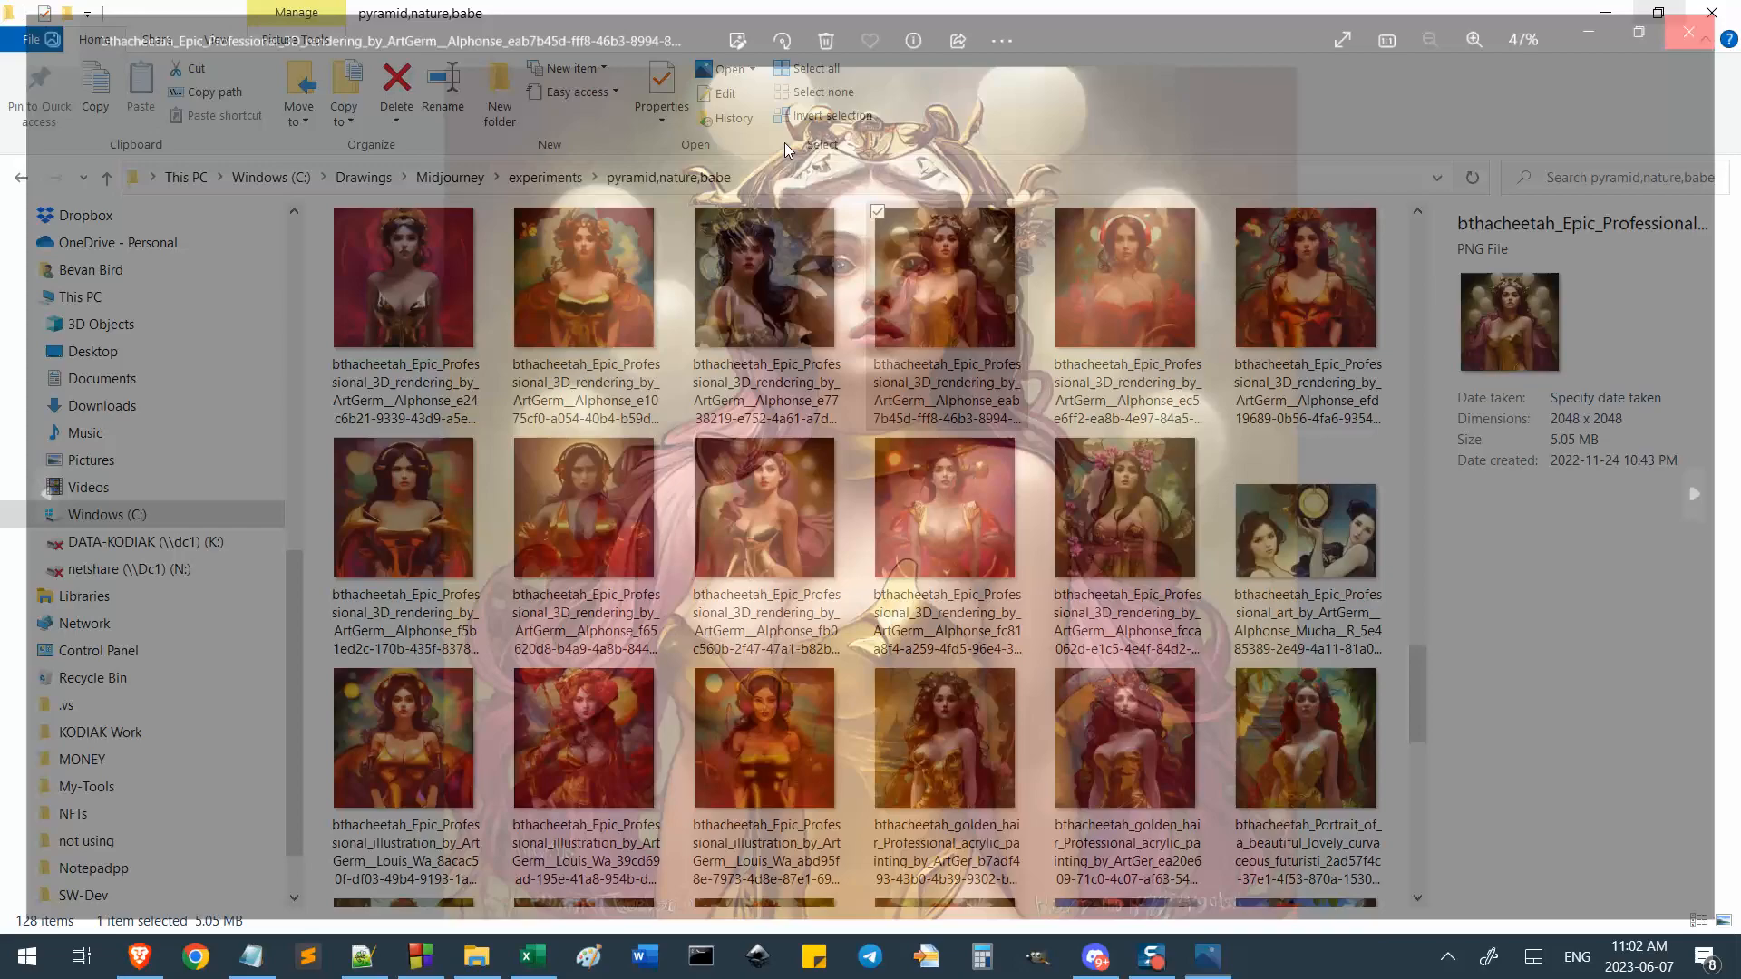
click(636, 221)
double_click(636, 221)
key(alt+F4)
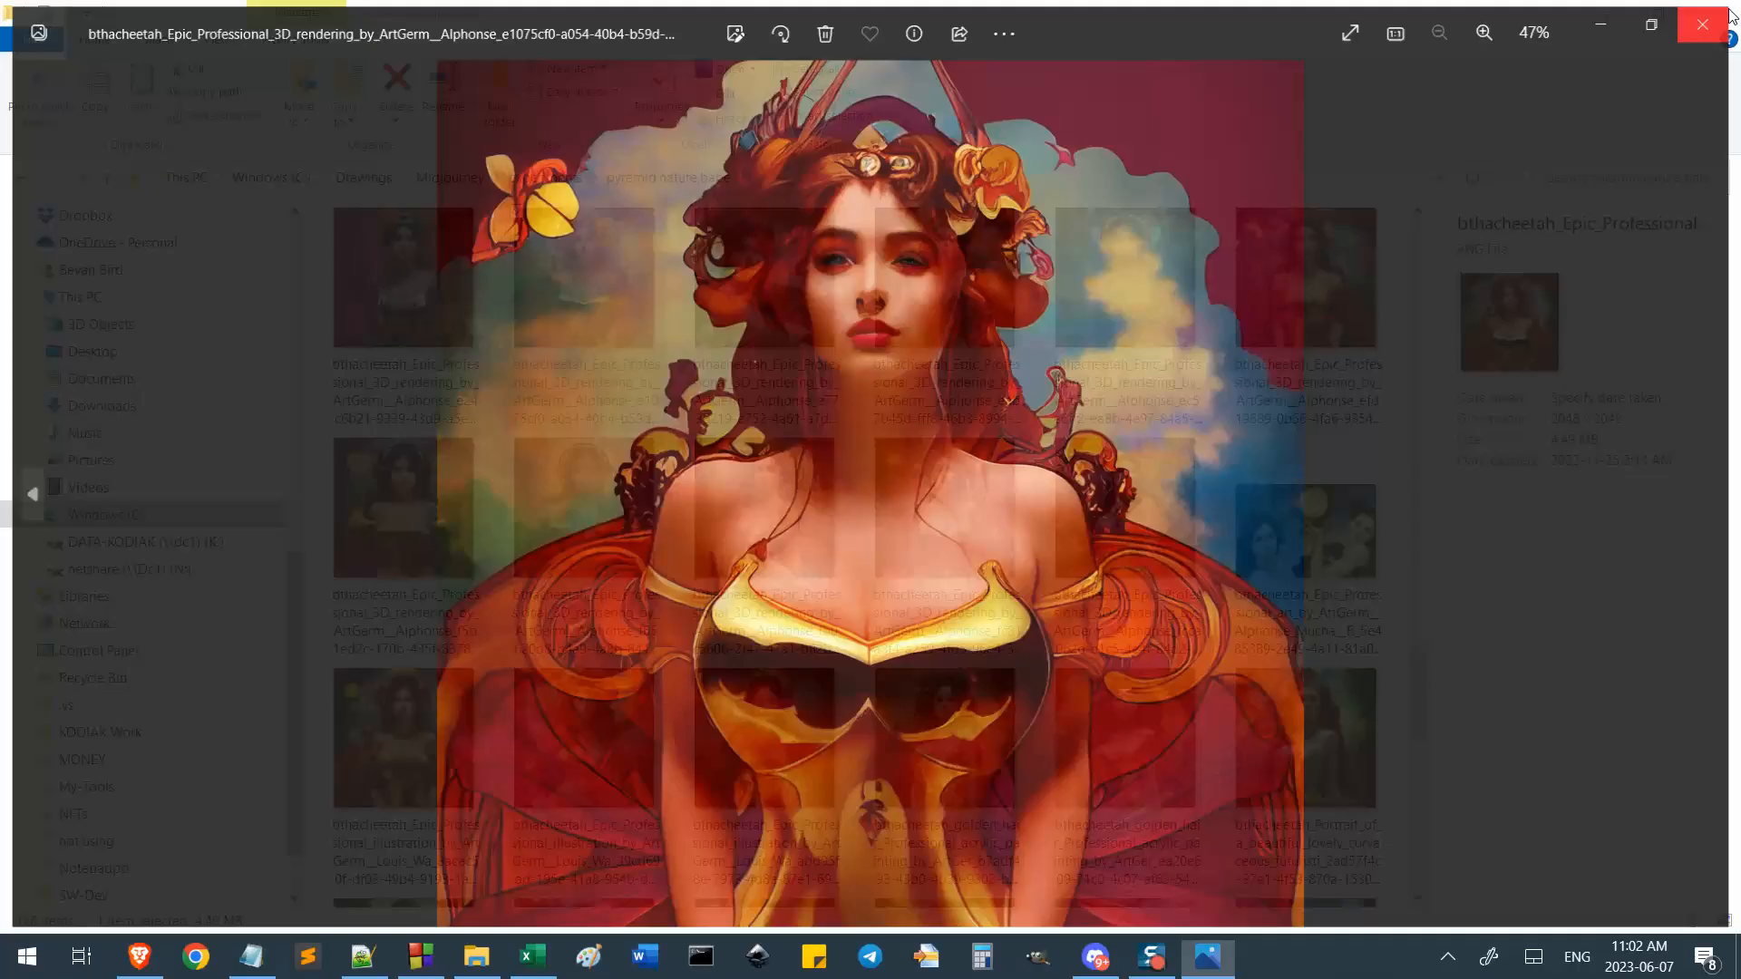
click(934, 736)
double_click(935, 737)
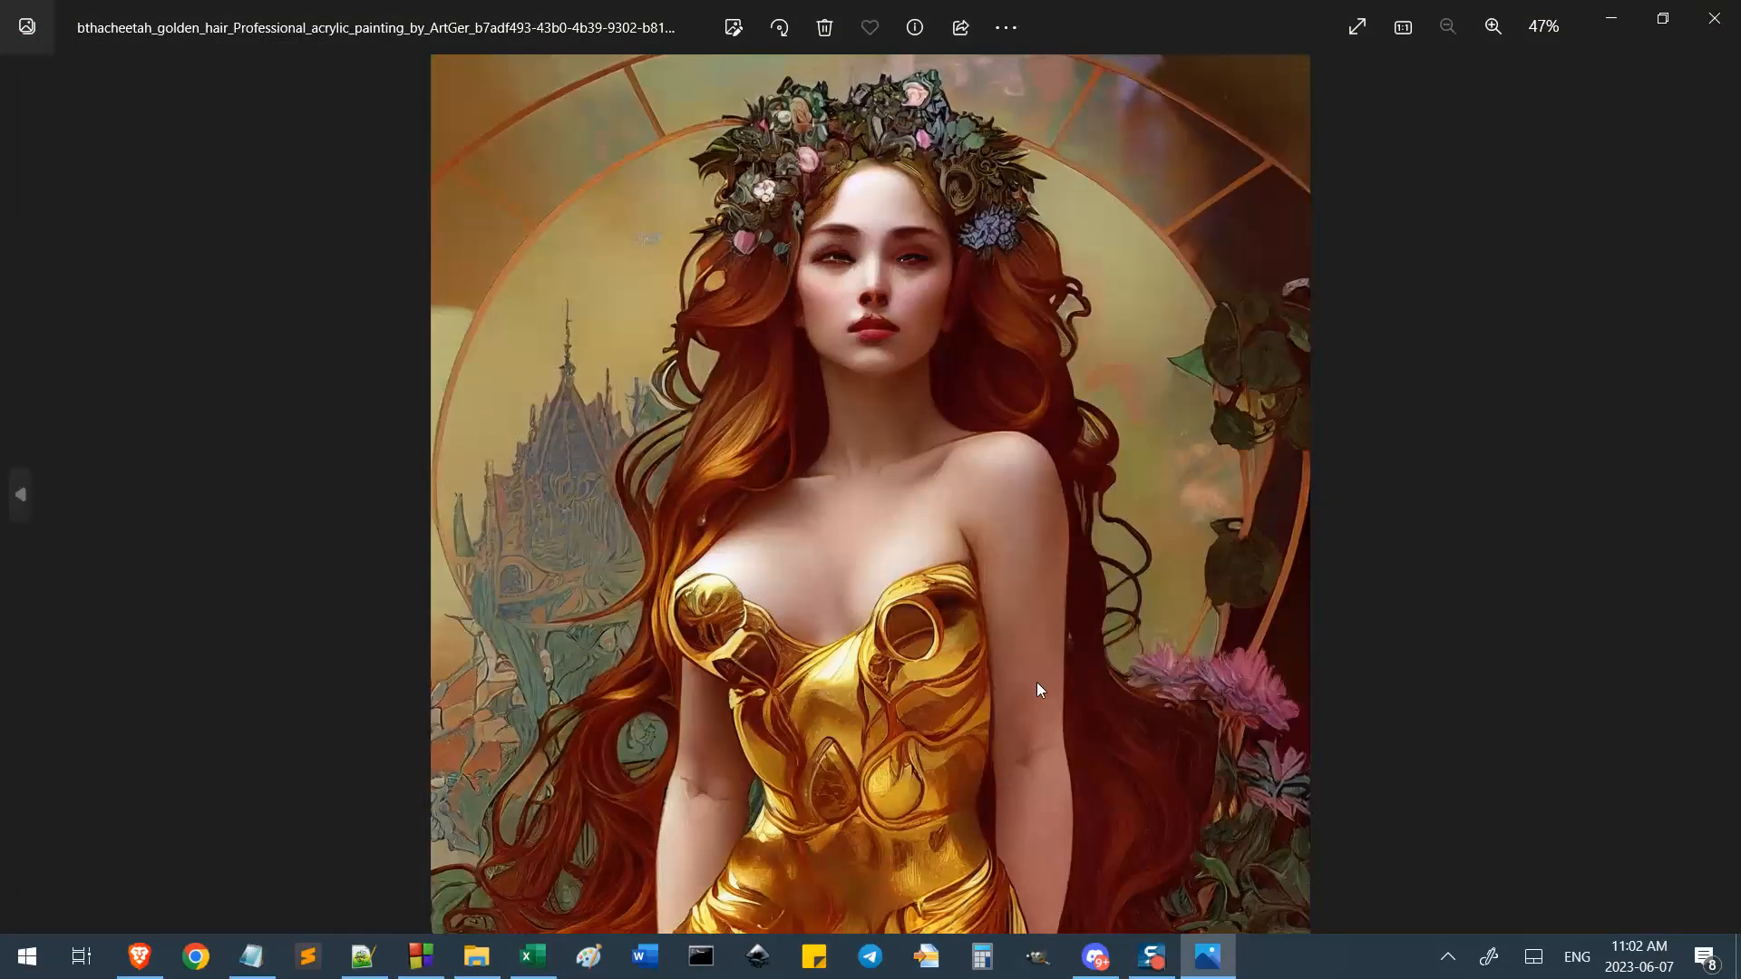
key(alt+F4)
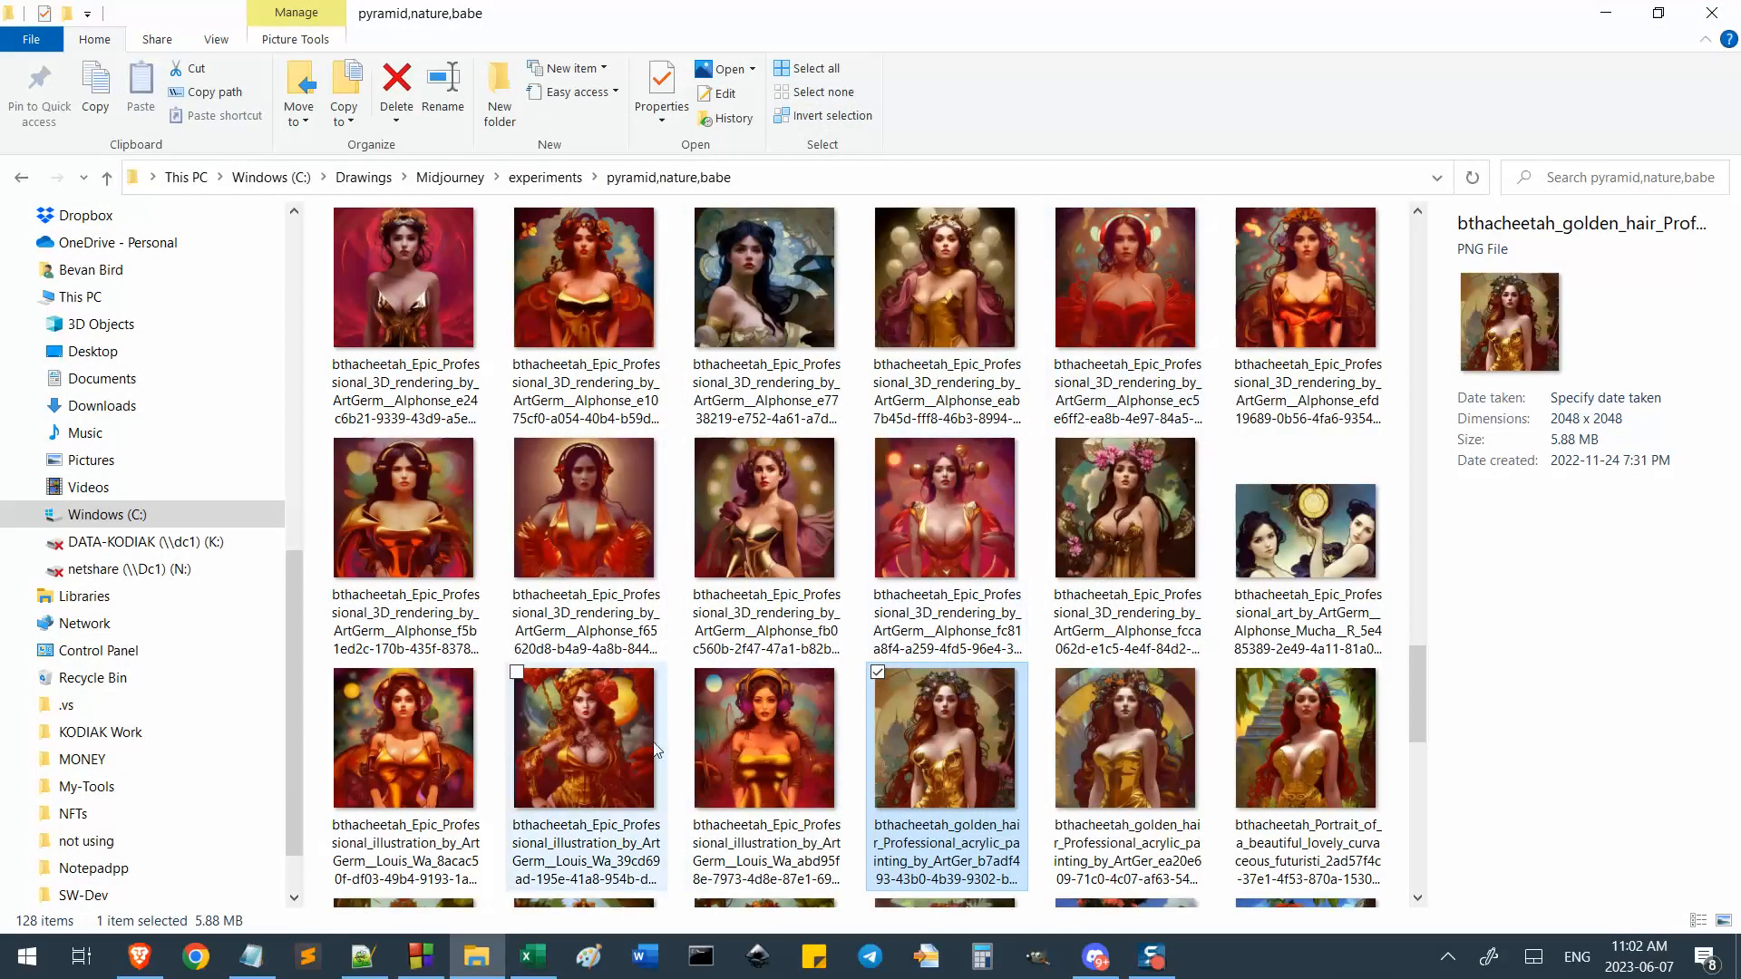
View the dark-haired woman beside the stone pyramid at full size, from further down the pyramid,nature,babe thumbnails.
scroll(626, 734, down, 4)
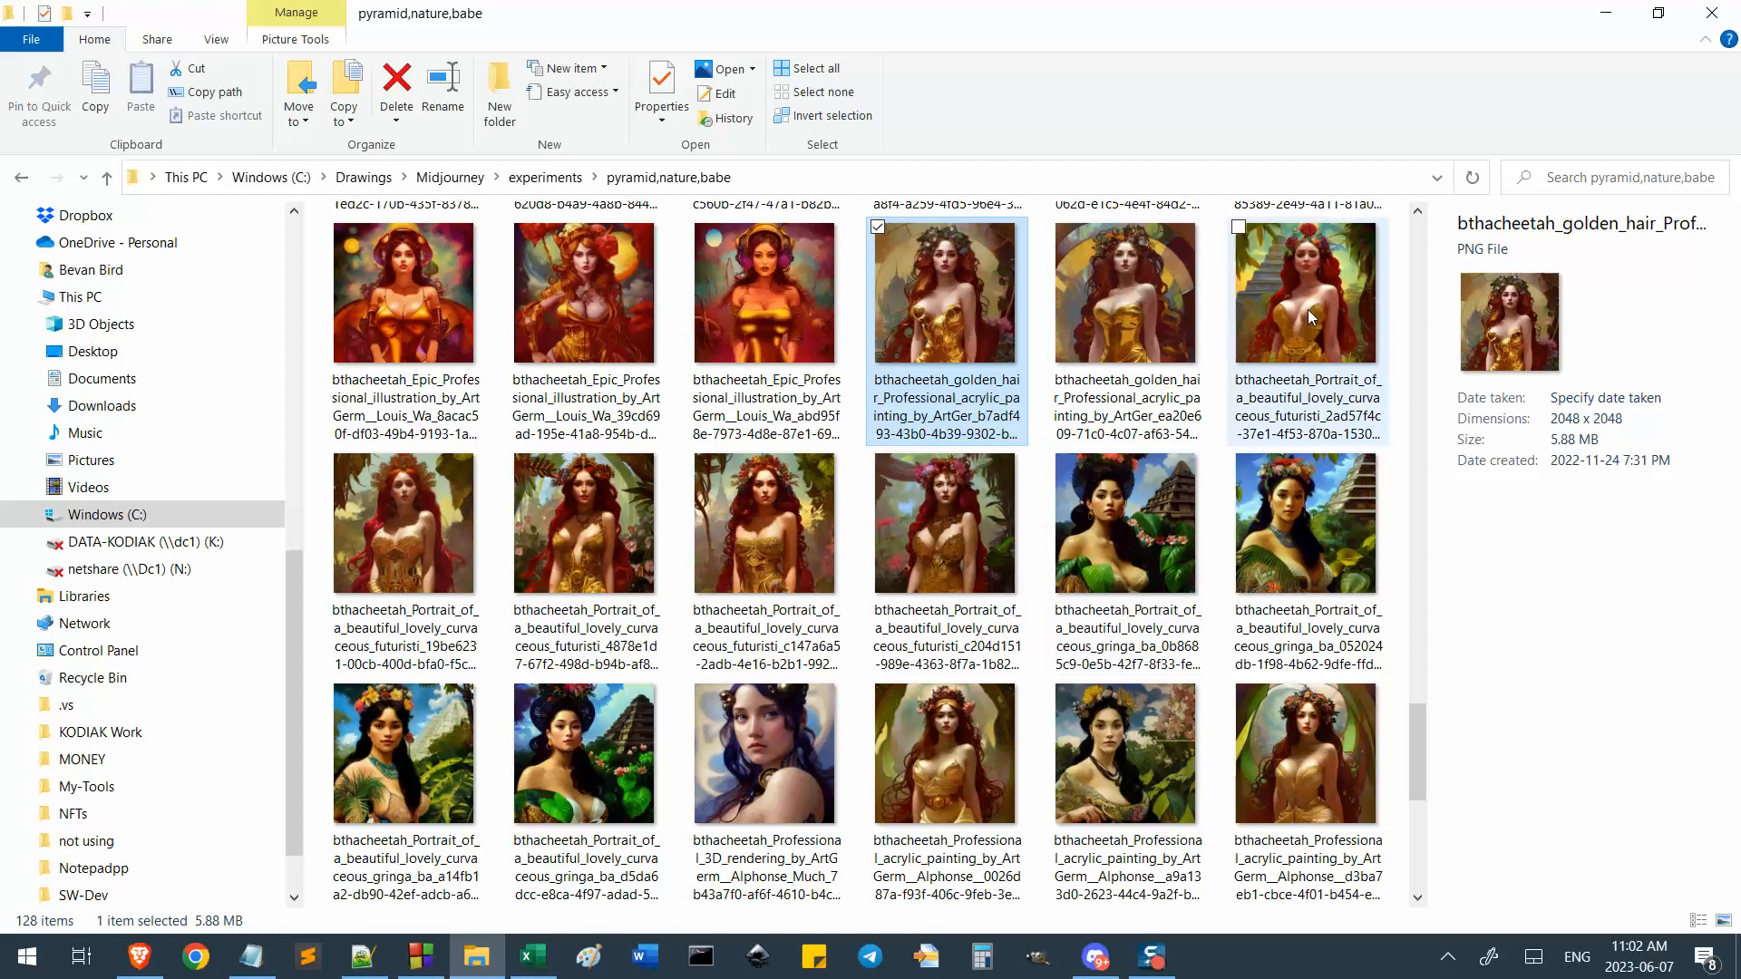
double_click(1121, 544)
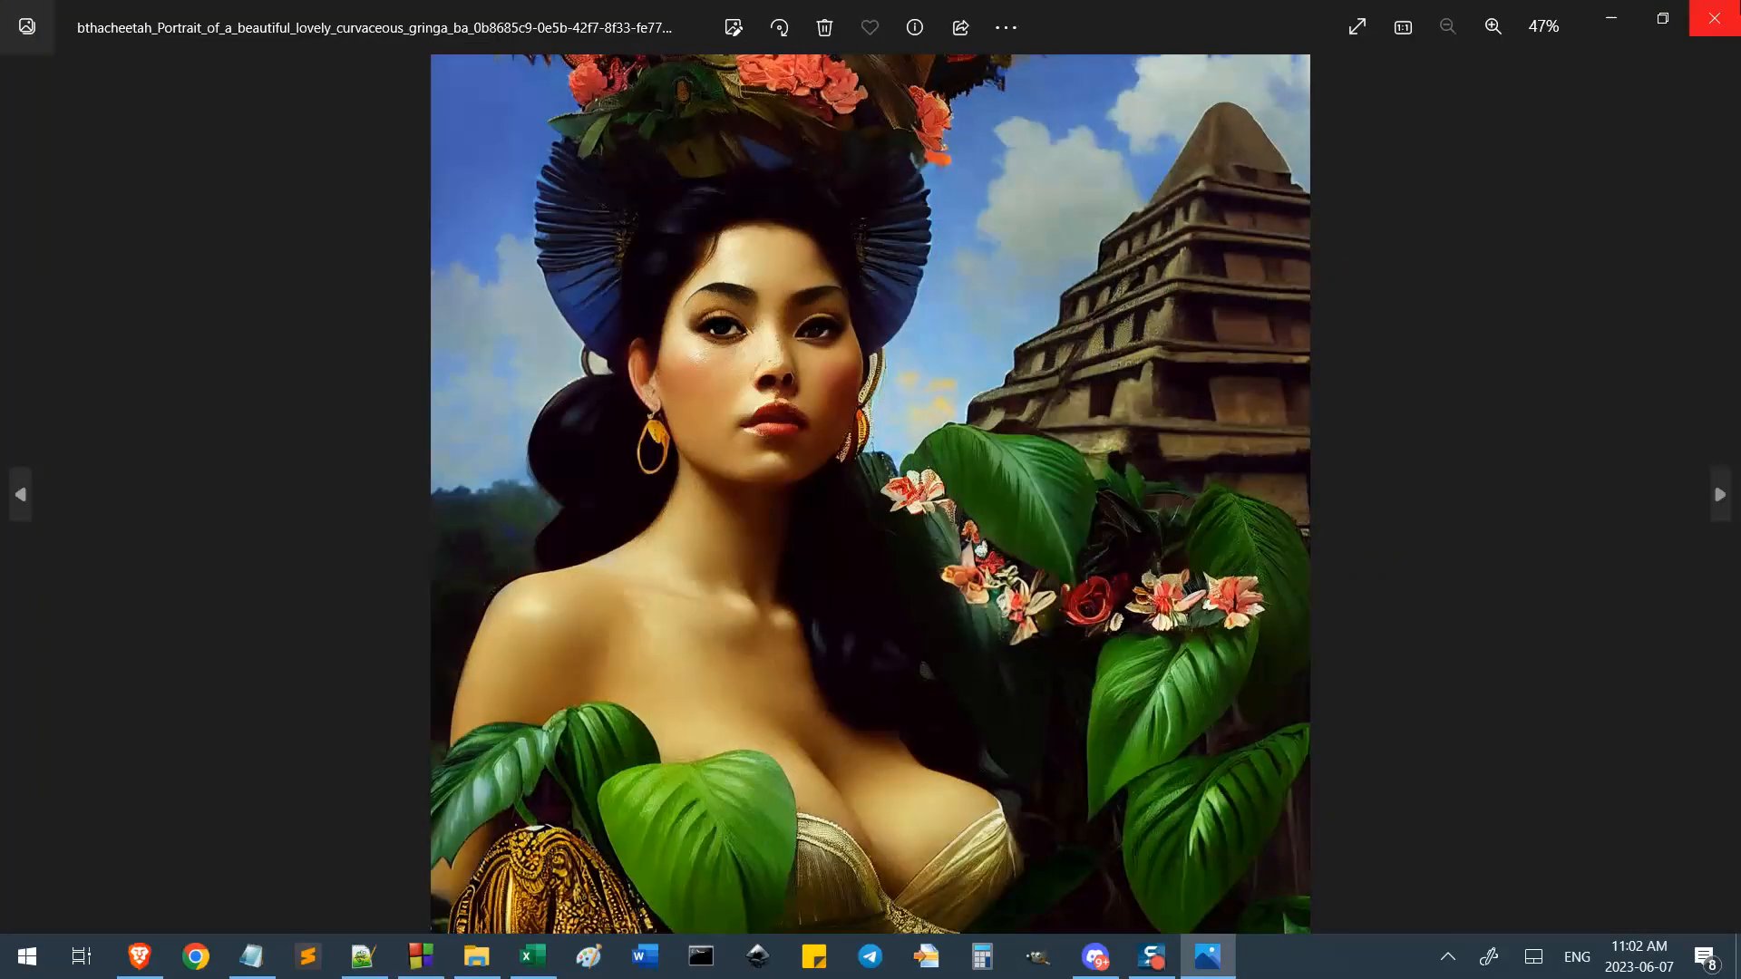
click(1714, 13)
View the red-haired woman in front of the stepped pyramid and compare her with the portraits that follow at full size.
double_click(1315, 279)
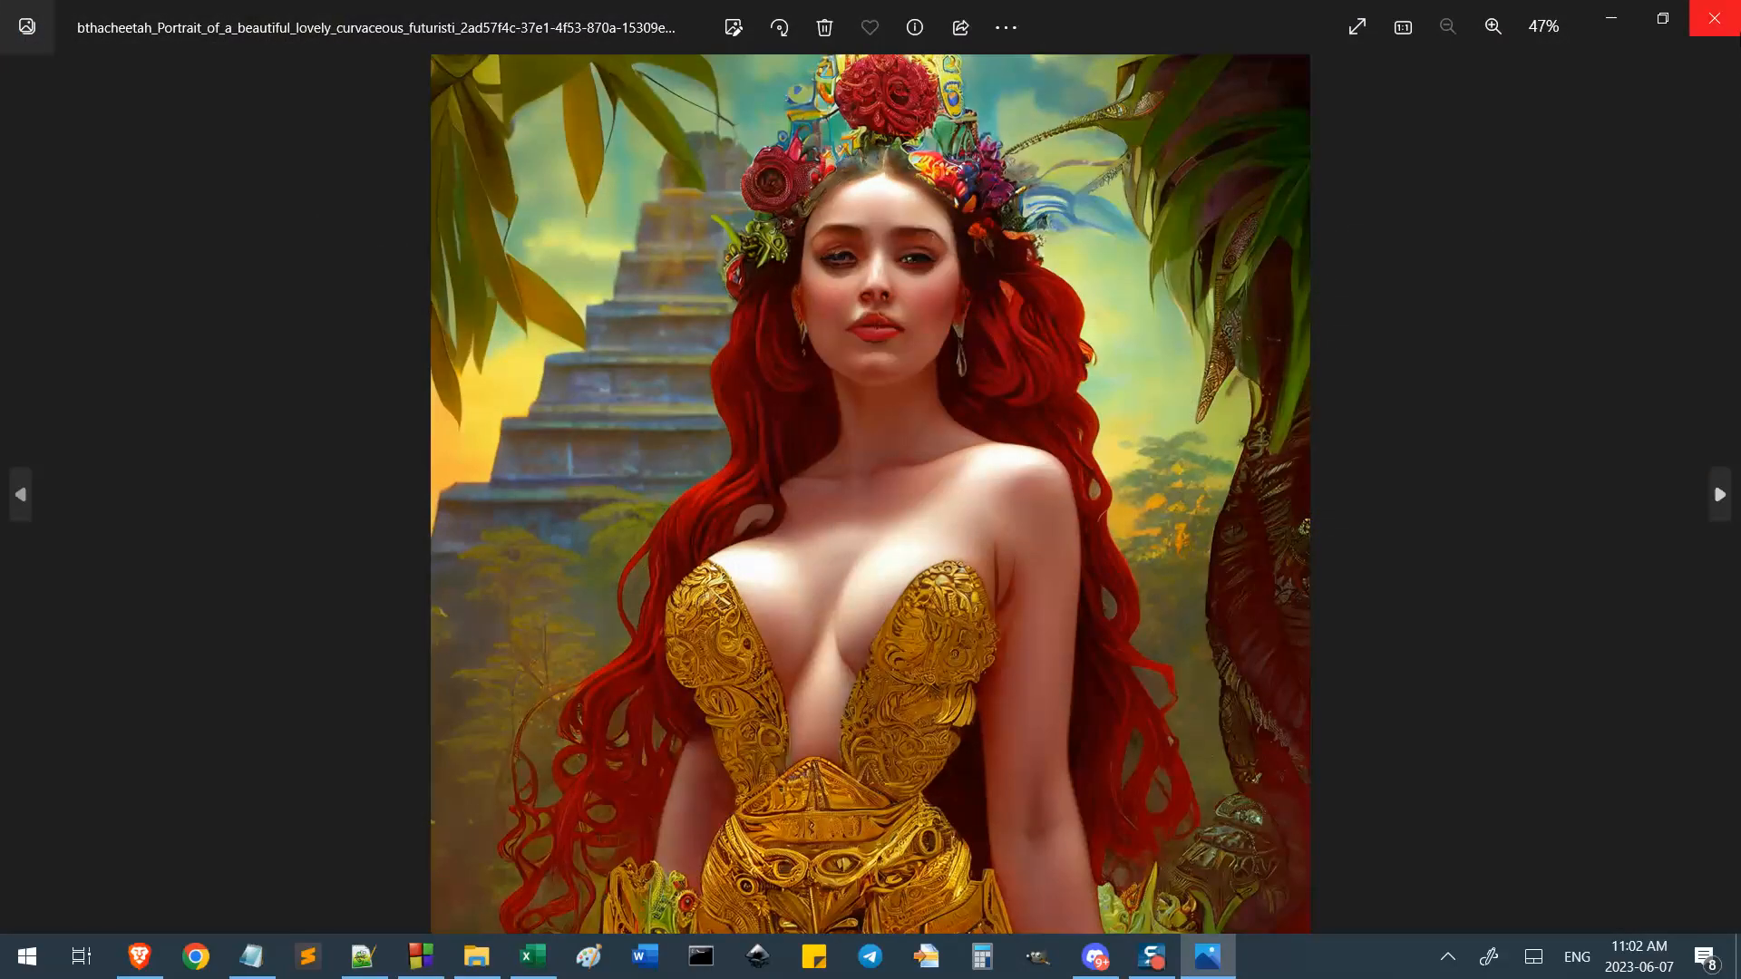
key(Right)
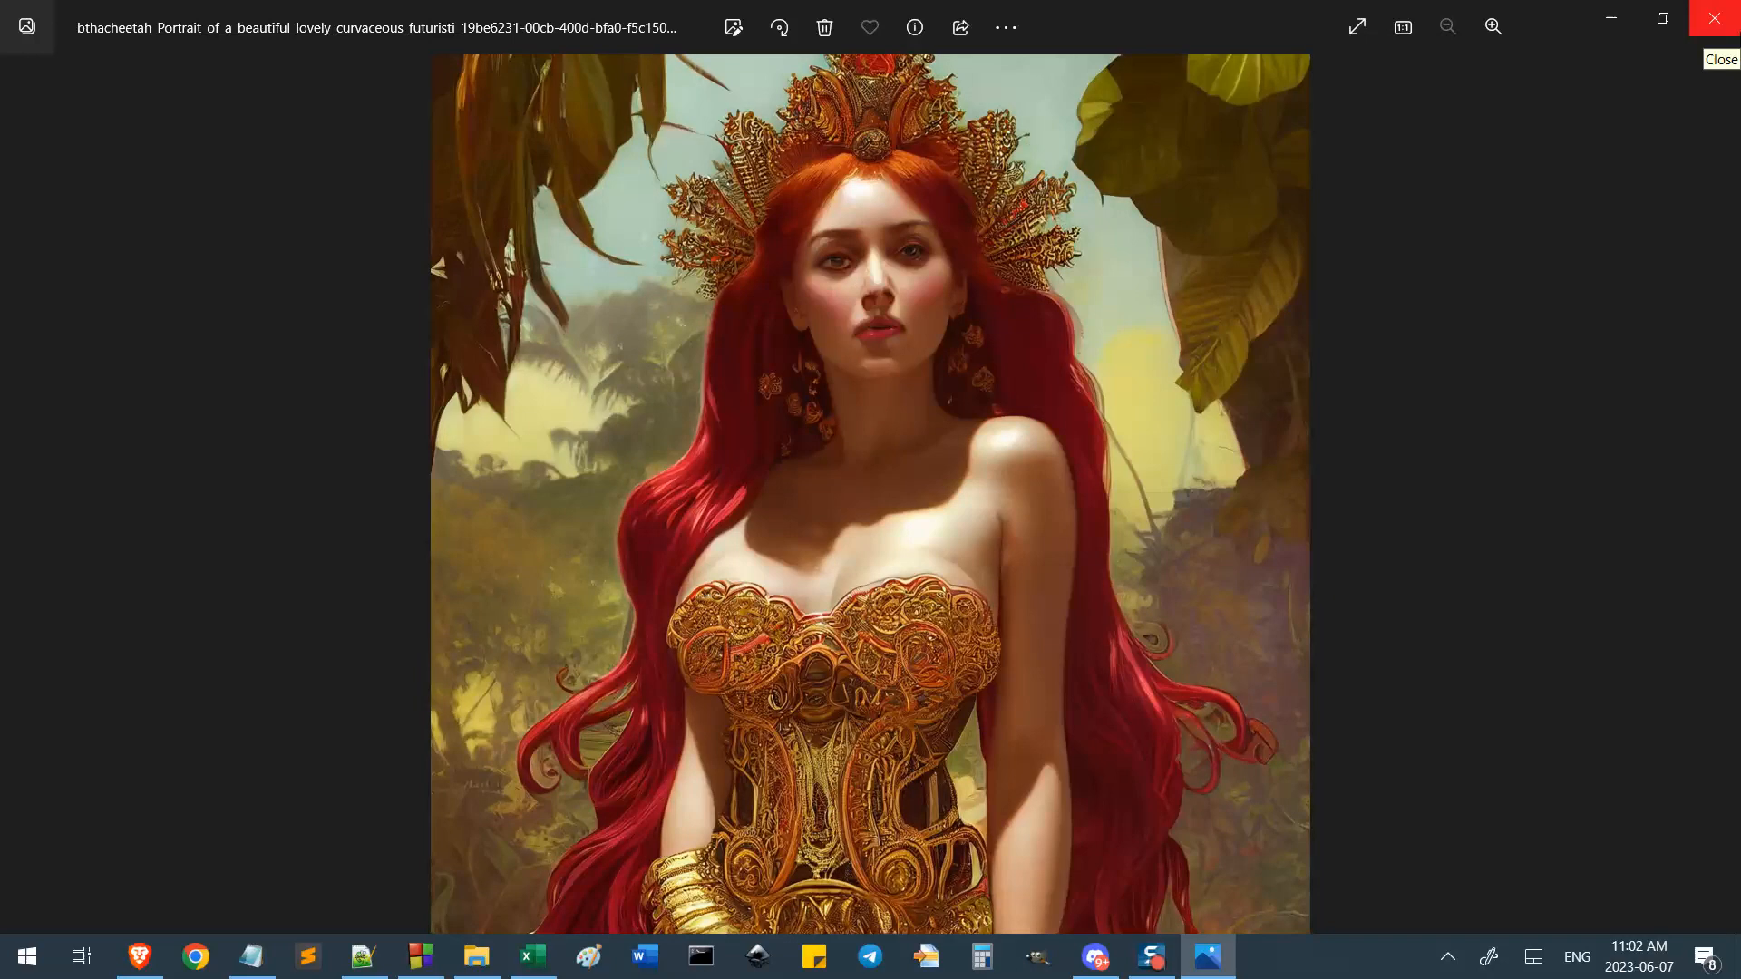
key(Left)
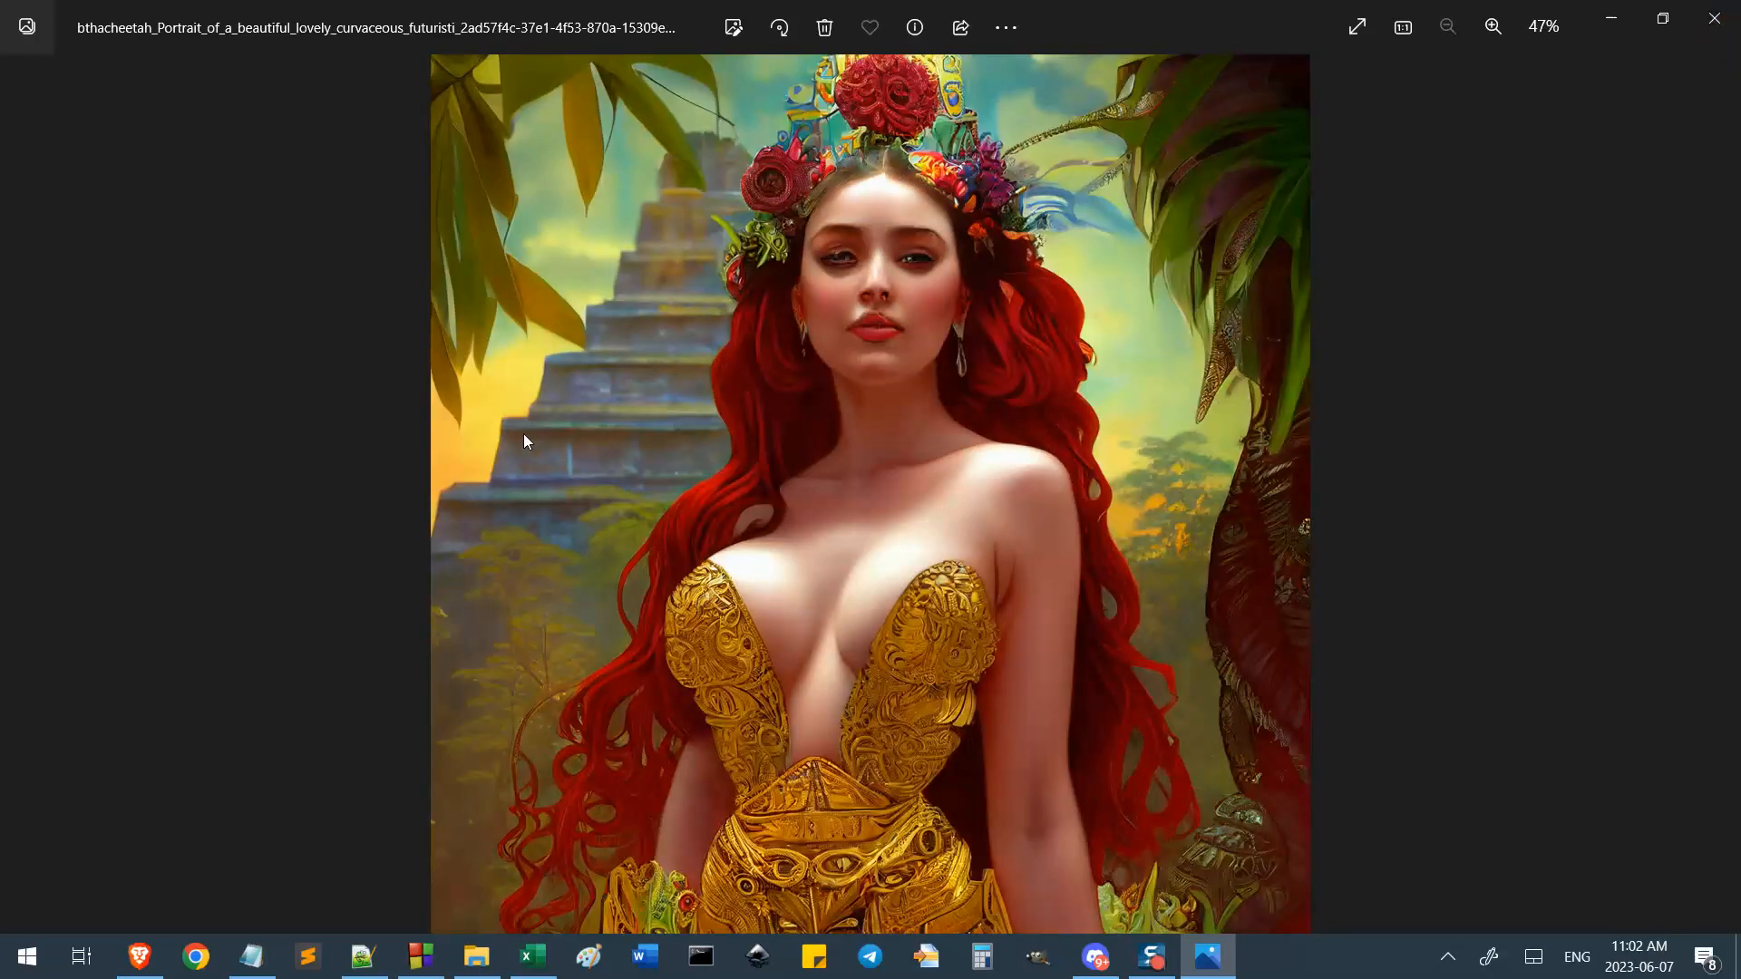
key(Right)
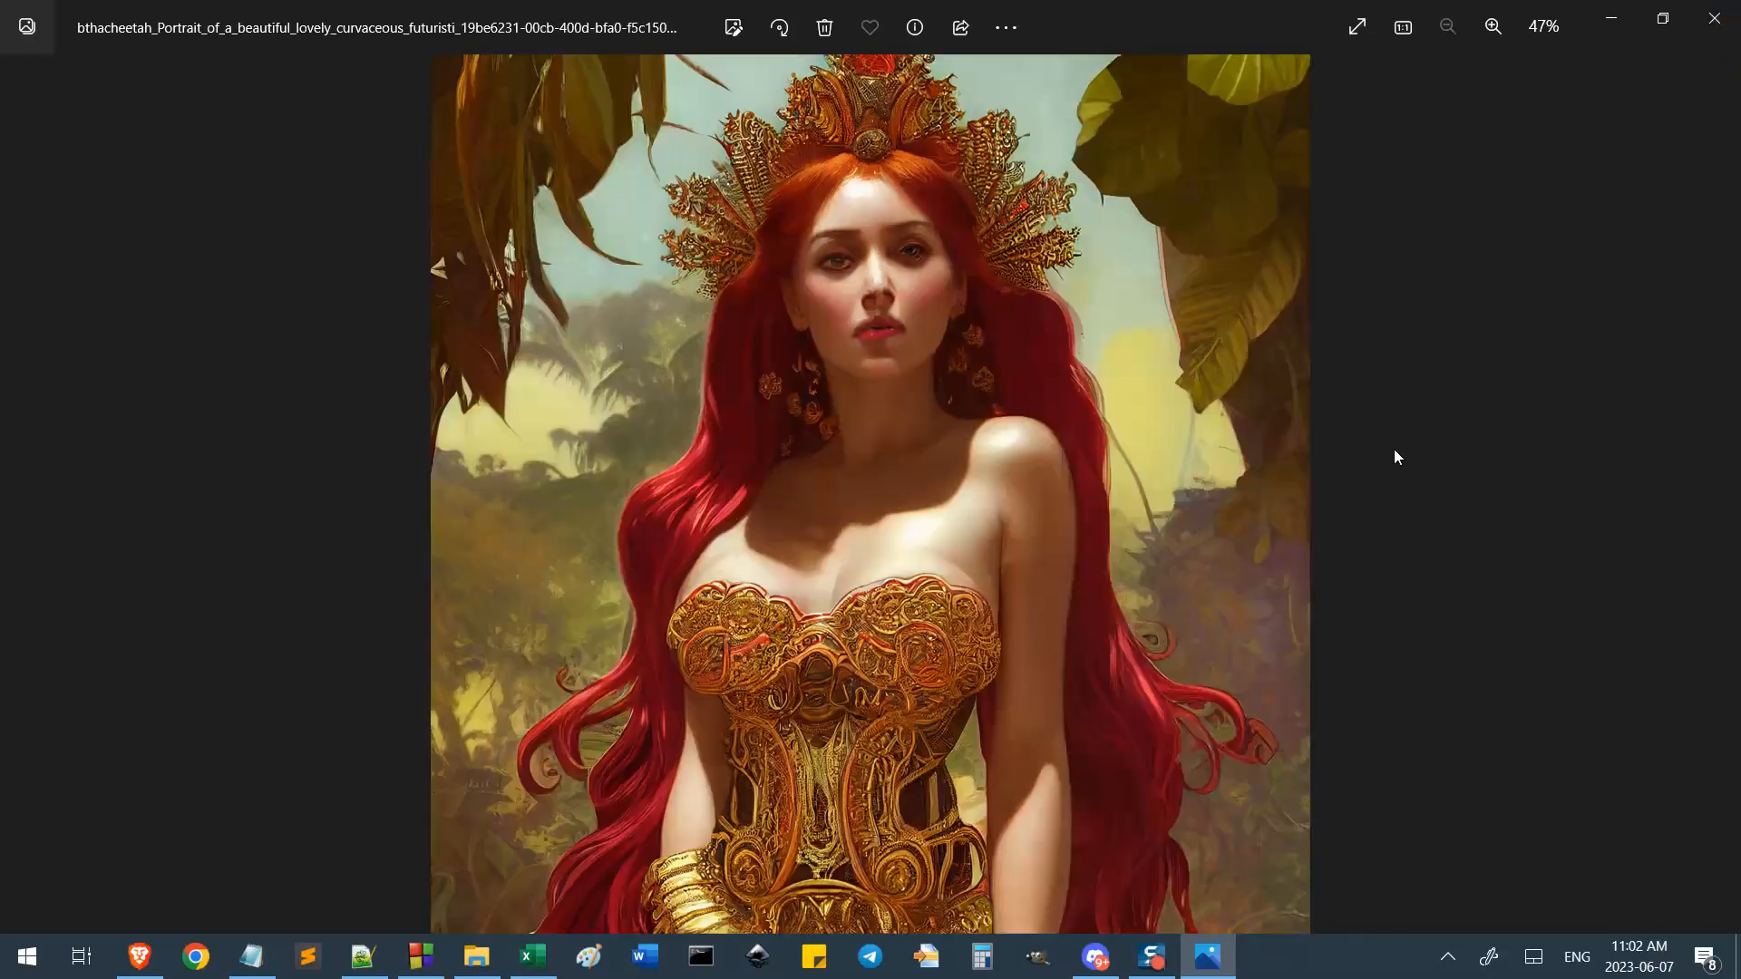
key(Right)
key(Right)
key(Right)
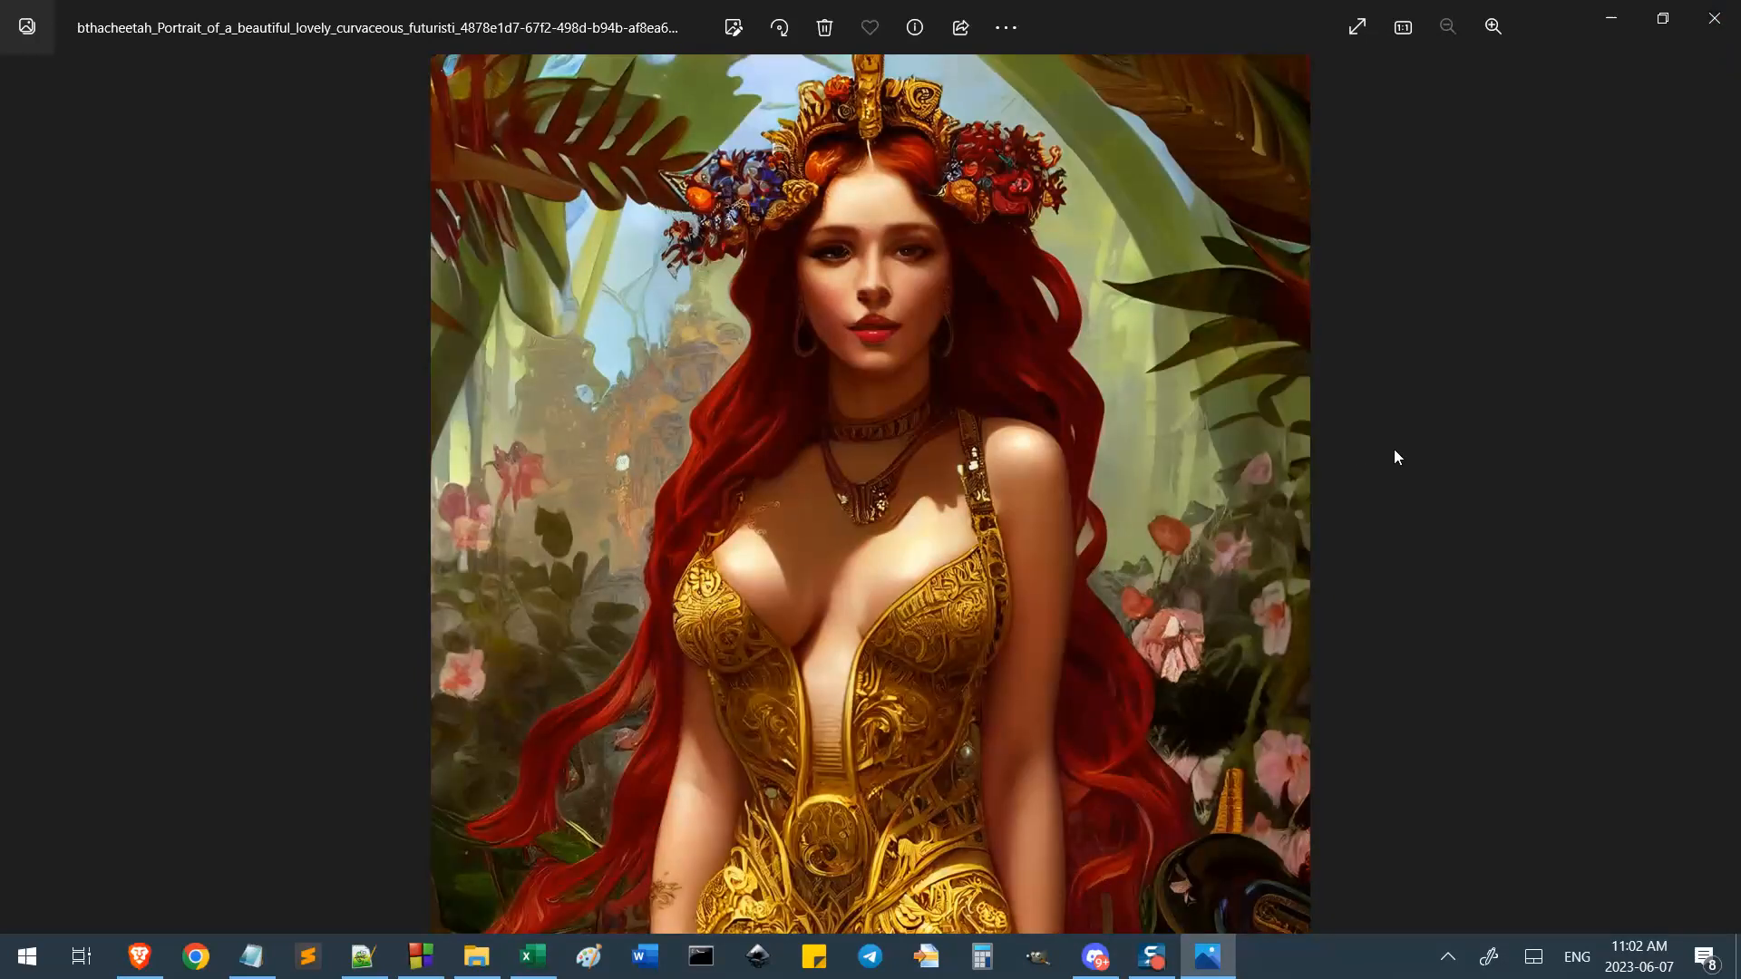
key(Right)
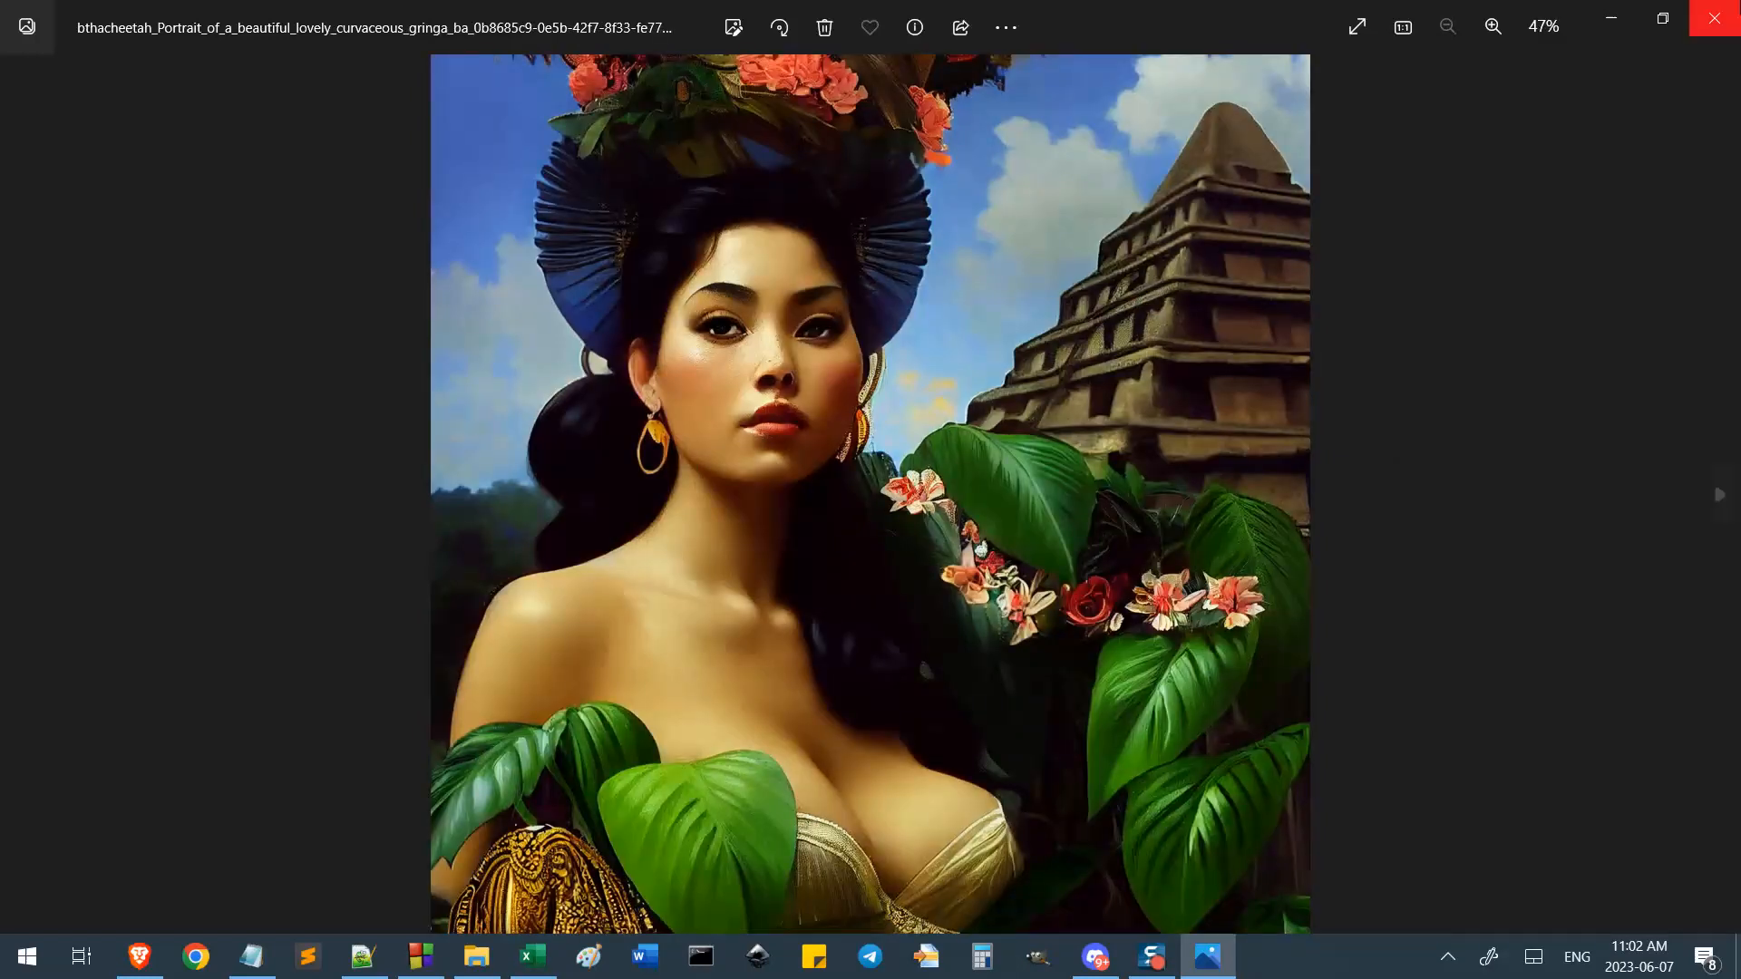
click(1717, 16)
Browse back to earlier thumbnails and view the woman with headphones in orange and the orange-haired woman in the yellow hat at full size.
scroll(640, 549, up, 6)
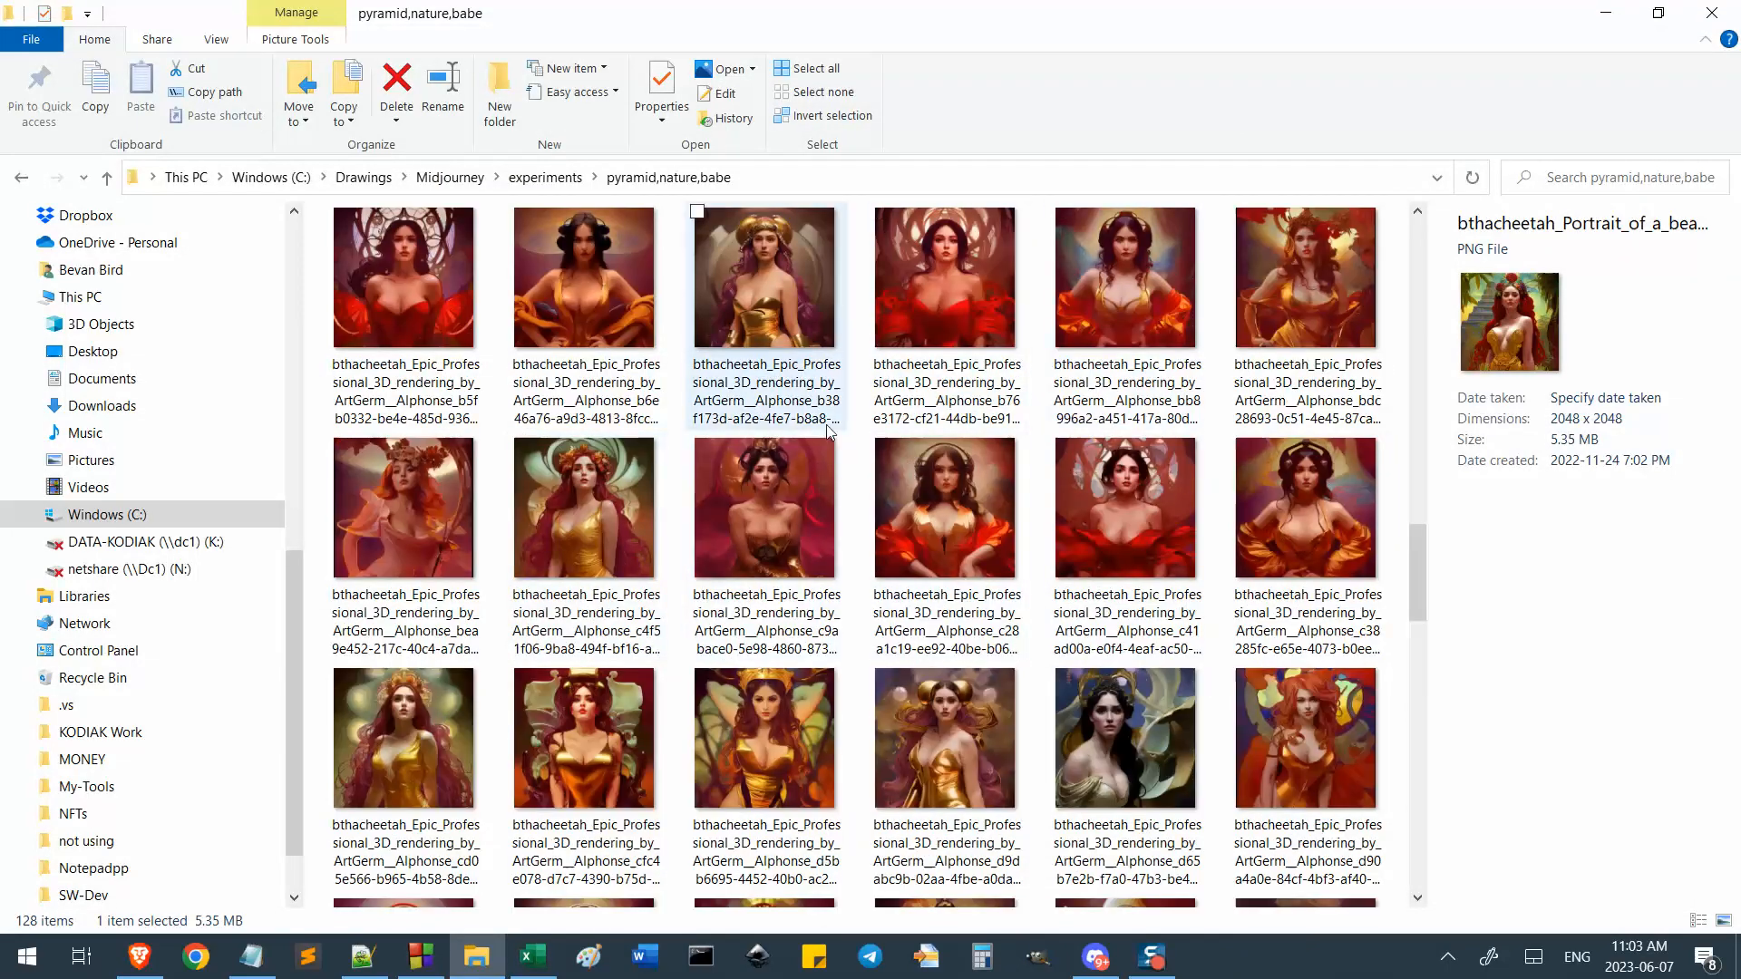
scroll(694, 545, up, 5)
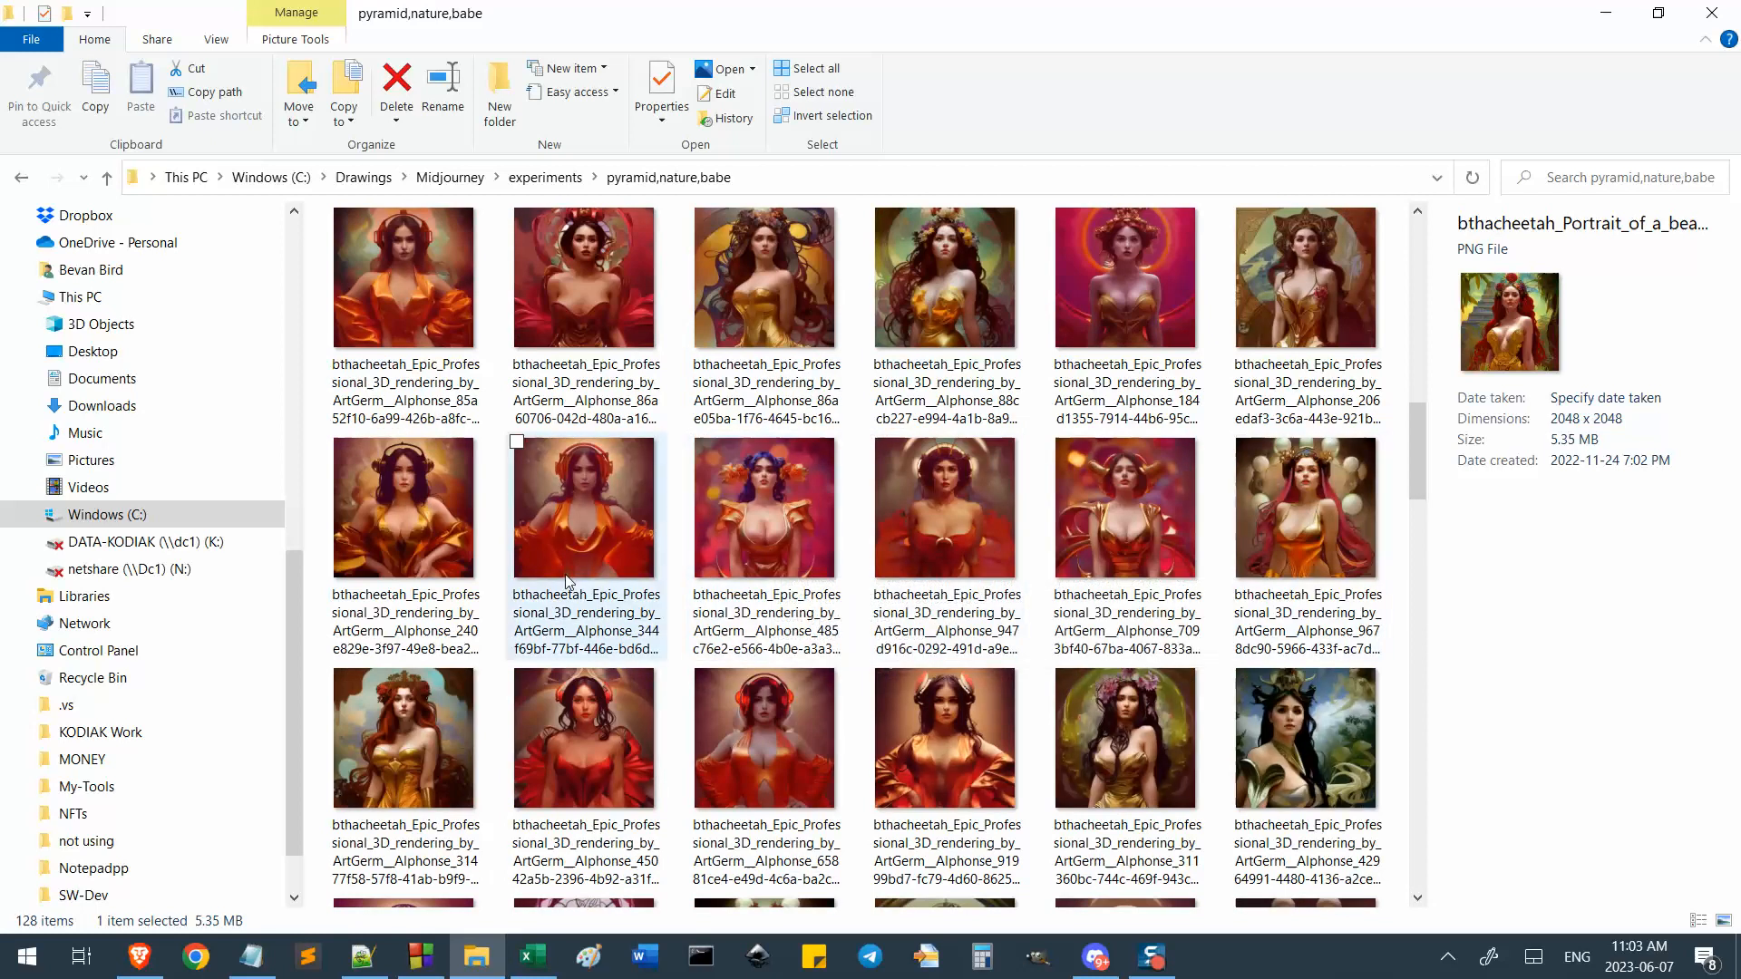
scroll(569, 585, up, 3)
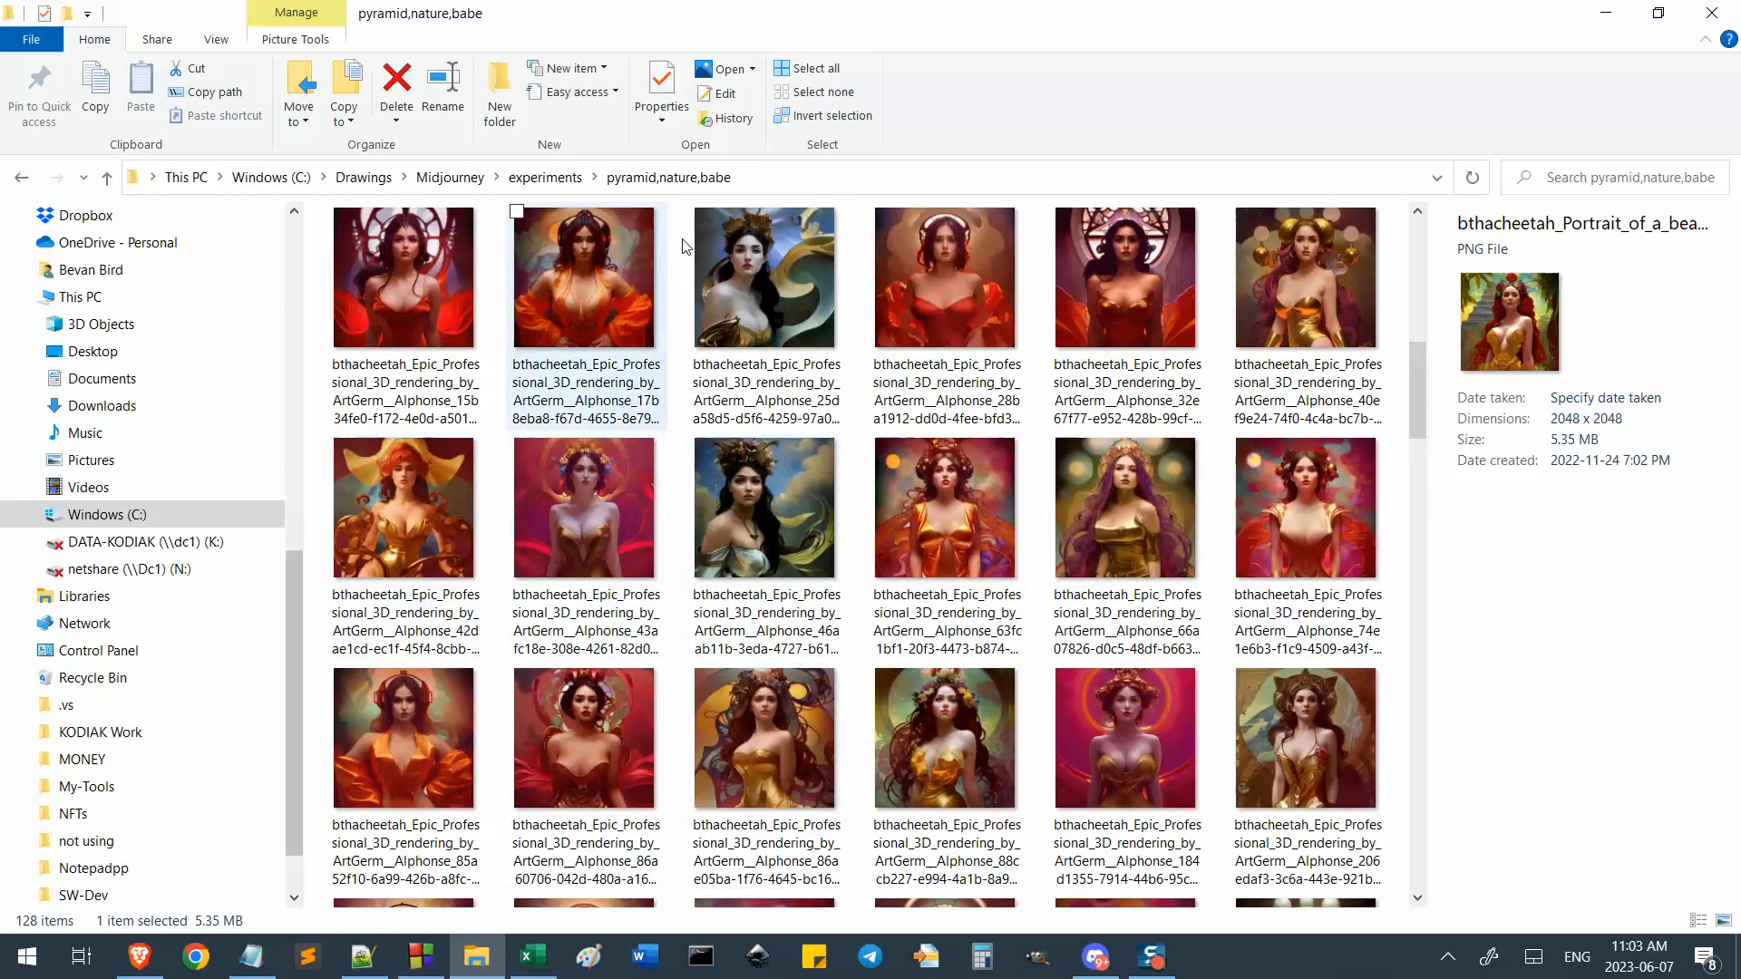
double_click(623, 306)
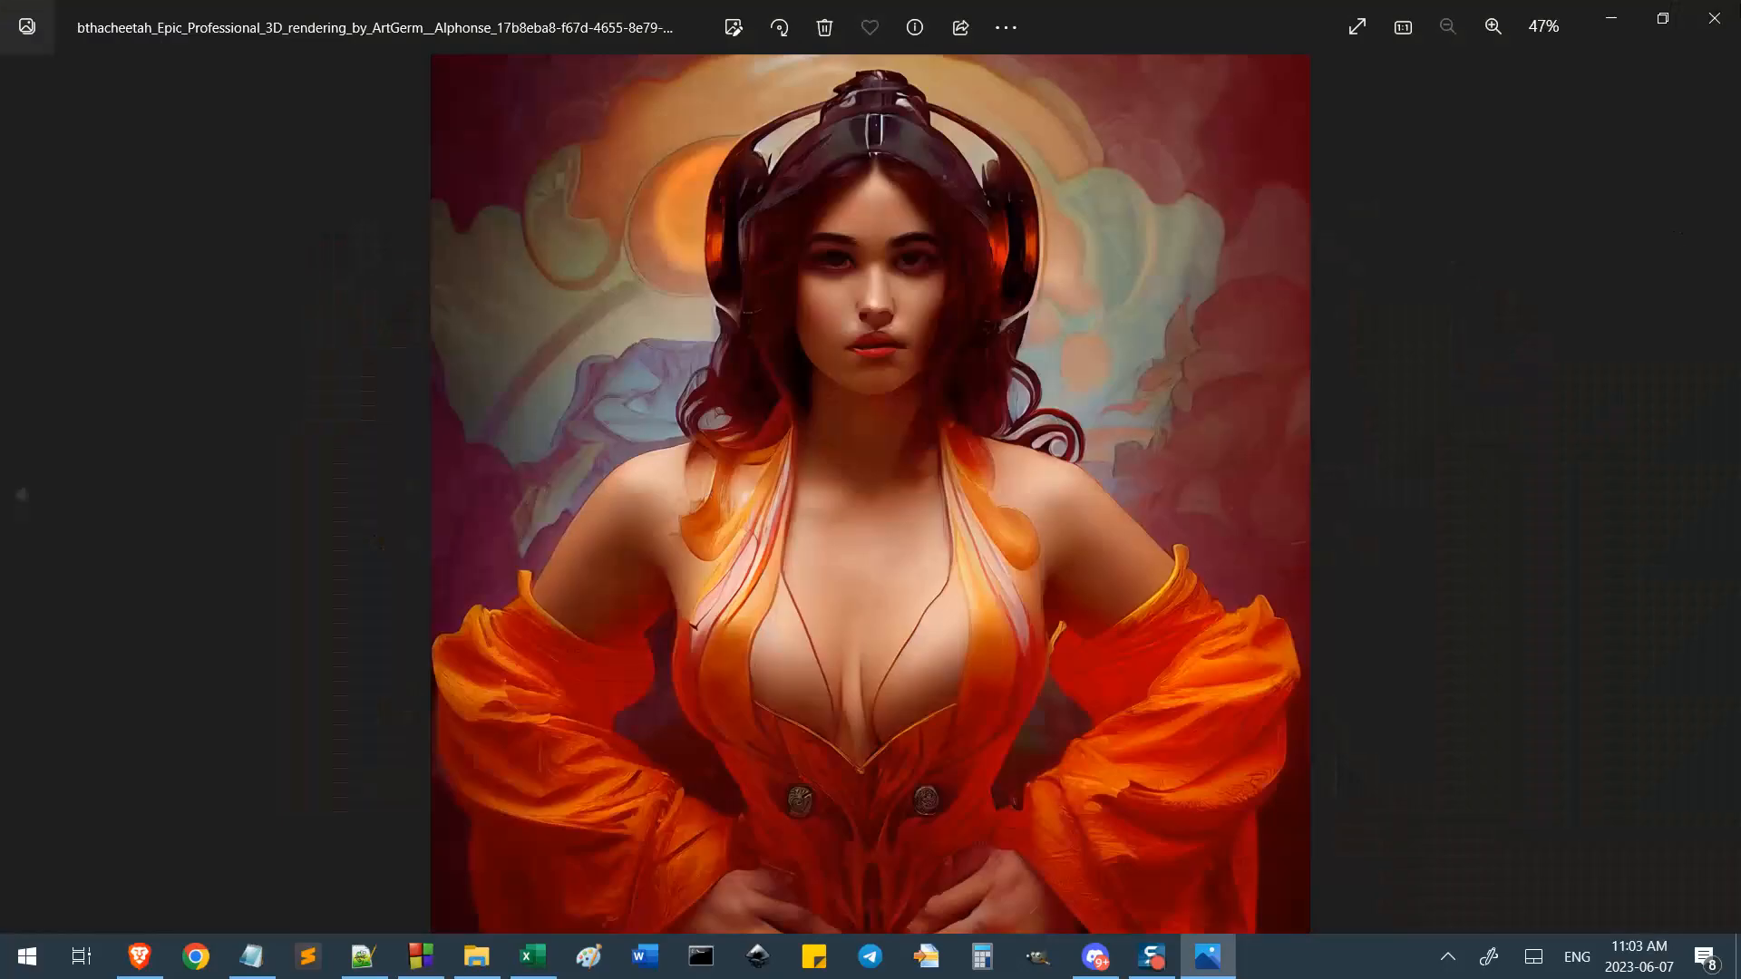
click(1714, 18)
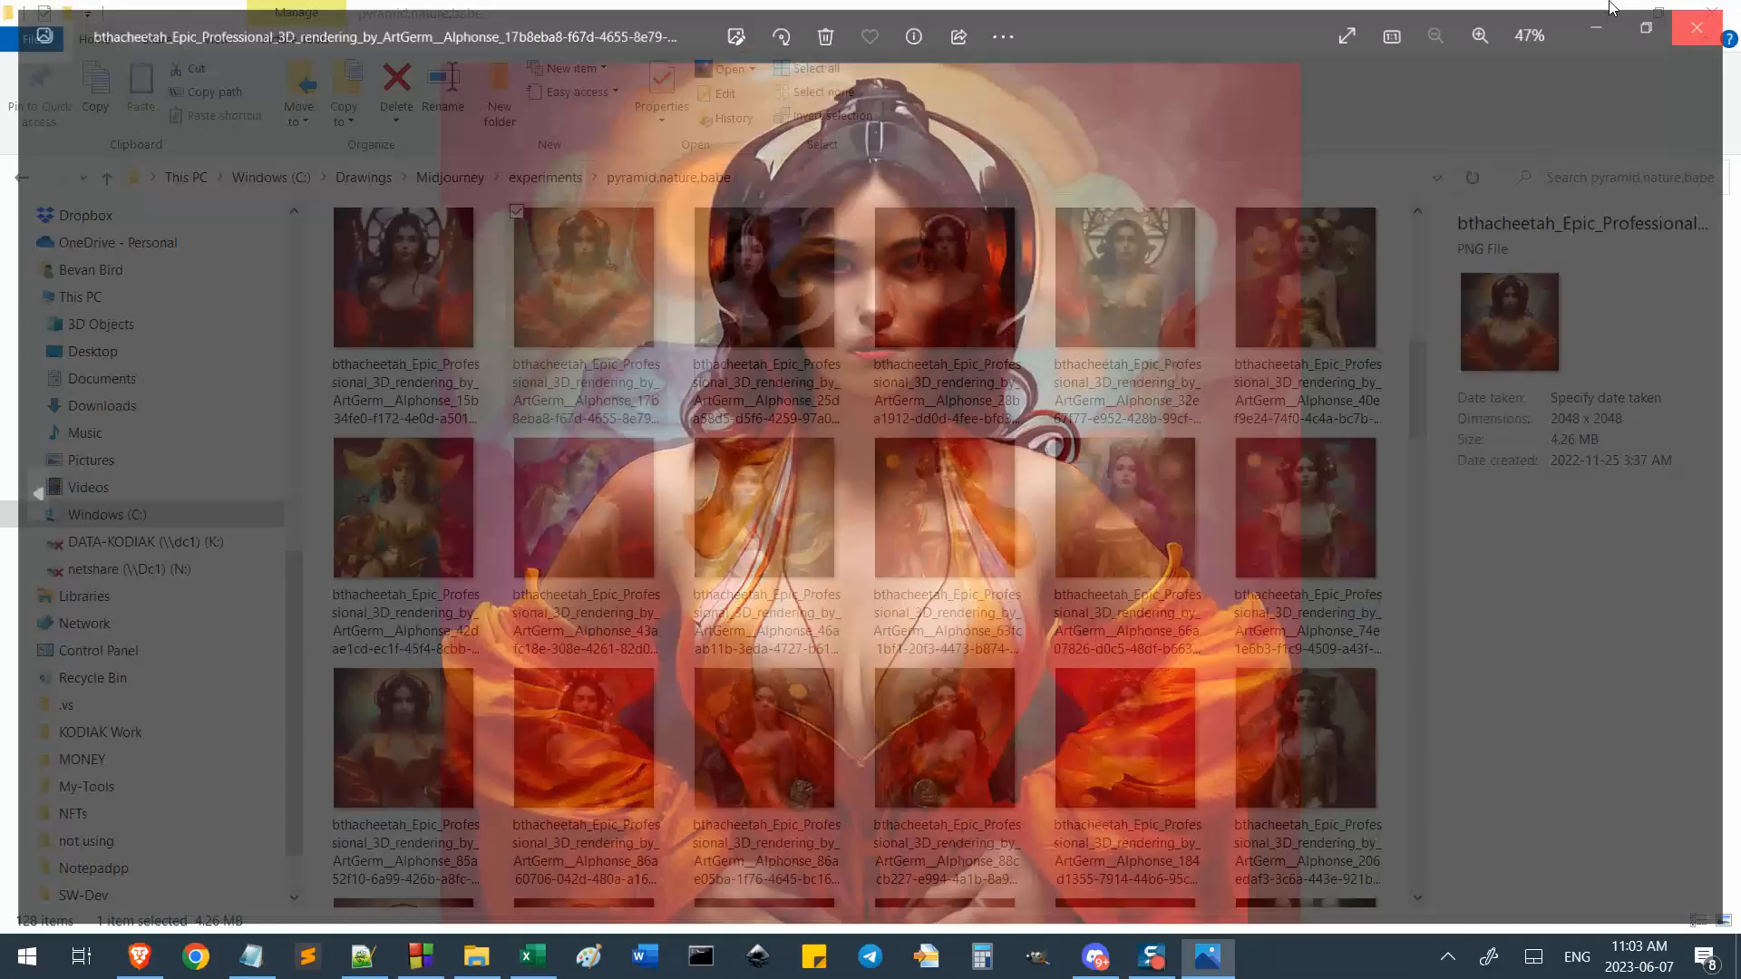
double_click(399, 475)
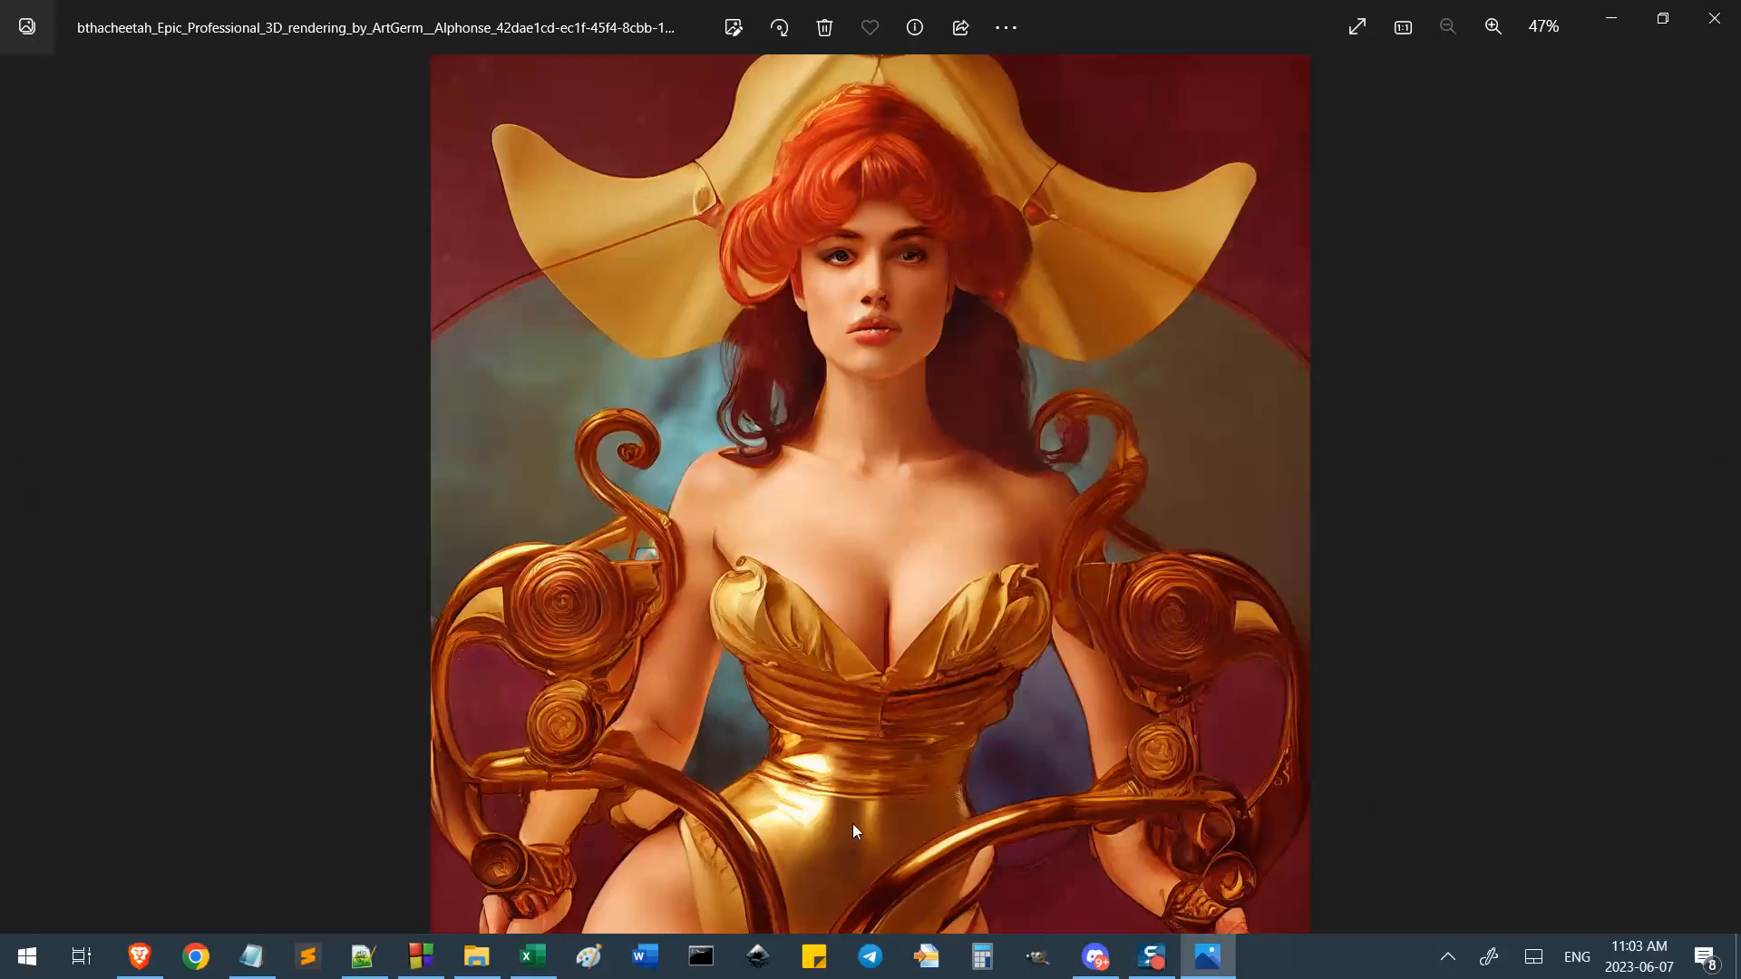
click(1714, 18)
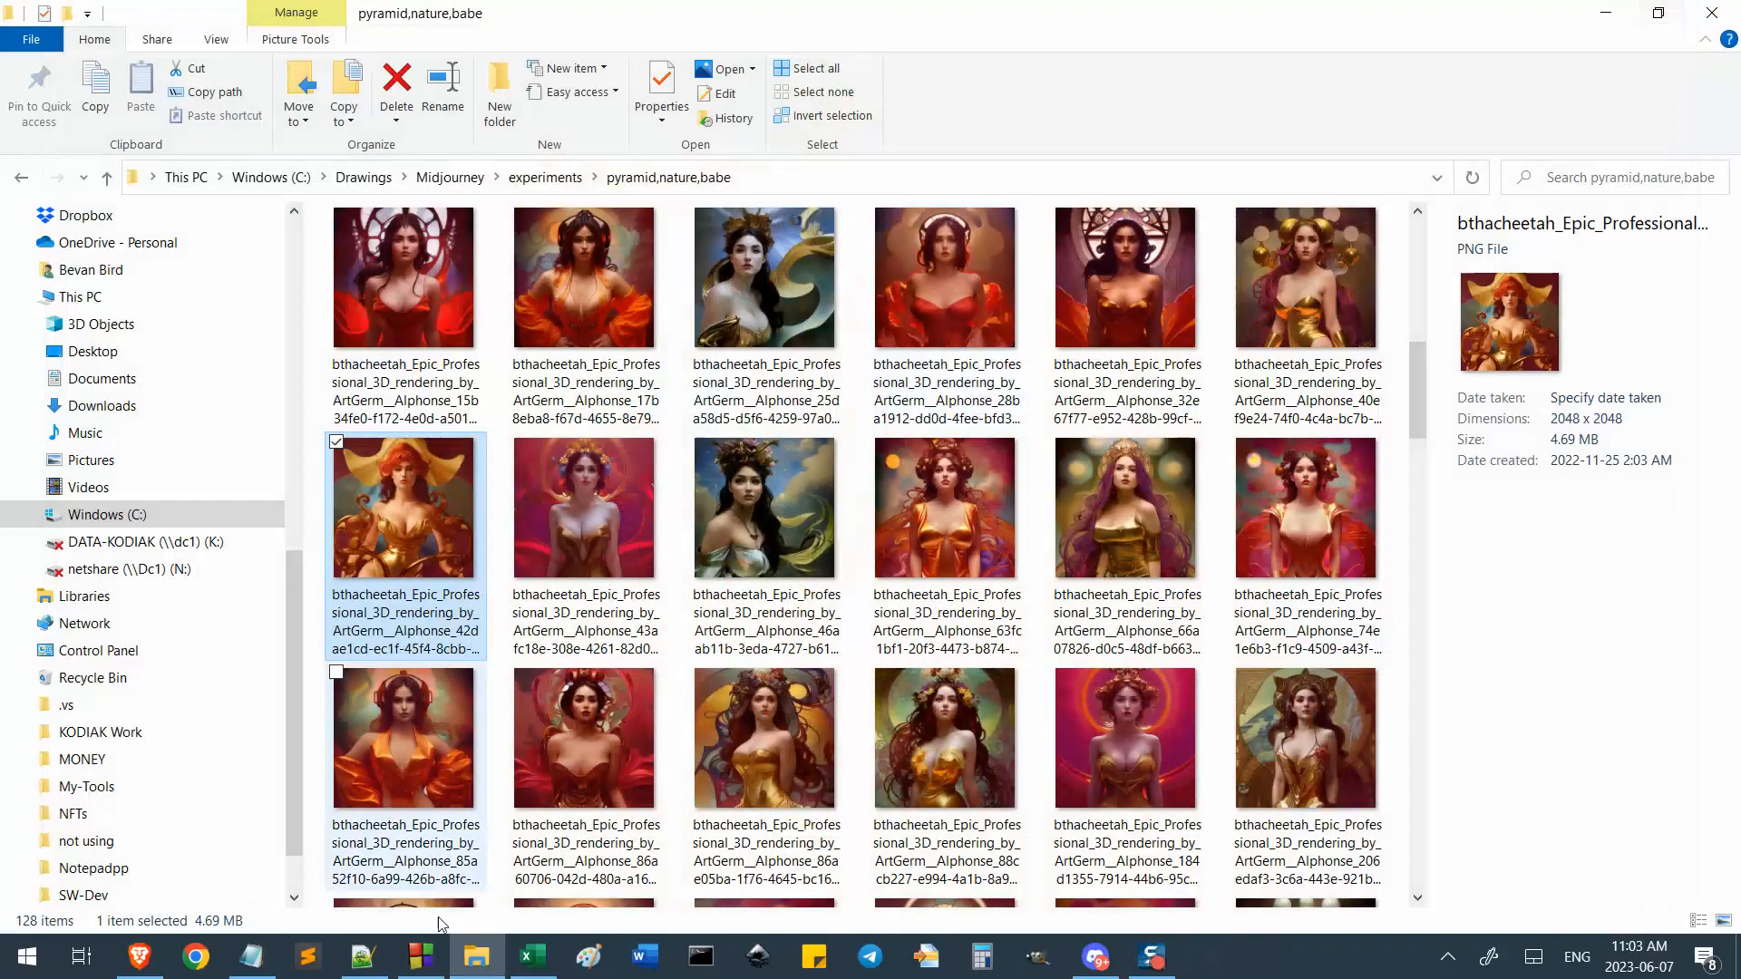
Go back up through experiments to the Midjourney folder and open its day-00009 subfolder.
click(473, 961)
click(472, 961)
click(555, 178)
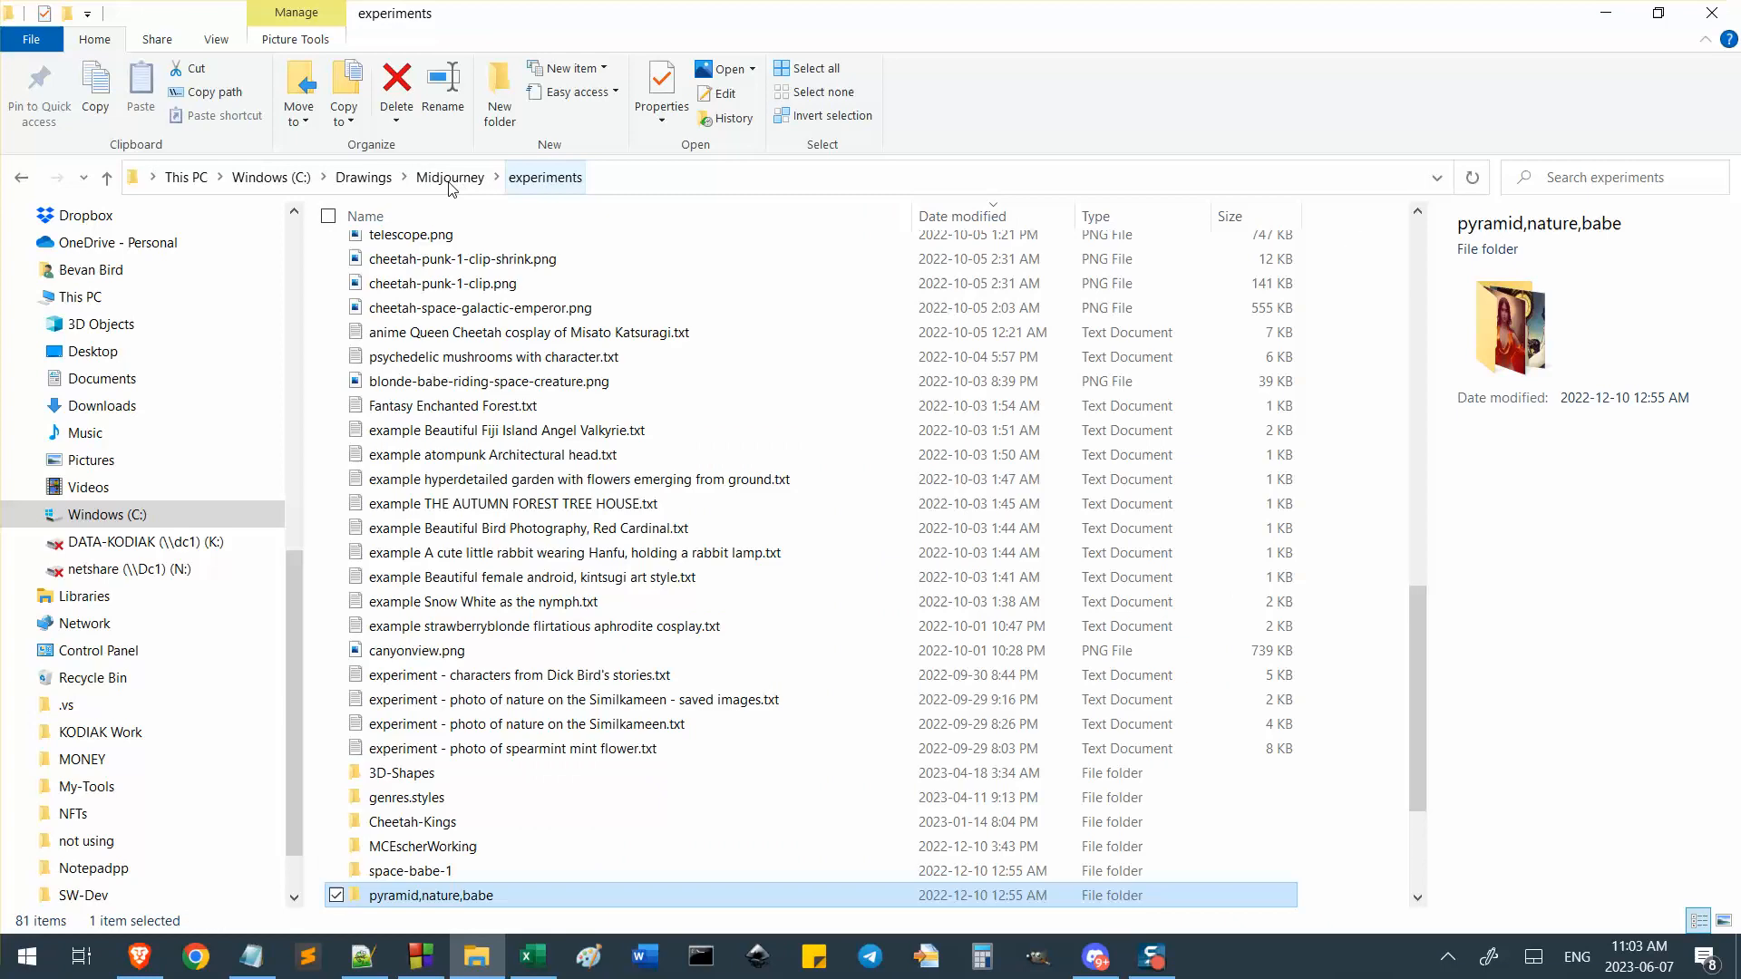
click(450, 180)
scroll(429, 715, down, 12)
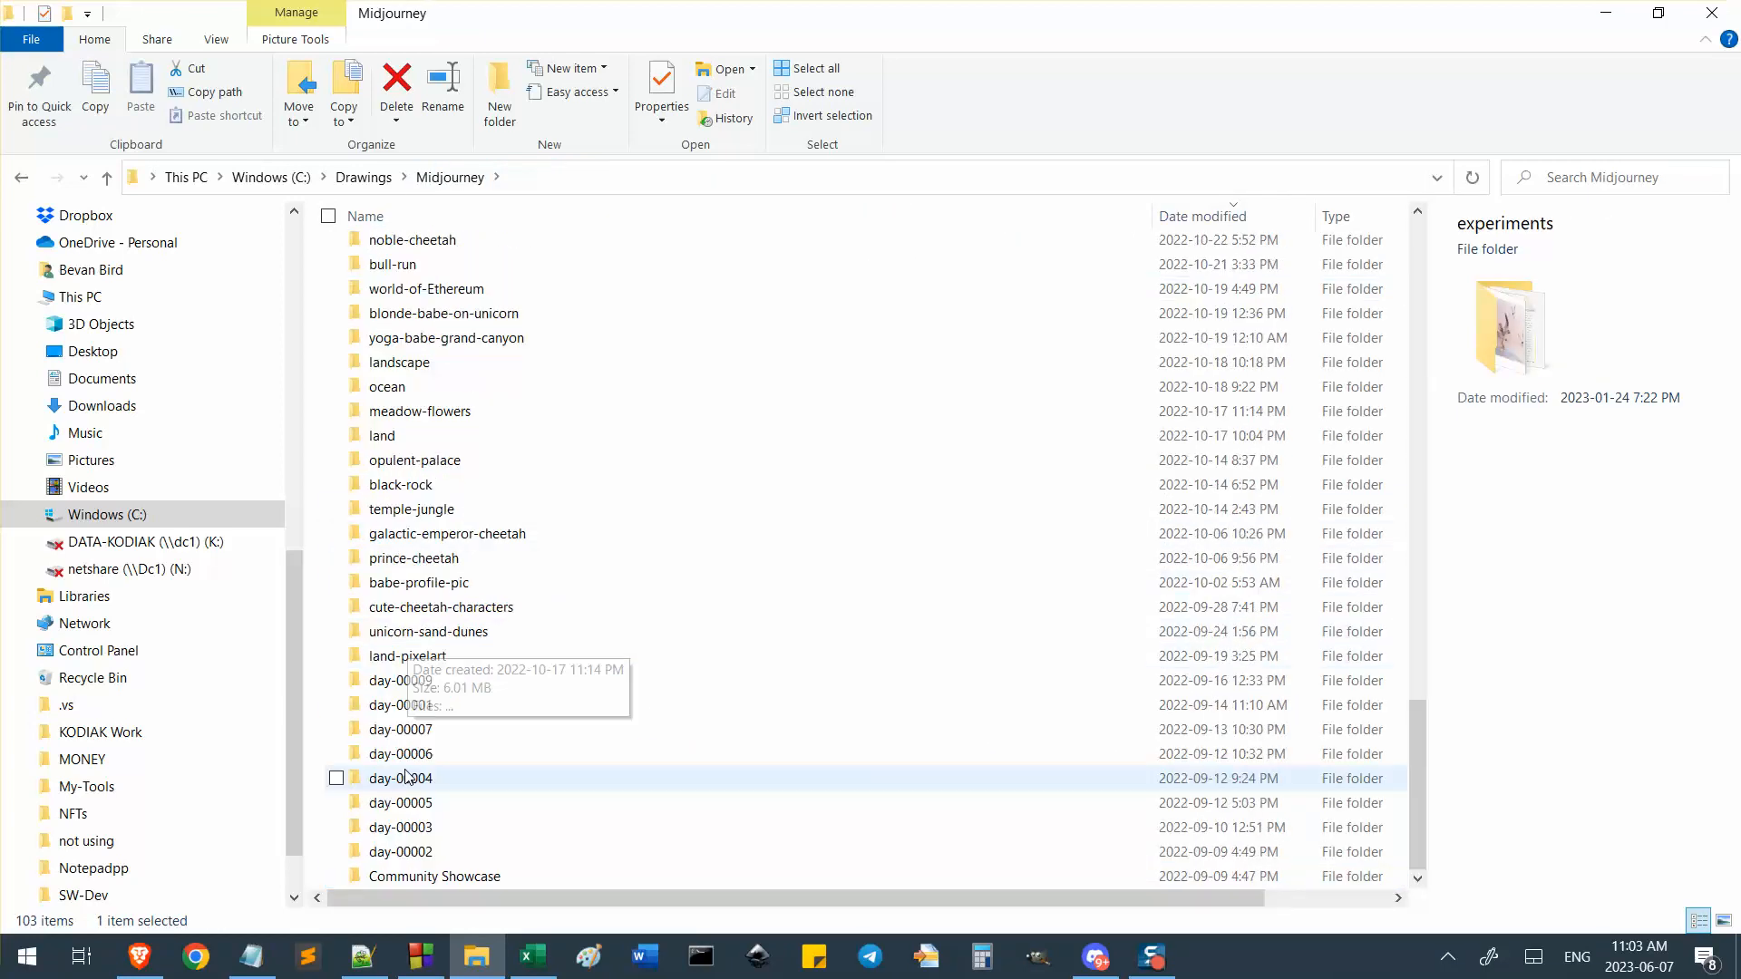
double_click(417, 682)
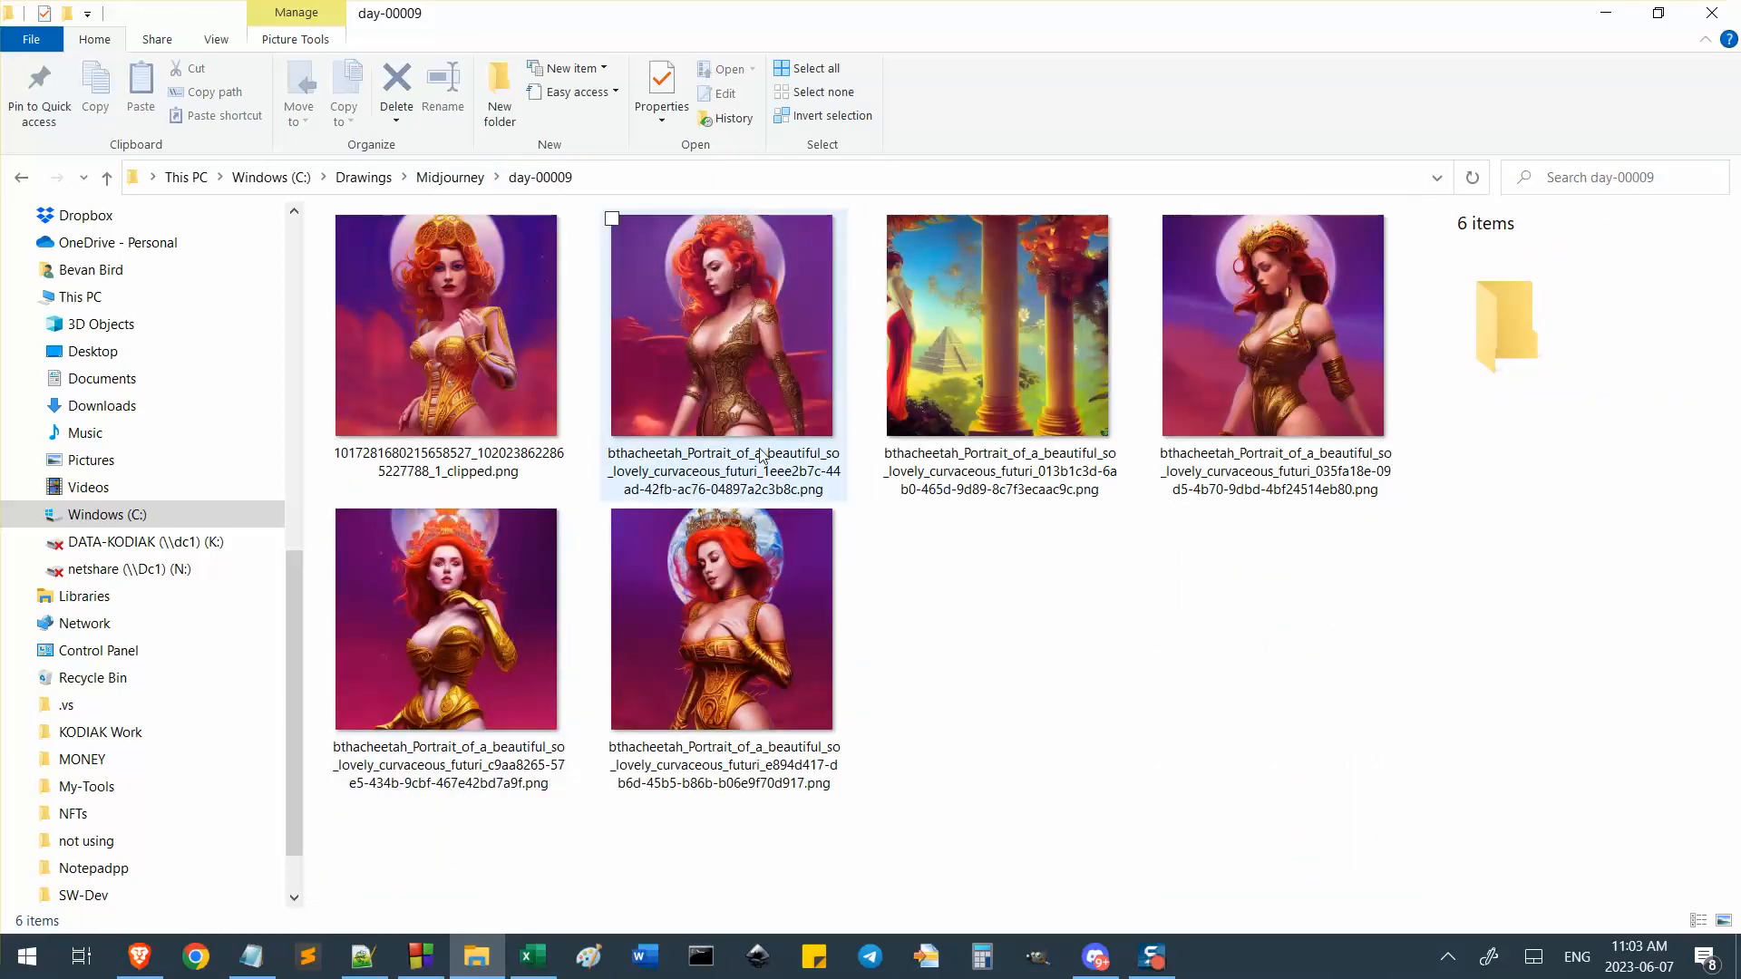
View the red-haired women in gold against the moon in day-00009 at full size, then close the folder window.
double_click(760, 330)
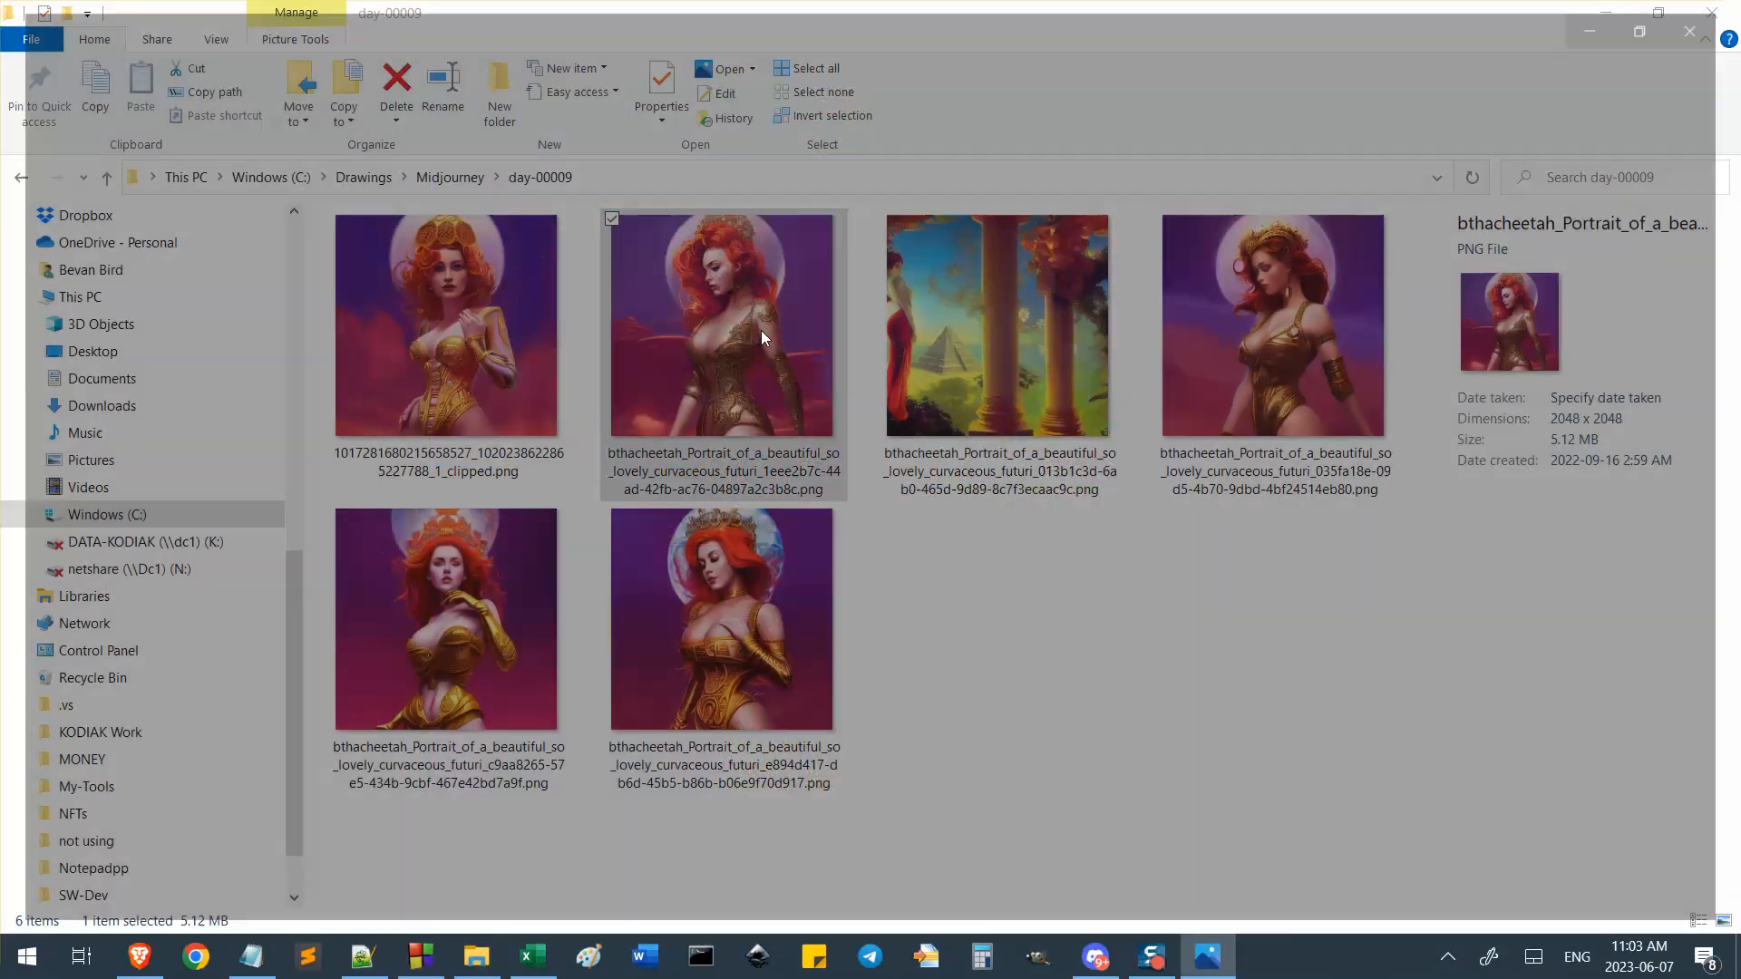
key(Right)
key(Right)
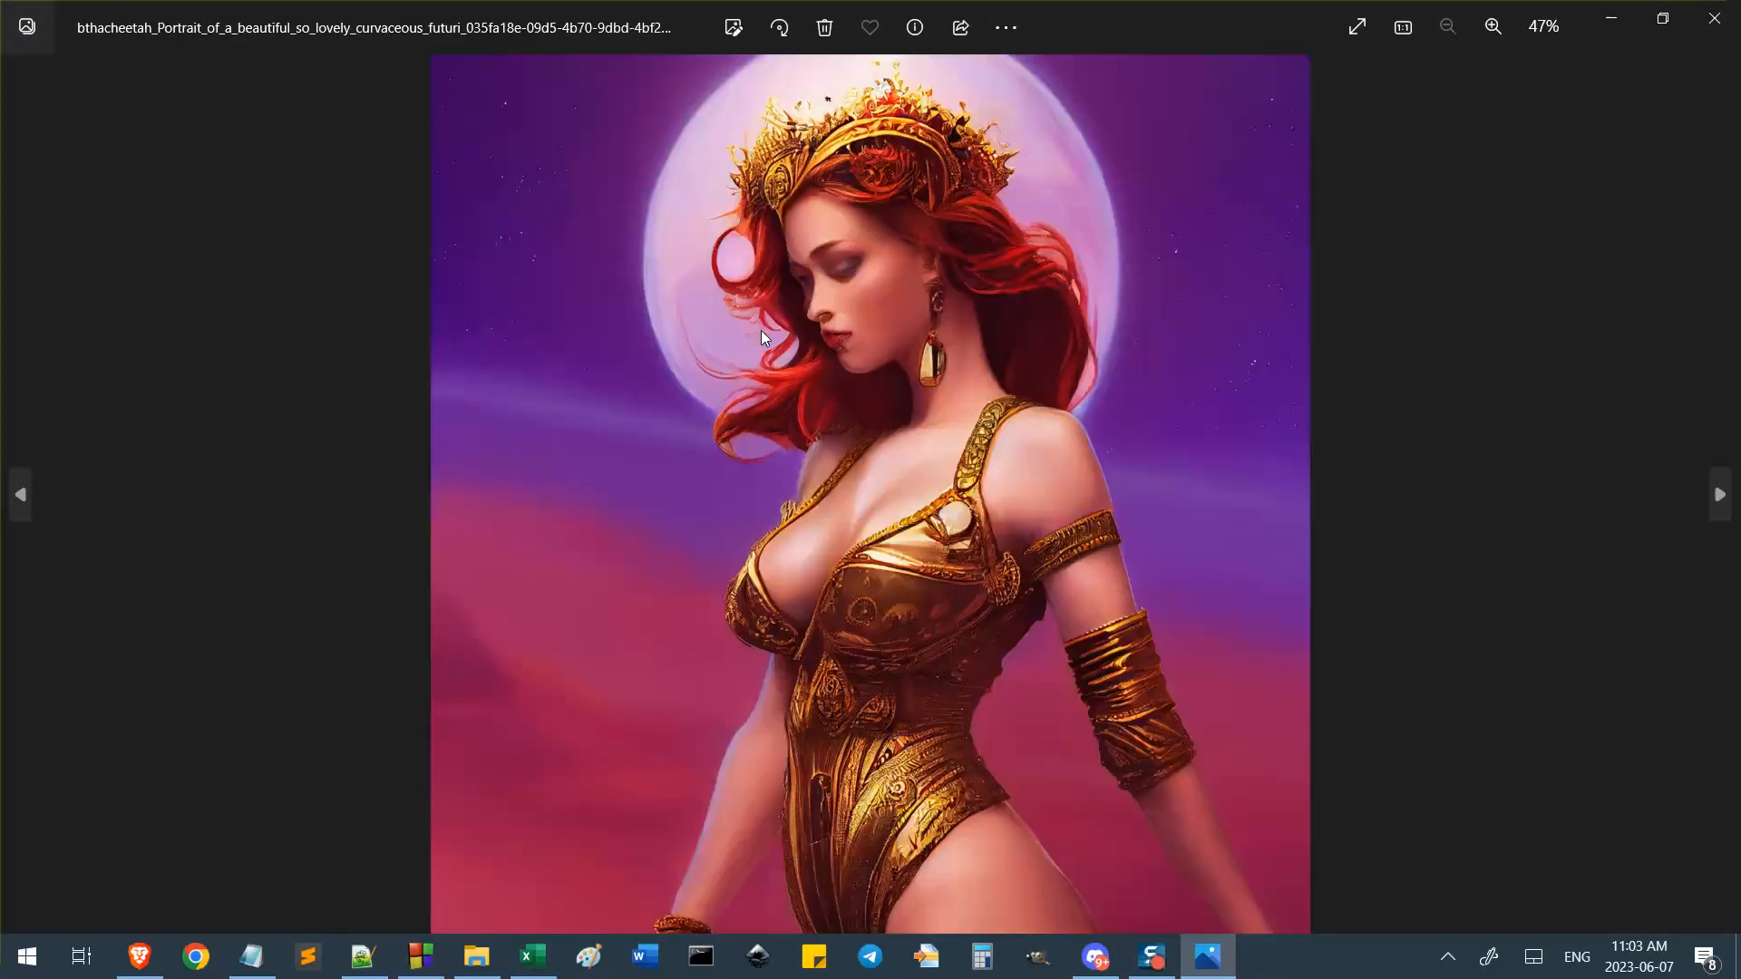
click(1715, 18)
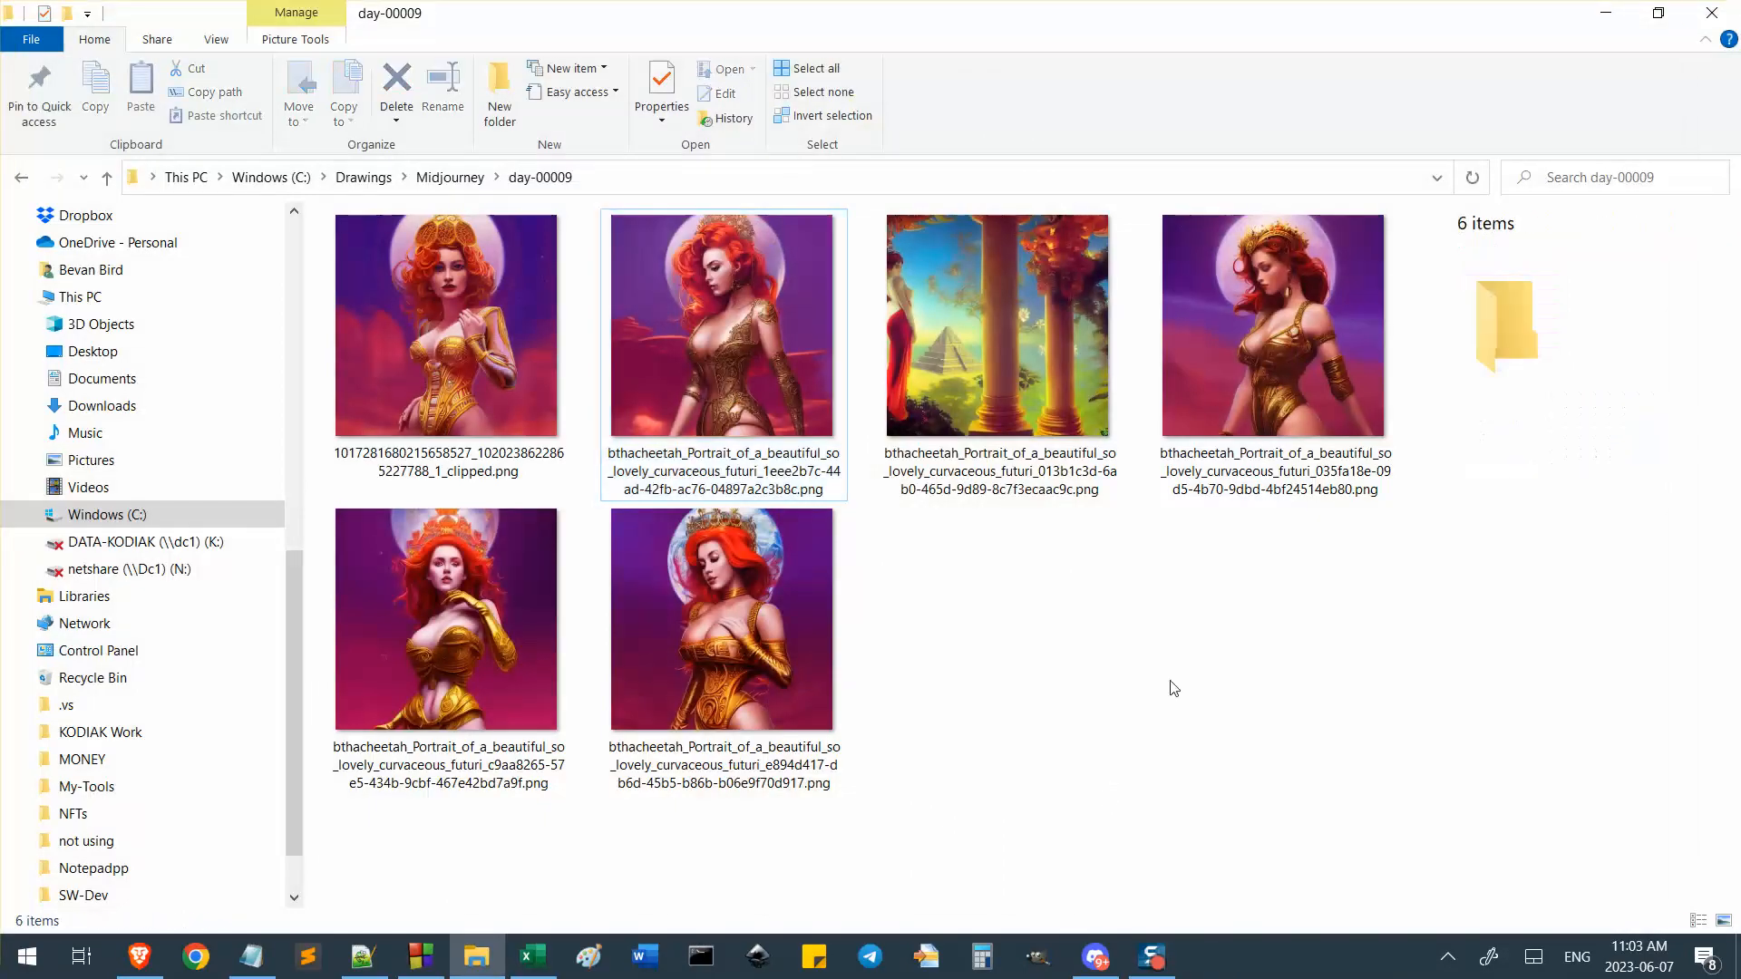
click(1726, 9)
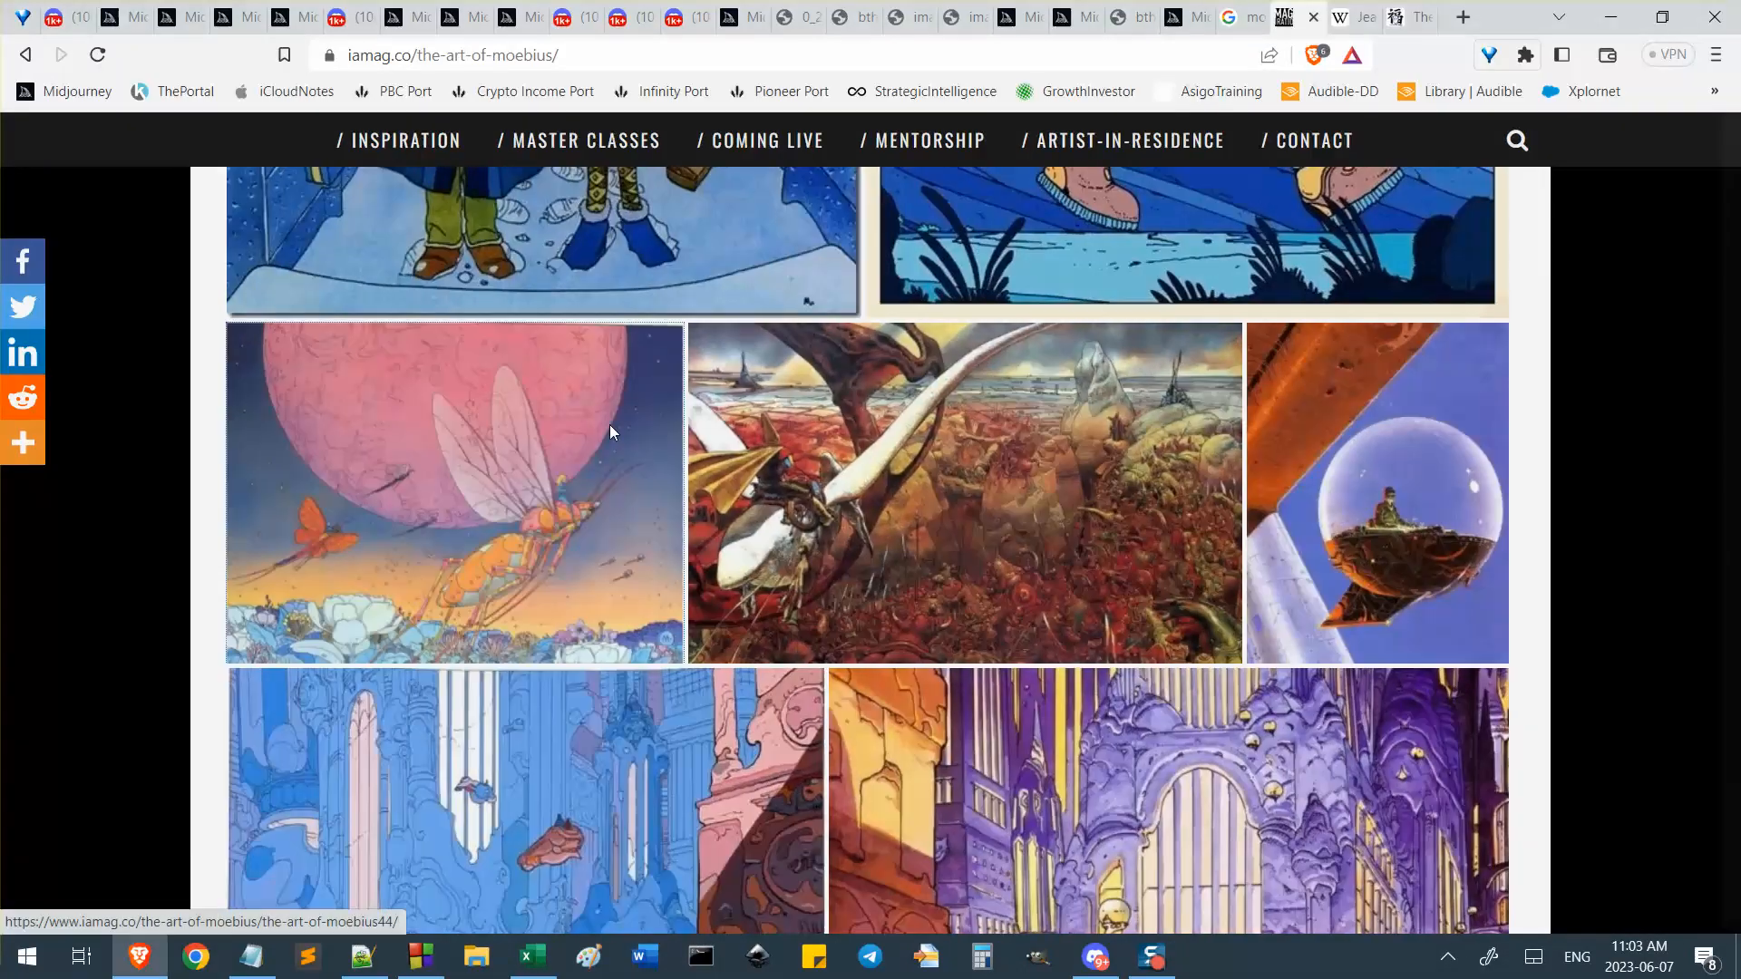
Enlarge the Moebius artwork of the rider on a giant winged insect before a pink moon, closing and reopening it.
click(609, 424)
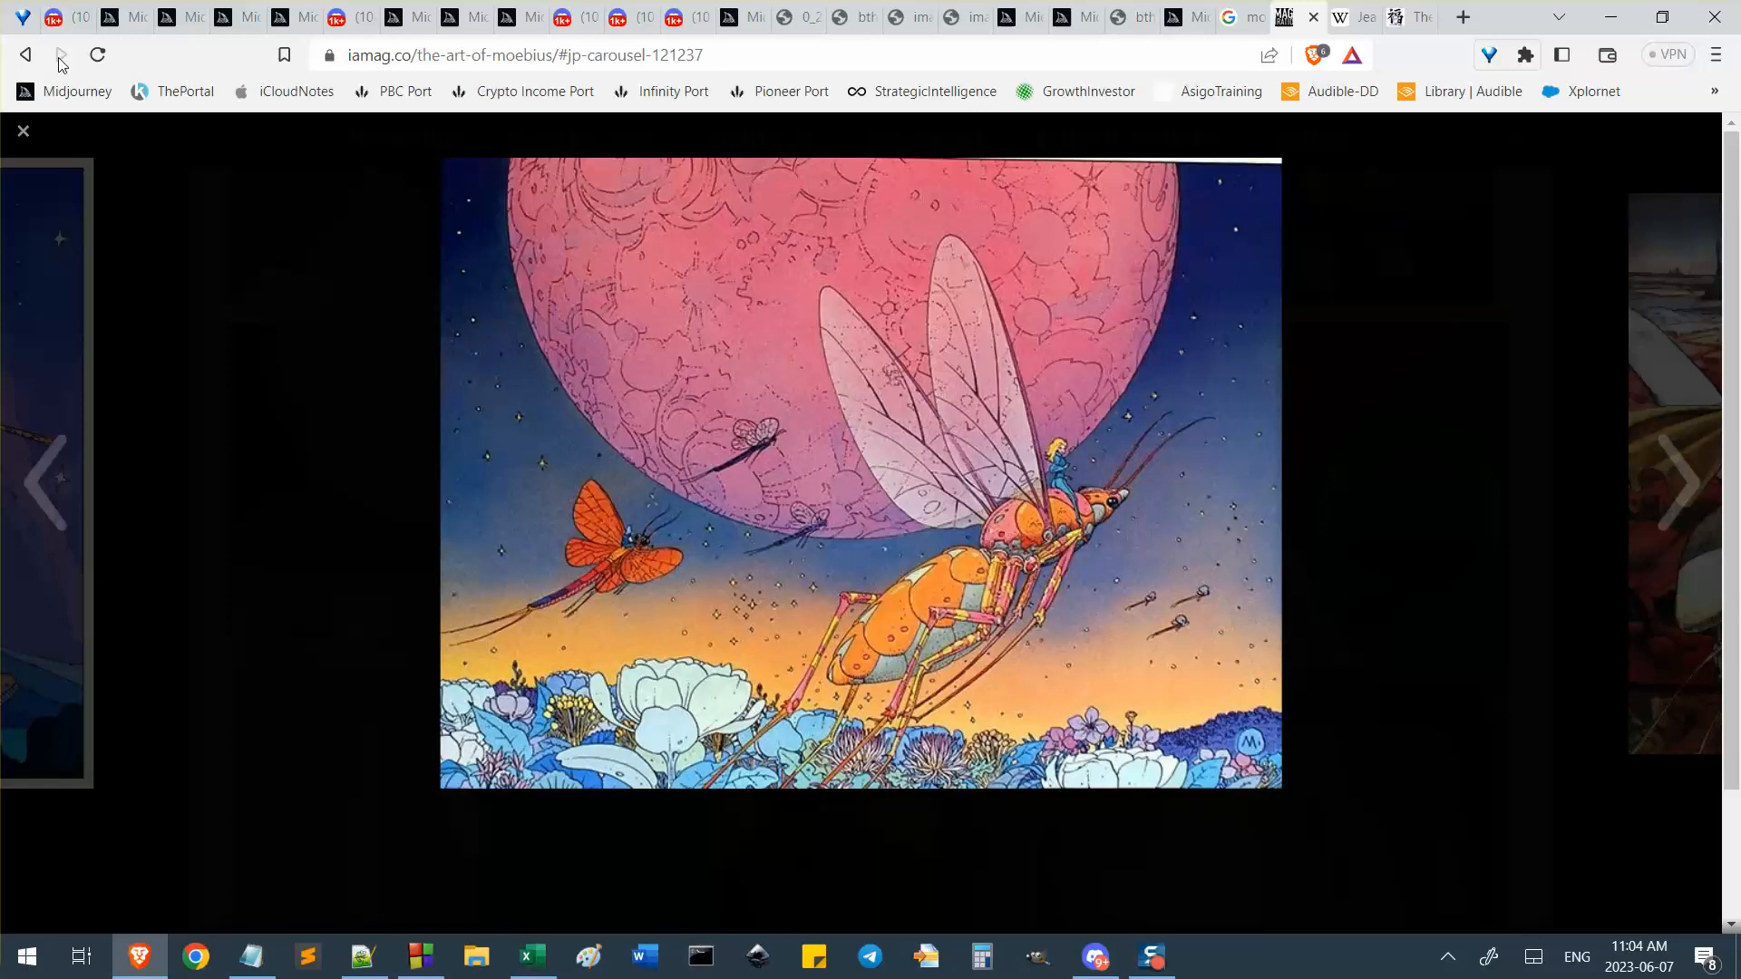
click(24, 131)
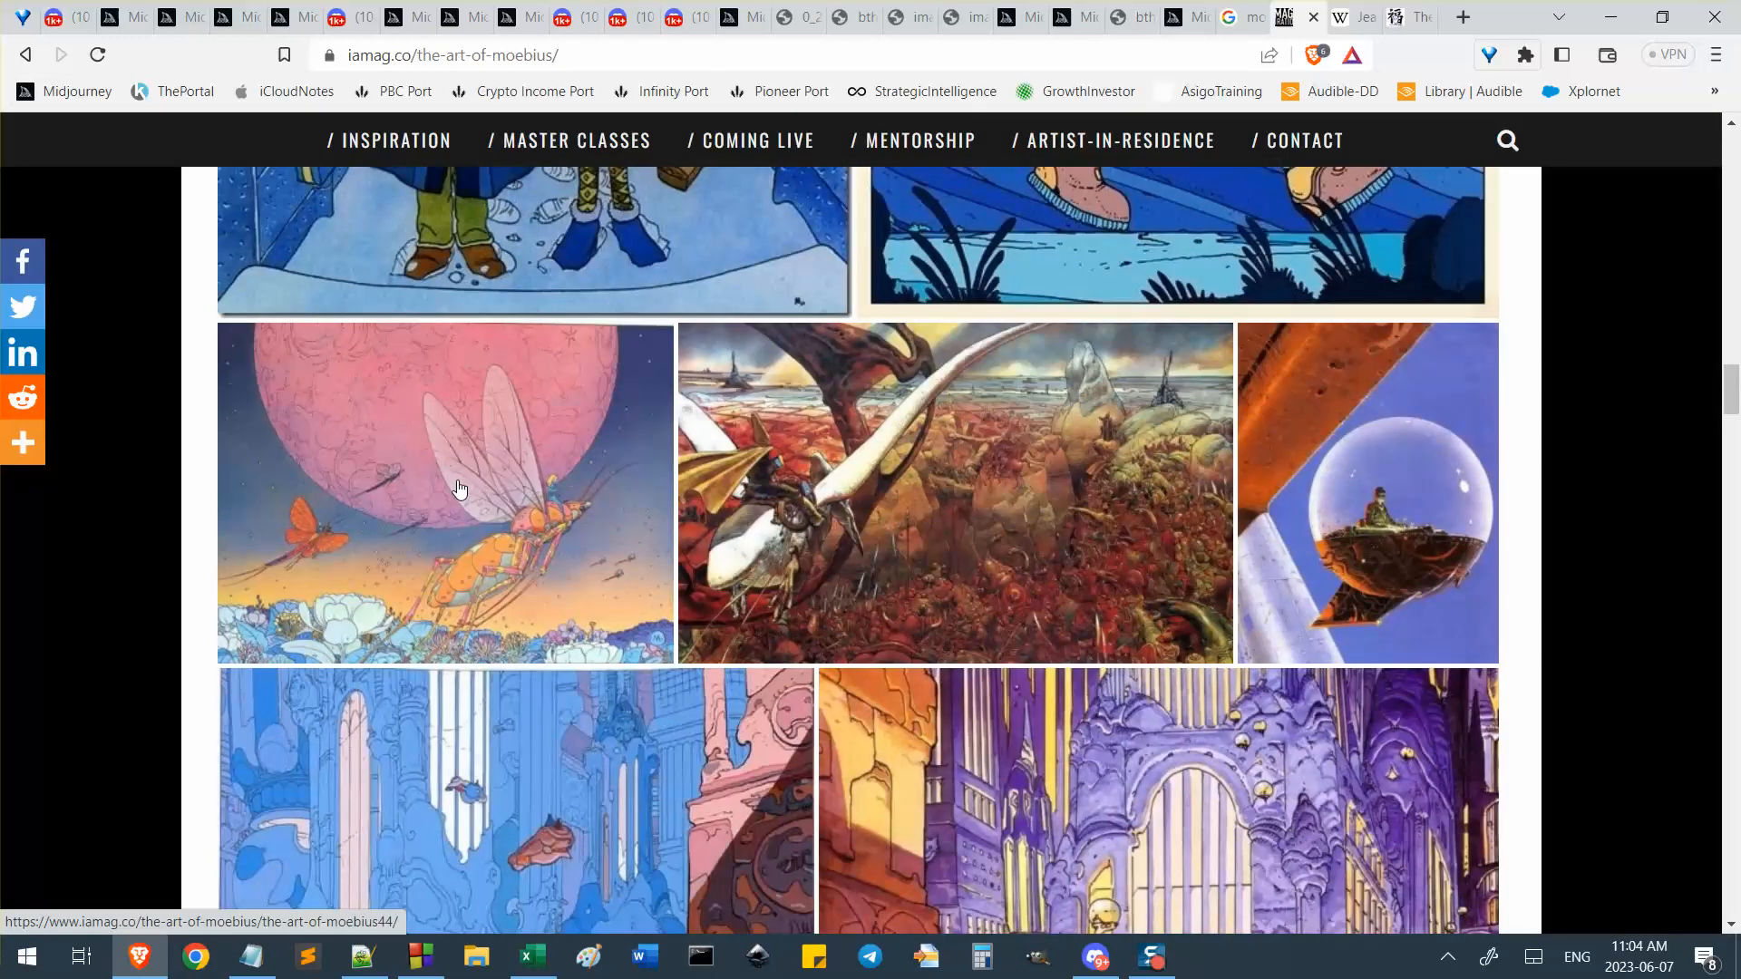
click(486, 505)
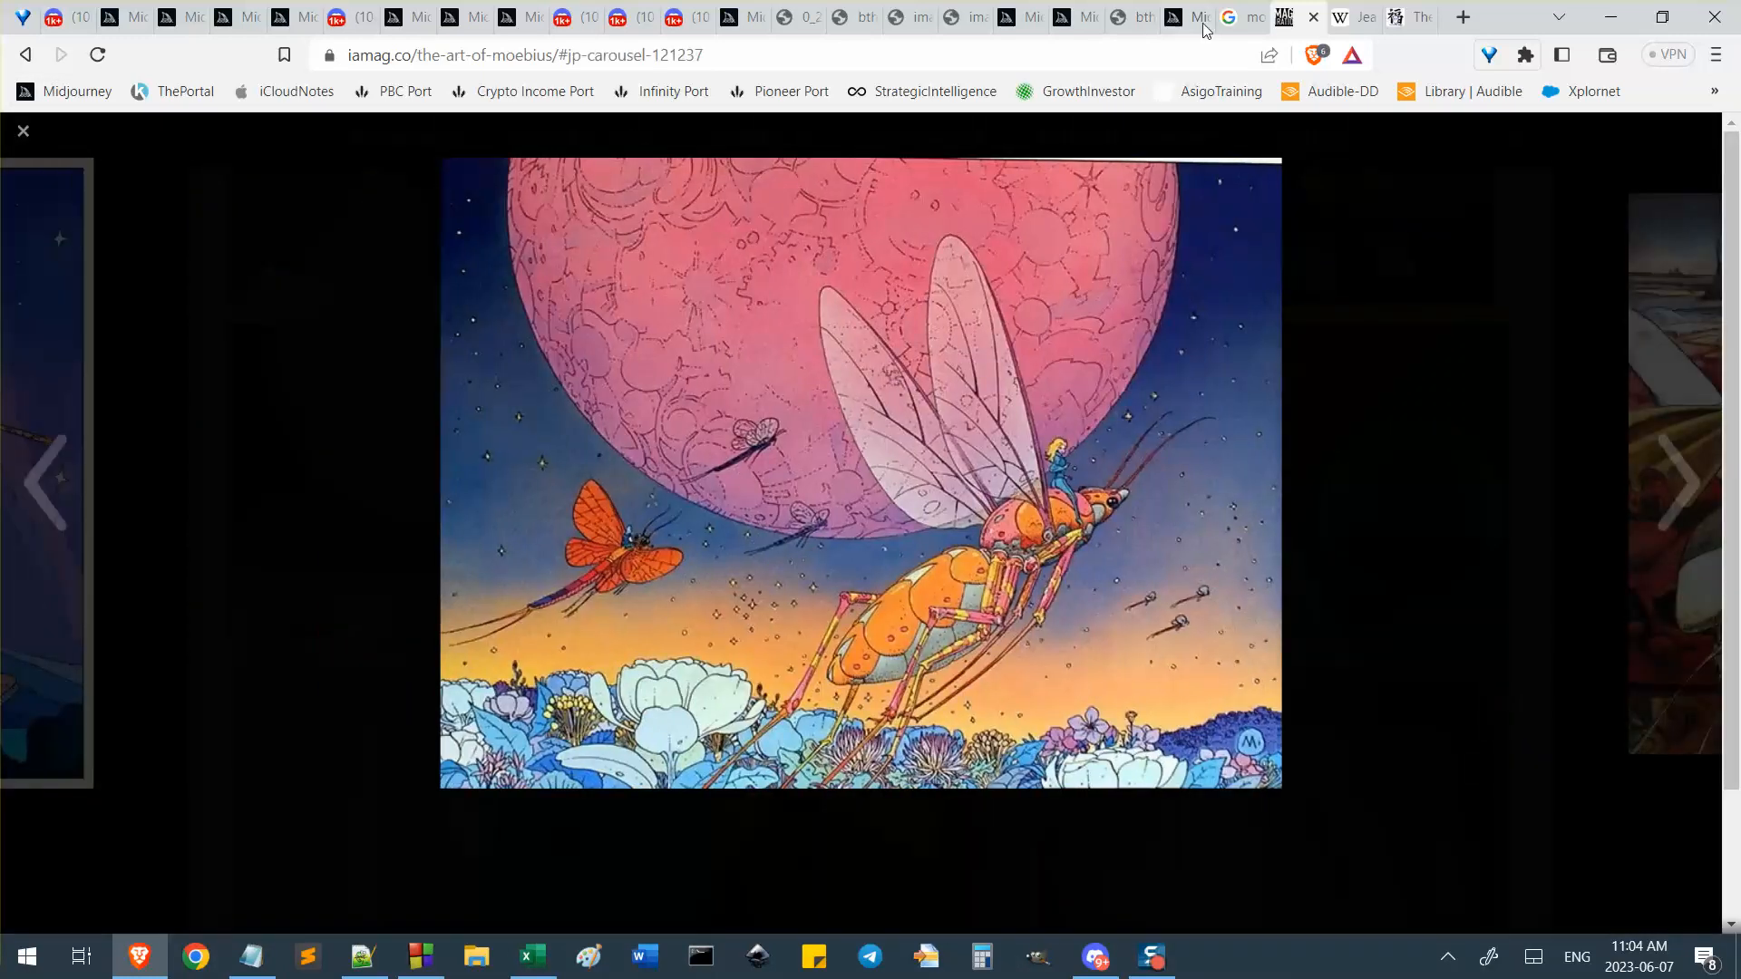
Review the opening section of the Jean Giraud Wikipedia article, then close its page.
click(1360, 25)
scroll(1672, 311, up, 20)
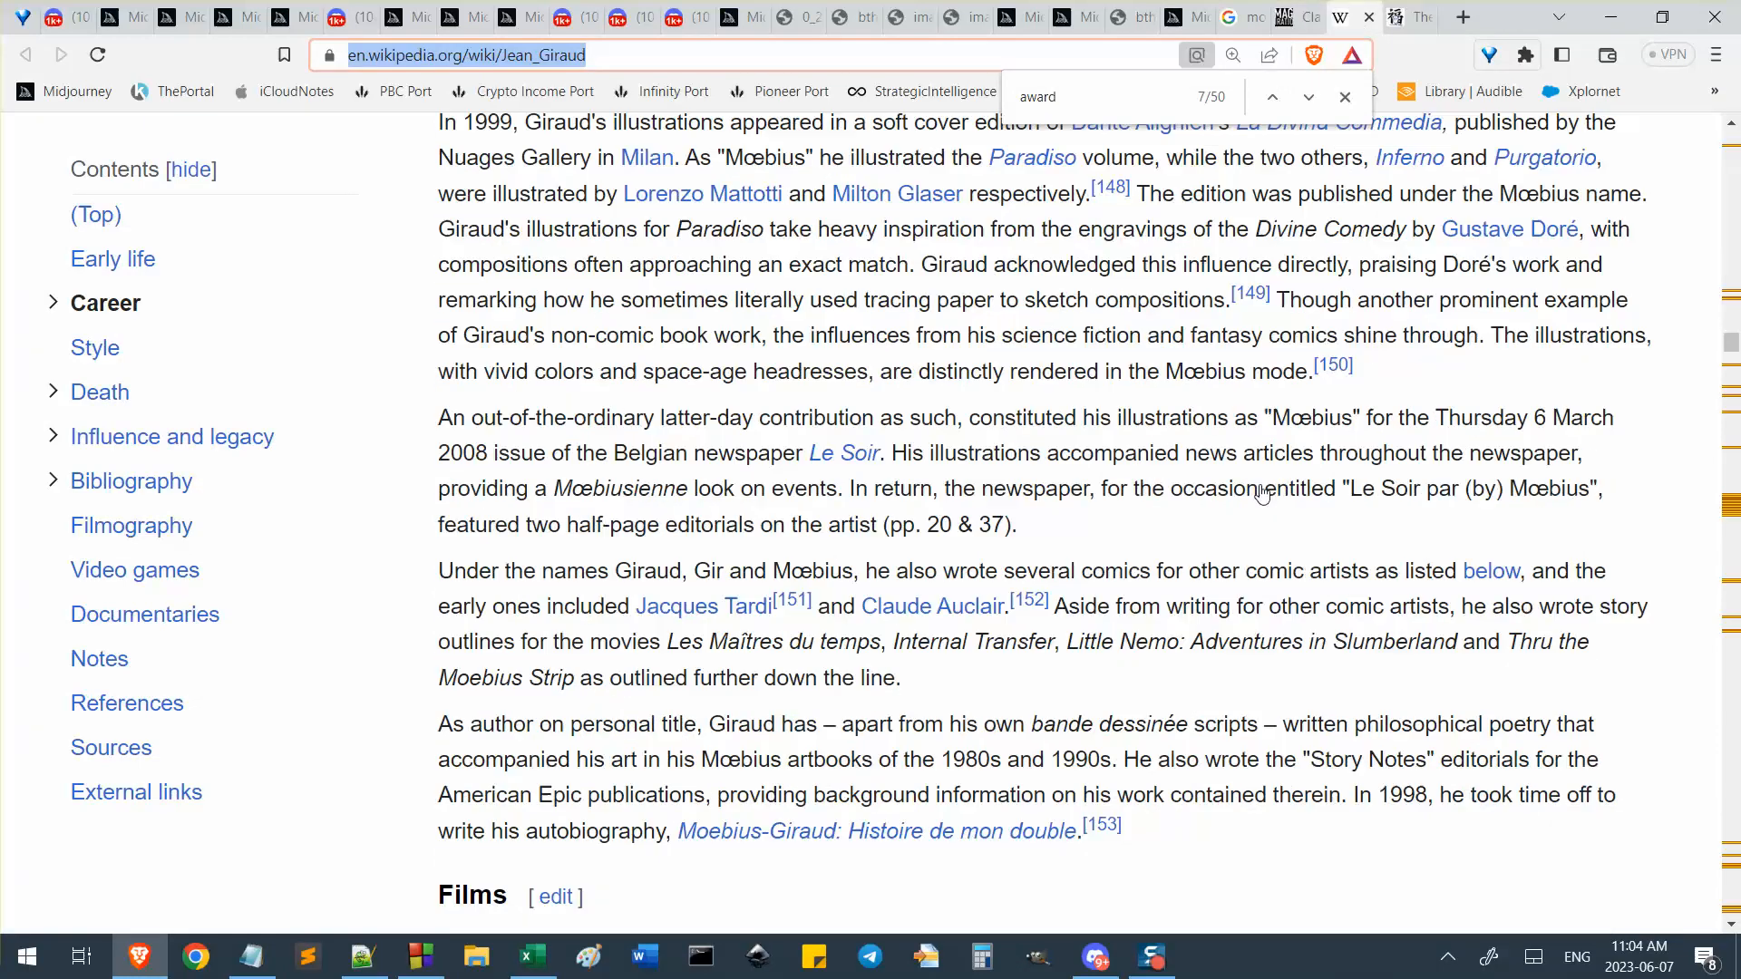
drag(1732, 251, 1730, 129)
scroll(1014, 292, down, 2)
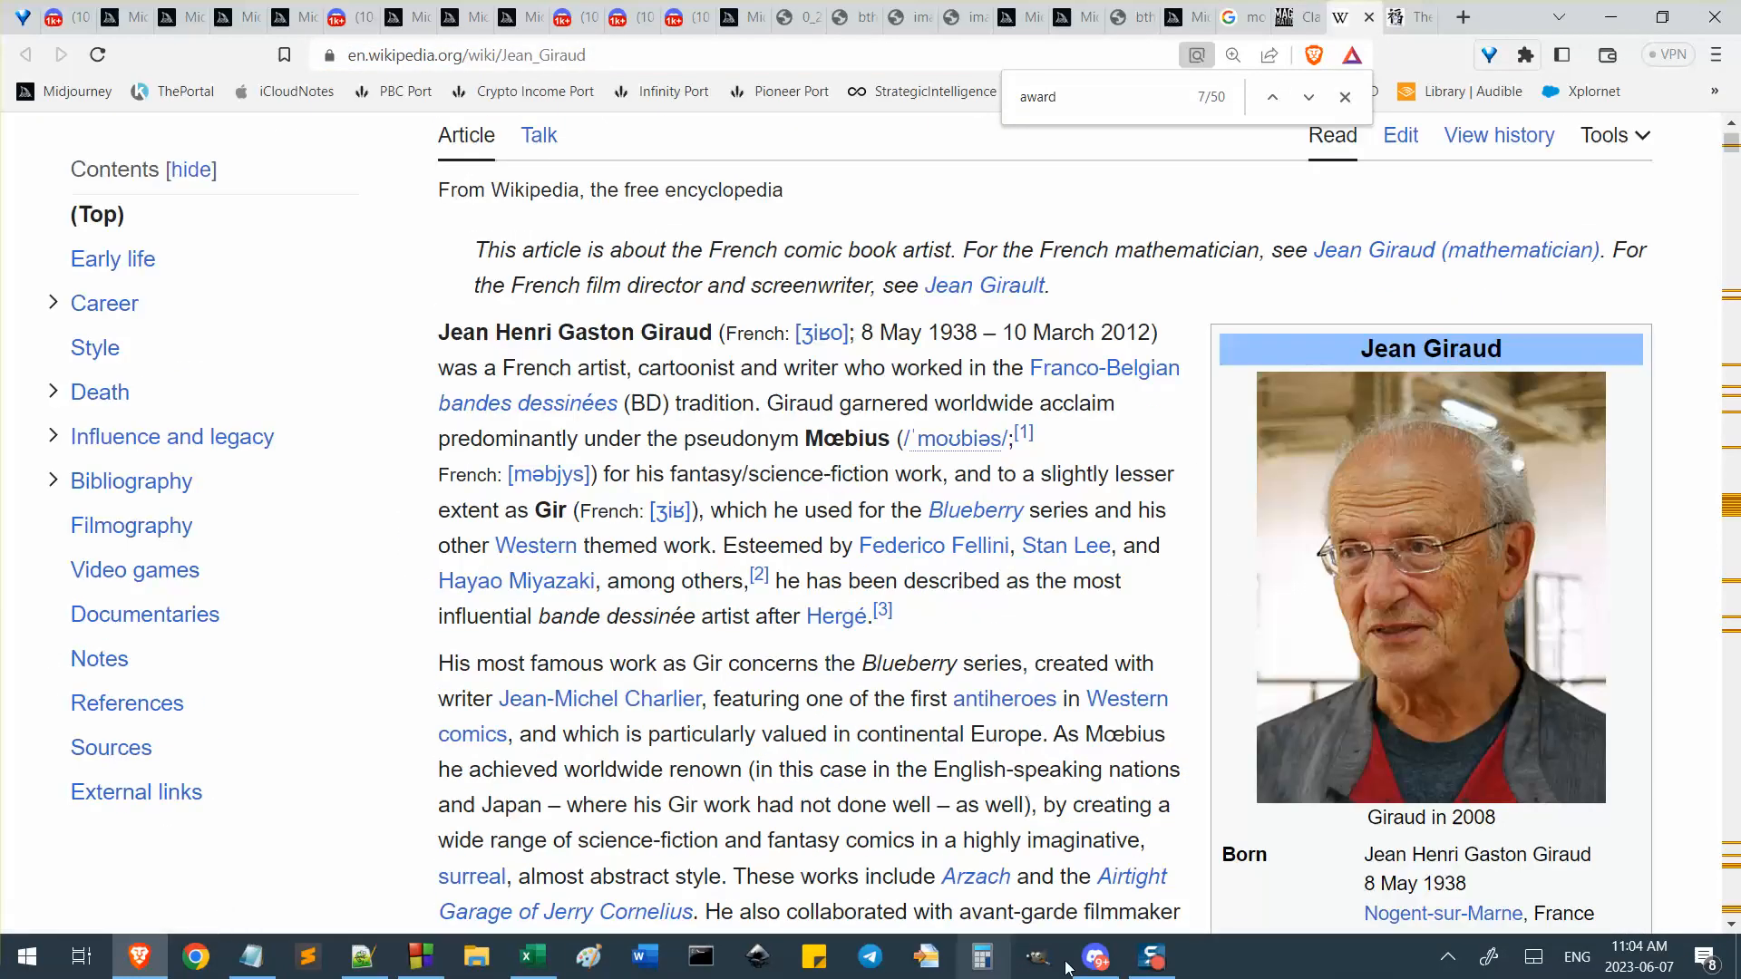
click(1153, 970)
key(ctrl+w)
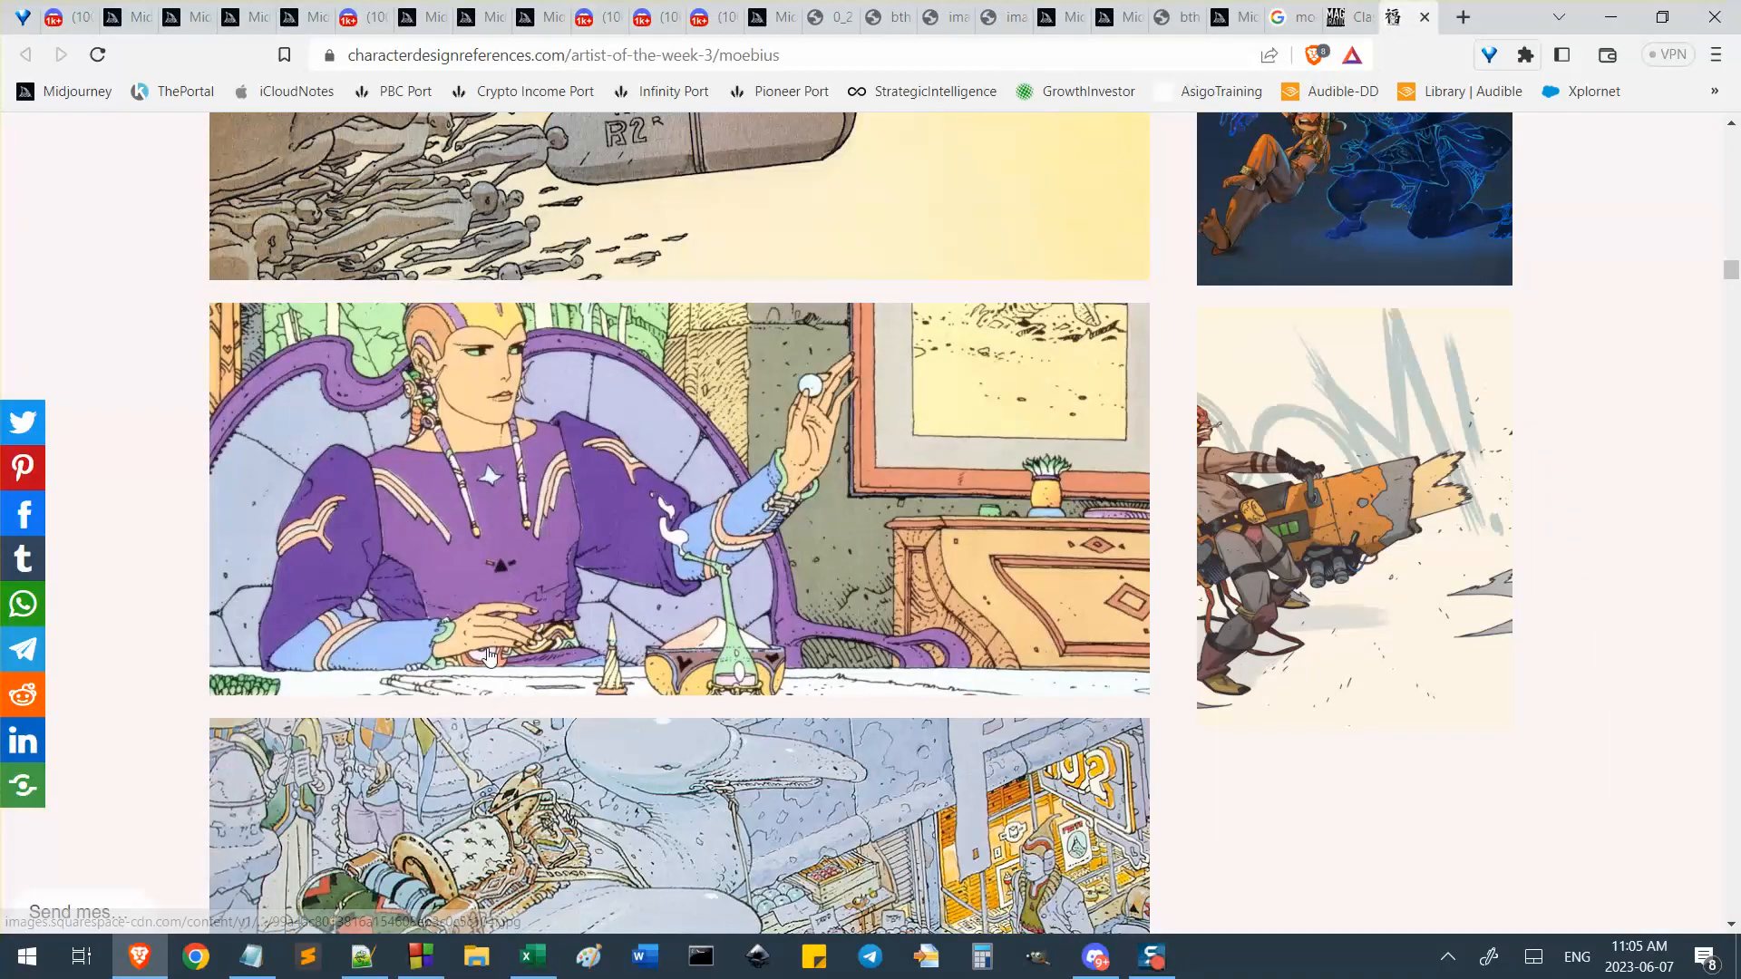
Browse the Moebius artwork gallery on characterdesignreferences.com, down to the blue stone face and the spaceship paintings.
scroll(490, 654, down, 4)
scroll(490, 654, down, 15)
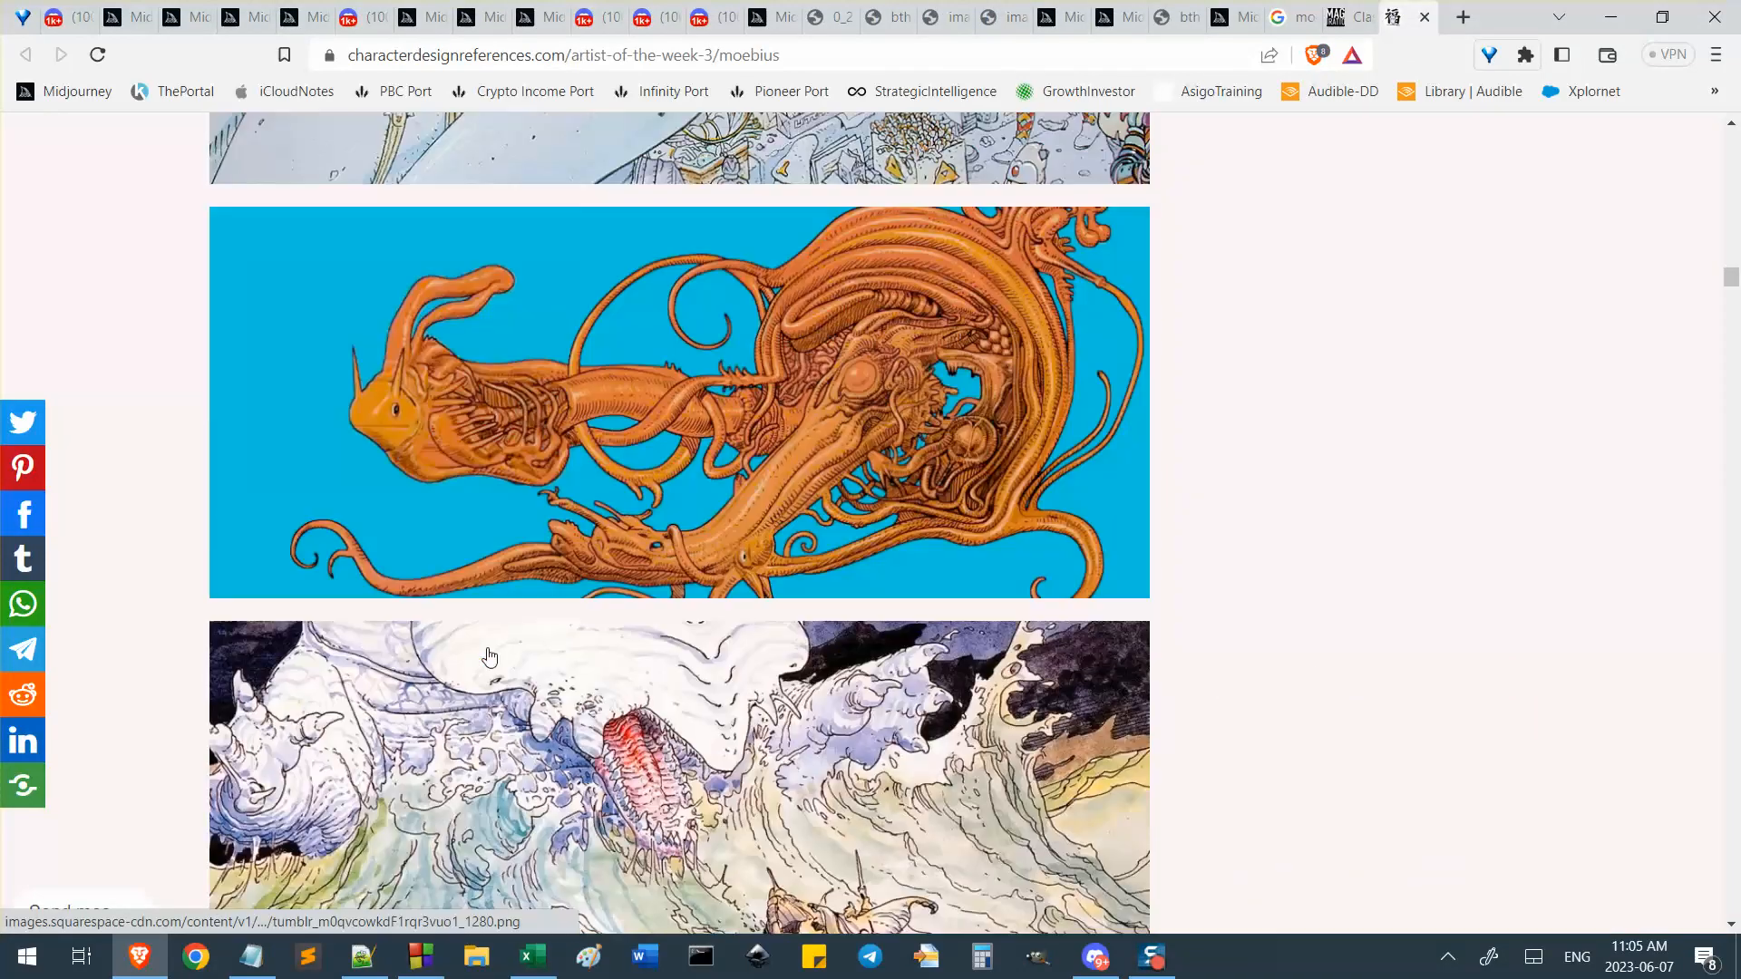
scroll(490, 655, down, 12)
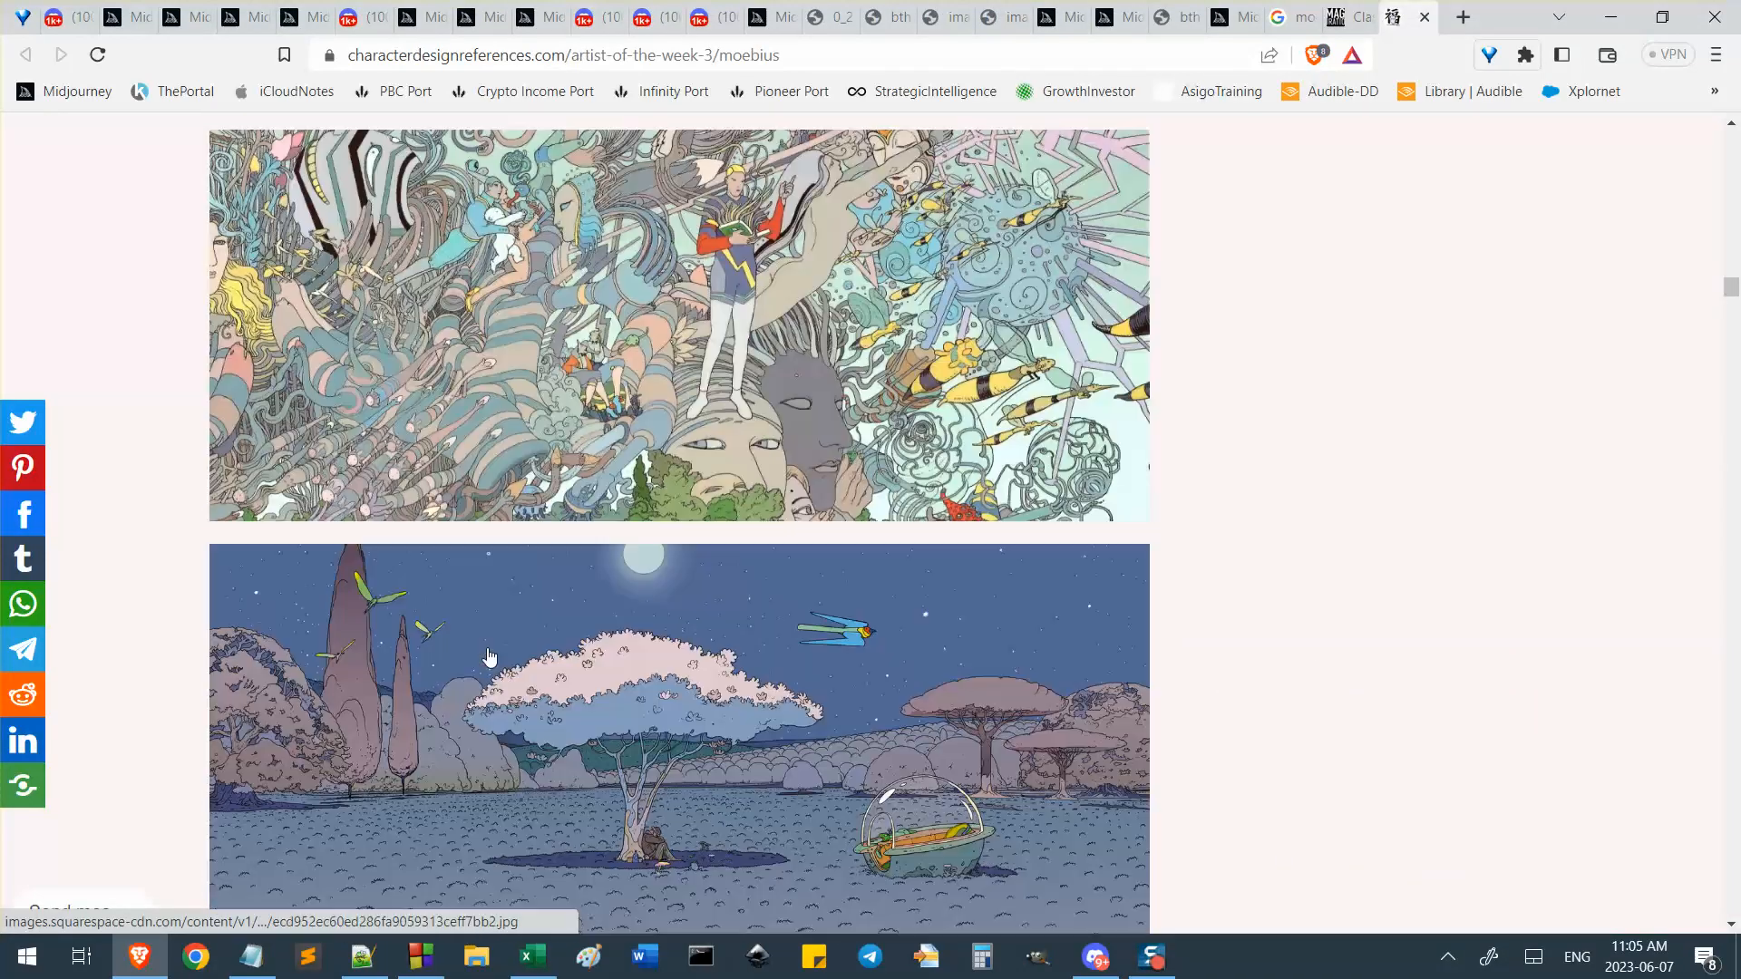
scroll(490, 655, down, 10)
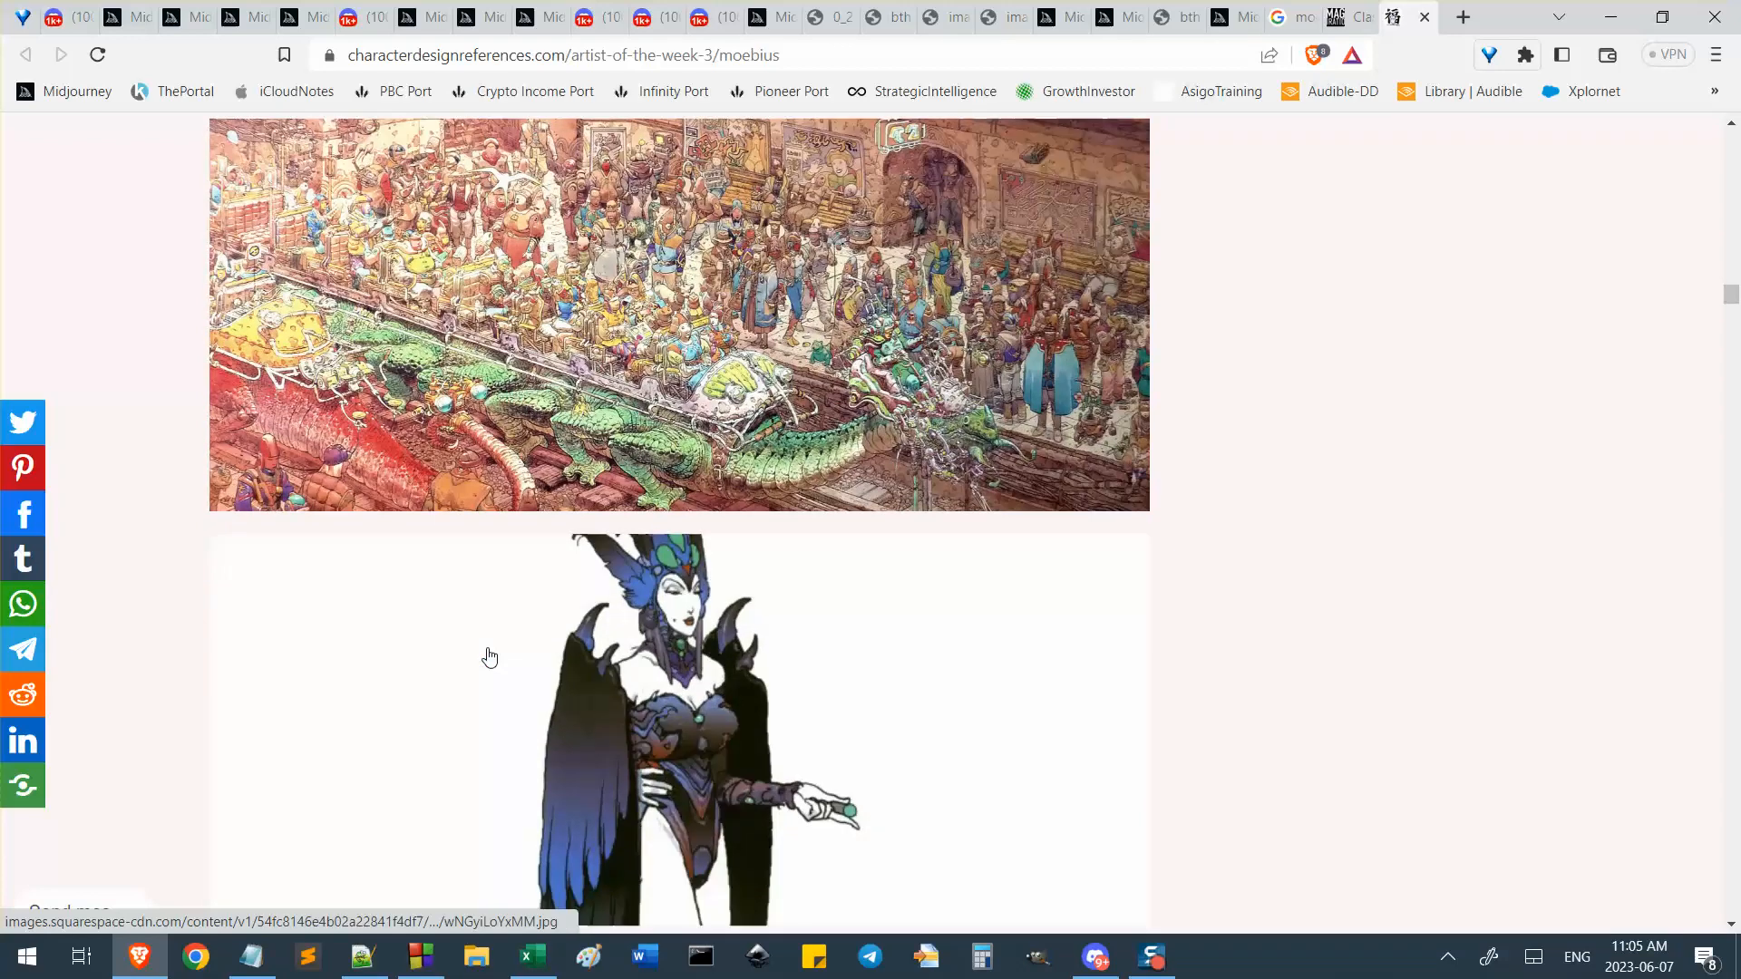
scroll(490, 655, down, 14)
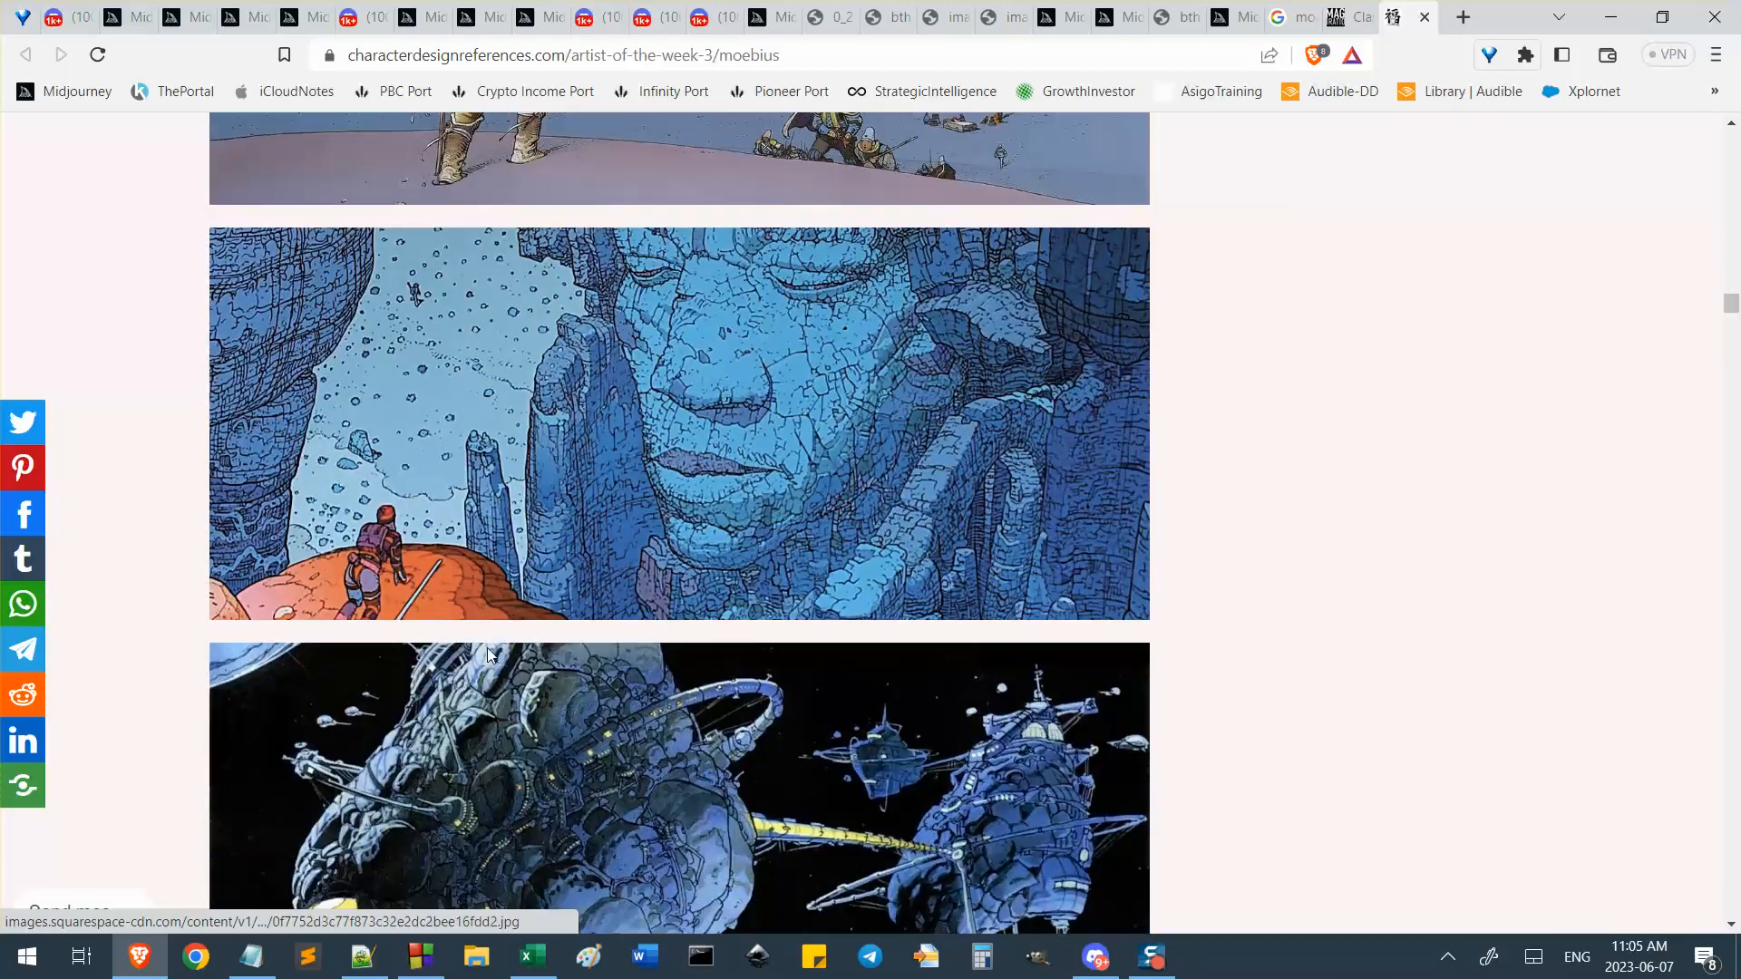
scroll(490, 658, down, 1)
scroll(489, 657, up, 1)
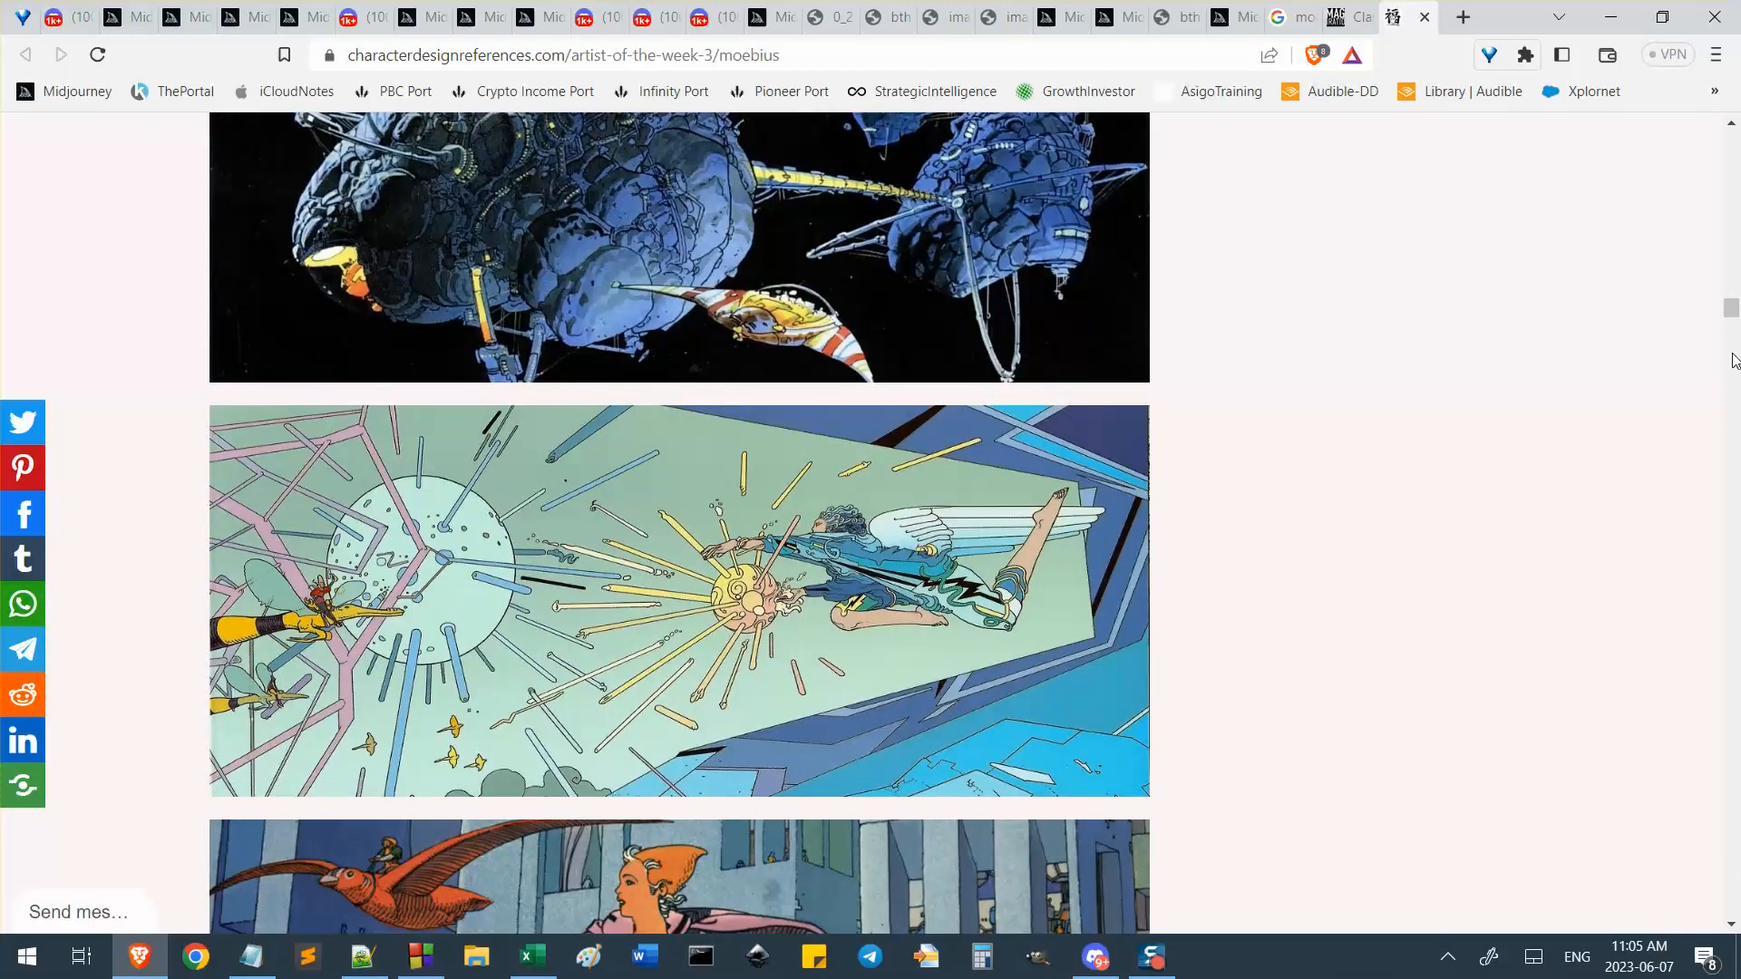
Return to the start of the Moebius artist page and examine the white bird artwork and the artist details.
drag(1731, 311, 1739, 47)
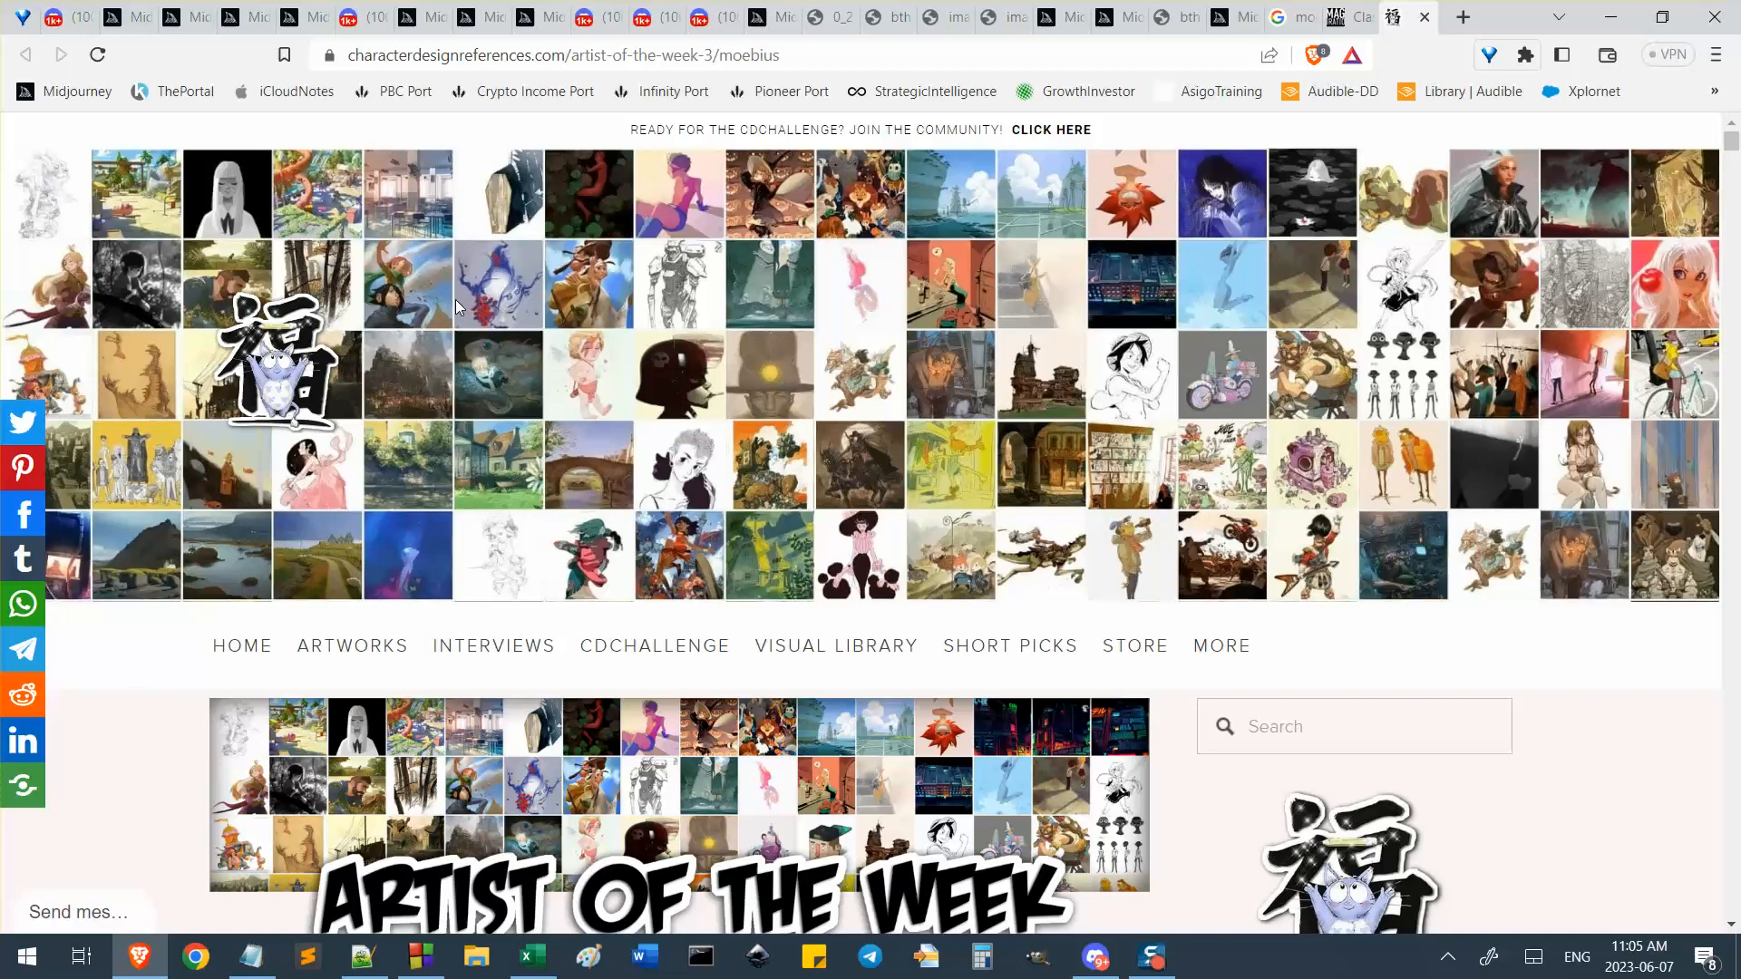
scroll(220, 638, down, 5)
scroll(202, 653, down, 7)
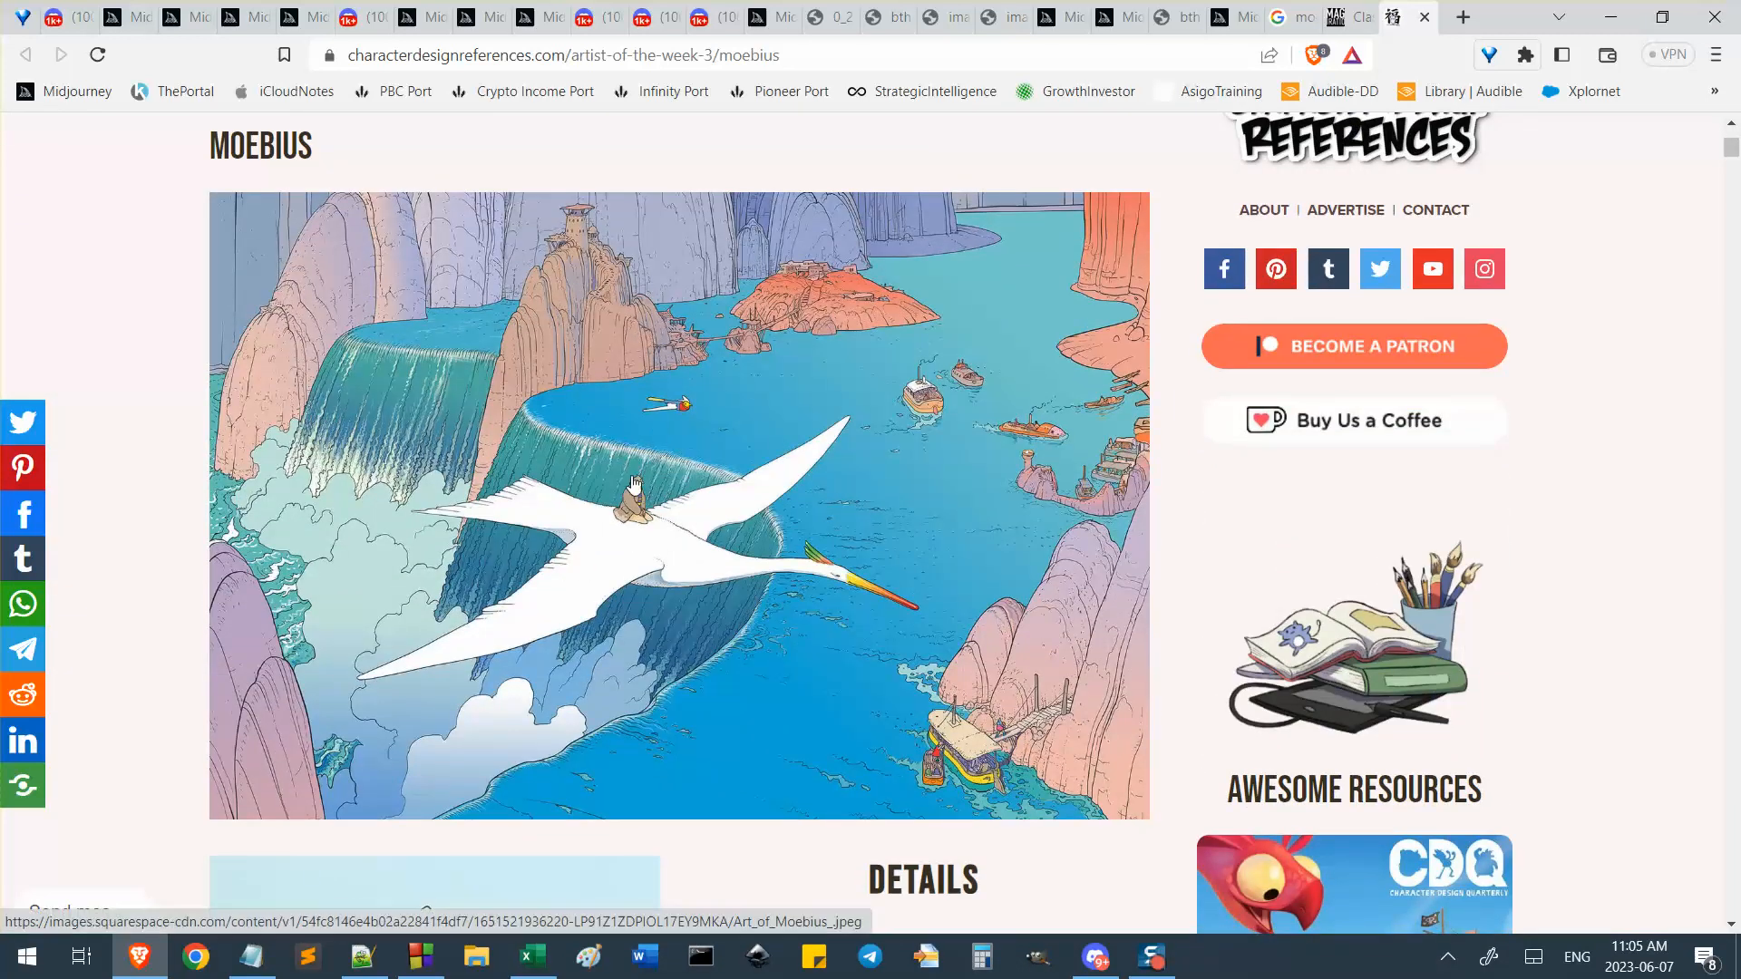
scroll(536, 735, down, 2)
scroll(536, 734, down, 5)
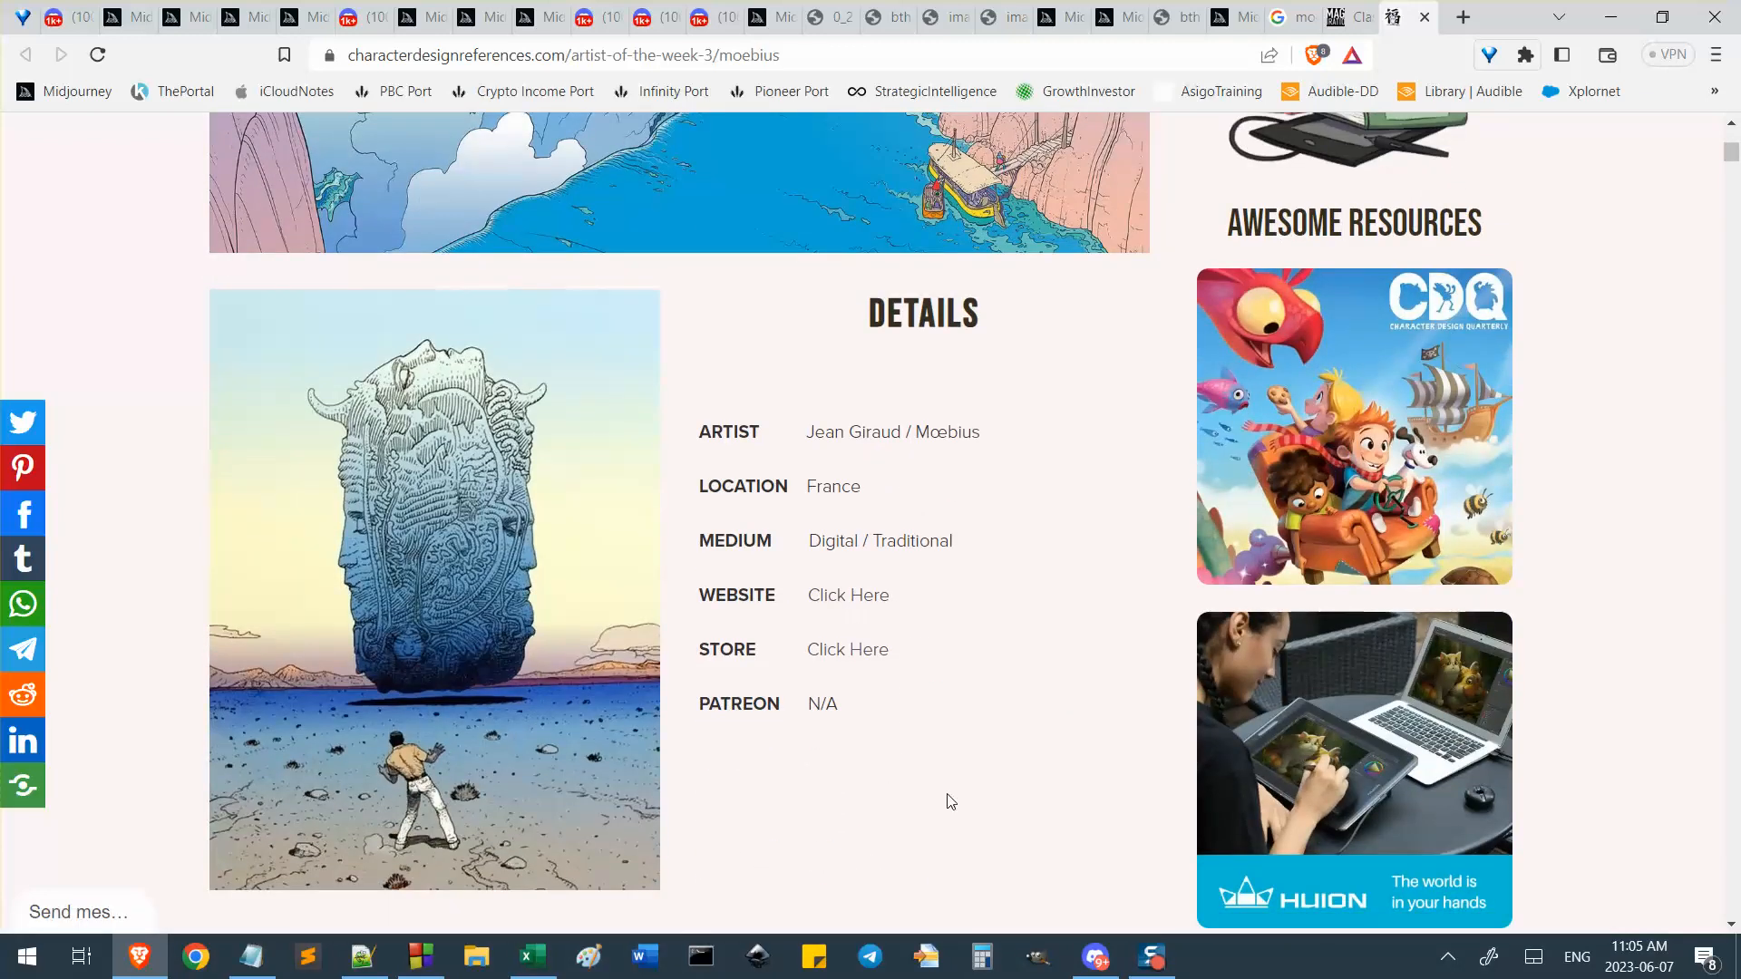
scroll(950, 801, down, 10)
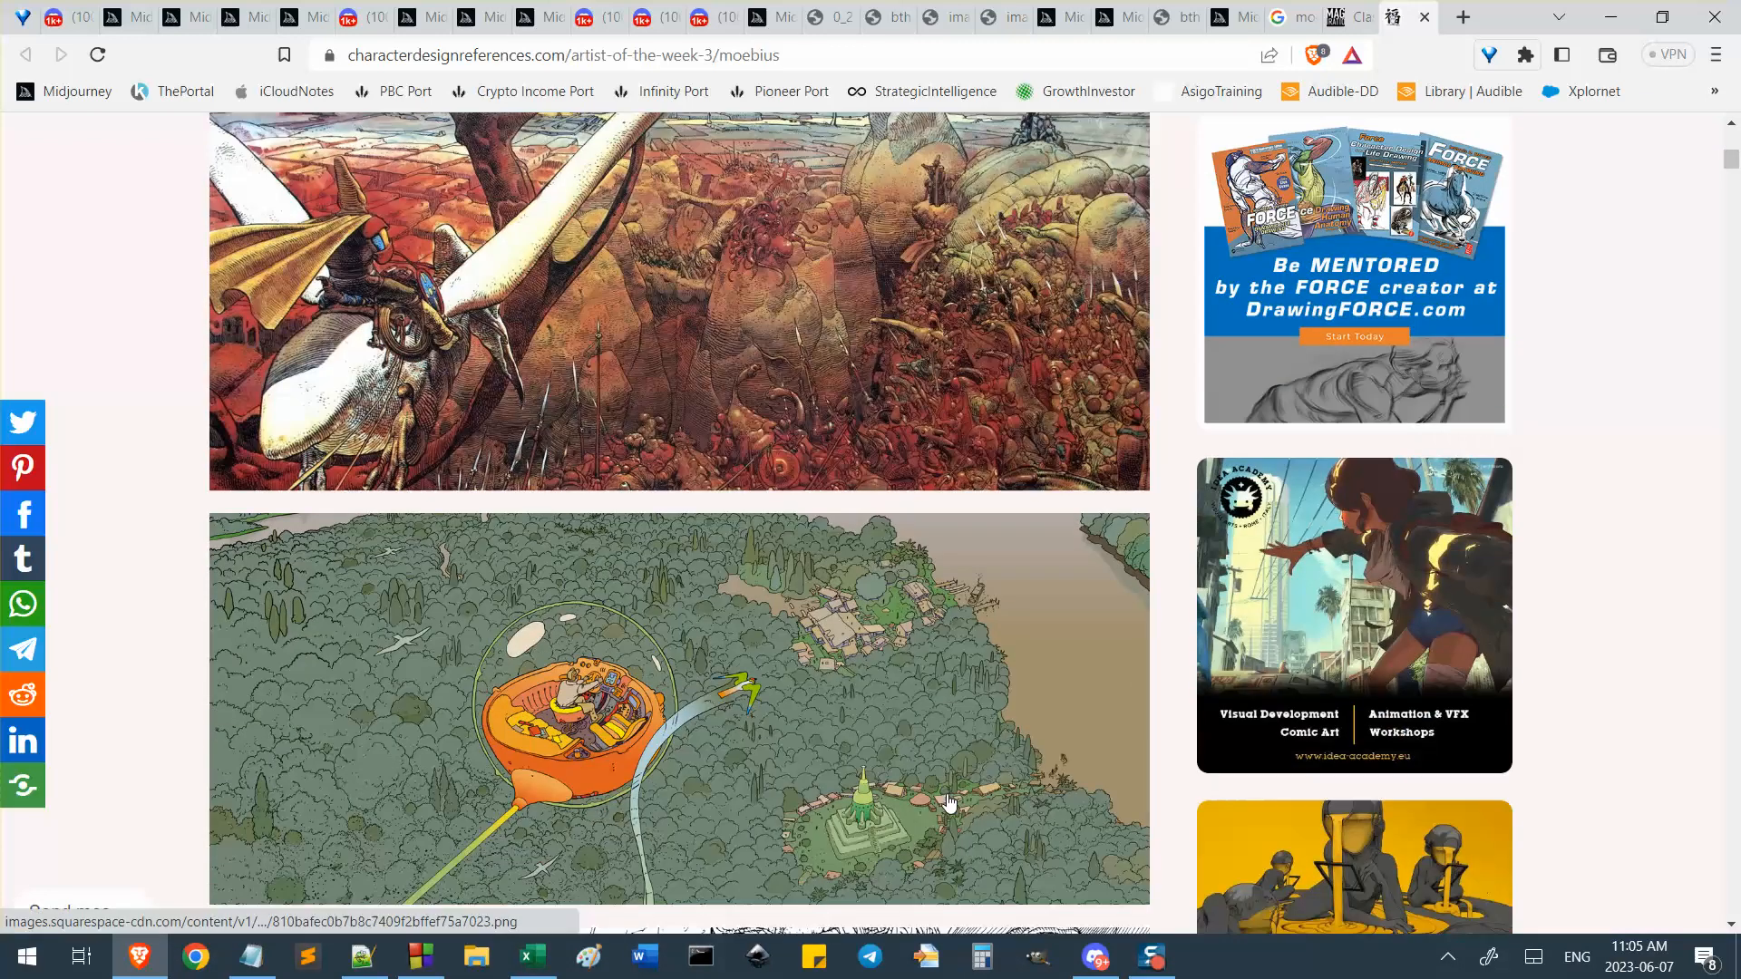
scroll(950, 804, up, 10)
scroll(950, 804, up, 5)
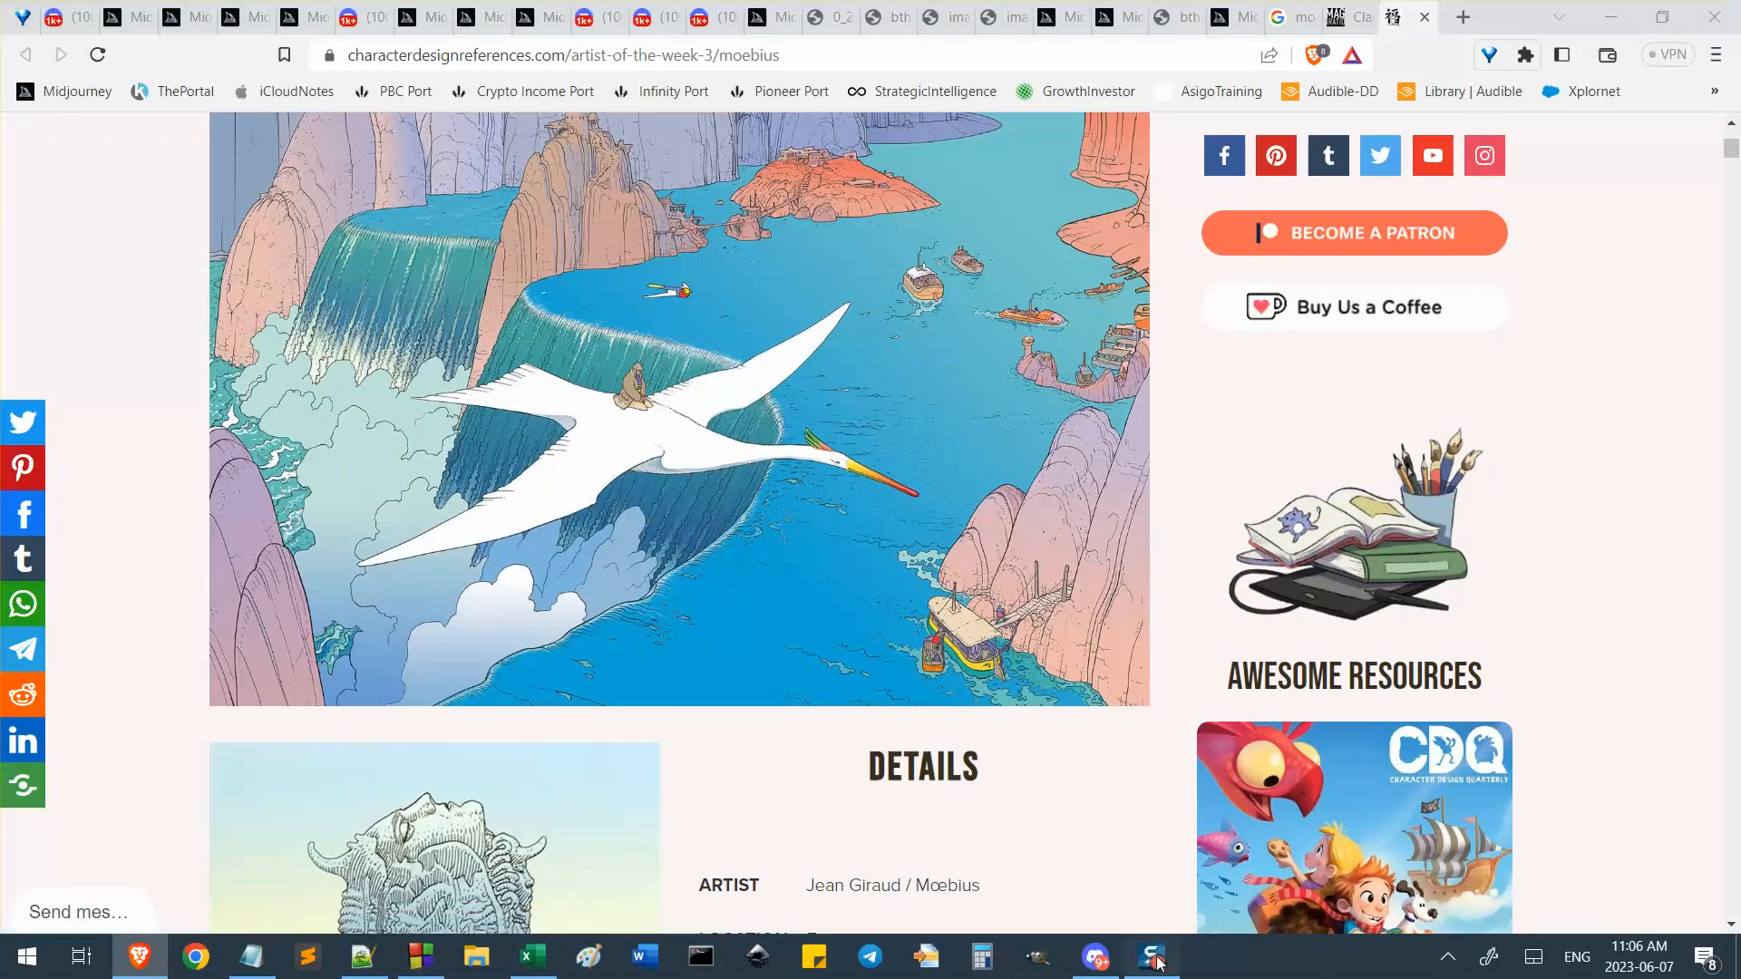
Check the Moebius reference links in the Notepad++ notes, then view and close the cheetah-and-pyramids image in the photo viewer.
key(alt+Tab)
scroll(1333, 613, down, 1)
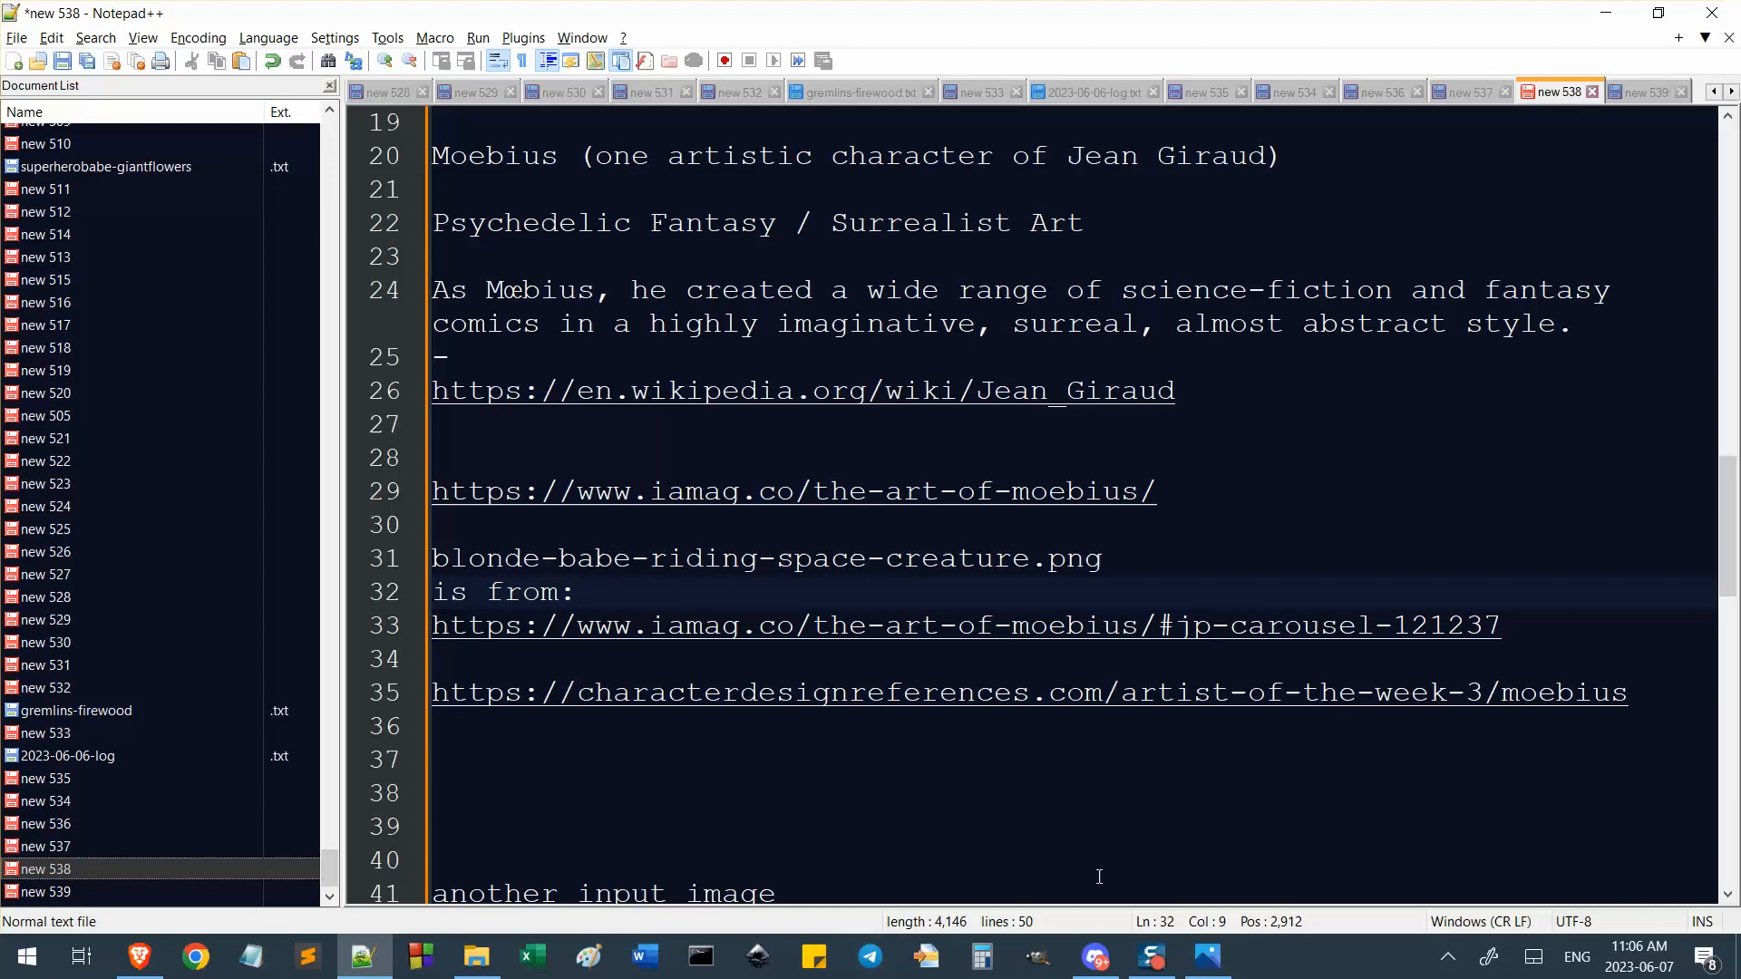
click(1207, 956)
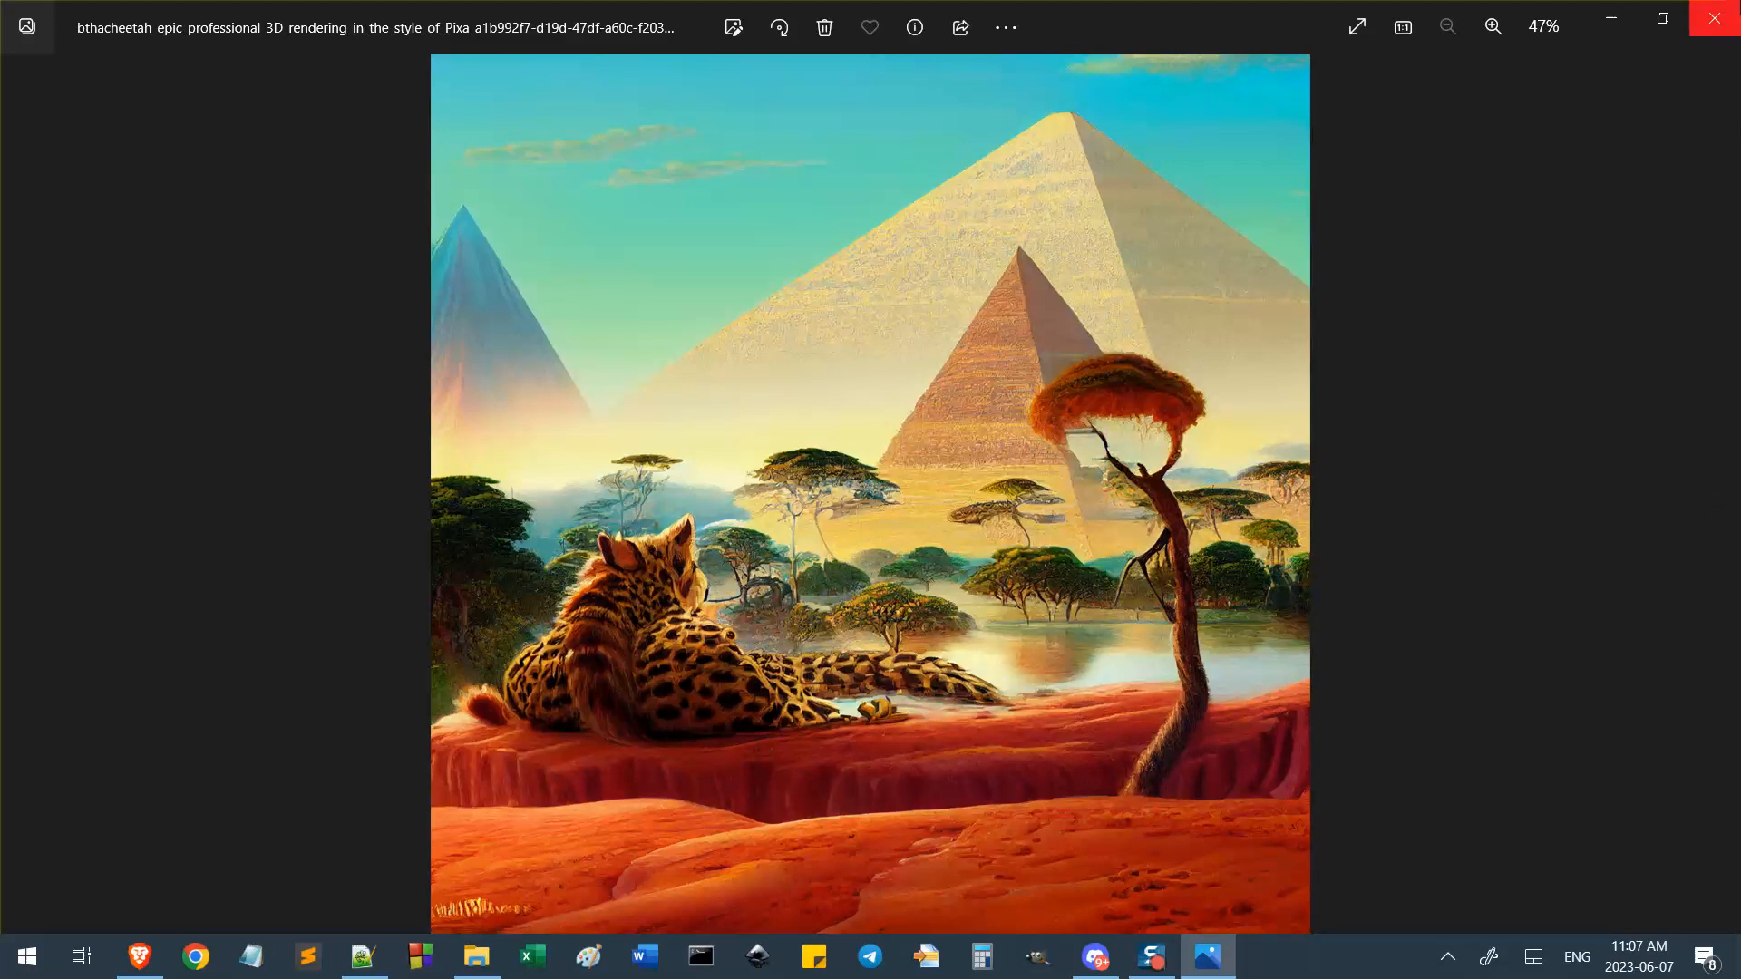
click(1714, 18)
Switch back to the browser and view the Midjourney jetski selfie grid and the Little Red Riding Hood portrait.
click(138, 957)
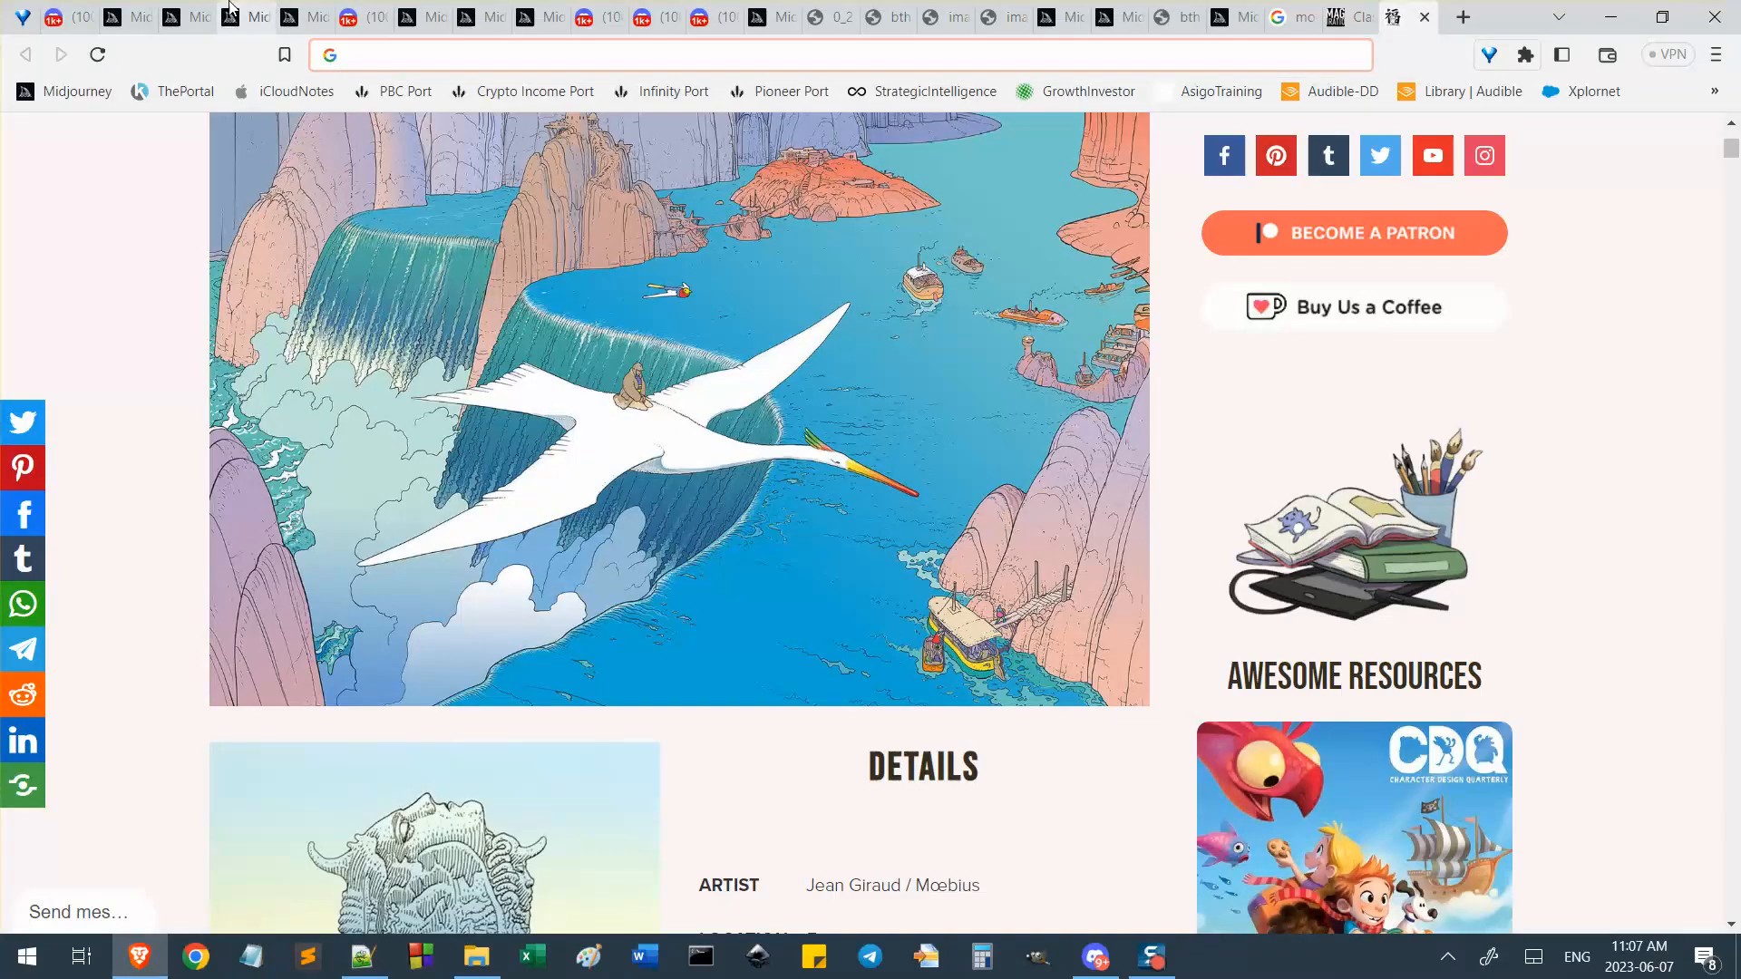
click(134, 17)
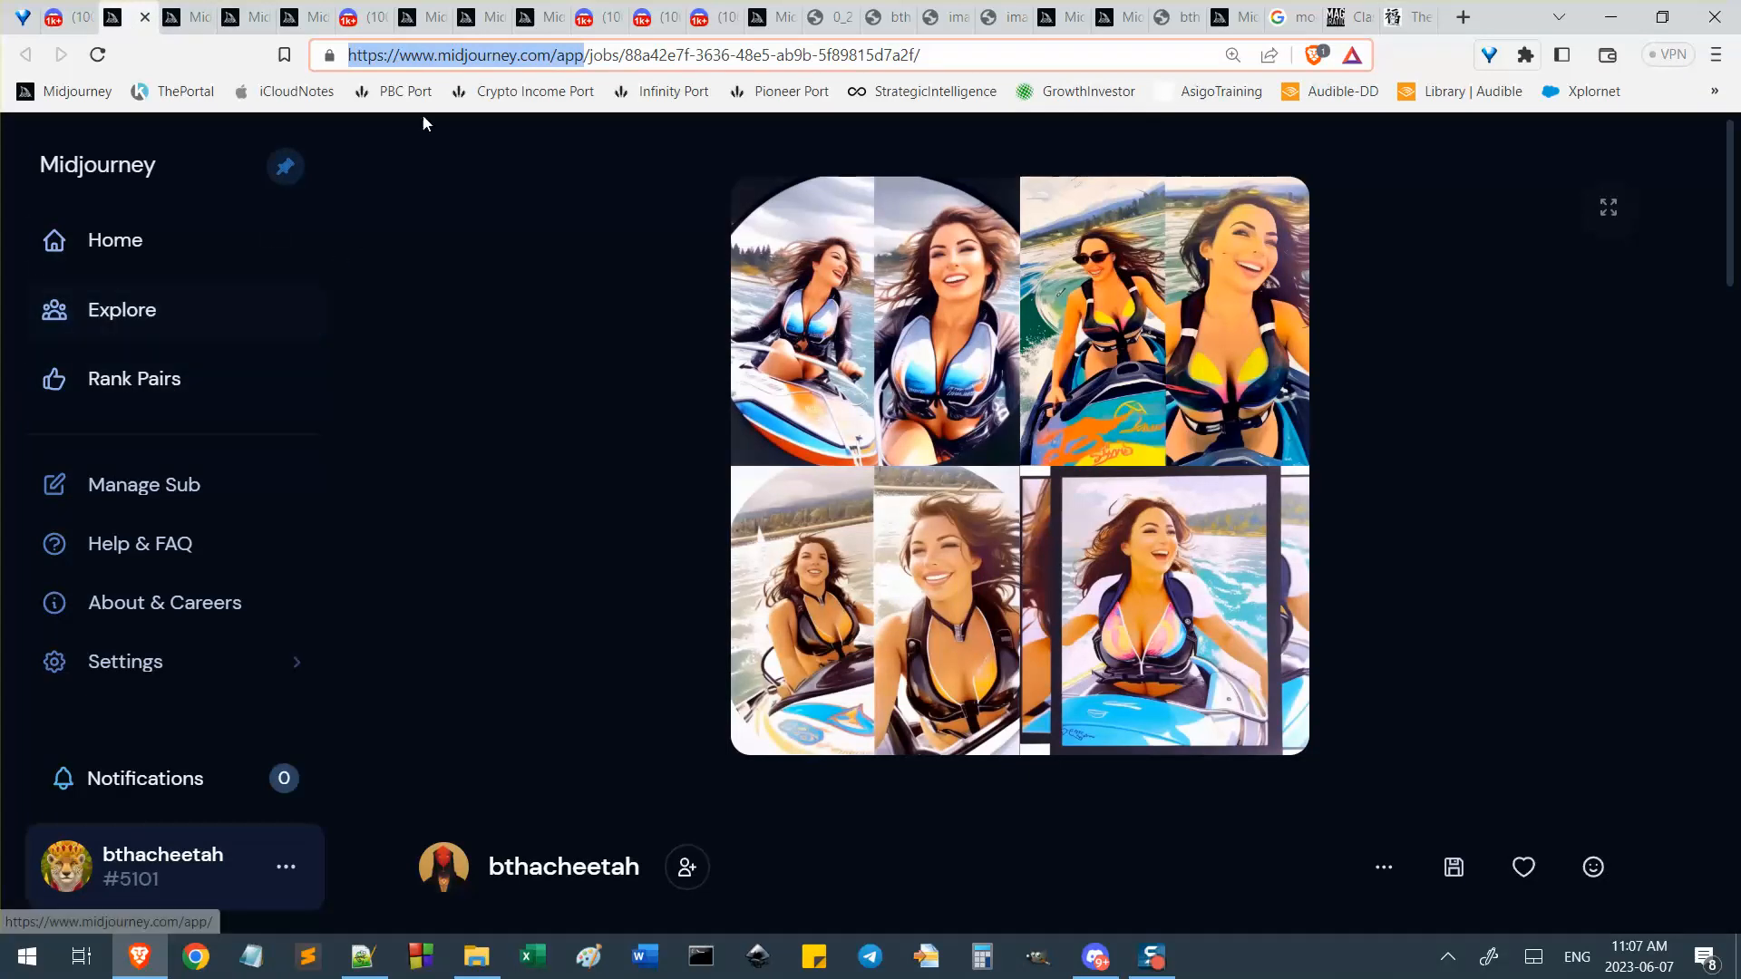
click(1235, 17)
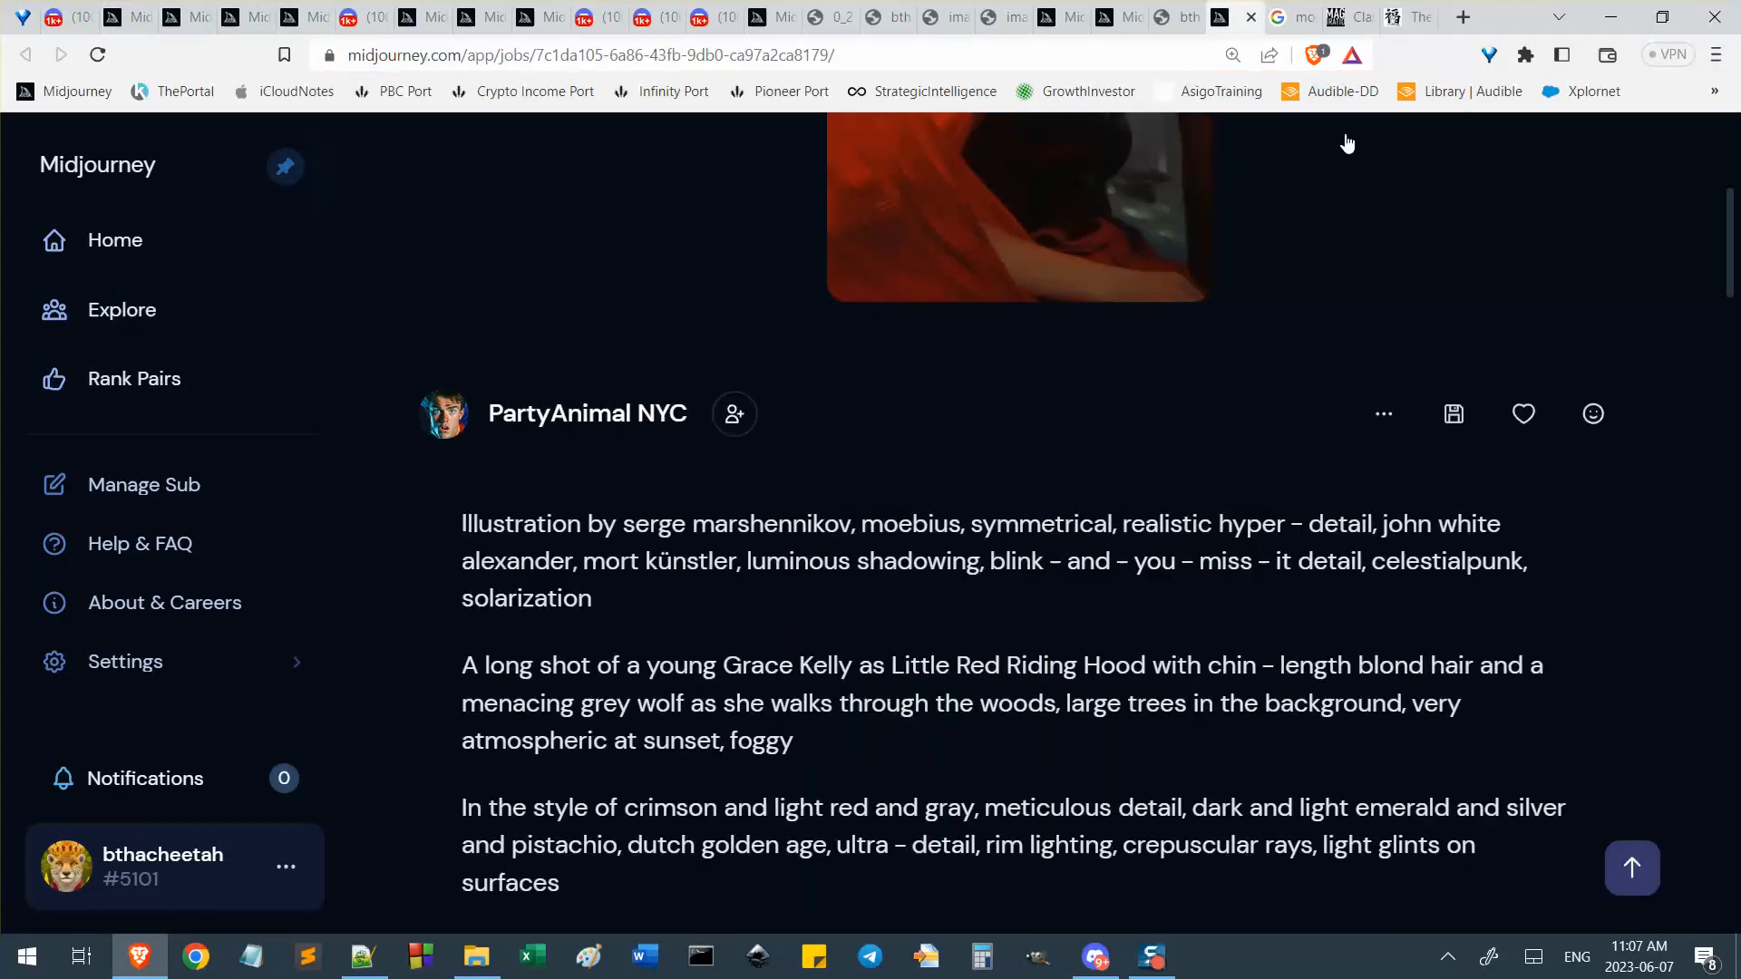
scroll(726, 562, up, 5)
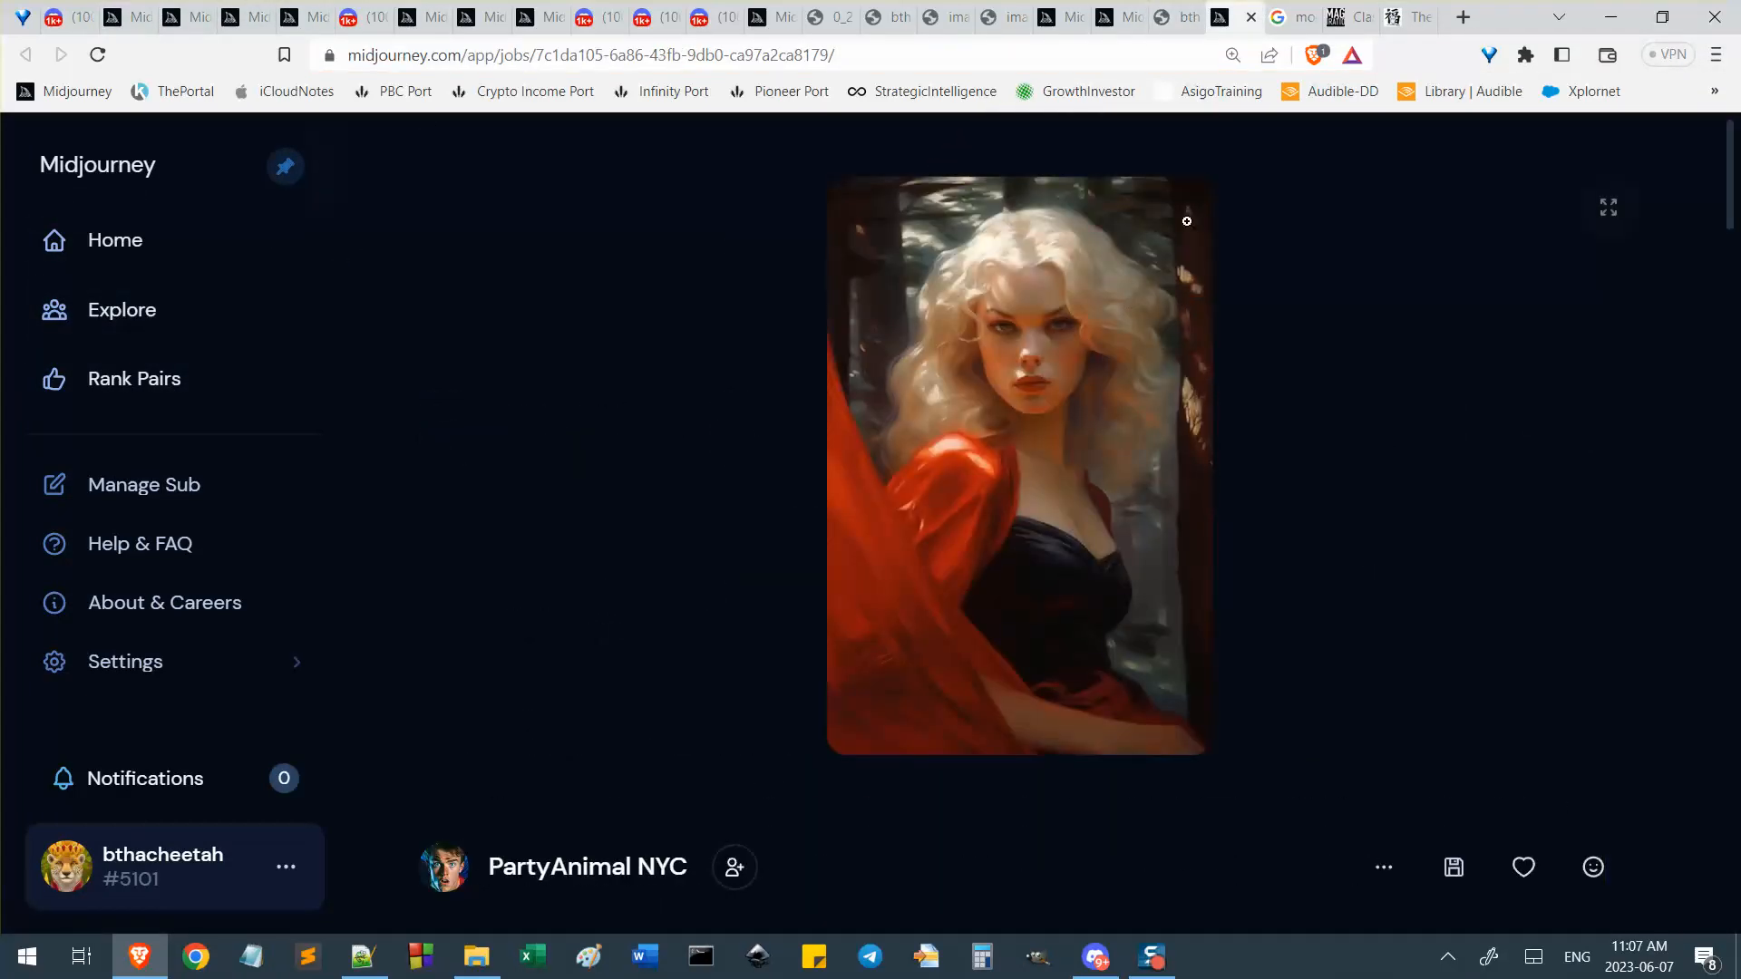
Examine the images and prompts of the Midjourney valkyrie job and the gold-armored Aurora goddess job.
click(1120, 16)
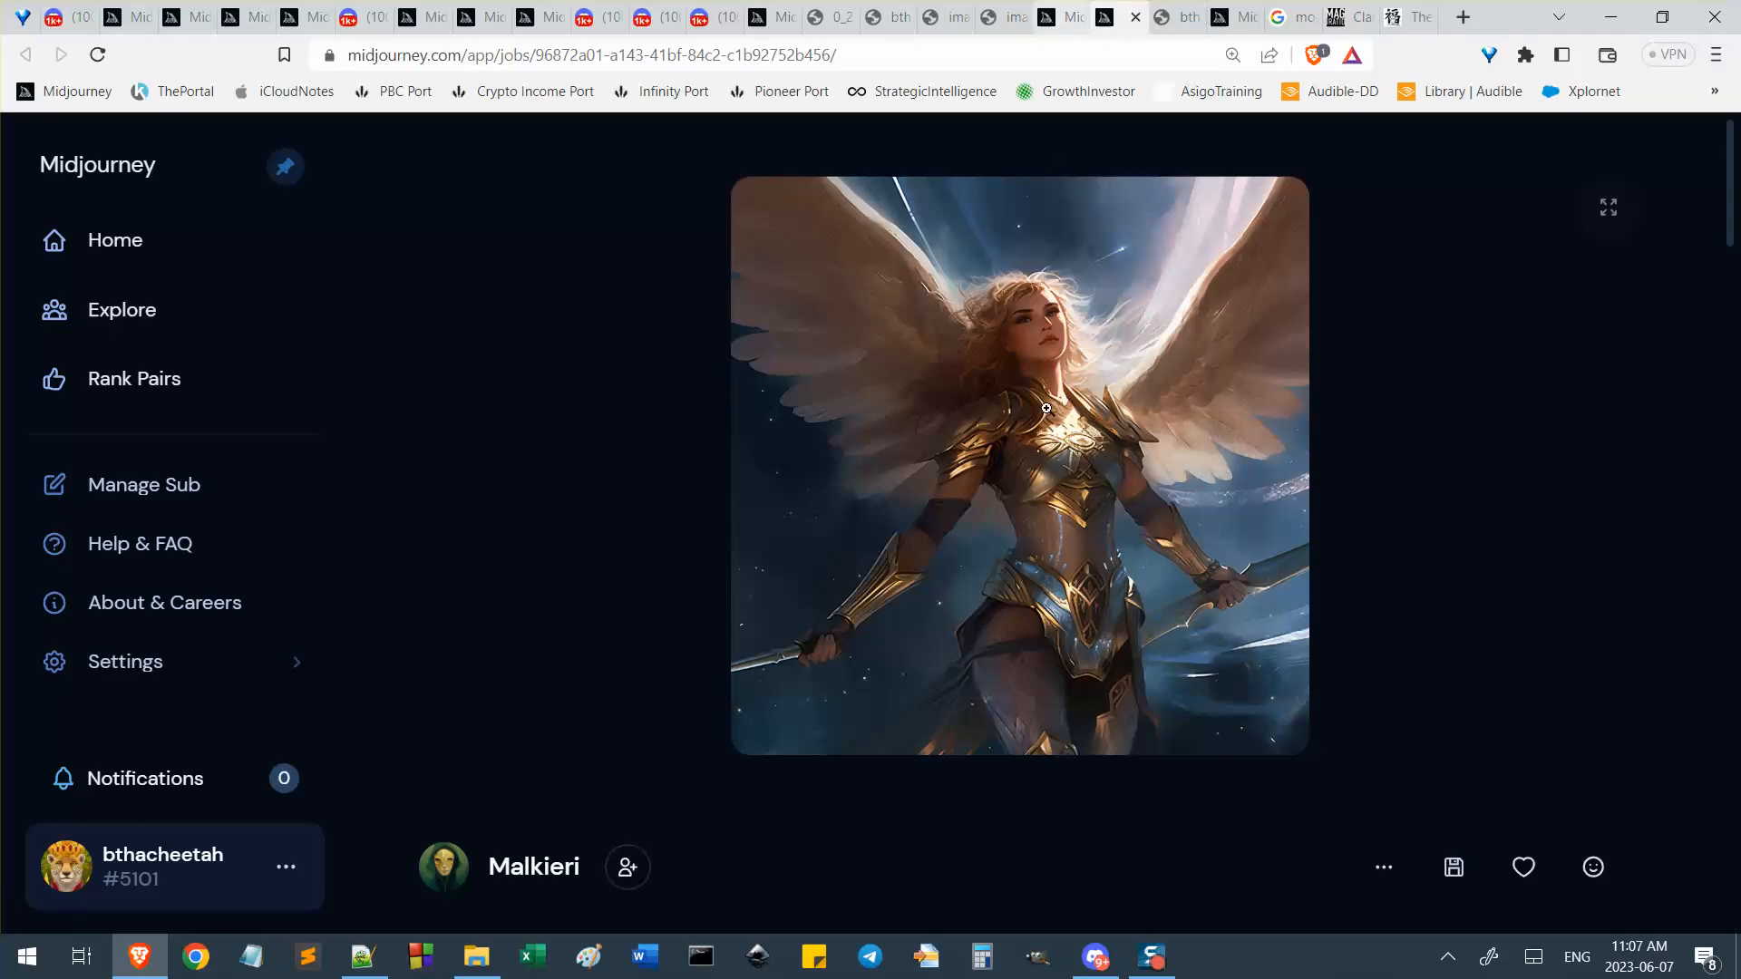
scroll(1442, 372, down, 4)
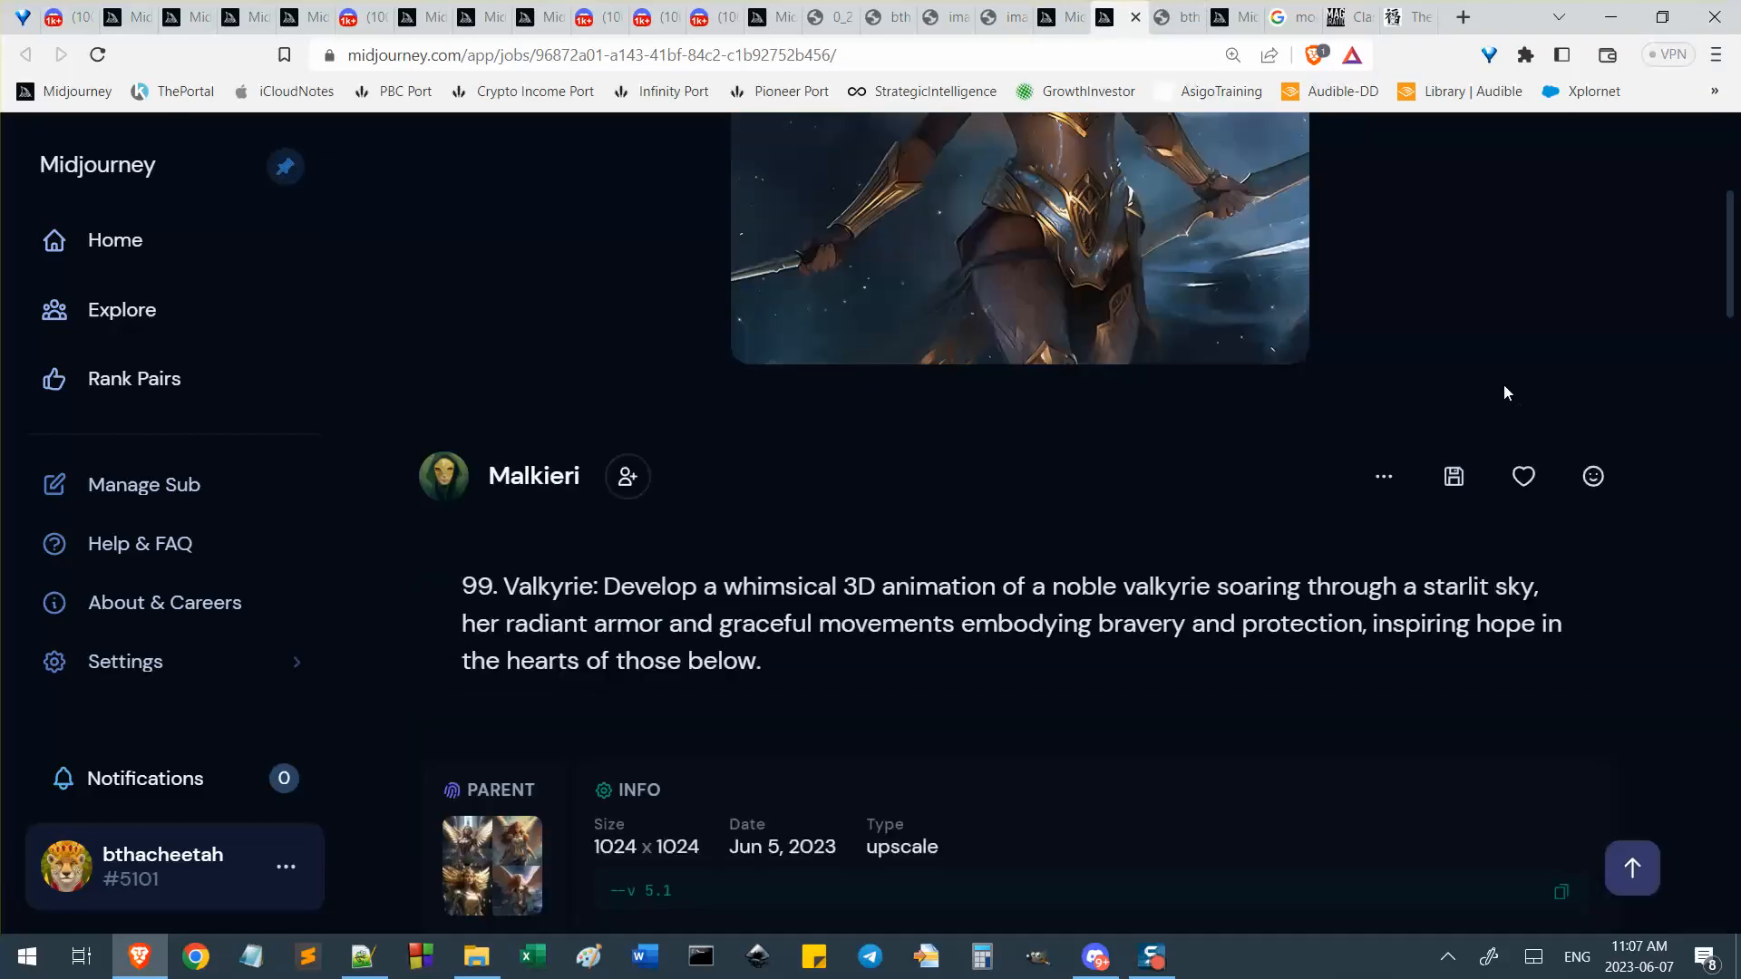
scroll(1505, 393, up, 4)
key(ctrl+shift+Tab)
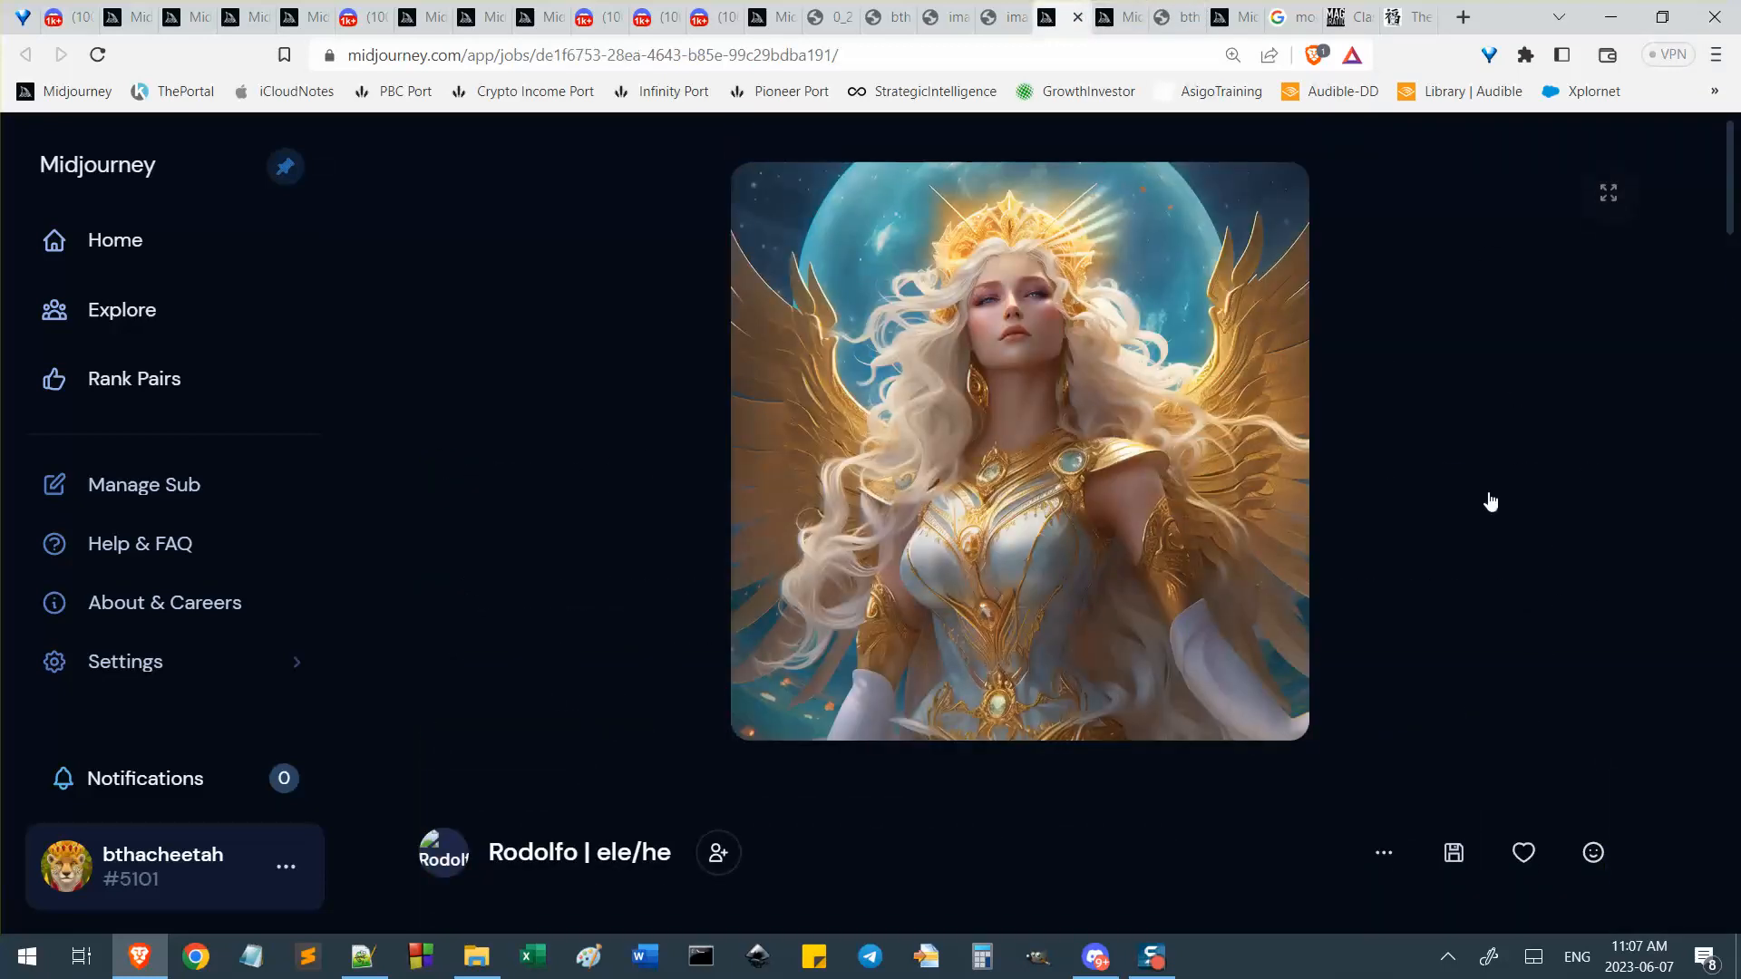
scroll(1490, 502, down, 1)
scroll(1490, 501, up, 1)
scroll(1490, 502, down, 5)
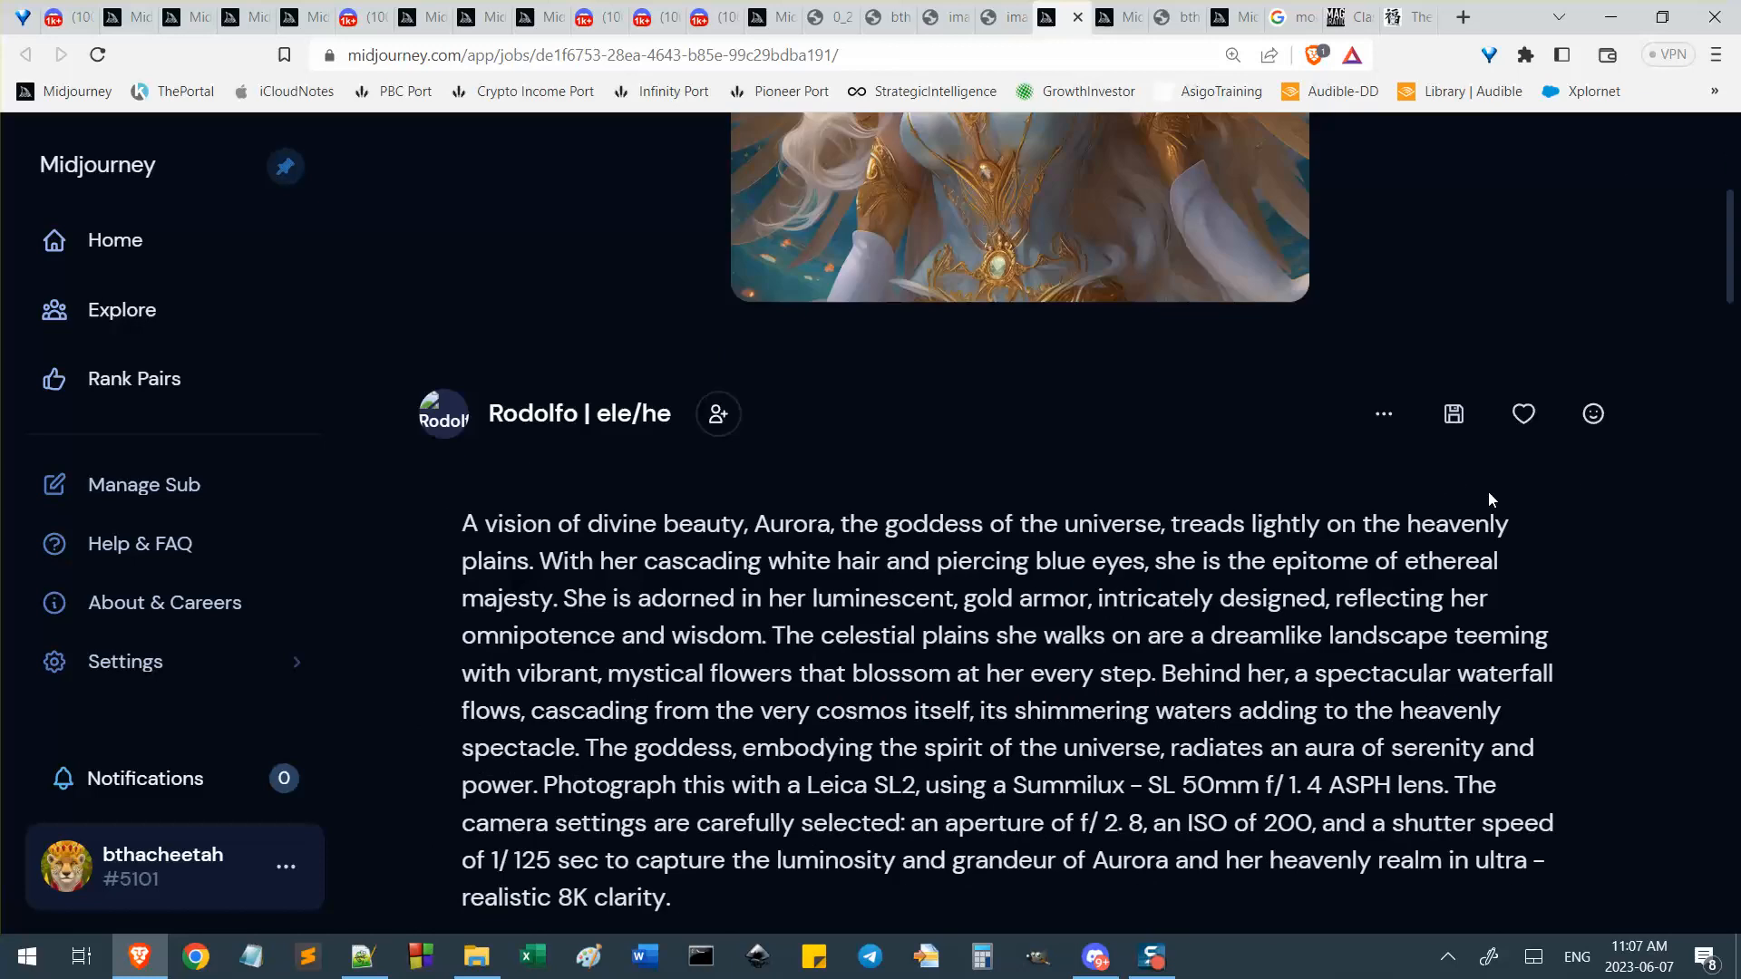
scroll(1490, 502, up, 6)
Compare the open jetski images, including the red jetski rider, the sunglasses portrait grid and the smiling brunette.
click(1020, 12)
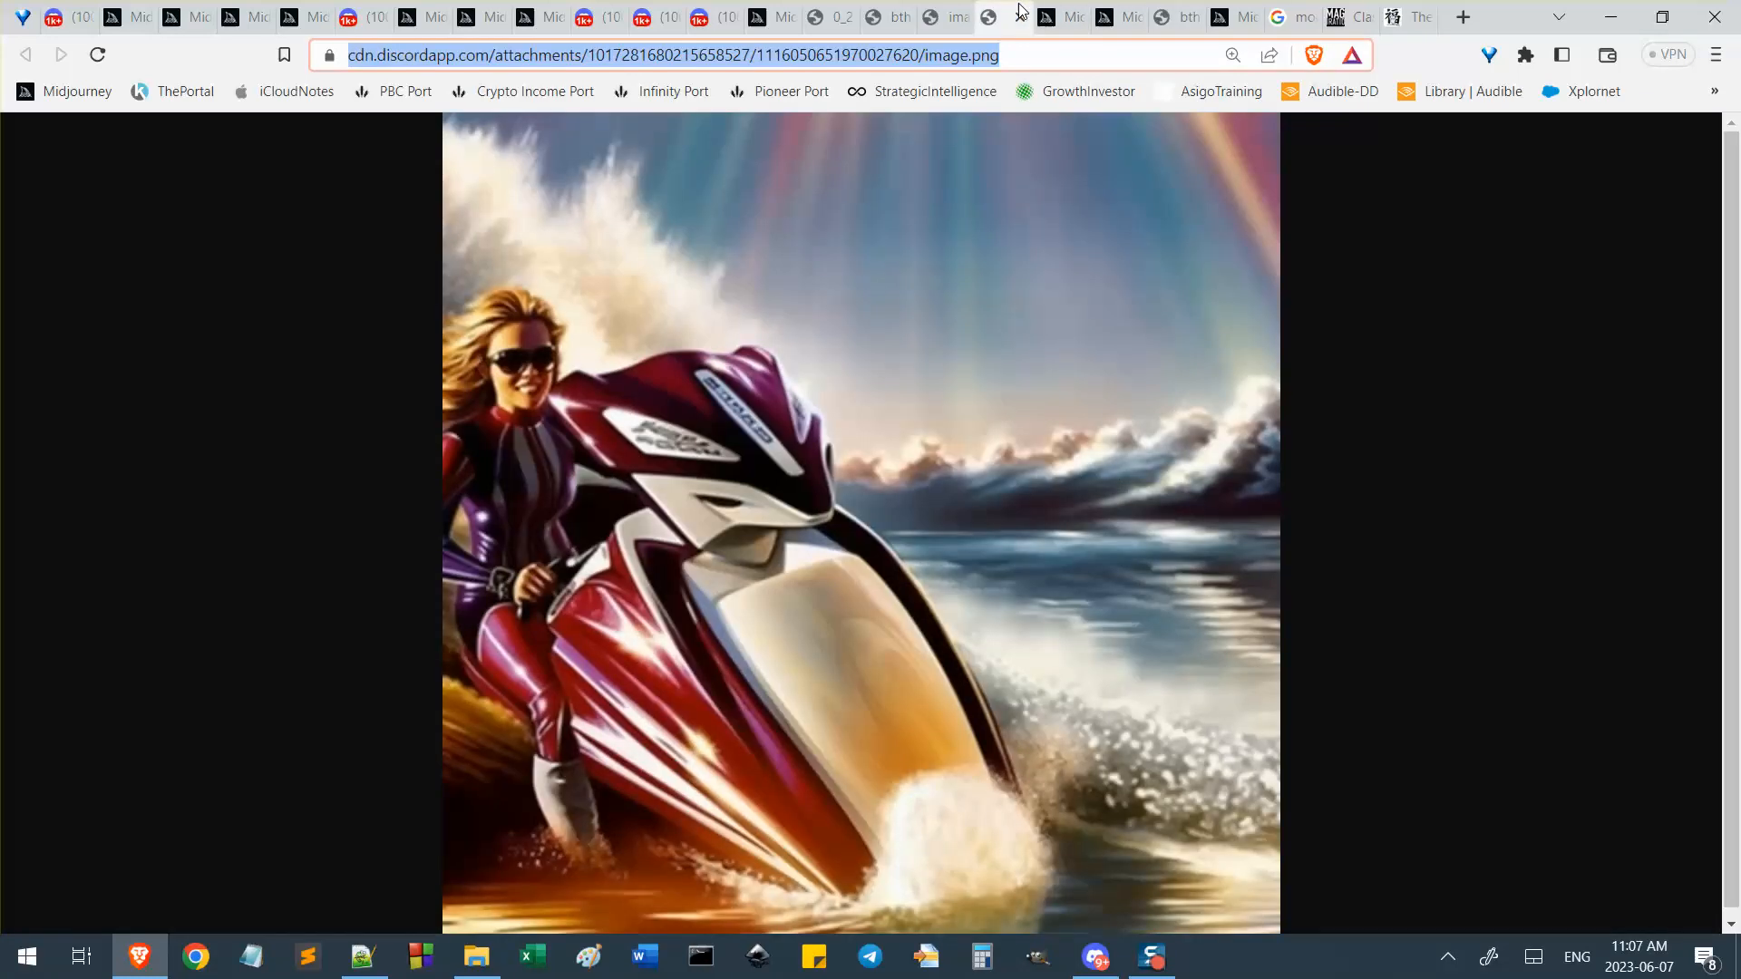
click(943, 22)
click(872, 26)
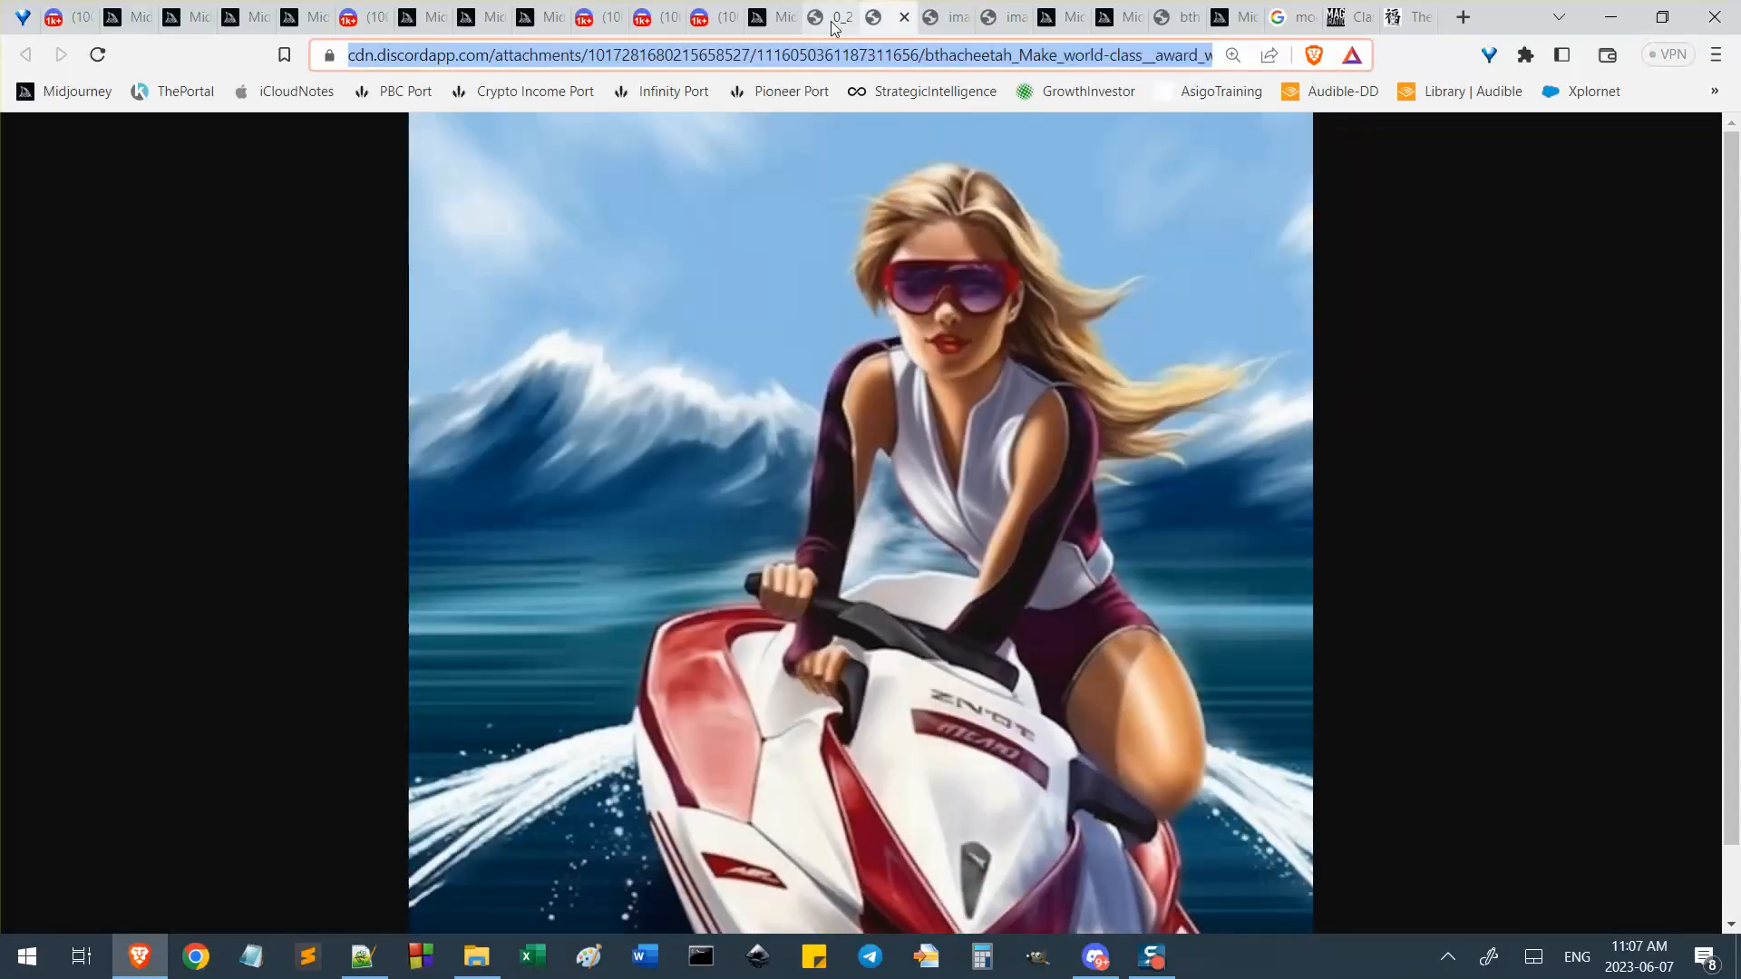
click(771, 18)
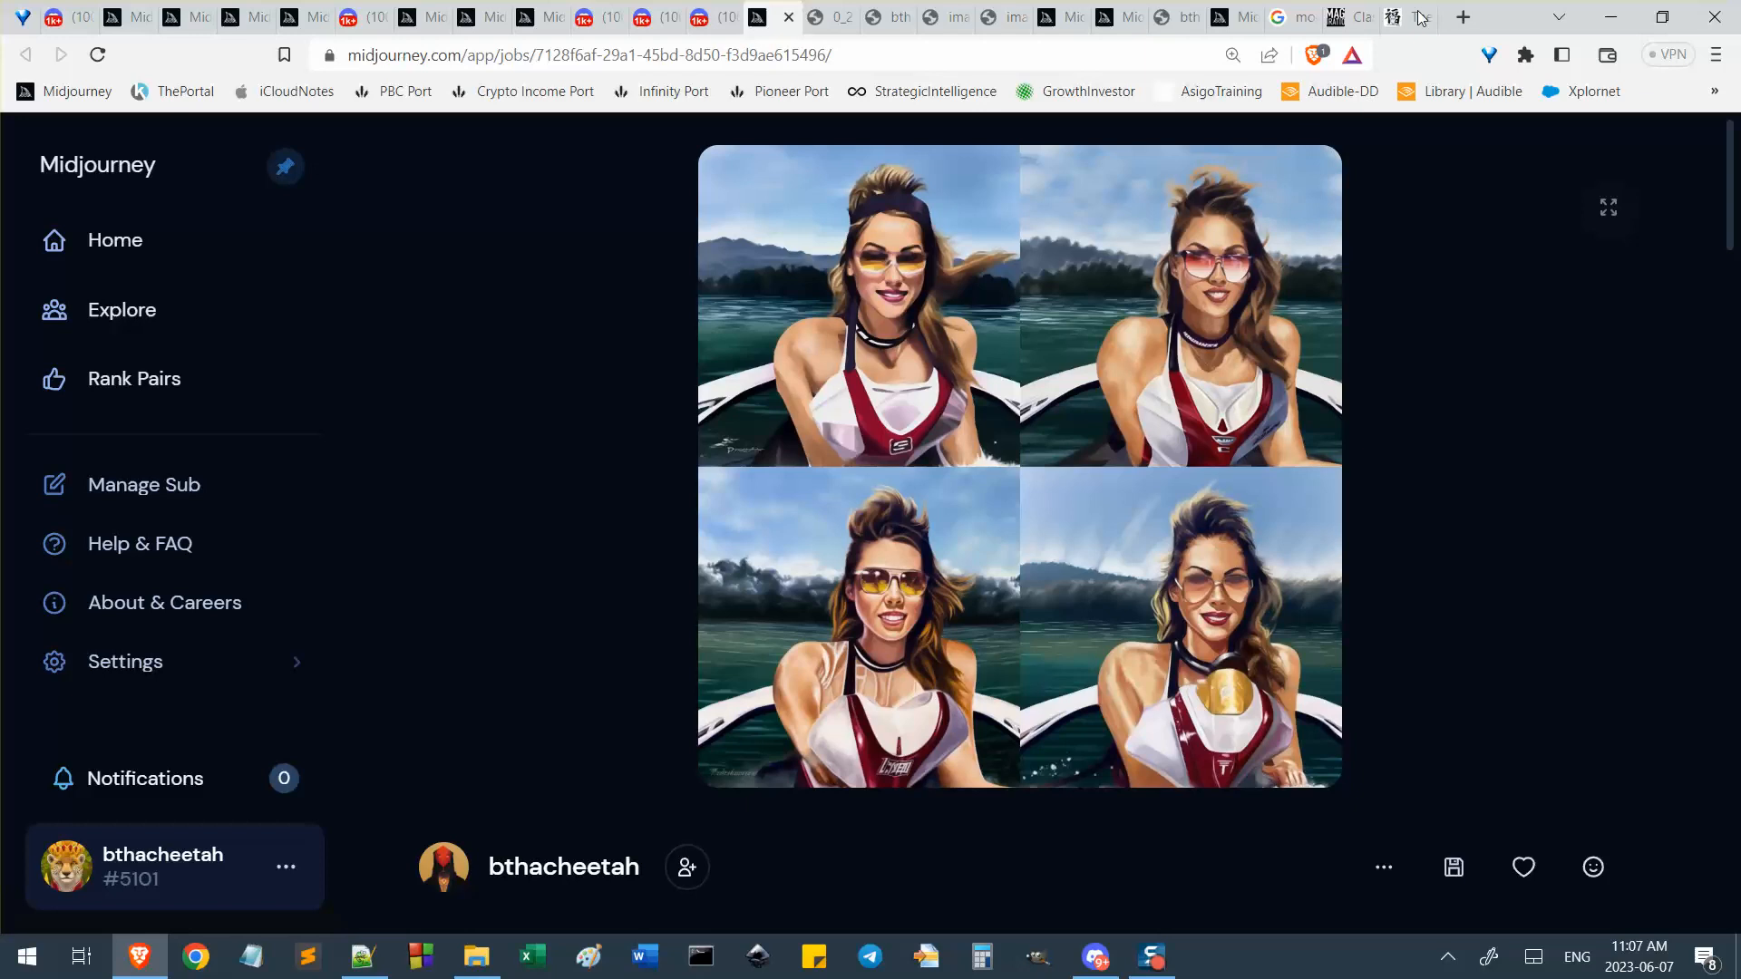
click(943, 28)
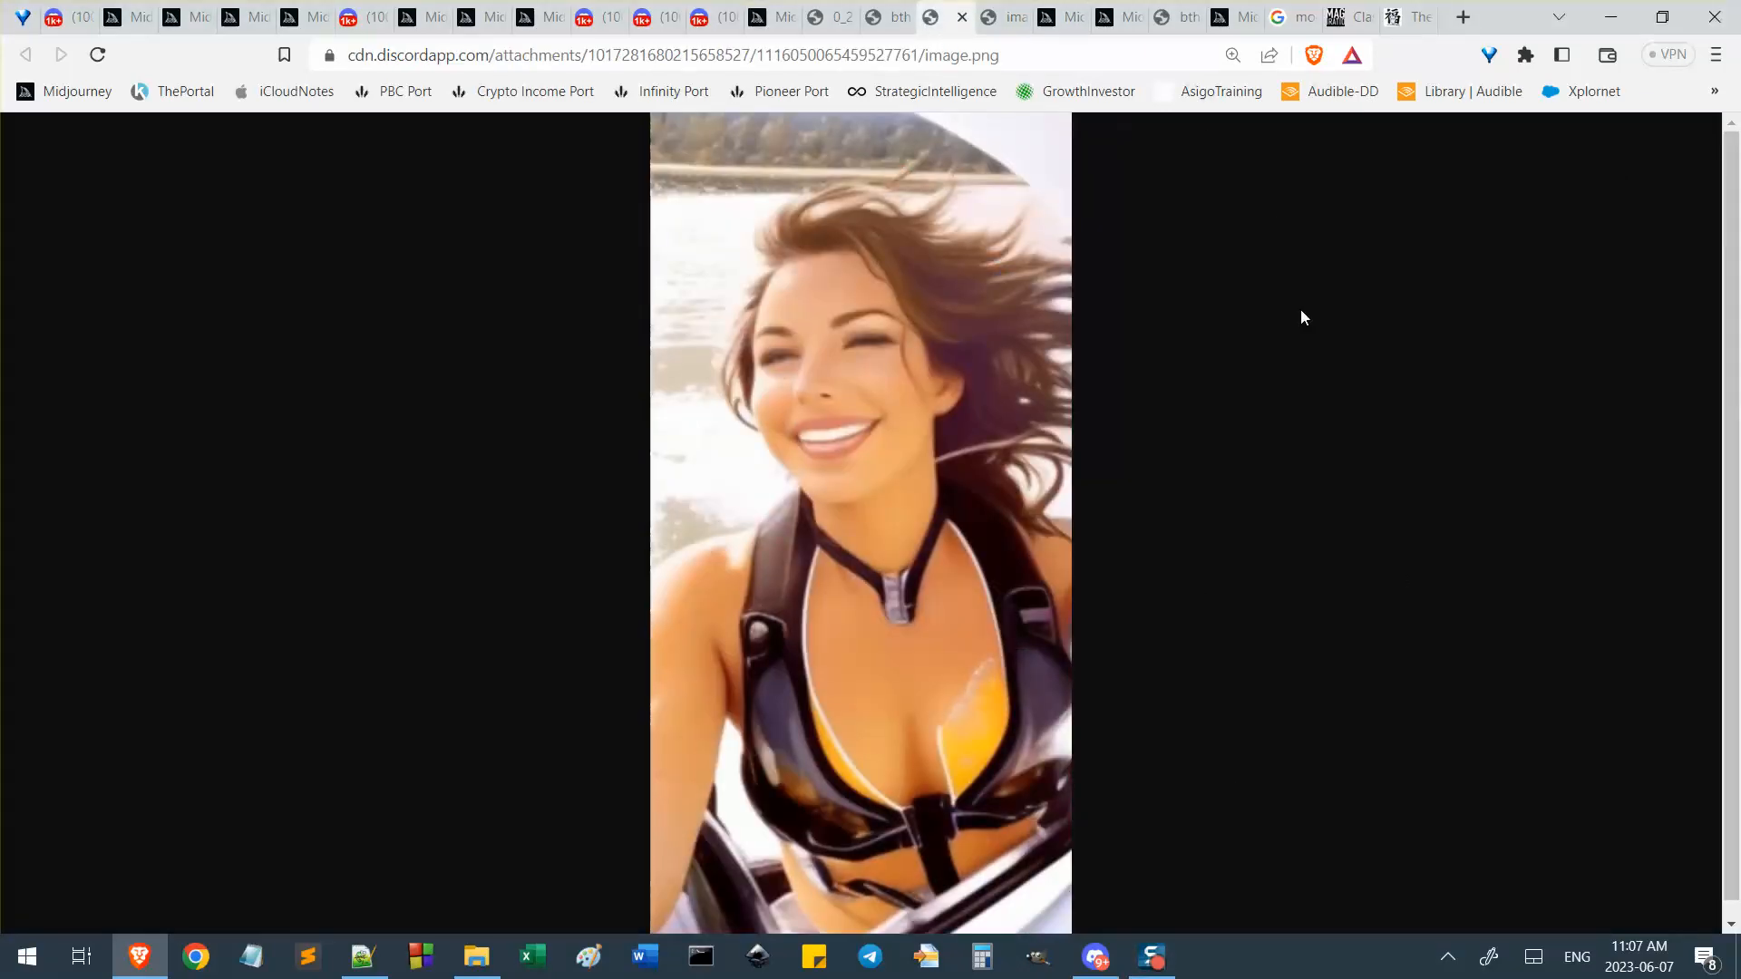
click(995, 23)
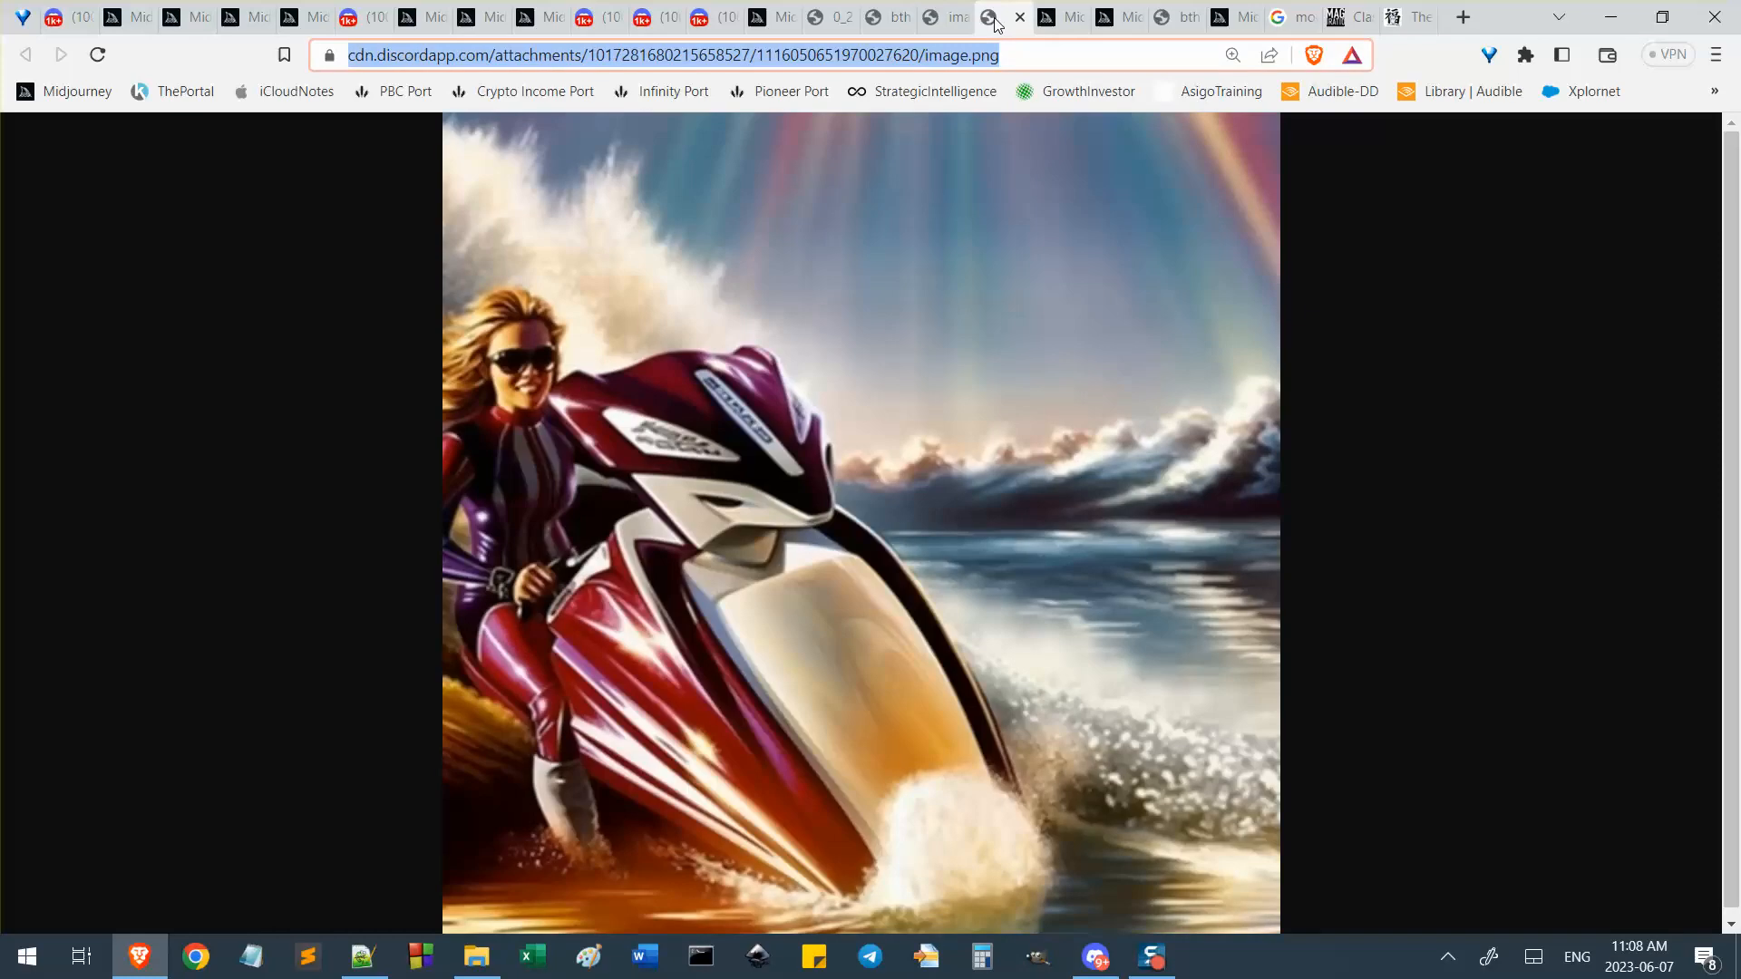